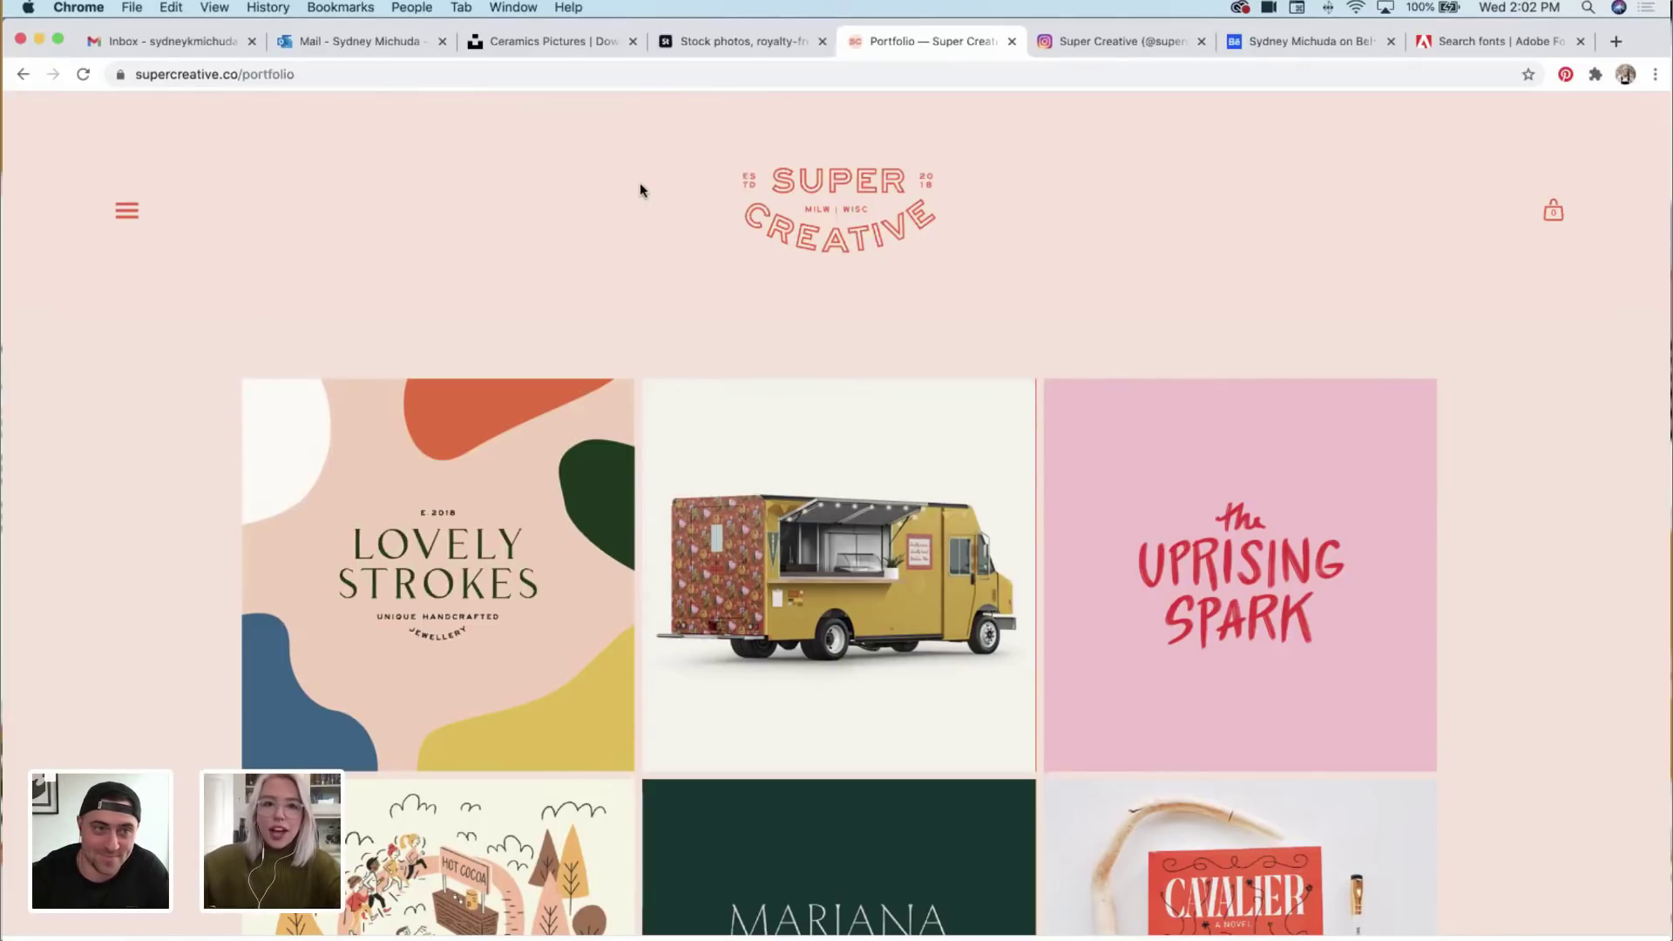
Step: Look through the project grid on the Super Creative portfolio page and the posts on its Instagram profile
scroll(641, 187, down, 3)
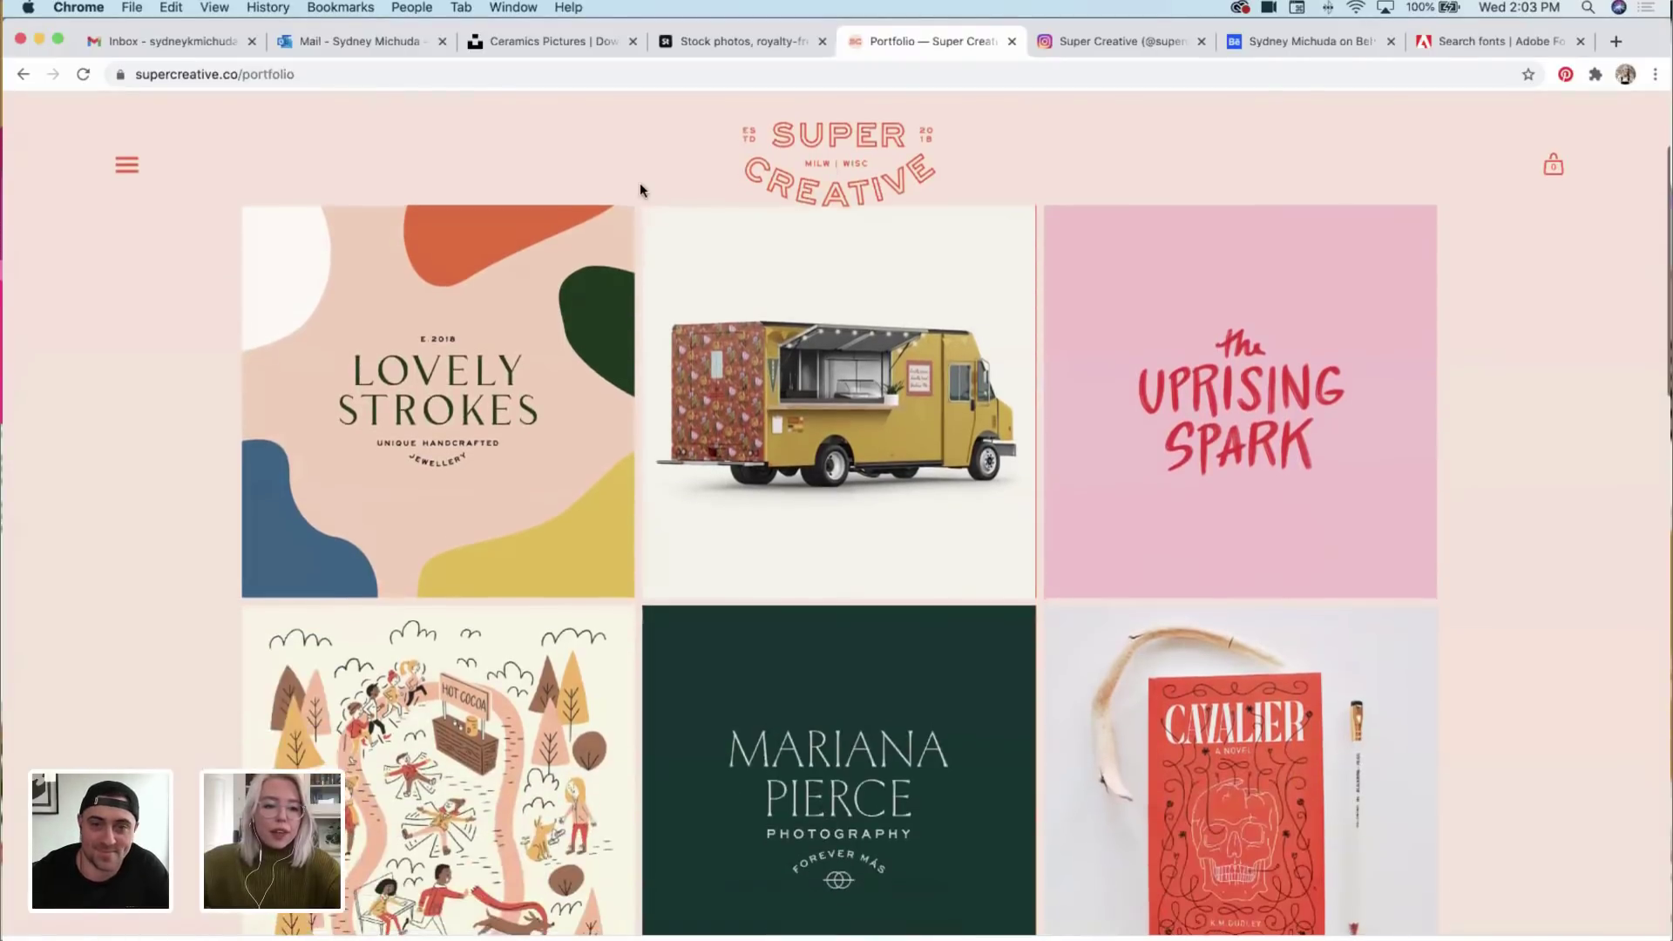
scroll(627, 218, down, 3)
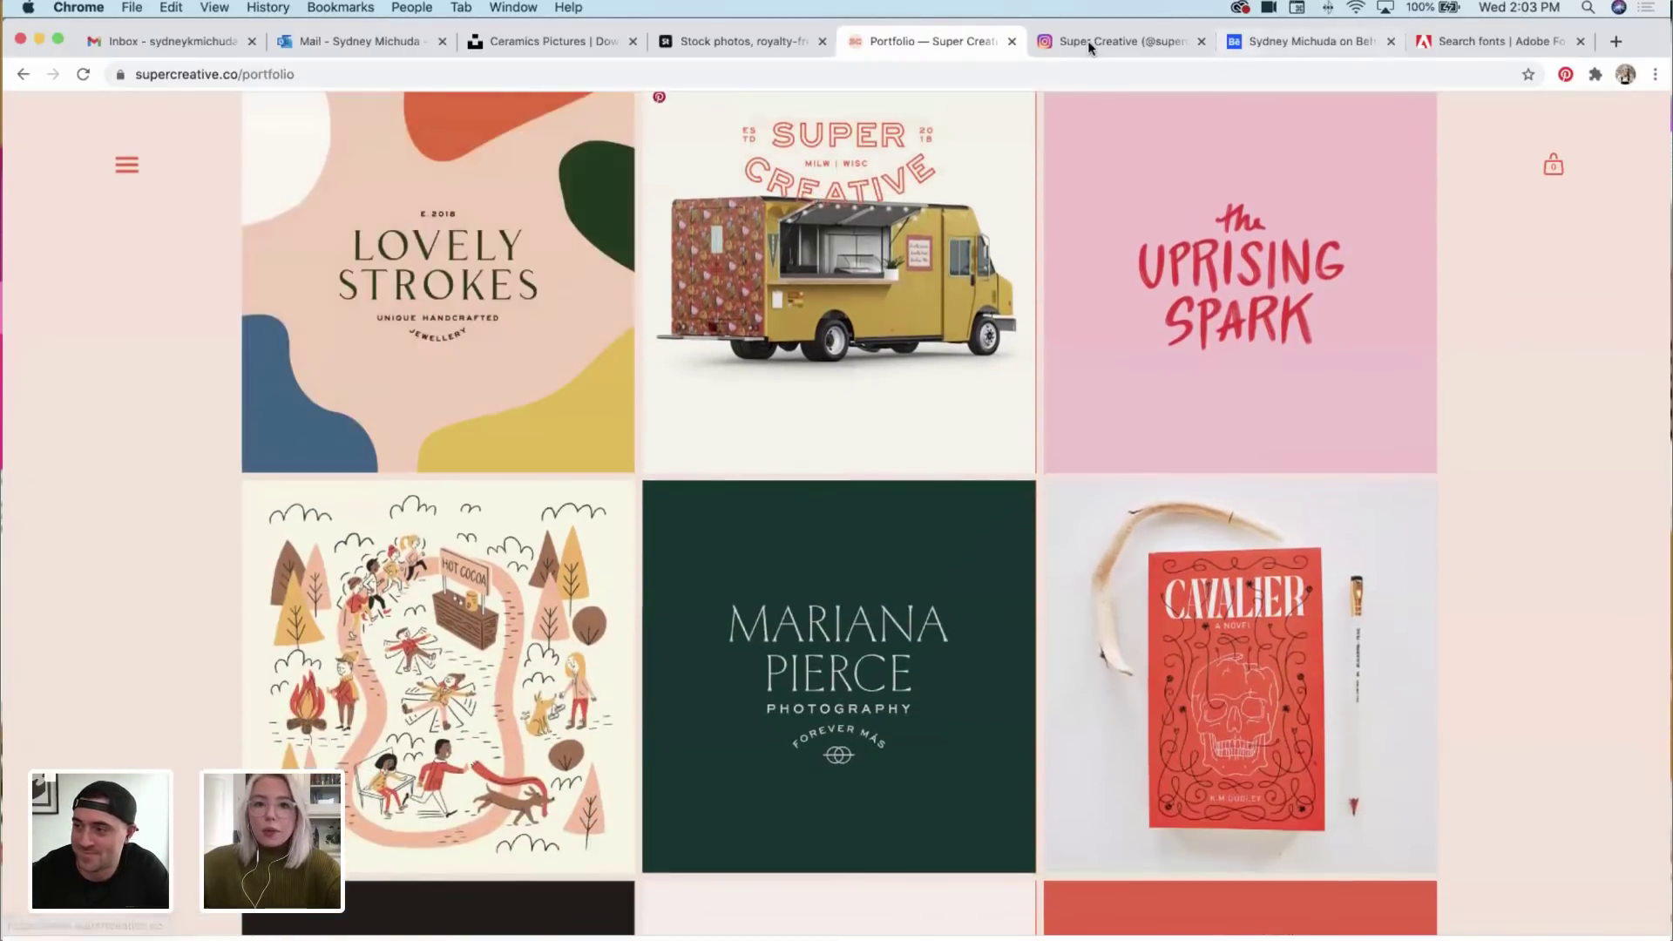
click(1086, 45)
scroll(1126, 275, down, 3)
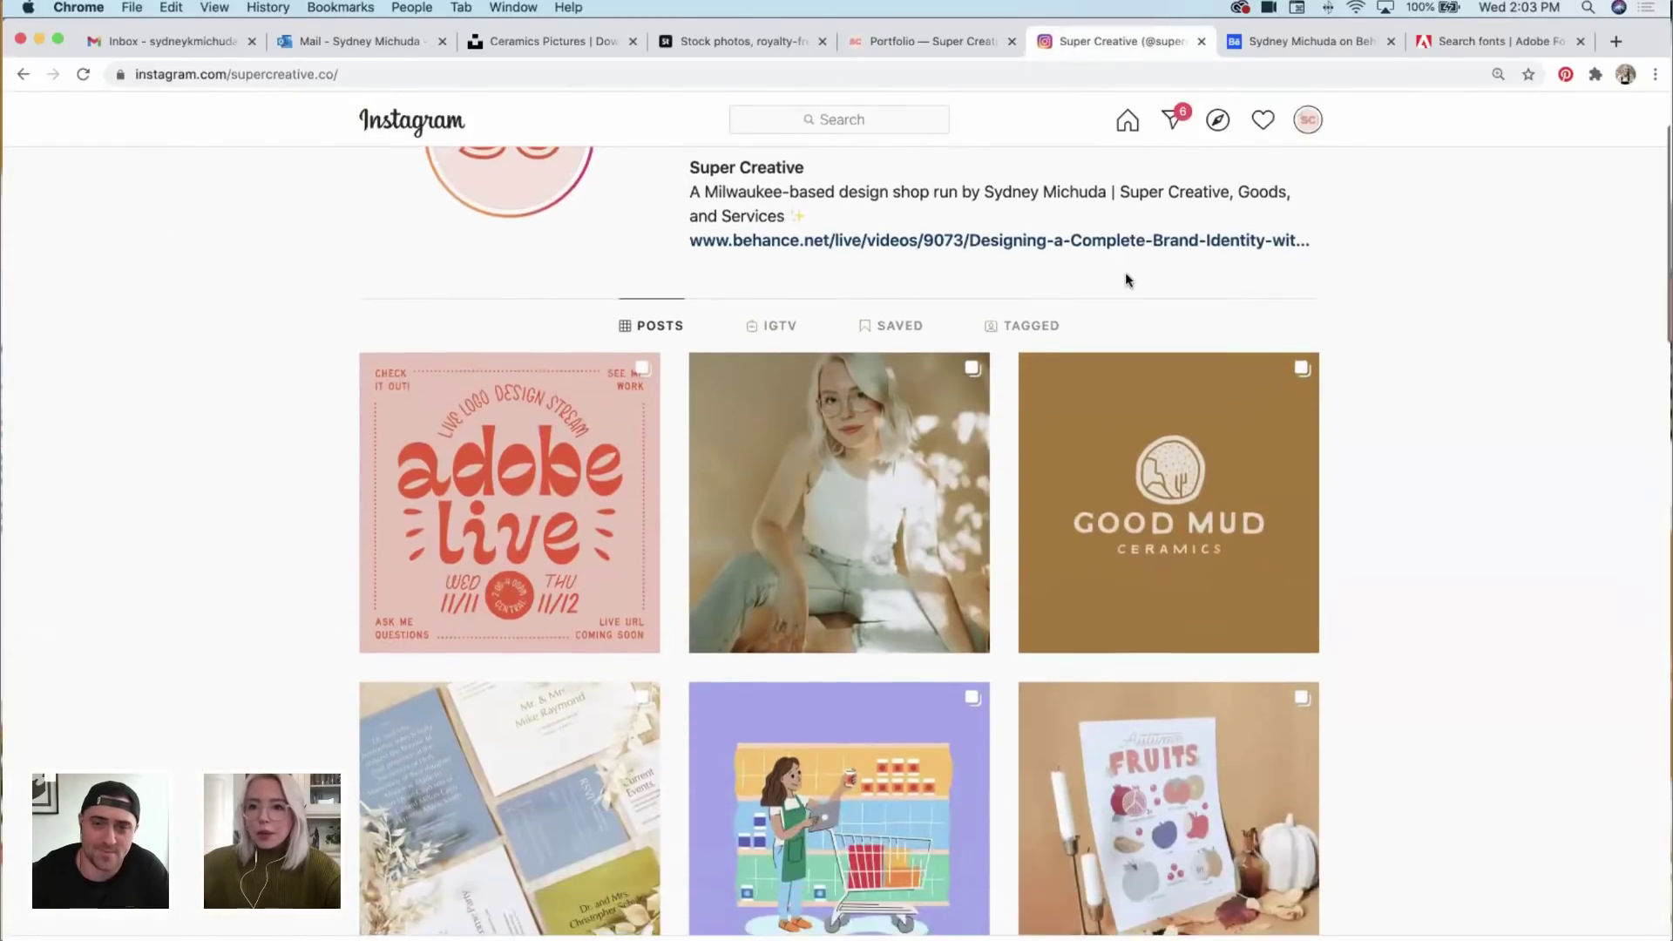
scroll(1126, 280, down, 3)
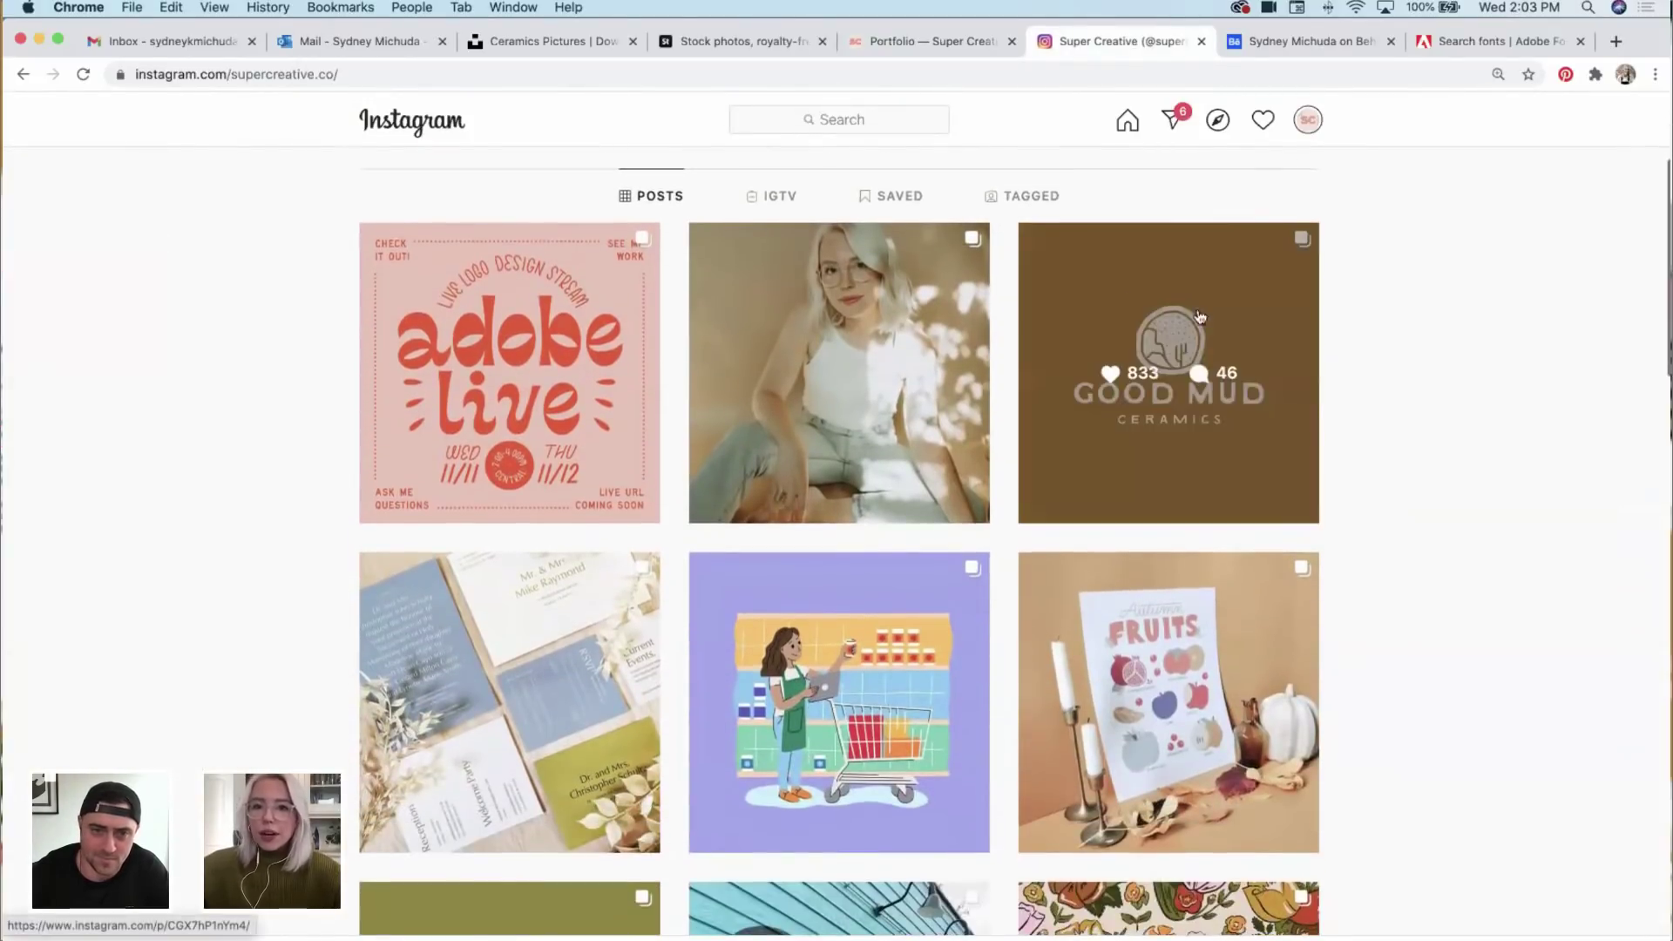
scroll(1317, 393, down, 2)
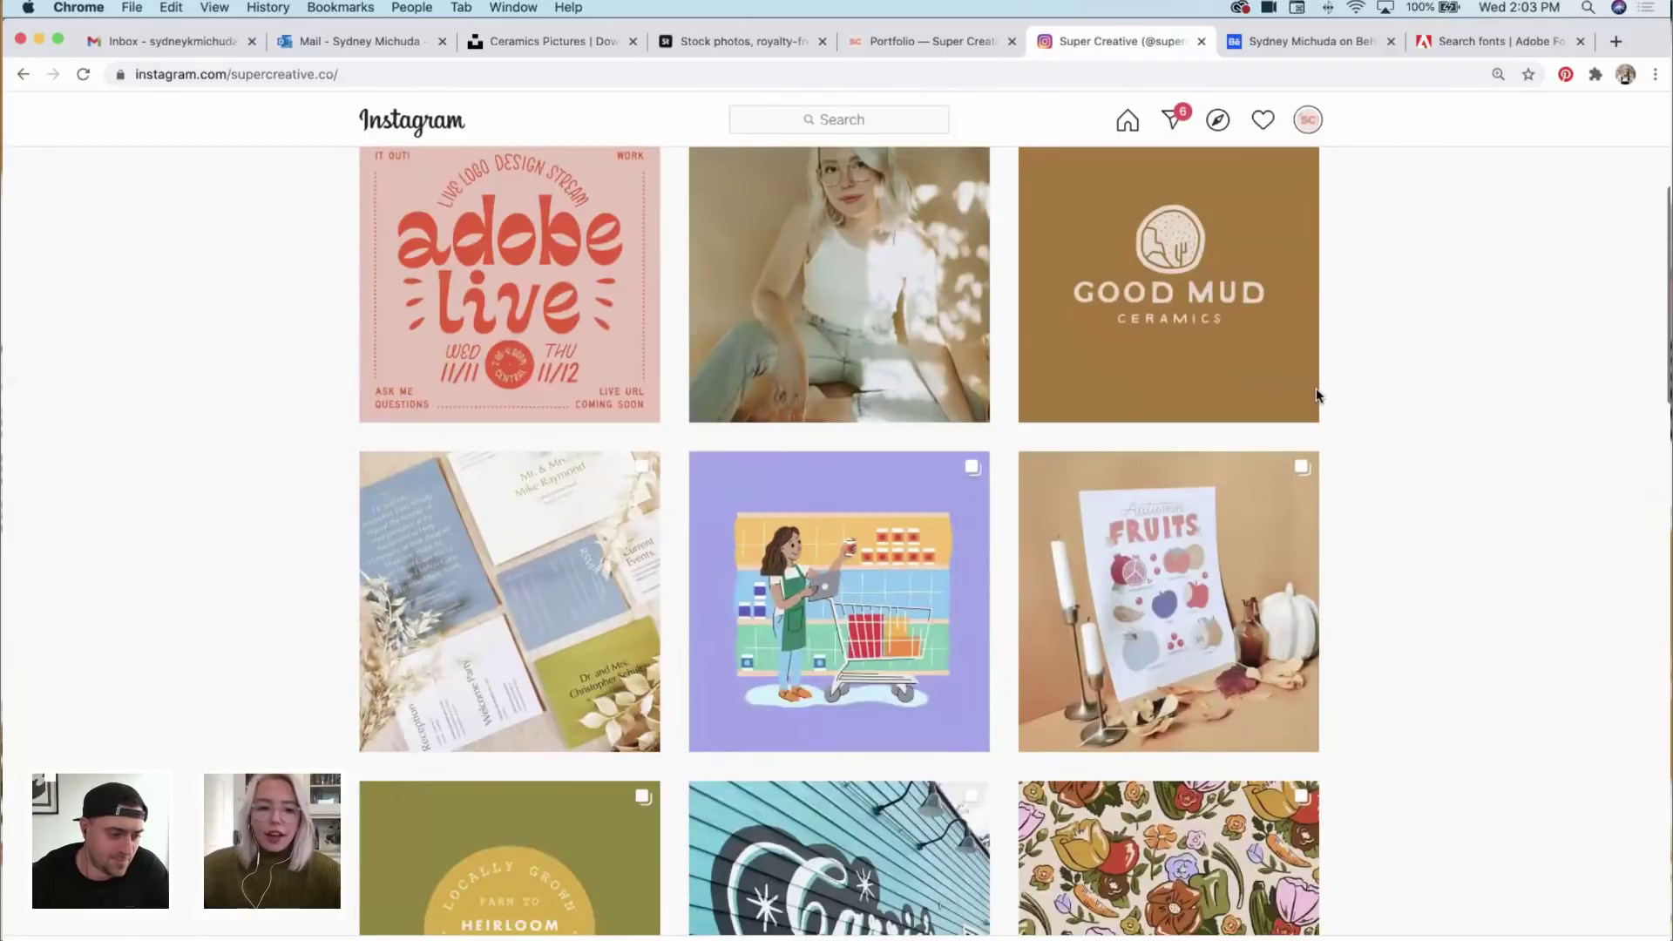
scroll(1374, 410, down, 3)
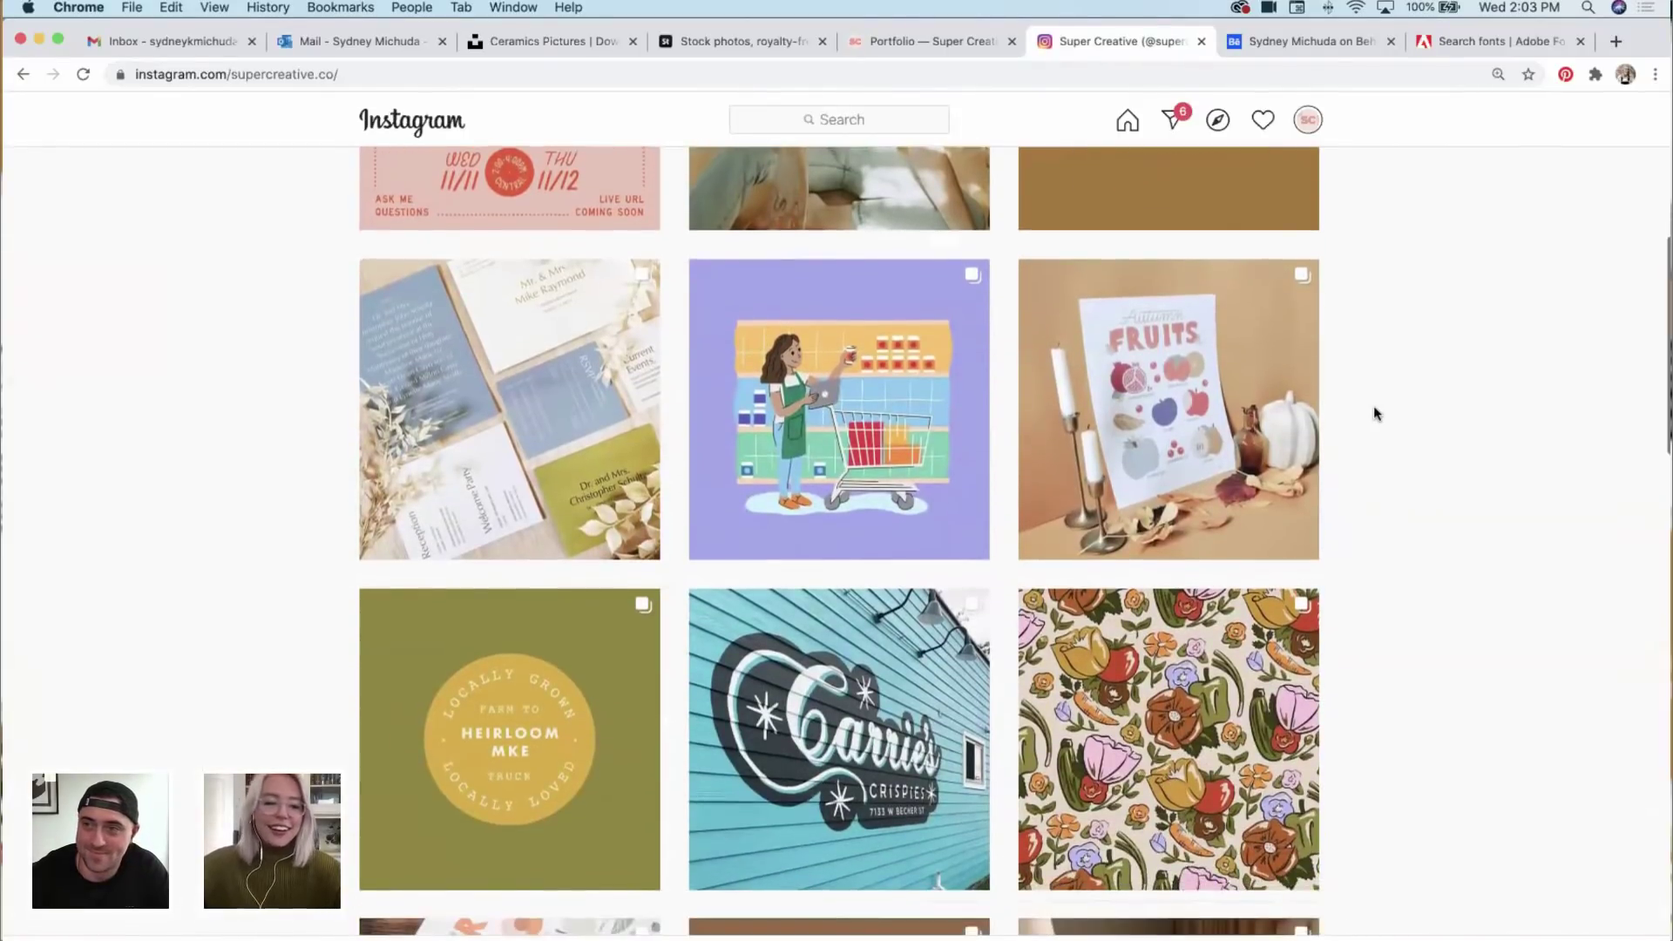
scroll(1373, 405, up, 6)
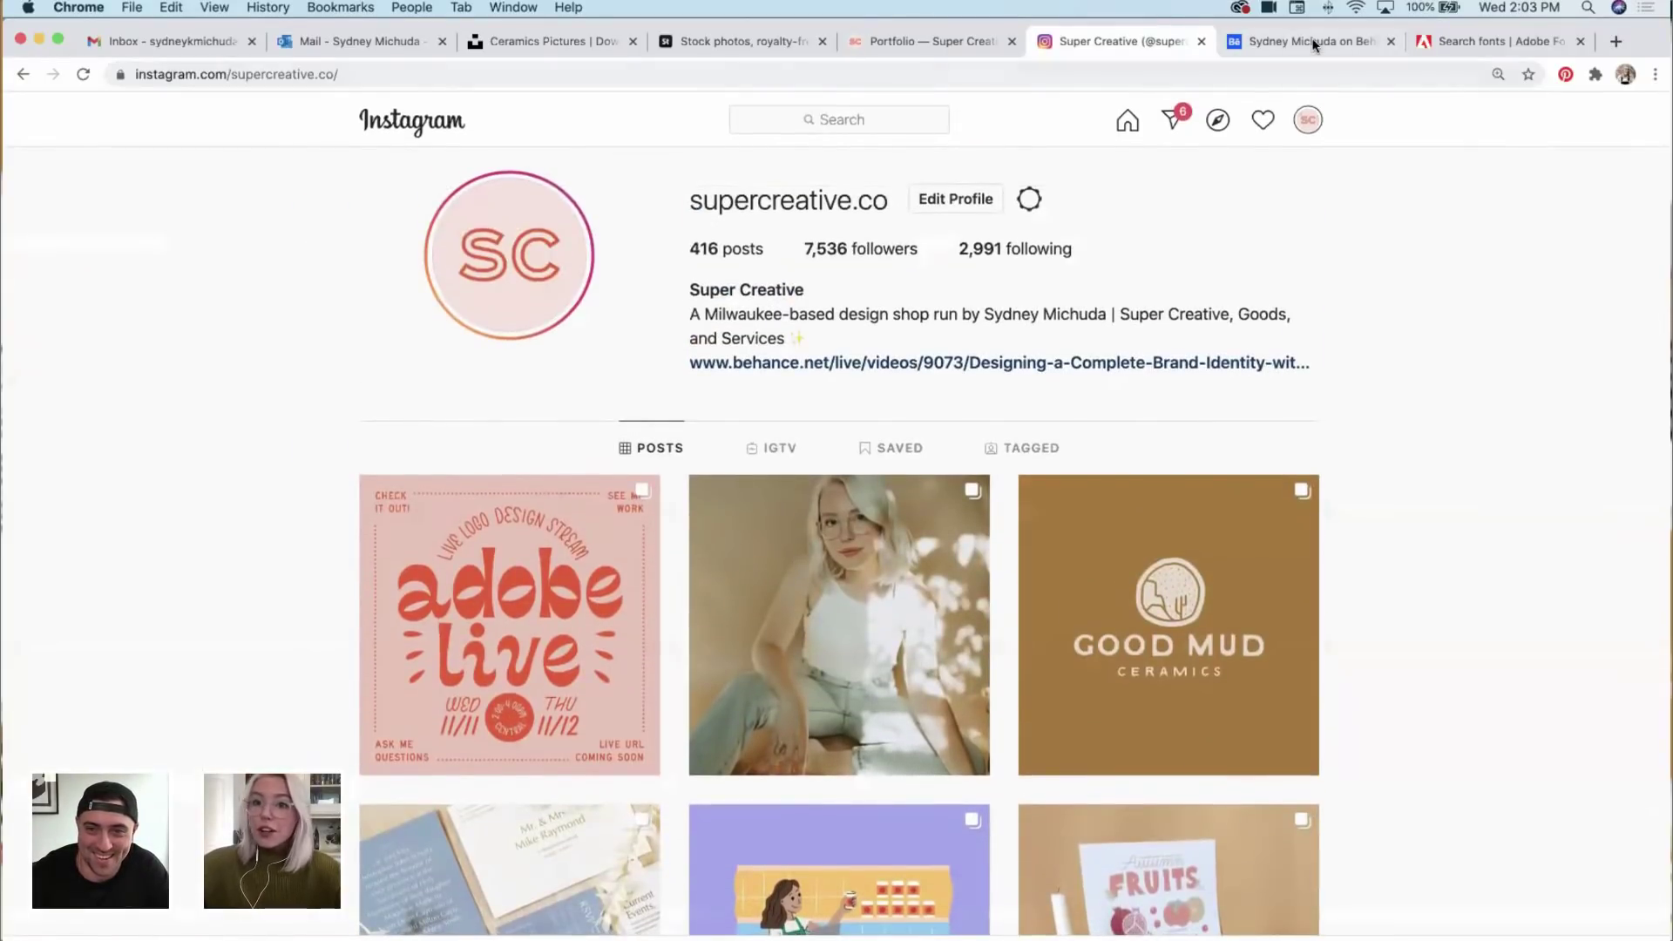
Step: View the designer's Behance profile and the full project grid on the Super Creative portfolio page
click(1315, 43)
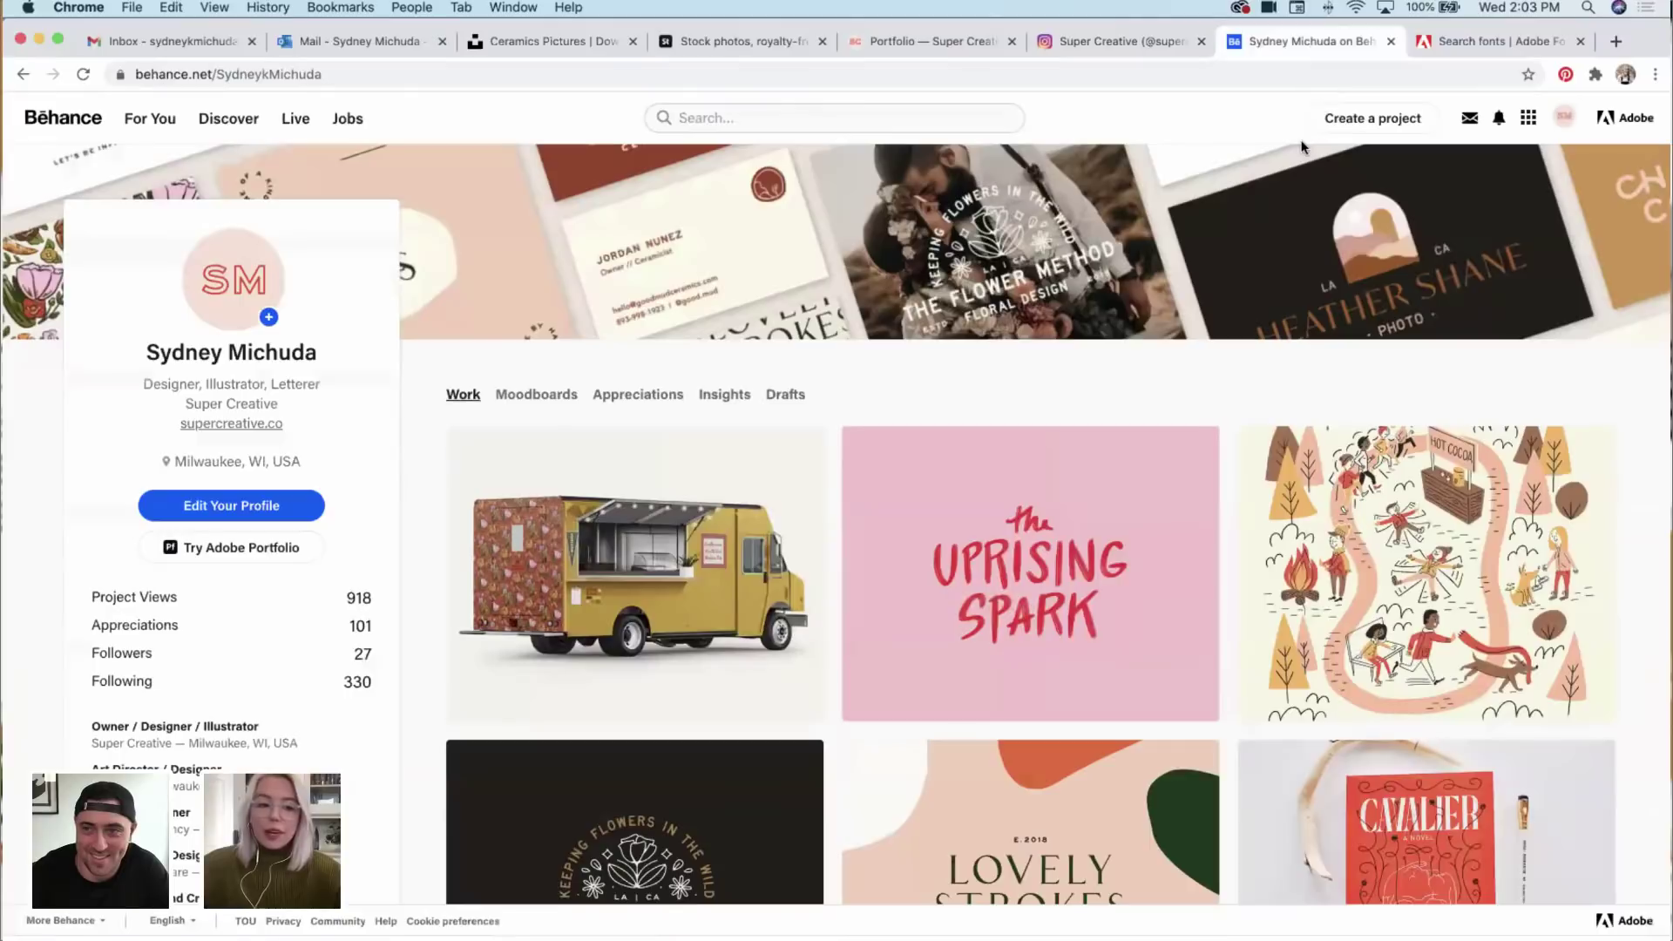
click(1131, 54)
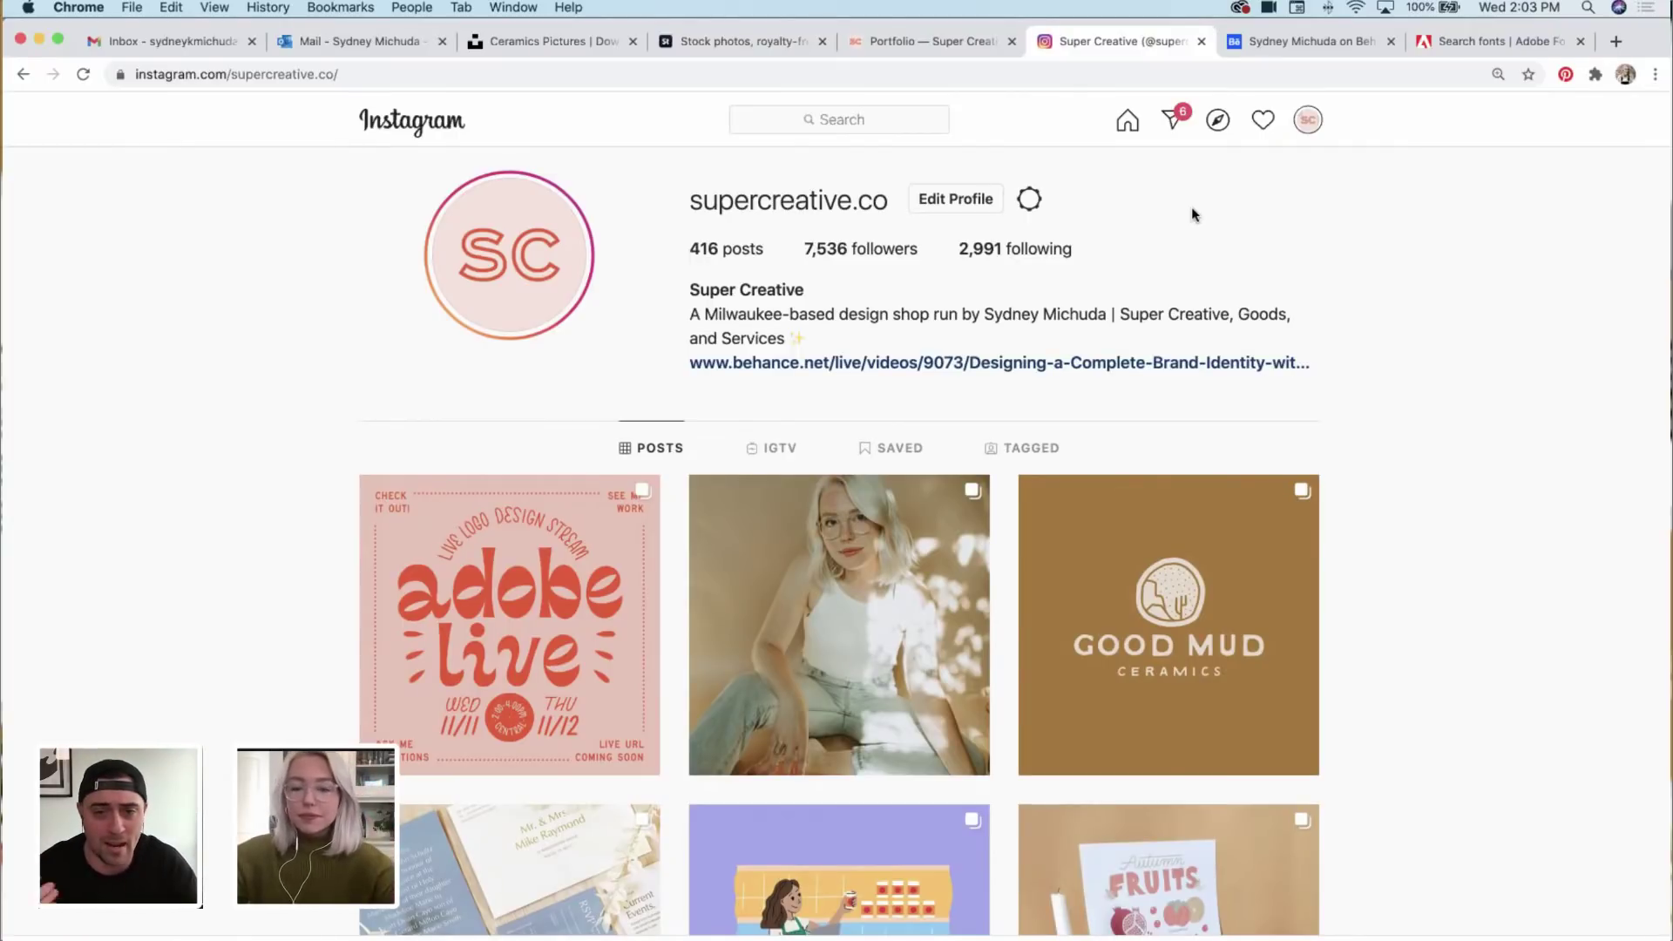
click(994, 49)
scroll(1079, 162, up, 4)
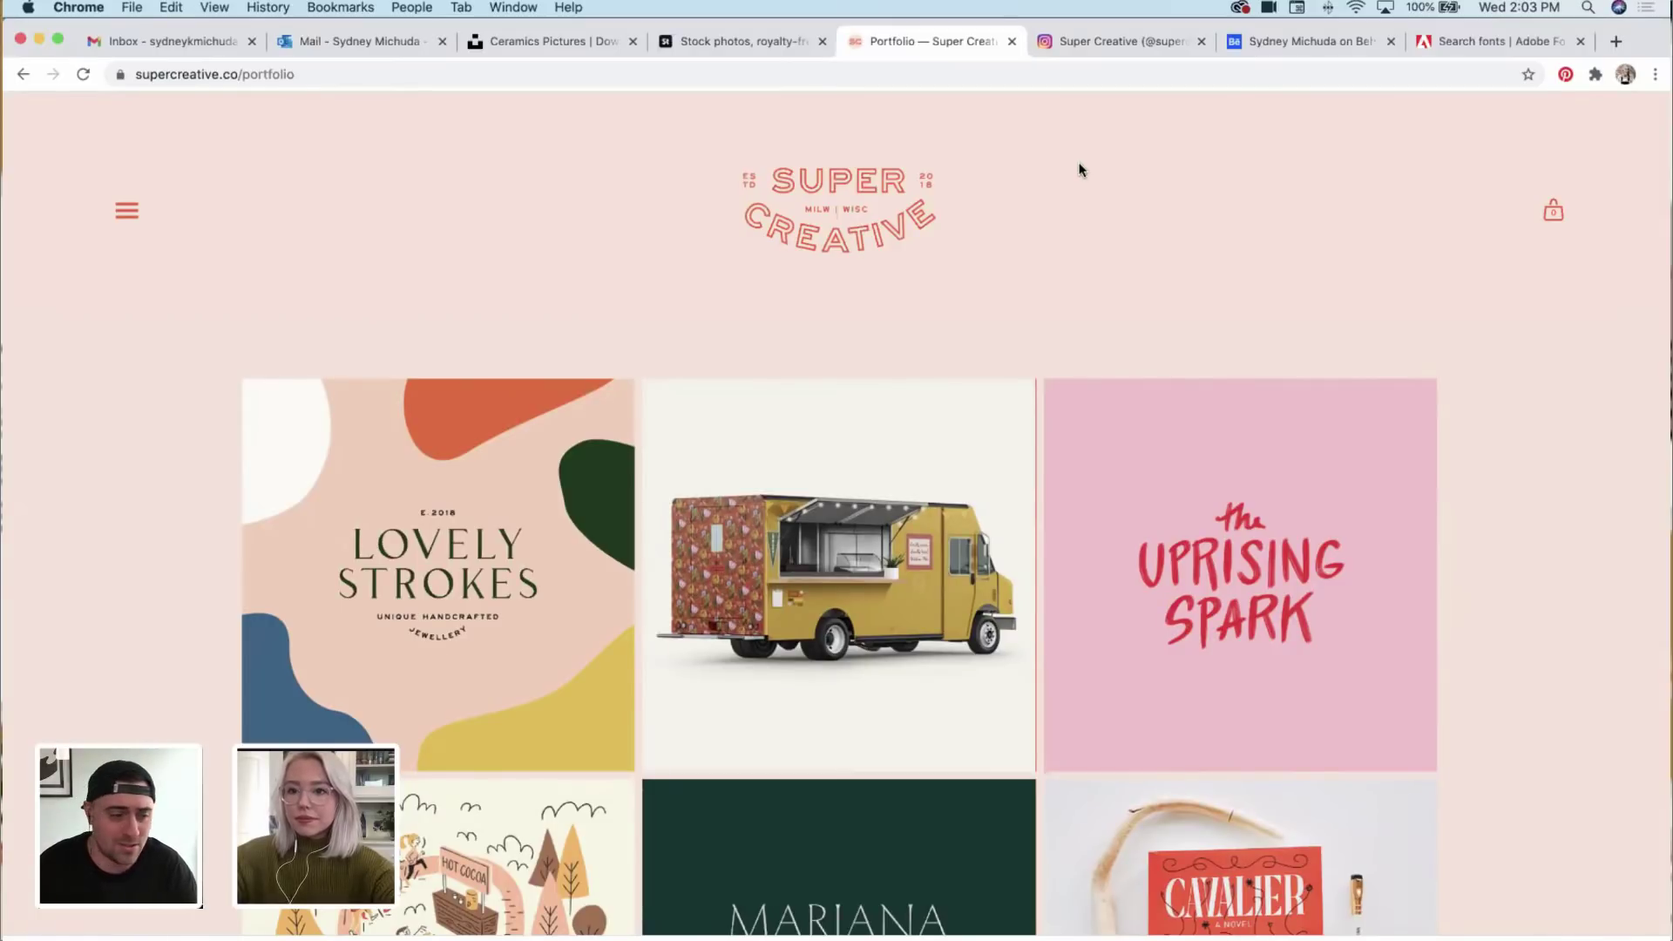
scroll(1080, 165, down, 12)
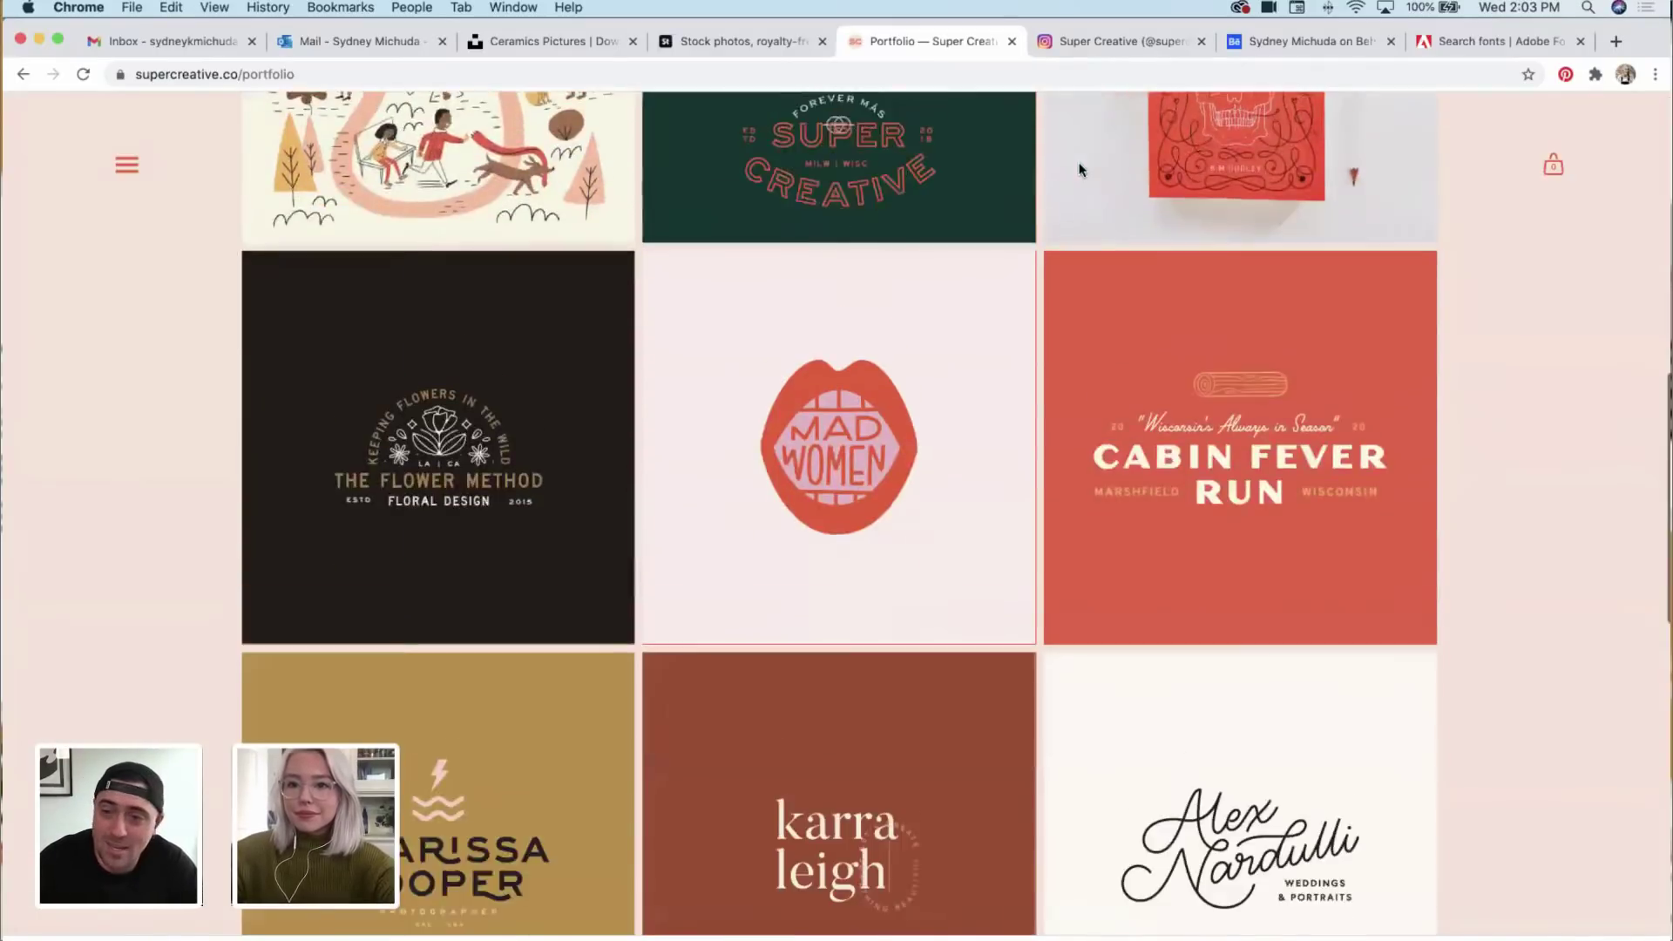
scroll(1079, 168, down, 3)
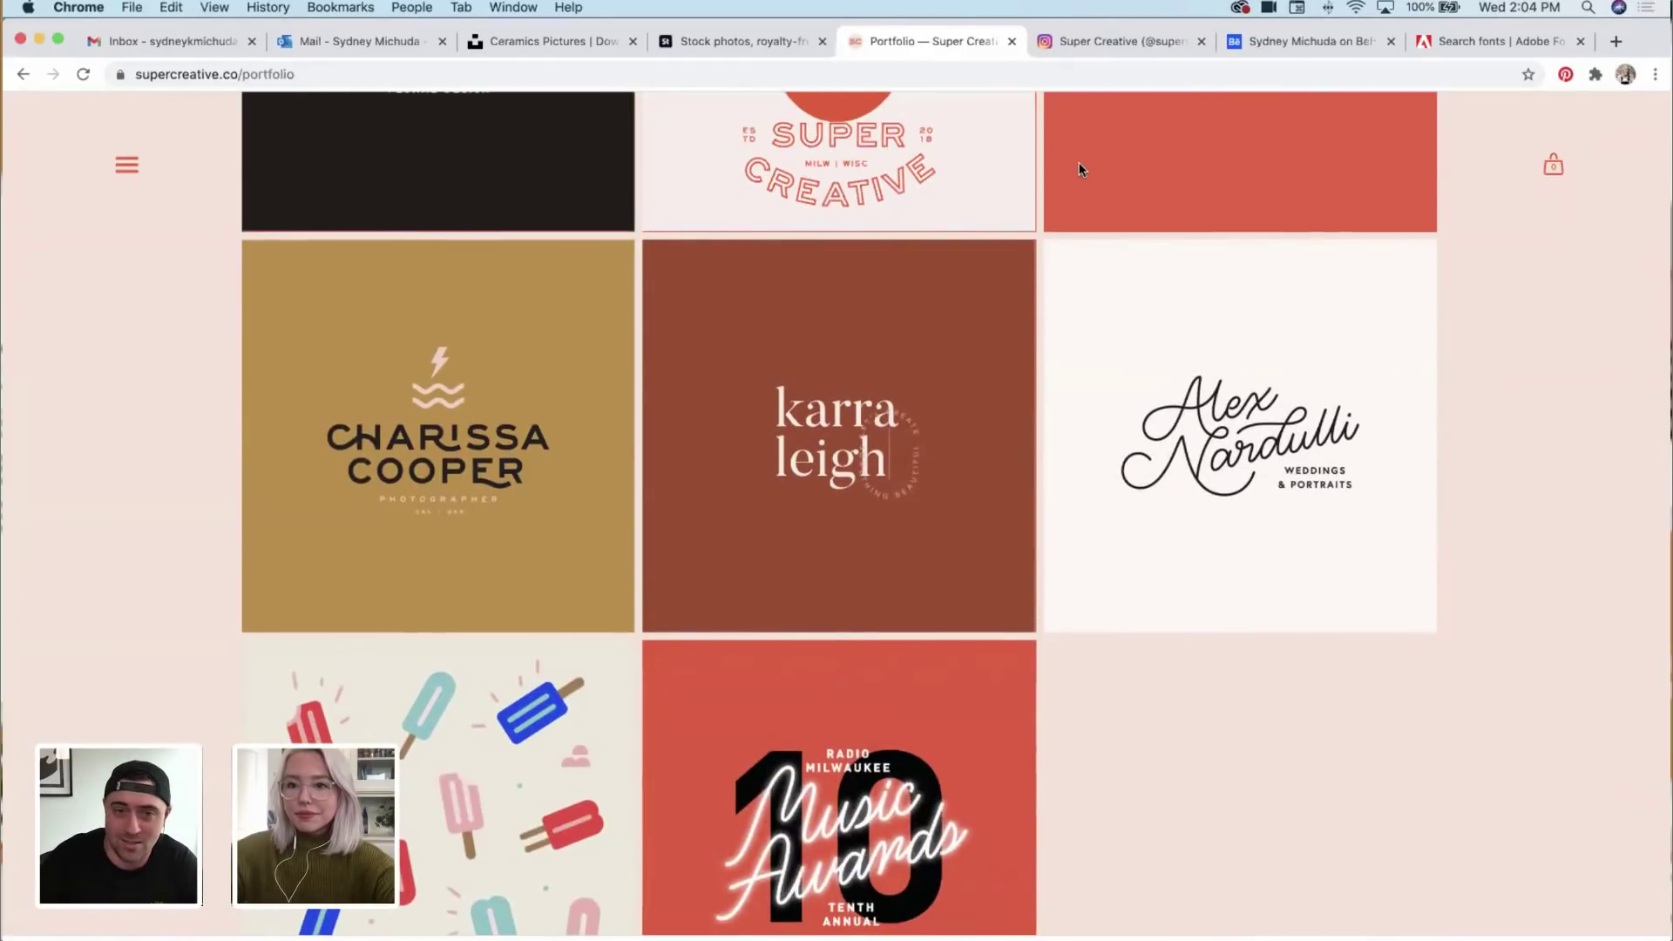
scroll(1078, 168, down, 1)
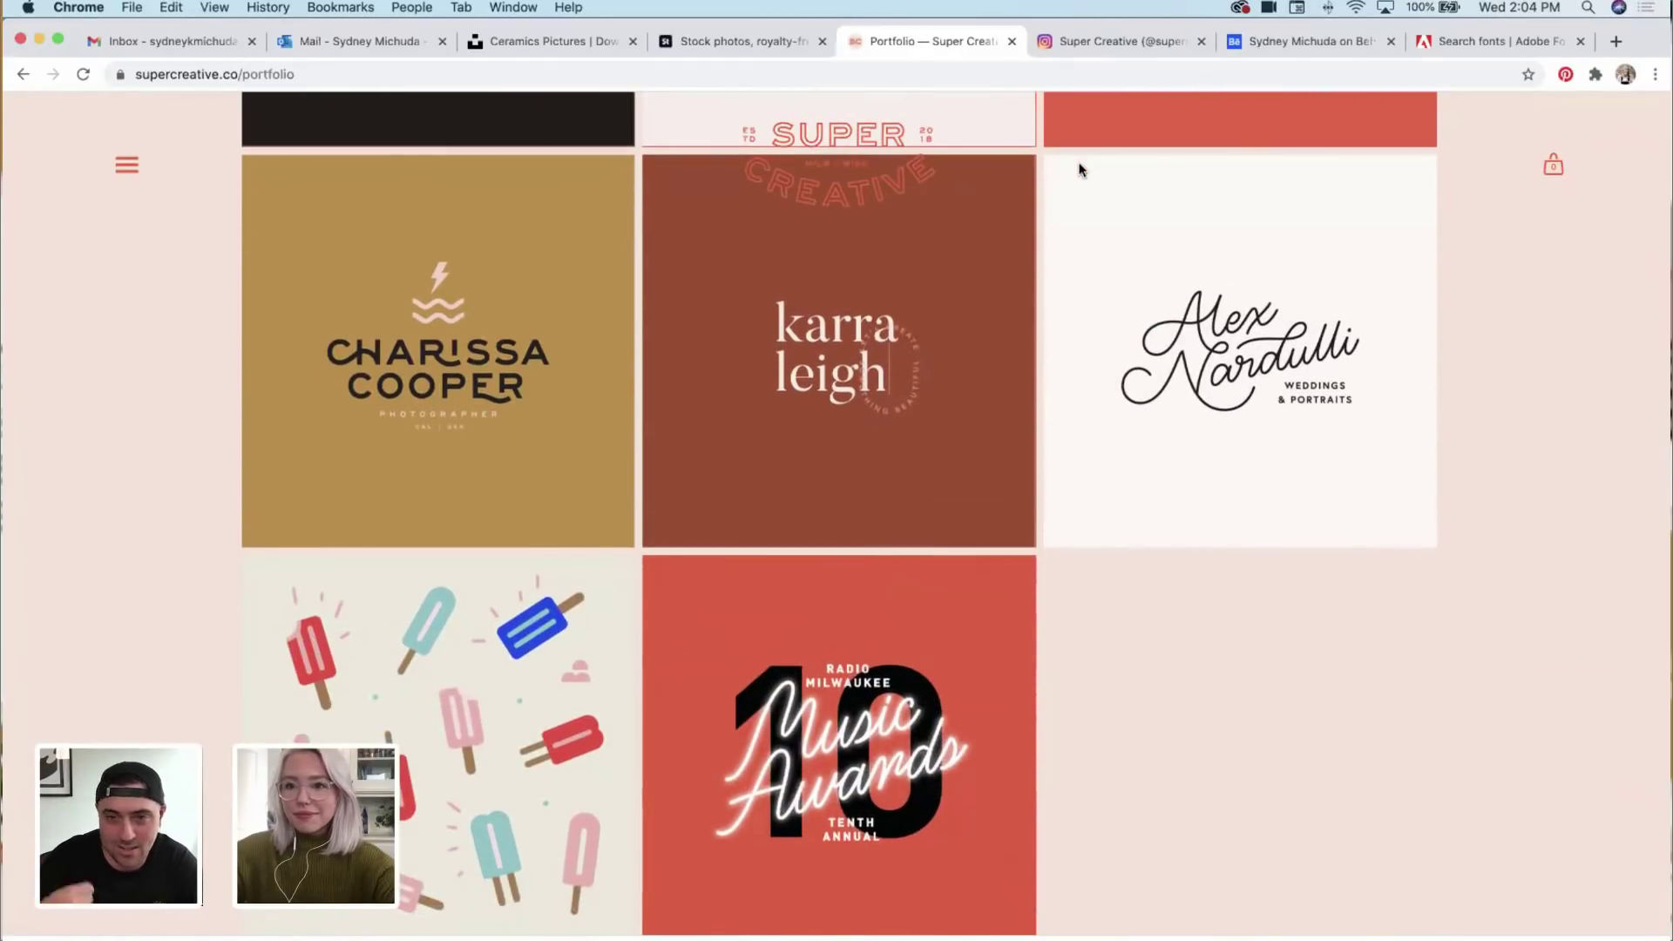
scroll(1079, 168, up, 1)
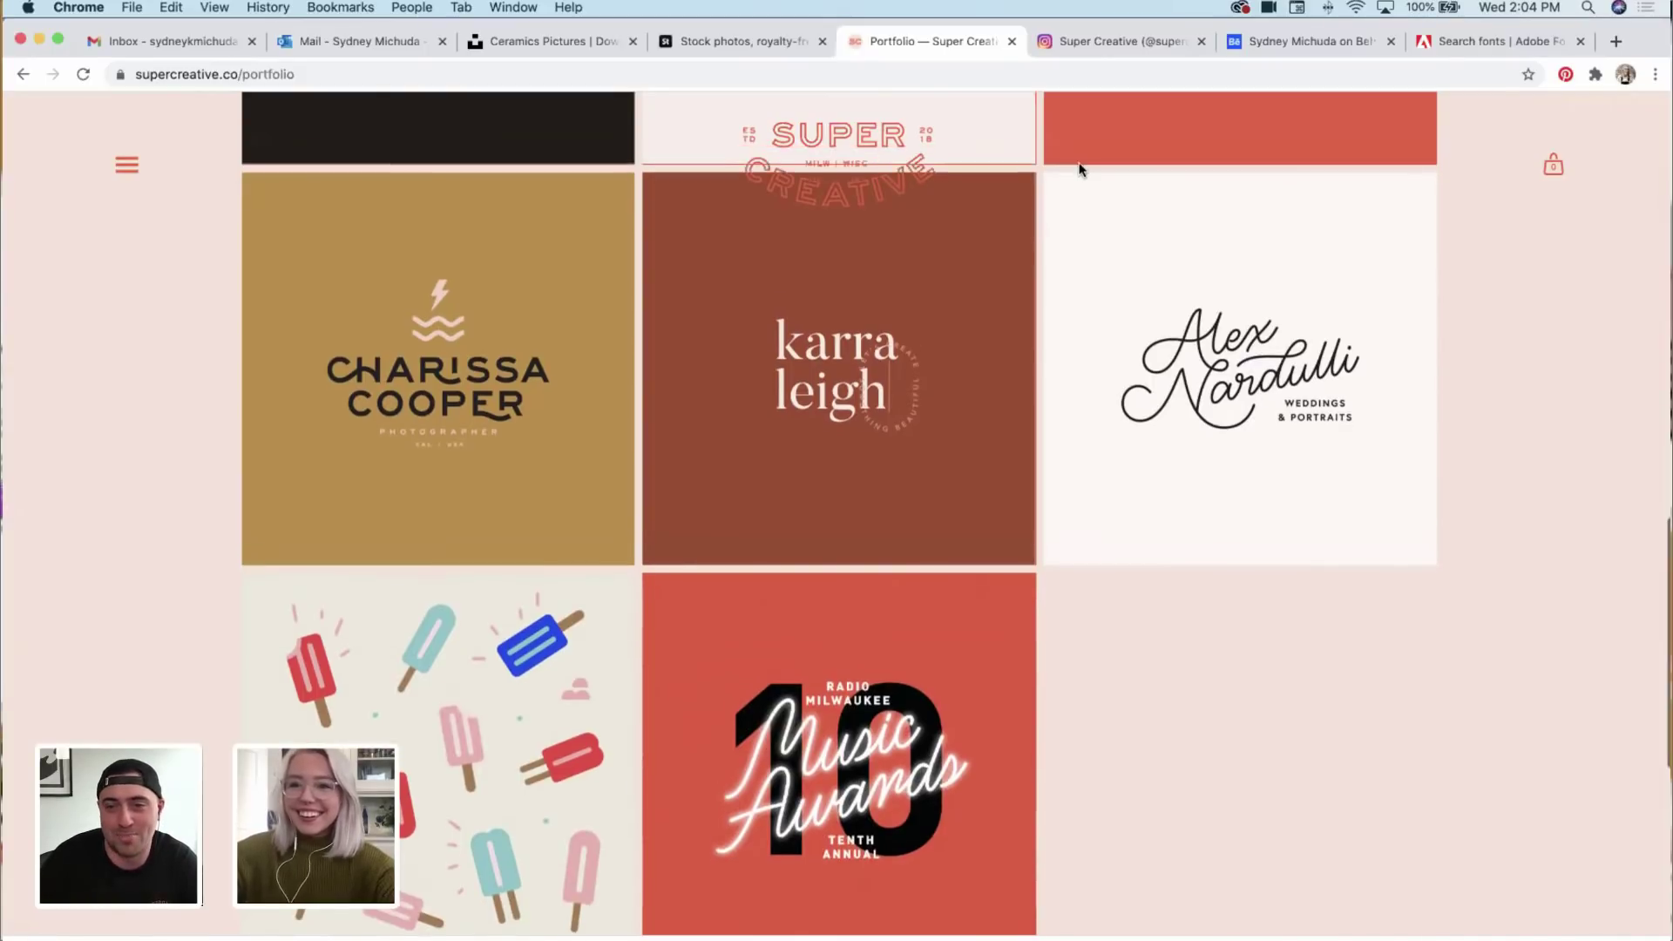
scroll(1079, 168, up, 15)
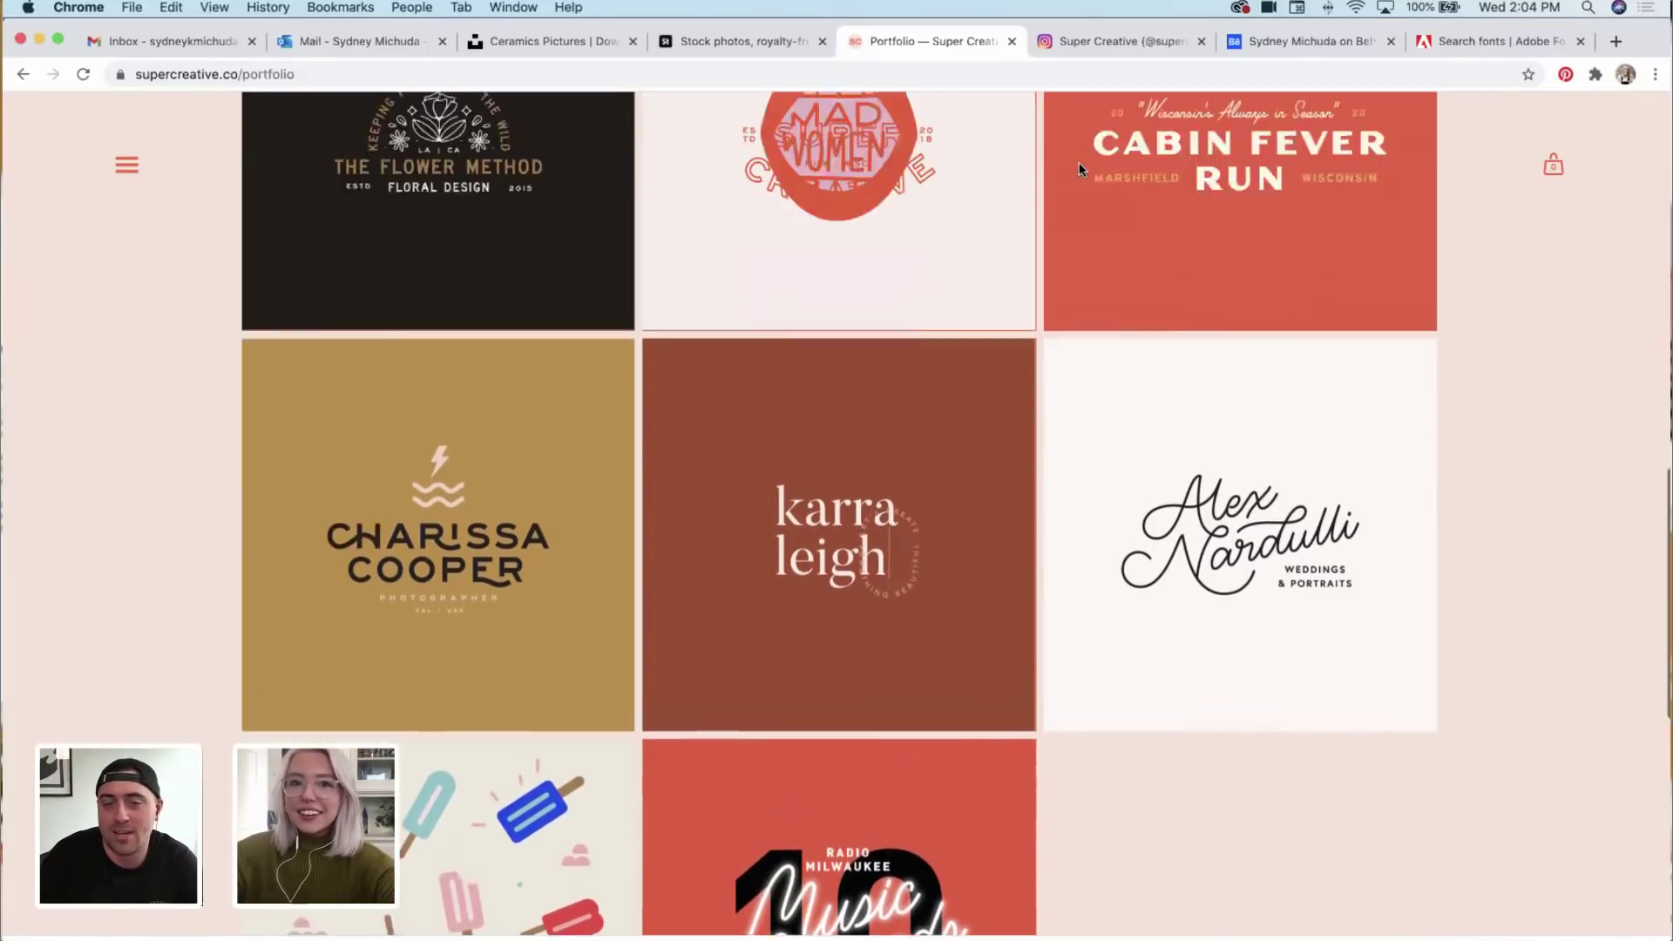
scroll(1079, 169, up, 3)
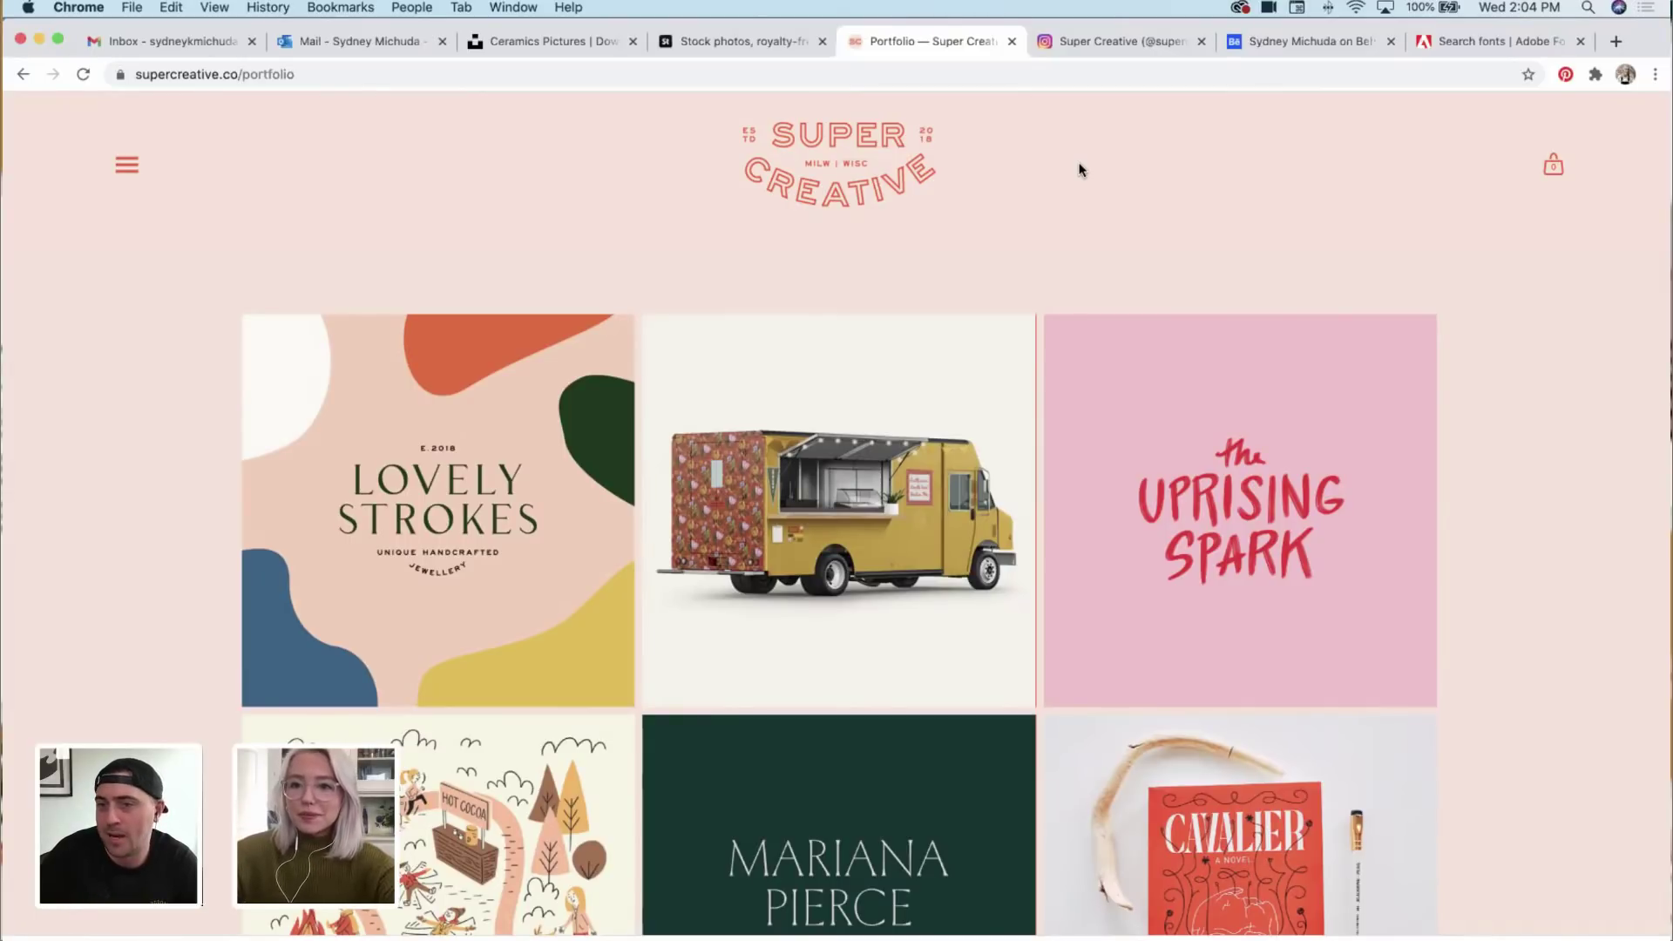
scroll(1079, 168, up, 2)
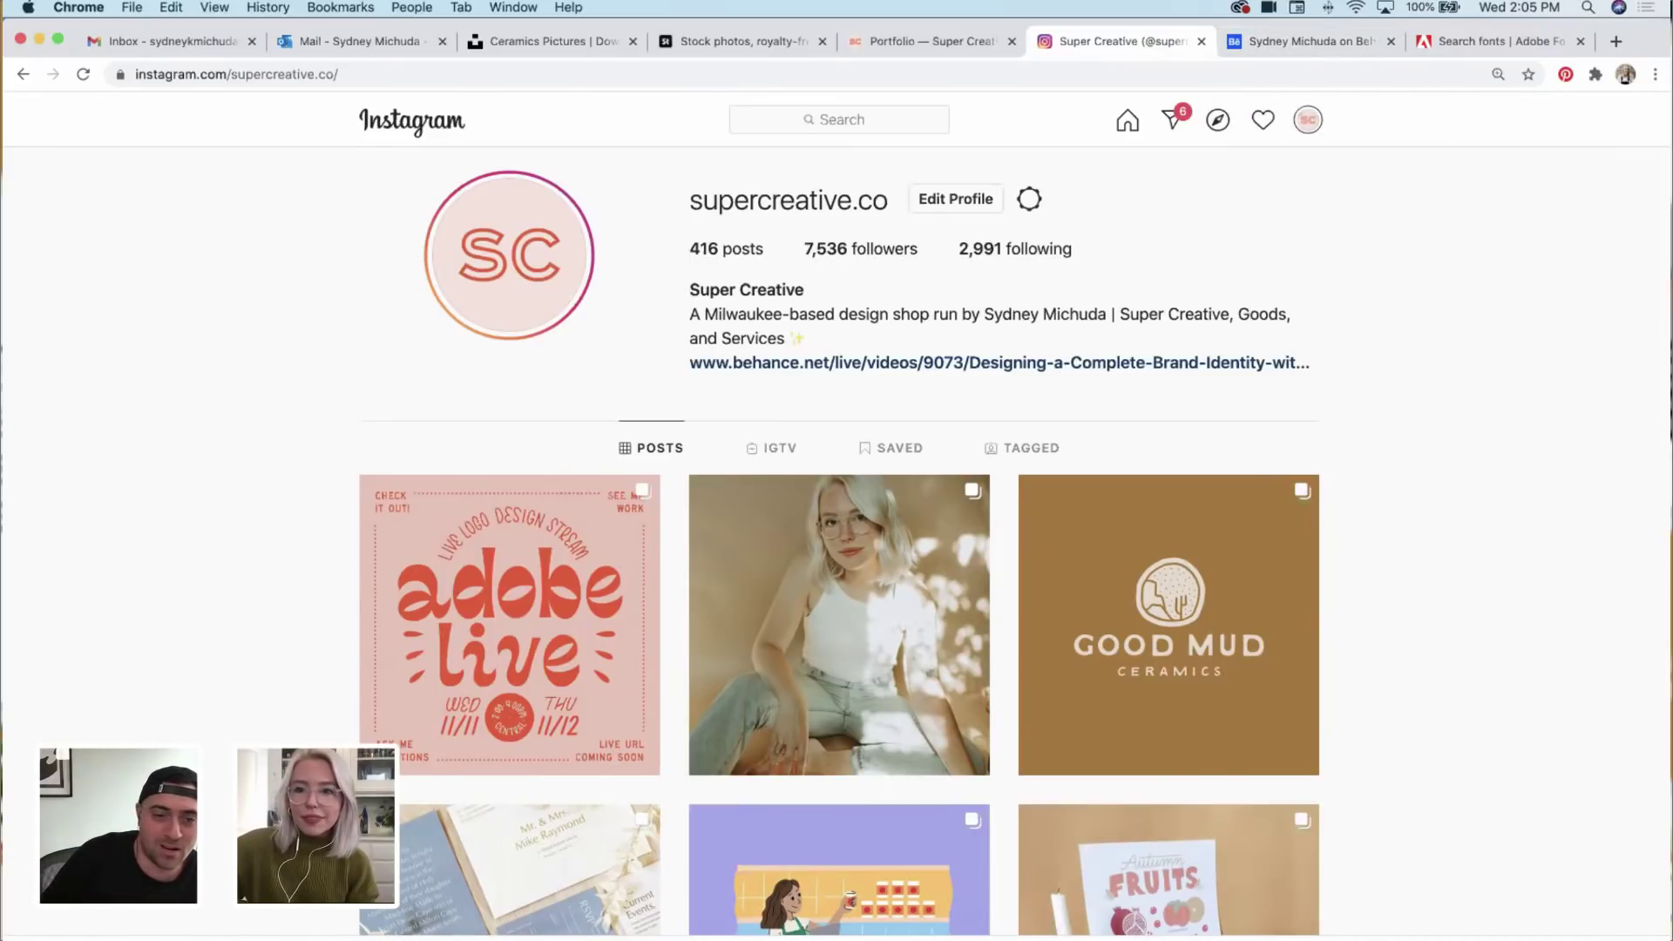
Step: Switch to Illustrator and look over all the note blocks around the artboard in pottery_discovery_01.pdf
key(super+Tab)
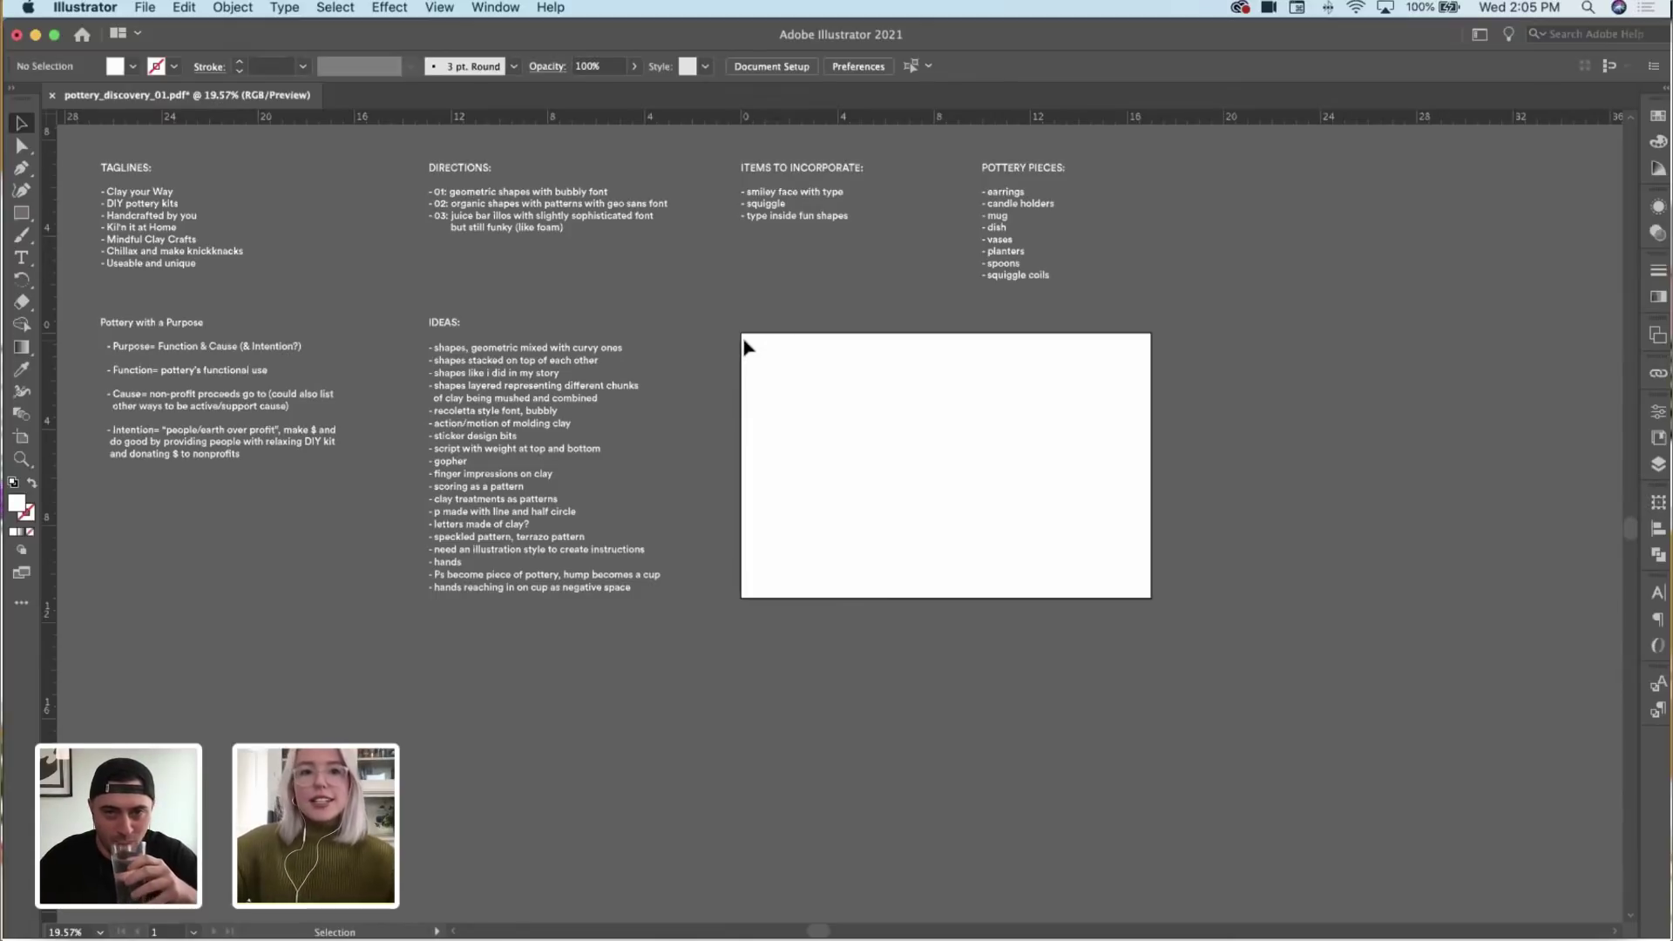
drag(750, 273, 794, 387)
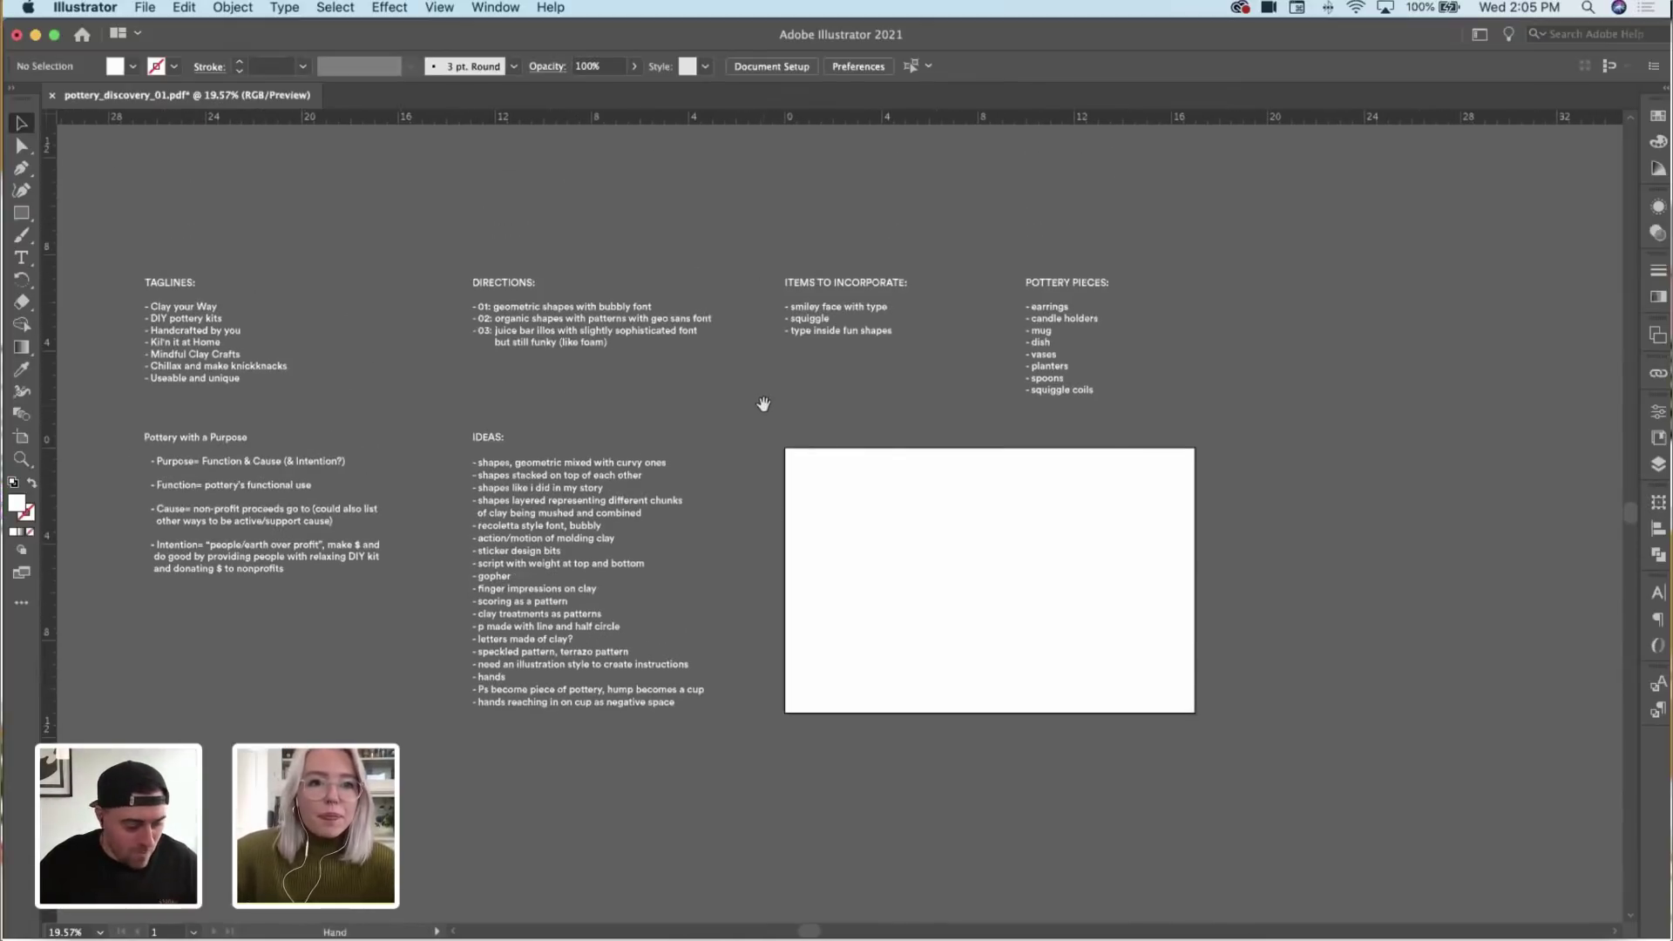
scroll(690, 303, down, 3)
scroll(697, 279, up, 3)
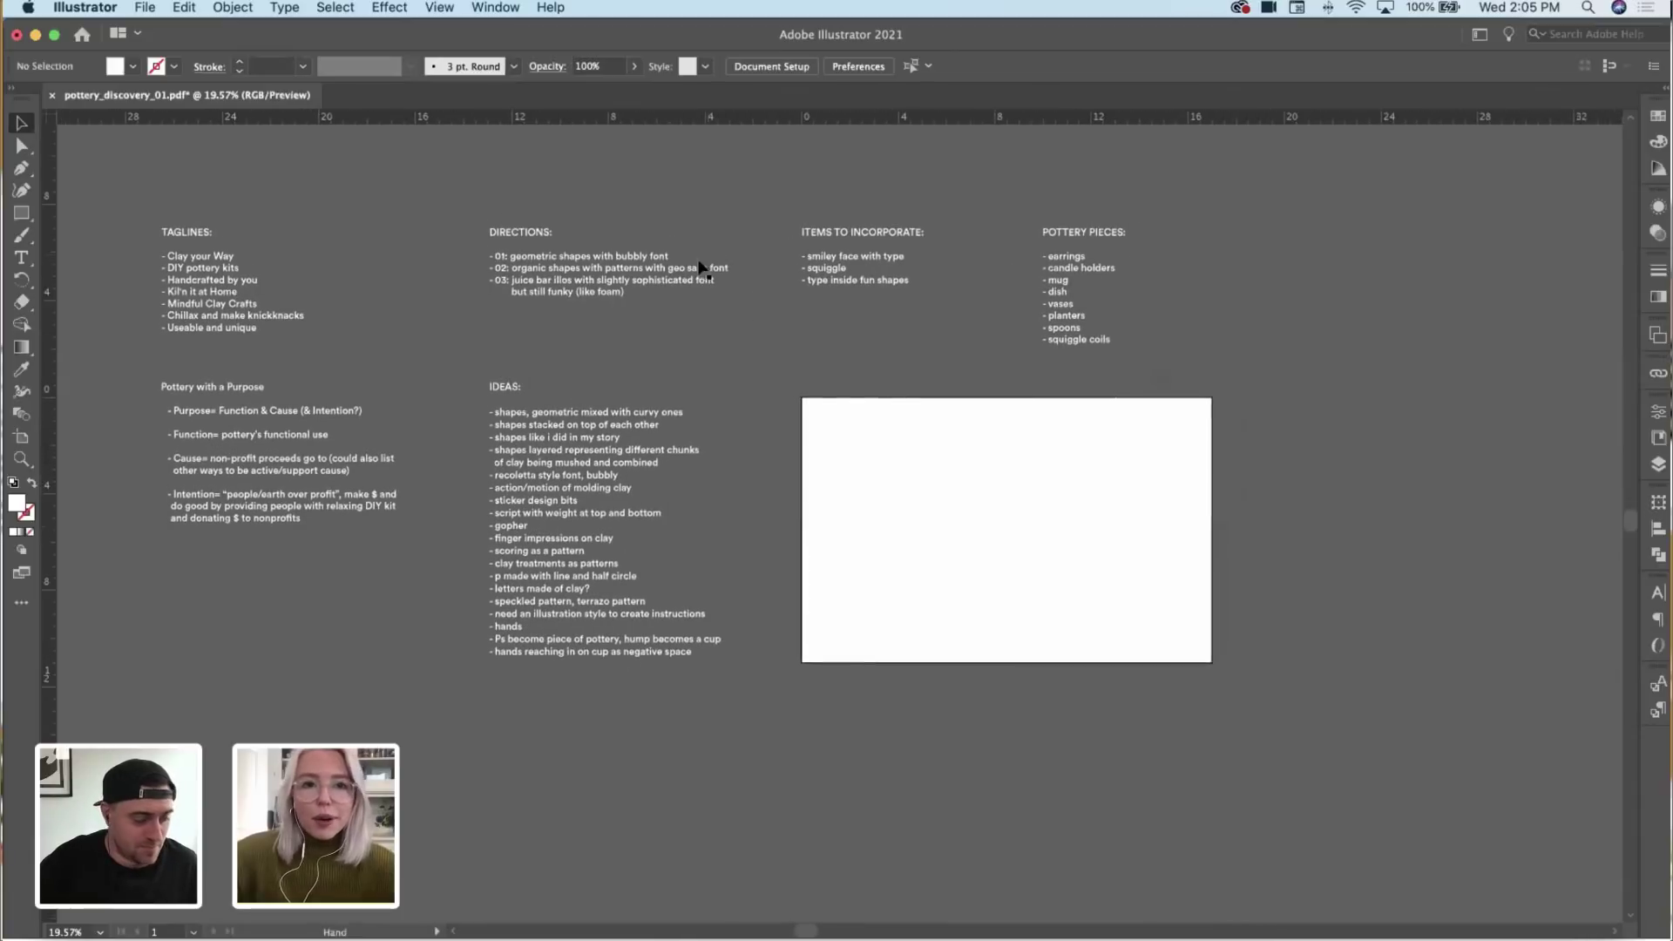
key(z)
scroll(685, 291, up, 1)
key(v)
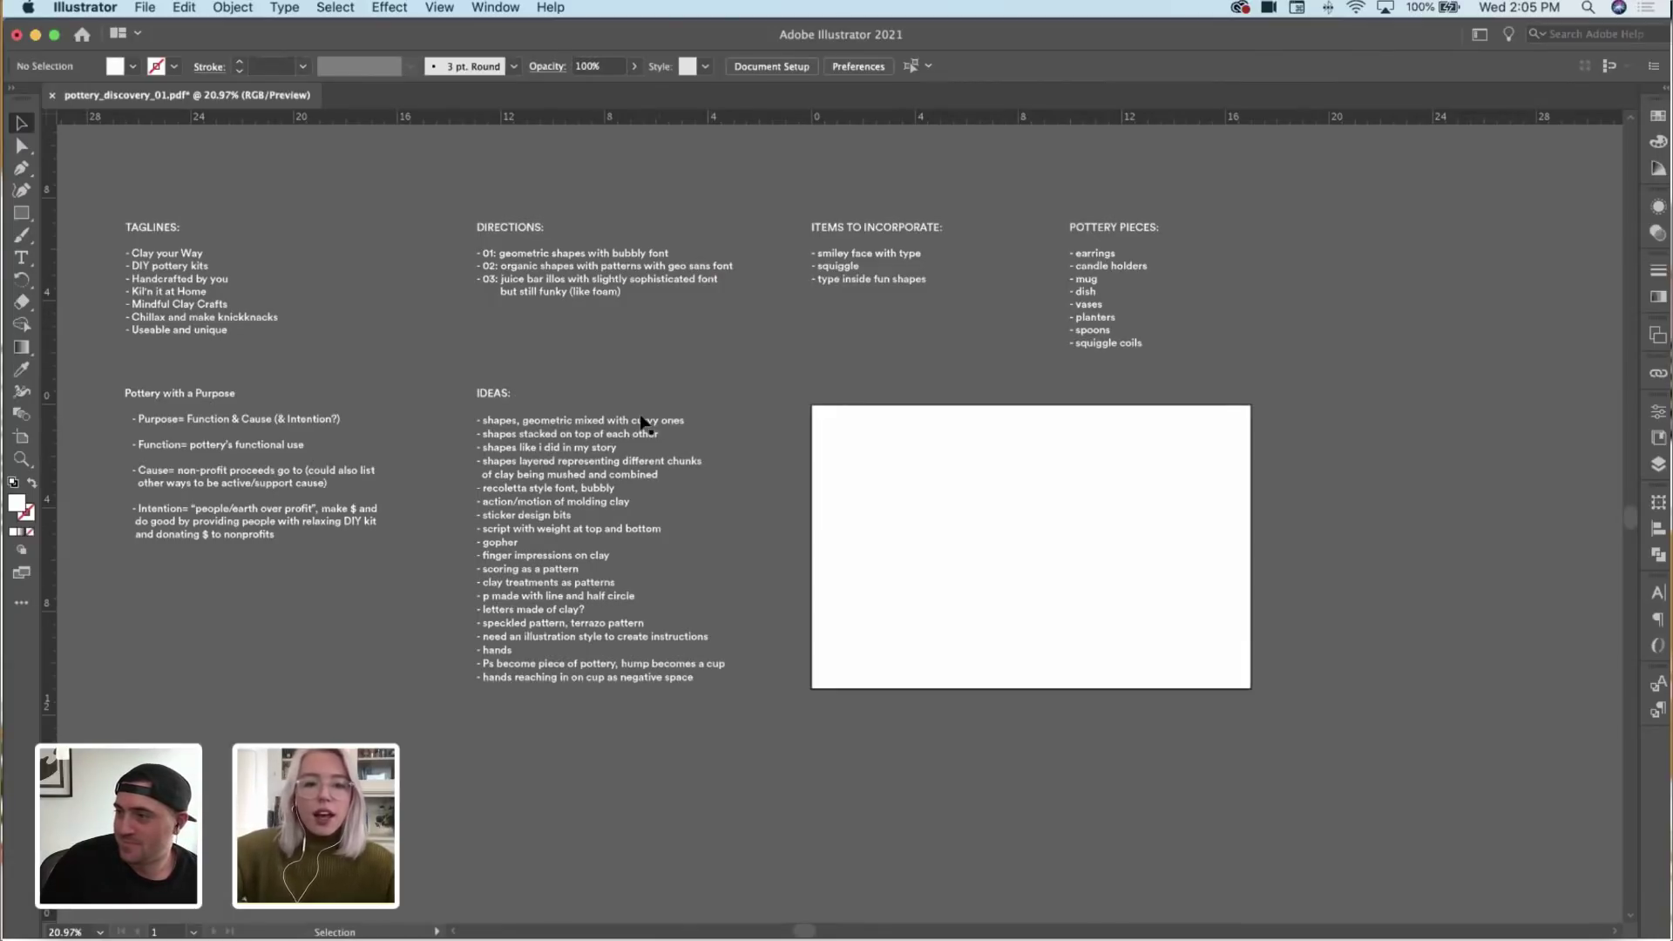
Step: Examine the IDEAS list beside the artboard at a readable size, checking it against the surrounding notes
scroll(645, 427, up, 3)
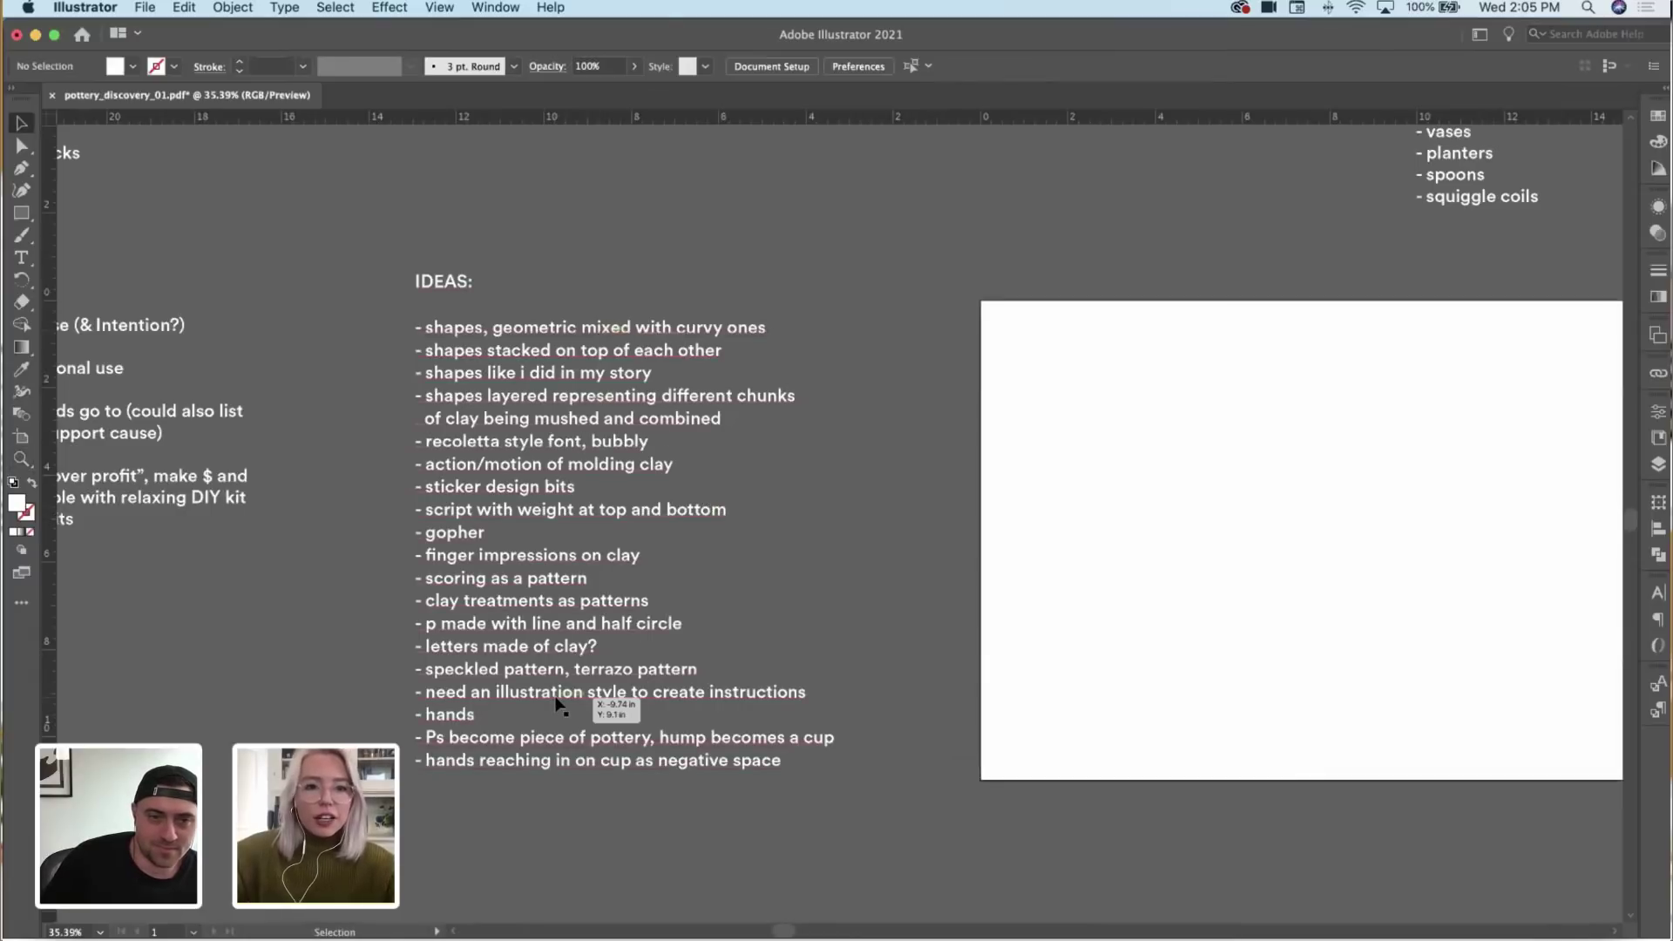
key(z)
drag(1015, 590, 957, 605)
key(v)
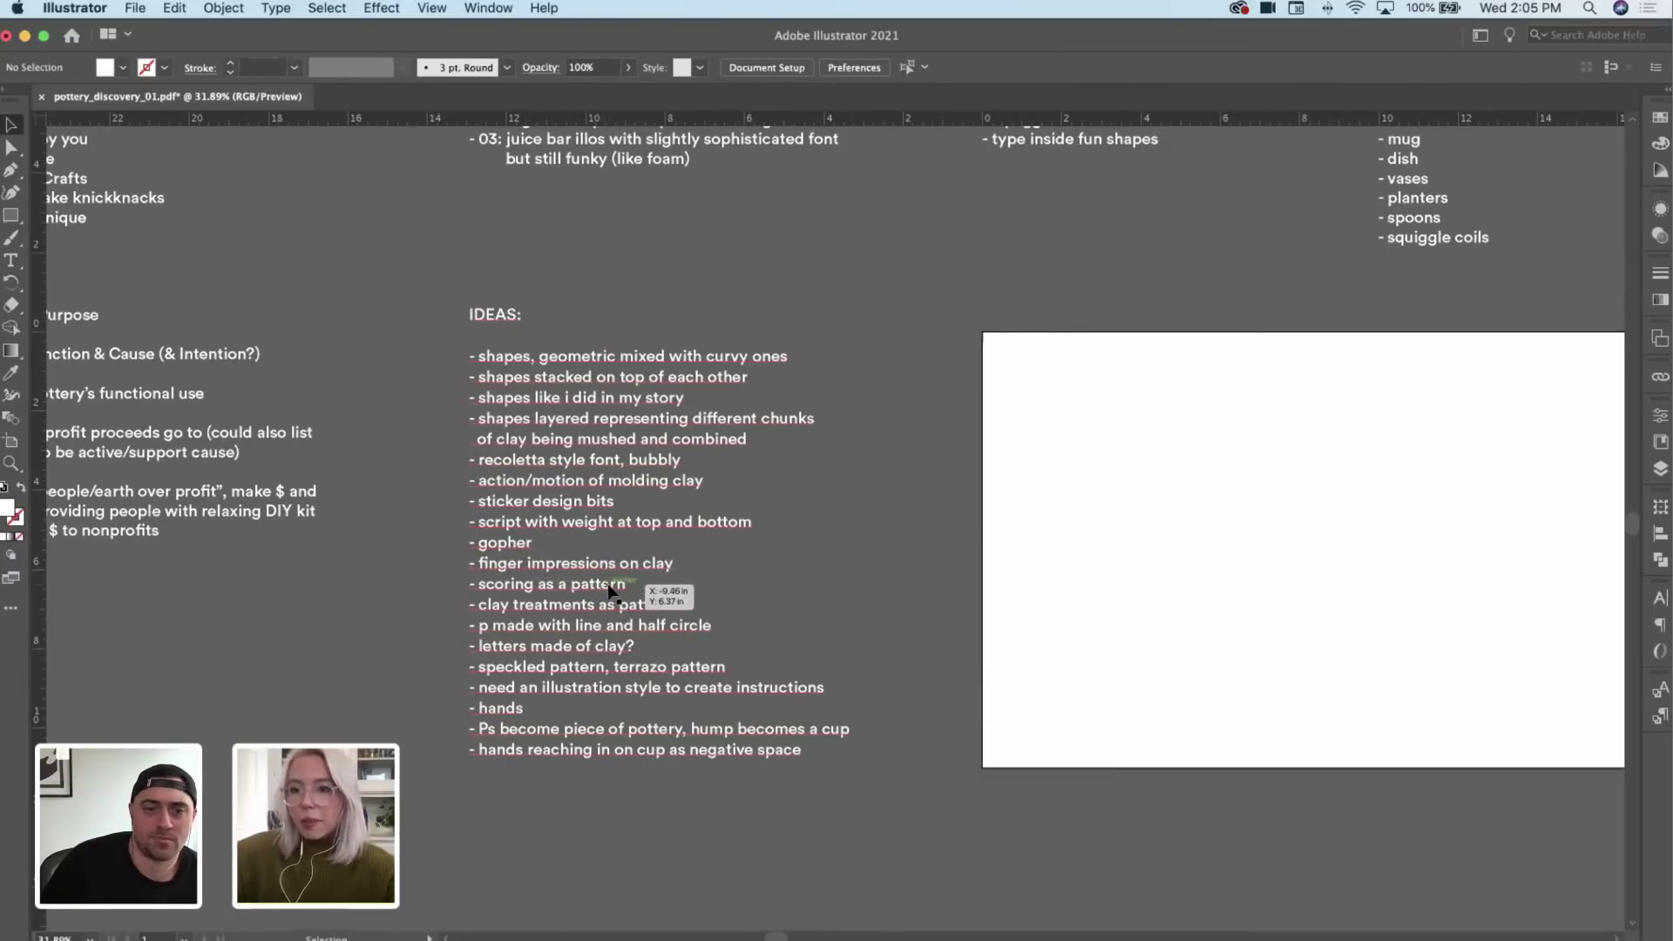
key(z)
alt+click(1072, 560)
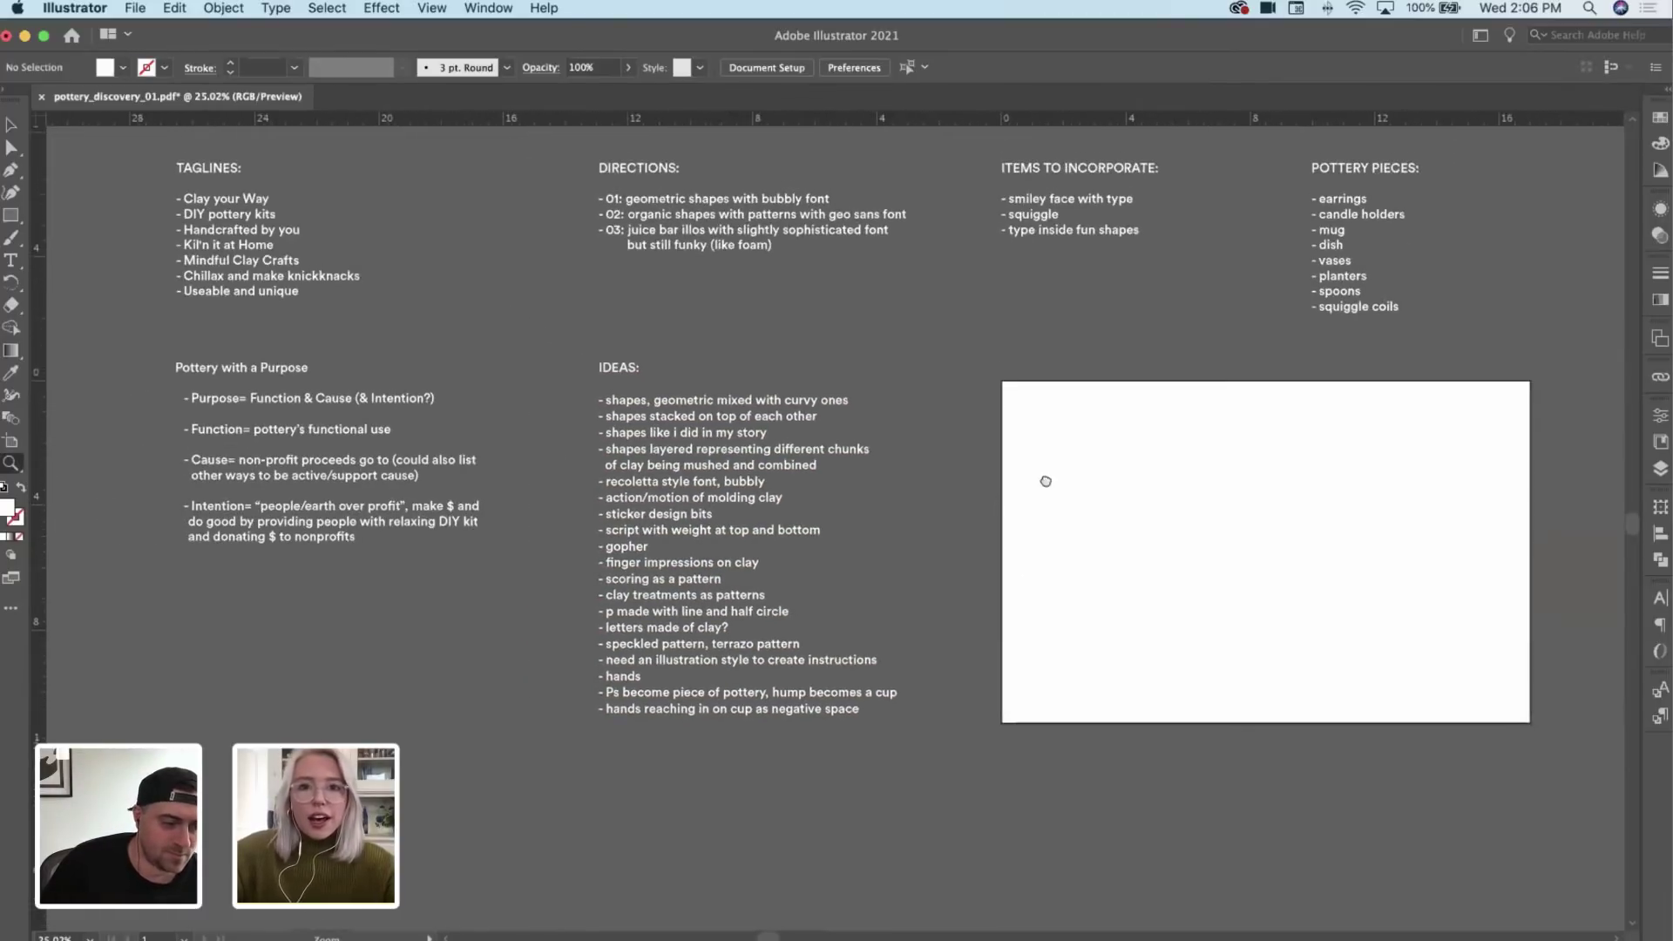
key(v)
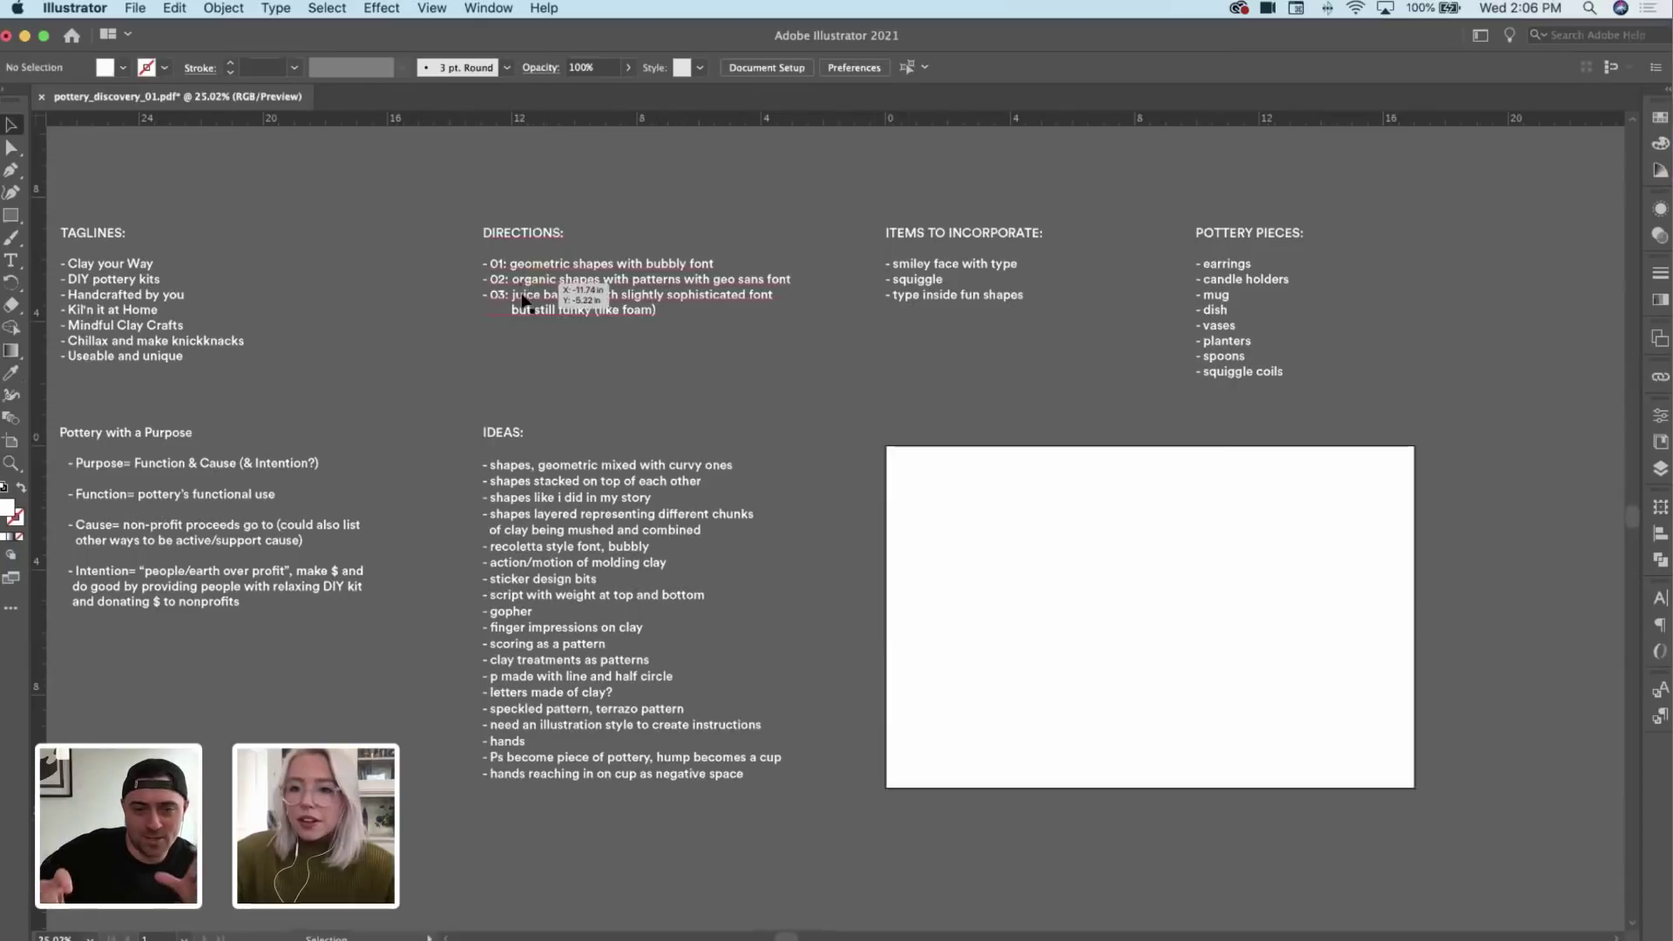
scroll(484, 519, up, 5)
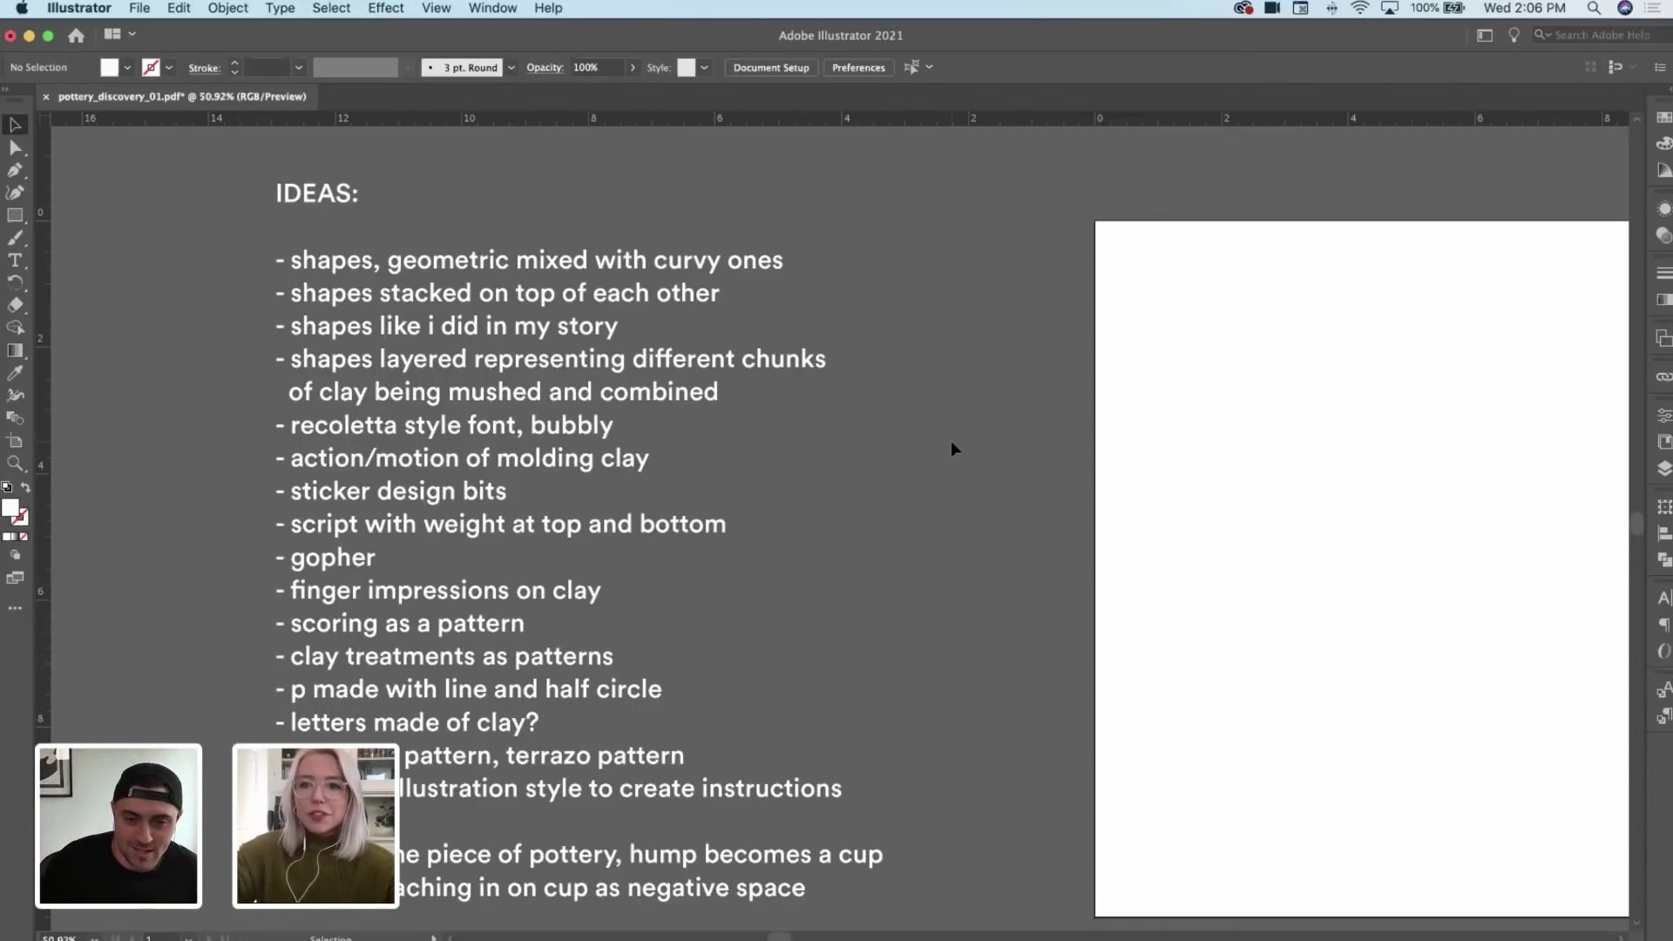
scroll(950, 441, down, 2)
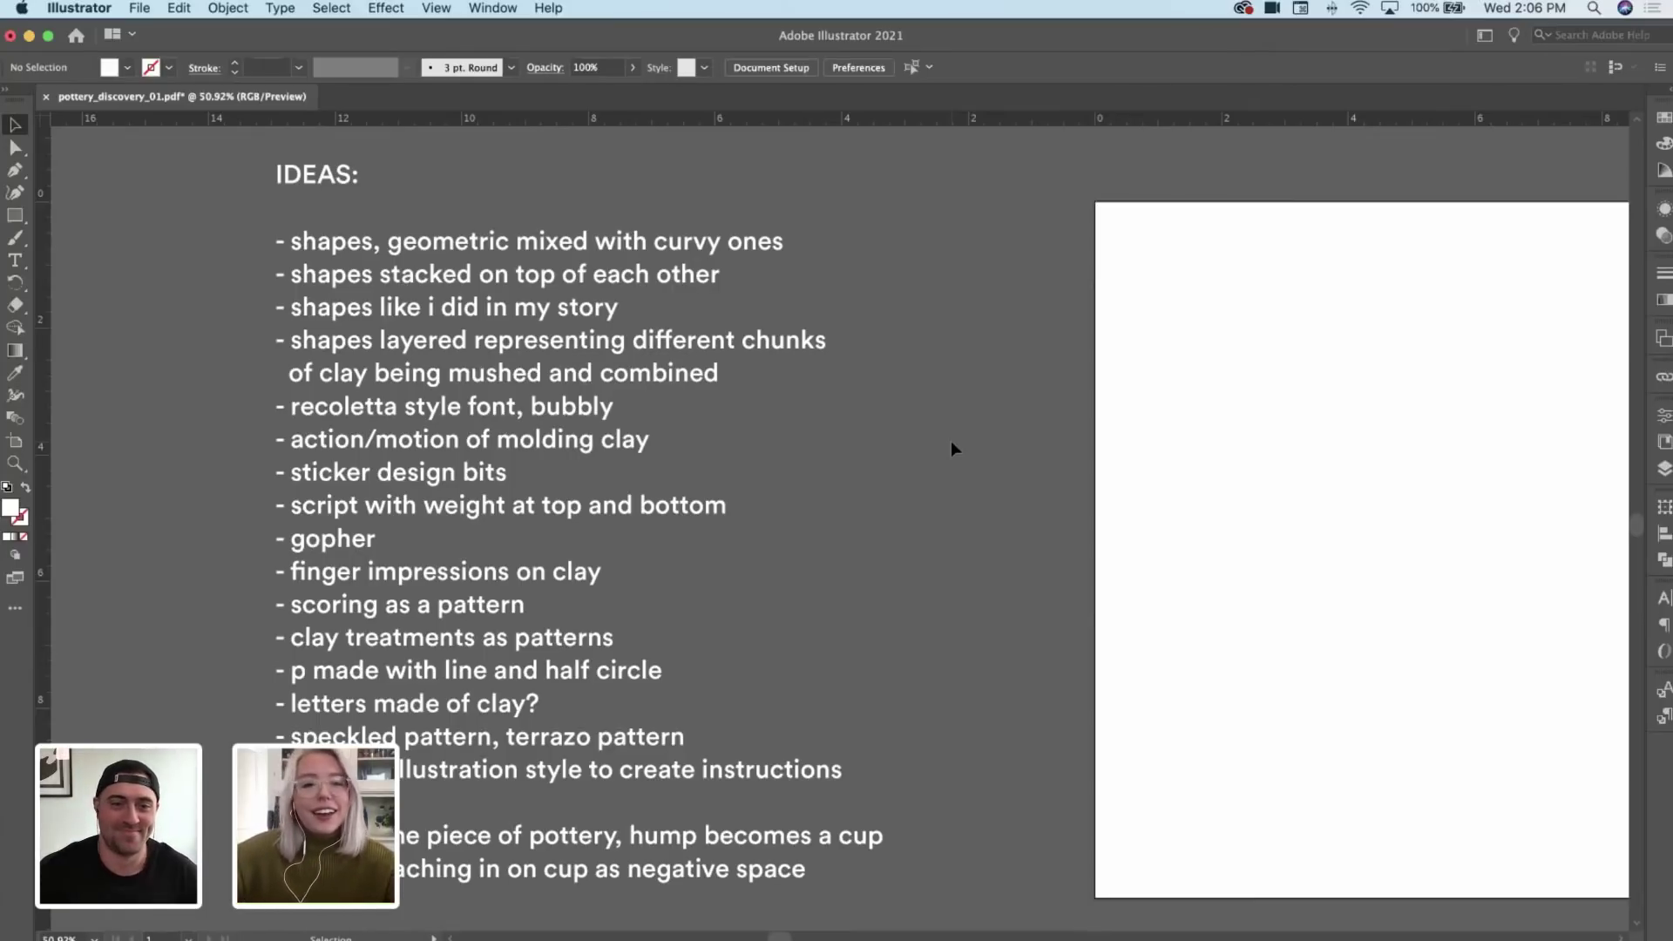
Step: Examine the three design concepts in the DIRECTIONS text block above the IDEAS list
key(z)
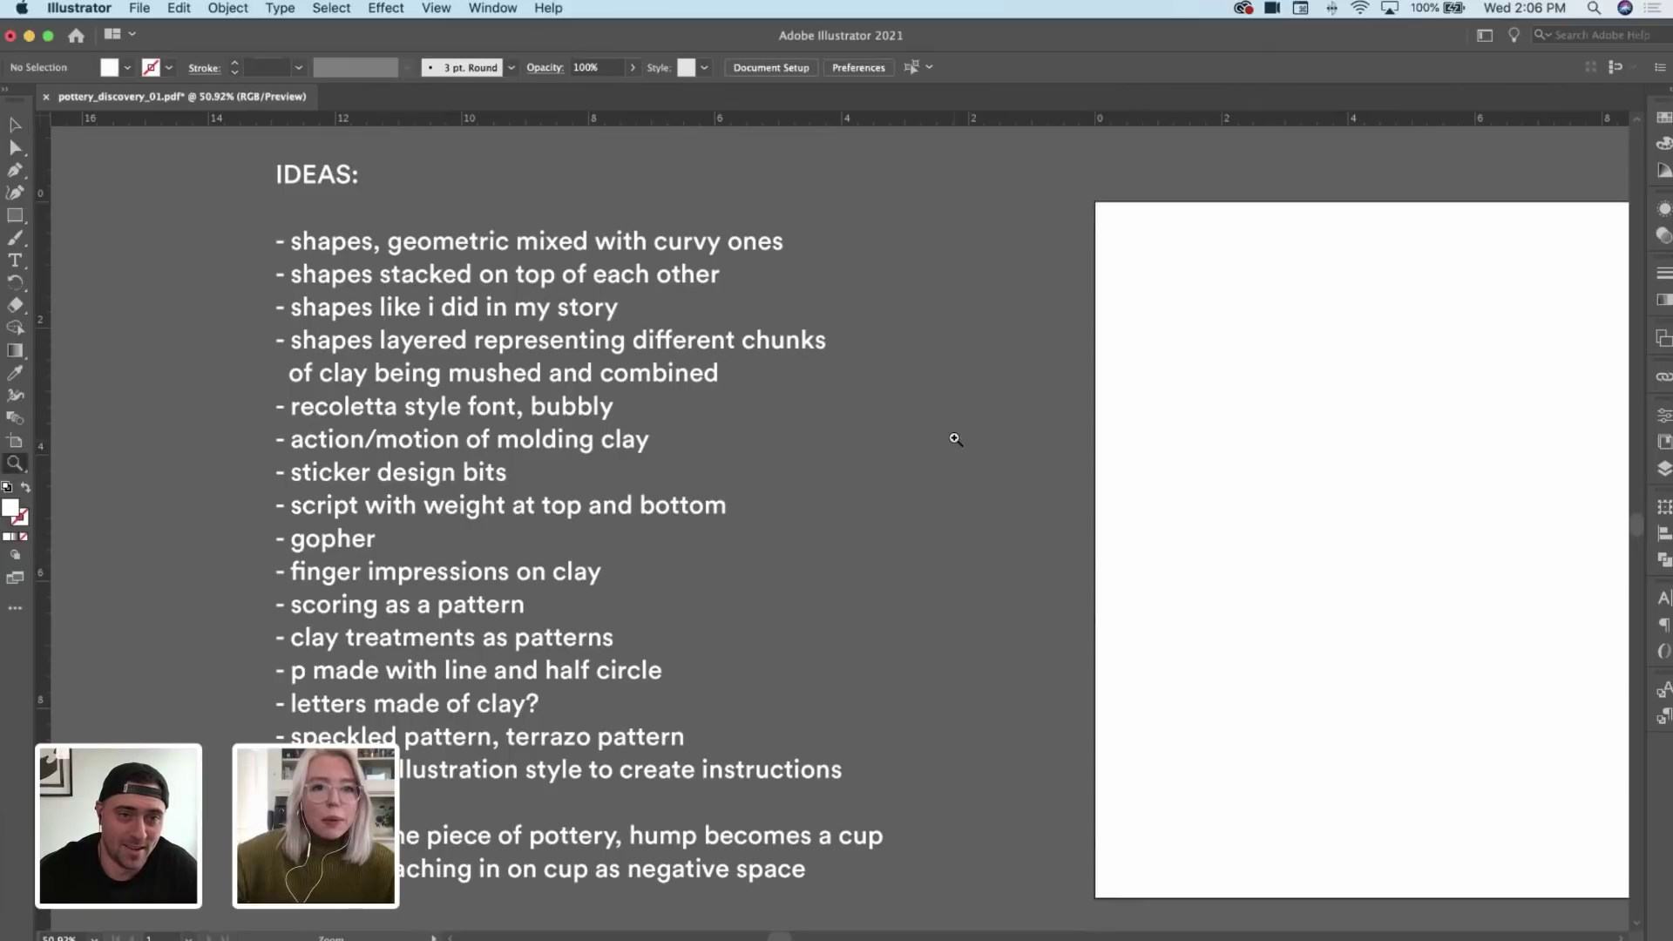
drag(939, 439, 748, 470)
drag(913, 458, 848, 521)
scroll(877, 523, up, 5)
key(v)
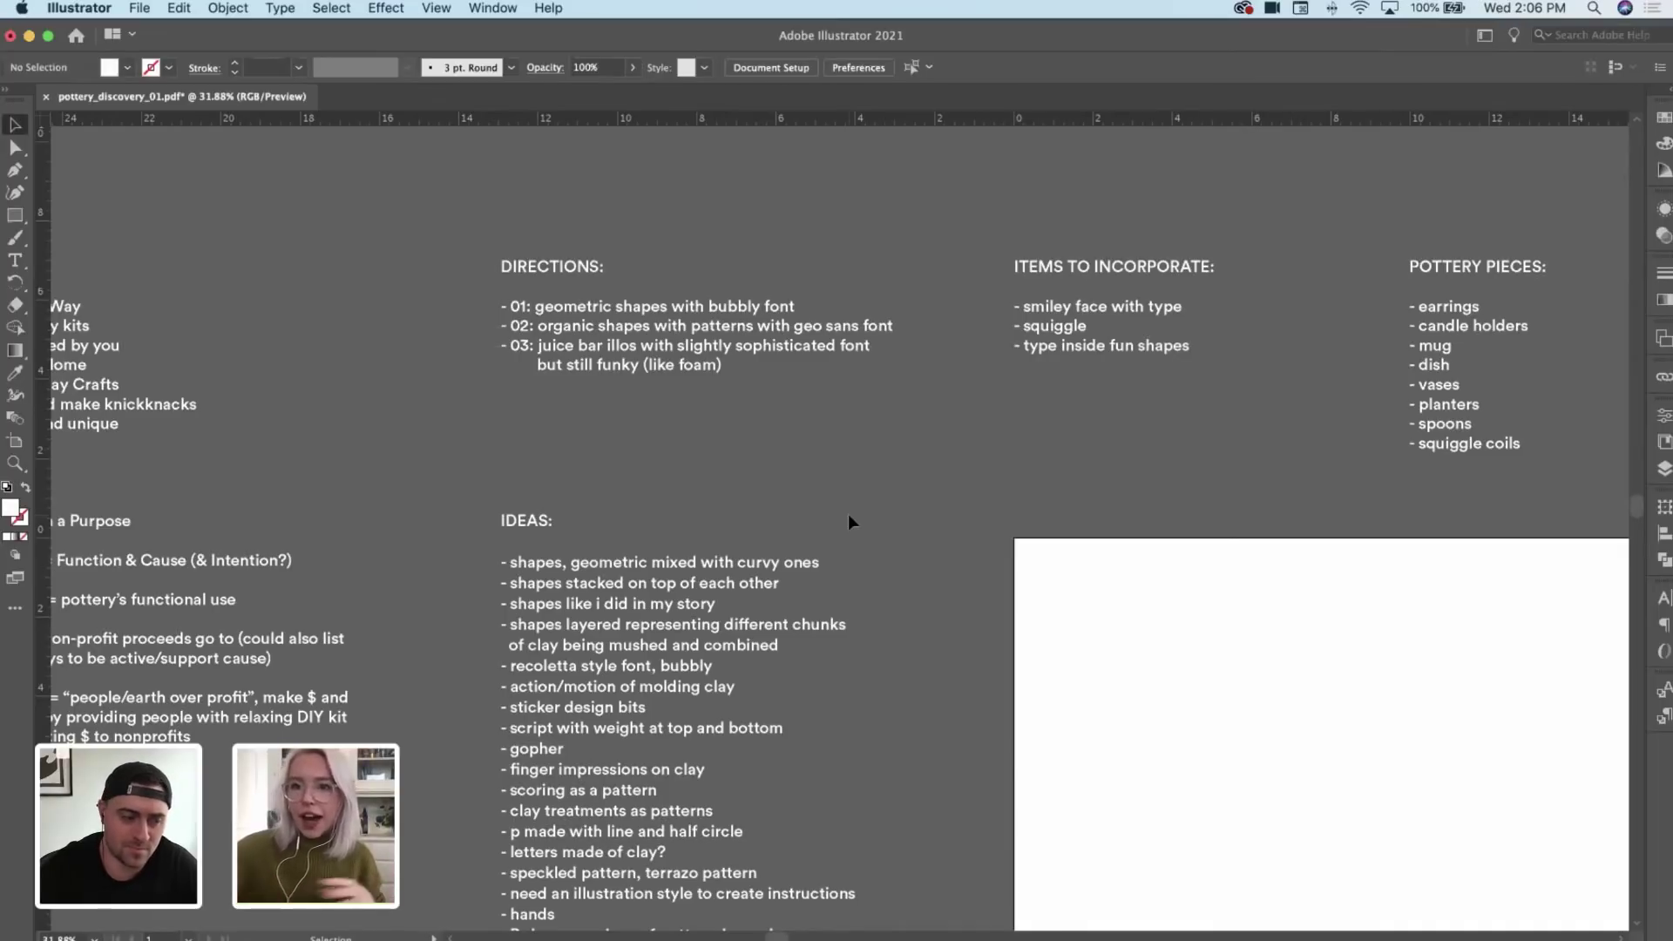
click(536, 355)
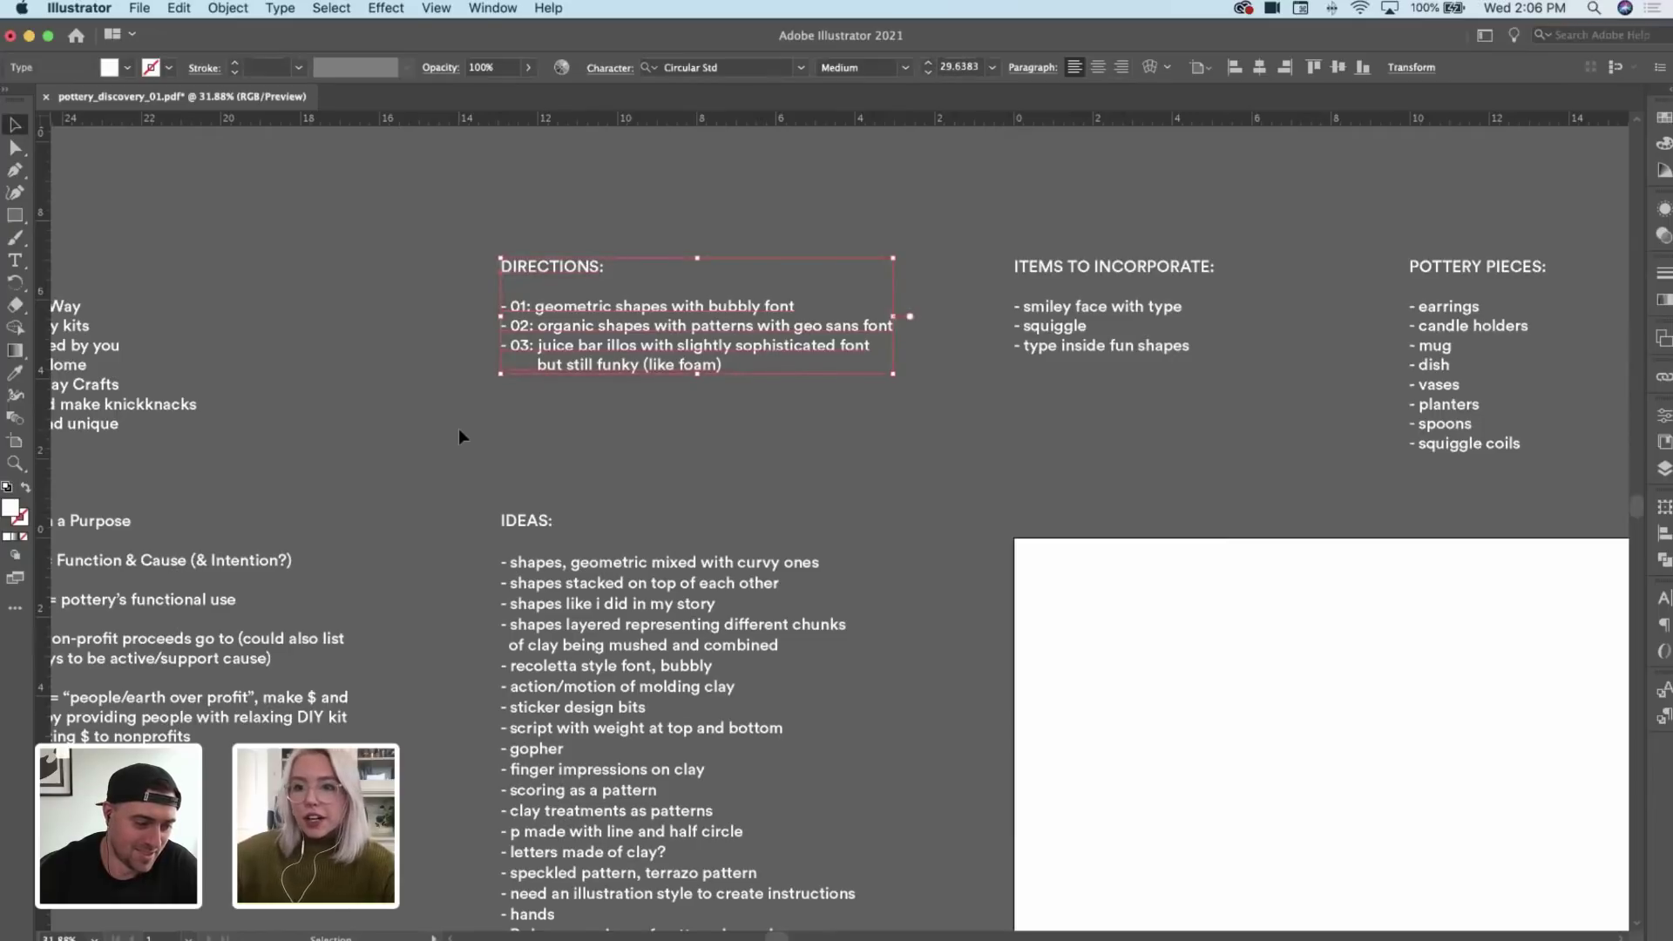
click(647, 432)
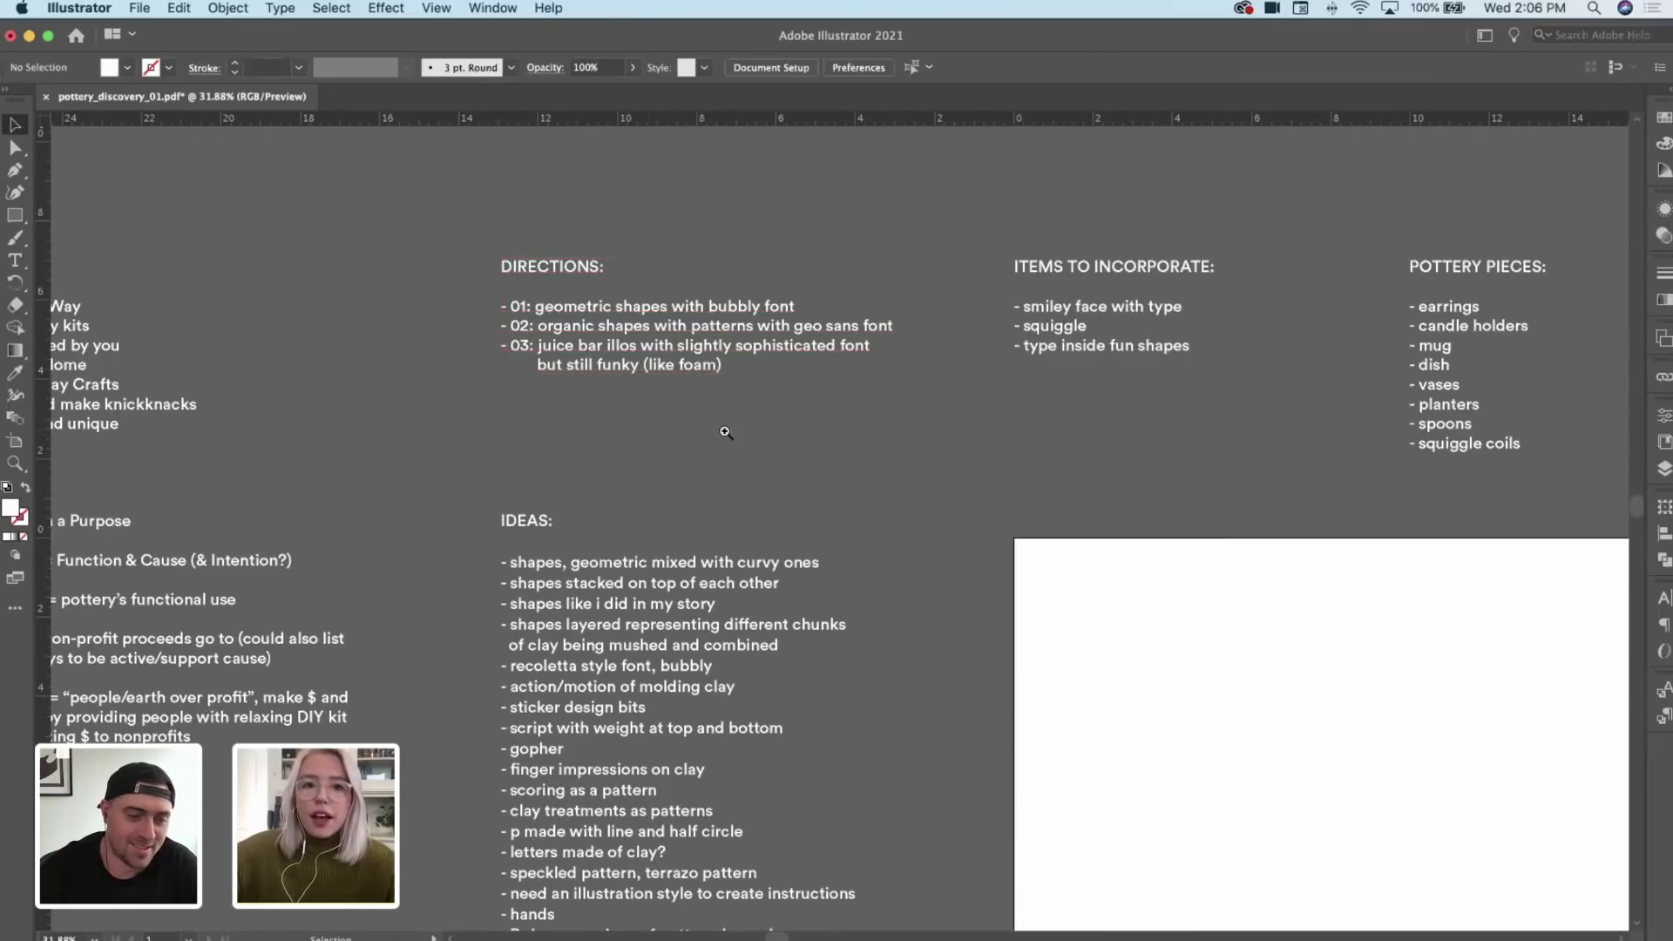
key(z)
alt+click(685, 439)
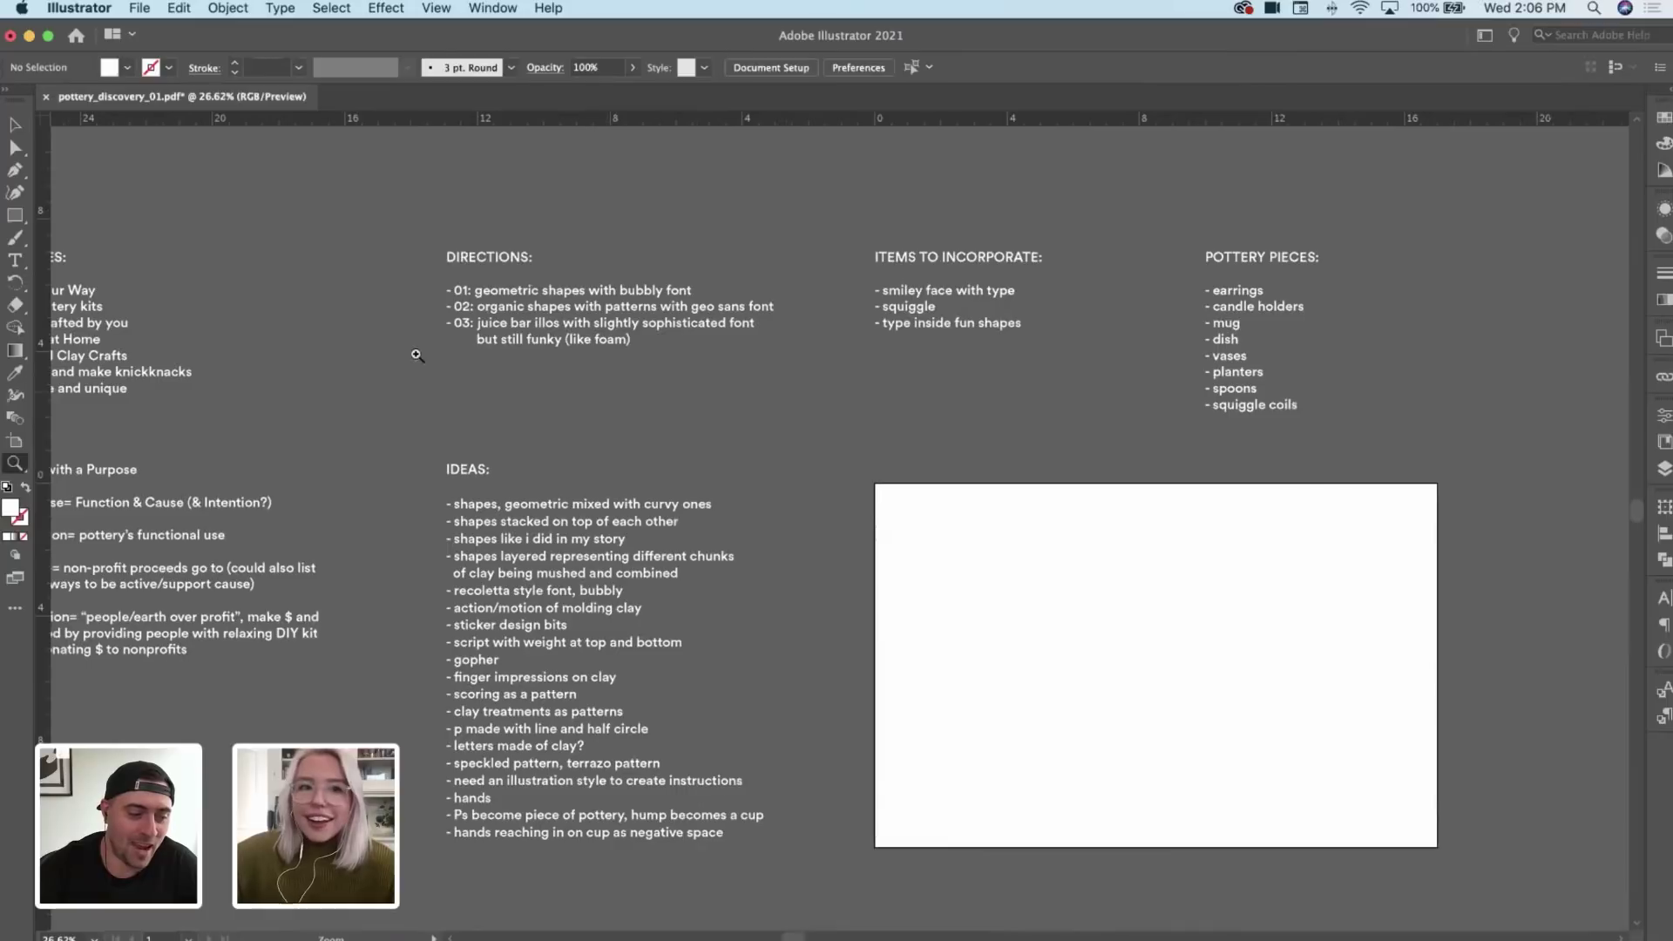
click(527, 348)
drag(659, 406, 605, 397)
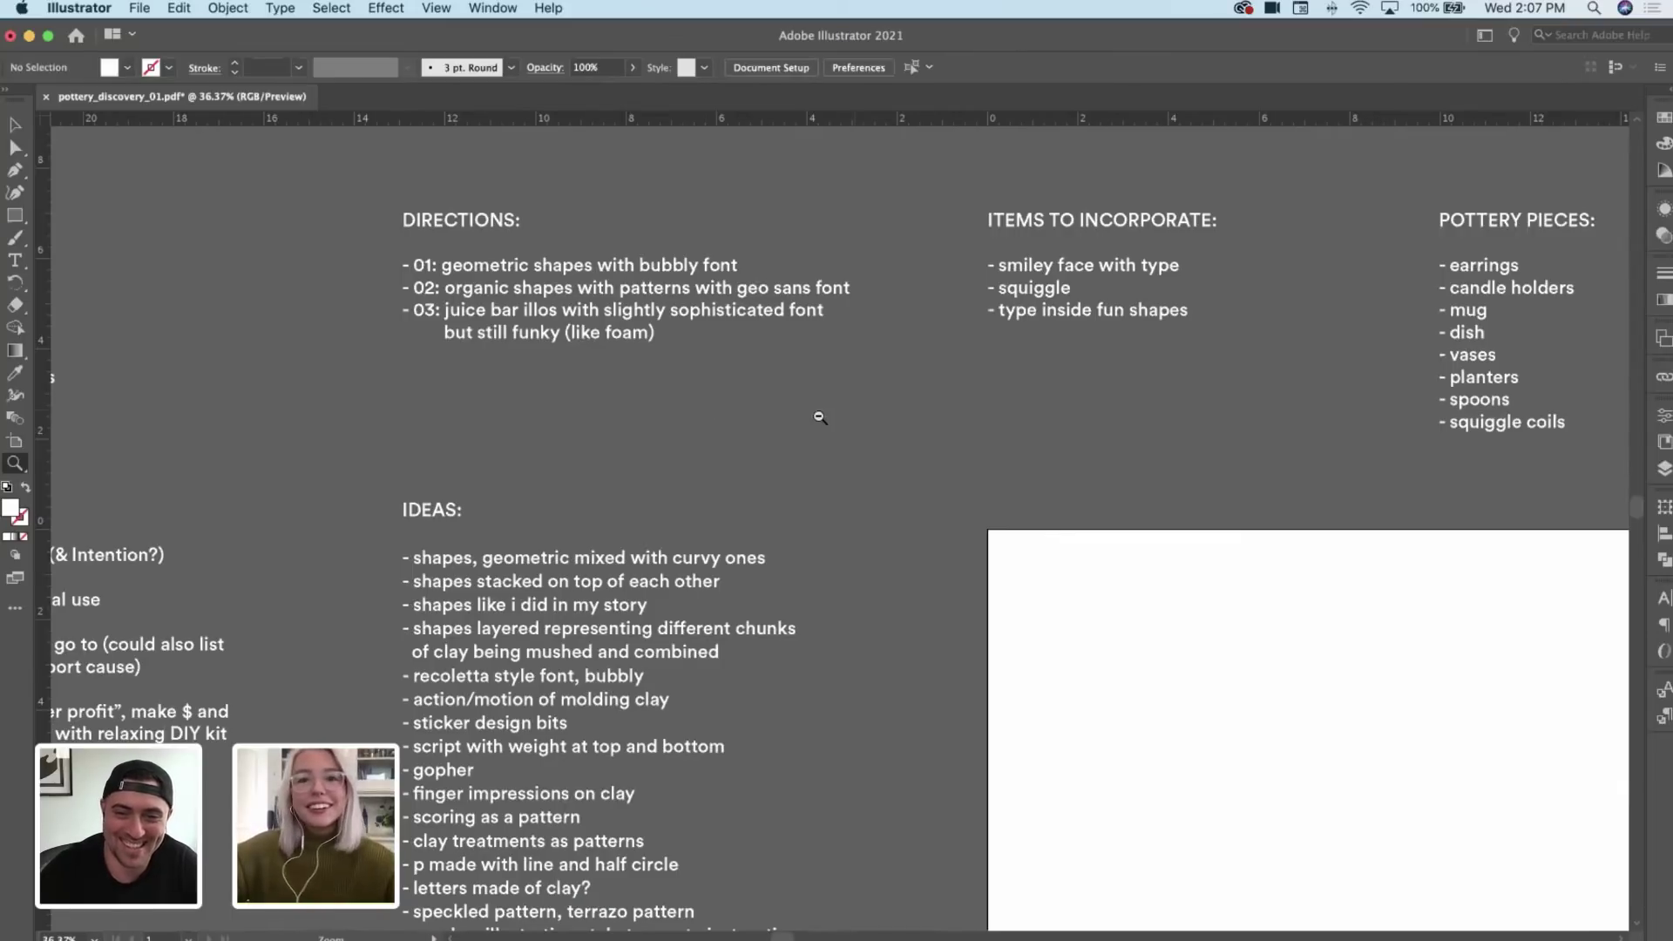
Step: Show the ITEMS TO INCORPORATE and POTTERY PIECES lists together with the DIRECTIONS notes and the artboard
drag(959, 399, 785, 401)
scroll(756, 404, right, 3)
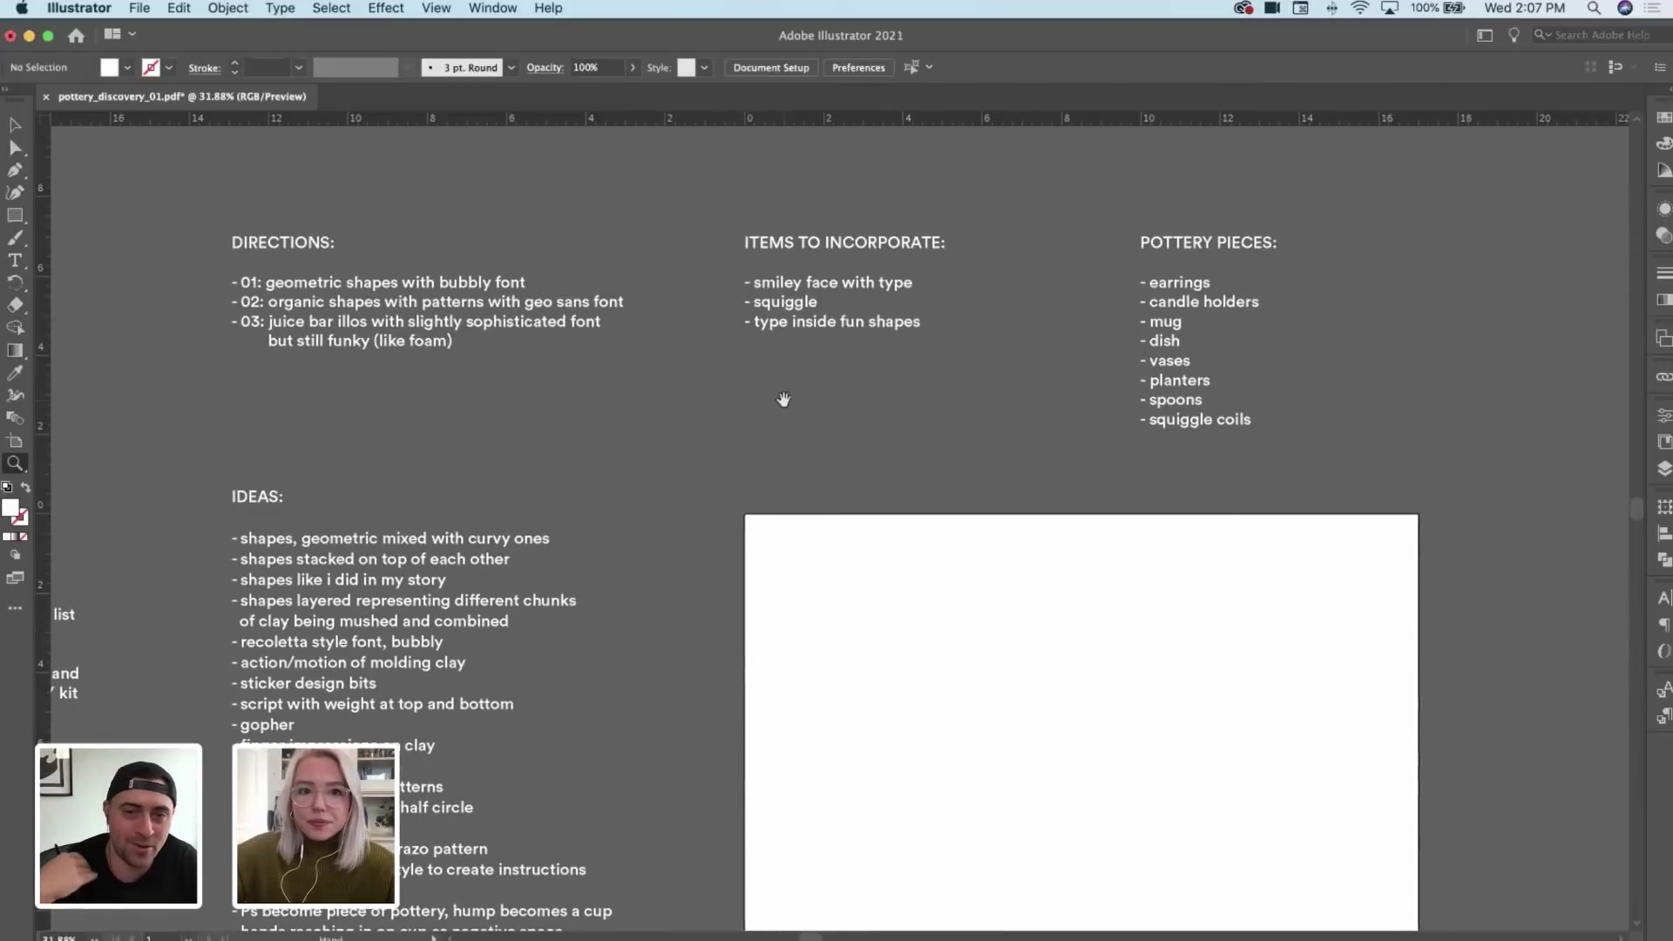
key(v)
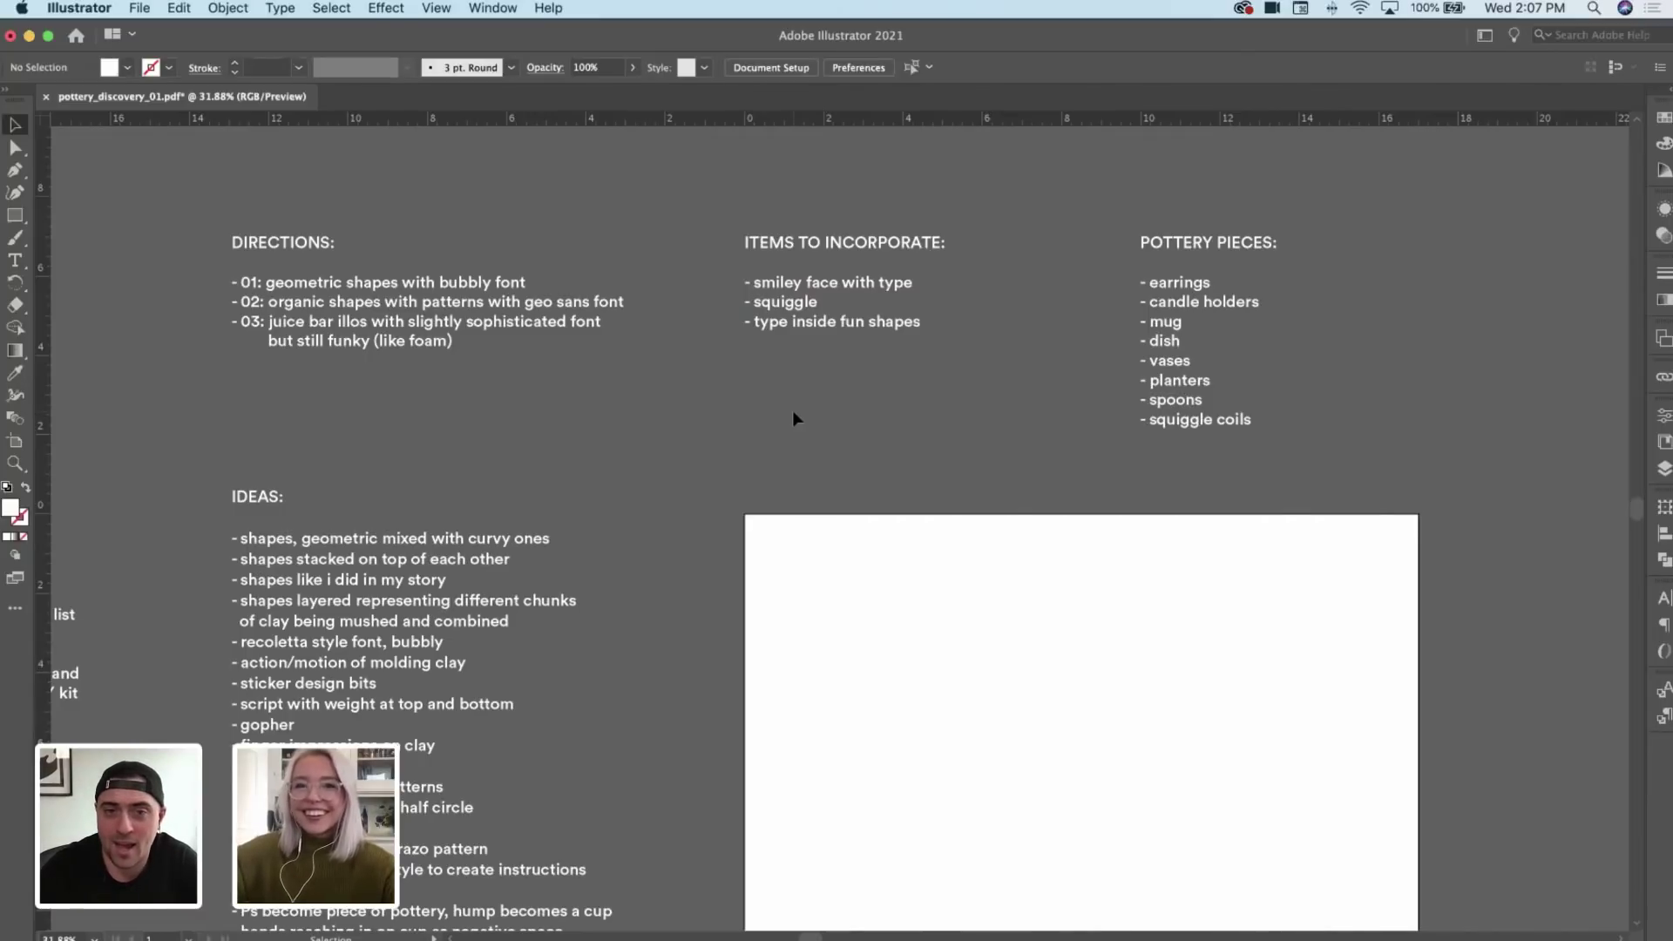
Step: Show the DIRECTIONS, IDEAS, ITEMS TO INCORPORATE and POTTERY PIECES notes together with the entire artboard
scroll(792, 413, left, 5)
key(z)
drag(823, 405, 762, 411)
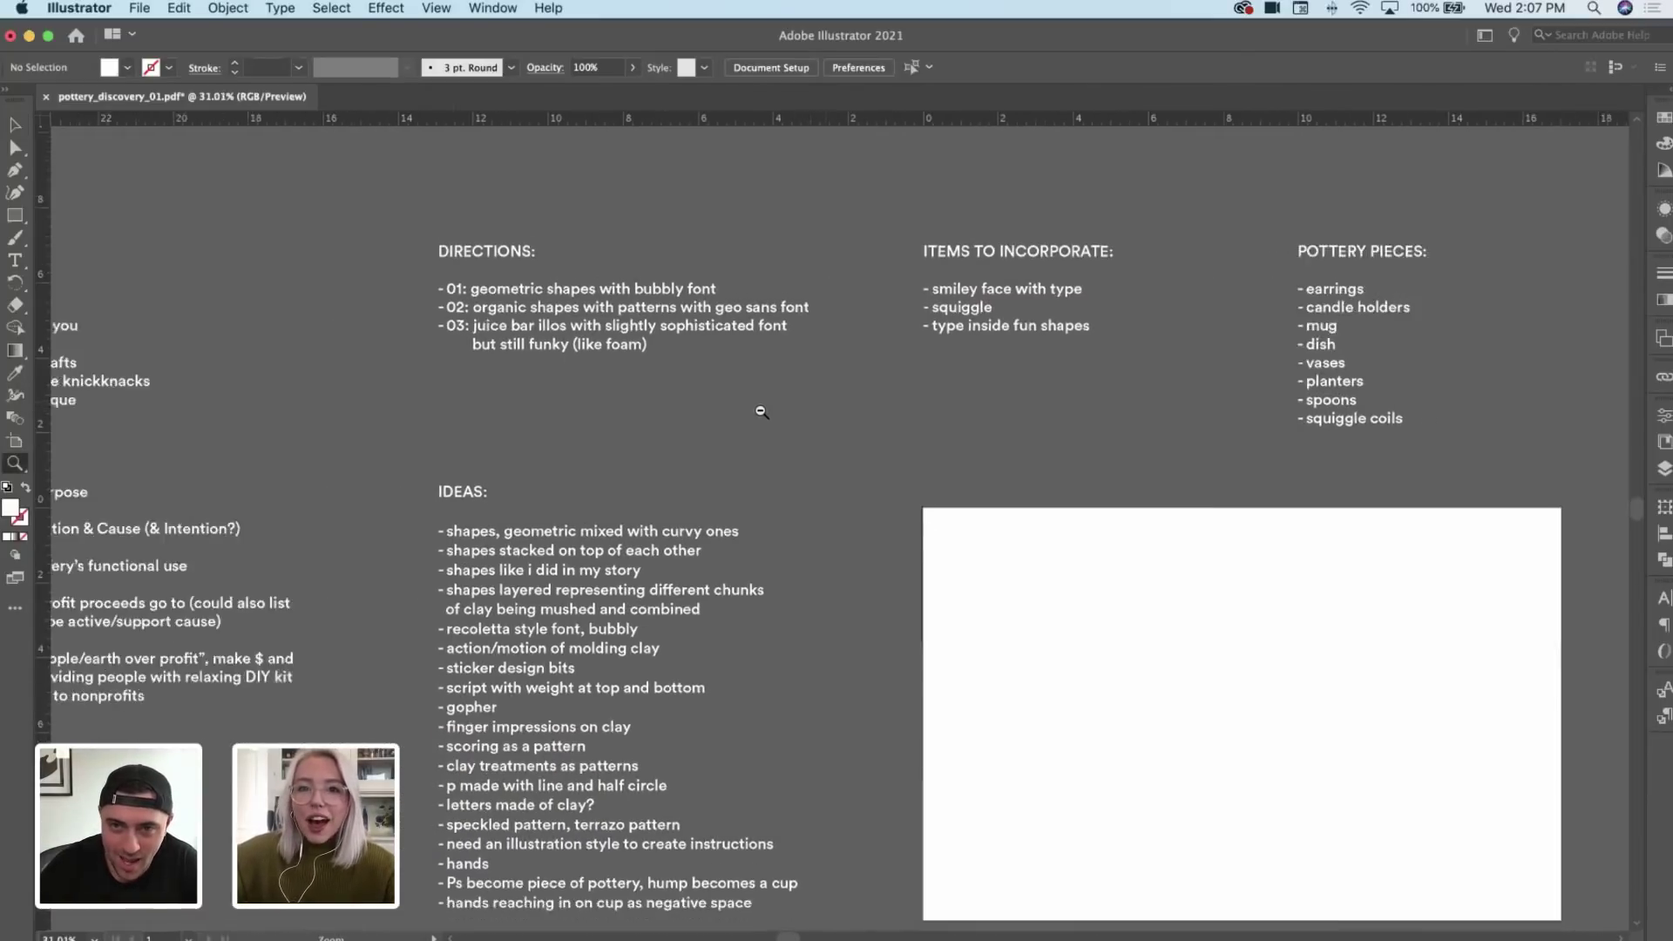
alt+click(762, 411)
scroll(761, 412, right, 3)
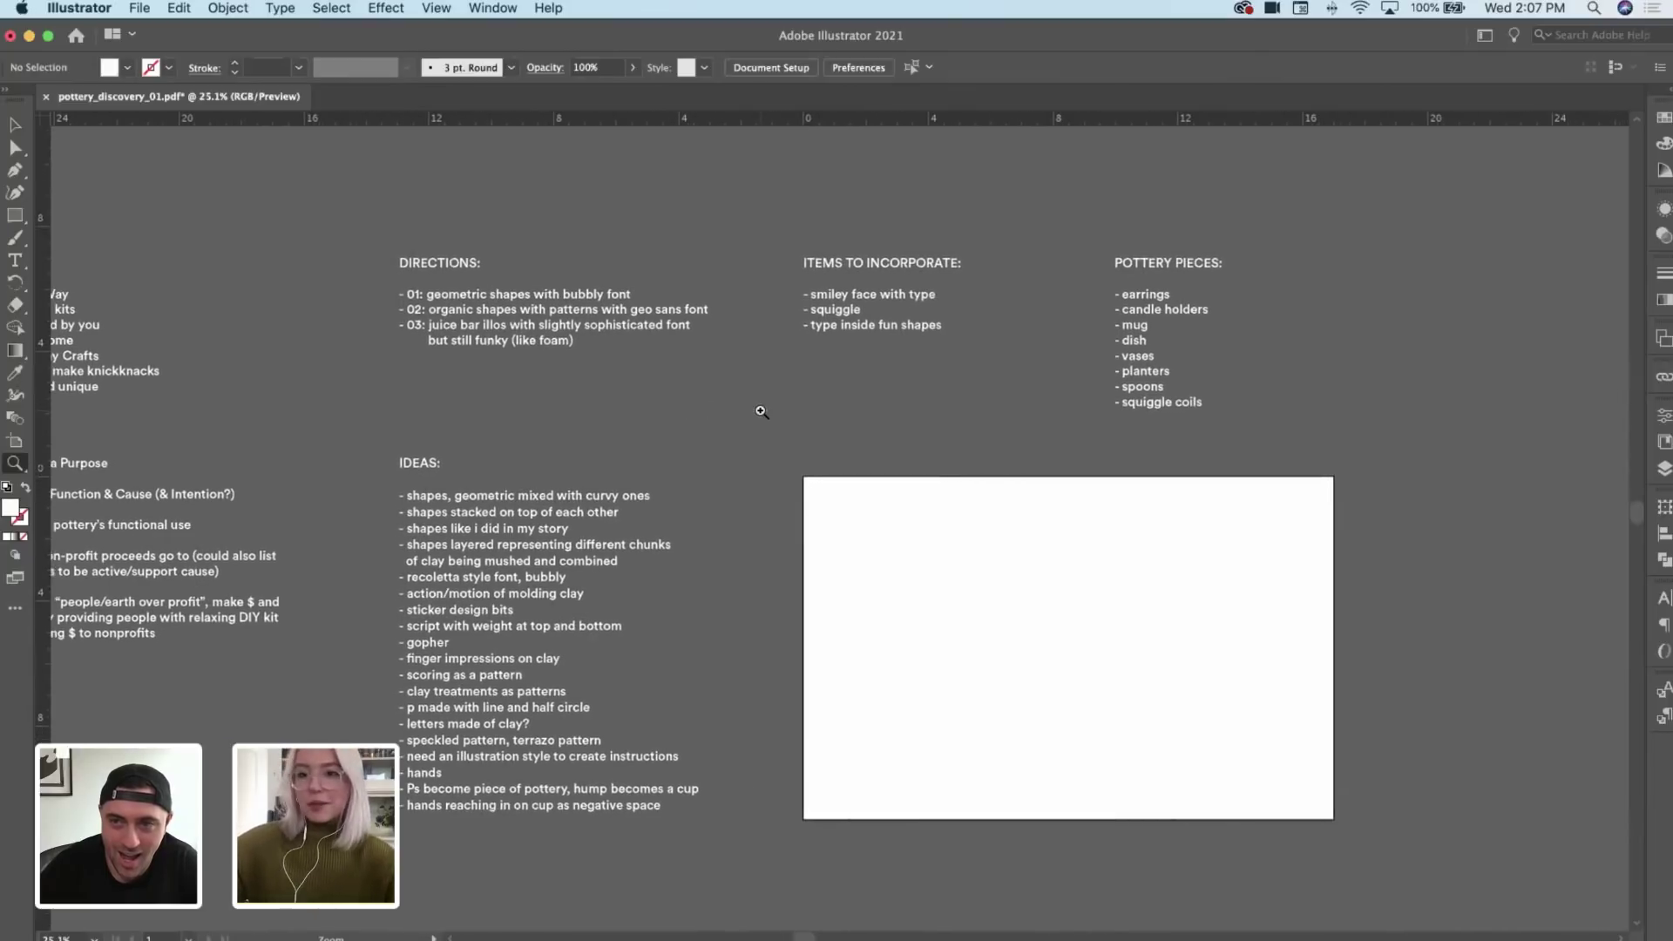
key(v)
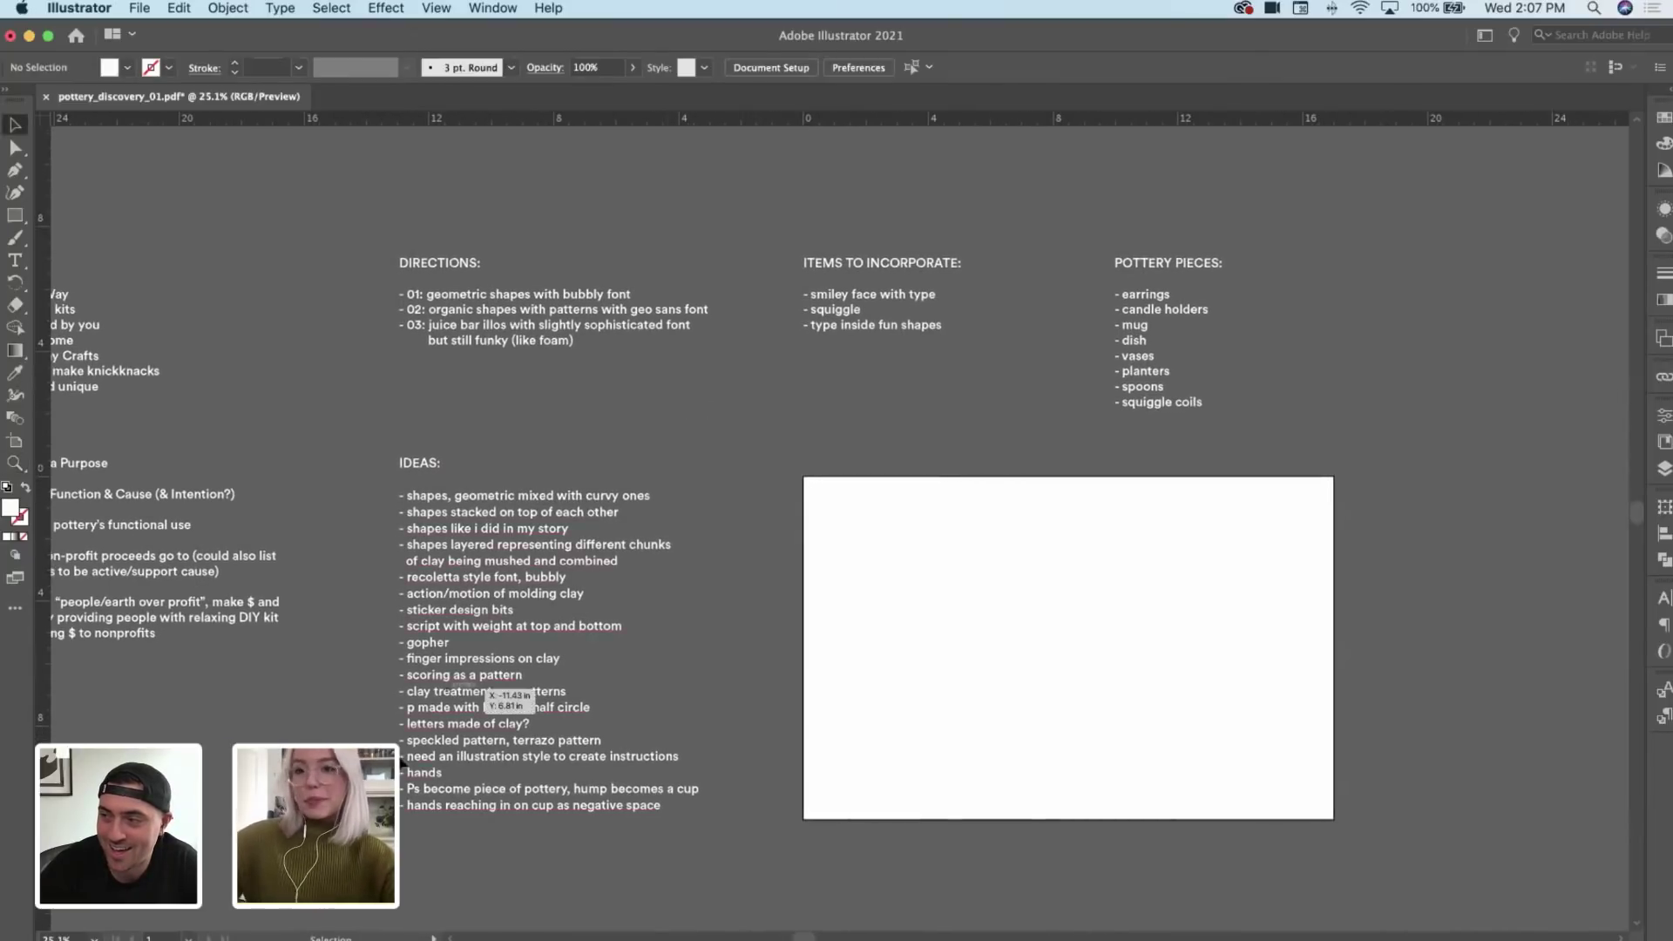
Step: Switch to Finder and preview pottery_discovery_01.pdf from the 02_Concepts folder of the Pottery with a Purpose project
key(super+Tab)
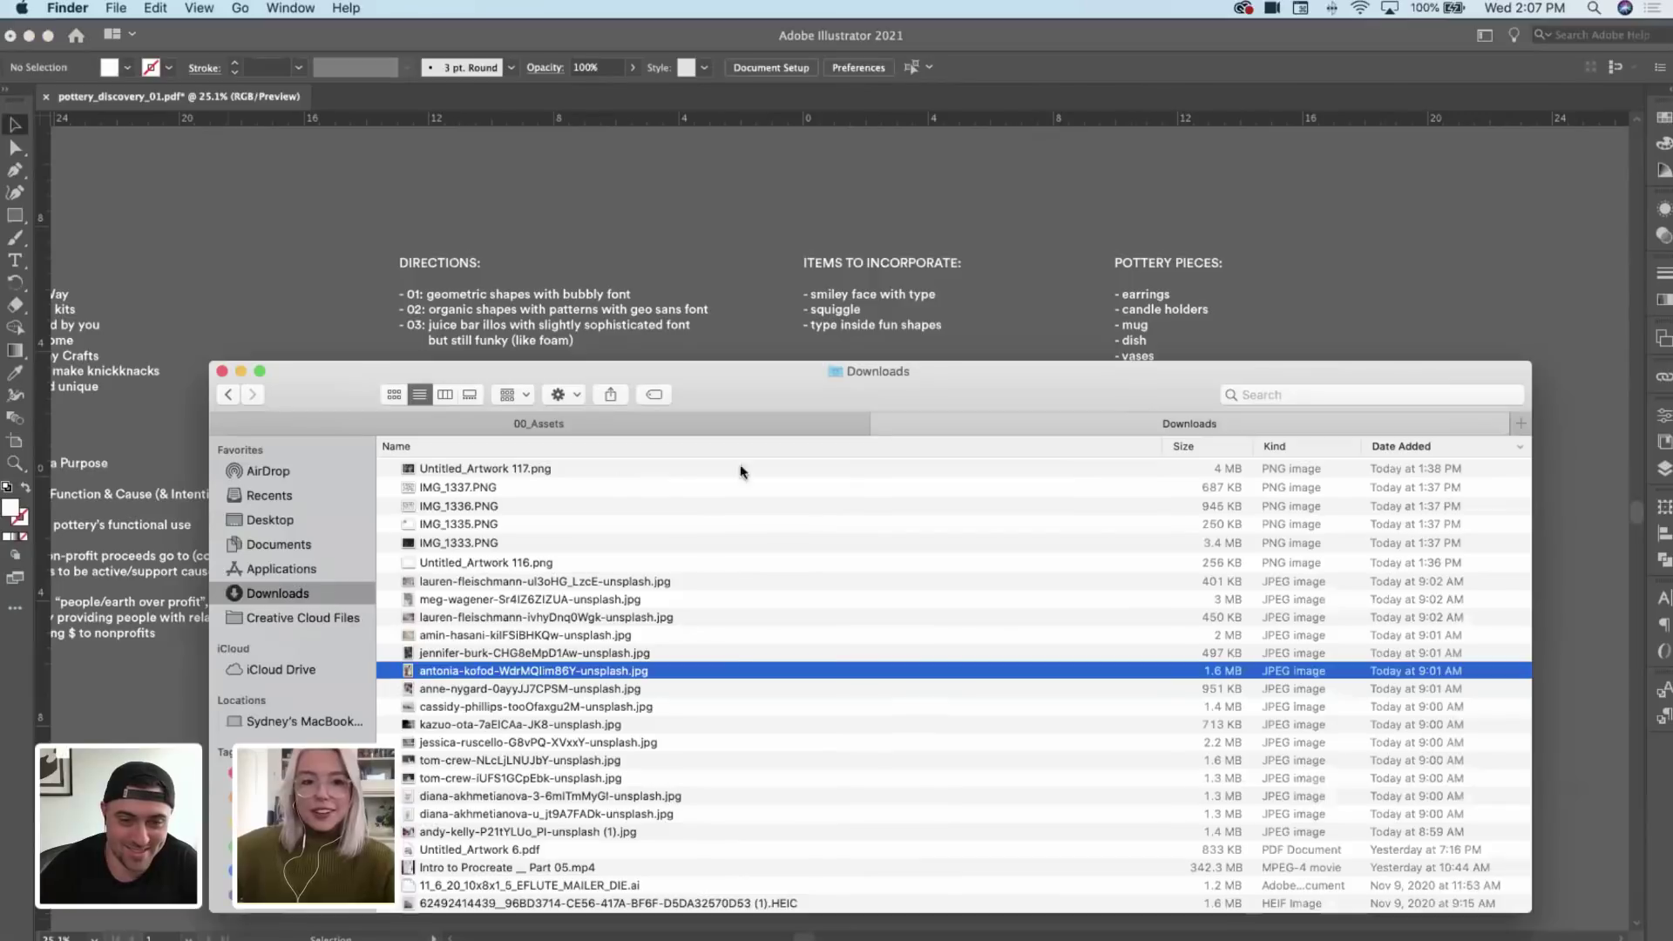
click(676, 422)
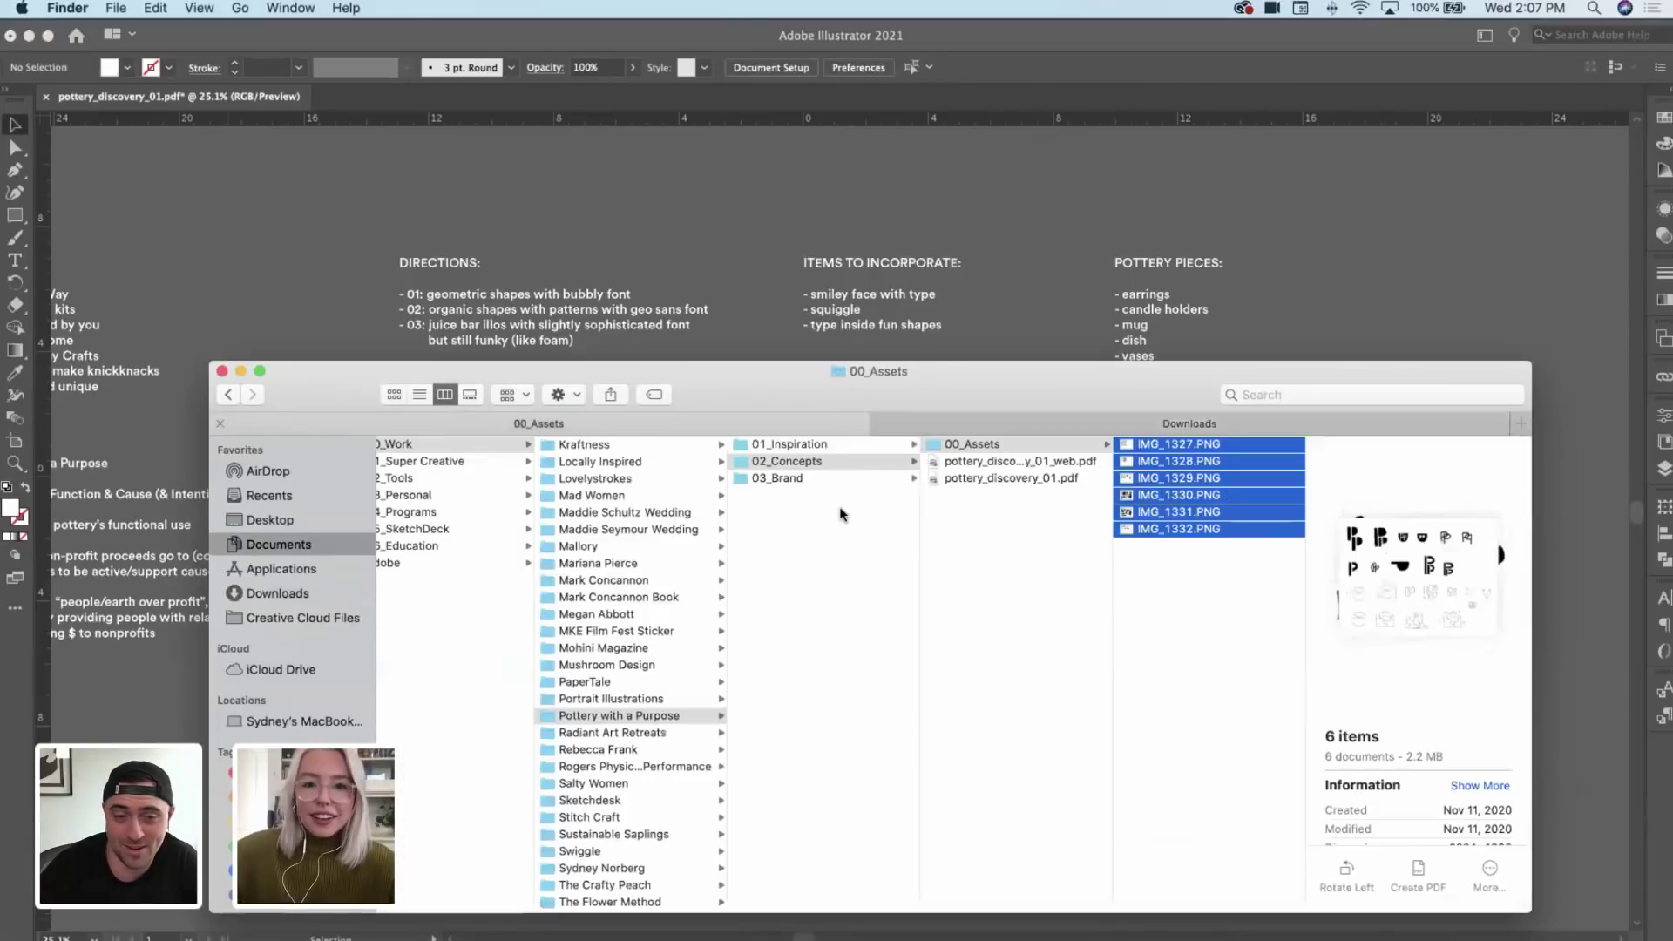
click(1021, 482)
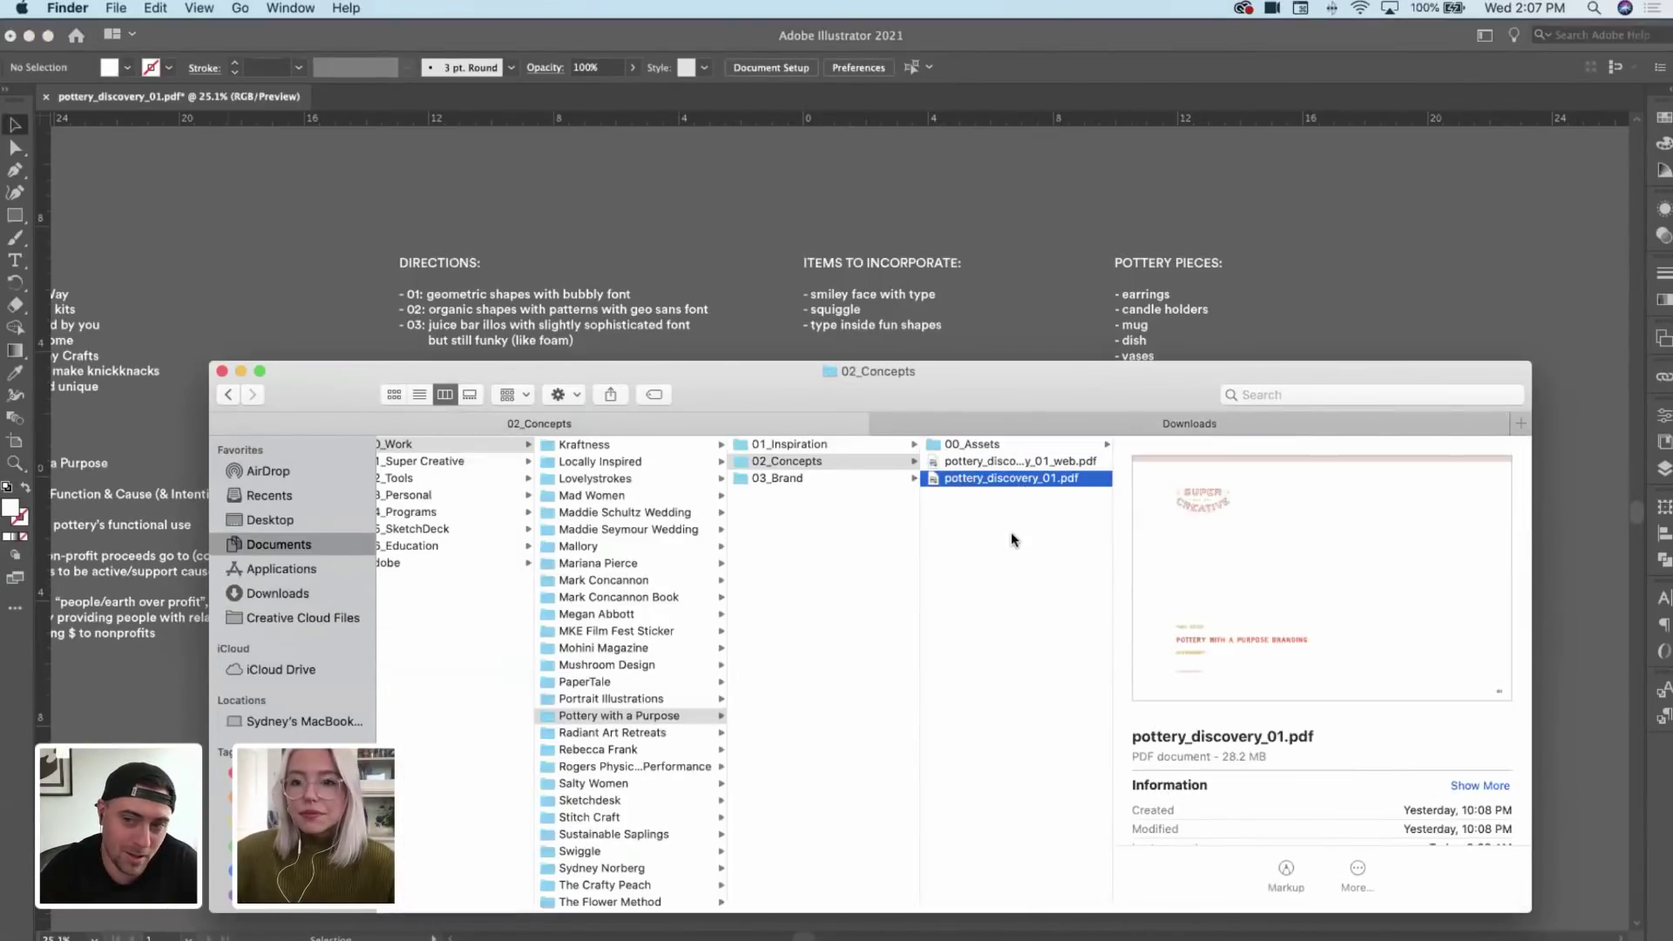
key(space)
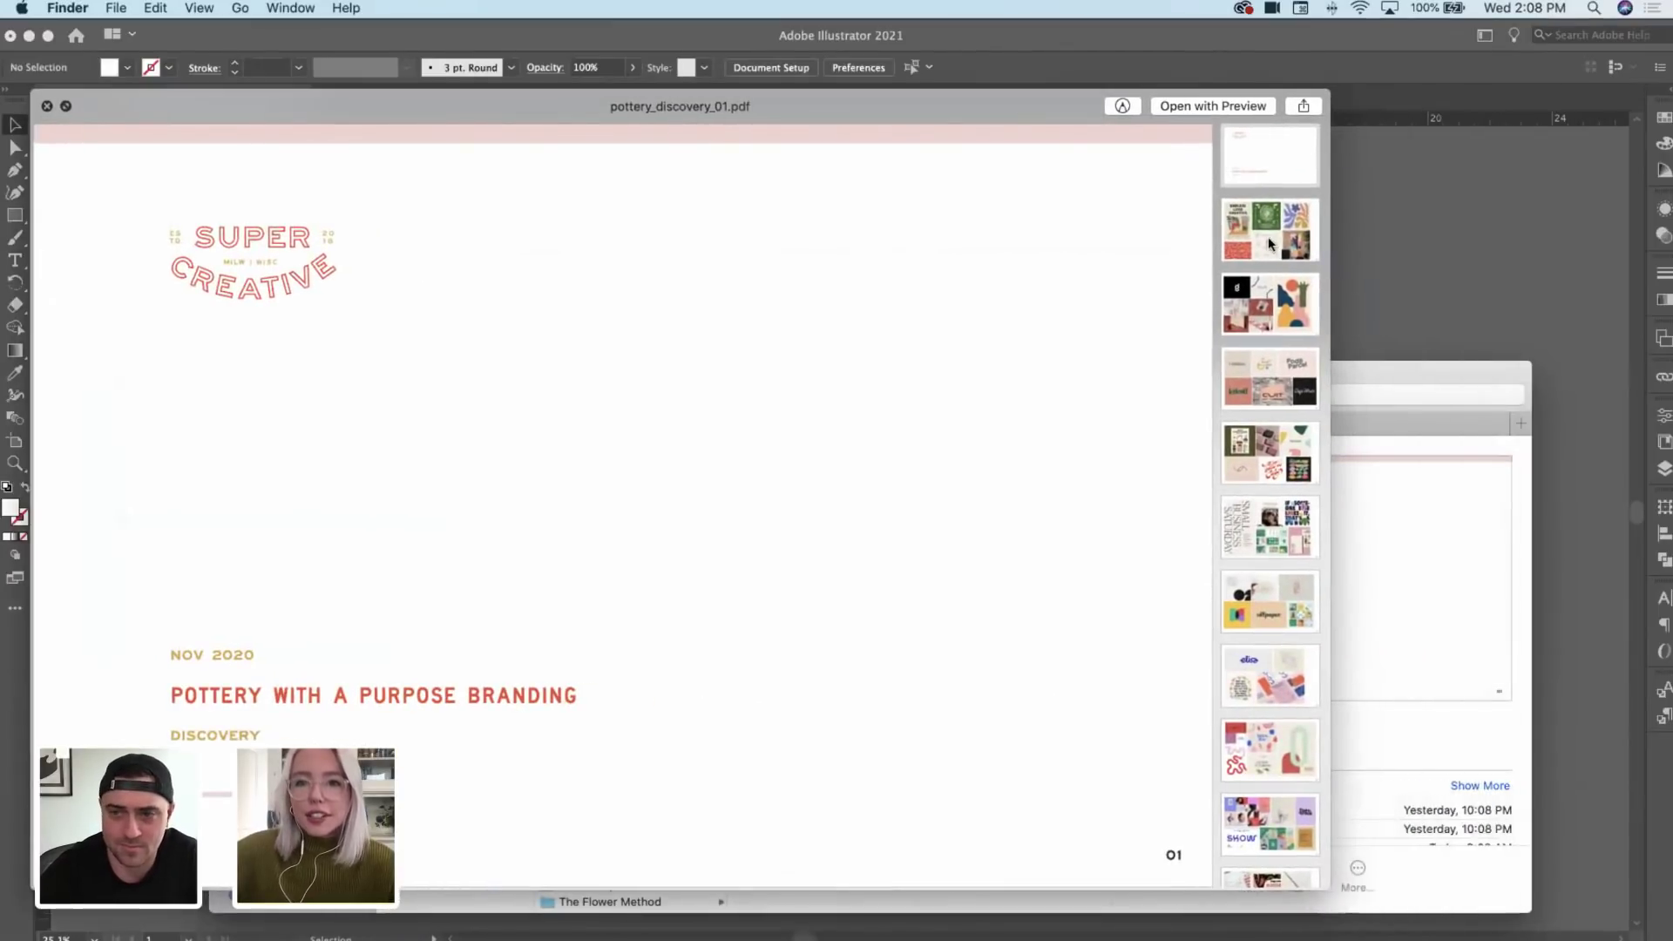
Step: Look through the moodboard pages of the previewed discovery PDF, from page 02 to page 14
click(1275, 237)
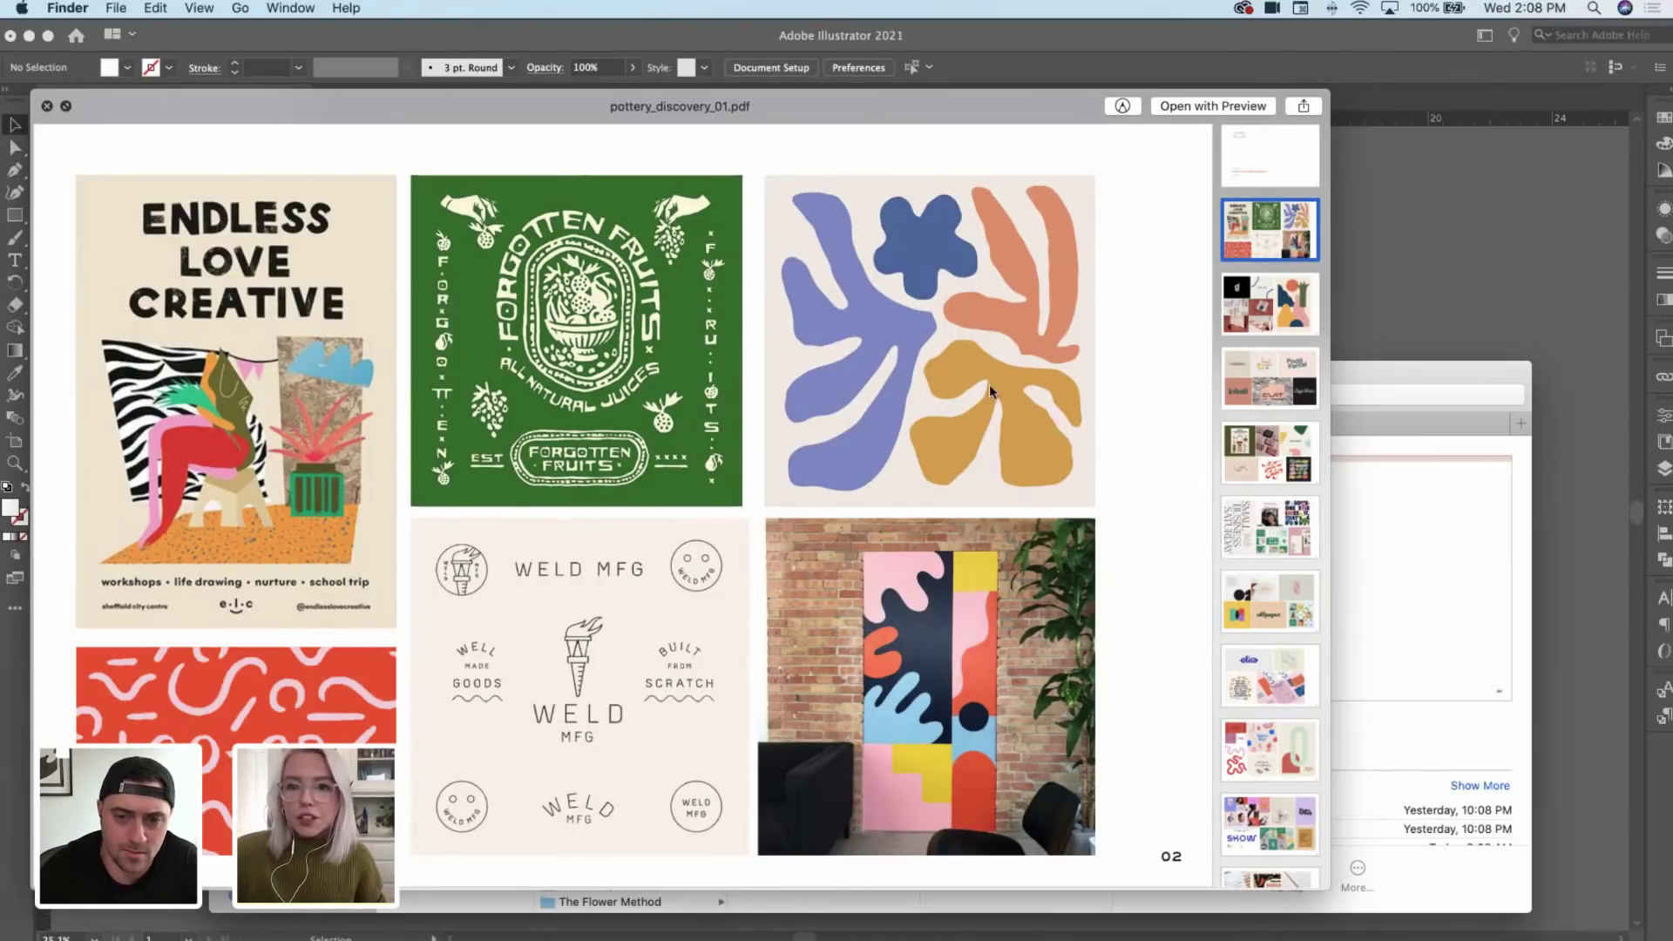
click(1285, 314)
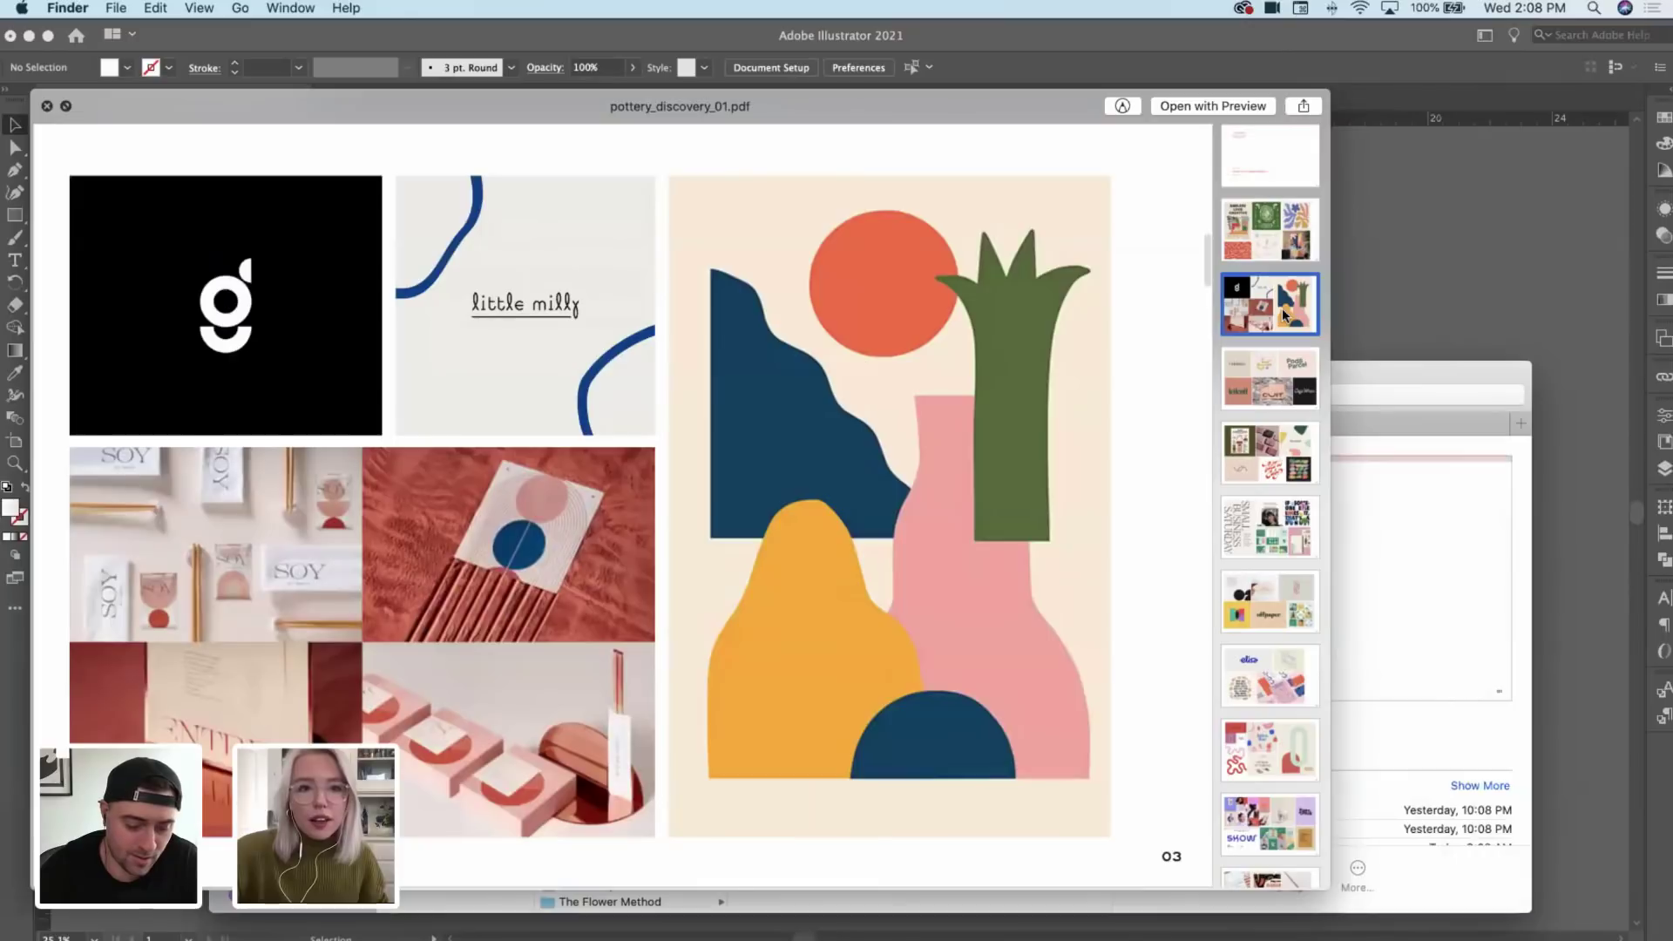
key(Down)
key(Down)
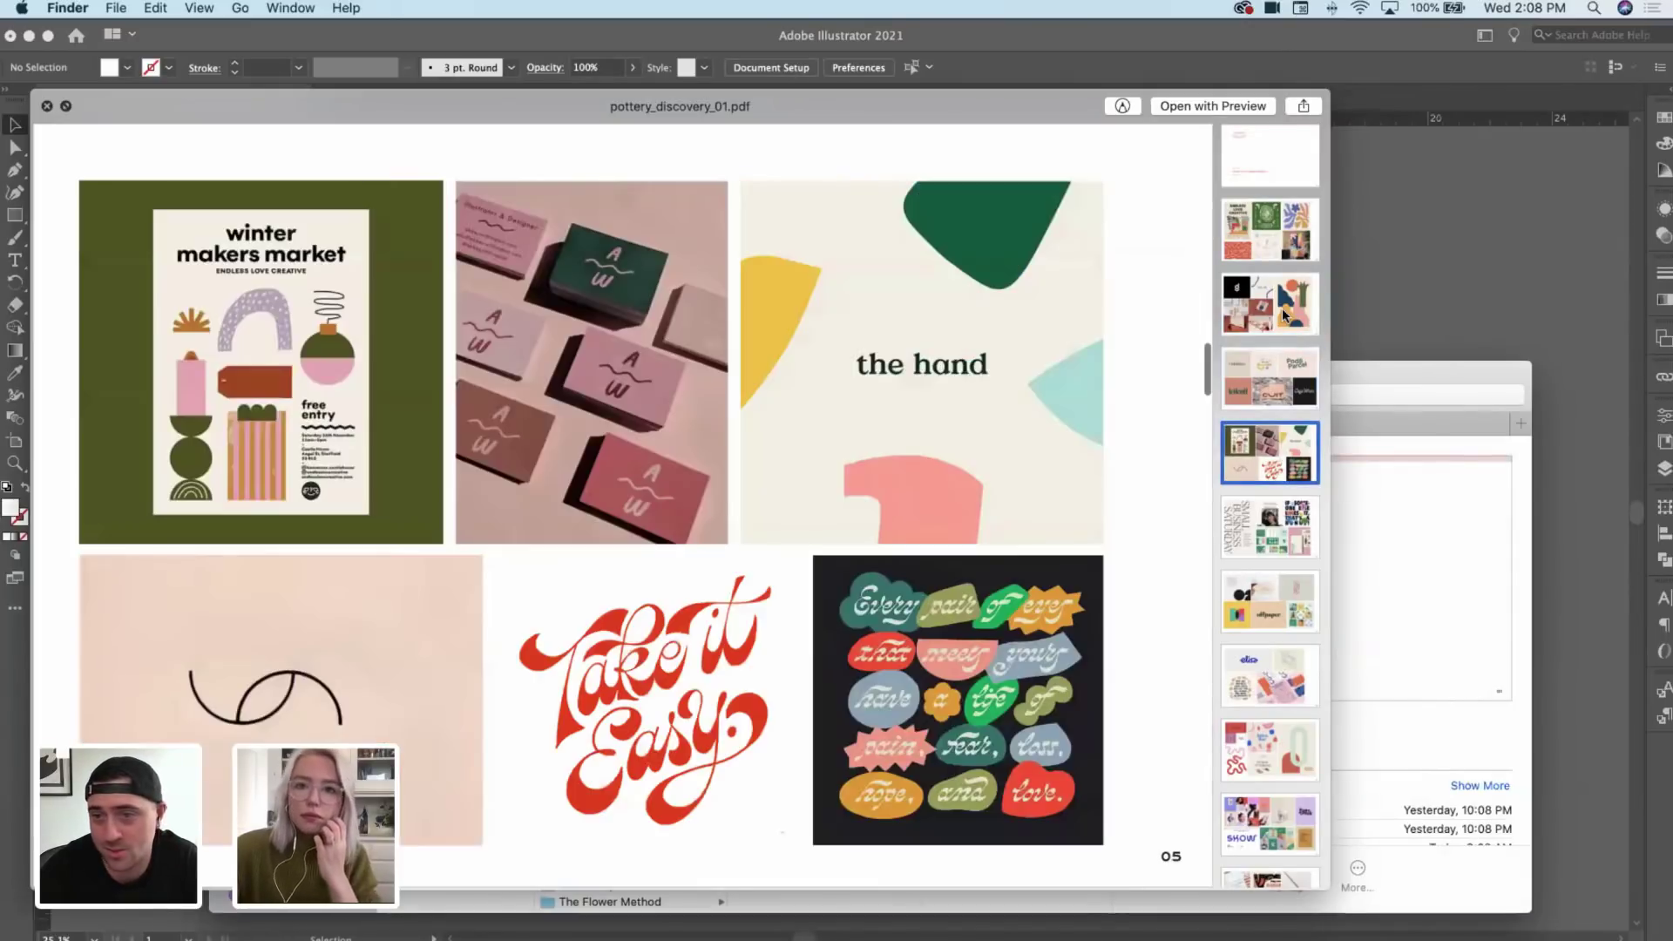
key(Down)
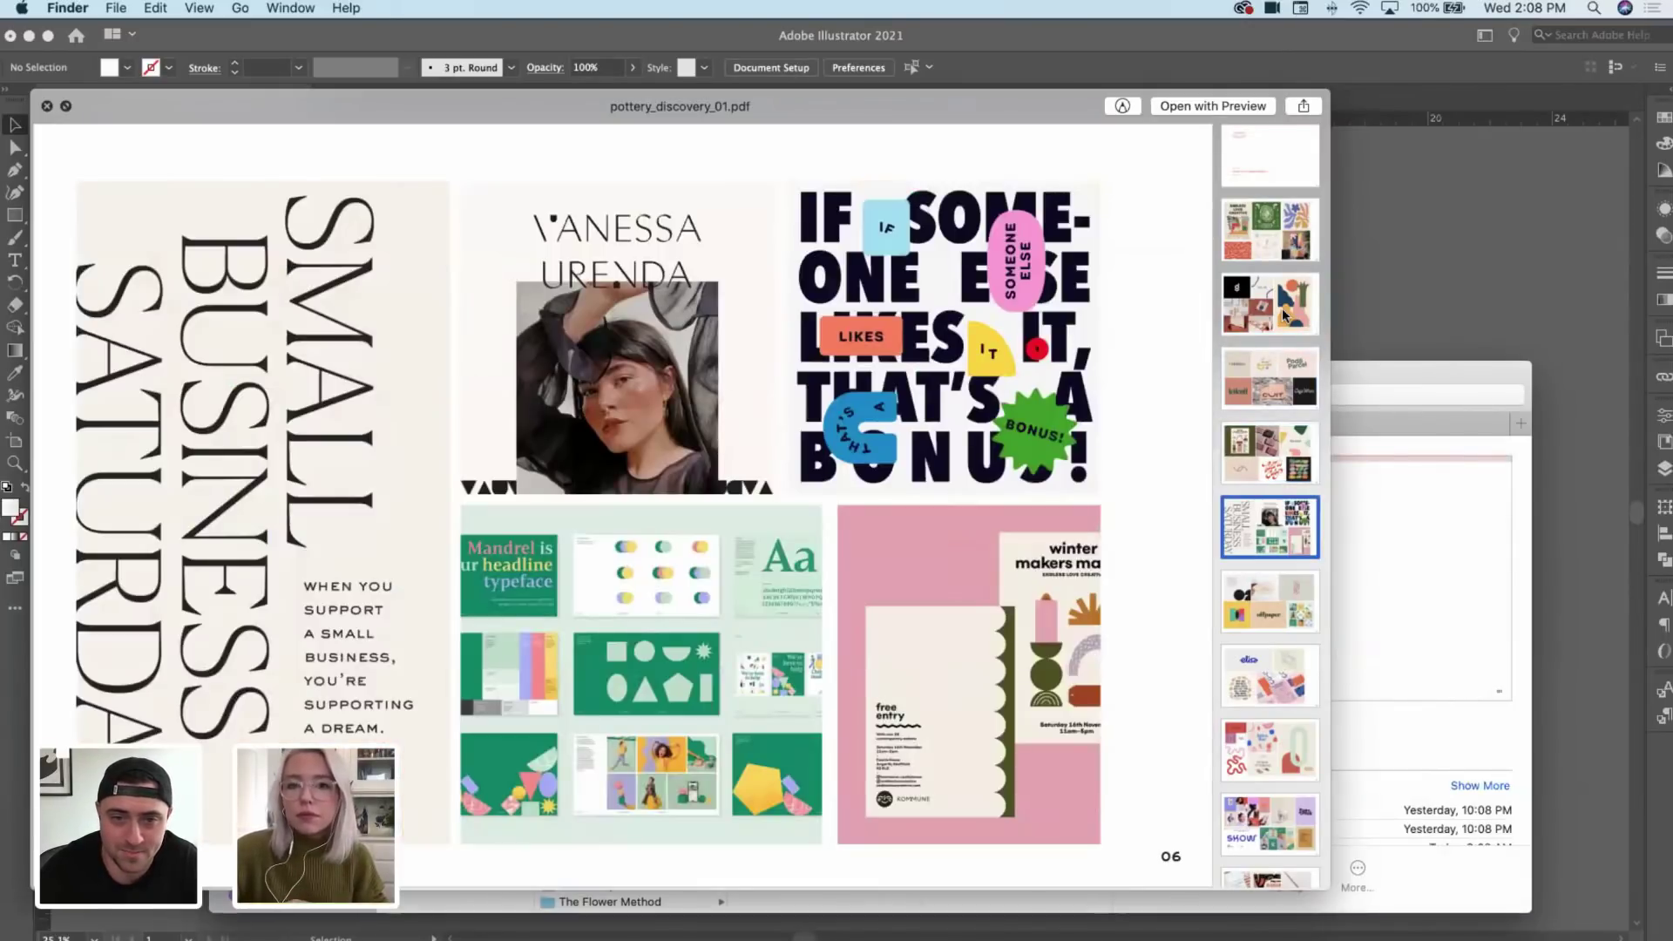
key(Down)
key(Down)
key(Down)
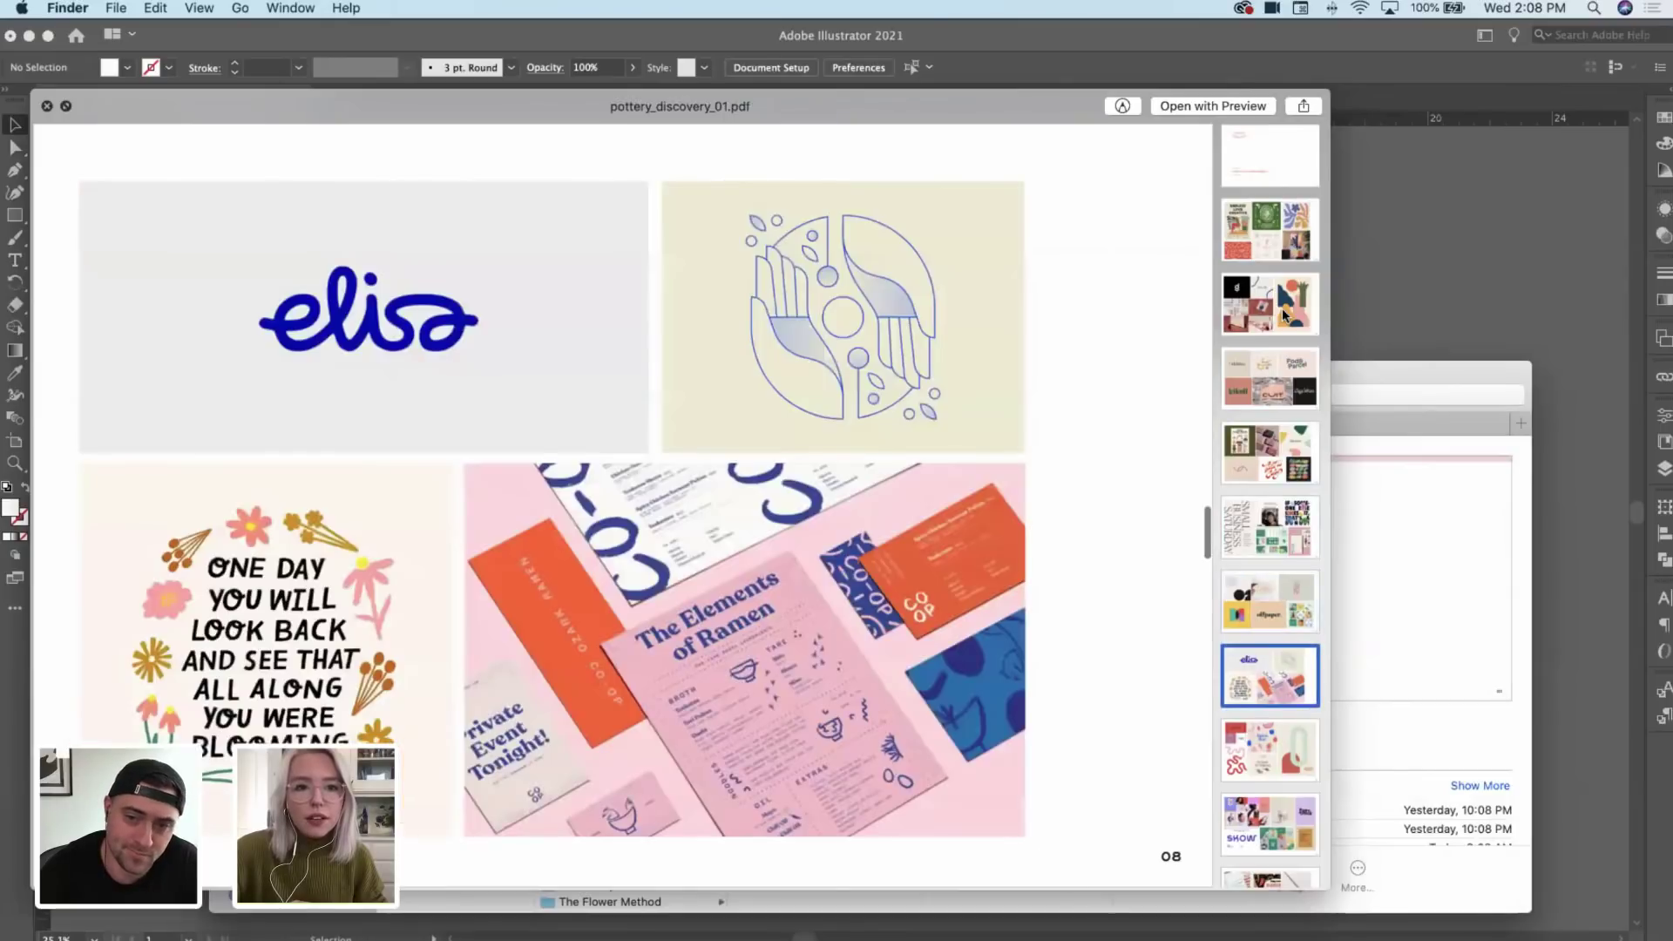
key(Down)
key(Down)
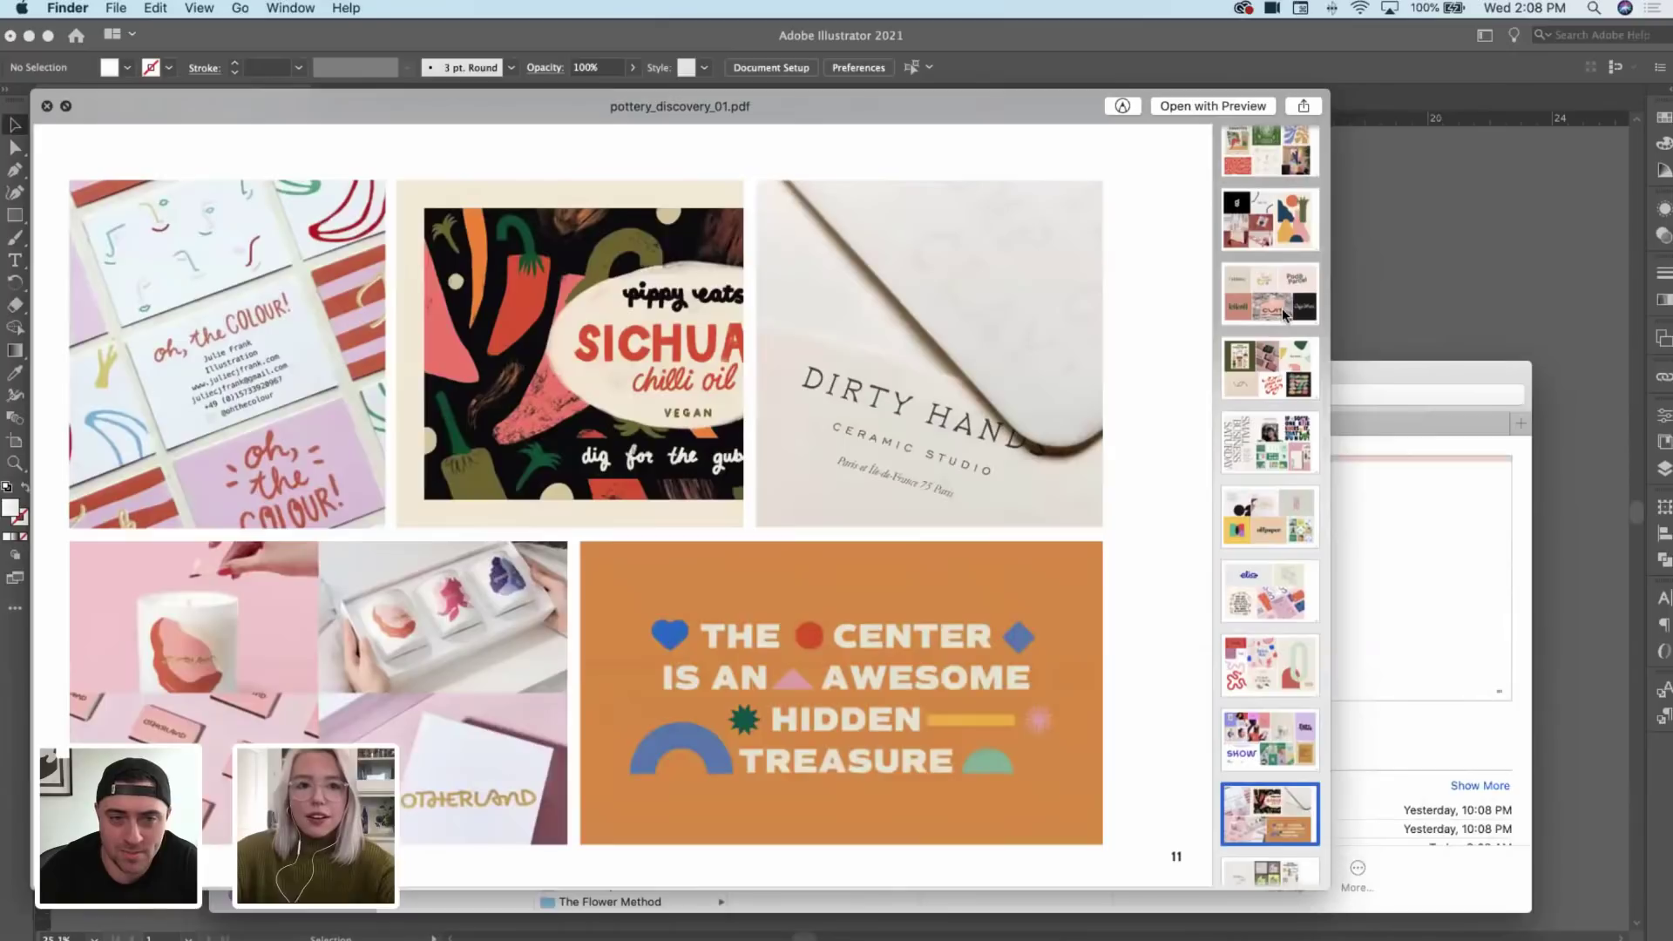
key(Down)
key(Down)
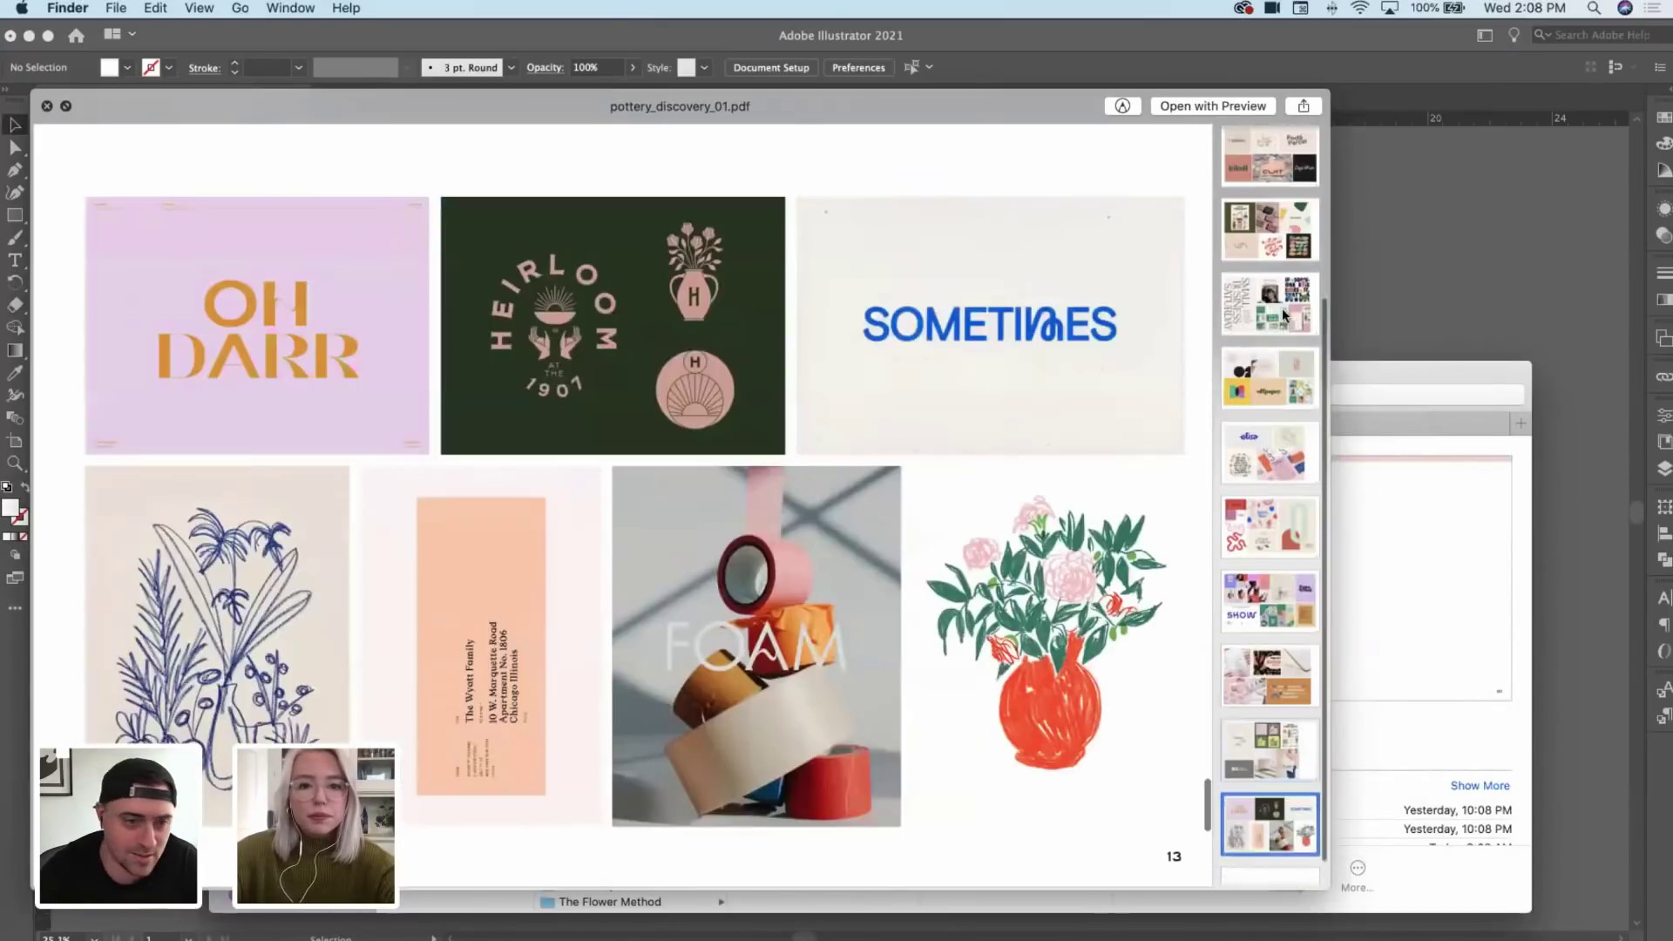
key(Down)
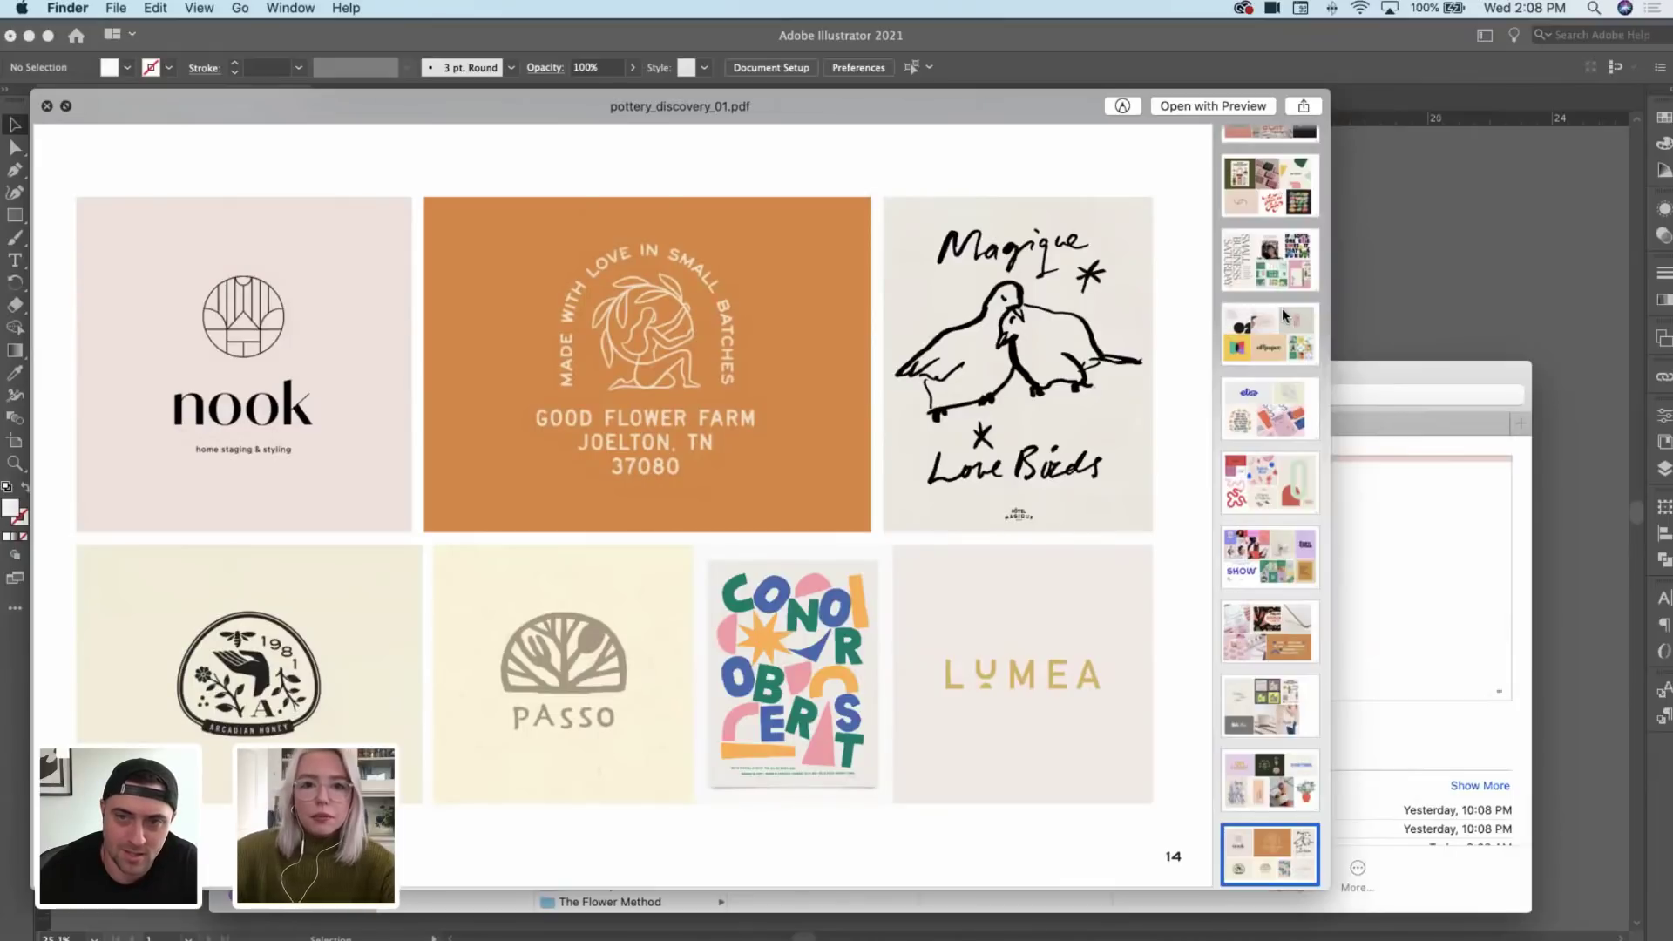
Step: Close the PDF preview, return to Illustrator and show the sketches, shapes and textures placed above the notes
key(space)
click(1038, 598)
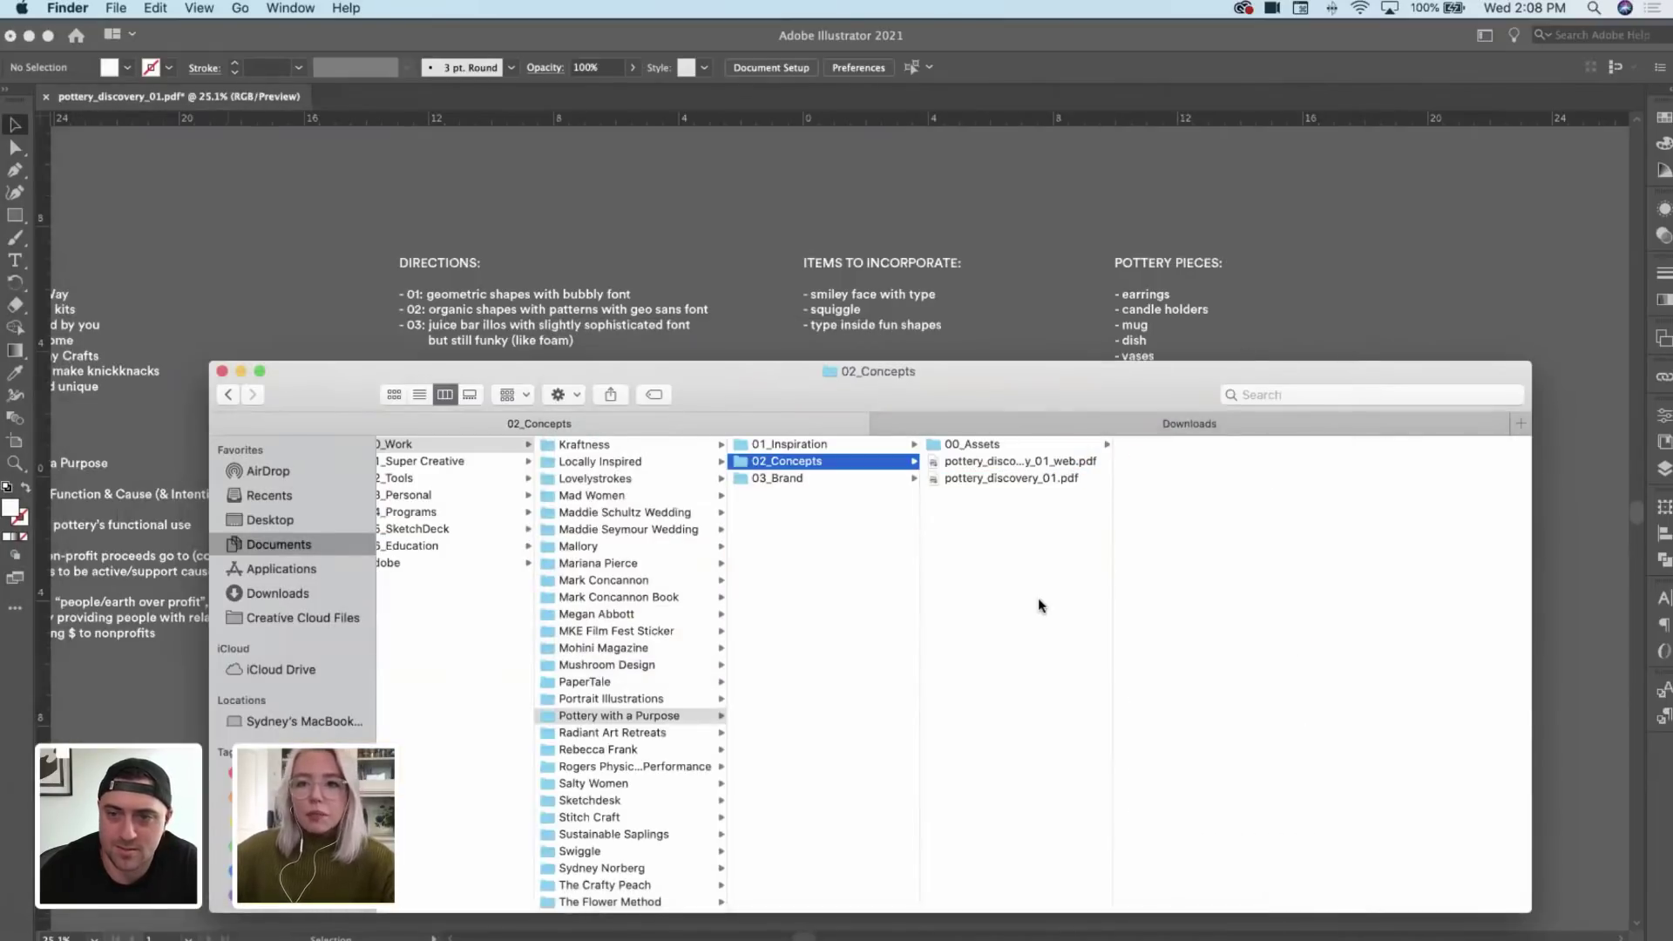
click(1078, 233)
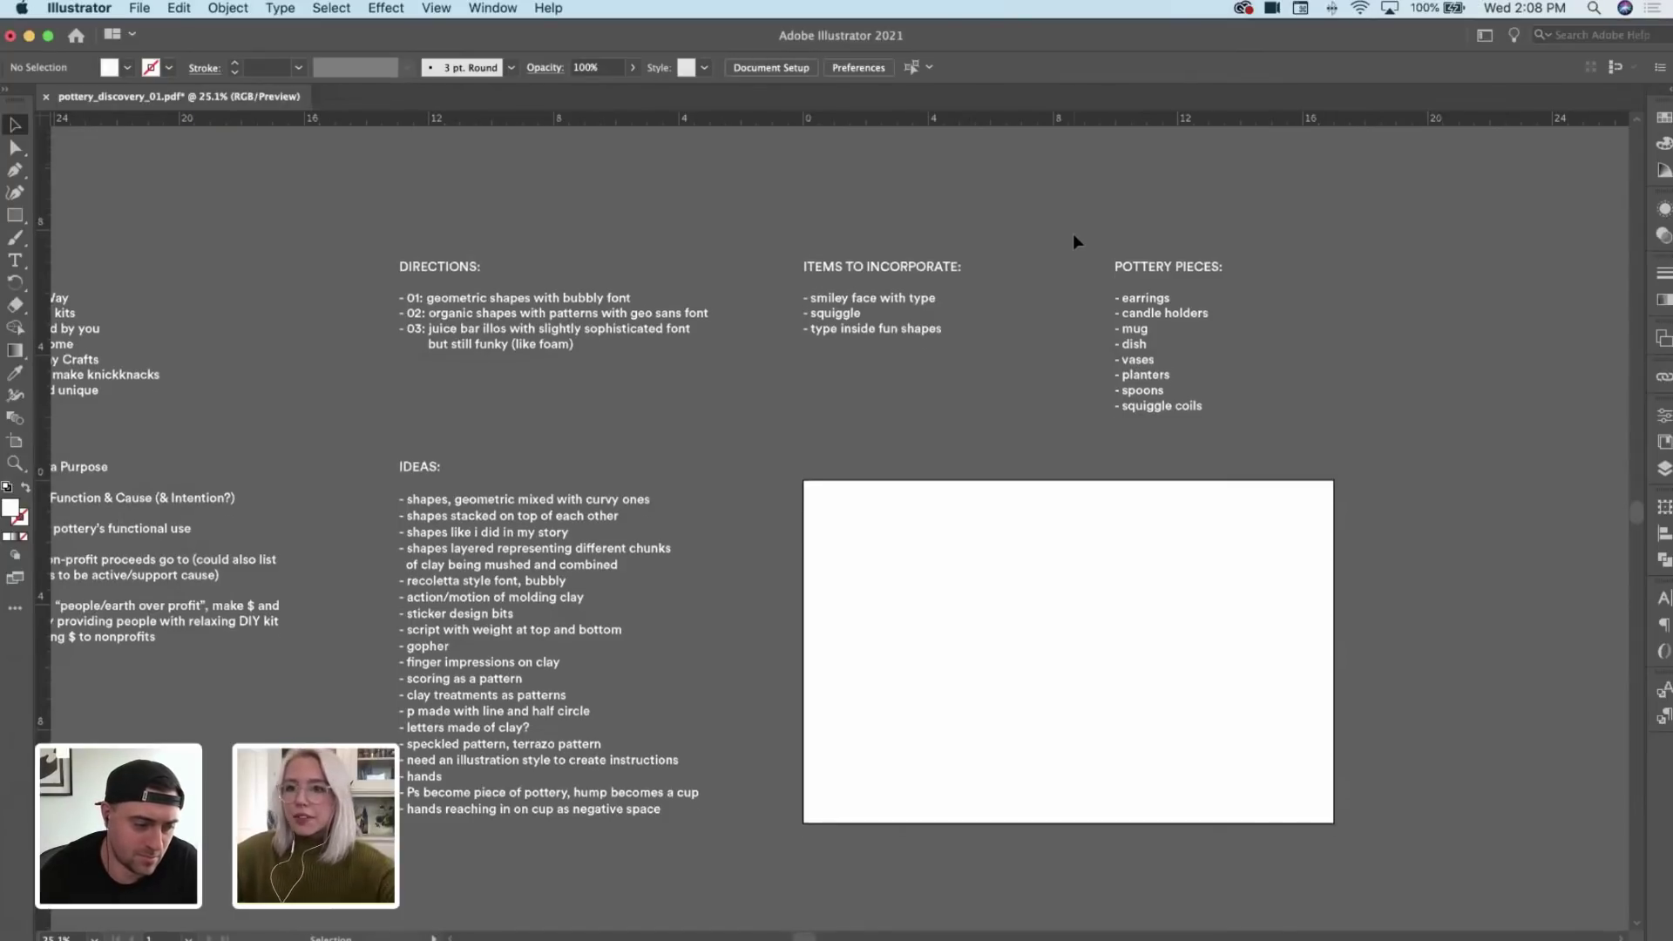
scroll(1074, 233, up, 3)
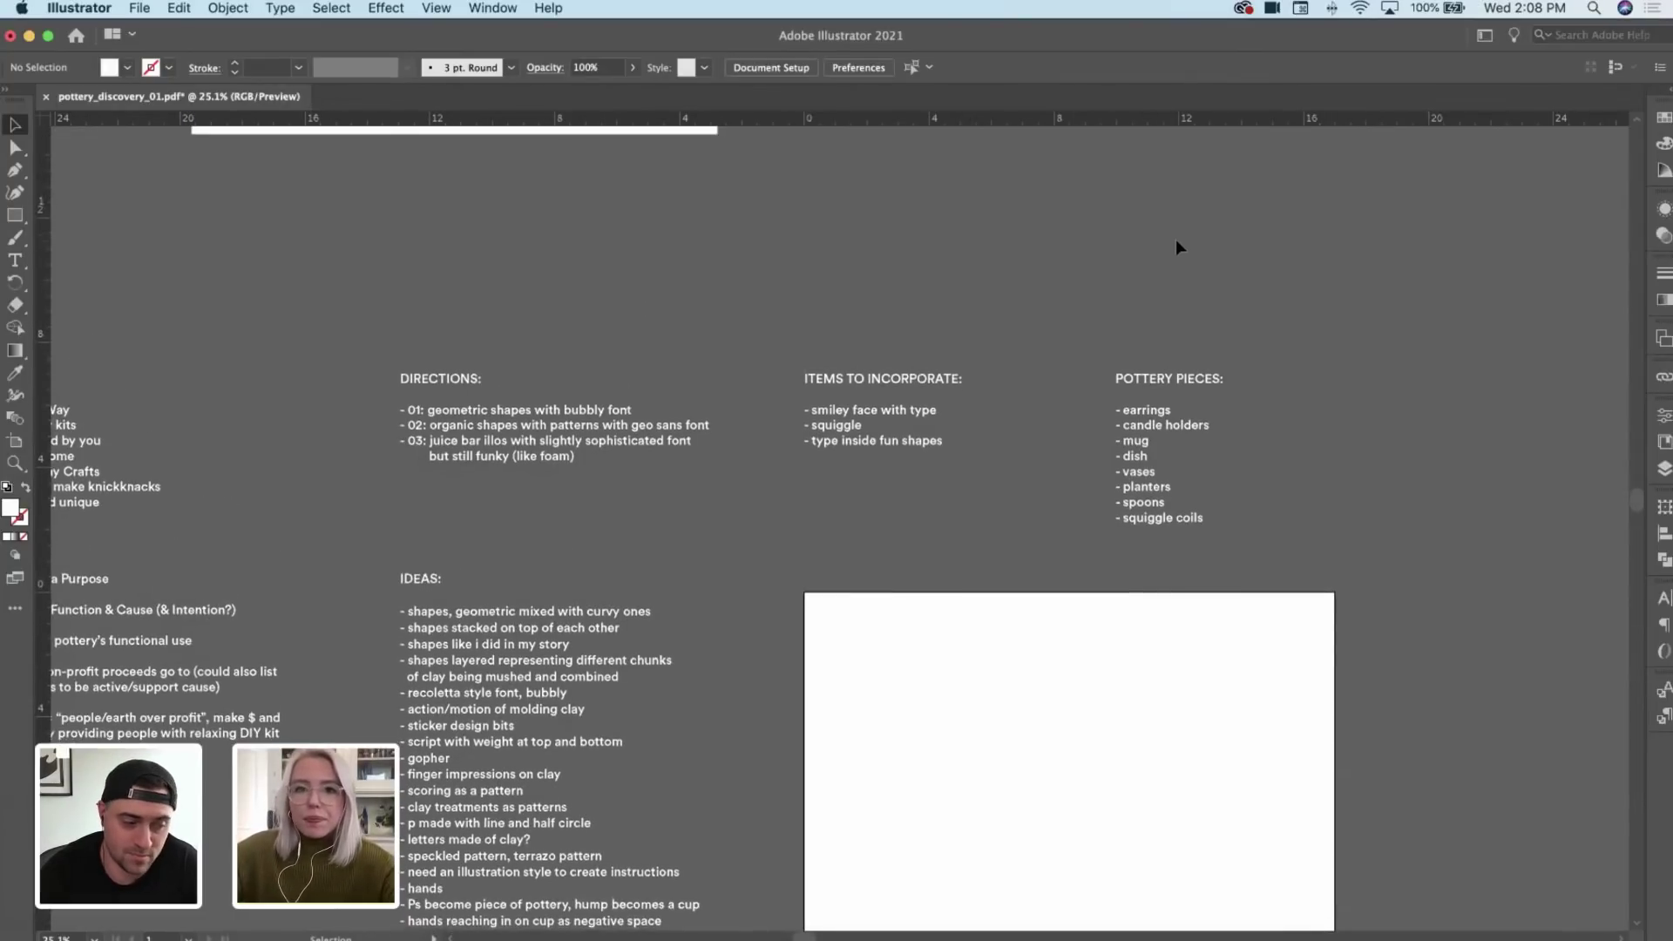
key(z)
alt+click(1206, 238)
drag(1109, 206, 948, 510)
drag(885, 227, 514, 560)
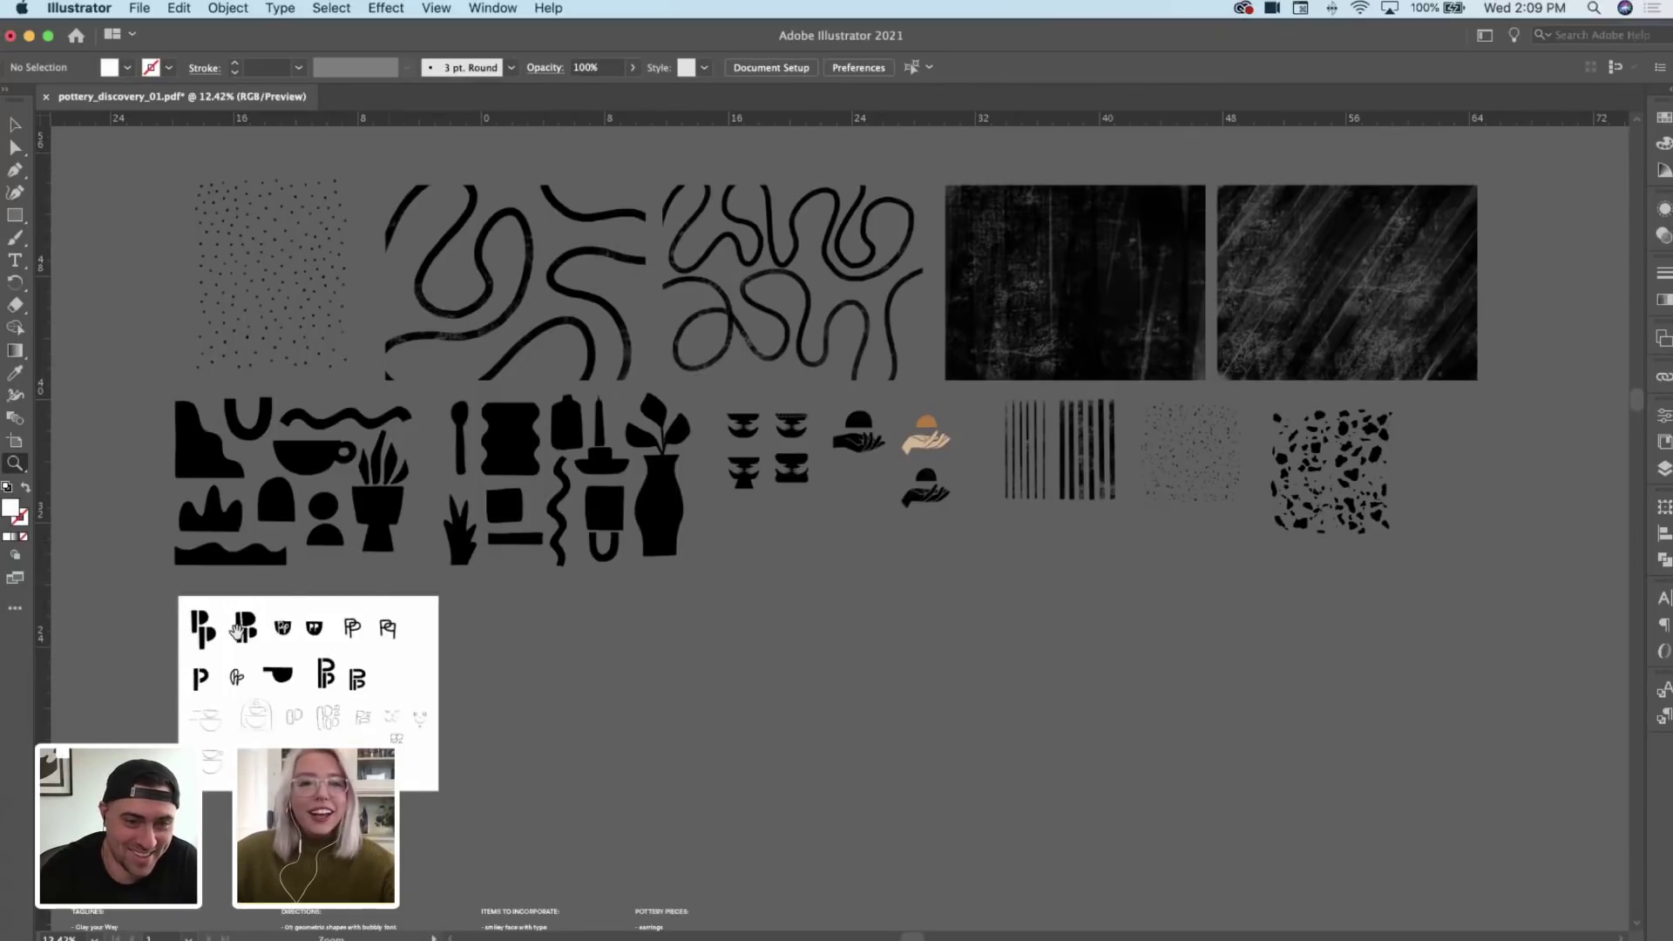
Step: Examine the monogram sketch sheet and the black pottery shape illustrations above it at a larger size
click(342, 582)
scroll(481, 585, up, 5)
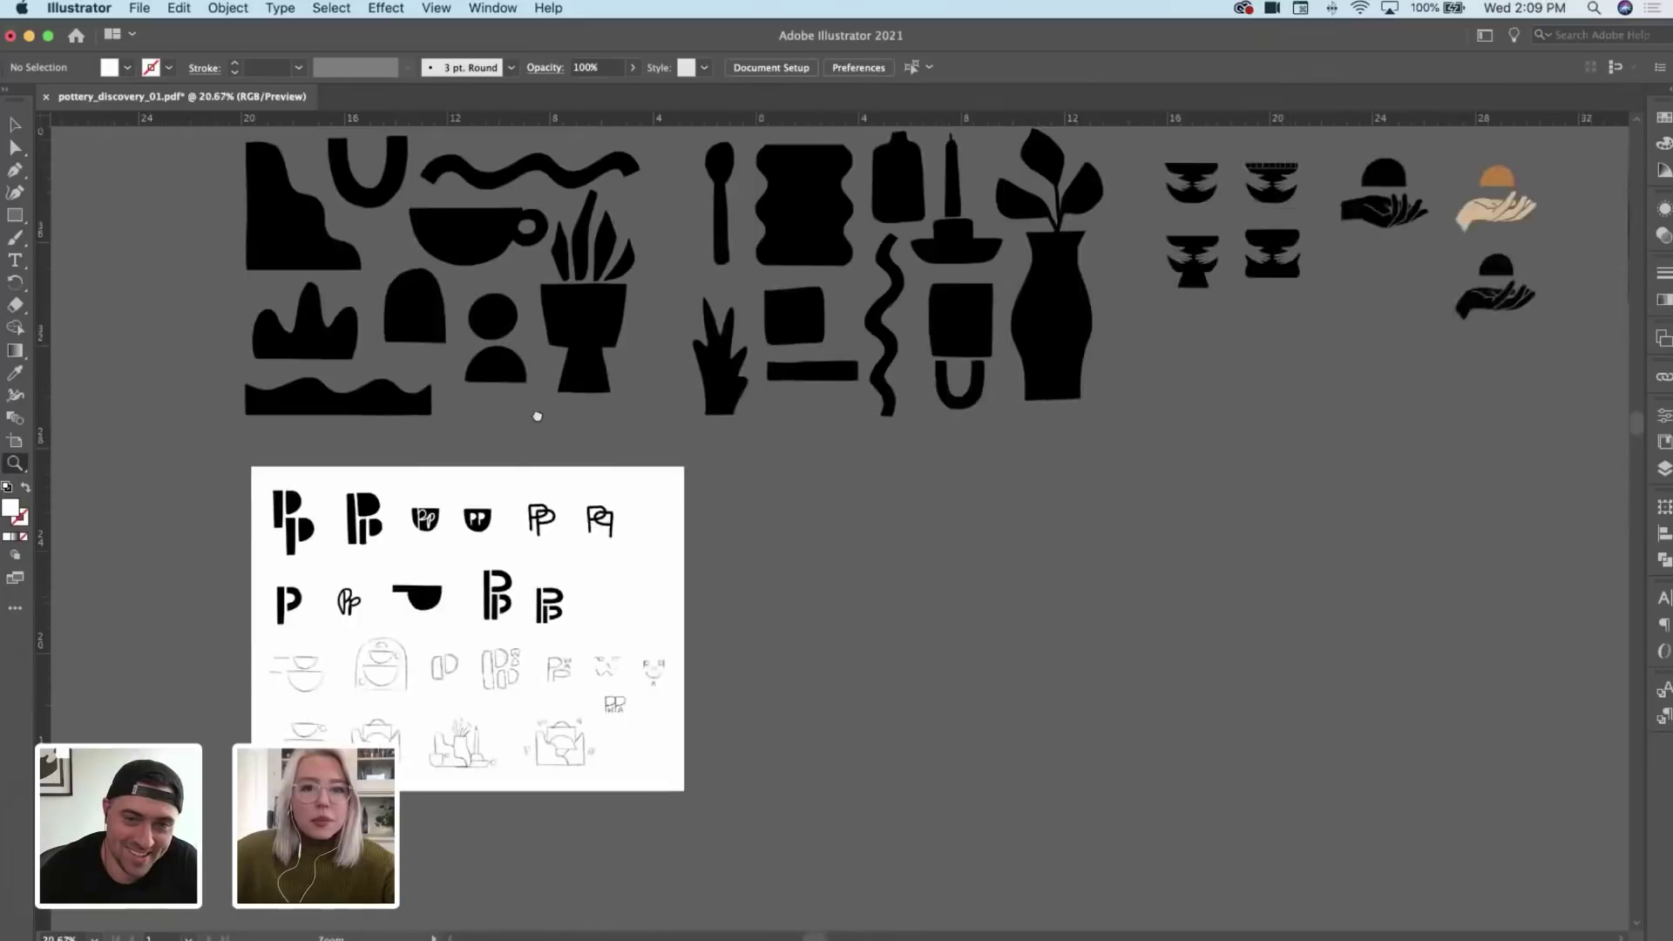
key(v)
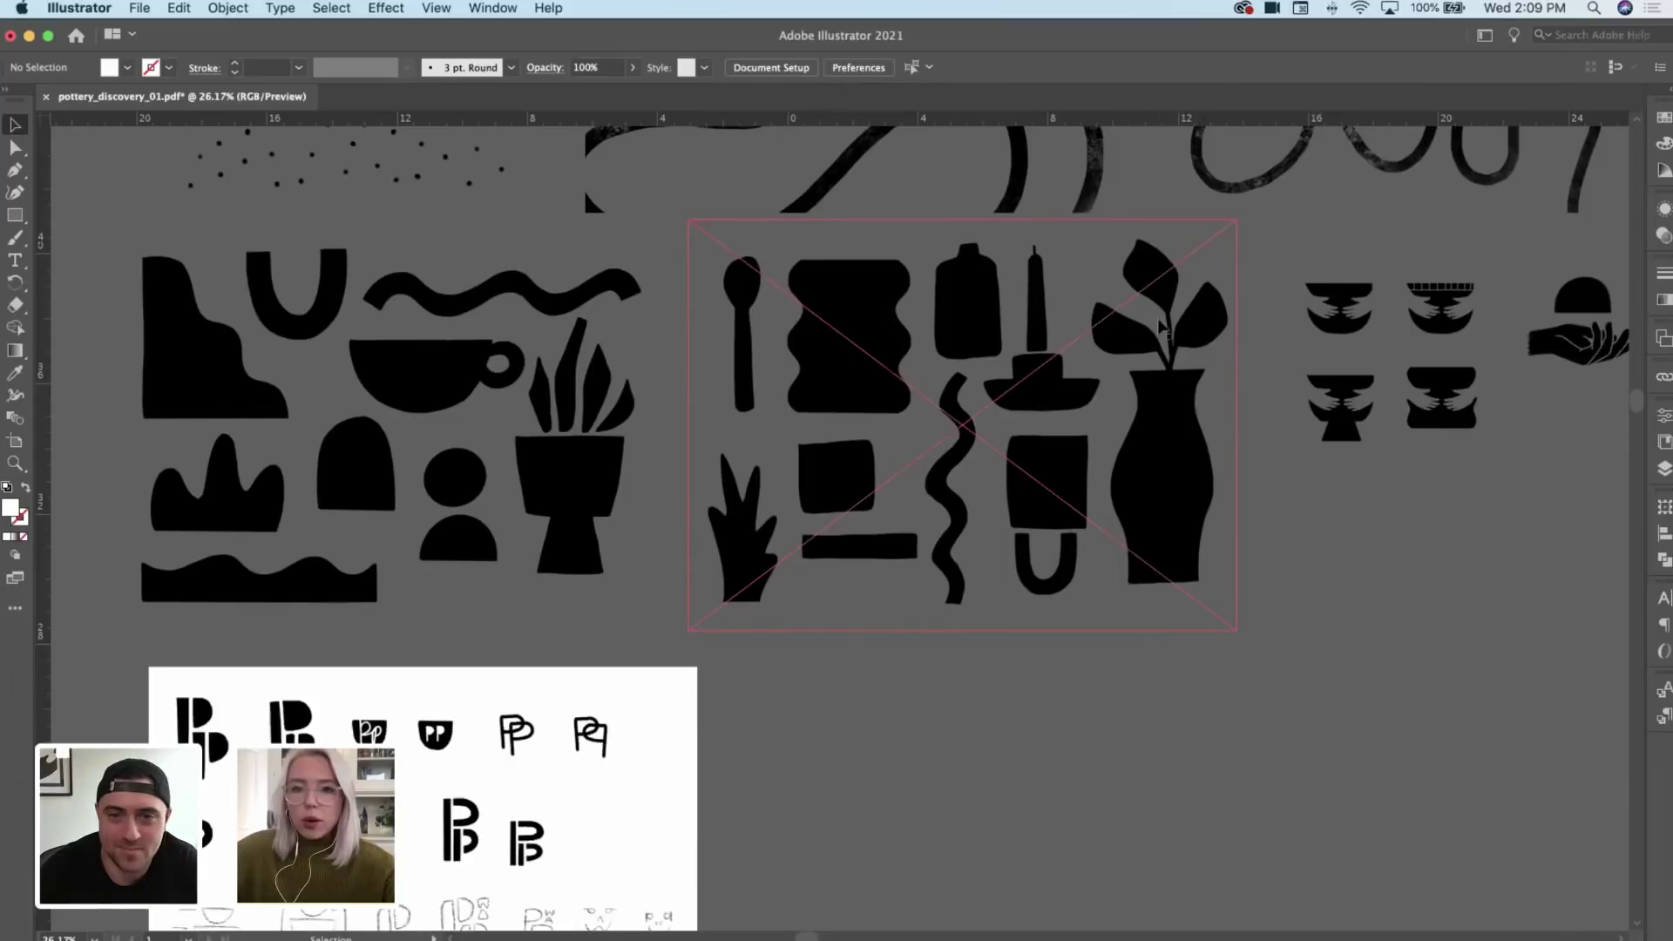
Step: Examine the dot and squiggle patterns, and the hand illustrations and stripe textures beside the pottery shapes
scroll(1168, 345, up, 3)
scroll(1155, 359, up, 10)
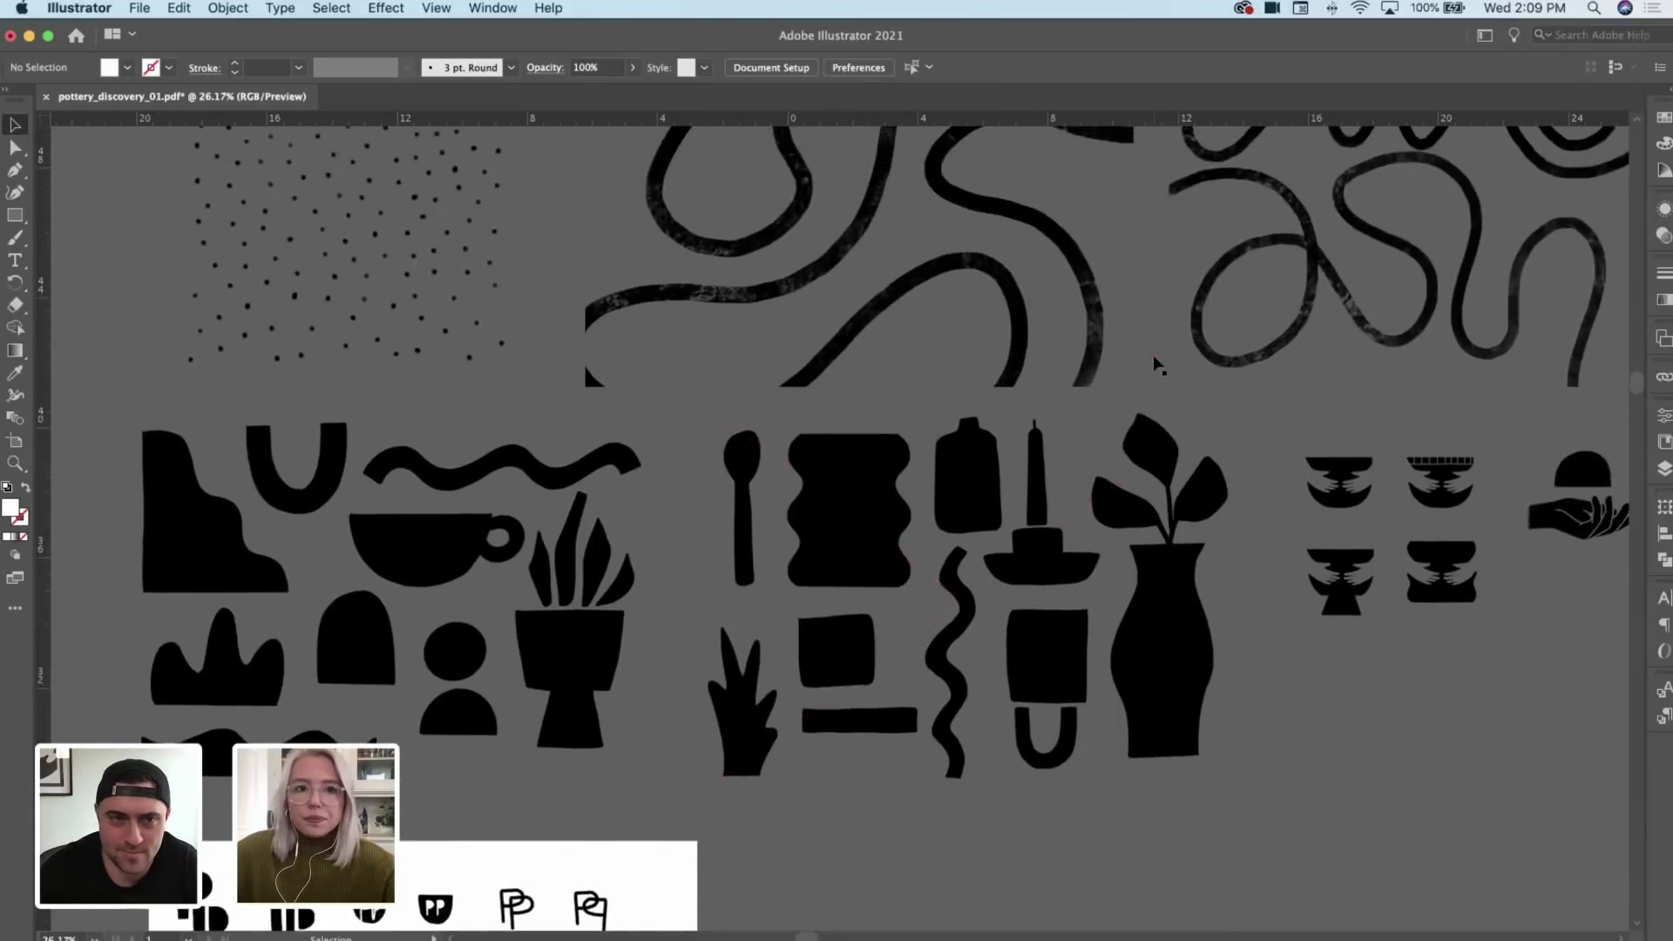
scroll(1159, 363, right, 5)
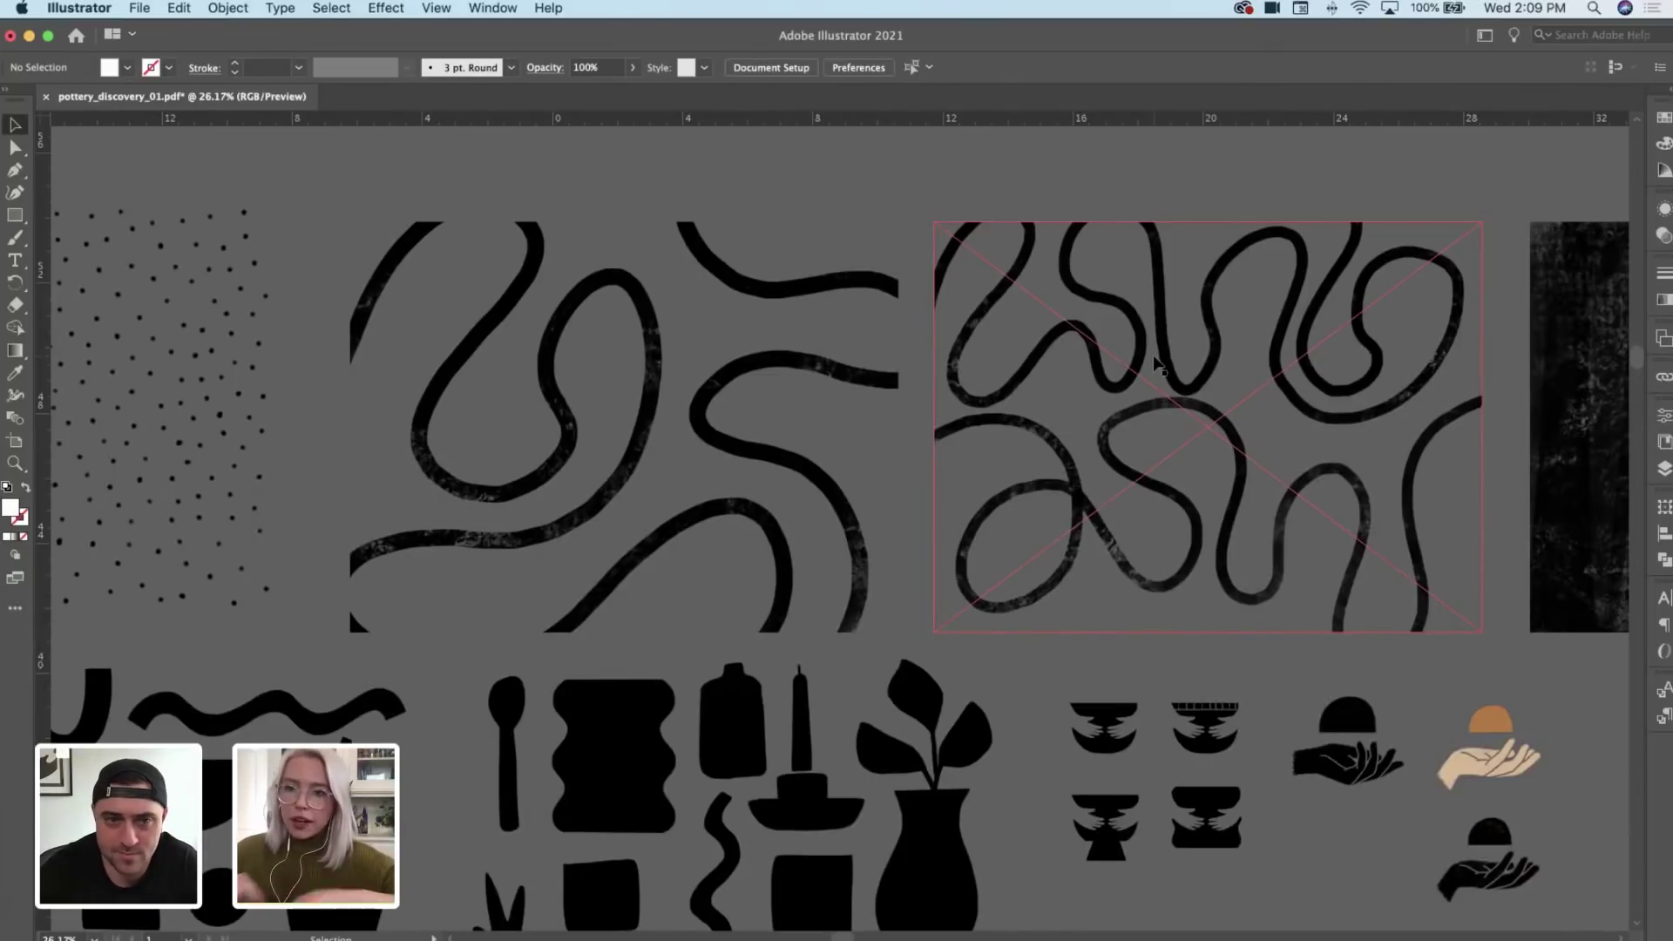
scroll(1159, 362, down, 5)
scroll(1159, 366, right, 10)
scroll(1159, 366, down, 2)
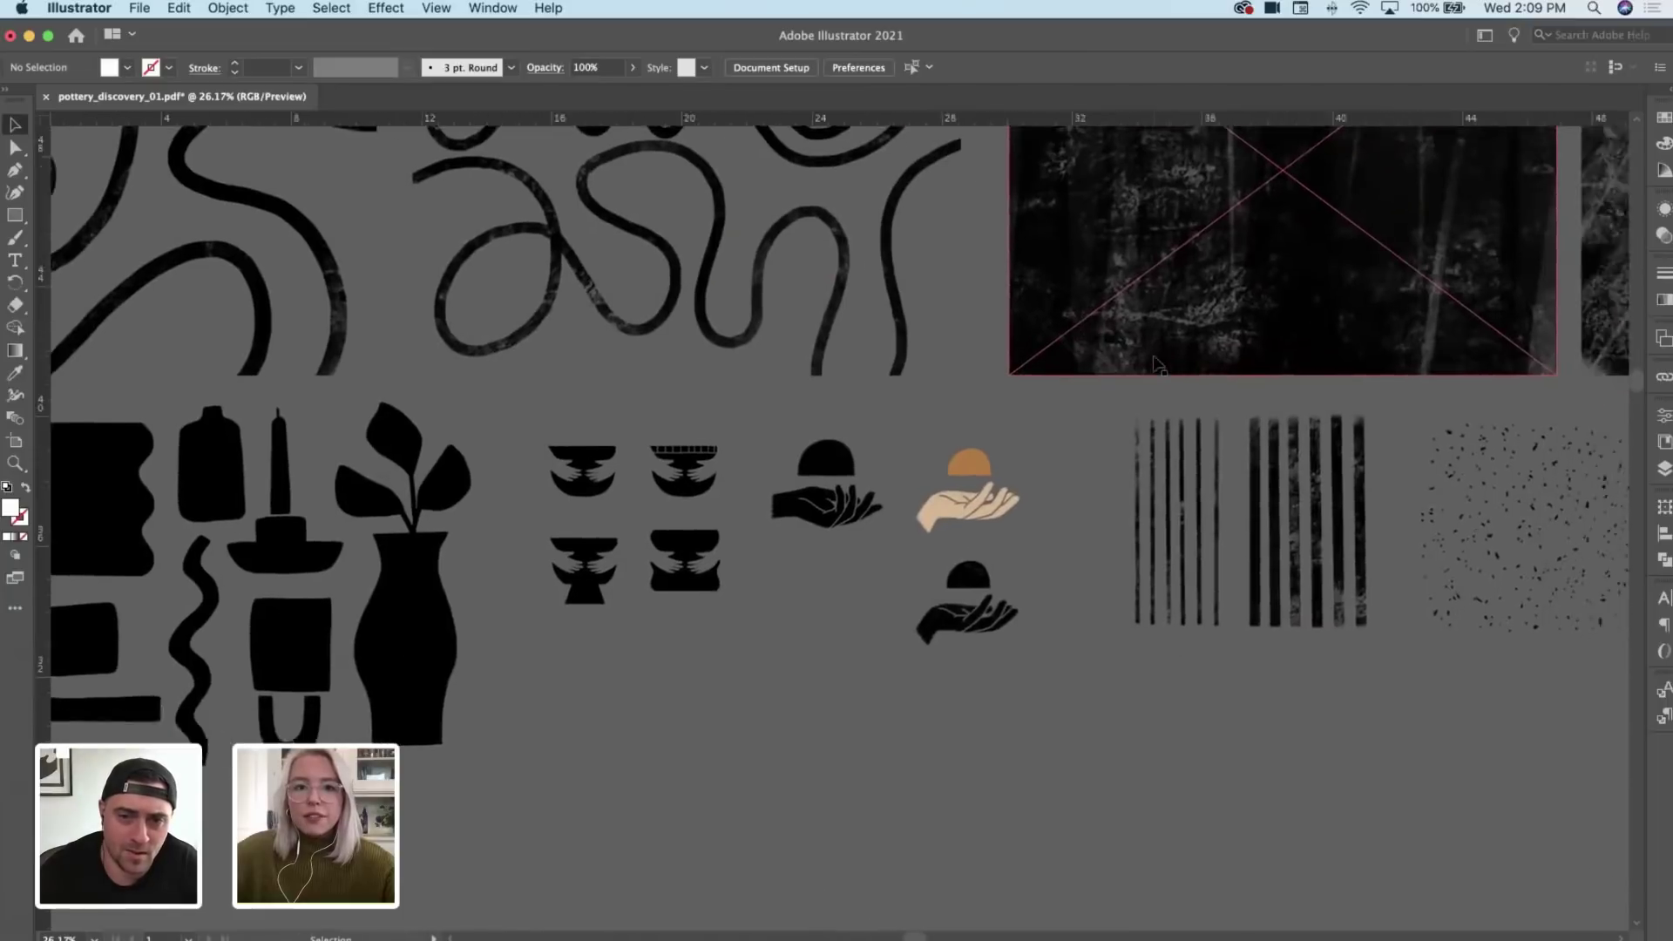
Step: Look over the pottery shapes and hand illustrations together with the dot and squiggle patterns above them
key(z)
alt+click(906, 558)
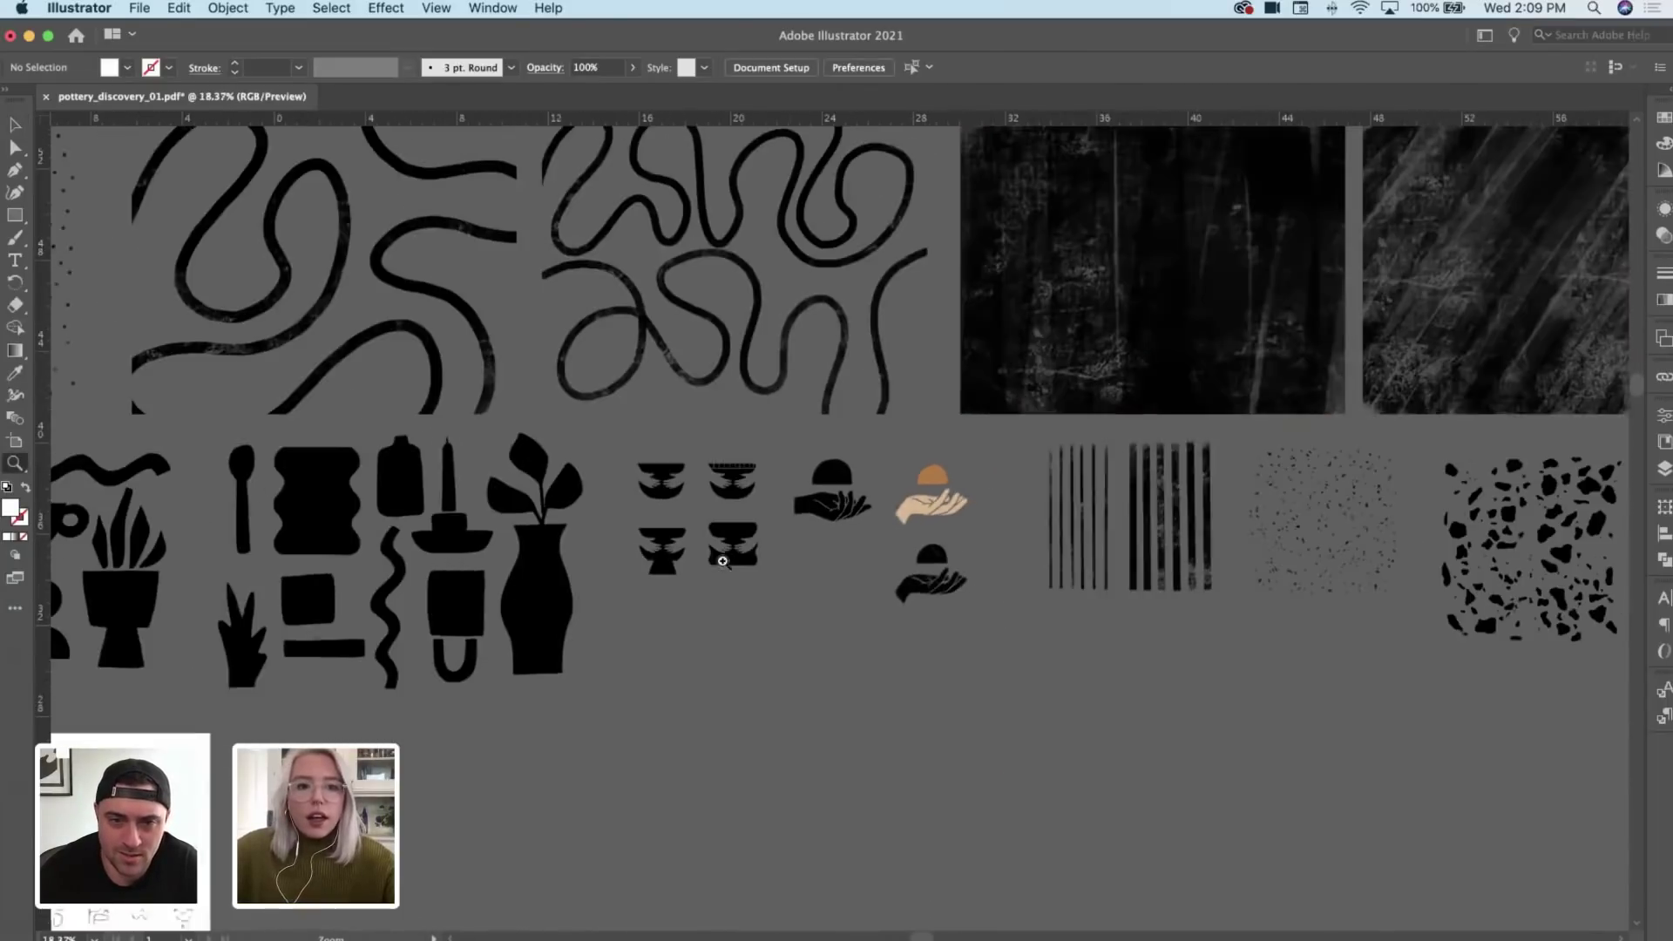
drag(1032, 569, 1058, 583)
scroll(1046, 586, up, 2)
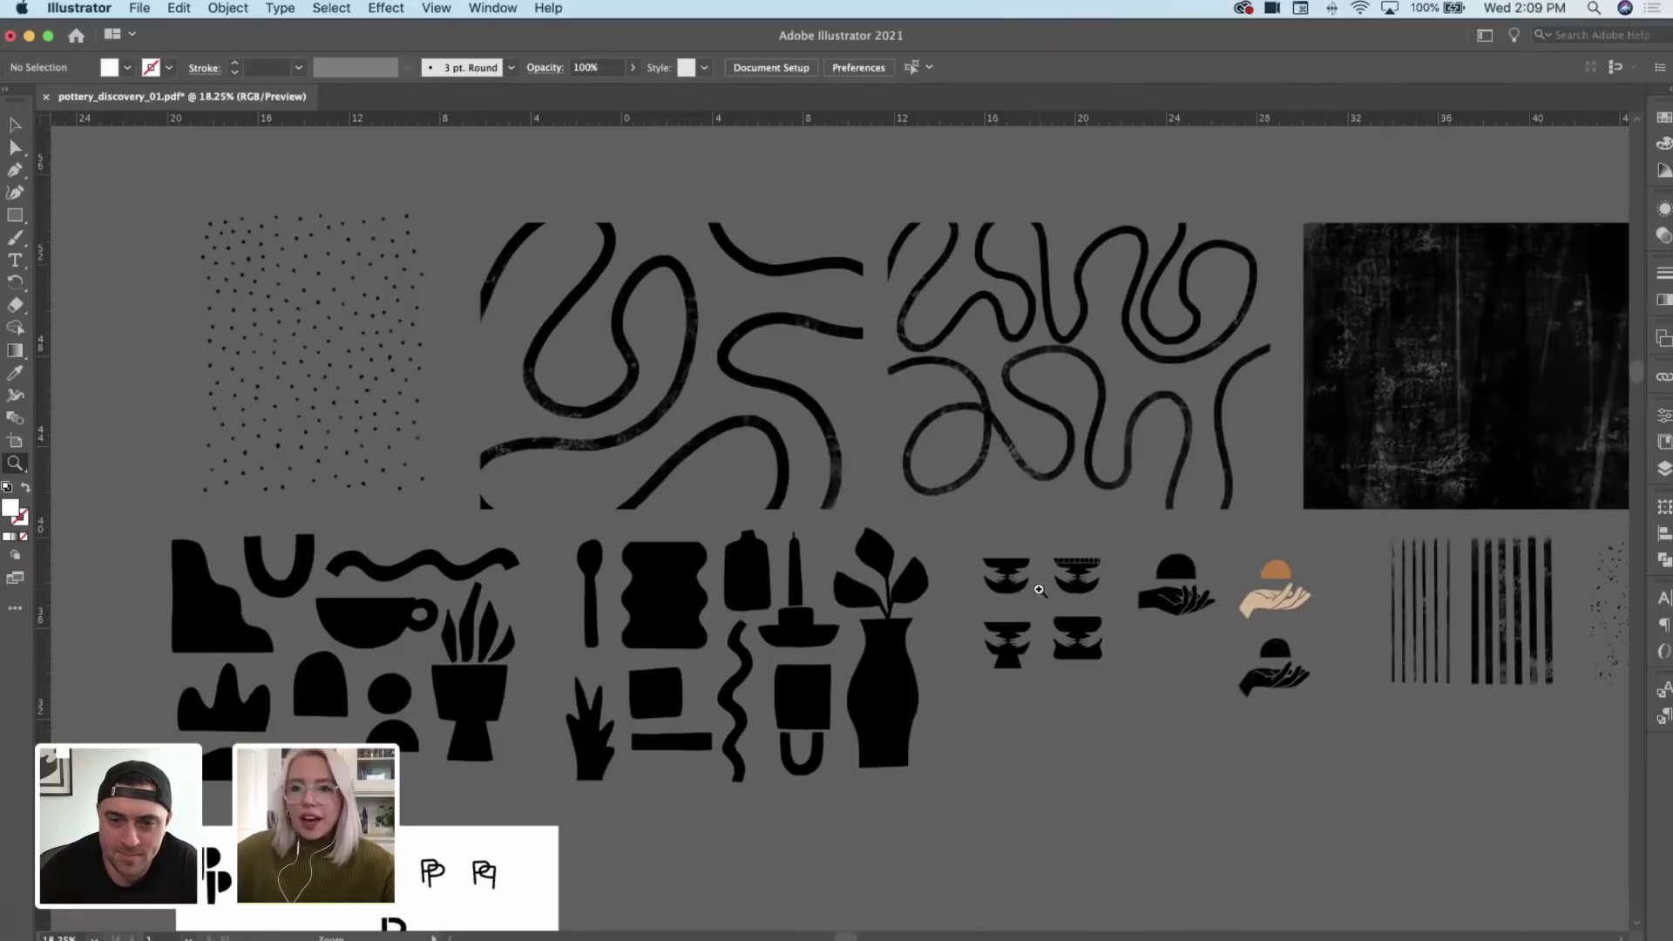
scroll(1040, 590, down, 1)
scroll(934, 589, up, 1)
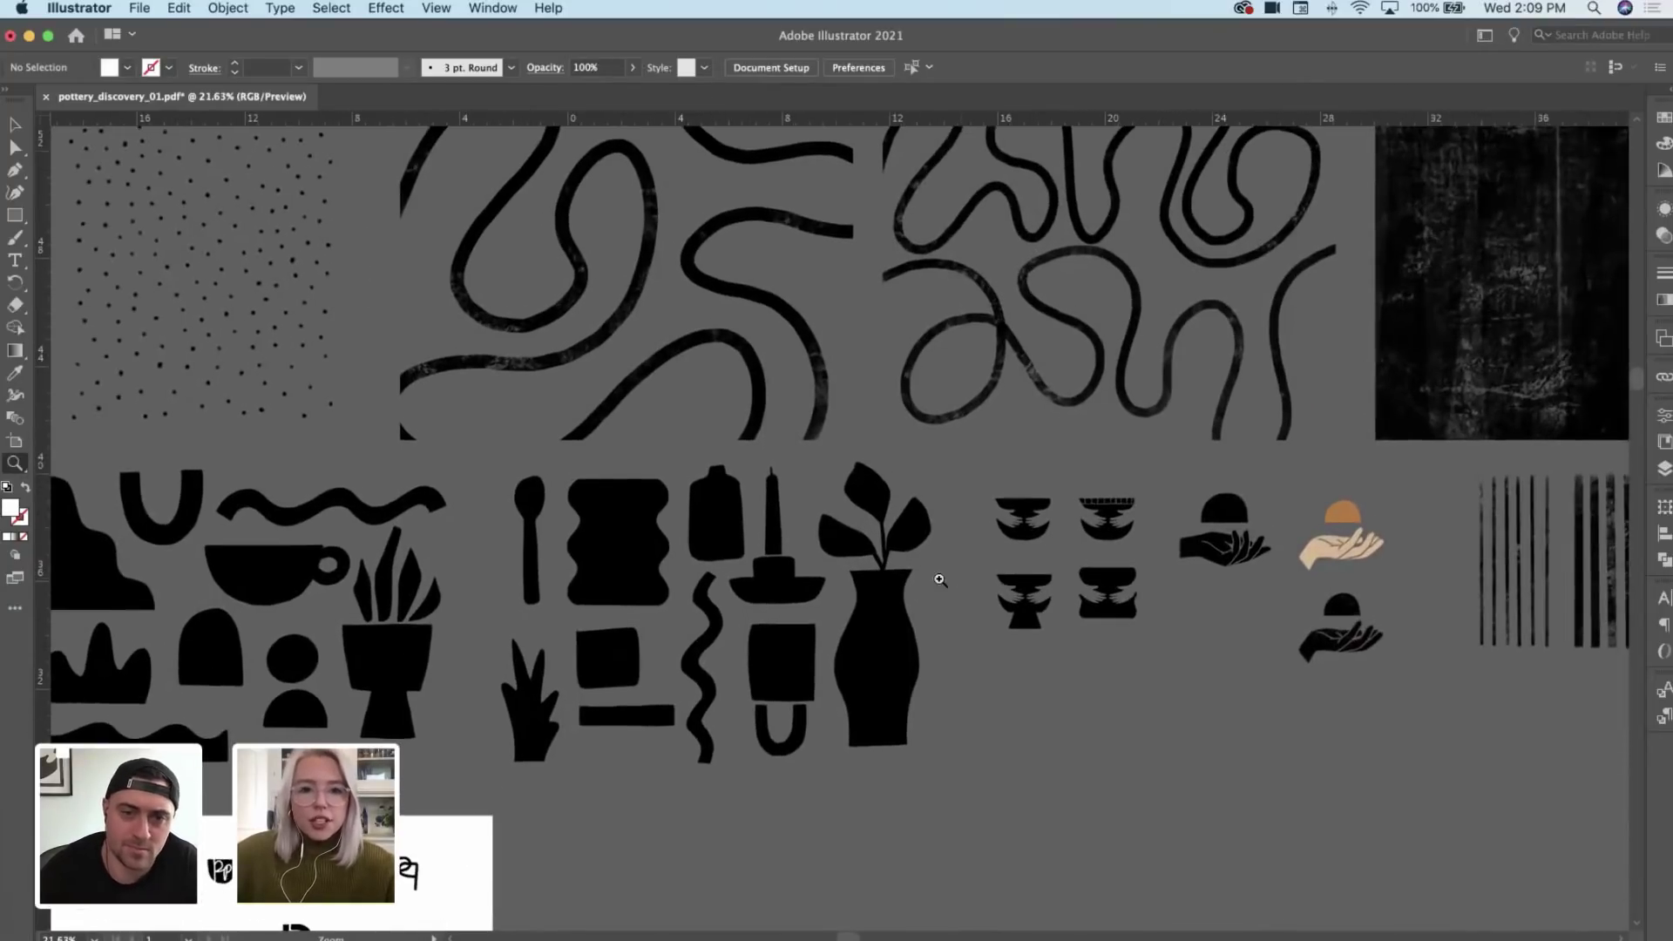
Step: Inspect the edges of the leafy vase illustration up close, and return to an overview of the artwork rows
drag(912, 571, 1382, 437)
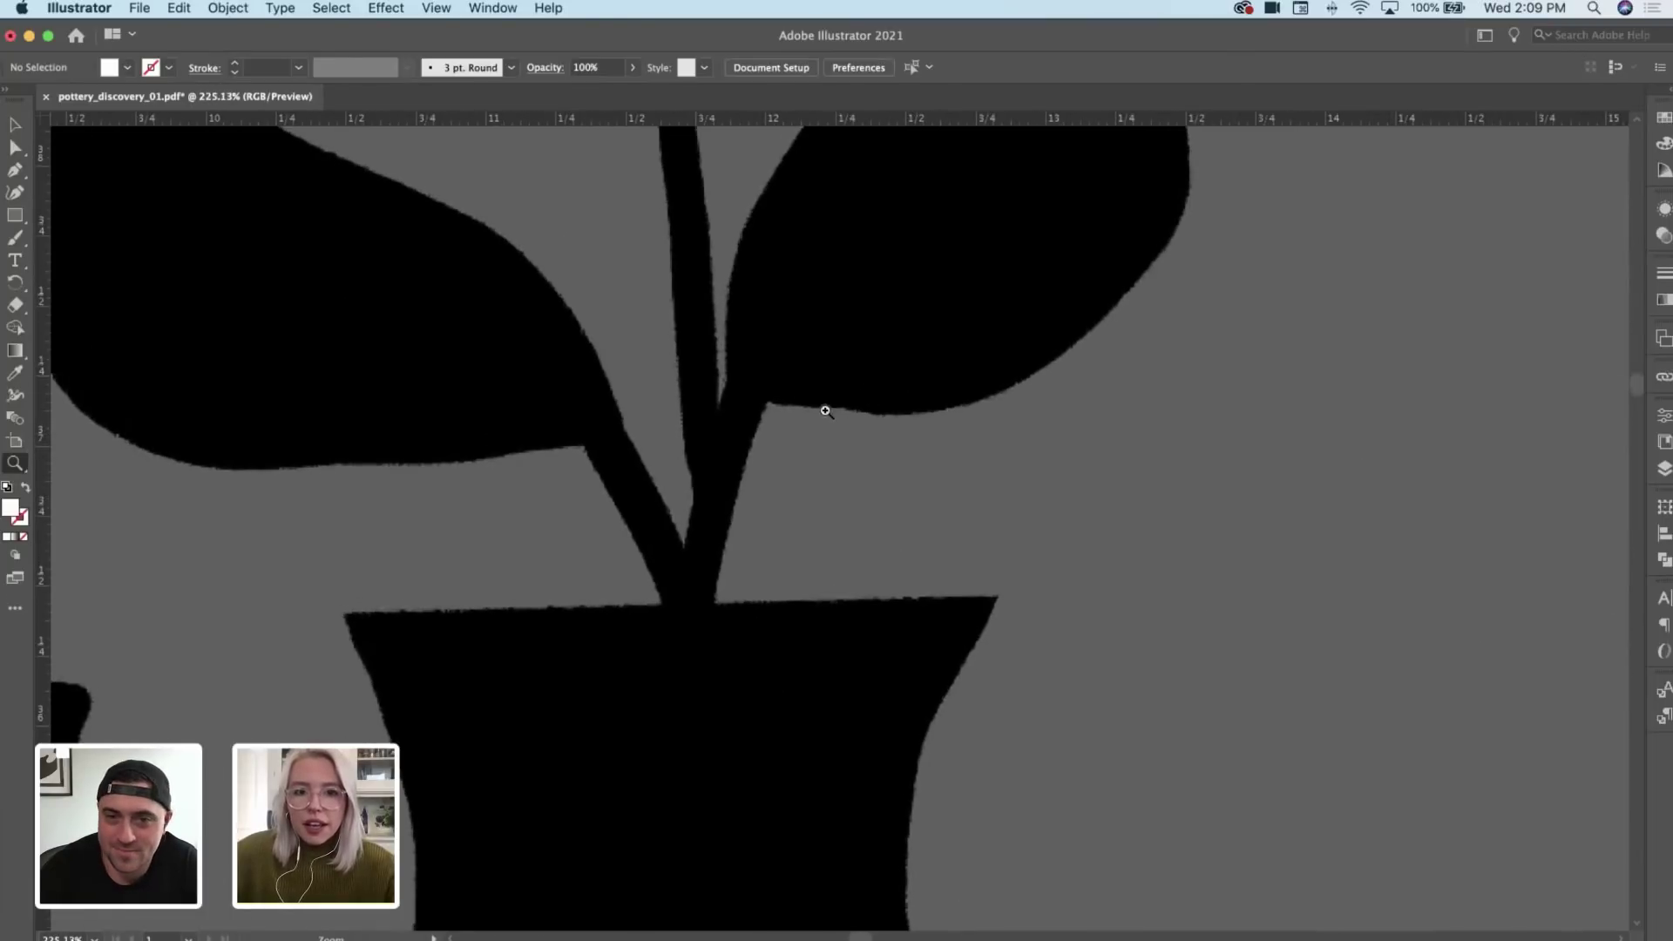
drag(1009, 406, 702, 441)
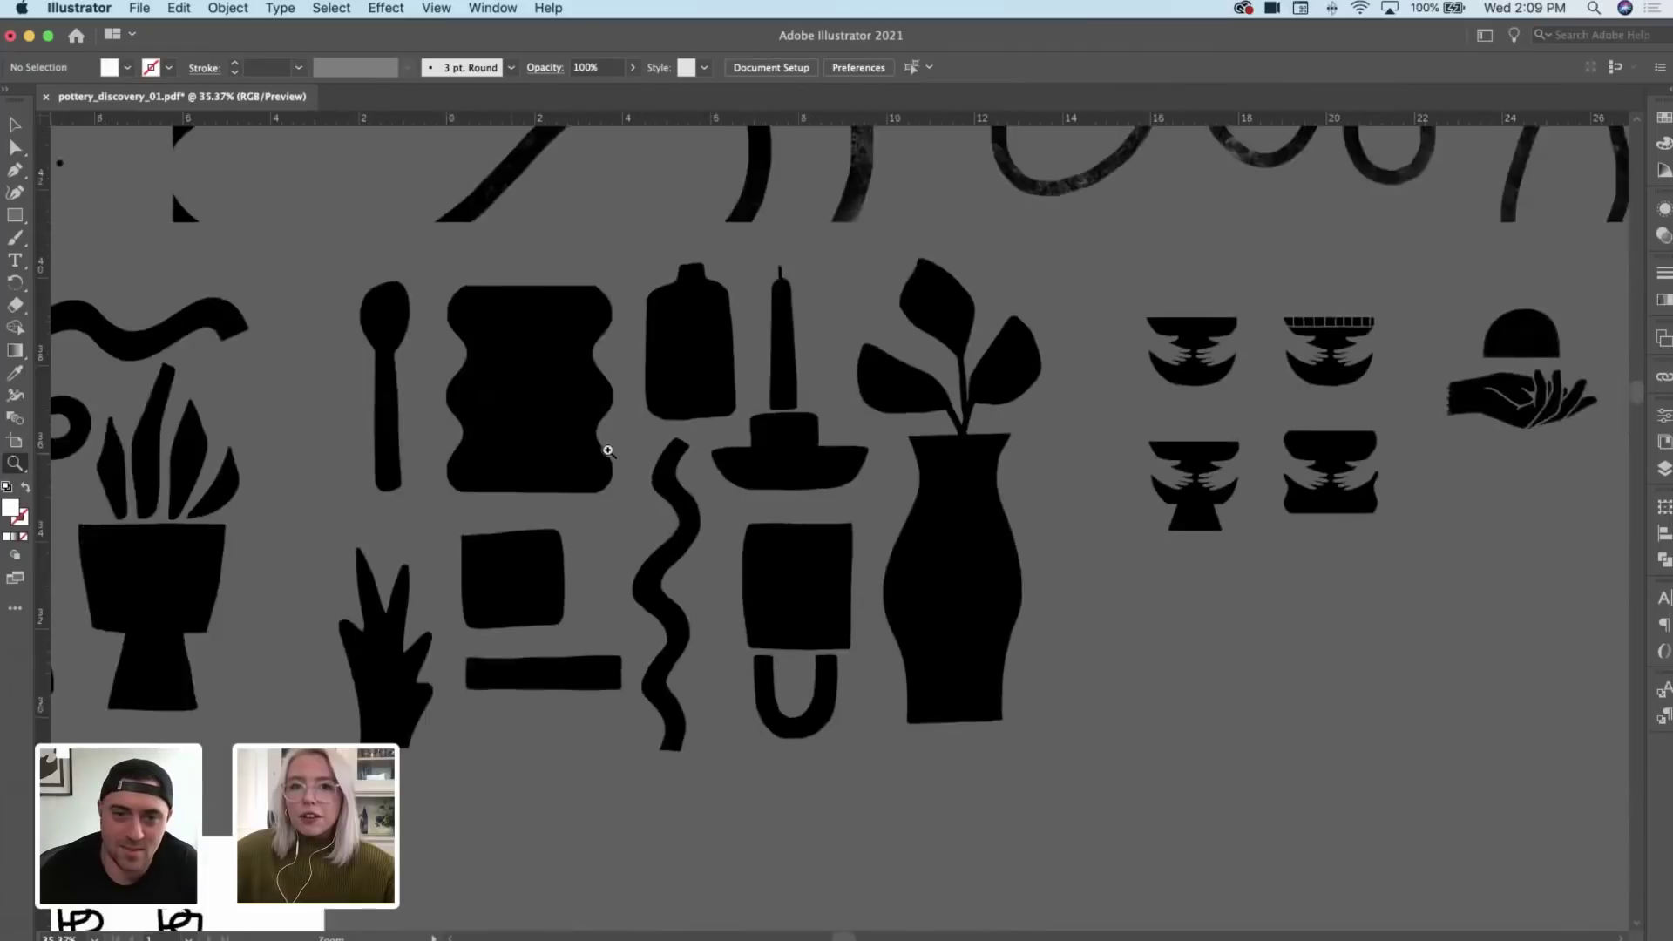
scroll(782, 452, right, 10)
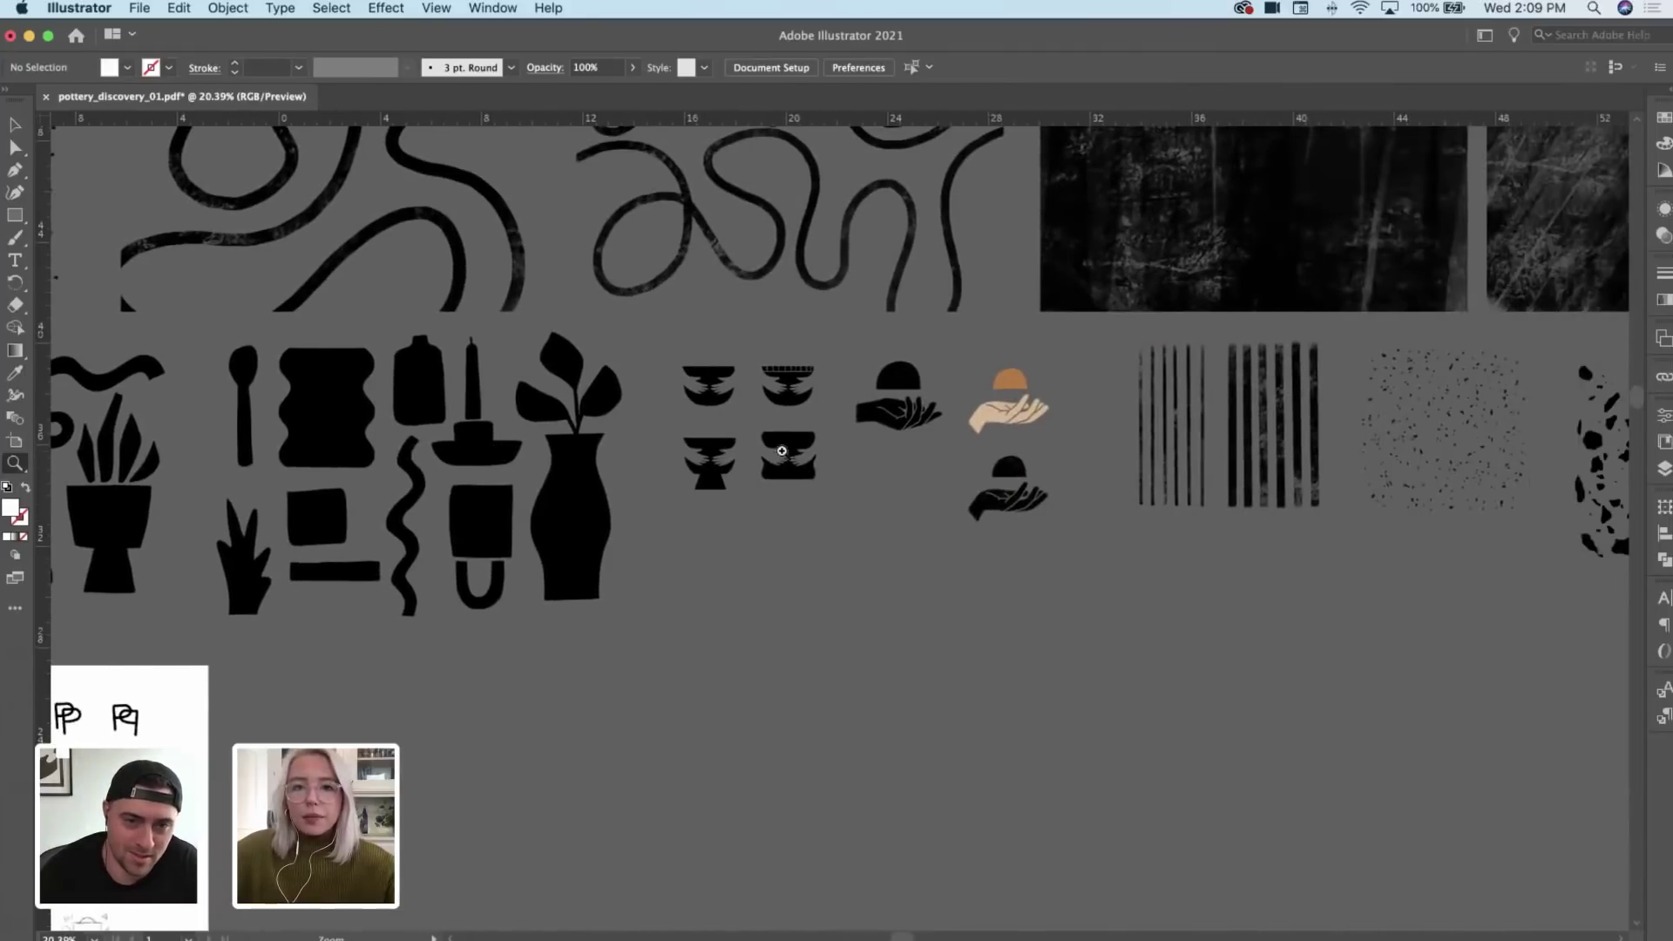
Step: Examine the stripe, speckle and terrazzo patterns and the two grunge textures, and return to the pottery shapes and monogram sketches
scroll(875, 381, right, 10)
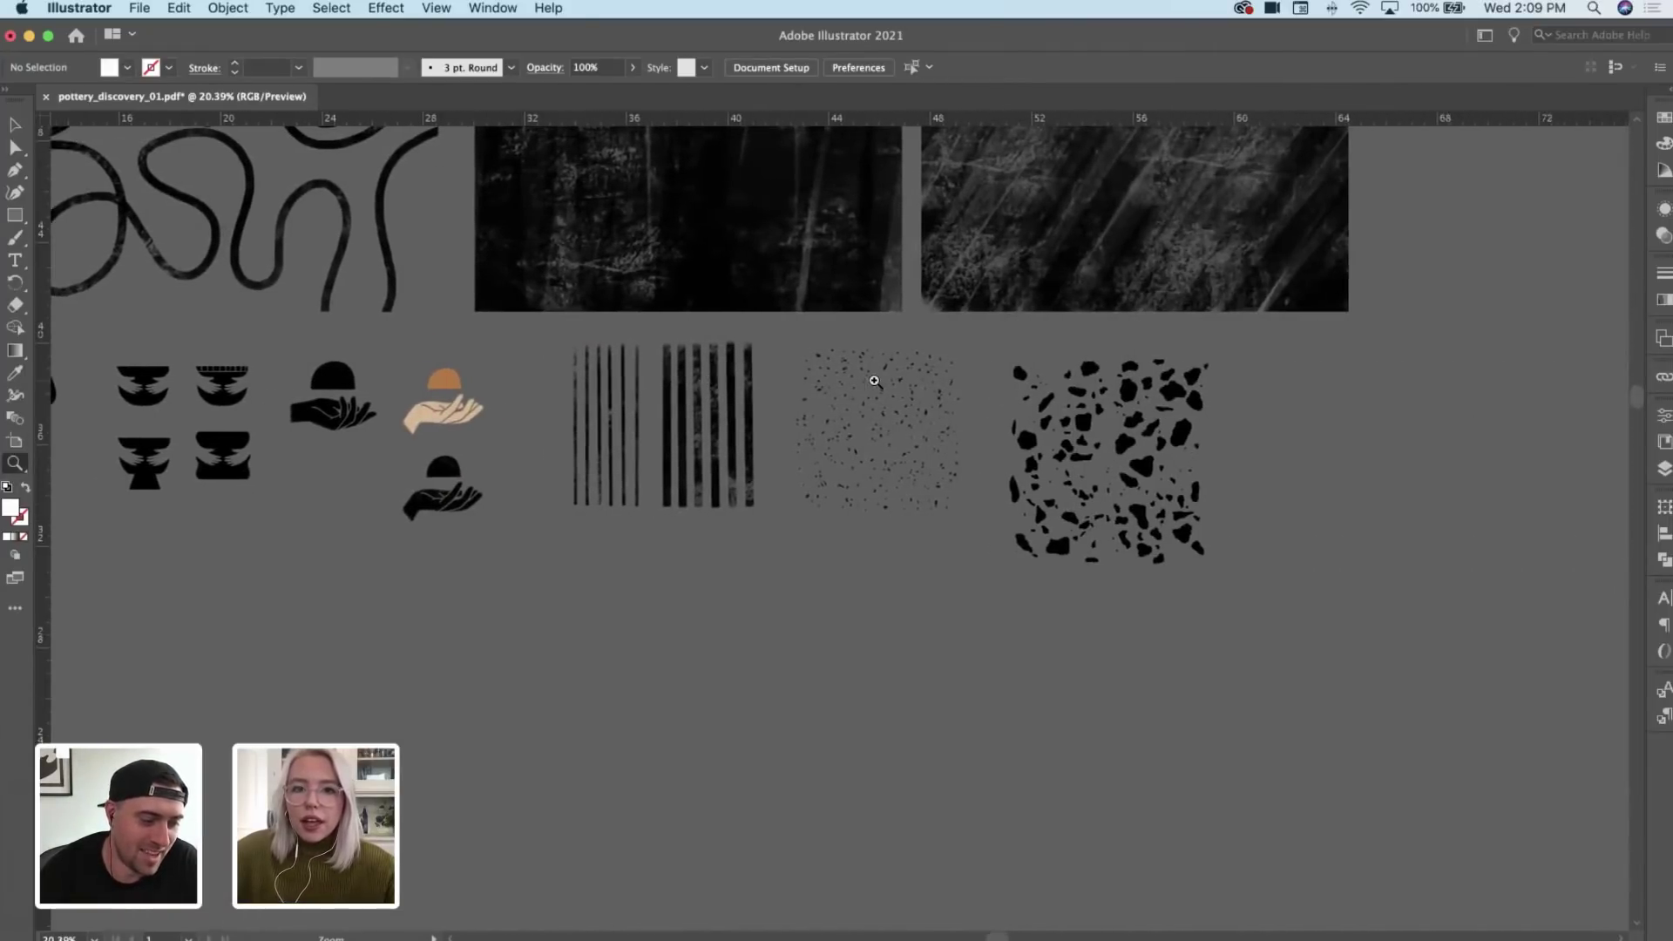
scroll(837, 409, up, 2)
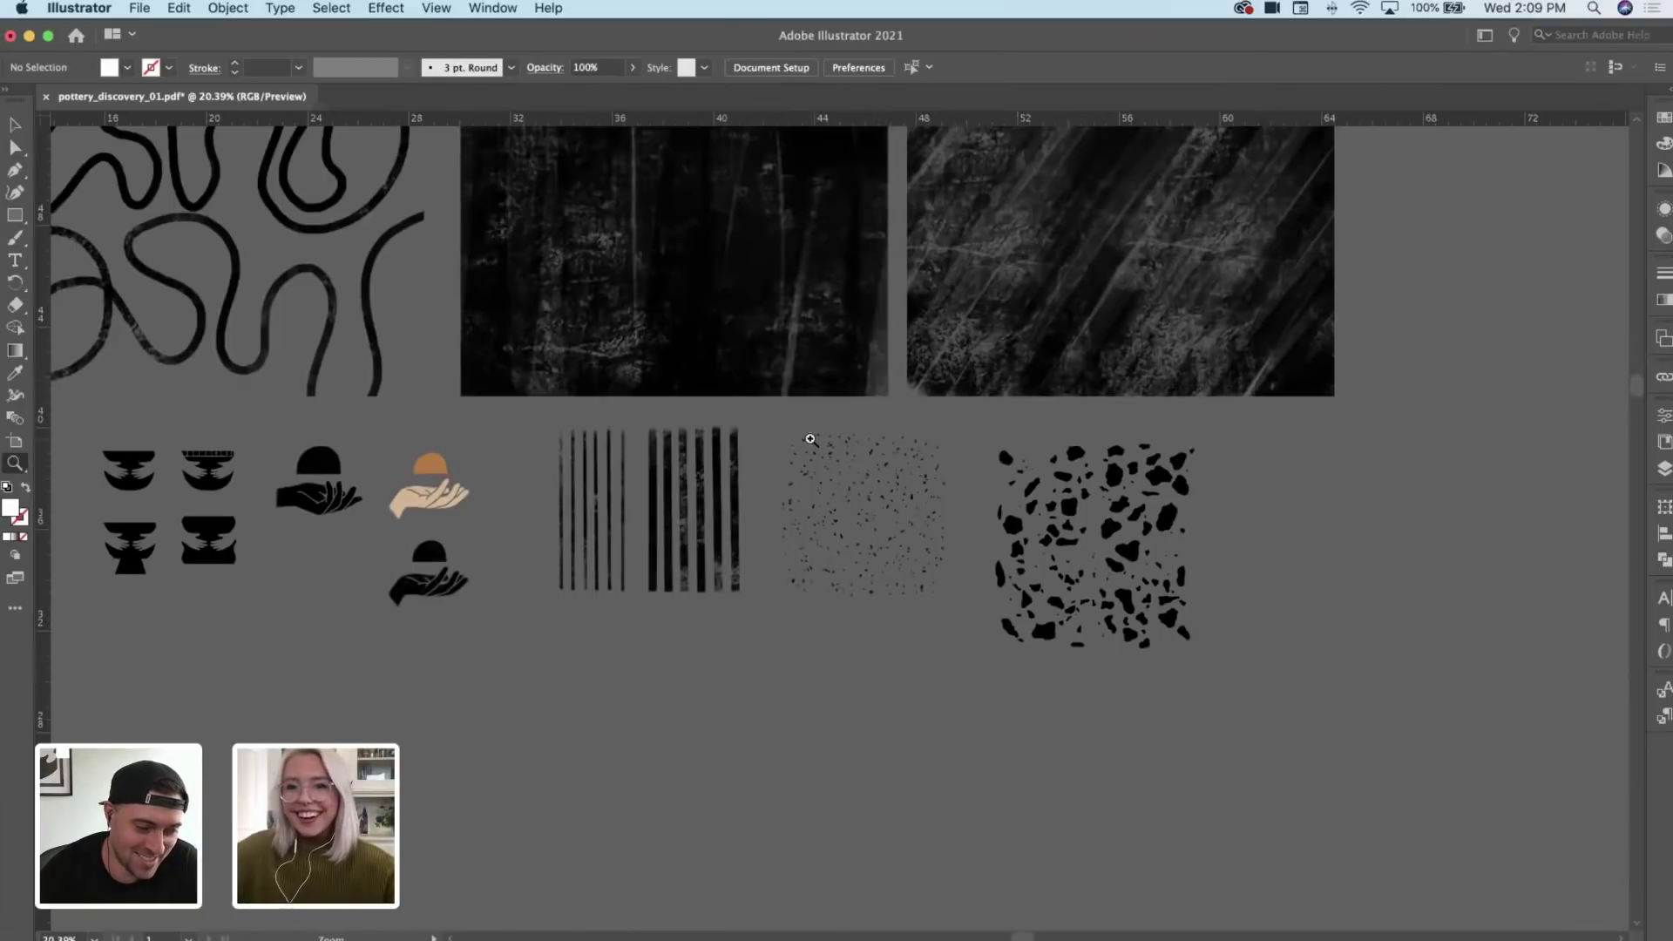
scroll(784, 449, left, 4)
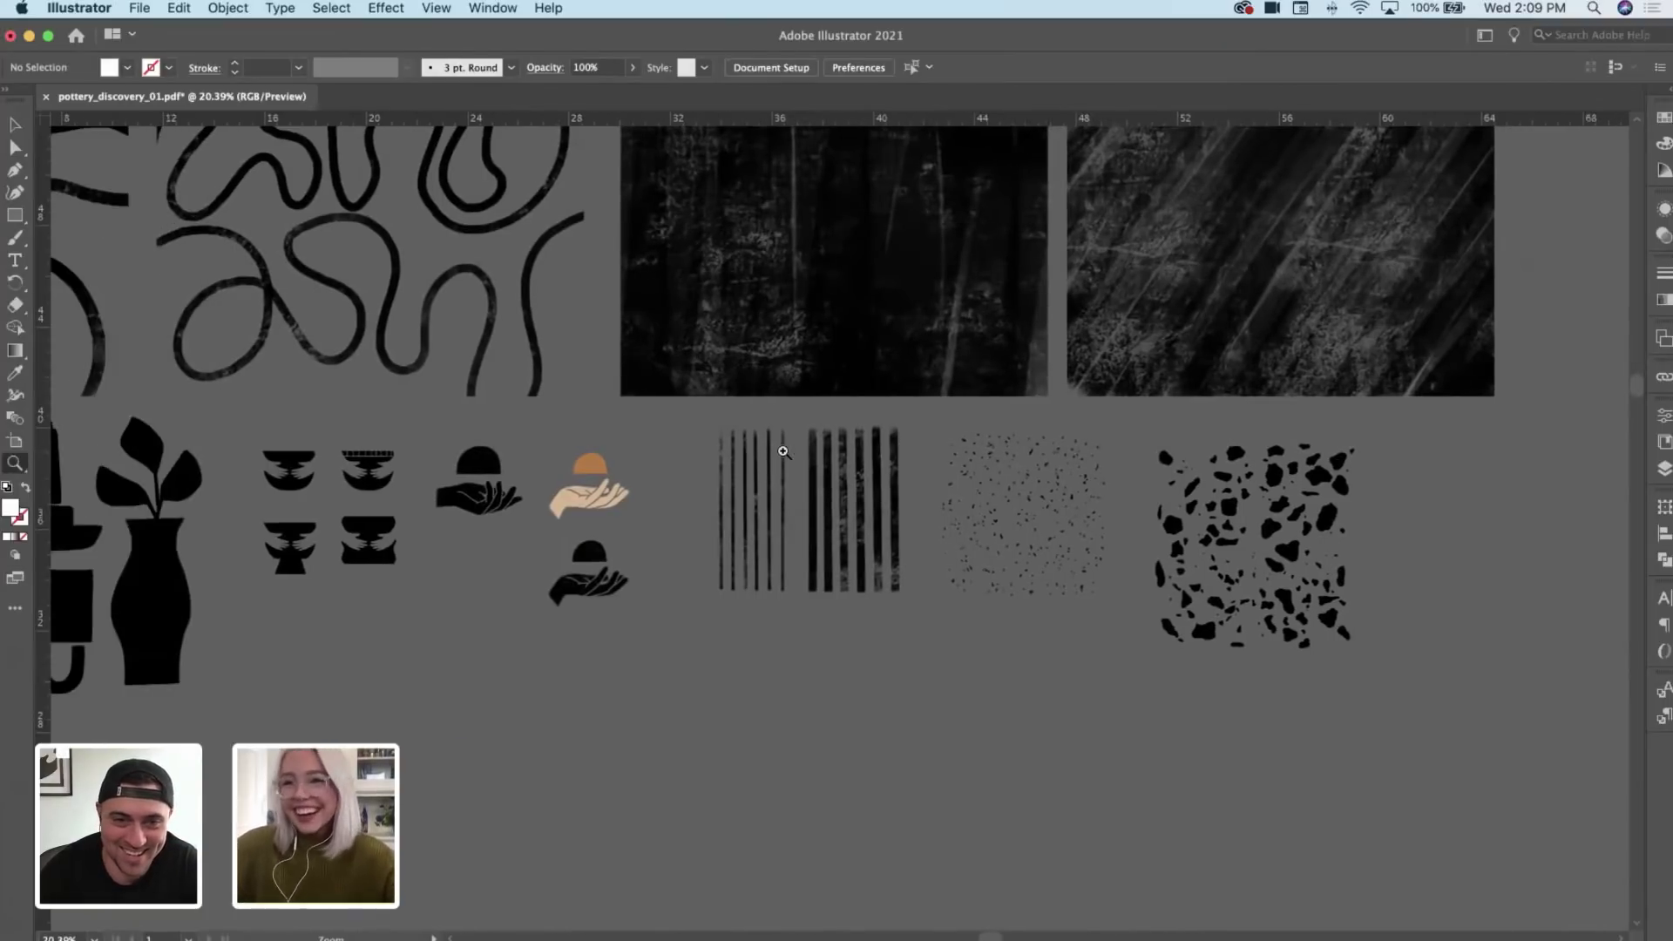
scroll(785, 448, up, 9)
scroll(740, 467, down, 6)
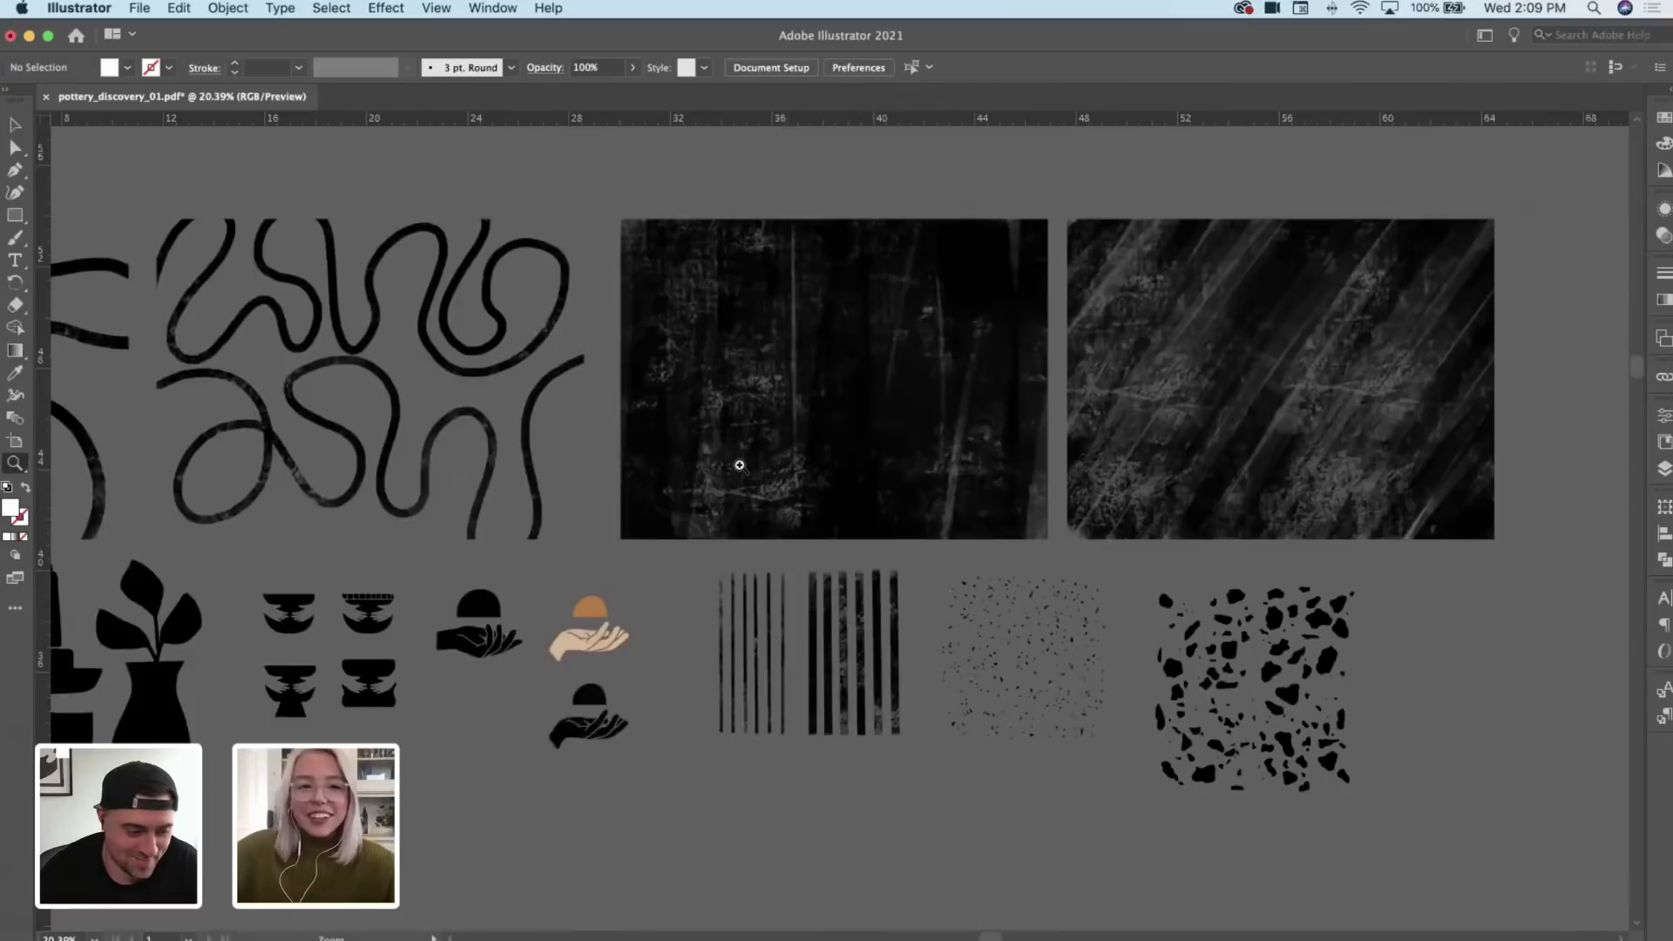
scroll(740, 465, left, 8)
scroll(740, 466, down, 6)
scroll(740, 466, left, 10)
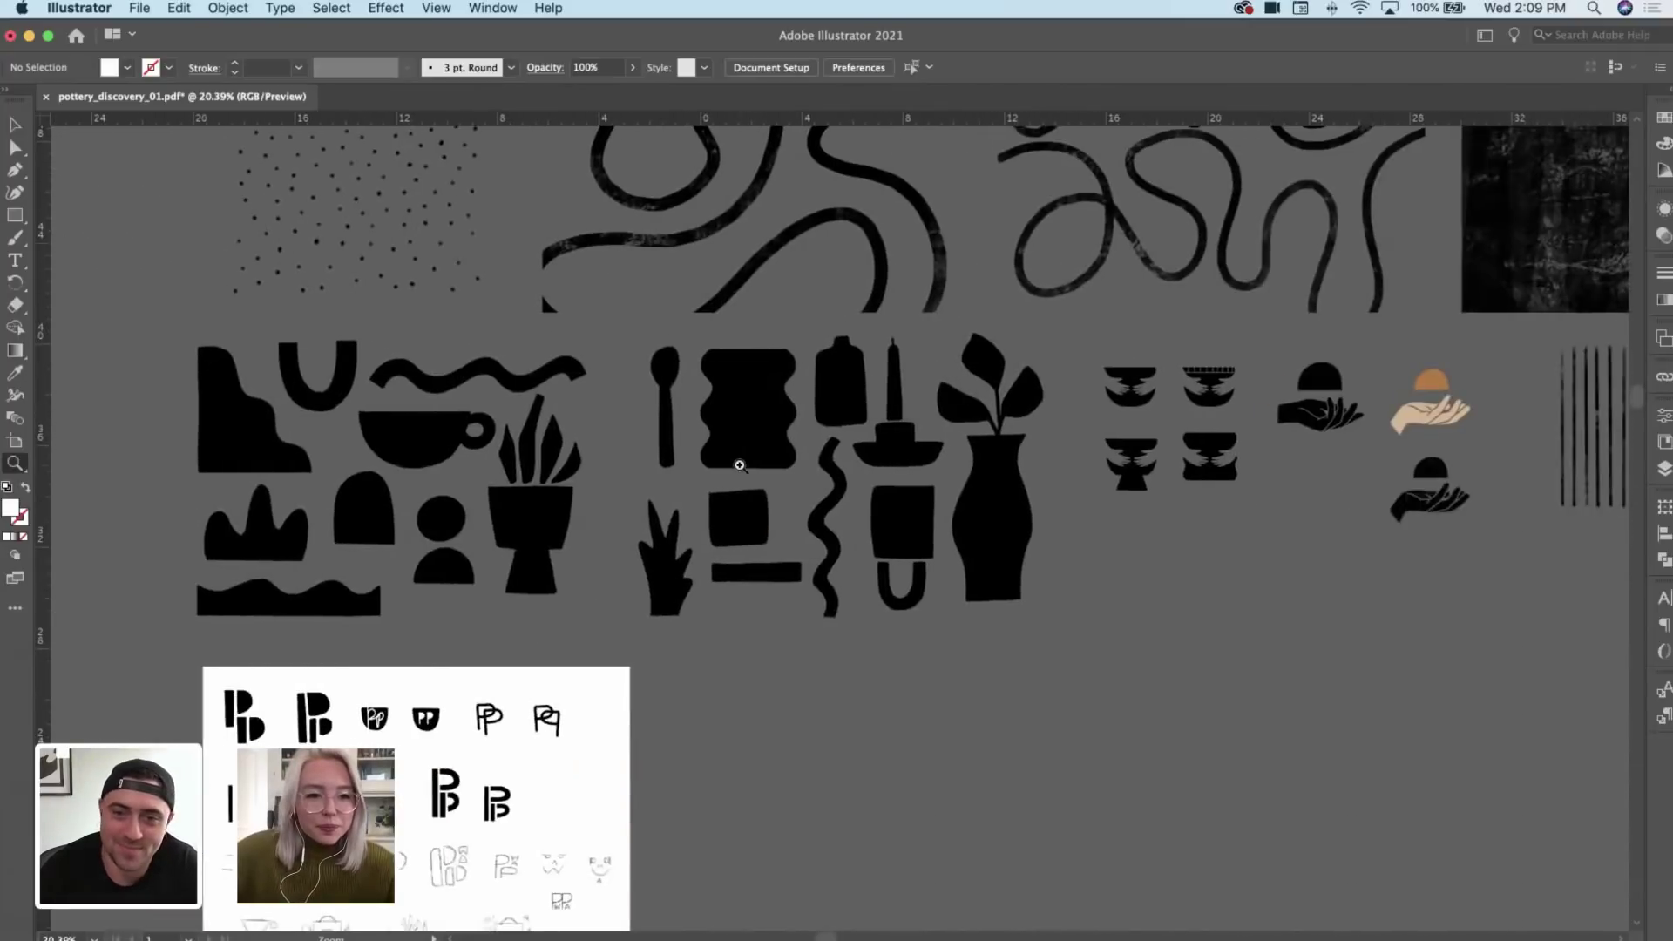
Step: Examine the hands-in-bowl marks and the hand-and-dome illustrations up close, and return to an overview of the shapes and sketches
scroll(740, 466, right, 6)
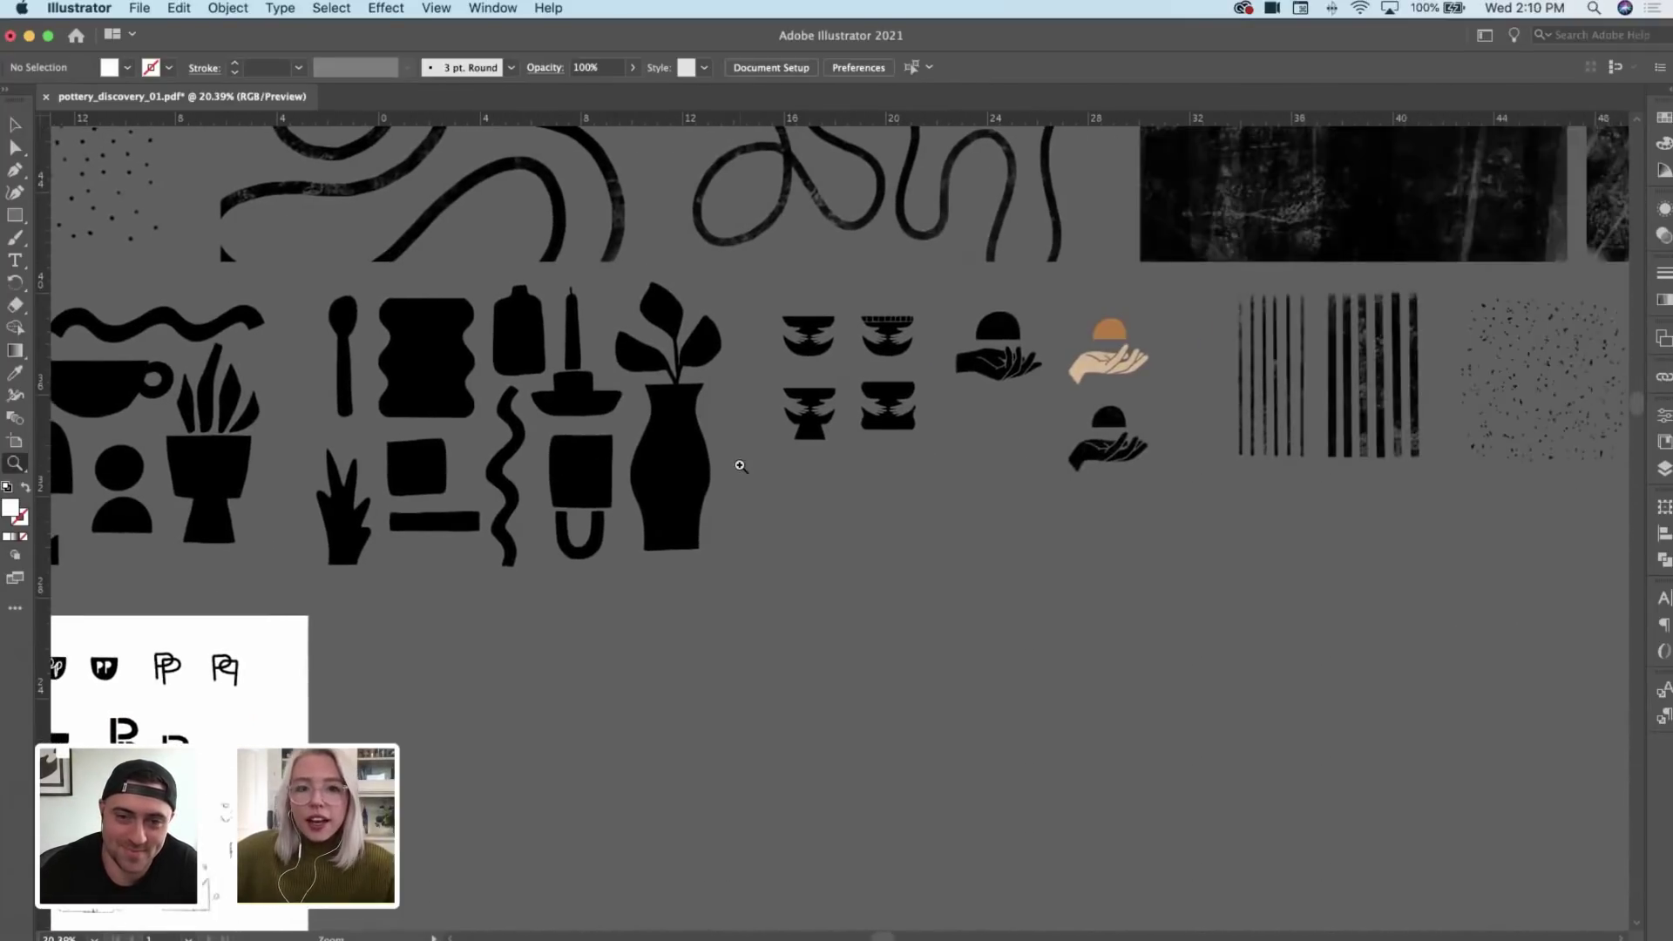
drag(948, 446, 1046, 418)
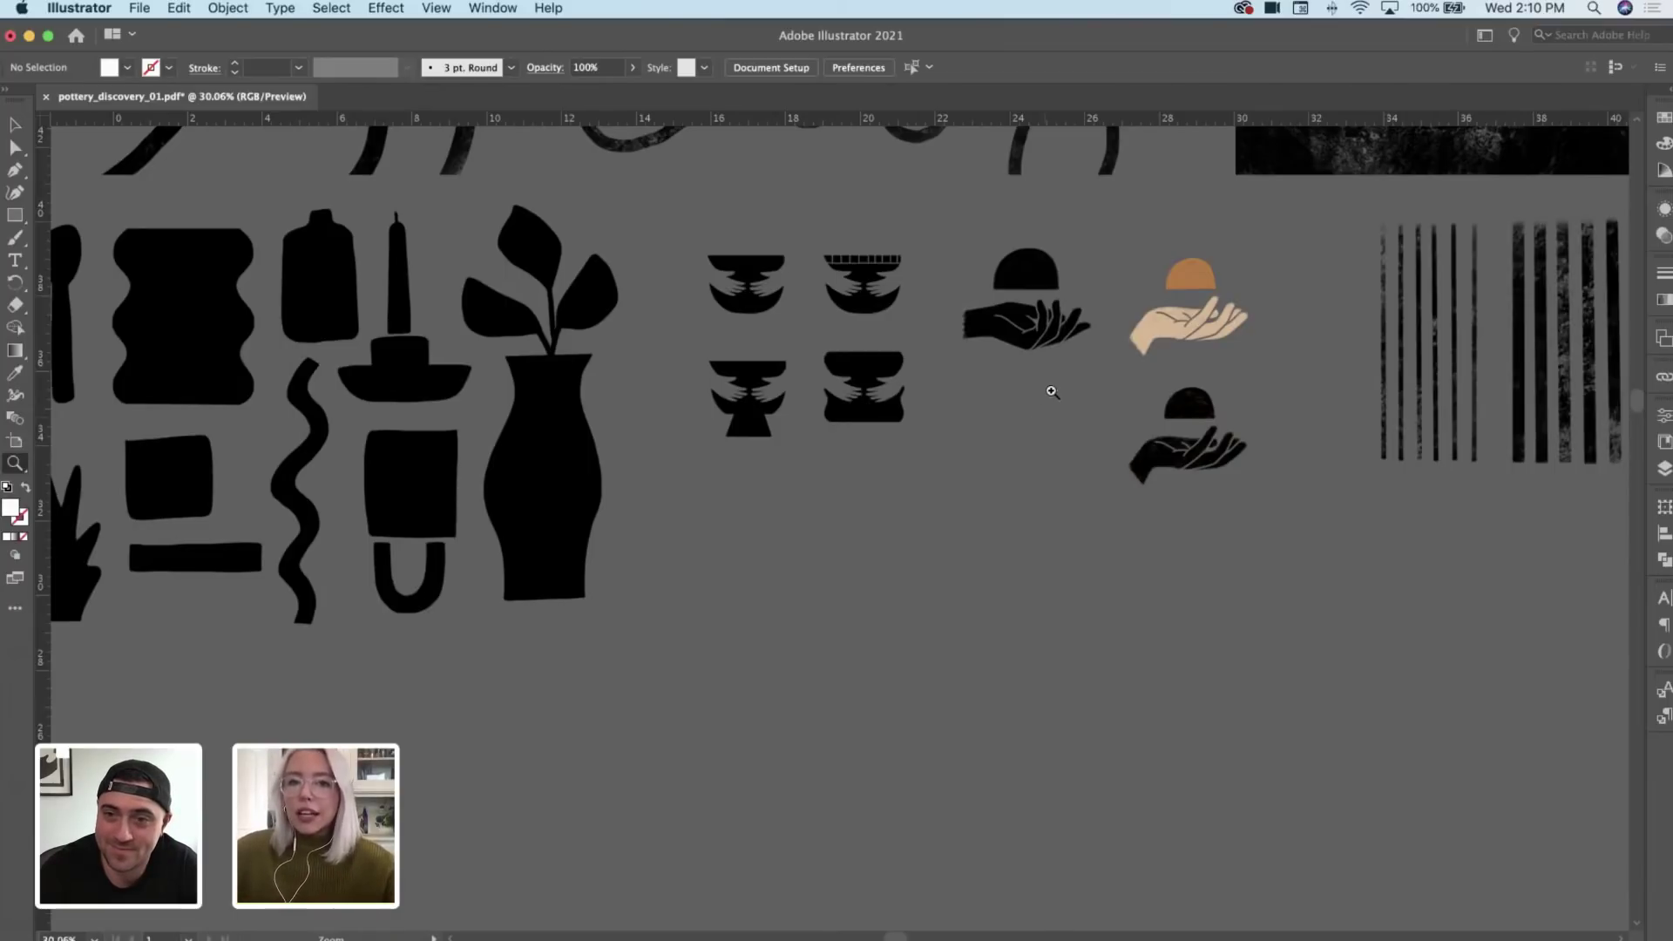
drag(1038, 384, 1134, 402)
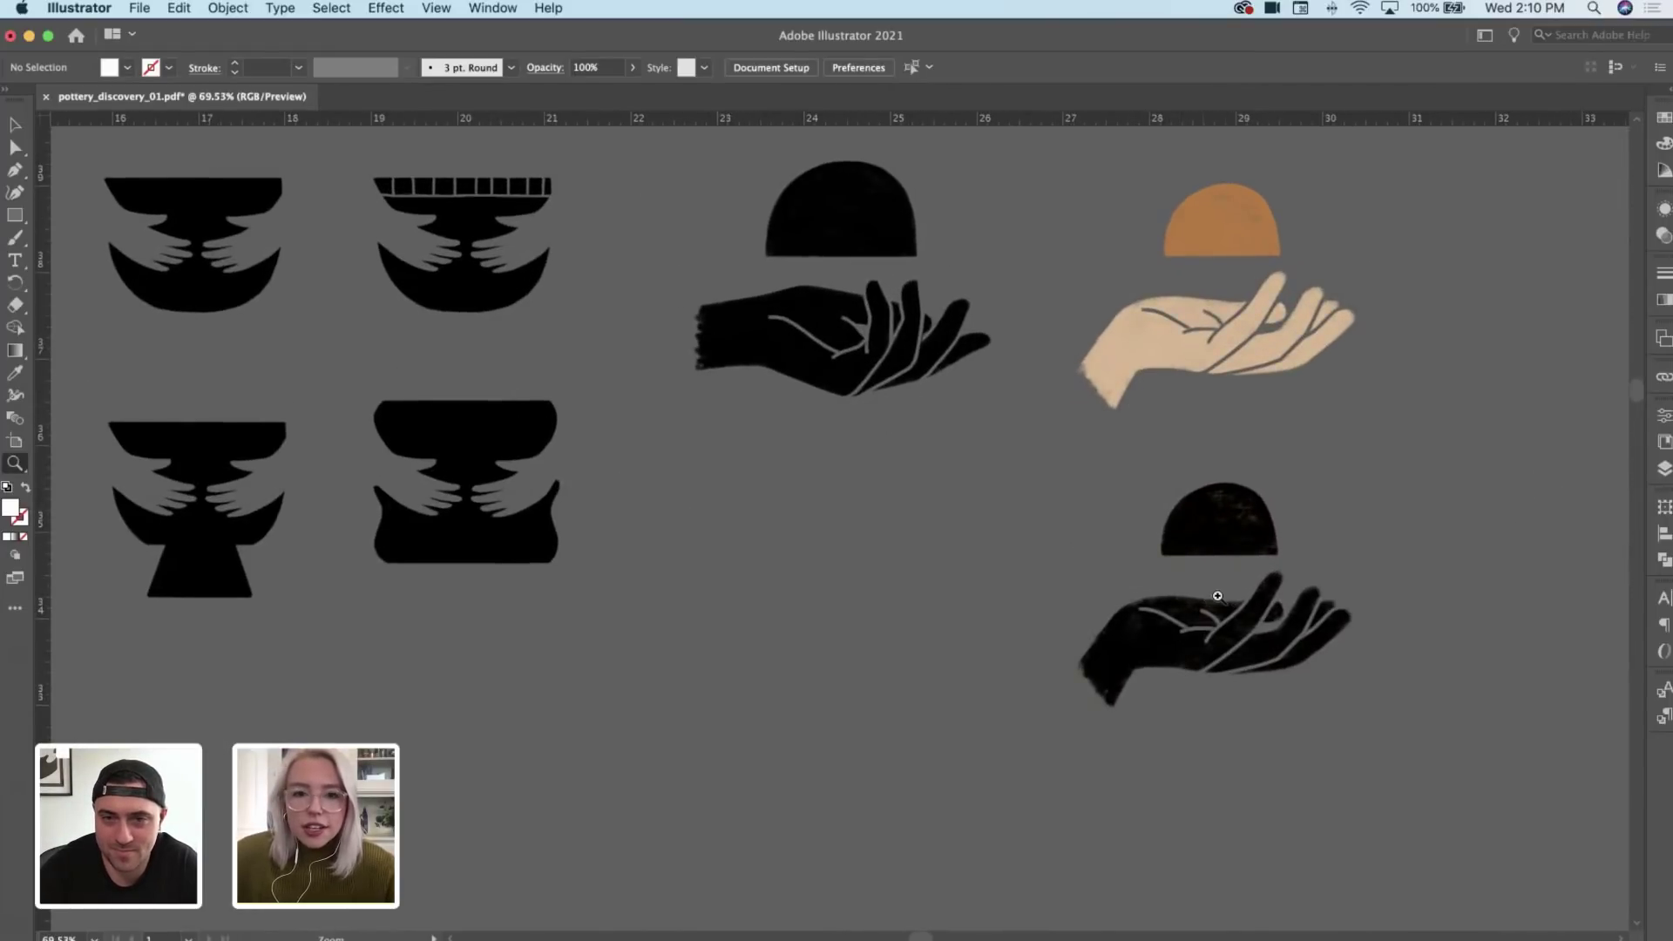
drag(1220, 596, 1099, 575)
scroll(1100, 574, down, 5)
scroll(1100, 574, left, 5)
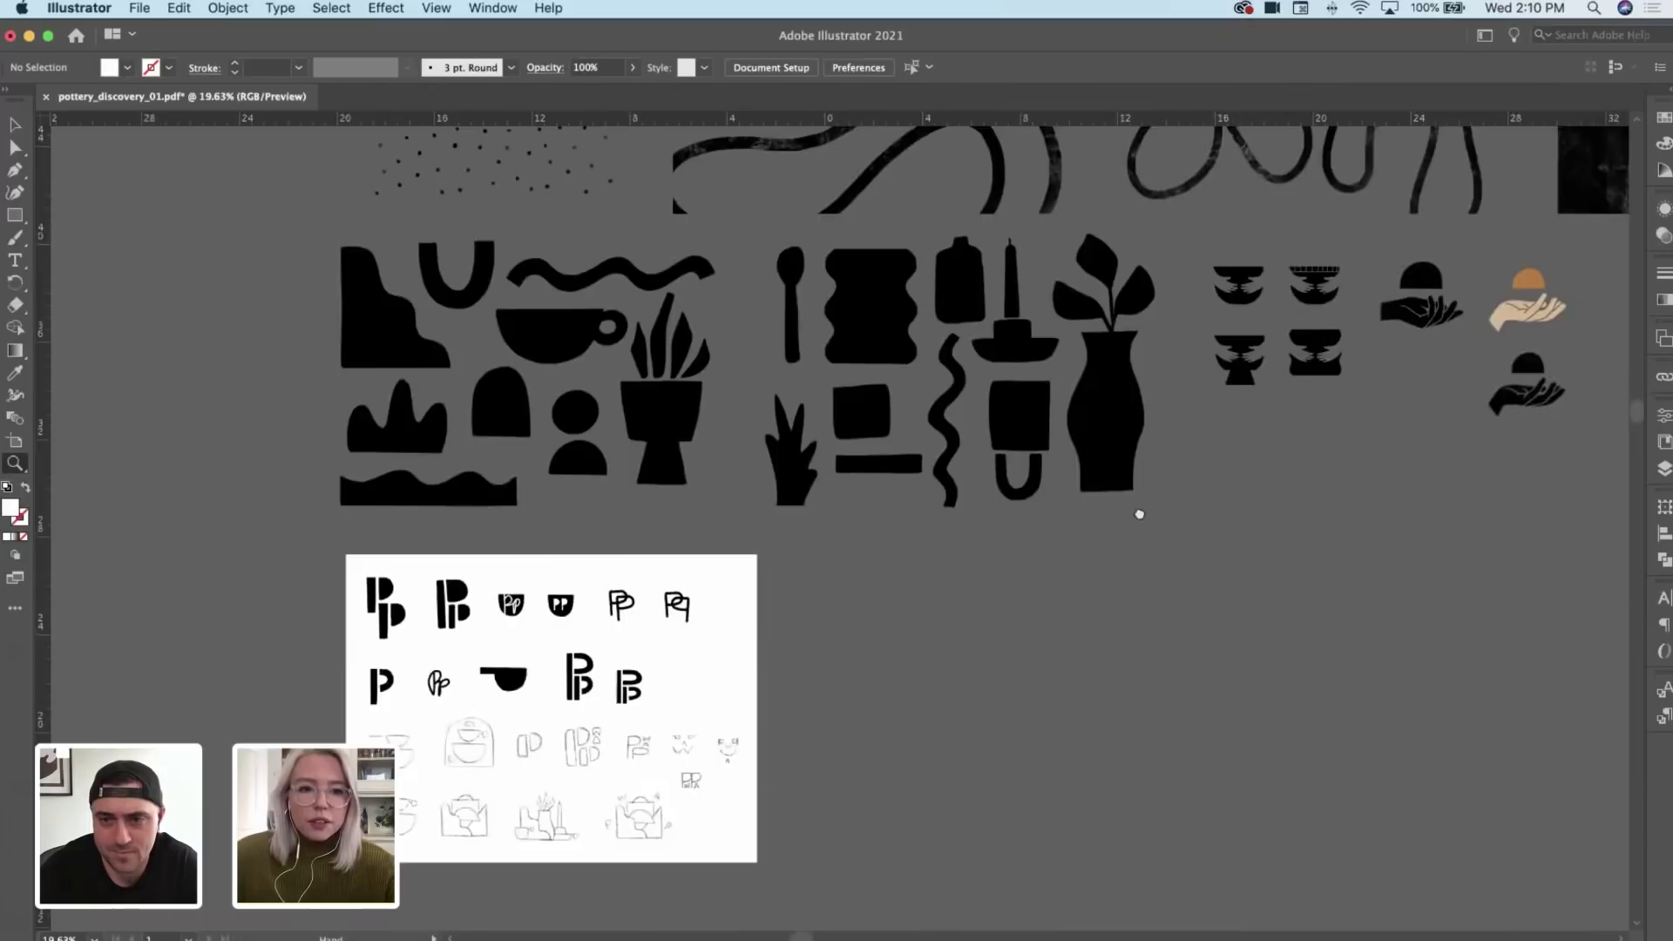
Step: Examine the black PP monograms and the pencil sketches of bowls, smiley faces and pottery arrangements on the white sketch sheet
mouse_move(672, 497)
mouse_down()
mouse_move(889, 441)
mouse_move(966, 529)
mouse_move(892, 442)
mouse_move(882, 383)
mouse_up()
key(v)
key(z)
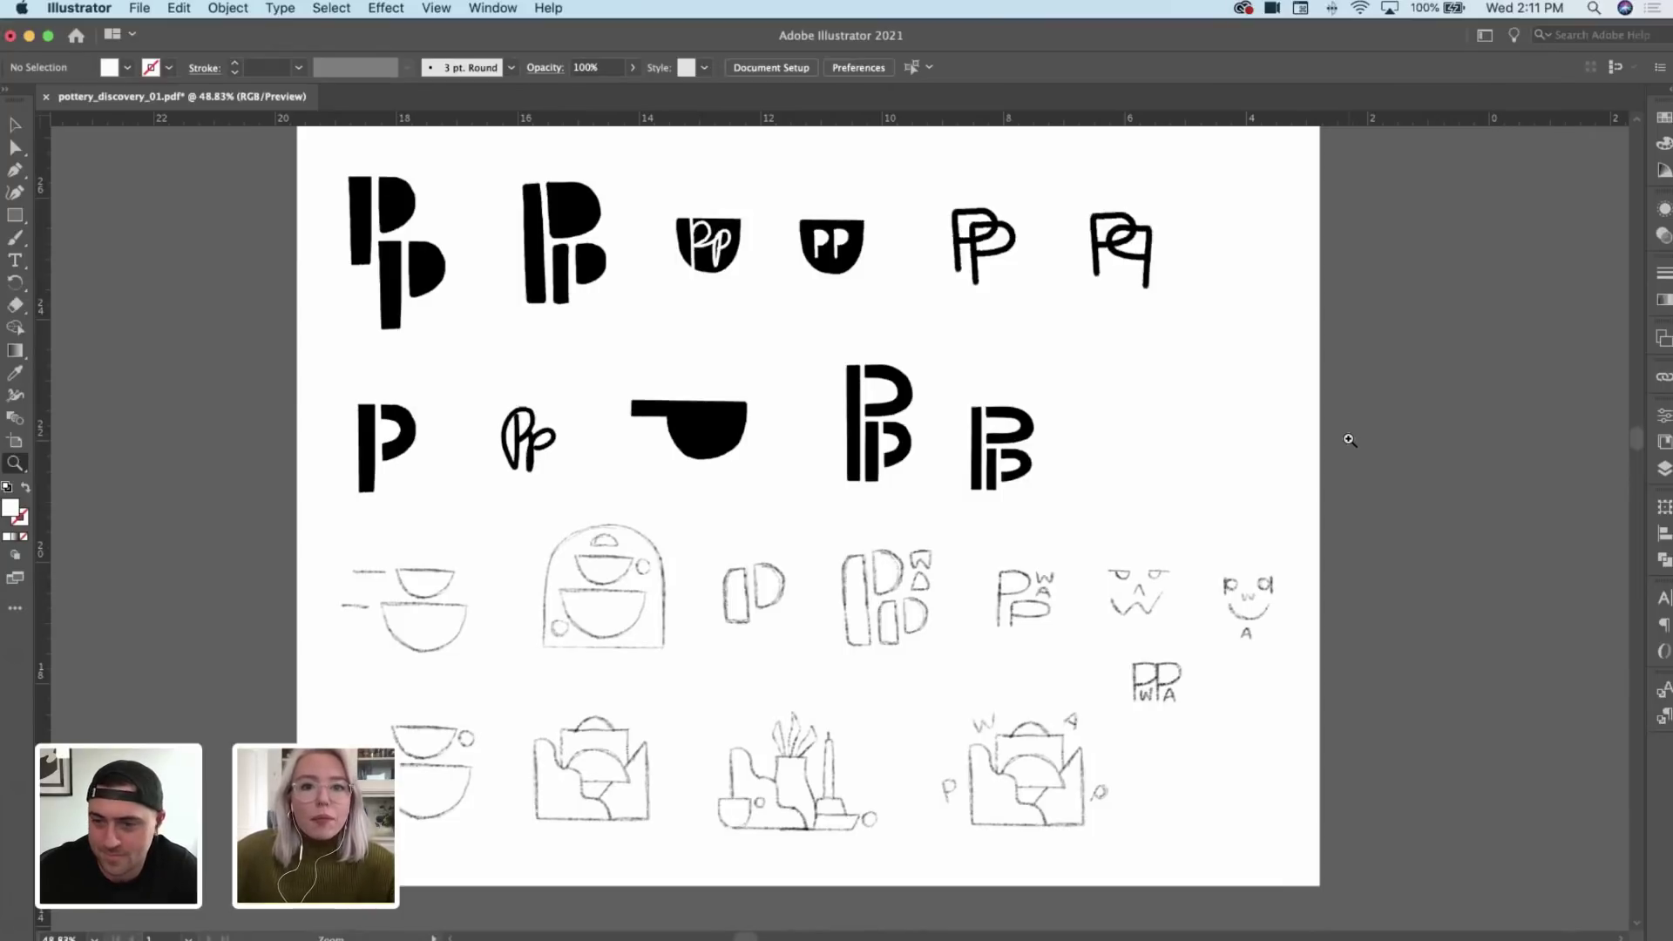
scroll(1350, 440, right, 1)
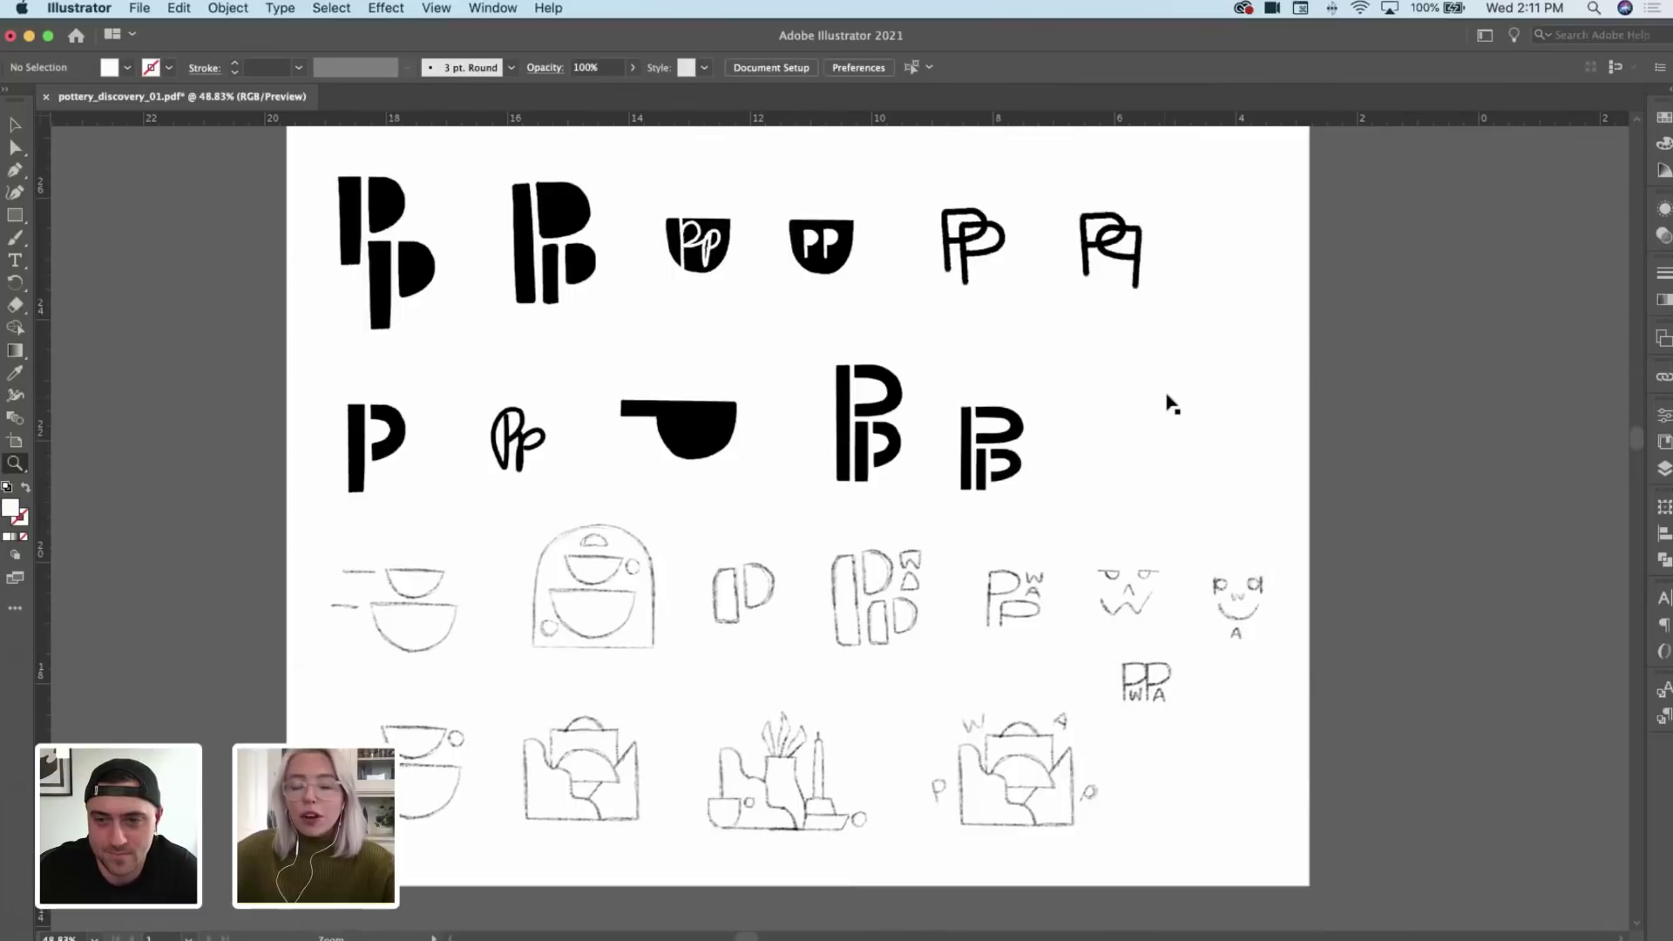
key(v)
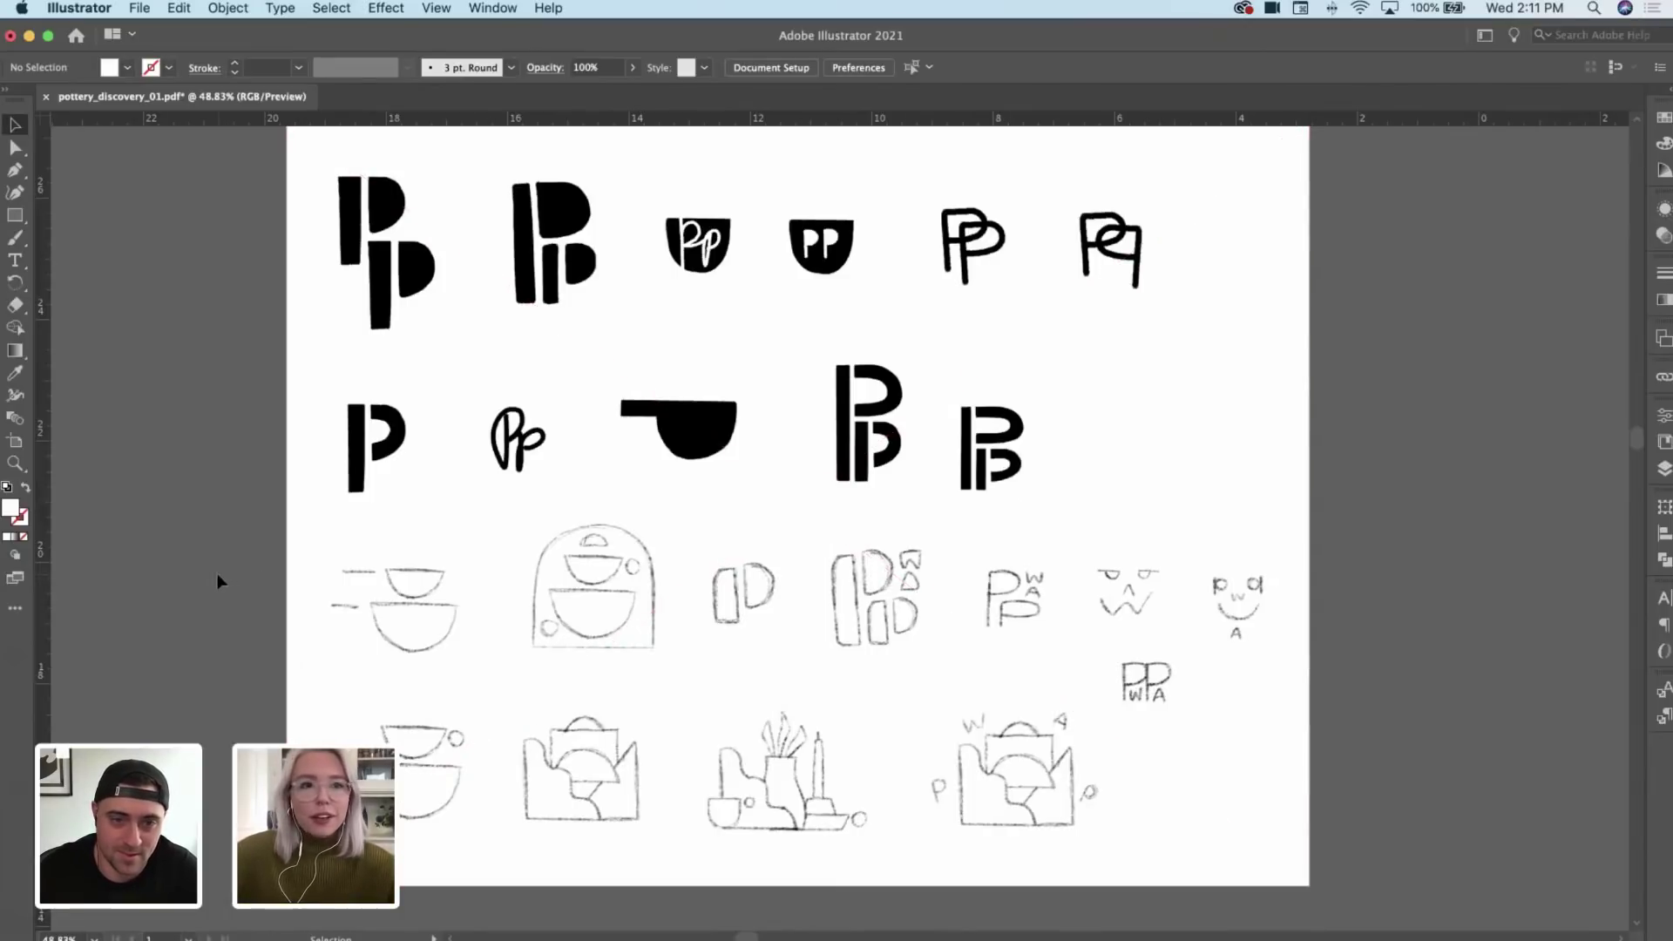
scroll(218, 573, up, 1)
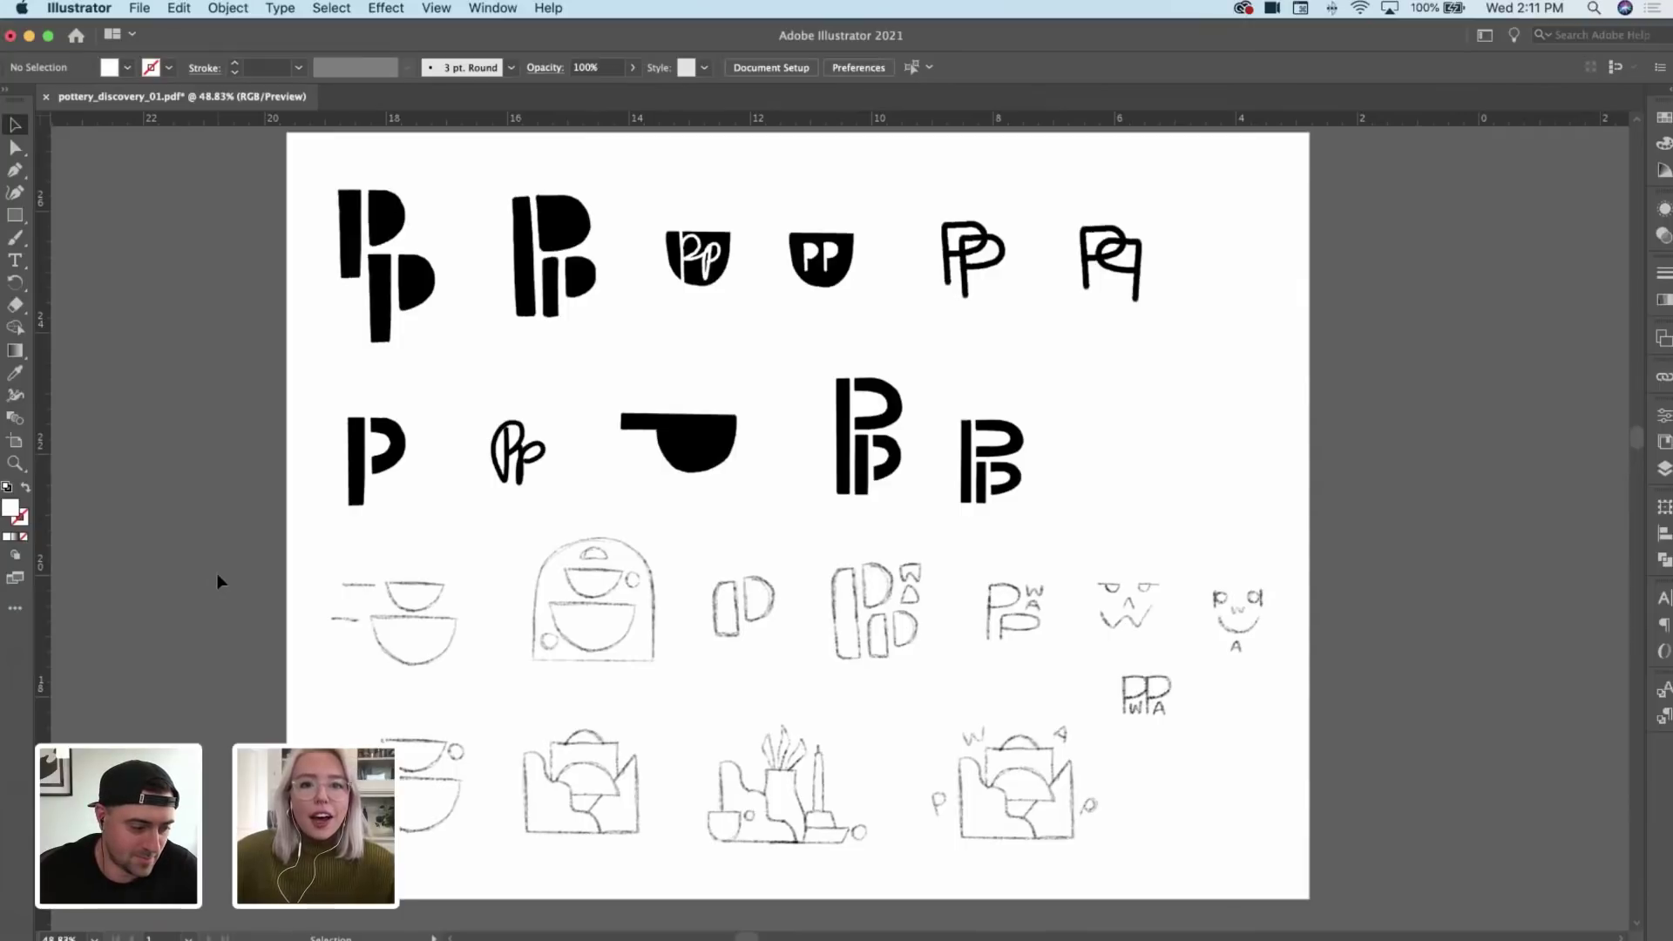
scroll(375, 287, up, 1)
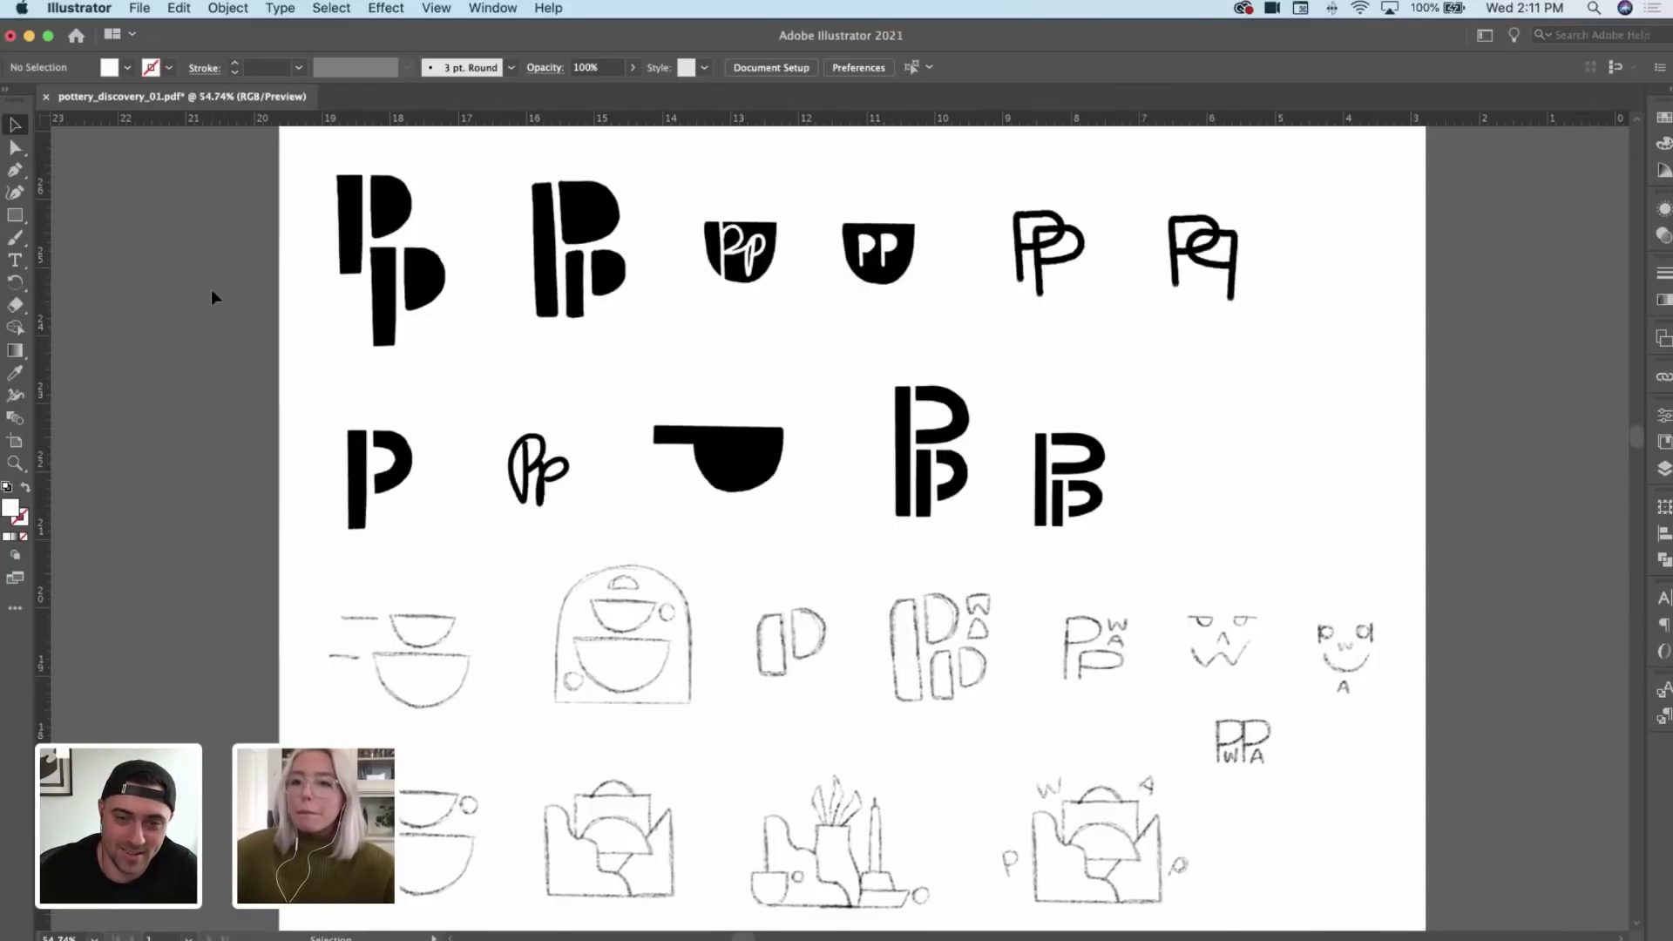
Step: Read the Pottery with a Purpose notes on purpose, function, cause and intention, beside the ideas list
scroll(485, 418, down, 5)
drag(236, 523, 739, 459)
scroll(764, 462, down, 5)
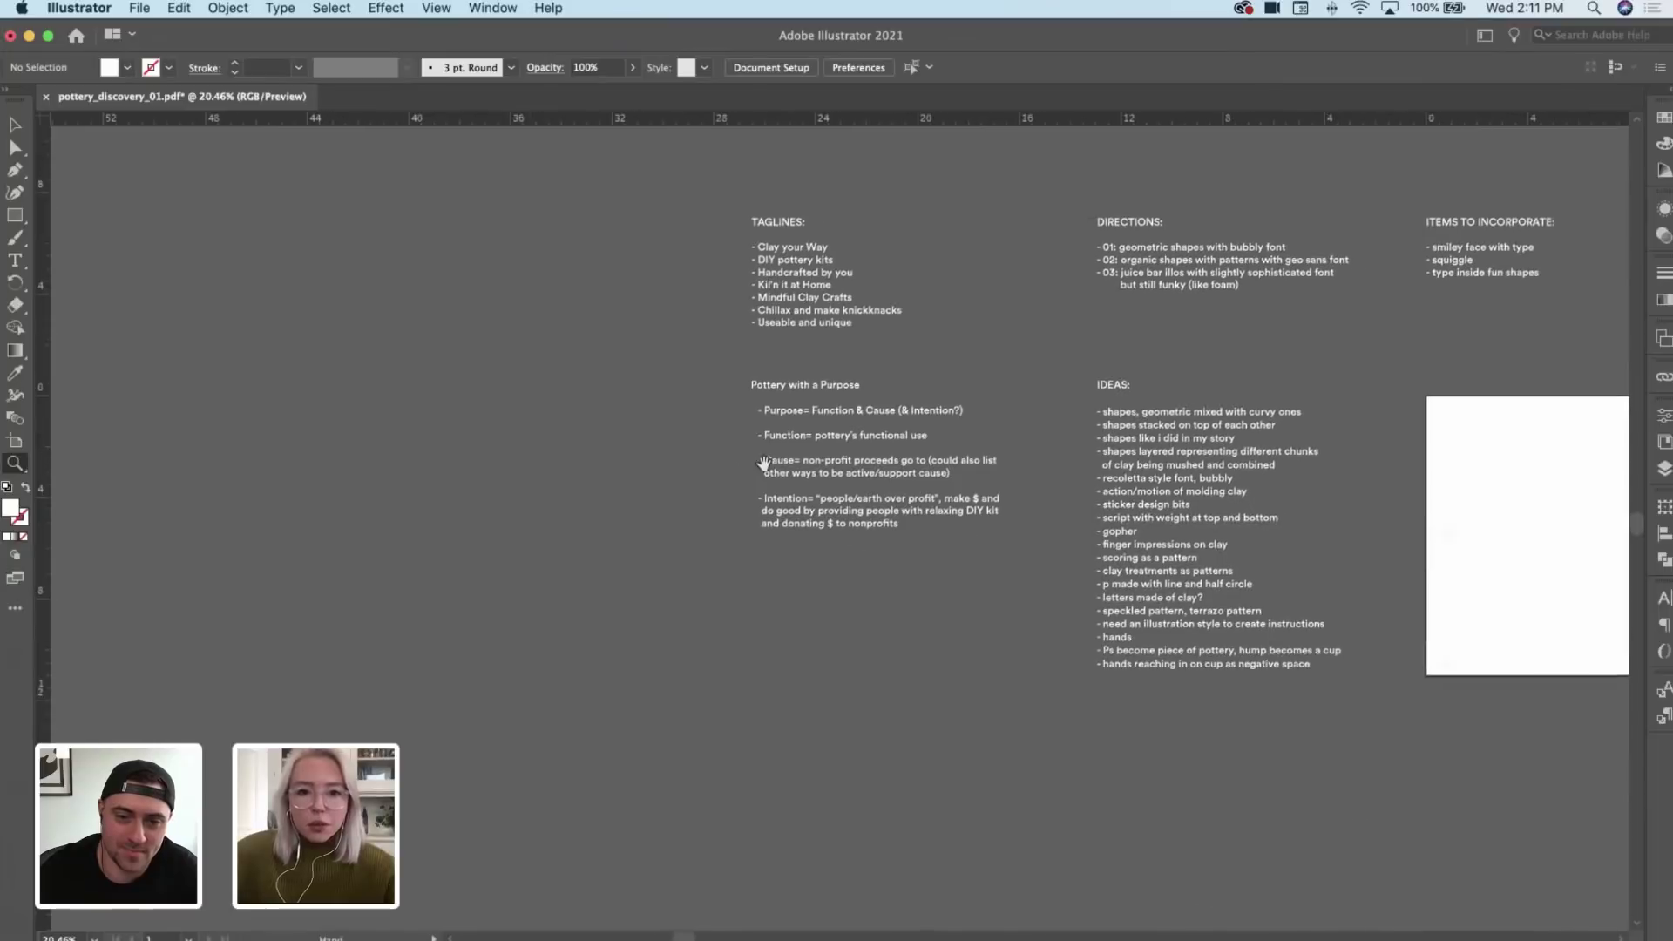
scroll(763, 462, up, 4)
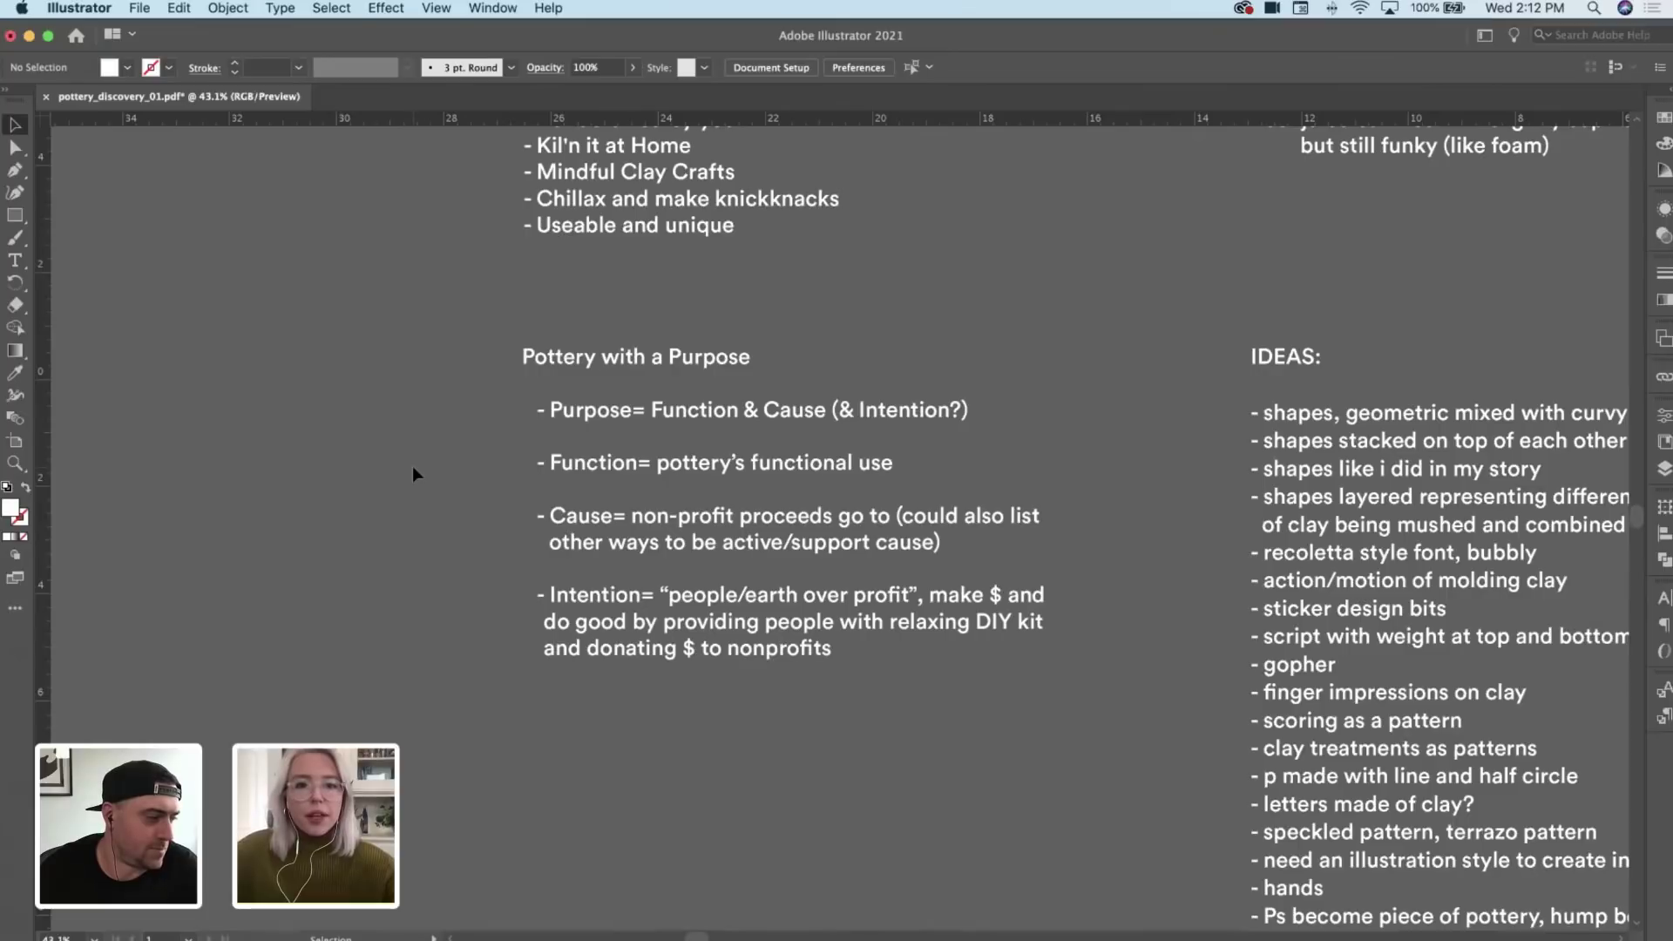
scroll(411, 467, down, 2)
scroll(411, 468, right, 2)
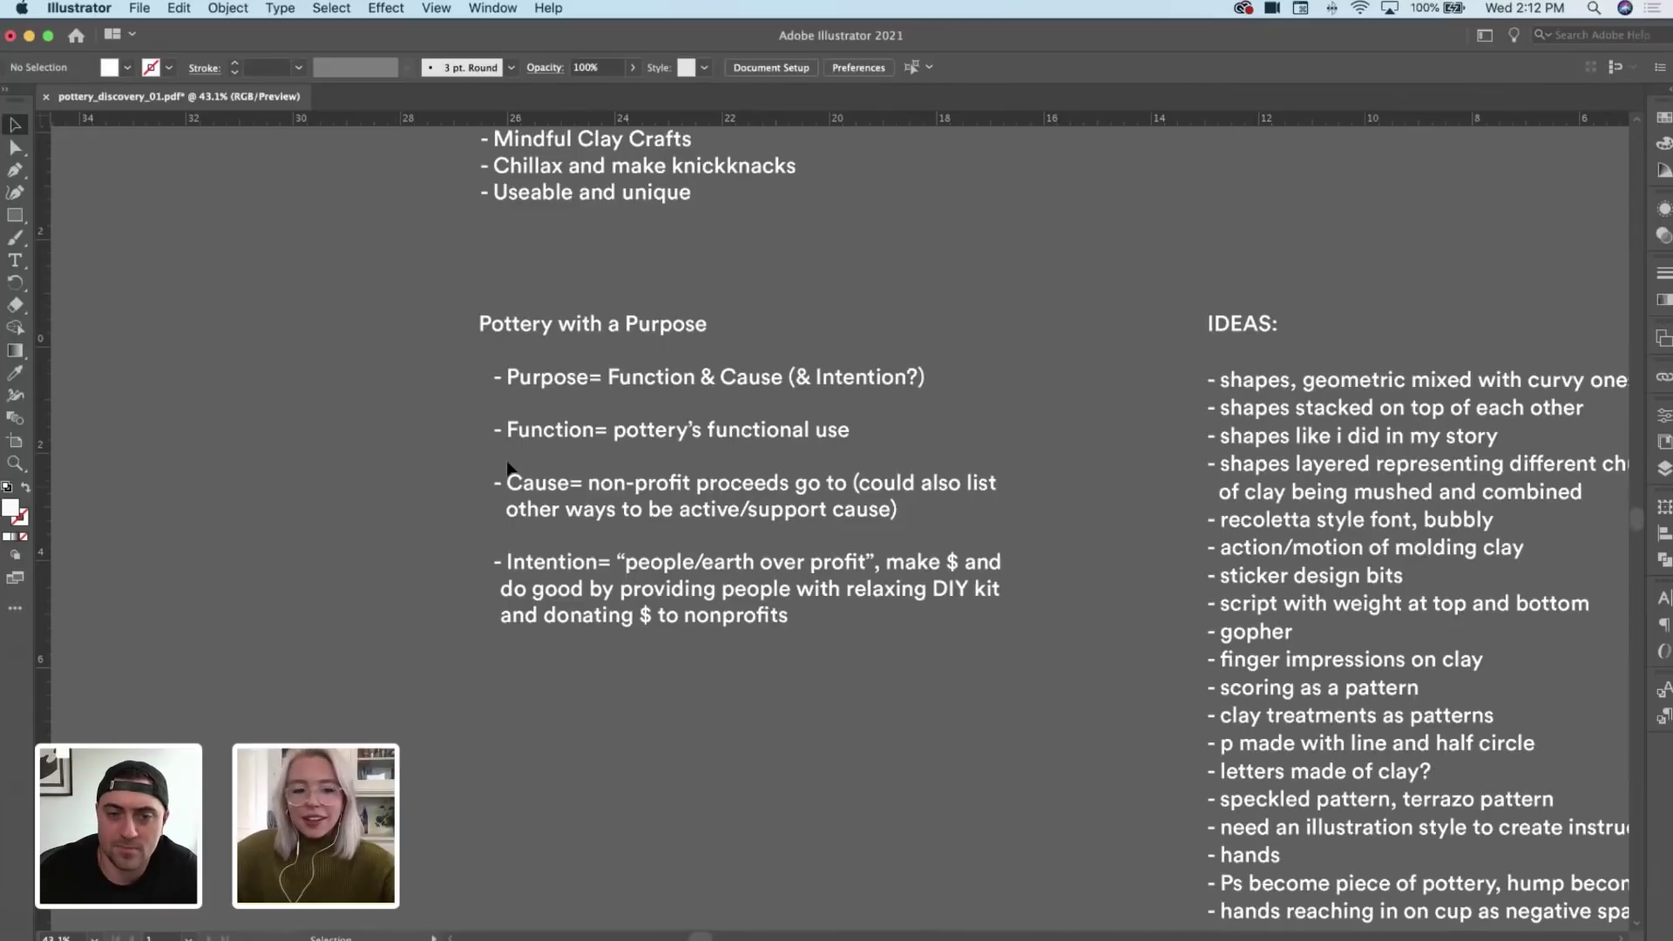
Step: Return to the logo sketch sheet and compare the monogram rows with the pencil compositions beneath them
key(z)
drag(513, 469, 515, 605)
scroll(515, 605, up, 10)
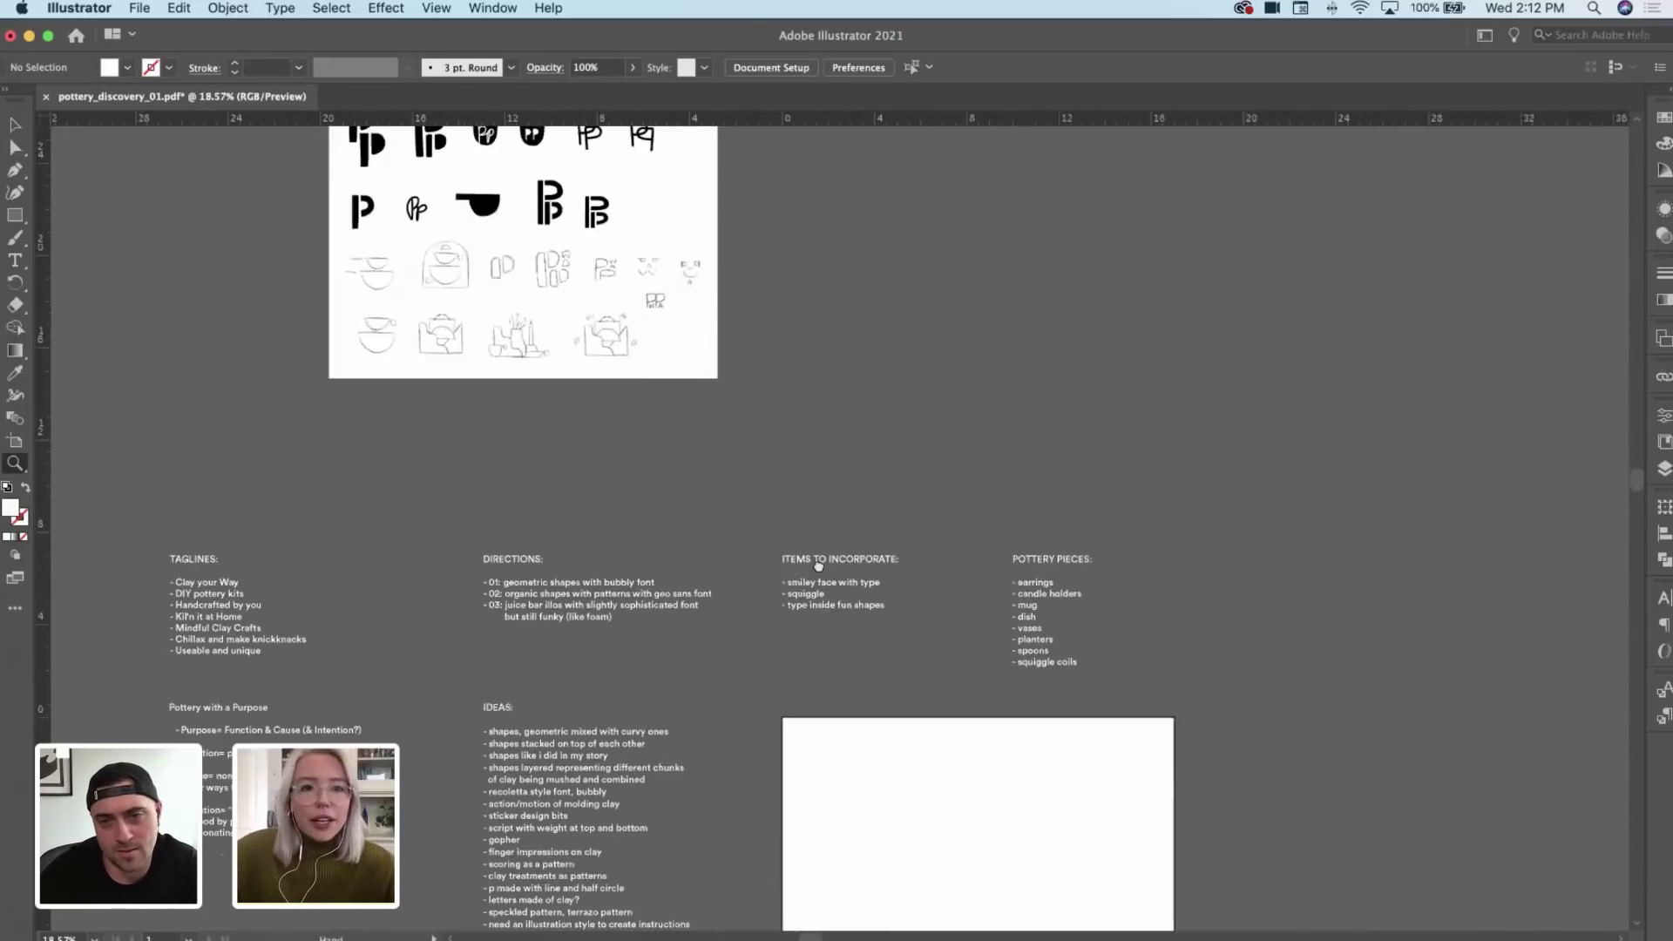
mouse_move(767, 296)
mouse_down()
mouse_move(820, 310)
mouse_move(767, 305)
mouse_up()
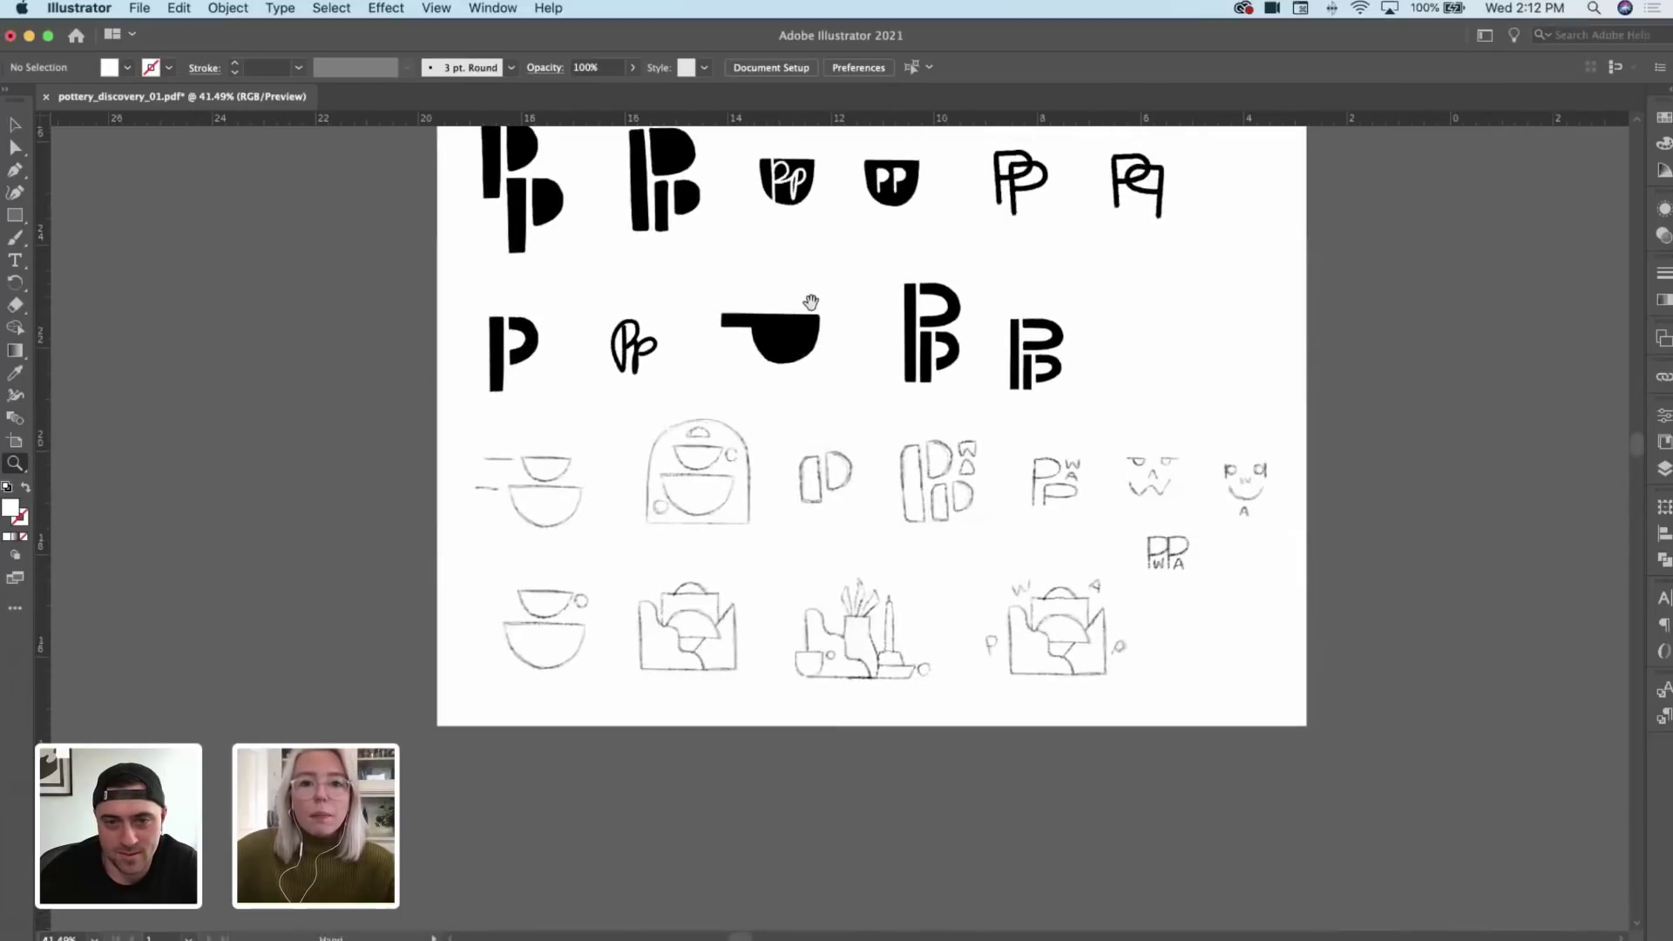
scroll(750, 279, up, 2)
key(v)
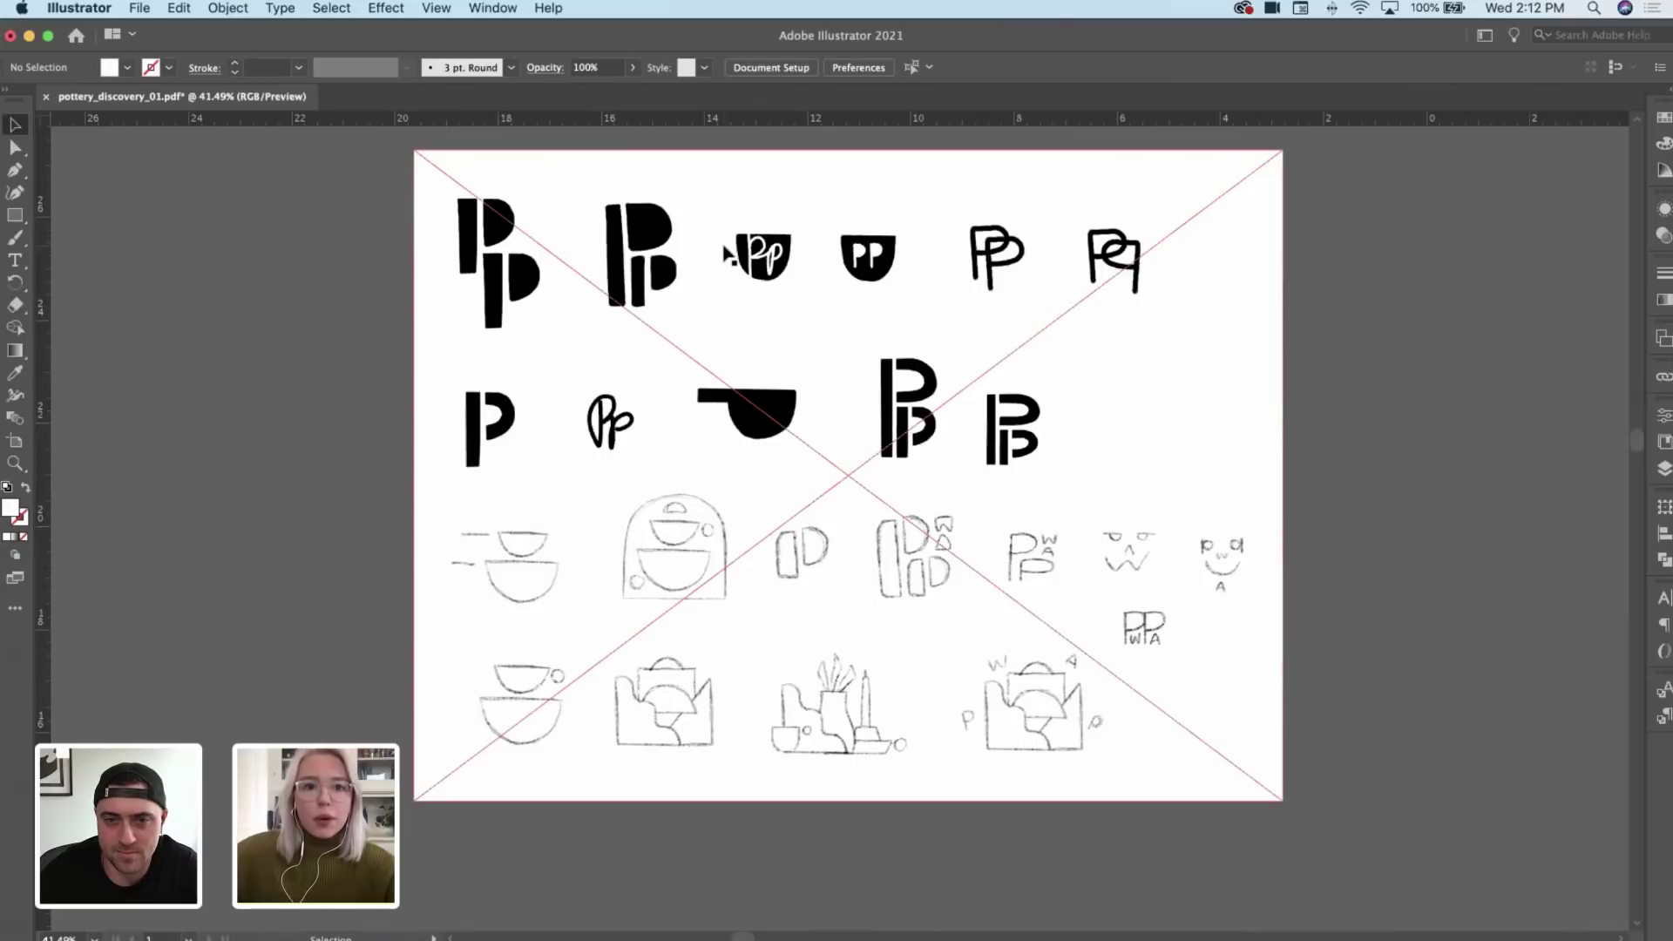
key(z)
scroll(319, 296, up, 2)
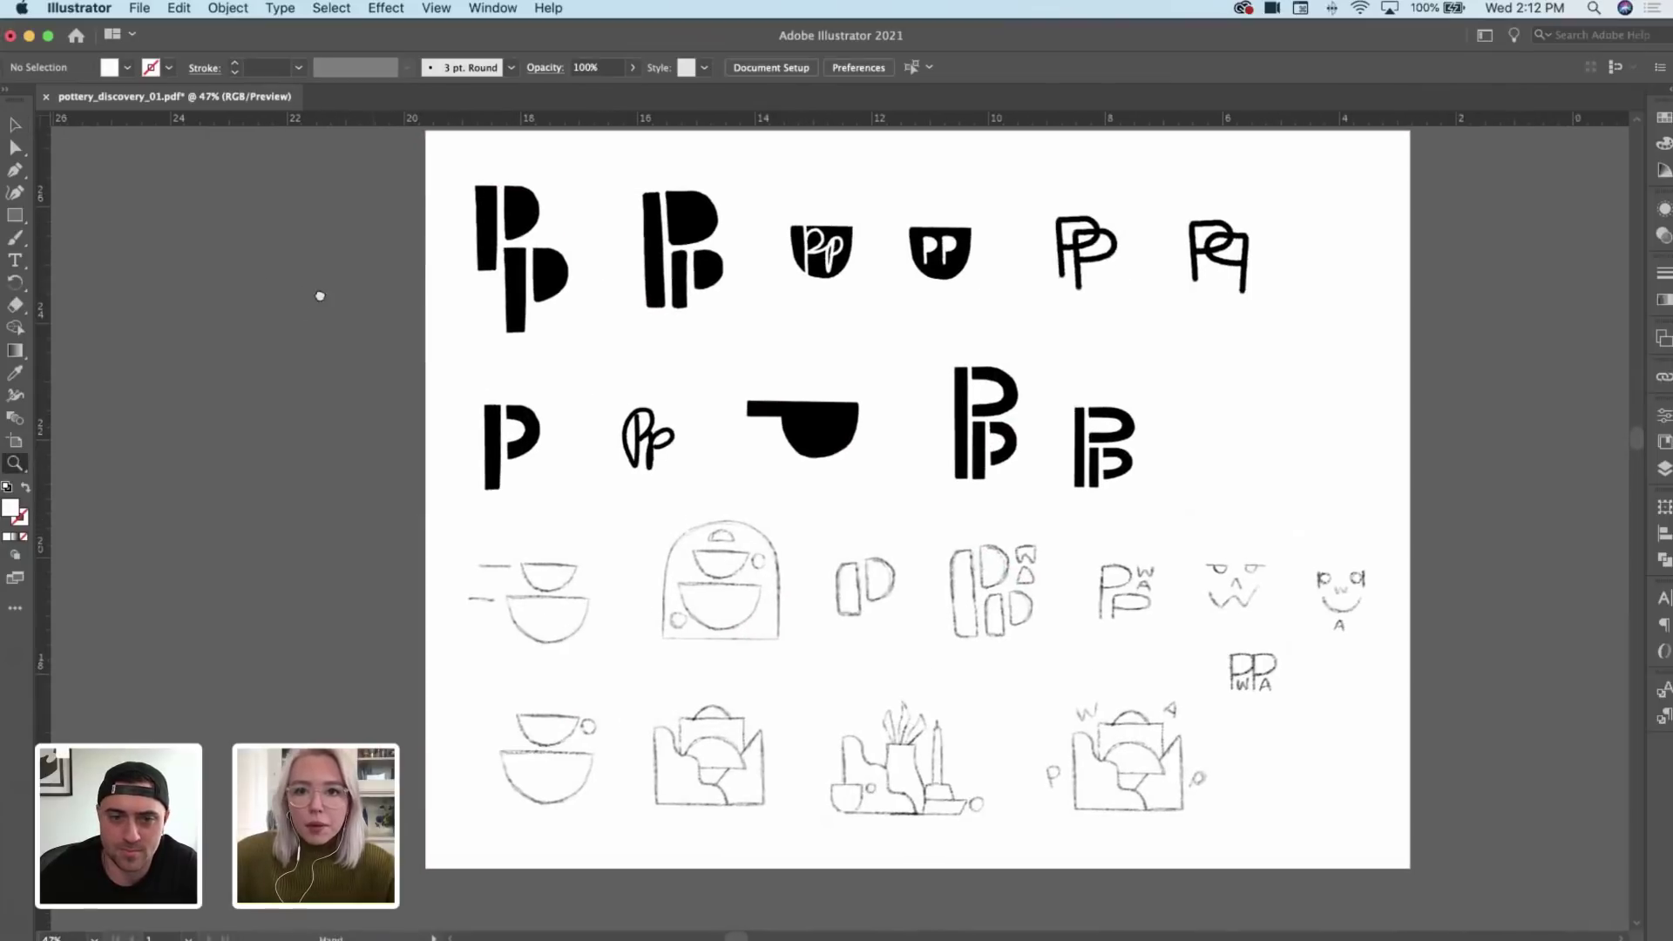
drag(320, 296, 274, 294)
key(v)
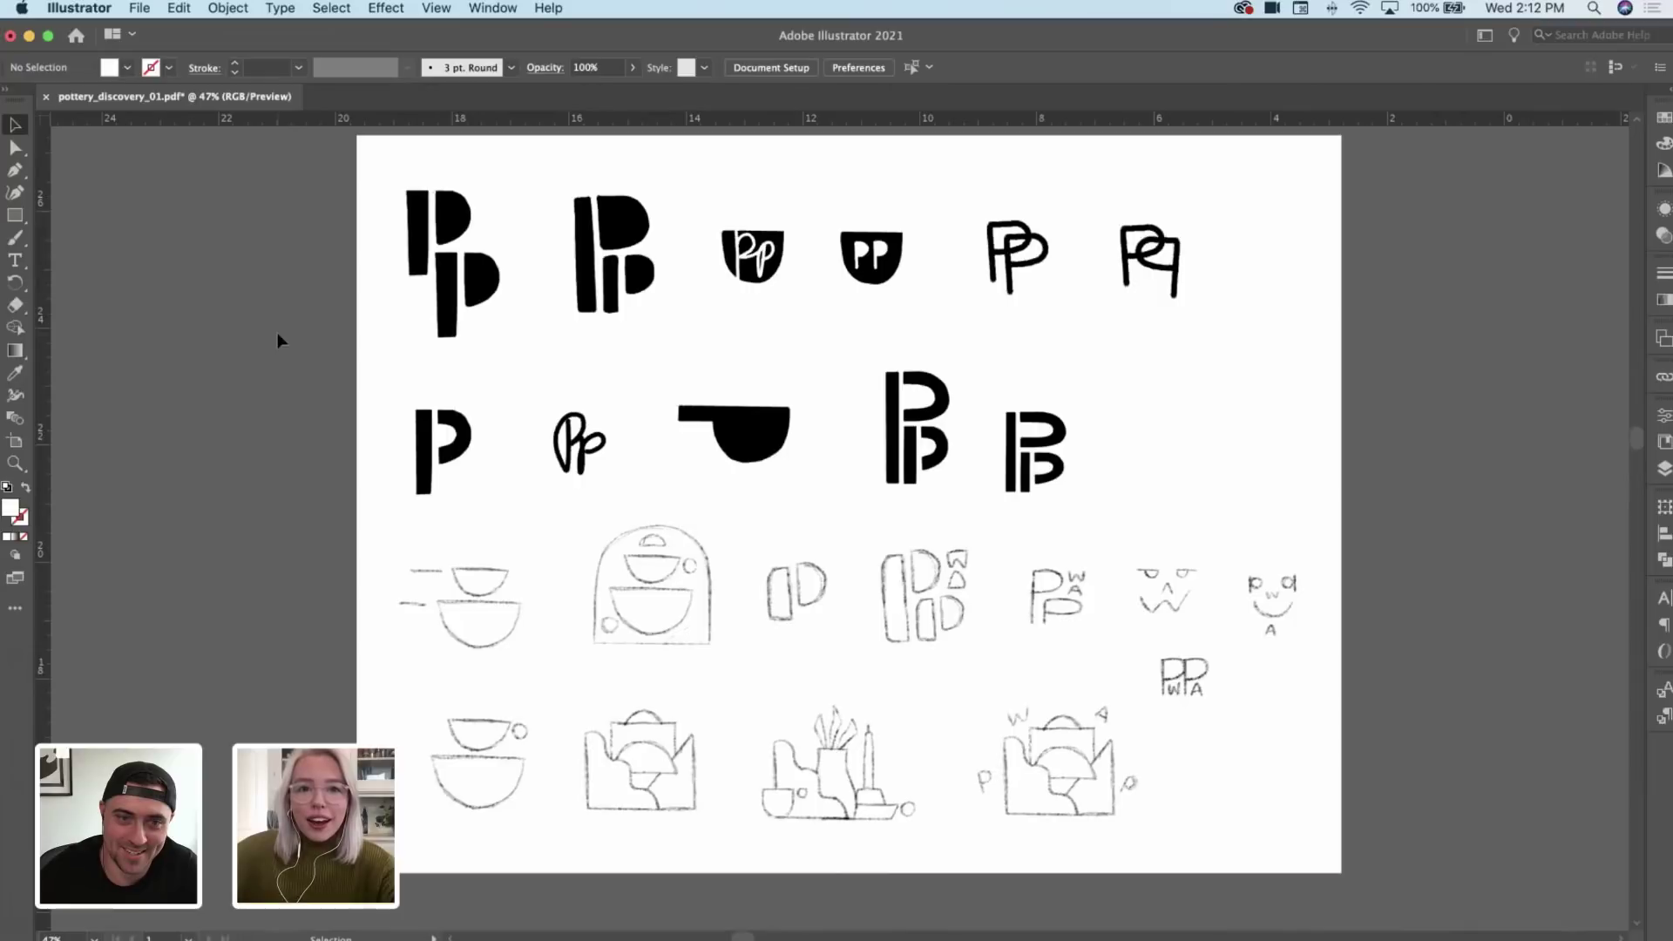
scroll(277, 334, up, 1)
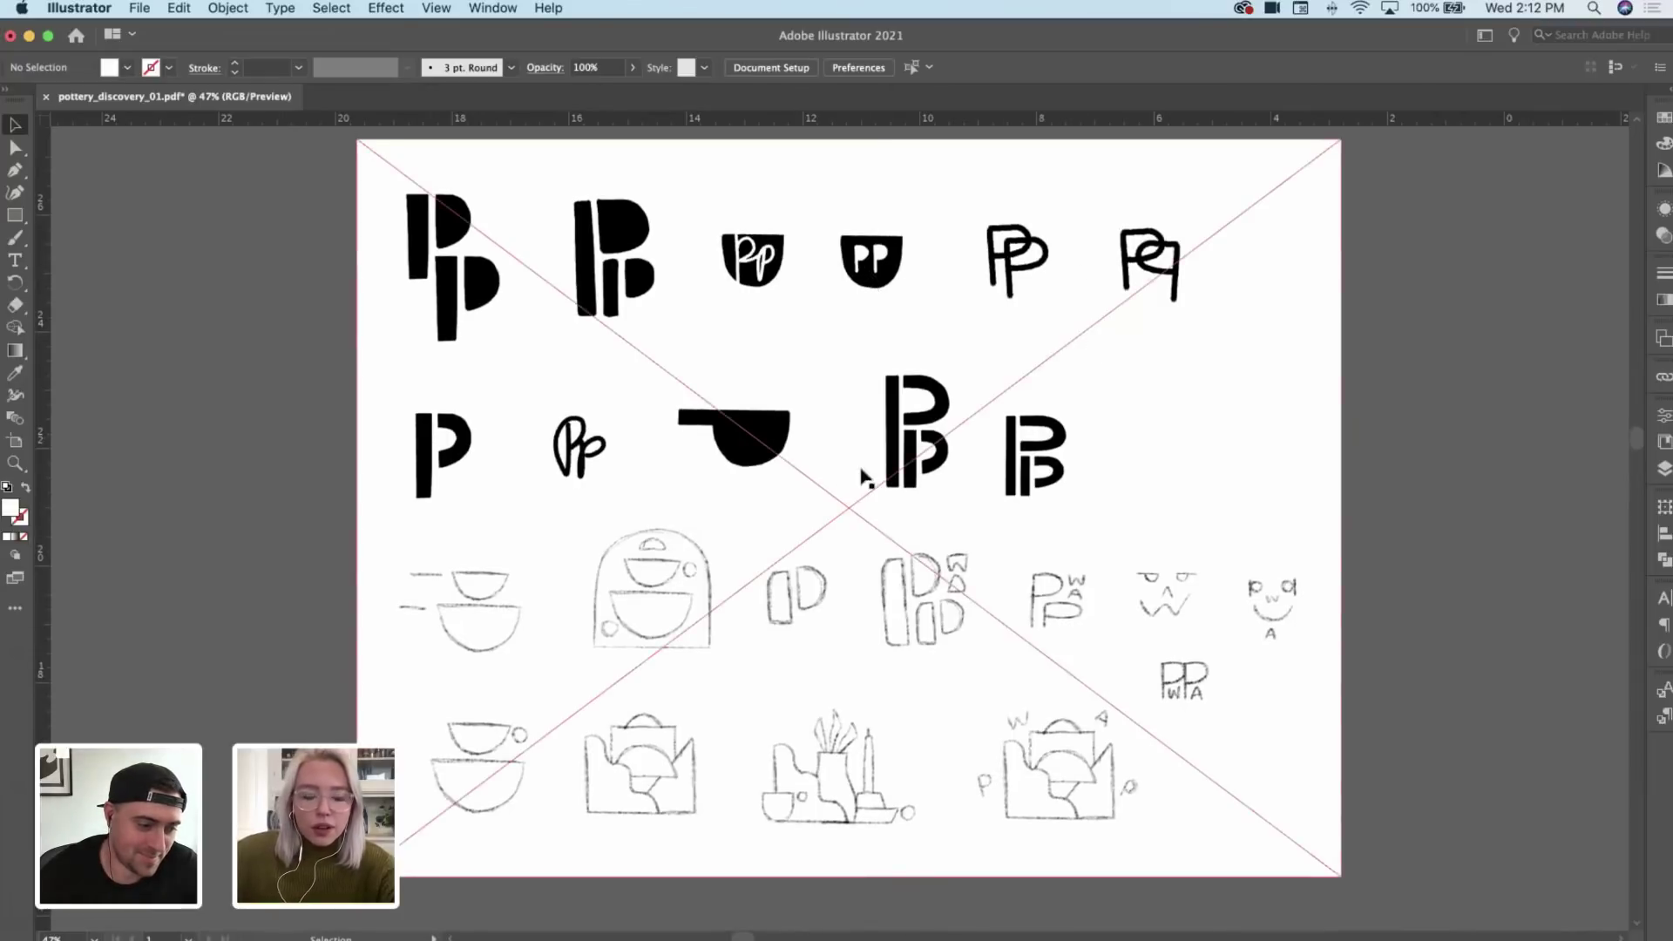
scroll(832, 494, down, 3)
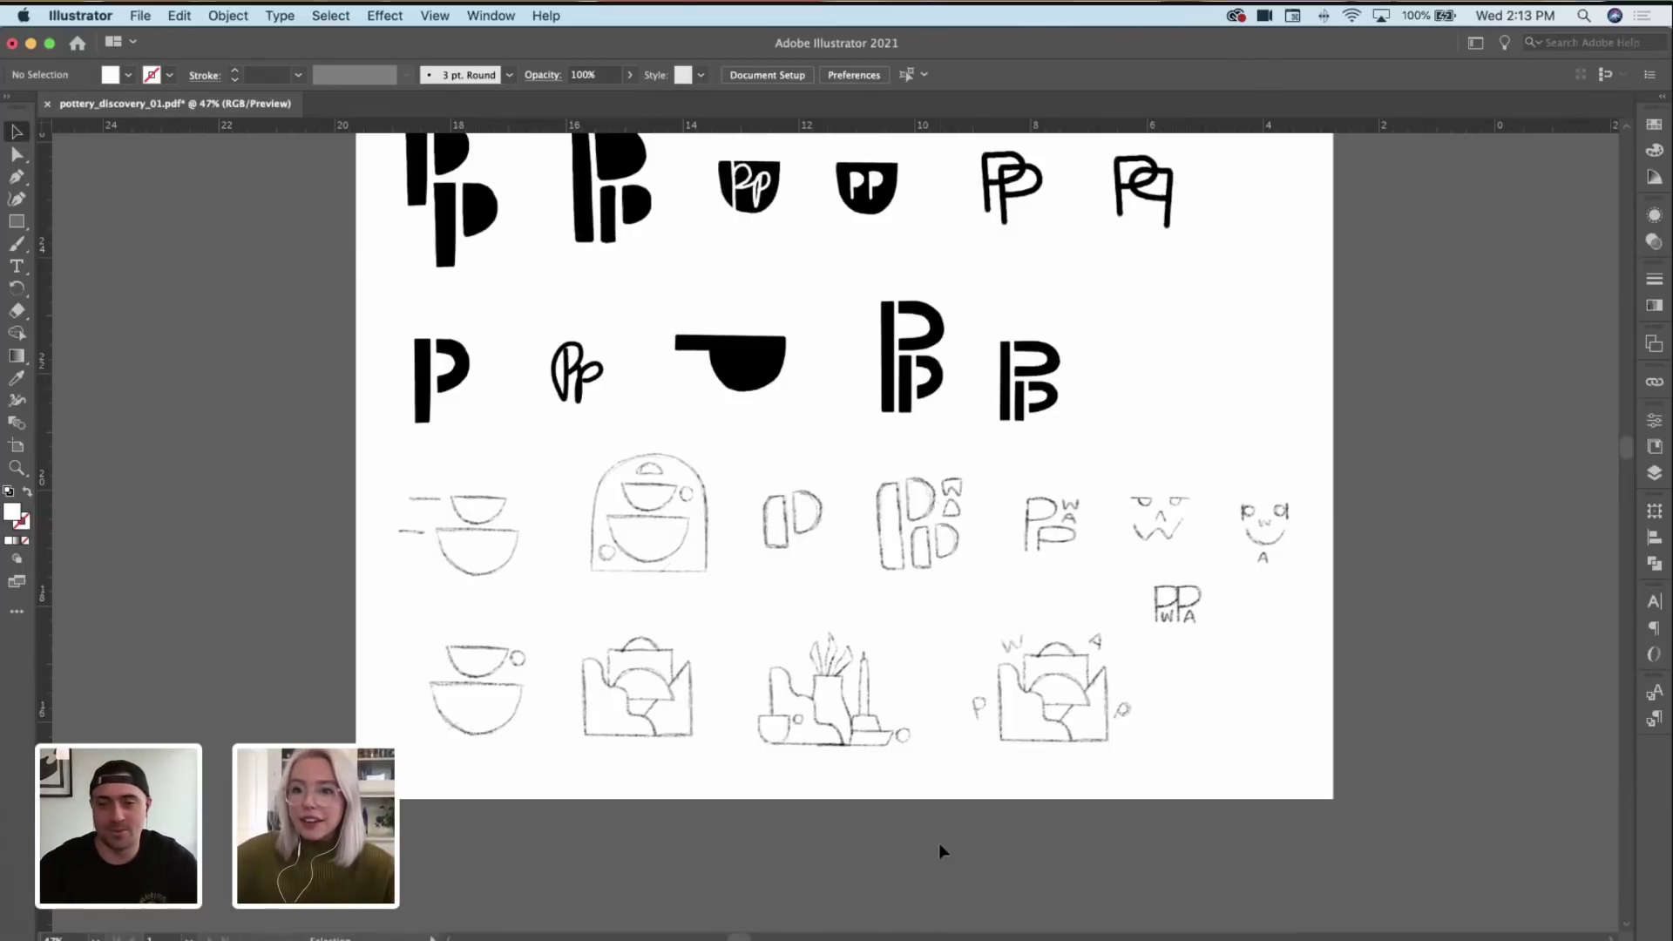
Step: Try to move the Items to Incorporate note onto the blank artboard, and undo the move
key(z)
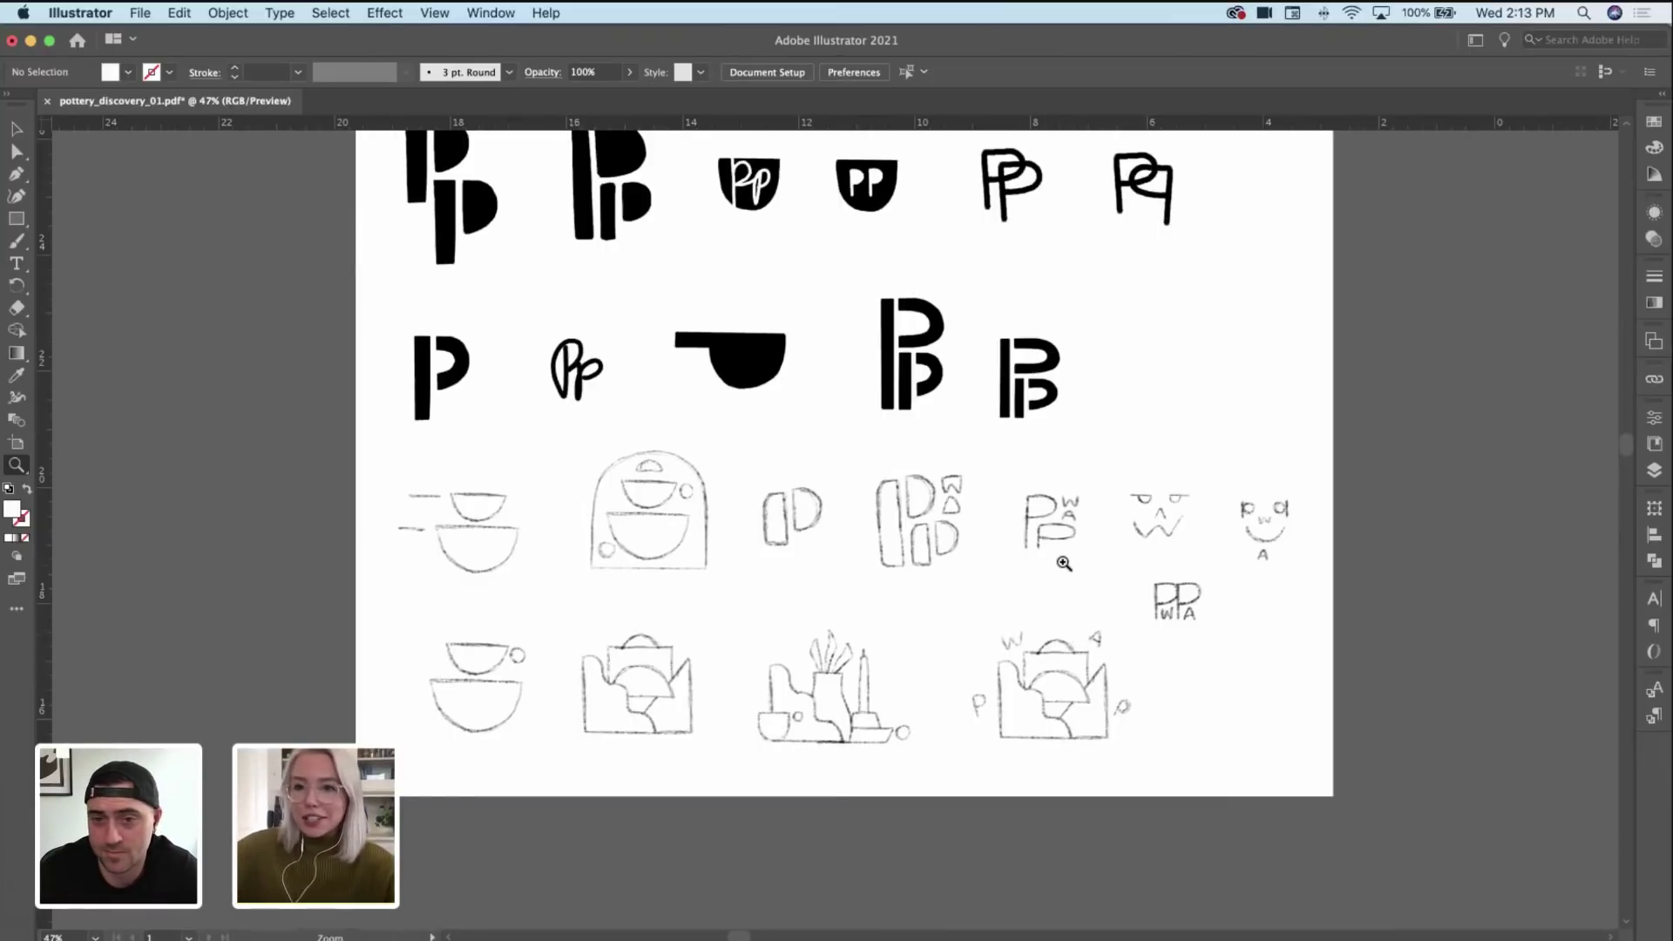
drag(1064, 560, 907, 588)
scroll(907, 587, down, 10)
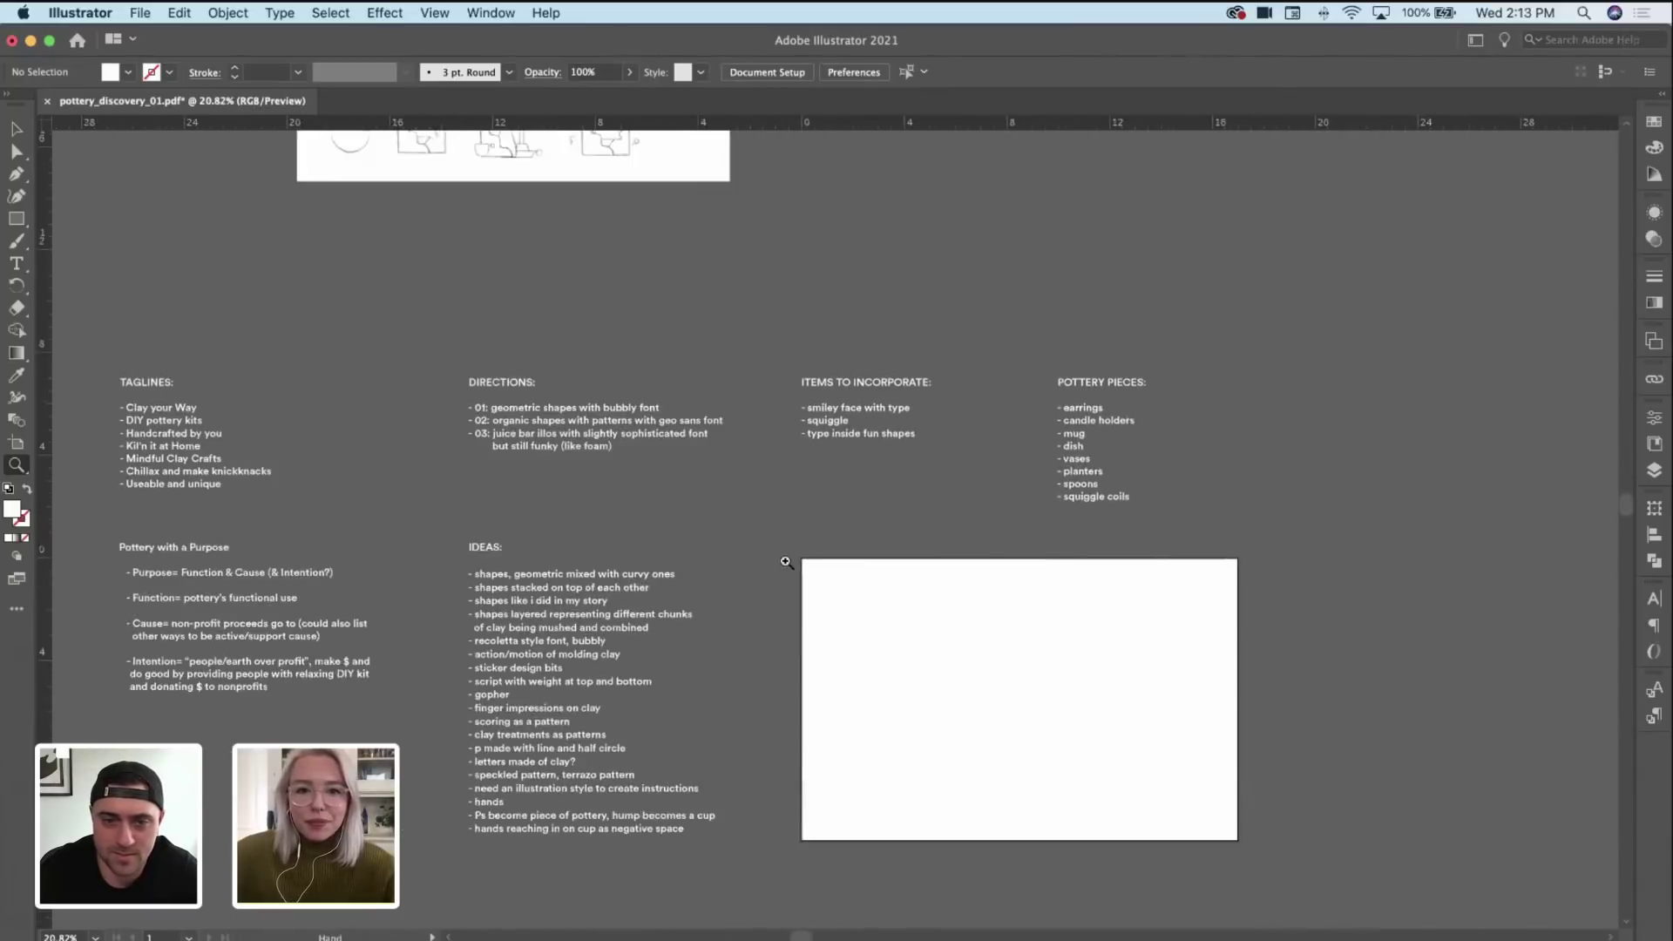
scroll(926, 505, right, 3)
key(v)
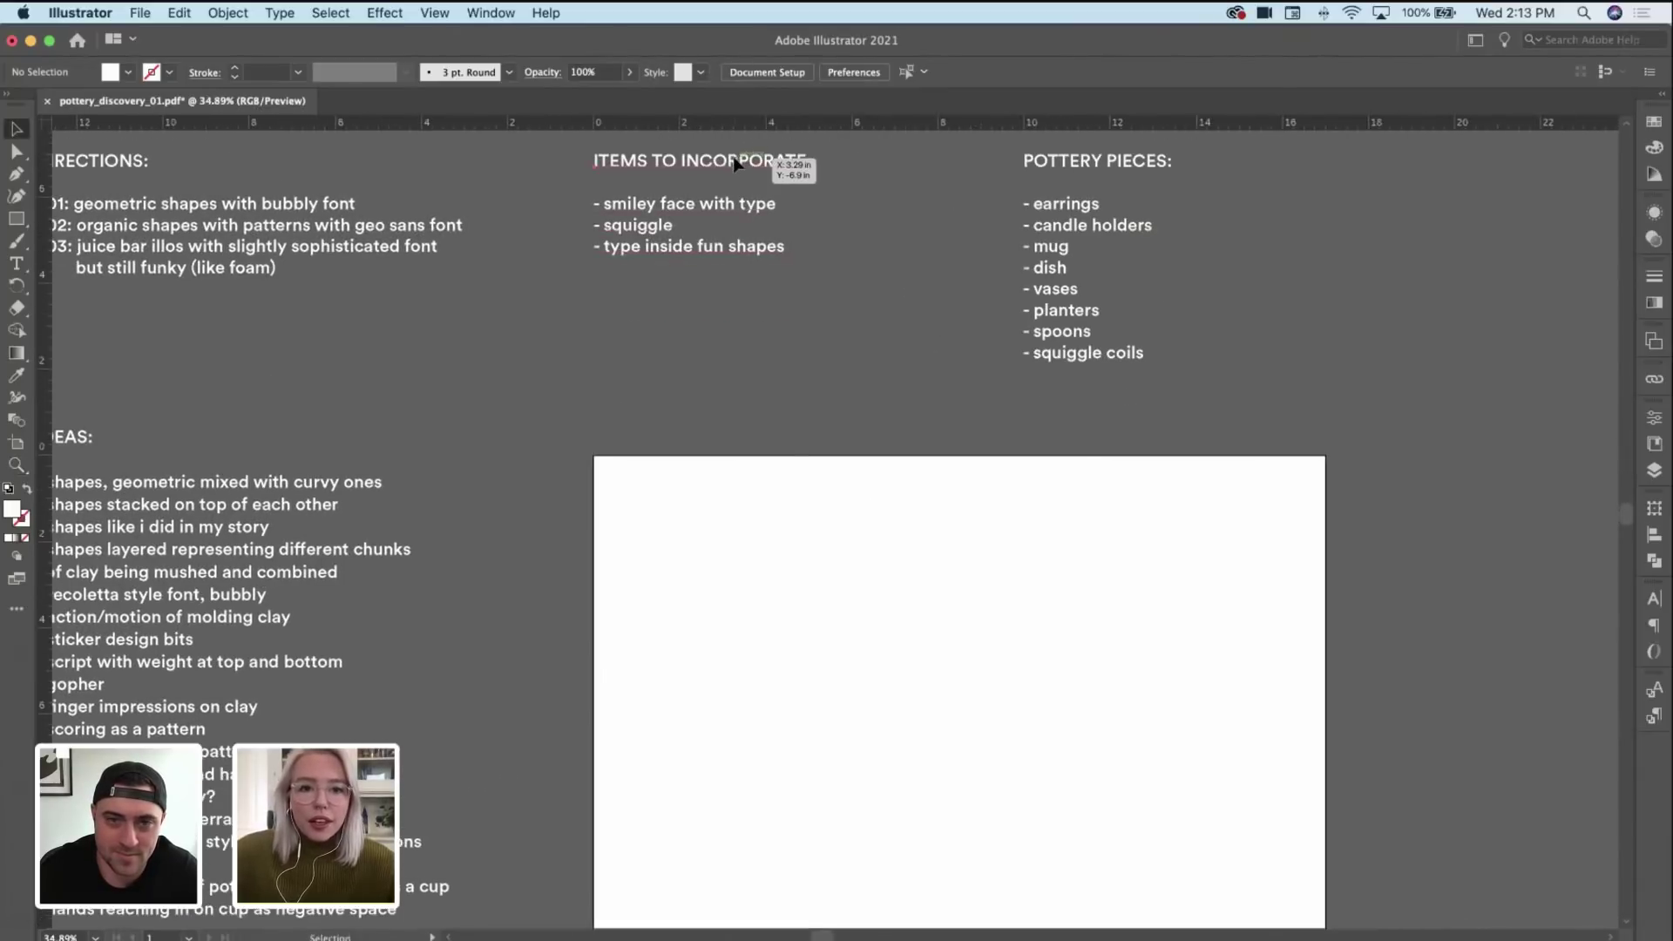
drag(740, 167, 802, 534)
key(super+z)
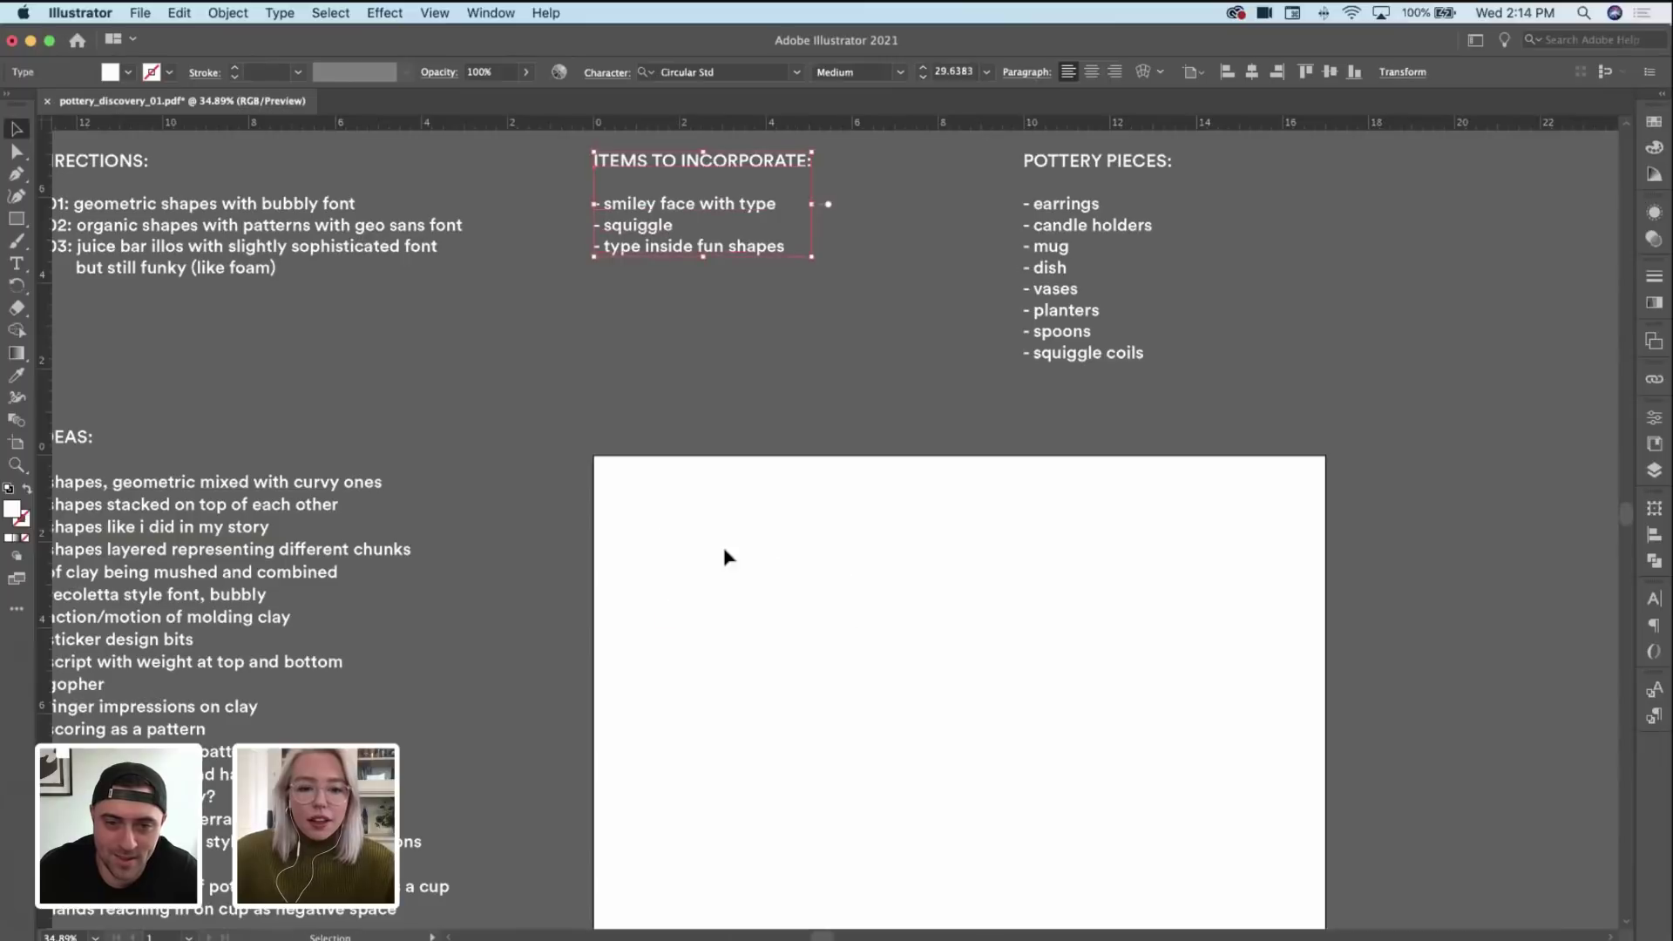
Step: Place a point text object reading V near the blank artboard's upper left corner and enlarge it to about 53 pt
key(t)
click(734, 555)
key(Escape)
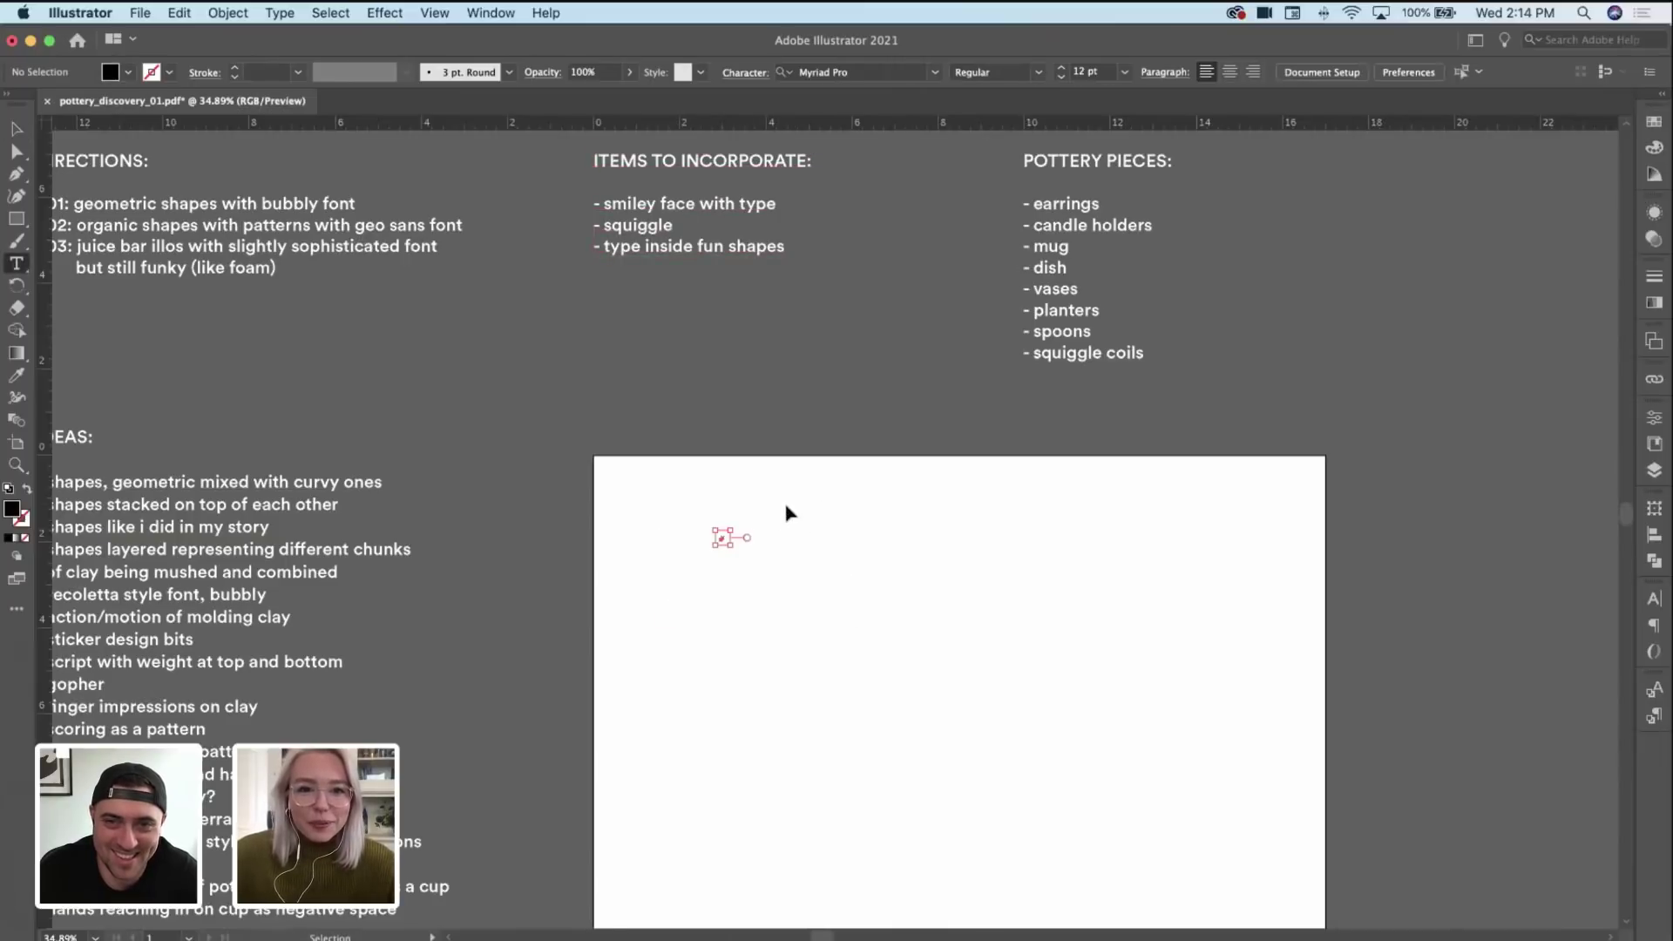
click(721, 537)
text(V)
key(Escape)
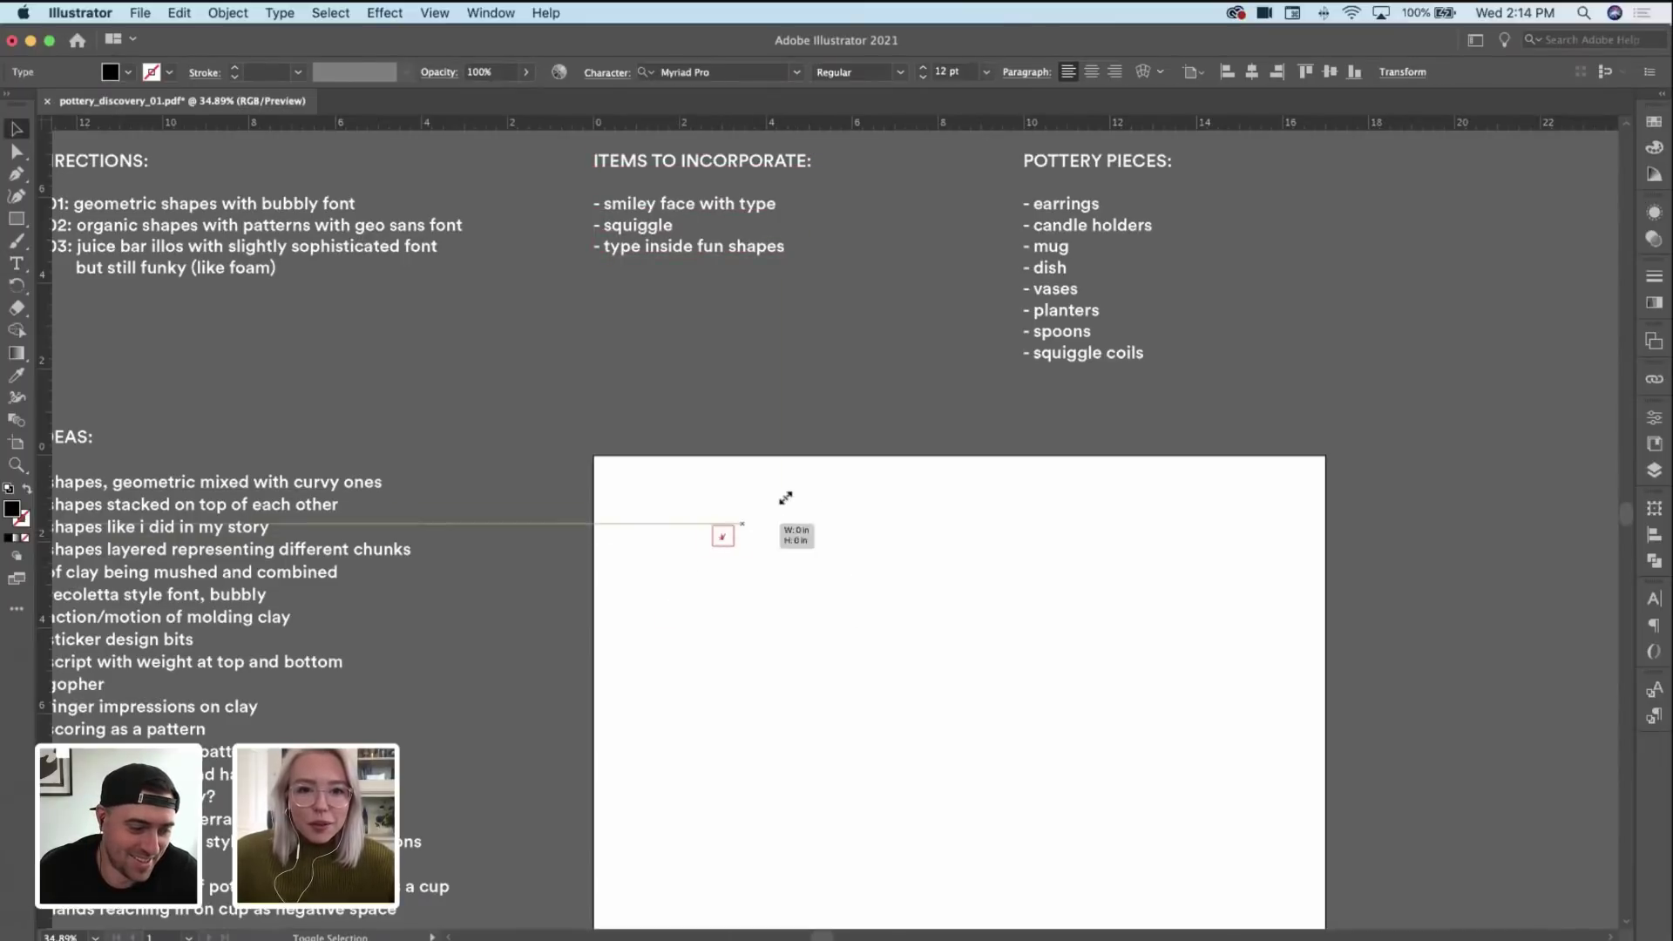
scroll(762, 514, up, 3)
Step: Replace the letter V on the artboard with the text "Pottery with a Purpose"
double_click(665, 366)
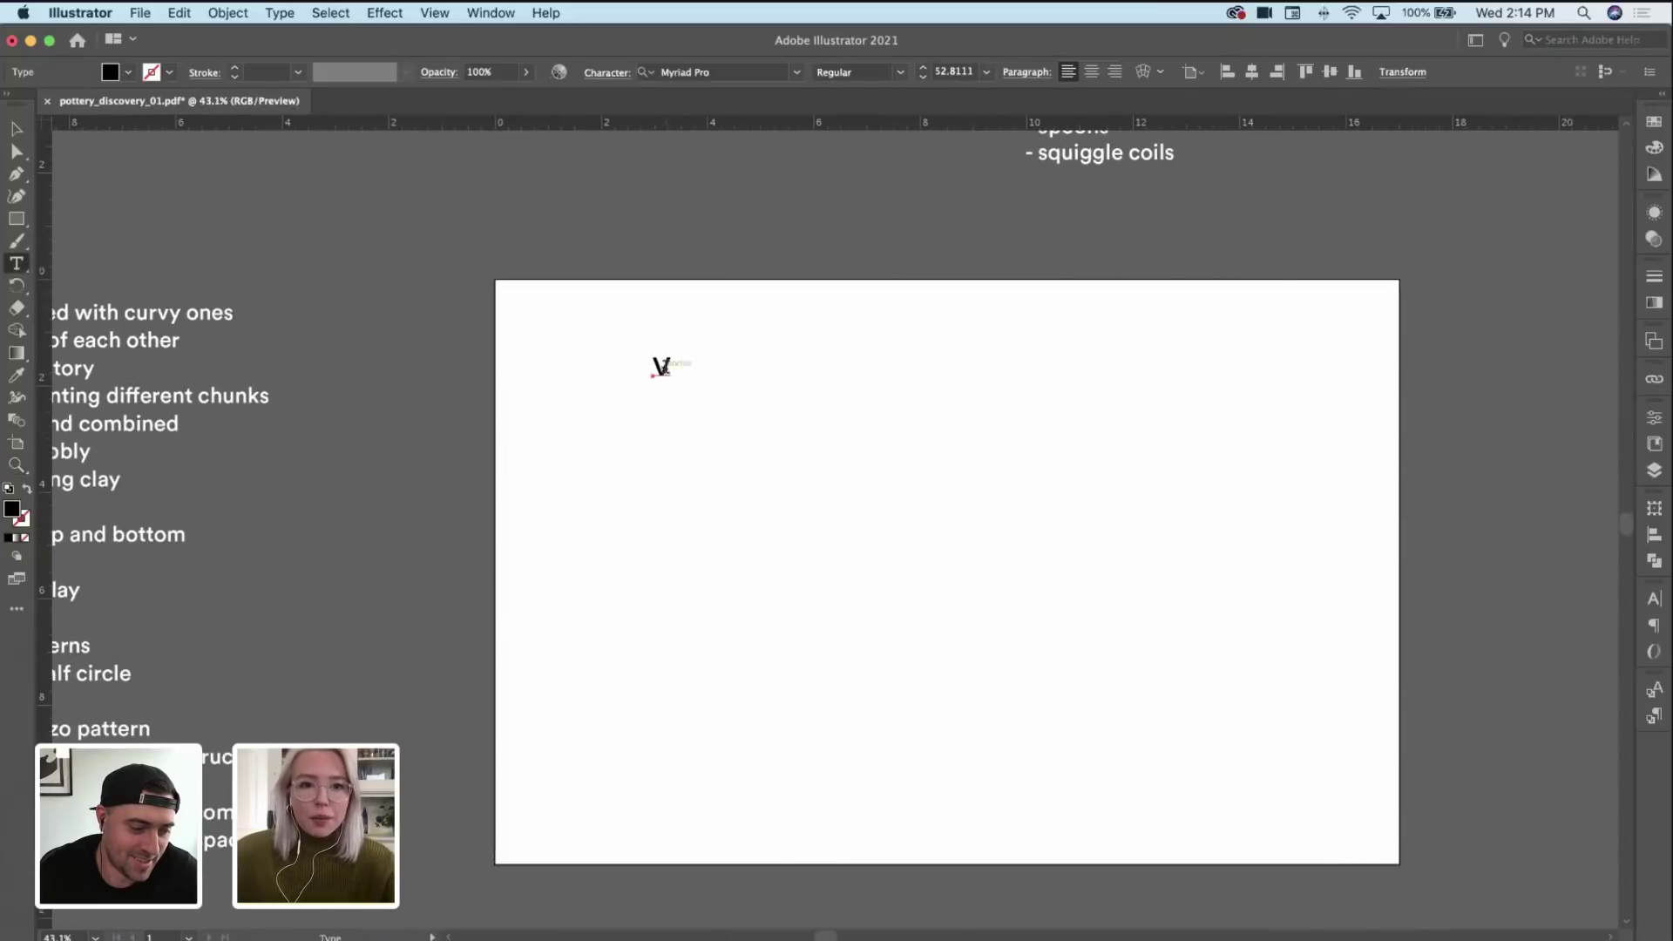
double_click(665, 366)
text(p)
key(BackSpace)
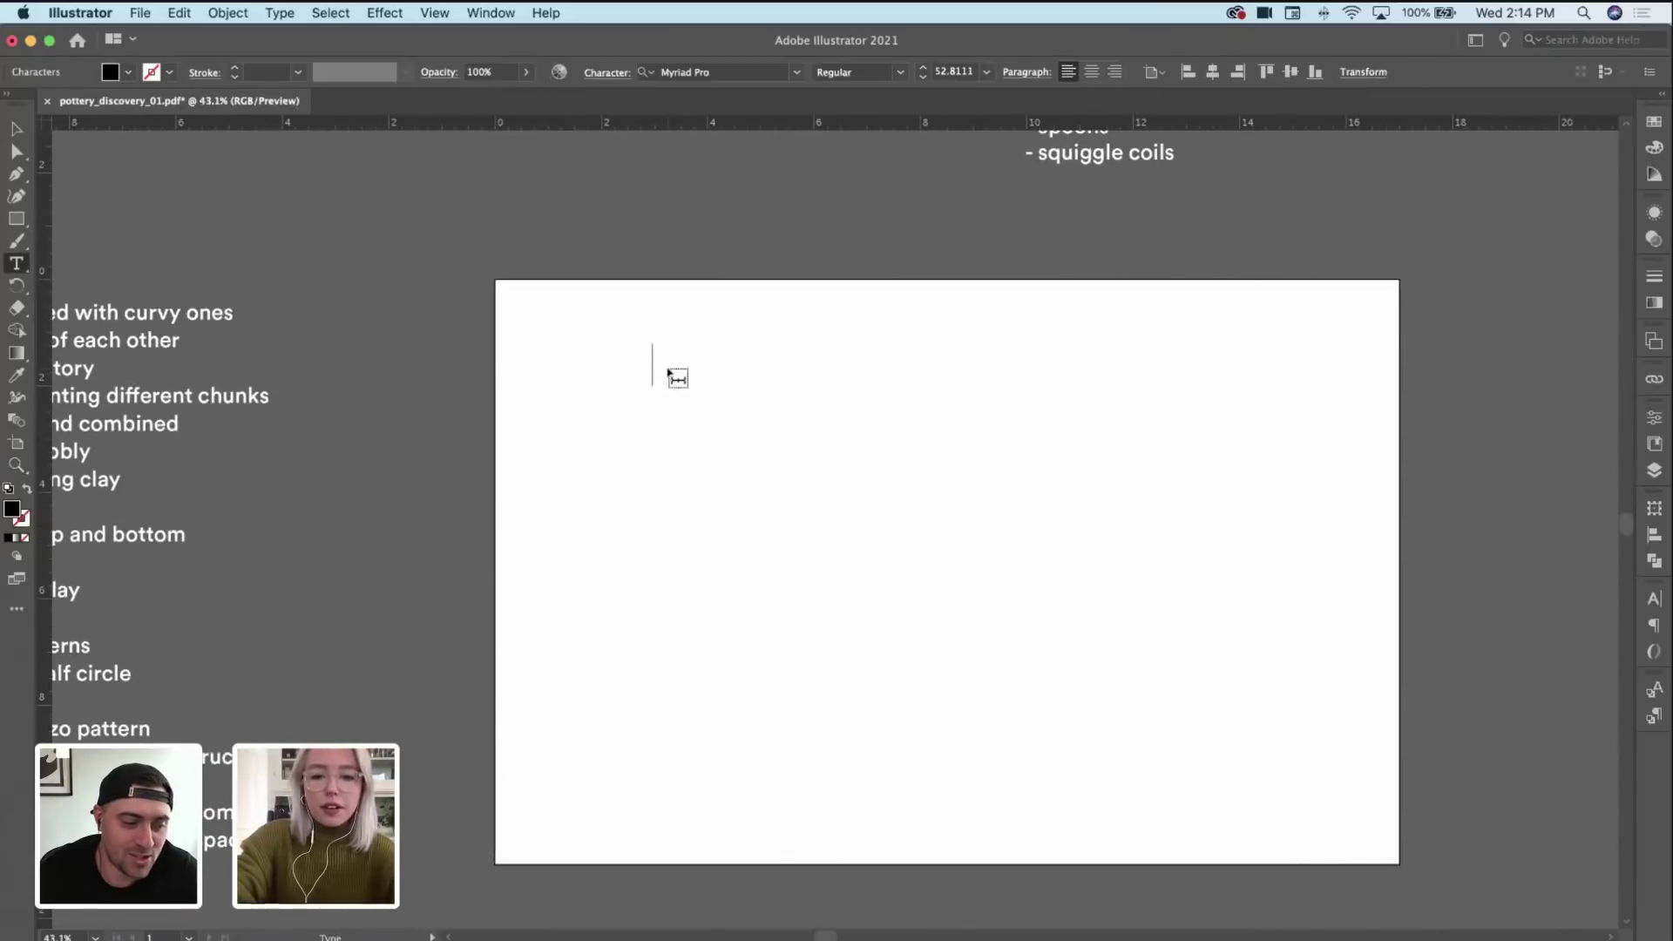
text(Pottery with a)
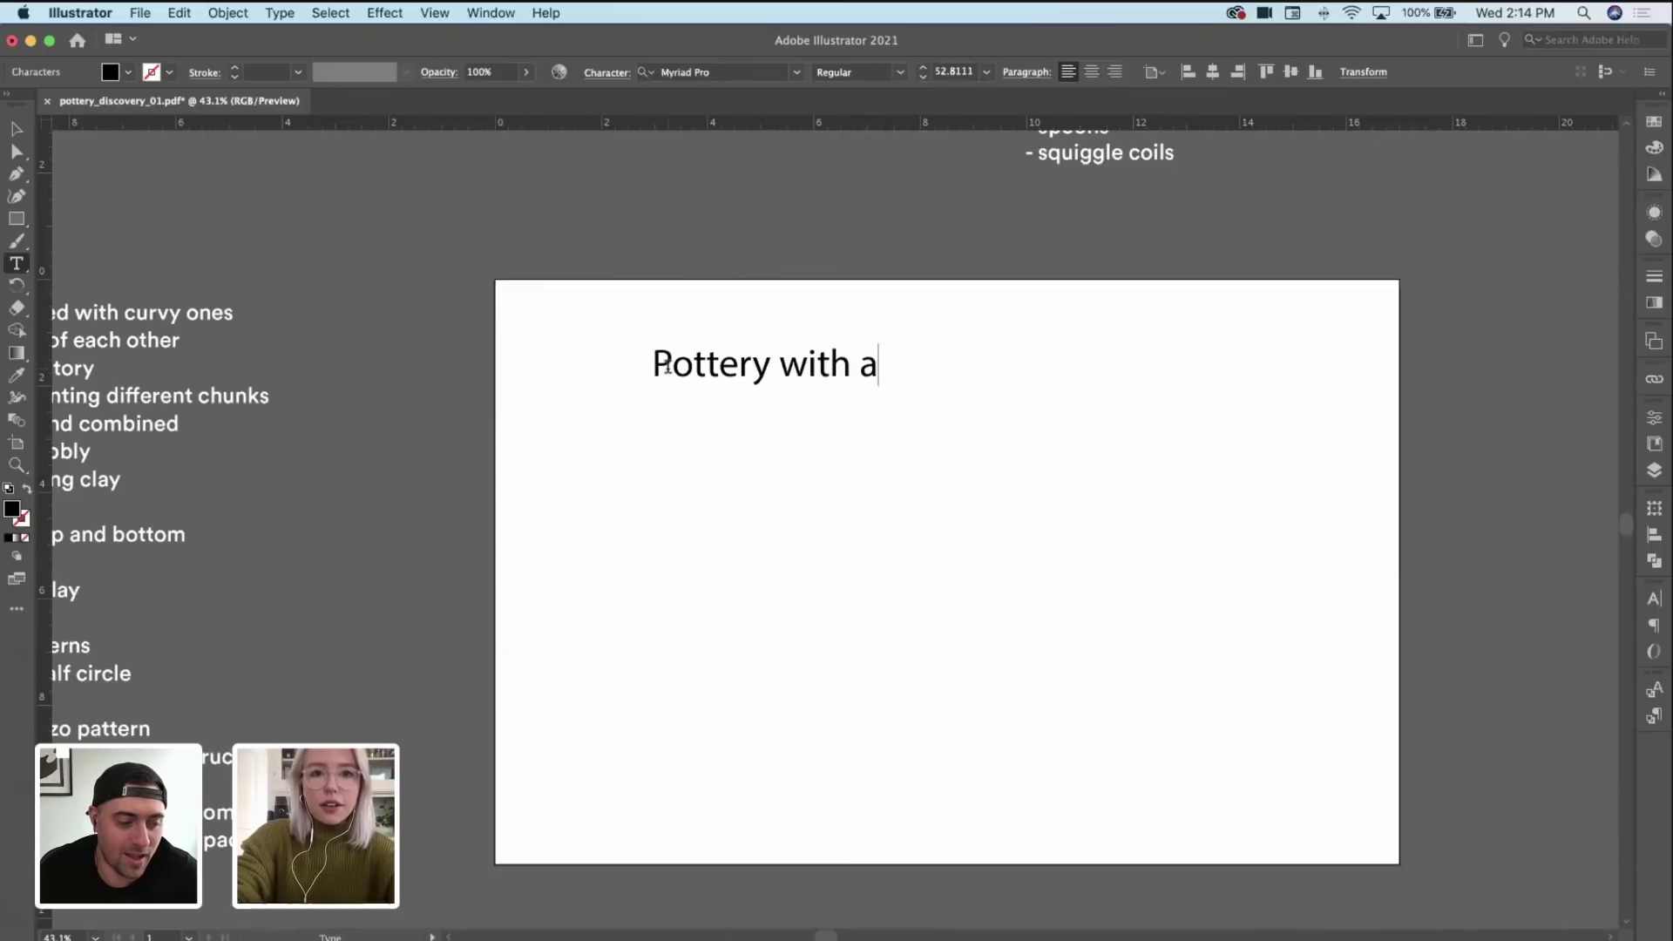
text( Purpose)
key(Escape)
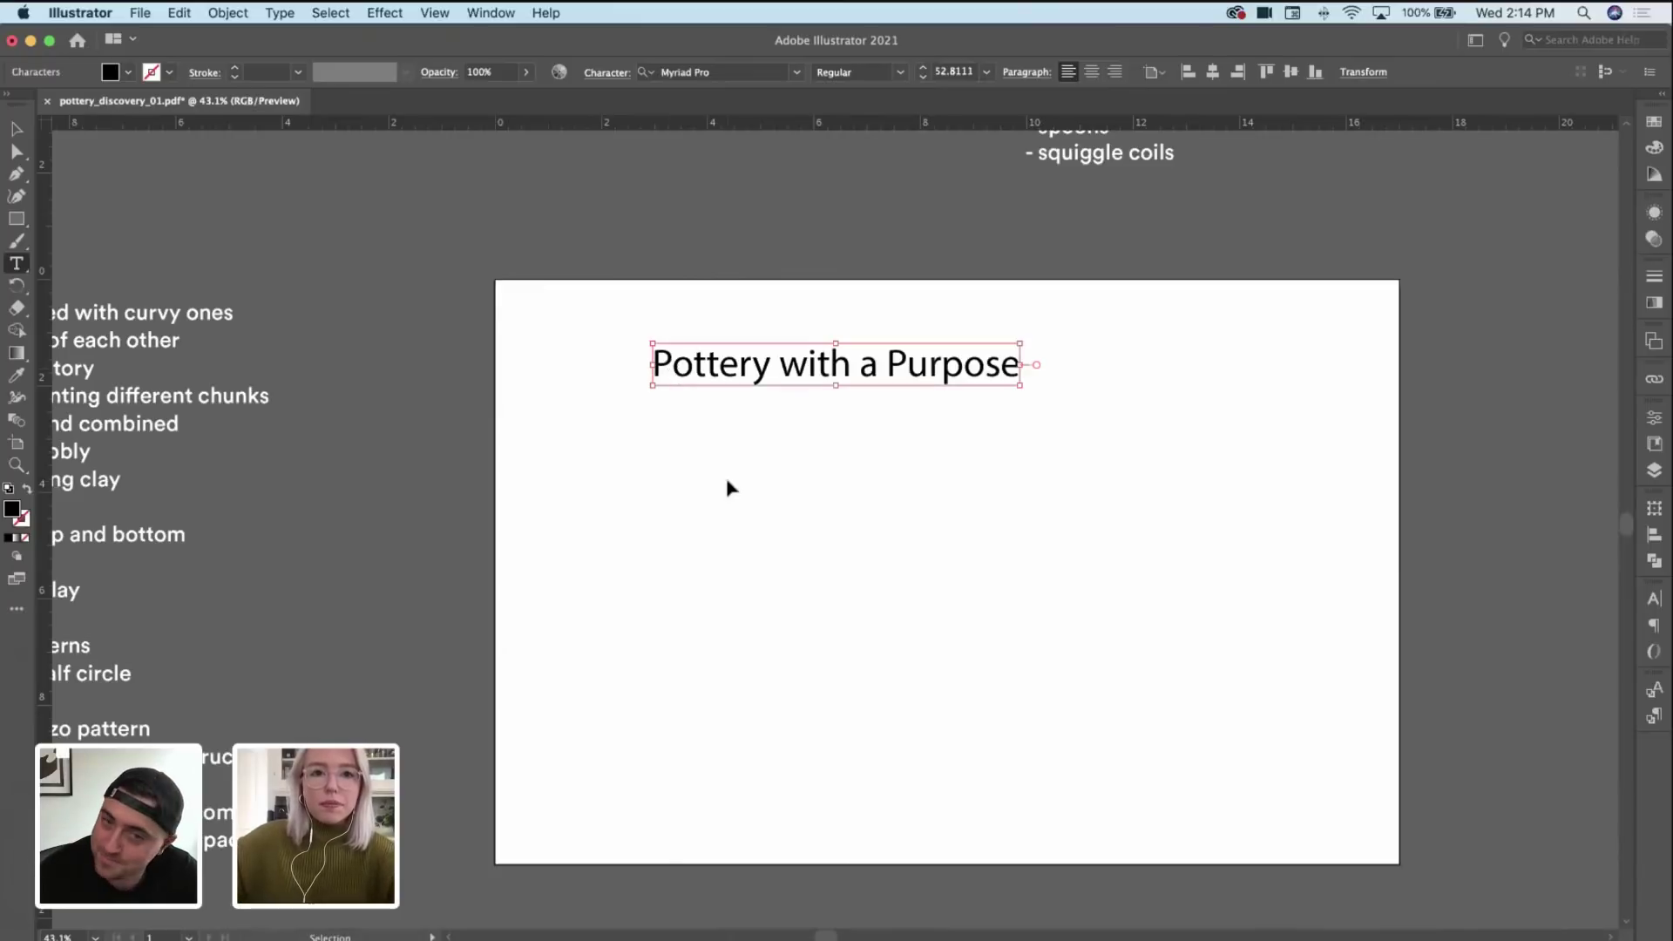
Step: Move the brand name closer to the artboard's upper left corner and scale it down to about 36 pt
click(762, 334)
drag(754, 370, 659, 351)
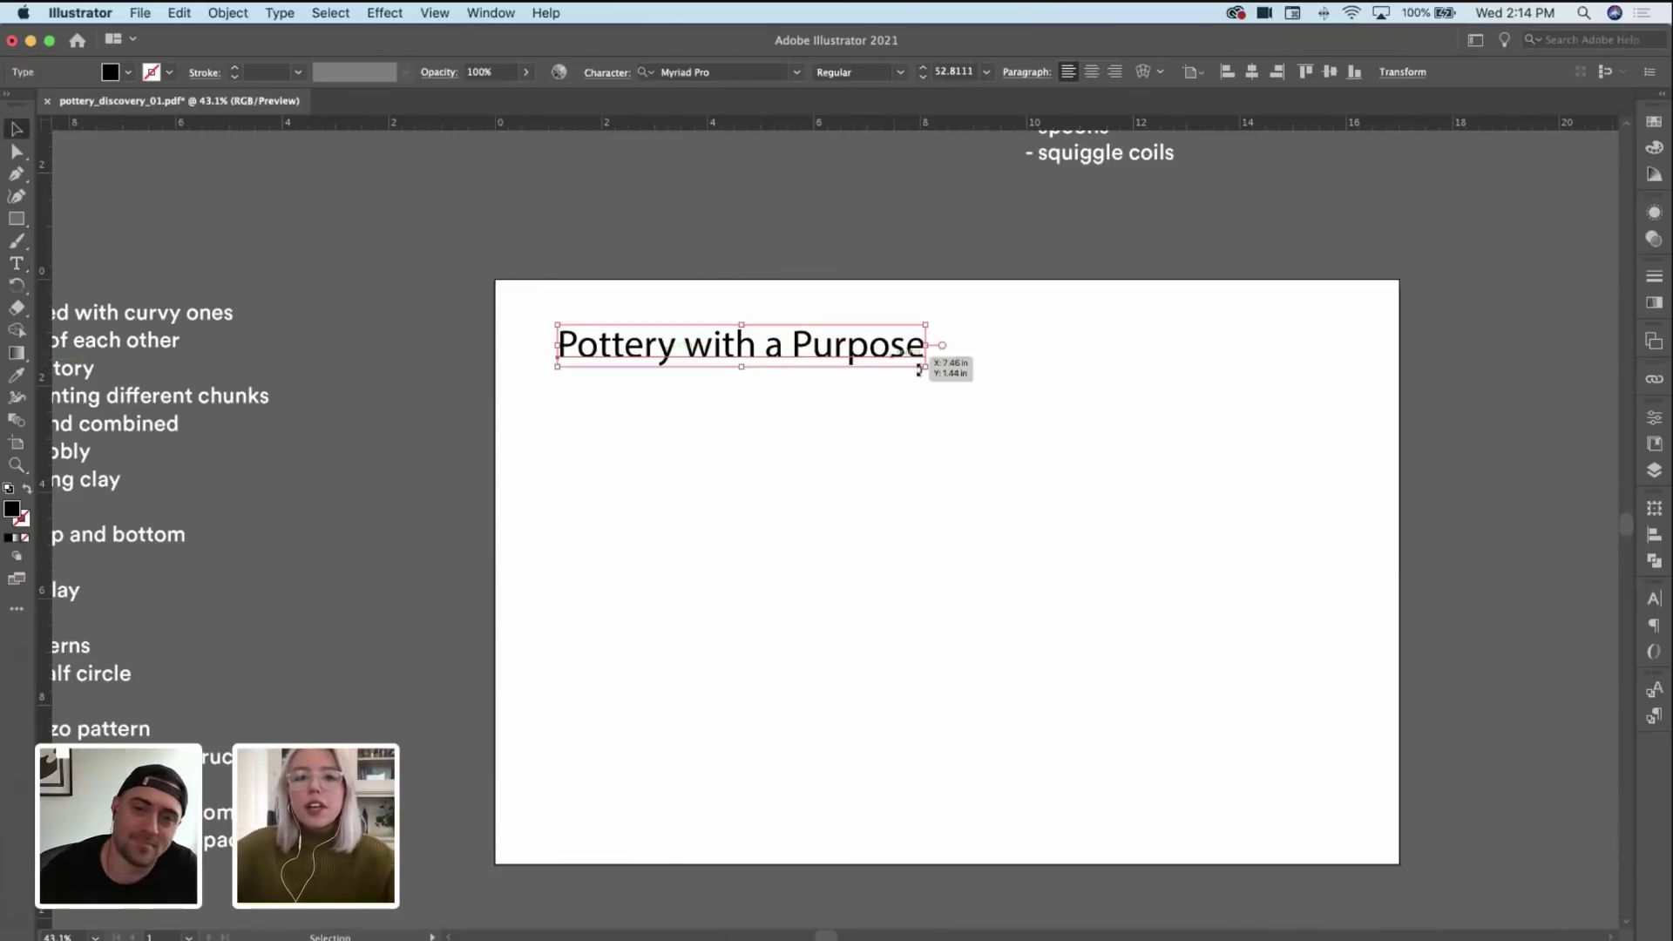
drag(923, 376, 848, 377)
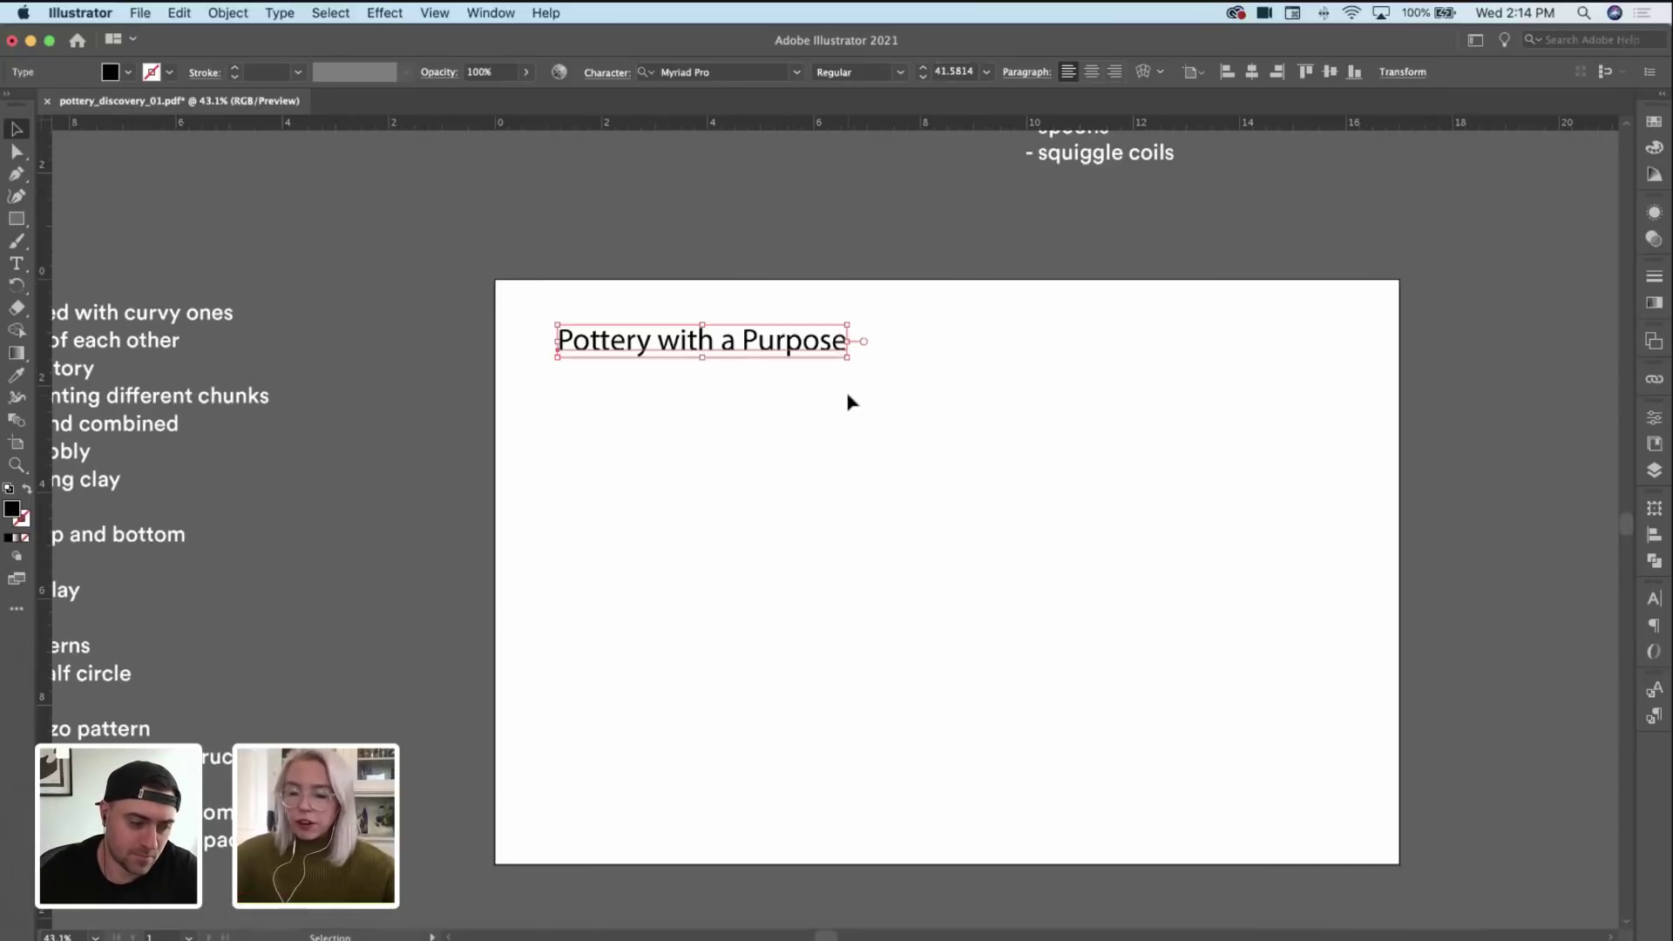
drag(847, 340, 761, 346)
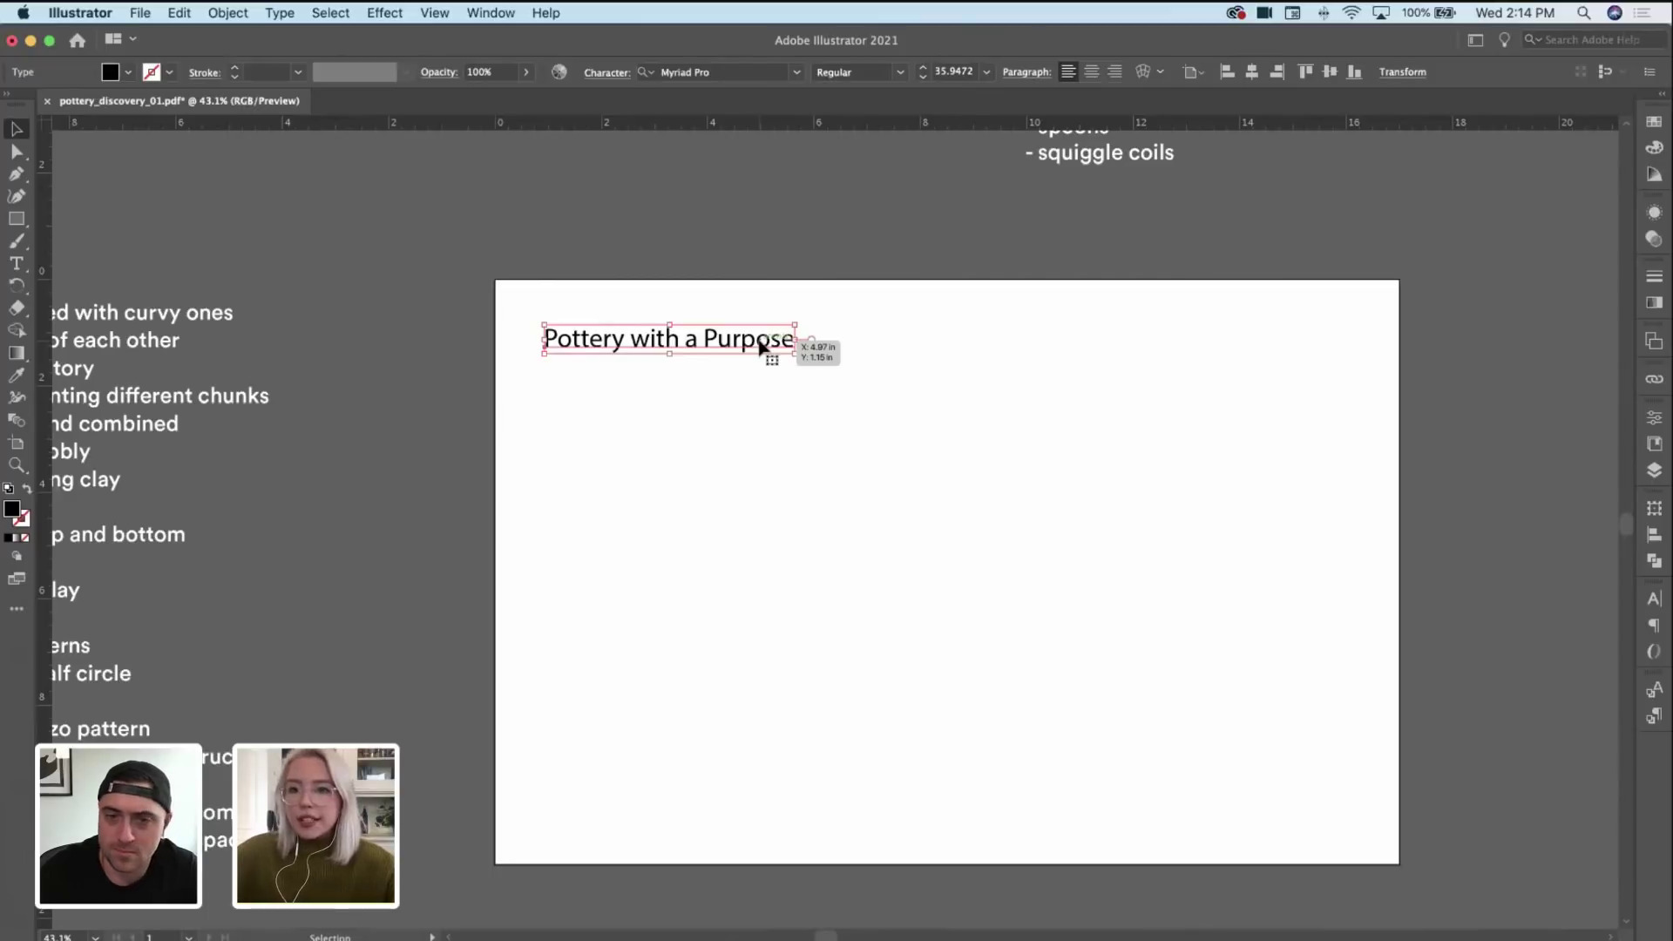
Step: Set the brand name's font to Recoleta Medium
click(747, 72)
text(reco)
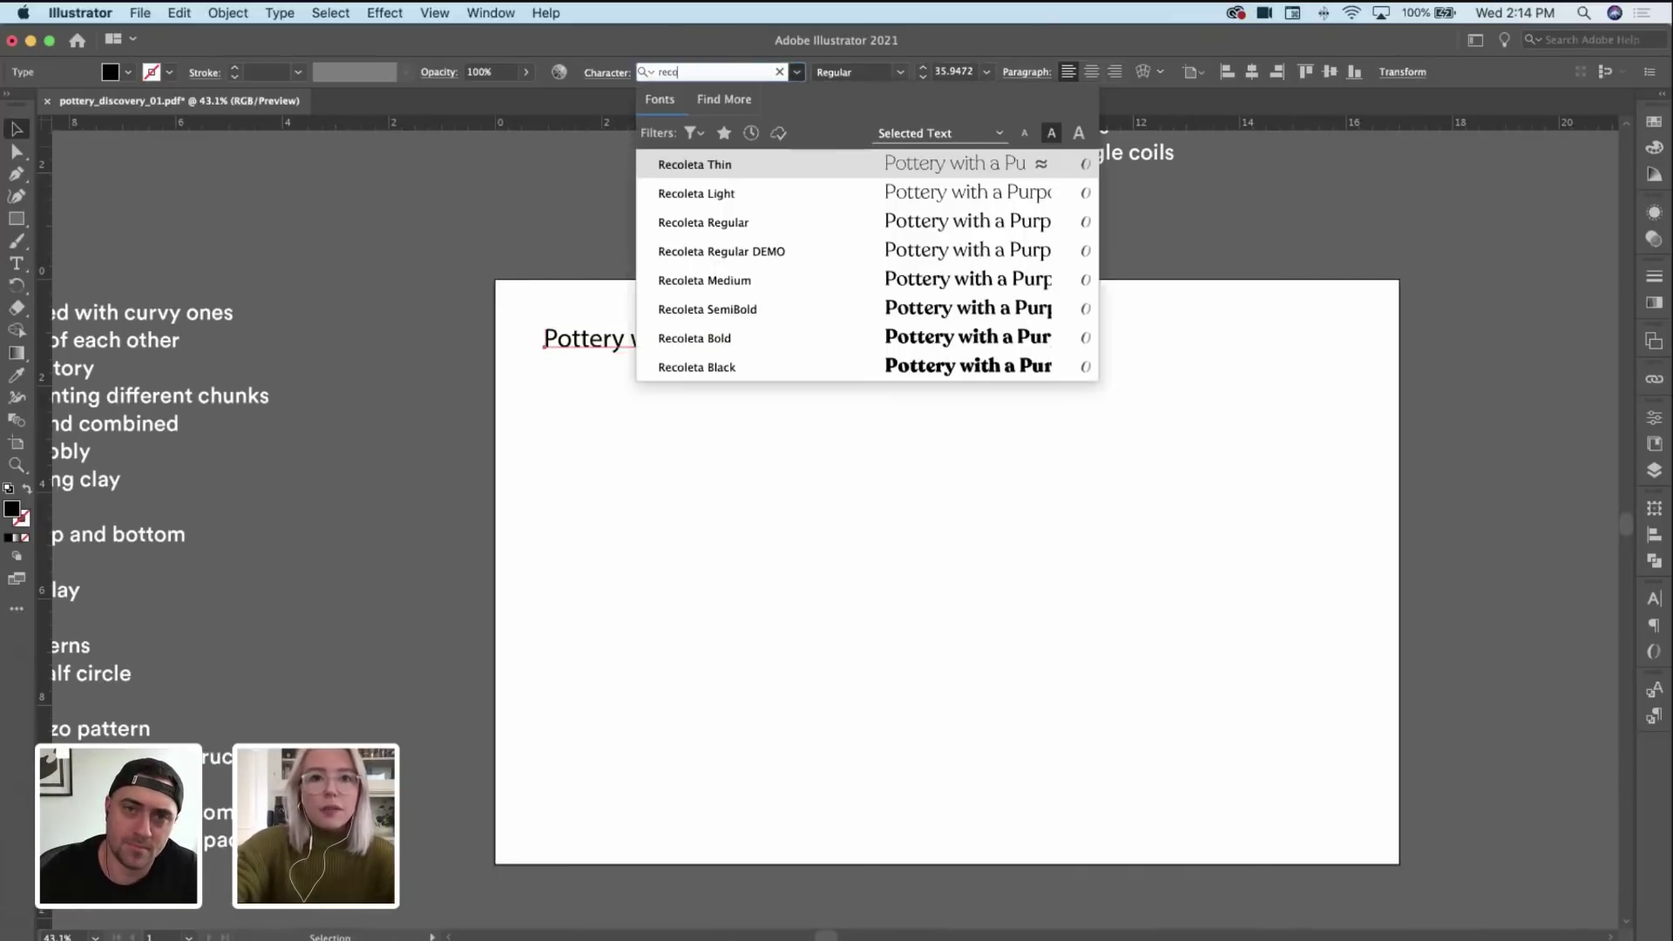
text(let)
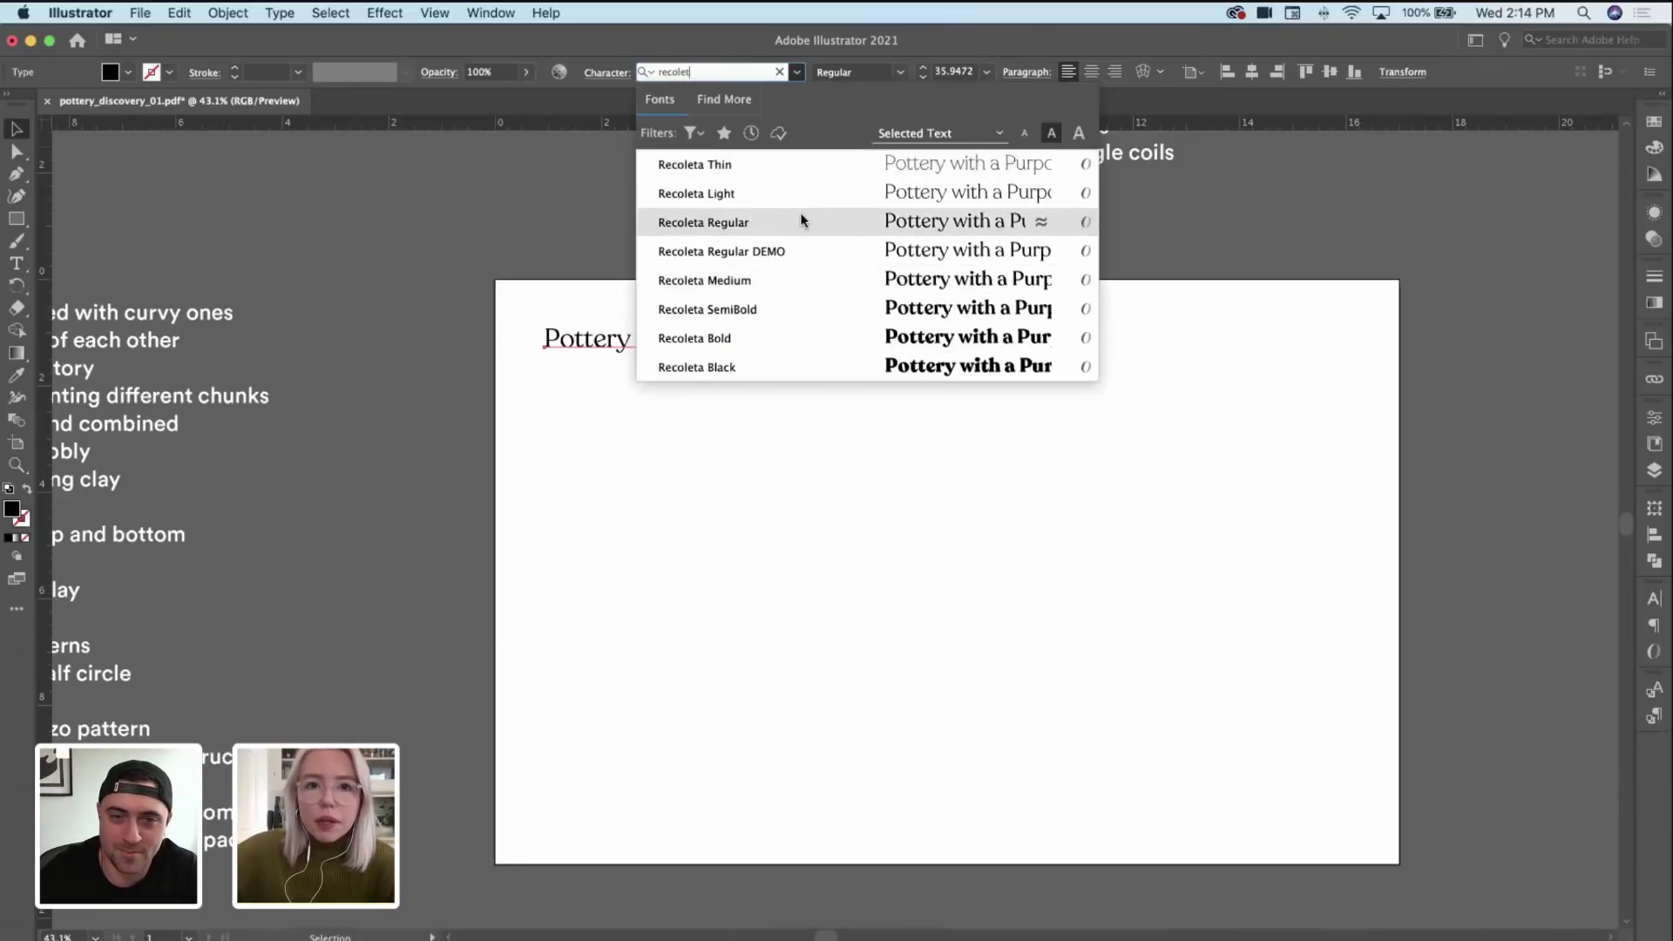
click(795, 280)
Step: Duplicate the brand name text directly below the original line
click(739, 377)
scroll(740, 362, up, 2)
drag(739, 348, 737, 389)
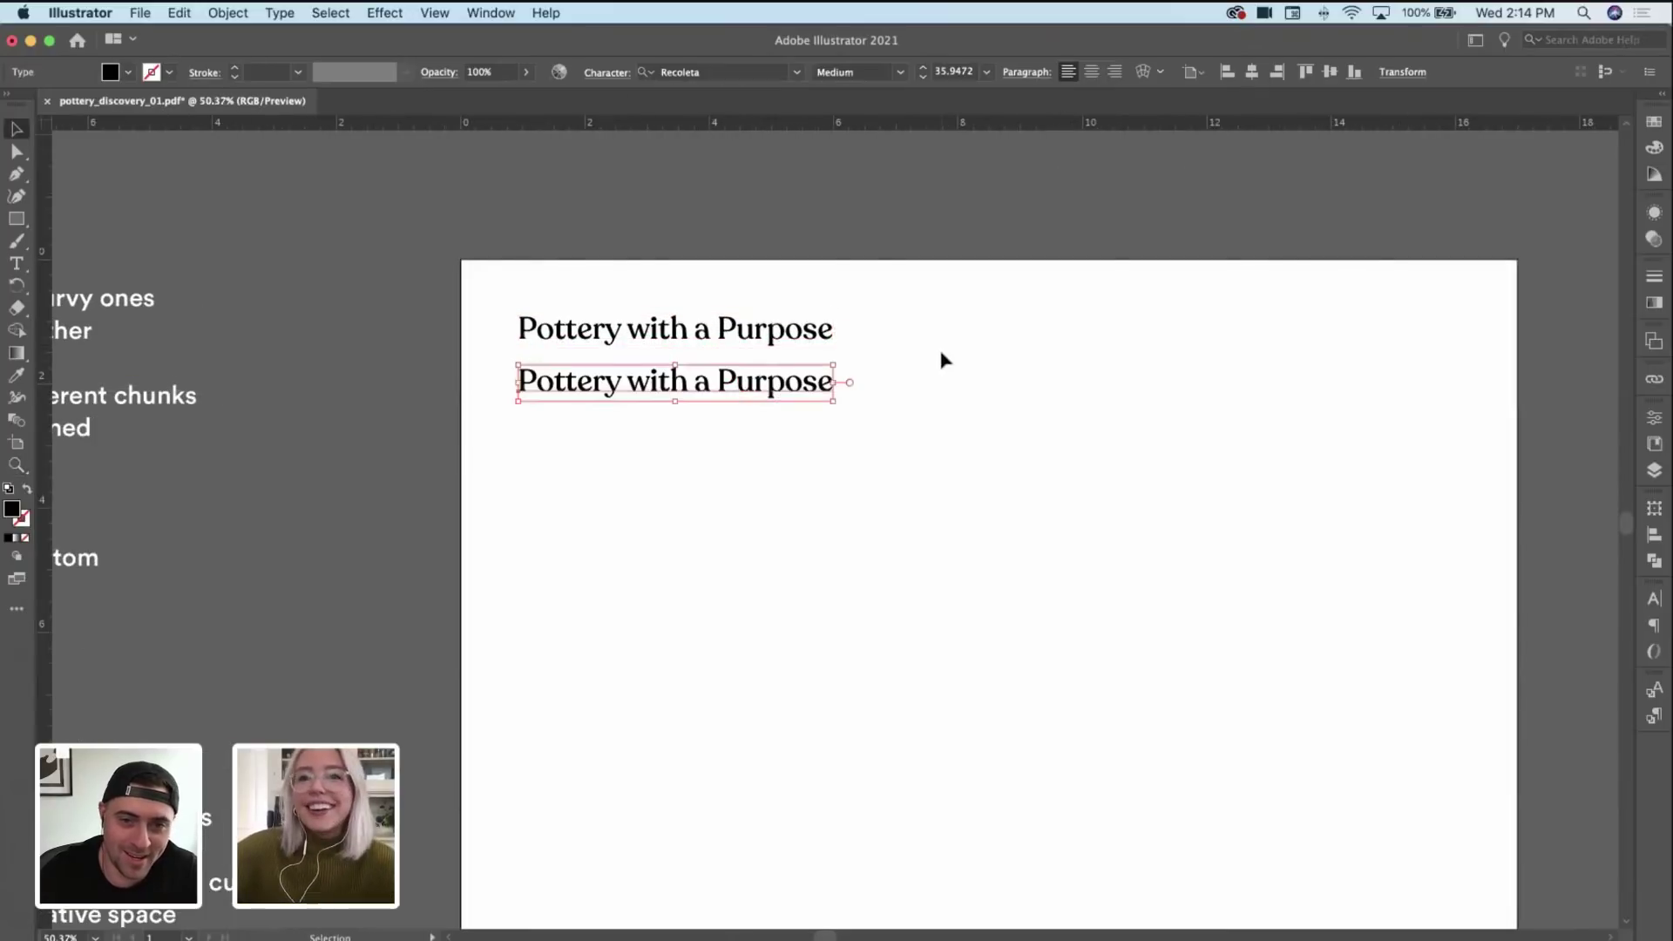
Step: Set the second brand name line's font to Gopher Bold
click(753, 71)
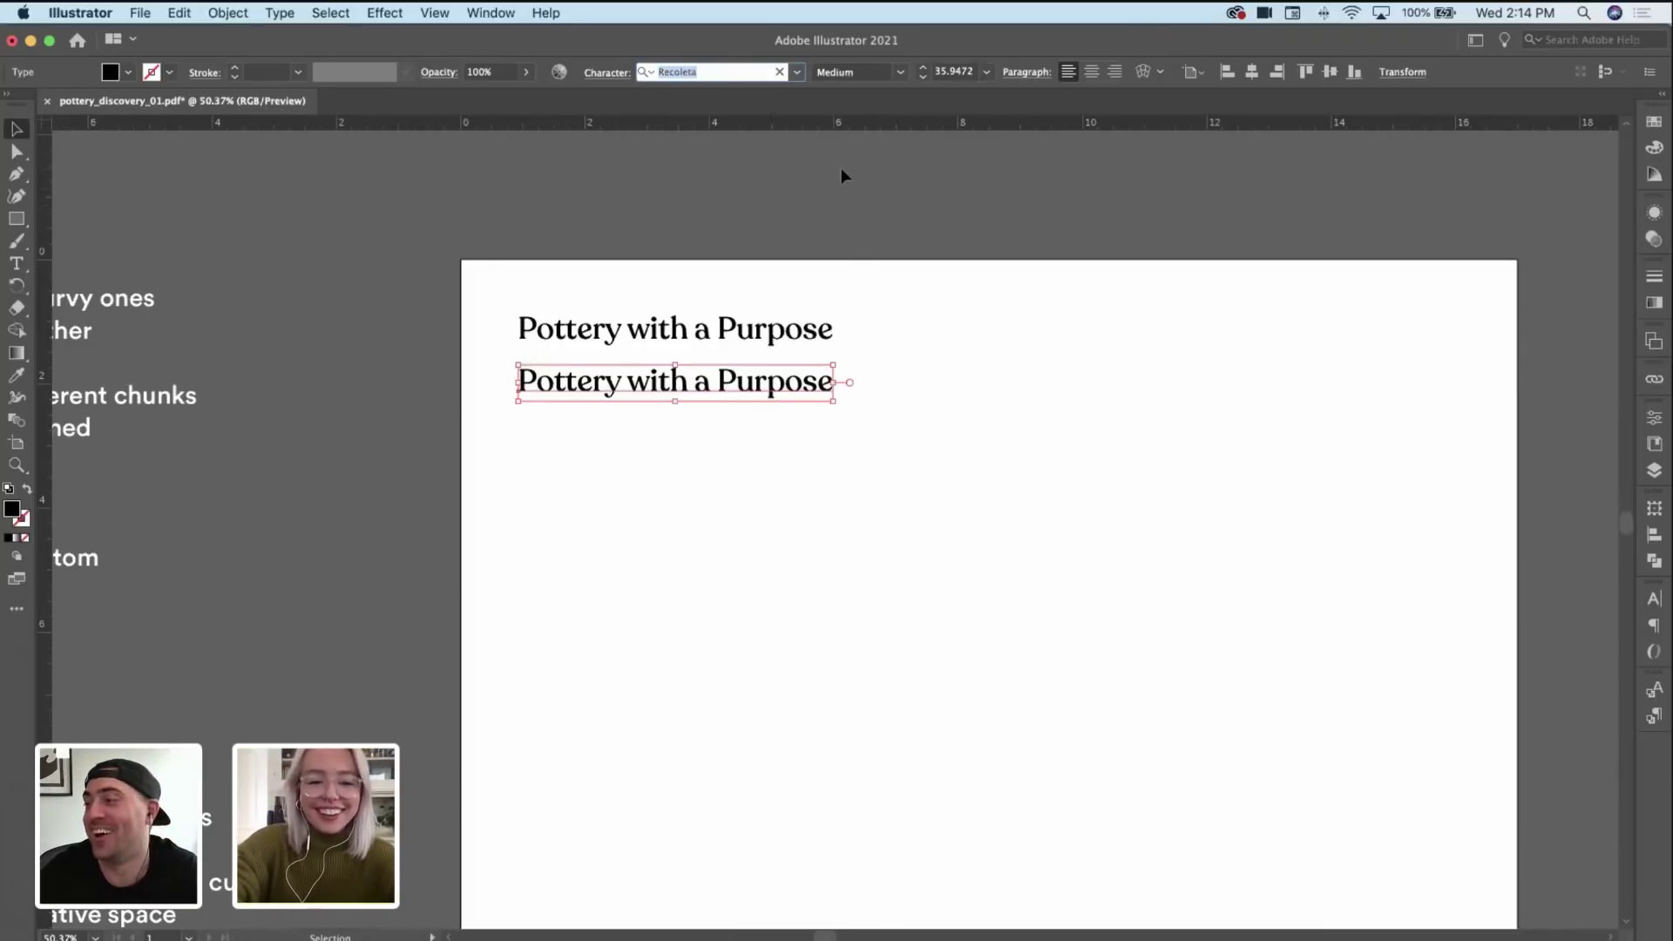
text(goph)
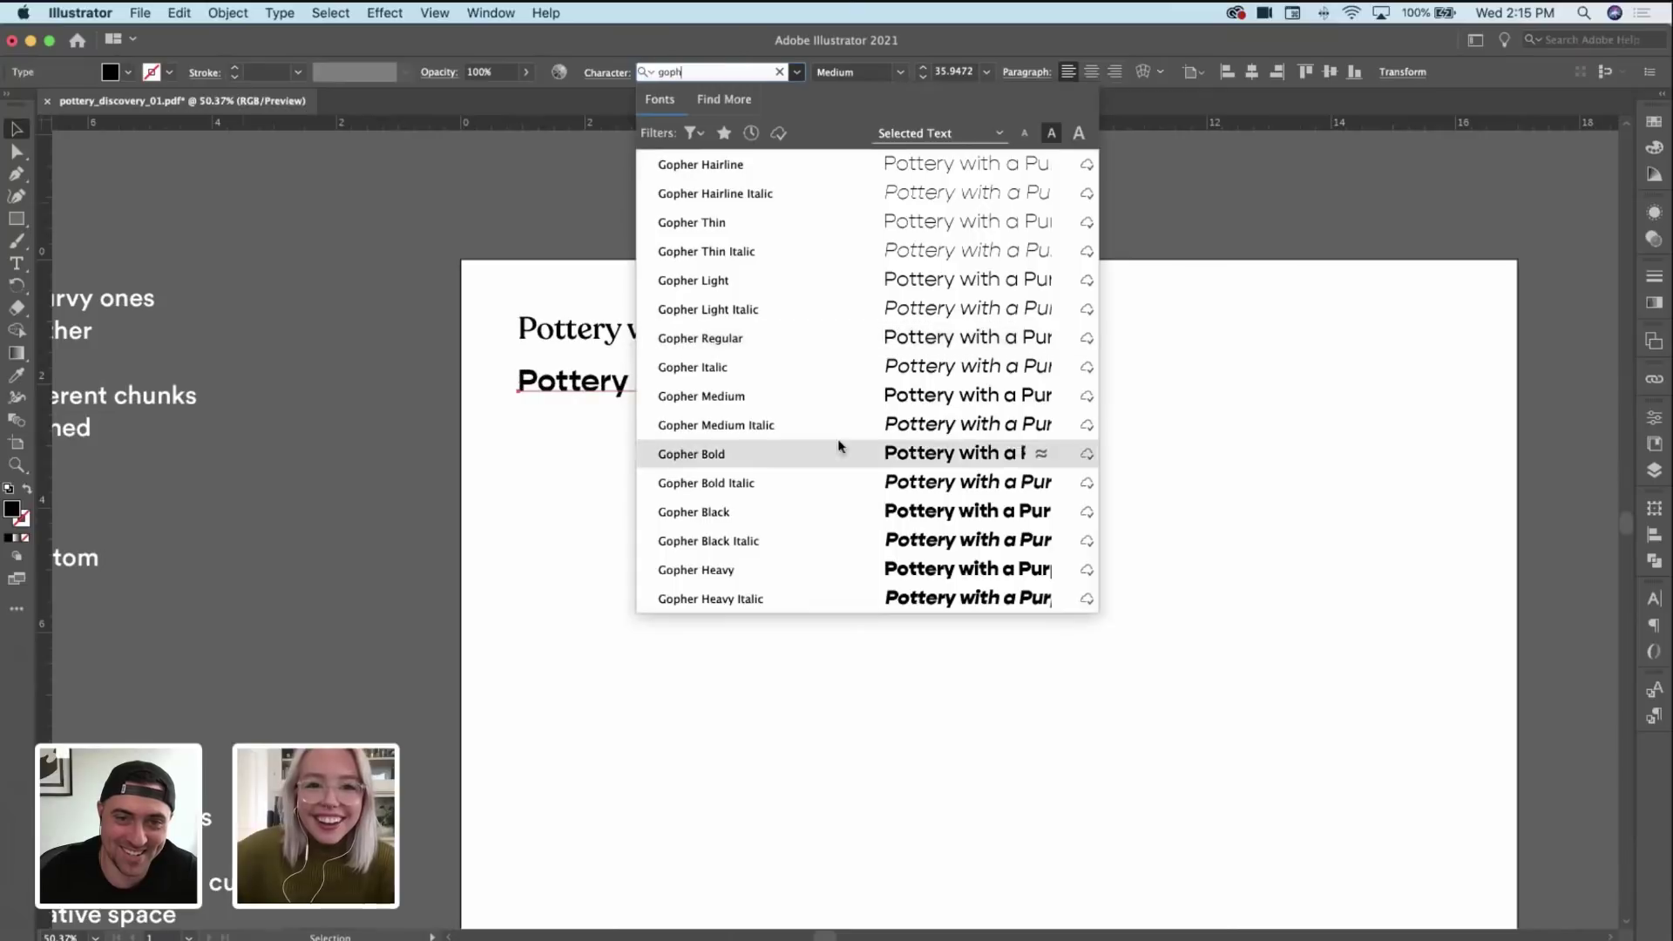
click(815, 454)
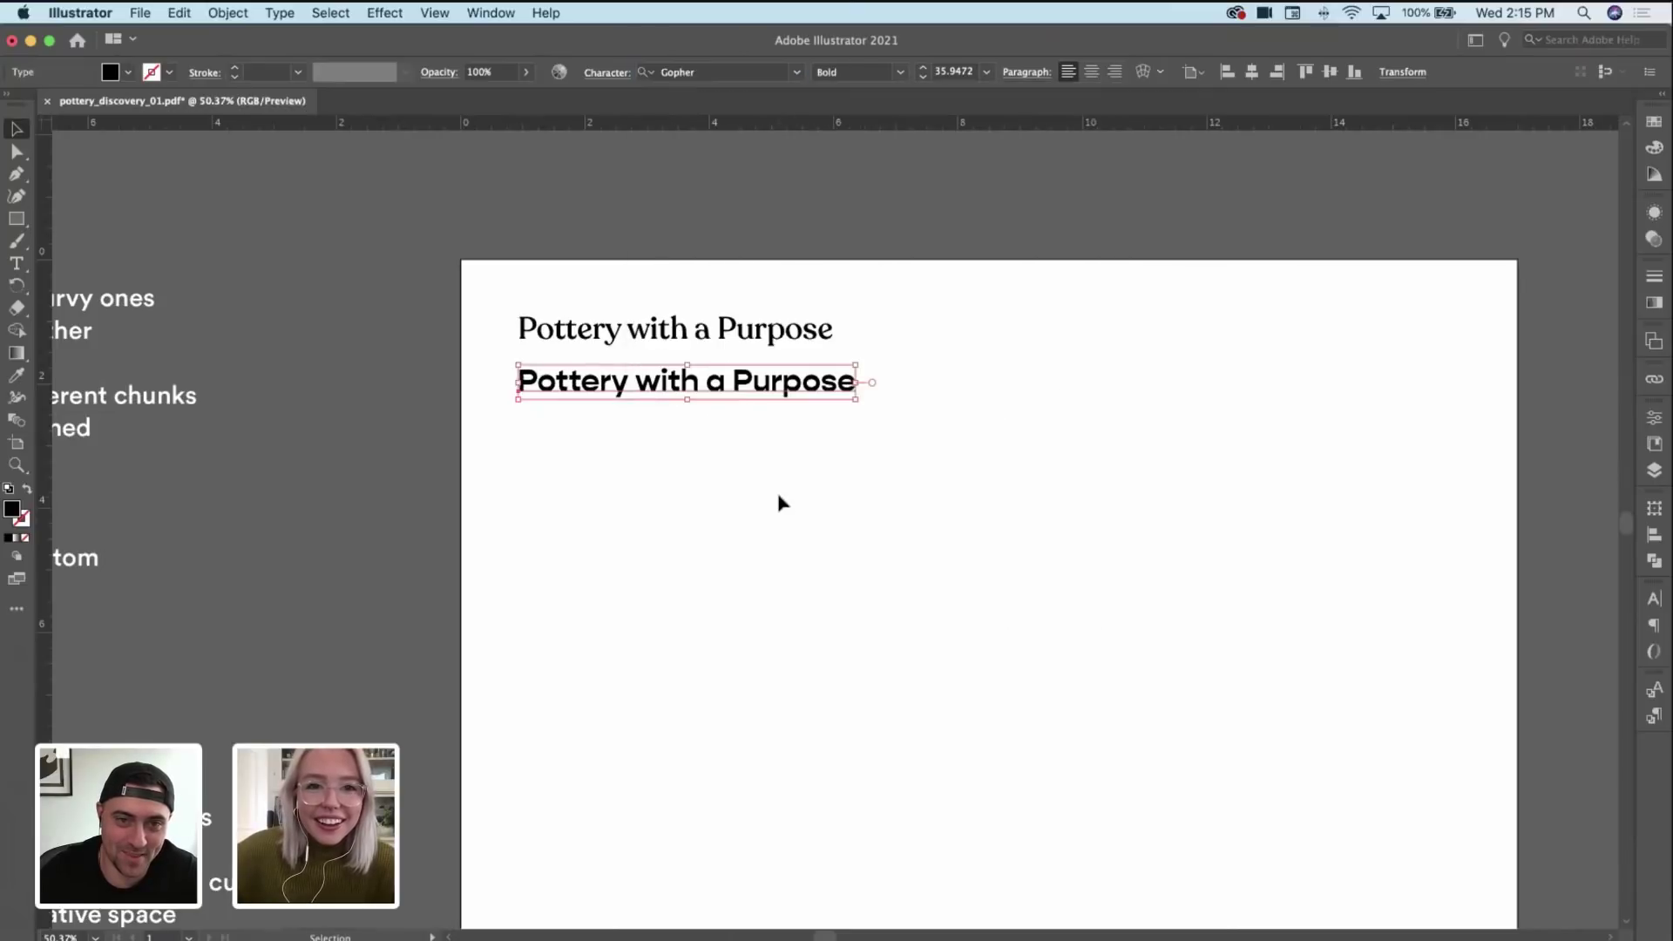
click(789, 493)
Step: Duplicate the Gopher Bold brand name directly below itself as a third line
scroll(796, 490, left, 2)
scroll(797, 490, down, 1)
drag(809, 372, 807, 407)
click(921, 412)
click(874, 427)
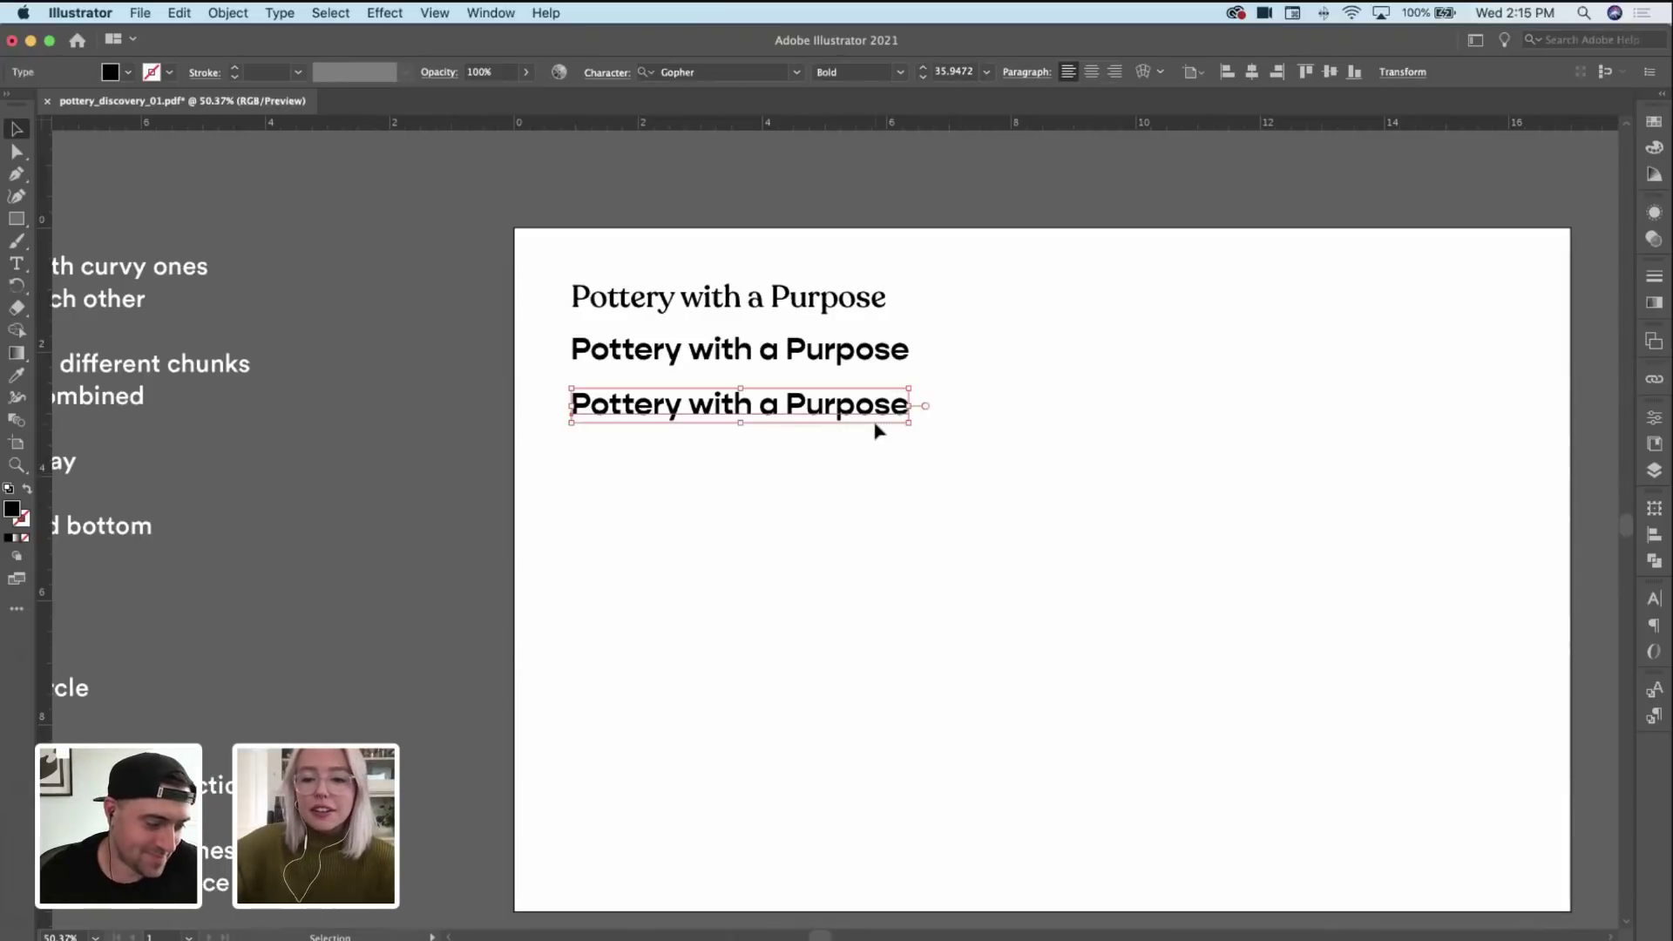
Step: Set the third brand name line's font to IvyMode Regular and duplicate it below as a fourth line
scroll(866, 418, left, 5)
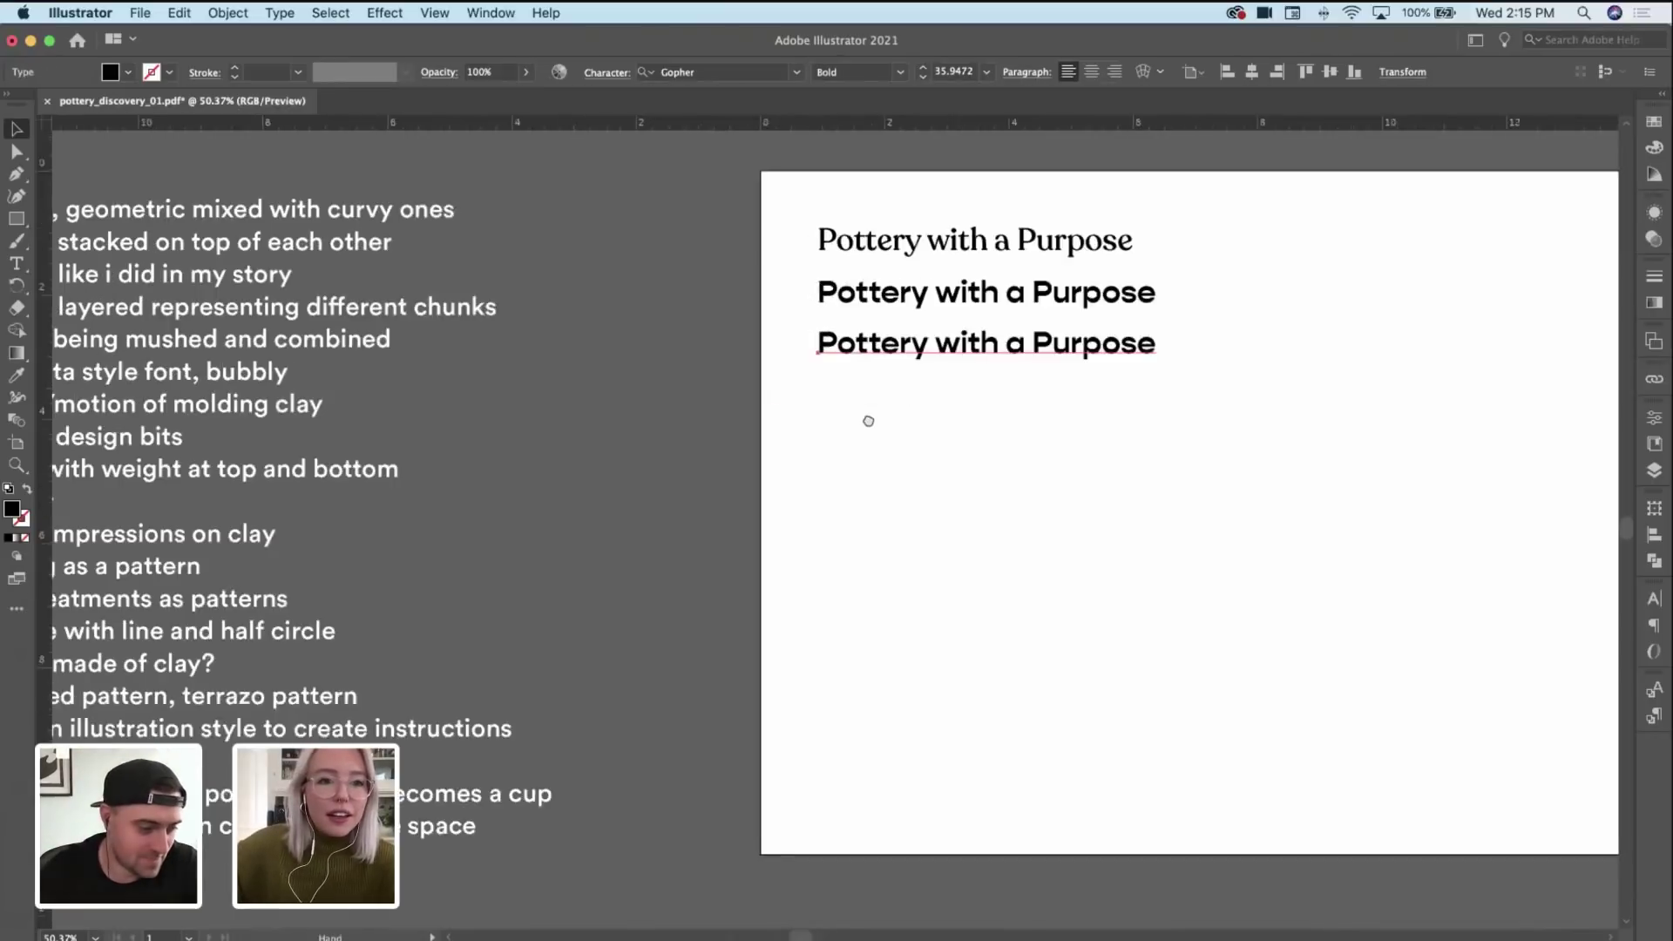
scroll(740, 489, right, 3)
click(796, 72)
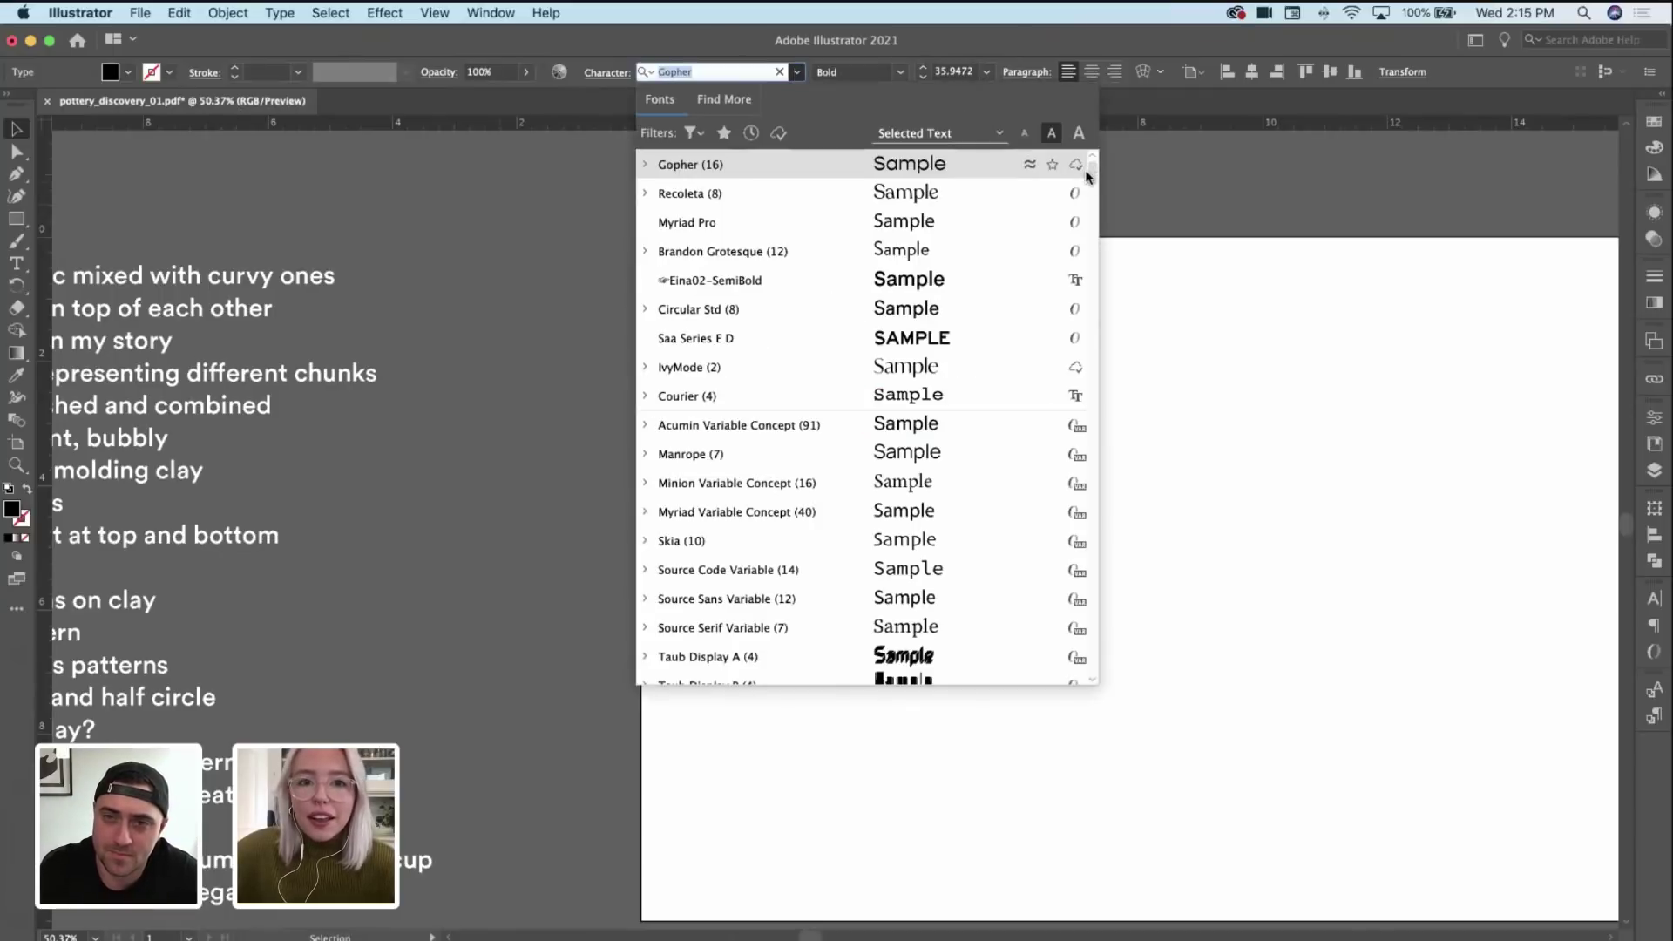
click(931, 375)
drag(999, 433, 1058, 437)
click(897, 460)
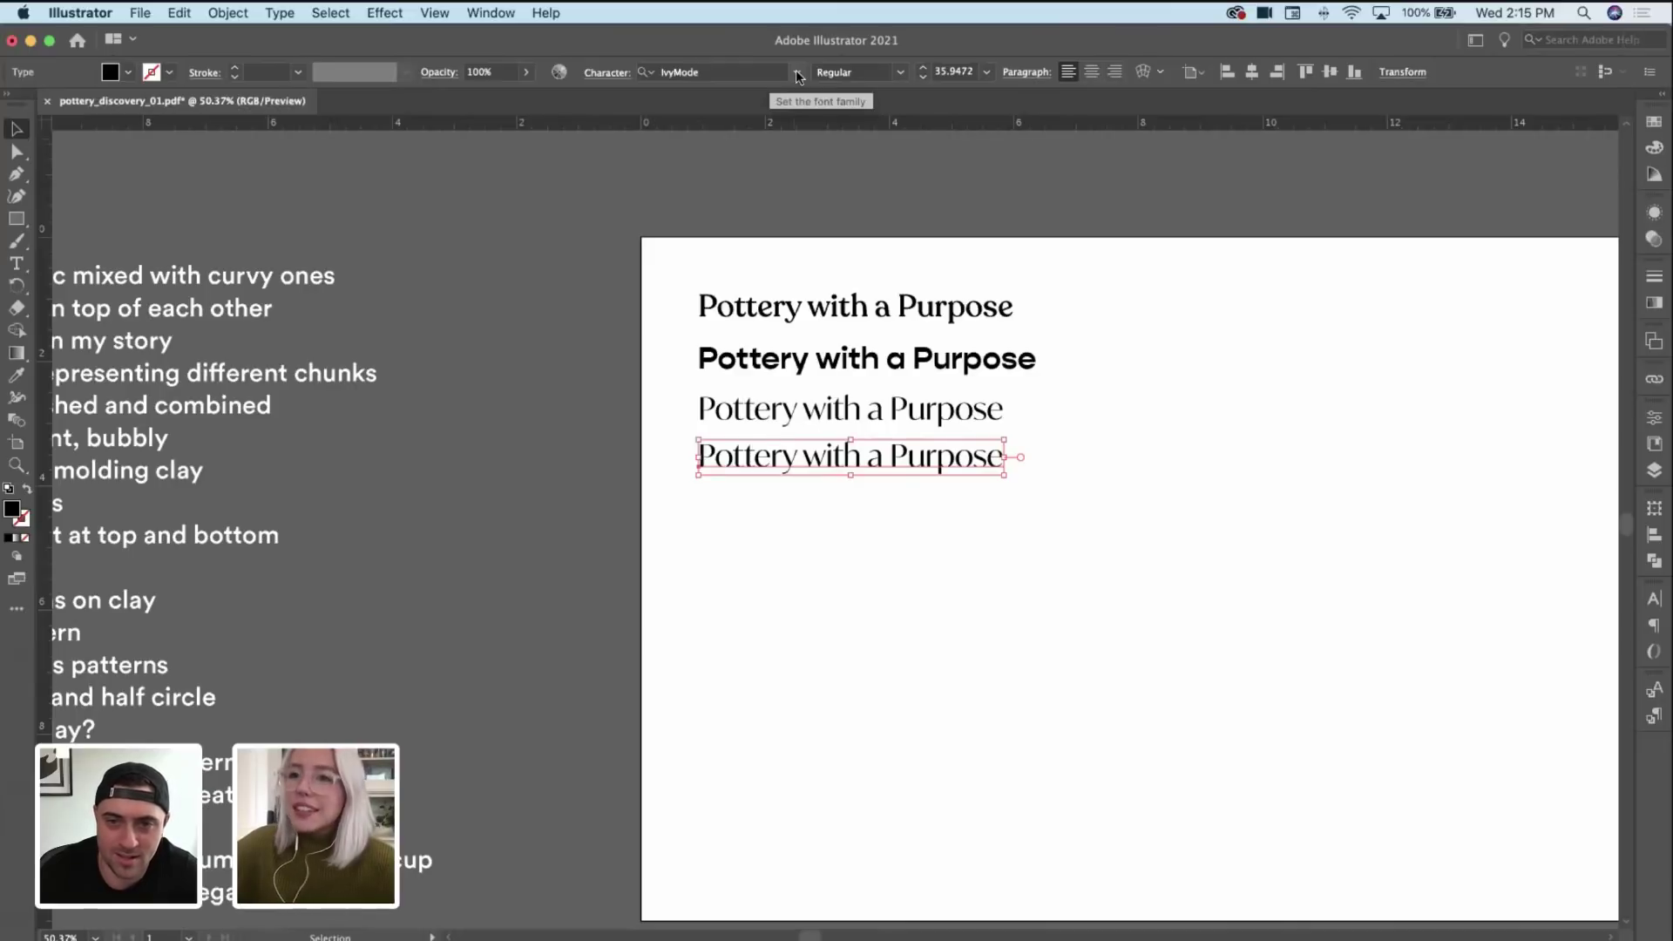
Step: Set the fourth brand name line's font to Saa Series F D
click(757, 72)
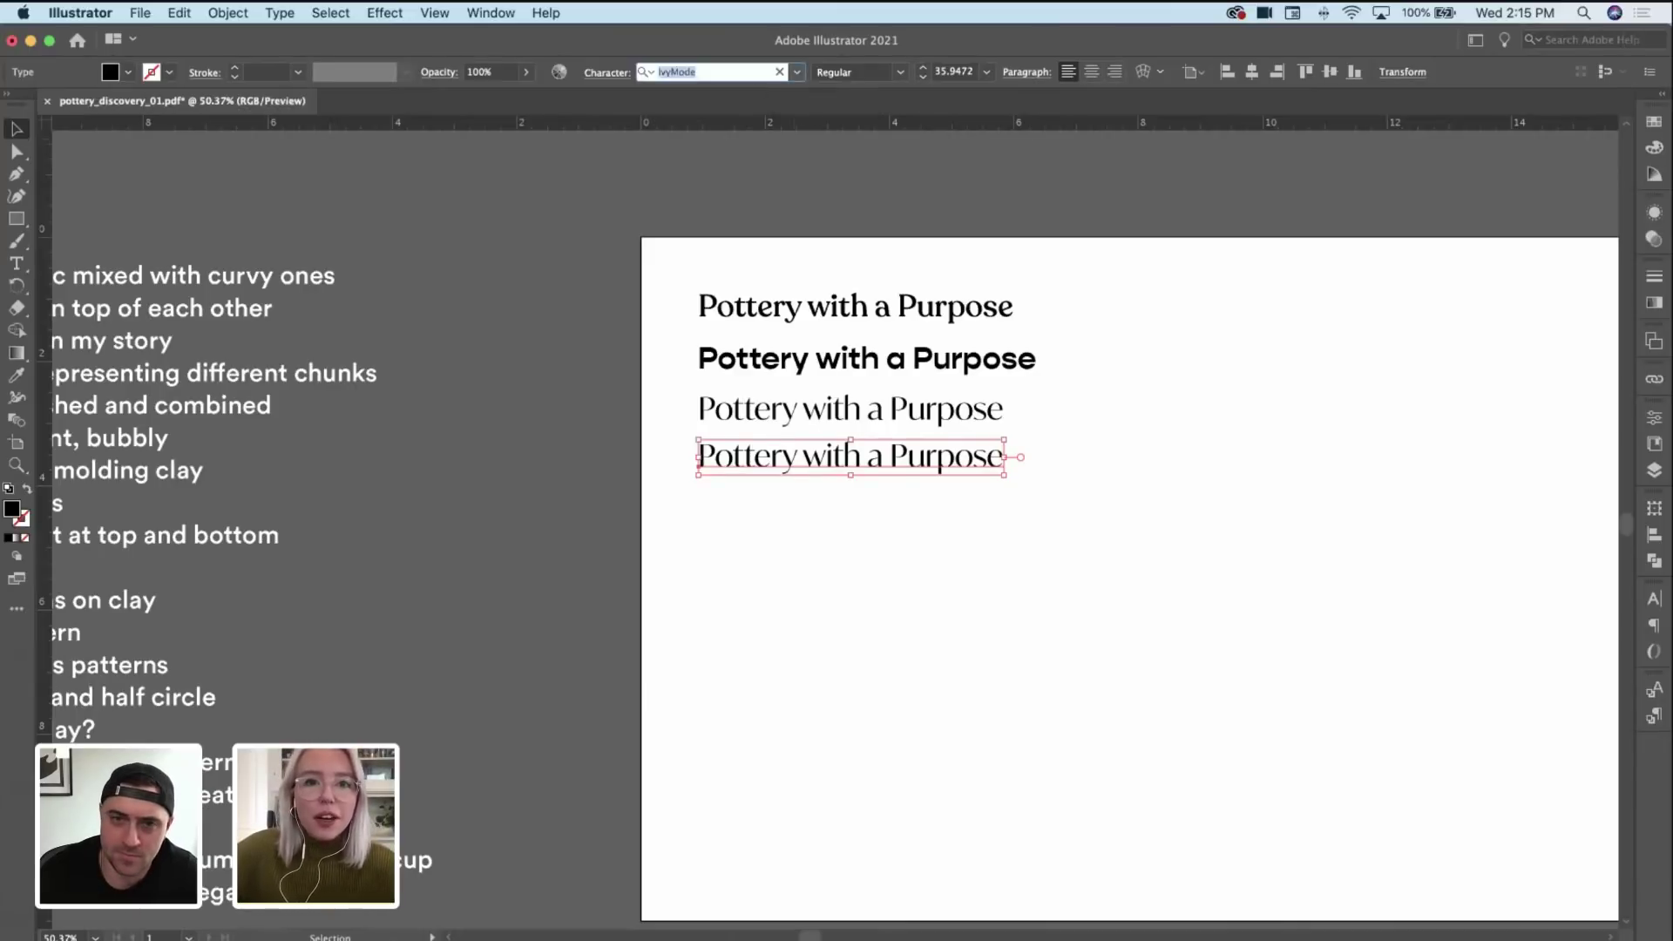
text(saa)
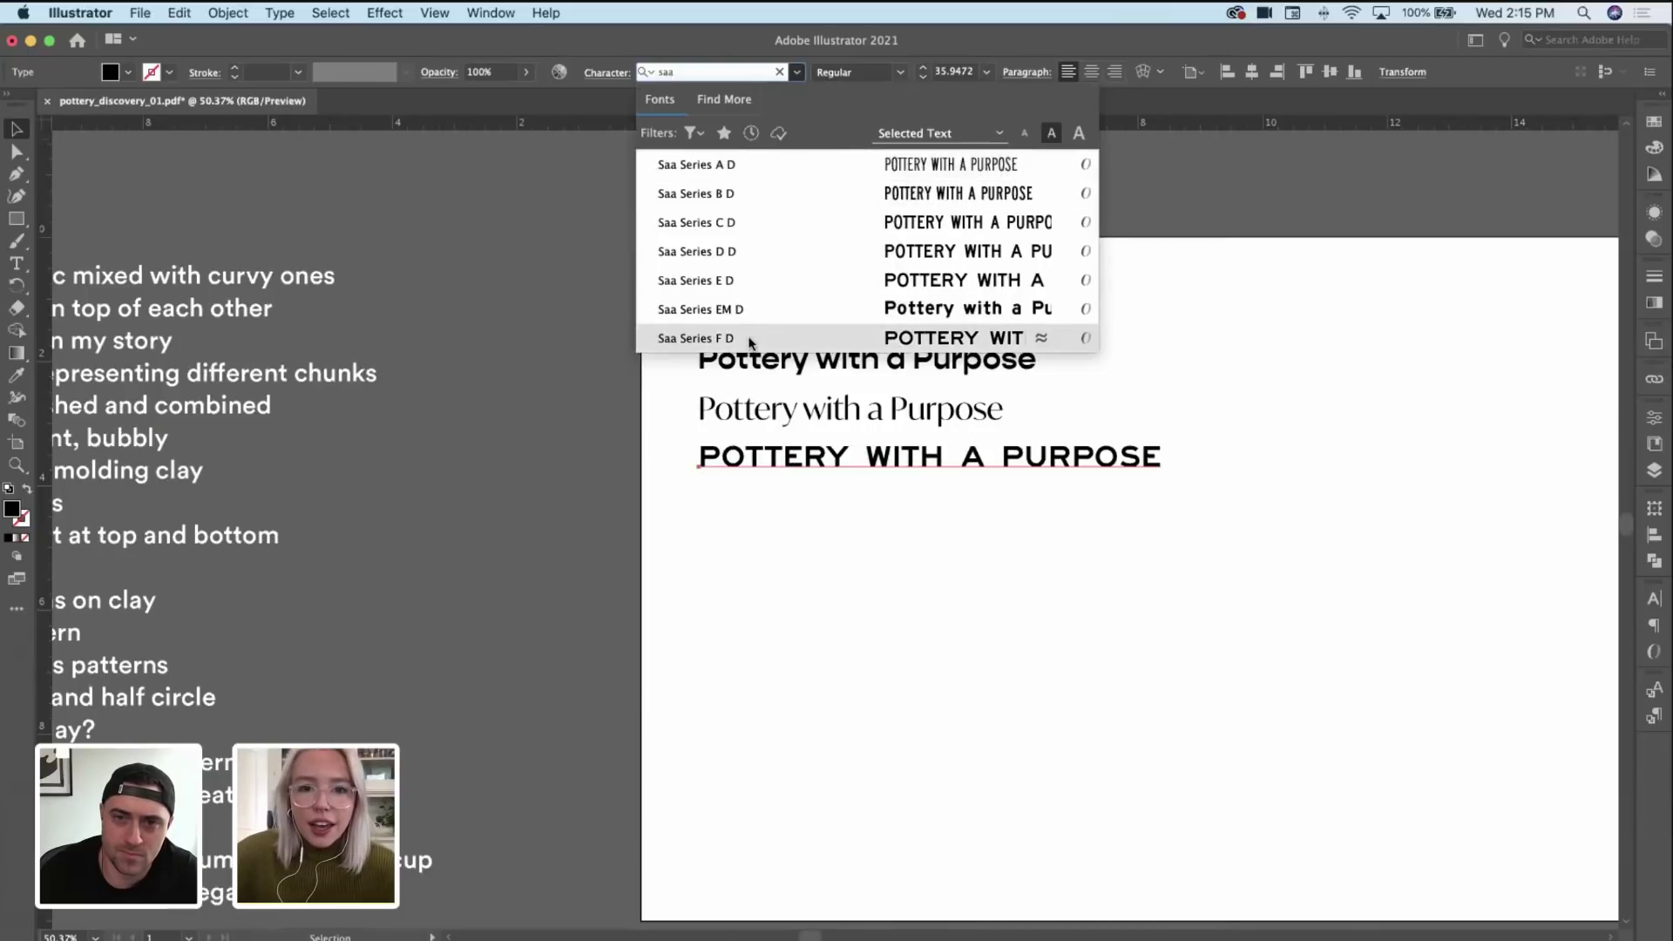
click(748, 338)
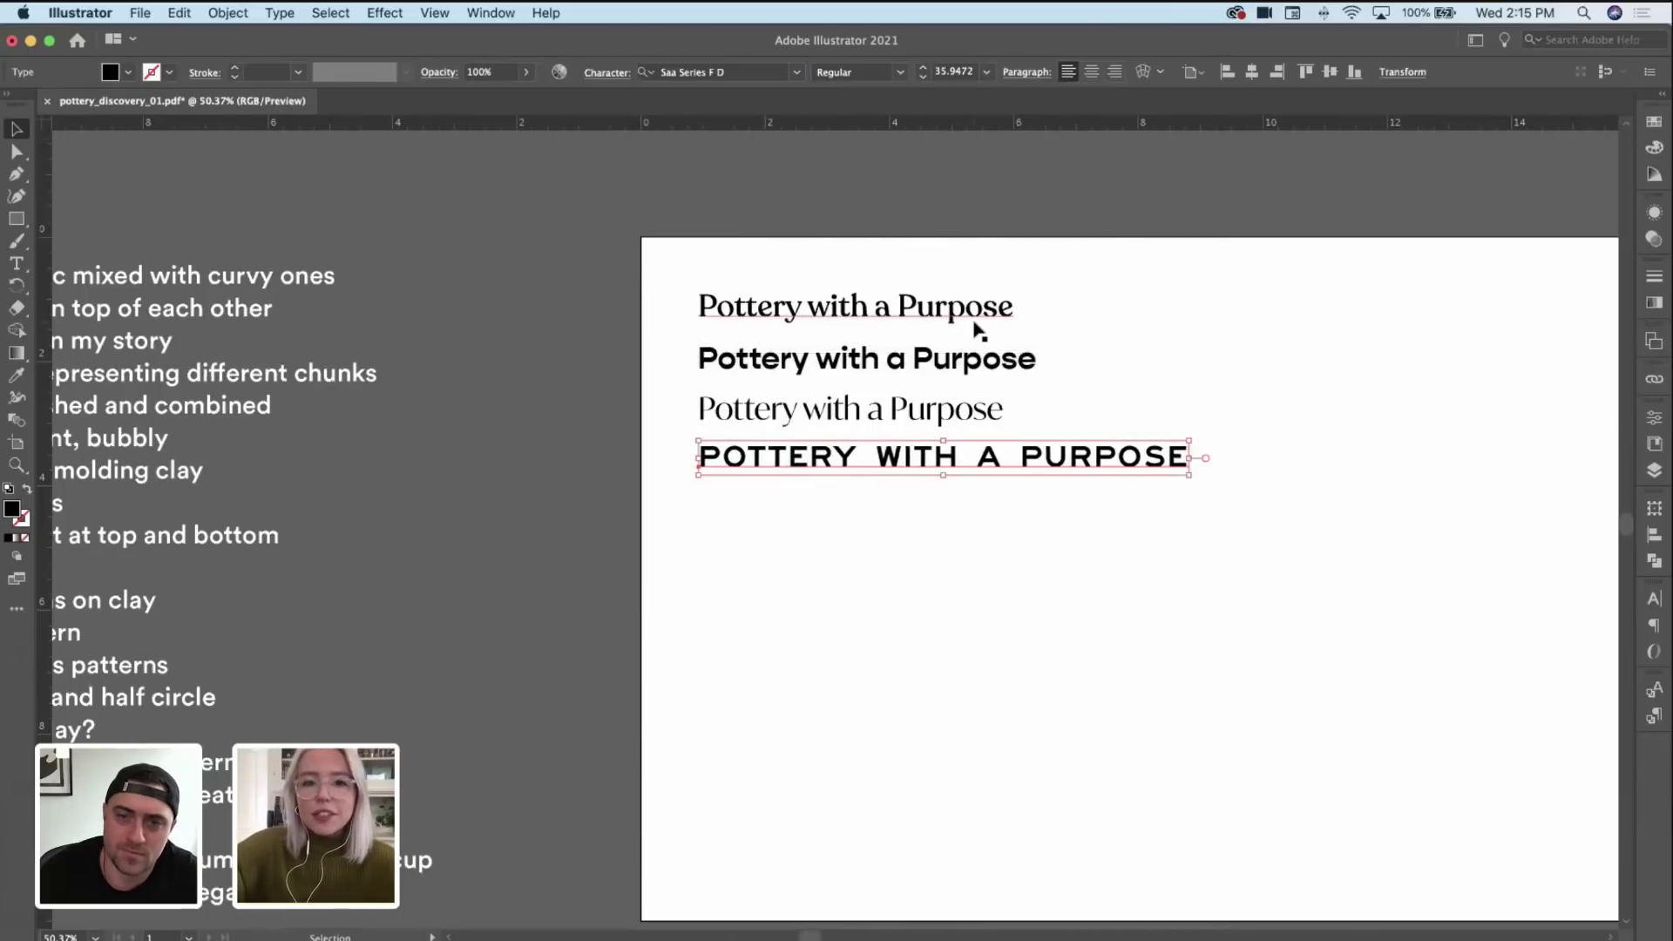
Step: Scale the Saa Series line down to about 26.8 pt and duplicate it below as a fifth line
click(1168, 349)
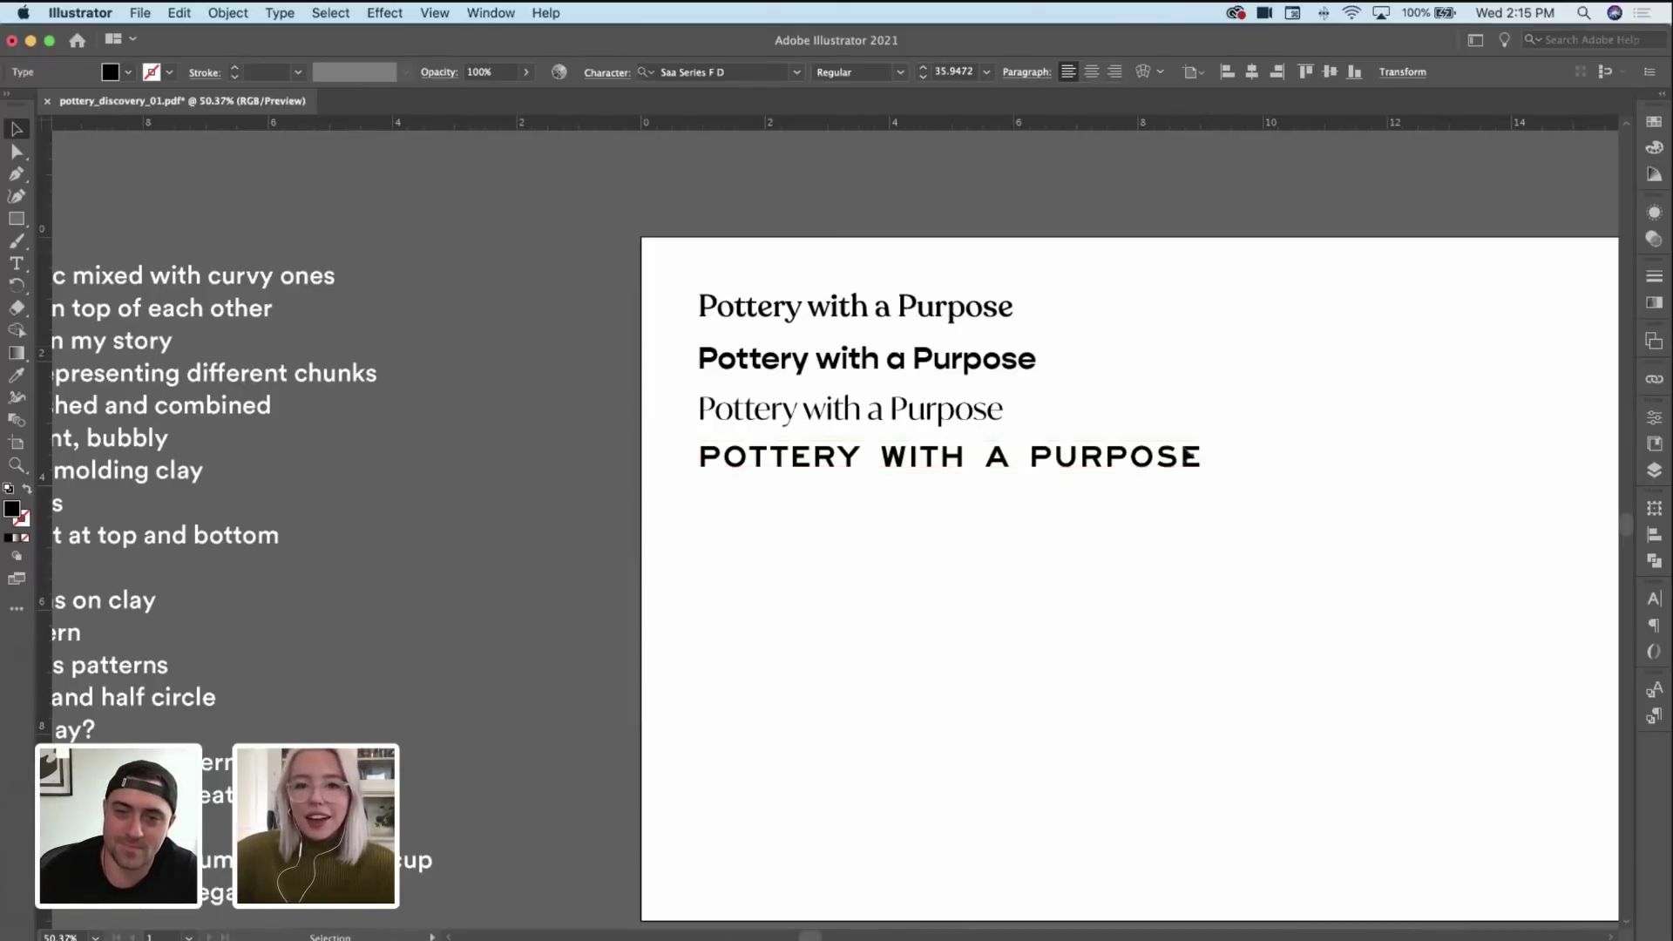
click(1202, 458)
drag(1204, 458, 978, 525)
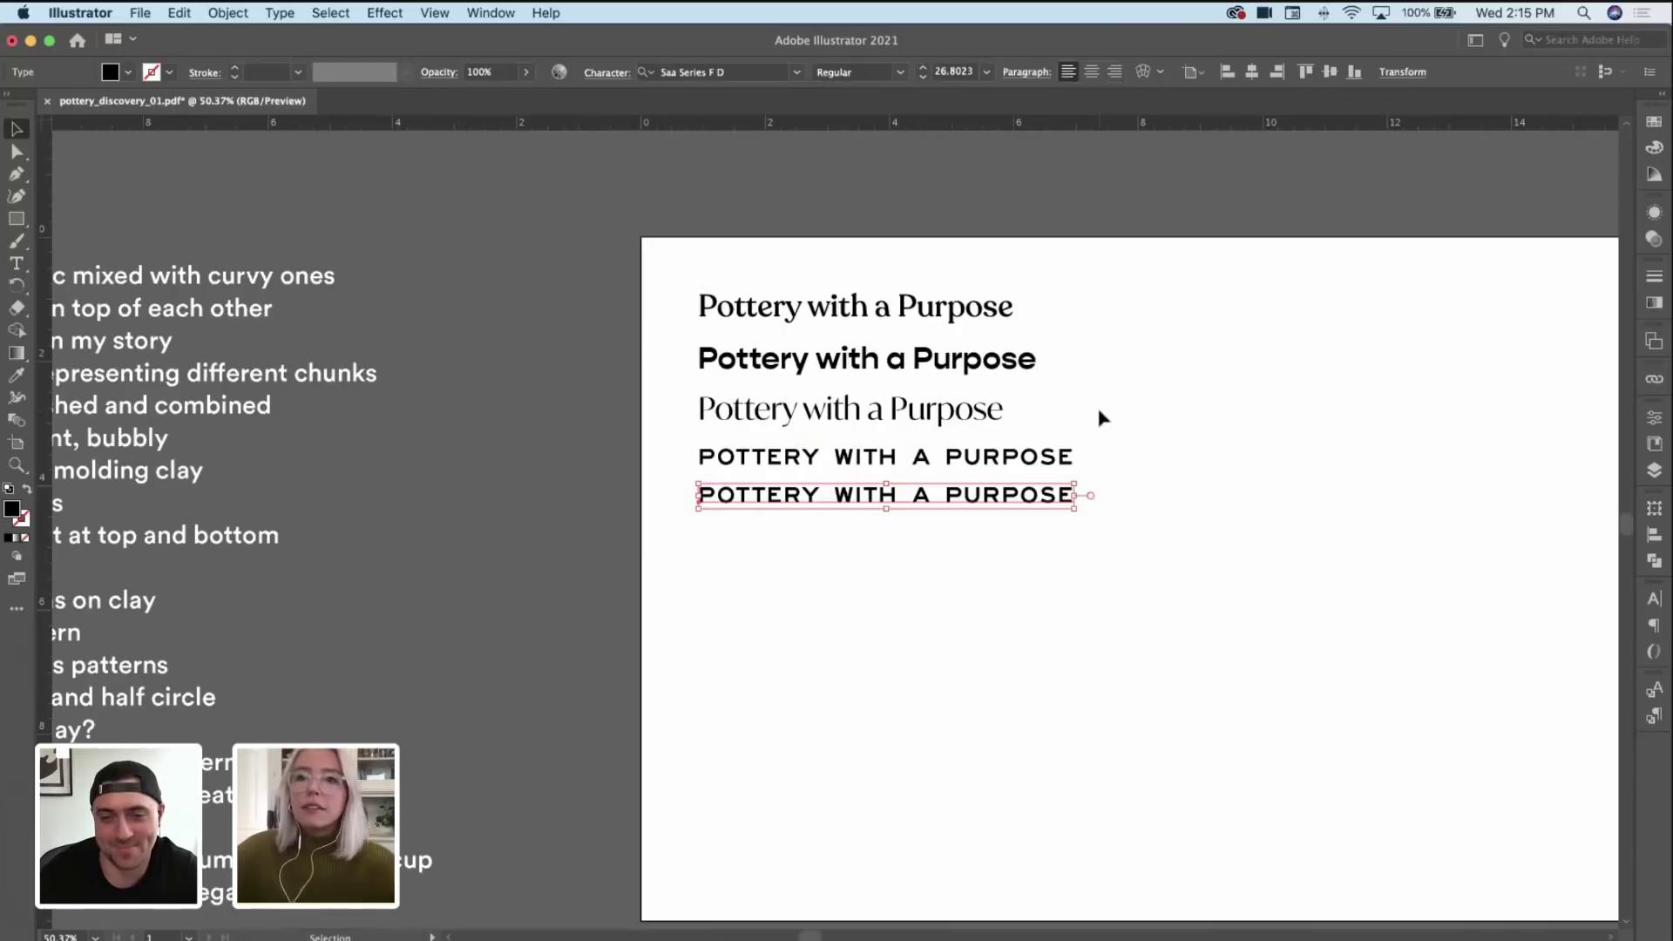
Step: Set the fifth brand name line's font to Commuters Sans SemiBold
click(757, 72)
text(com)
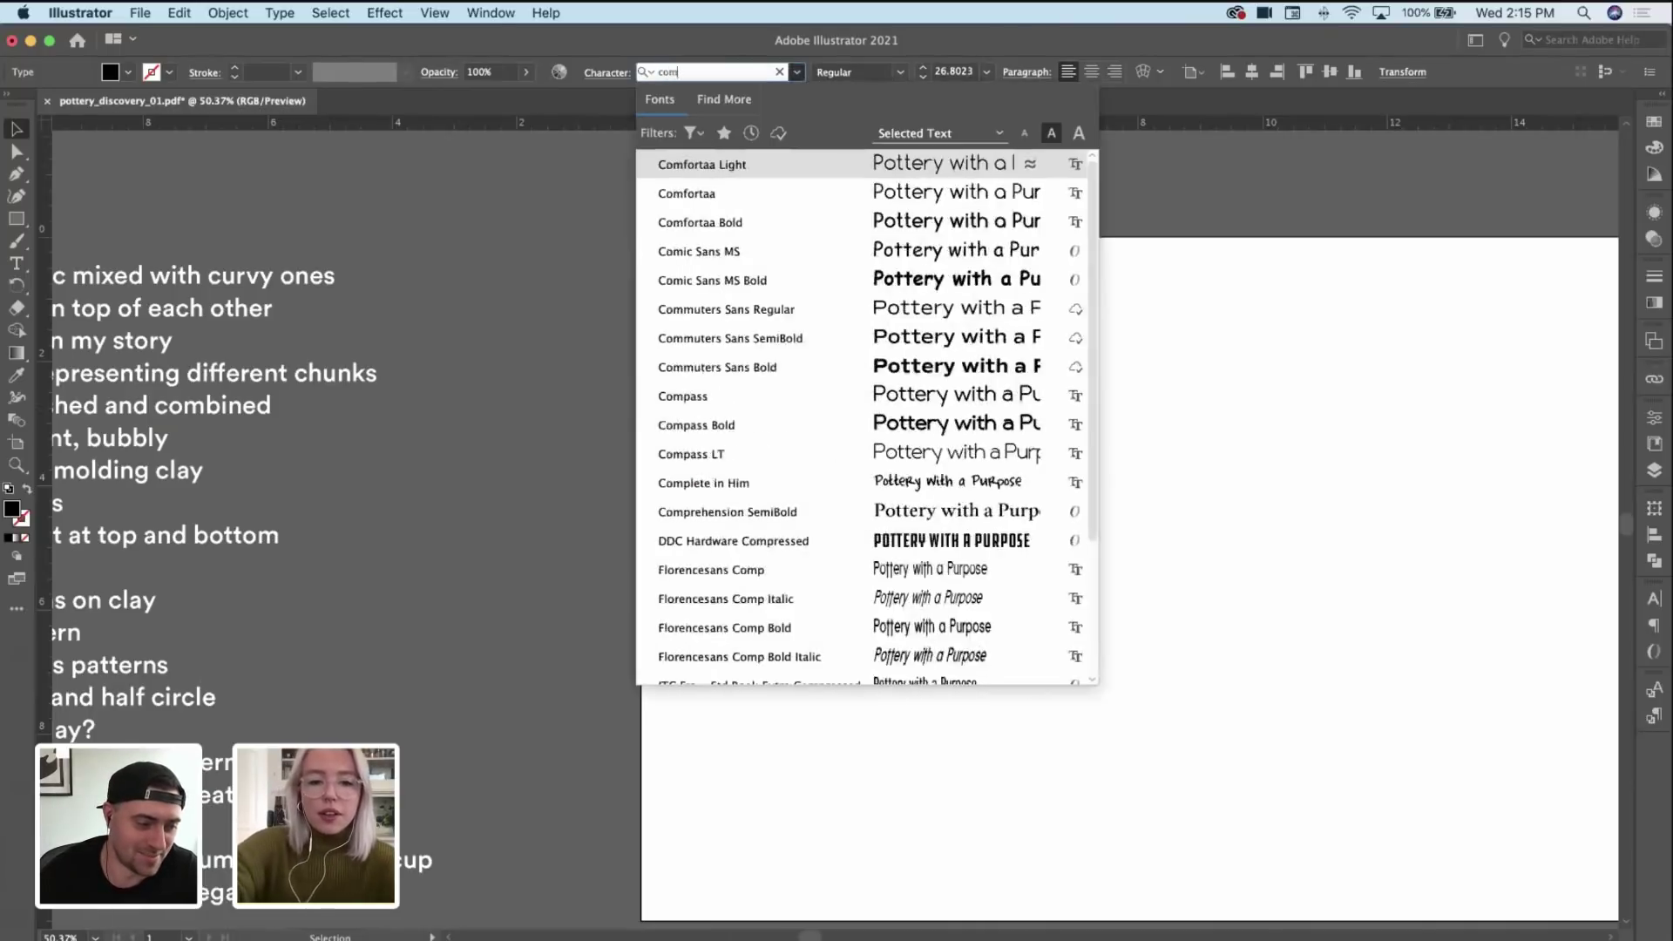
text(mu)
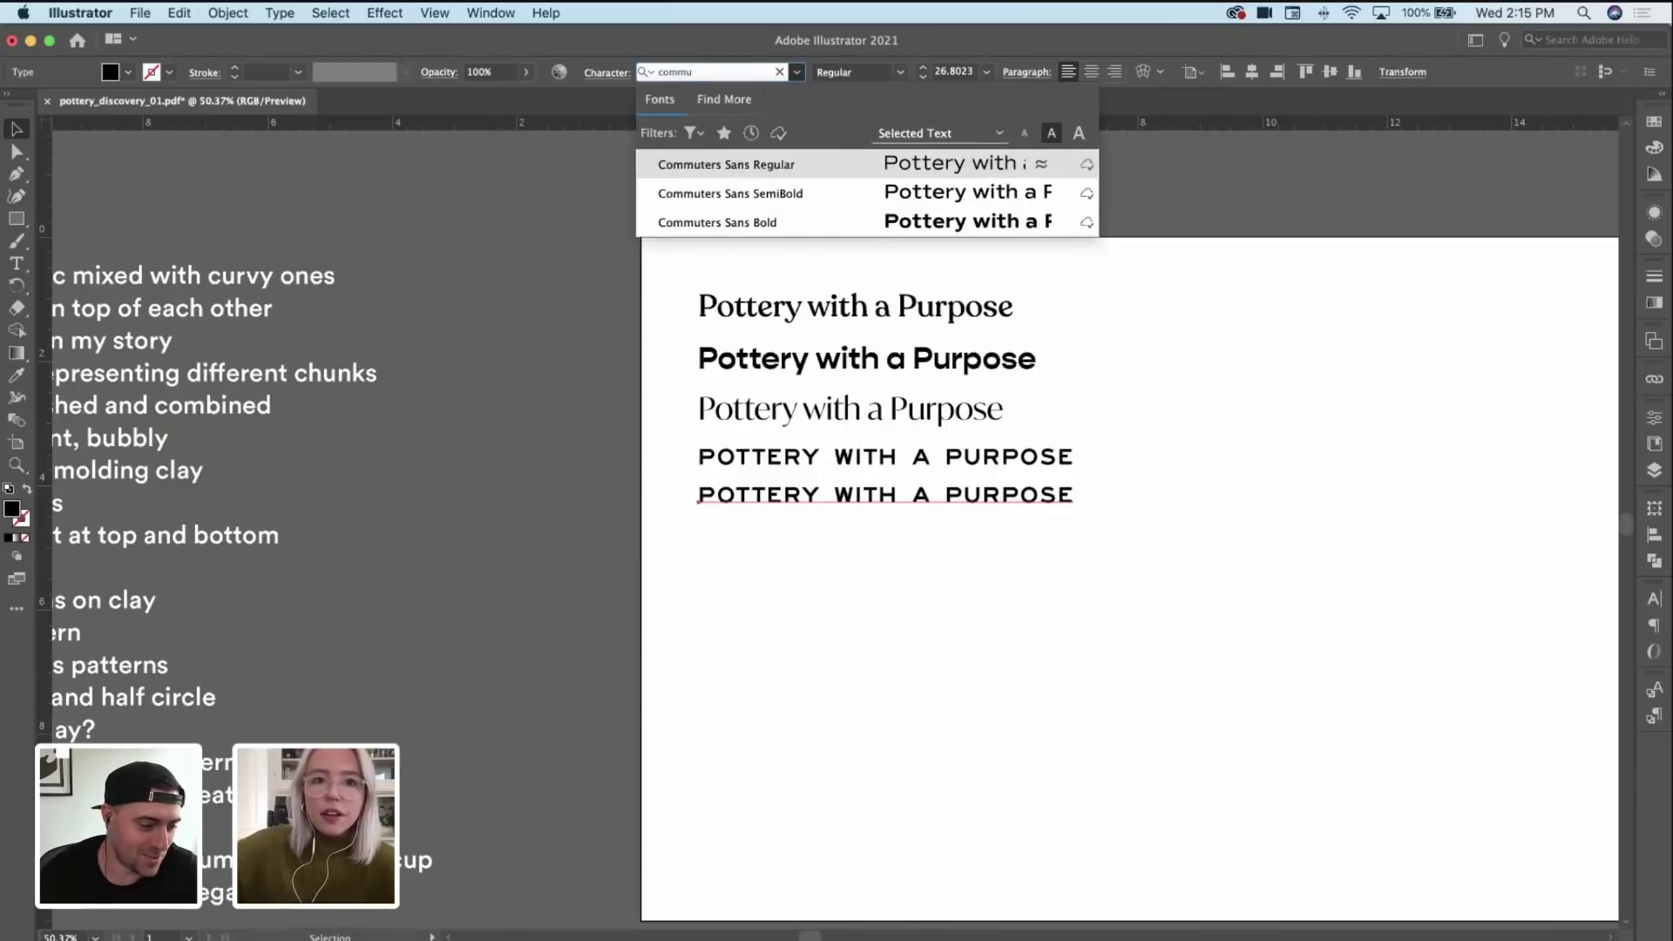
click(771, 192)
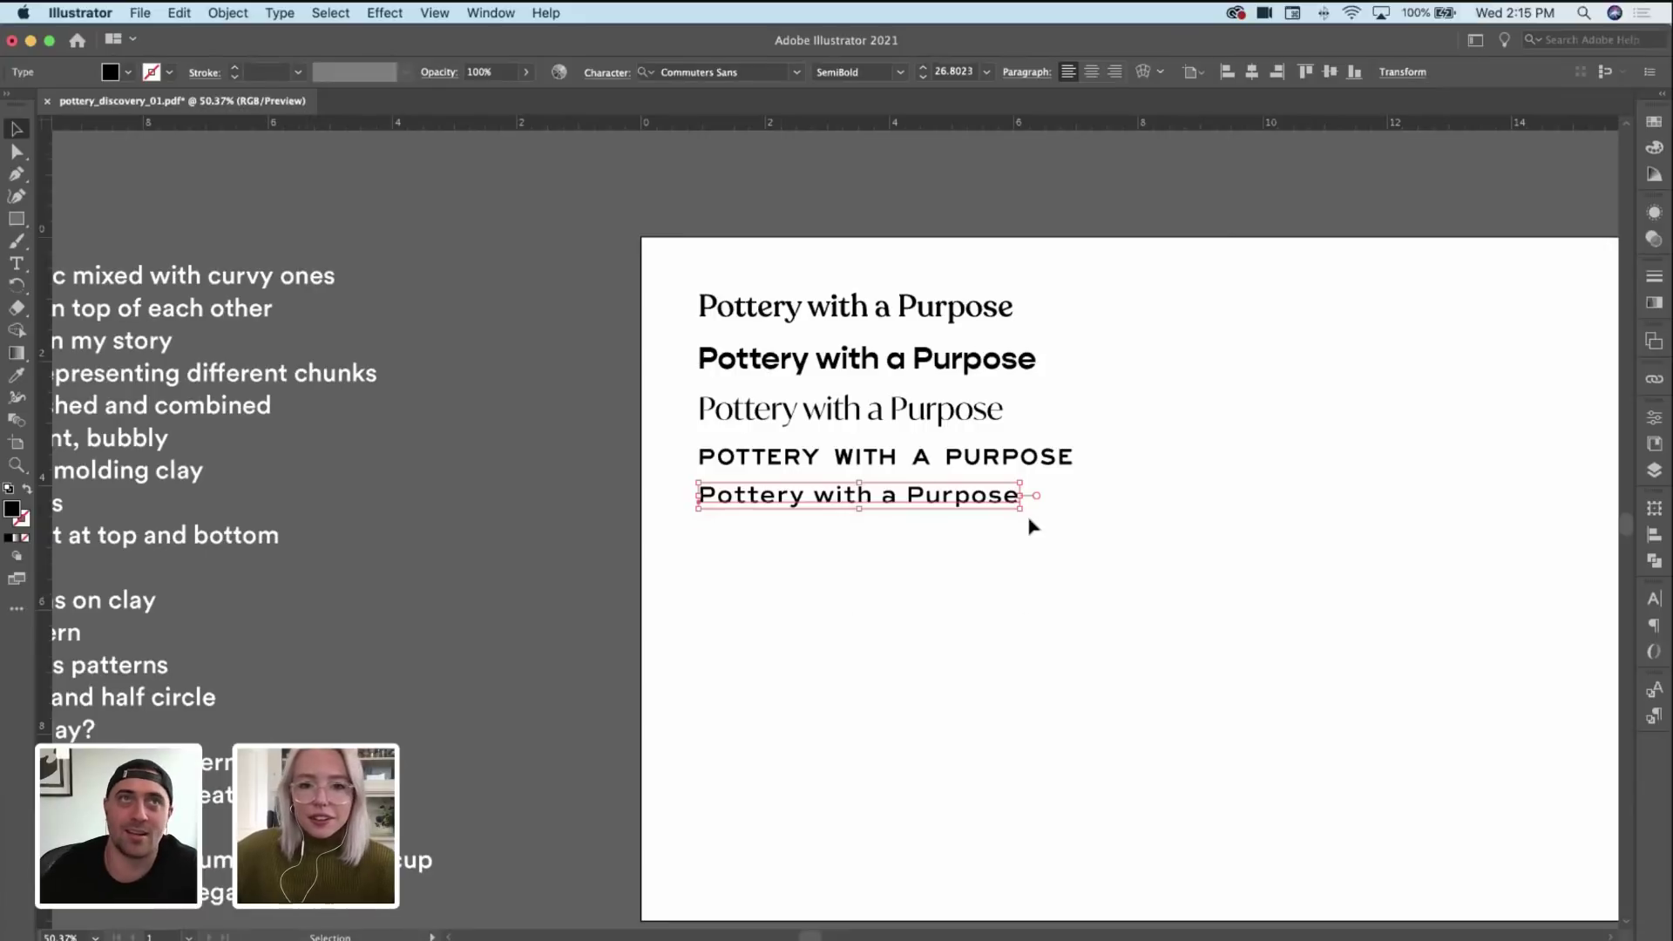
Step: Set the Commuters Sans line in all caps and widen its tracking to 100
click(1652, 599)
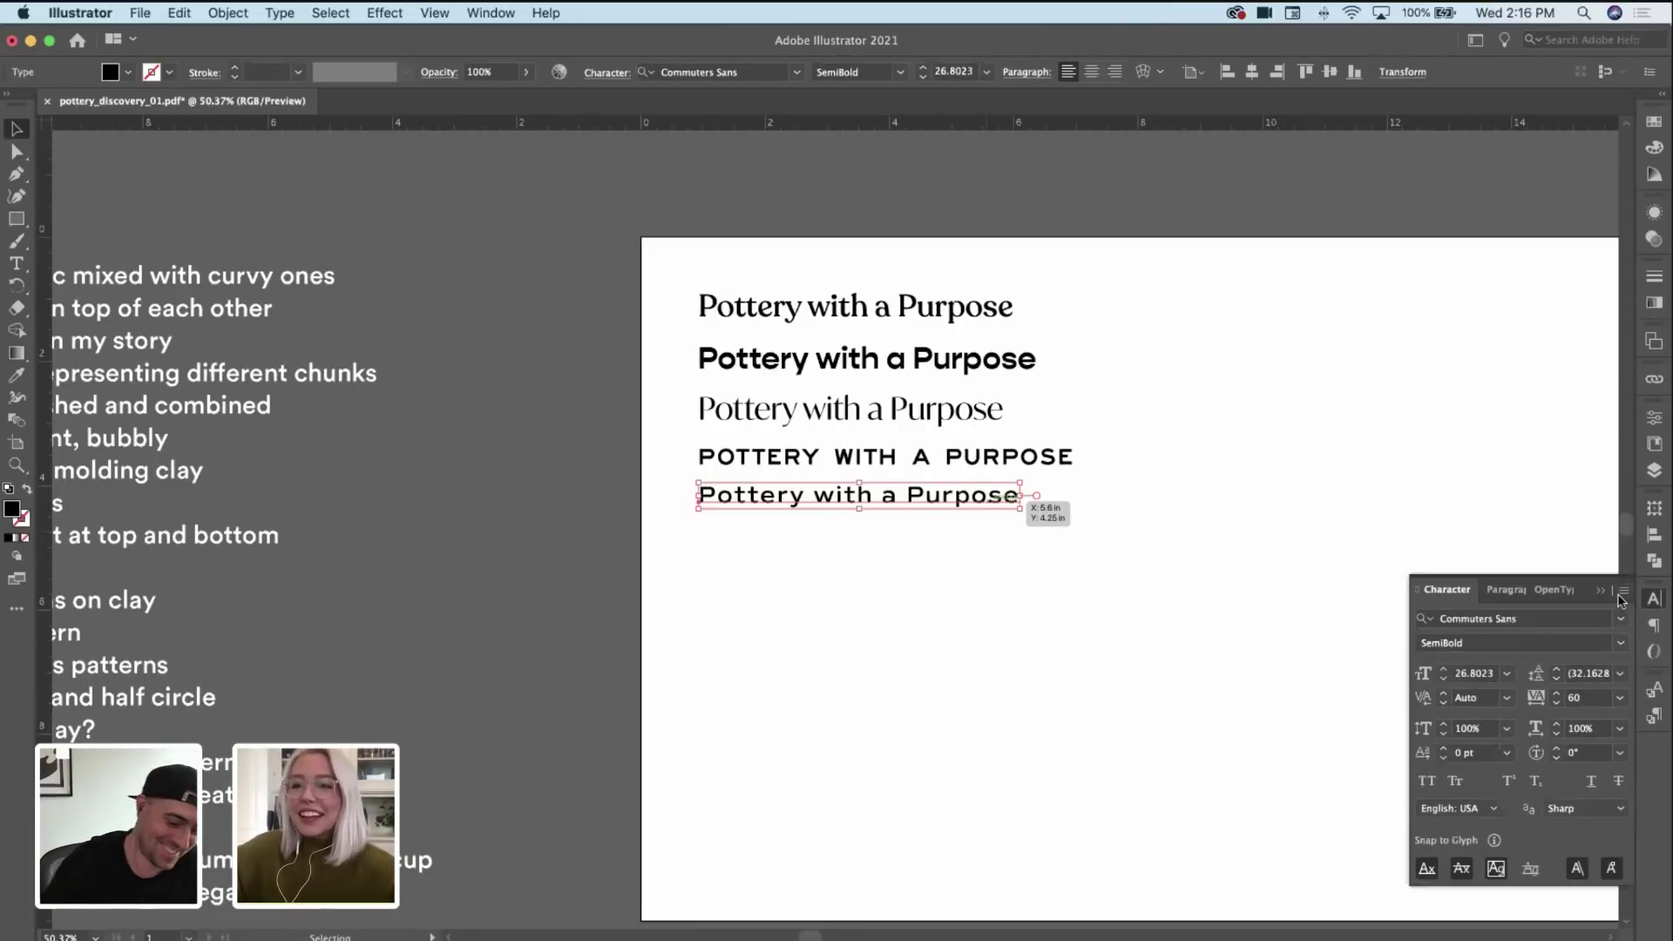
click(1436, 785)
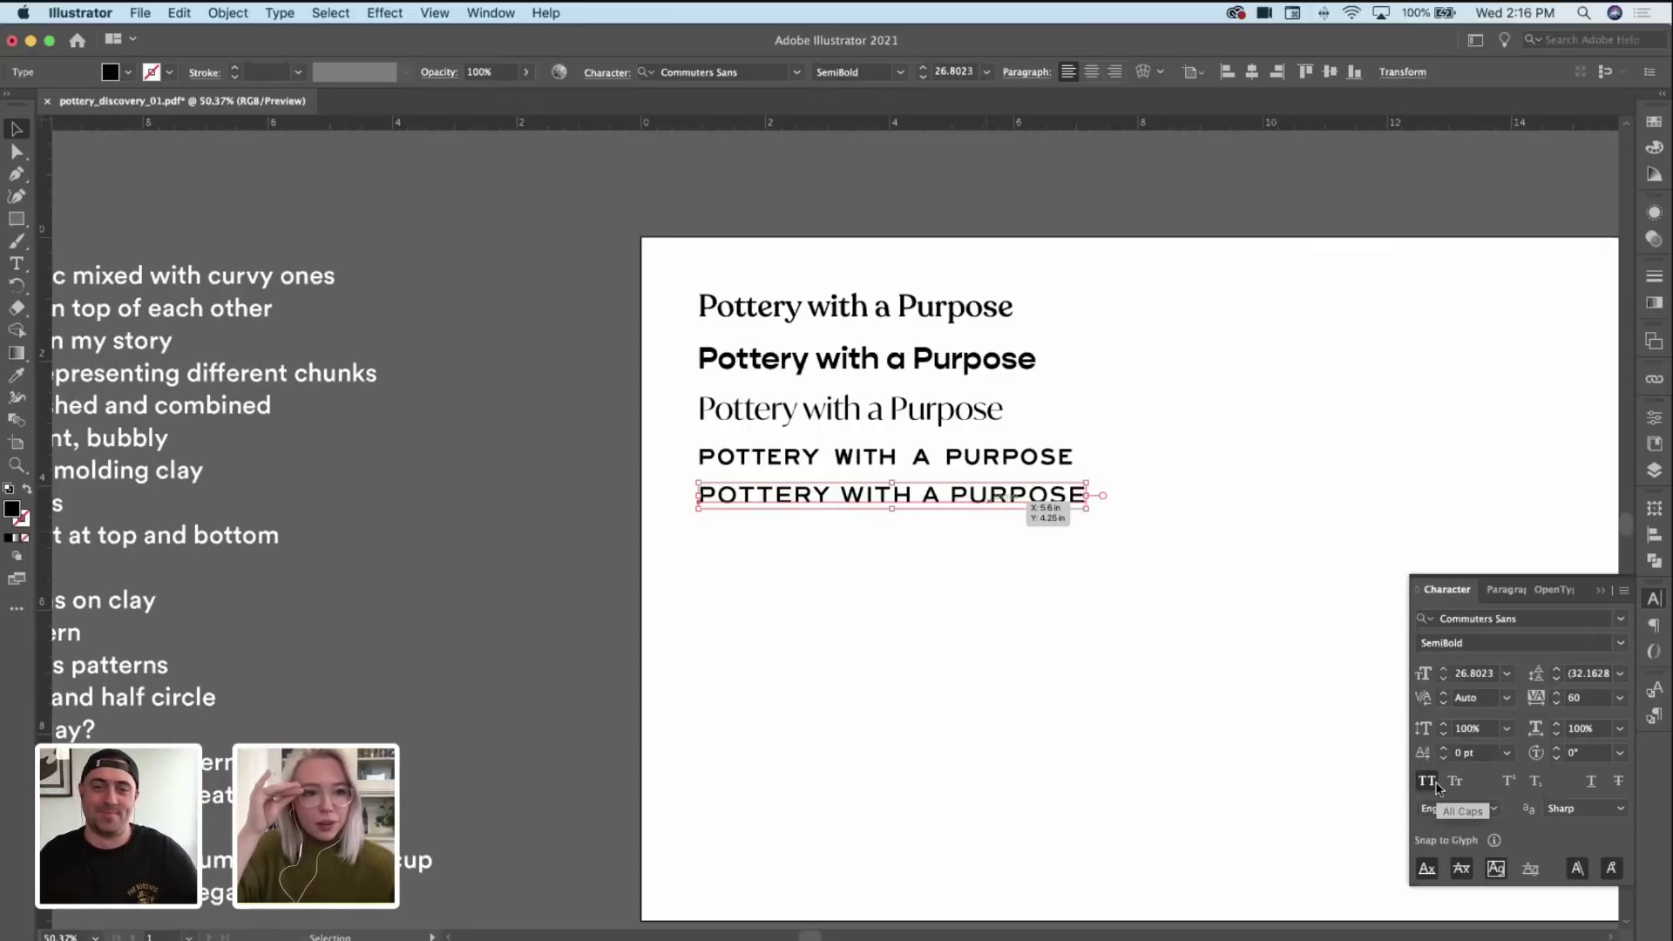
click(1187, 732)
click(1058, 496)
key(alt+Right)
key(alt+Right)
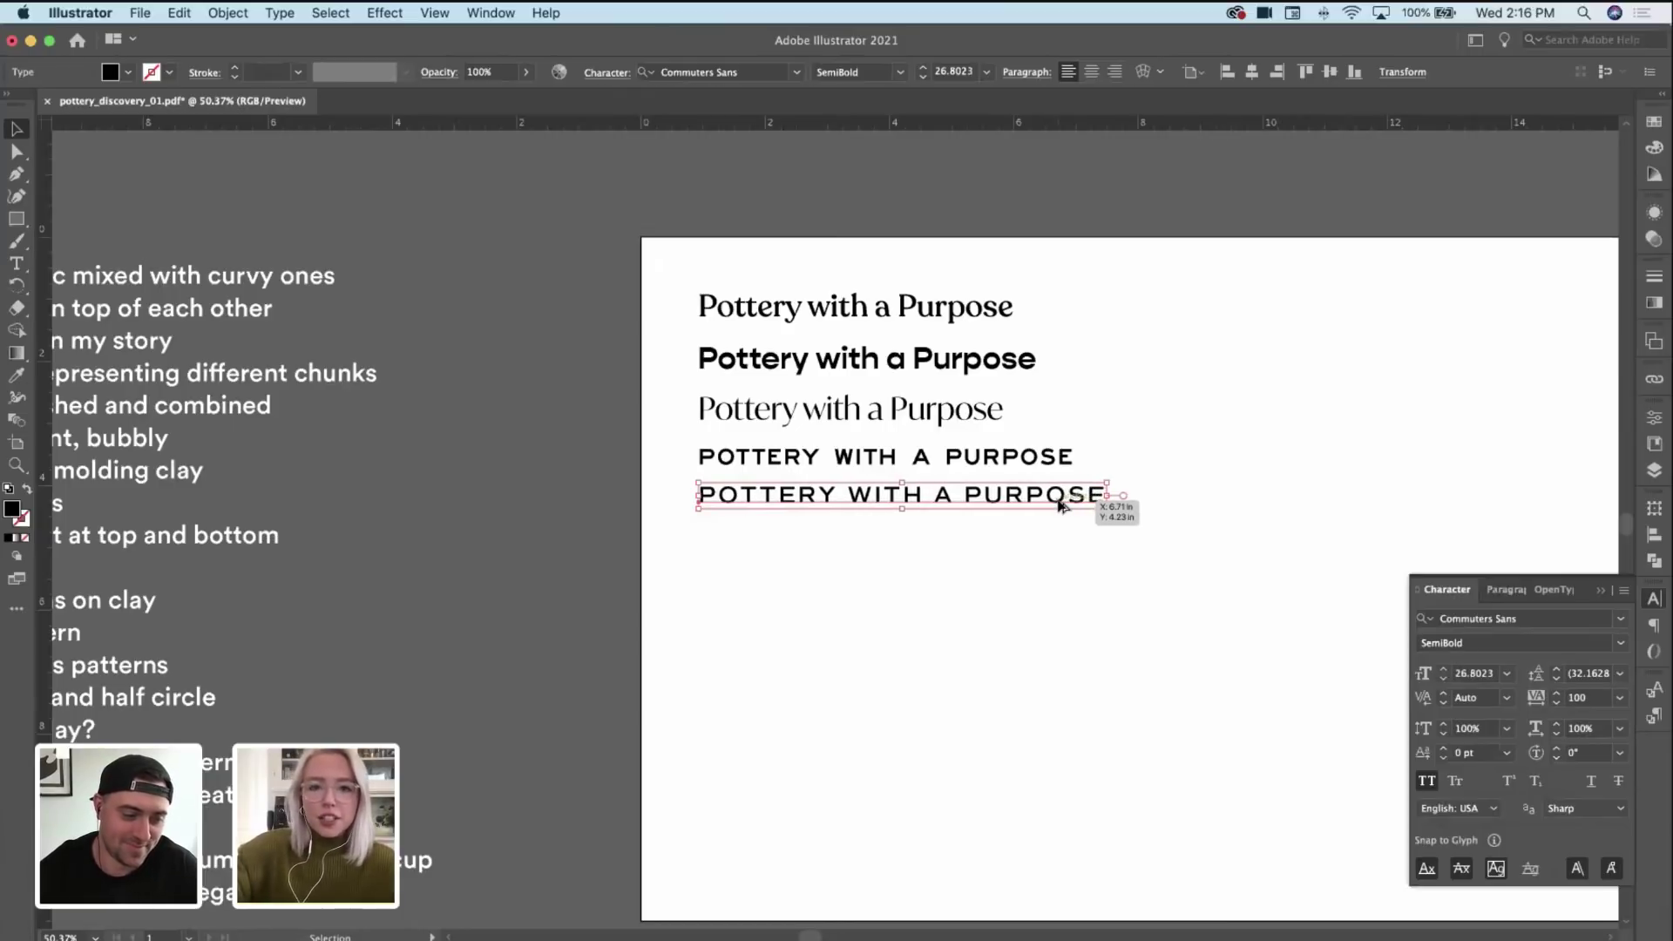
click(1037, 579)
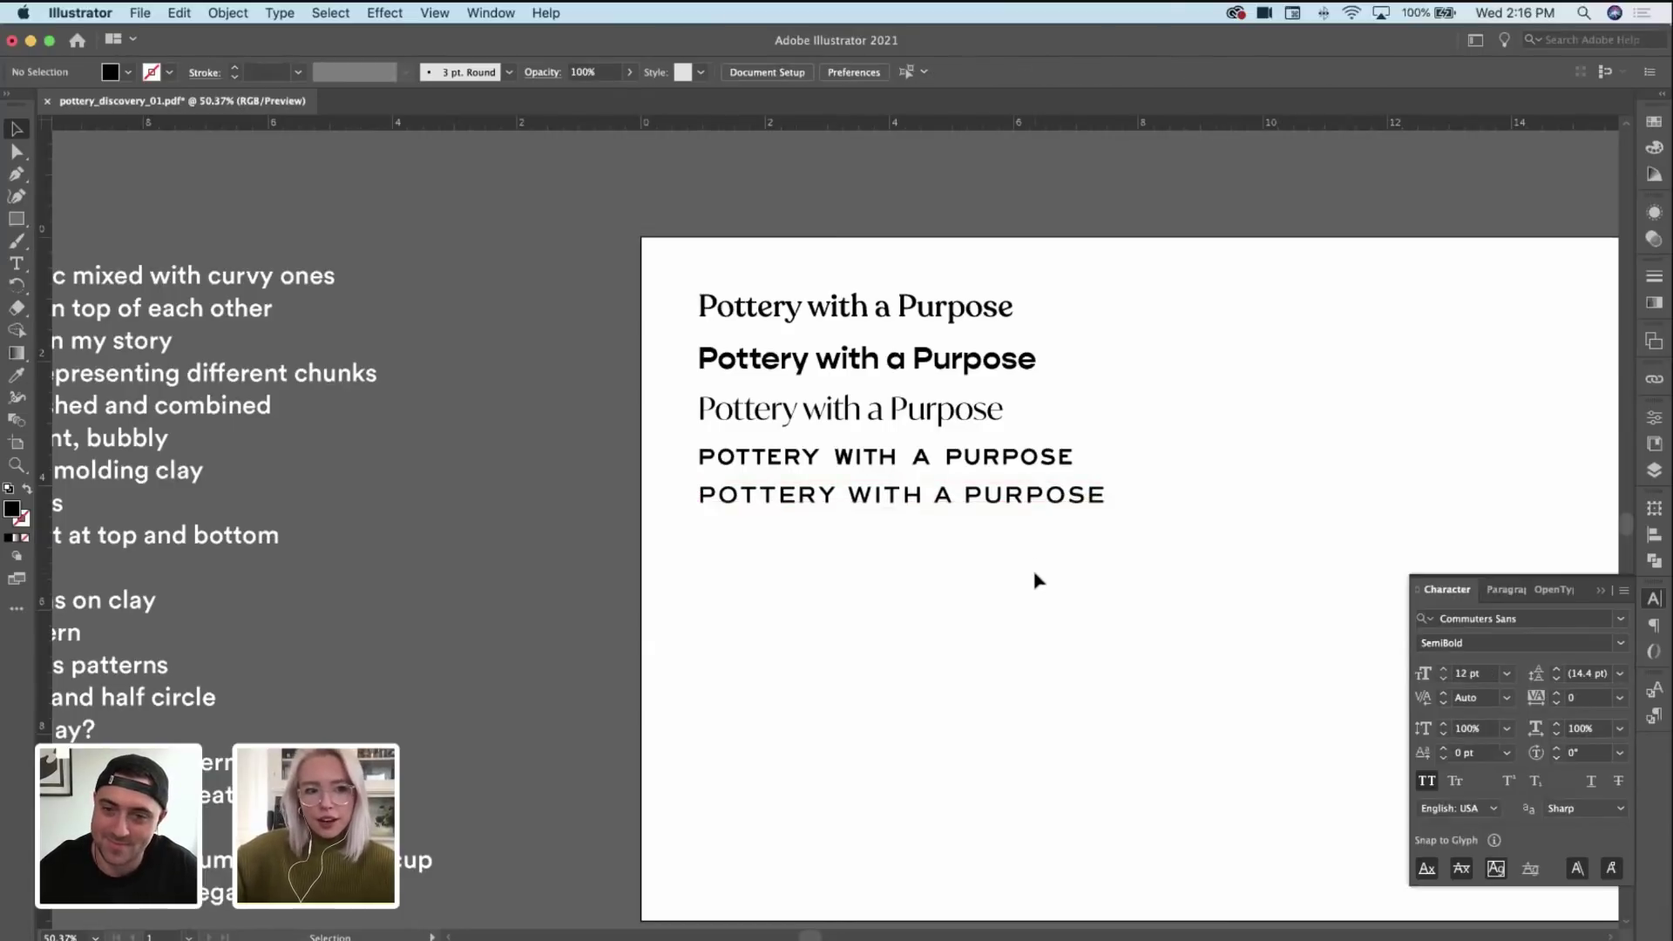
Step: Switch to Adobe Fonts in Chrome and set the sample text to "Pottery with a Purpose"
scroll(1037, 580, down, 2)
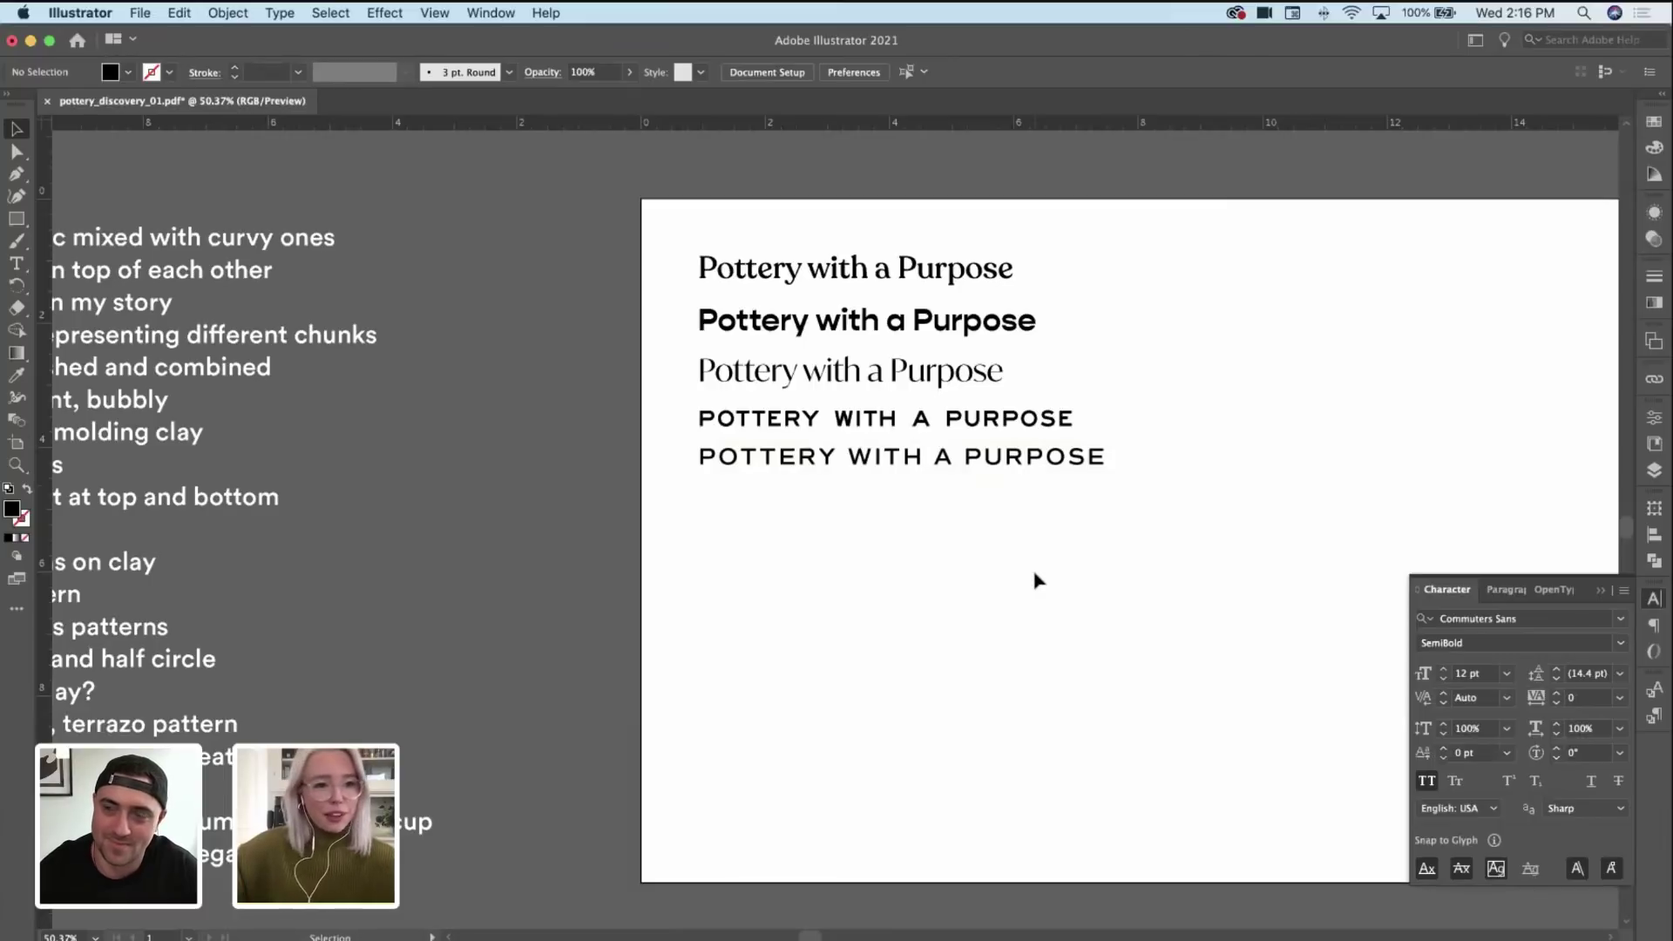
scroll(1037, 582, down, 2)
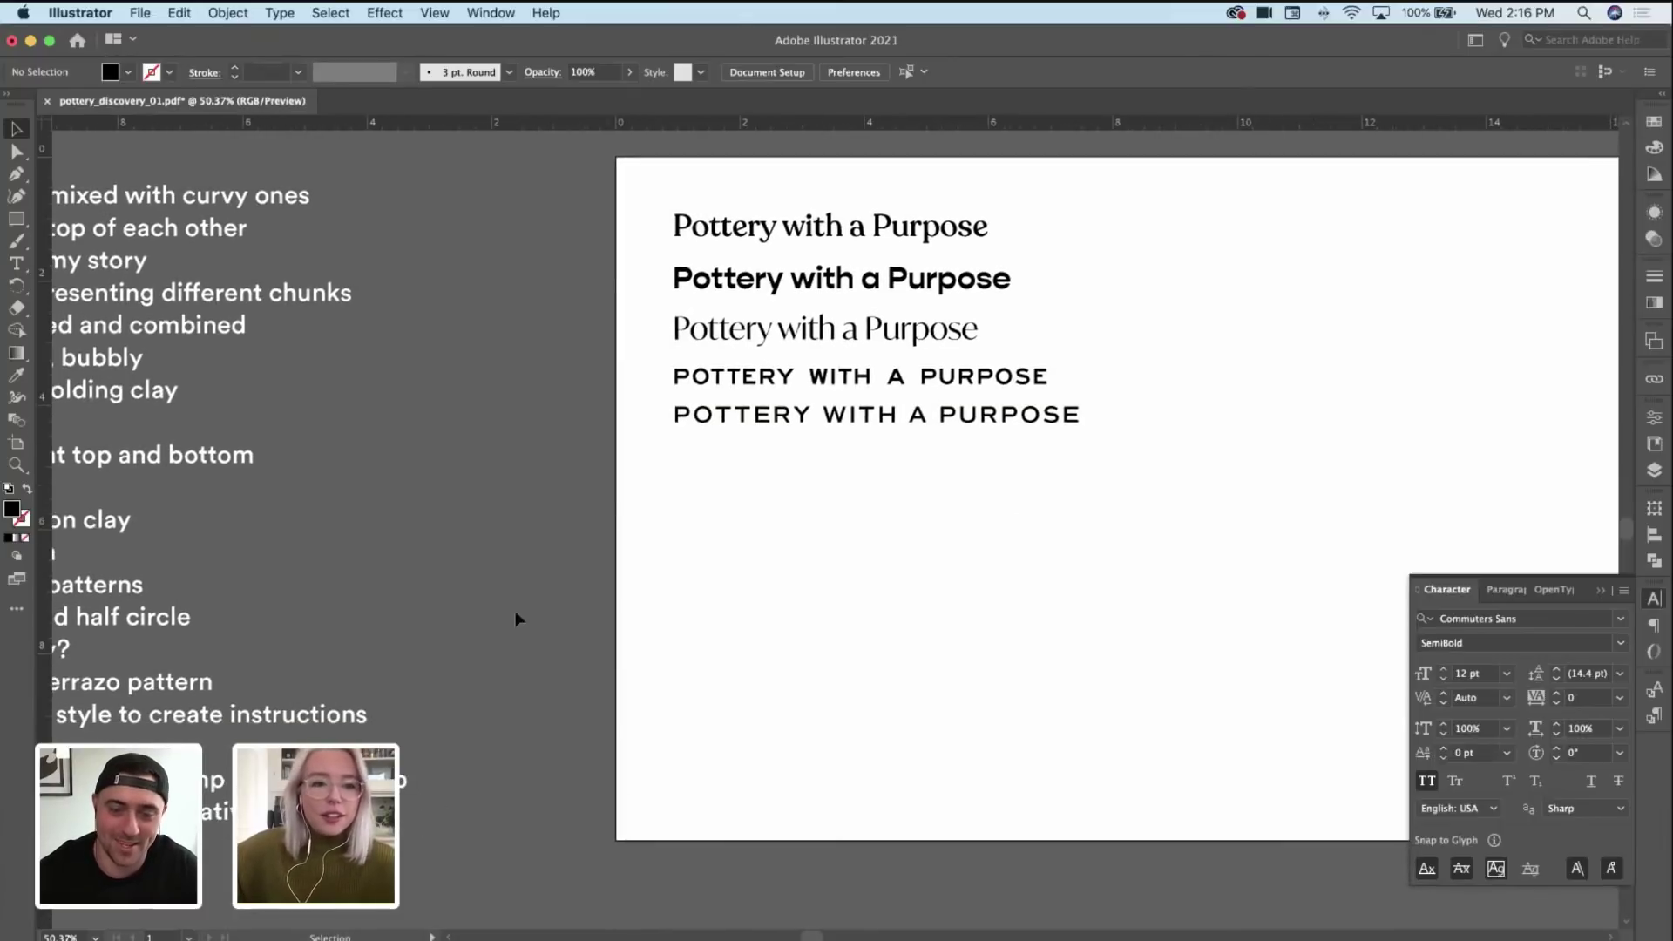
key(super+Tab)
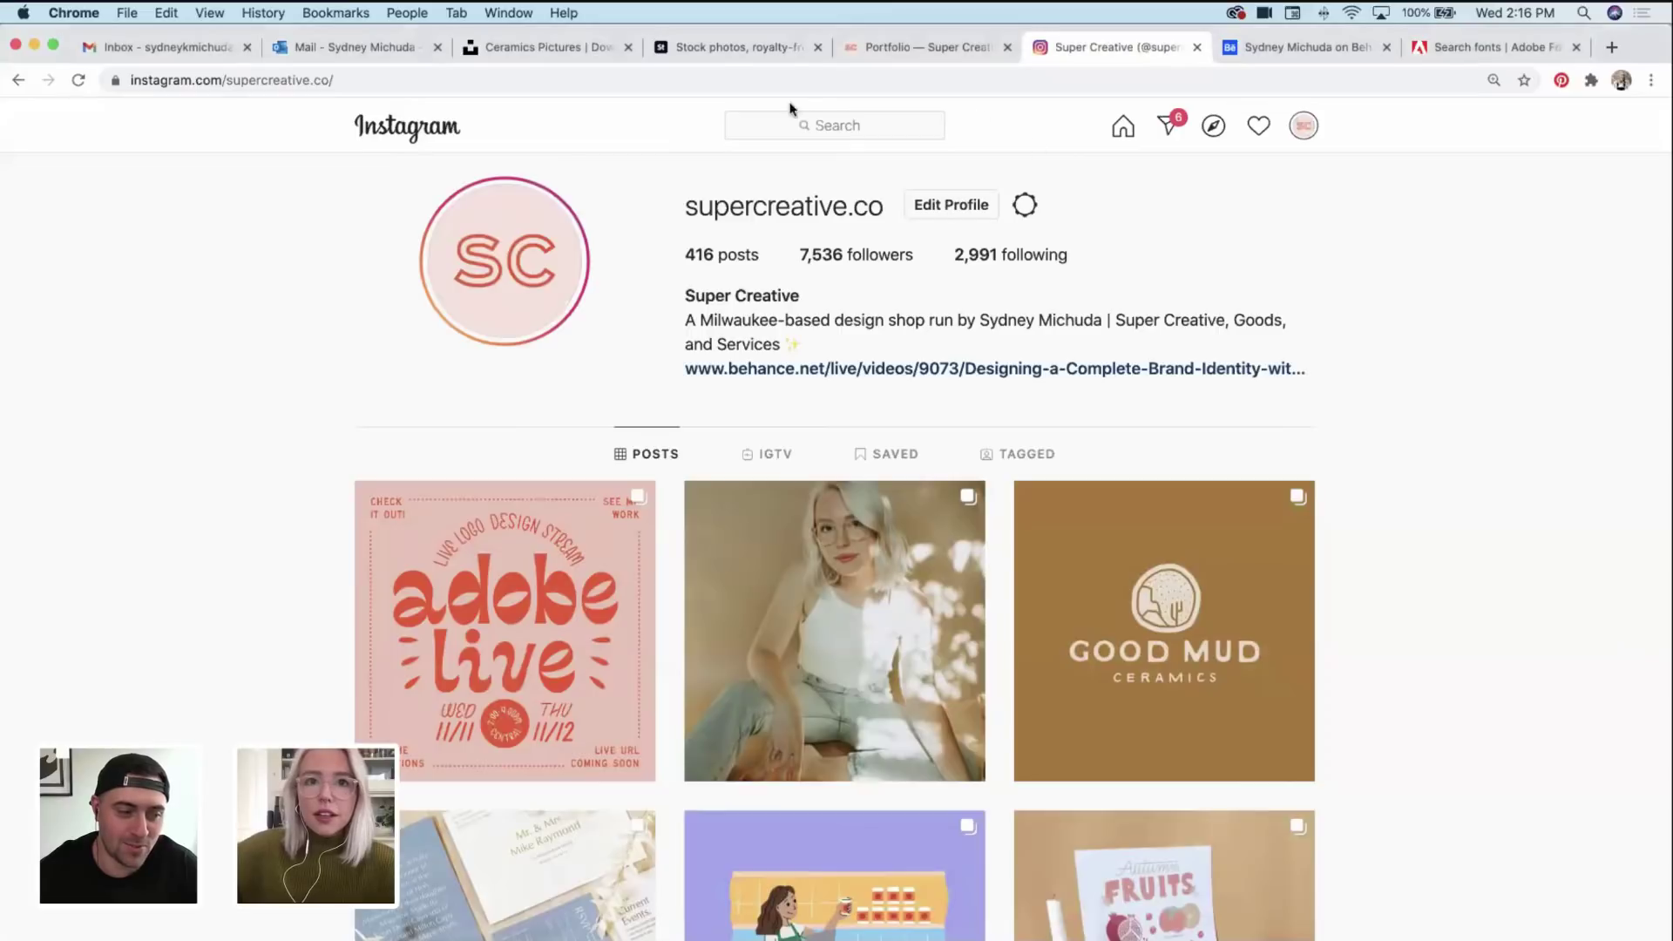
click(1473, 39)
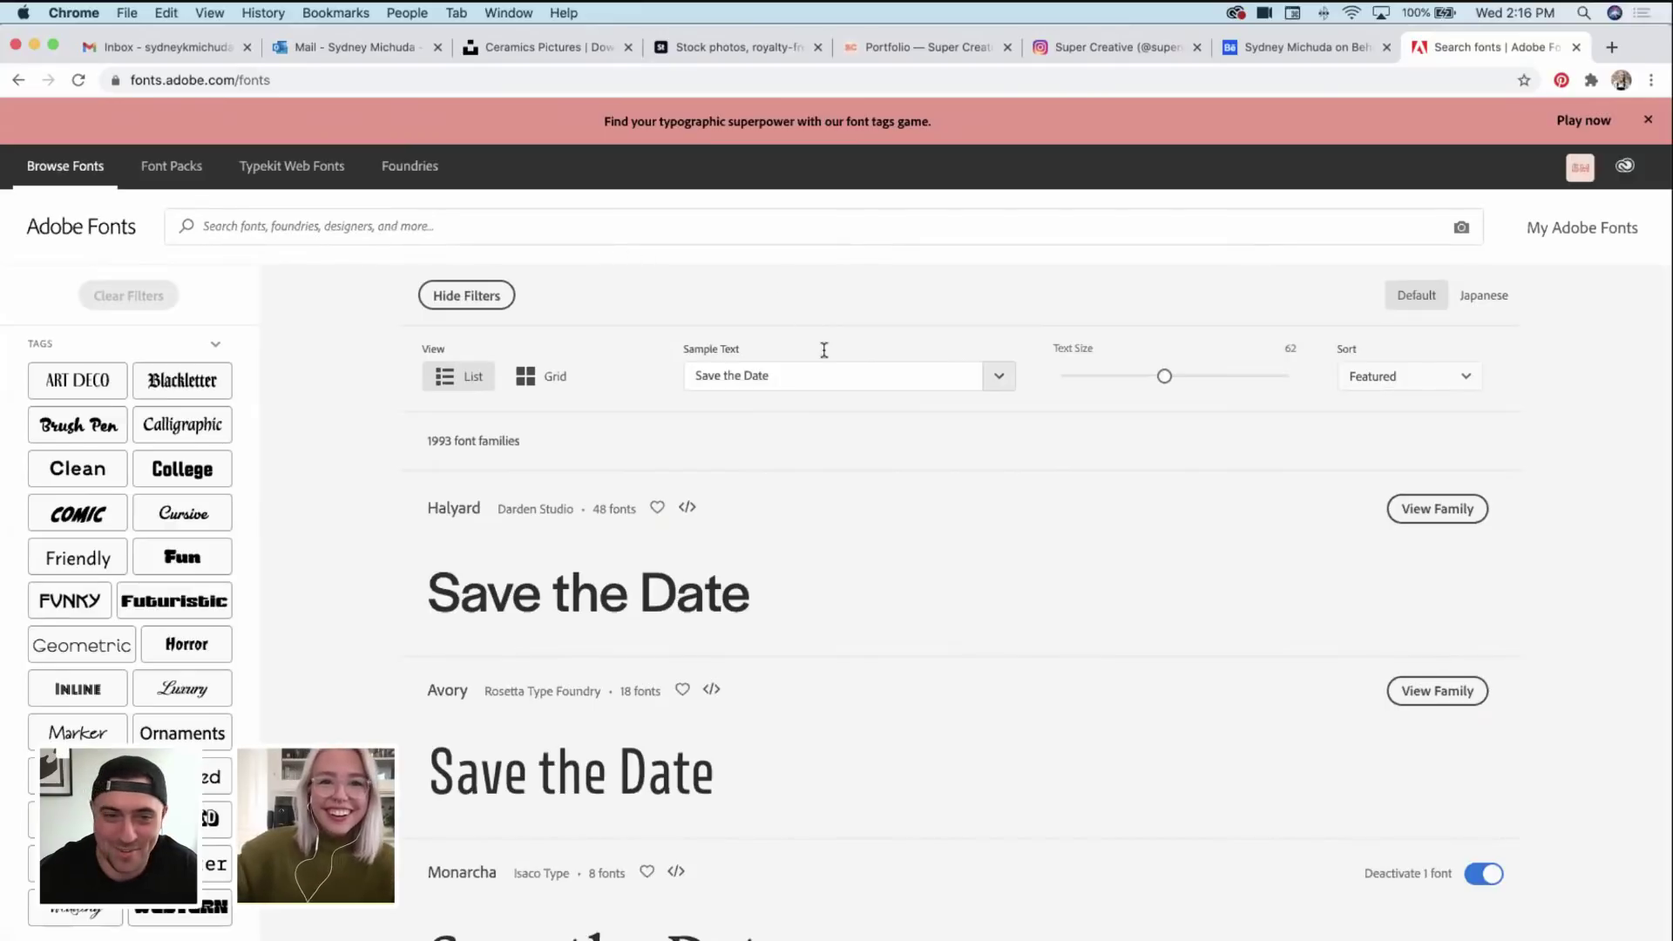
drag(813, 380, 654, 384)
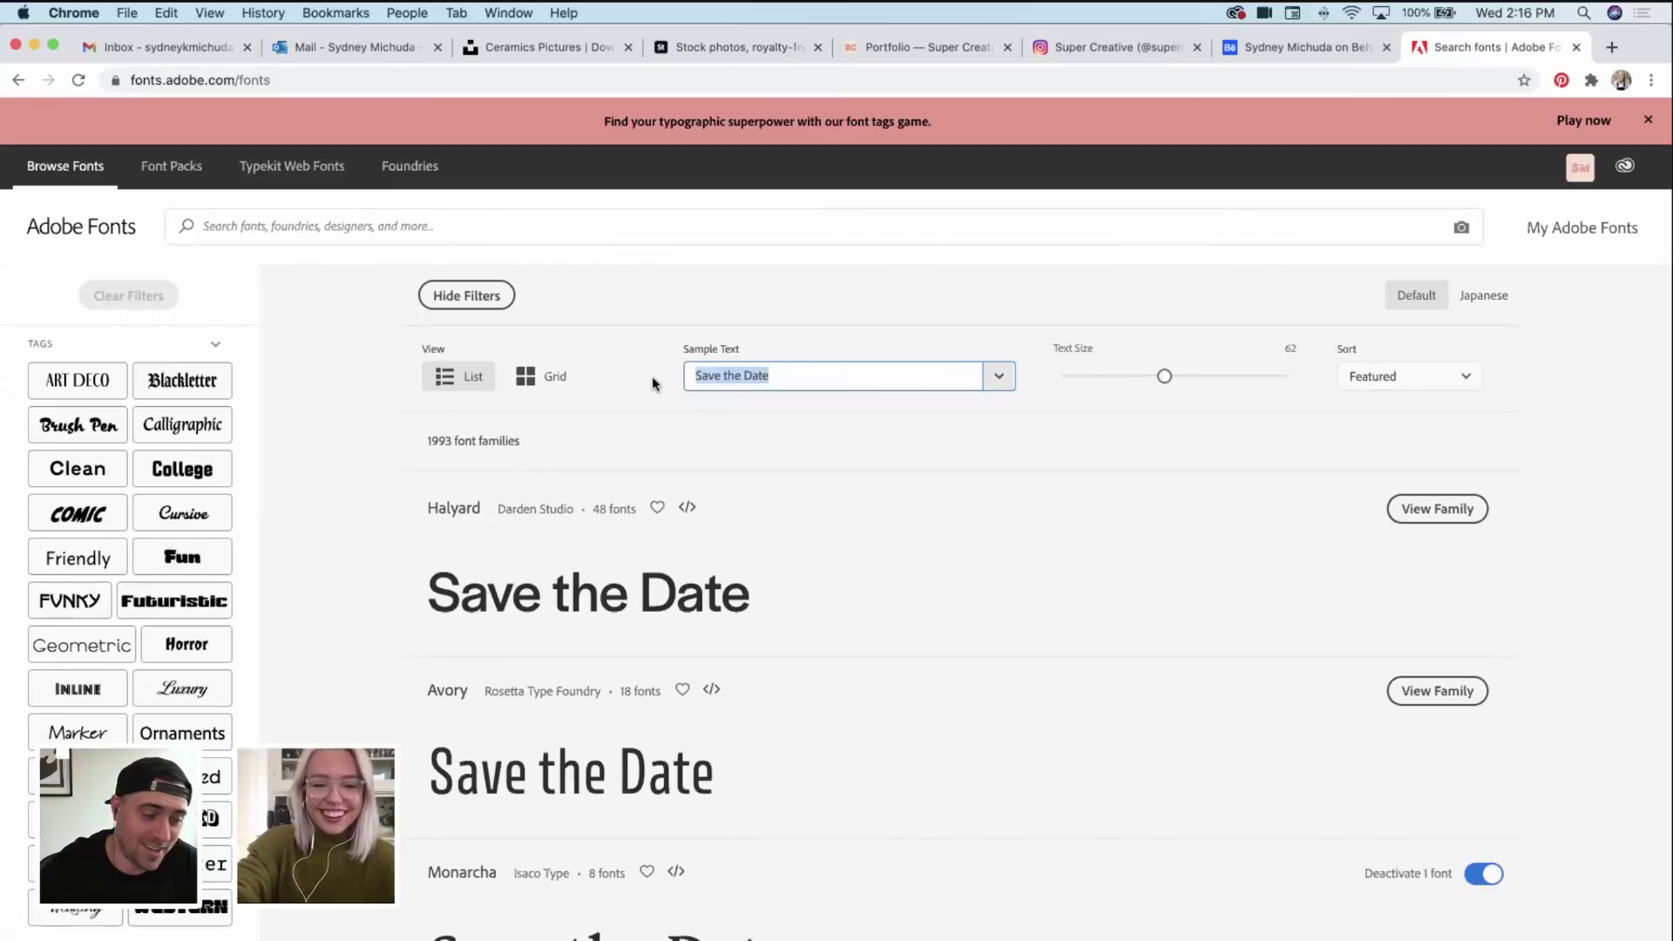
text(Pot)
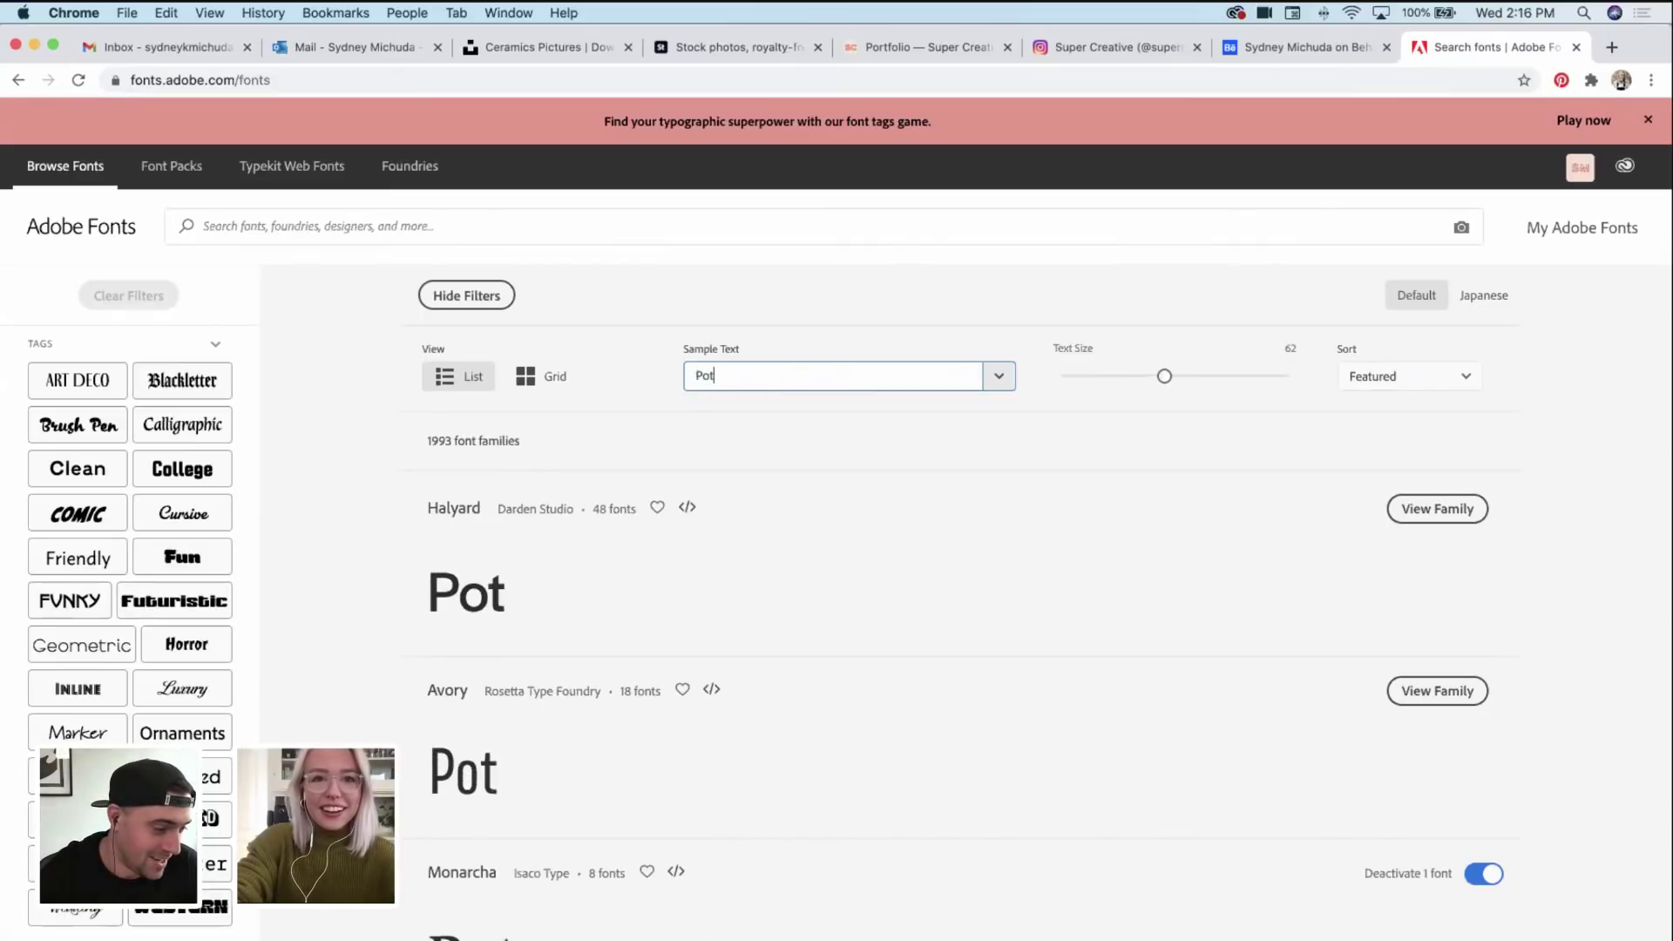
text(tery with a Purpose)
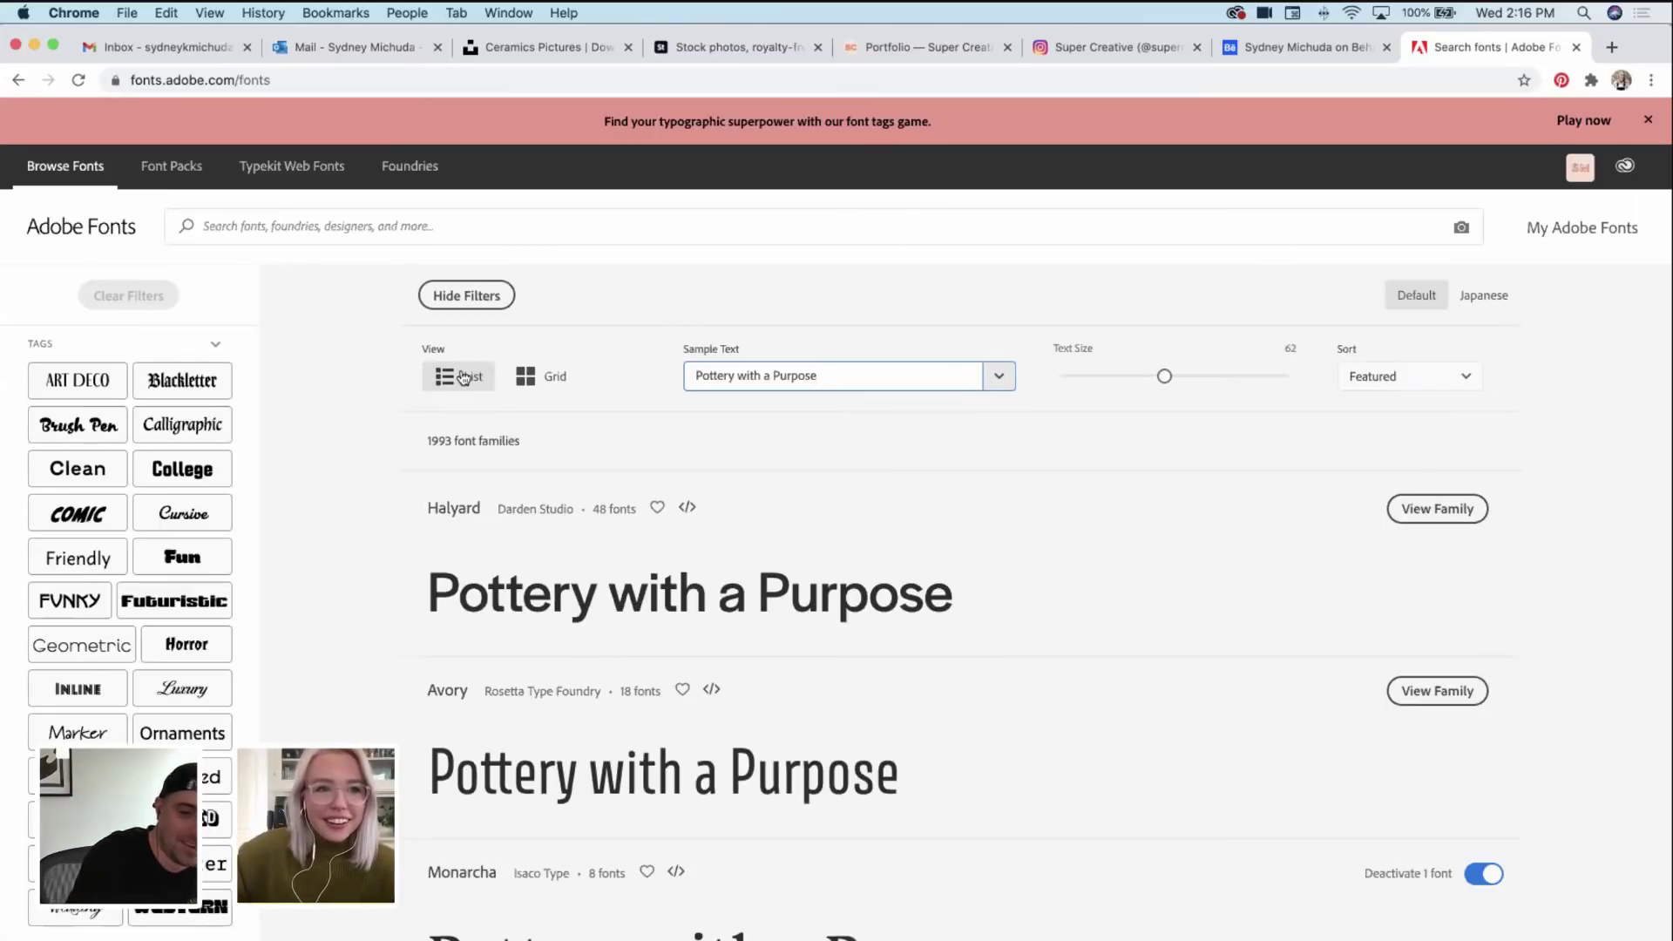
Step: Collapse the tag filters and limit the font classification to Sans Serif
scroll(340, 401, down, 3)
scroll(262, 262, up, 1)
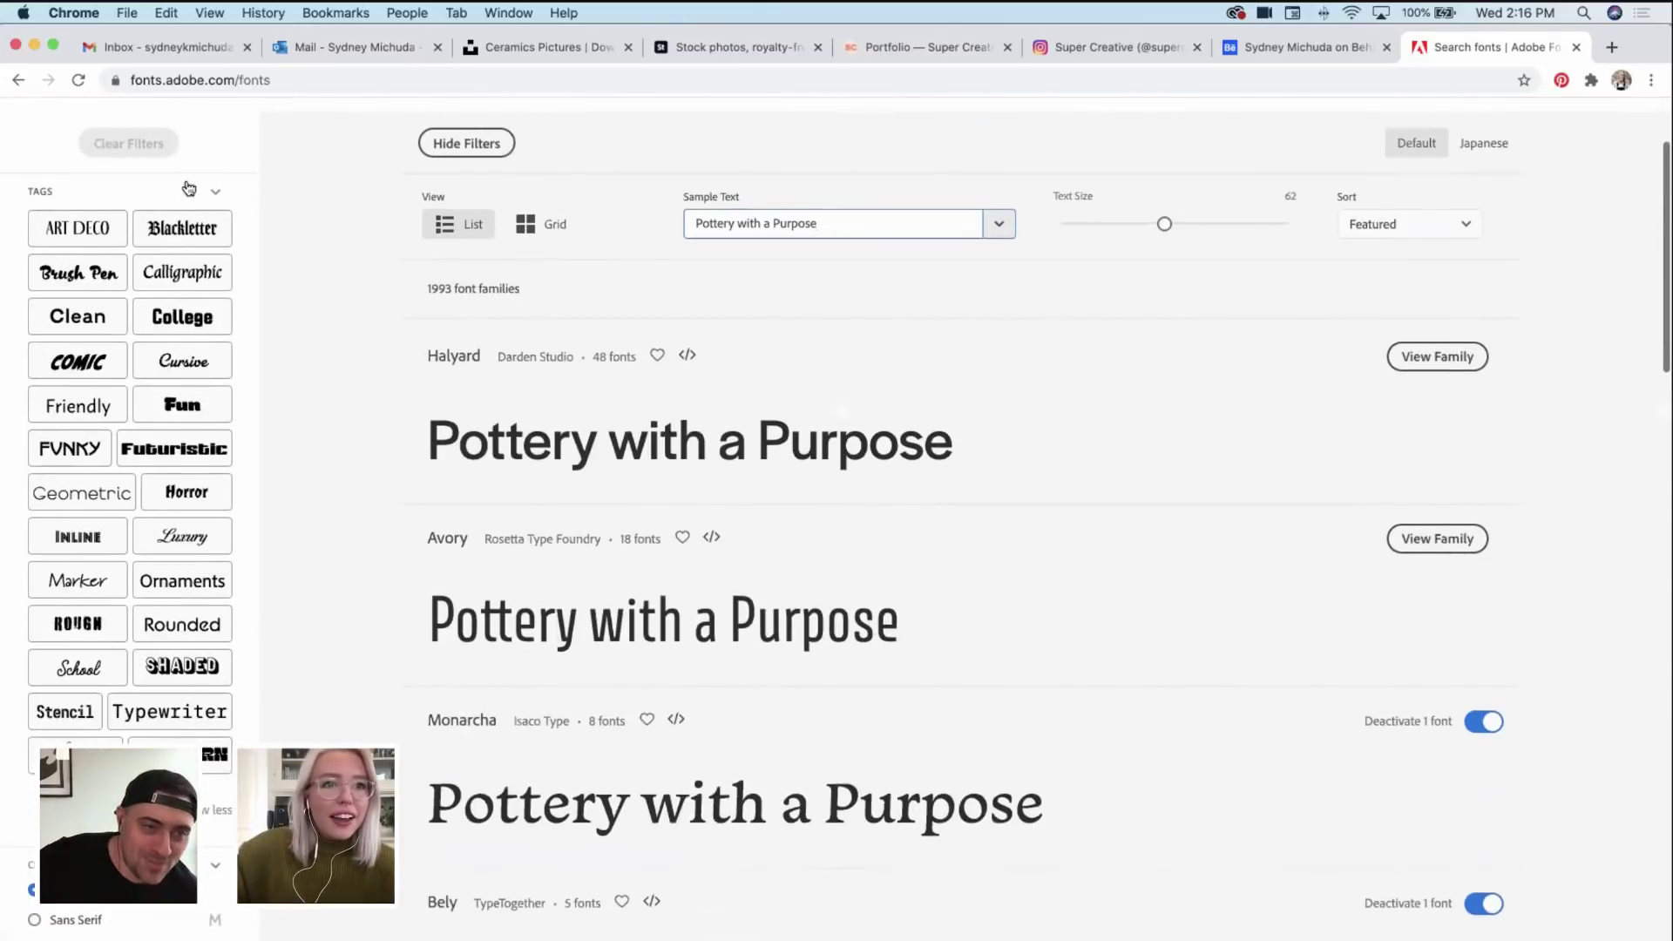
click(209, 193)
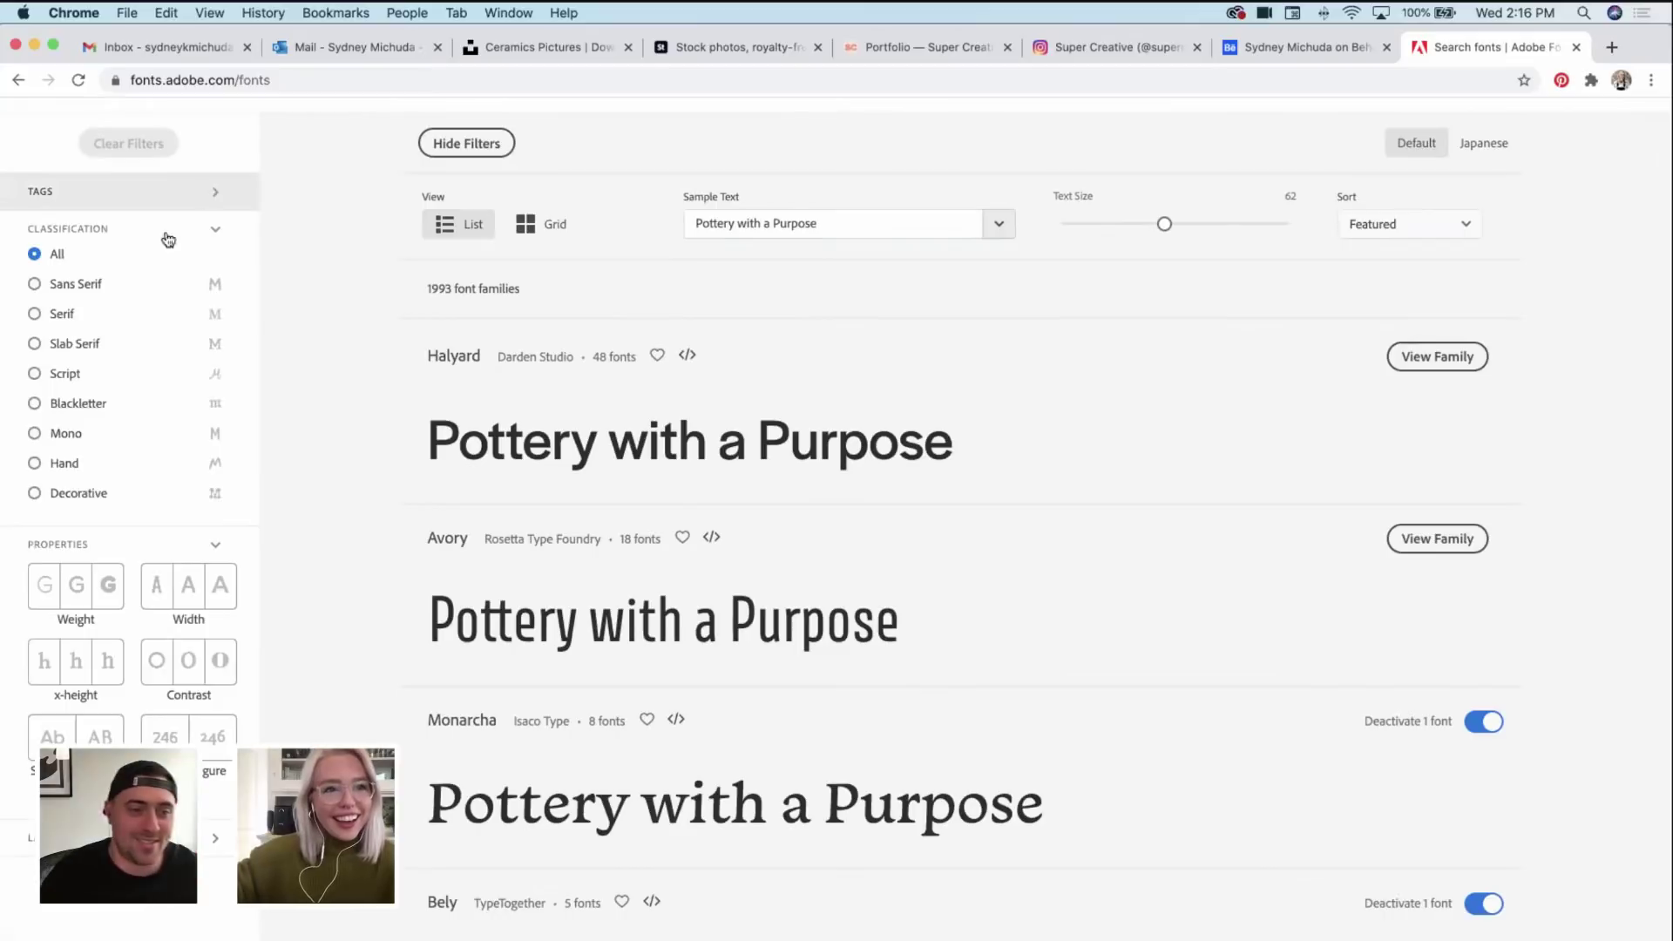
click(98, 282)
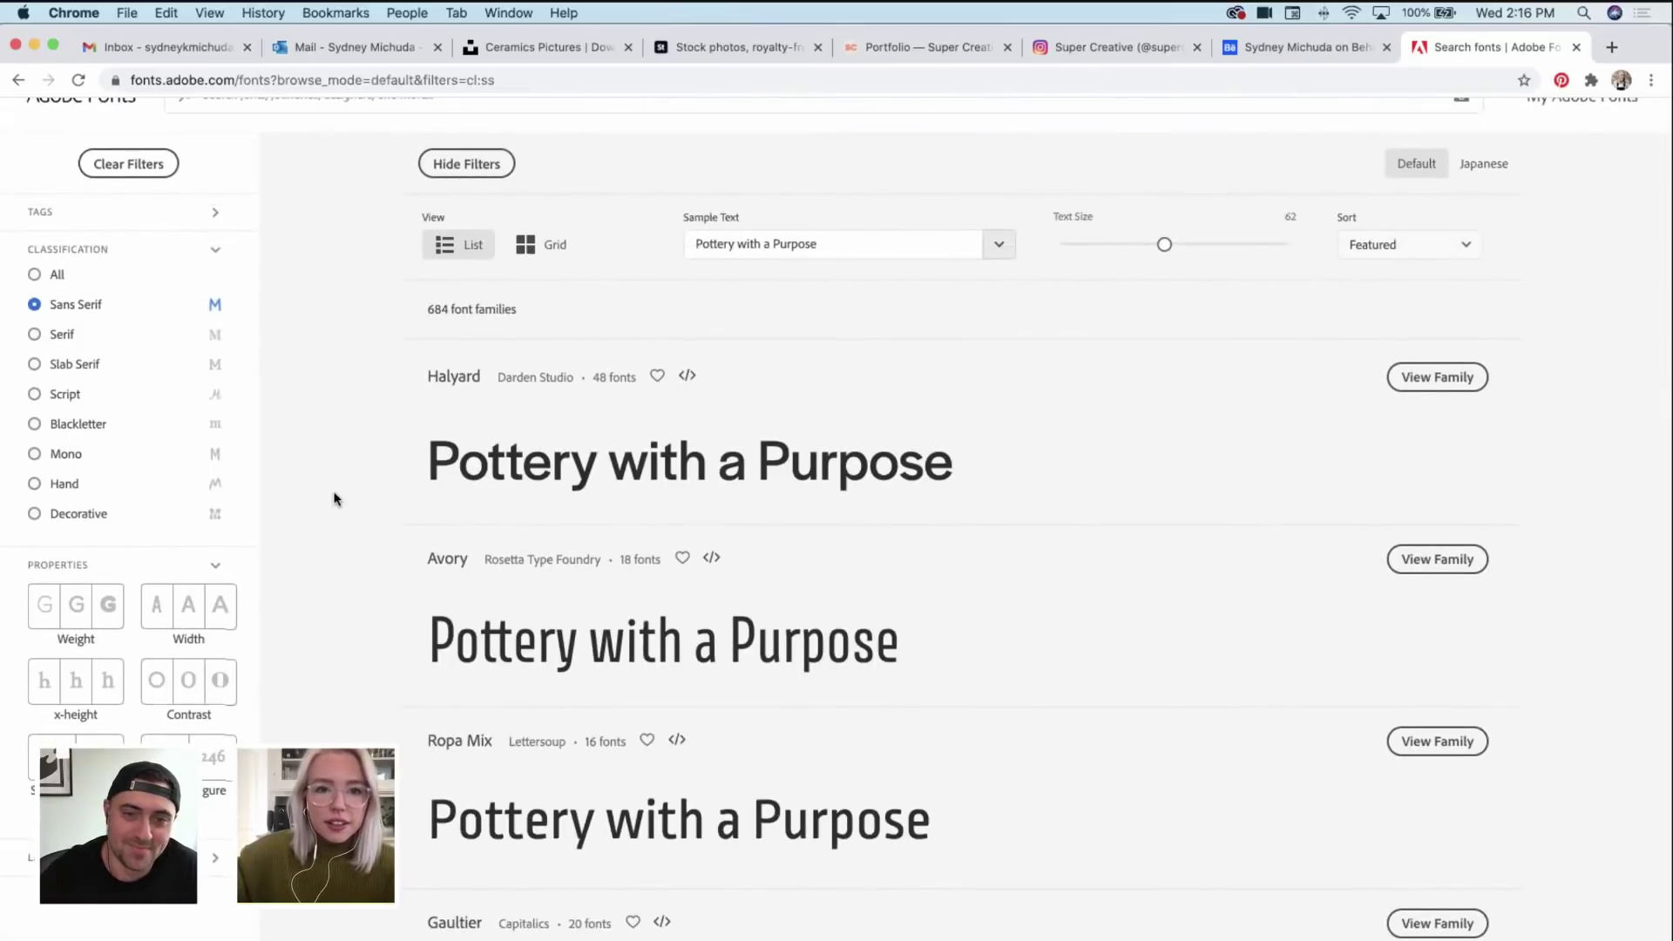
Step: Browse the first two pages of sans serif fonts for typefaces that suit the brand name
scroll(334, 499, down, 3)
scroll(334, 499, down, 10)
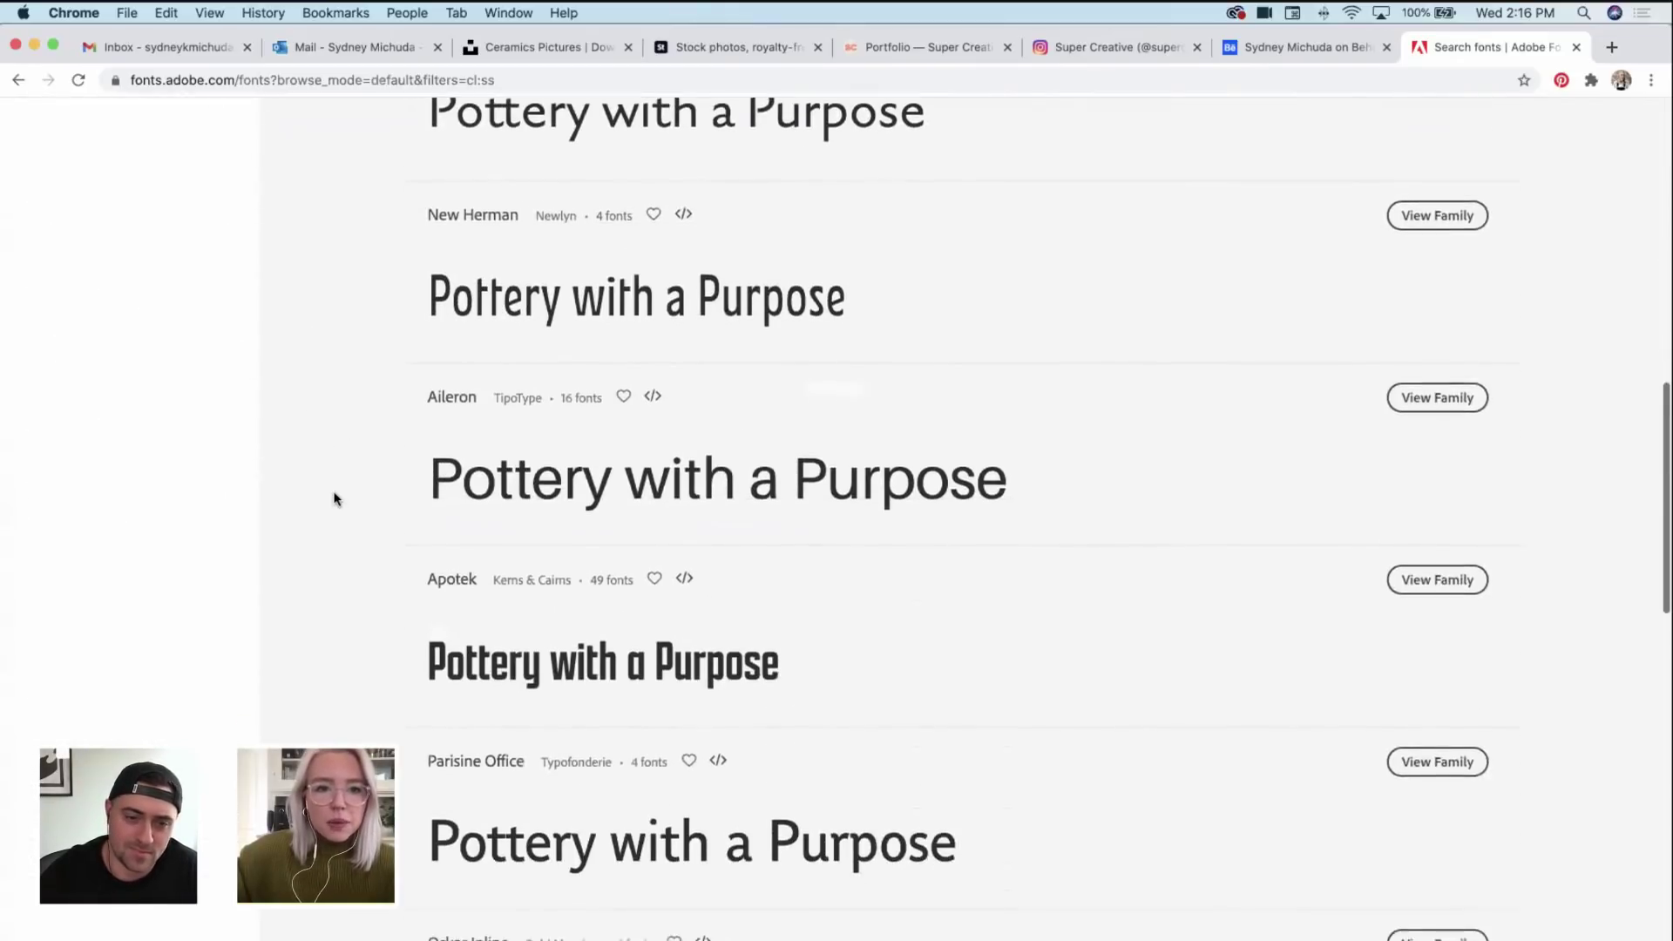
scroll(333, 498, down, 7)
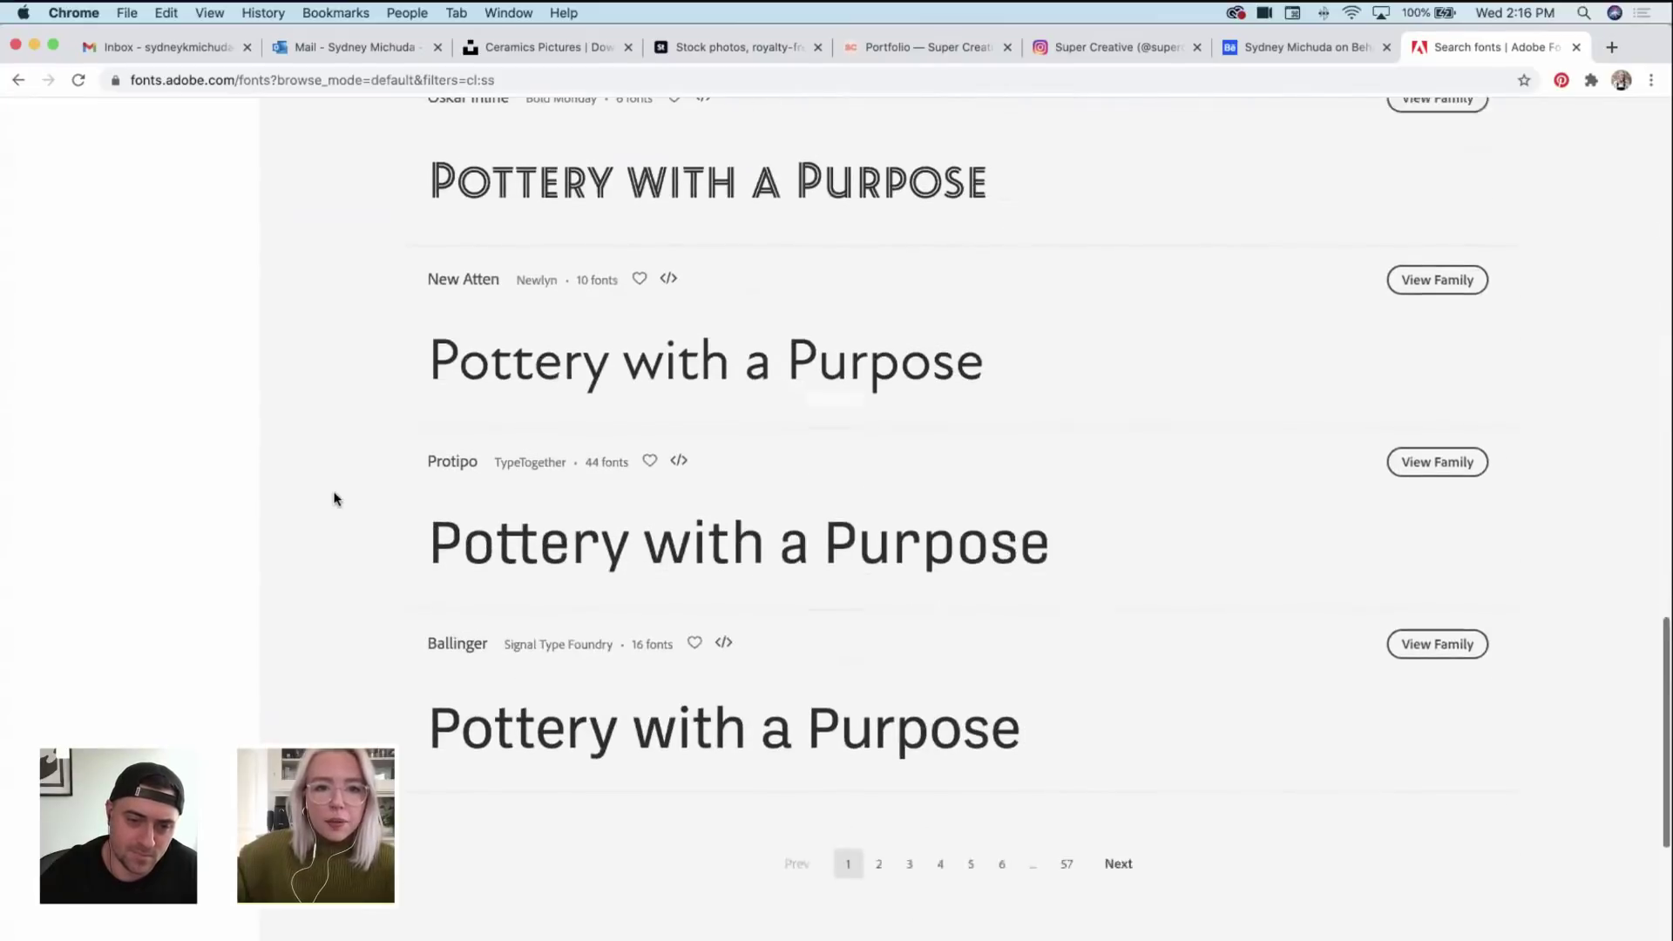
scroll(340, 515, down, 1)
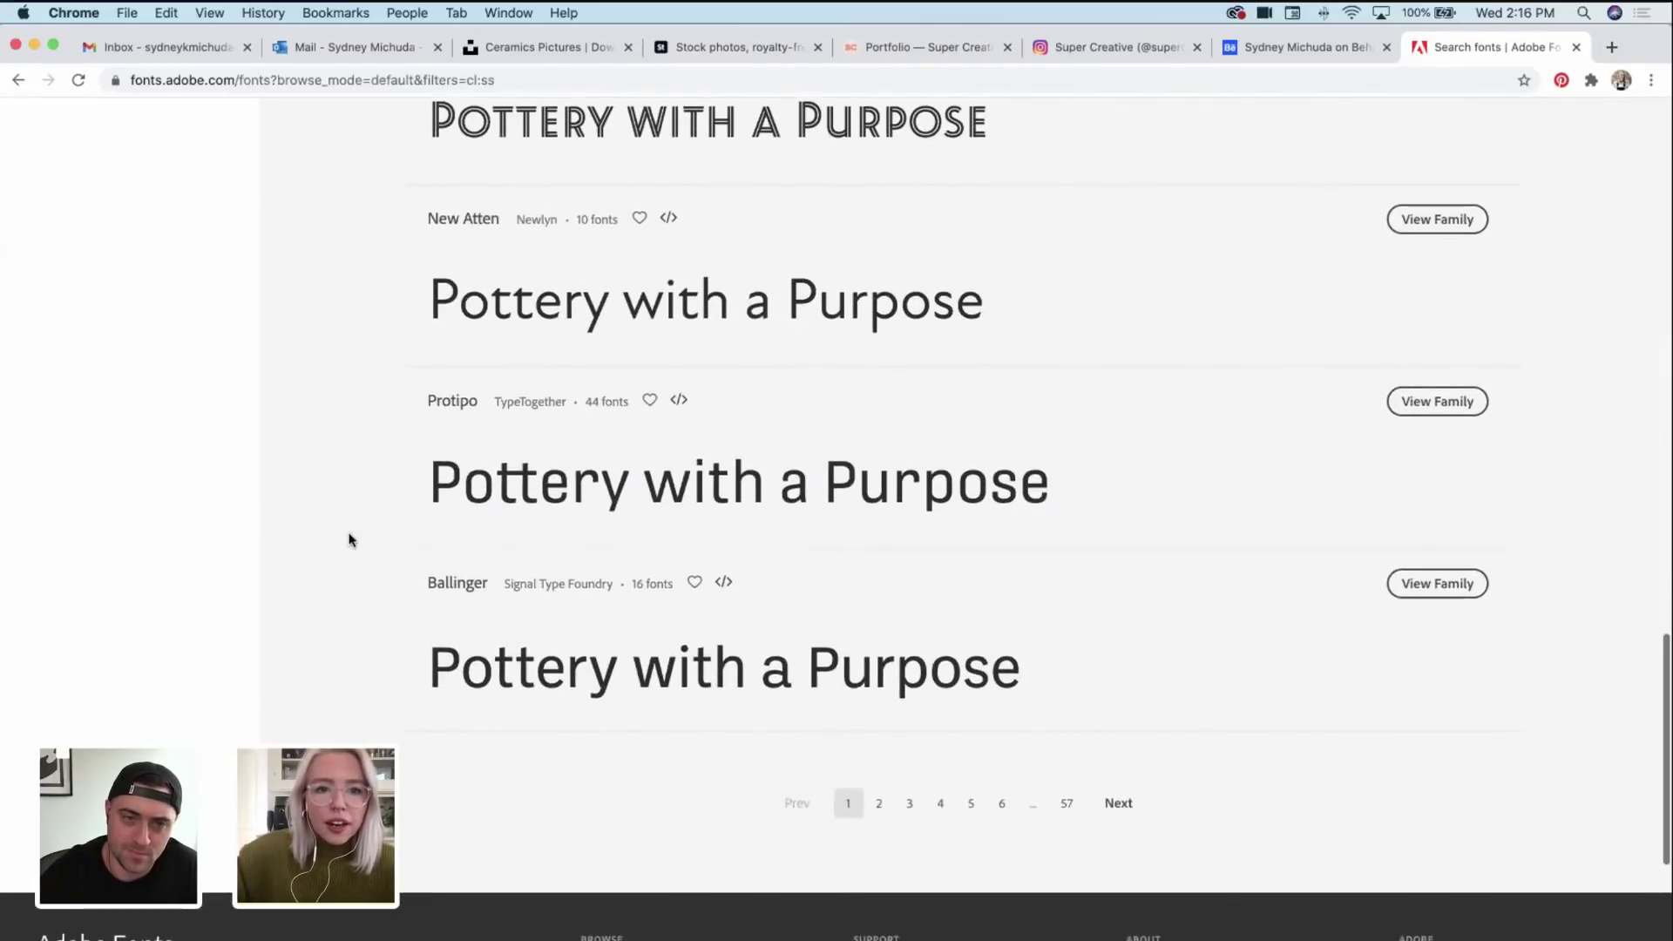
click(882, 804)
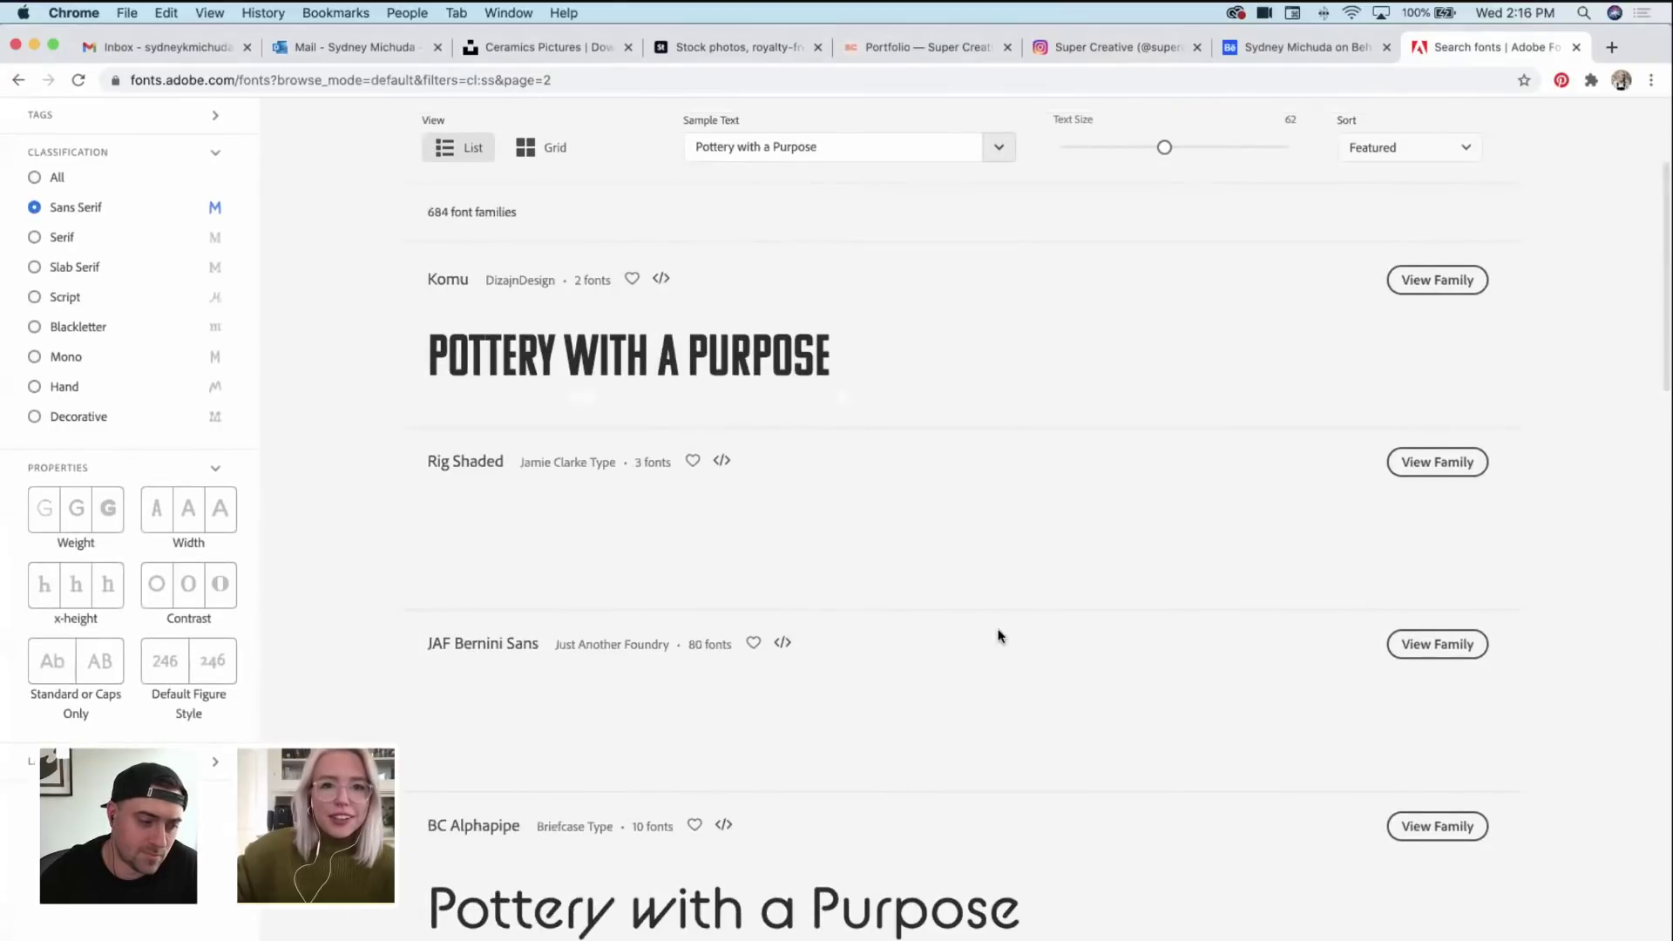
scroll(1029, 603, down, 8)
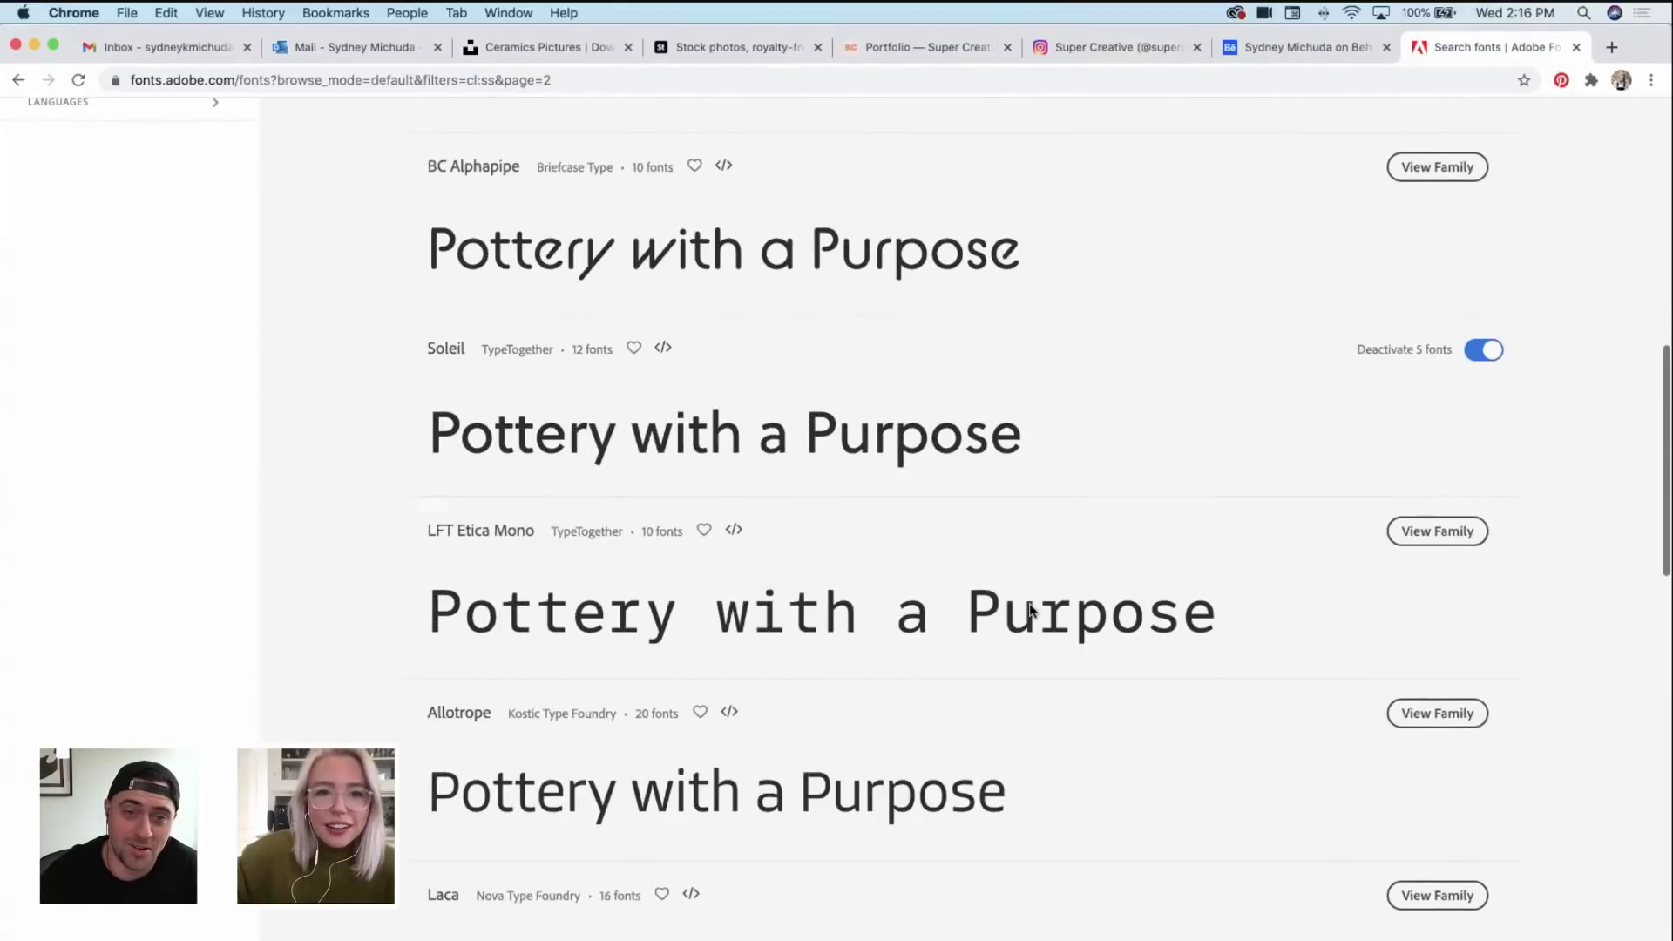
scroll(1031, 610, down, 1)
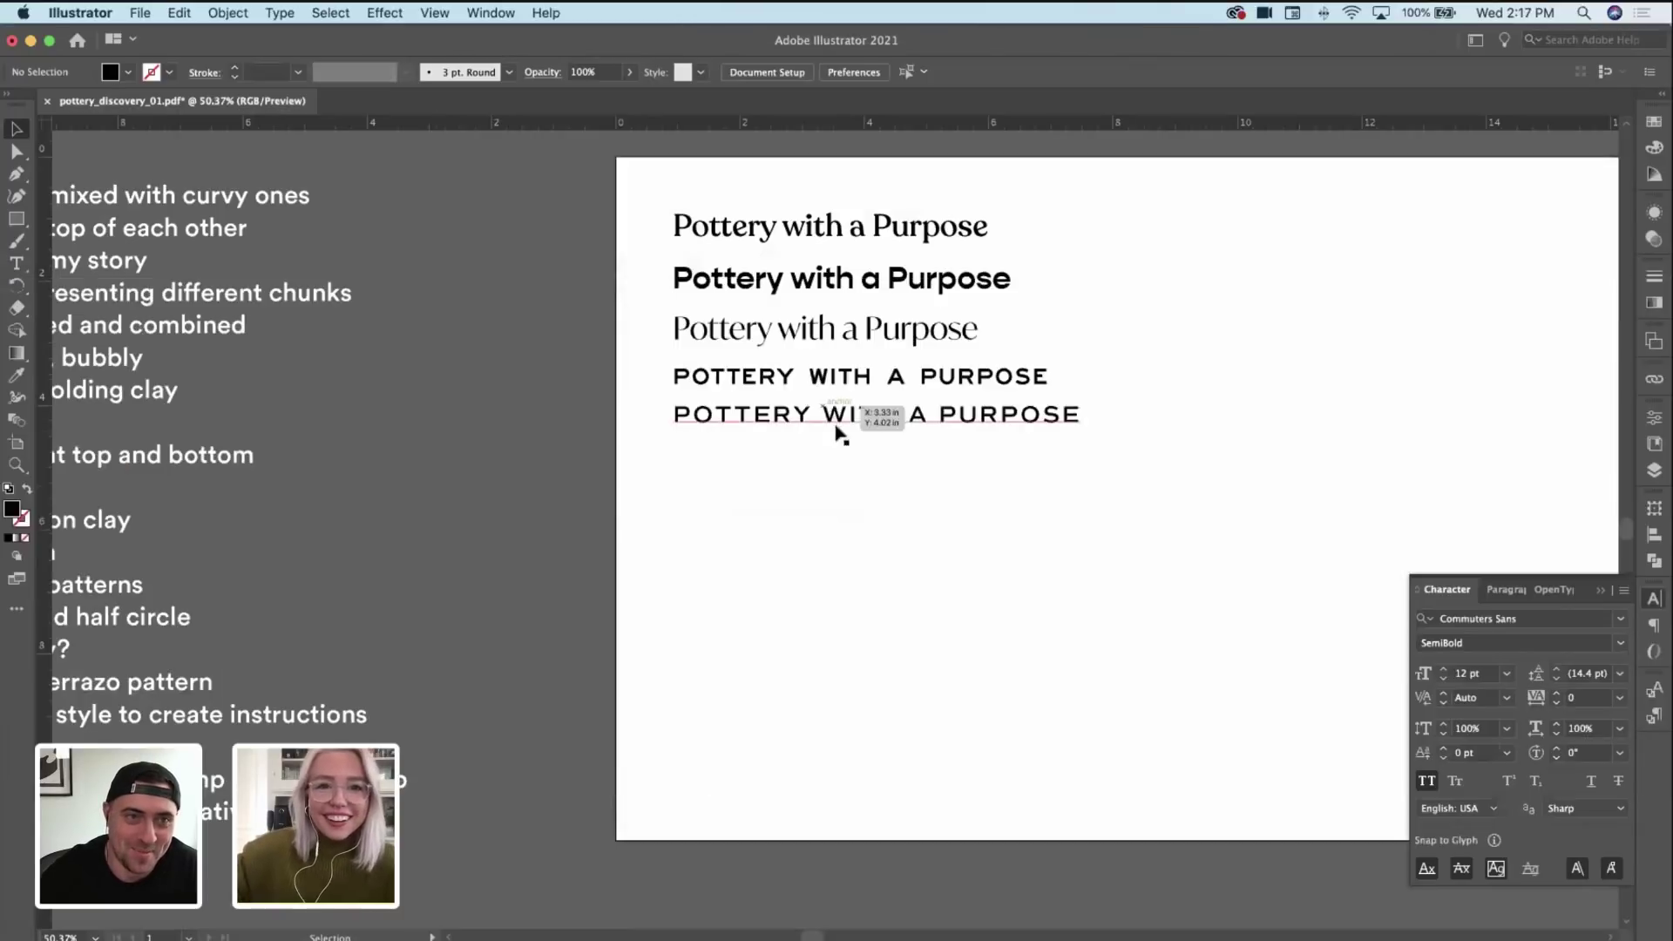
Step: Duplicate the IvyMode line below the all-caps Commuters Sans line and set the copy's font to Soleil Semibold
drag(839, 416, 835, 465)
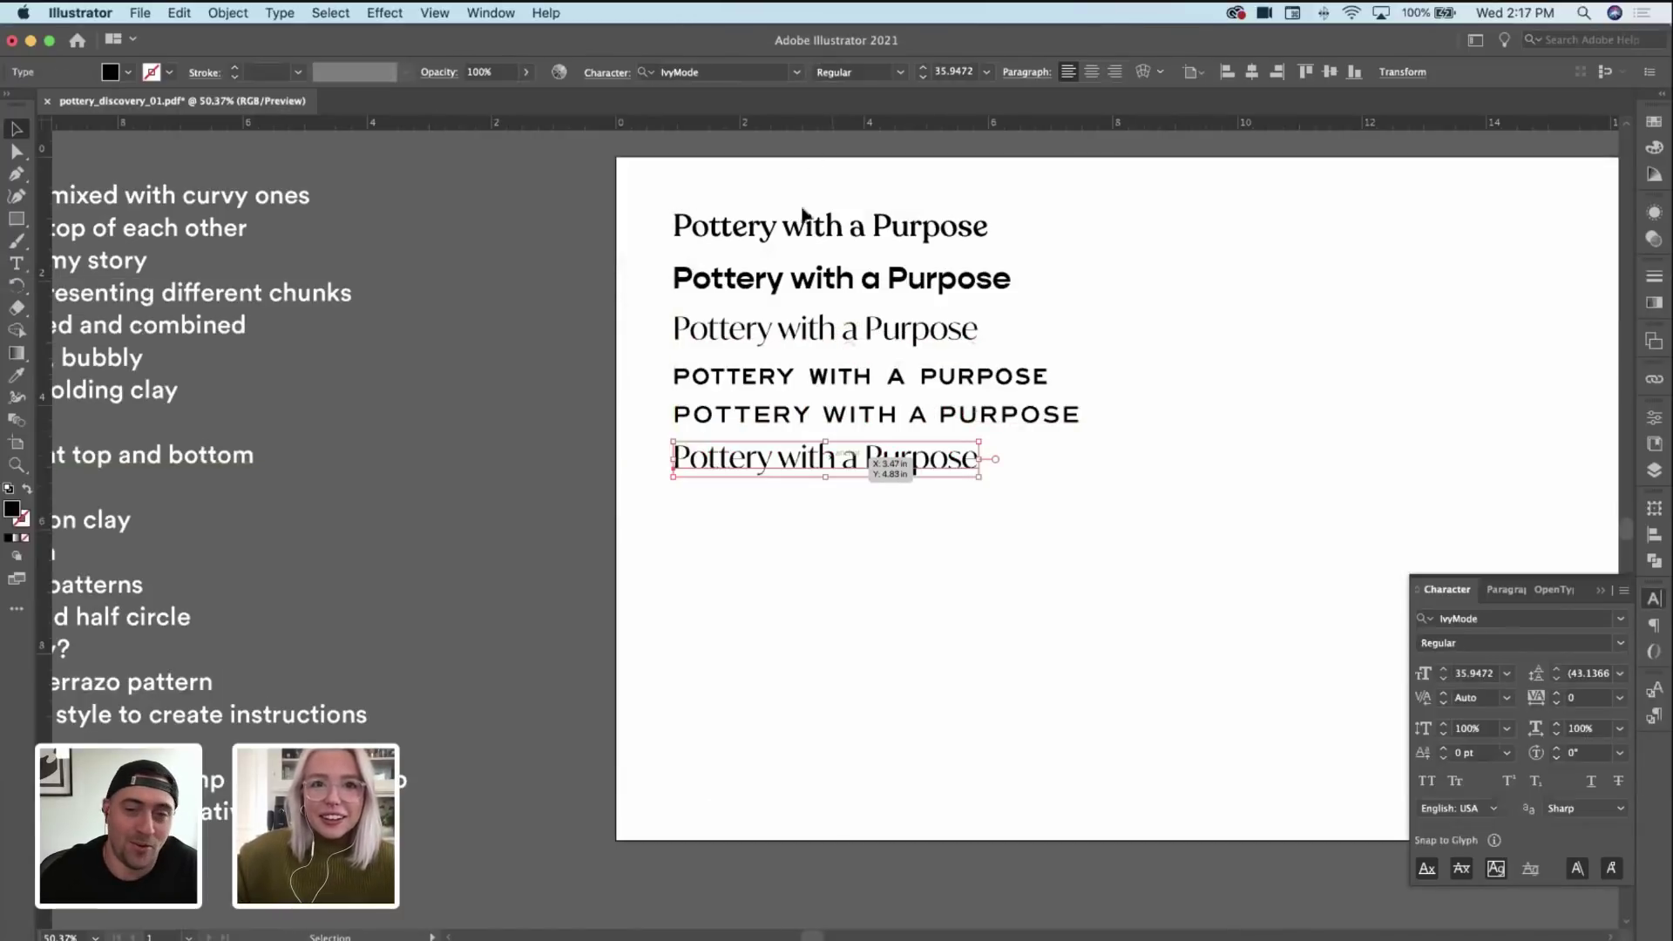
click(766, 72)
text(sol)
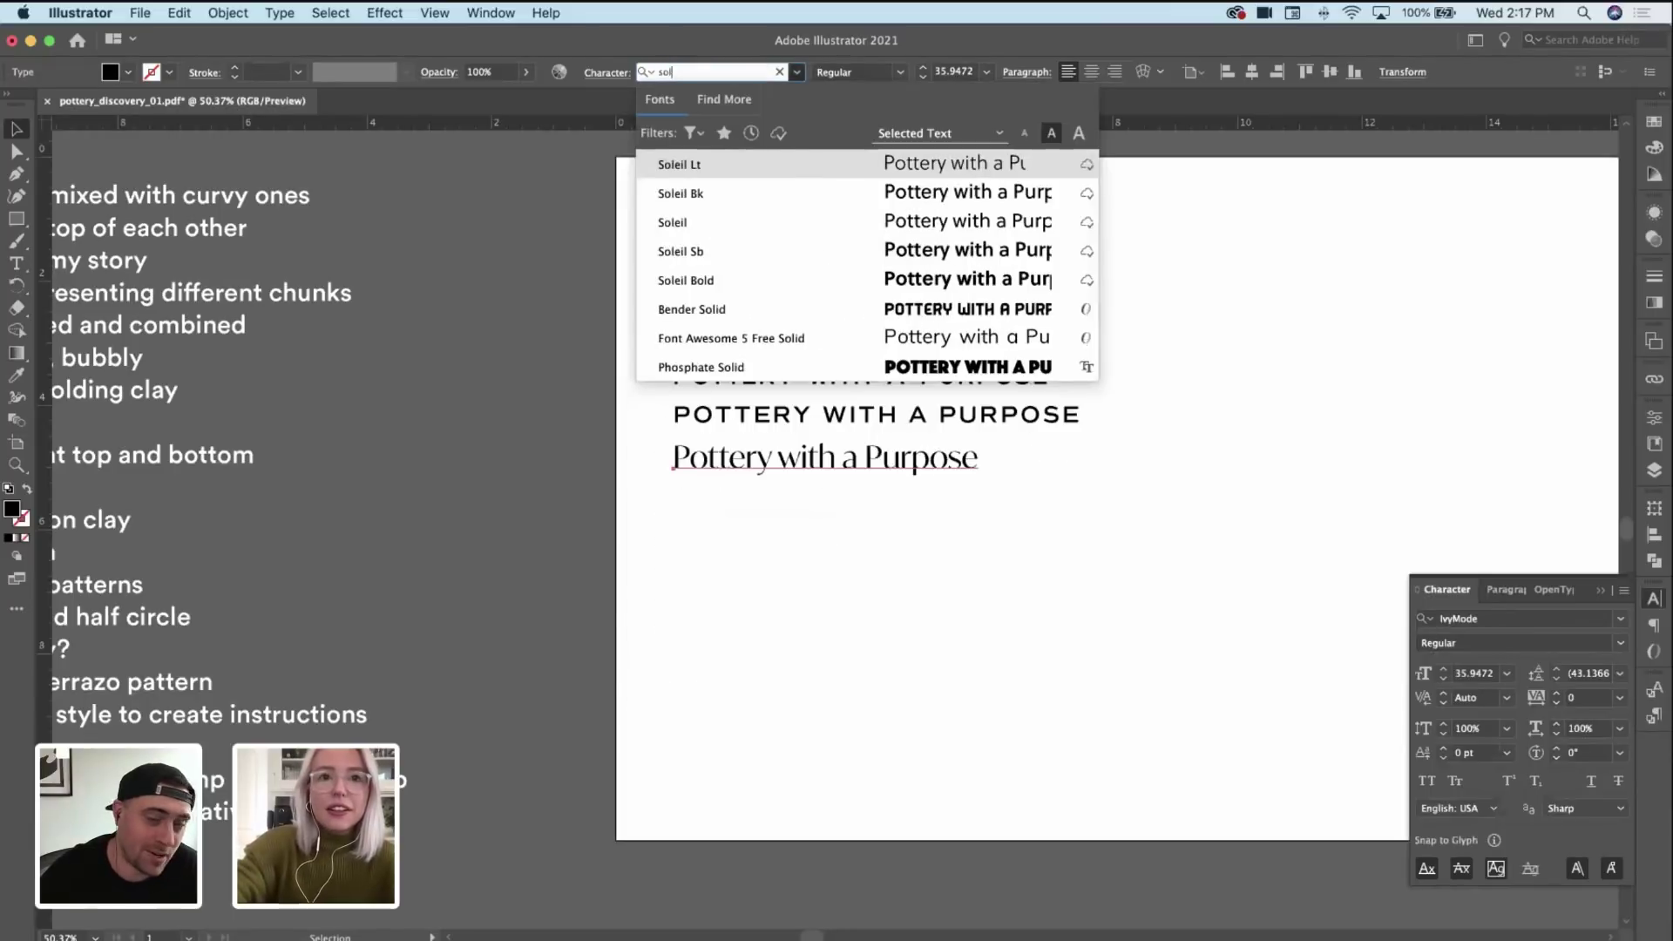
click(756, 254)
key(Escape)
key(z)
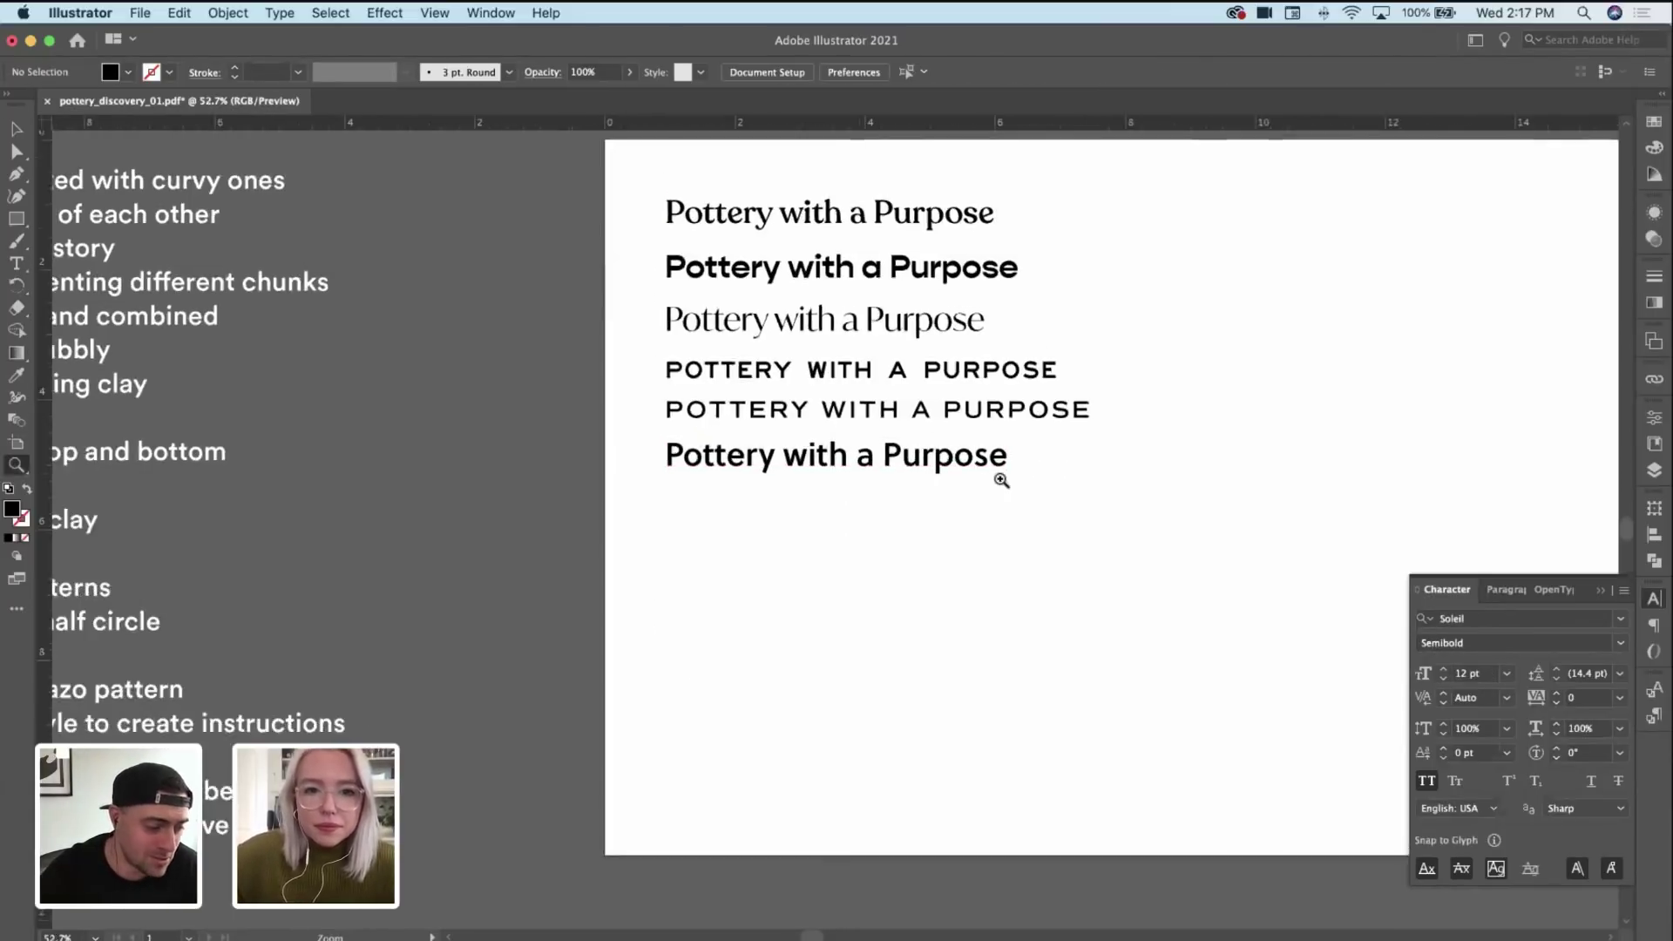
click(1001, 475)
click(1172, 428)
drag(1174, 426, 838, 455)
key(v)
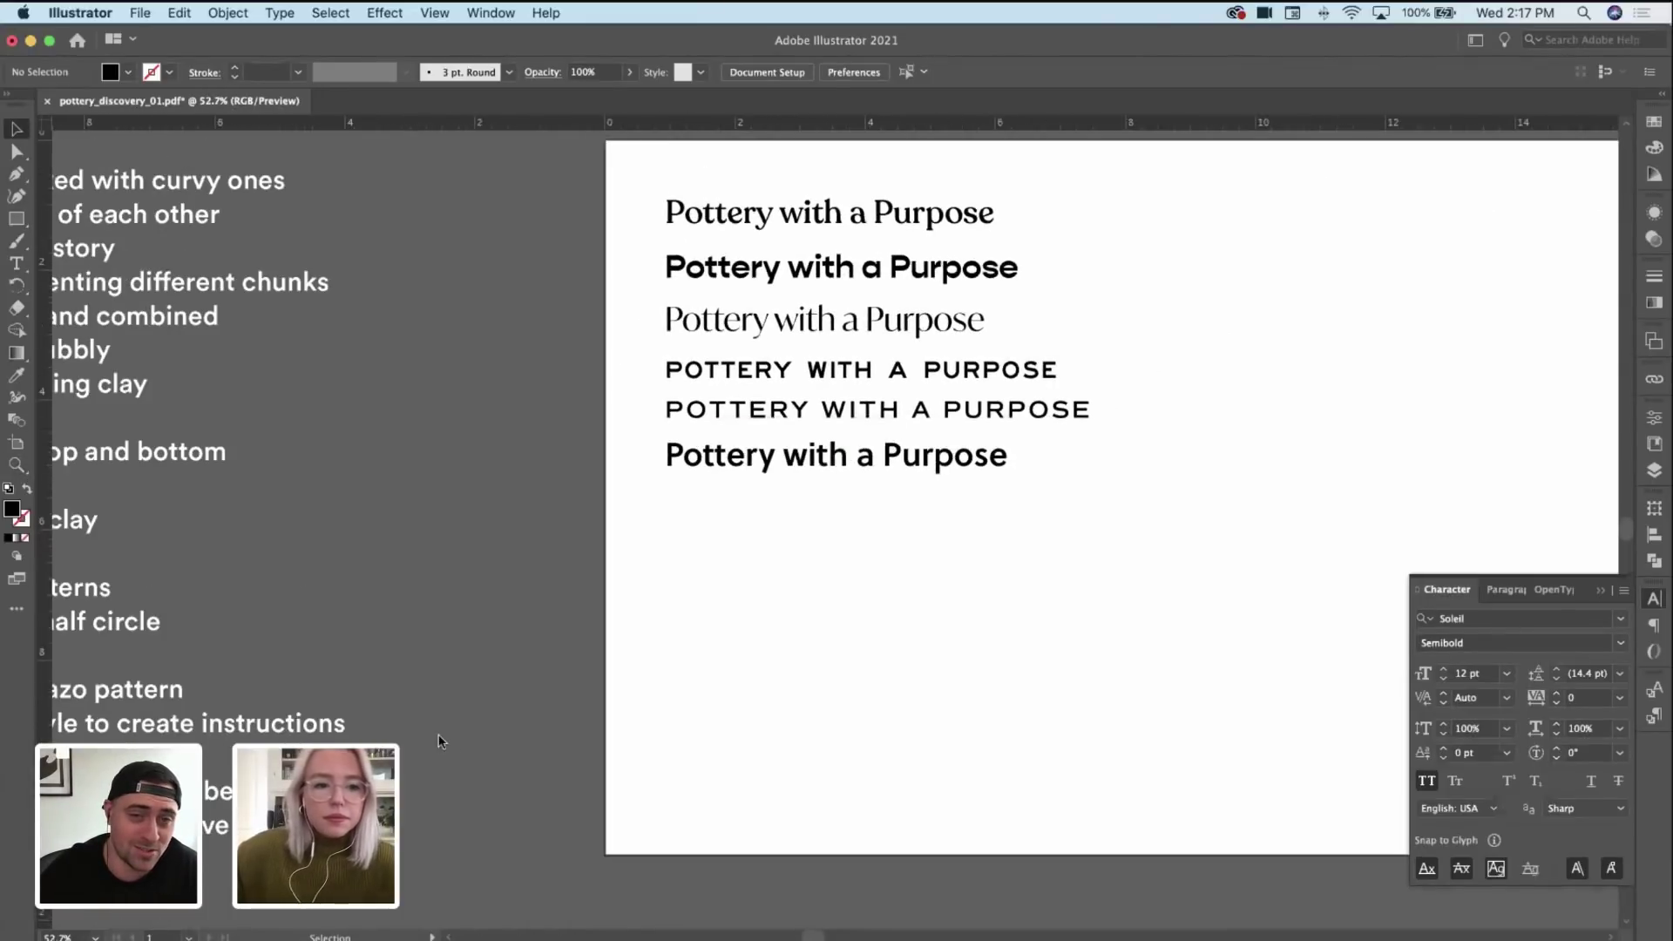
Step: Switch to Adobe Fonts in Chrome and review the remaining sans serif typefaces on page 2 for the brand name
key(super+Tab)
scroll(362, 514, down, 10)
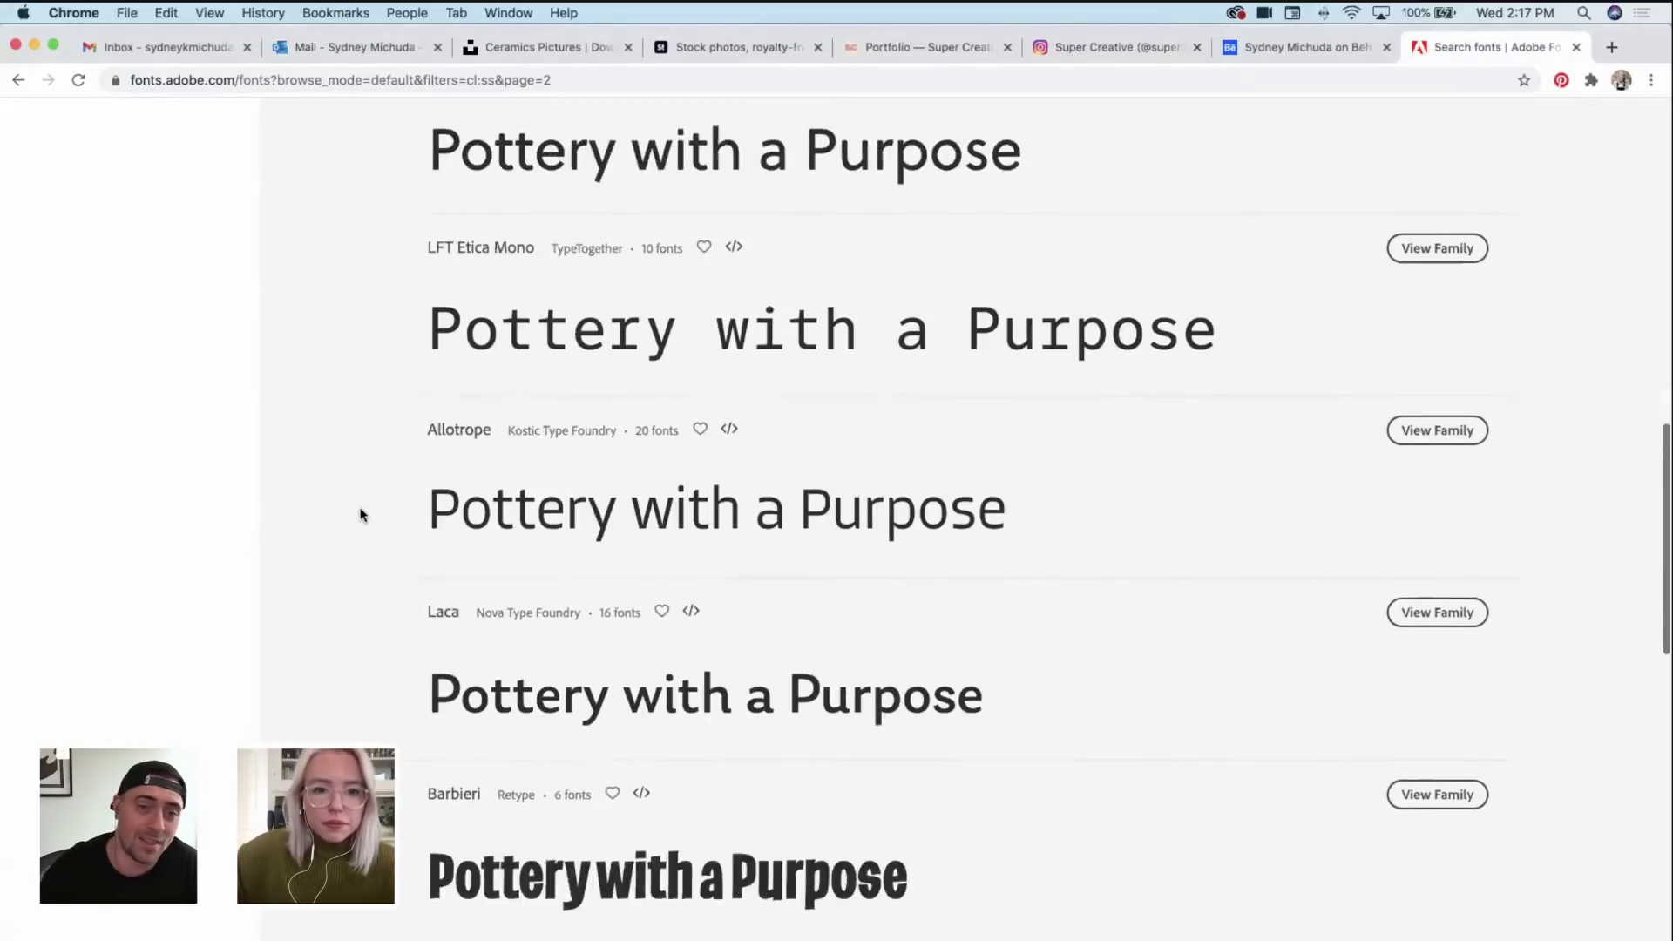
scroll(362, 514, down, 2)
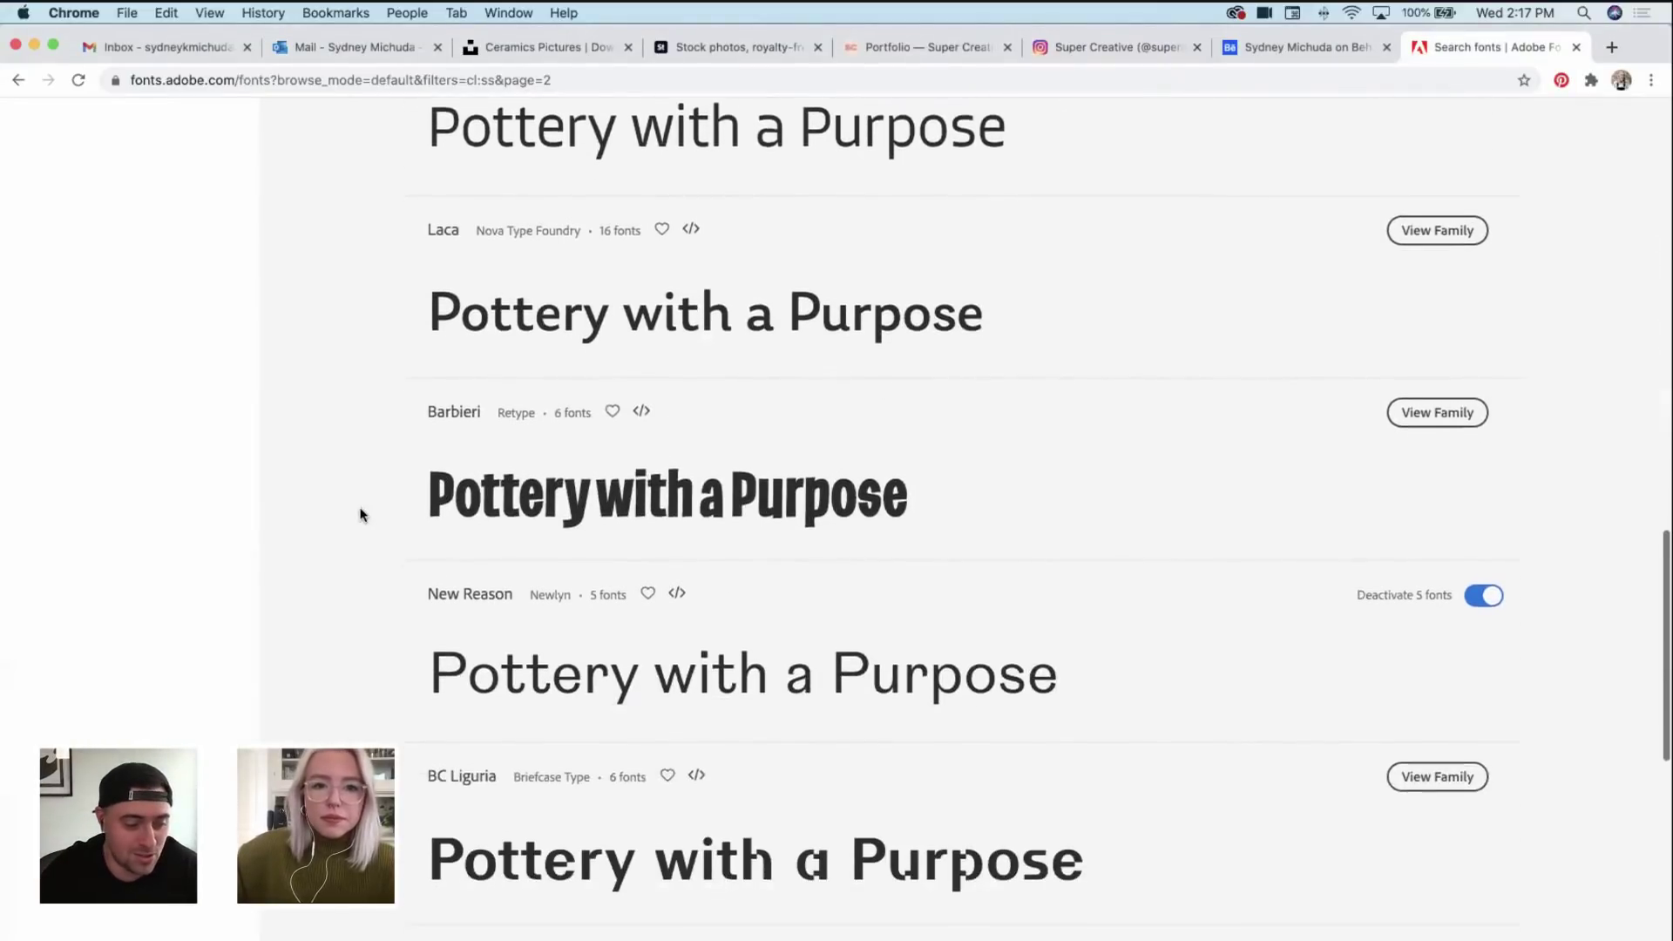
scroll(362, 514, down, 2)
scroll(362, 514, down, 1)
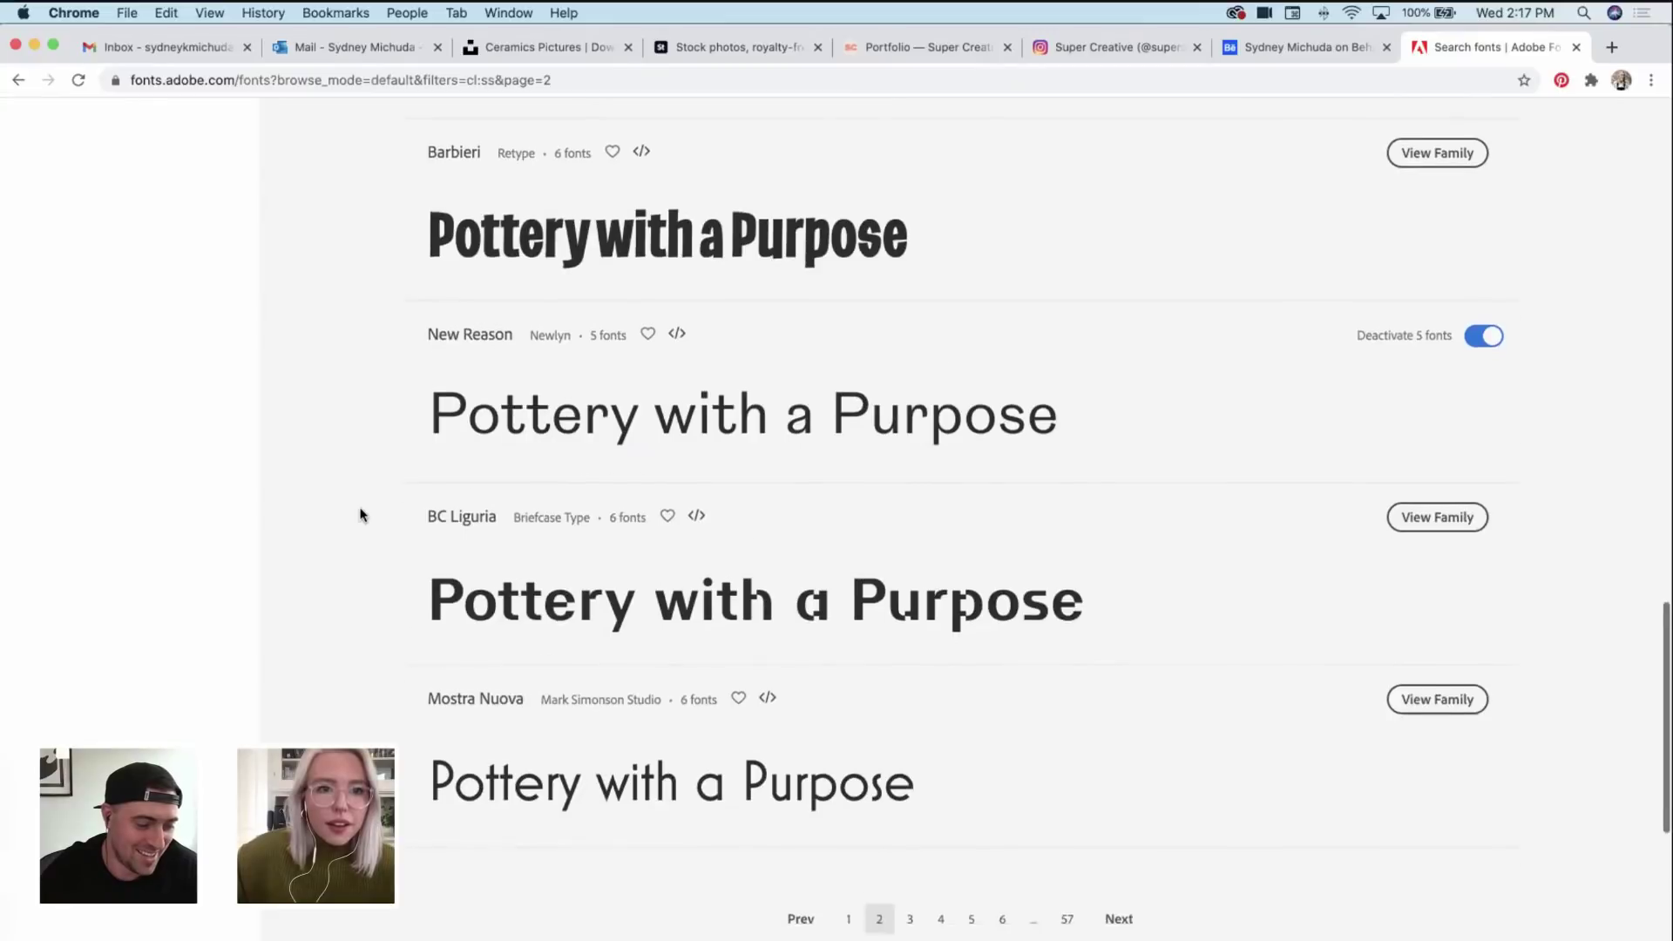
Step: Switch back to Illustrator and duplicate the Soleil line directly below itself, aligned with the other font samples
key(super+Tab)
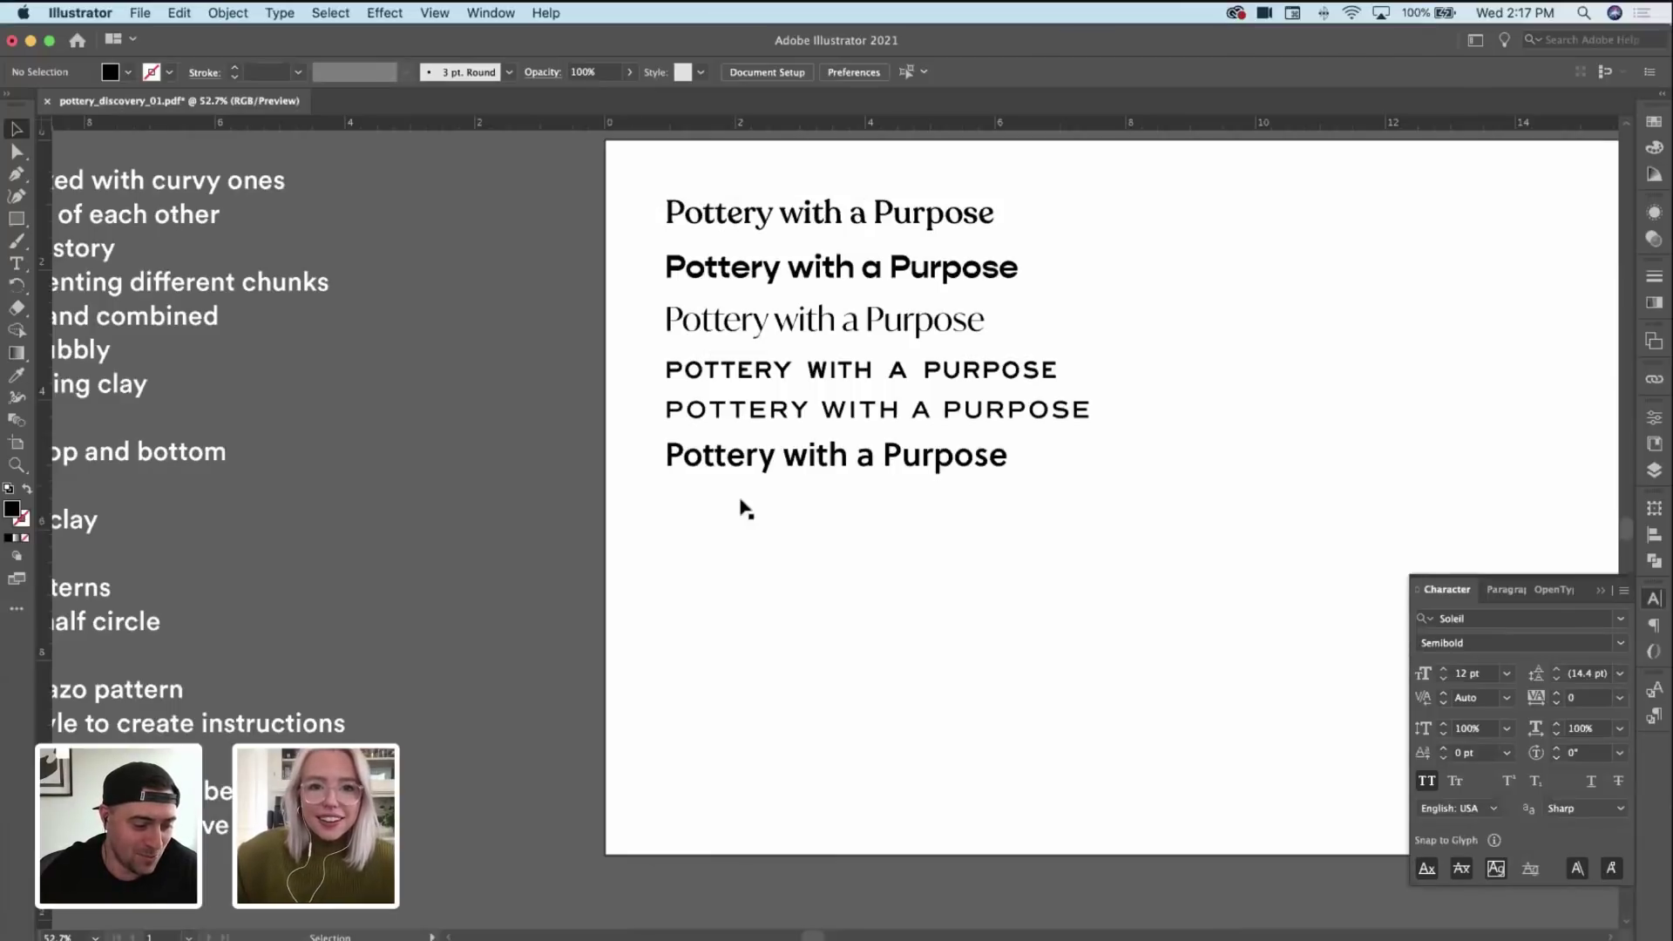
scroll(807, 486, up, 2)
click(854, 418)
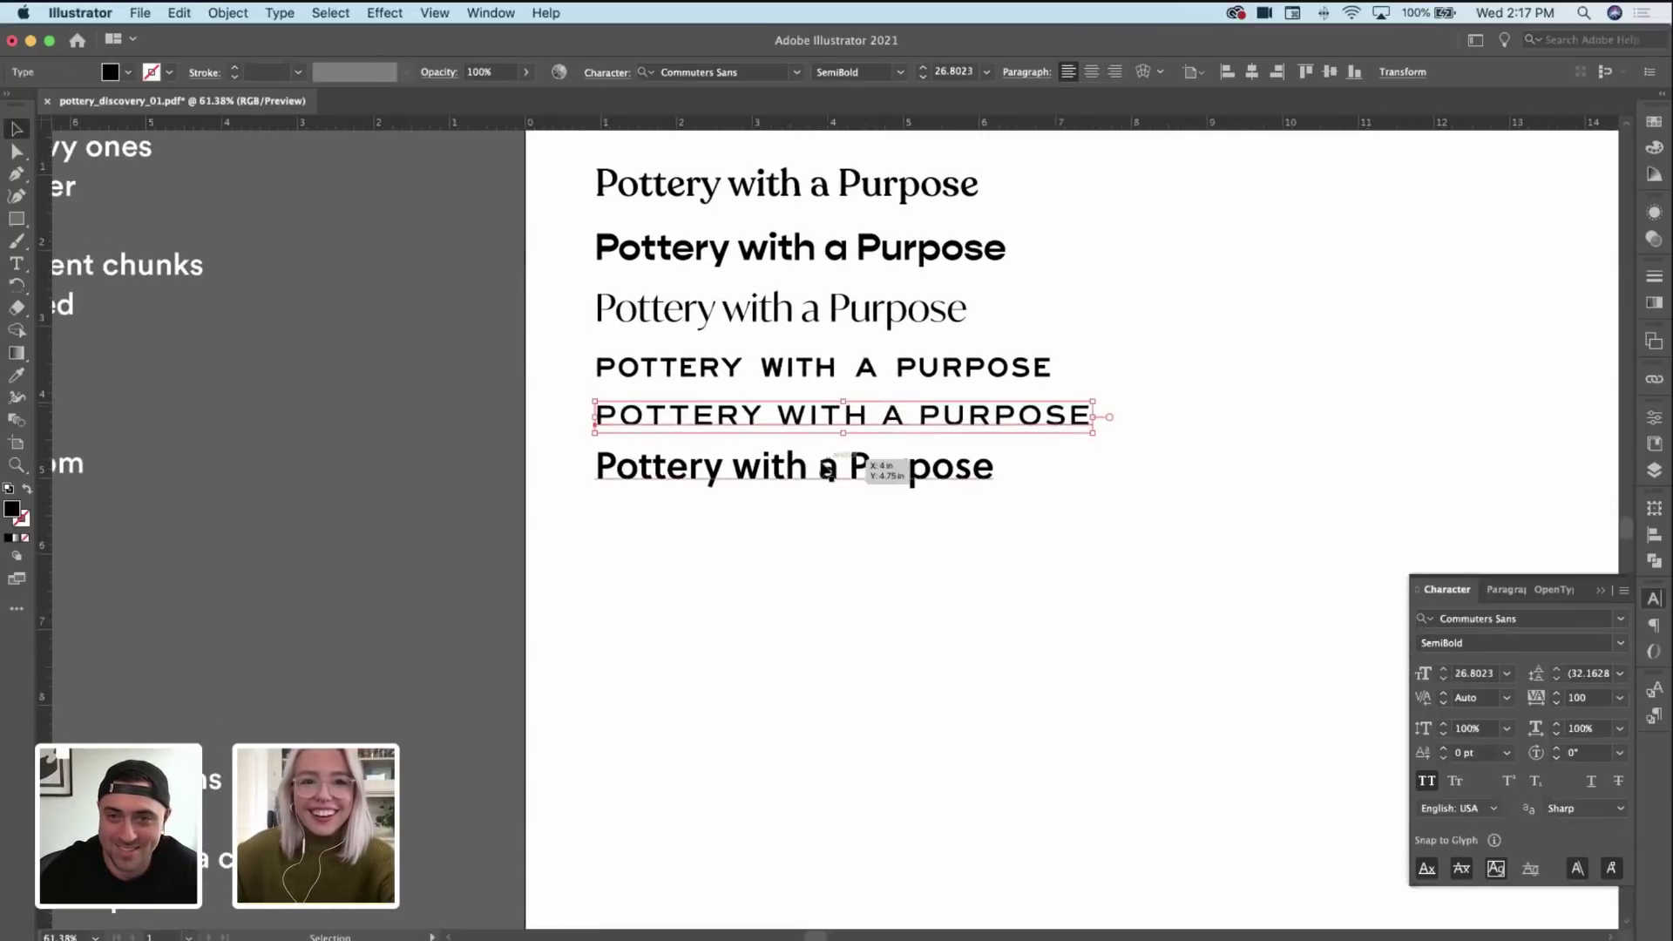
drag(793, 478, 770, 522)
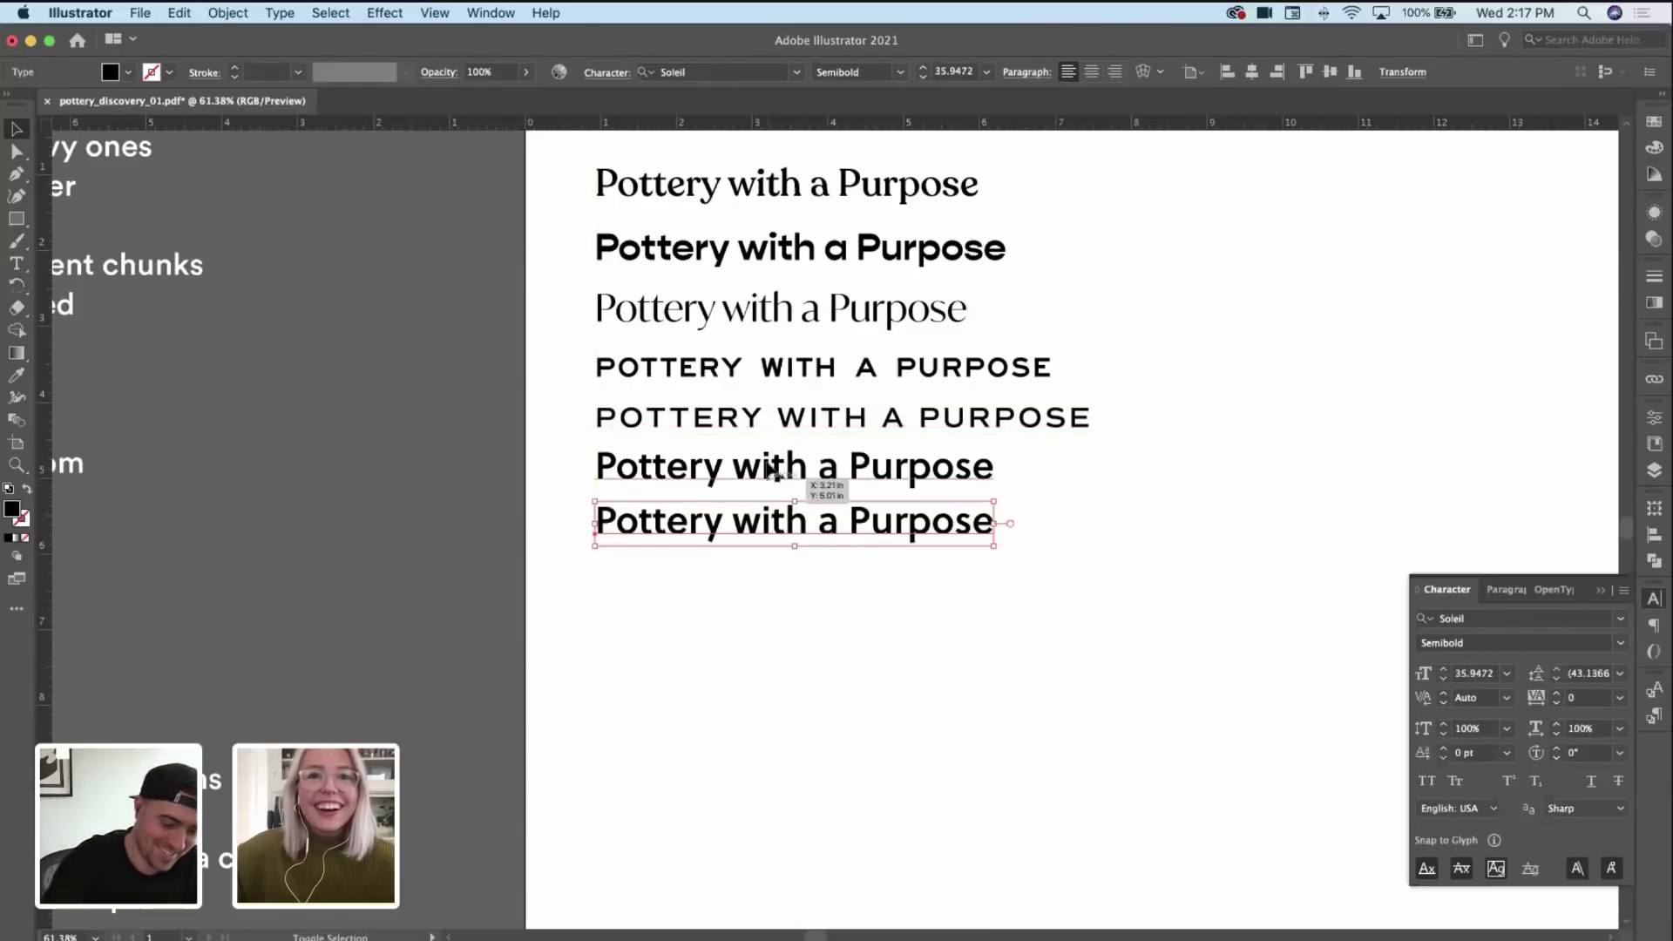
click(541, 179)
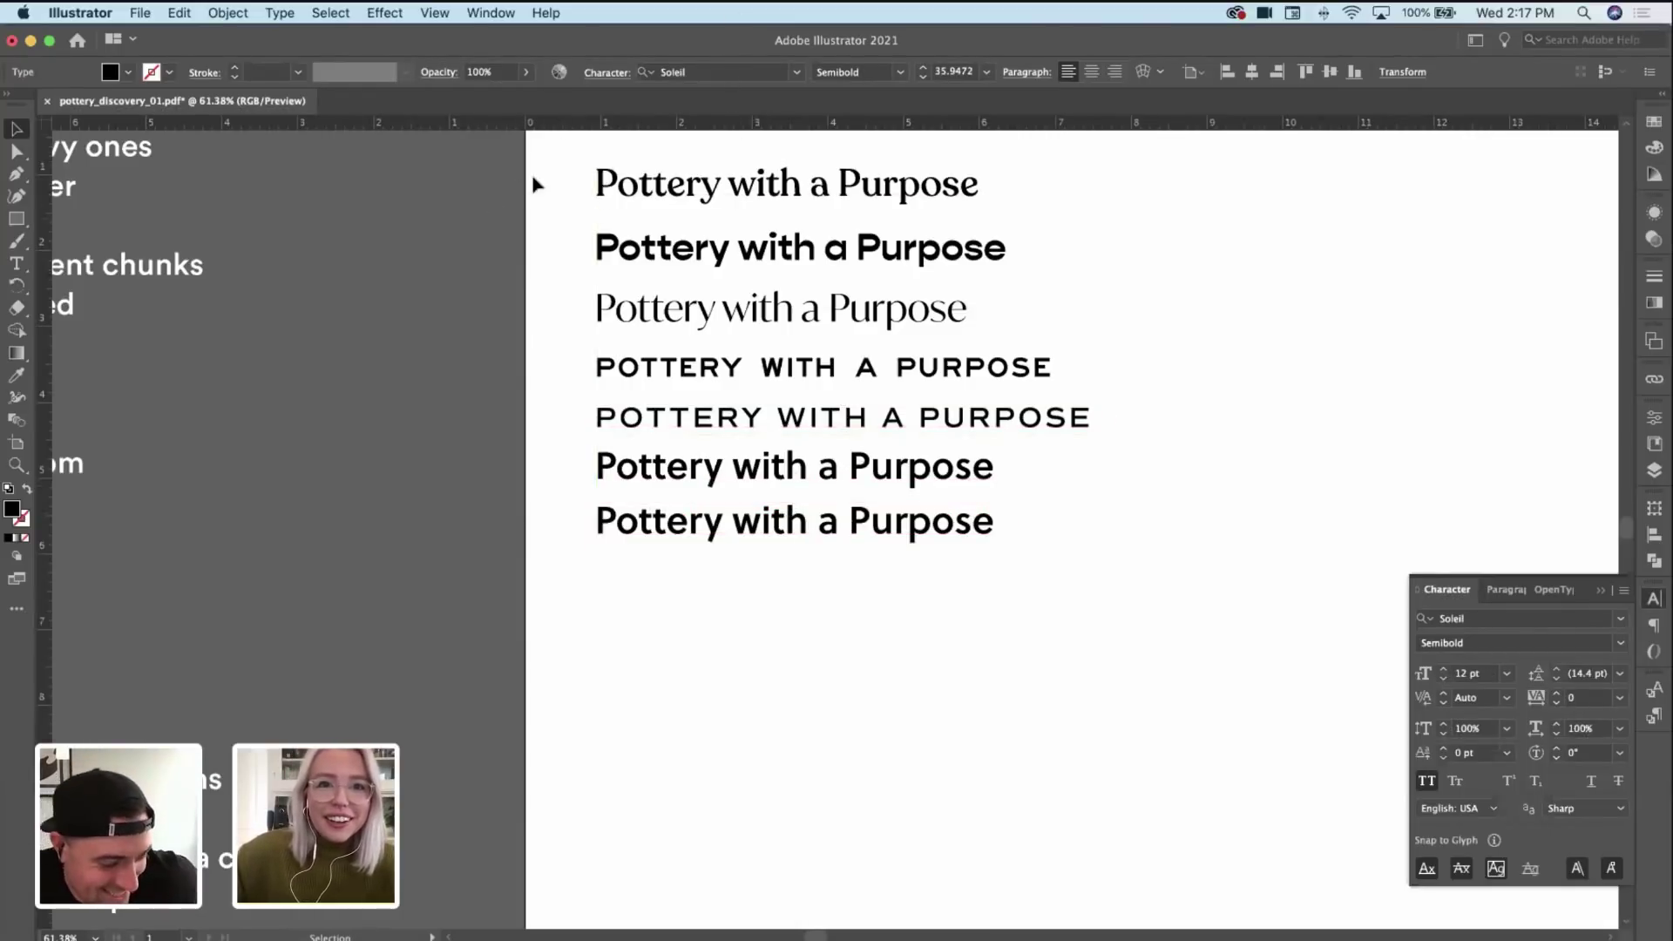
click(683, 525)
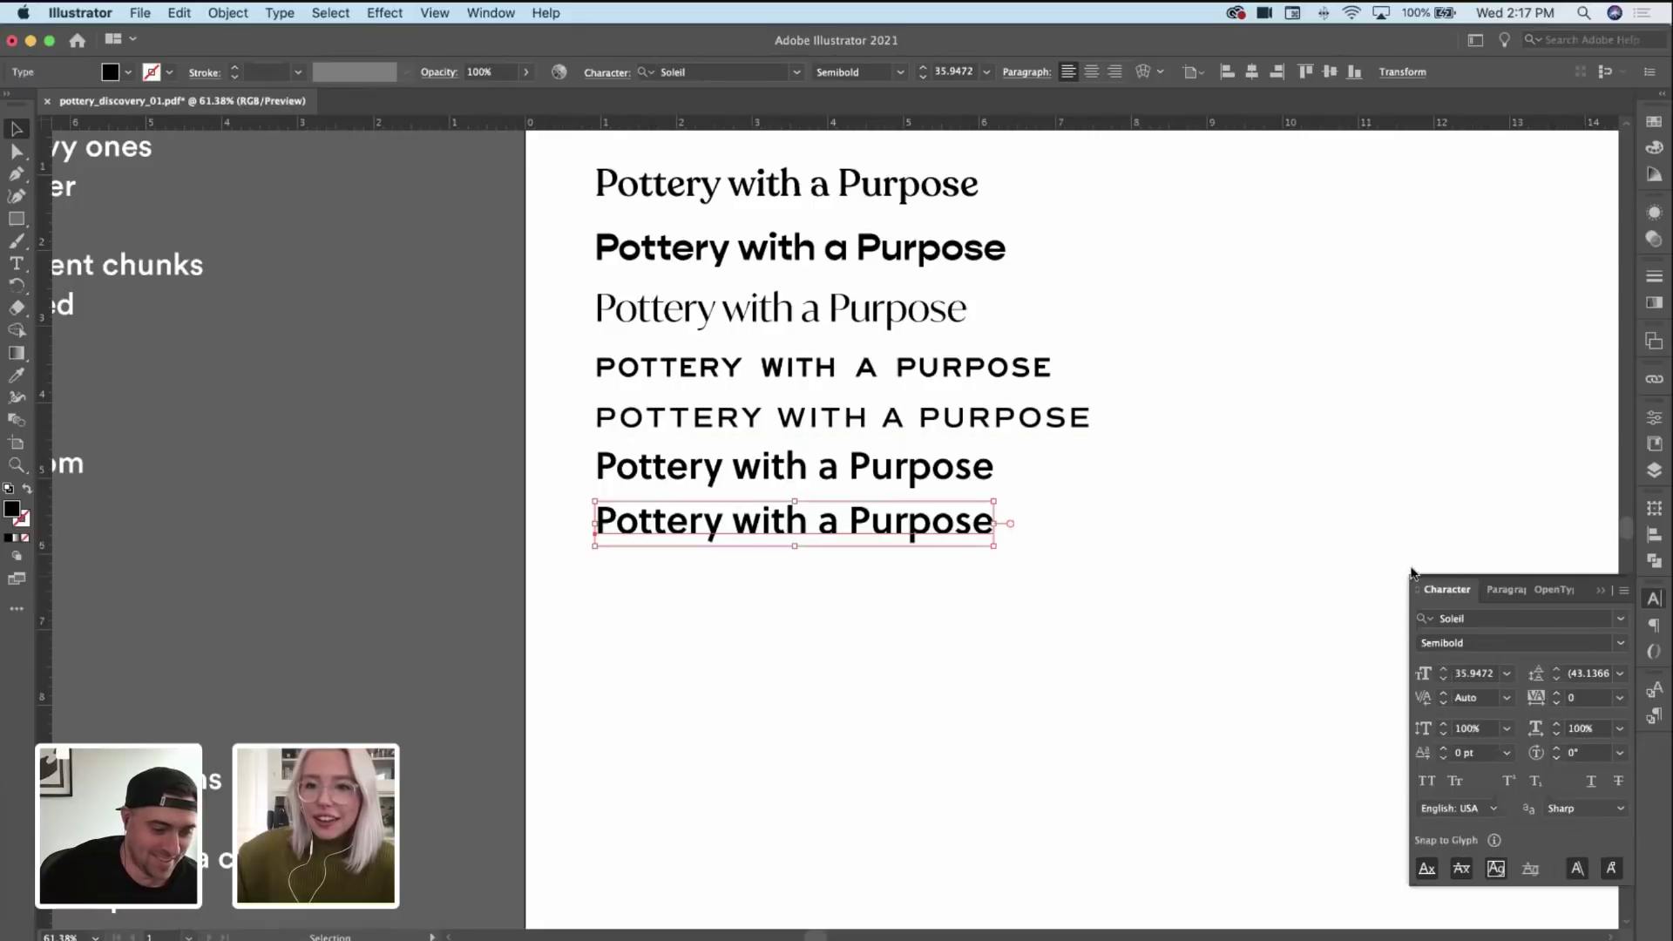
click(1621, 618)
text(new)
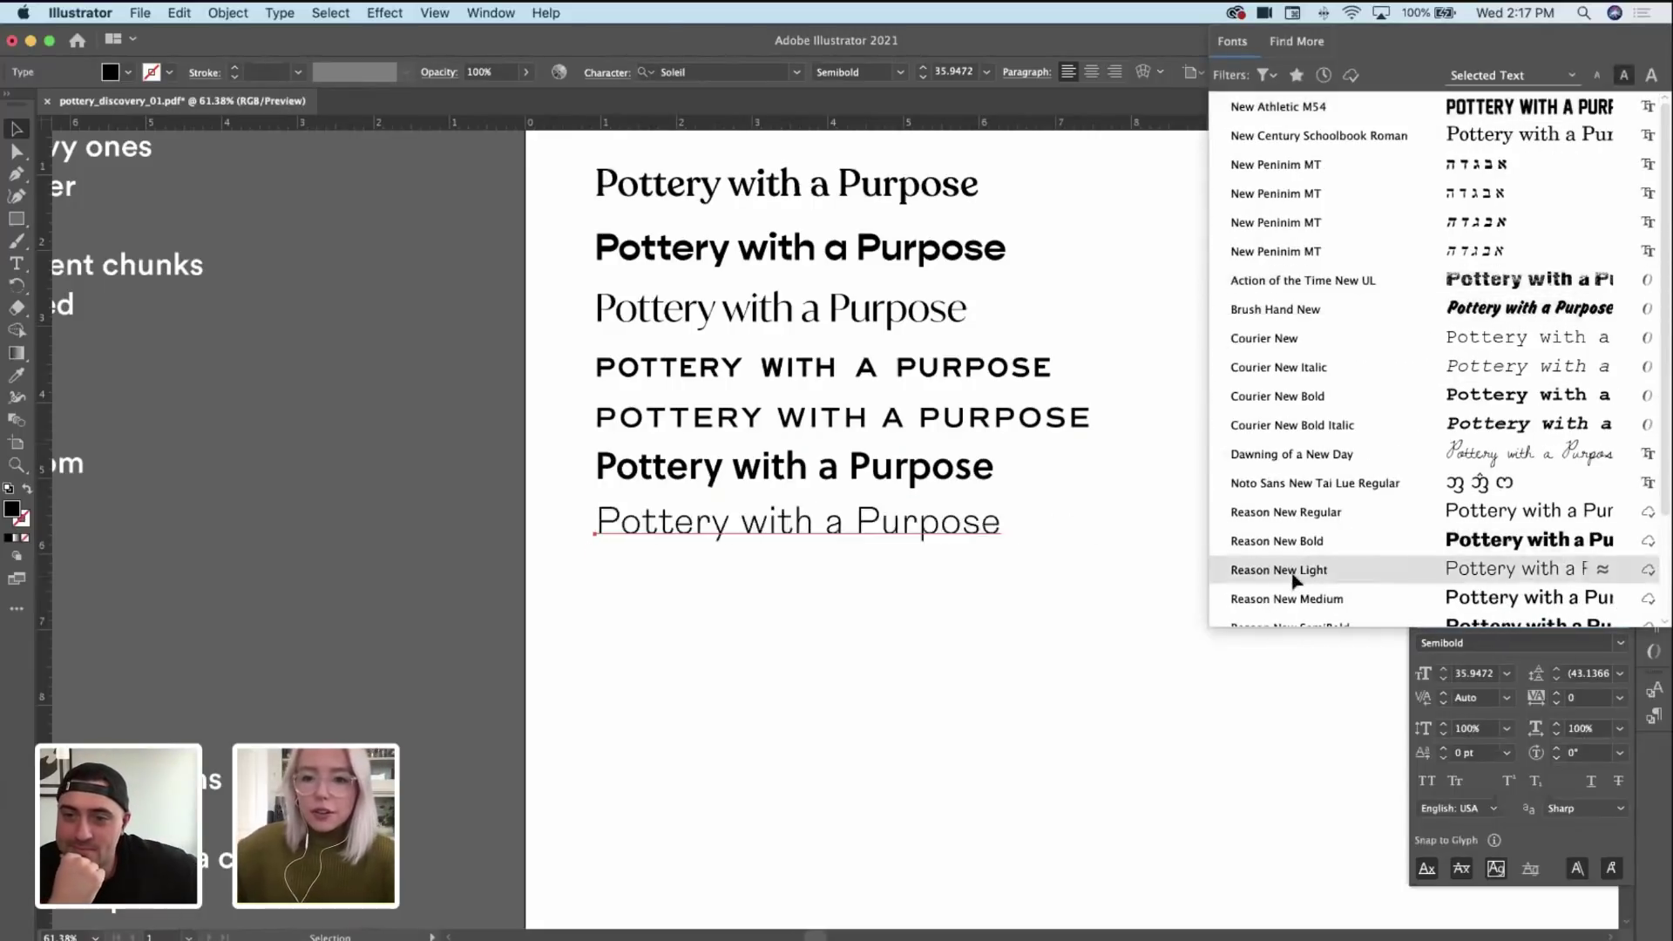
key(BackSpace)
key(BackSpace)
key(BackSpace)
click(1188, 755)
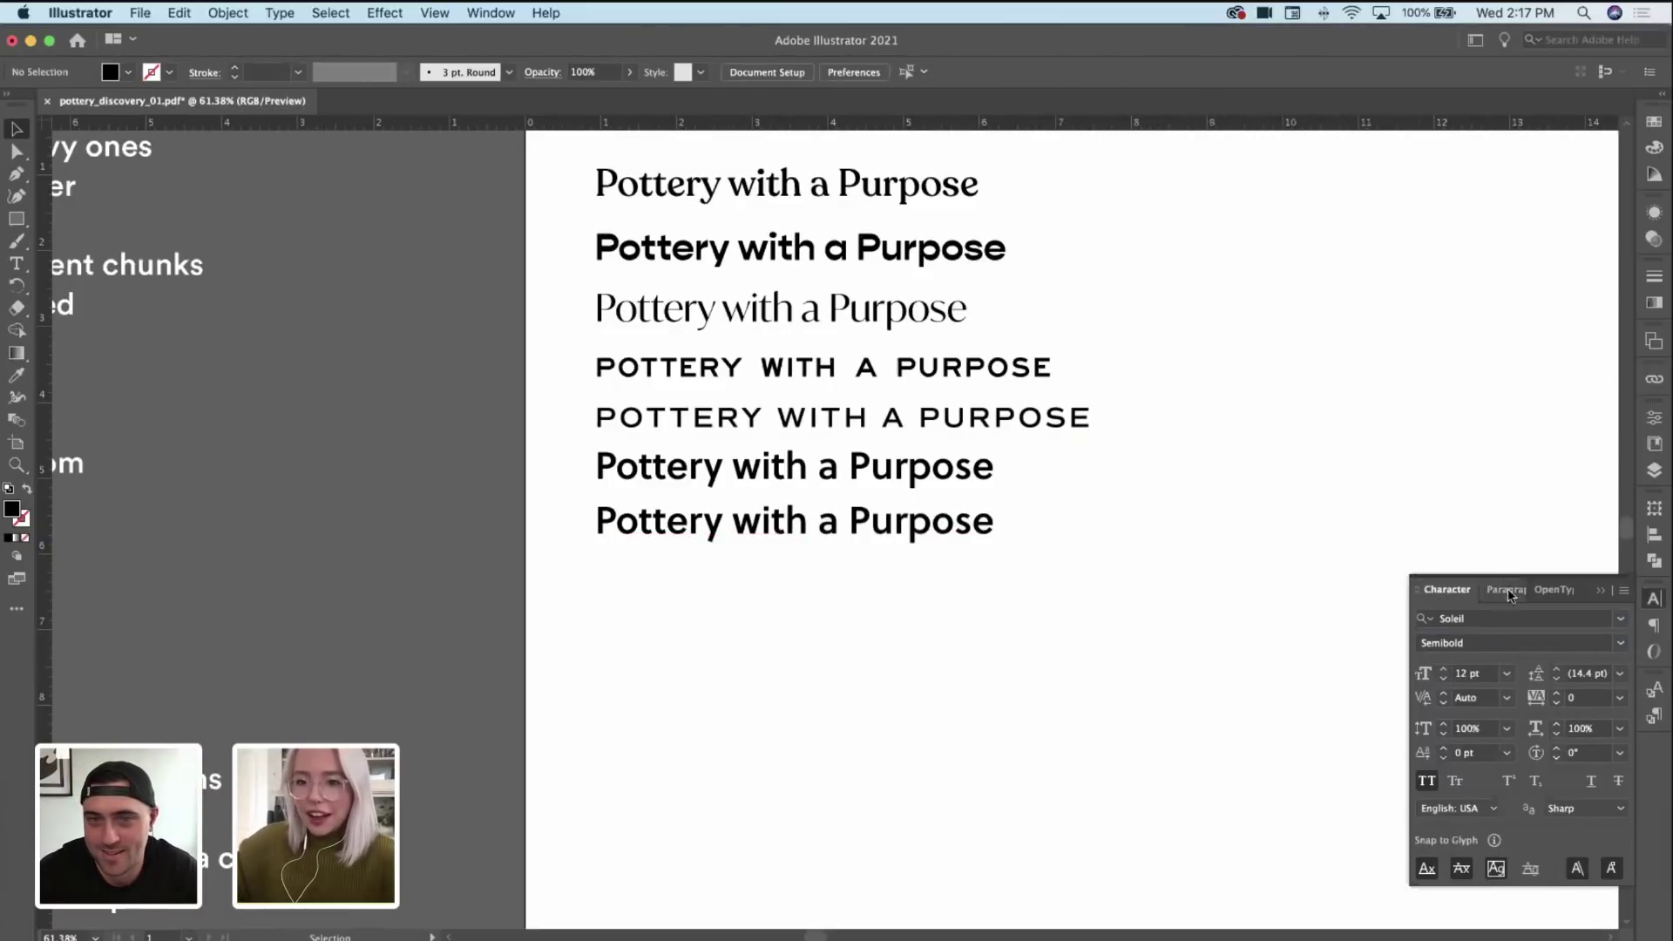
click(1488, 618)
text(new re)
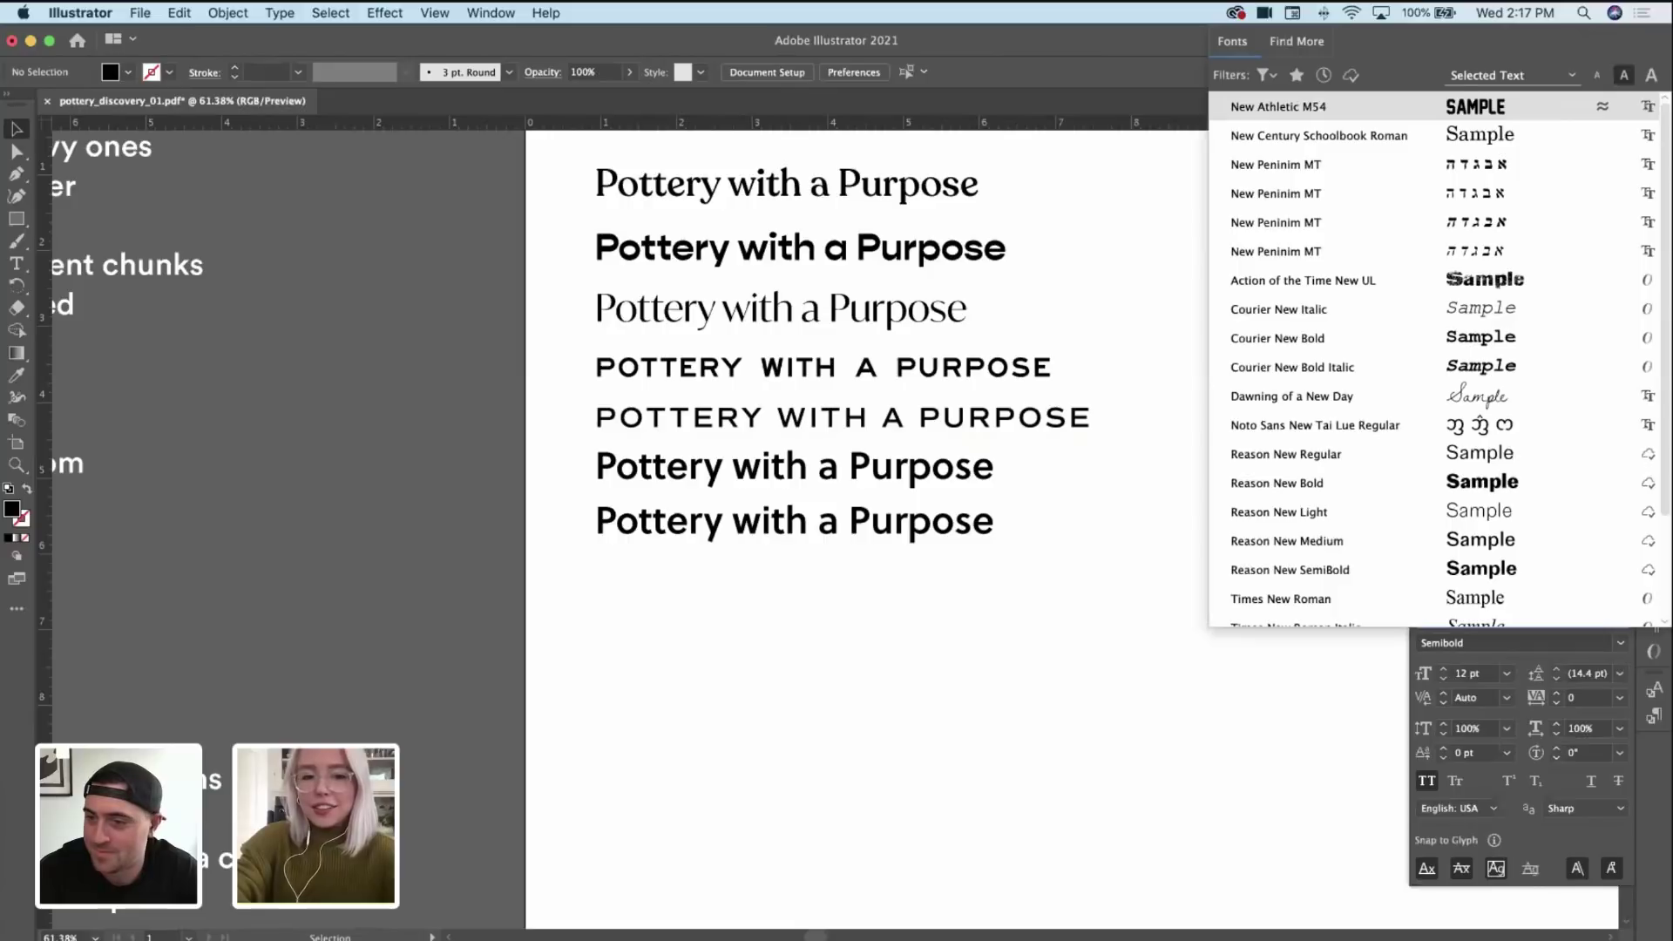
text(as)
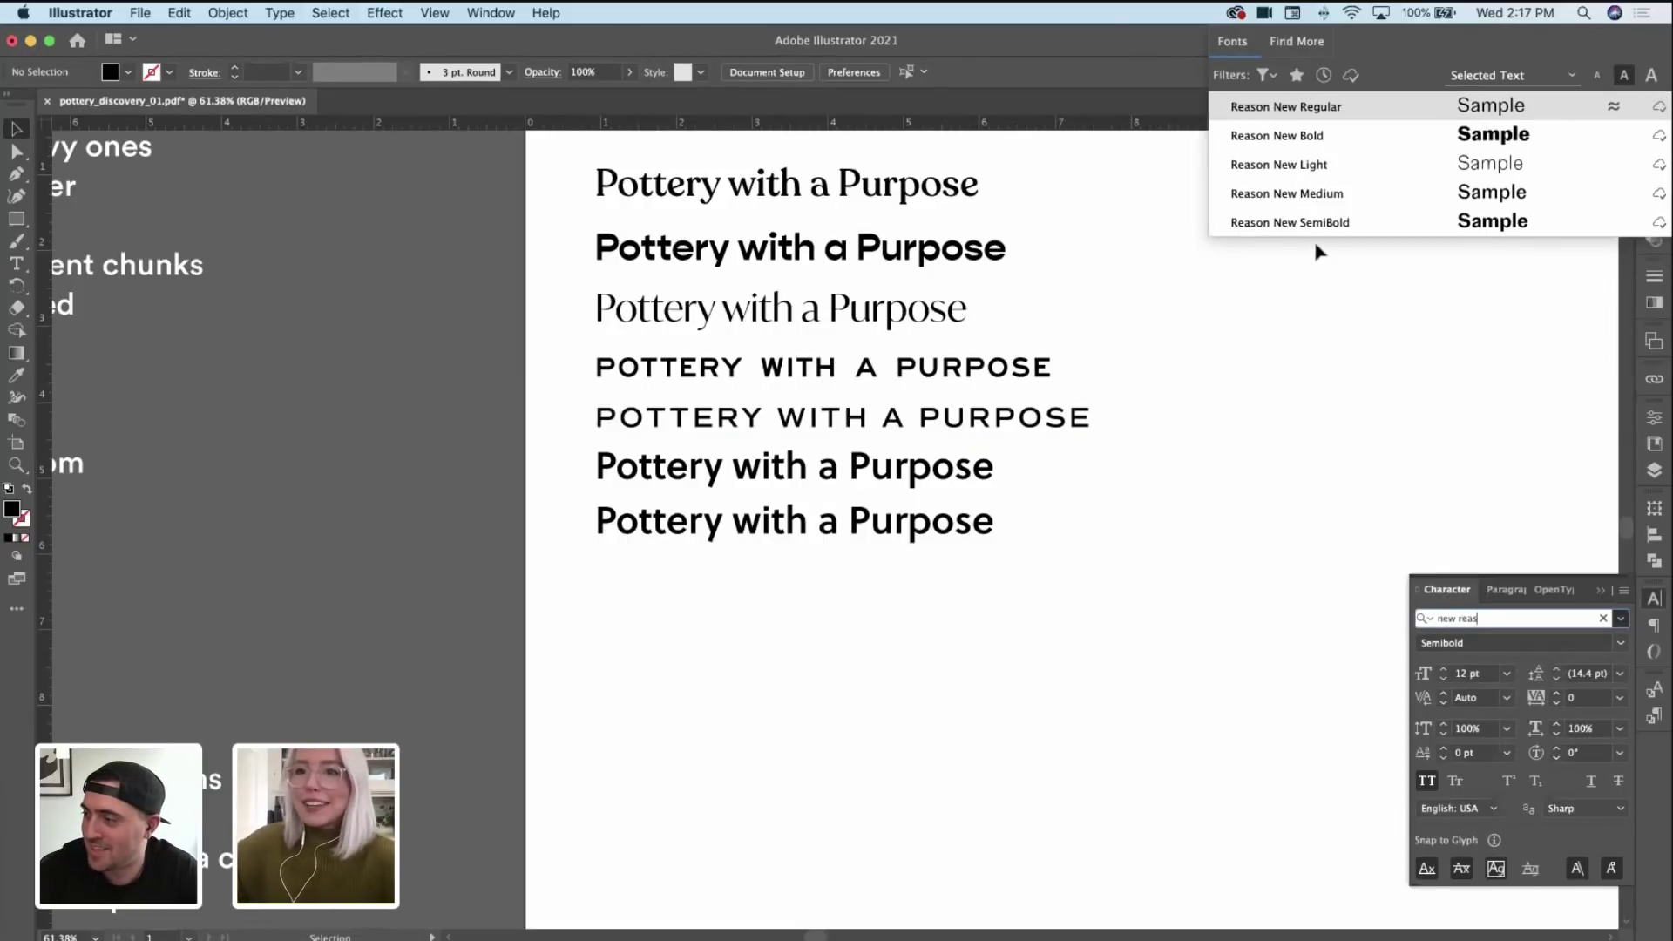
click(1301, 201)
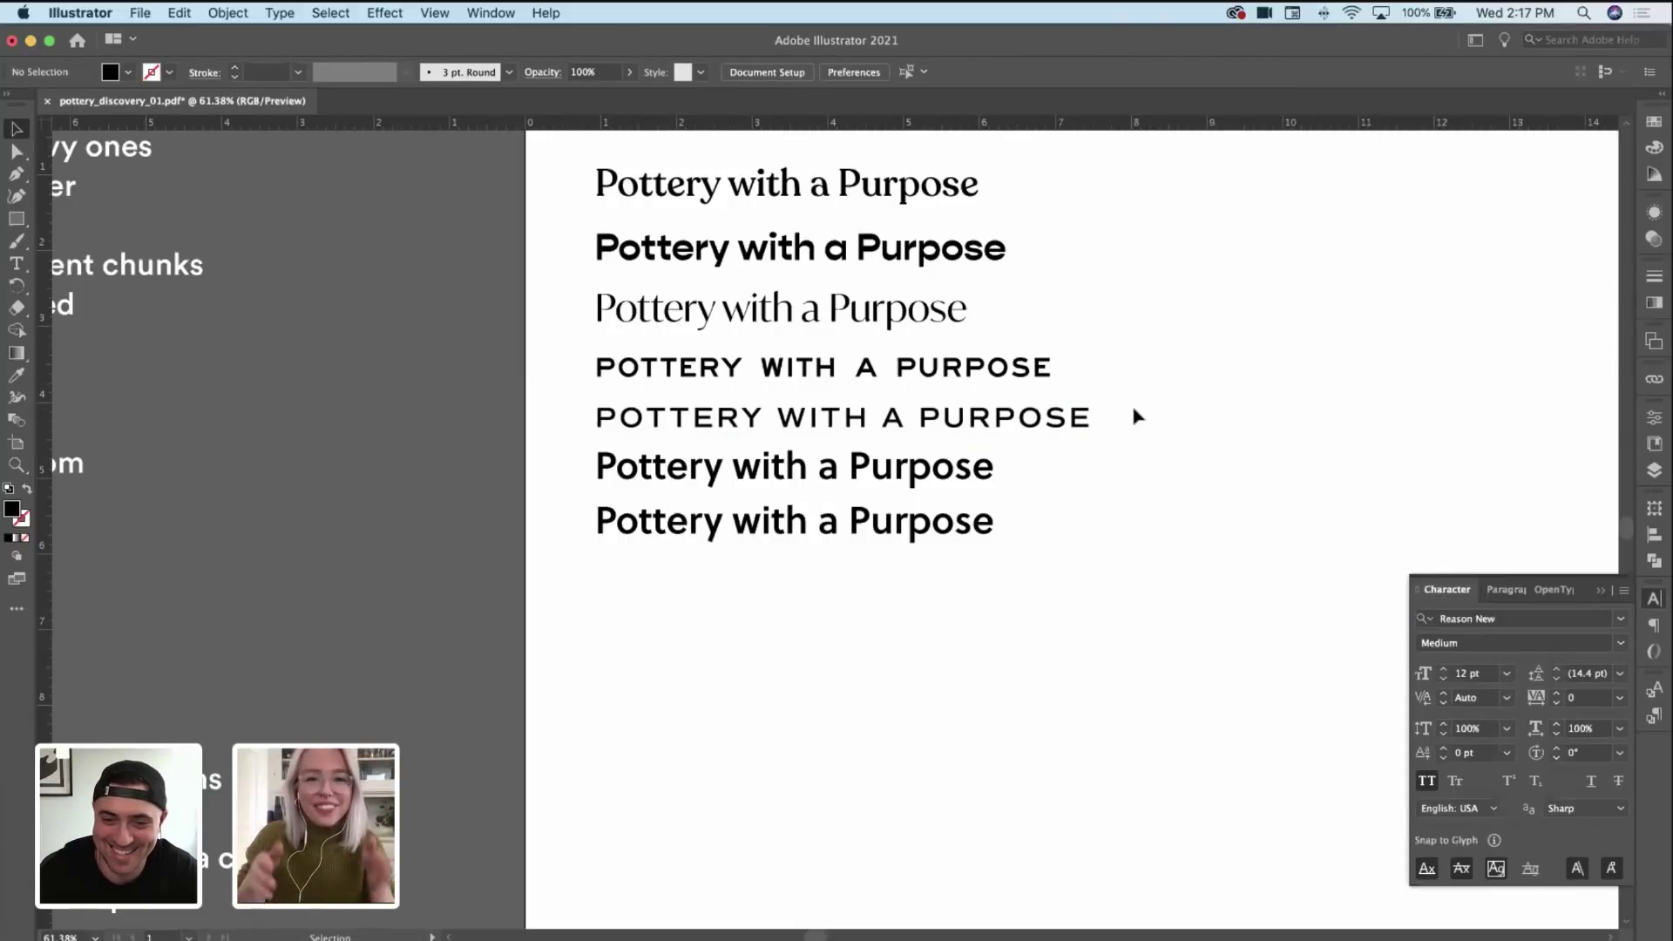
Step: Set the font of the lowest "Pottery with a Purpose" line to Reason New Medium
click(970, 527)
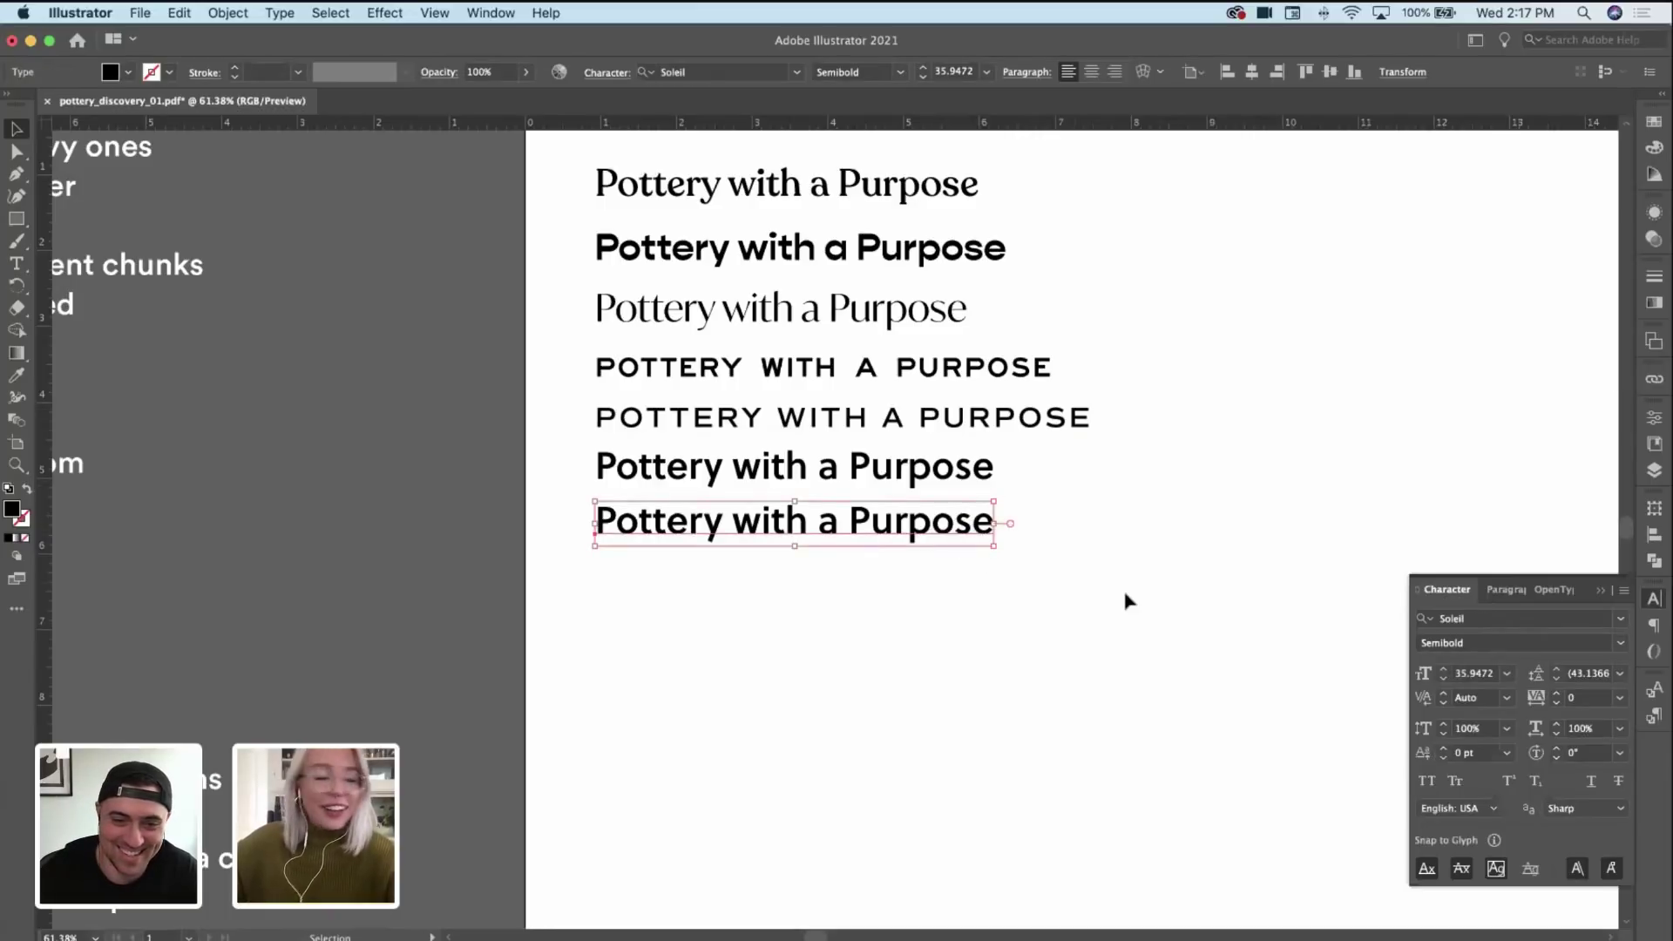
click(1516, 619)
text(new r)
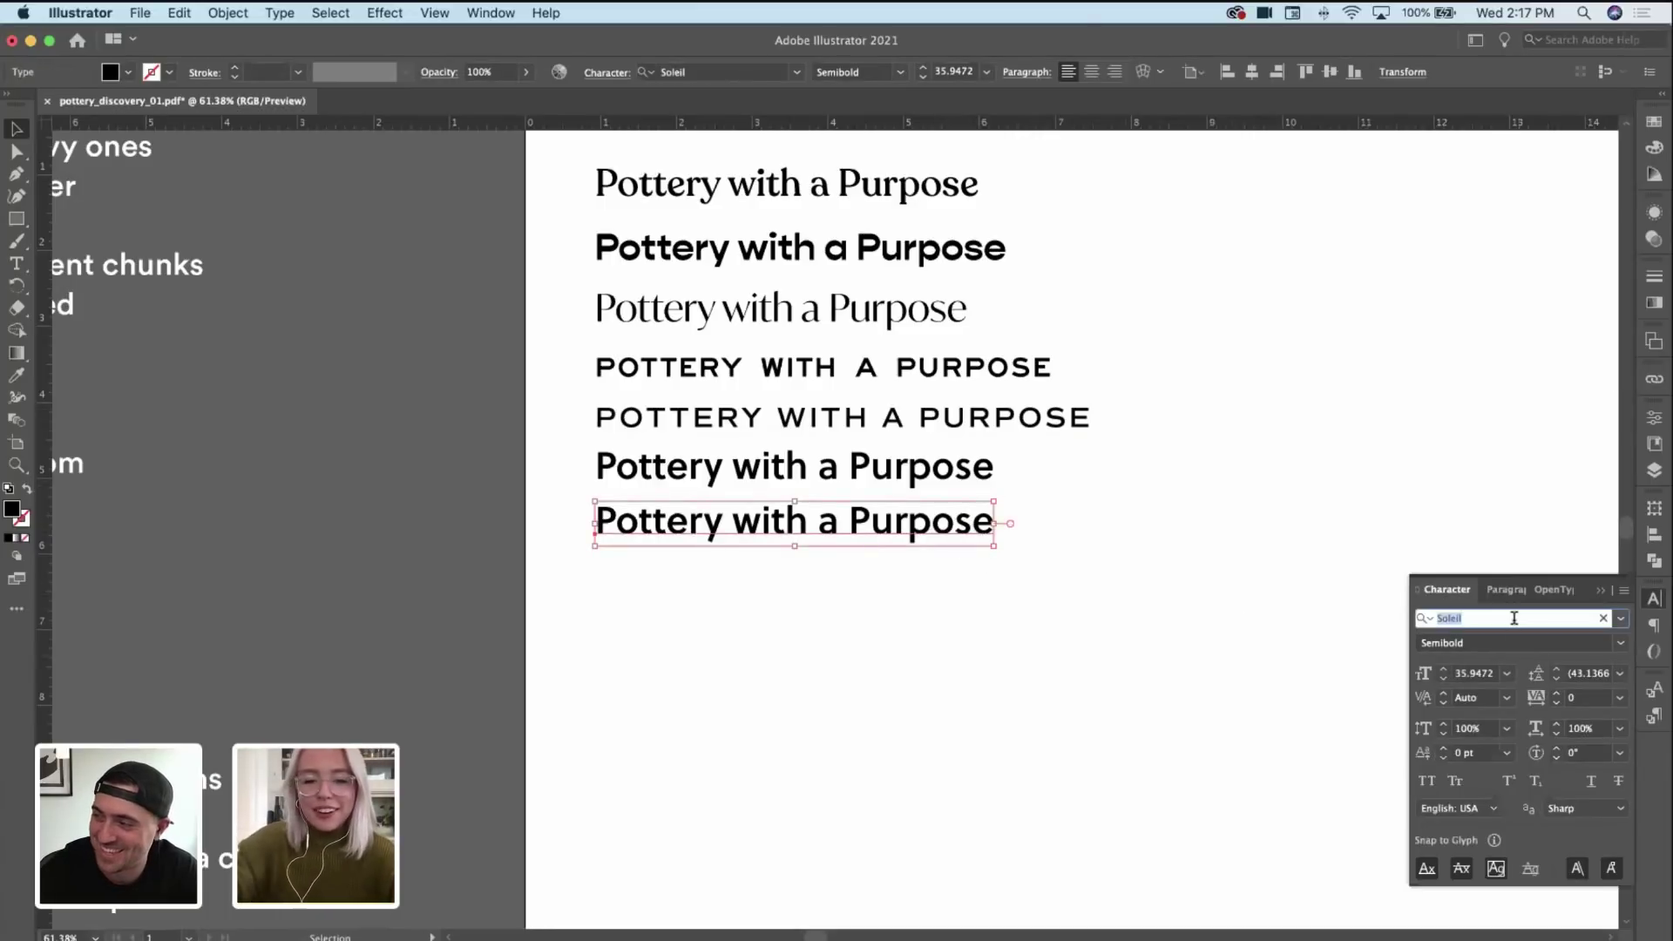
text(eas)
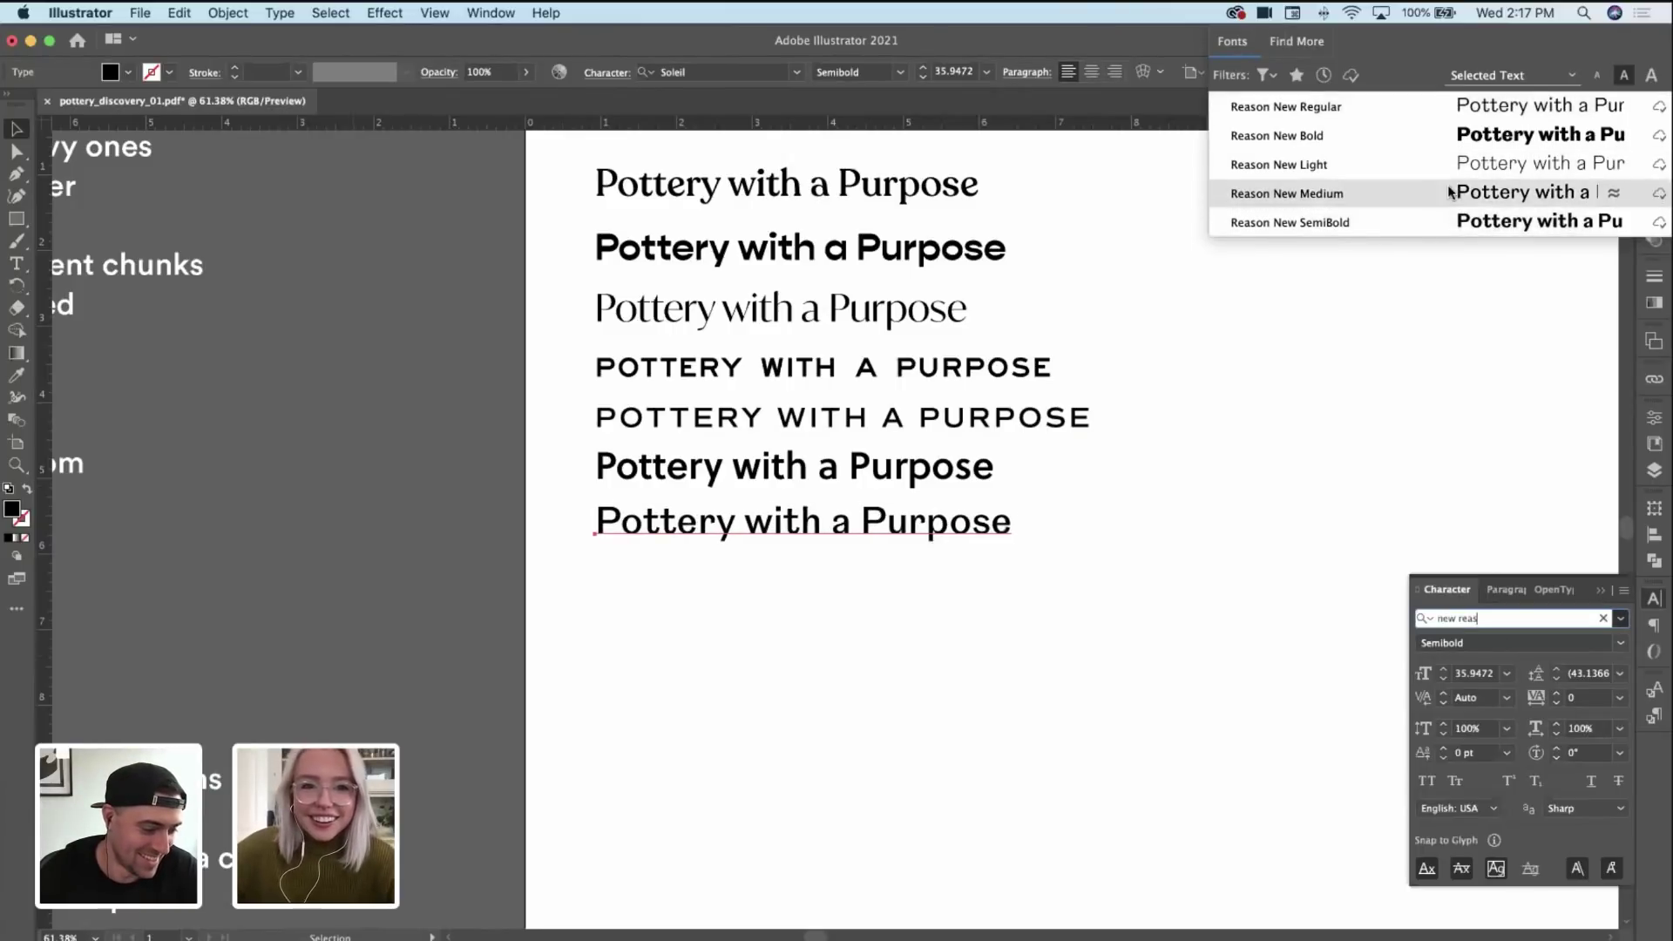
click(1430, 205)
click(878, 720)
Step: Switch to Adobe Fonts in Chrome and browse page 3 of the sans serif results for suitable typefaces
key(super+Tab)
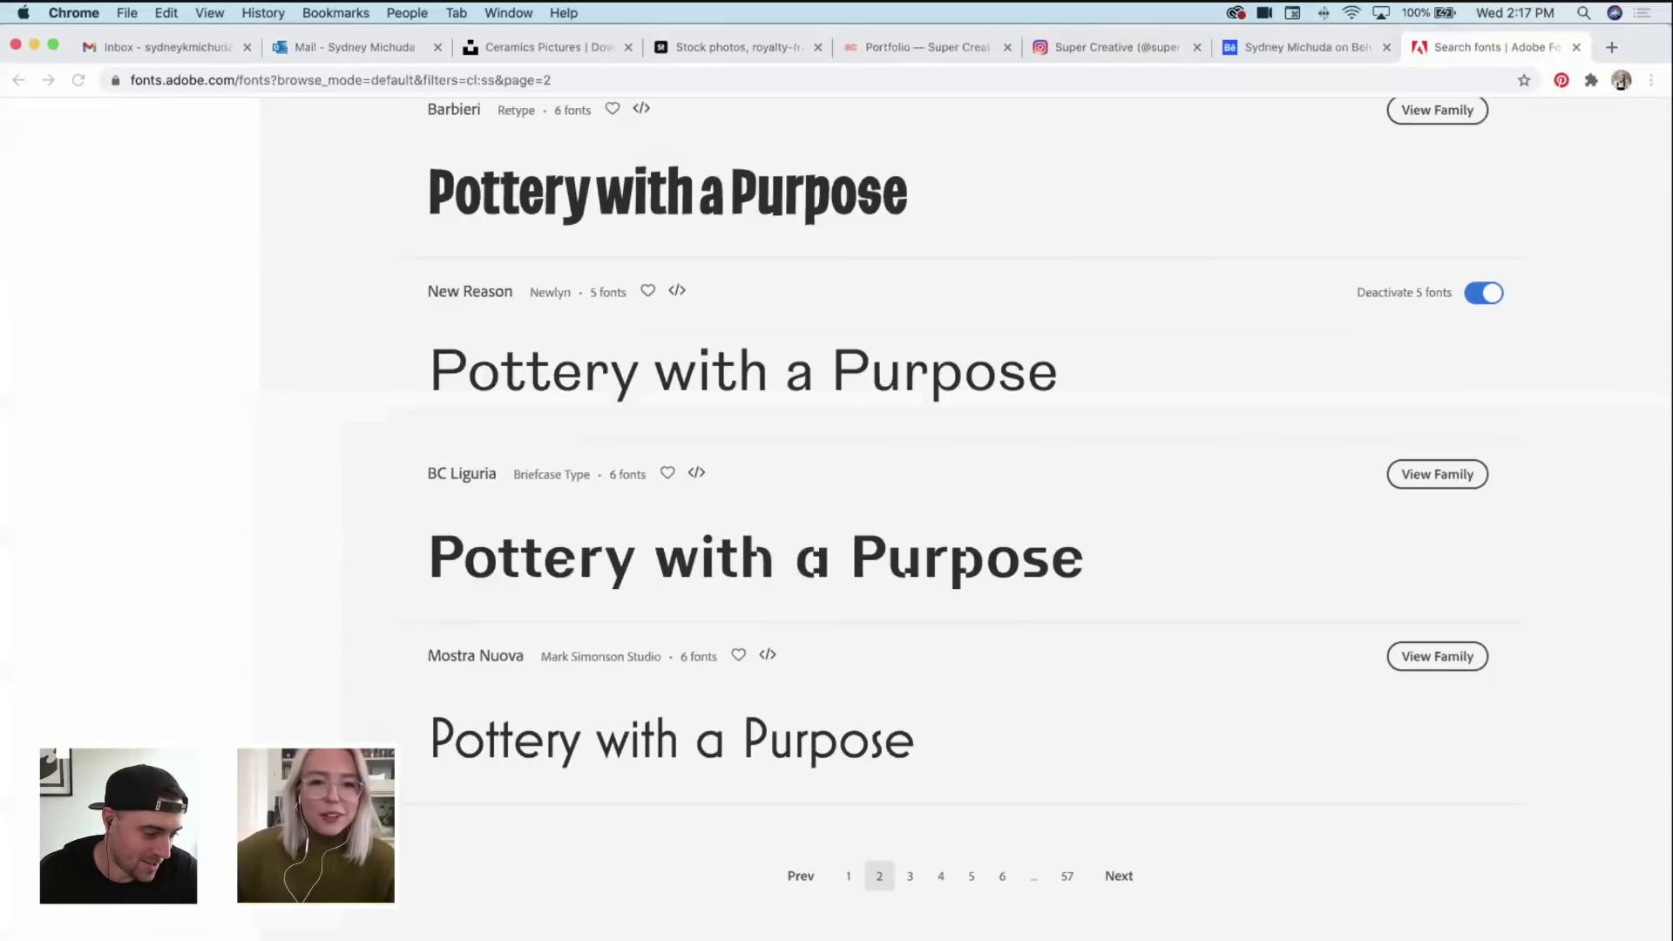
click(908, 876)
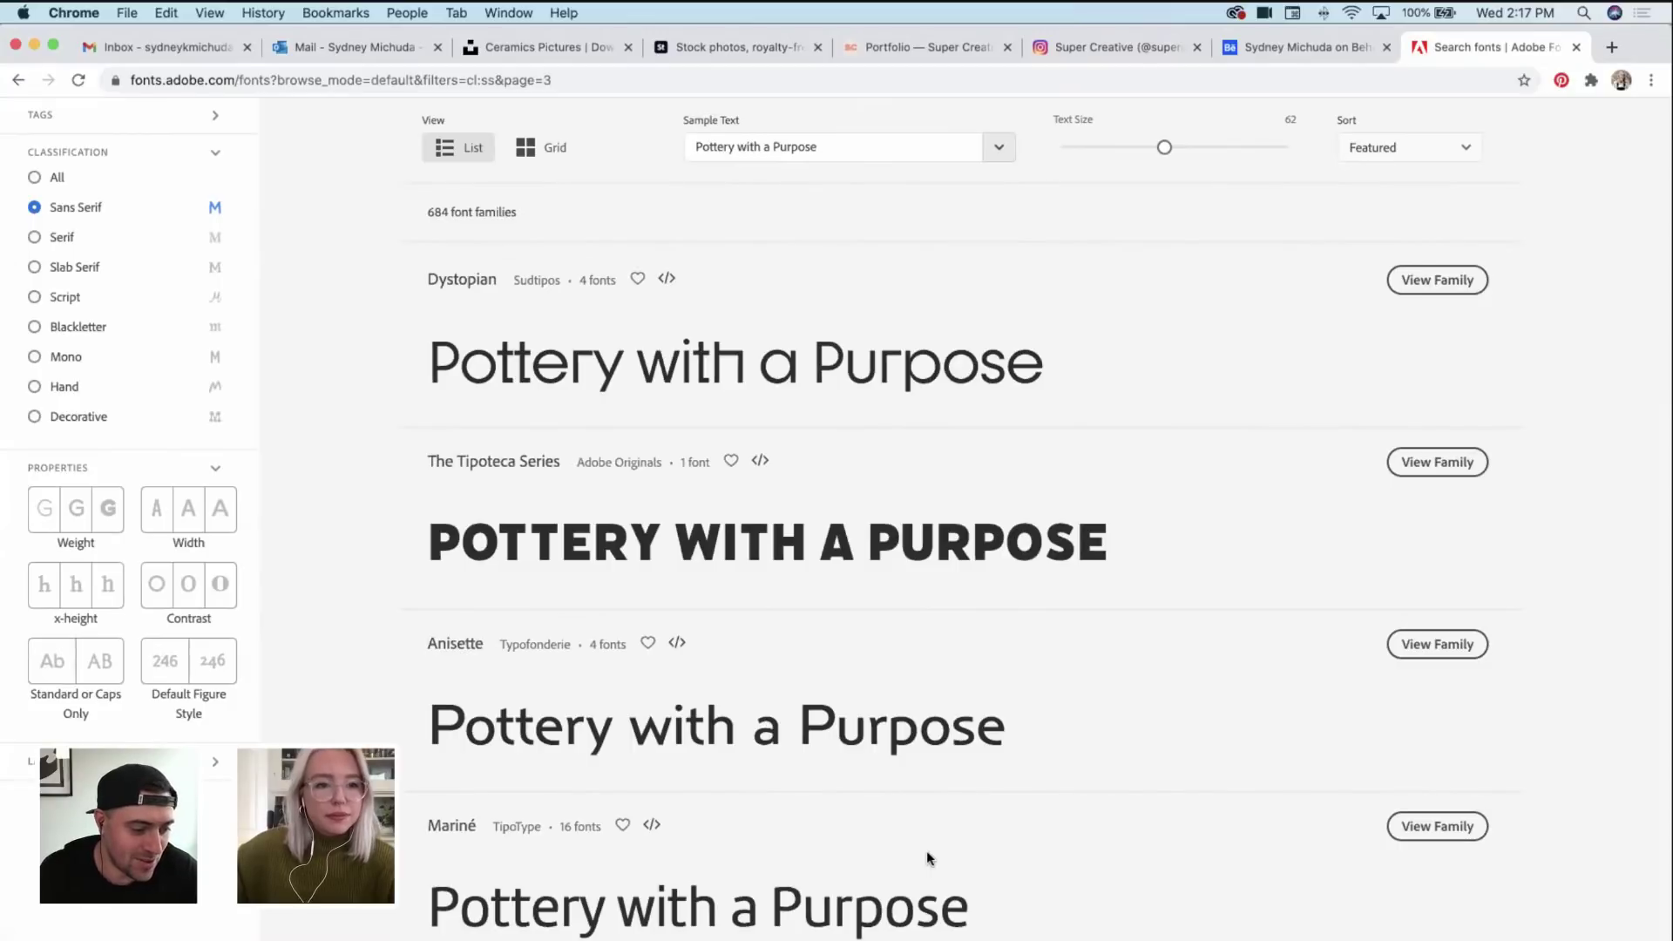
scroll(929, 859, down, 3)
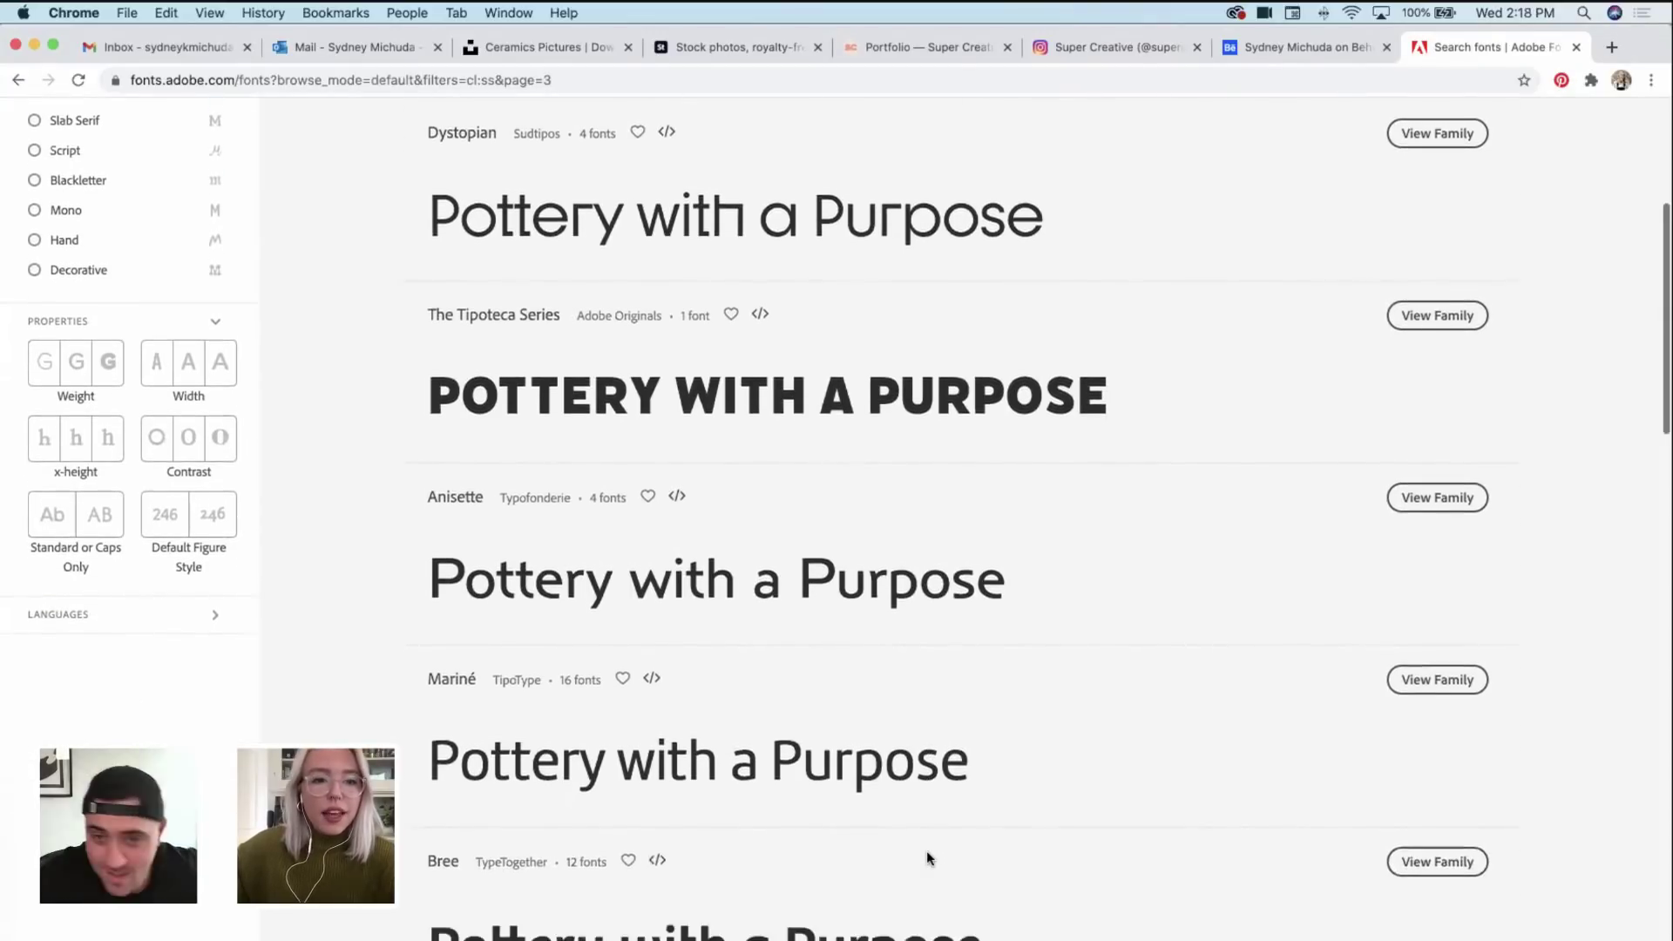
scroll(929, 859, down, 3)
scroll(929, 859, down, 3)
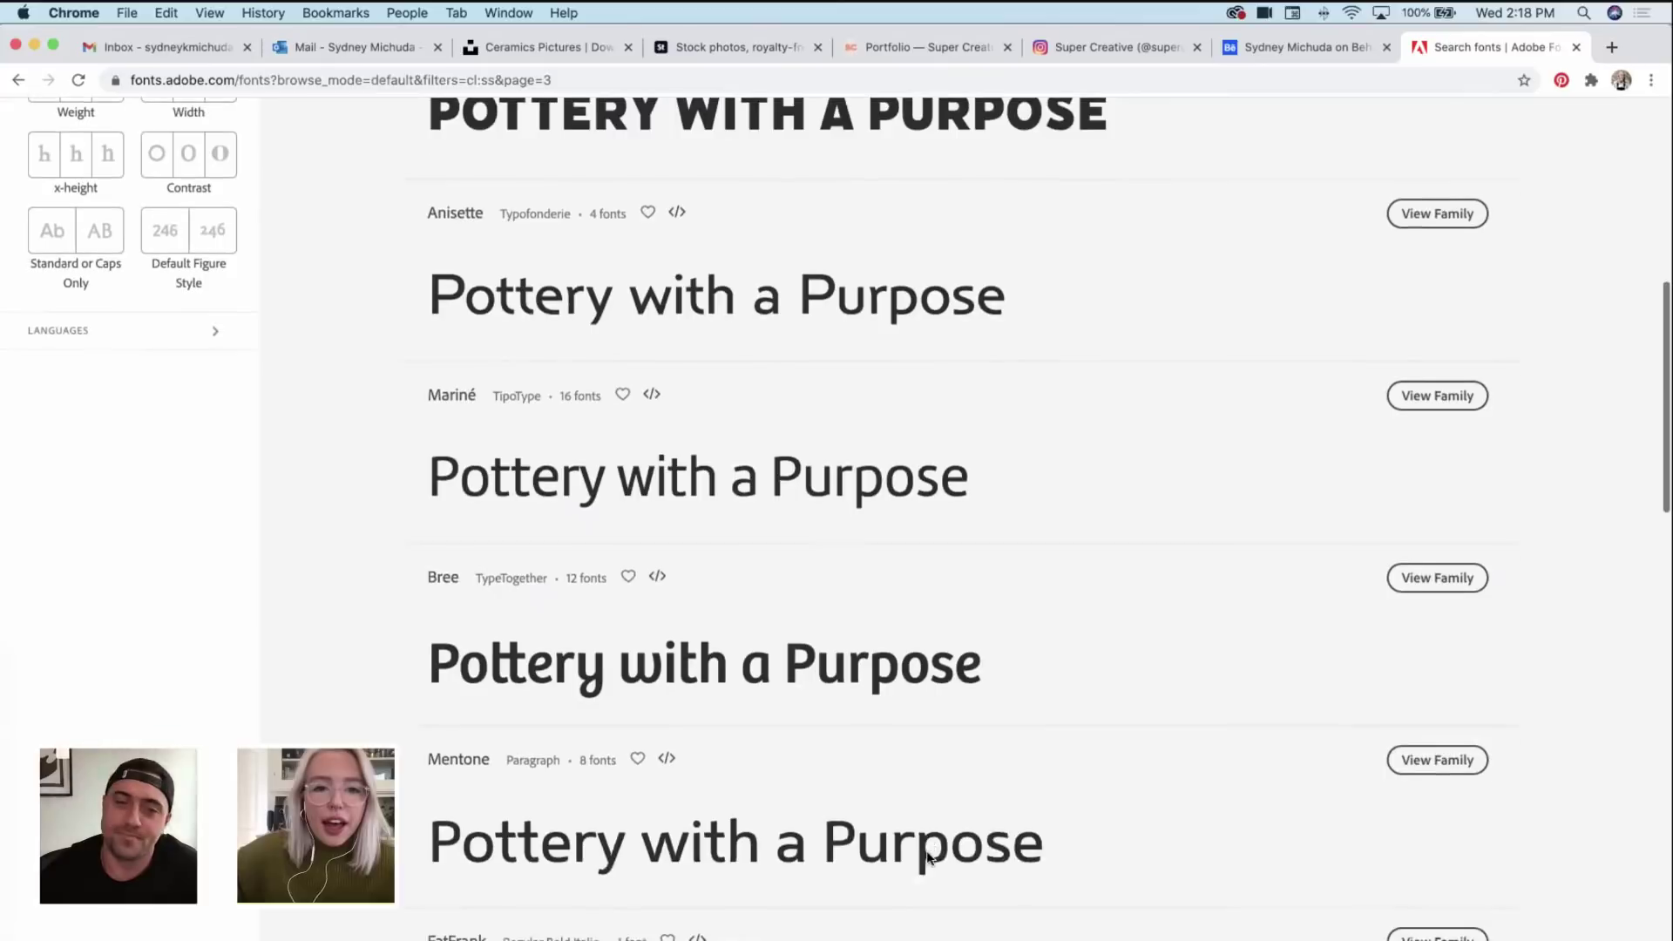
scroll(929, 858, down, 6)
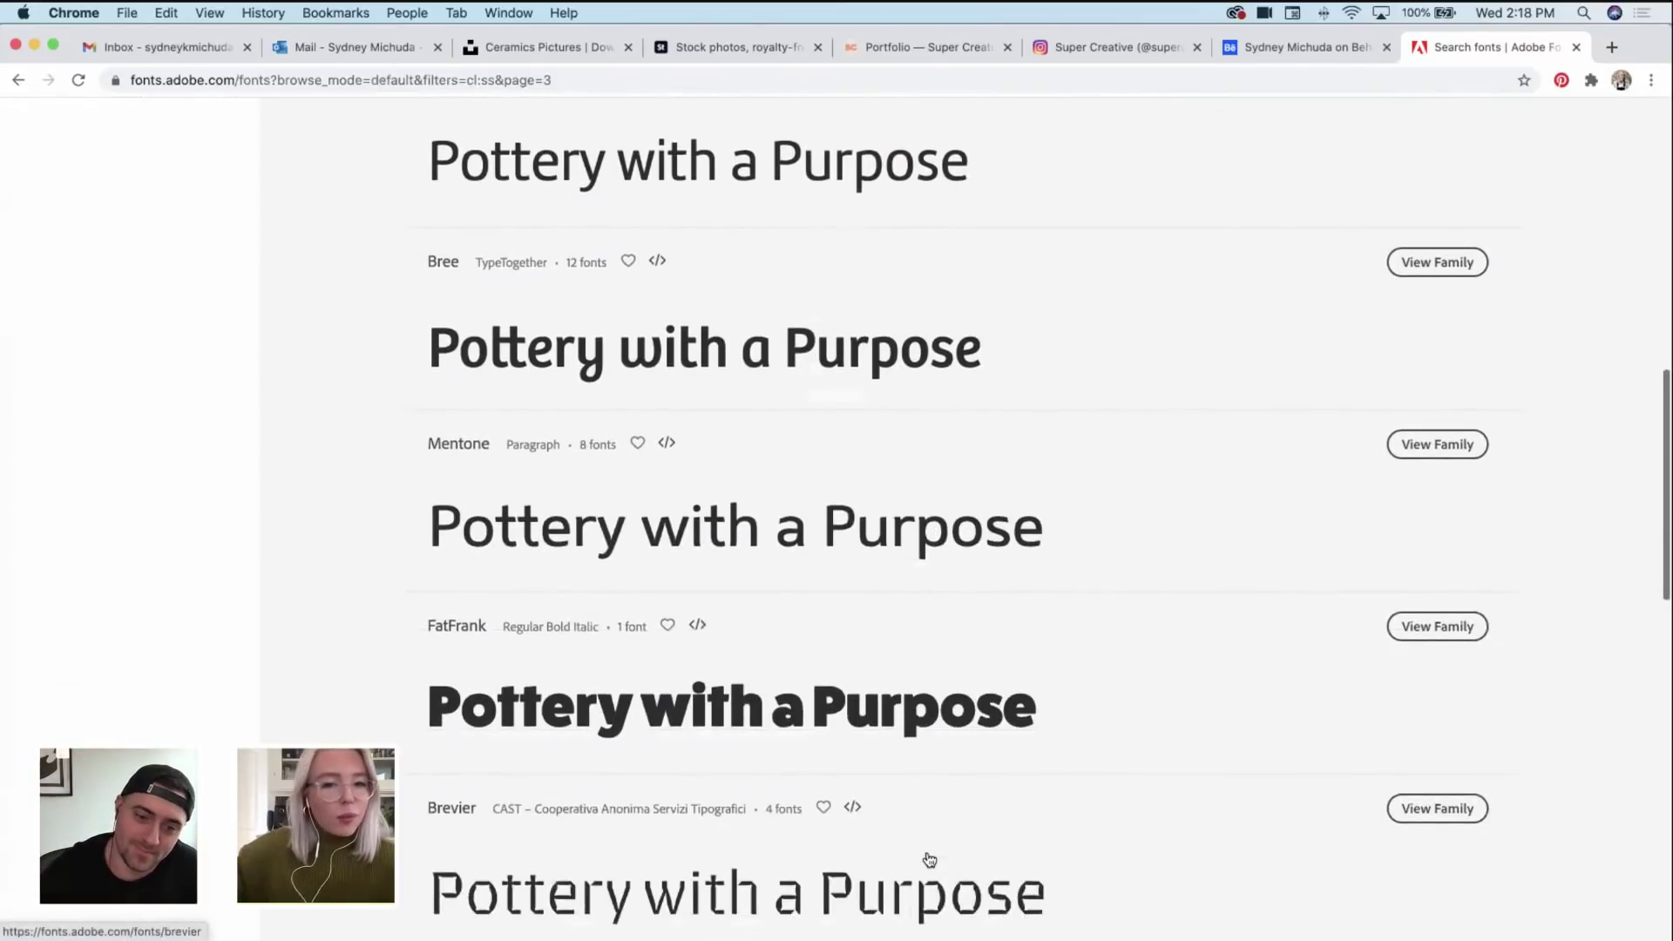
scroll(929, 858, down, 5)
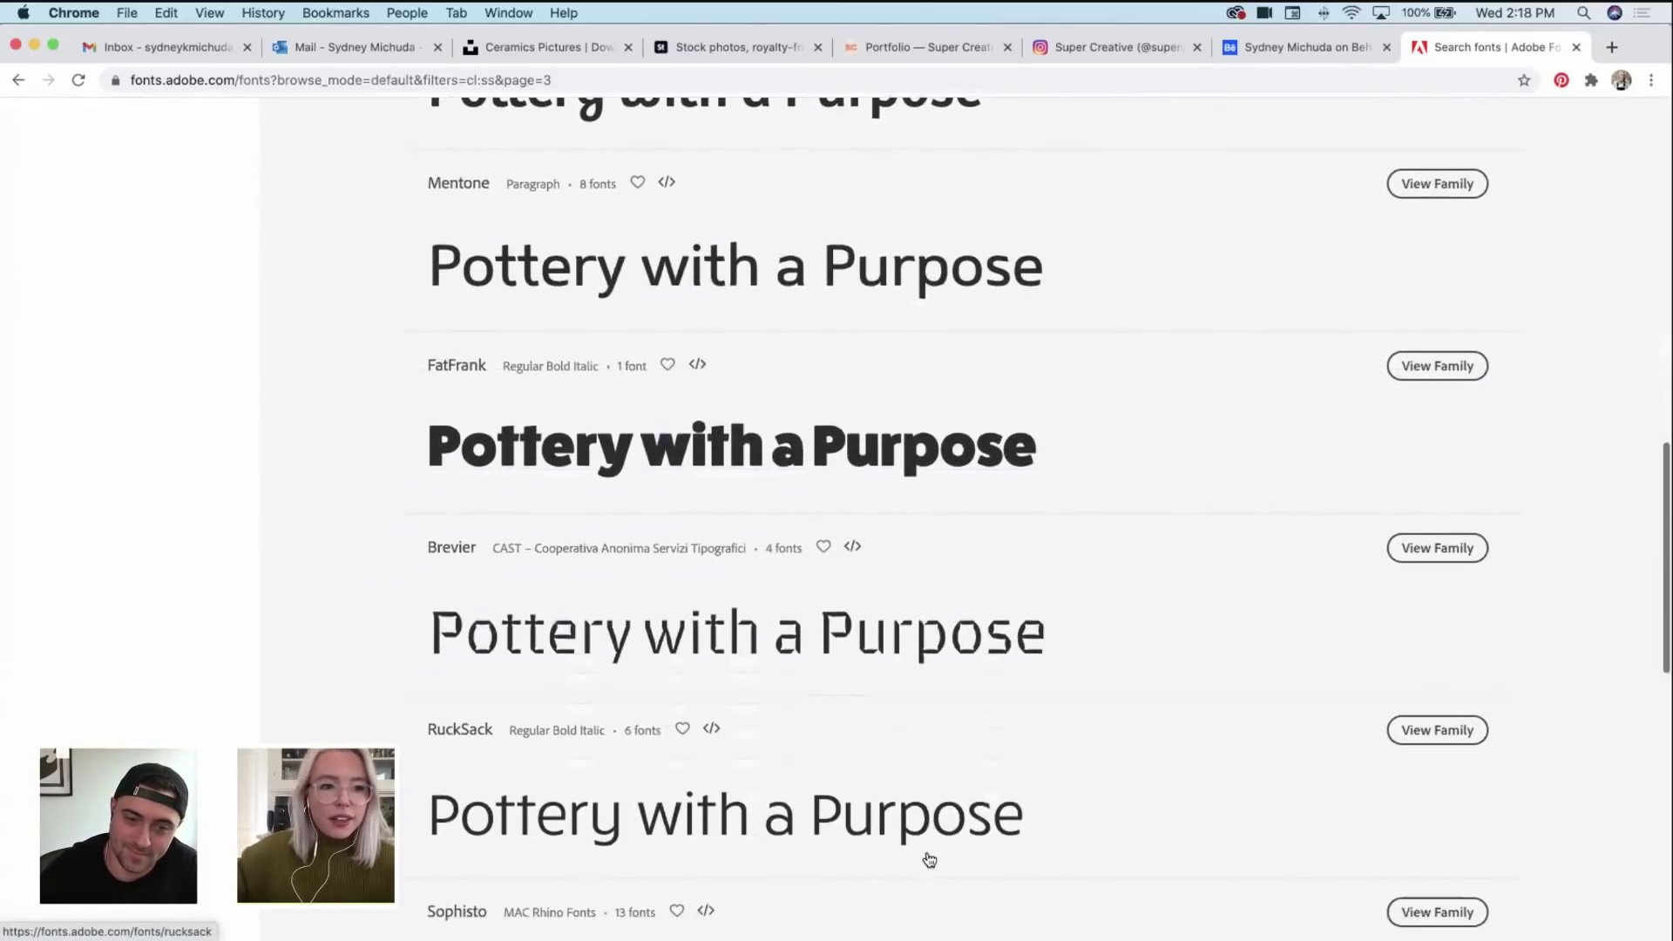
scroll(929, 859, down, 10)
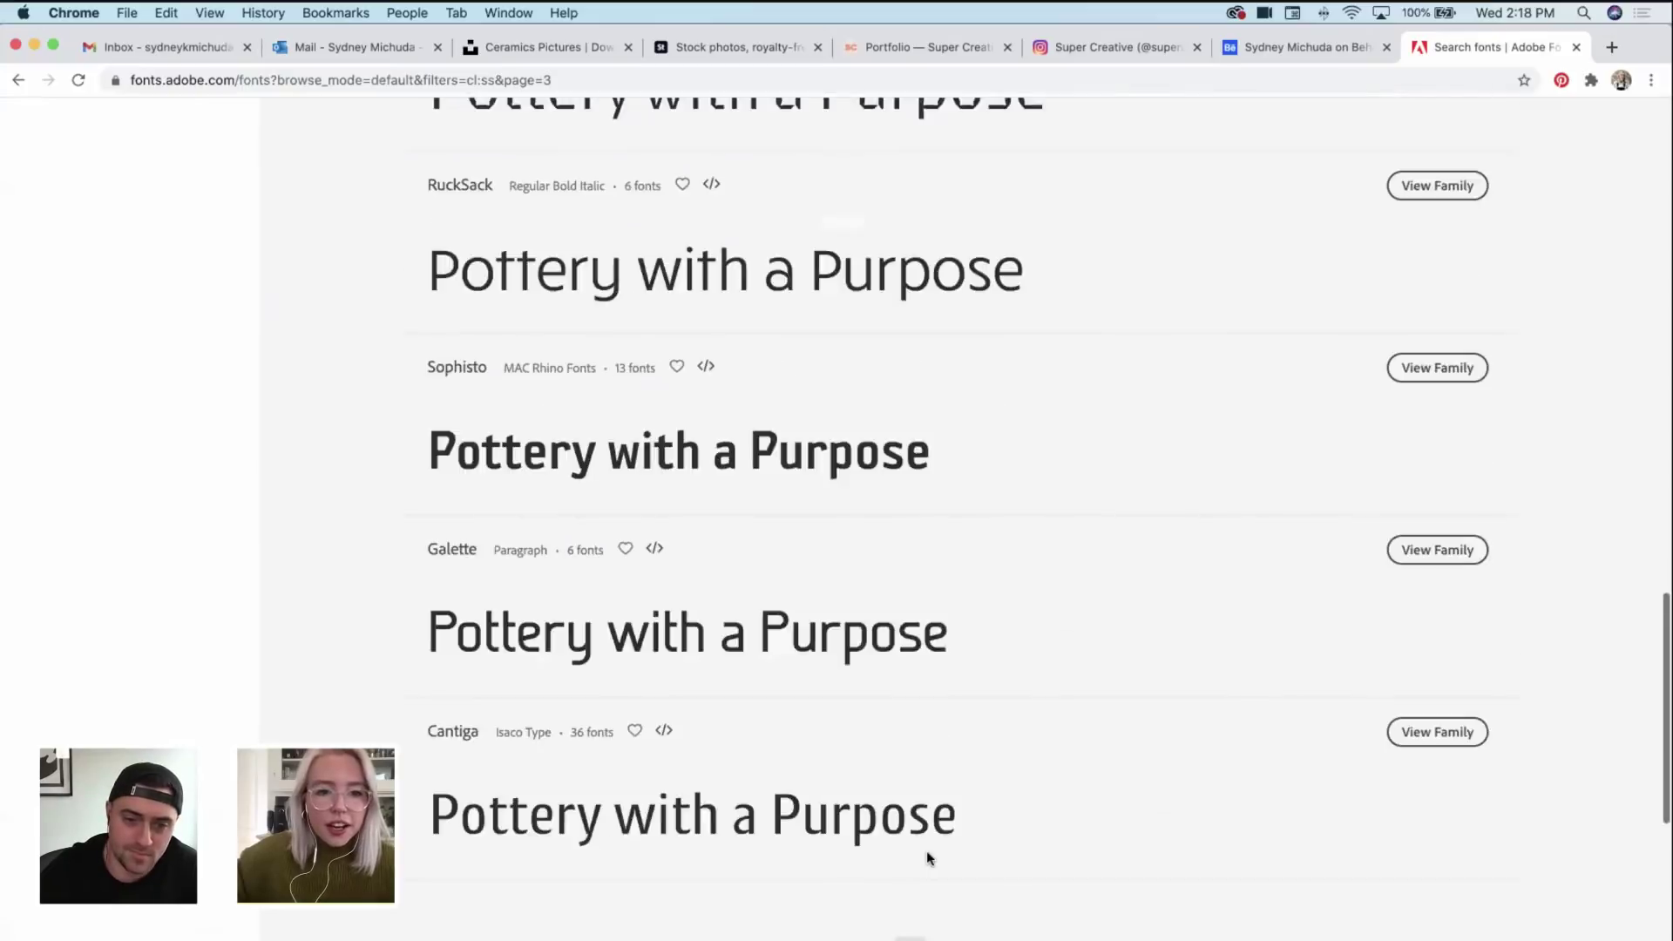
scroll(929, 858, down, 2)
scroll(937, 863, up, 3)
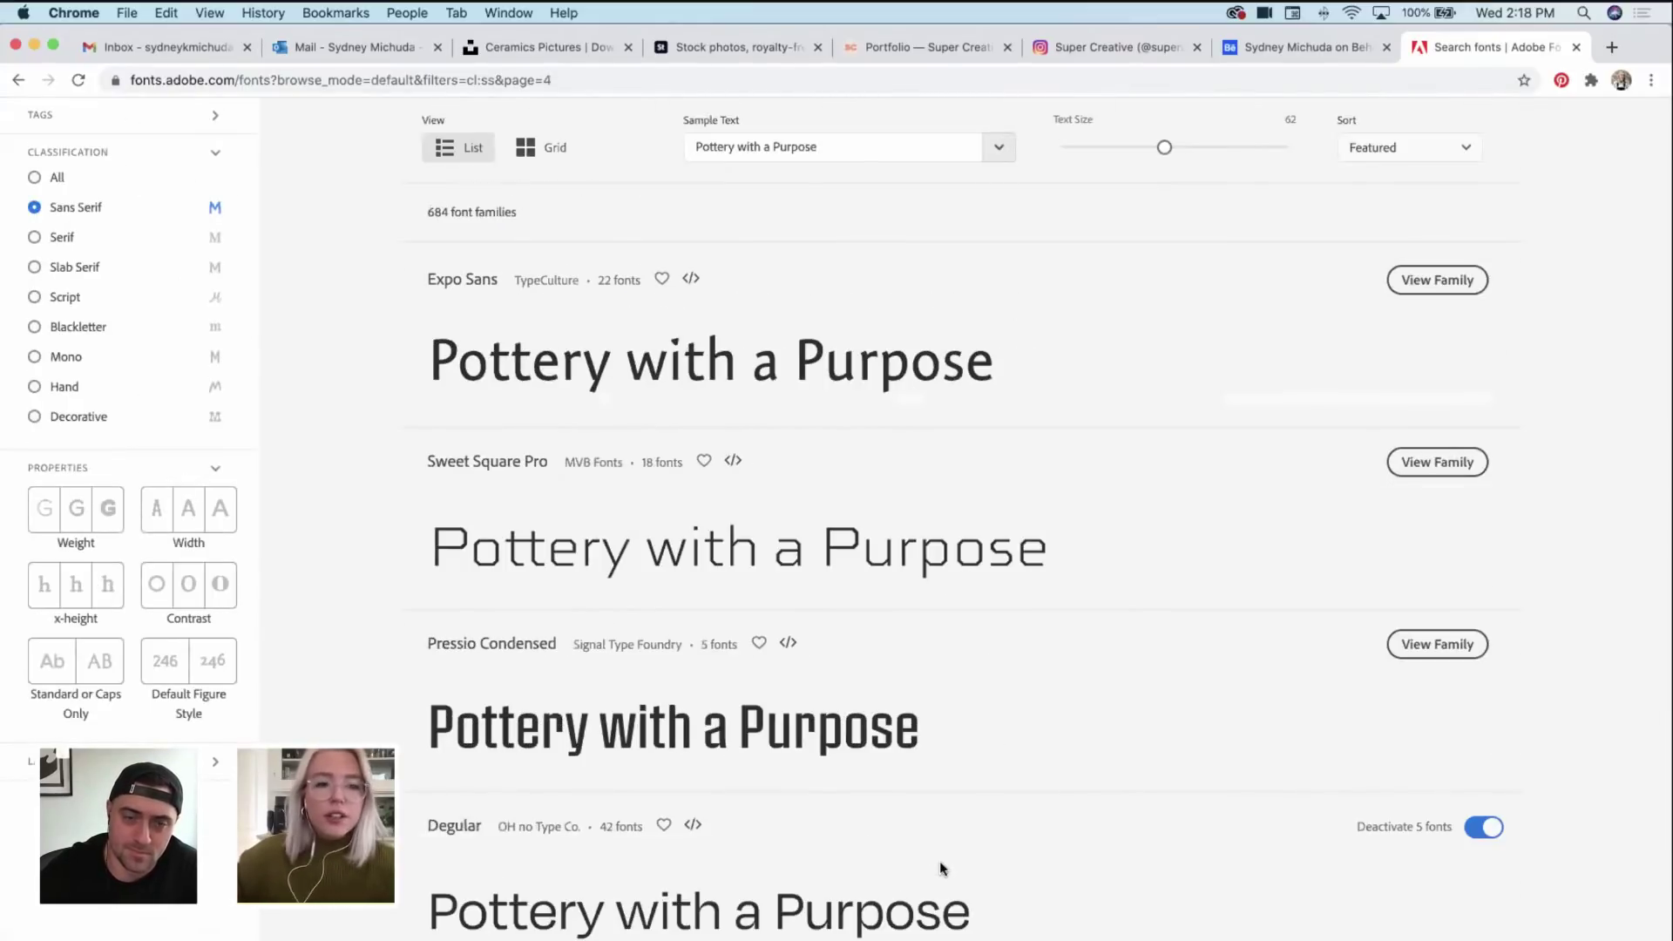
Step: Examine the sans serif samples on page 4, comparing typefaces such as Degular and Sofia for the brand name
scroll(940, 864, down, 6)
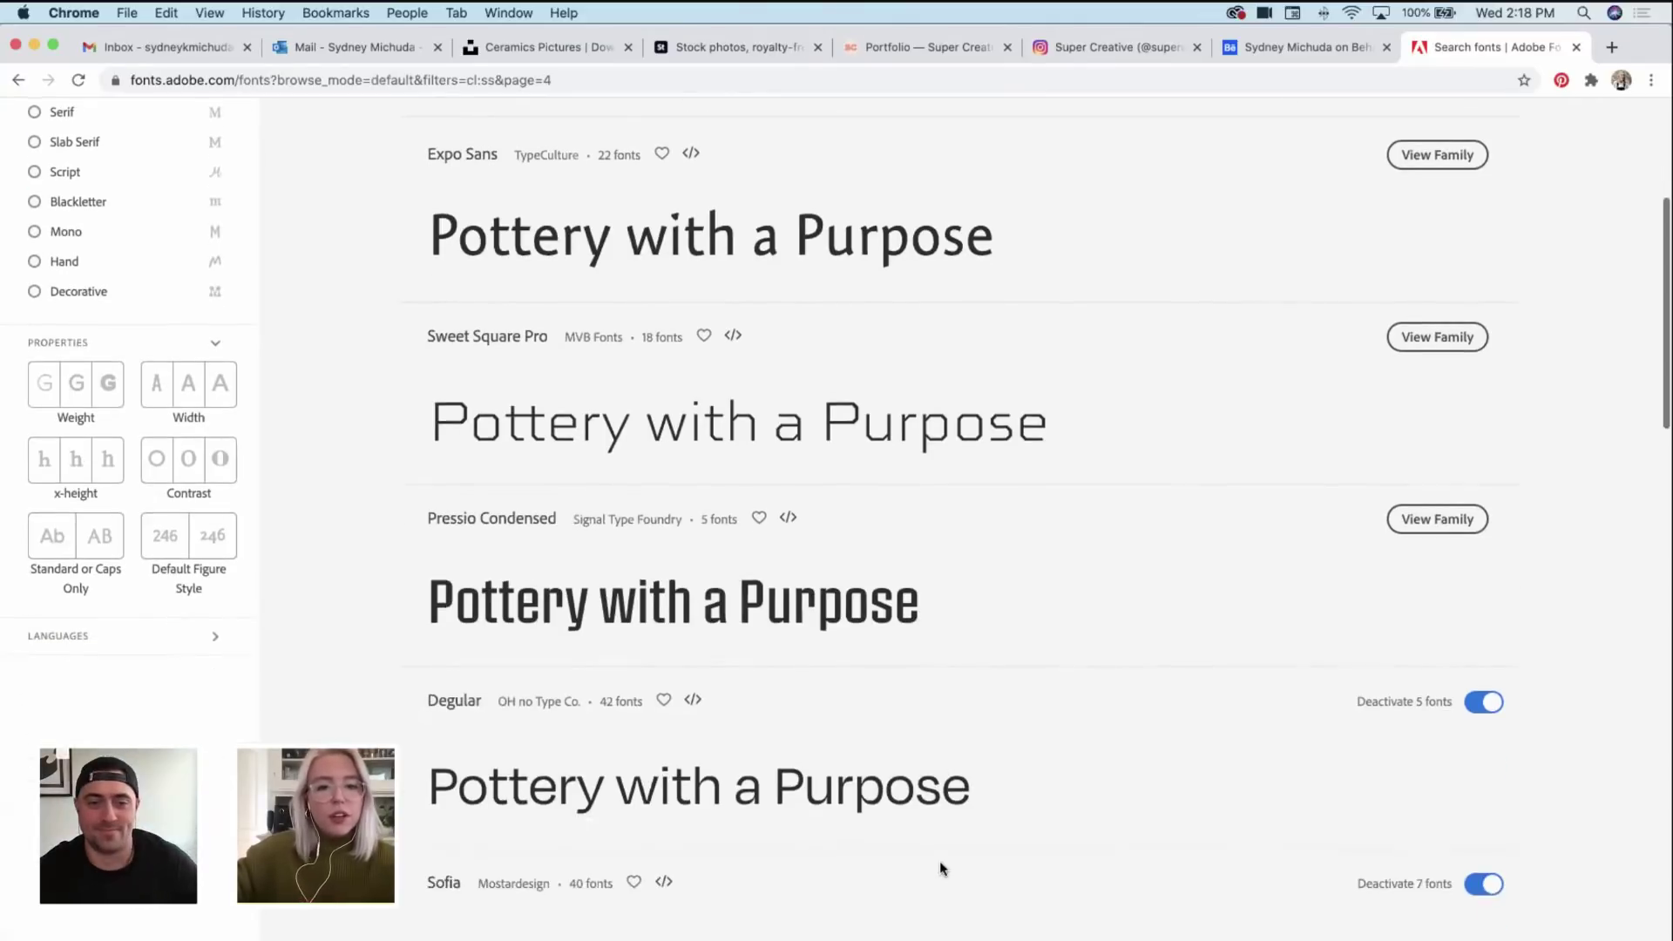
scroll(940, 861, down, 4)
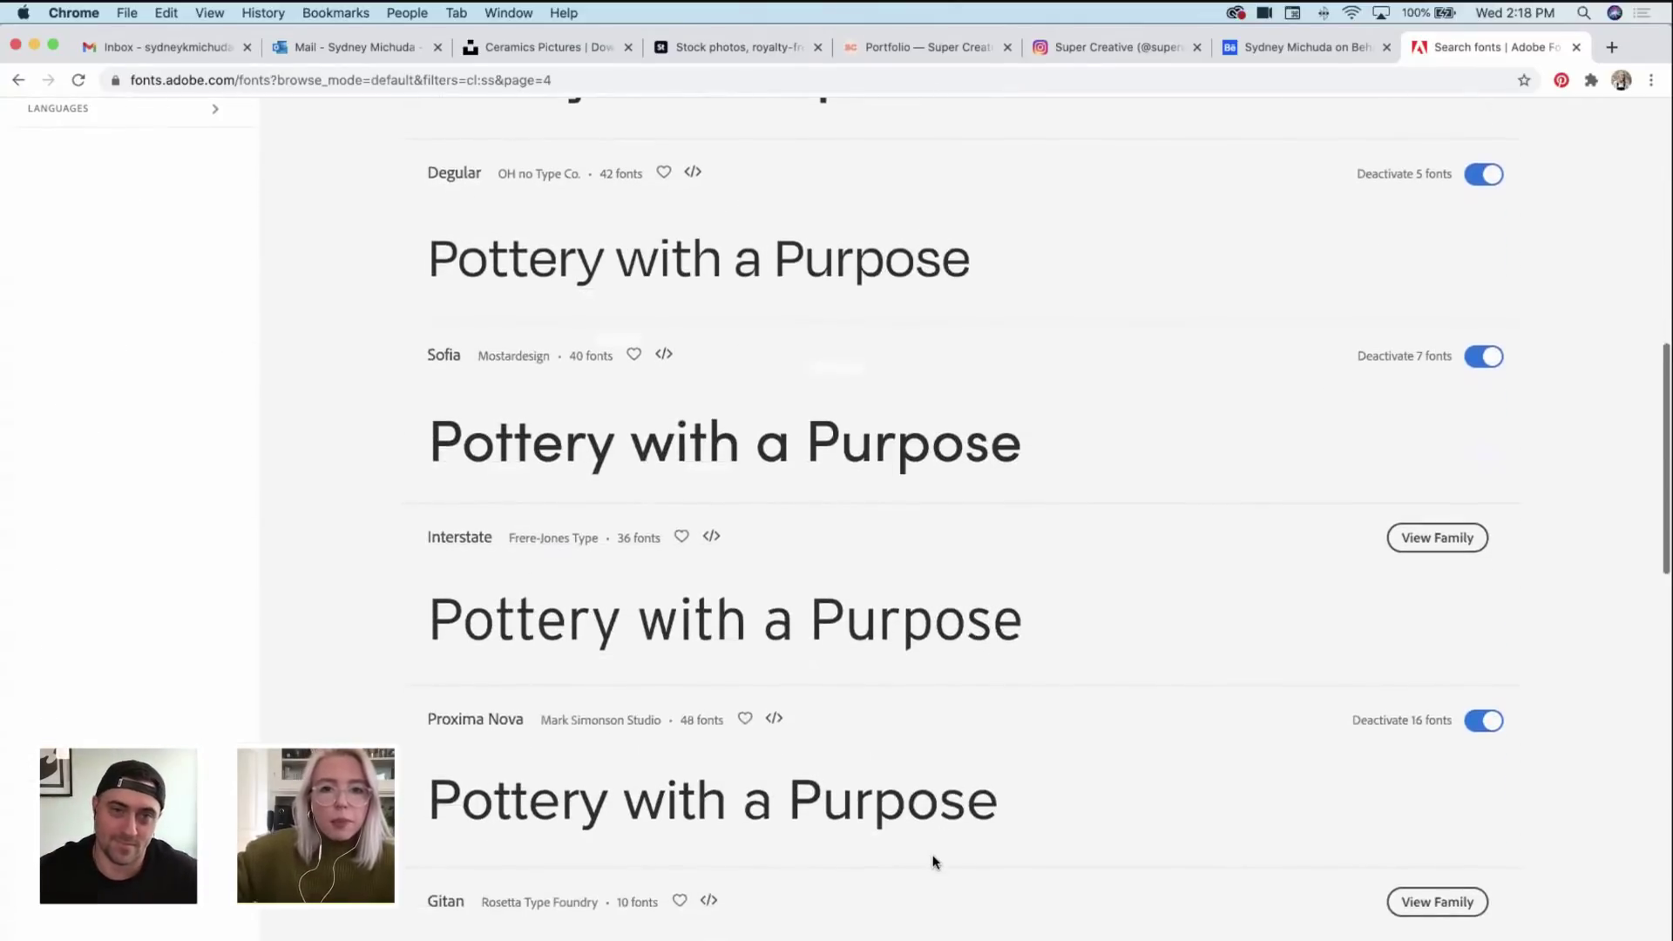
scroll(936, 861, up, 2)
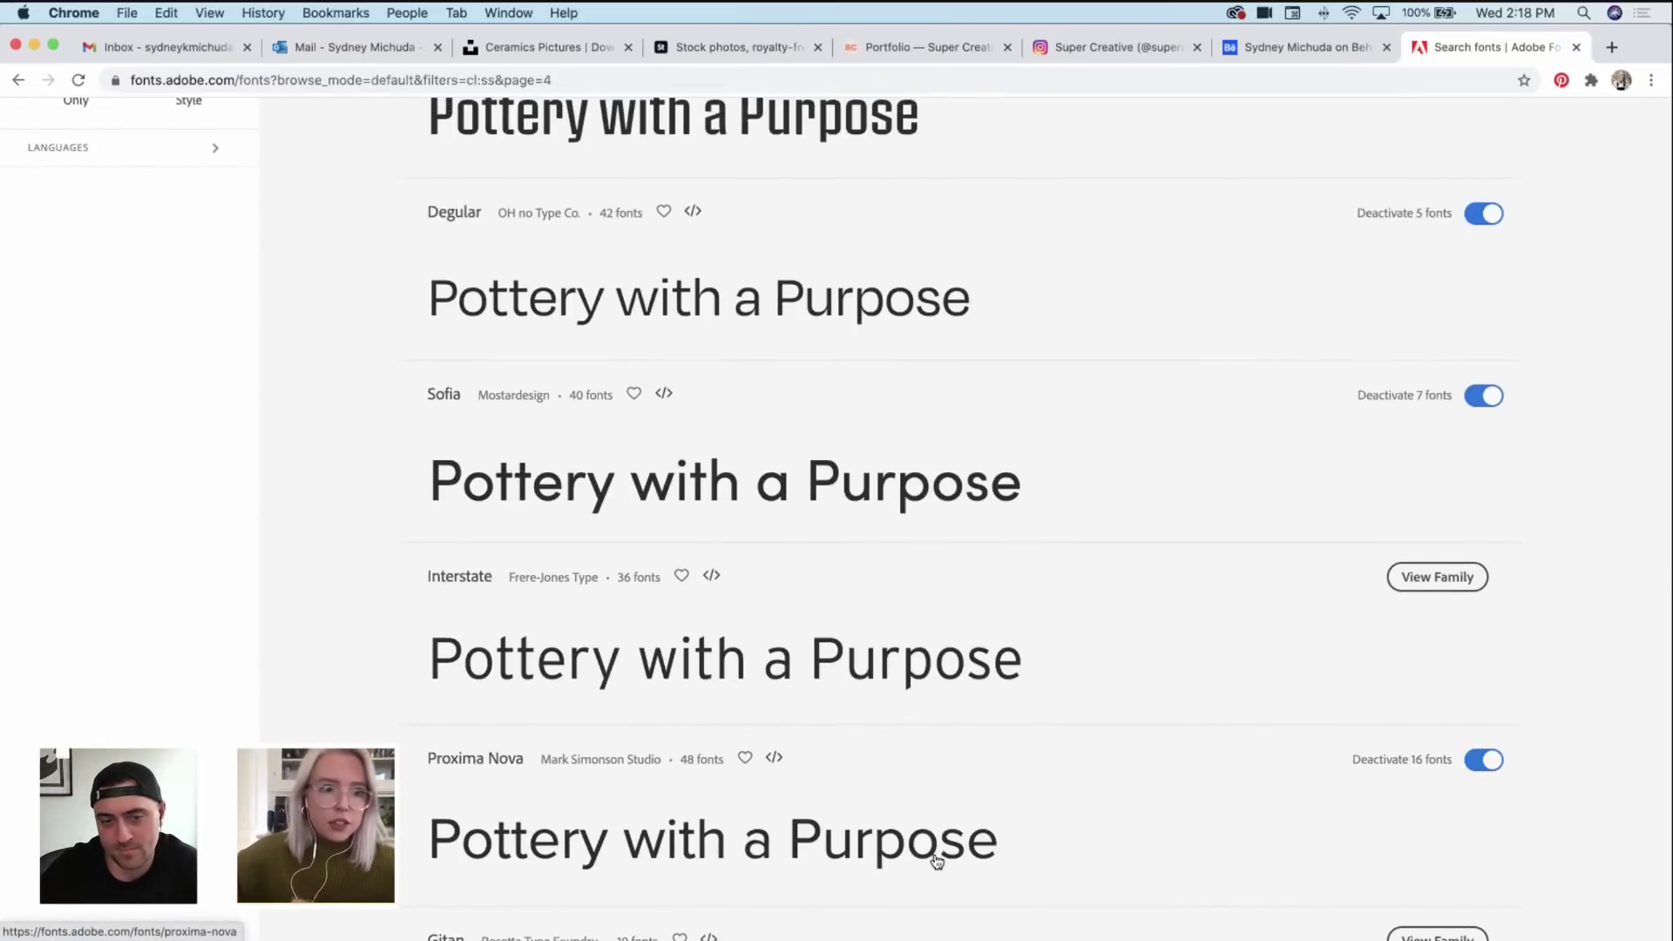
scroll(936, 861, up, 9)
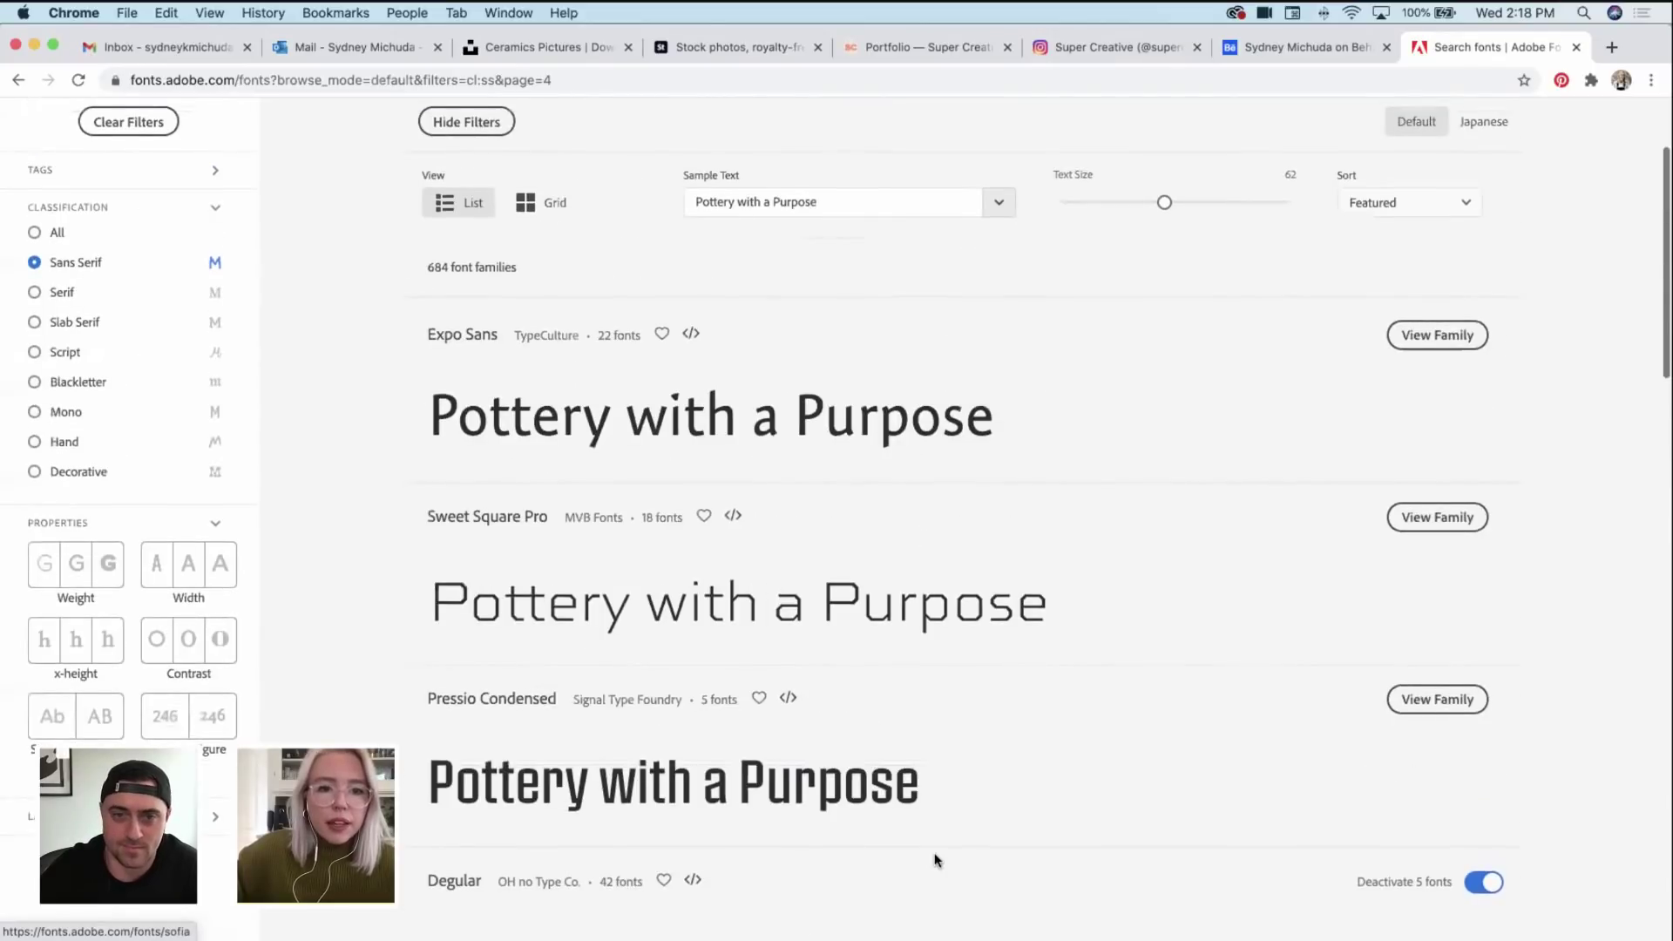
scroll(935, 860, down, 2)
scroll(935, 861, down, 4)
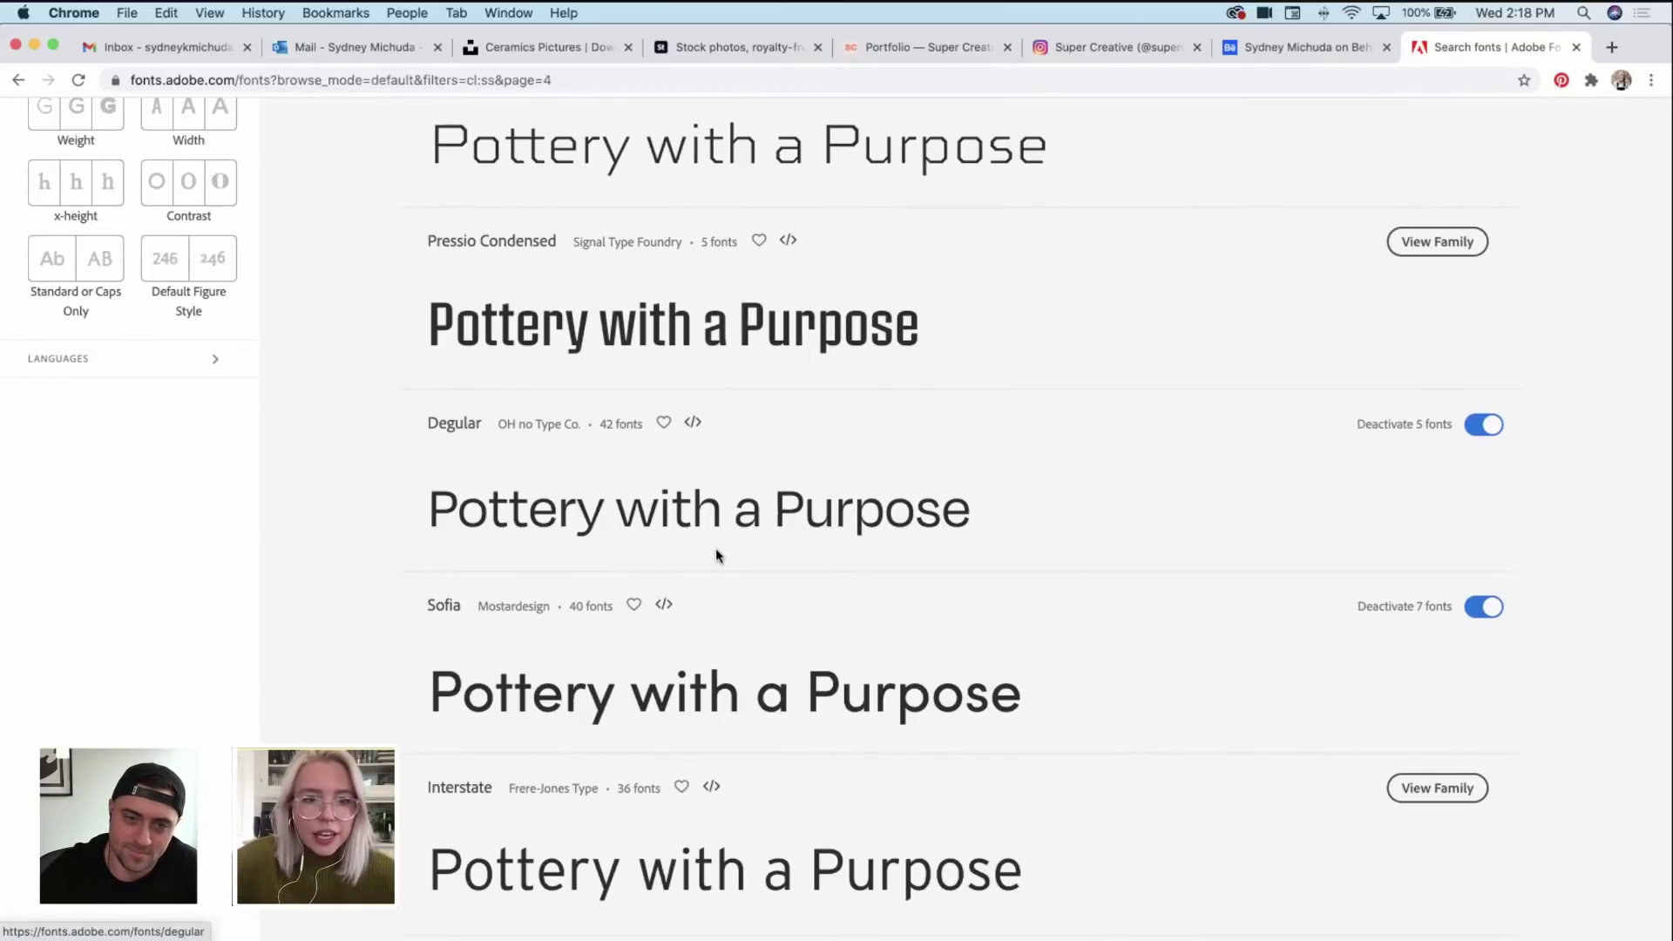
scroll(1039, 566, down, 2)
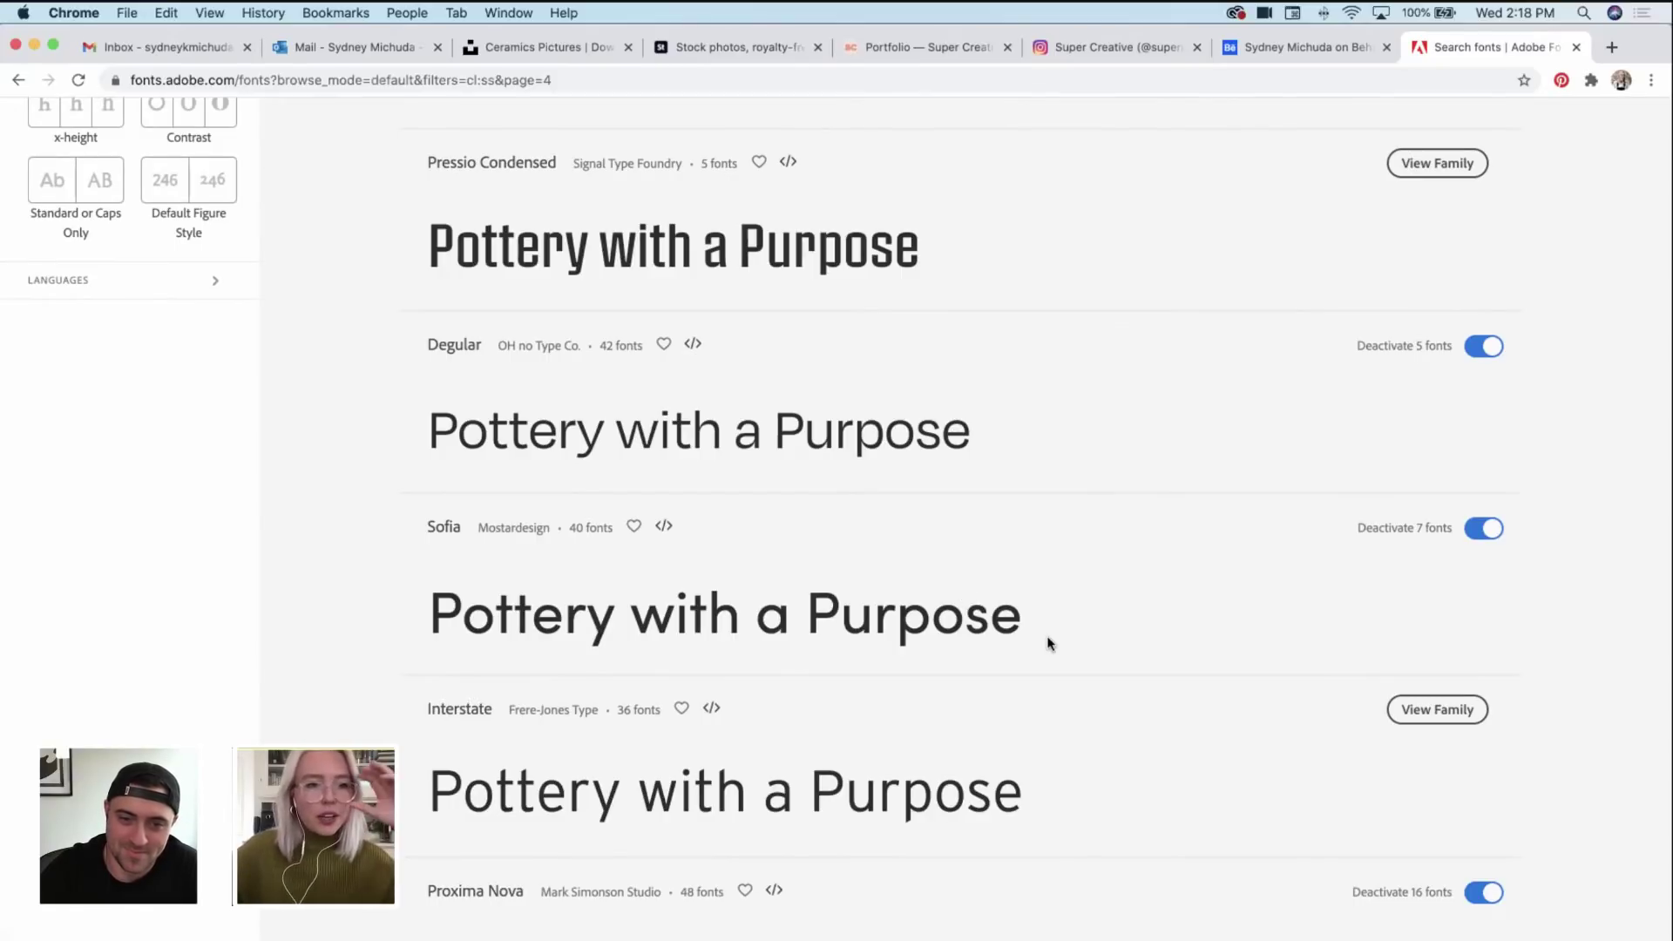
scroll(1054, 628, right, 1)
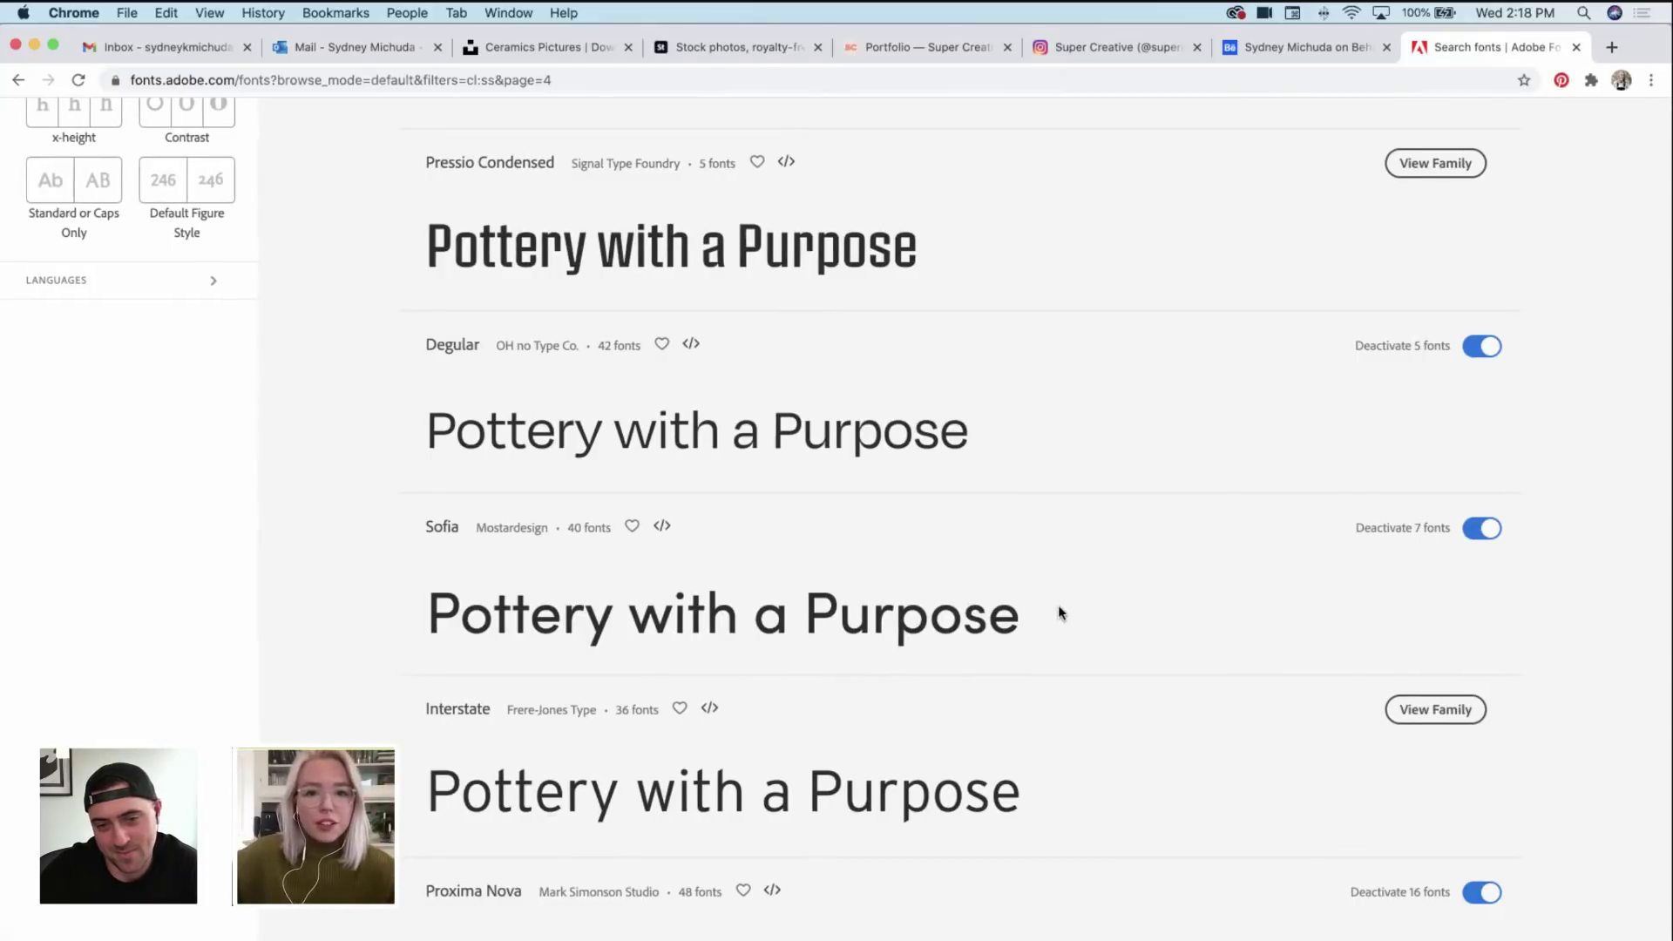
Step: Compare the remaining sans serif samples on page 4, from Degular and Sofia through Forma DJR Banner
scroll(1065, 607, down, 7)
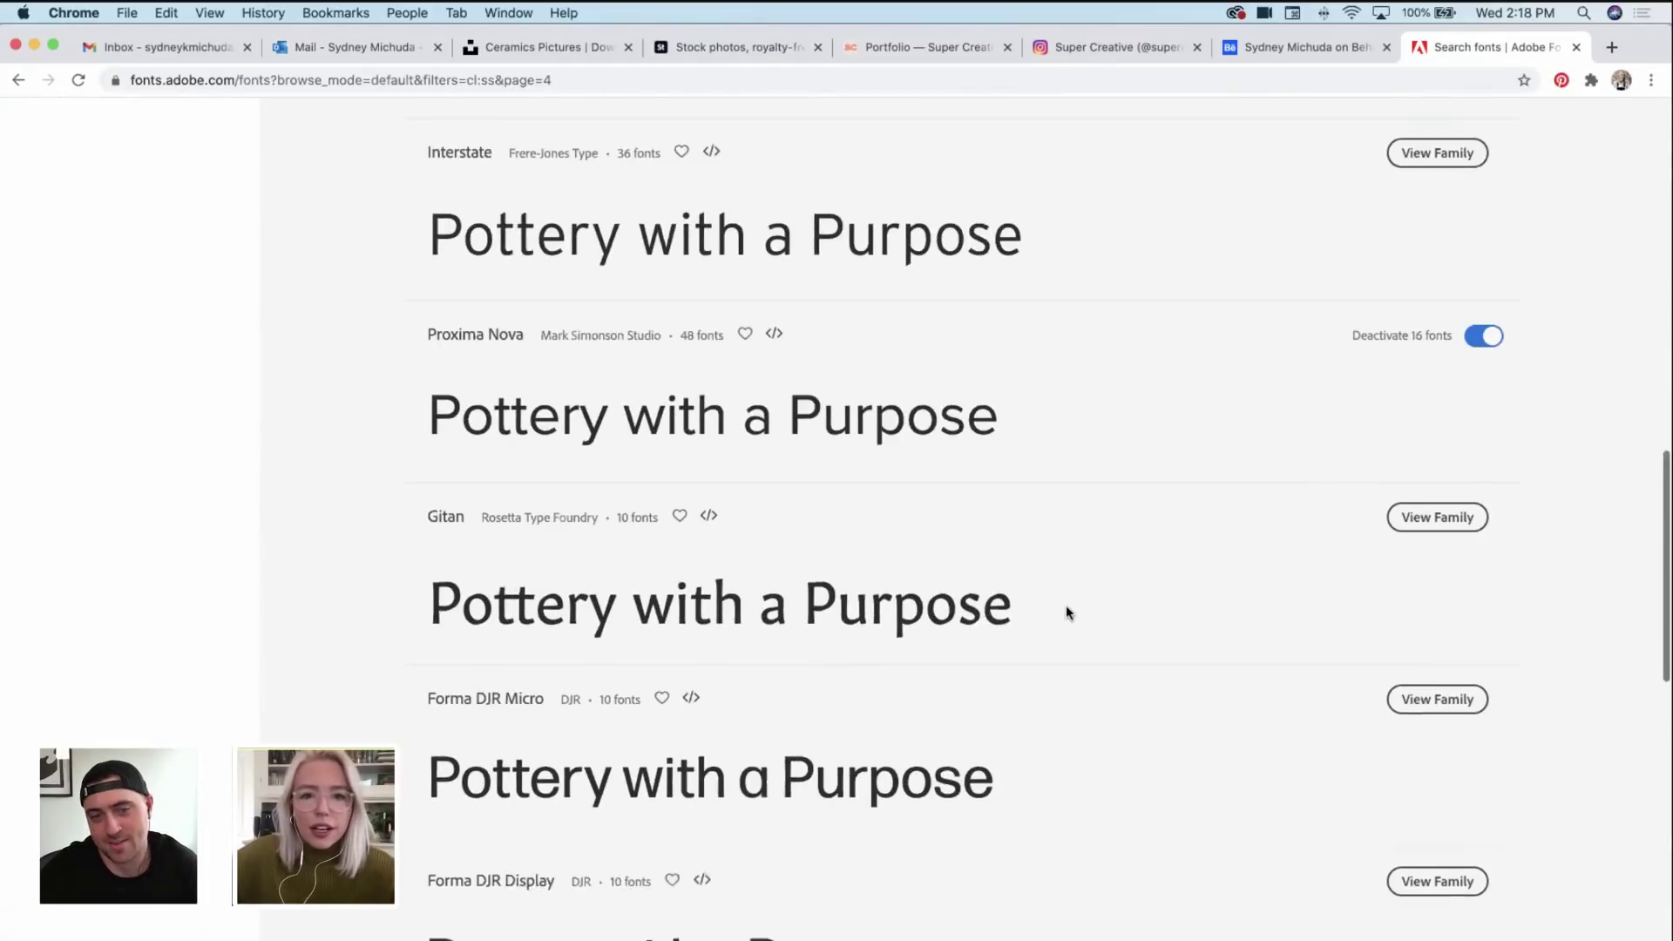
scroll(1067, 610, down, 3)
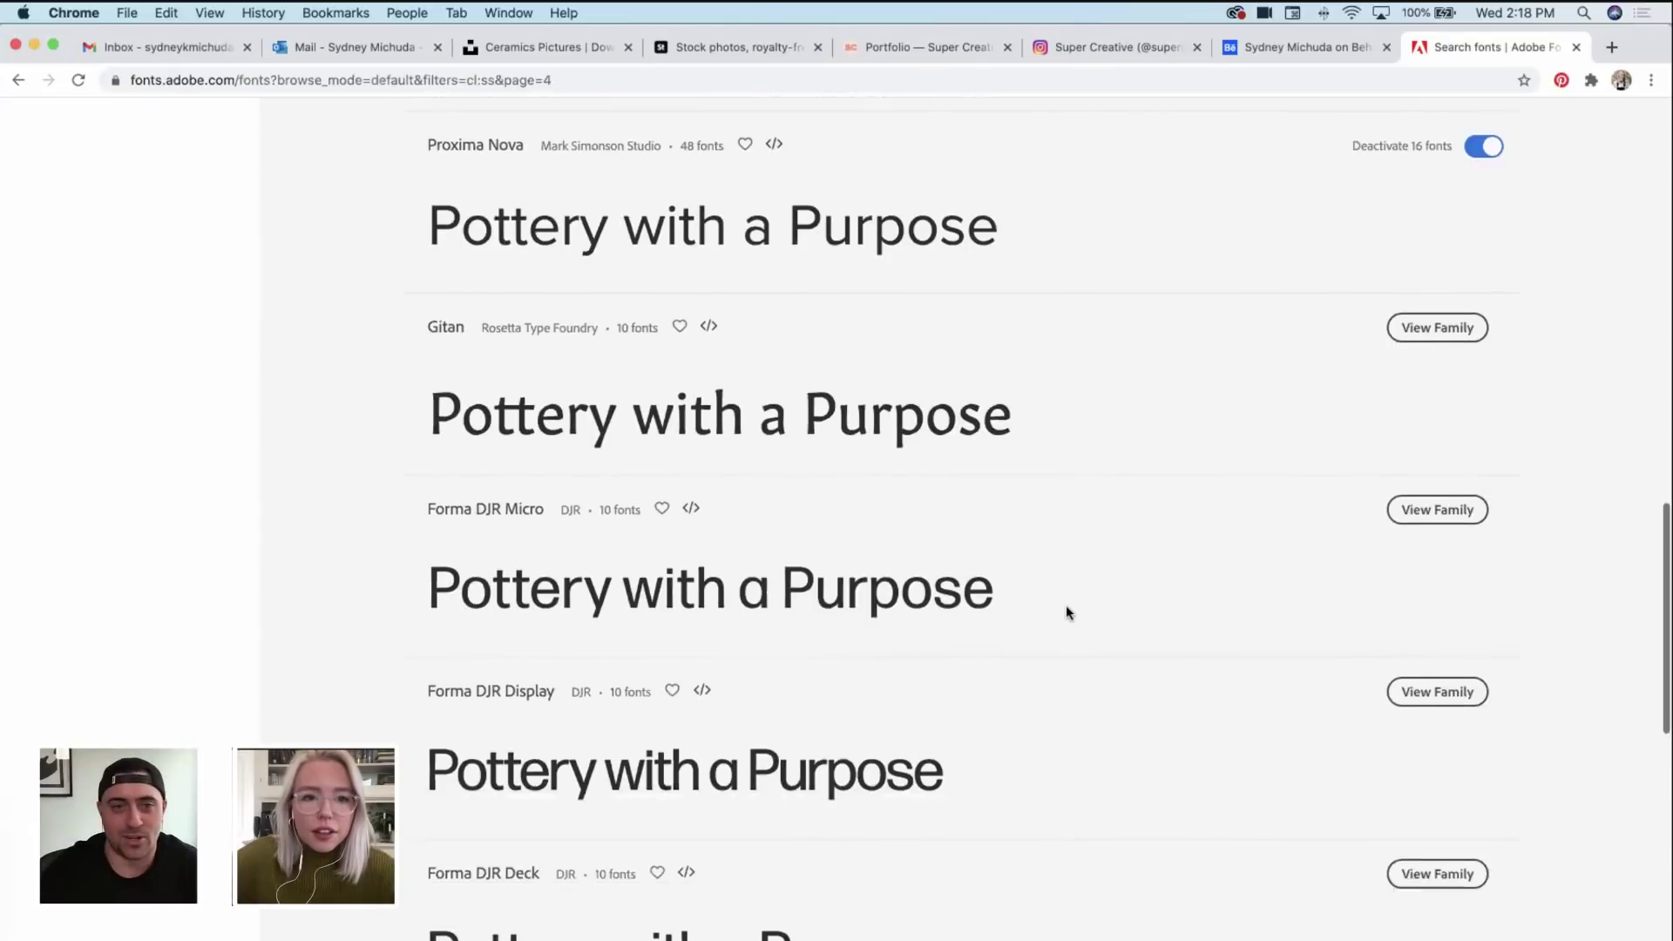
scroll(1067, 610, down, 4)
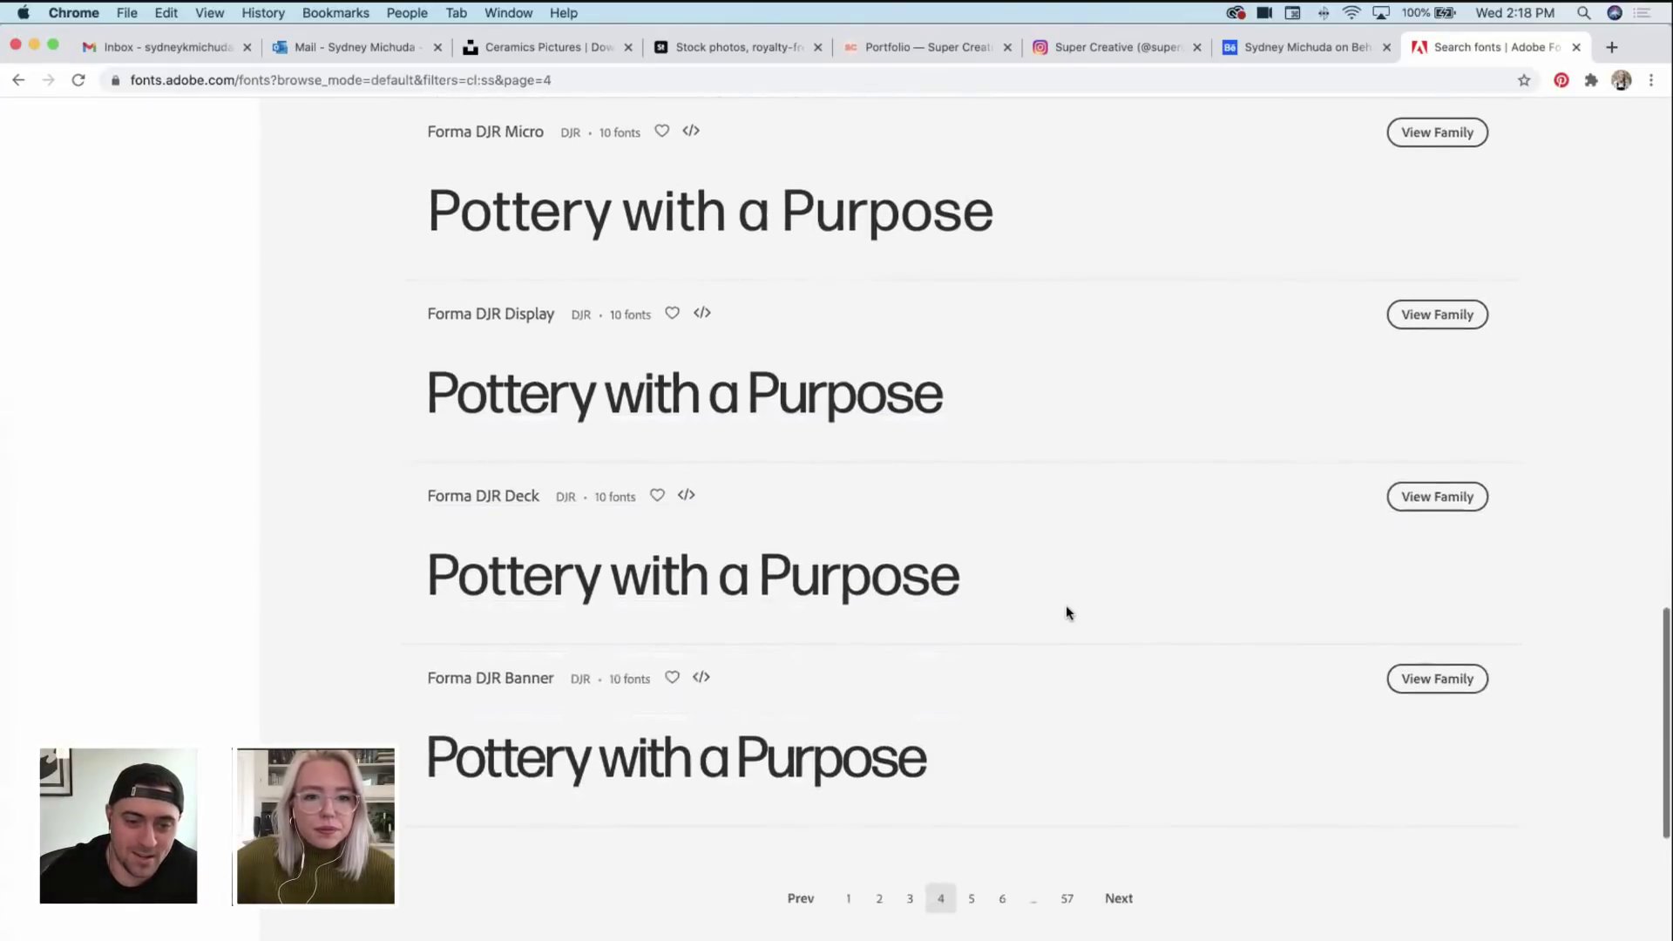
scroll(1067, 610, up, 3)
scroll(1067, 612, up, 8)
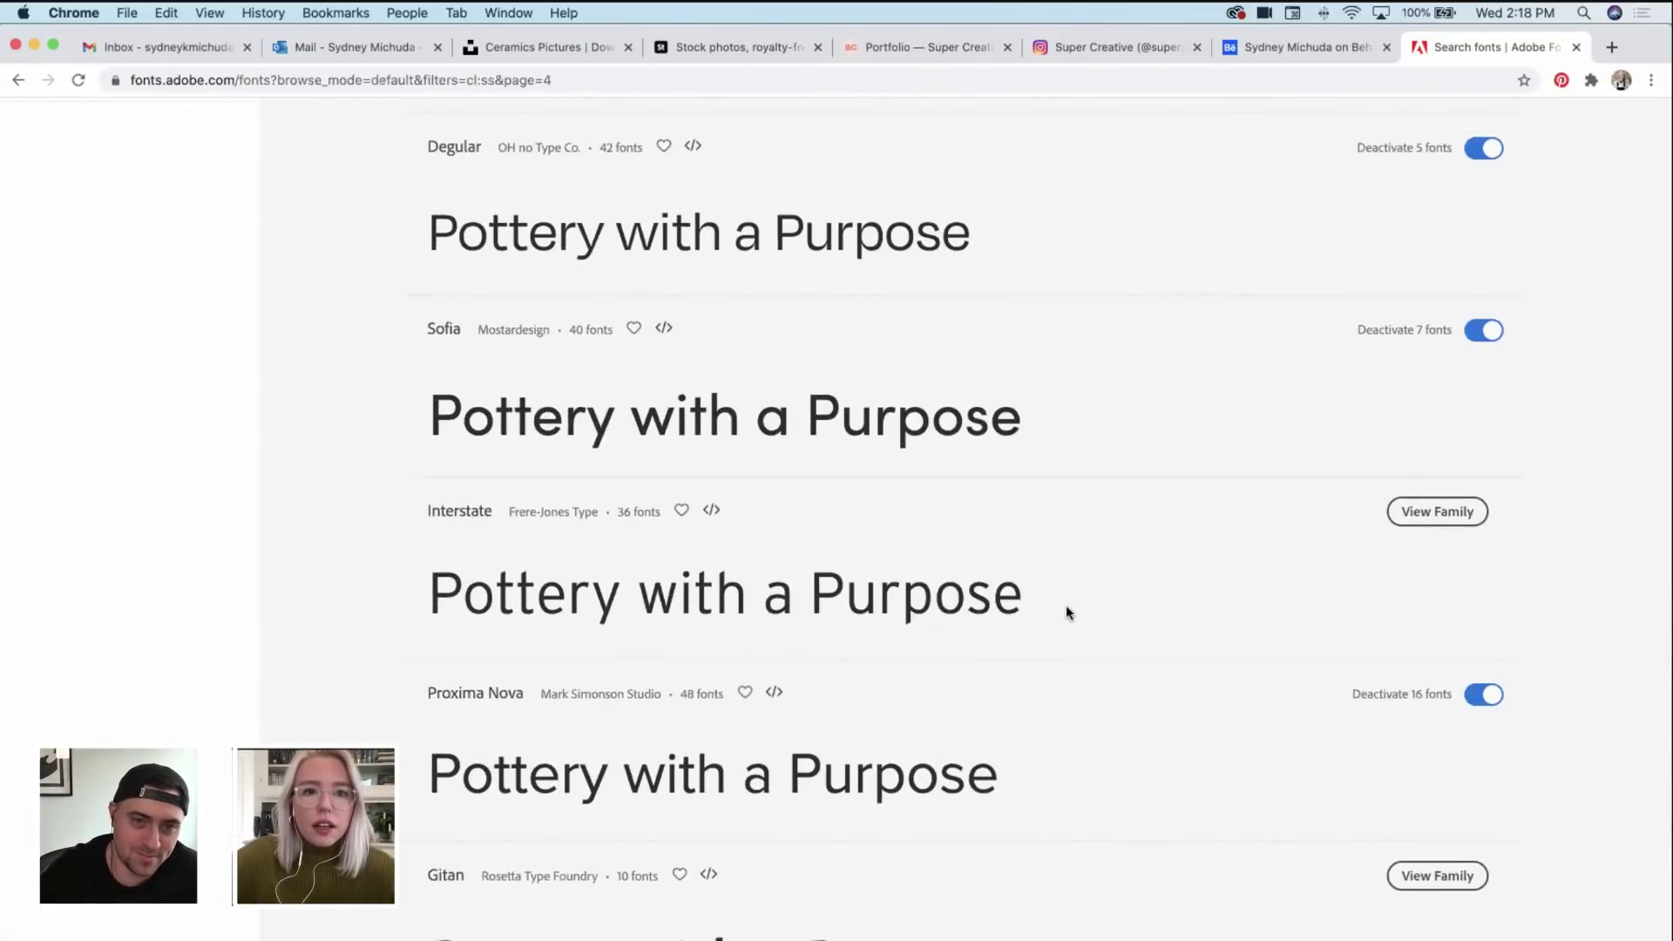
scroll(1067, 612, down, 2)
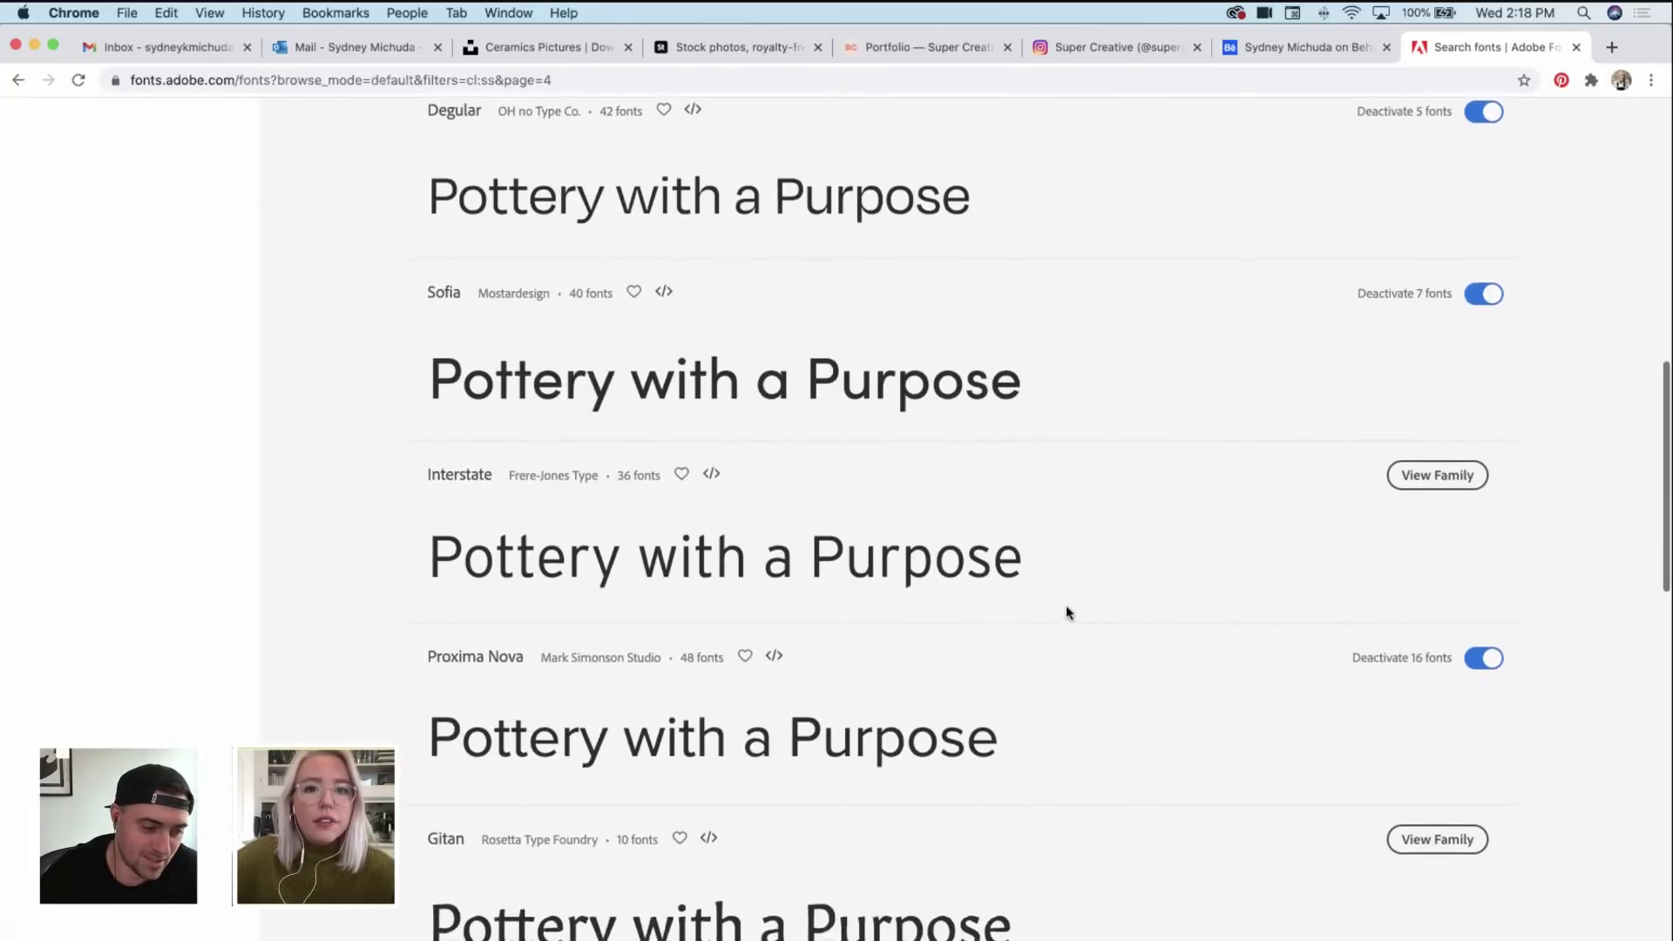
scroll(1065, 610, down, 11)
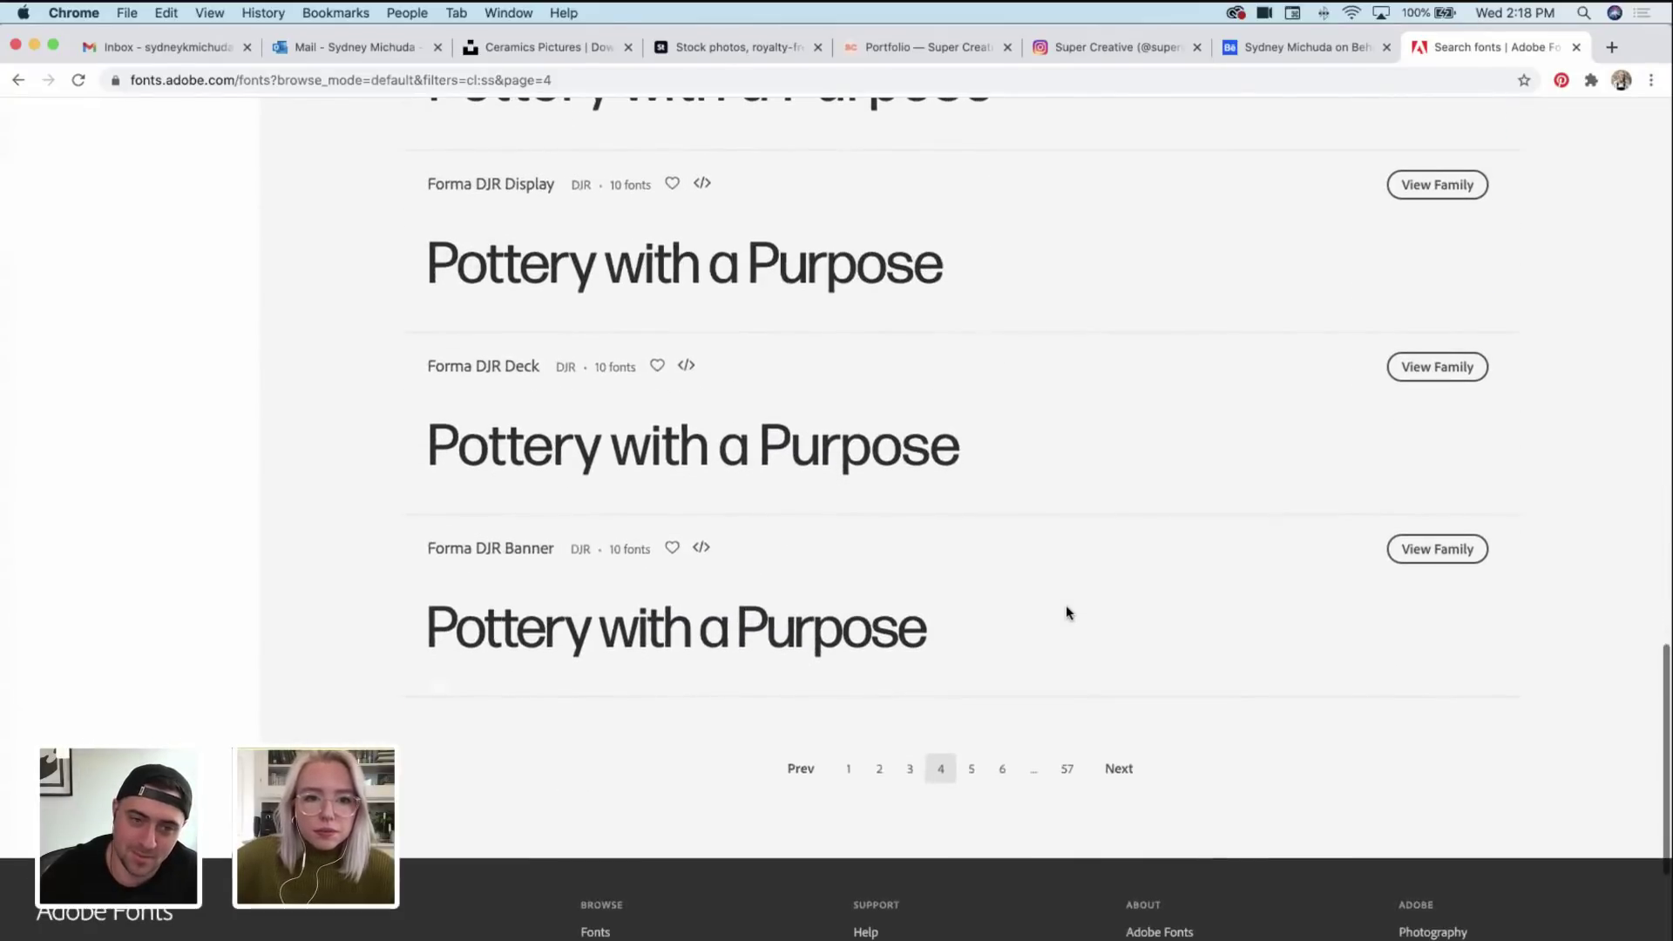
Step: Go to page 5 of the sans serif results and review its samples from Forma DJR Text to Signo
click(972, 770)
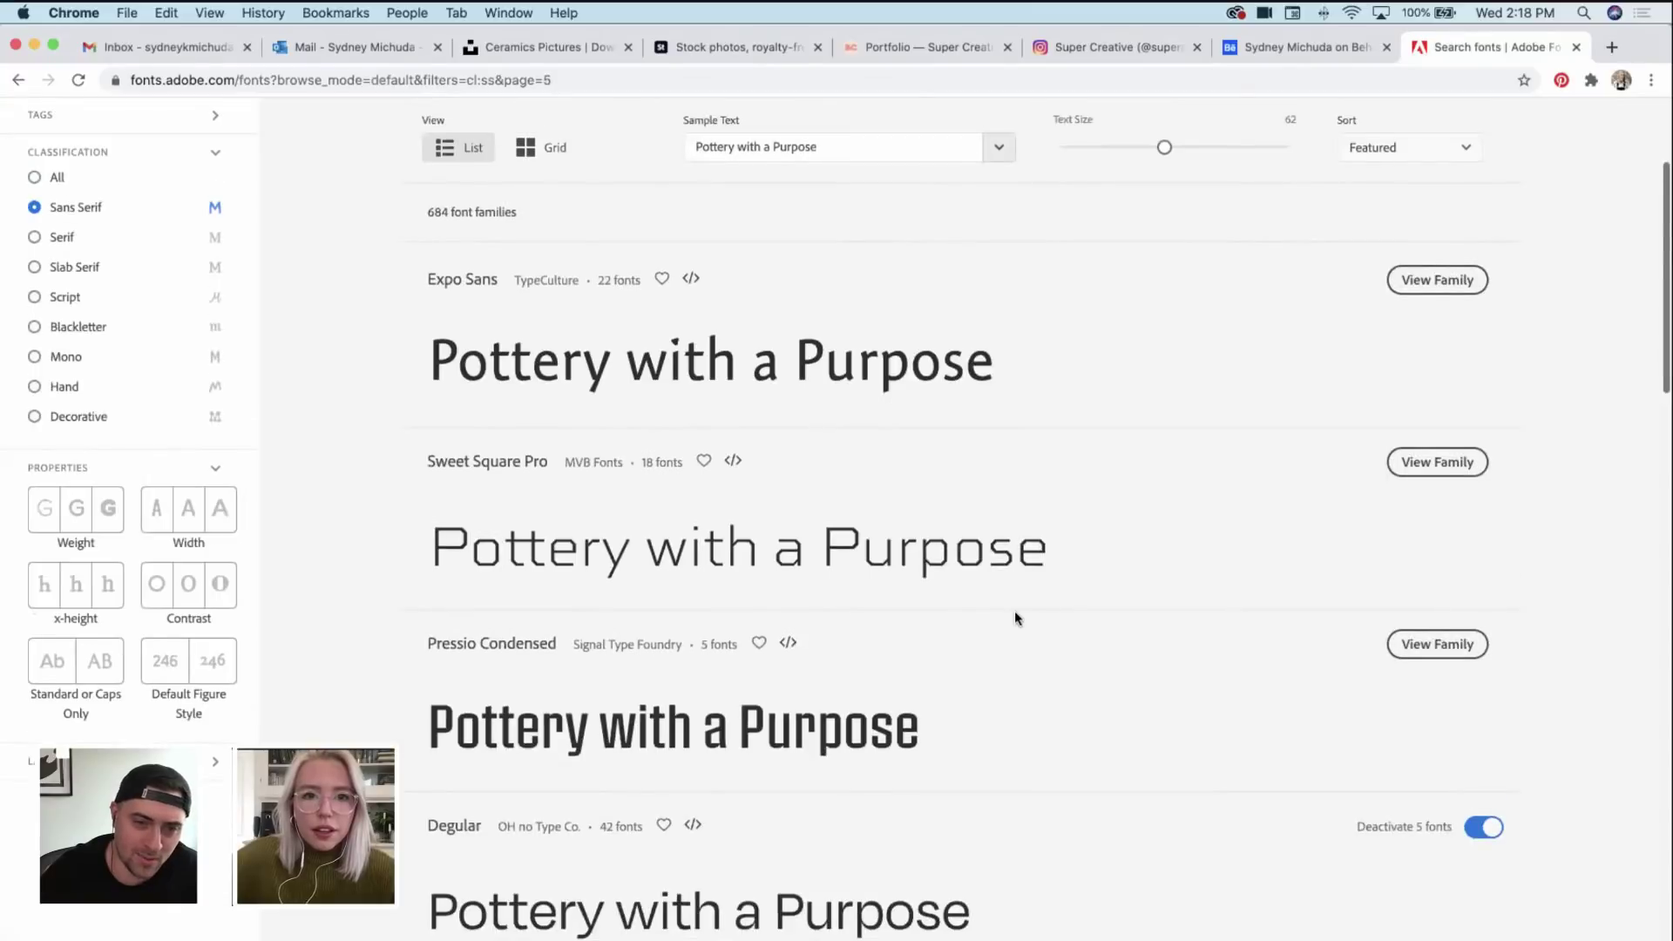
scroll(1060, 615, down, 2)
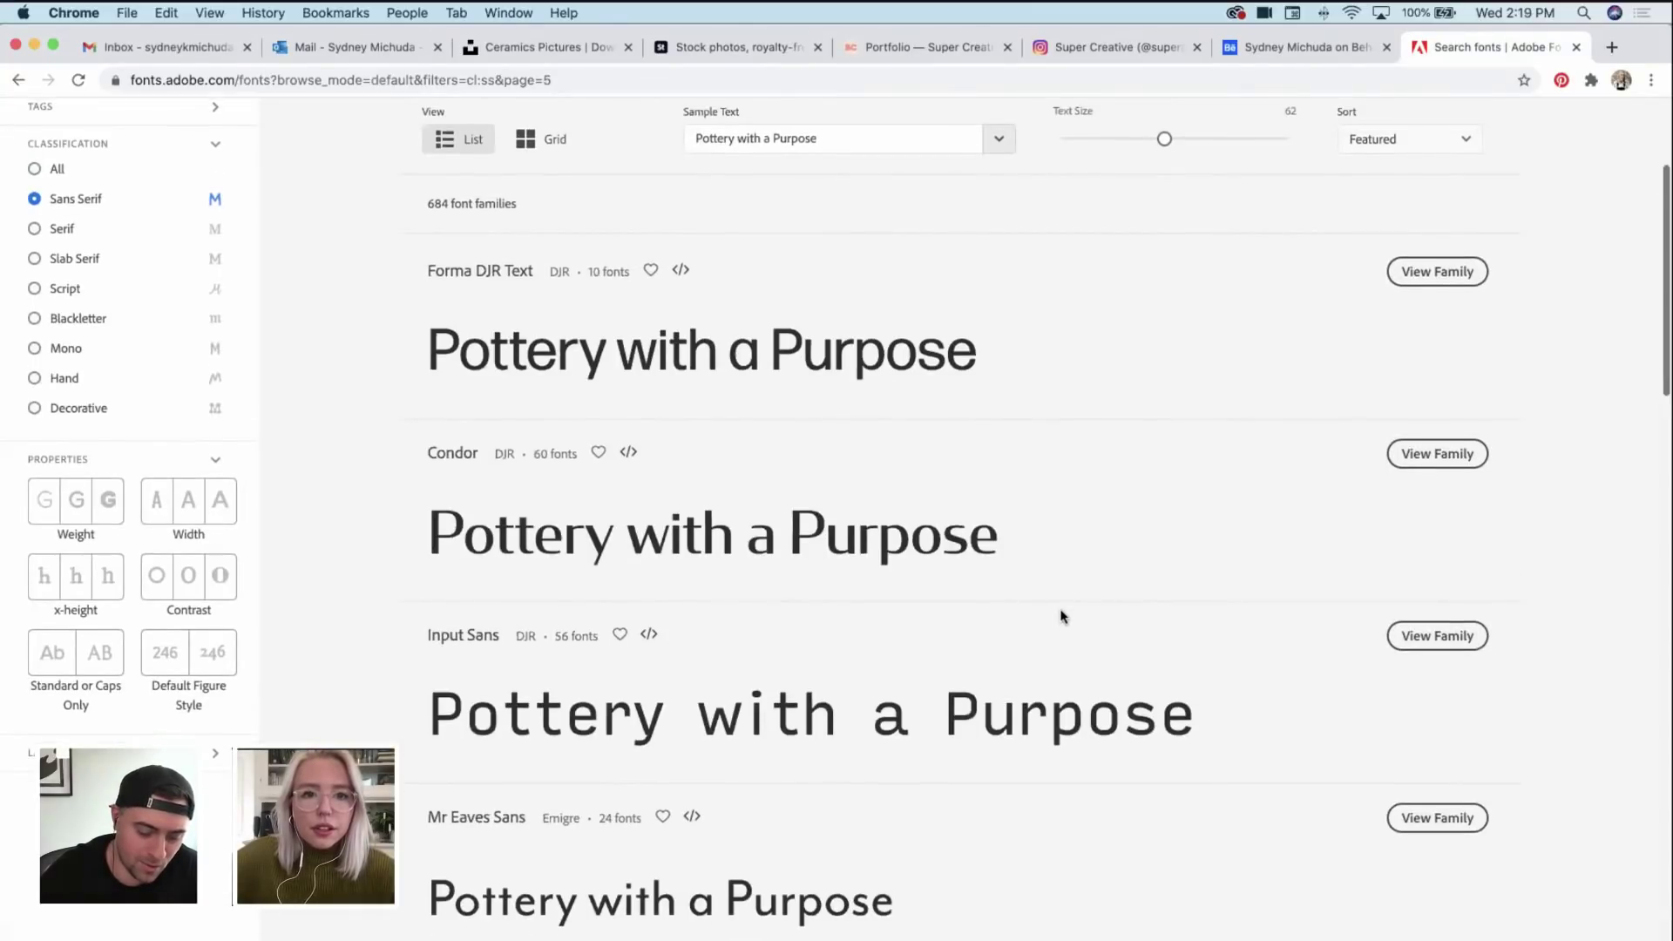
scroll(1061, 616, down, 6)
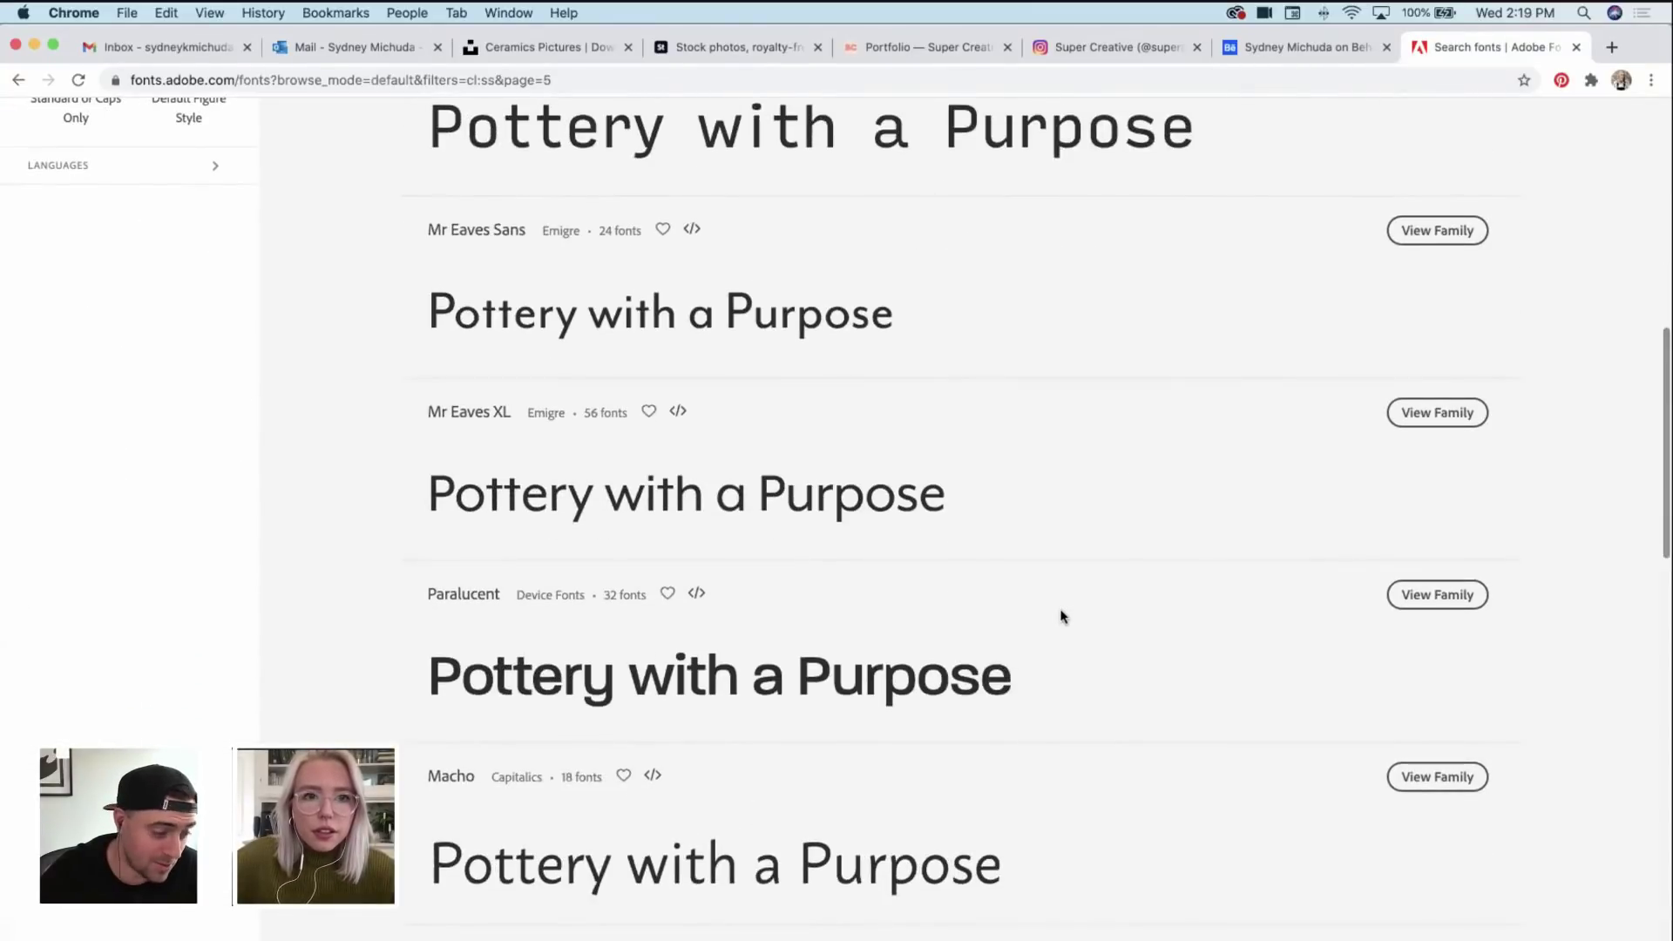
scroll(1061, 616, down, 5)
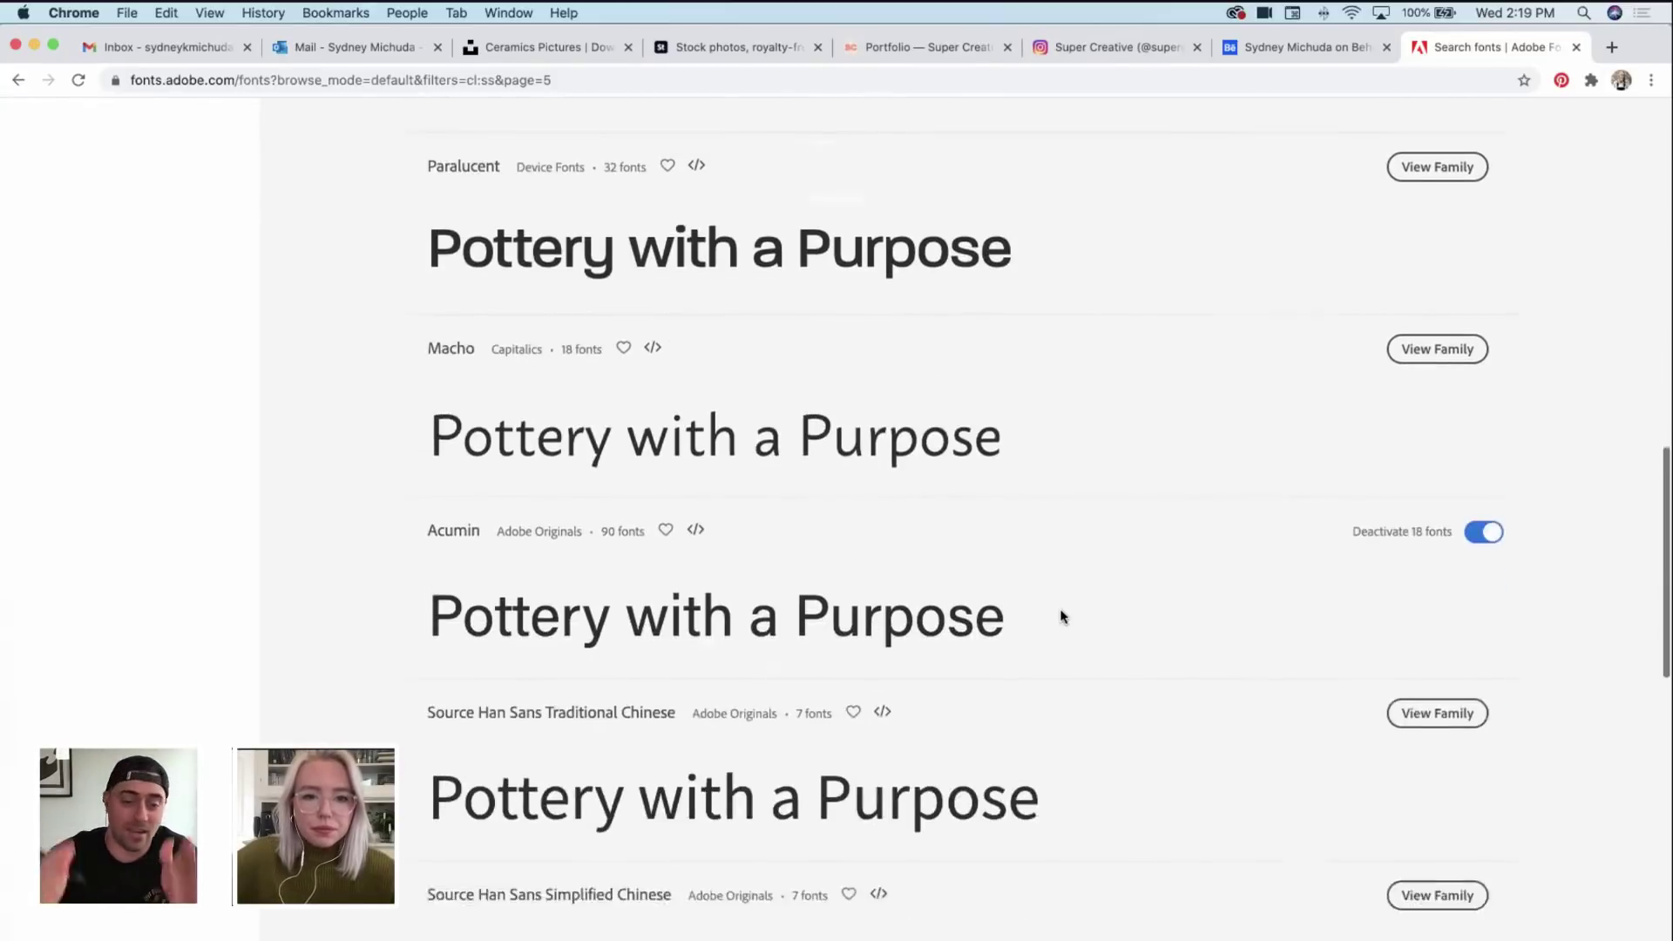
scroll(1060, 617, down, 8)
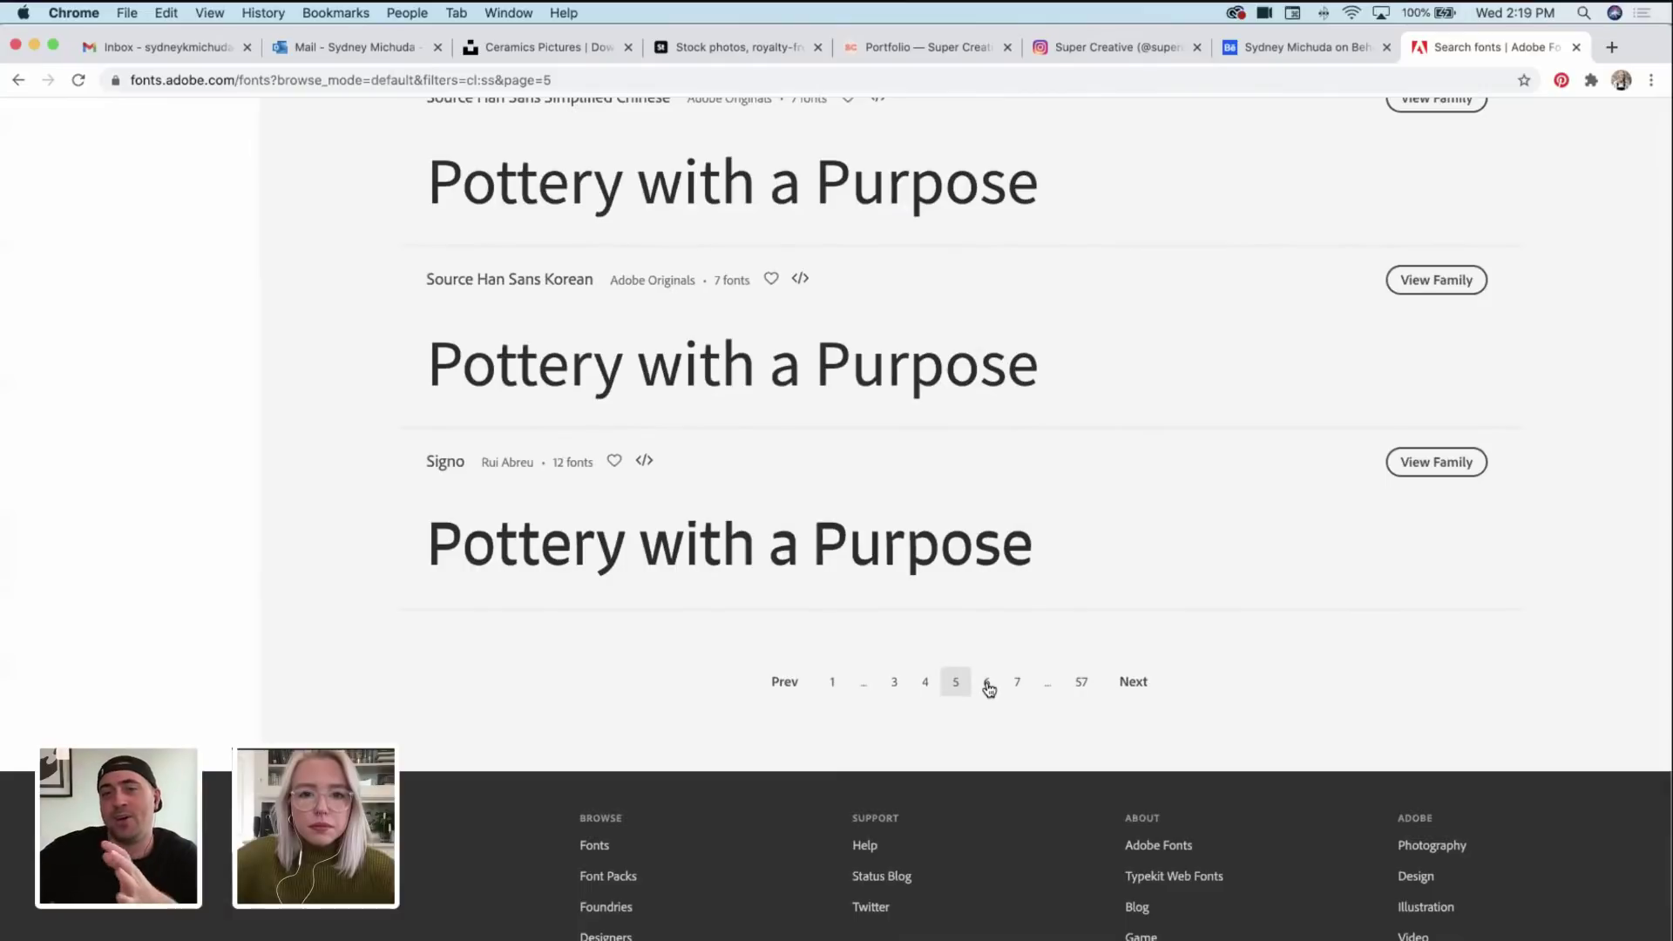
Step: Go to page 6 of the sans serif results and review its samples from Fira Sans to PT Sans
click(988, 684)
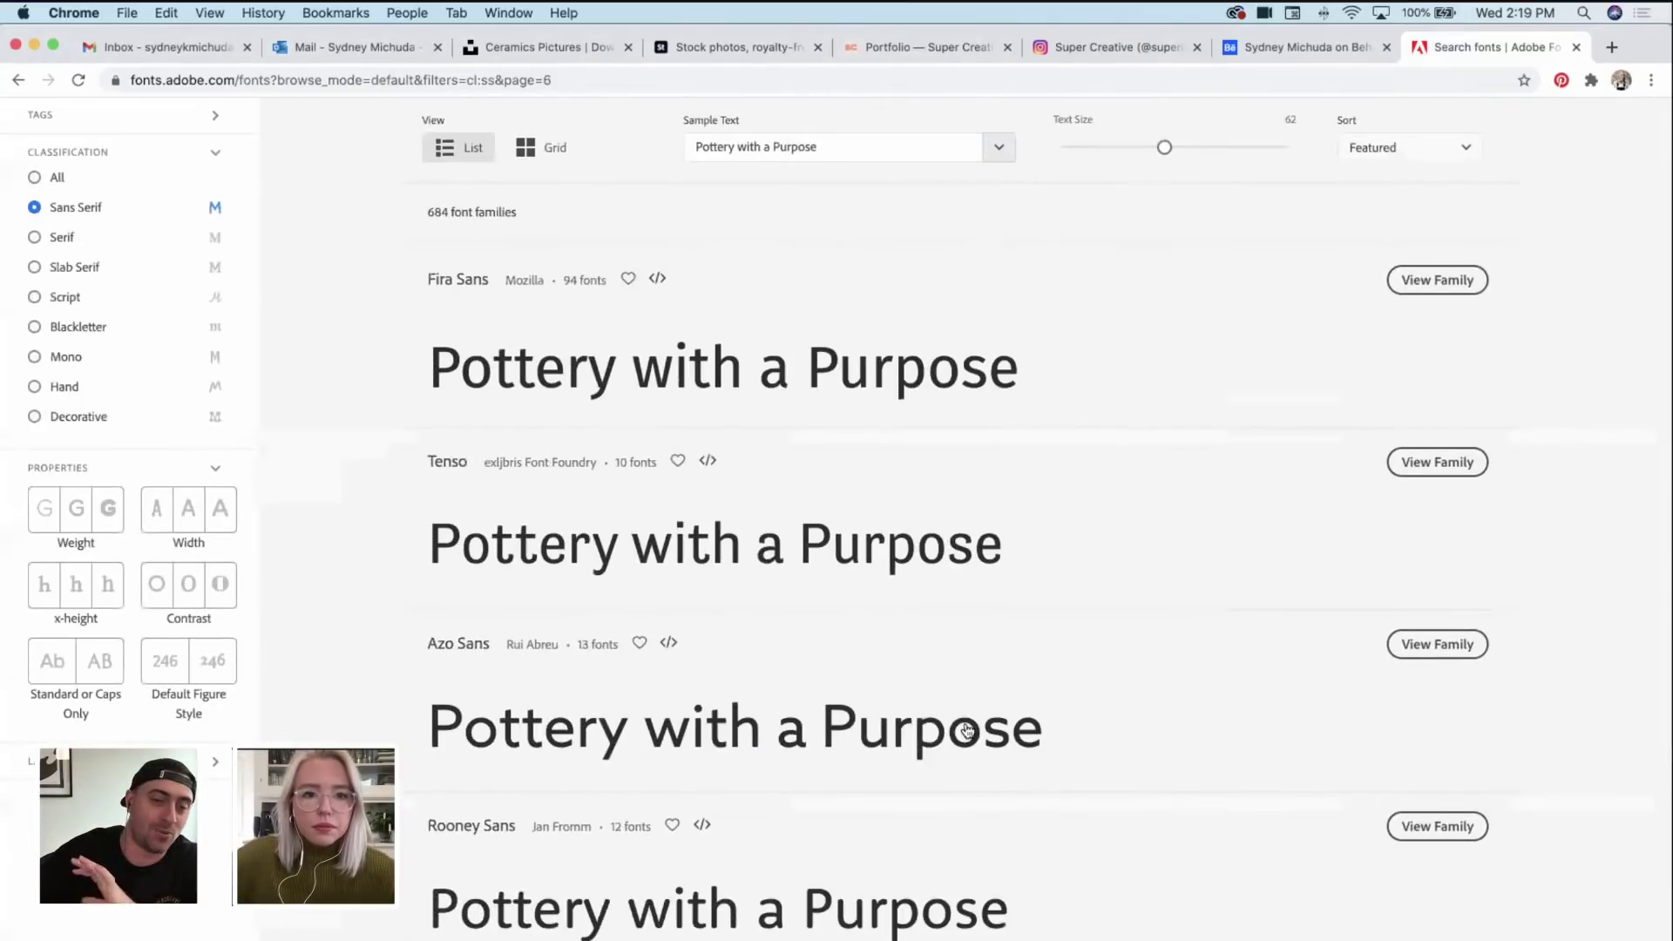
scroll(977, 732, down, 4)
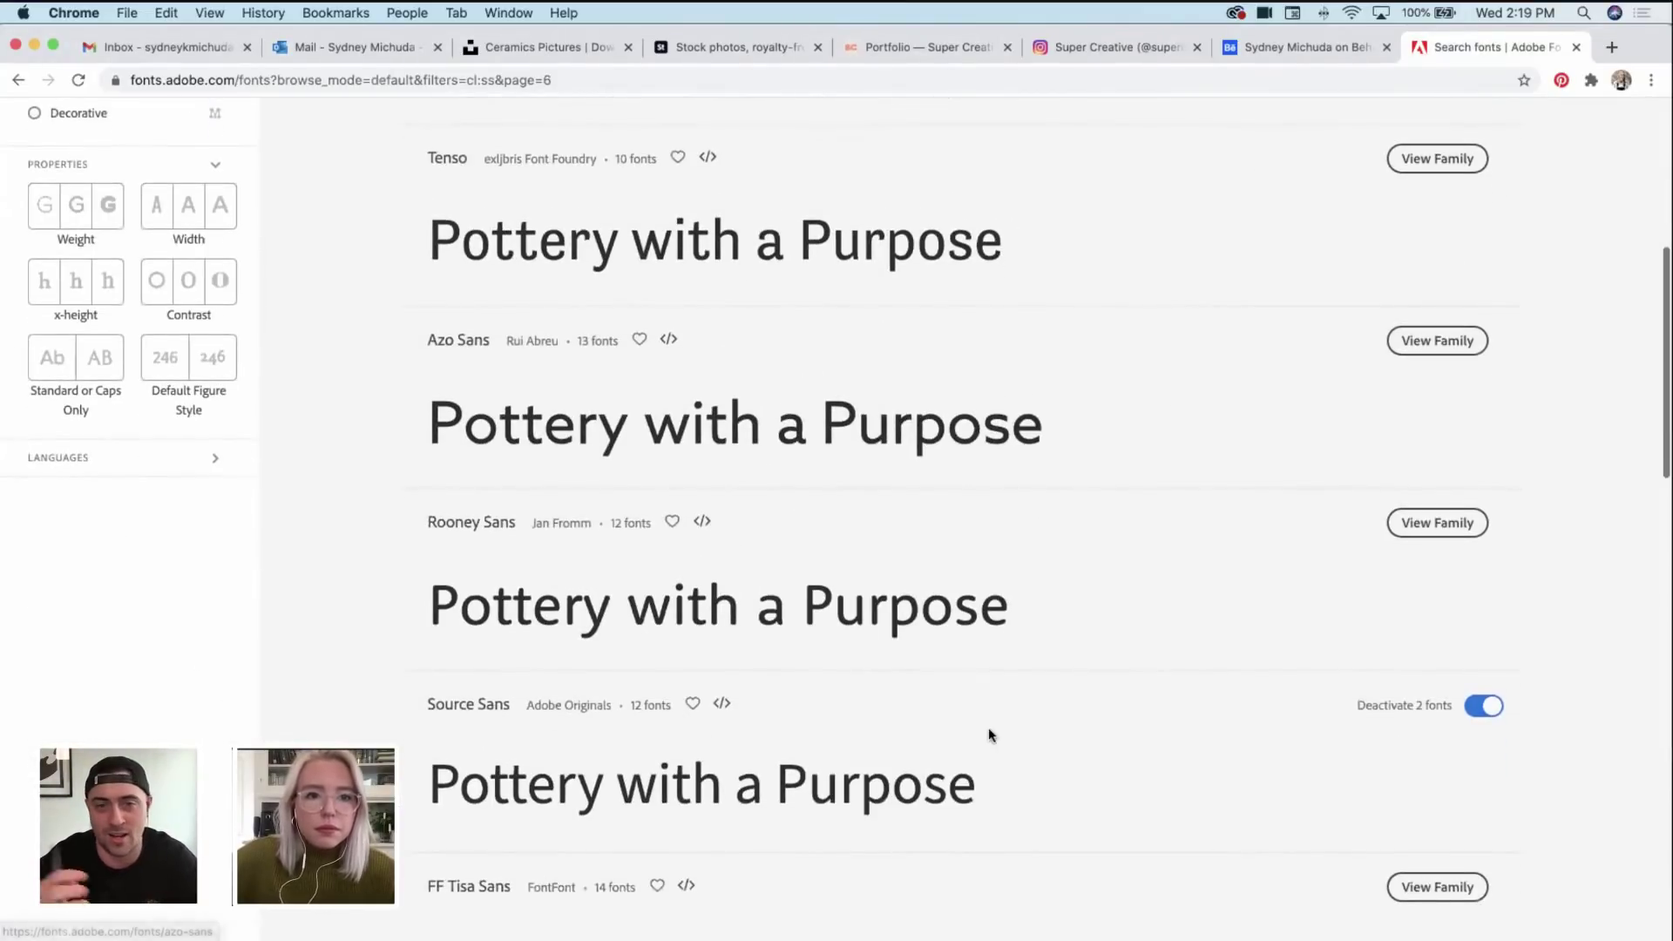
scroll(988, 735, down, 8)
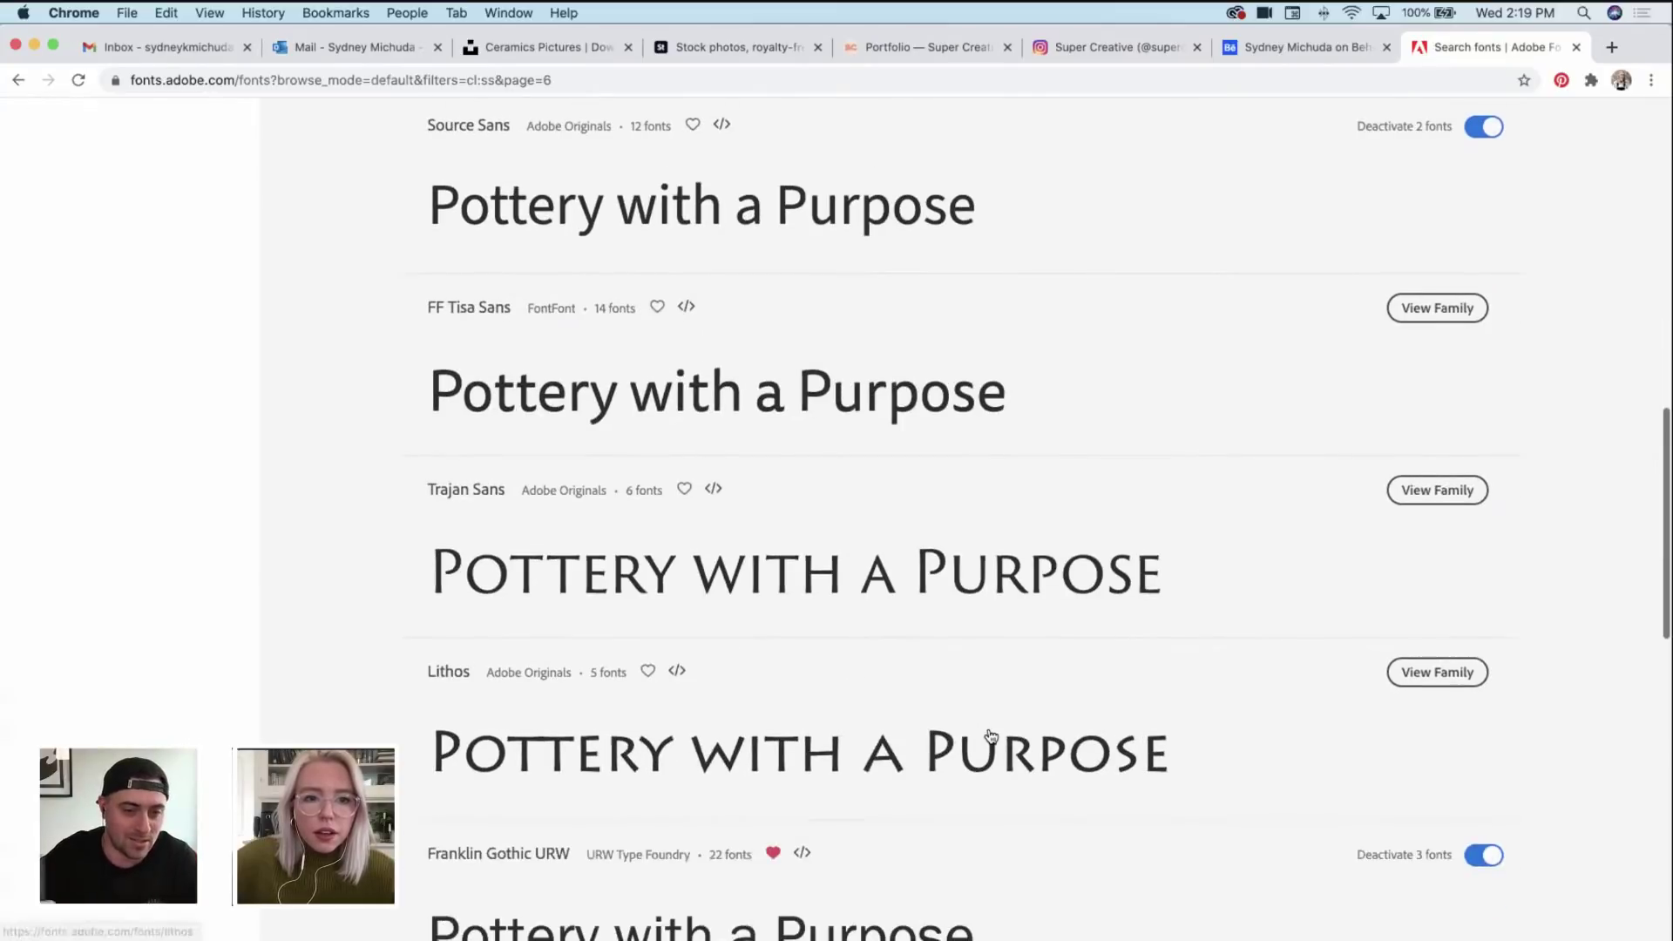
scroll(991, 737, down, 11)
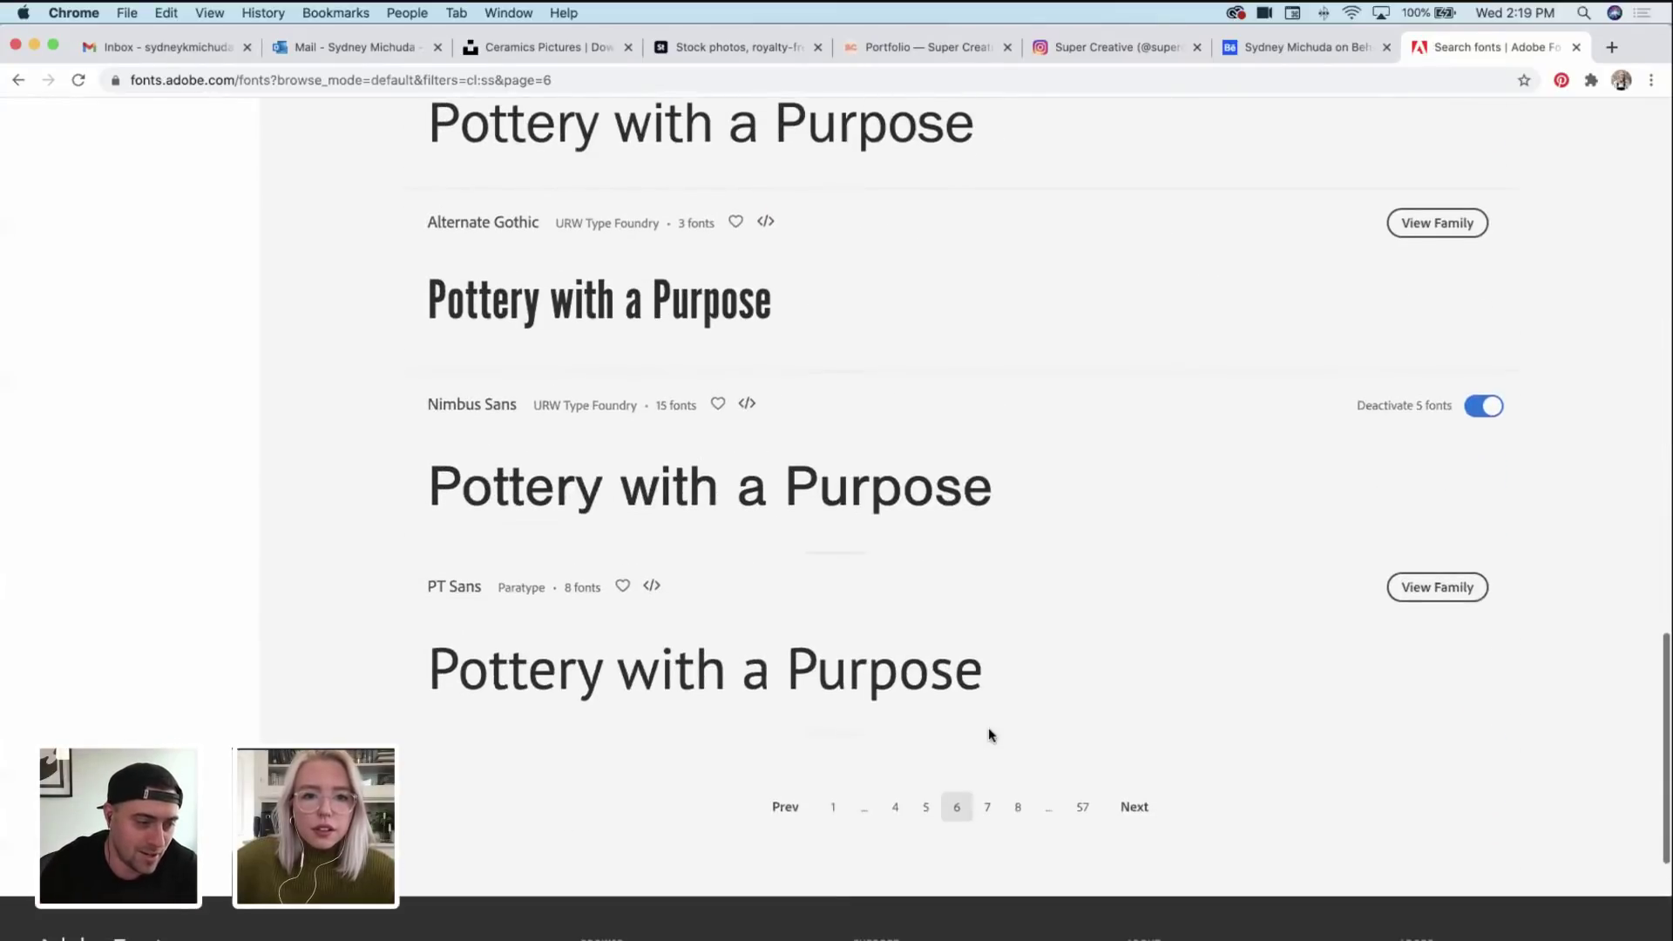
Step: Go to page 7 of the sans serif results and review samples such as Pragmatica, Futura PT and JAF Facit
click(987, 807)
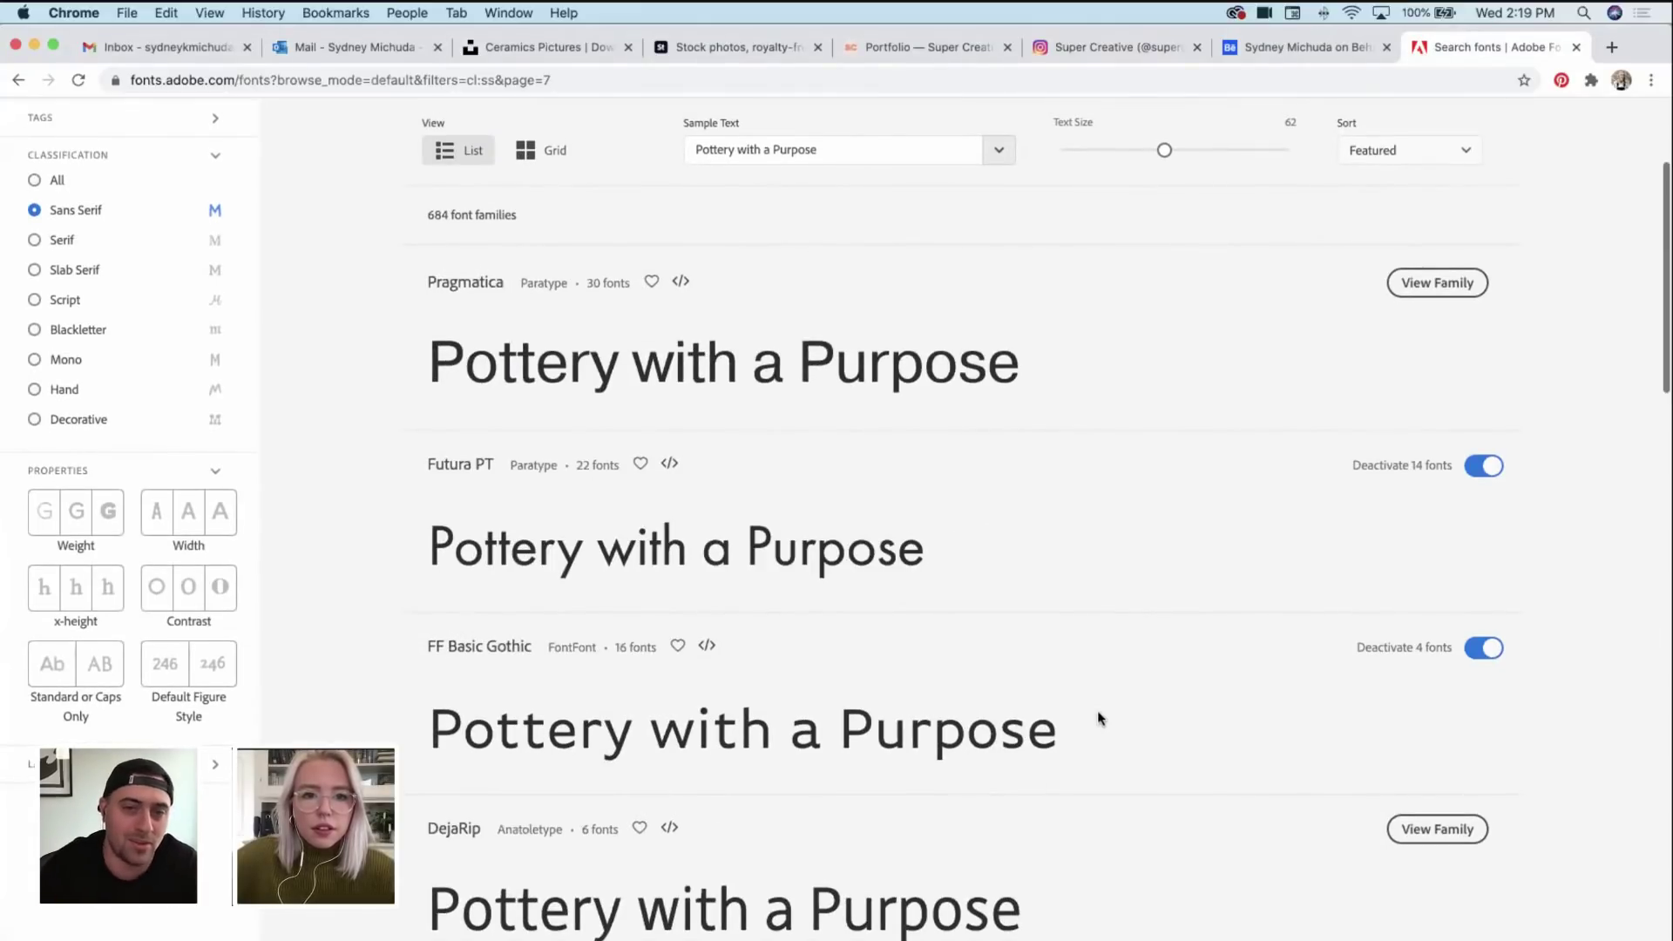
scroll(1096, 710, down, 10)
scroll(1098, 717, down, 3)
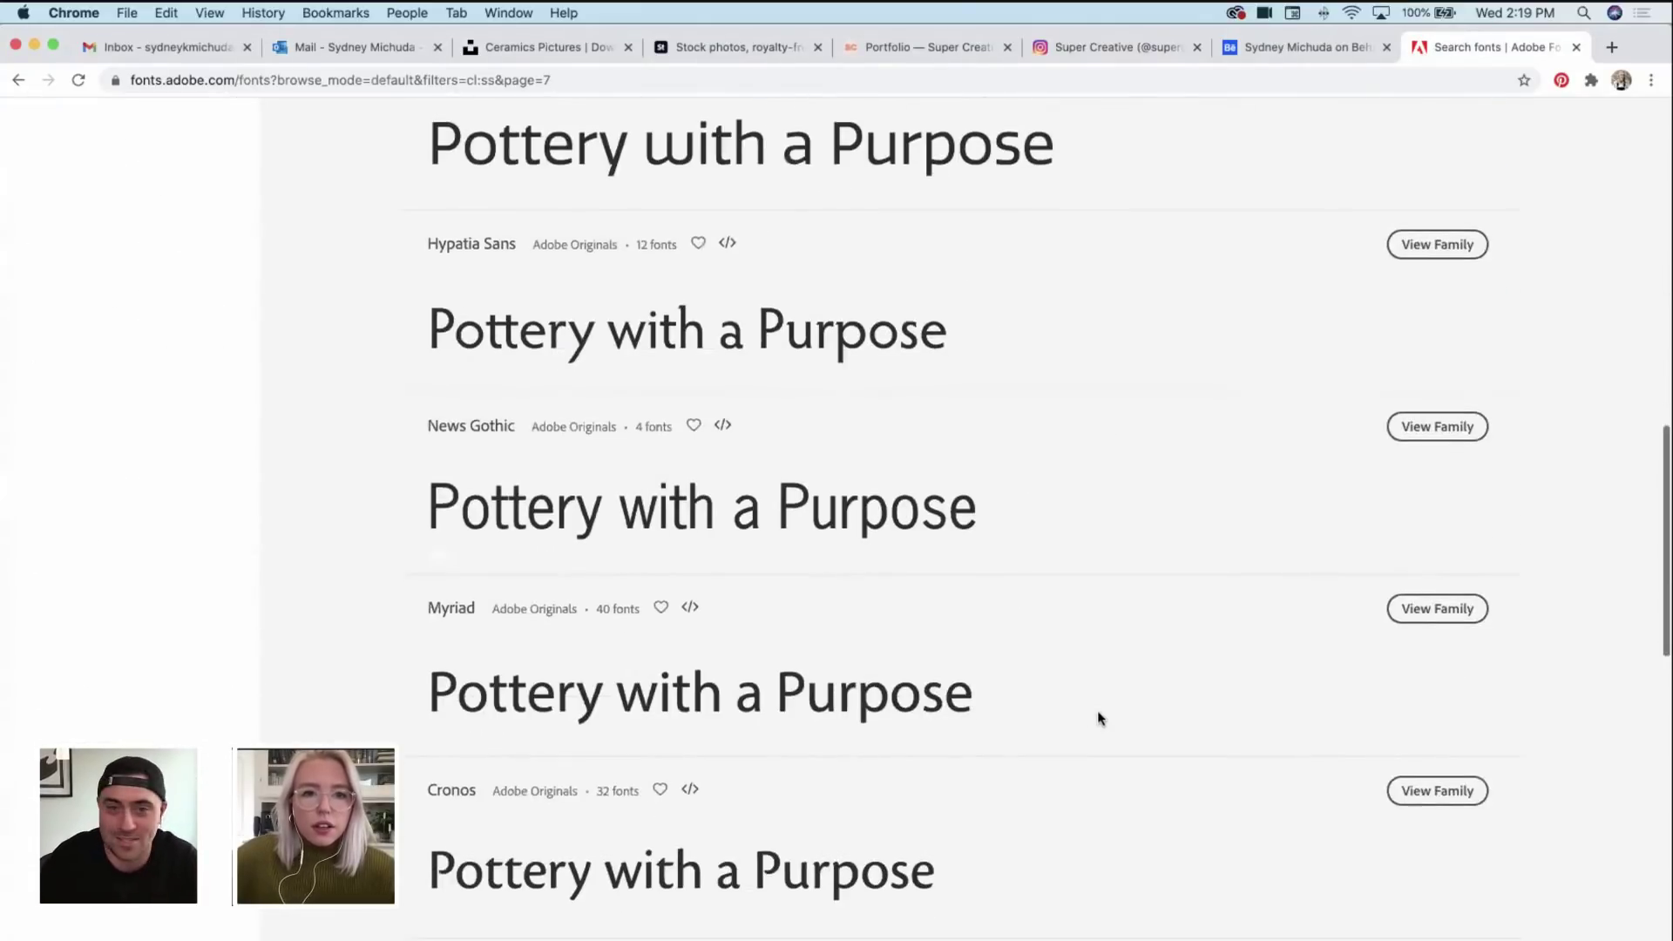
scroll(1098, 715, down, 7)
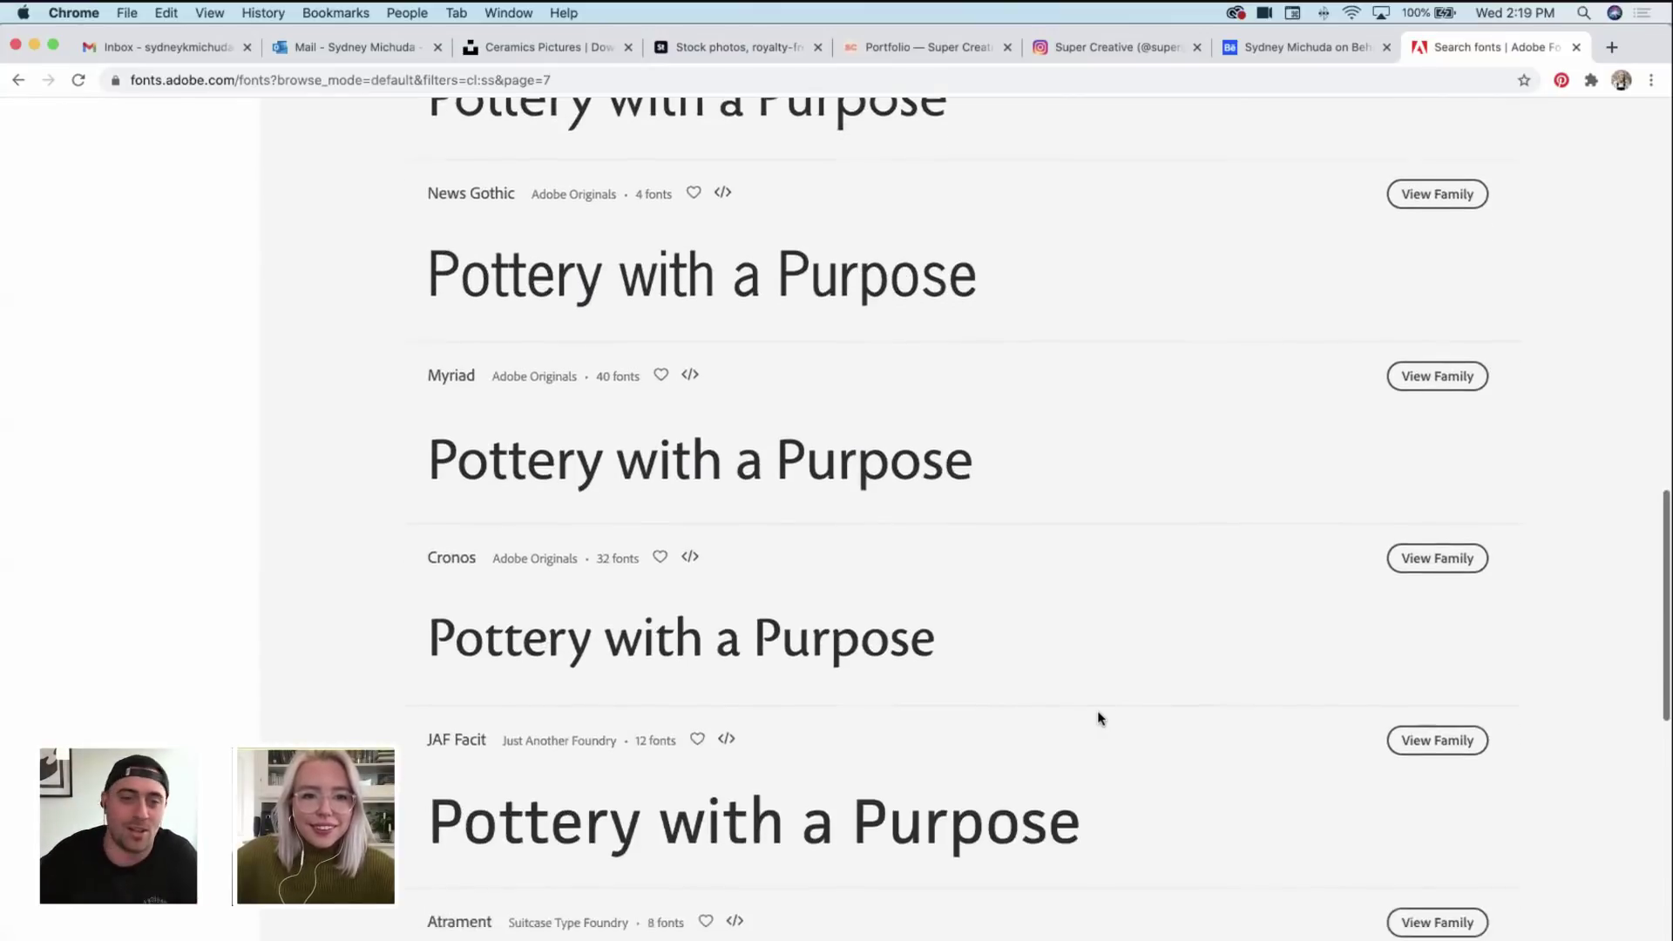
scroll(1098, 713, down, 4)
scroll(1098, 712, up, 20)
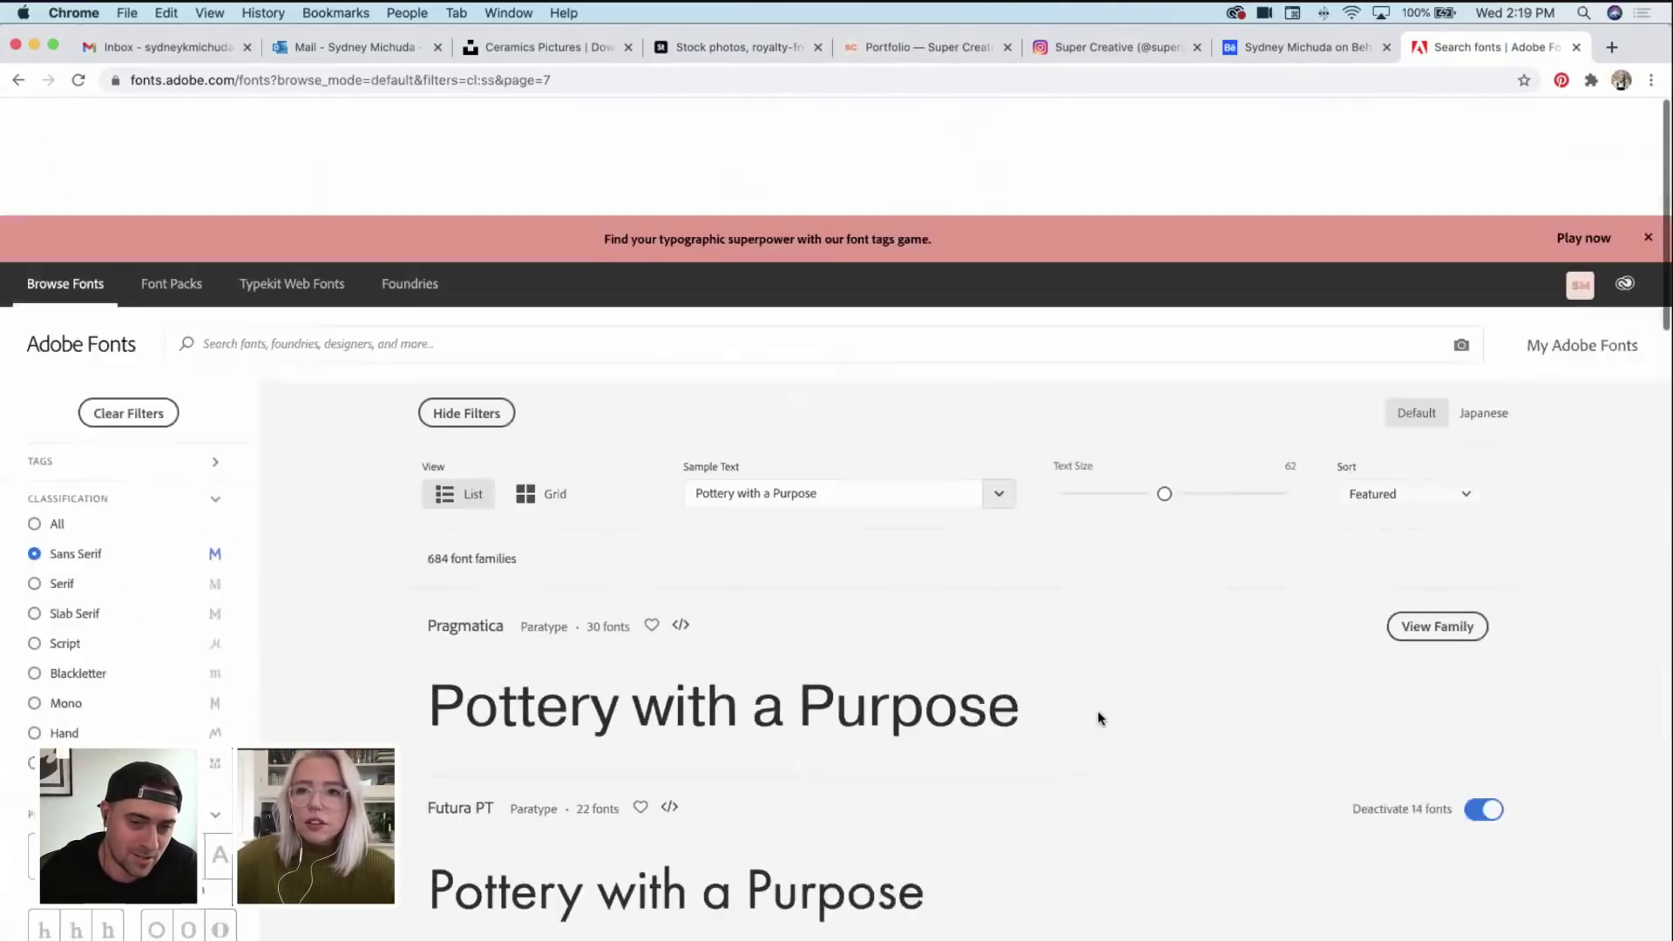
Step: Open the list of active fonts in My Adobe Fonts and preview Sweet Fancy Script, P22 Zaner and Hello My Love
click(1581, 228)
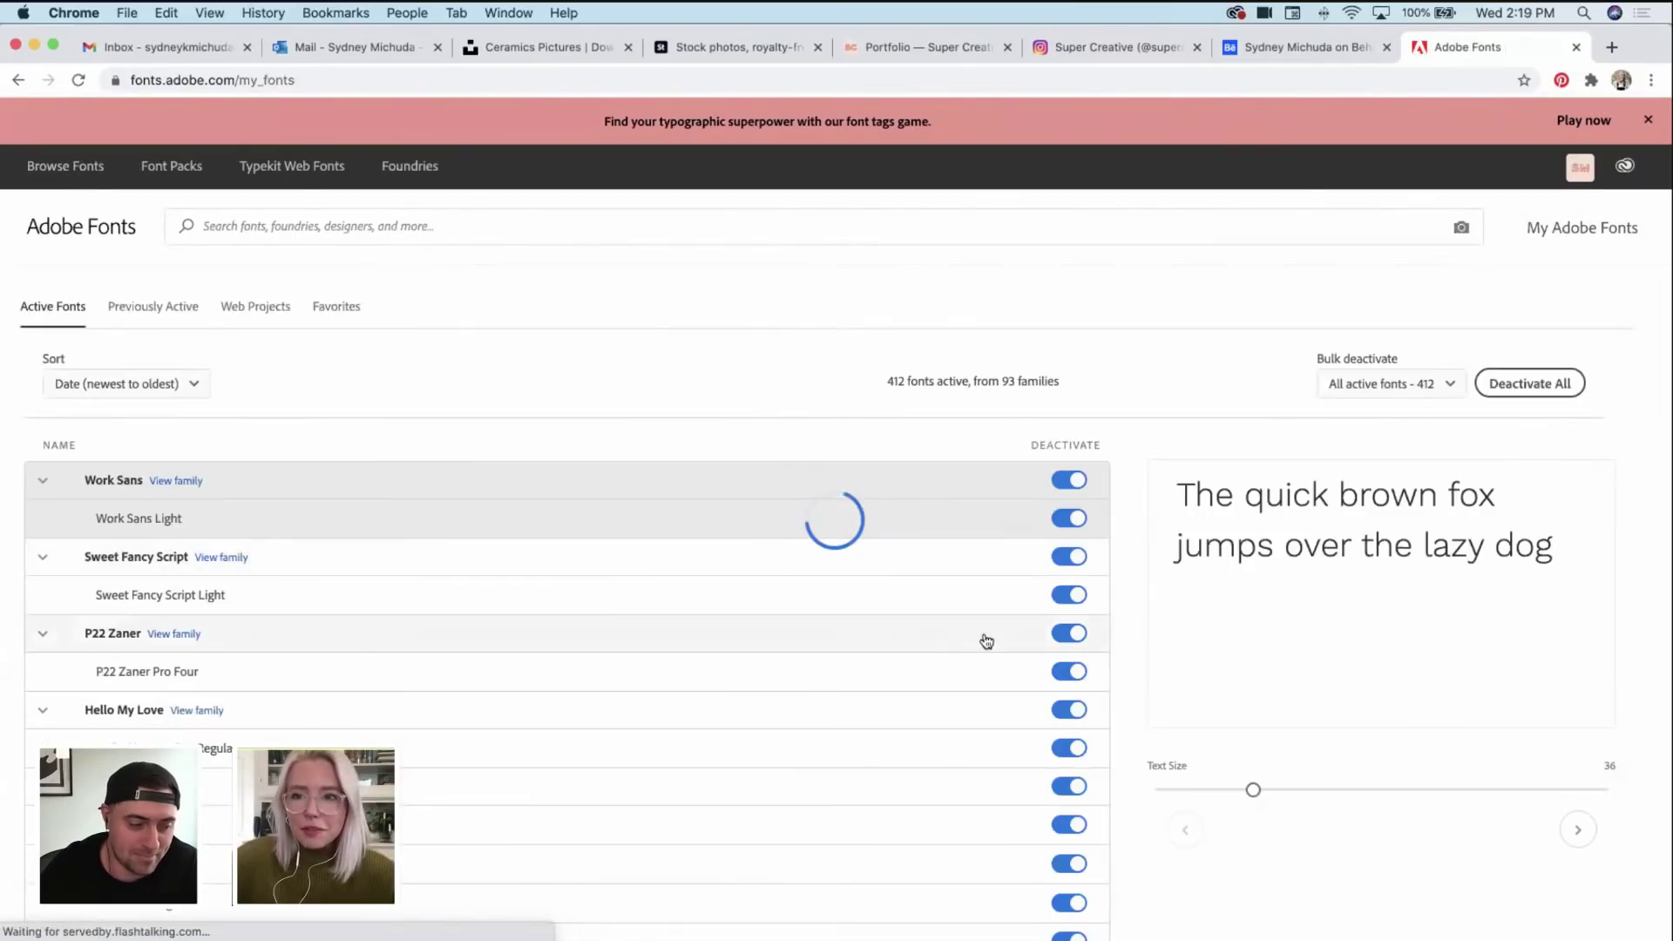
scroll(1054, 303, down, 2)
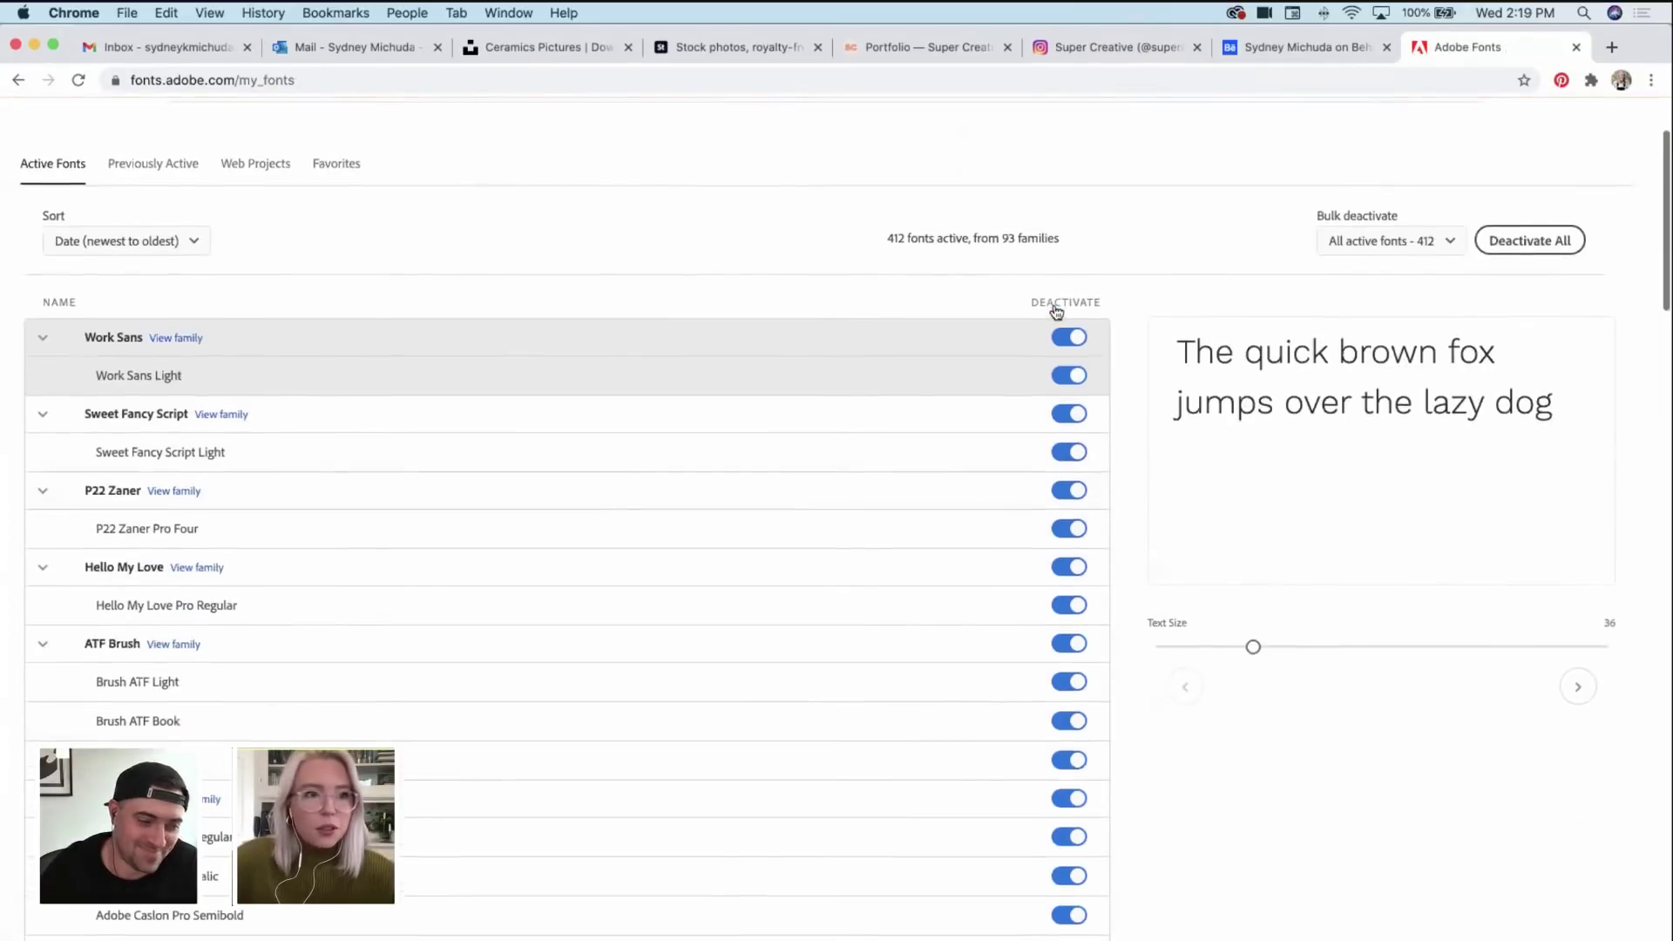
scroll(350, 304, up, 2)
scroll(504, 414, down, 3)
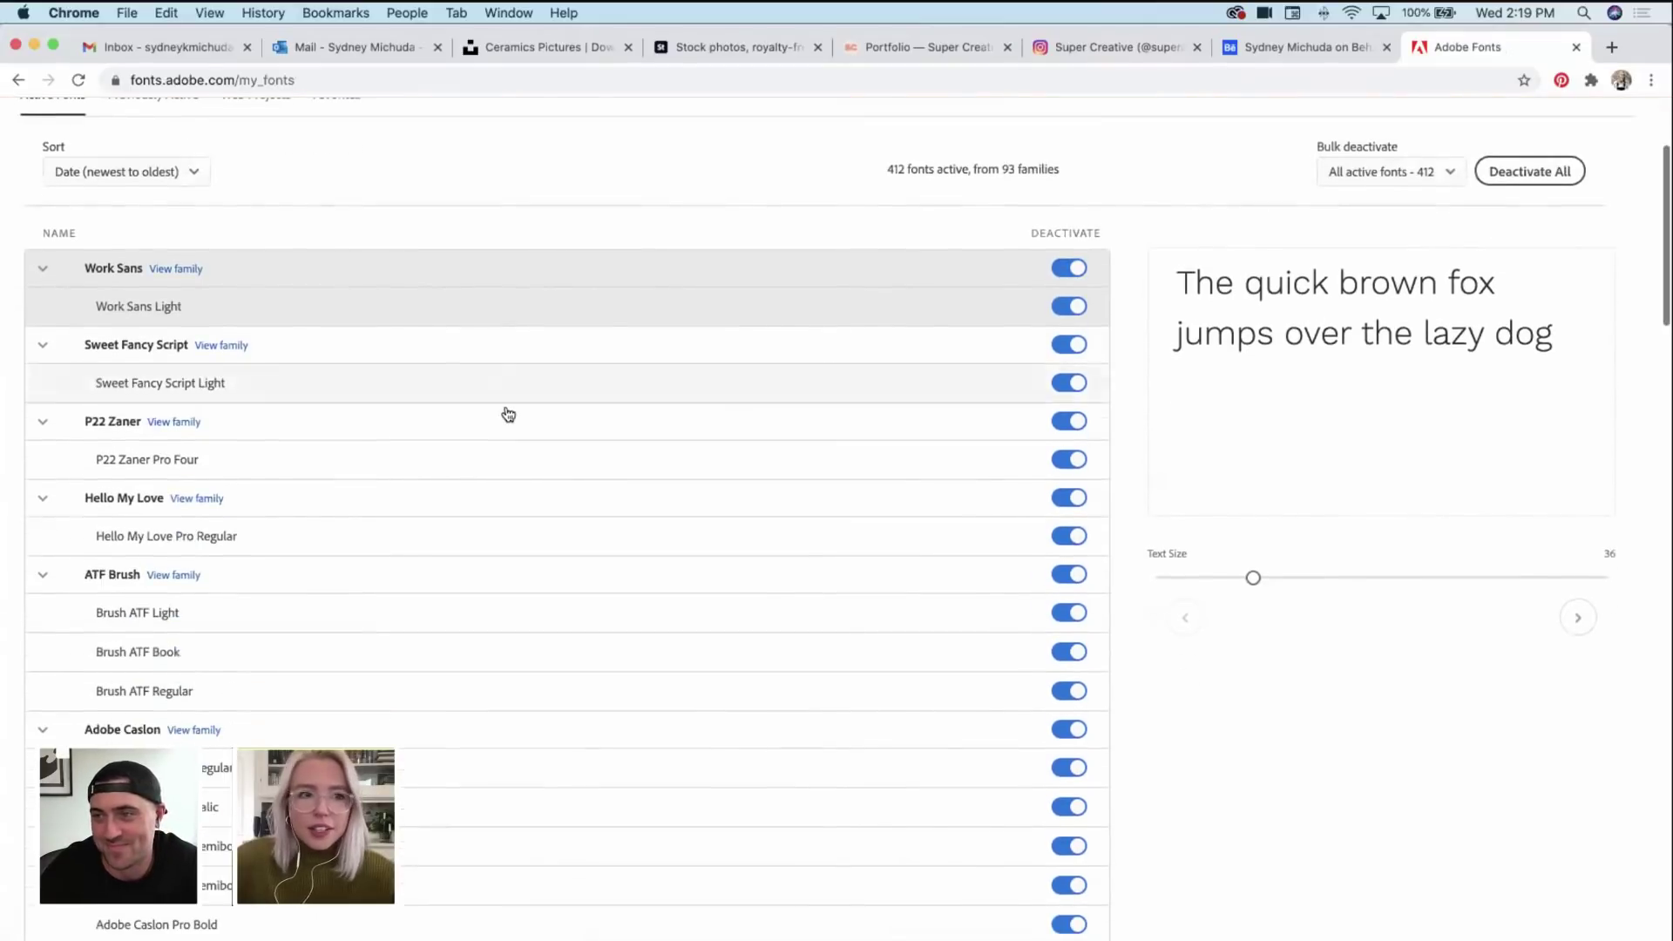
click(437, 360)
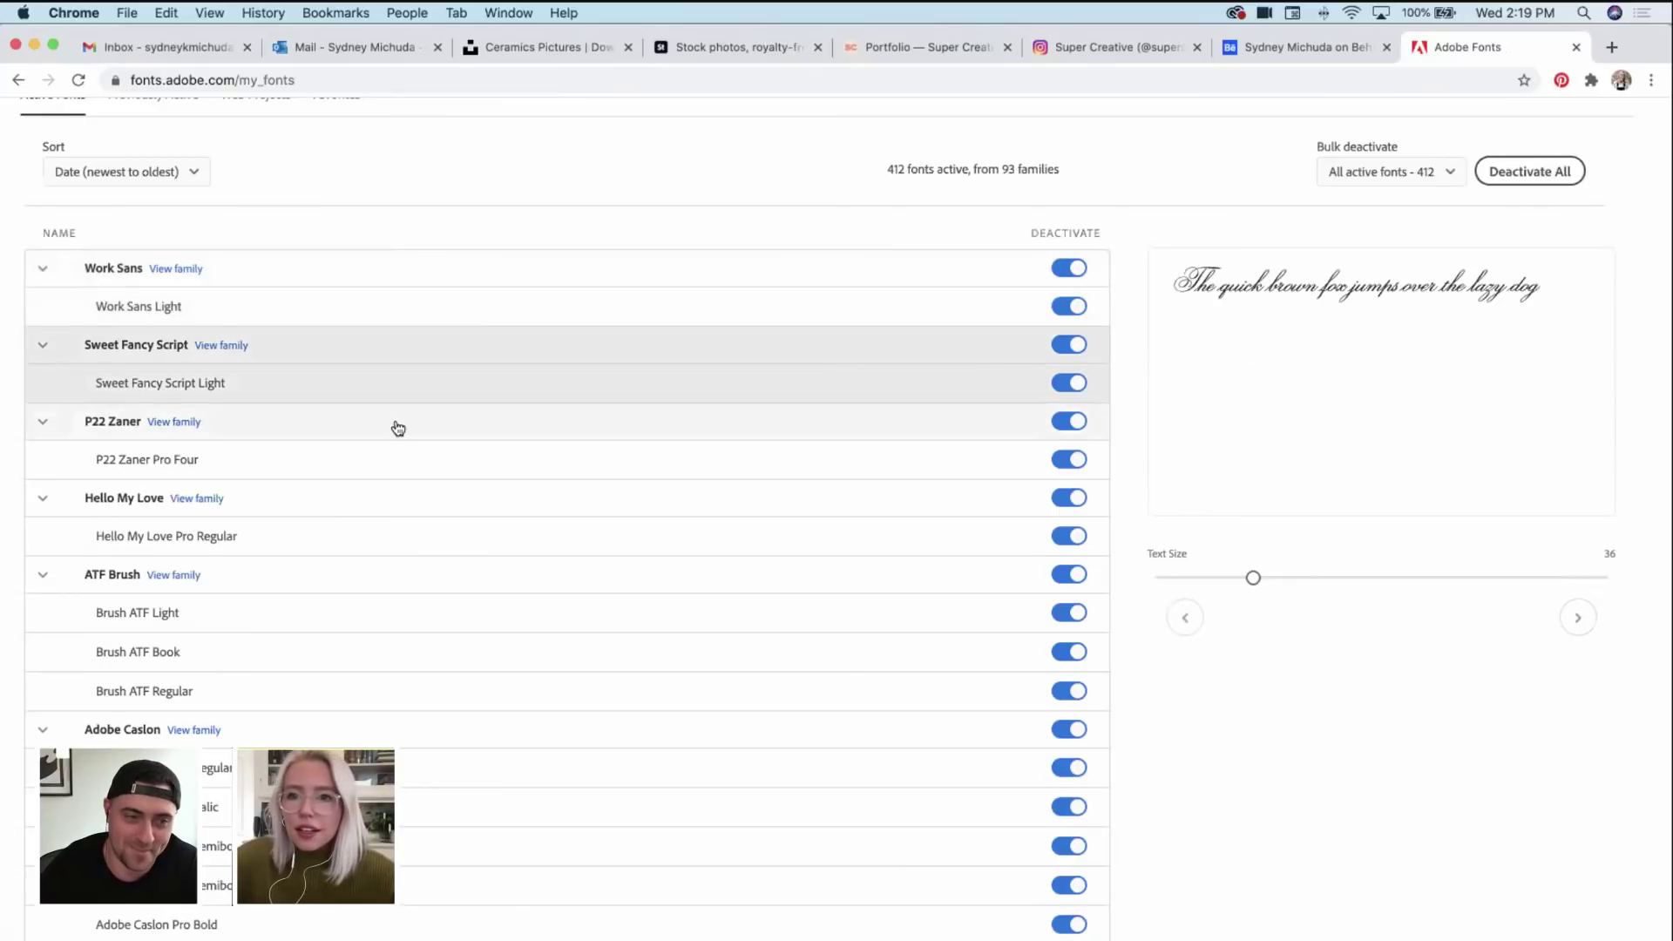
click(398, 428)
click(373, 503)
scroll(389, 541, down, 4)
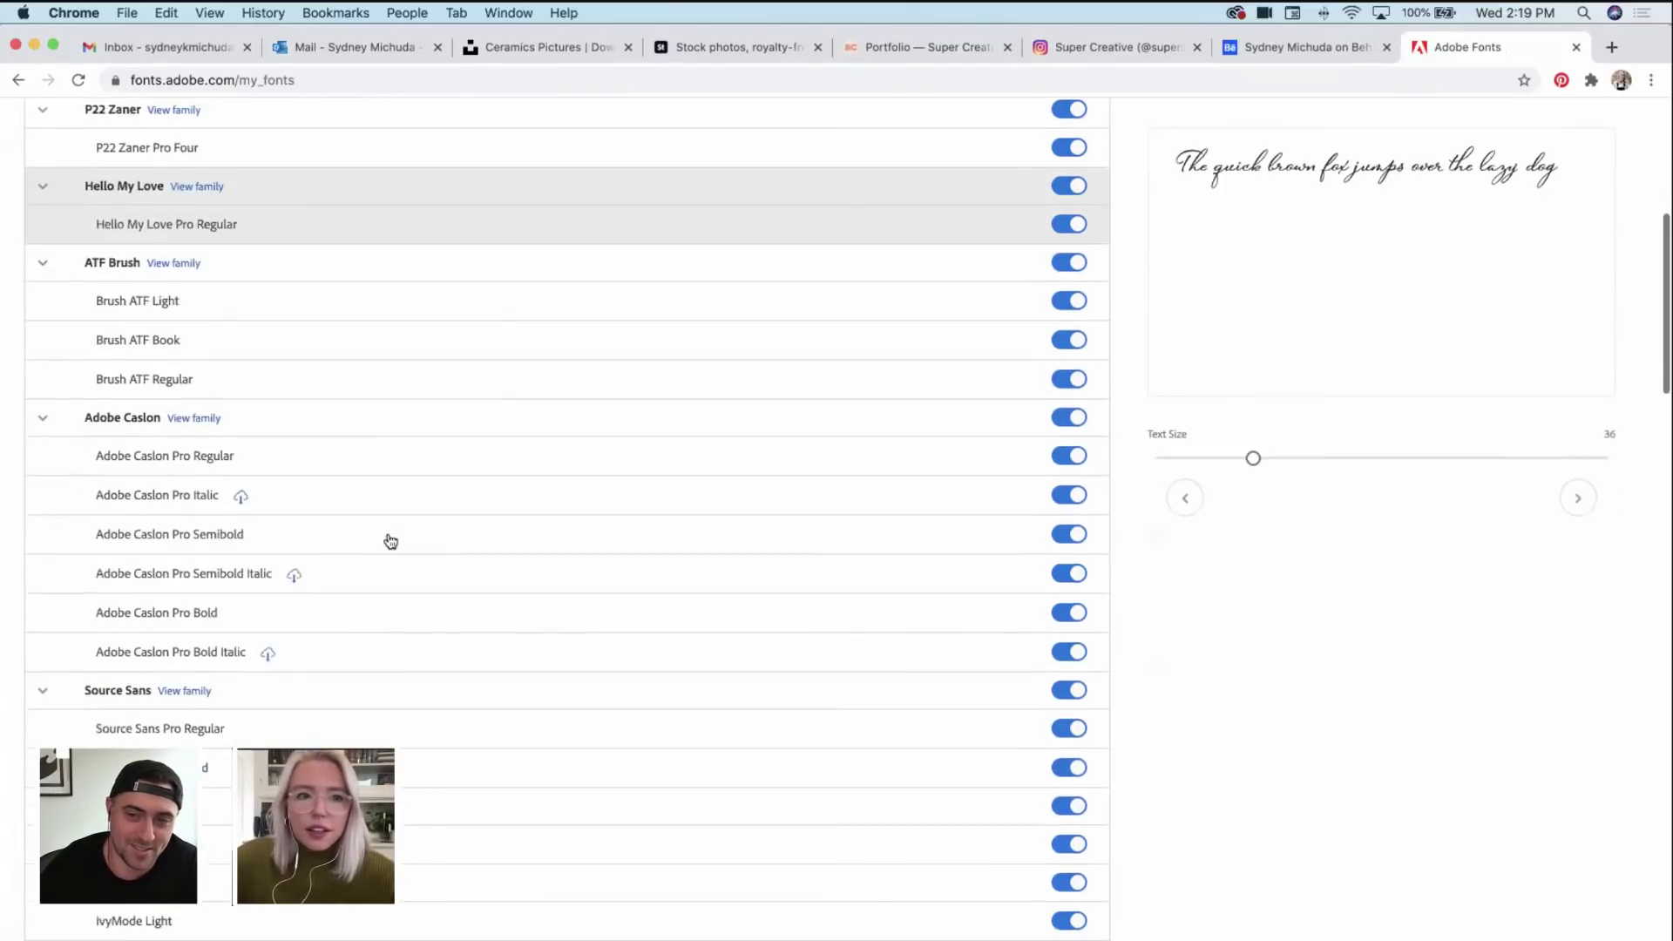
Step: Preview the Adobe Caslon, Source Sans, Rift and IvyMode families in the active fonts list
click(392, 417)
scroll(410, 436, down, 4)
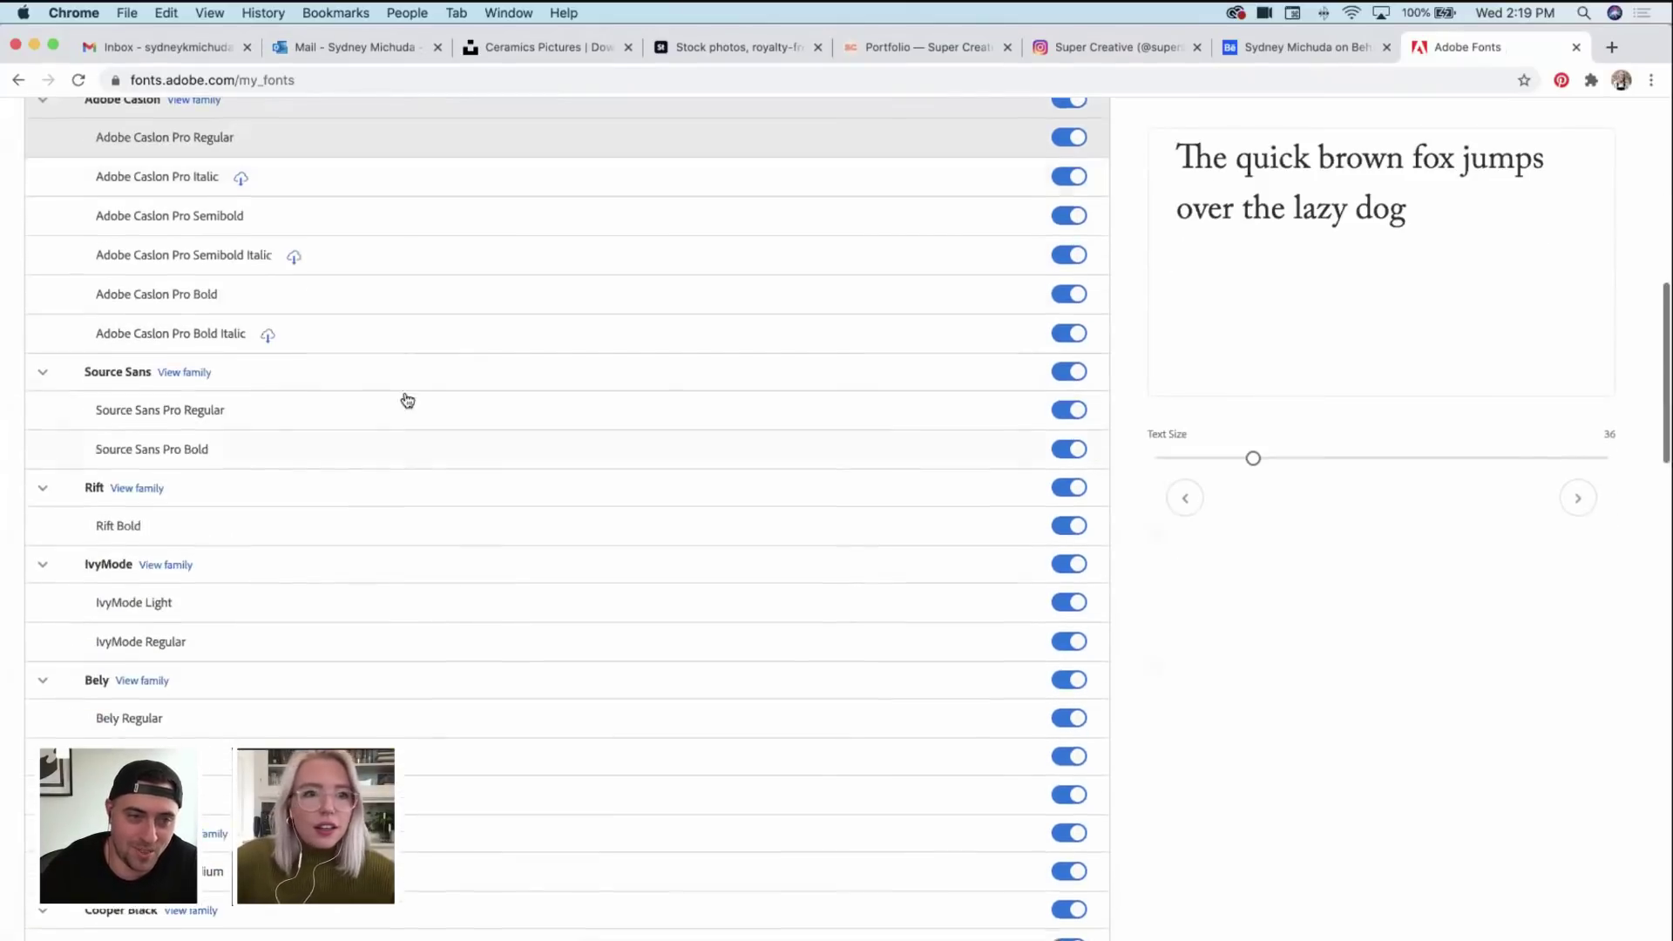
click(413, 373)
click(364, 500)
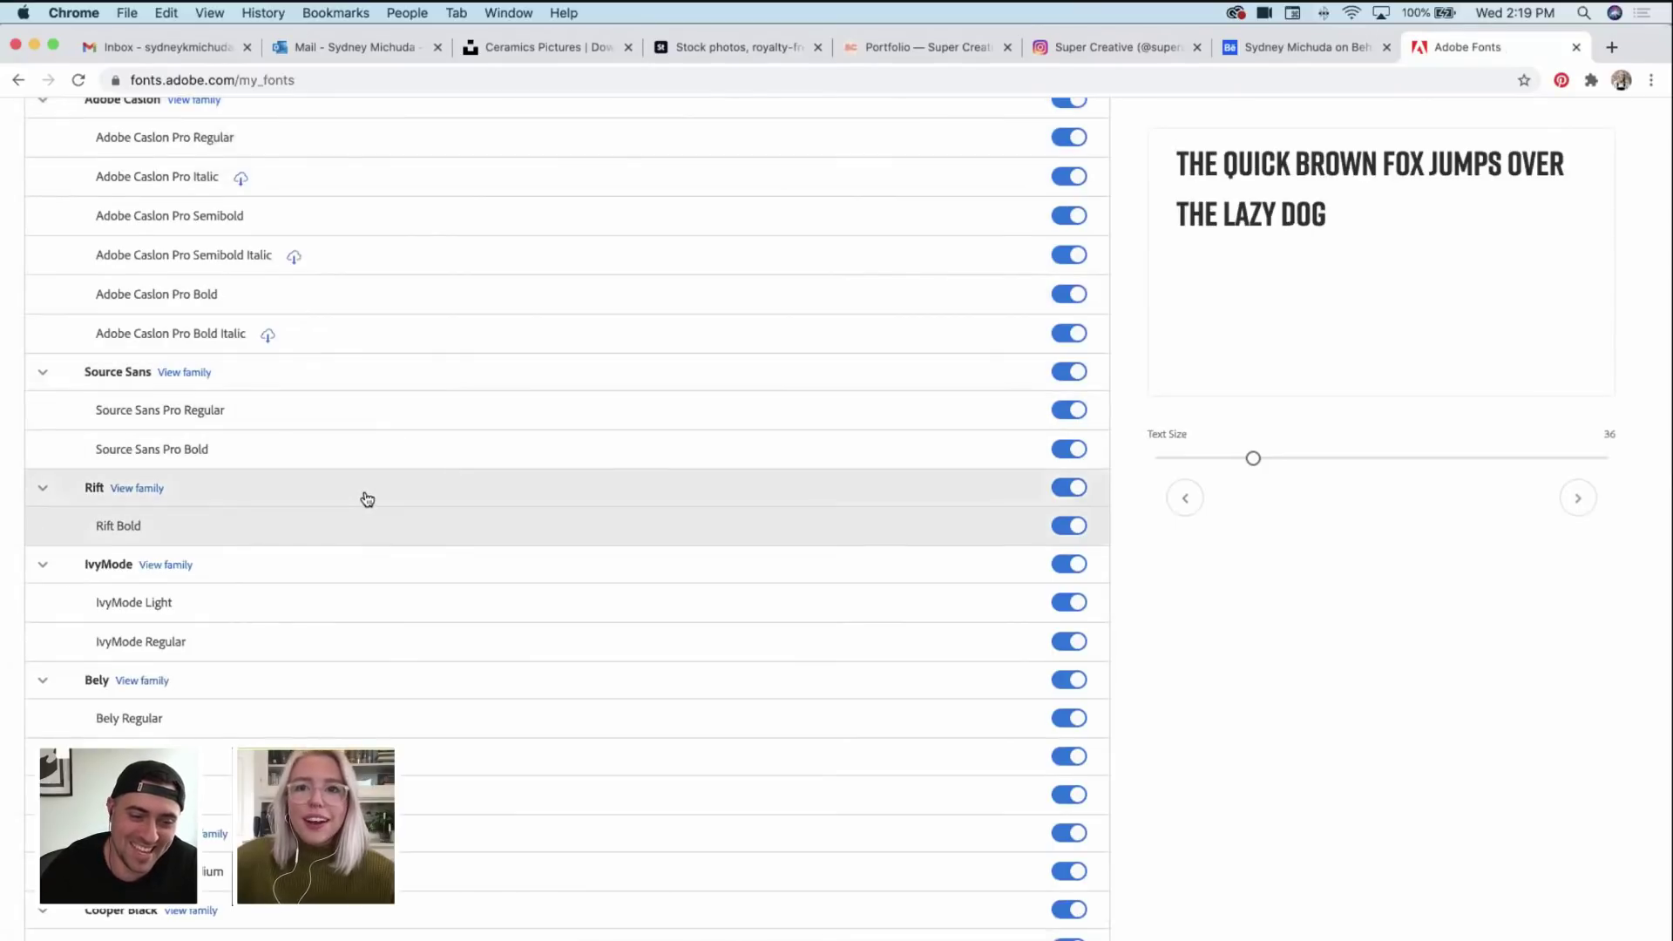
scroll(353, 436, down, 3)
click(350, 349)
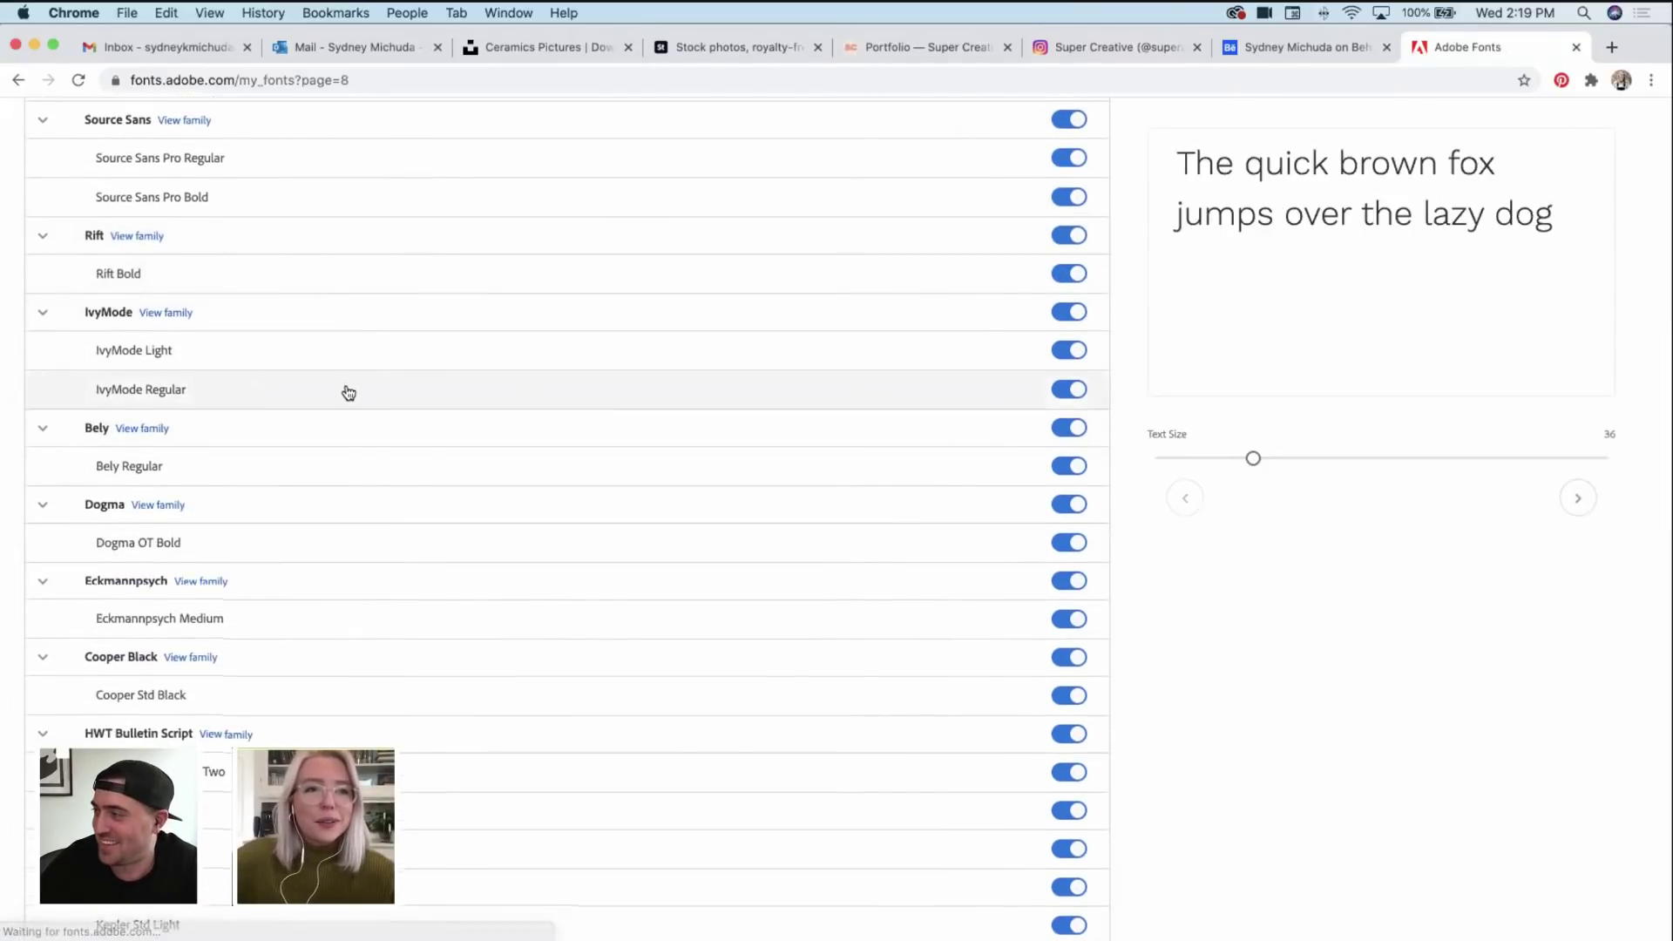
Step: Preview the active Bely and Eckmannpsych families and look further down the list for other candidates
scroll(348, 384, down, 1)
click(348, 374)
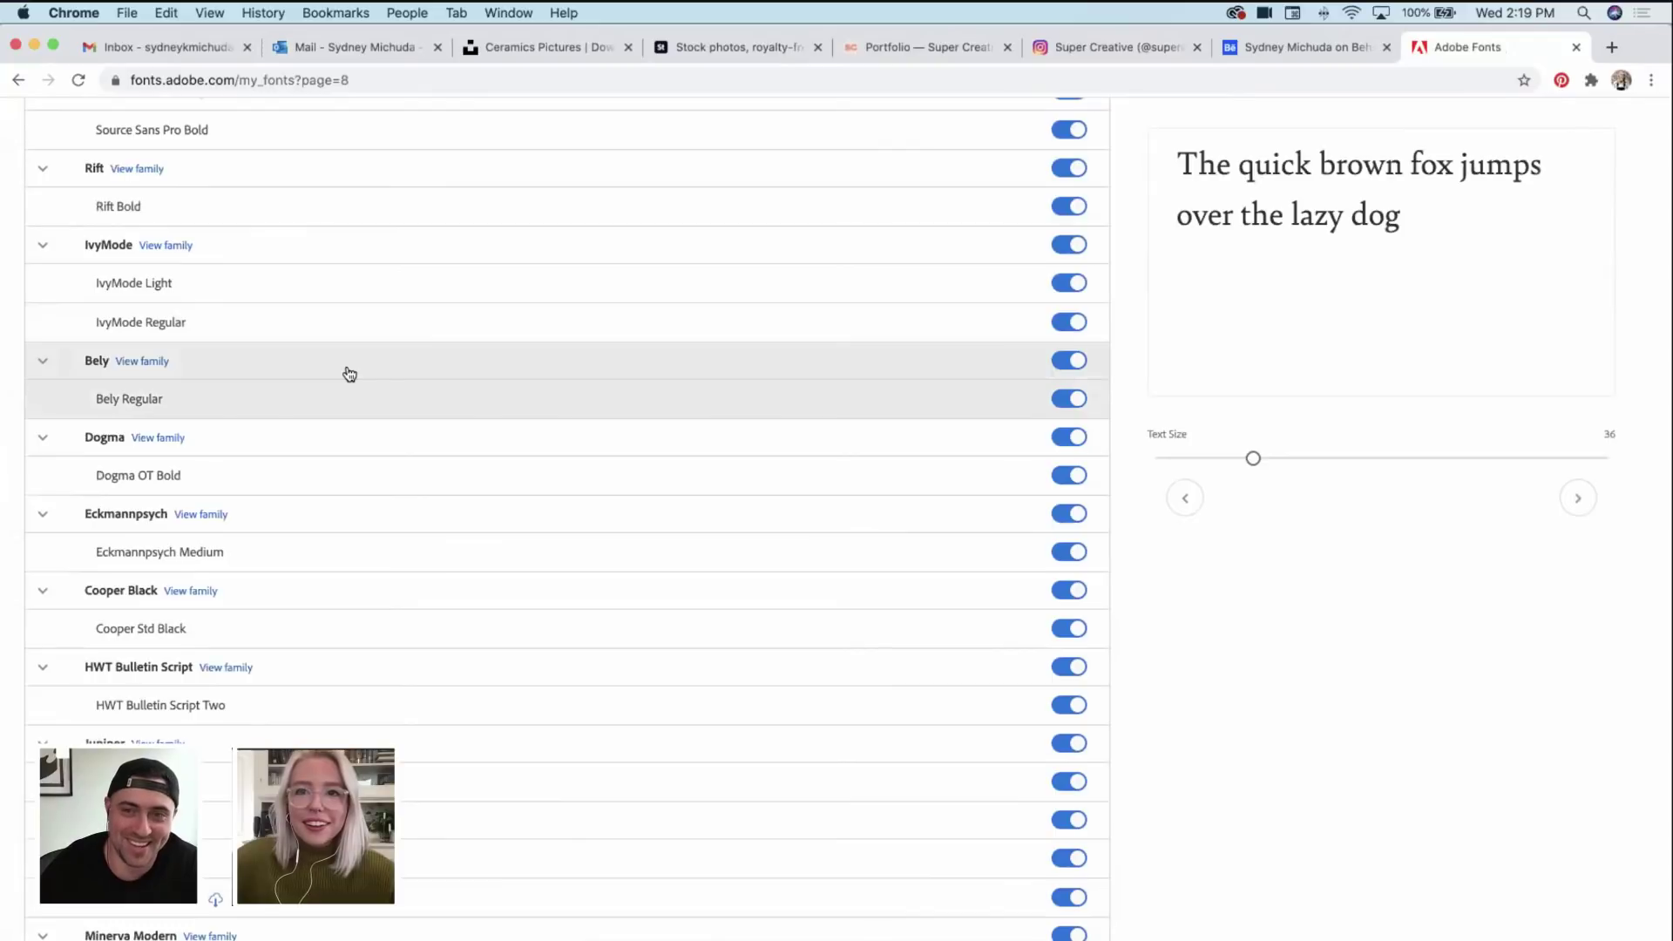
click(311, 515)
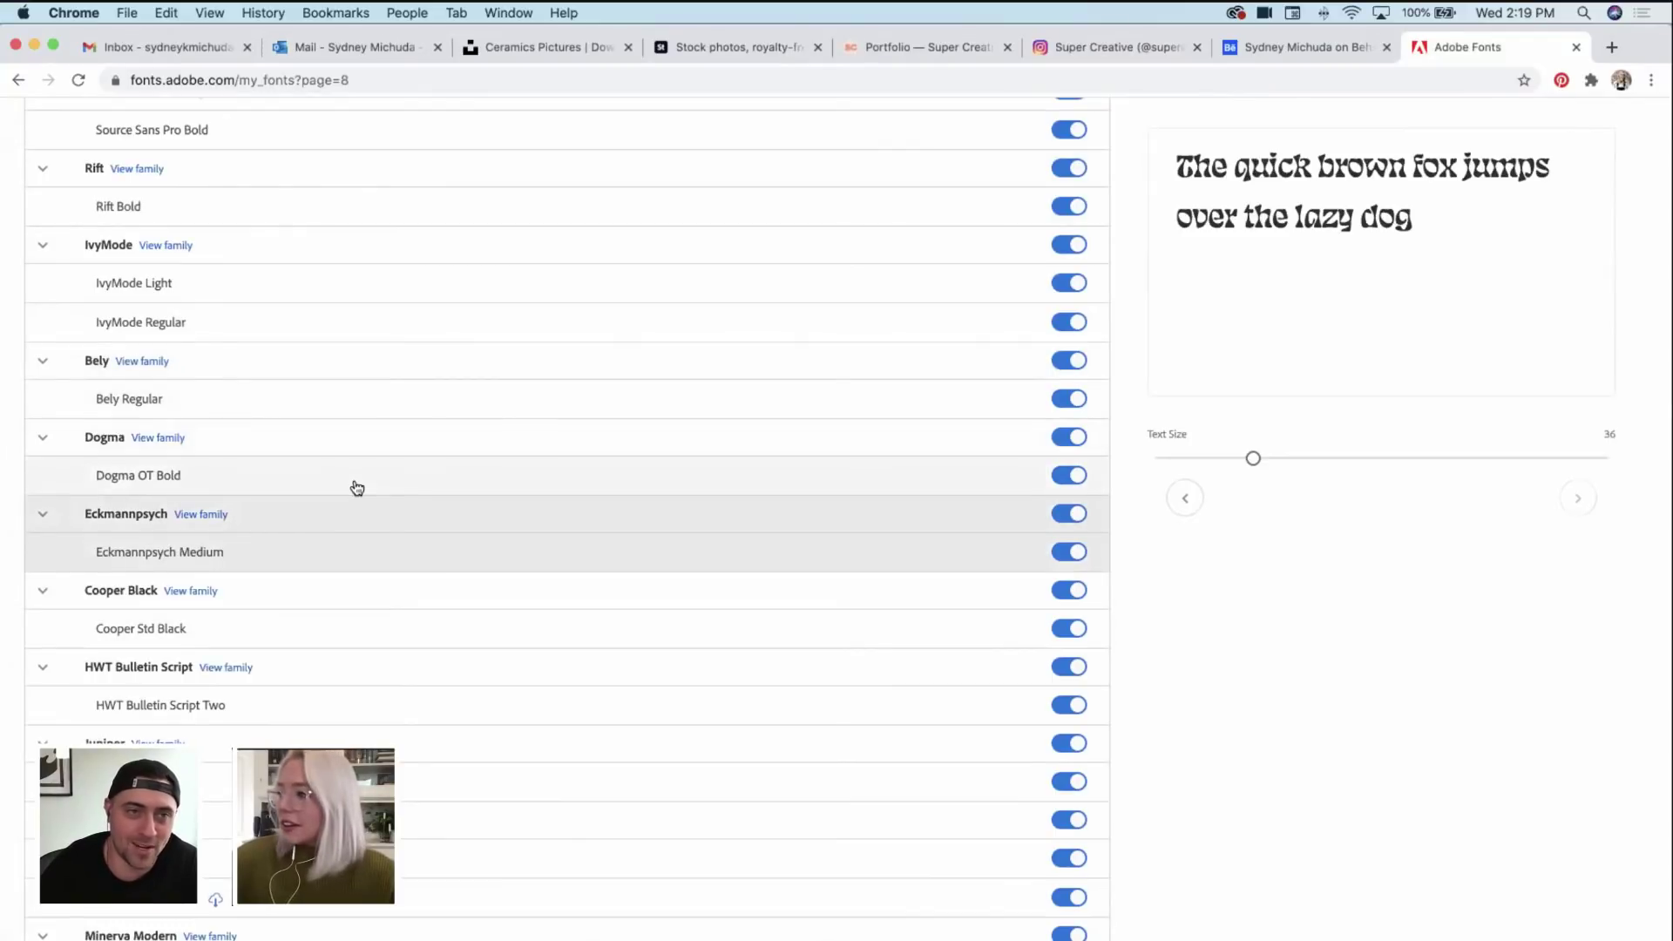
scroll(357, 488, down, 5)
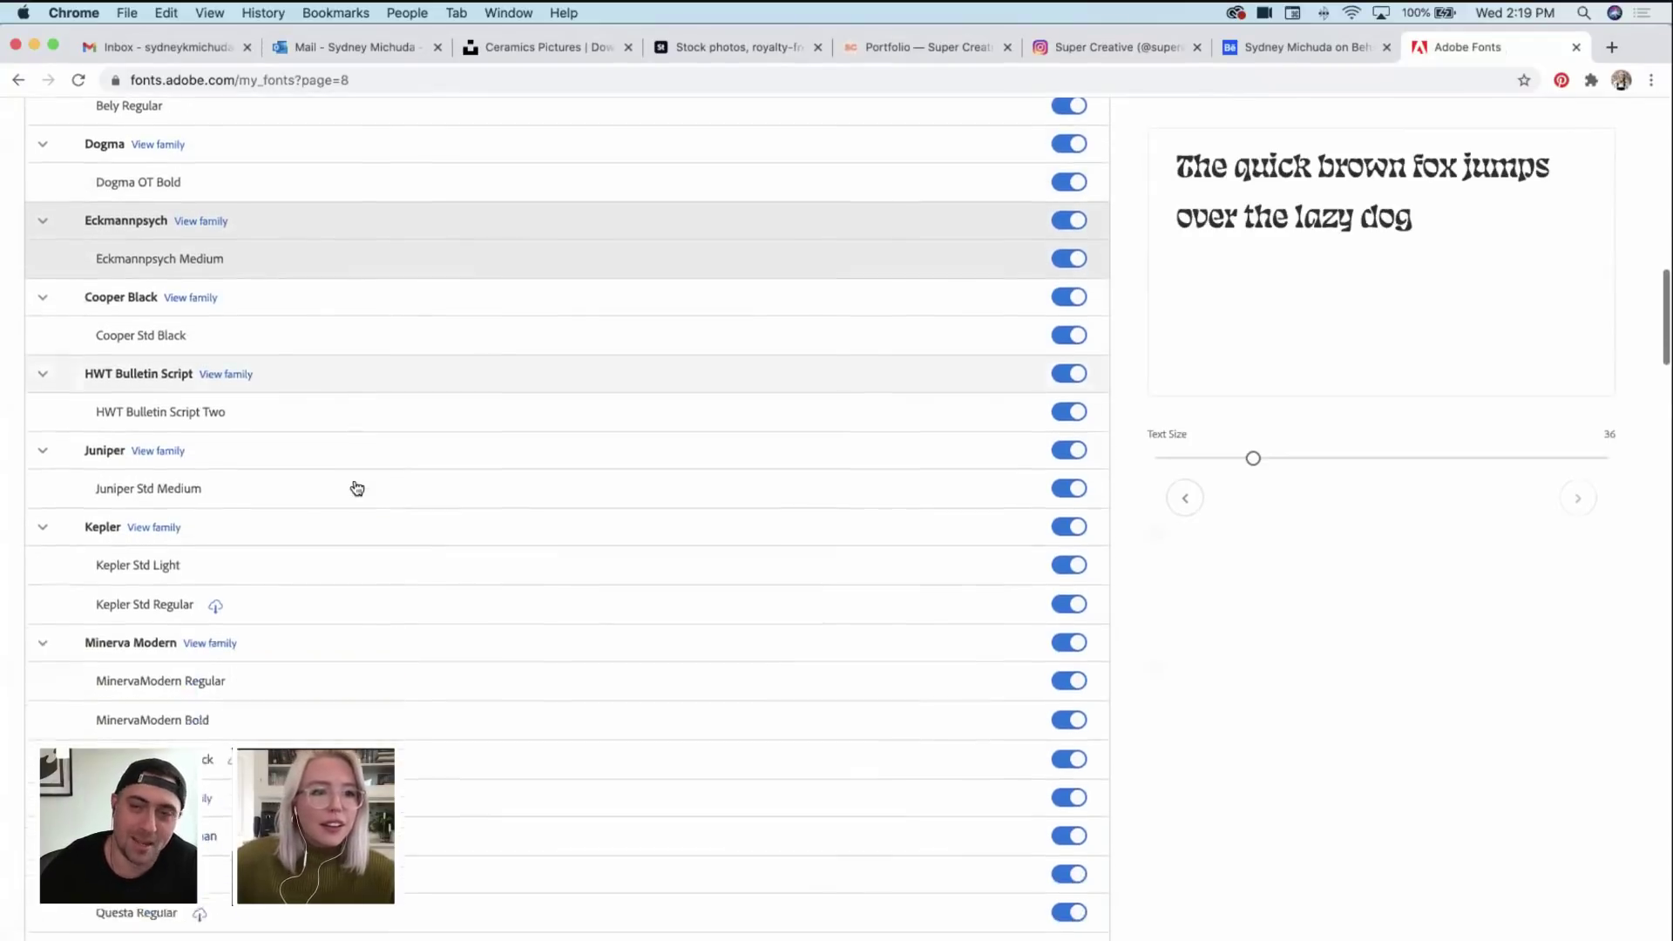
scroll(355, 486, down, 3)
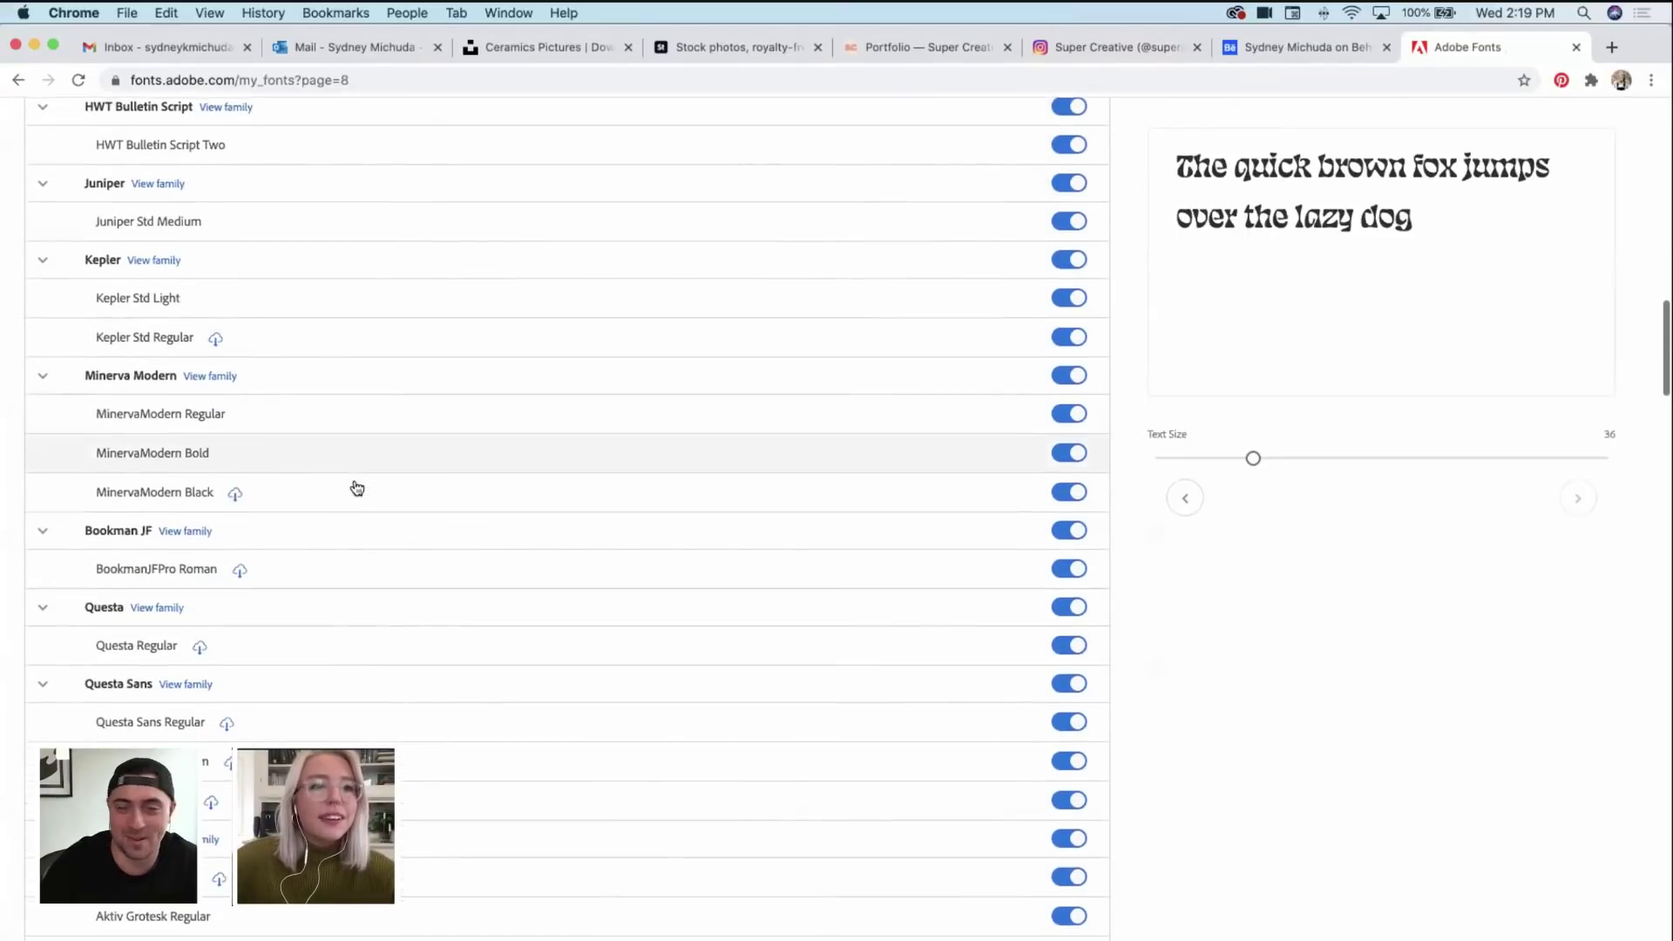
Step: Preview the Kepler, Minerva Modern and Bookman JF families among the active fonts
click(385, 253)
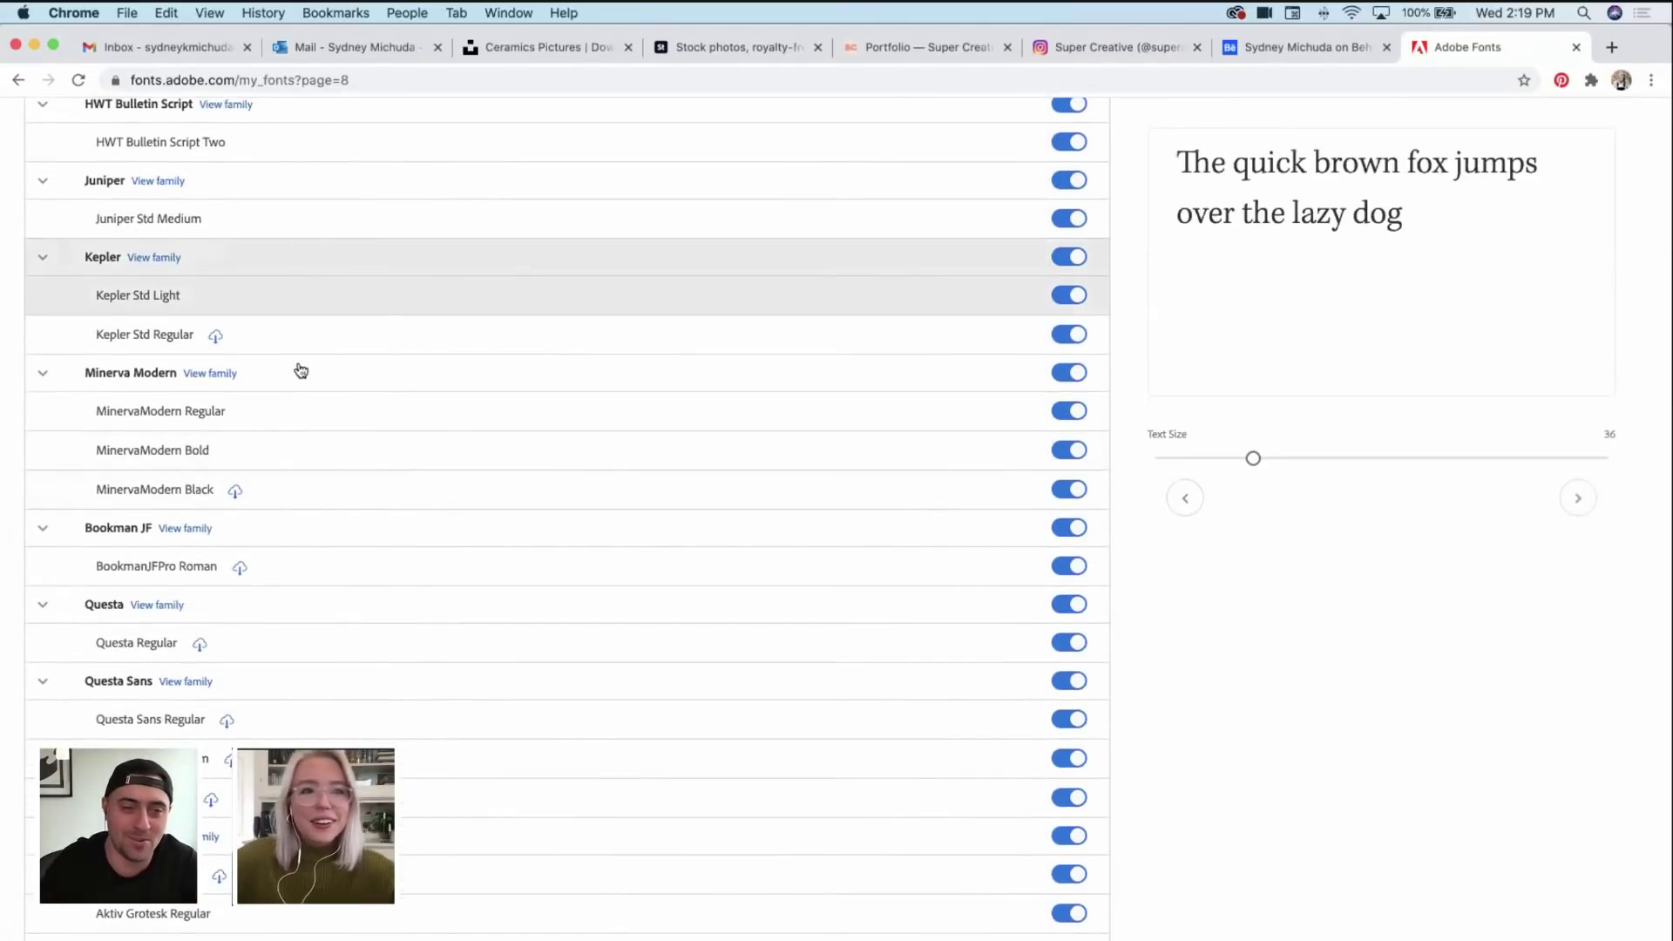
click(327, 381)
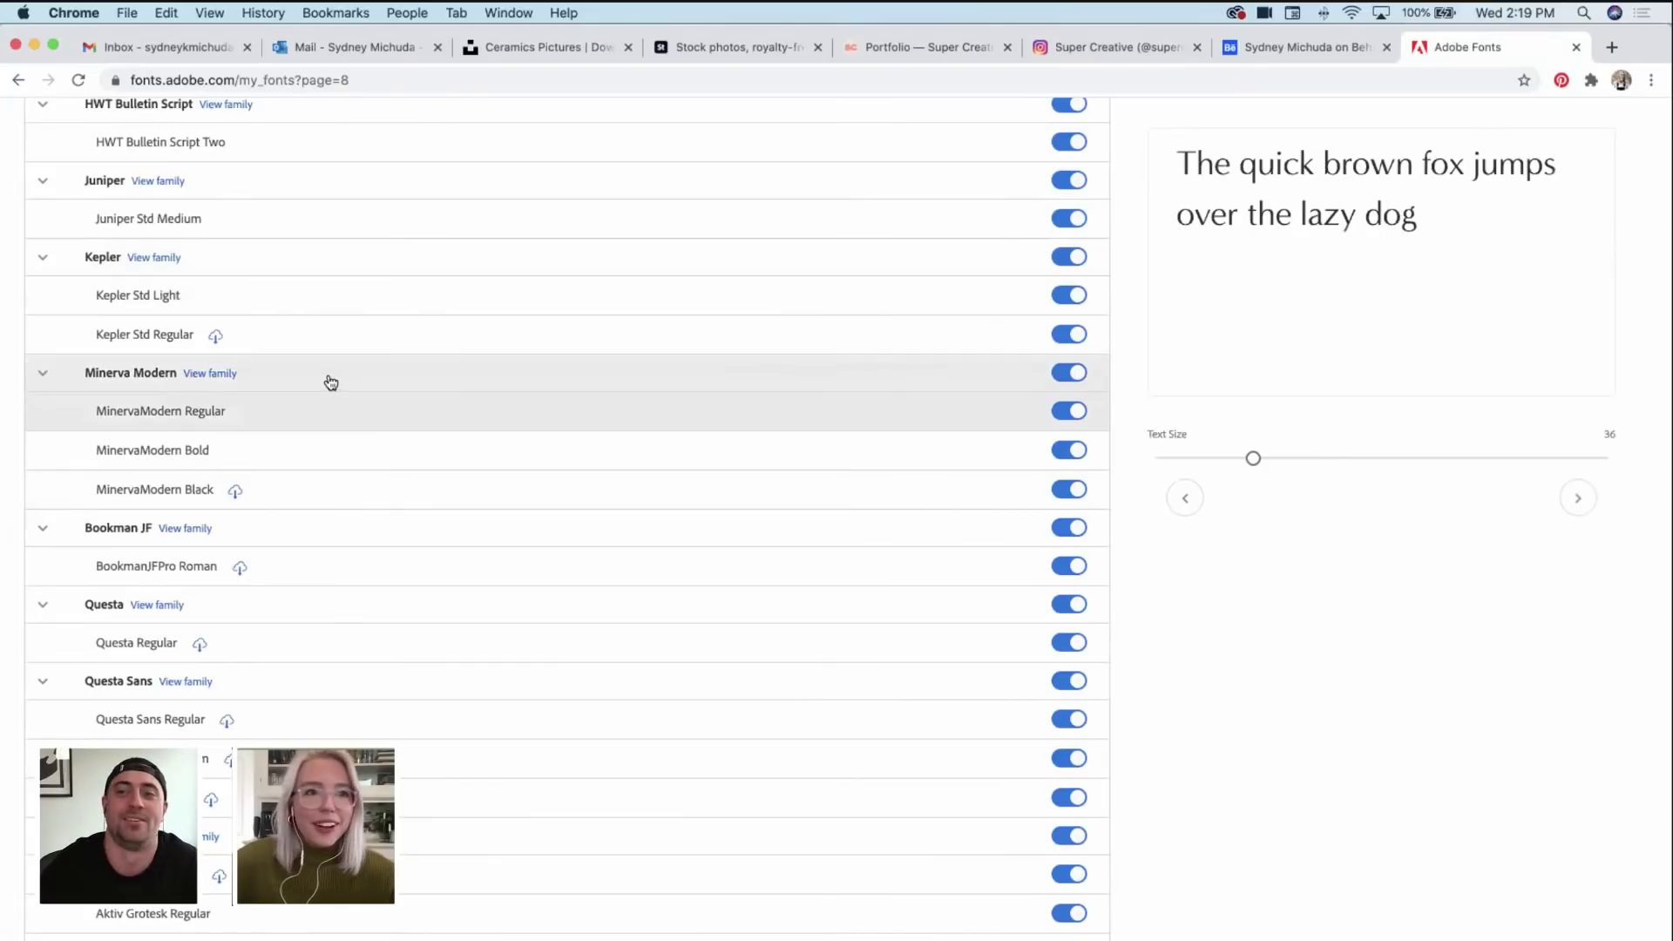
scroll(331, 383, up, 3)
scroll(331, 383, down, 4)
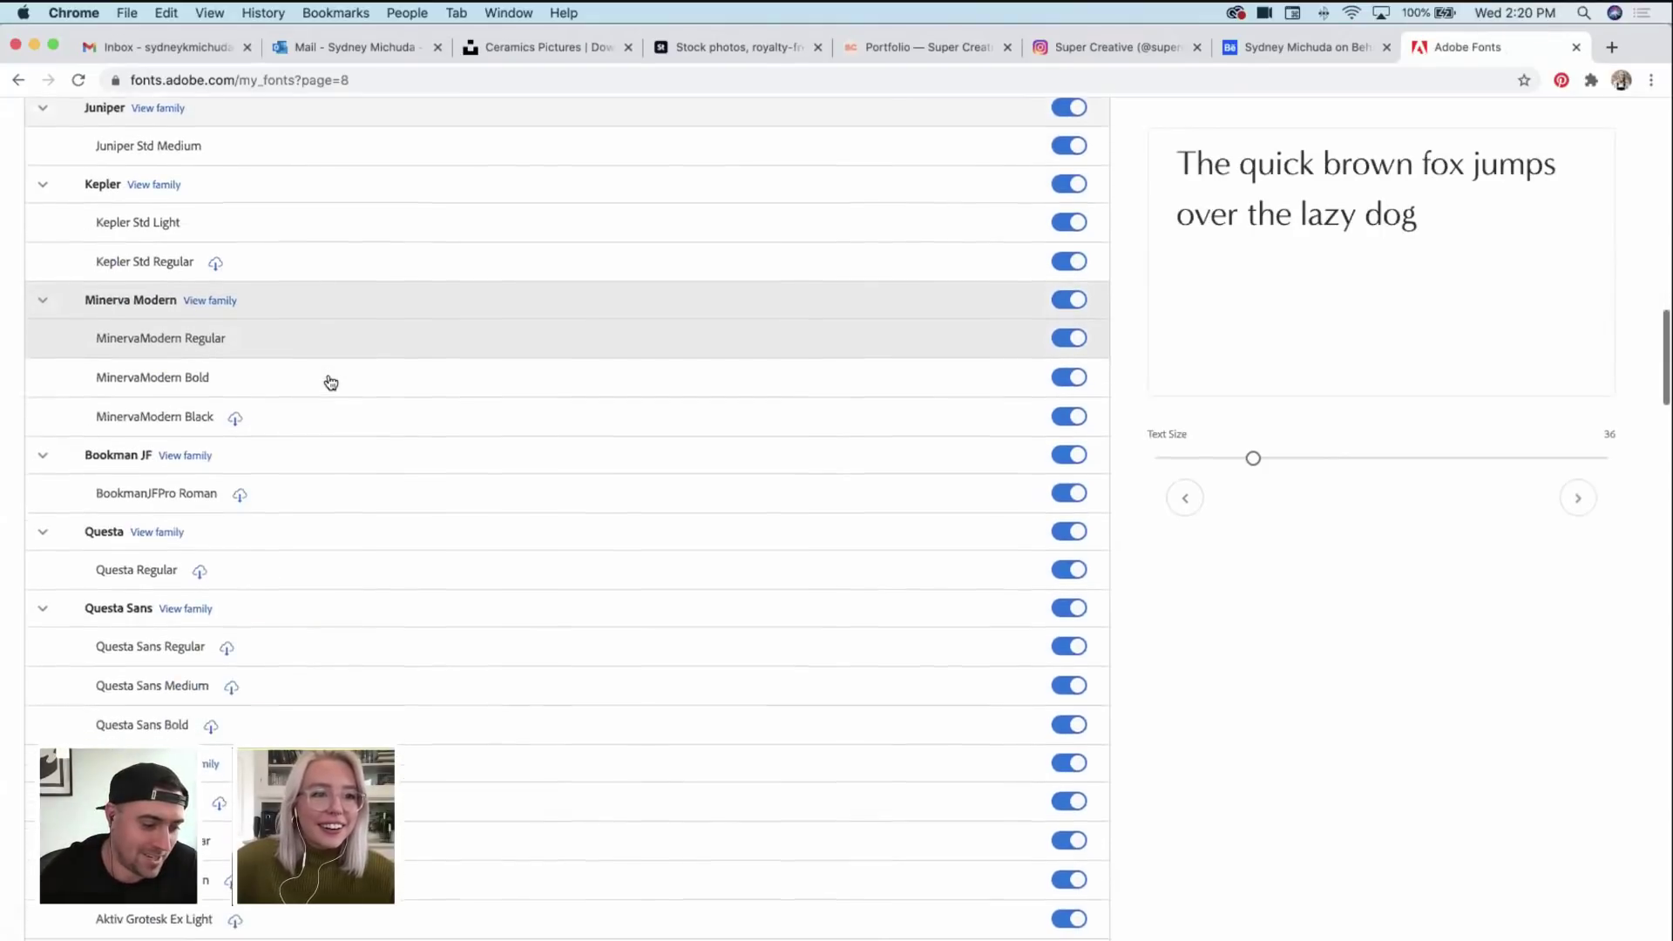
scroll(332, 382, down, 2)
click(339, 332)
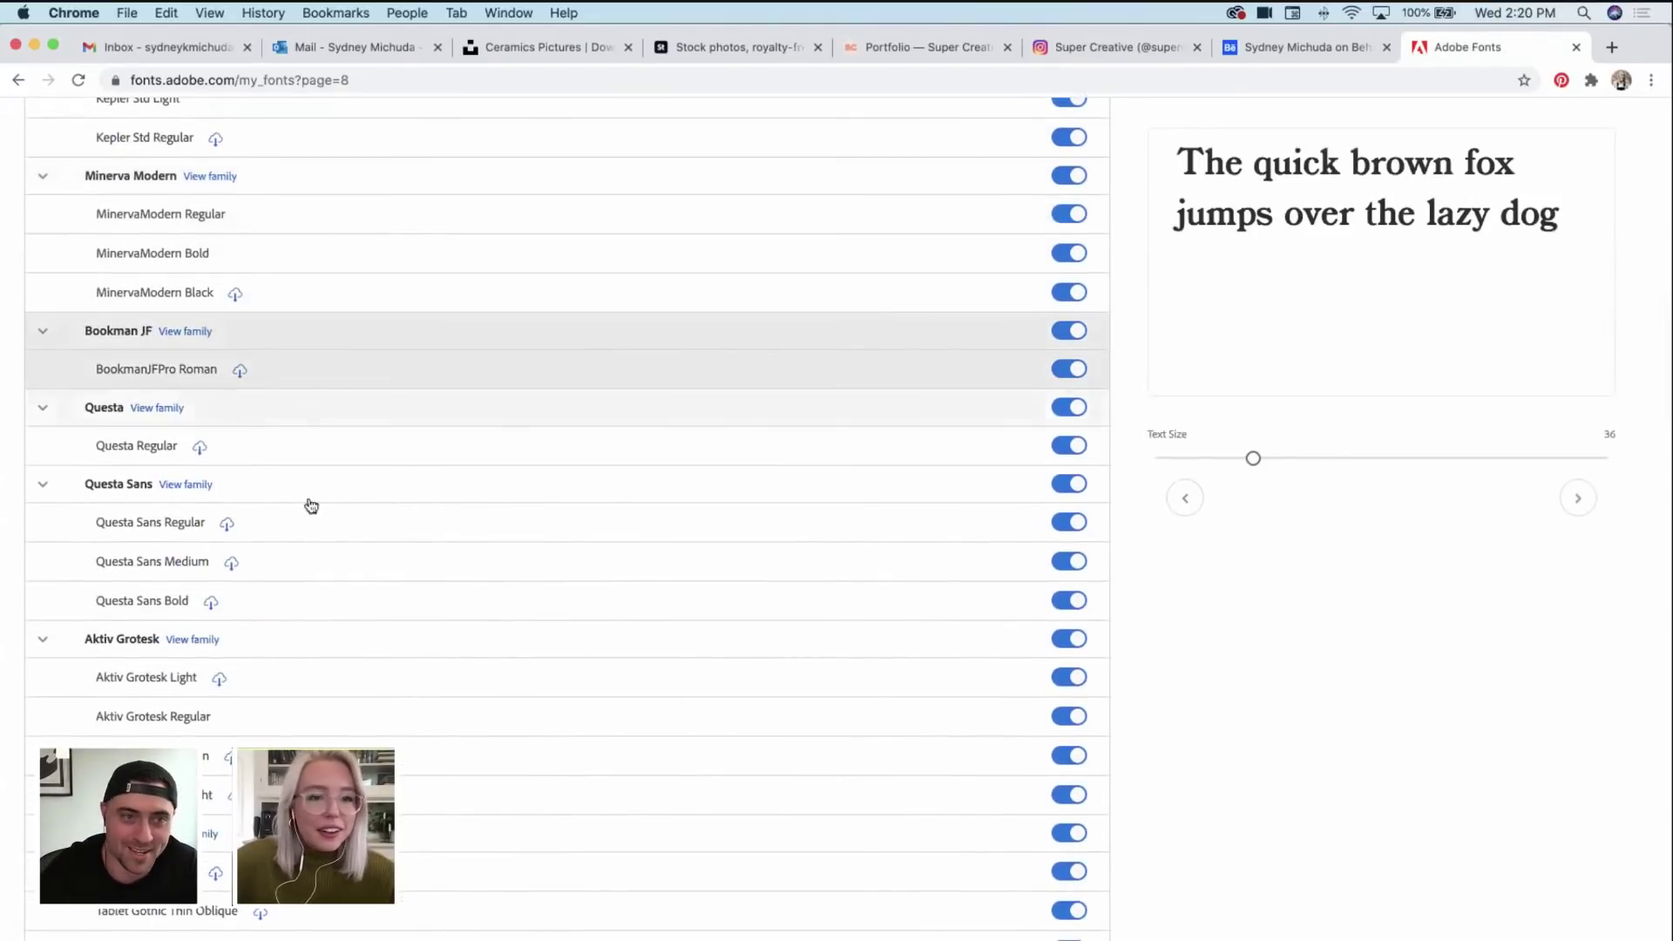
Step: Switch to Illustrator, copy the lowest Pottery with a Purpose line below itself and set the copy in Bookmania Semibold
click(314, 431)
key(super+Tab)
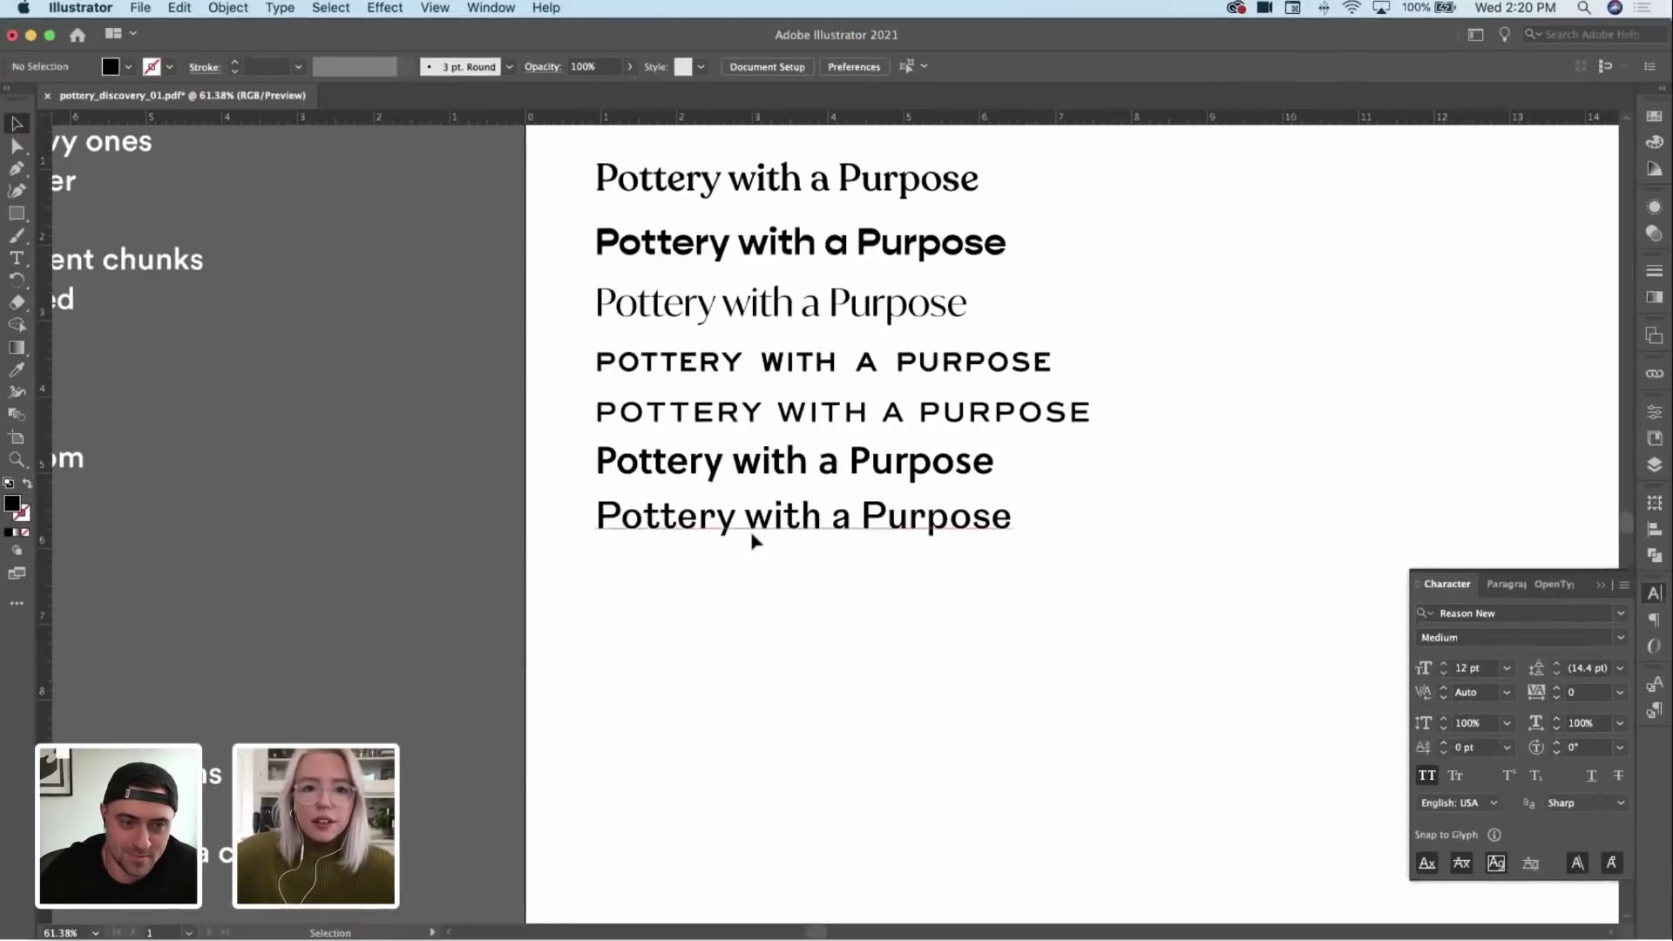
drag(753, 538, 752, 592)
click(1551, 612)
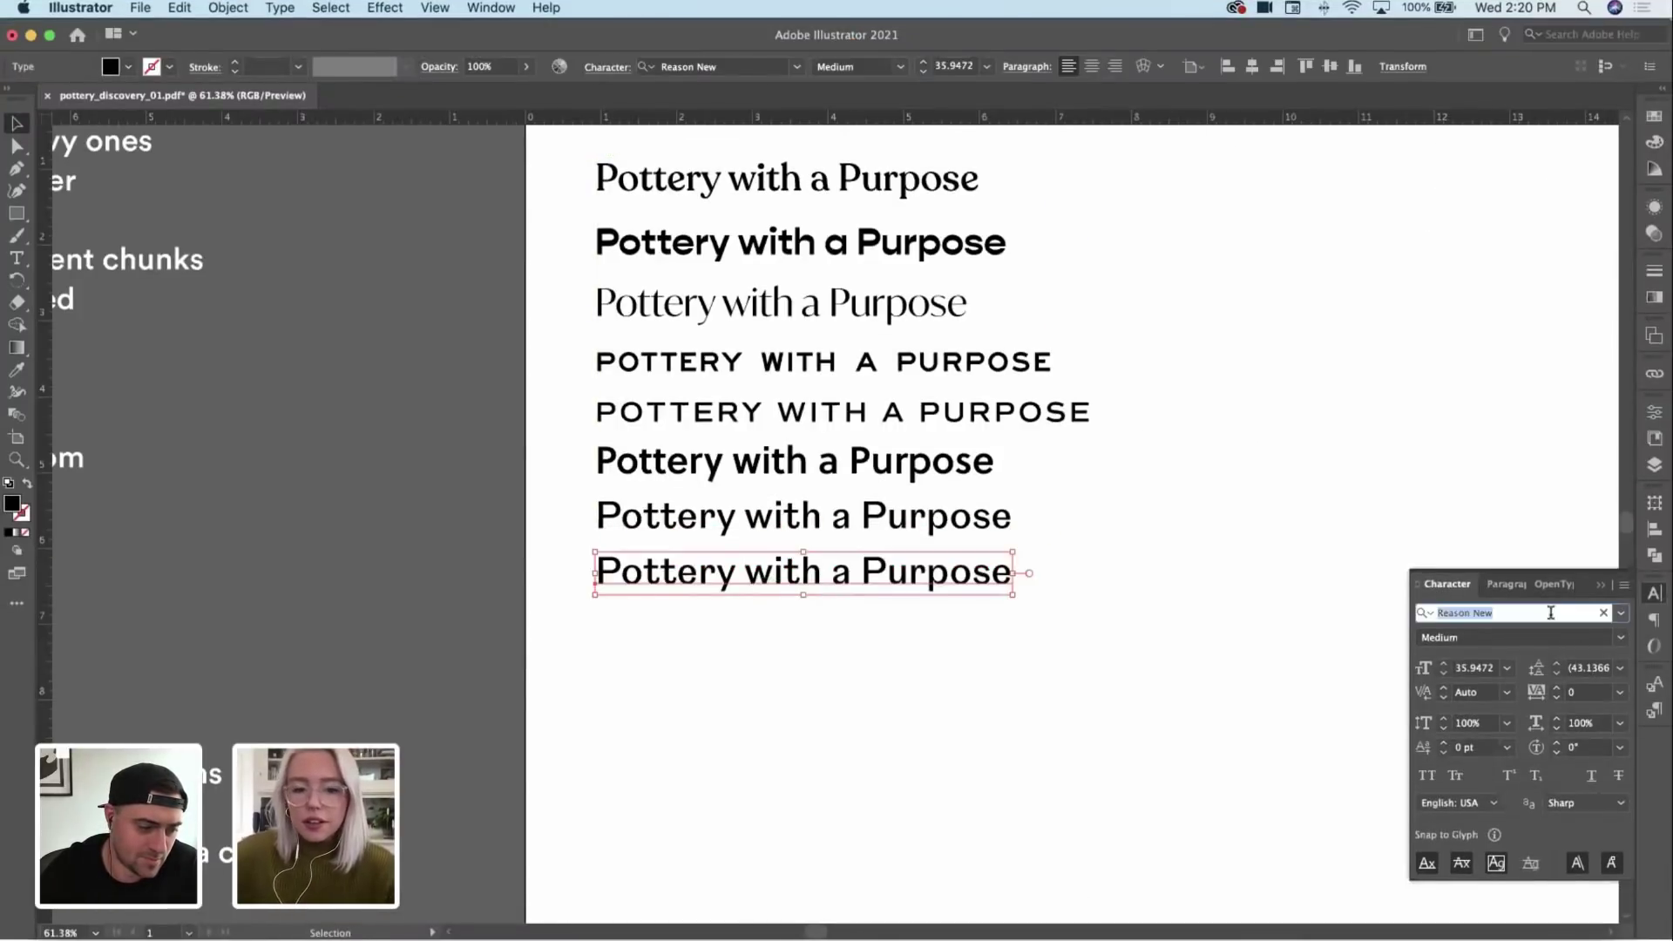
text(bookman)
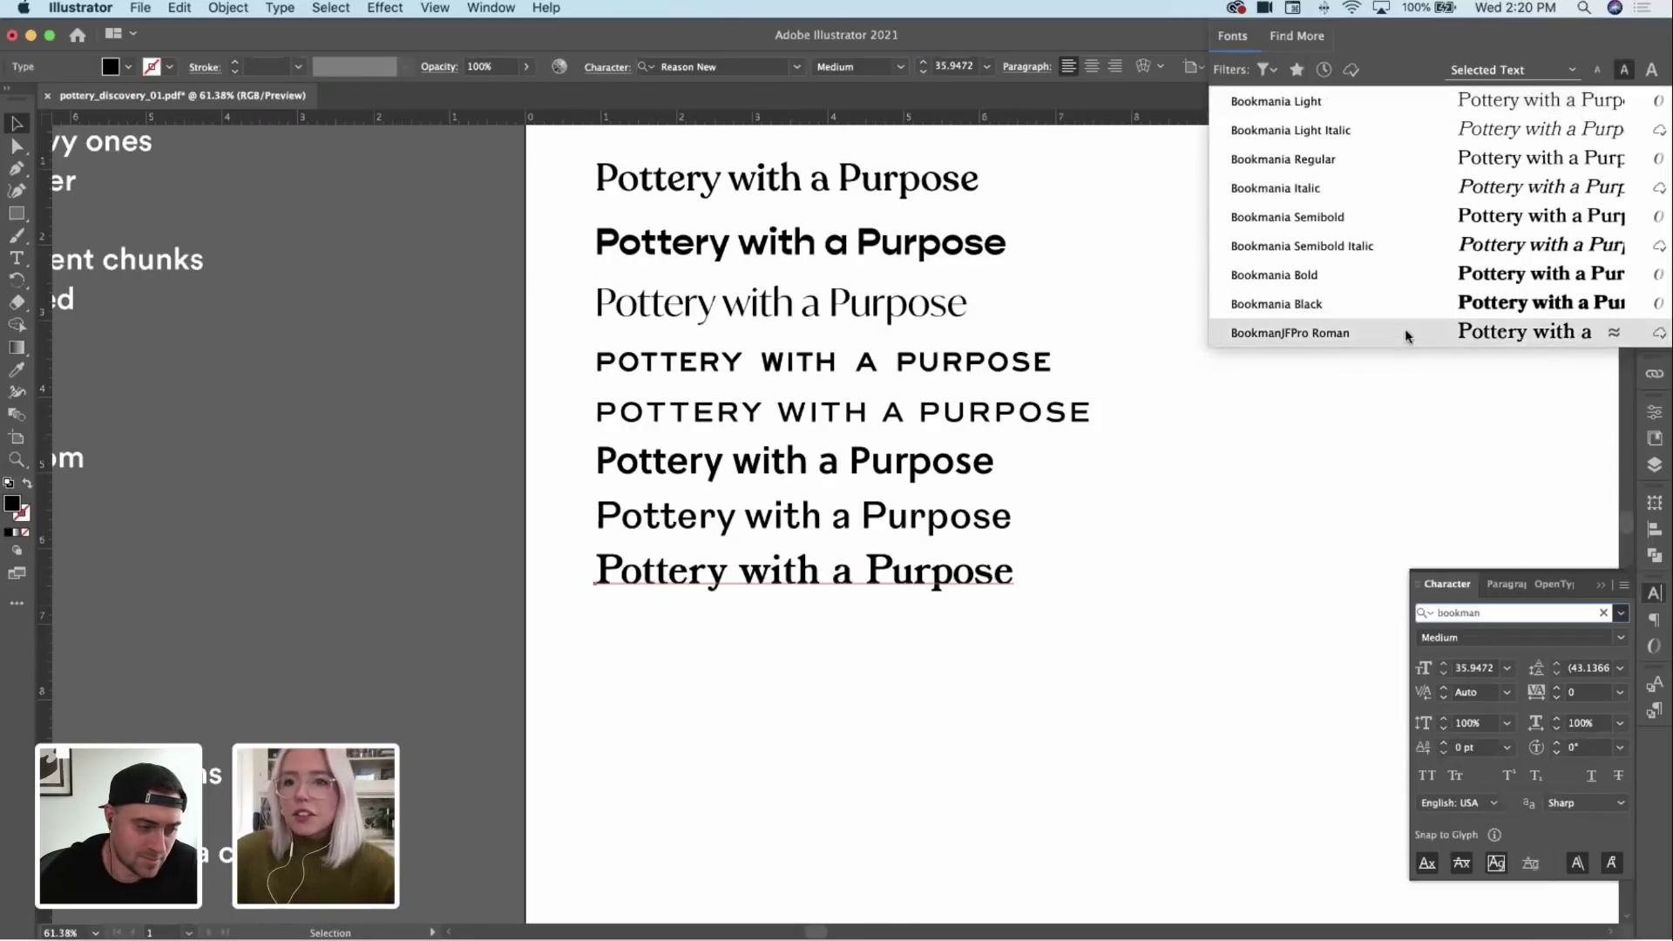
click(1391, 214)
click(815, 686)
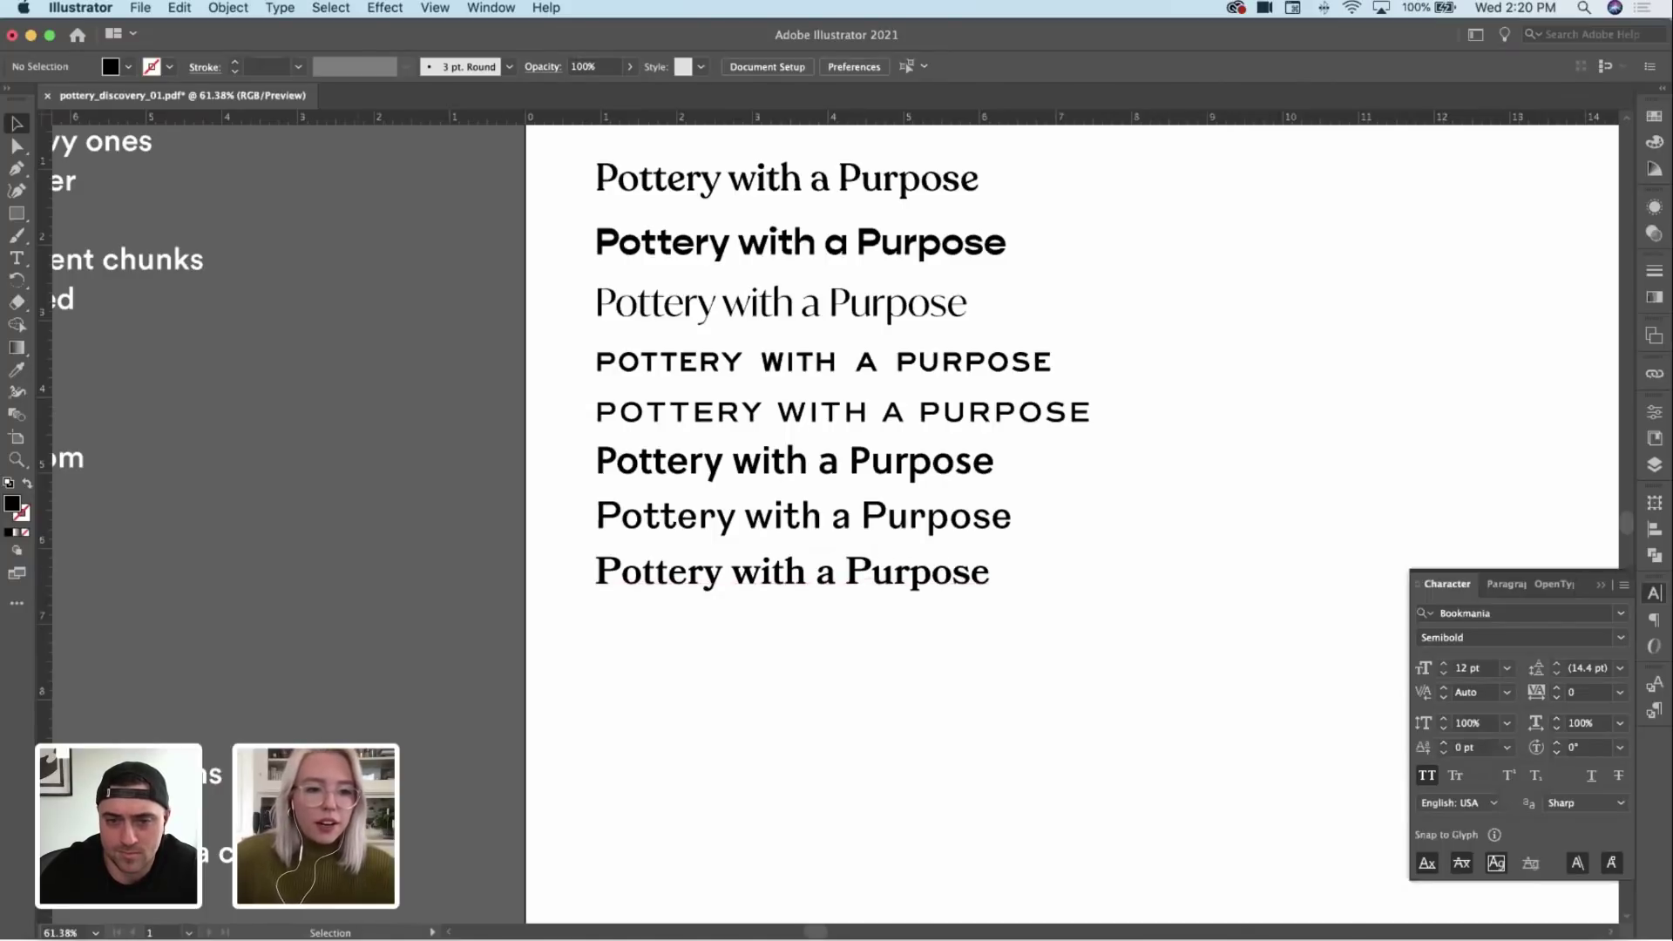
Step: Return to the active fonts list in Chrome and preview the Questa Sans, Aktiv Grotesk, Tablet Gothic, Monarcha and Tenez families
key(super+Tab)
scroll(703, 421, down, 3)
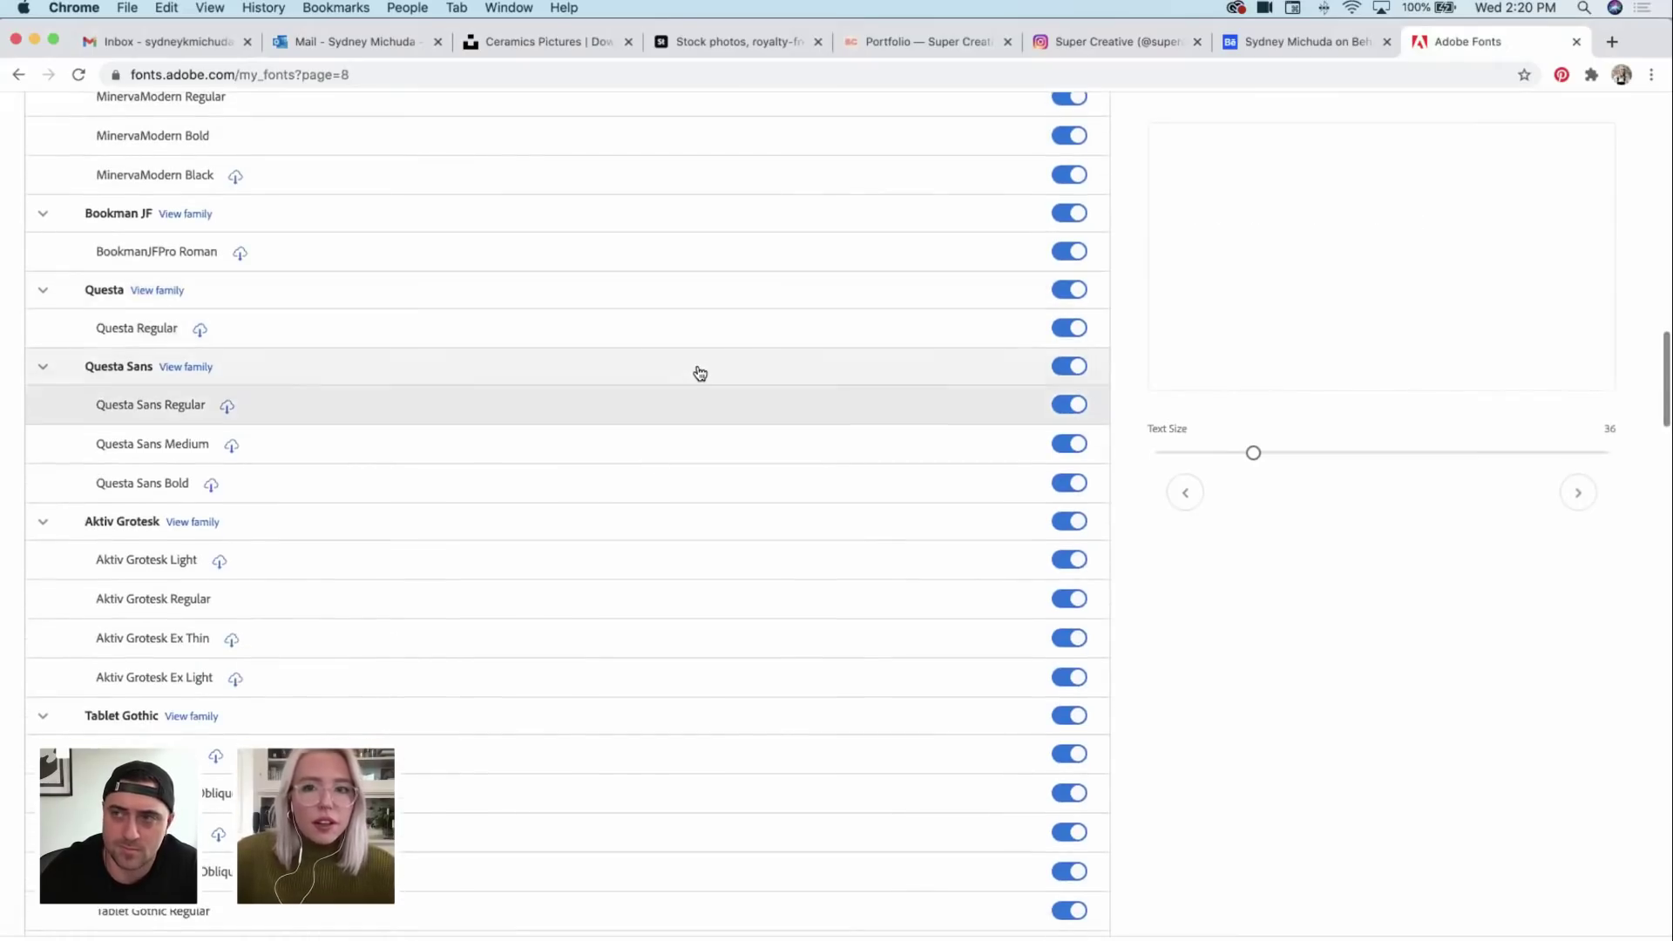
scroll(534, 495, down, 3)
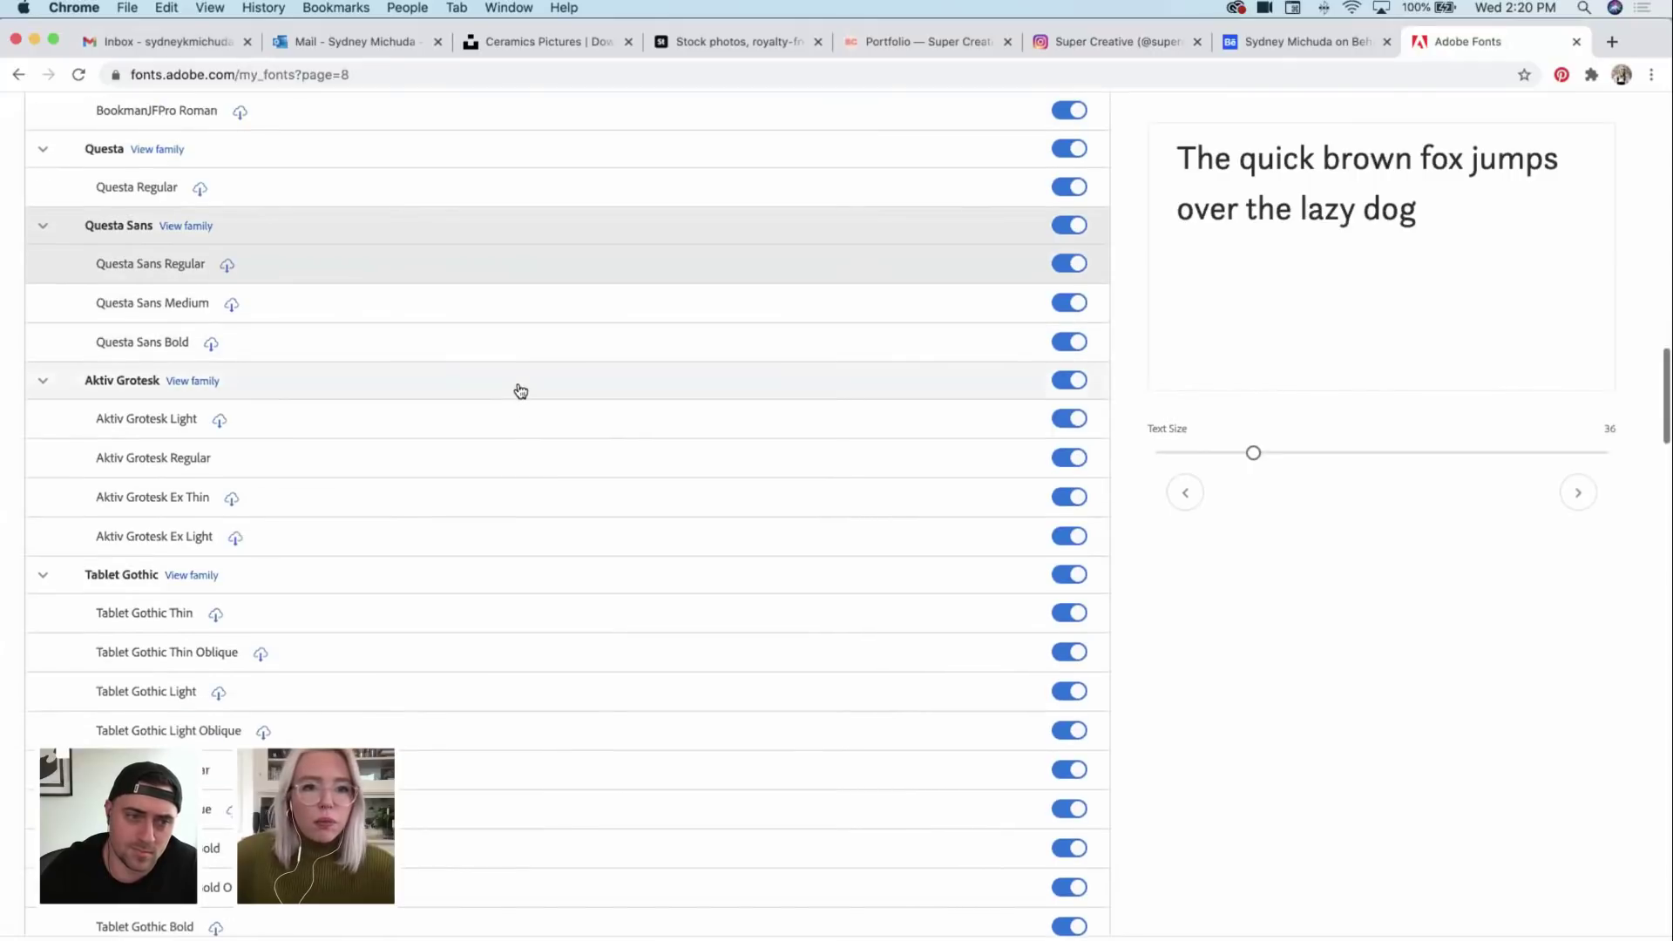
scroll(515, 417, down, 4)
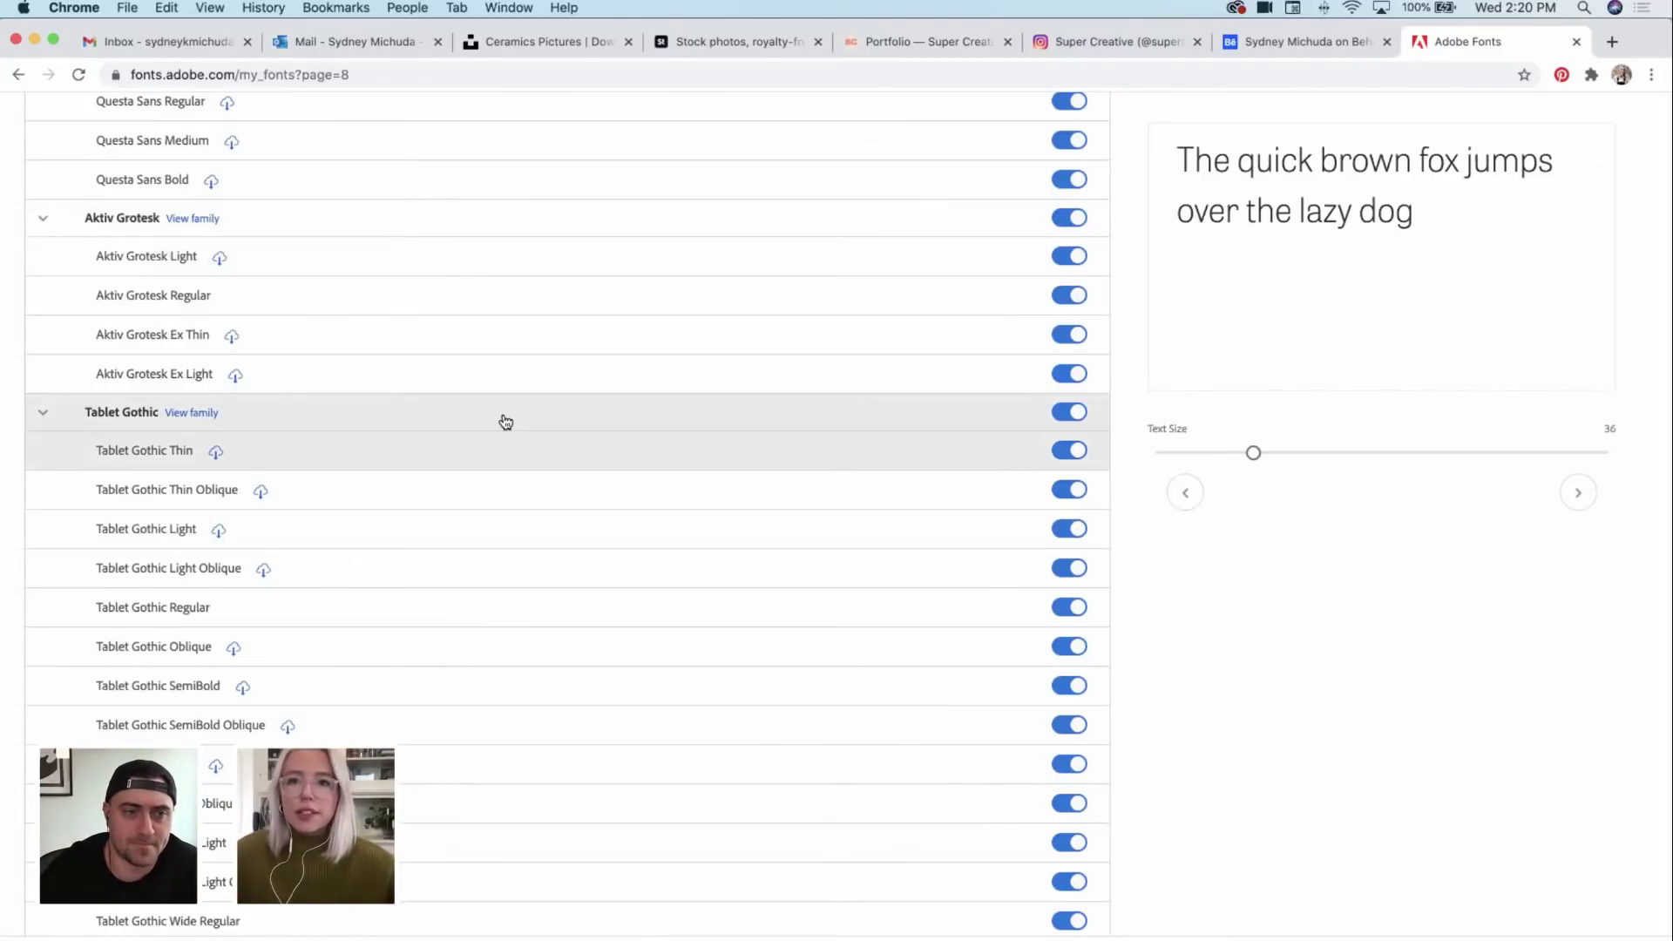
scroll(505, 422, down, 18)
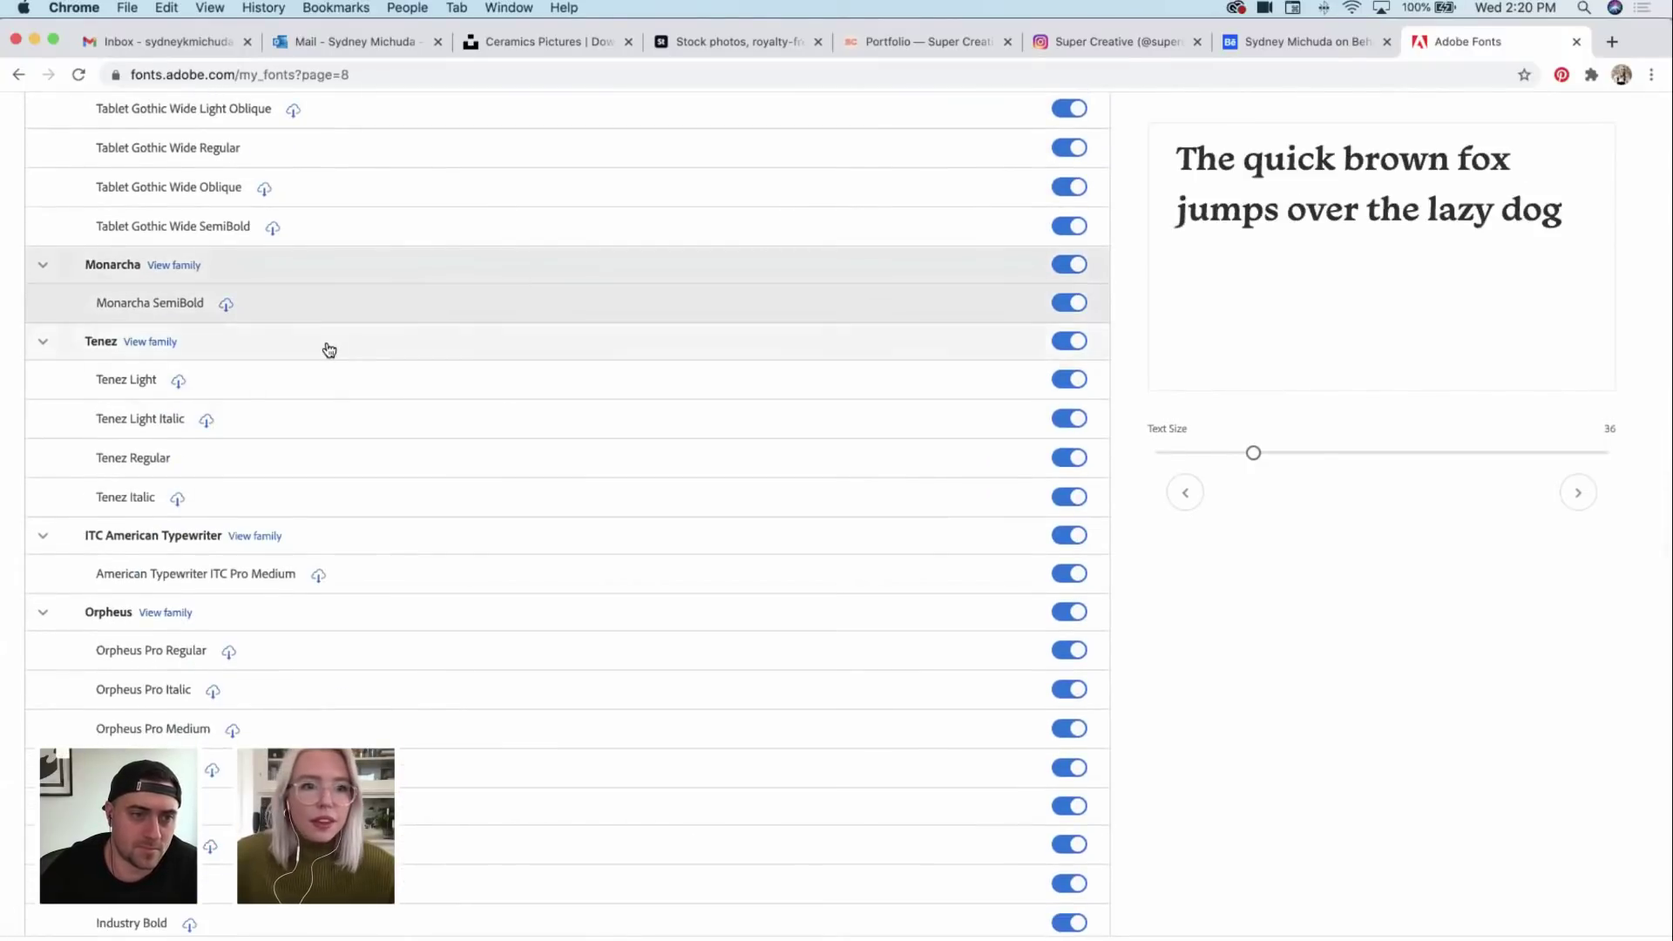
scroll(329, 350, down, 4)
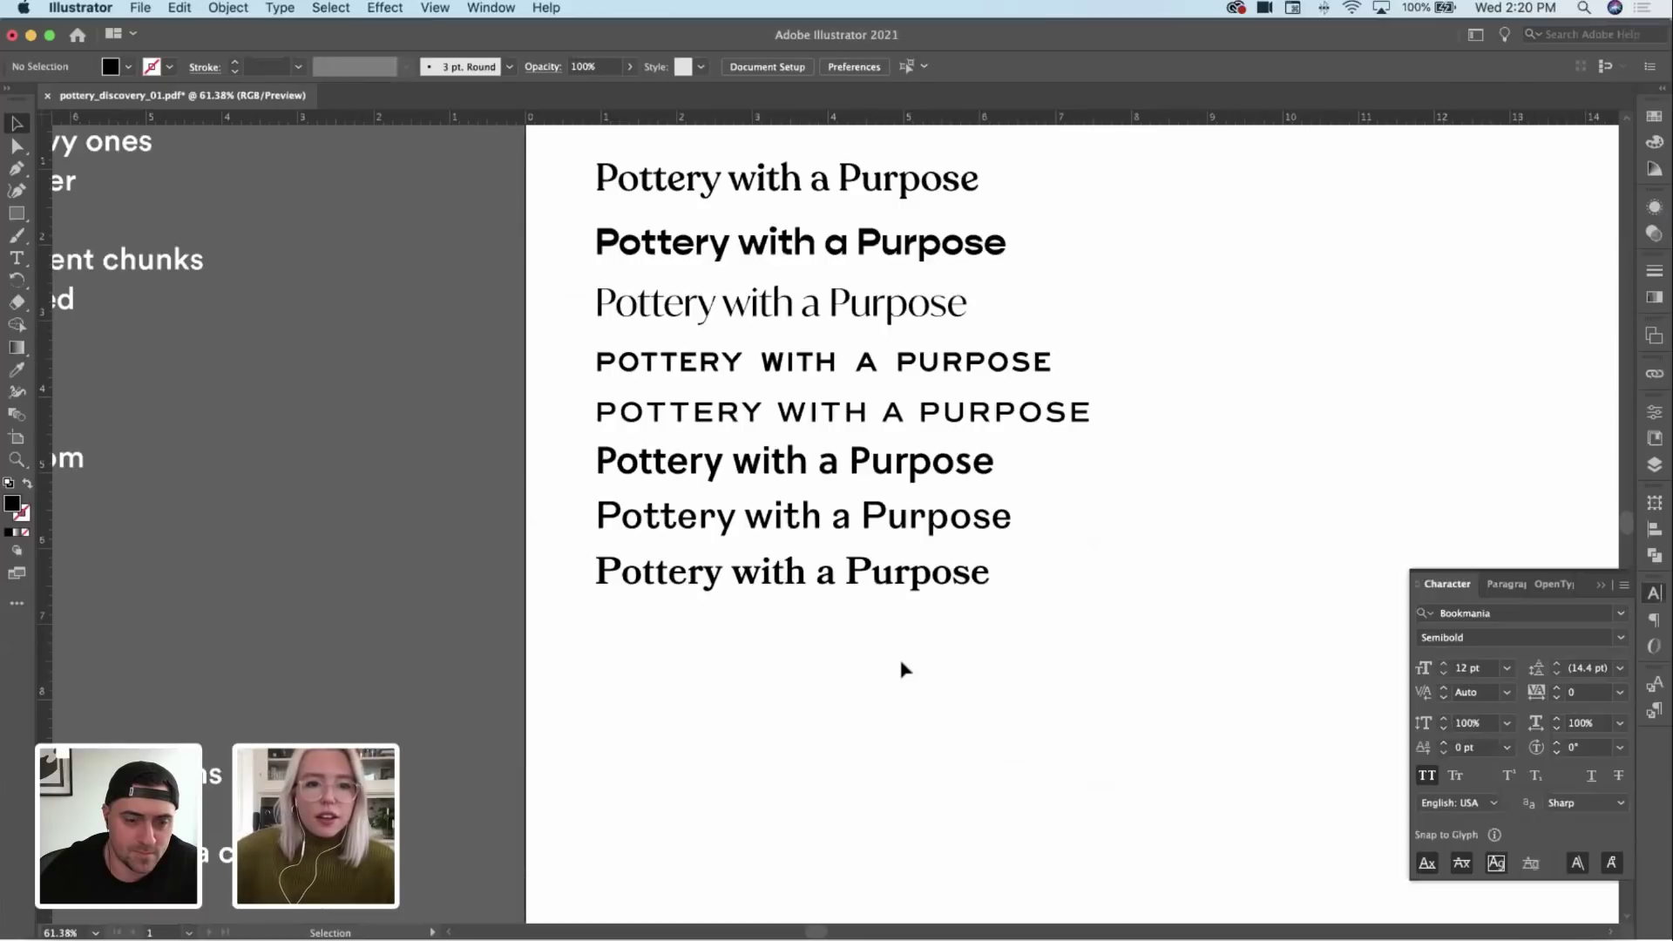
Step: Switch to Illustrator, copy the Bookmania line below itself and set the copy in Tenez Regular
drag(867, 573, 830, 629)
click(1524, 622)
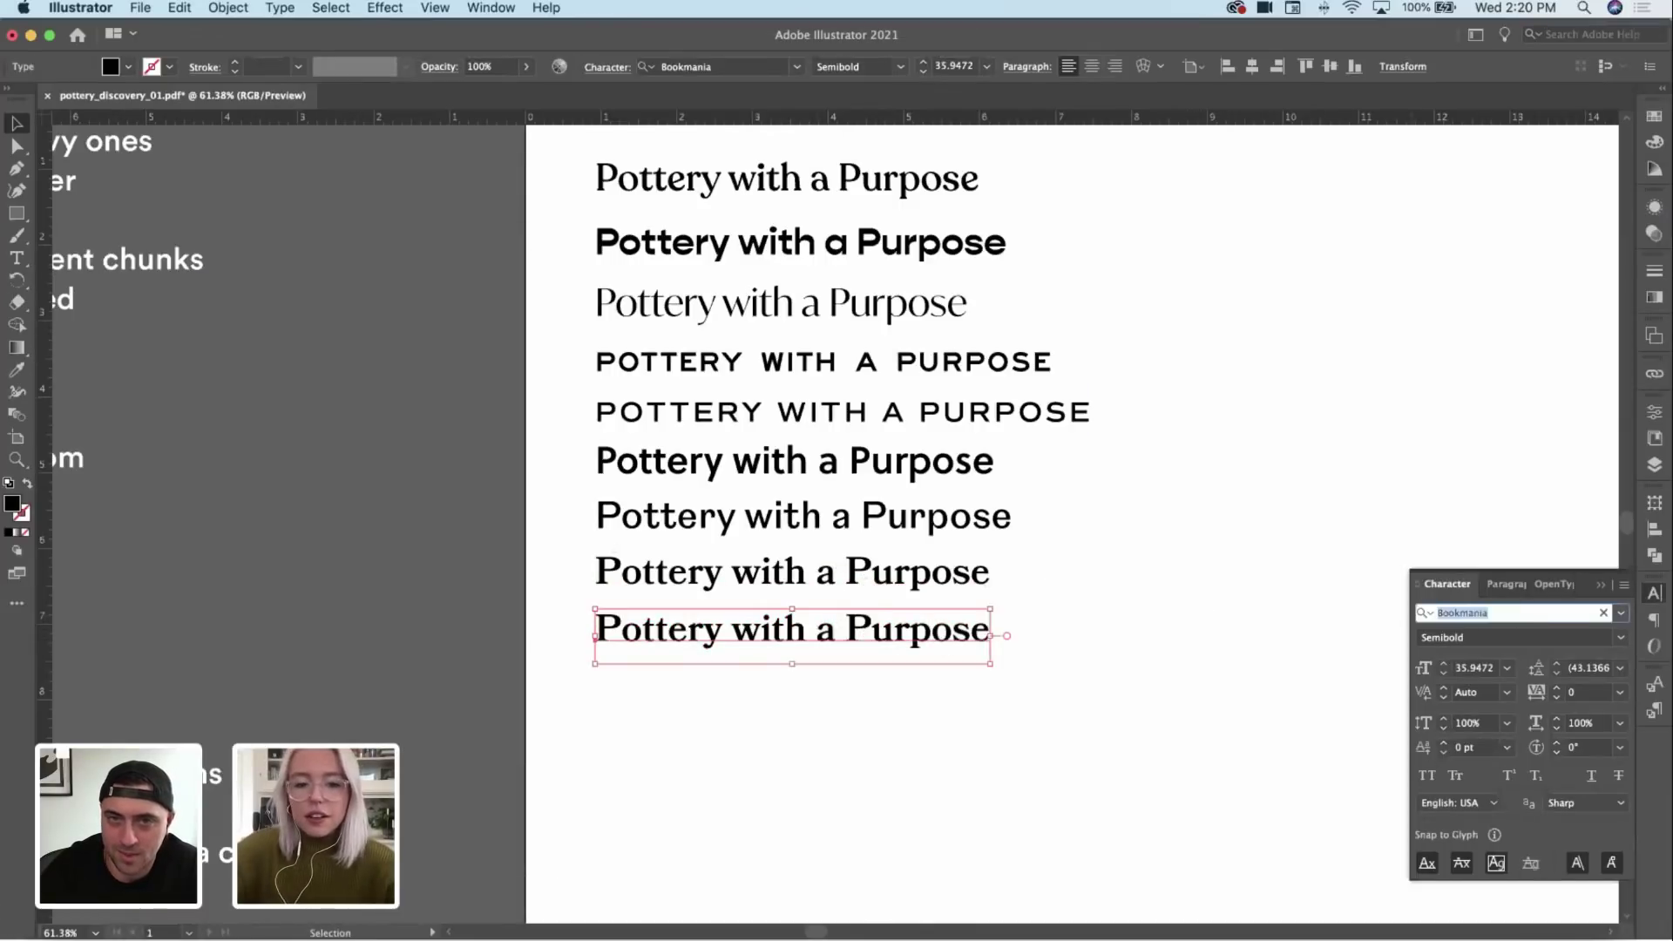
text(tene)
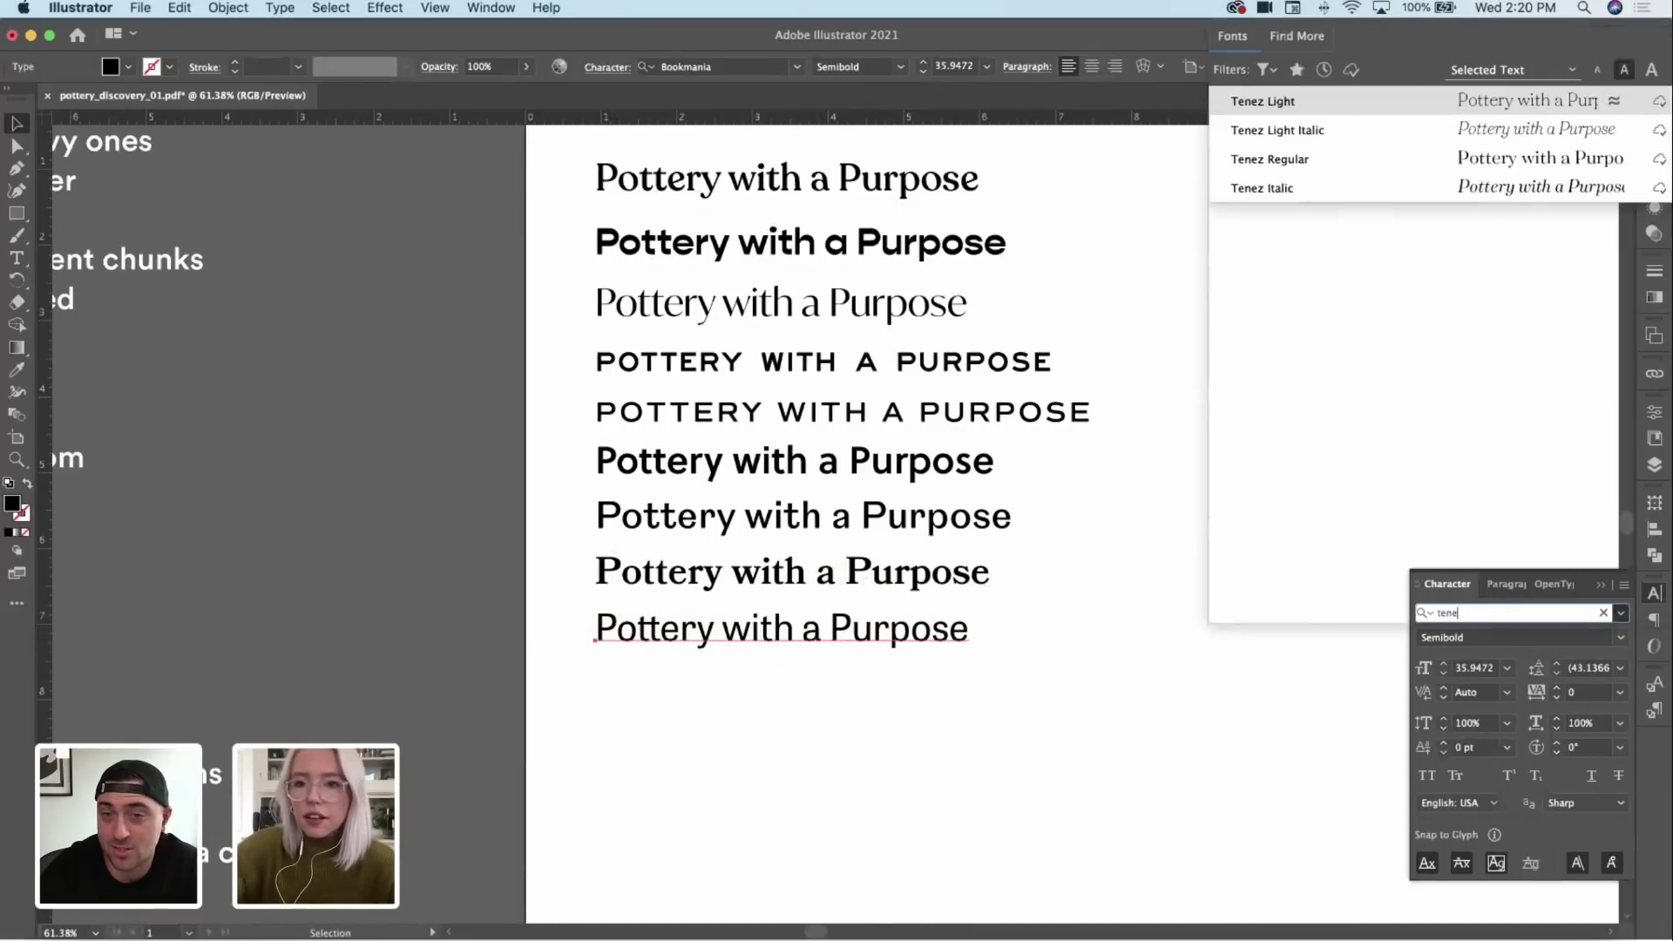
click(1309, 161)
click(840, 741)
key(z)
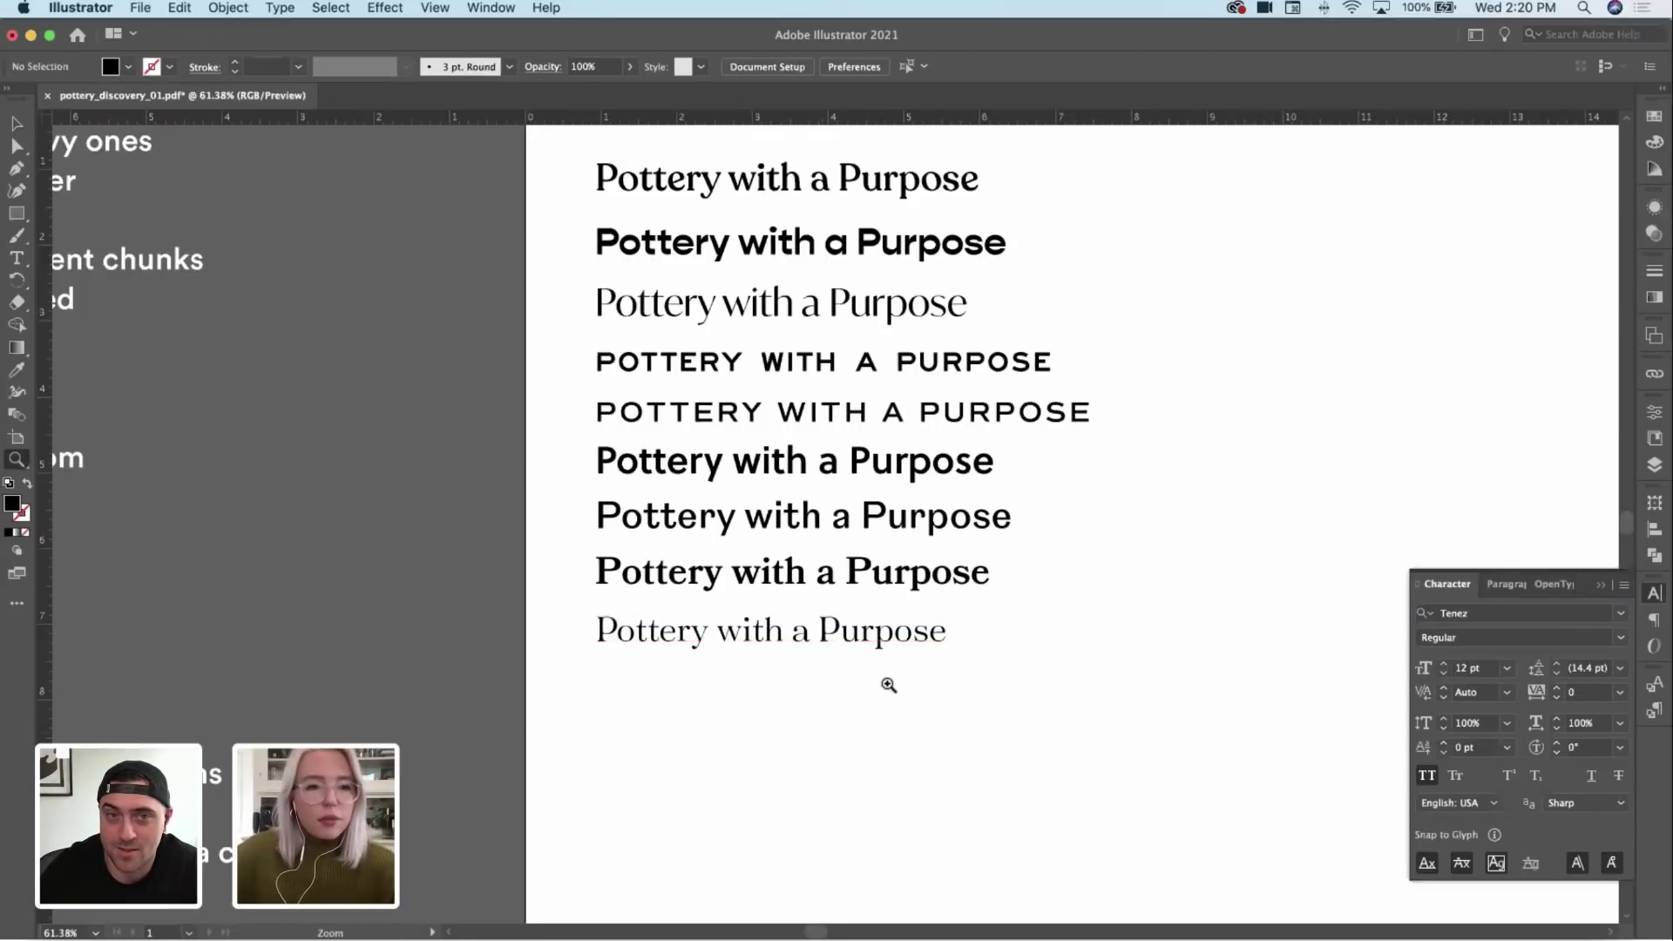
drag(889, 685, 1075, 620)
key(v)
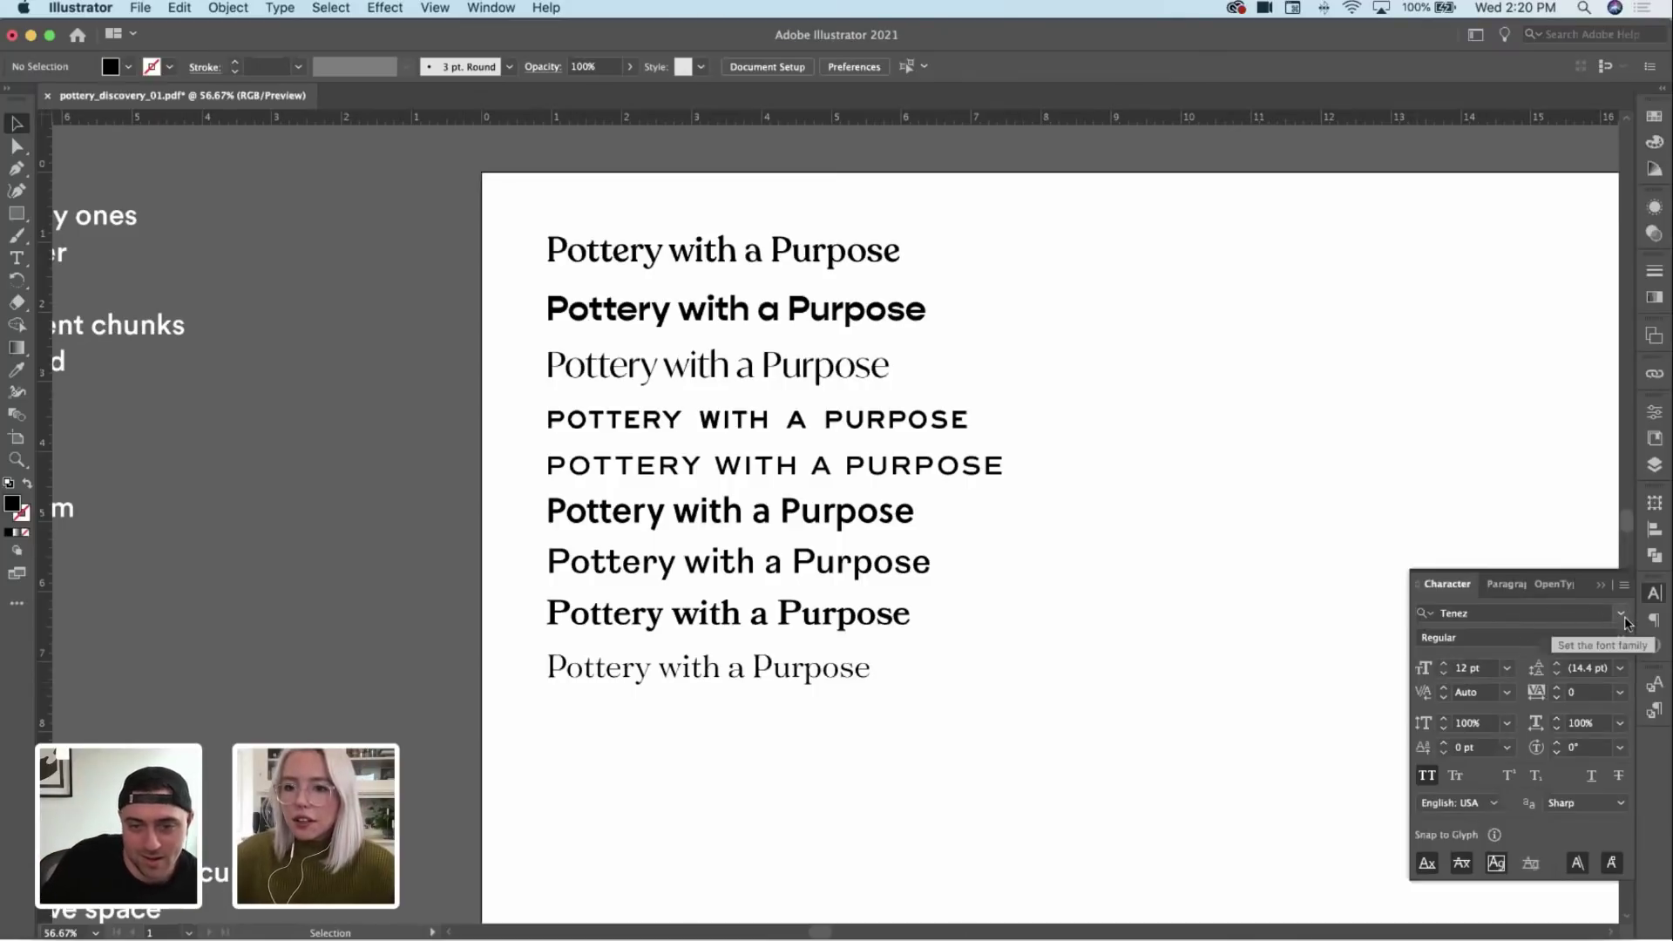
Step: Browse the additional Adobe Fonts families from Aaux Next through Bello, previewing them on the Tenez line without applying one
click(711, 669)
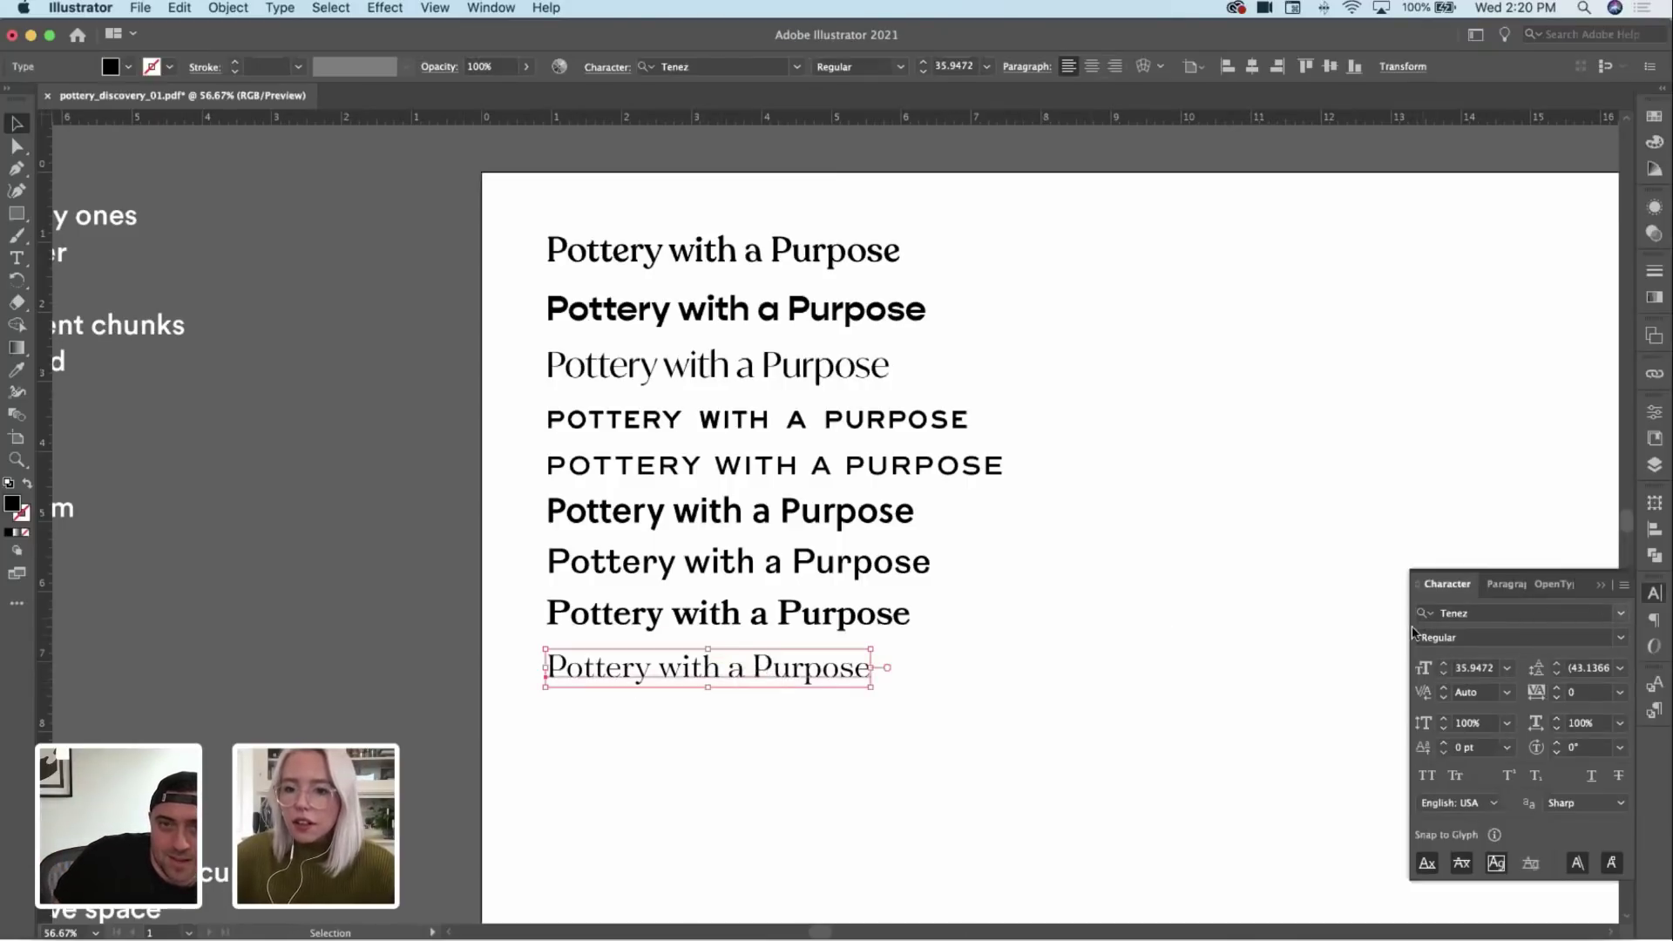
click(1620, 614)
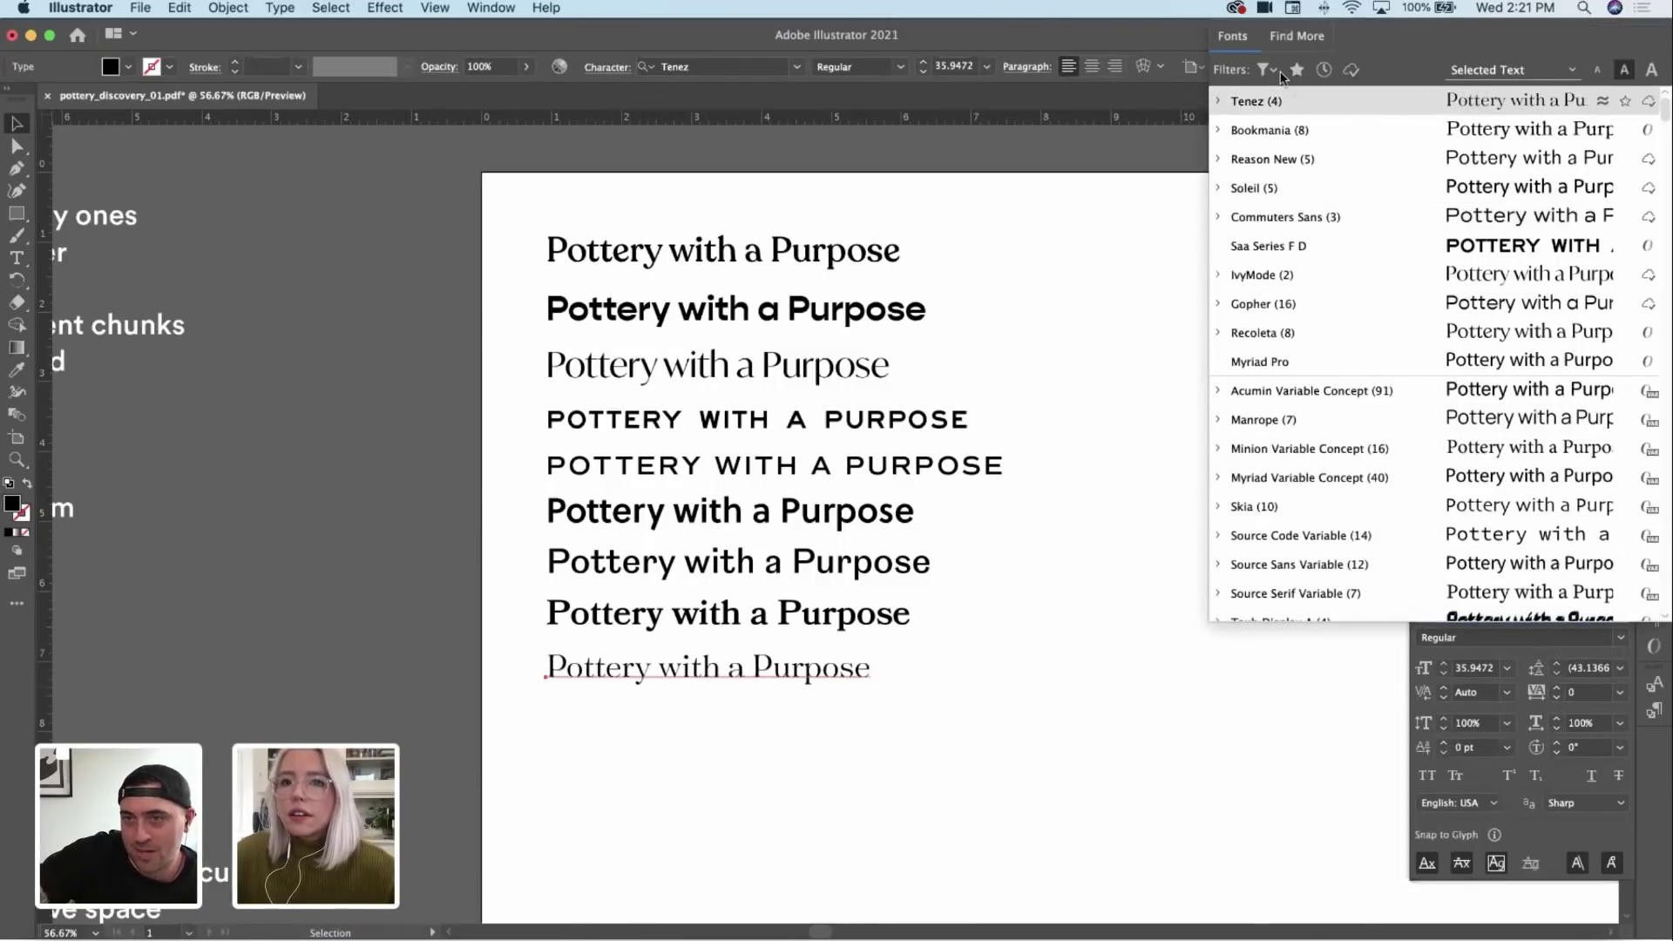
click(1290, 36)
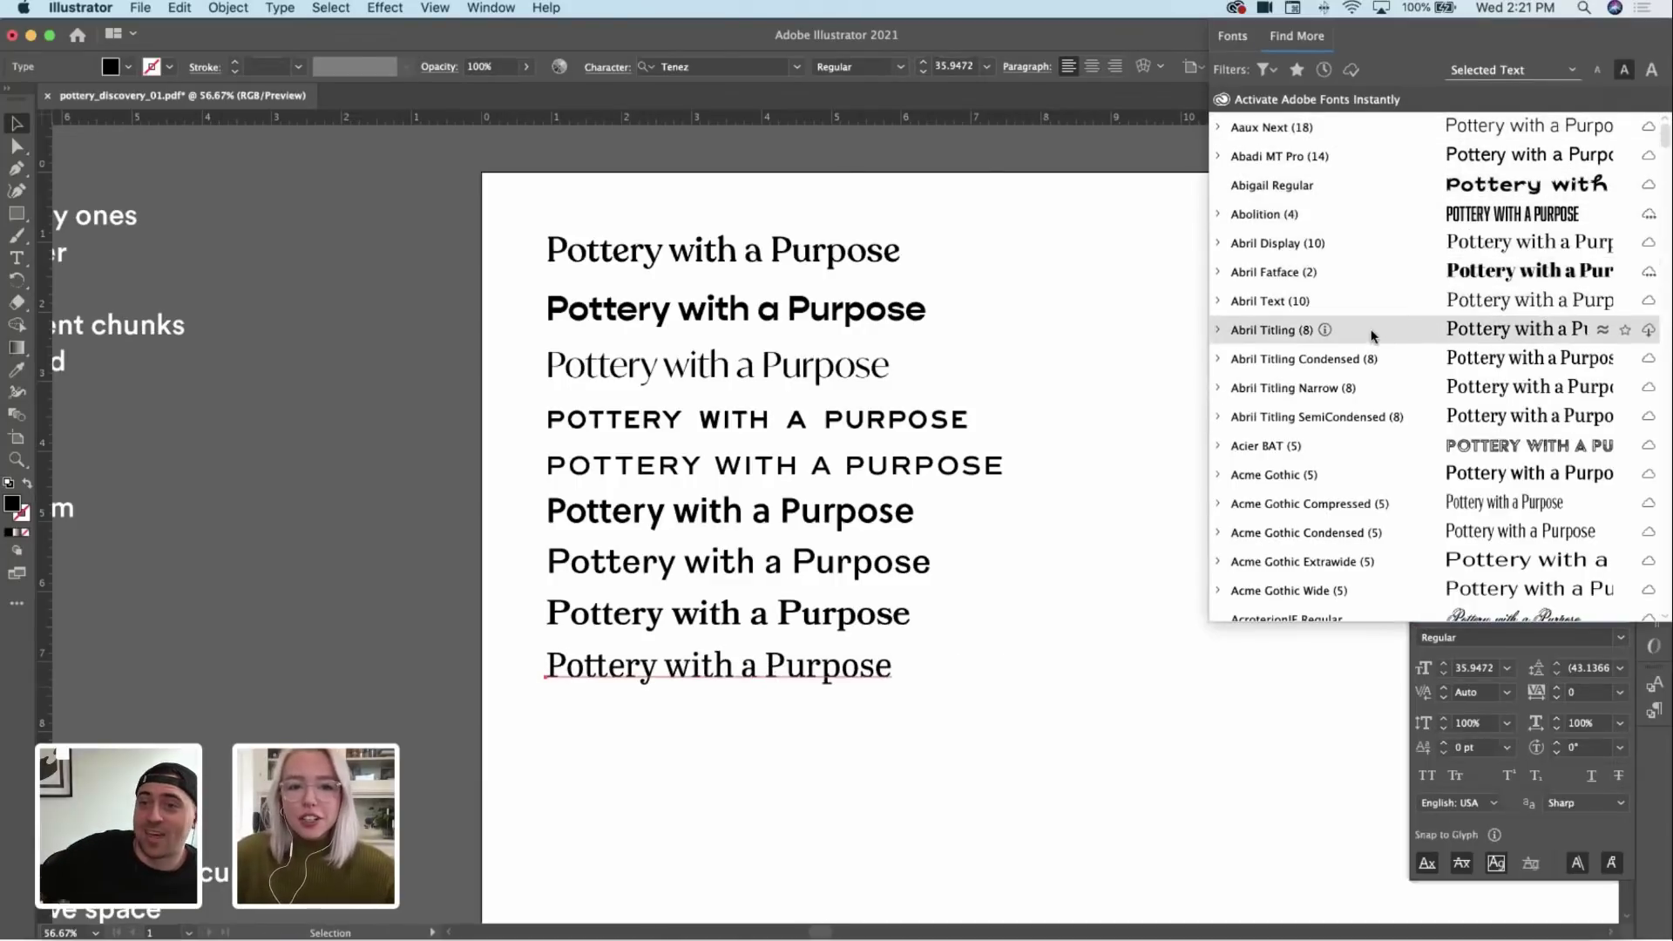
scroll(1361, 476, down, 8)
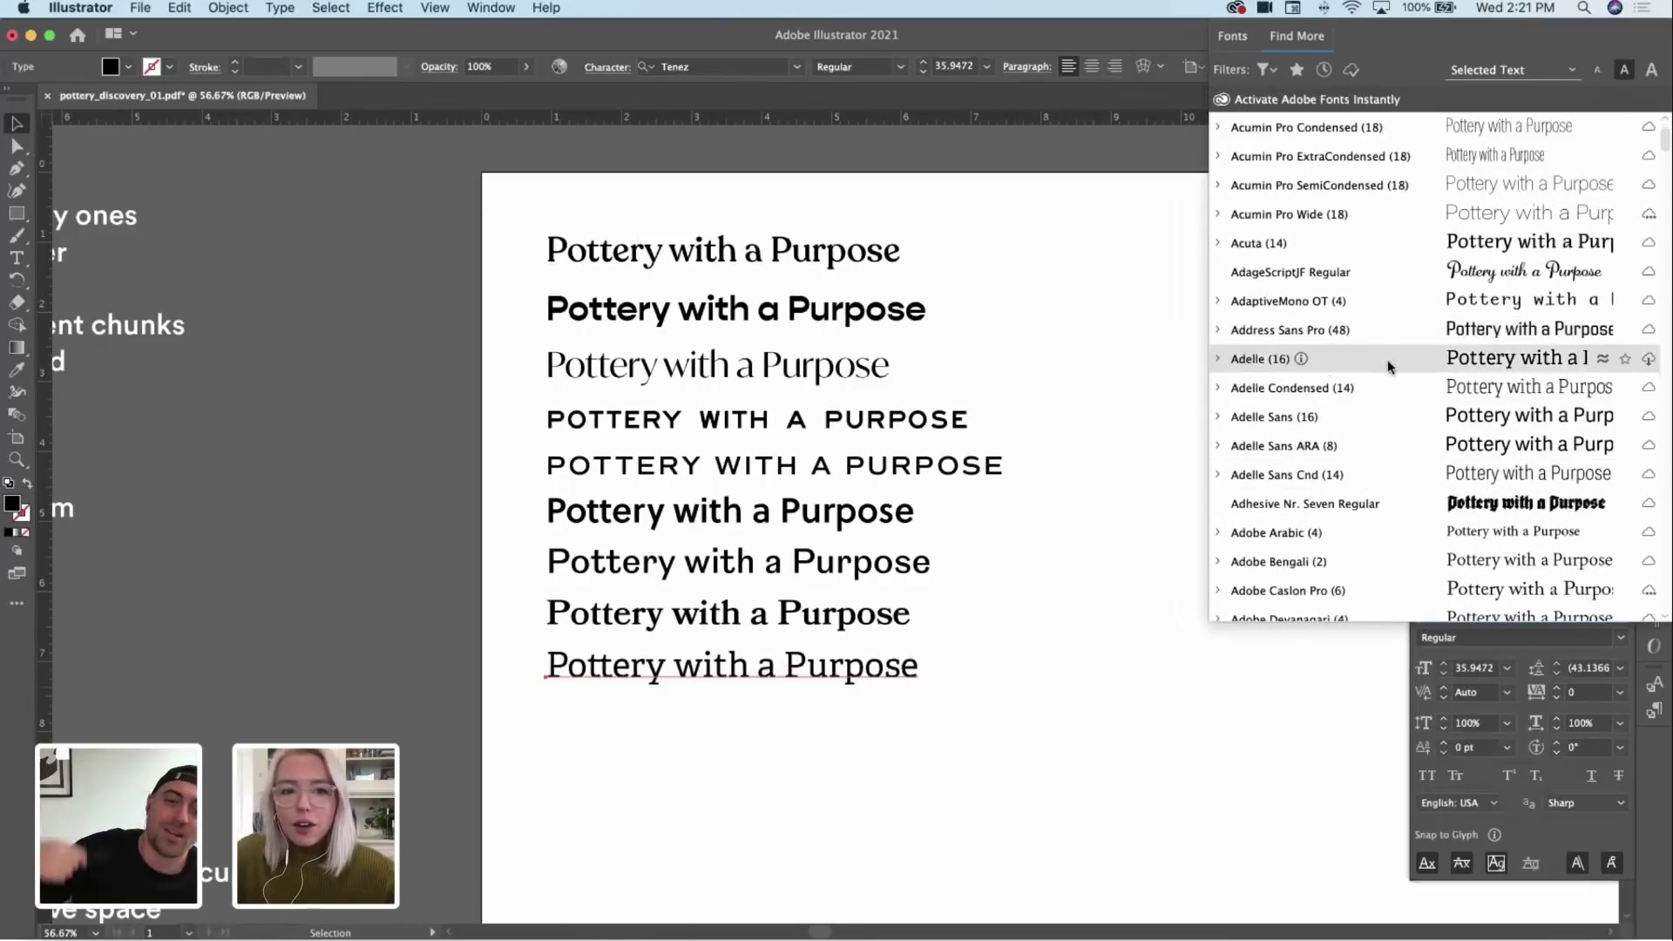
scroll(1395, 523, down, 1)
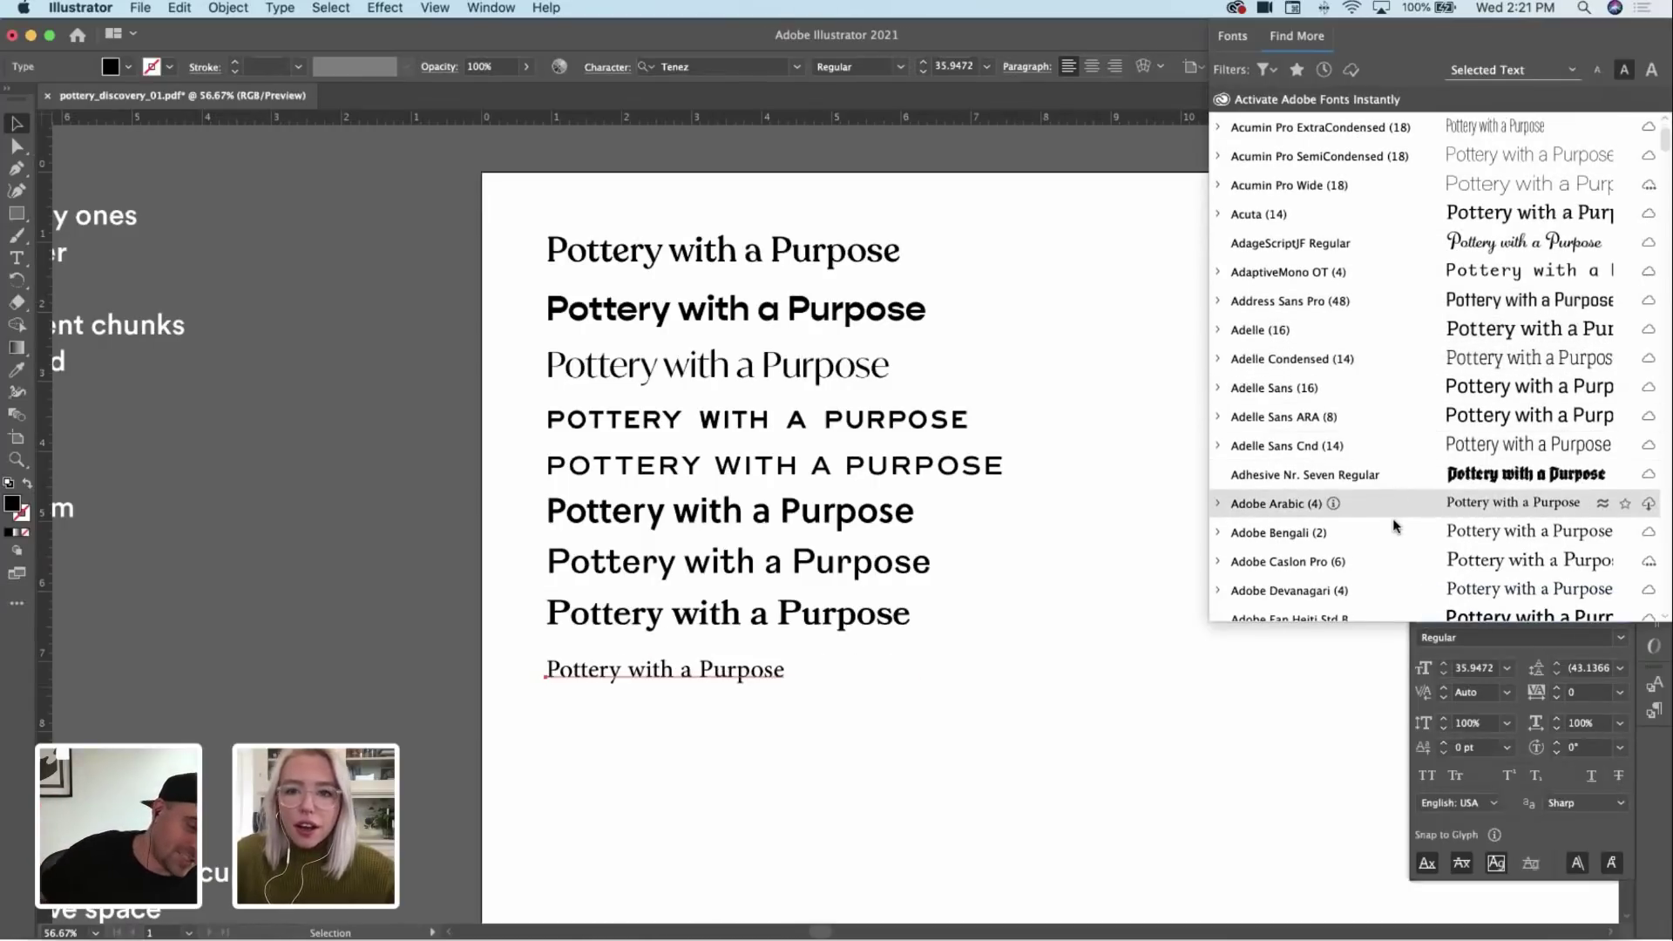
scroll(1400, 475, down, 5)
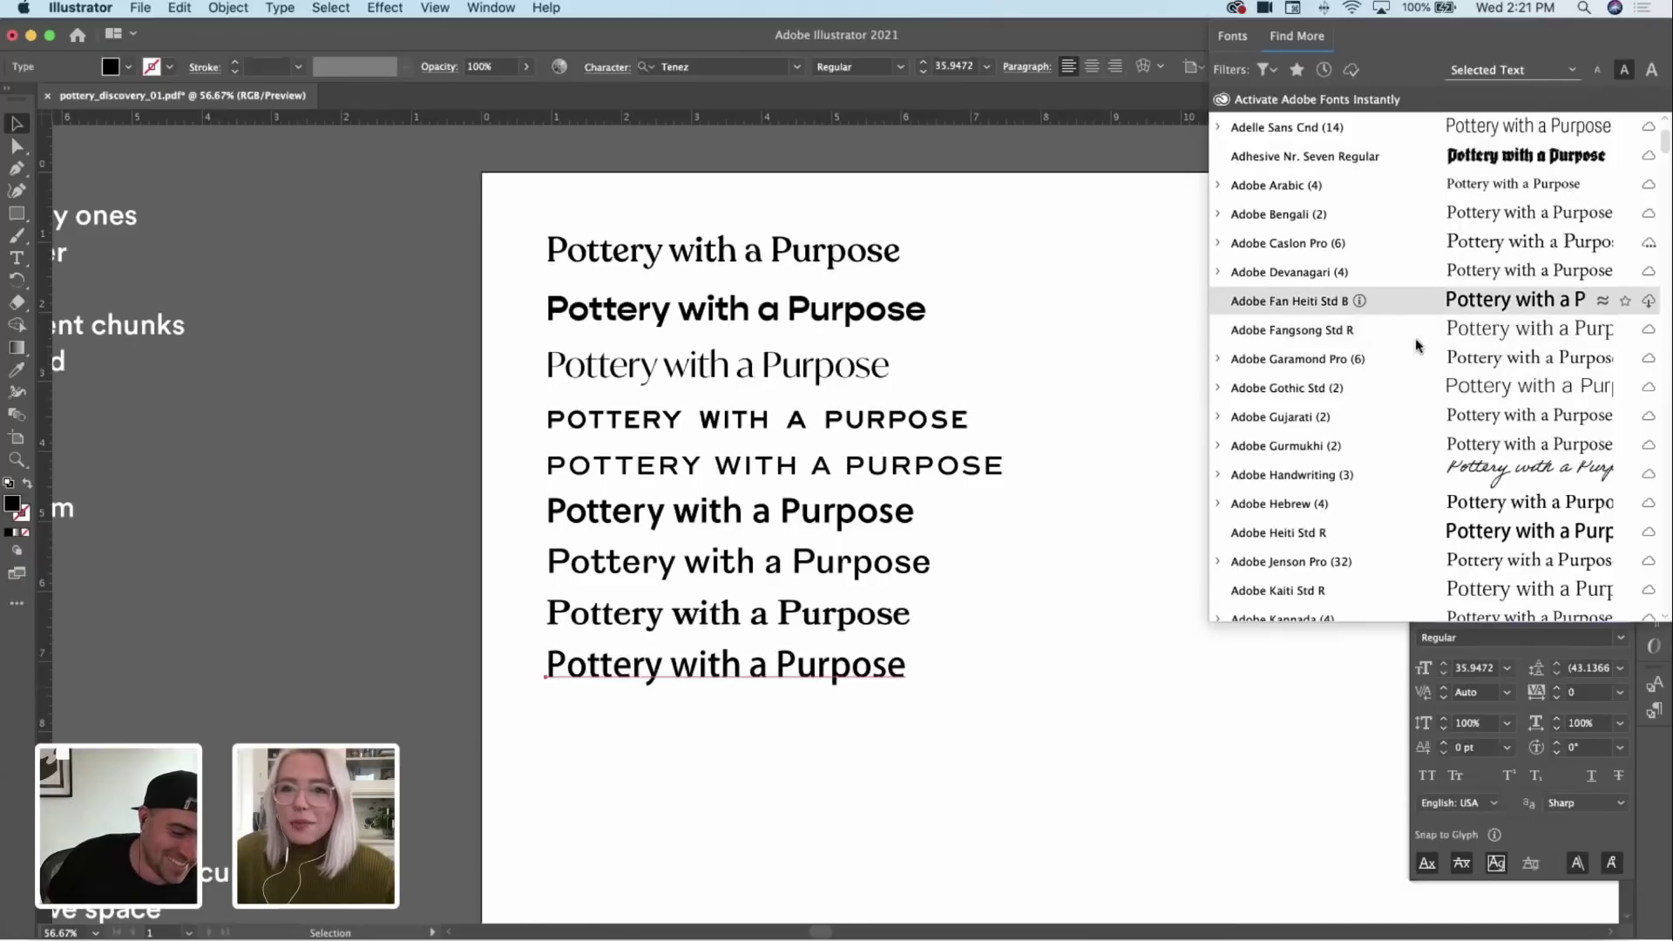
scroll(1413, 497, down, 8)
scroll(1414, 507, down, 1)
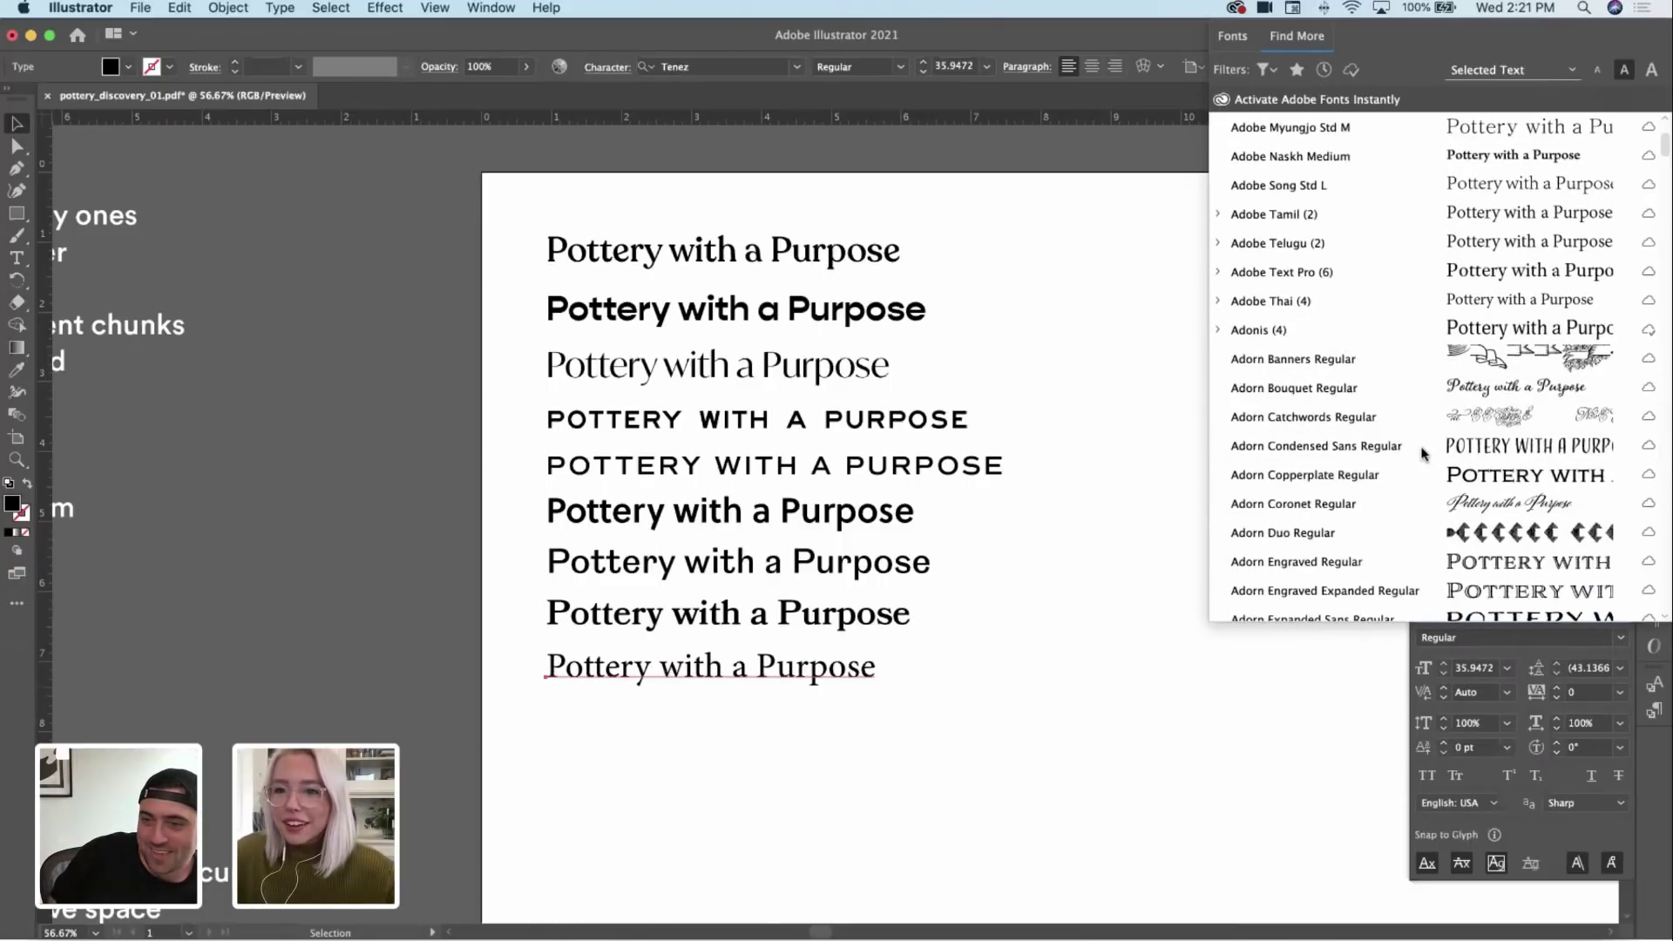
scroll(1421, 501, down, 5)
scroll(1423, 492, down, 1)
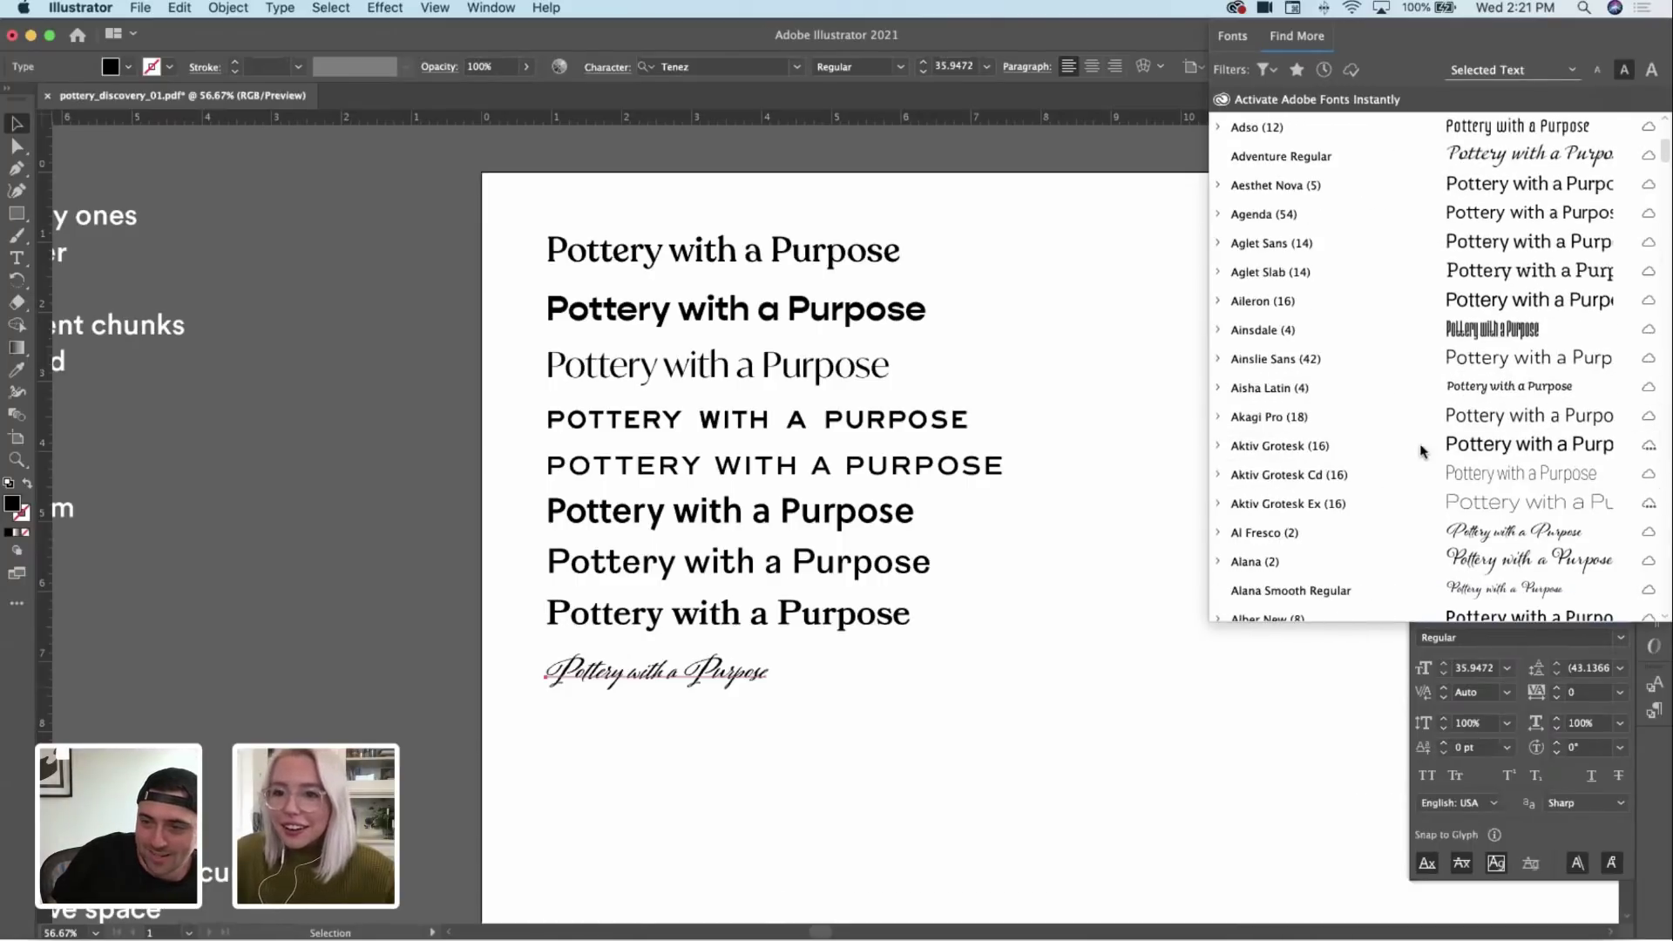
scroll(1420, 517, down, 5)
scroll(1420, 518, down, 5)
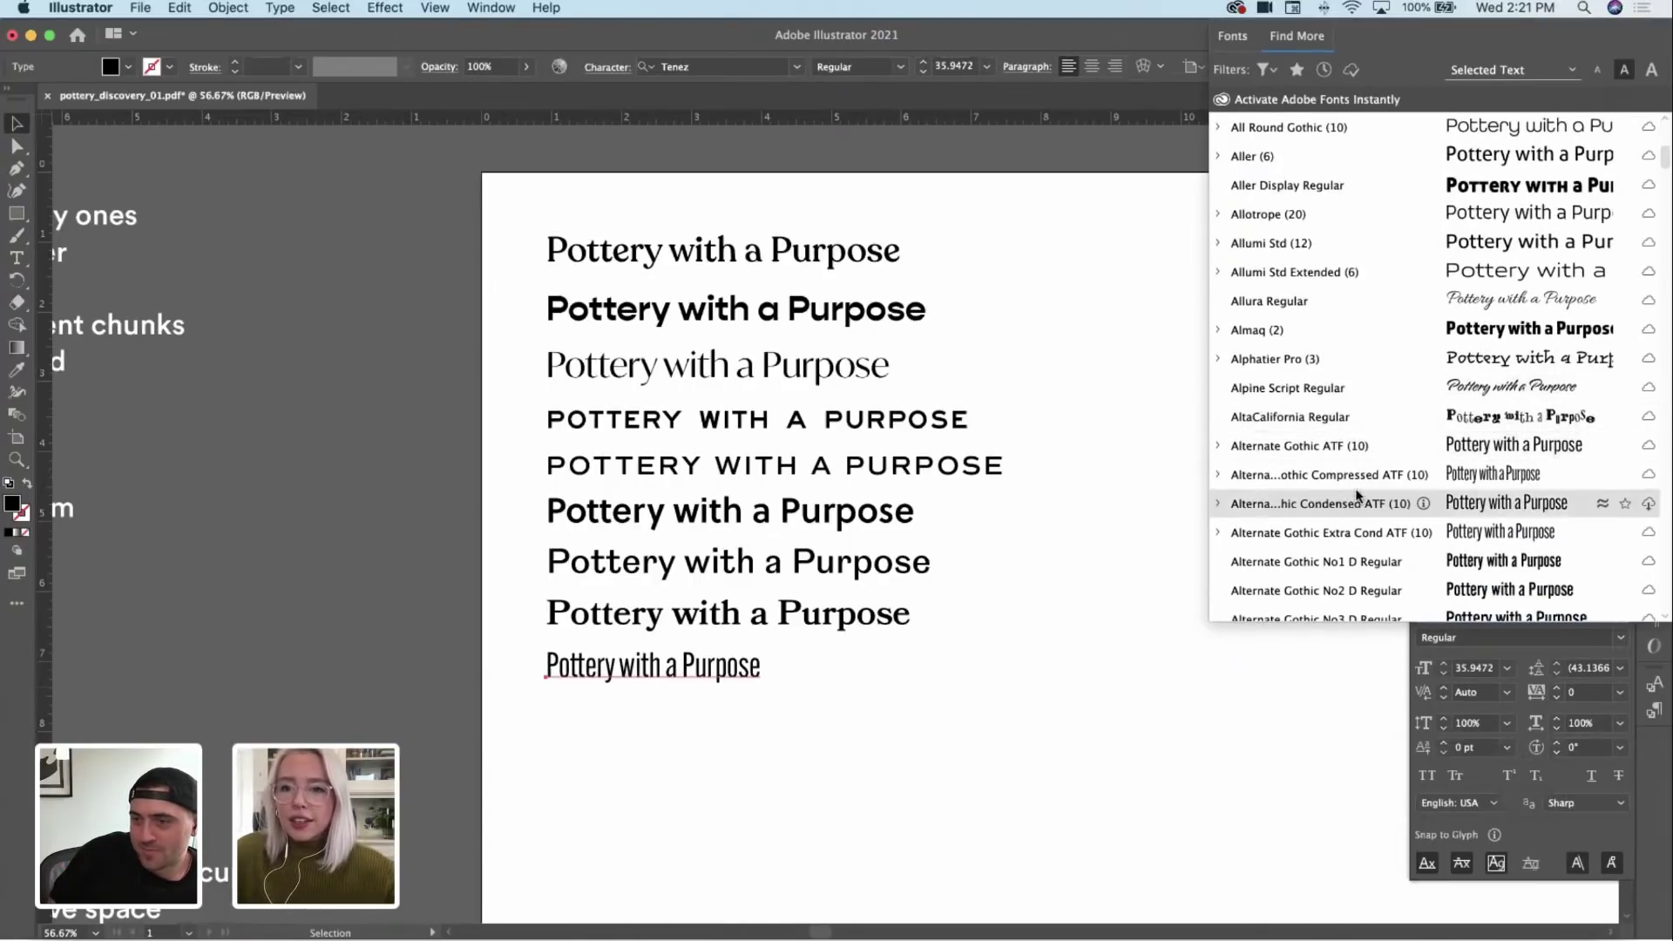
scroll(1356, 479, down, 10)
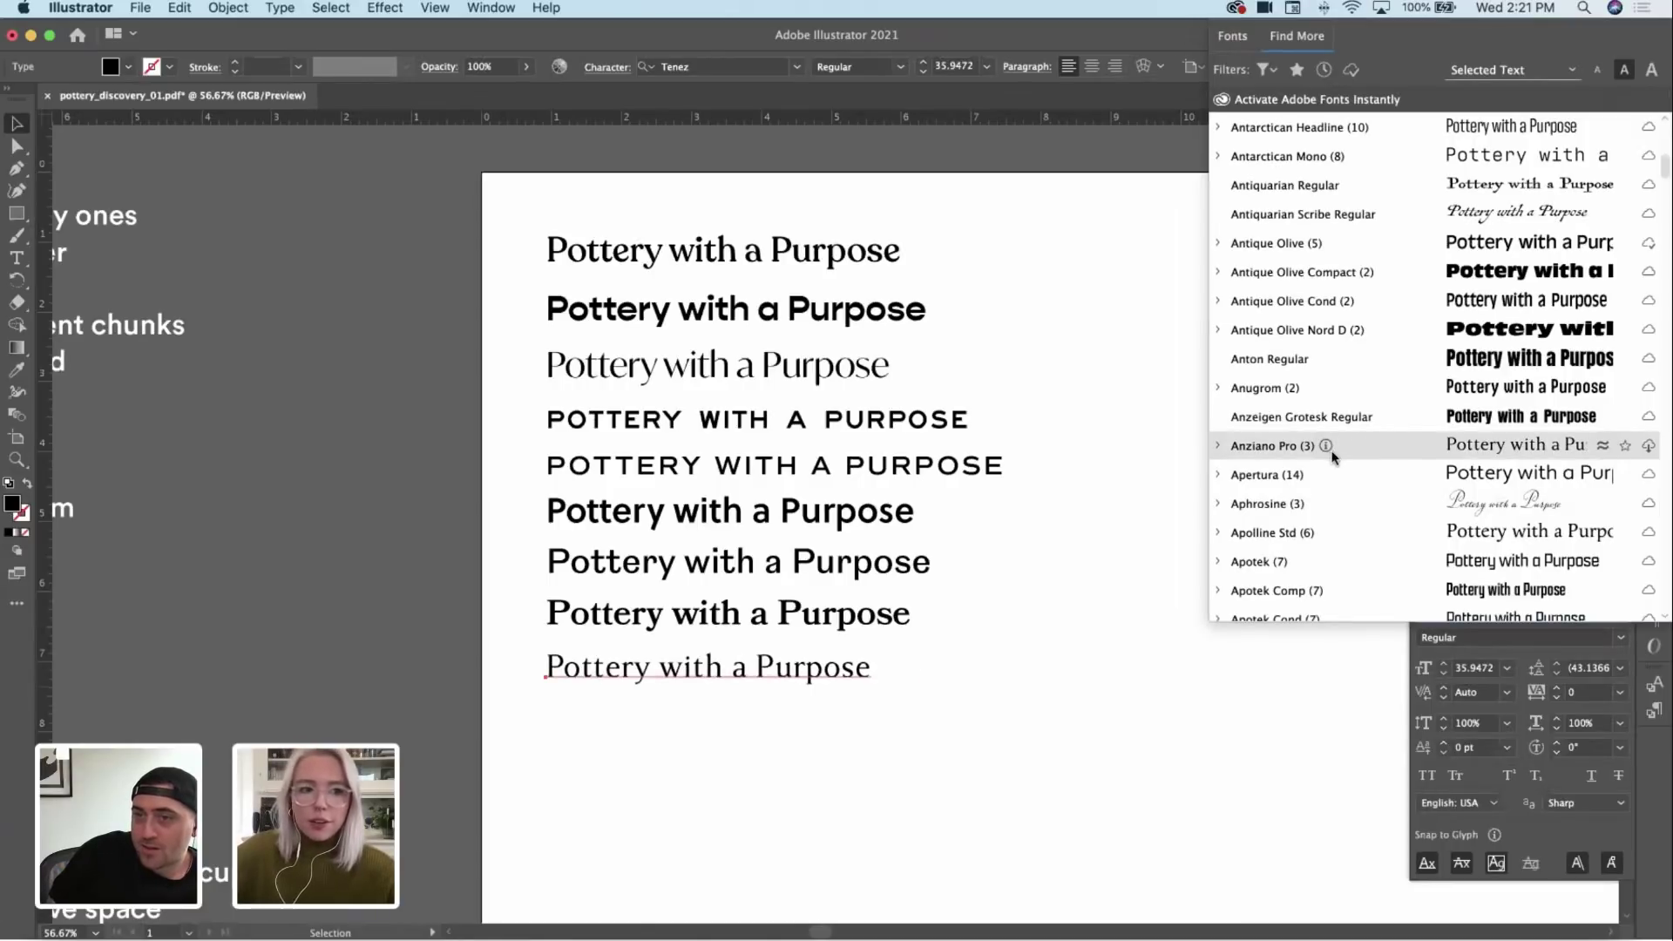
scroll(1346, 496, down, 5)
scroll(1346, 495, down, 4)
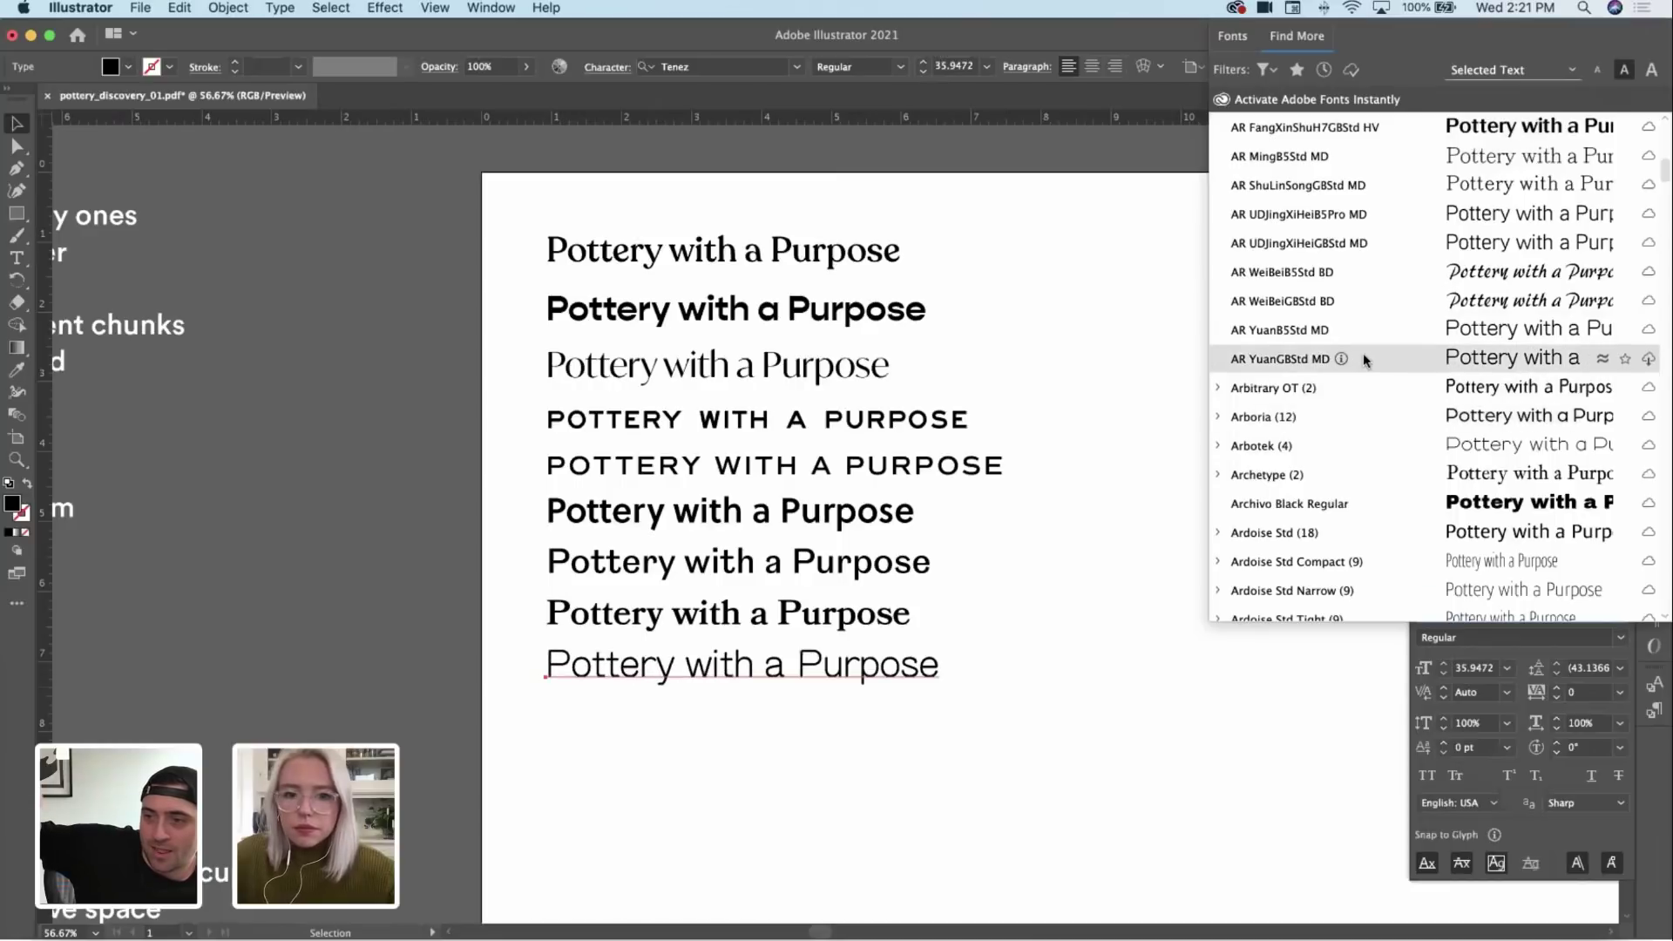
scroll(1363, 353, down, 6)
scroll(1365, 479, down, 10)
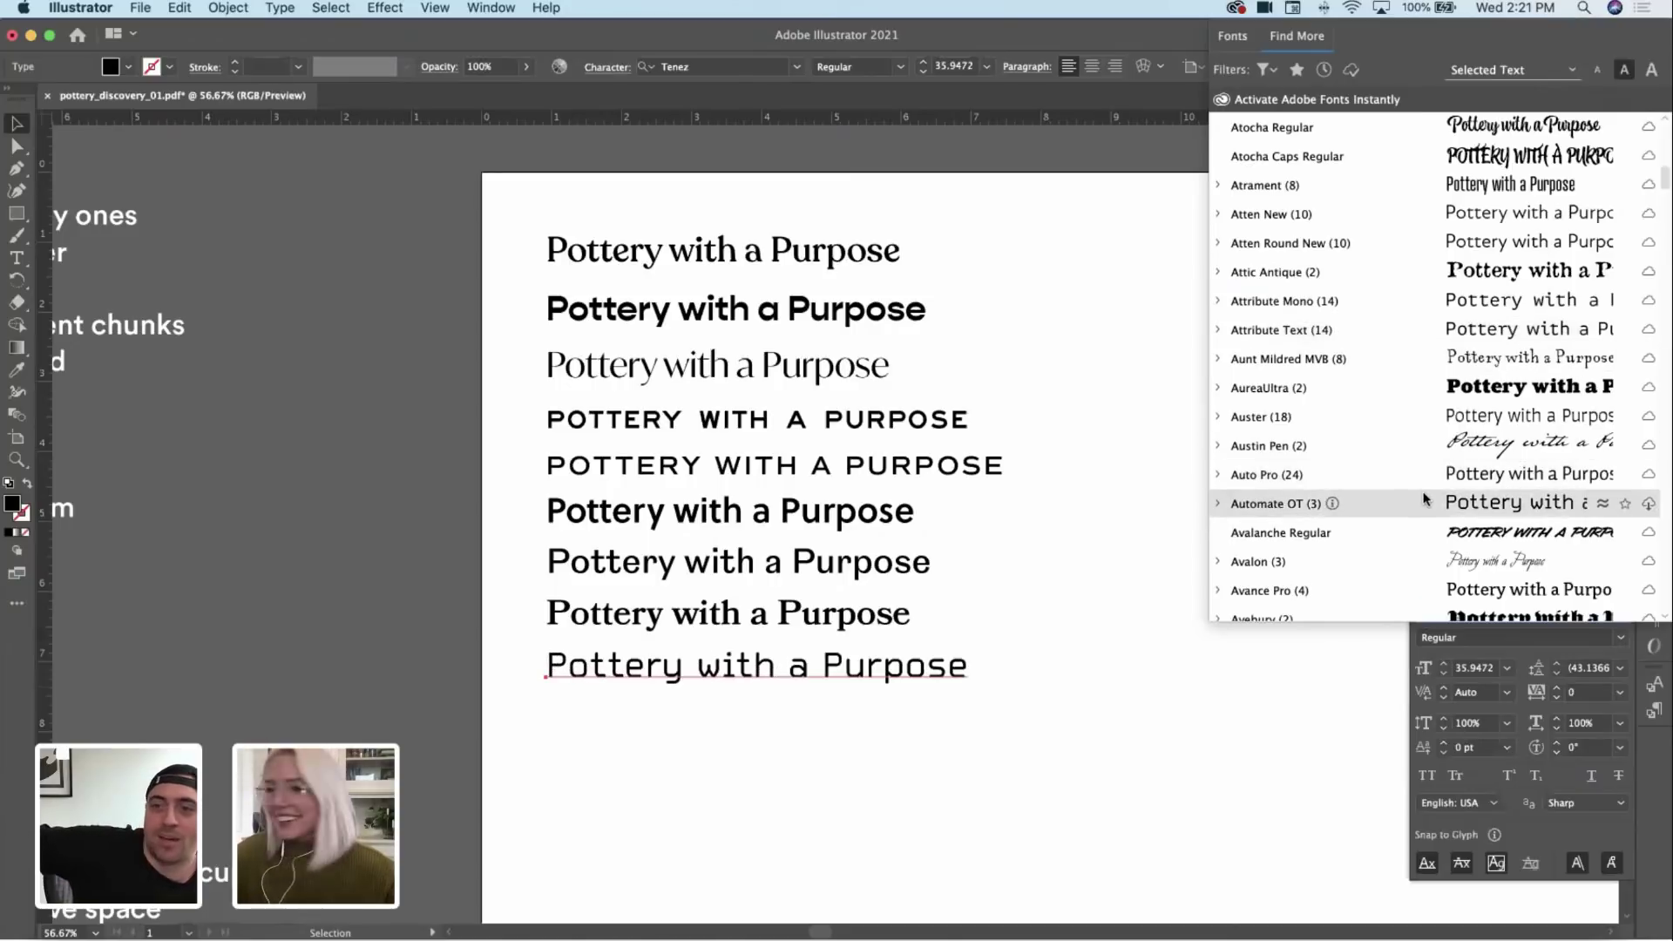
scroll(1424, 596, down, 5)
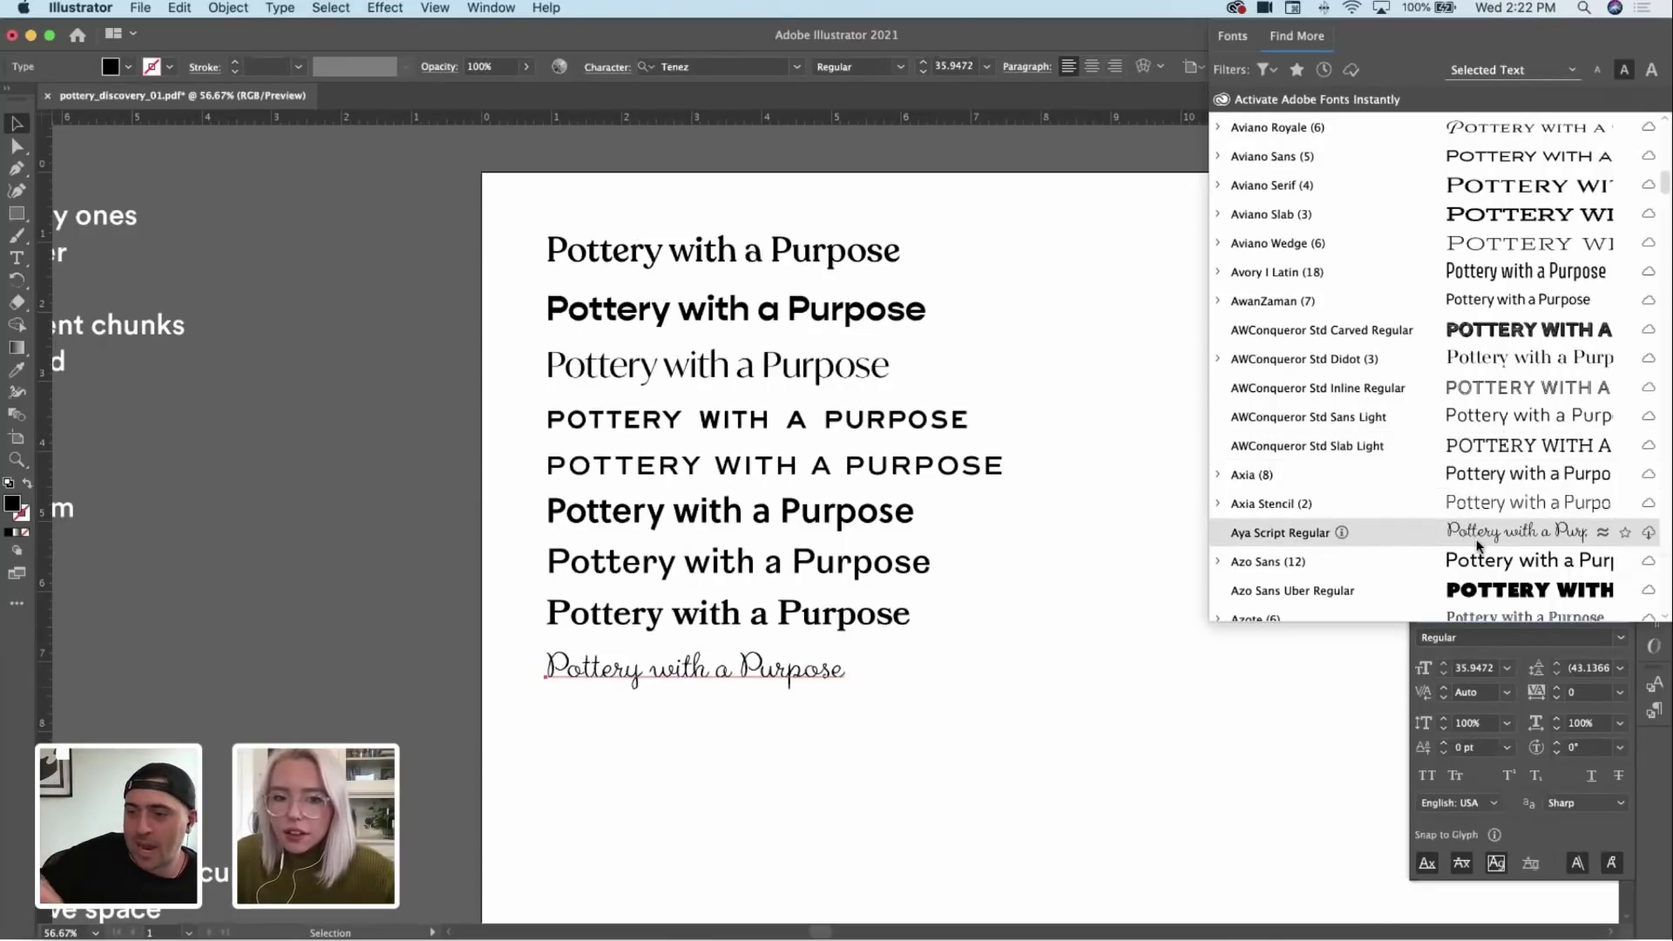
scroll(1479, 546, down, 5)
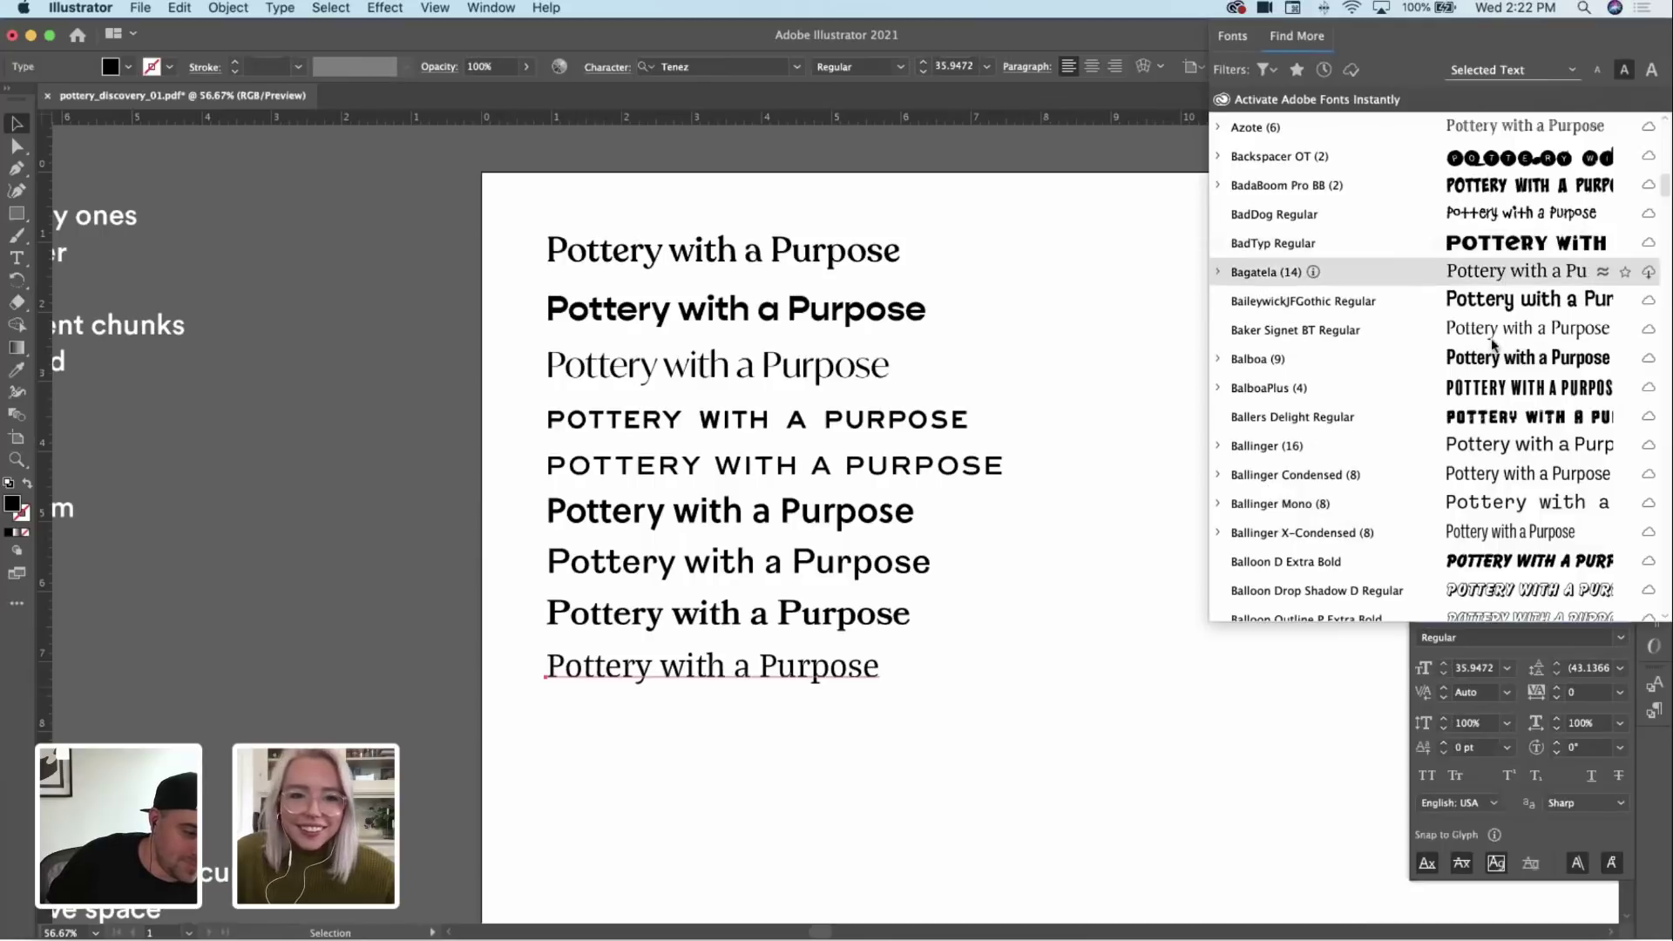
scroll(1490, 392, down, 6)
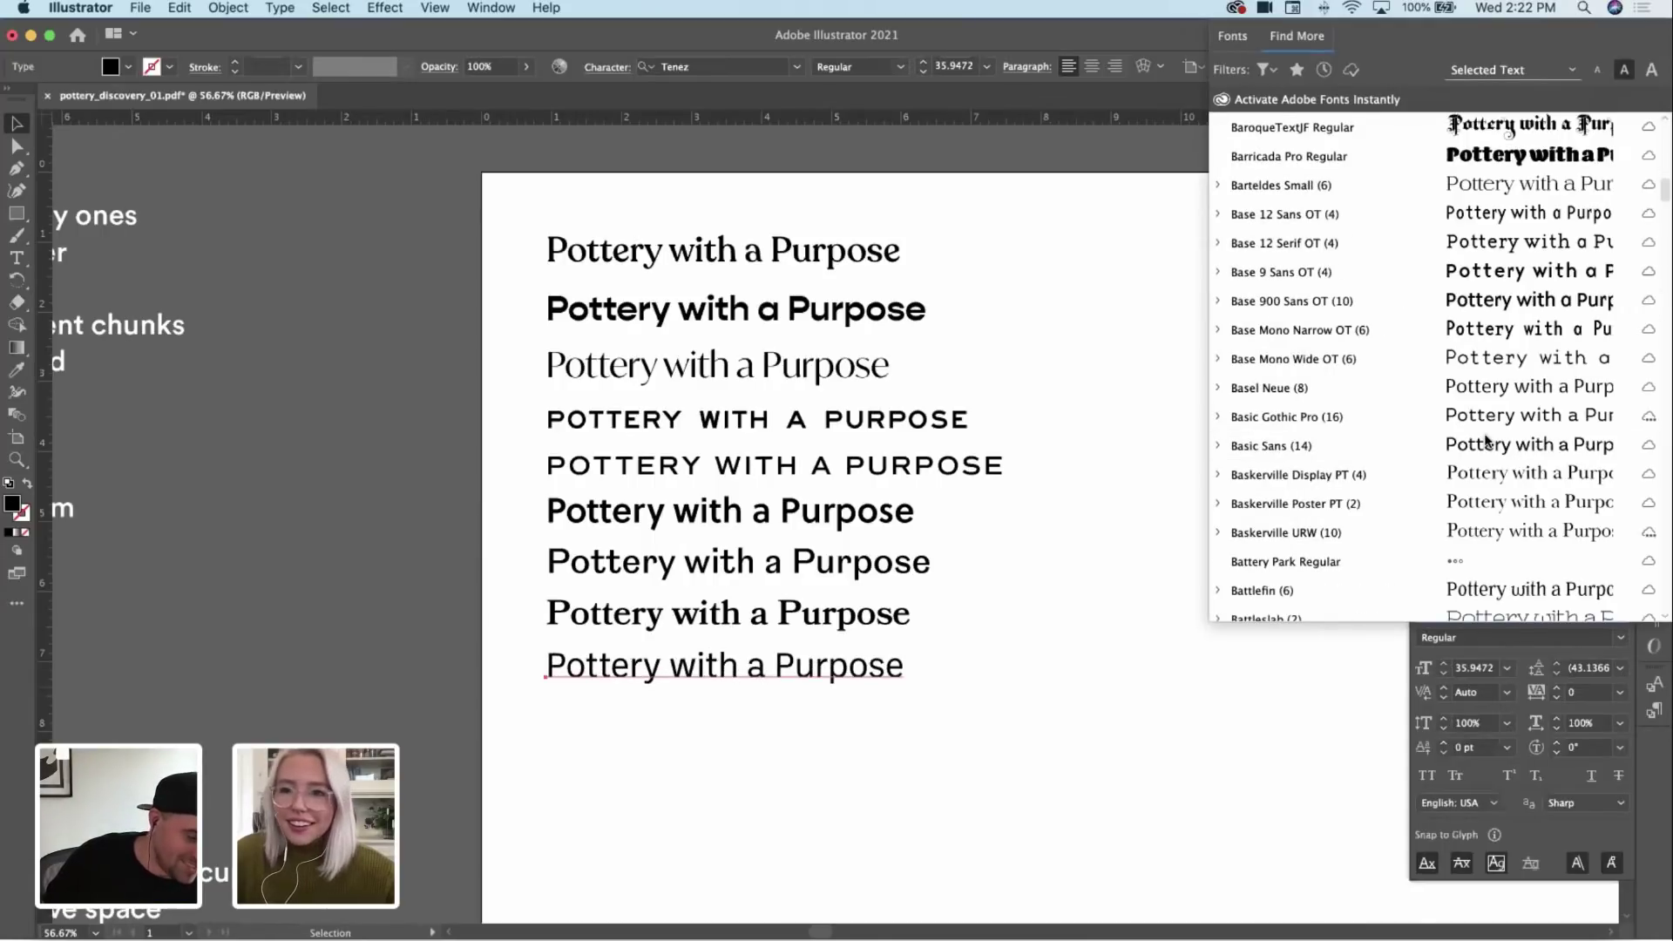
scroll(1492, 433, down, 6)
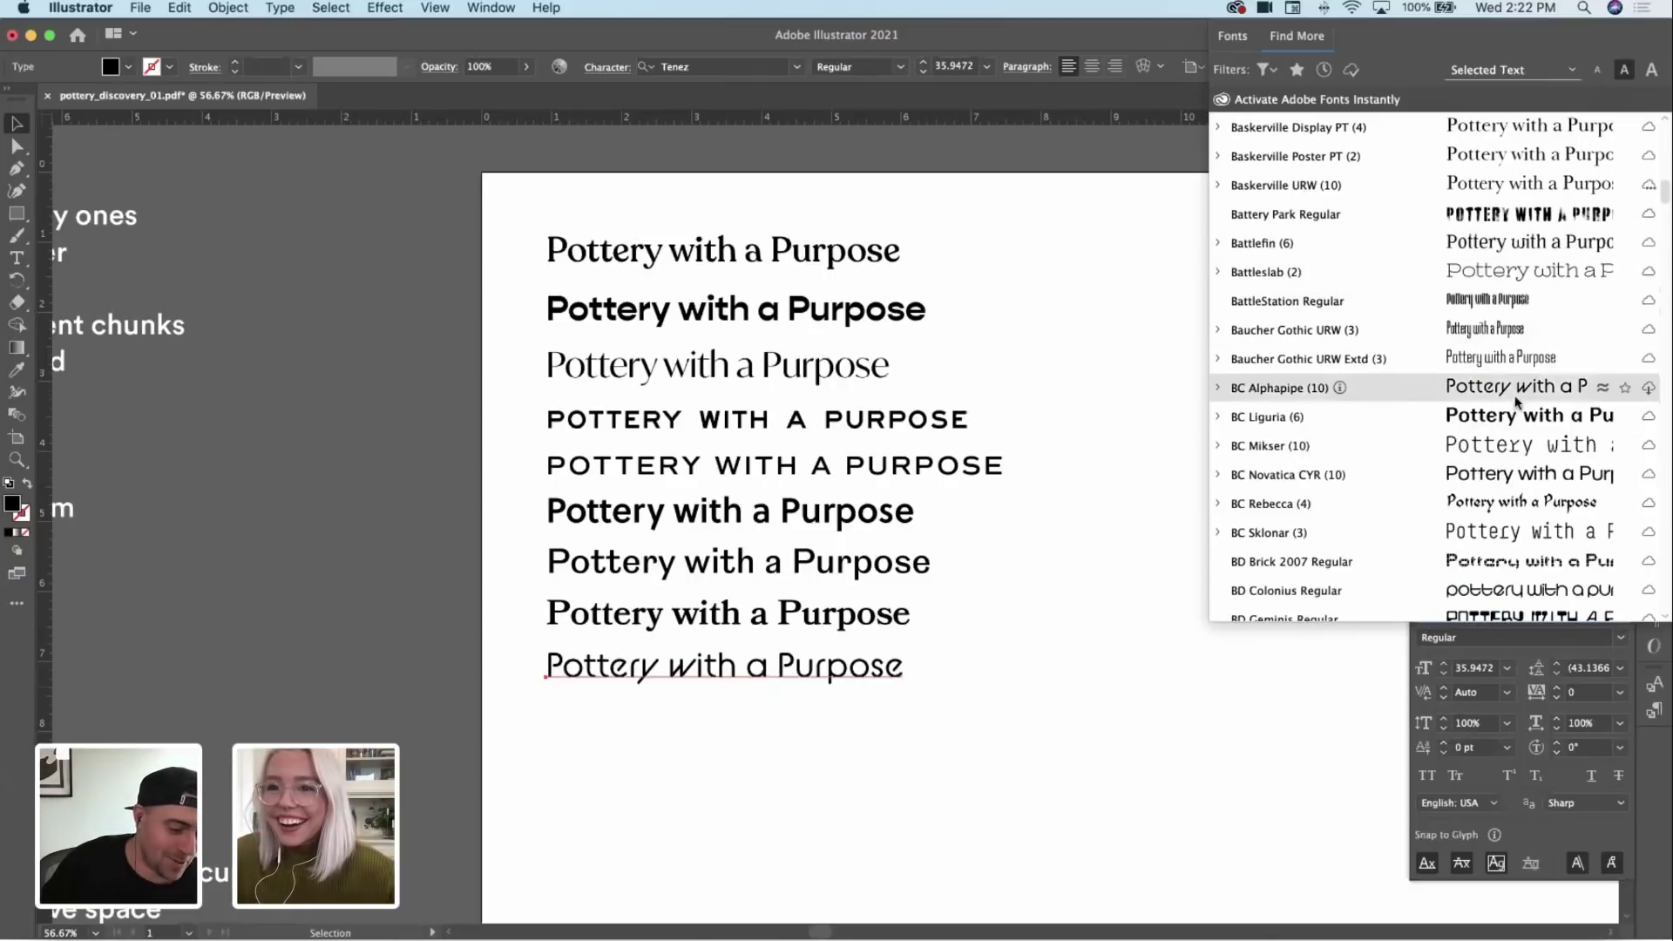
scroll(1516, 501, down, 5)
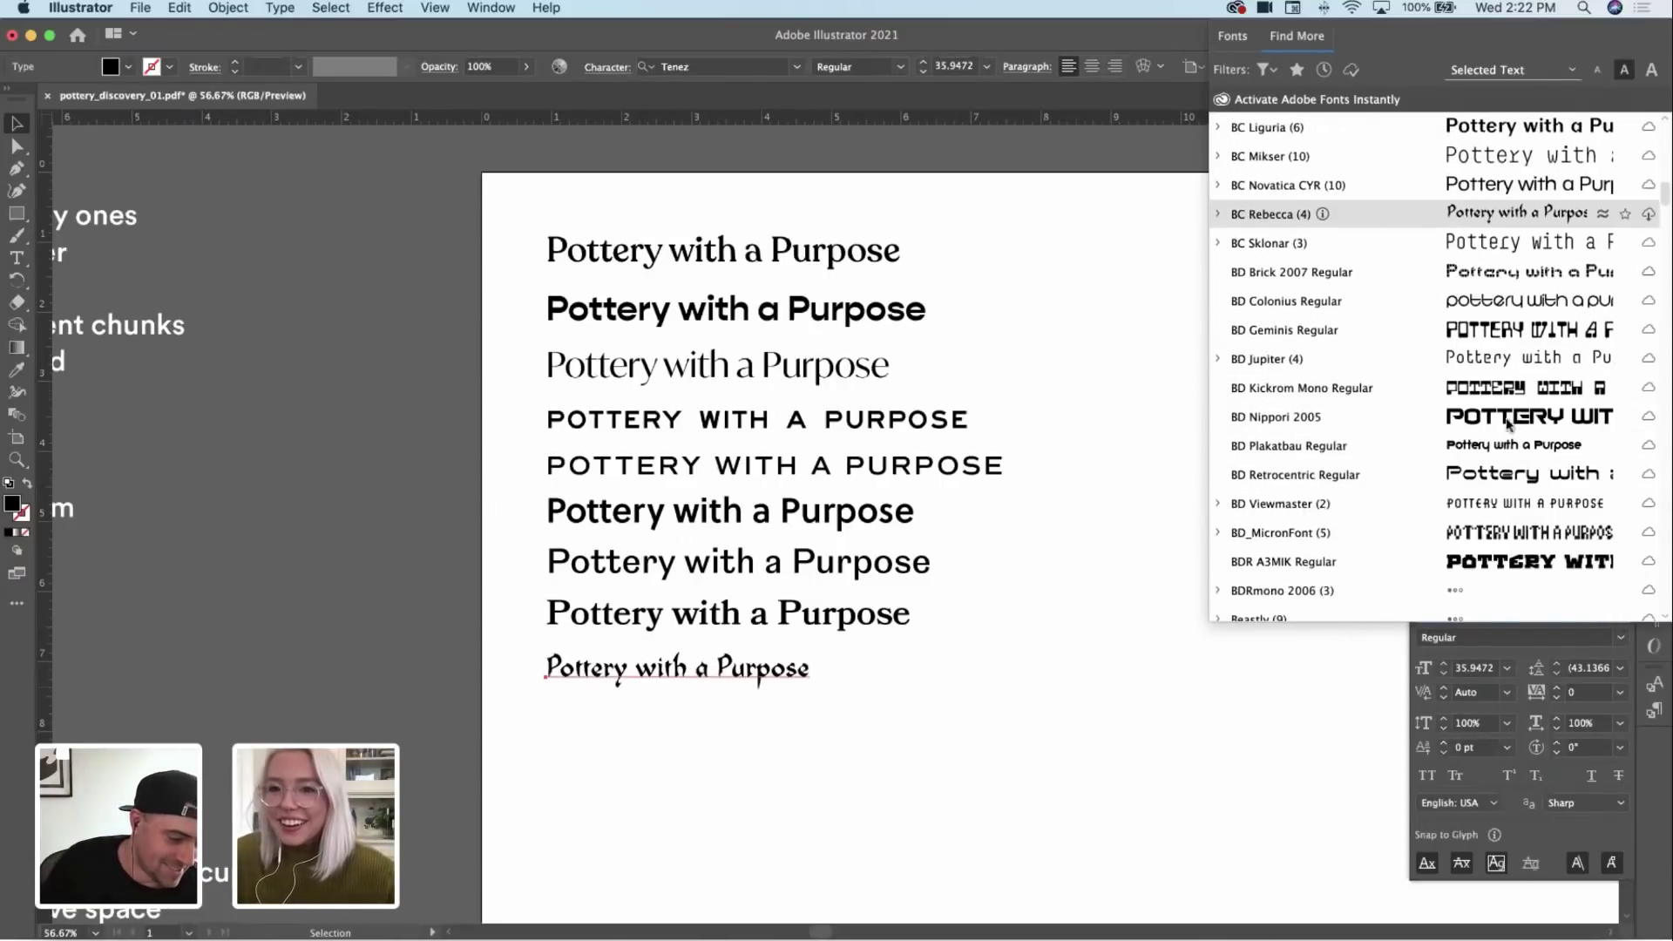
scroll(1510, 475, down, 5)
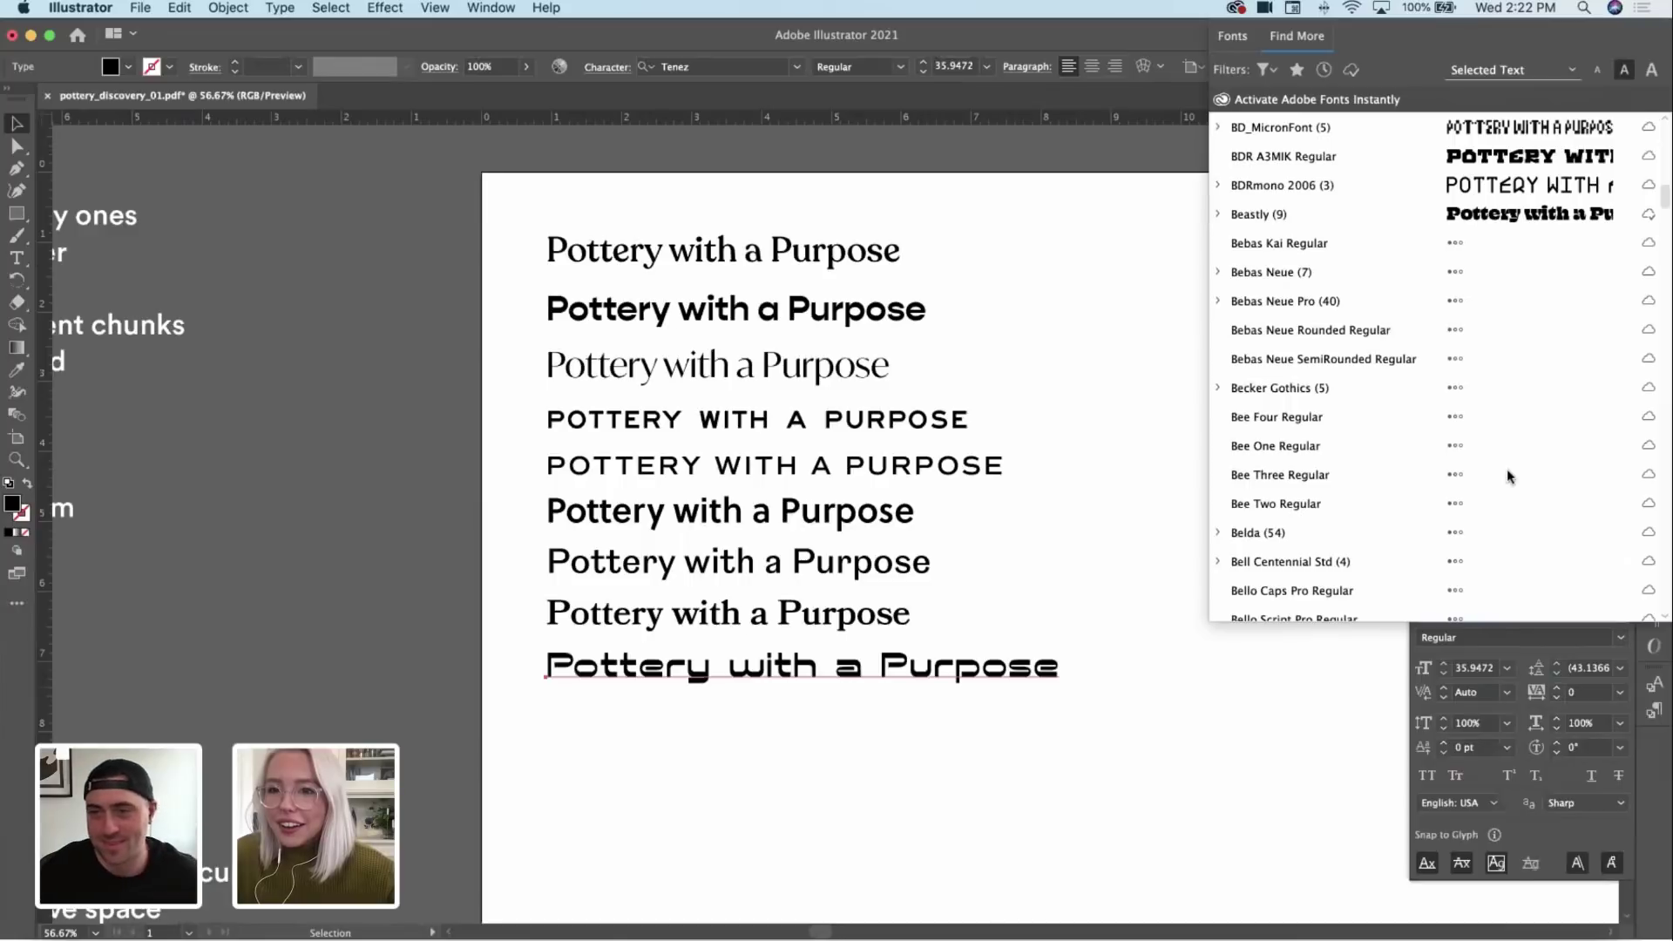
click(1229, 755)
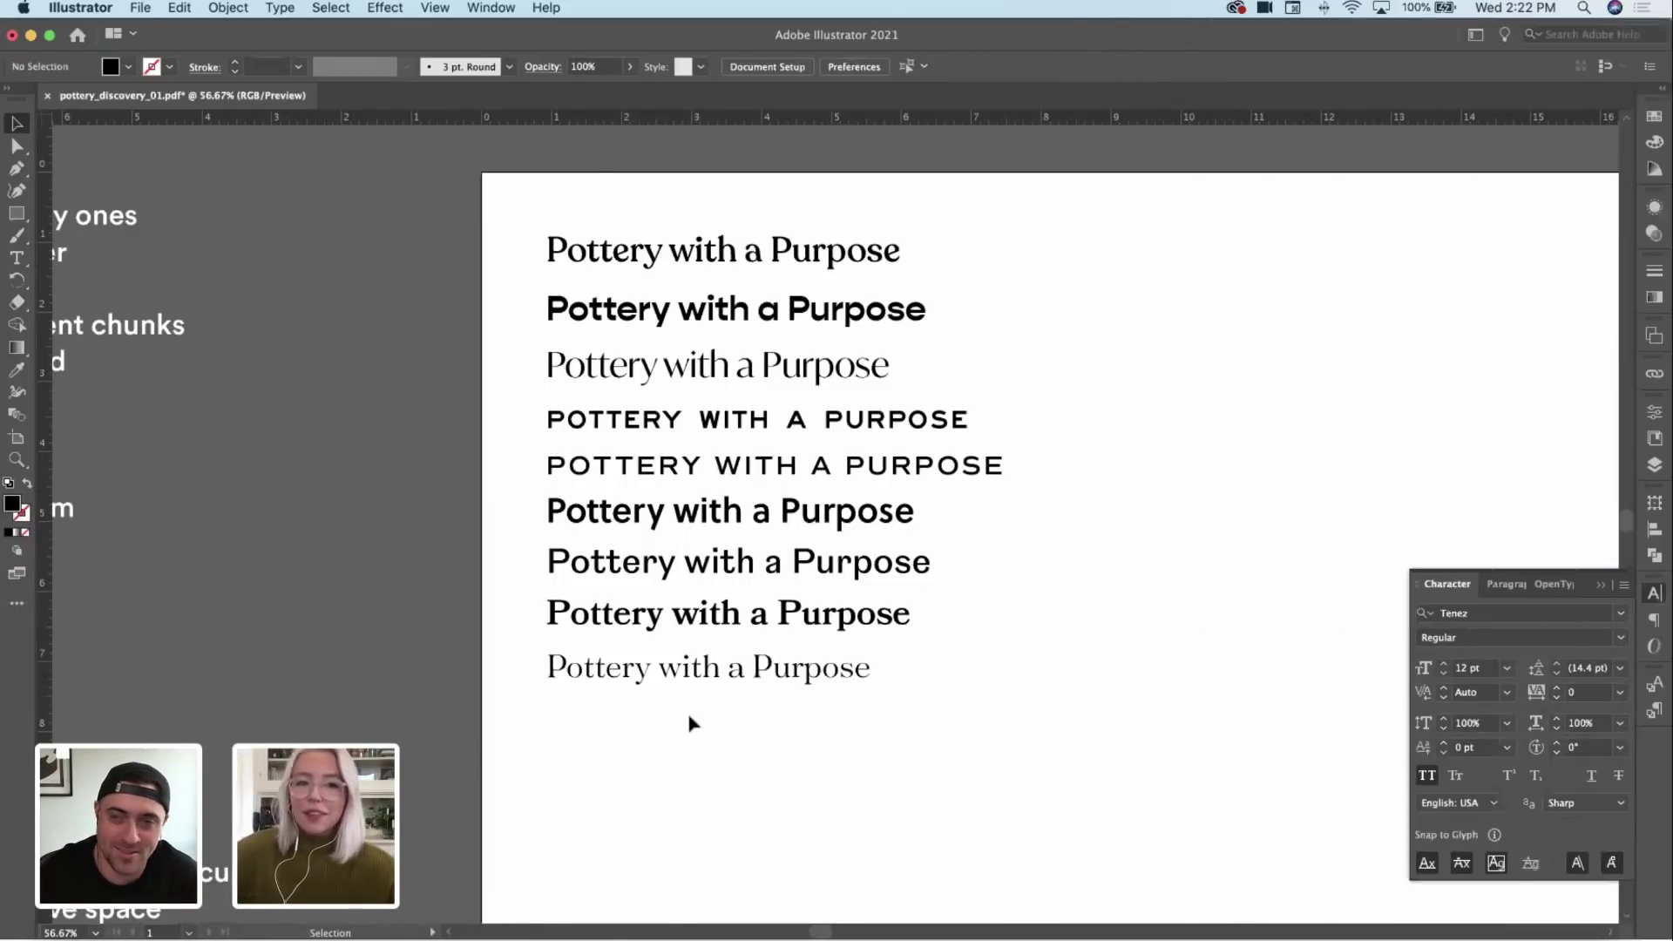
Step: Copy the Tenez line of Pottery with a Purpose directly below itself
drag(691, 668, 698, 714)
Step: Switch to the active fonts list in Chrome and preview the families from Orpheus through Stratos
key(super+Tab)
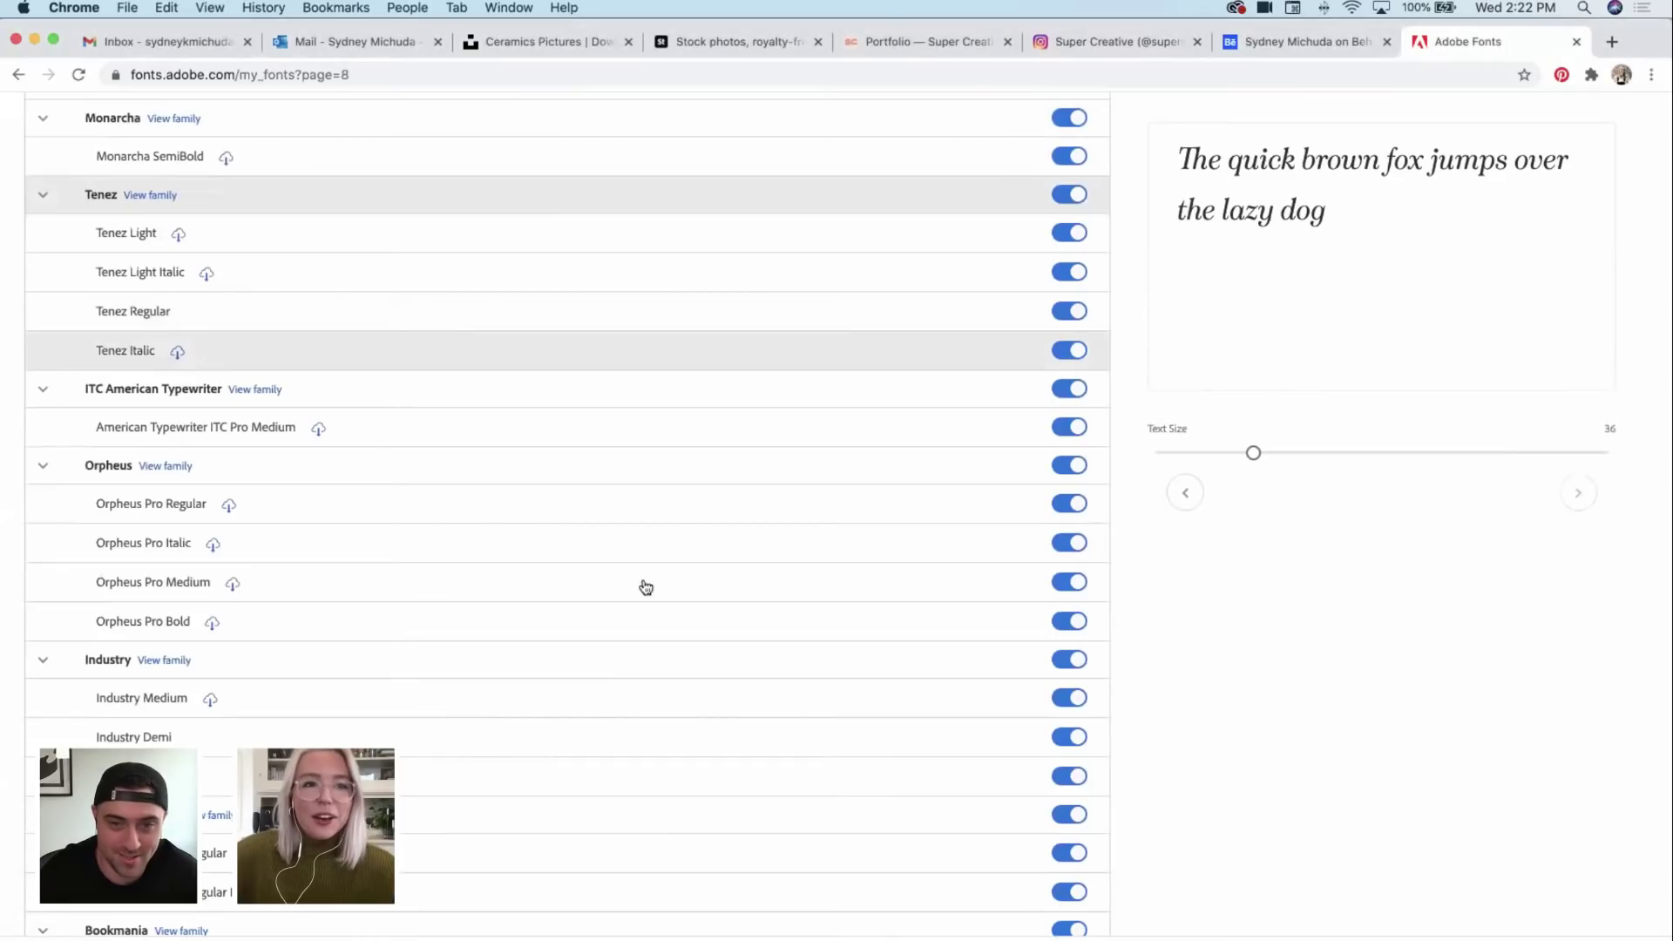
scroll(642, 586, down, 3)
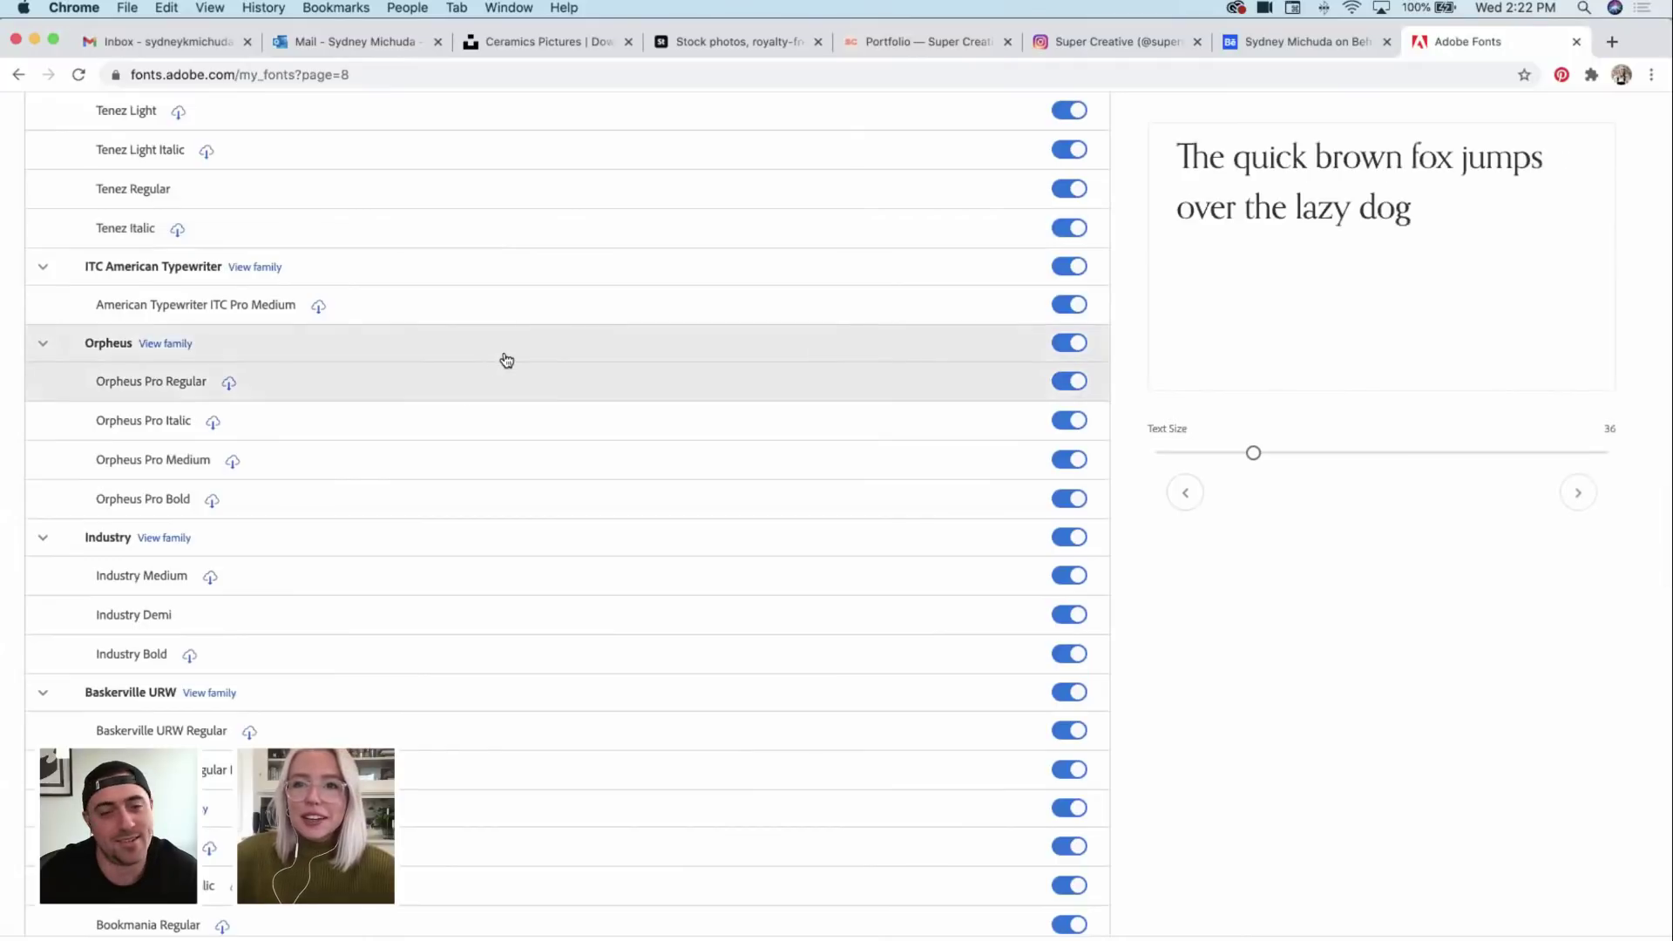
scroll(456, 415, down, 5)
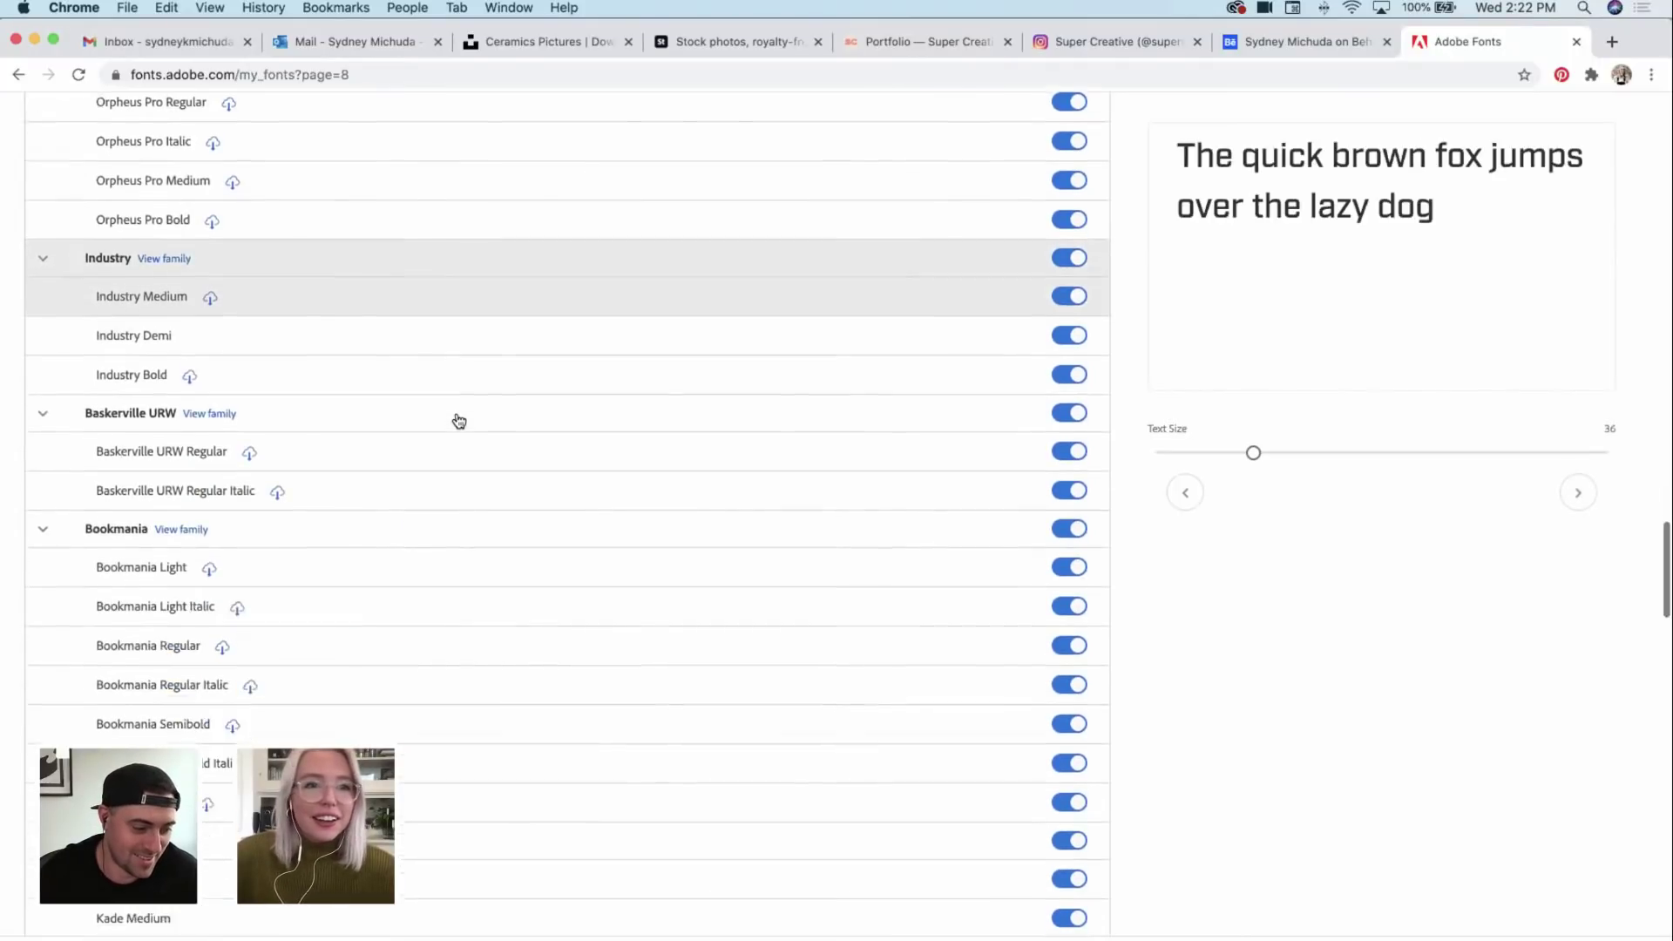
scroll(449, 416, down, 4)
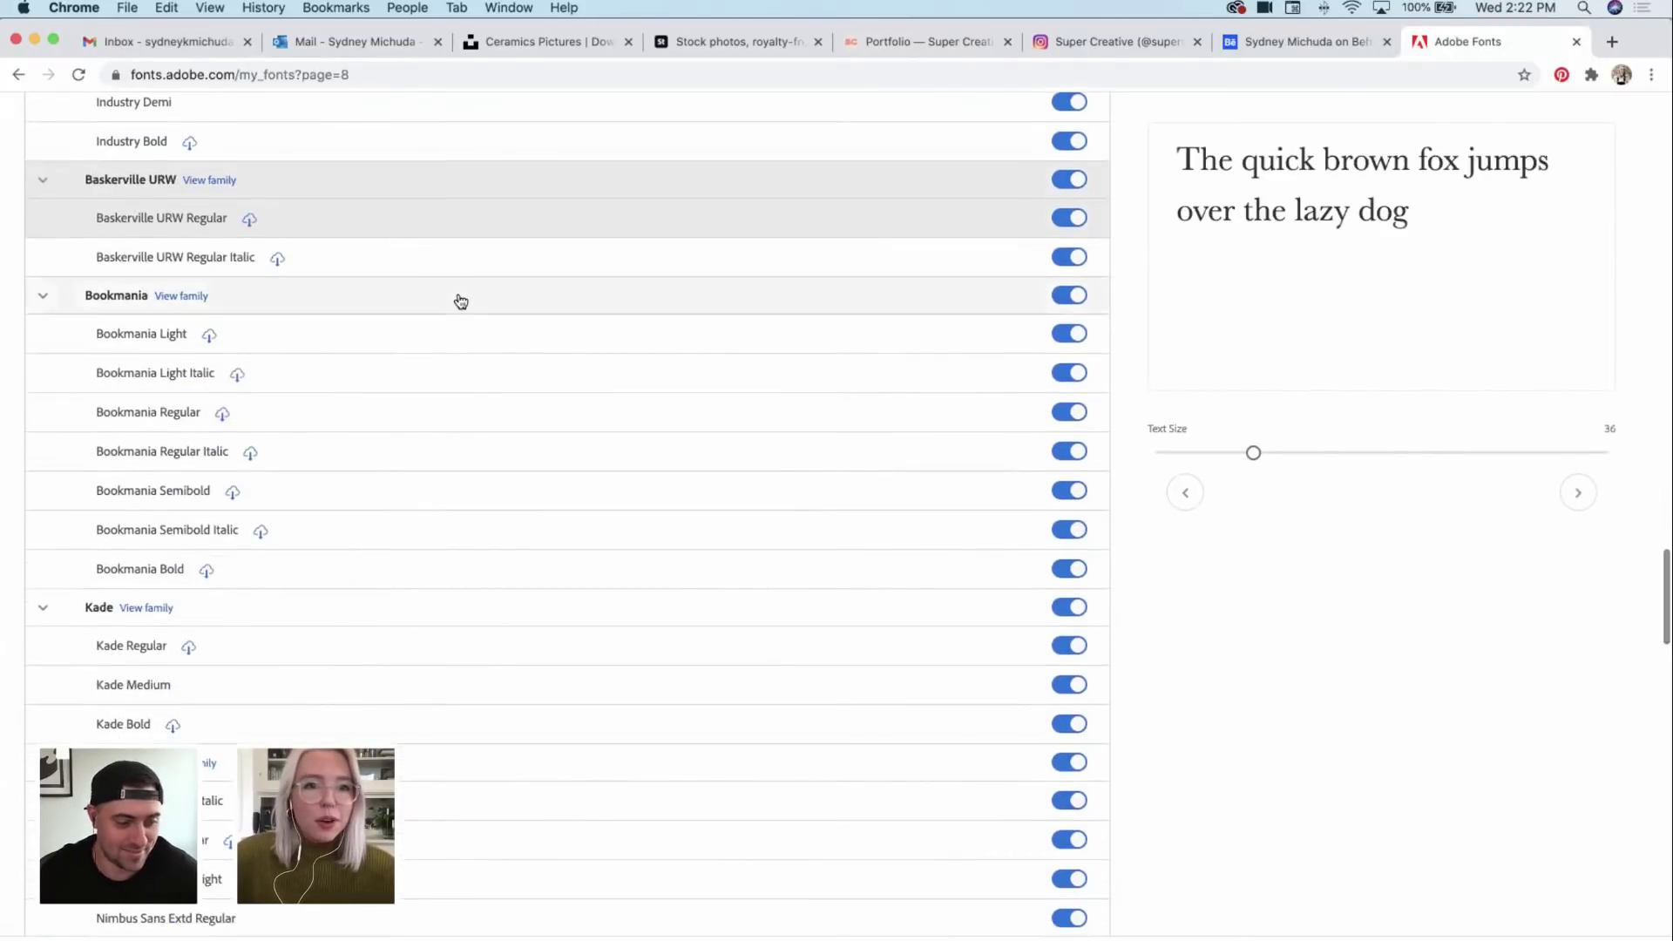
scroll(468, 385, down, 7)
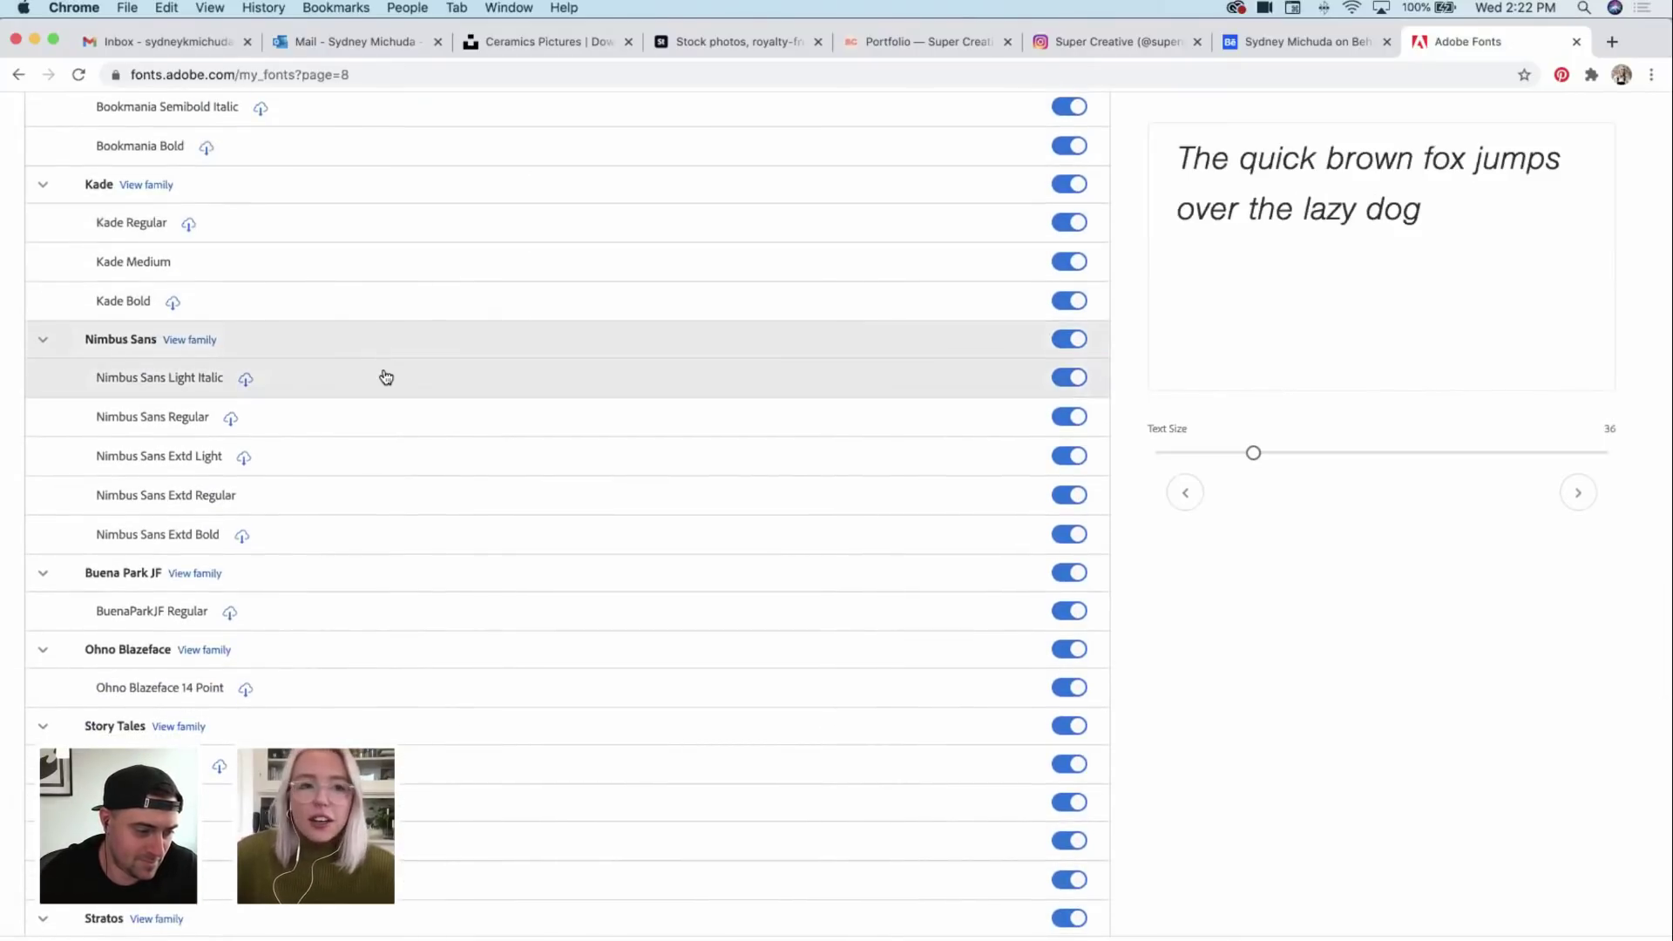
scroll(386, 376, down, 2)
scroll(386, 376, down, 2)
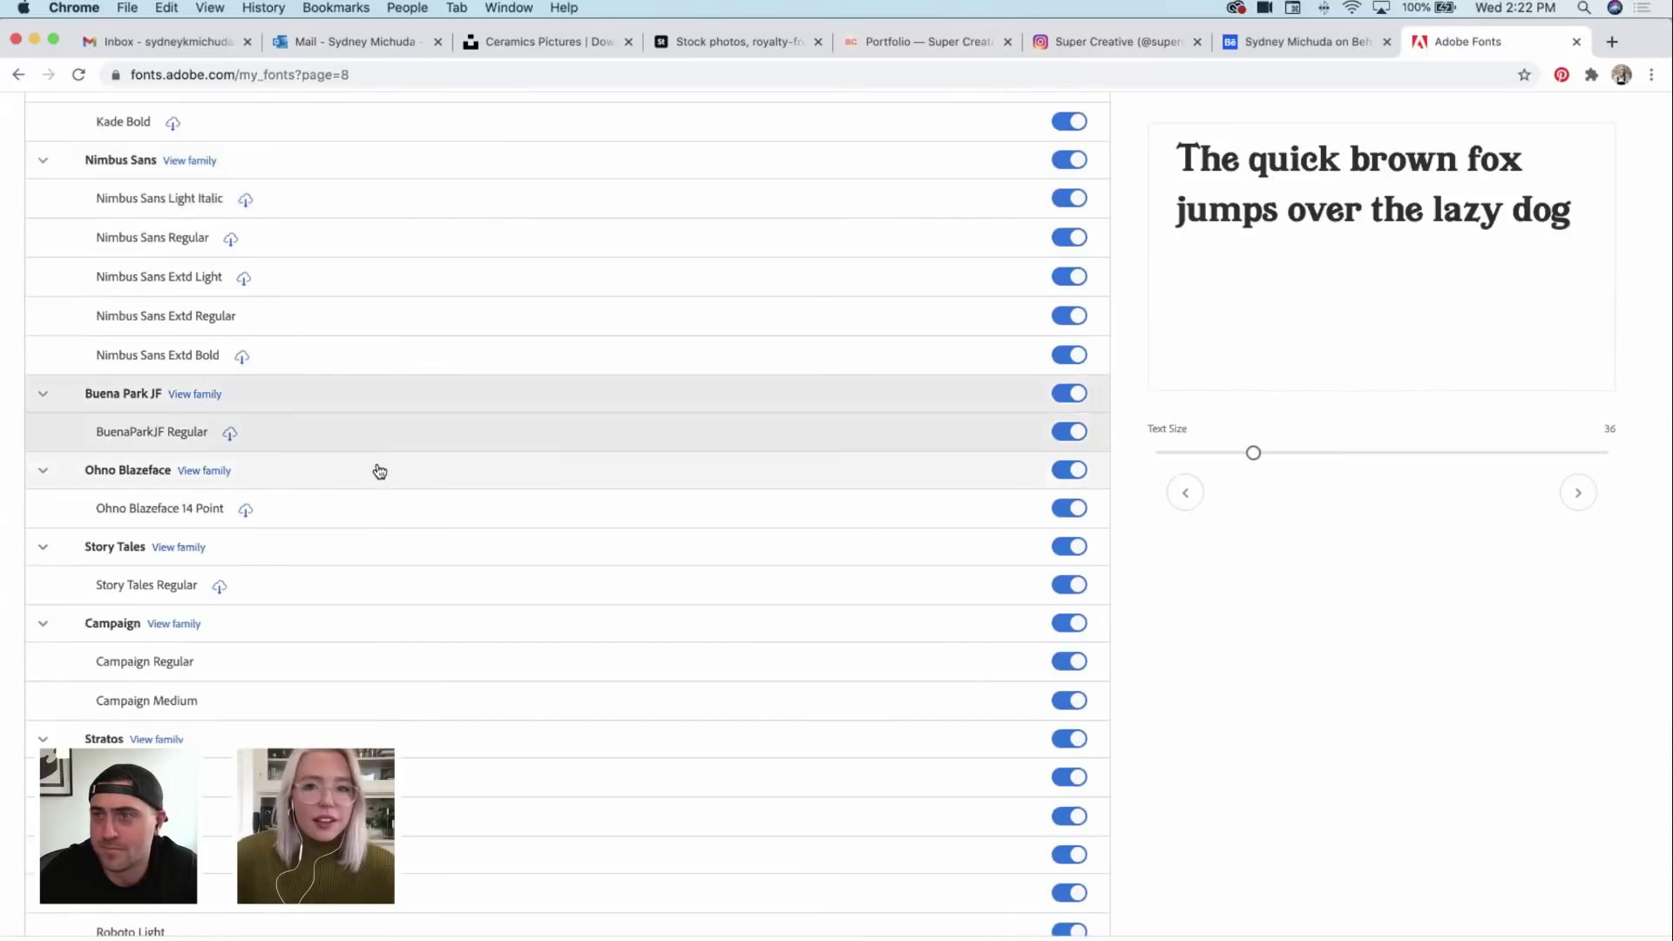
scroll(378, 471, down, 5)
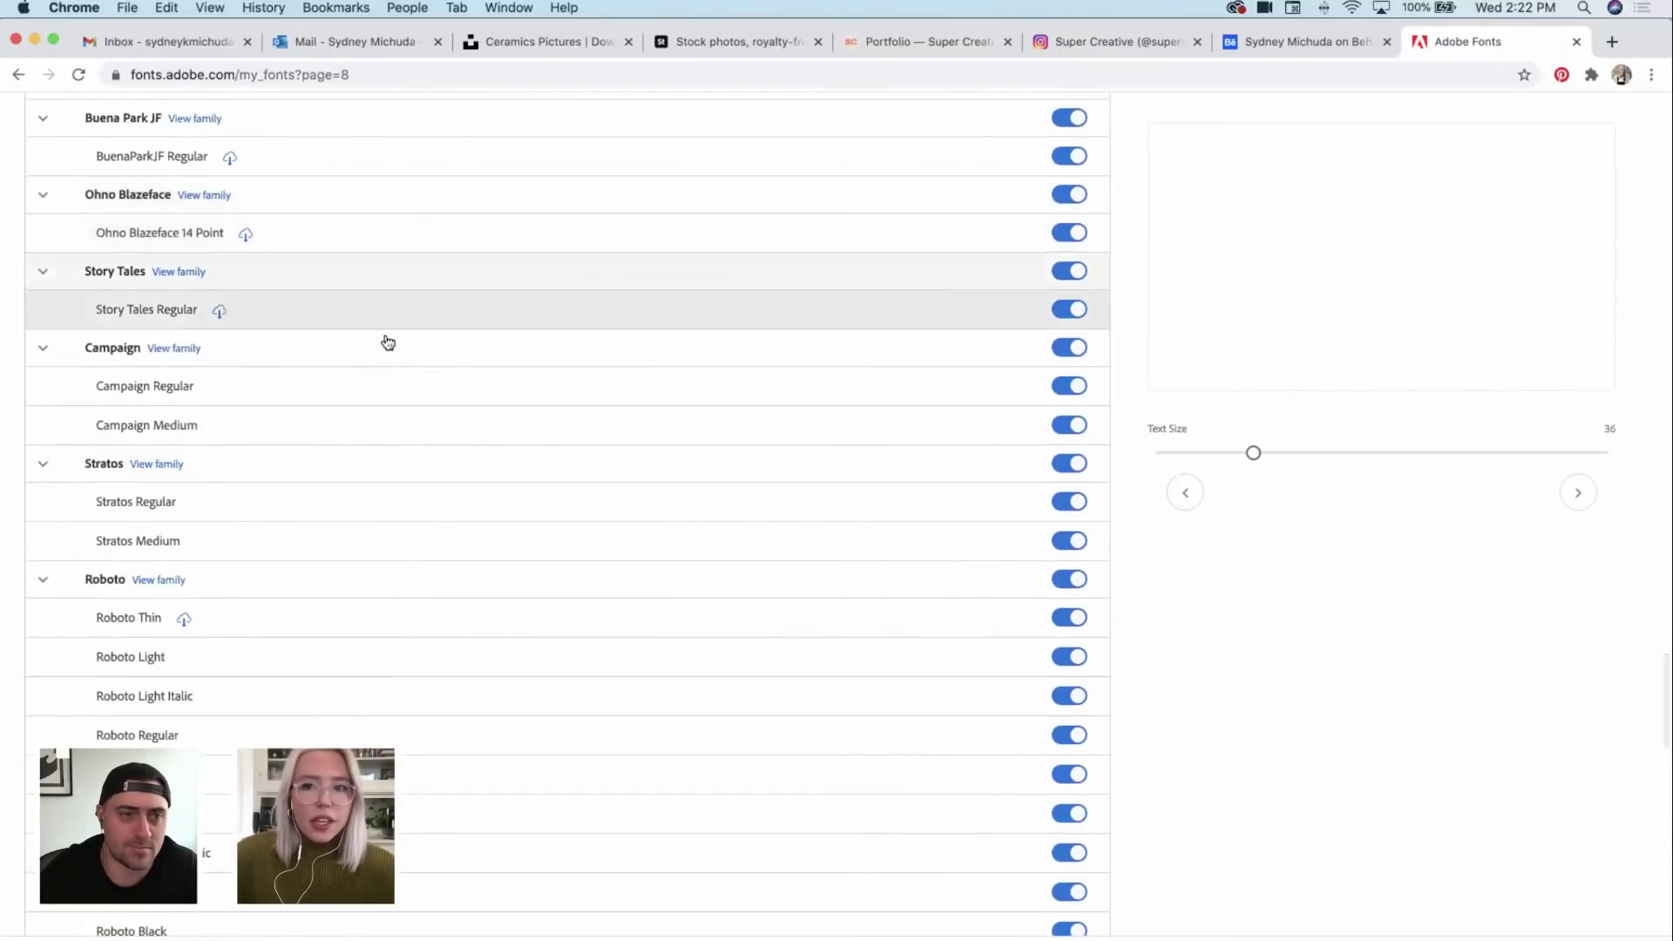
scroll(372, 367, down, 4)
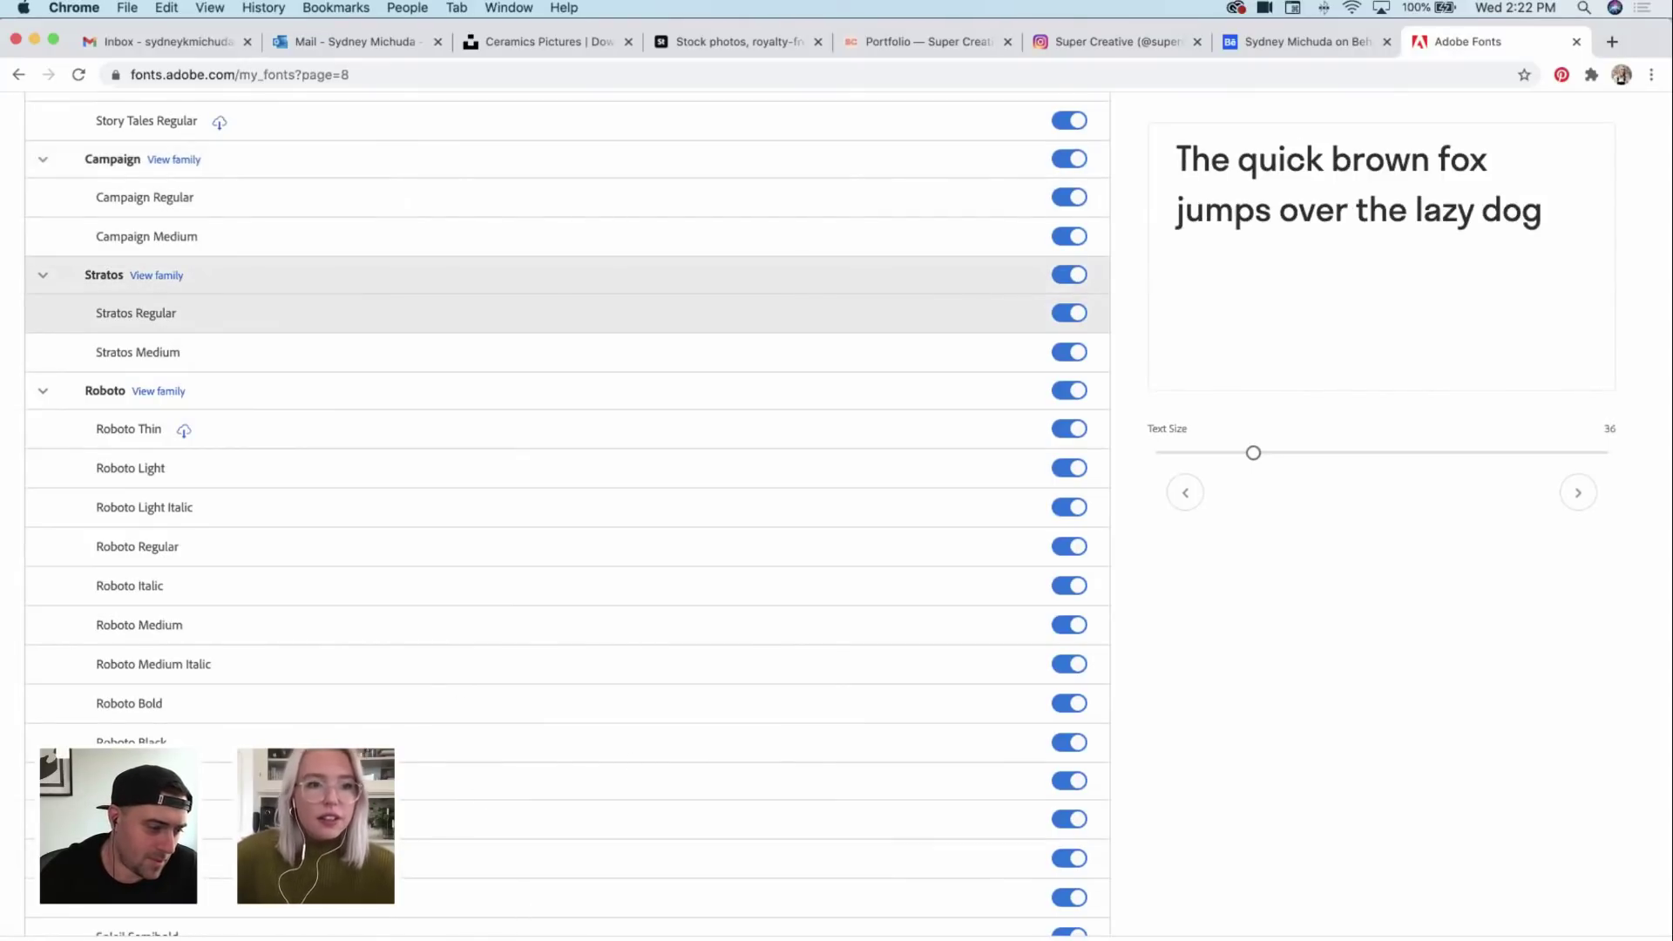
Step: Switch to Illustrator, set the copied bottom line in Stratos Medium and inspect its letterforms up close
key(super+Tab)
click(1590, 613)
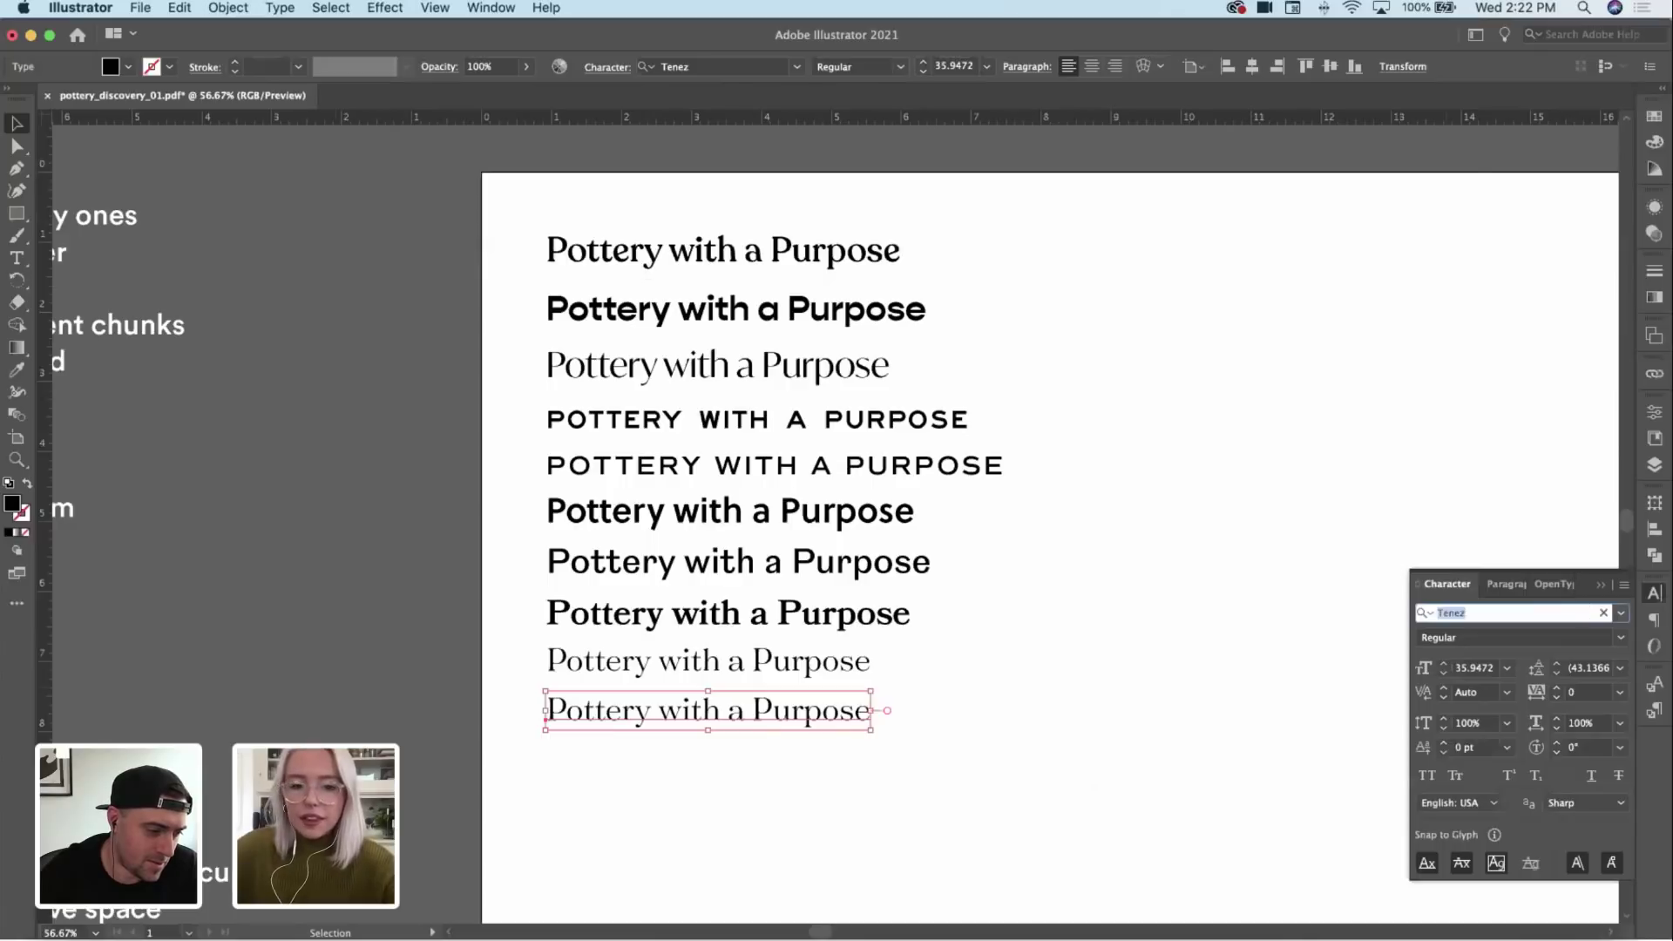
text(stratos)
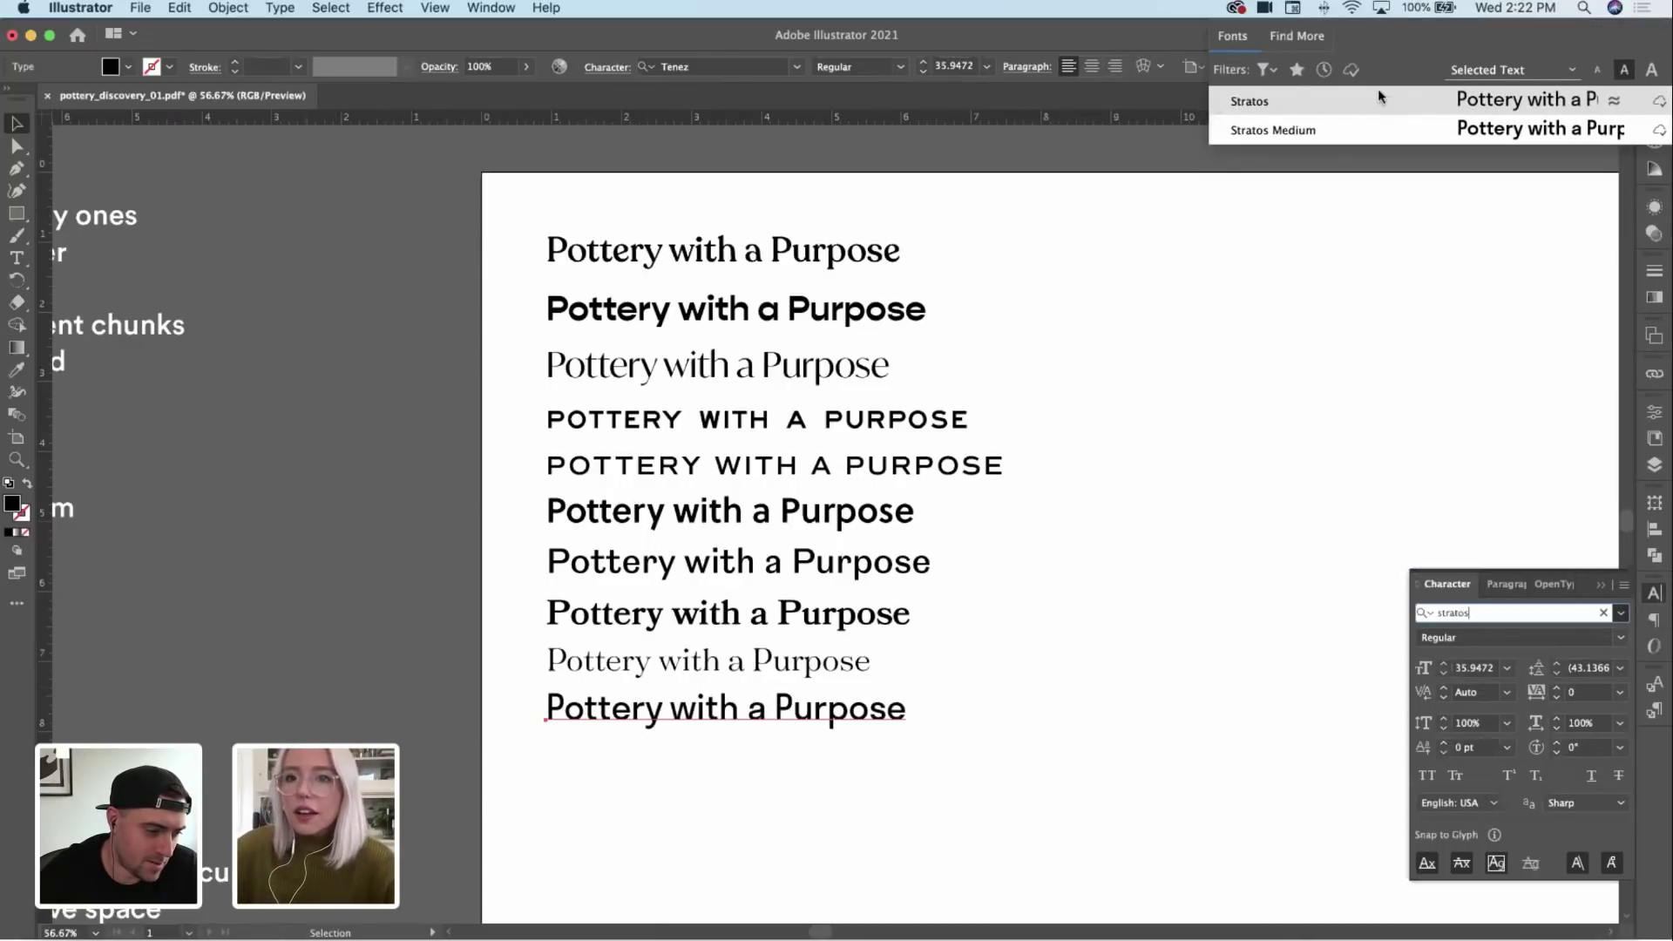
click(1365, 131)
key(z)
drag(919, 732, 1188, 631)
key(v)
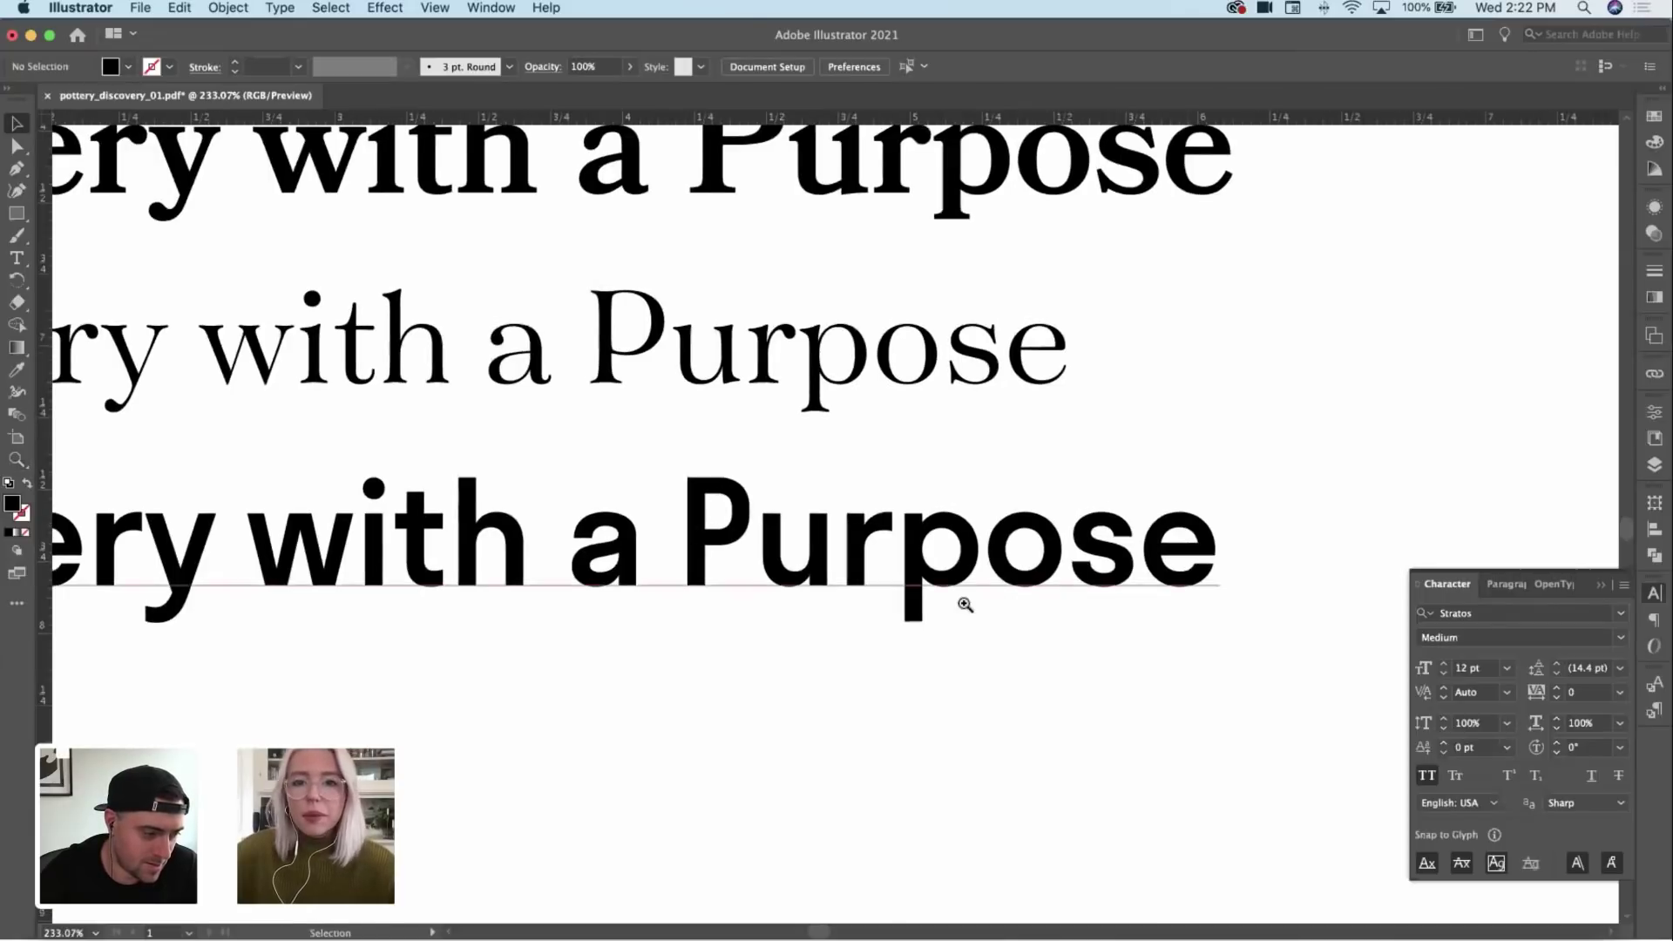
scroll(963, 597, down, 6)
Step: Return to the active fonts list in Chrome and preview the families from Roboto through P22 Mackinac
key(super+Tab)
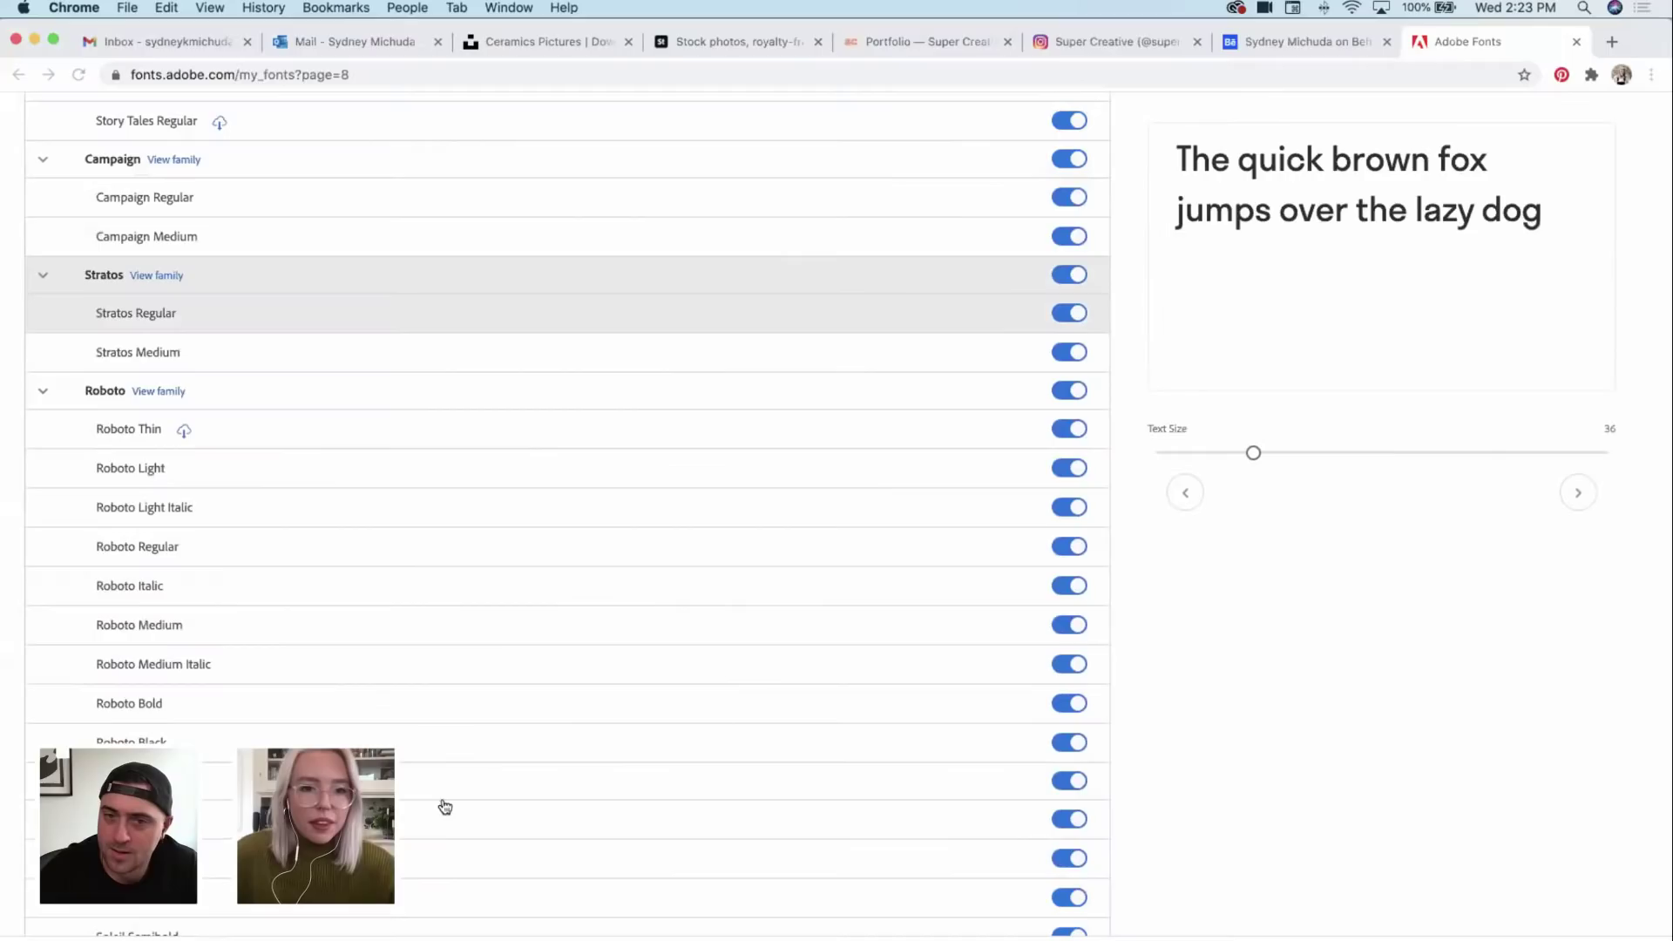
scroll(641, 515, down, 5)
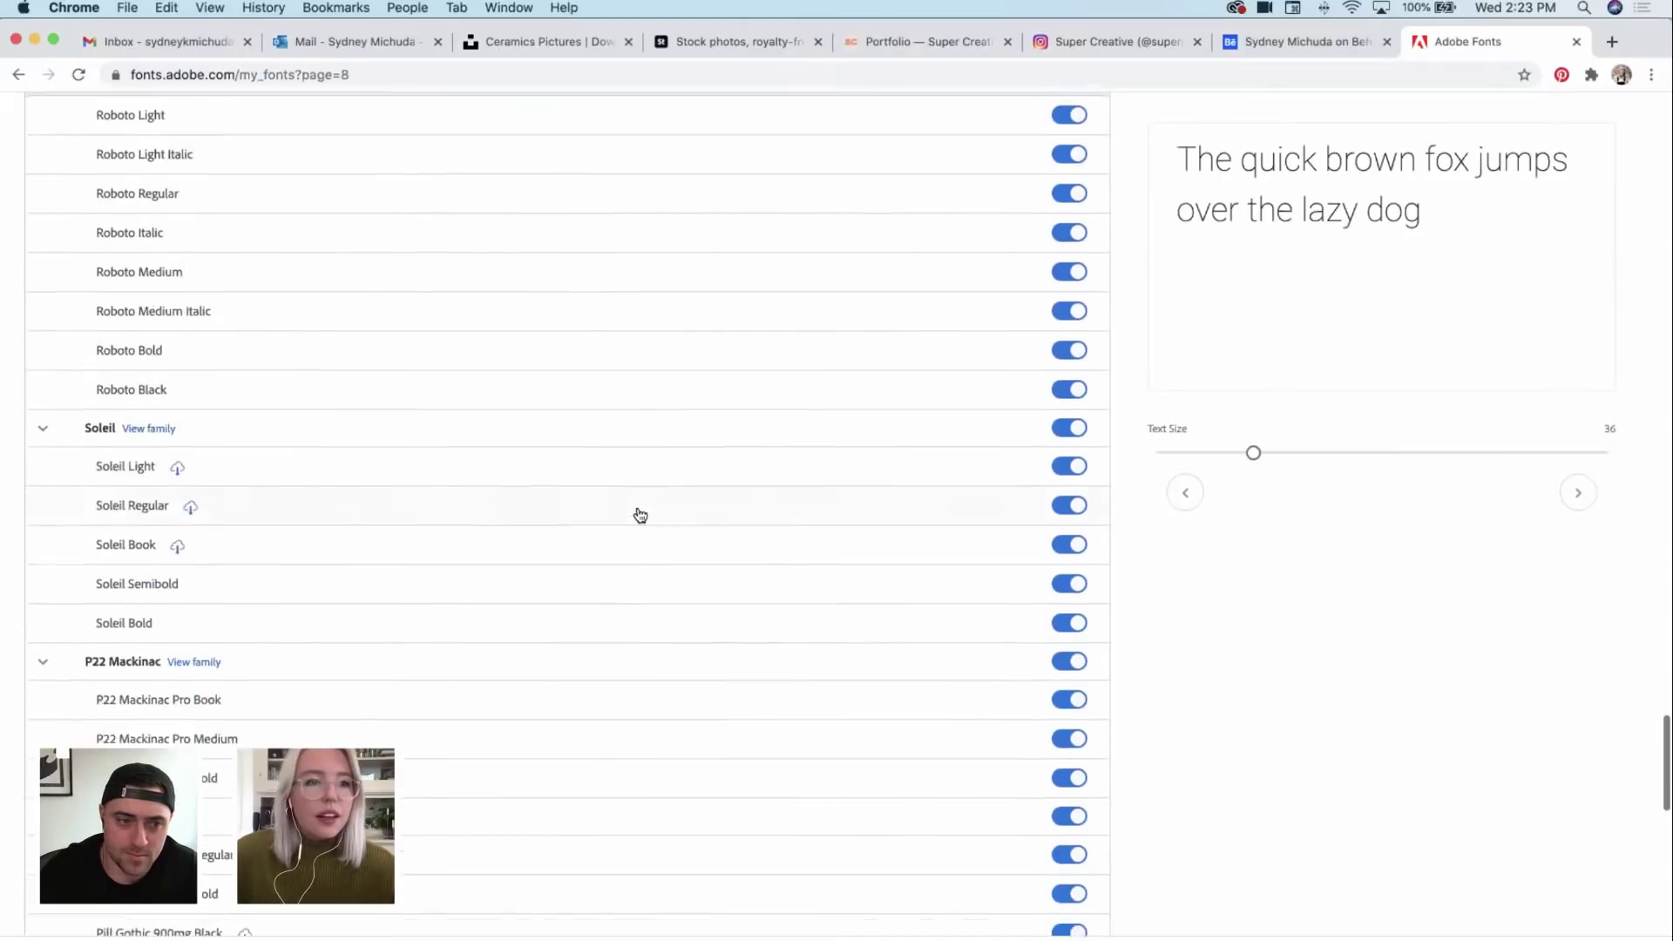
scroll(652, 536, down, 3)
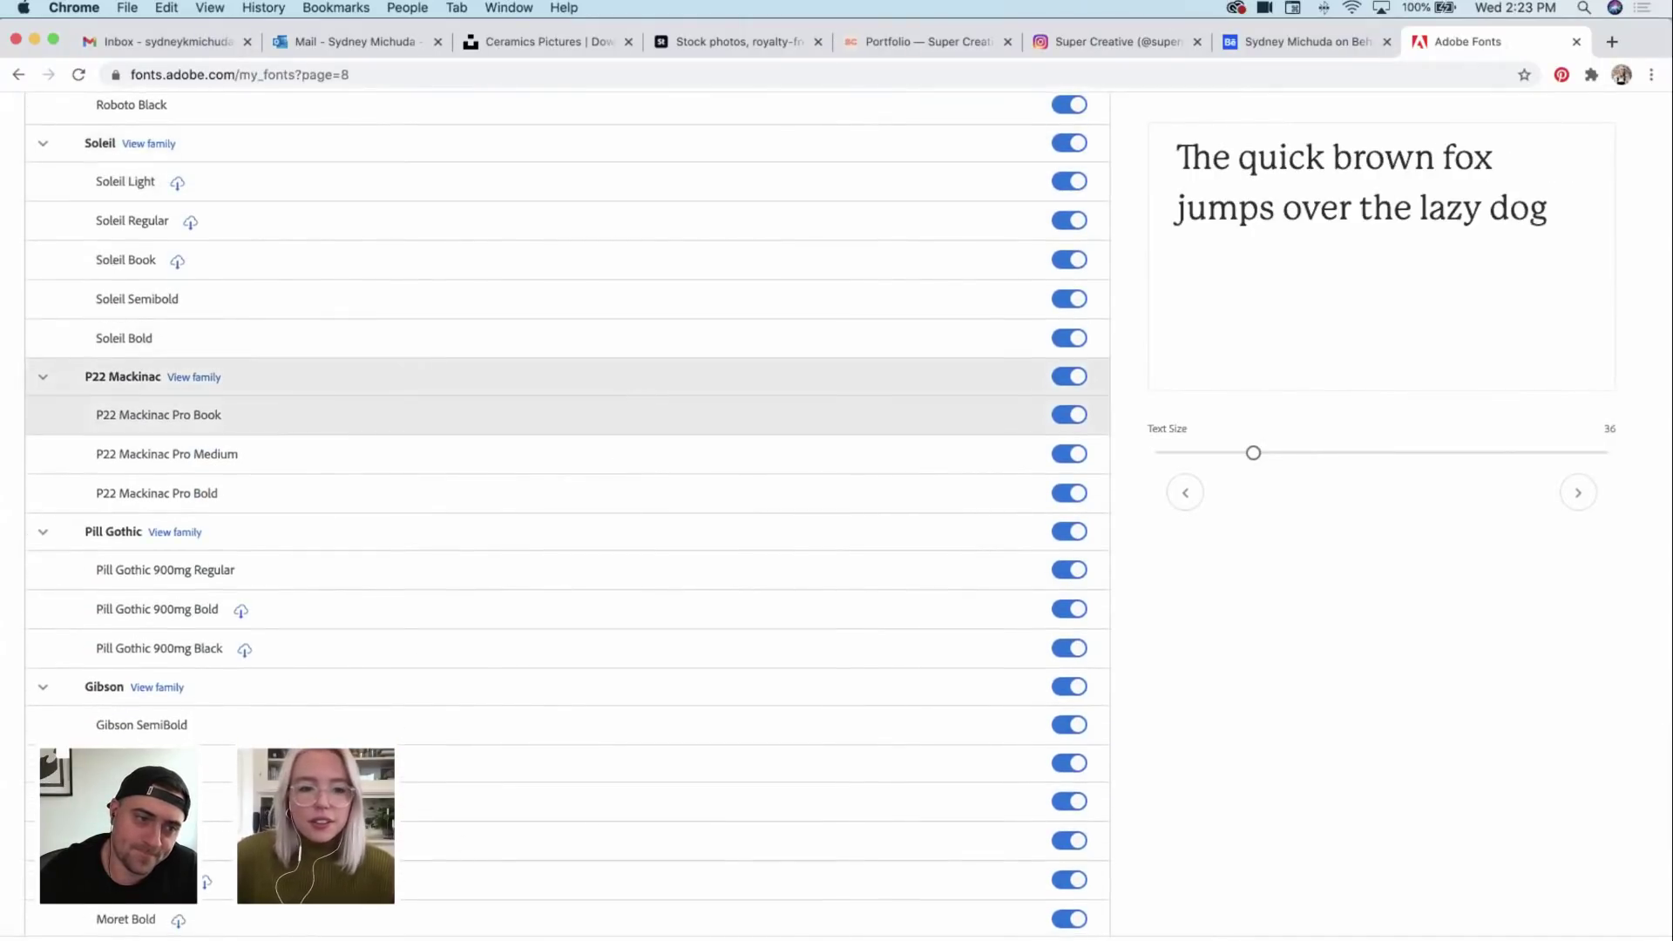
Step: Switch to Illustrator, copy the Stratos line below itself and set the copy in P22 Mackinac Pro Bold
key(super+Tab)
click(734, 716)
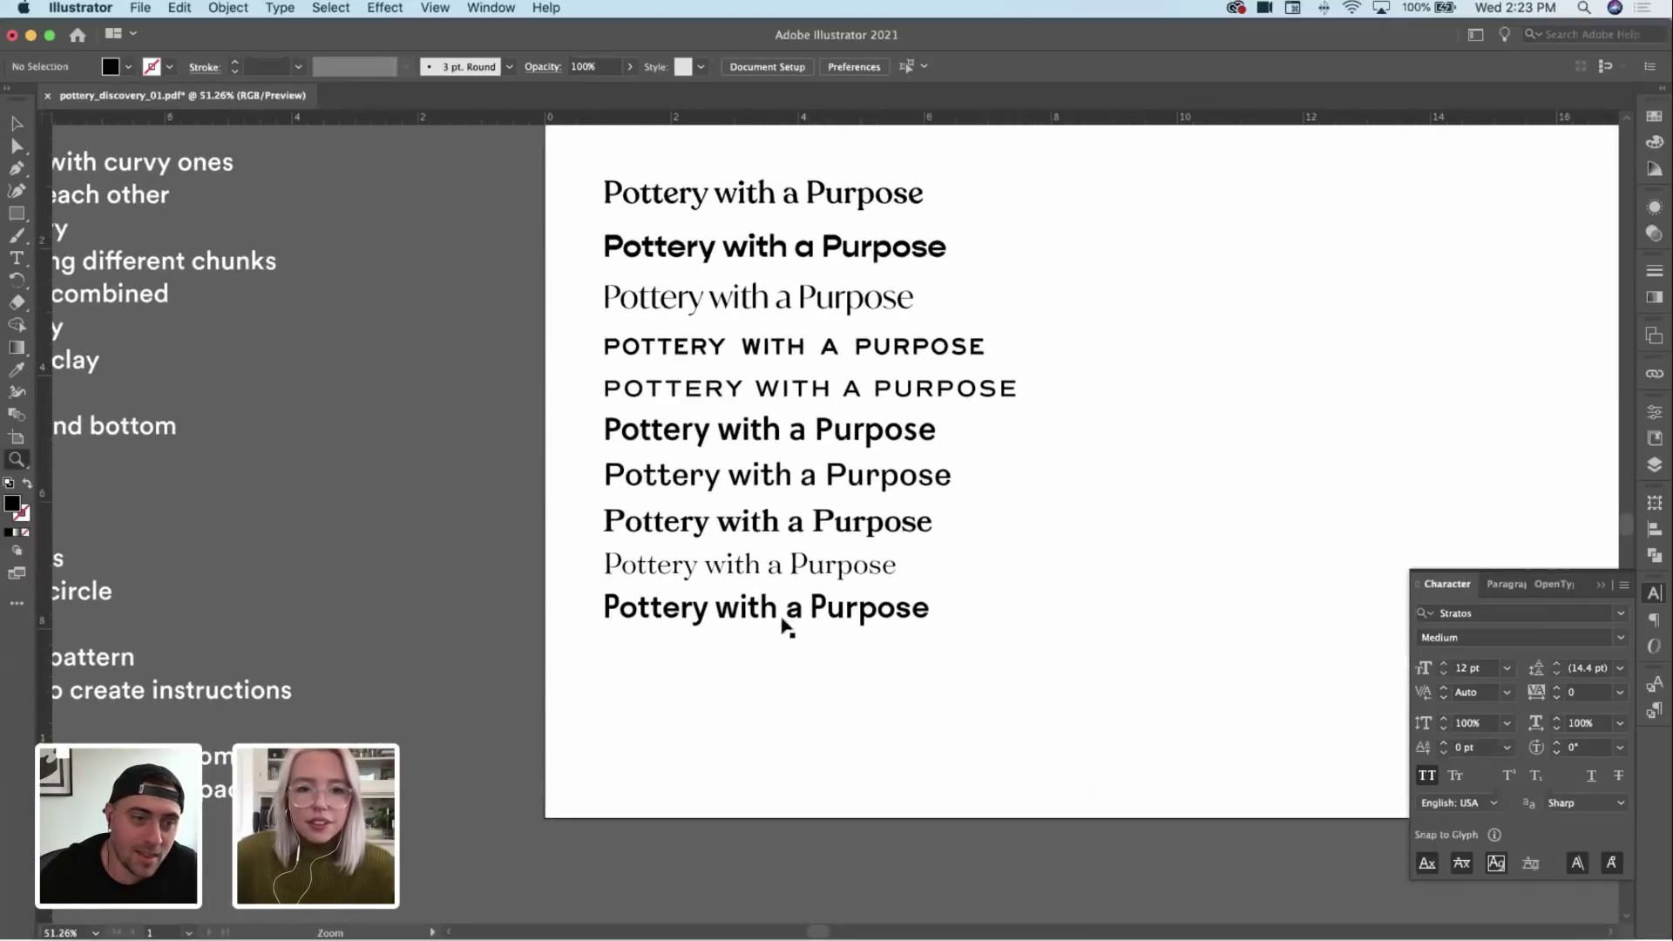
click(784, 653)
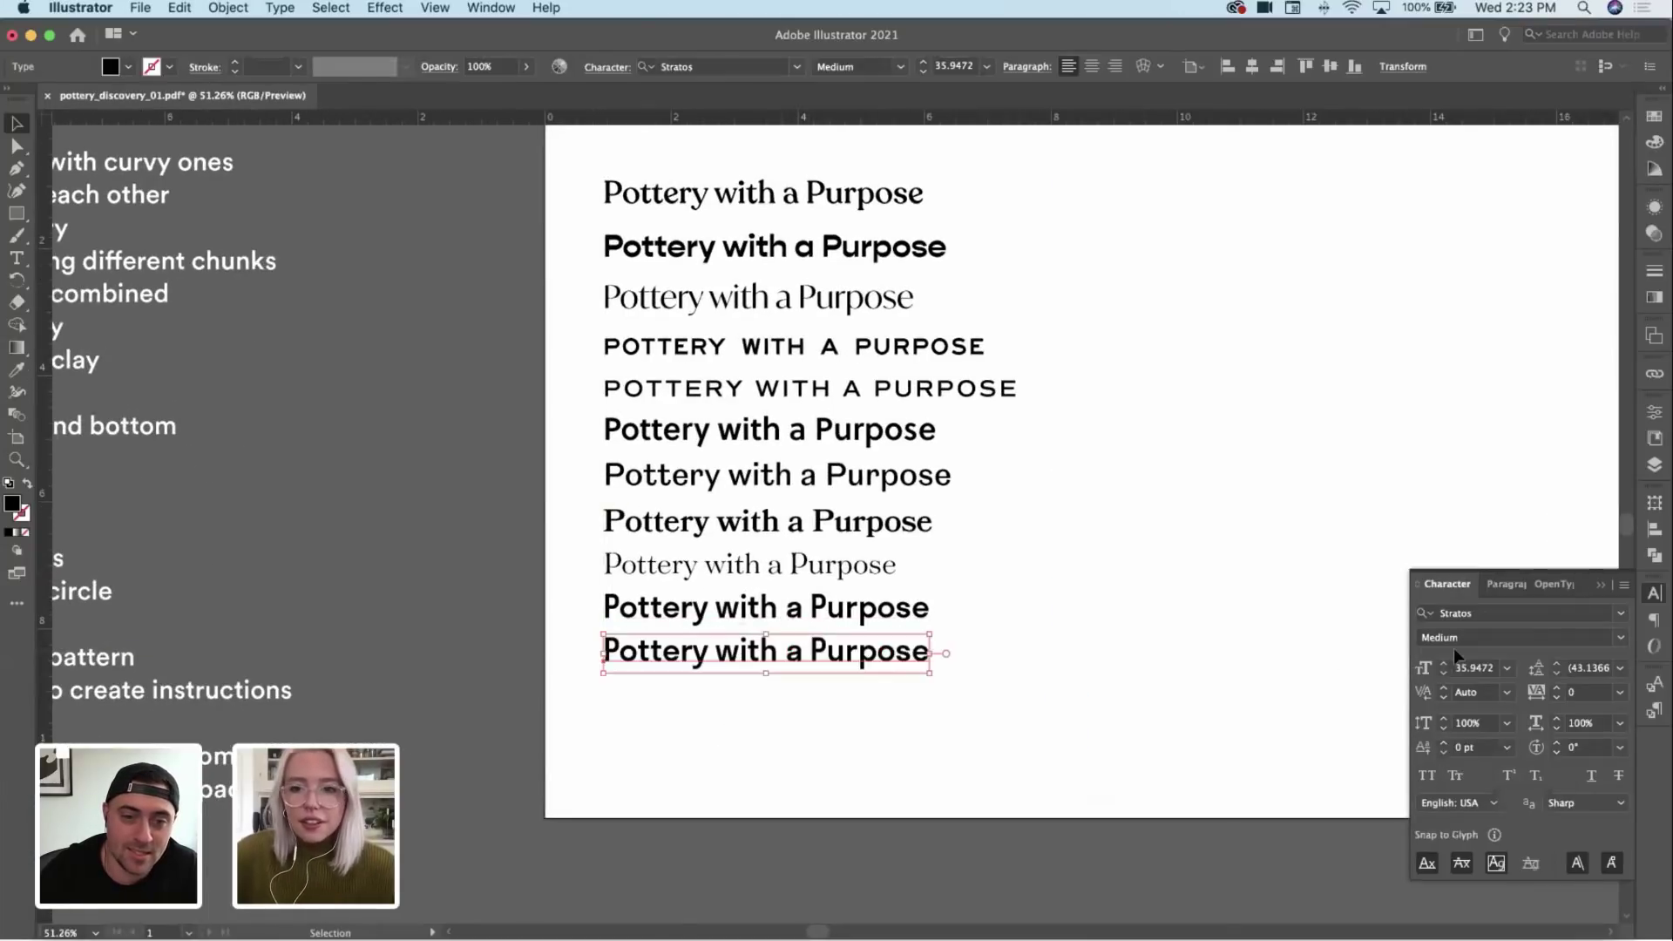
click(1492, 615)
text(p2)
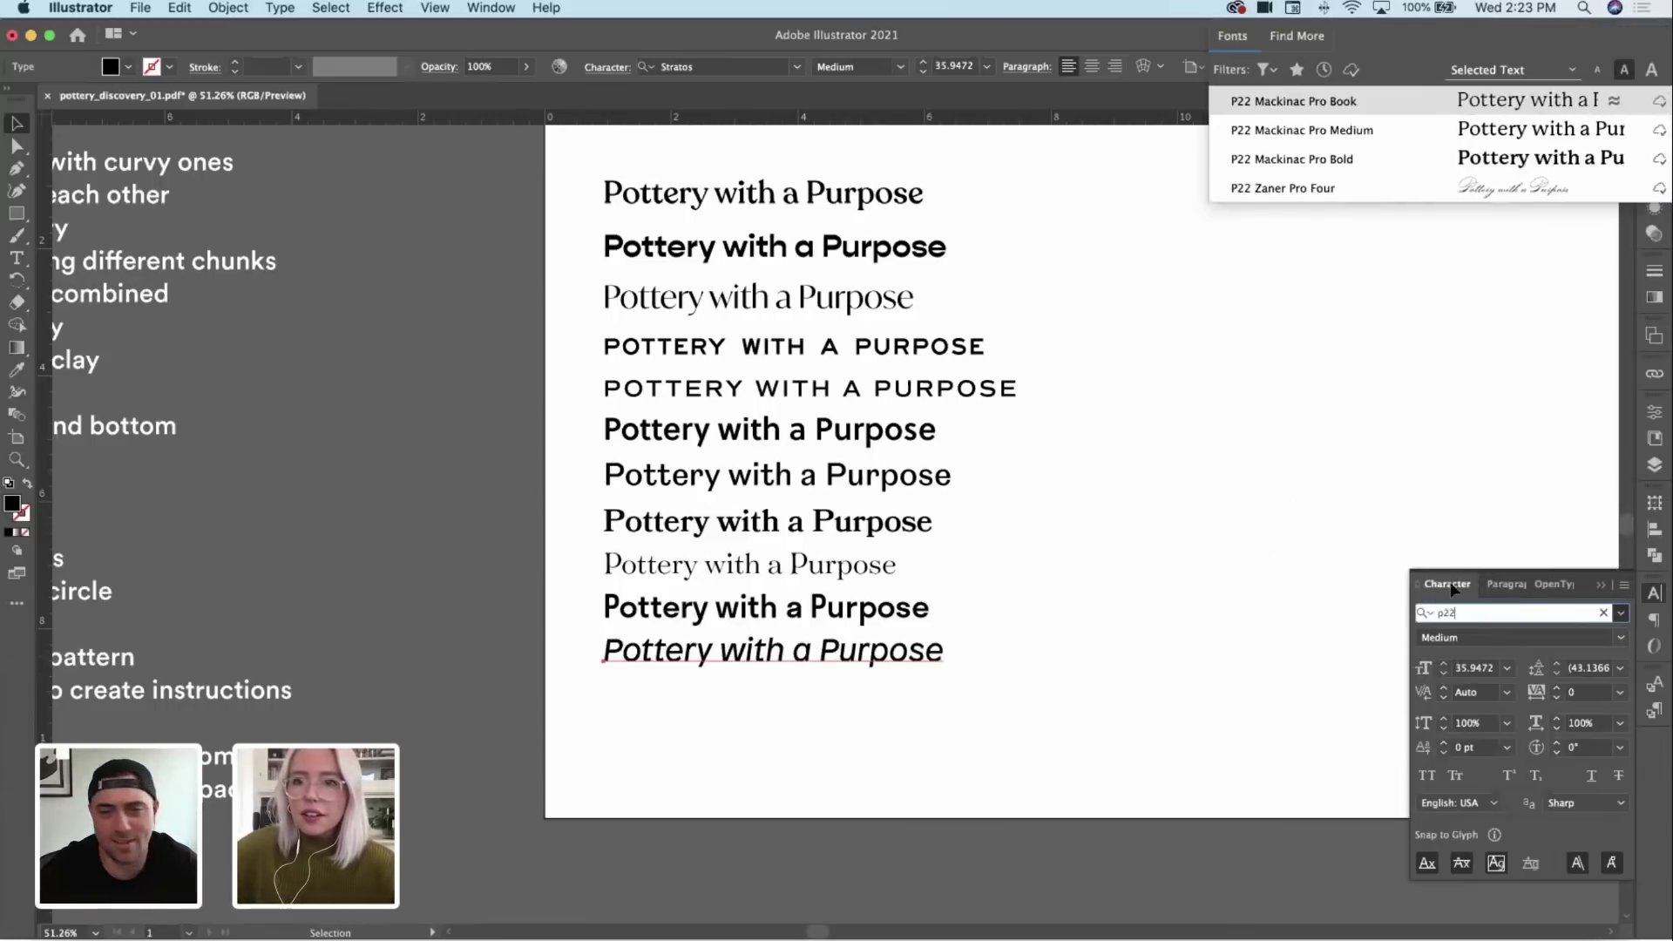
text(2)
click(1325, 159)
click(939, 753)
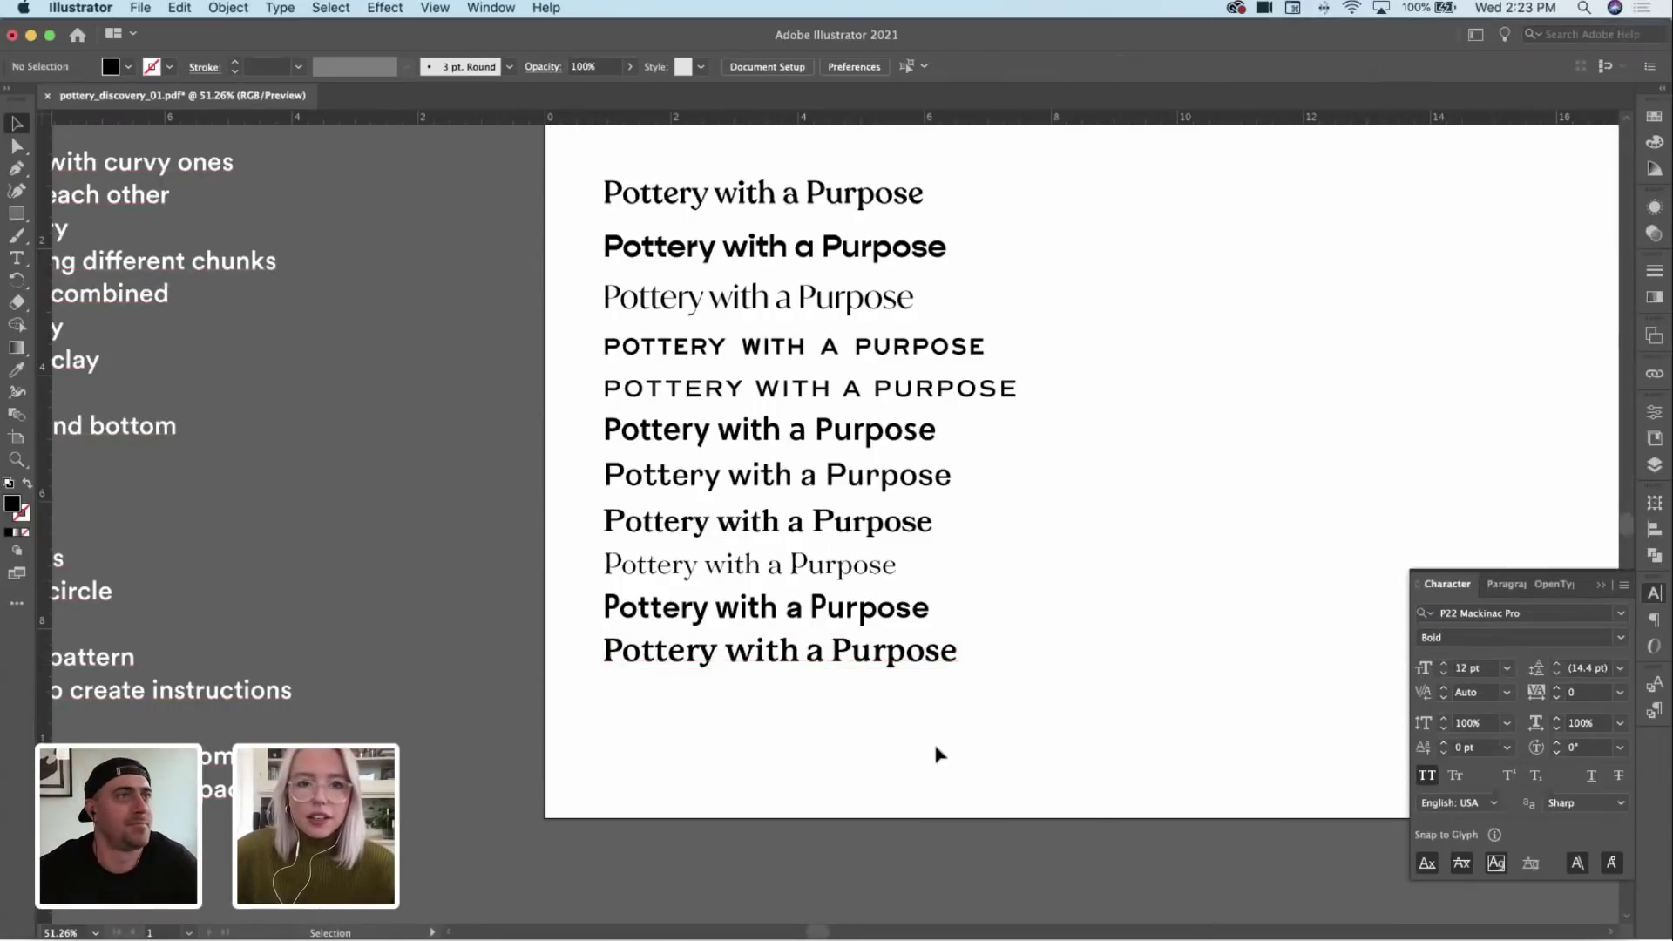
drag(1061, 668, 773, 747)
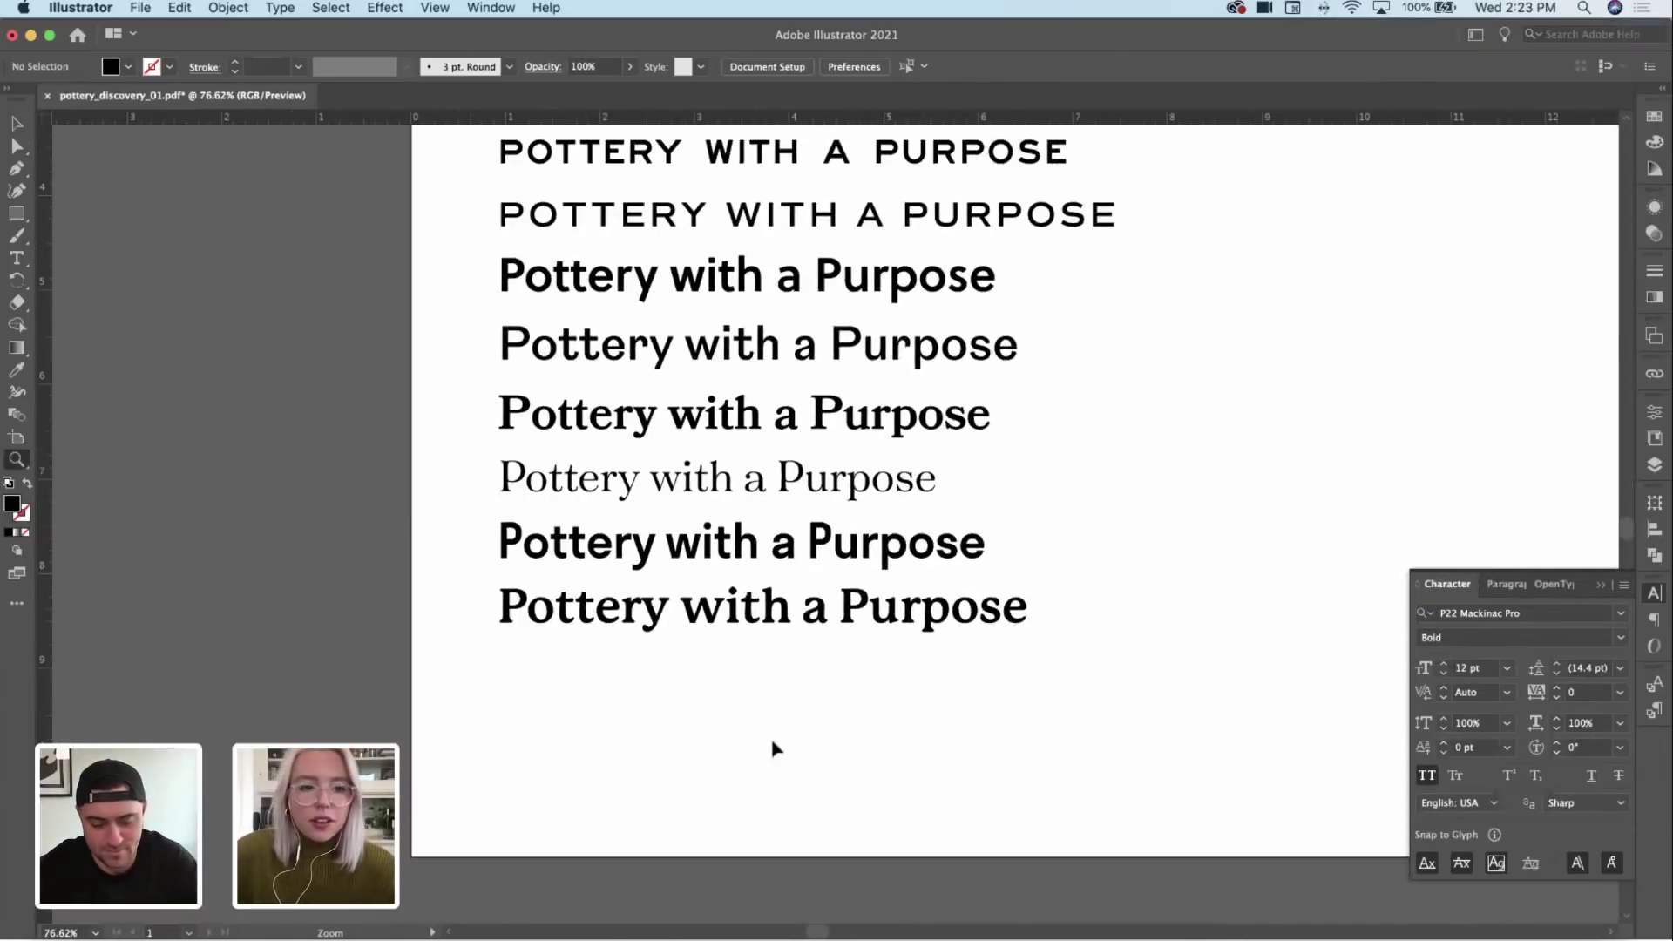
Step: Check Pill Gothic and Gibson in Chrome, then copy the P22 Mackinac line below itself in Illustrator and set the copy in Gibson Medium
key(super+Tab)
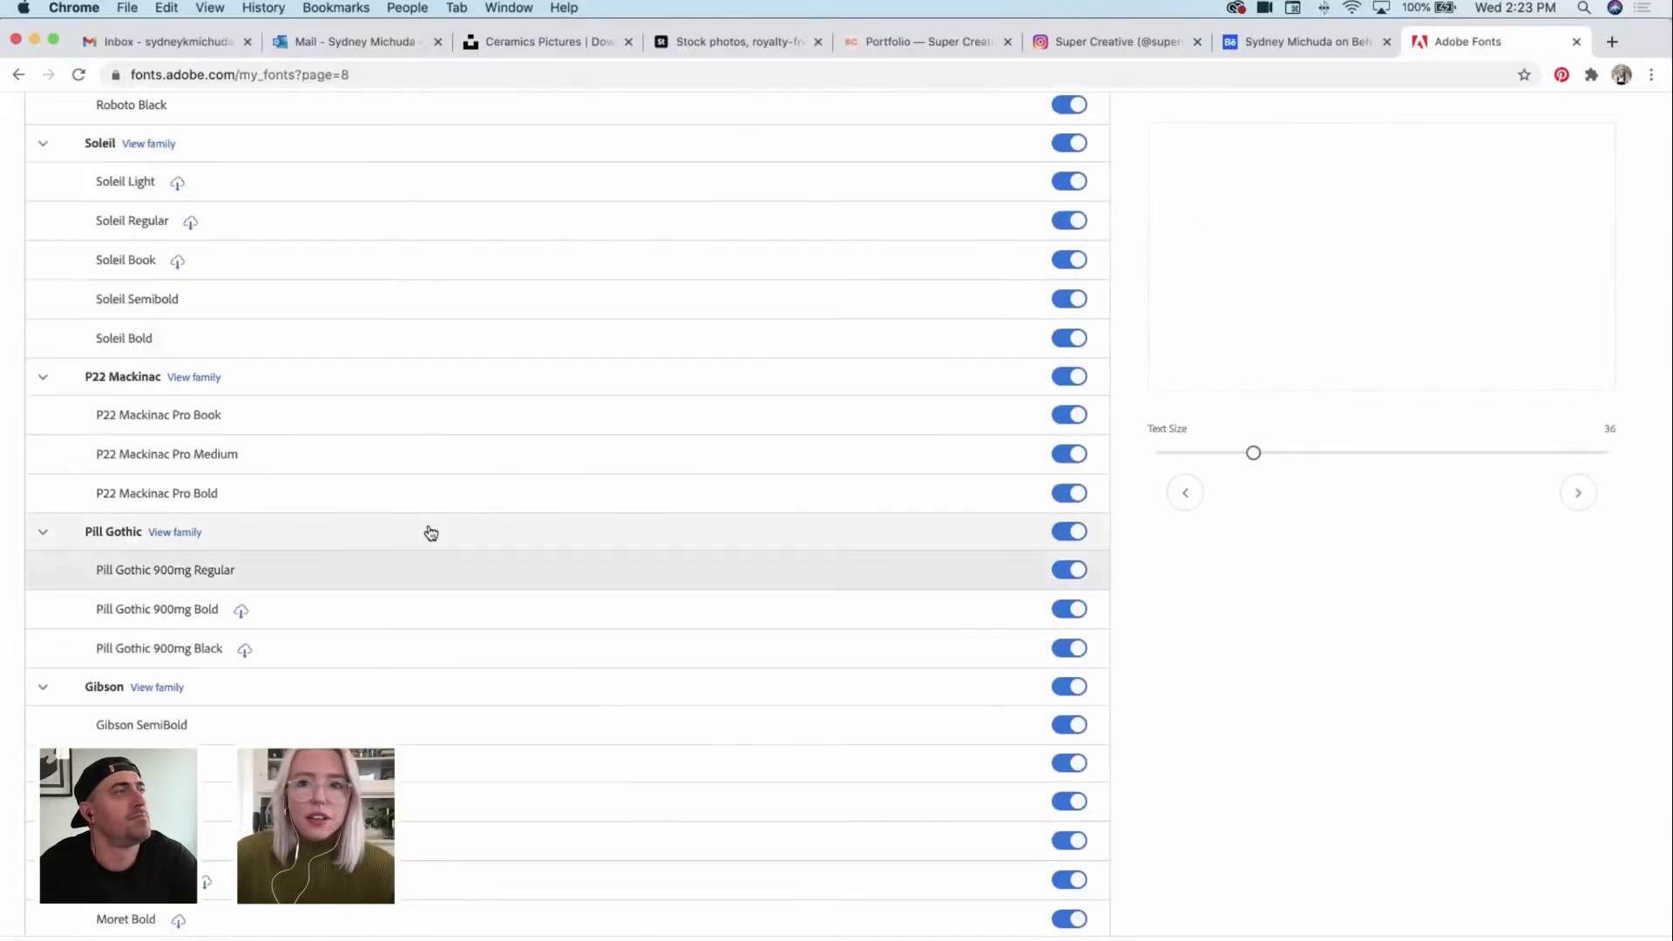
scroll(427, 531, down, 3)
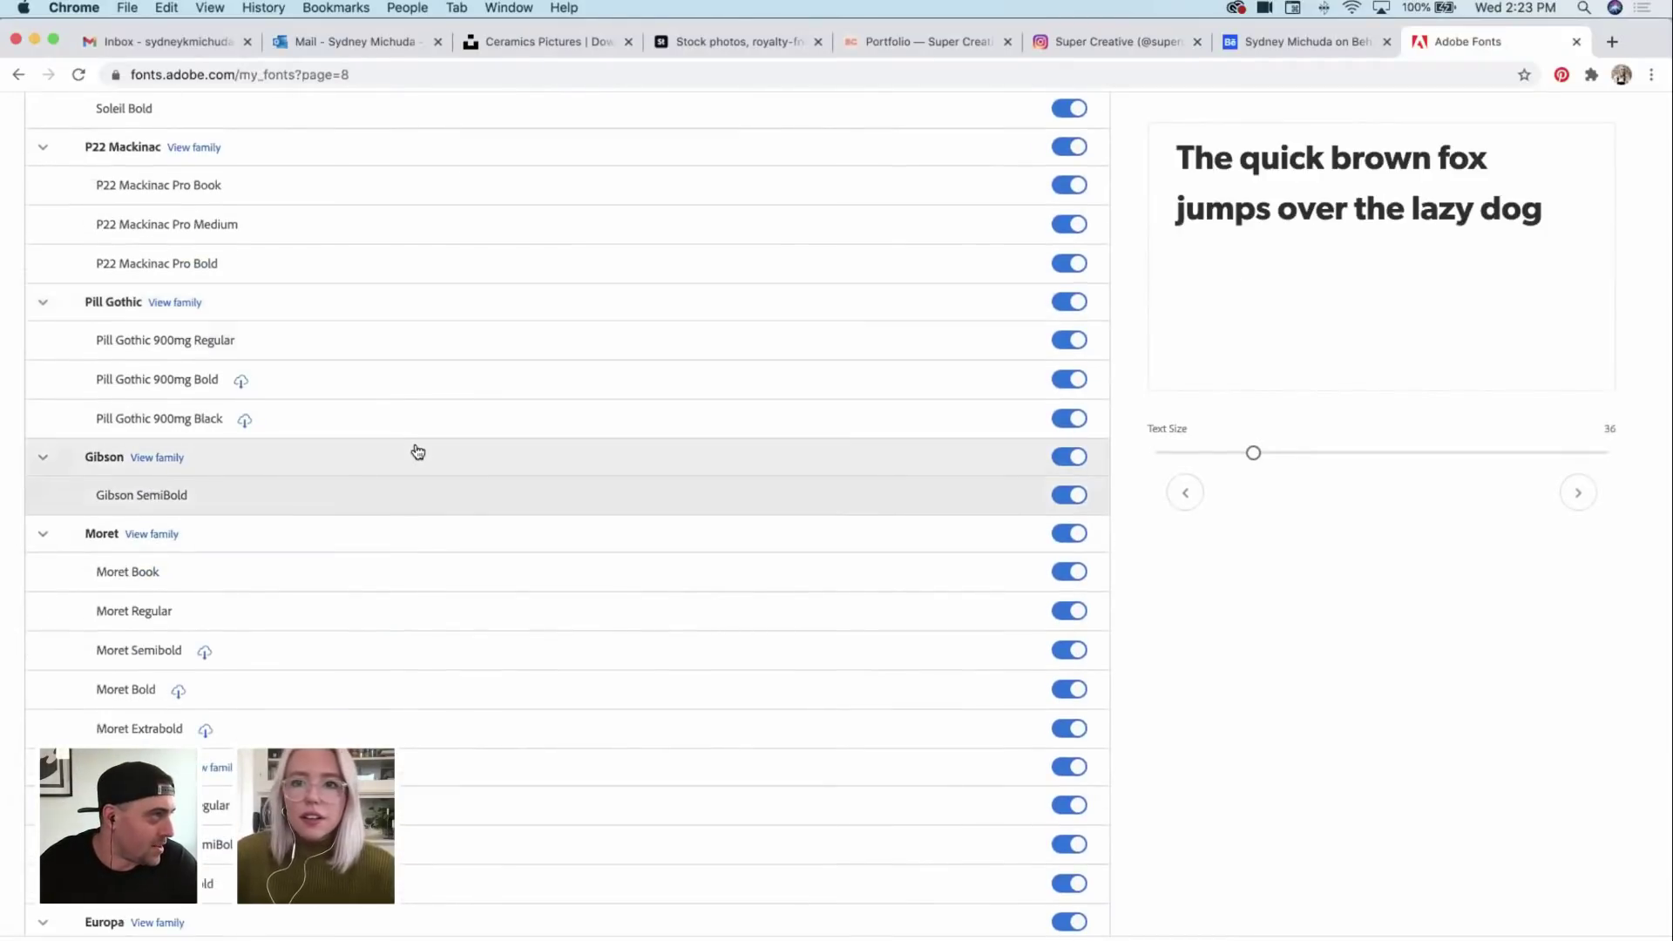
key(super+Tab)
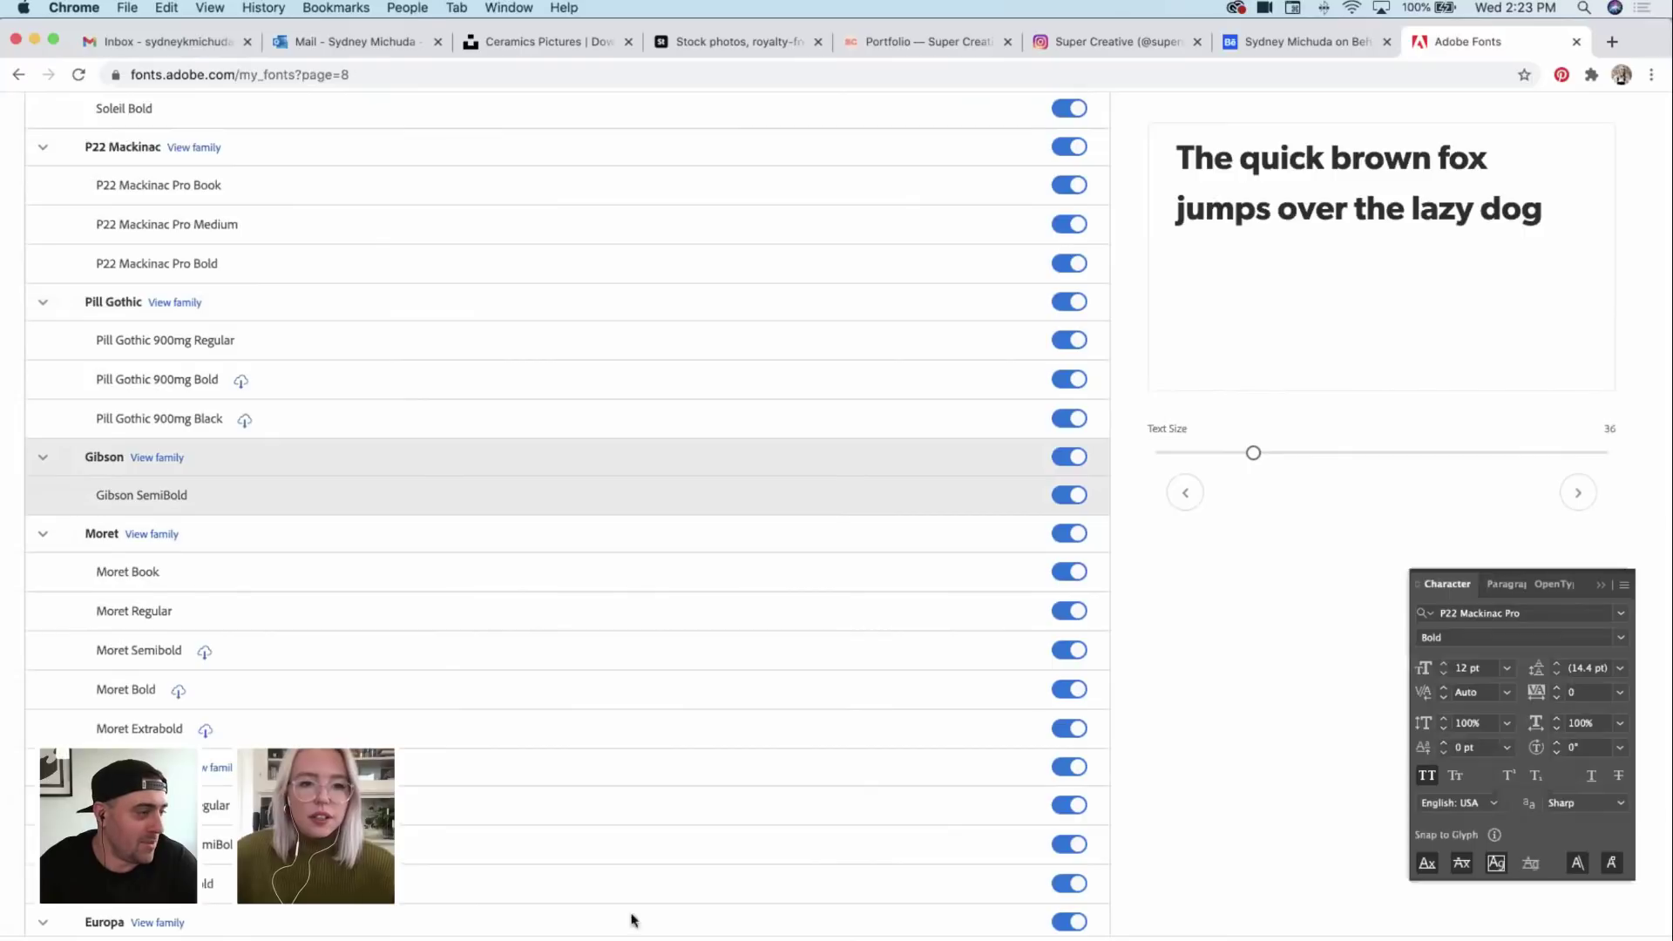
drag(769, 628, 768, 697)
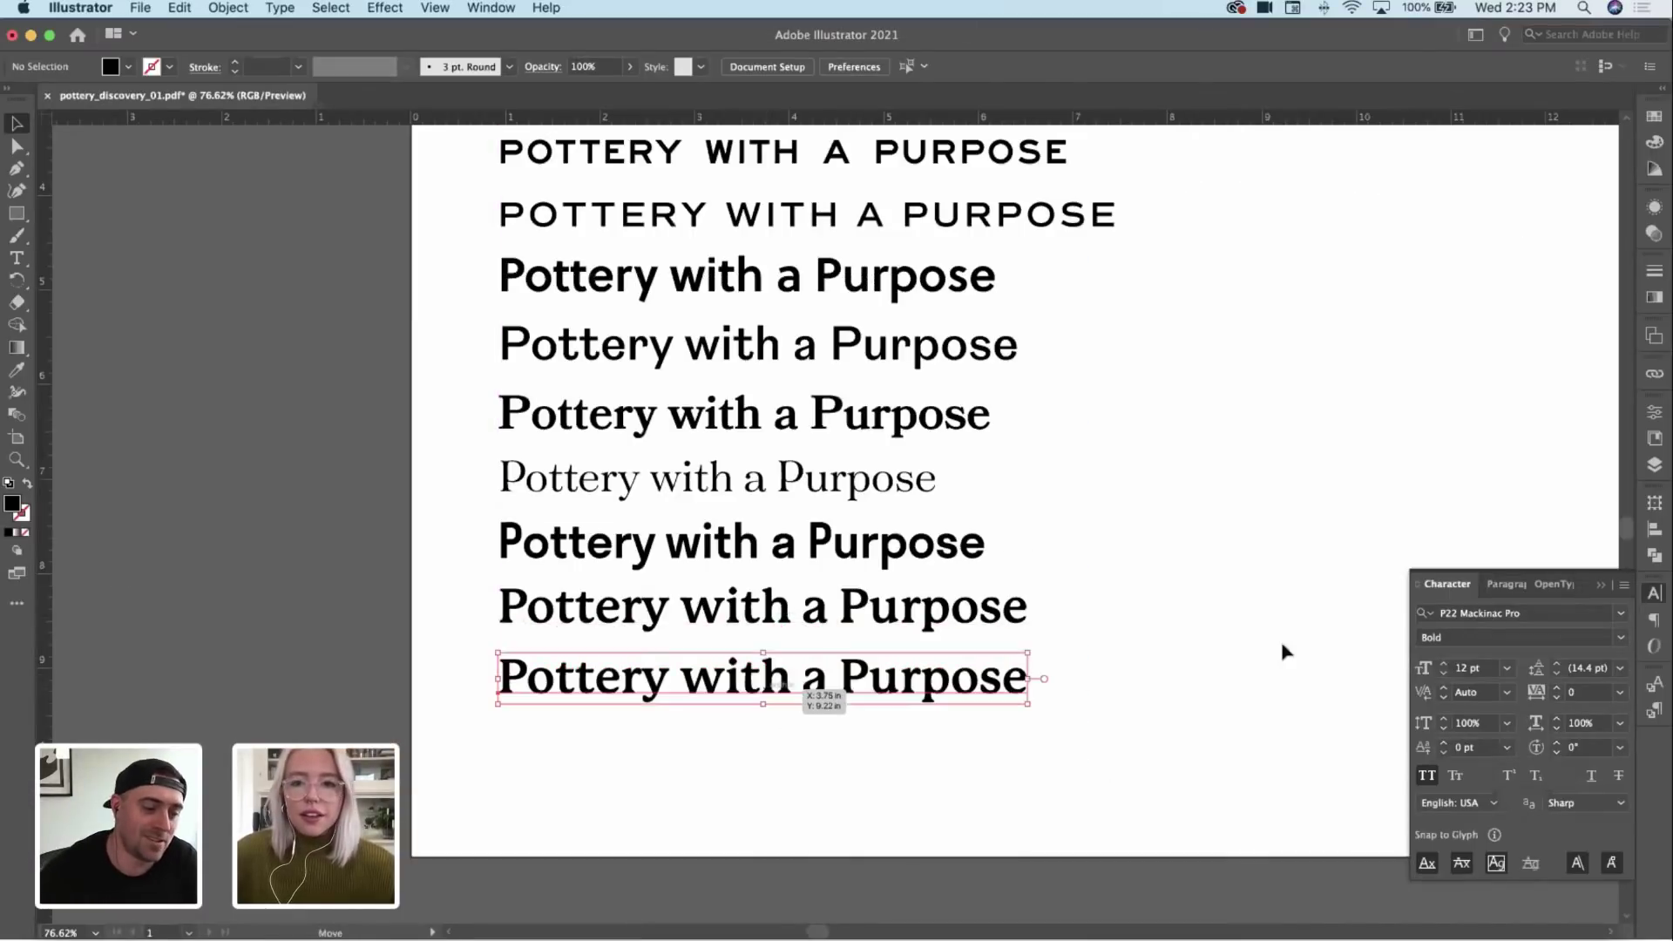
click(1547, 617)
text(gibson)
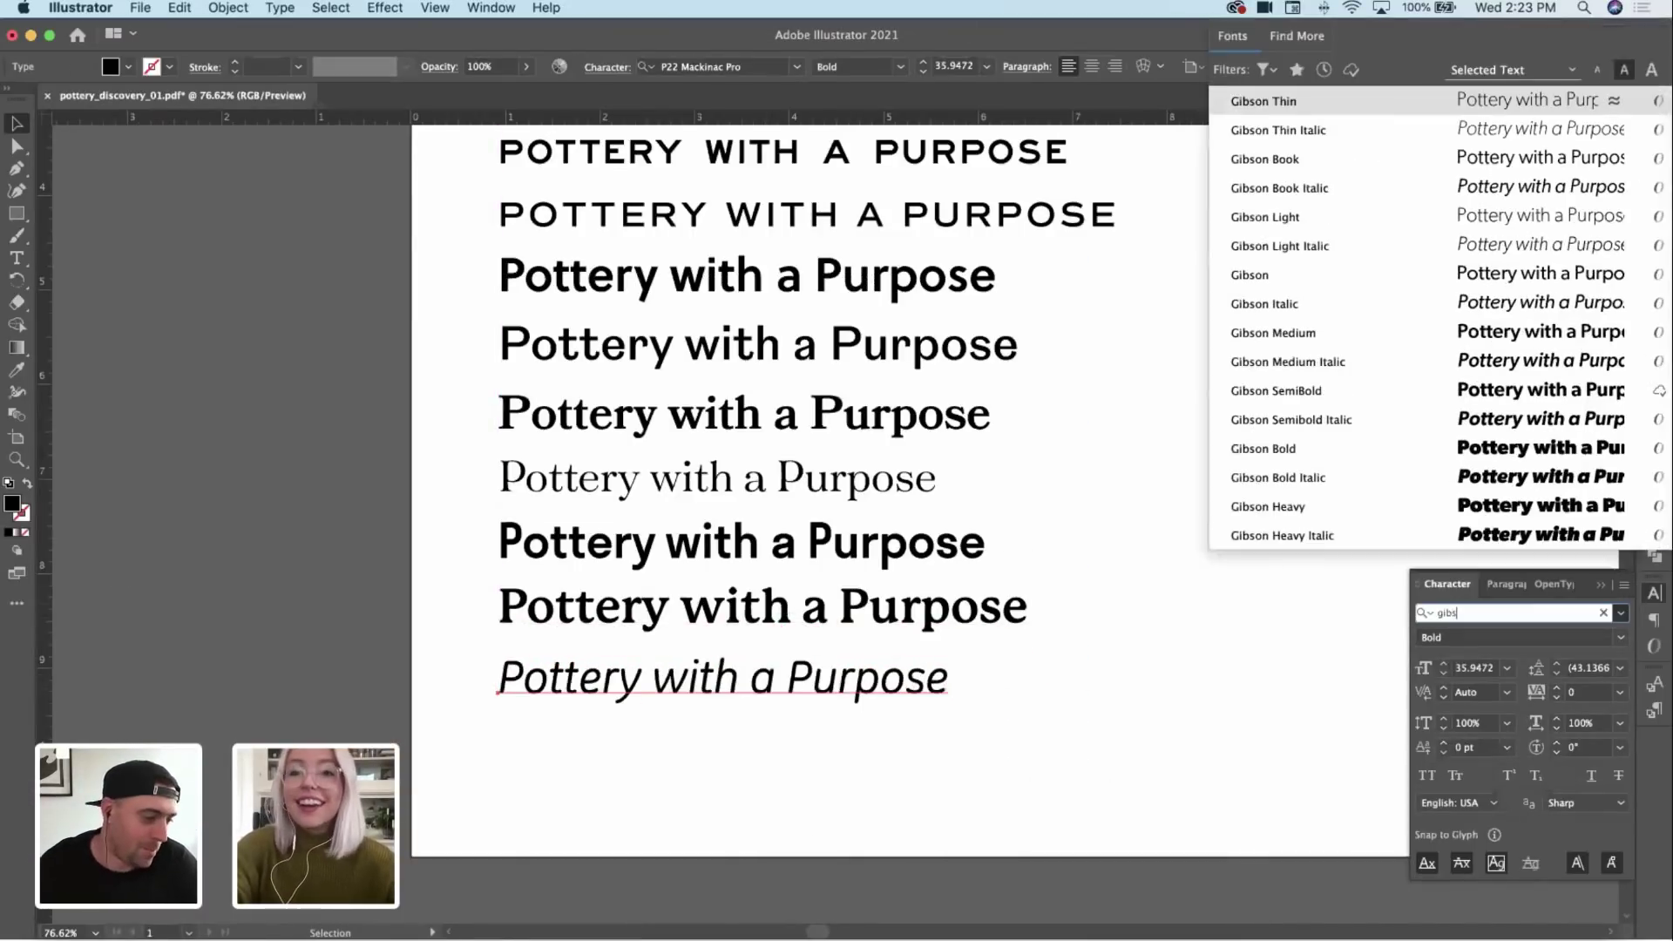
click(1308, 332)
key(Escape)
Step: Scale all the Pottery with a Purpose lines down together to about 30 pt type, making room below them on the artboard
key(z)
scroll(1128, 575, down, 3)
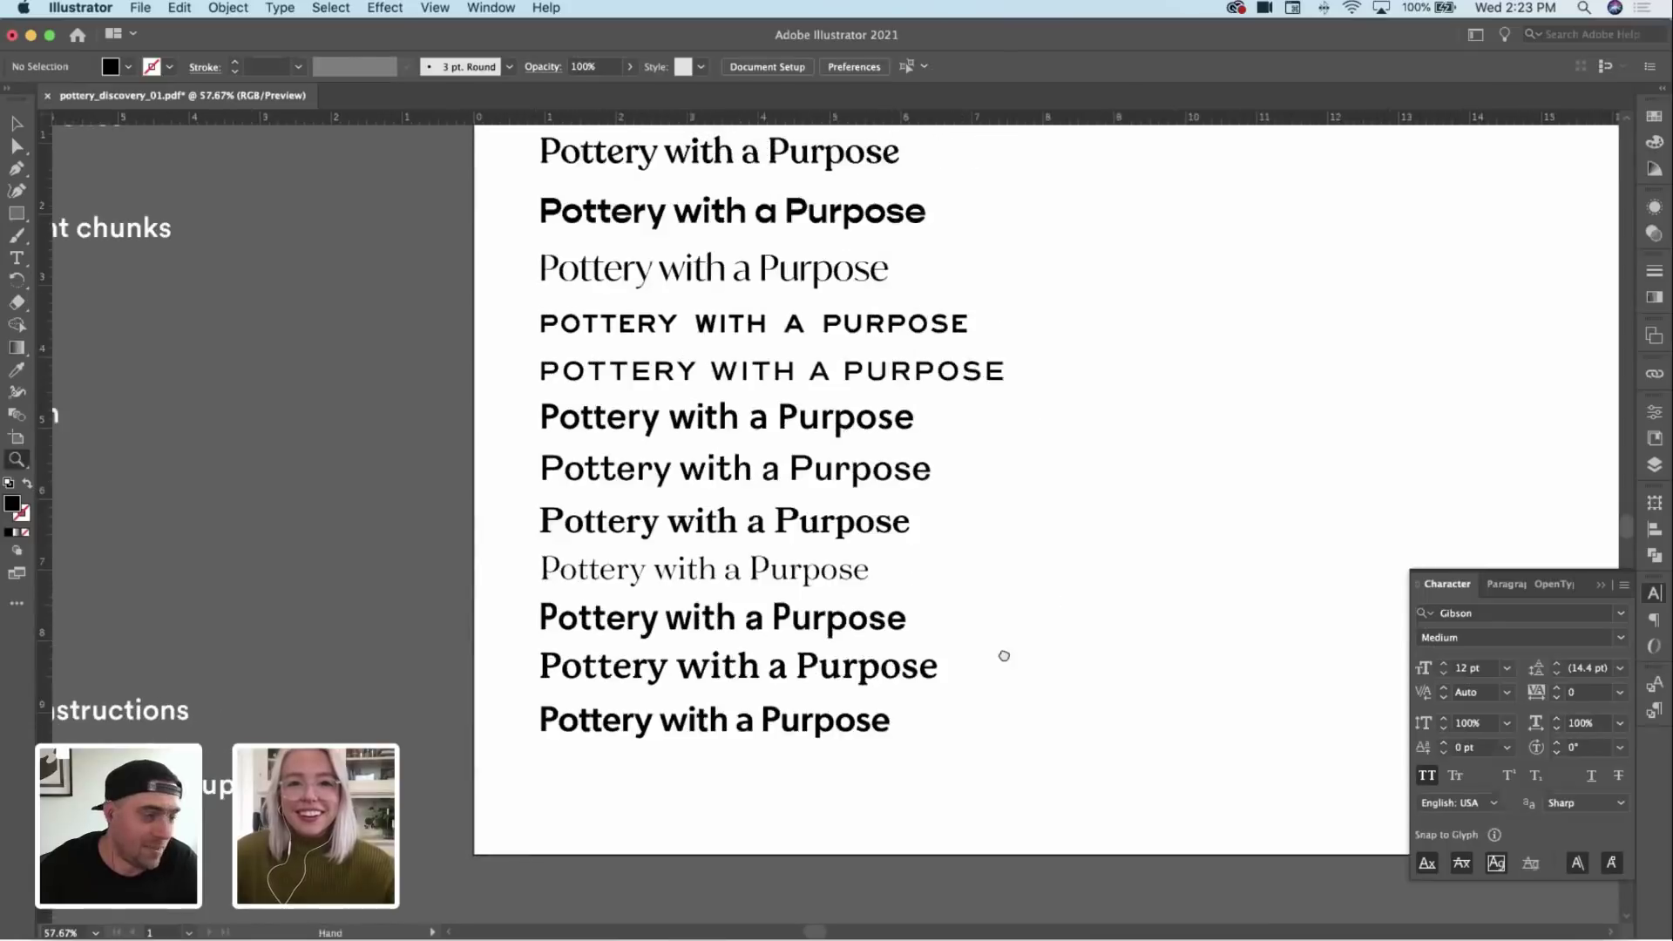
scroll(1071, 625, down, 2)
key(v)
drag(926, 217, 602, 834)
drag(649, 759, 630, 730)
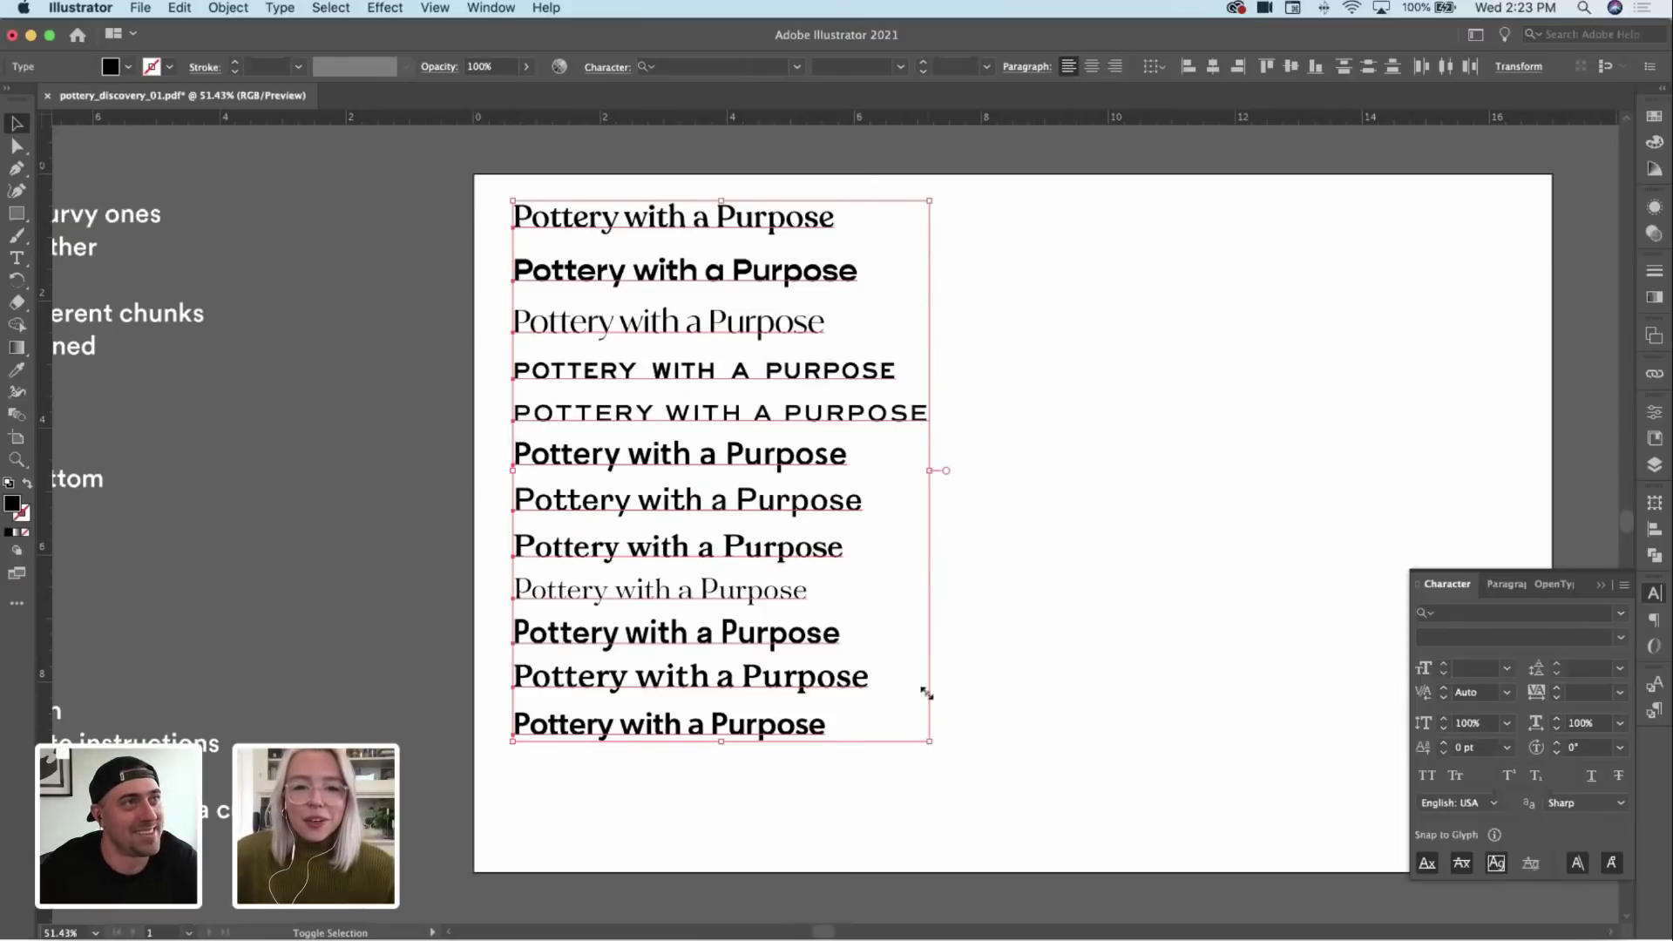
drag(927, 693, 867, 657)
click(965, 642)
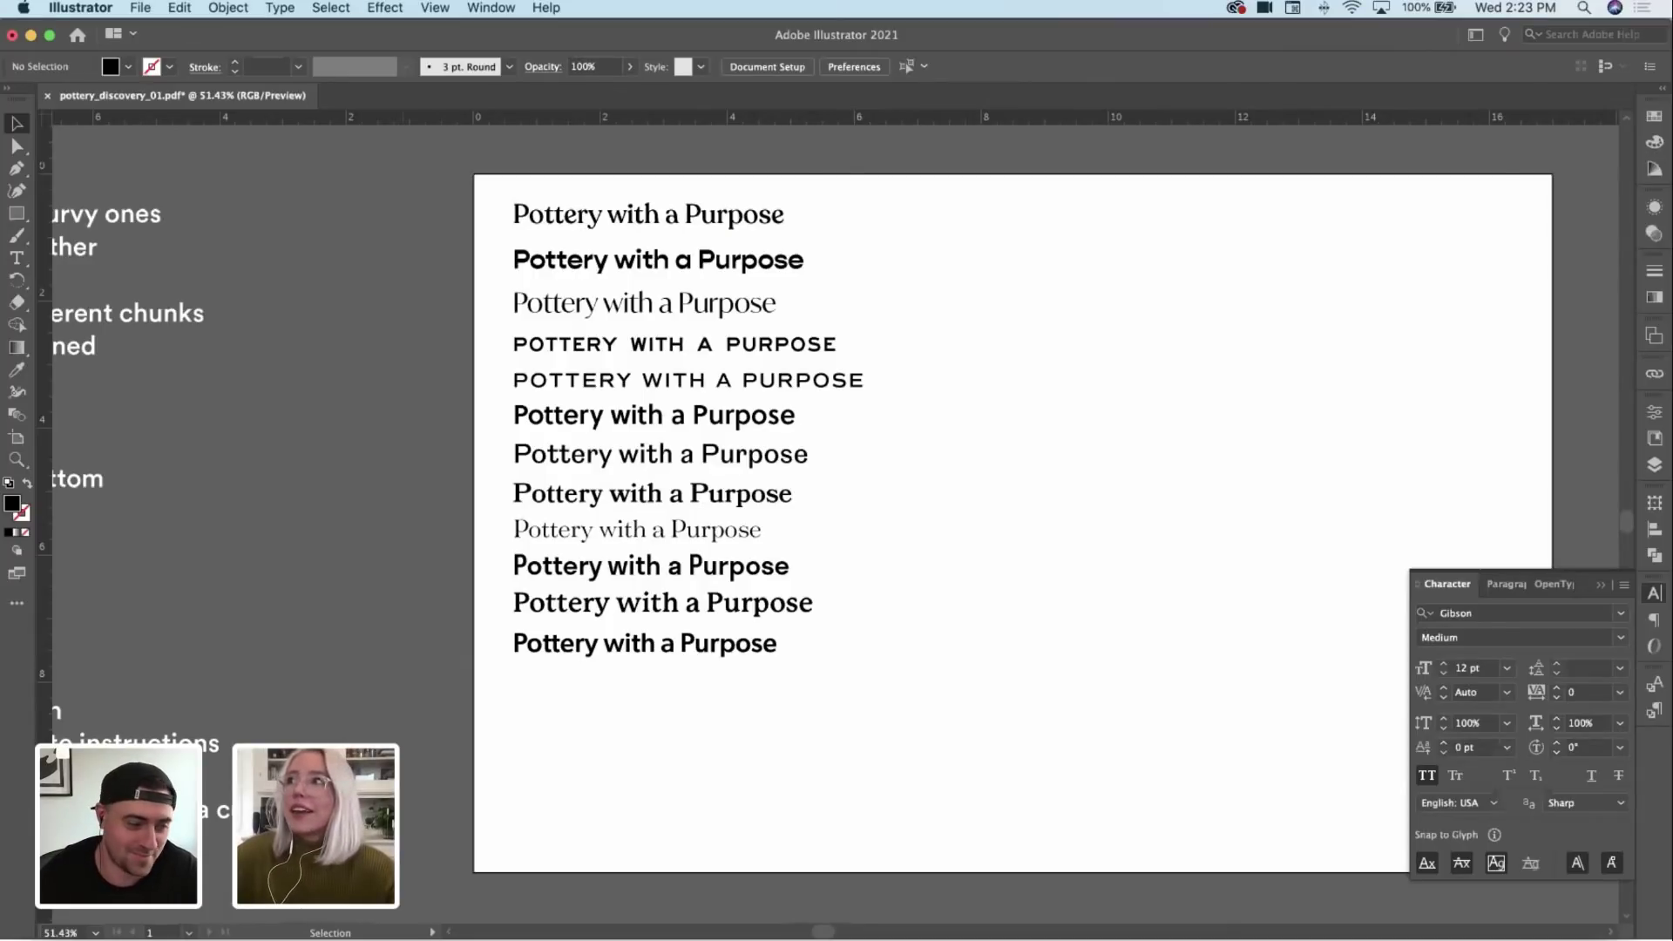
Step: Switch to the active fonts list in Chrome, preview Moret and Commuters Sans, and review the families back up to Roboto
key(super+Tab)
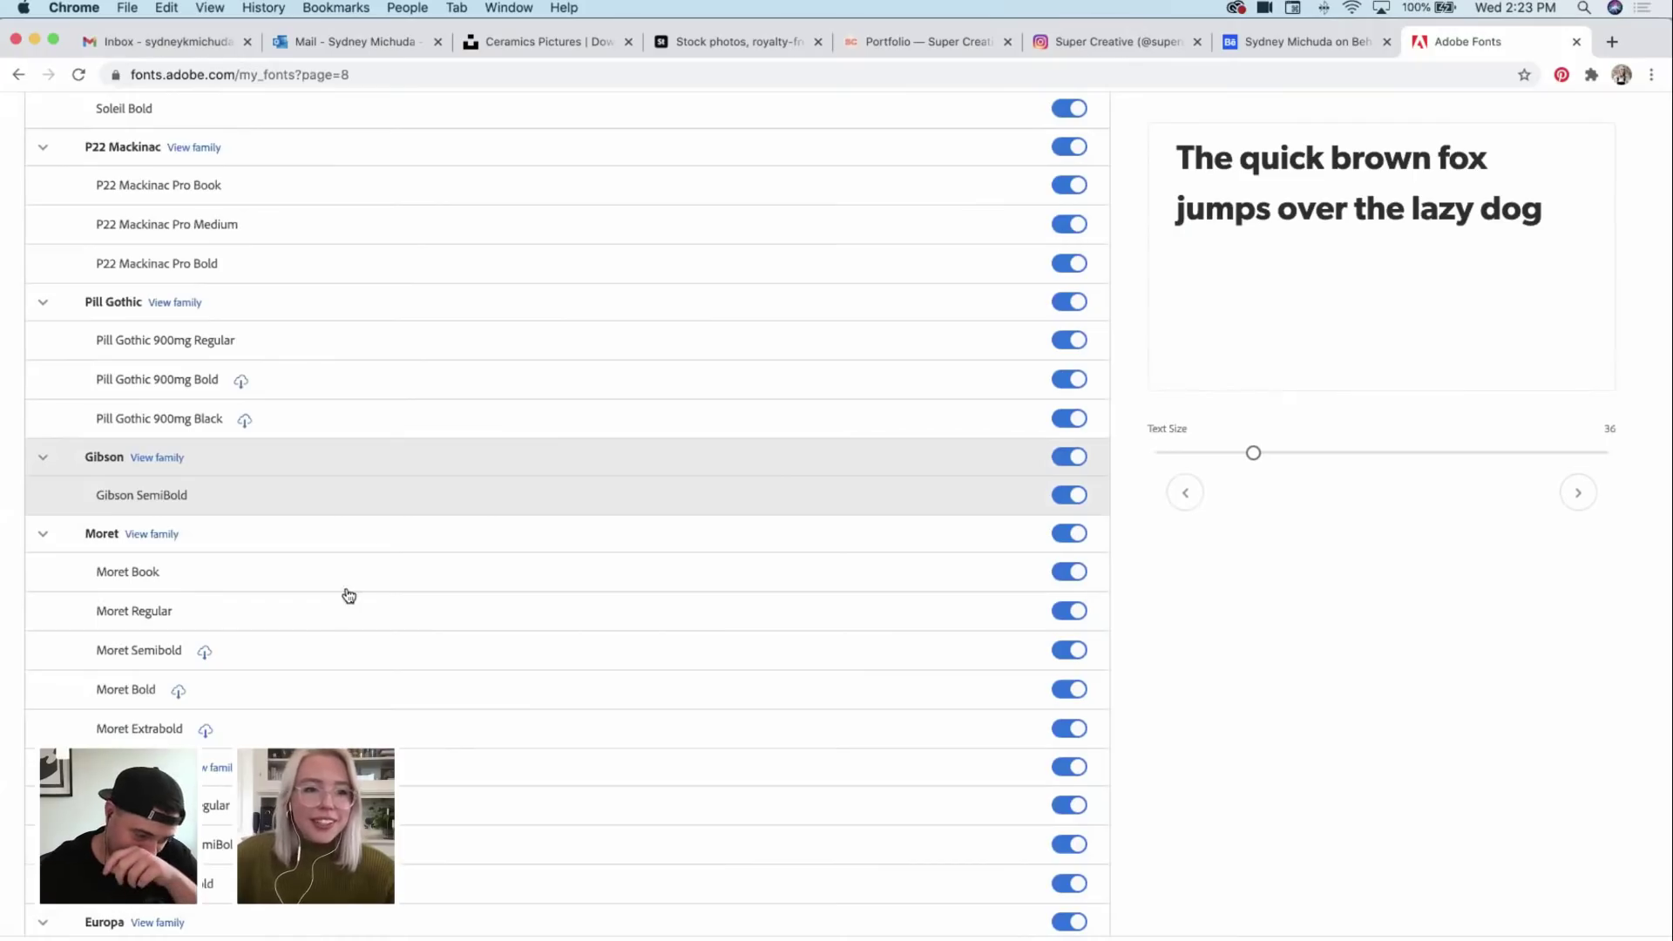
click(384, 543)
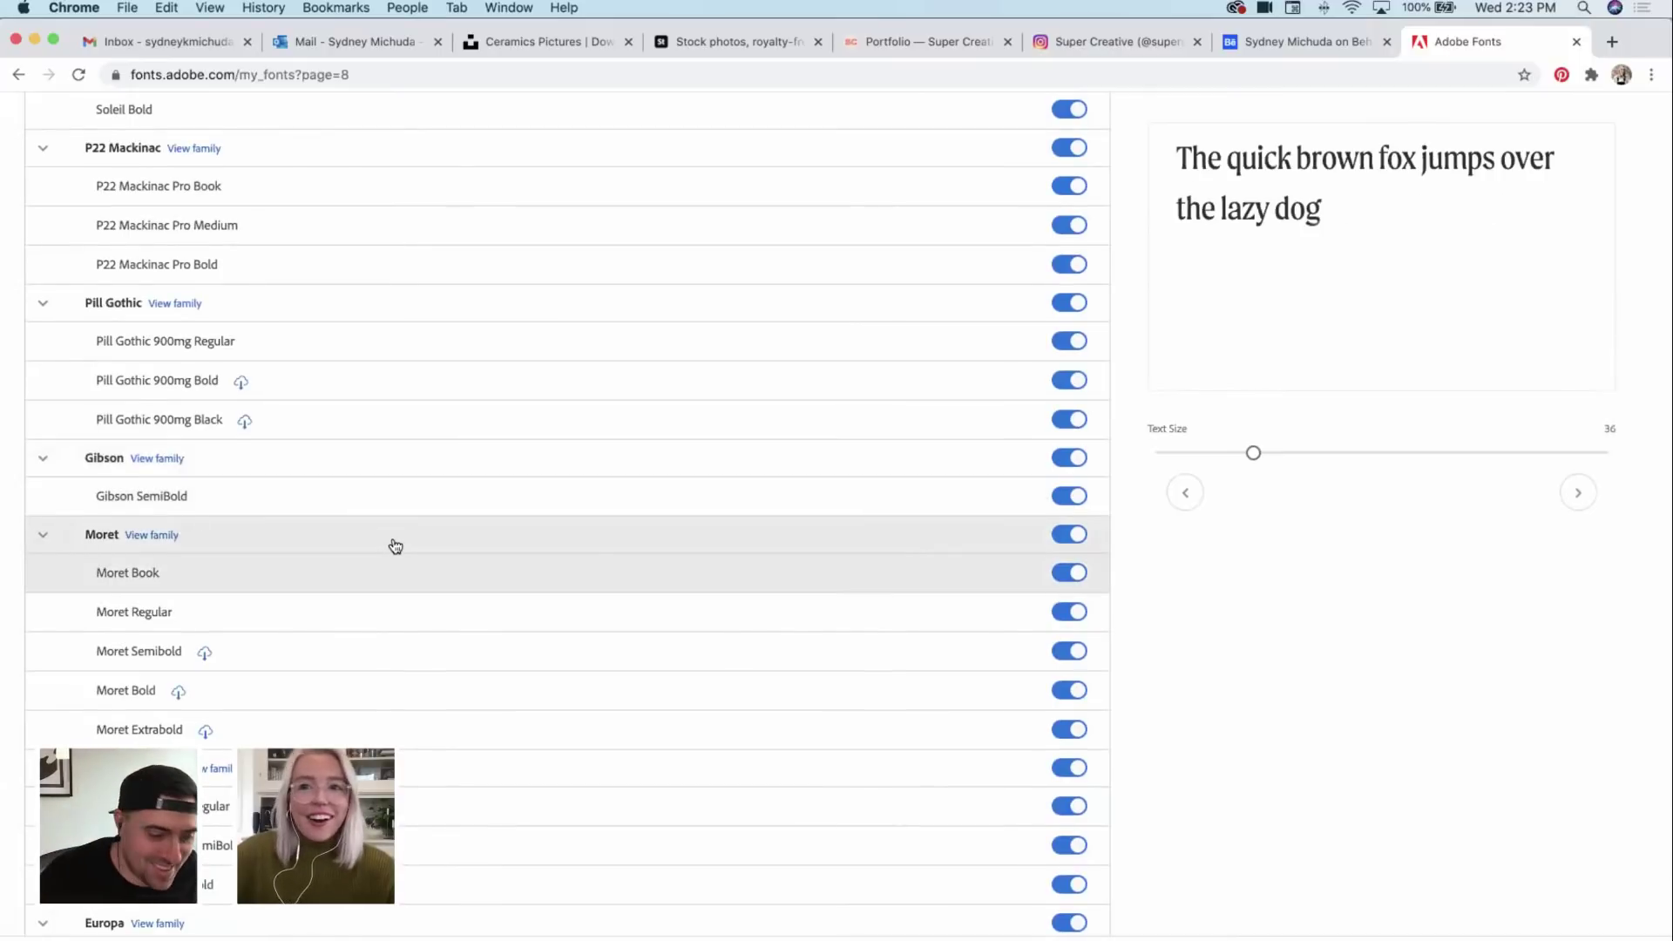
scroll(393, 545, down, 5)
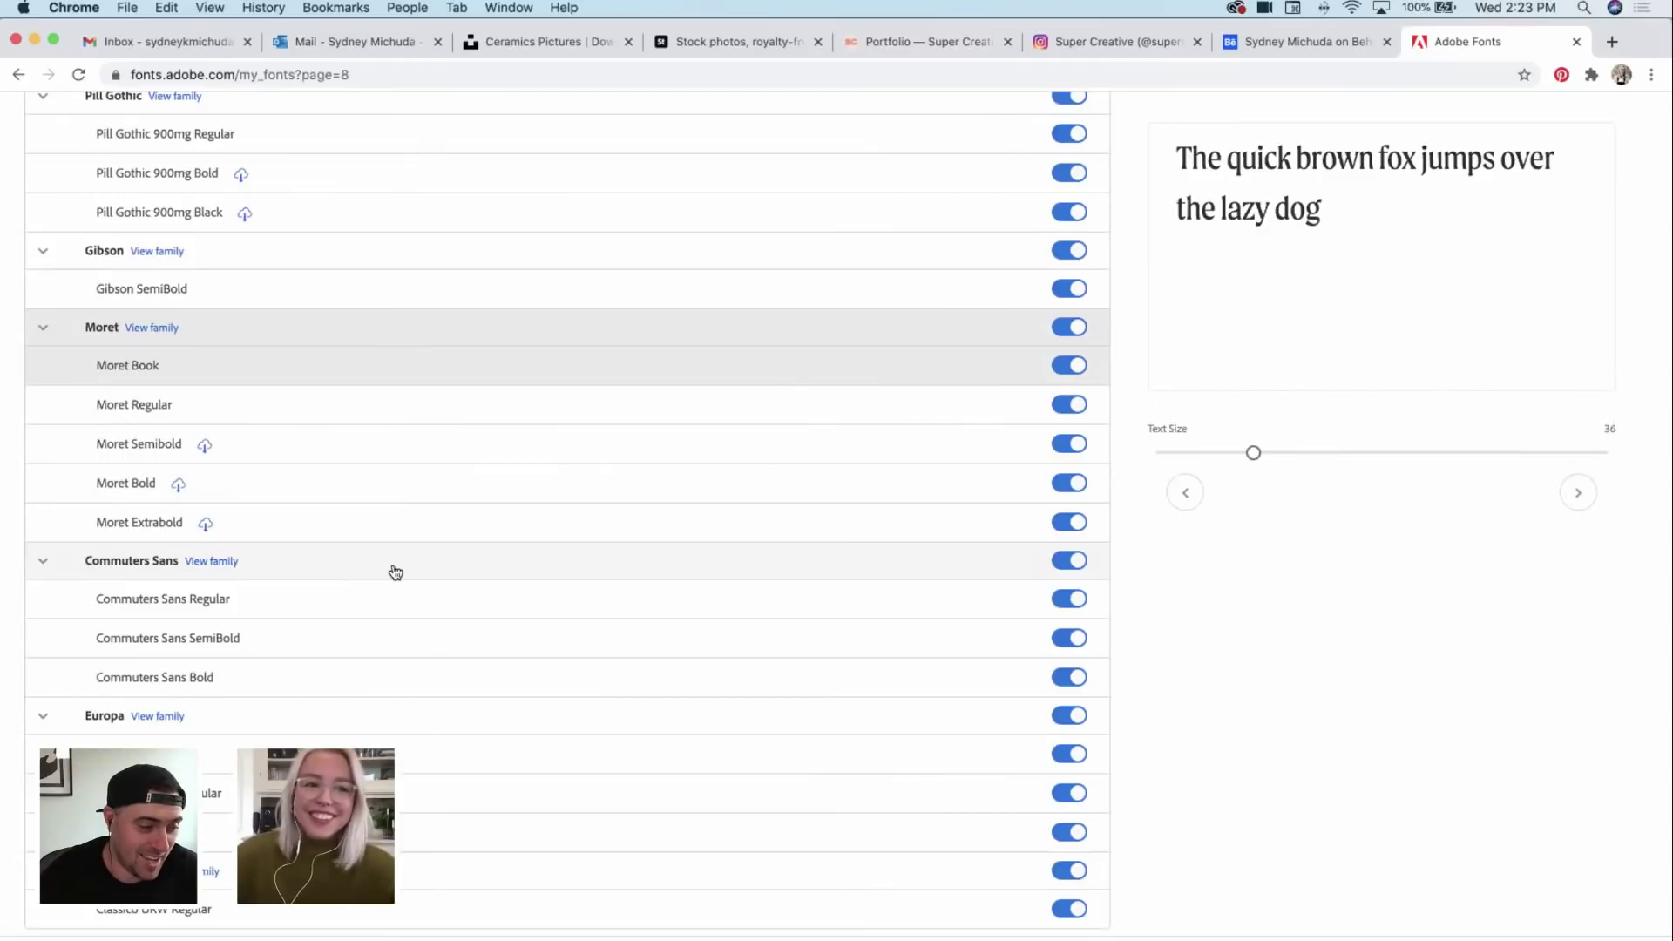
click(395, 572)
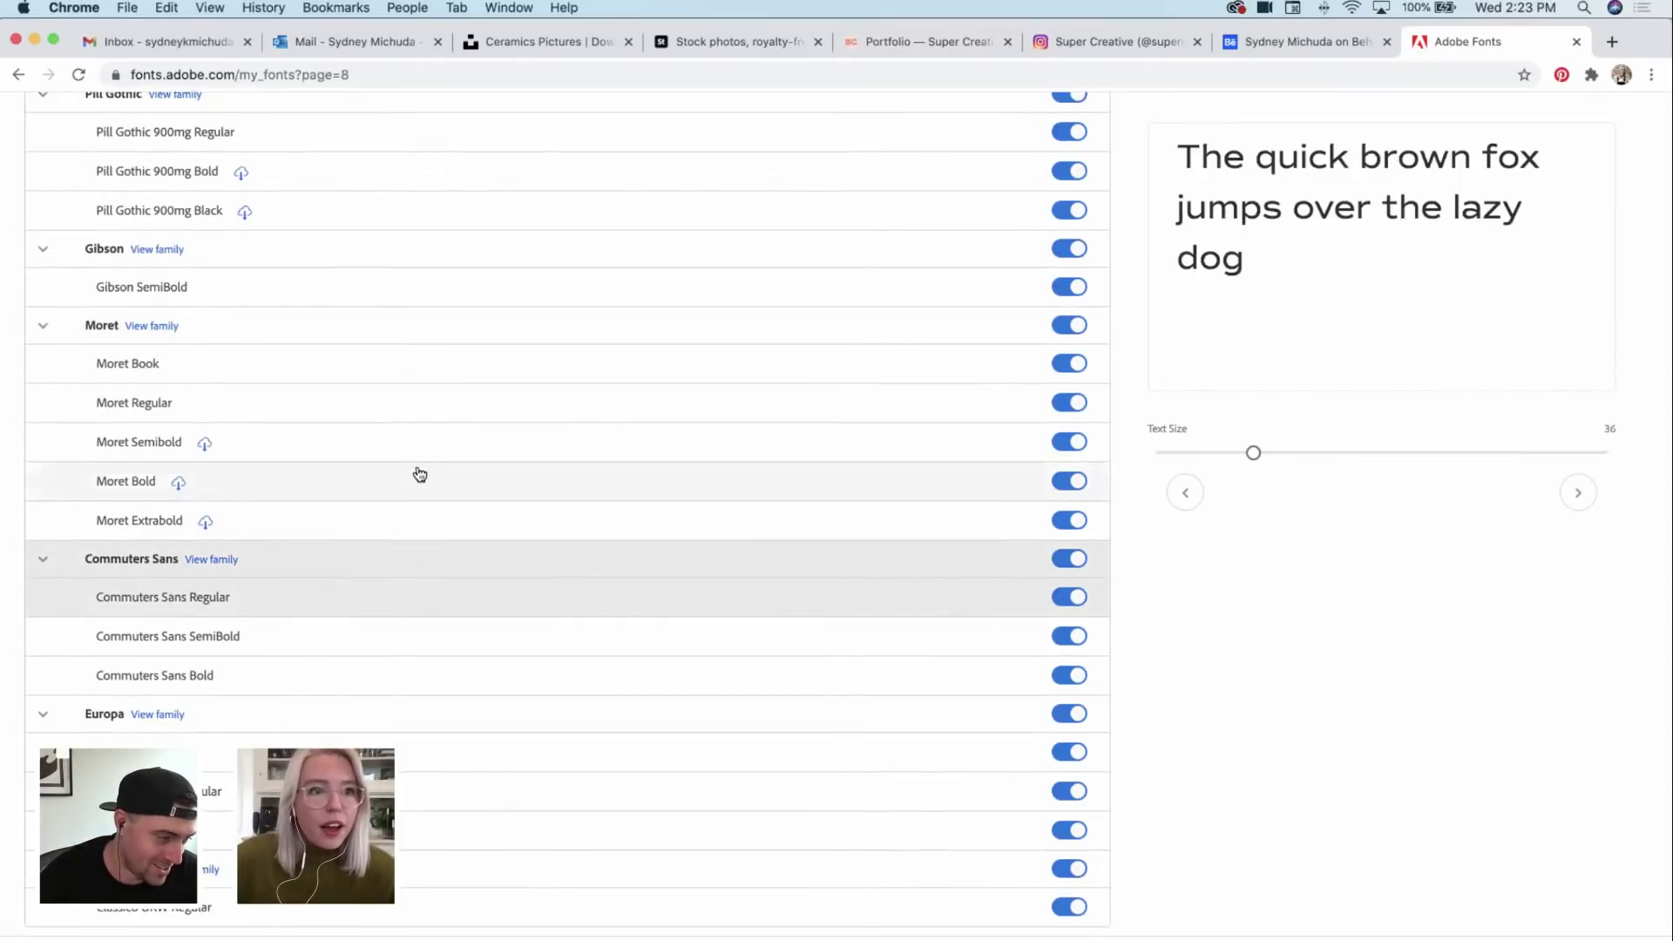
scroll(420, 475, up, 4)
scroll(420, 474, up, 5)
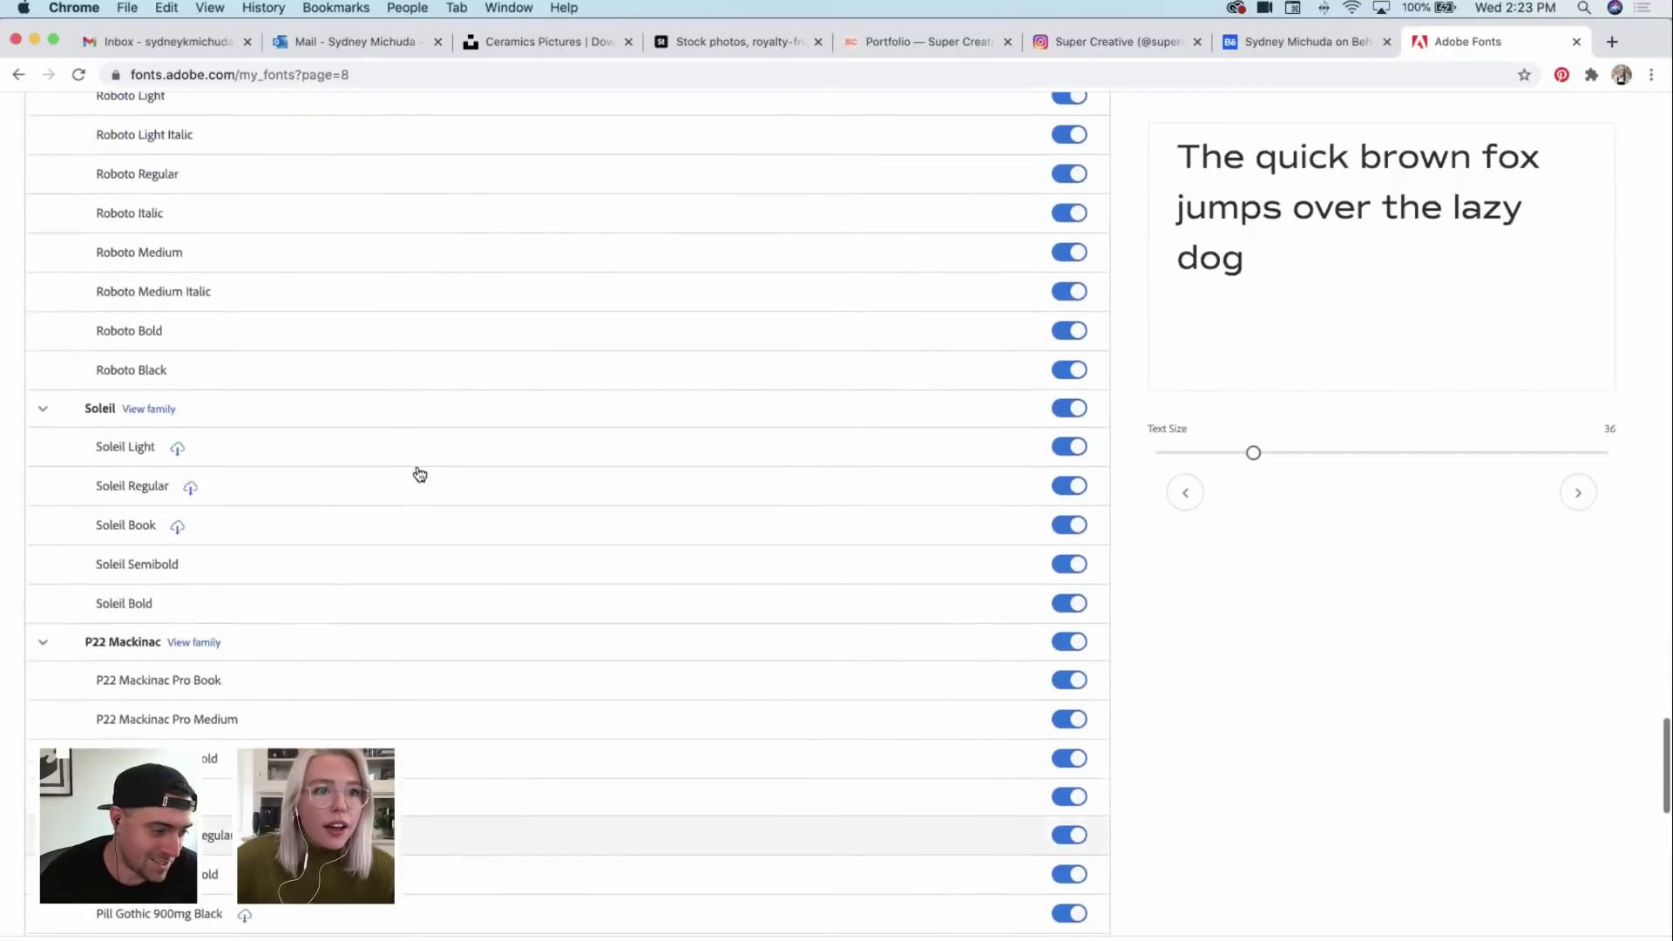
scroll(420, 474, down, 4)
scroll(420, 474, down, 5)
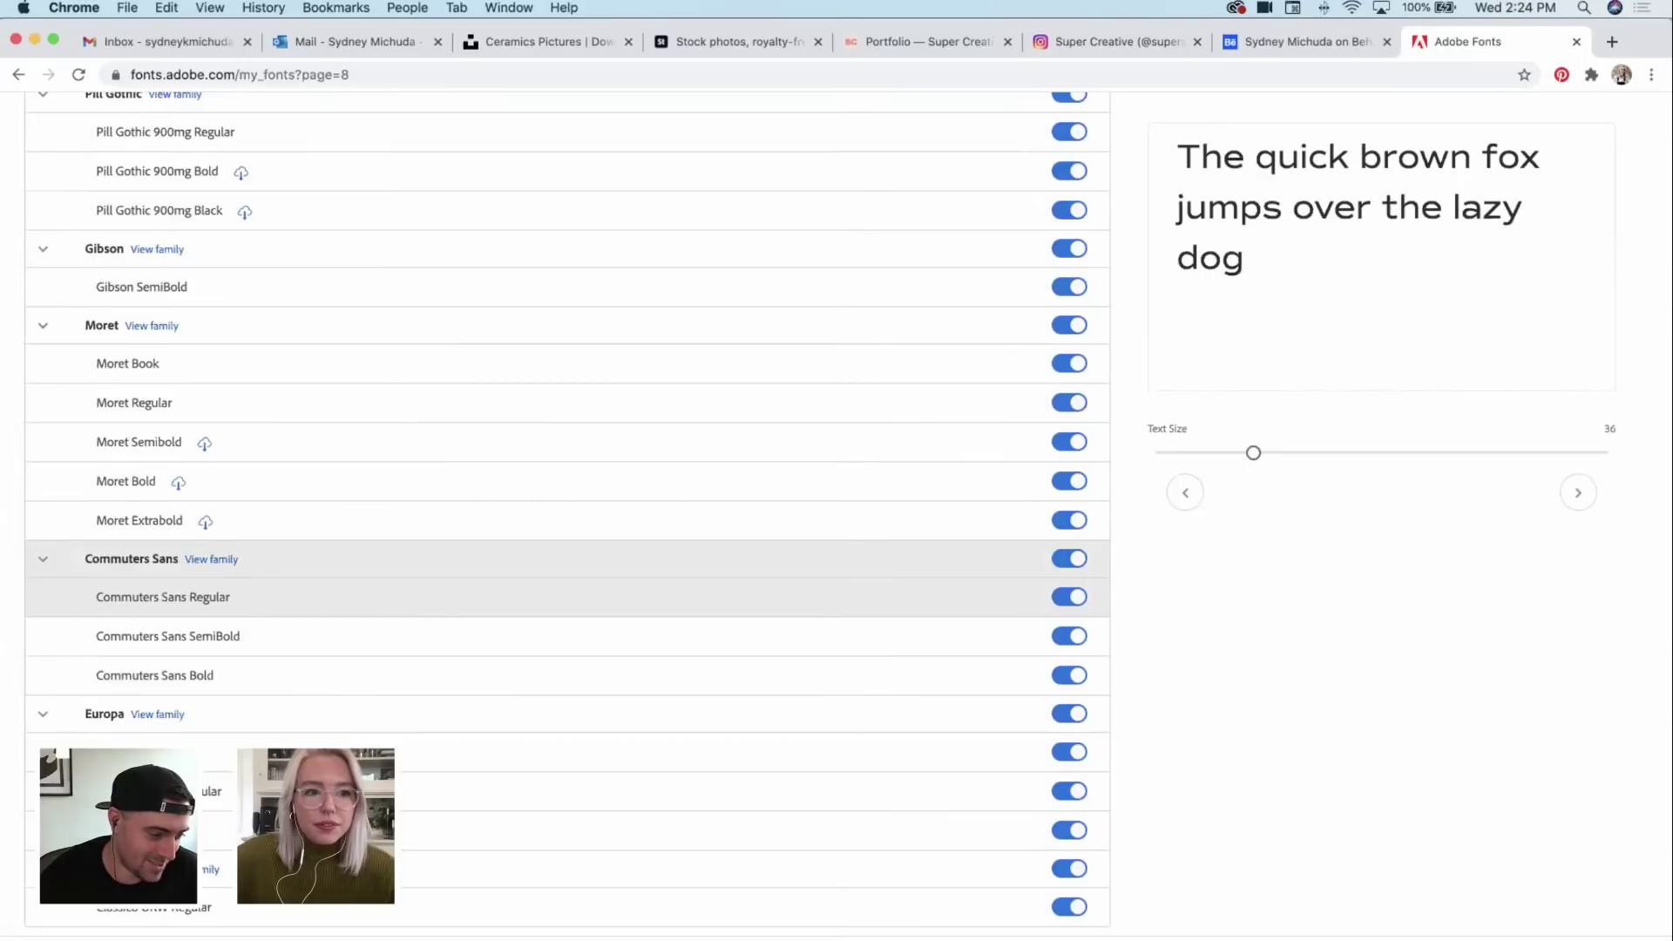
Step: Switch to Illustrator, nudge the P22 Mackinac line down slightly, and copy the Gibson line below itself
key(super+Tab)
scroll(646, 717, up, 4)
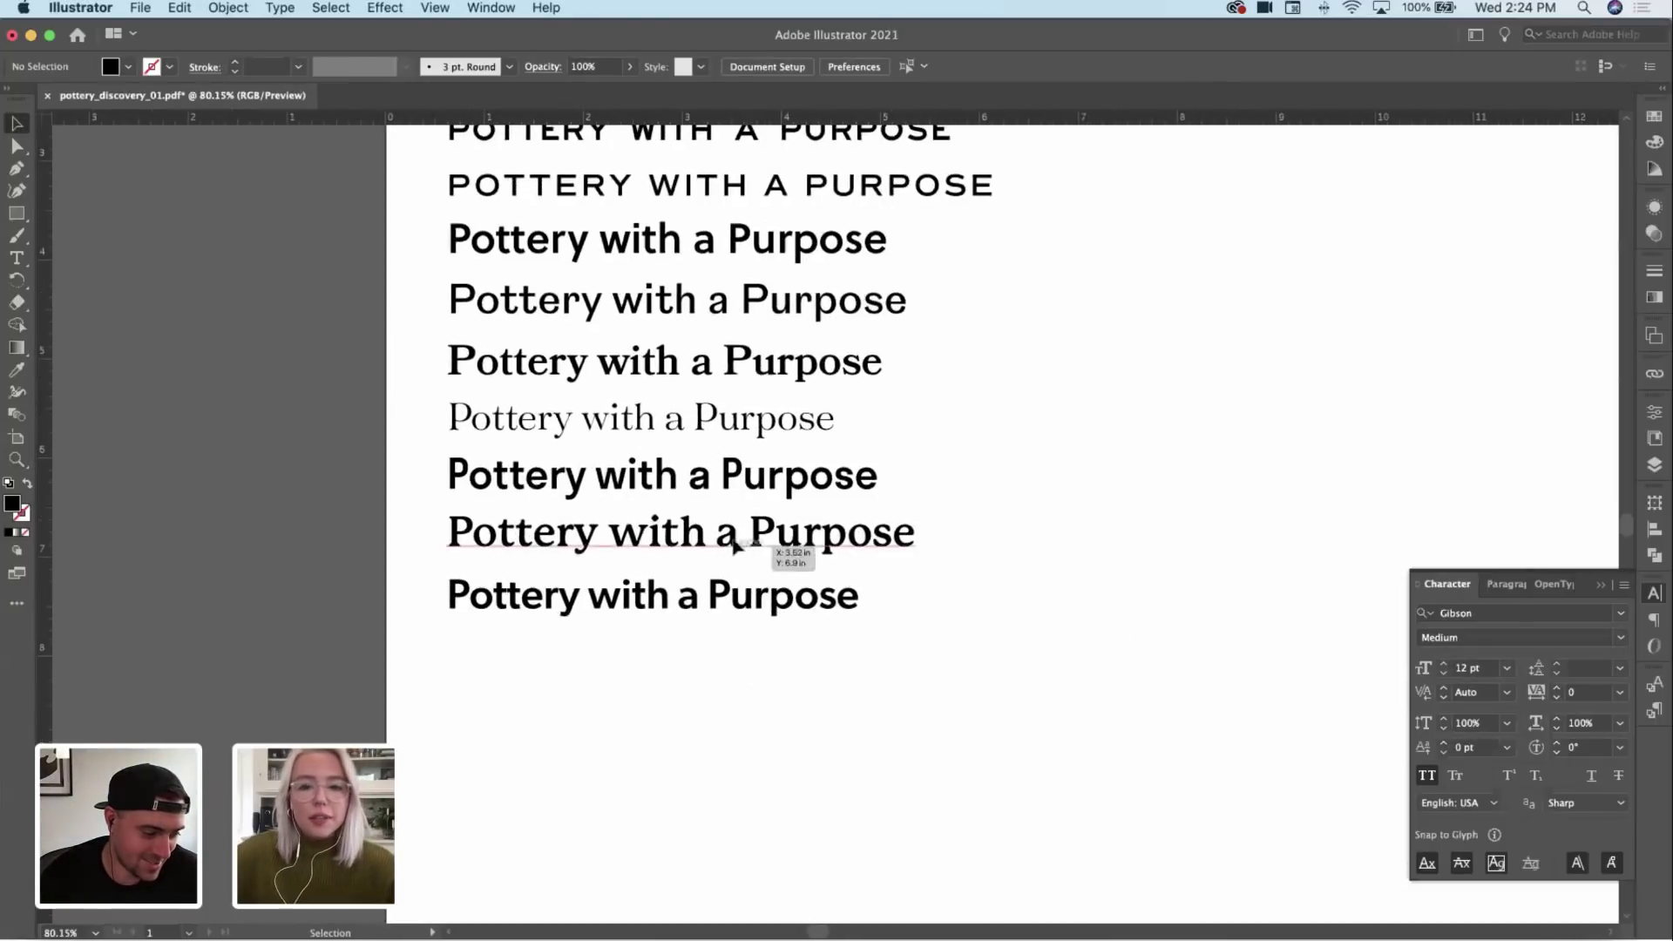
click(734, 546)
drag(717, 598, 717, 662)
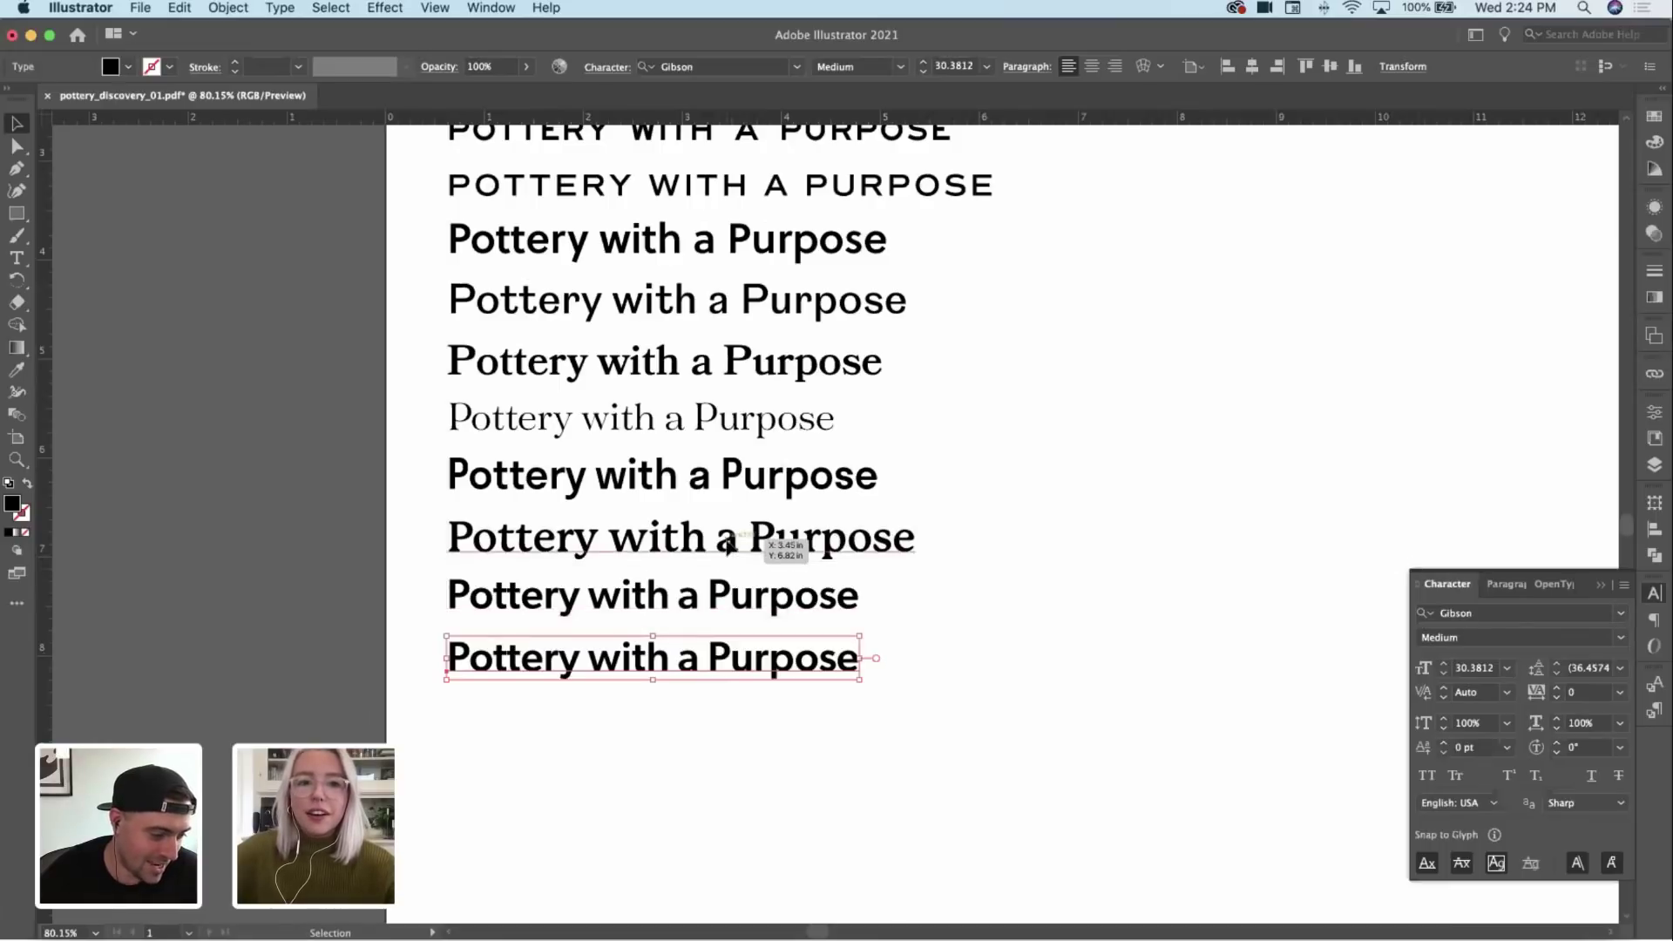
click(785, 549)
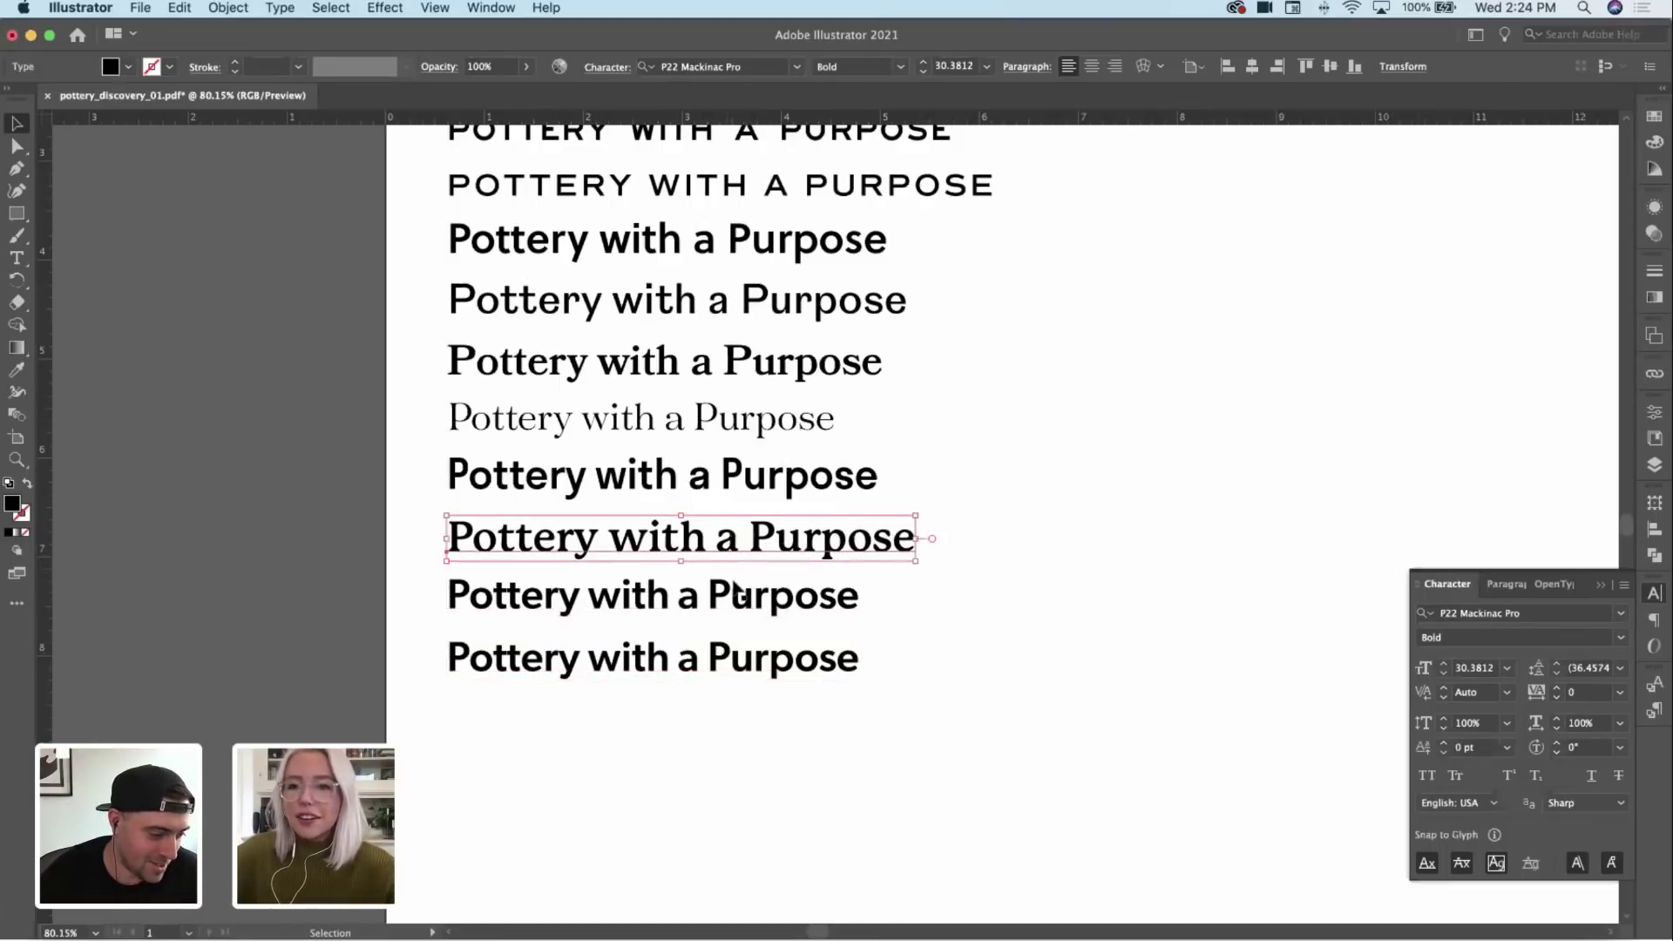
click(693, 659)
click(1541, 613)
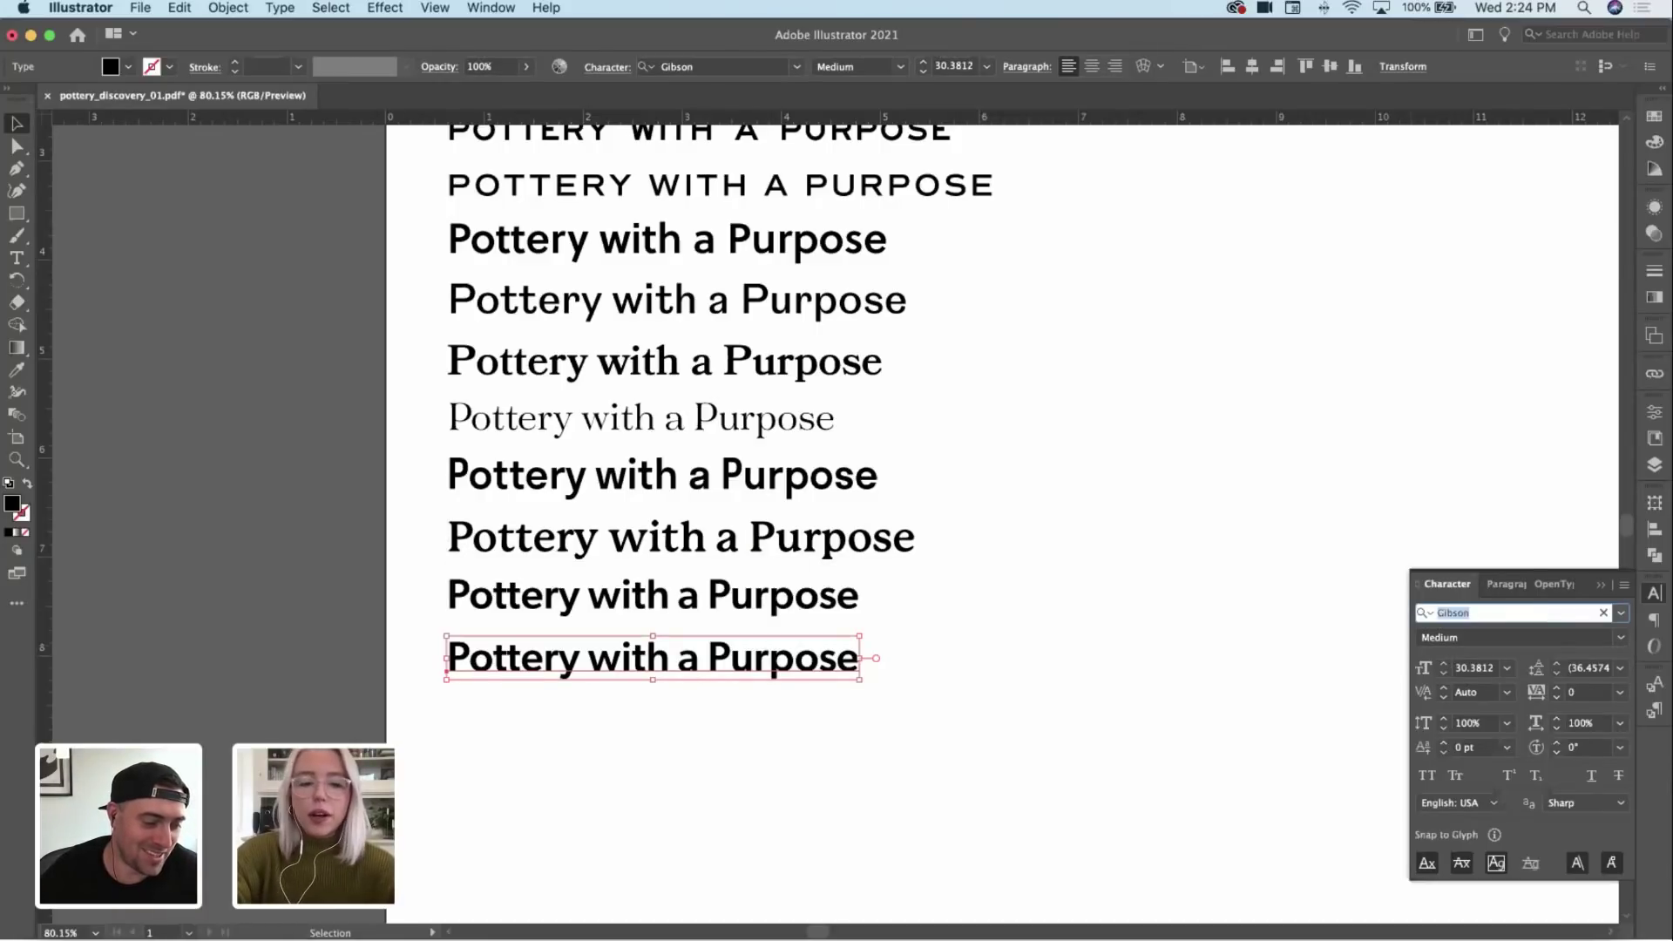
text(mont)
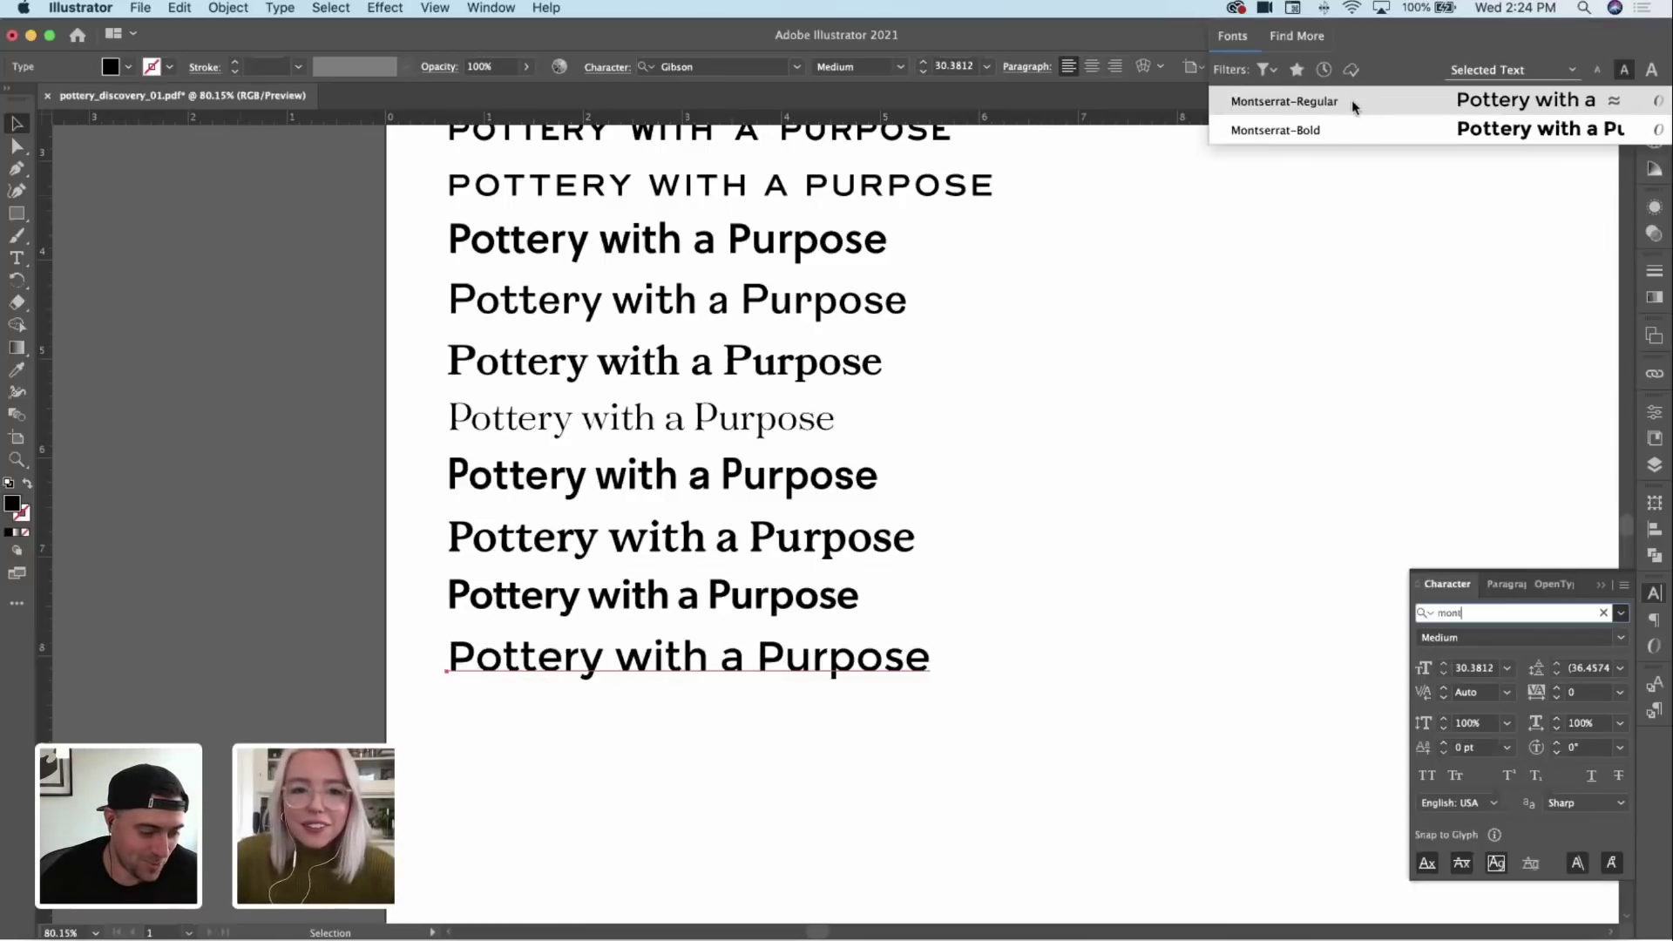
click(965, 626)
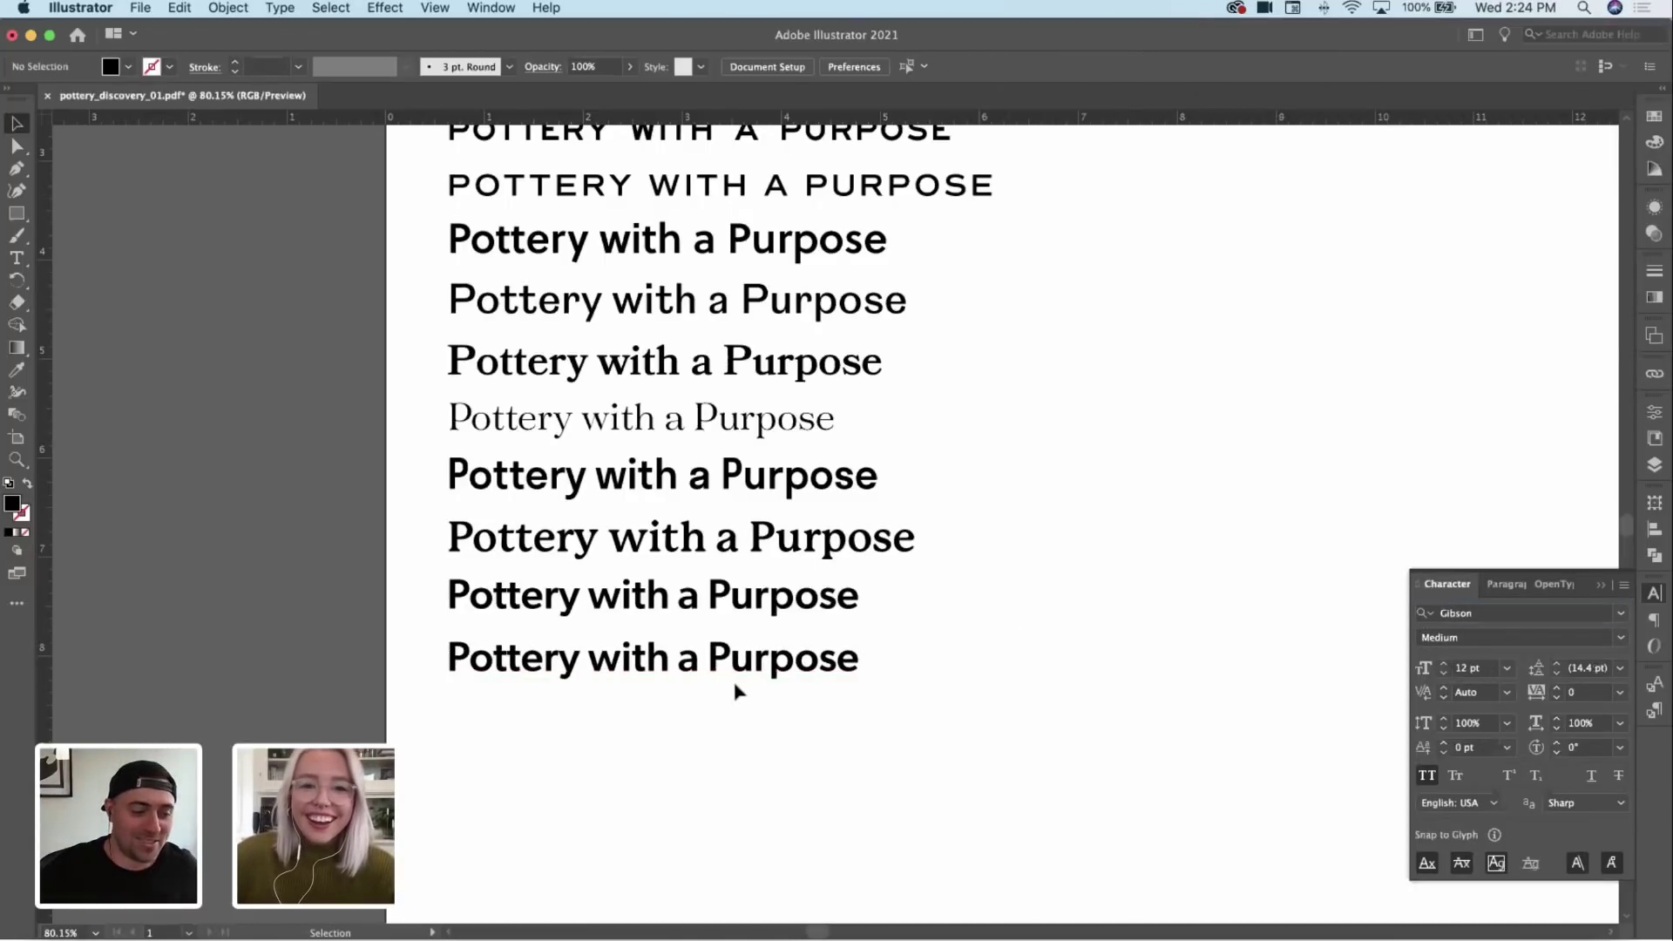
Step: Set the lowest Pottery with a Purpose copy in Montserrat Regular
click(769, 671)
click(1493, 612)
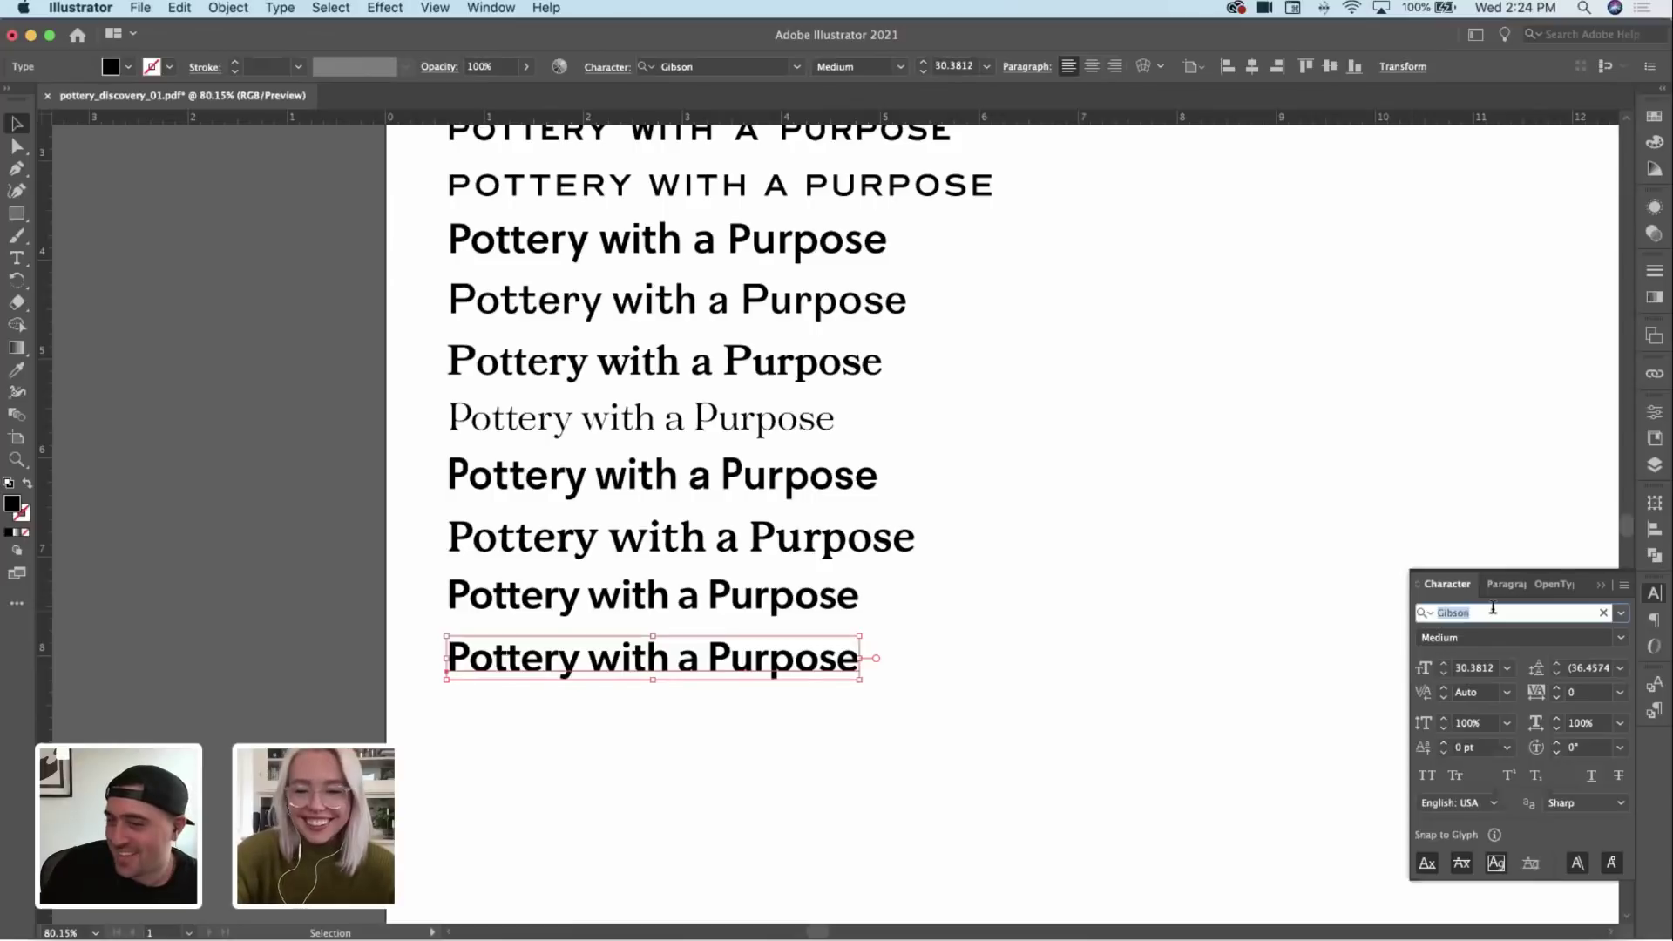
text(mont)
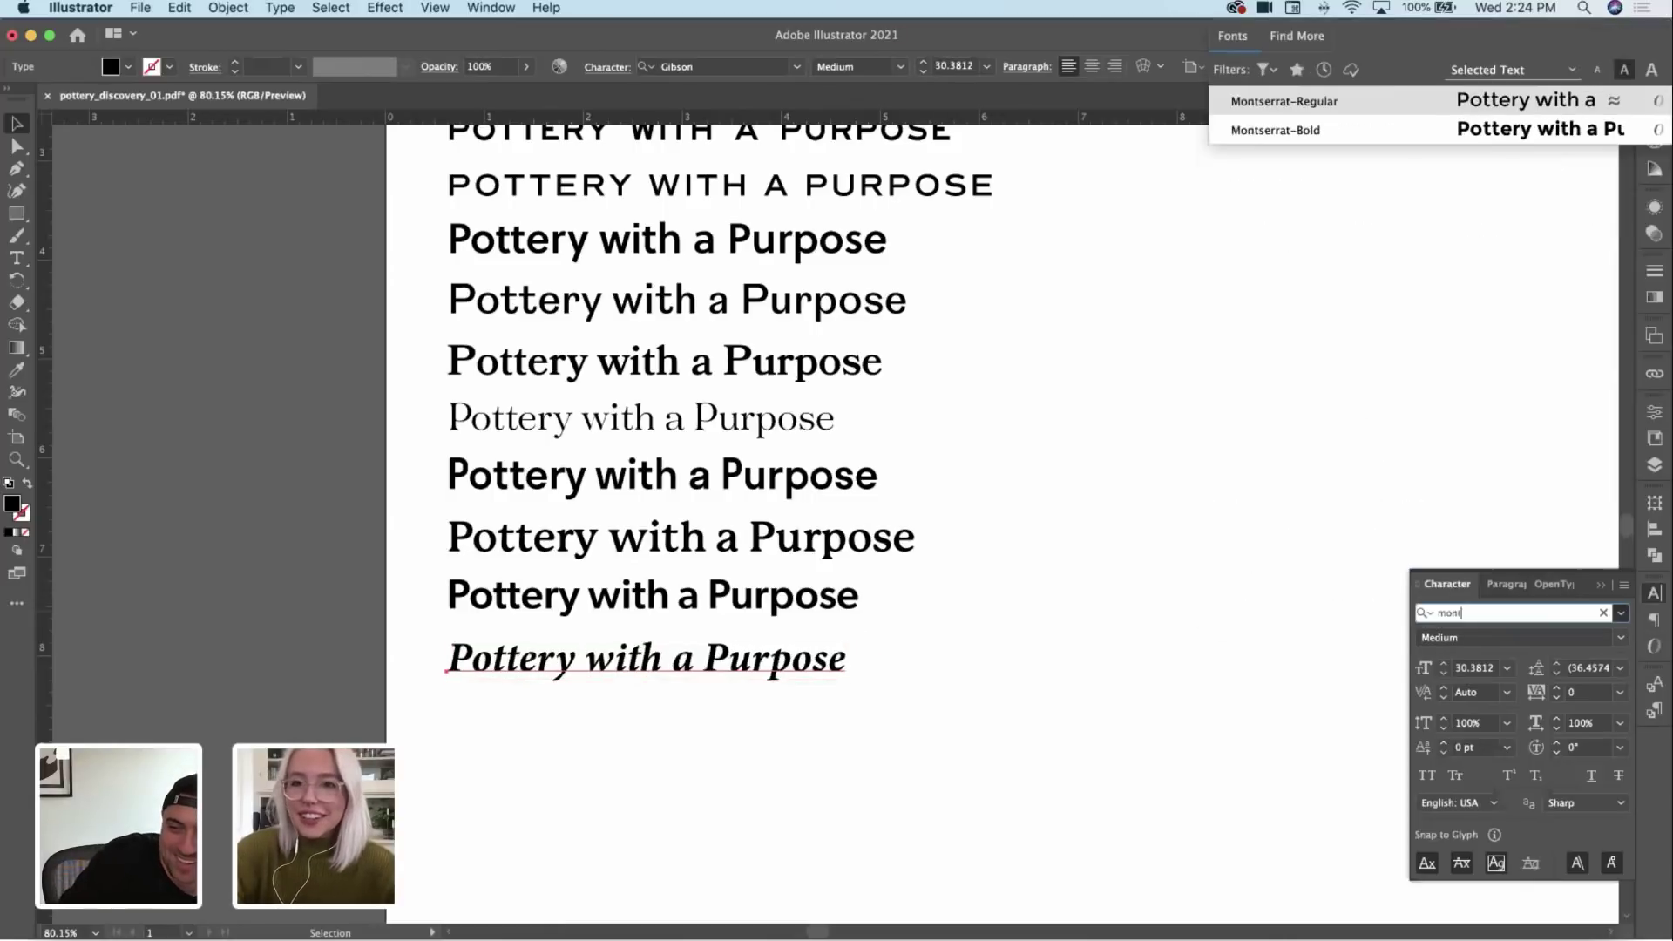
click(1296, 103)
Step: Copy the Montserrat Regular line below itself and set the copy in Montserrat Bold
drag(874, 646, 866, 707)
click(1621, 641)
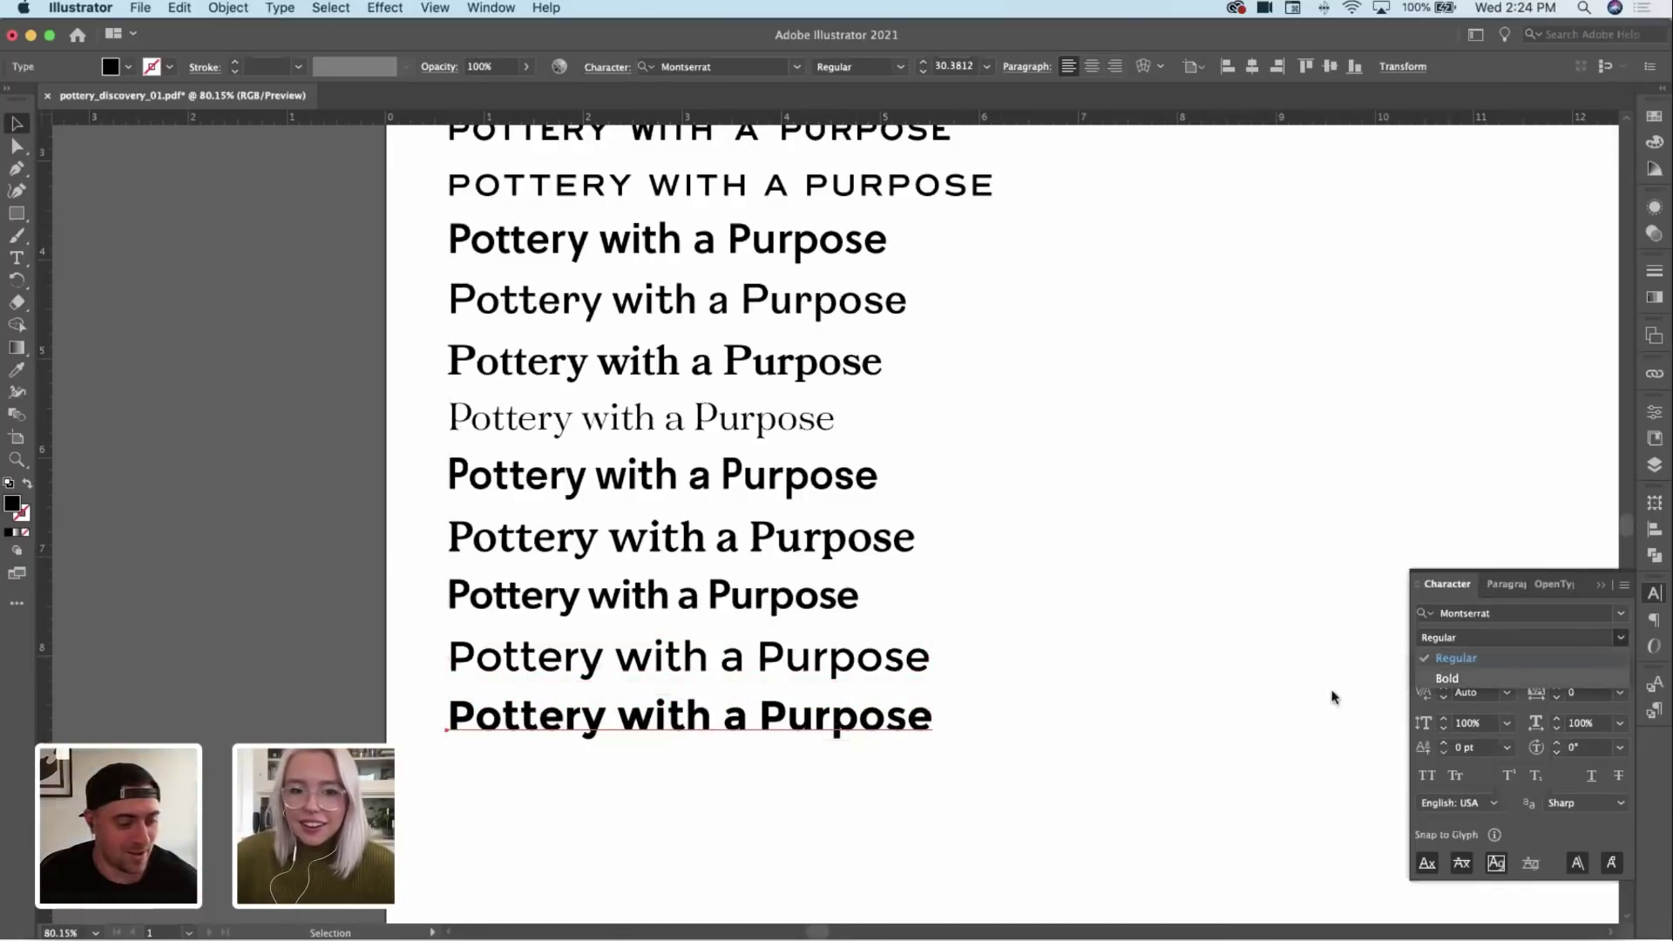
click(1057, 780)
Step: Copy the Gopher Bold line into a new column beside the list, in all caps with tracking of 100
scroll(1001, 759, down, 5)
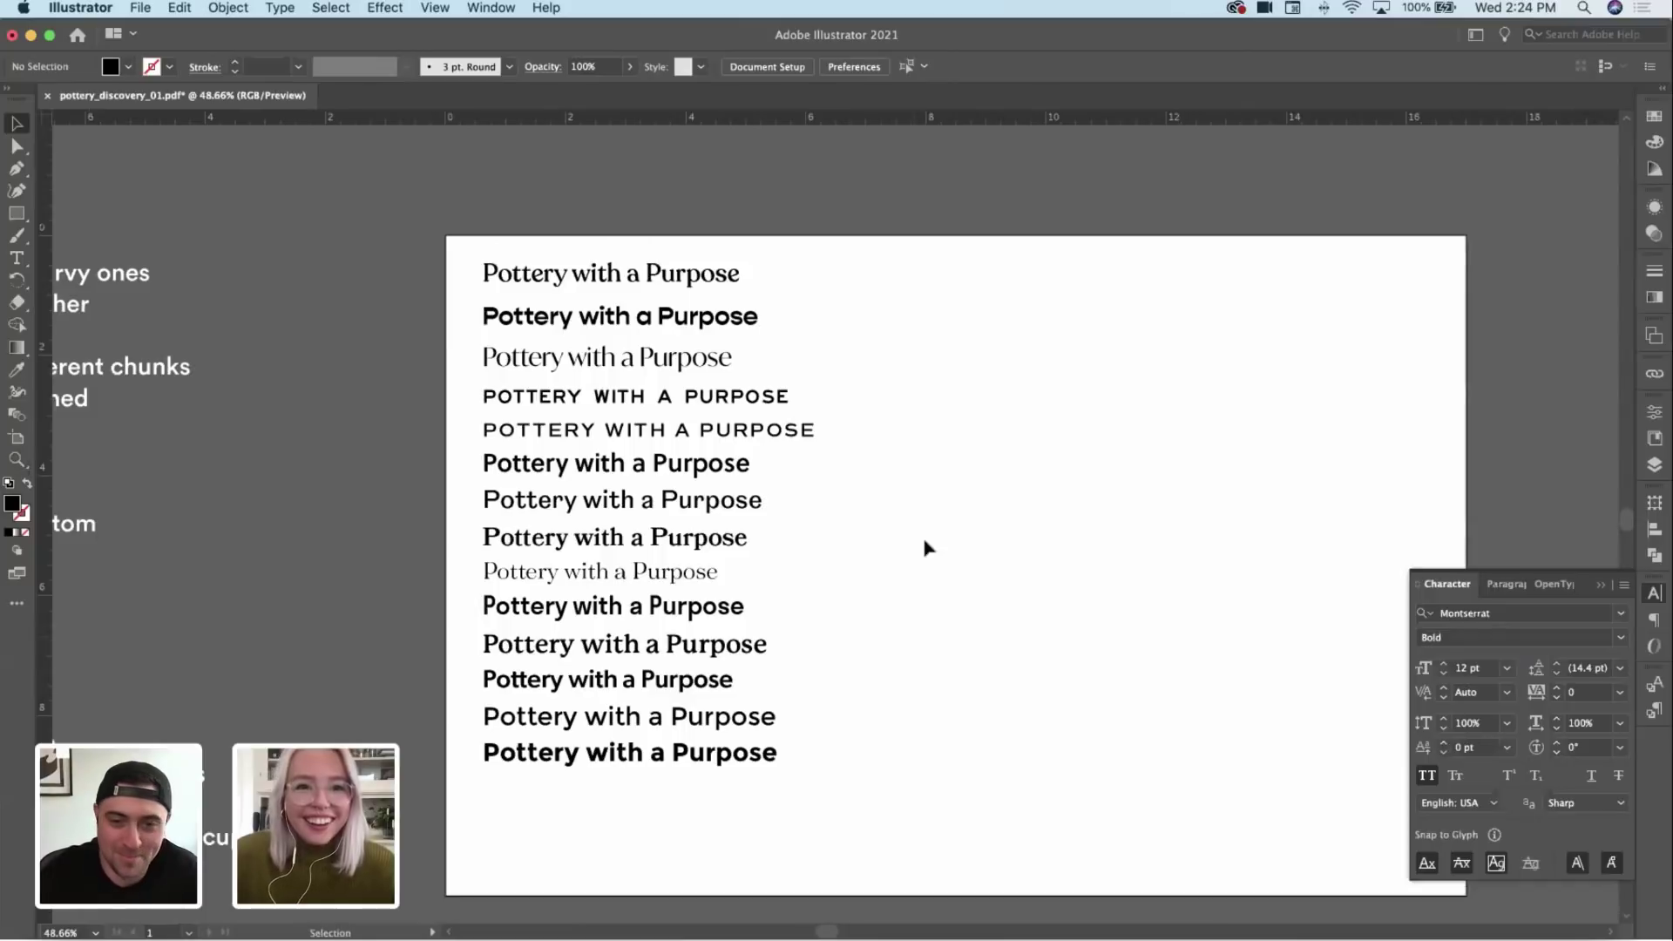
scroll(927, 548, up, 2)
drag(635, 288, 1018, 244)
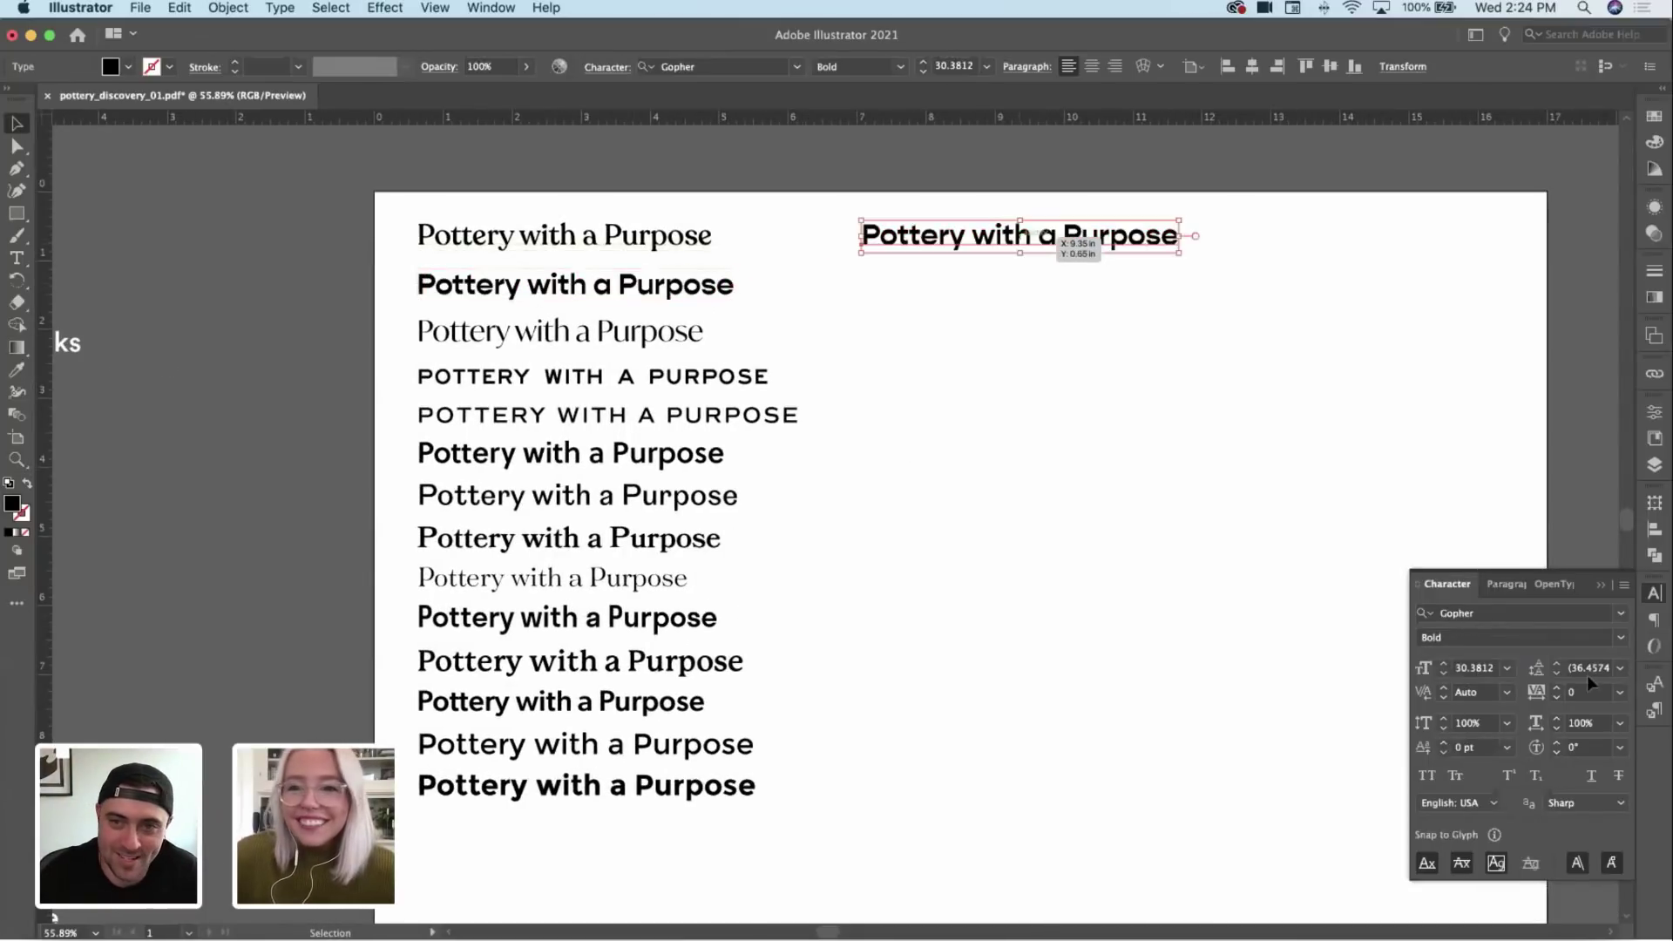
click(1426, 777)
key(Down)
key(Down)
key(Down)
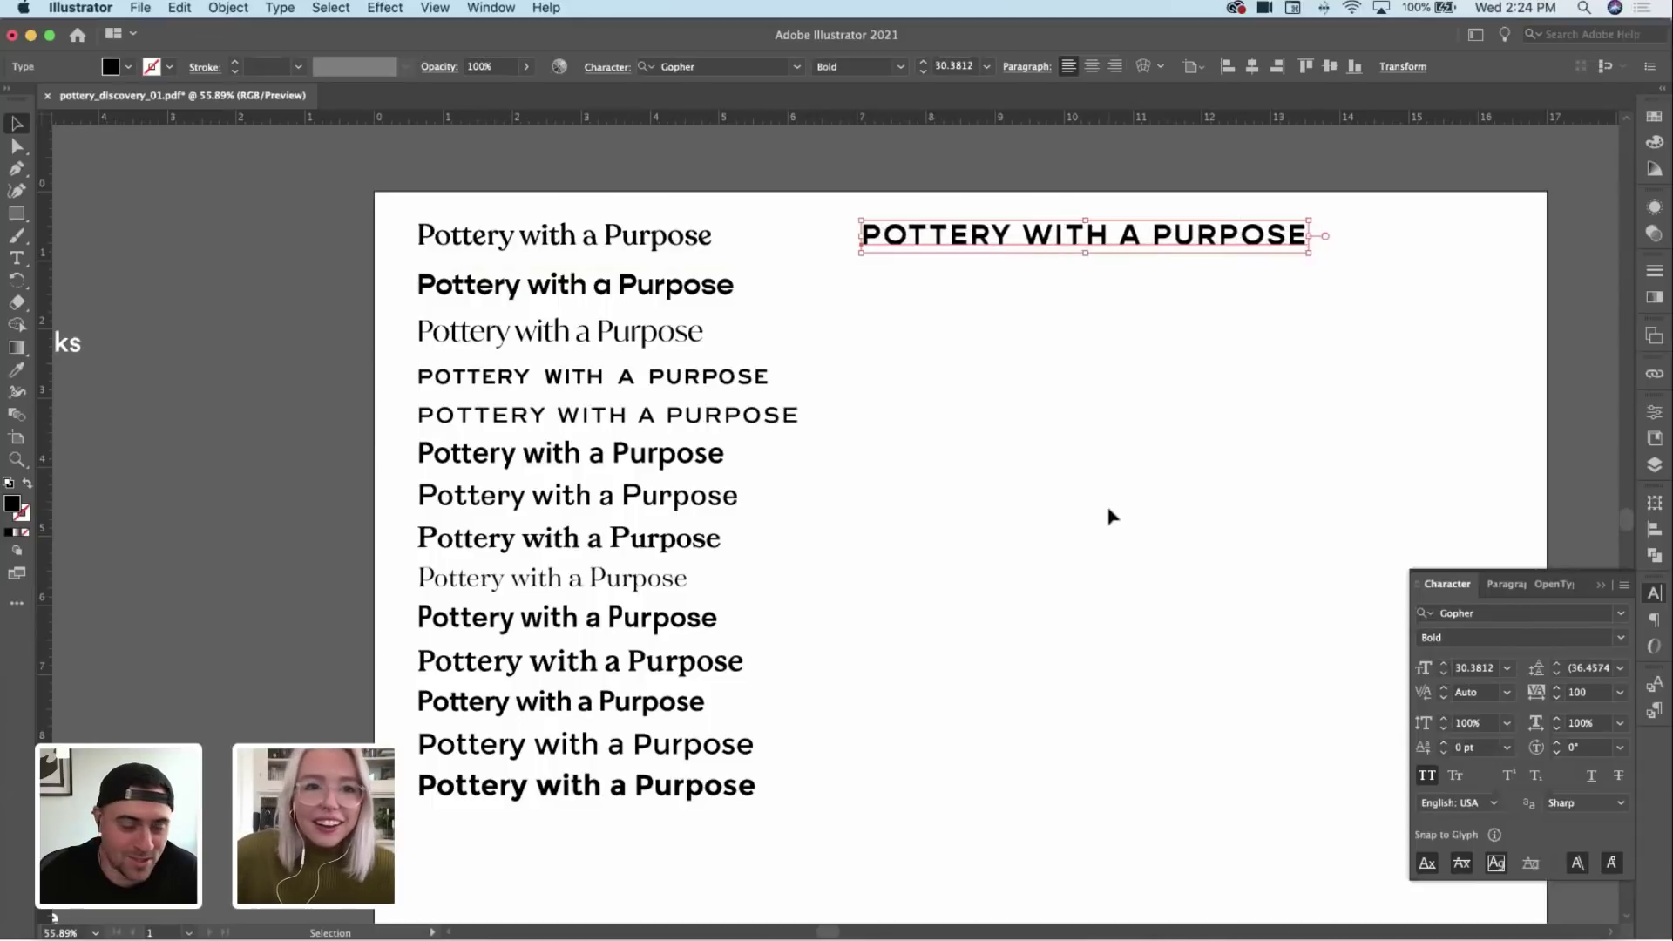
scroll(1089, 540, up, 2)
key(super+shift+a)
Step: Copy the Montserrat Regular line below the all-caps Gopher line and set it in all caps with tracking of 100
drag(1040, 476, 977, 336)
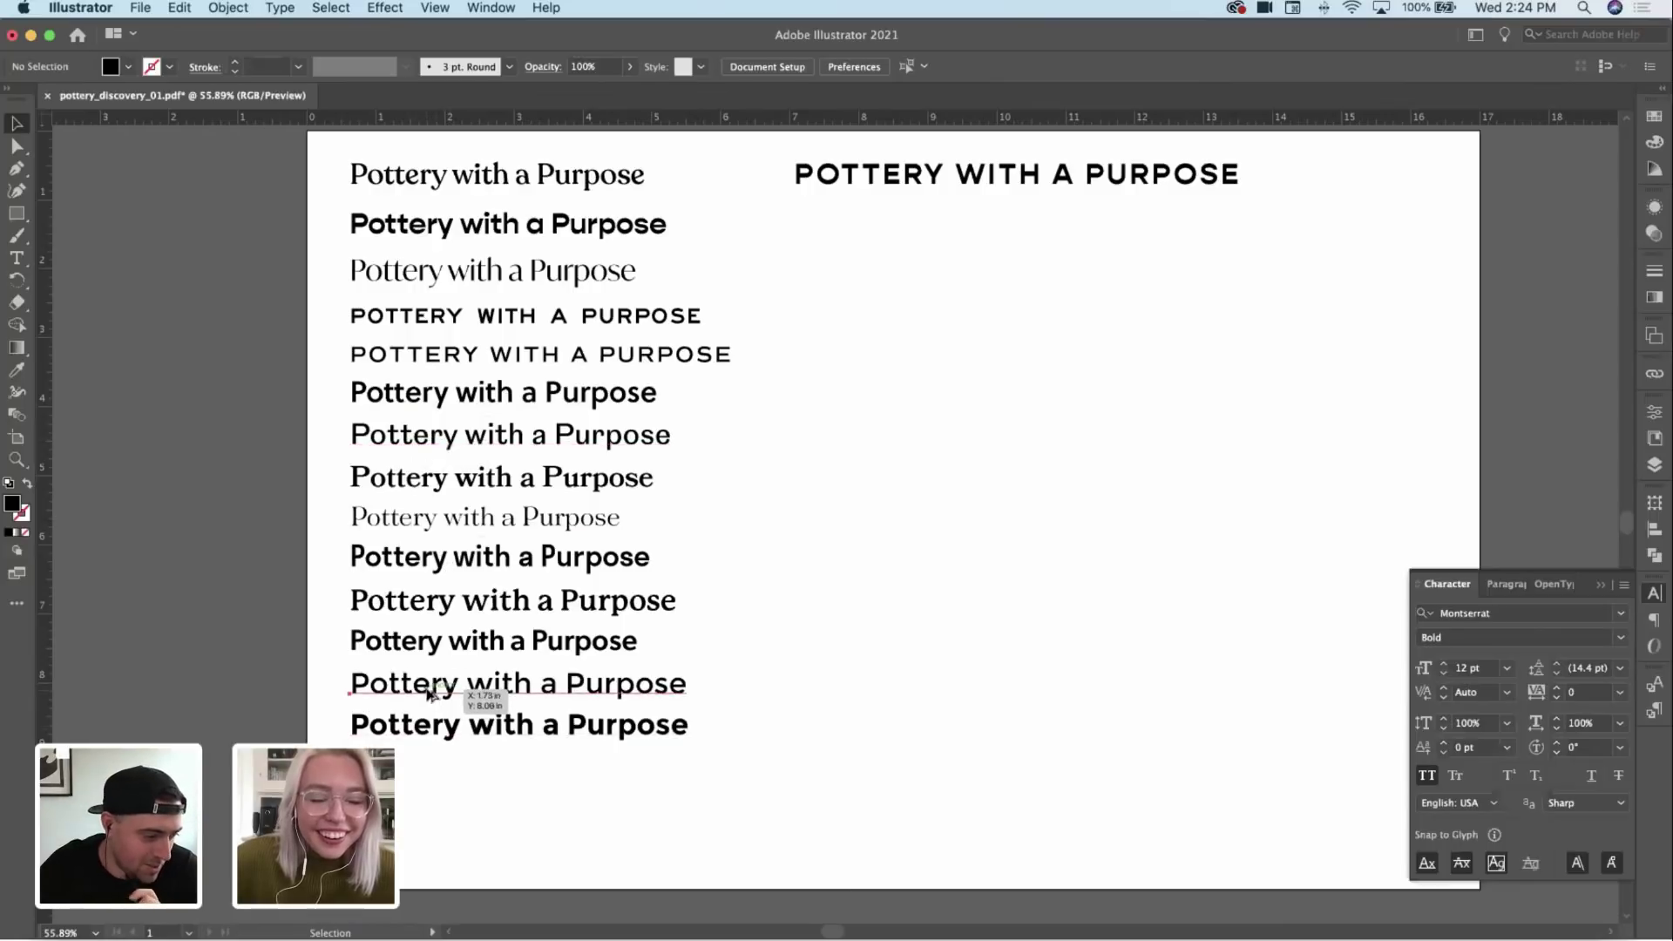
drag(427, 693, 878, 233)
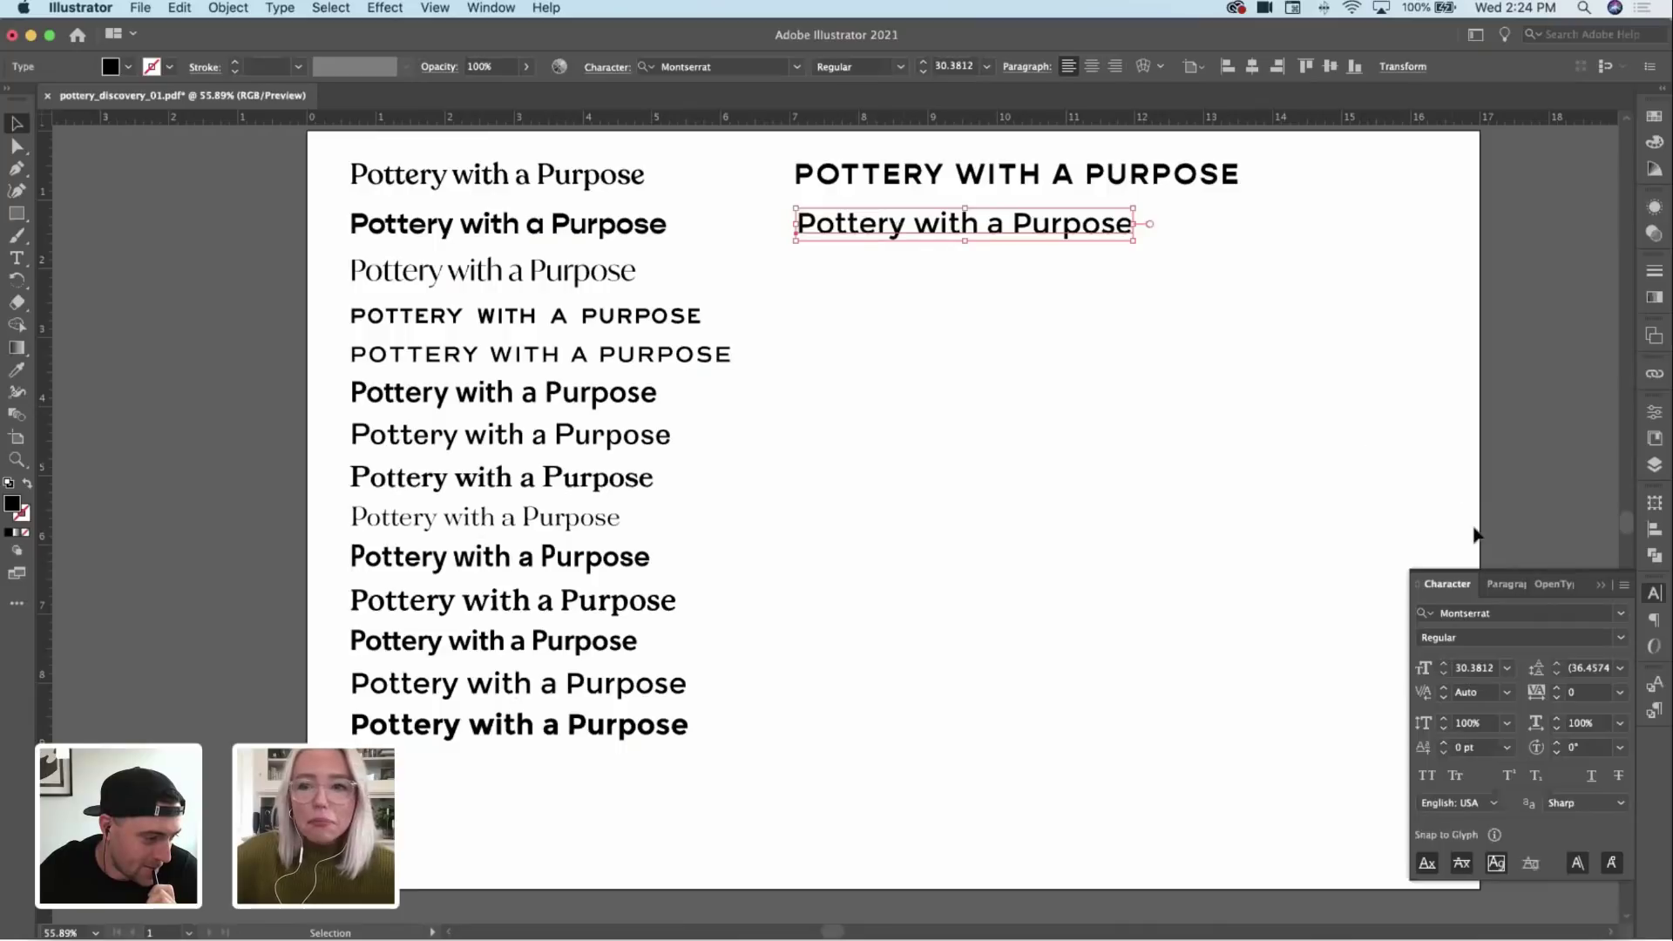
click(1426, 774)
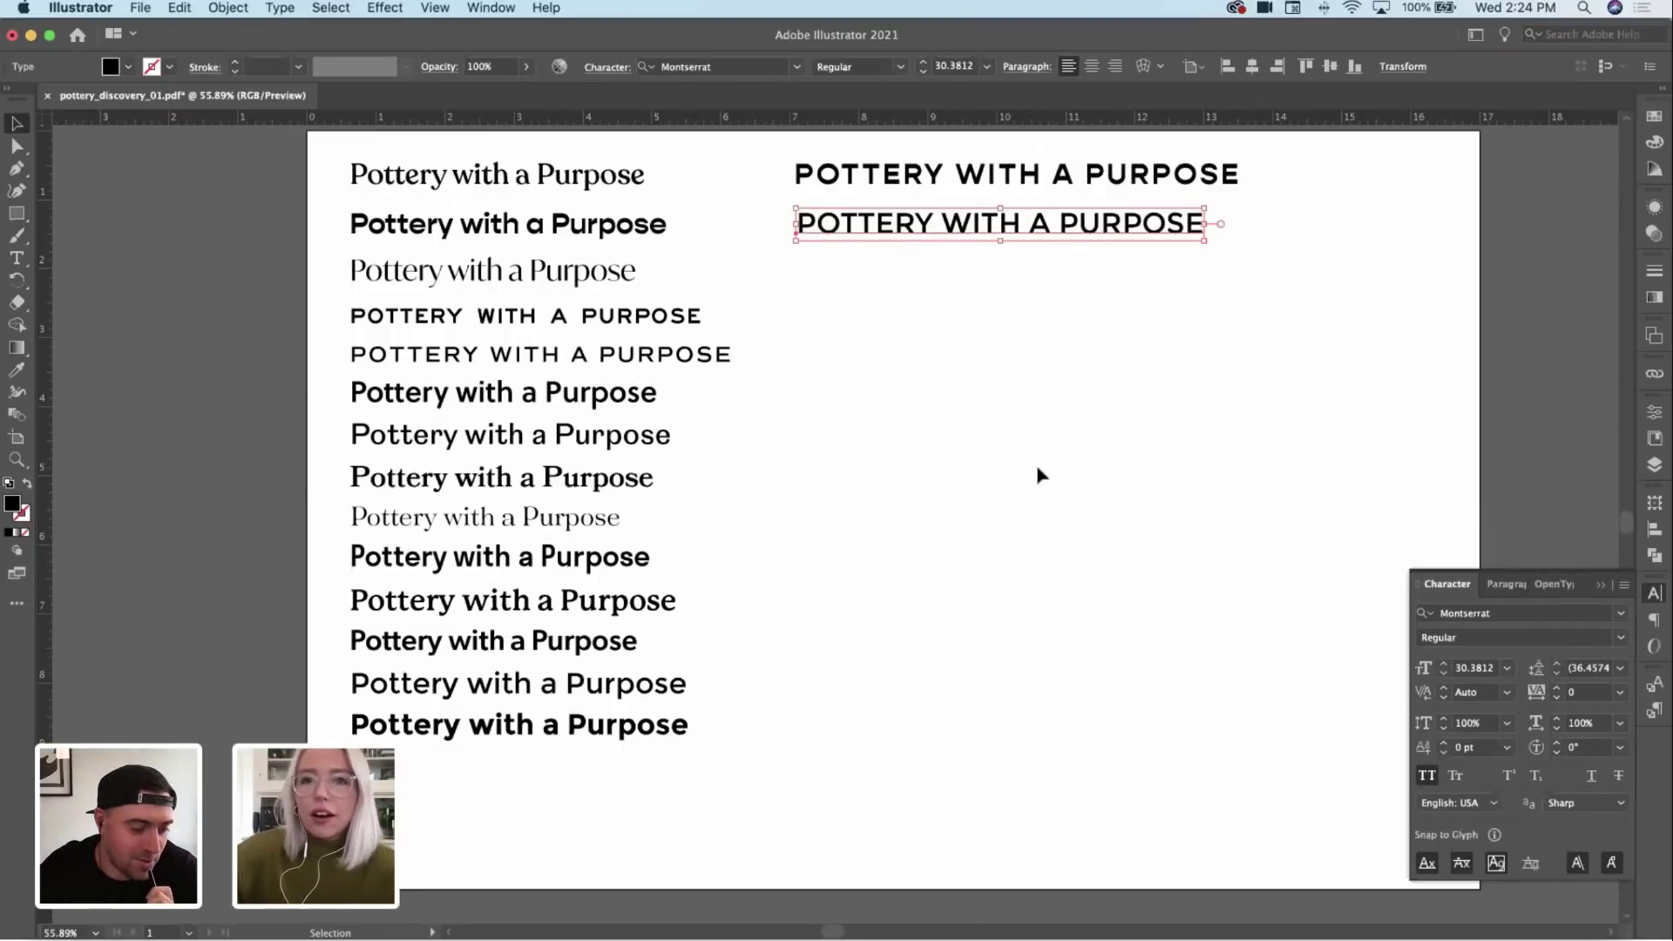
key(alt+Right)
key(alt+Right)
key(alt+Right)
key(alt+Right)
key(alt+Right)
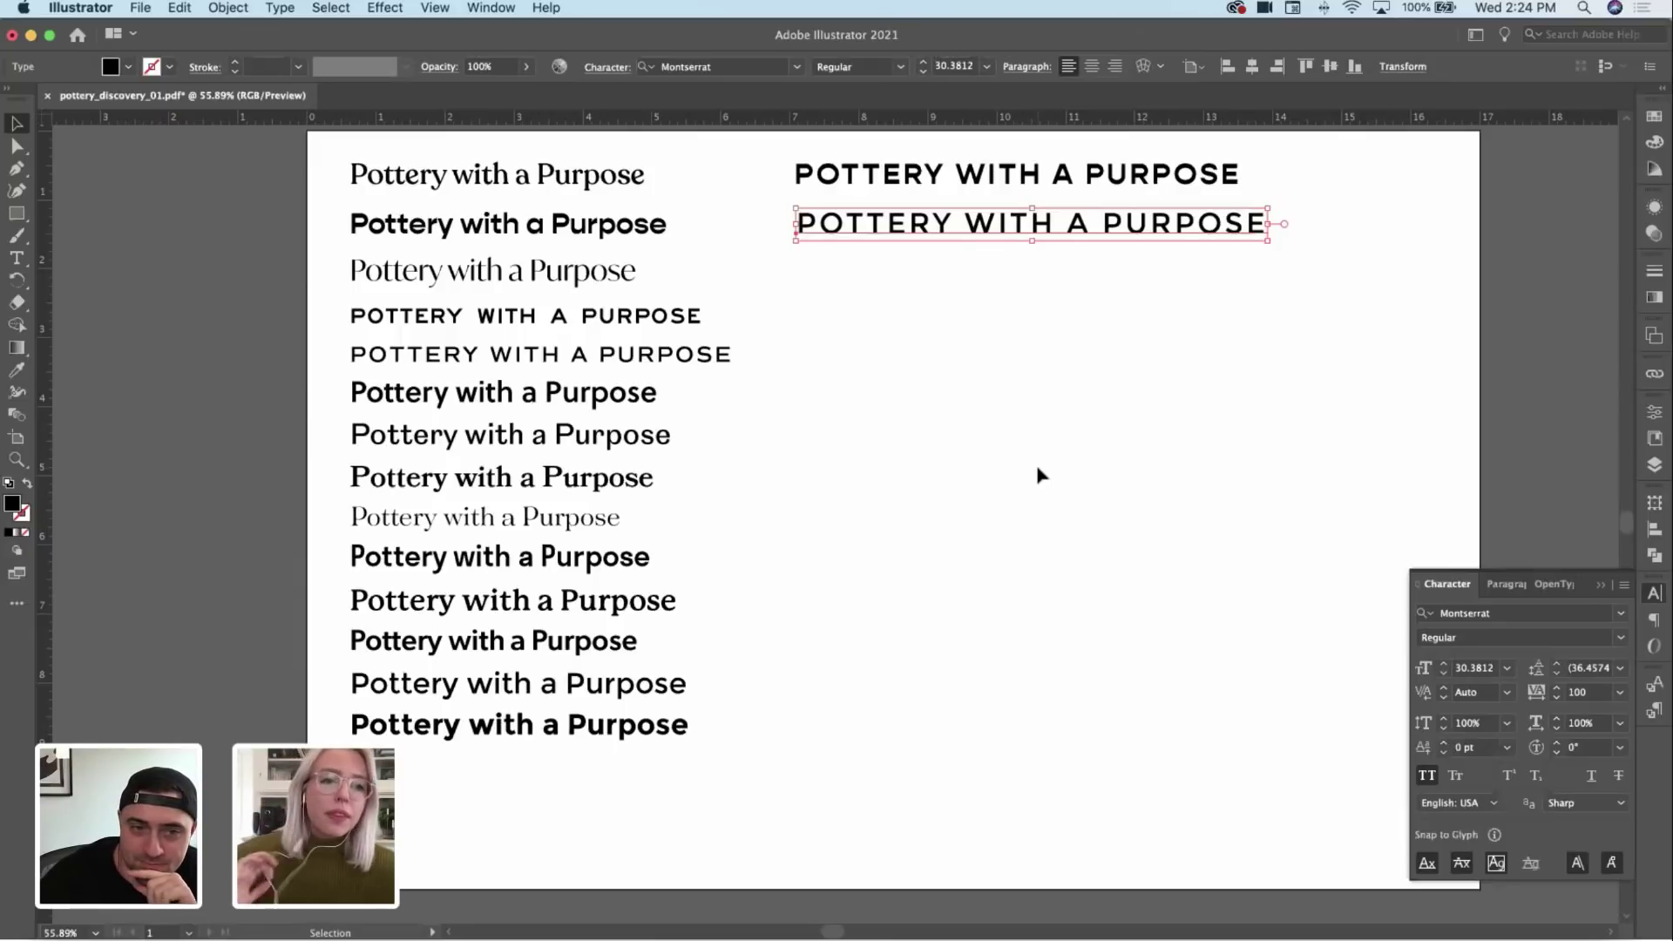
click(1044, 412)
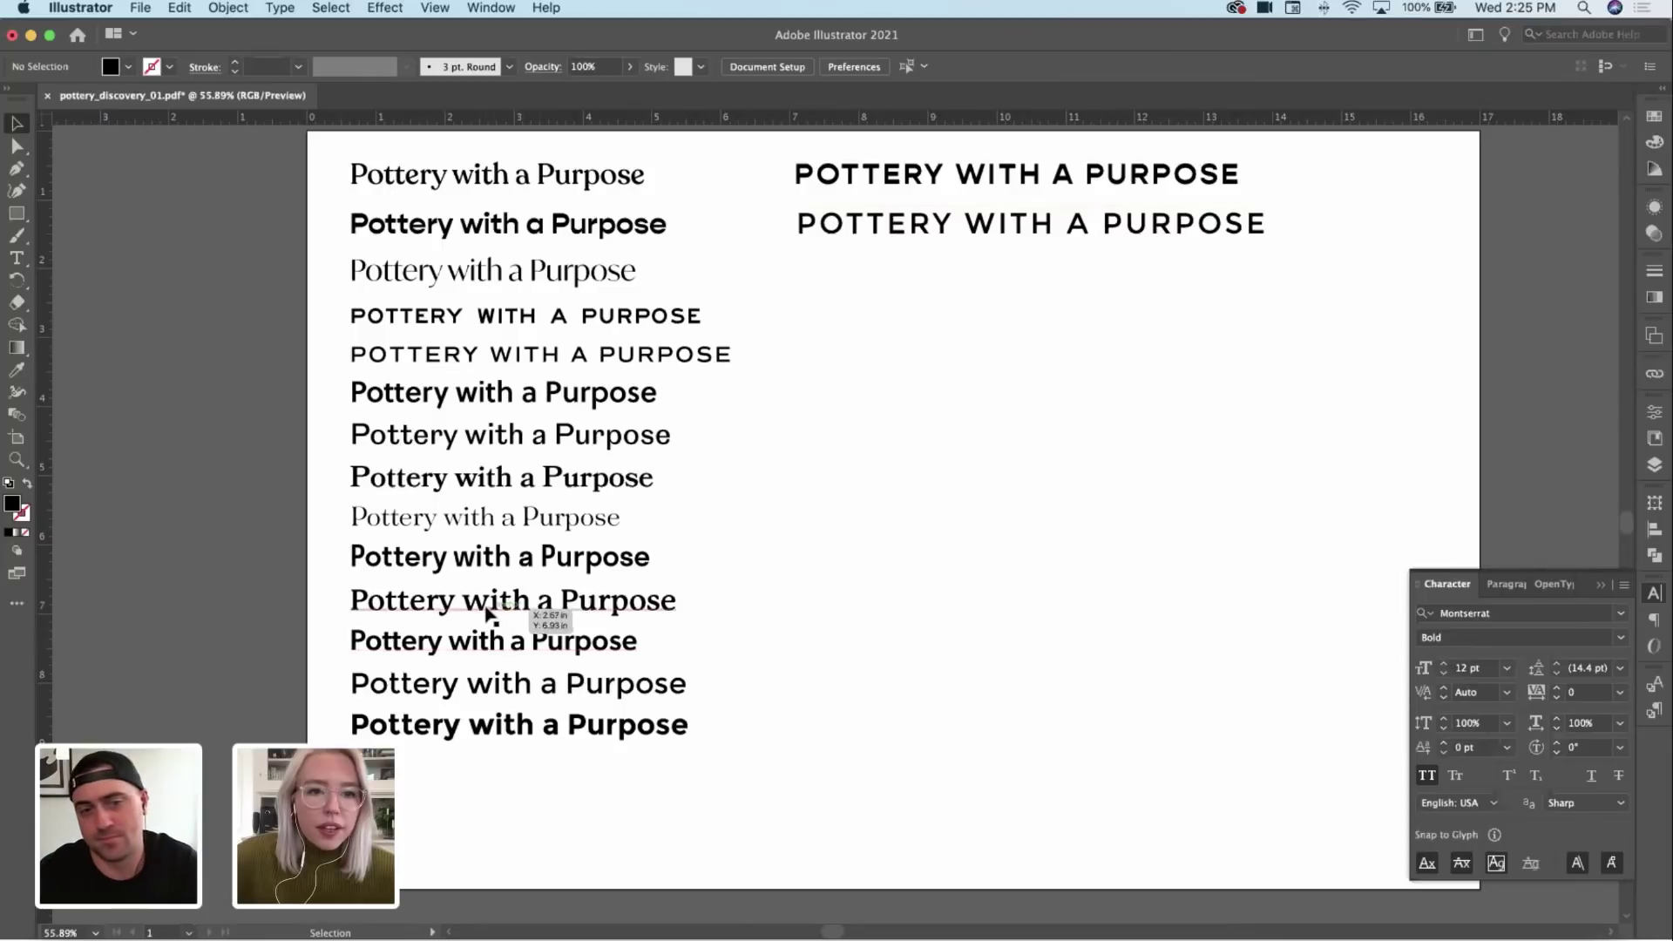
Step: Try a copy of the Stratos Medium line in all caps in the second column, and delete it
drag(454, 571, 903, 304)
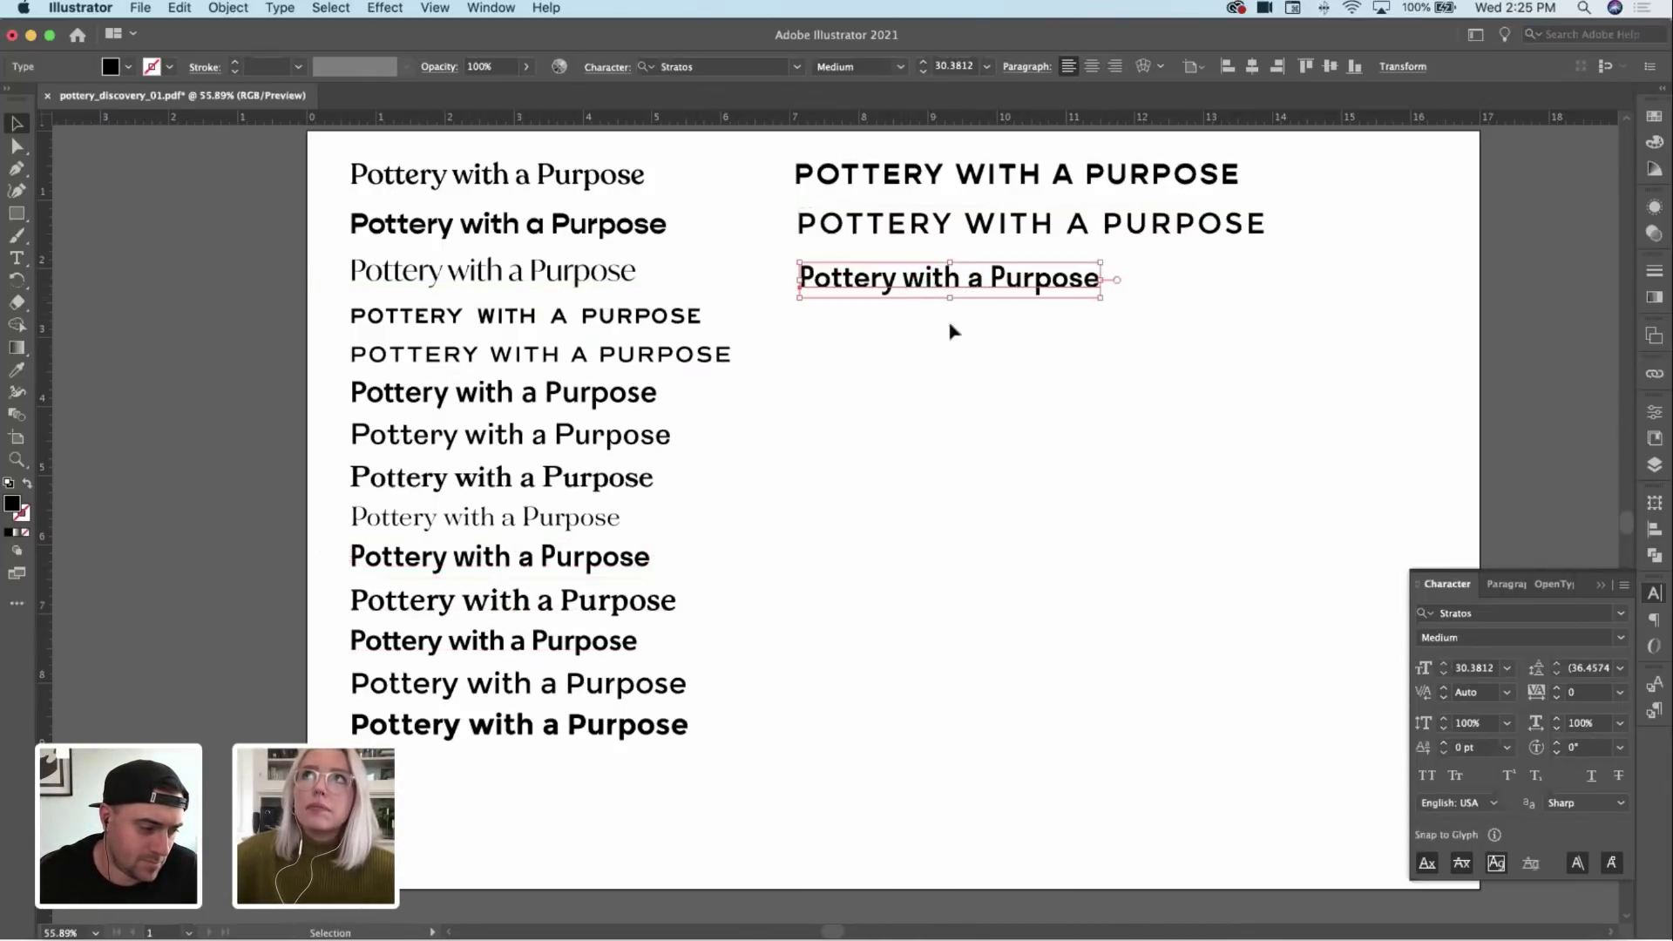
click(1427, 776)
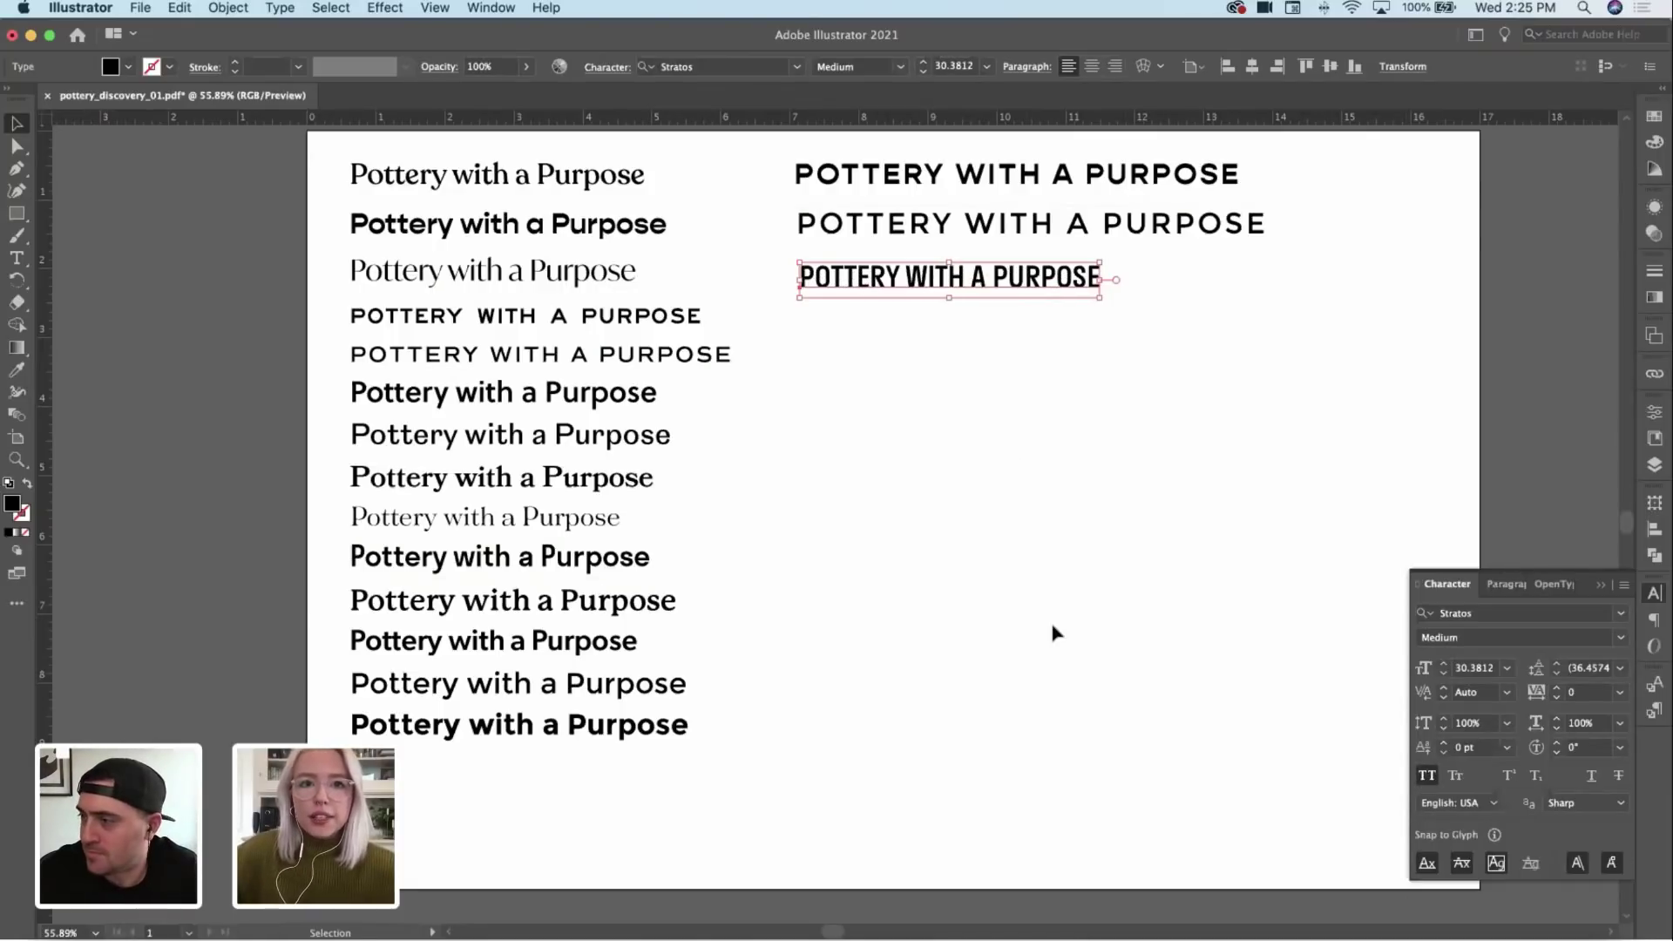
key(super+z)
key(super+shift+z)
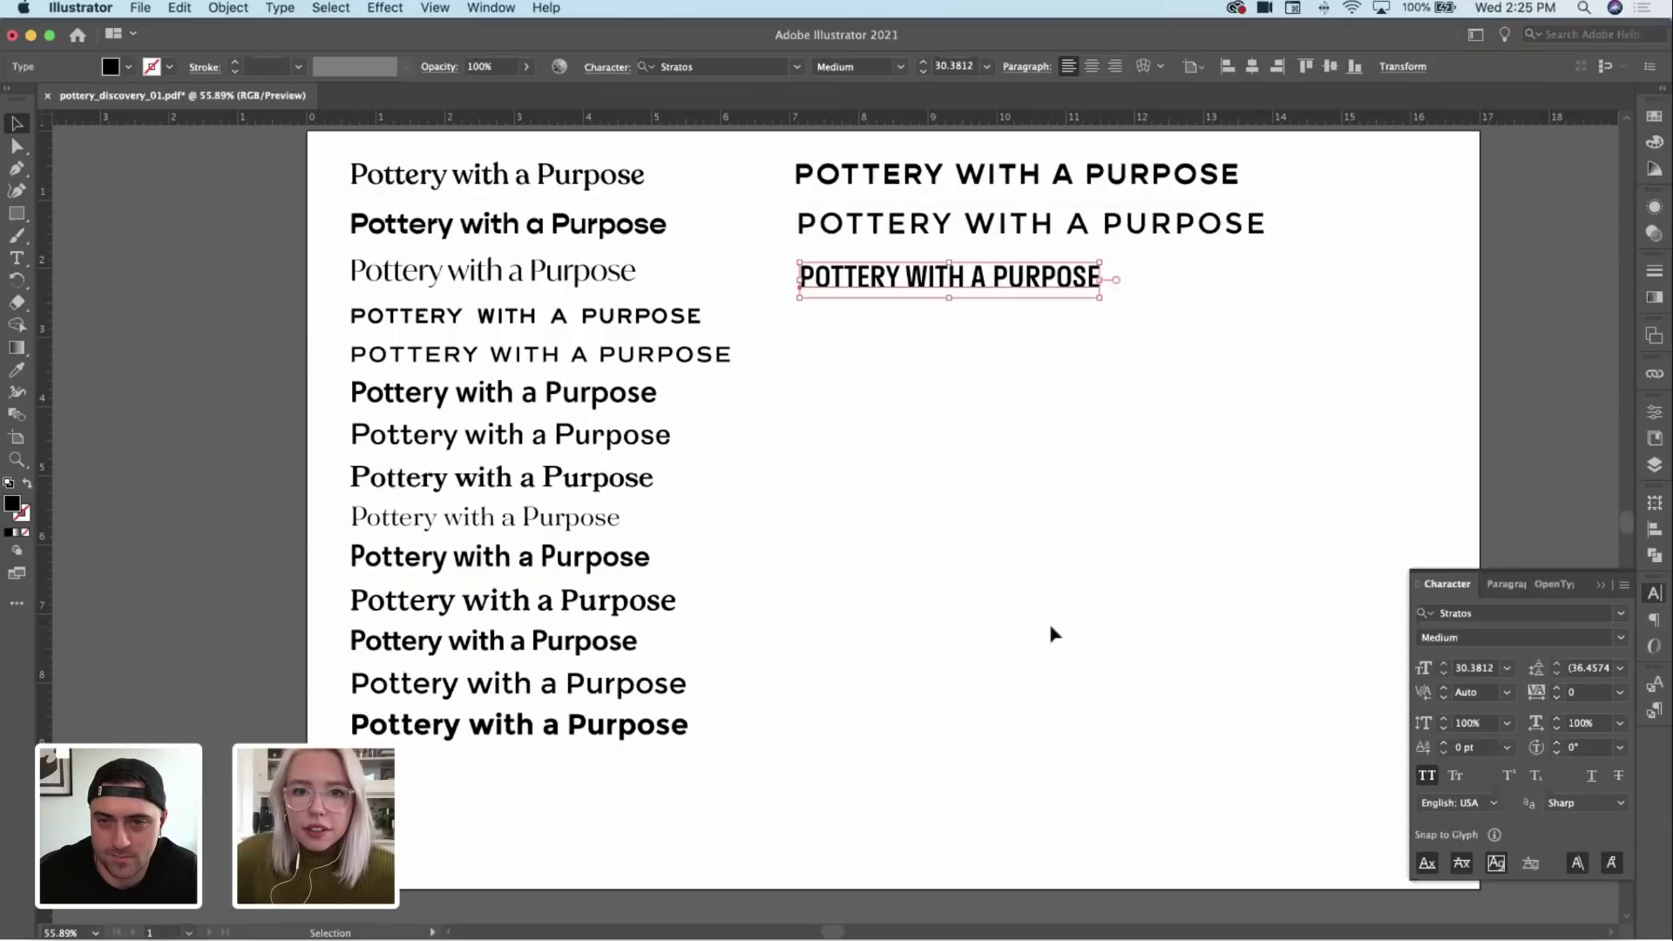
key(Delete)
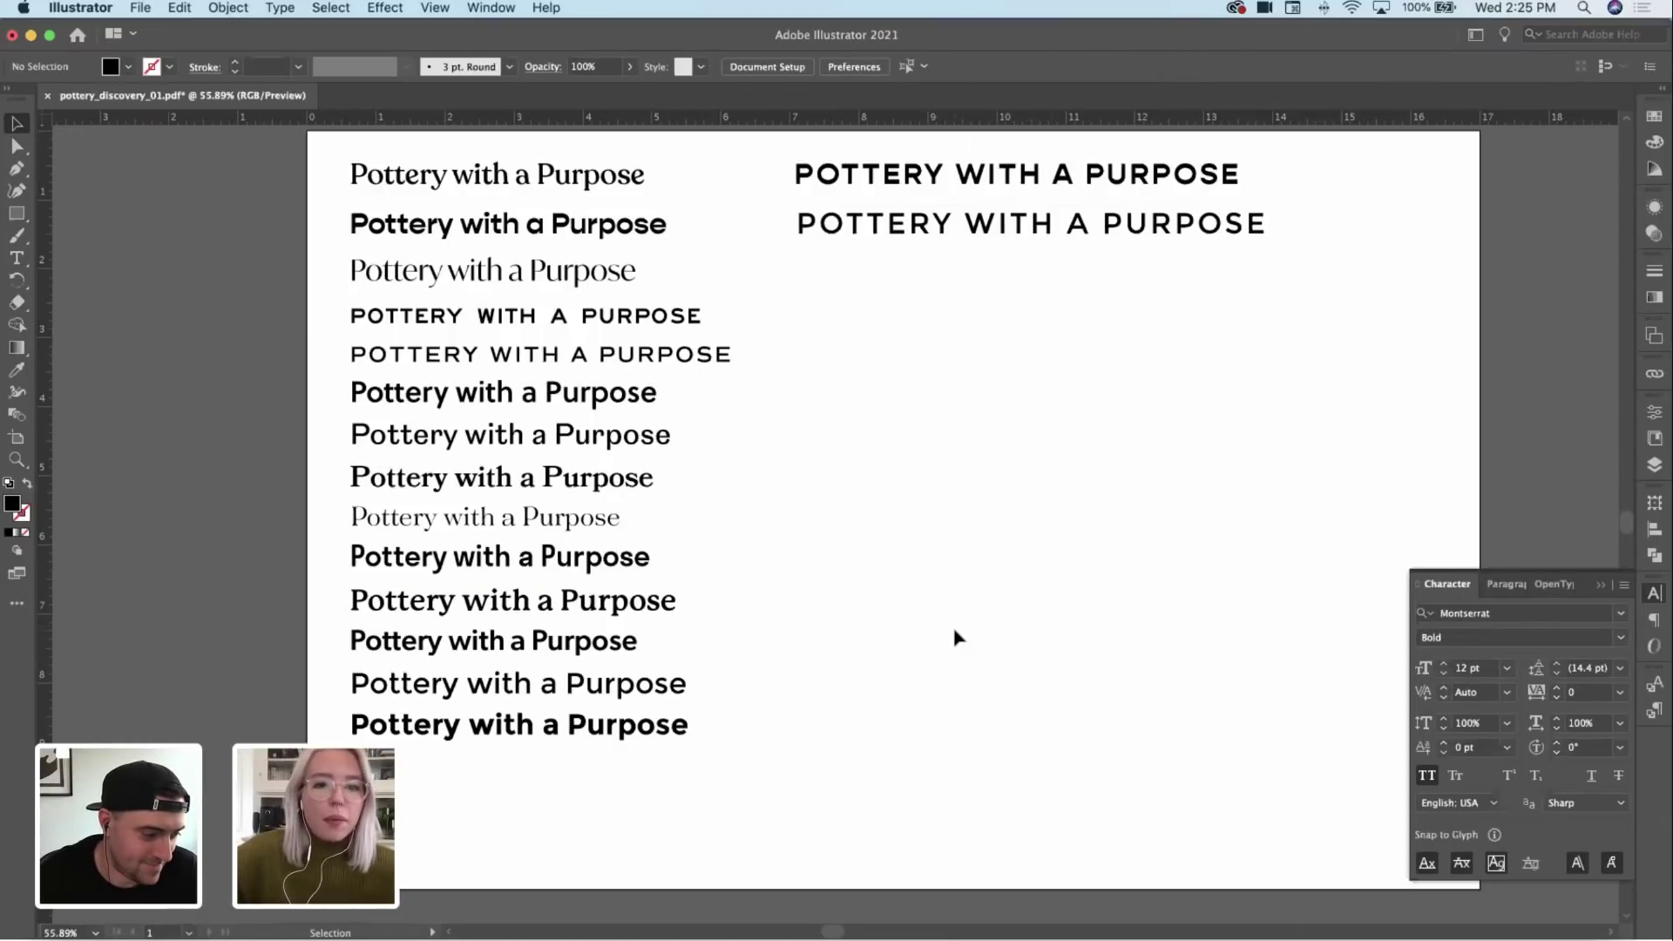
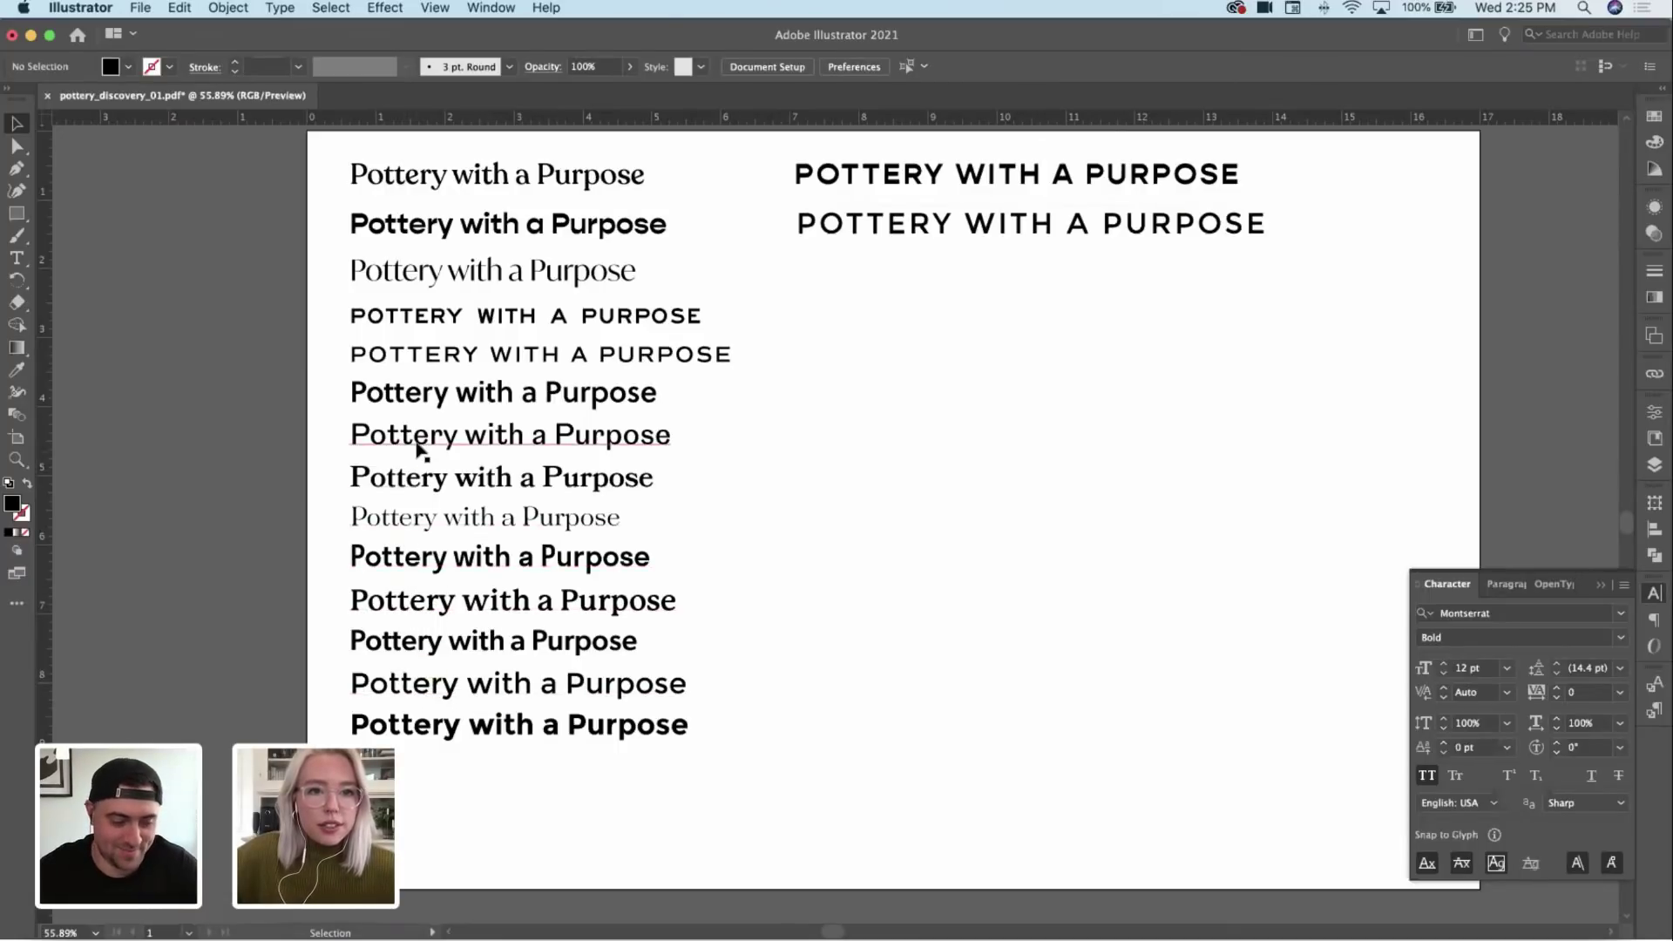
Step: Copy the Soleil Semibold line below the all-caps Montserrat line and set it in all caps with tracking of 100
drag(419, 401, 871, 292)
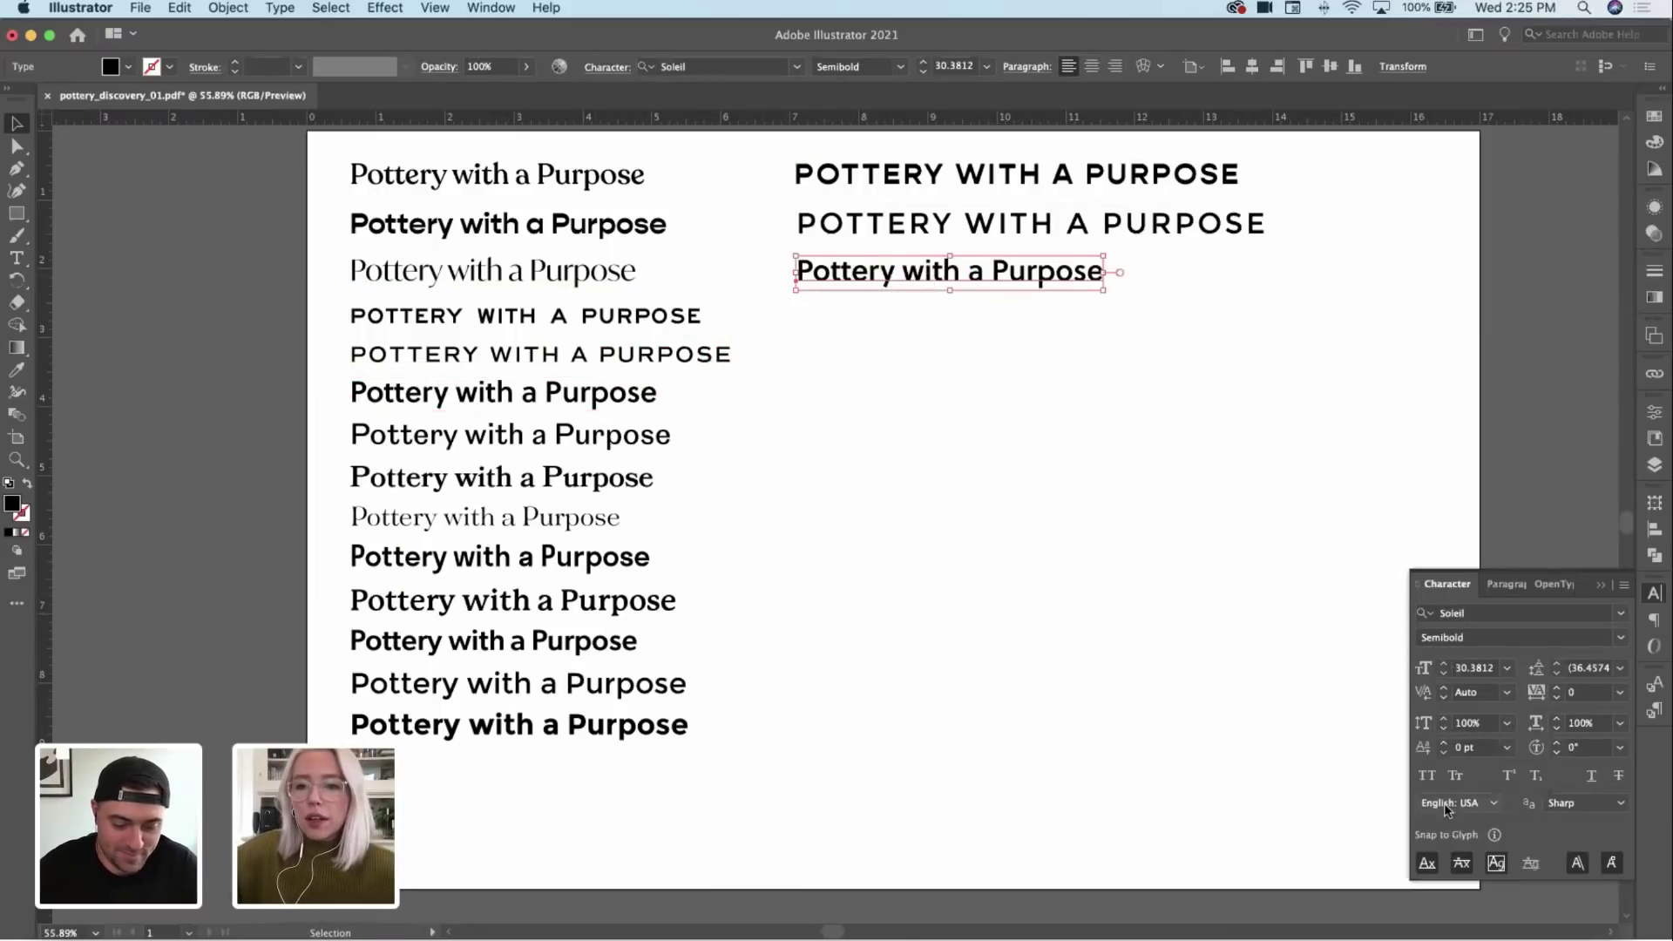
click(1430, 776)
key(alt+Right)
key(alt+Right)
key(alt+Right)
key(alt+Right)
key(alt+Right)
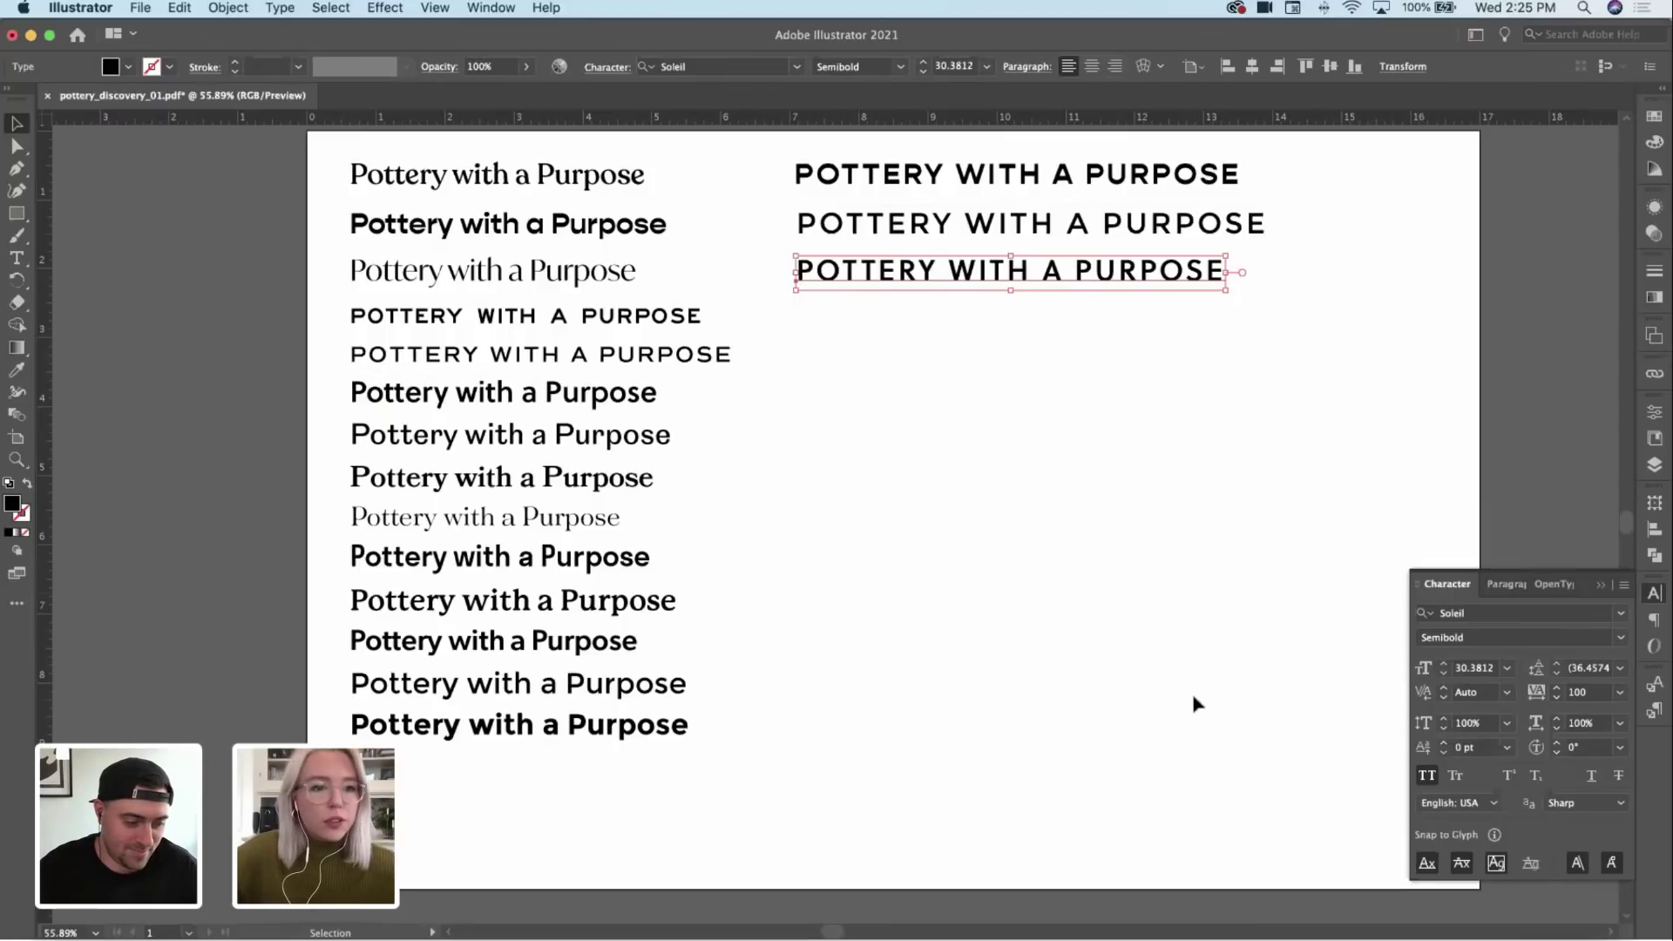
click(1119, 593)
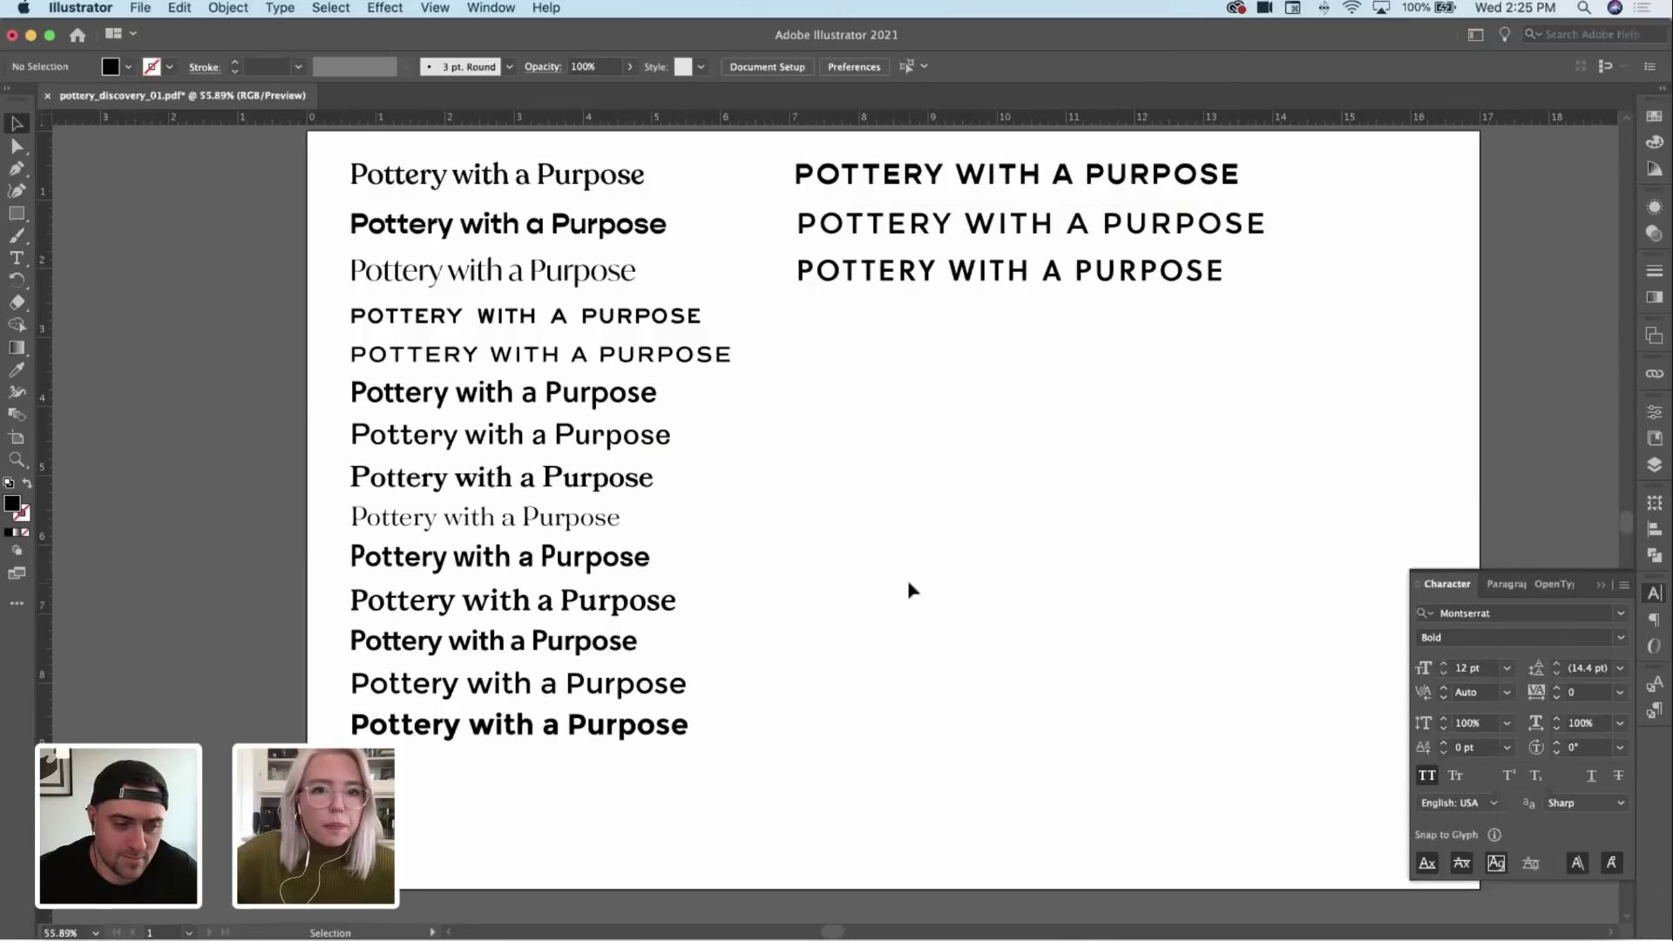
Step: Copy the P22 Mackinac Pro Bold line below the all-caps Soleil line, in all caps with tracking of 80
mouse_move(853, 490)
mouse_down()
mouse_move(882, 513)
mouse_move(865, 496)
mouse_move(852, 509)
mouse_up()
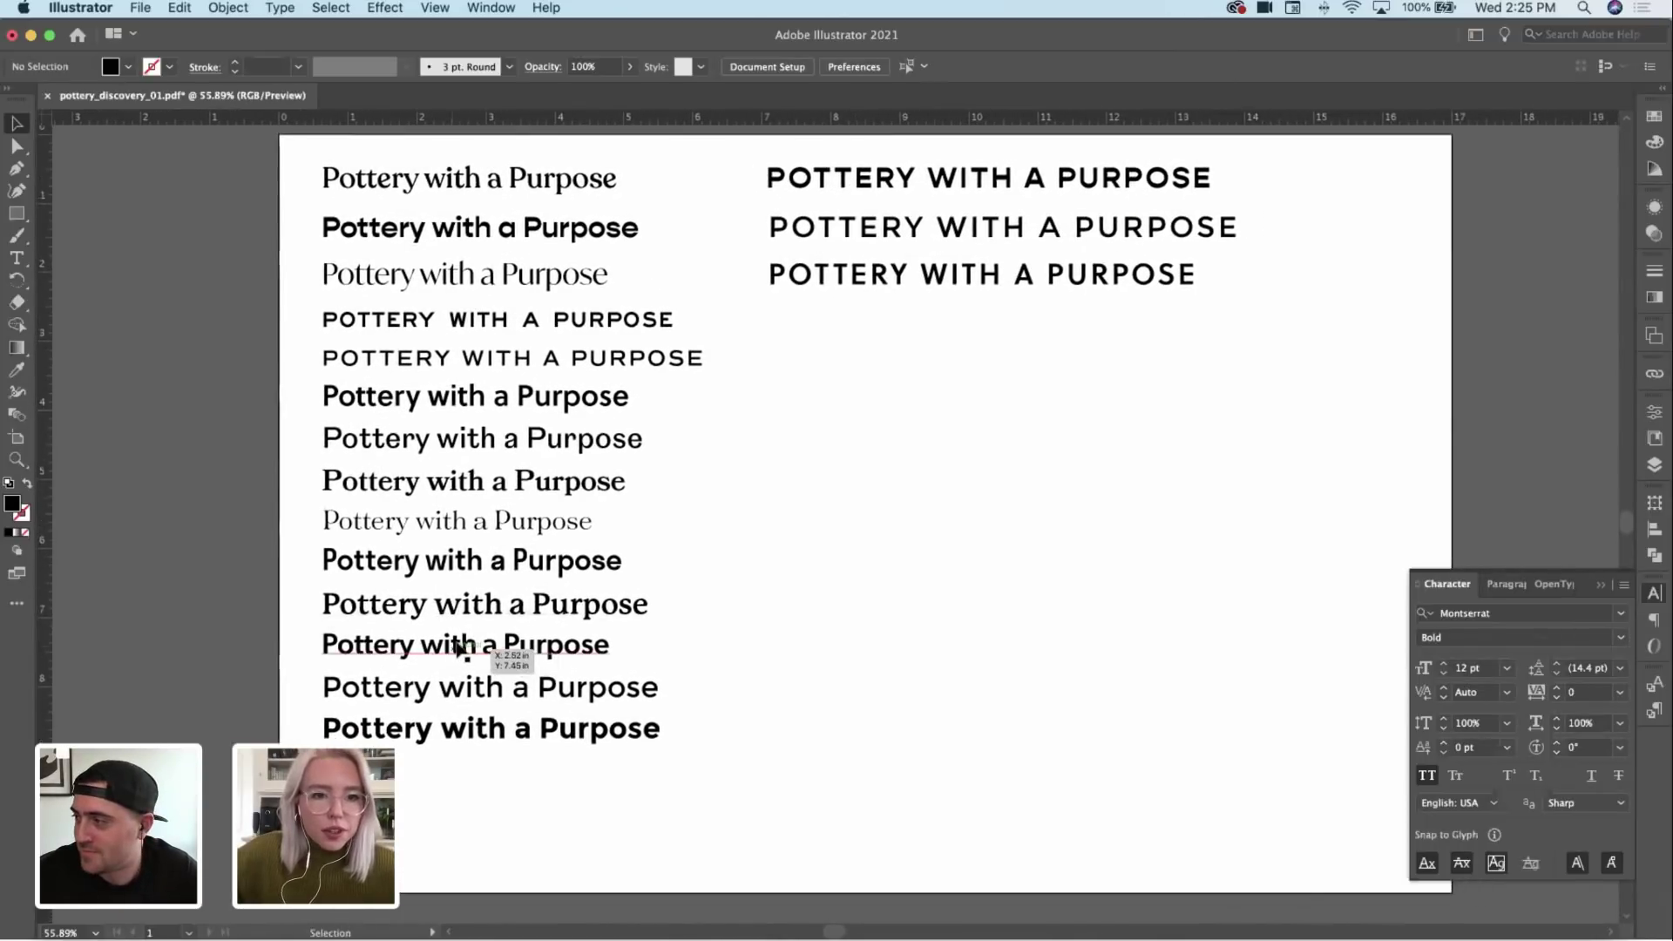
drag(425, 613, 874, 334)
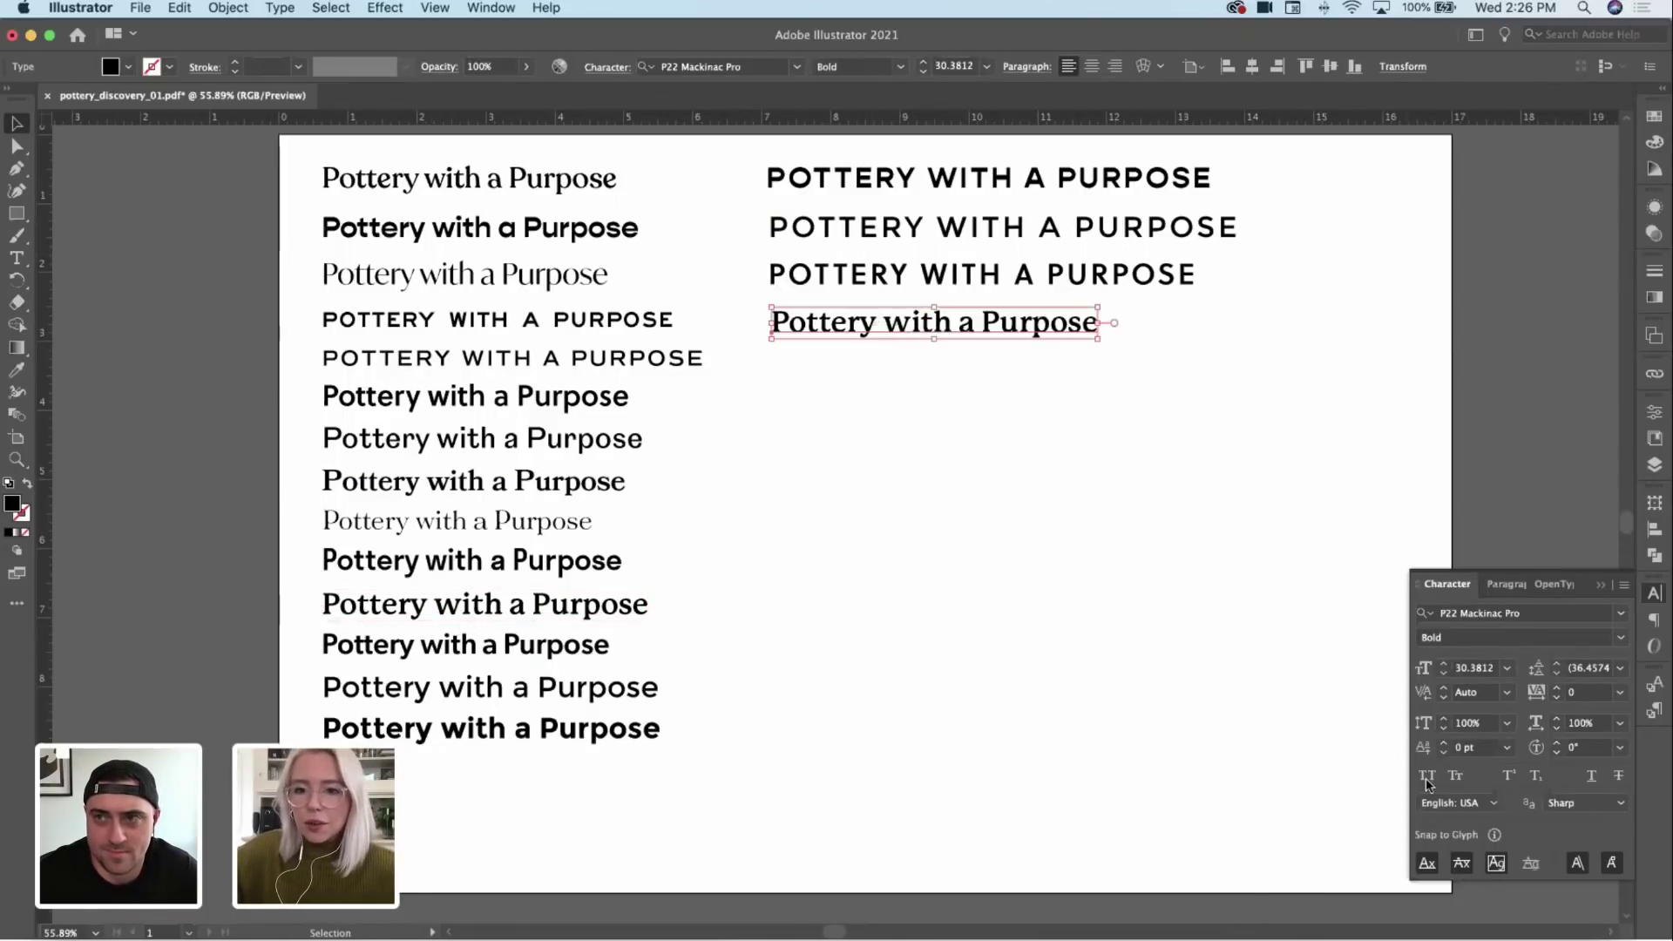
click(1427, 776)
key(alt+Right)
key(alt+Right)
key(alt+Right)
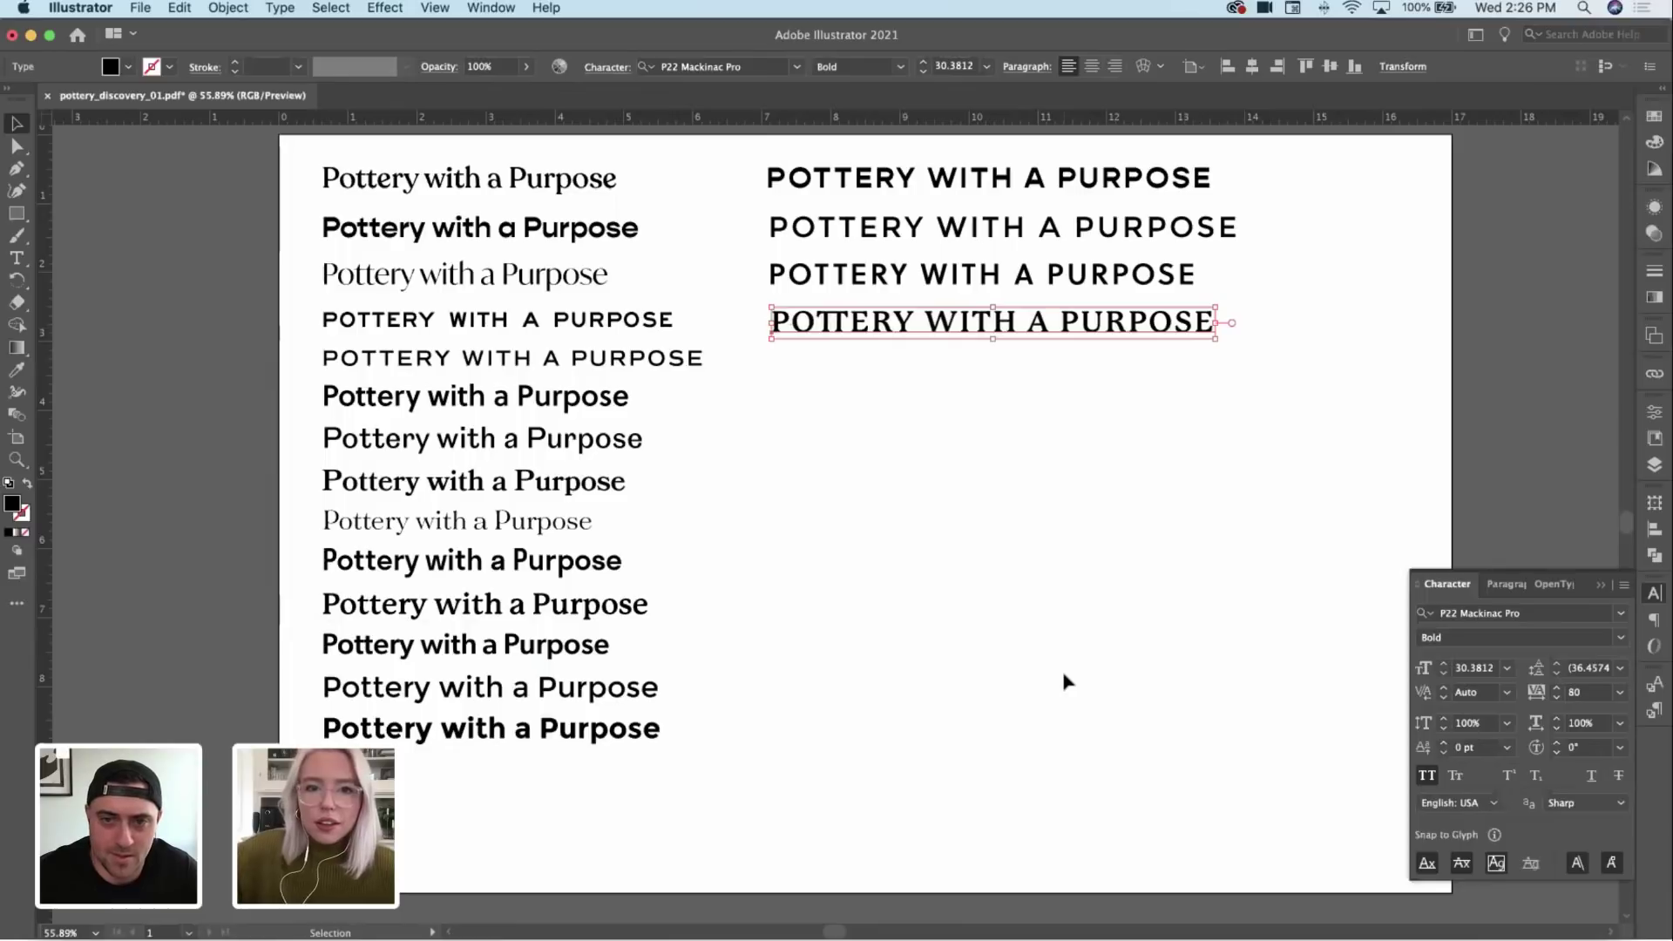
click(1059, 676)
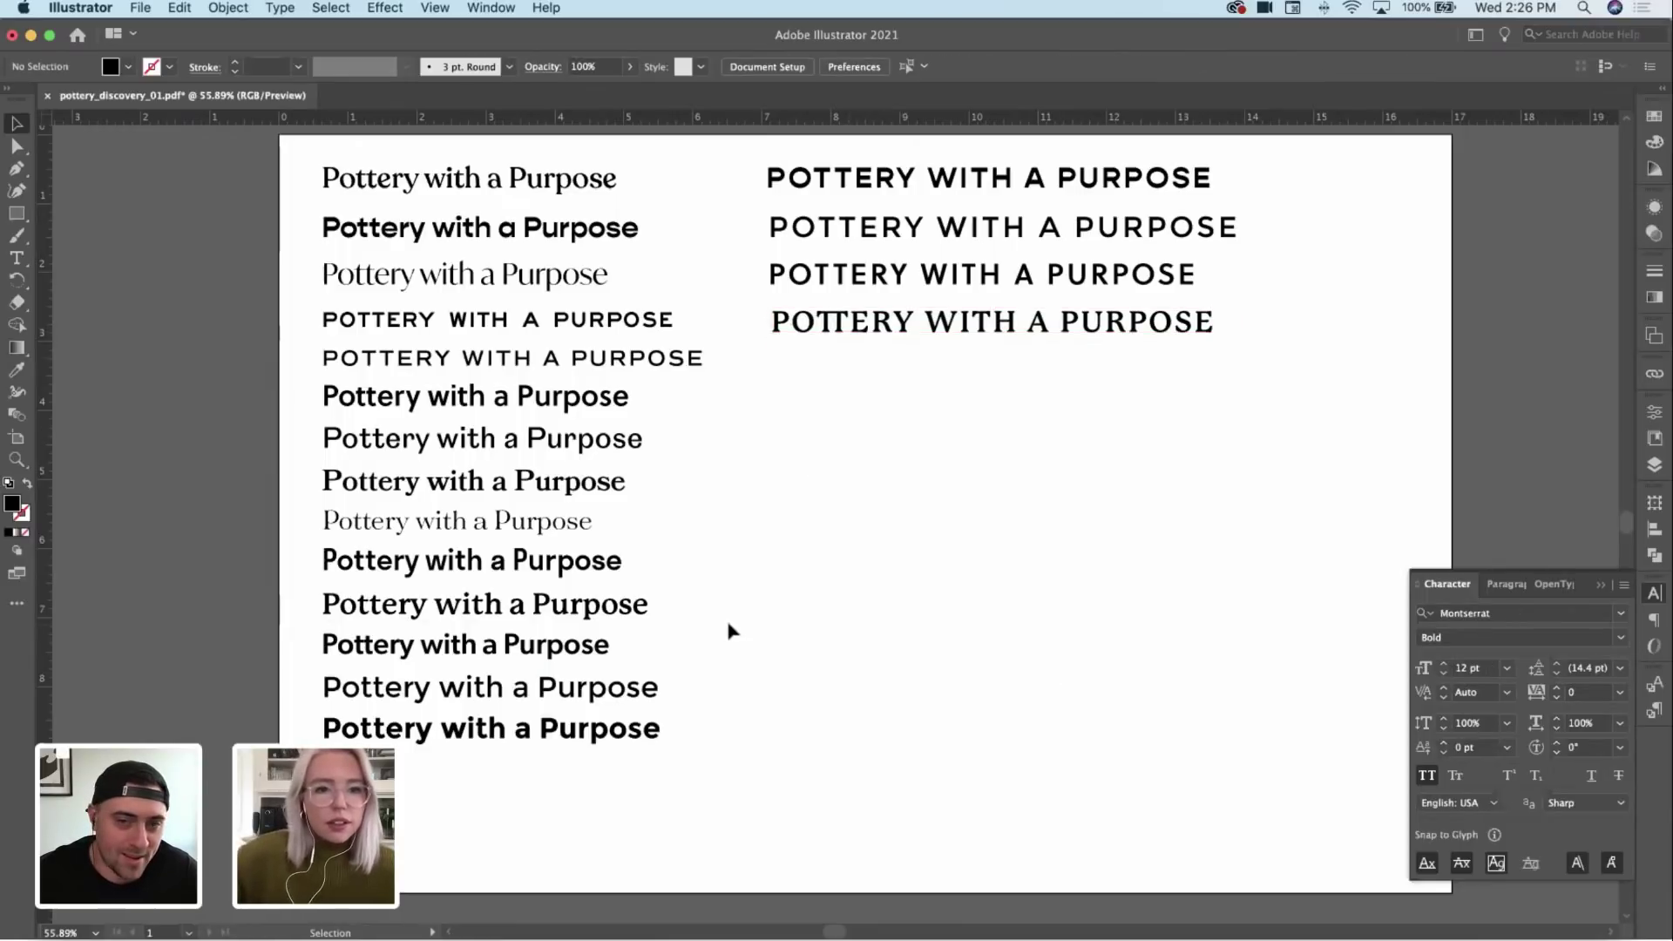
Step: Try all caps on the original Stratos Medium and Montserrat Regular lines, reverting each one
click(433, 572)
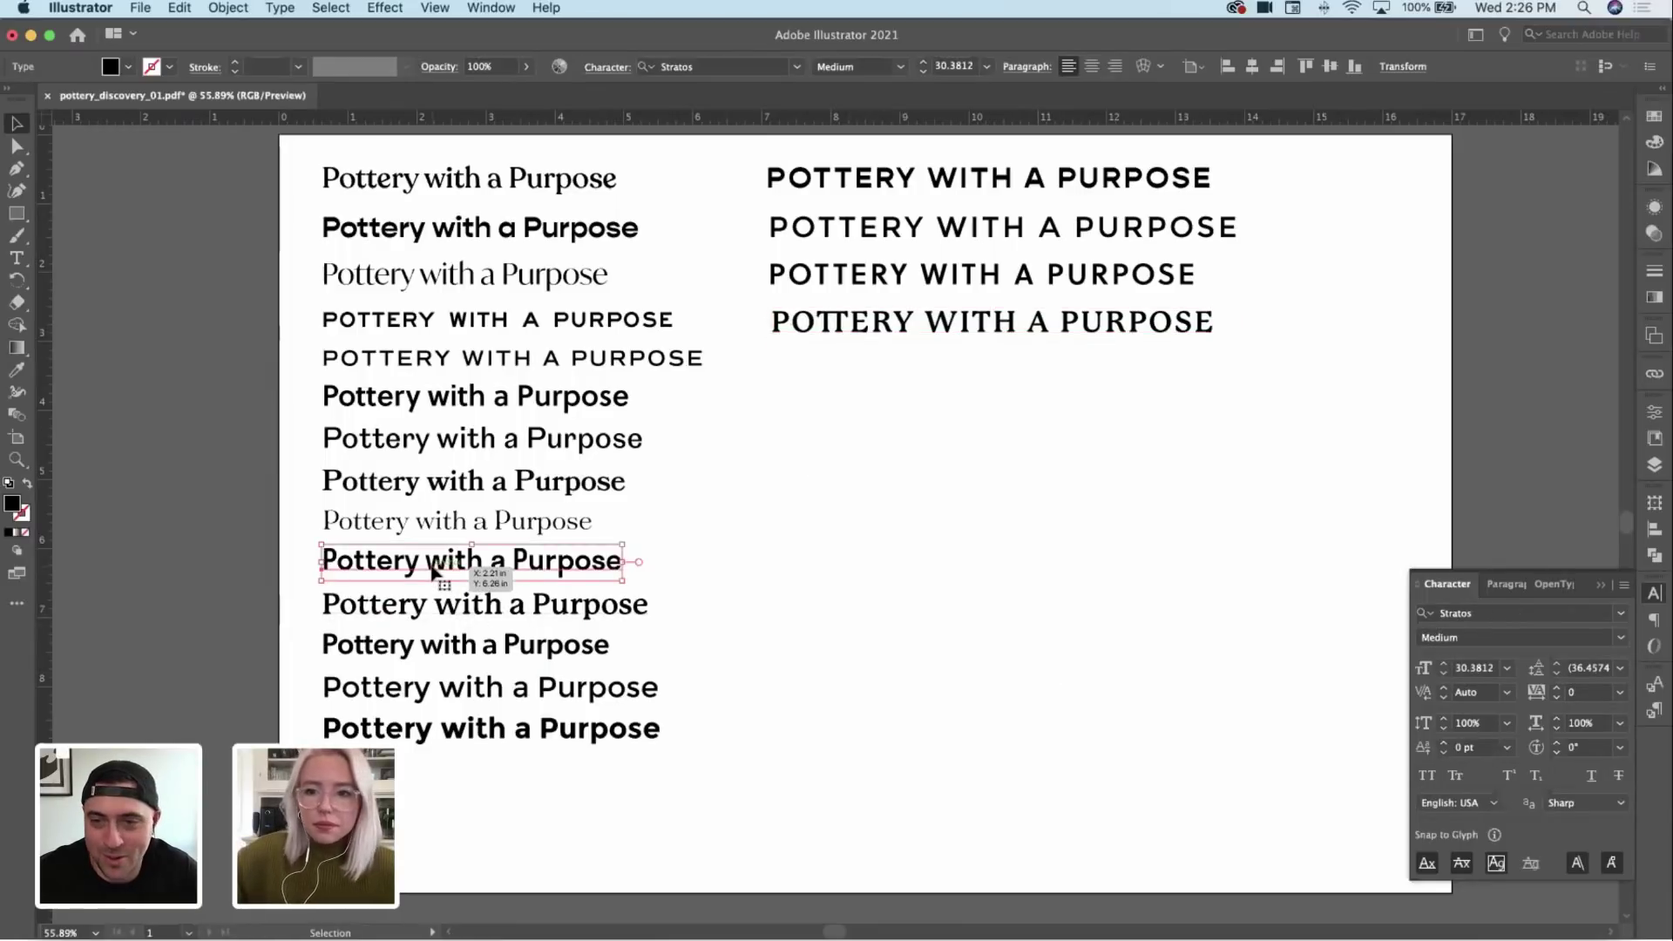
click(1434, 780)
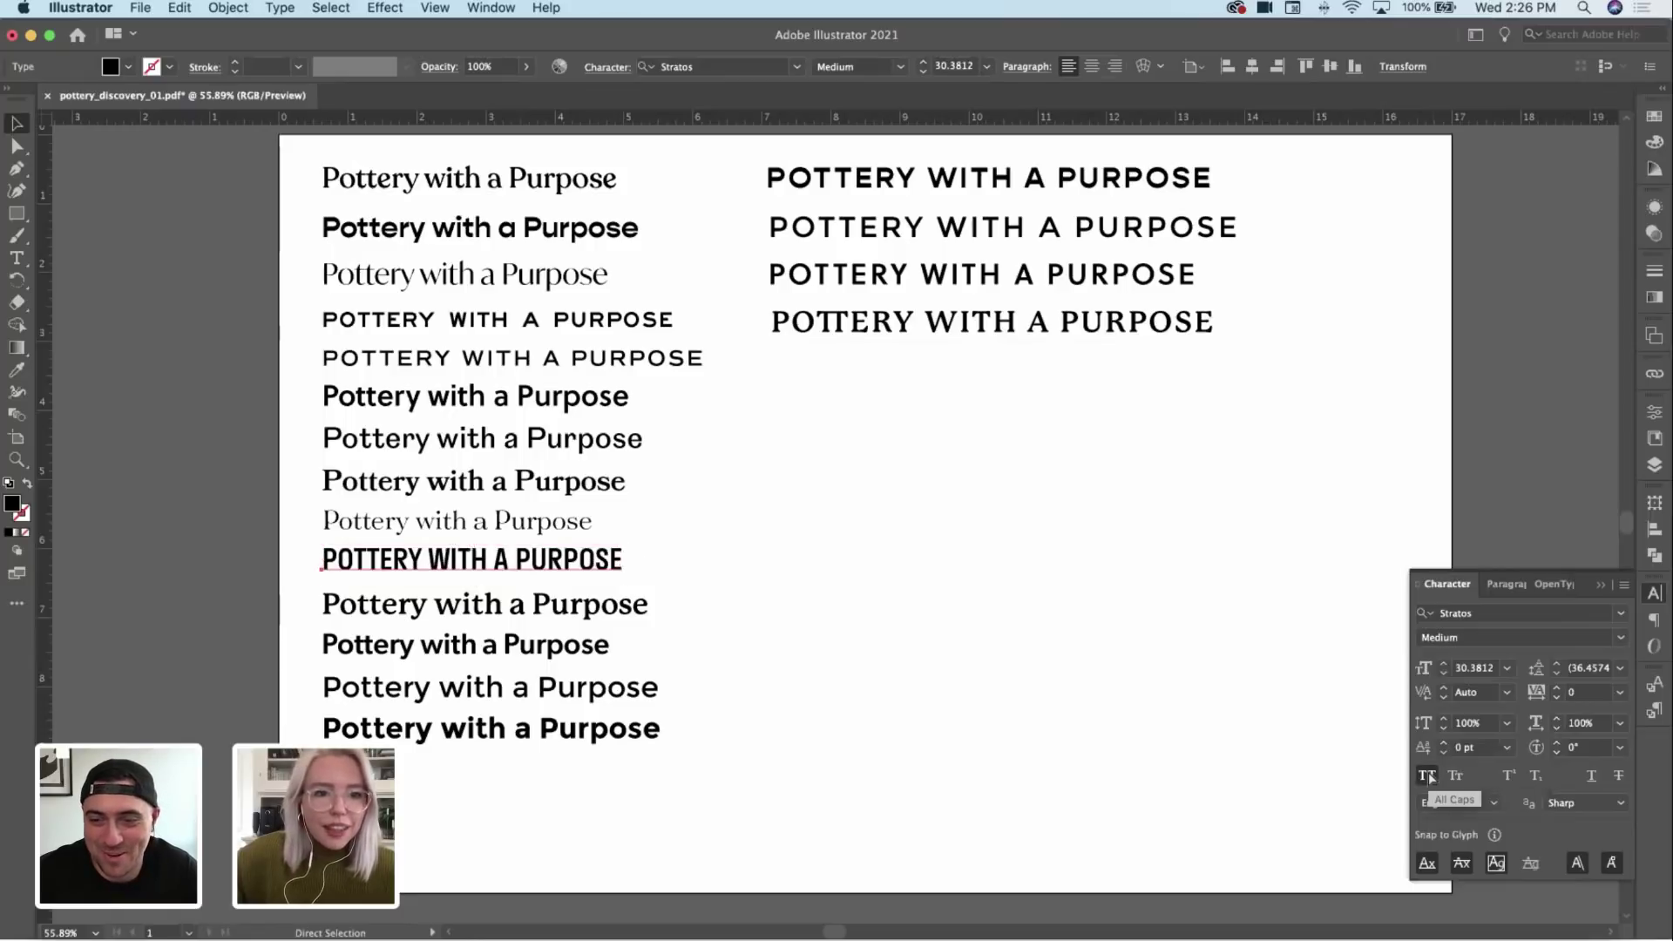
click(1434, 780)
click(471, 697)
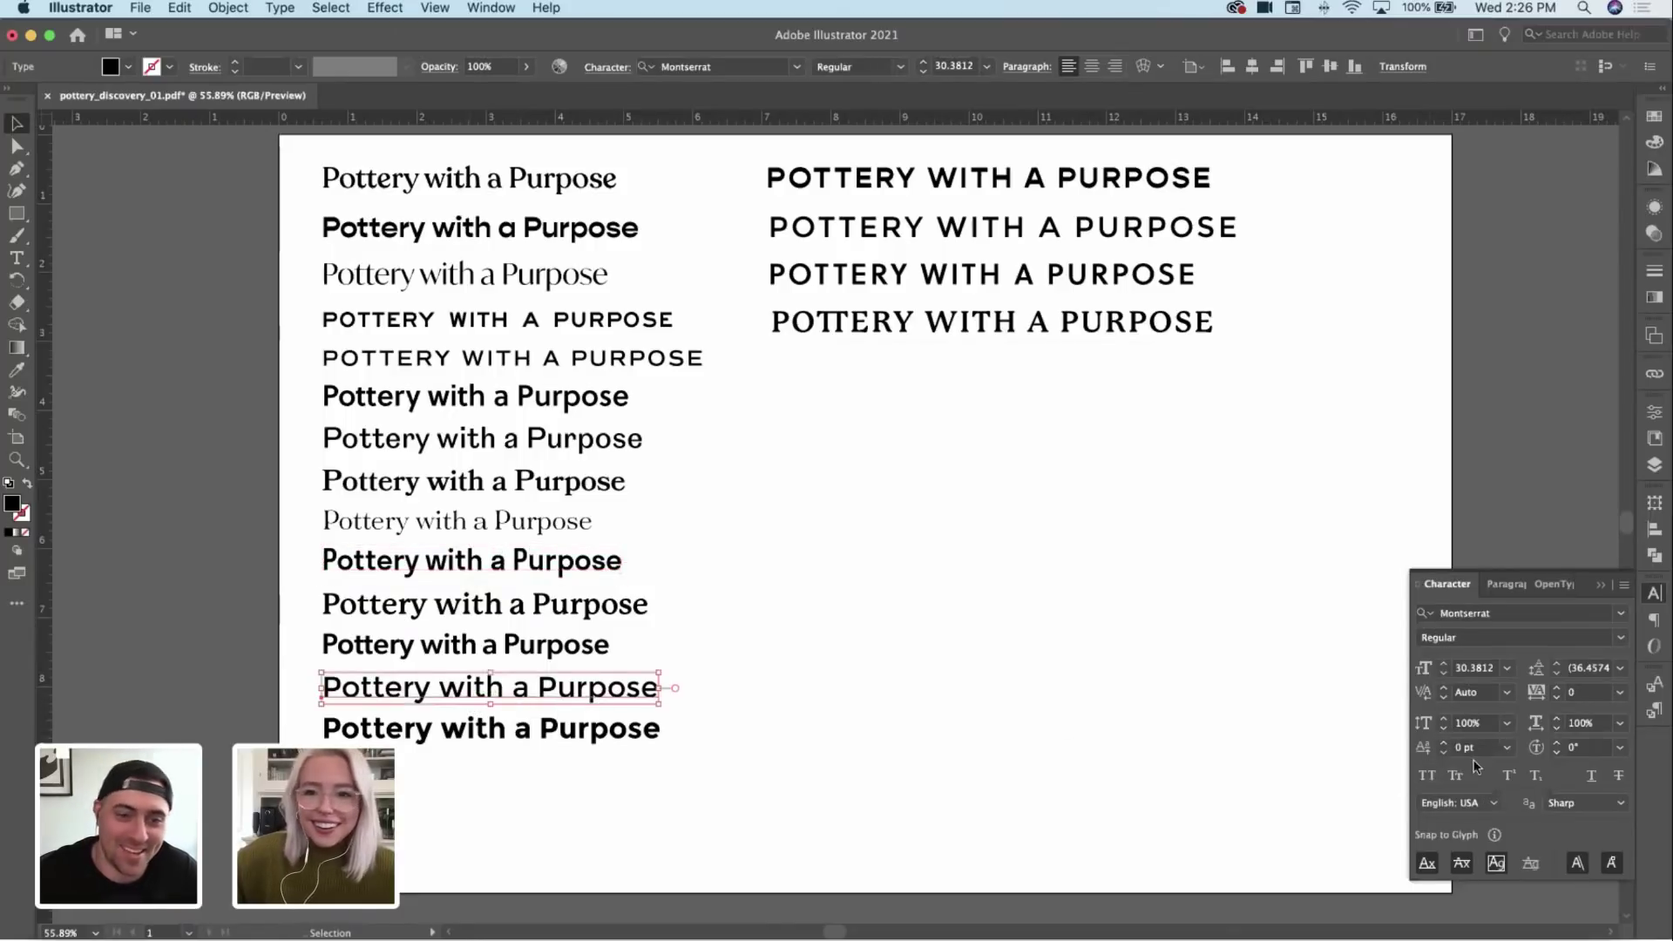
click(1427, 776)
key(super+z)
click(941, 707)
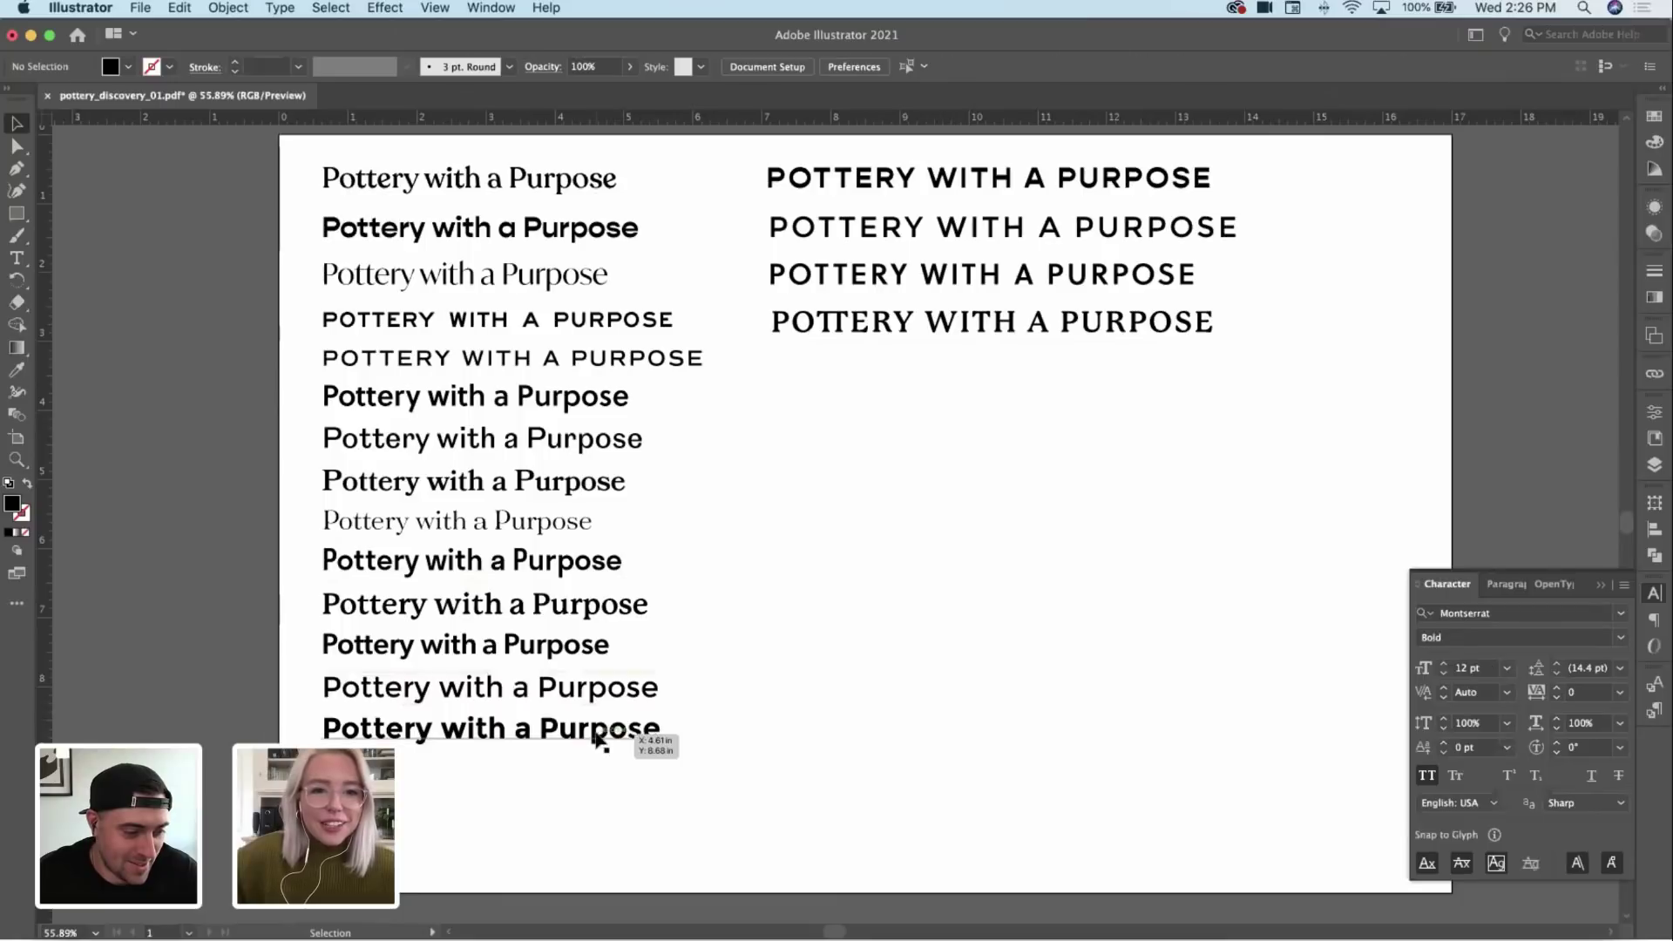
click(598, 739)
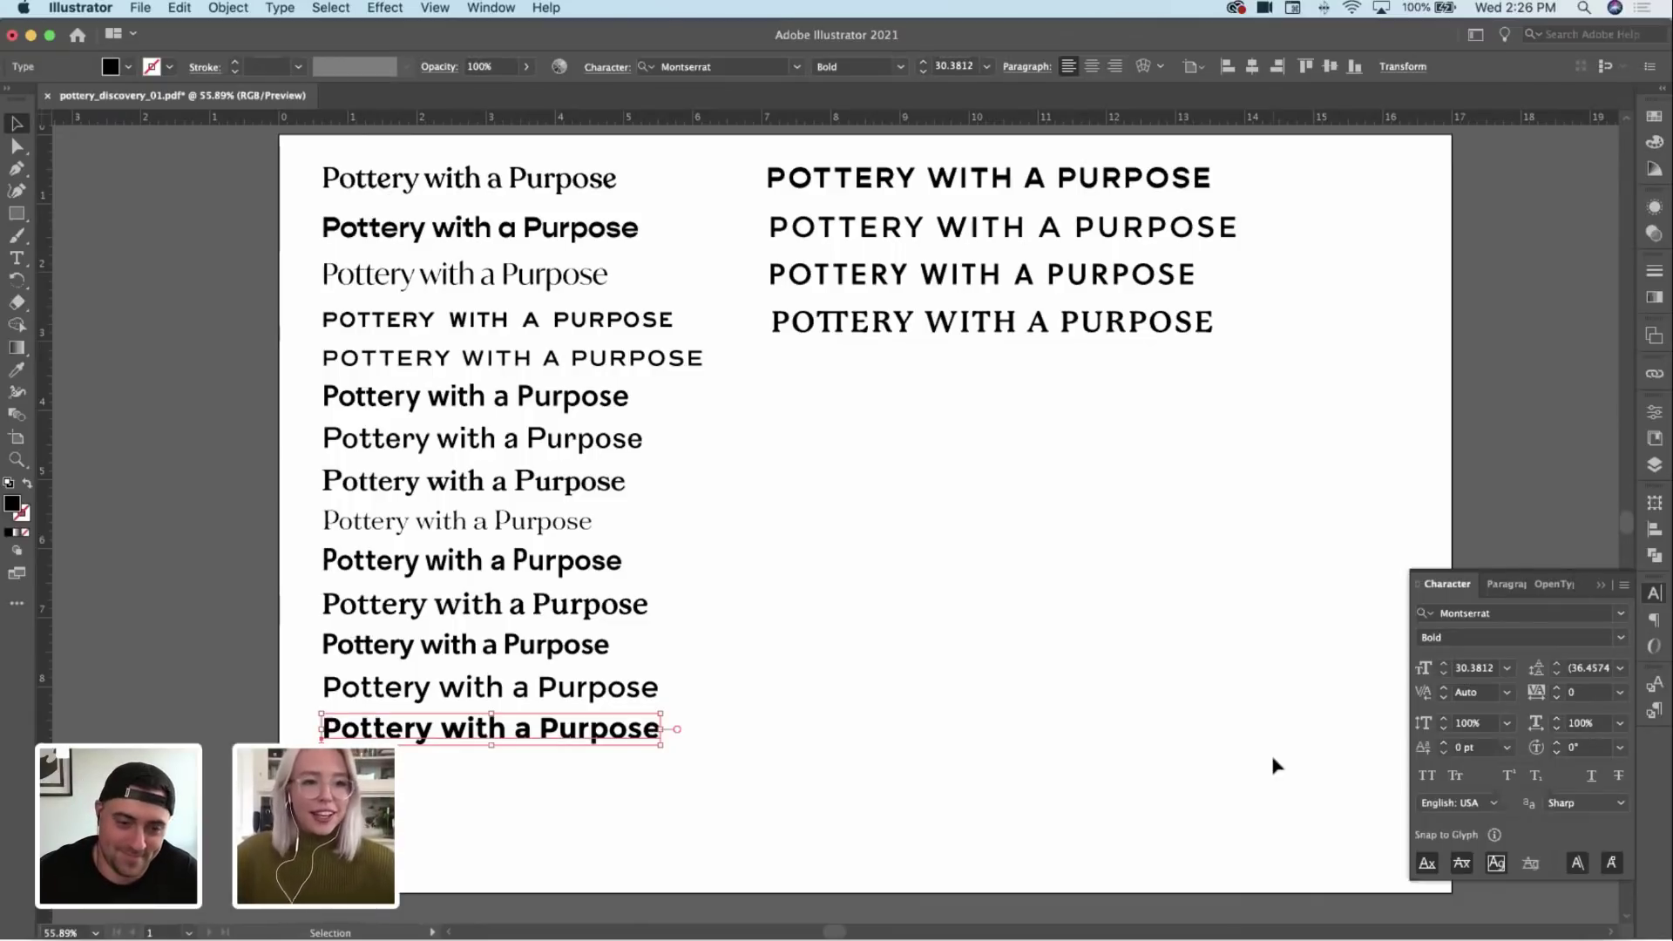
click(763, 554)
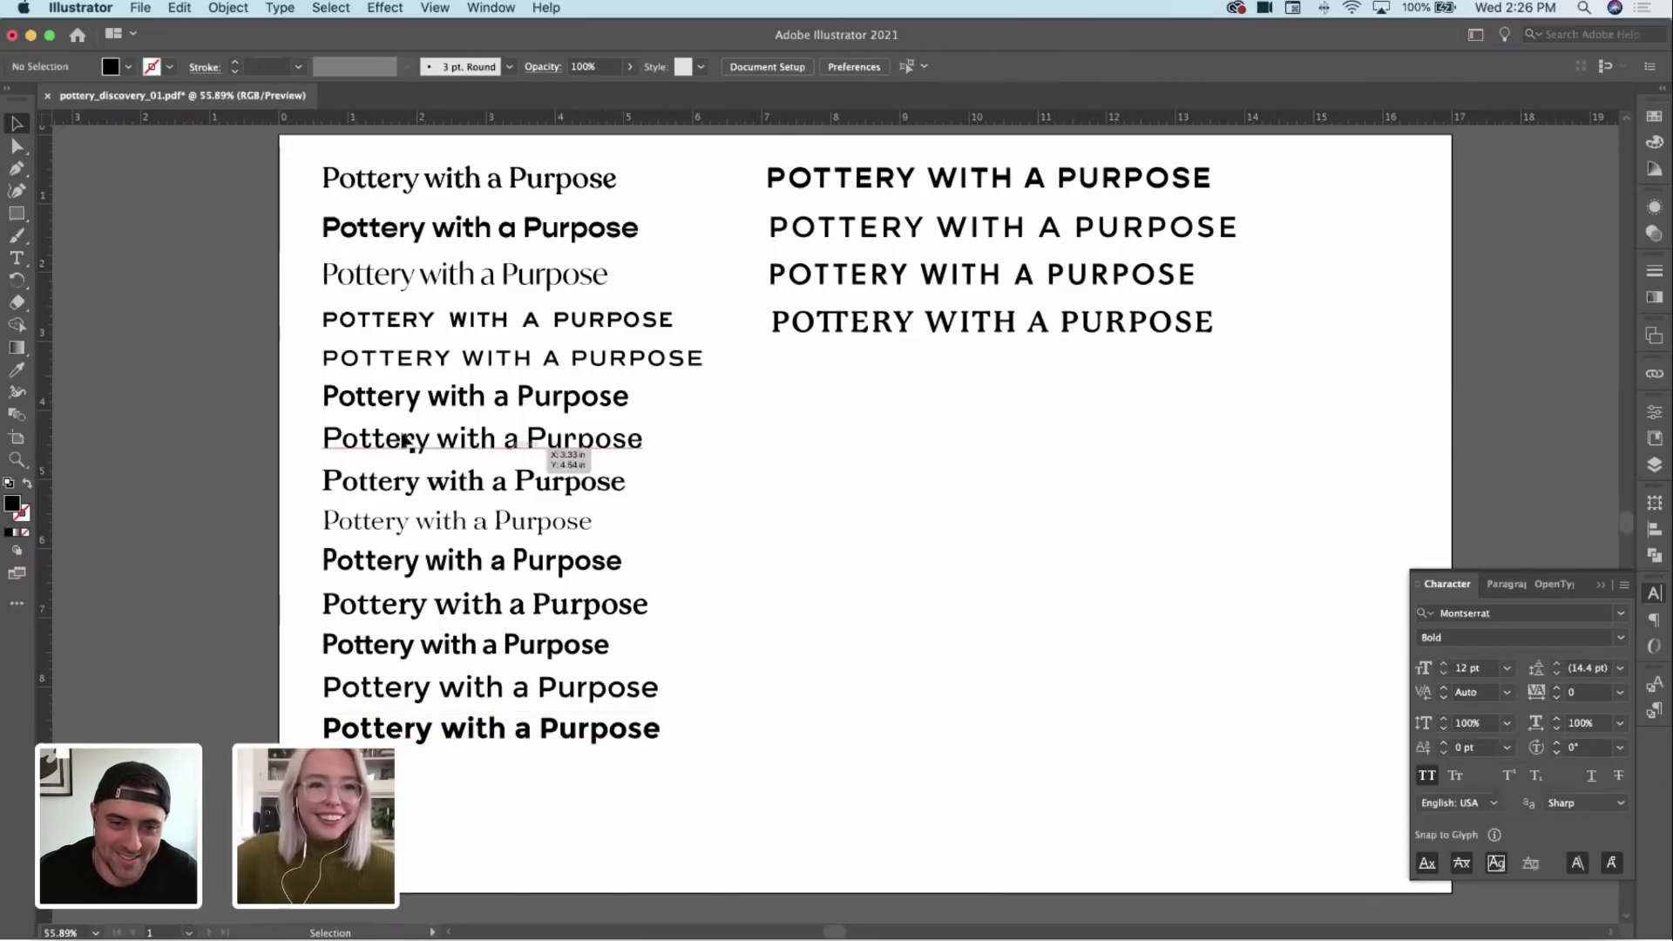
Step: Copy the Reason New Medium line below the all-caps P22 Mackinac line and set it in all caps with tracking of 160
drag(389, 440, 834, 374)
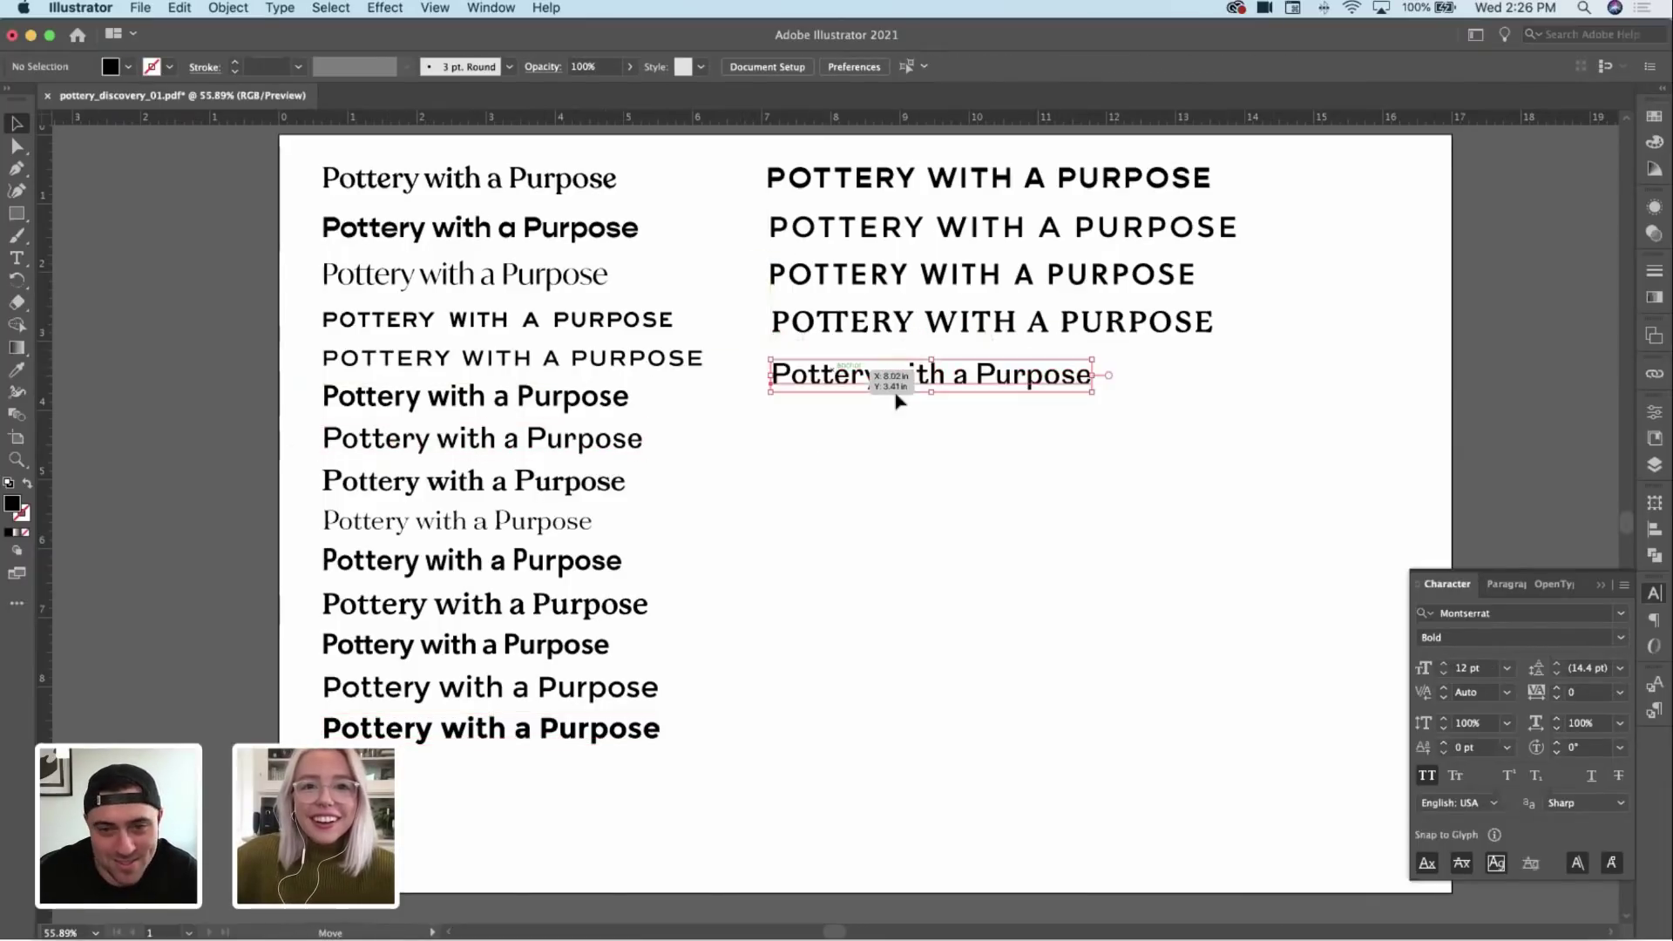
click(1427, 776)
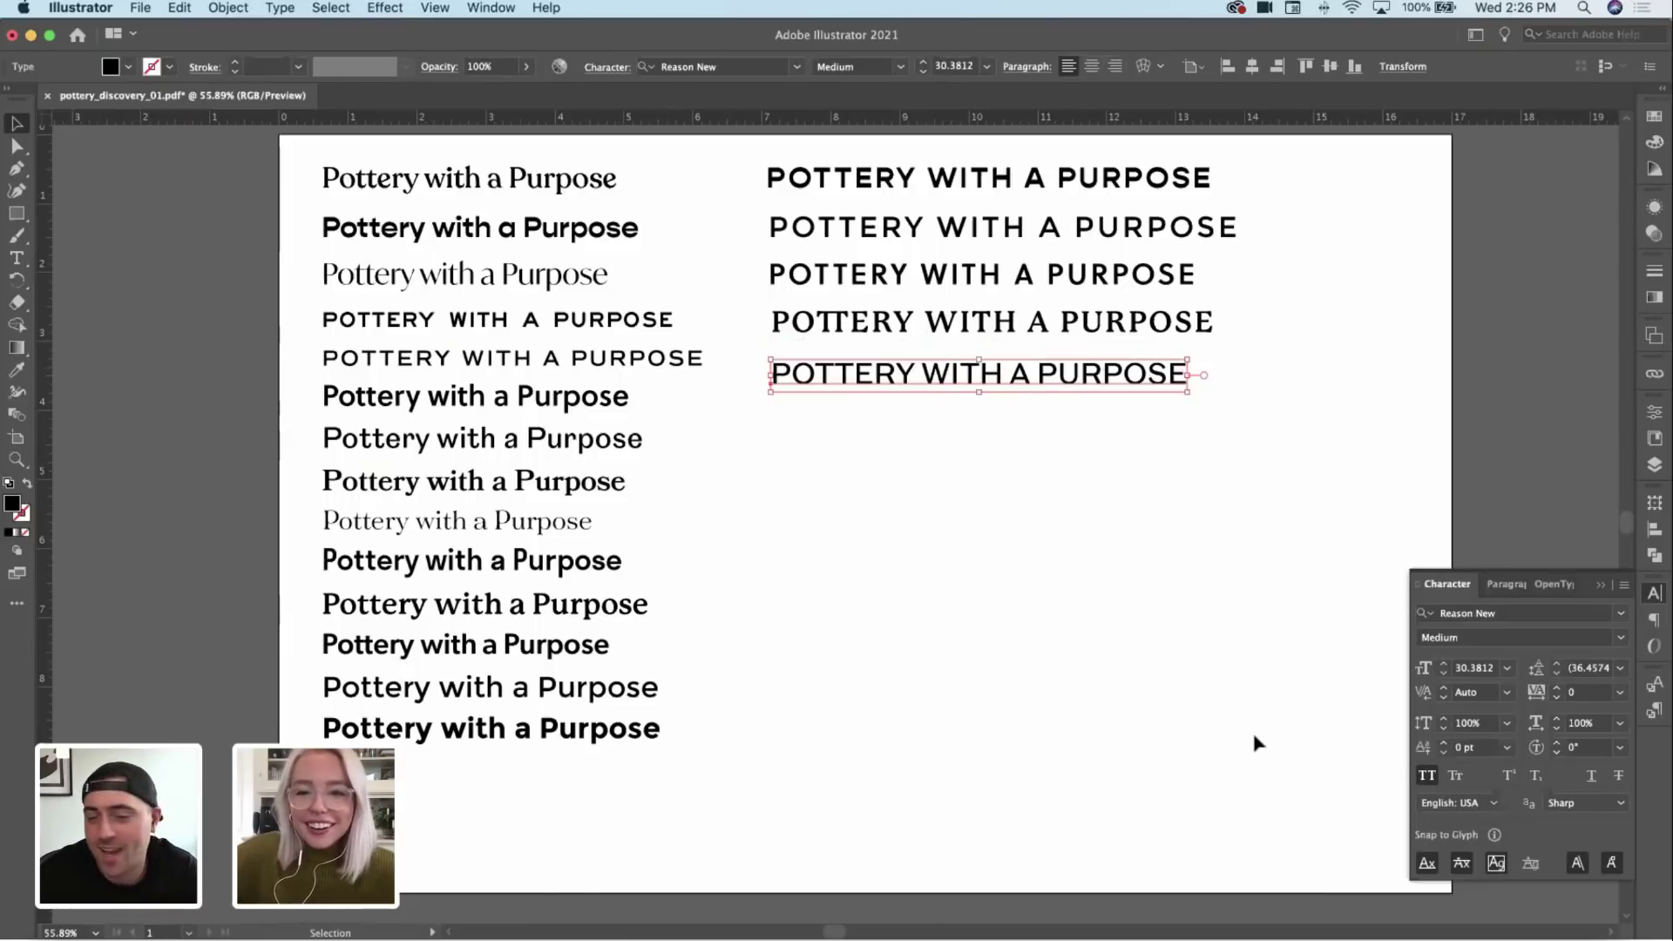
key(alt+Right)
key(alt+Right)
key(alt+Right)
key(alt+Right)
key(alt+Right)
key(alt+Right)
key(alt+Right)
key(alt+Right)
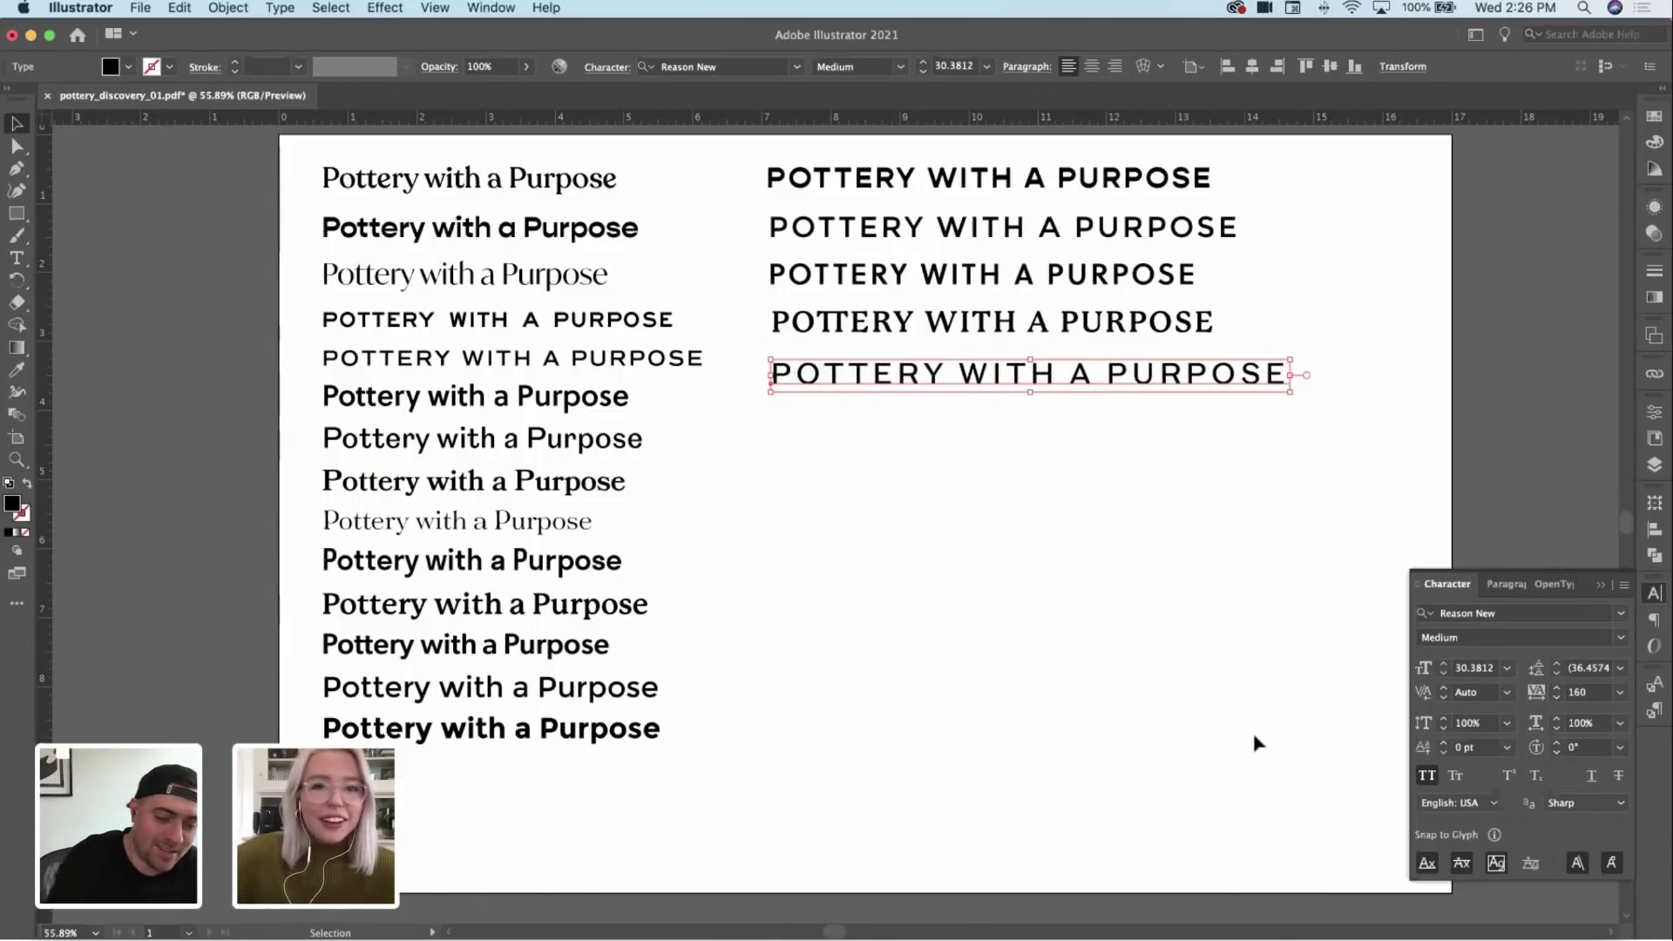
click(918, 660)
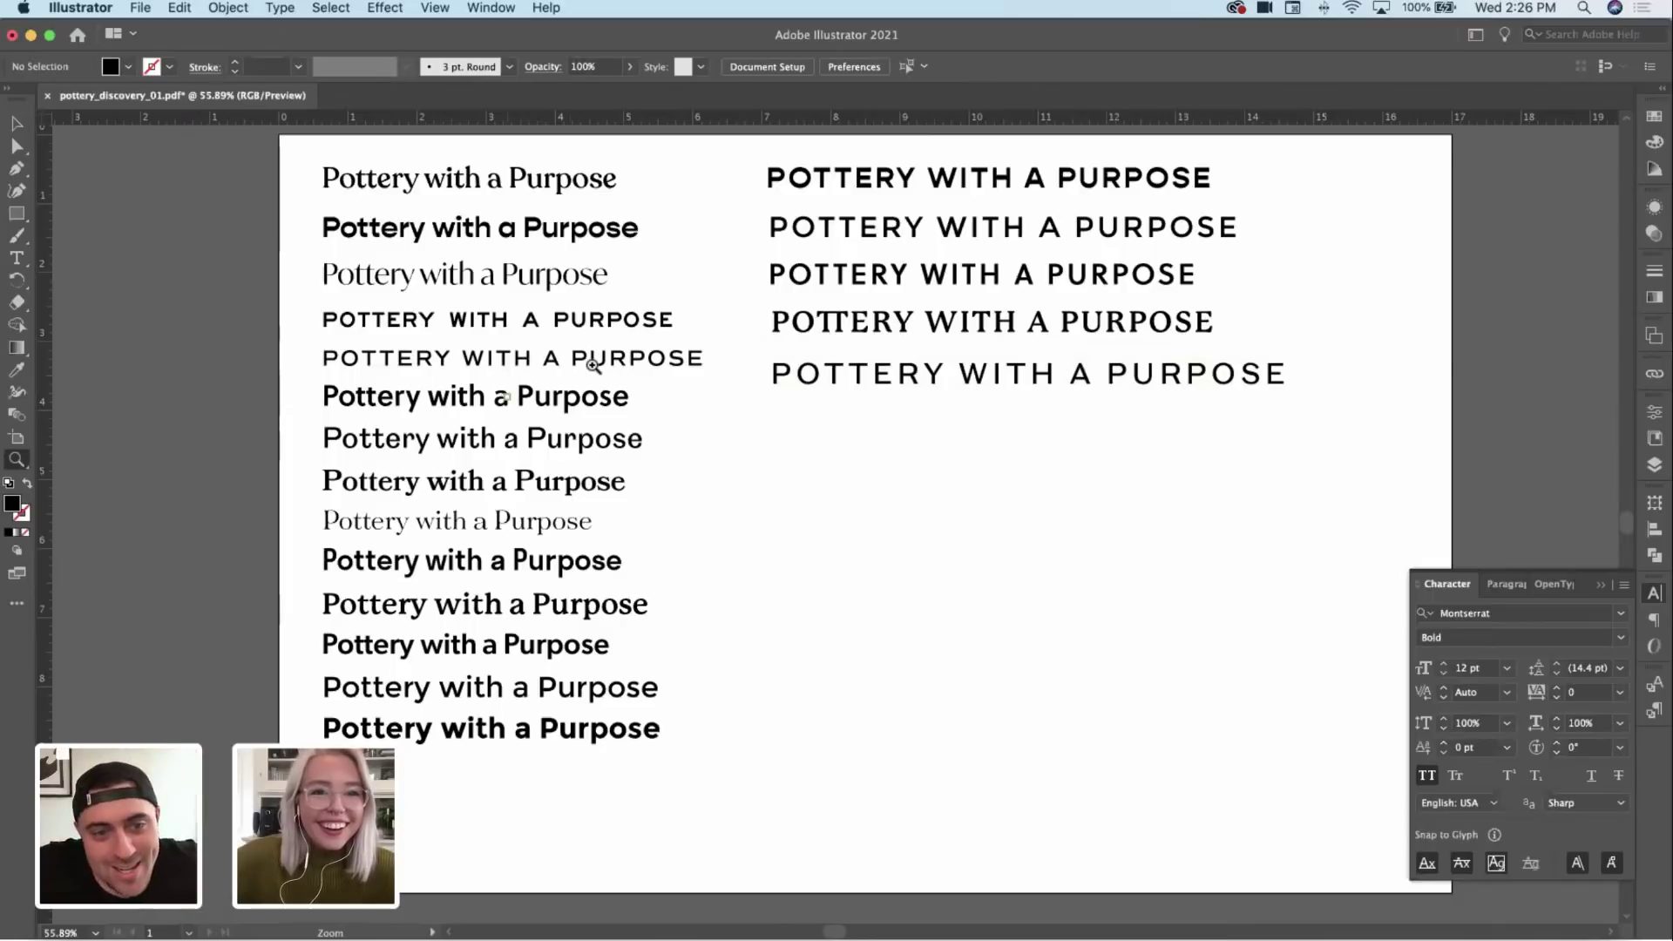
Step: Check the active Adobe Fonts list in Chrome, and copy the Montserrat Bold line below itself in Illustrator
drag(508, 394, 558, 393)
key(super+Tab)
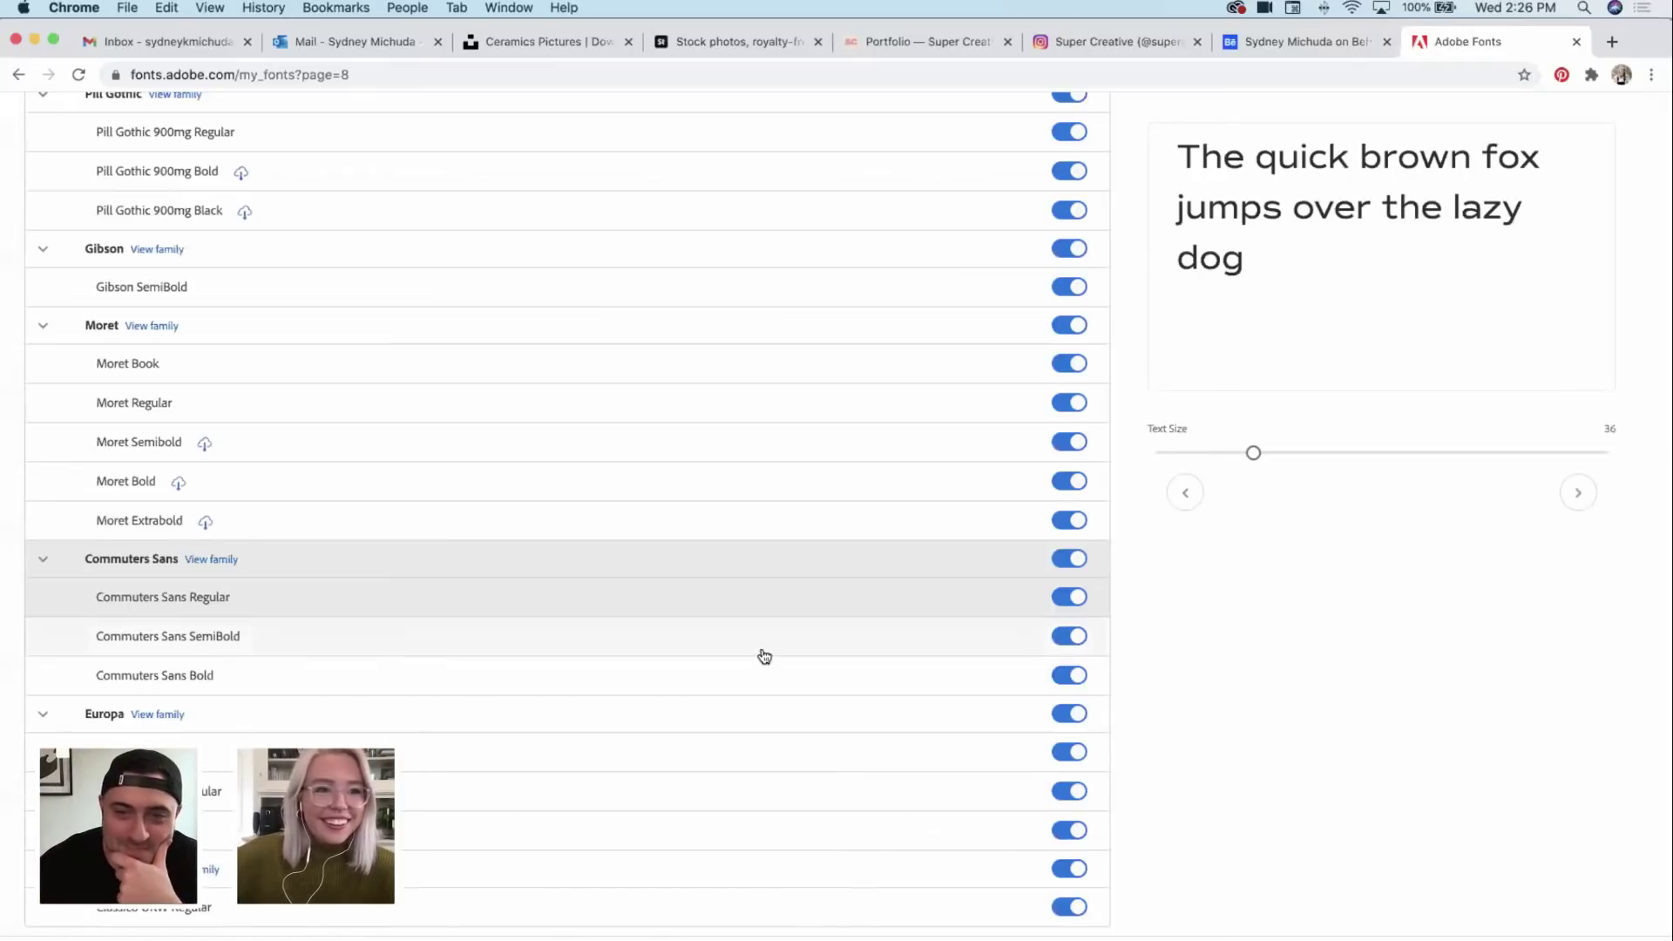
scroll(761, 653, down, 4)
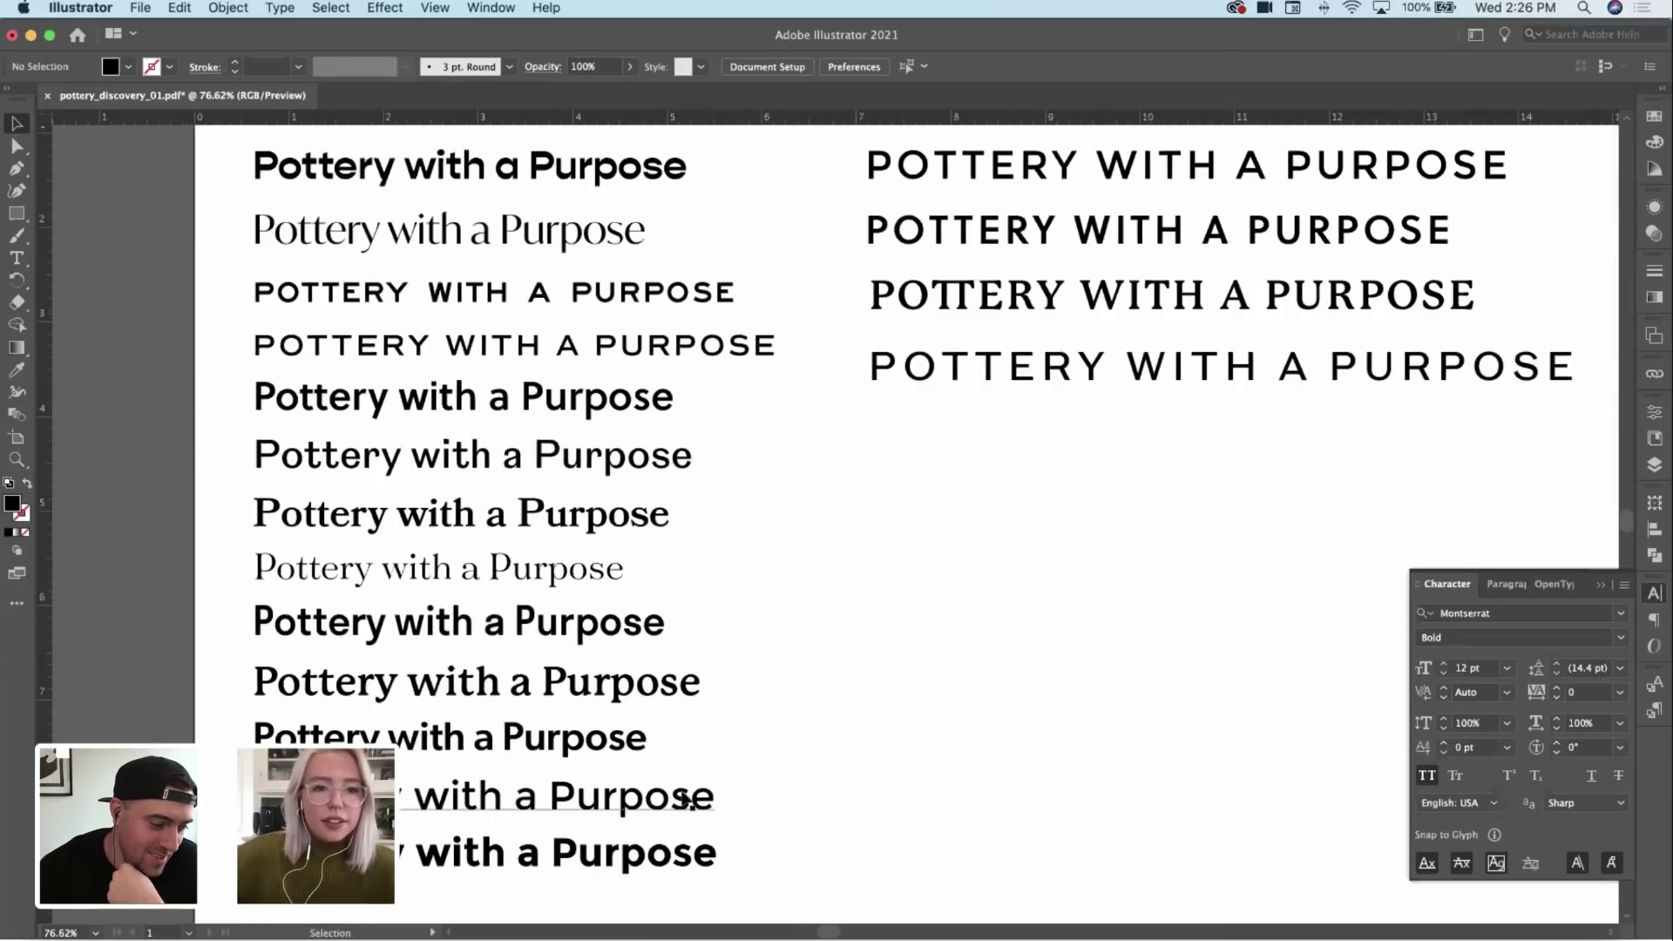
scroll(747, 516, up, 2)
scroll(786, 509, down, 3)
click(654, 551)
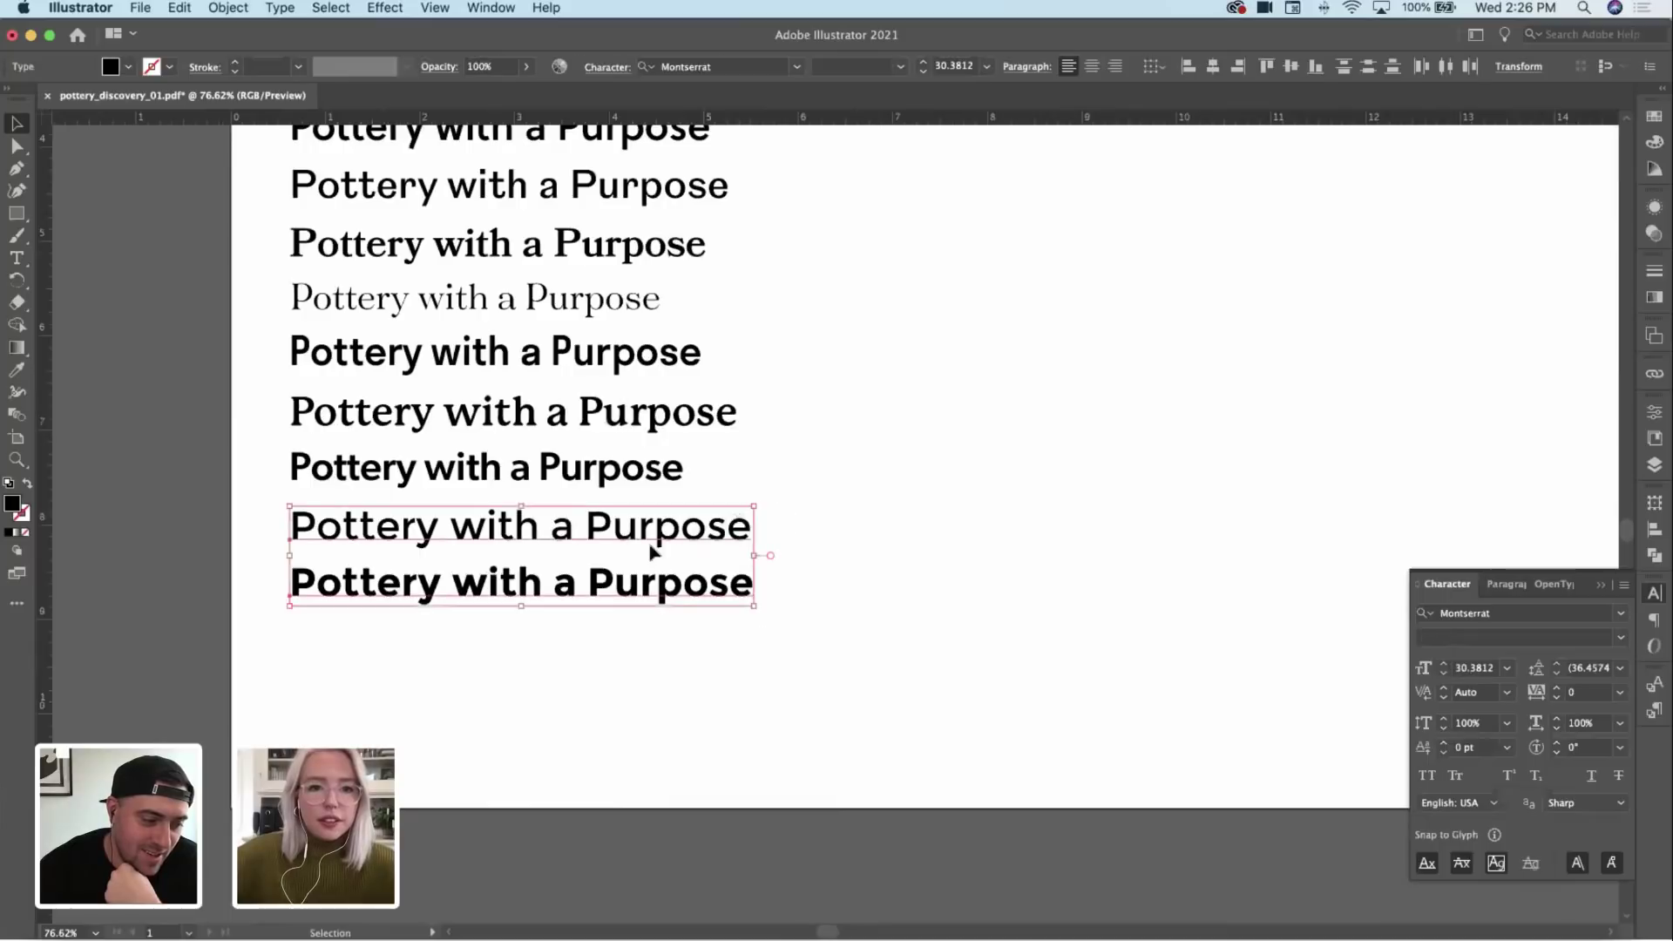
click(743, 603)
drag(743, 603, 689, 668)
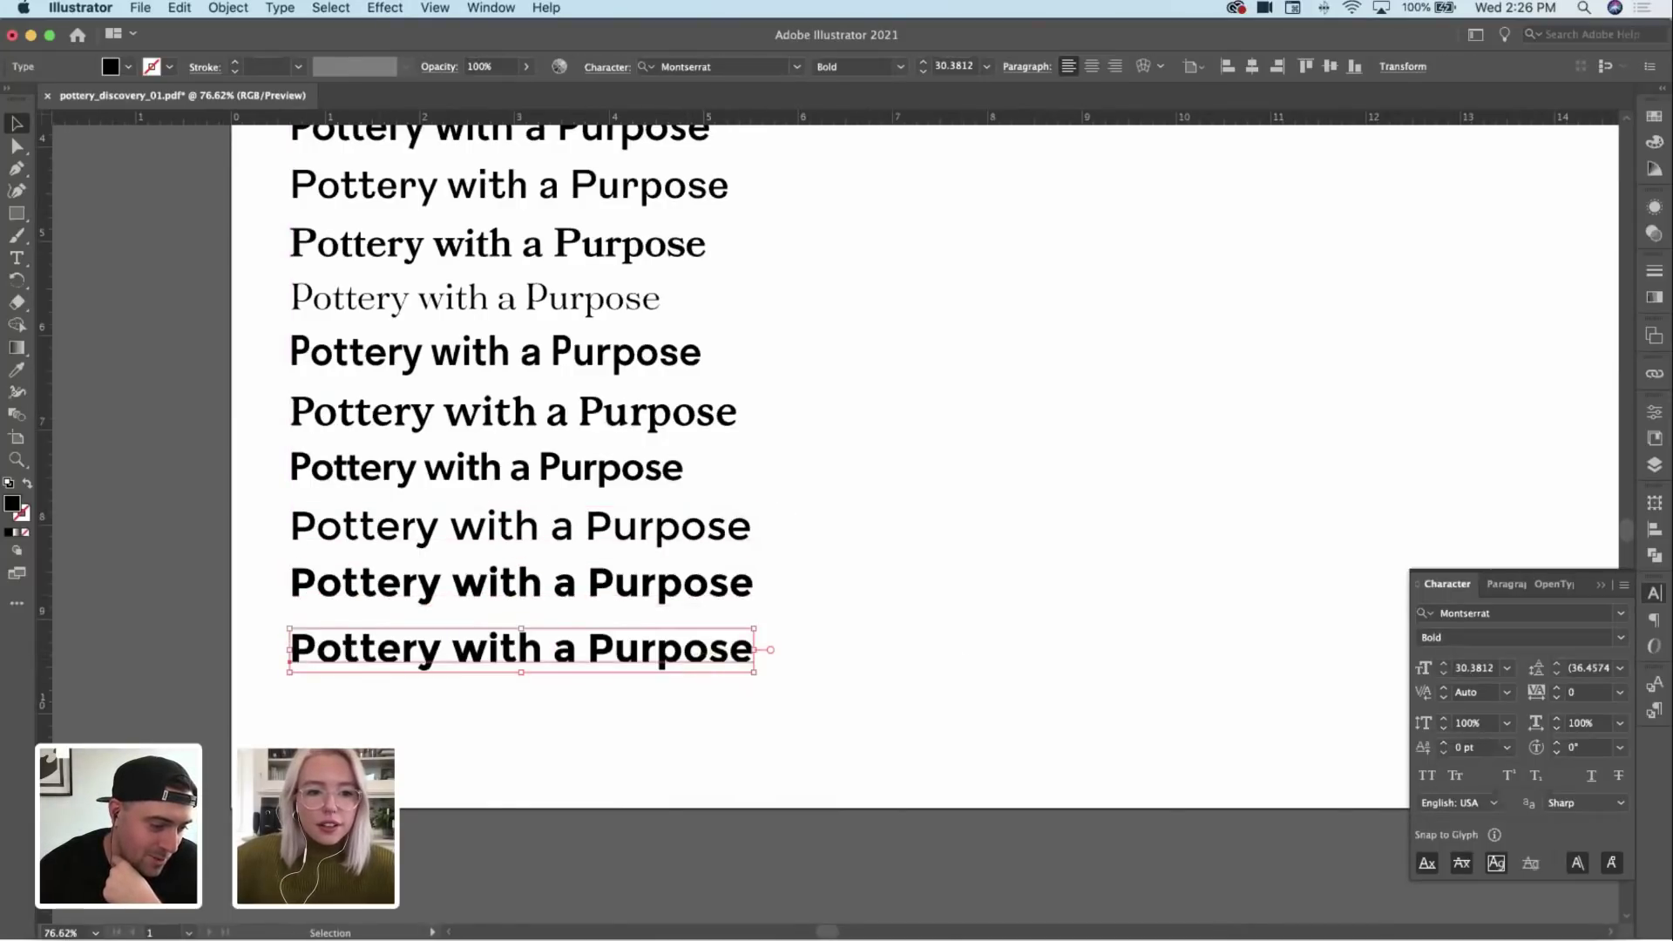
Step: Check the Adobe Fonts list again and move the original Montserrat Bold line slightly down to even out the spacing
key(super+Tab)
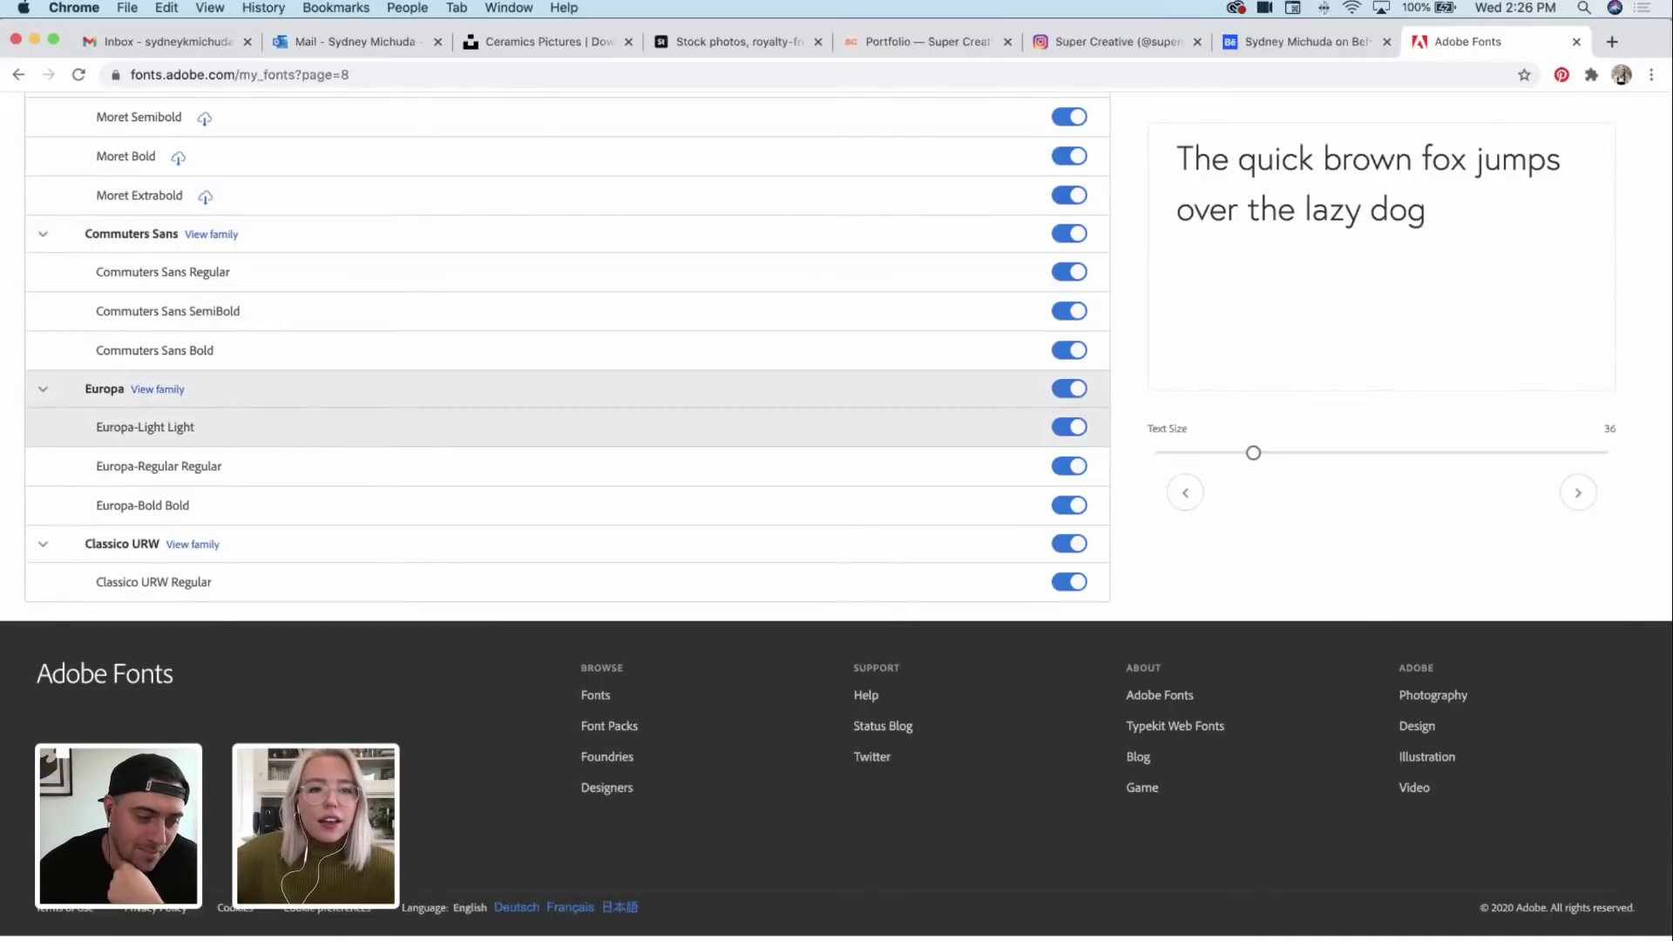
key(super+Tab)
click(777, 684)
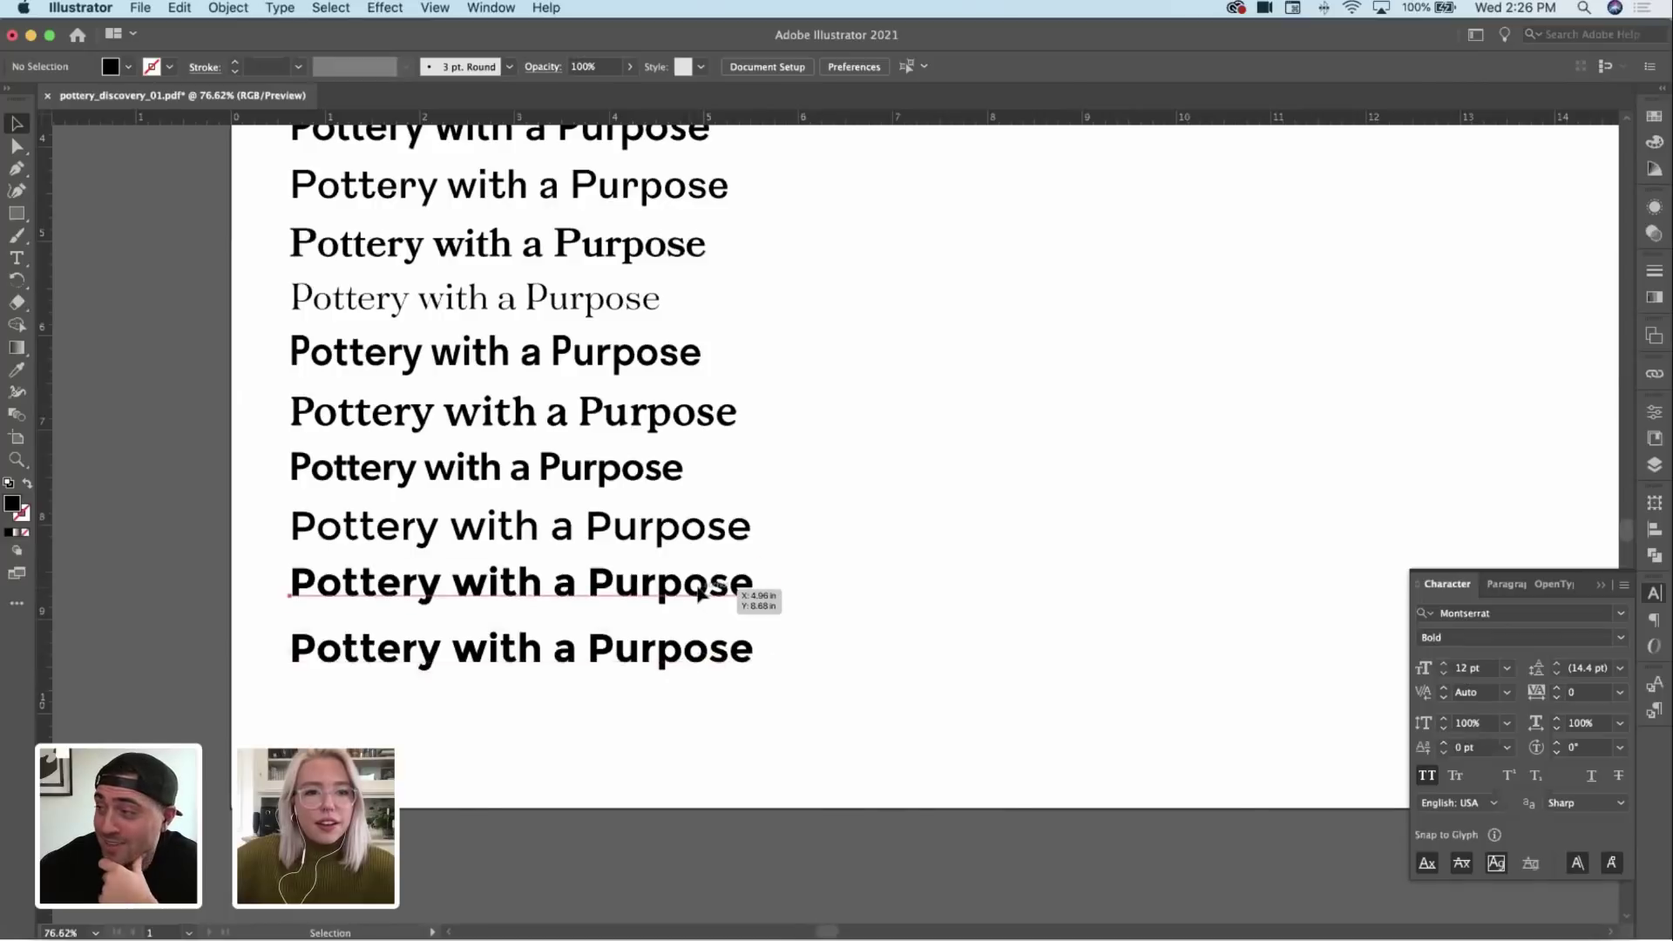
drag(700, 593, 702, 599)
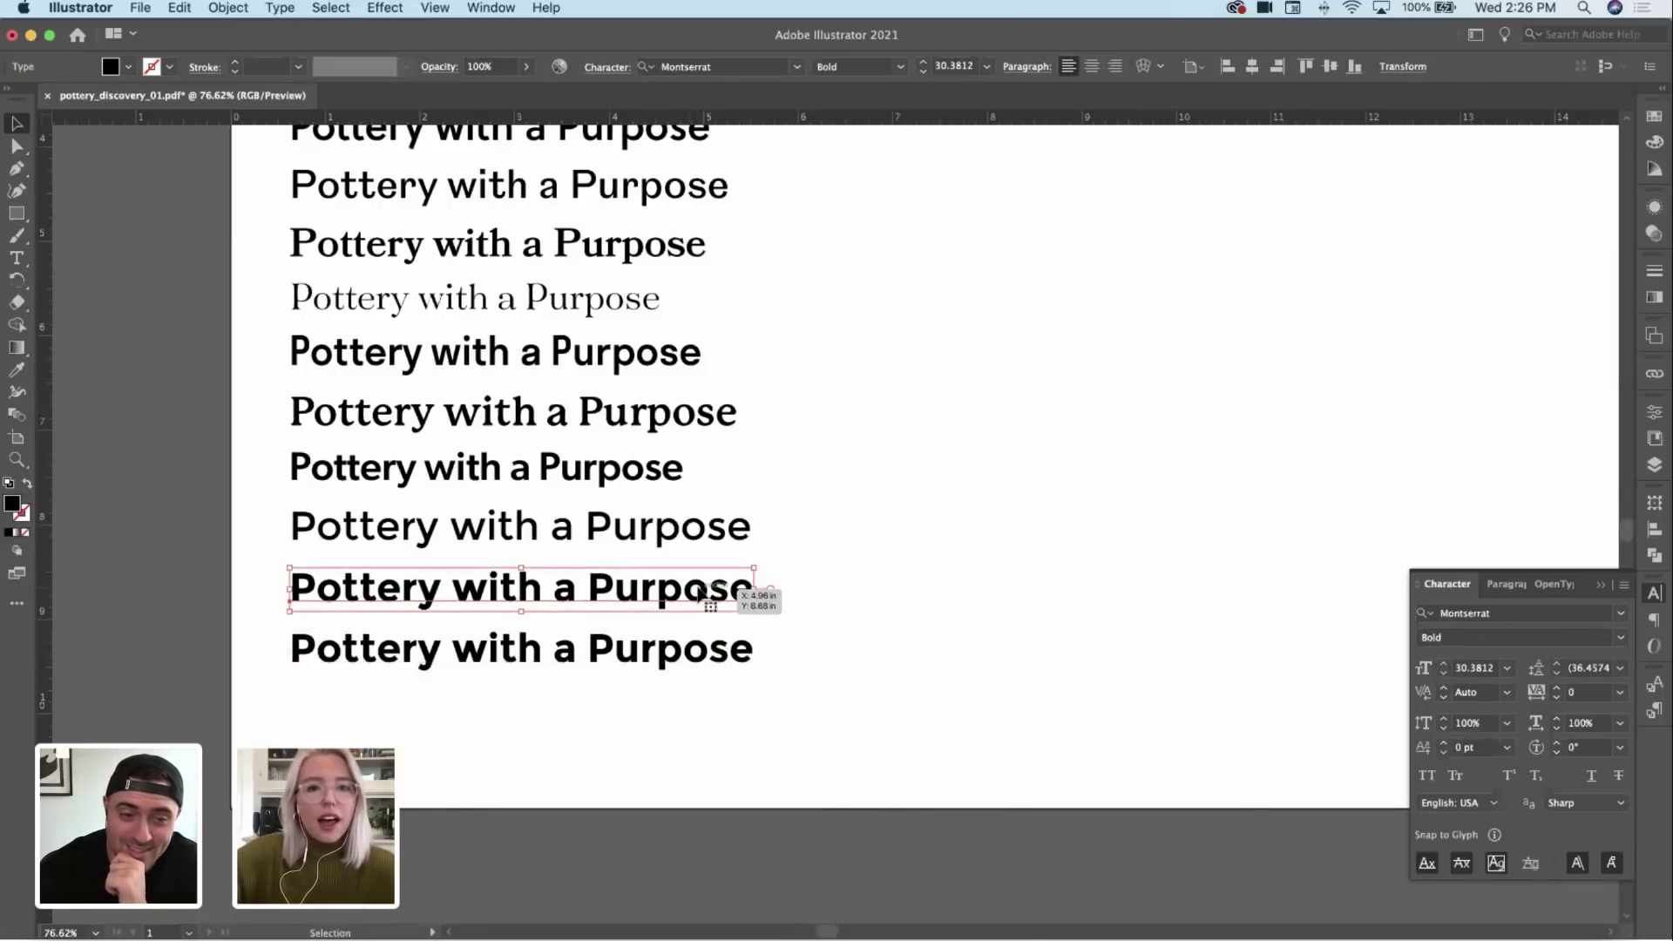
click(910, 507)
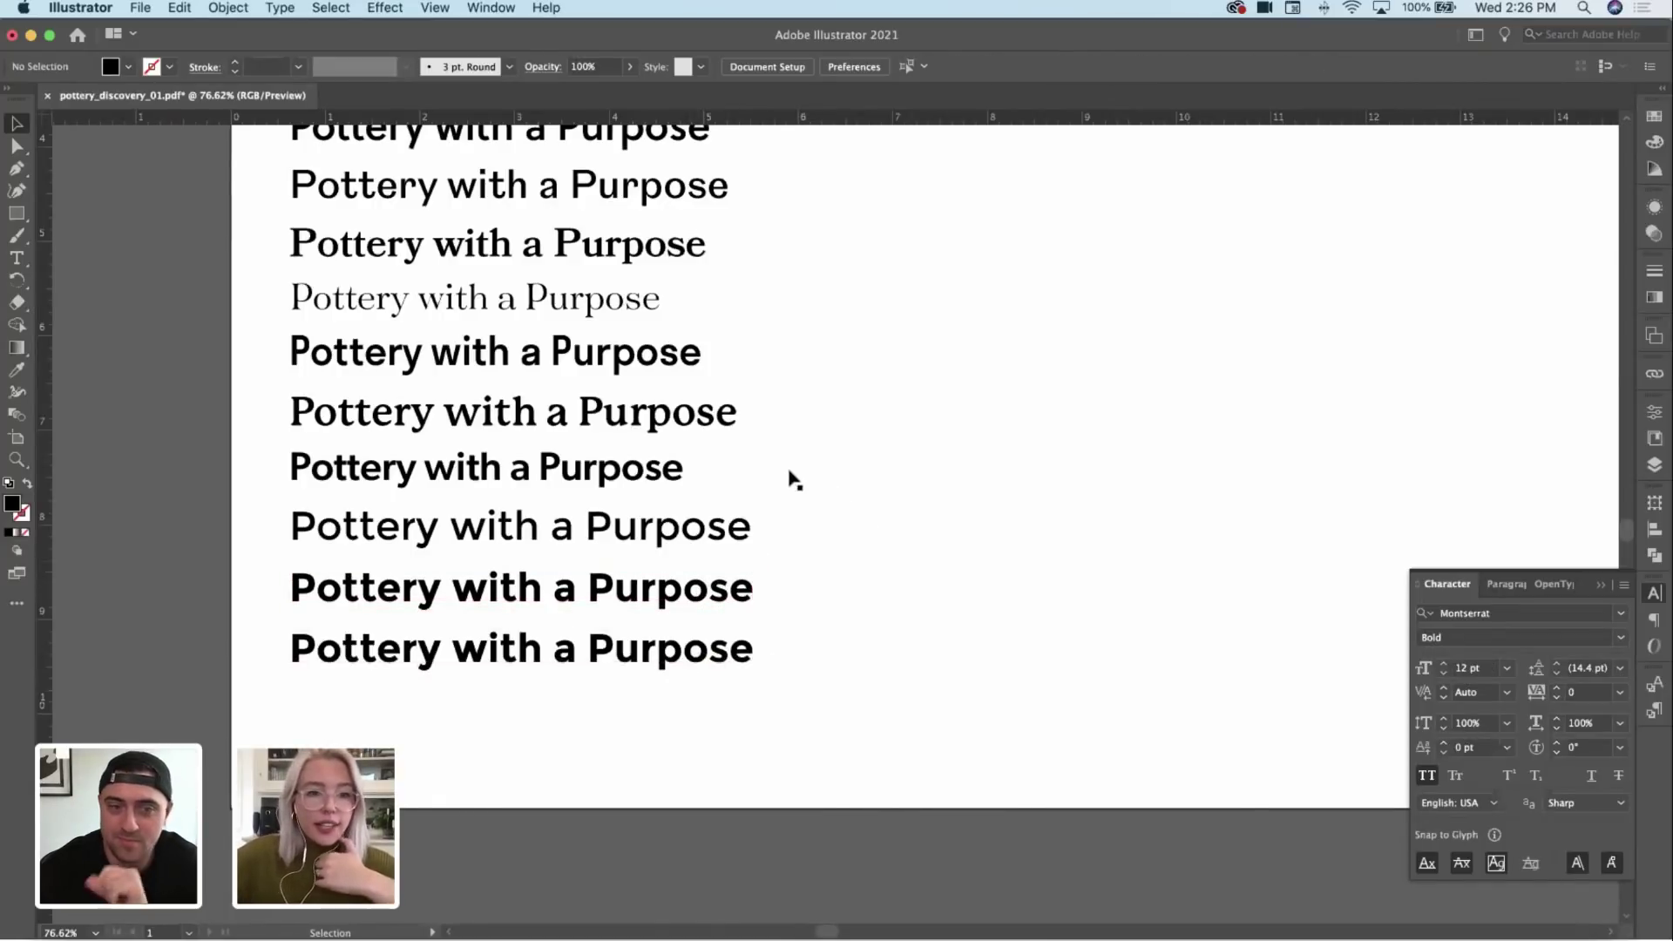
Step: Set the lowest copied line in Europa-Bold
click(678, 659)
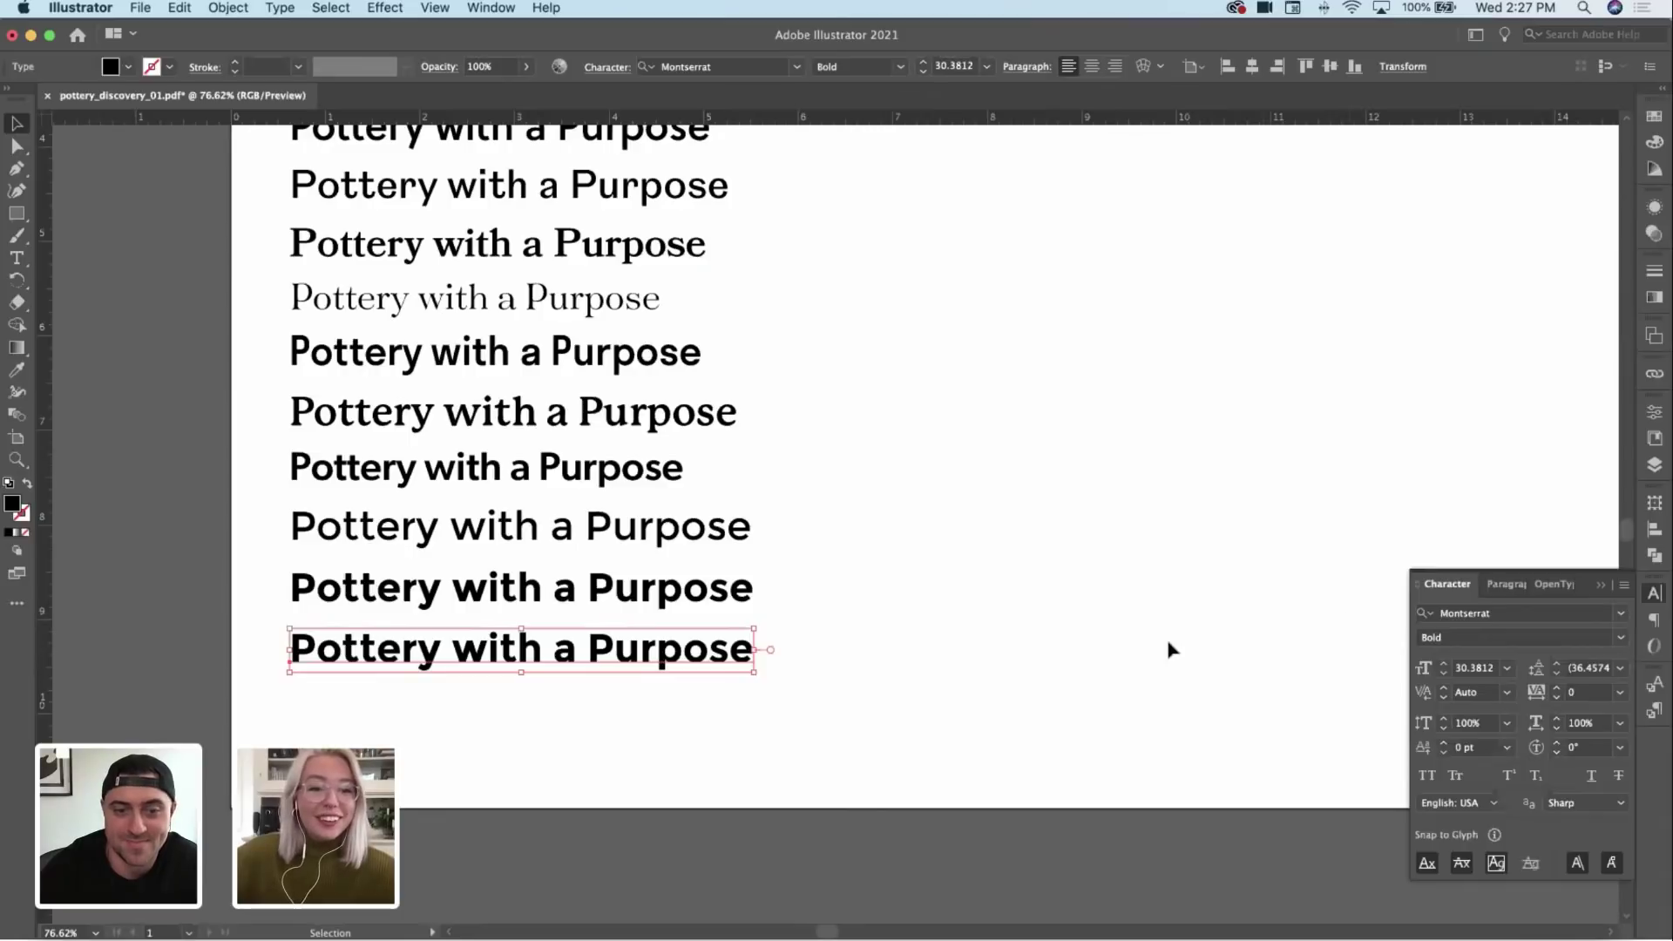
click(1533, 612)
text(eur)
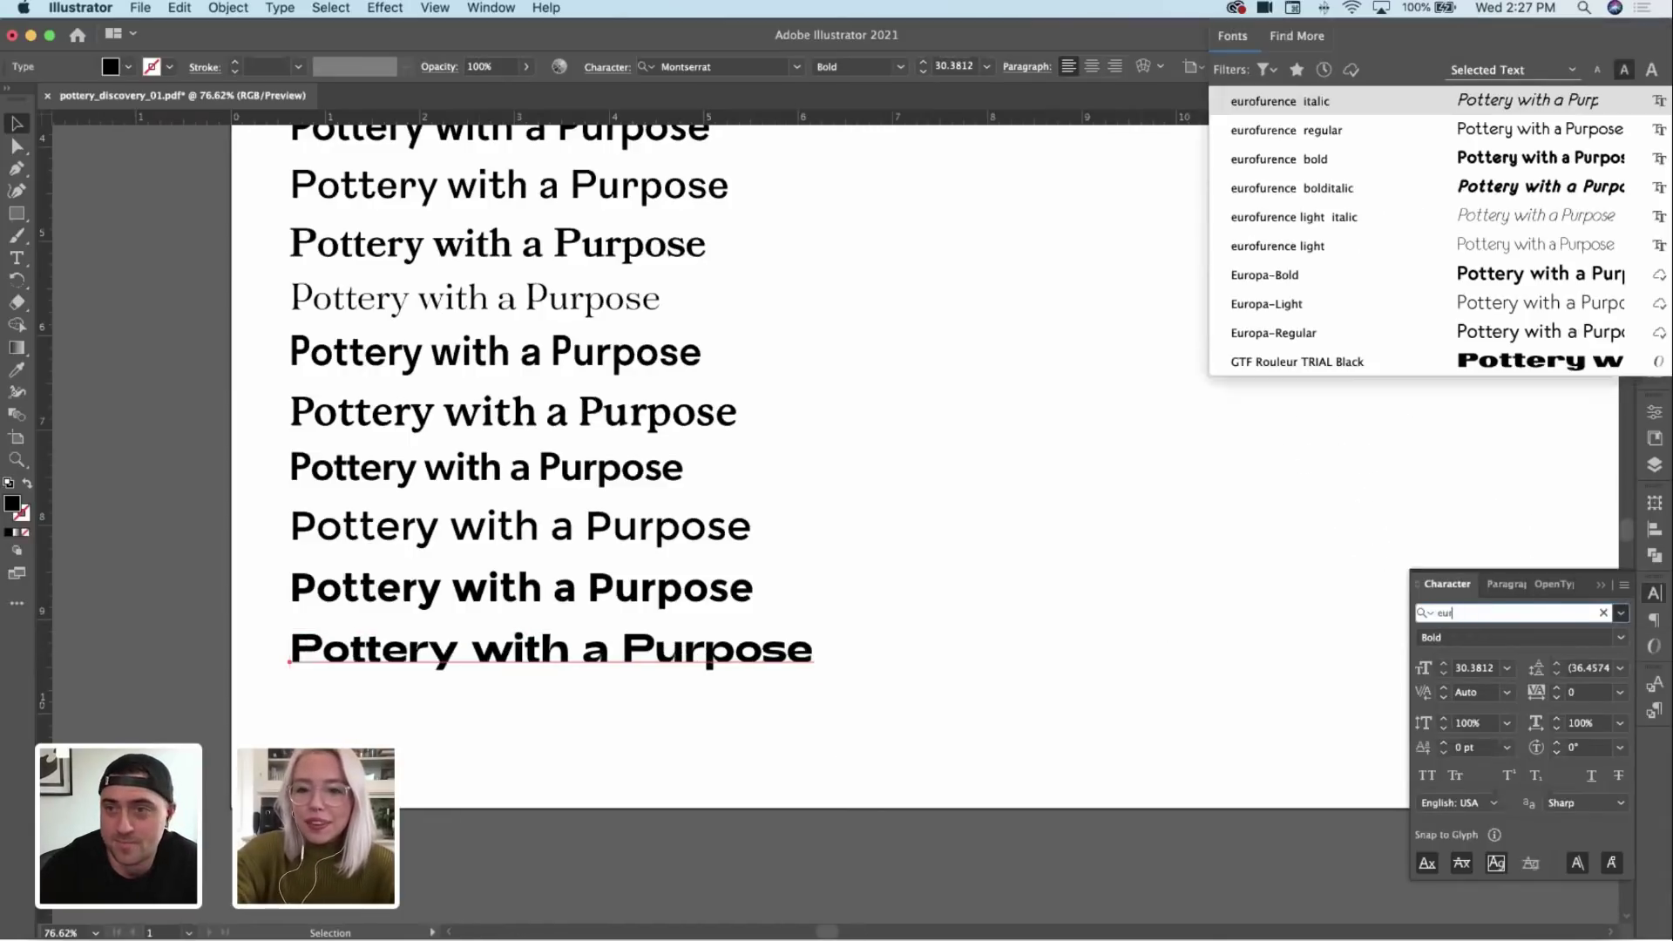
text(op)
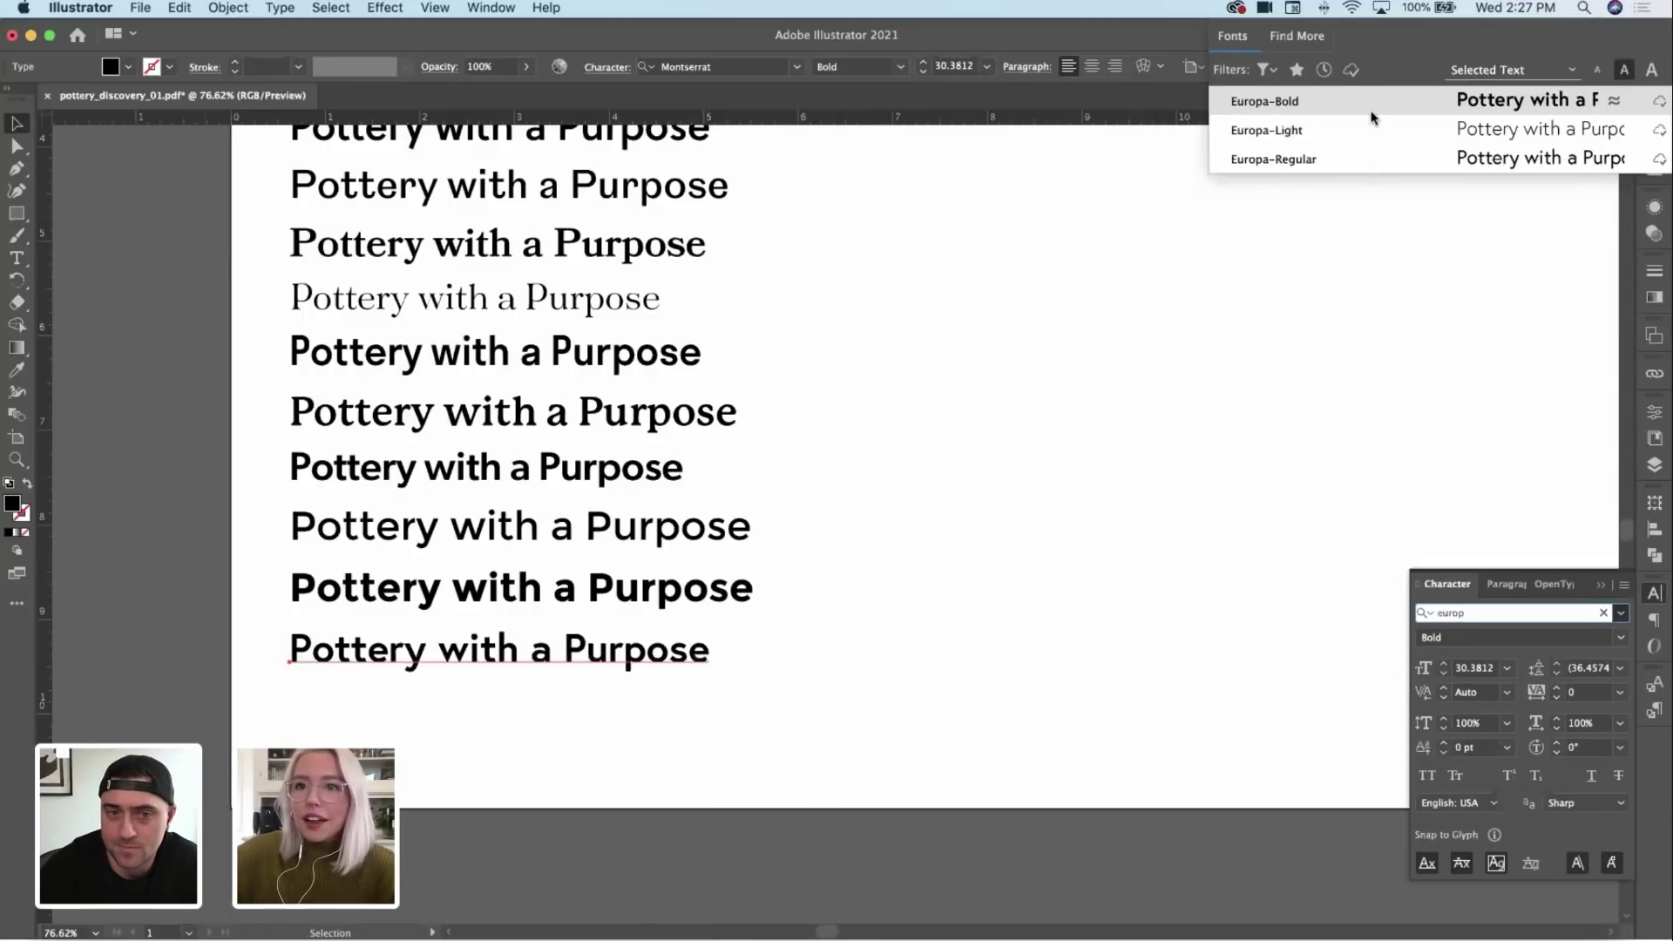
click(1370, 110)
click(879, 634)
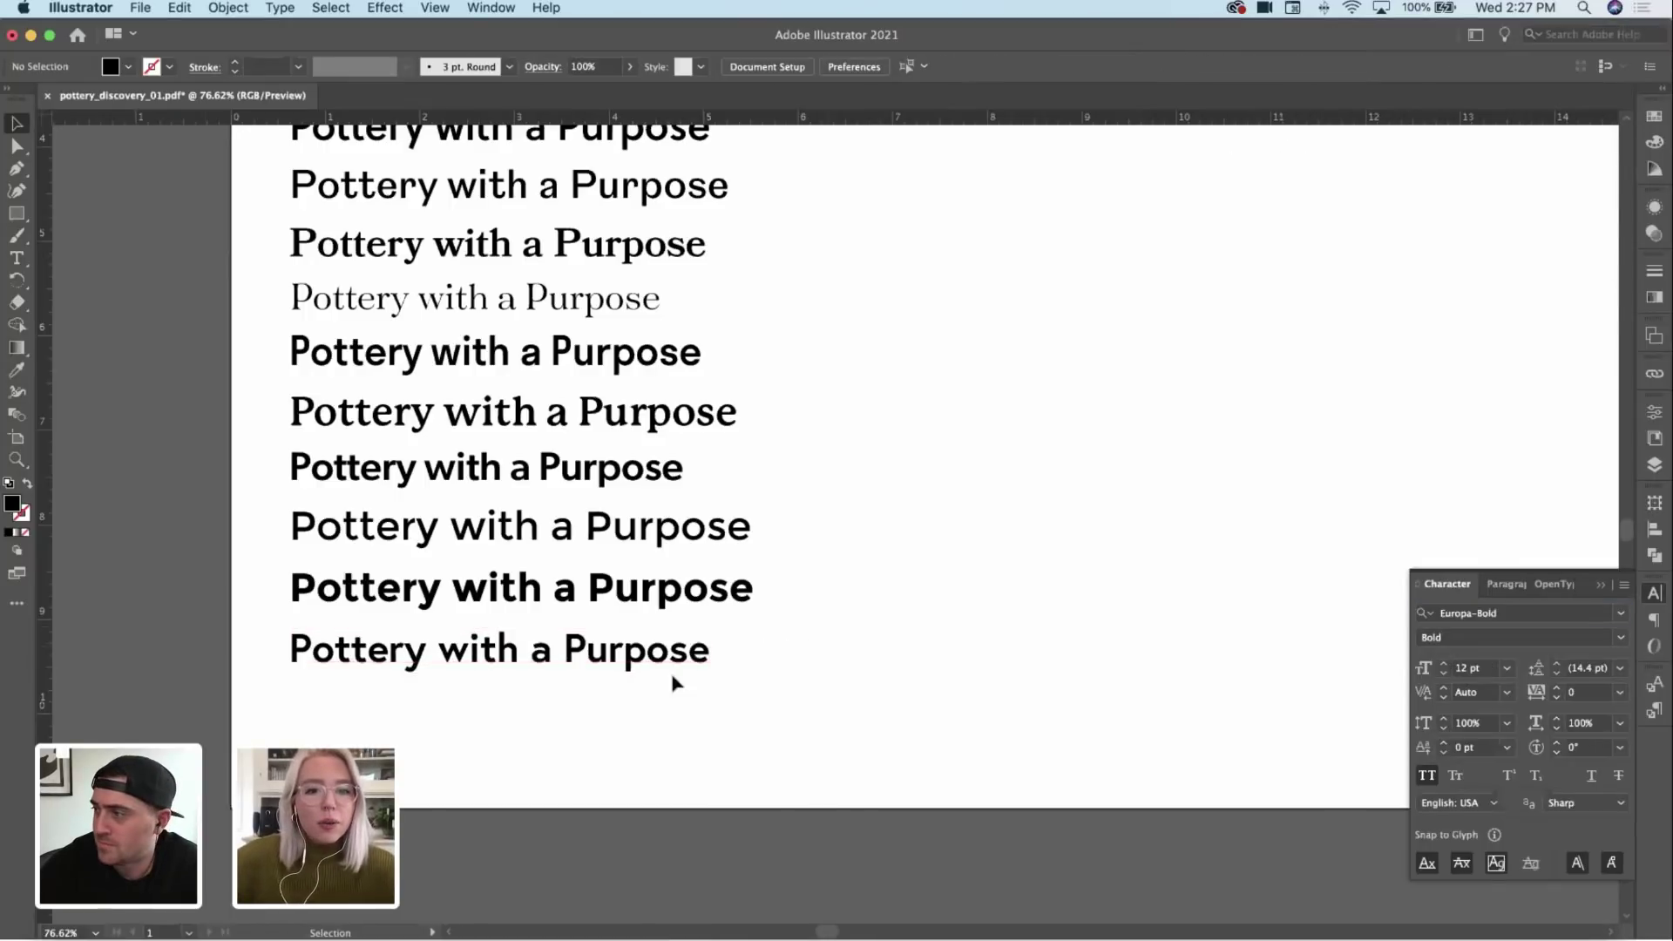
Step: Copy the Europa-Bold line below itself, set the copy in Classico URW Regular and move it up to match the line spacing
key(z)
drag(492, 701, 673, 379)
key(v)
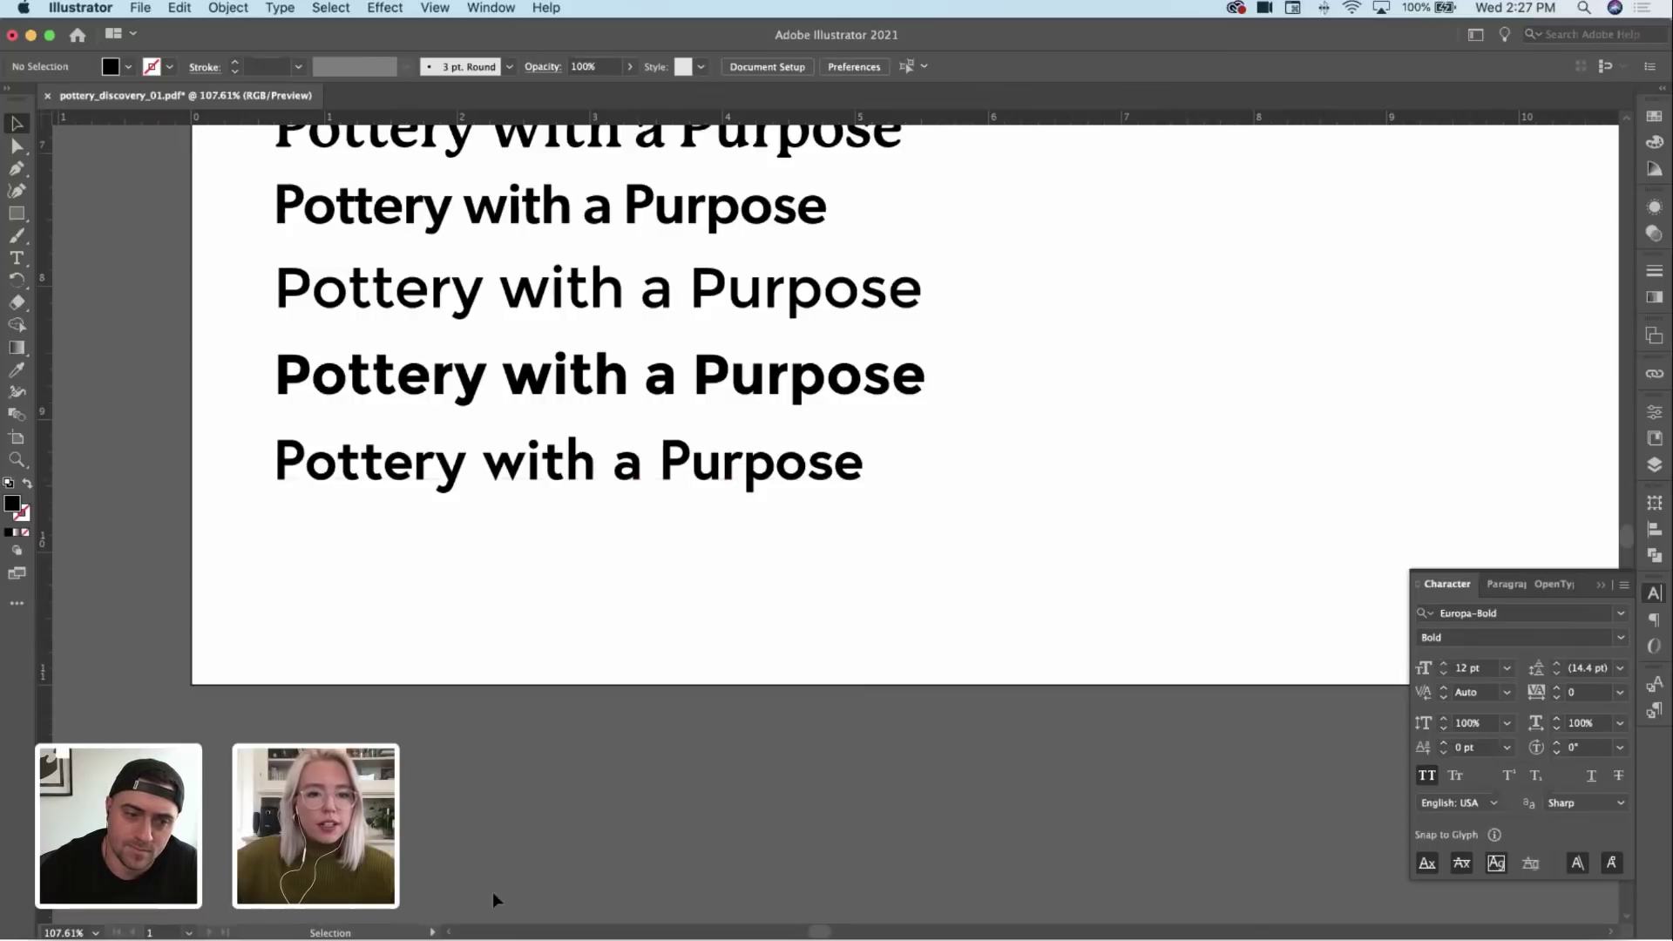
key(super+Tab)
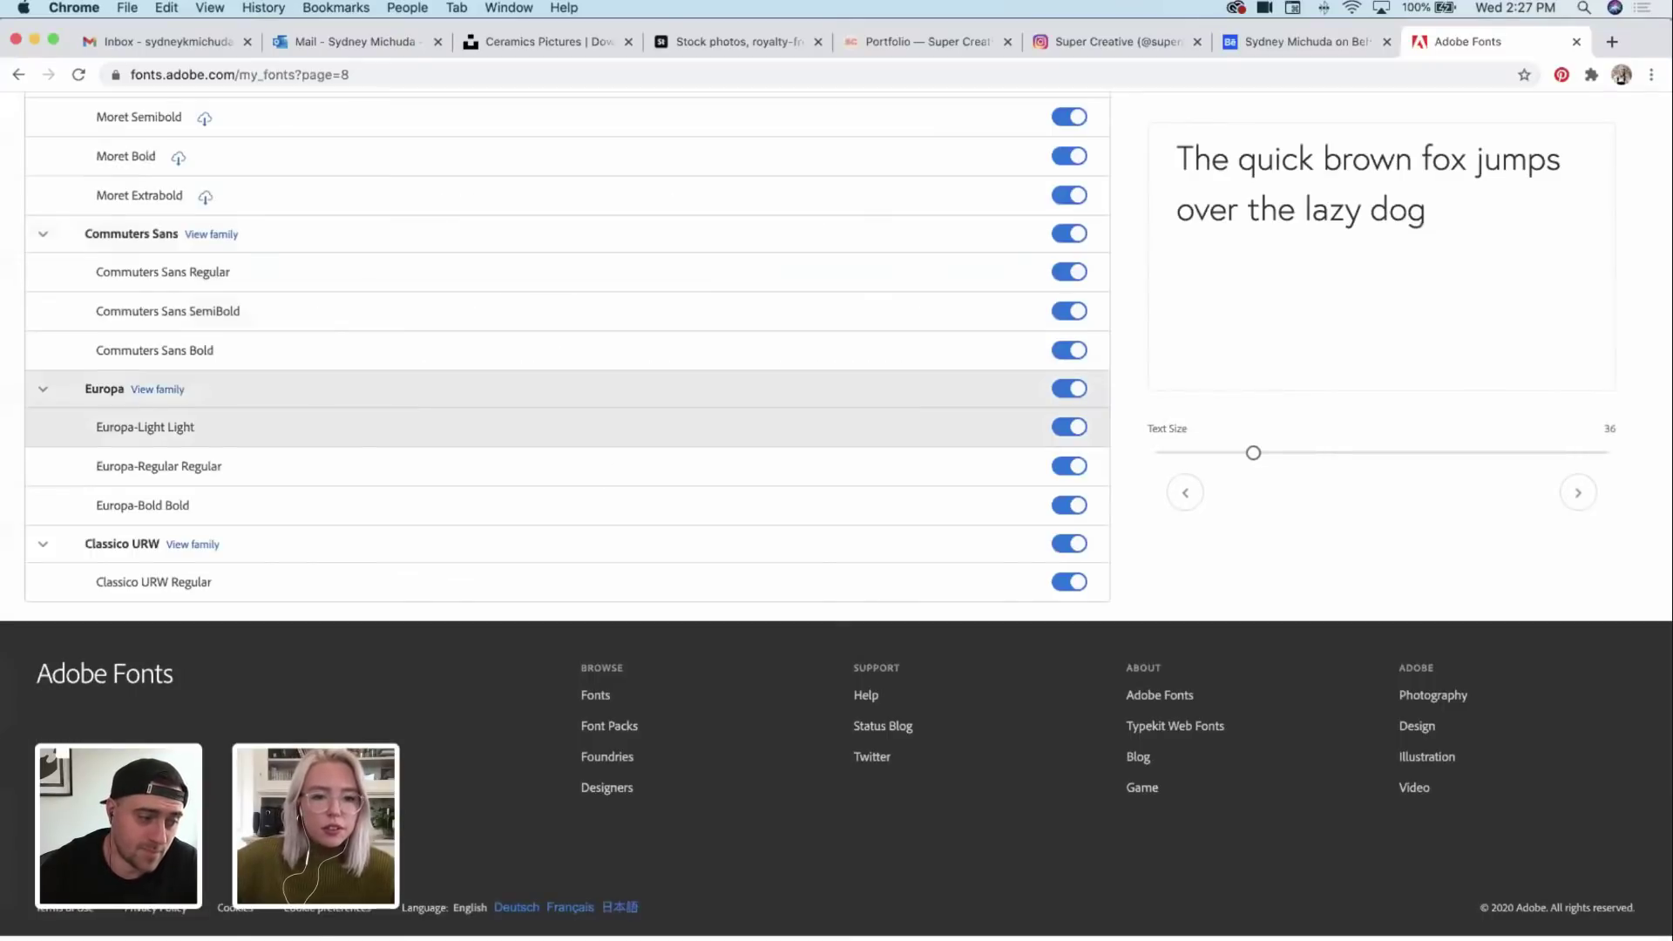
key(super+Tab)
drag(520, 493, 526, 587)
click(1507, 612)
text(class)
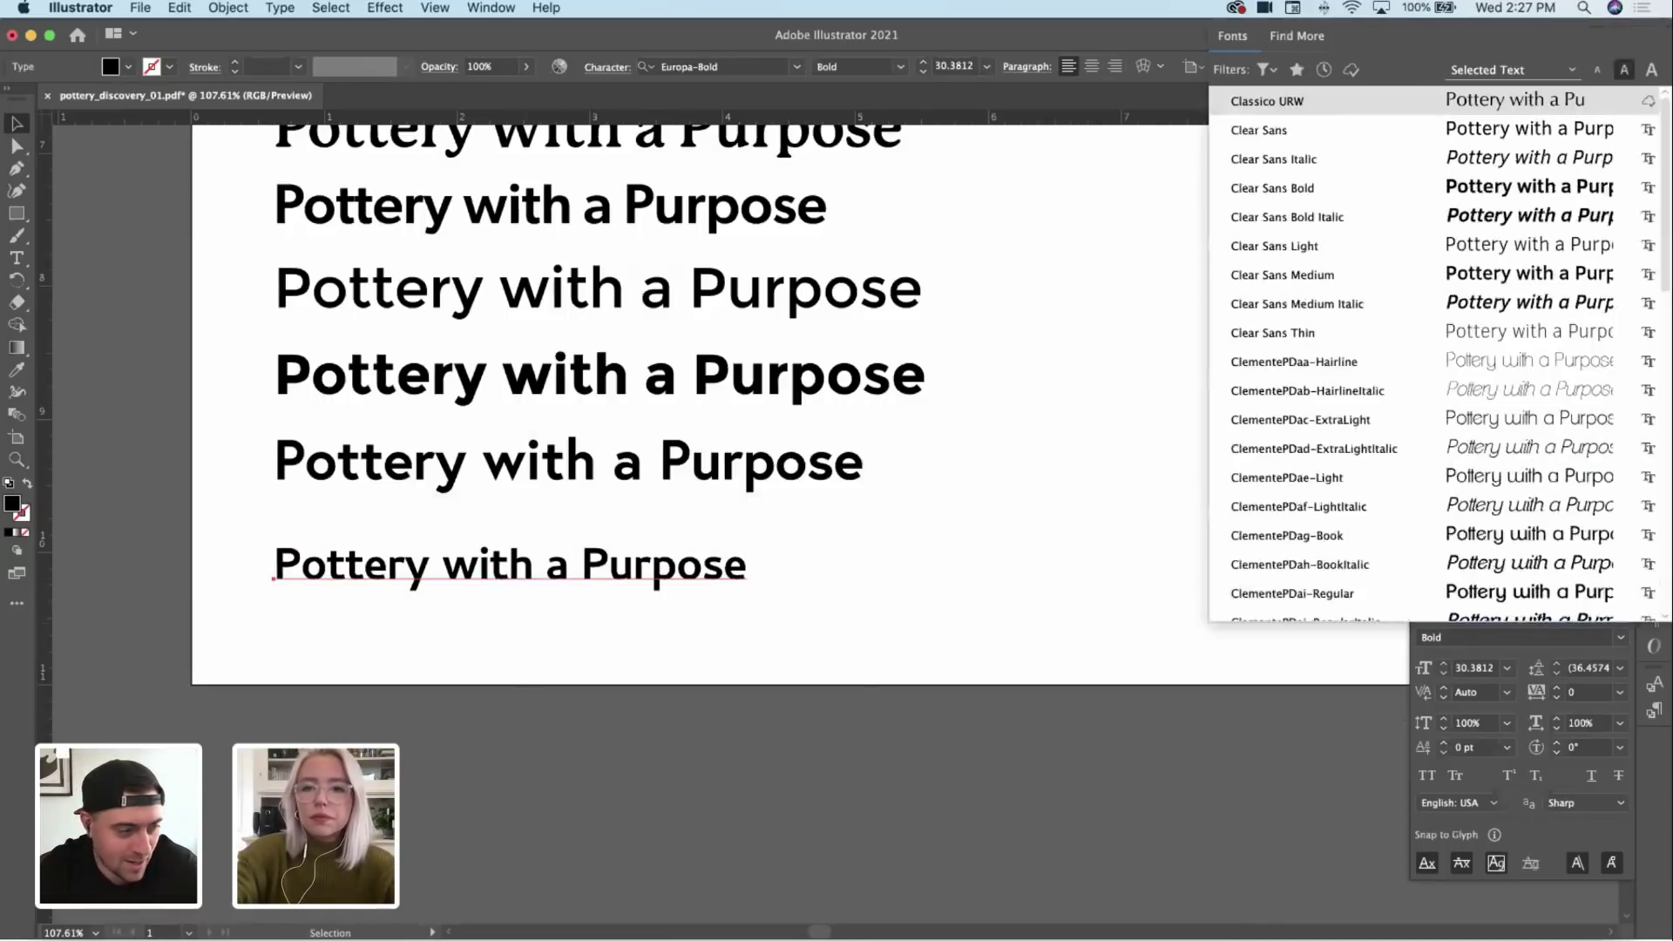
click(1325, 101)
click(1083, 437)
drag(704, 584, 706, 563)
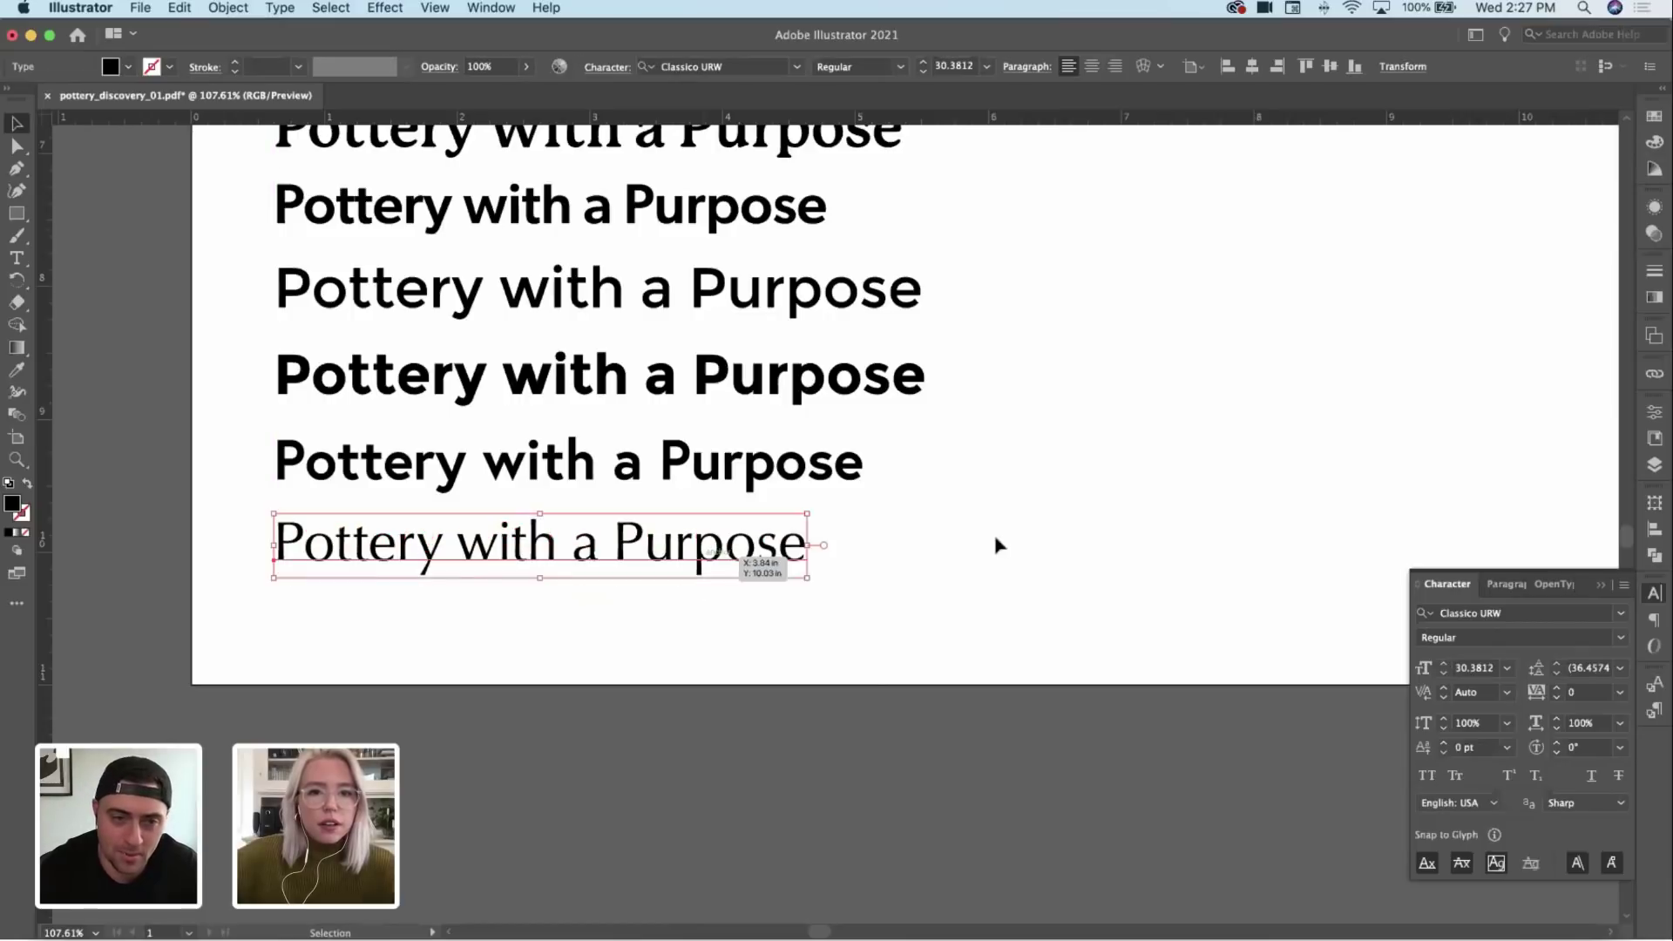
click(995, 535)
Step: Scale the all-caps Reason New line down slightly so its width is closer to the lines above
key(z)
drag(995, 536, 789, 582)
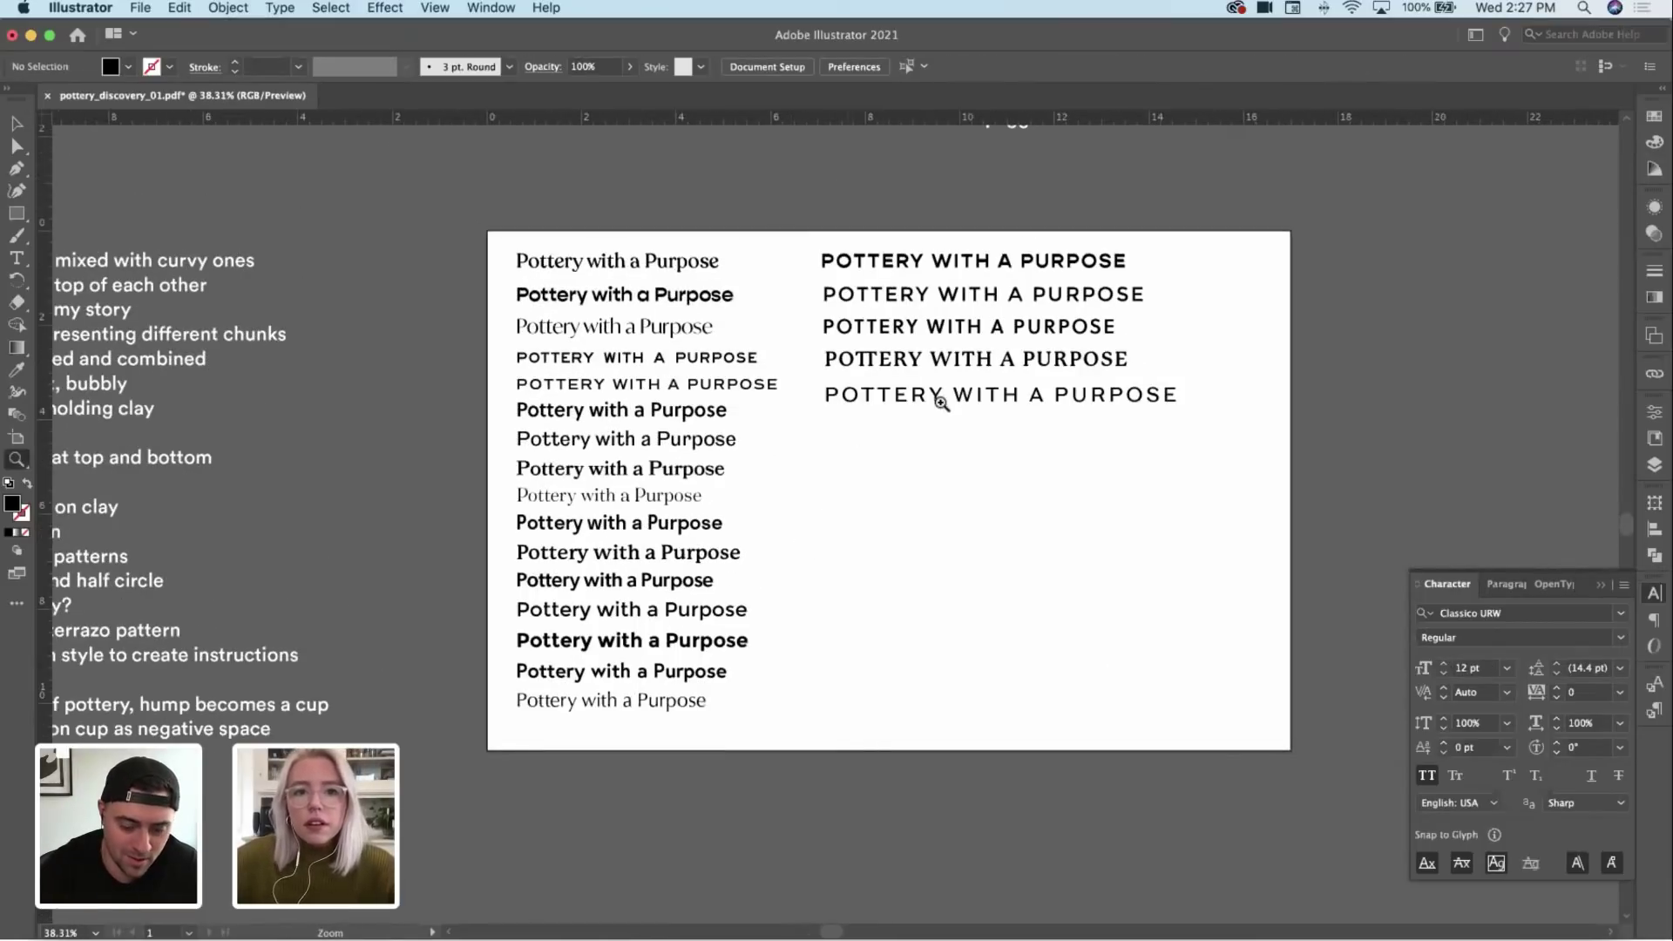
drag(837, 384, 952, 356)
key(v)
click(953, 364)
drag(1331, 360, 1275, 360)
click(1246, 418)
Step: Duplicate the font comparison artboard beside the original and delete all the text on the copy
key(z)
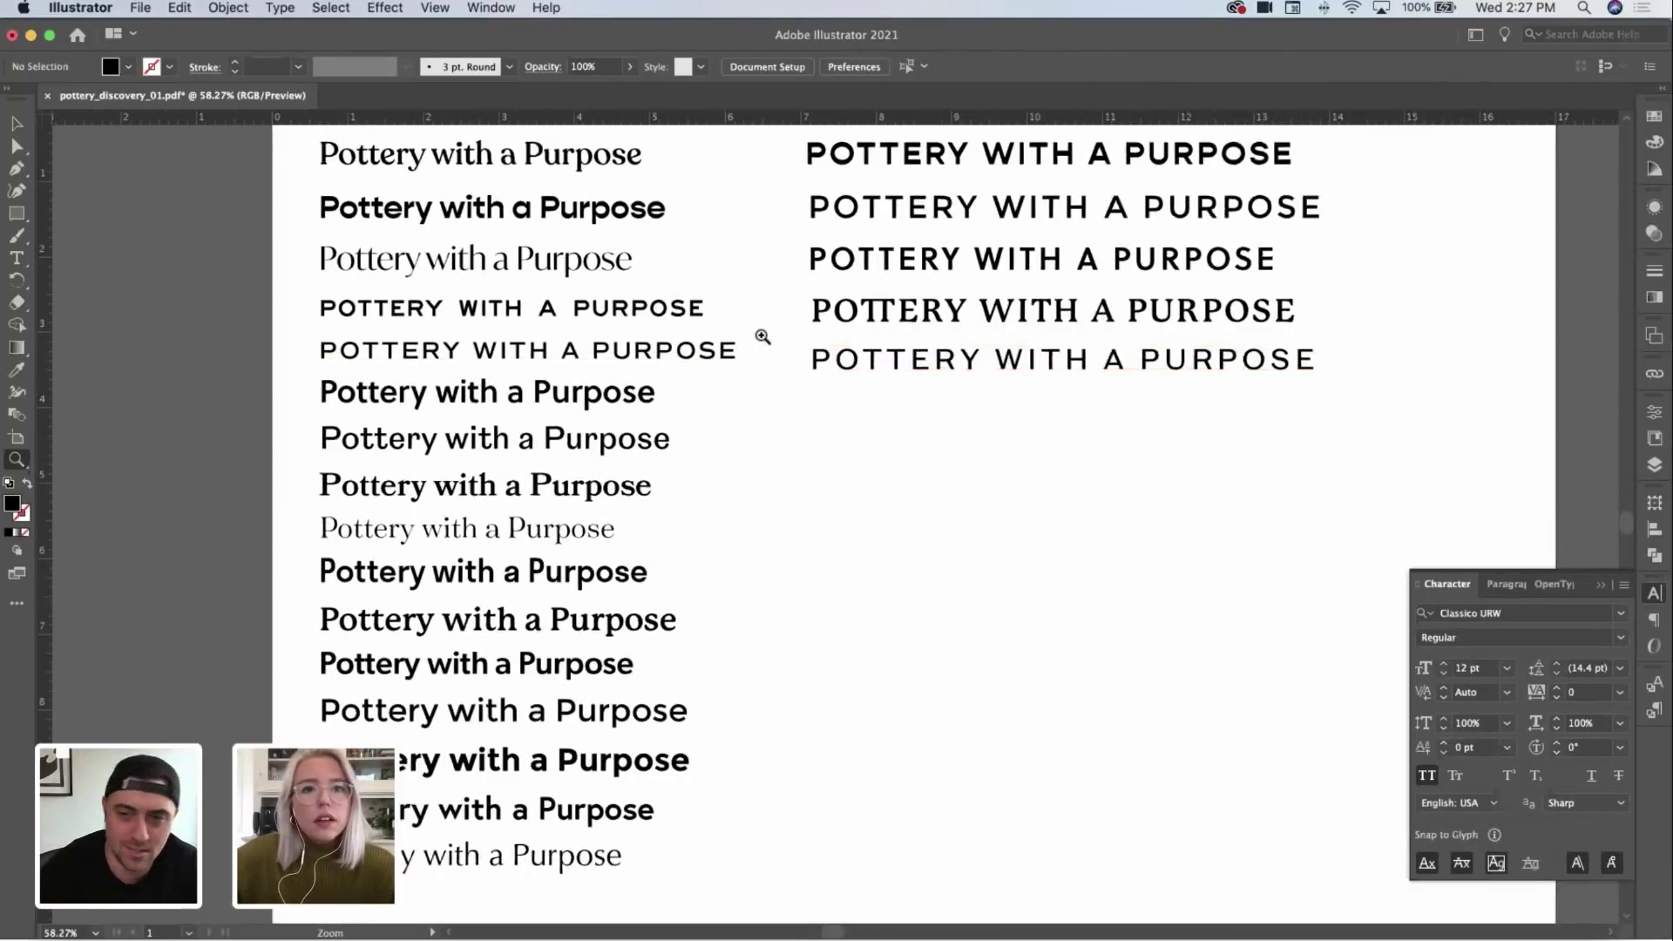
scroll(762, 332, up, 3)
scroll(662, 335, up, 2)
scroll(662, 334, down, 10)
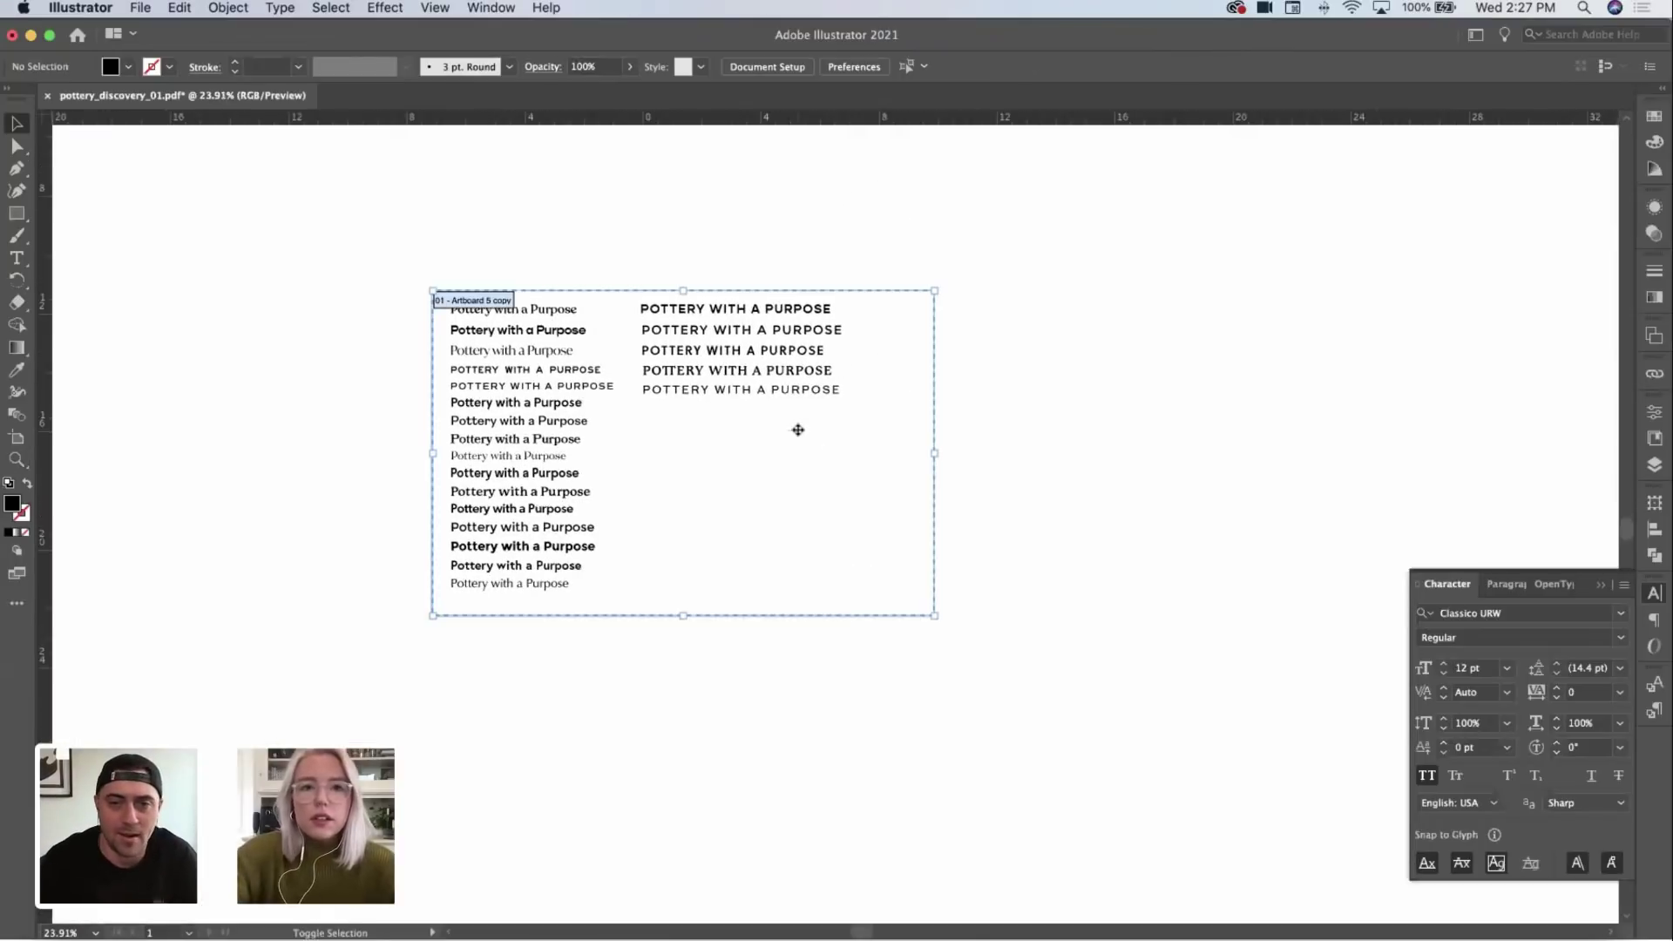
key(shift+o)
drag(577, 434, 1058, 417)
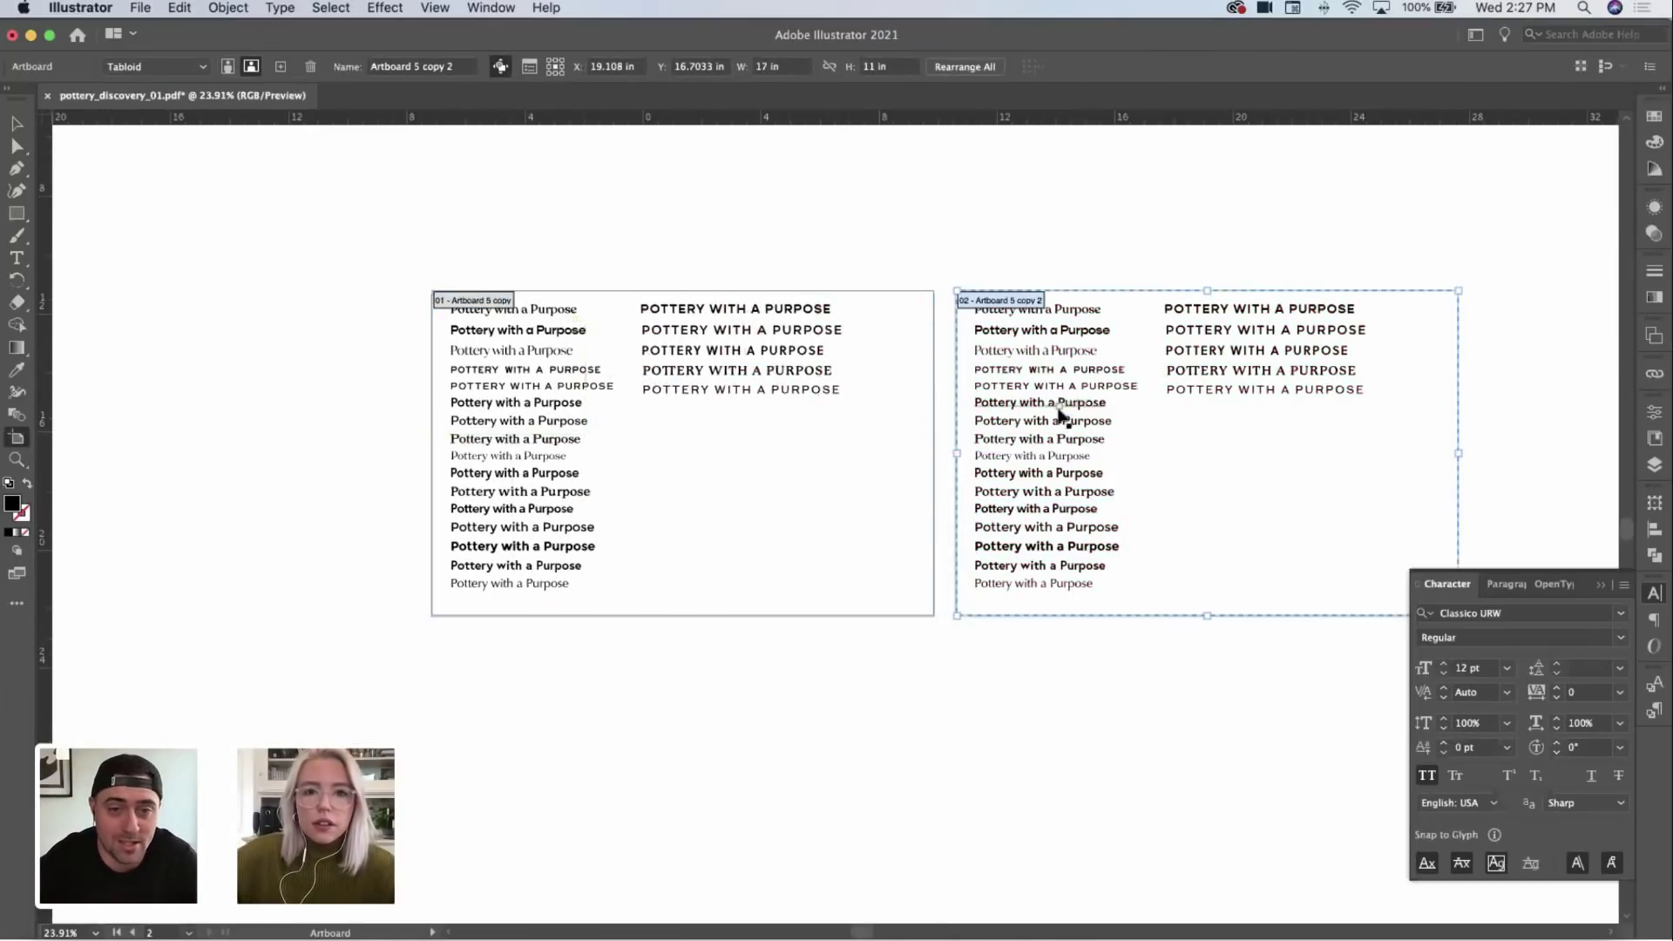
key(Escape)
drag(1016, 651, 943, 572)
key(Delete)
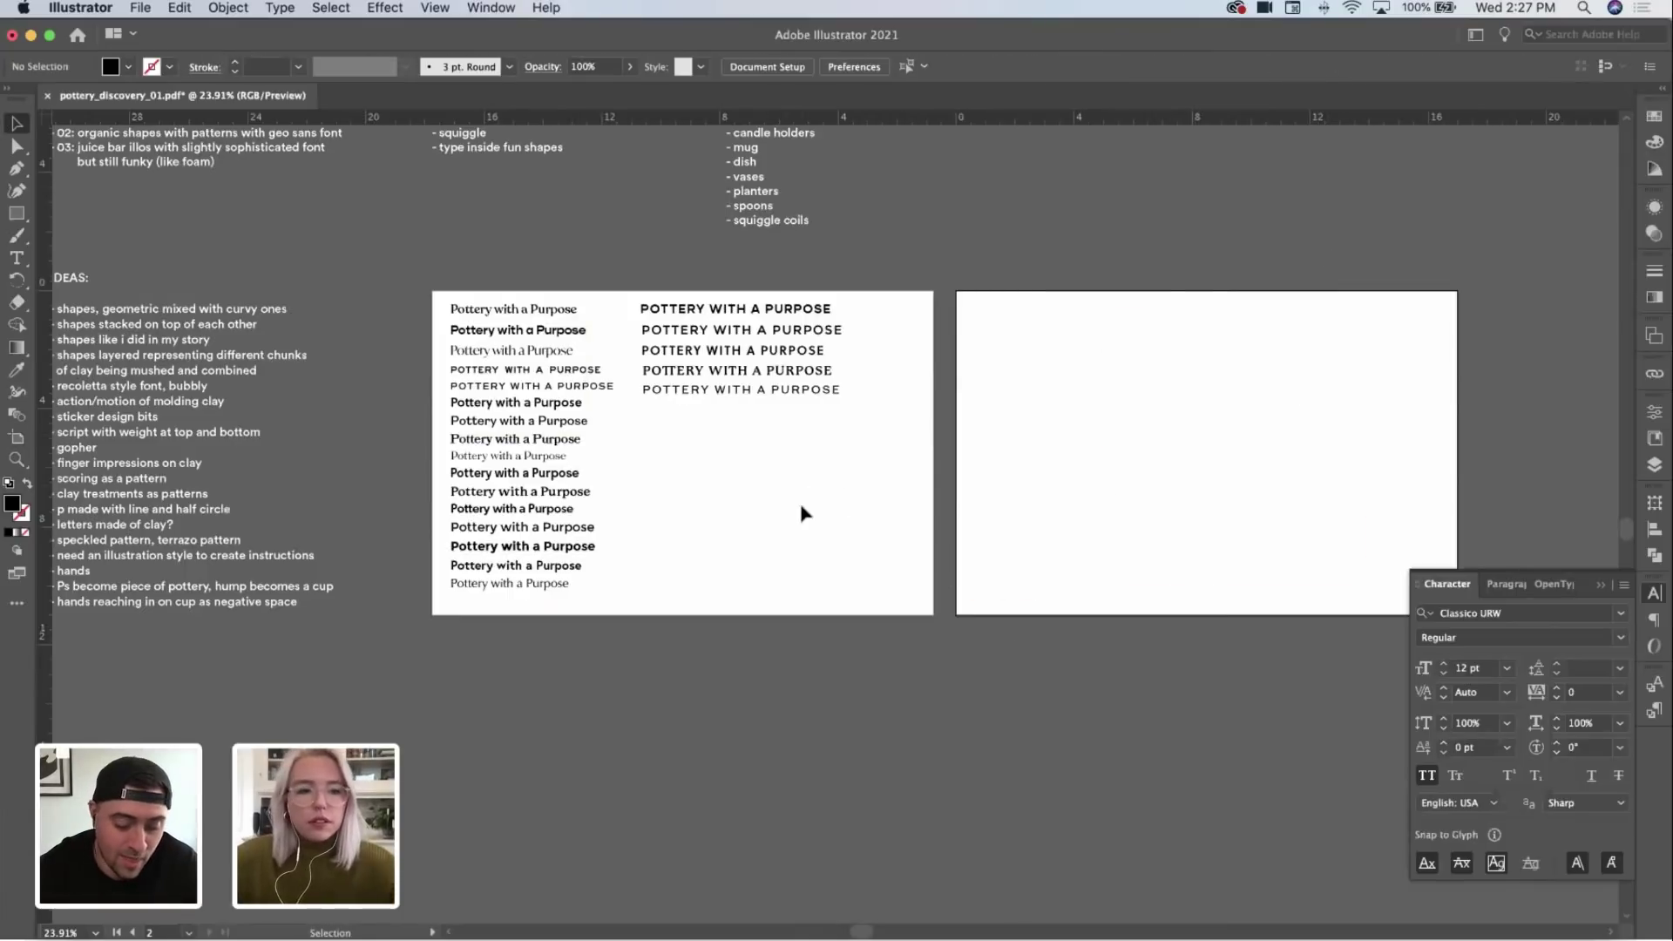
Step: Copy the Gopher Bold line to the upper-left area of the empty artboard
key(z)
click(732, 484)
key(v)
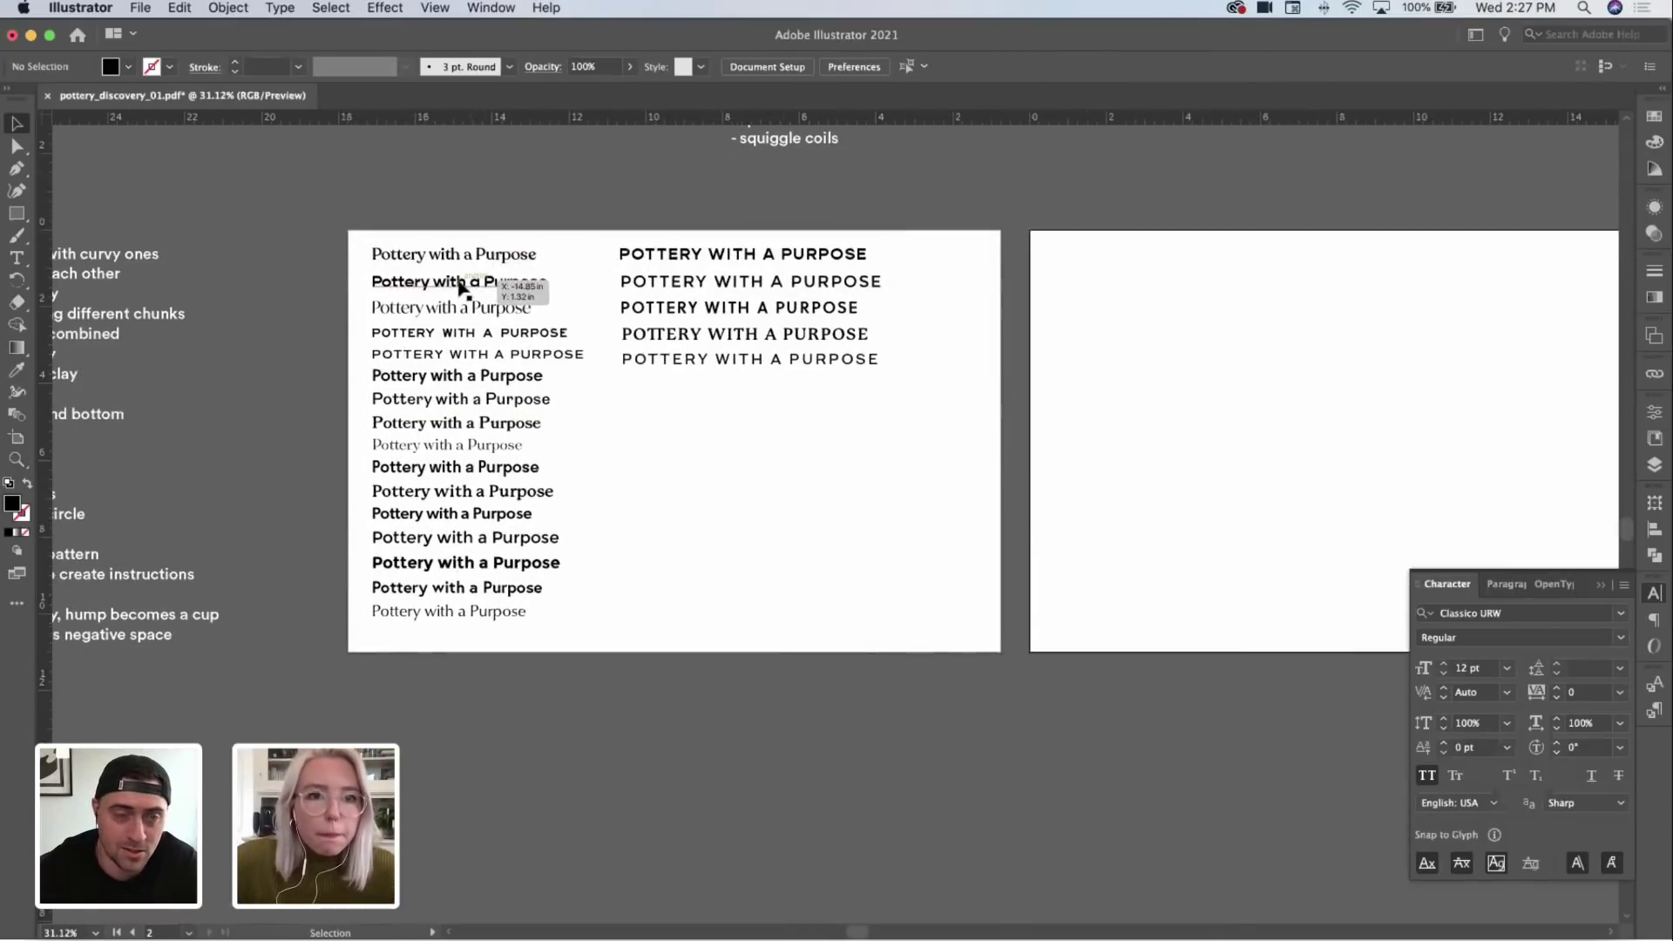
drag(466, 282, 1154, 262)
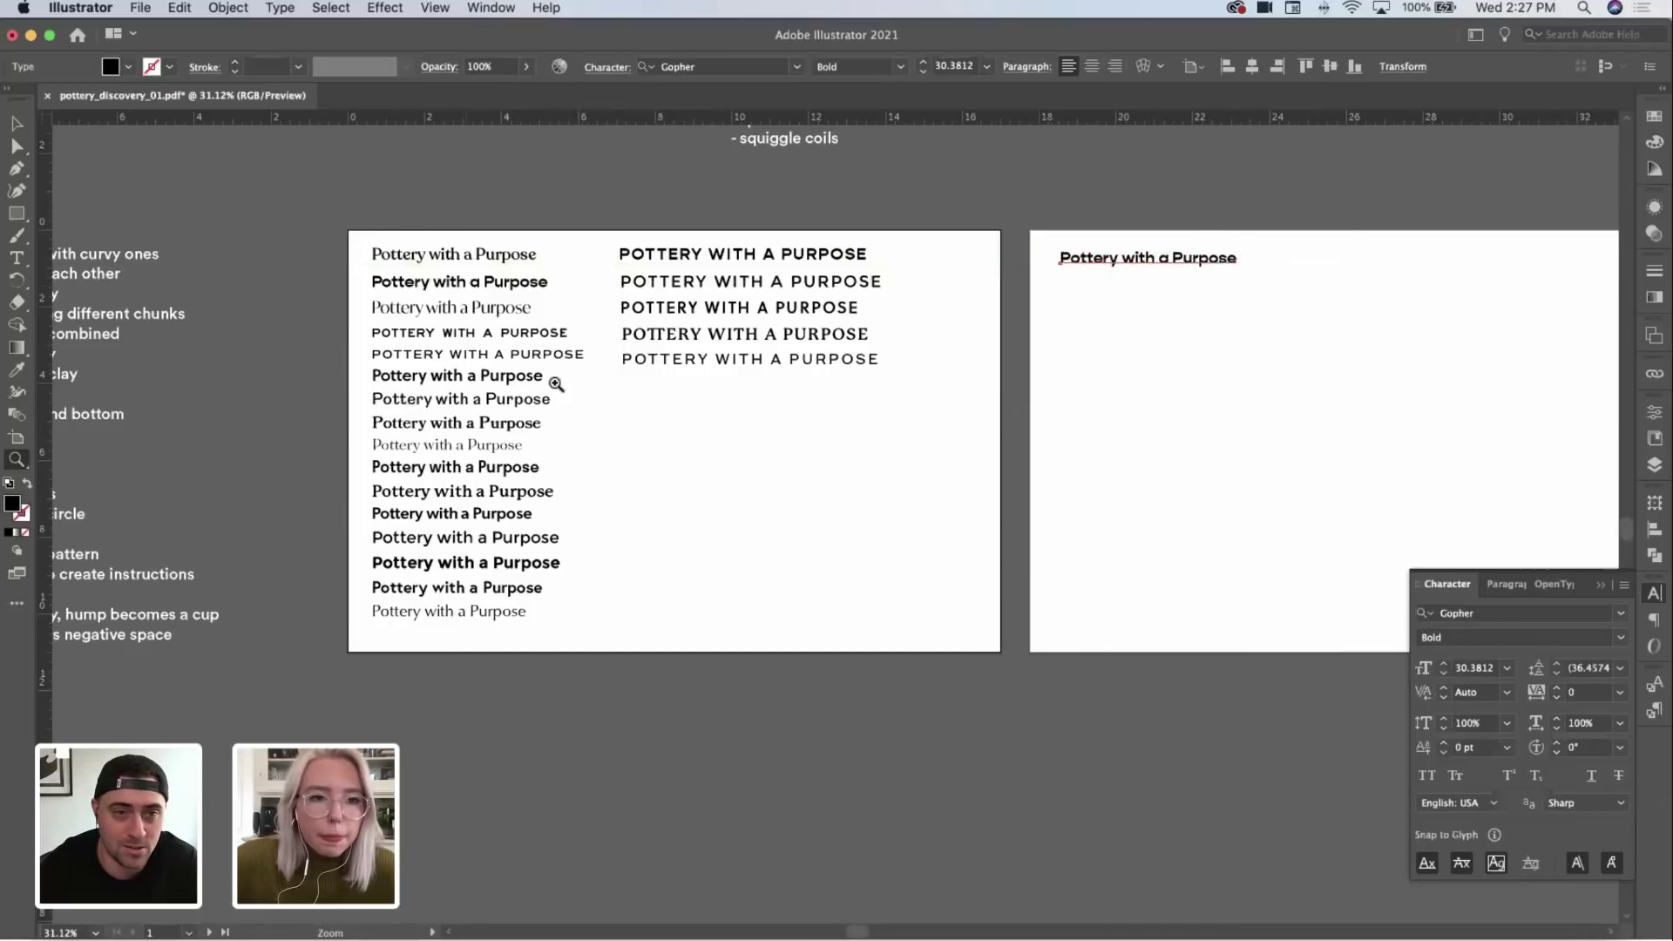
Step: Copy the P22 Mackinac Pro Bold line below the Gopher line on the second artboard and align their left edges
scroll(484, 416, up, 2)
drag(684, 429, 628, 427)
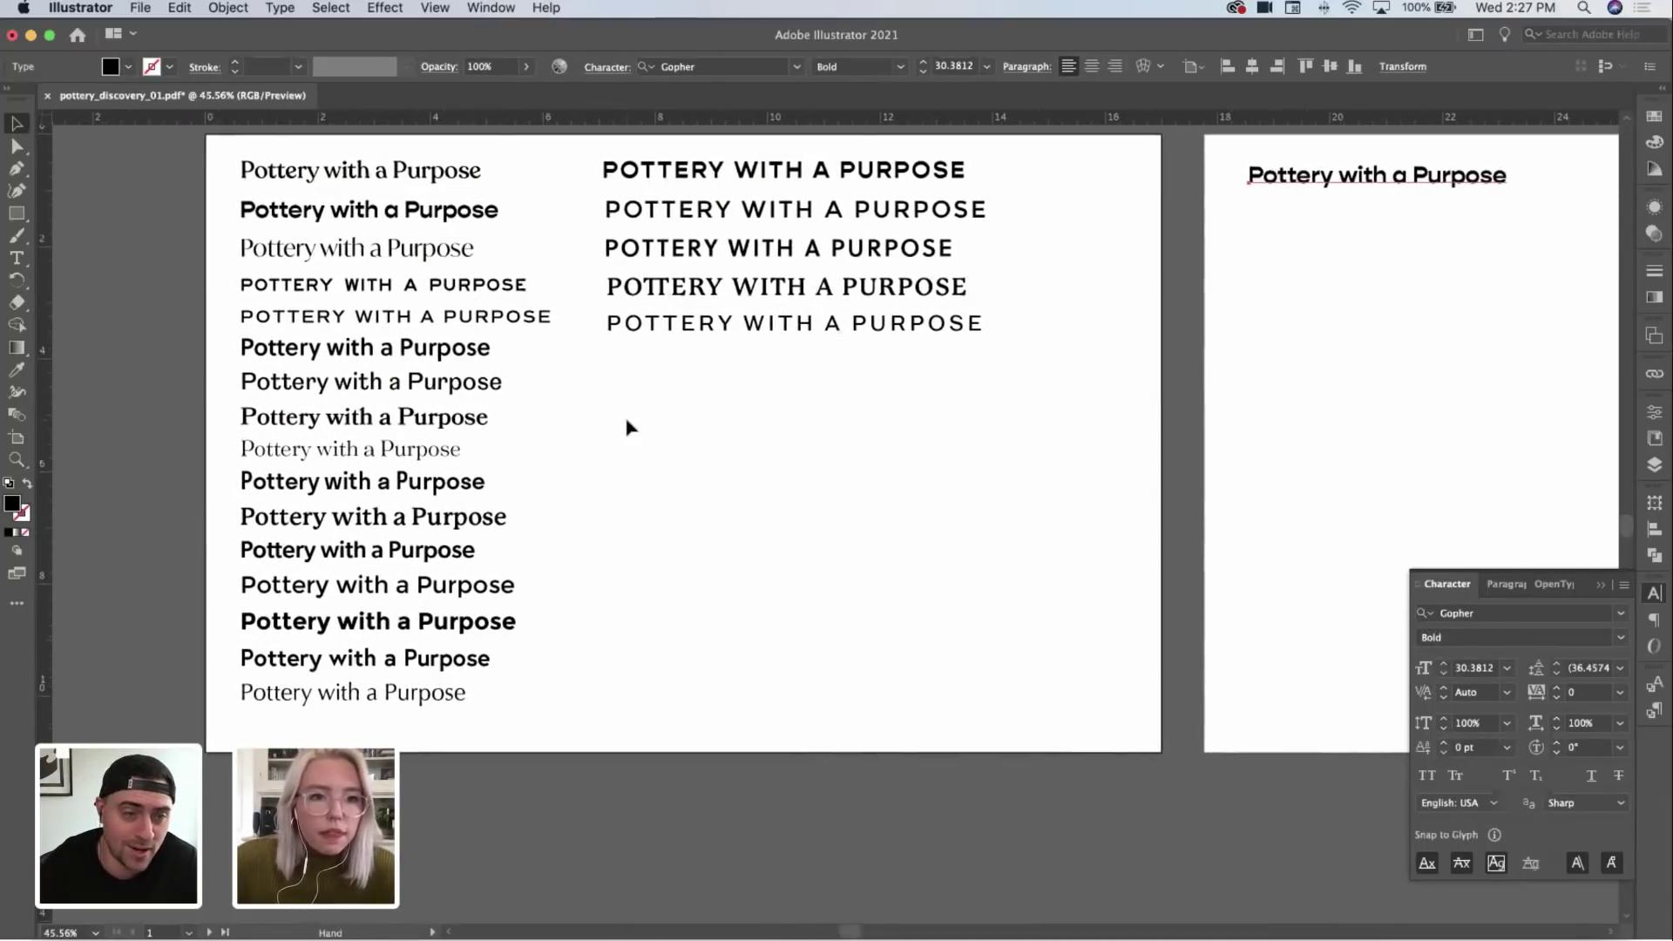
drag(281, 520, 1285, 215)
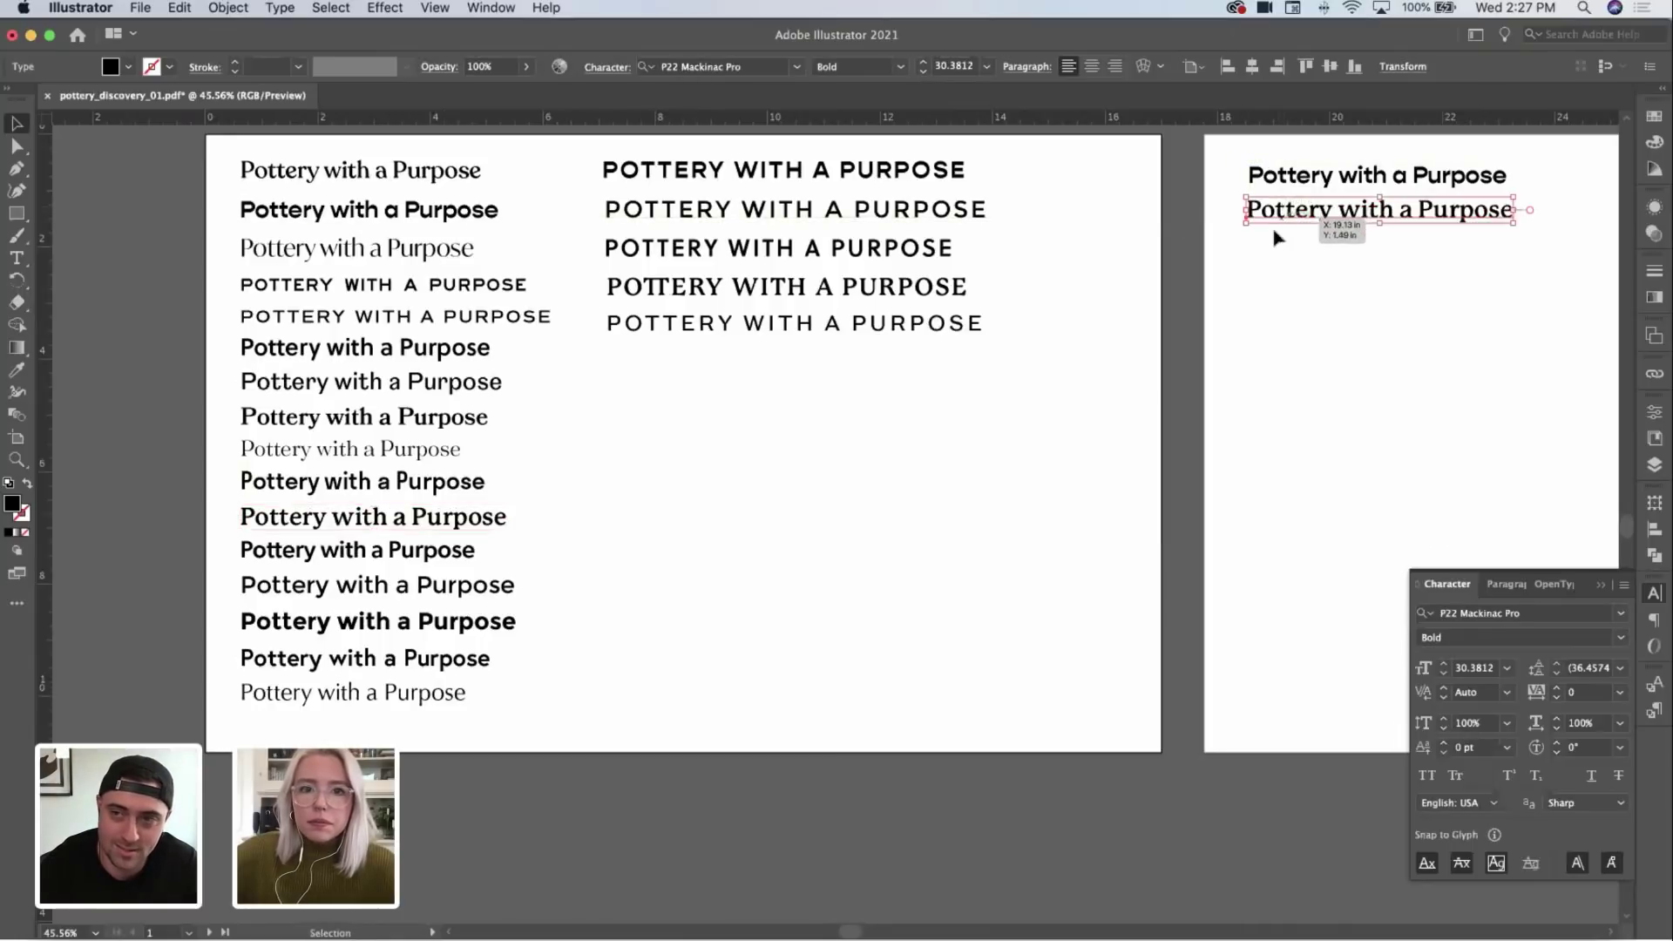
click(1212, 349)
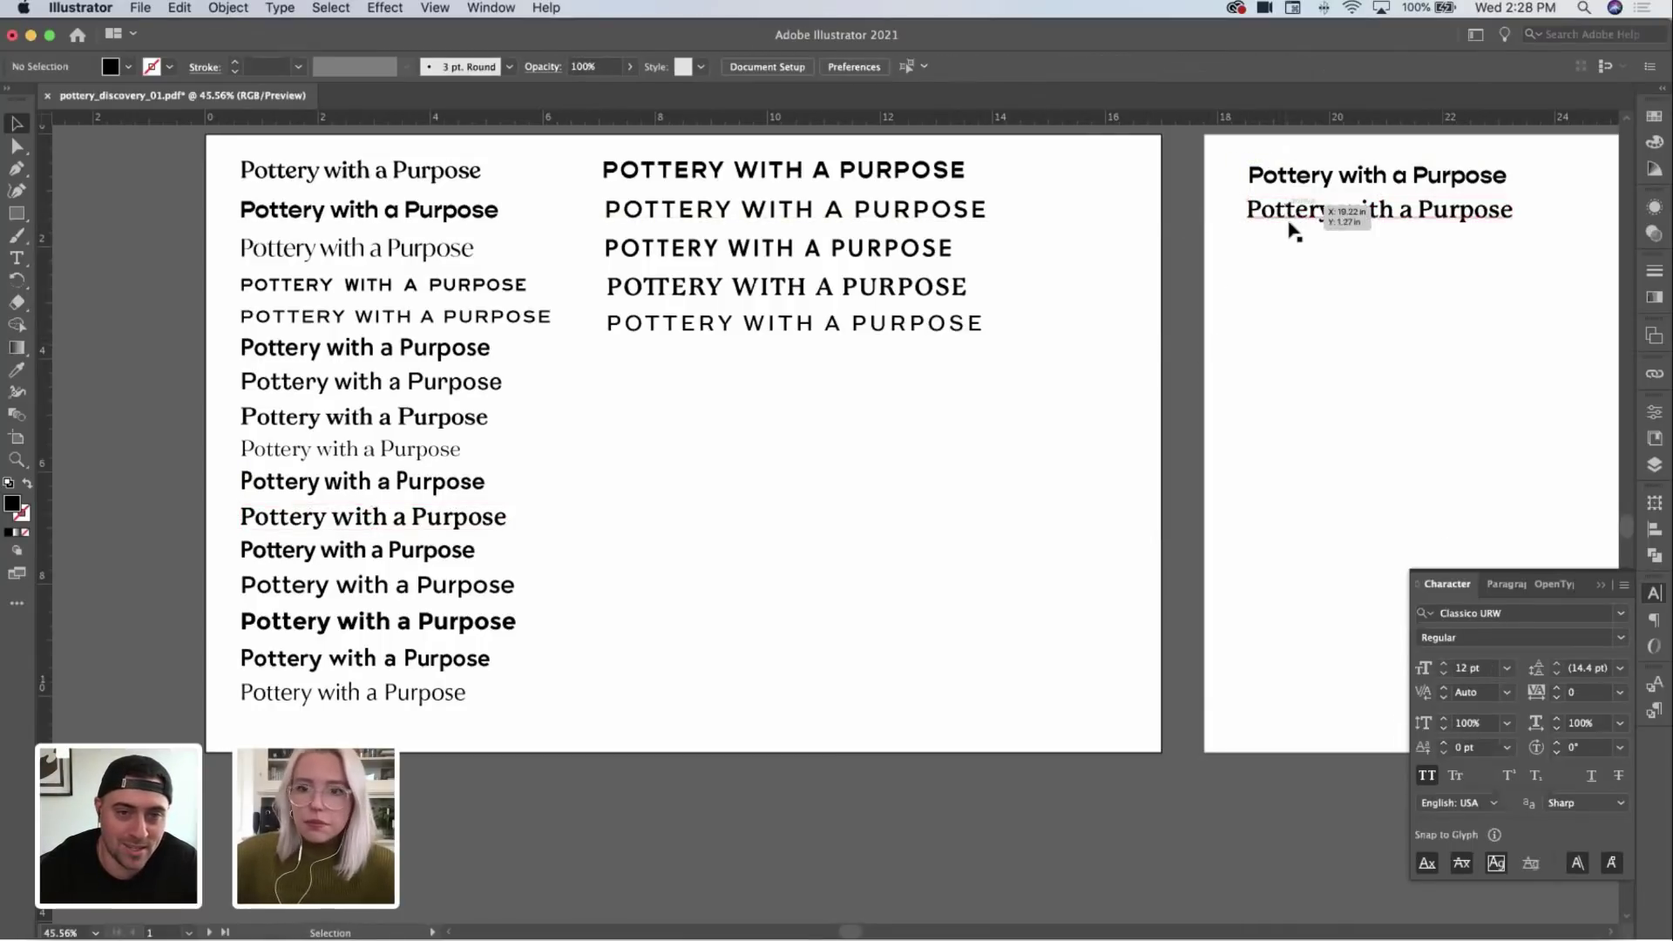
drag(1288, 180, 1281, 179)
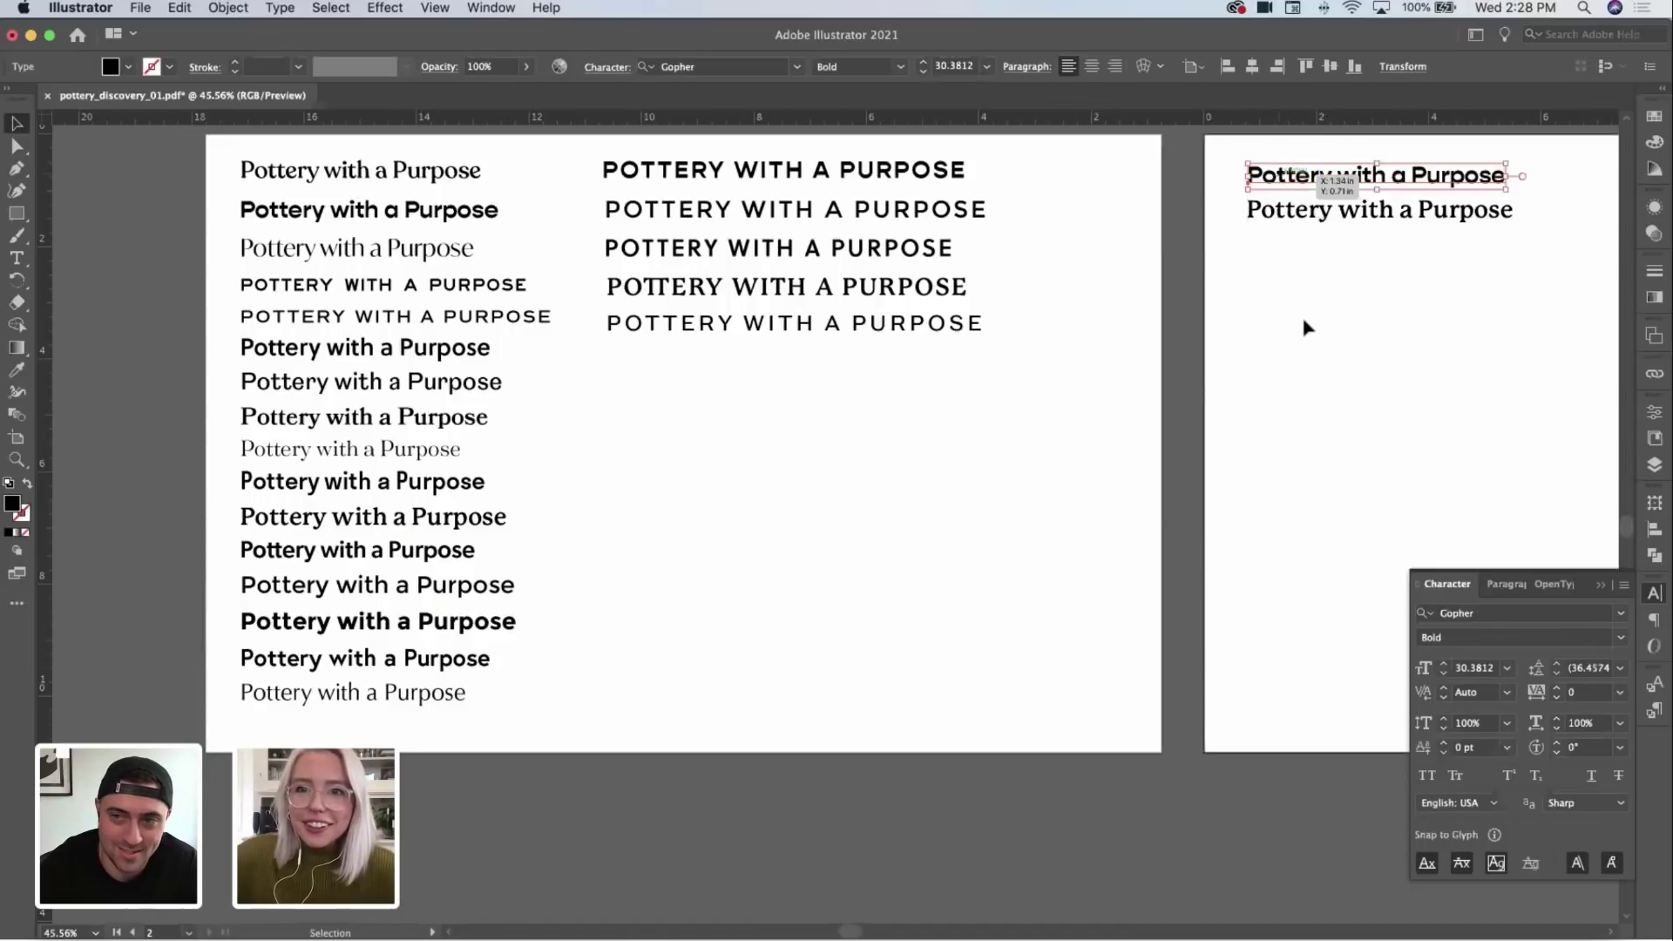
click(1258, 351)
drag(361, 591, 488, 513)
key(z)
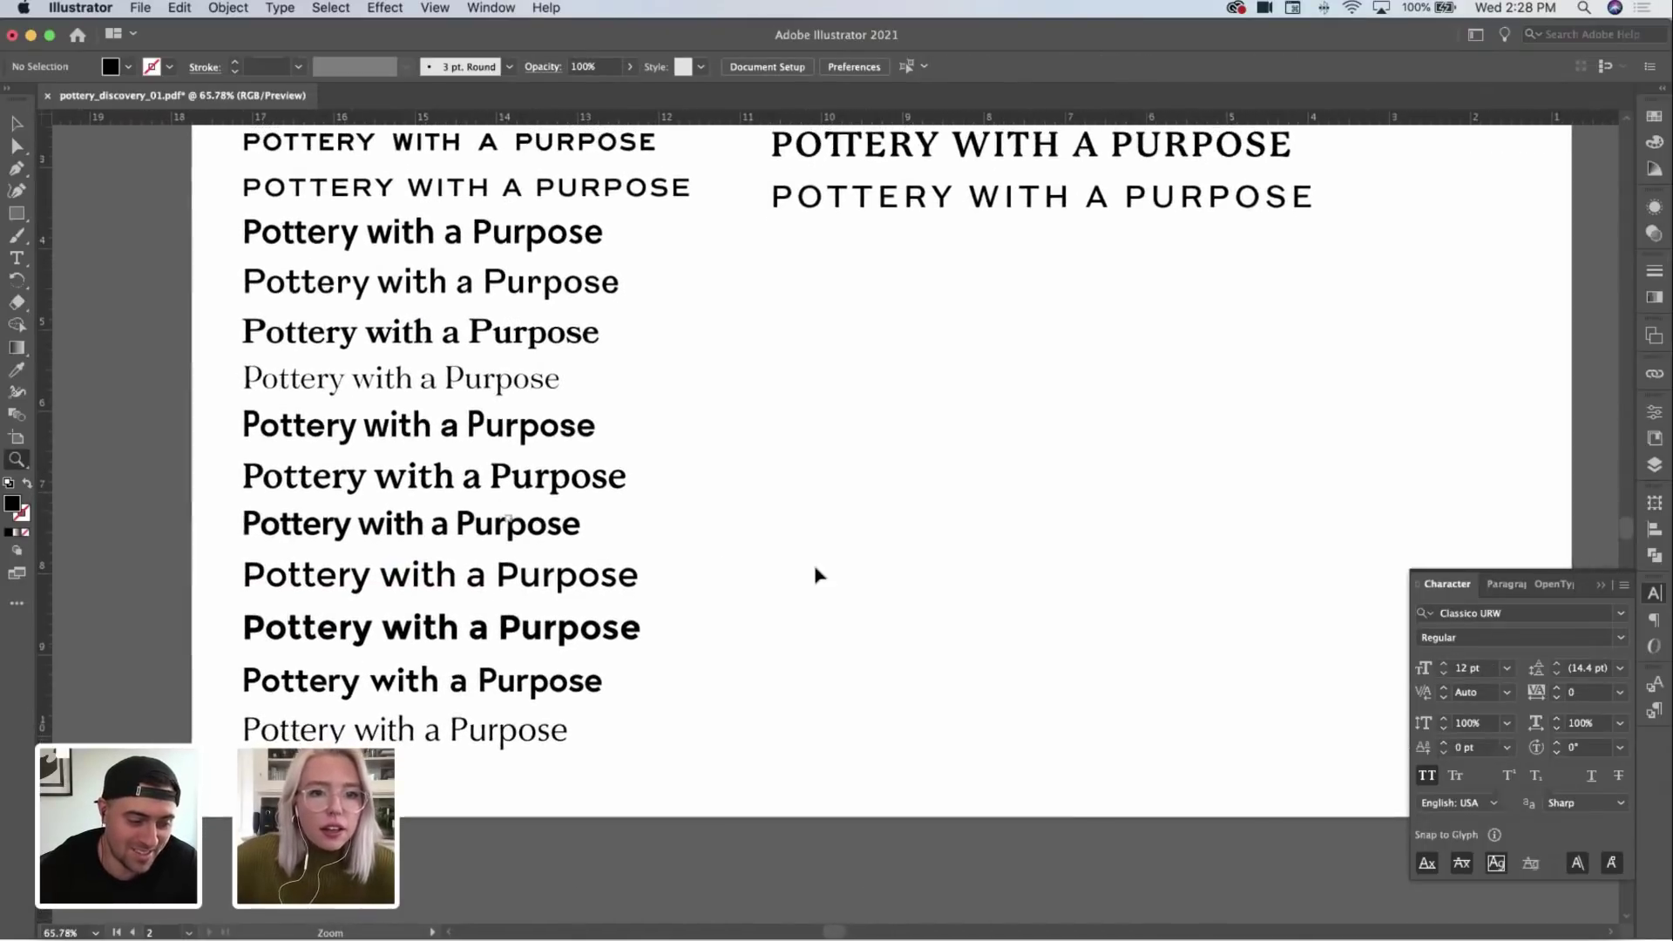
key(v)
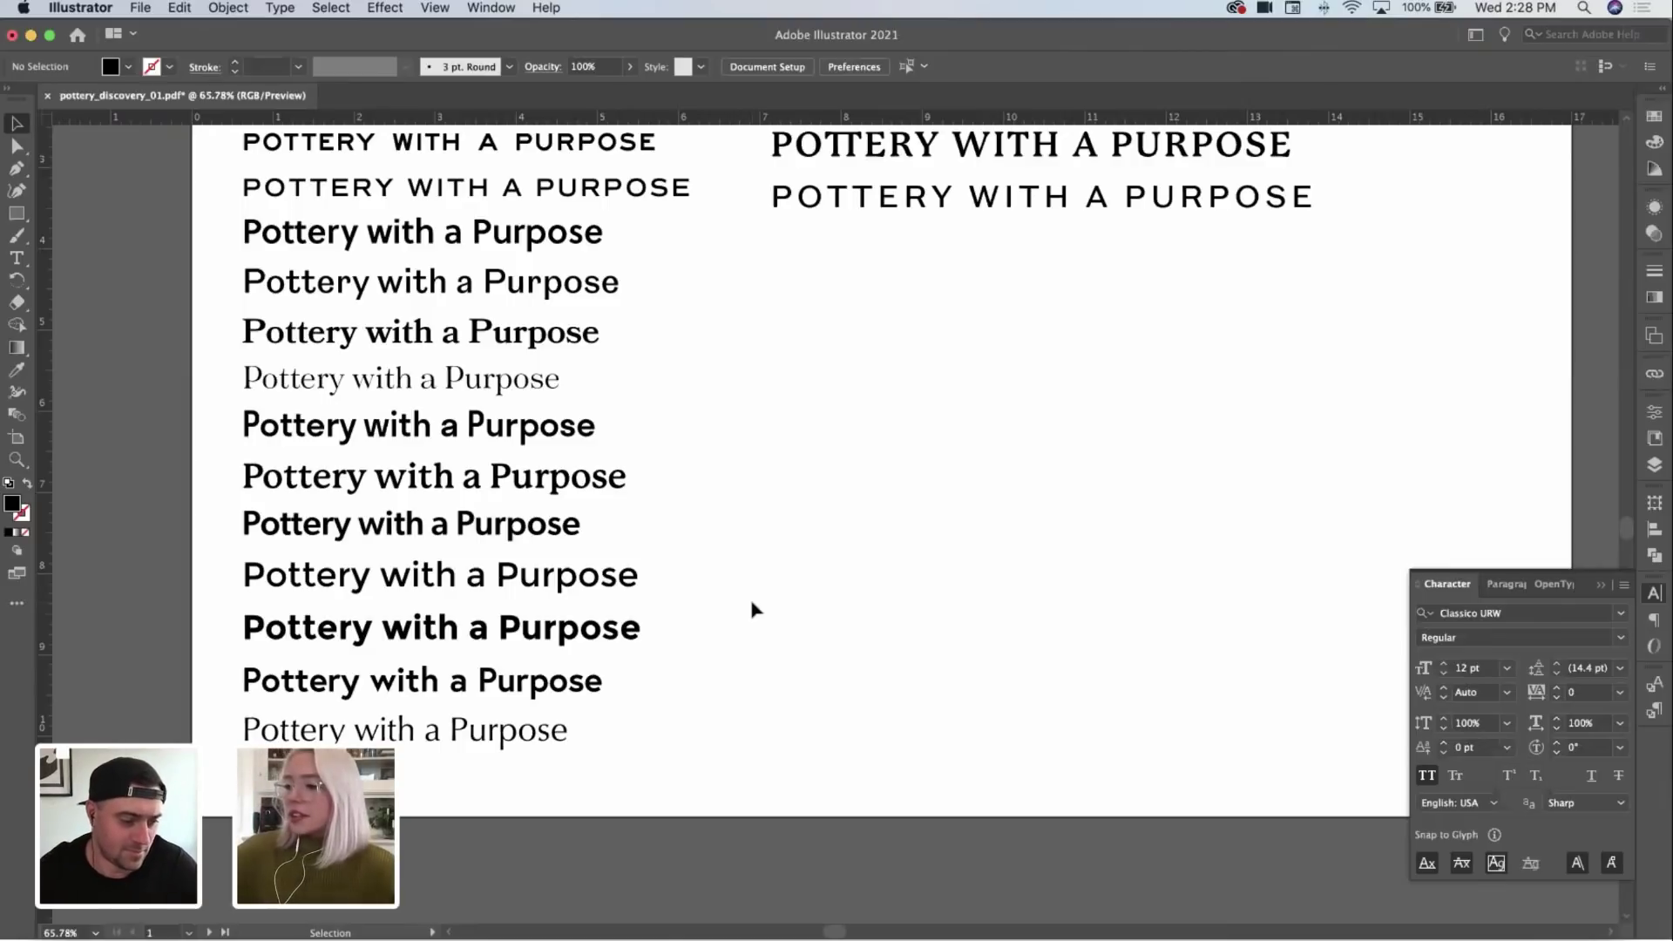
scroll(774, 454, up, 2)
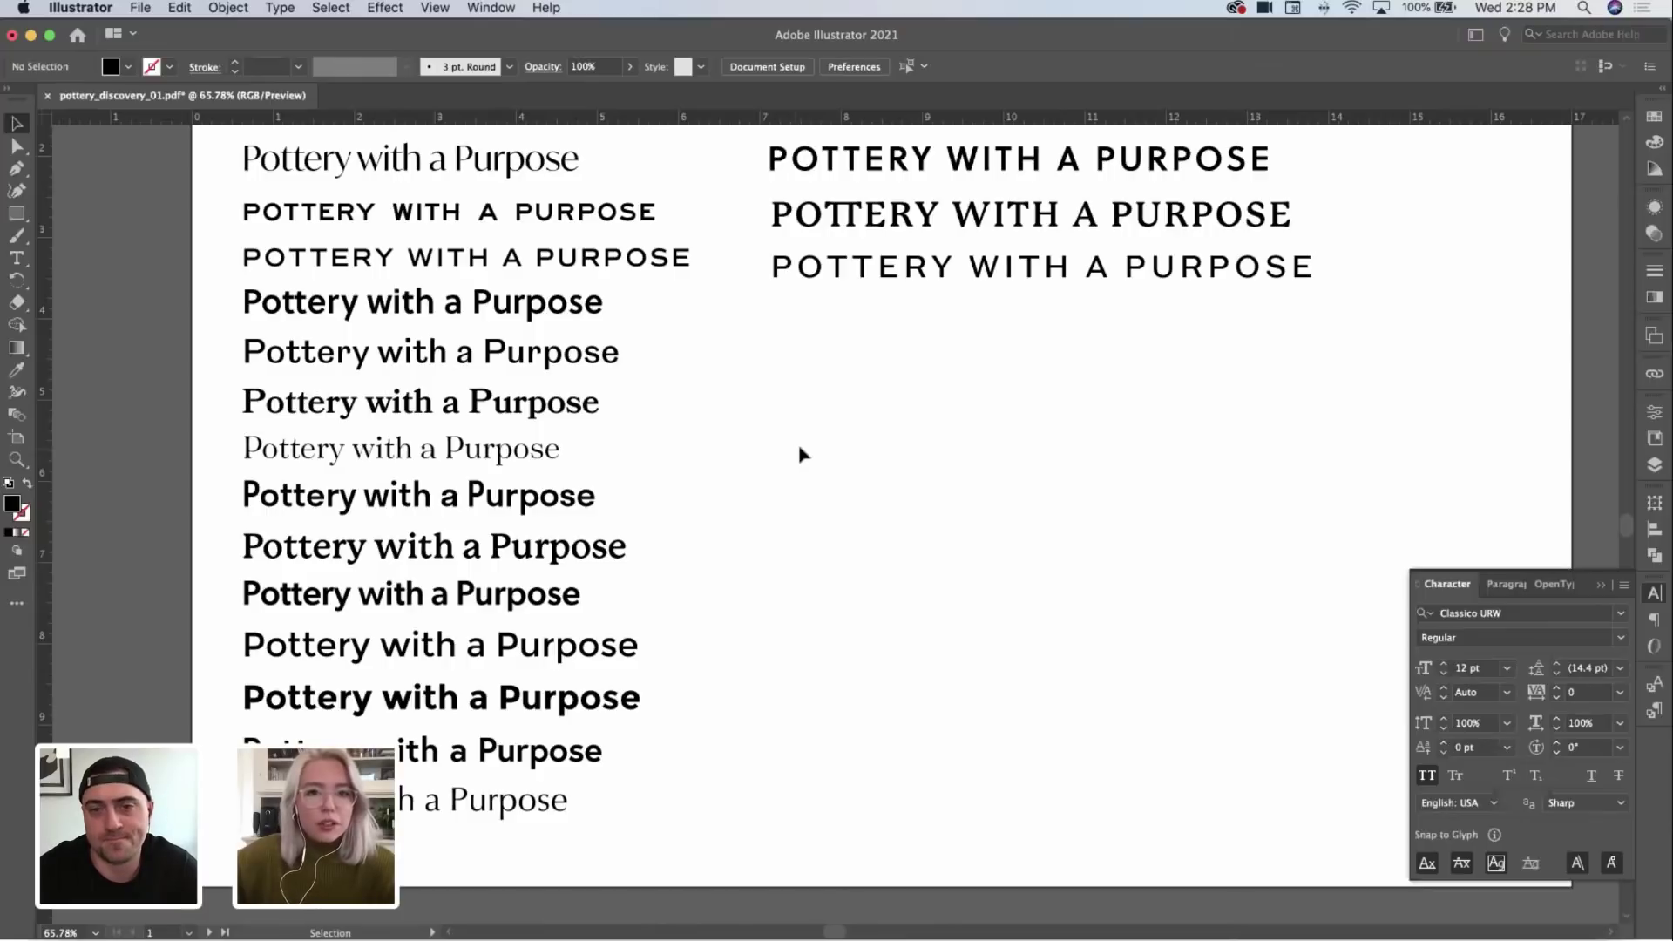
key(z)
scroll(841, 451, down, 1)
scroll(800, 448, down, 3)
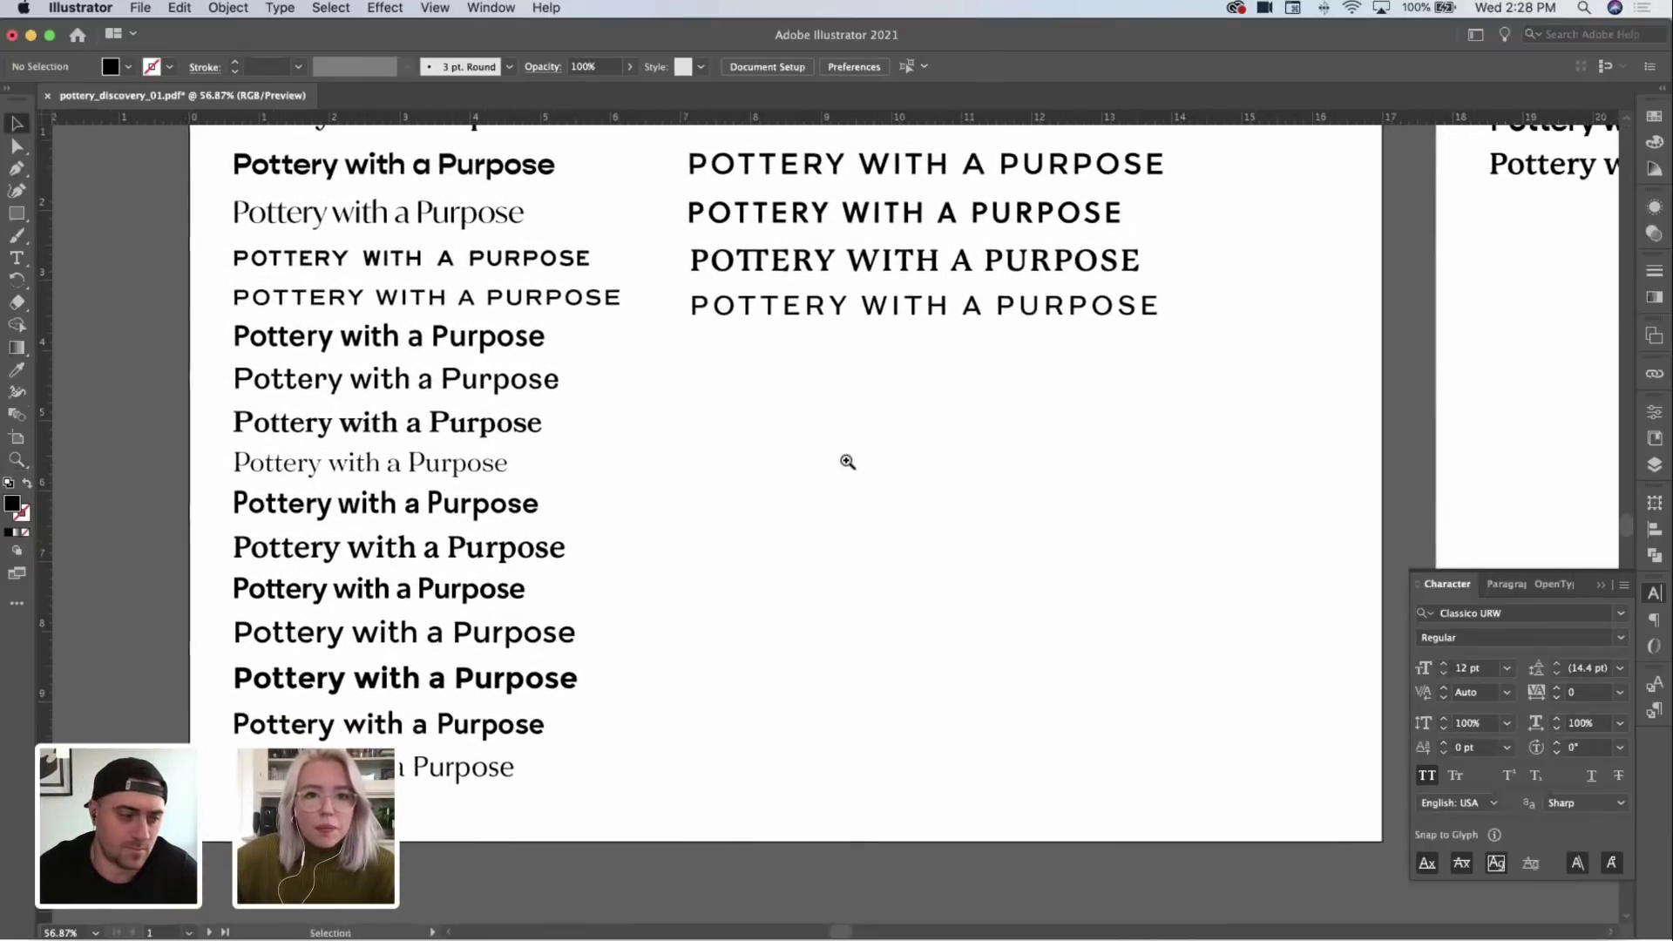
Step: Compare the mixed-case and all-caps font lines on the original artboard to pick the next favourite
drag(820, 463, 803, 471)
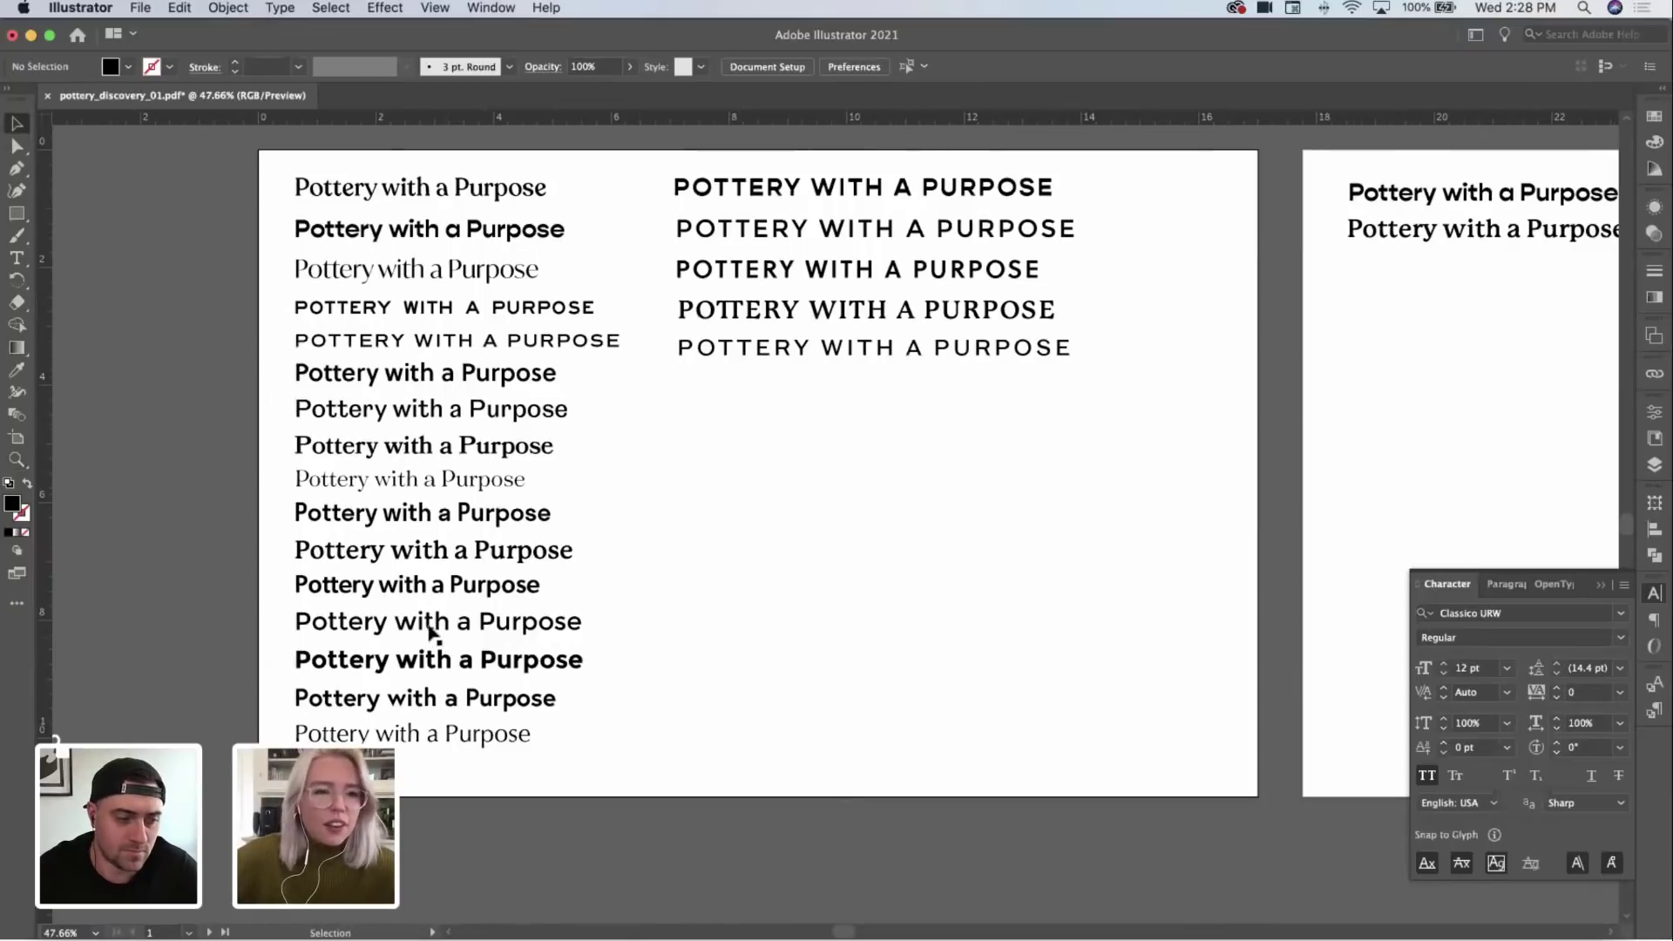
scroll(422, 636, right, 3)
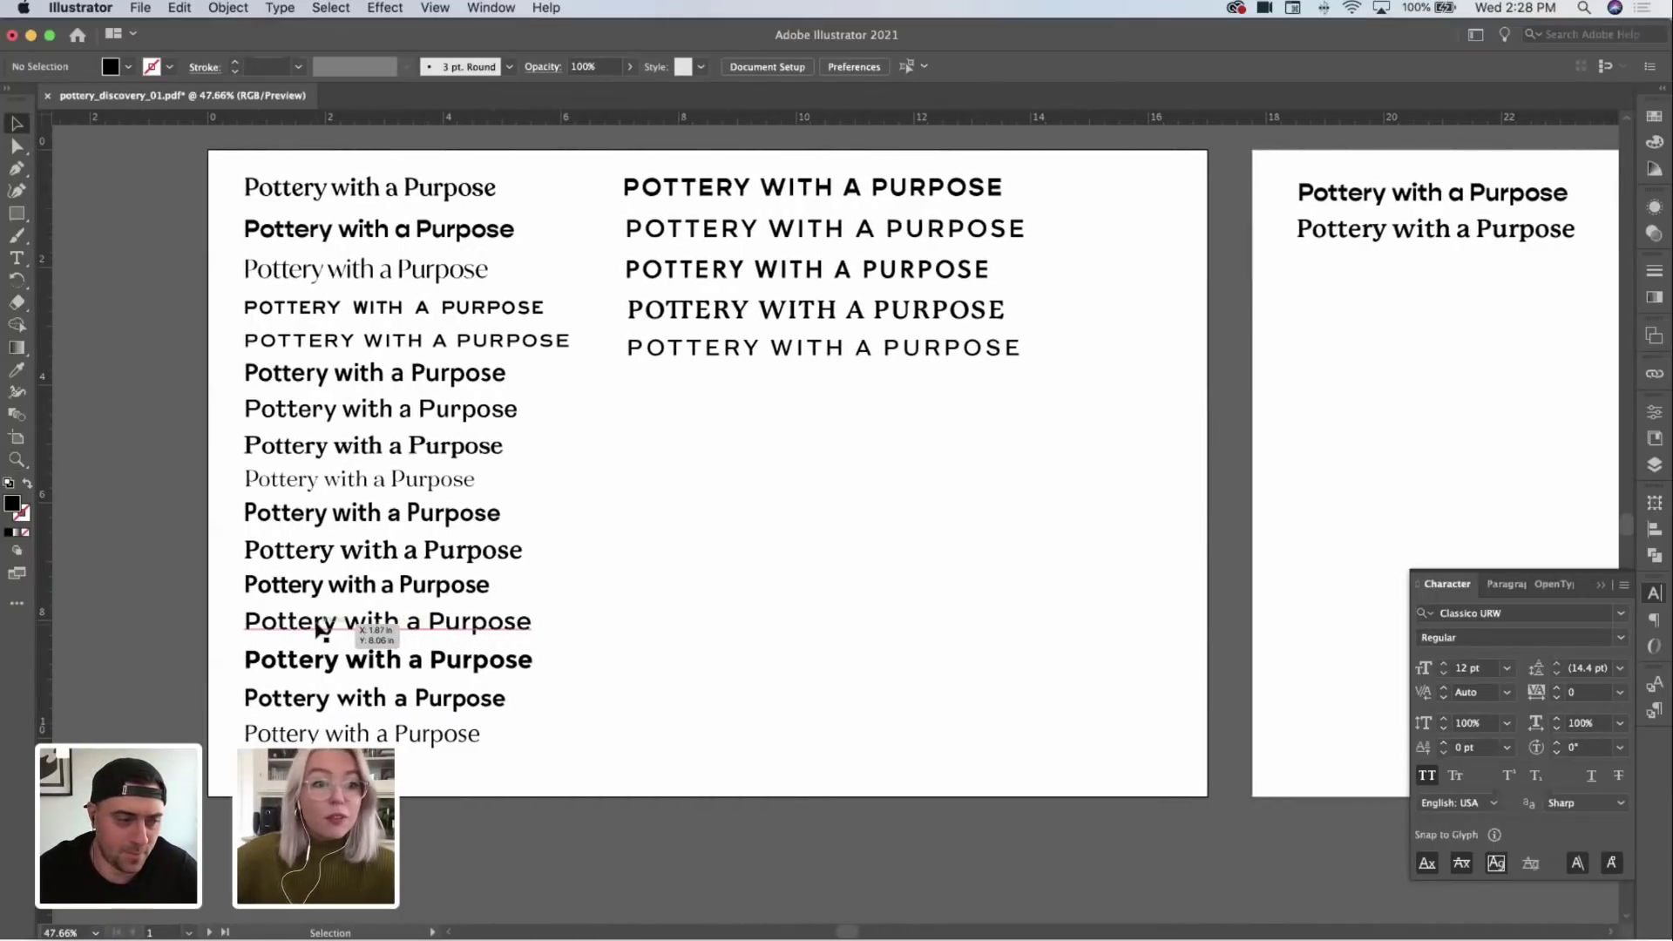
click(366, 633)
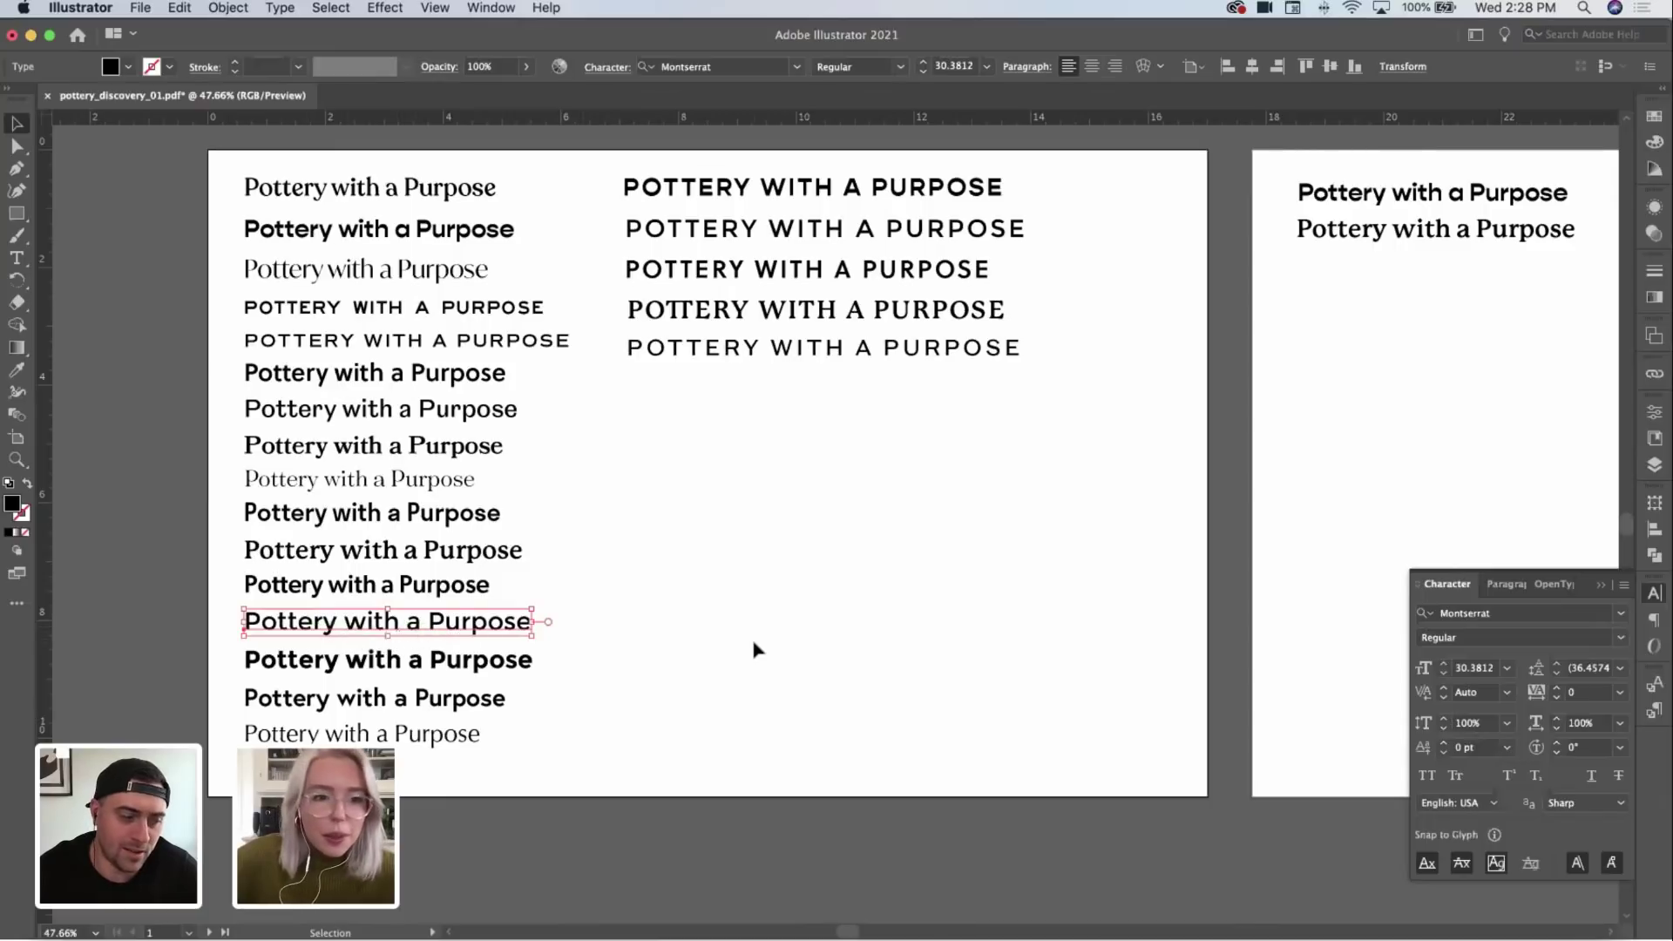
click(660, 660)
scroll(660, 660, right, 2)
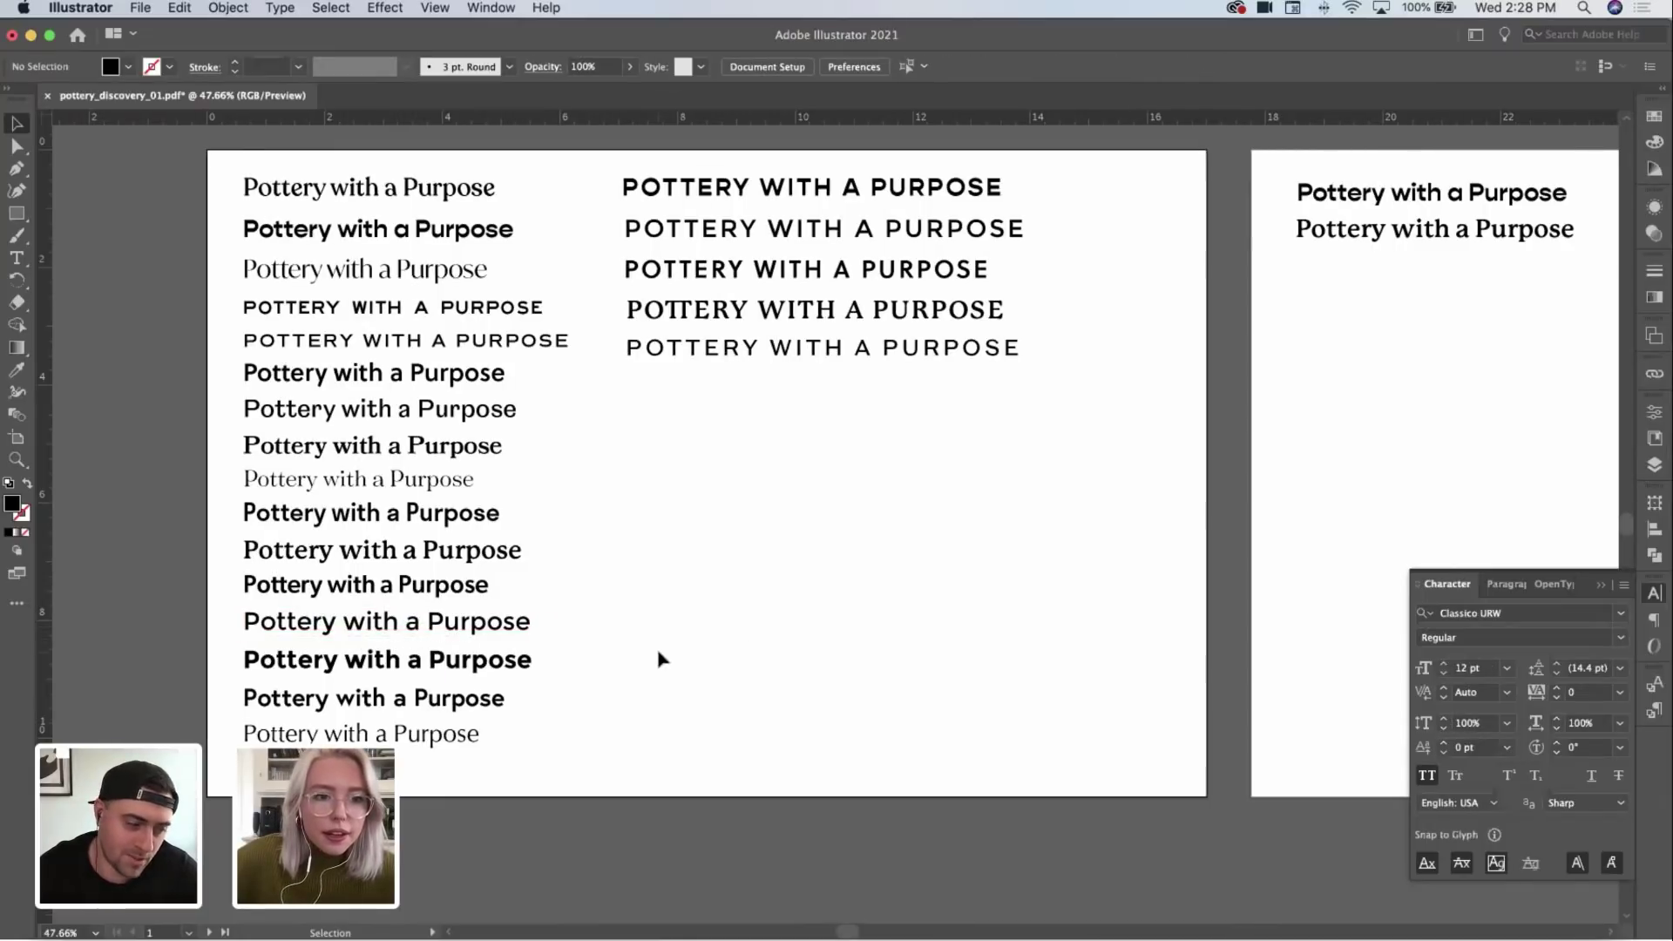
scroll(660, 660, left, 1)
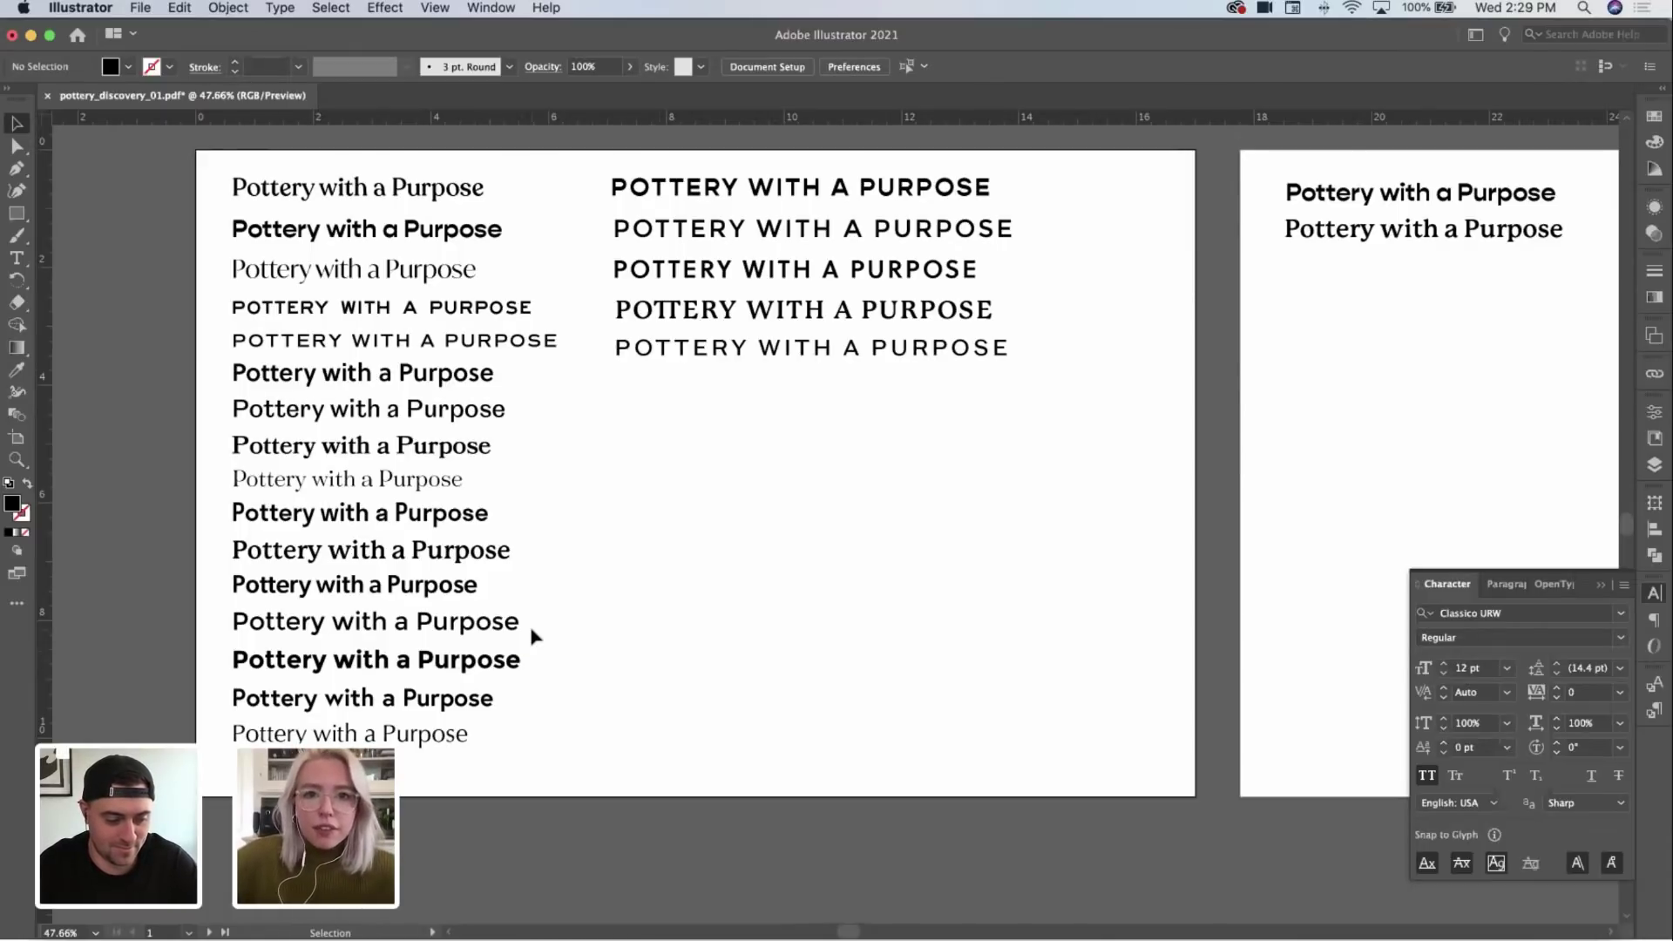
scroll(601, 606, right, 3)
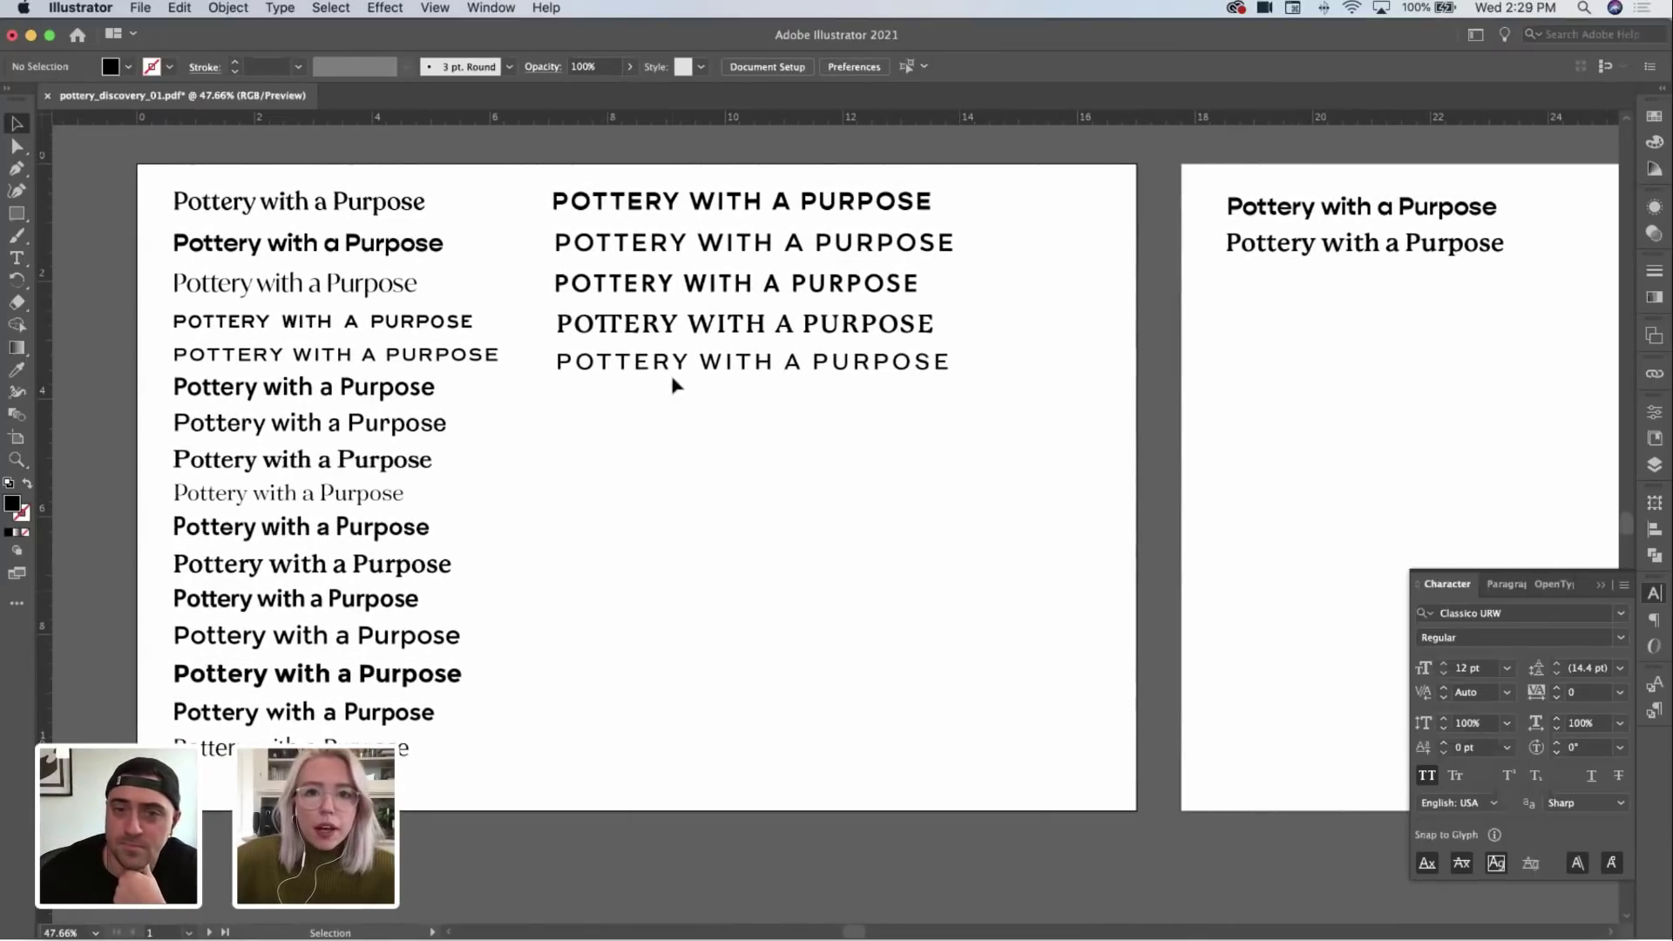
scroll(676, 384, right, 4)
click(637, 369)
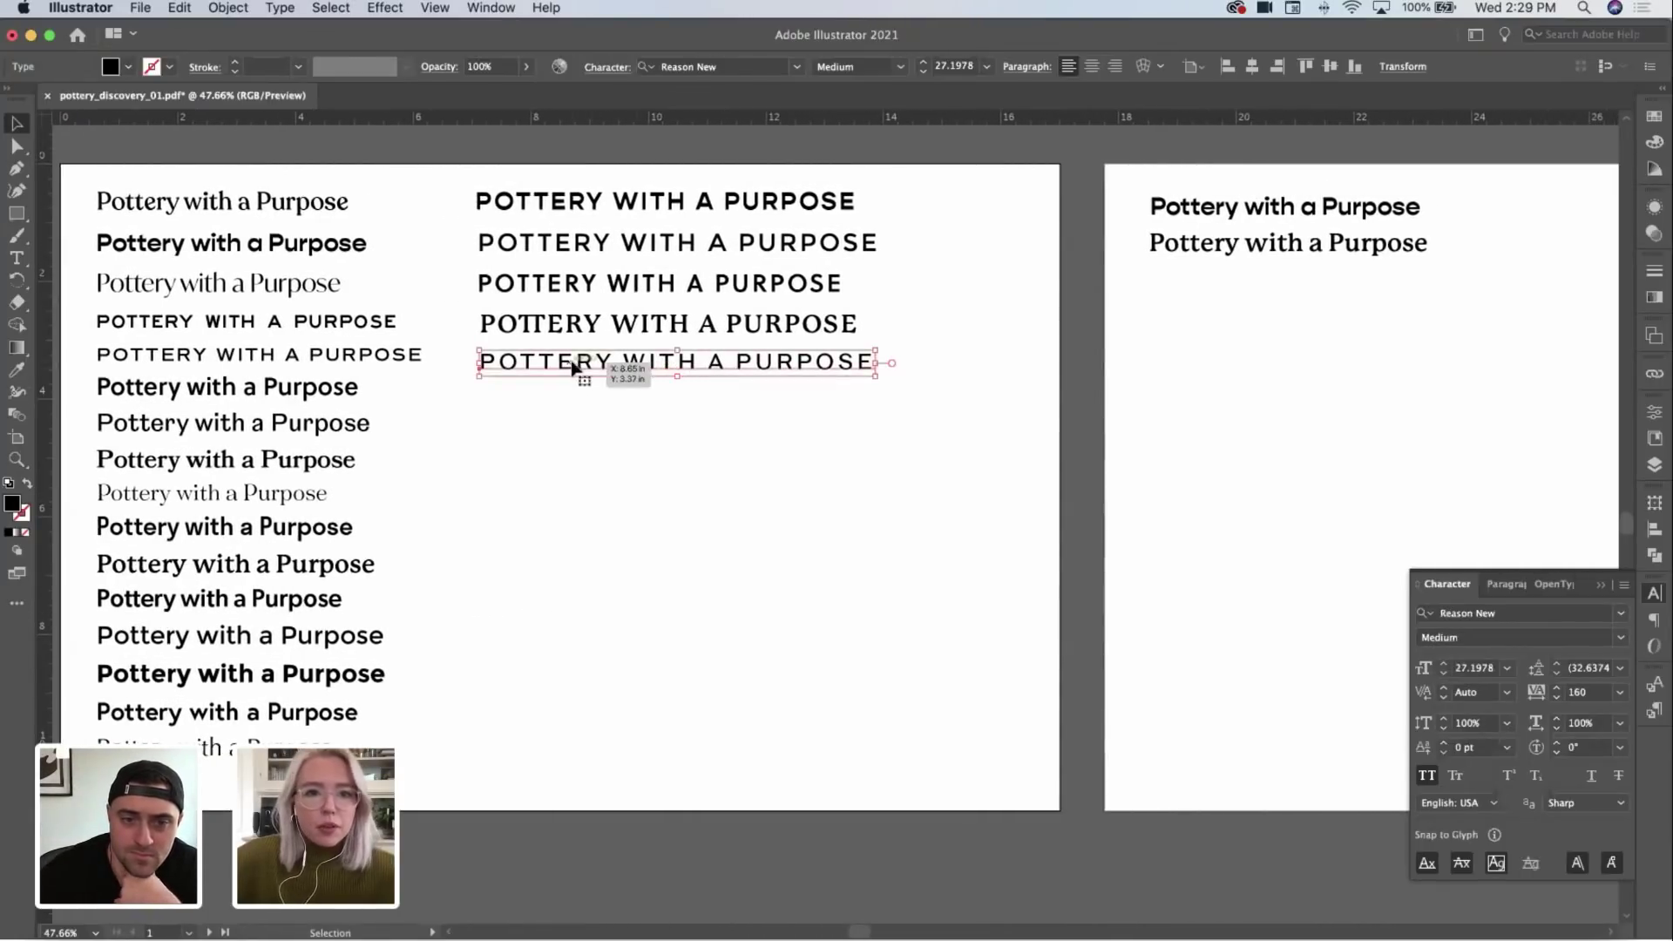
key(z)
drag(584, 353, 683, 489)
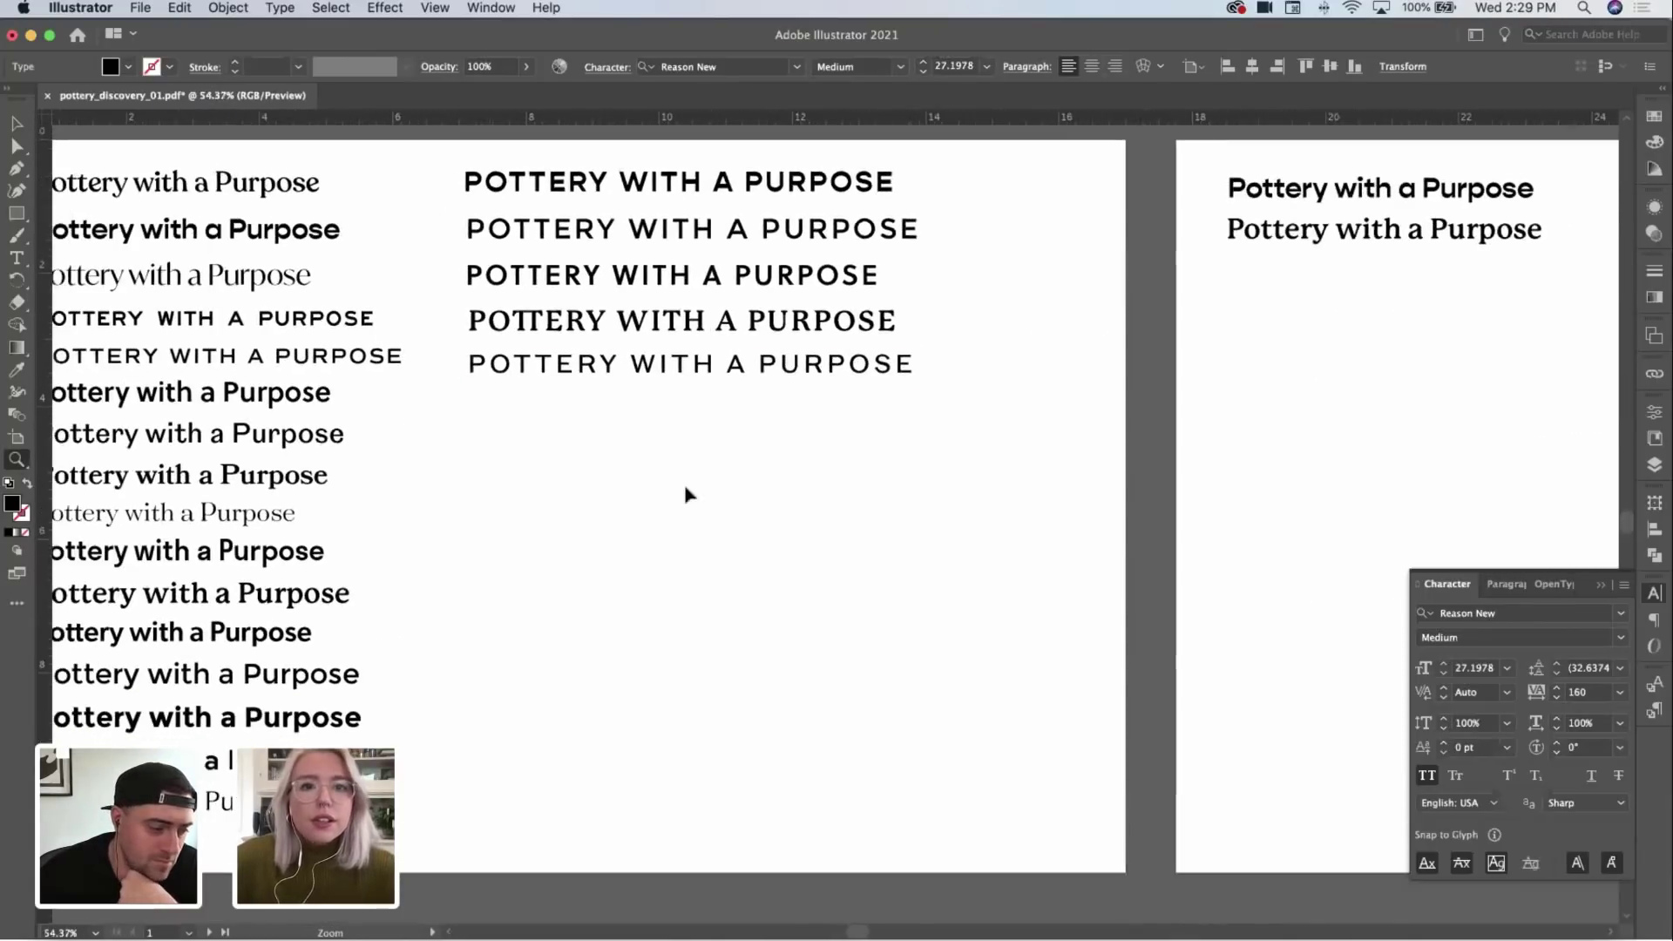
key(v)
click(784, 478)
Step: Copy the all-caps Montserrat Regular line below the P22 Mackinac line on the second artboard
click(551, 266)
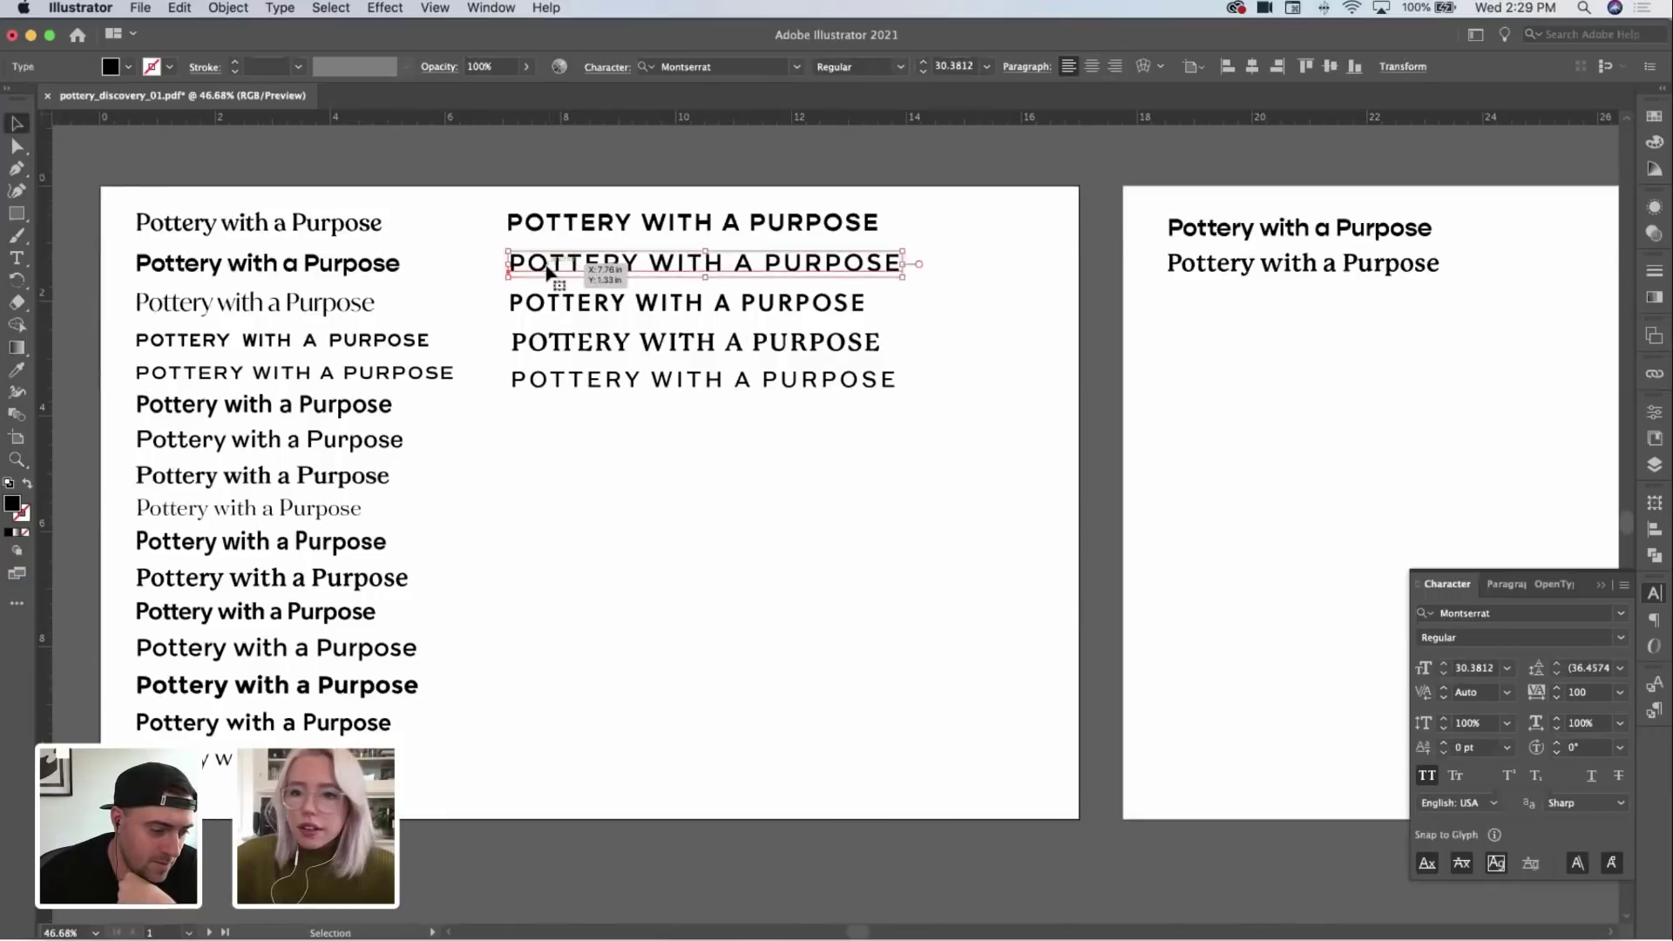
drag(579, 275, 1196, 311)
scroll(1416, 307, right, 3)
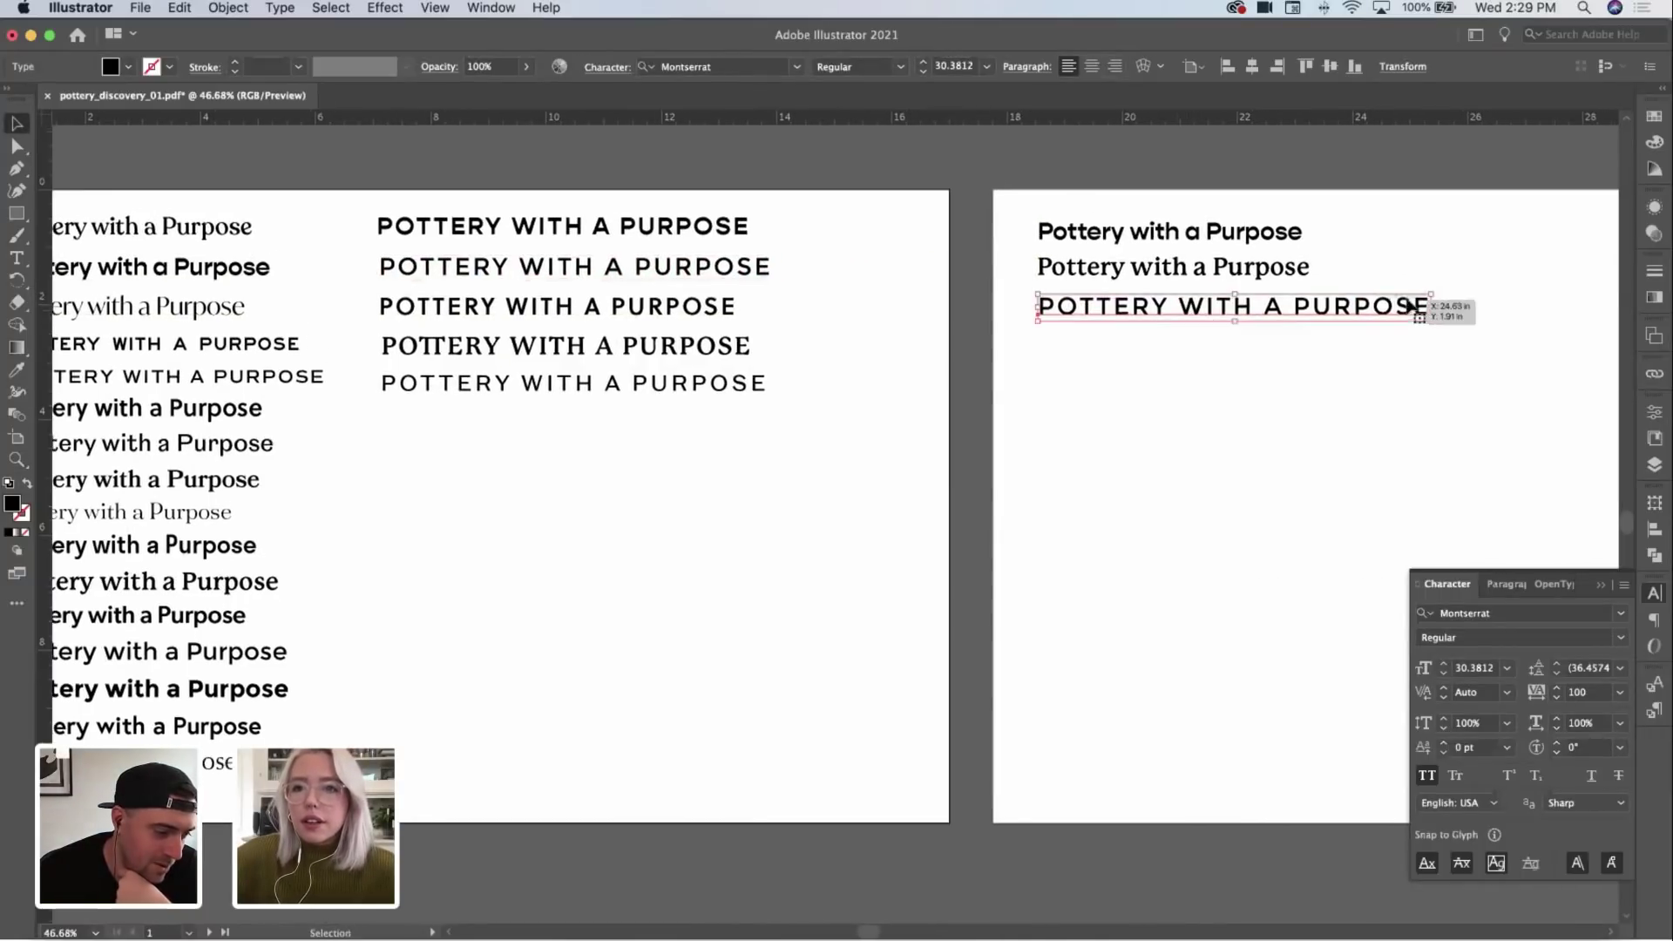
Step: Scale the copied all-caps Montserrat line down slightly and even out the spacing between the three favourites
drag(1422, 307, 1277, 331)
click(1385, 343)
click(1296, 318)
click(1360, 354)
click(1326, 310)
scroll(1244, 387, right, 2)
click(1244, 387)
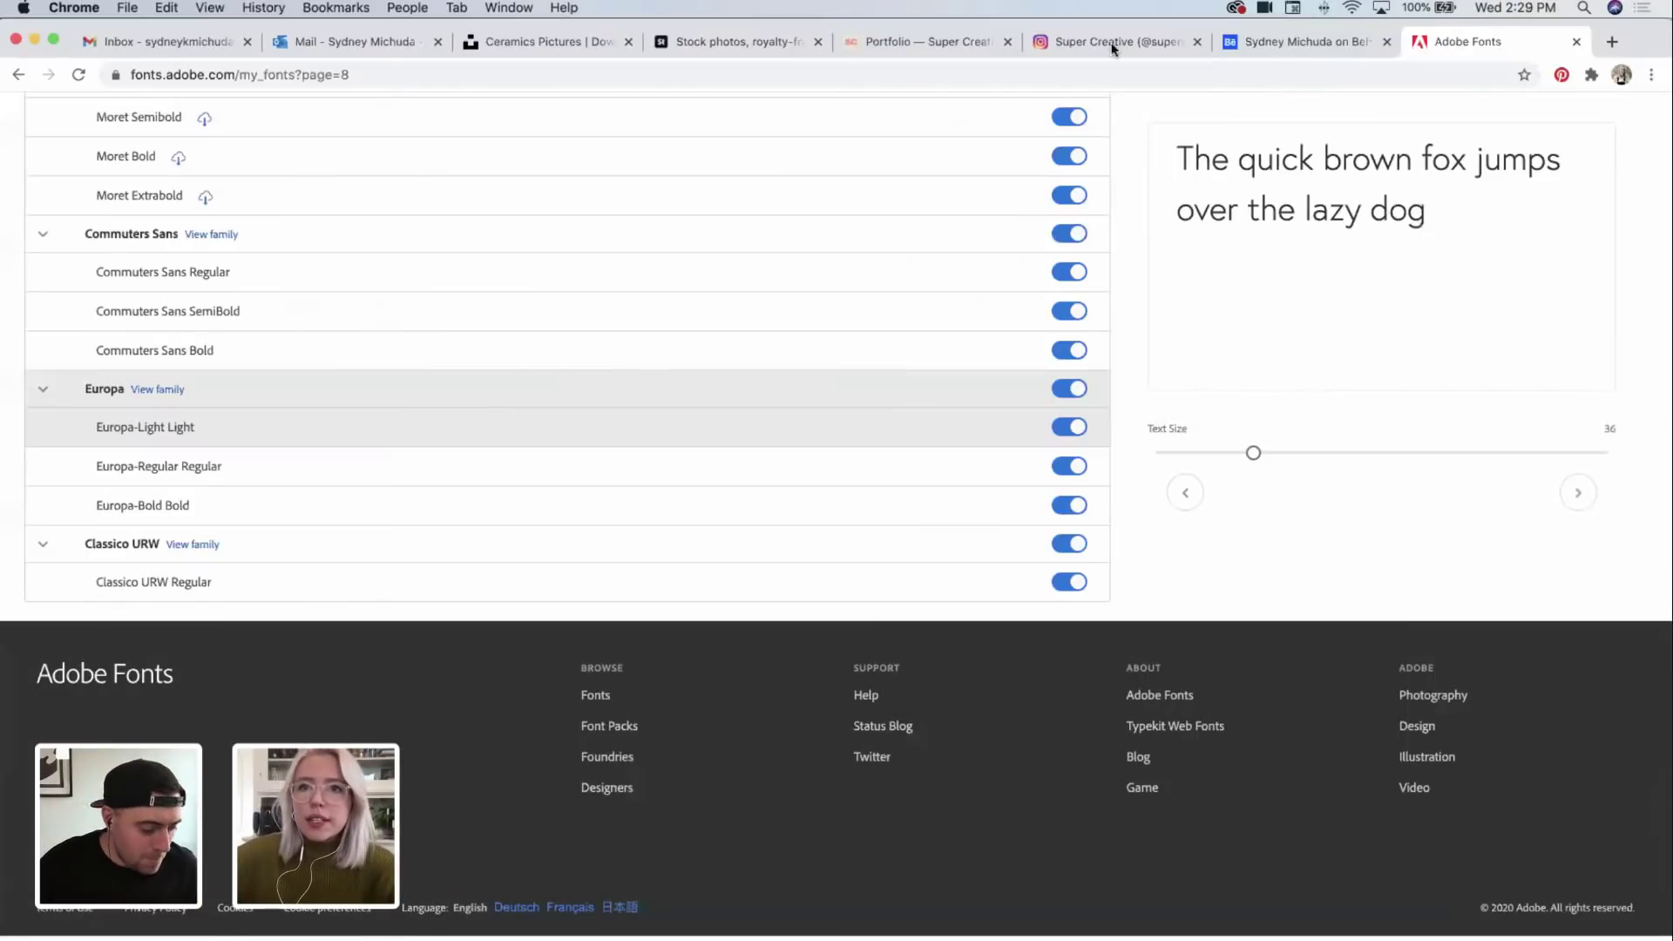
Step: Switch to the Super Creative Instagram profile in Chrome and view the first two images of the Good Mud Ceramics logo post
click(1061, 49)
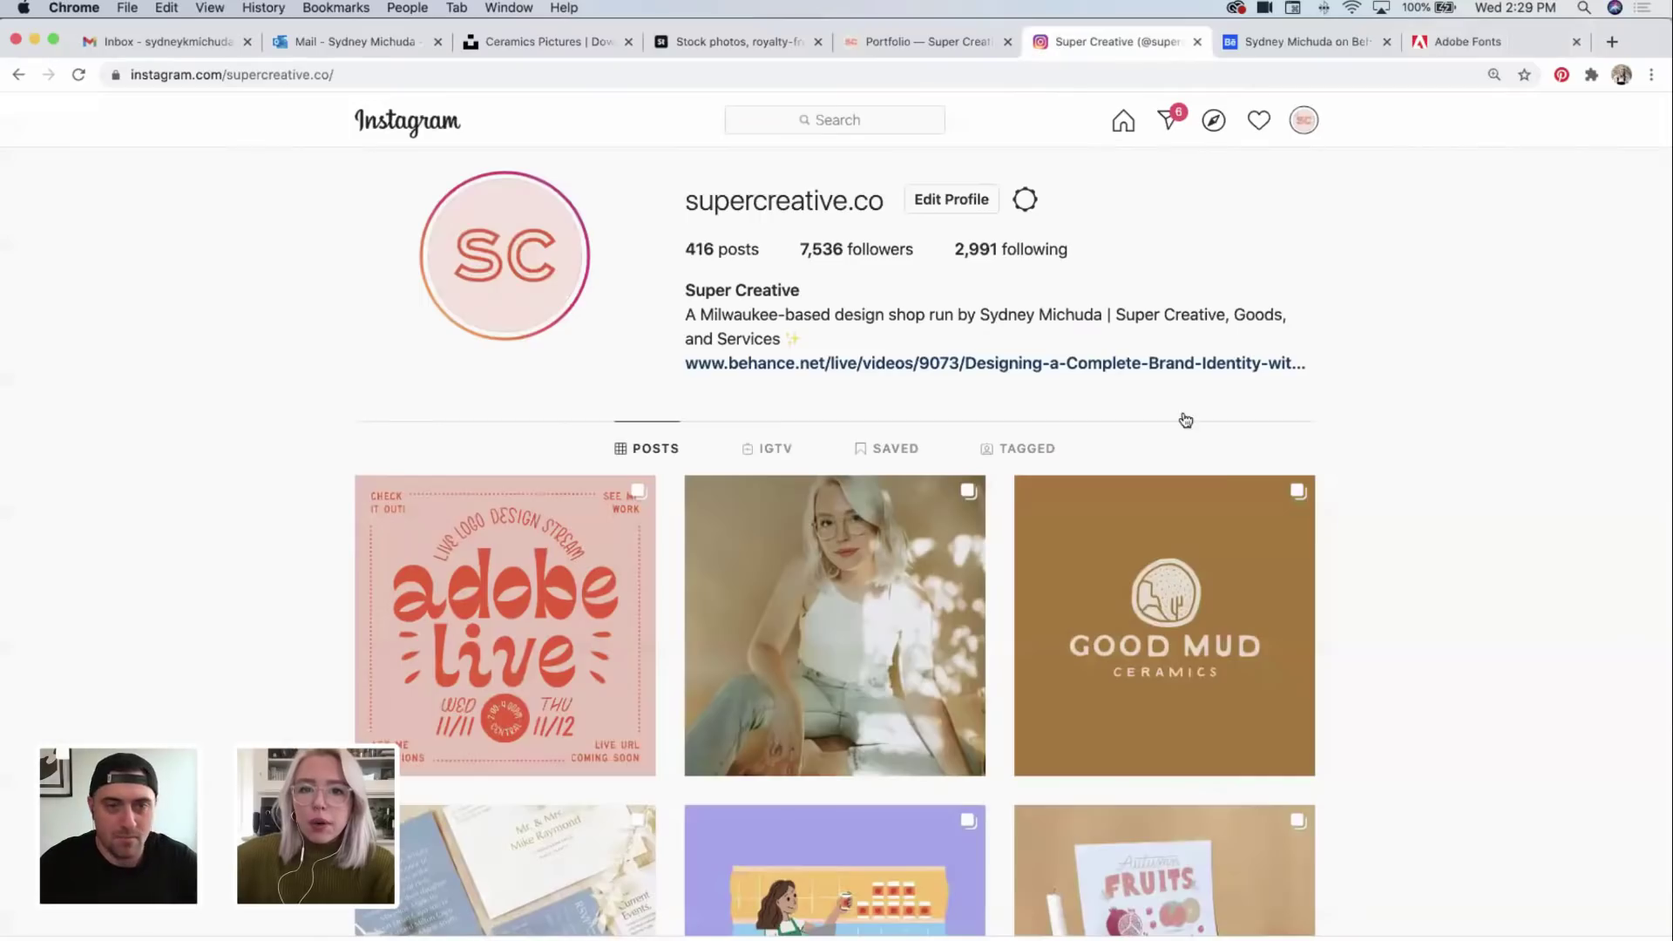
click(1192, 555)
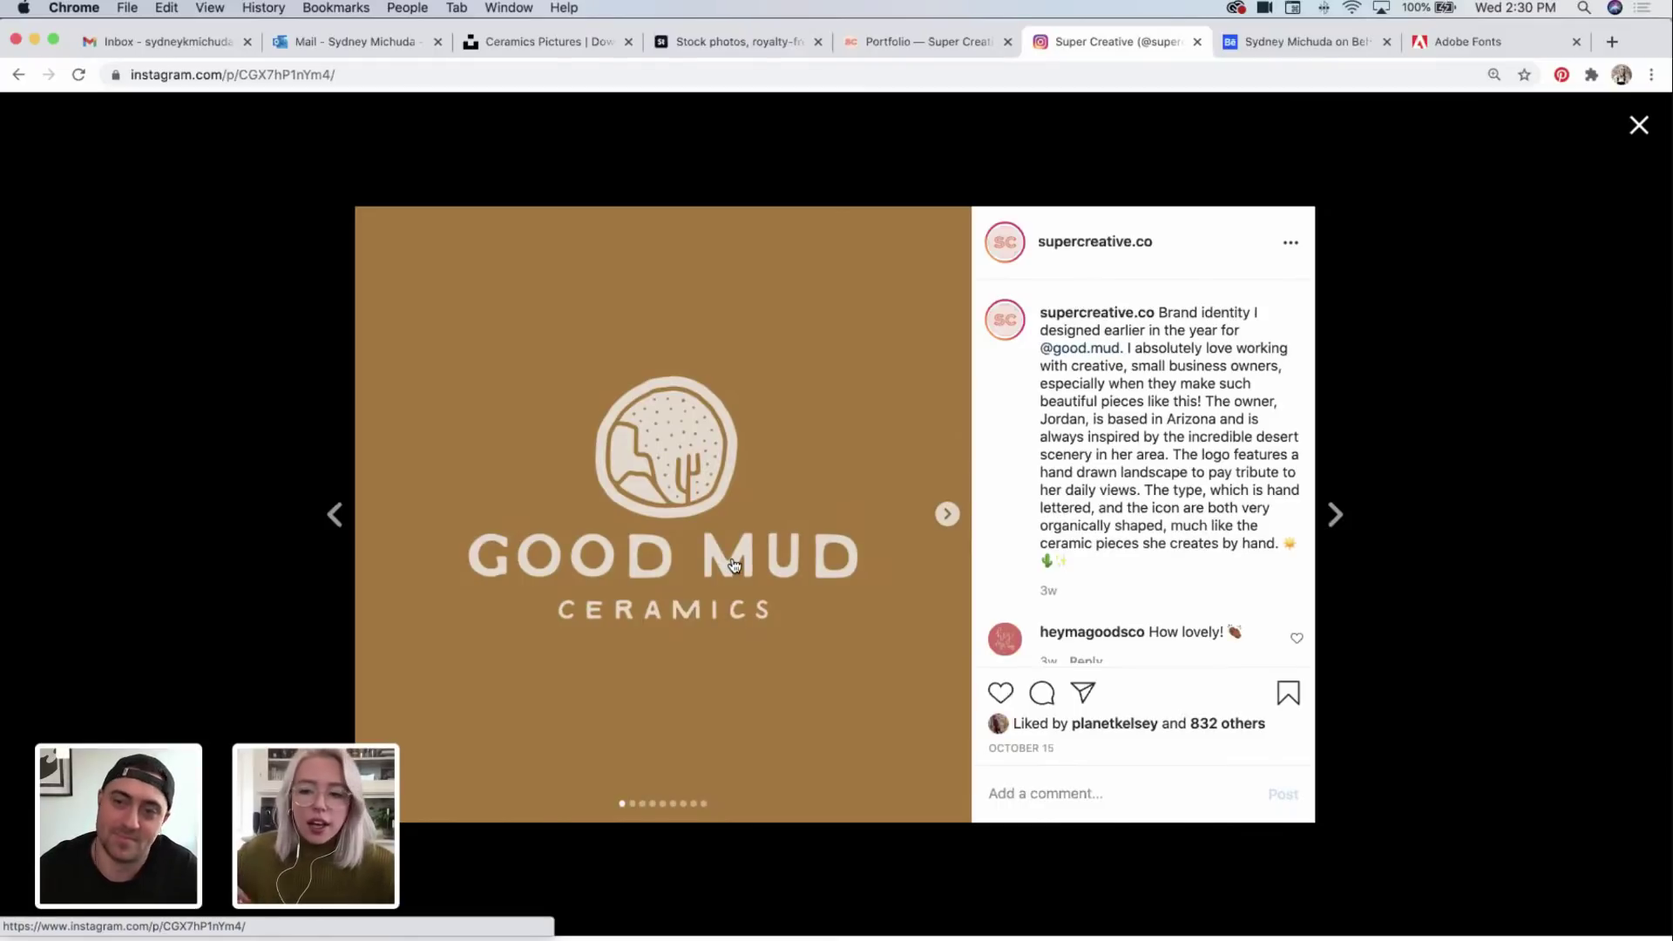
click(948, 514)
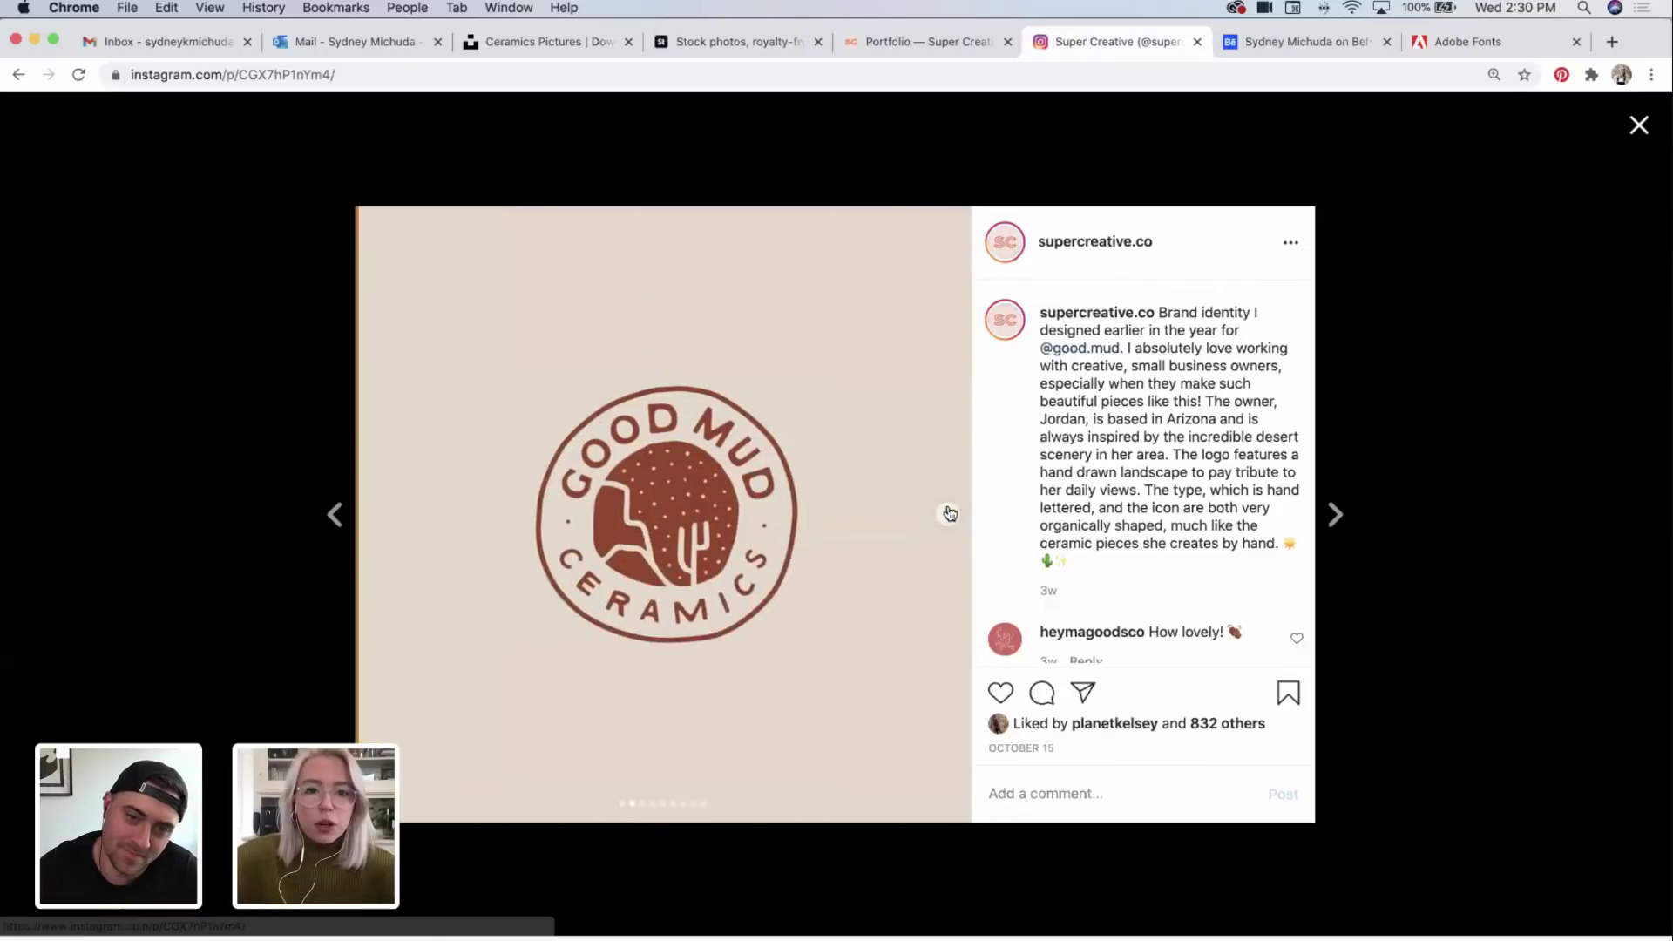
click(1503, 417)
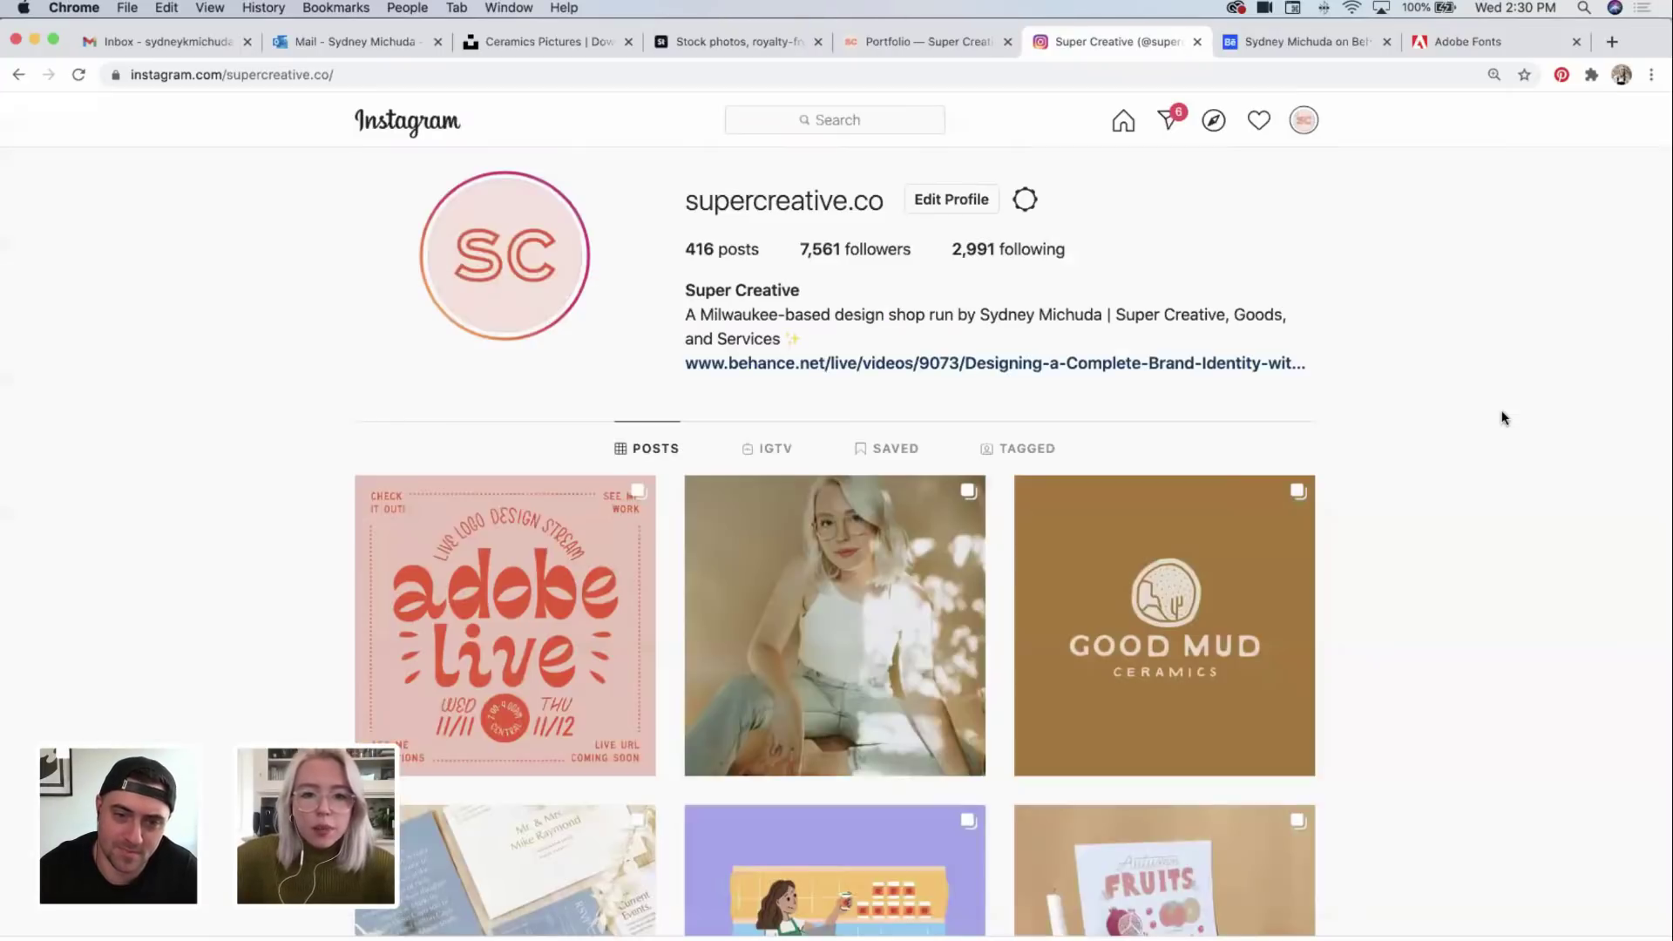
Step: Find the Locally Inspired logo post further down the Instagram profile, view it and close it
scroll(1505, 418, down, 10)
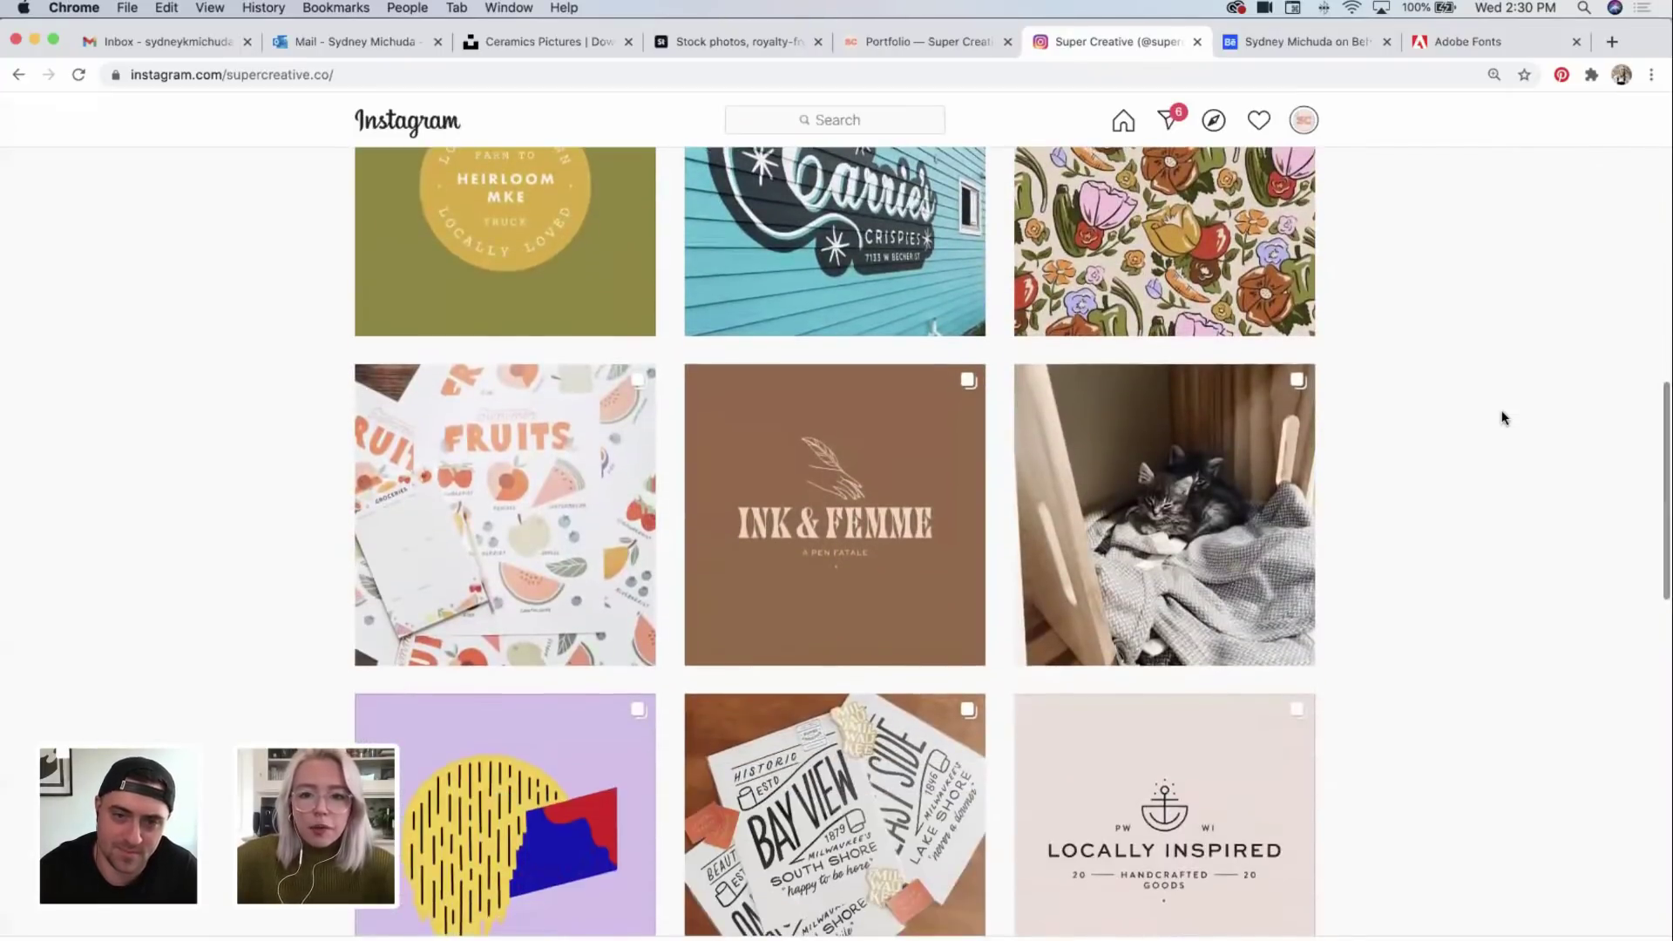
scroll(1481, 431, down, 3)
click(1260, 624)
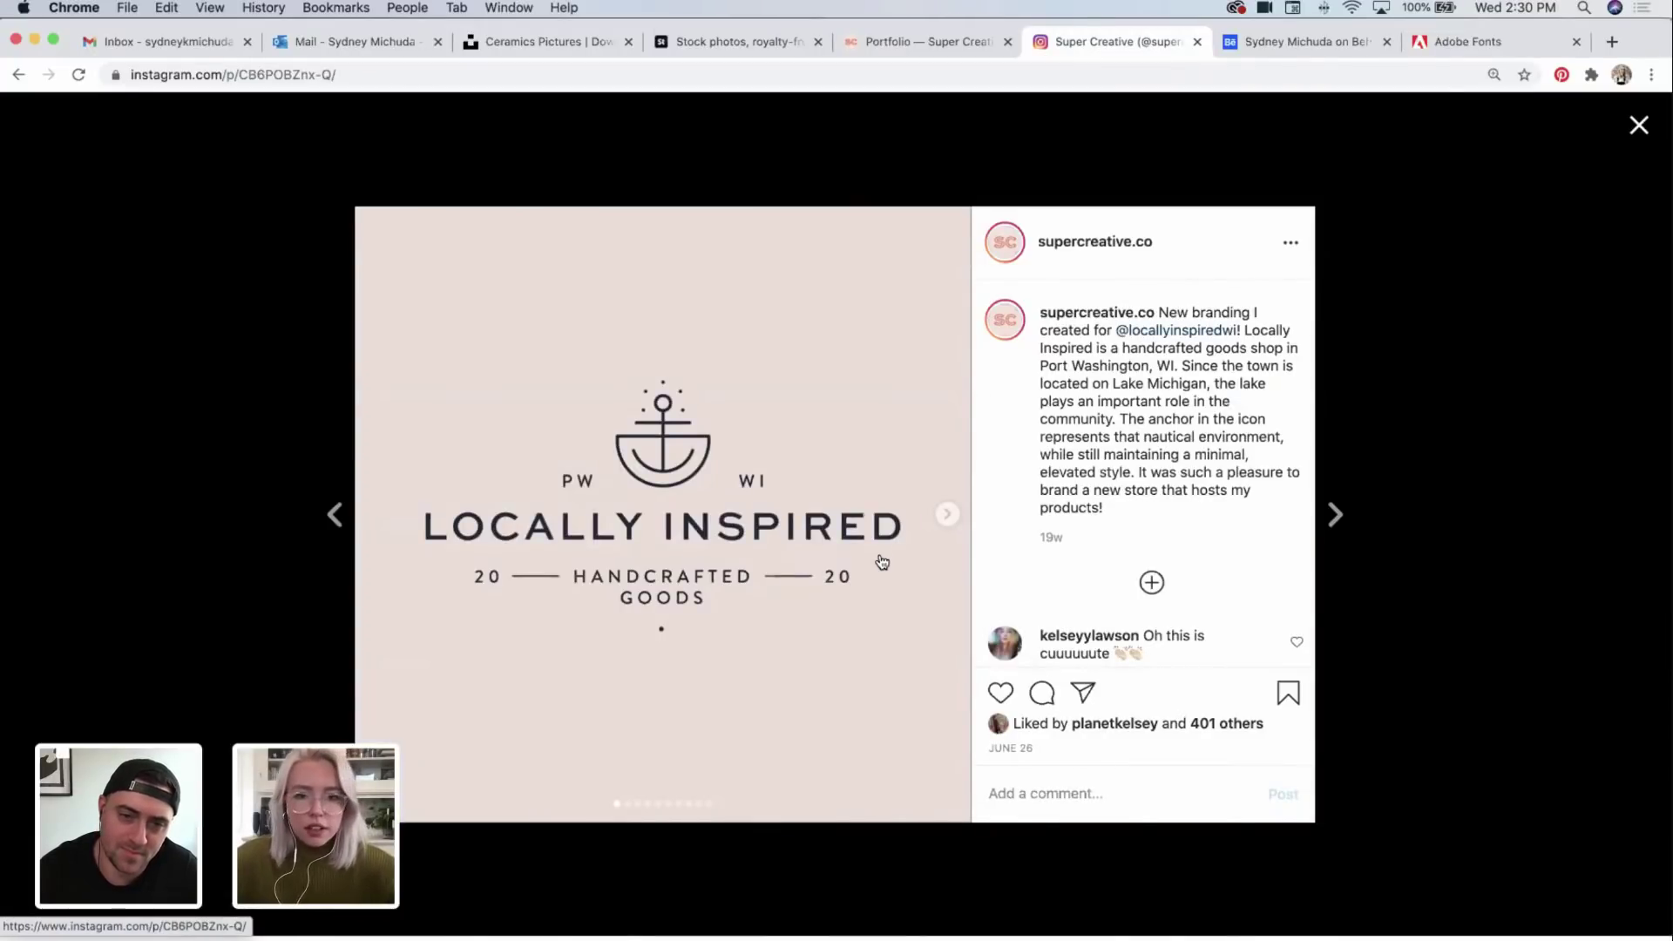
click(1639, 127)
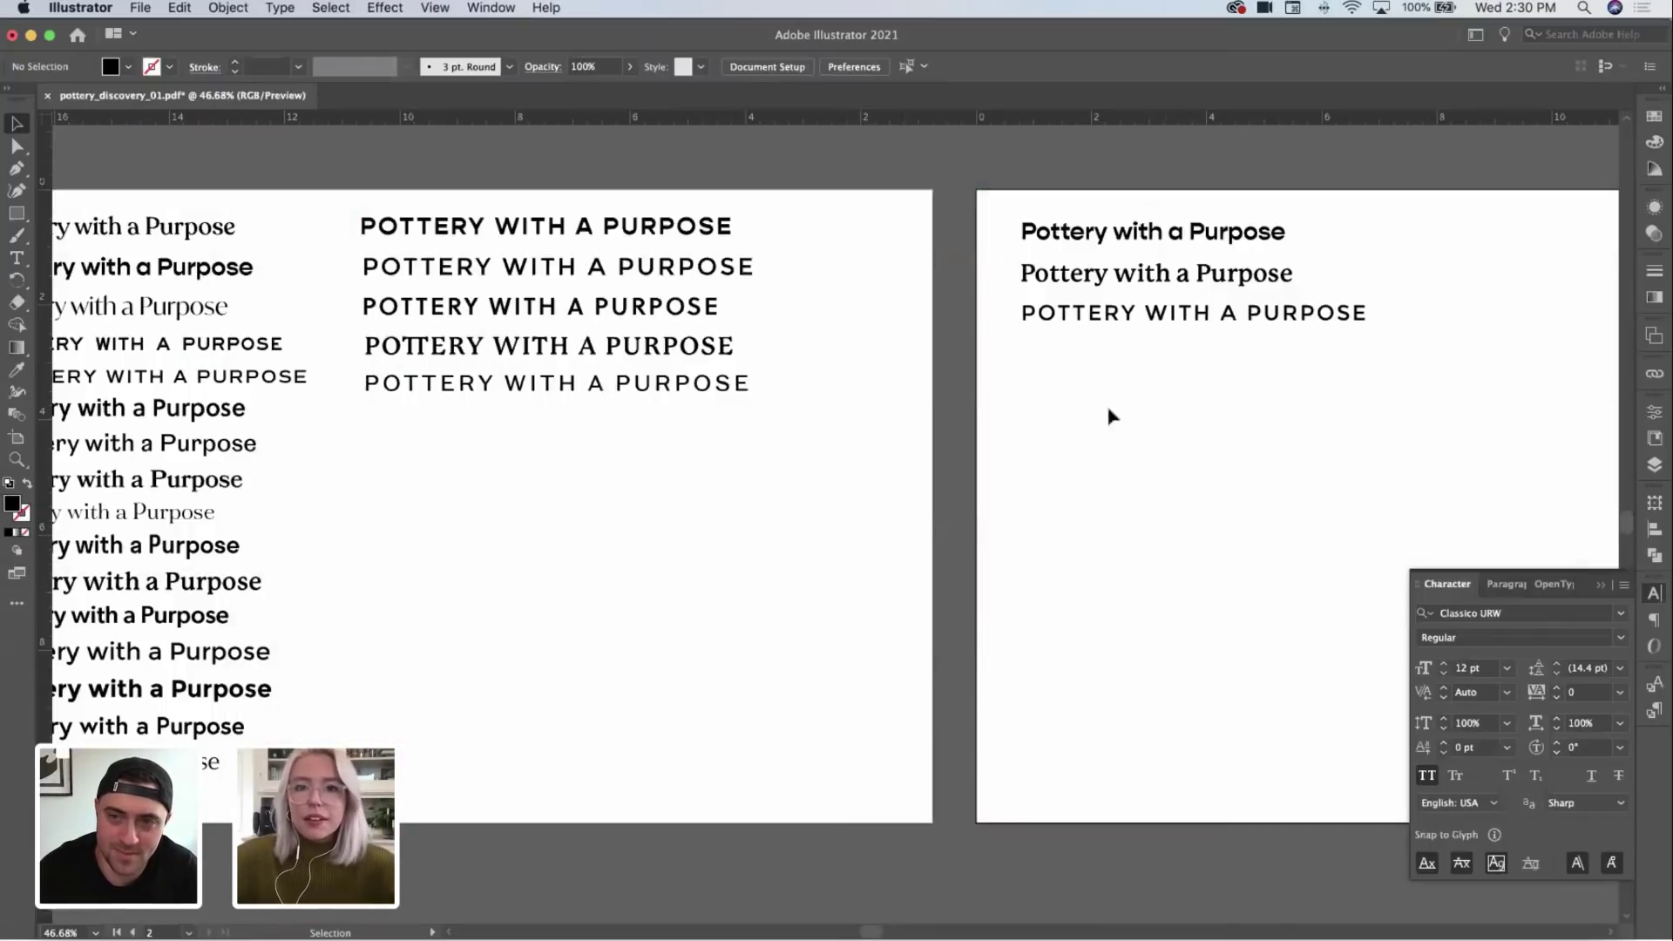
Step: Return to Illustrator and look over the font lines on both artboards for another candidate
drag(916, 402, 943, 398)
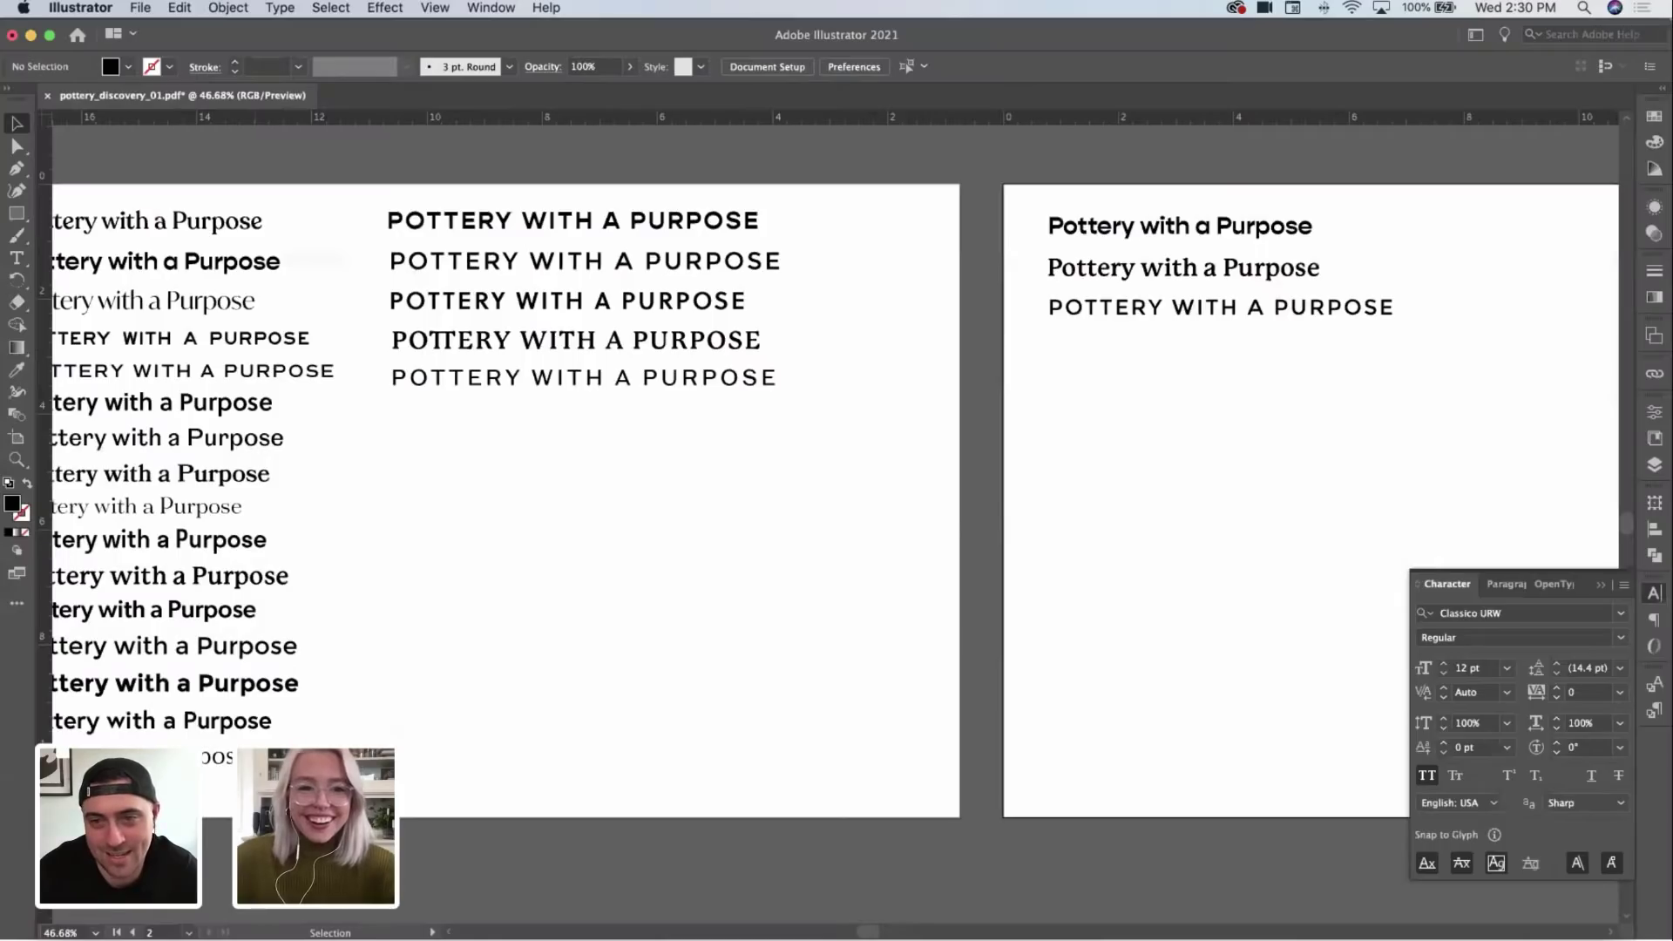
click(819, 693)
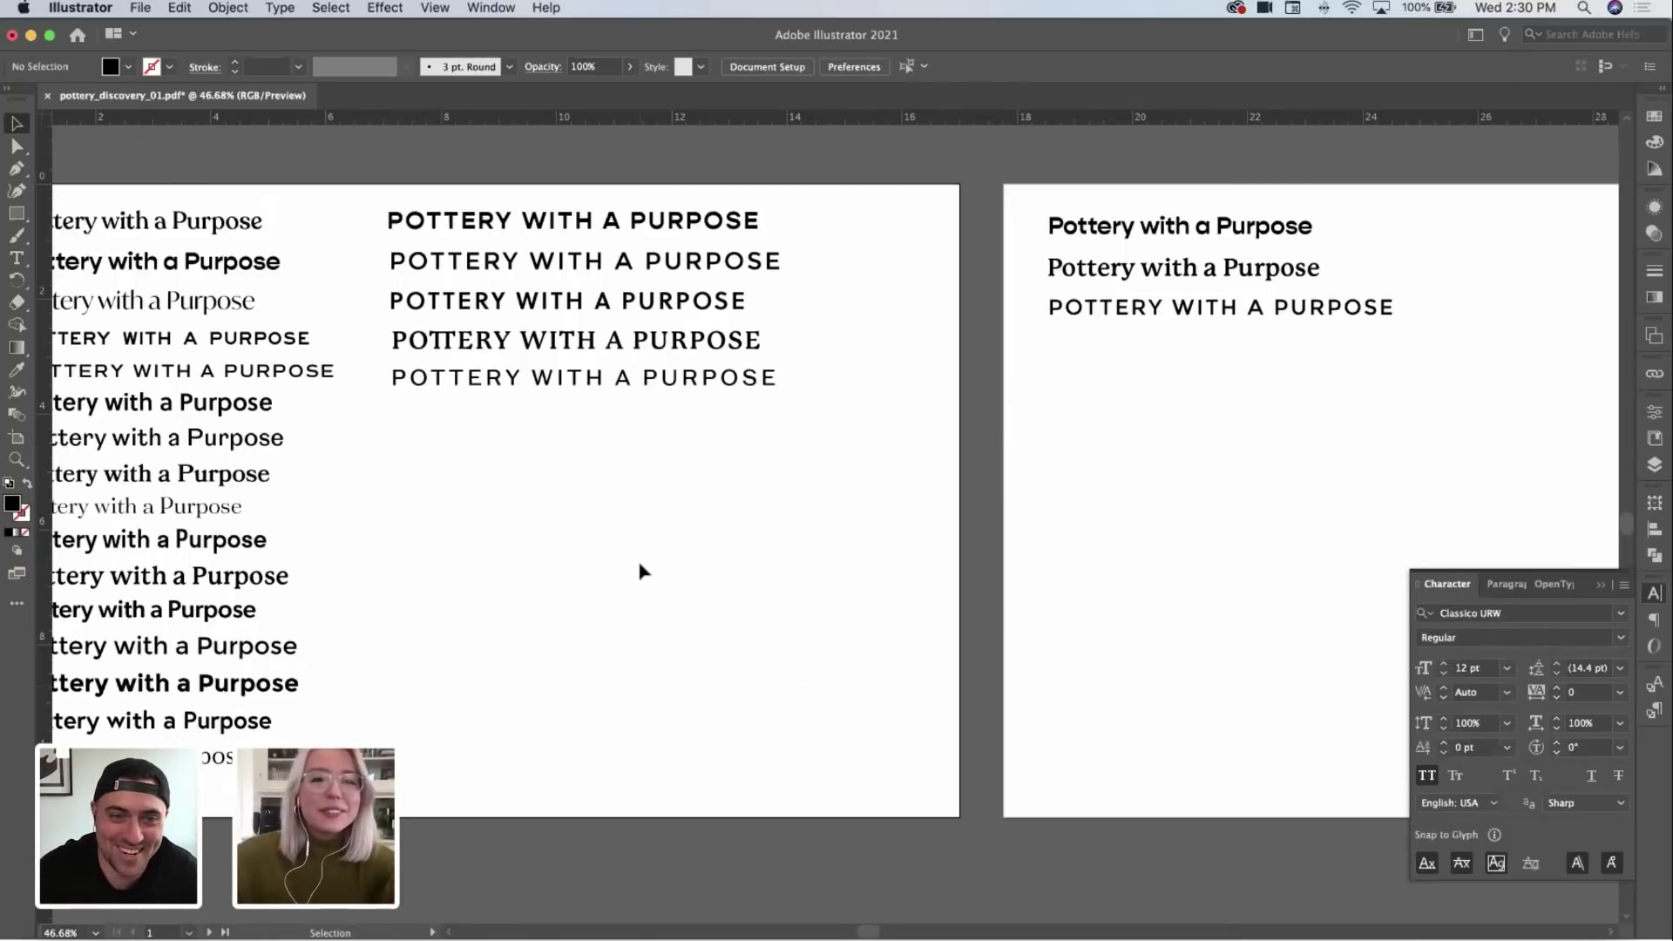
scroll(620, 496, left, 3)
scroll(683, 463, up, 3)
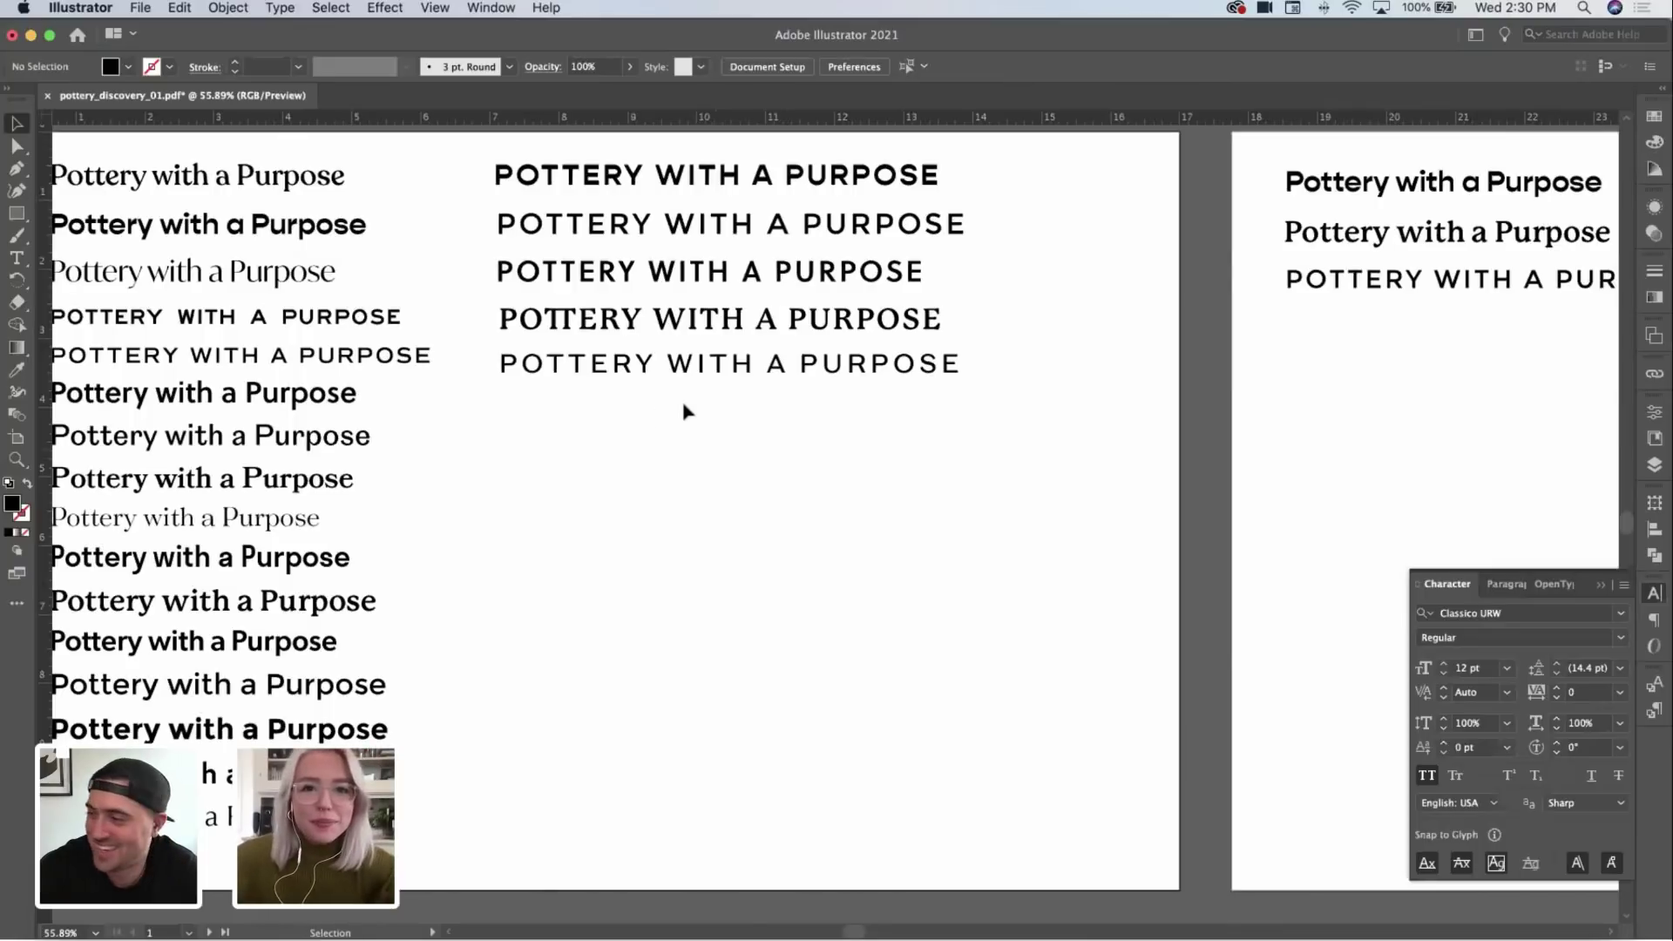
scroll(732, 427, left, 3)
scroll(732, 427, up, 2)
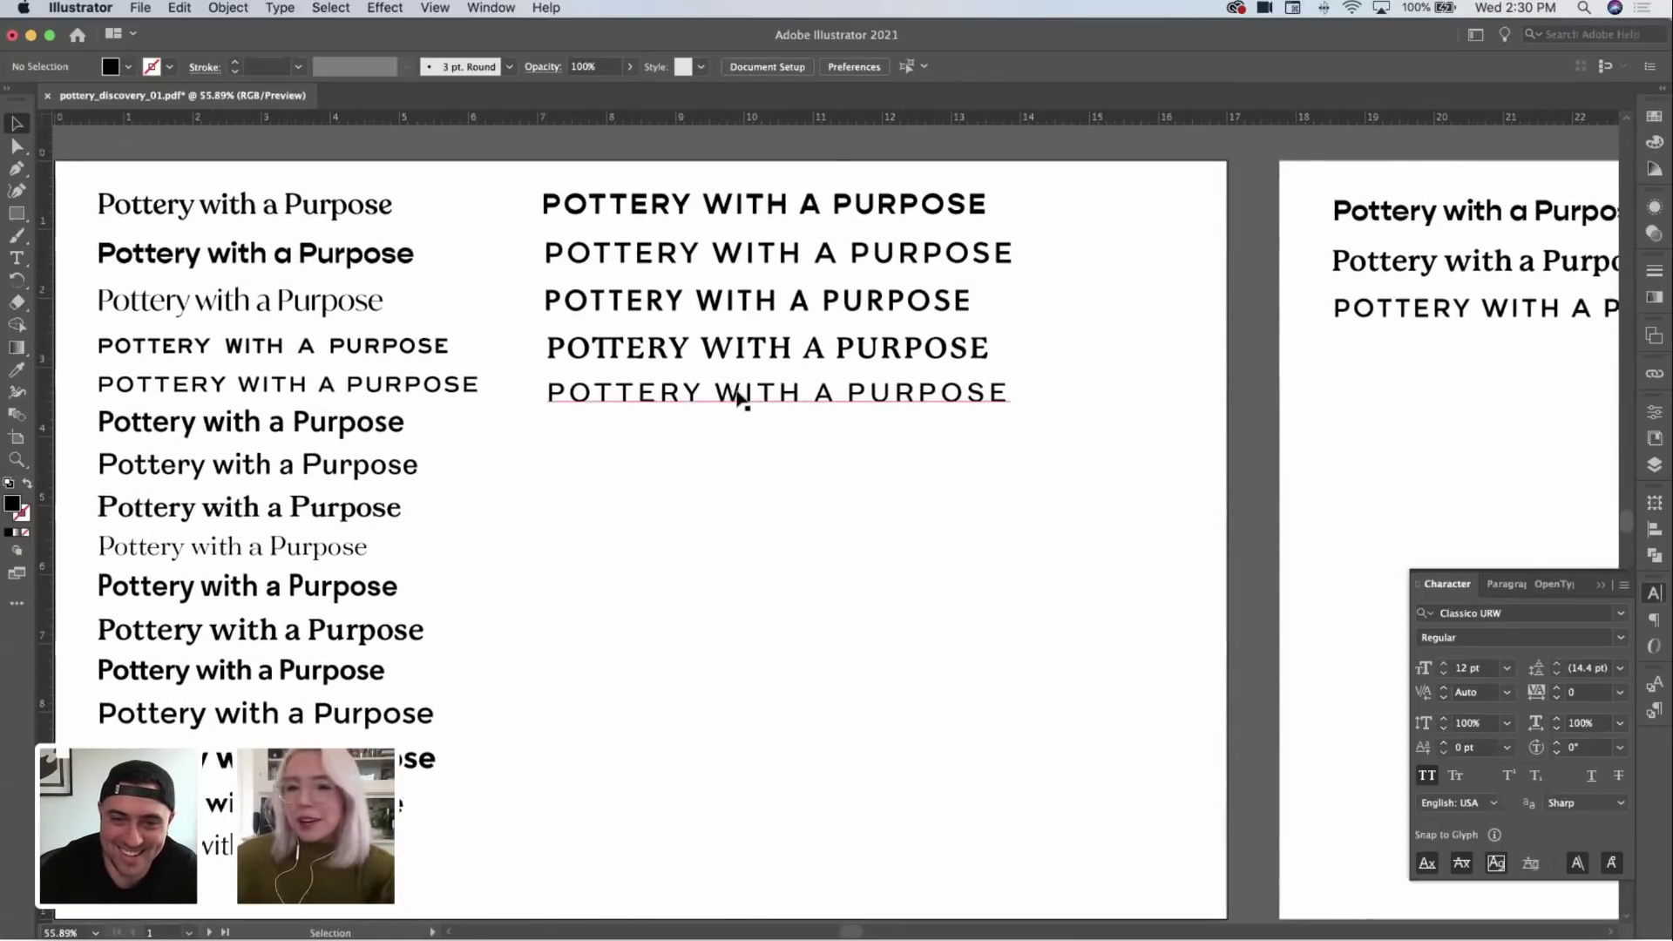
scroll(1158, 396, right, 5)
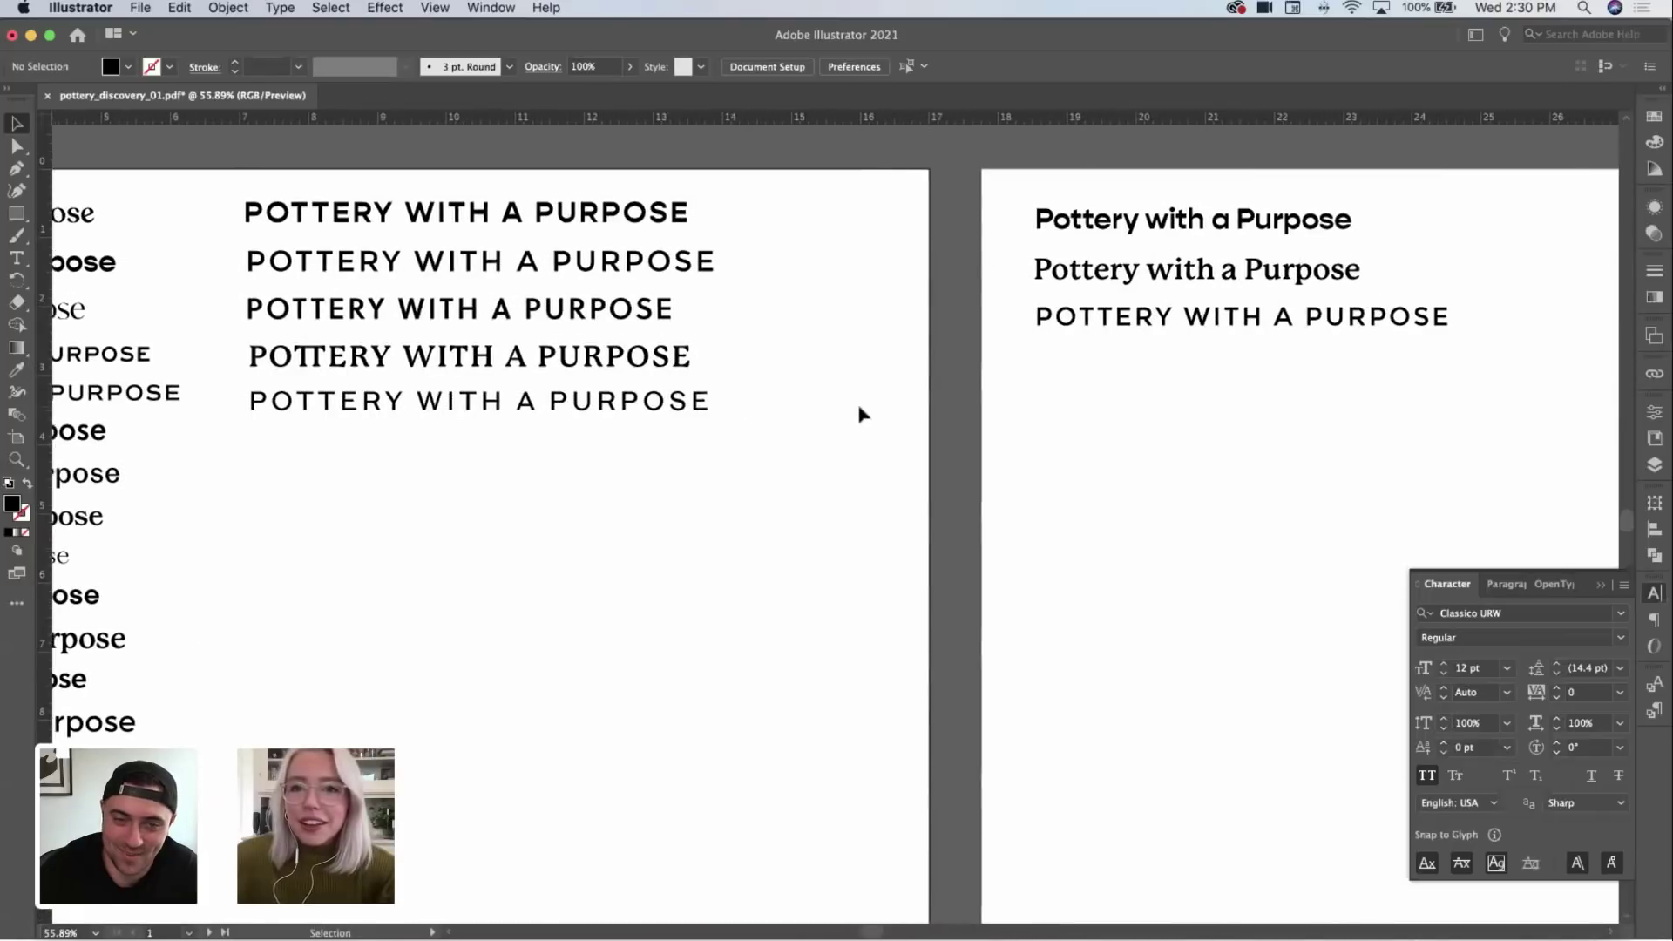
scroll(960, 328, left, 3)
scroll(680, 449, down, 2)
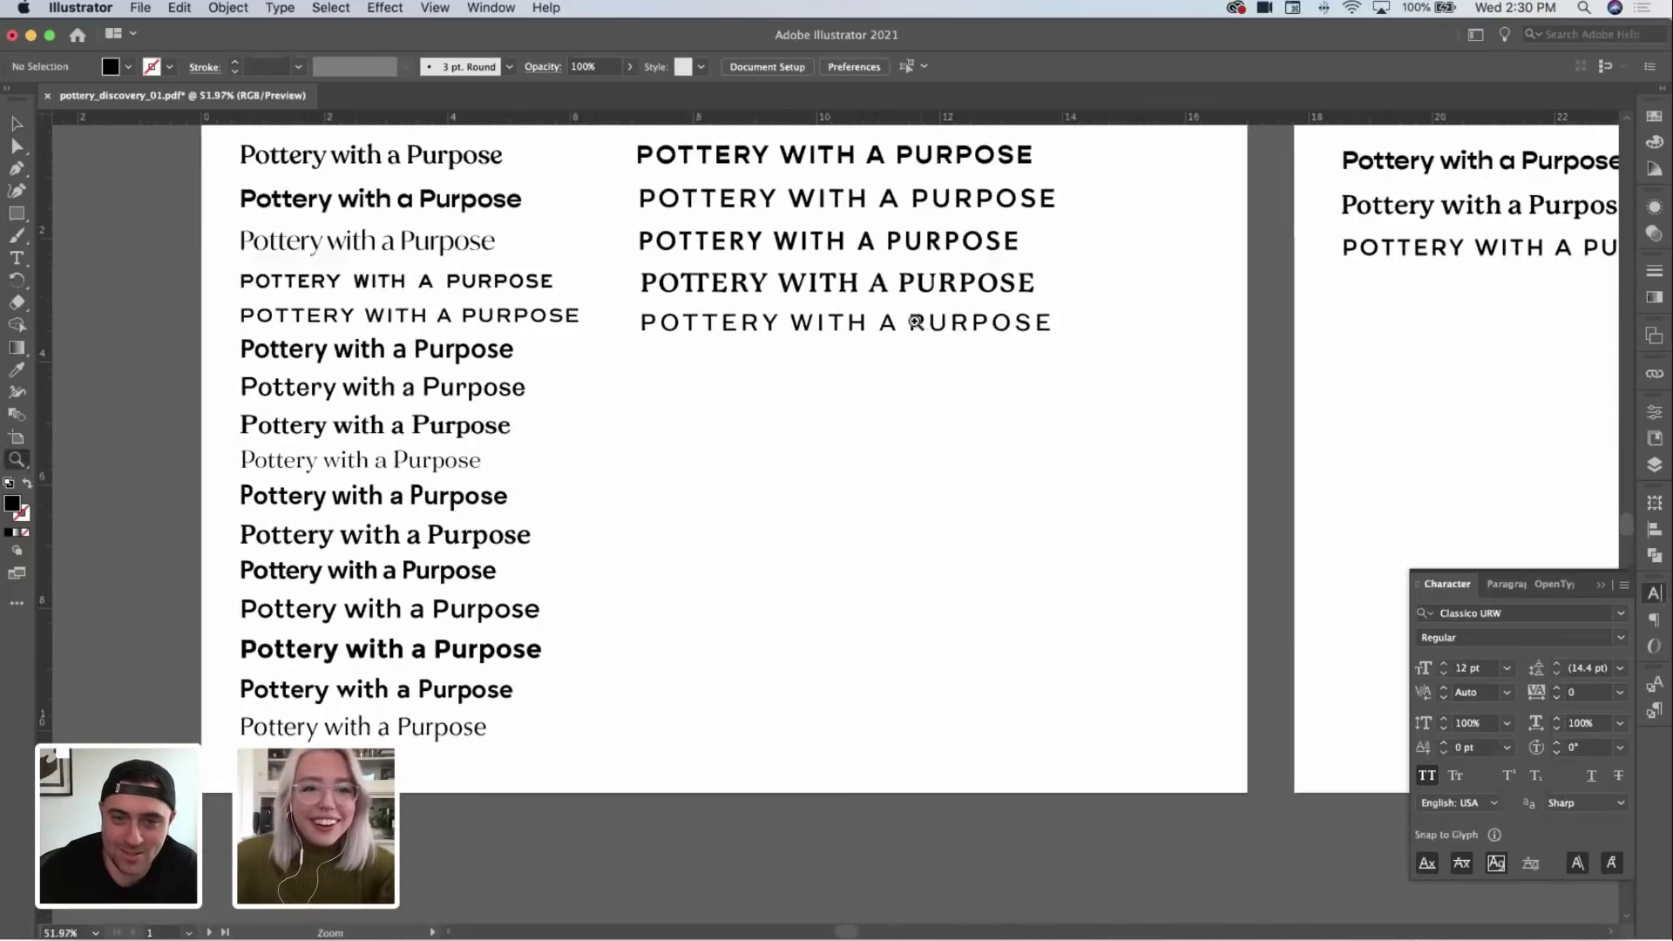
Step: Copy the mixed-case Gibson Medium line below the Montserrat line on the second artboard and set its tracking to 10
click(398, 569)
drag(337, 567, 1151, 380)
key(alt+Right)
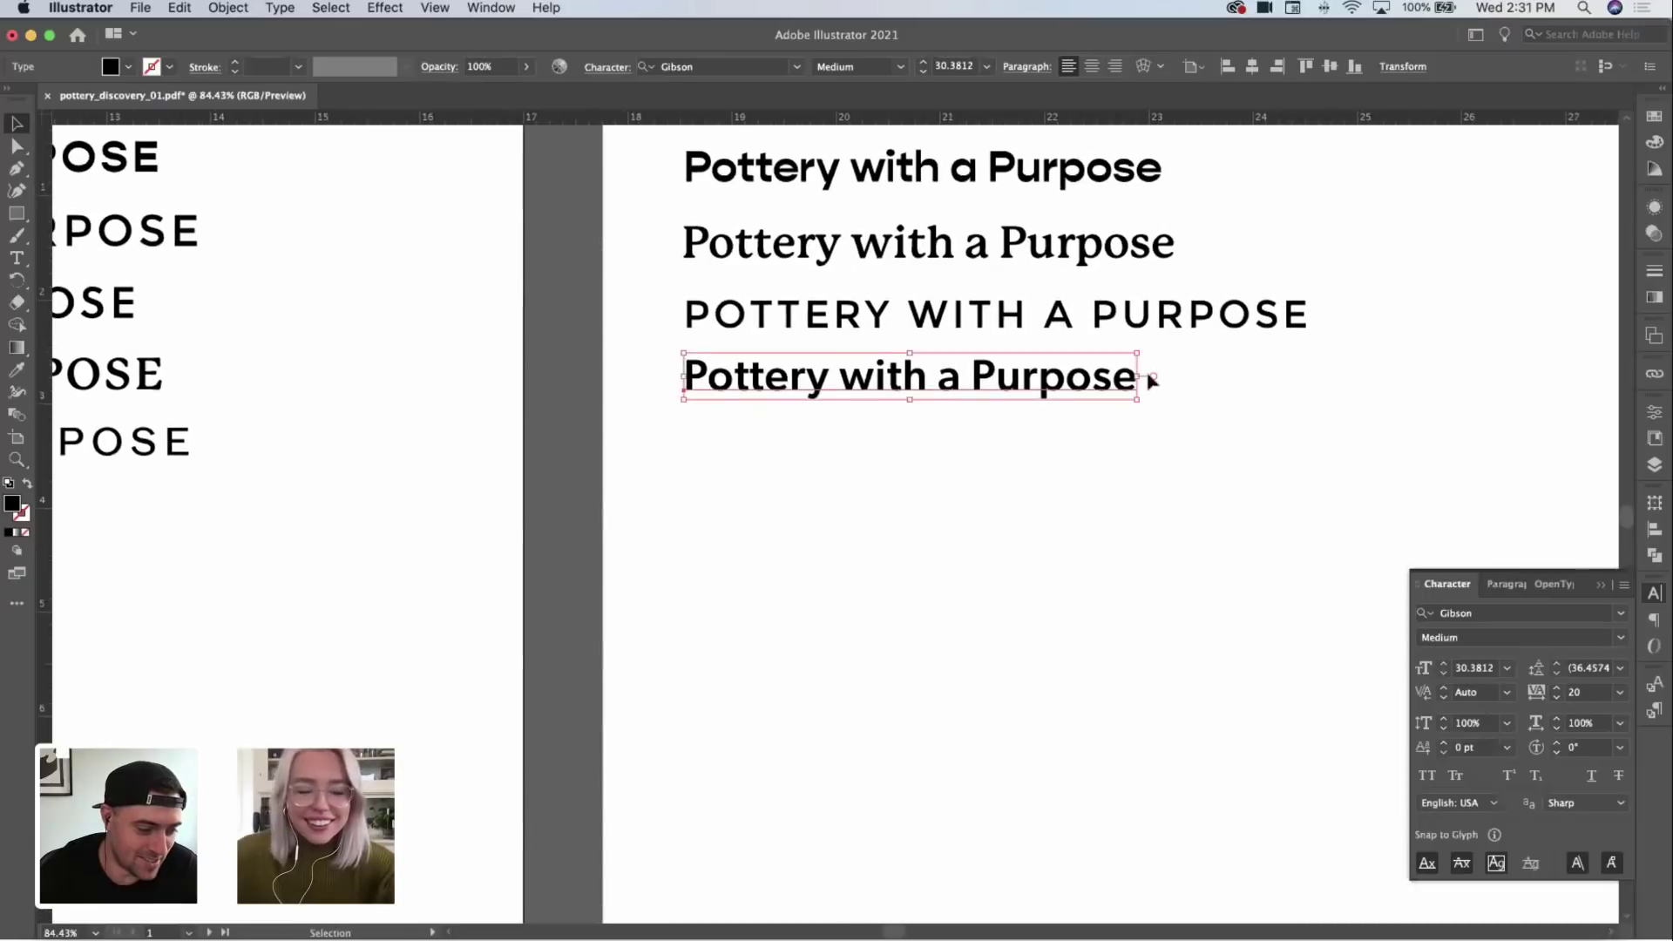
click(1620, 692)
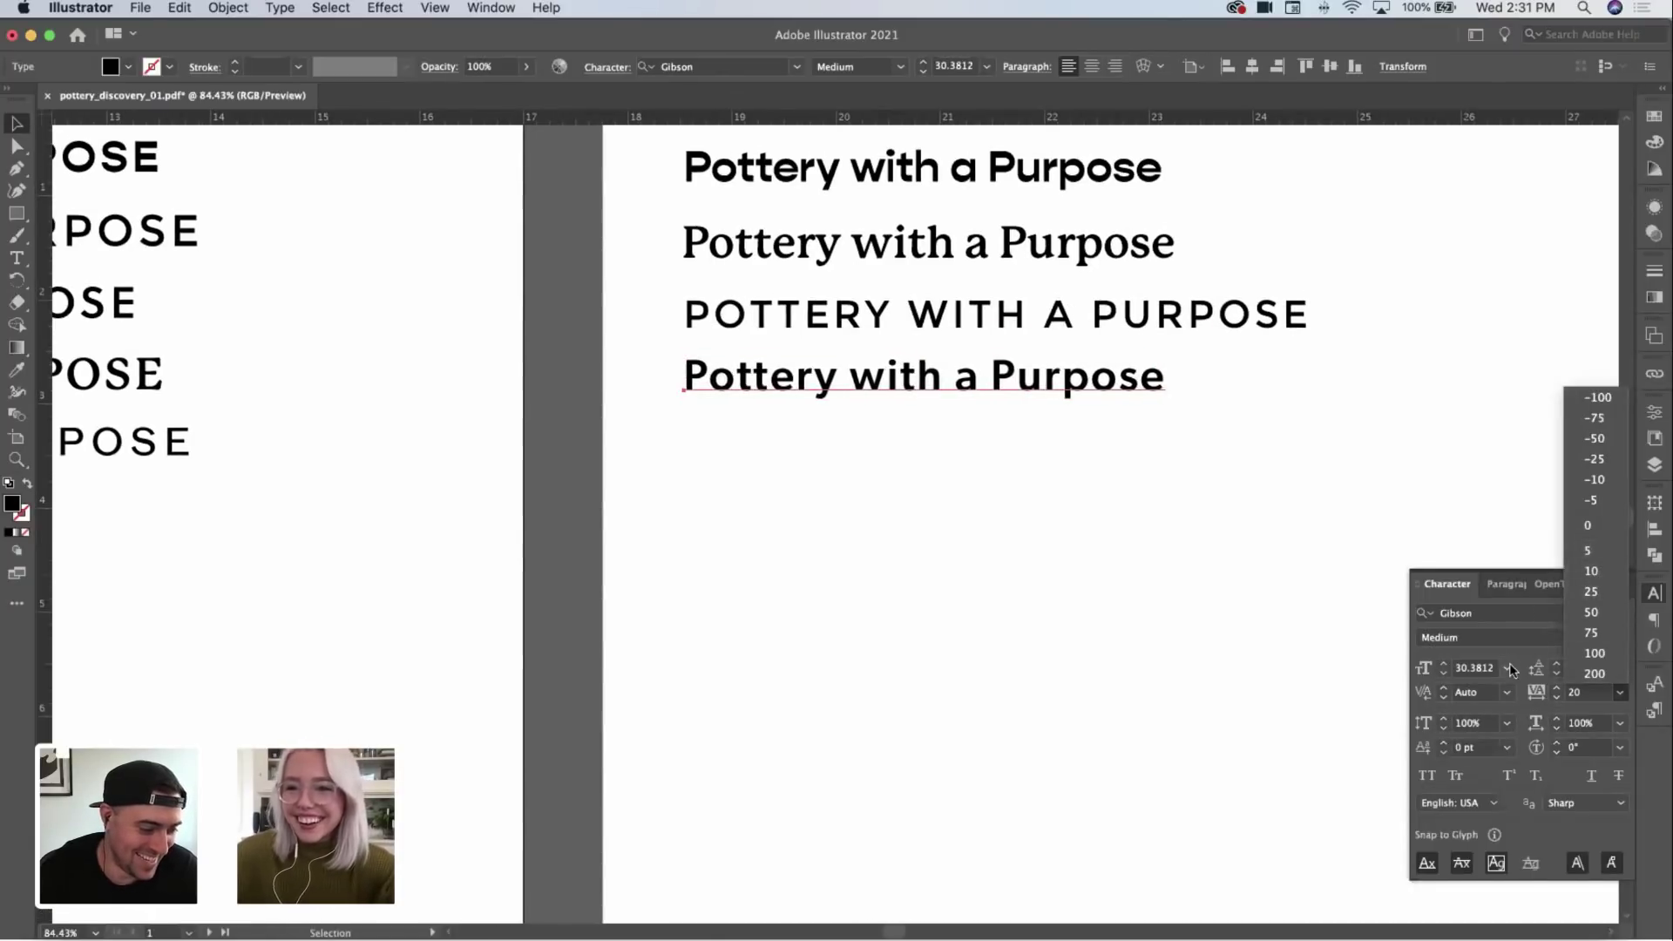
click(1582, 692)
text(10)
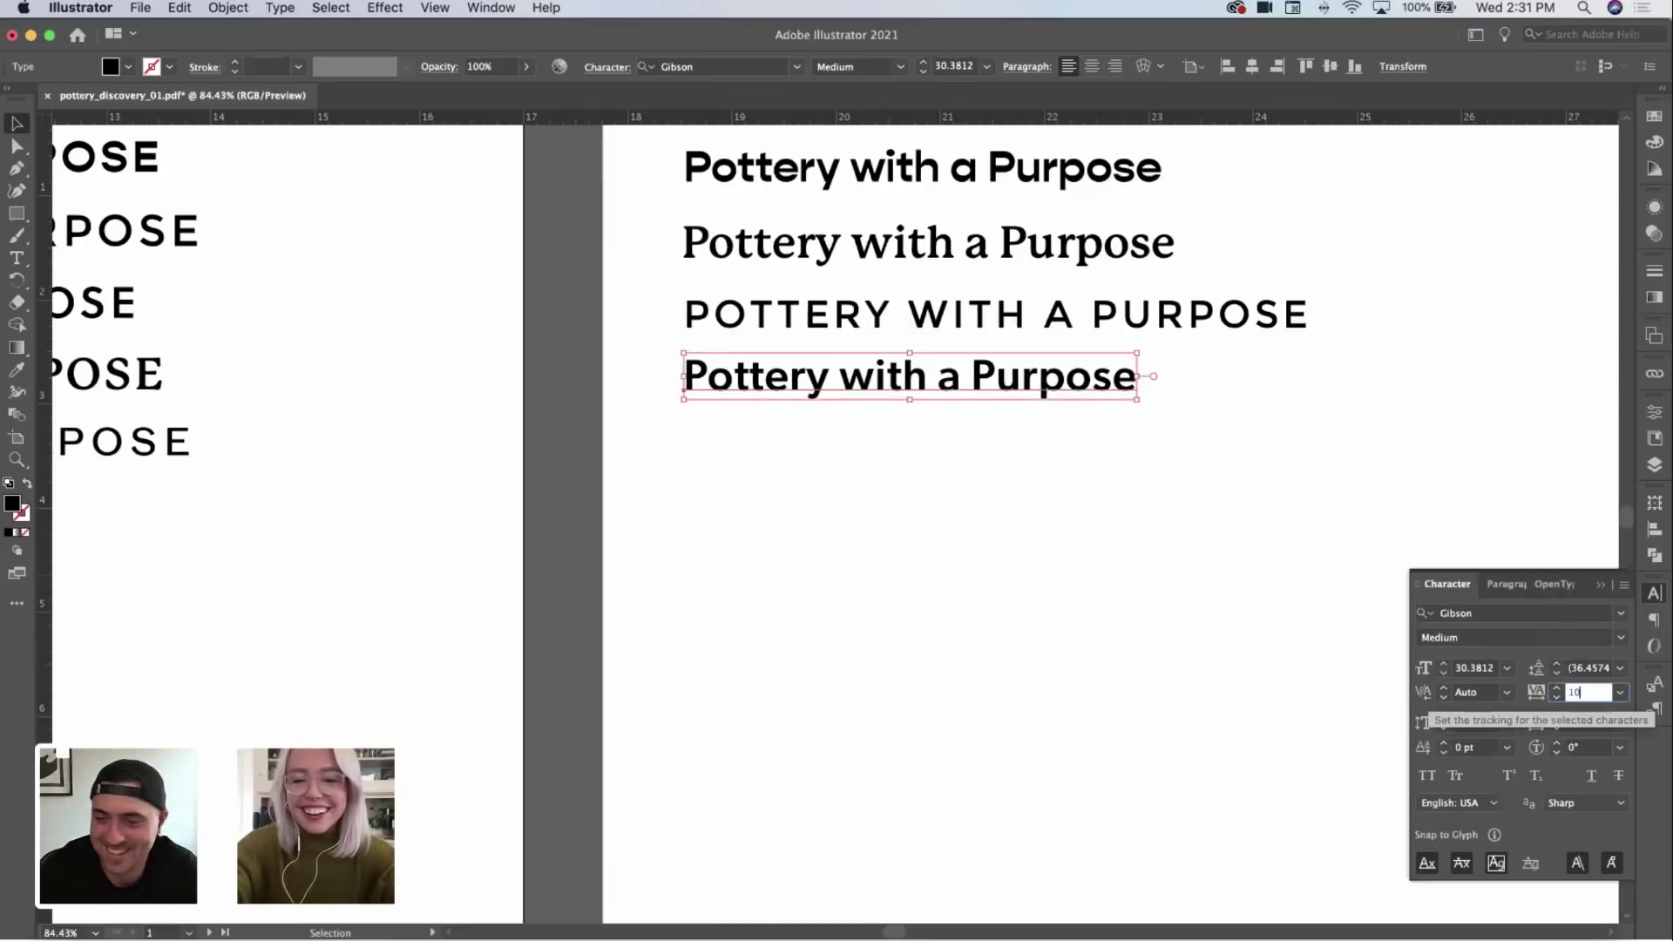
Step: Set the tracking of the Gibson Medium "Pottery with a Purpose" line on the second artboard to 10
key(Return)
click(1084, 631)
Step: Examine the type samples in both columns of the first artboard, in overview and up close
drag(1326, 284, 1116, 452)
key(z)
drag(527, 561, 663, 476)
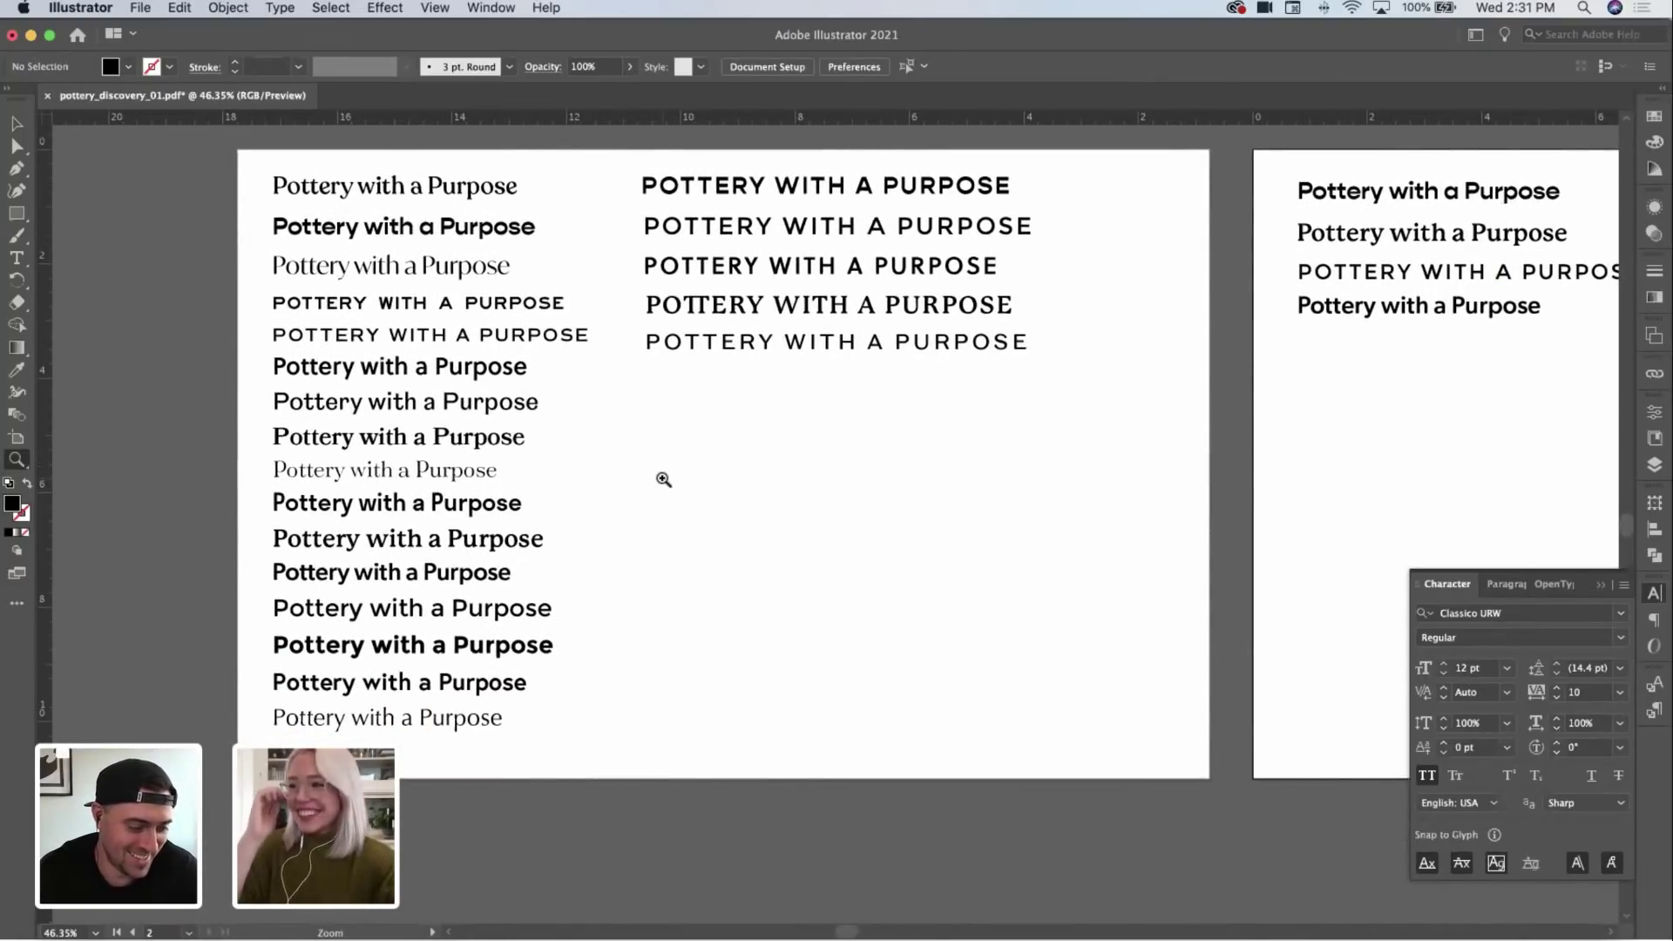
drag(819, 411, 808, 441)
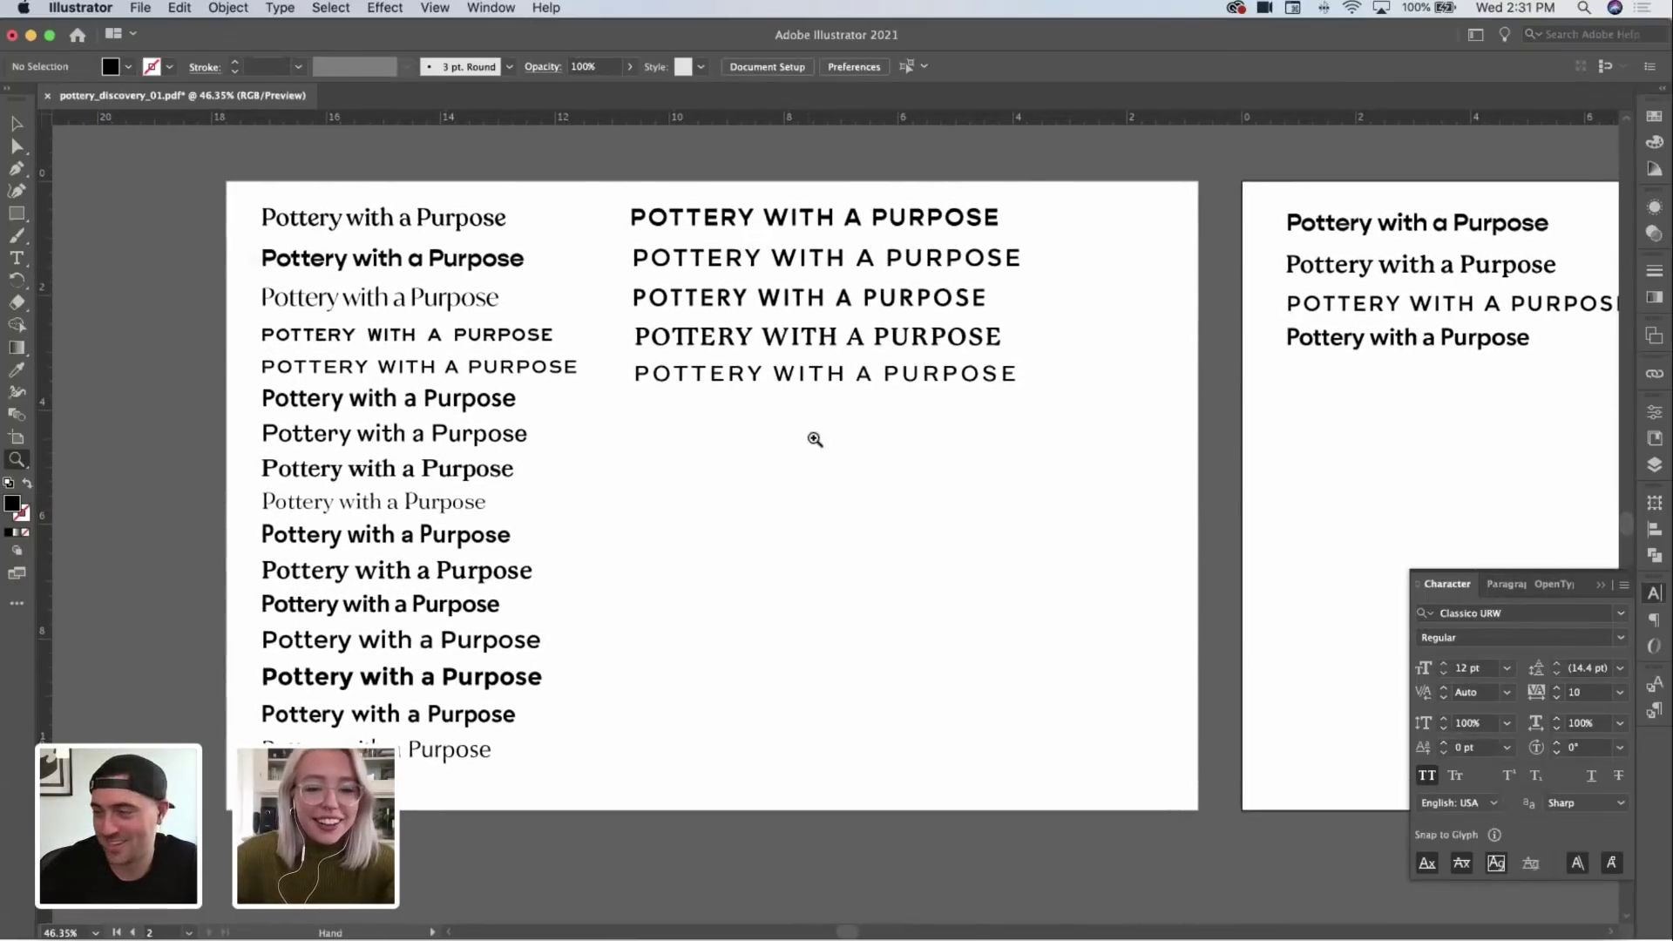
key(v)
click(877, 424)
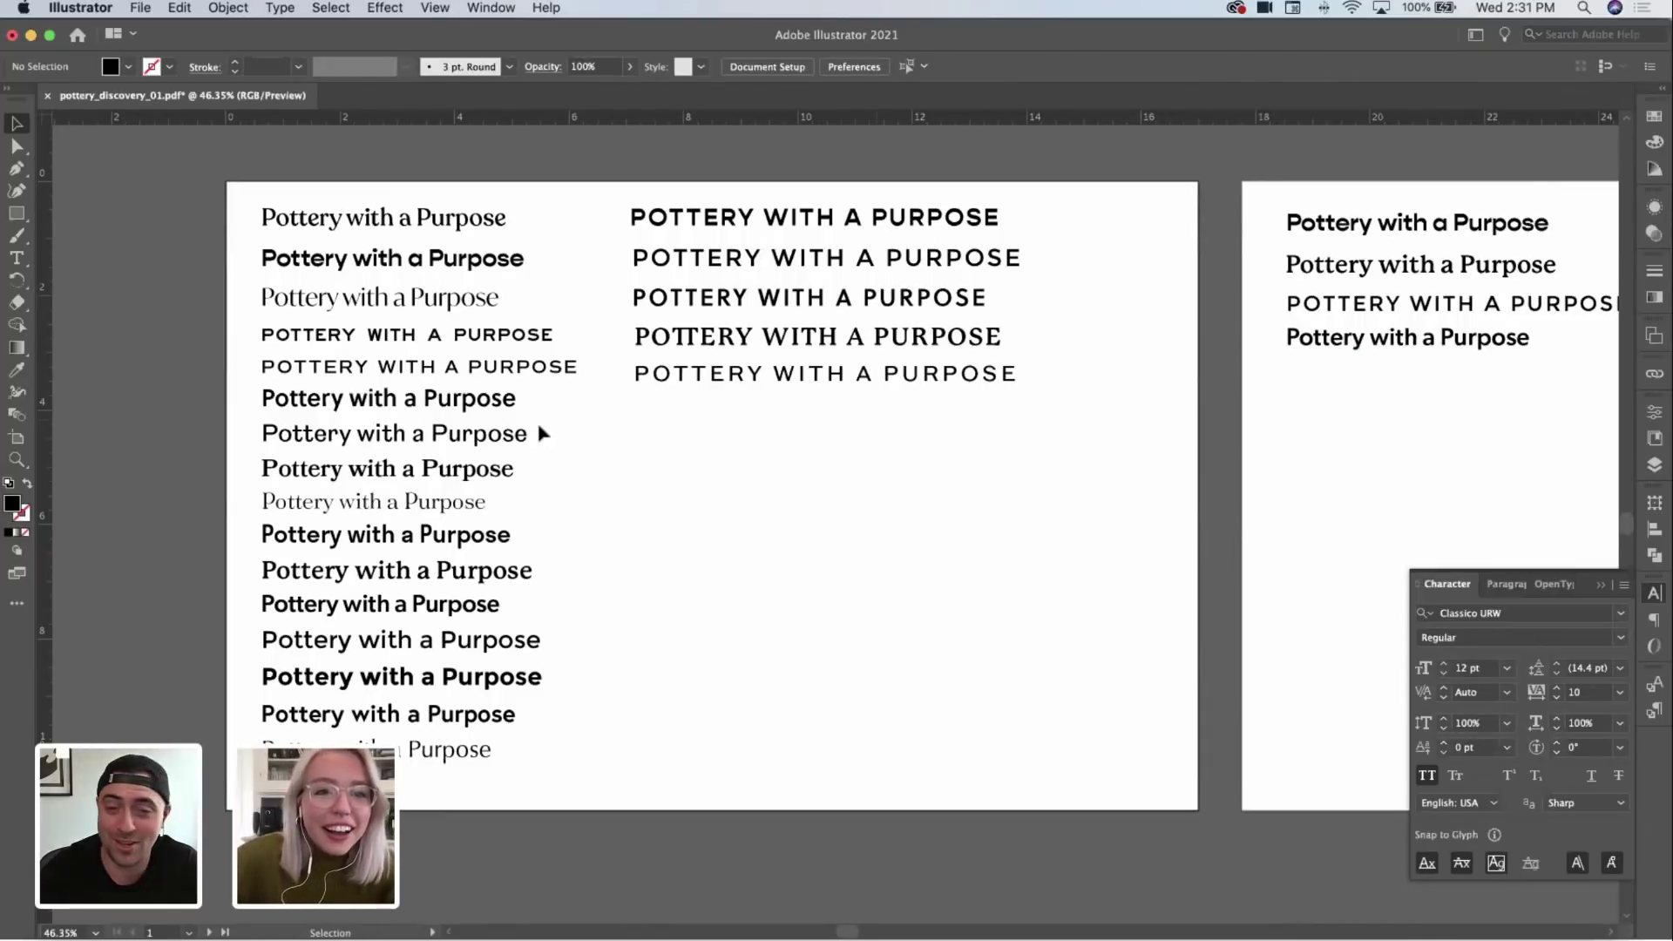
key(z)
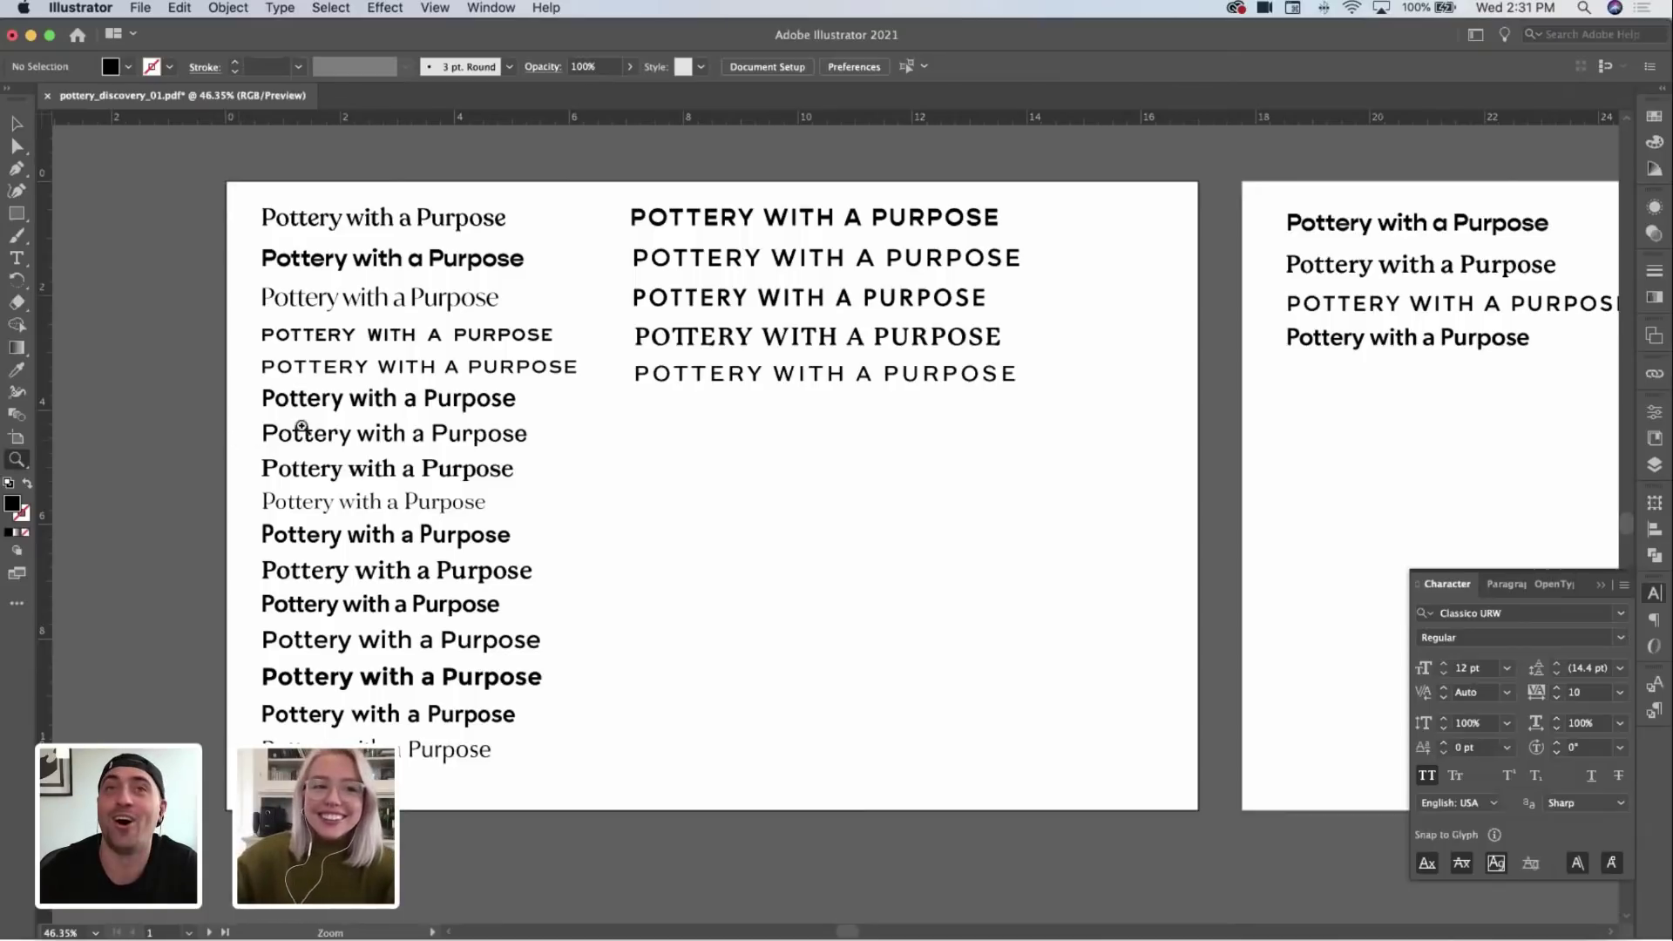
drag(293, 435, 468, 393)
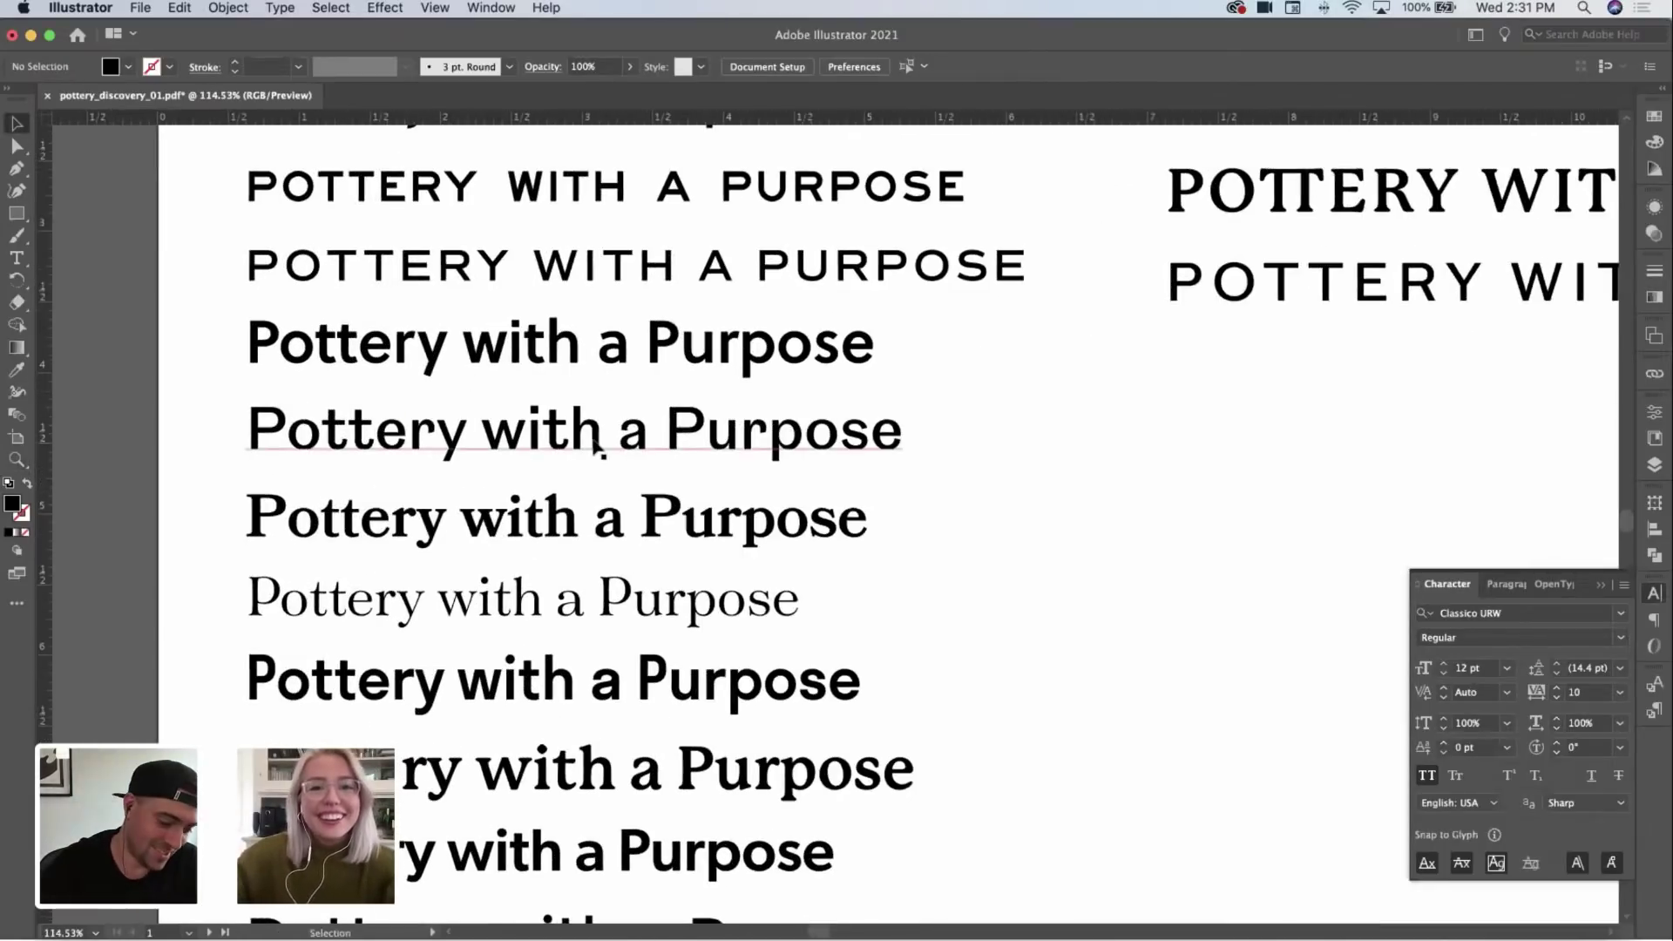
super+click(872, 436)
drag(1061, 452, 930, 448)
key(v)
click(872, 480)
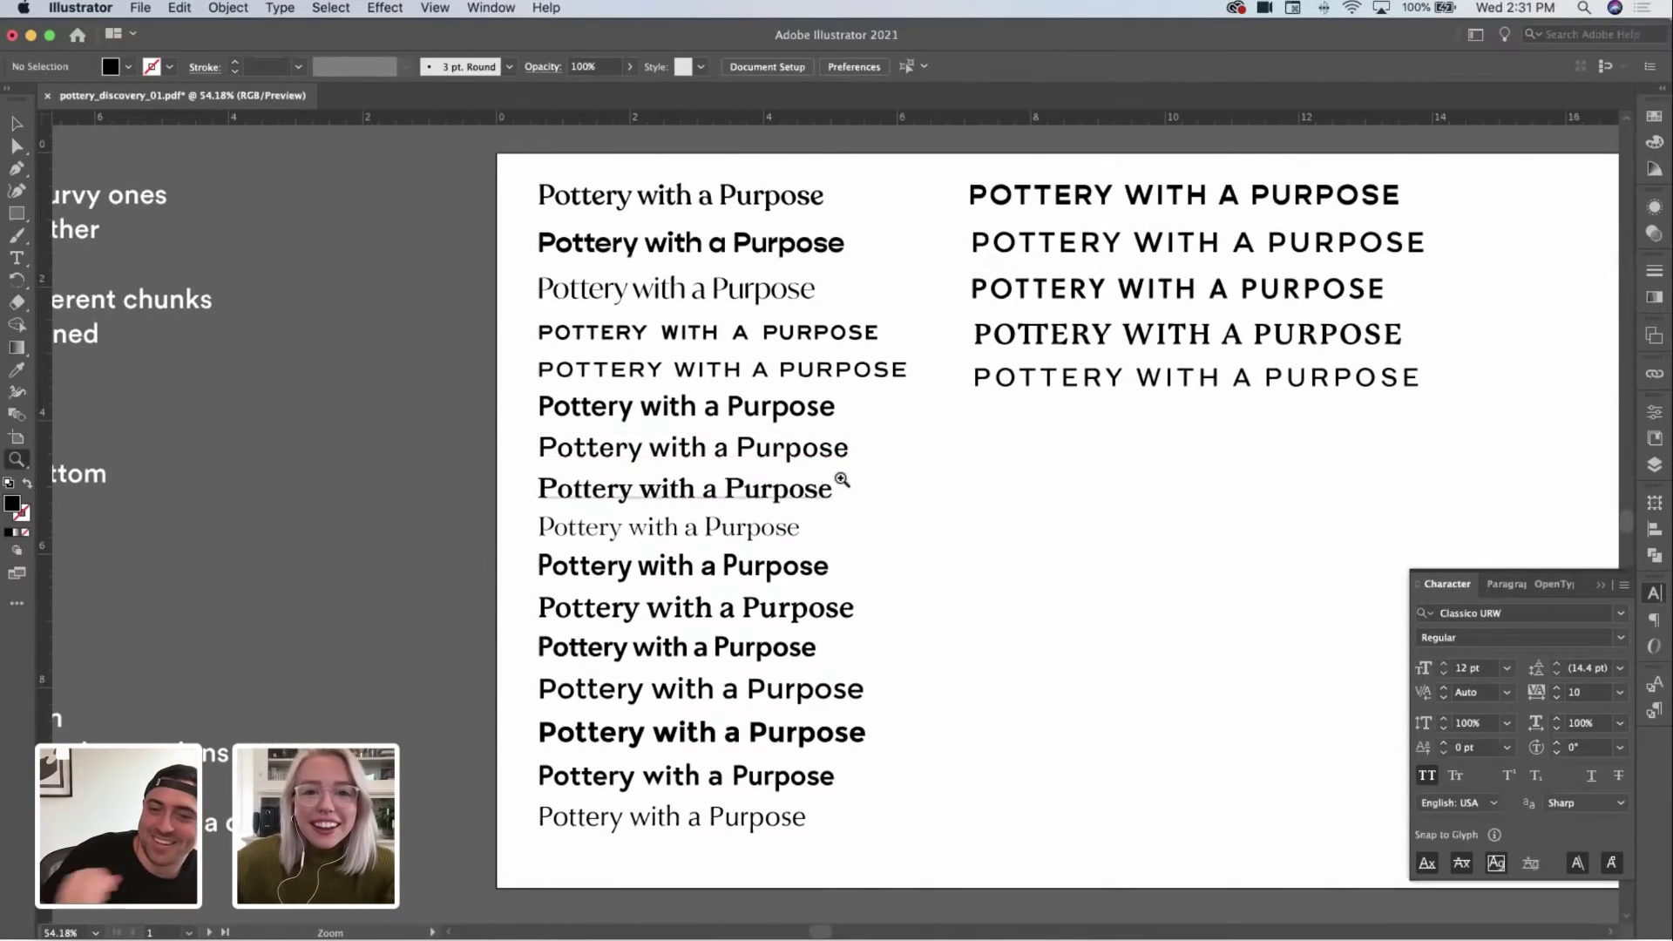
drag(845, 478, 913, 453)
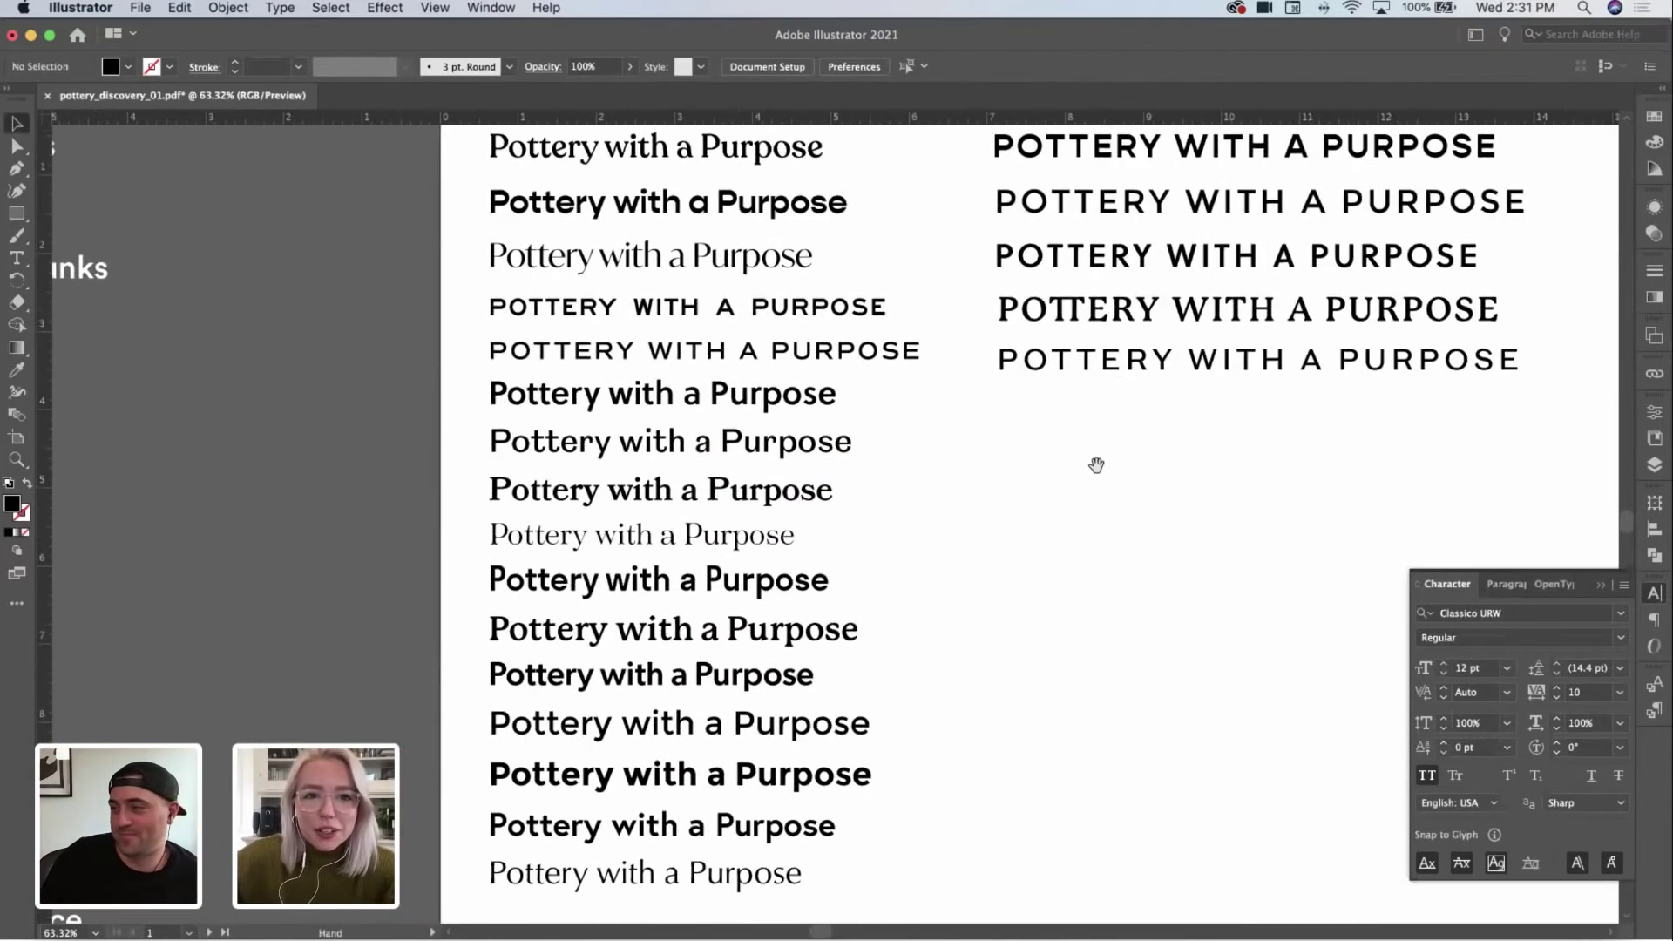
drag(1095, 463, 919, 470)
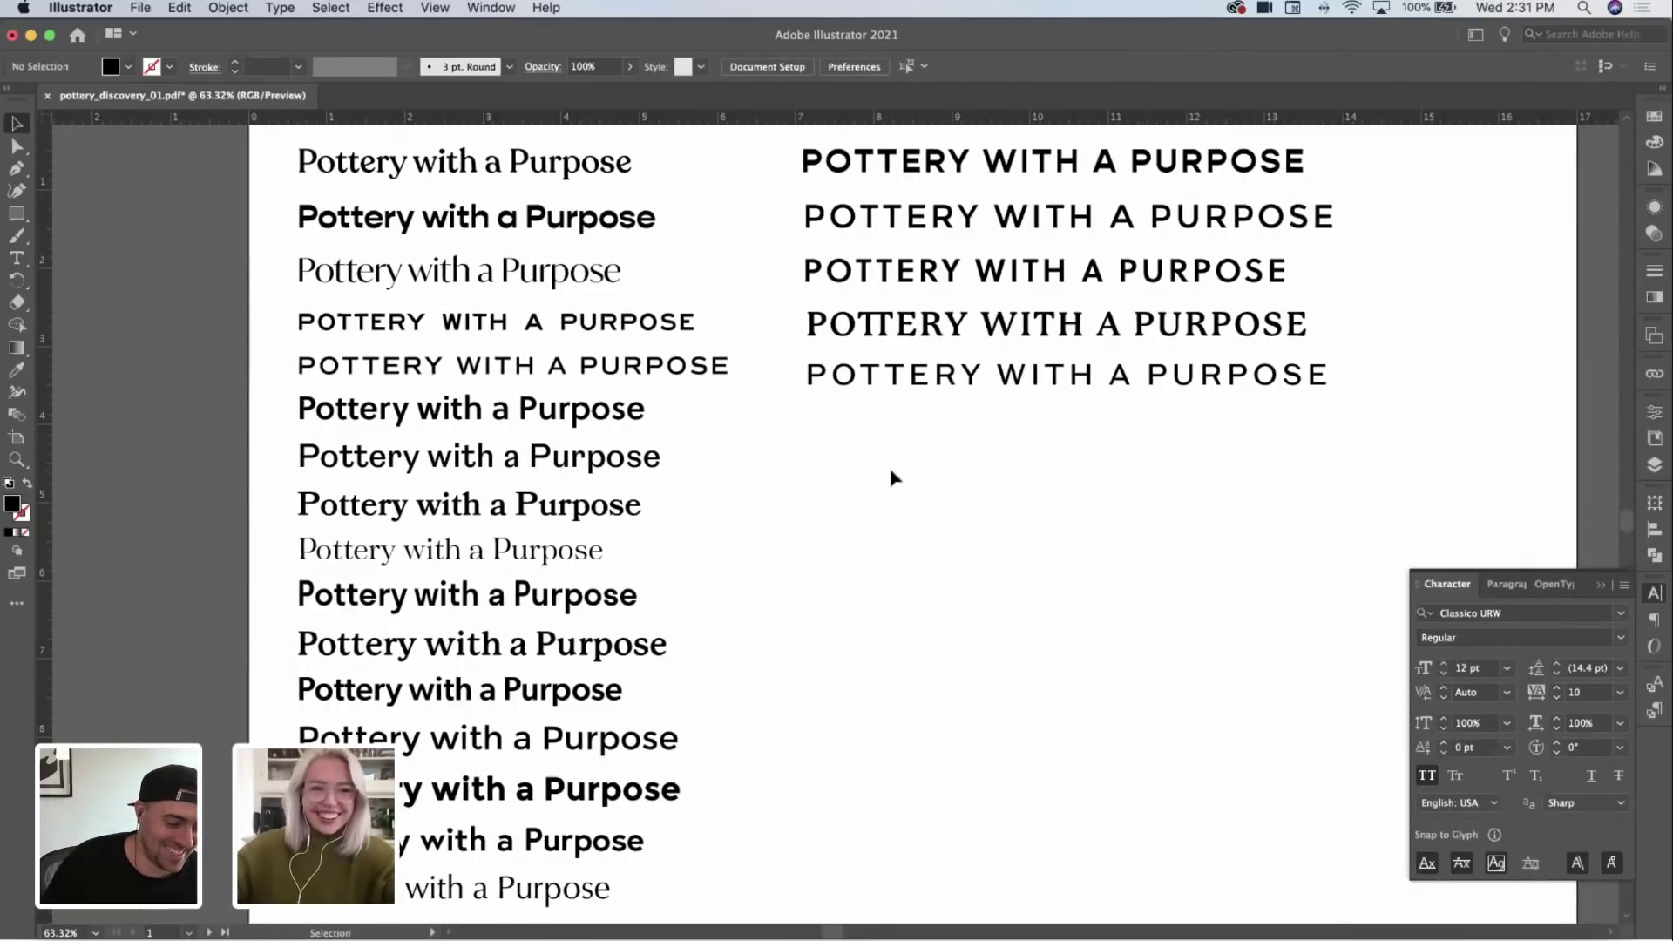
Step: Check the Montserrat sample and compare the first artboard's type samples with the shortlist on the second artboard
key(z)
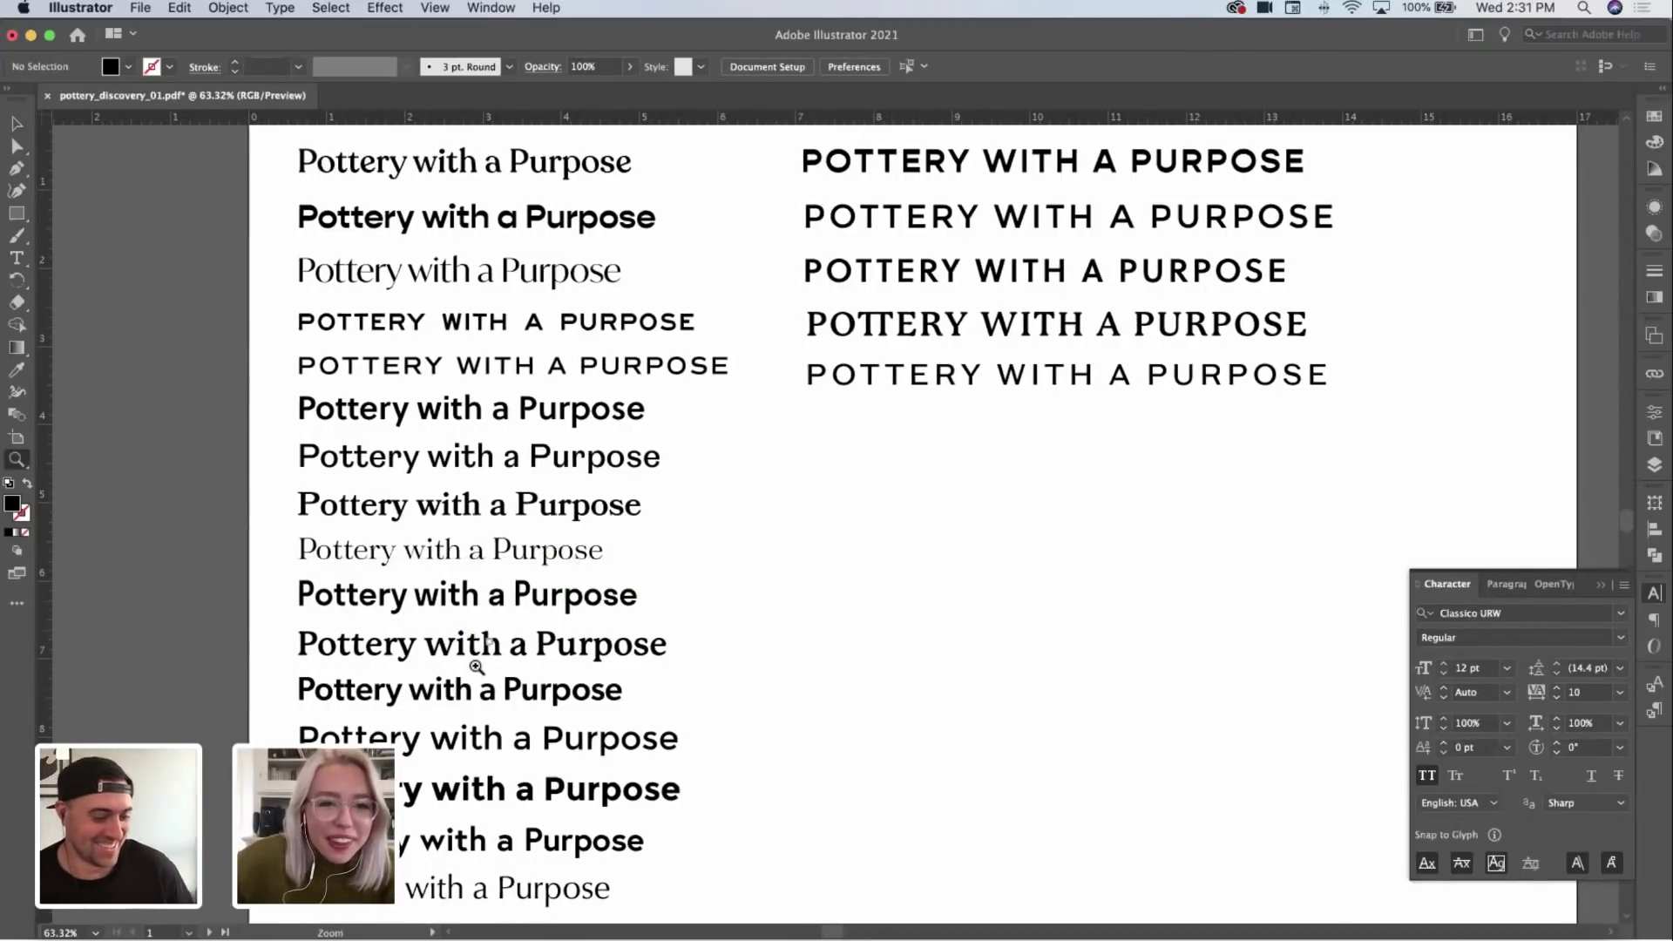
super+click(647, 747)
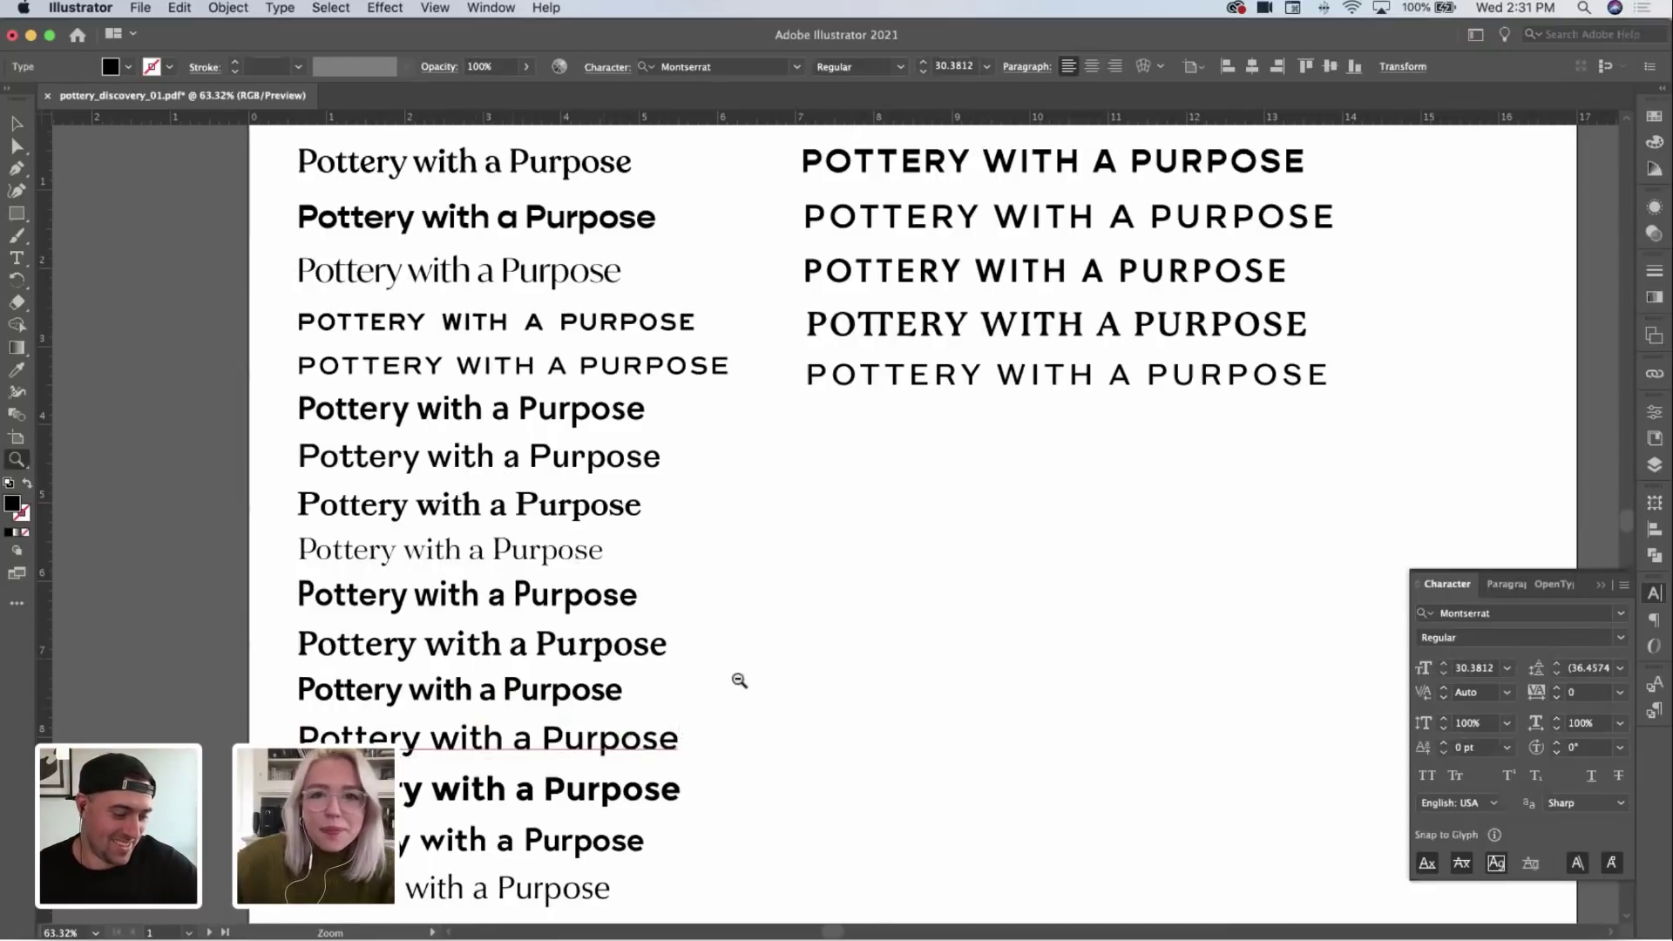
drag(739, 680, 688, 421)
scroll(1113, 387, left, 10)
scroll(1113, 387, down, 3)
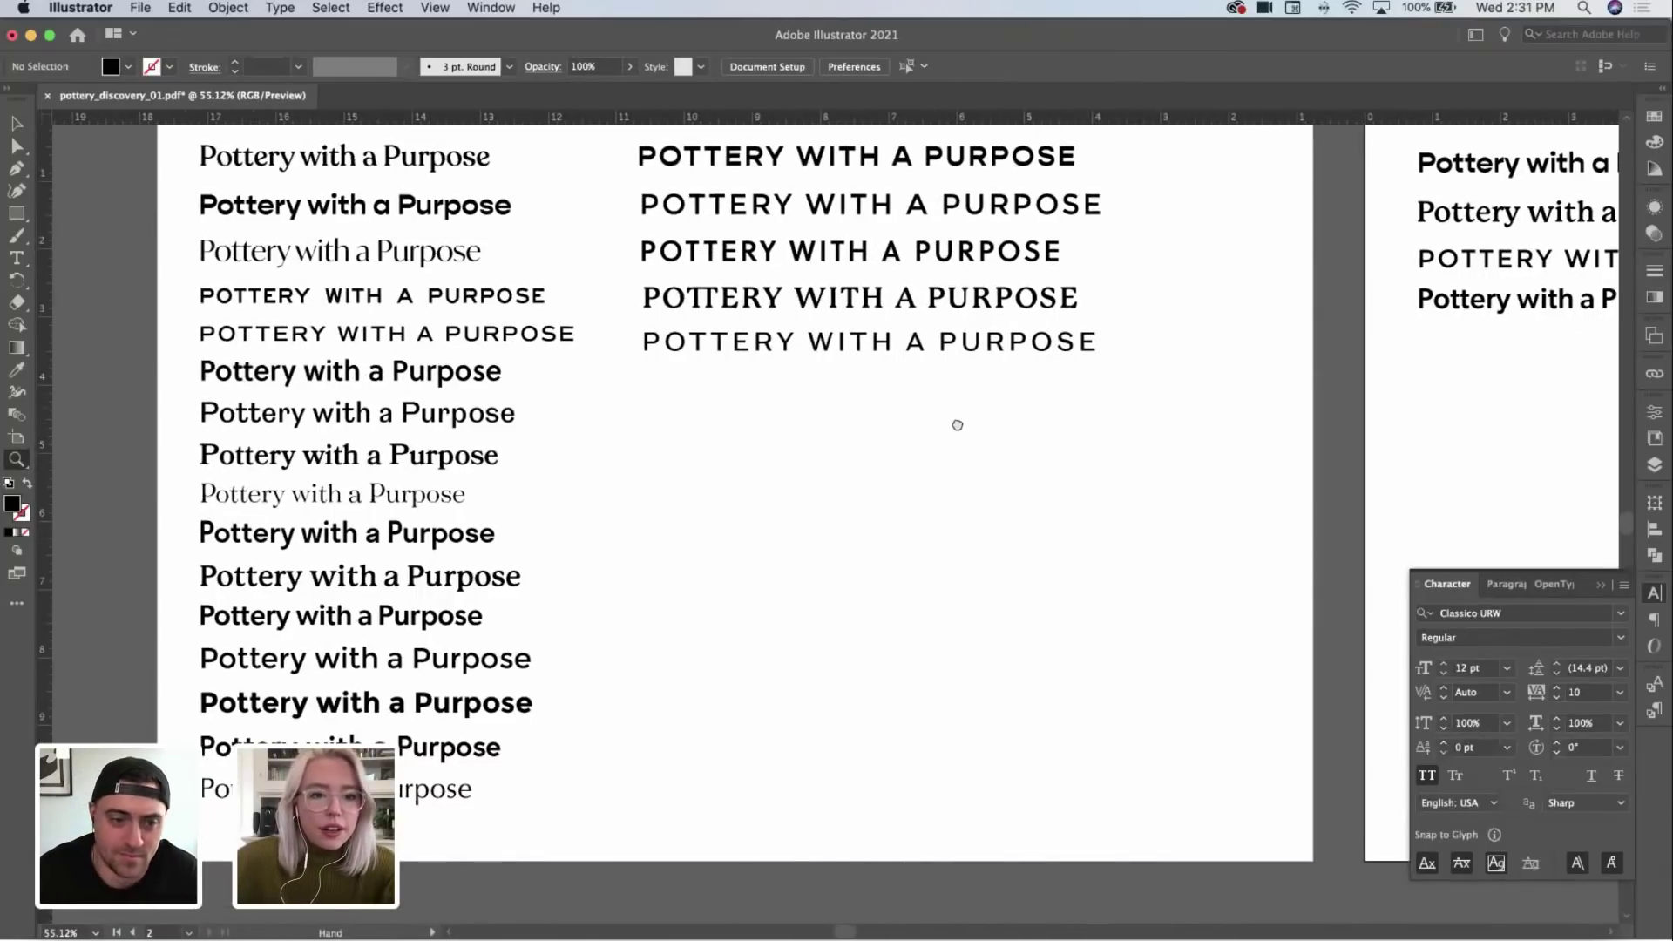
scroll(957, 425, right, 20)
scroll(957, 425, up, 3)
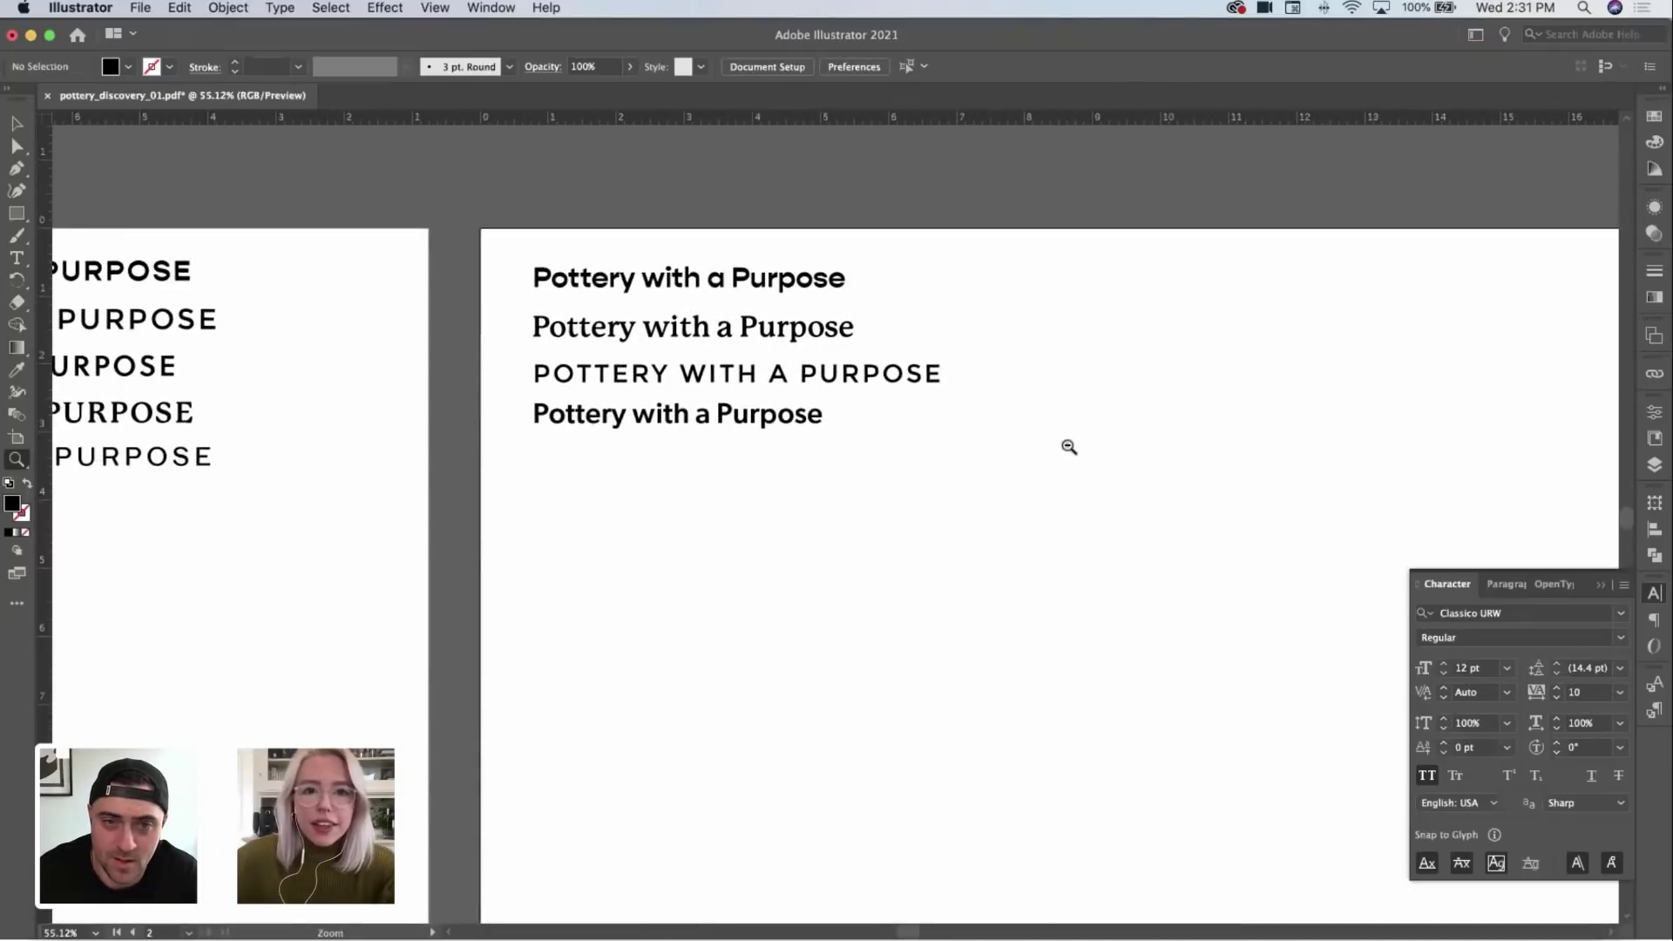
scroll(1069, 448, down, 5)
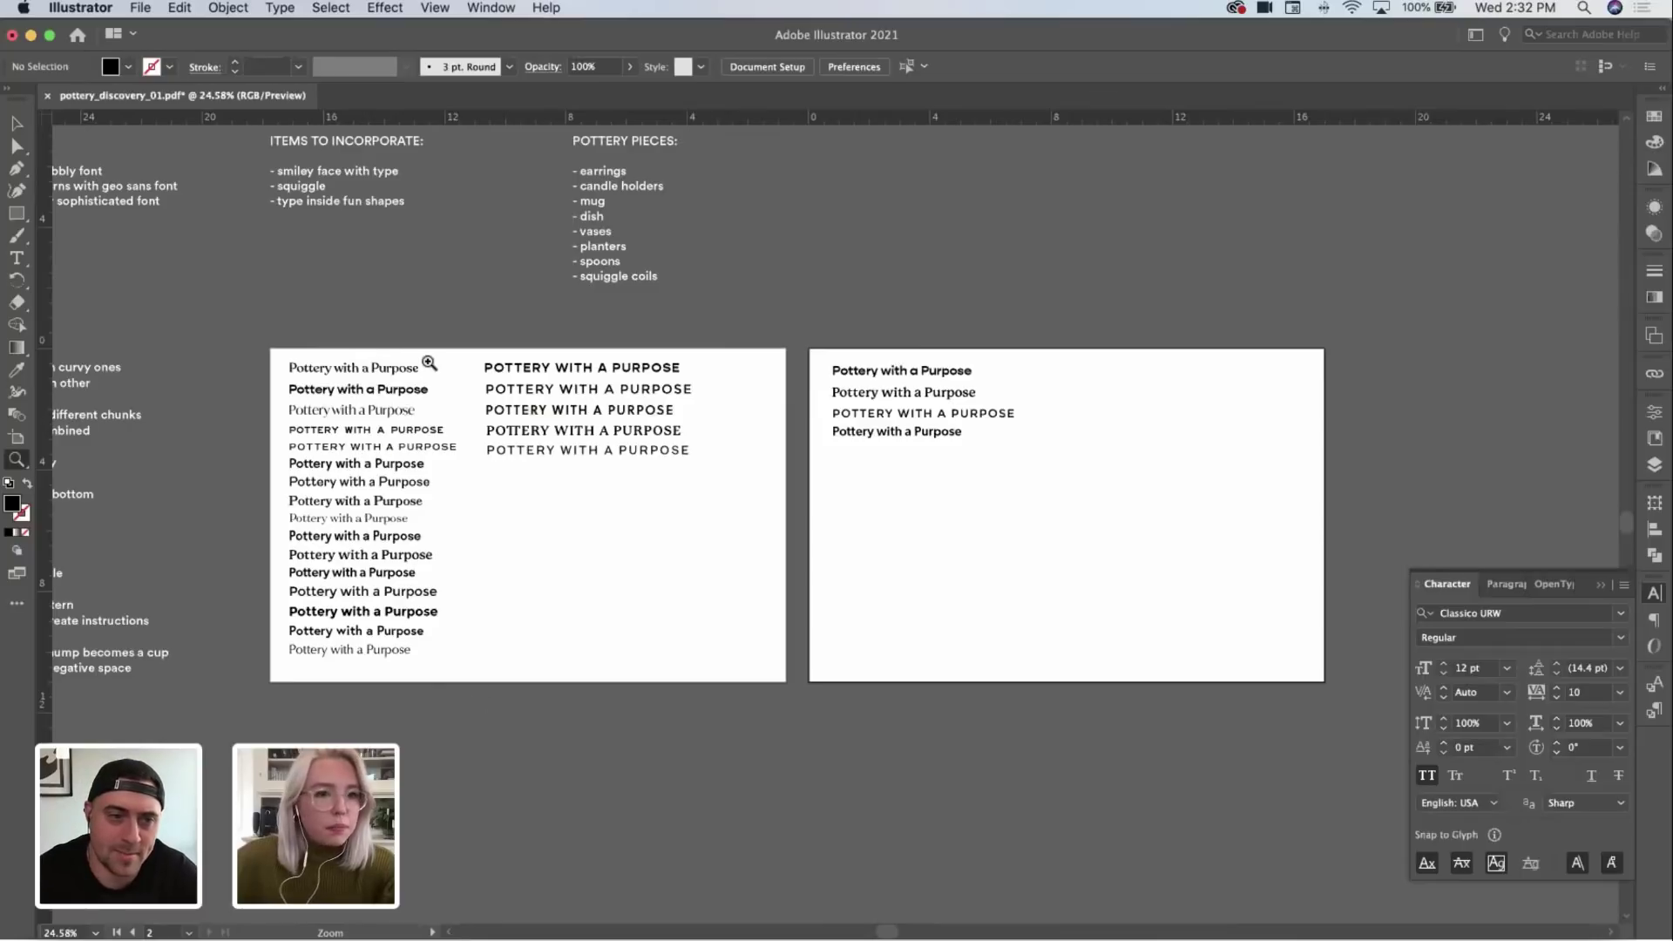
scroll(373, 557, up, 6)
scroll(602, 482, left, 3)
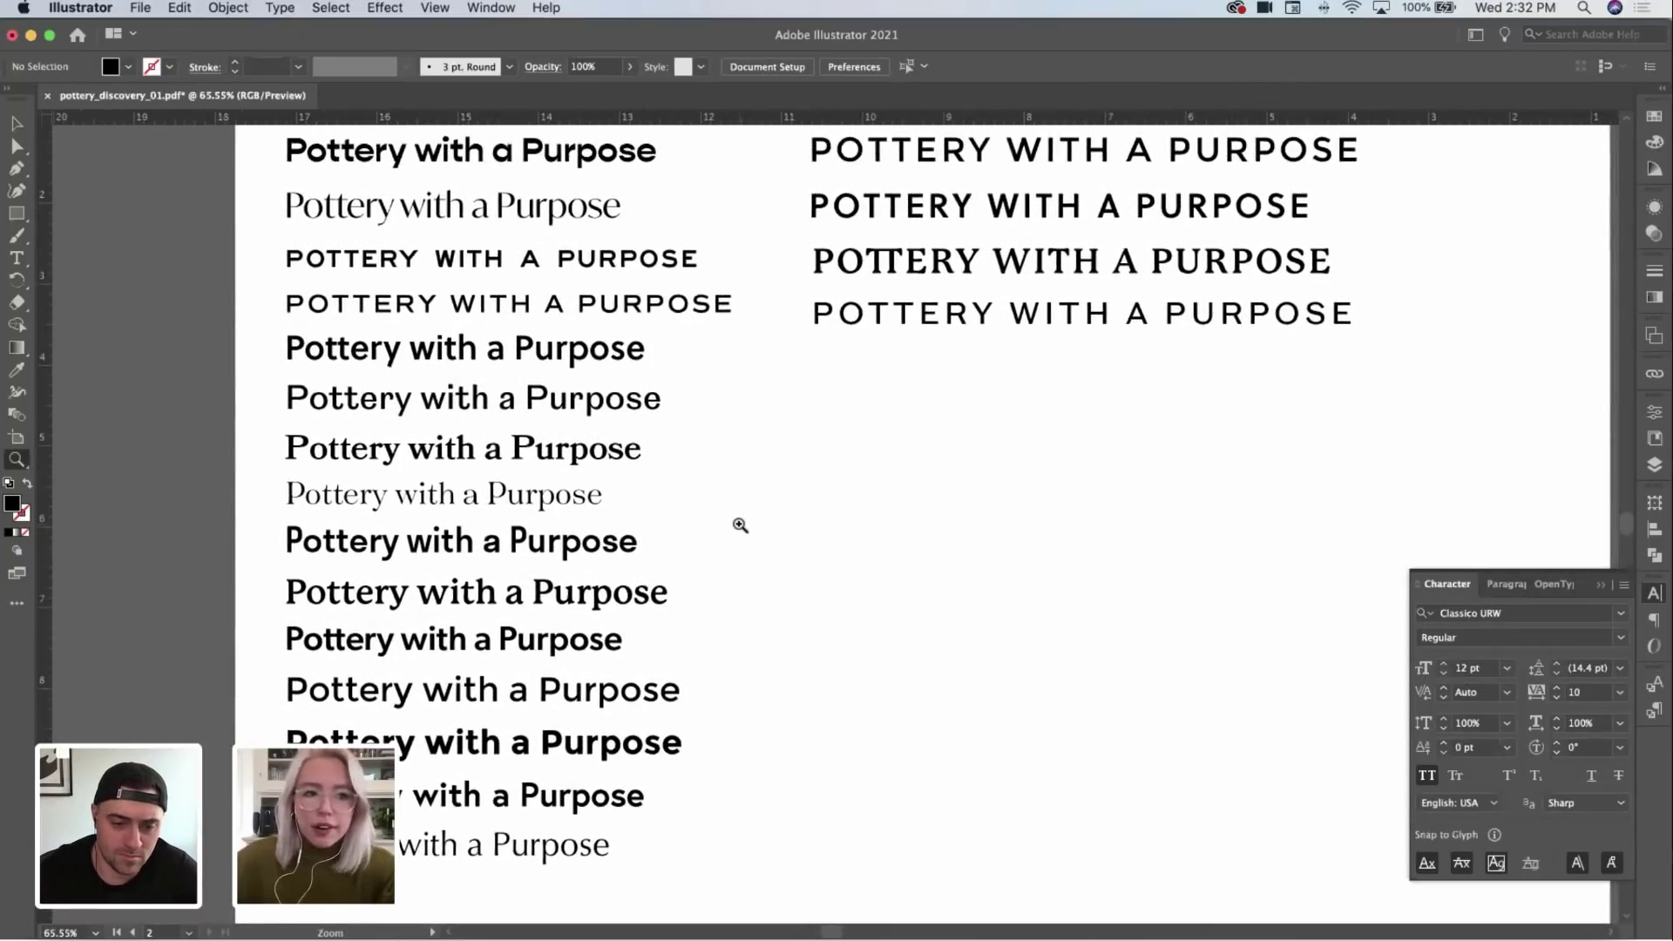
Step: Look over the thin serif sample and the remaining candidates on the first artboard against the shortlisted lines
key(v)
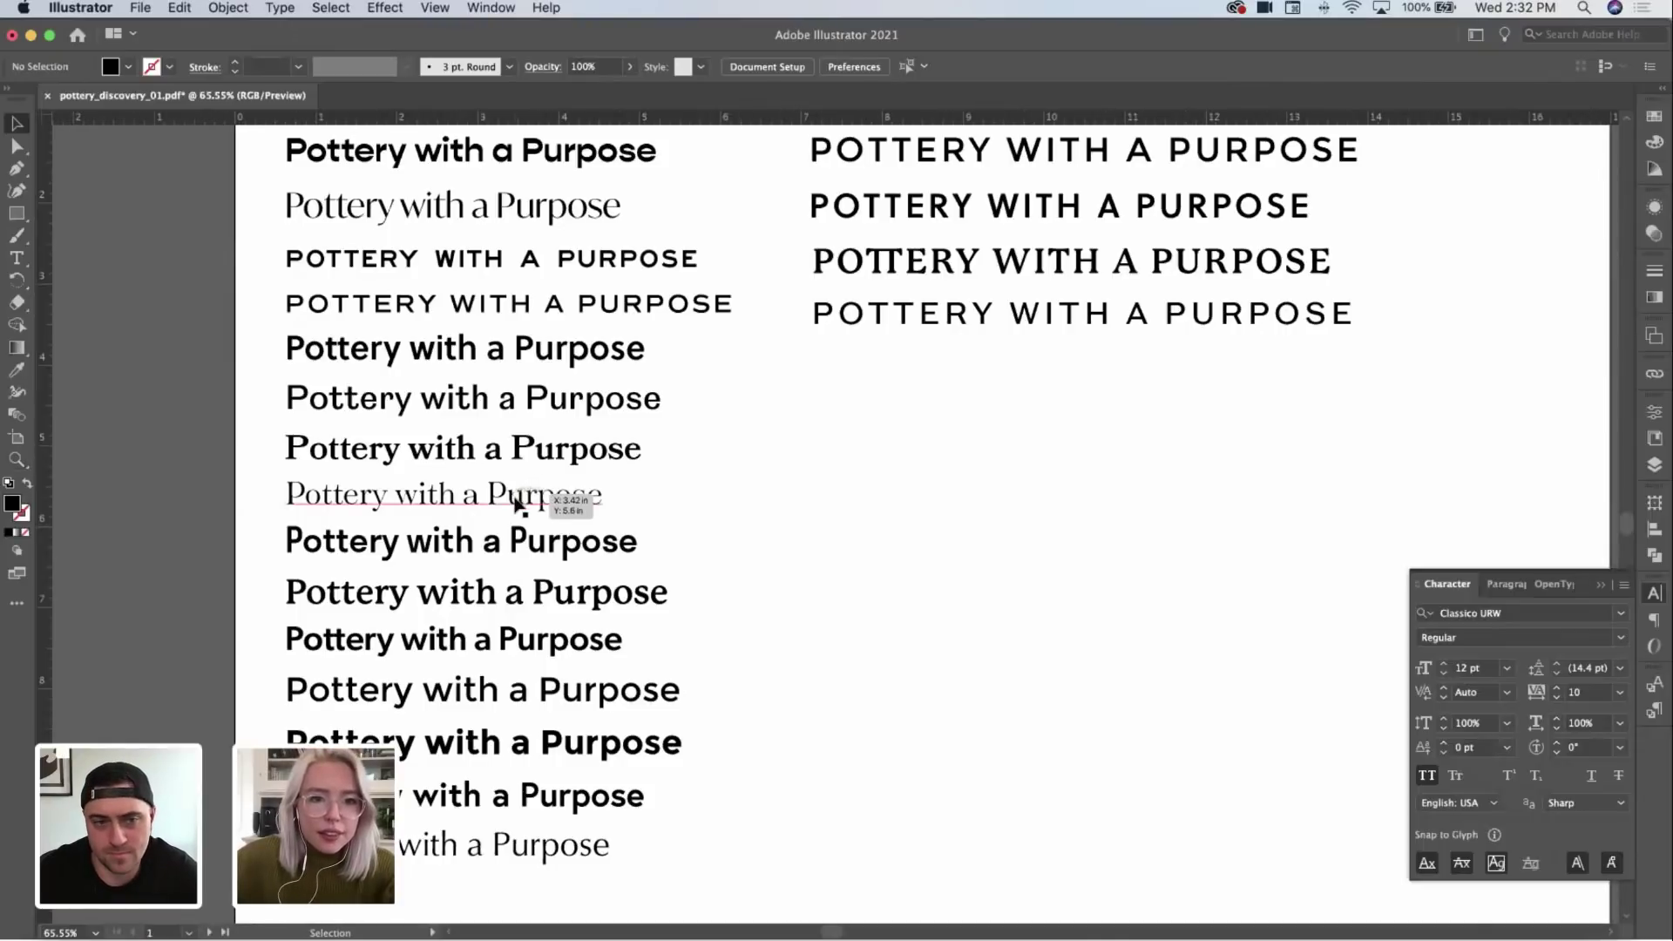
click(518, 503)
click(710, 515)
key(z)
drag(460, 526, 441, 490)
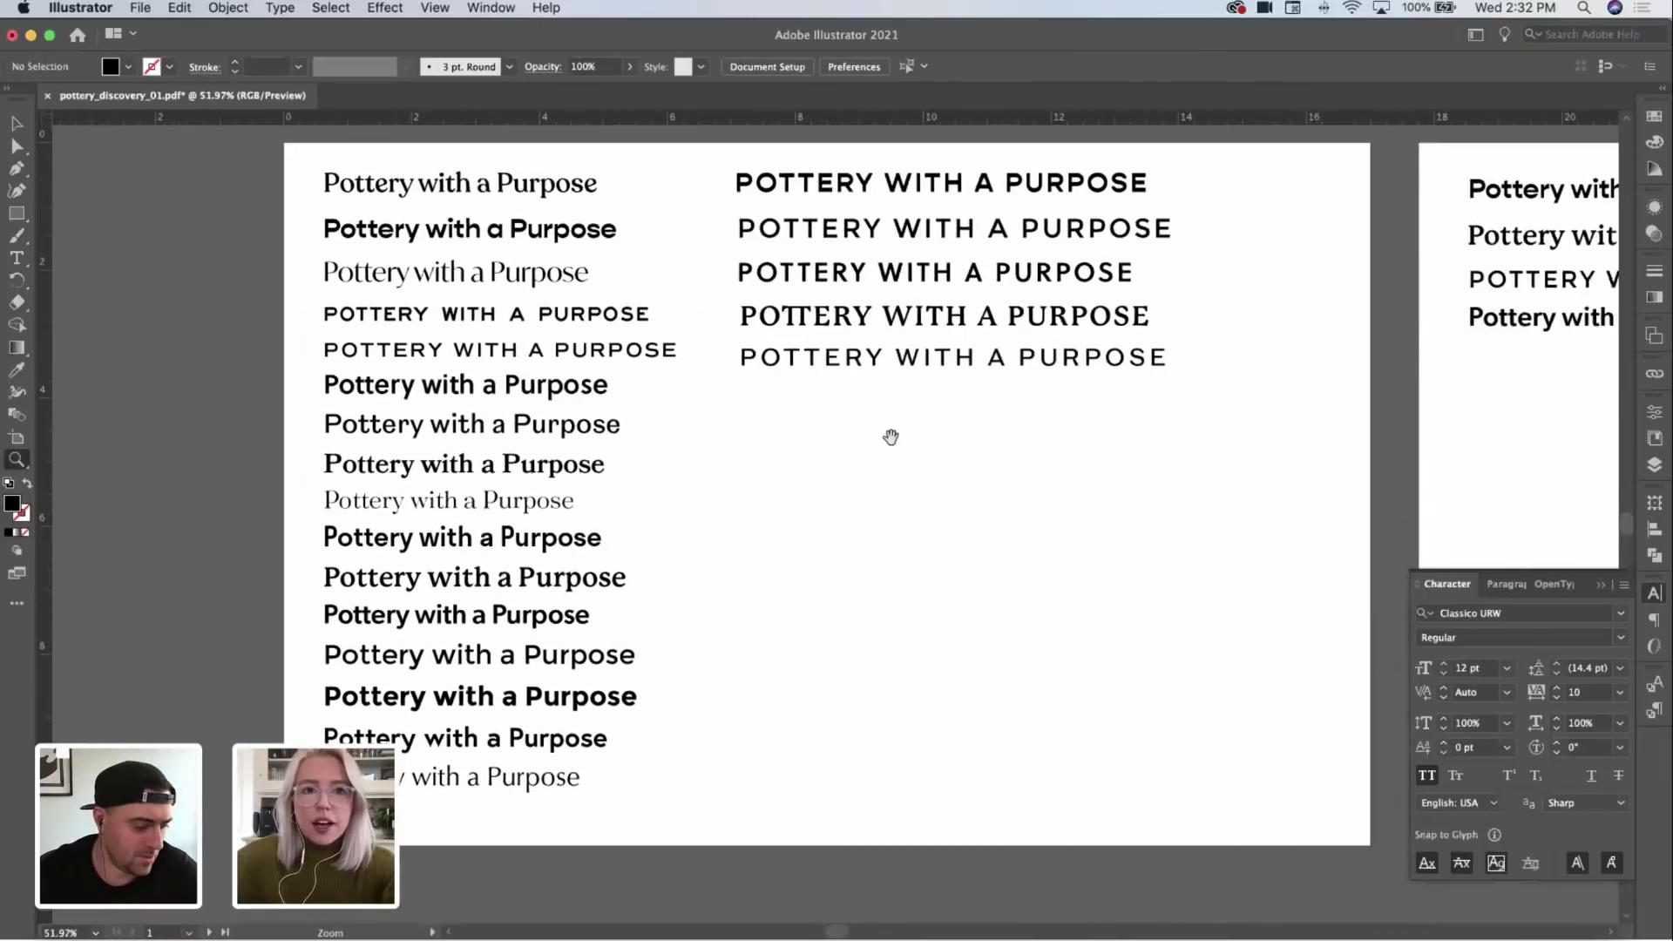
key(v)
drag(1090, 444, 975, 448)
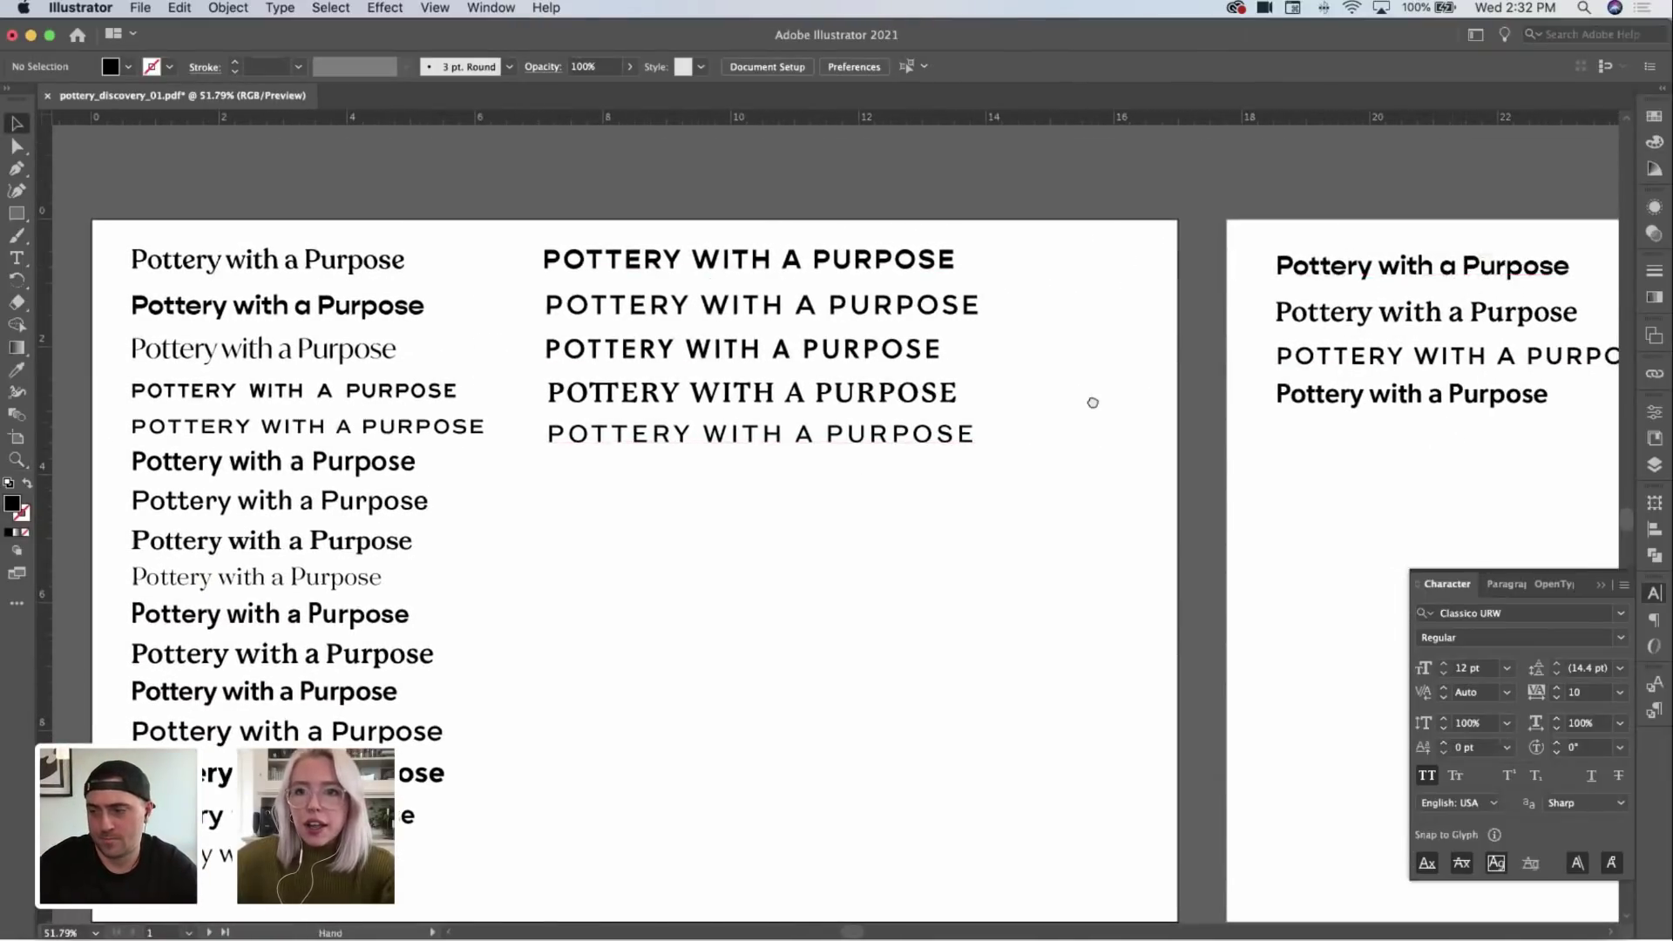
scroll(1093, 402, right, 10)
scroll(902, 306, left, 10)
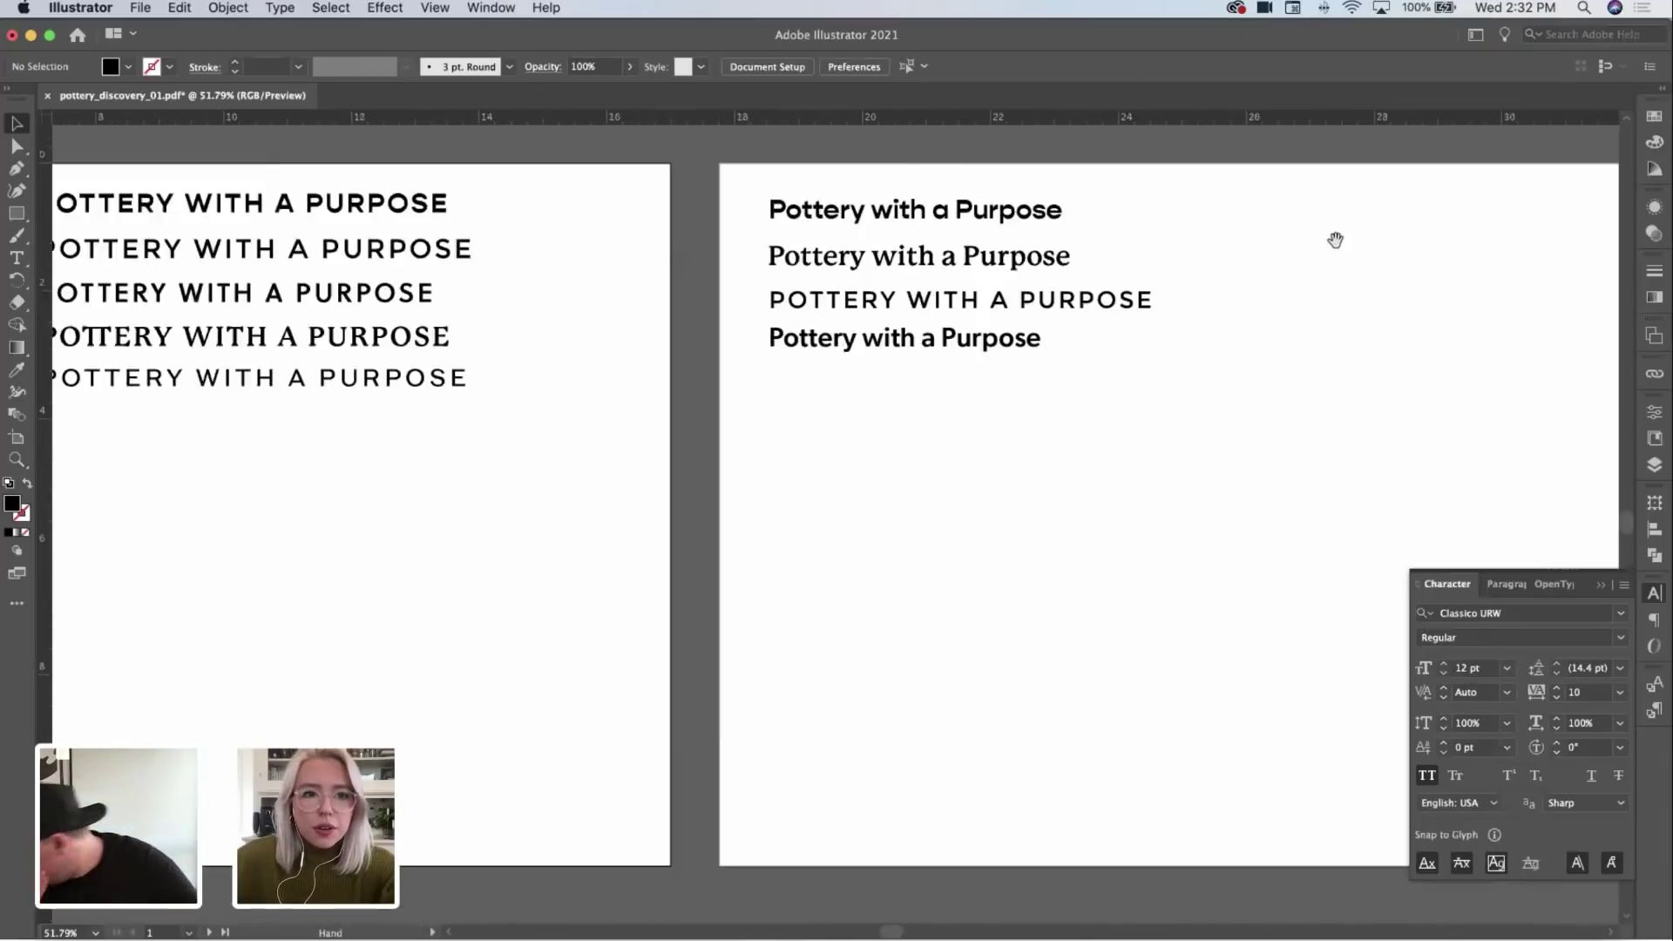
scroll(1113, 348, down, 2)
scroll(740, 549, left, 2)
scroll(778, 557, down, 1)
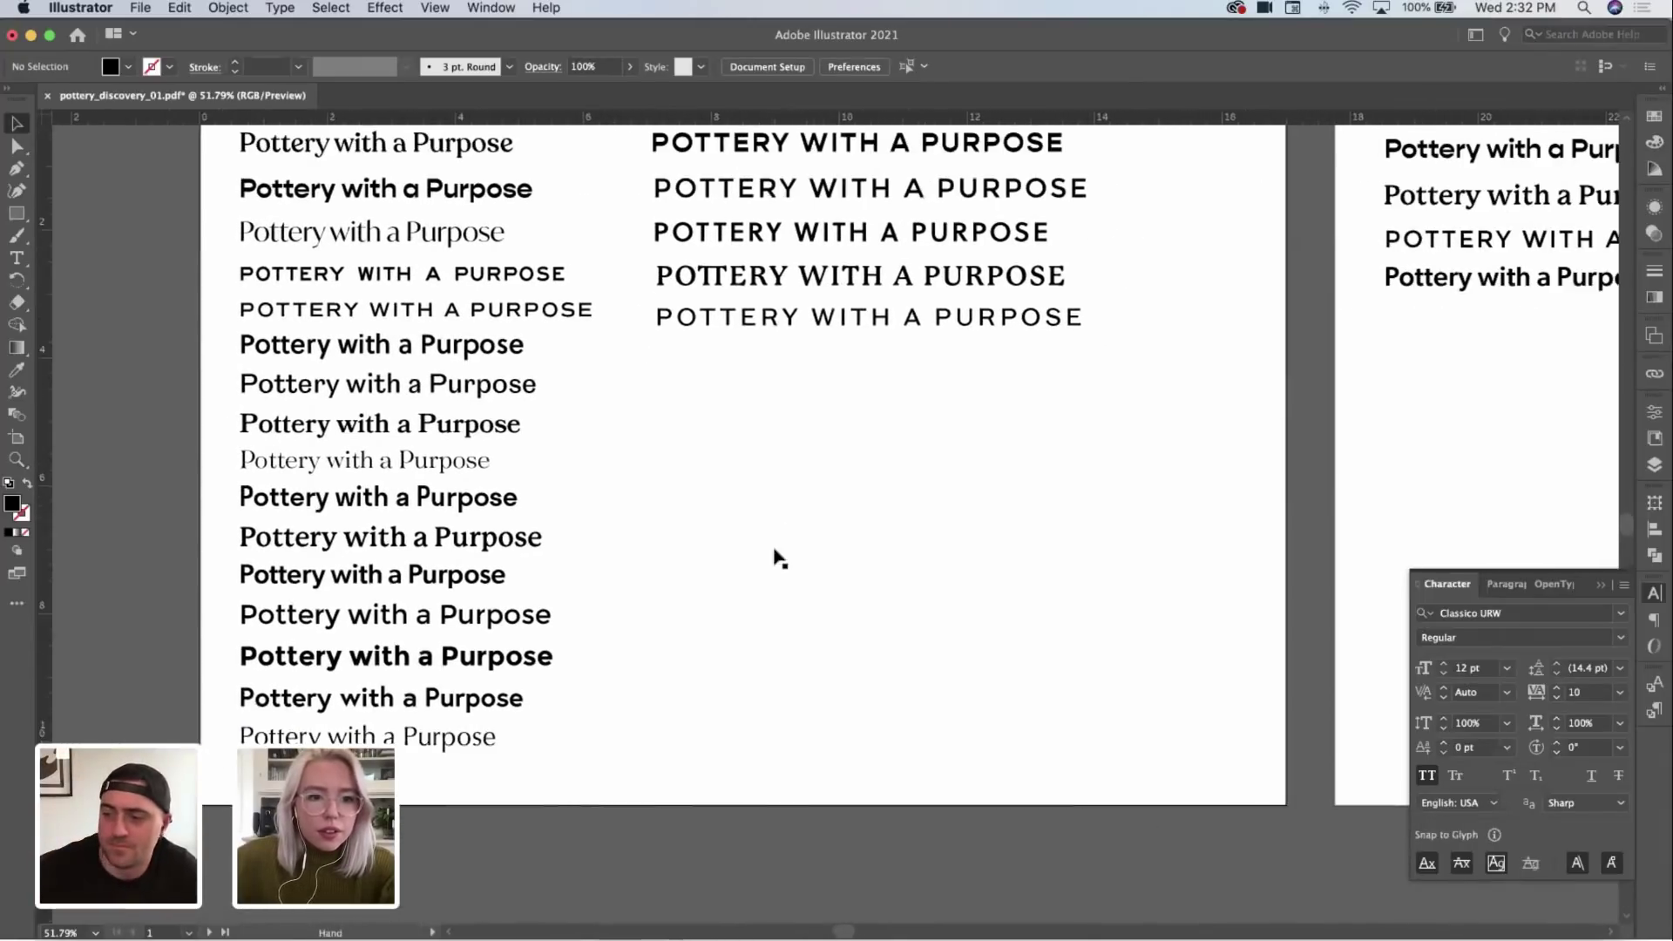
Step: Copy the Europa-Bold "Pottery with a Purpose" sample from the first artboard to below the Gibson line on the second artboard
drag(316, 707, 1476, 334)
key(z)
click(1038, 355)
click(1389, 305)
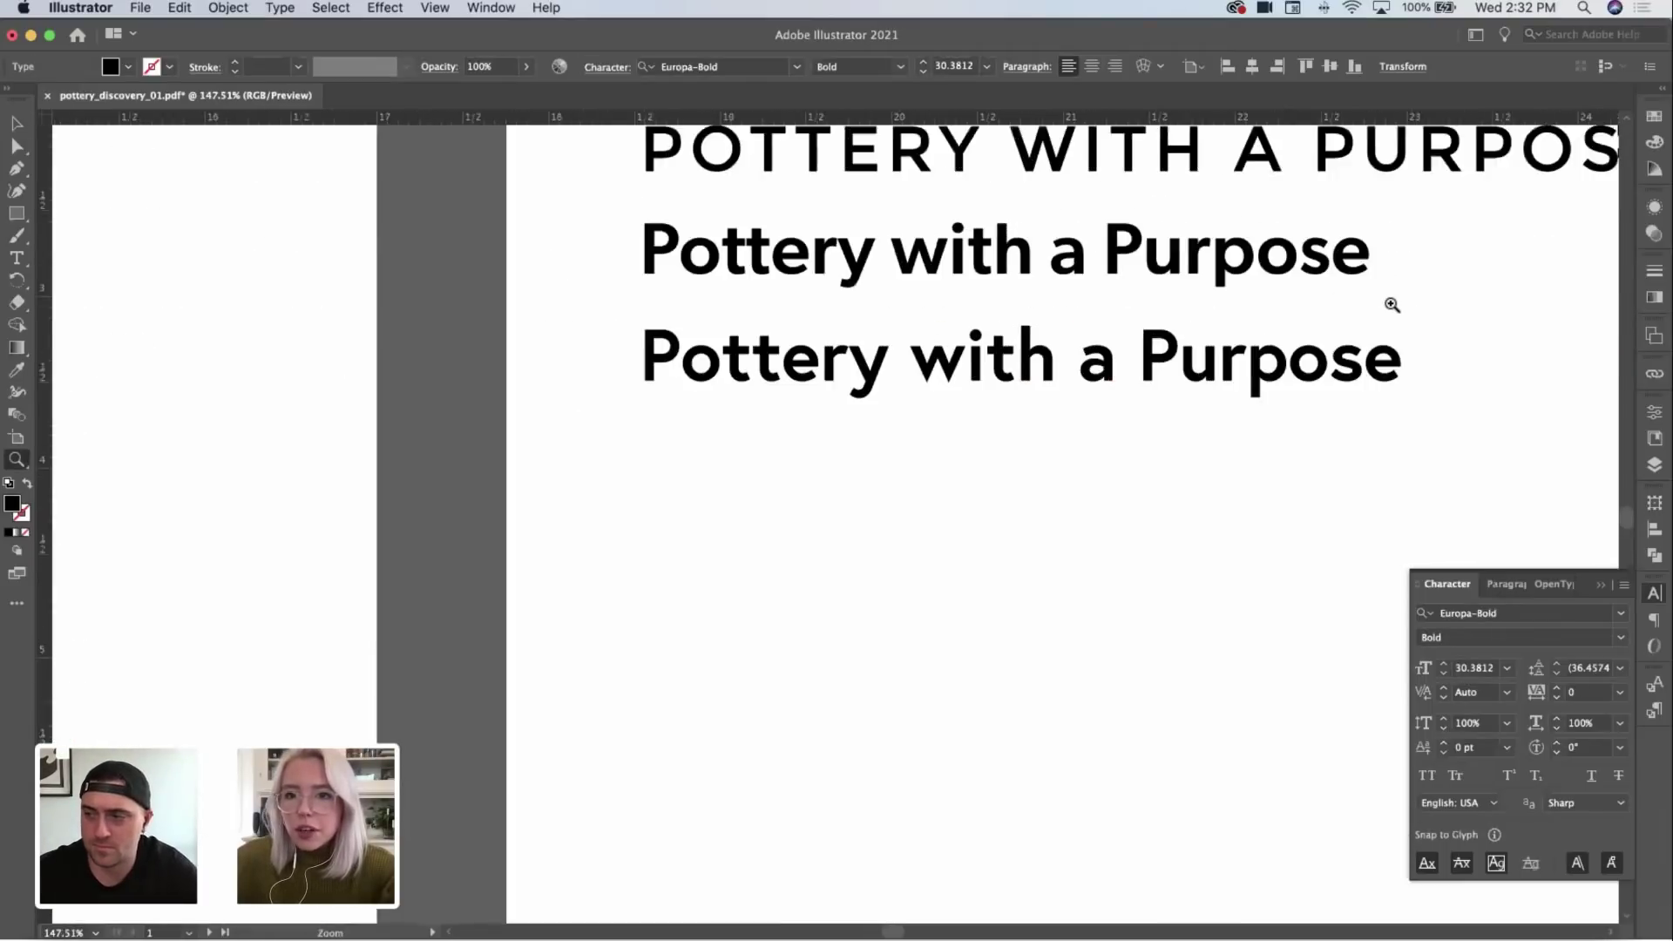
Step: Compare the Gibson and Europa-Bold lines up close and within the whole shortlist on the second artboard
key(v)
click(1296, 270)
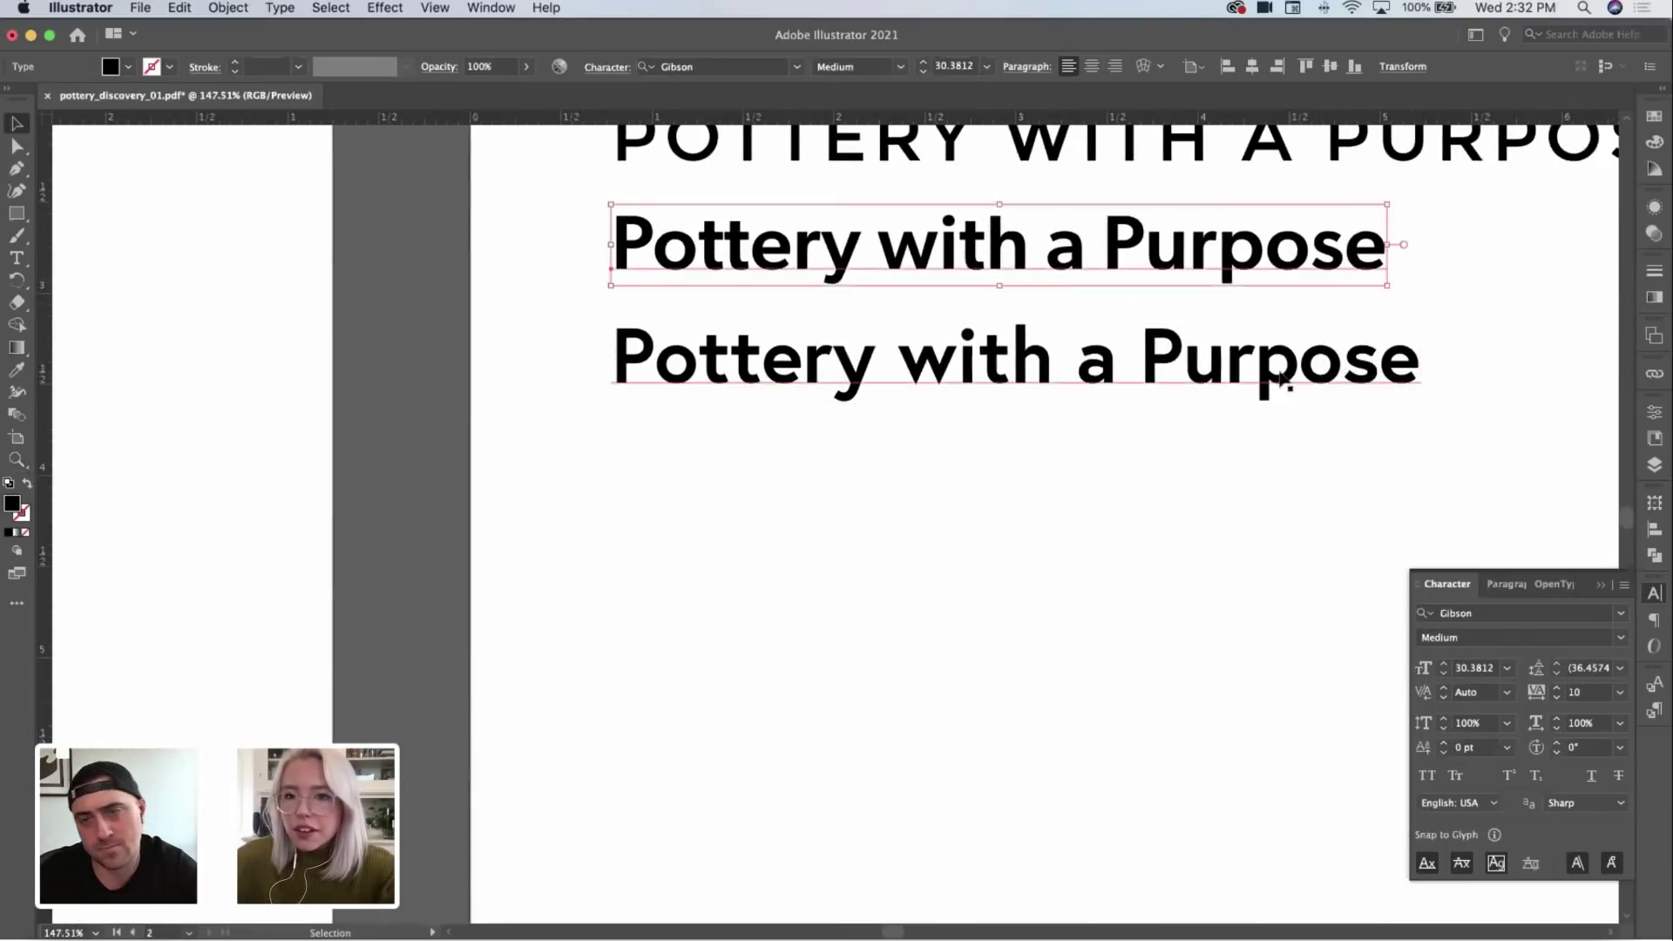
click(1367, 350)
key(super+alt+0)
scroll(1162, 505, up, 3)
click(1145, 473)
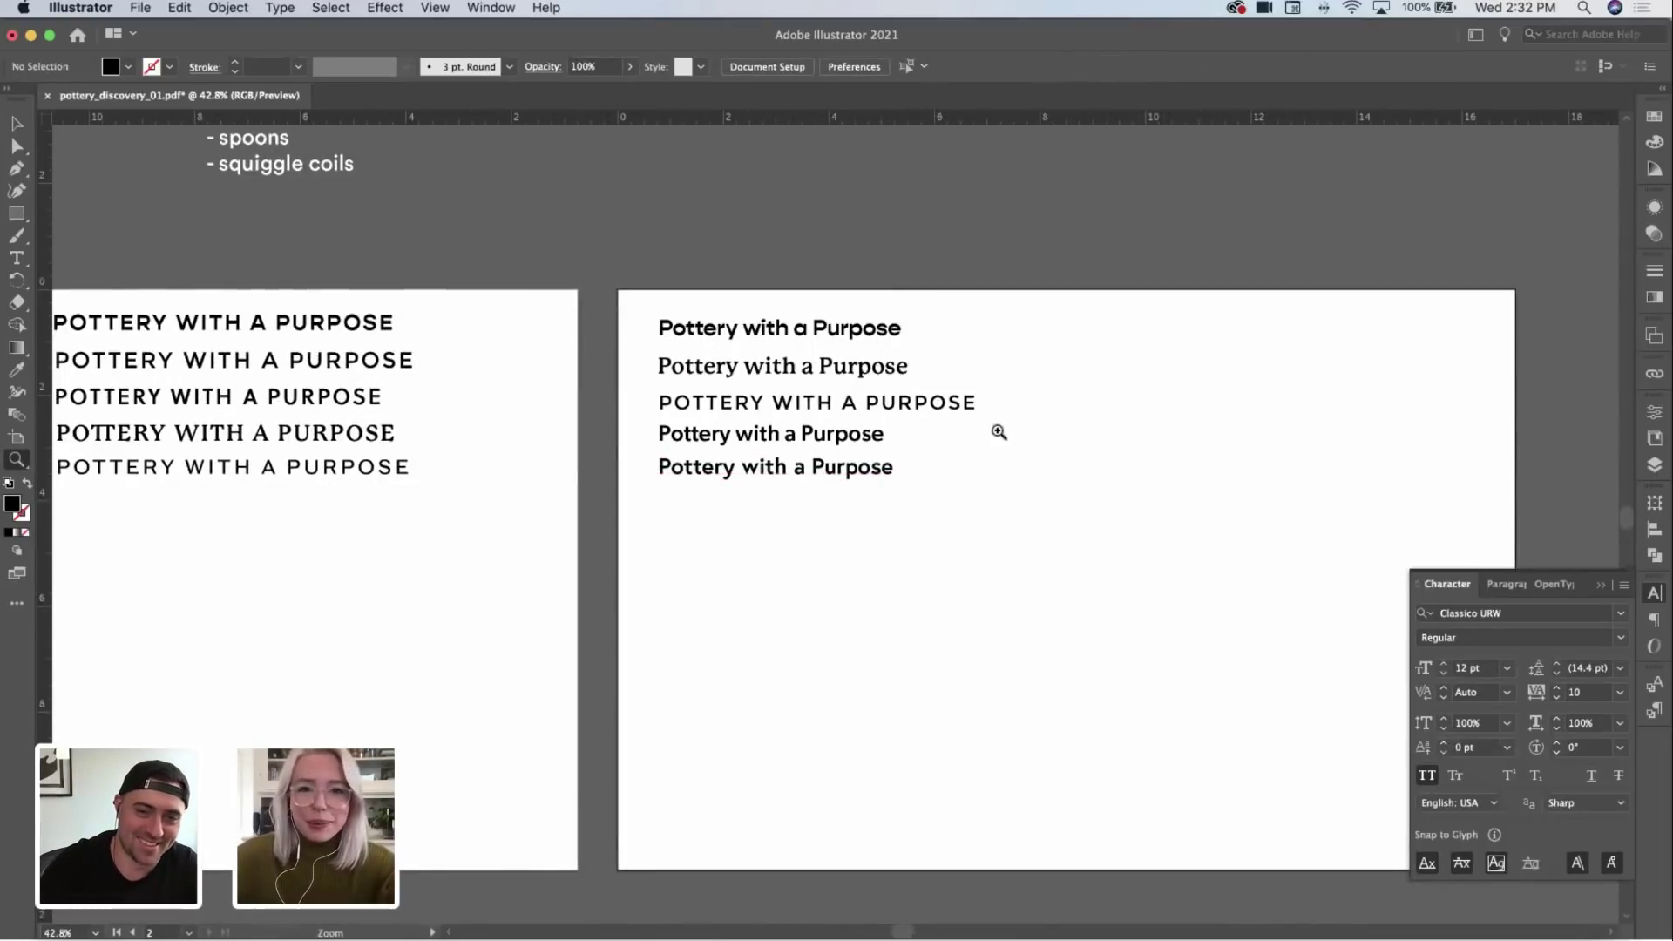
key(v)
scroll(872, 486, right, 5)
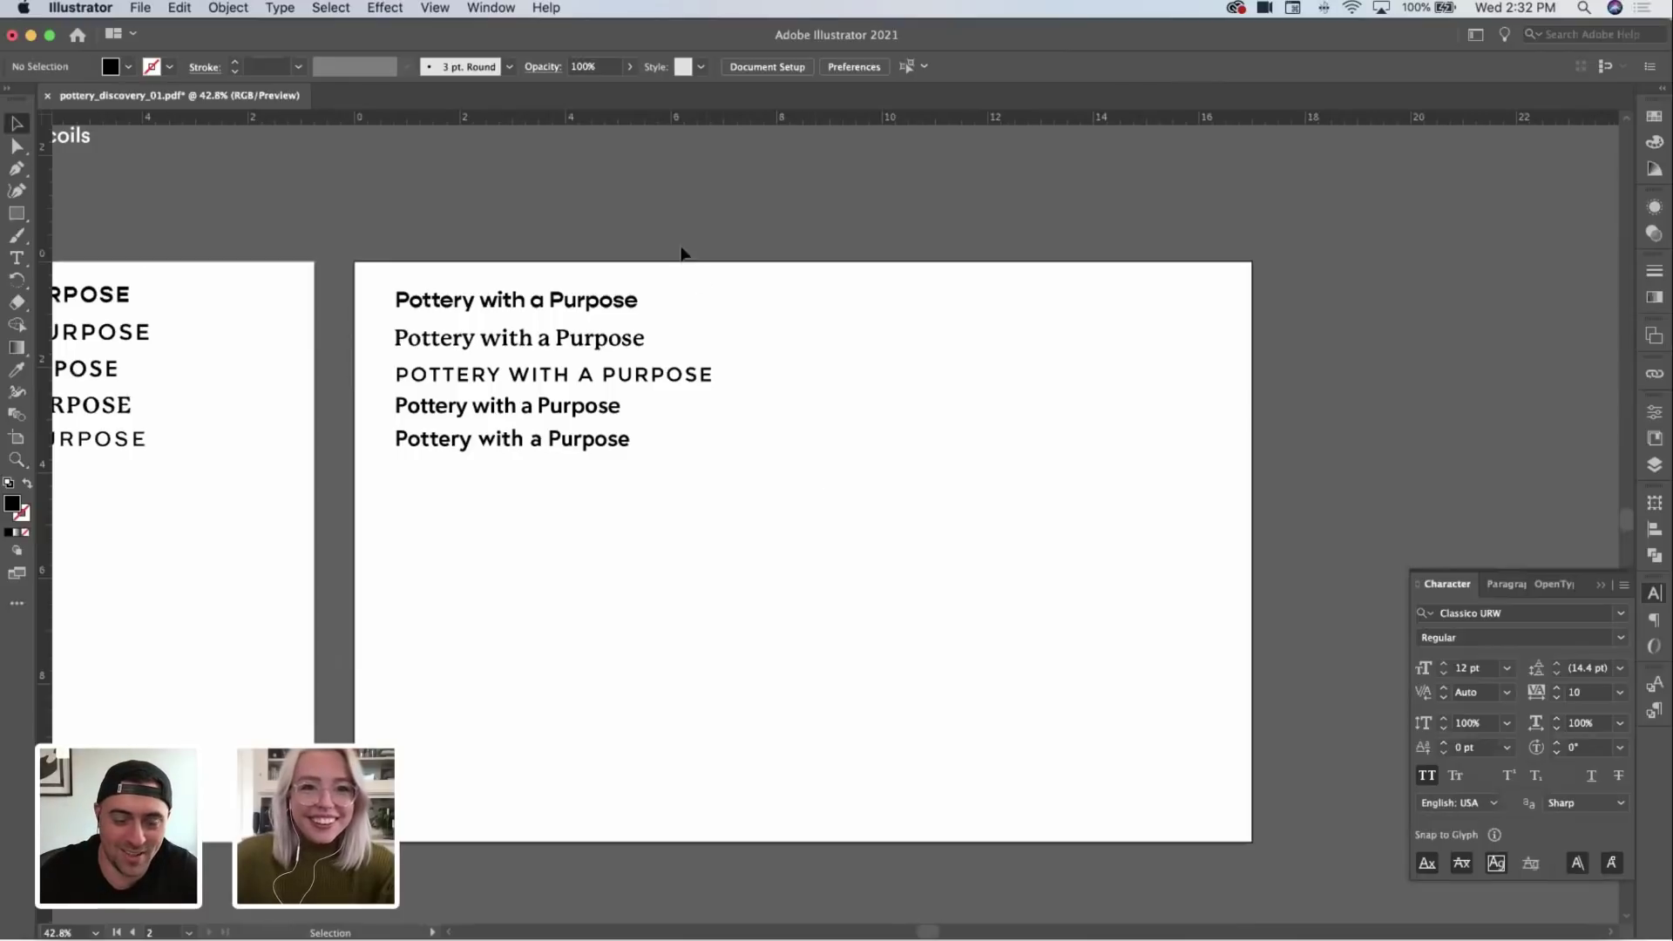
Step: Move the Europa-Bold line straight down into the empty area below the other shortlisted samples
drag(609, 444, 1000, 745)
key(super+z)
scroll(586, 546, up, 3)
scroll(605, 441, down, 3)
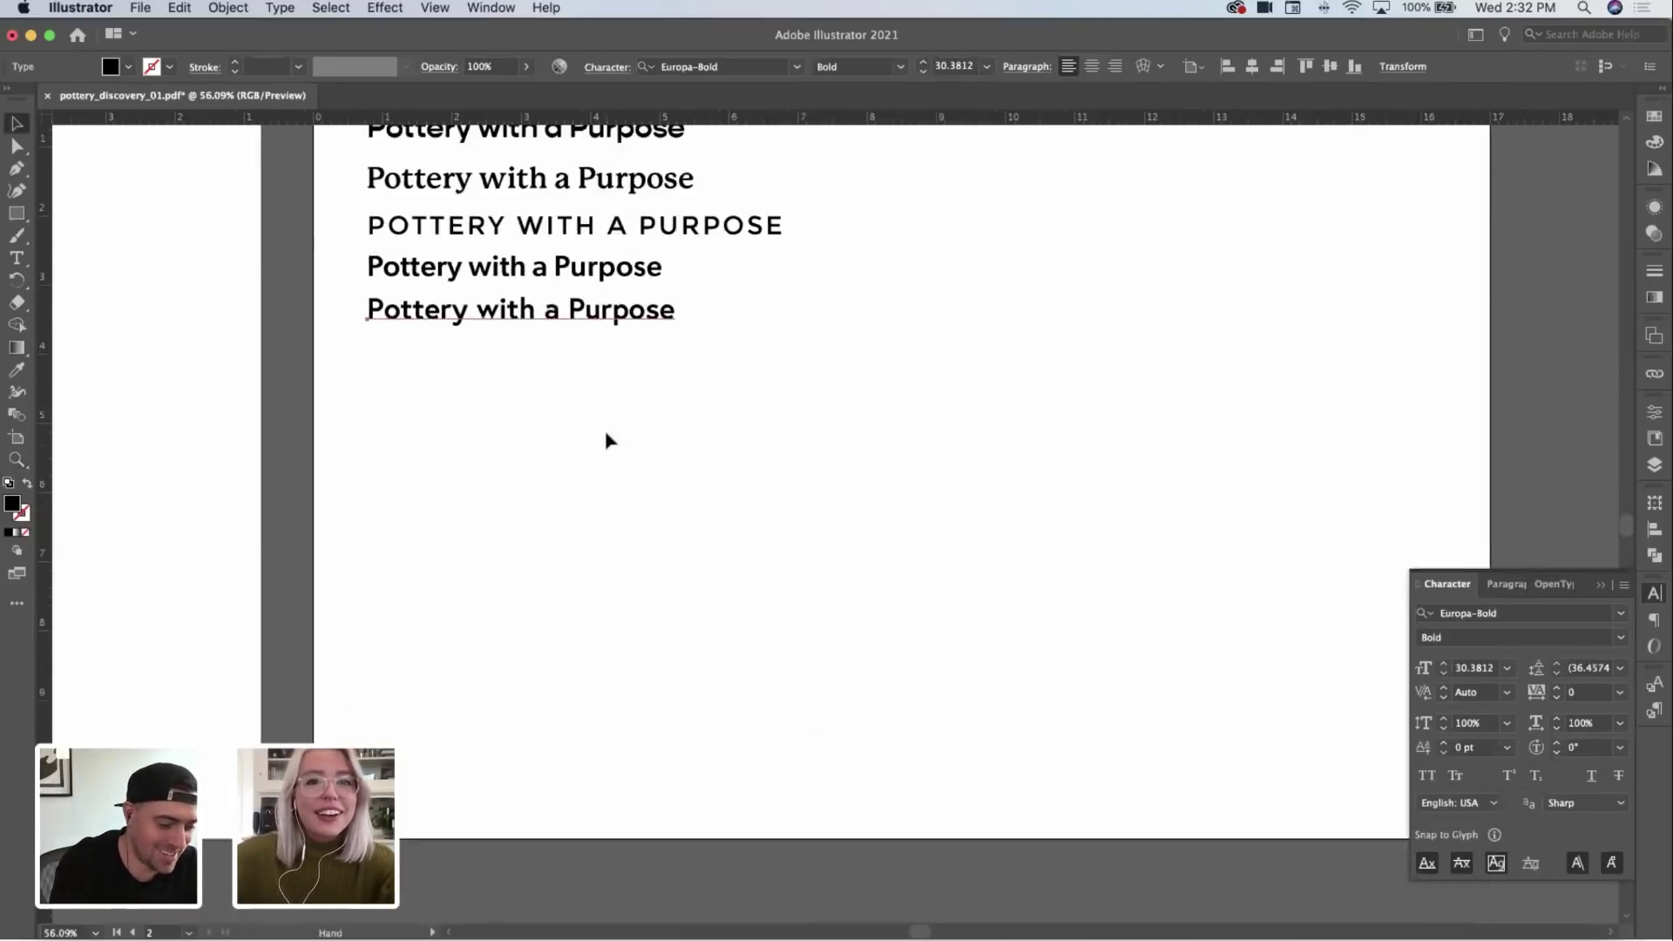
click(607, 318)
drag(607, 318, 583, 479)
Step: Try to break the separated Europa-Bold line before the word "Purpose"
key(t)
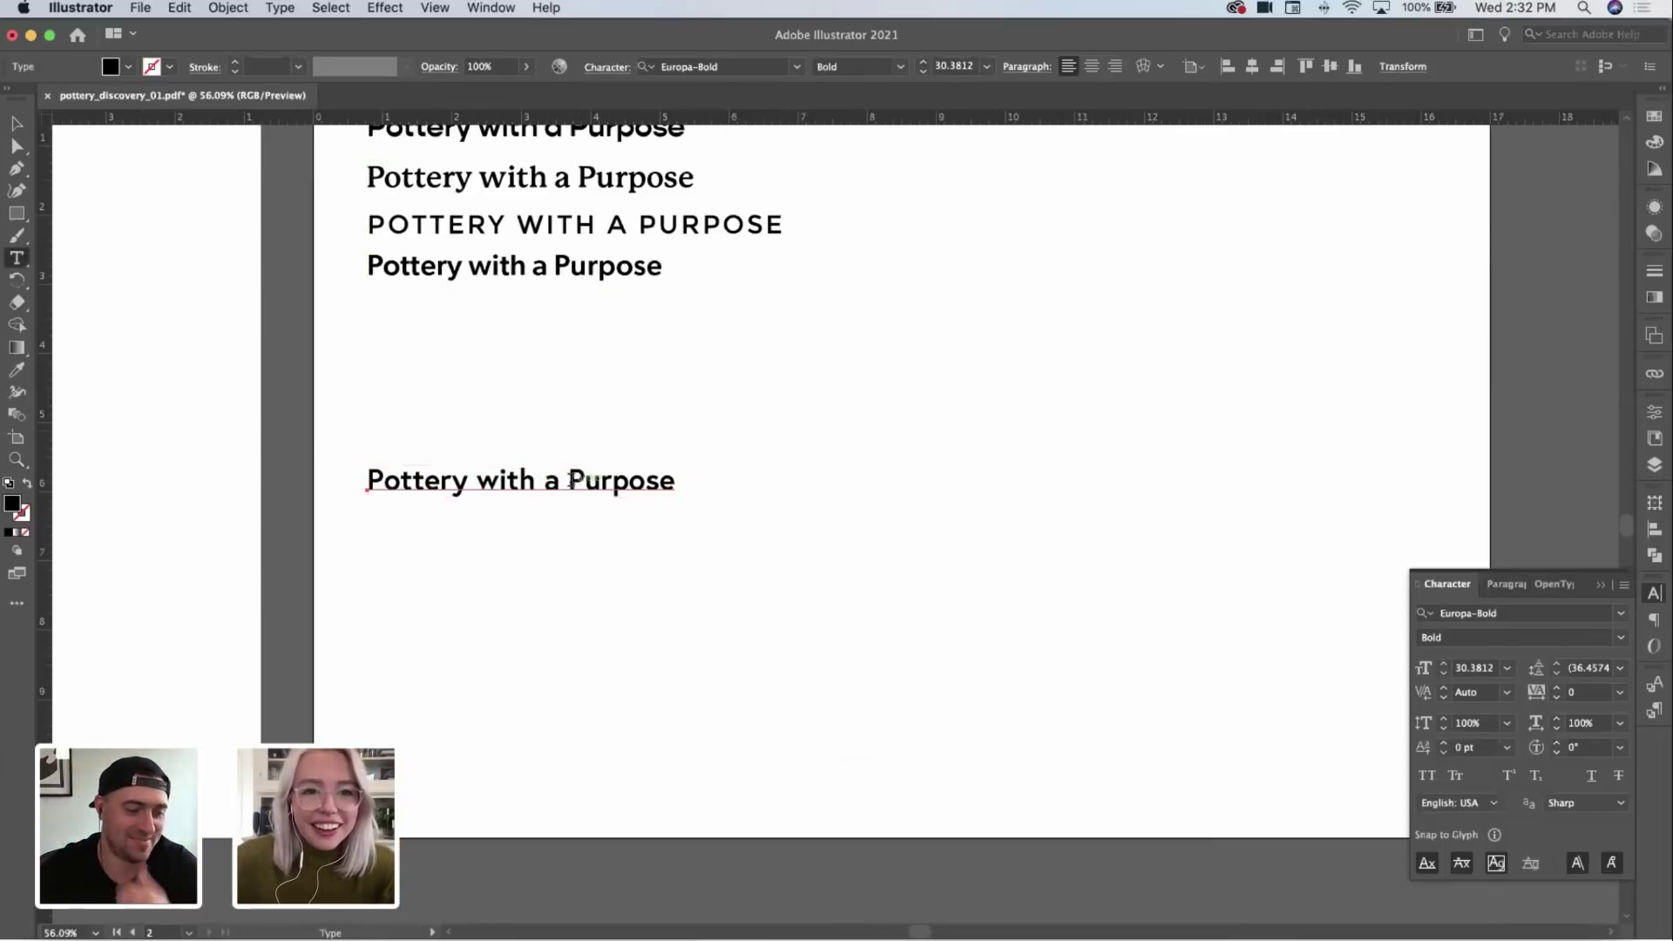
click(571, 479)
key(BackSpace)
key(Return)
key(BackSpace)
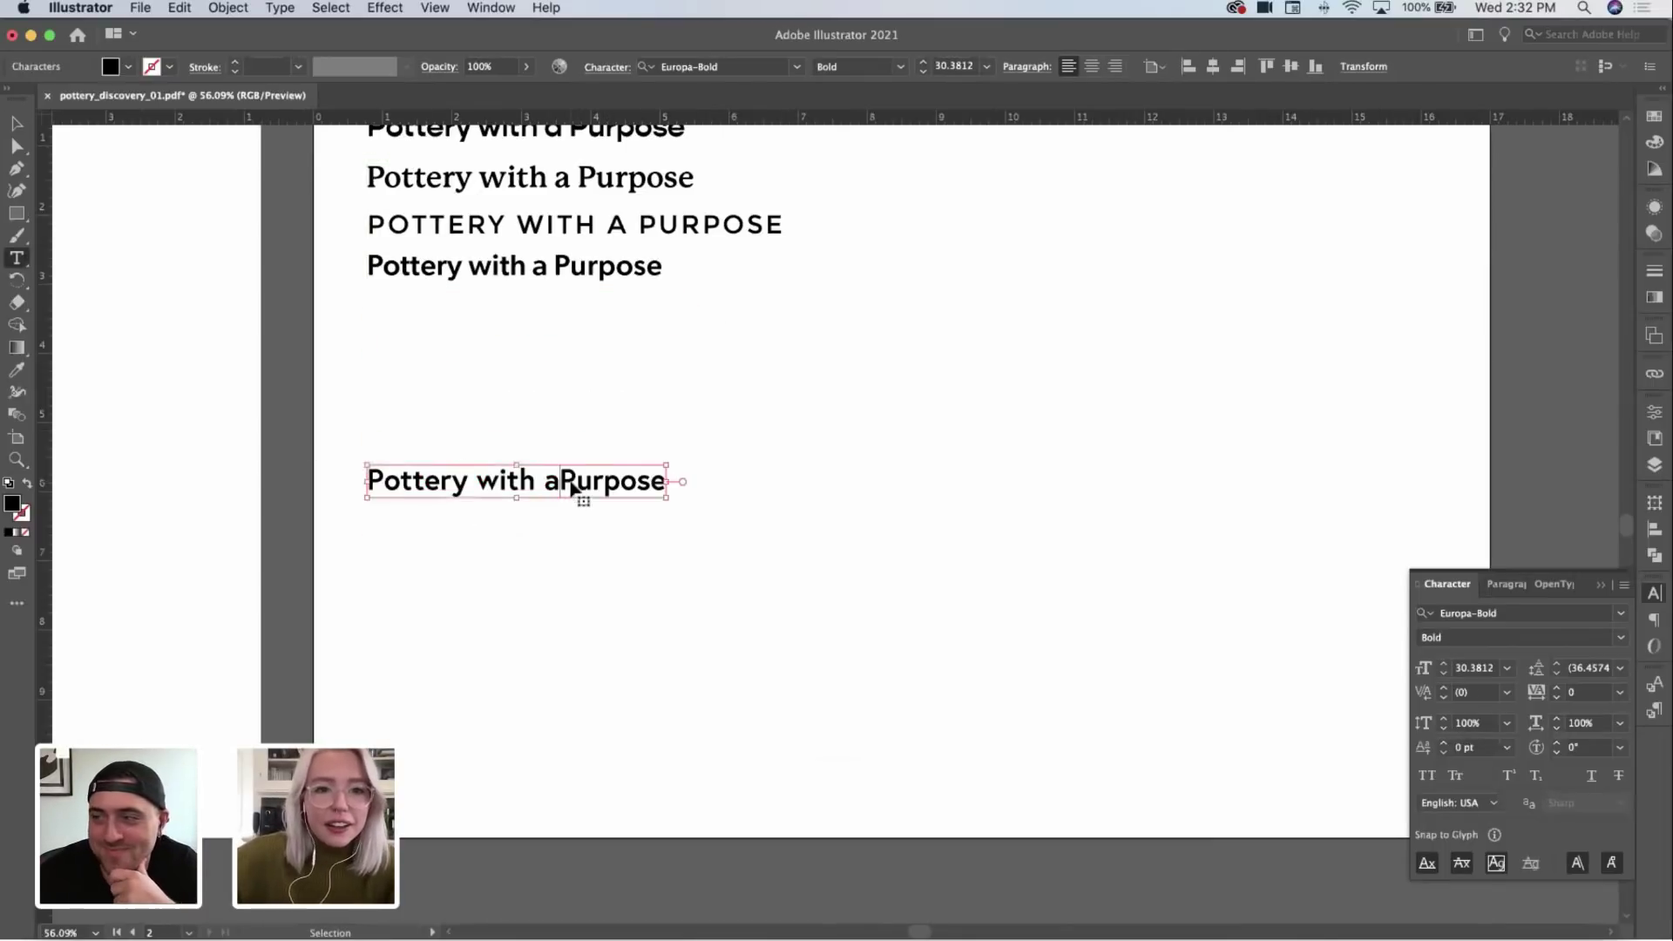
key(Escape)
click(755, 474)
Step: Scale all five samples on the second artboard down together, with the Europa-Bold line at about 12.8 pt
scroll(654, 489, down, 3)
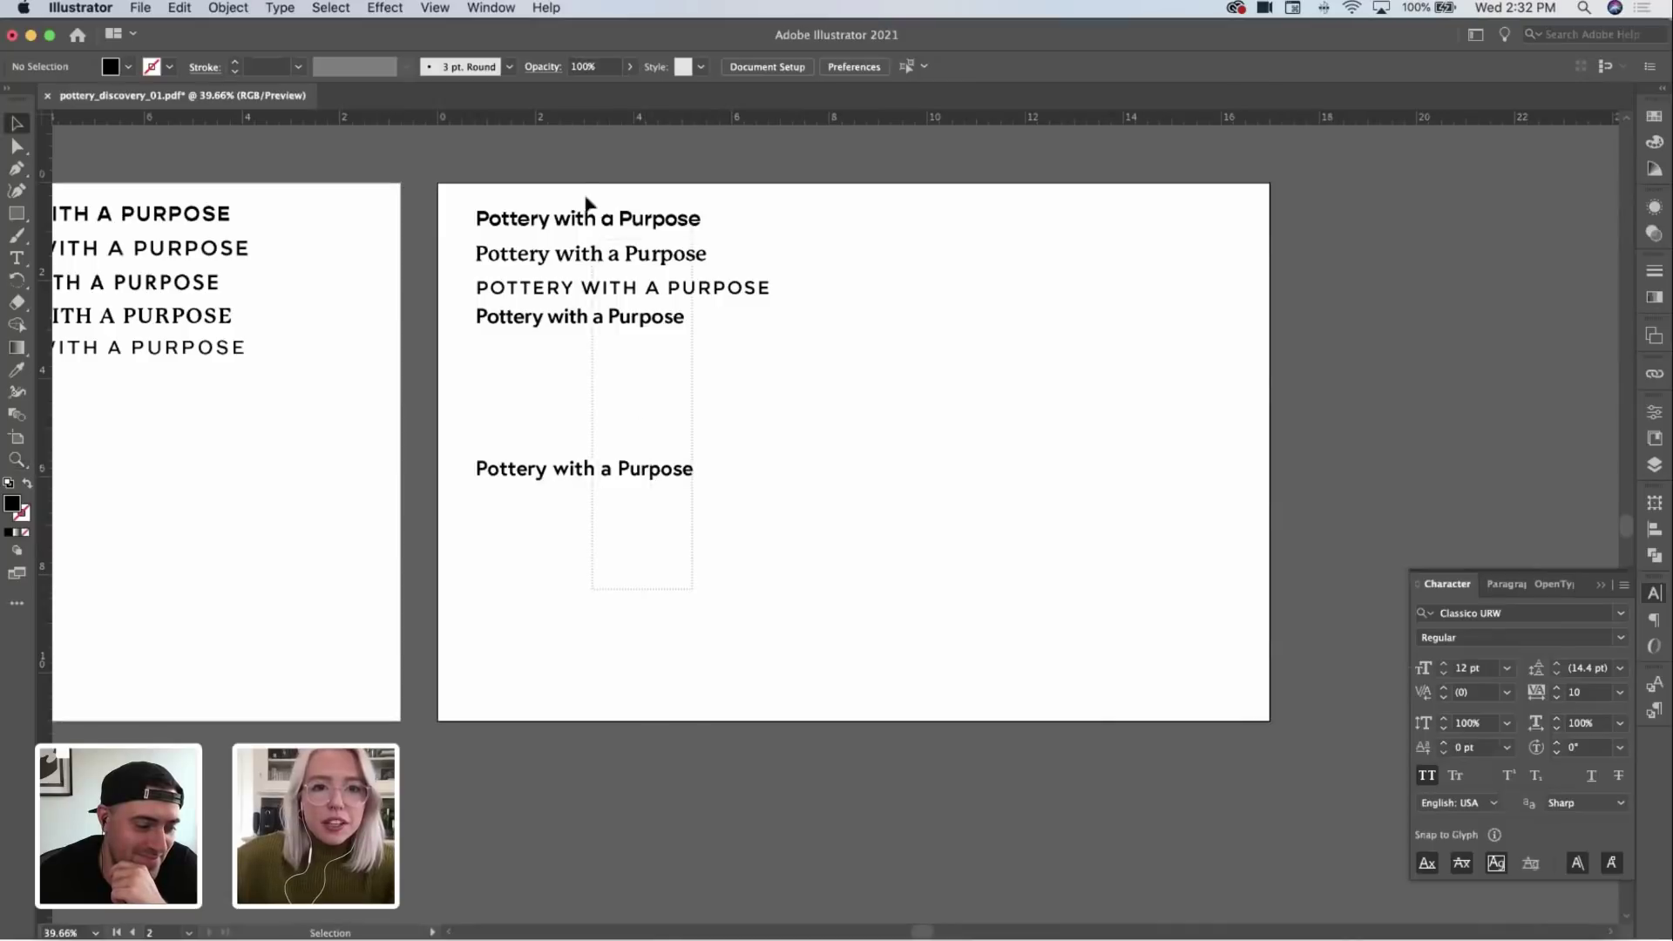
drag(586, 204, 742, 500)
click(709, 316)
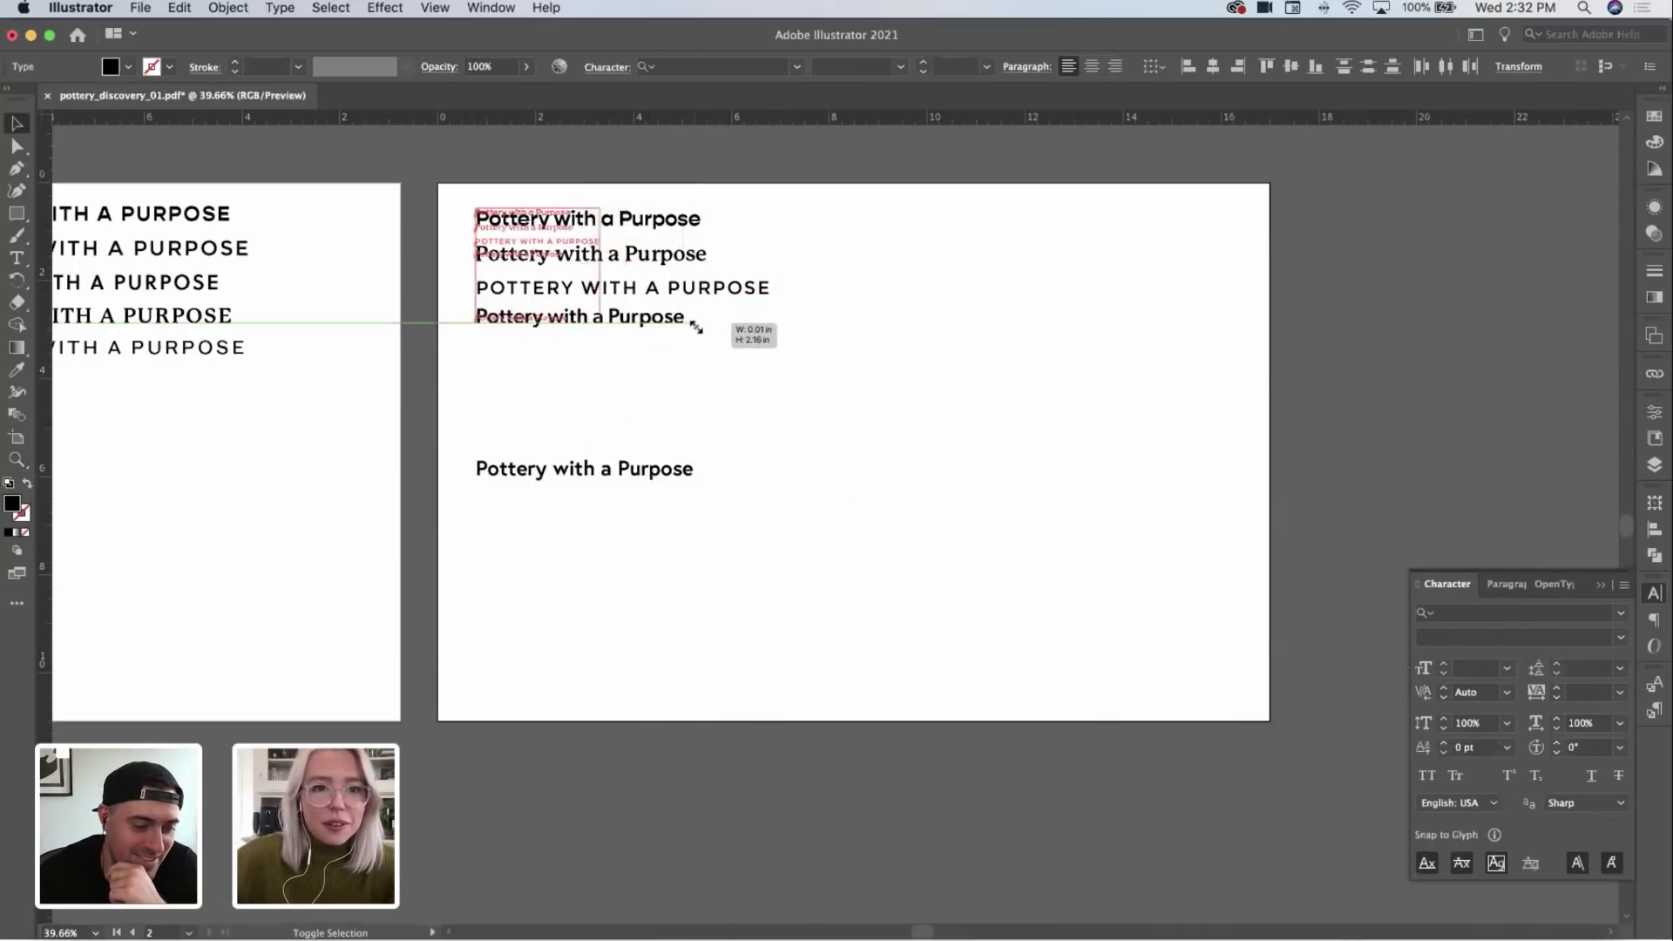
scroll(676, 235, up, 5)
scroll(553, 349, up, 4)
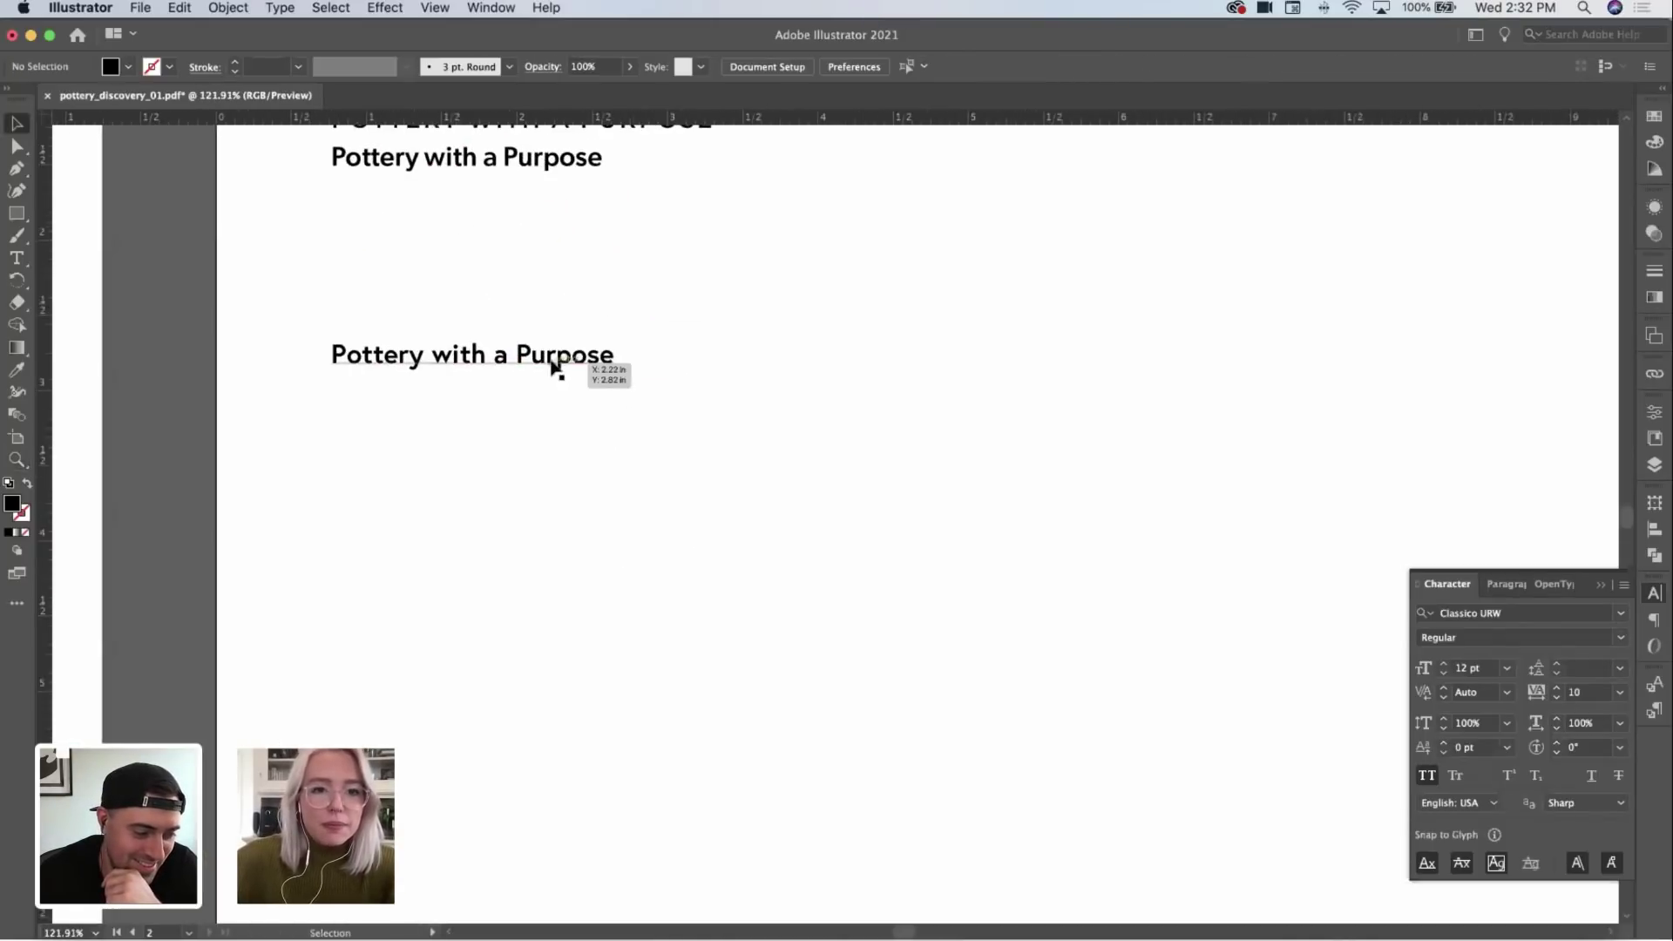
Step: Move the Europa-Bold line further down and place a duplicate of it directly below
drag(553, 362, 562, 436)
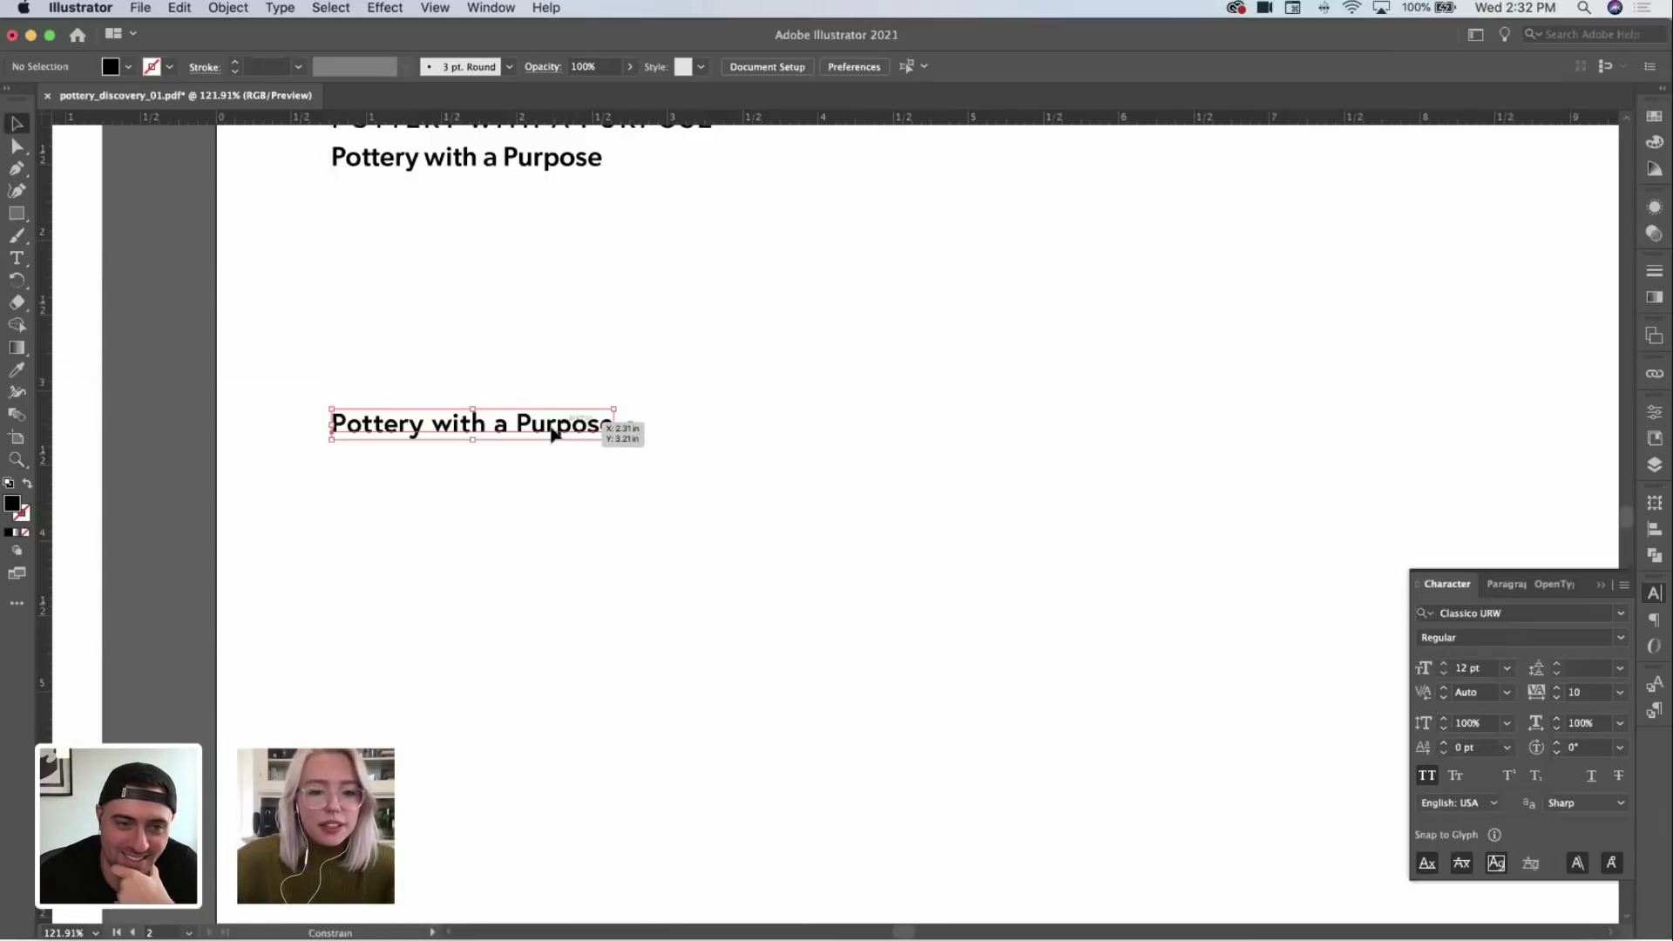
double_click(523, 424)
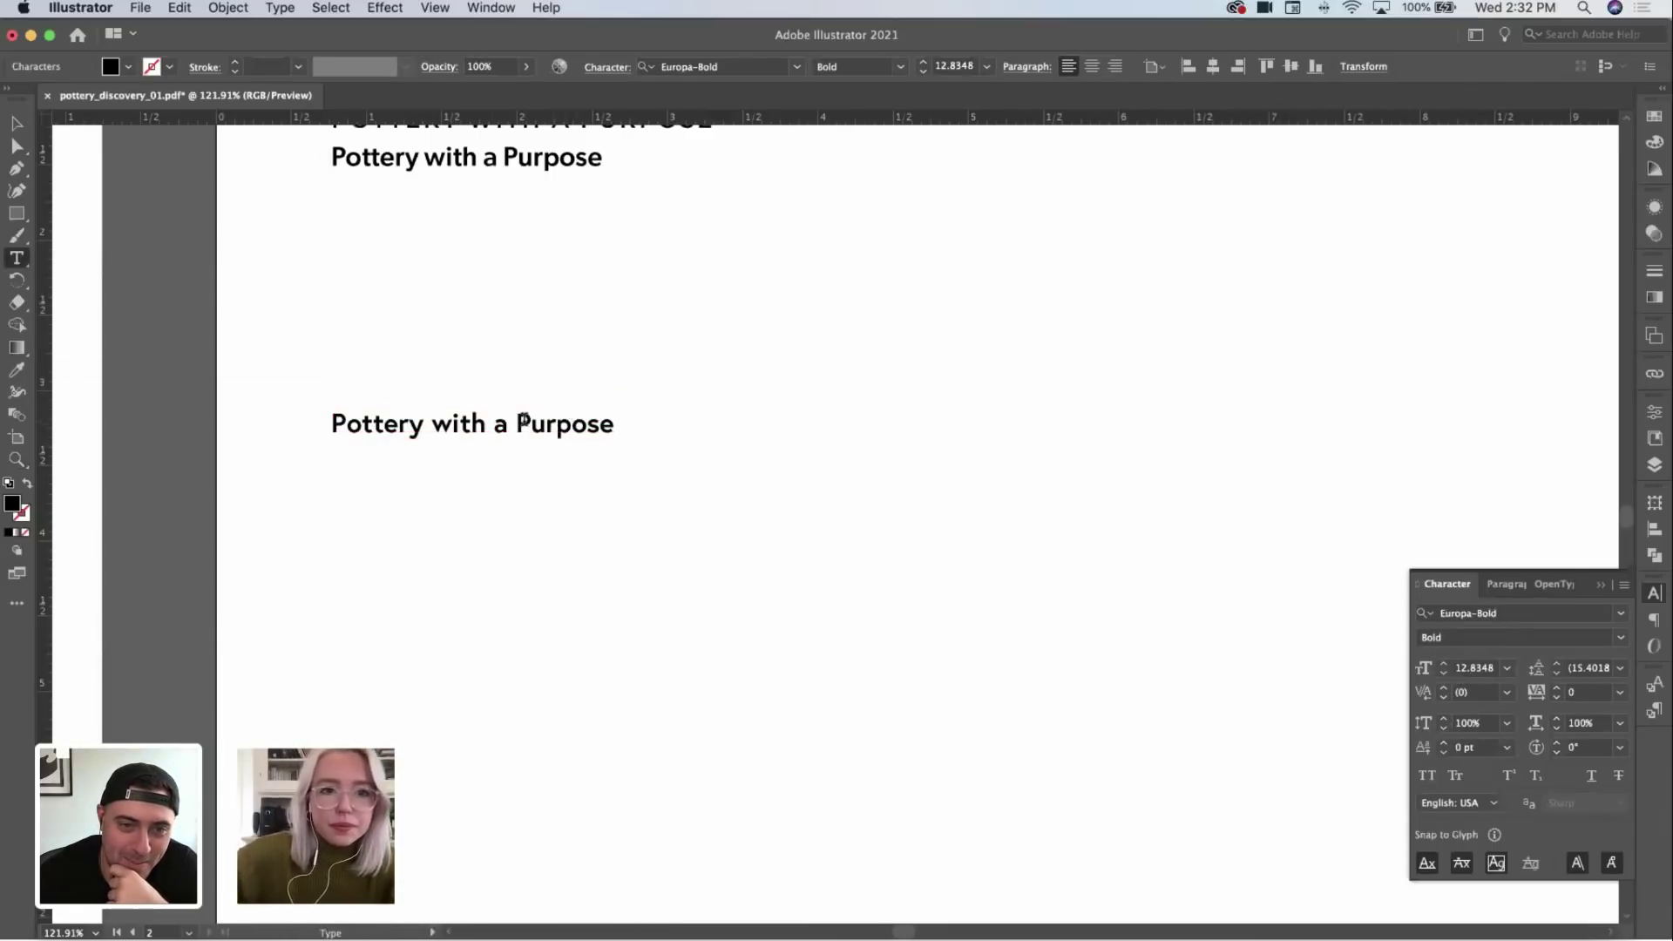
key(Escape)
drag(541, 437, 524, 516)
Step: Break the lower Europa-Bold duplicate into three stacked lines: "Pottery", "with a" and "Purpose"
double_click(525, 513)
key(Return)
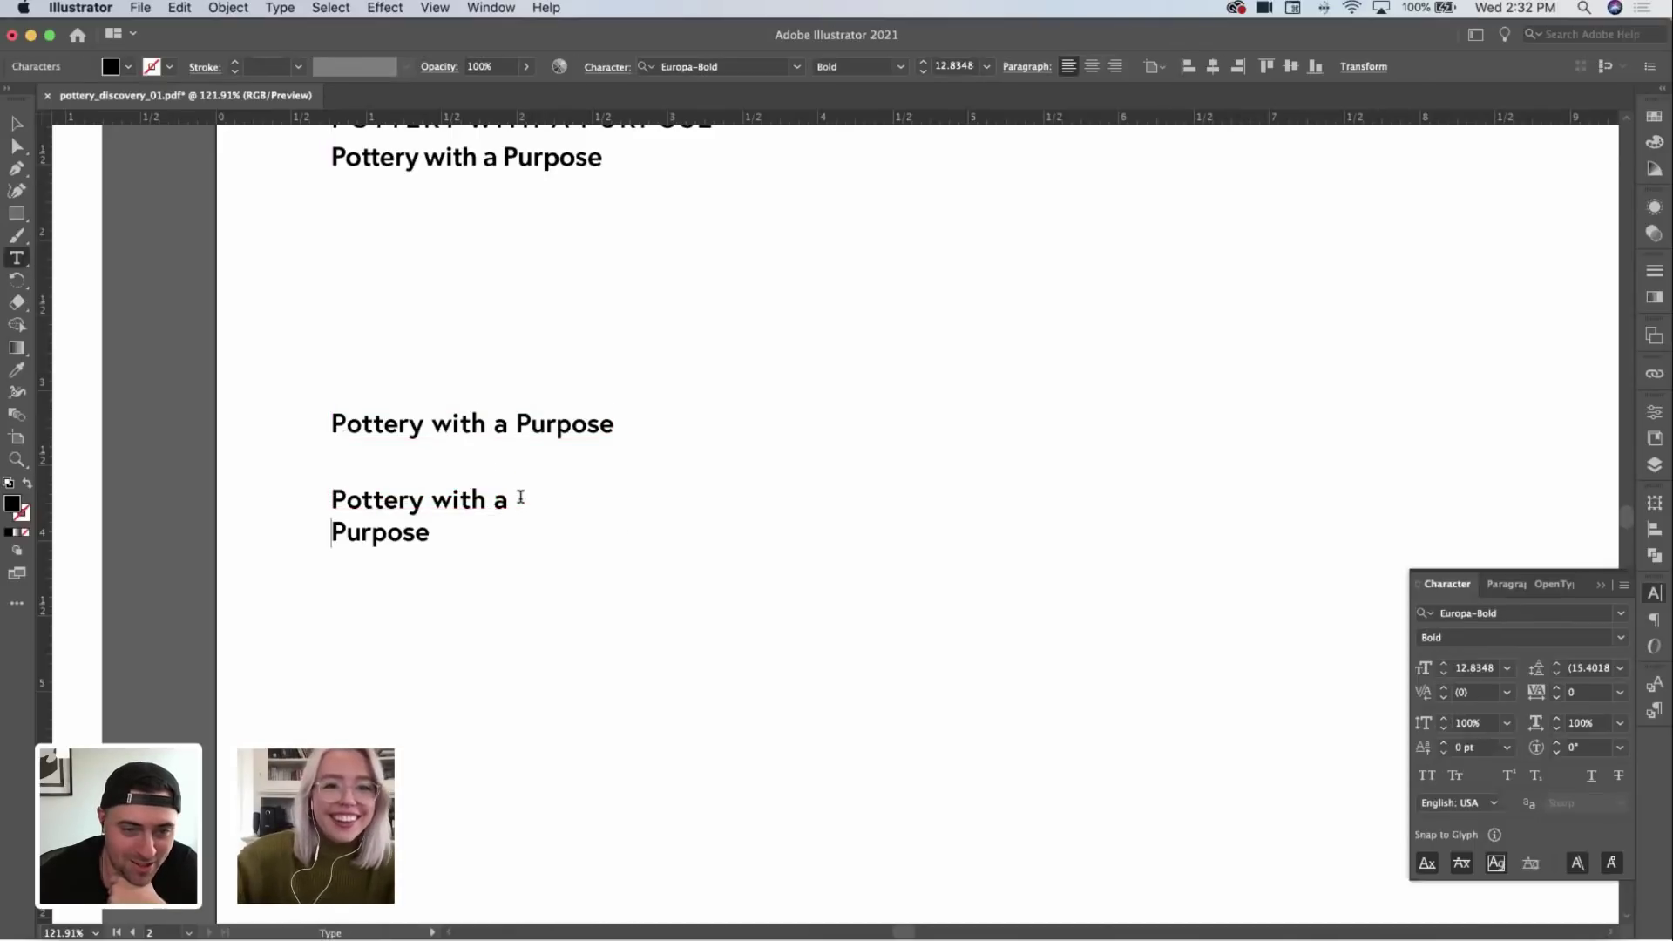
key(Return)
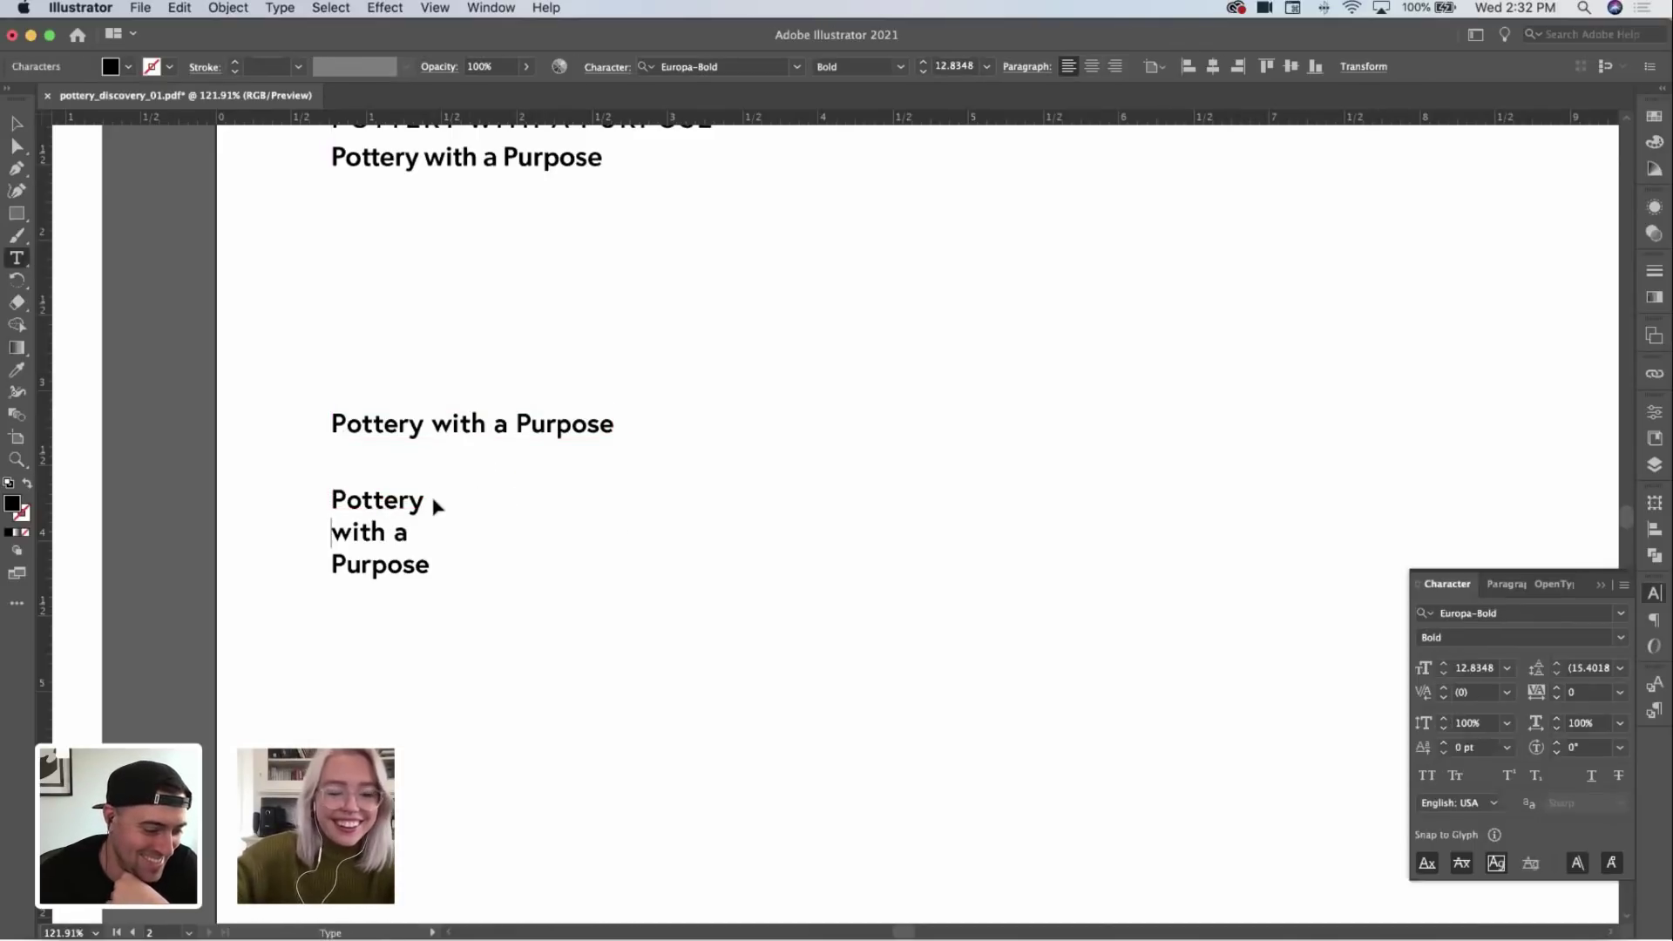
key(Escape)
click(545, 523)
Step: Duplicate the three-line Europa-Bold text block beside the original and center-align the copy's paragraph
drag(394, 506, 591, 505)
scroll(650, 527, up, 3)
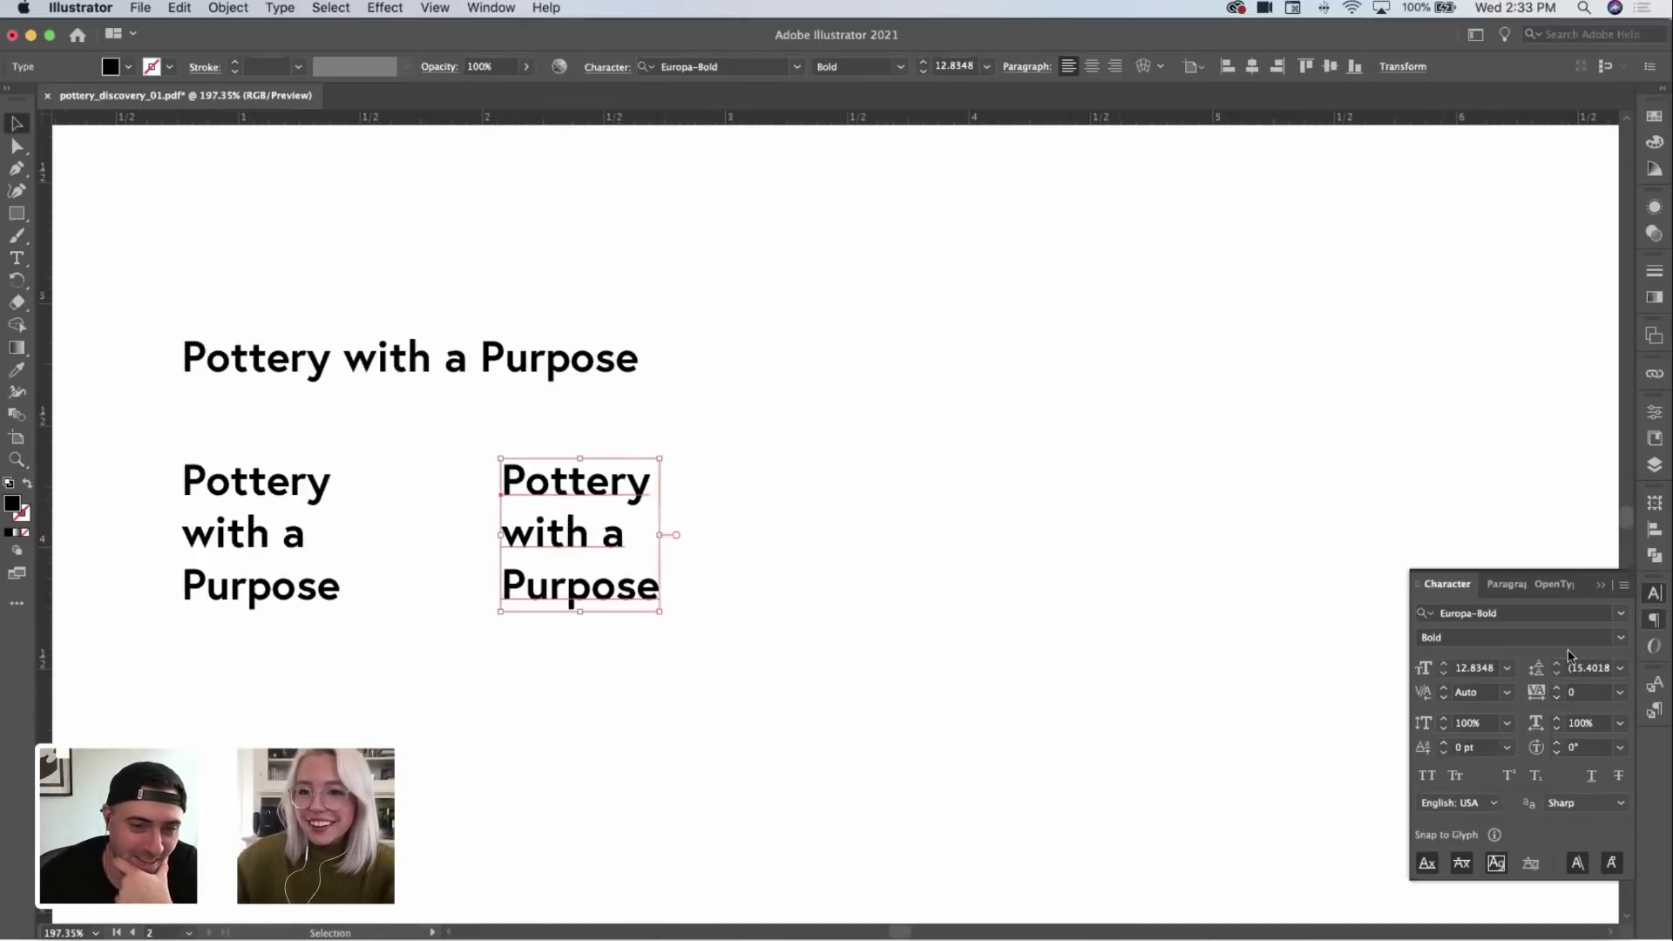
click(1506, 584)
click(1449, 607)
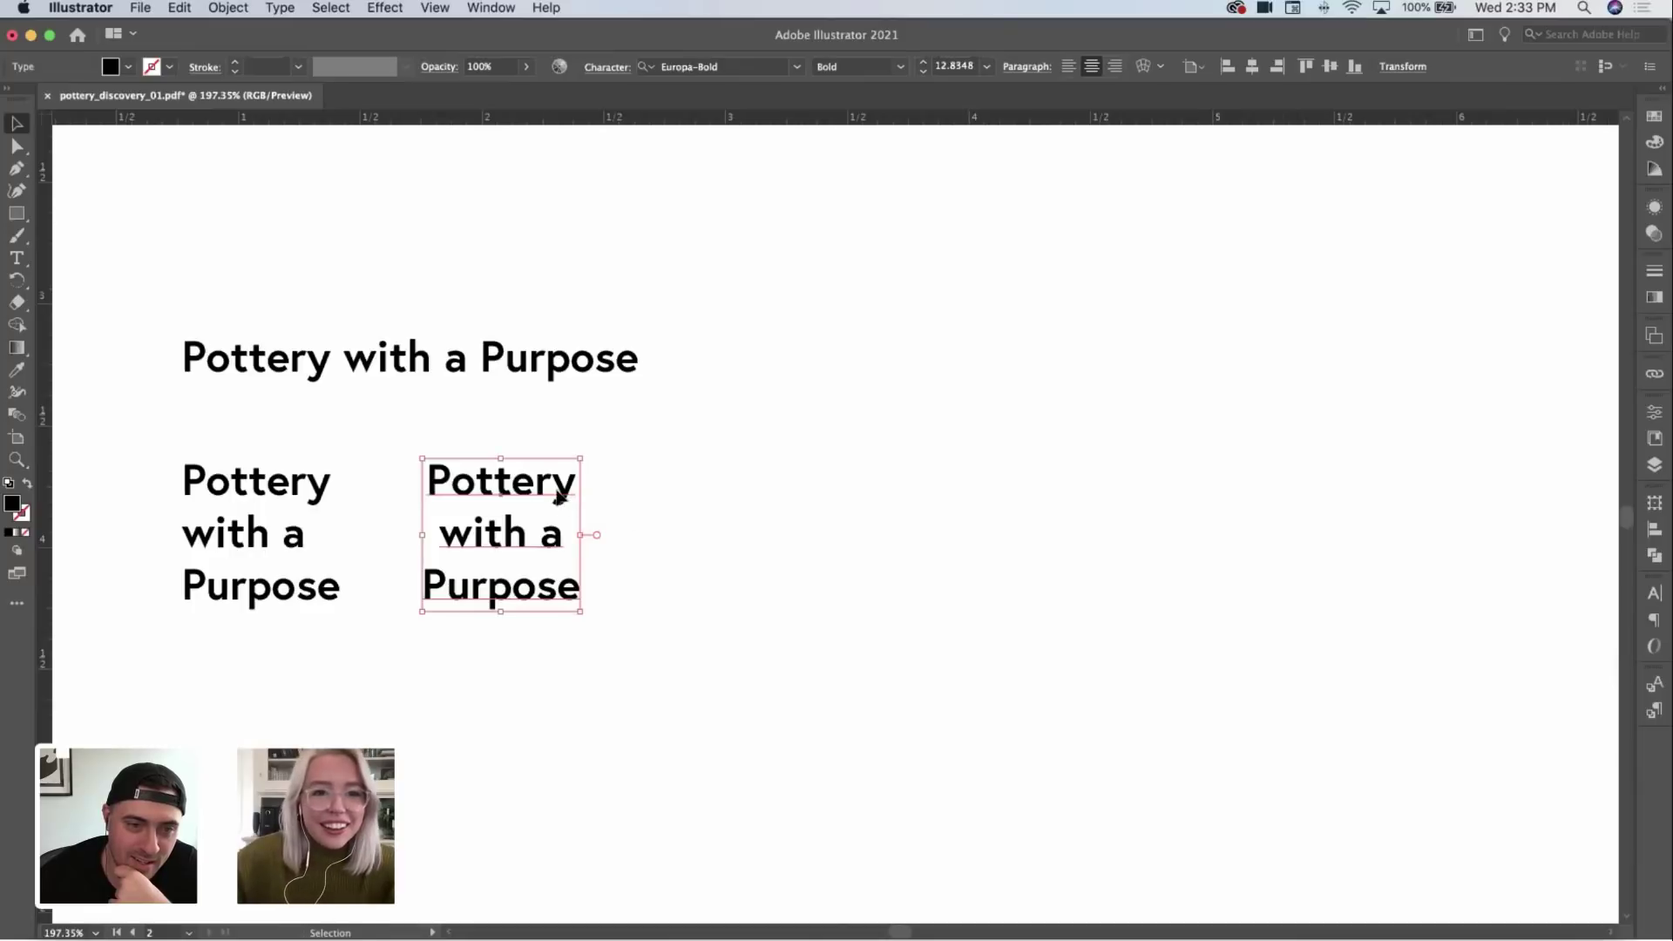
Step: Move the center-aligned three-line block slightly further from the left-aligned original
drag(559, 497, 599, 497)
key(t)
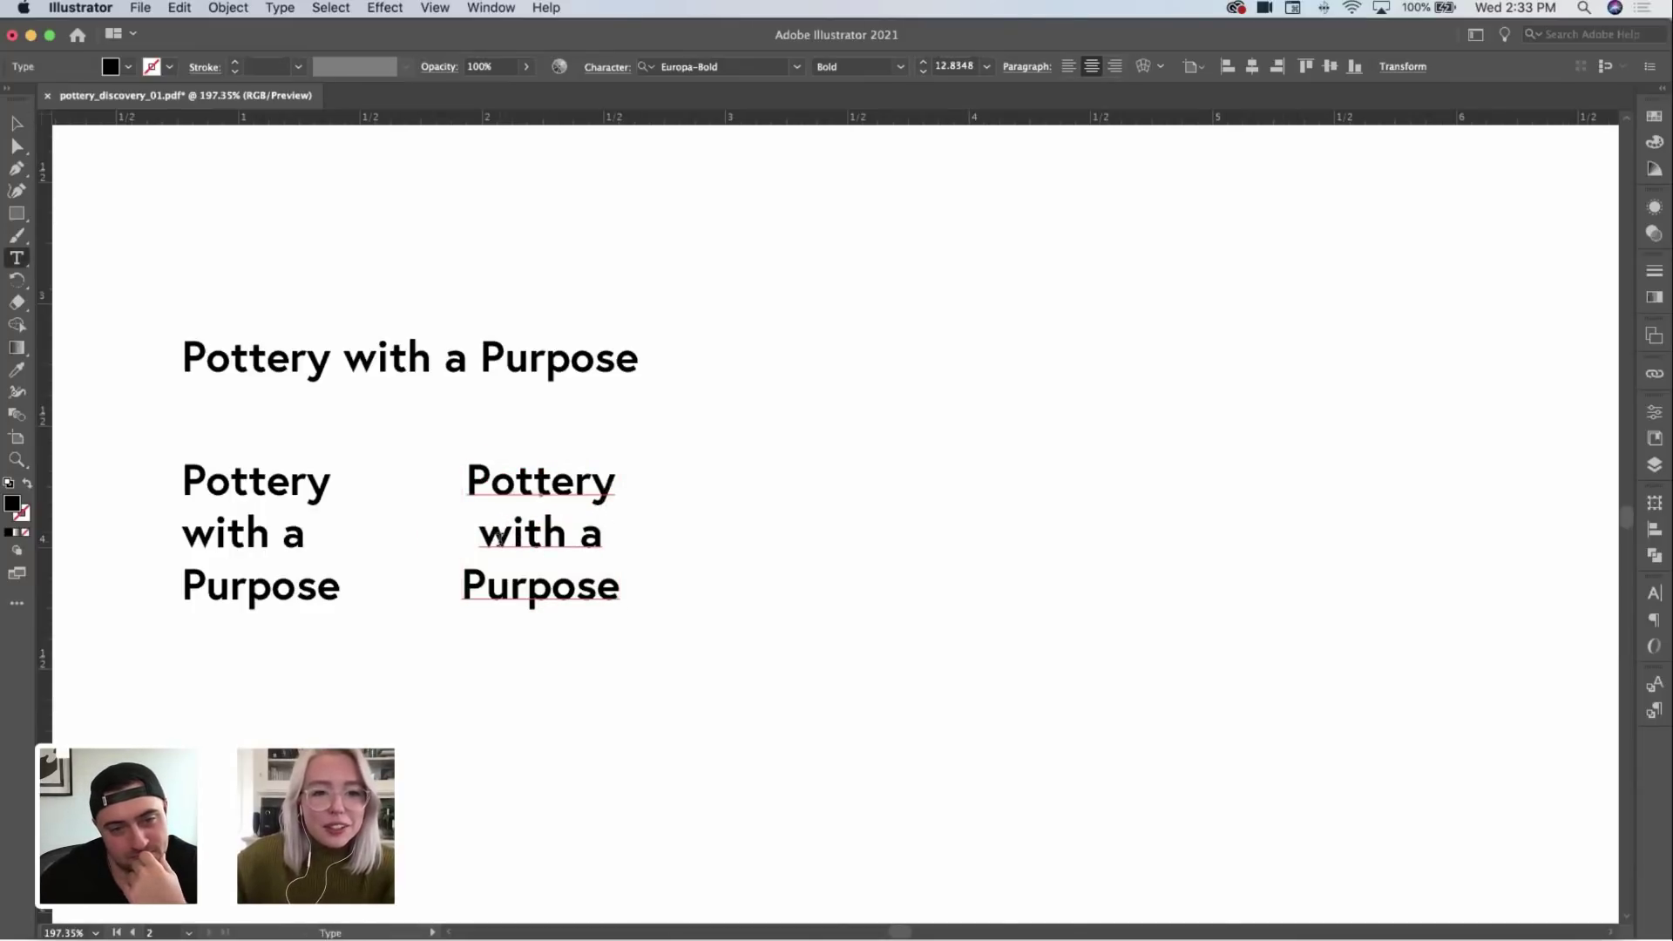
key(Escape)
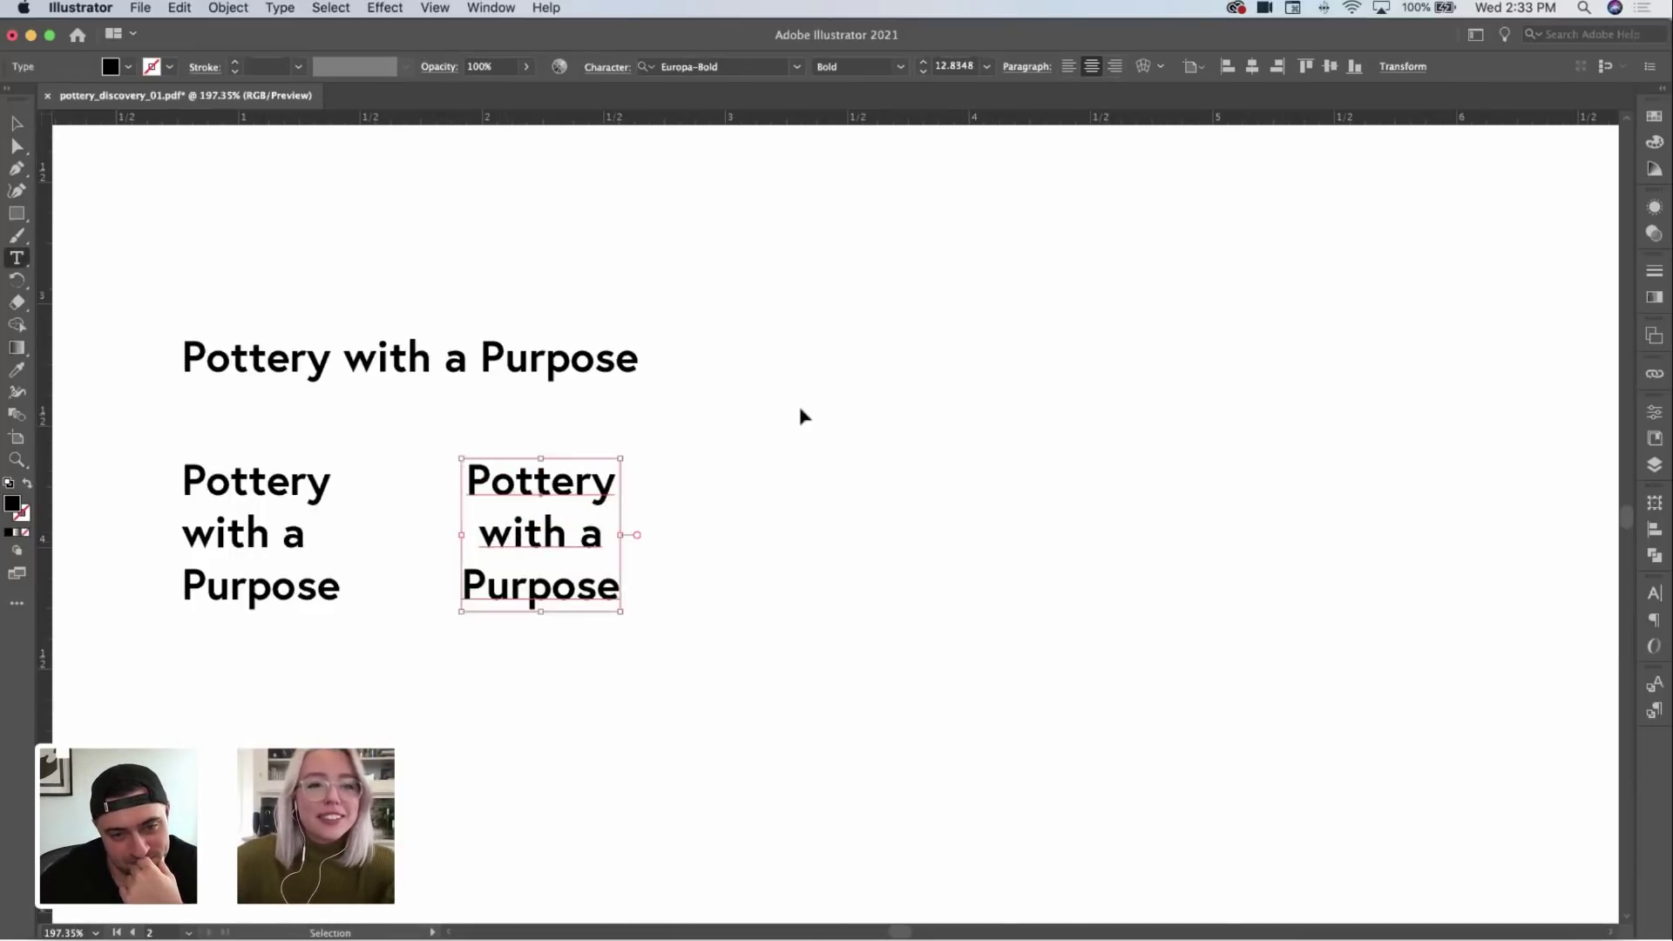
click(755, 485)
drag(755, 486, 1048, 446)
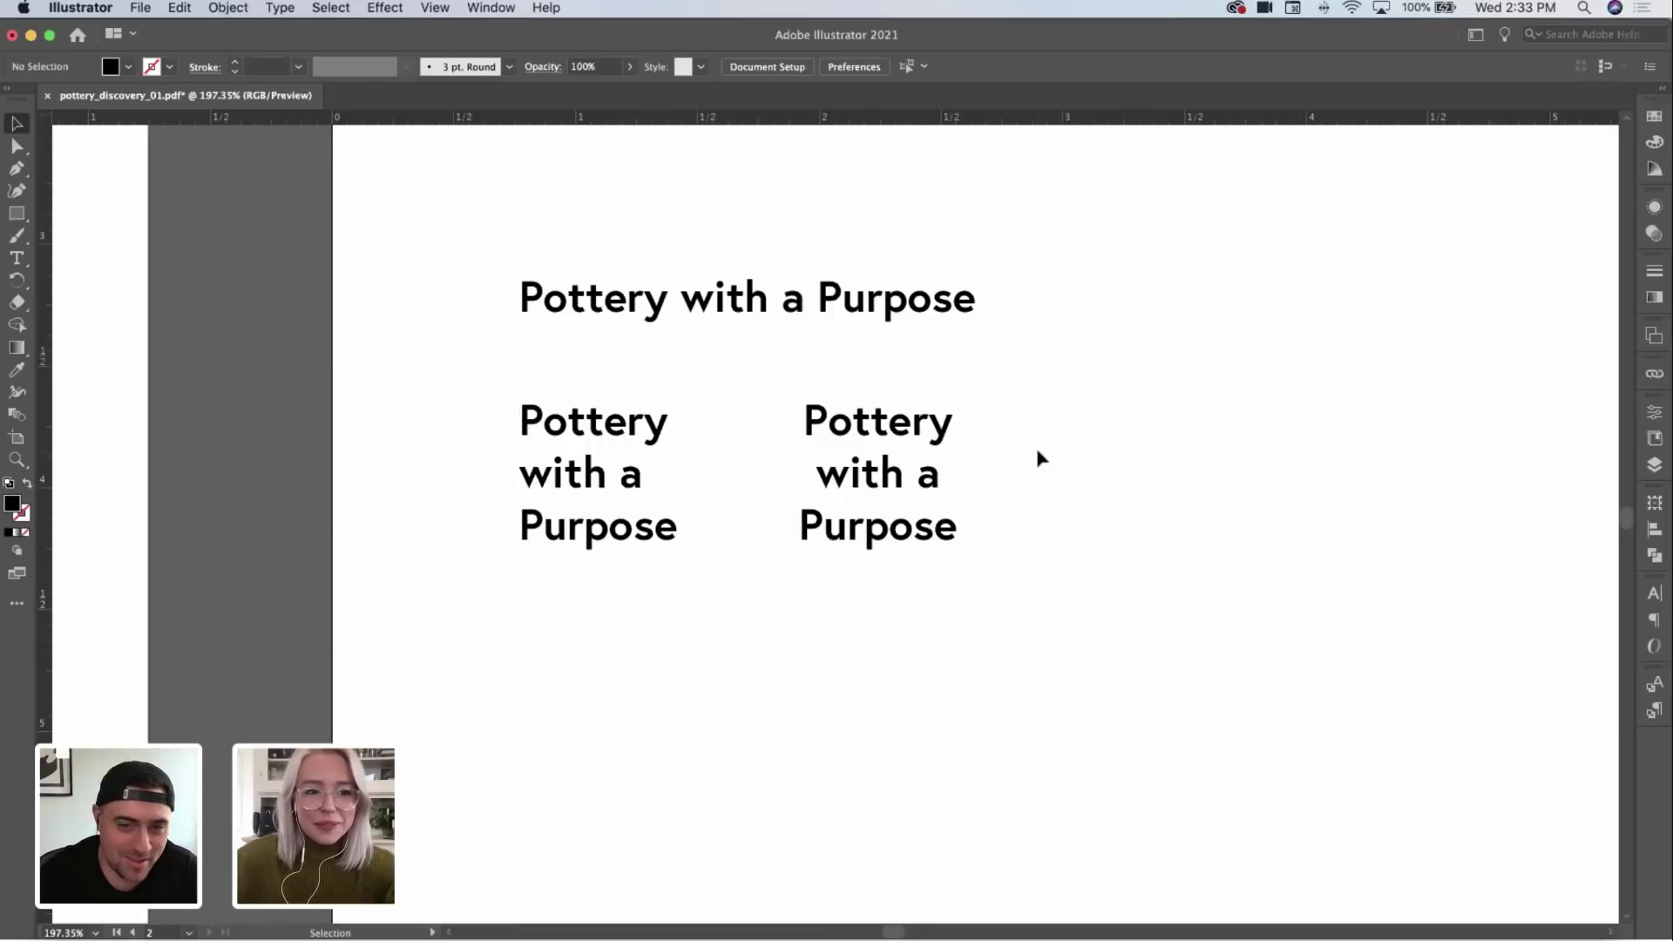
drag(1050, 451, 1032, 451)
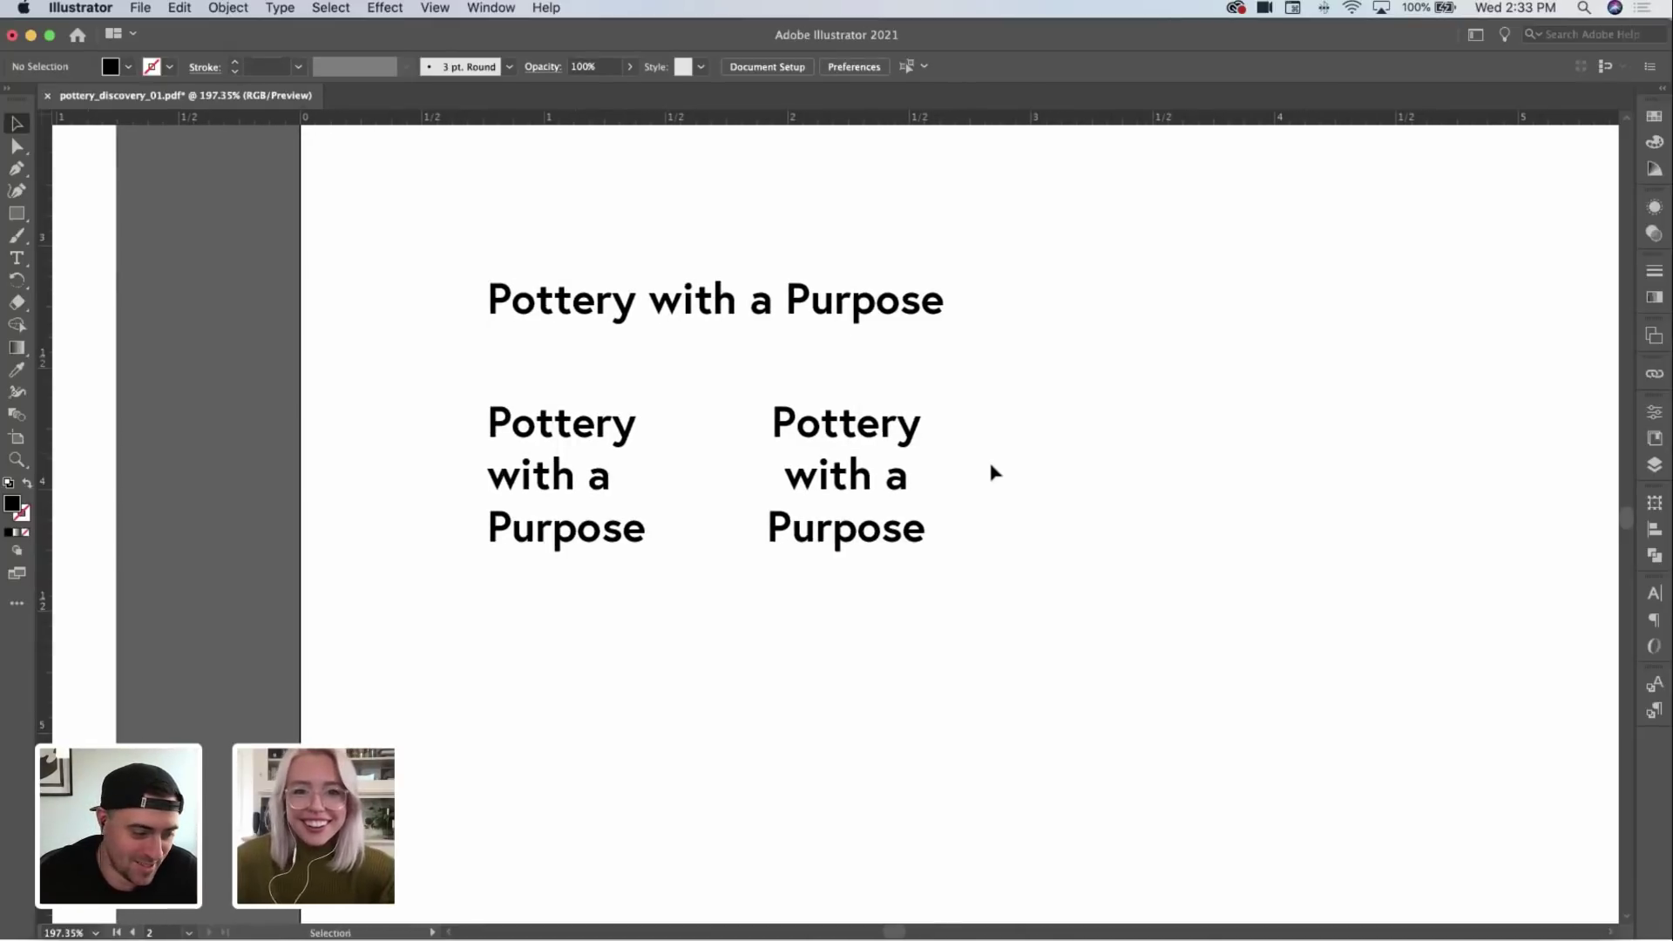
Step: Tighten the line spacing of the center-aligned three-line text block
key(z)
drag(1002, 539, 840, 624)
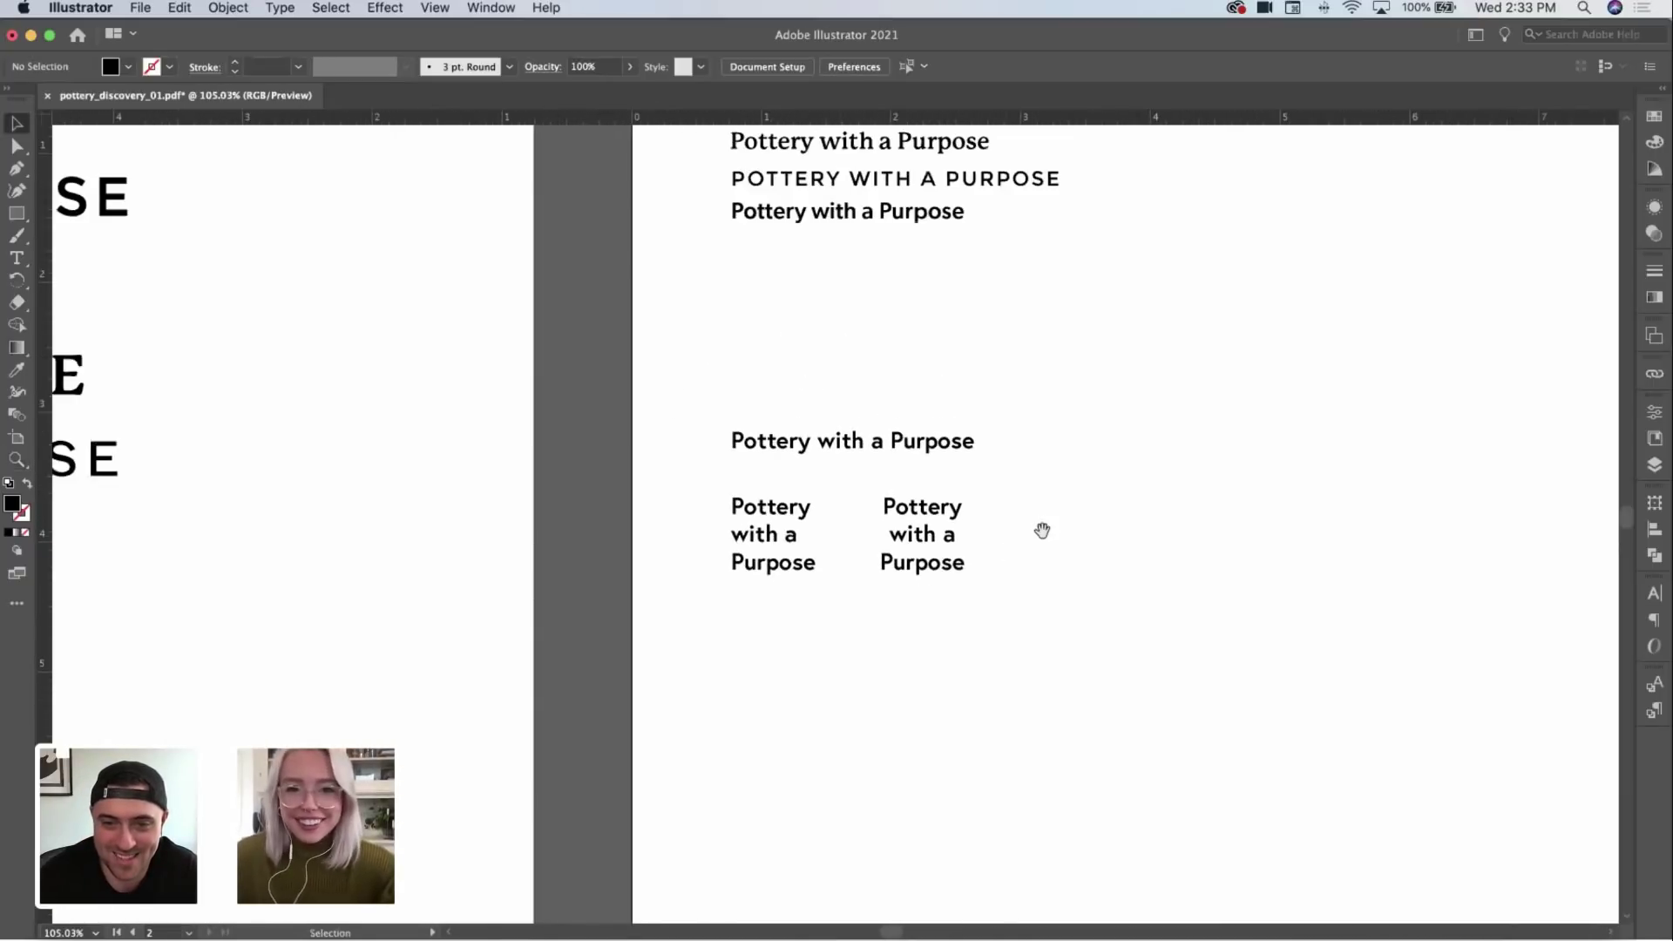
drag(1043, 530, 616, 514)
click(617, 513)
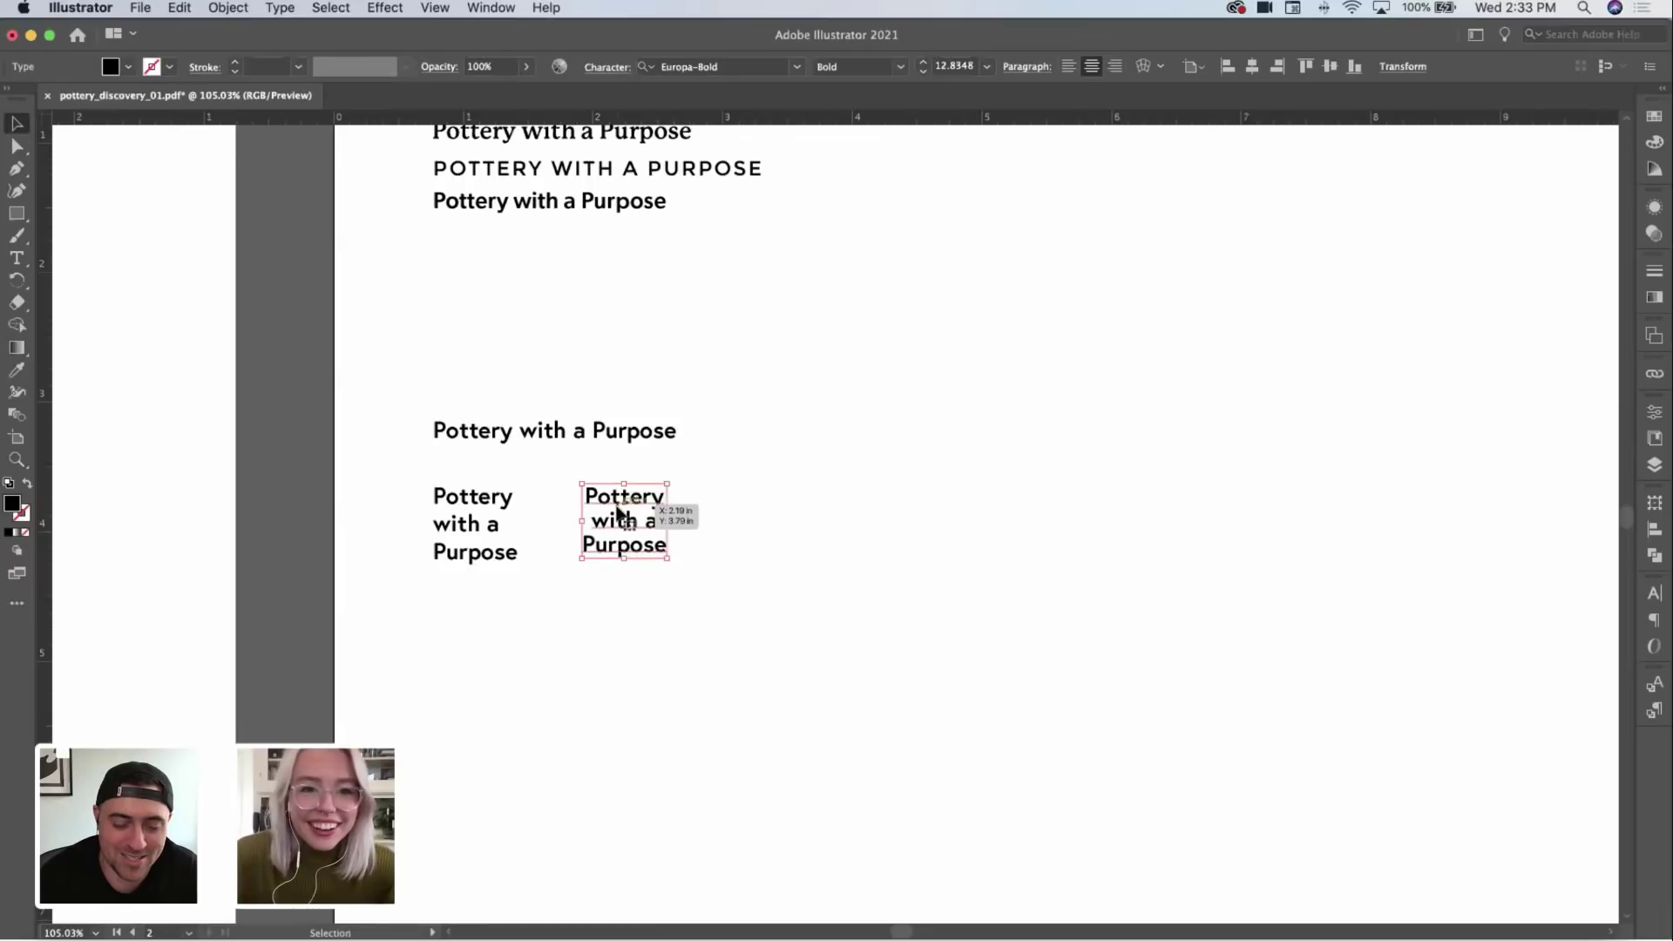
click(744, 514)
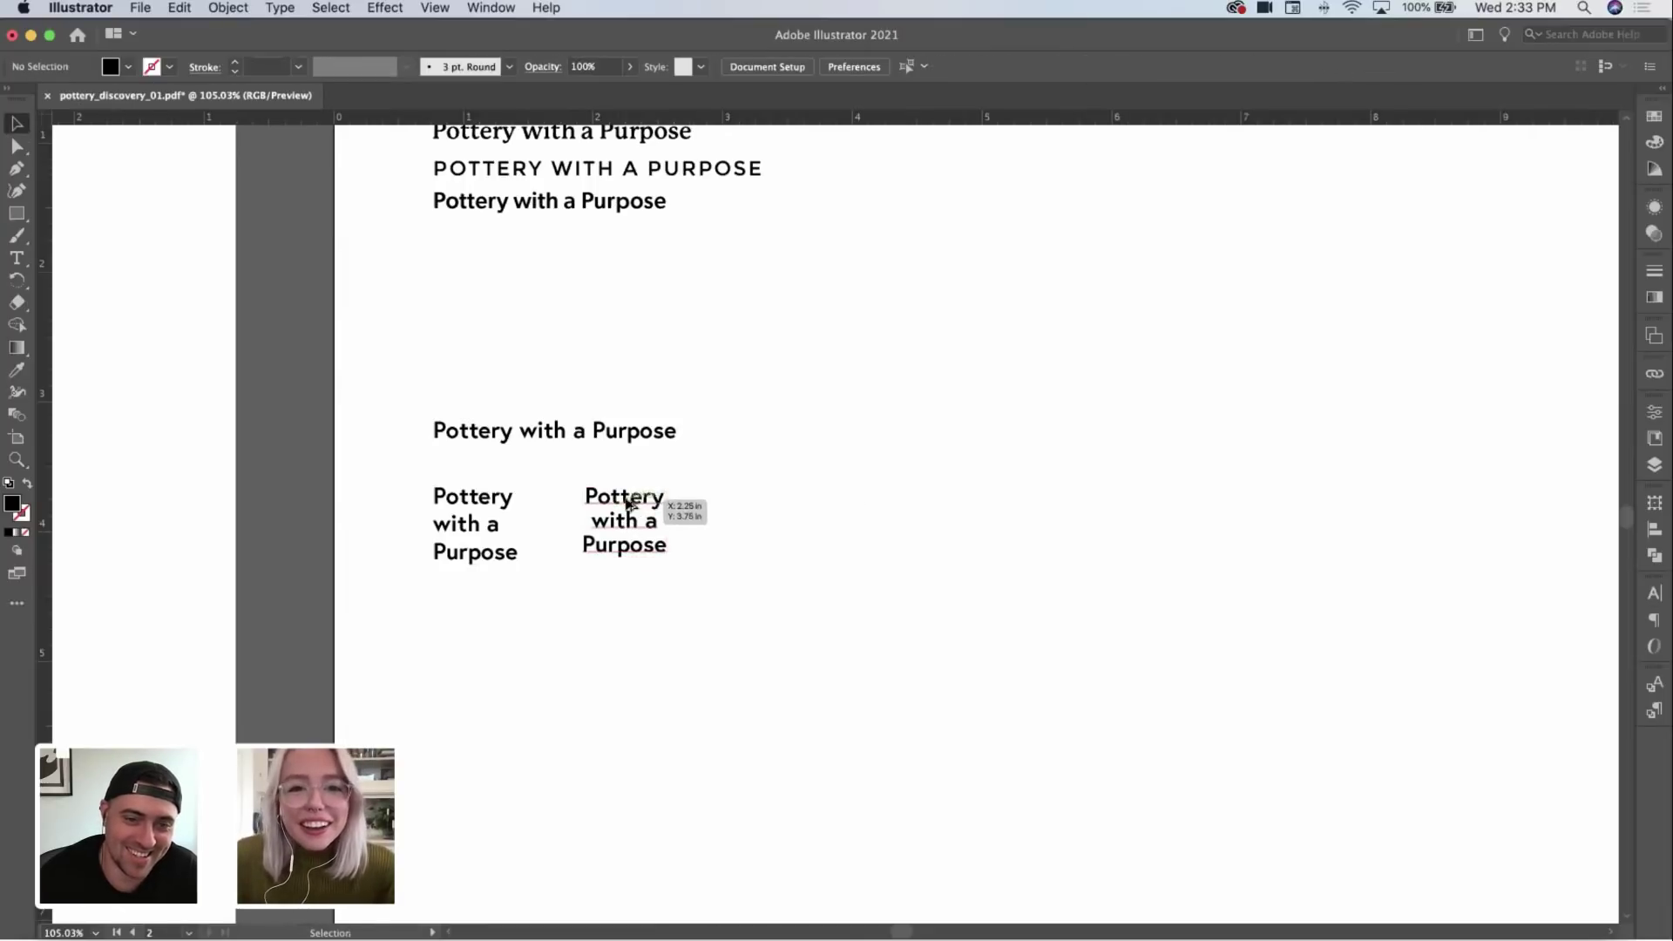
Step: Place a duplicate of the center-aligned "Pottery with a Purpose" block to its right, in line with it
drag(633, 504, 826, 504)
key(super+equal)
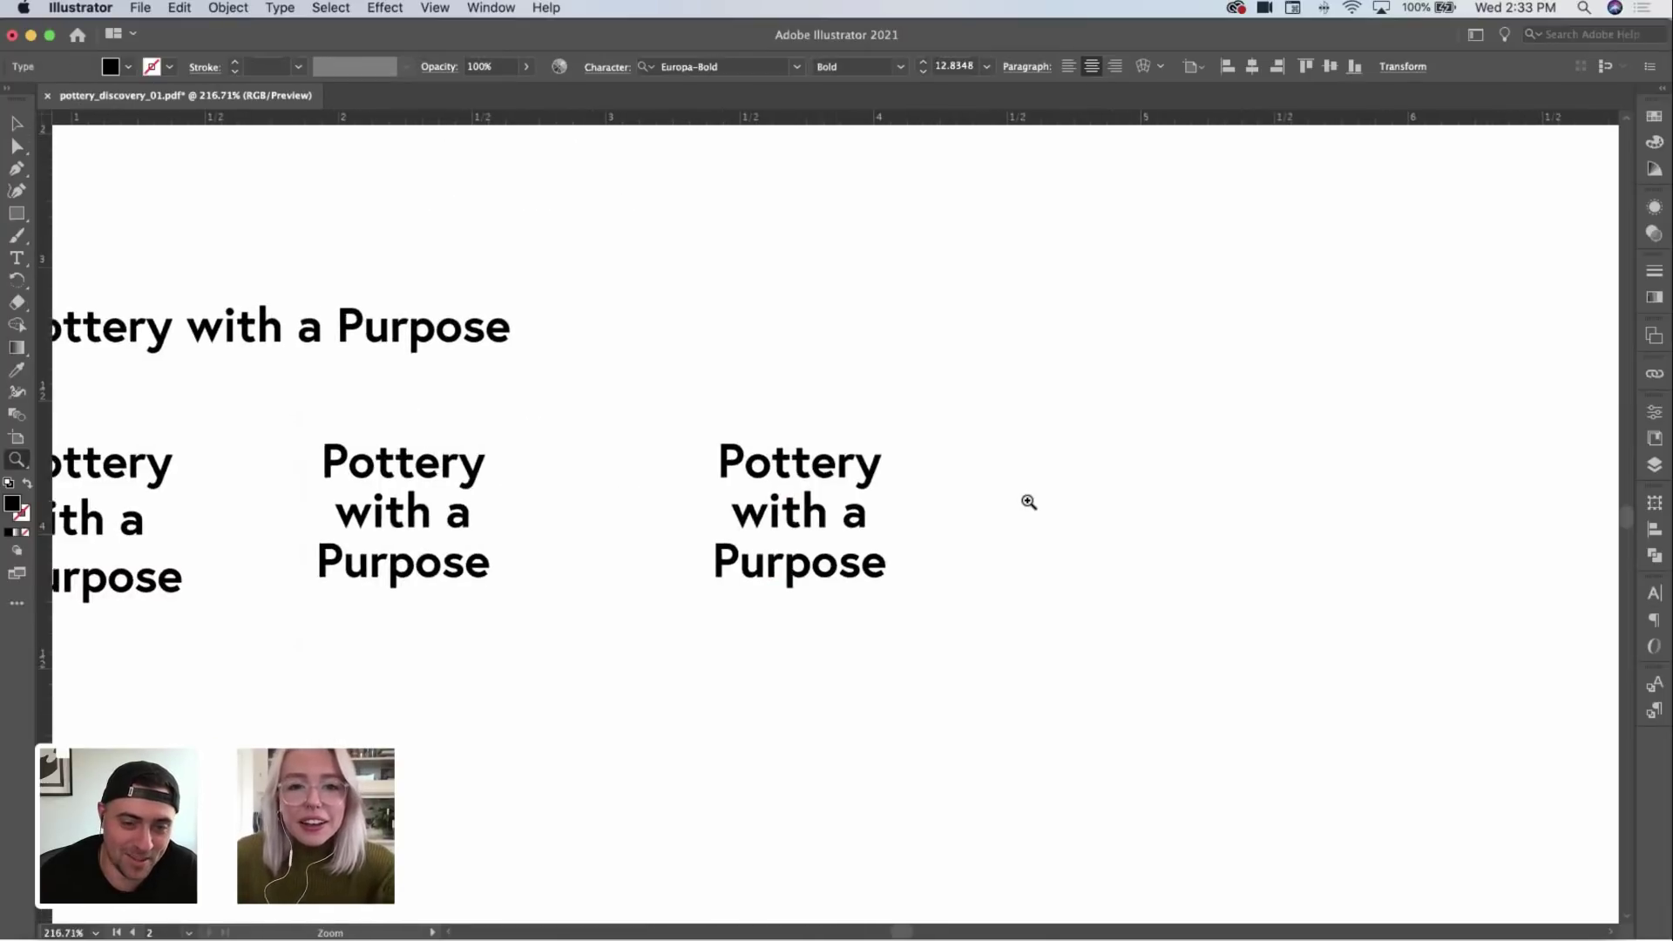
key(t)
triple_click(914, 516)
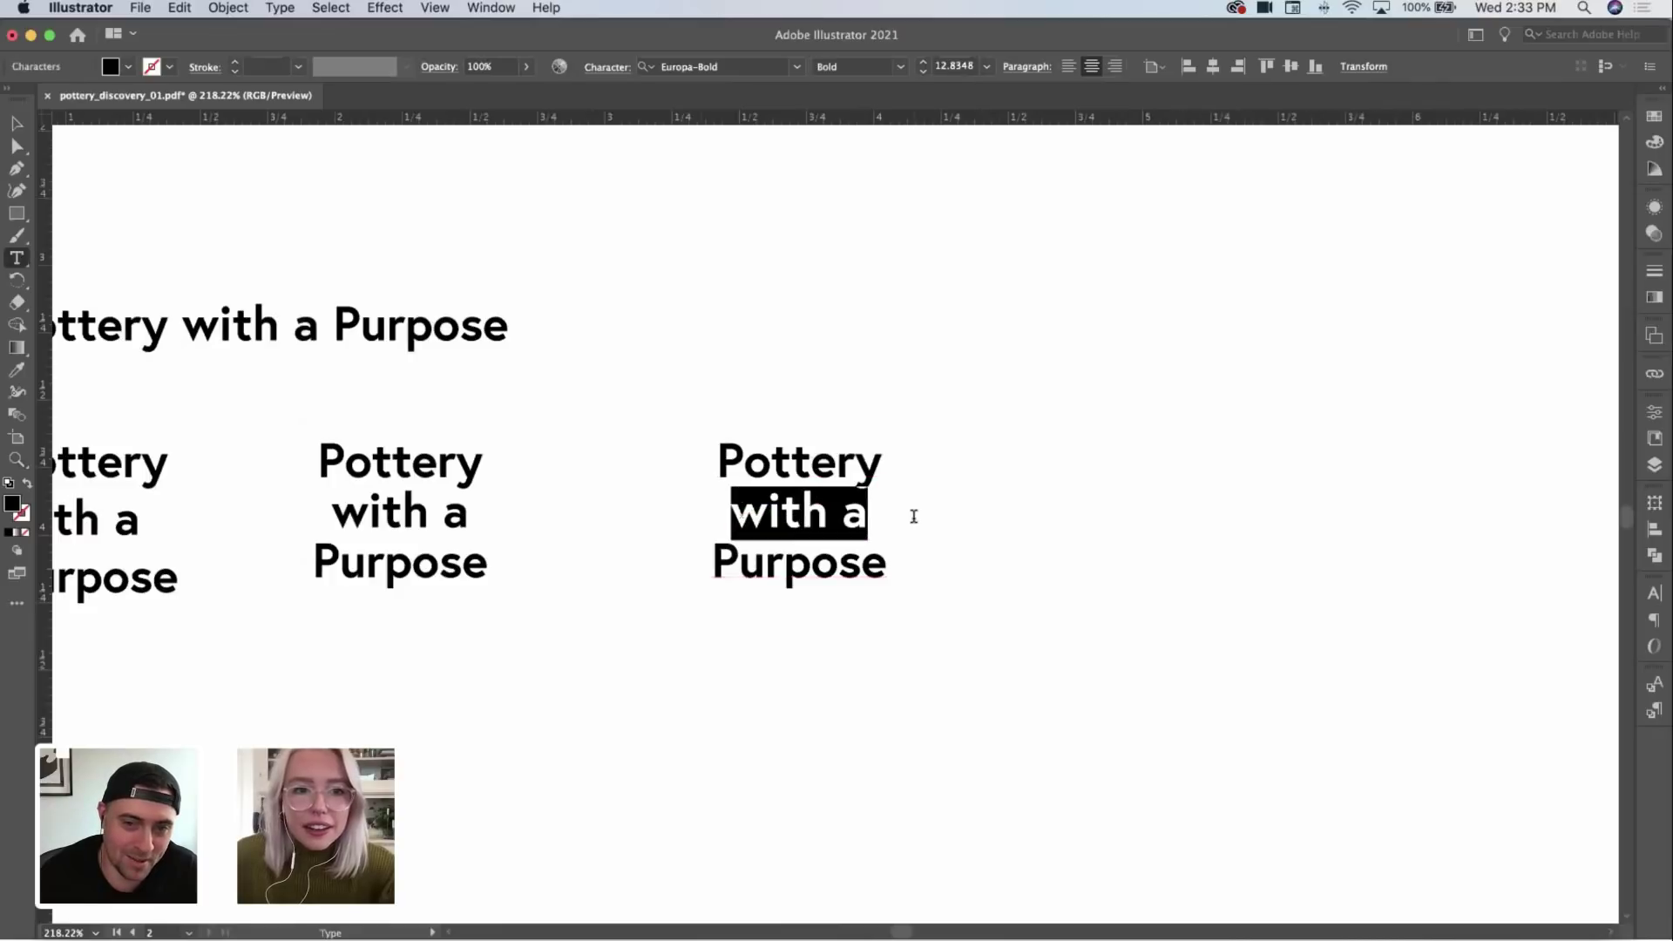
key(Escape)
click(1031, 545)
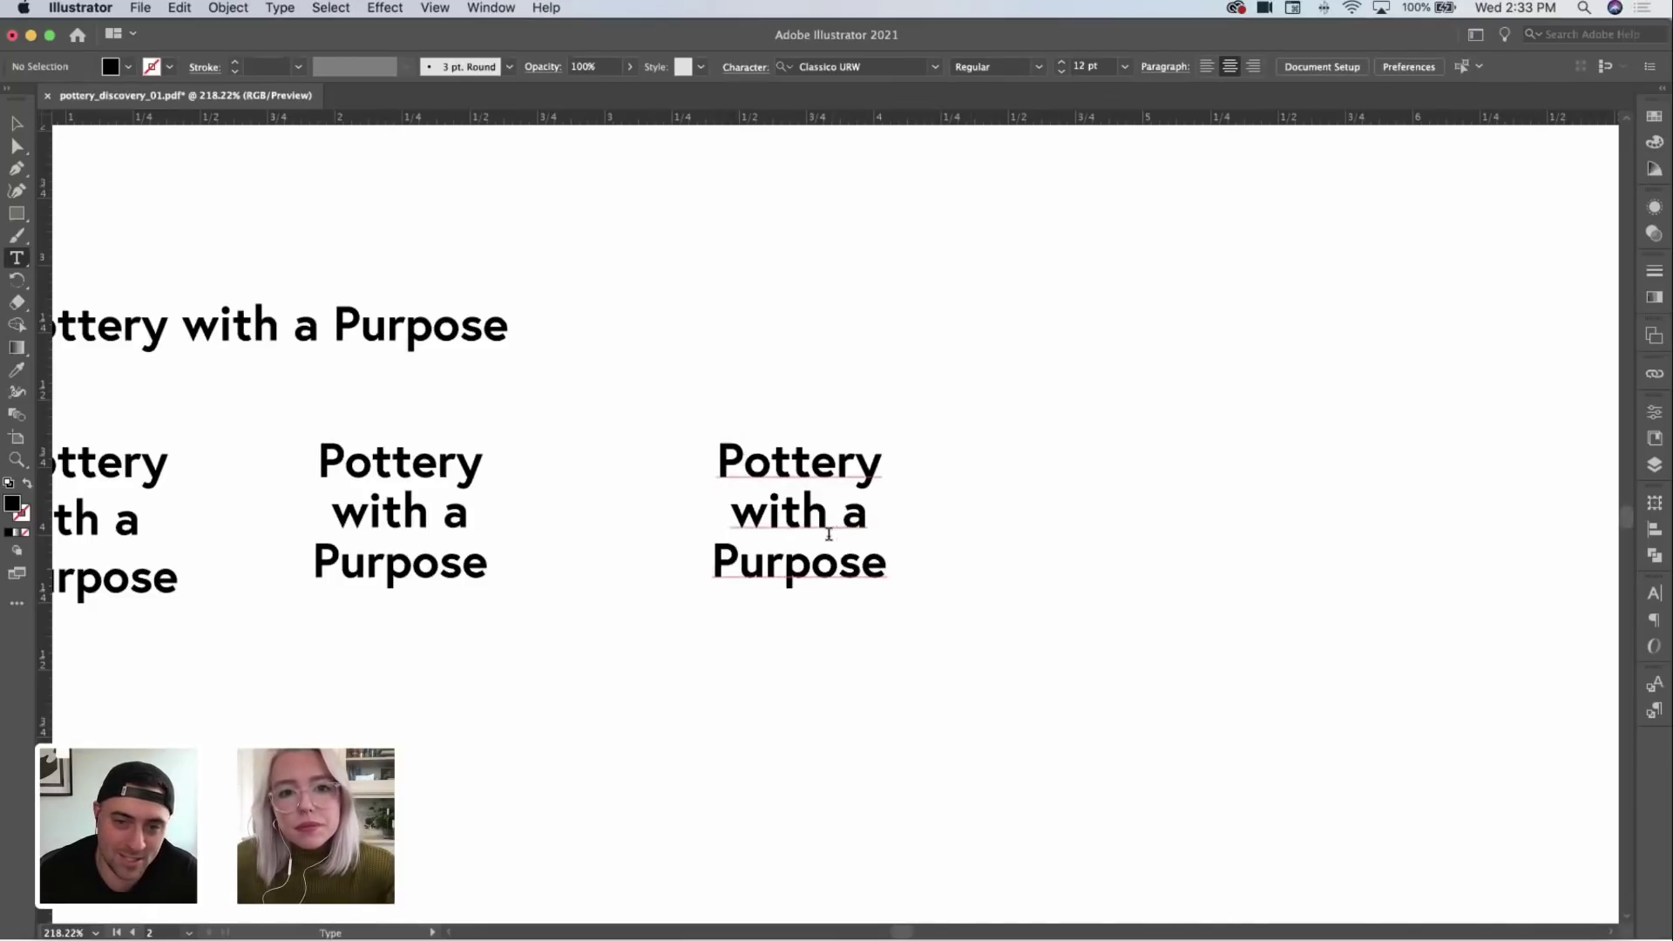
key(m)
drag(668, 625, 938, 430)
key(ctrl+z)
Step: Take "with a" out of the third block and paste it beside the block as a separate text object
key(z)
key(t)
double_click(779, 545)
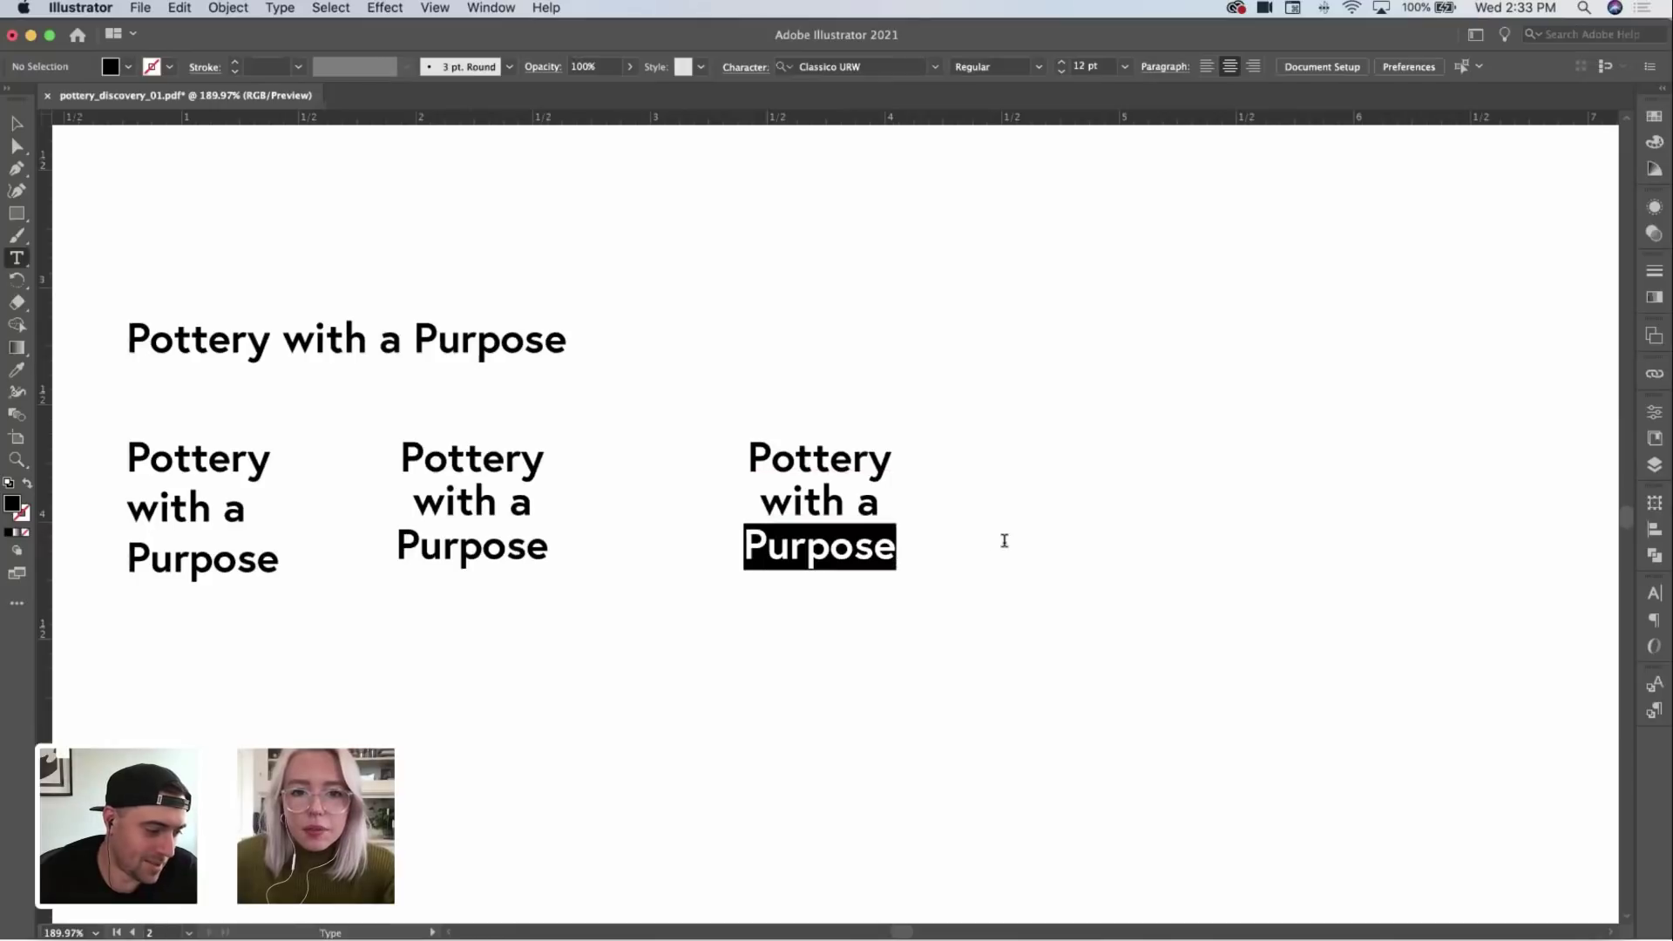
drag(763, 501, 900, 505)
key(super+c)
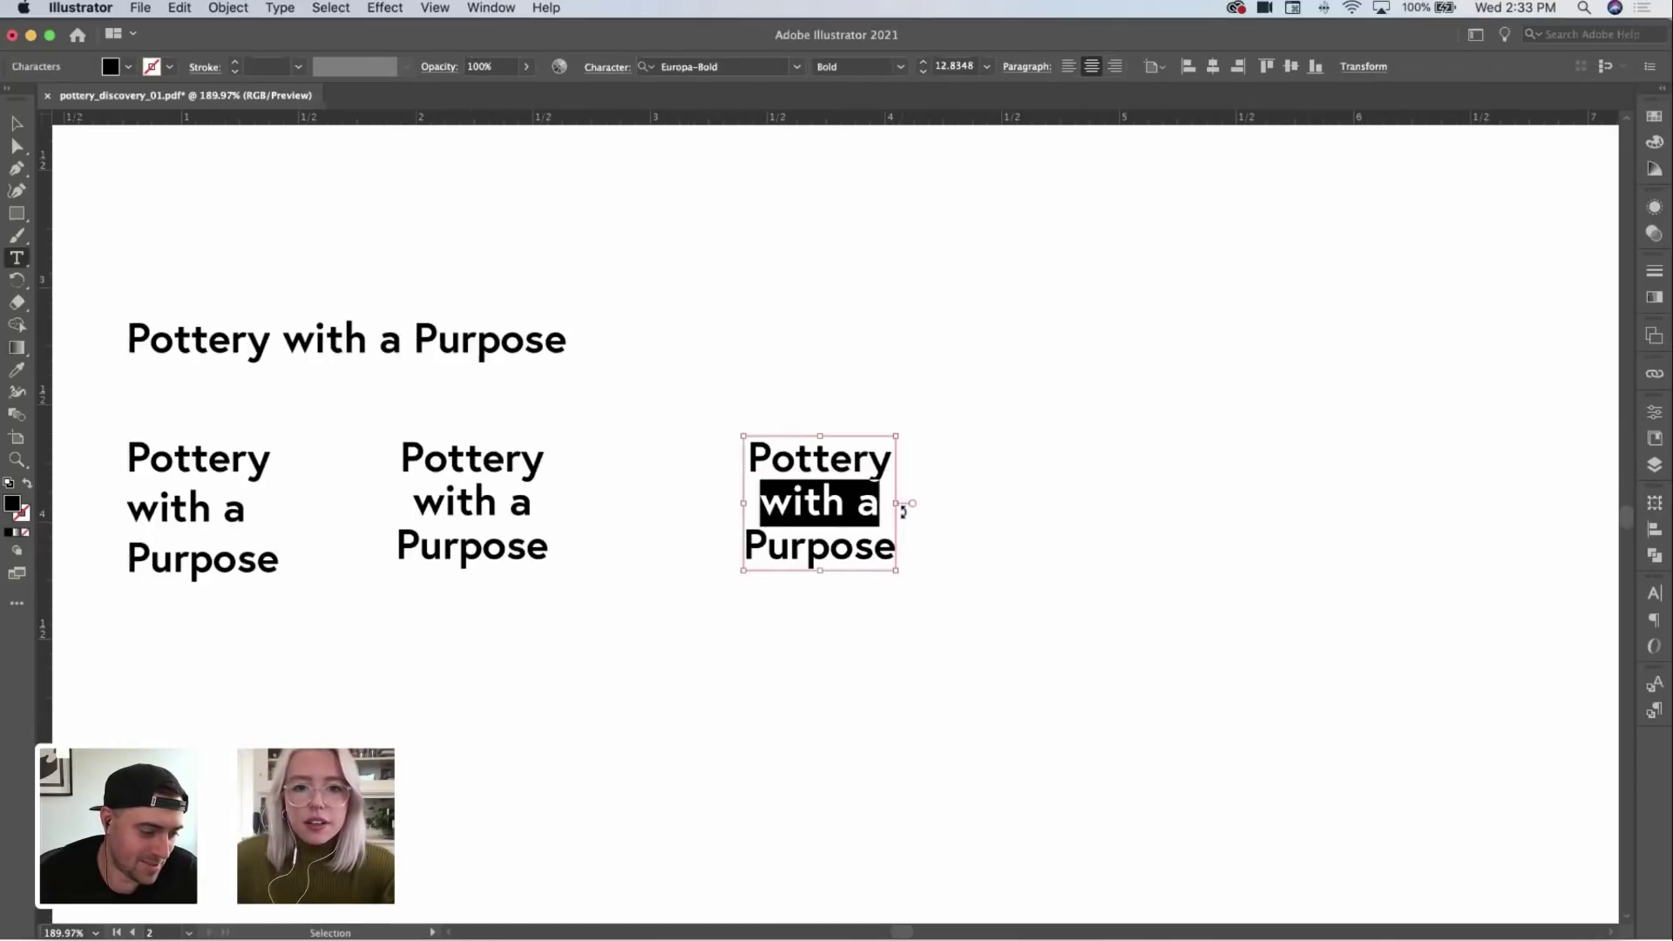
key(BackSpace)
key(Escape)
click(941, 546)
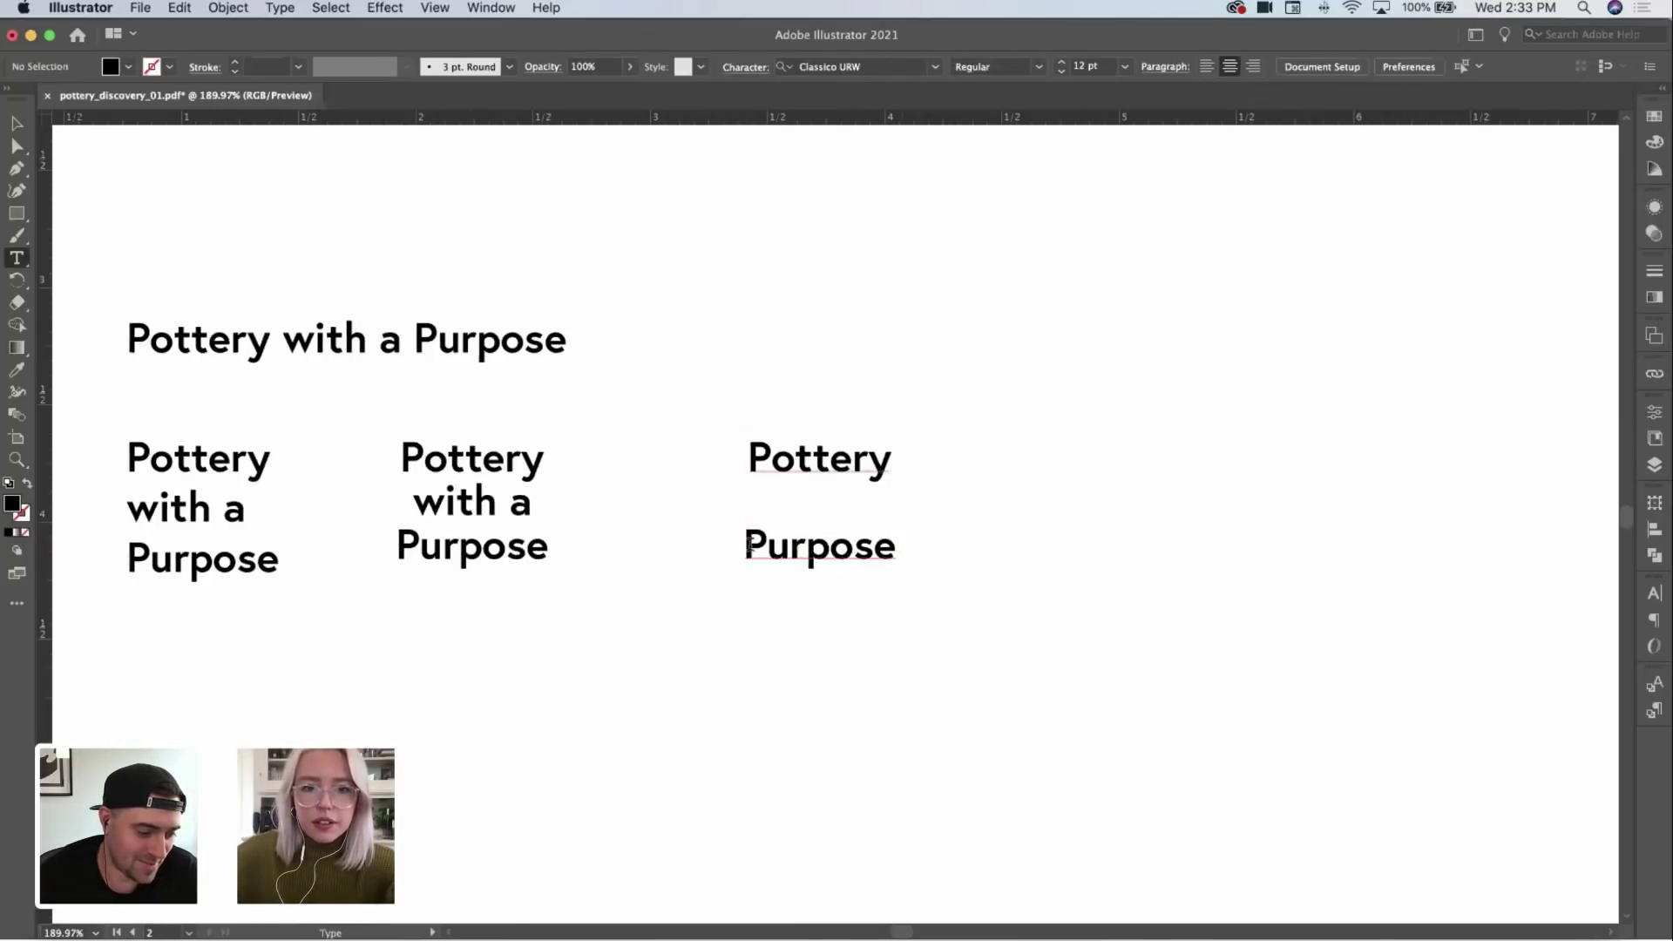
drag(748, 546, 904, 547)
click(1001, 549)
key(super+v)
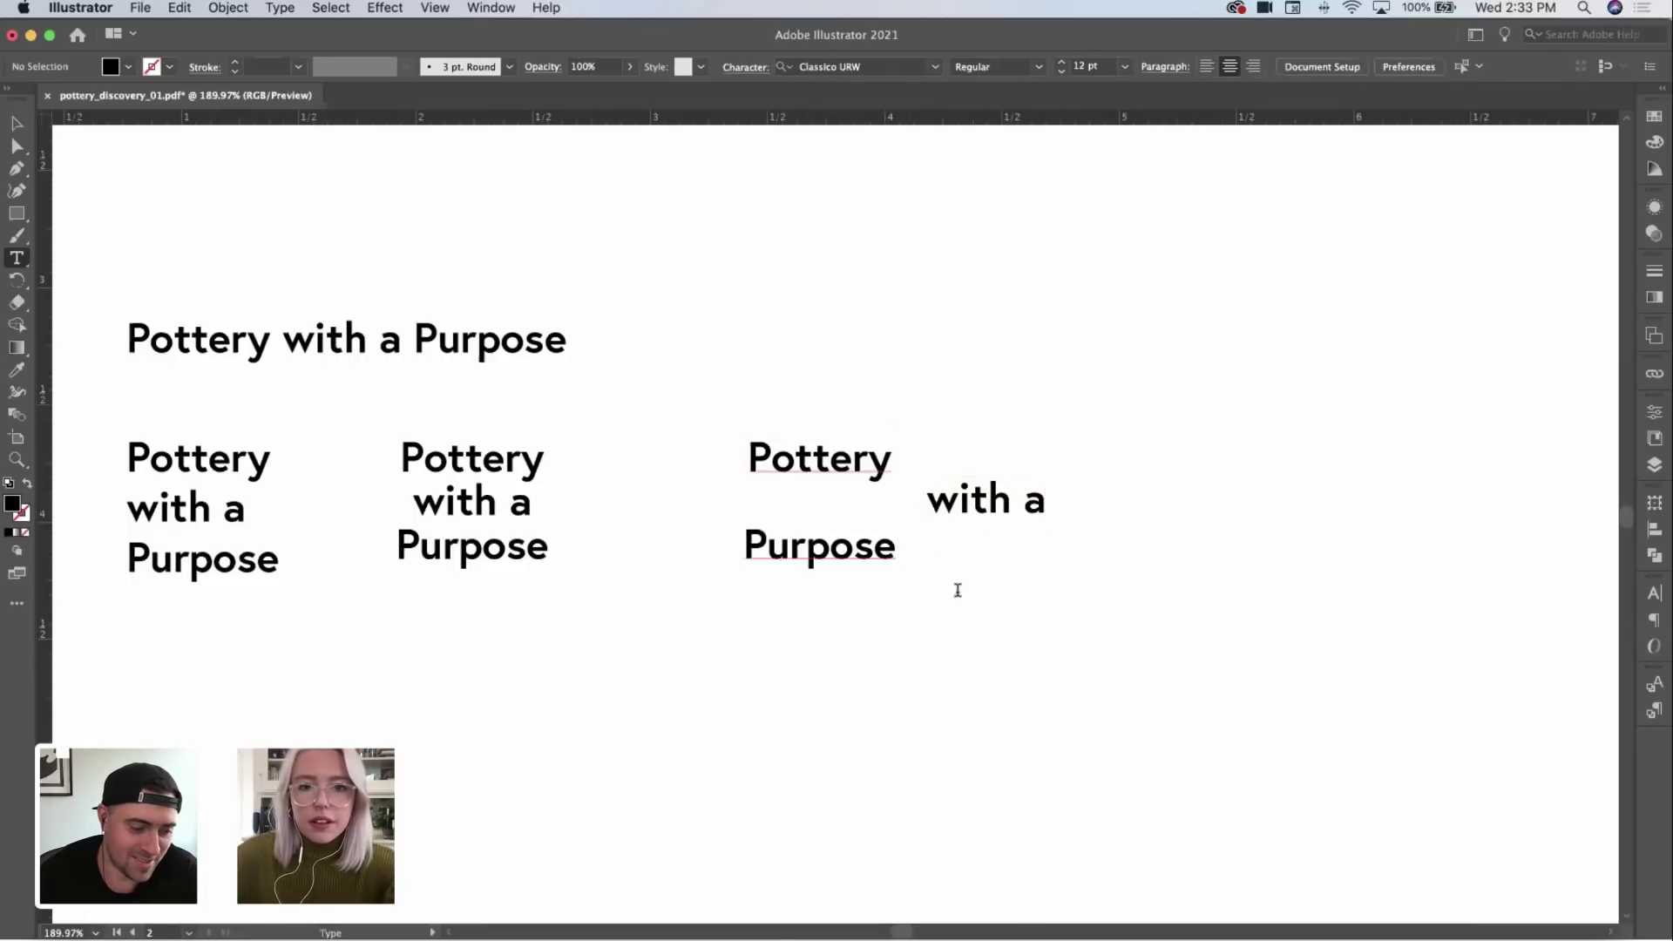
Step: Remove "Purpose" from the third block and center the separate "with a" text beneath "Pottery"
double_click(796, 547)
key(super+x)
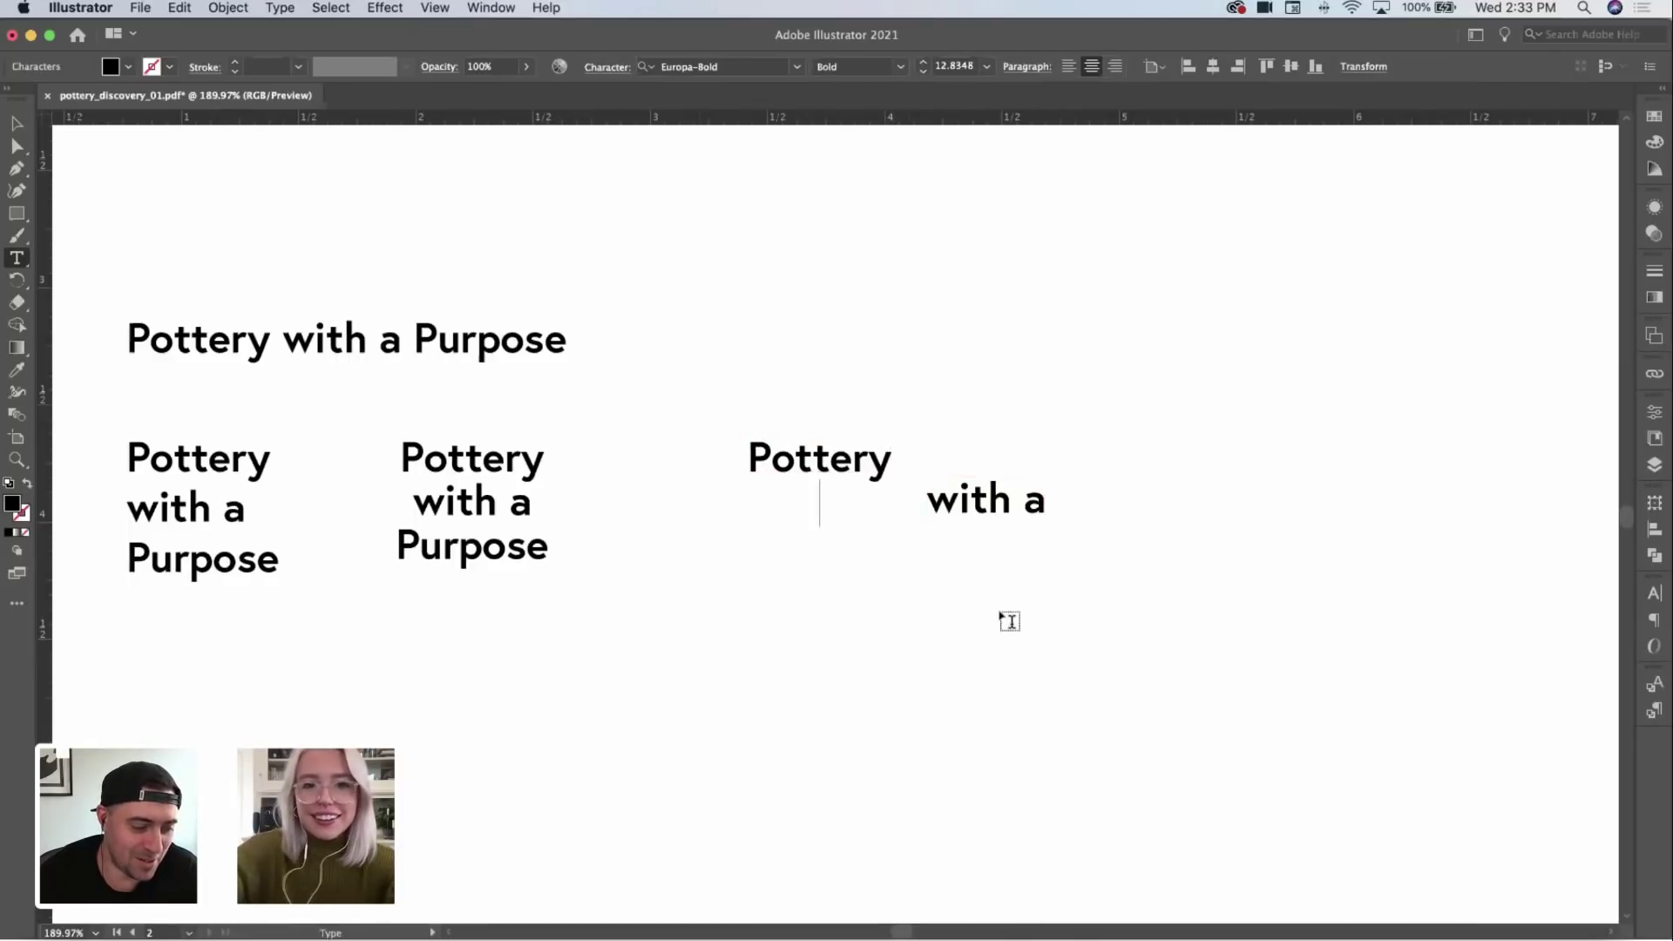
key(Escape)
drag(1007, 496, 846, 502)
drag(796, 568, 863, 437)
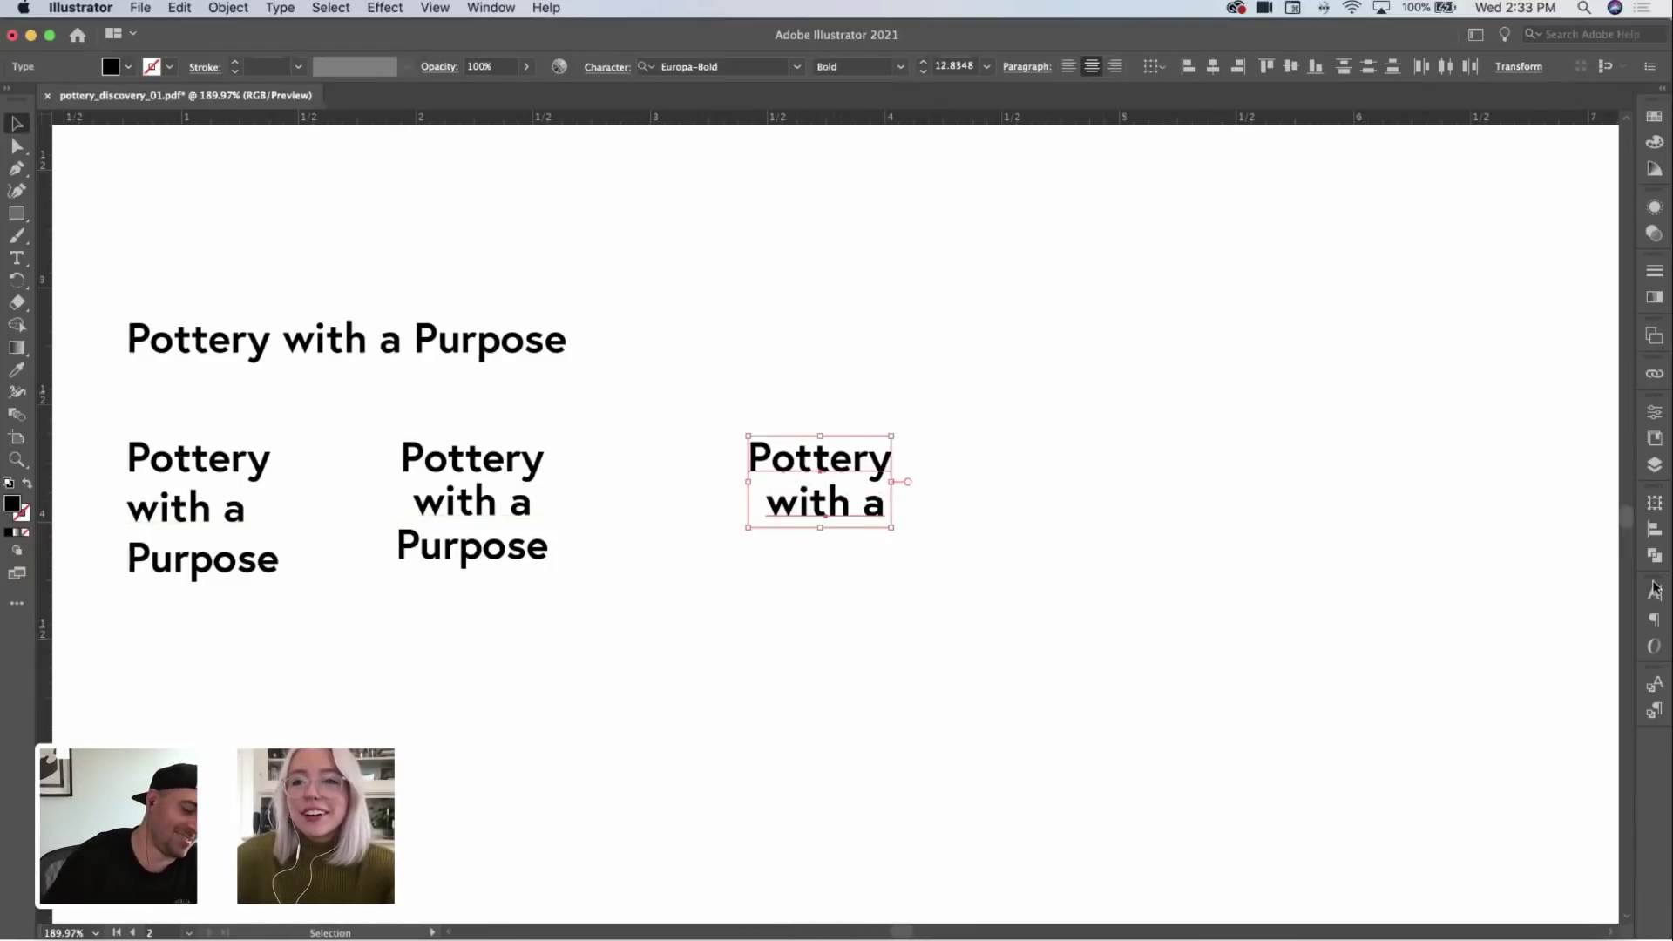
click(1655, 619)
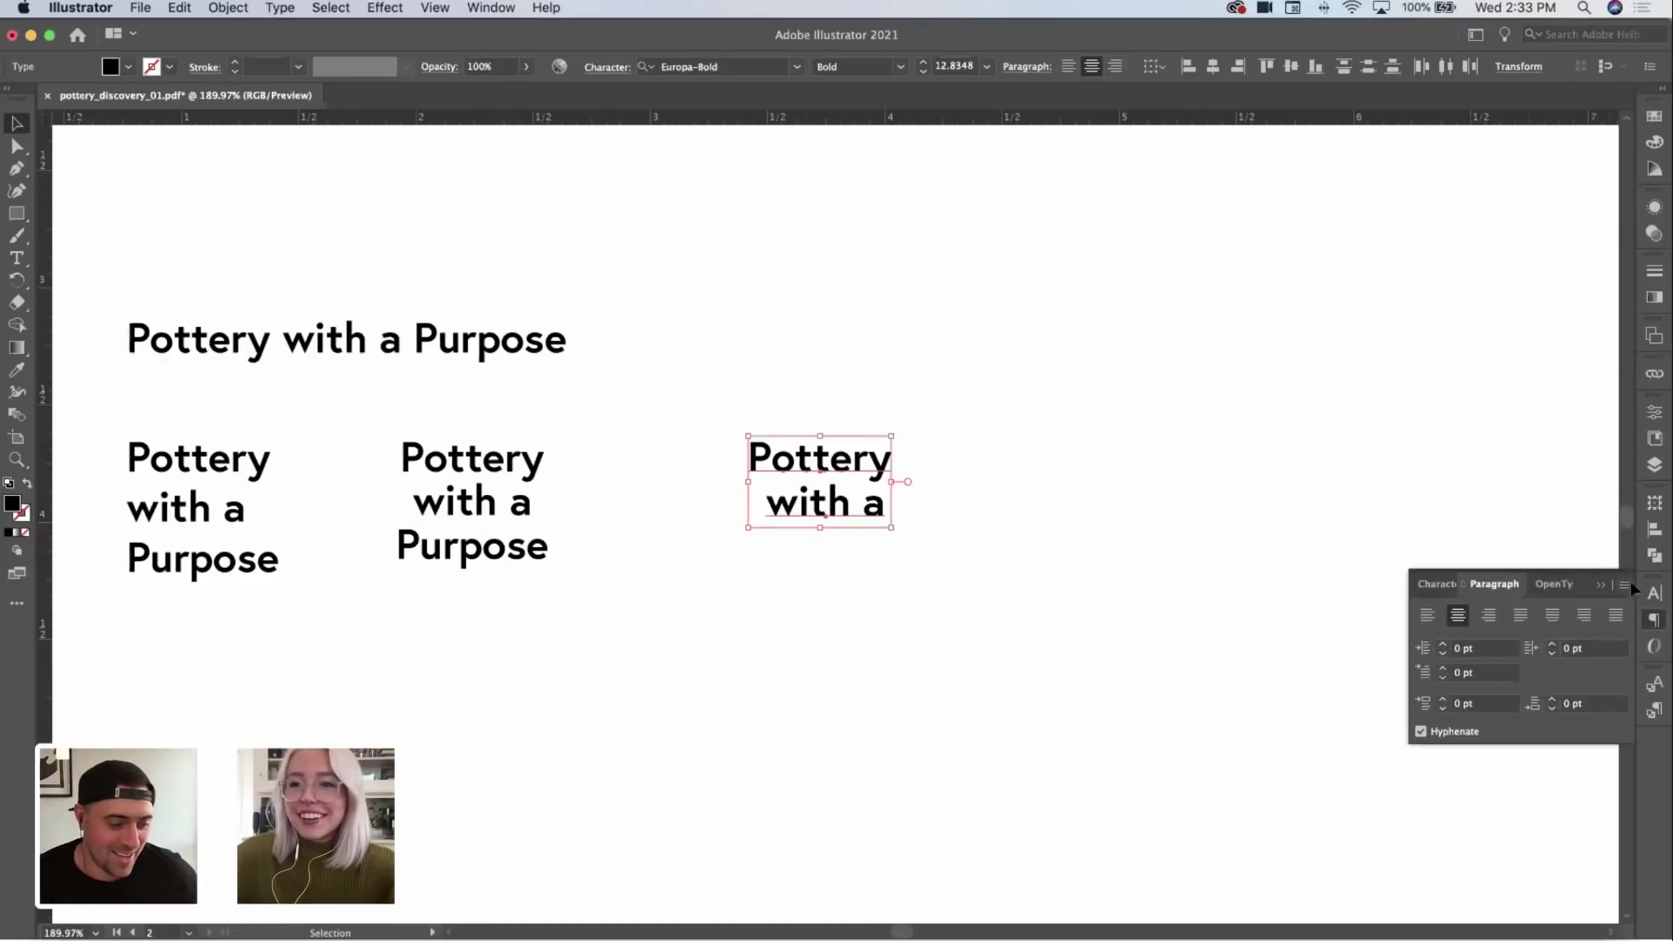
click(1046, 329)
Step: Duplicate the separate word "Pottery" below "with a" and change the copy's text to "Purpose"
drag(857, 453, 855, 546)
double_click(854, 547)
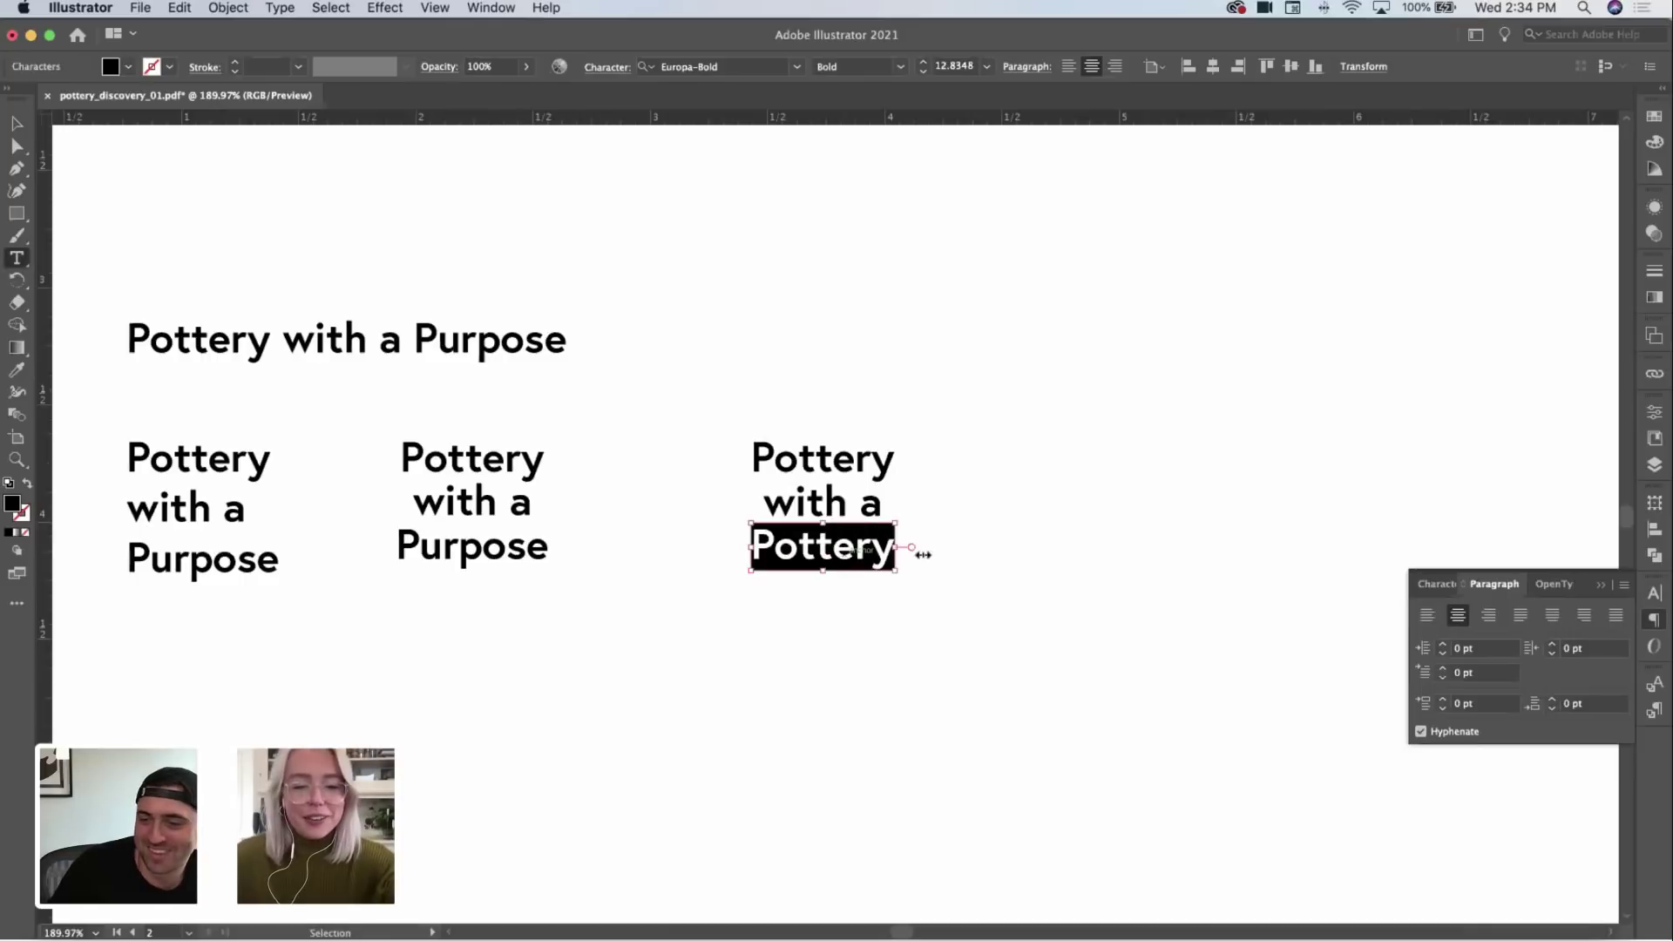
text(Purpose)
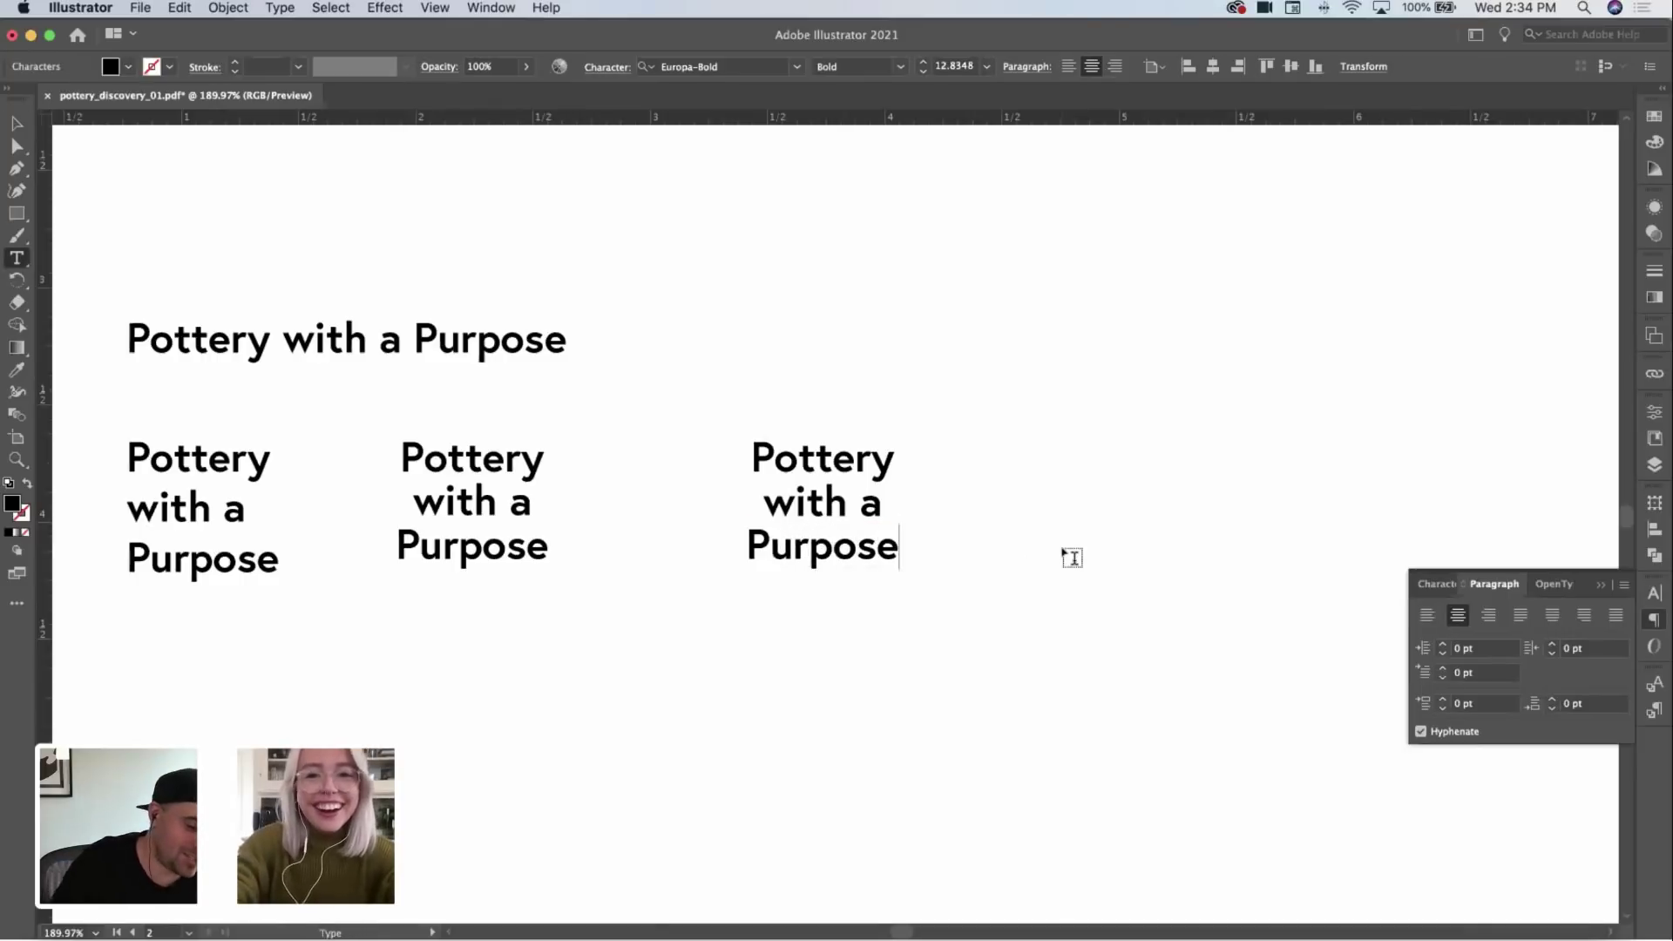
super+click(1062, 556)
Step: Scale the separate "with a" line down to about 6.7 pt around its center and set it in all caps
key(super+equal)
key(v)
click(946, 497)
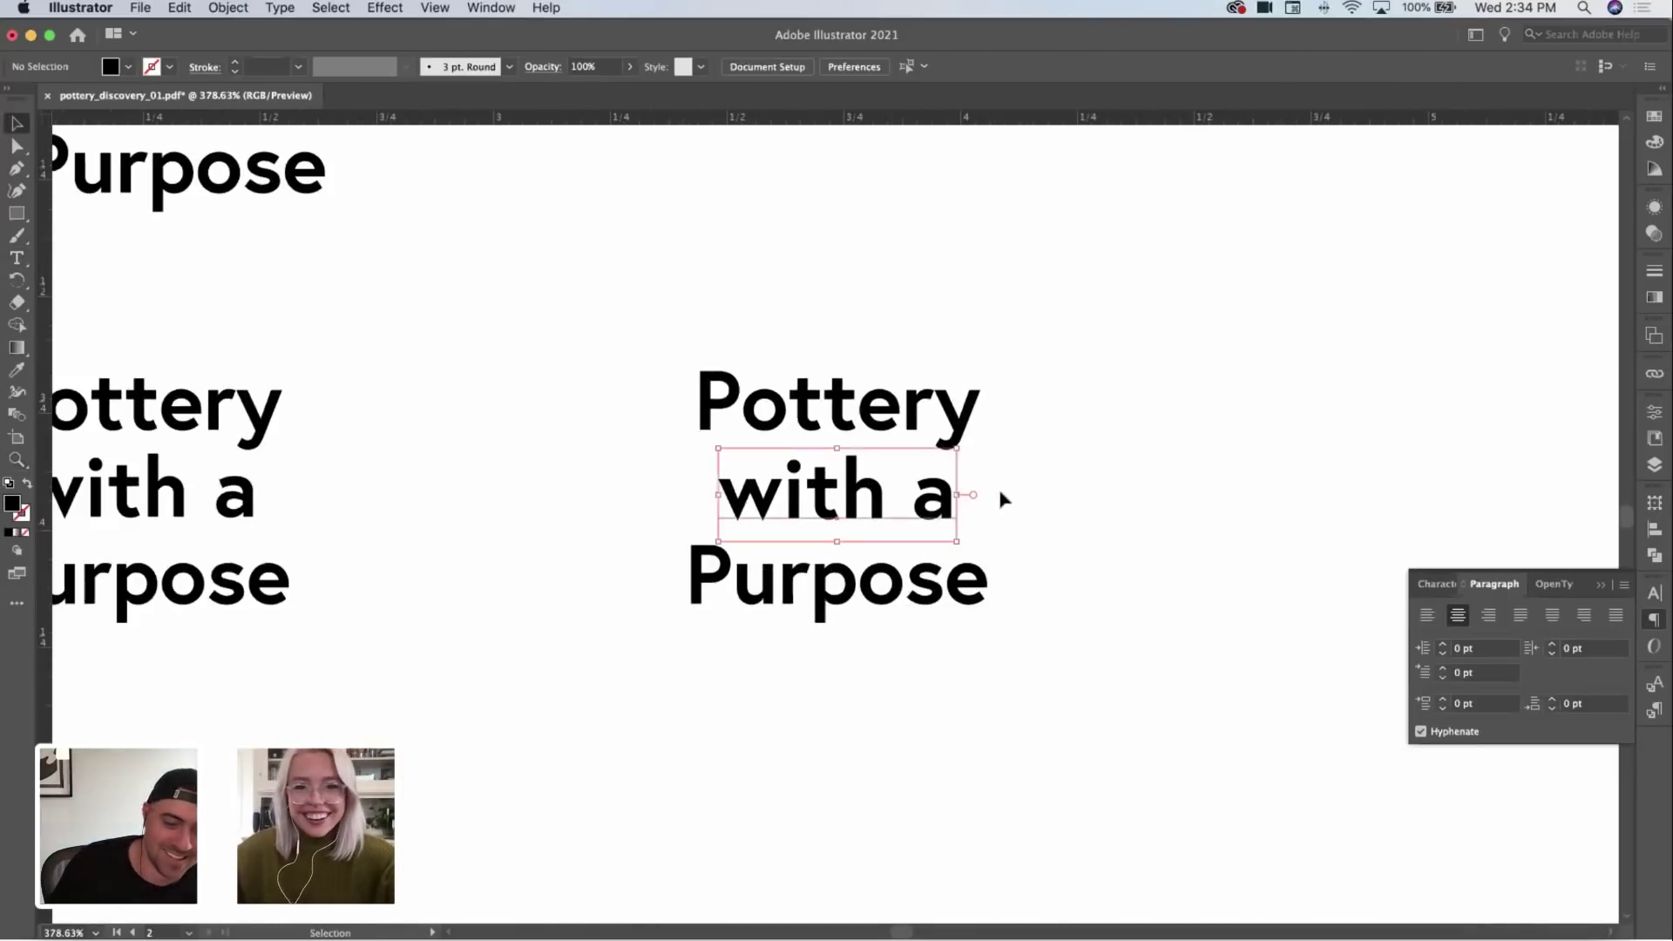
drag(957, 496, 901, 495)
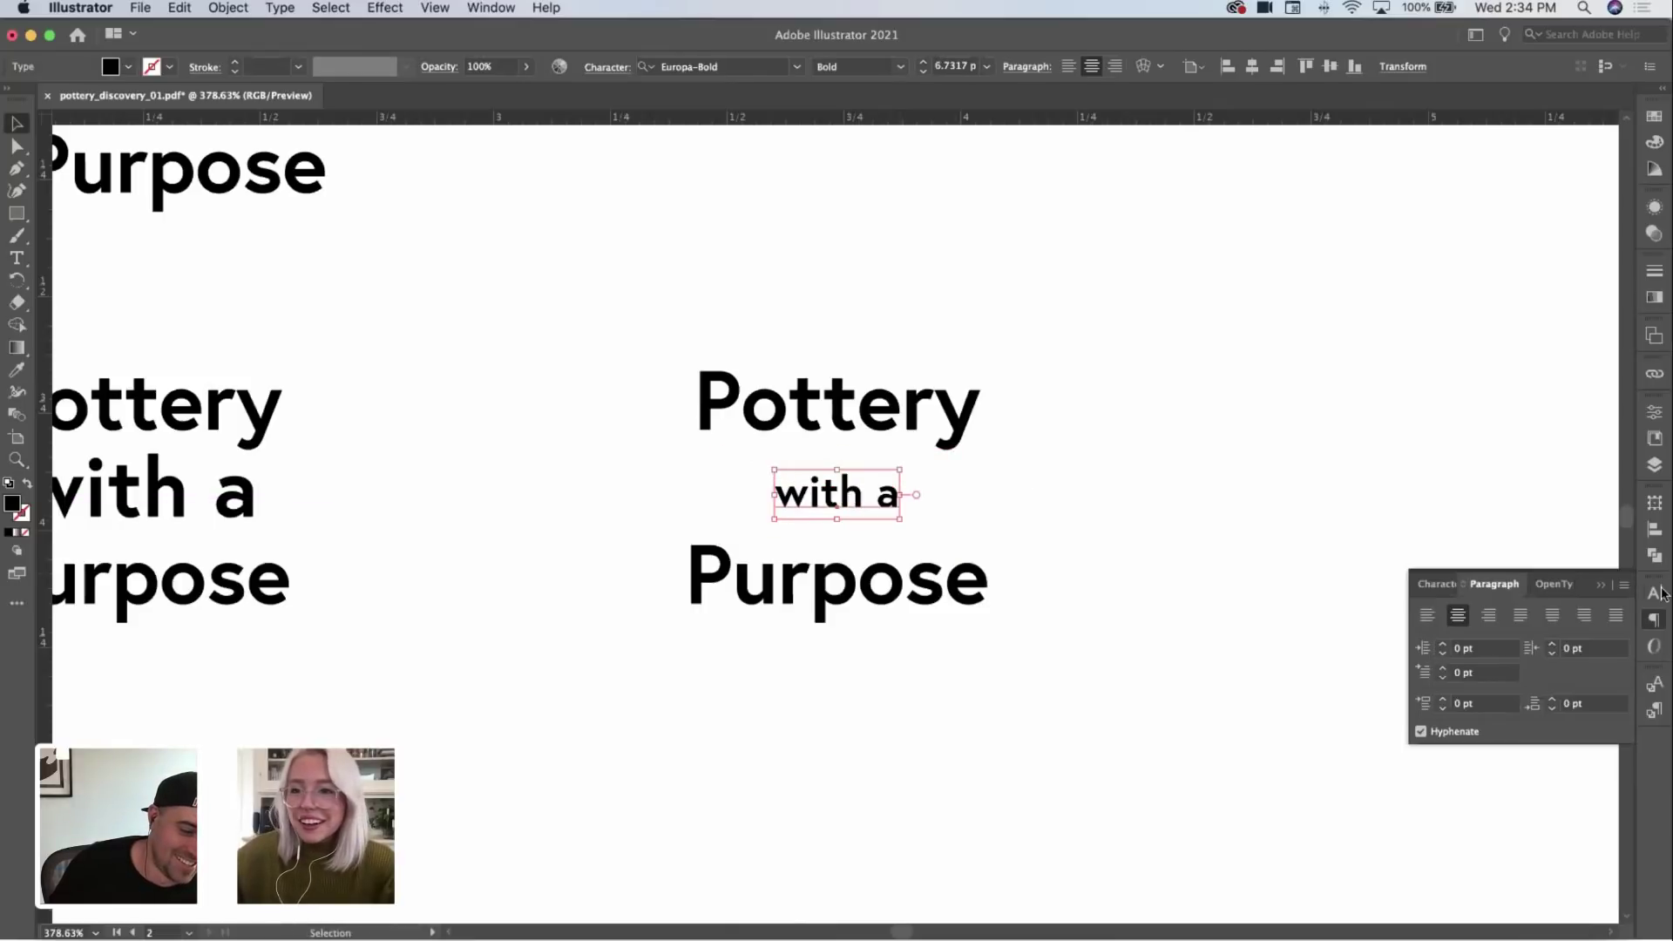
click(1655, 594)
click(1422, 776)
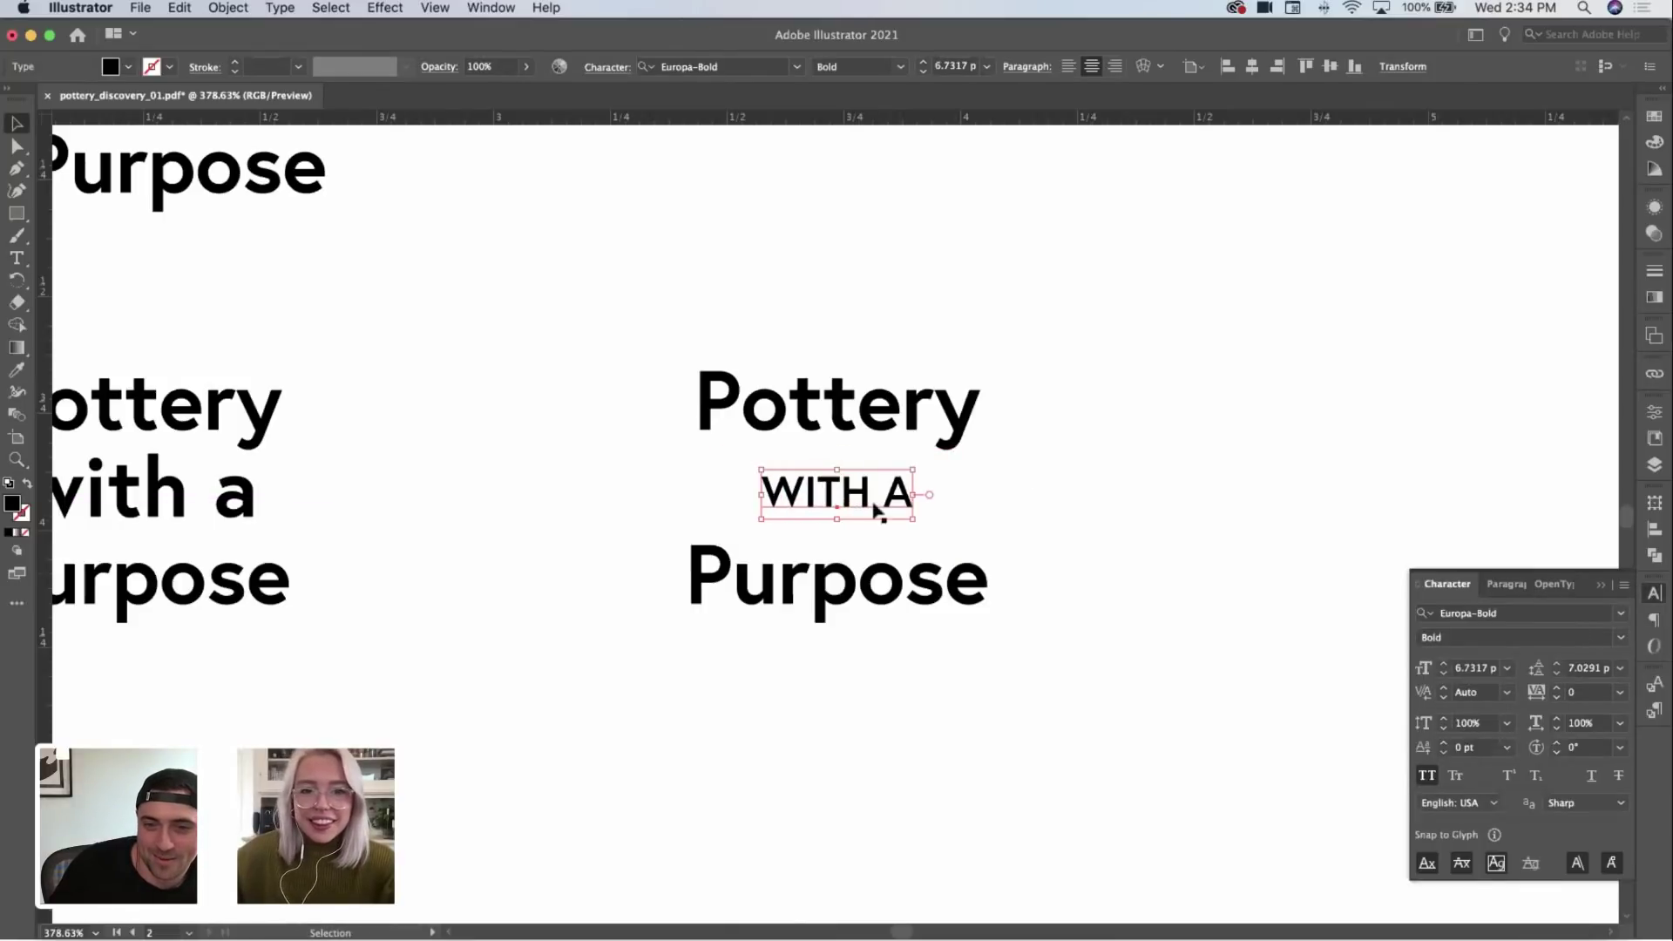
Step: Set the tracking of the small "WITH A" line to 100
key(alt+Right)
key(alt+Right)
key(alt+Right)
key(alt+Right)
key(alt+Right)
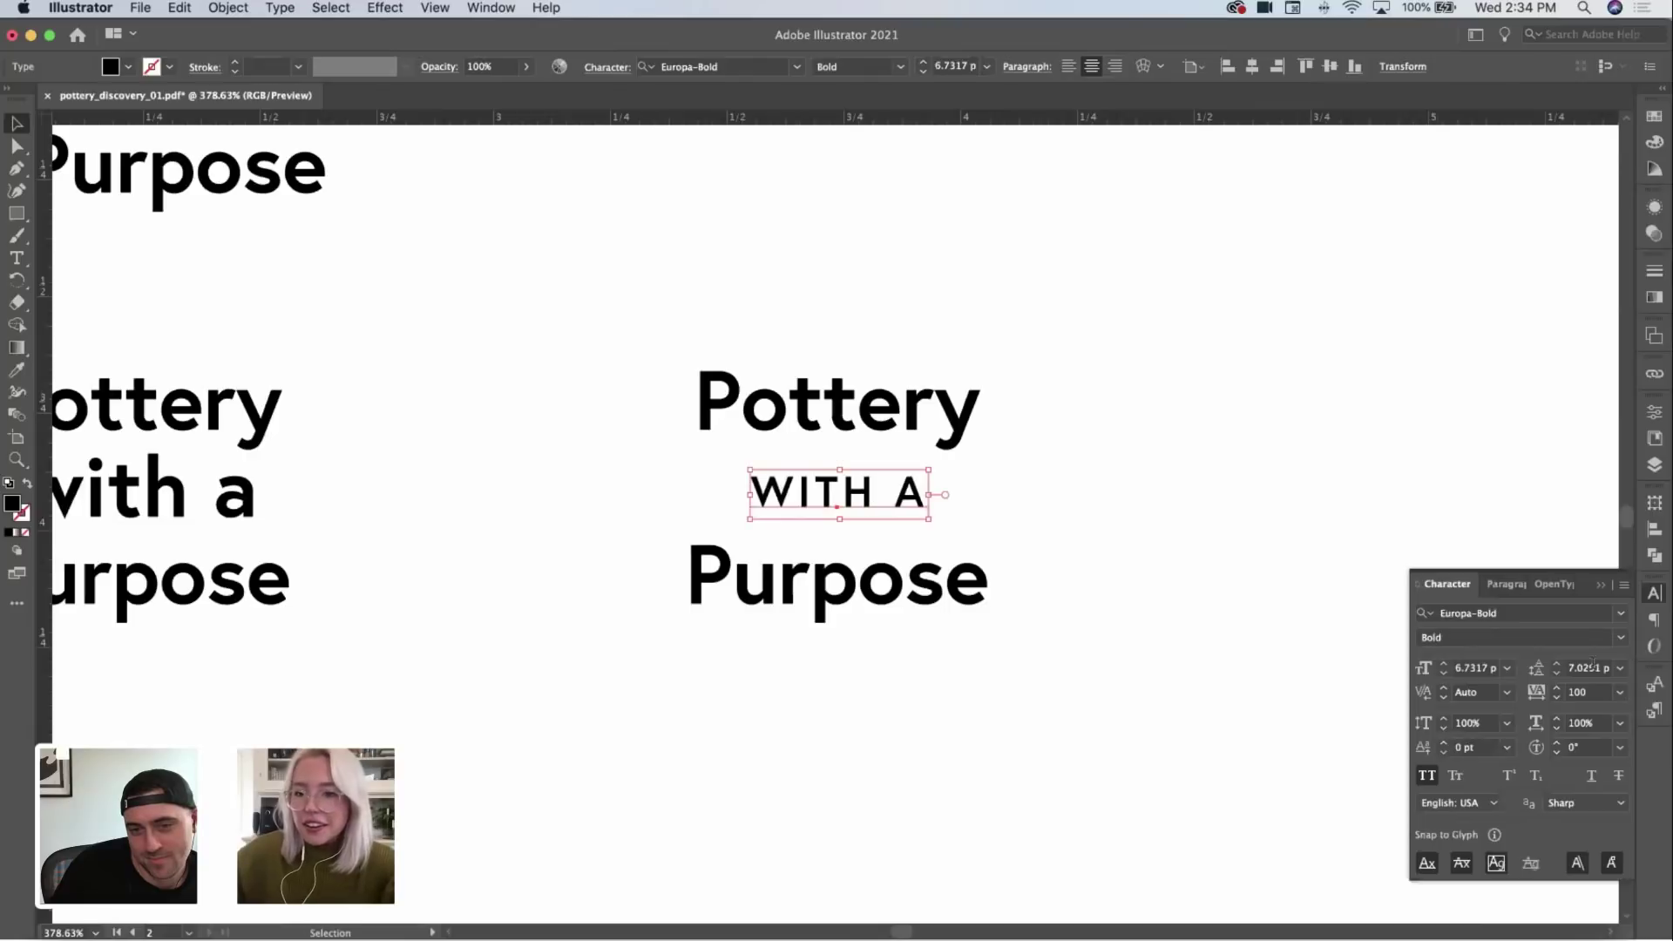
click(971, 497)
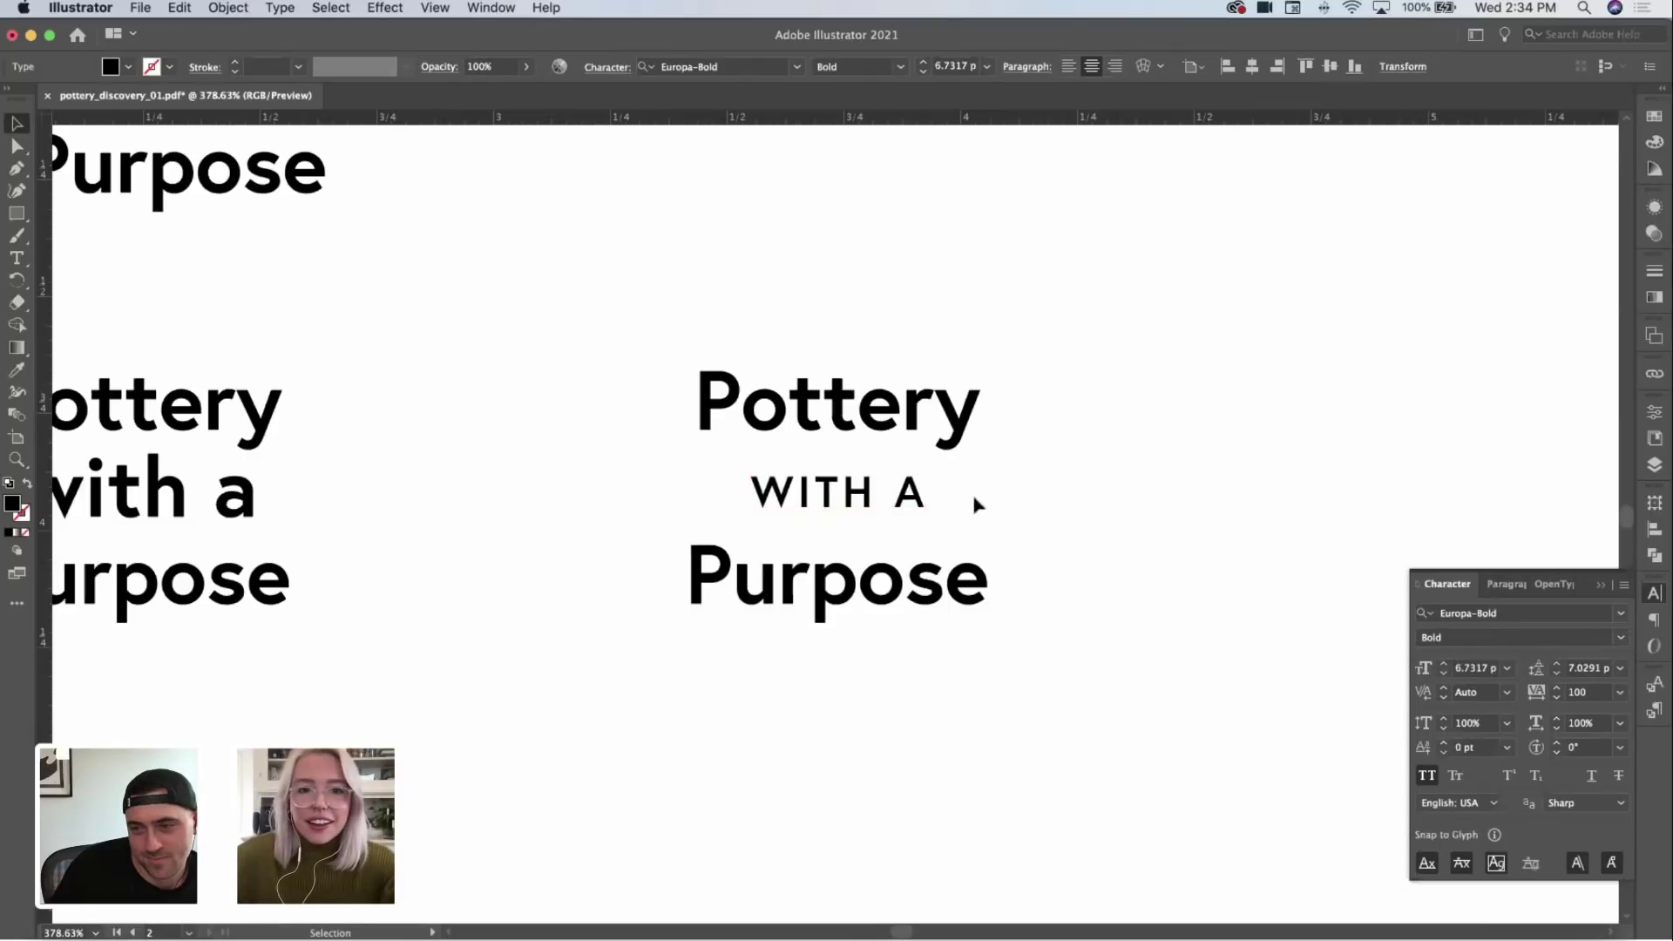
Step: Add a black 0.25 pt stroke with round caps and round corners to "WITH A"
click(855, 471)
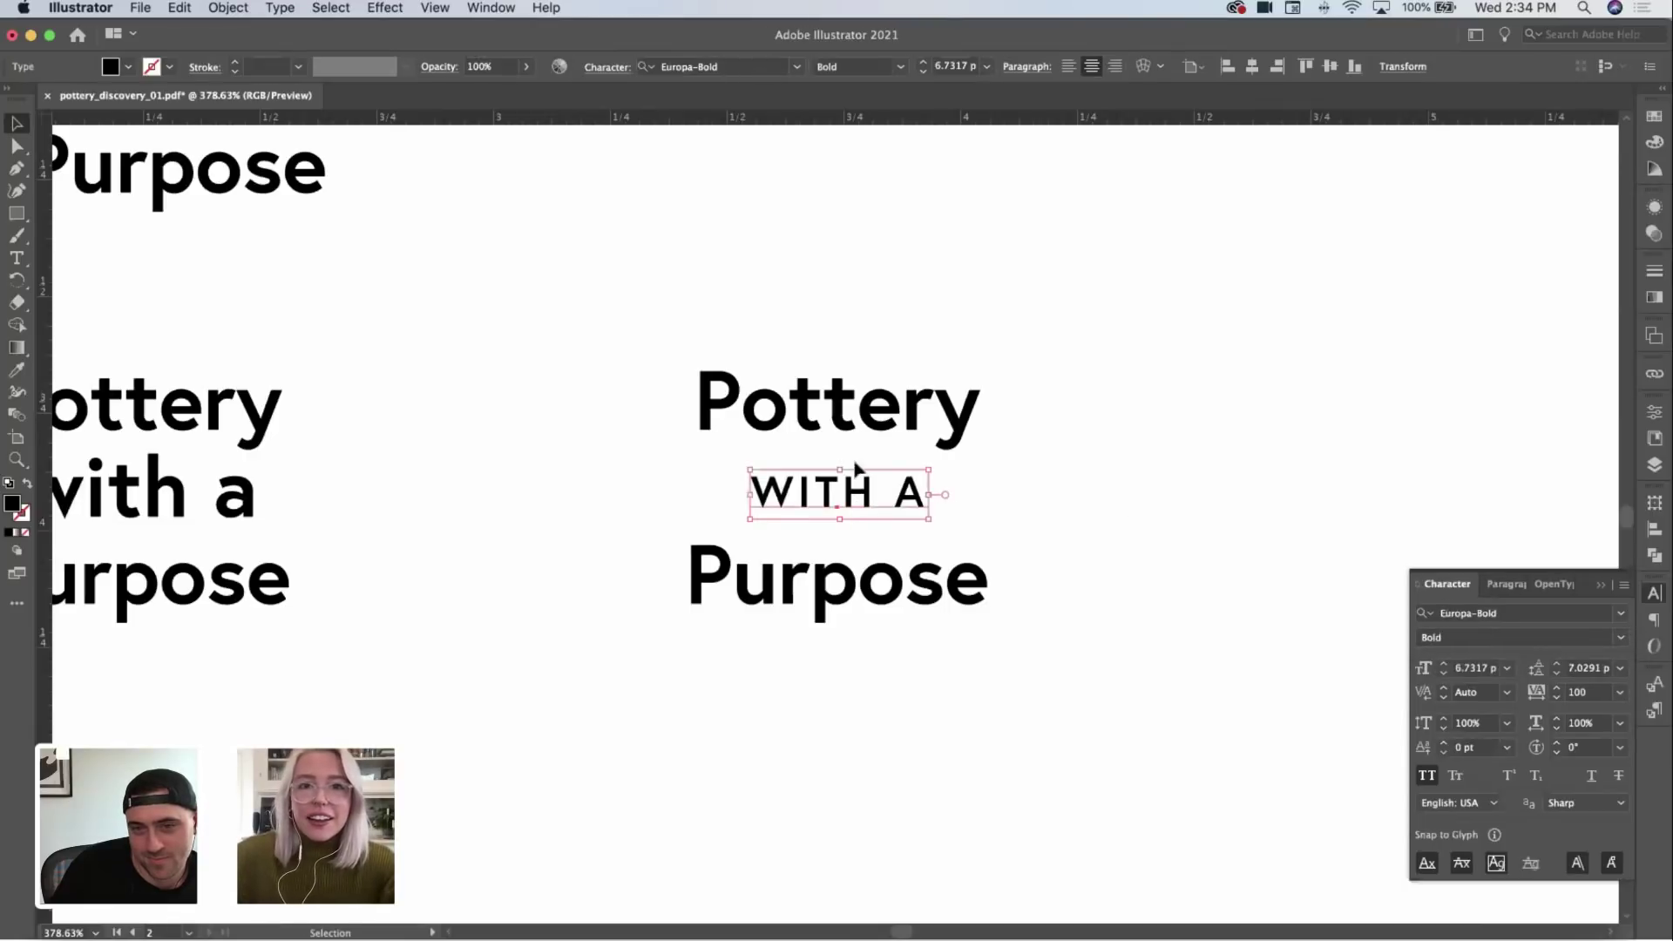
click(21, 514)
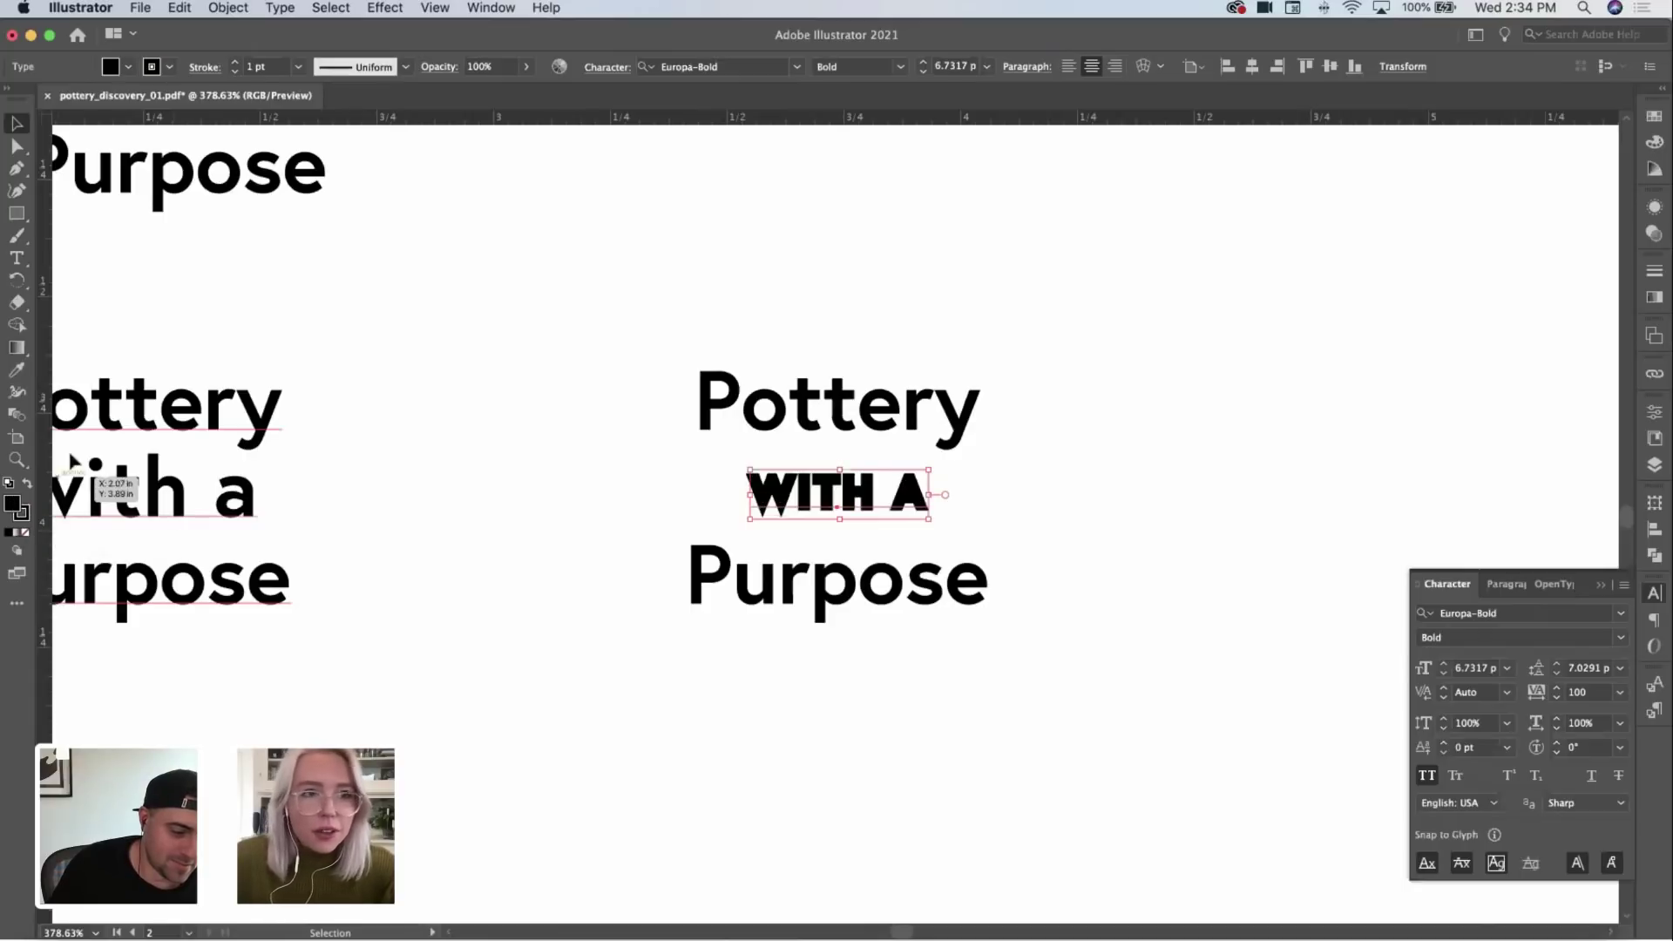
click(1654, 276)
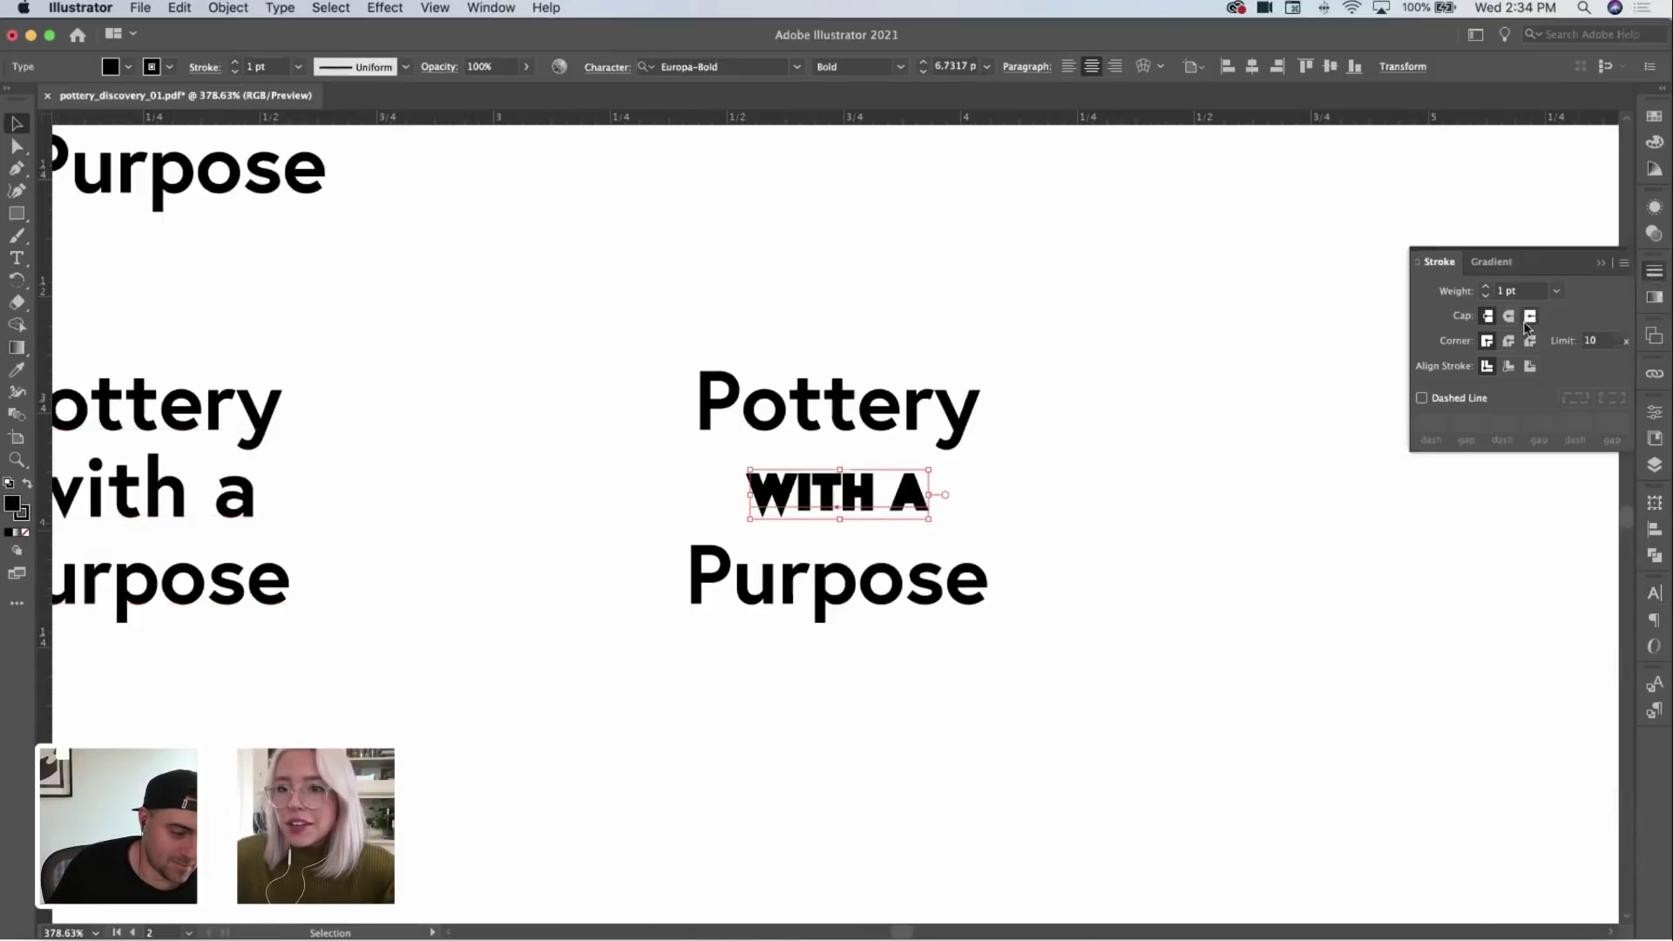
click(1555, 296)
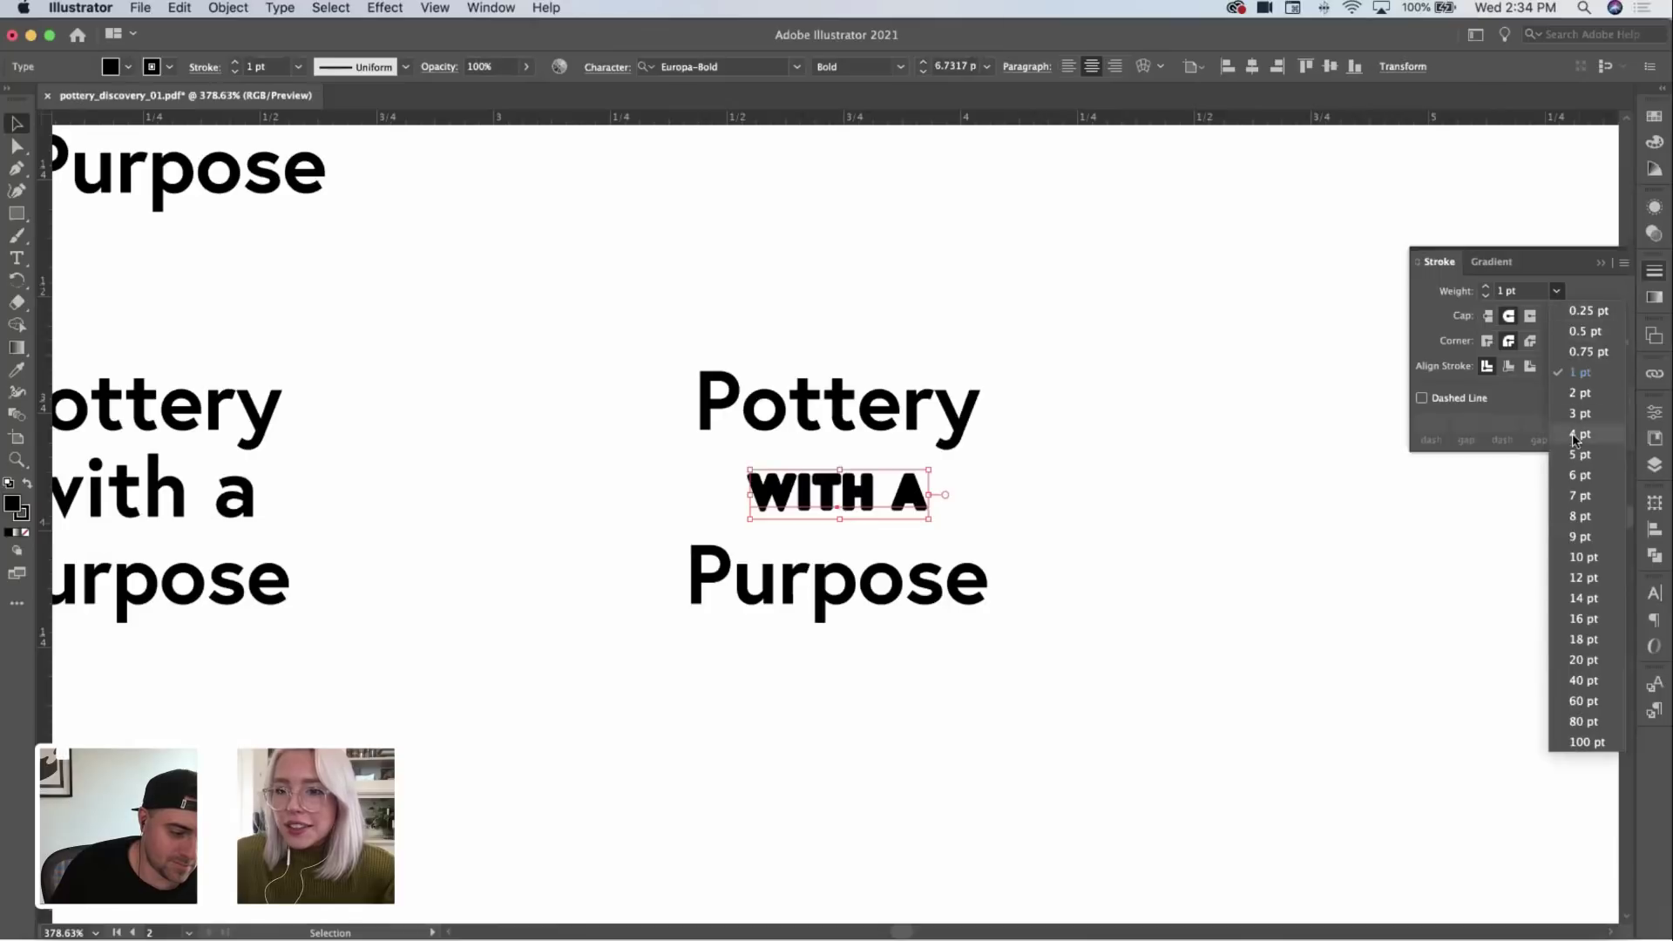
click(1577, 317)
click(1180, 471)
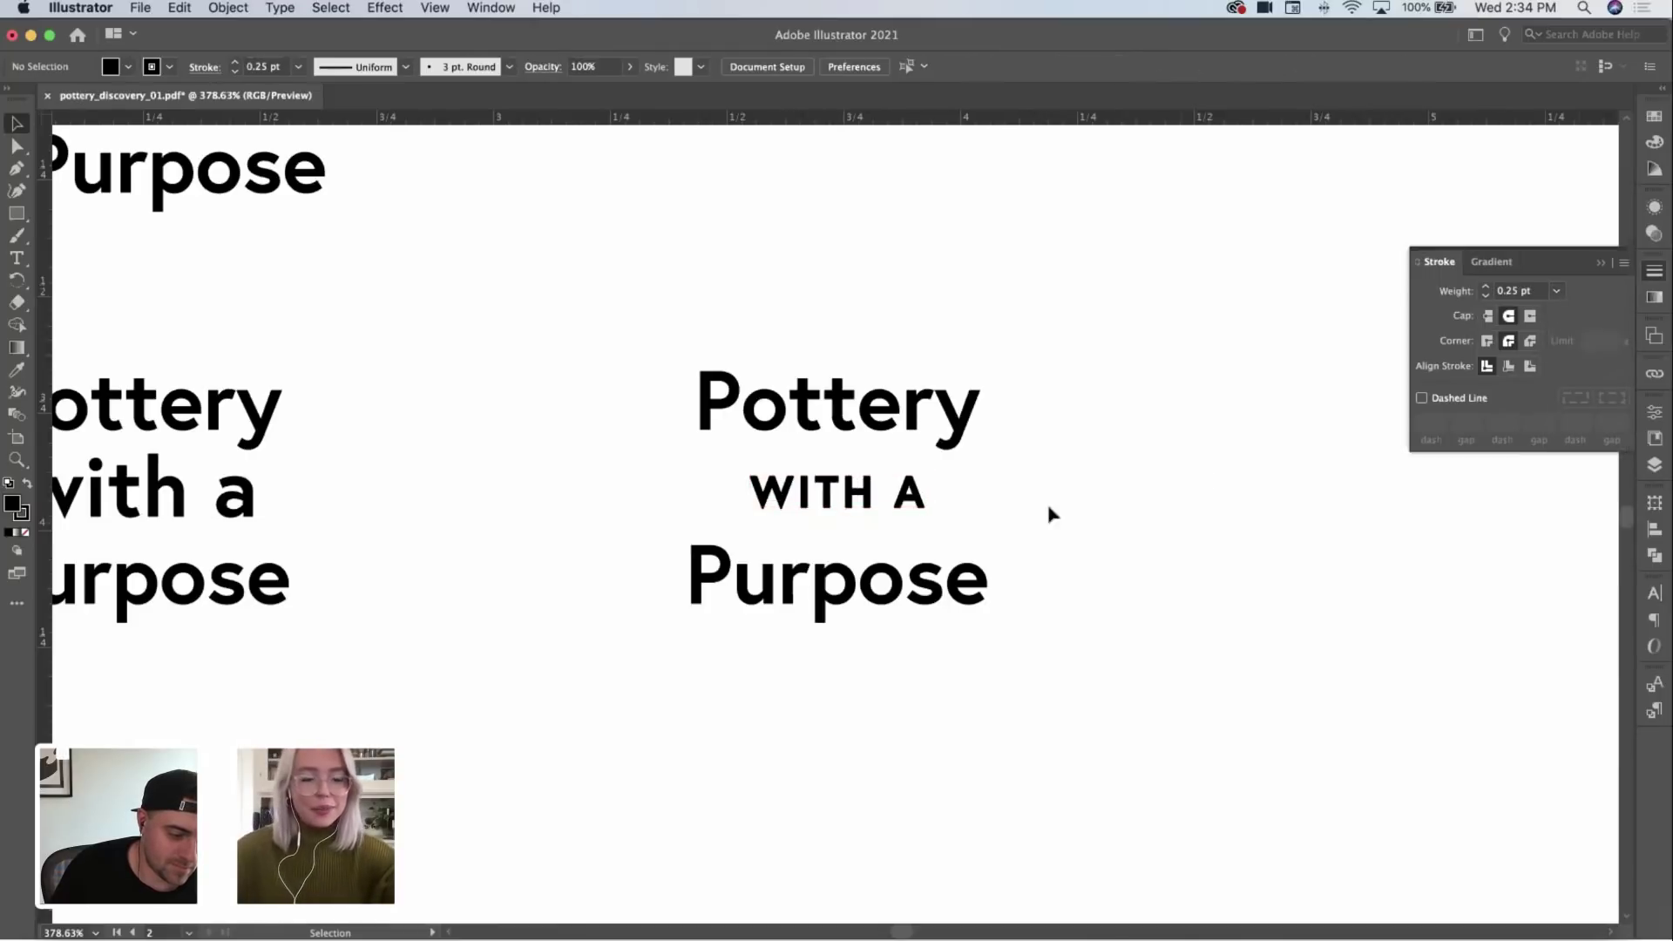
Step: Widen the tracking of "WITH A" further, then scale it to about 5.6 pt and move it closer beneath "Pottery"
click(878, 502)
key(alt+Right)
key(alt+Right)
key(alt+Right)
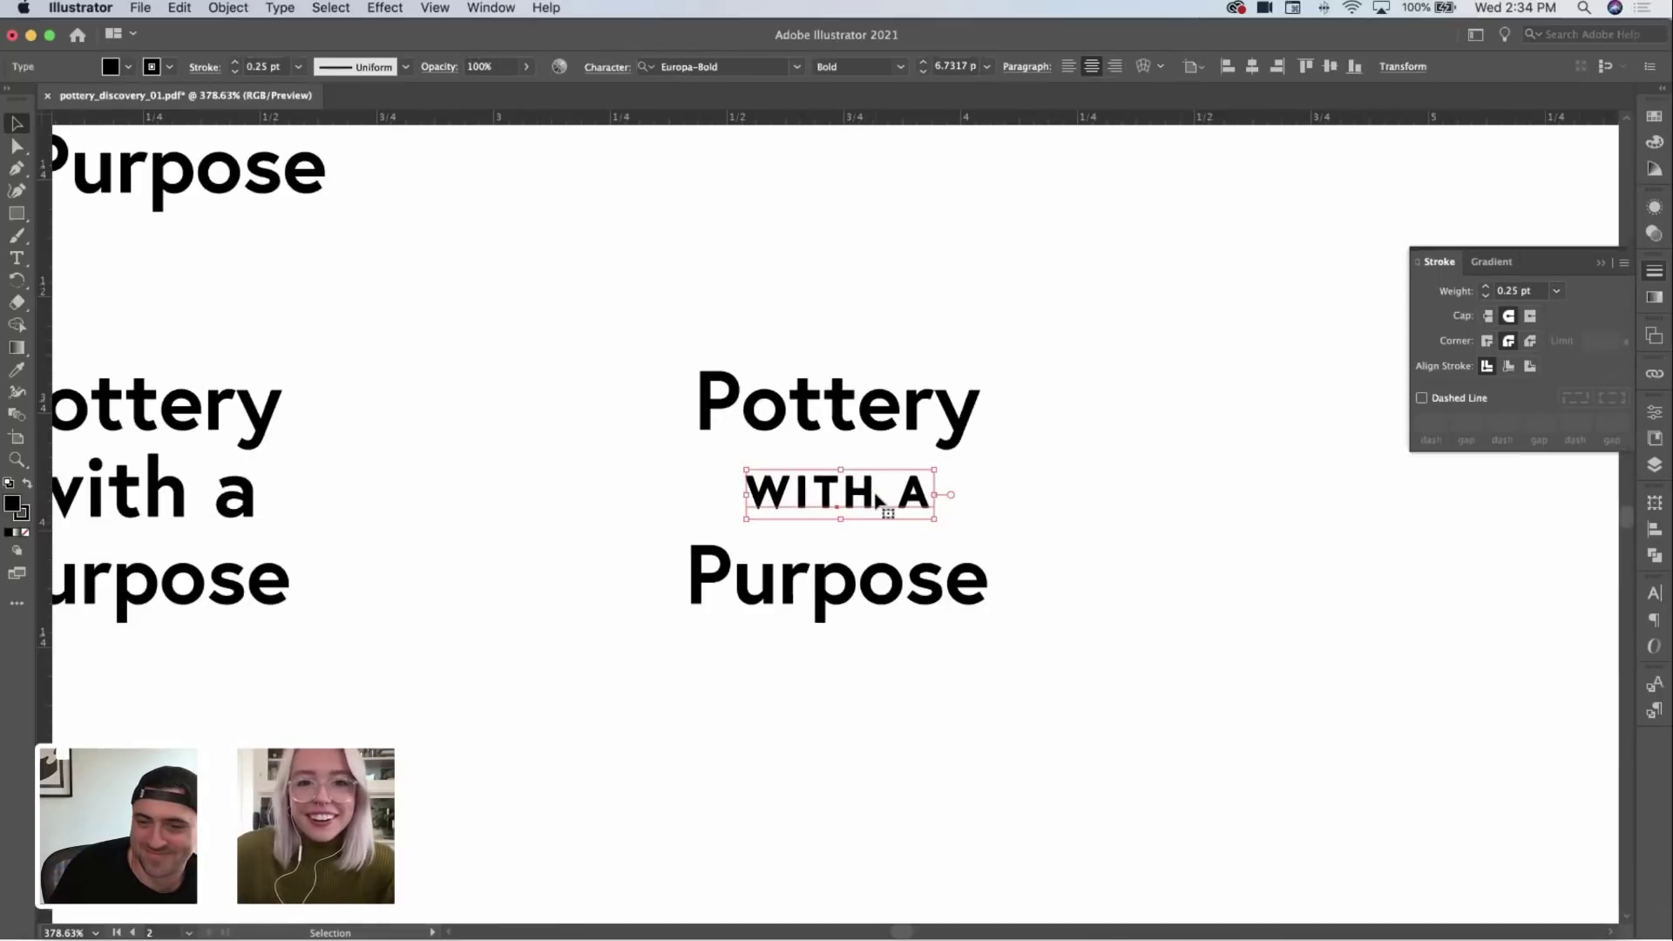
mouse_move(939, 498)
mouse_down()
mouse_move(958, 499)
mouse_move(923, 497)
mouse_move(913, 478)
mouse_up()
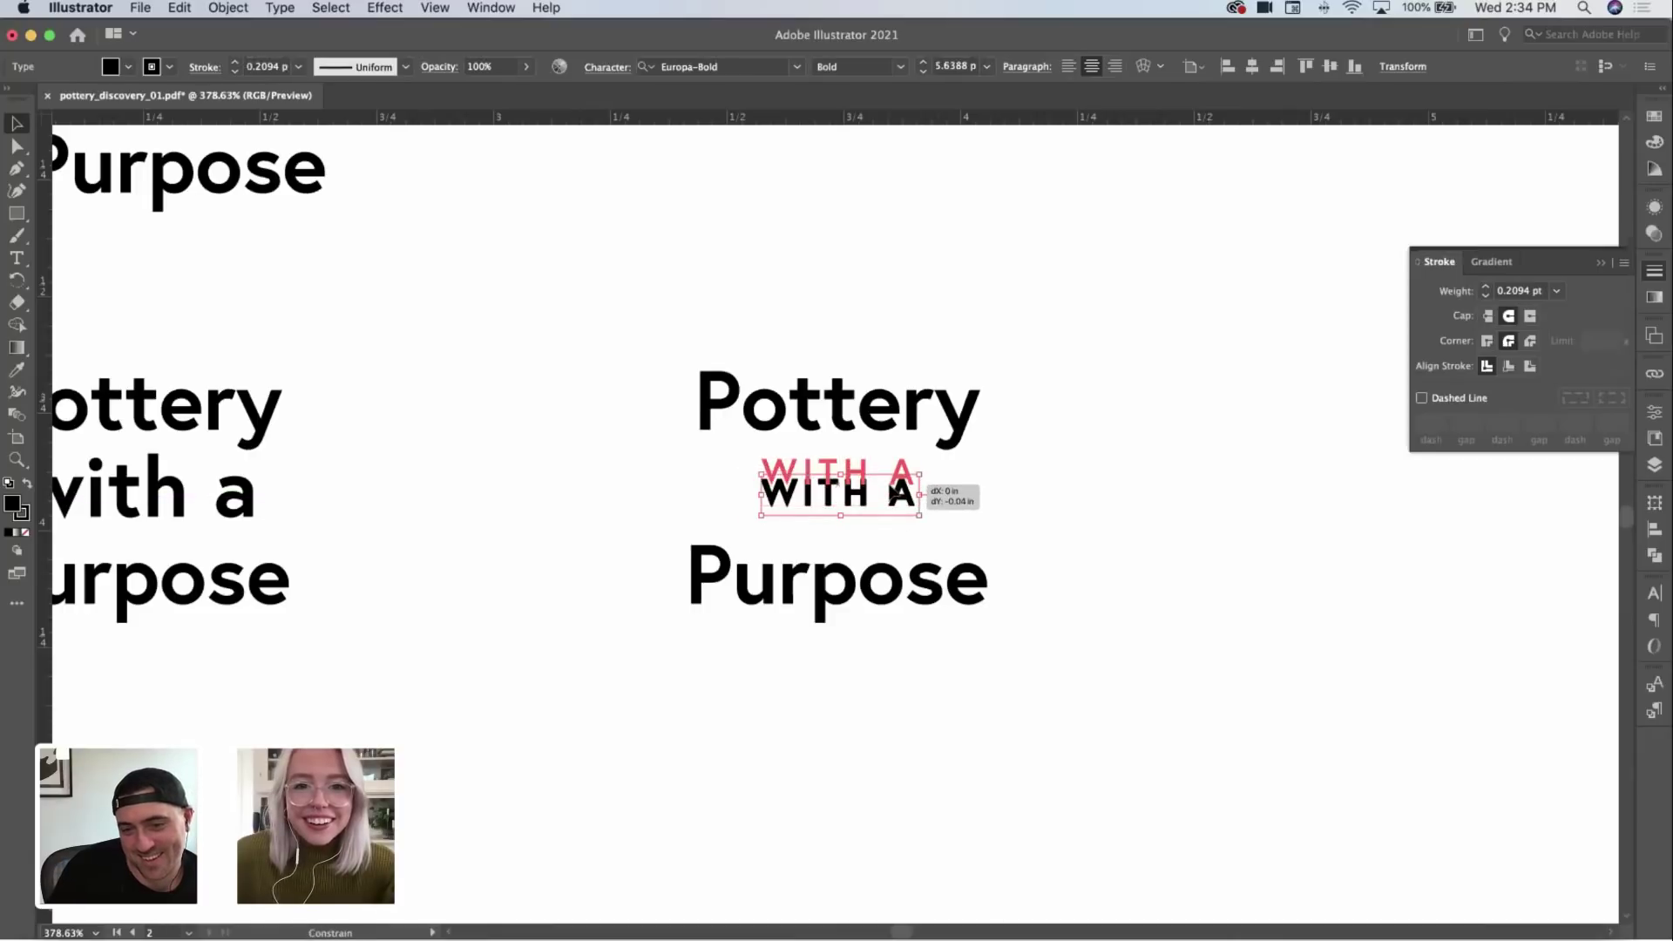
Step: Move the separate word "Purpose" straight up so it sits close beneath "WITH A"
drag(898, 589, 964, 542)
click(1095, 508)
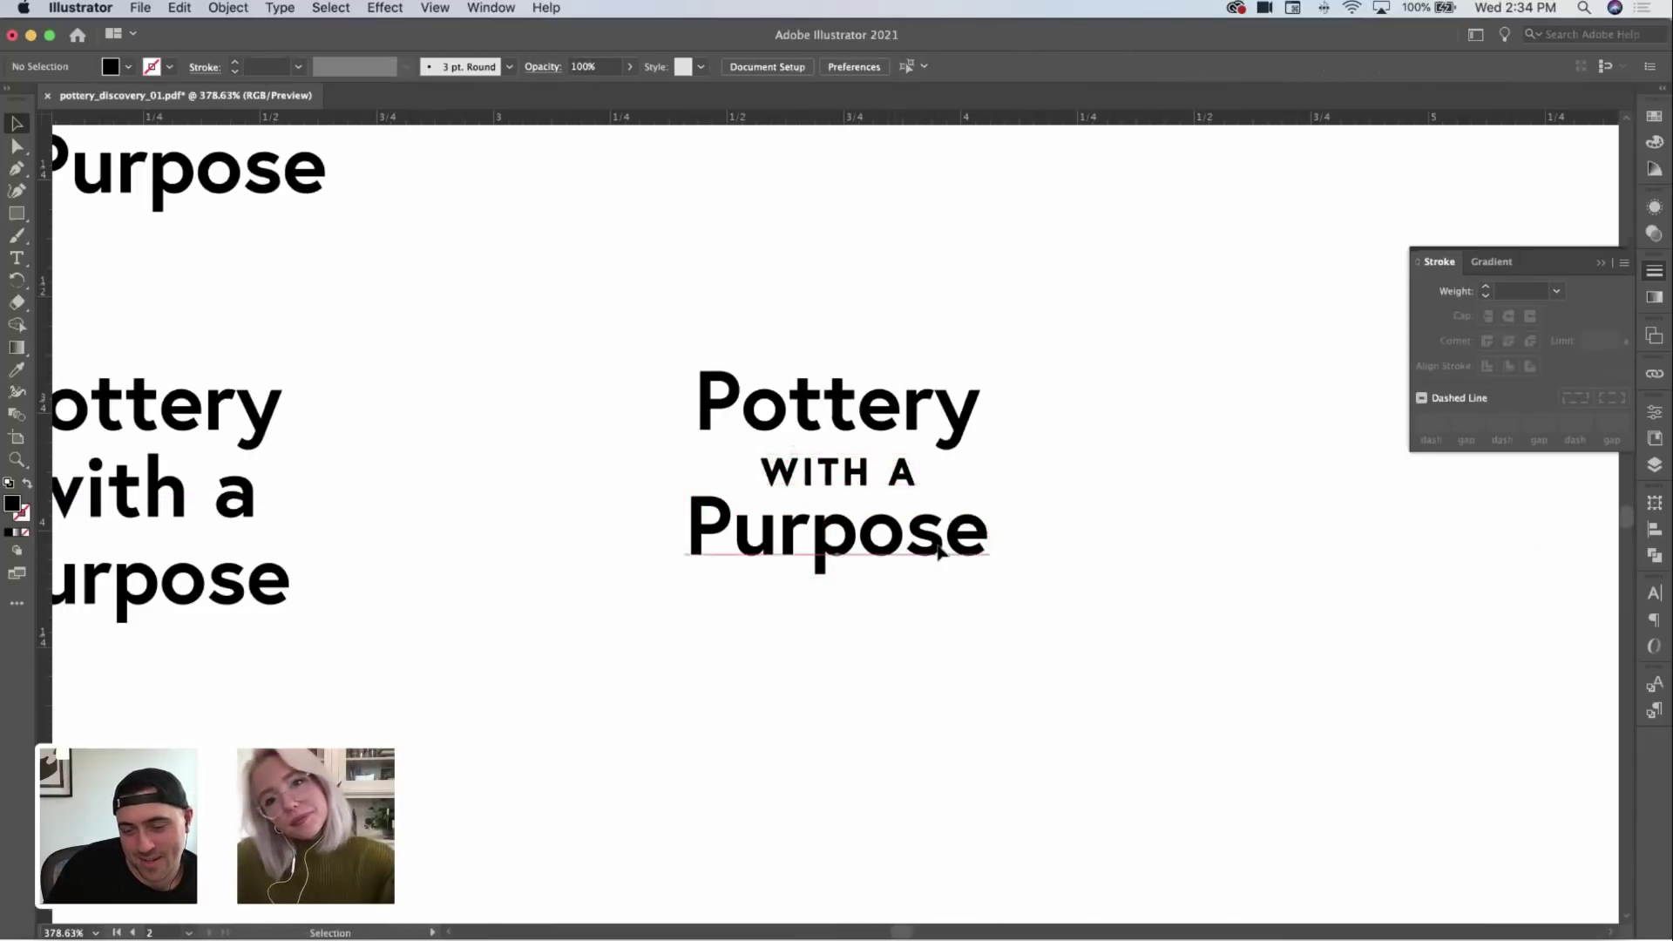
click(927, 546)
click(1159, 558)
Step: Examine the new stacked layout at a smaller size alongside the other wordmark versions and typeface samples
key(z)
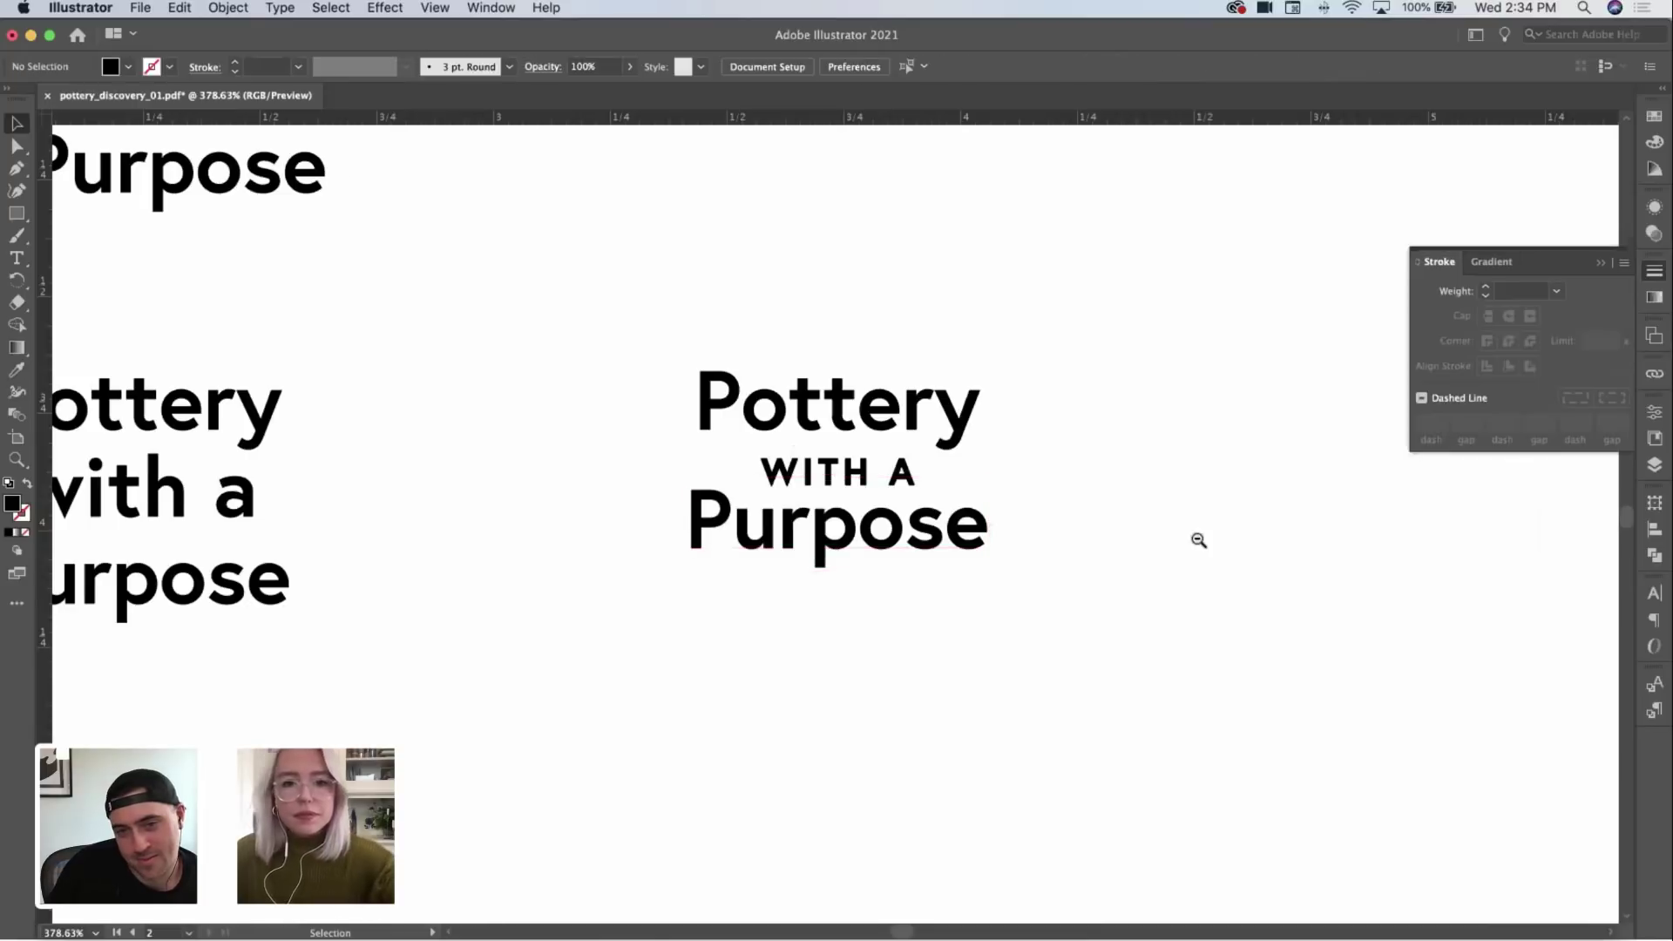
drag(1199, 541, 978, 508)
key(v)
click(1008, 526)
click(1216, 540)
key(z)
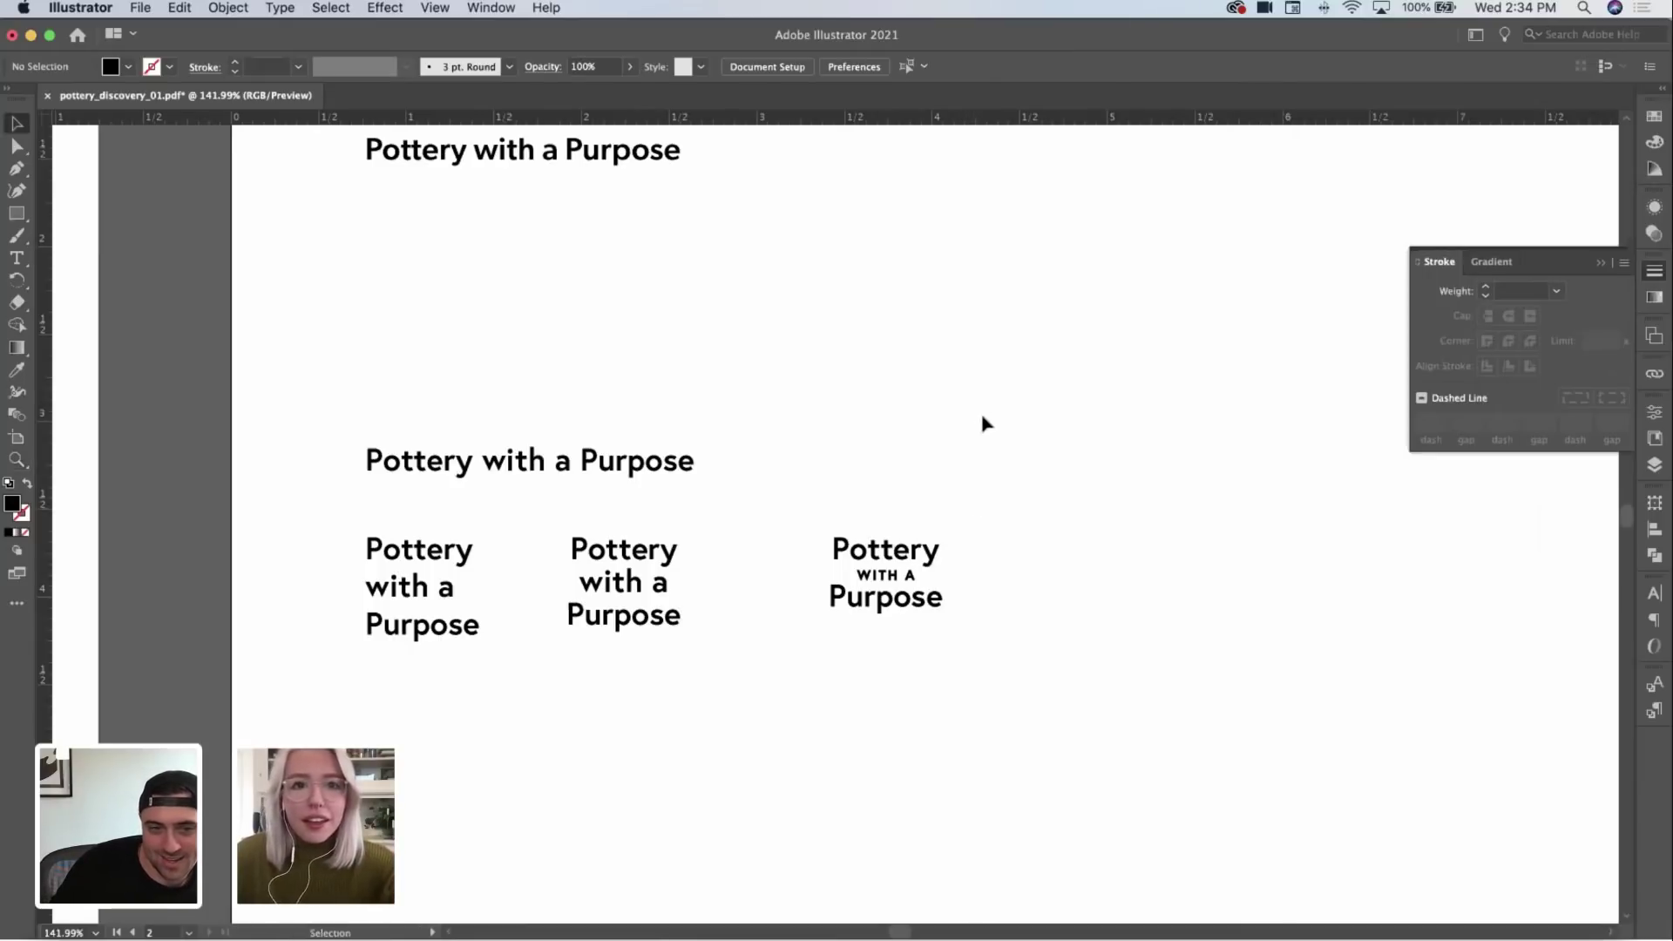
key(z)
drag(982, 424, 813, 518)
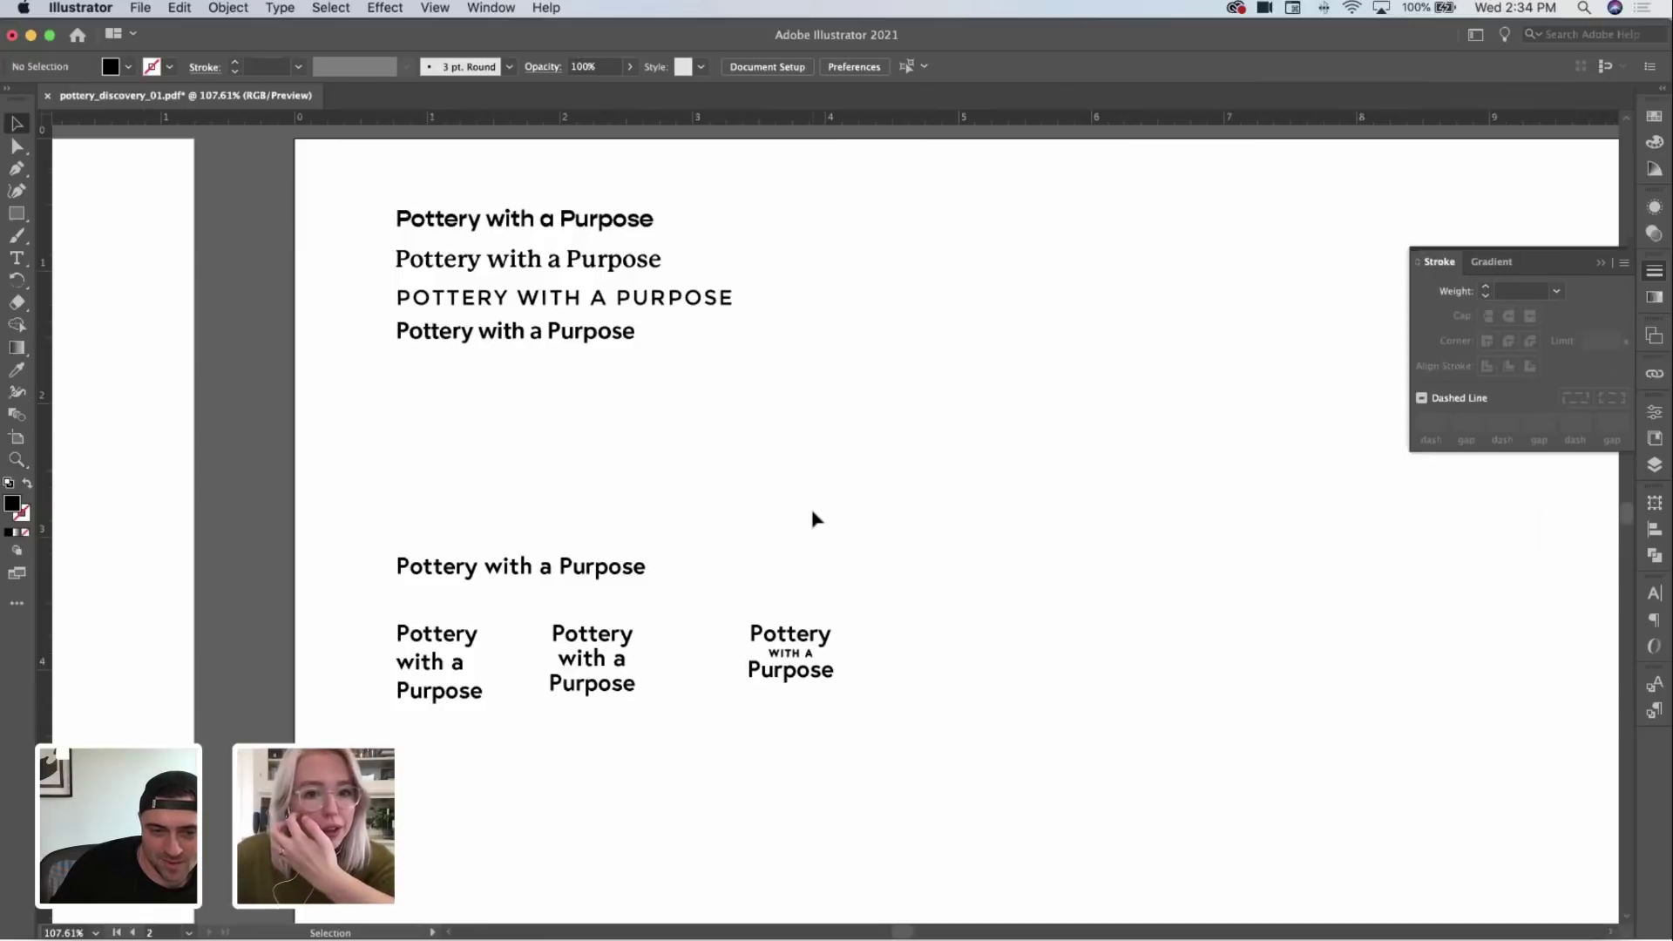
Step: Copy all the taglines in the TAGLINES notes, from "Clay your Way" through "Useable and unique"
key(z)
drag(920, 482, 1185, 487)
key(t)
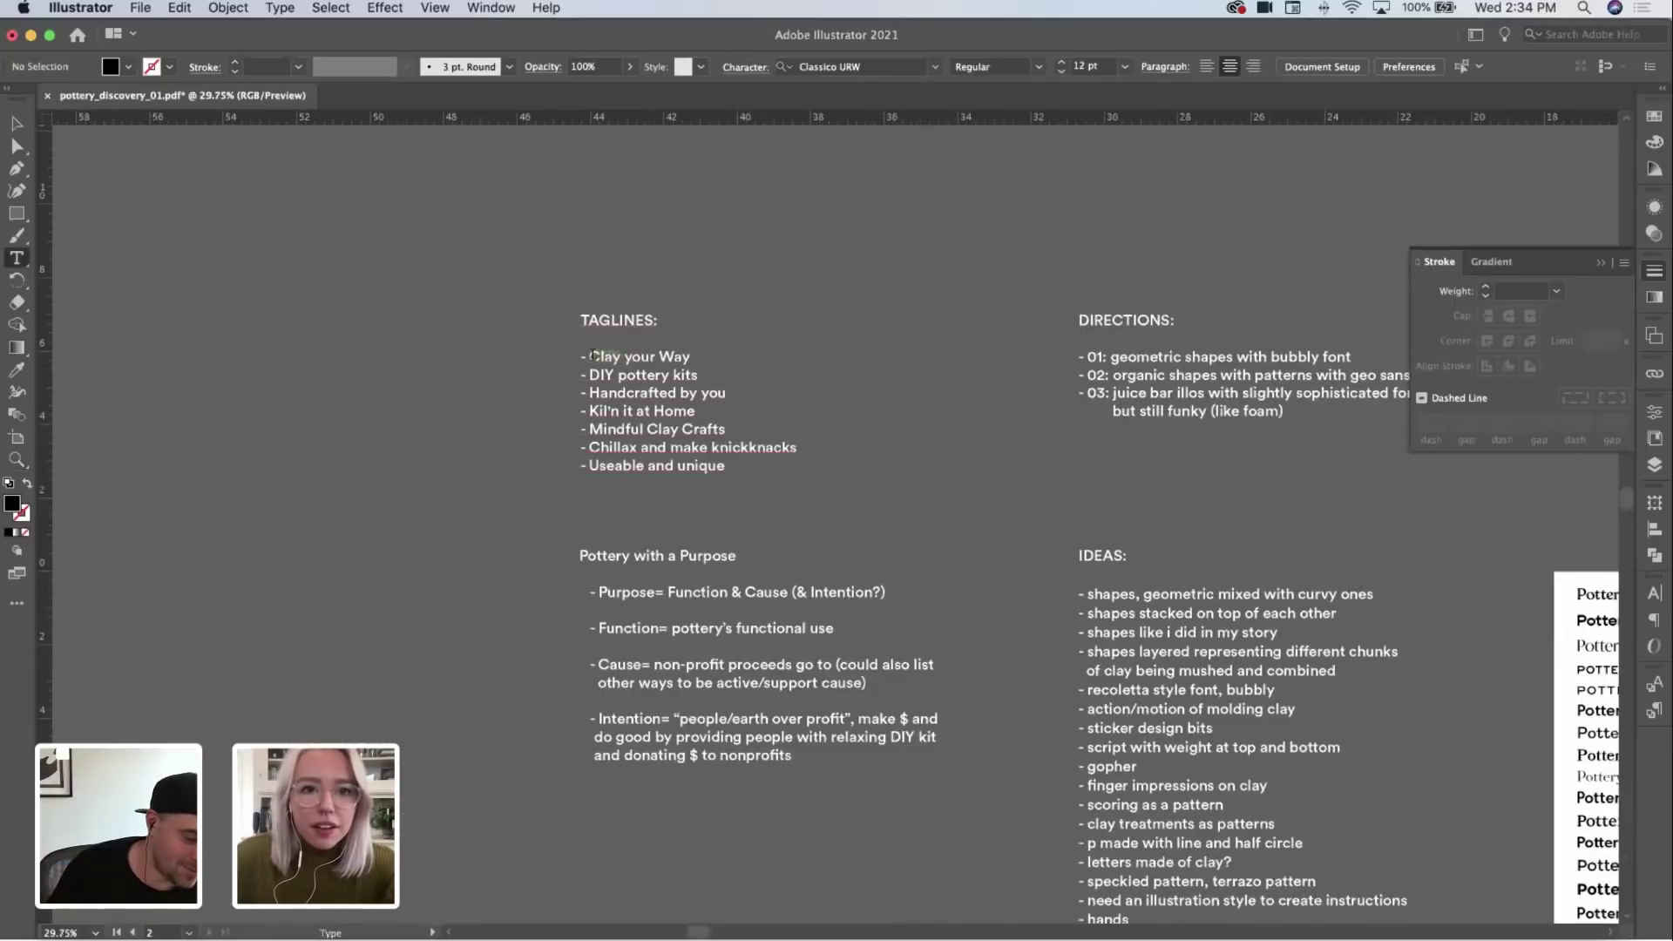
drag(593, 355, 875, 514)
super+click(887, 521)
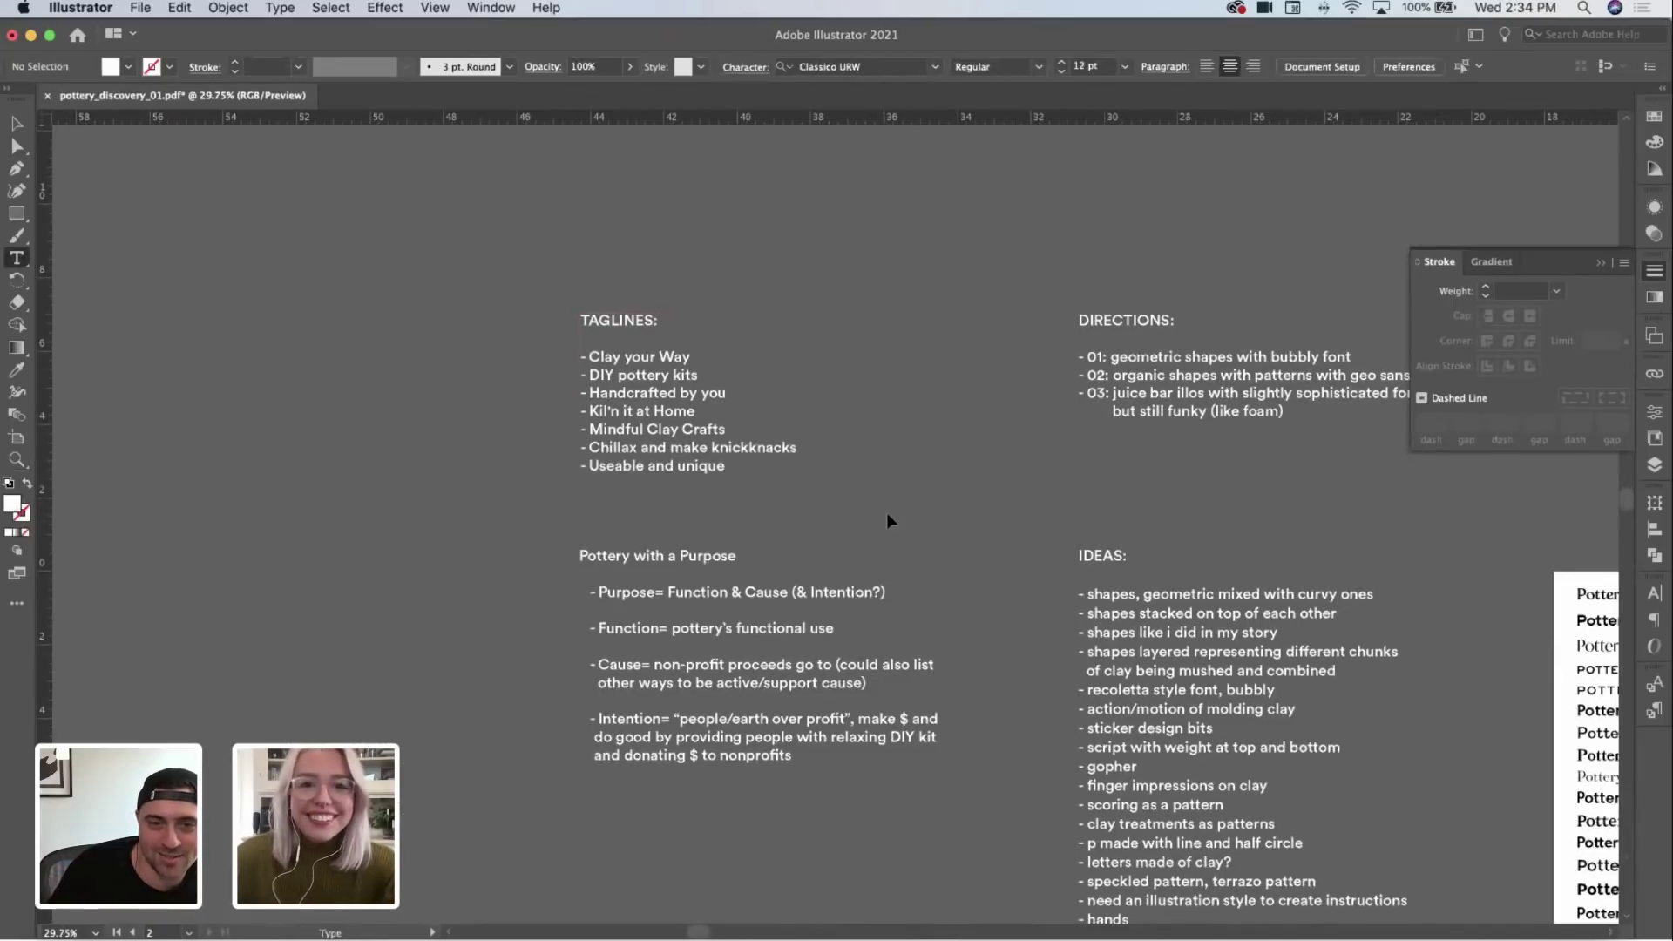
Step: Duplicate the Gibson Medium wordmark into the open area of the second artboard and replace its text with the copied taglines
key(v)
scroll(898, 453, right, 15)
scroll(898, 453, down, 5)
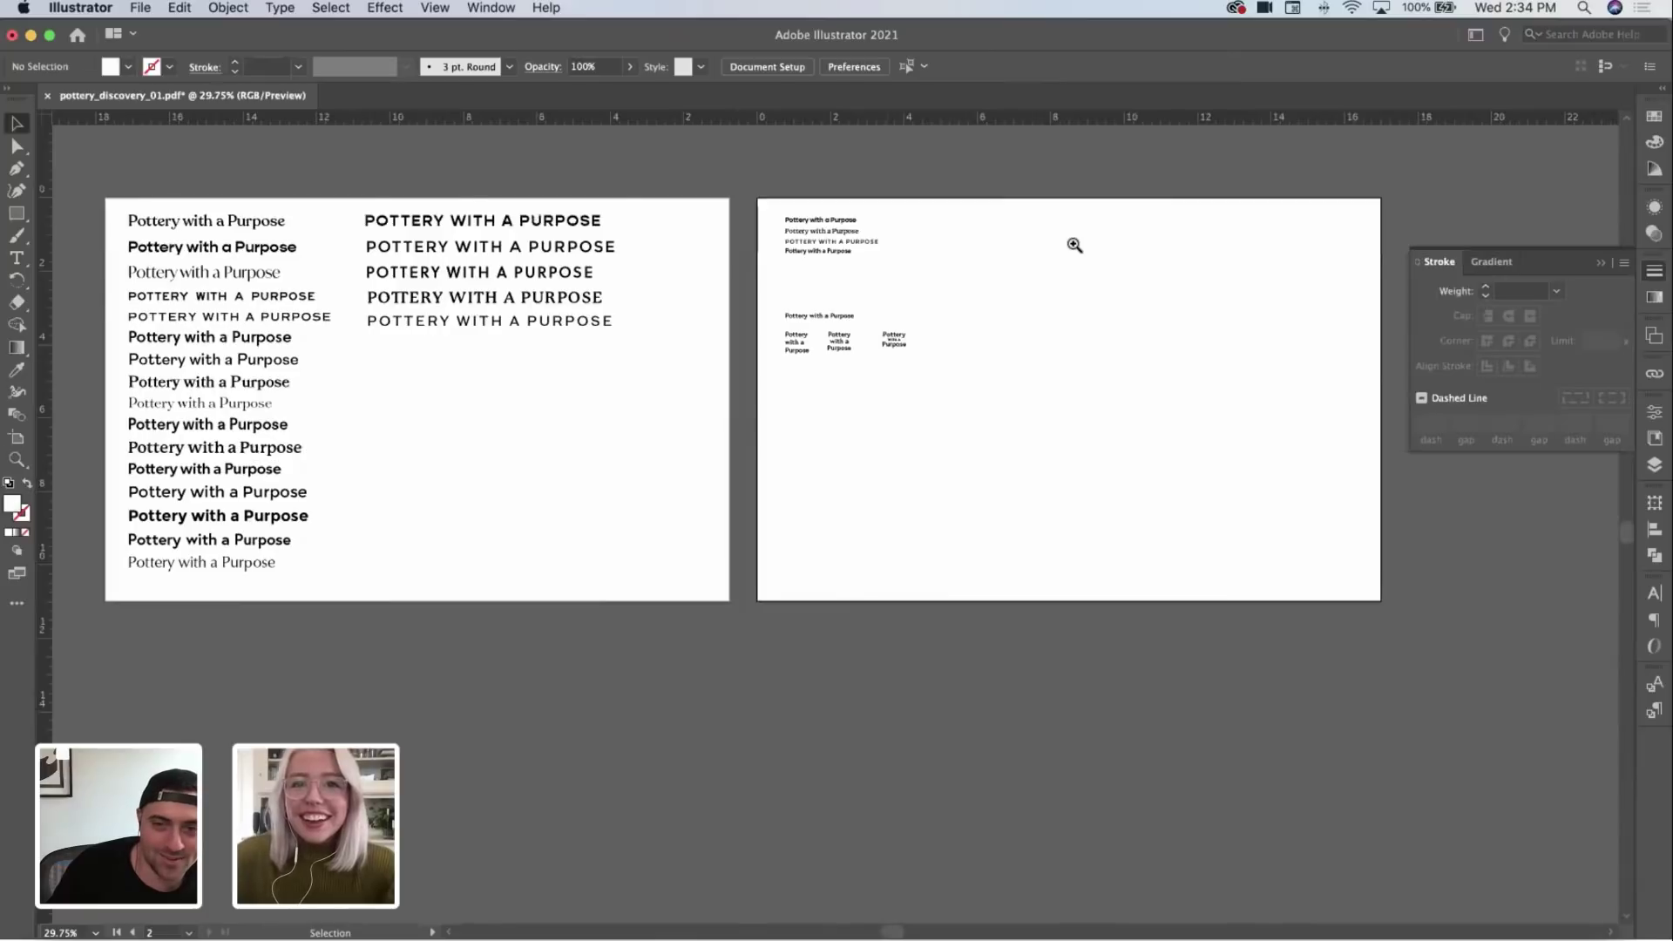
click(1075, 245)
drag(1162, 228, 882, 336)
click(859, 350)
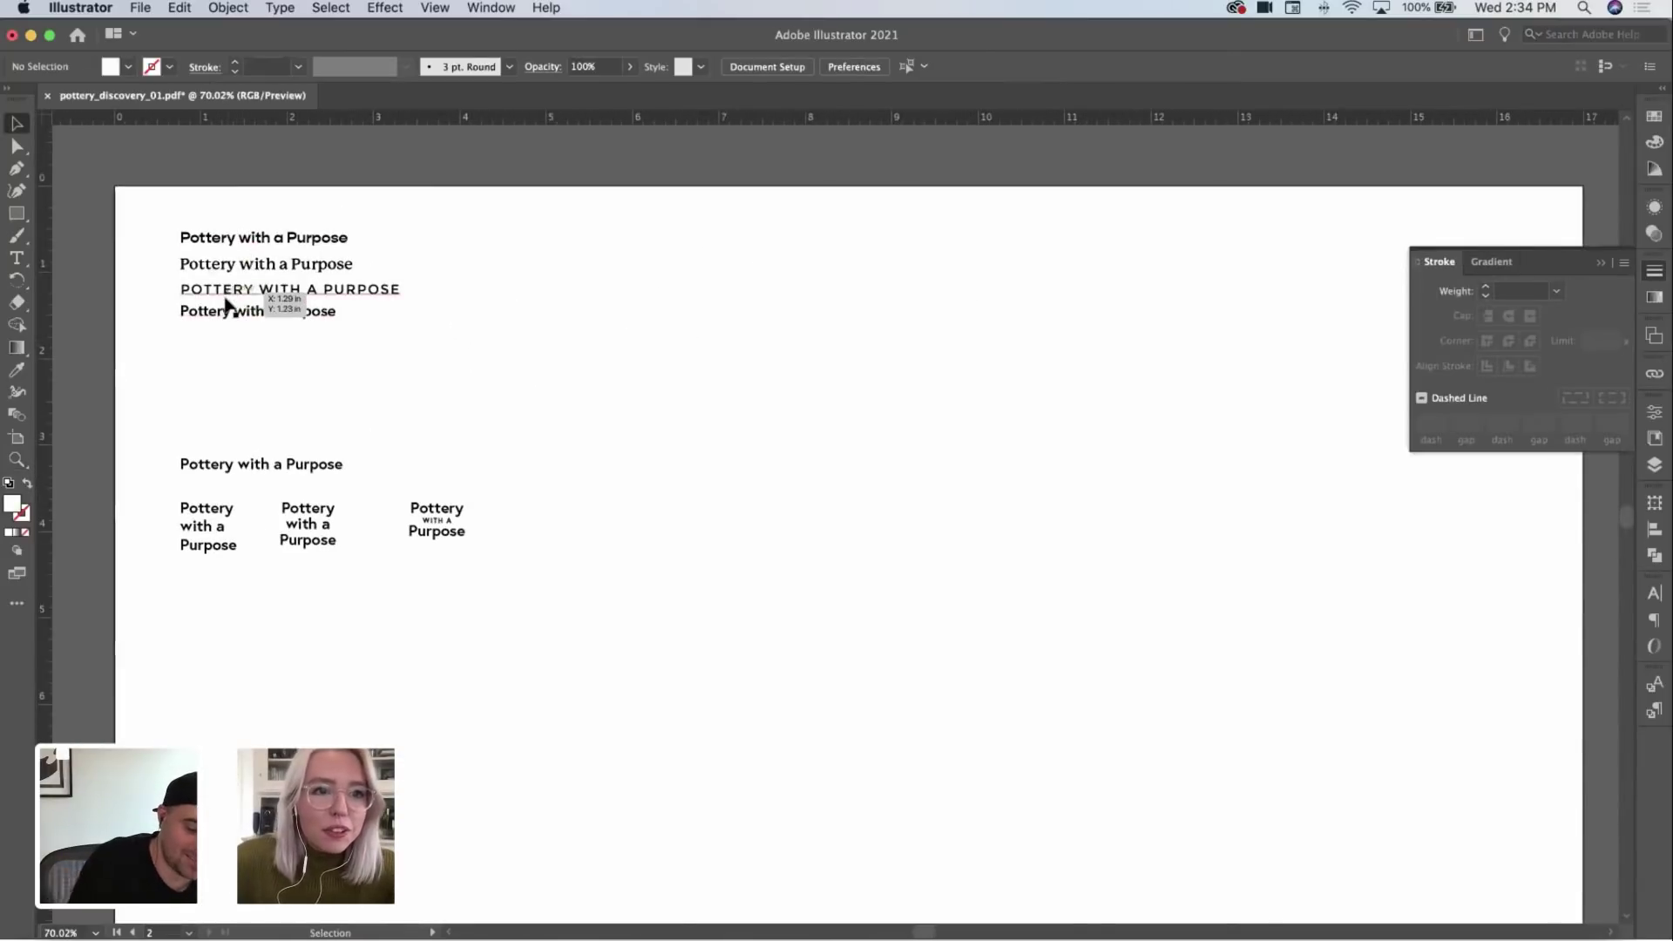
drag(225, 305, 885, 238)
key(t)
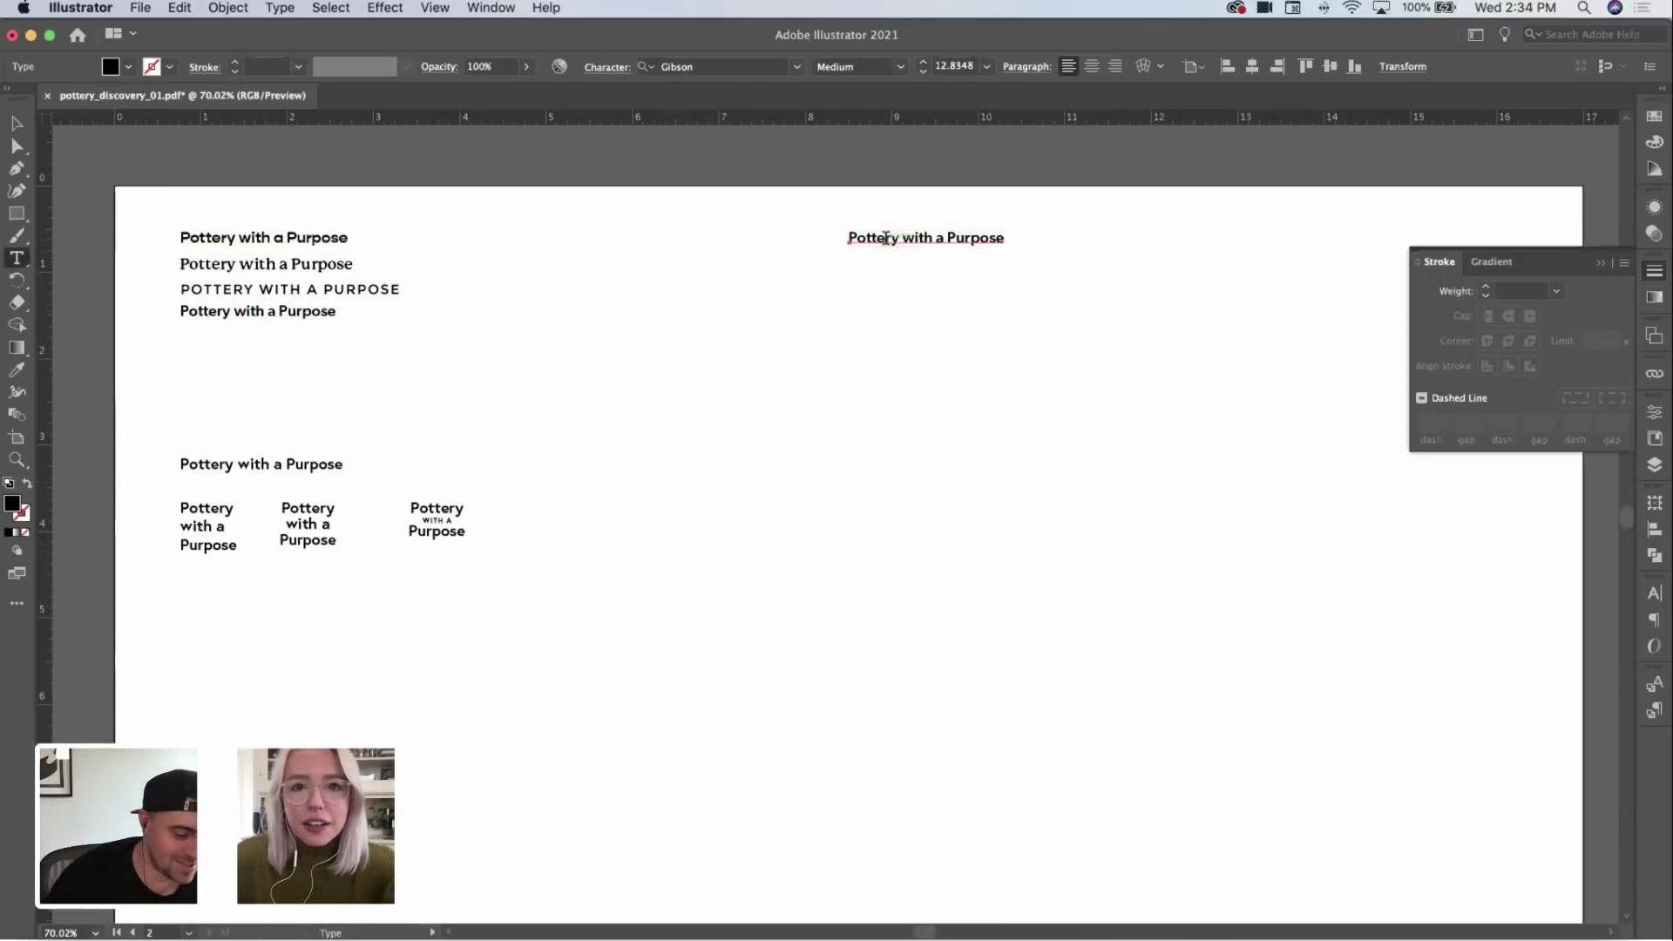
triple_click(885, 238)
key(super+v)
key(Escape)
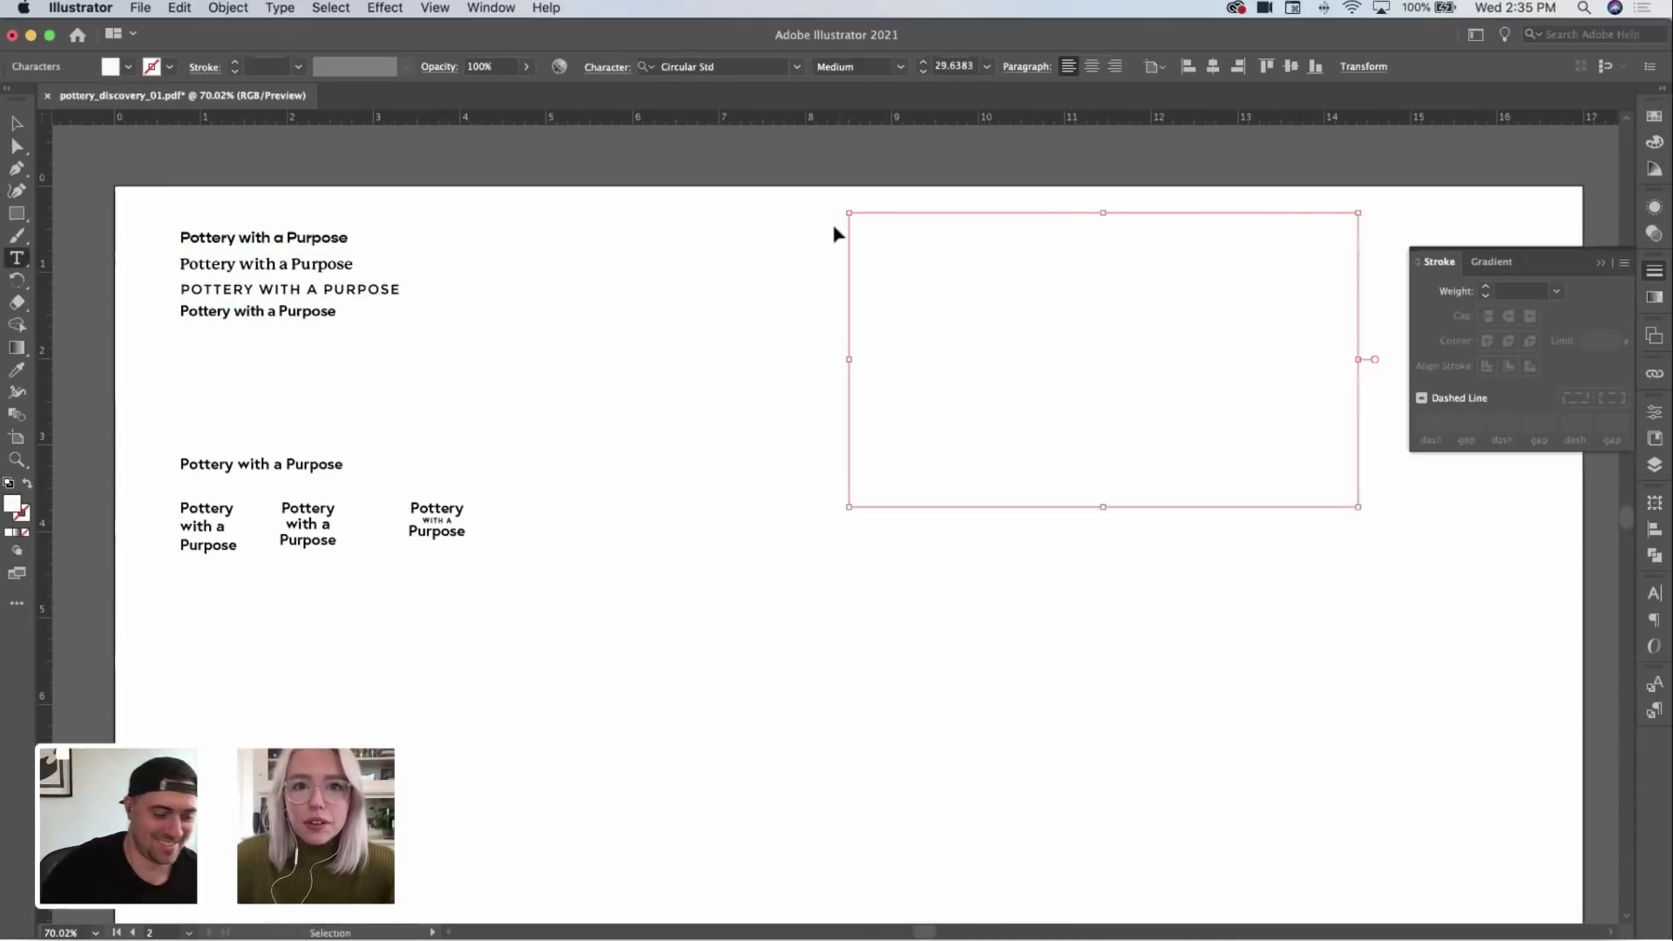
Step: Match the pasted tagline list to the black Gibson Medium wordmark's text style using the Eyedropper
click(810, 238)
click(979, 392)
key(i)
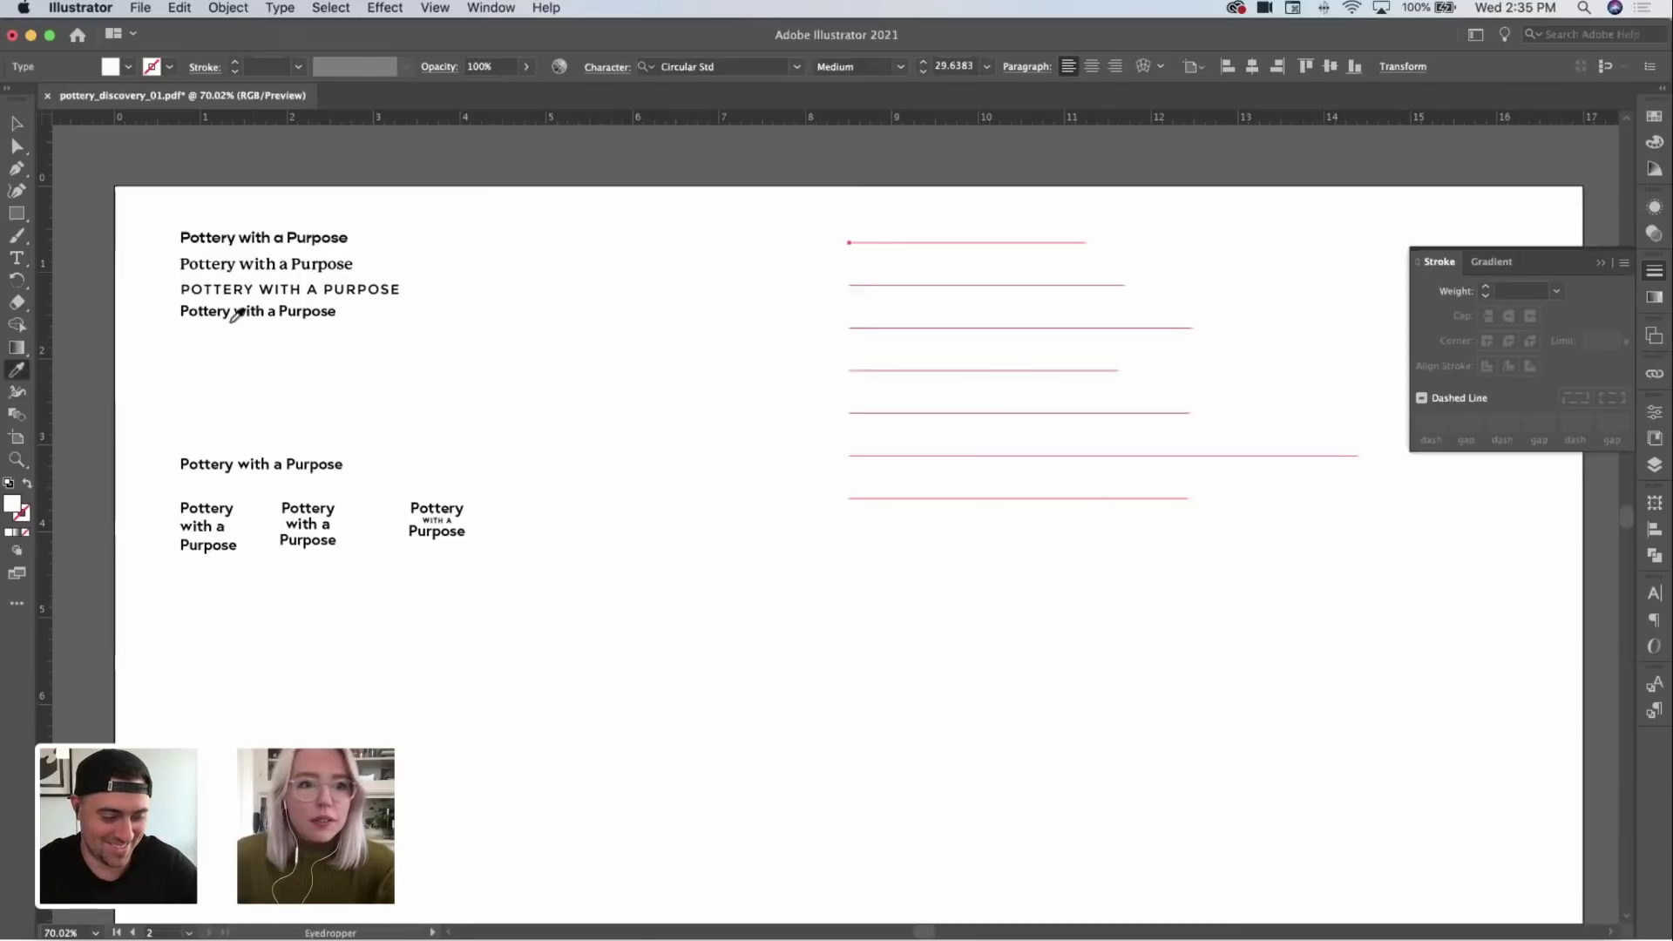
click(248, 307)
key(v)
click(721, 317)
Step: Remove the leading dash and space from every tagline, from "DIY pottery kits" to "Useable and unique"
key(z)
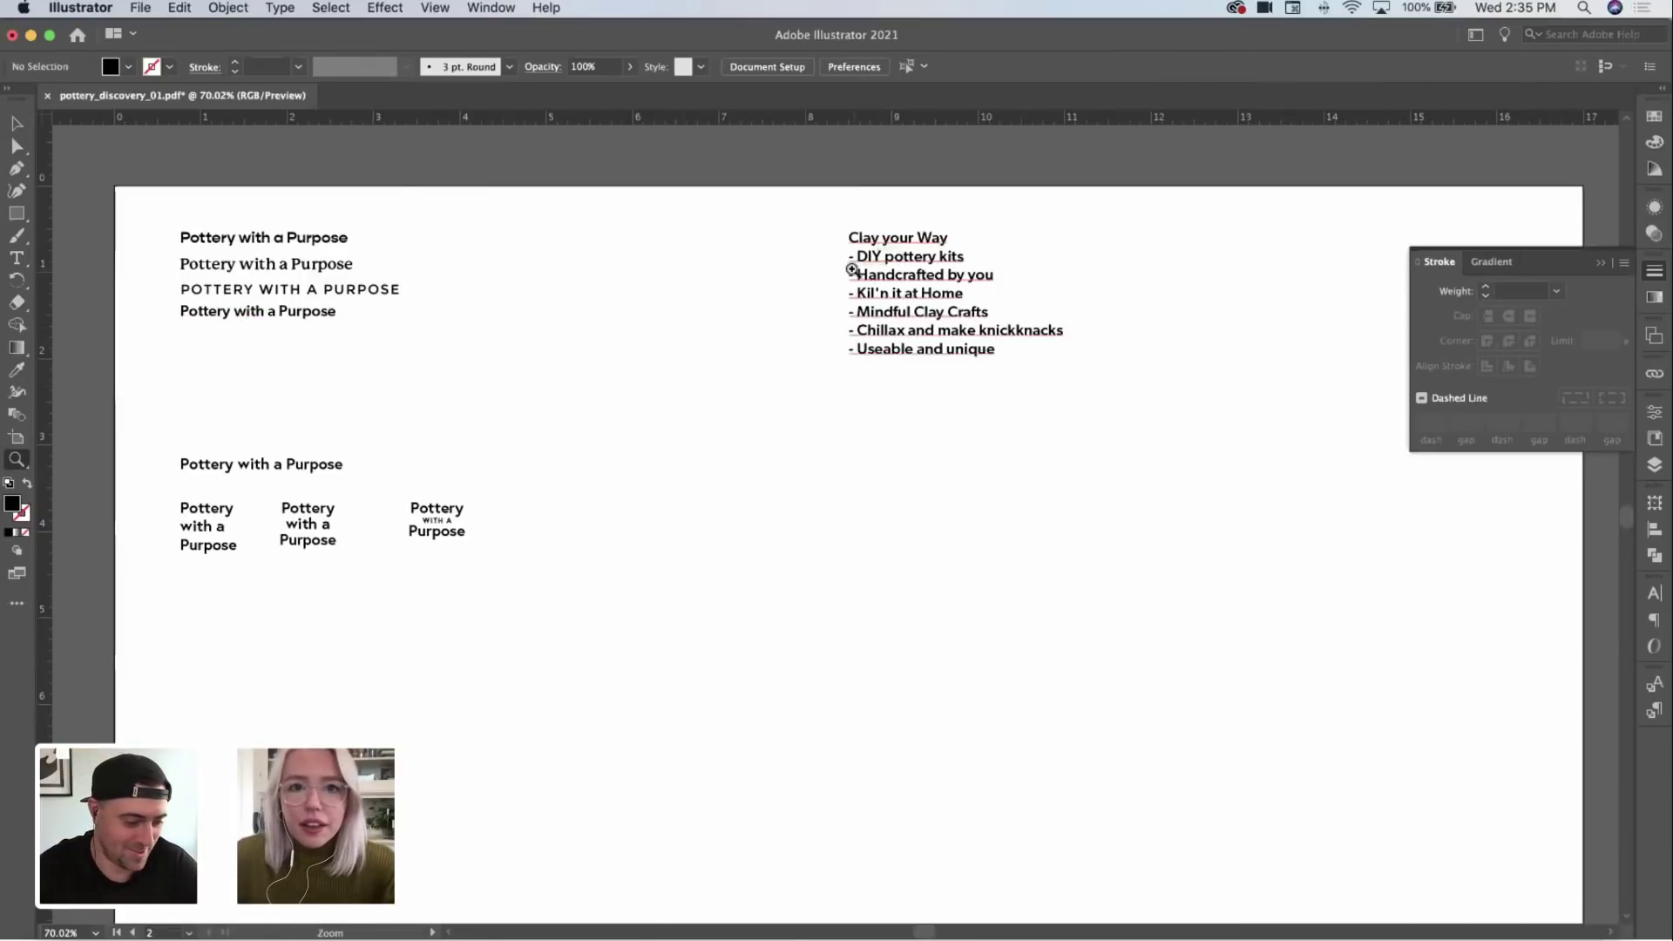
click(882, 252)
key(t)
click(858, 251)
key(BackSpace)
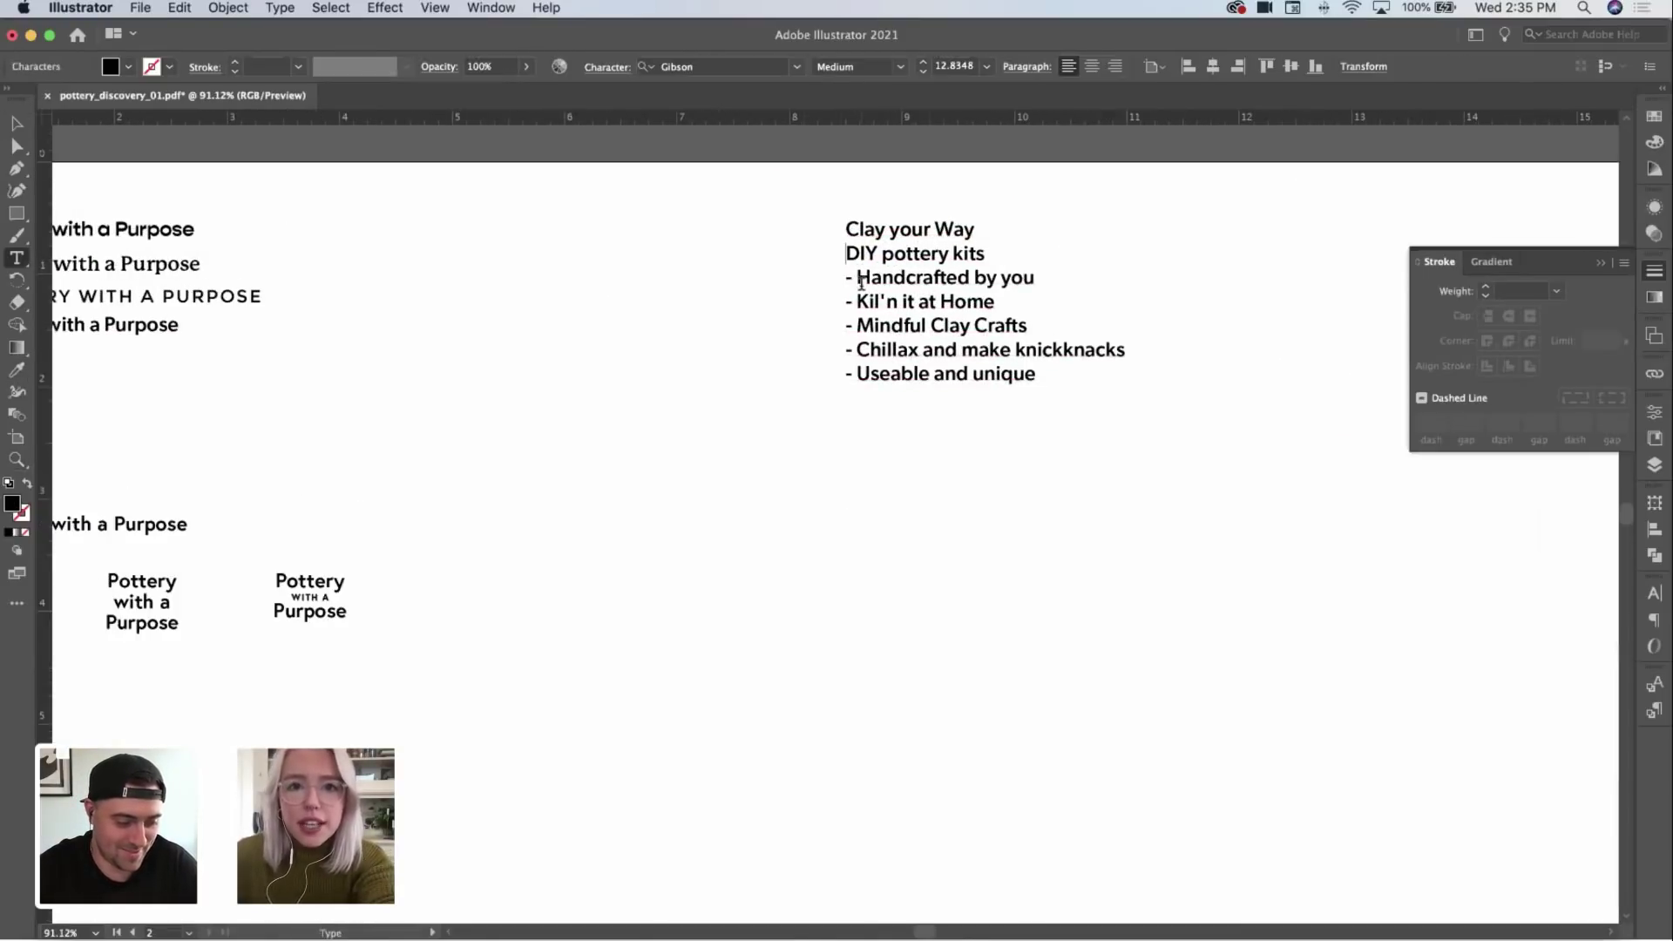
key(BackSpace)
key(BackSpace)
drag(835, 300, 857, 349)
key(BackSpace)
key(BackSpace)
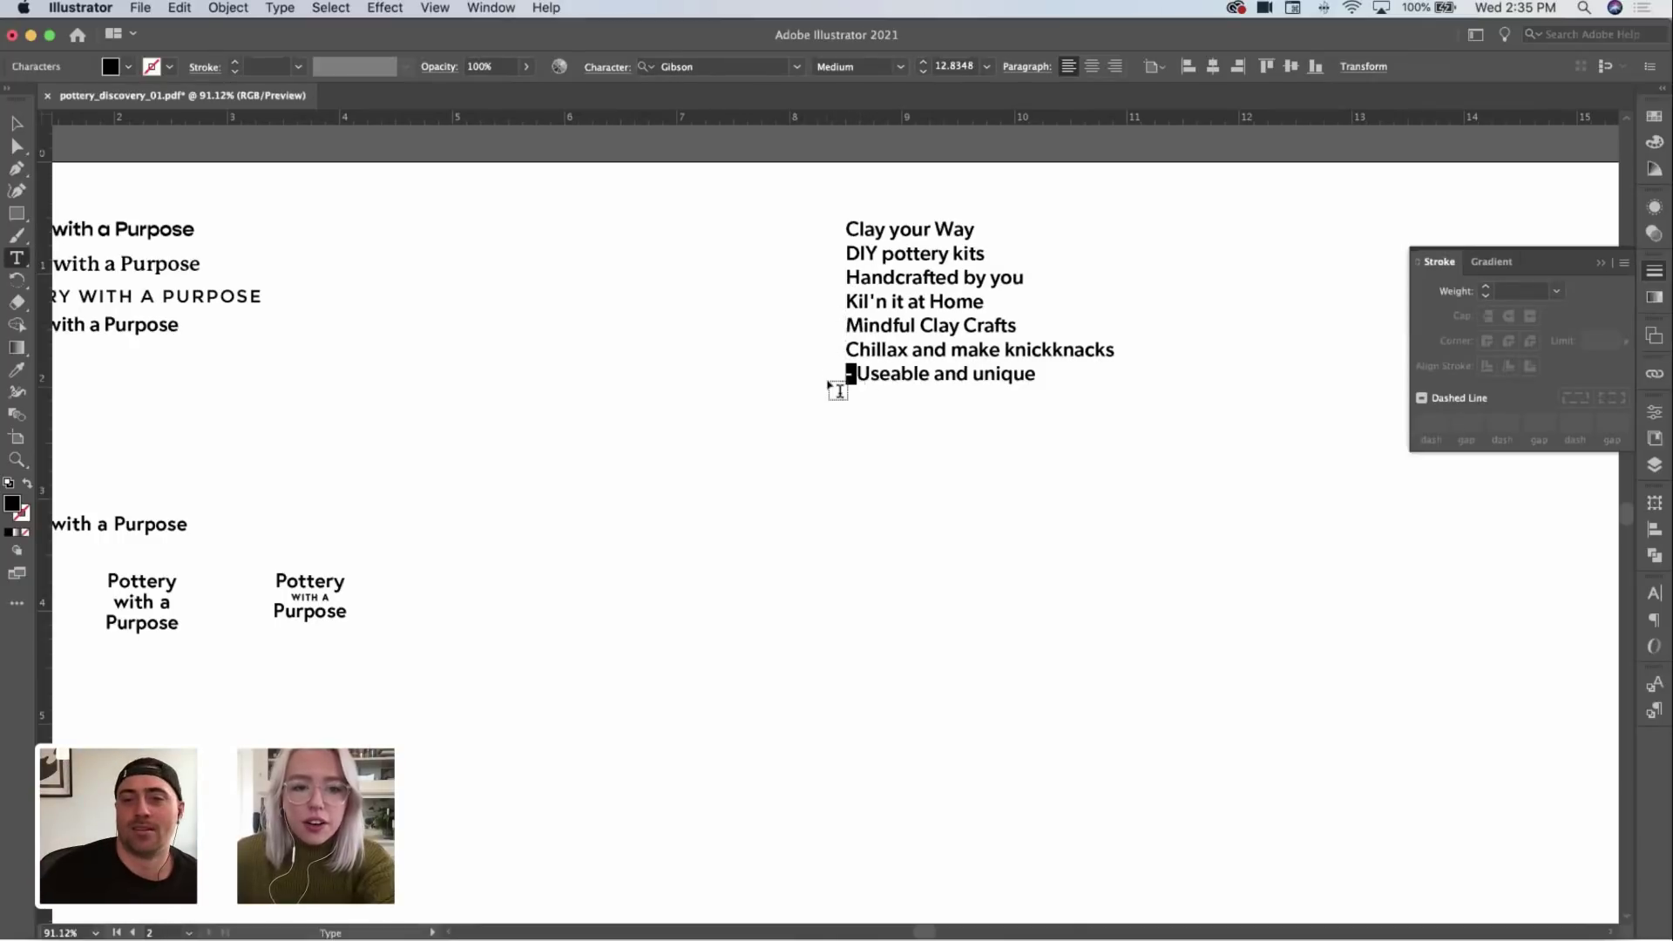
key(Escape)
key(super+shift+a)
drag(861, 373, 807, 373)
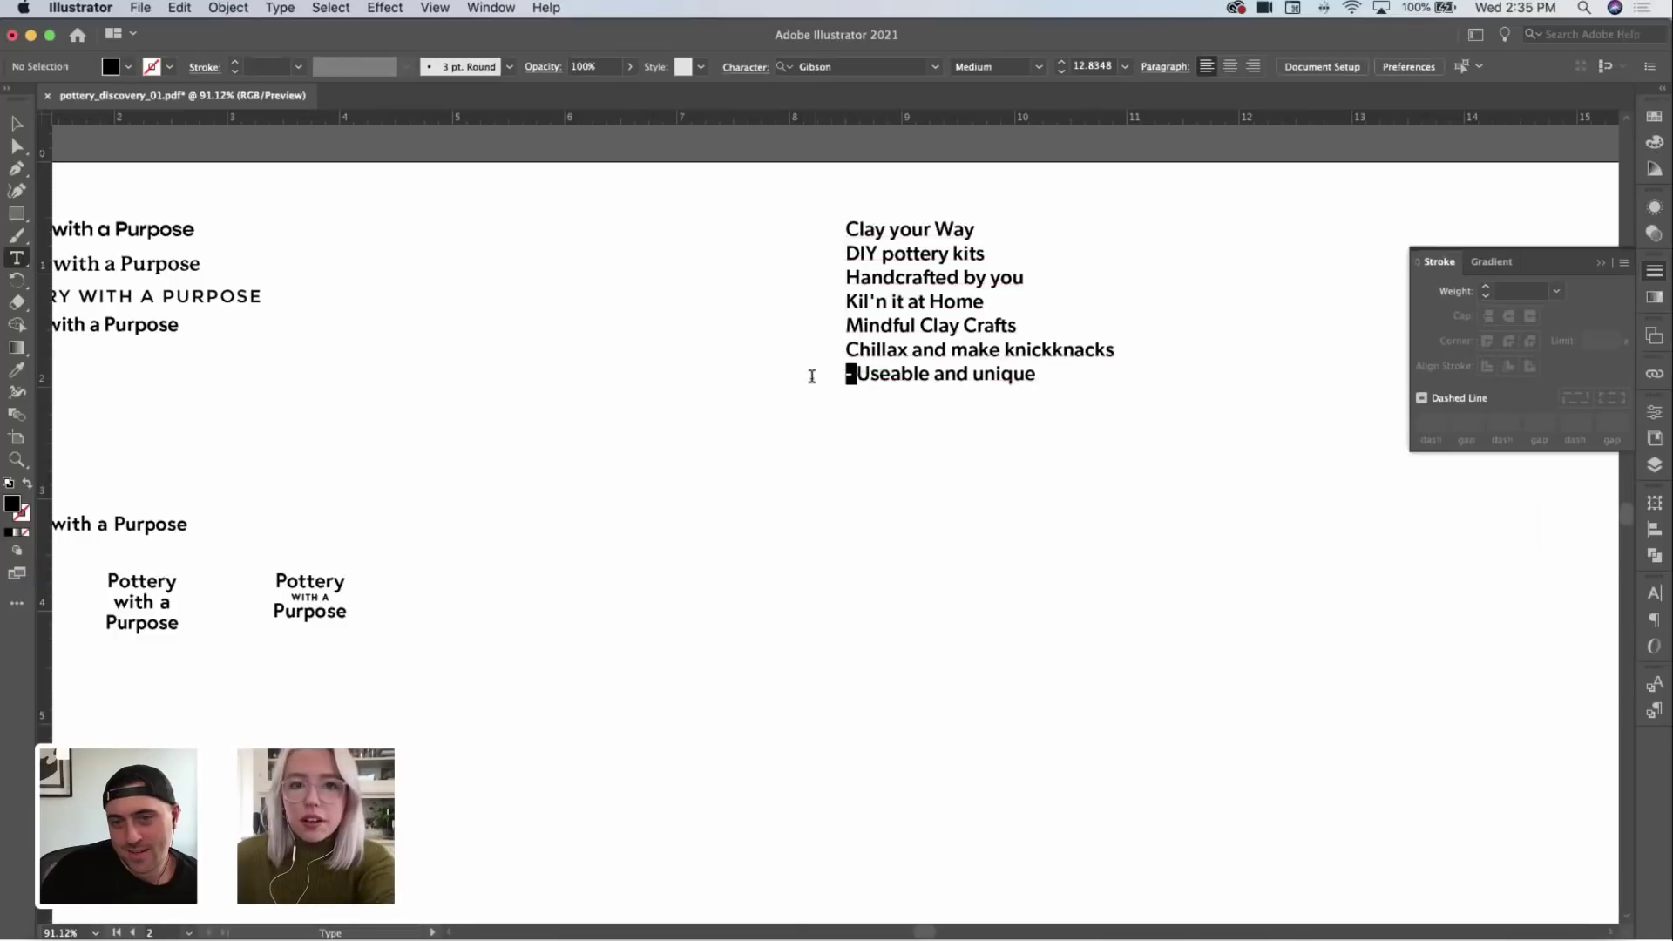
key(BackSpace)
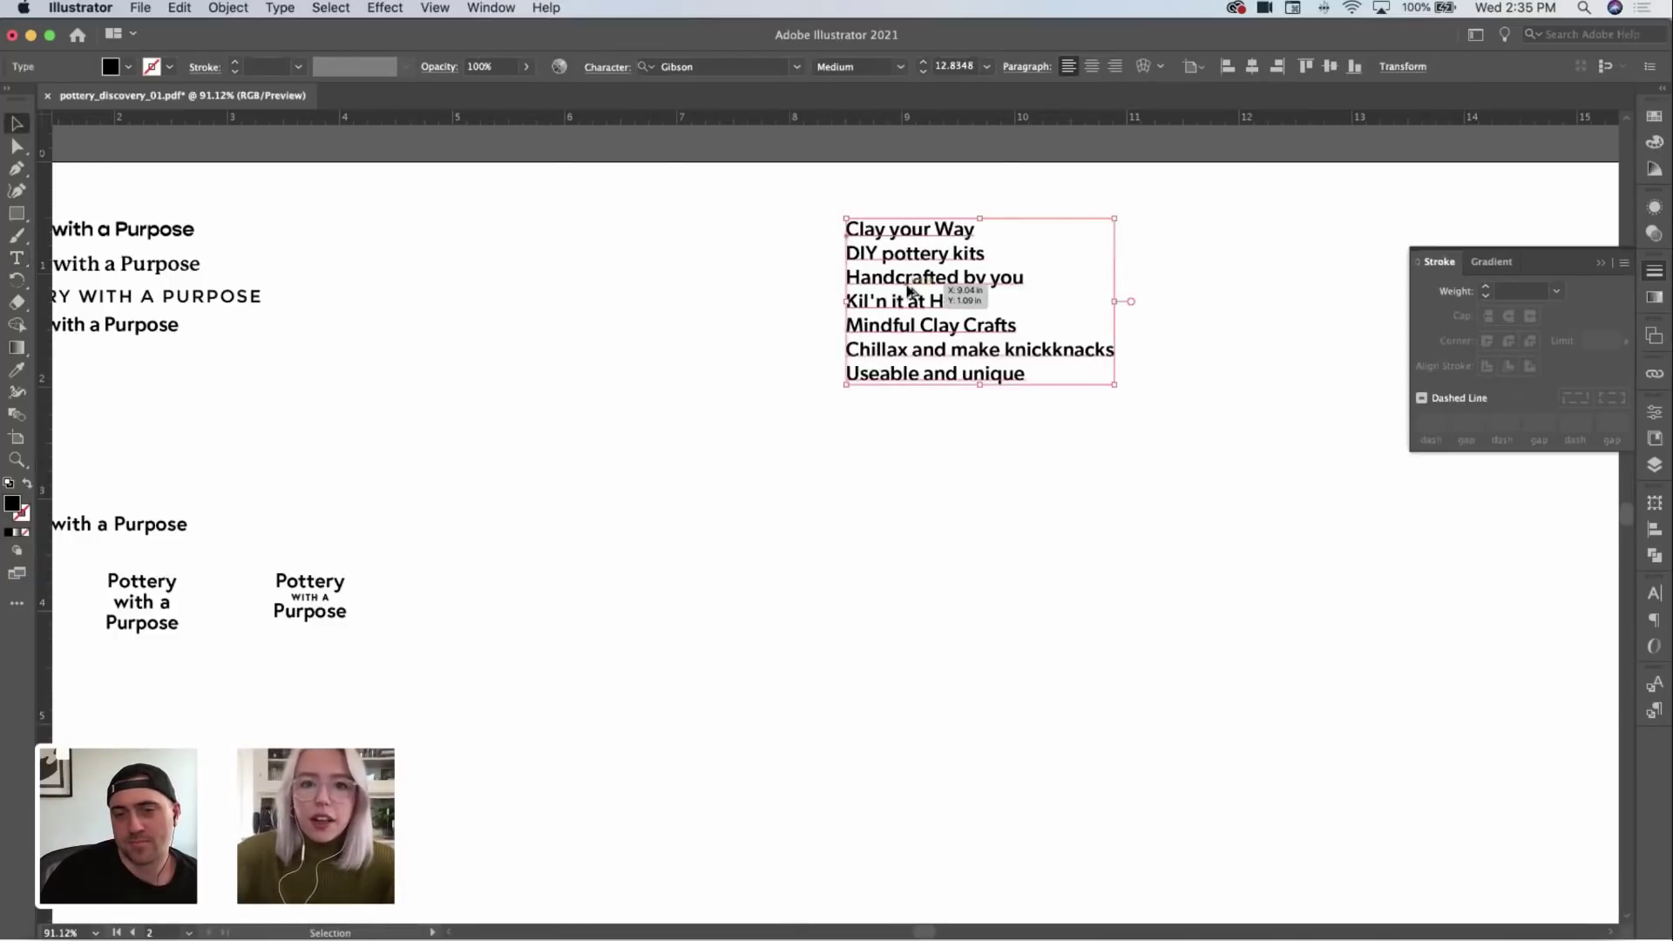
Step: Increase the leading of the tagline list so its lines are spaced further apart
key(alt+Down)
key(alt+Down)
key(alt+Down)
click(1351, 328)
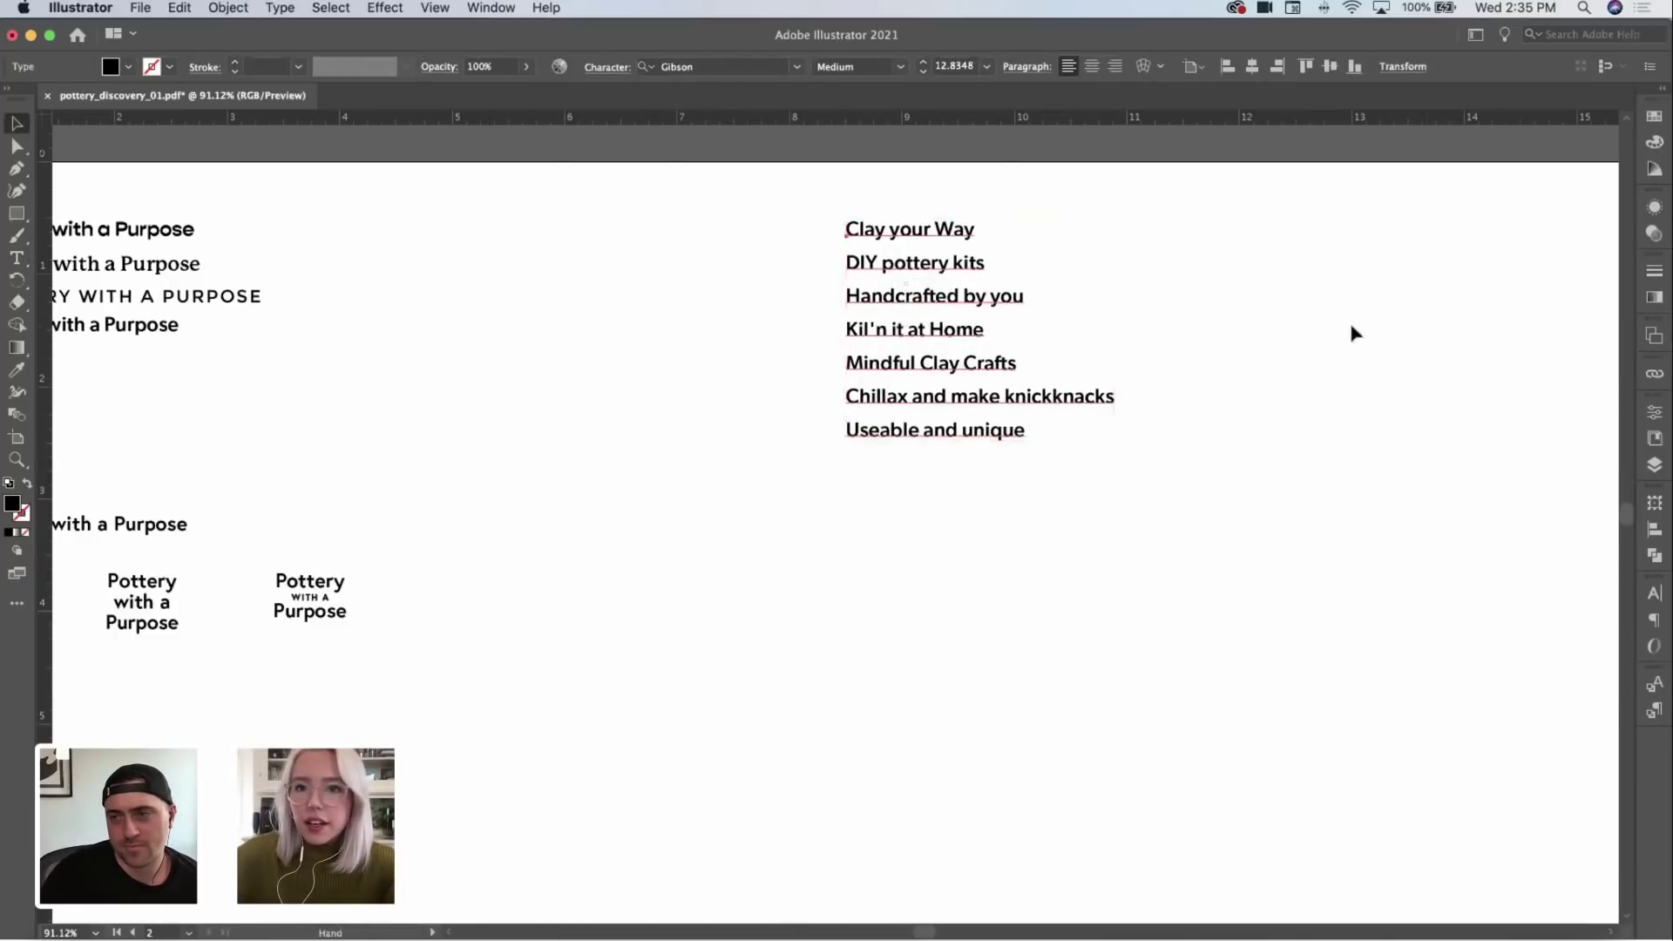
Step: Move the tagline list straight across to the upper-right corner of the artboard
key(z)
mouse_move(1352, 328)
mouse_down()
mouse_move(1236, 328)
mouse_move(1064, 261)
mouse_move(1078, 292)
mouse_up()
key(v)
drag(927, 254, 1286, 253)
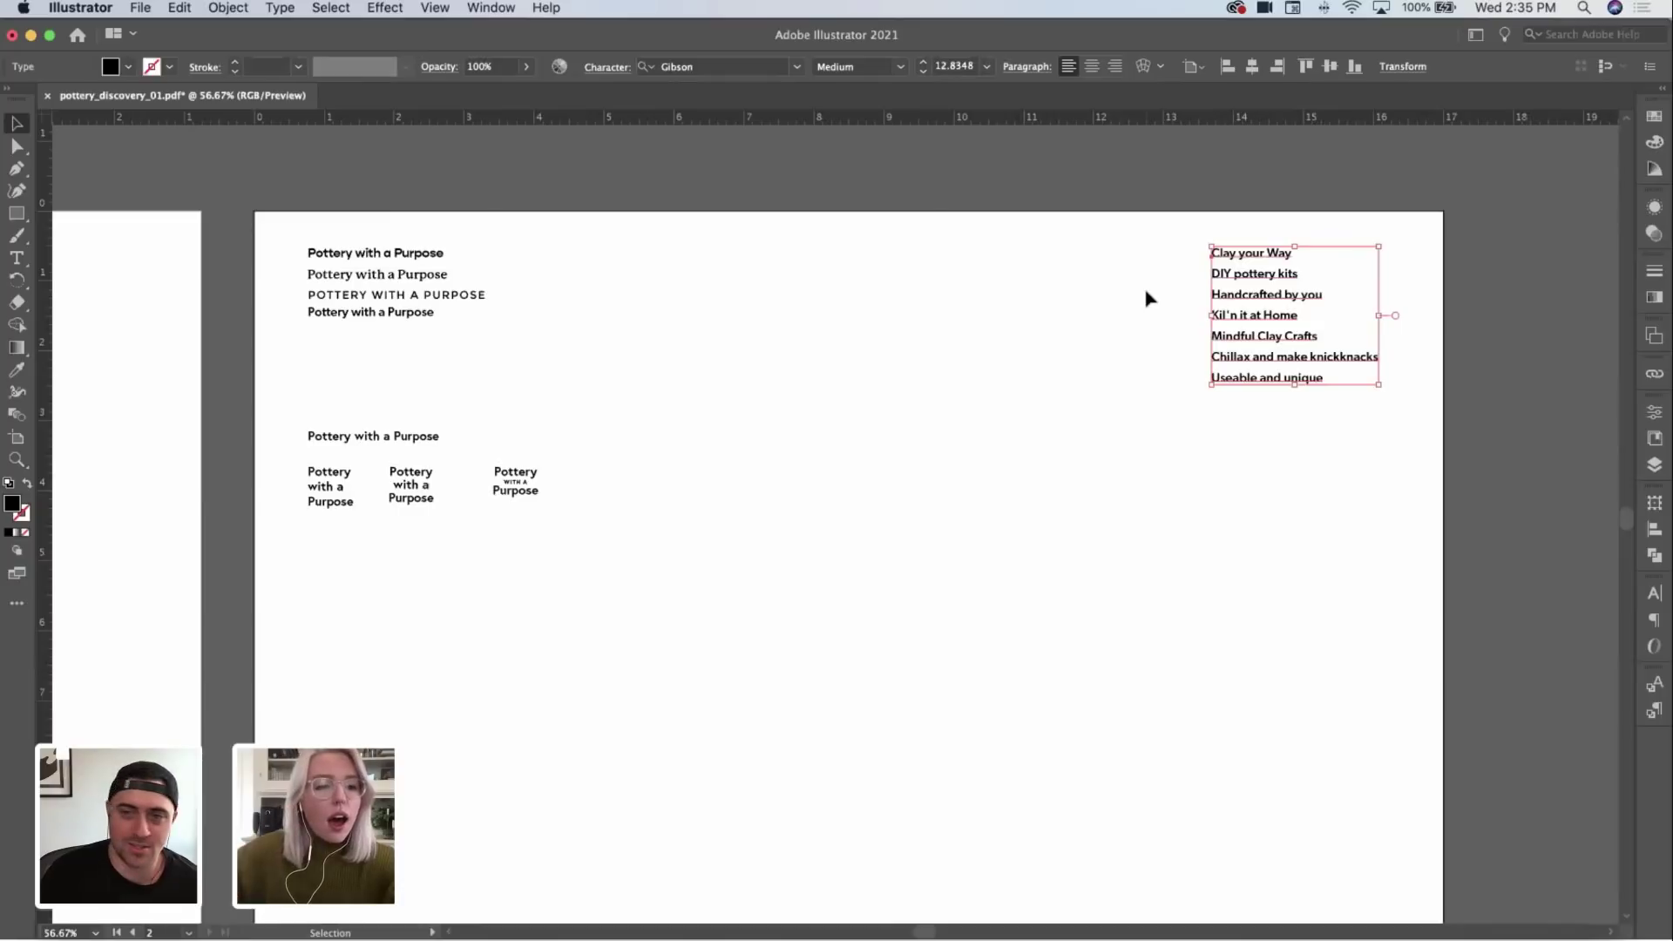
key(super+shift+a)
Step: Examine the tagline list alongside the wordmark versions and stacked layouts on the second artboard
drag(530, 471, 499, 427)
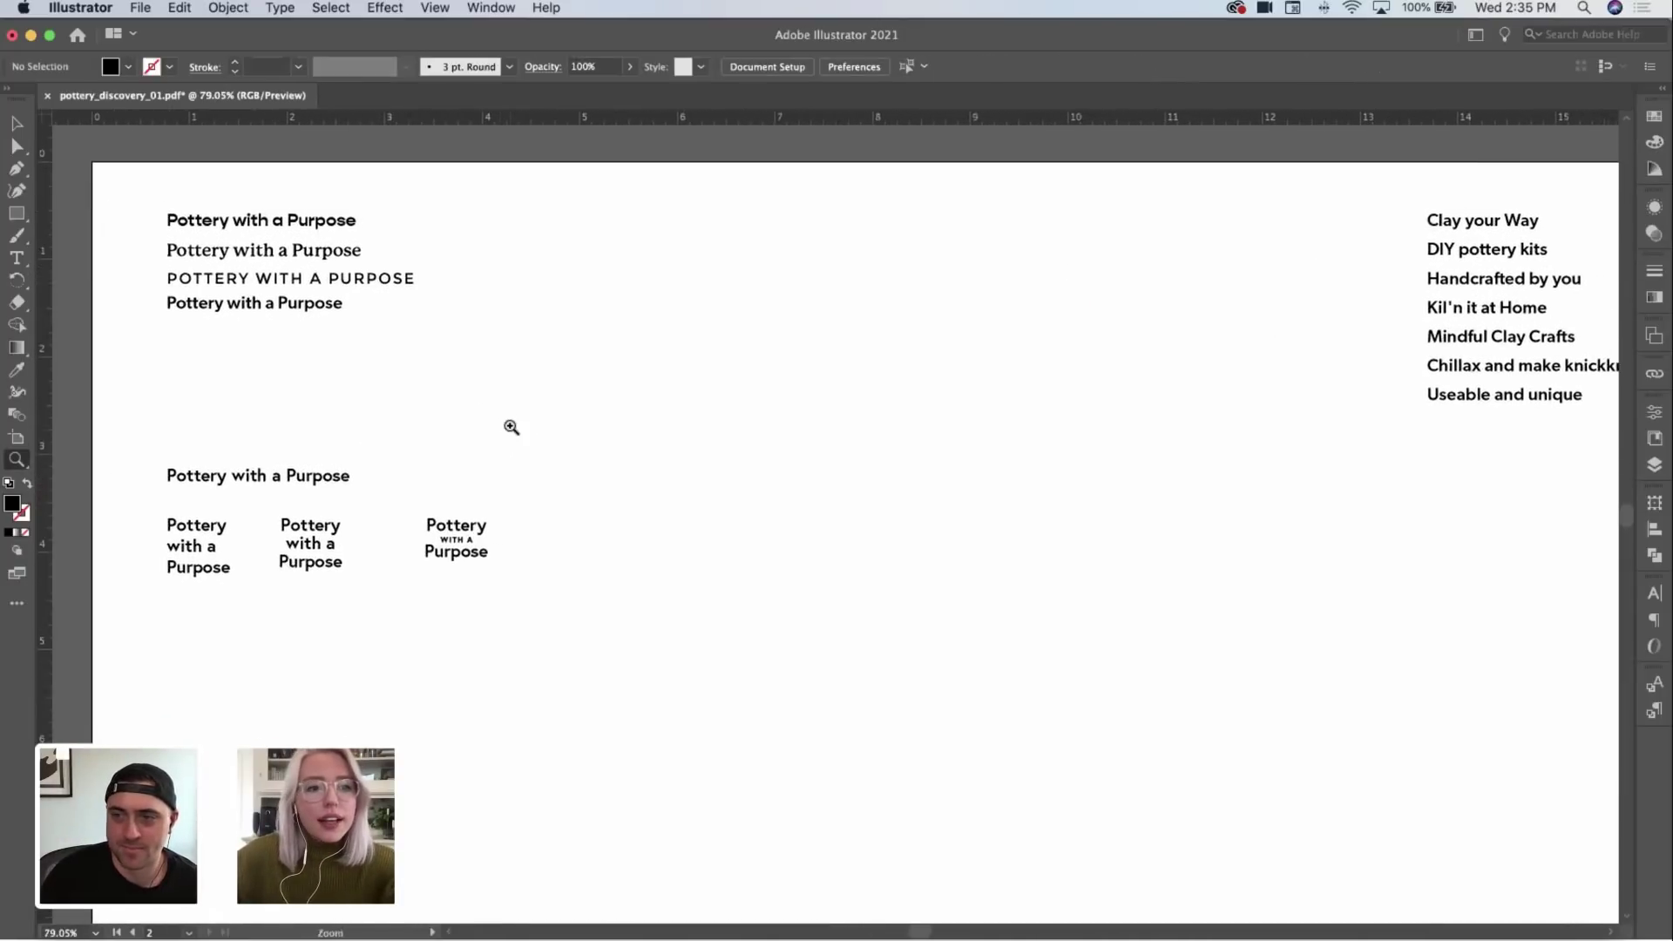
key(v)
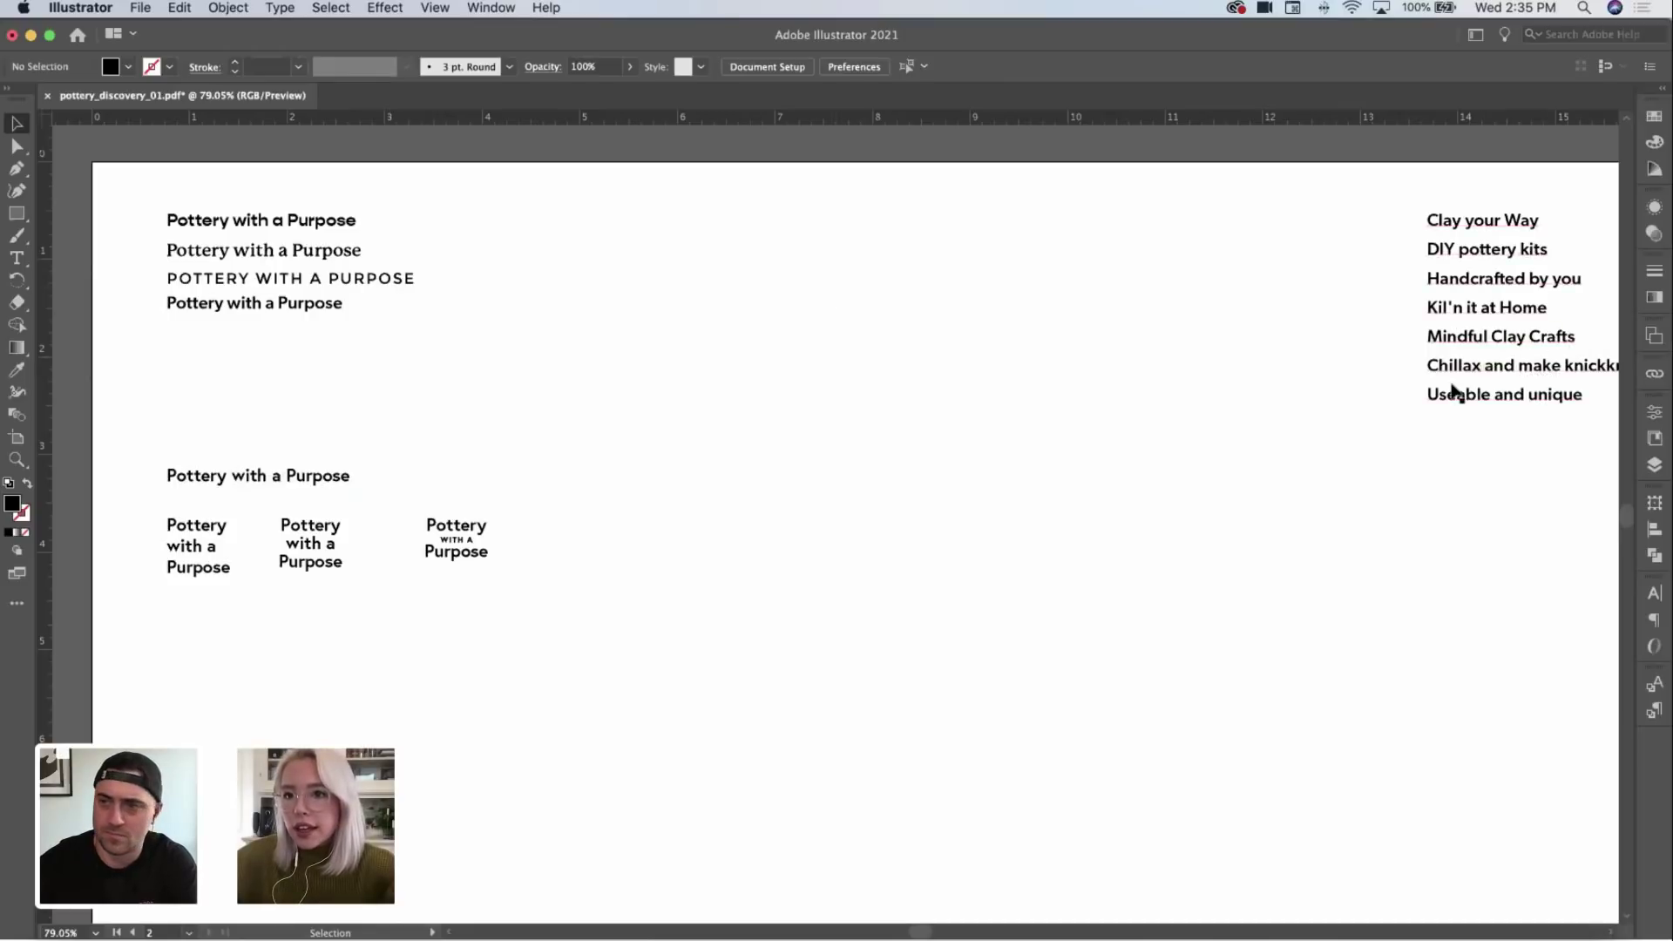
scroll(1447, 391, right, 5)
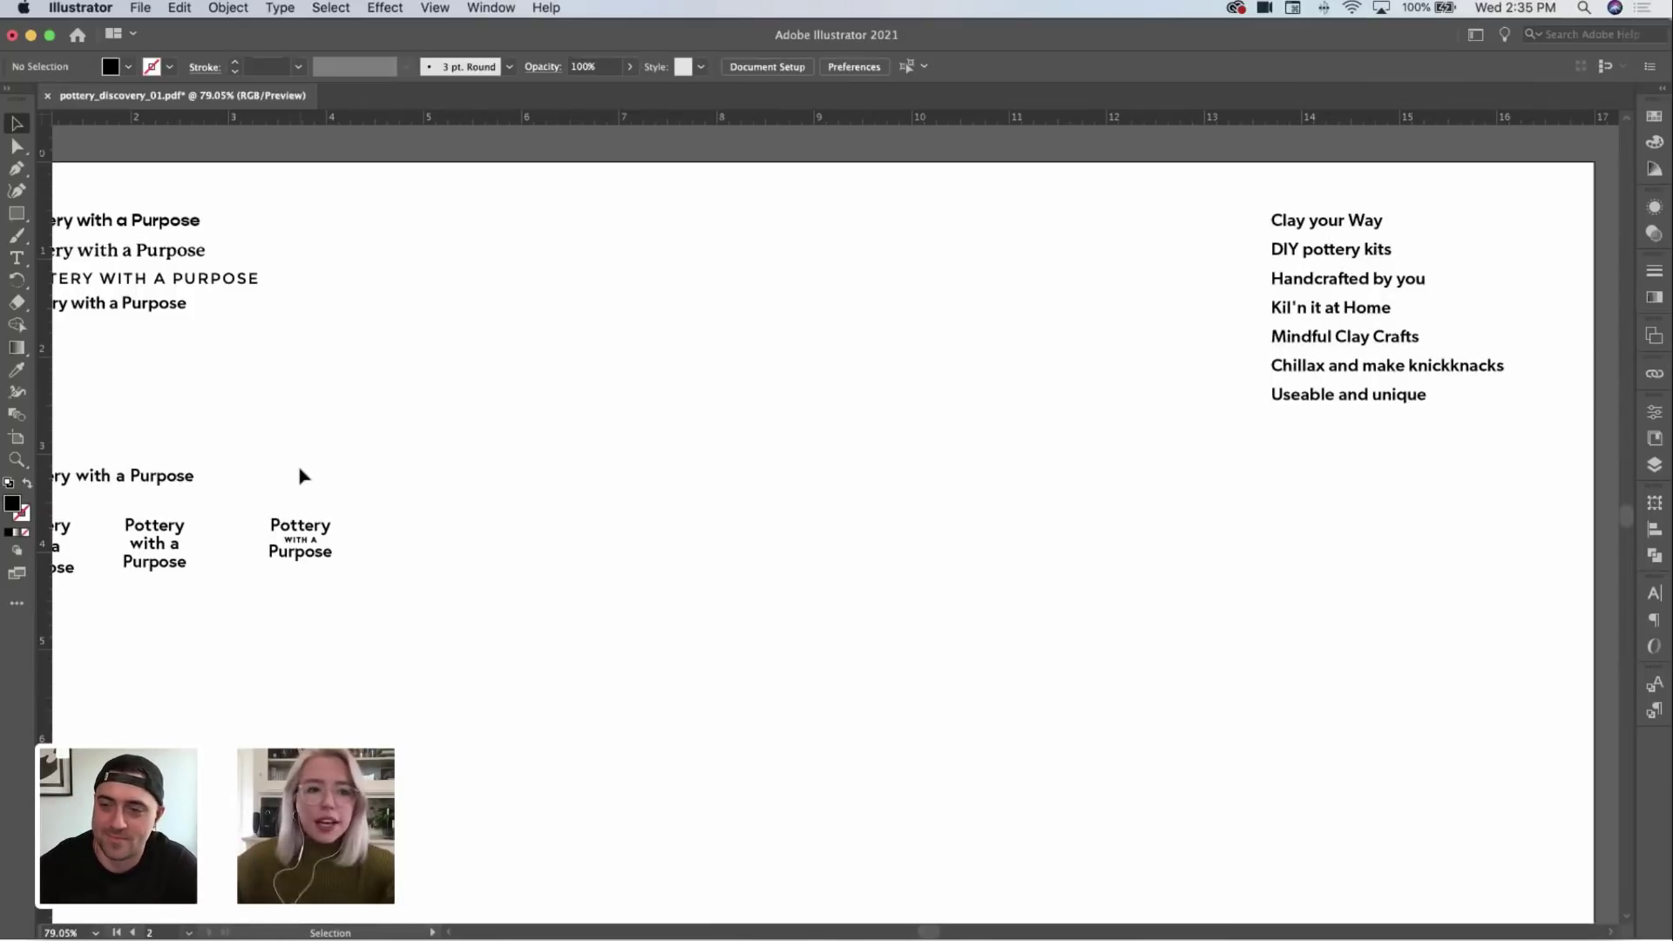
scroll(456, 400, left, 5)
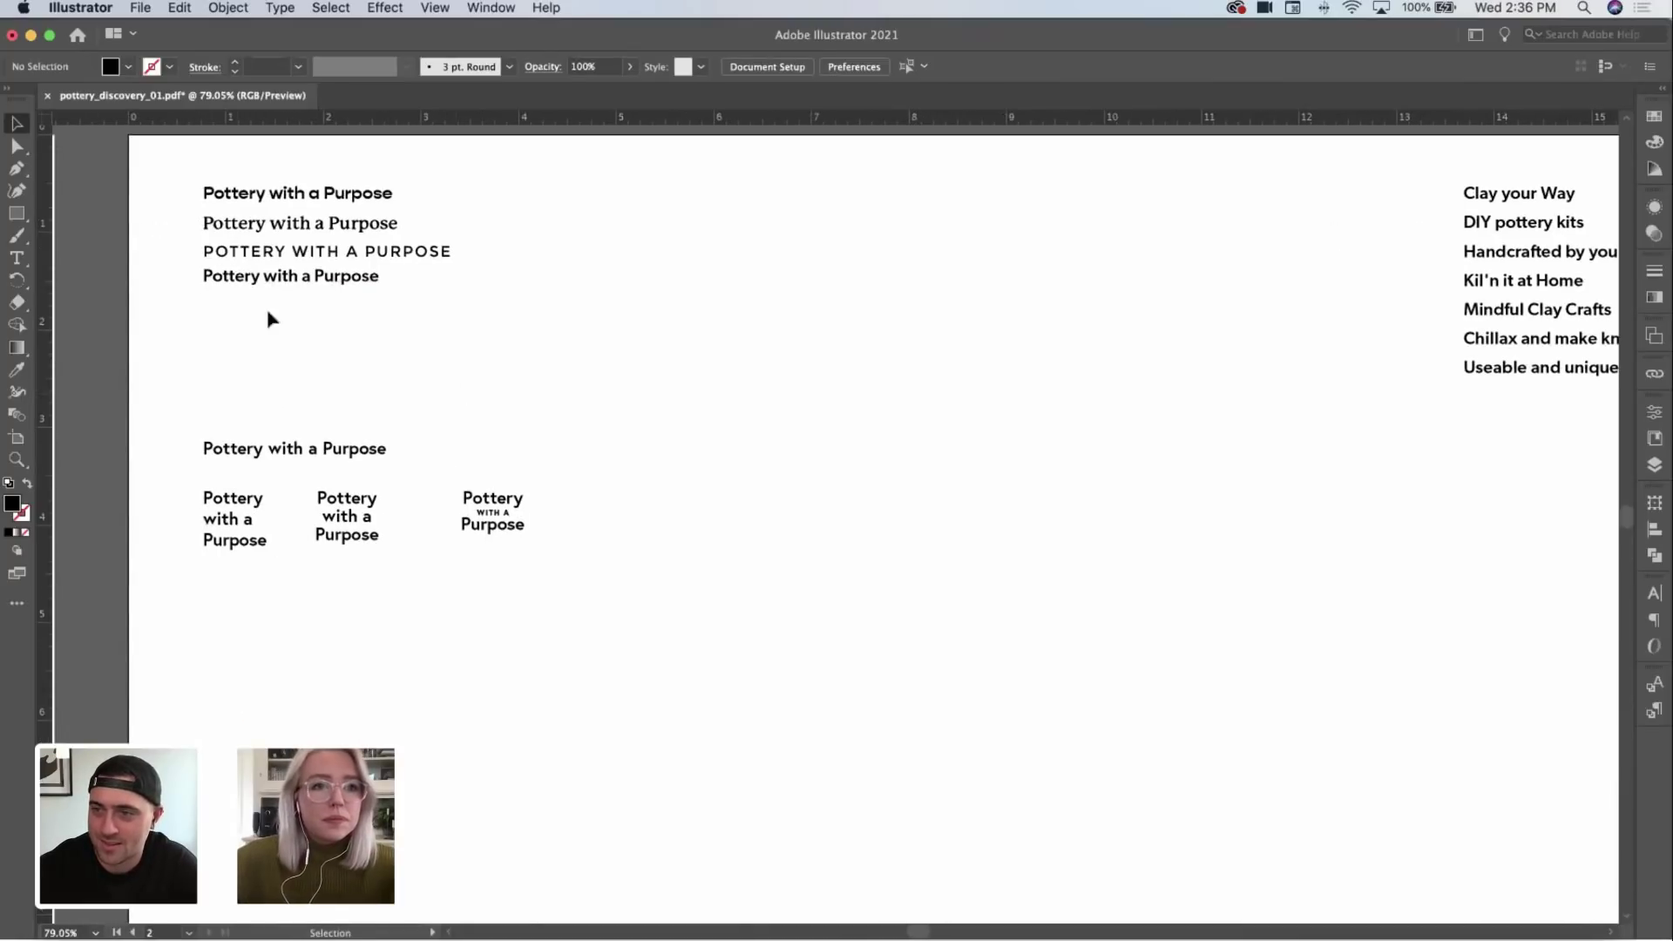
Step: Duplicate the lowest all-caps sample on the first artboard just below itself and set the copy in Brandon Grotesque Bold
key(z)
scroll(728, 366, down, 1)
scroll(610, 429, left, 10)
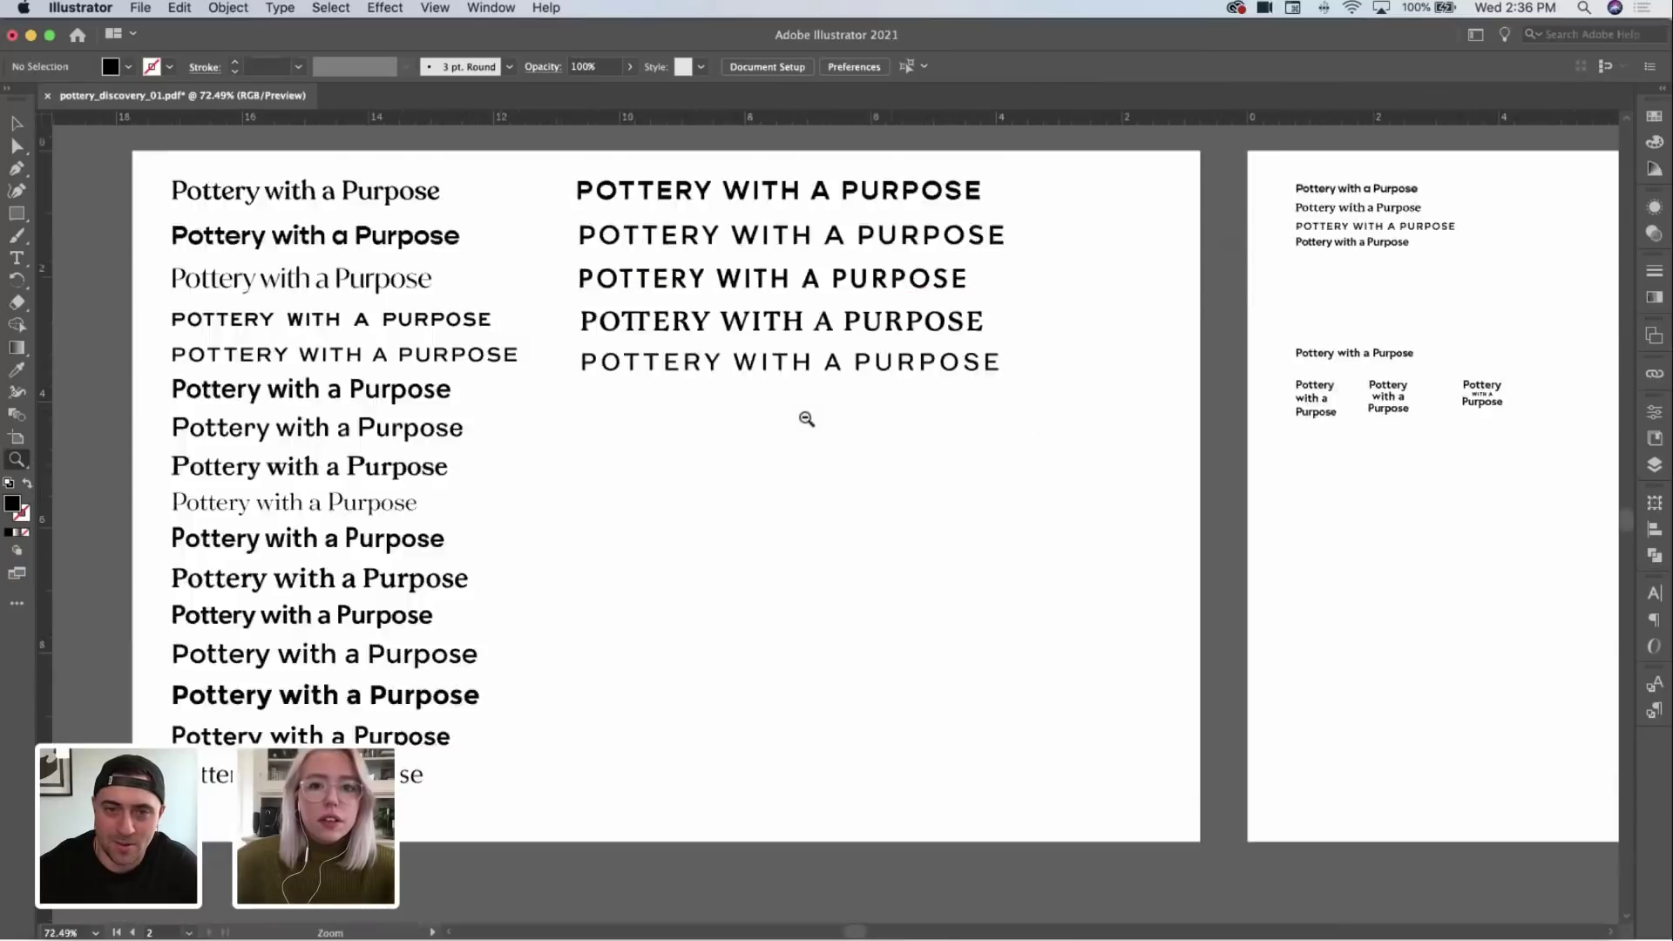
alt+click(807, 418)
click(624, 636)
key(v)
drag(964, 229, 966, 279)
scroll(773, 337, up, 3)
scroll(773, 336, right, 4)
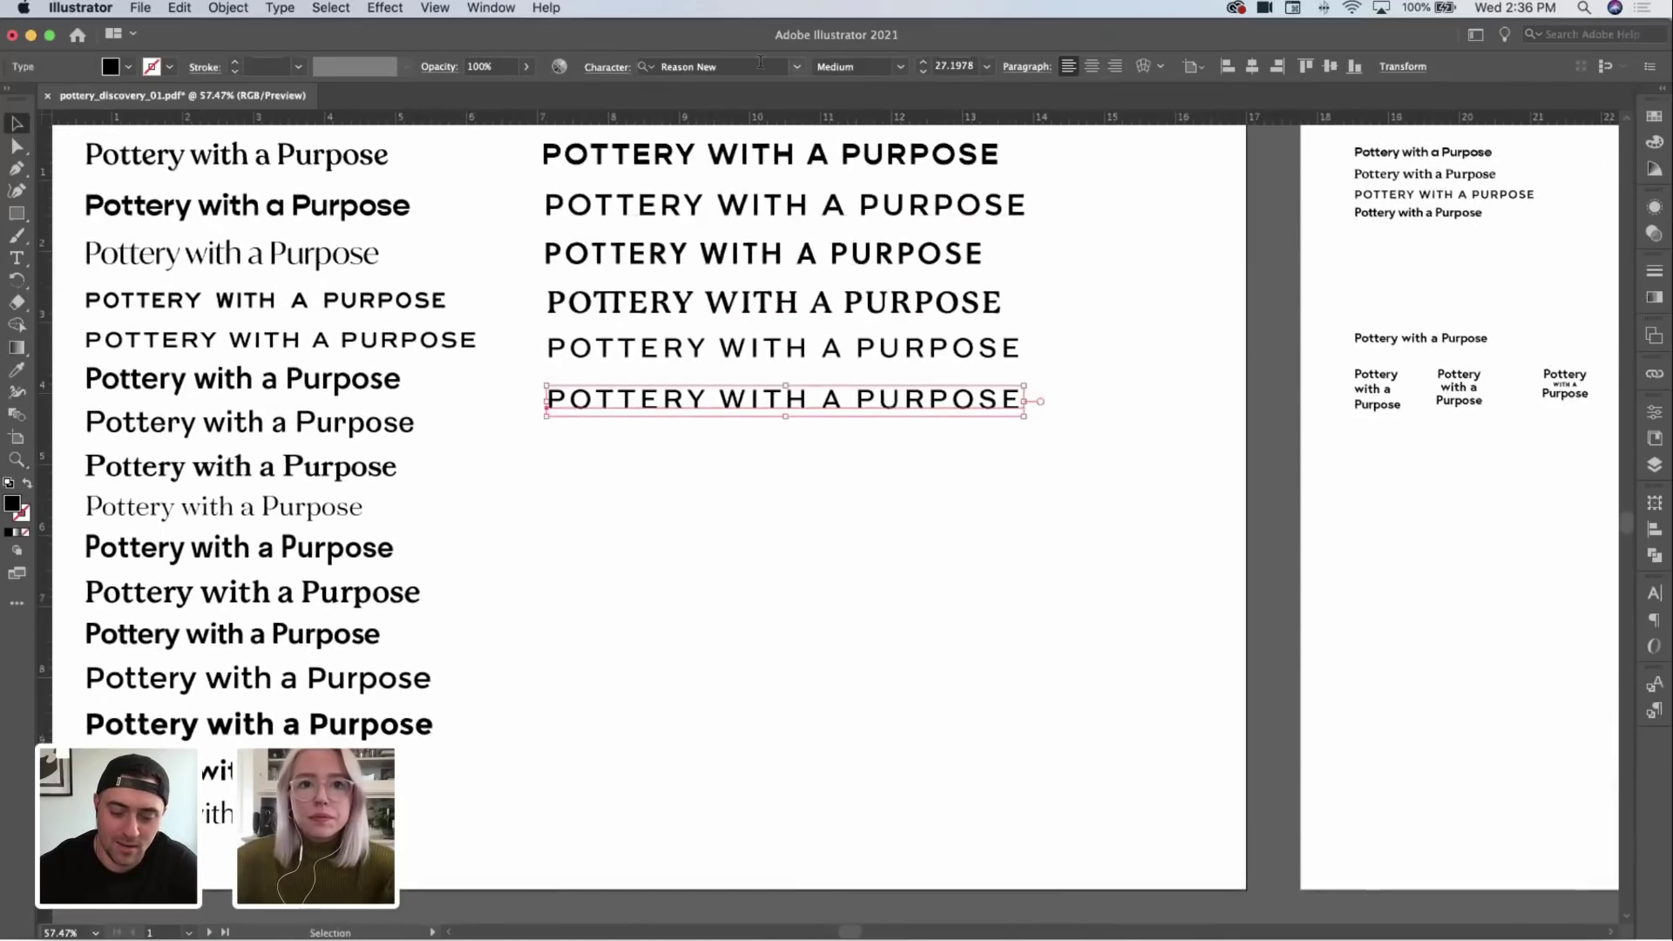
click(760, 61)
text(brandon)
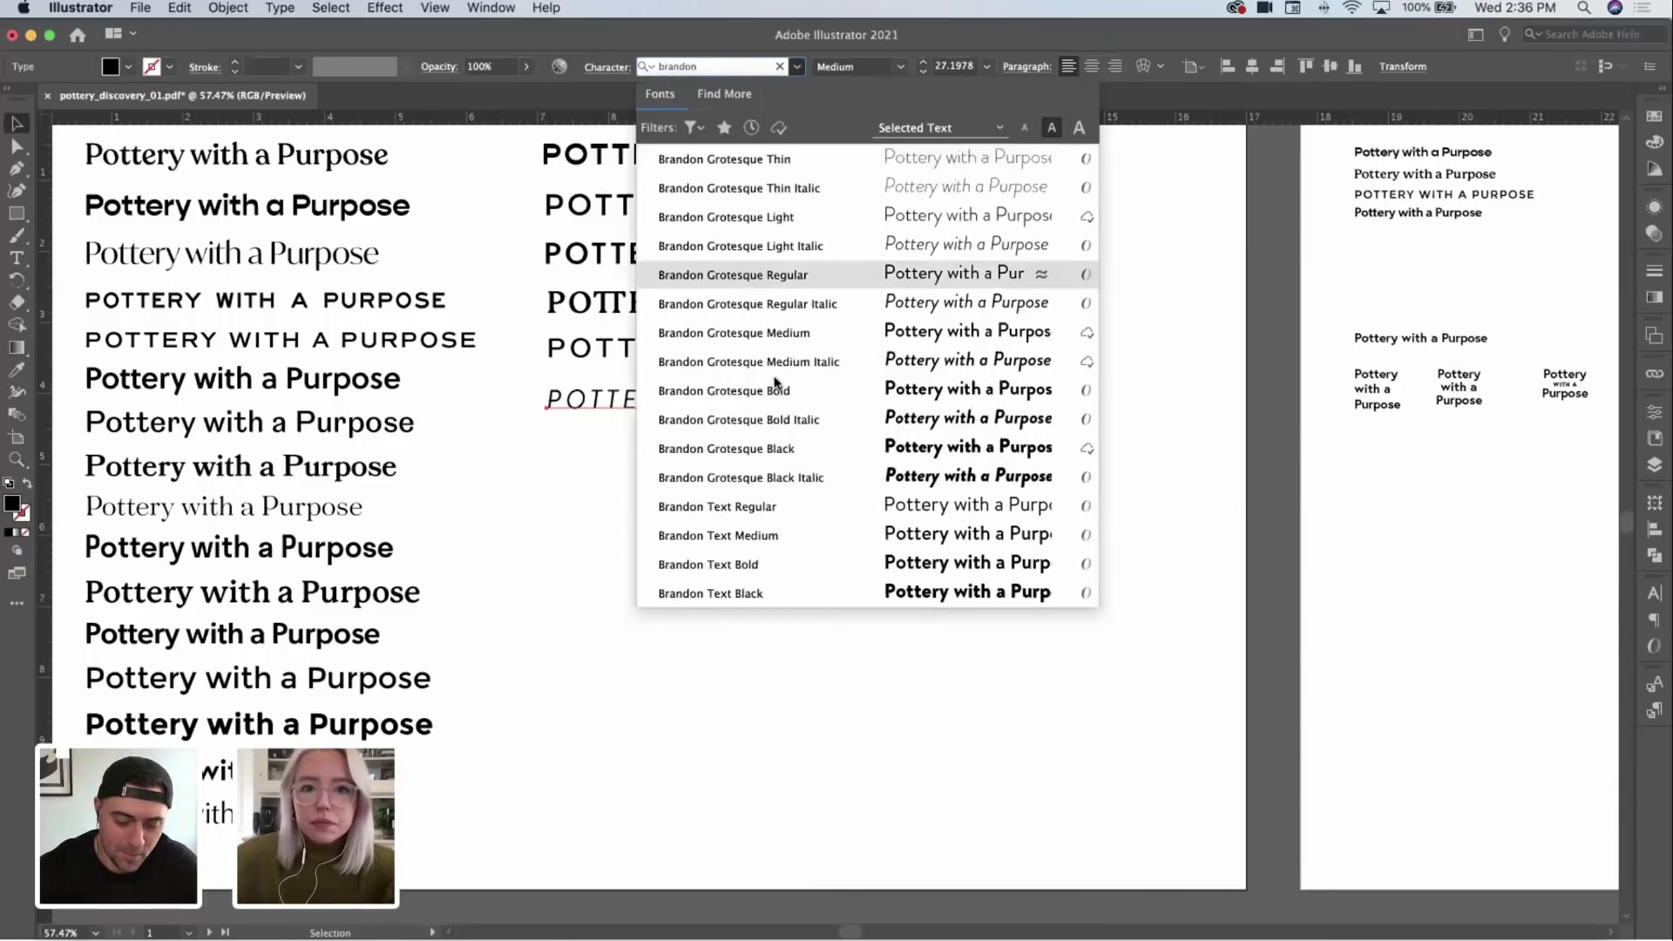
click(774, 391)
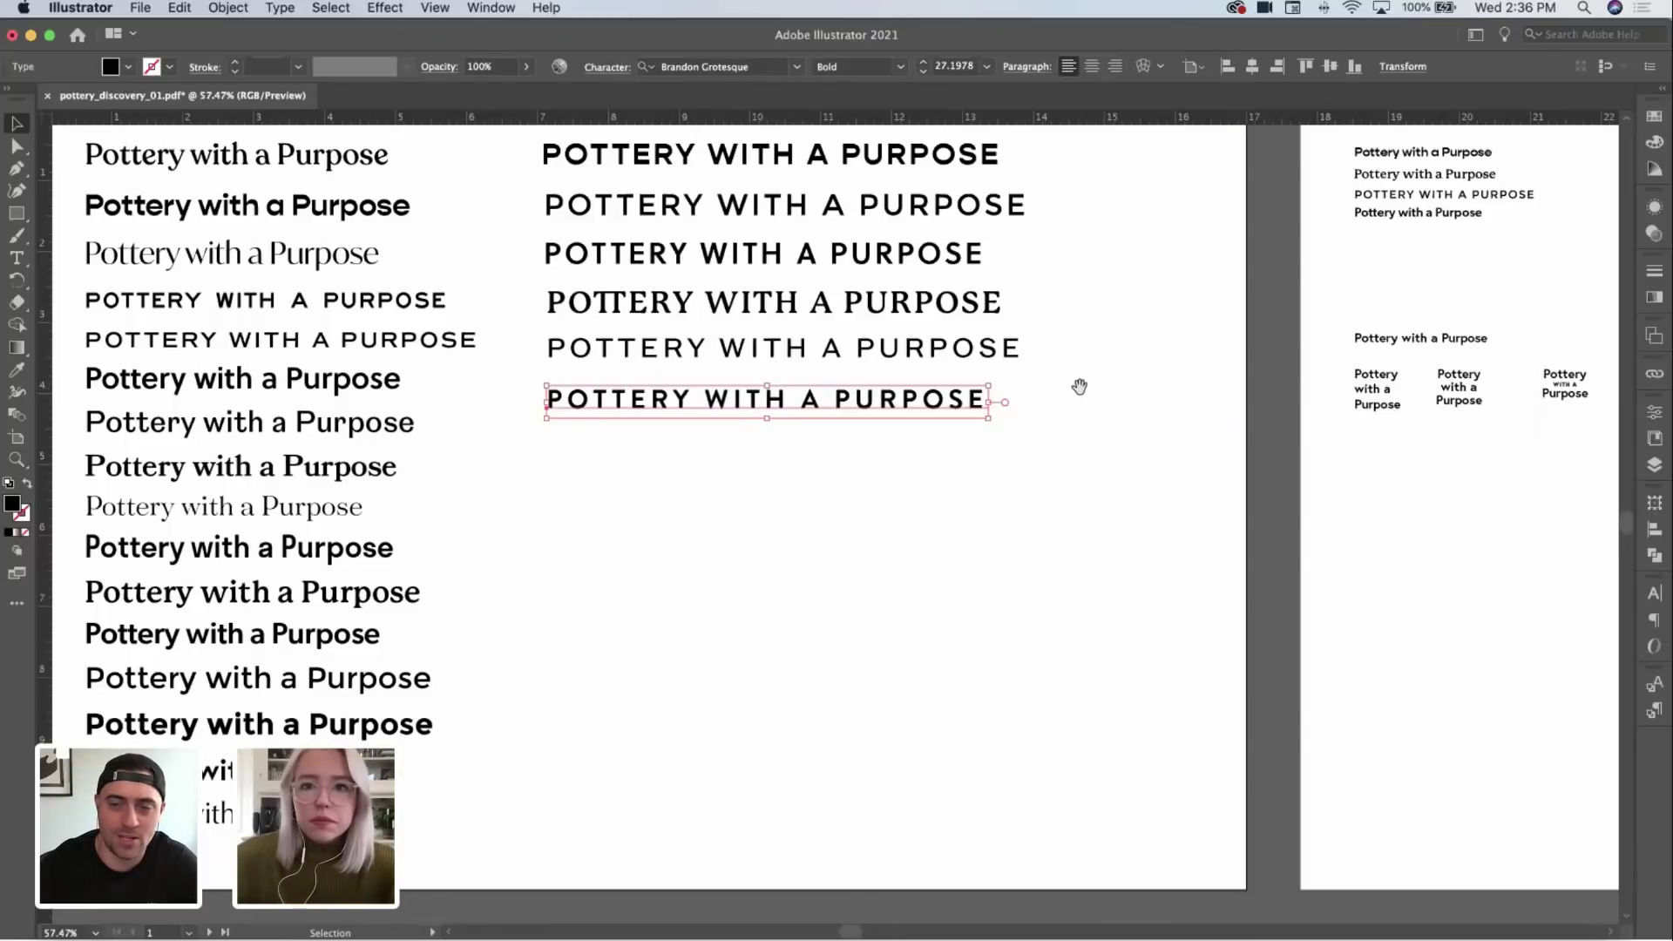
Step: Place the Brandon Grotesque Bold wordmark beneath the shortlisted wordmarks on the second artboard, scaled down to about 10.4 pt
drag(1079, 385, 636, 470)
scroll(355, 488, down, 1)
drag(356, 488, 1058, 352)
scroll(1055, 352, up, 5)
drag(1386, 337, 921, 299)
scroll(857, 336, up, 5)
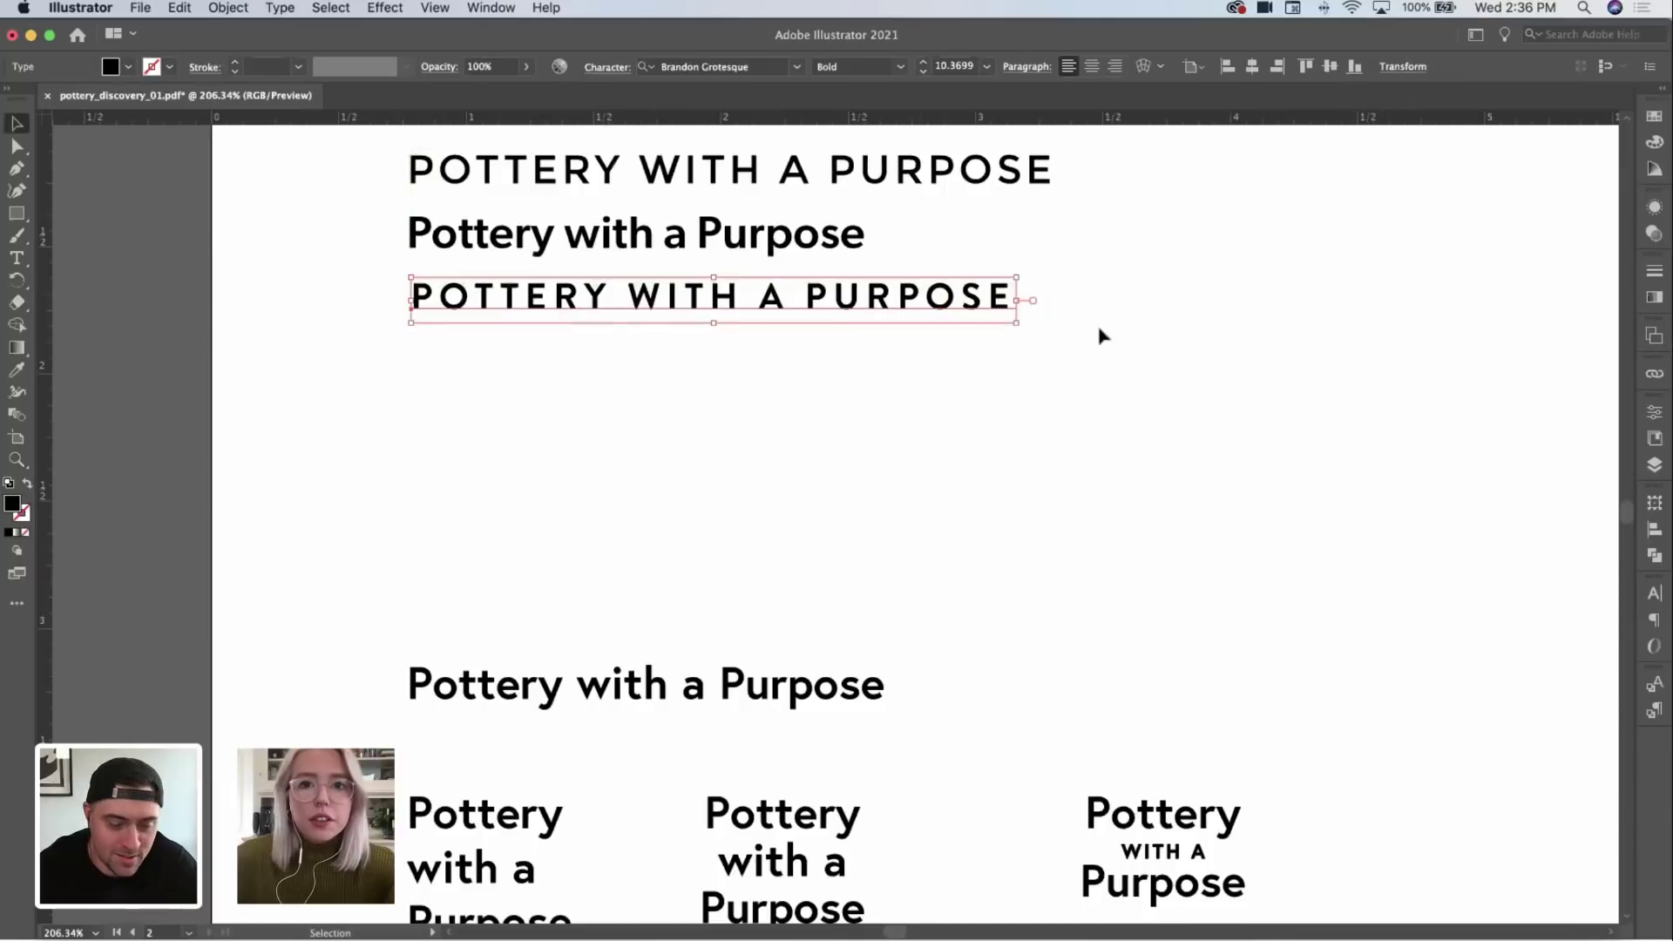
Step: Duplicate the Gopher Bold wordmark from the top of the shortlist into the empty area at the artboard's upper middle
scroll(920, 352, down, 5)
scroll(841, 396, right, 3)
scroll(943, 401, down, 2)
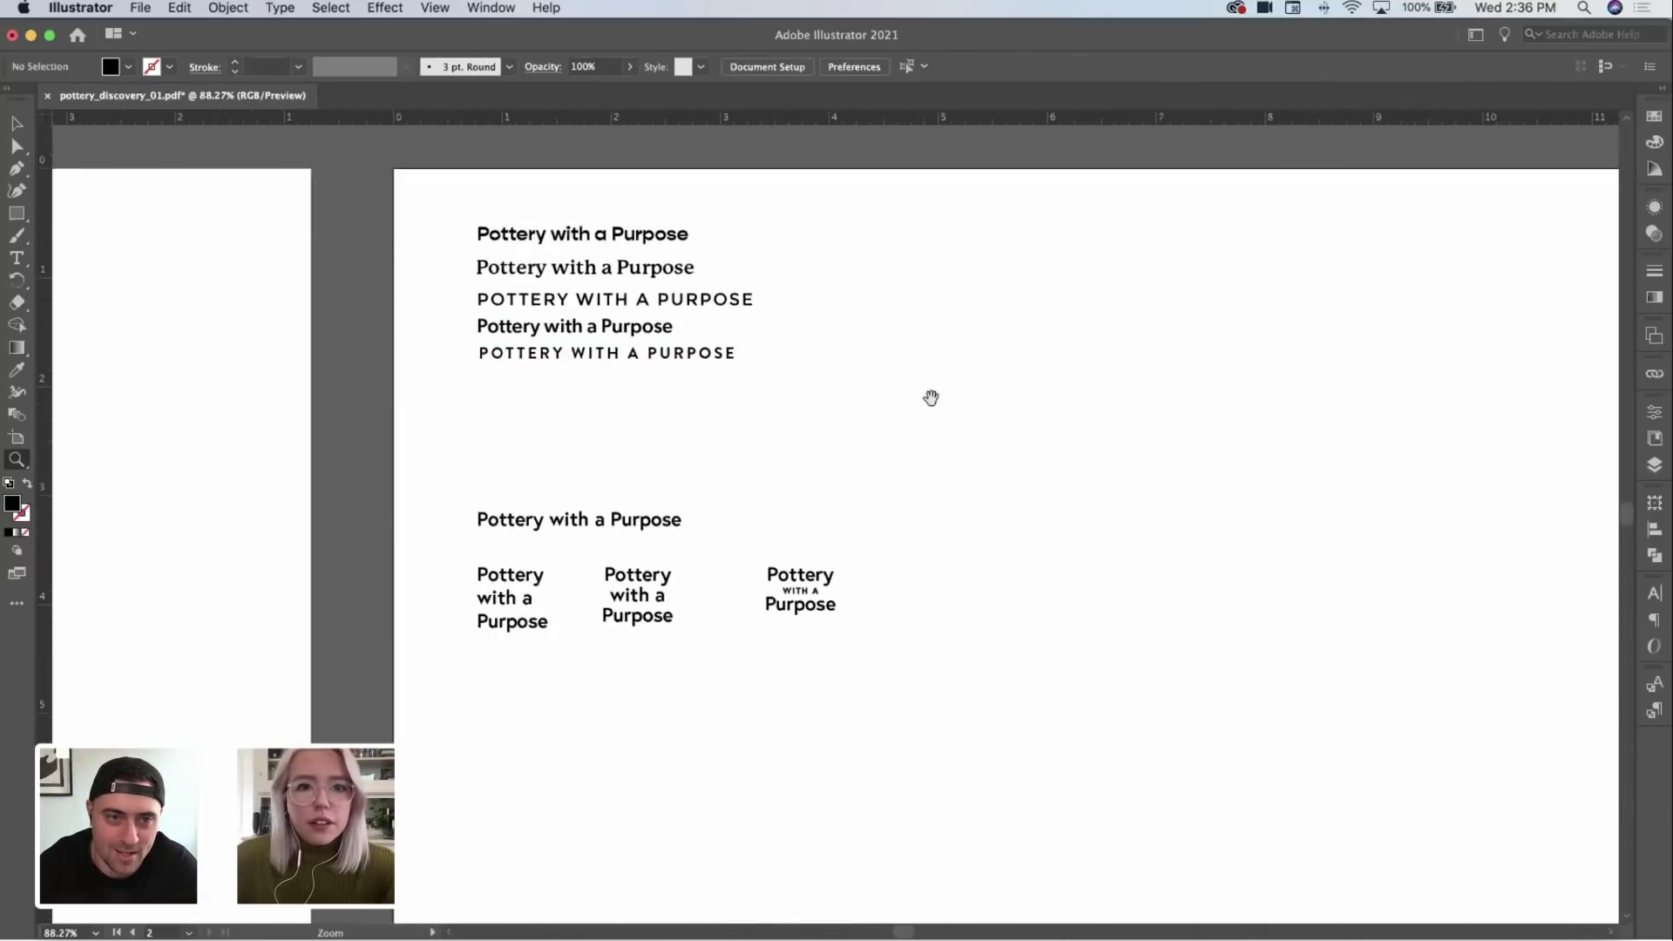
scroll(930, 396, right, 3)
scroll(930, 396, down, 1)
drag(350, 187, 907, 220)
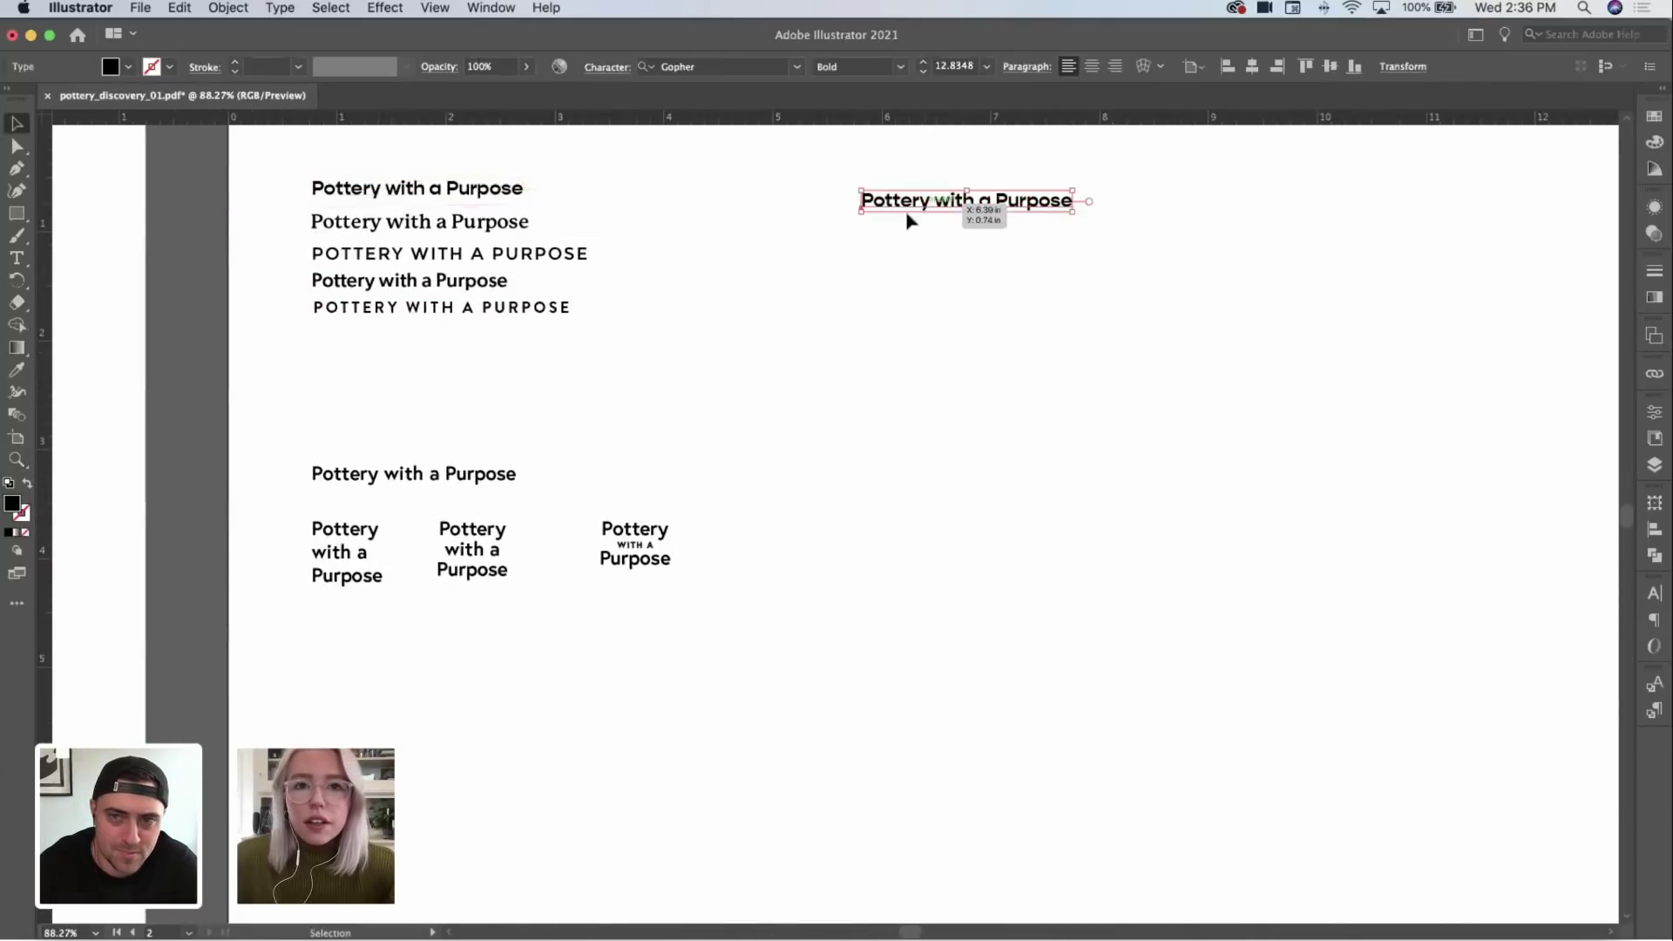
scroll(907, 218, up, 4)
scroll(959, 244, right, 1)
scroll(959, 244, up, 1)
key(t)
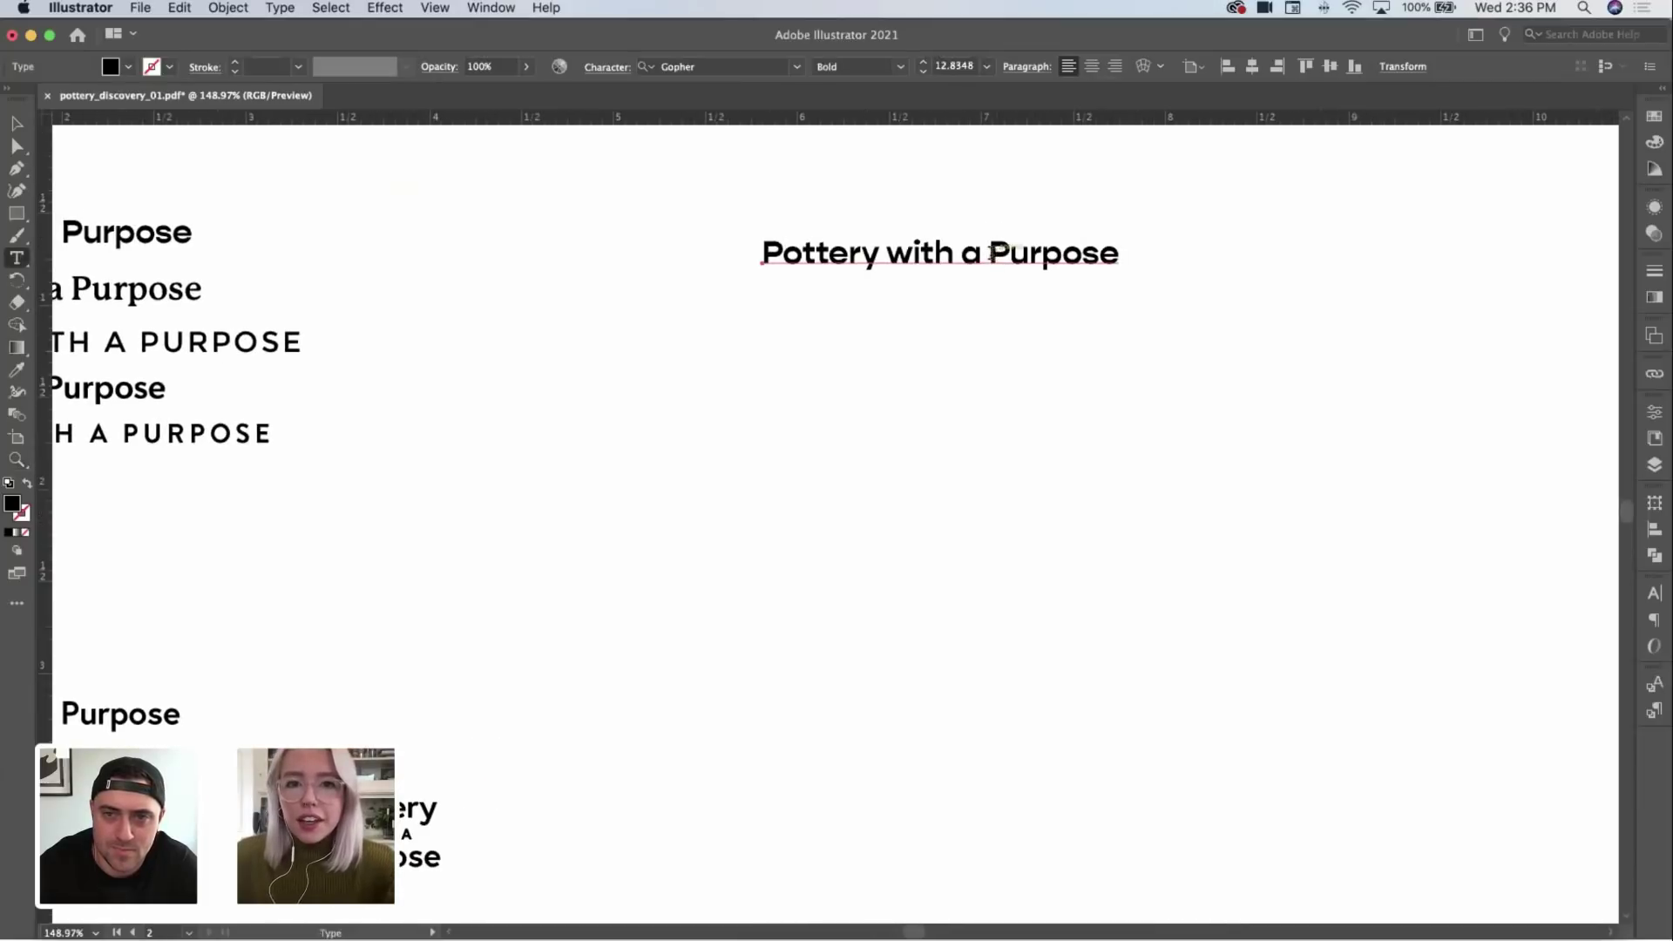
key(Escape)
click(952, 348)
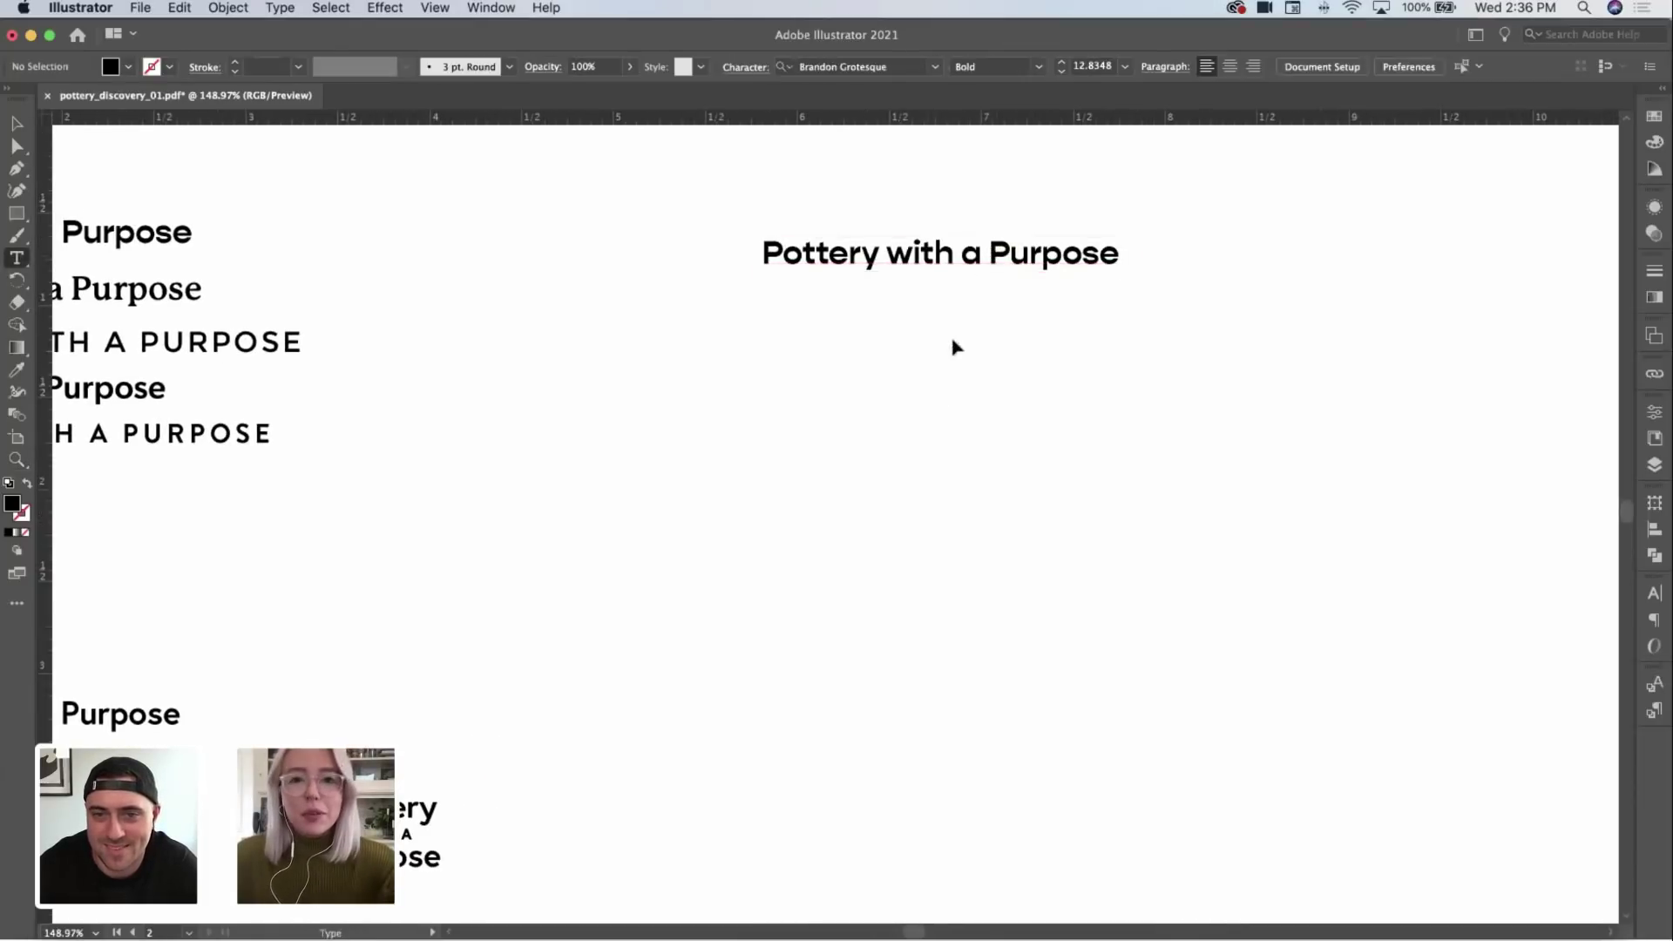
Step: Duplicate the separate Gopher Bold wordmark straight down, leaving a gap between the two
scroll(872, 332, down, 3)
scroll(898, 277, right, 1)
scroll(899, 277, right, 2)
scroll(899, 277, down, 1)
drag(889, 261, 770, 389)
scroll(770, 388, up, 3)
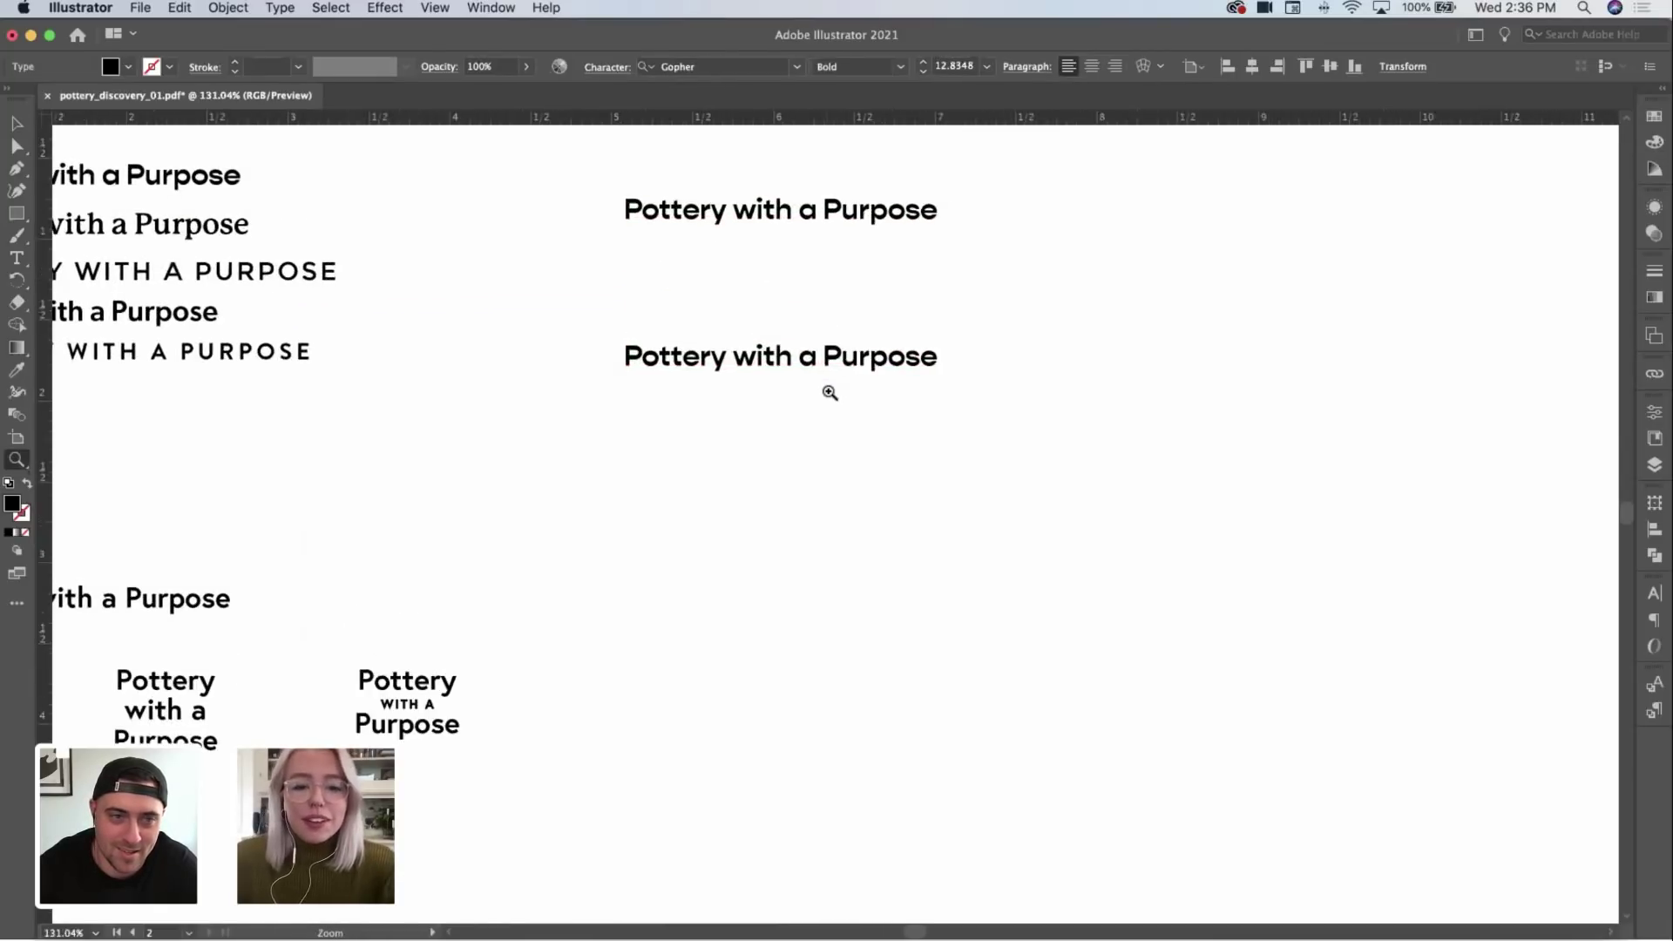
Step: Break the lower Gopher Bold wordmark into three lines: "Pottery", "with a" and "Purpose"
double_click(824, 356)
key(BackSpace)
key(Return)
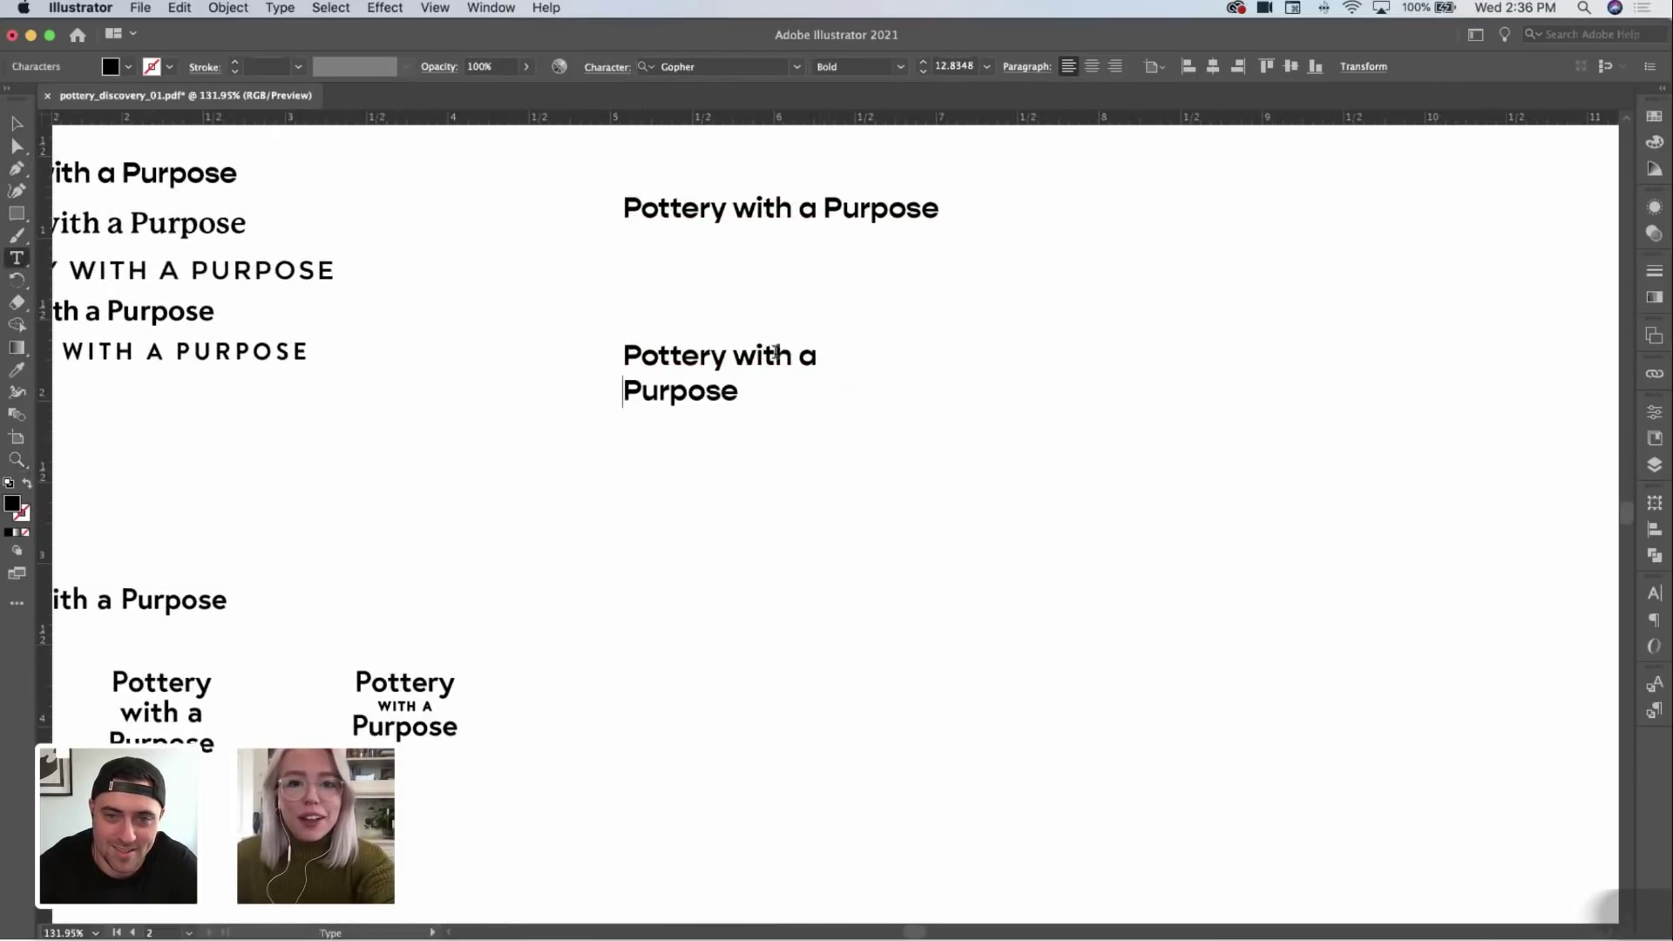
key(alt+Left)
key(alt+Left)
key(BackSpace)
key(Return)
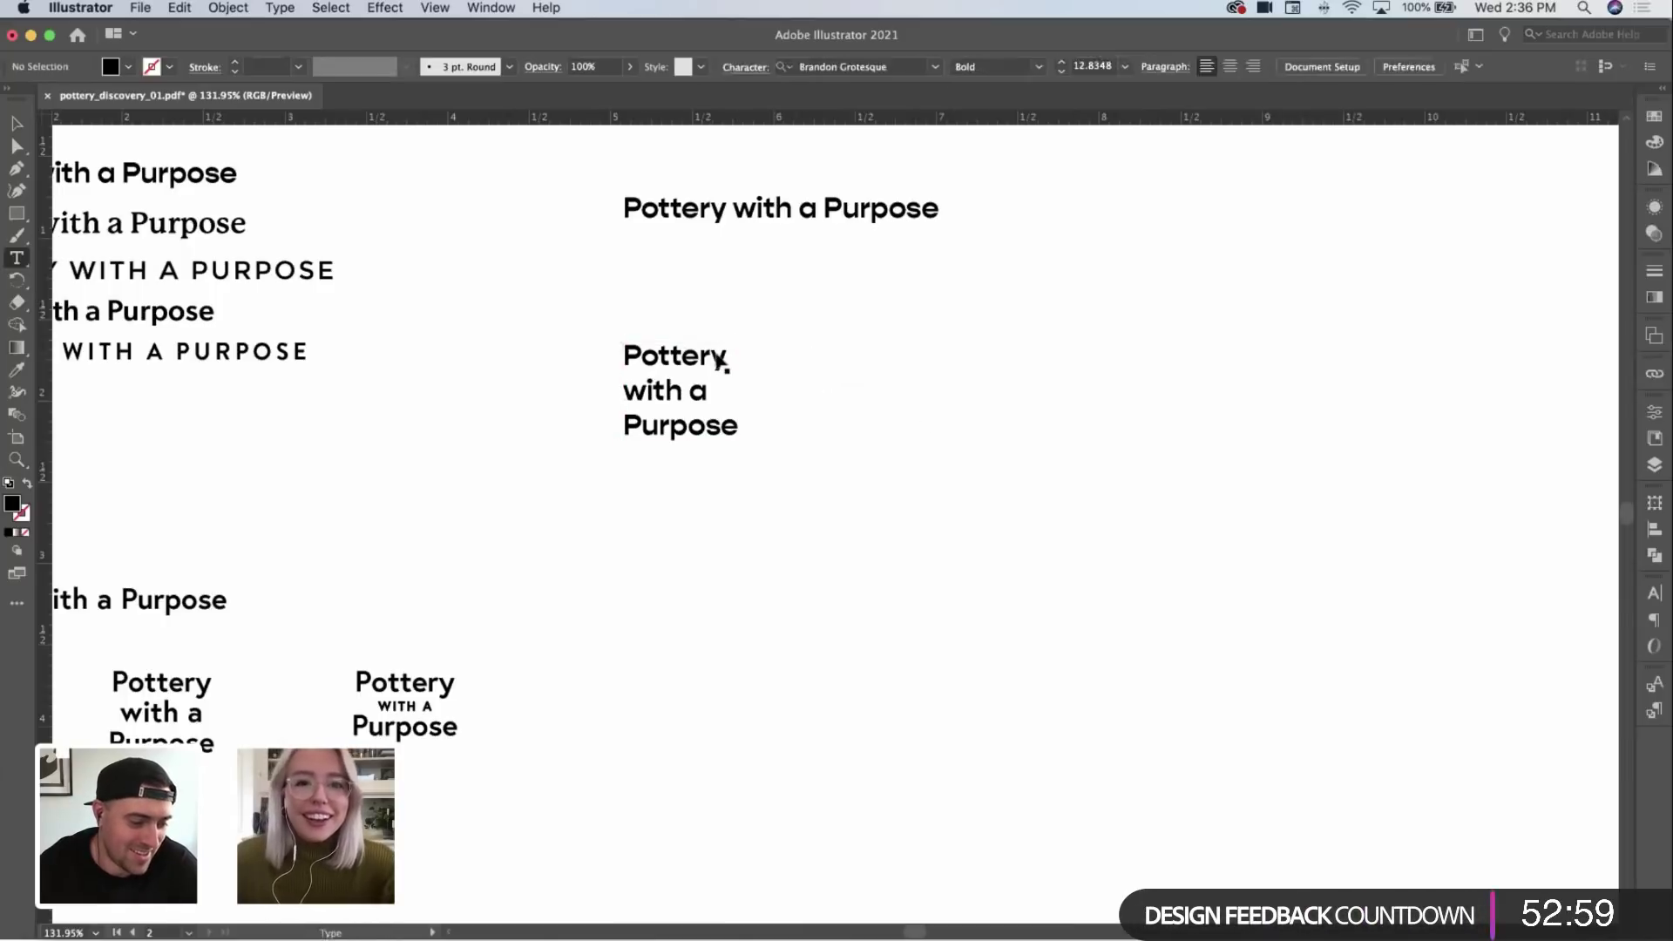
Step: Center-align the stacked Gopher Bold wordmark and tighten its leading by three increments
key(Escape)
click(1090, 67)
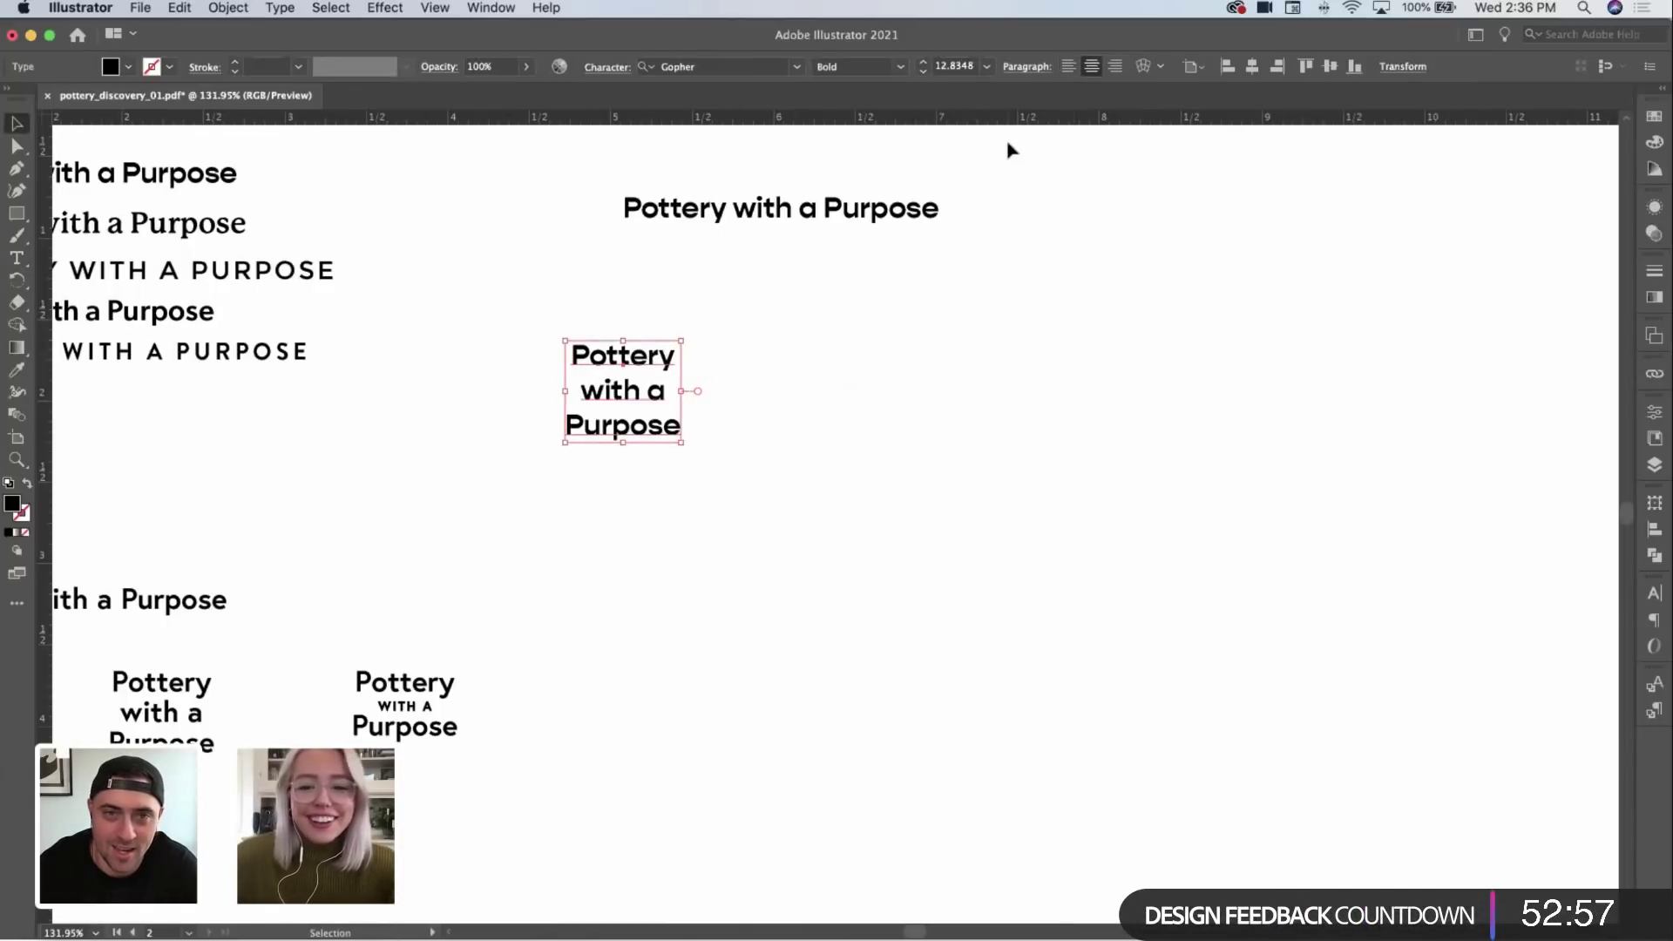
key(alt+Up)
key(alt+Up)
key(alt+Up)
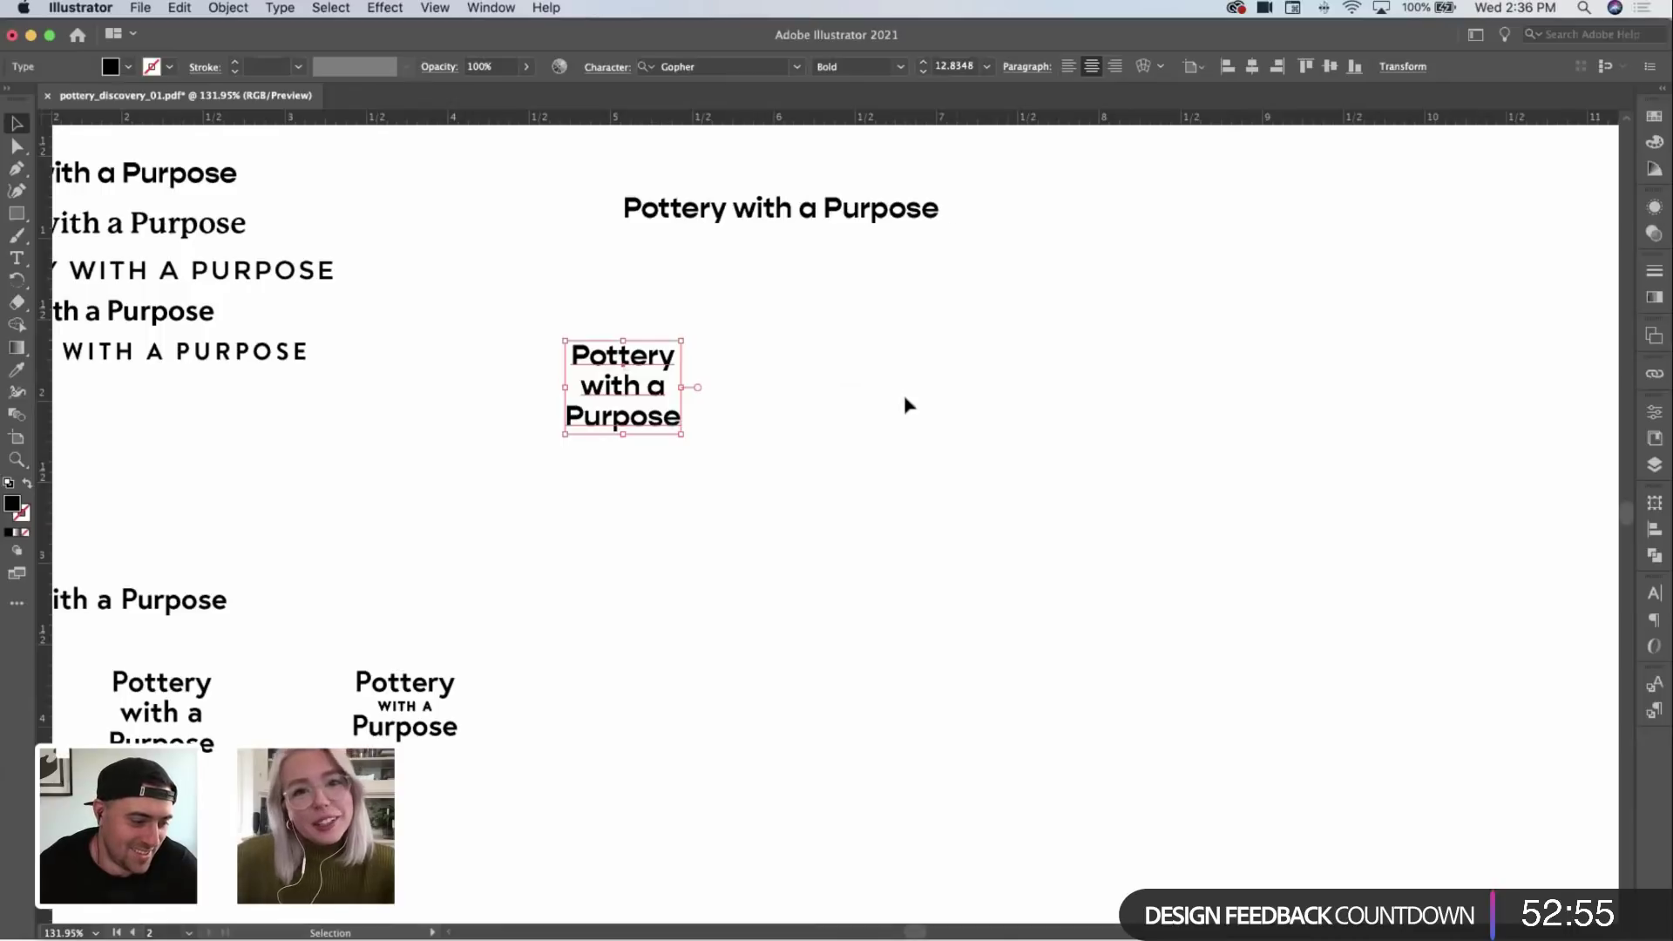
Step: Duplicate the stacked Gopher Bold wordmark to its right and delete "with a" and "Purpose" from the copy
drag(641, 371, 957, 371)
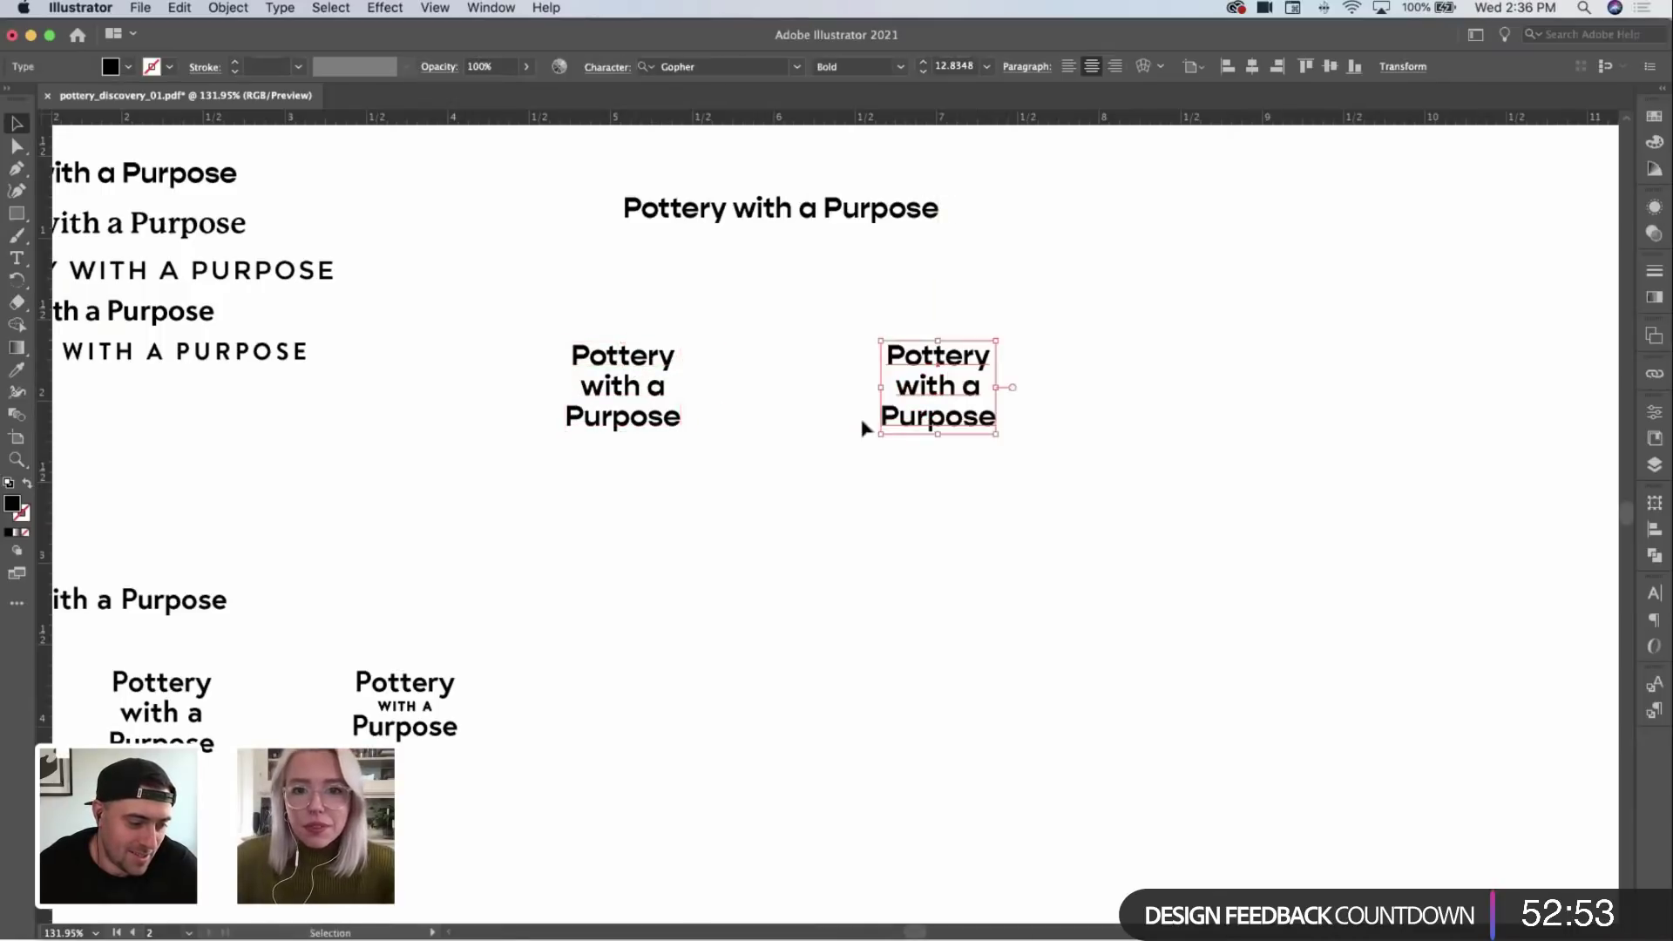
double_click(906, 394)
drag(880, 416, 1031, 422)
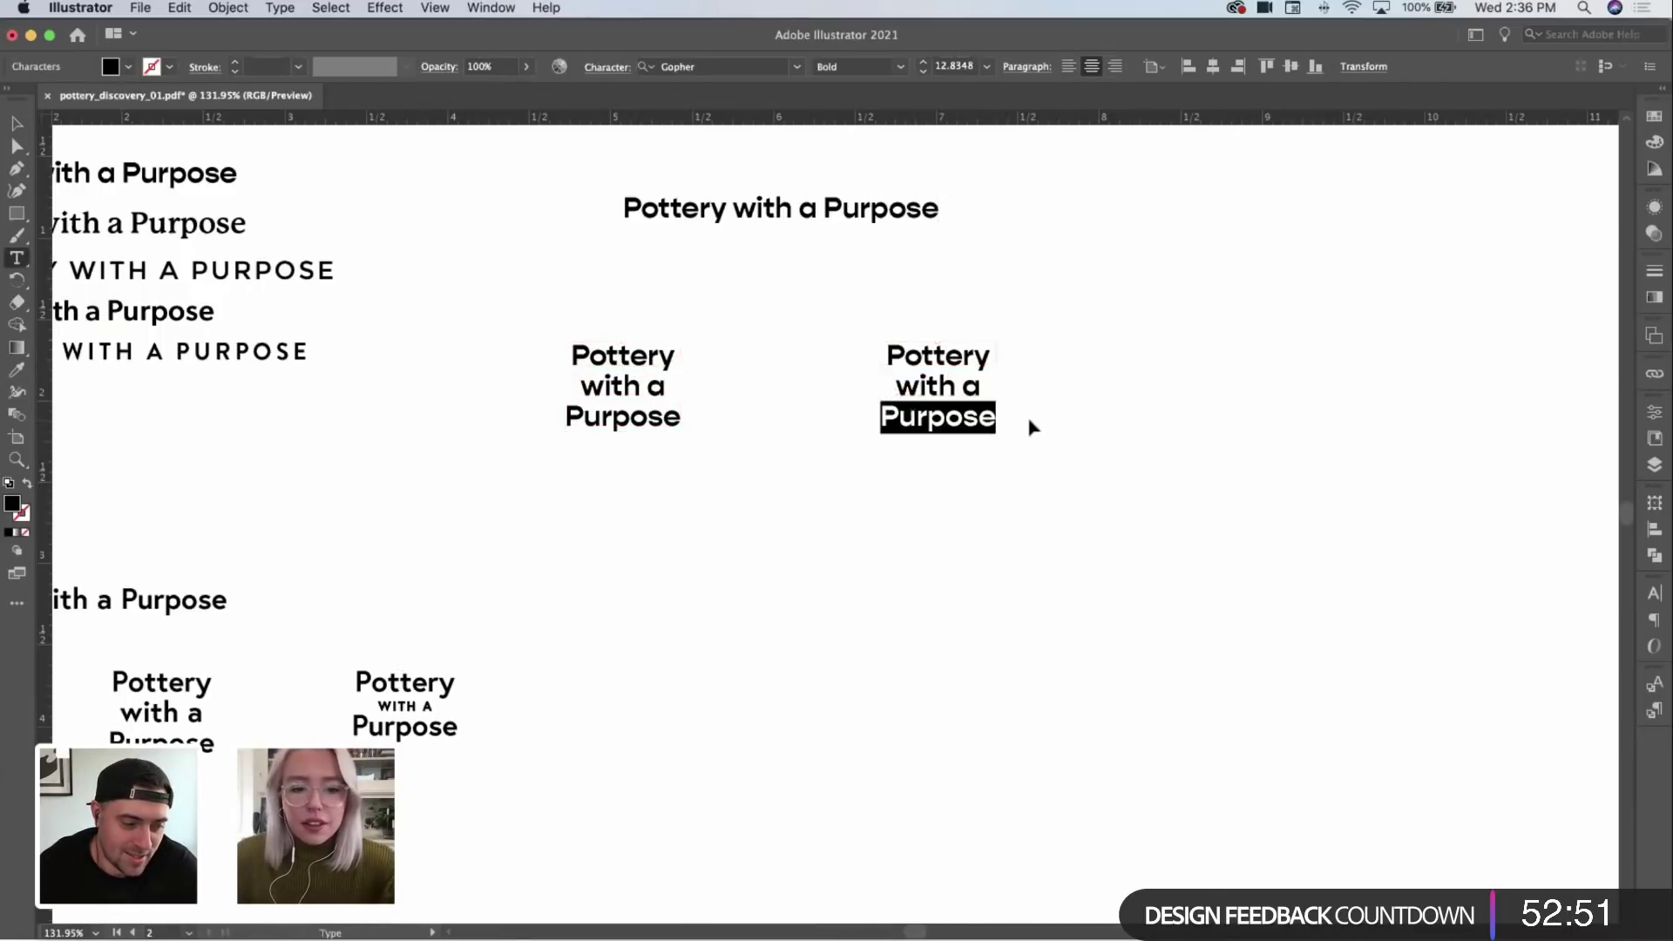
key(BackSpace)
key(BackSpace)
key(BackSpace)
key(BackSpace)
key(BackSpace)
key(BackSpace)
key(BackSpace)
key(BackSpace)
key(BackSpace)
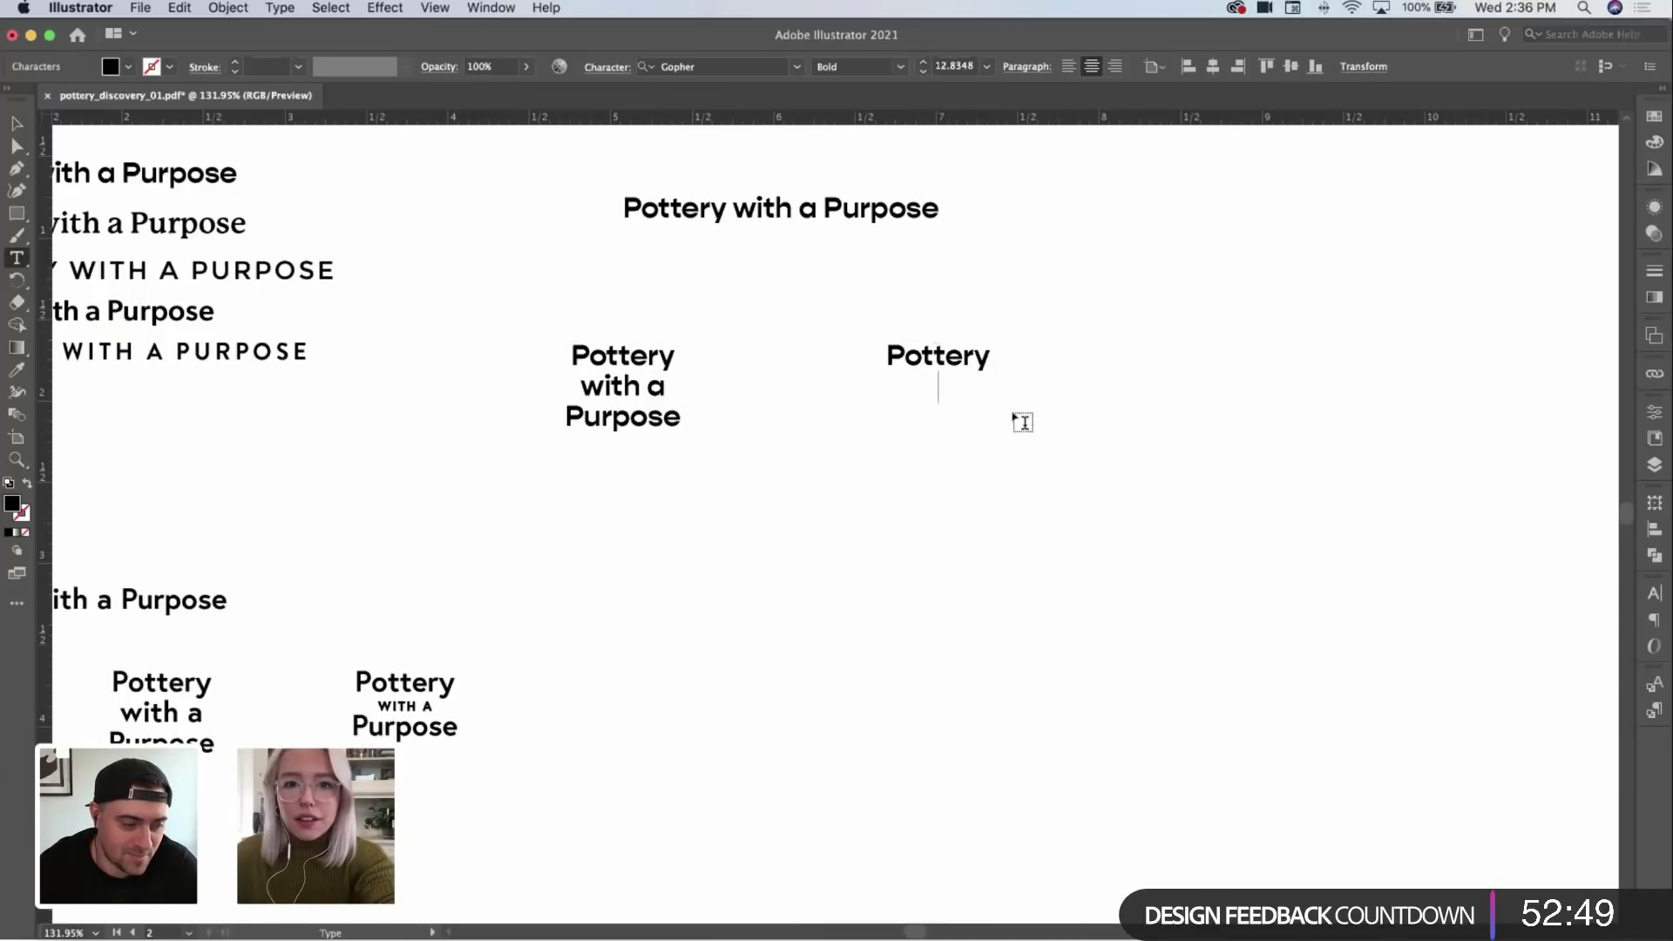
Step: Duplicate the separate "Pottery" text straight down, leaving a line's gap, and change the copy's text to "Purpose"
key(Escape)
click(1076, 411)
drag(968, 364, 965, 426)
double_click(953, 417)
double_click(953, 416)
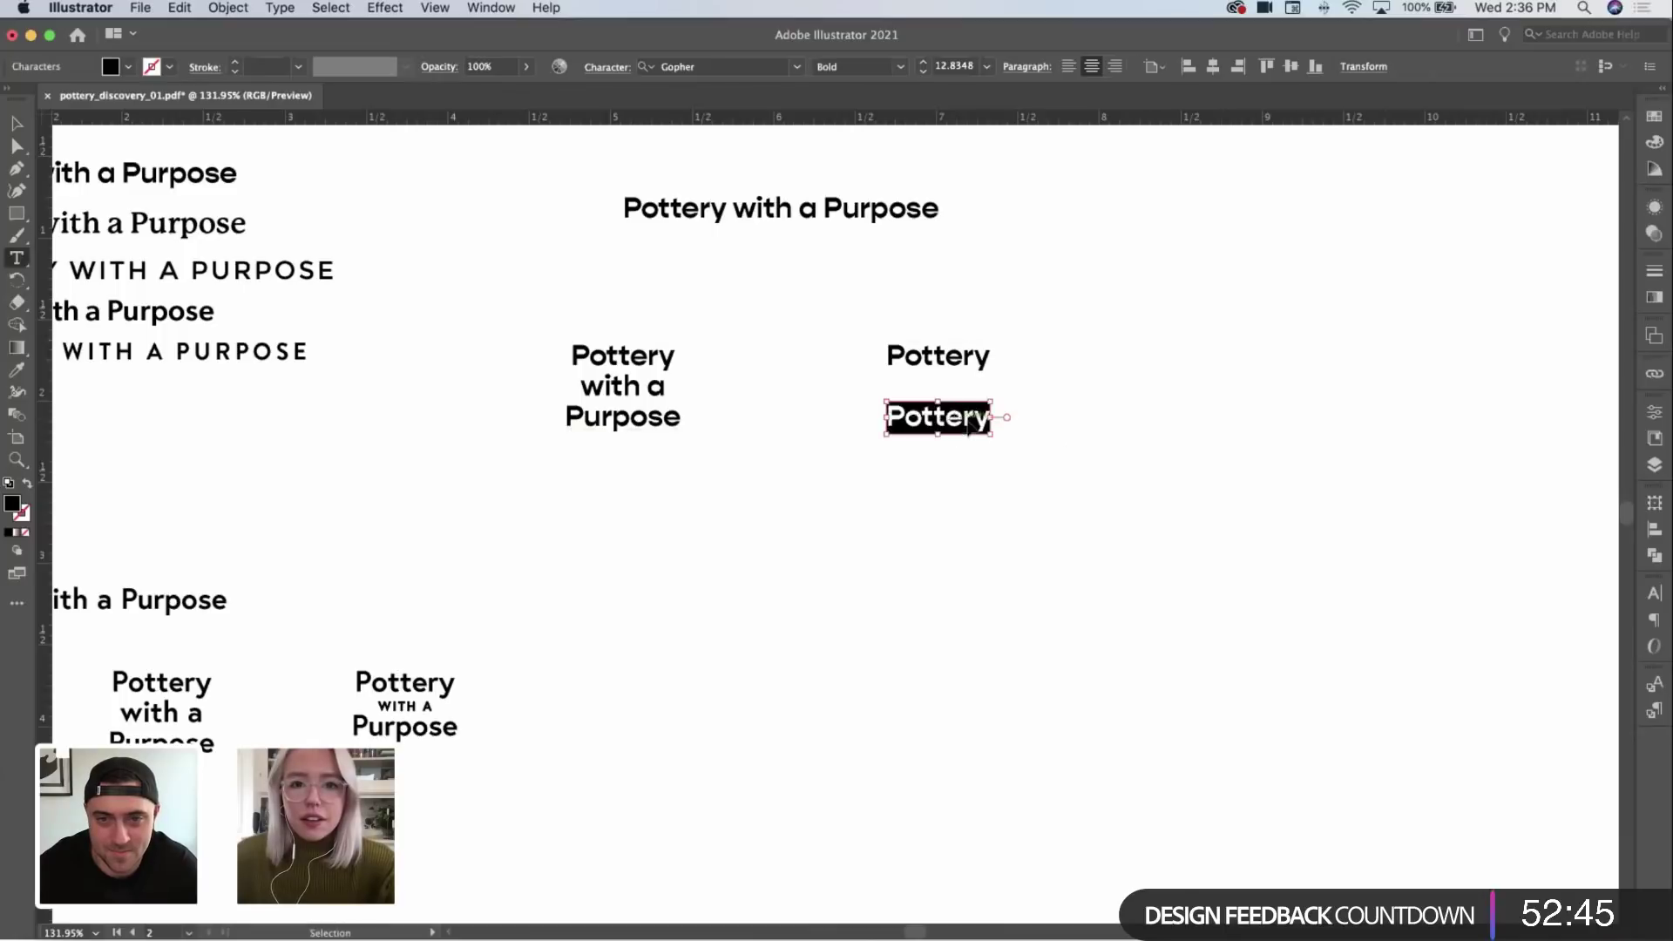
text(Purpose)
key(Escape)
click(1072, 447)
Step: Duplicate the uppercase Montserrat "POTTERY WITH A PURPOSE" line, center-align its text and place it centered below the new "Purpose" text
scroll(471, 566, left, 5)
scroll(471, 566, up, 2)
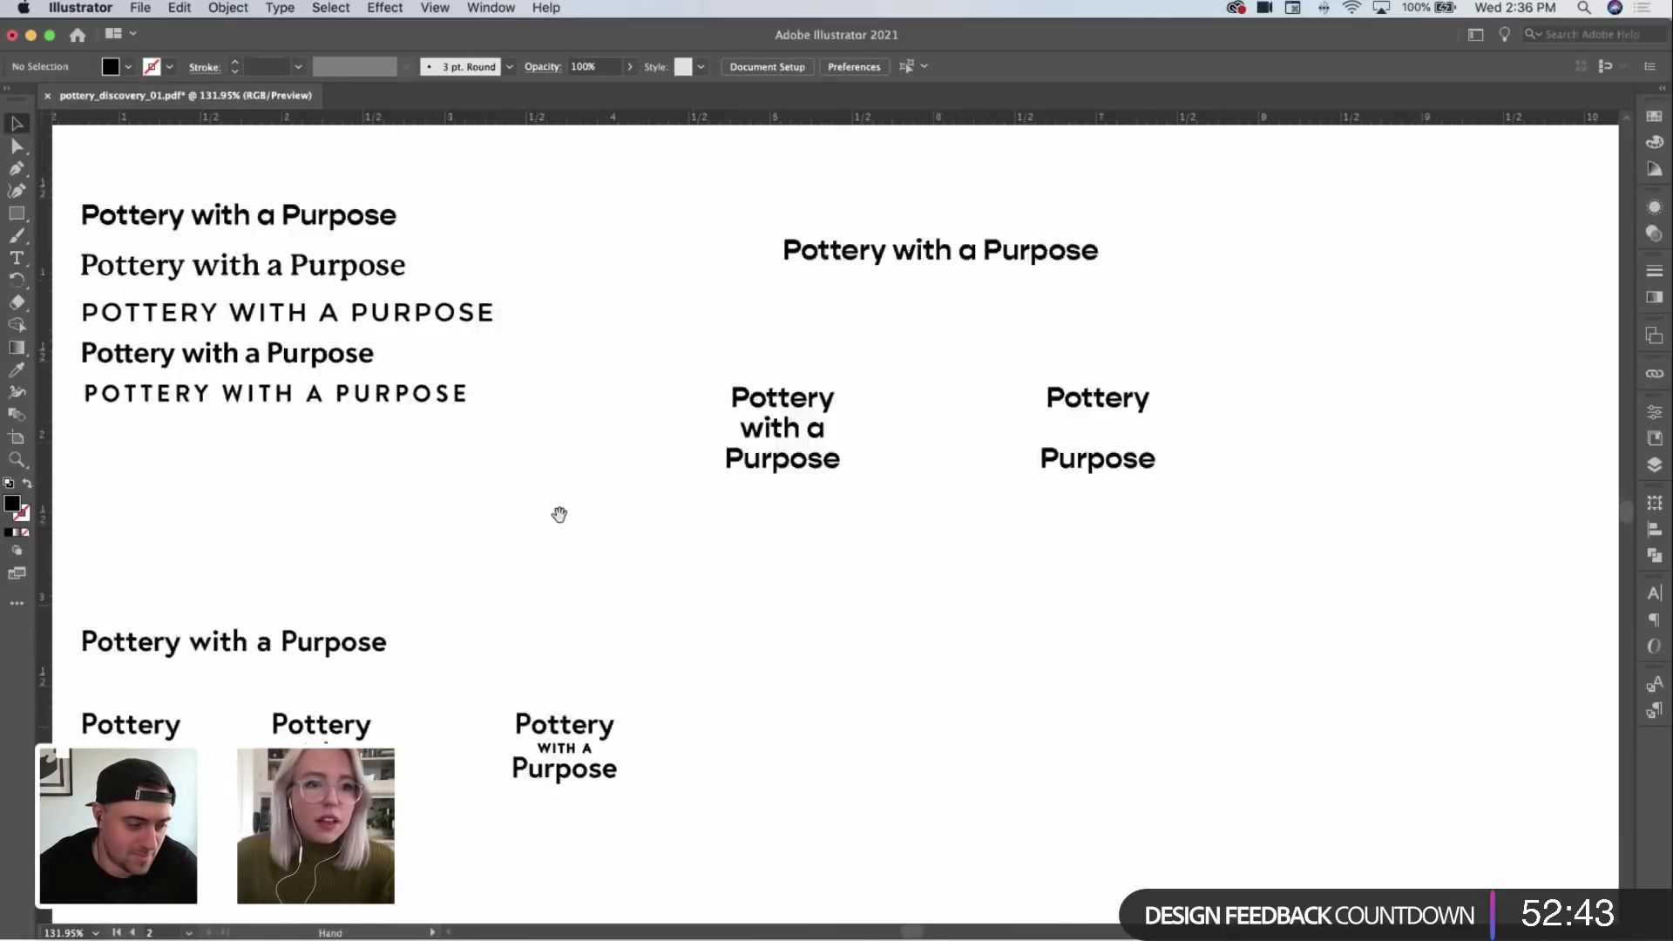
click(441, 337)
drag(370, 338, 1188, 466)
scroll(1188, 465, right, 5)
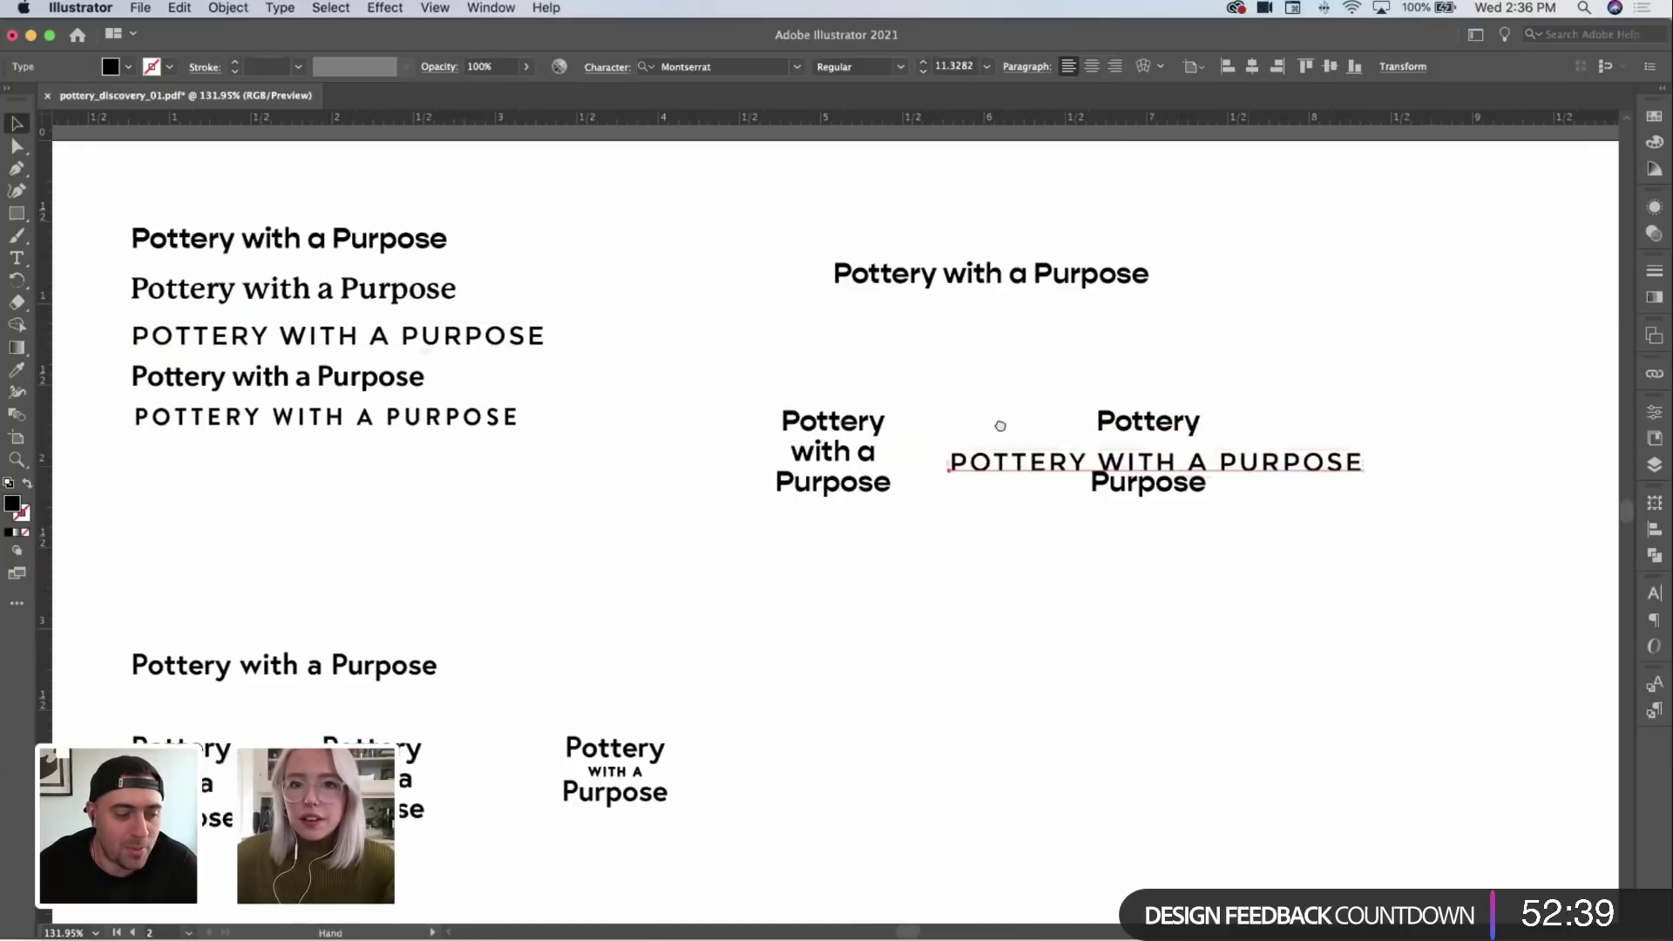
click(1091, 66)
drag(772, 454, 935, 530)
click(990, 494)
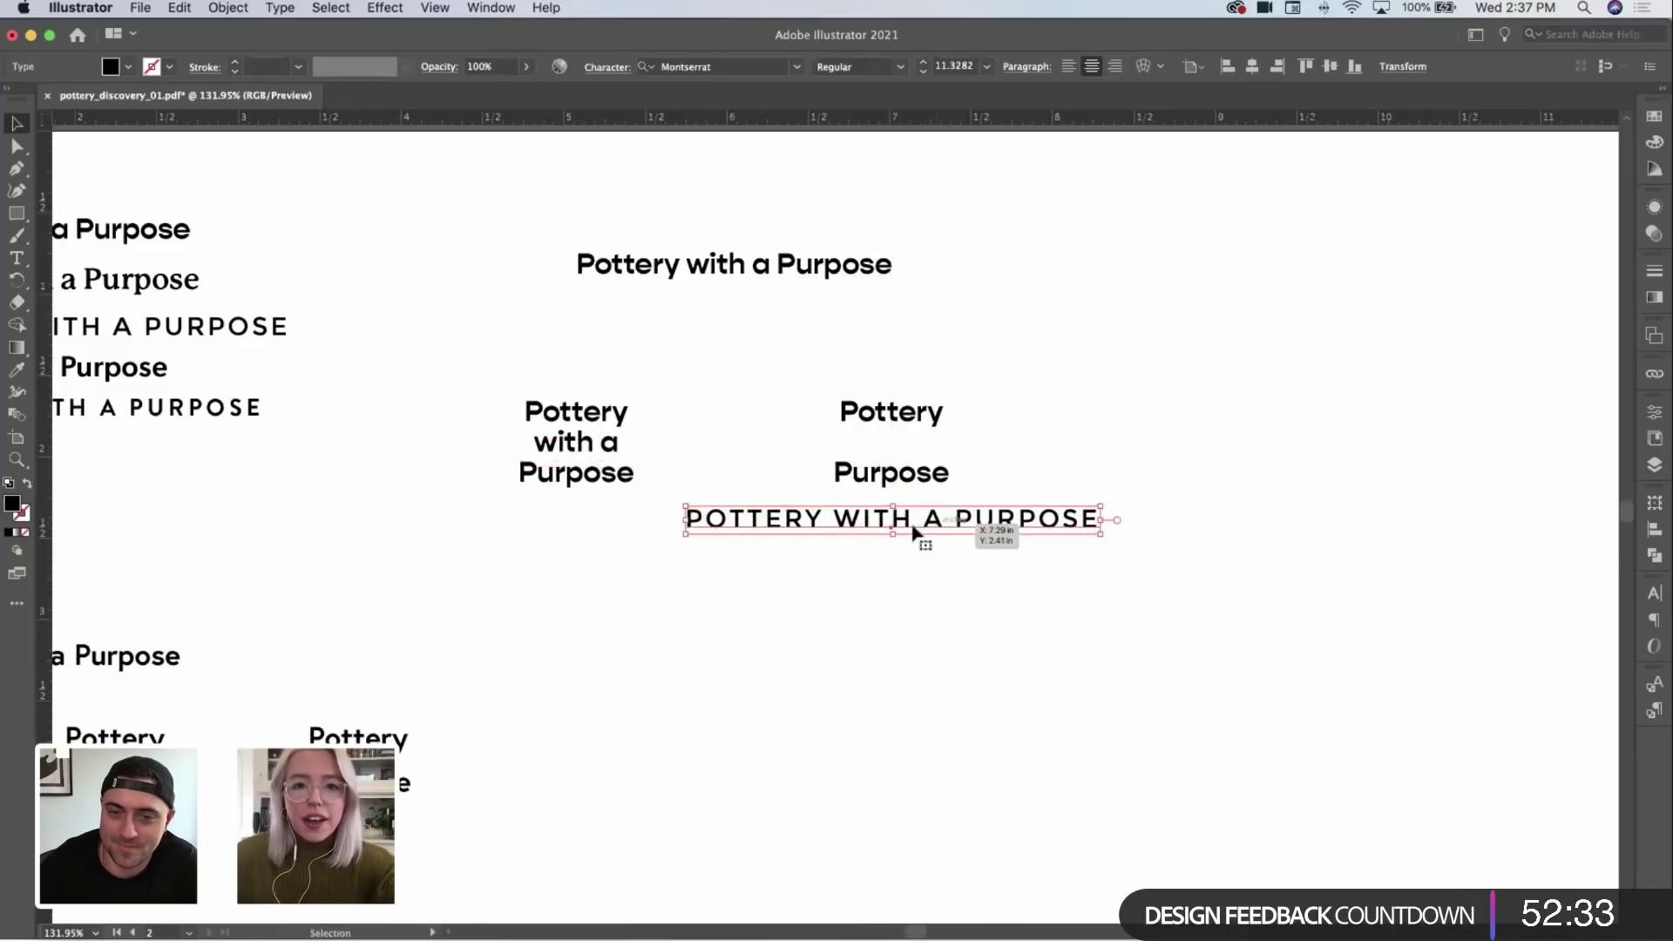
Step: Delete "POTTERY" and "PURPOSE" from the copied Montserrat line, keeping only "WITH A"
key(t)
drag(832, 520, 635, 518)
key(BackSpace)
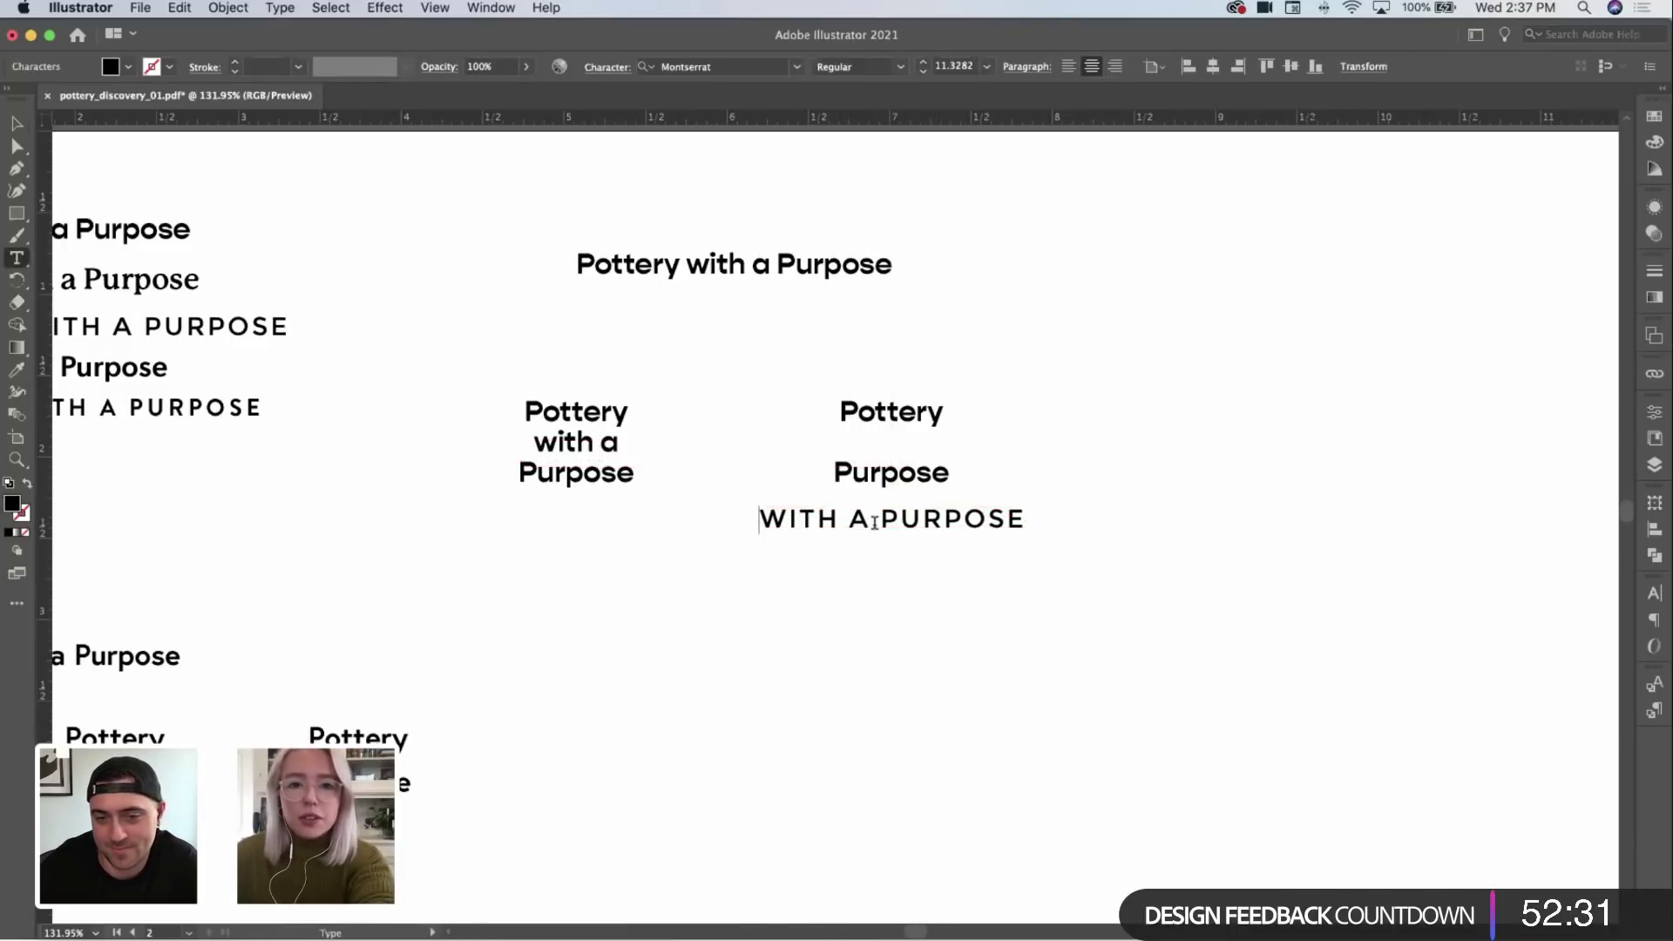
drag(868, 521, 1033, 523)
key(BackSpace)
key(Escape)
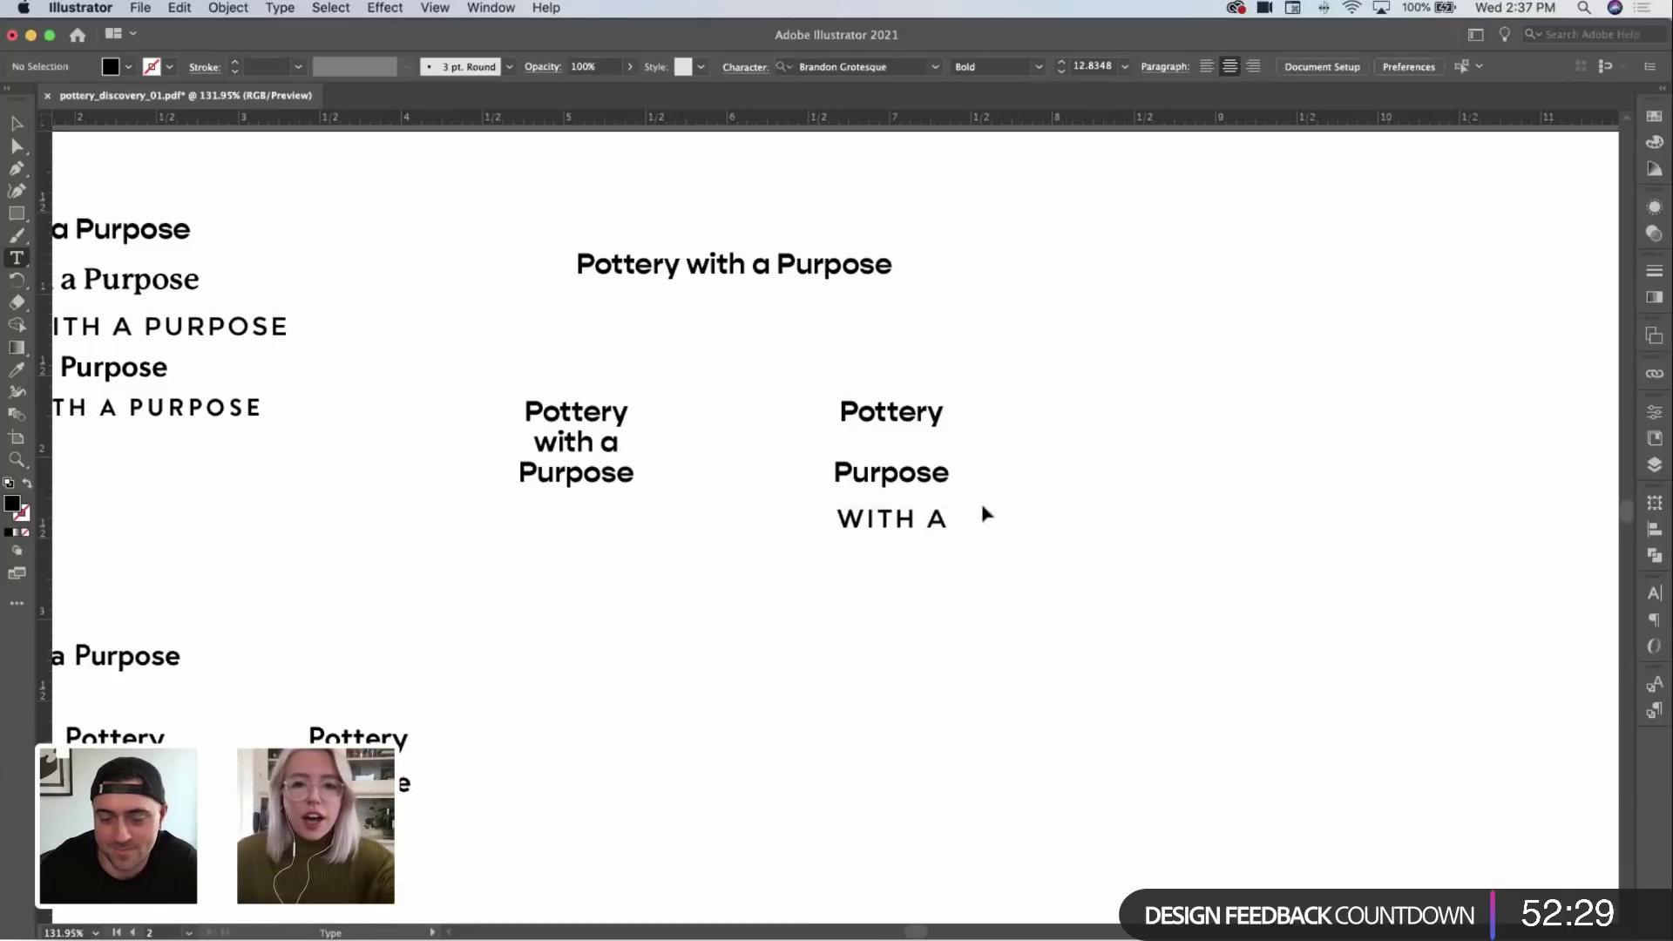
Step: Scale "WITH A" down to about 4.24 pt and set its Montserrat weight to Bold
key(super+equal)
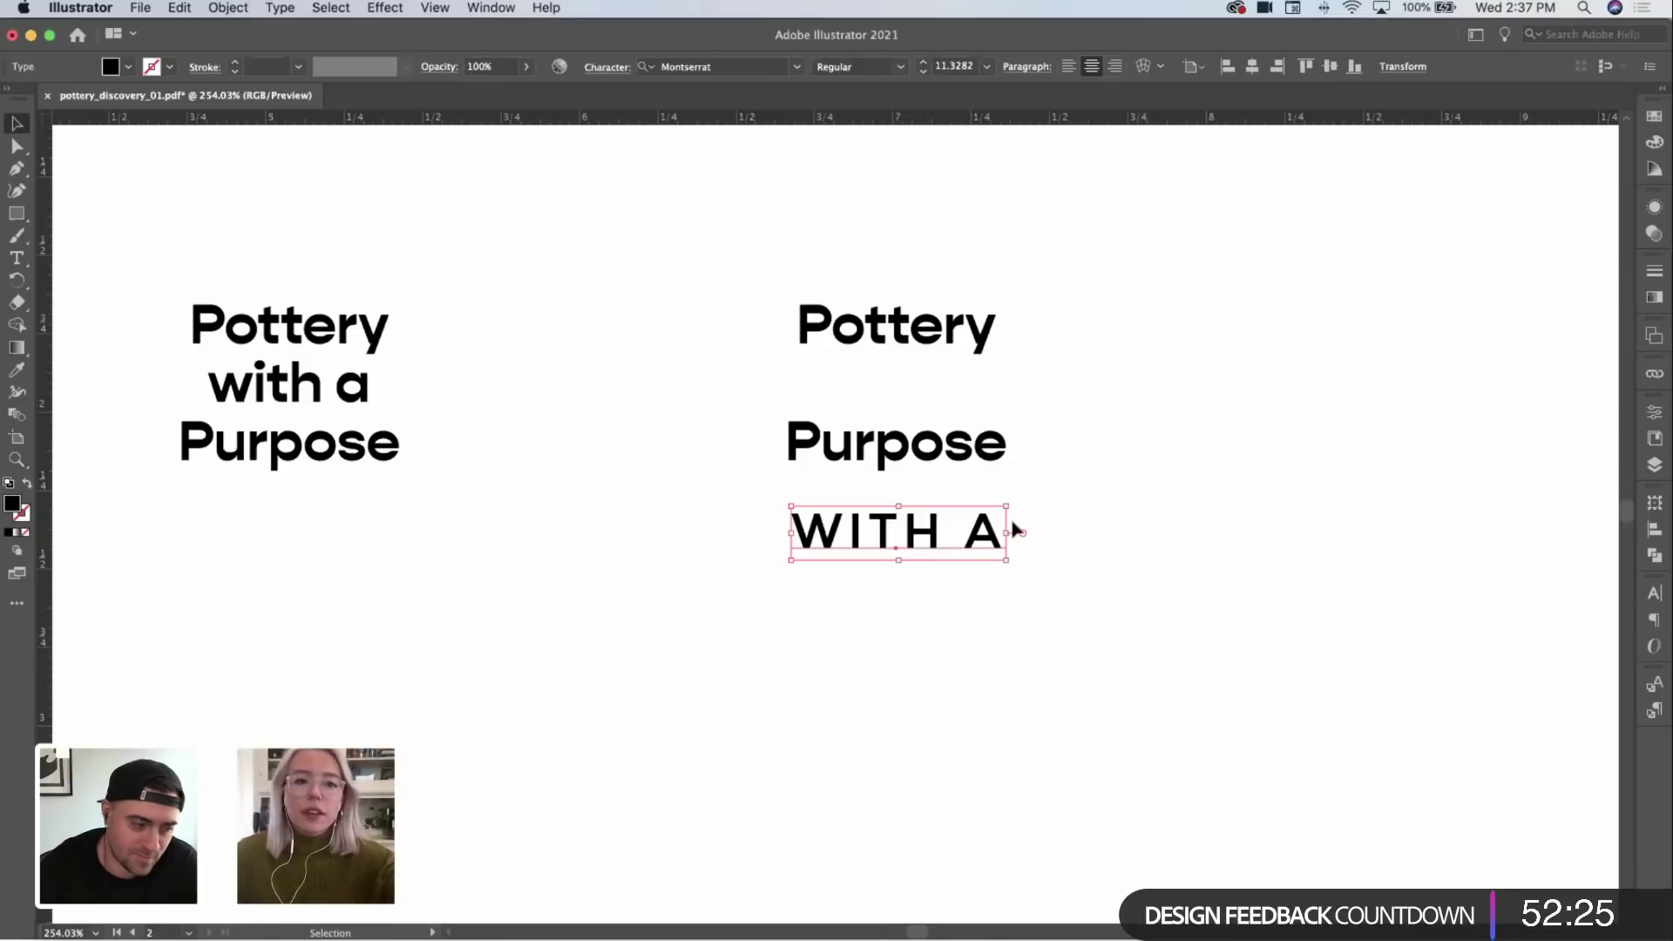
drag(1010, 534, 943, 539)
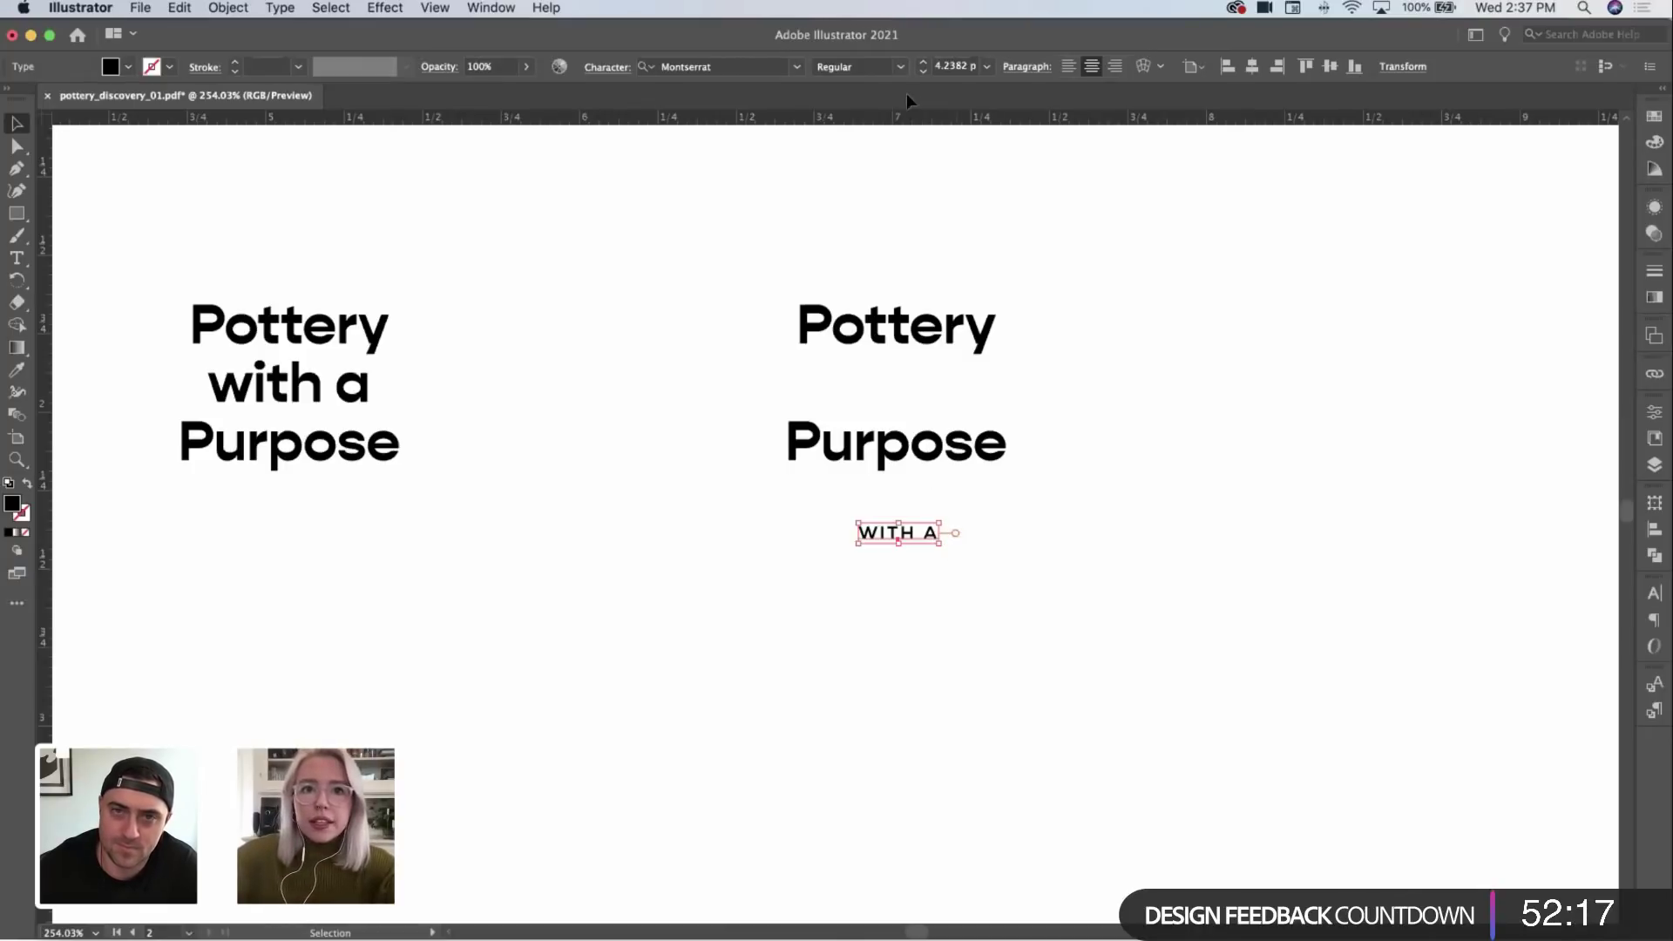
click(1654, 591)
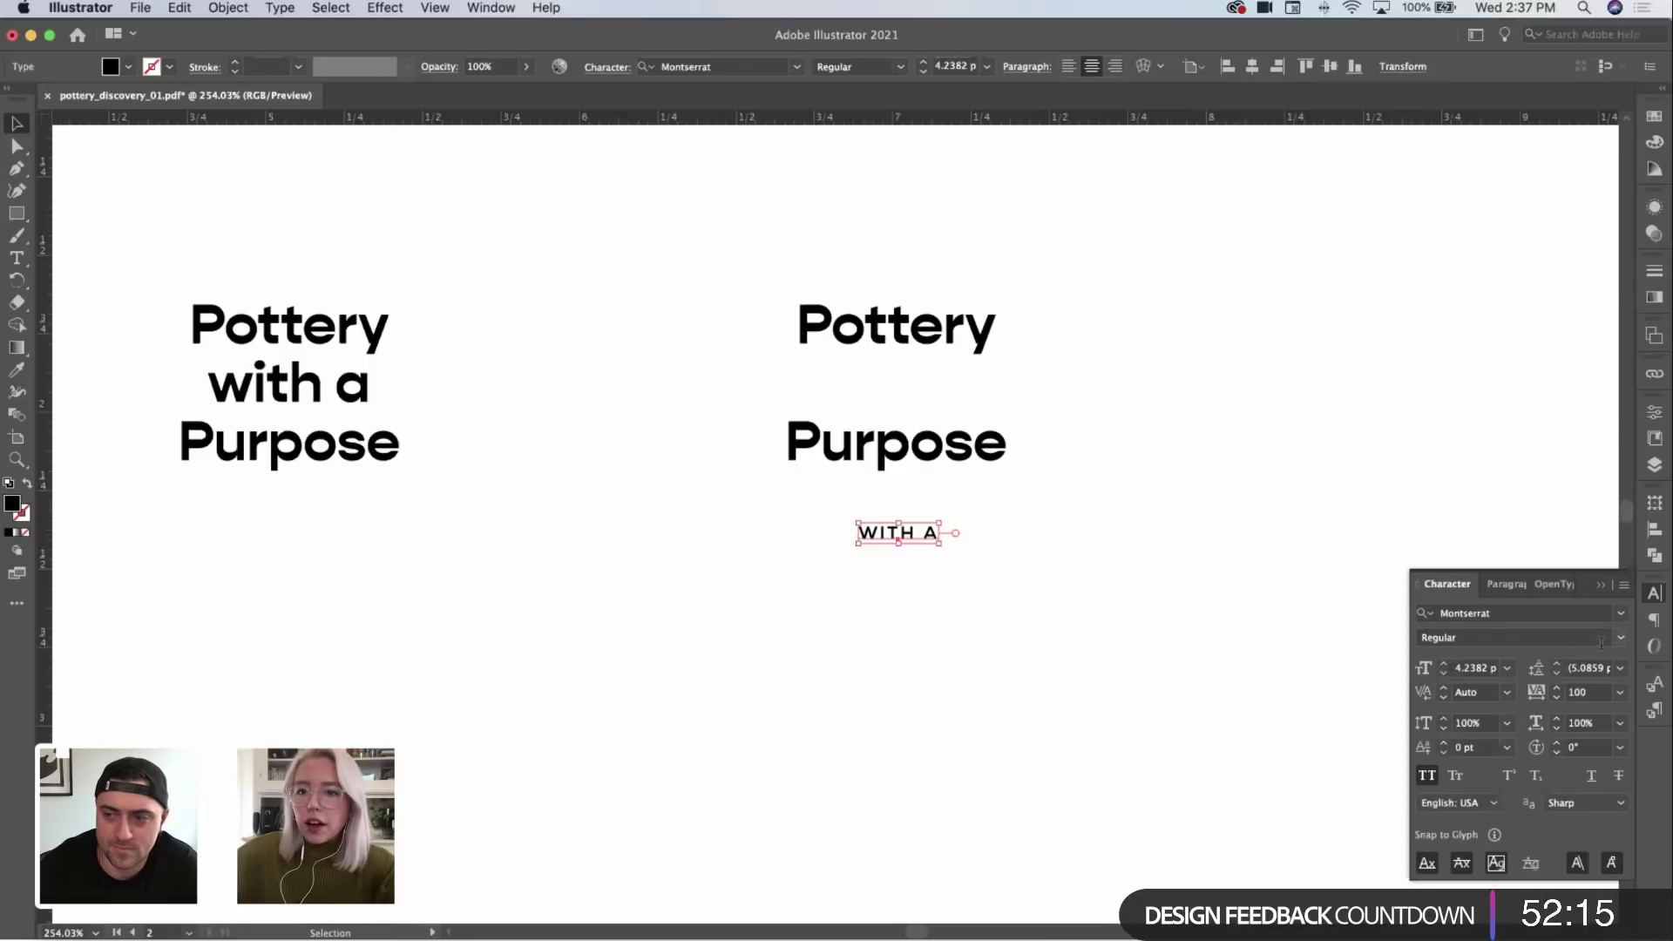
click(1621, 639)
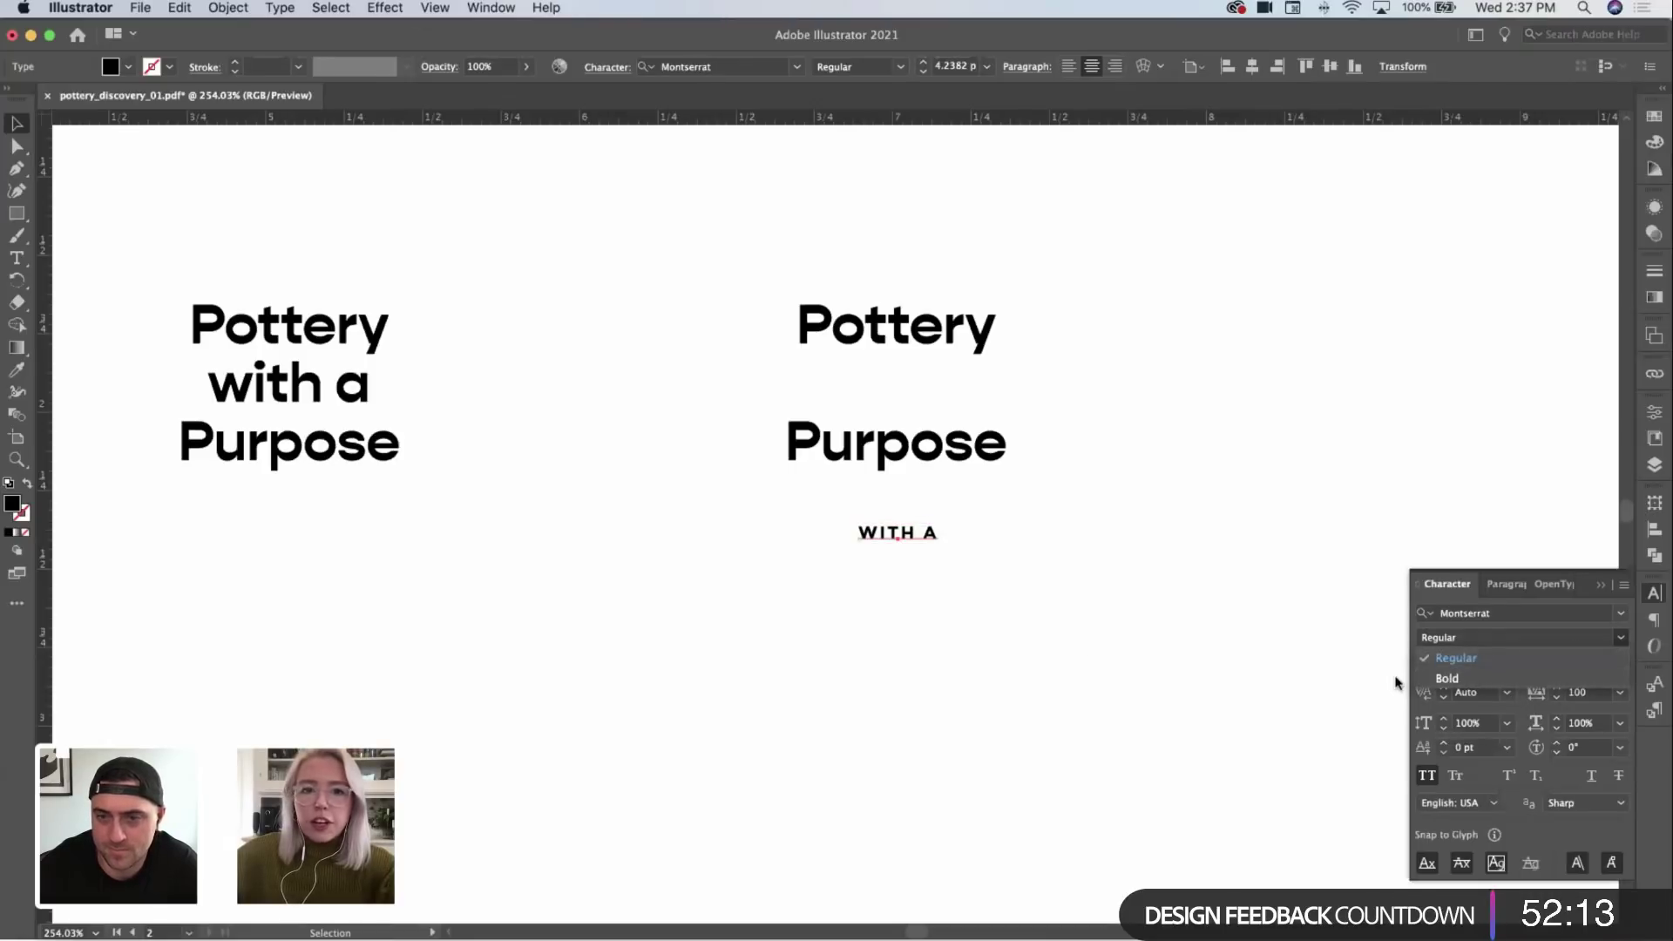
click(943, 521)
Step: Move "WITH A" up into the gap between "Pottery" and "Purpose", centered on the stack
drag(905, 537, 897, 359)
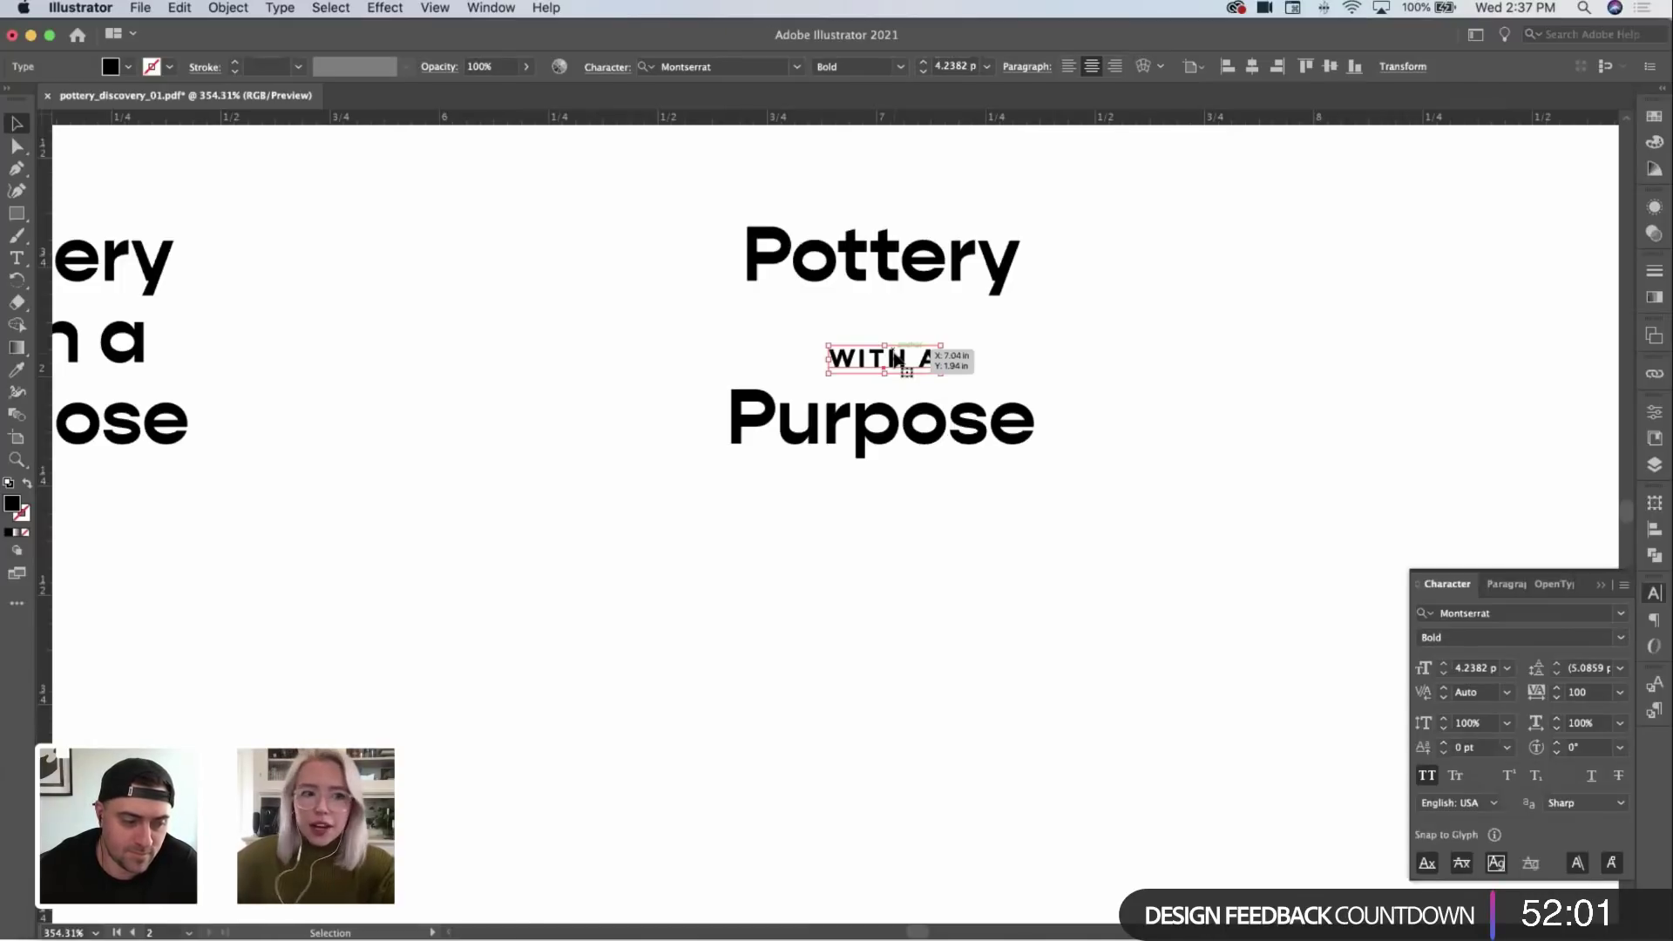
drag(900, 359, 902, 359)
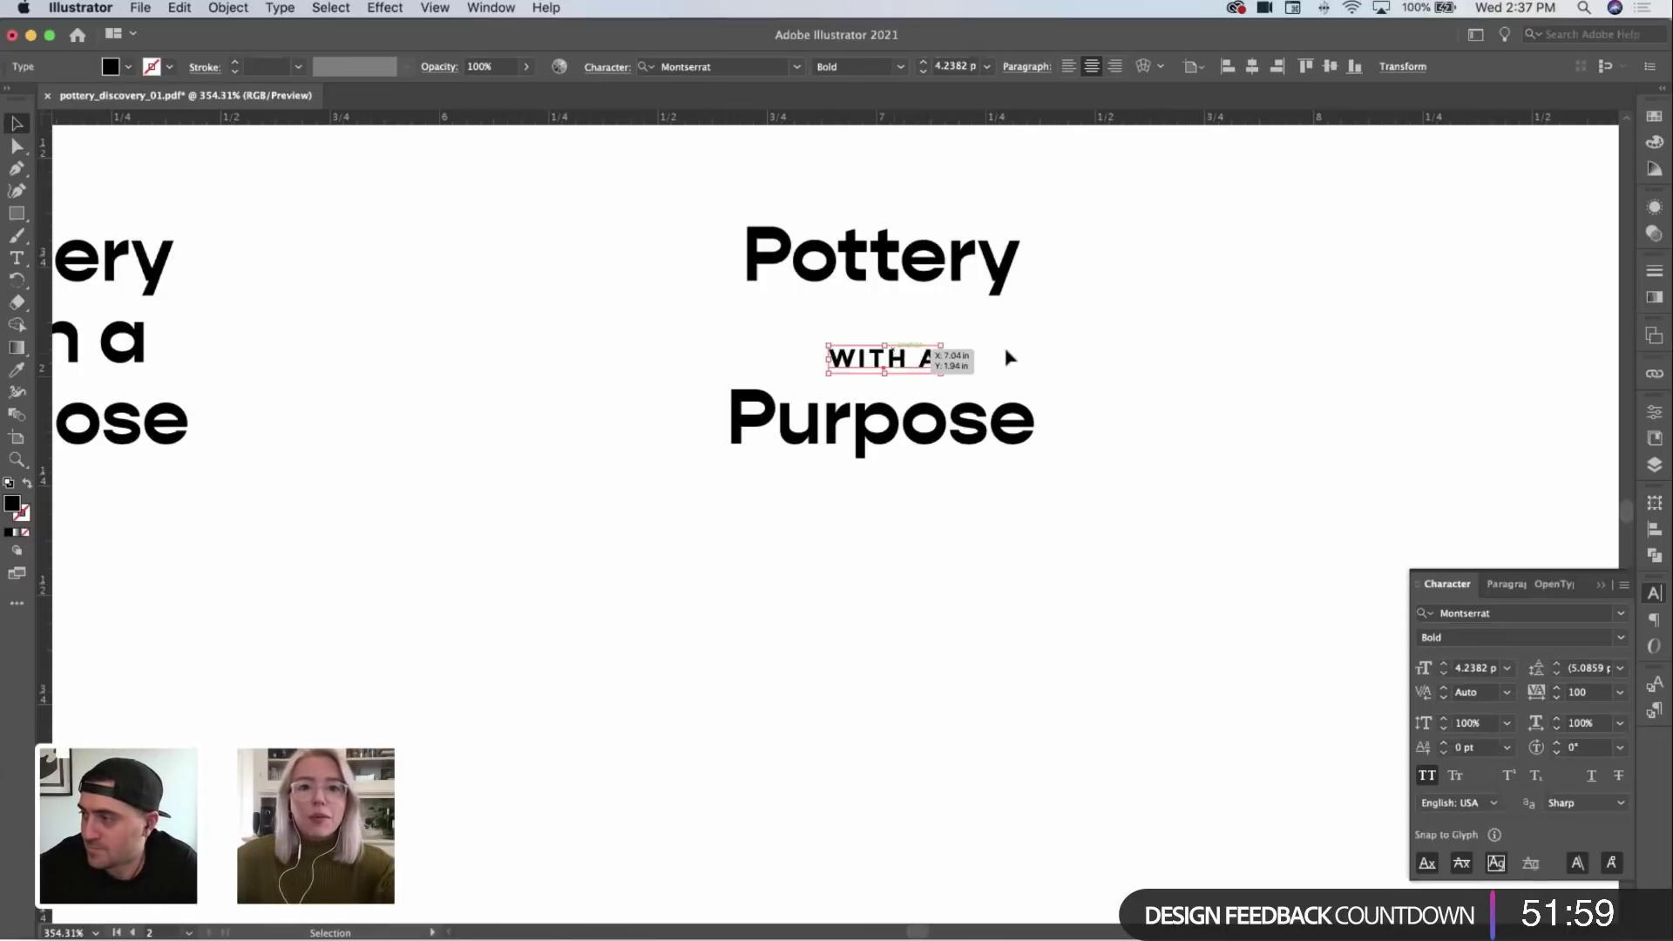
click(1020, 331)
Step: Enlarge "WITH A" to about 5.29 pt and move "Pottery" down closer to it
key(z)
click(1032, 336)
key(v)
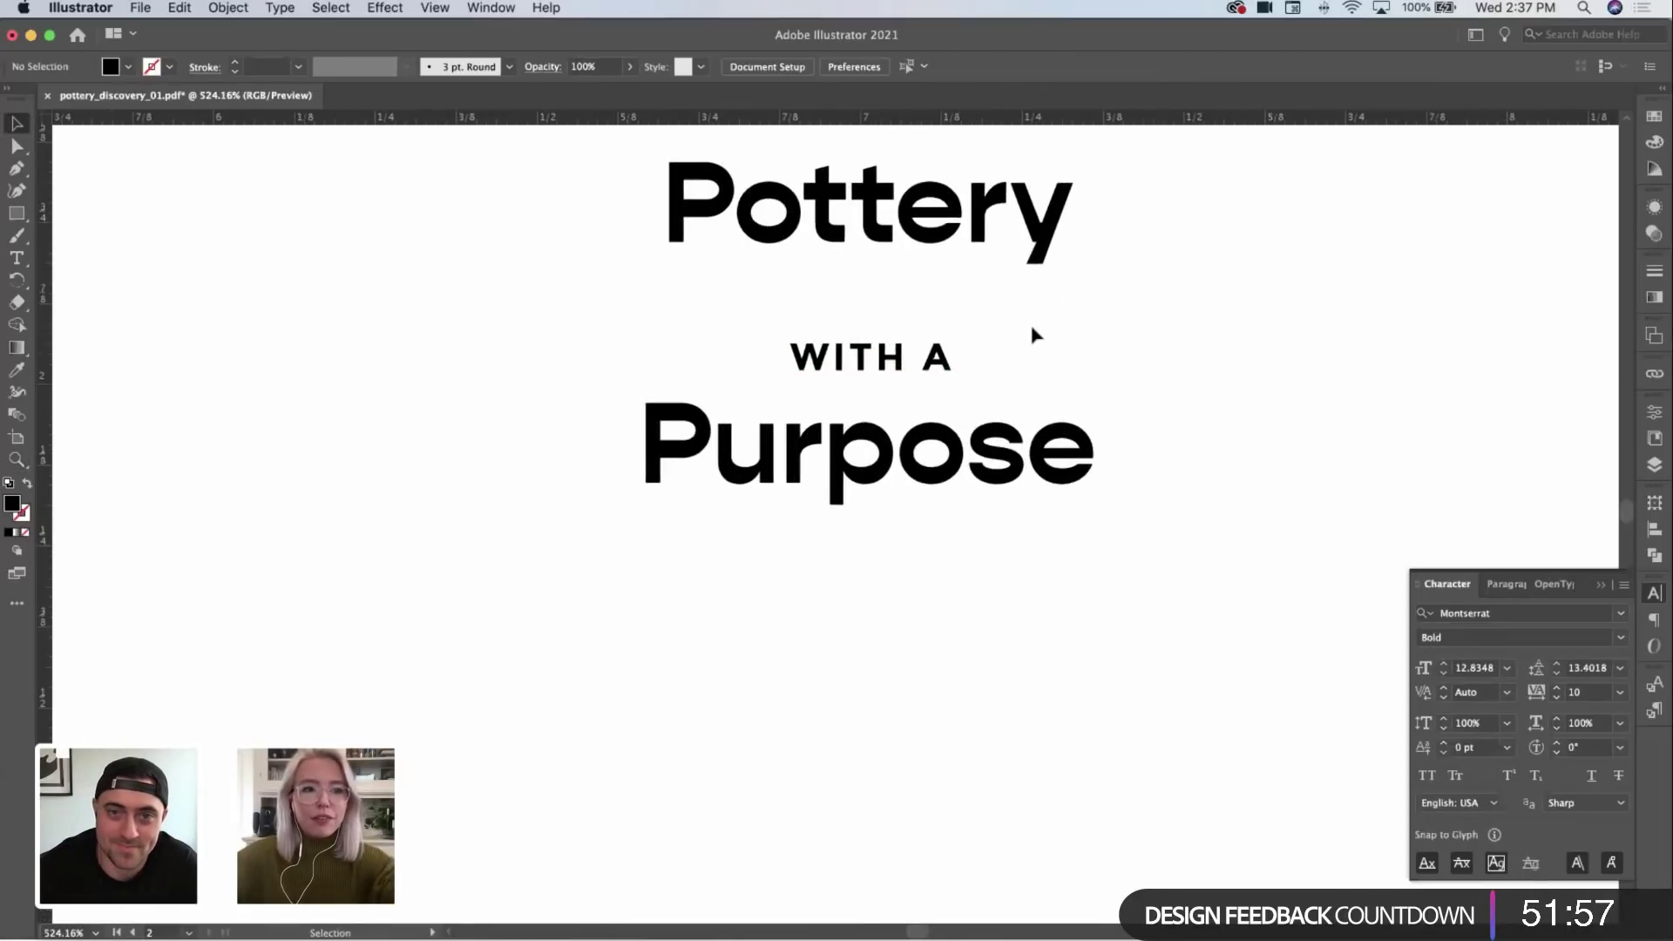
click(937, 359)
drag(962, 359, 976, 359)
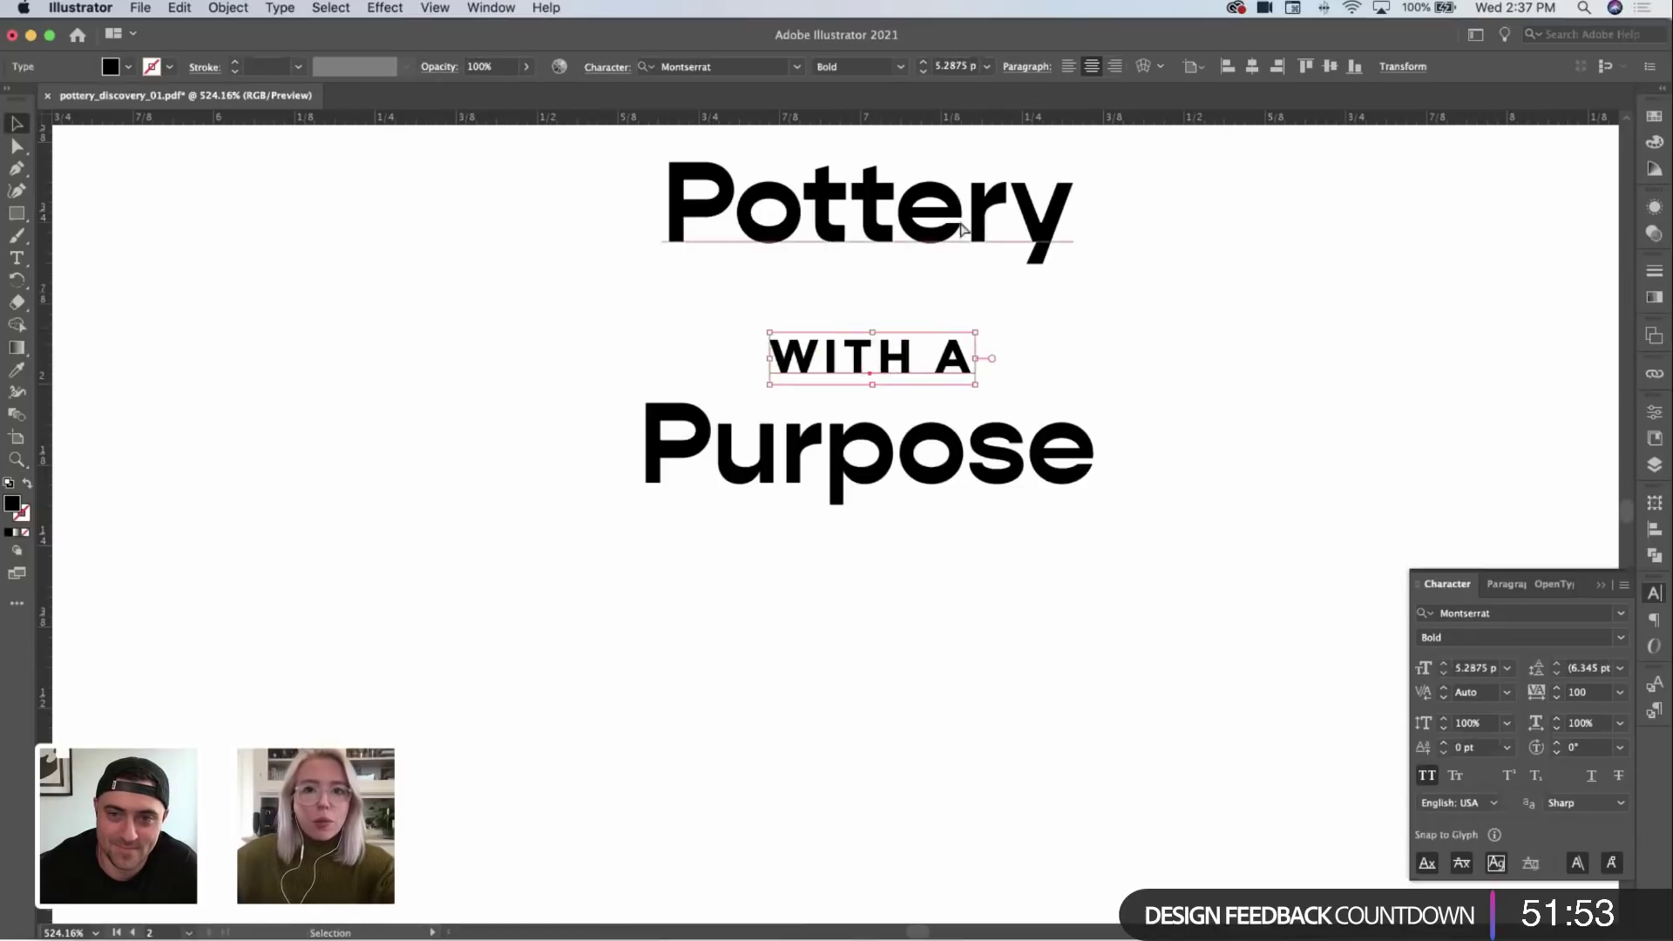
drag(964, 196, 965, 253)
click(1218, 272)
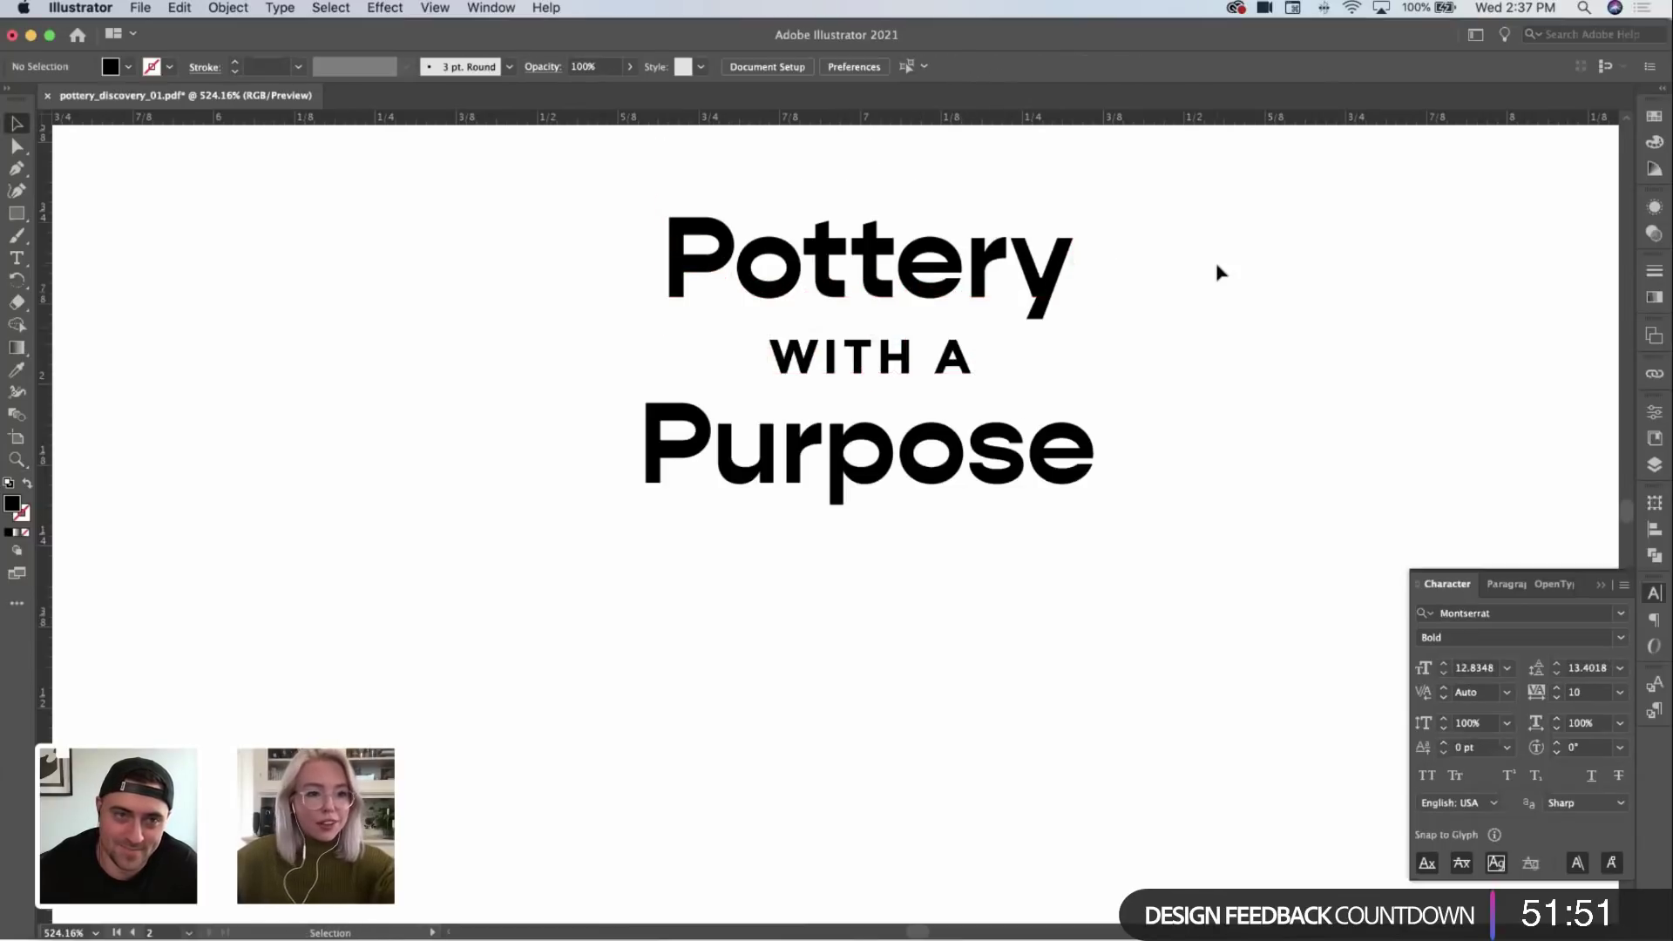
Step: Loosen the letter tracking of "Pottery" and "Purpose" in the three-part stack to 20
alt+click(1219, 267)
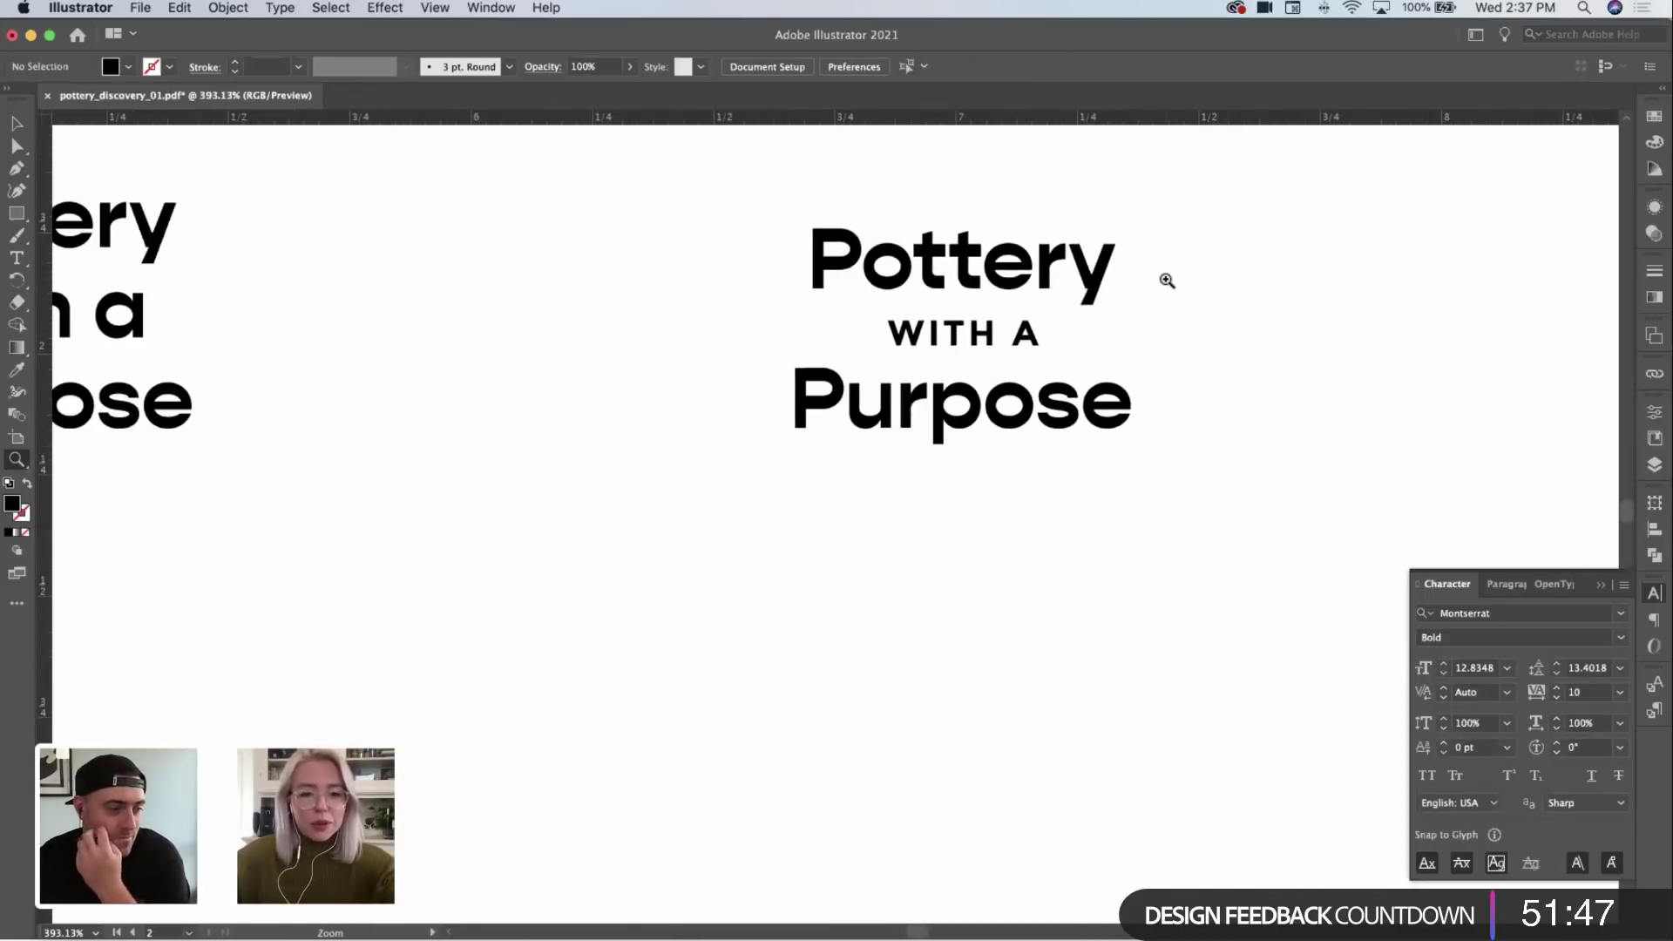
key(v)
drag(1182, 228, 1097, 427)
key(alt+Right)
click(1207, 342)
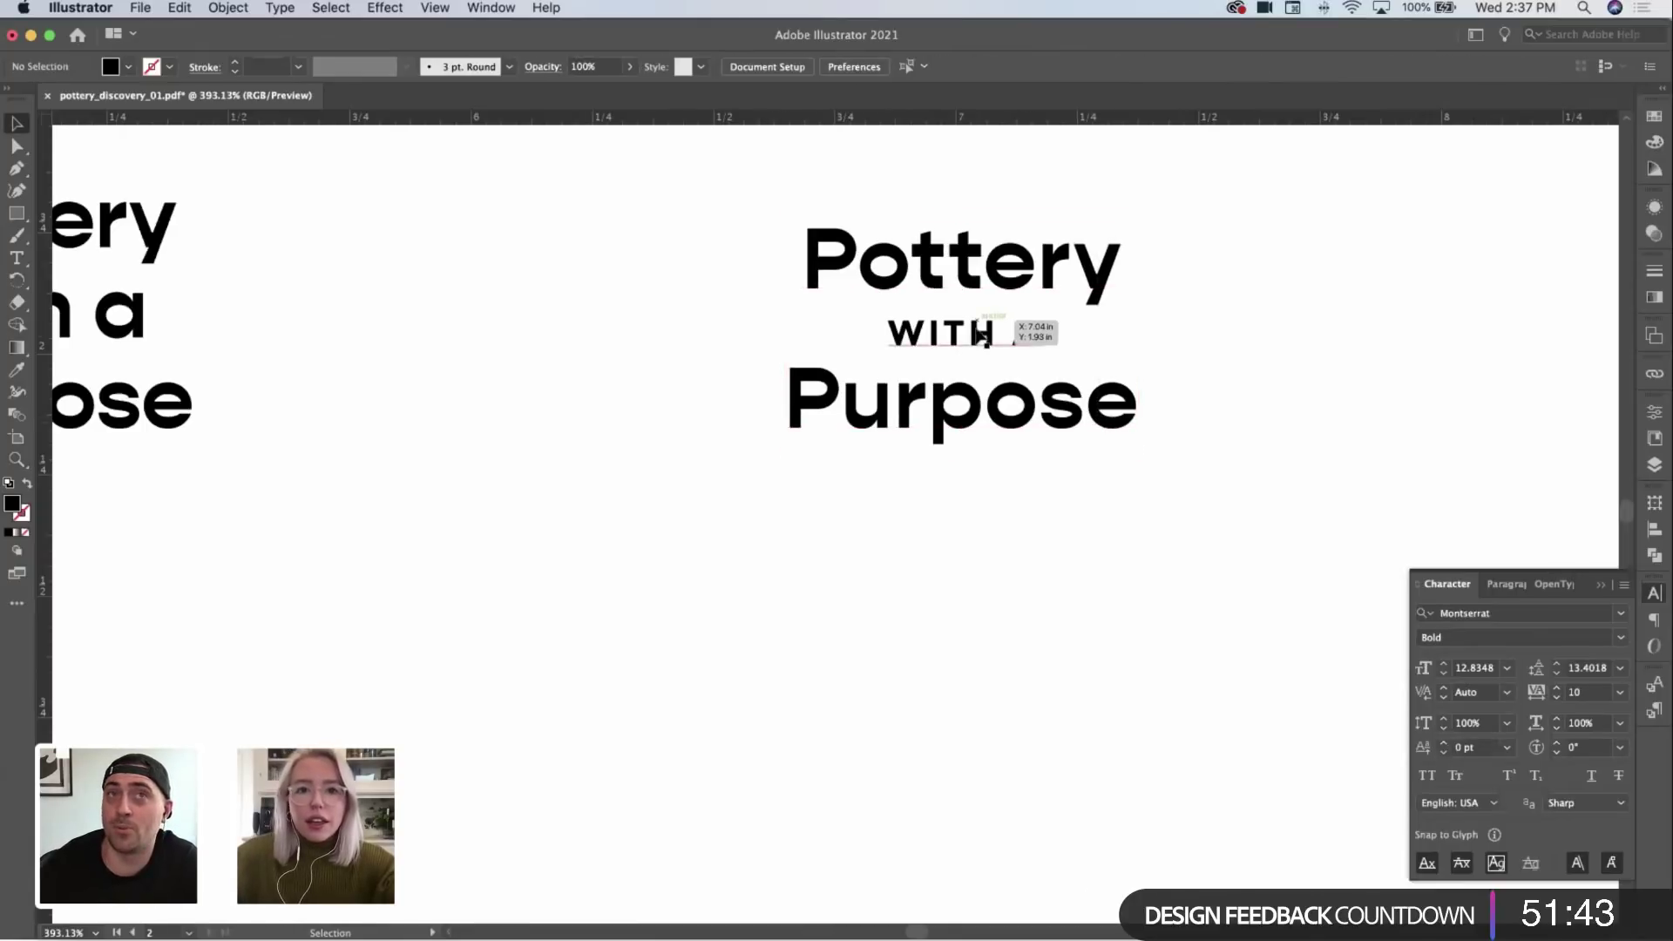
click(1028, 335)
click(1233, 355)
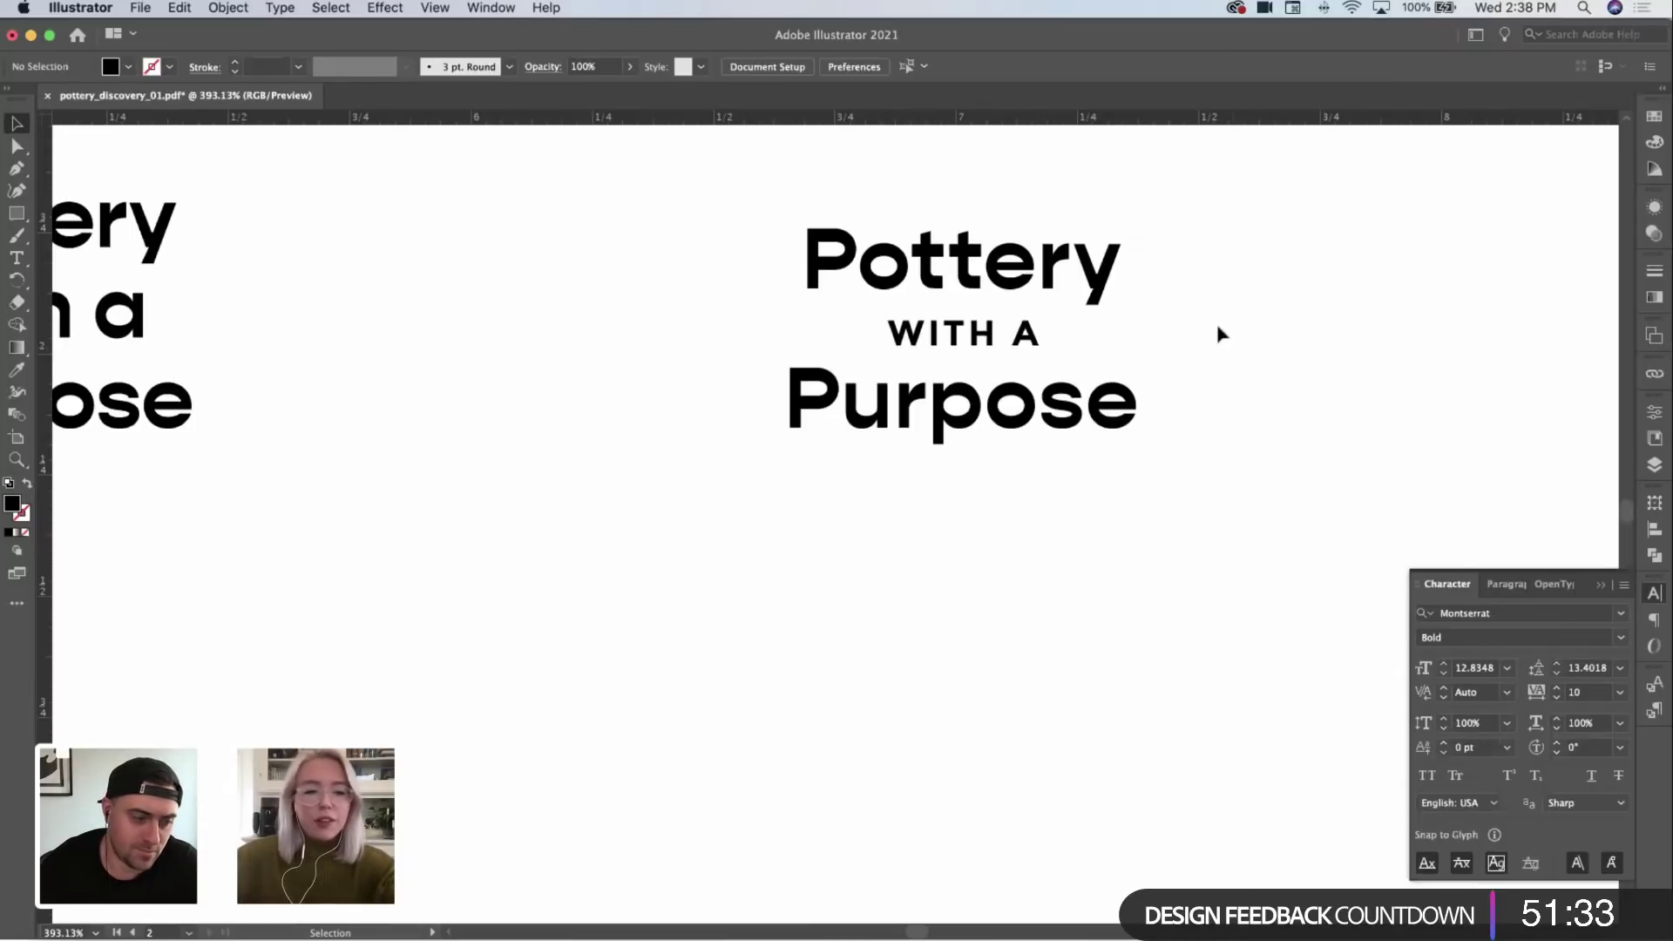
Step: Nudge "Pottery" slightly down to tighten the space above "WITH A"
scroll(1213, 331, up, 2)
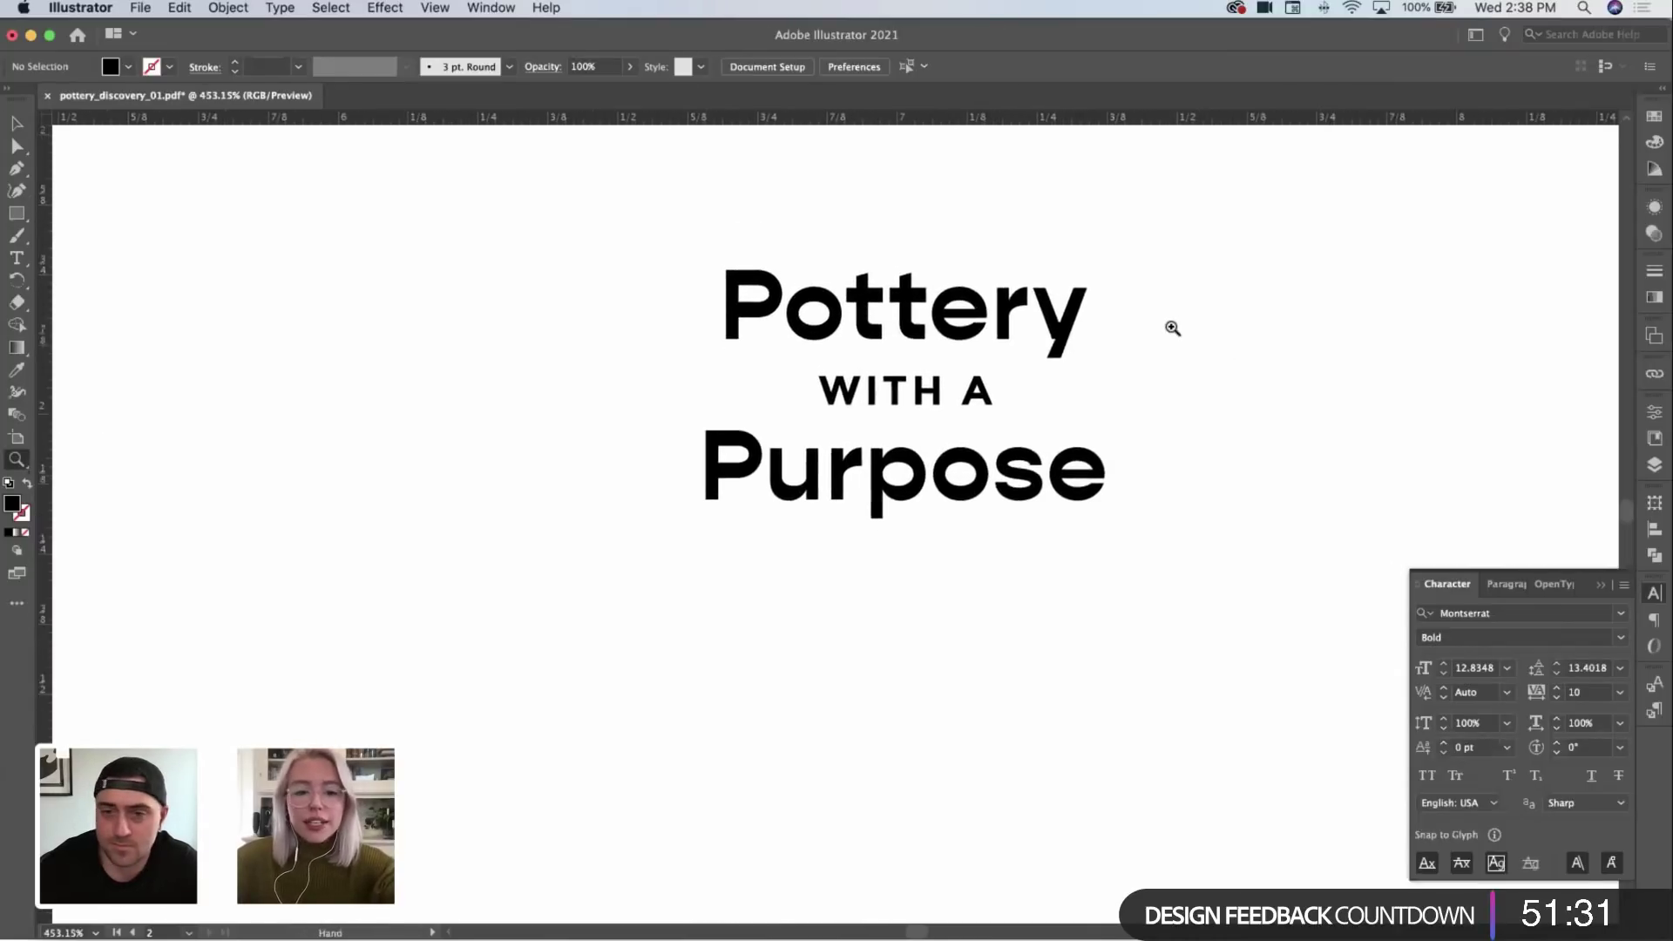
key(z)
key(v)
click(1084, 322)
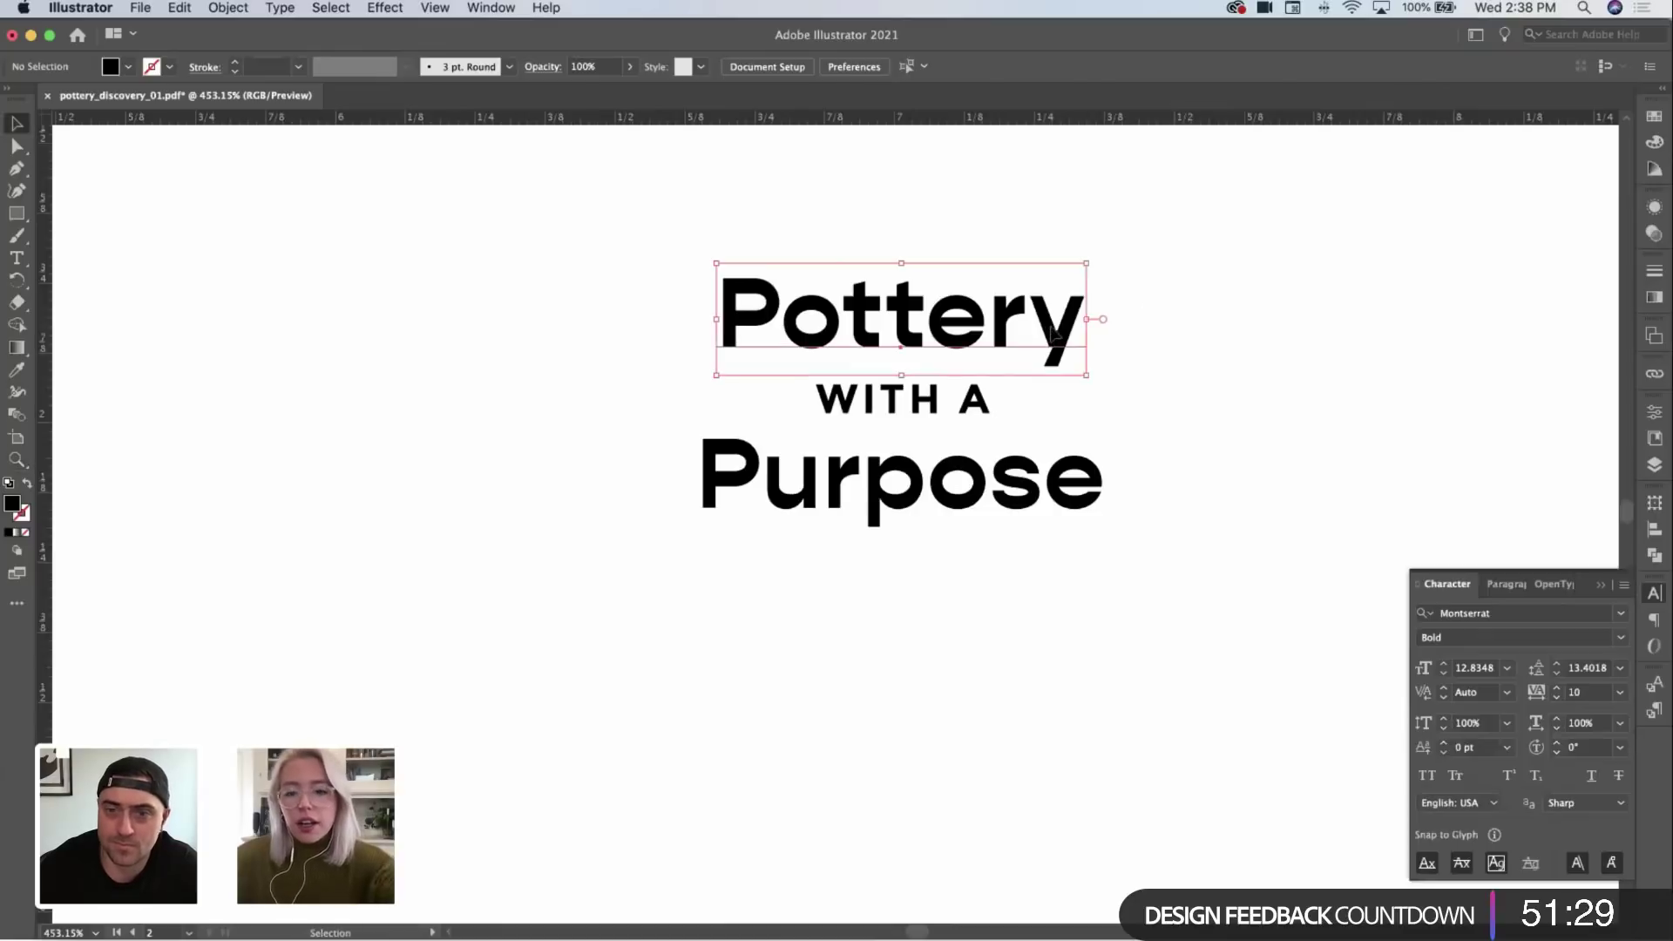
drag(1090, 363, 1090, 371)
Step: Scale "WITH A" down to about 5.02 pt and widen its tracking to 120
click(990, 415)
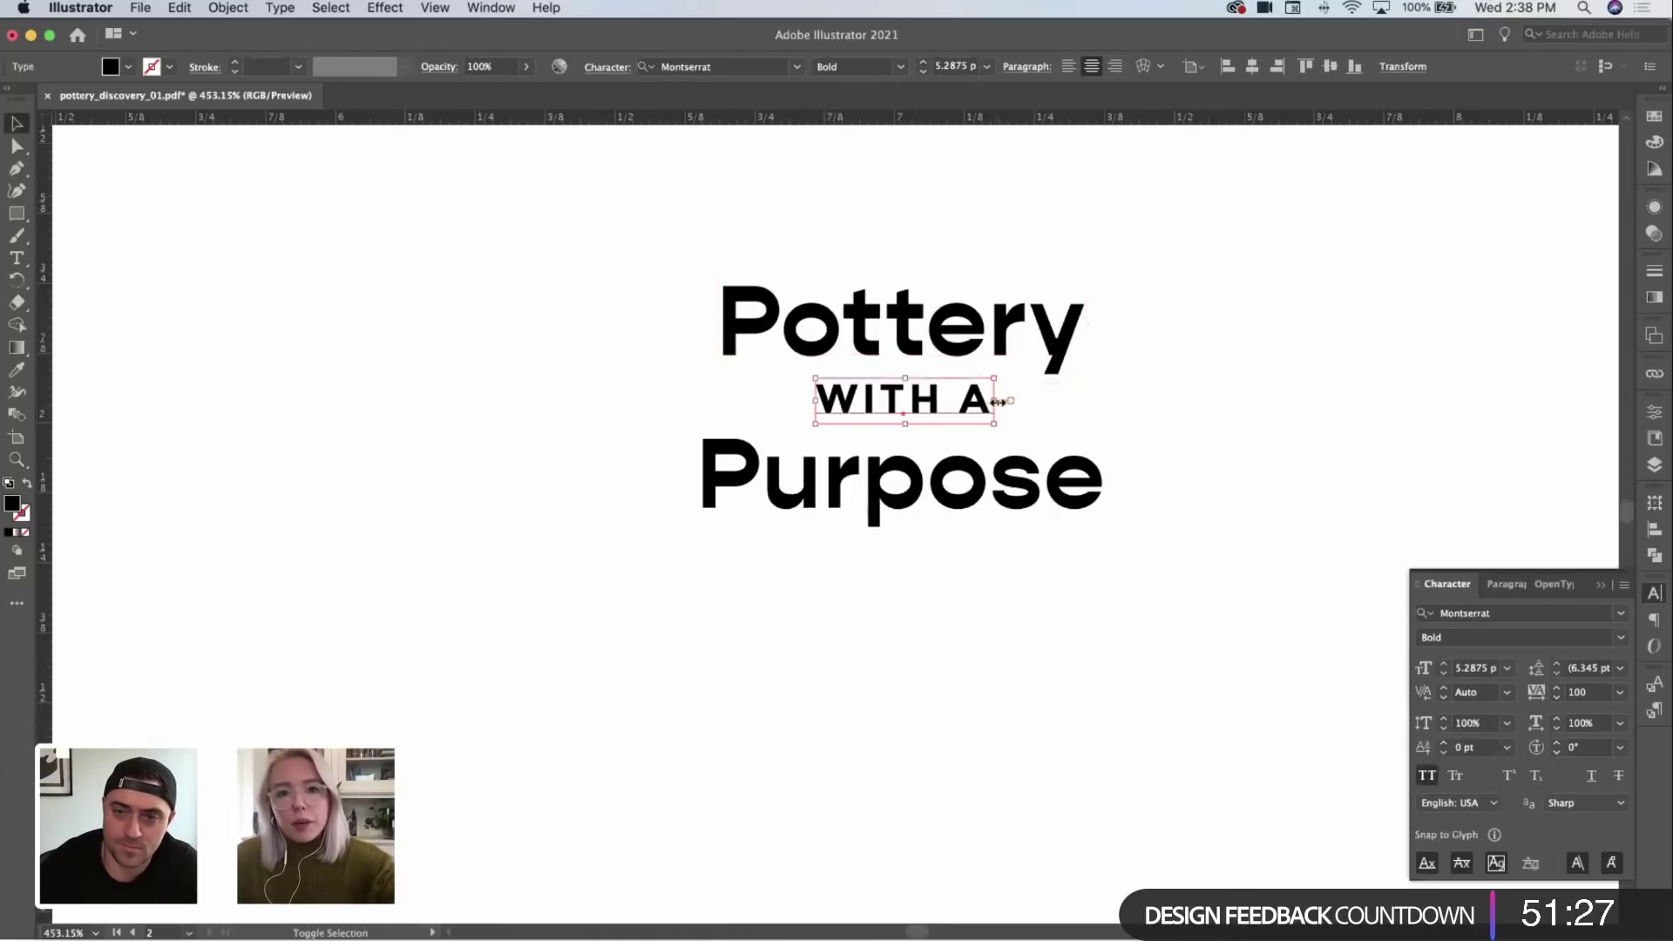
drag(998, 401, 991, 404)
key(alt+Right)
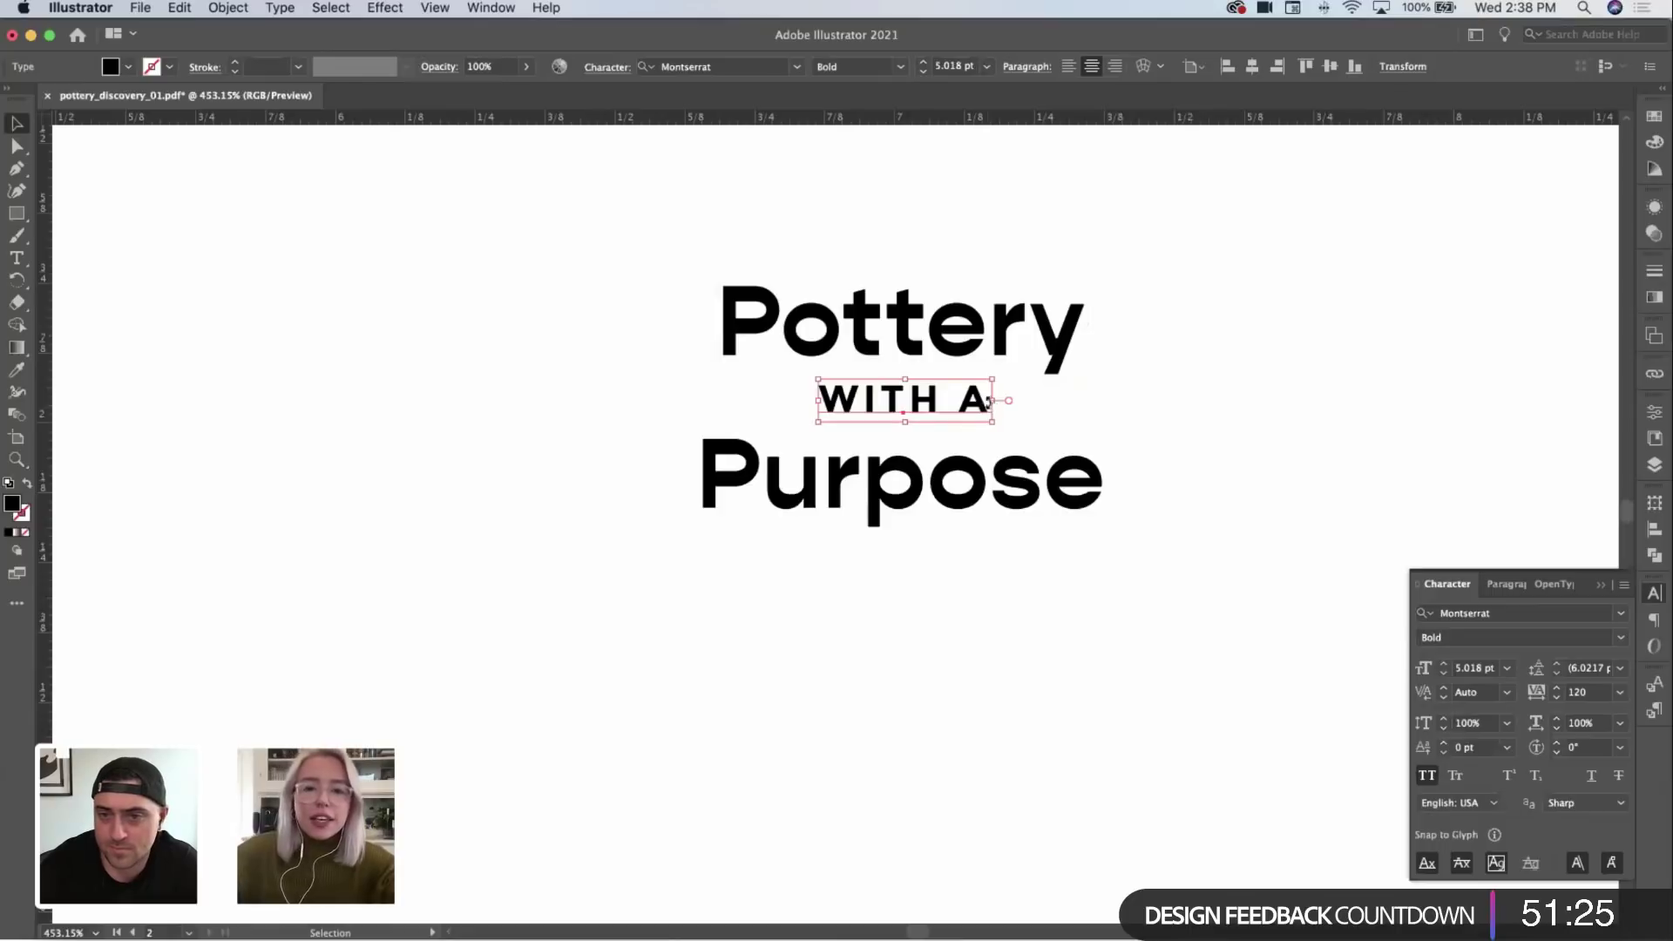
Step: Reposition "Pottery" and "WITH A" together, leaving them slightly farther above "Purpose"
shift+click(1055, 344)
drag(922, 357, 924, 361)
drag(922, 281, 917, 342)
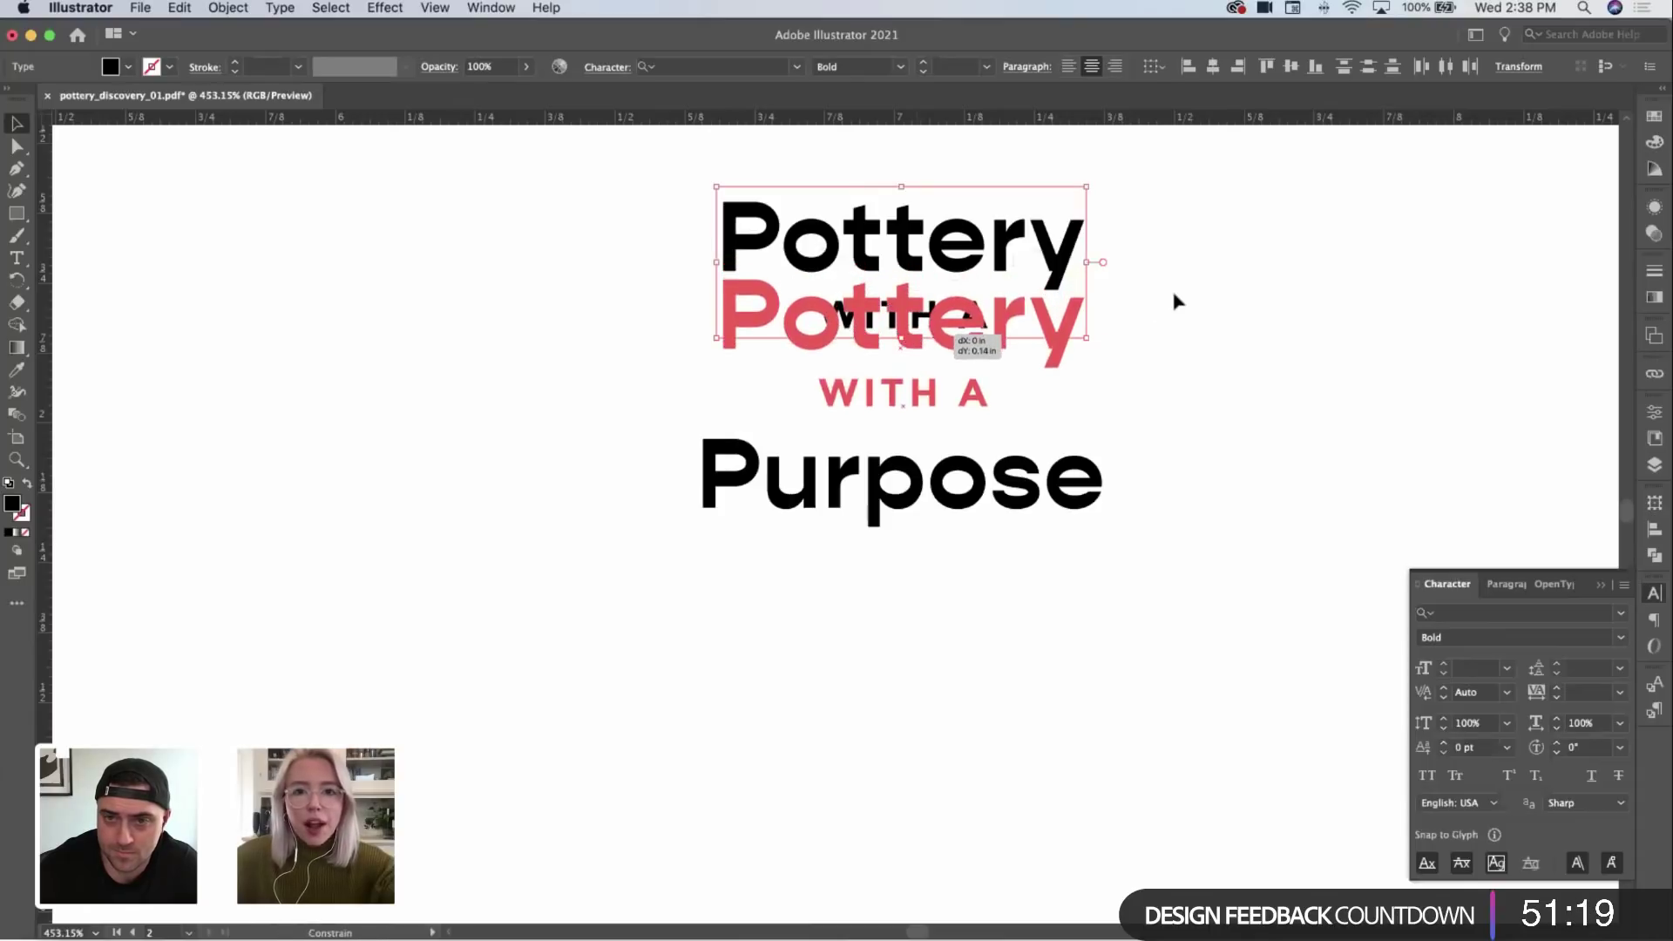
click(1173, 299)
click(901, 423)
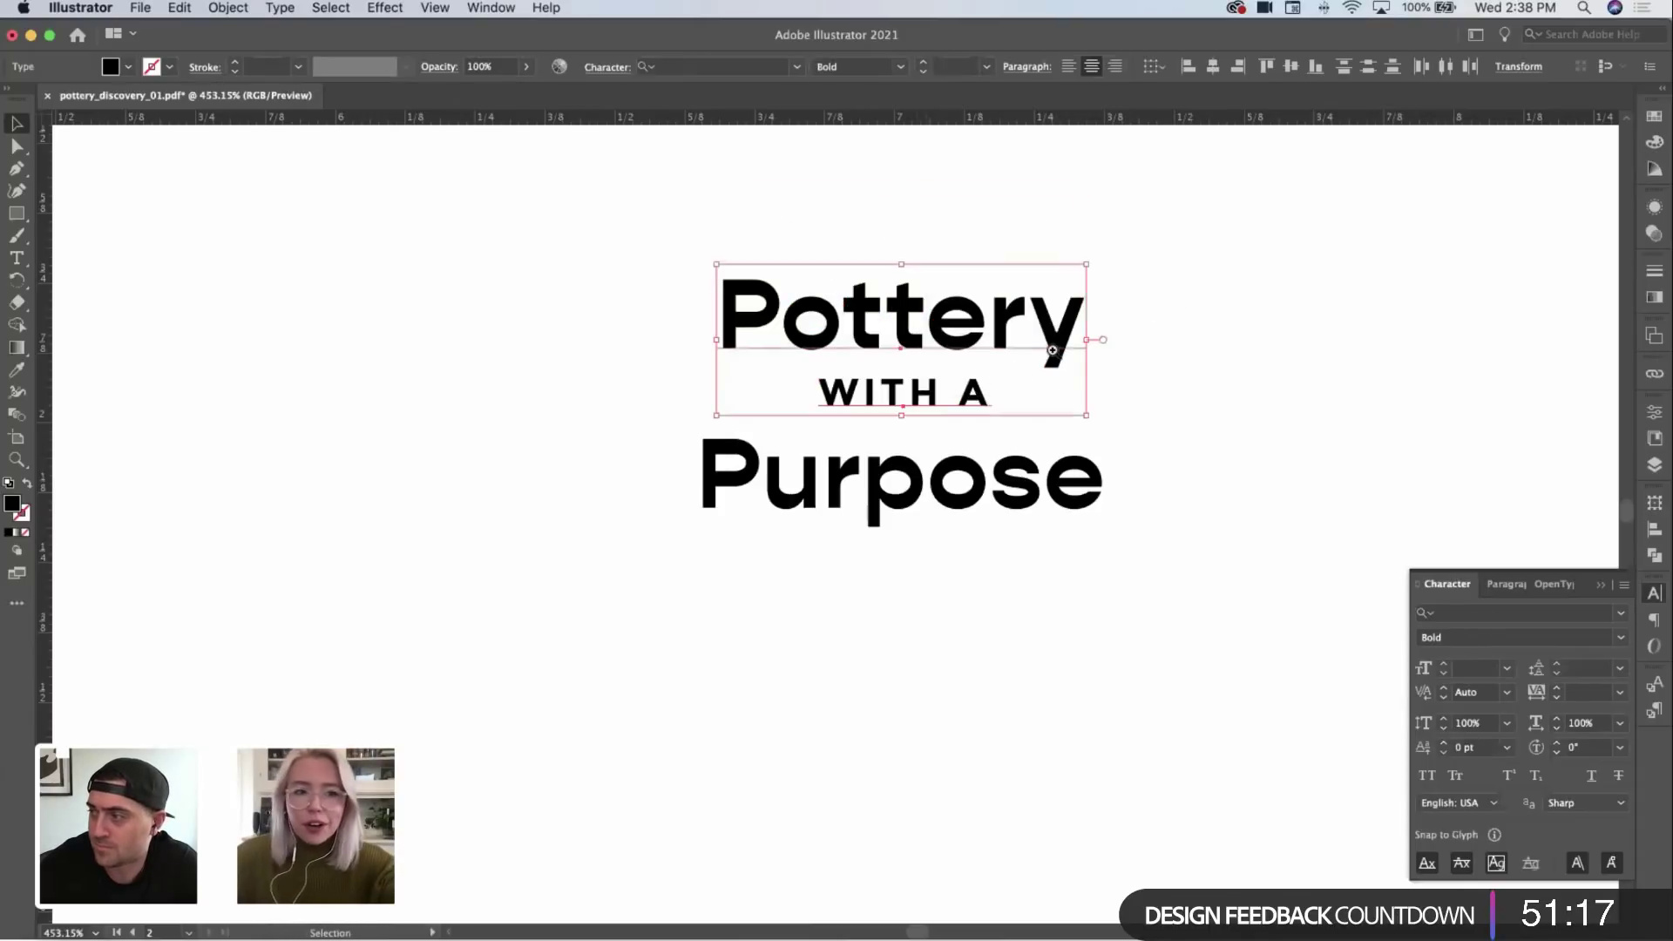
scroll(901, 423, up, 3)
drag(1037, 261, 1224, 301)
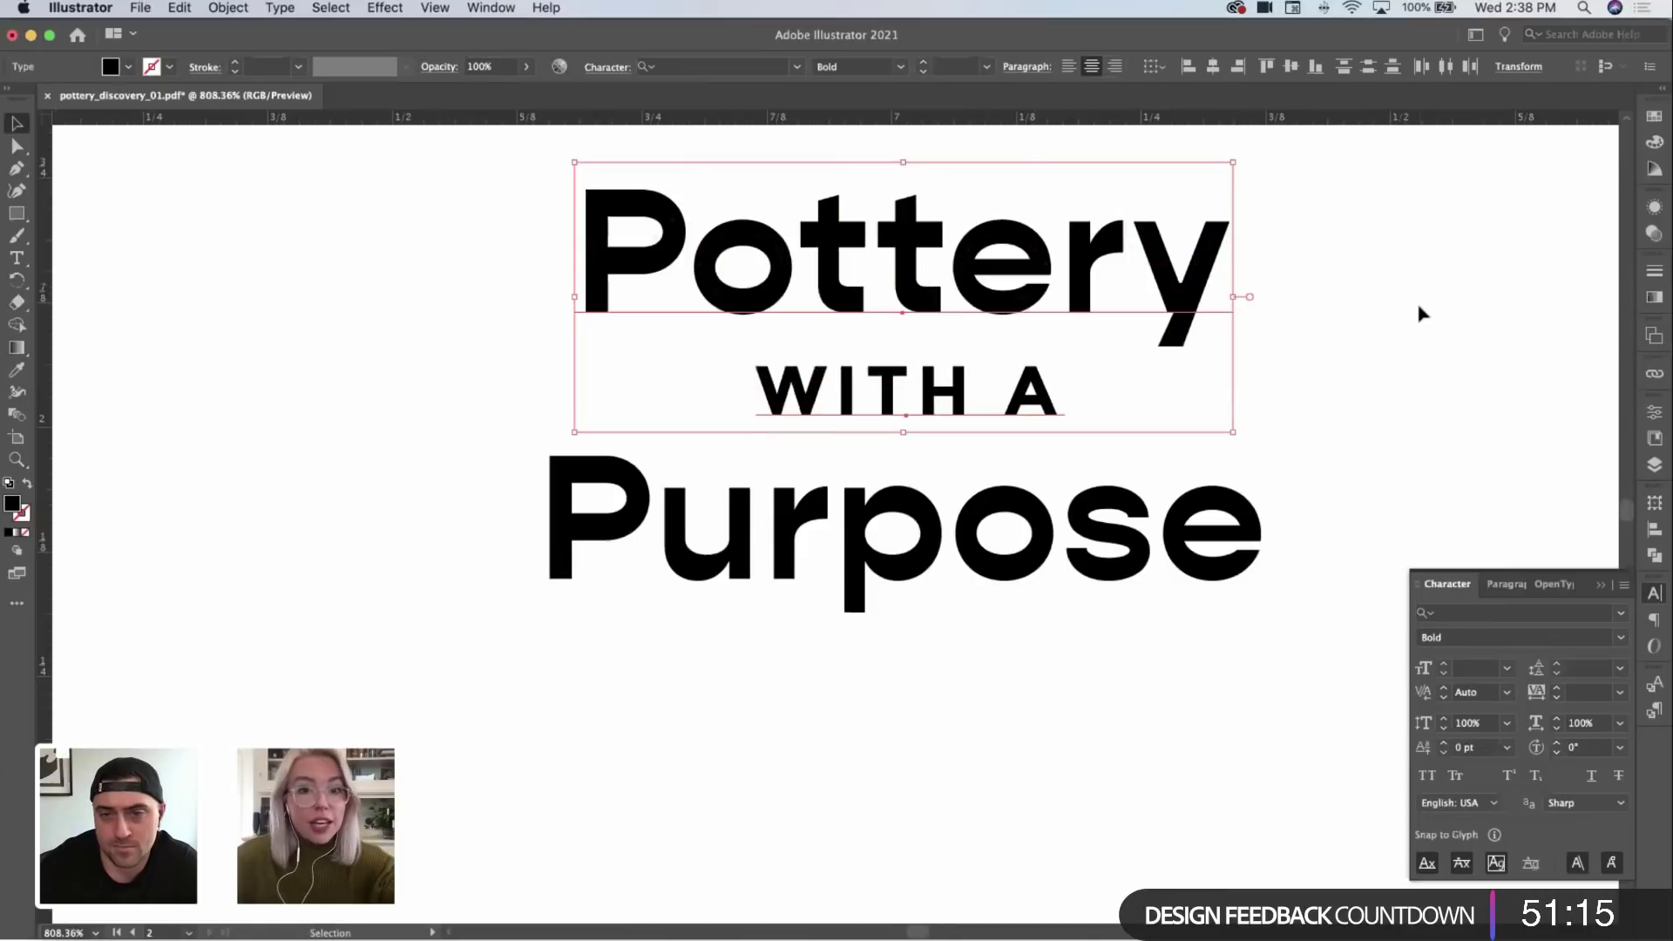
Step: Move "Purpose" straight up about 0.01 in toward "WITH A"
click(1420, 310)
key(z)
drag(1420, 311, 1133, 410)
key(v)
click(1144, 443)
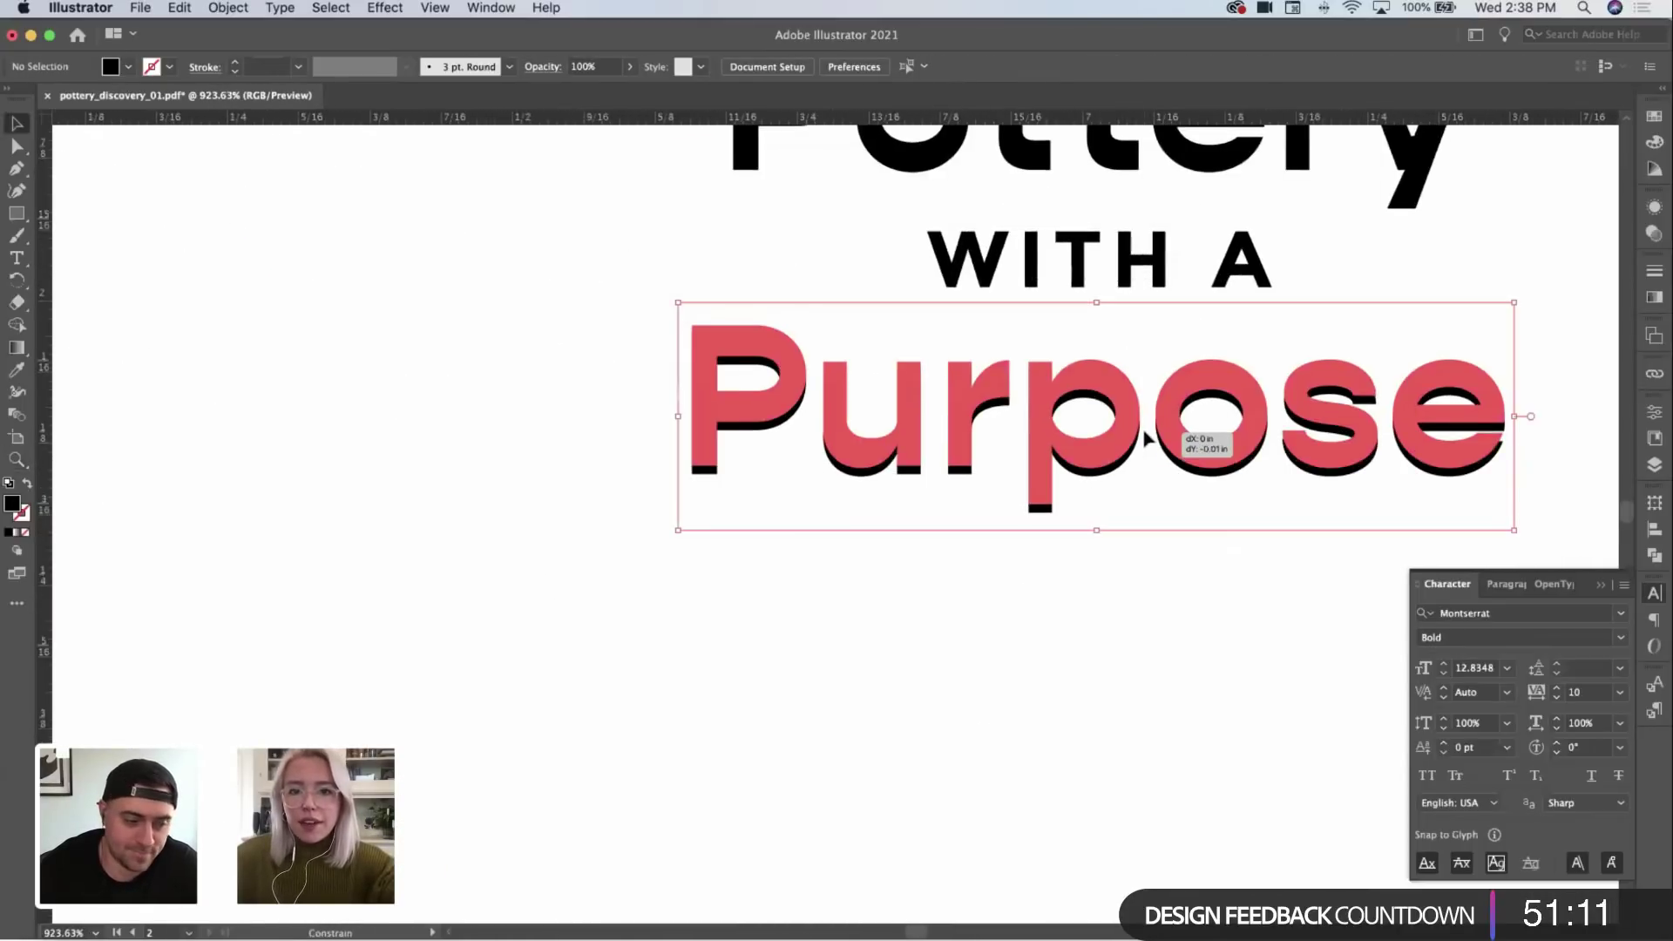
scroll(1168, 433, down, 1)
scroll(1172, 433, down, 5)
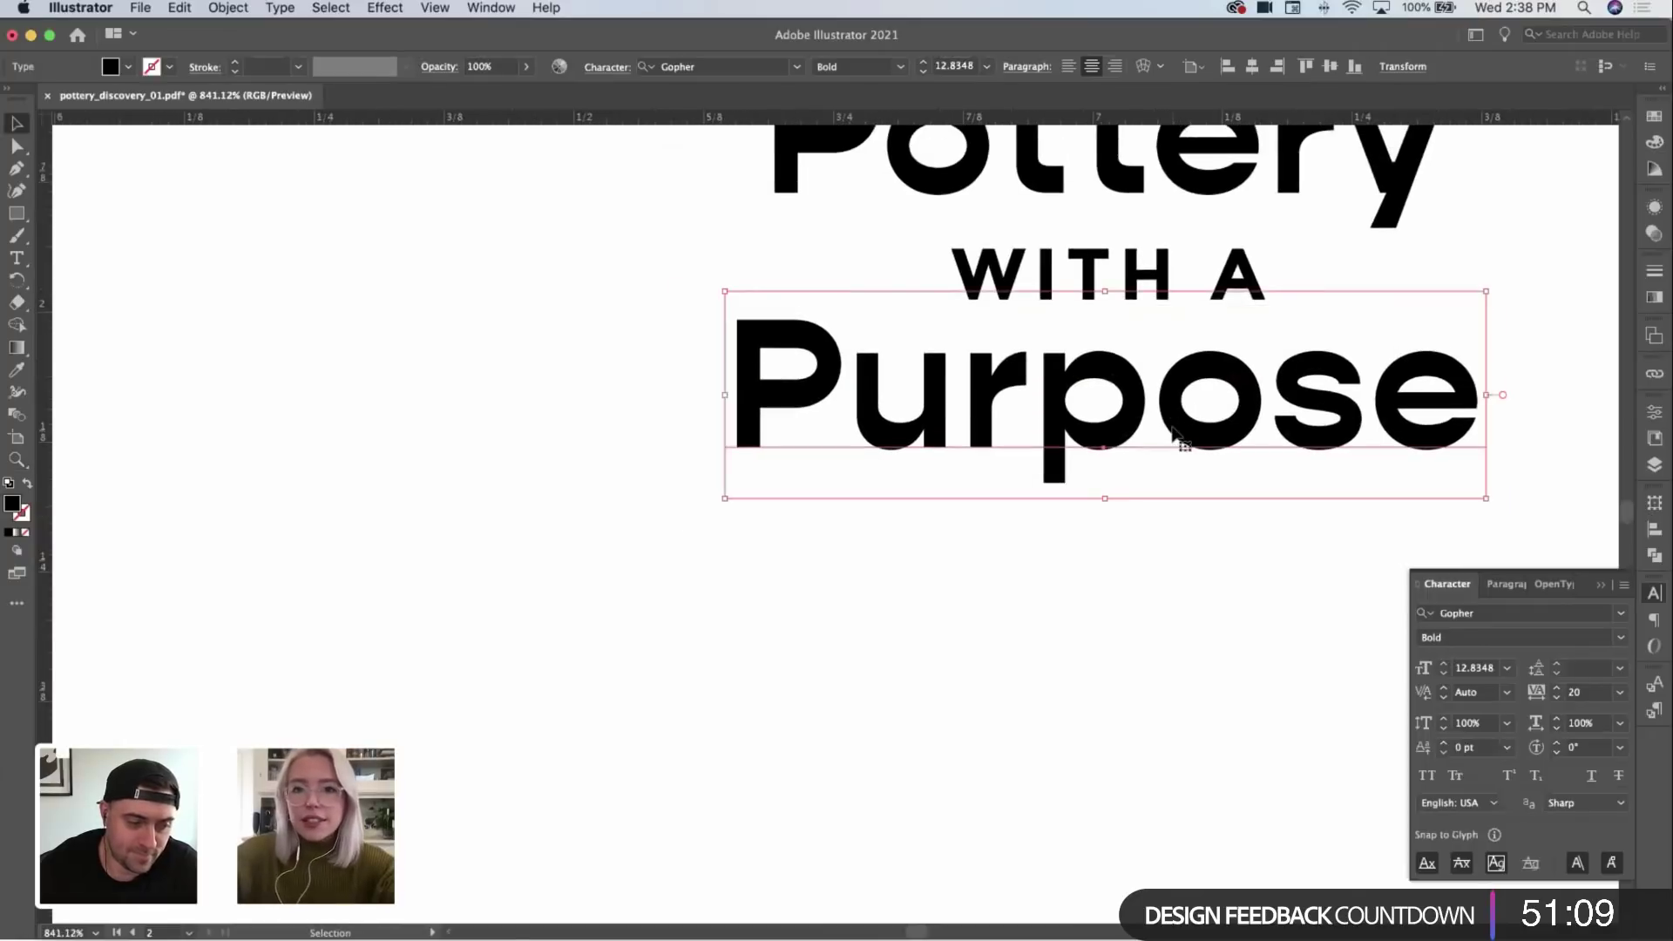
scroll(876, 473, down, 3)
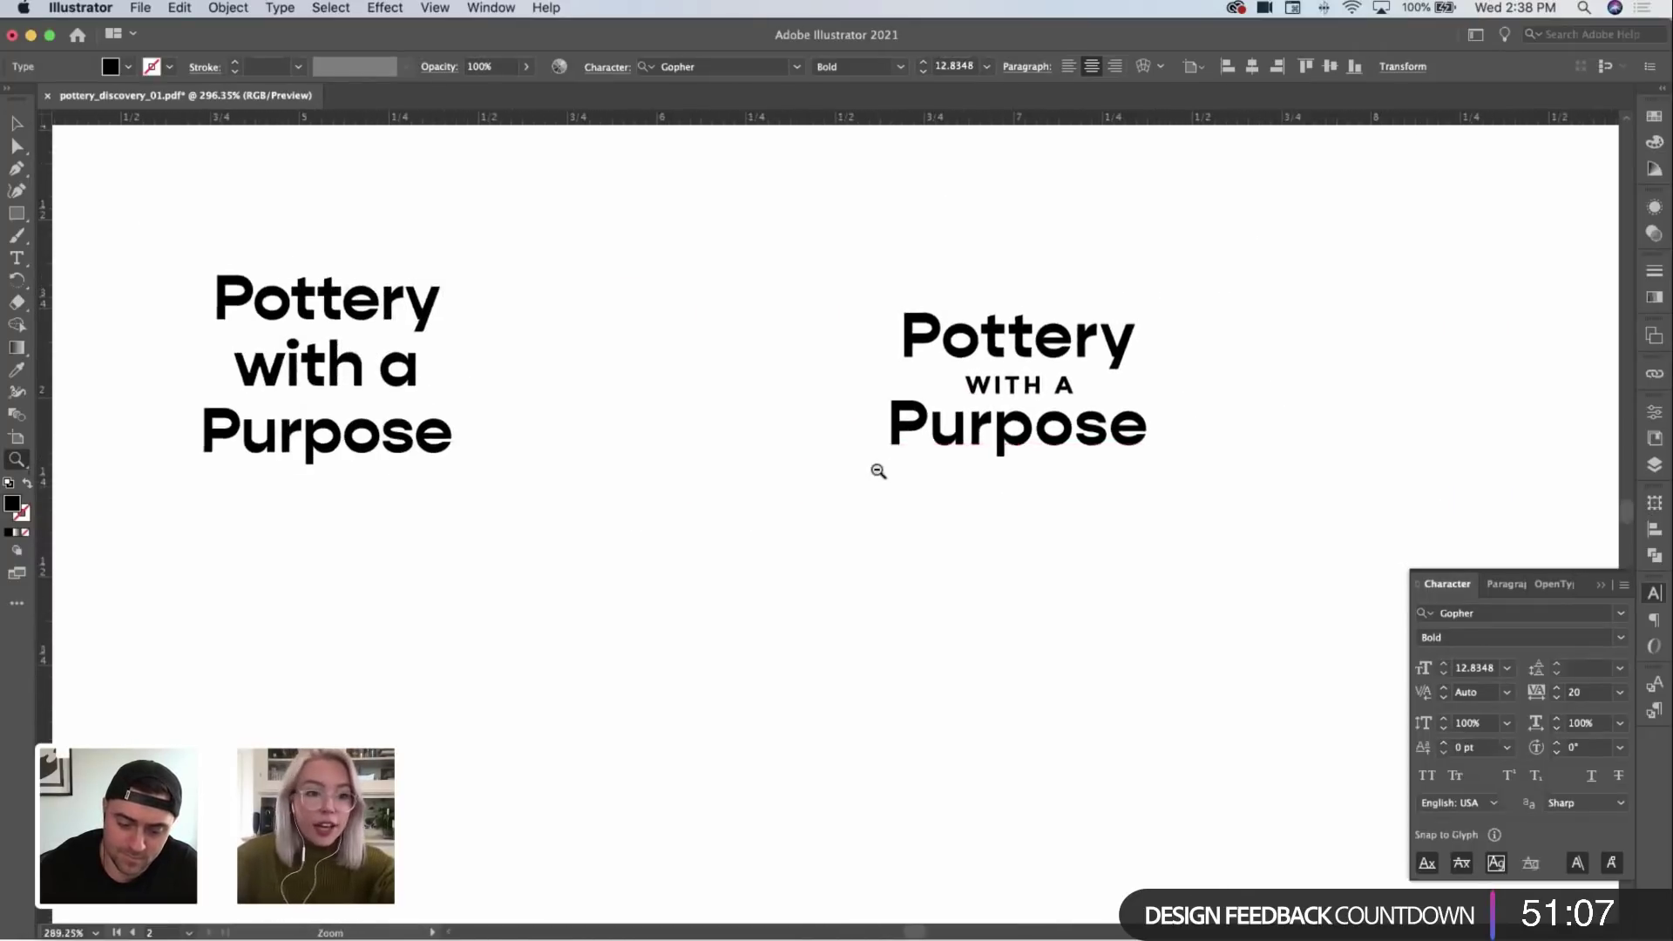
key(v)
click(802, 480)
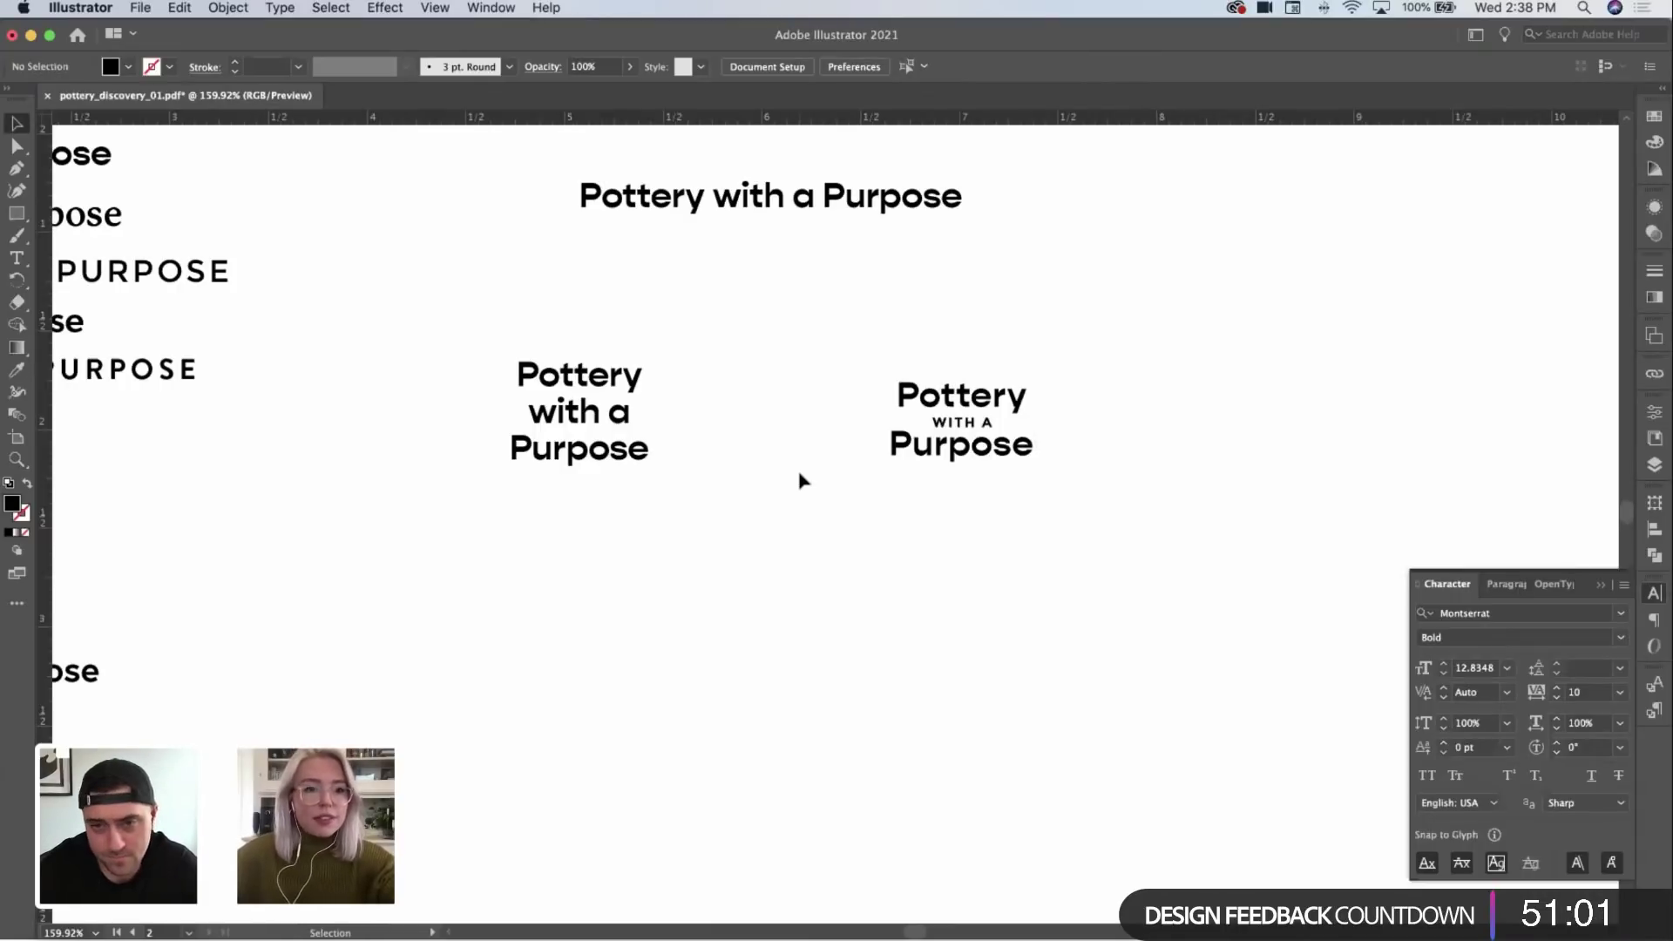
Step: Compare the stacked Gopher Bold layouts with each other and with the Europa-Bold wordmarks on the artboard
scroll(867, 467, right, 3)
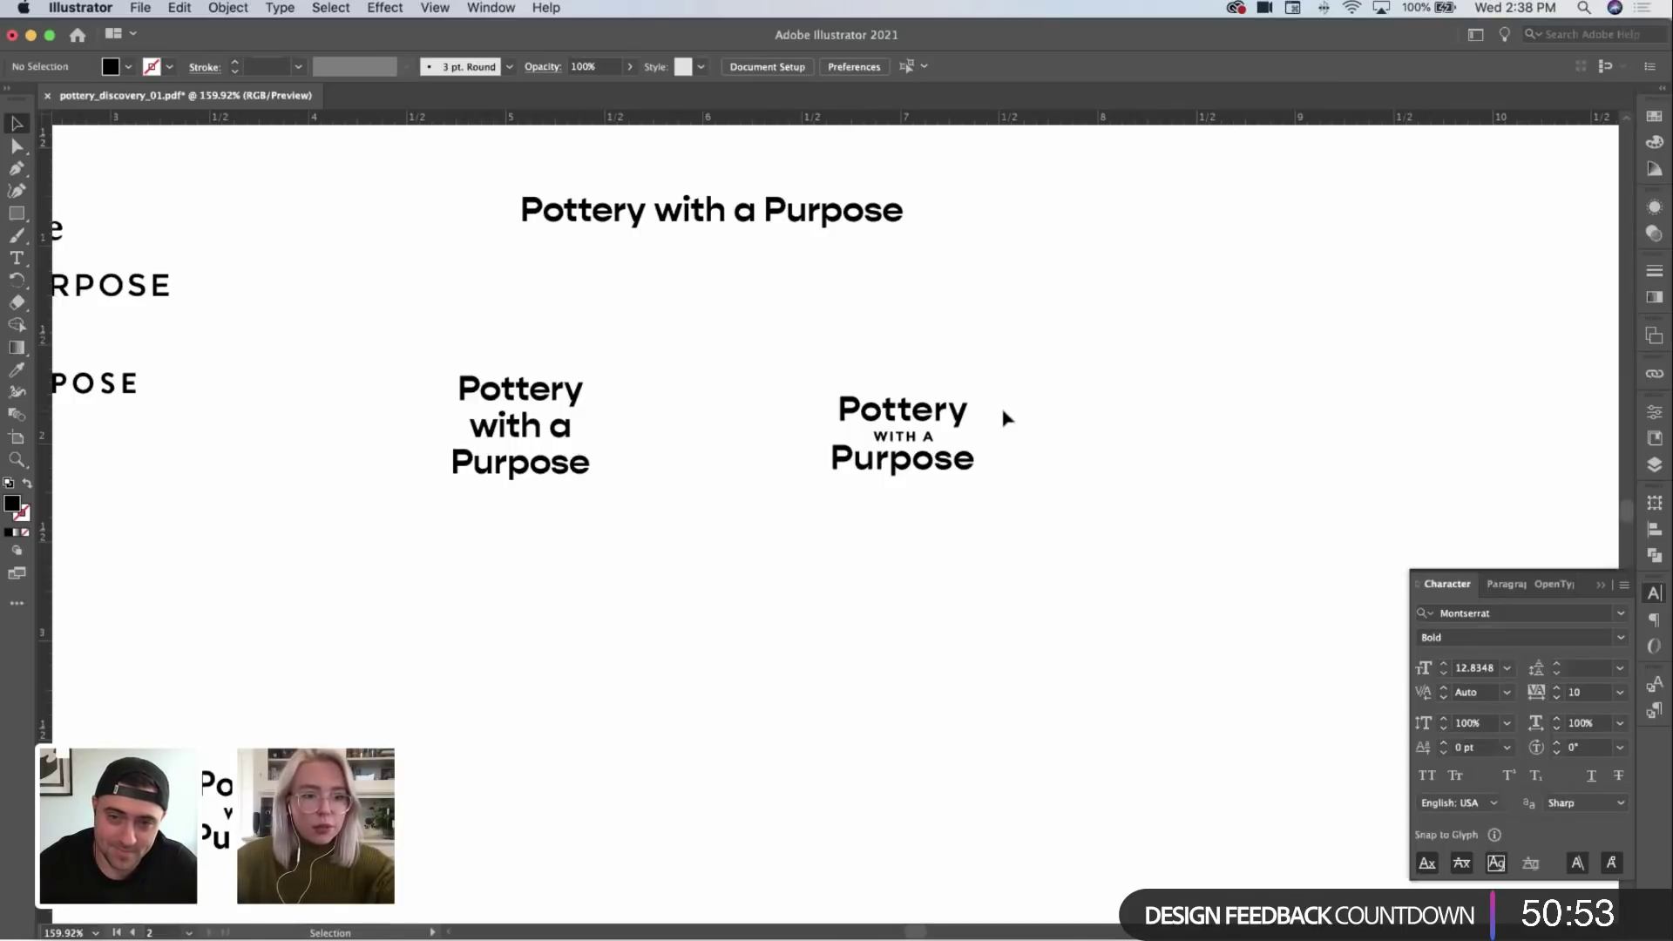
key(z)
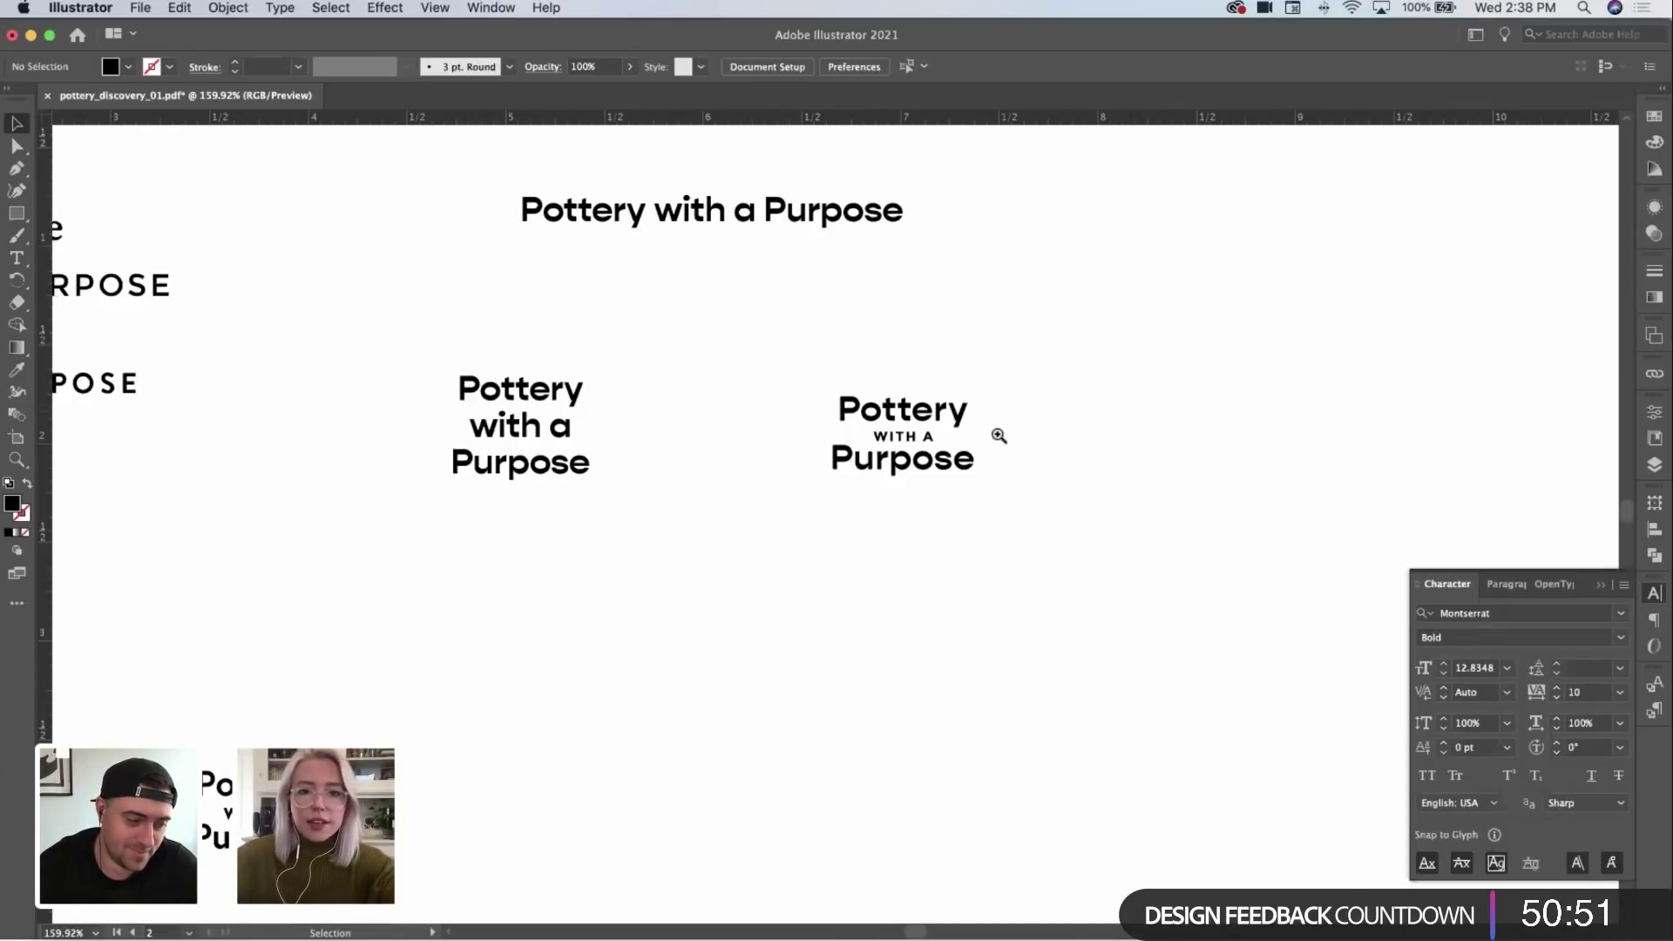
click(1049, 441)
drag(1084, 422, 932, 447)
alt+click(1064, 430)
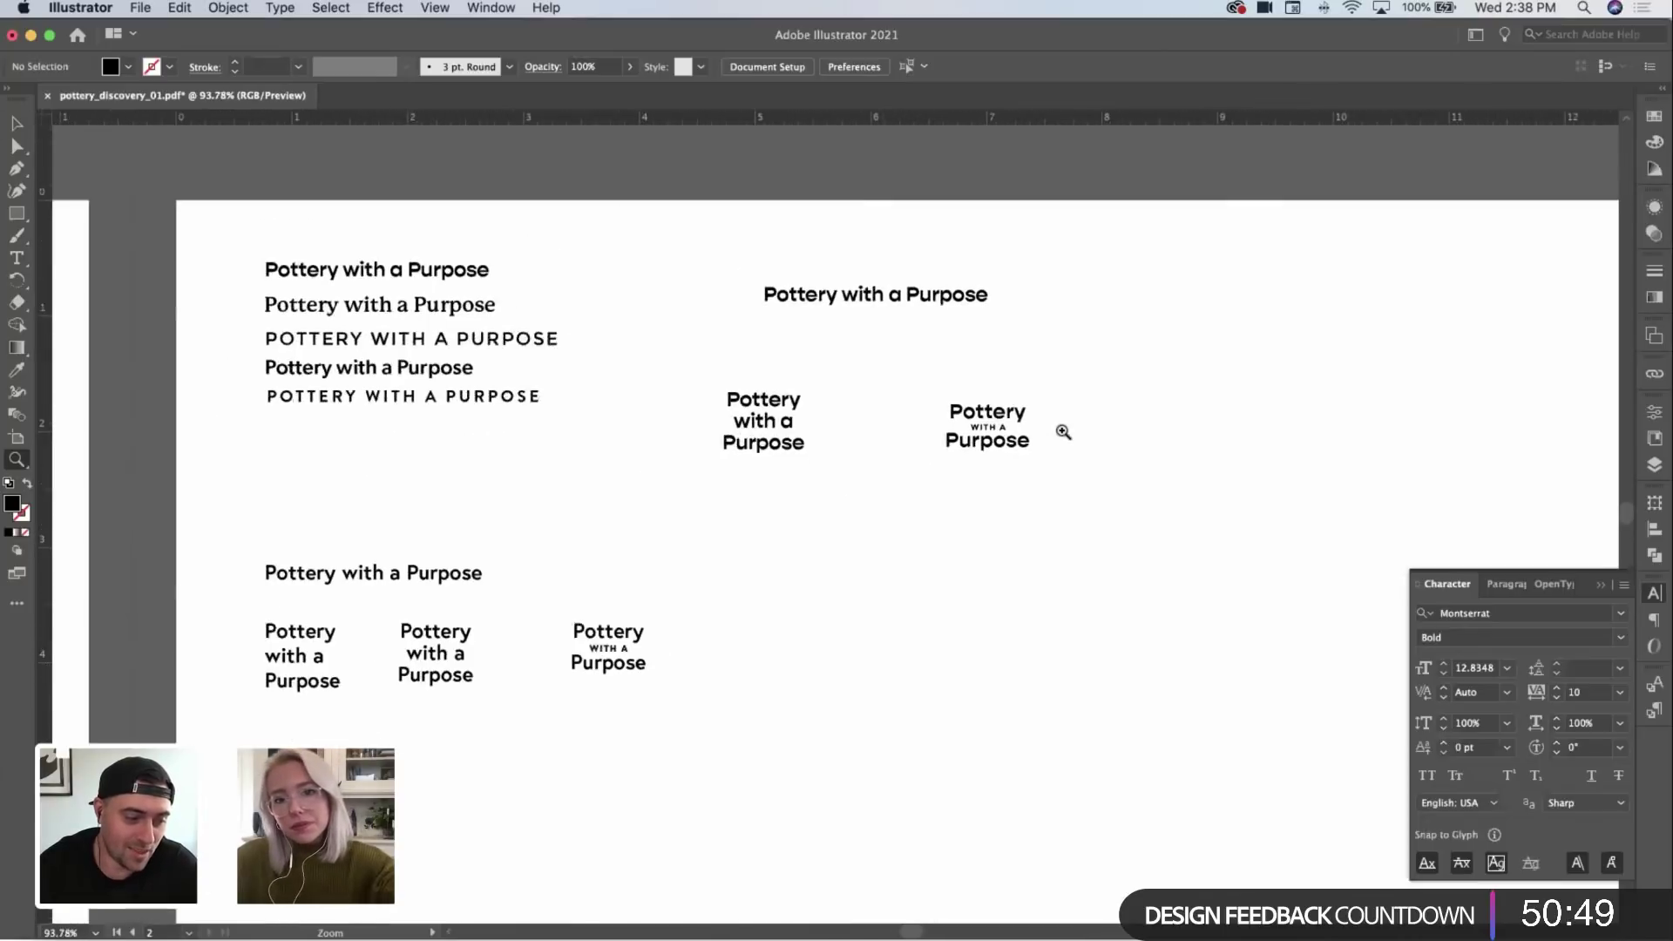
click(1064, 429)
key(v)
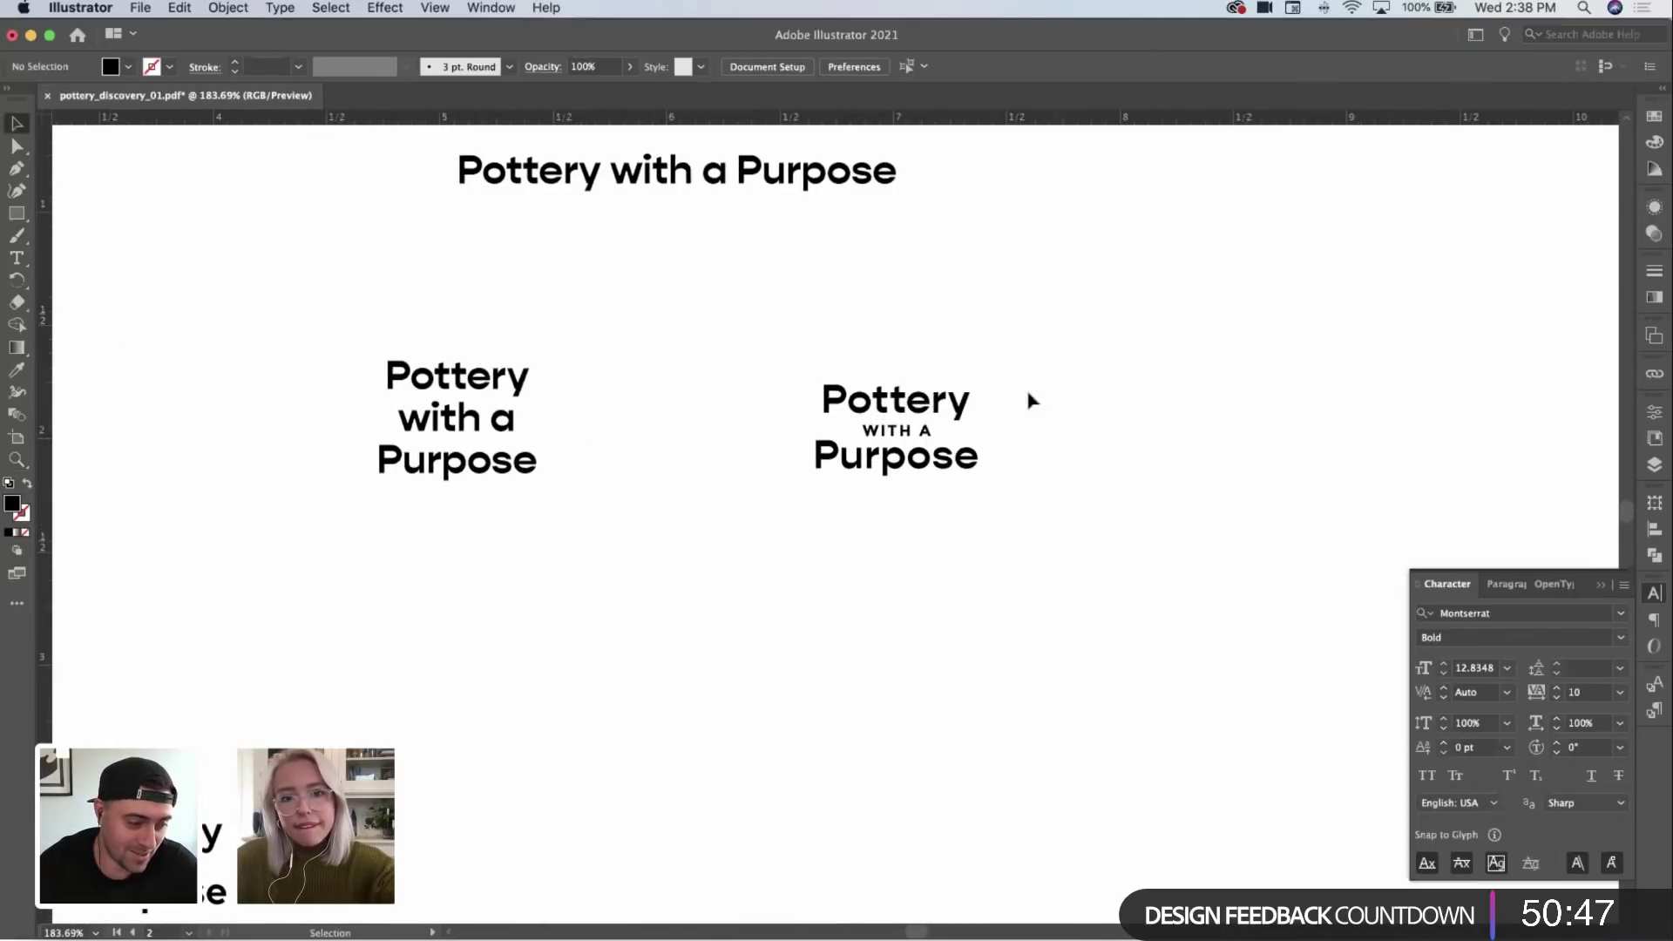
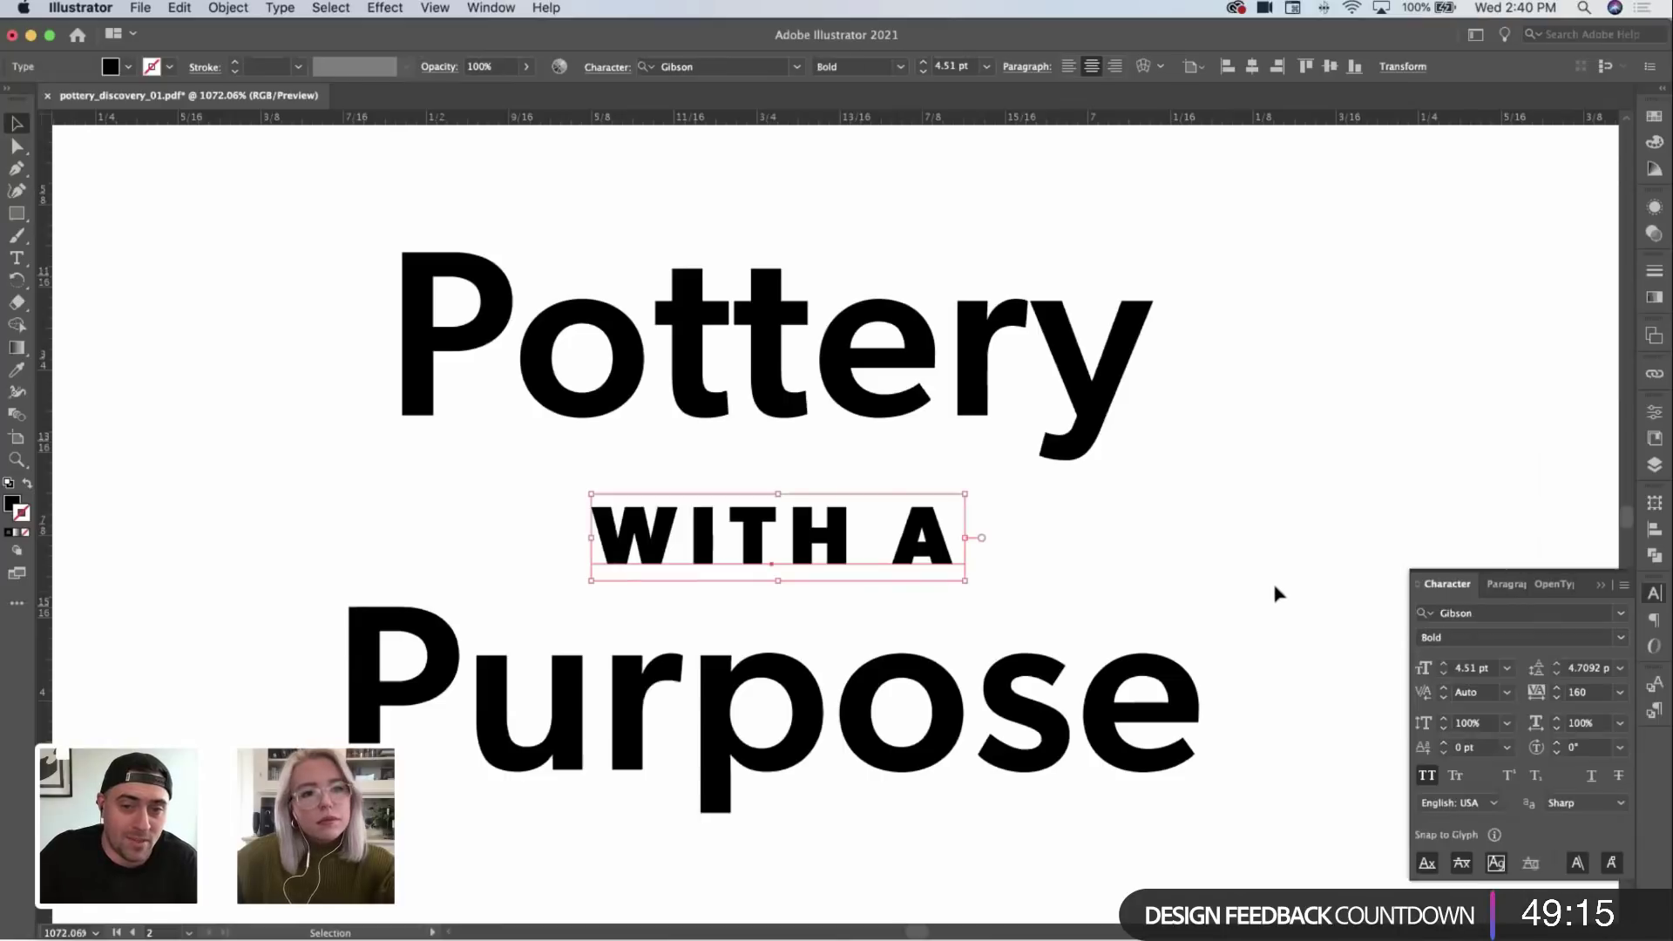
Step: Move "WITH A" slightly down between "Pottery" and "Purpose" in the stacked wordmark with the Gibson Bold middle line
click(1238, 588)
drag(898, 561, 897, 569)
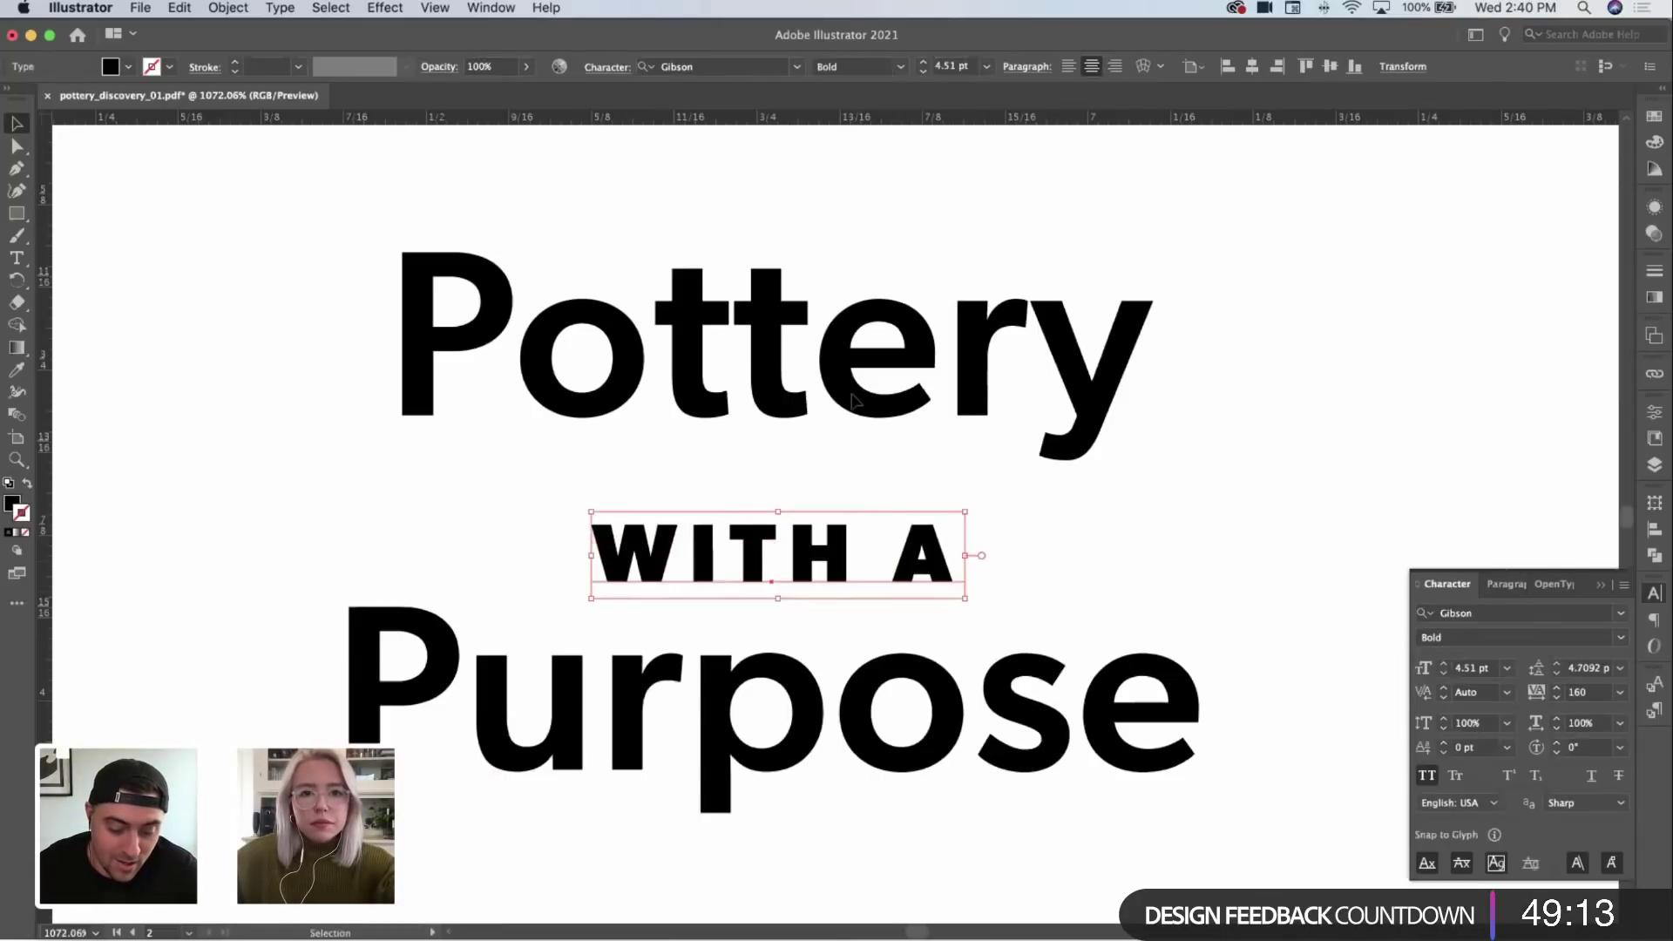
Step: Move "Pottery" straight down closer to "WITH A" and set the tracking of its first "t" to 30
drag(960, 383, 959, 424)
click(1413, 422)
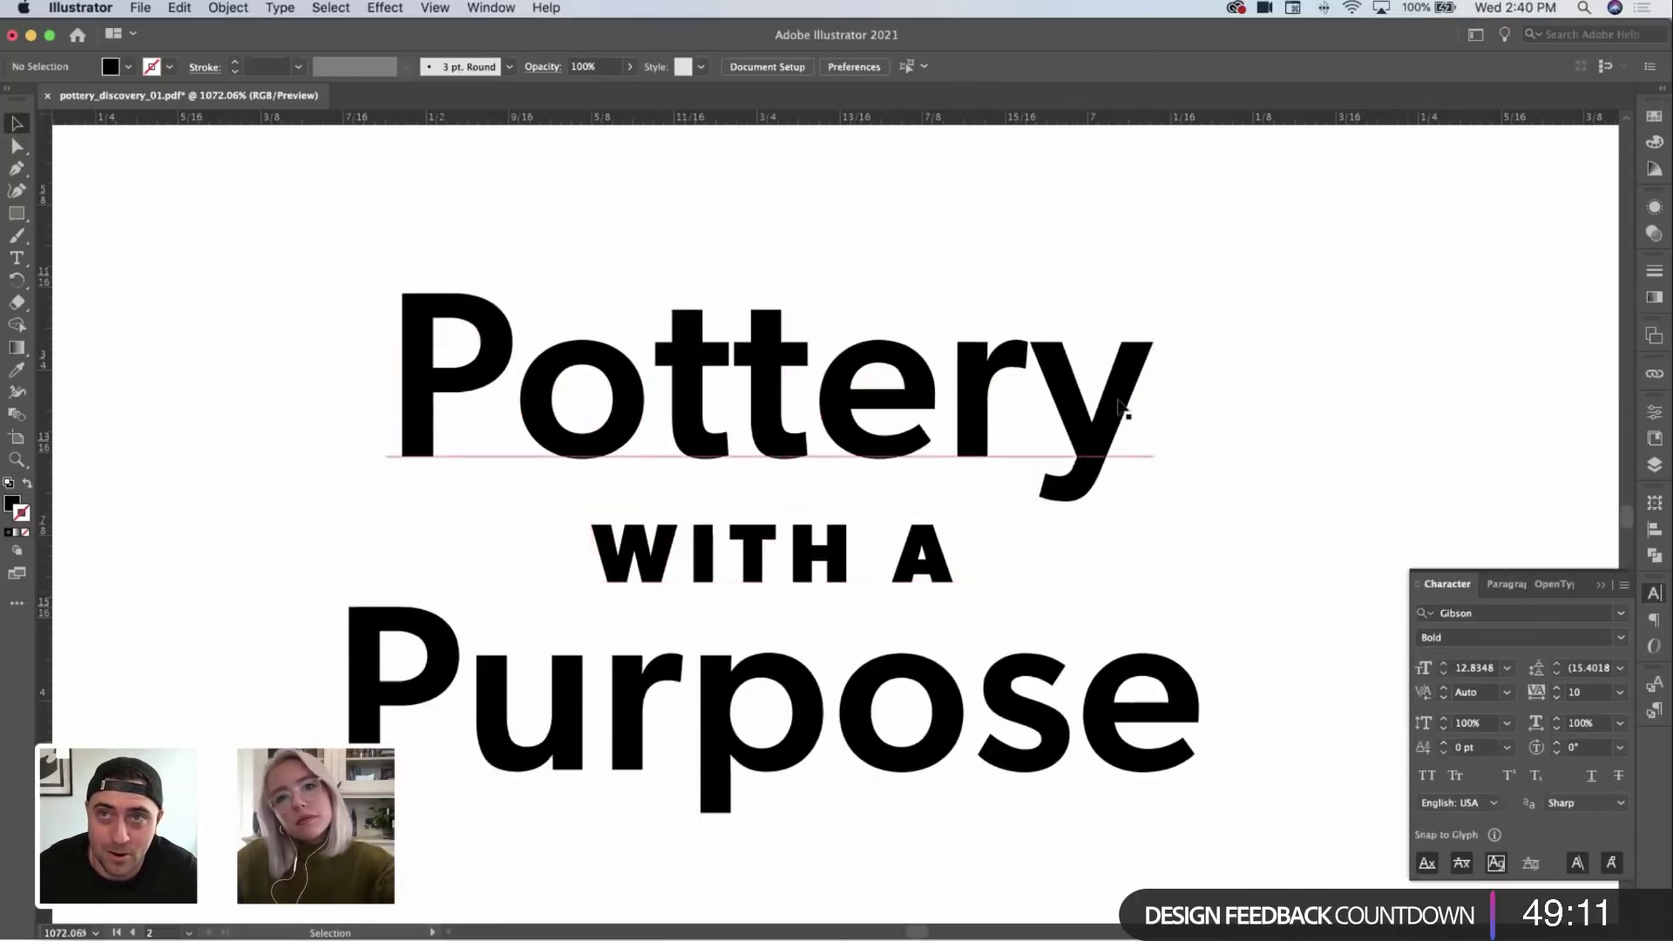
double_click(671, 421)
key(shift+Right)
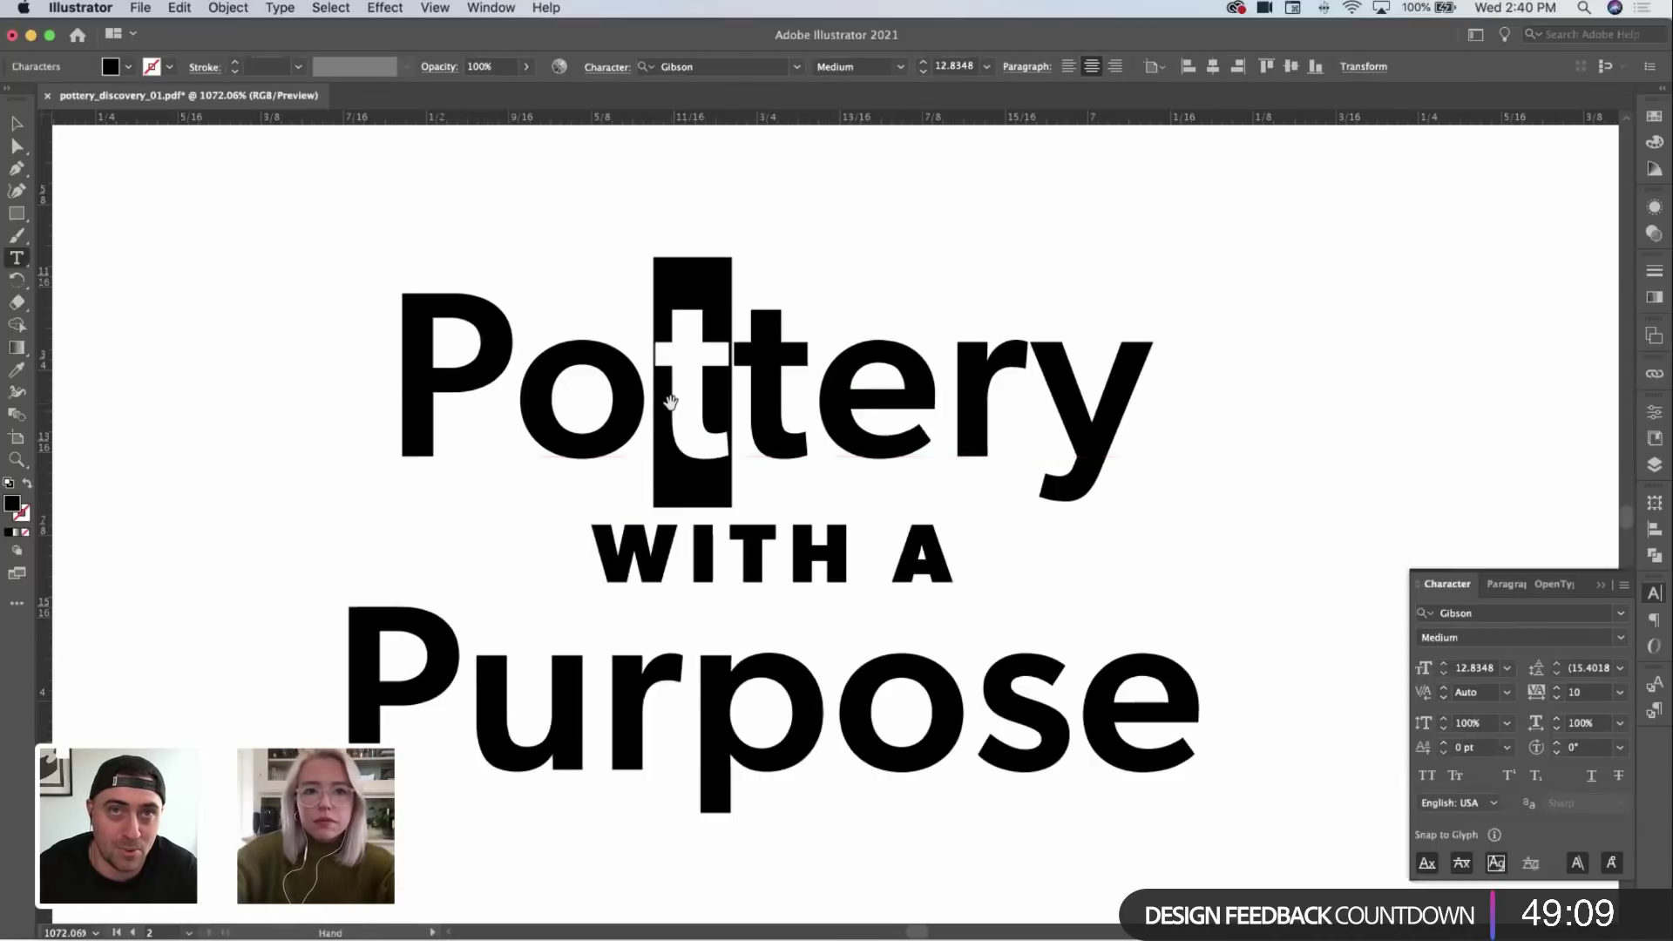
key(alt+Right)
key(Escape)
key(super+shift+a)
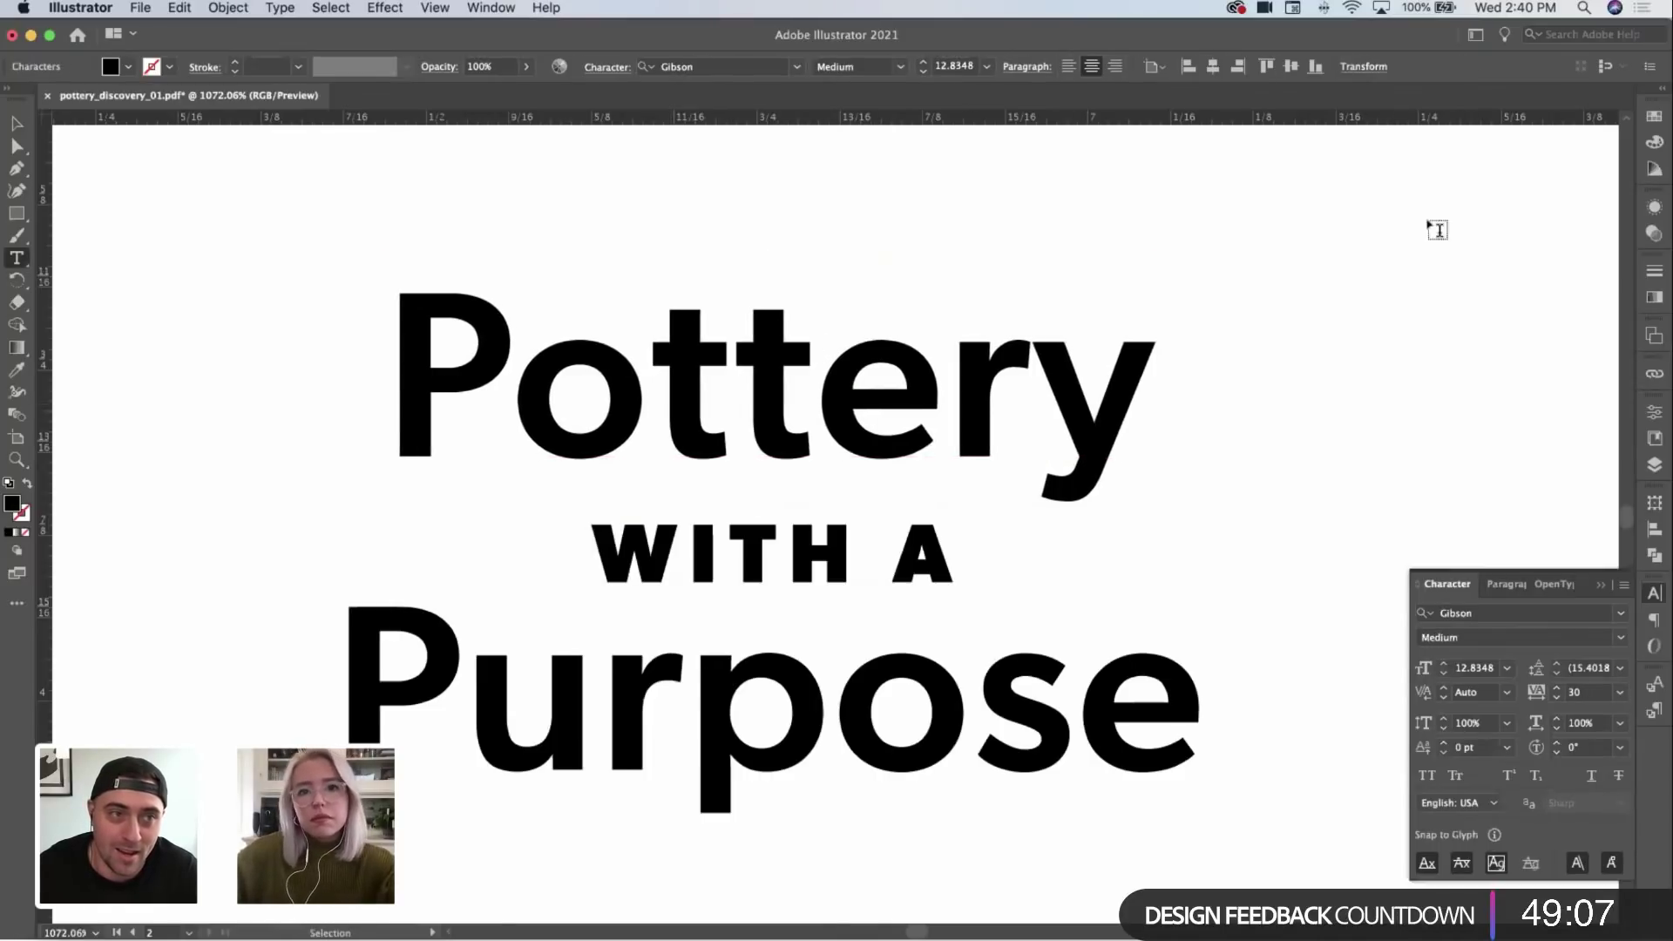
Step: Set the tracking of the "e" in "Pottery" to -10 and slightly loosen the spacing after the "r"
drag(948, 377, 862, 384)
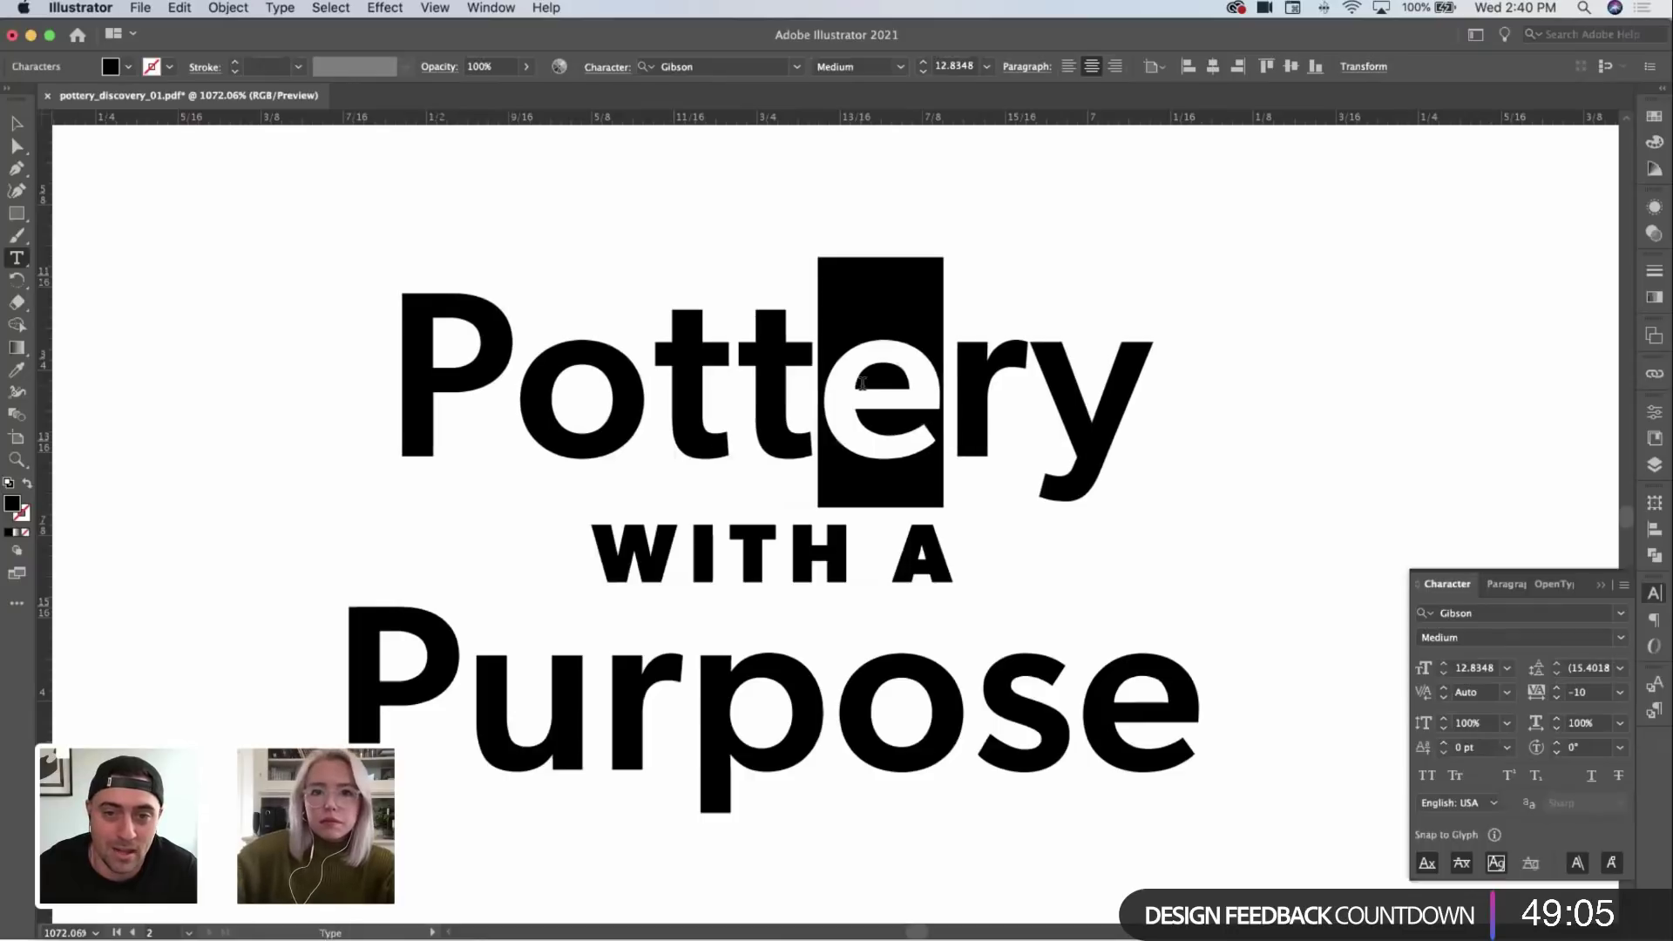
drag(1036, 366, 977, 384)
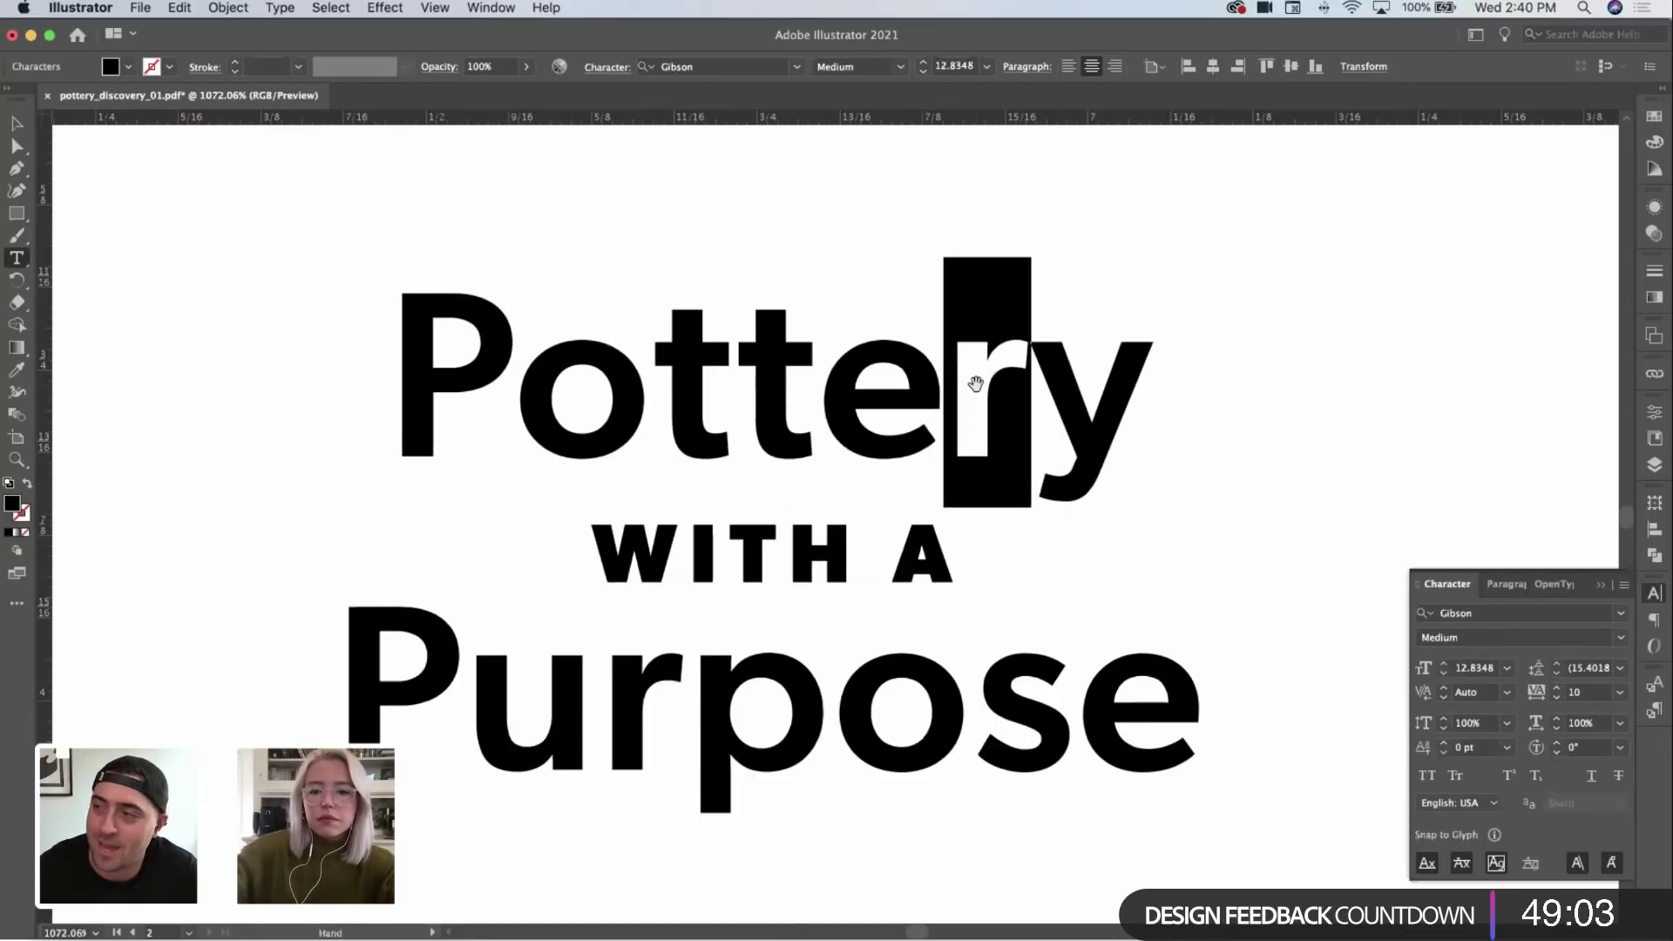
key(Escape)
key(super+shift+a)
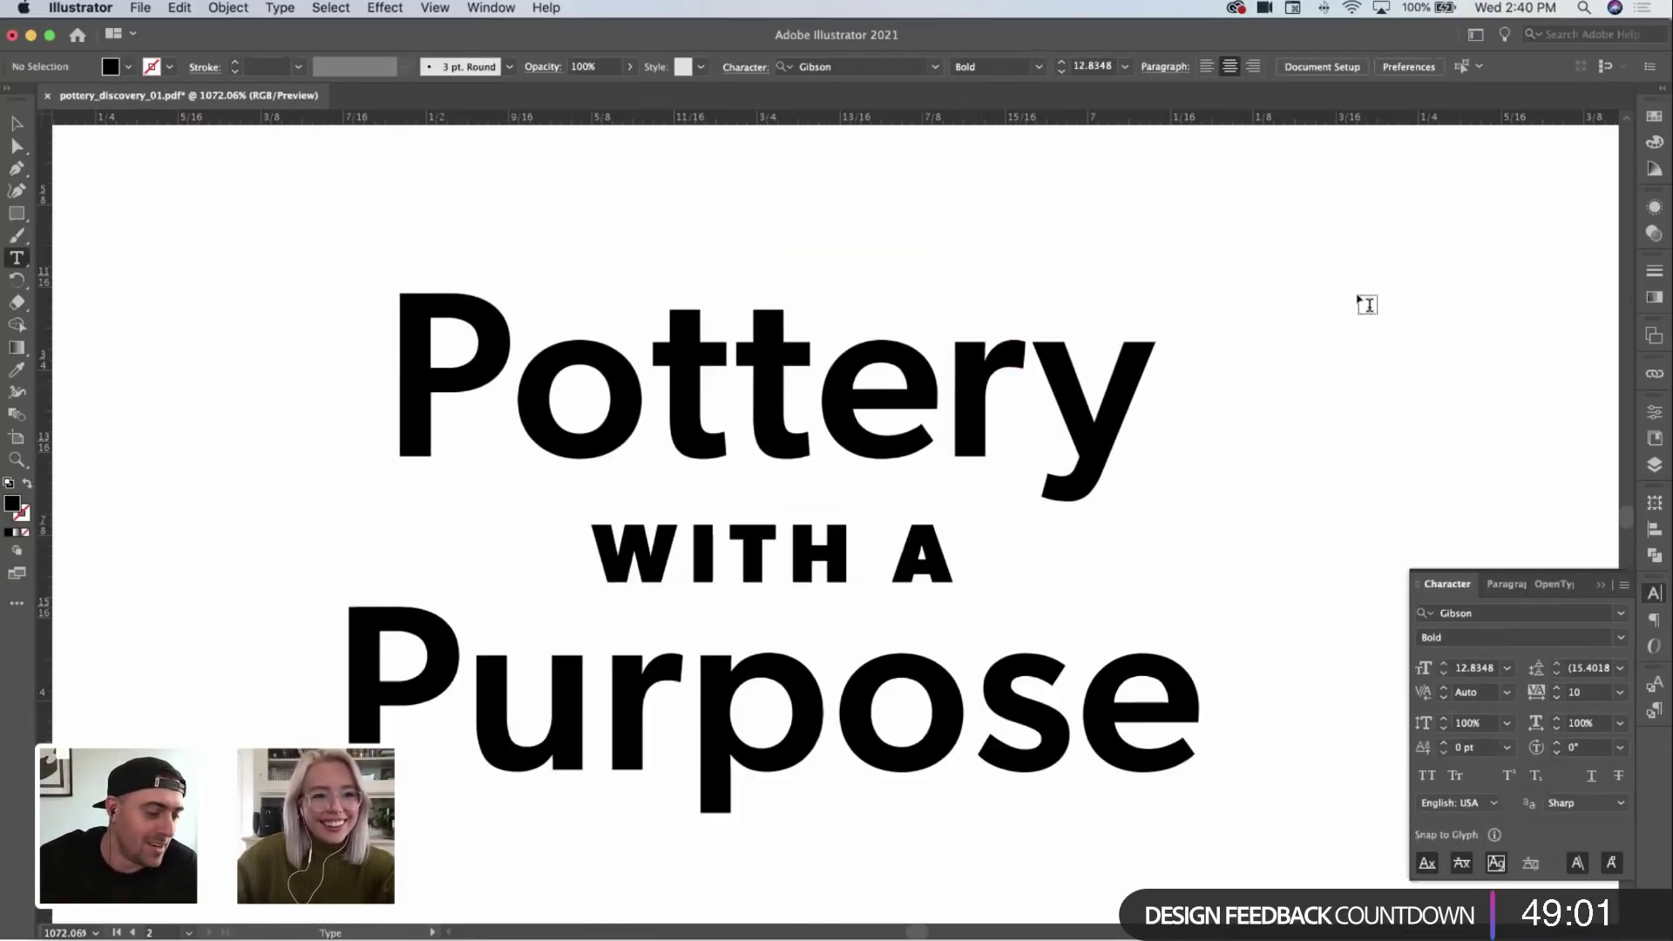
Step: Slightly tighten the spacing after the capital "P" in both "Pottery" and "Purpose"
key(z)
drag(1356, 329, 1065, 513)
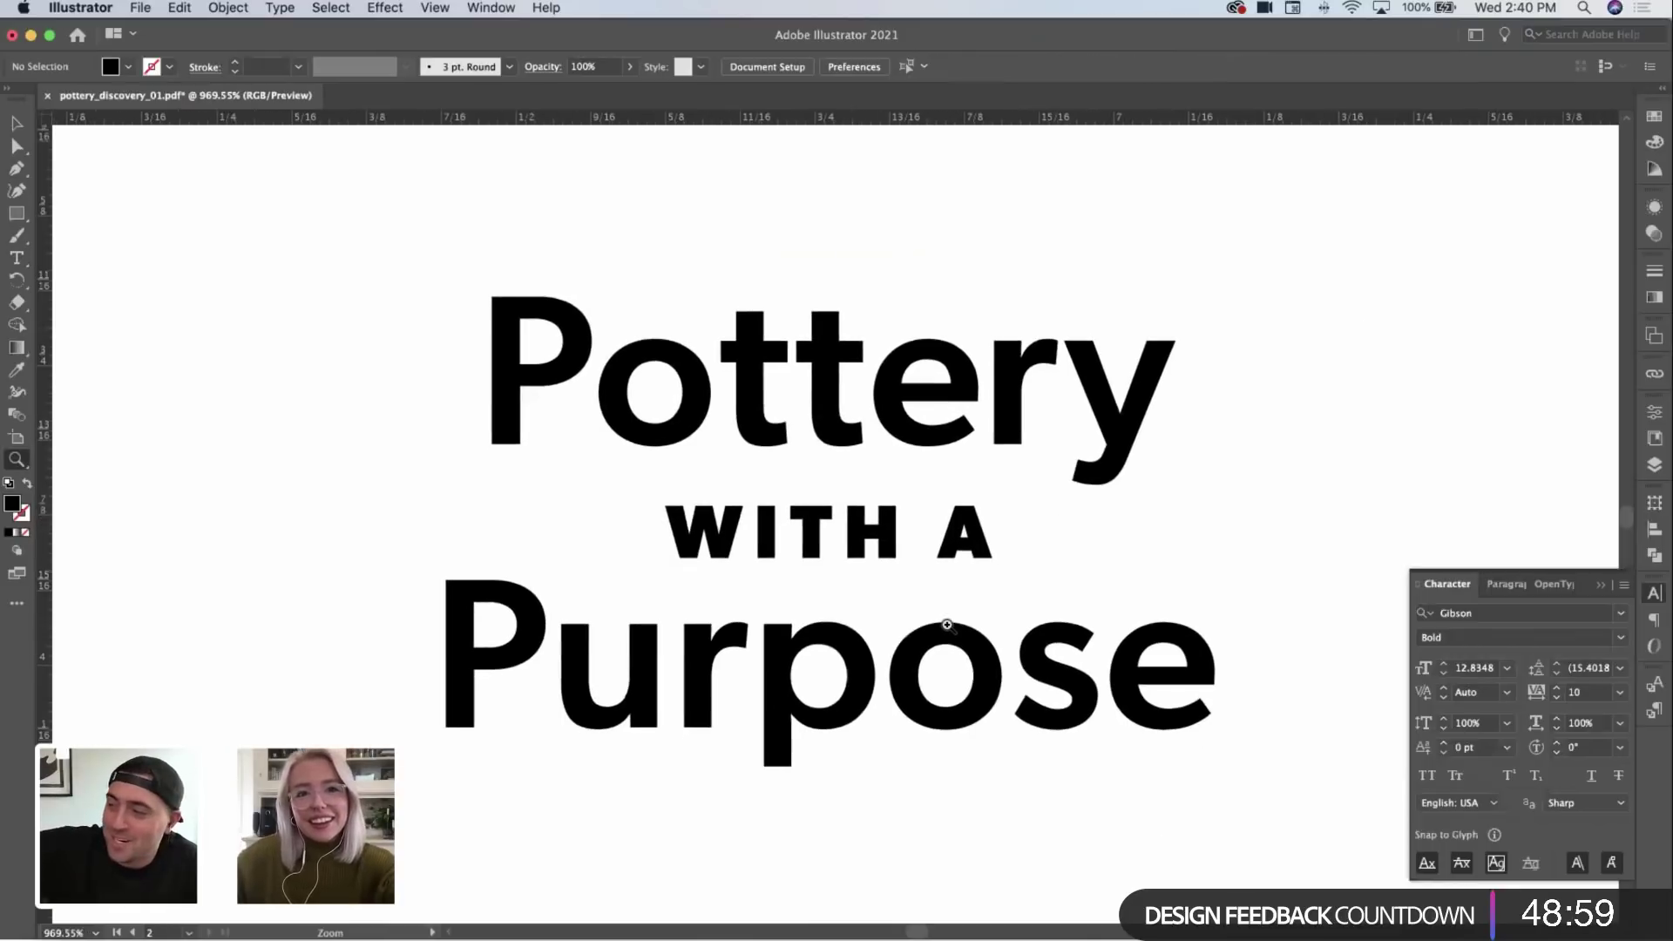
key(t)
drag(600, 374, 501, 384)
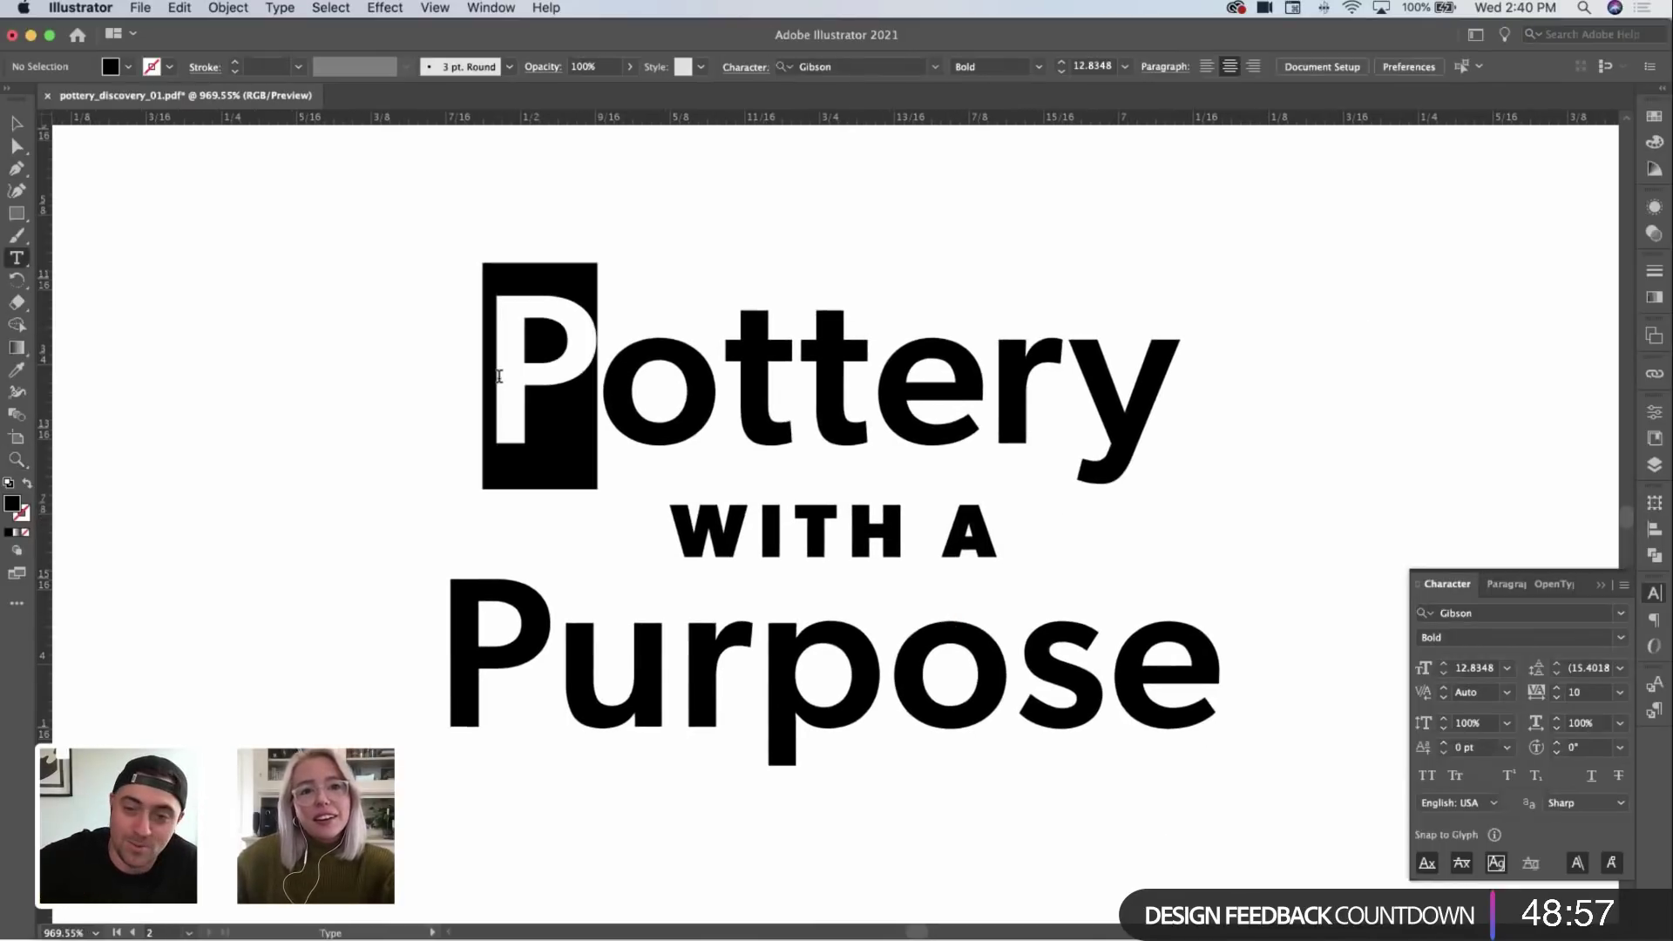
key(super+shift+a)
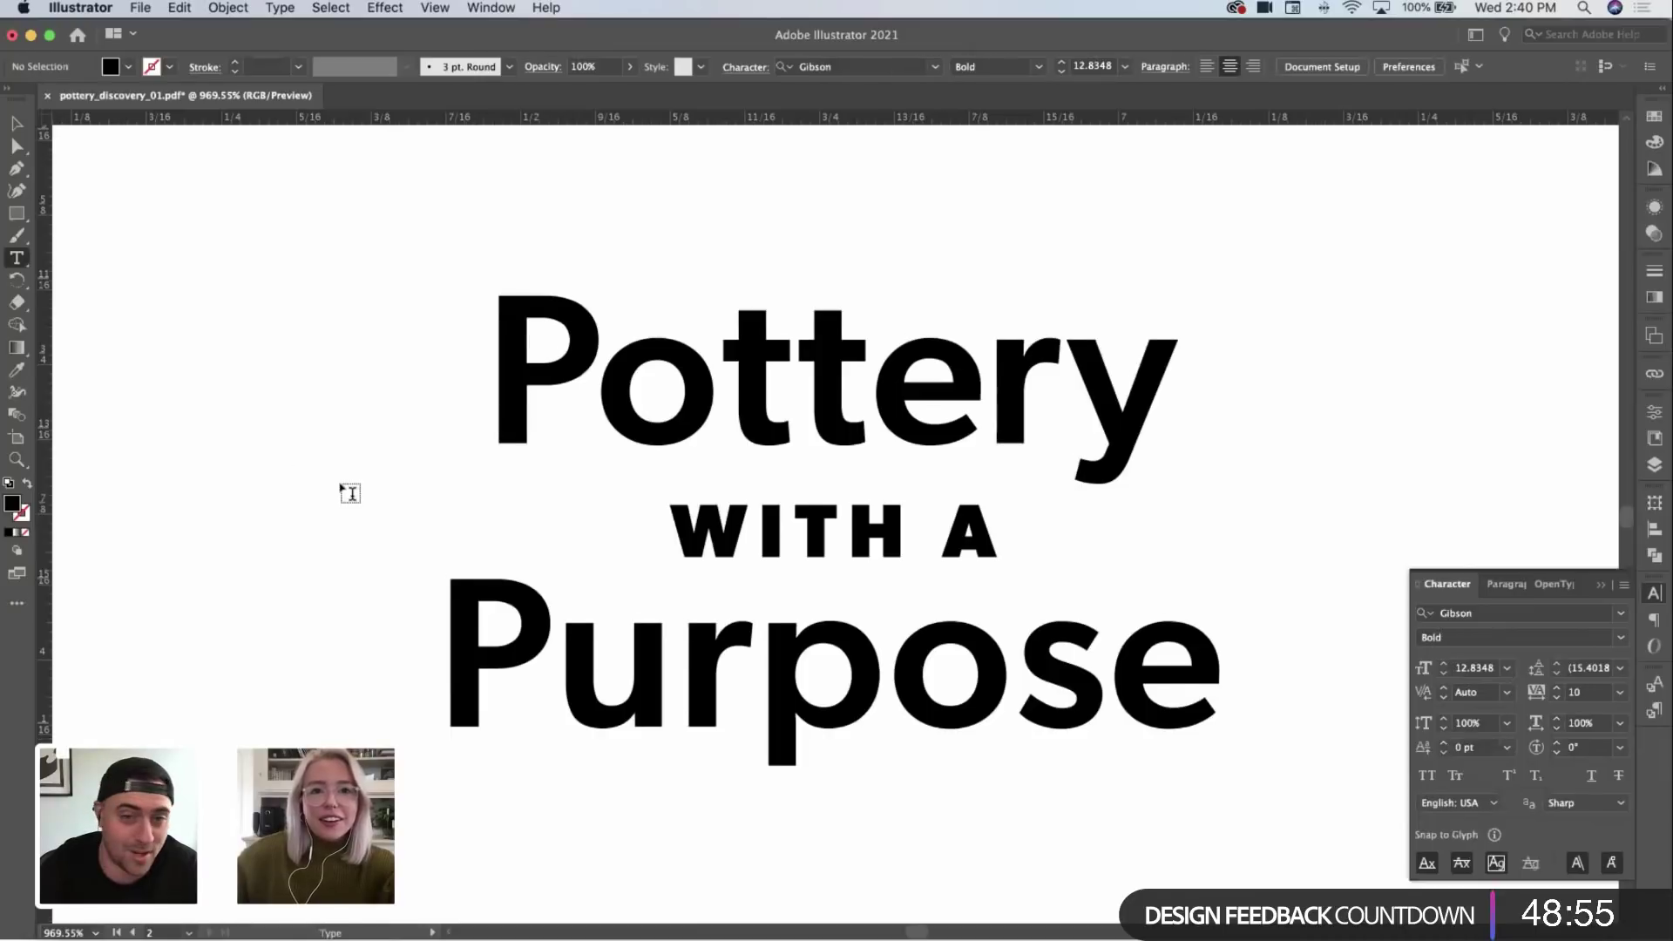
scroll(347, 489, down, 2)
drag(414, 597, 491, 579)
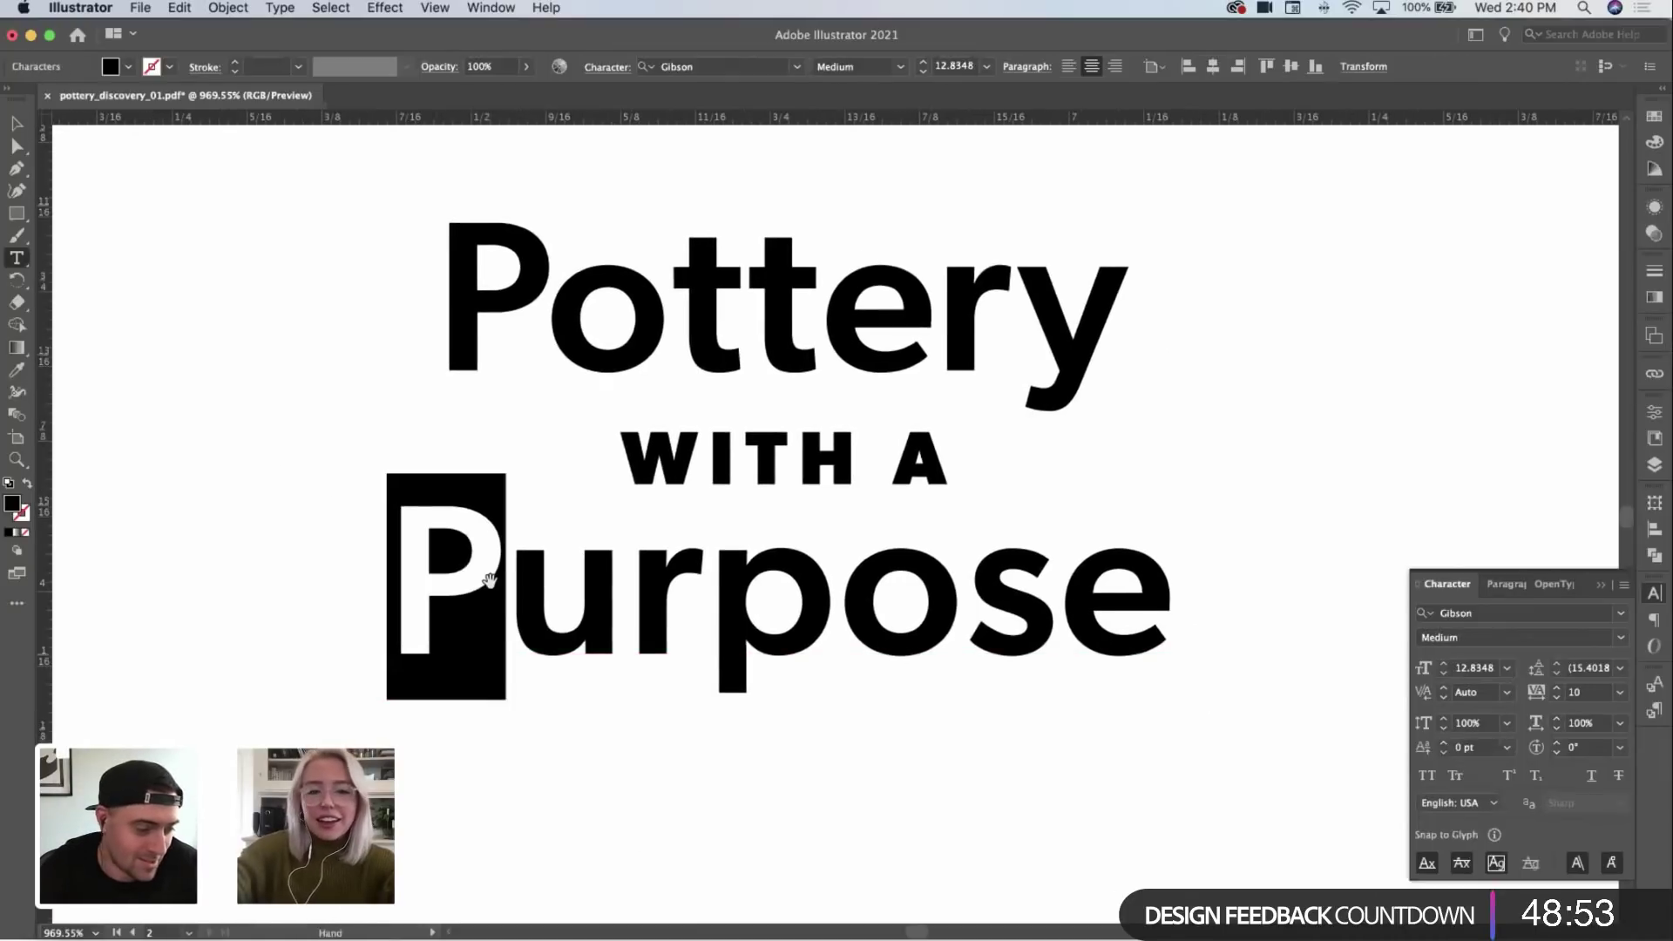
key(super+shift+a)
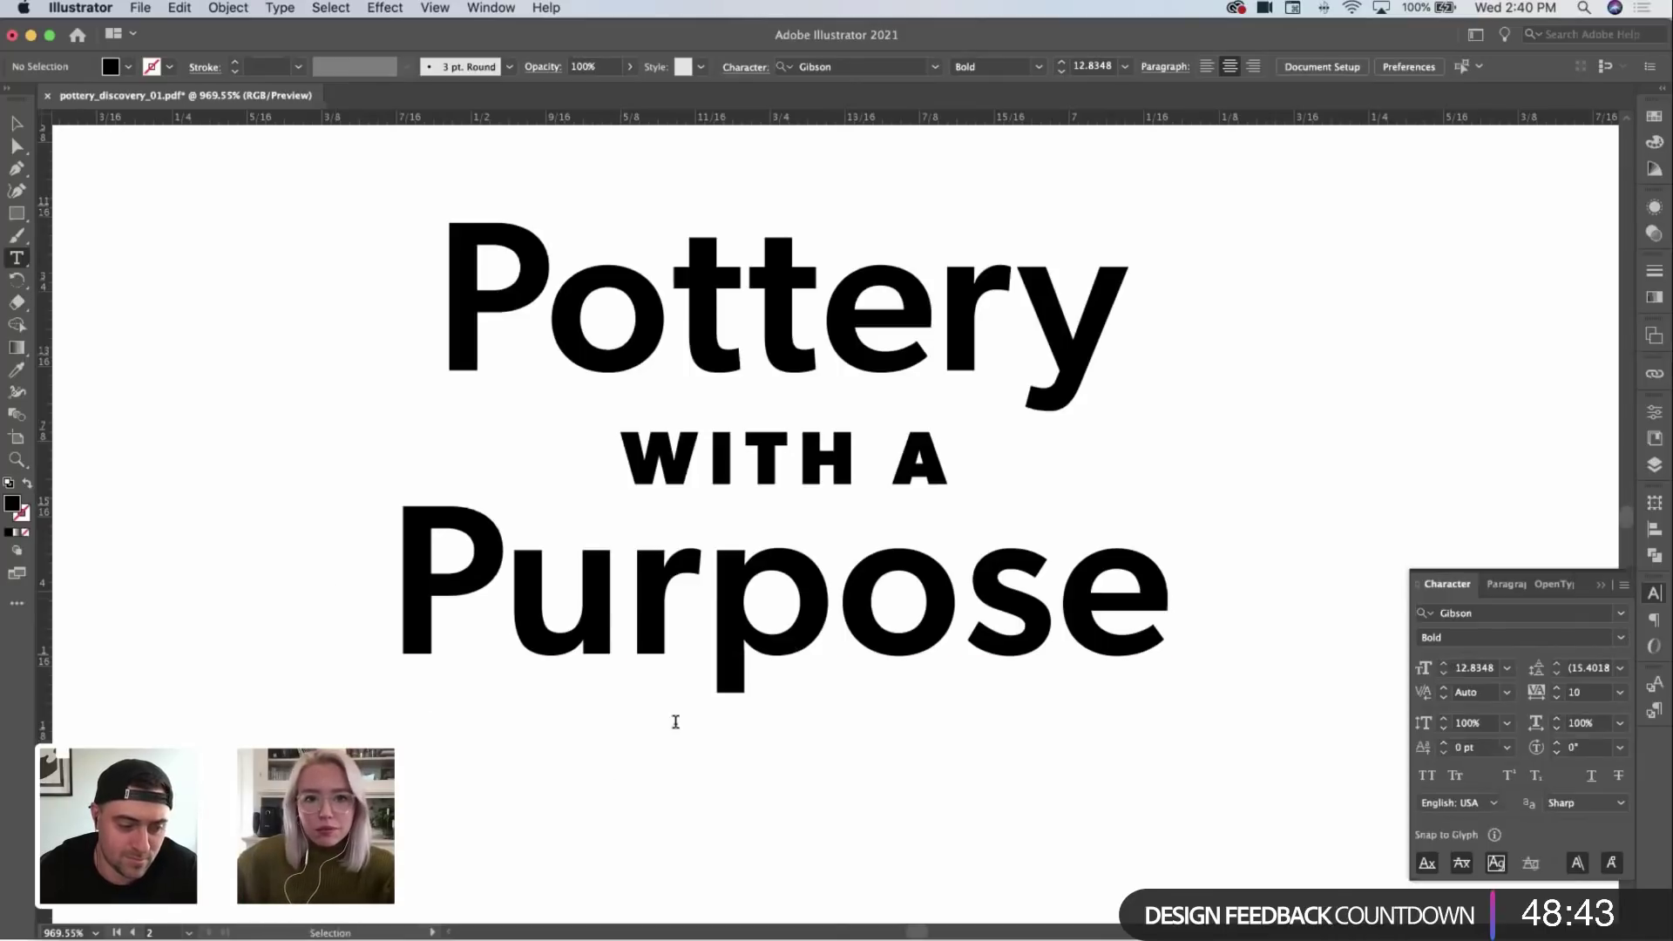
Step: Duplicate the stacked Gibson wordmark and place the copy beside the original, to its right
key(z)
drag(676, 721, 560, 577)
super+click(818, 556)
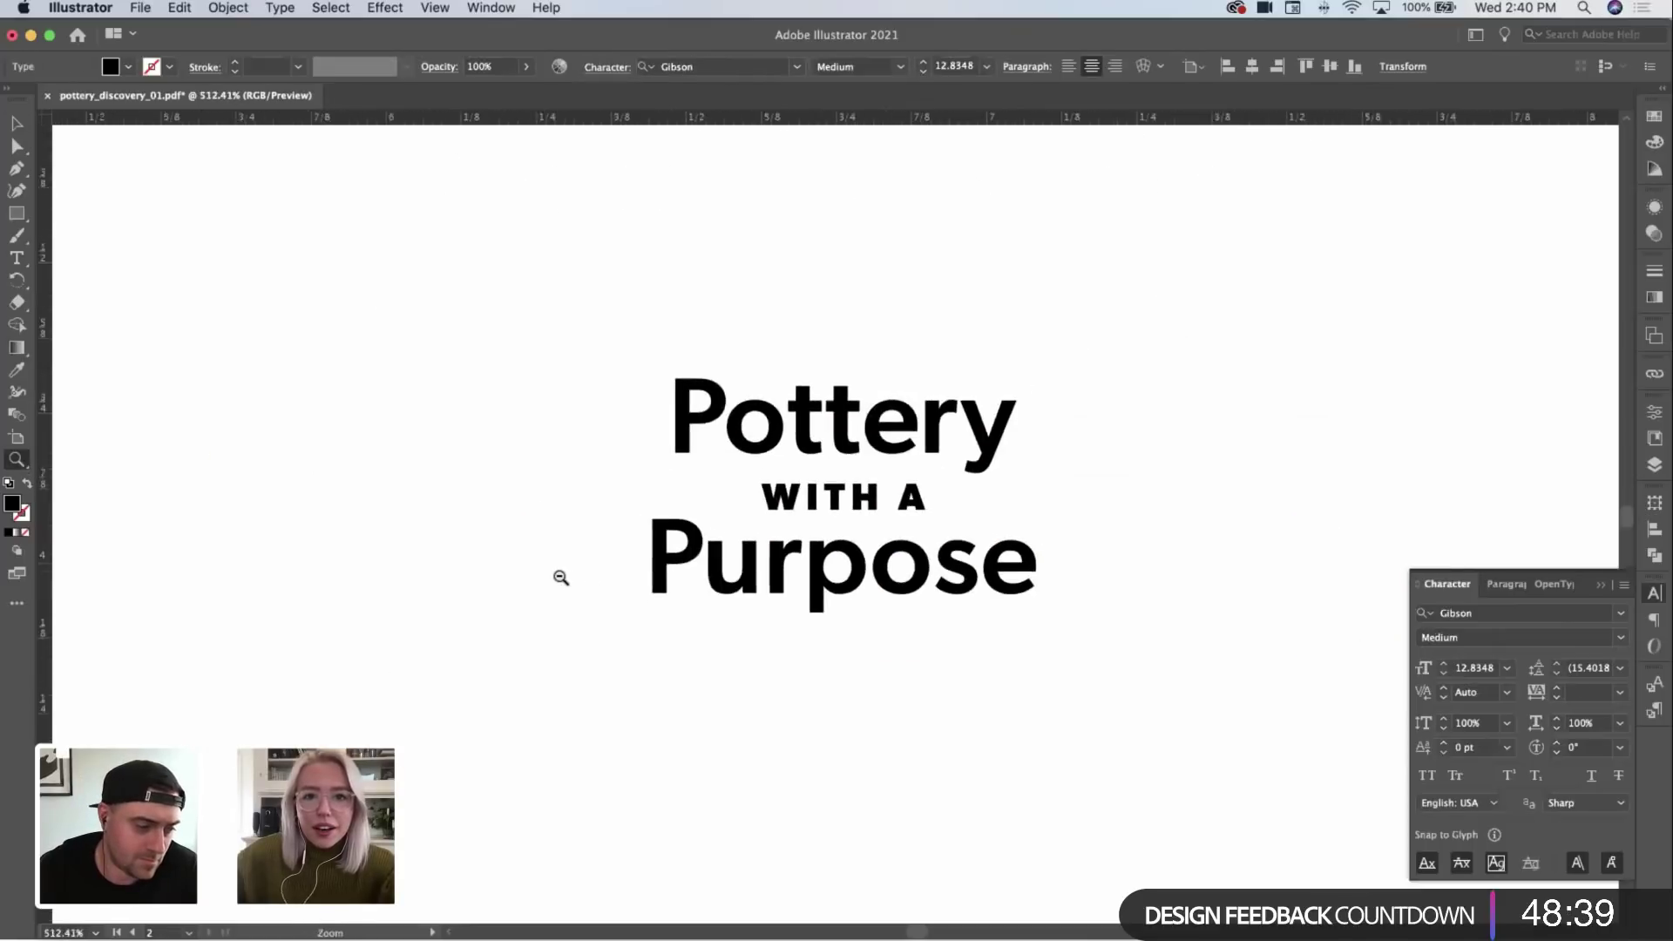
drag(854, 552, 363, 600)
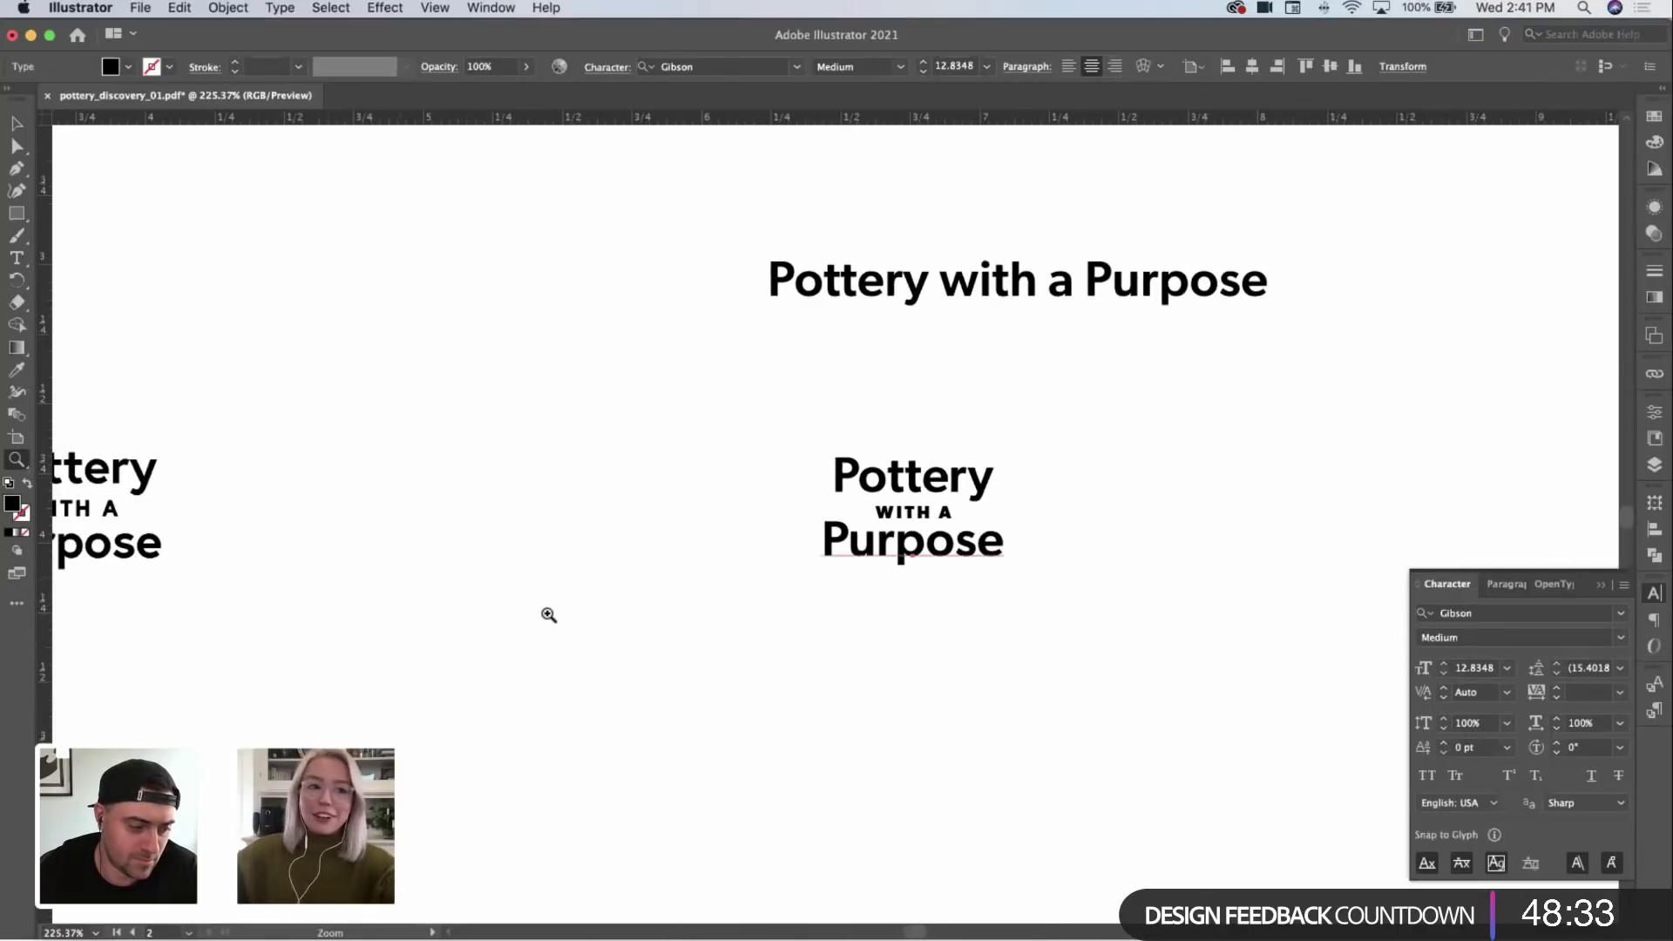
scroll(863, 635, right, 5)
key(v)
click(550, 613)
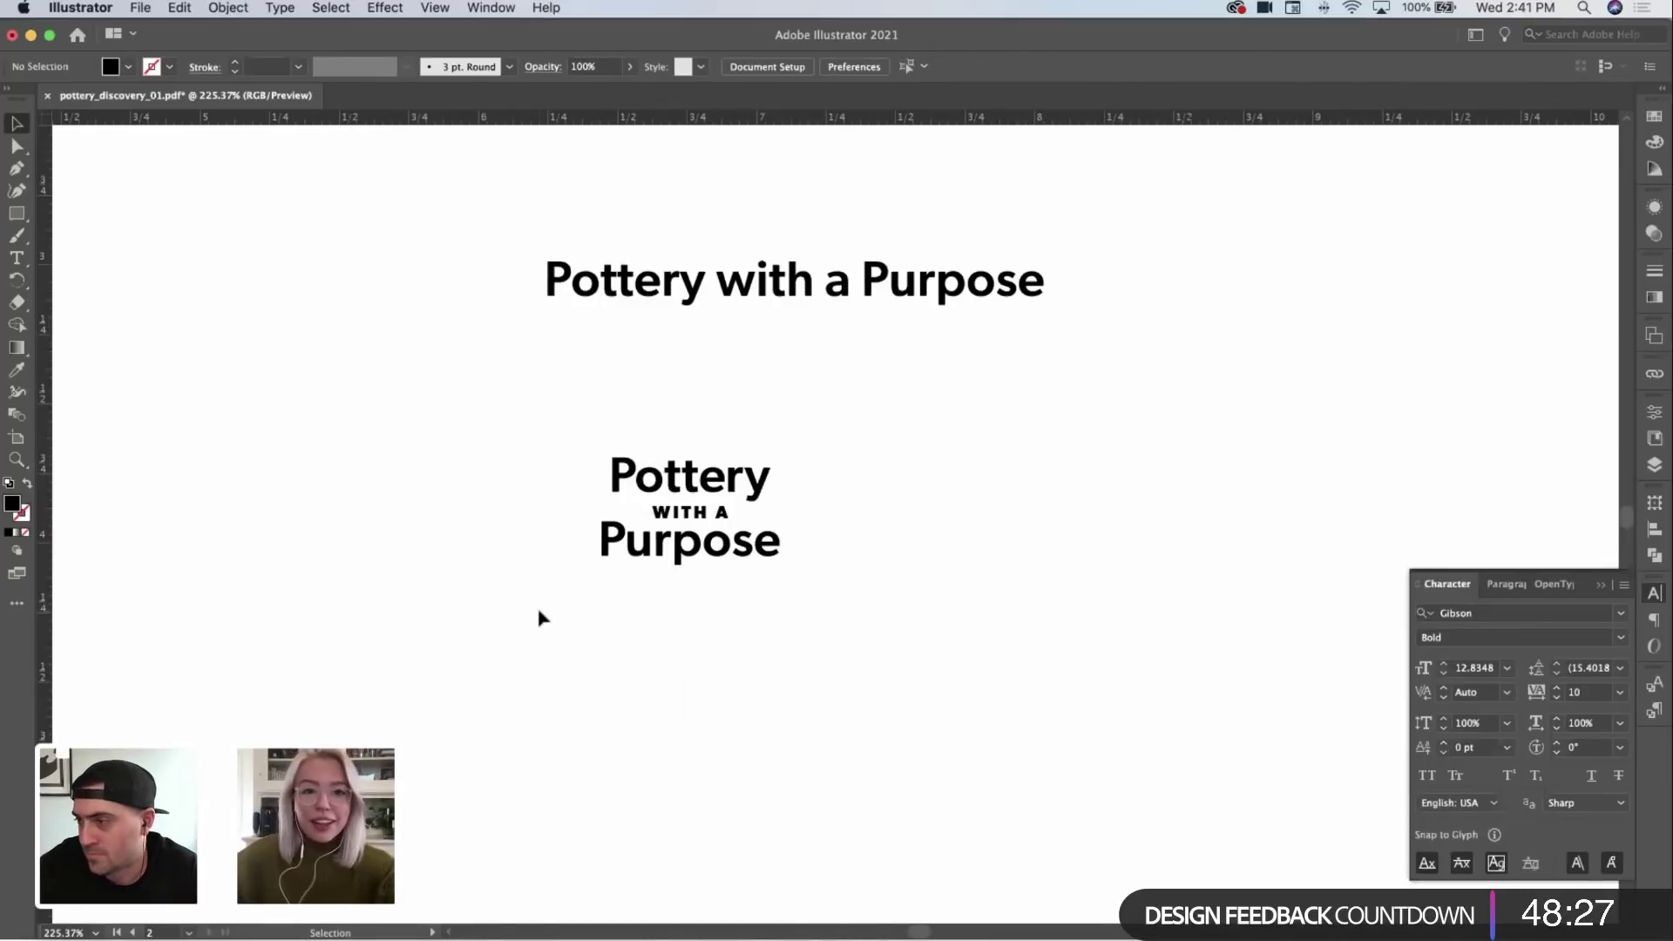
click(671, 553)
drag(651, 479, 979, 474)
scroll(979, 488, up, 5)
click(1120, 488)
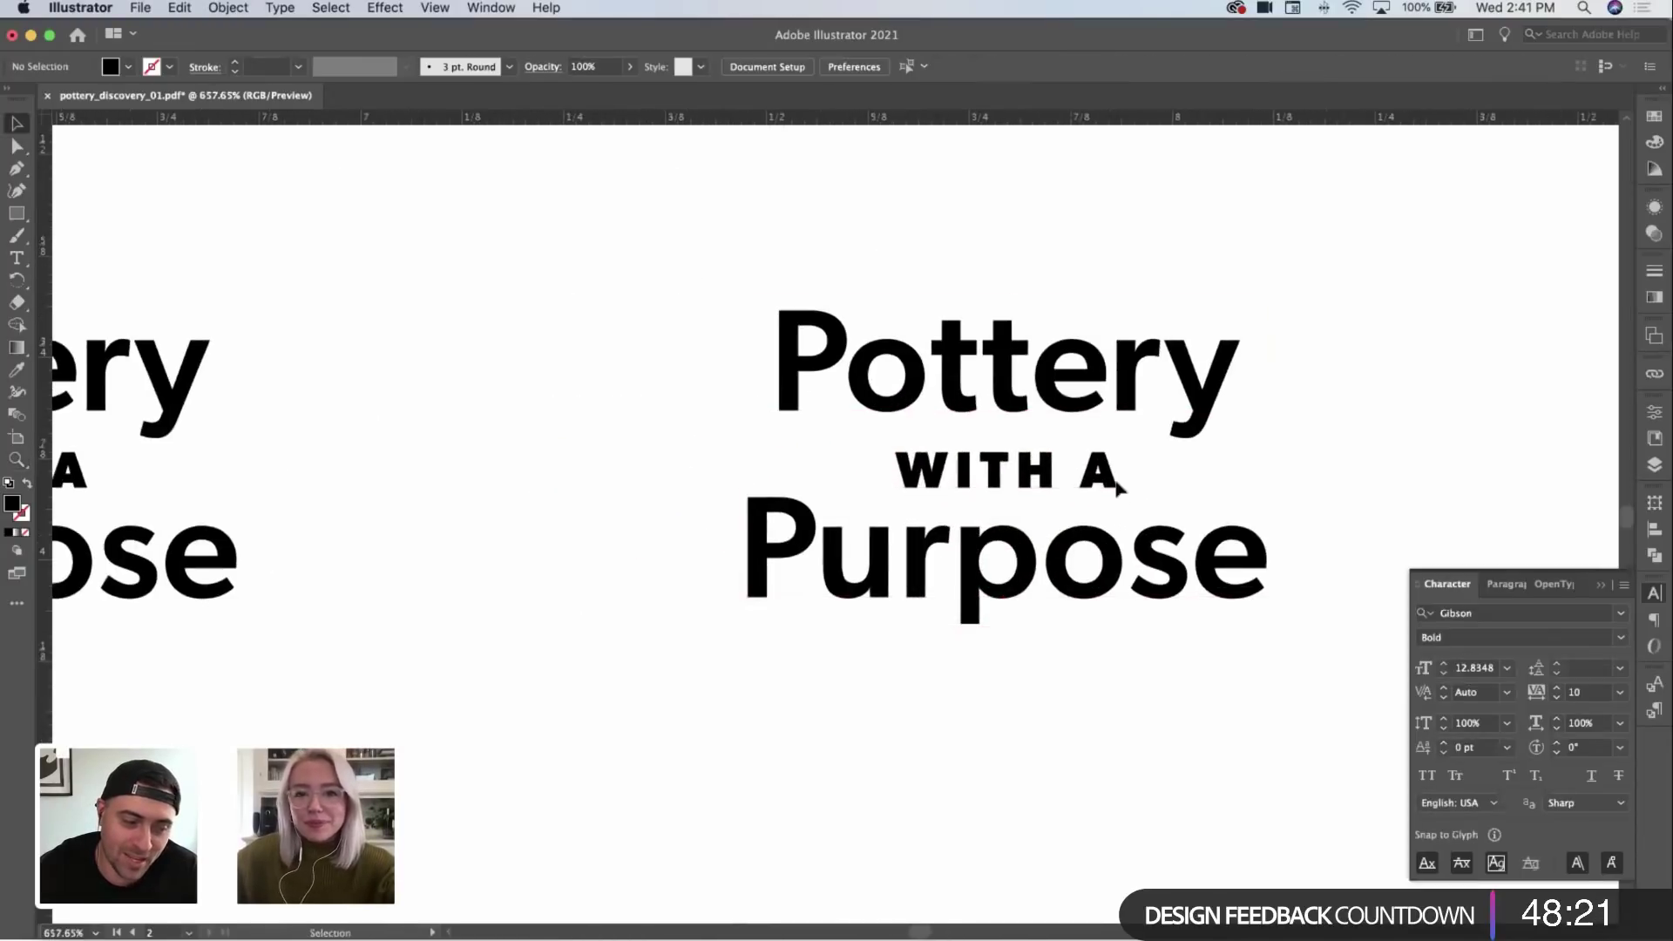
Step: Change "WITH A" in the duplicated stacked wordmark to Gibson SemiBold
click(1035, 486)
click(1619, 641)
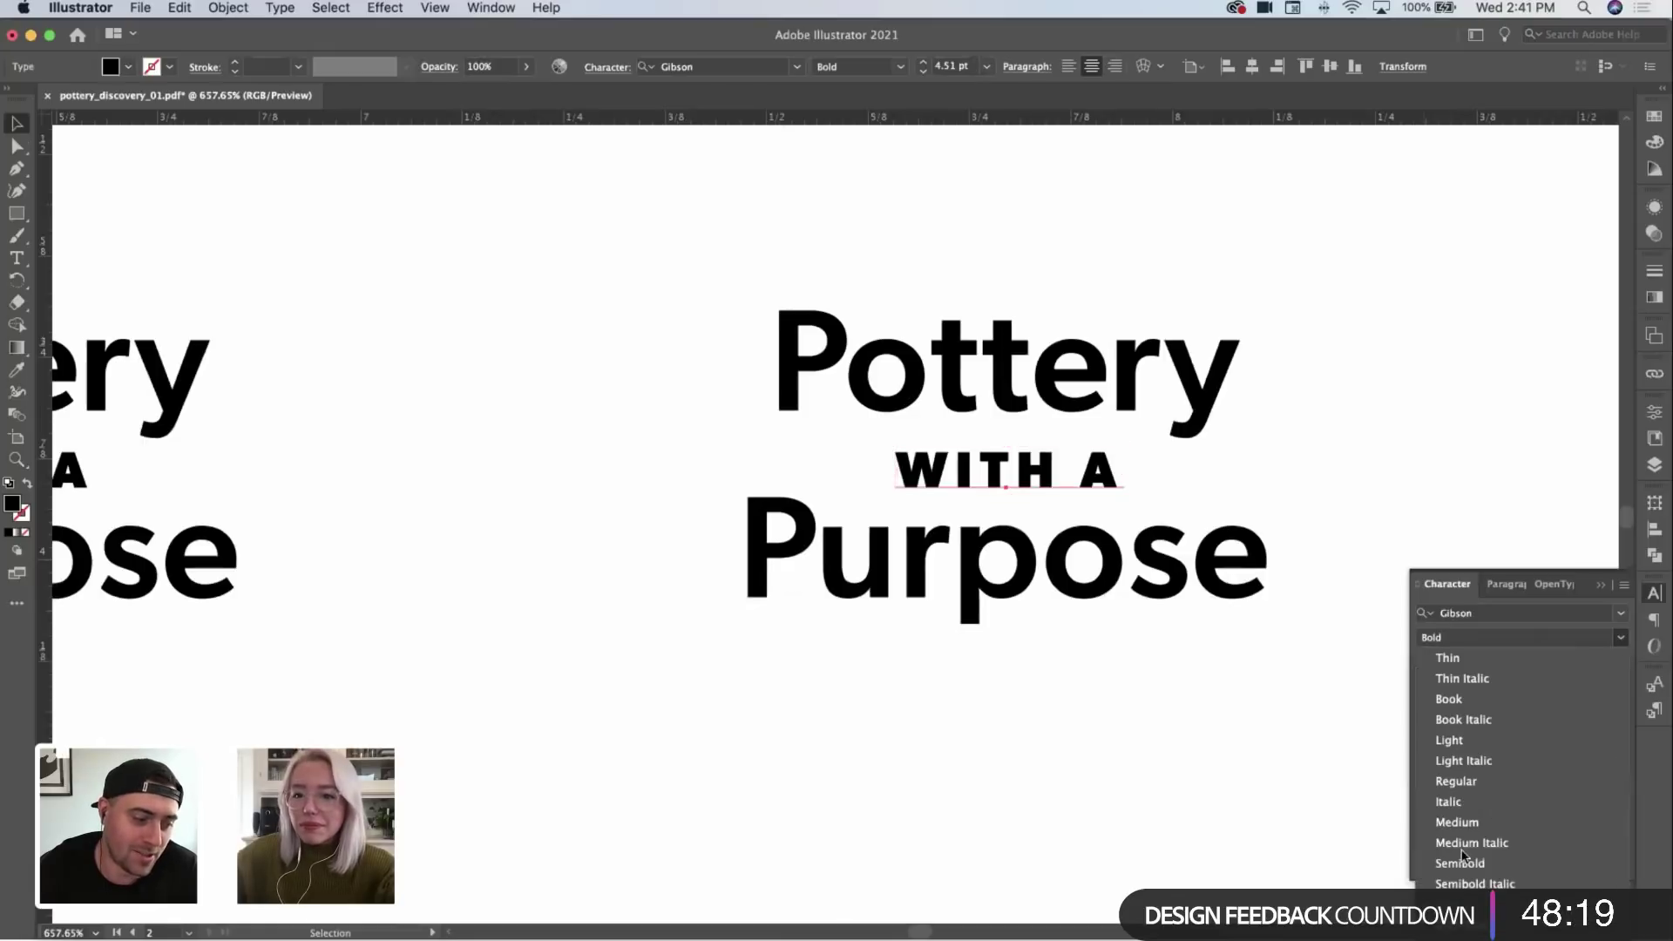
click(1033, 782)
scroll(1235, 708, right, 5)
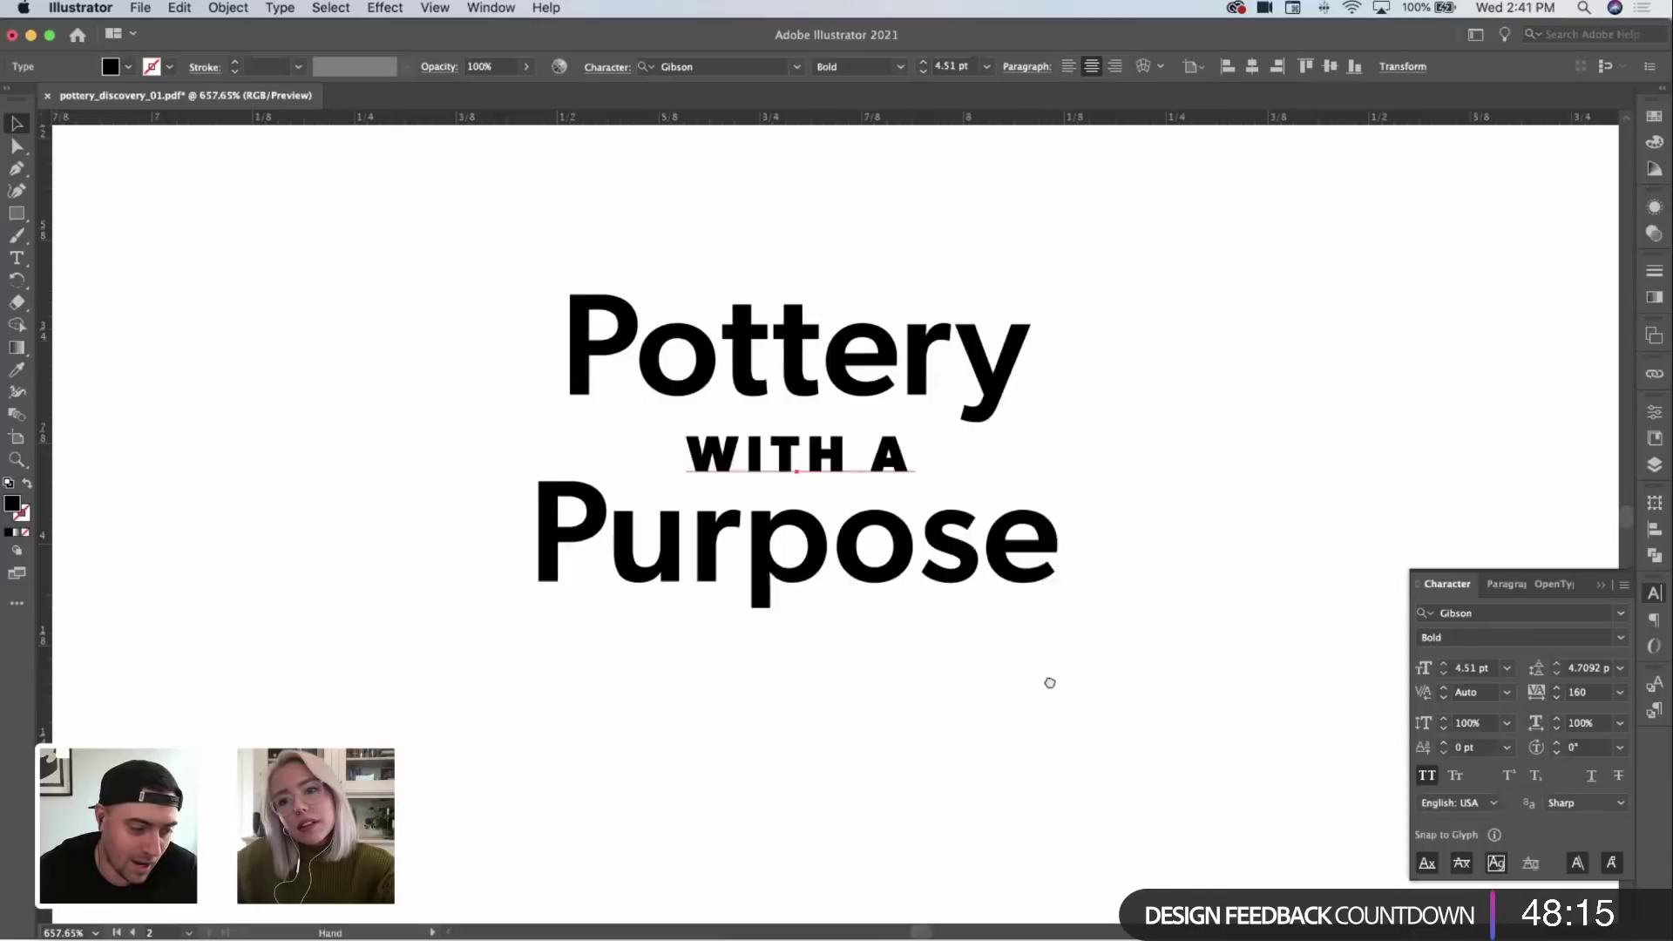
click(1621, 640)
click(1451, 865)
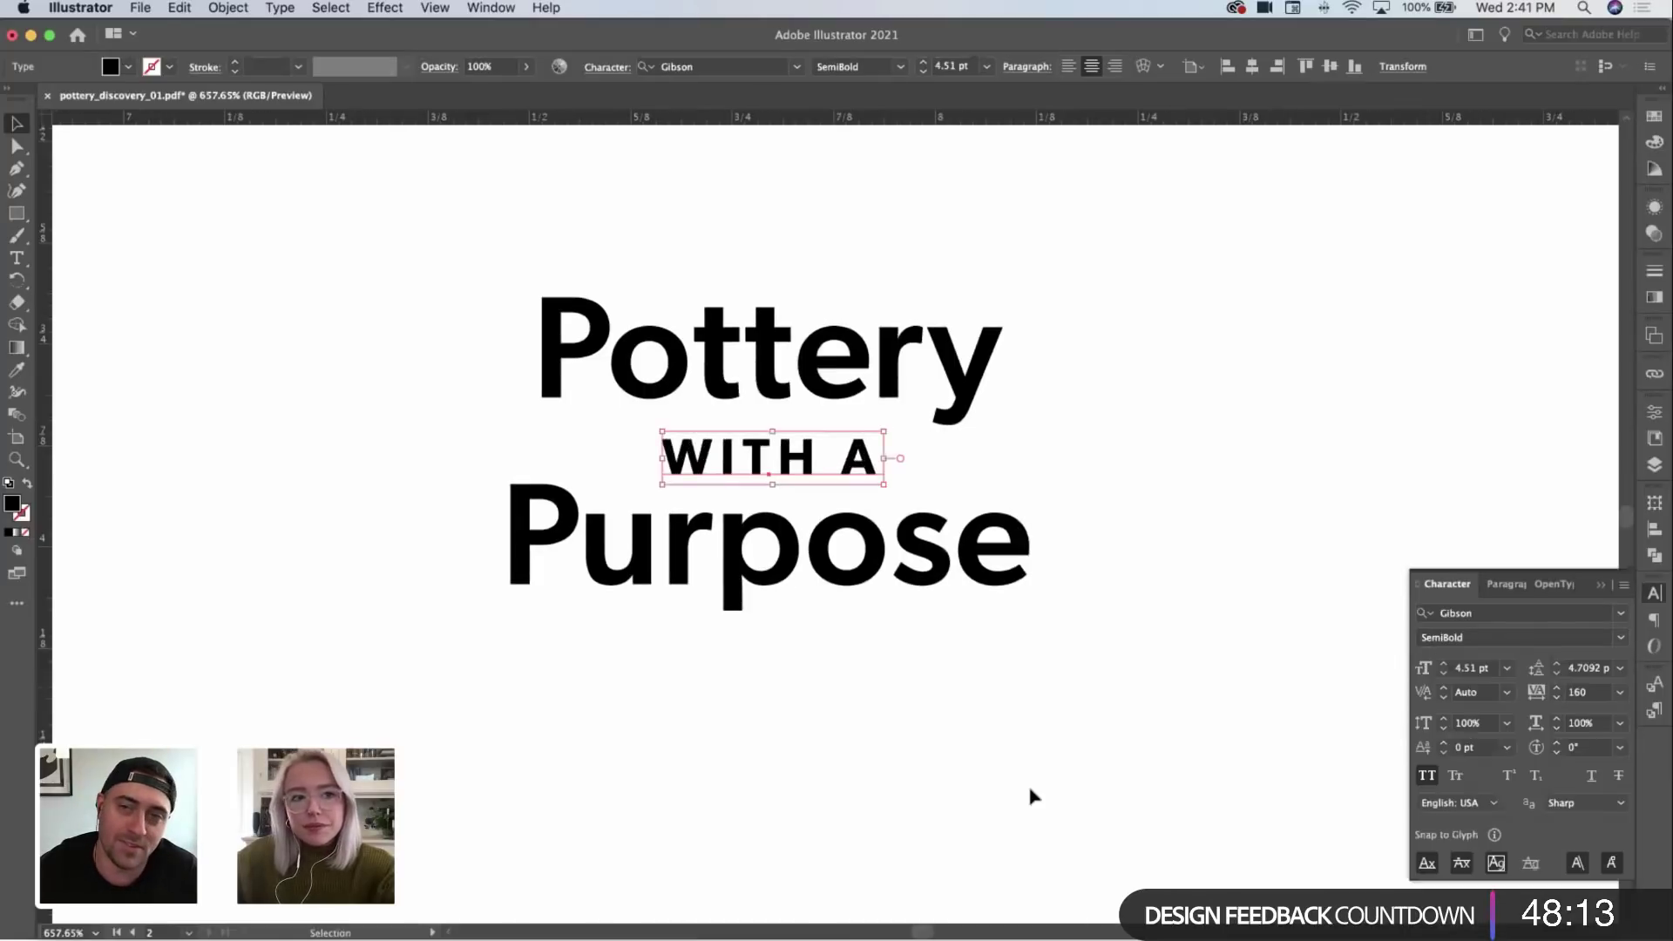
Step: Add a 0.15 pt black stroke to the SemiBold "WITH A"
click(9, 531)
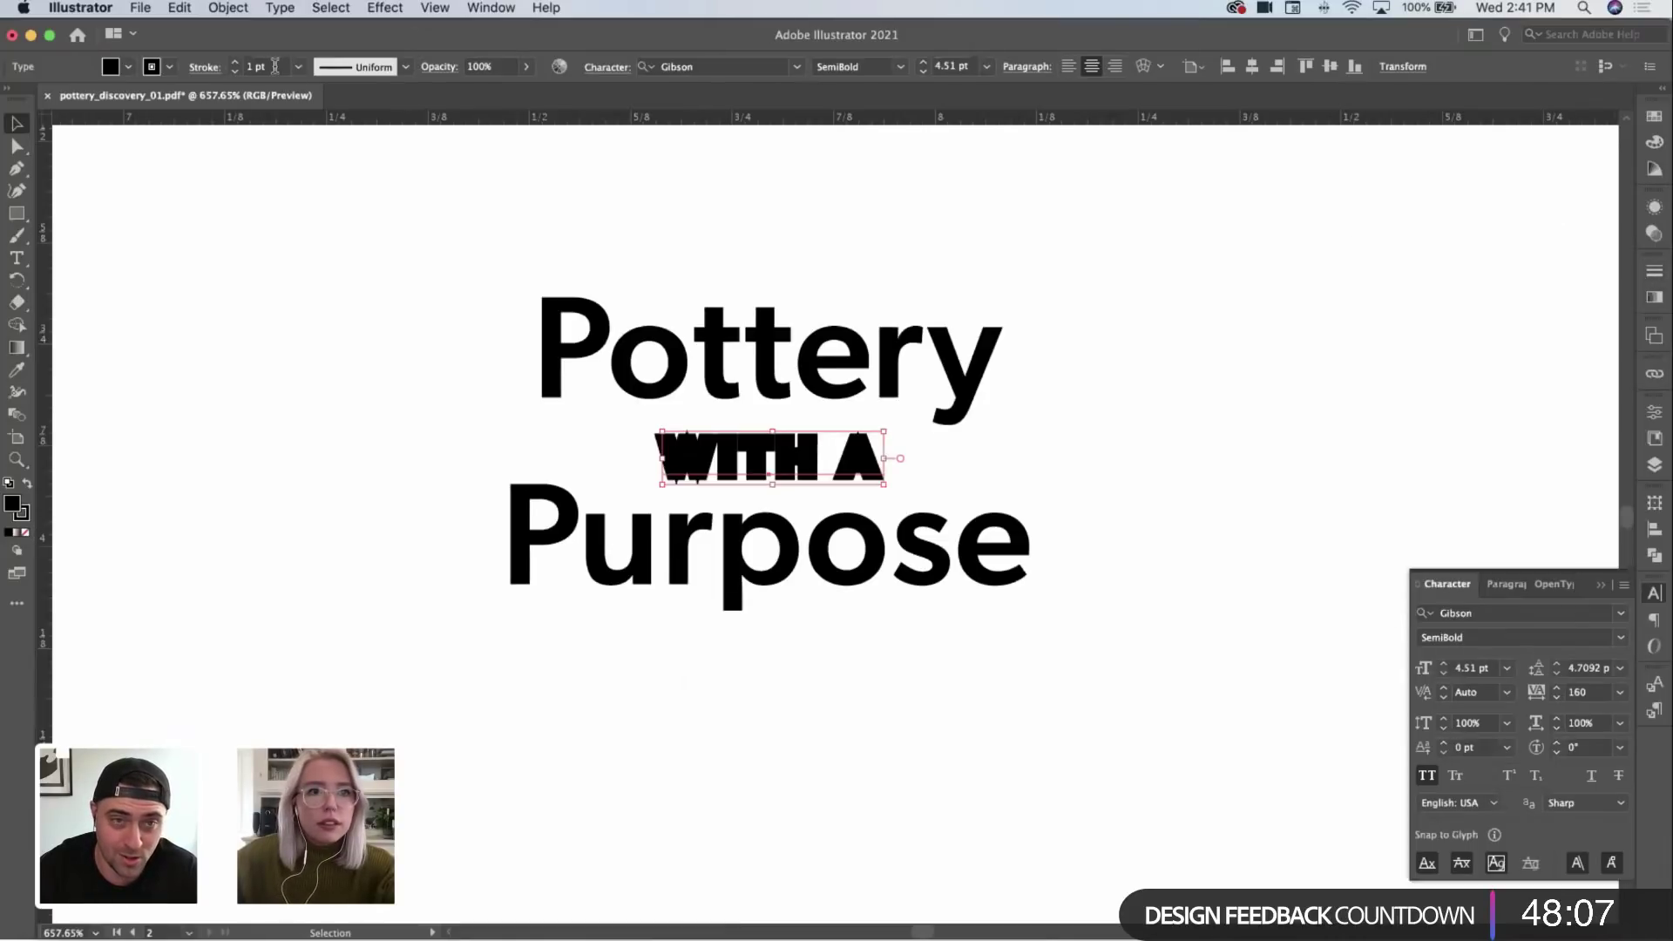
drag(275, 66, 217, 76)
text(.15)
key(Return)
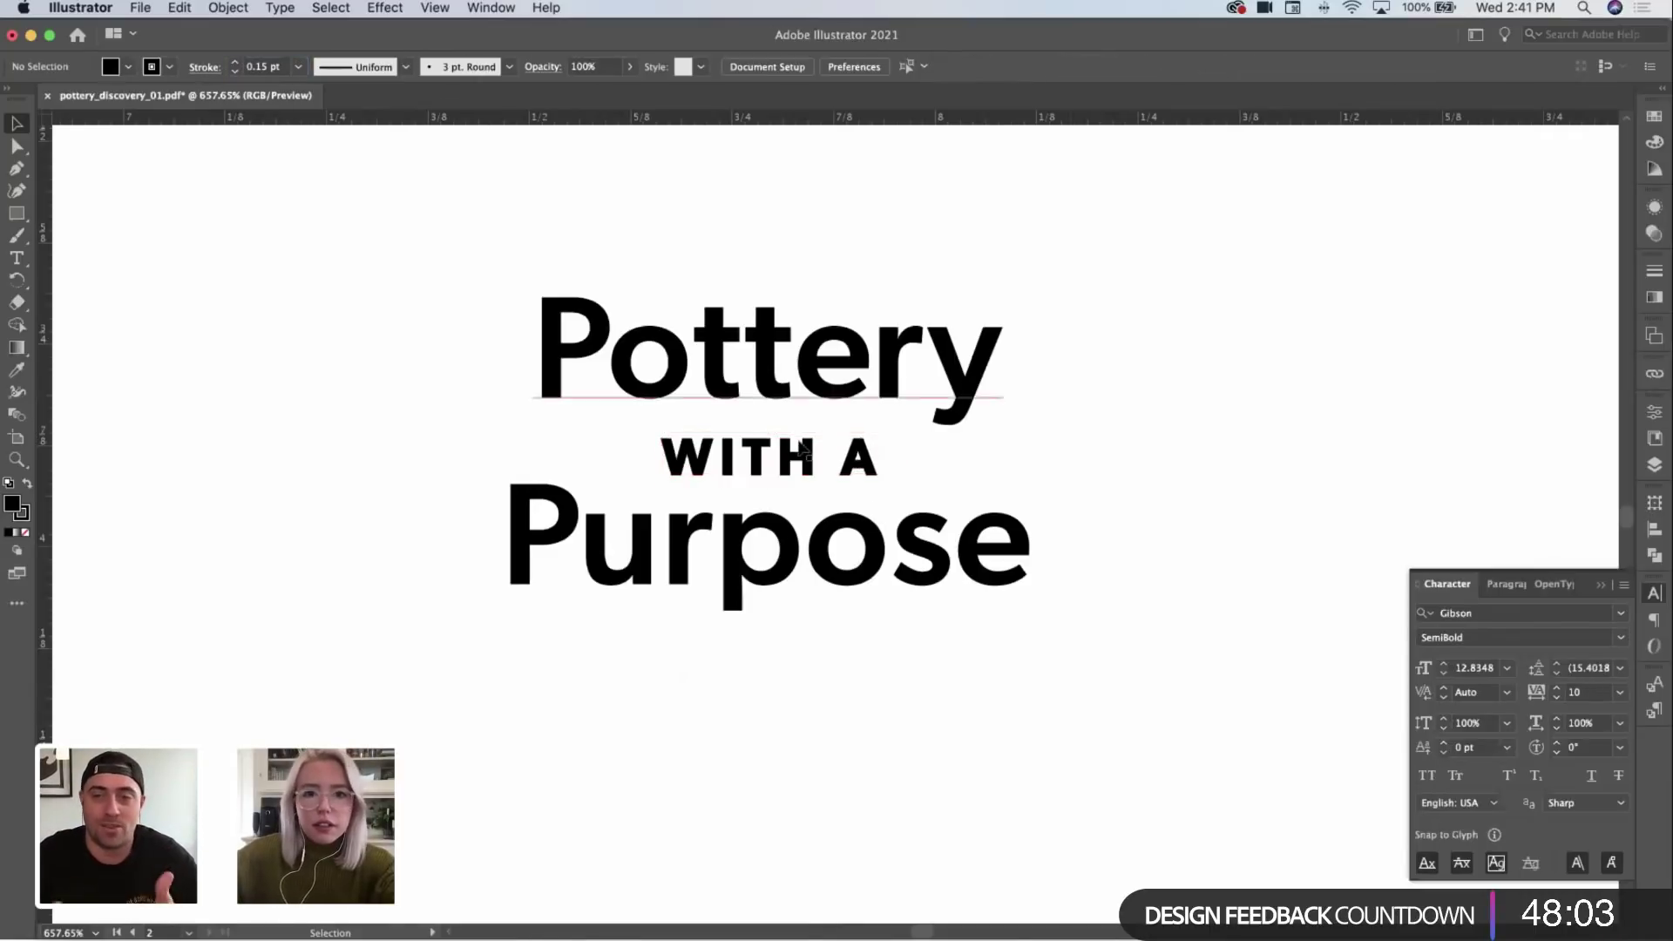
Step: Give the stroke on "WITH A" round caps and round corners
click(1654, 273)
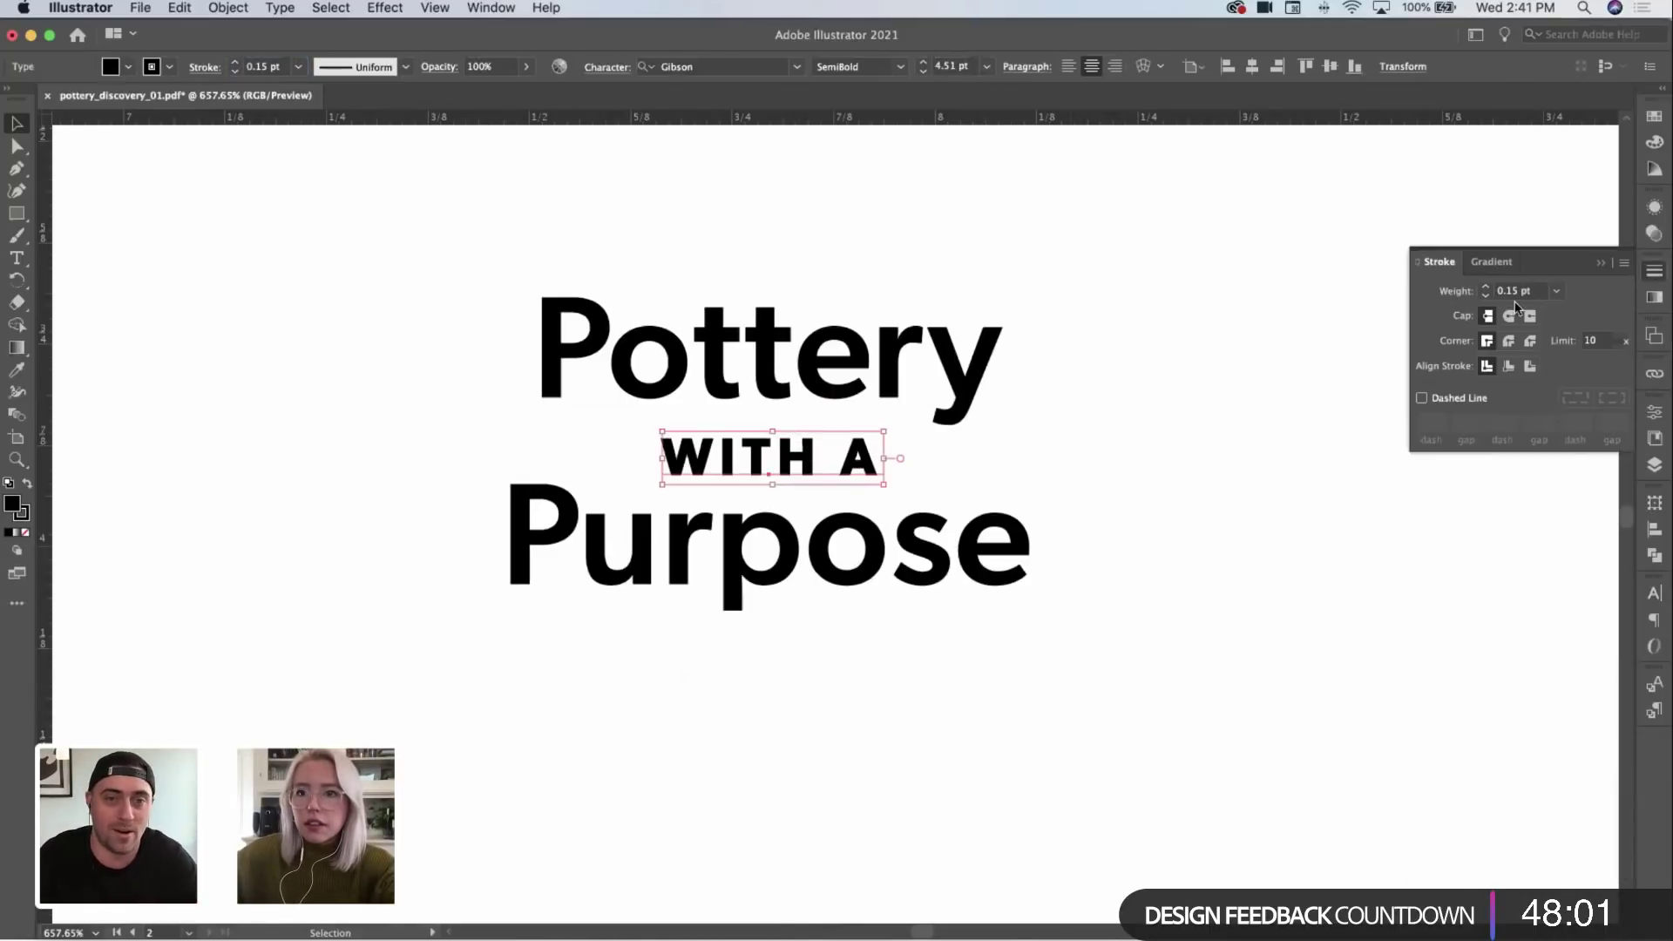
click(1510, 318)
click(1509, 341)
click(1649, 277)
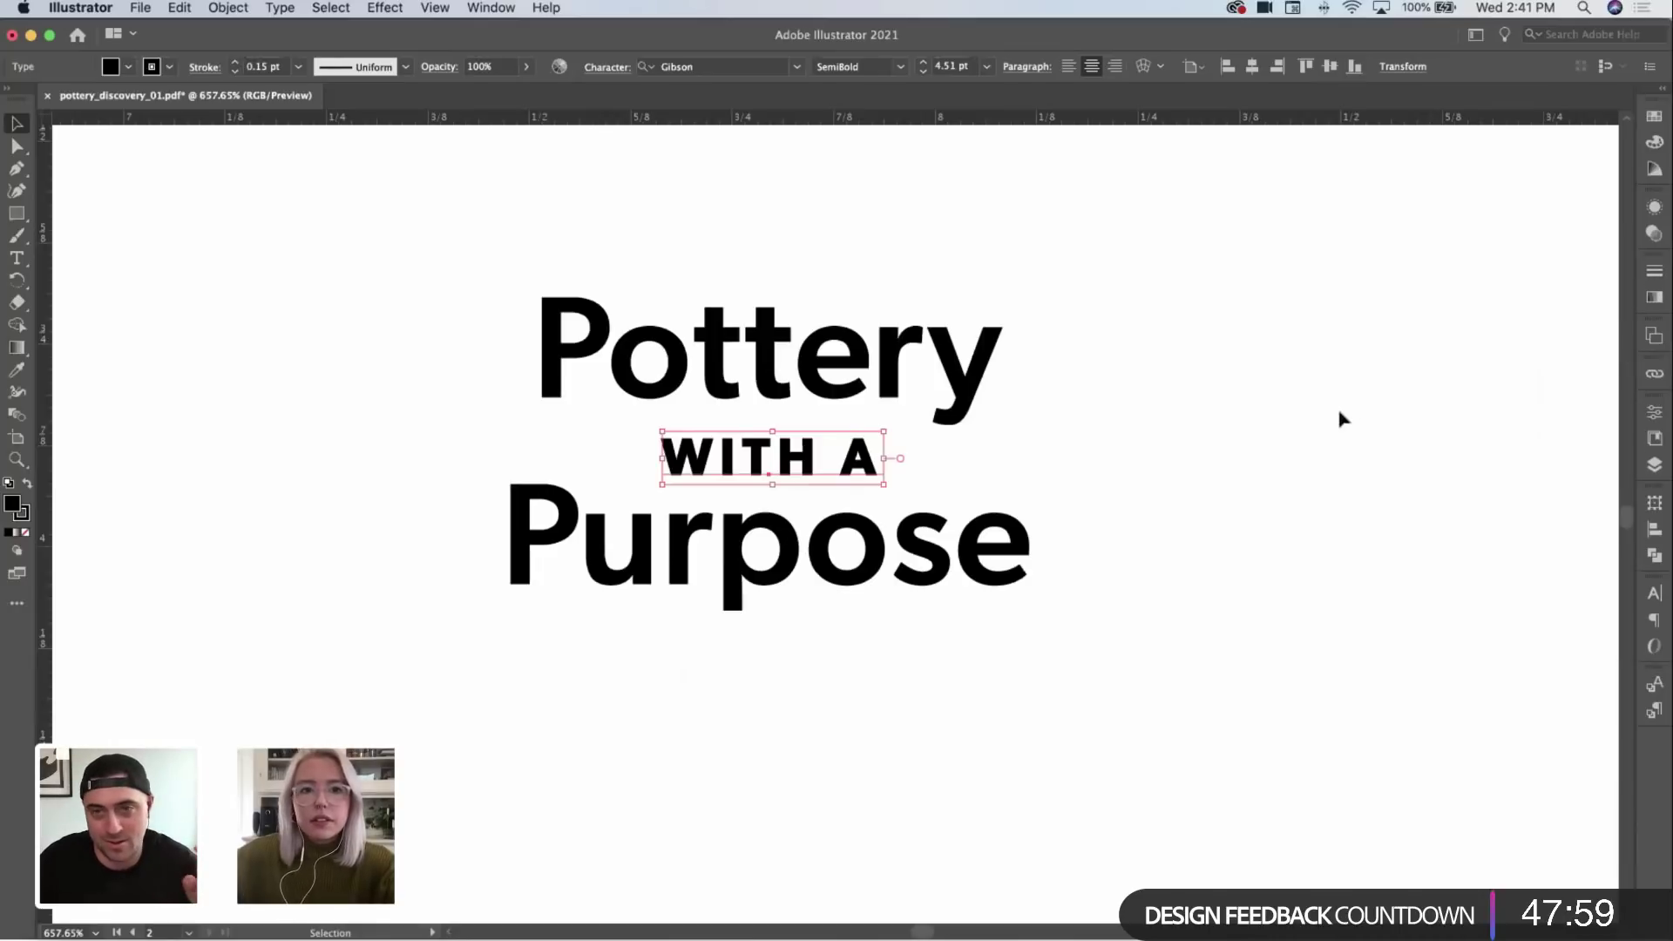
Step: Slightly widen the tracking of the stroked "WITH A" line
click(1120, 453)
click(833, 467)
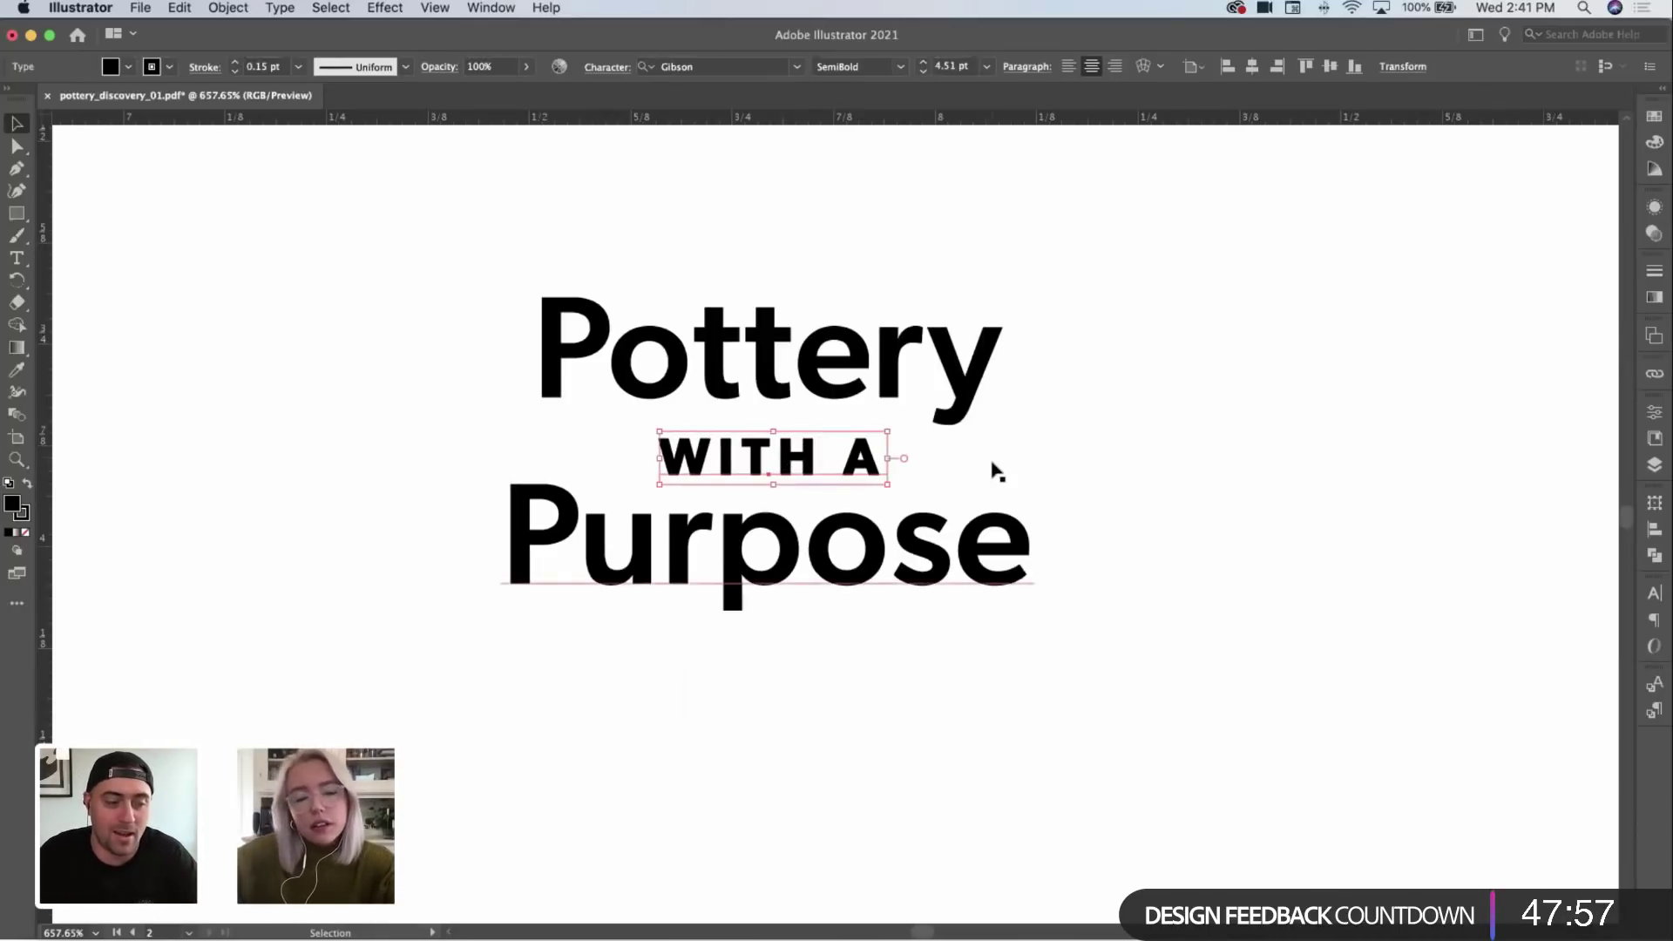
click(1144, 424)
Step: Compare the two stacked Gibson versions with the other wordmark layouts on the artboard
key(z)
drag(1137, 426, 717, 399)
scroll(716, 399, up, 5)
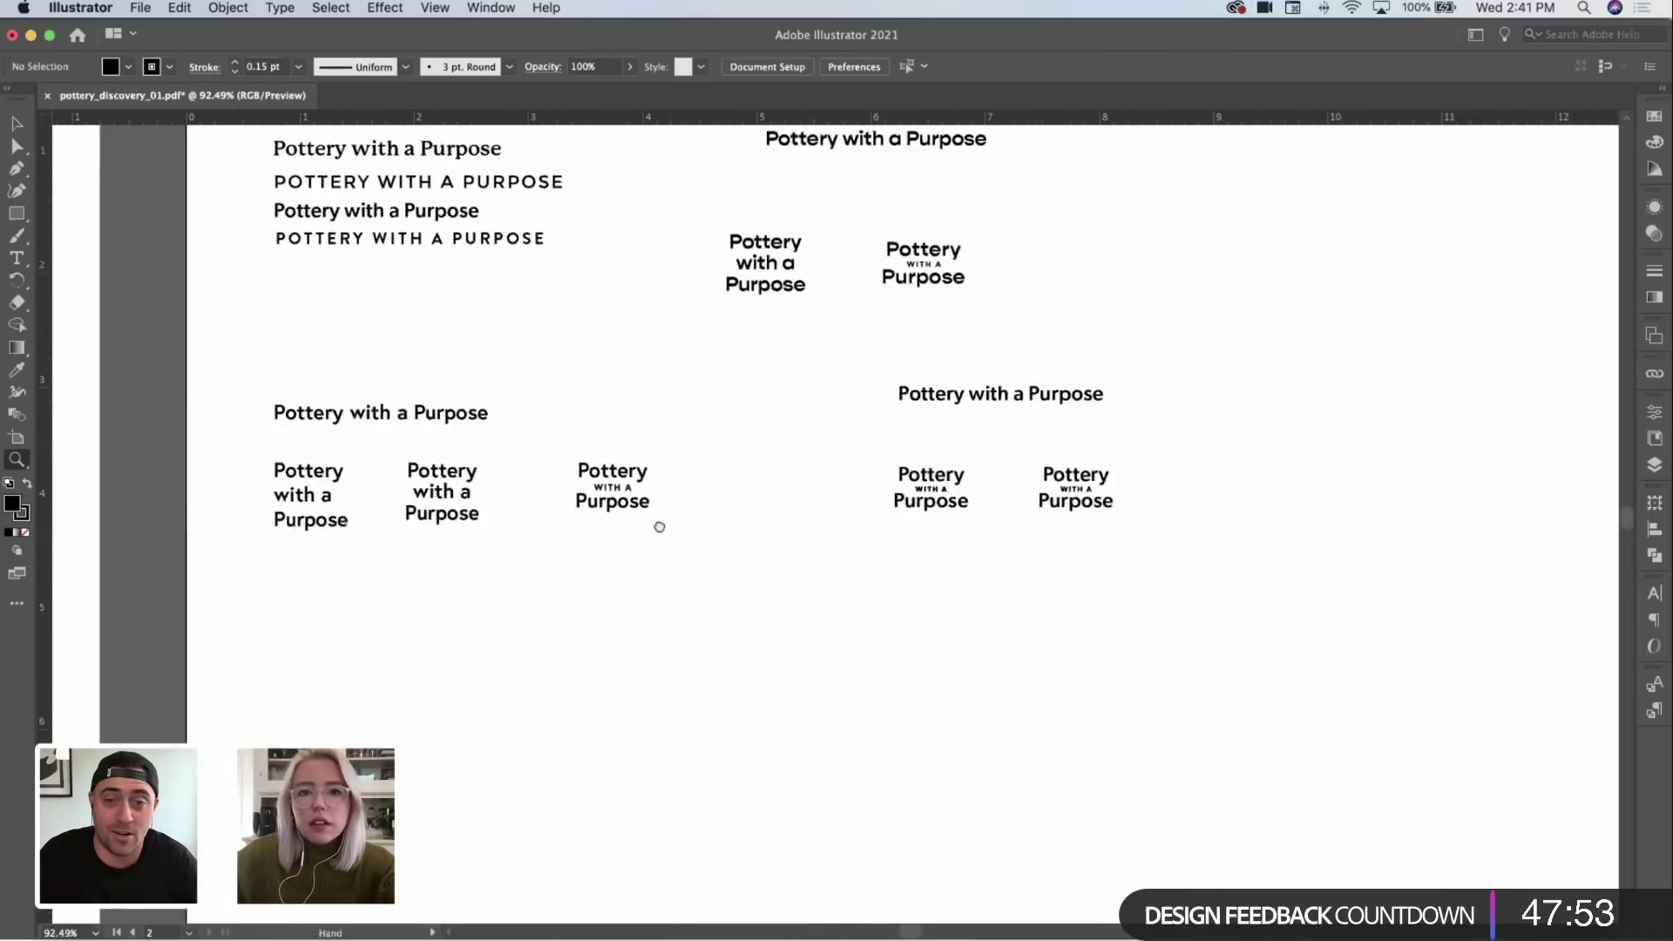
key(v)
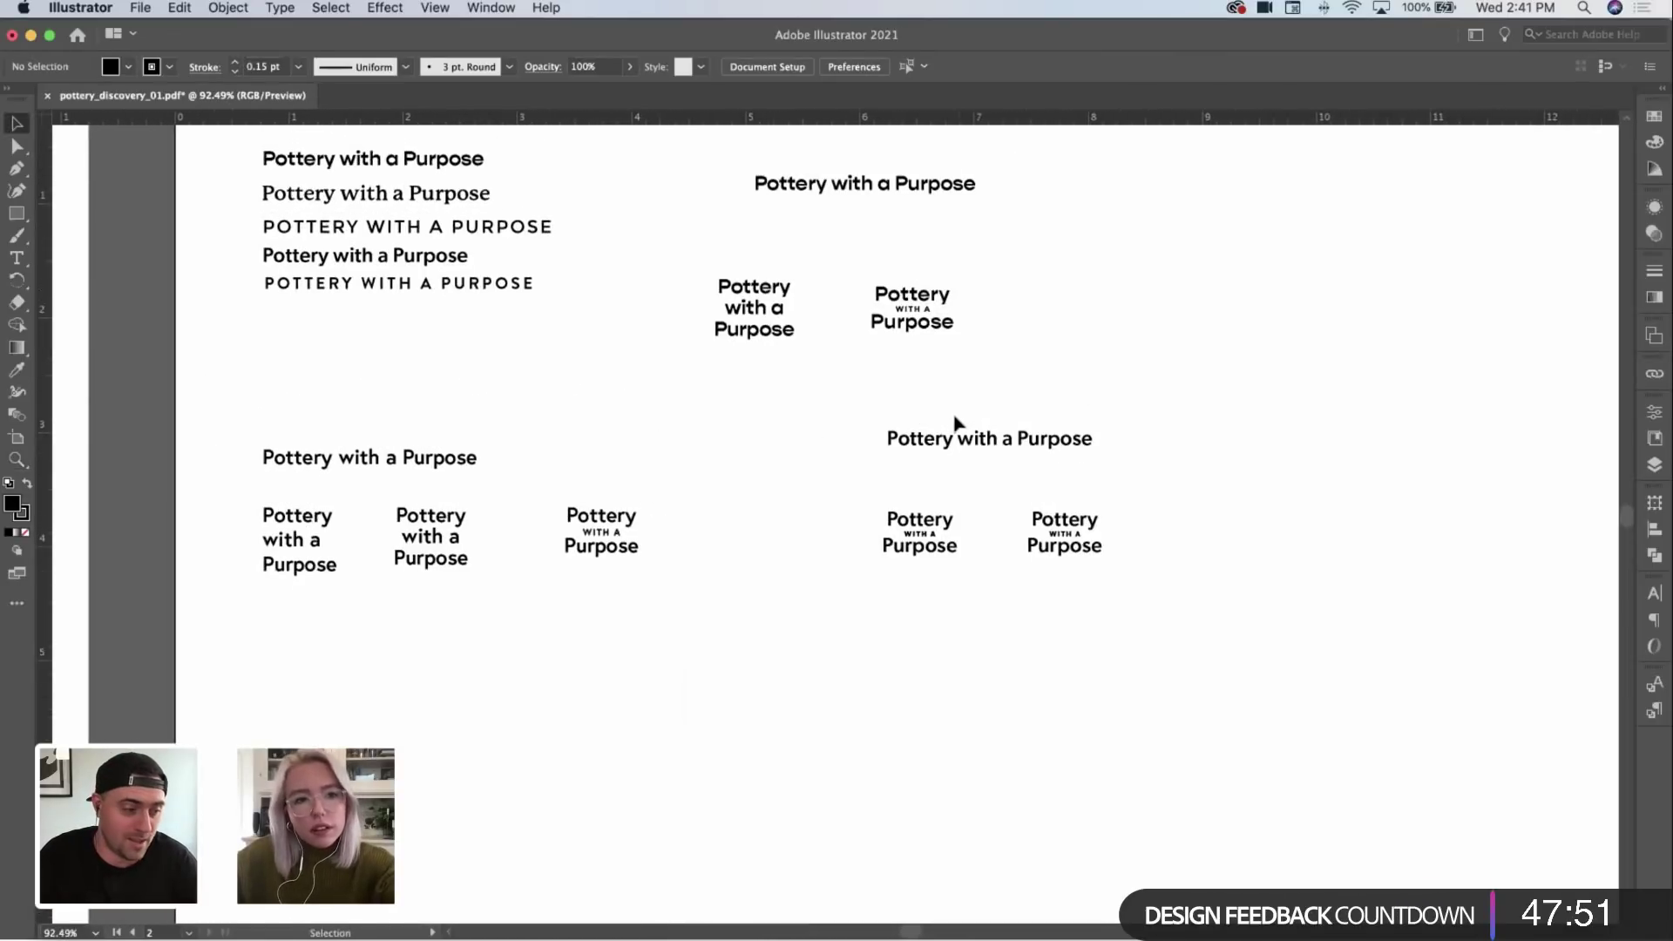
scroll(930, 376, up, 2)
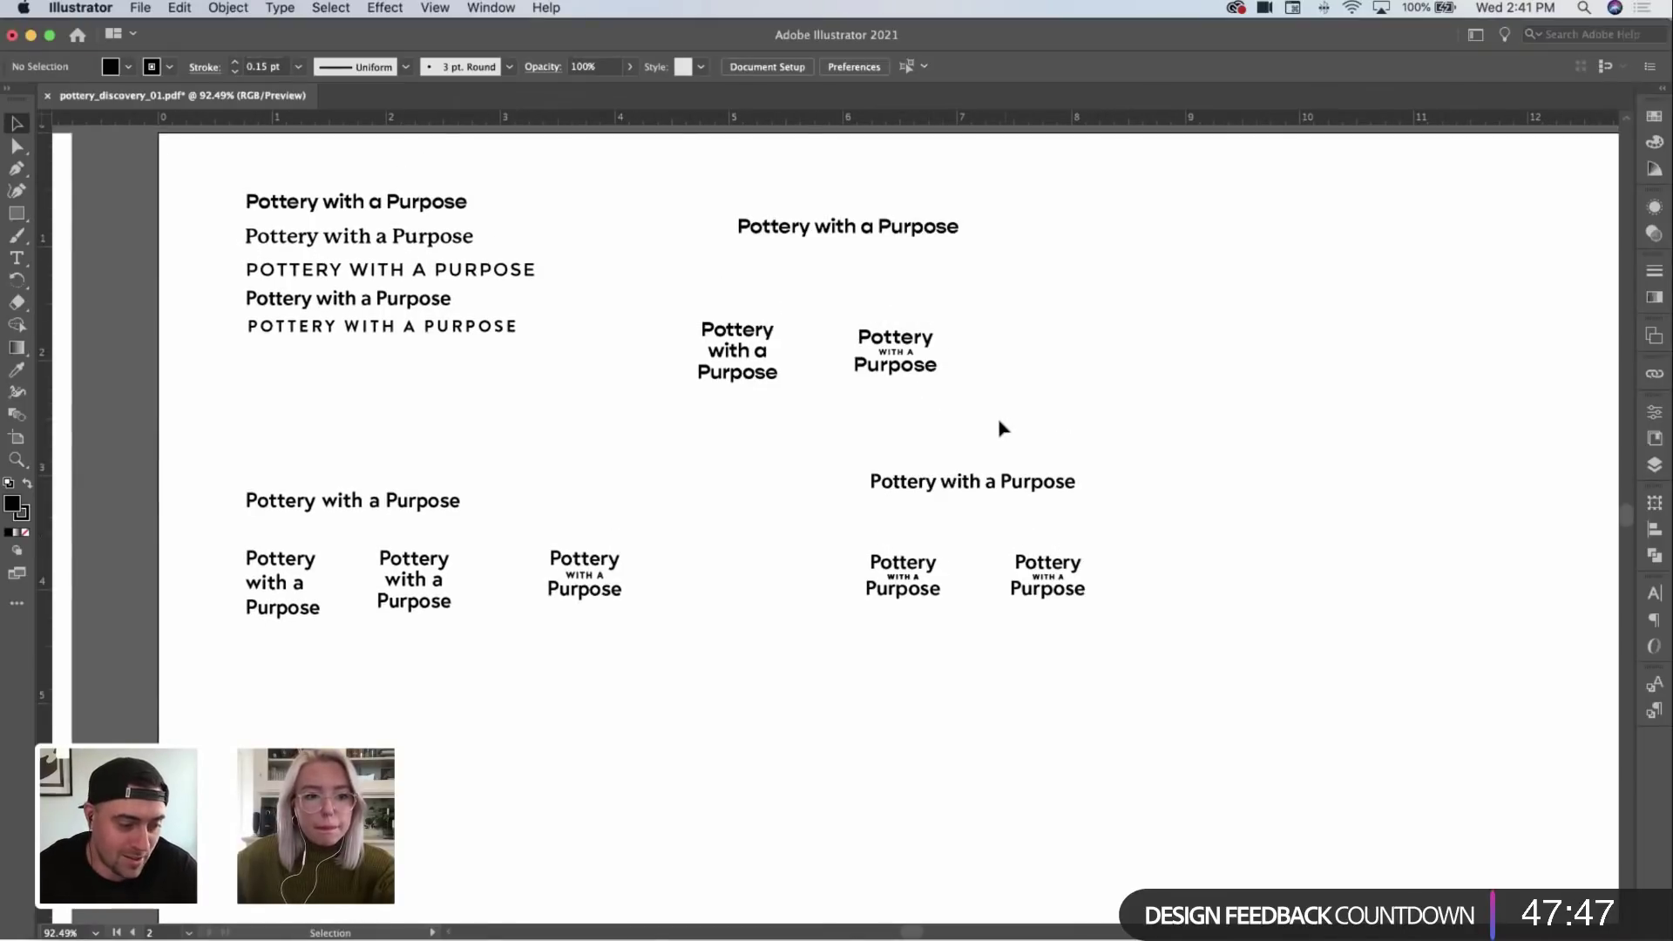
key(z)
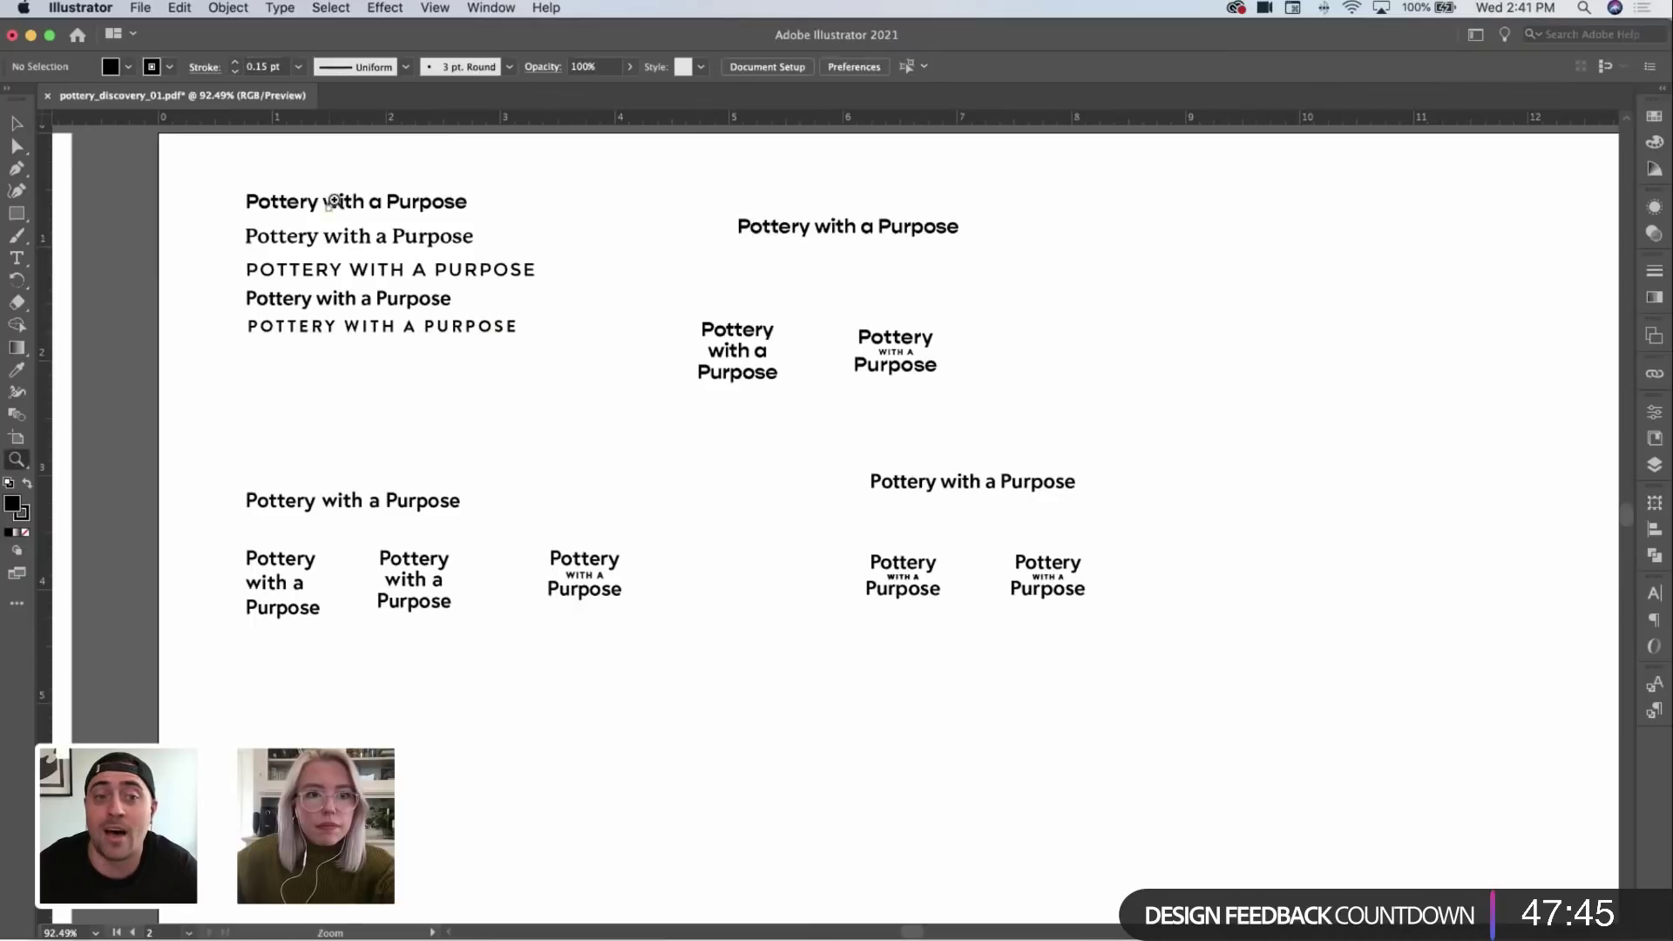
drag(334, 200, 742, 314)
scroll(743, 314, right, 6)
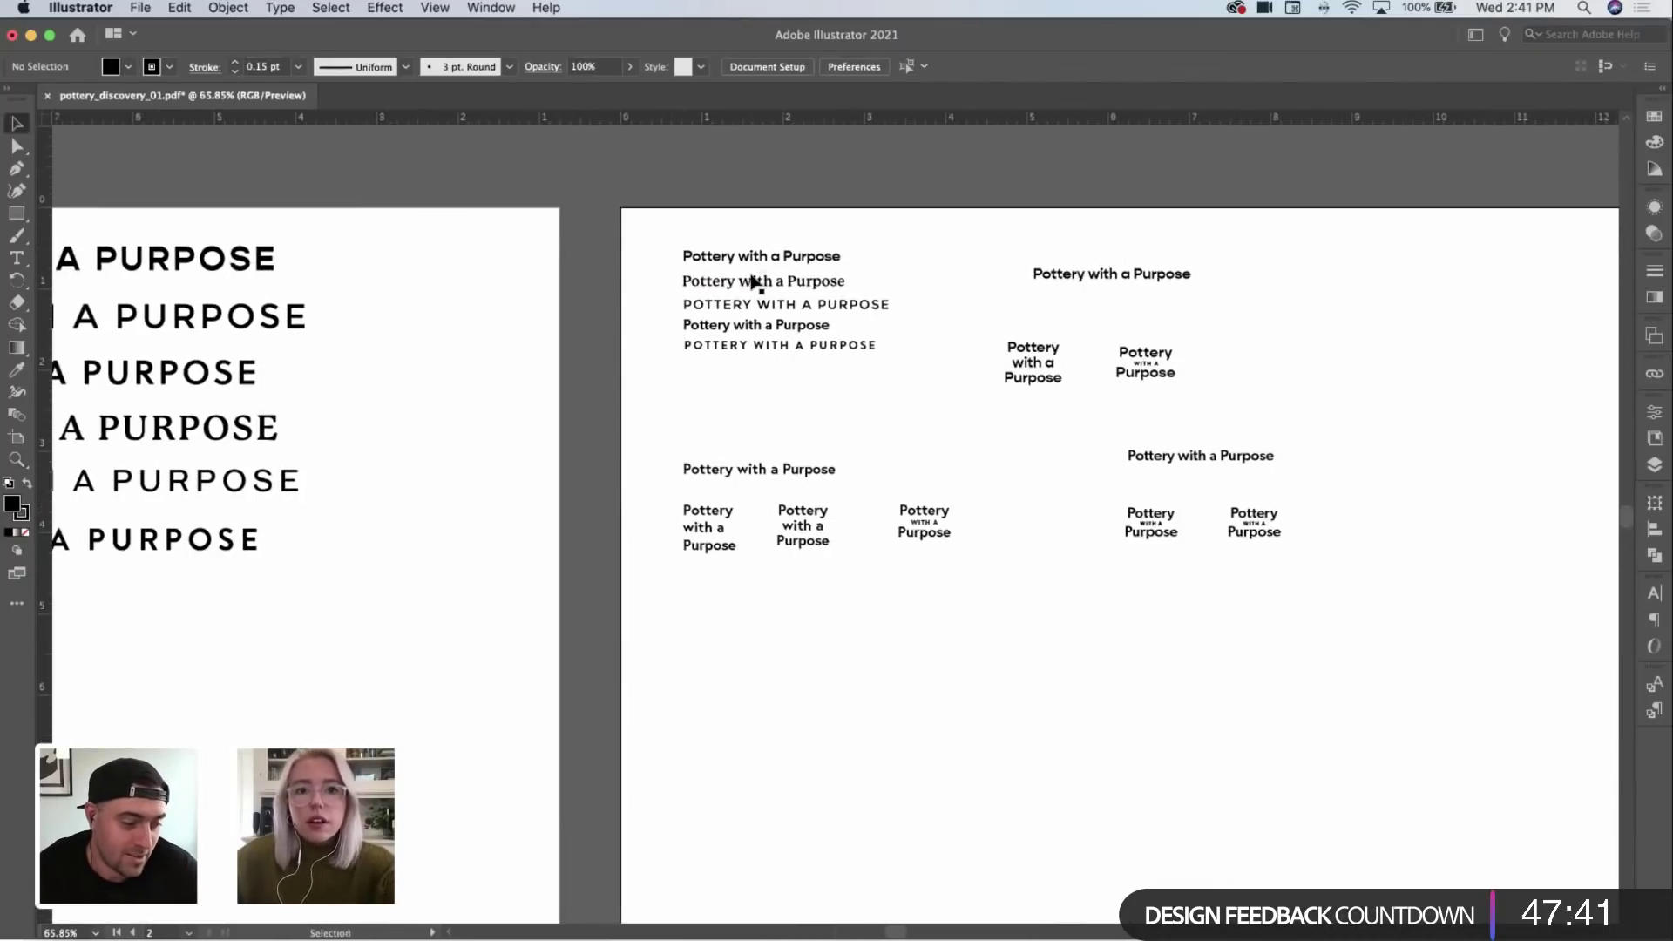
Step: Reposition the single-line Gopher Bold wordmark slightly left and down, above its two stacked versions
key(v)
drag(866, 254, 568, 261)
drag(859, 286, 834, 295)
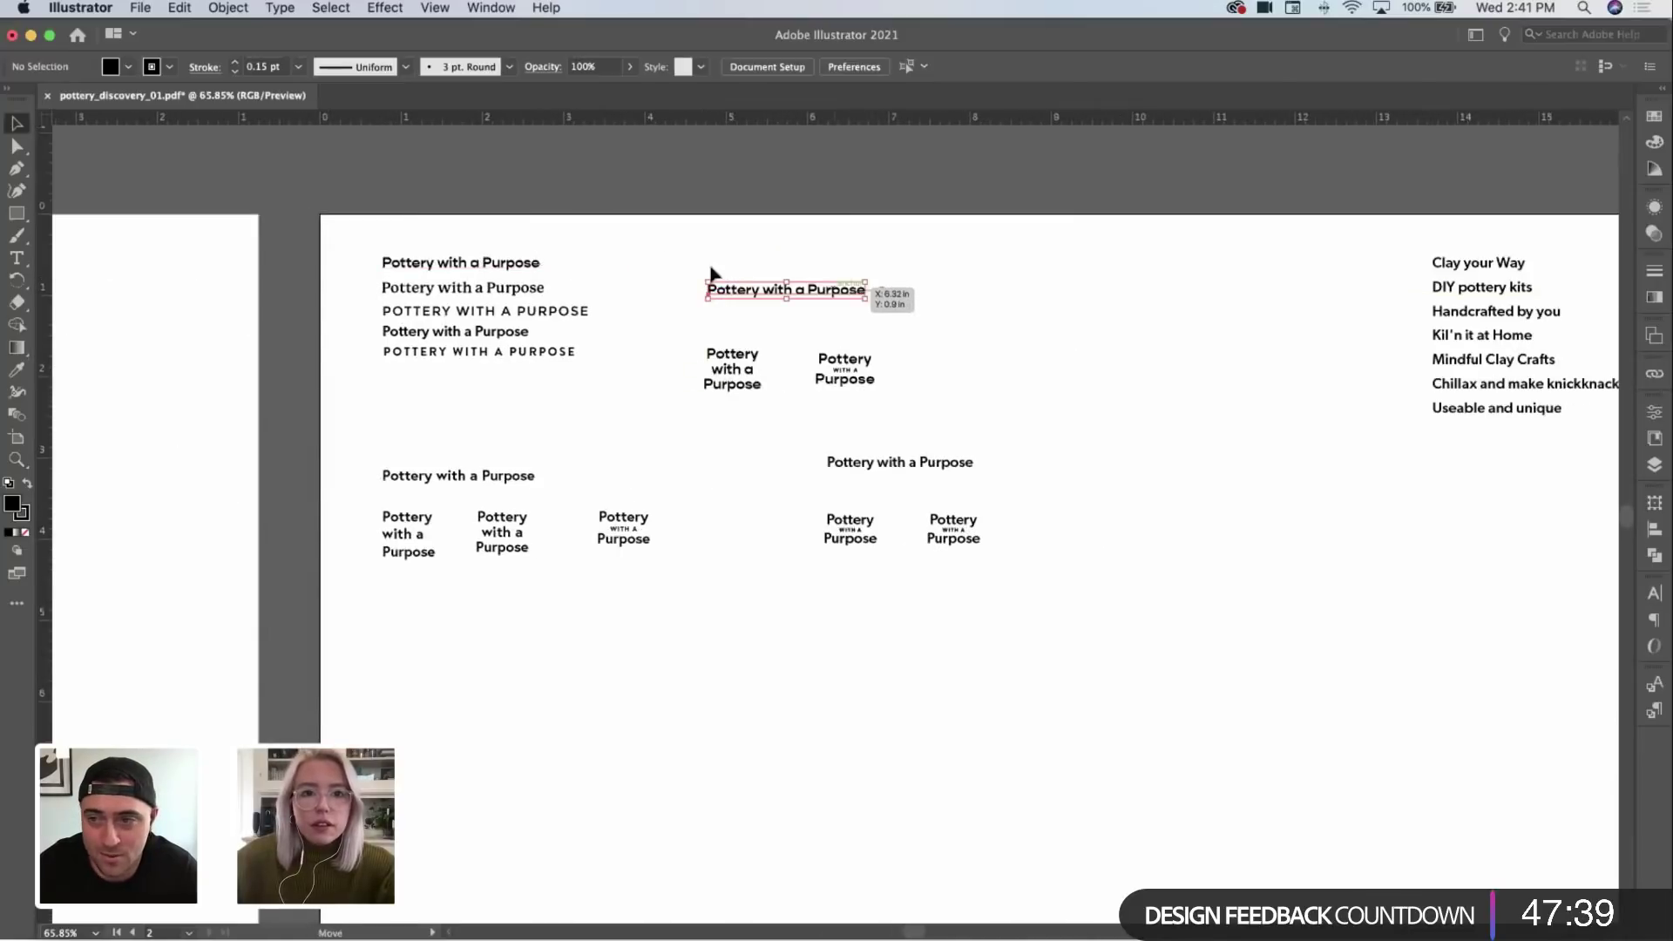
Step: Place a copy of the single-line Gopher Bold wordmark in the empty area to its right, discarding the misplaced attempt
drag(486, 265, 1102, 312)
scroll(1122, 280, up, 5)
scroll(1122, 281, right, 2)
key(Delete)
click(421, 322)
drag(421, 322, 960, 355)
scroll(1013, 345, up, 3)
scroll(1013, 346, right, 2)
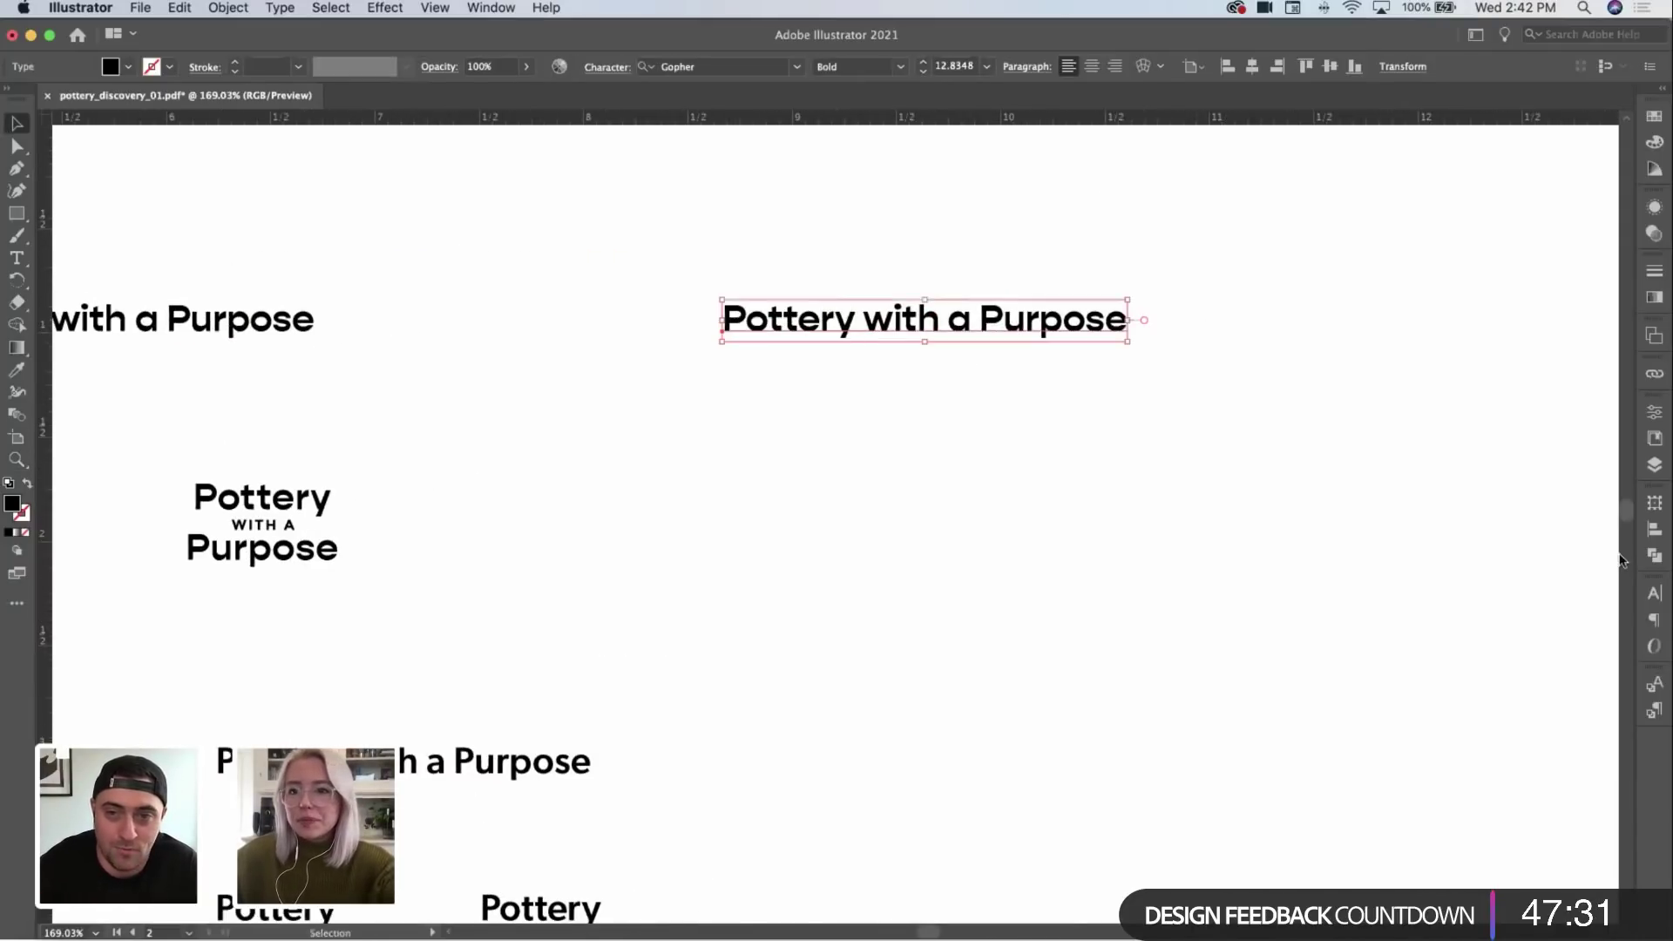
Step: Set the copied Gopher Bold wordmark in all caps with 120 tracking
click(1645, 597)
click(1427, 776)
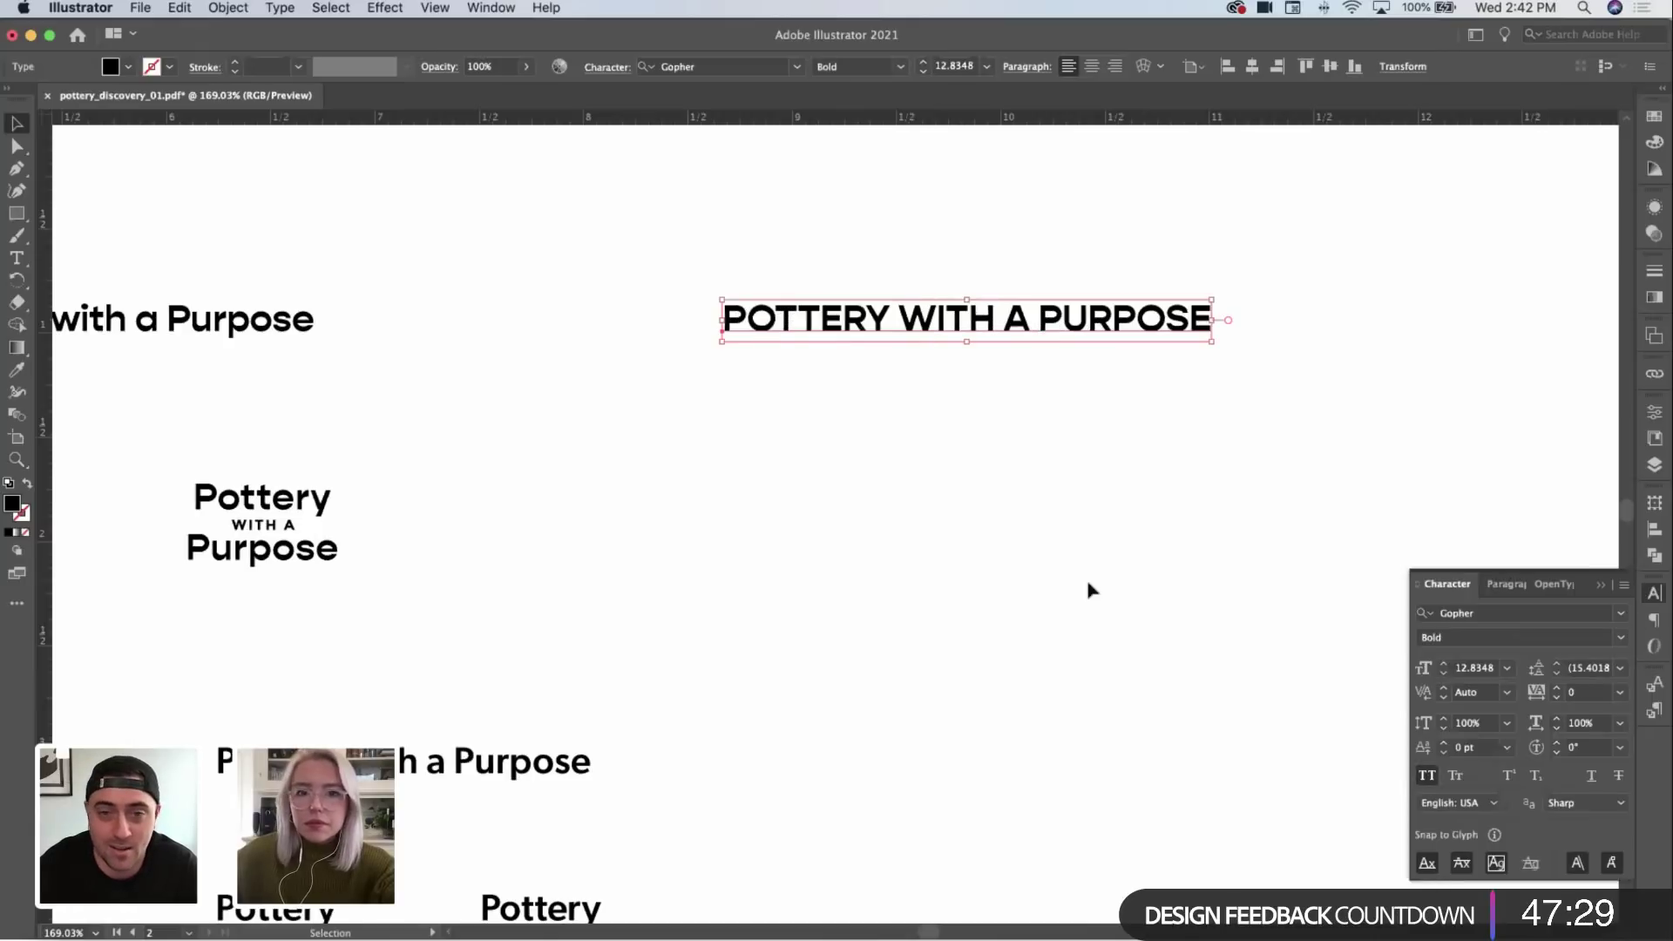
key(alt+Right)
key(alt+Right)
key(alt+Right)
key(alt+Right)
key(alt+Right)
key(alt+Right)
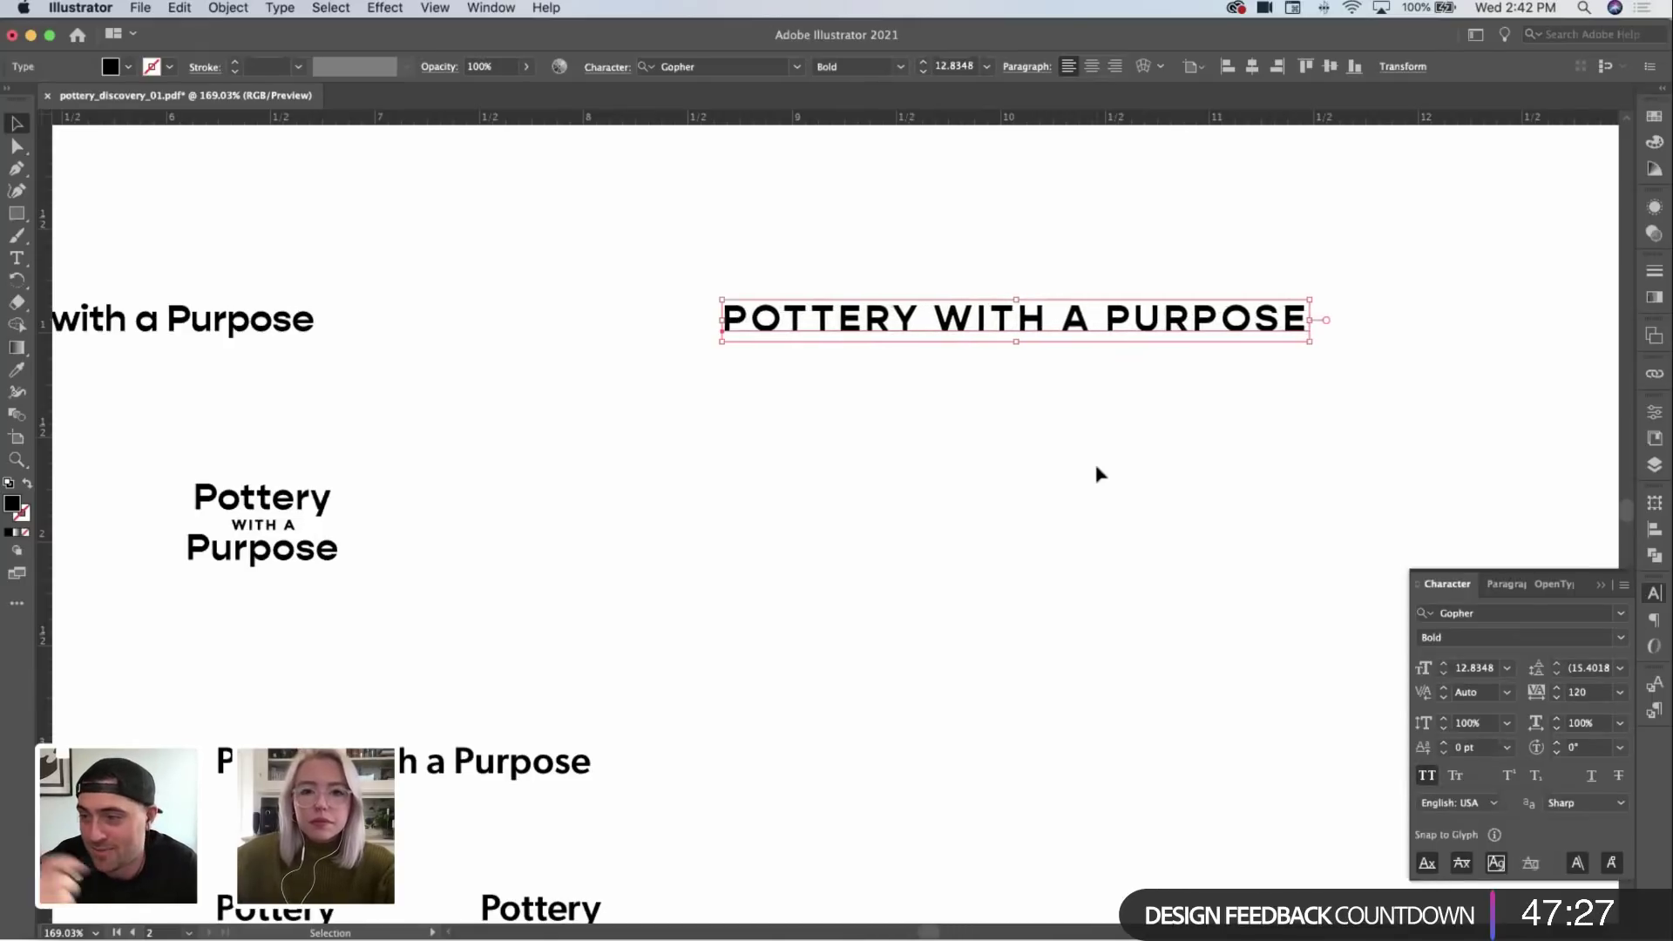
Step: Center-align the uppercase wordmark's text and shift it straight right on the artboard
key(super+alt+t)
click(1458, 615)
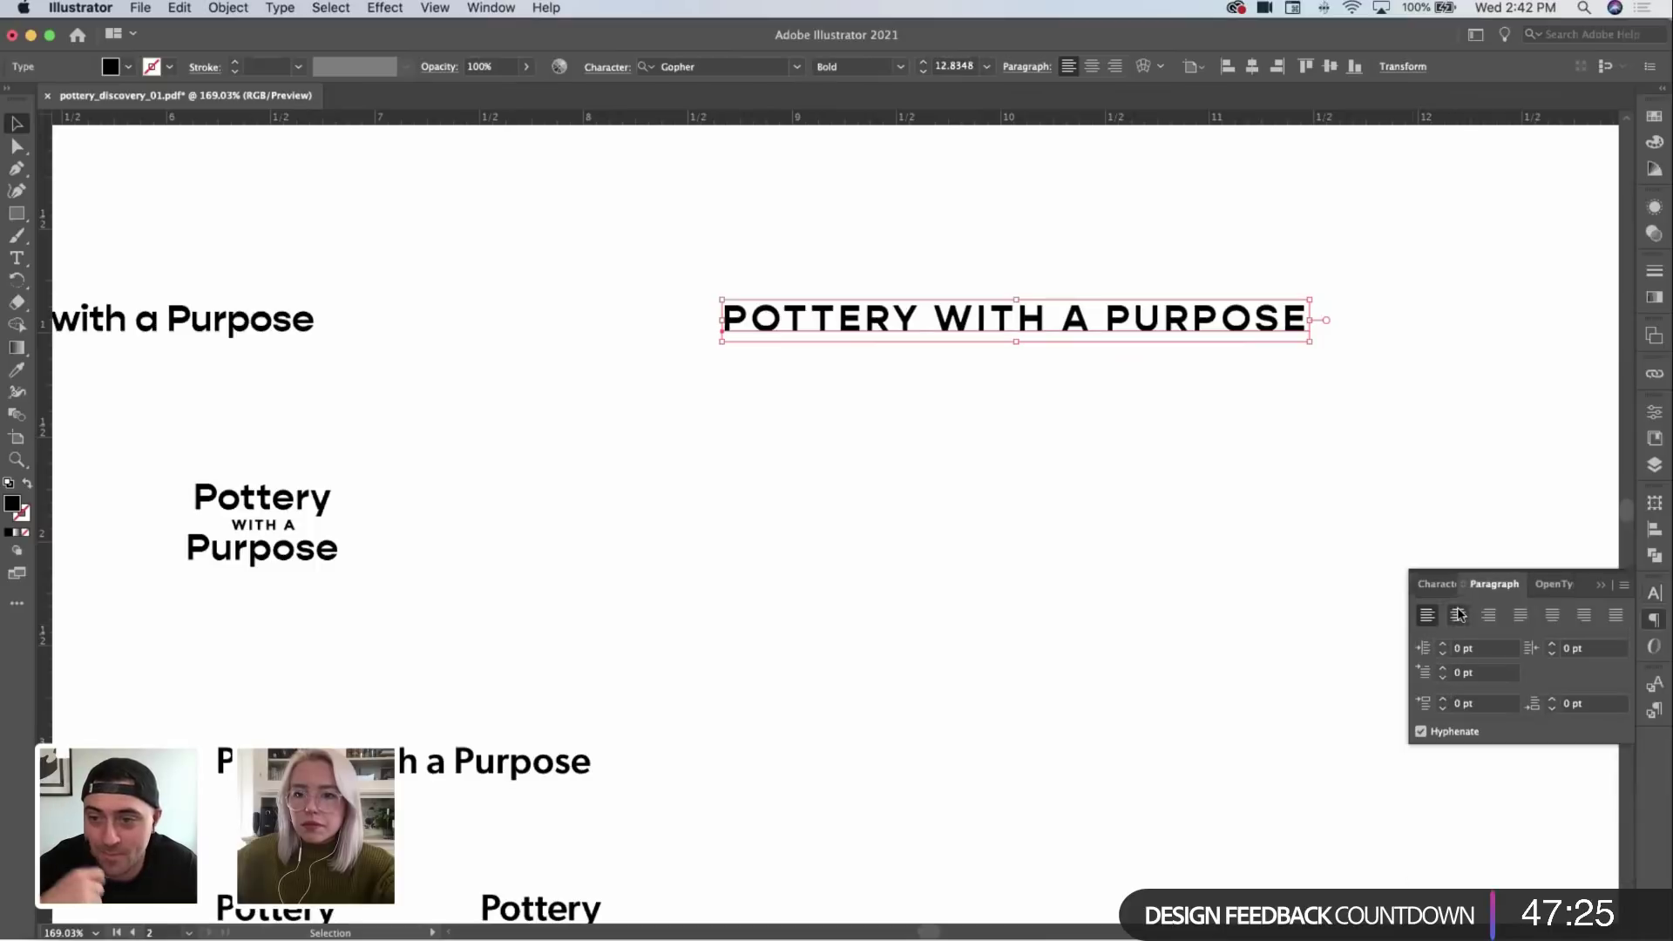
key(super+t)
drag(829, 318, 1043, 422)
Step: Copy the word "PURPOSE" from the uppercase wordmark and delete it from the line, leaving "POTTERY WITH A"
key(t)
drag(1037, 319, 1187, 319)
shift+click(1367, 318)
key(super+c)
key(BackSpace)
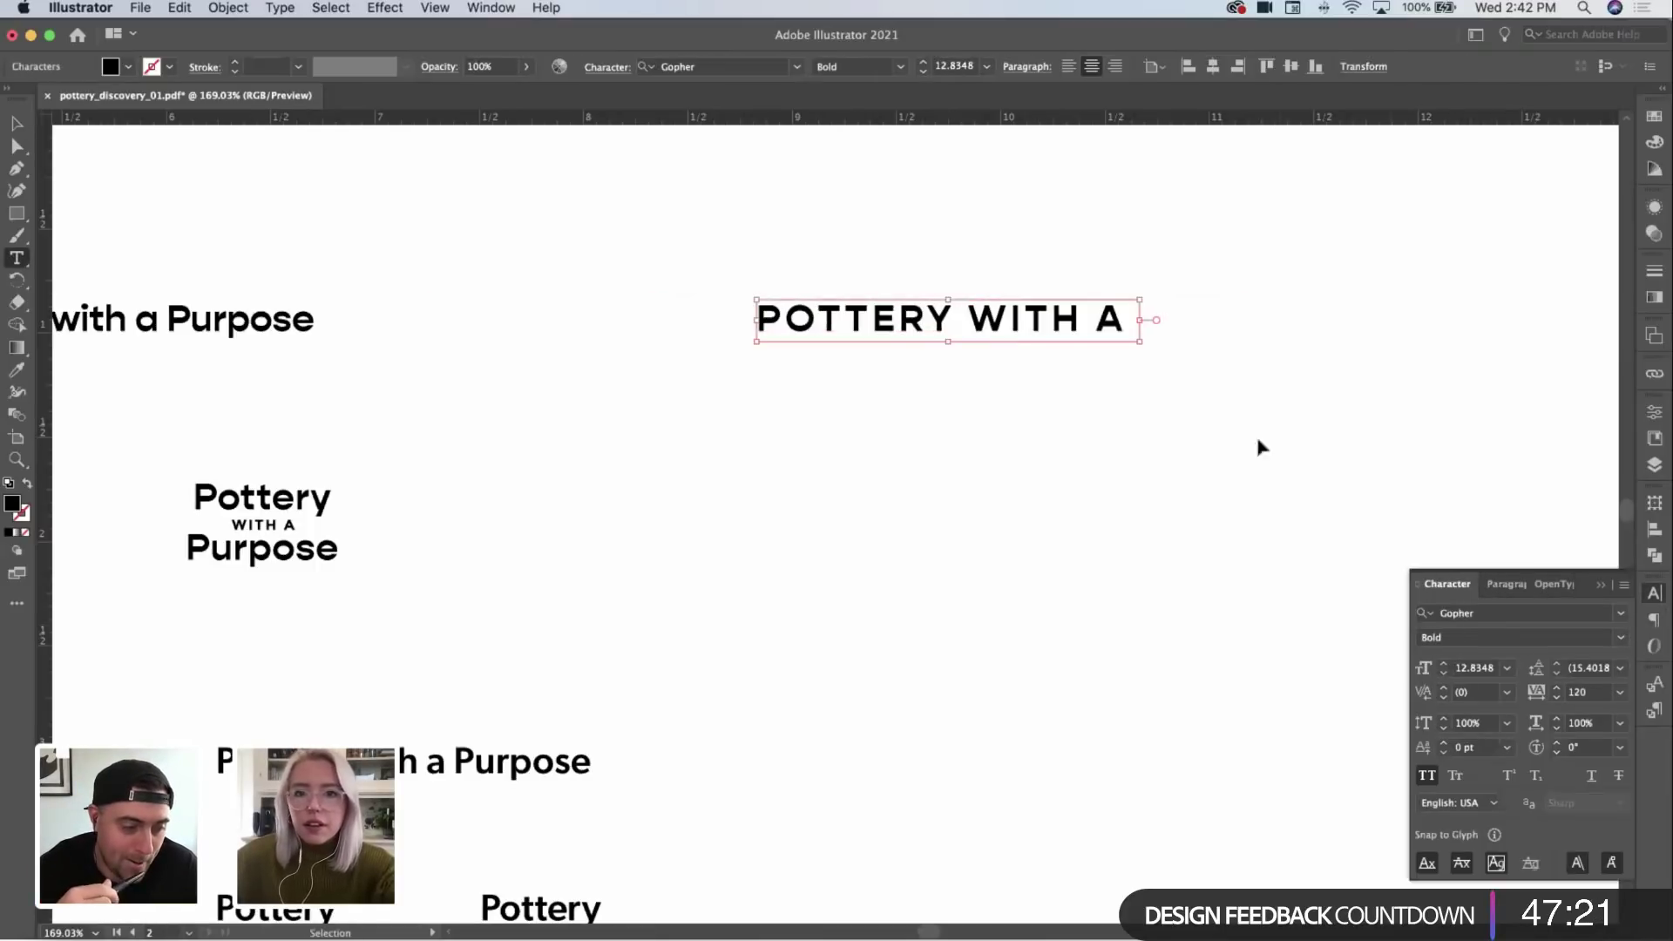
key(super+shift+a)
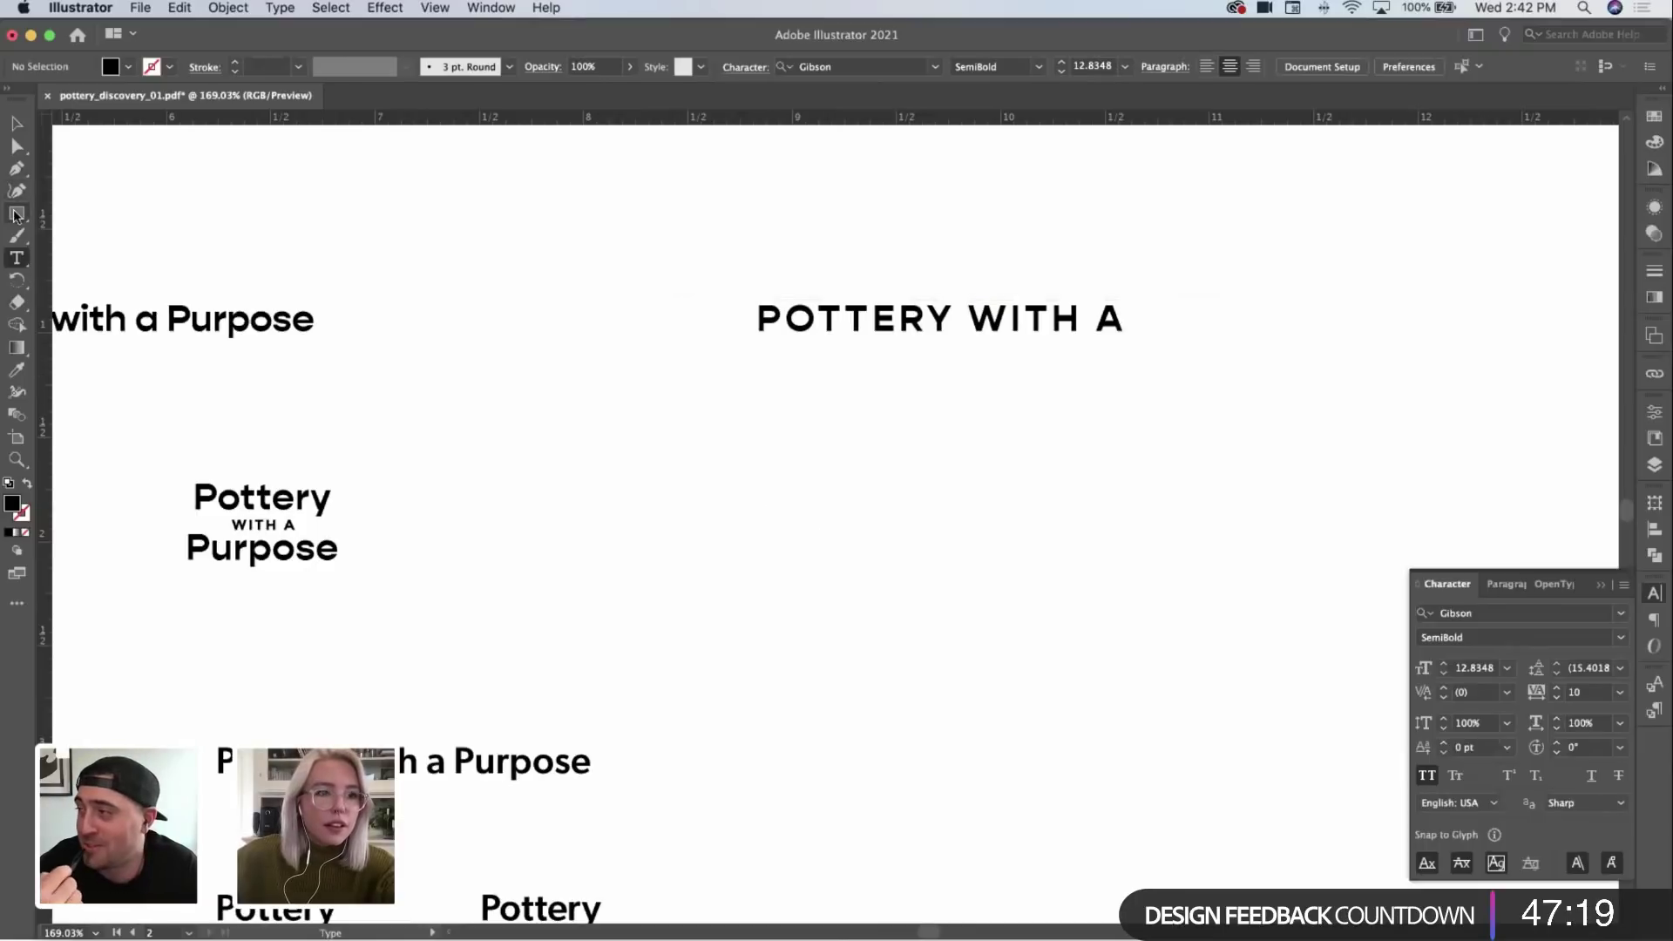
Step: Draw a circle about 2.28 in wide, centred horizontally on the "POTTERY WITH A" line and extending below it
drag(17, 214, 87, 246)
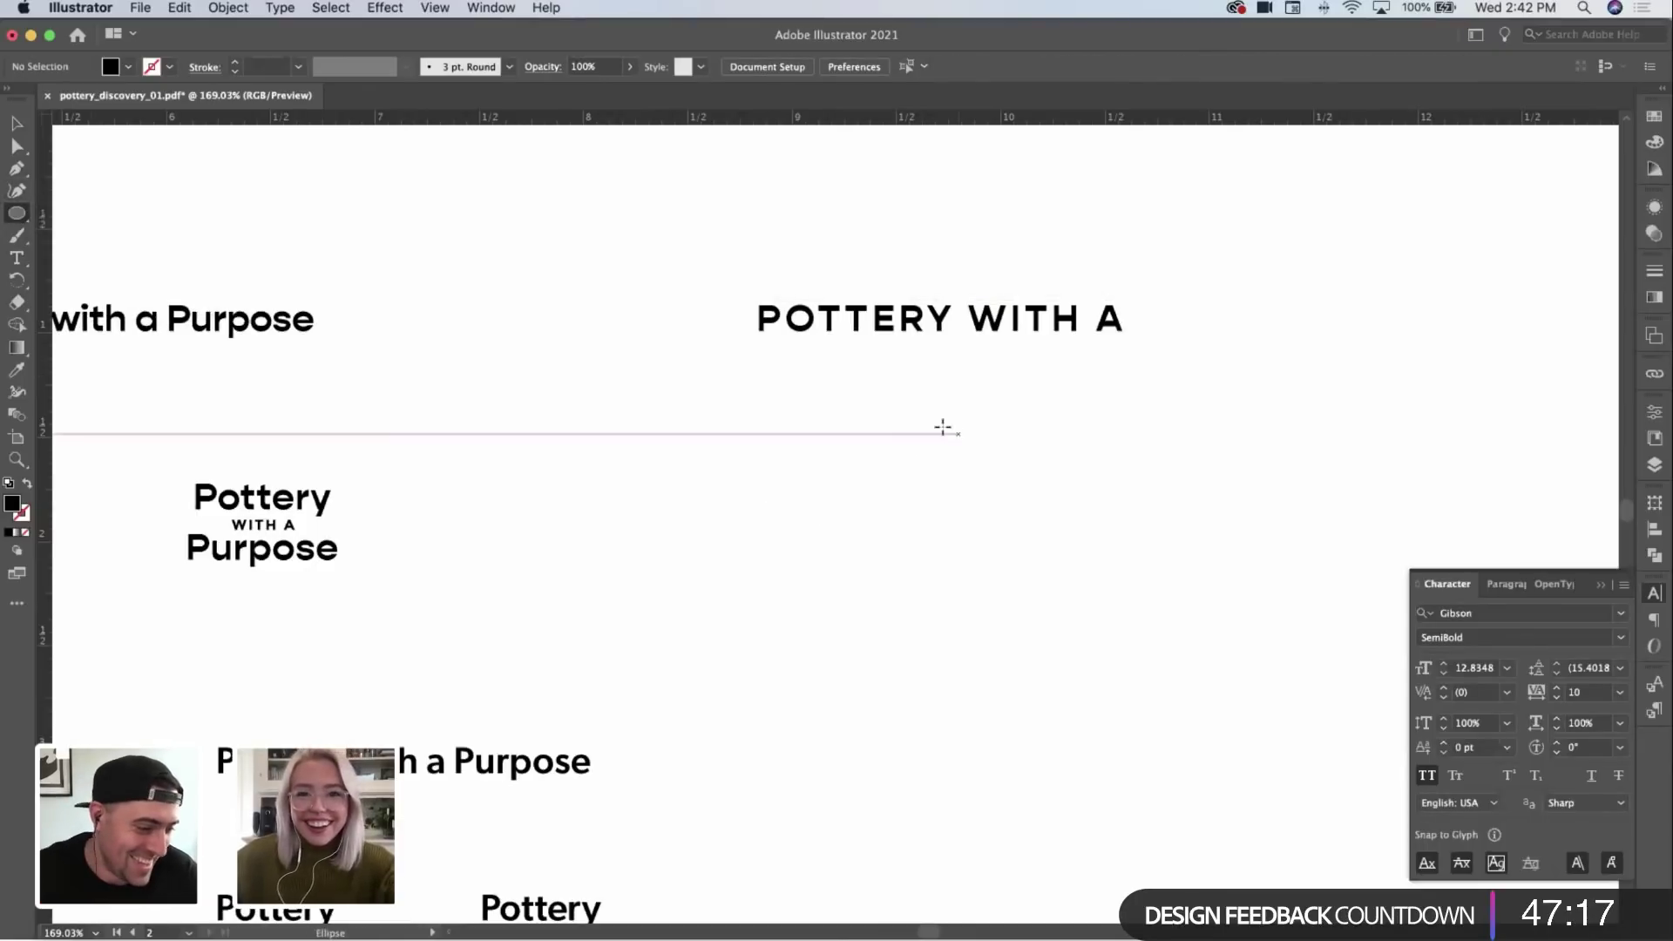
super+click(941, 319)
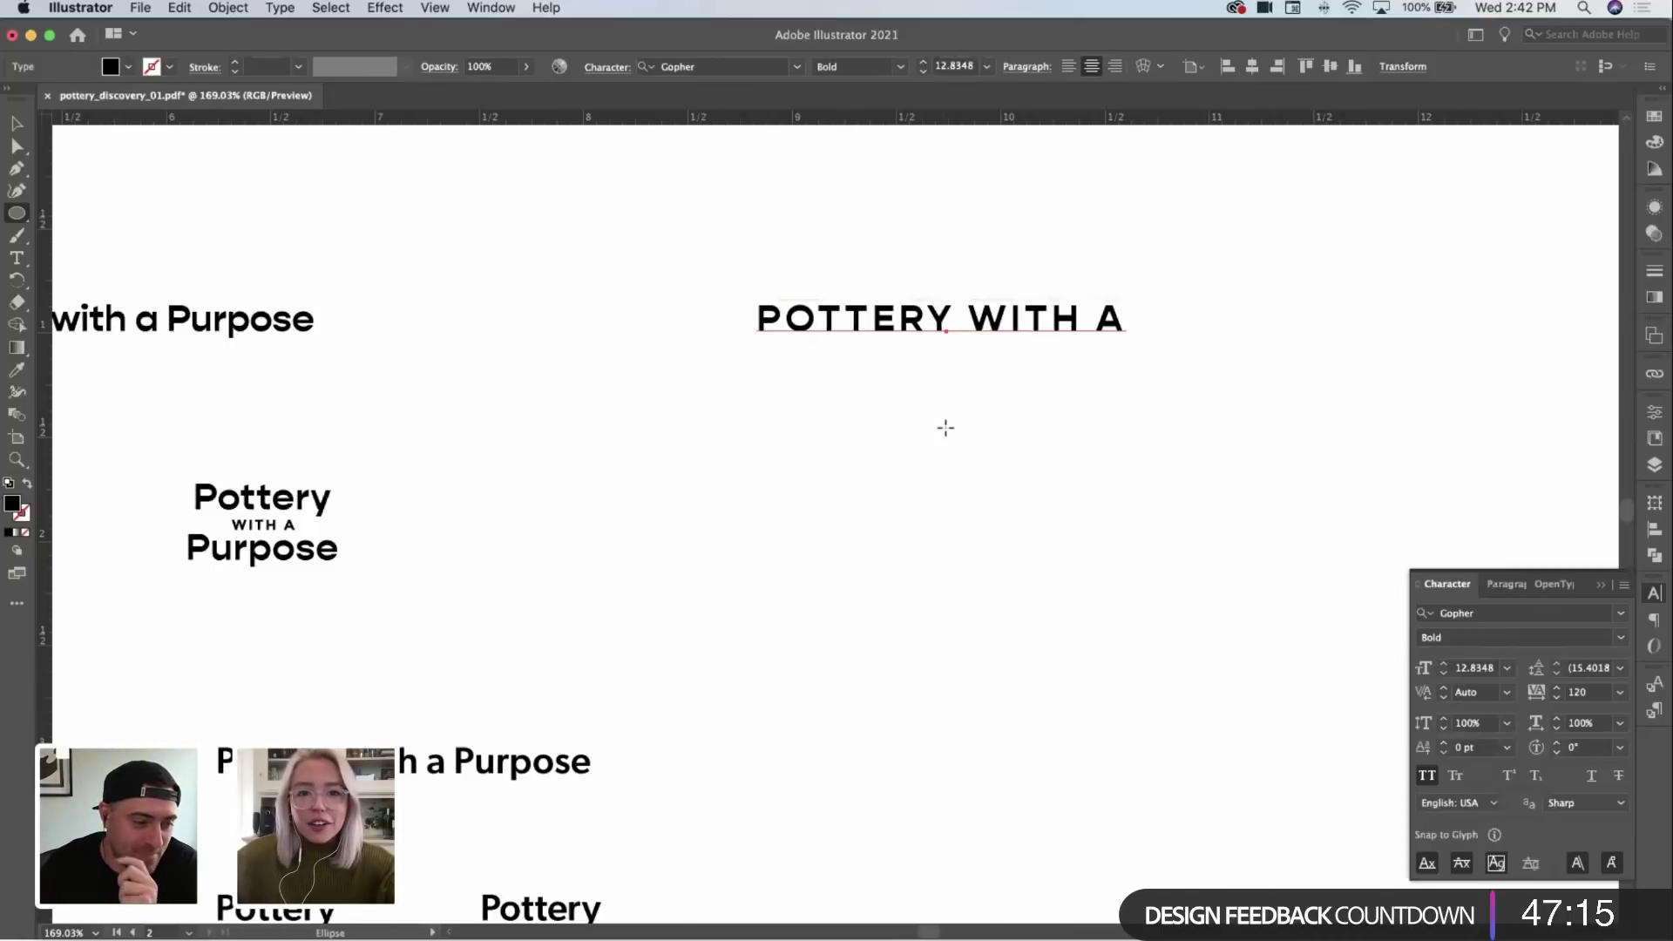
drag(946, 428, 1194, 623)
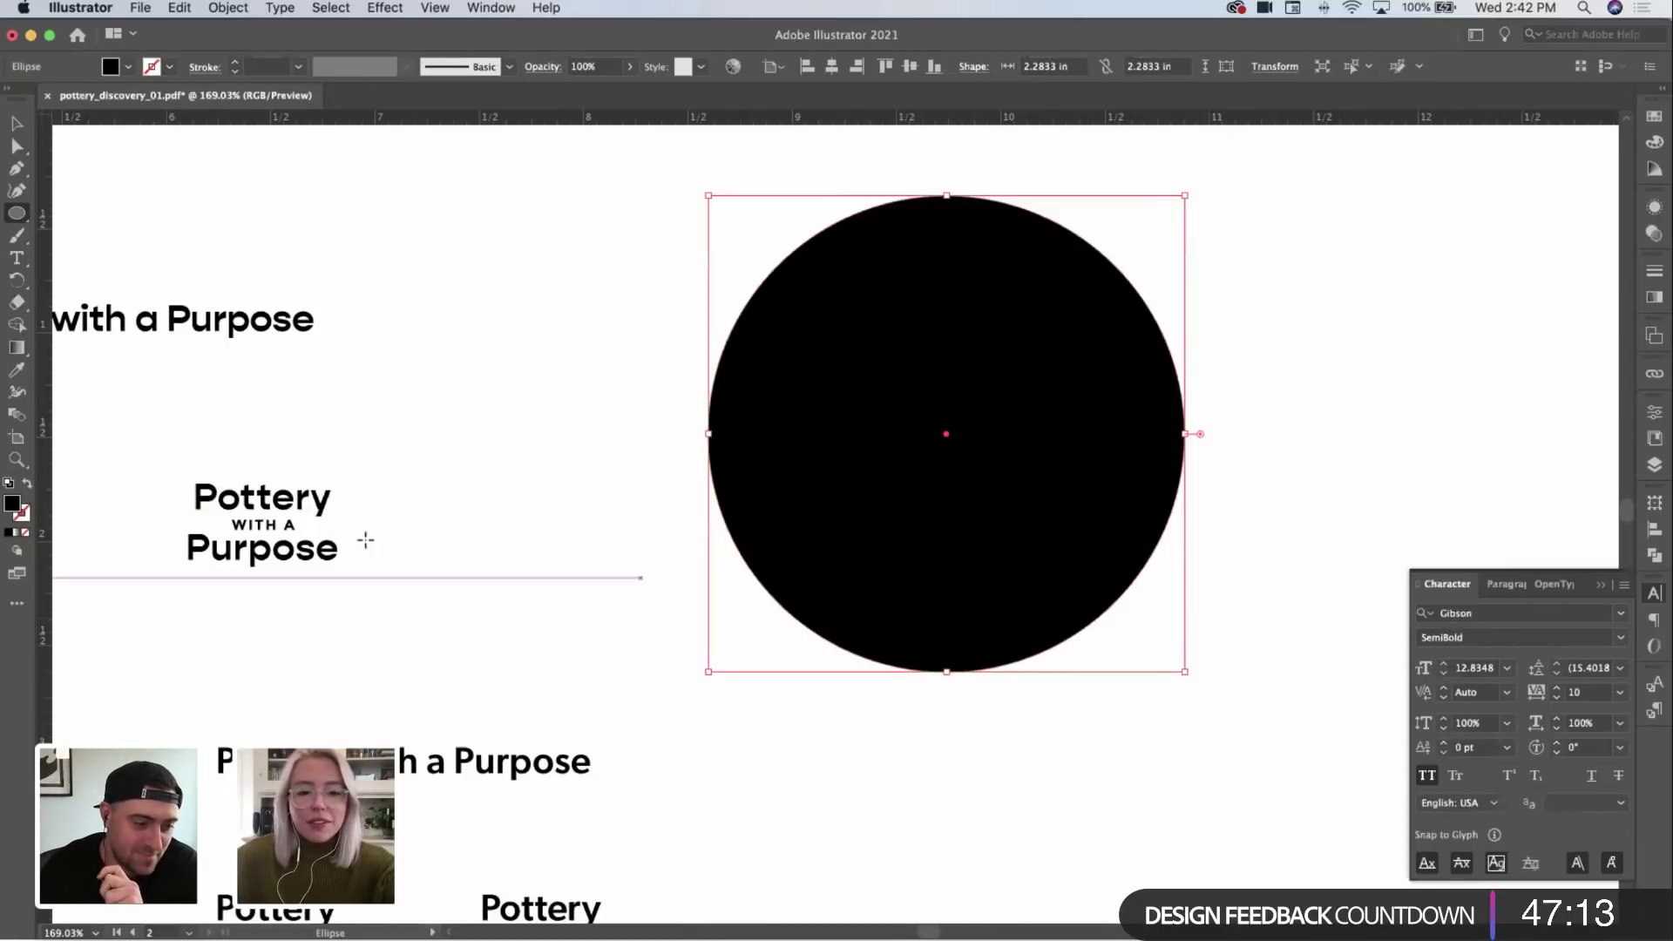
key(v)
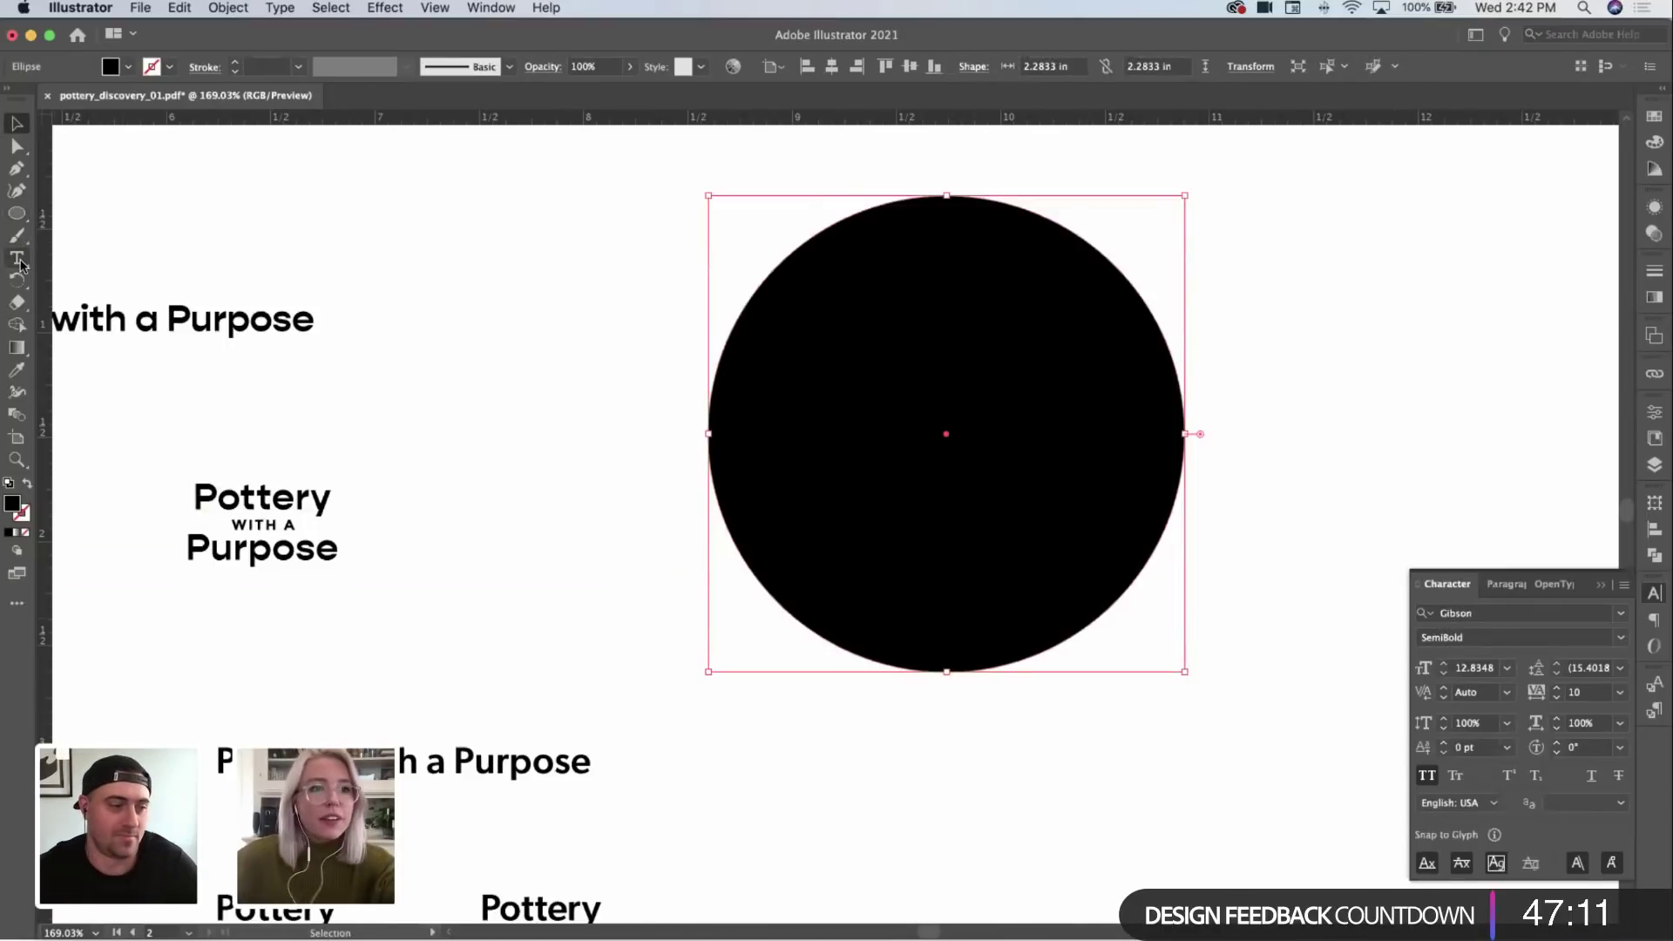
Step: Place the copied word "PURPOSE" as type on the circle's path
drag(21, 265, 105, 273)
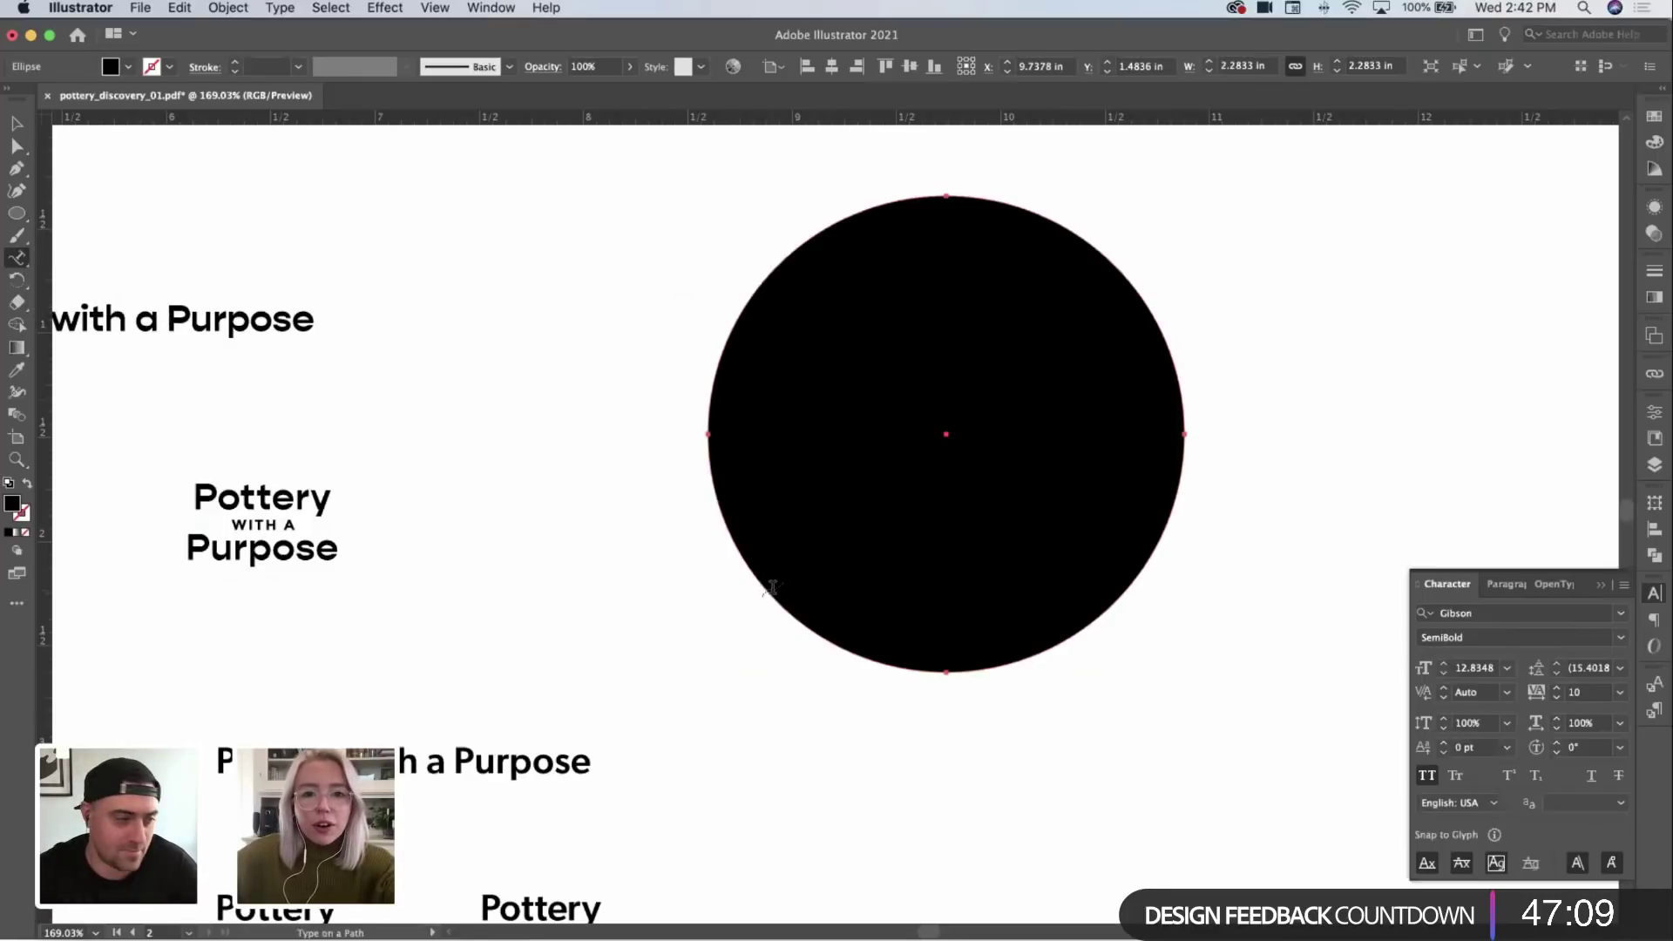
click(773, 588)
key(super+v)
key(Escape)
click(1098, 598)
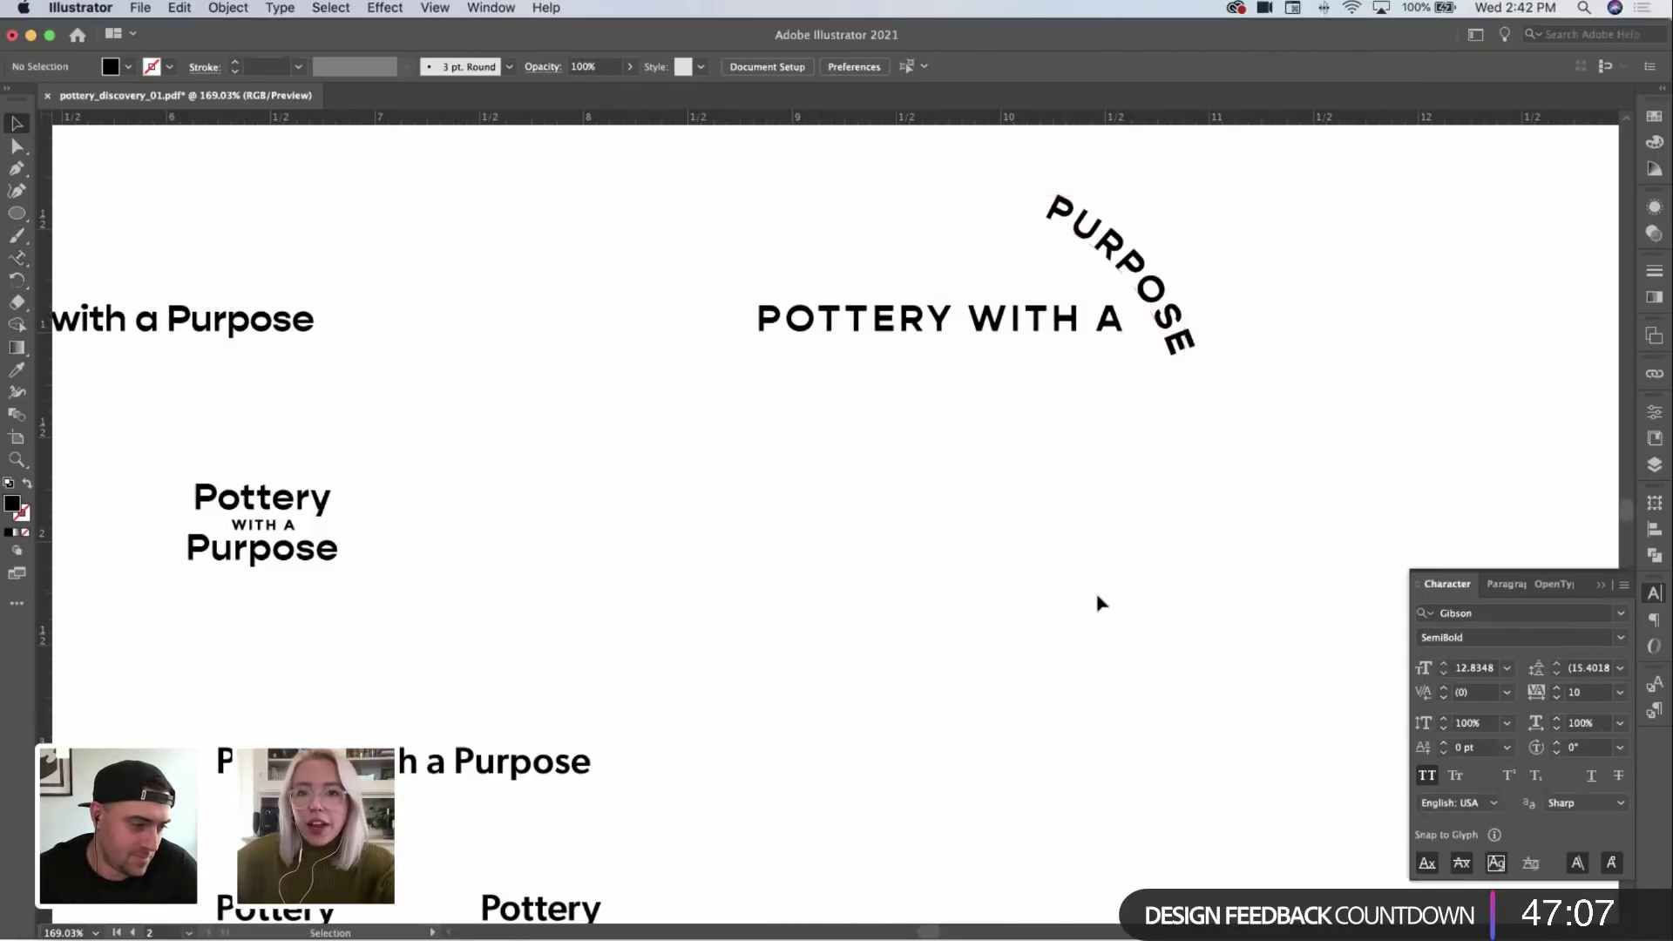
Step: Reposition and flip the "PURPOSE" path text so it reads upright inside the circle, centred along its lower arc
click(1078, 230)
drag(745, 630, 1150, 440)
drag(734, 629, 655, 440)
drag(950, 150, 952, 628)
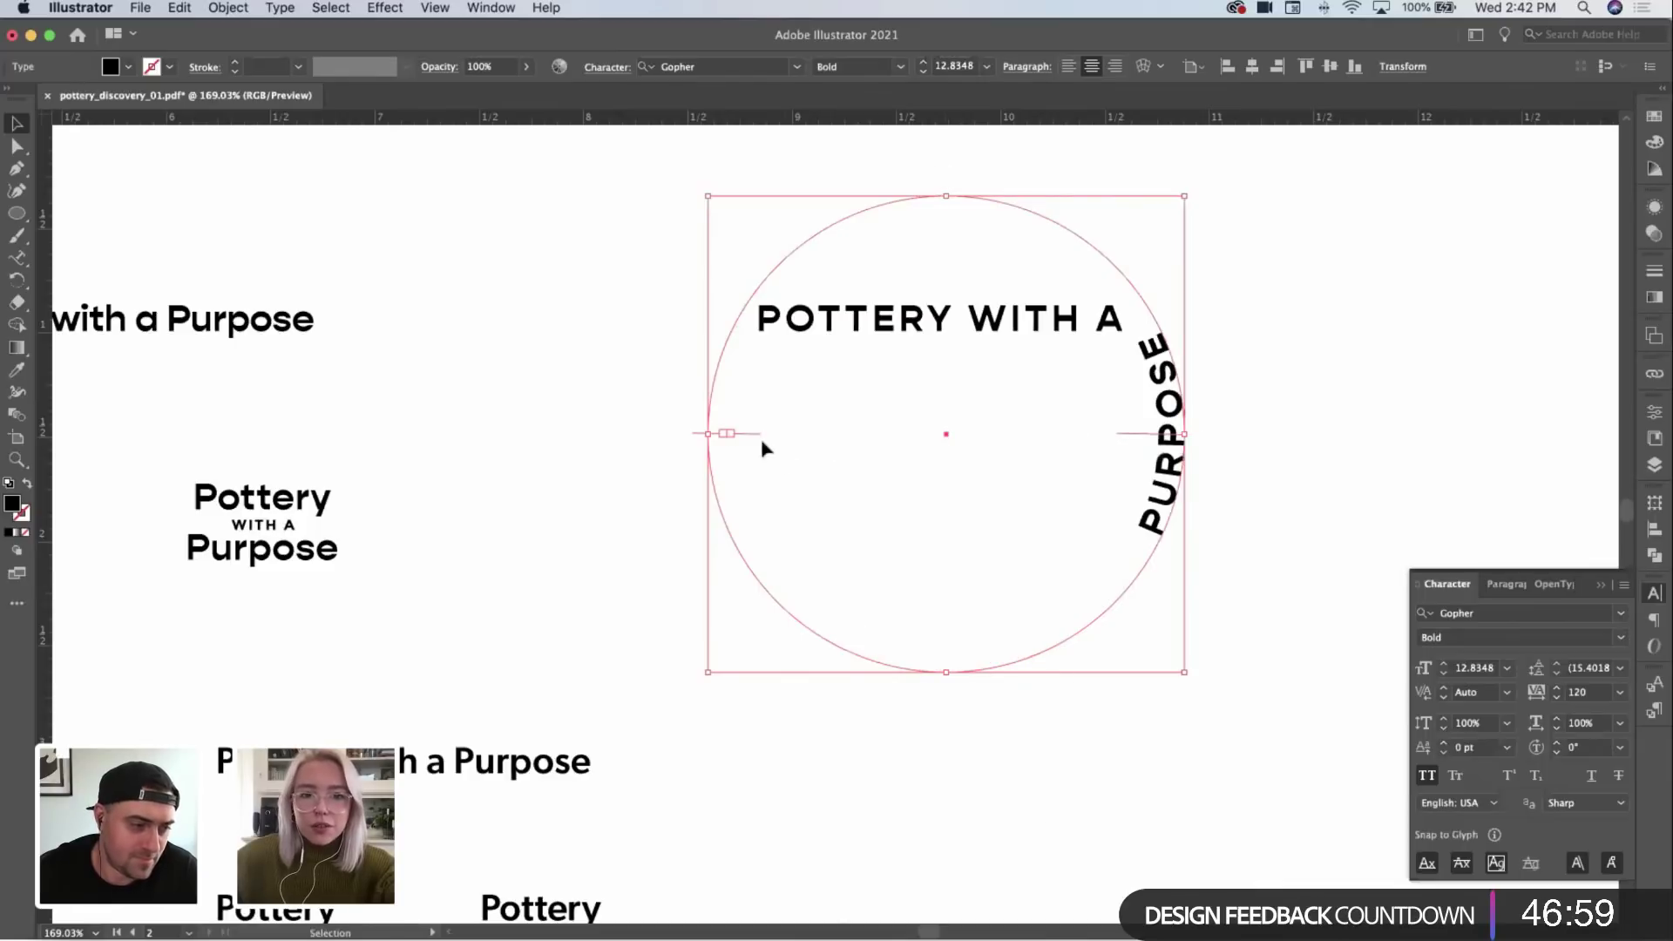
drag(694, 438, 1195, 436)
drag(766, 262, 650, 482)
click(640, 512)
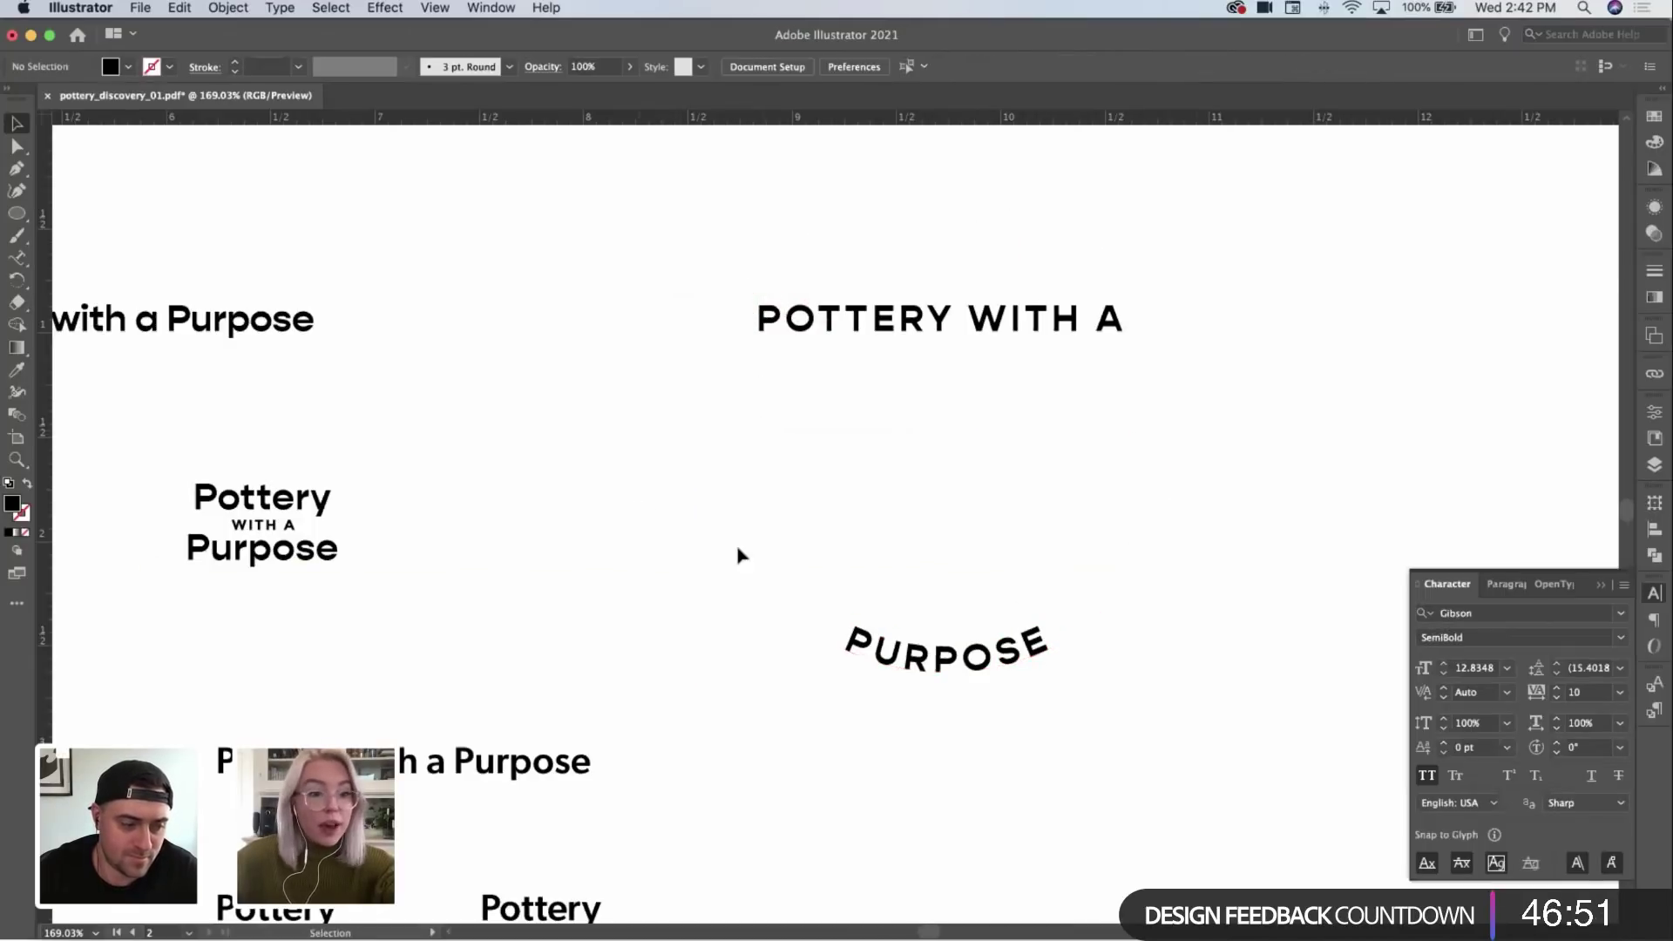
Step: Shrink the text circle about its centre for a tighter curve, matching the "PURPOSE" lettering to the straight line's type size
click(938, 683)
drag(1177, 436, 1079, 453)
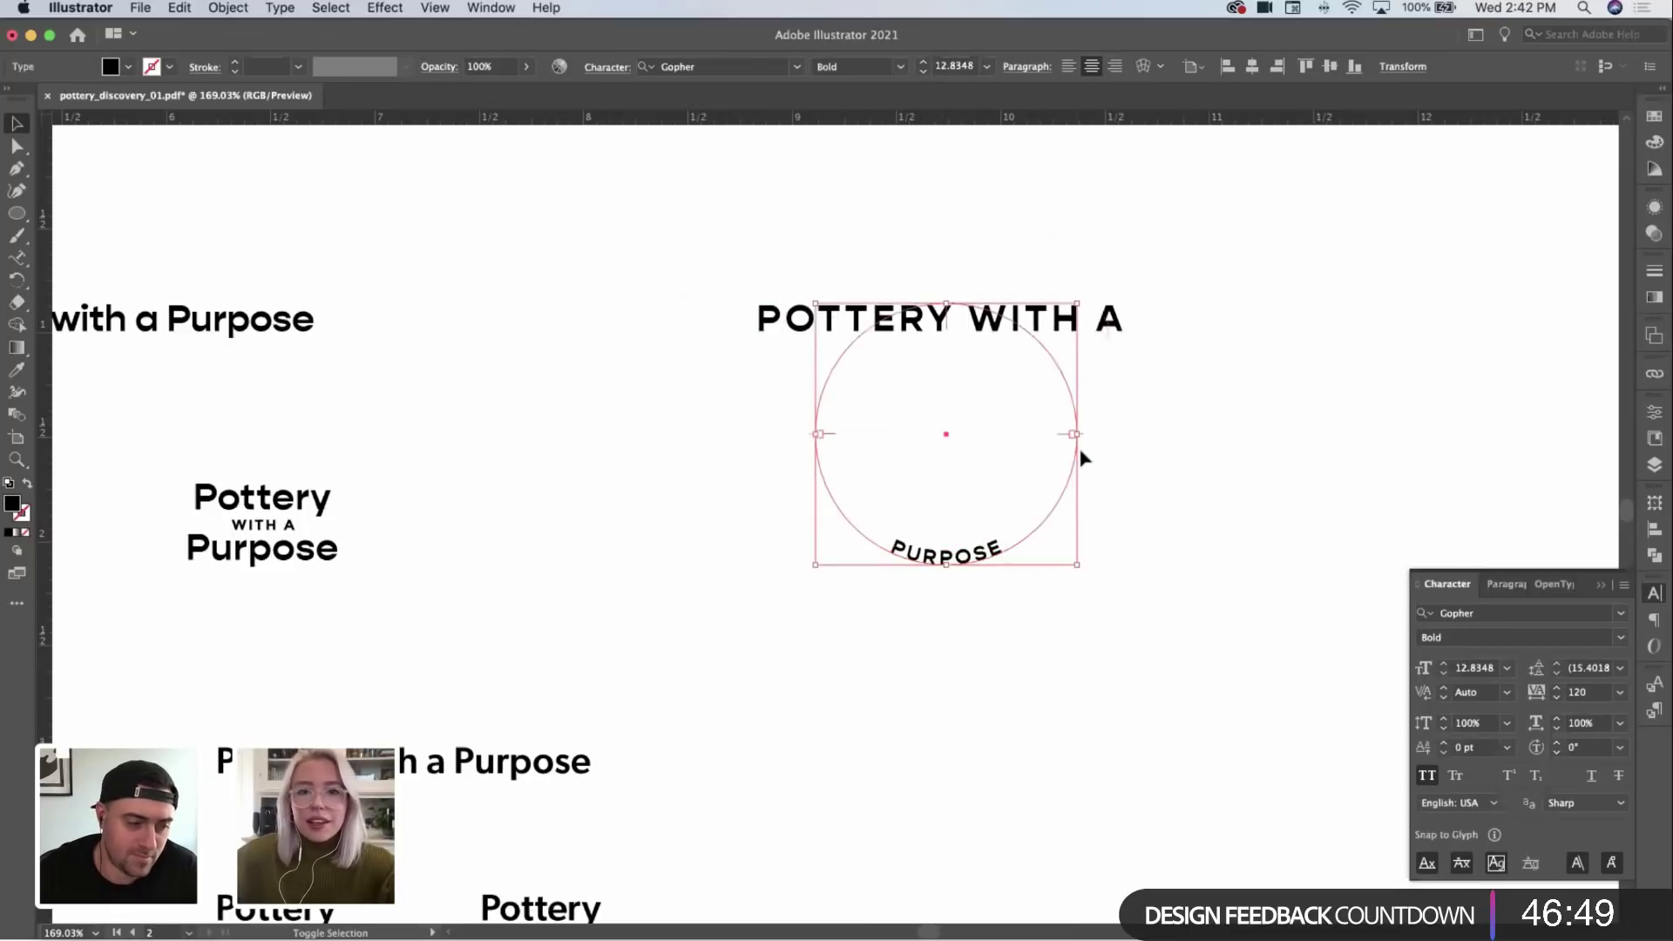
key(i)
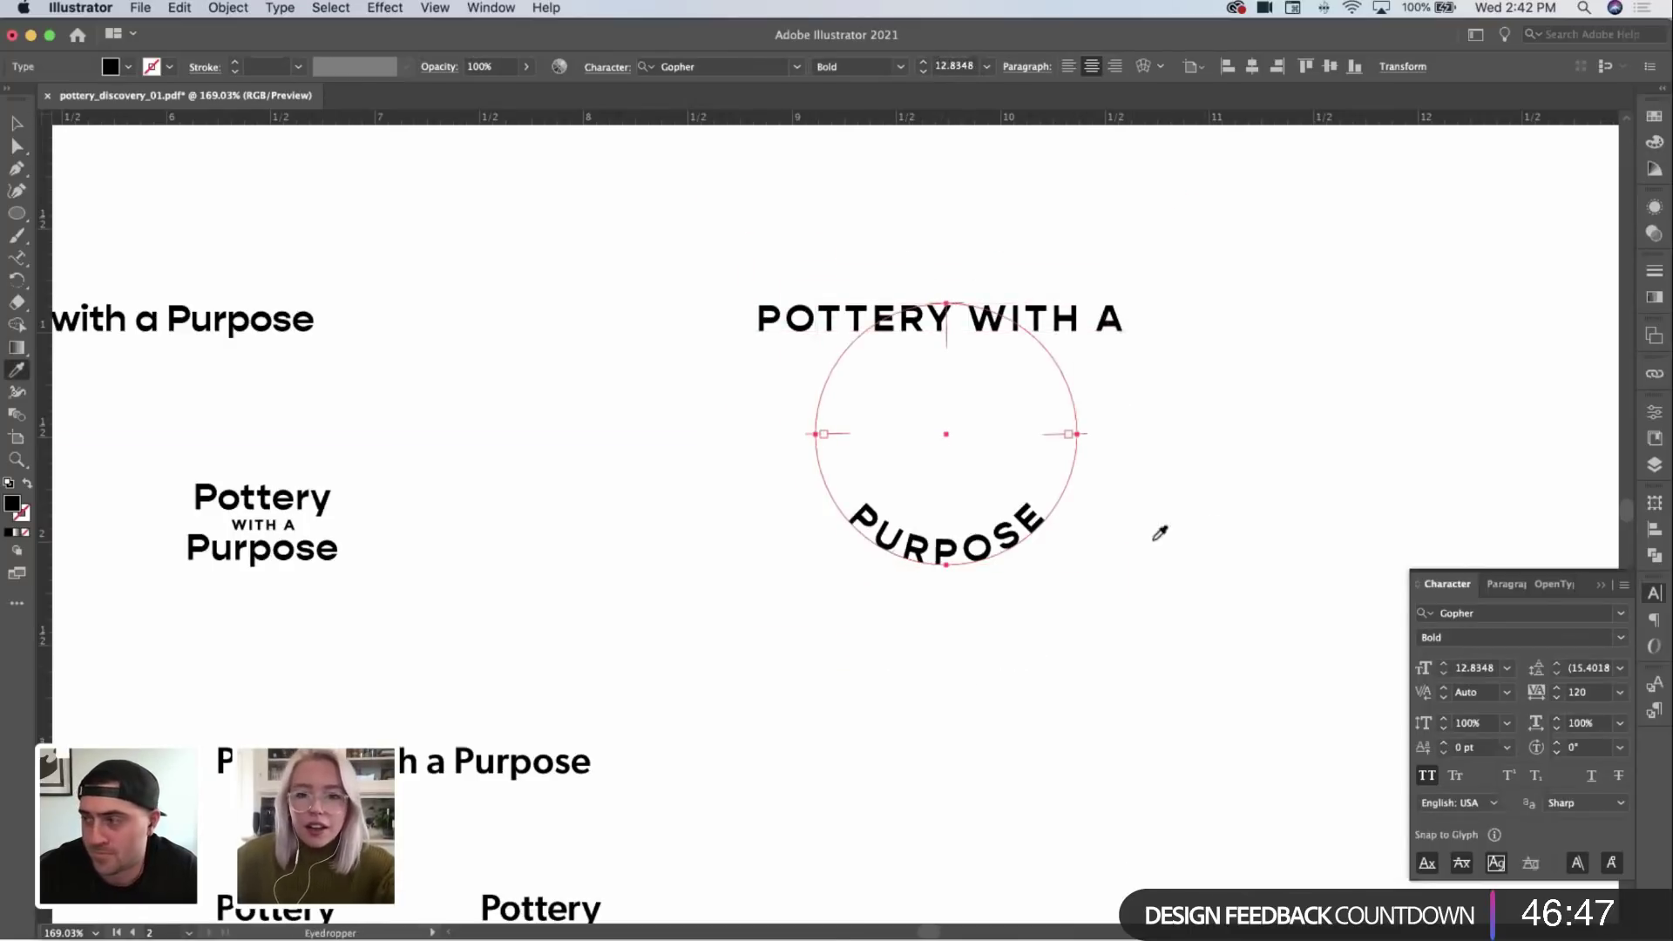
key(v)
drag(1075, 438, 1114, 418)
key(i)
key(super+shift+a)
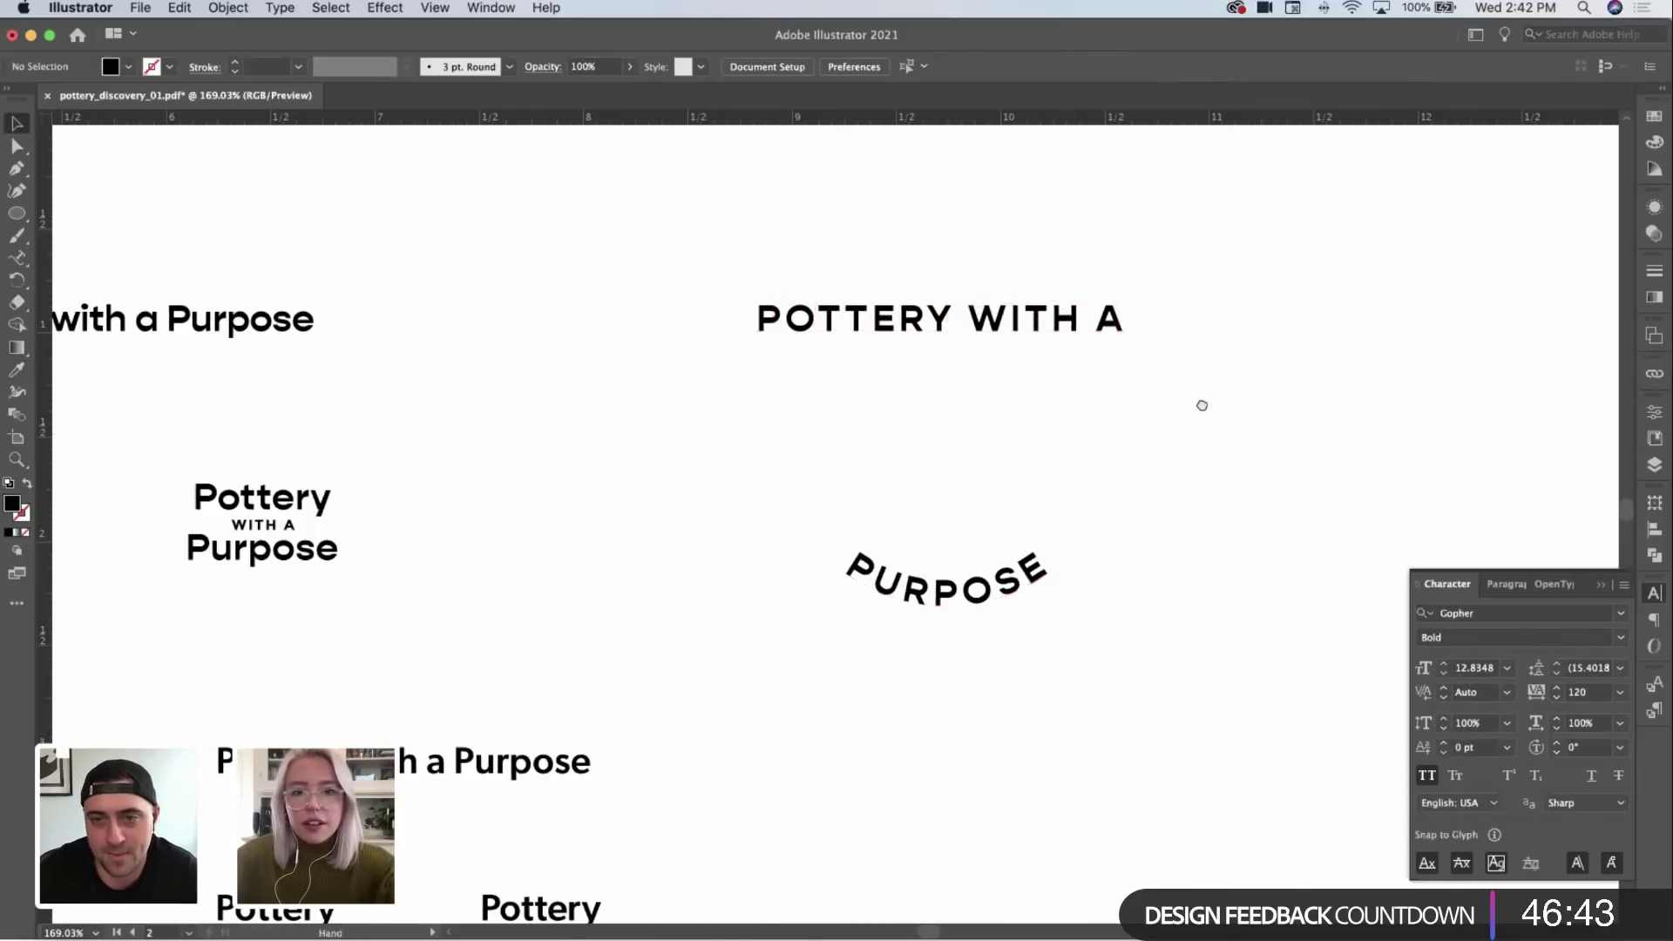
Step: Delete "WITH A" from the straight line, leaving only "POTTERY"
scroll(1200, 404, up, 1)
key(t)
double_click(959, 338)
shift+click(1141, 338)
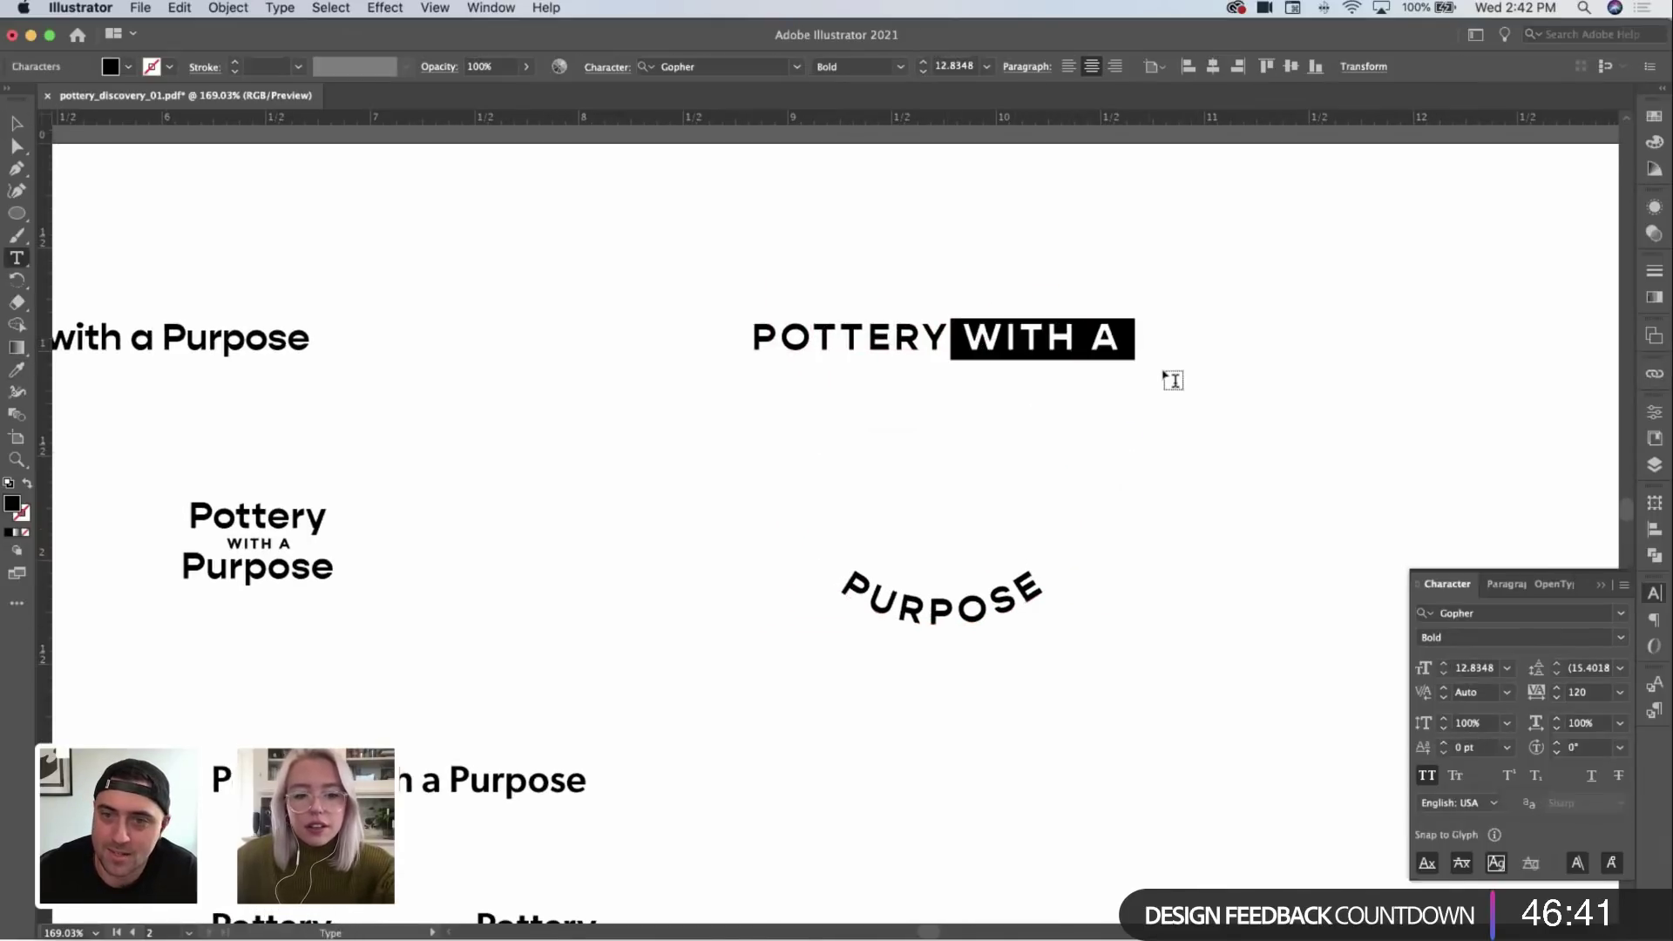
drag(958, 338, 1133, 338)
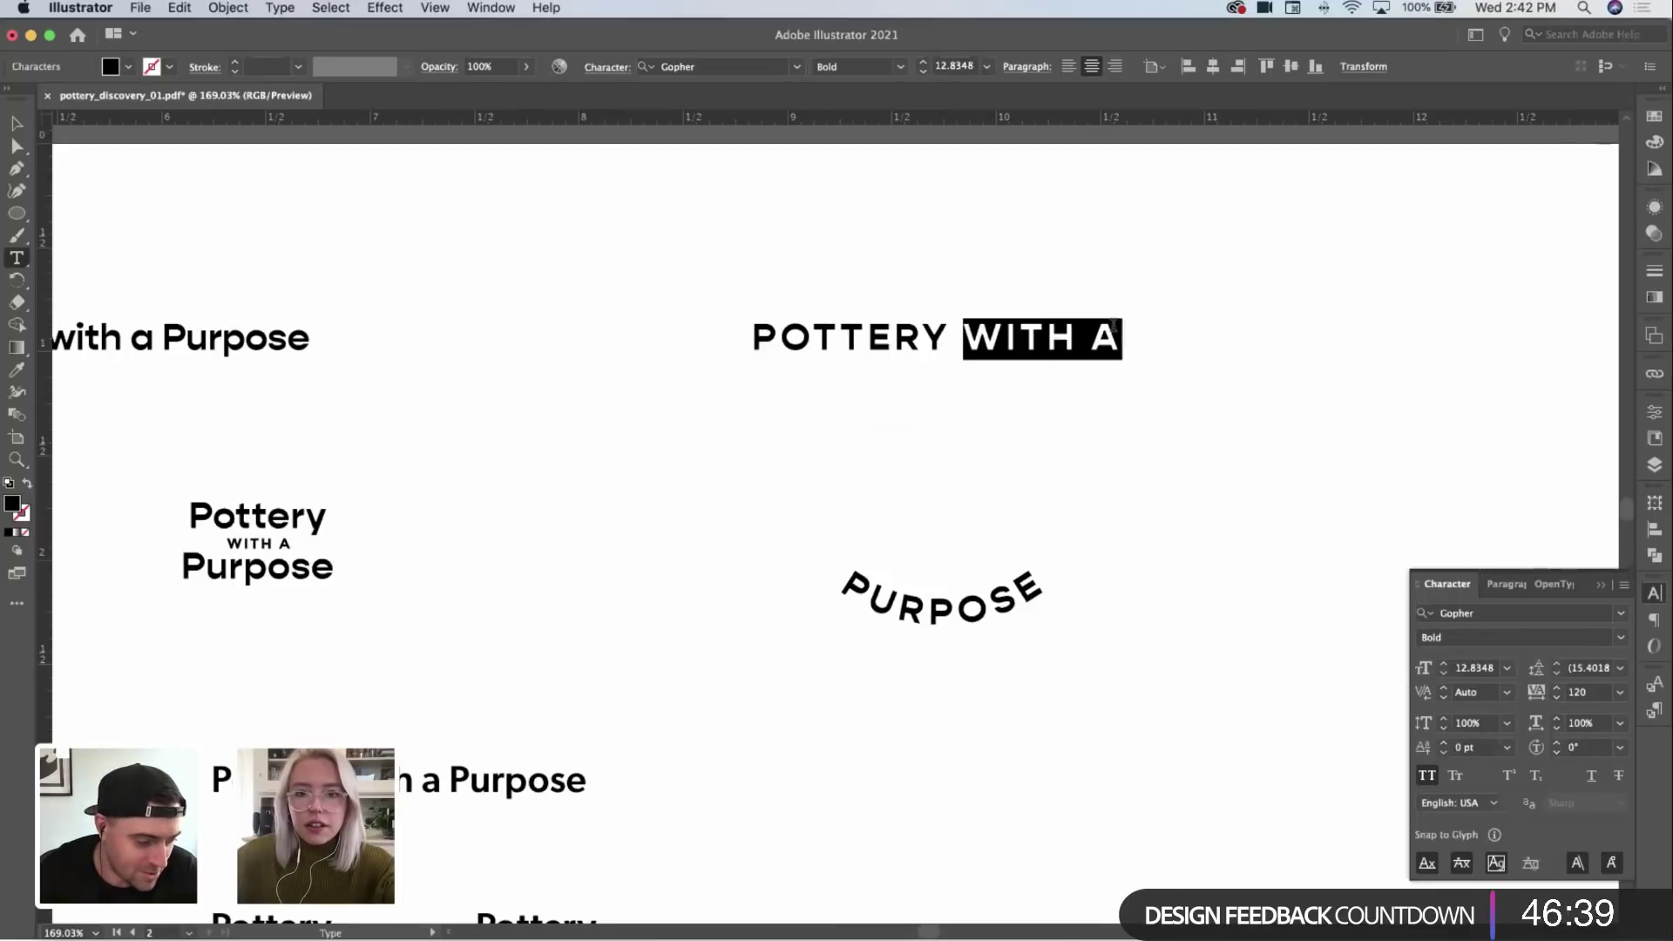
key(BackSpace)
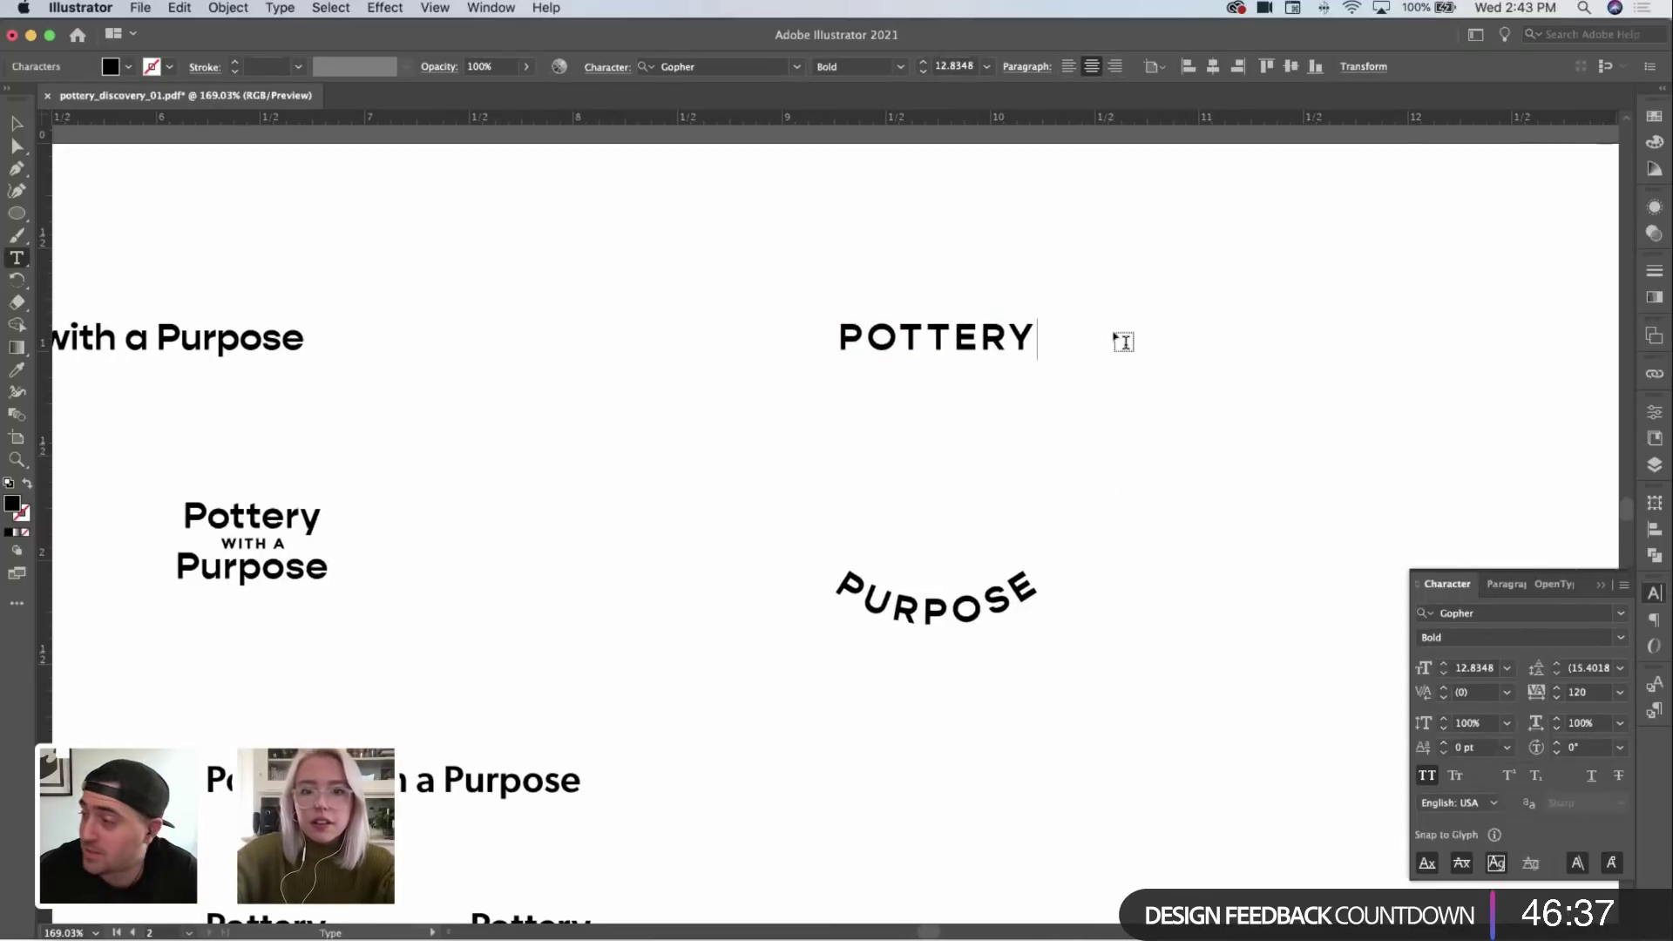
key(Escape)
Step: Move "POTTERY" straight down, closer above the curved "PURPOSE"
click(1238, 401)
drag(1017, 363, 1003, 484)
click(1198, 499)
drag(1161, 517, 1165, 457)
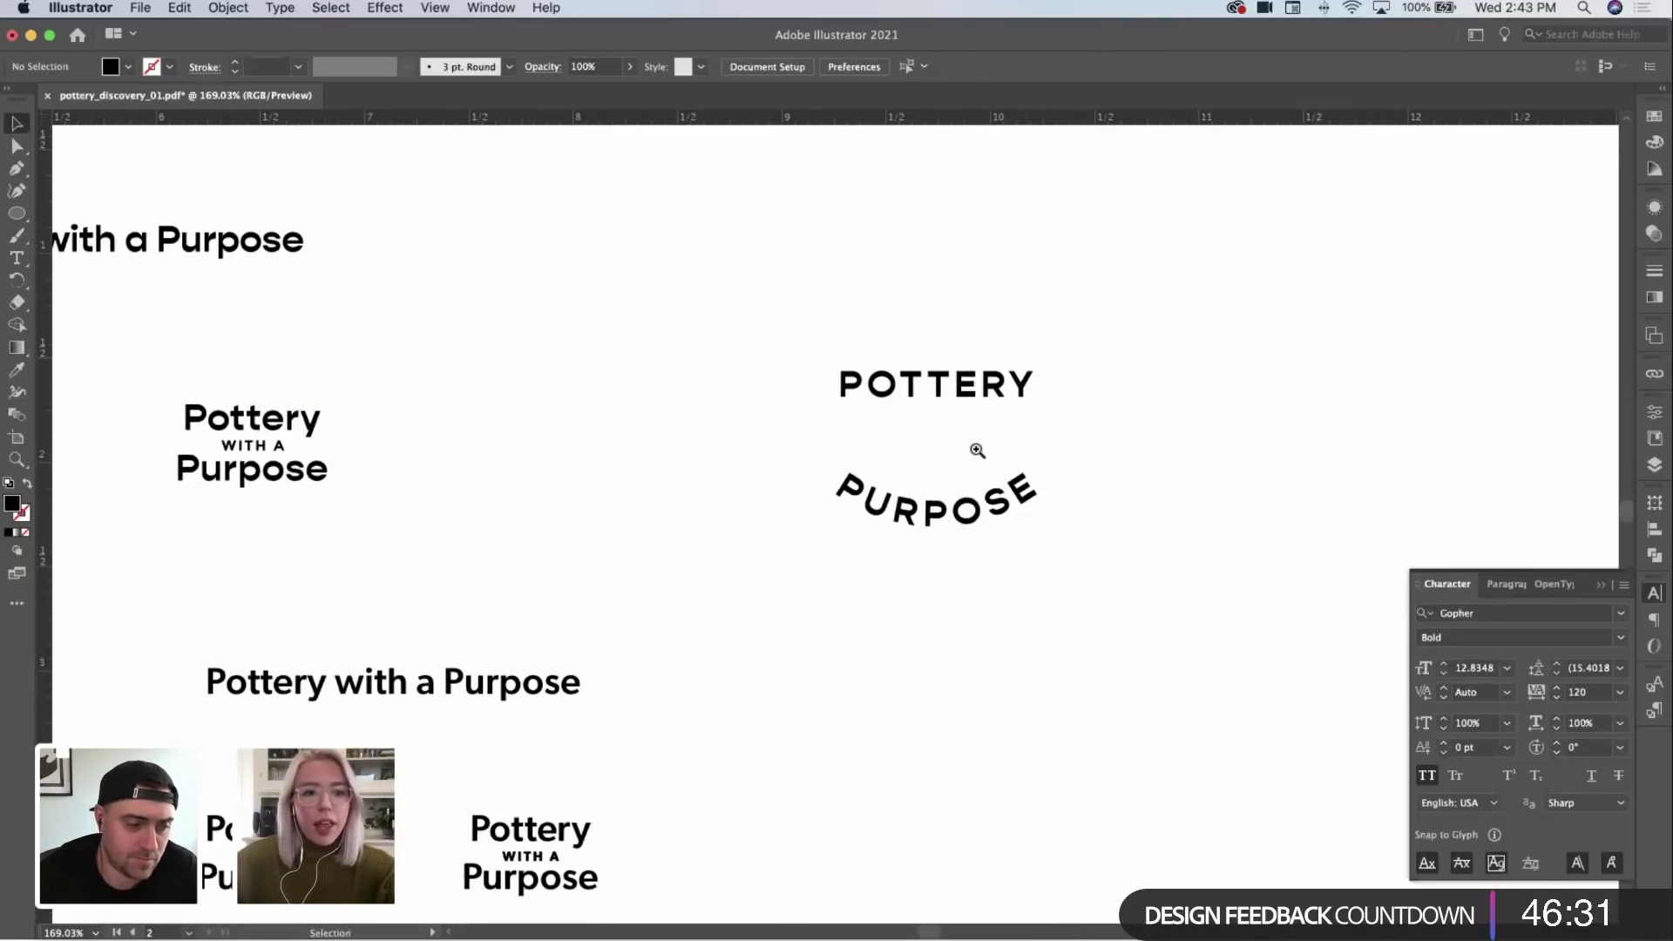
drag(977, 450, 1080, 415)
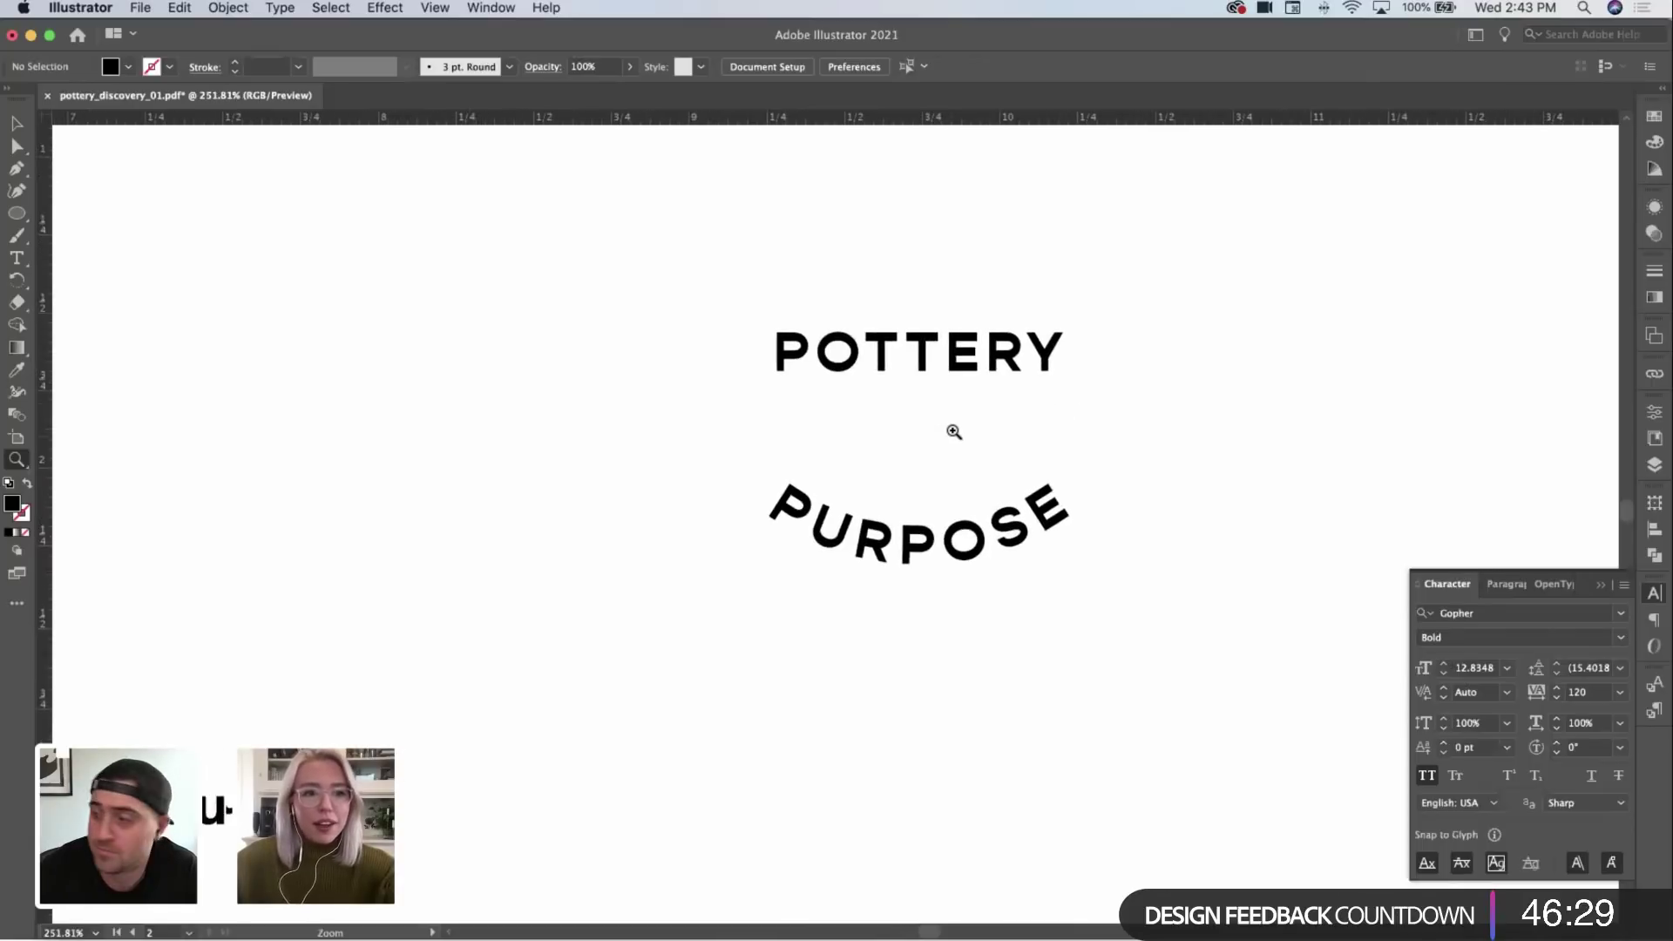
drag(955, 432, 957, 431)
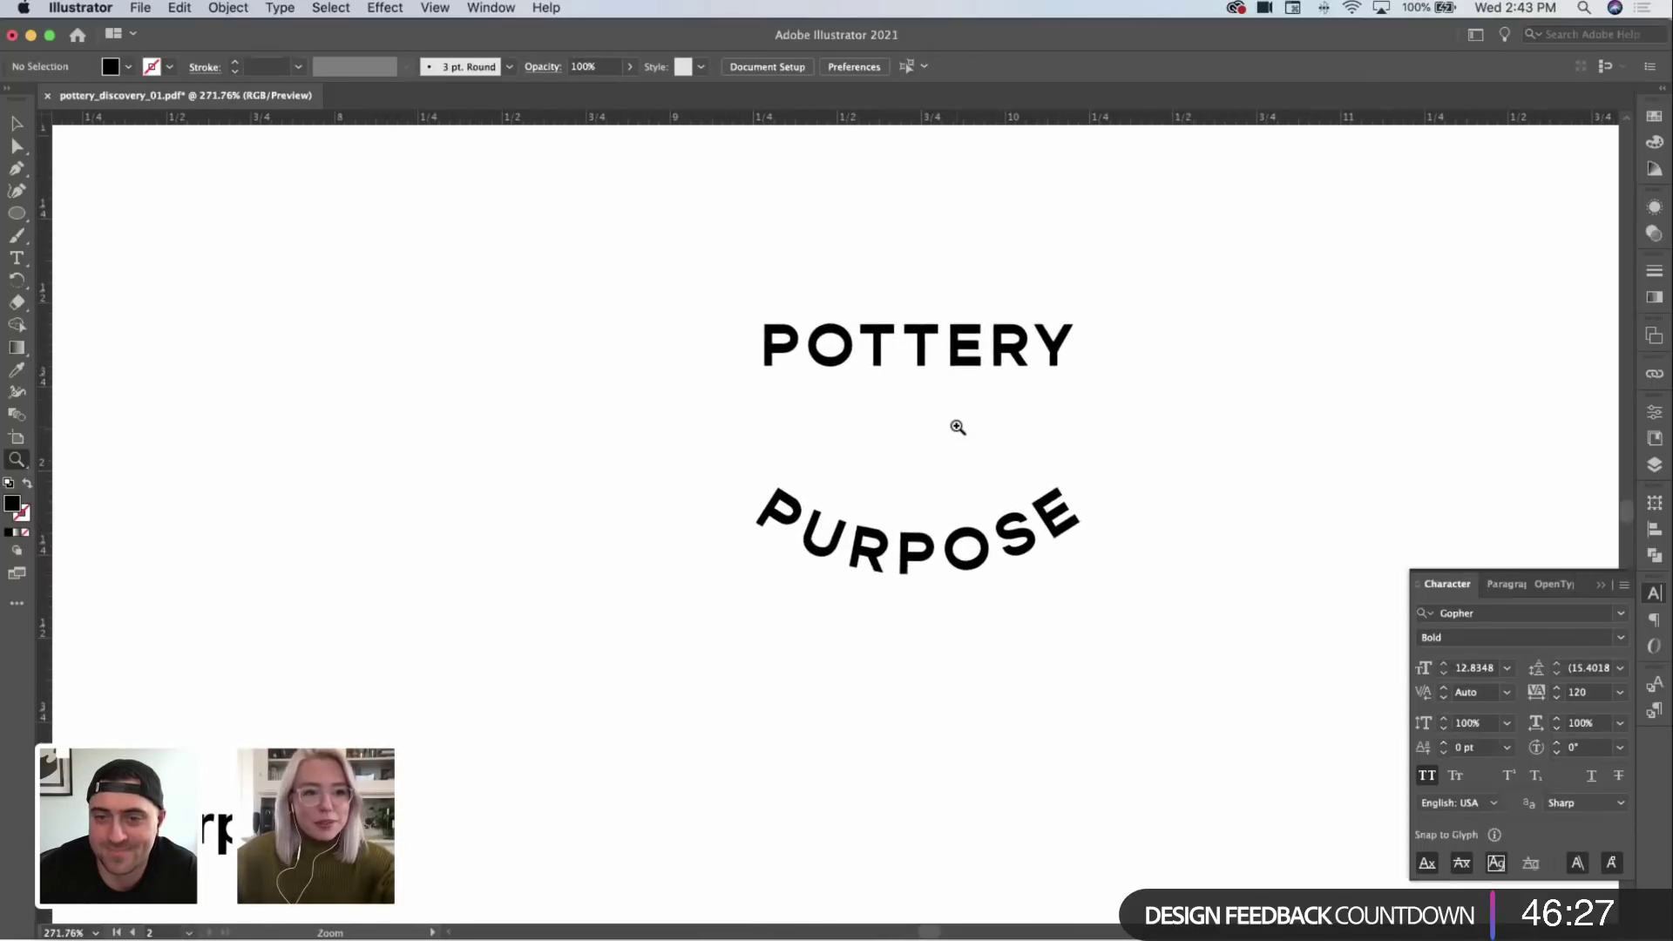
key(v)
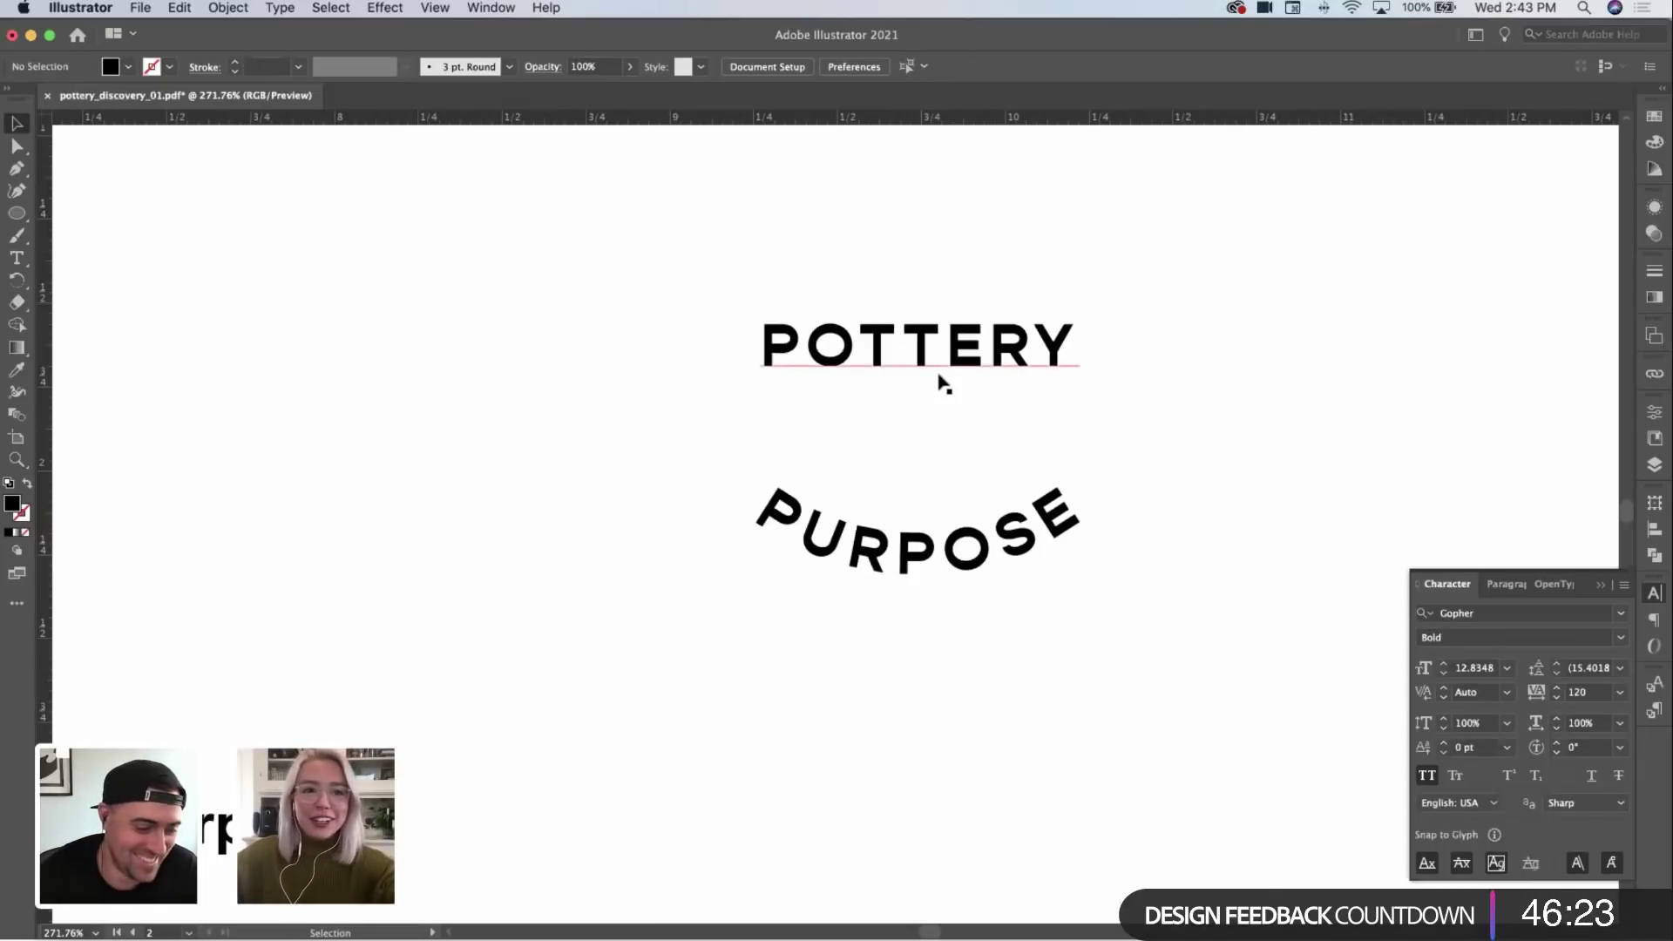
scroll(943, 383, up, 1)
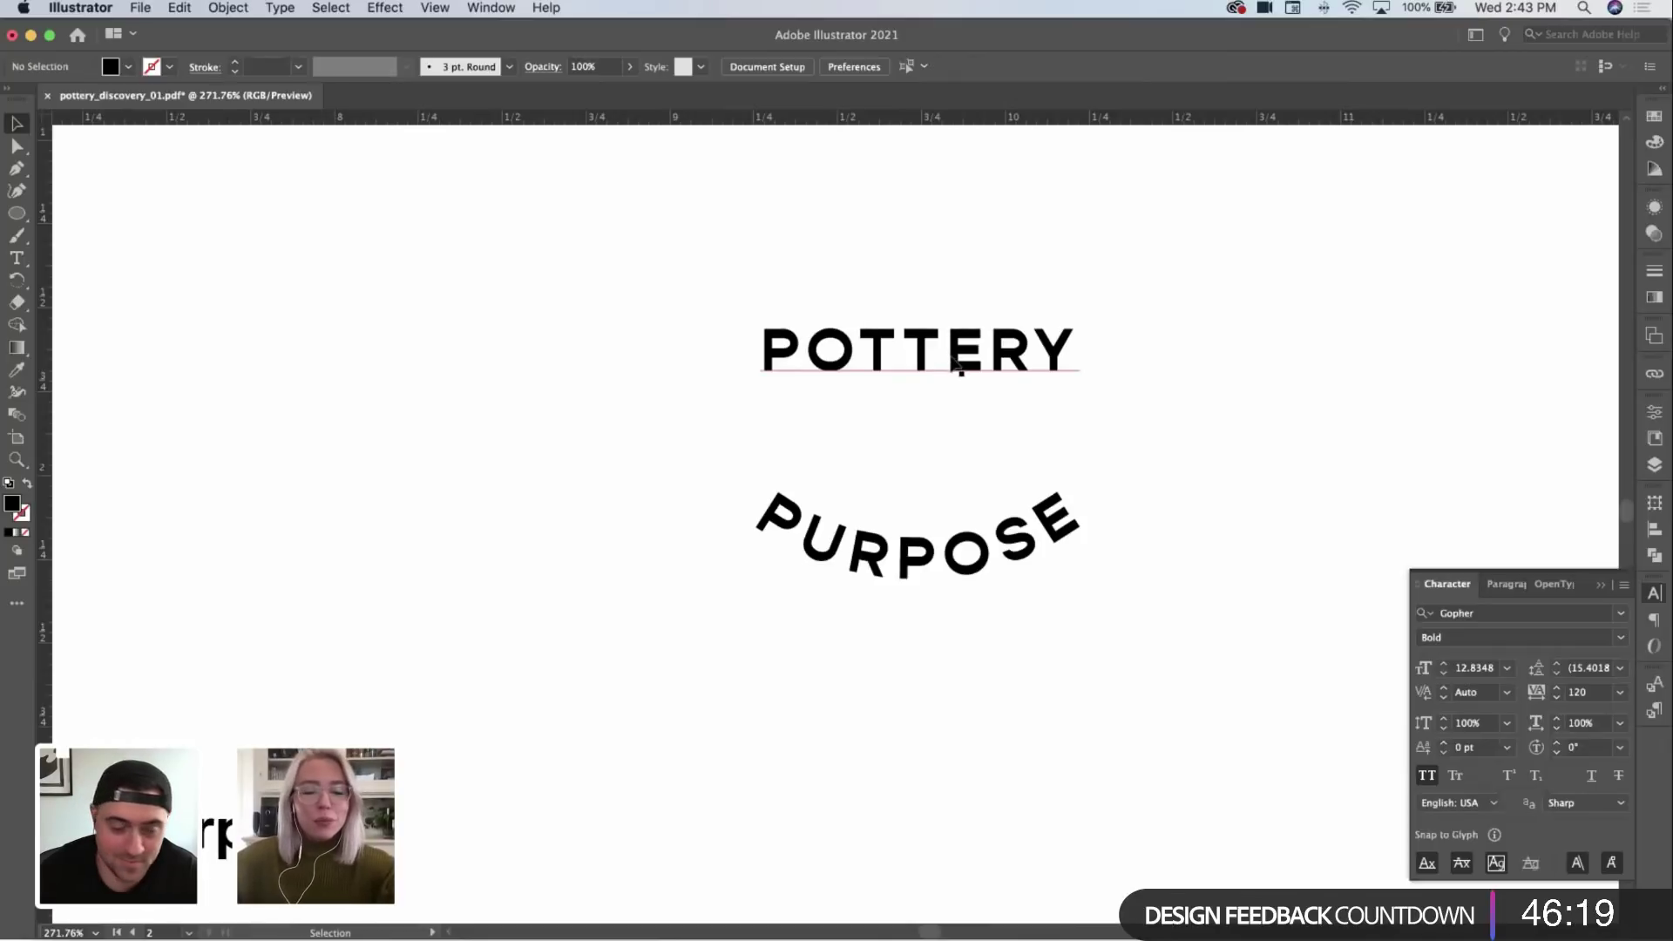
Step: Duplicate "POTTERY" straight below itself and change the copy's text to "WITH A"
drag(956, 363, 966, 442)
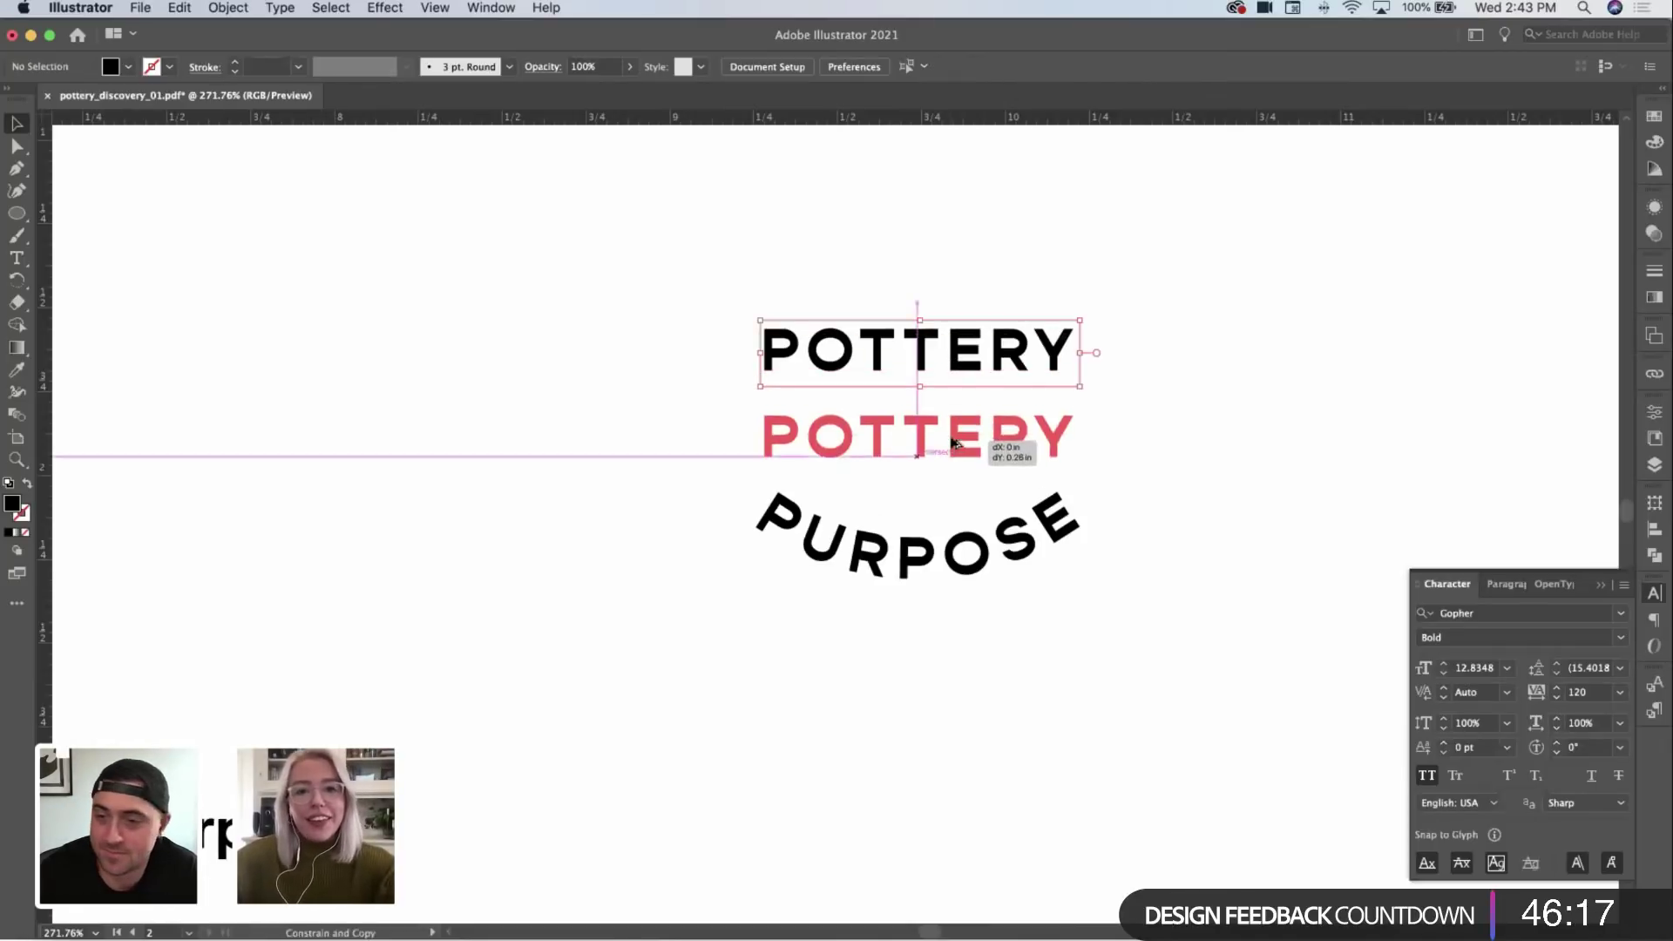
double_click(967, 445)
double_click(973, 447)
text(WITH A)
key(Escape)
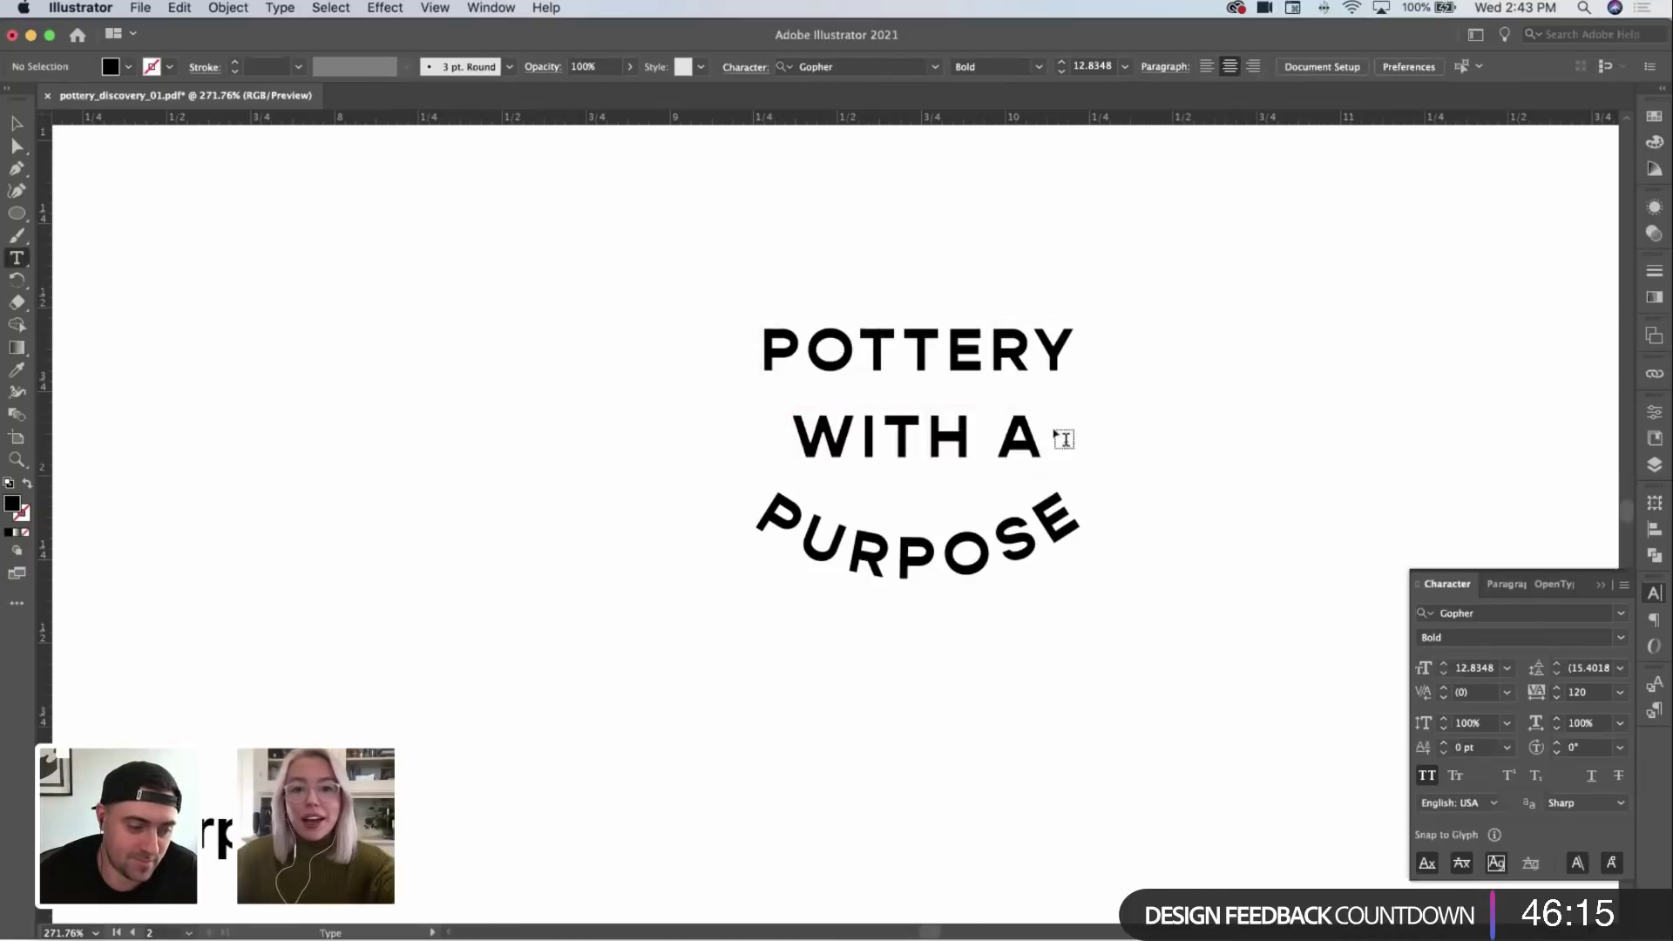
click(1244, 435)
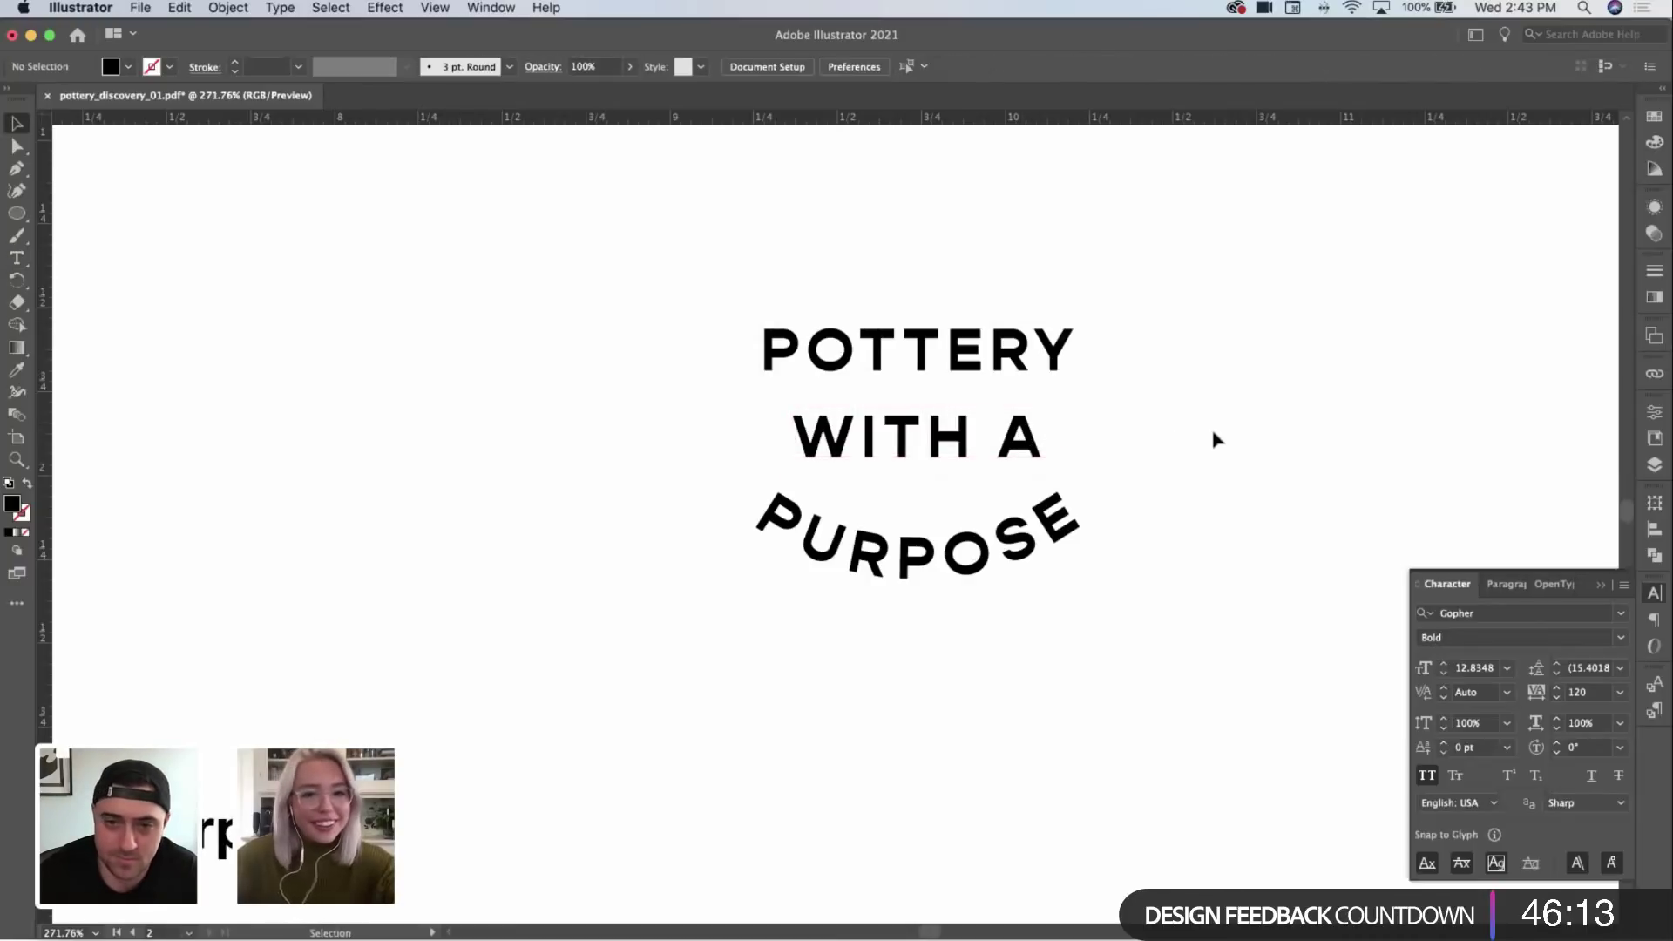
Step: Enlarge the "PURPOSE" circle for a gentler arc at the same type size and move it up beneath "WITH A"
click(953, 449)
click(989, 564)
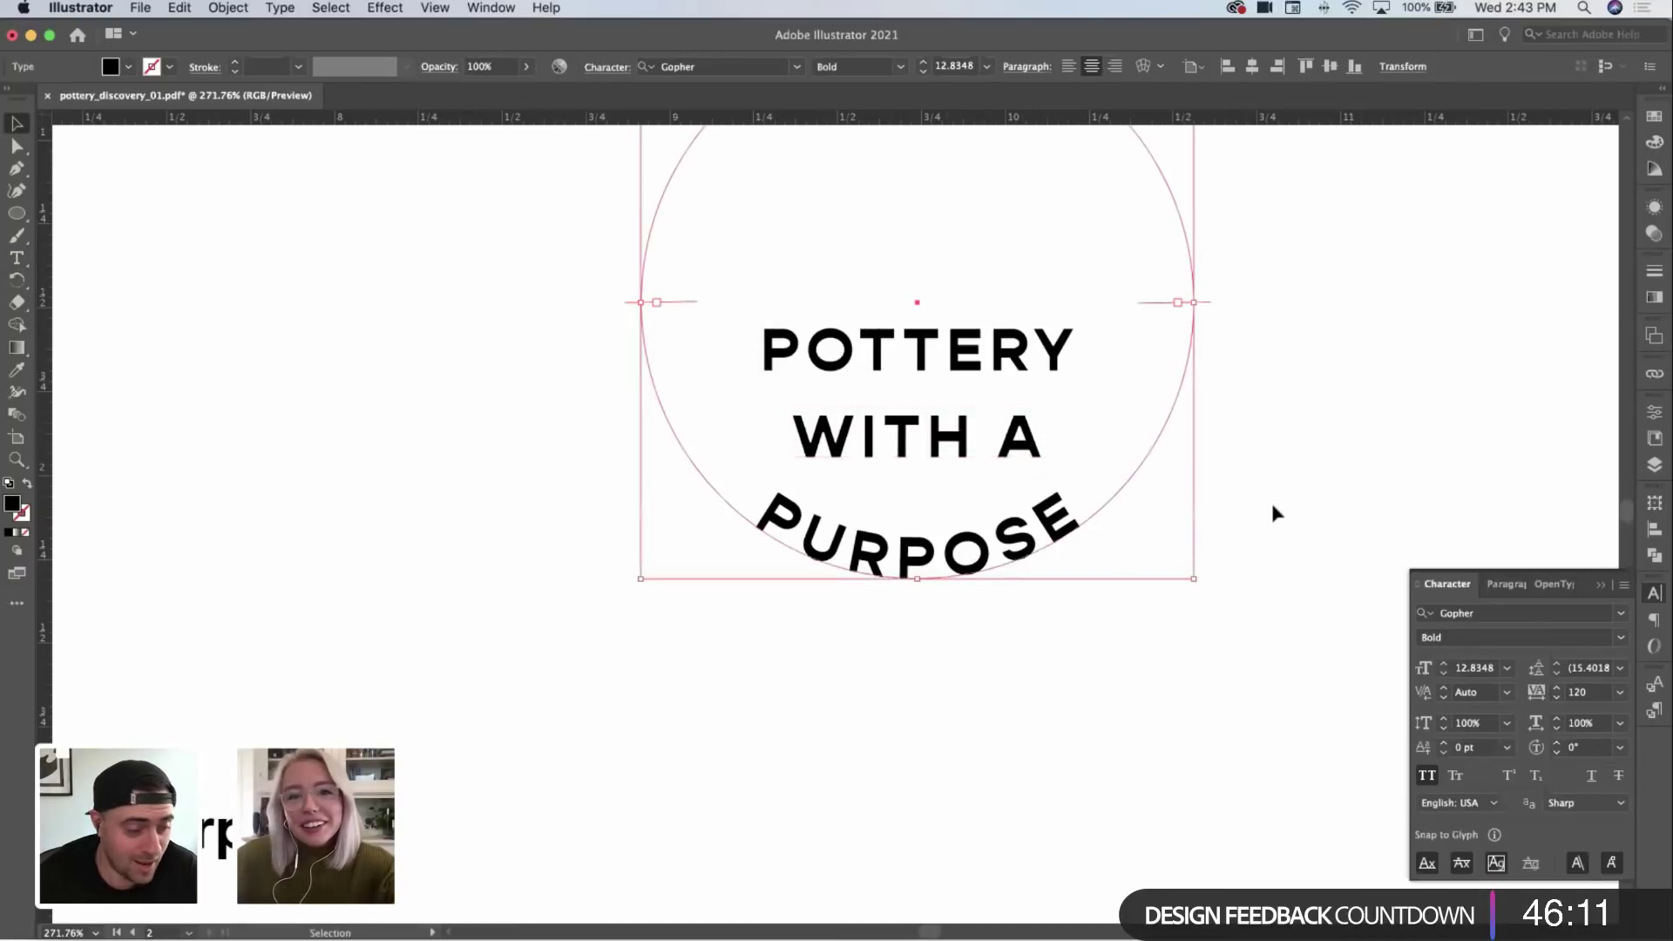
click(1273, 512)
click(1190, 341)
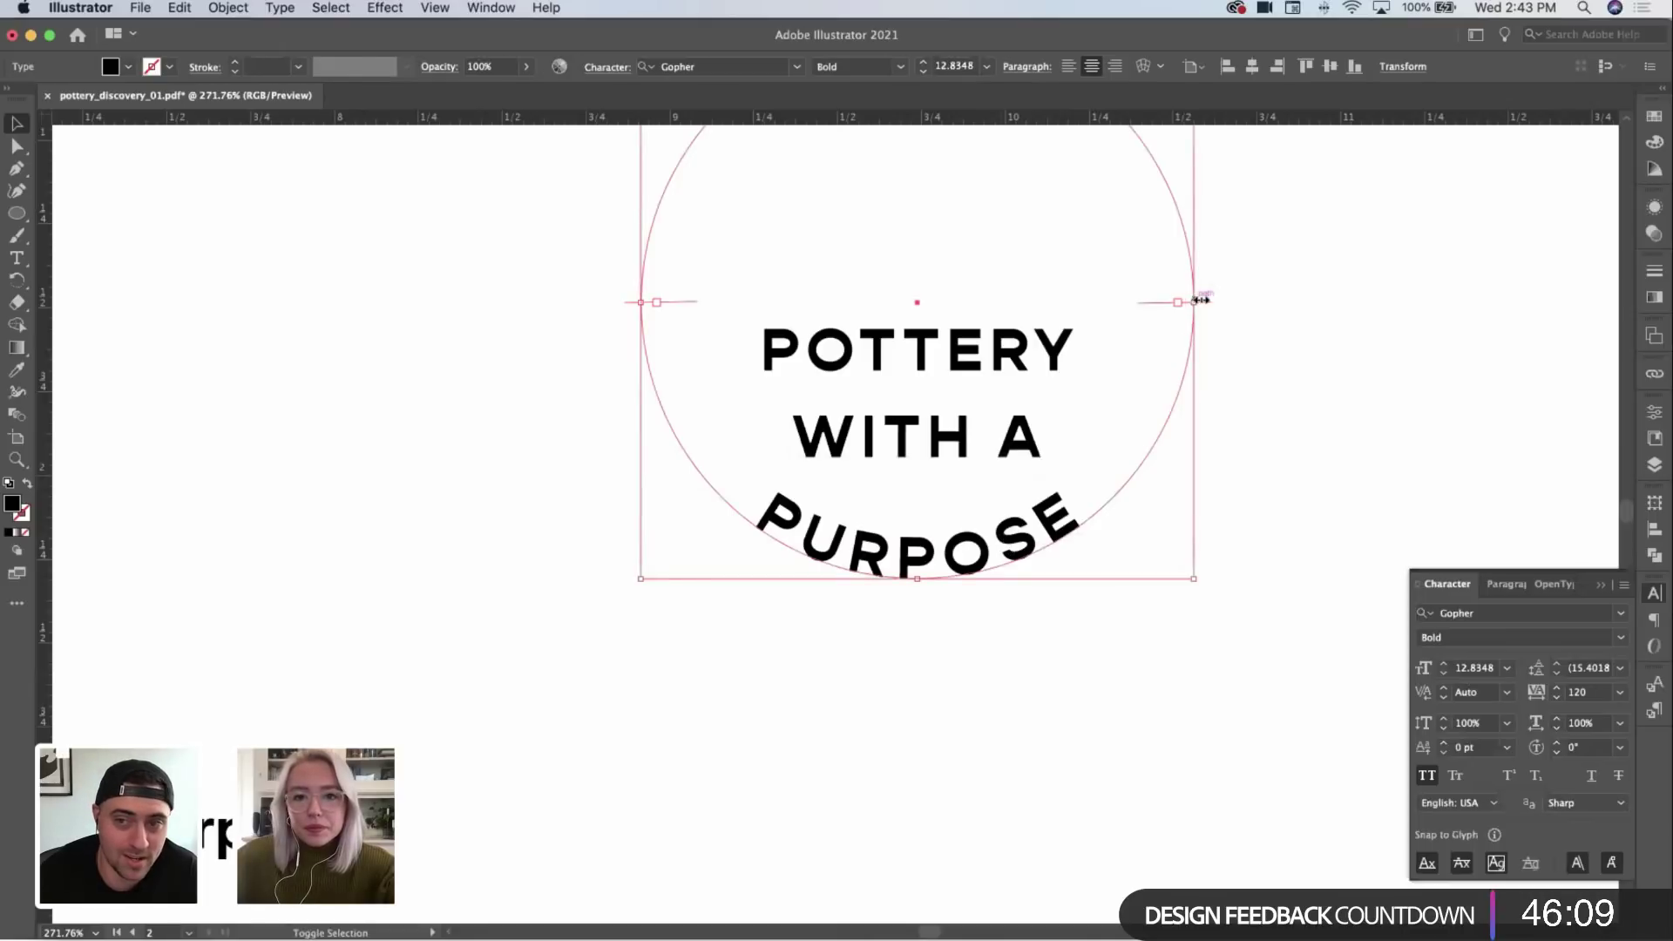
drag(1201, 300, 1244, 300)
key(i)
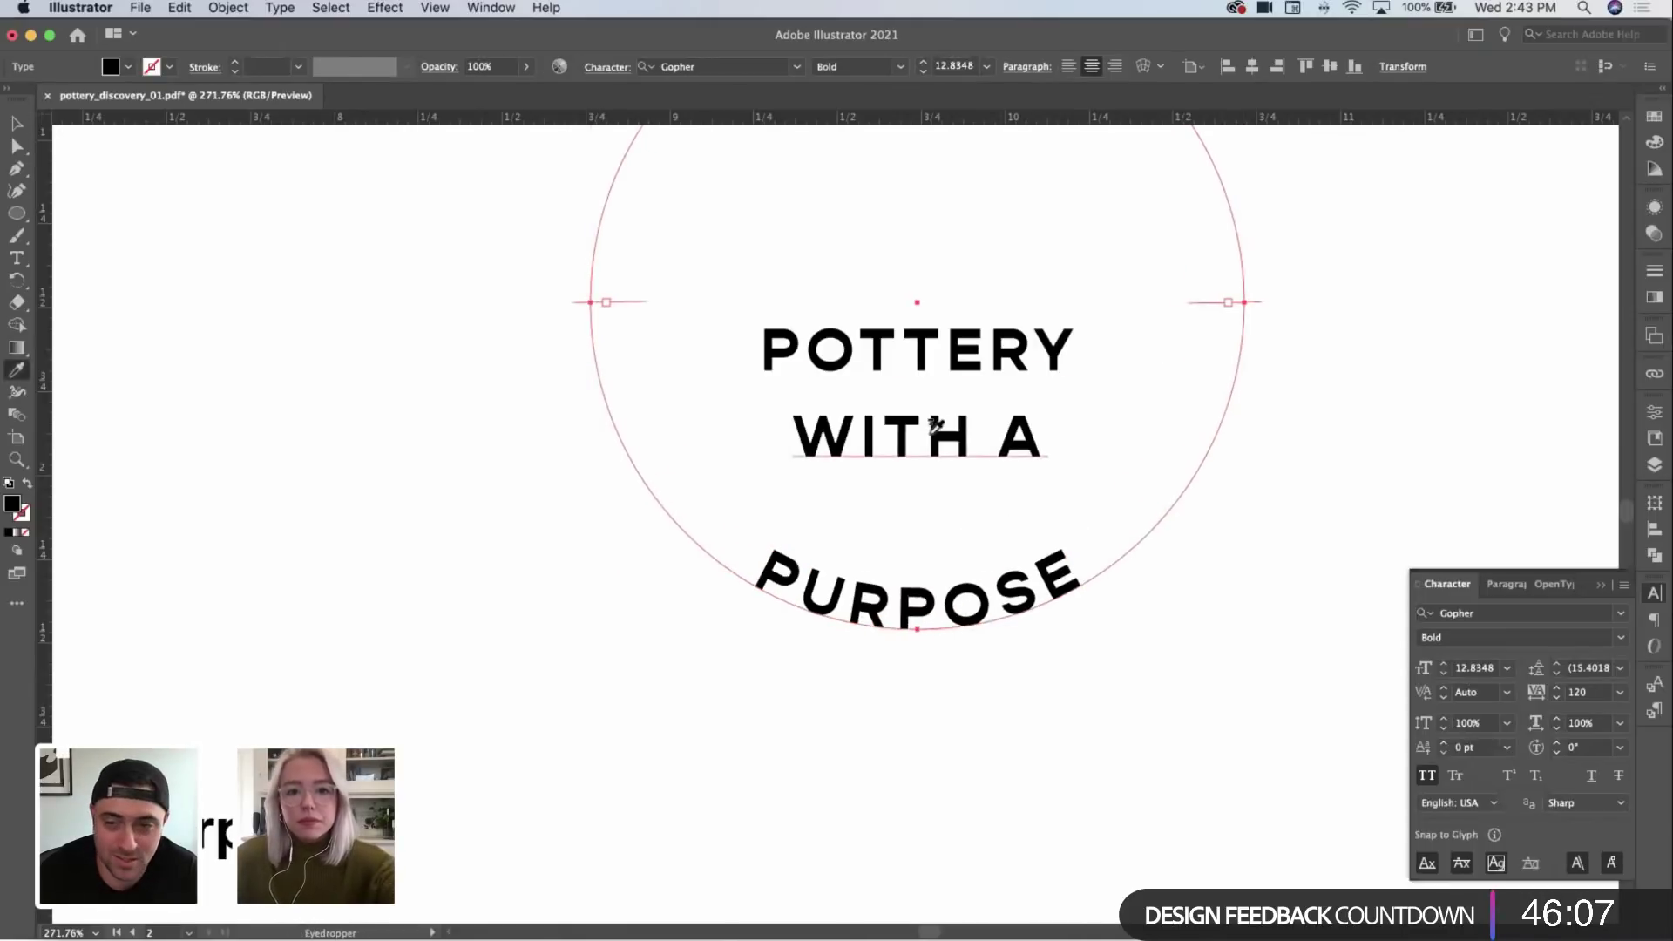
key(v)
drag(963, 608, 963, 543)
click(1148, 595)
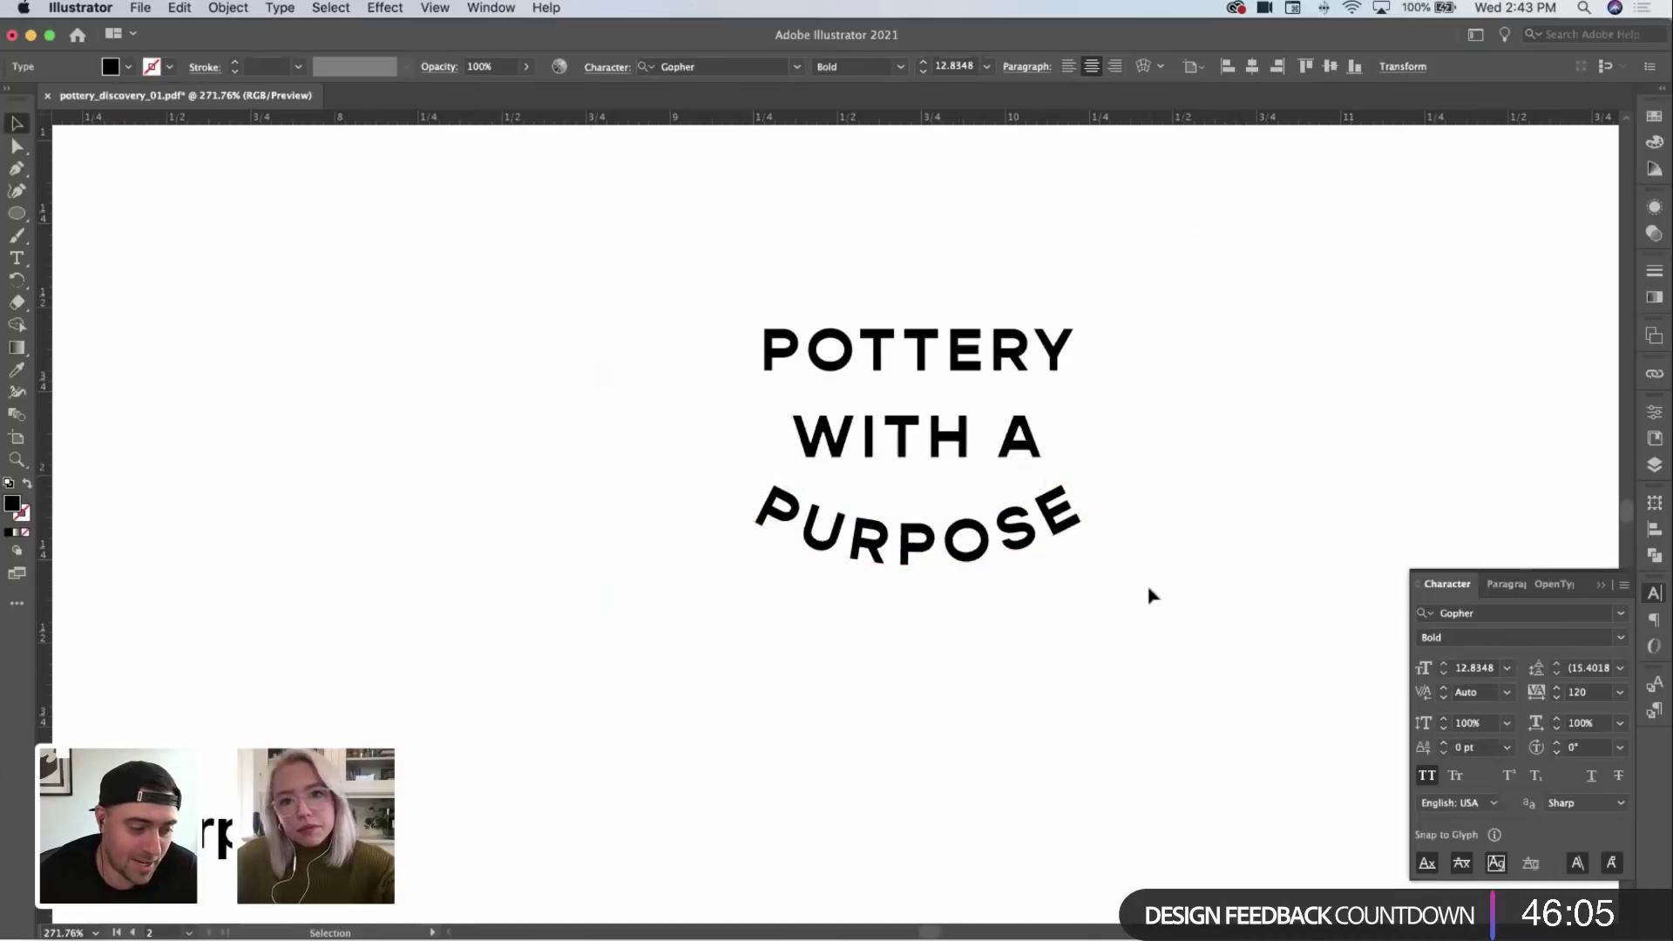
Step: Duplicate the three-line lockup with the curved "PURPOSE" into the empty space to its right
scroll(1169, 578, down, 5)
scroll(1028, 610, up, 3)
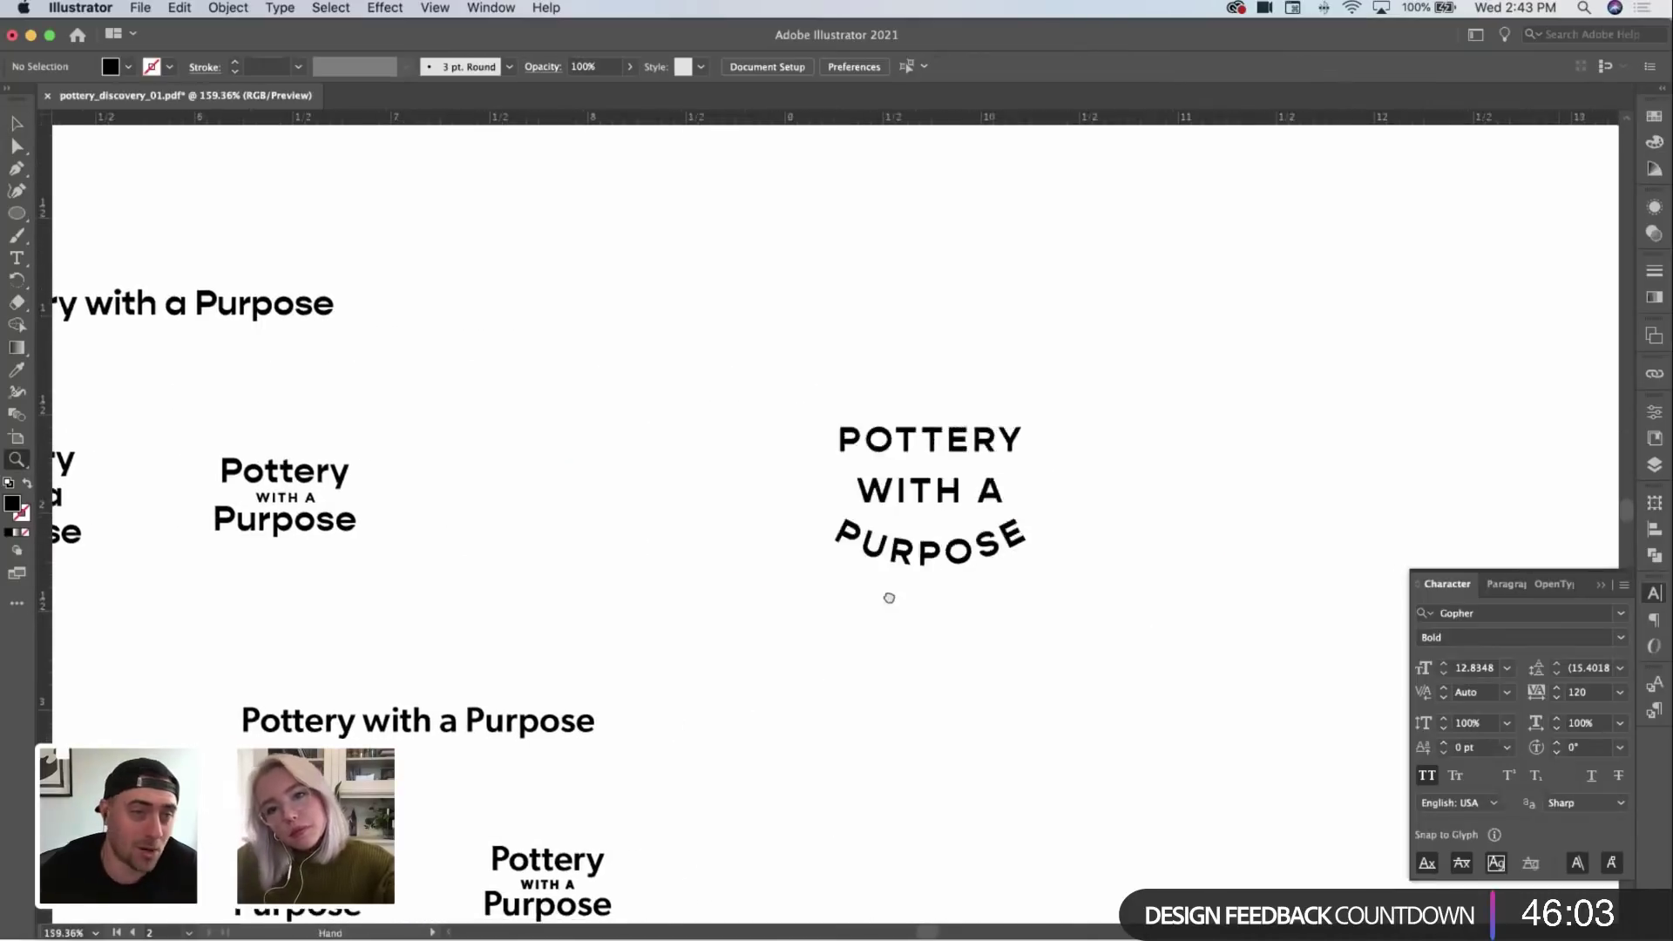
drag(889, 598, 714, 593)
key(v)
click(815, 554)
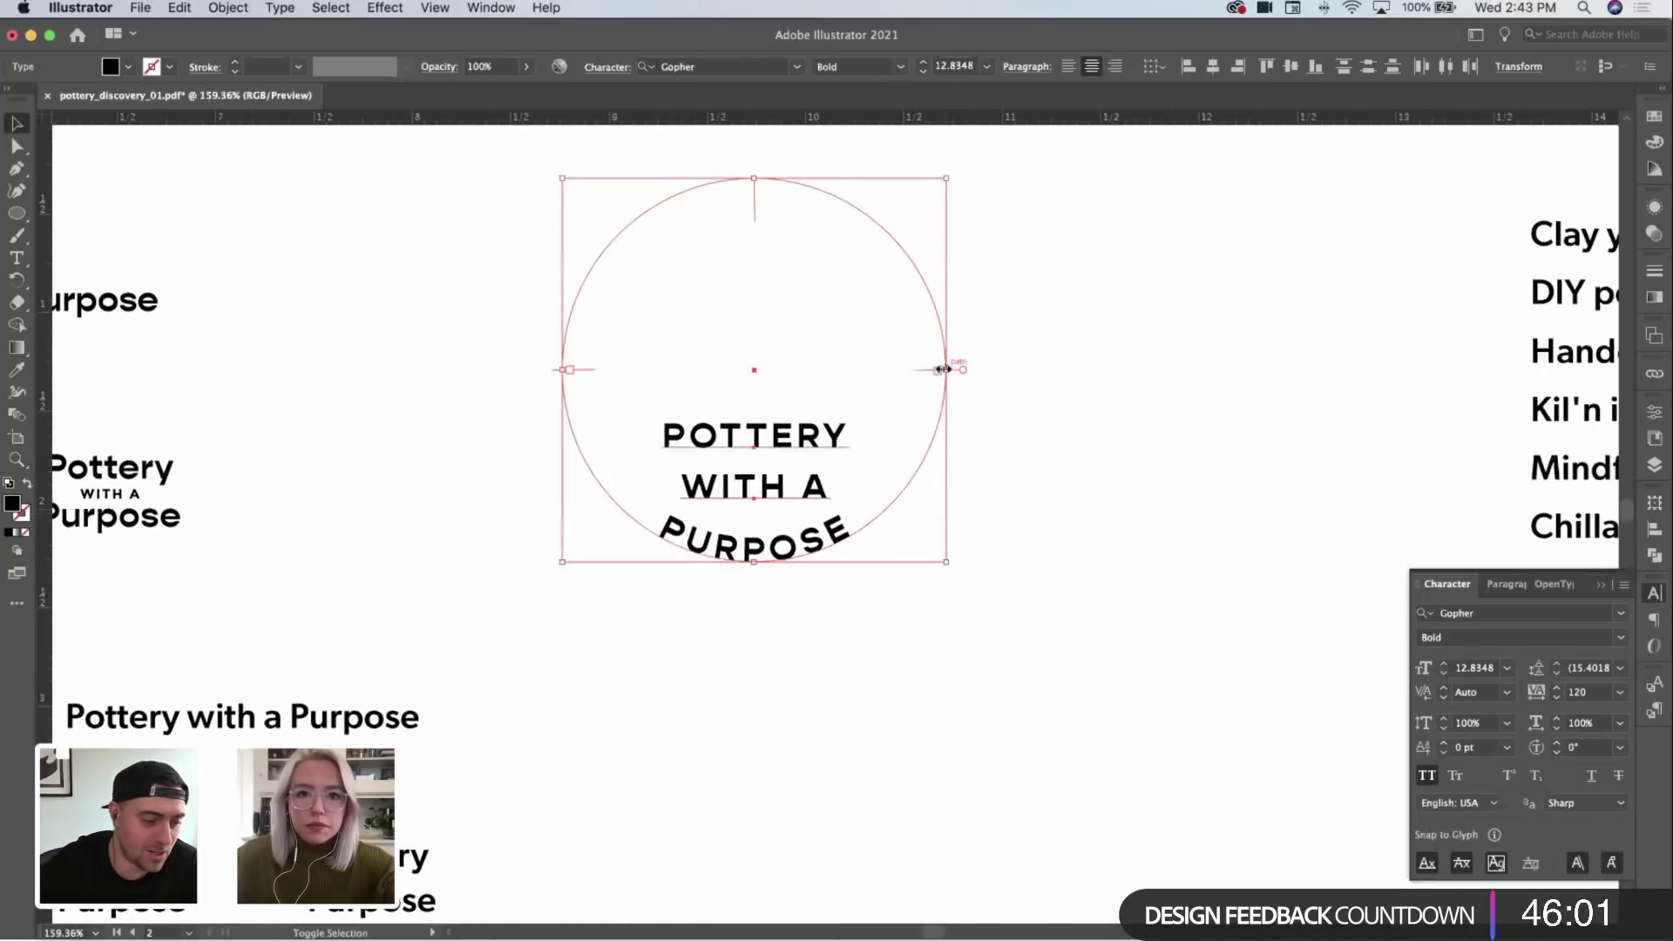
drag(944, 370, 848, 375)
drag(732, 380, 582, 360)
drag(582, 360, 987, 360)
scroll(1159, 355, up, 5)
click(1158, 676)
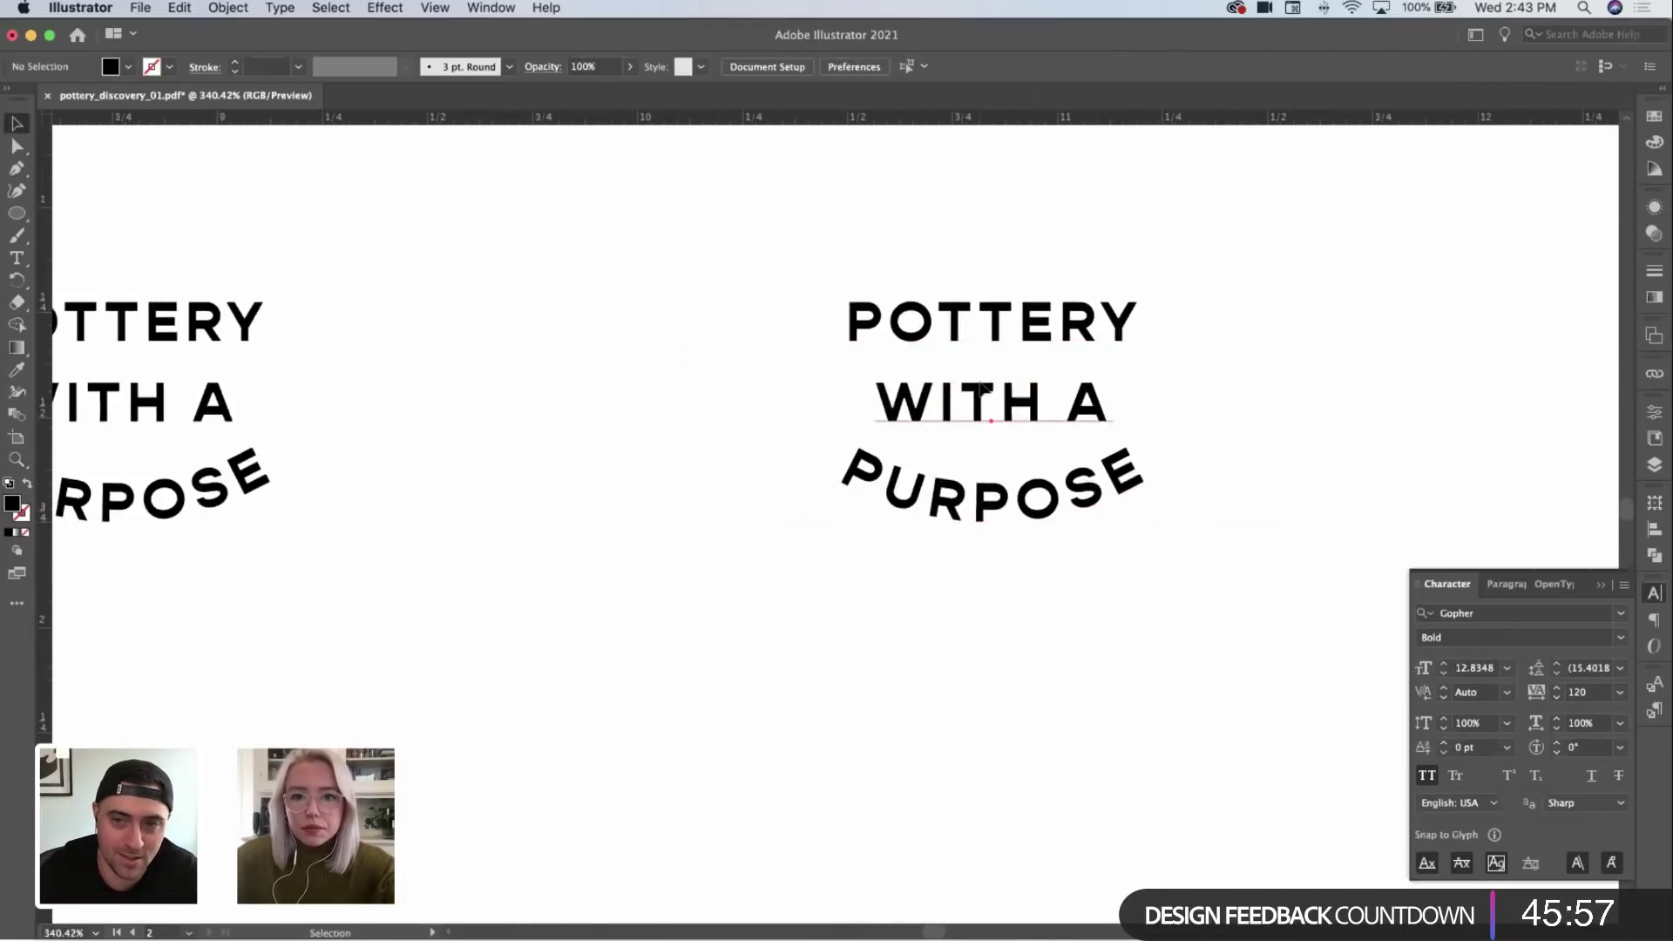
Step: Scale the duplicate lockup's "WITH A" line down about its centre to about 4.52 pt
click(983, 389)
key(super+equal)
drag(1171, 402, 1108, 406)
scroll(1115, 490, up, 3)
scroll(1115, 490, right, 4)
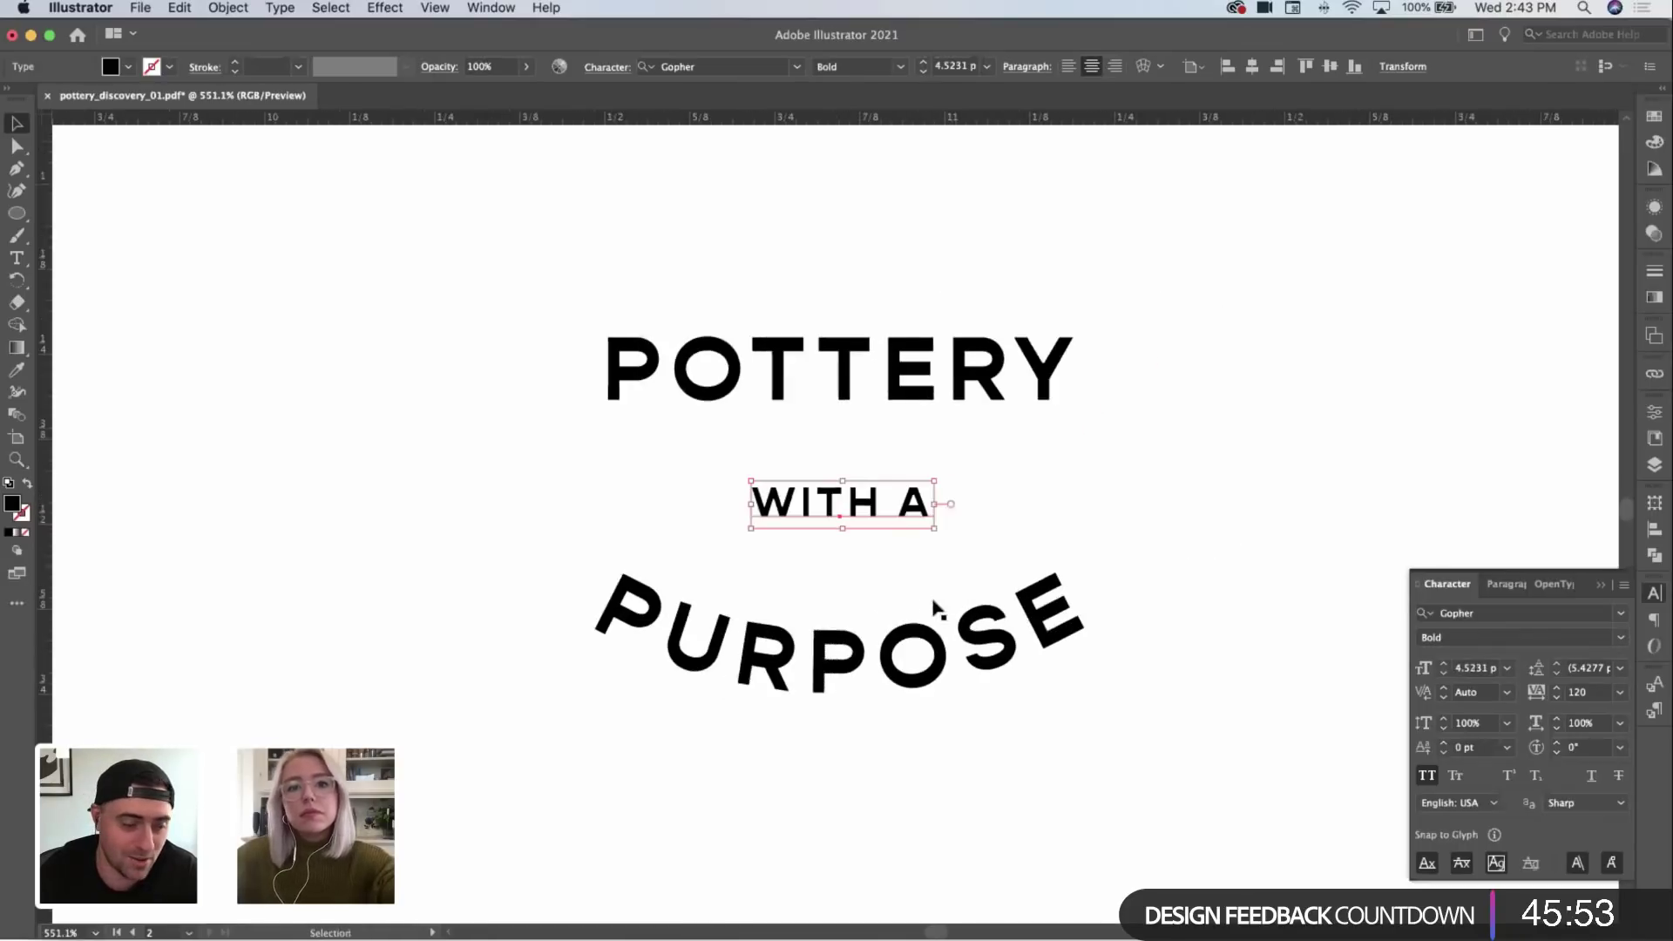
Step: Move the small "WITH A" up under "POTTERY" and raise the curved "PURPOSE" to tighten the duplicate lockup
drag(875, 514, 874, 468)
drag(911, 660, 908, 558)
click(1118, 741)
scroll(871, 658, down, 3)
scroll(1002, 617, up, 2)
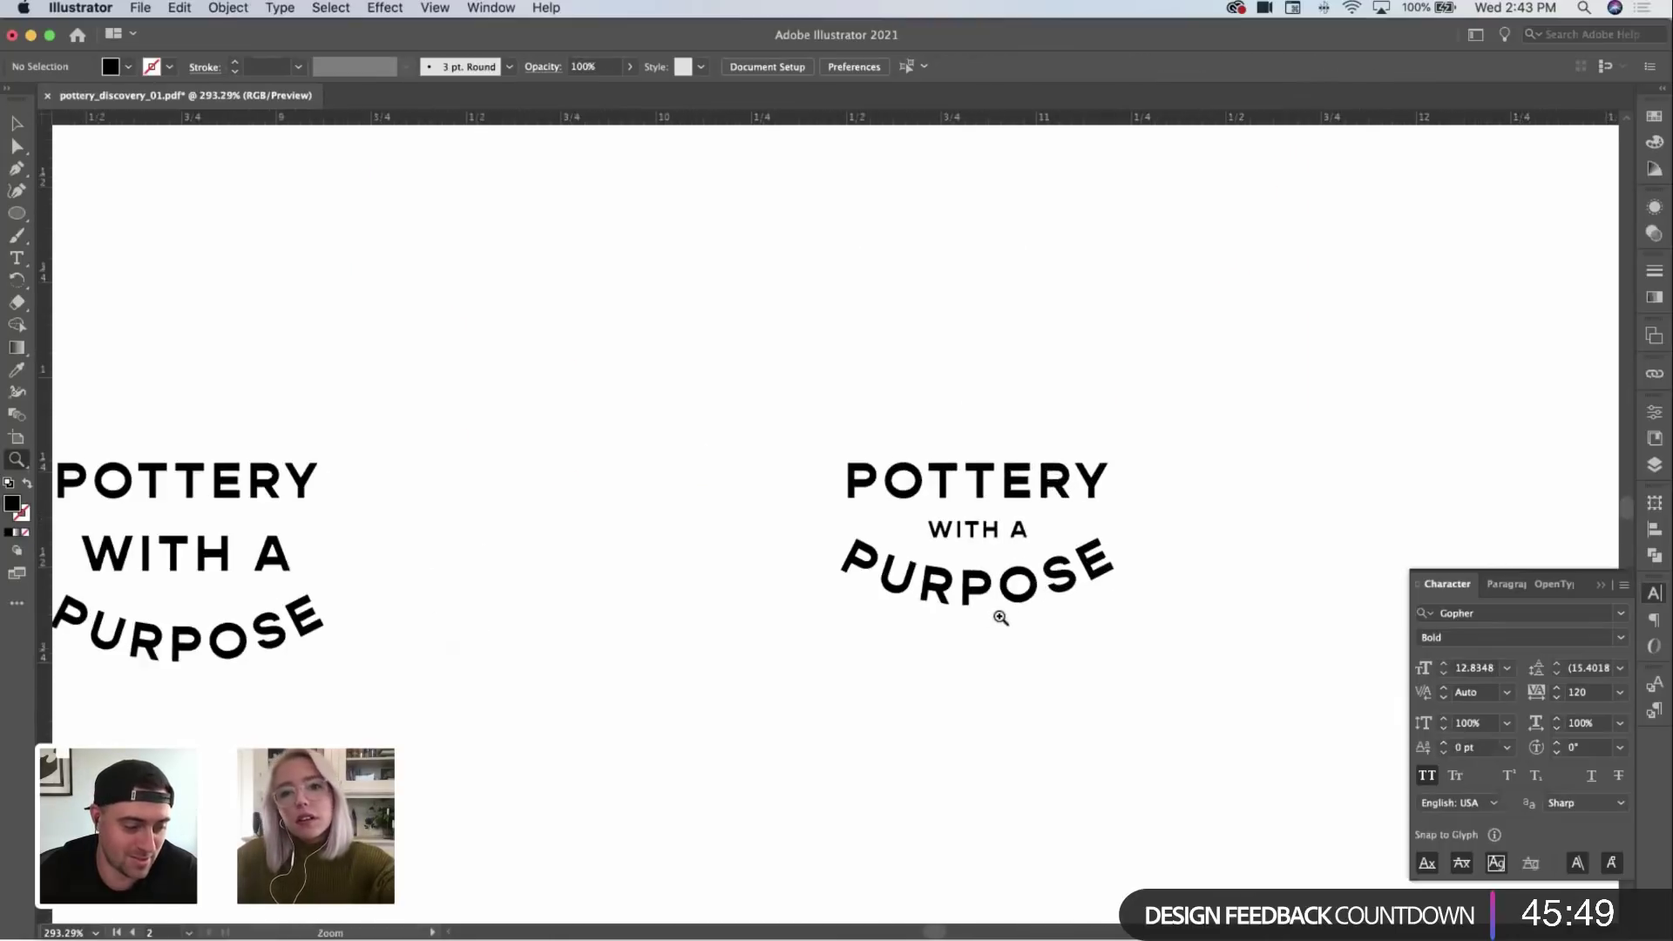
scroll(1033, 601, down, 5)
scroll(1071, 710, down, 3)
scroll(1072, 710, right, 3)
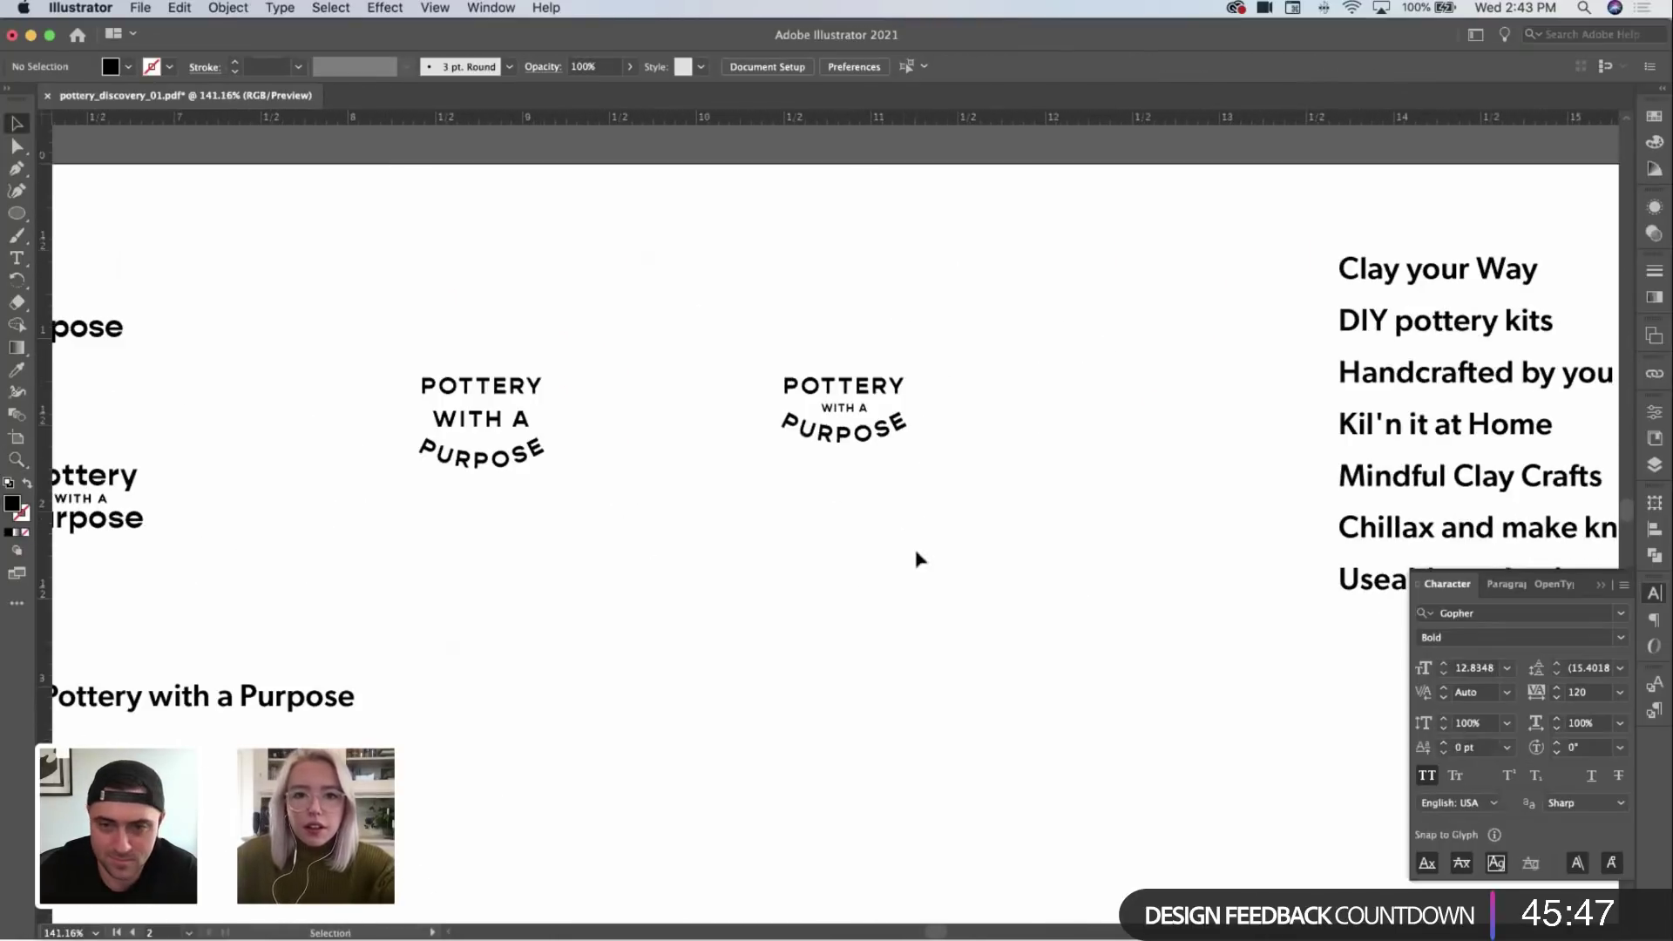
Step: Nudge the small "WITH A" slightly down between "POTTERY" and the curved "PURPOSE" to balance the spacing
scroll(842, 411, up, 5)
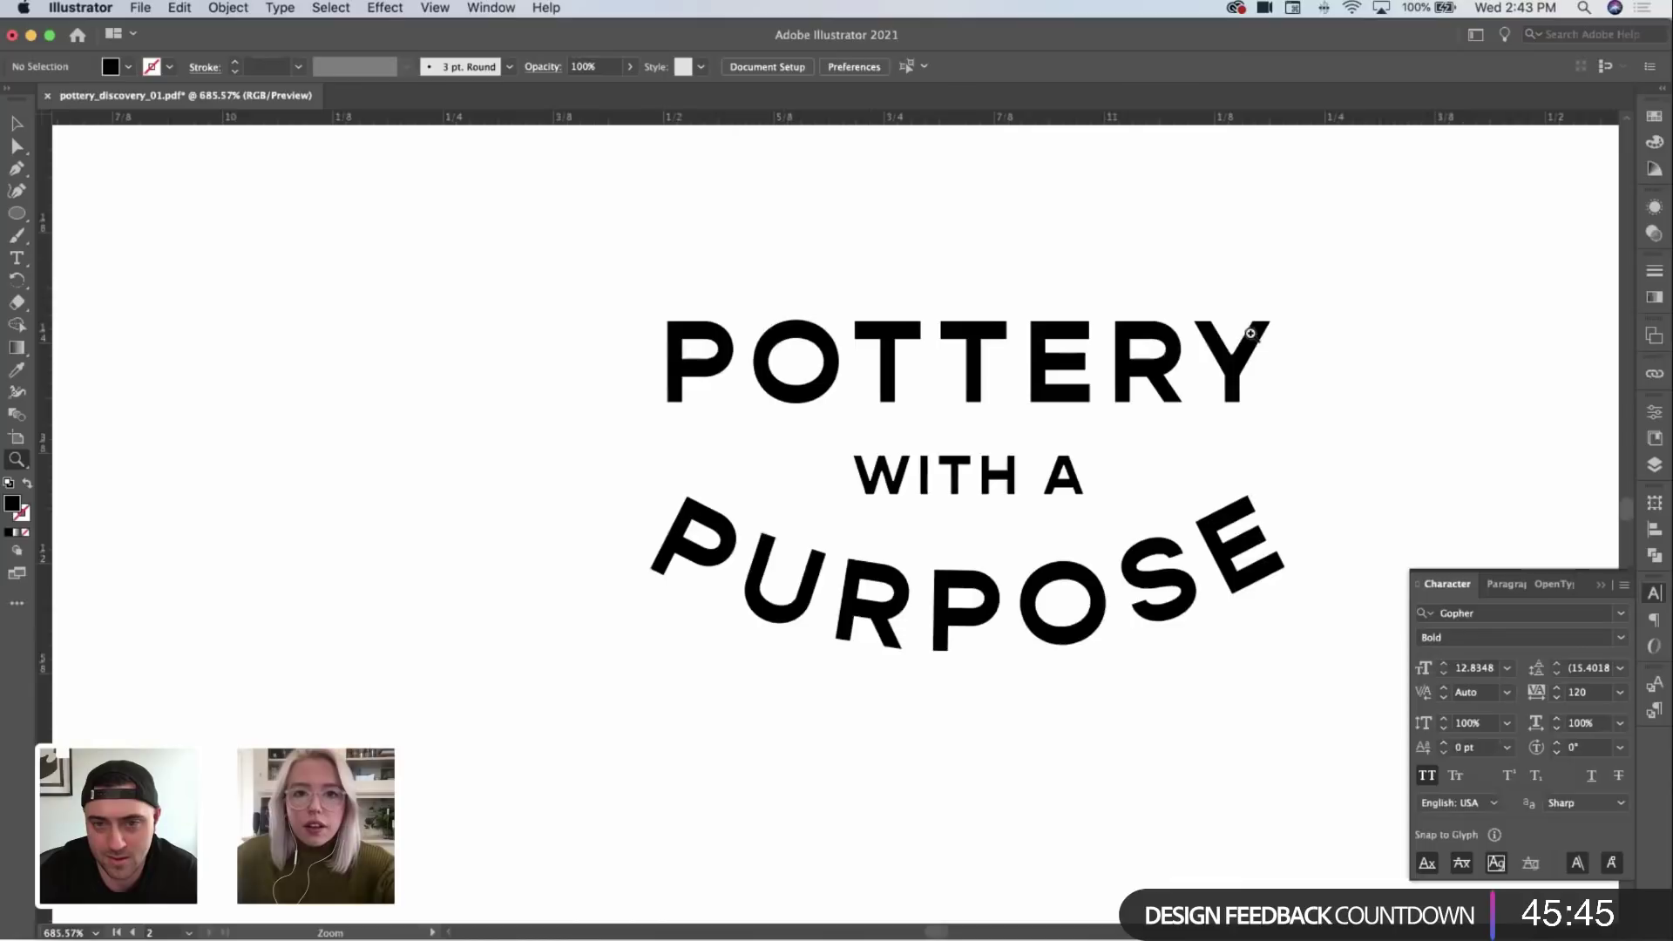
click(966, 496)
scroll(966, 497, up, 4)
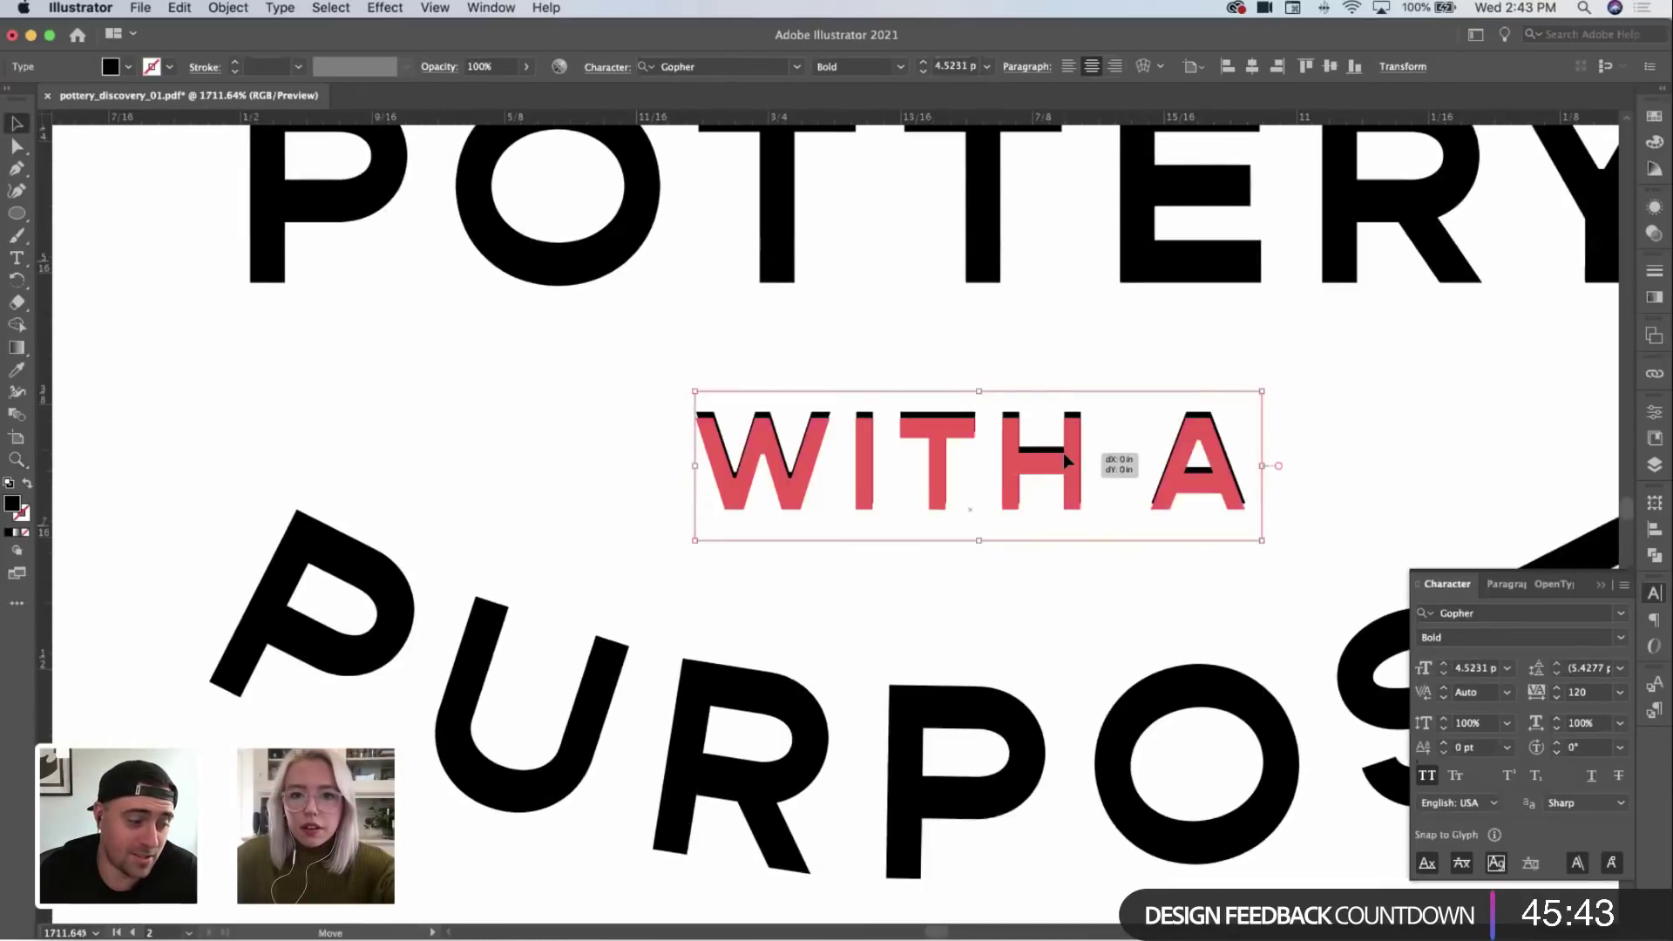
key(z)
drag(1111, 459, 1035, 521)
key(v)
scroll(1002, 493, right, 4)
scroll(1002, 492, down, 1)
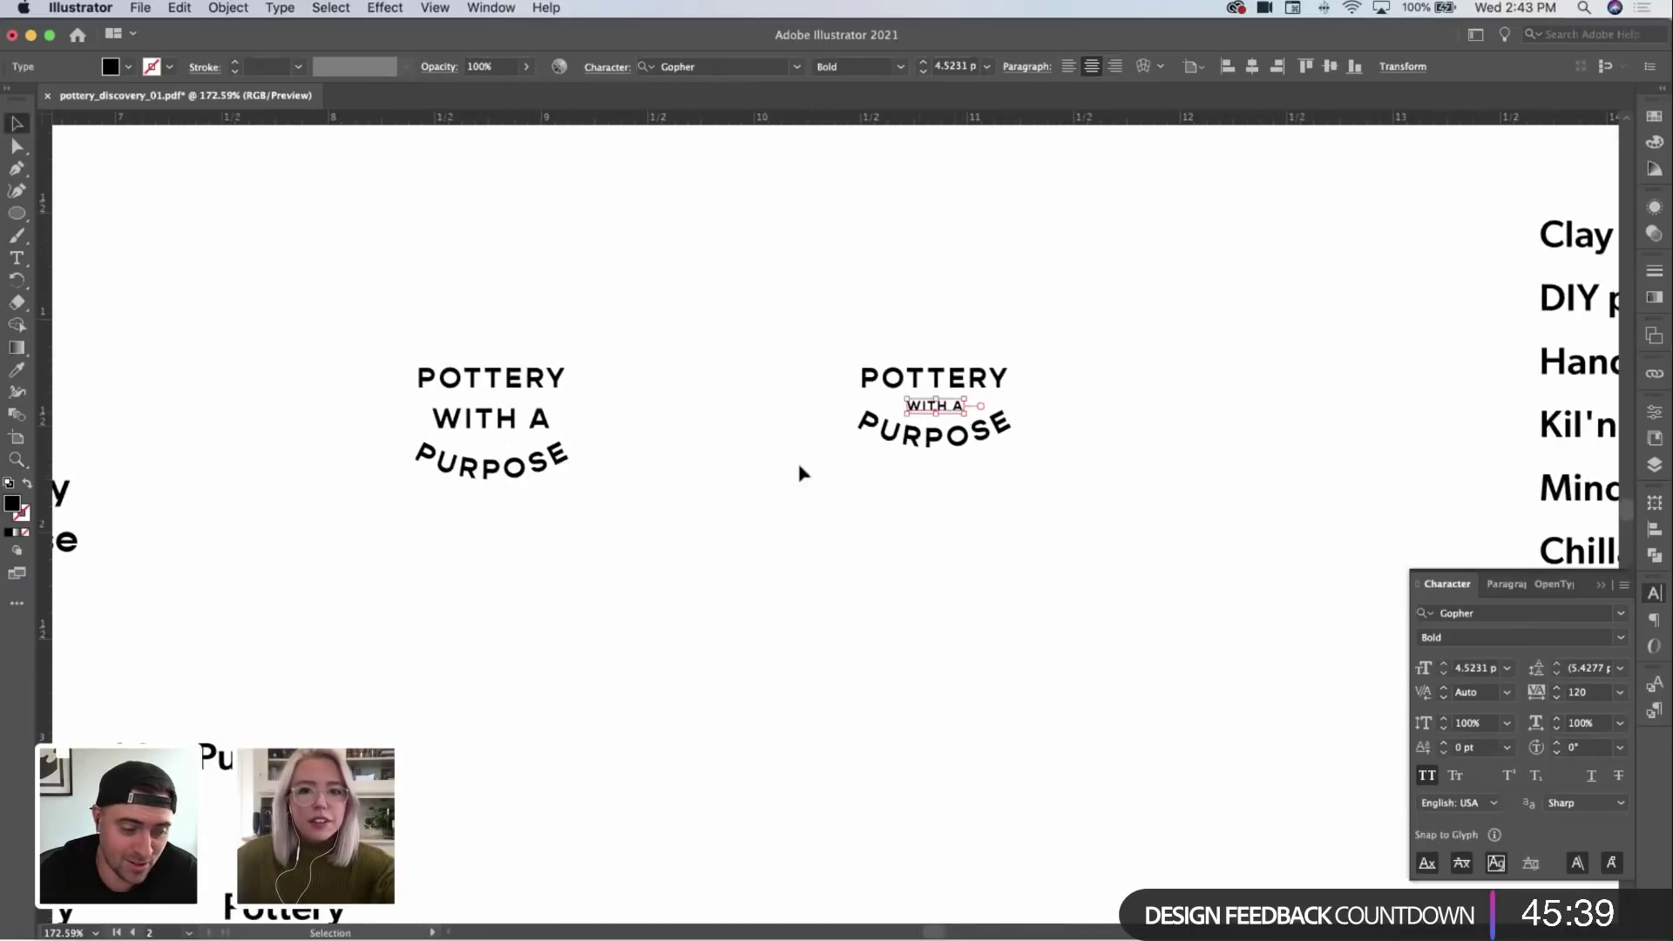
Step: Duplicate the tightened curved lockup to the right of the other two and move the copy's curved "PURPOSE" well below its "WITH A"
drag(1039, 374, 854, 374)
drag(1069, 310, 601, 471)
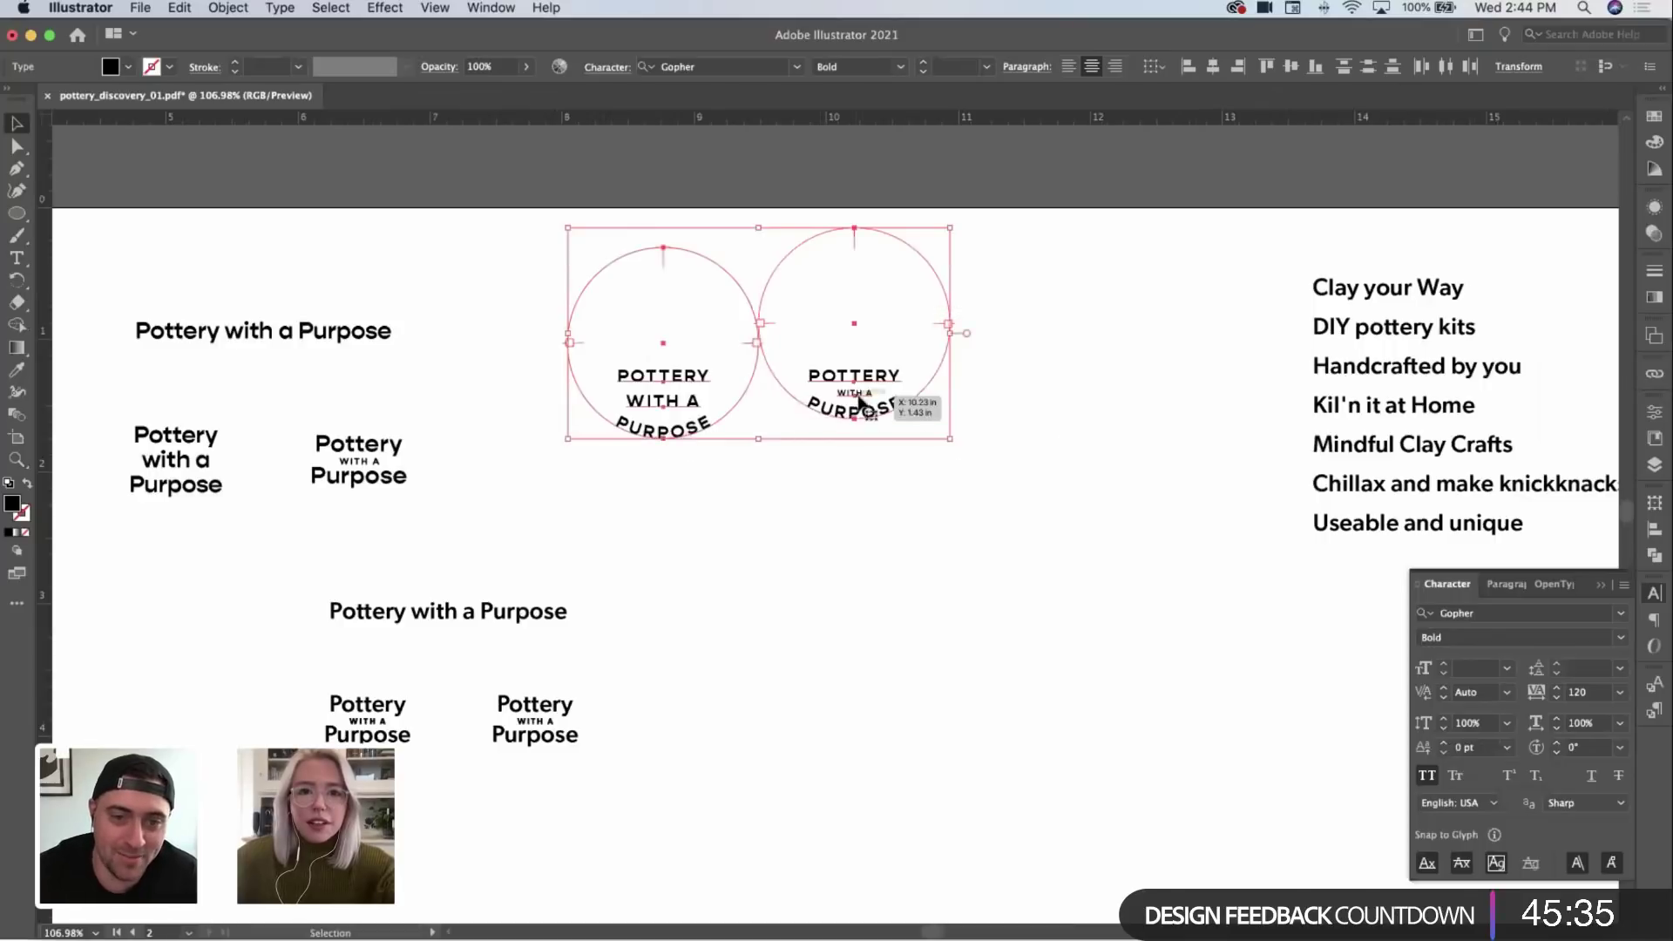
drag(843, 380, 1009, 786)
click(836, 393)
click(882, 413)
scroll(1052, 411, up, 3)
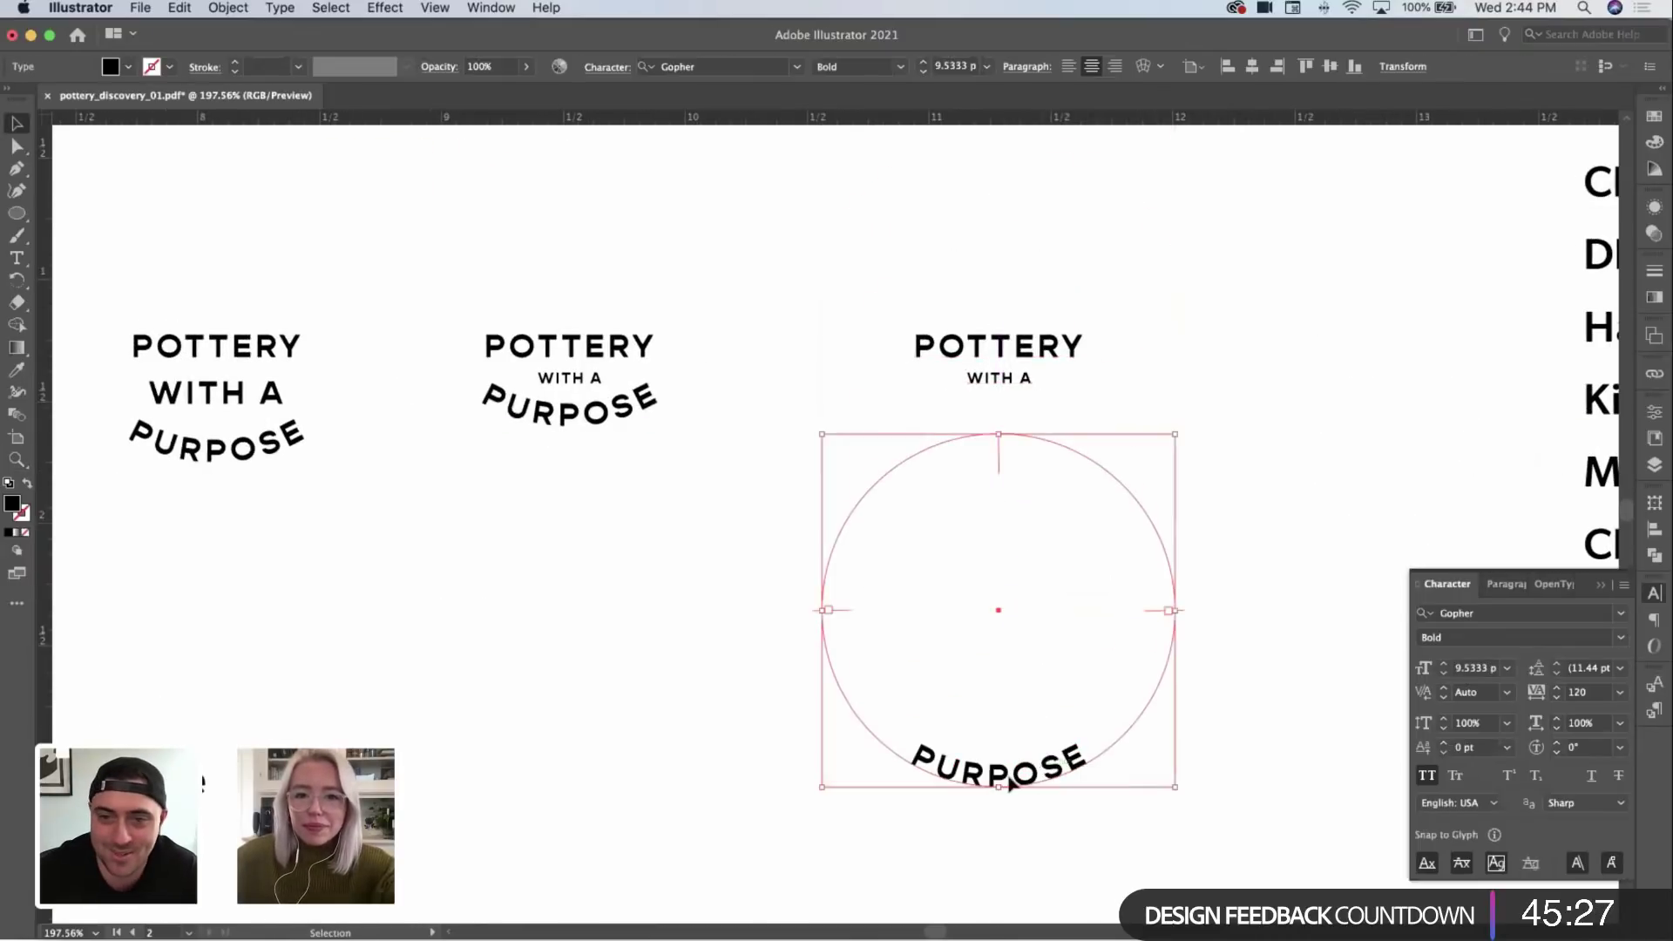
Step: Shift the copy's curved "PURPOSE" to arch over its circle's upper edge and retype it as "POTTERY"
drag(997, 459, 997, 430)
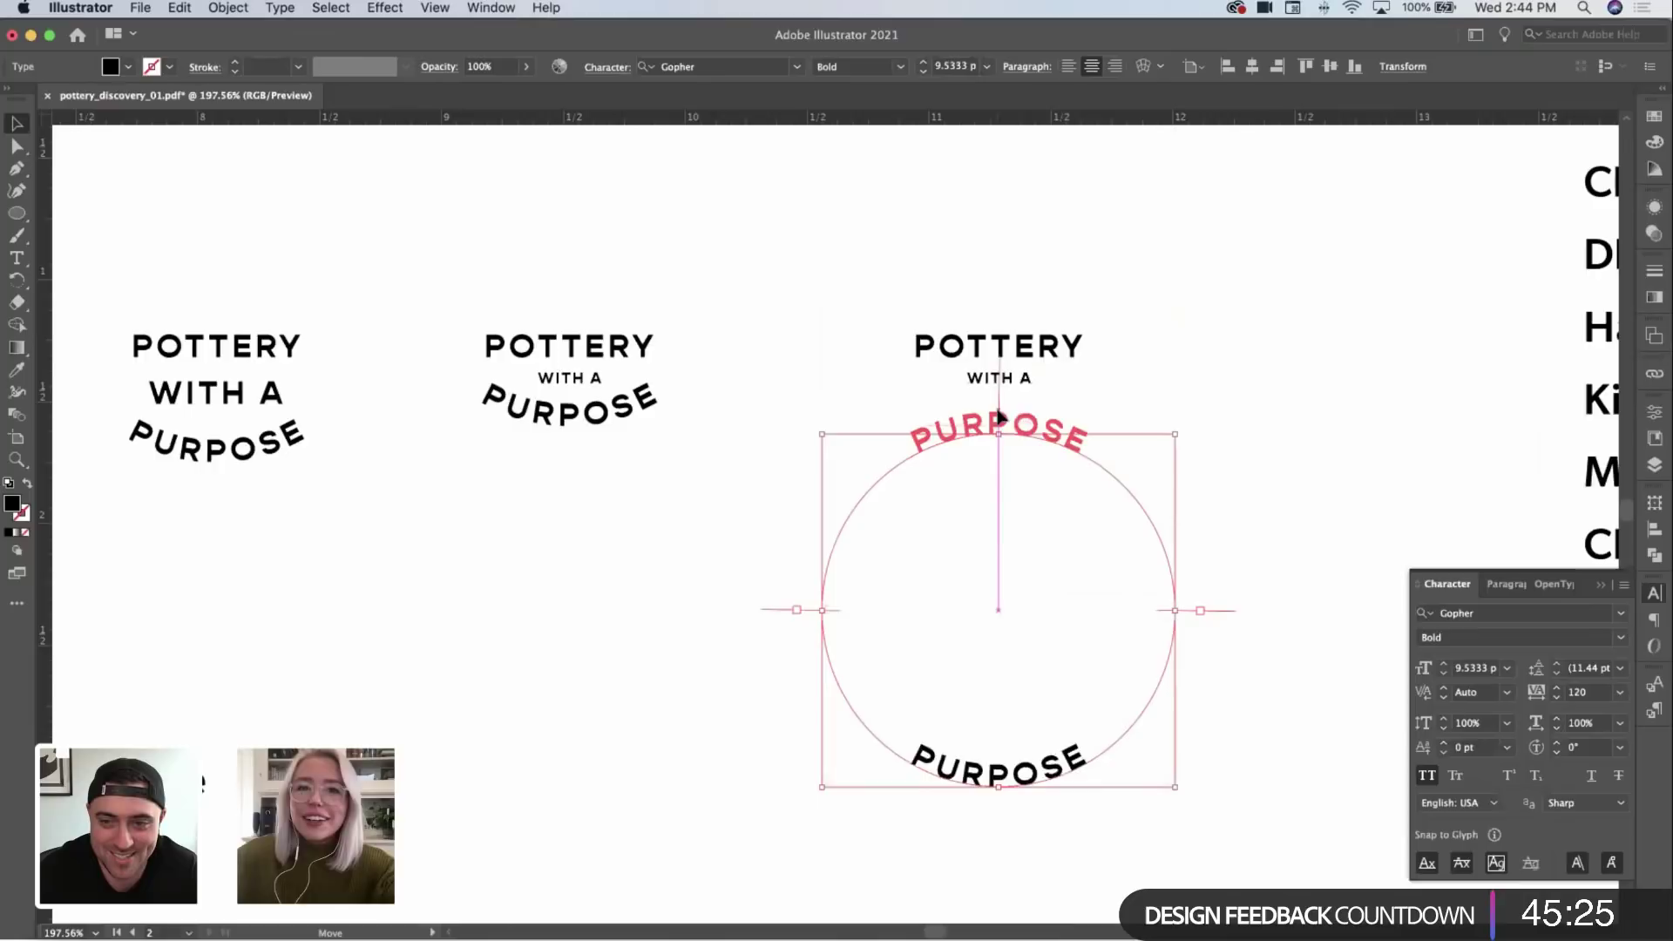
click(1184, 329)
click(1049, 440)
double_click(1040, 425)
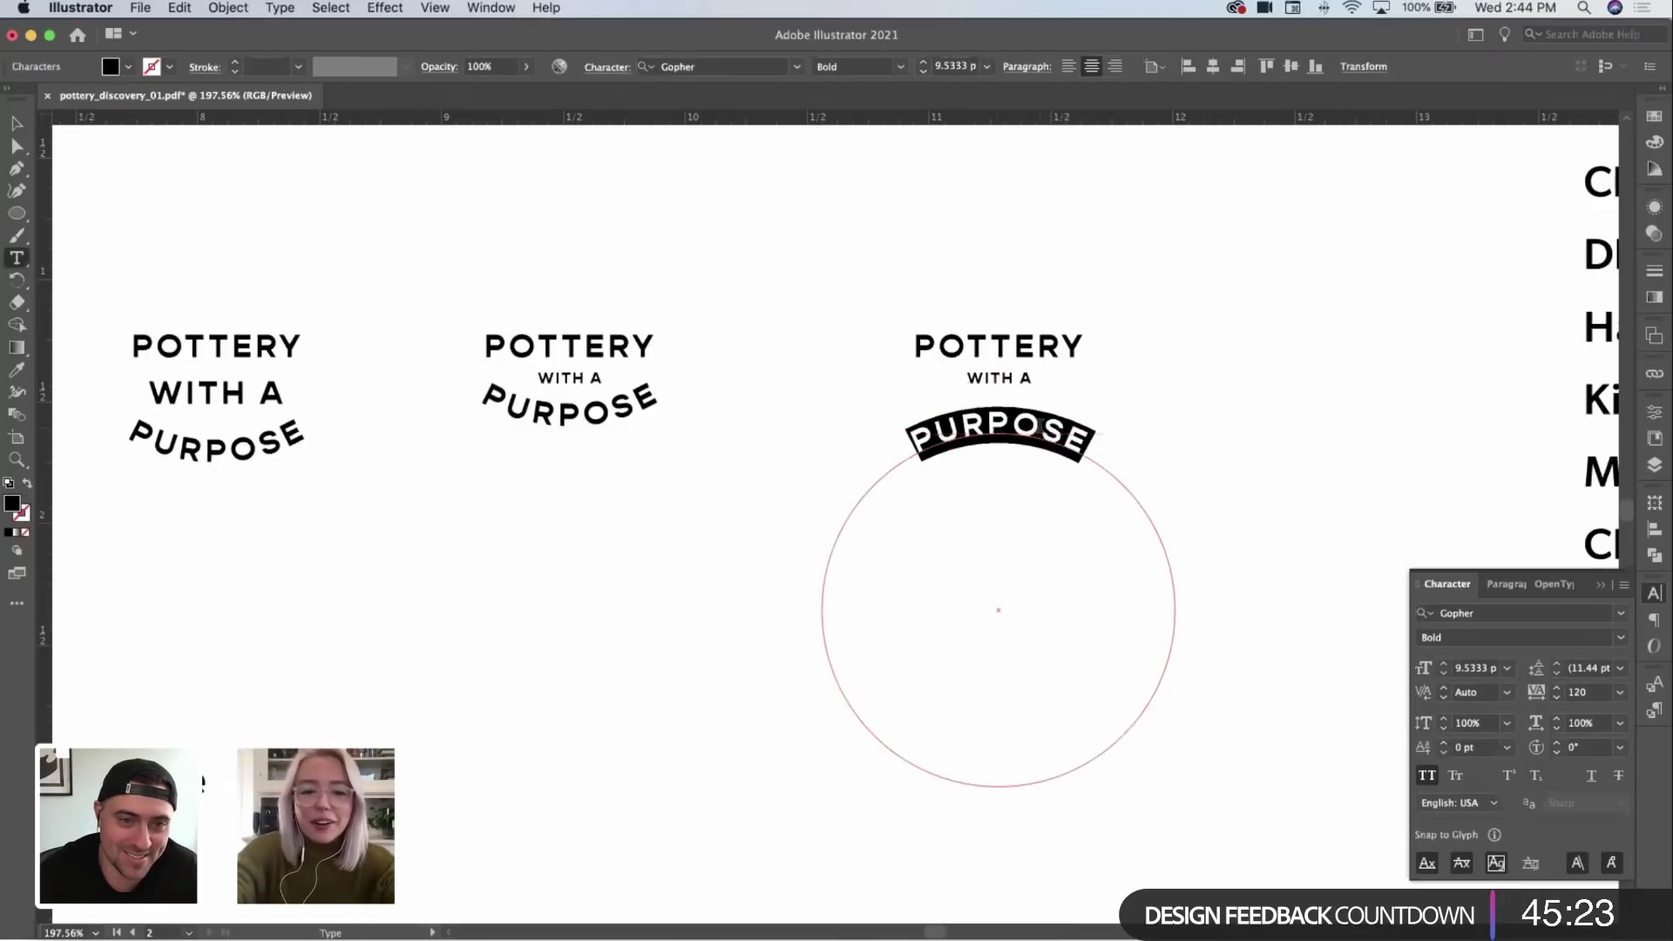
text(POTTERY)
key(Escape)
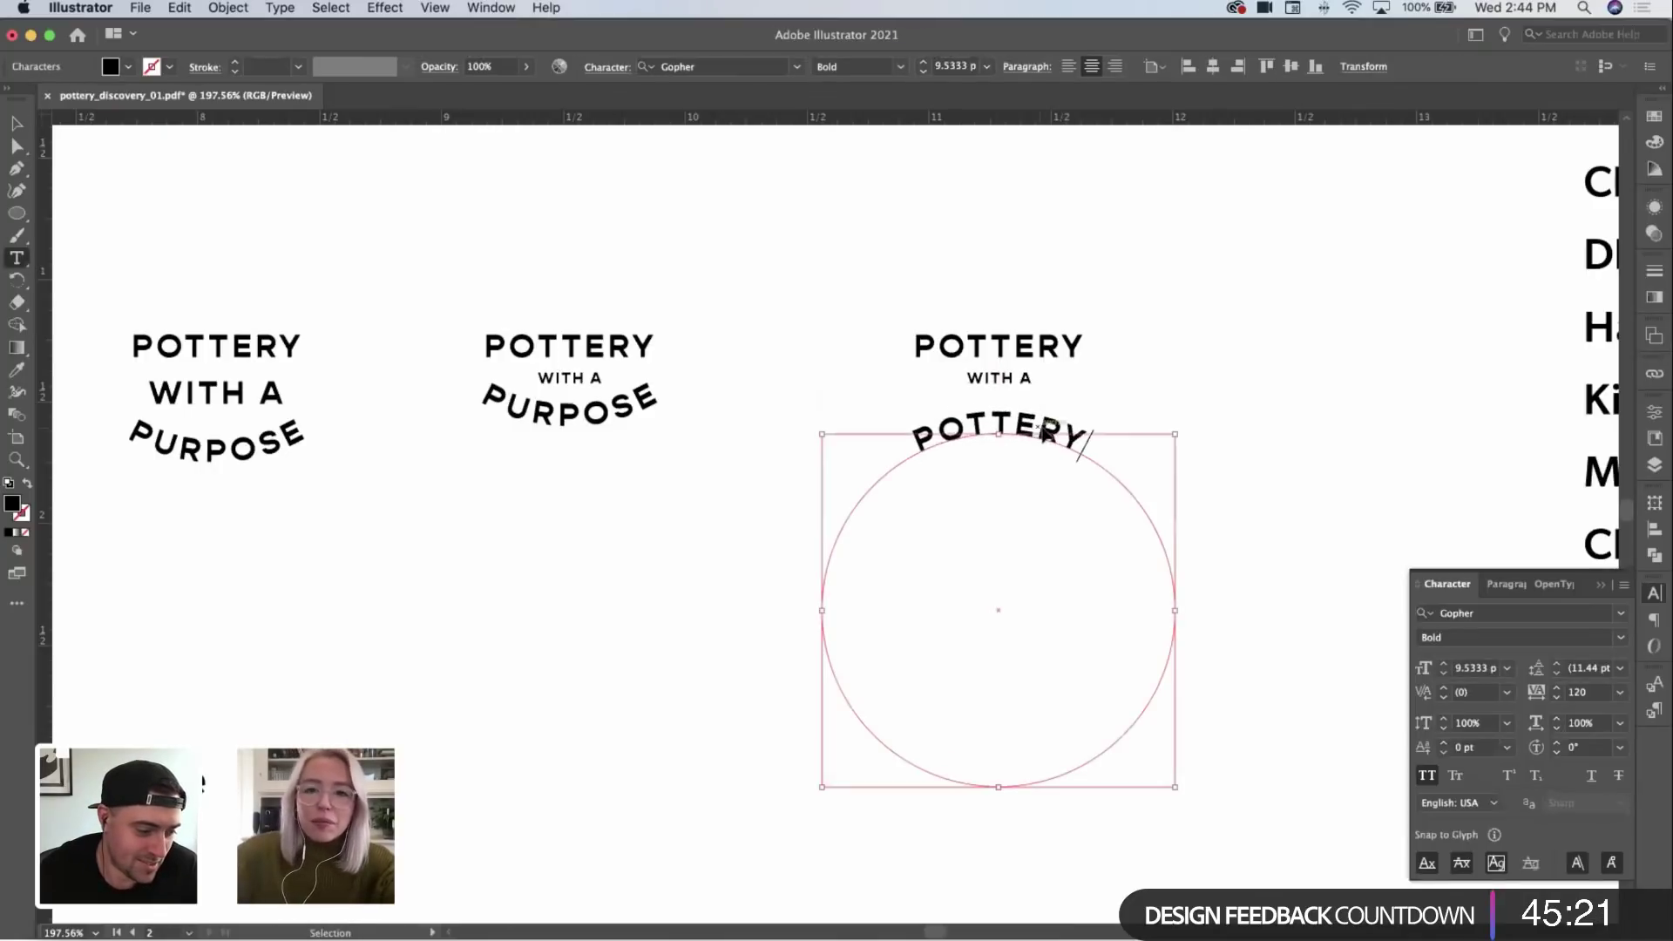
Step: Move the arched "POTTERY" and the small "WITH A" up above the straight "POTTERY"
click(1133, 429)
drag(1059, 446, 1059, 266)
drag(1013, 379, 1011, 277)
Step: Replace the straight "POTTERY" in the arched lockup with "PURPOSE"
click(998, 349)
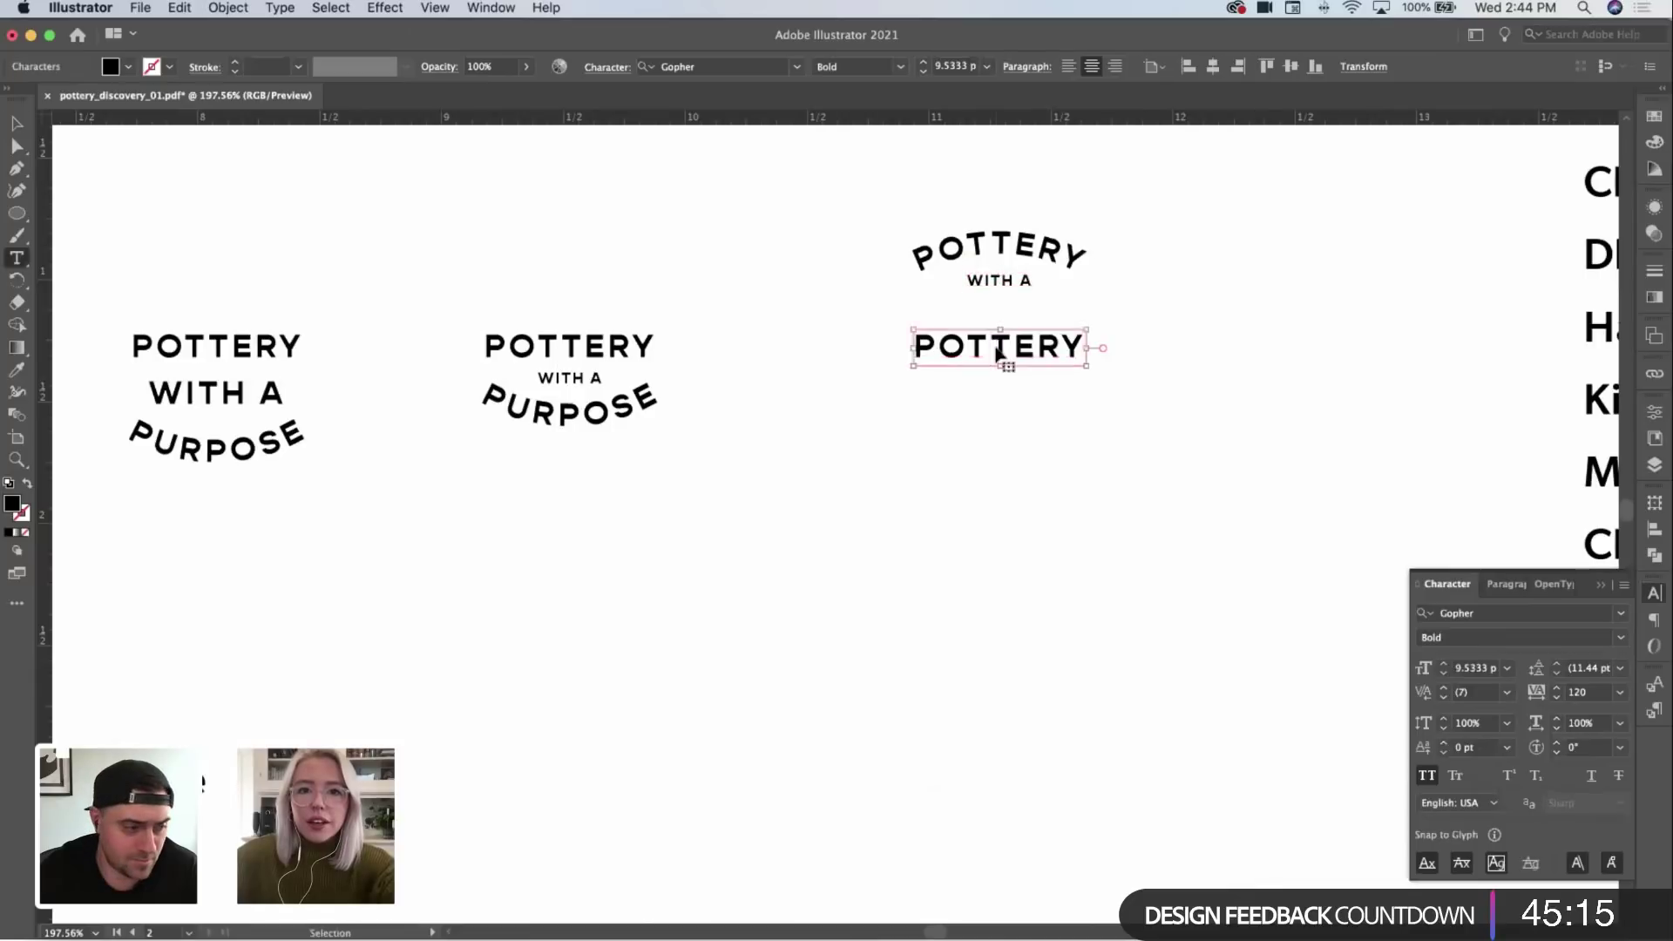
double_click(998, 349)
text(P)
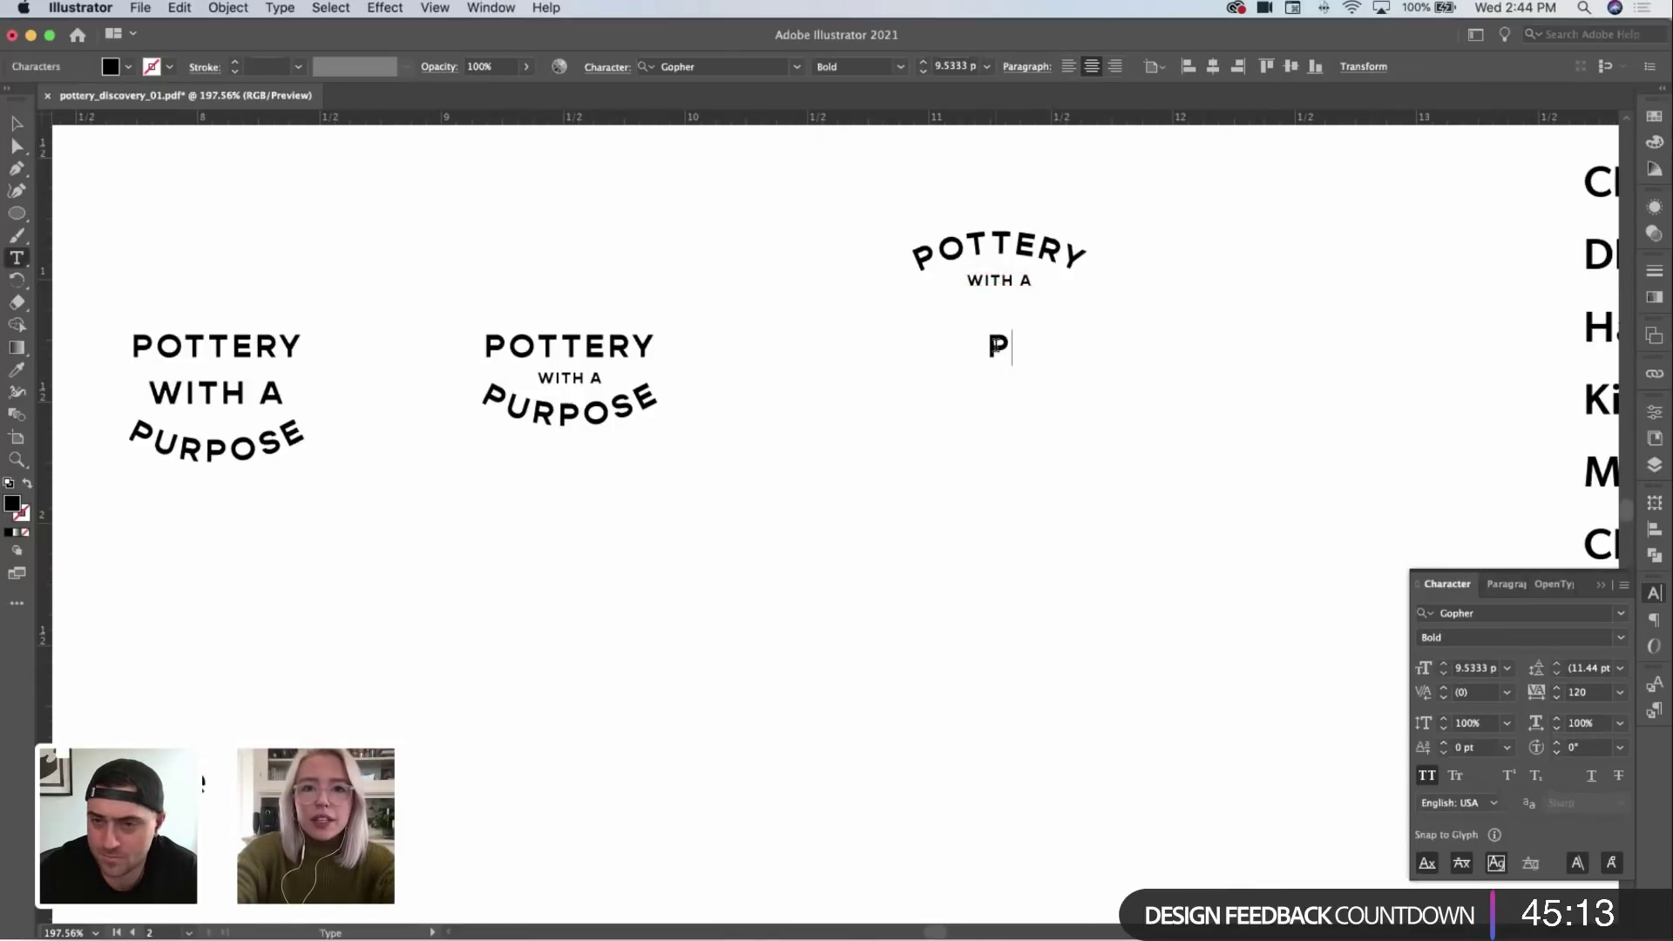
text(URO)
key(BackSpace)
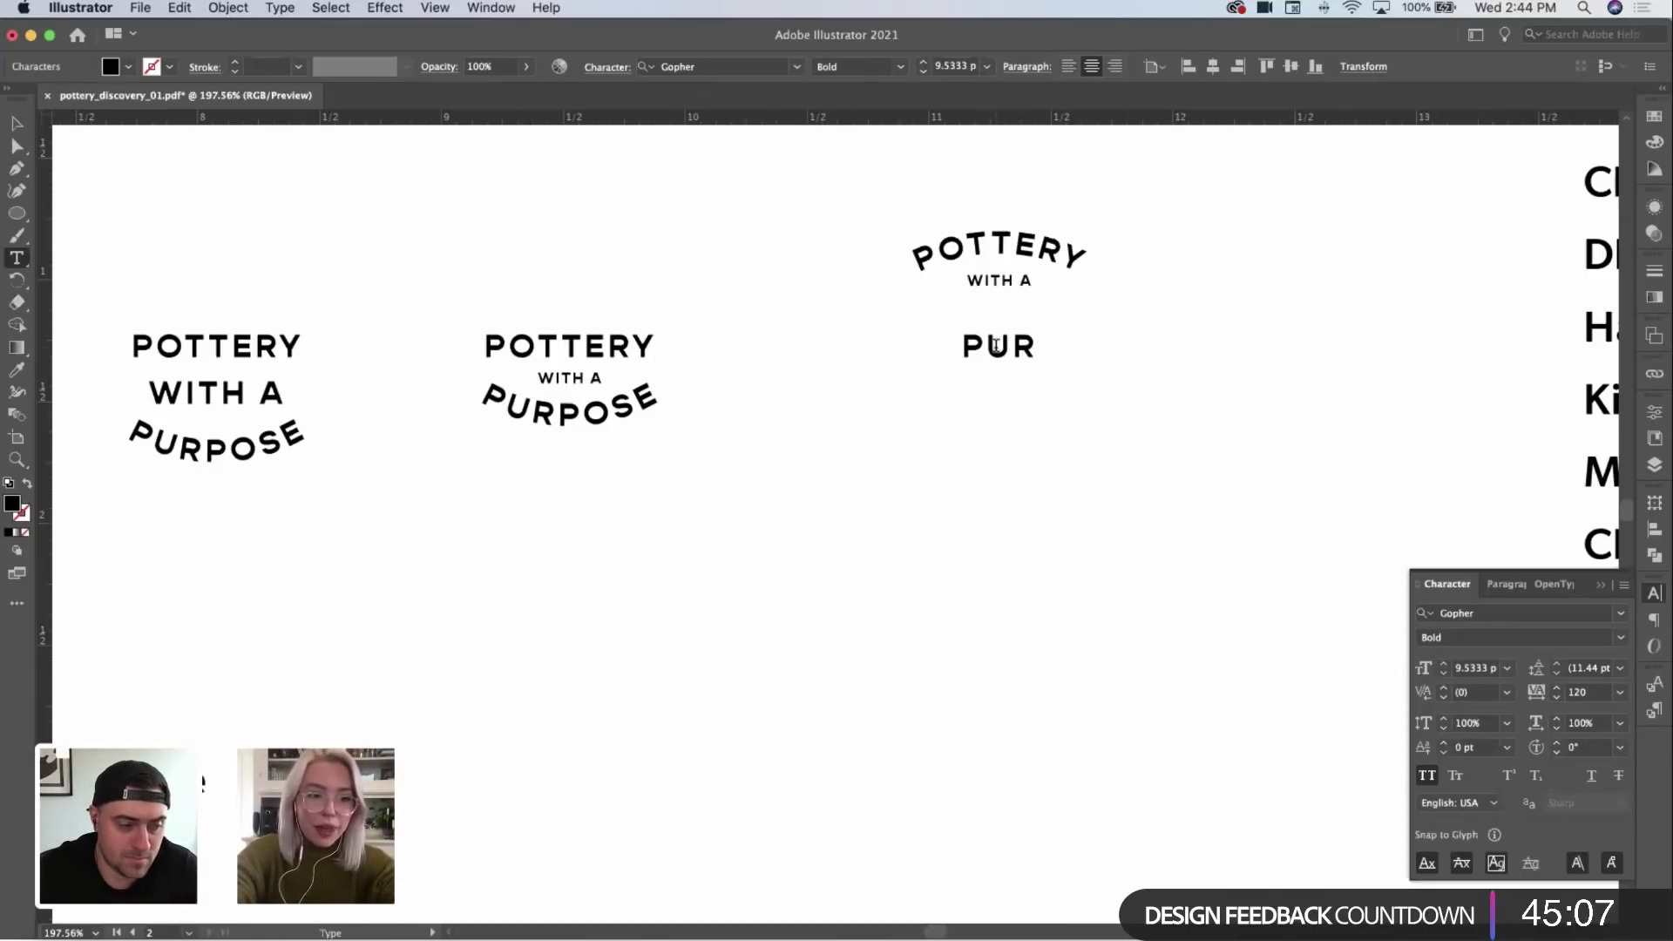
text(POSE)
key(Escape)
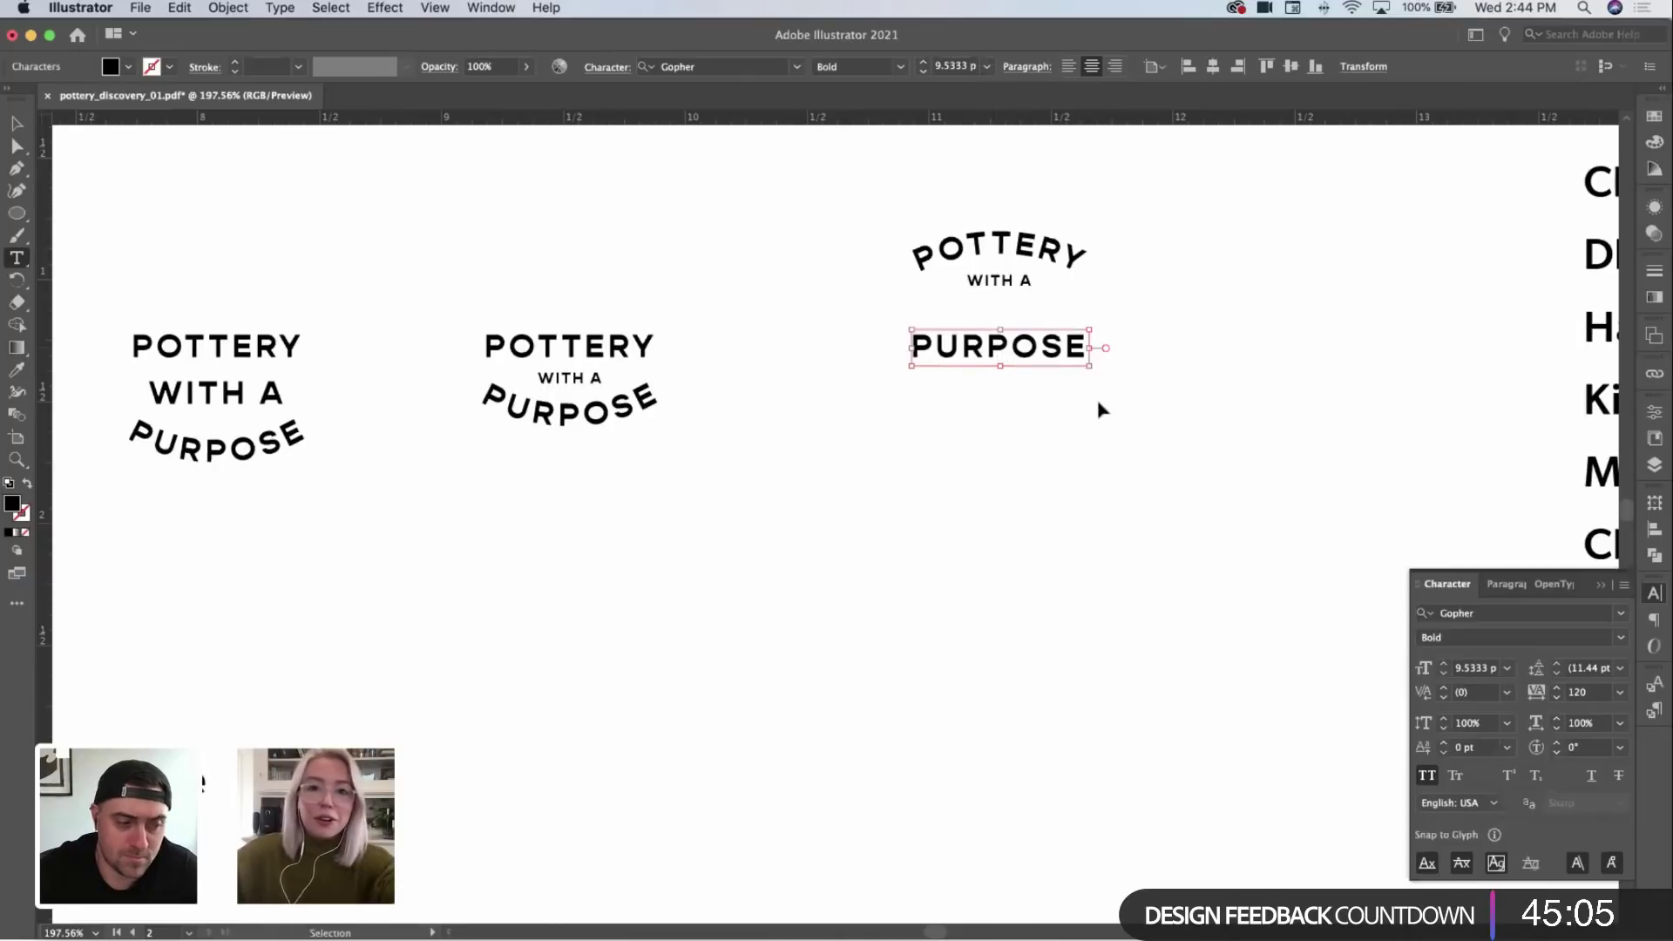
super+click(1243, 392)
Step: Move the small "WITH A" down close to the straight "PURPOSE" and lower the arched "POTTERY" snugly around it
key(v)
drag(993, 365, 937, 491)
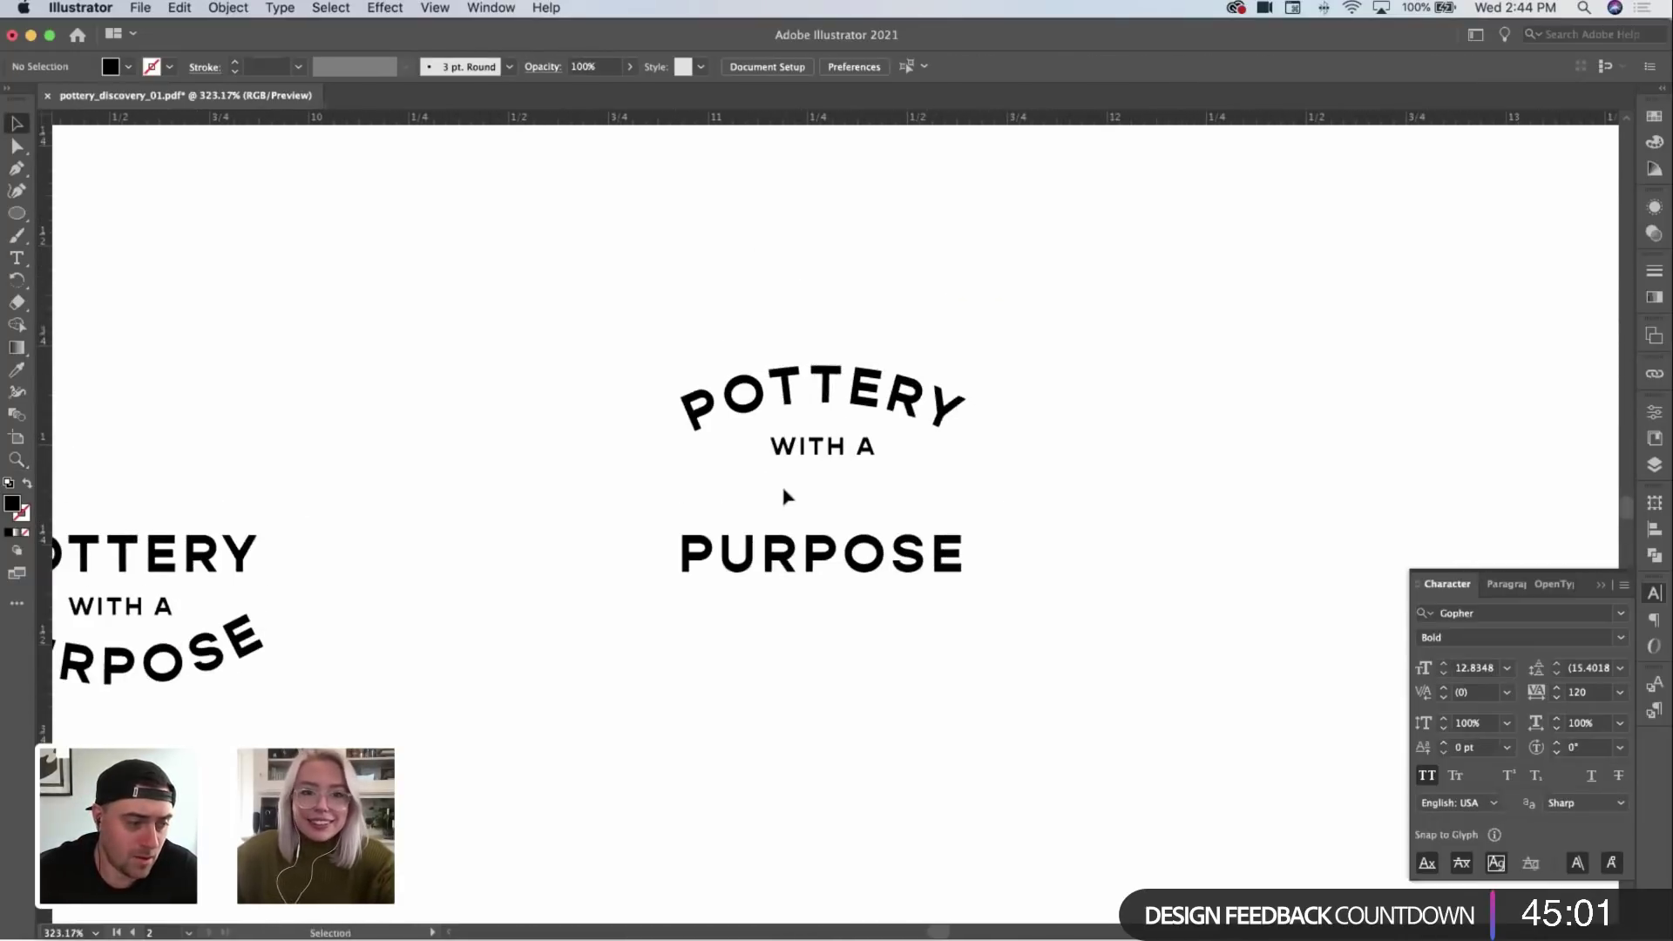
key(z)
drag(785, 497, 868, 509)
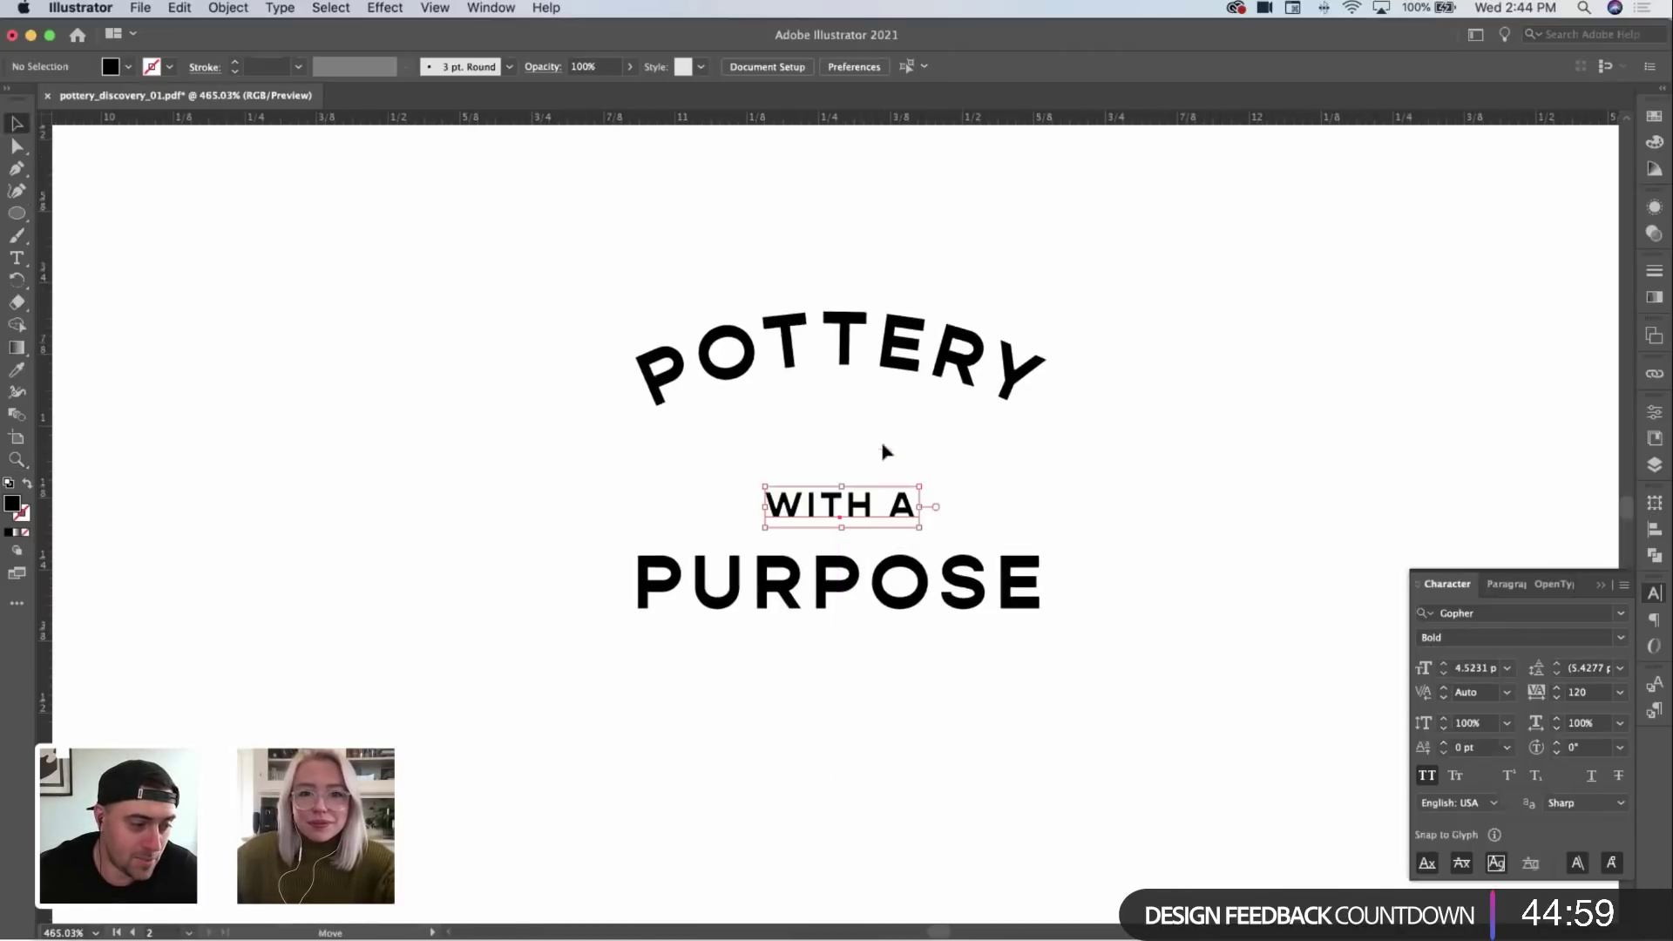
drag(908, 421, 964, 463)
click(1305, 440)
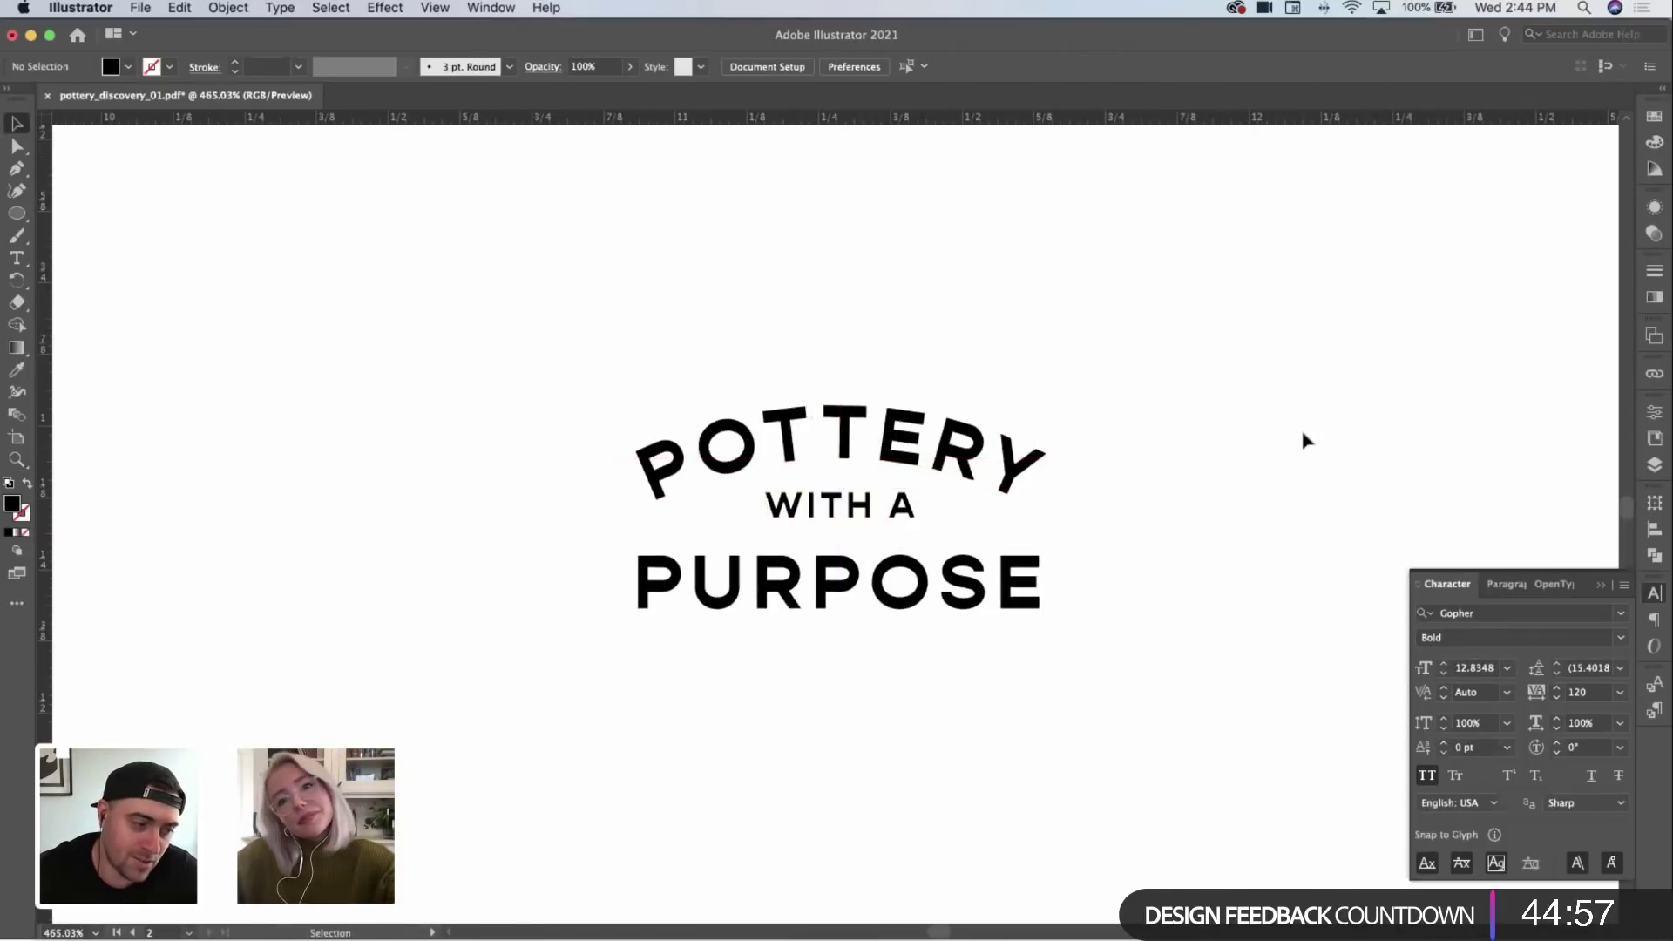
Step: Move the whole arched "POTTERY" lockup down and left into line with the two curved "PURPOSE" lockups
key(z)
drag(1305, 440, 1151, 277)
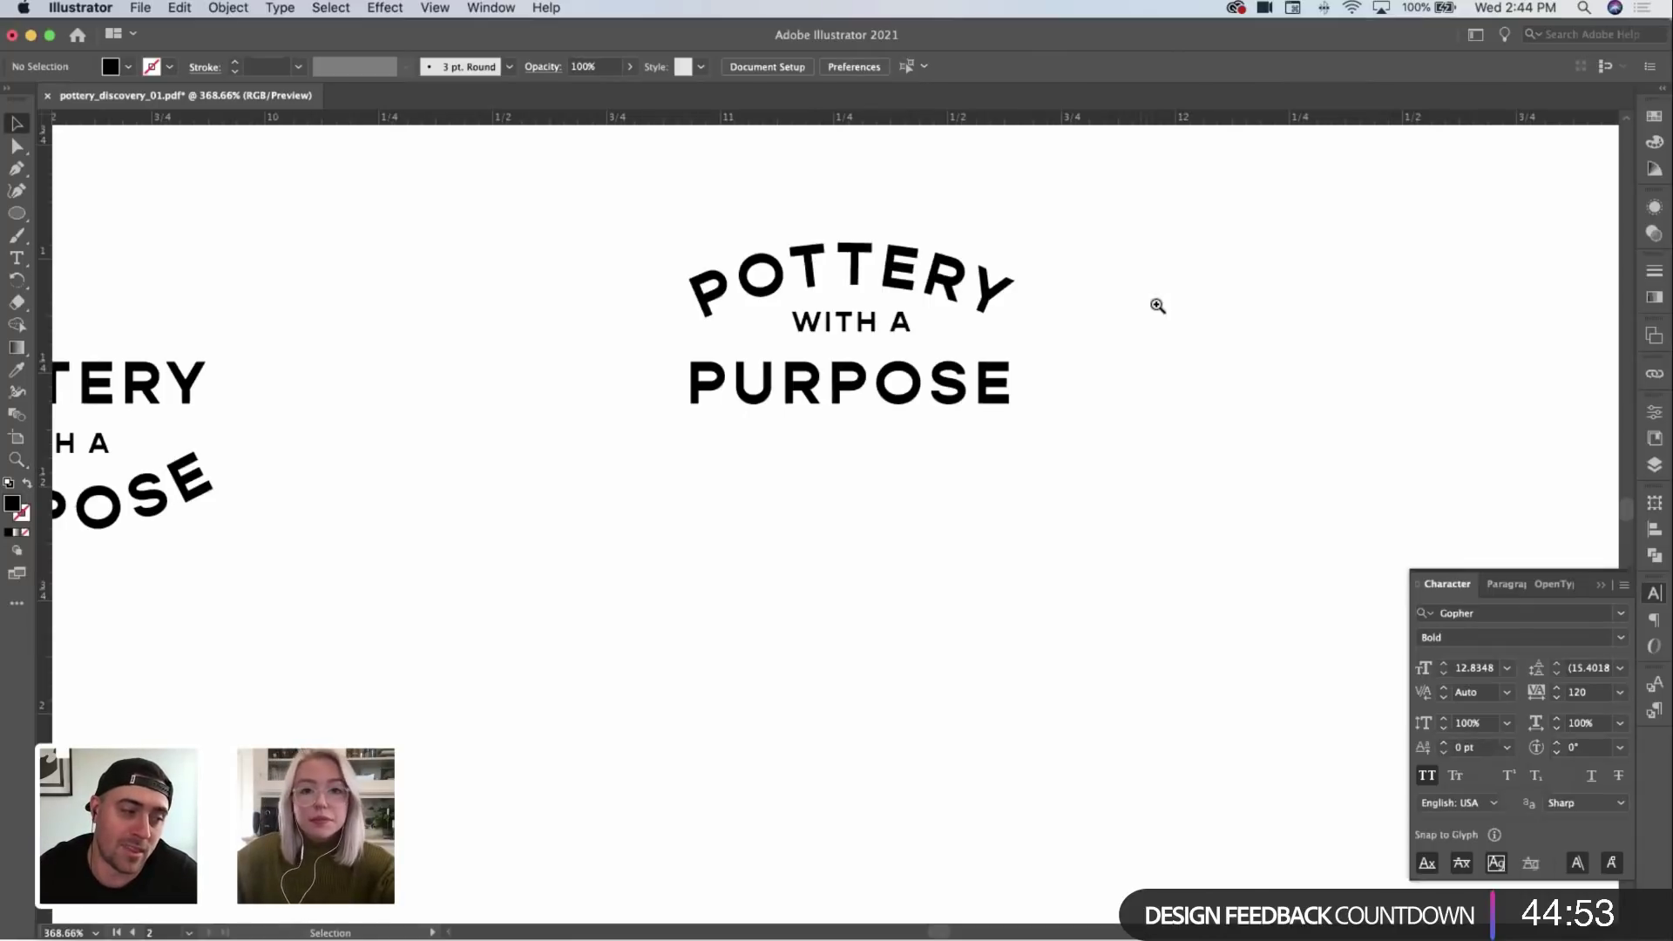
drag(1158, 306, 1075, 244)
click(992, 299)
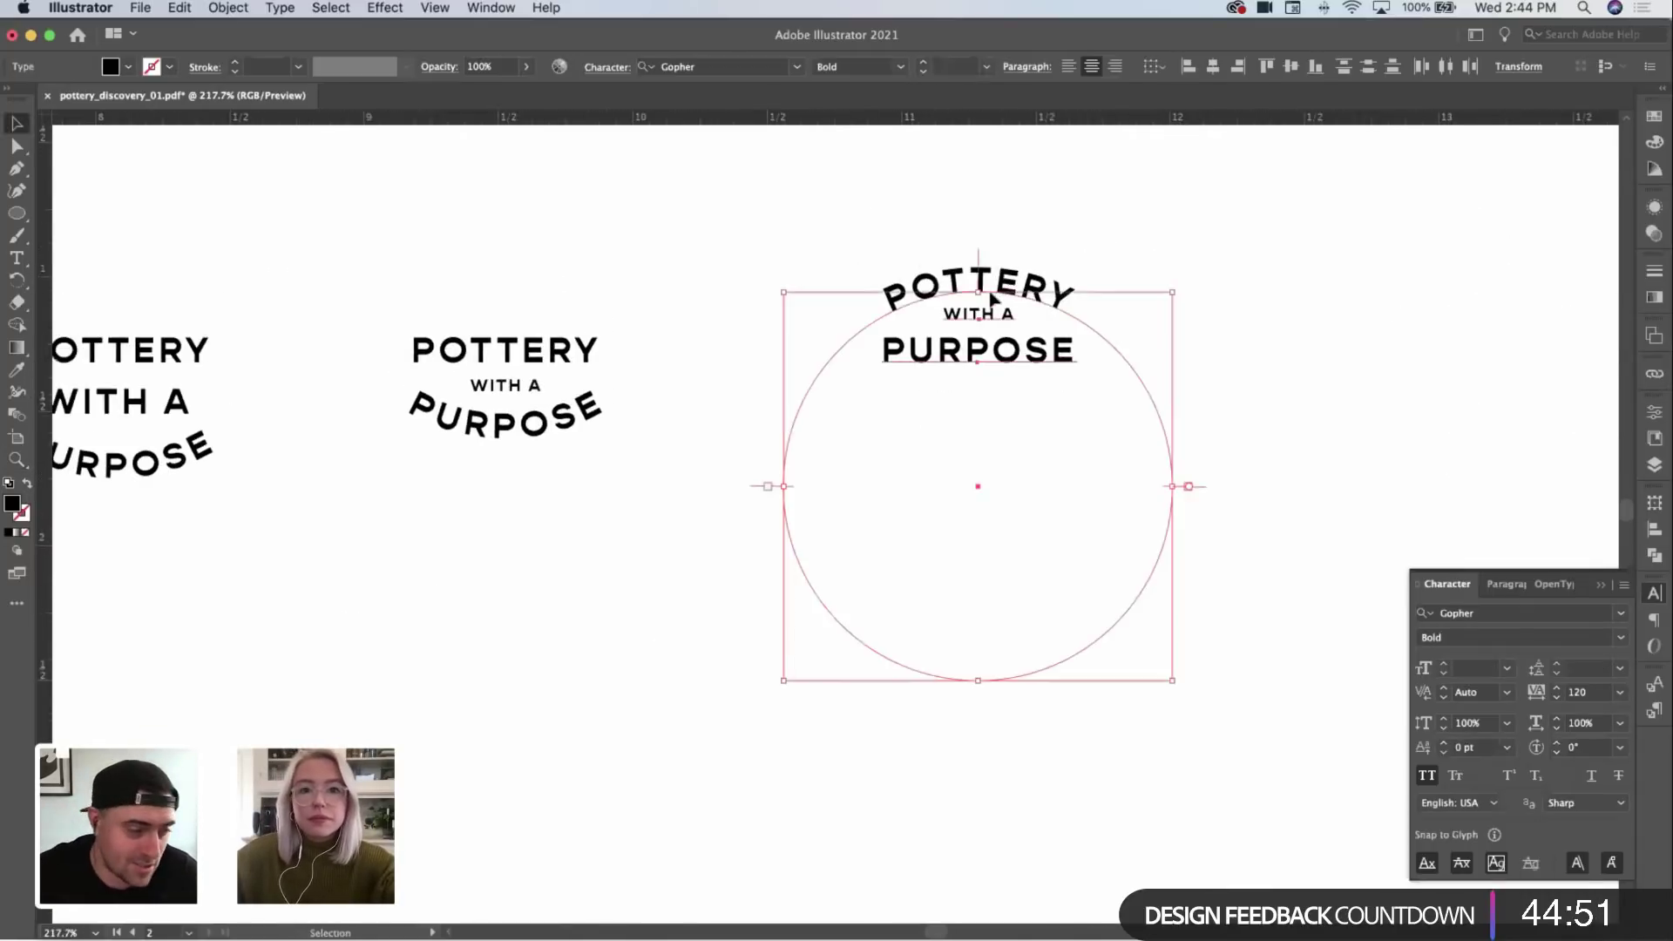
drag(992, 299, 907, 364)
click(1157, 326)
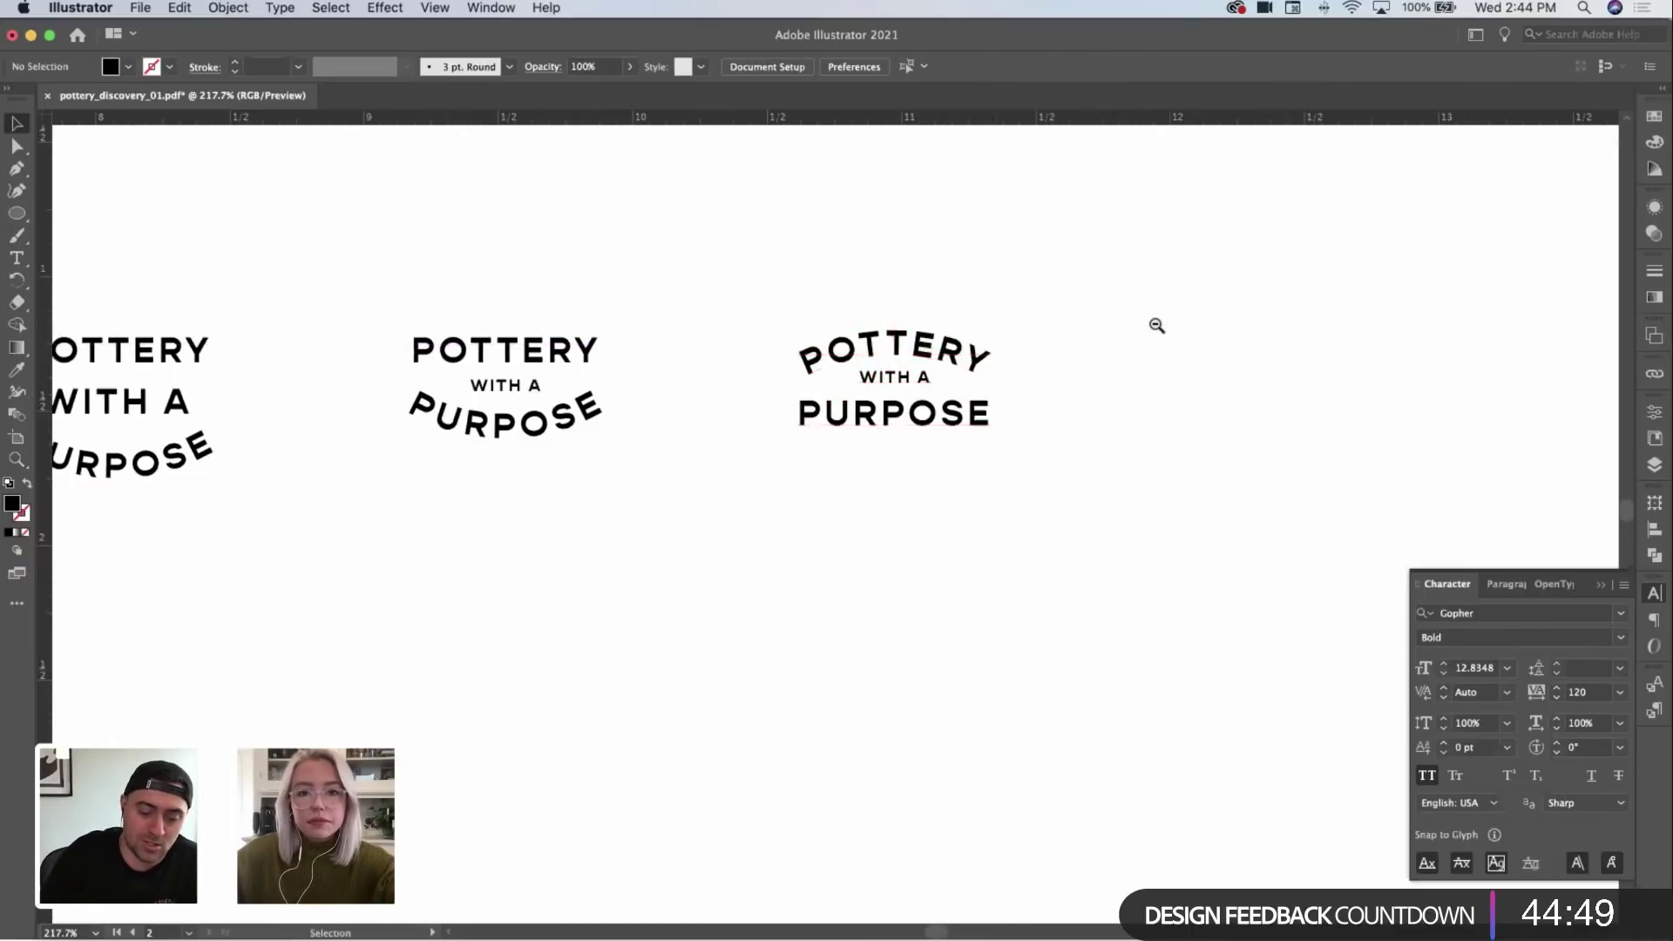
Step: Enlarge the small "WITH A" in the arched "POTTERY" lockup to about 4.83 pt
mouse_move(1158, 325)
mouse_down()
mouse_move(1043, 337)
mouse_move(1159, 340)
mouse_up()
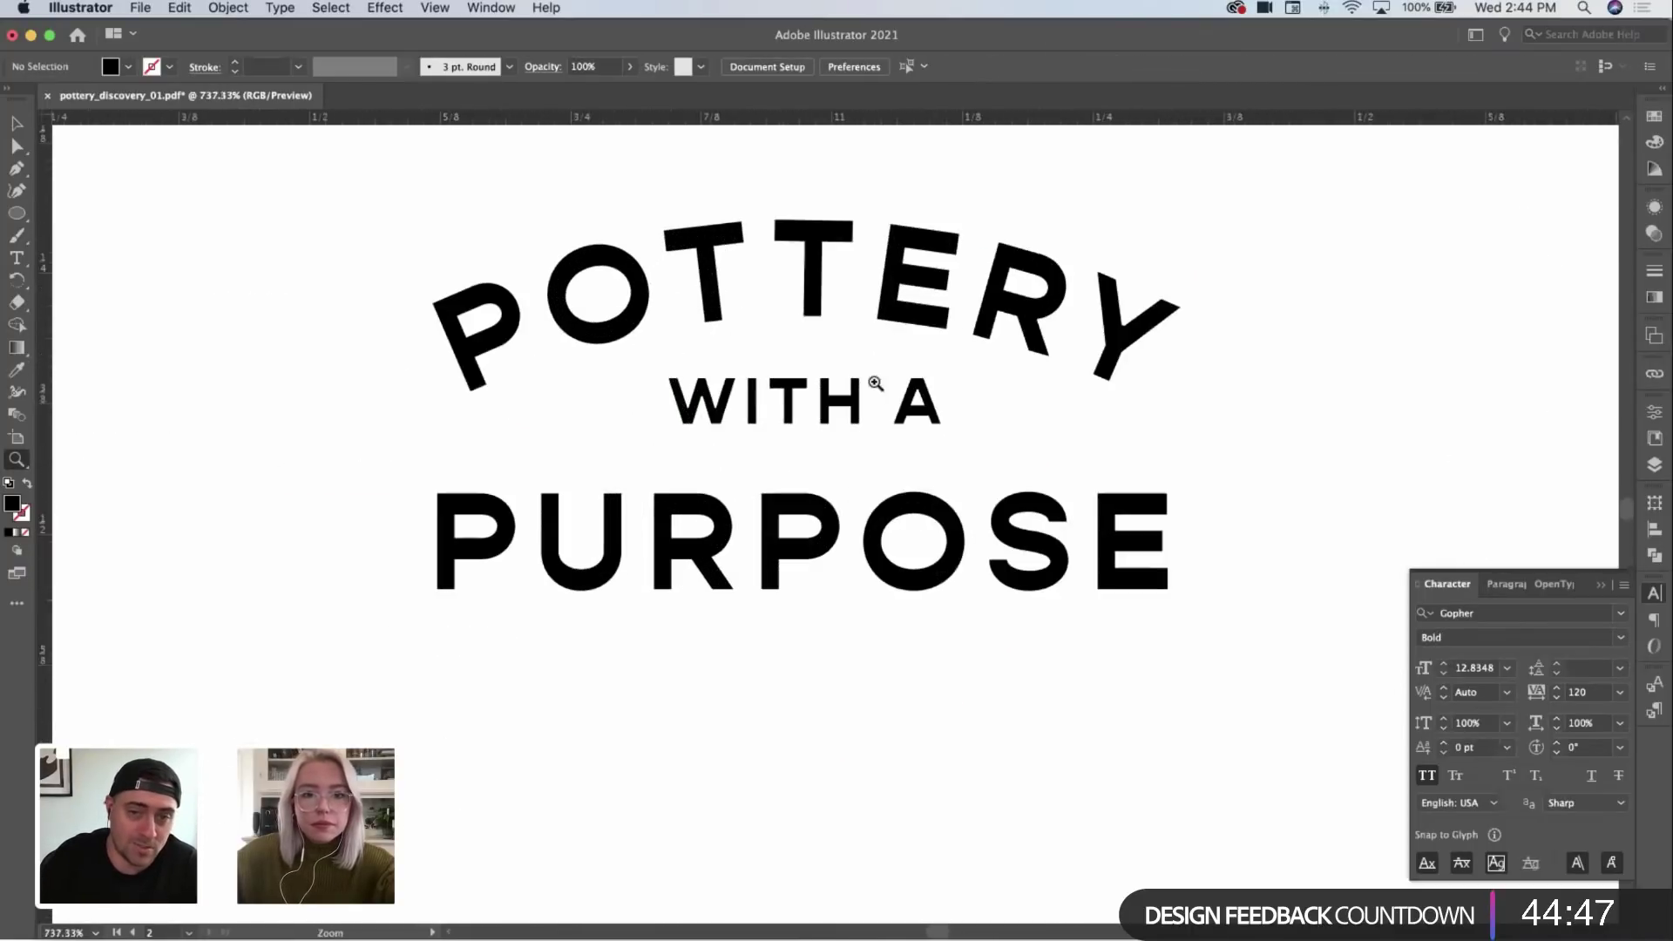
click(822, 414)
drag(836, 410, 358, 437)
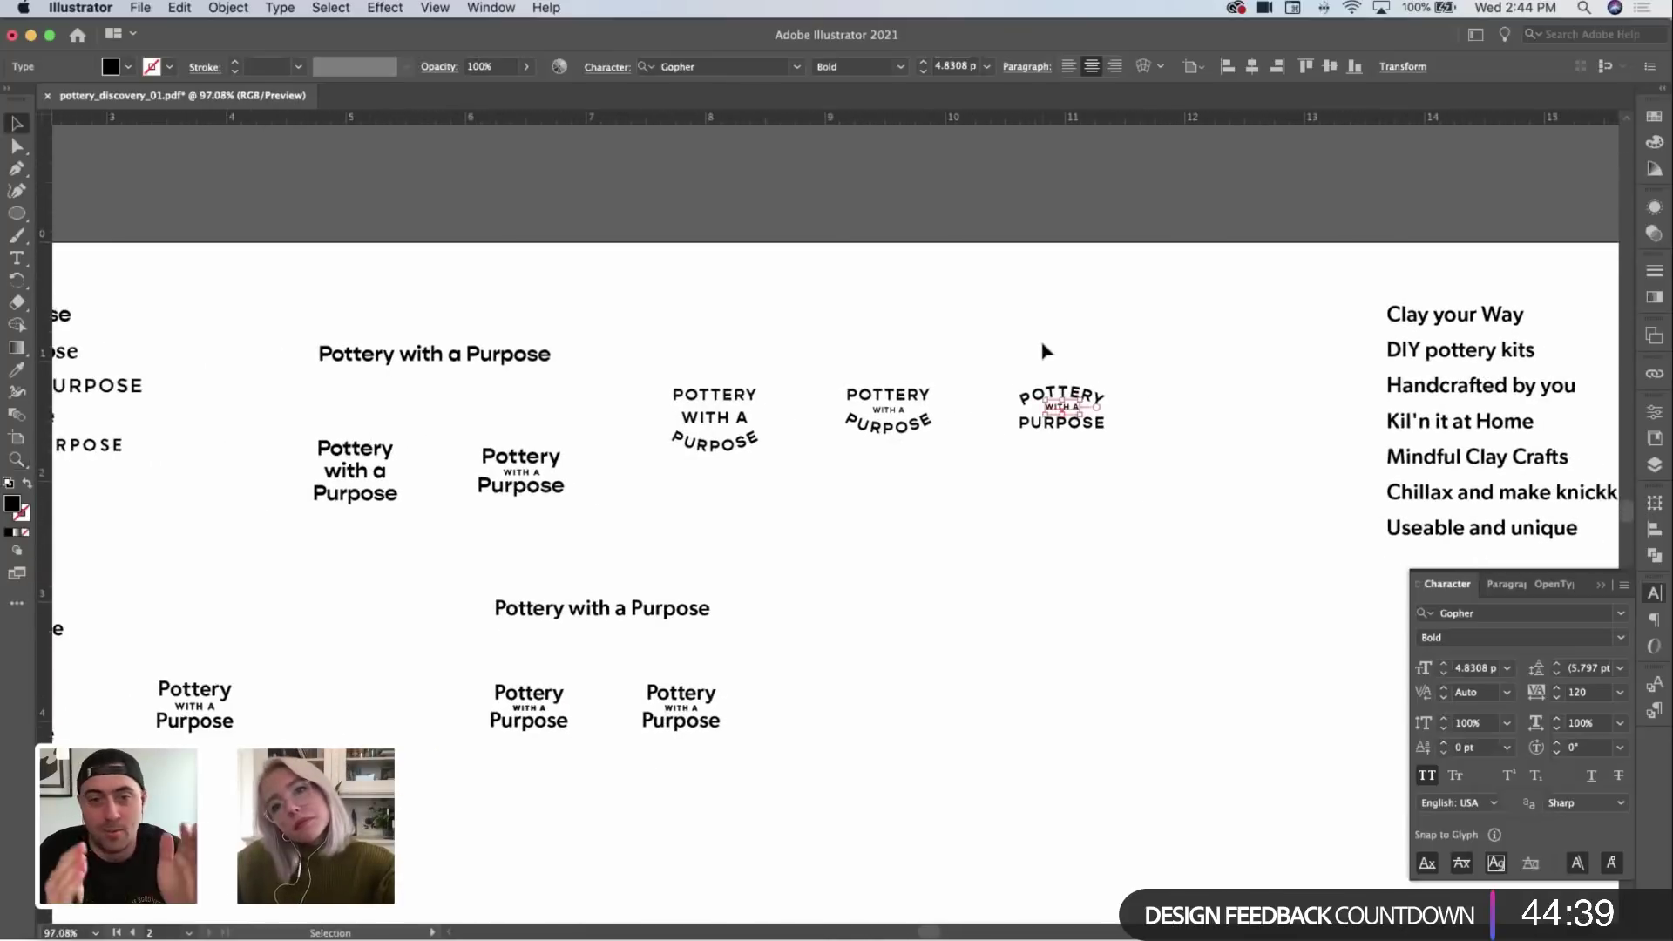
click(1084, 299)
Step: Examine the wordmark lockups across the artboard, comparing the curved versions with the other typefaces and stacked layouts
scroll(1084, 299, down, 2)
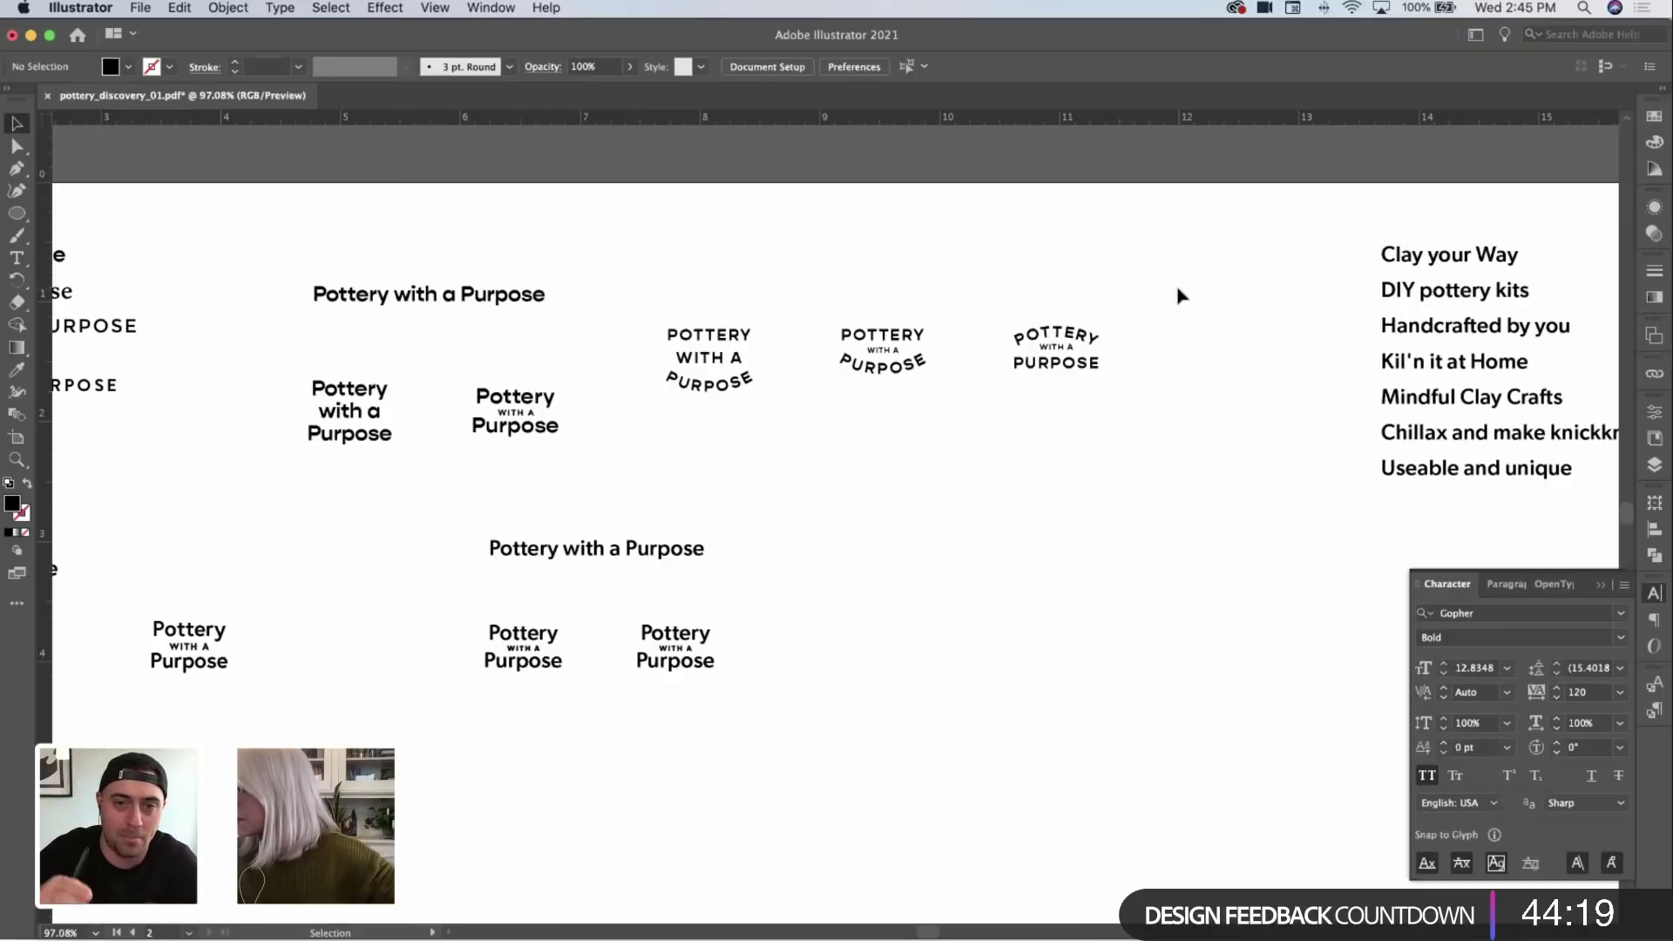
key(l)
drag(1056, 424, 1121, 486)
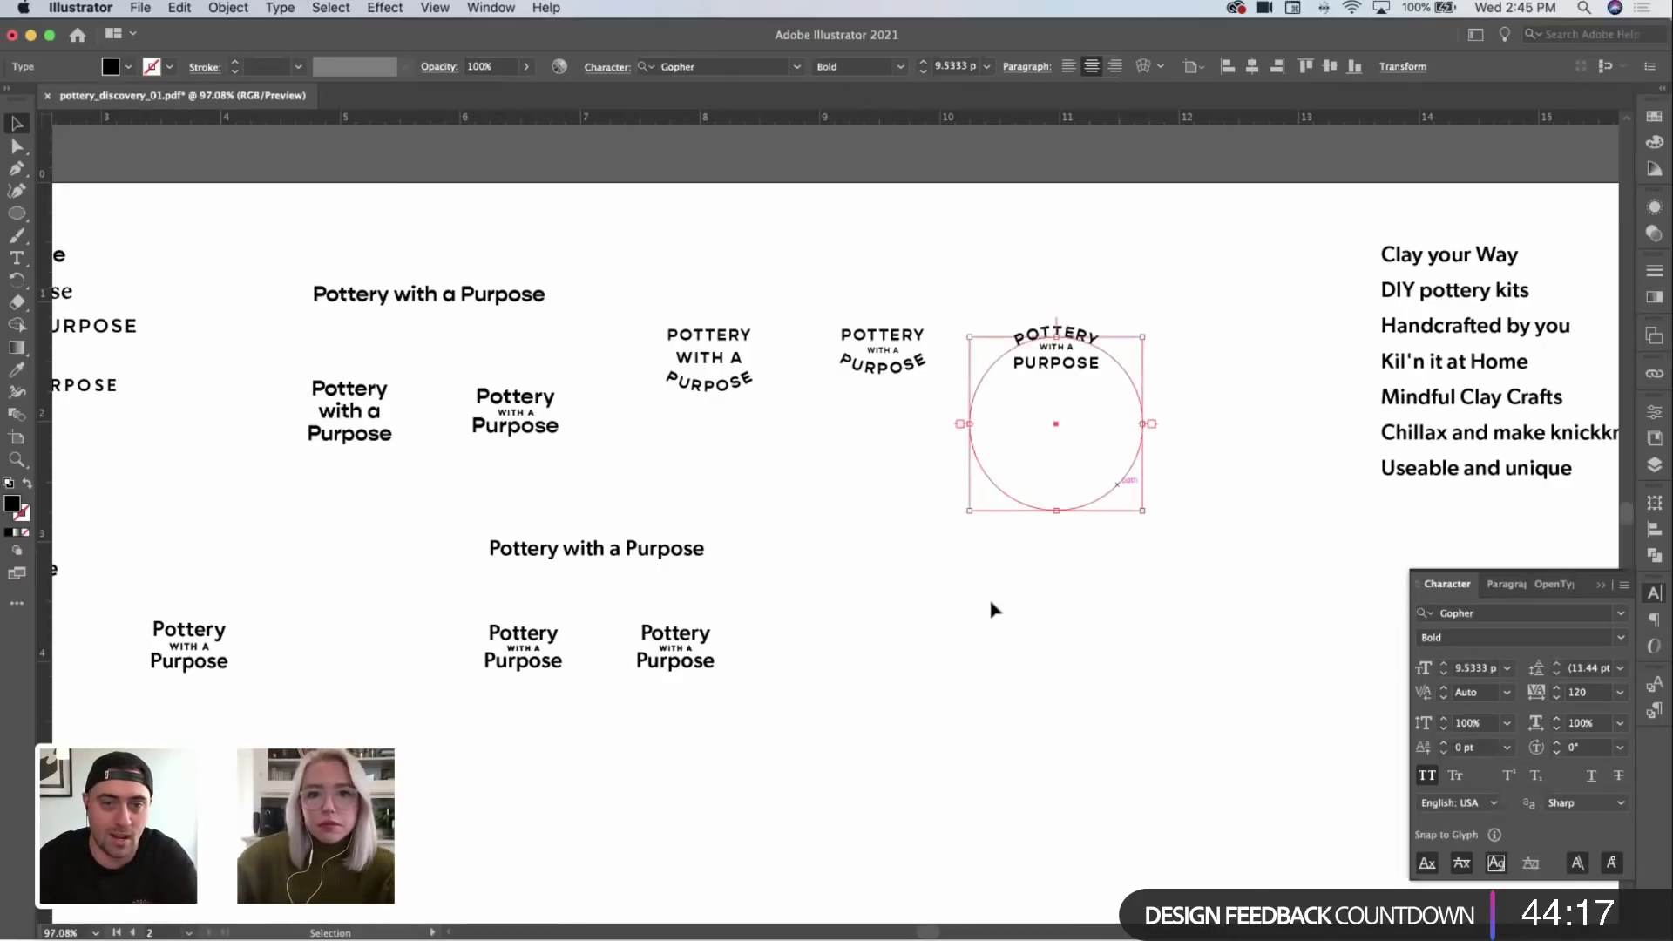
key(super+z)
drag(1038, 680, 972, 599)
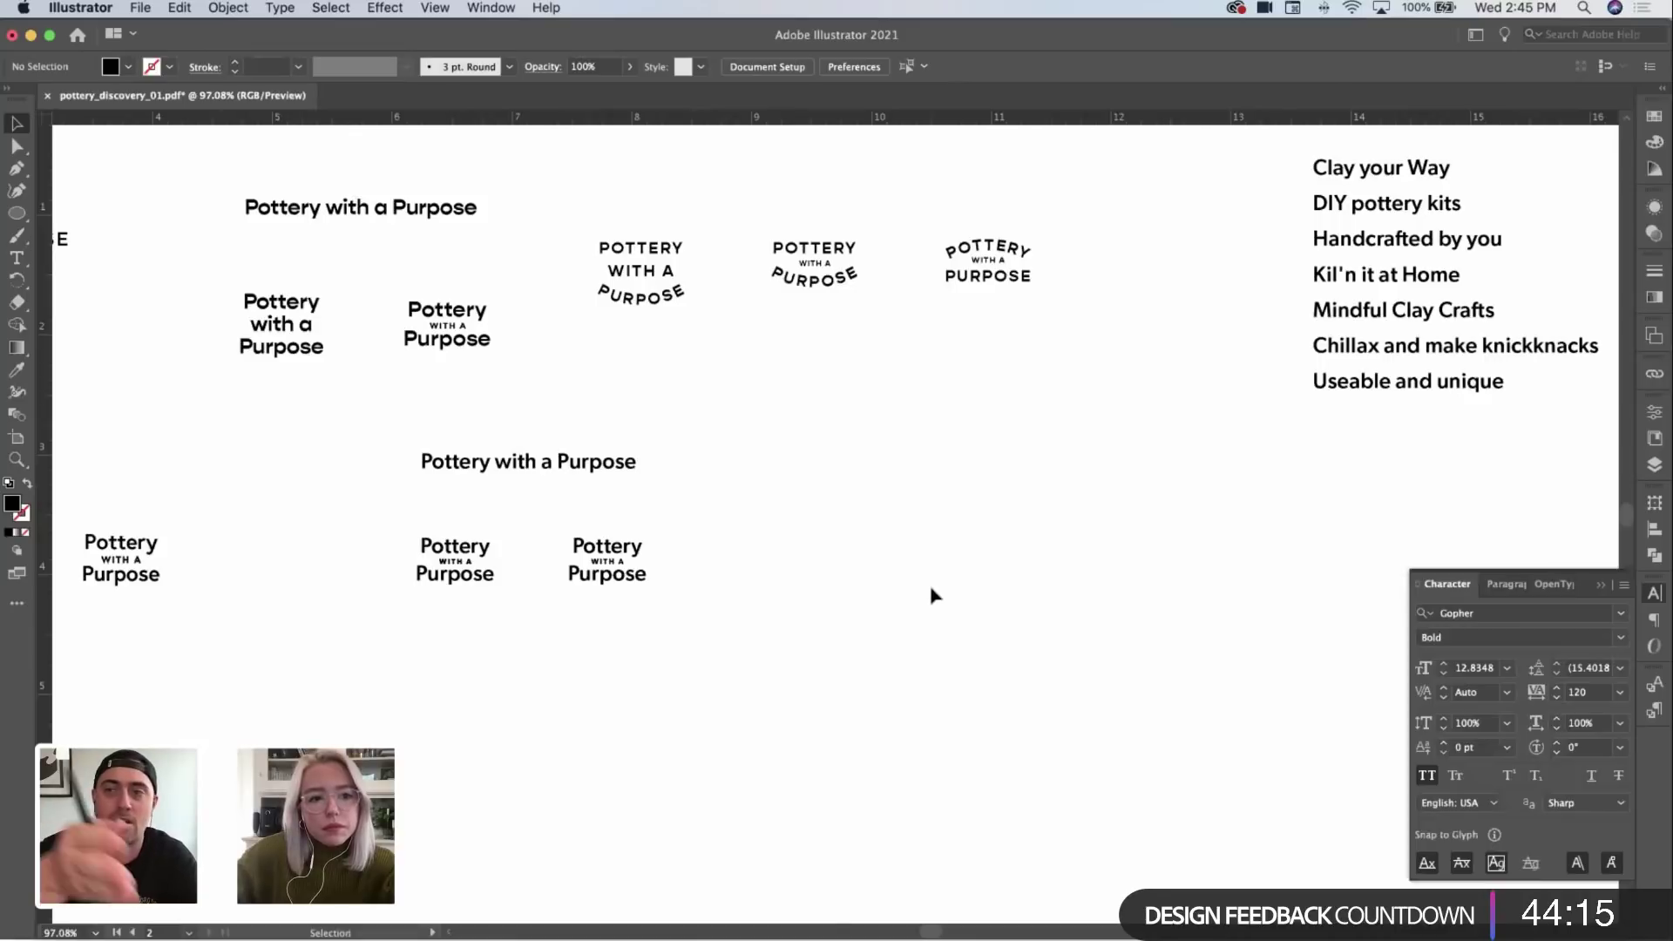
key(z)
alt+click(1106, 568)
alt+click(1155, 624)
alt+click(1141, 585)
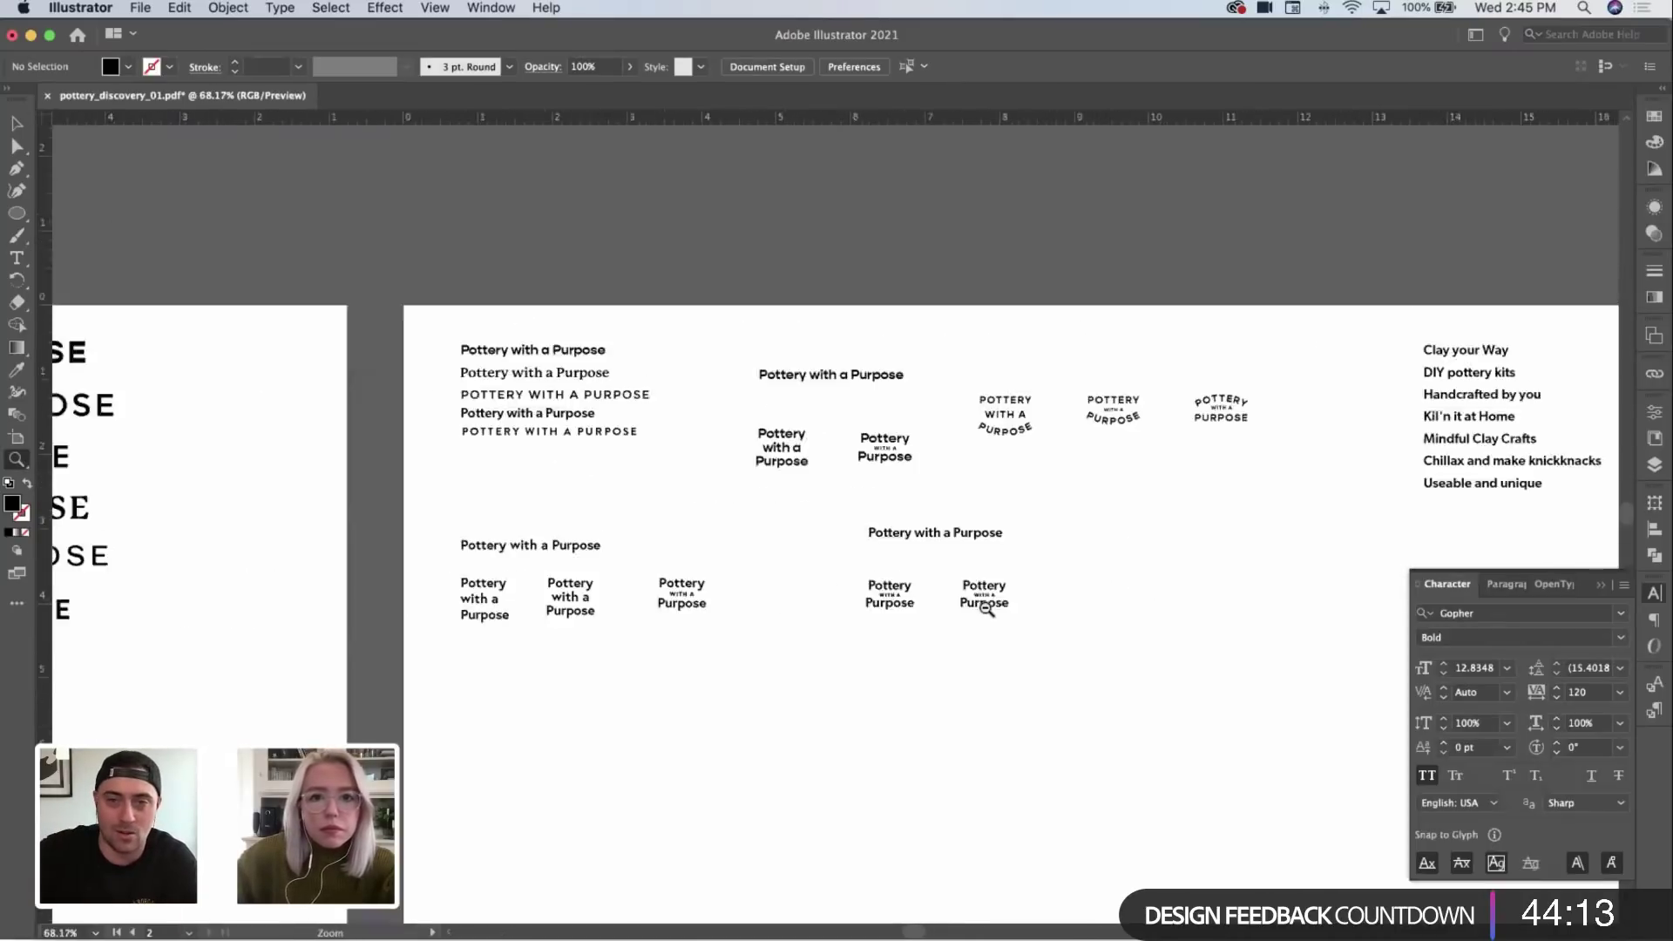
click(1140, 585)
key(v)
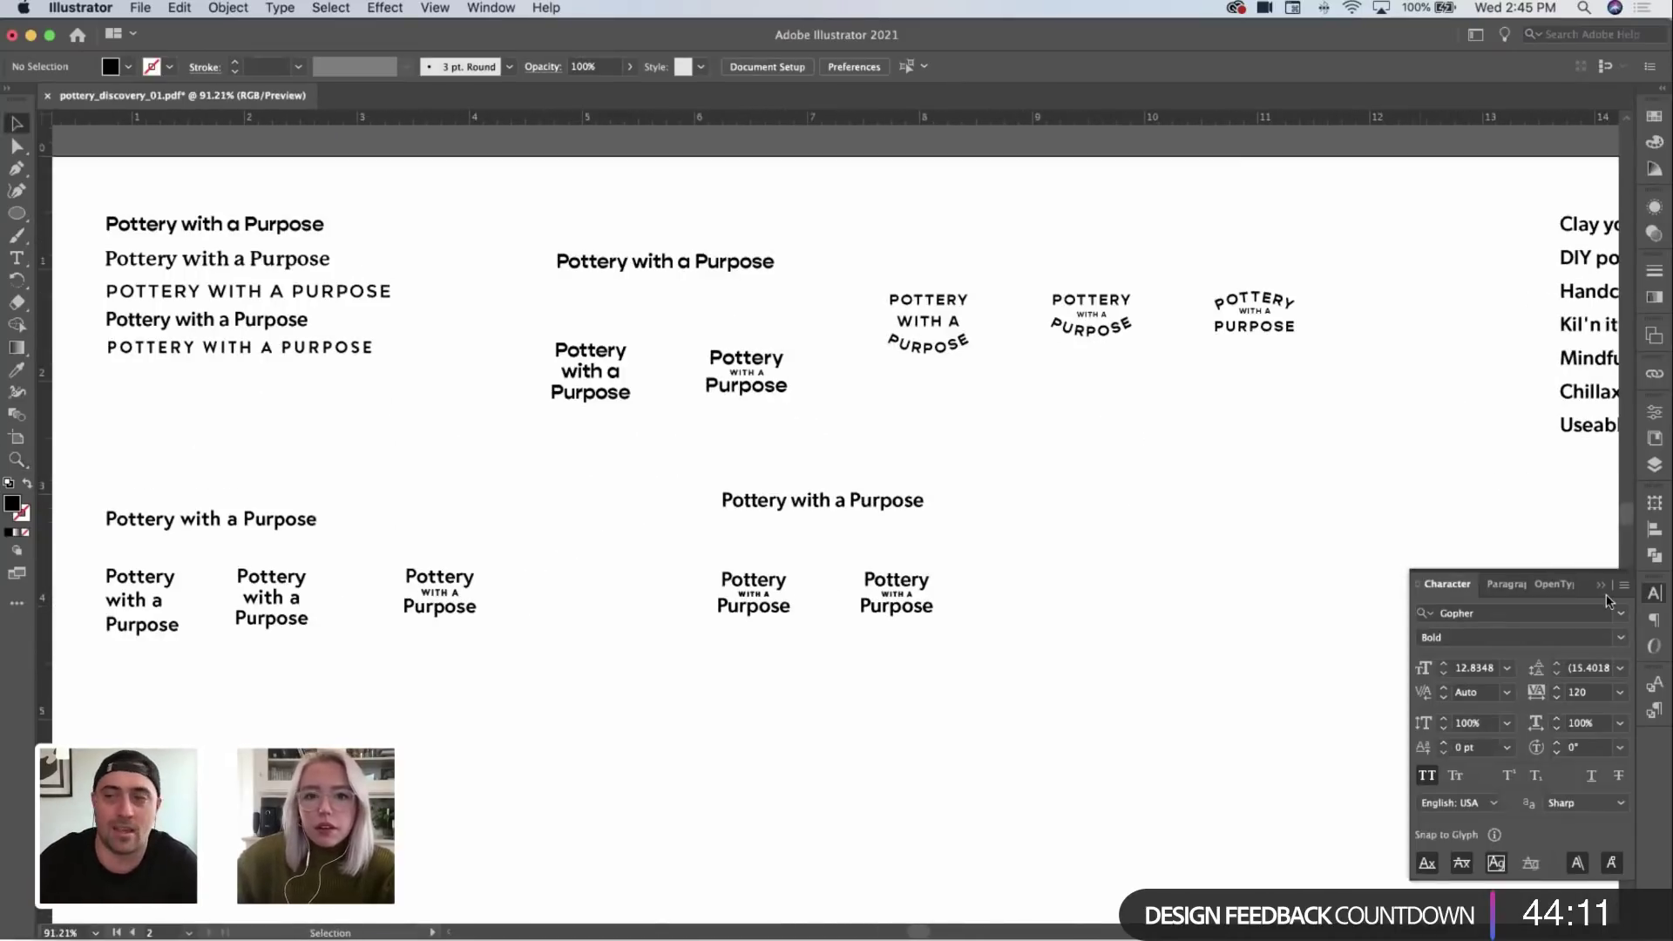
Step: Collapse the floating Character panel to clear the view of the artboard's wordmark layouts
click(1265, 607)
scroll(867, 568, left, 5)
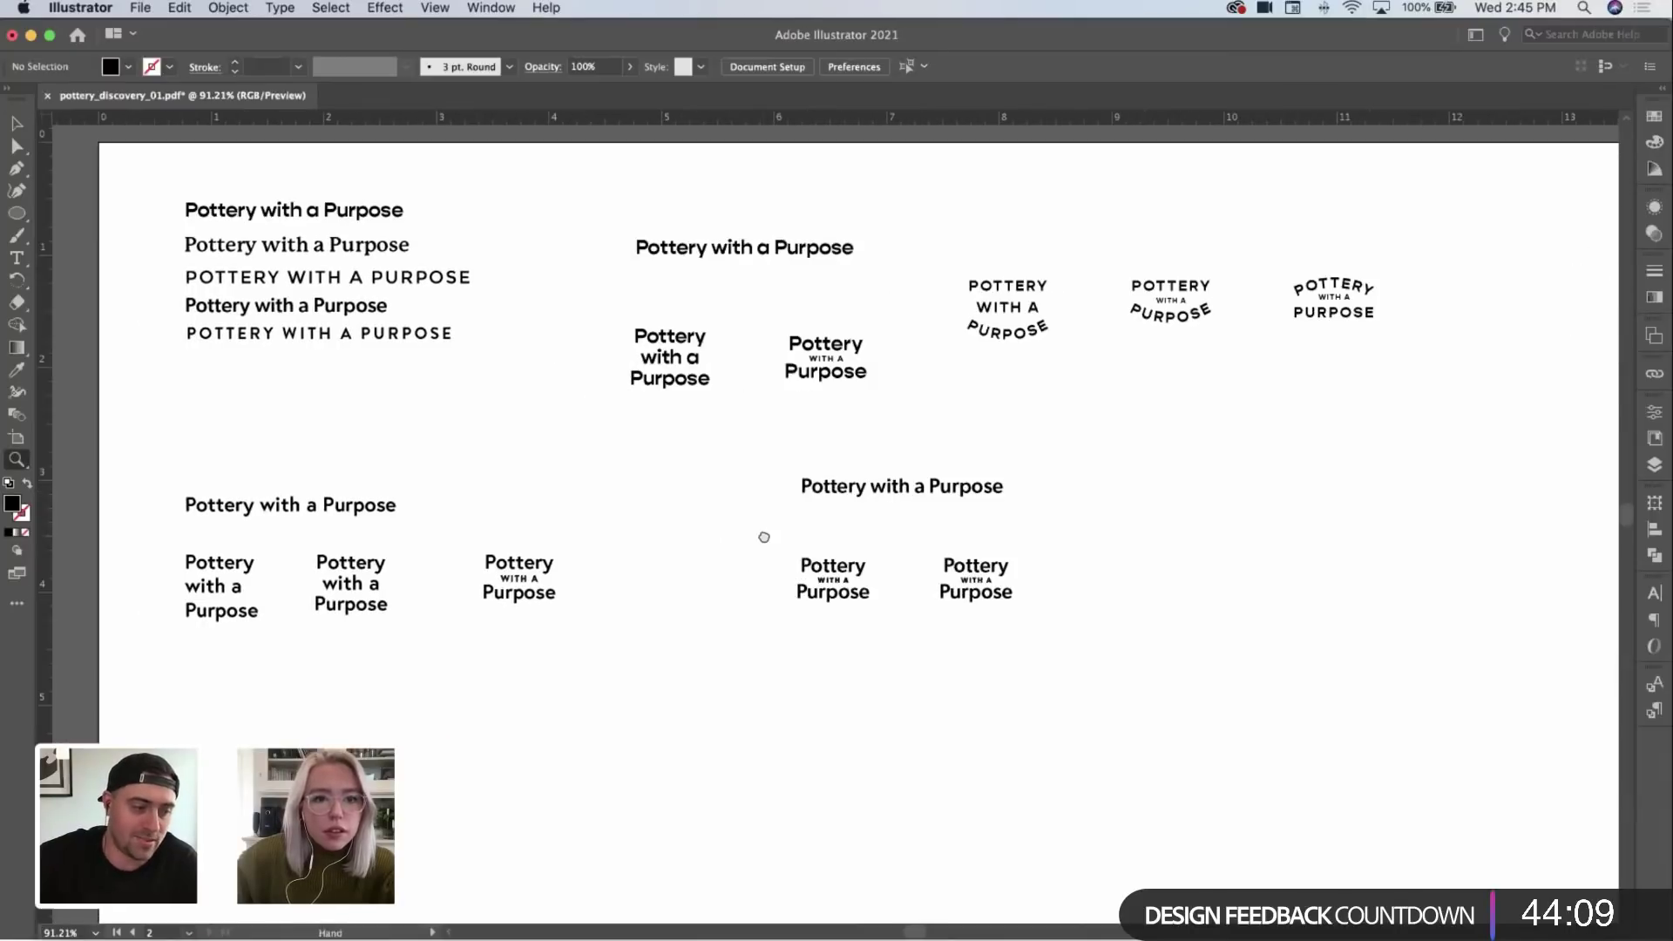
scroll(762, 534, right, 2)
key(v)
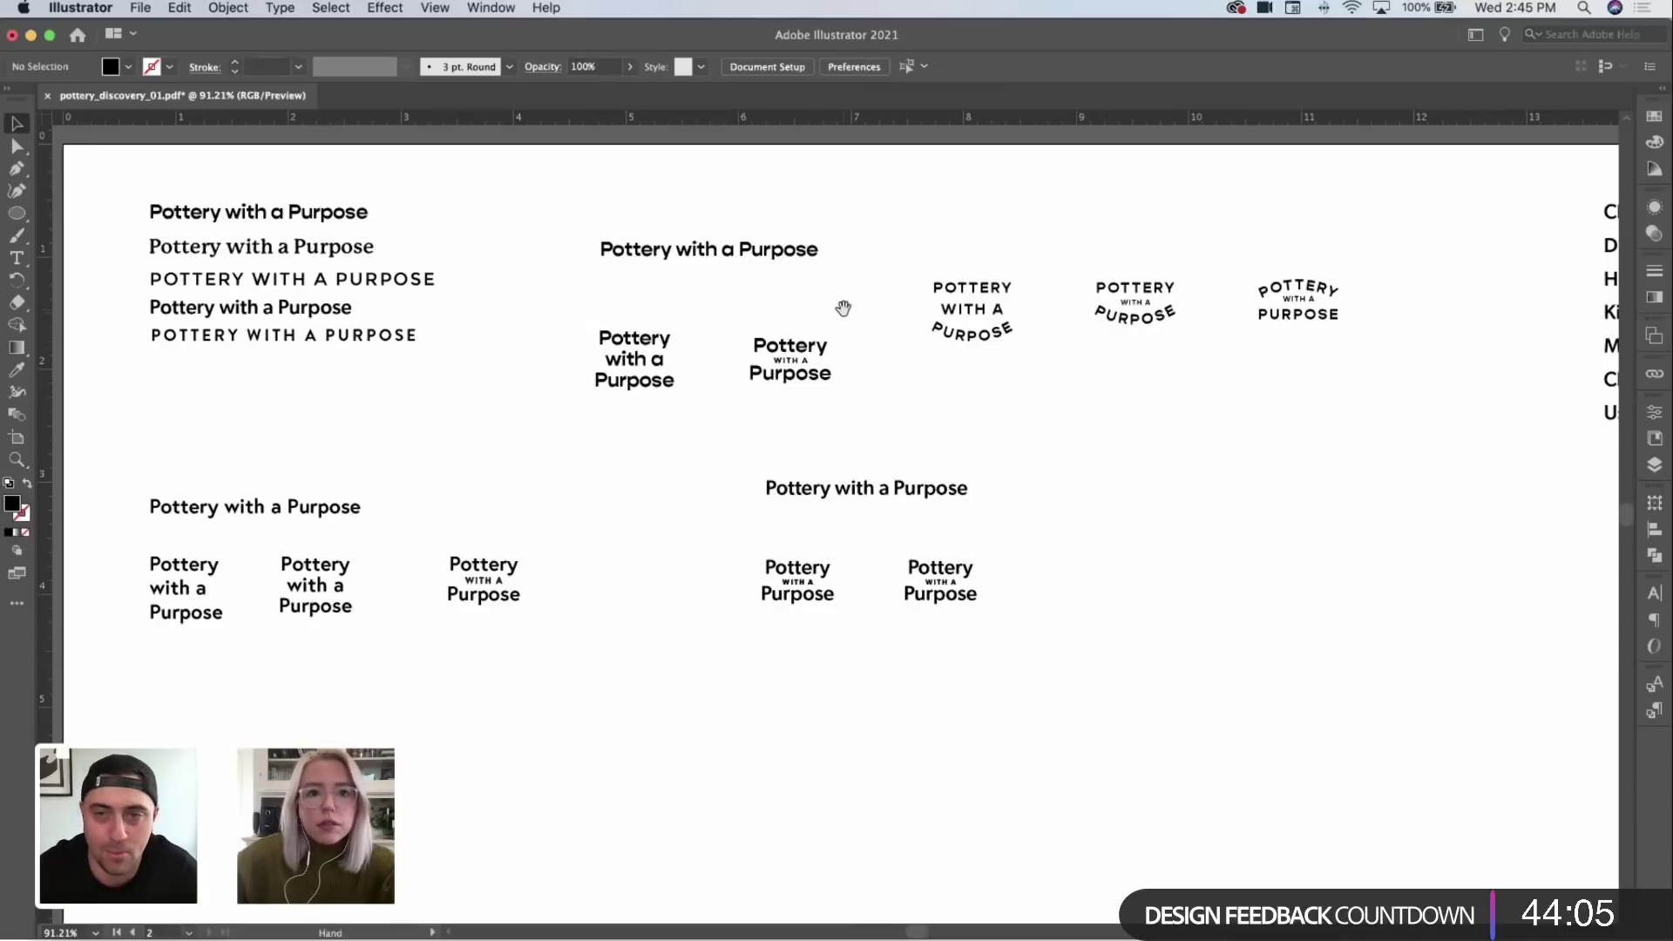
drag(844, 308, 831, 317)
Step: Try left alignment on the three-line Gopher "Pottery with a Purpose" wordmark, and undo it
click(656, 342)
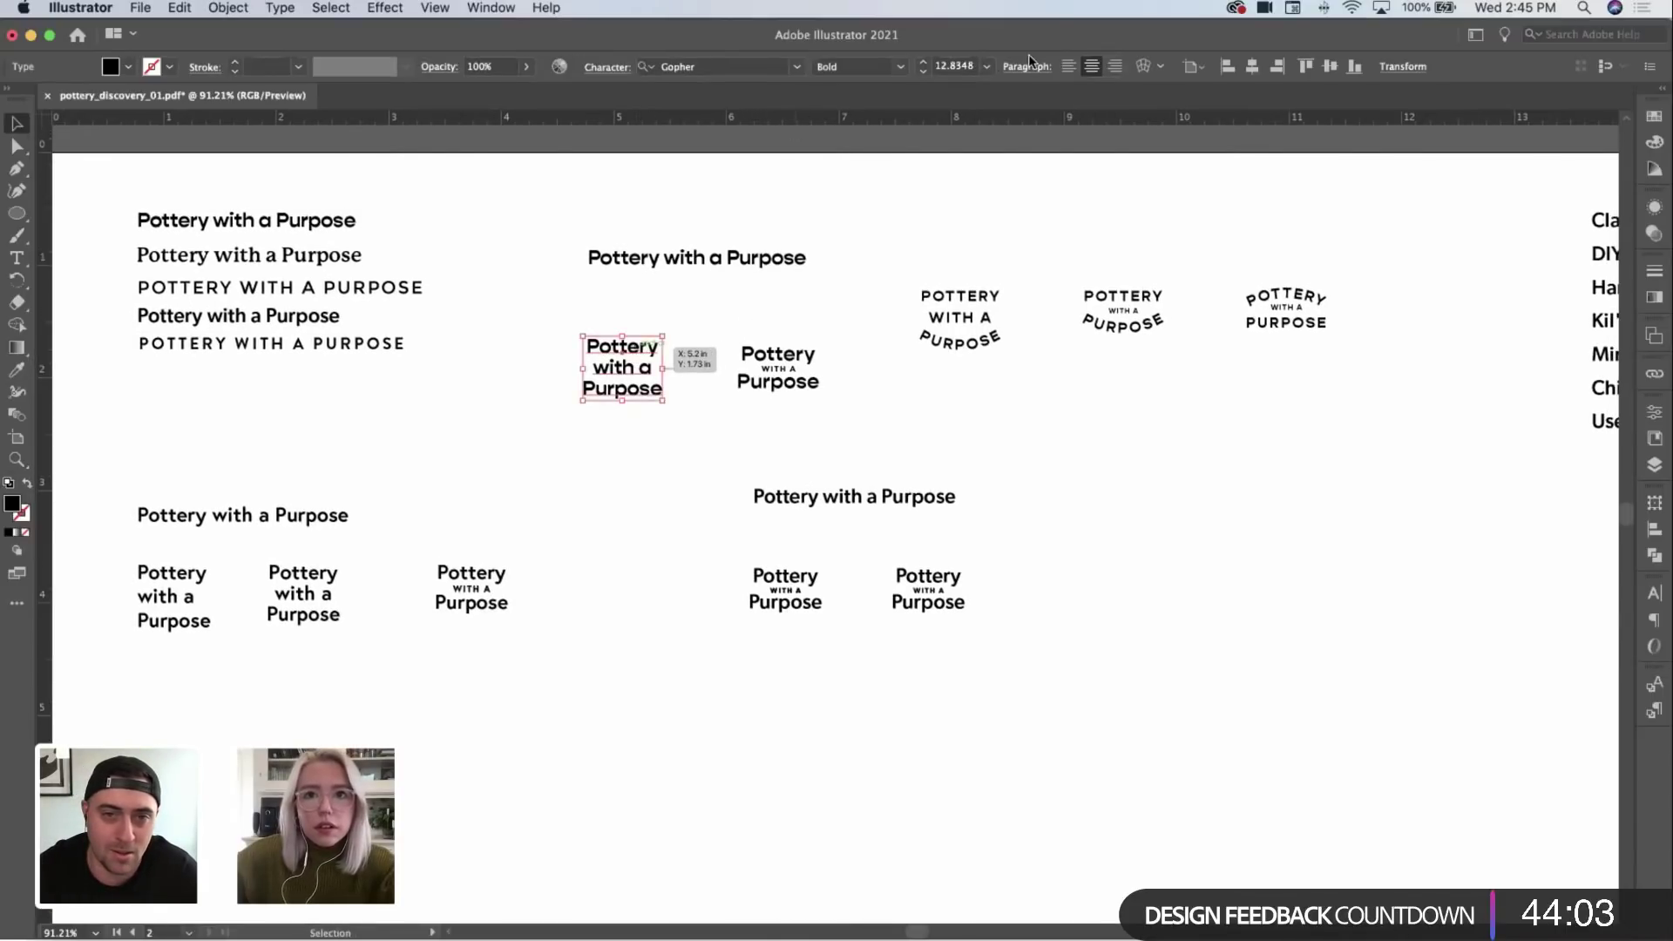
click(1068, 66)
click(708, 461)
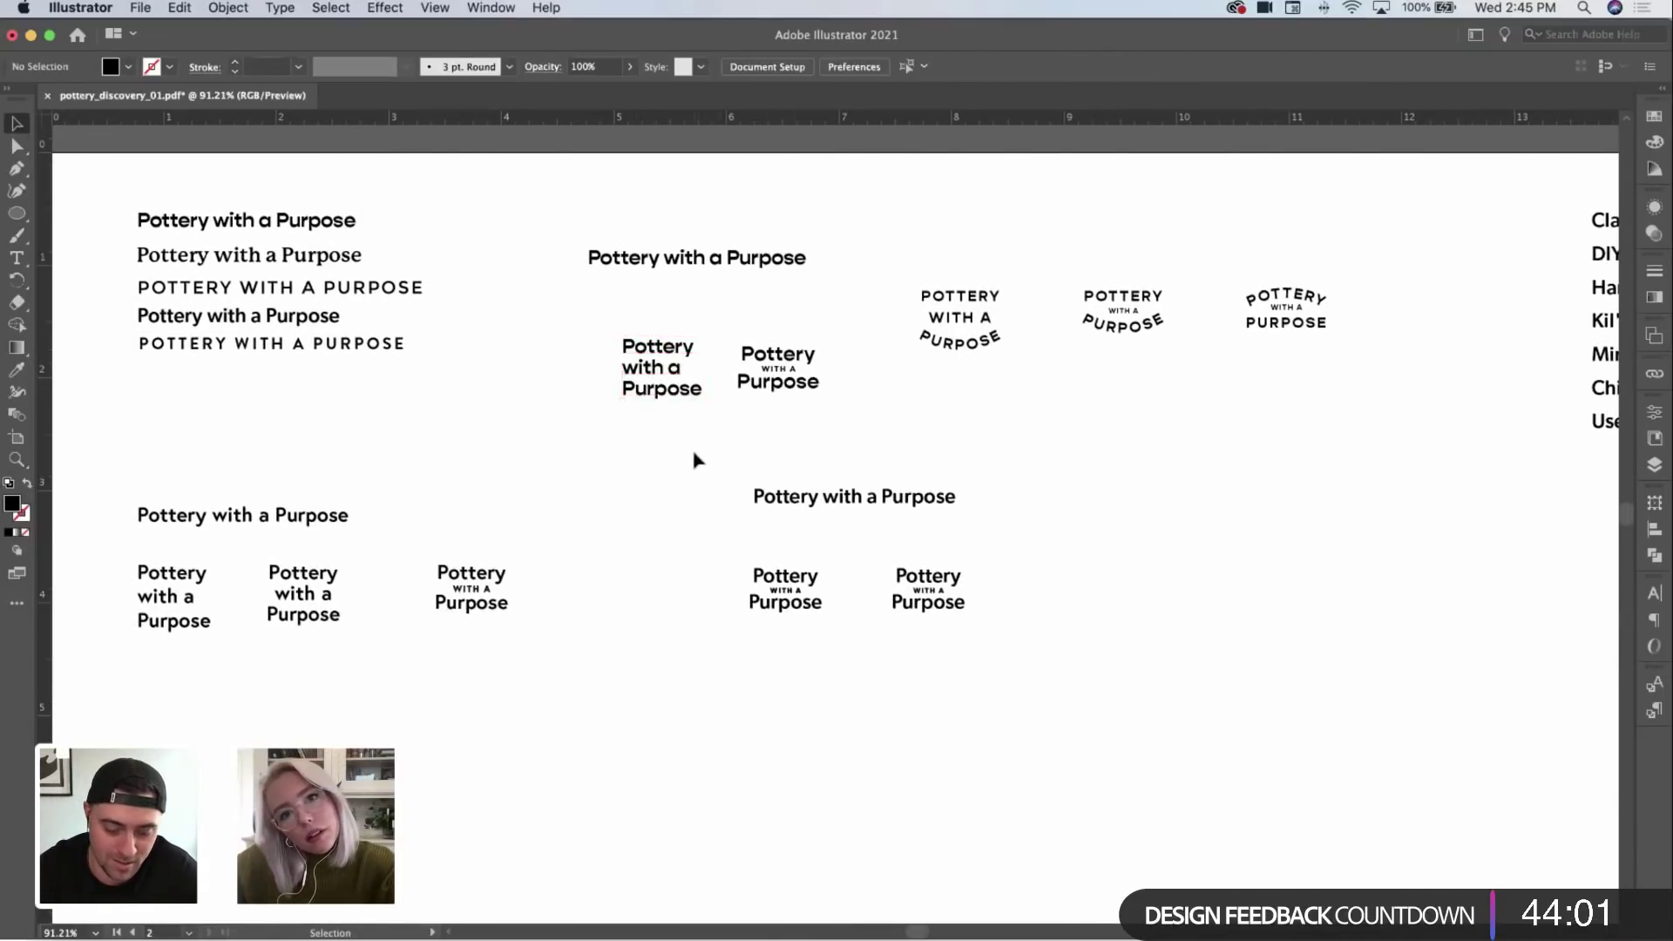
key(cmd+z)
click(675, 451)
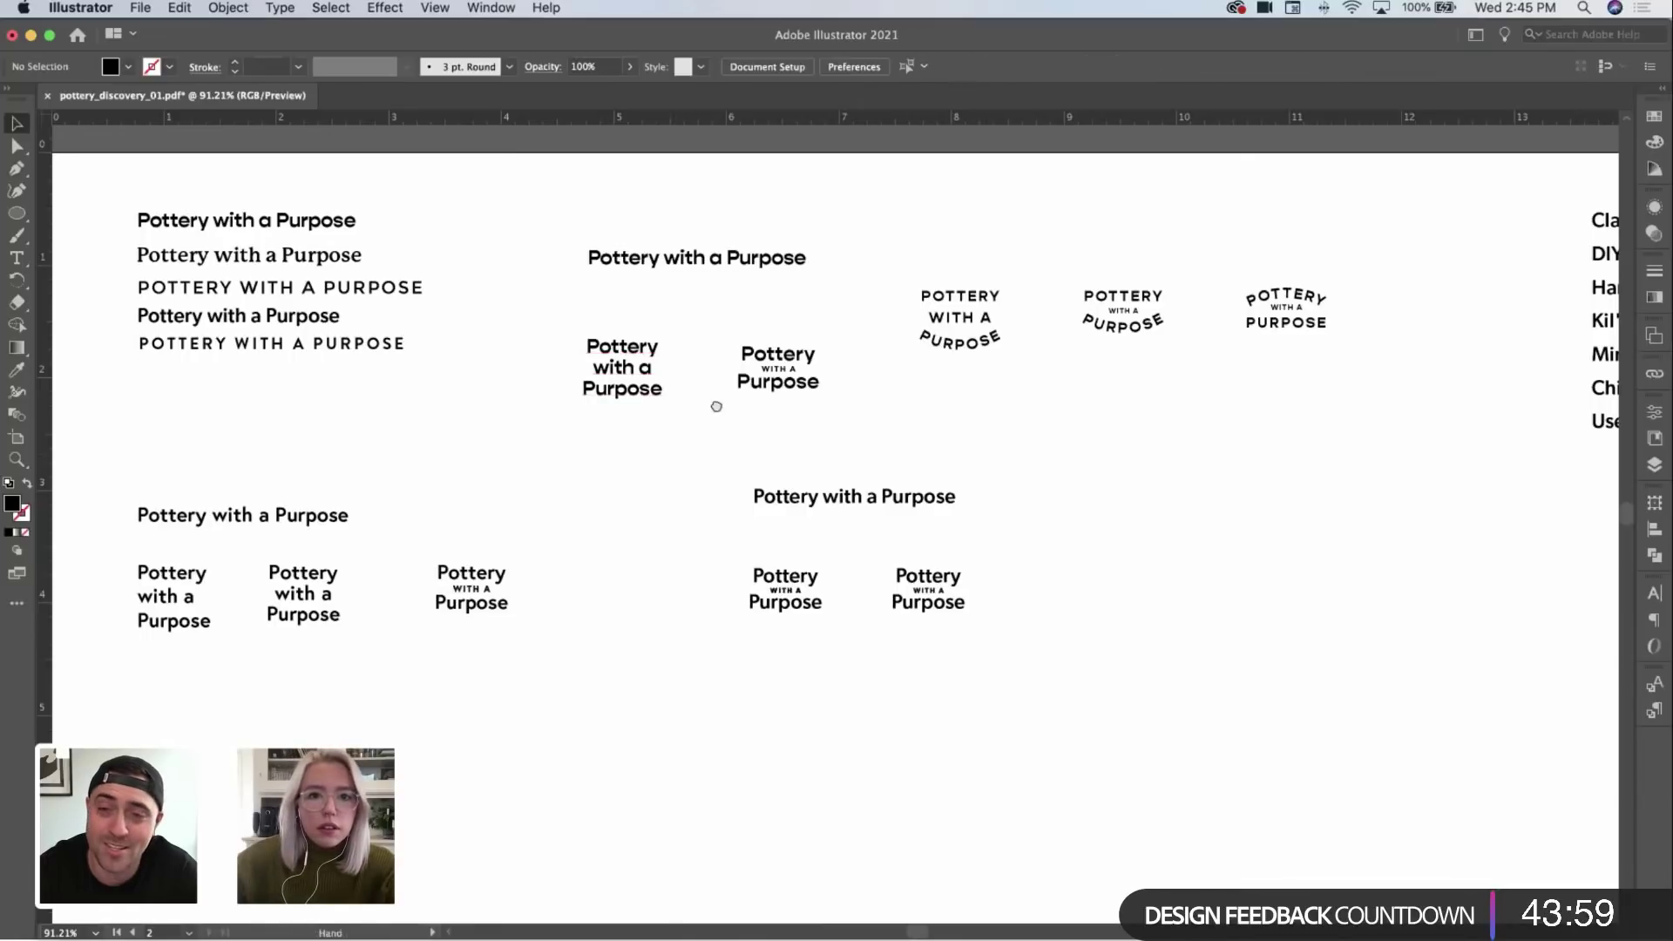
drag(717, 406, 1284, 299)
key(v)
click(916, 336)
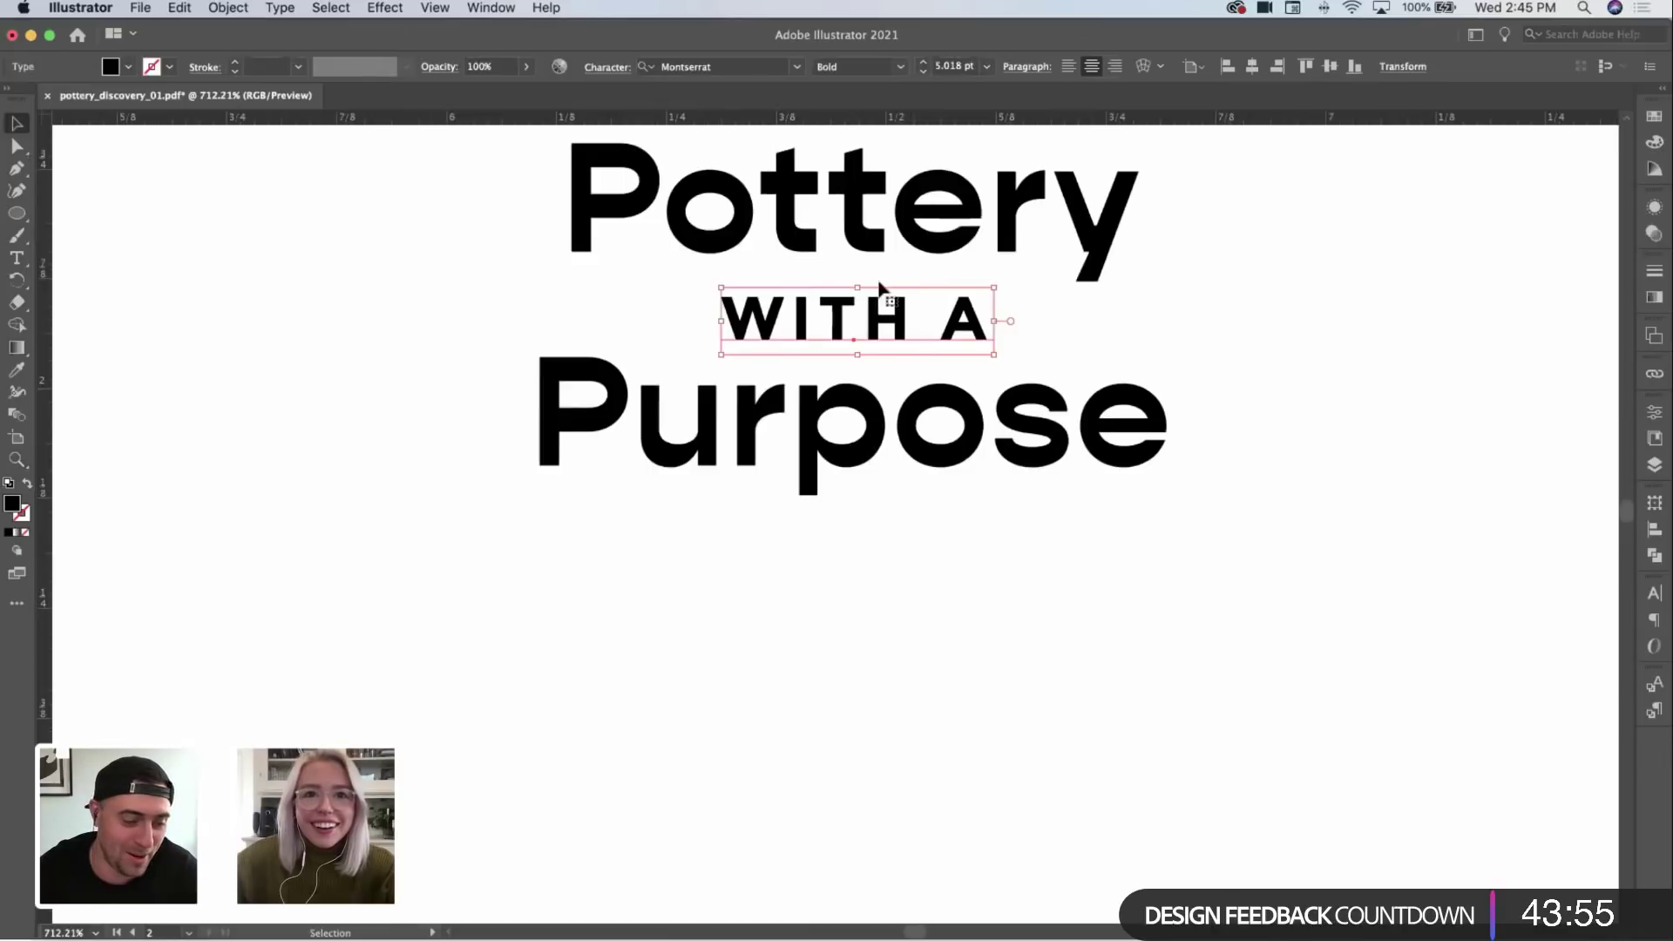
drag(880, 288, 851, 389)
click(739, 68)
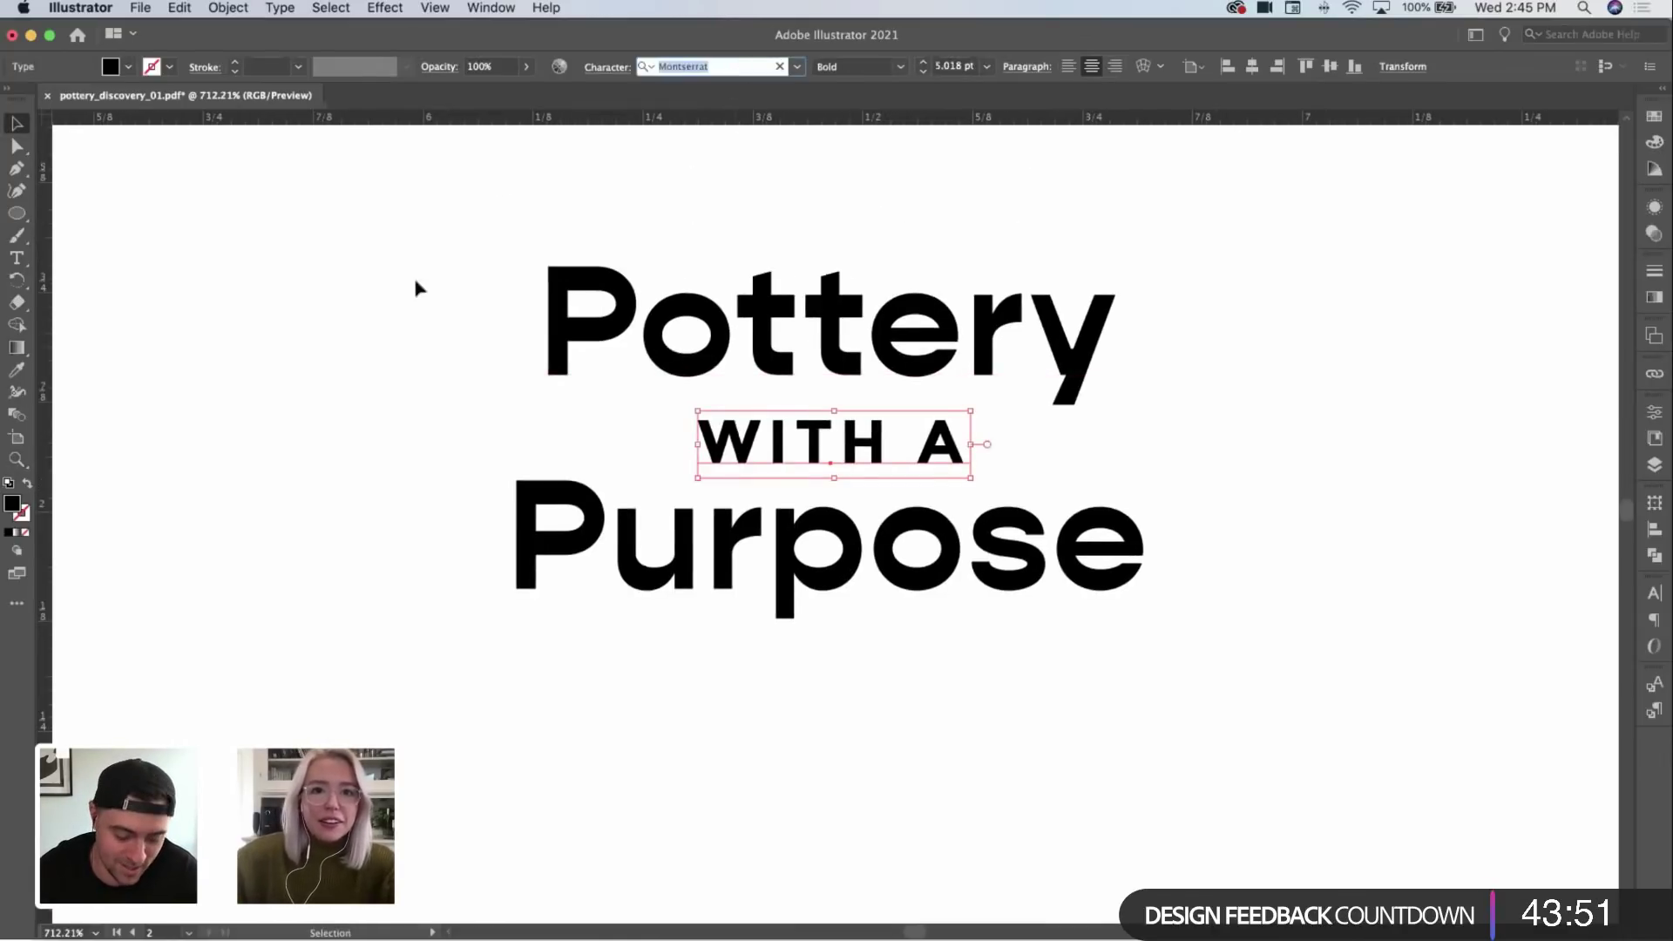
scroll(416, 288, down, 10)
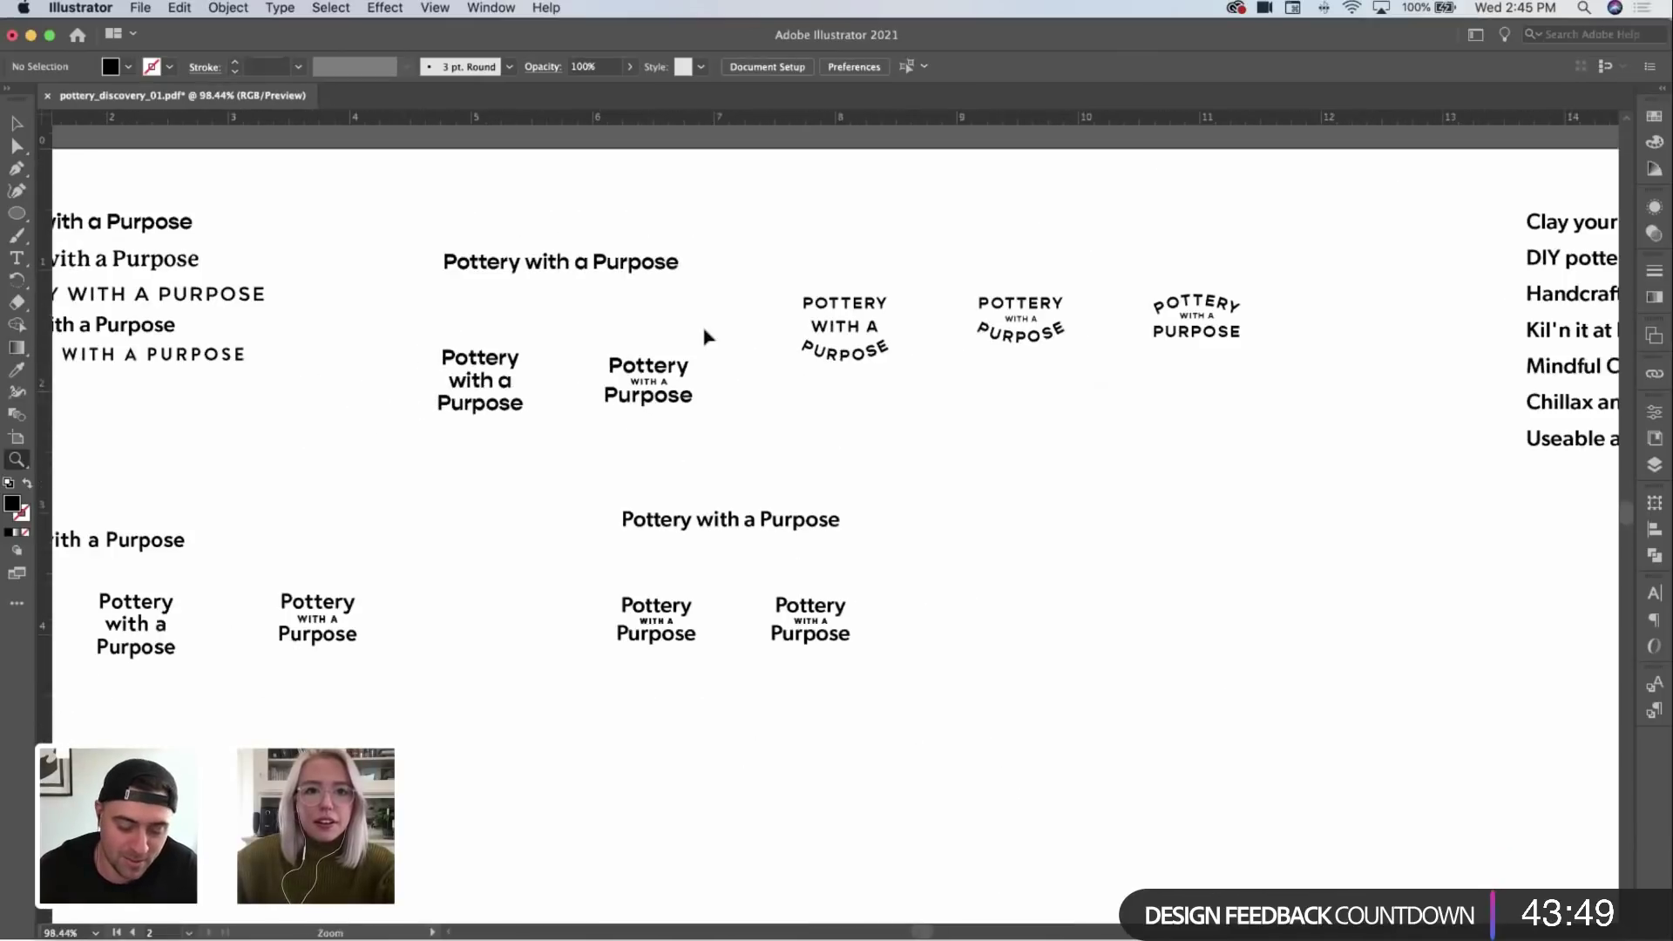
Step: Move the one-line Gopher wordmark left with its two stacked lockups closer beneath it, and shift the three curved lockups right and slightly up
drag(465, 441, 466, 440)
drag(641, 368, 594, 338)
click(595, 263)
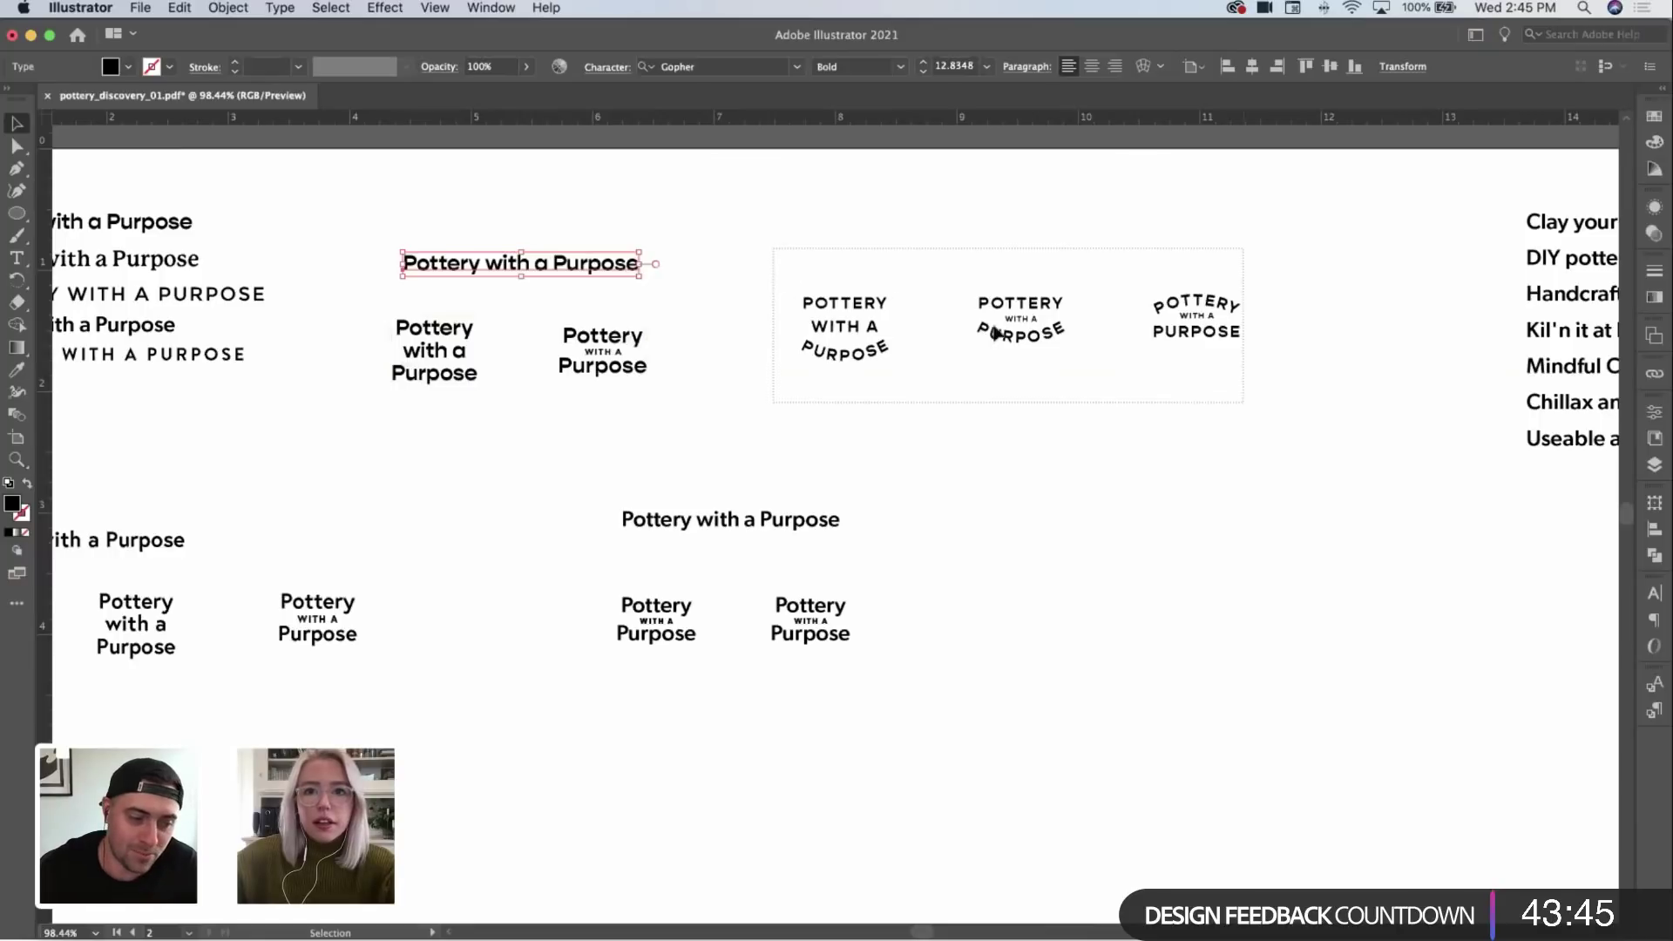
drag(1209, 341, 1331, 314)
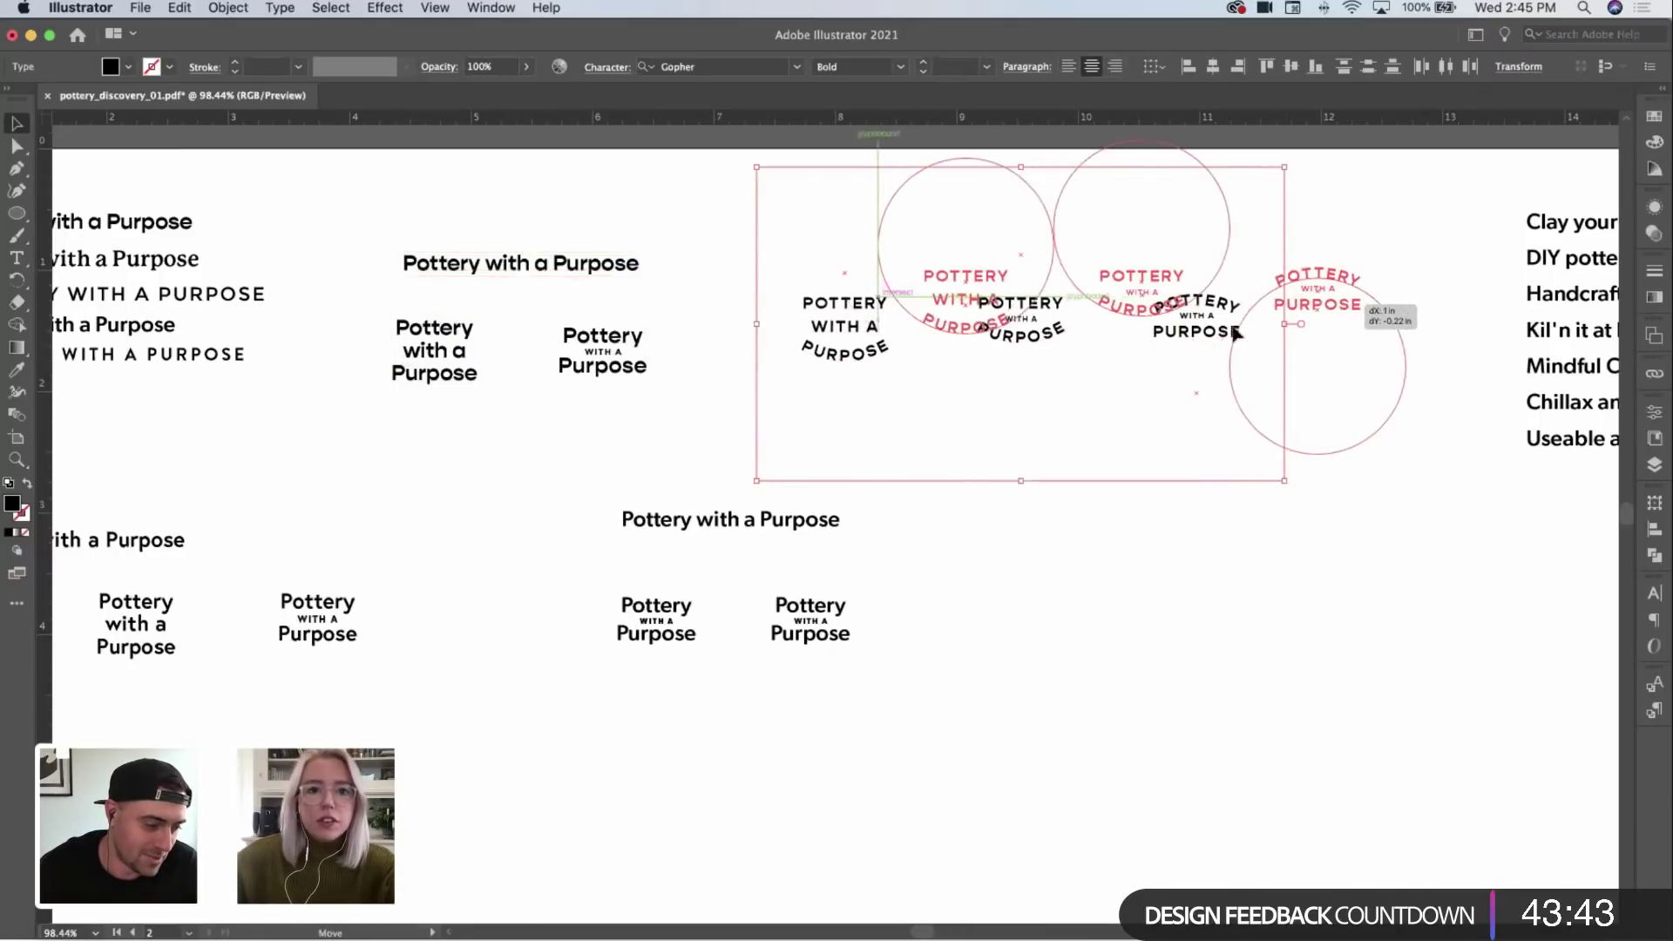
drag(1236, 332, 1236, 332)
Step: Duplicate the stacked Gopher lockup with the small "WITH A" to its right, and set the copy's "WITH A" in Gopher Black
drag(602, 349, 771, 345)
scroll(897, 336, up, 5)
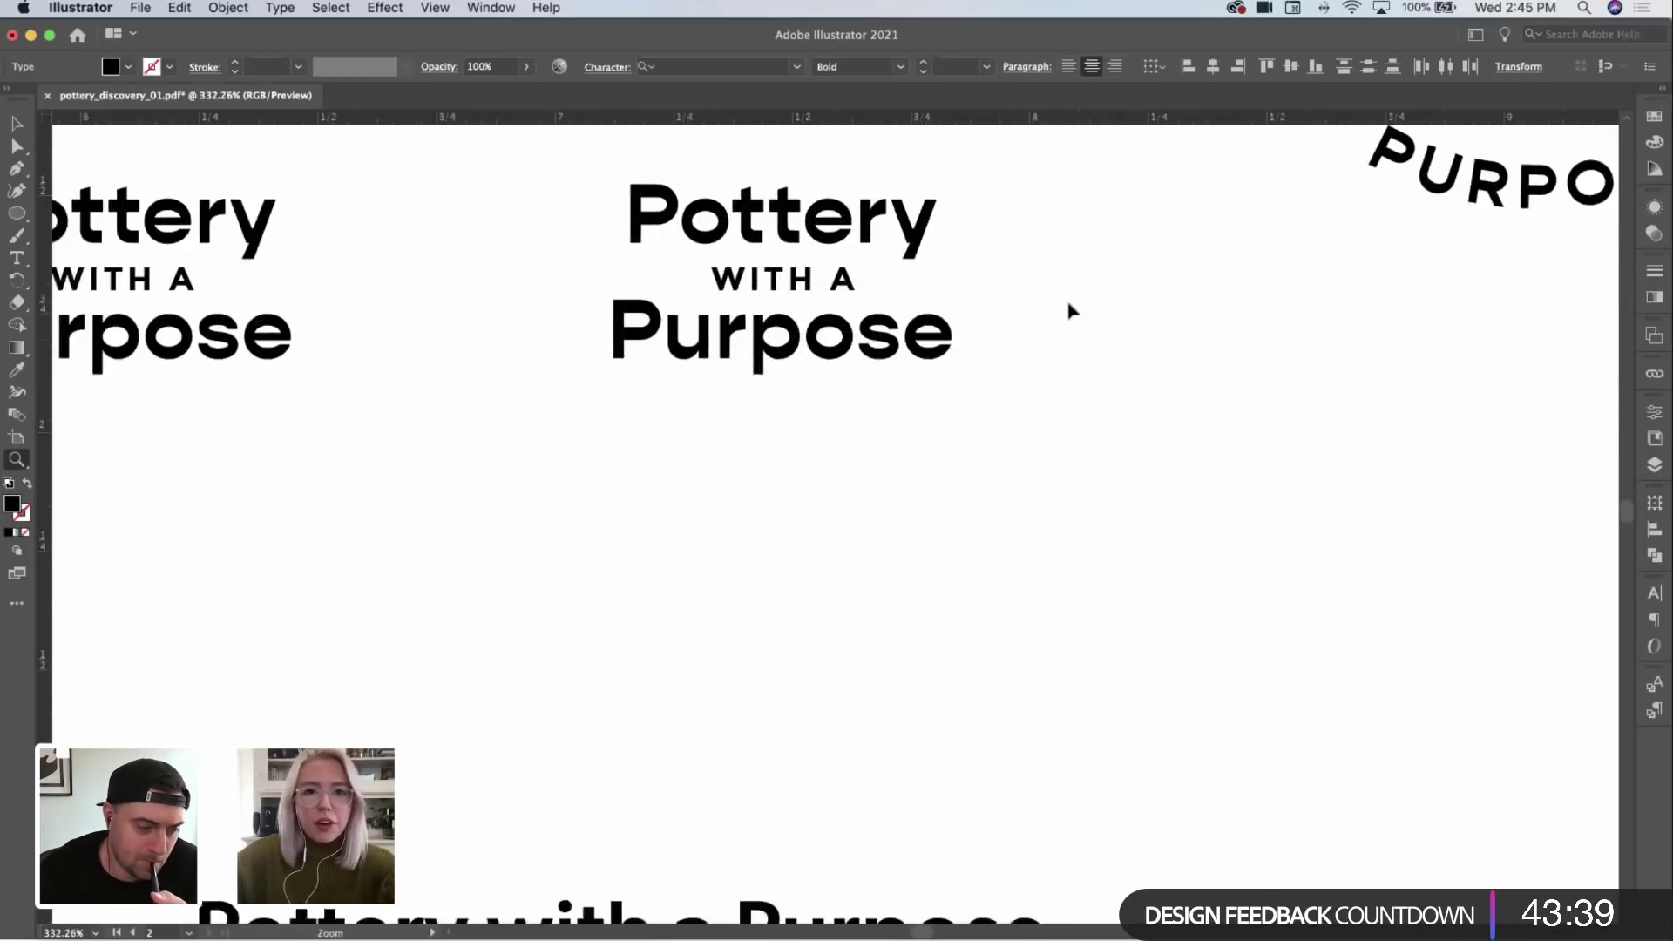
click(771, 286)
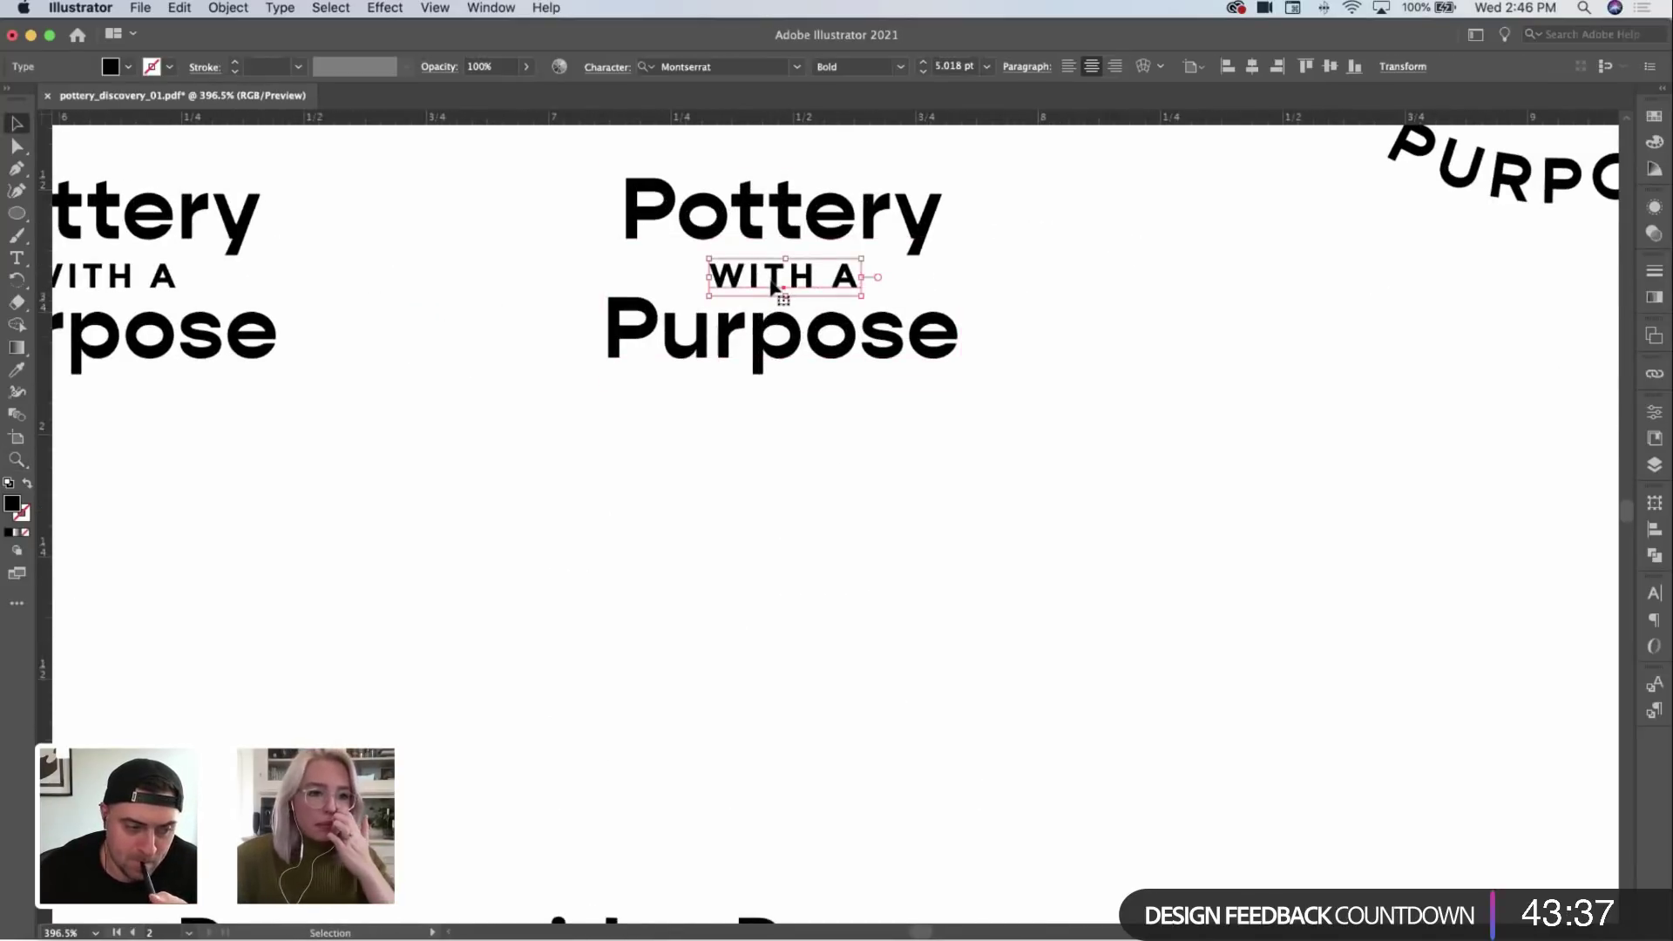
click(736, 70)
text(goph)
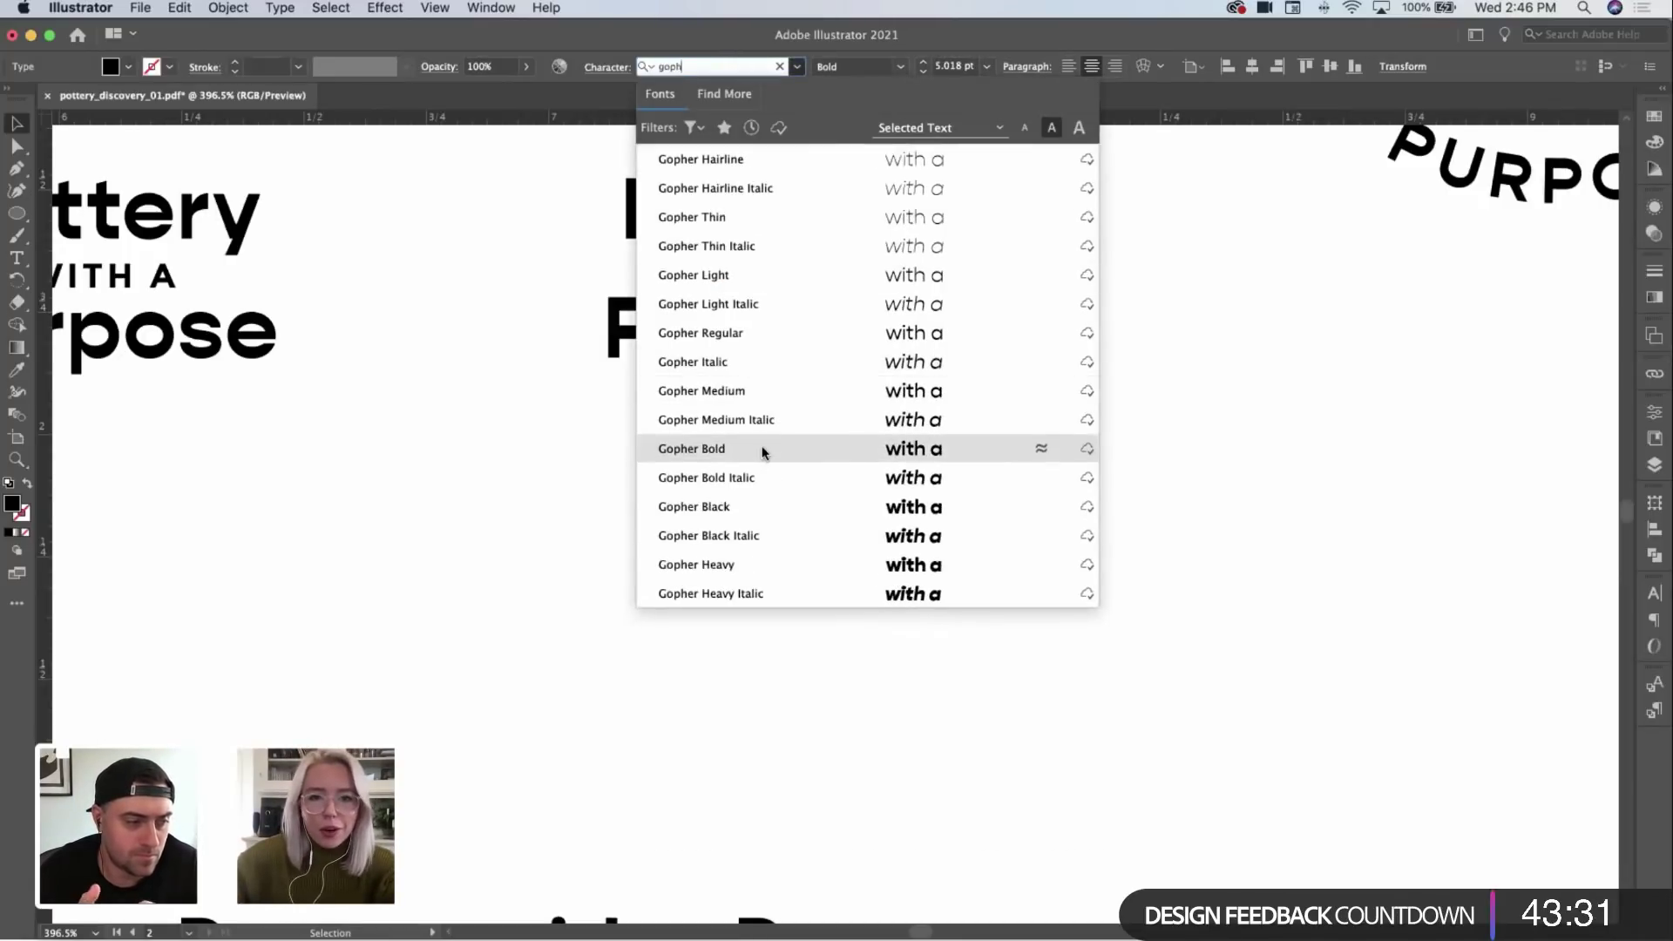
click(1106, 426)
scroll(886, 250, up, 4)
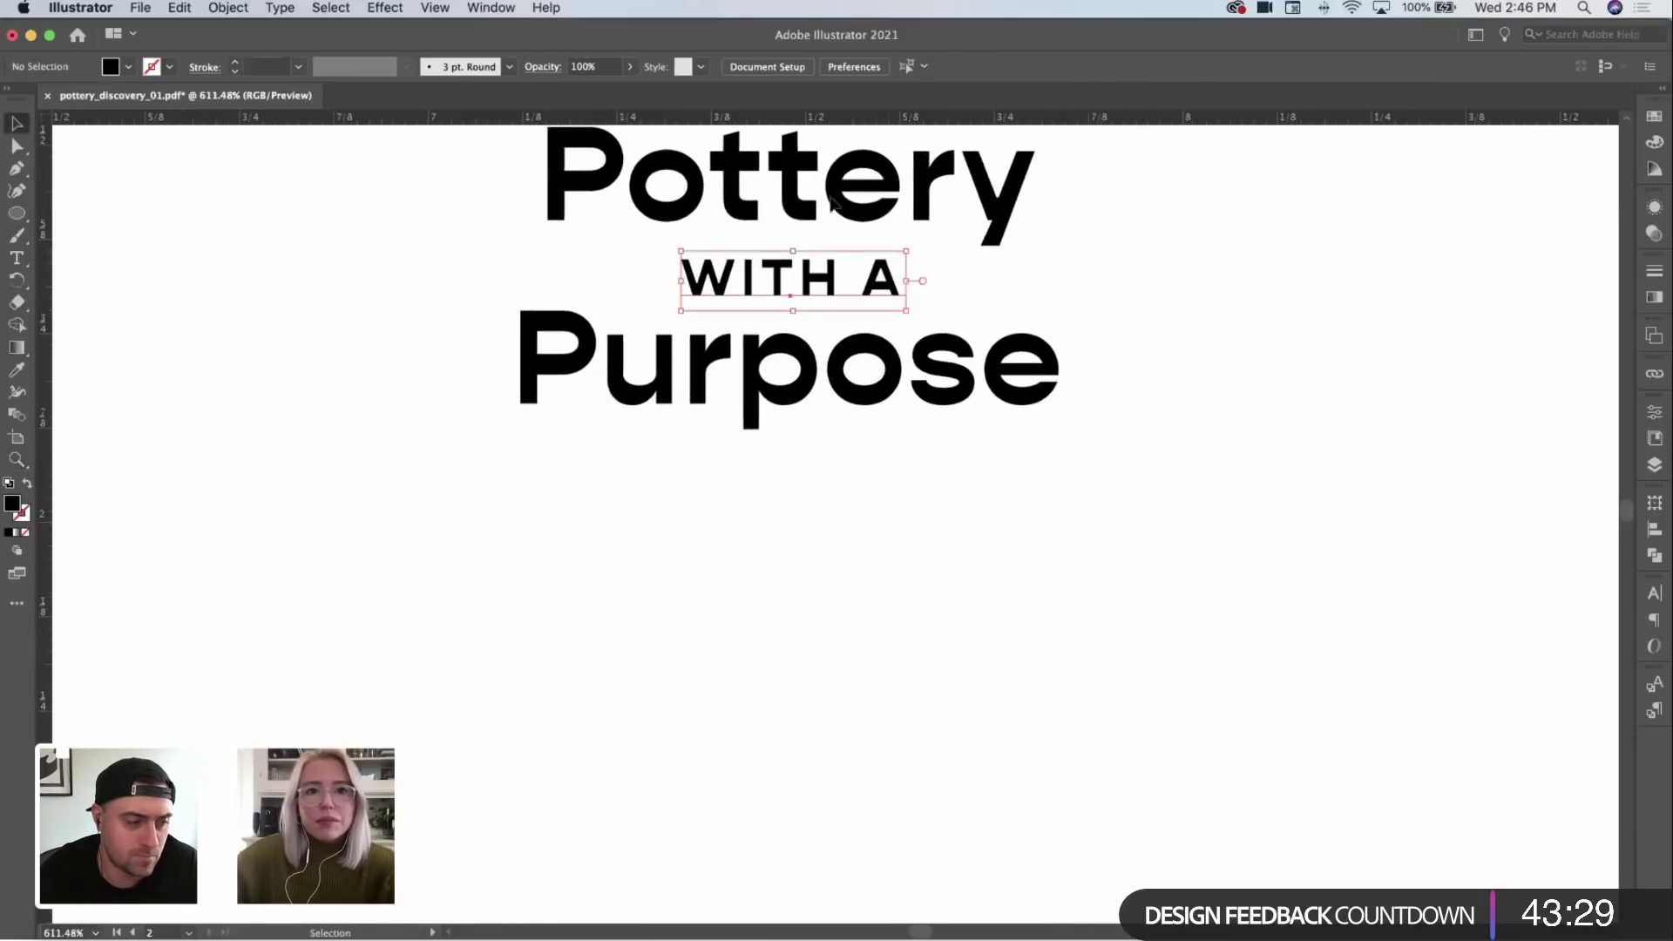
click(903, 69)
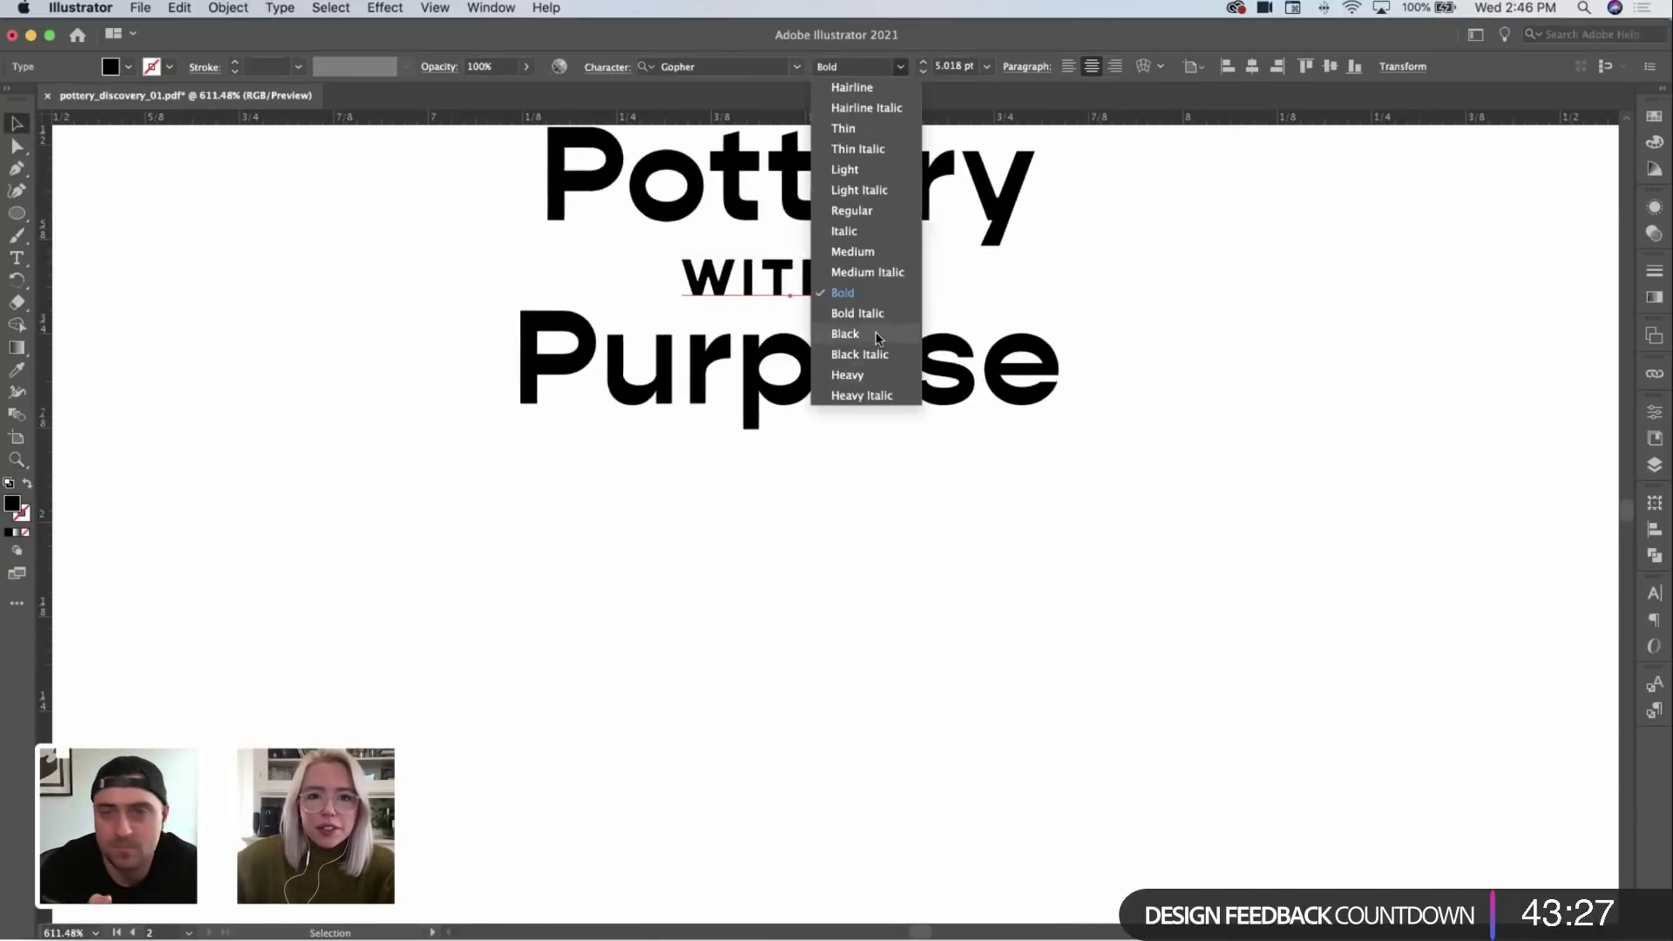
click(1229, 316)
Step: Move "Pottery" down about 0.01 in, closer to "WITH A", in the duplicated Gopher lockup
drag(1224, 316, 1011, 259)
click(1011, 259)
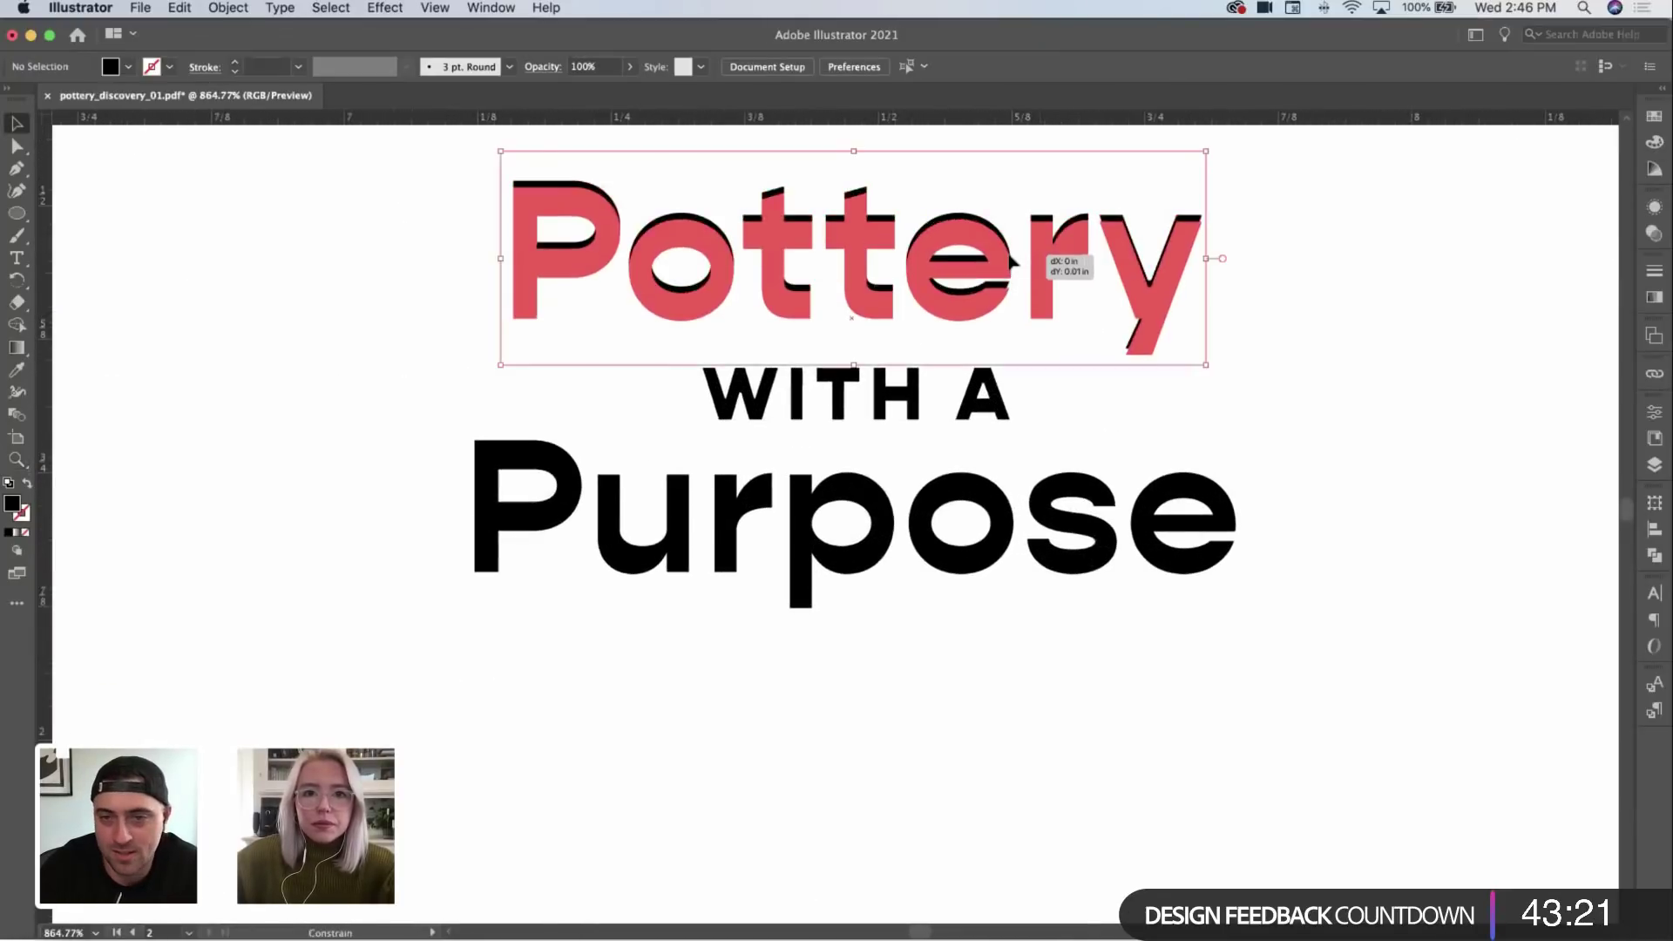
drag(1214, 299, 699, 311)
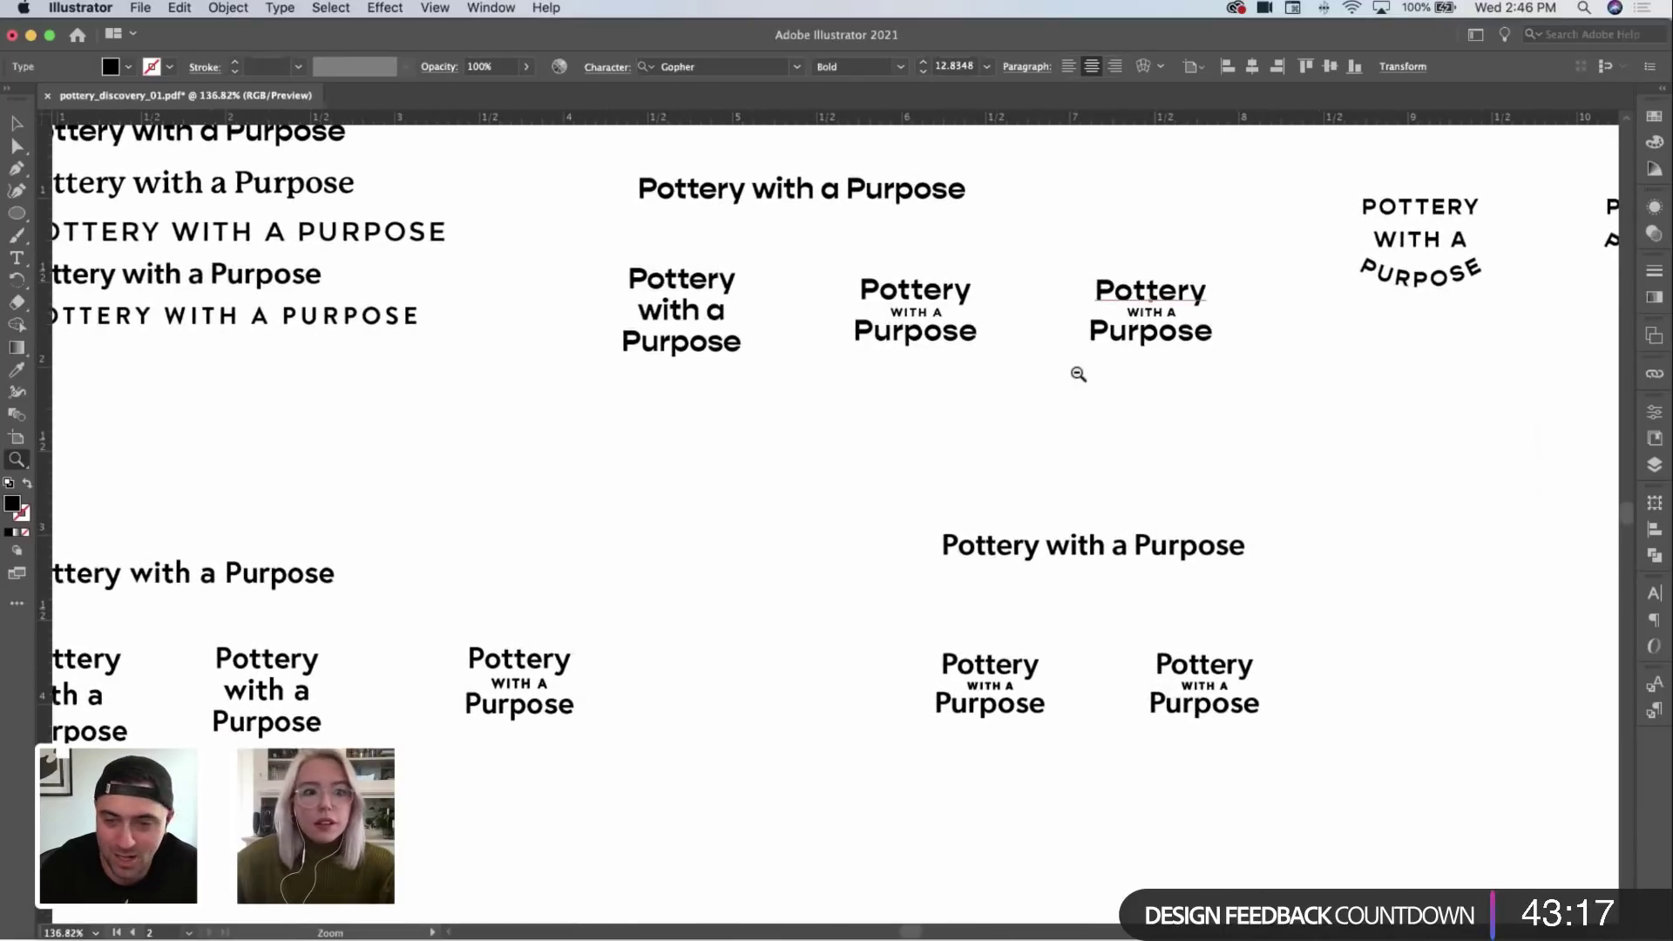
Step: Look over the monogram sketches, the written notes and the two typeface artboards across the document
drag(1079, 374, 926, 684)
scroll(926, 684, up, 3)
scroll(912, 482, down, 5)
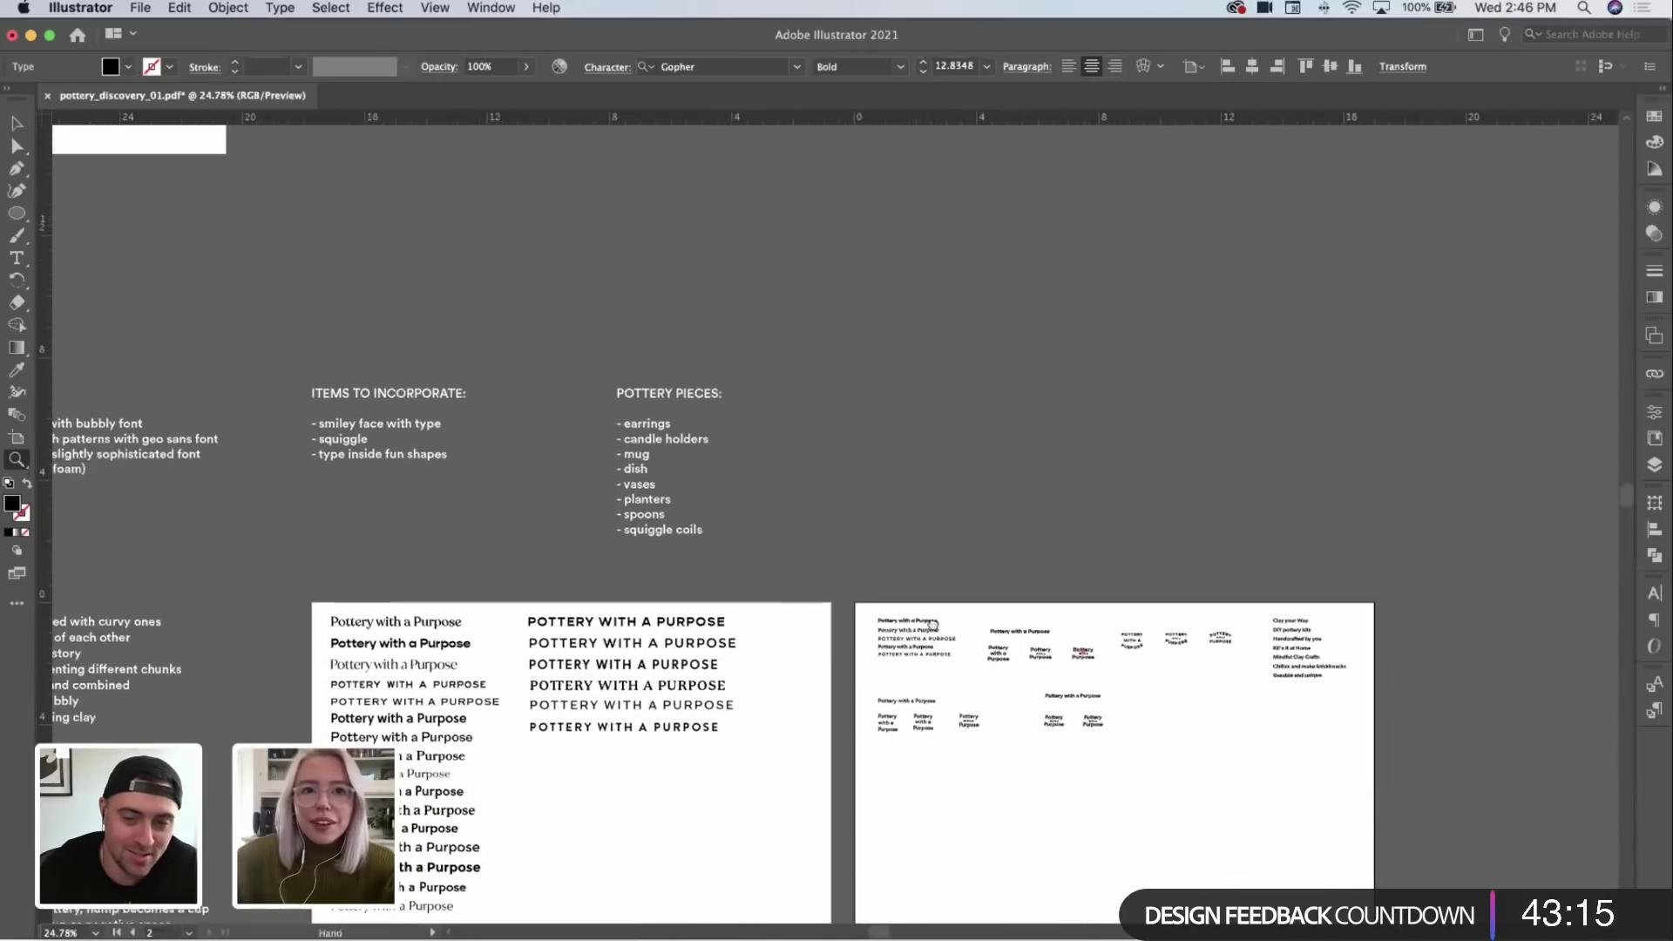
scroll(752, 470, left, 3)
scroll(1105, 559, down, 1)
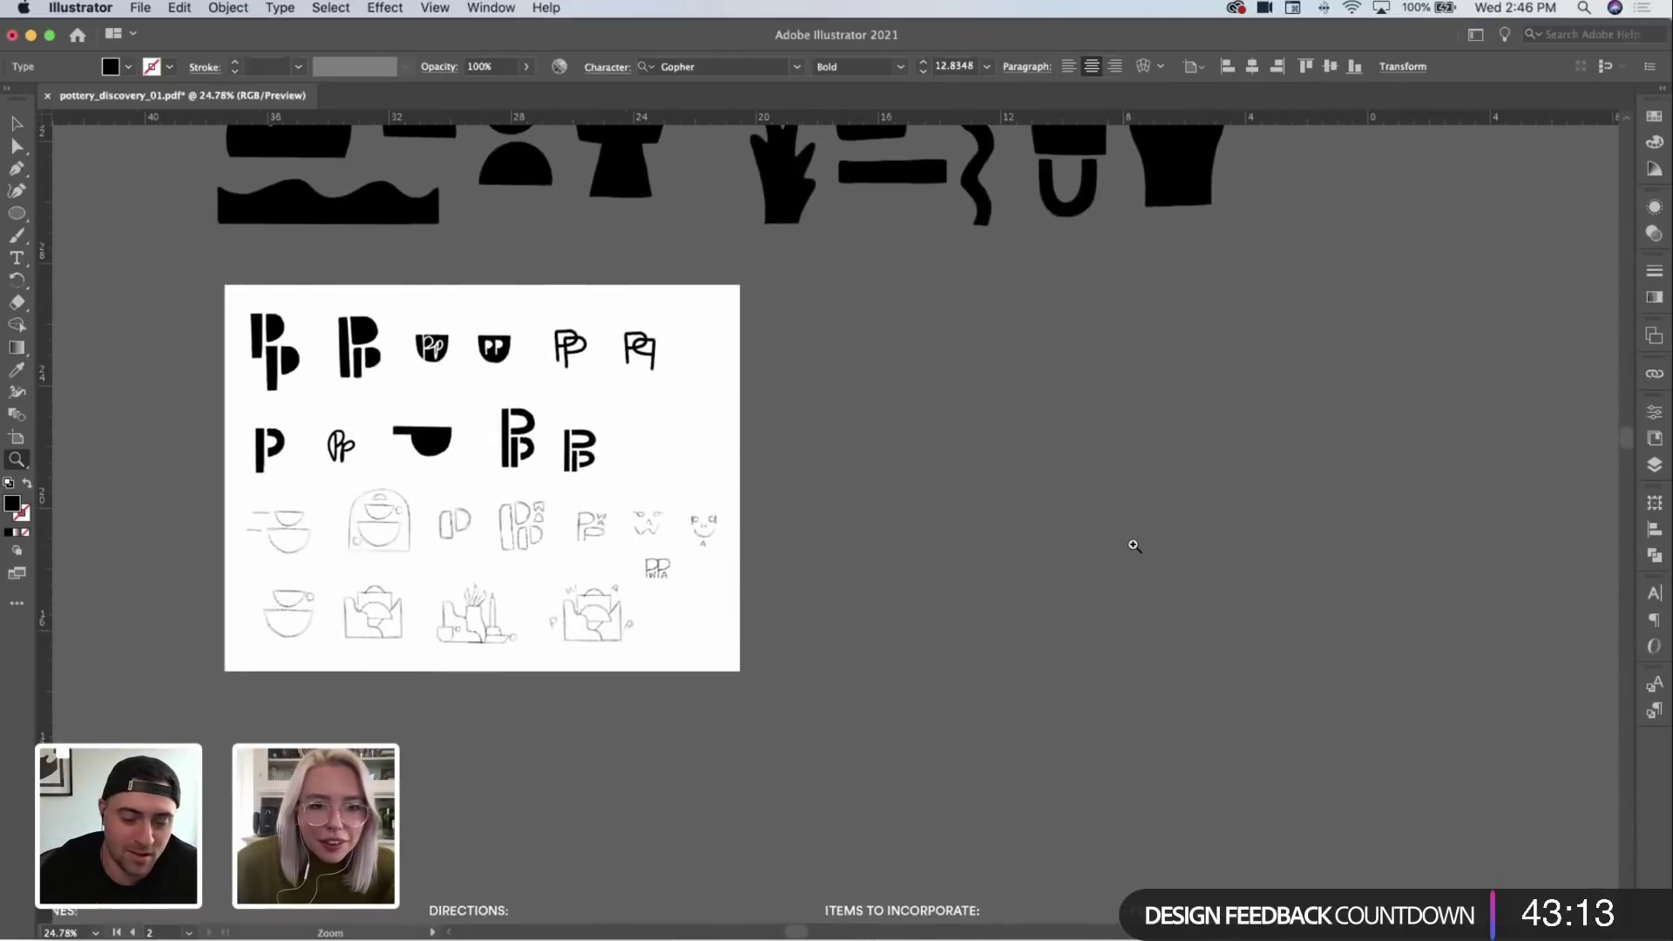
scroll(1132, 549, down, 3)
scroll(1001, 509, down, 5)
scroll(1002, 508, right, 5)
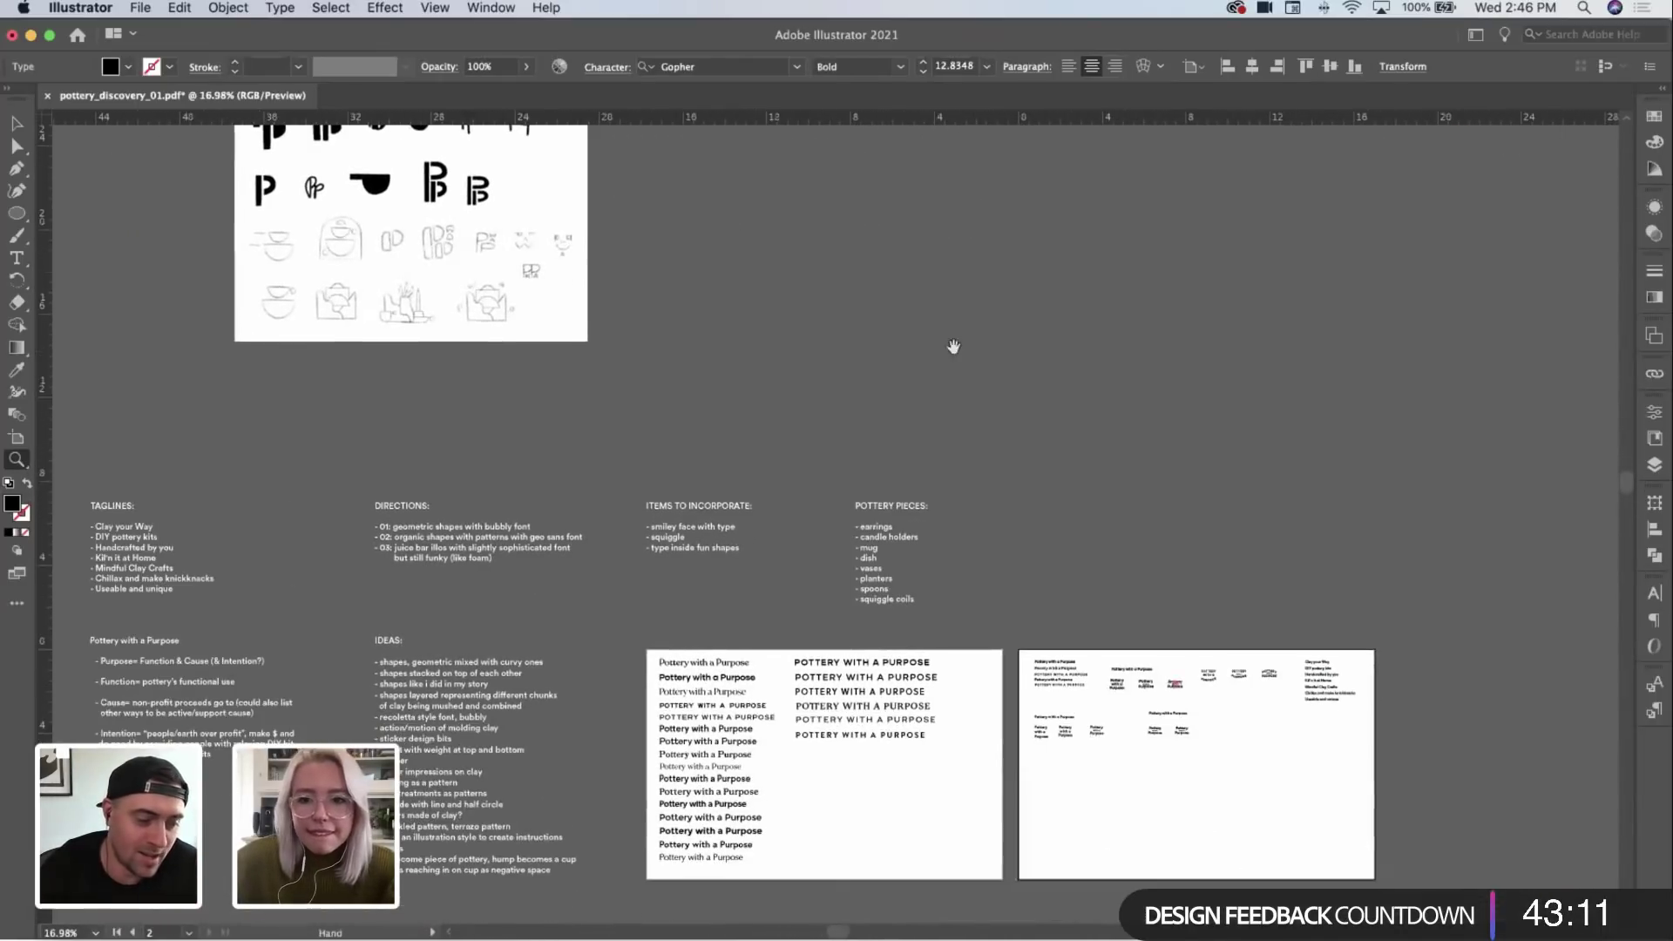
key(v)
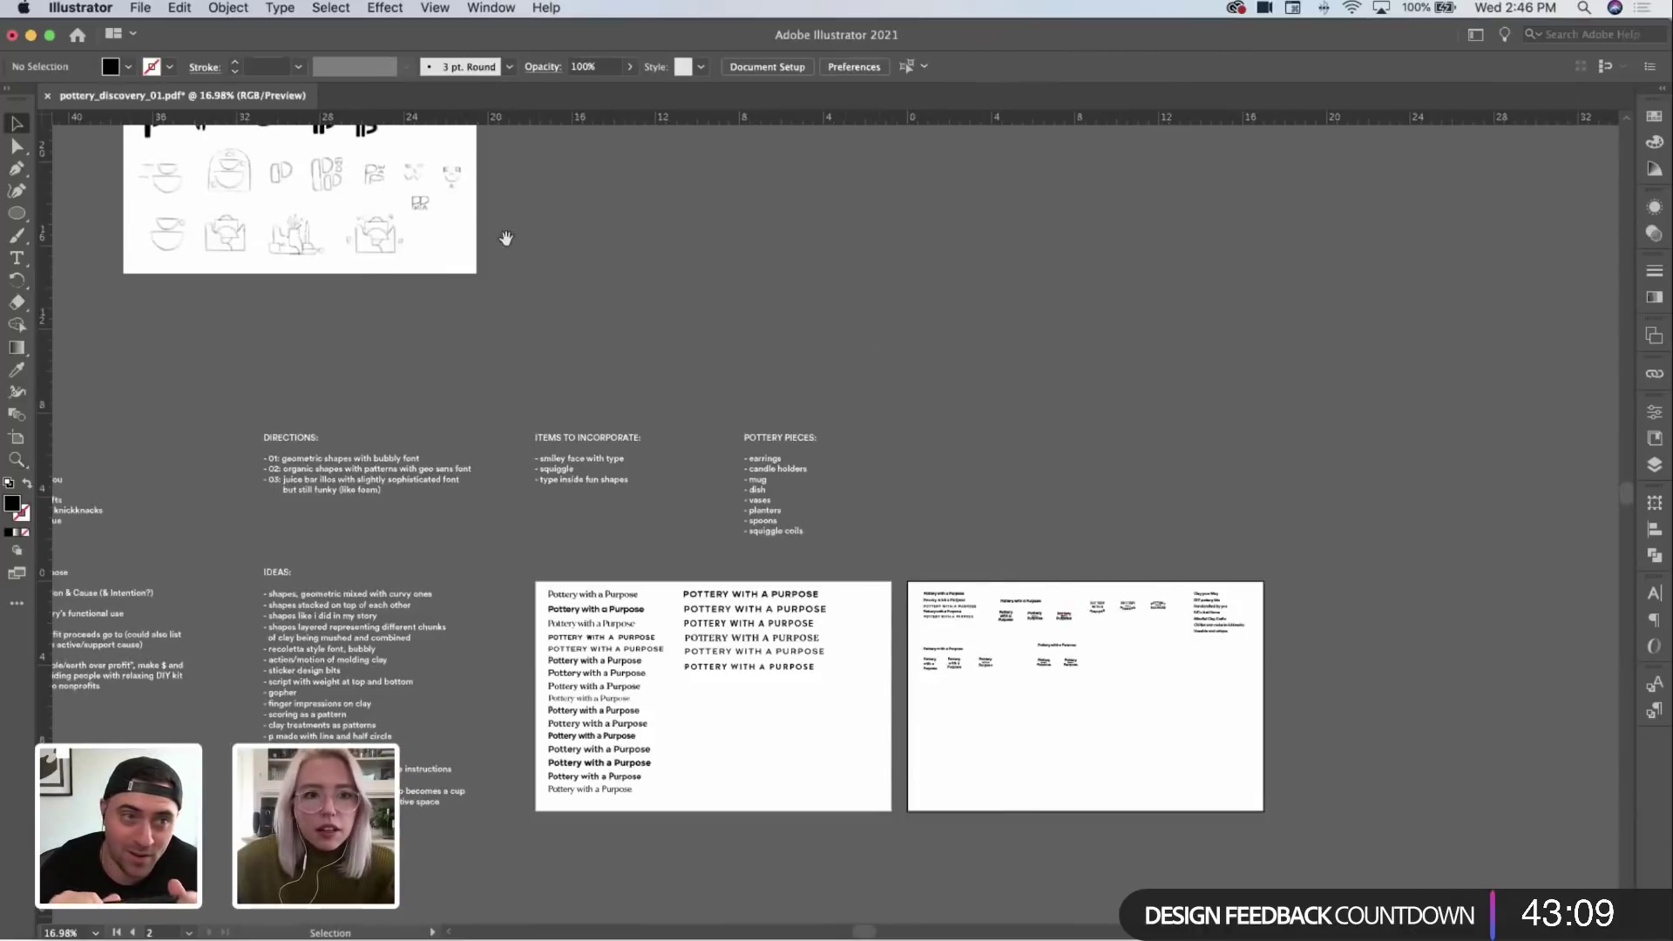
drag(505, 238, 737, 437)
scroll(737, 437, down, 4)
scroll(737, 437, right, 5)
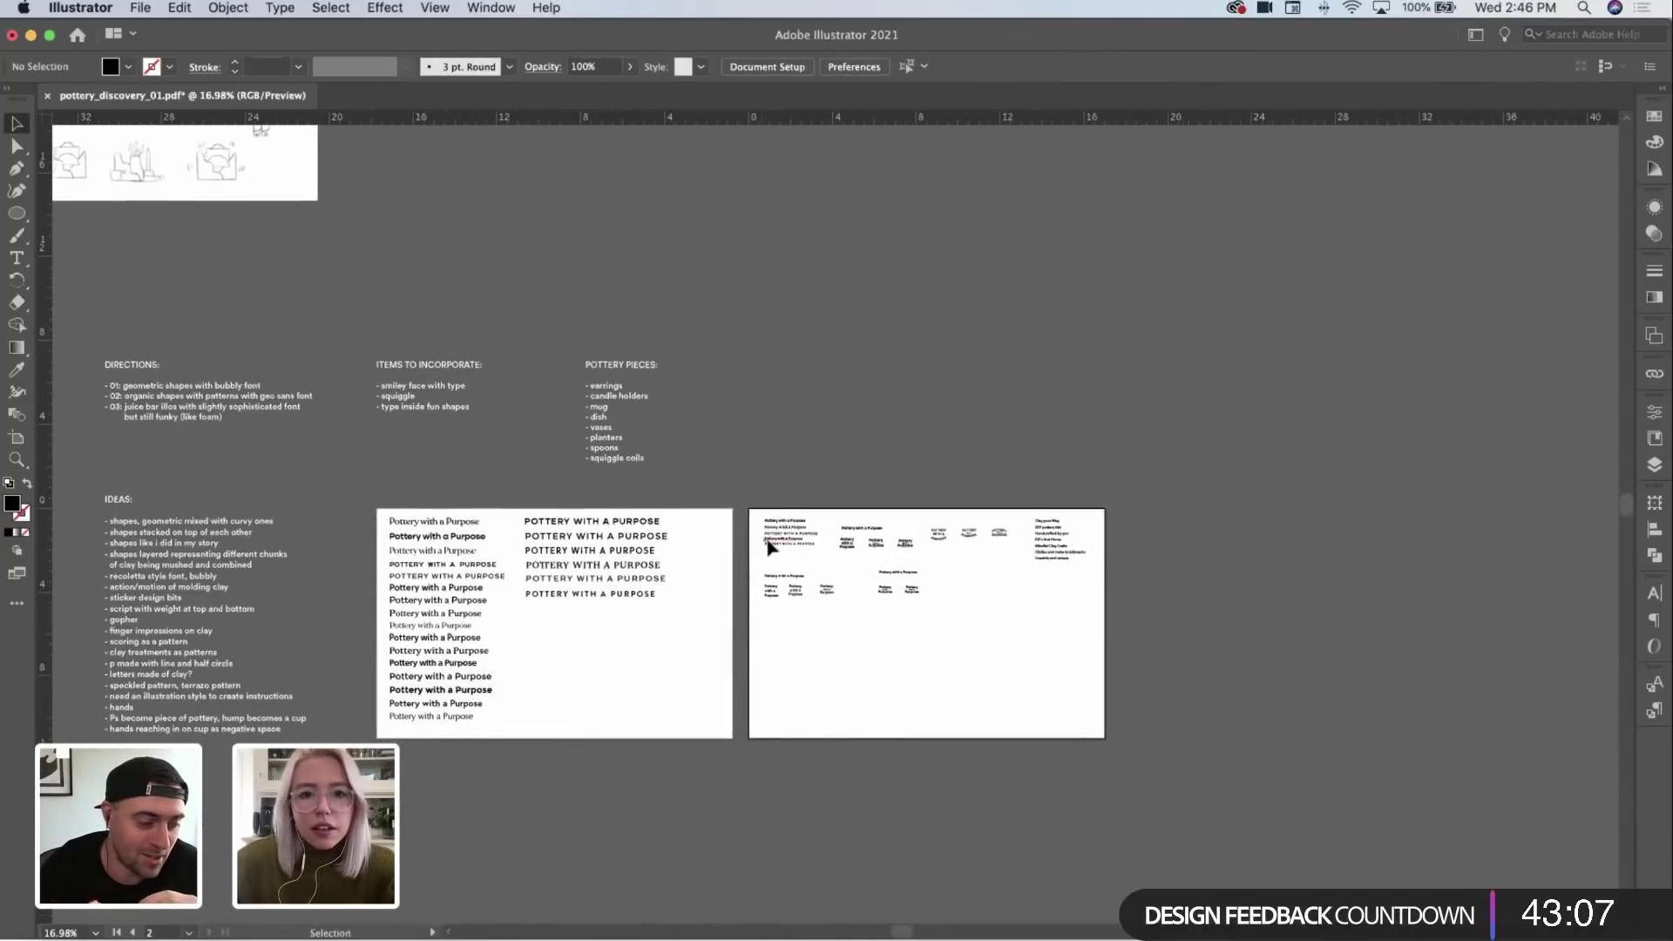
Step: Examine the one-line, stacked and curved wordmark layouts on the second artboard side by side
key(z)
drag(866, 590, 1341, 519)
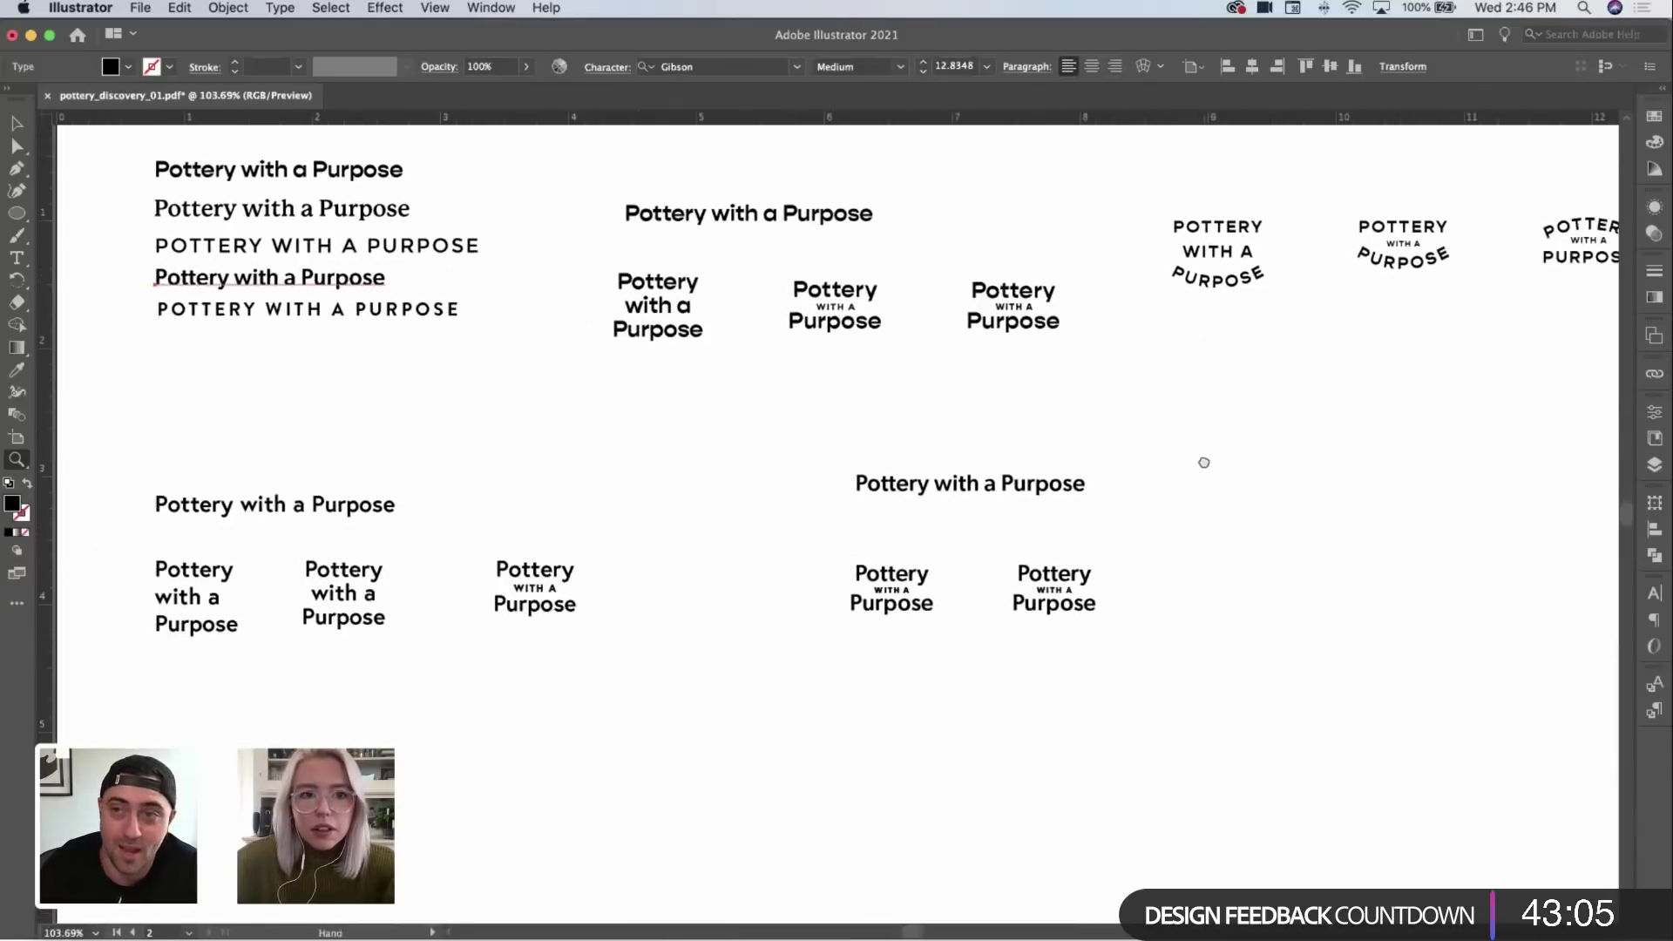
drag(1207, 464, 1097, 423)
scroll(1192, 453, down, 2)
scroll(1191, 452, right, 2)
key(v)
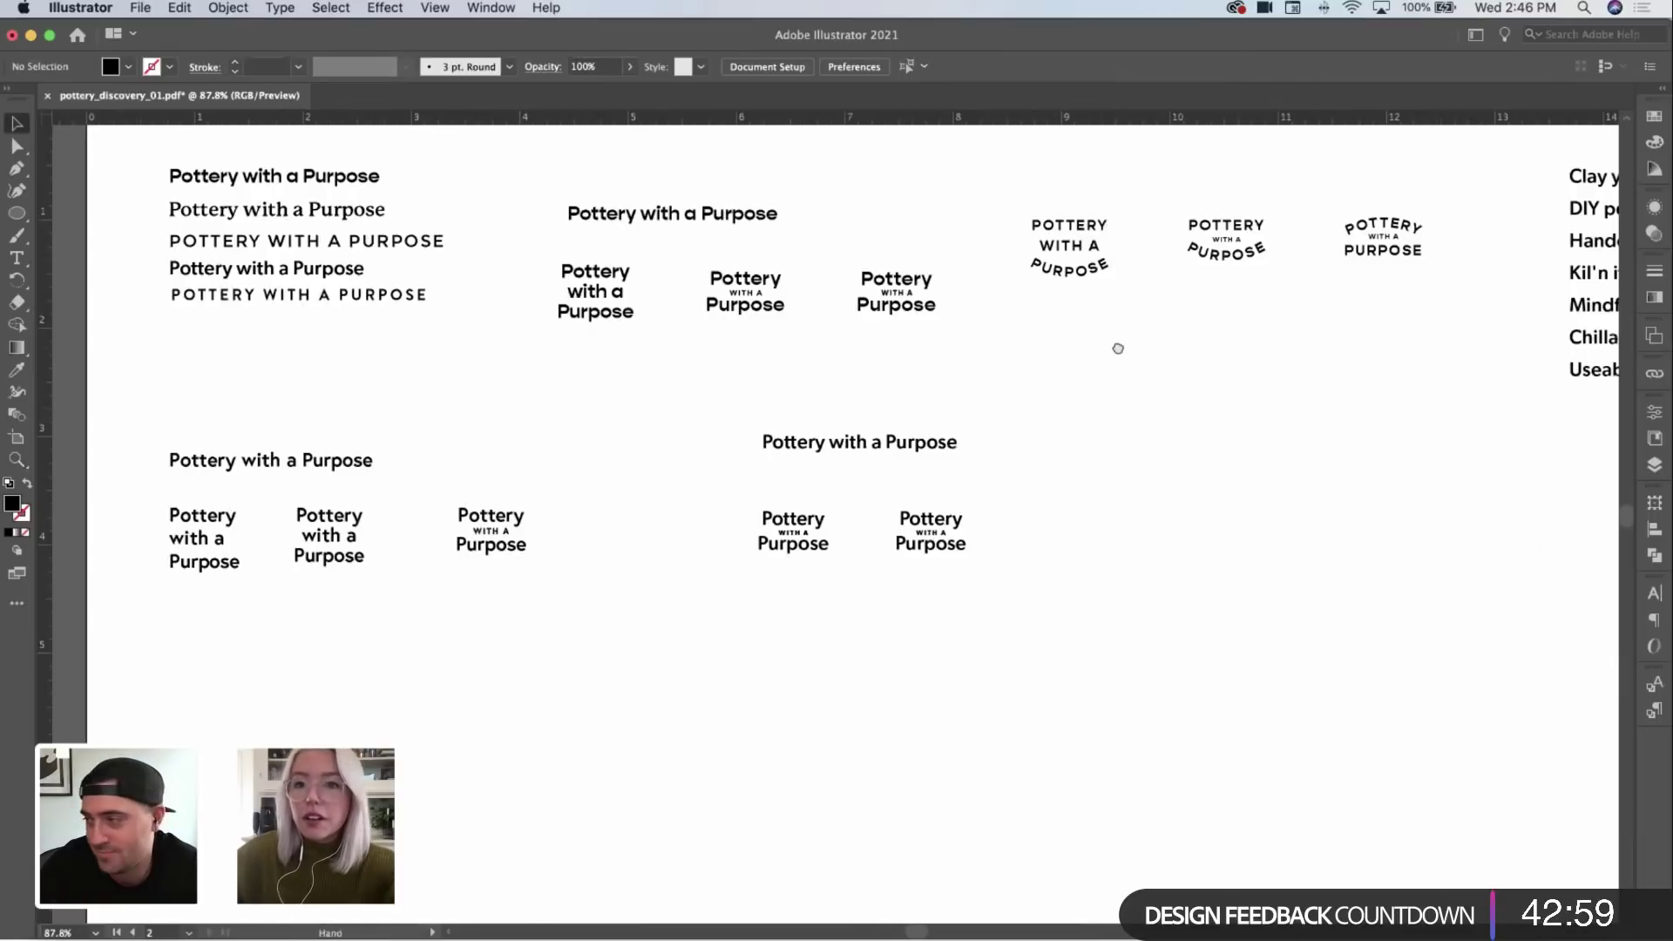
scroll(1118, 349, right, 3)
scroll(978, 346, left, 4)
scroll(1214, 366, down, 2)
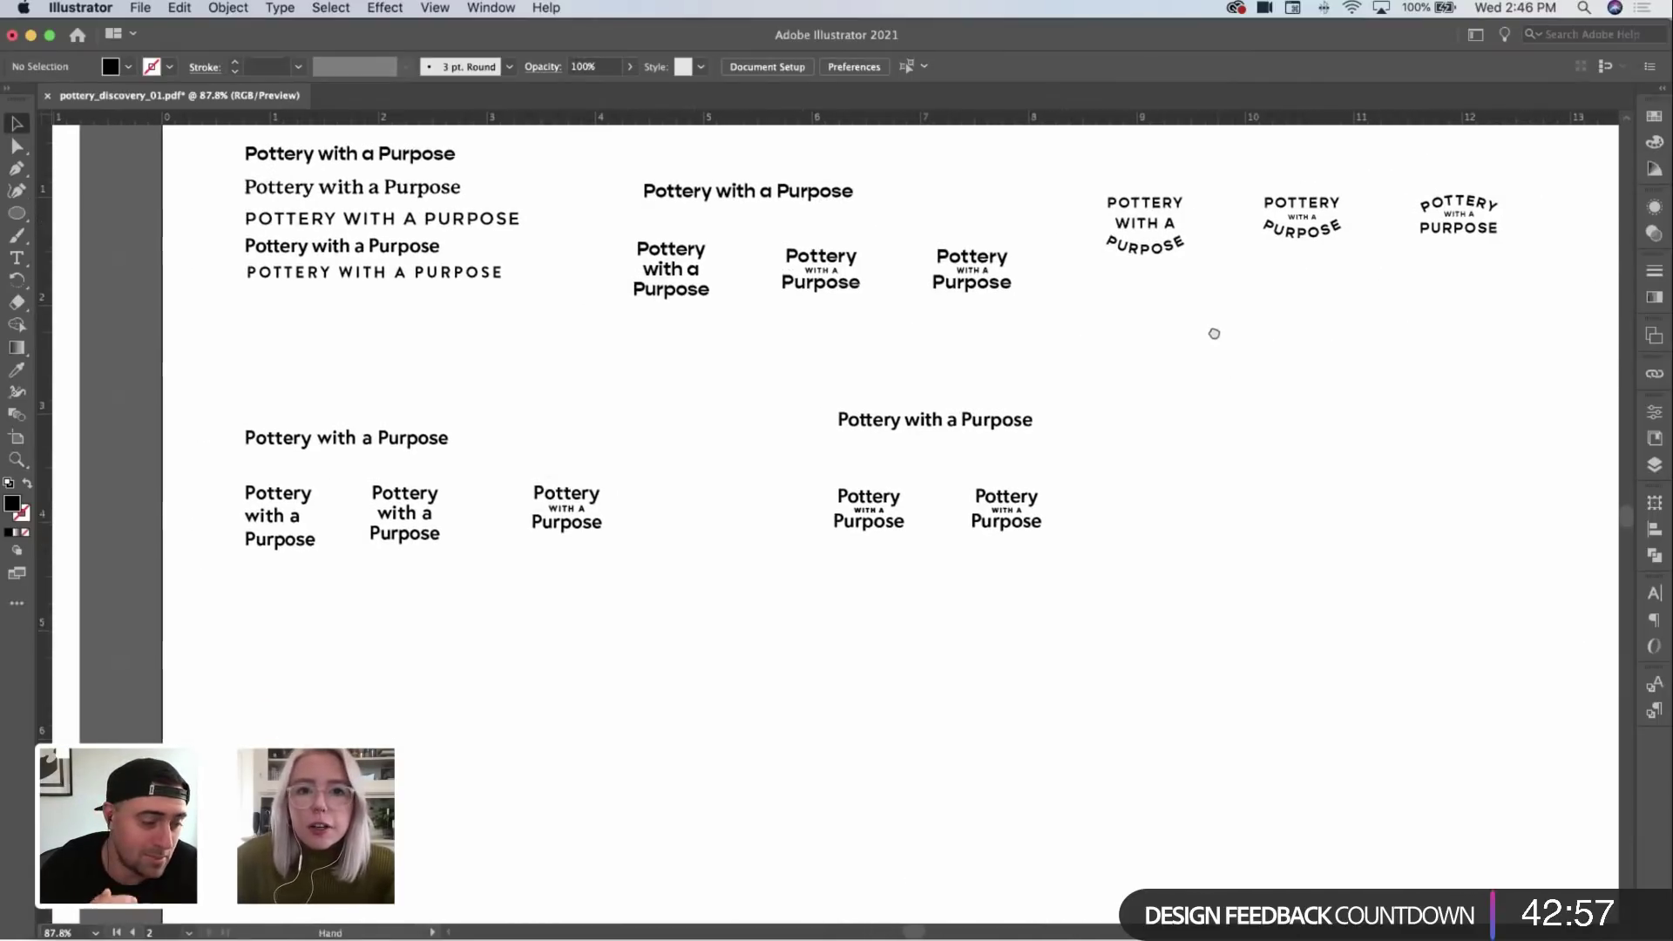
scroll(962, 299, right, 2)
scroll(961, 299, up, 1)
Step: Duplicate the one-line Gopher wordmark into the space below the three curved lockups and centre-align its text
drag(720, 206, 1379, 349)
scroll(1379, 350, up, 3)
scroll(1420, 328, right, 4)
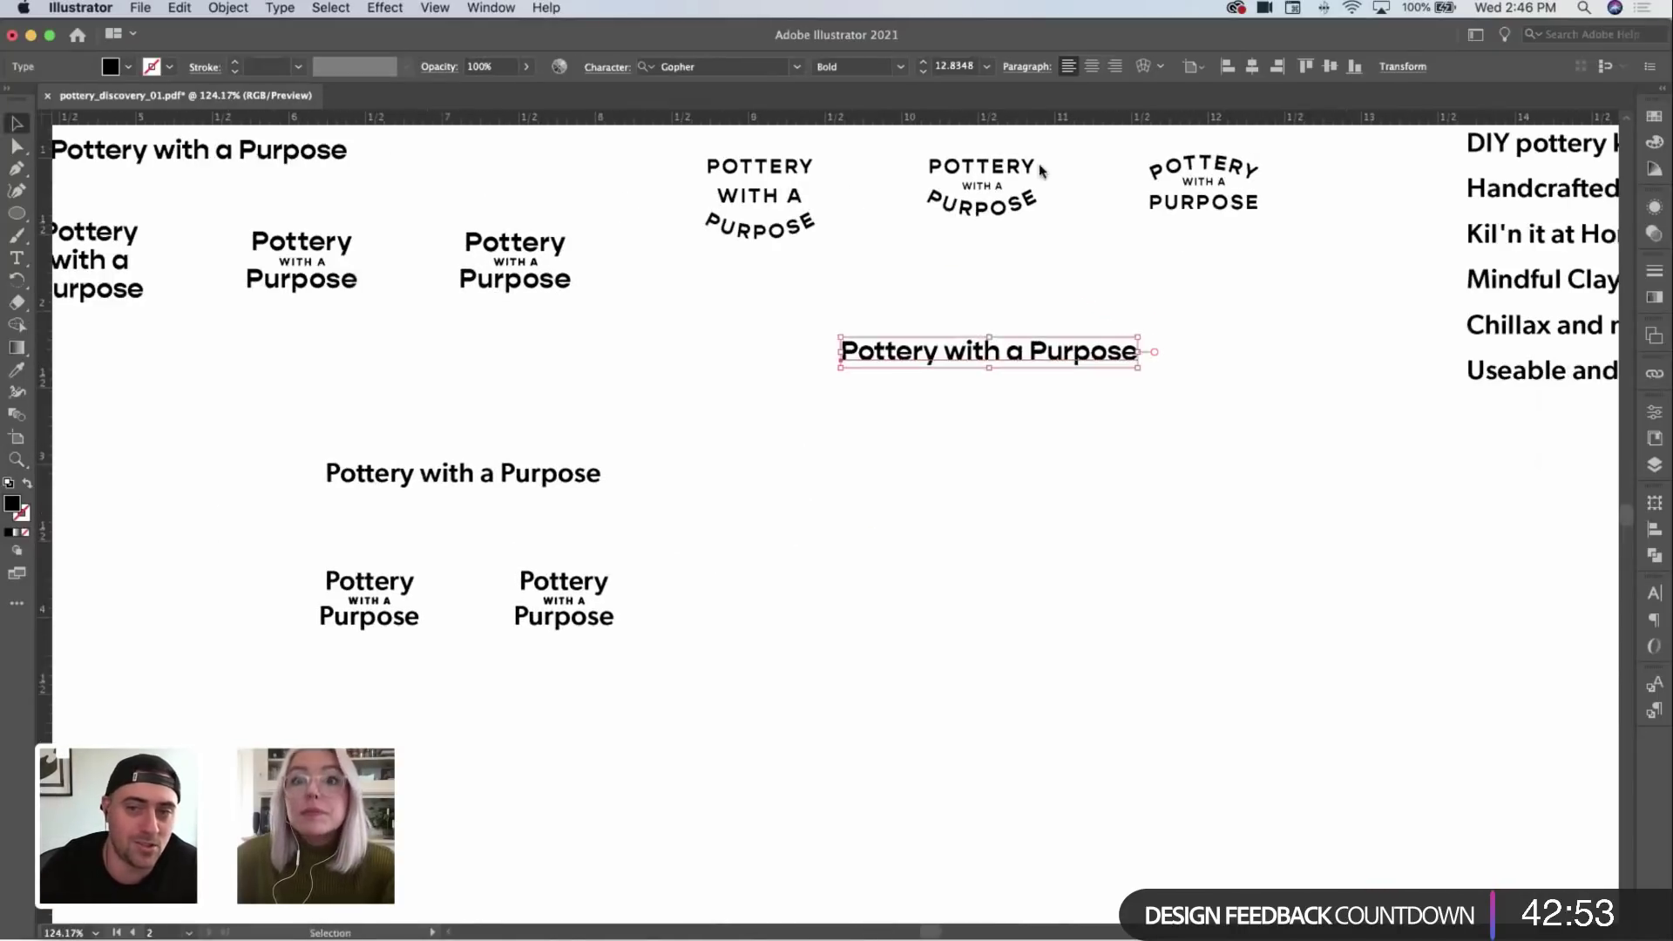
click(1092, 67)
drag(927, 355, 1042, 353)
click(799, 411)
Step: Copy "DIY pottery kits" from the tagline list and paste it as a separate text object below the duplicated one-line wordmark
scroll(800, 410, right, 5)
scroll(799, 410, up, 2)
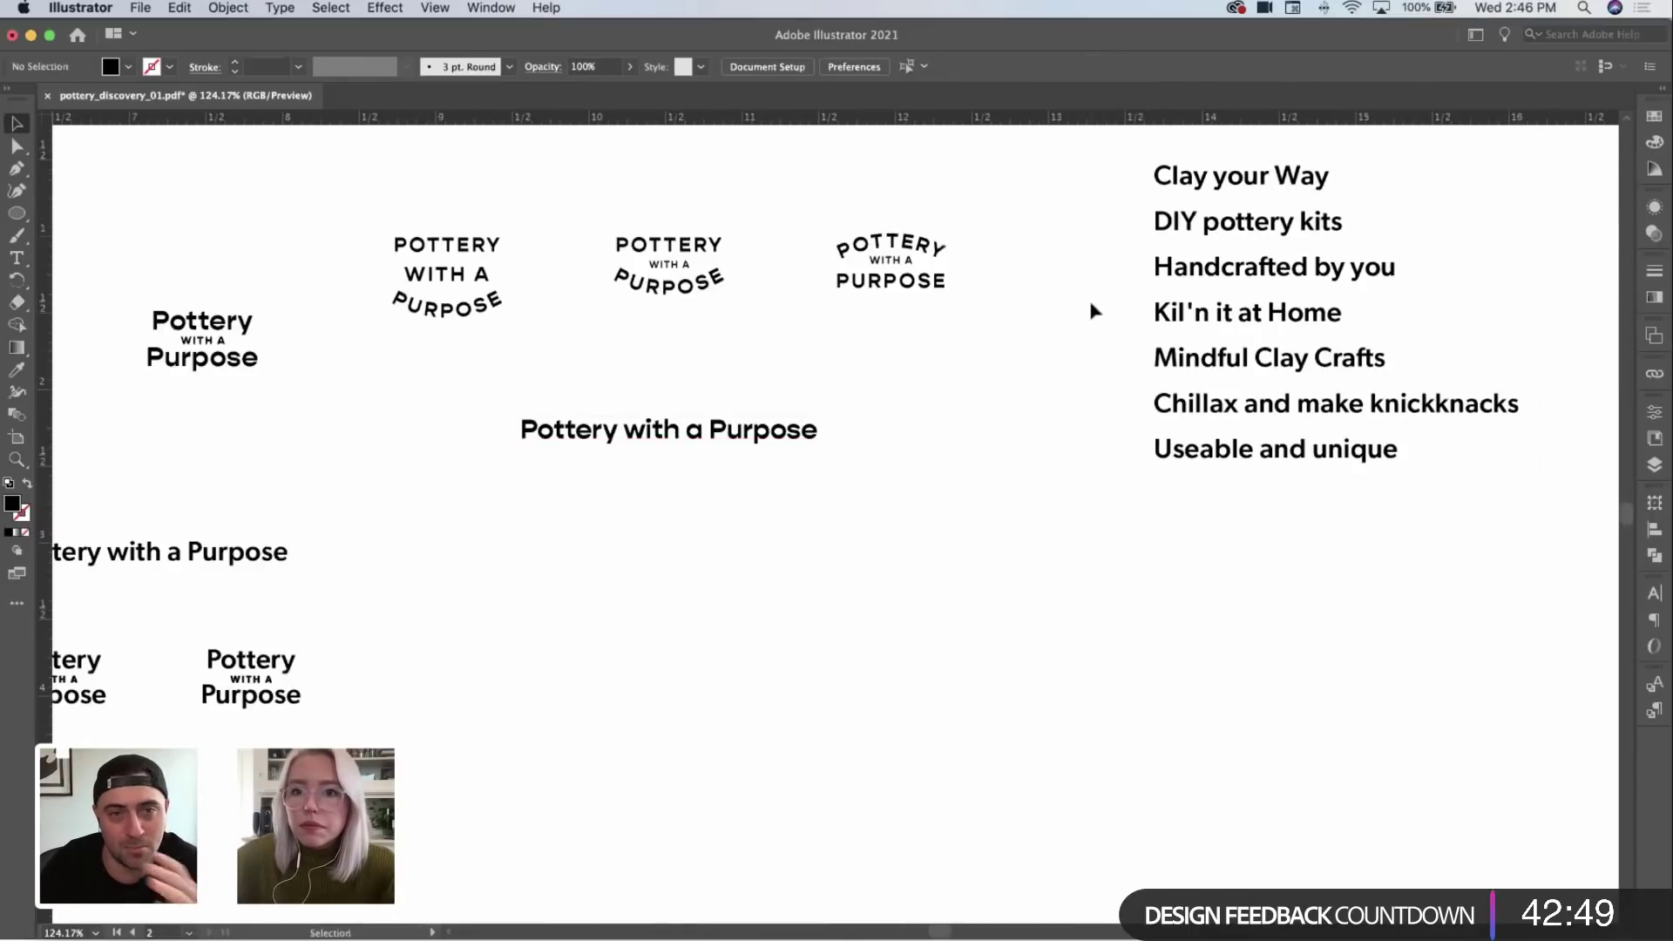
scroll(1350, 205, up, 2)
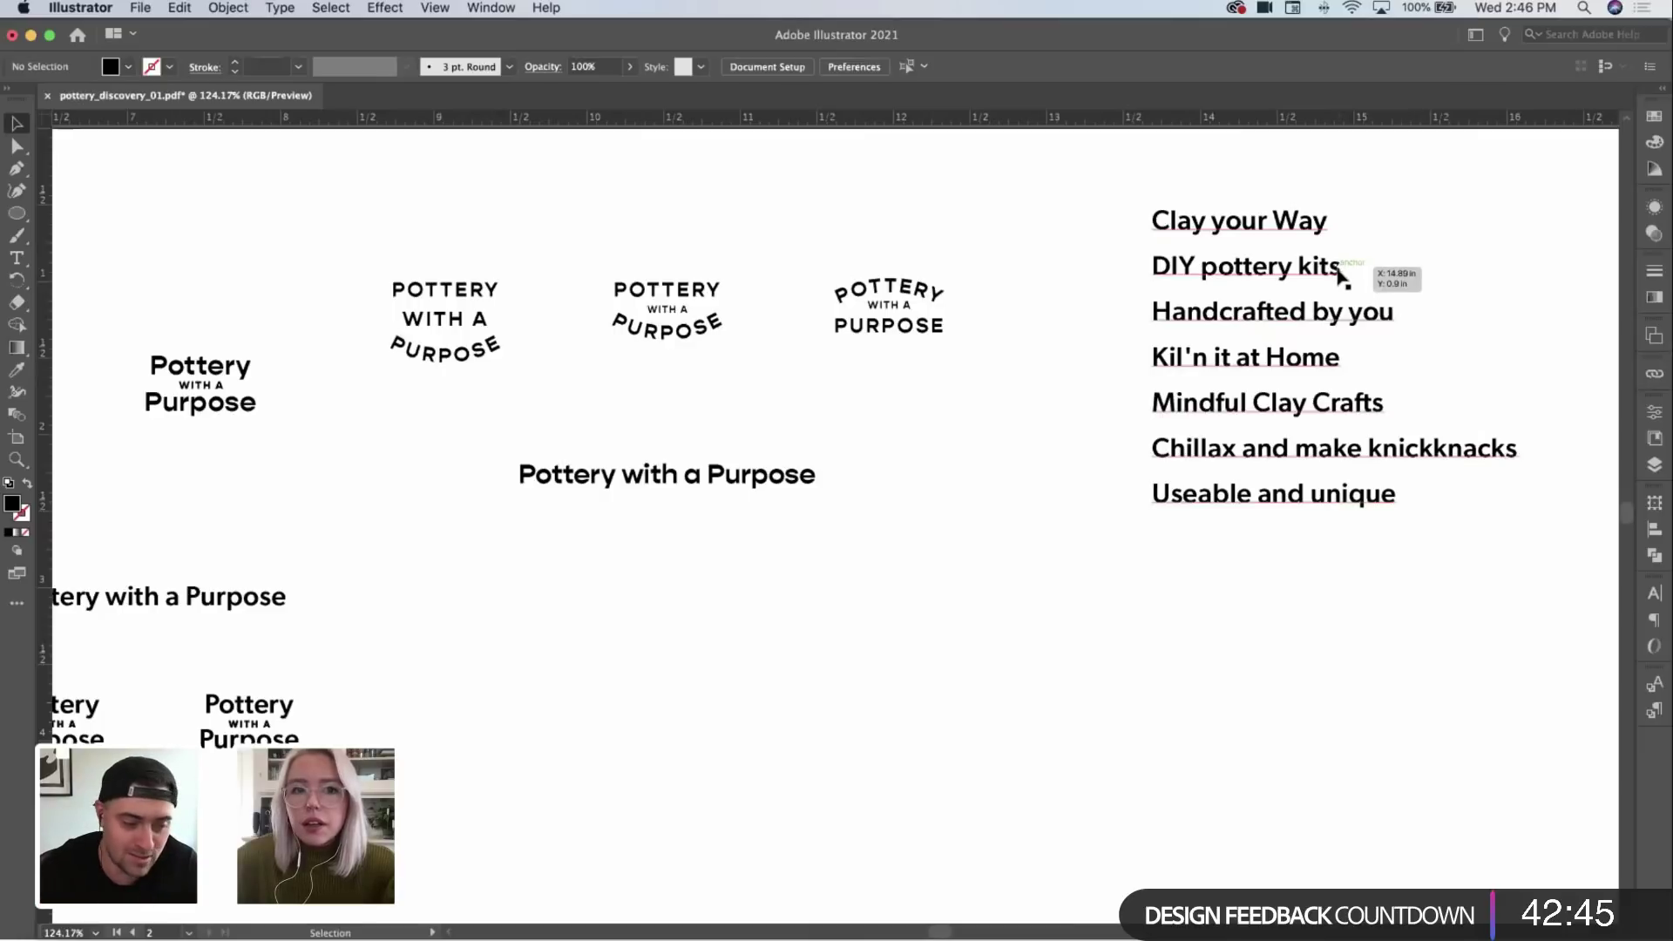
key(t)
drag(1339, 264, 1150, 270)
key(super+c)
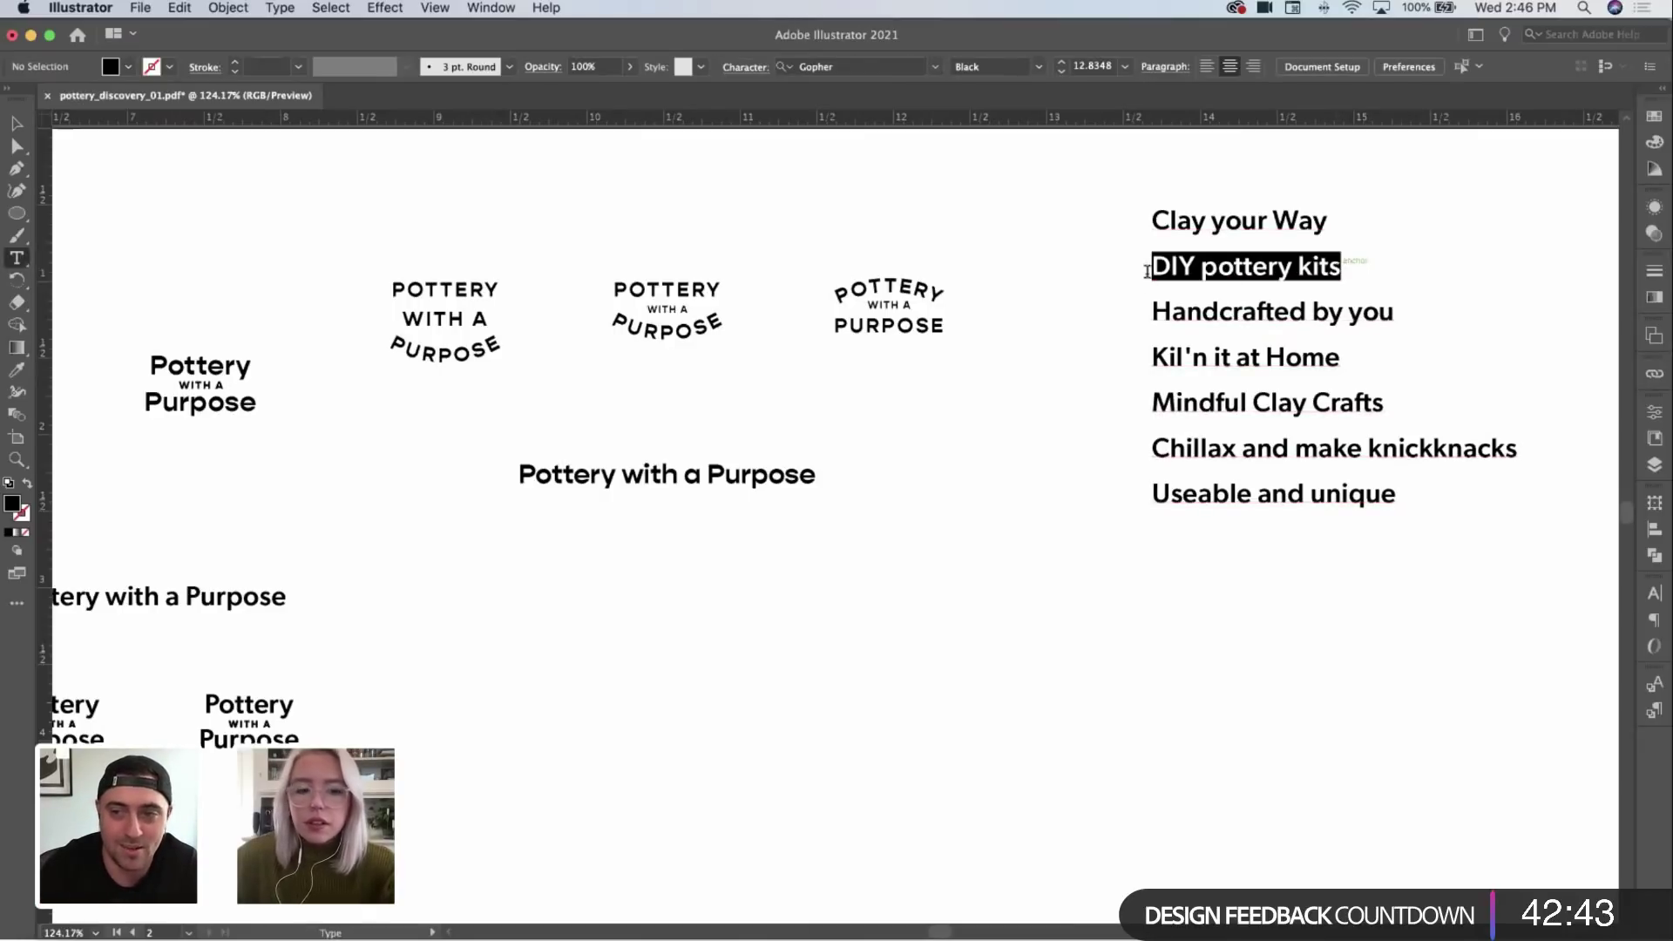
key(Escape)
click(855, 610)
key(super+v)
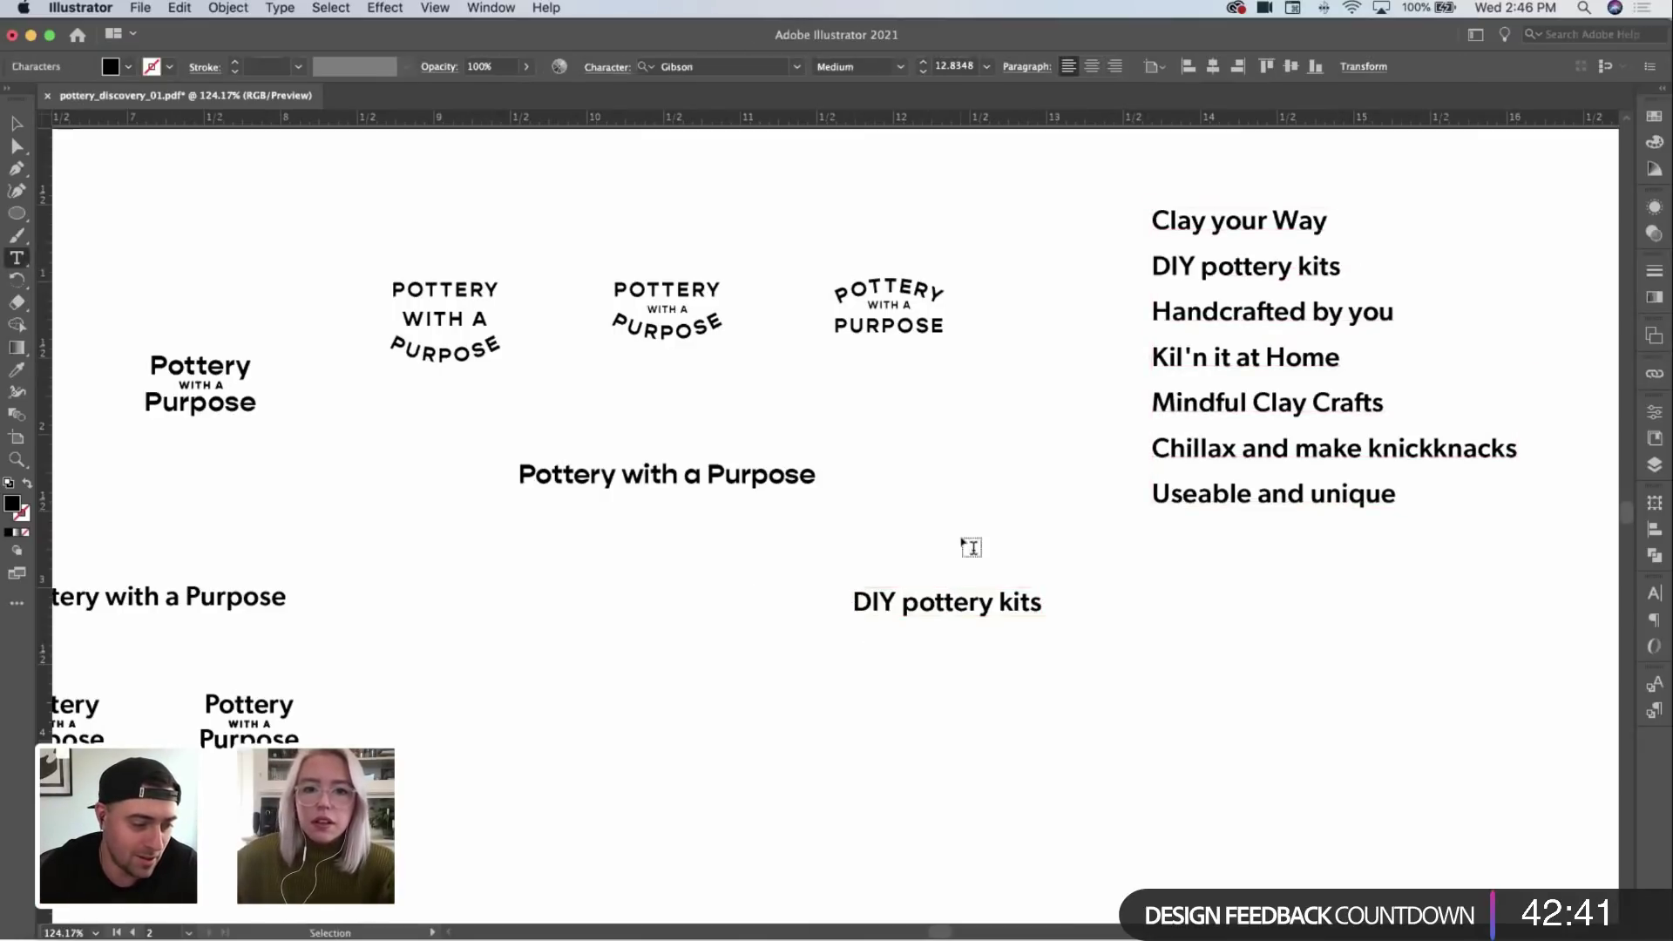
key(Escape)
Step: Centre-align the "DIY pottery kits" text and move it directly beneath the duplicated one-line Gopher wordmark
scroll(846, 630, up, 2)
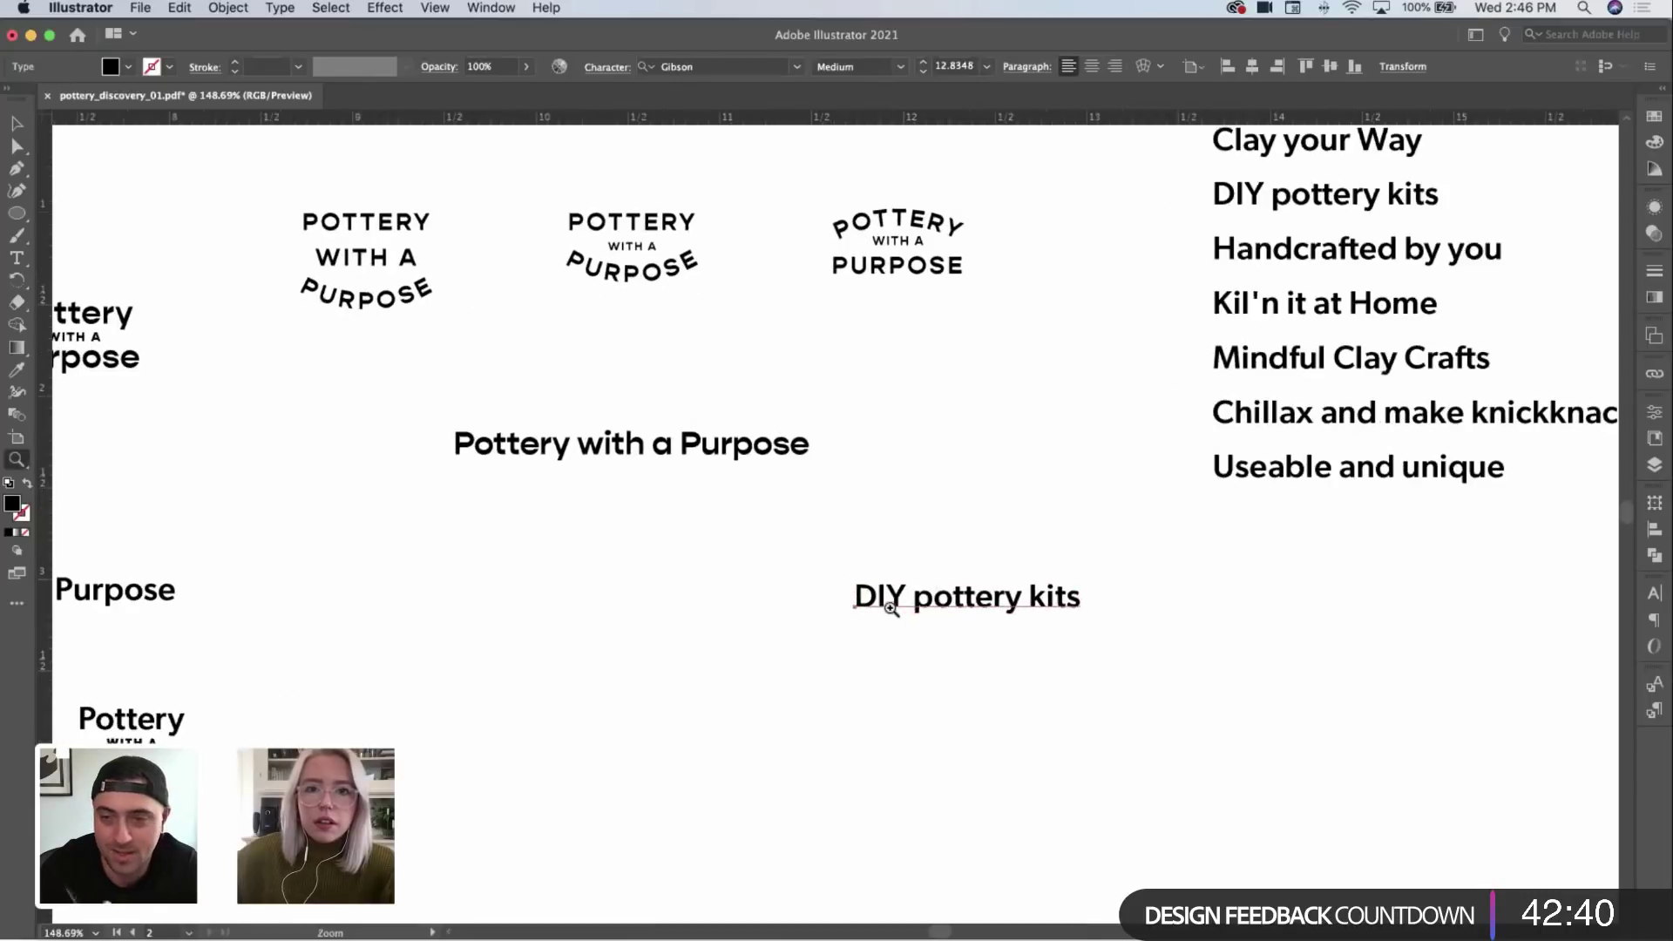
click(1091, 66)
scroll(987, 434, left, 5)
drag(1109, 549, 874, 451)
drag(885, 442, 1243, 433)
Step: Apply the Montserrat Regular style of the spaced all-caps "POTTERY WITH A PURPOSE" line to the DIY tagline, then centre-align it
click(887, 459)
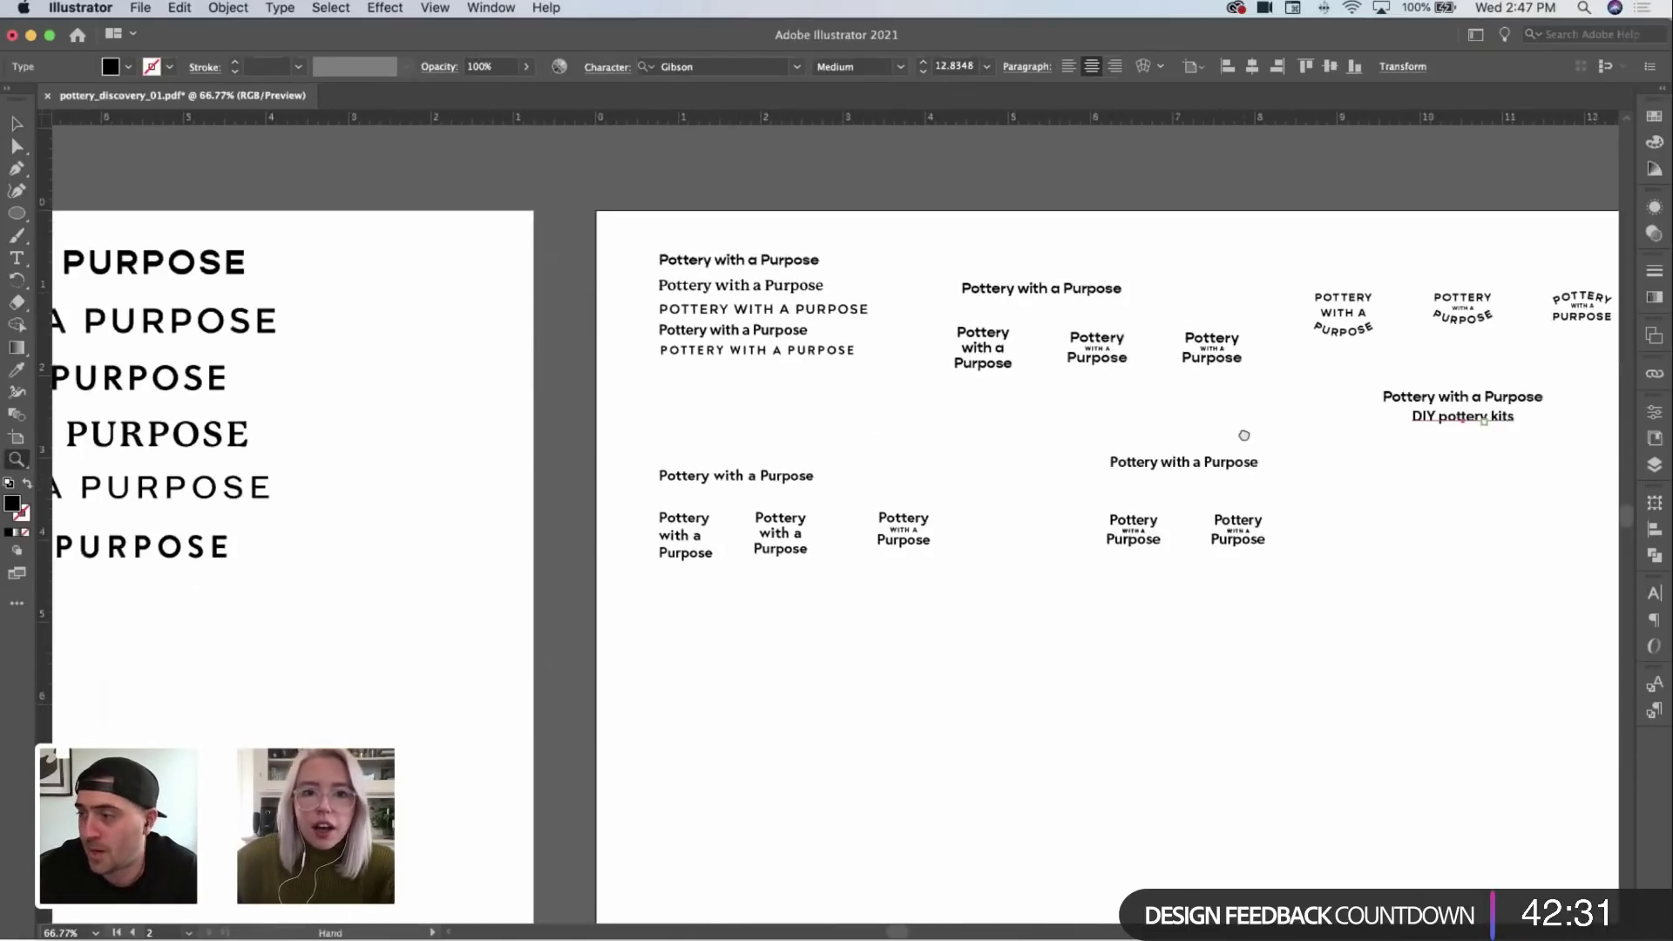
click(828, 326)
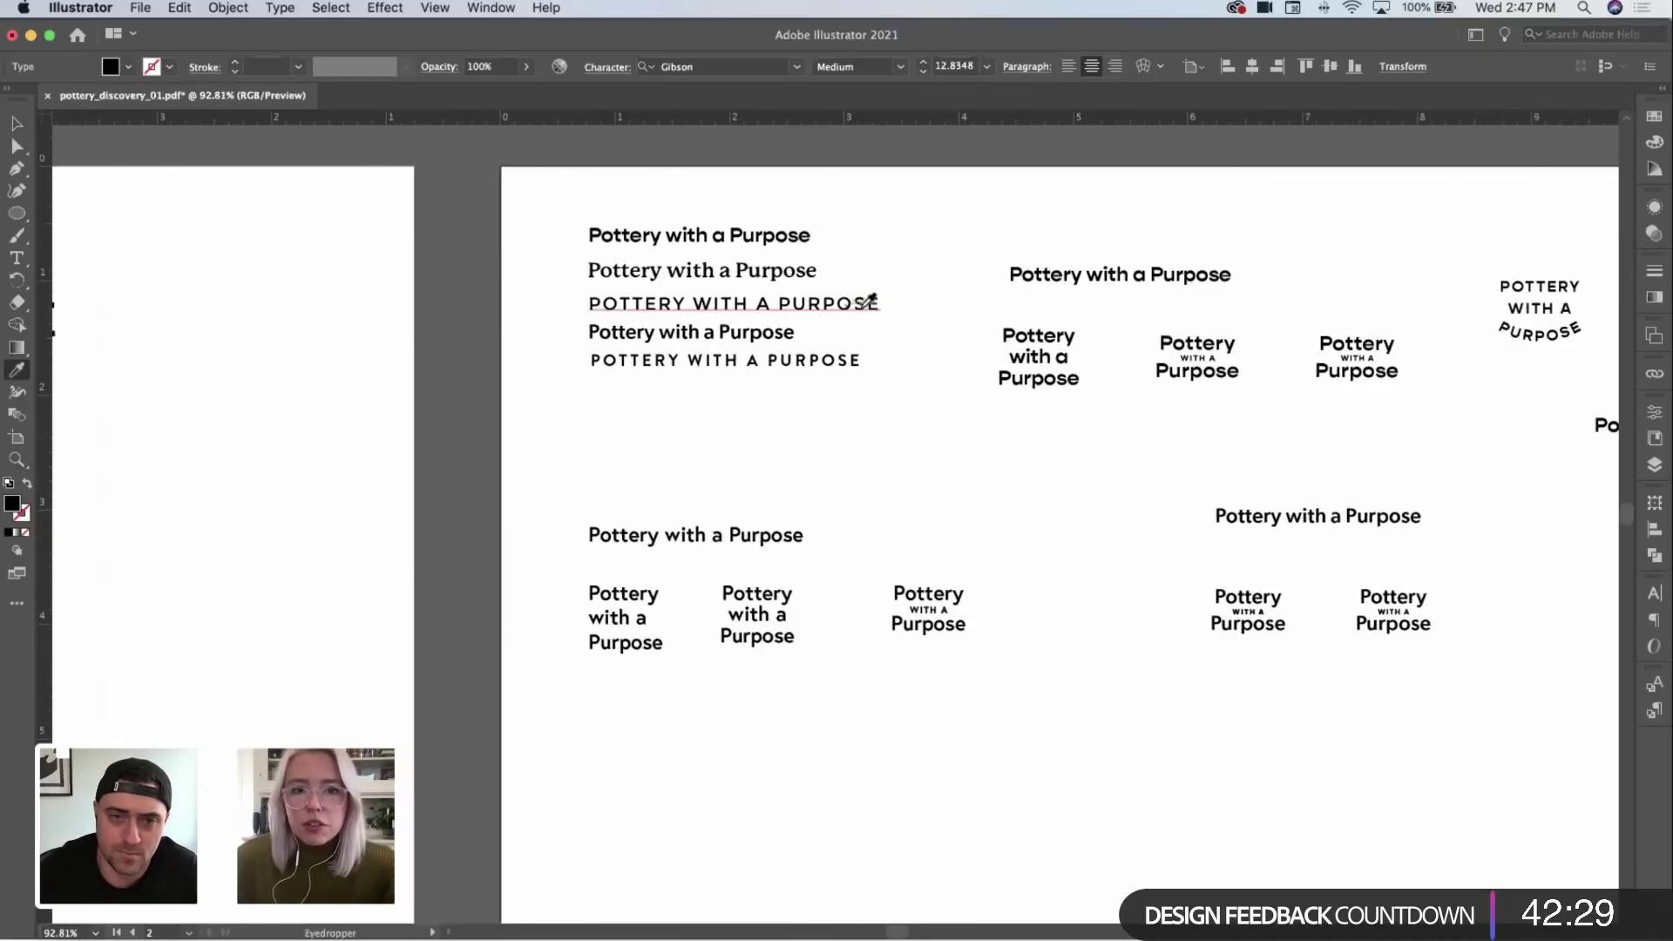
drag(875, 296, 549, 332)
click(1353, 442)
click(1353, 442)
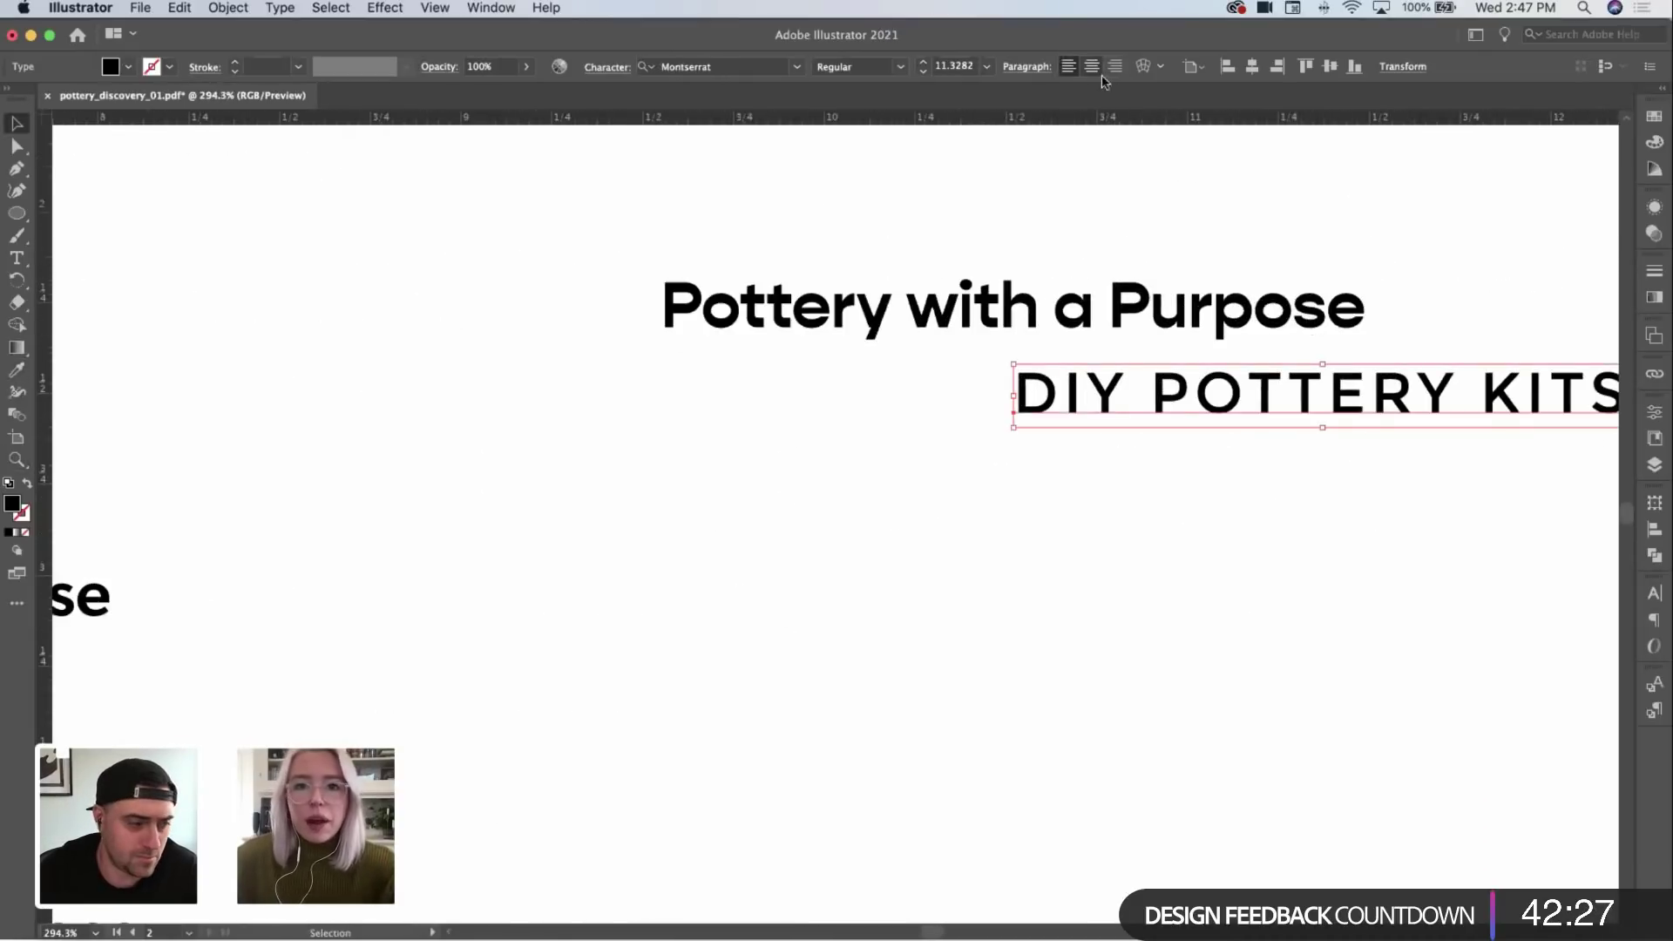
click(1092, 67)
Step: Scale the "DIY POTTERY KITS" tagline down to about 4.9 pt and slightly widen its letter spacing
scroll(1133, 427, right, 5)
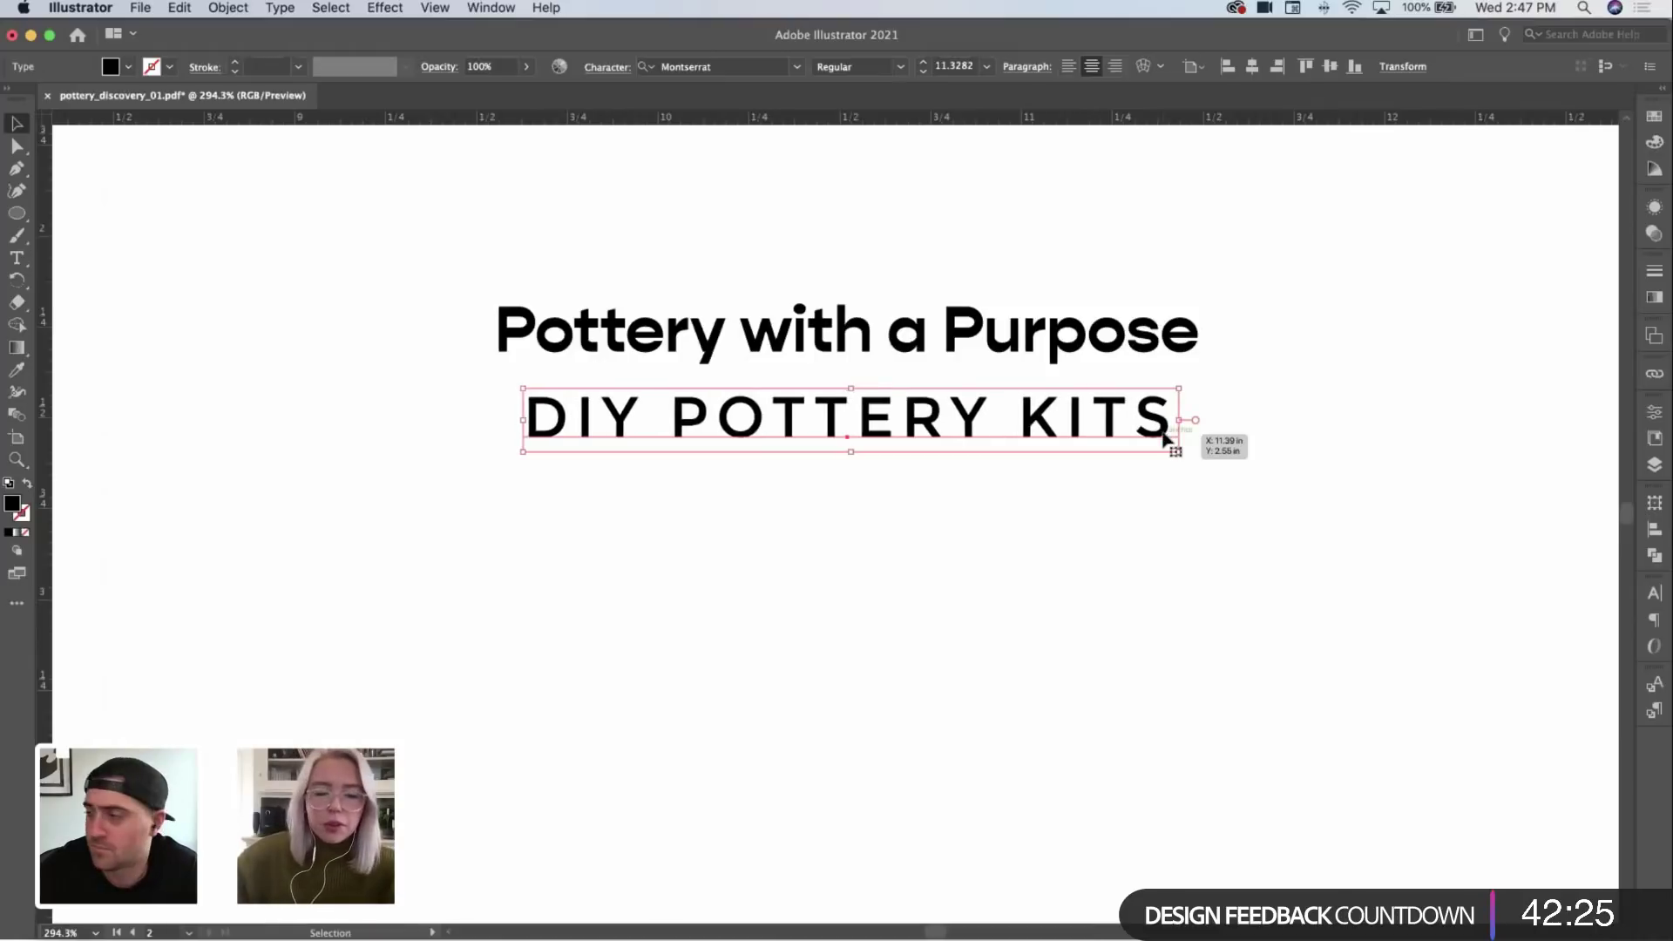
drag(1176, 420, 964, 418)
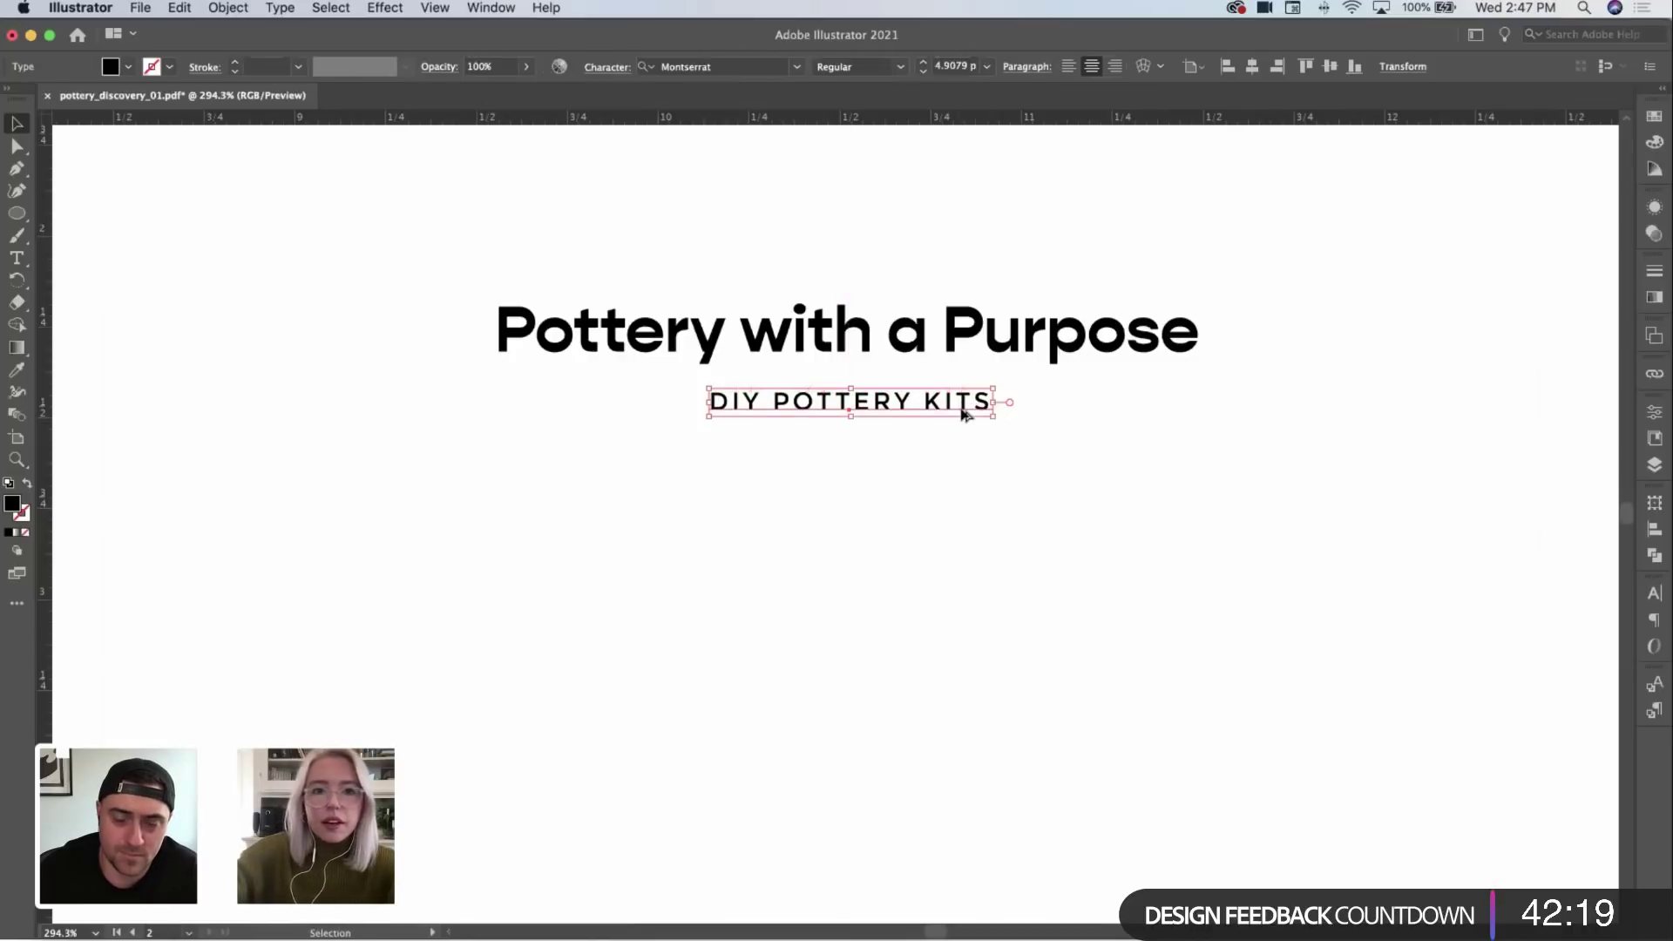
key(z)
key(super+shift+a)
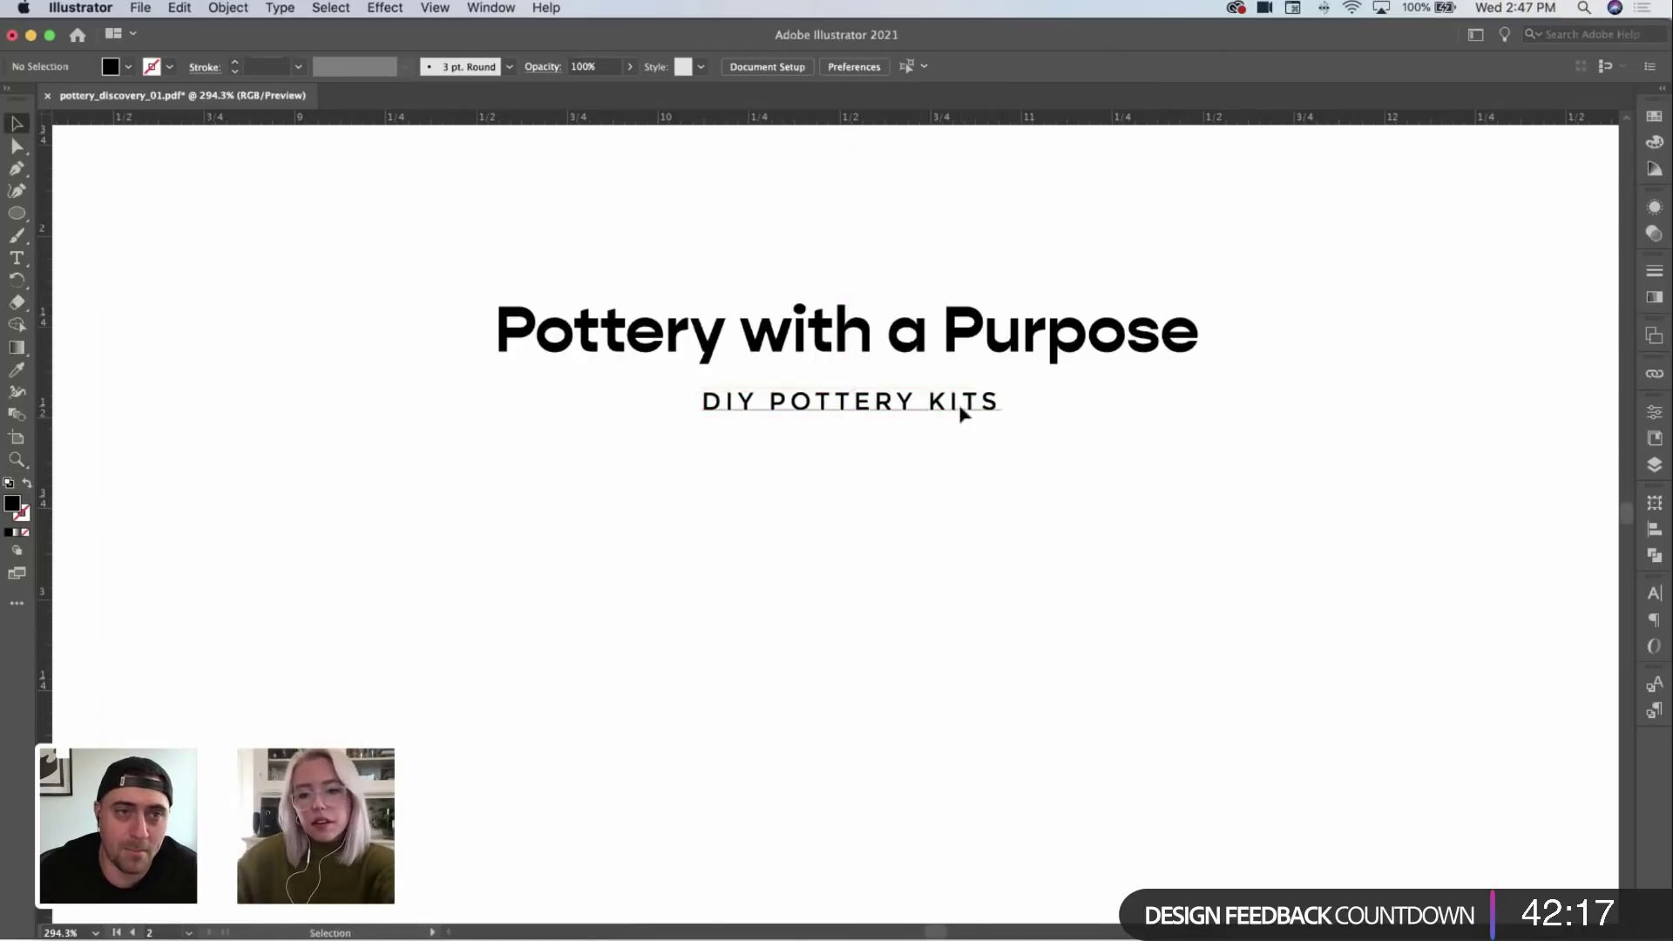
Step: Nudge the "DIY POTTERY KITS" tagline up, closer to the one-line wordmark
click(964, 415)
key(Up)
key(Up)
key(Up)
click(1211, 408)
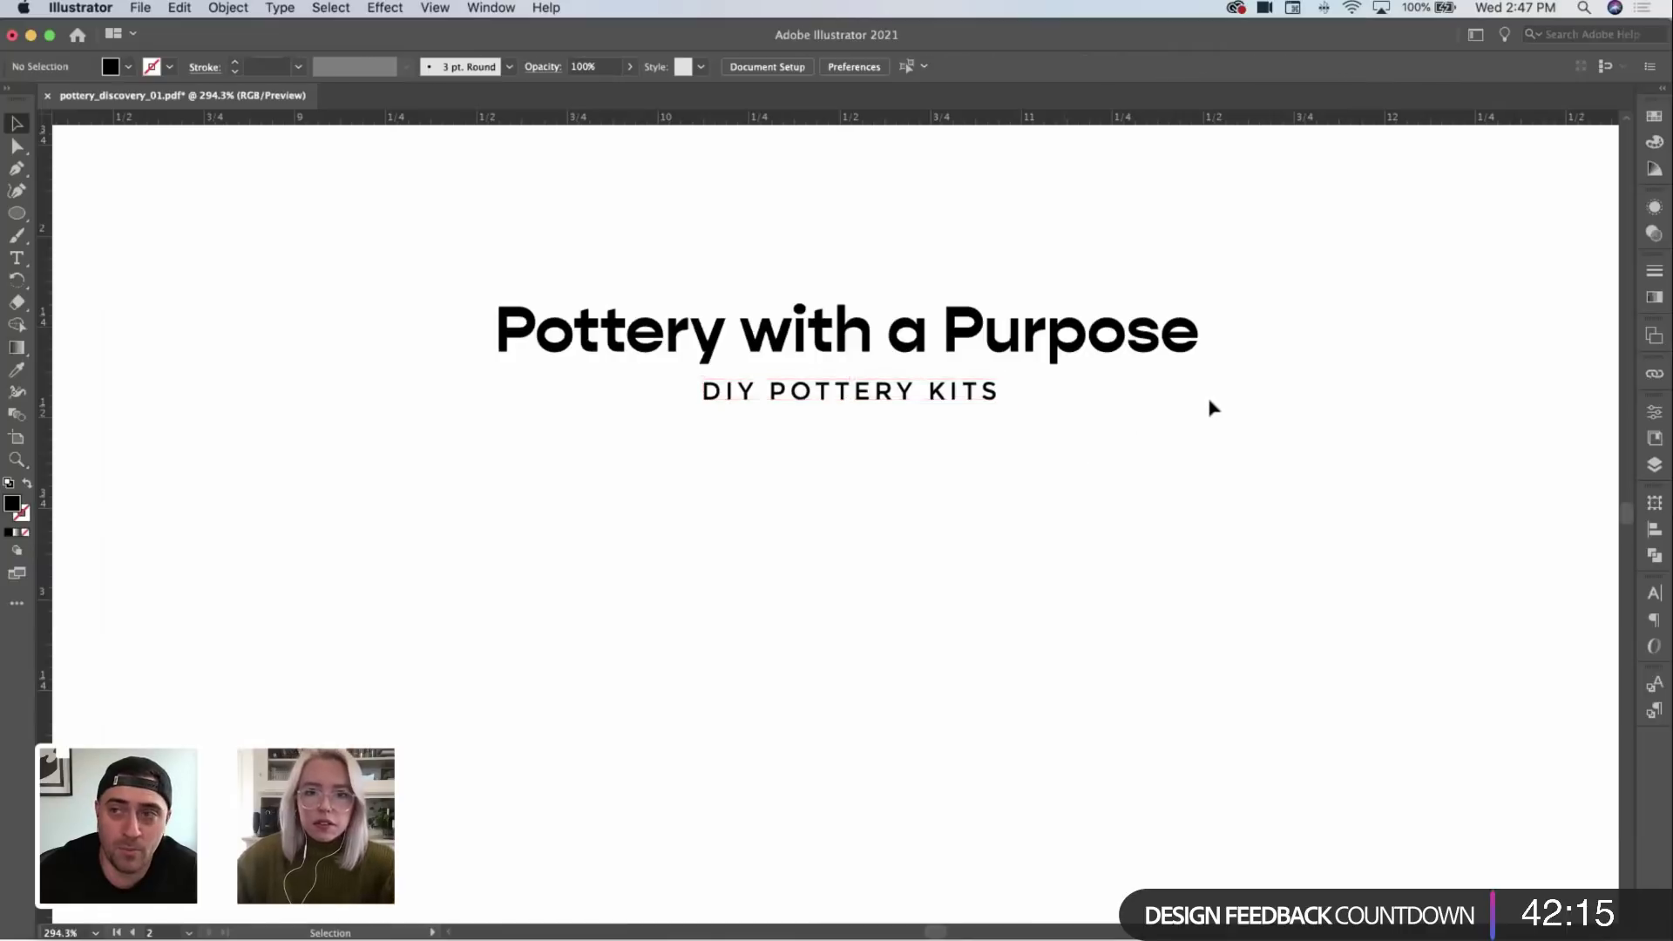
Step: Move the Gibson one-line wordmark and its two stacked lockups about 2.2 in down and flush left beneath the first column of wordmarks
alt+click(1012, 423)
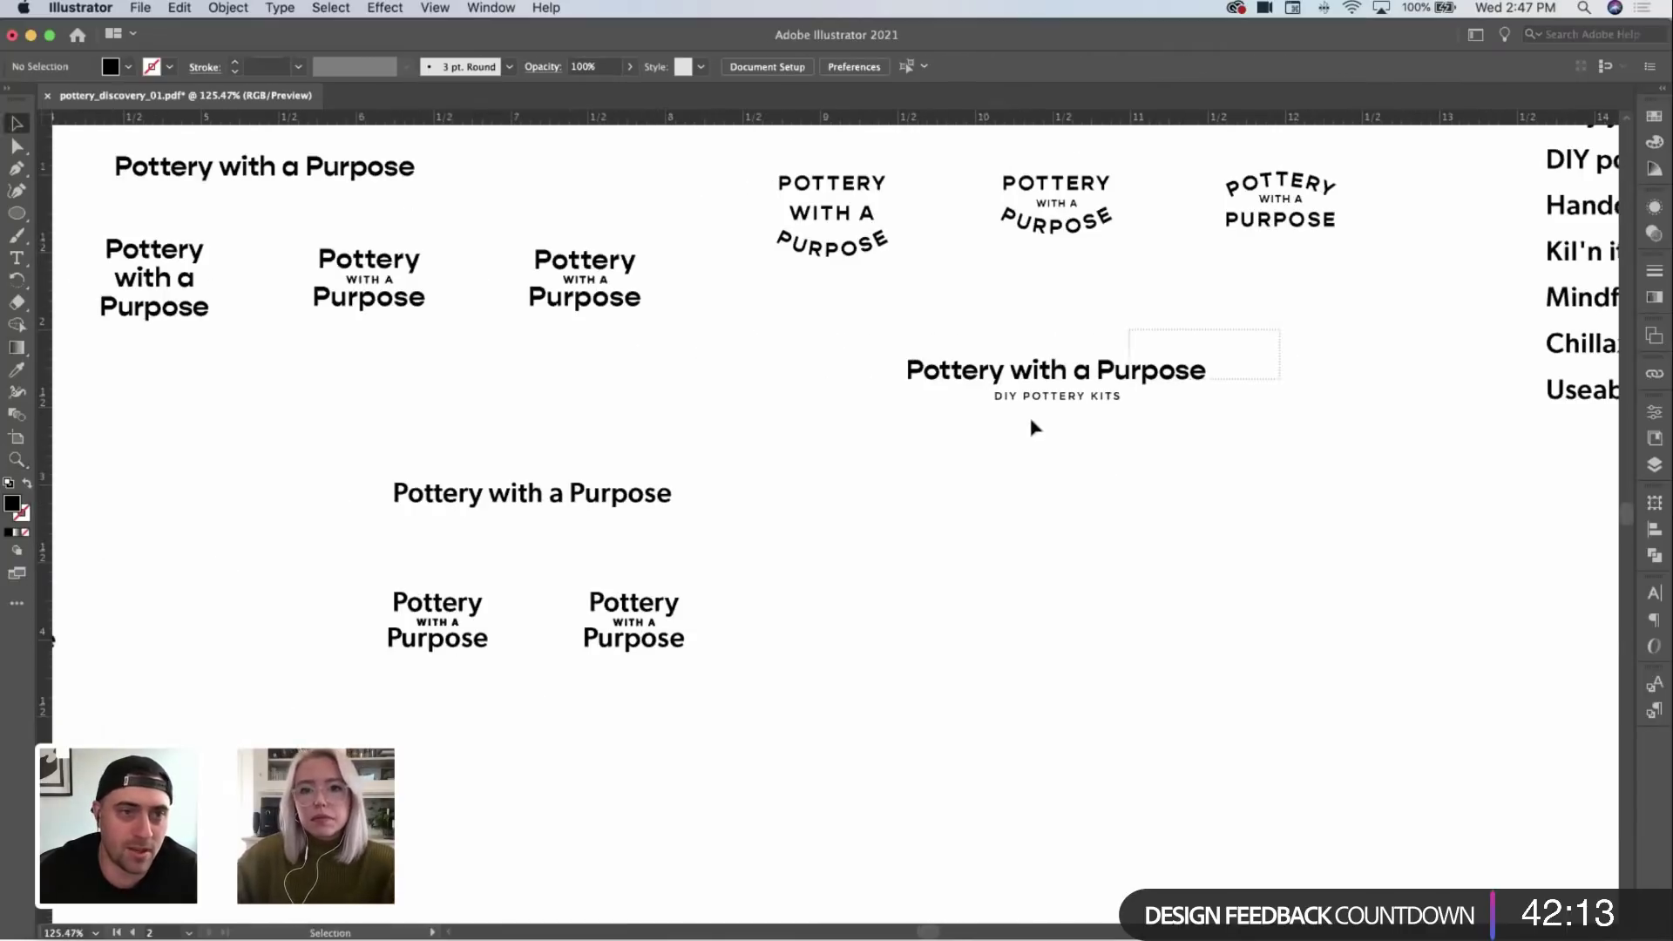
click(1026, 384)
click(1075, 474)
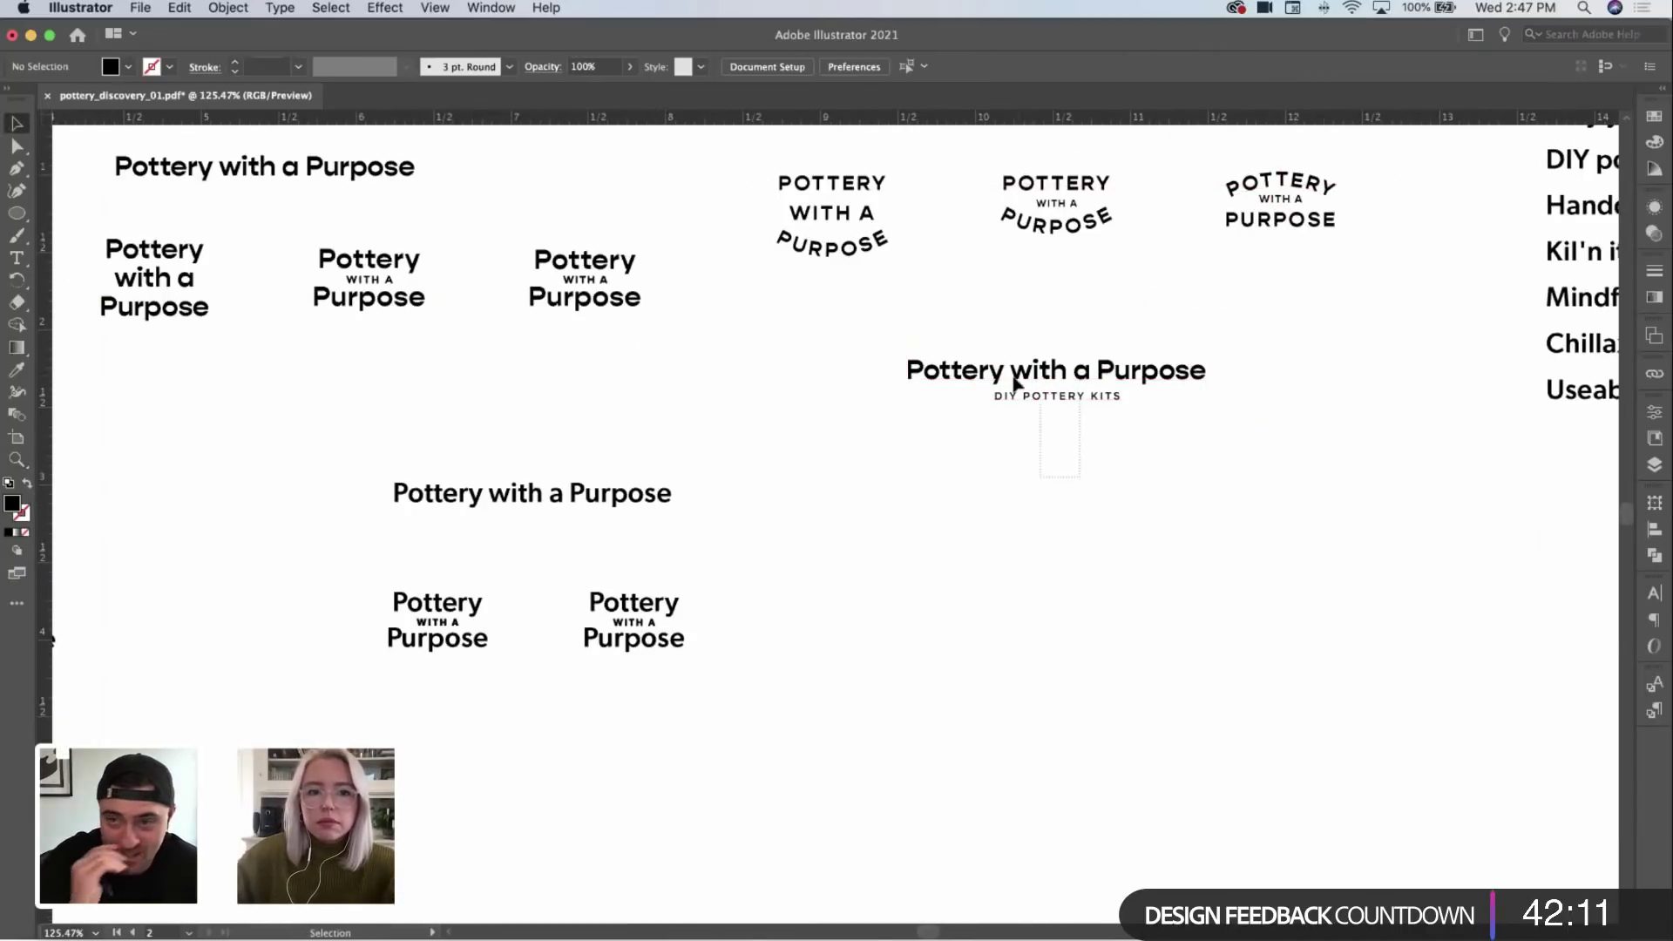
click(1014, 383)
scroll(1046, 394, down, 4)
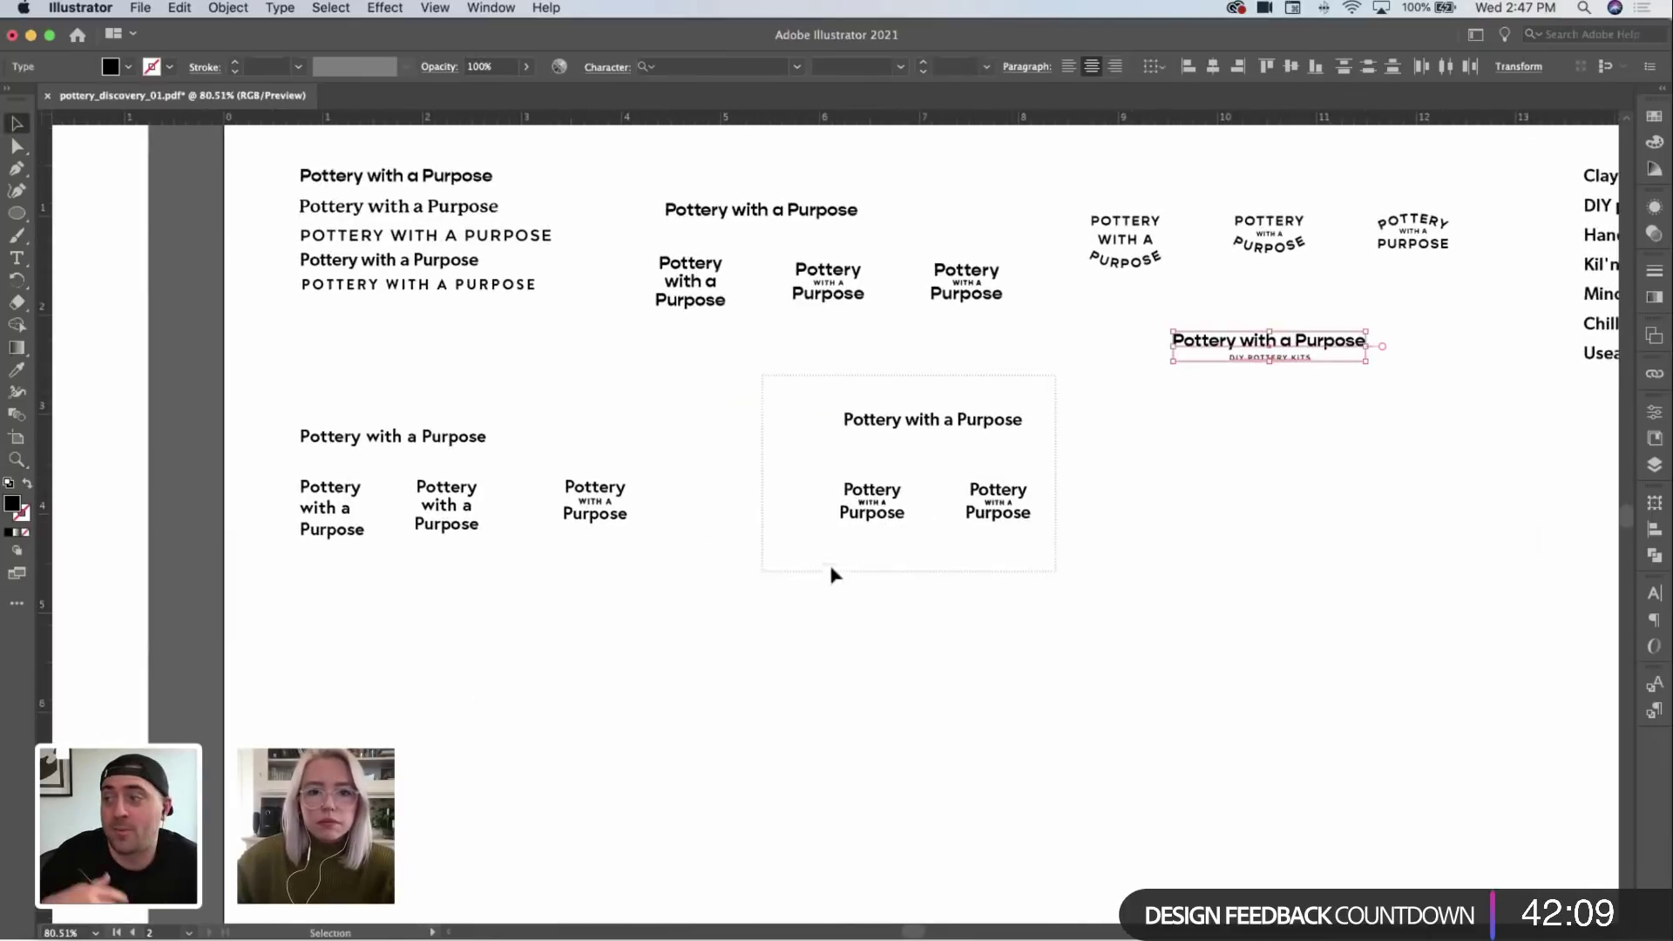
scroll(831, 574, down, 2)
drag(948, 446, 509, 634)
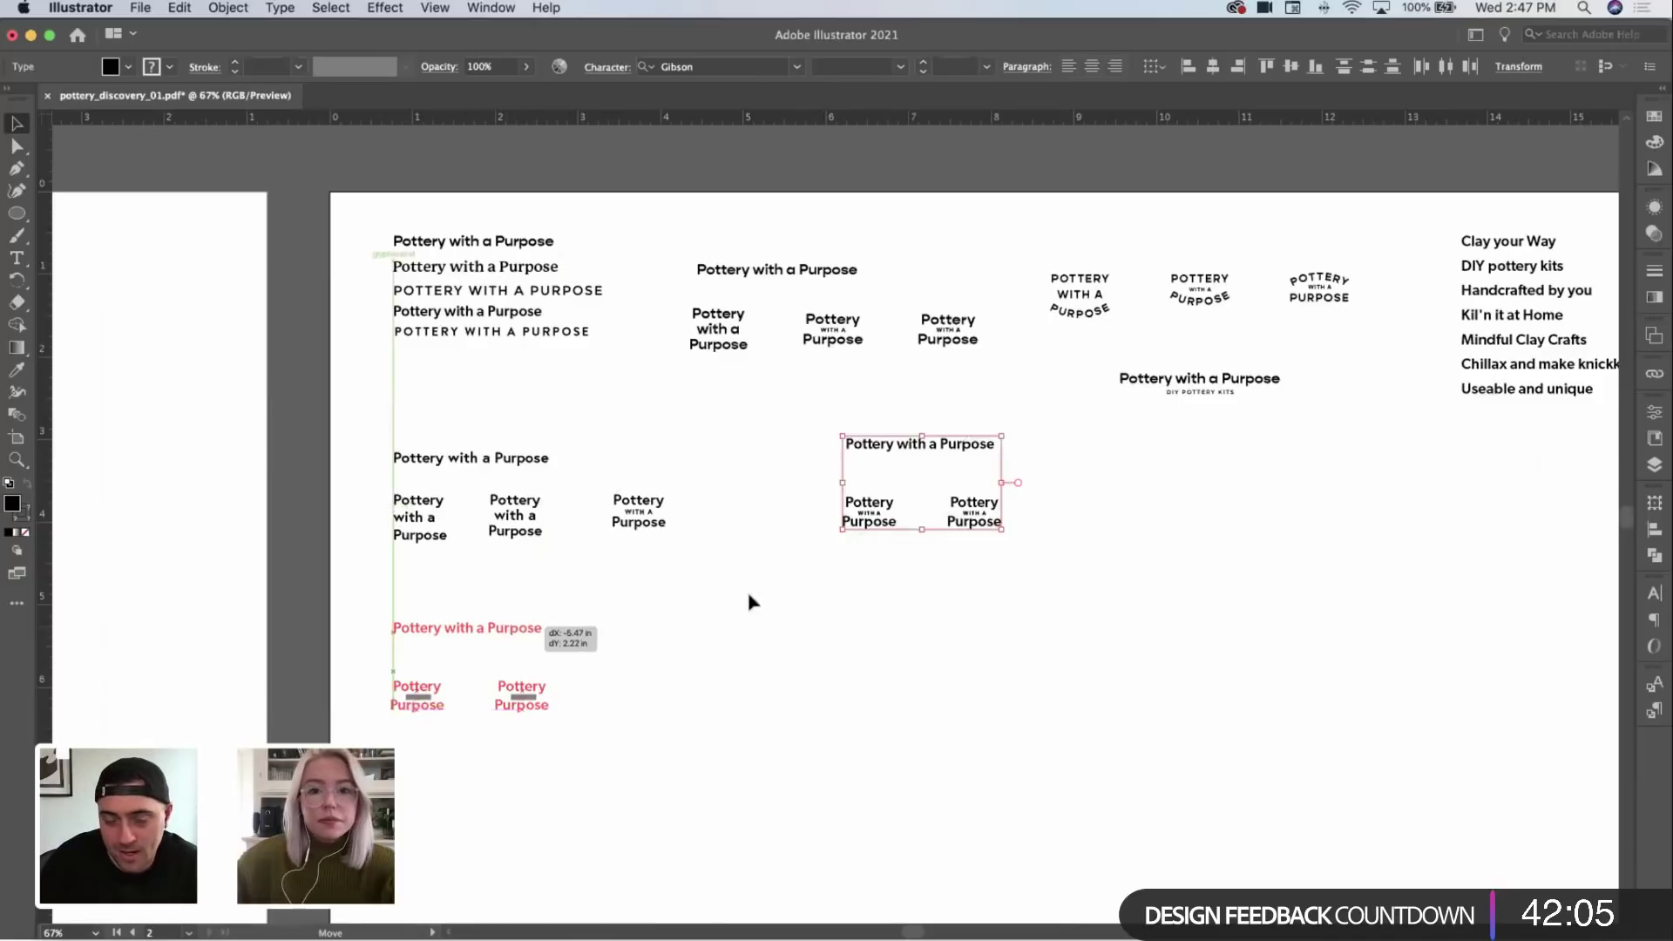
Step: Move the one-line Gopher wordmark with its "DIY POTTERY KITS" tagline into the open space below the stacked Gopher lockups
click(1307, 388)
drag(1194, 384, 857, 497)
key(z)
key(v)
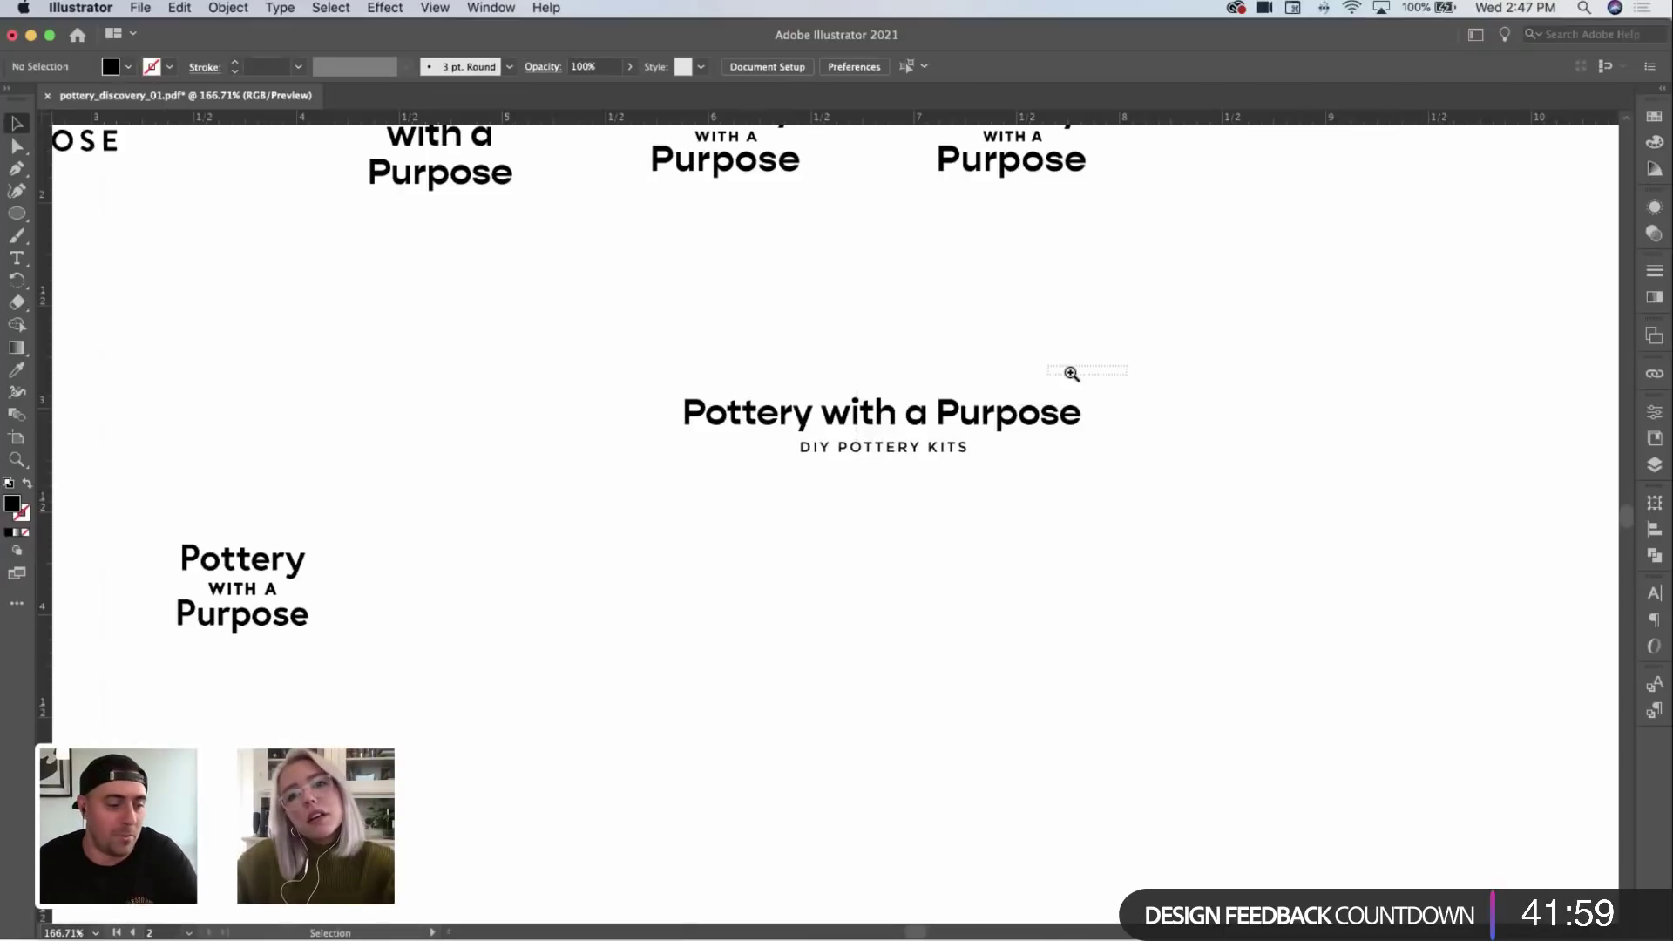
key(z)
alt+click(1070, 373)
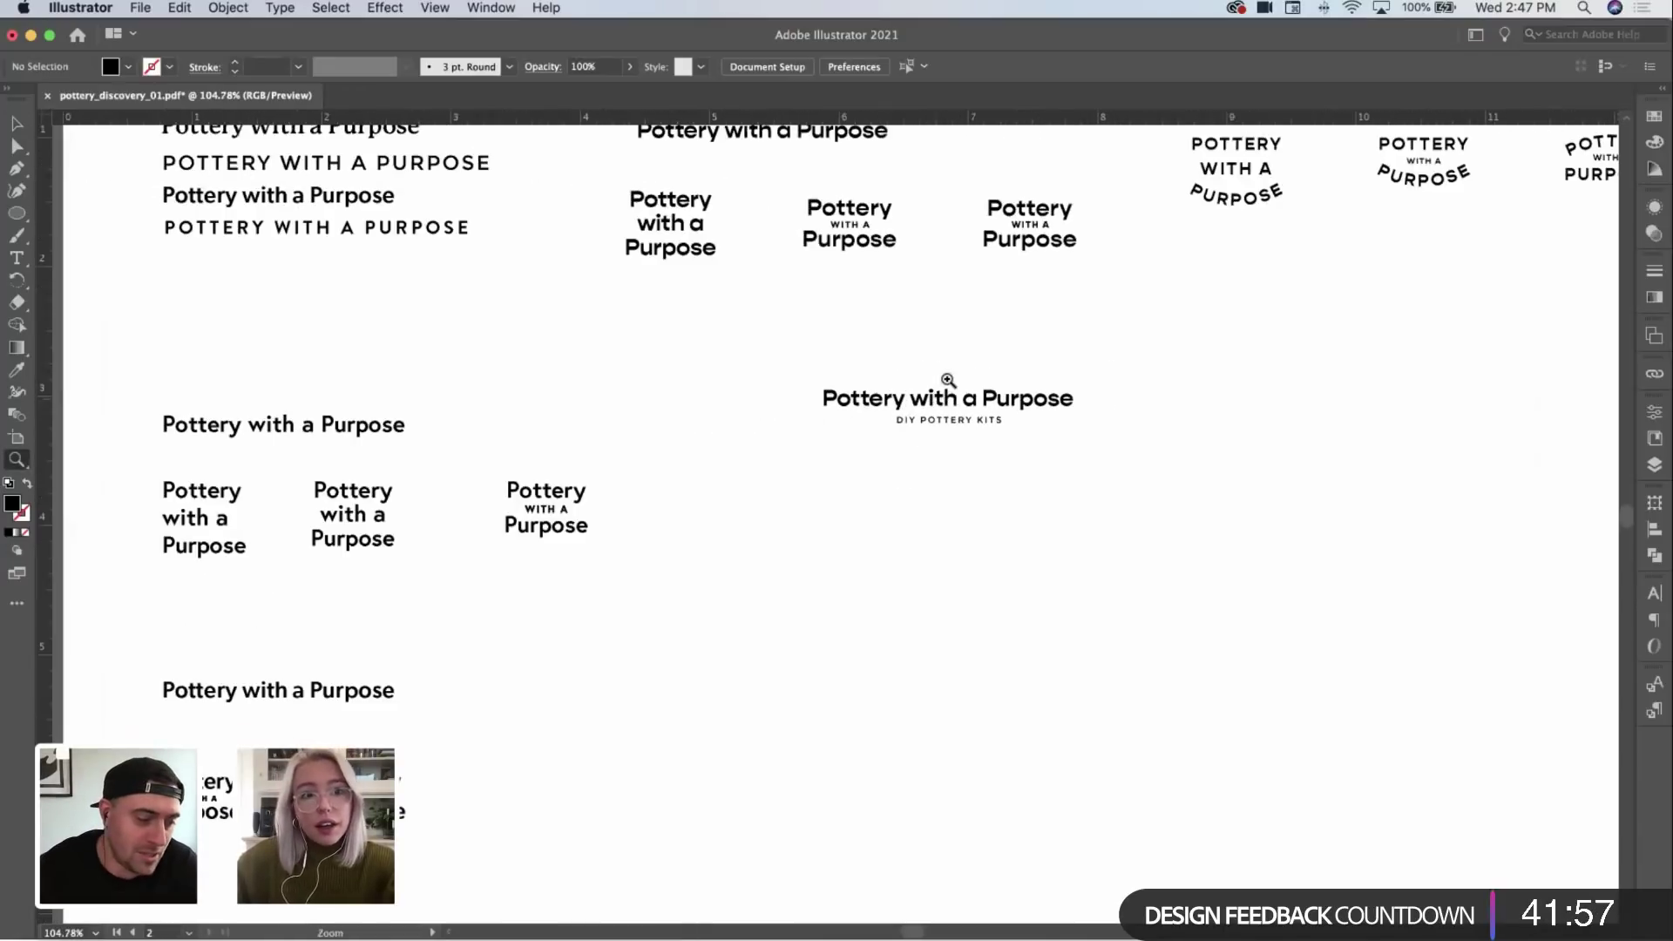
drag(941, 449, 934, 470)
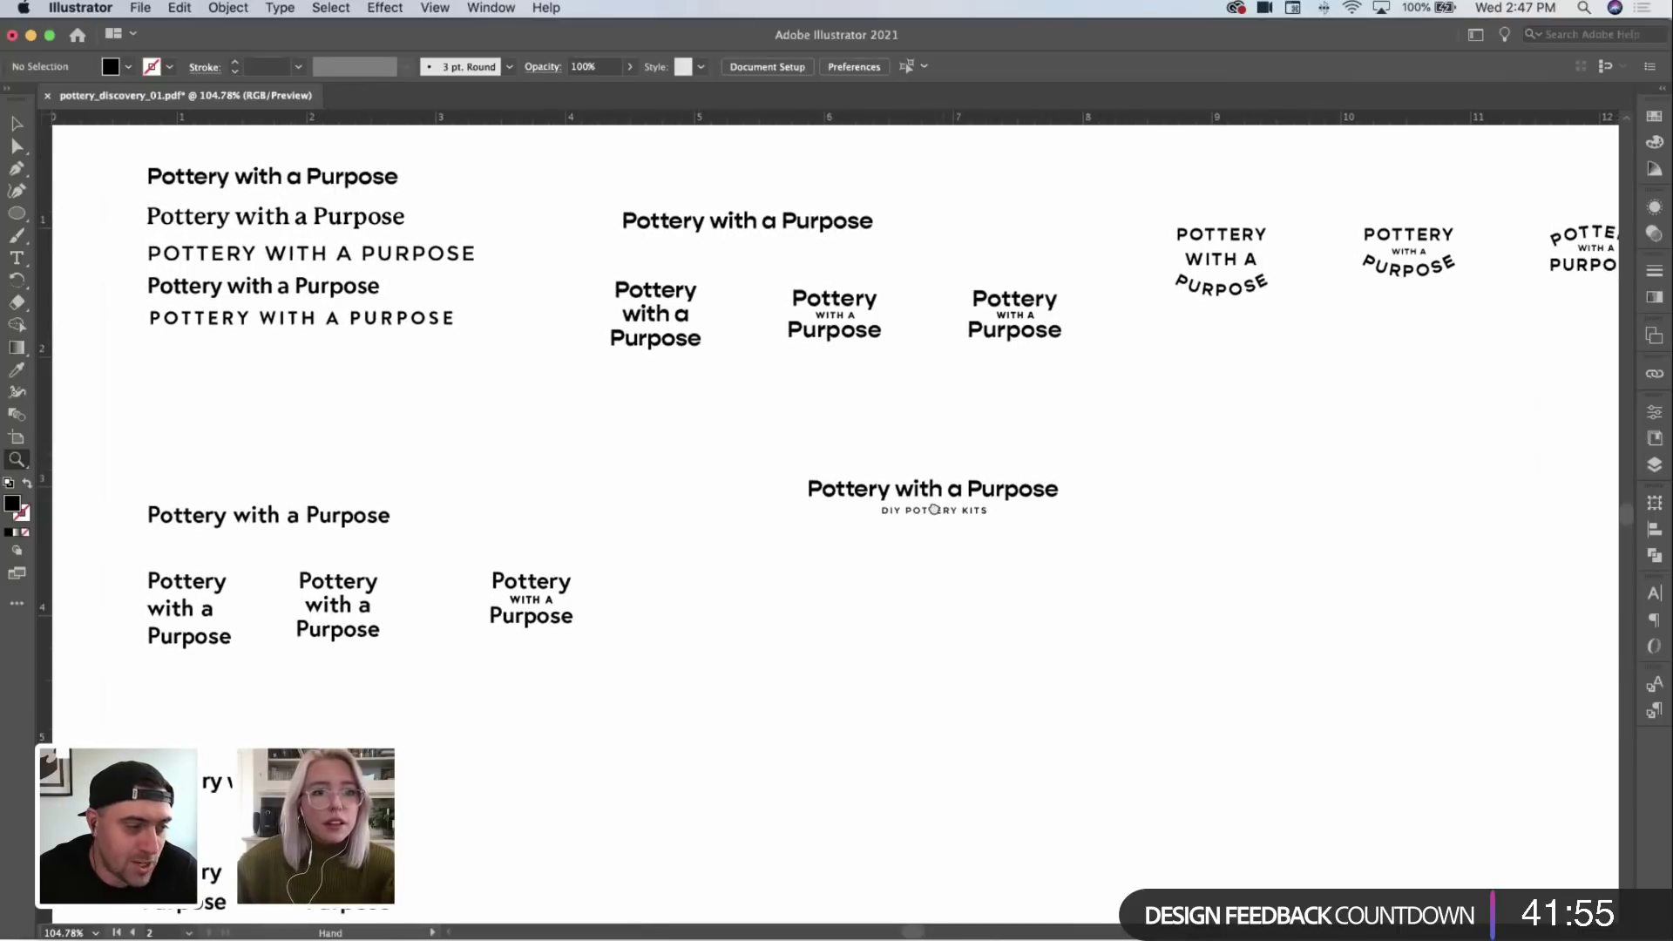
Step: Duplicate the one-line Gopher wordmark with its "DIY POTTERY KITS" tagline directly below the original
scroll(930, 254, up, 3)
scroll(890, 466, down, 8)
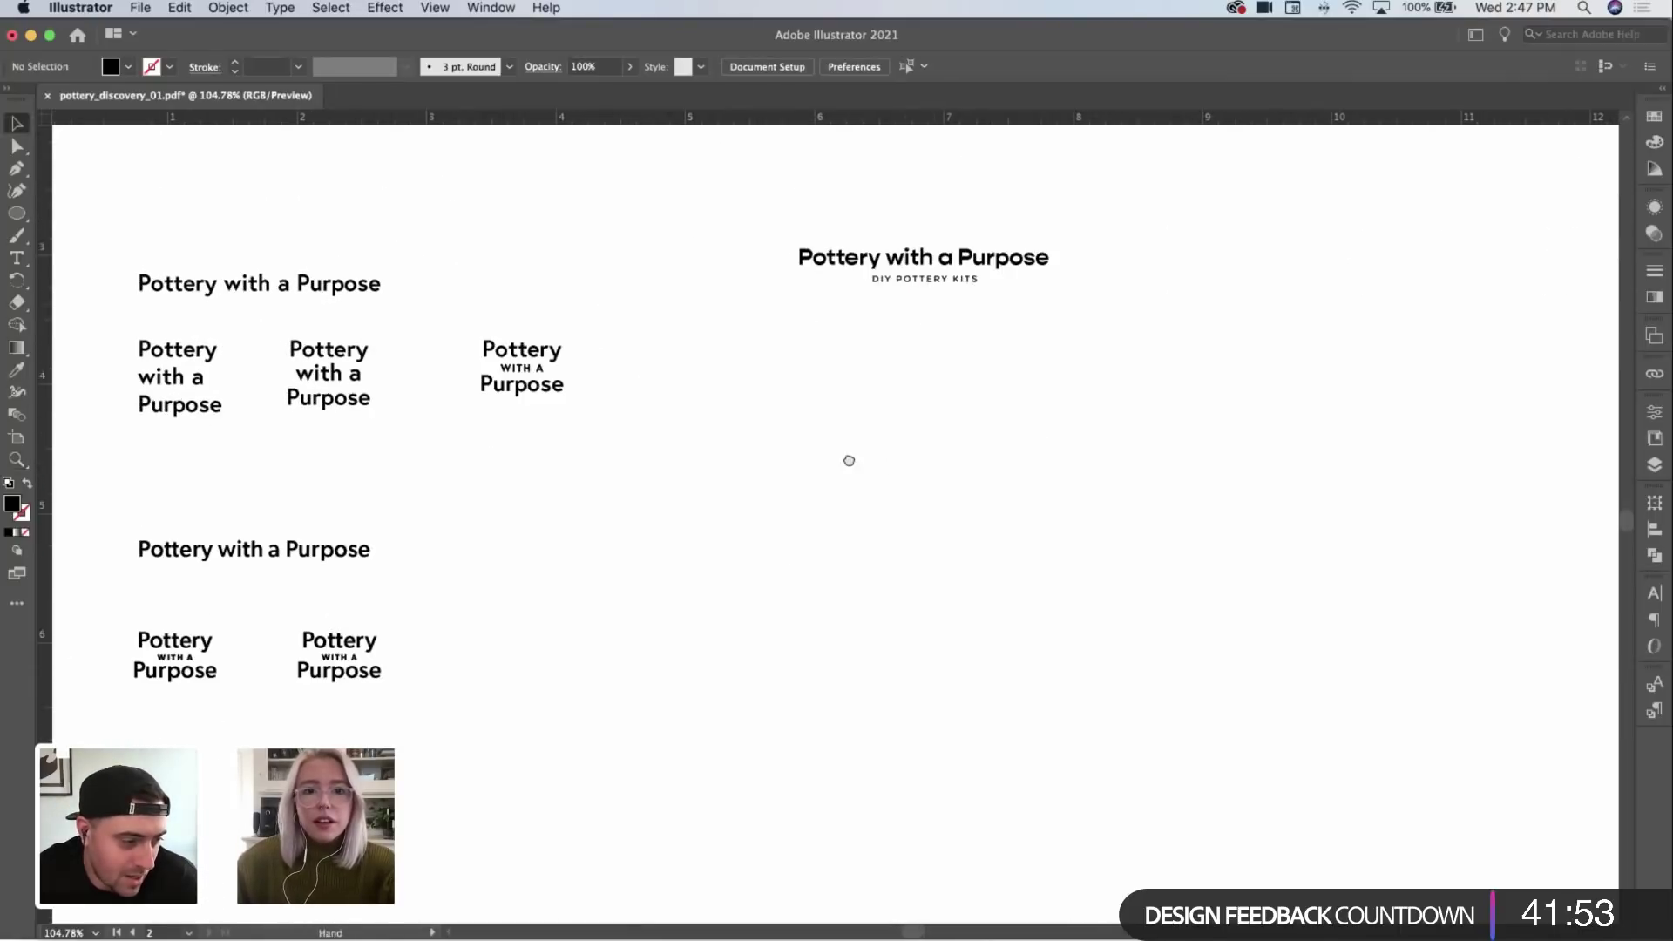
scroll(850, 460, up, 5)
scroll(833, 433, down, 2)
drag(870, 423, 829, 613)
scroll(829, 610, up, 2)
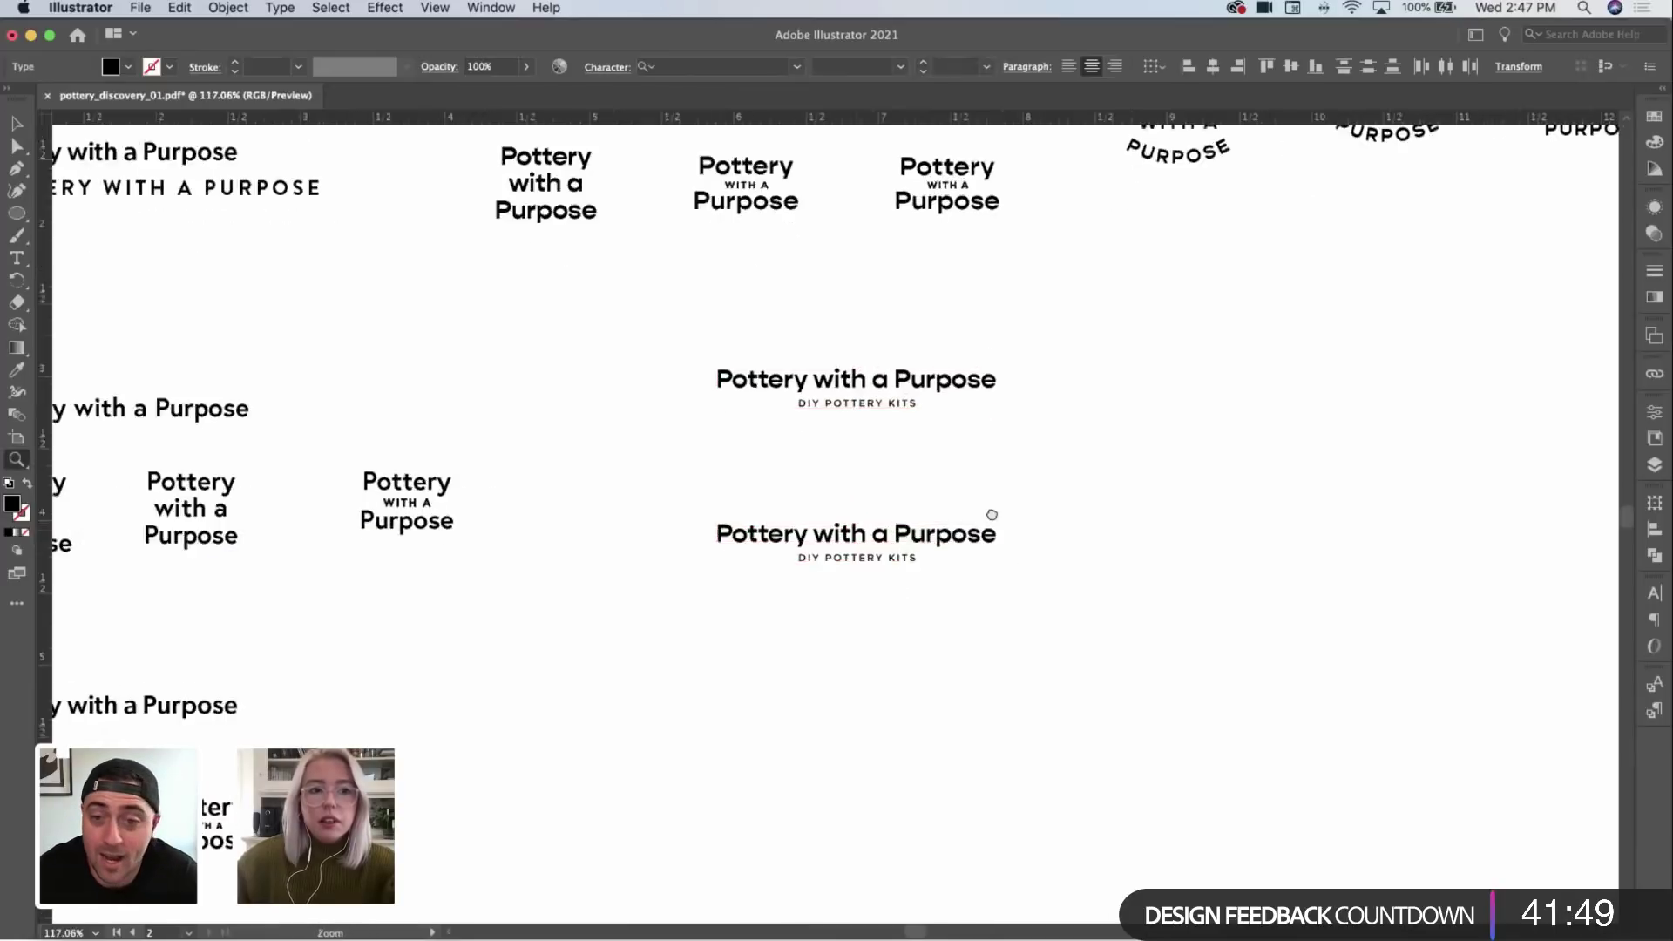
scroll(991, 515, up, 5)
scroll(942, 496, down, 2)
Step: Move the copied tagline down and delete the copied one-line wordmark above it, leaving only the loose tagline
click(880, 458)
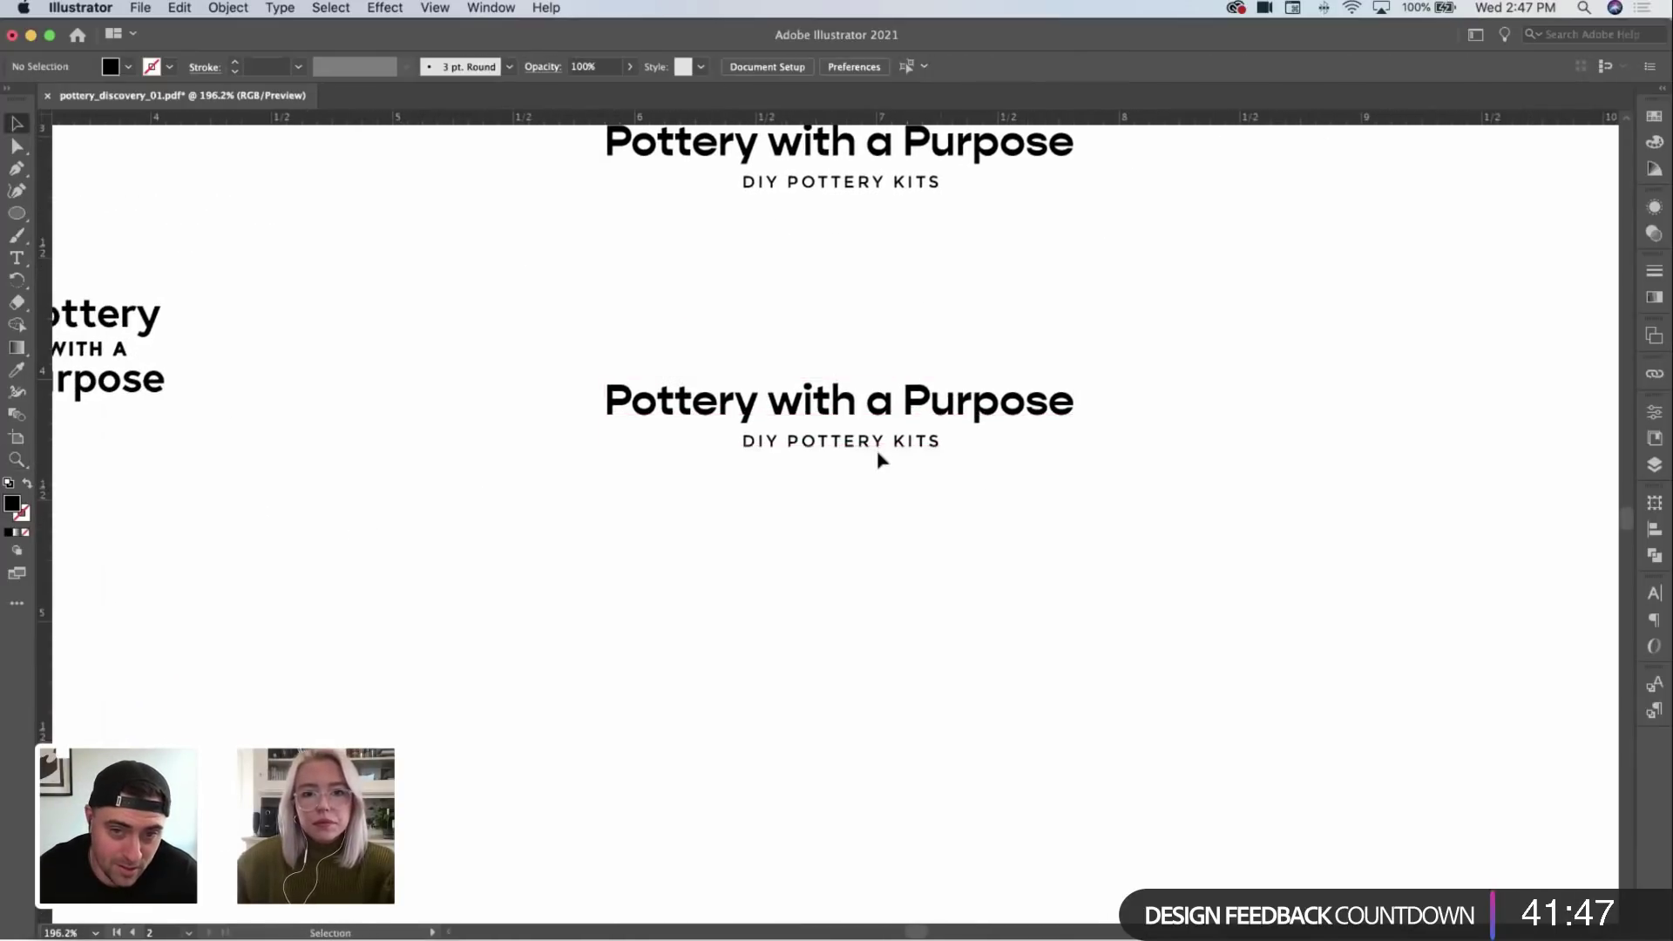
drag(880, 457, 881, 541)
key(z)
scroll(728, 547, down, 5)
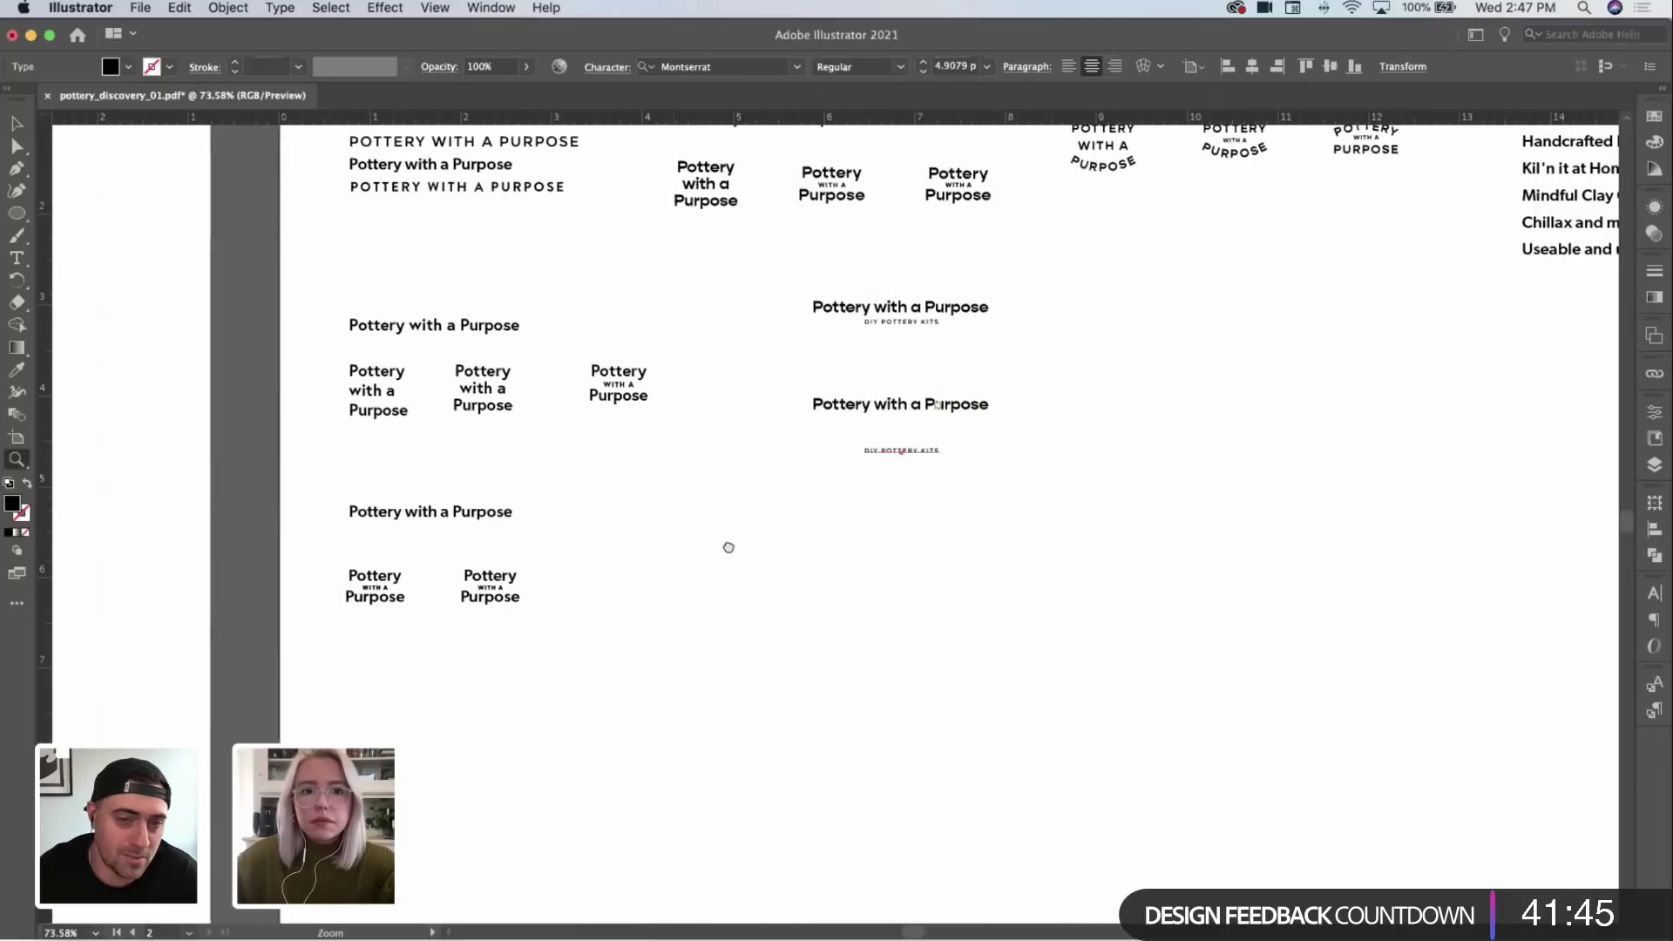
scroll(729, 547, up, 3)
key(v)
click(884, 549)
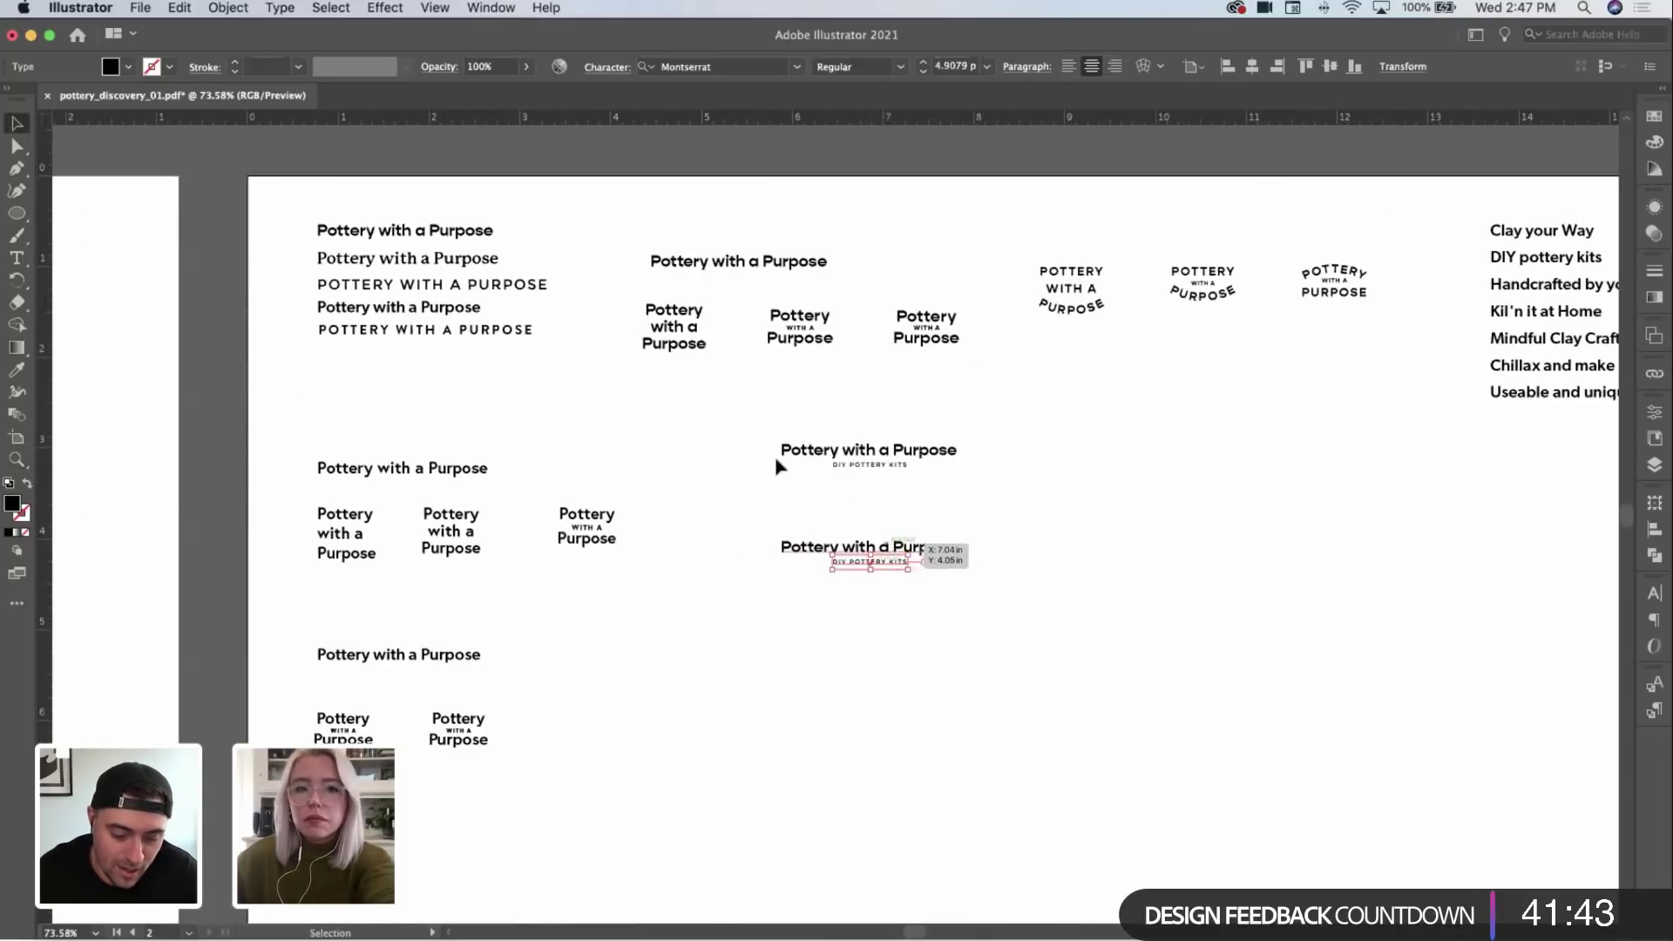
key(Delete)
drag(850, 469, 895, 611)
key(Delete)
Step: Place a copy of the rightmost stacked Gopher lockup above the loose tagline and scale the tagline down to about 2.96 pt
click(930, 333)
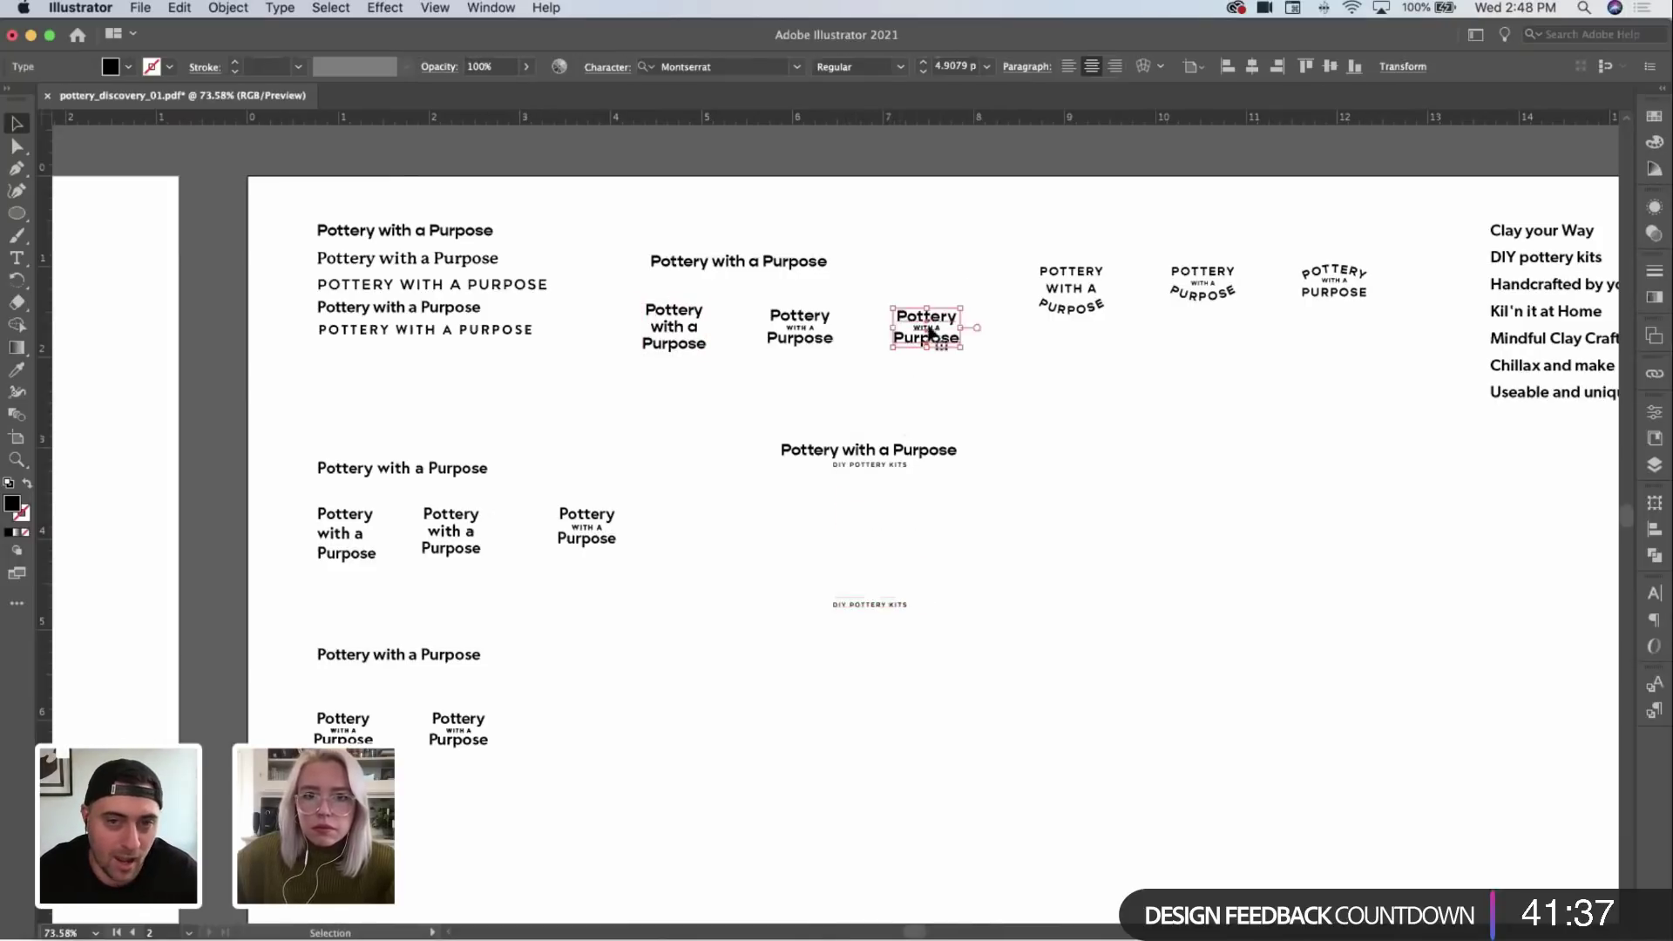
drag(930, 333, 941, 515)
drag(924, 516, 994, 513)
key(v)
drag(984, 504, 956, 471)
drag(1110, 519, 1072, 515)
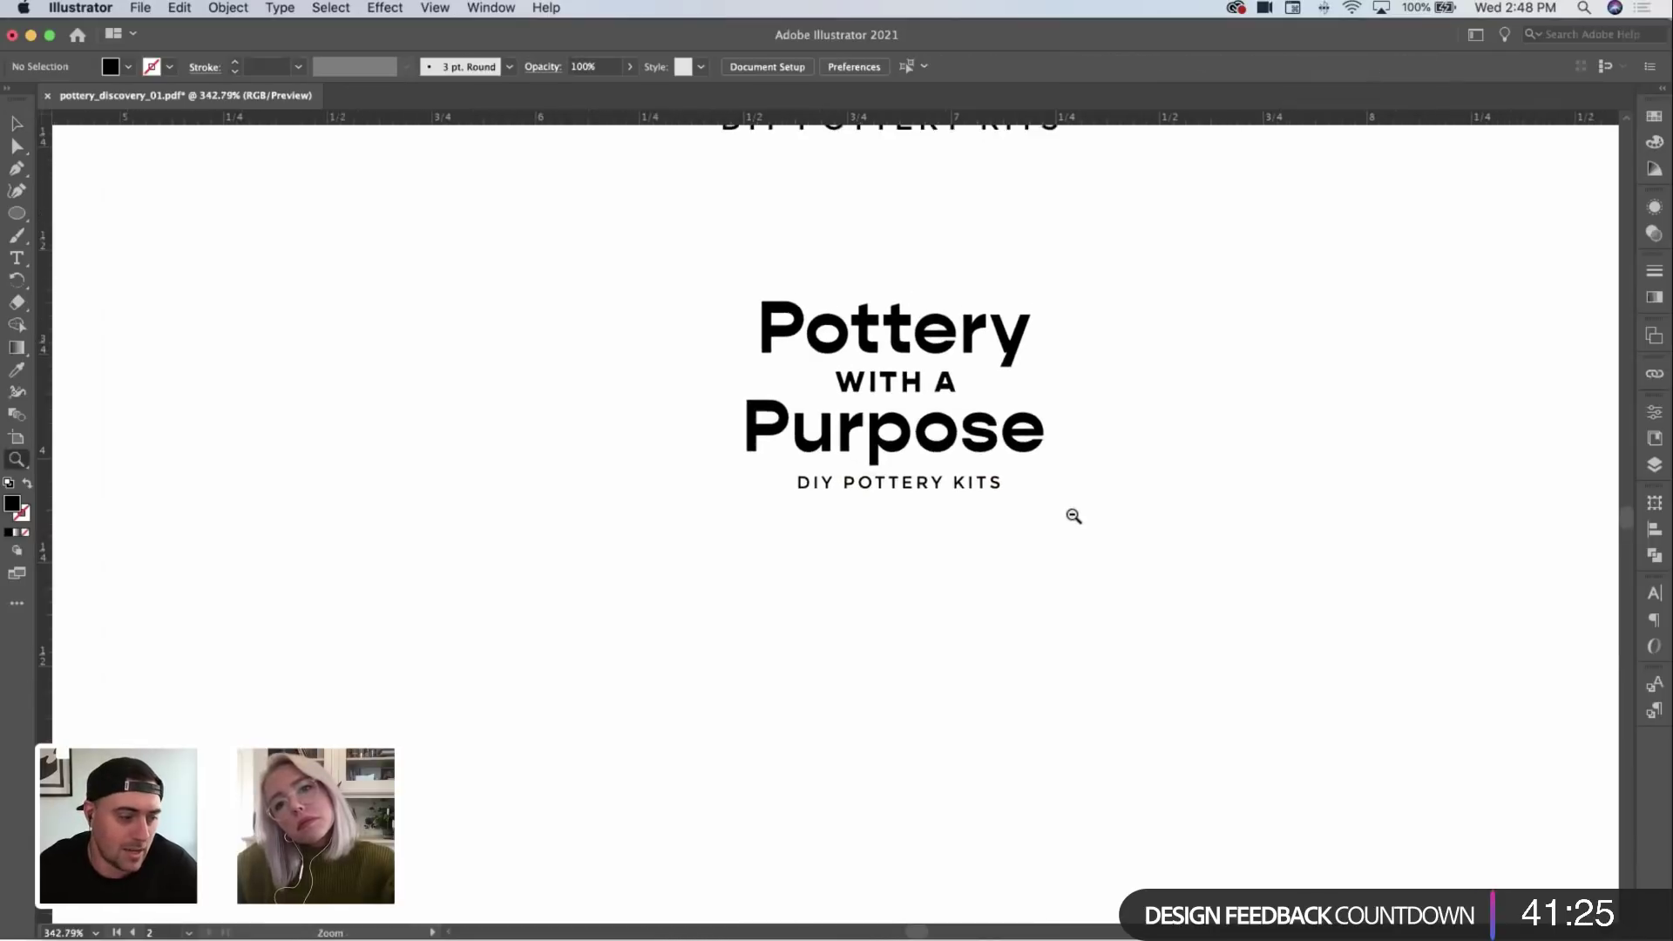
Step: Nudge the small tagline slightly down and duplicate the stacked lockup with its tagline to the right
click(1103, 429)
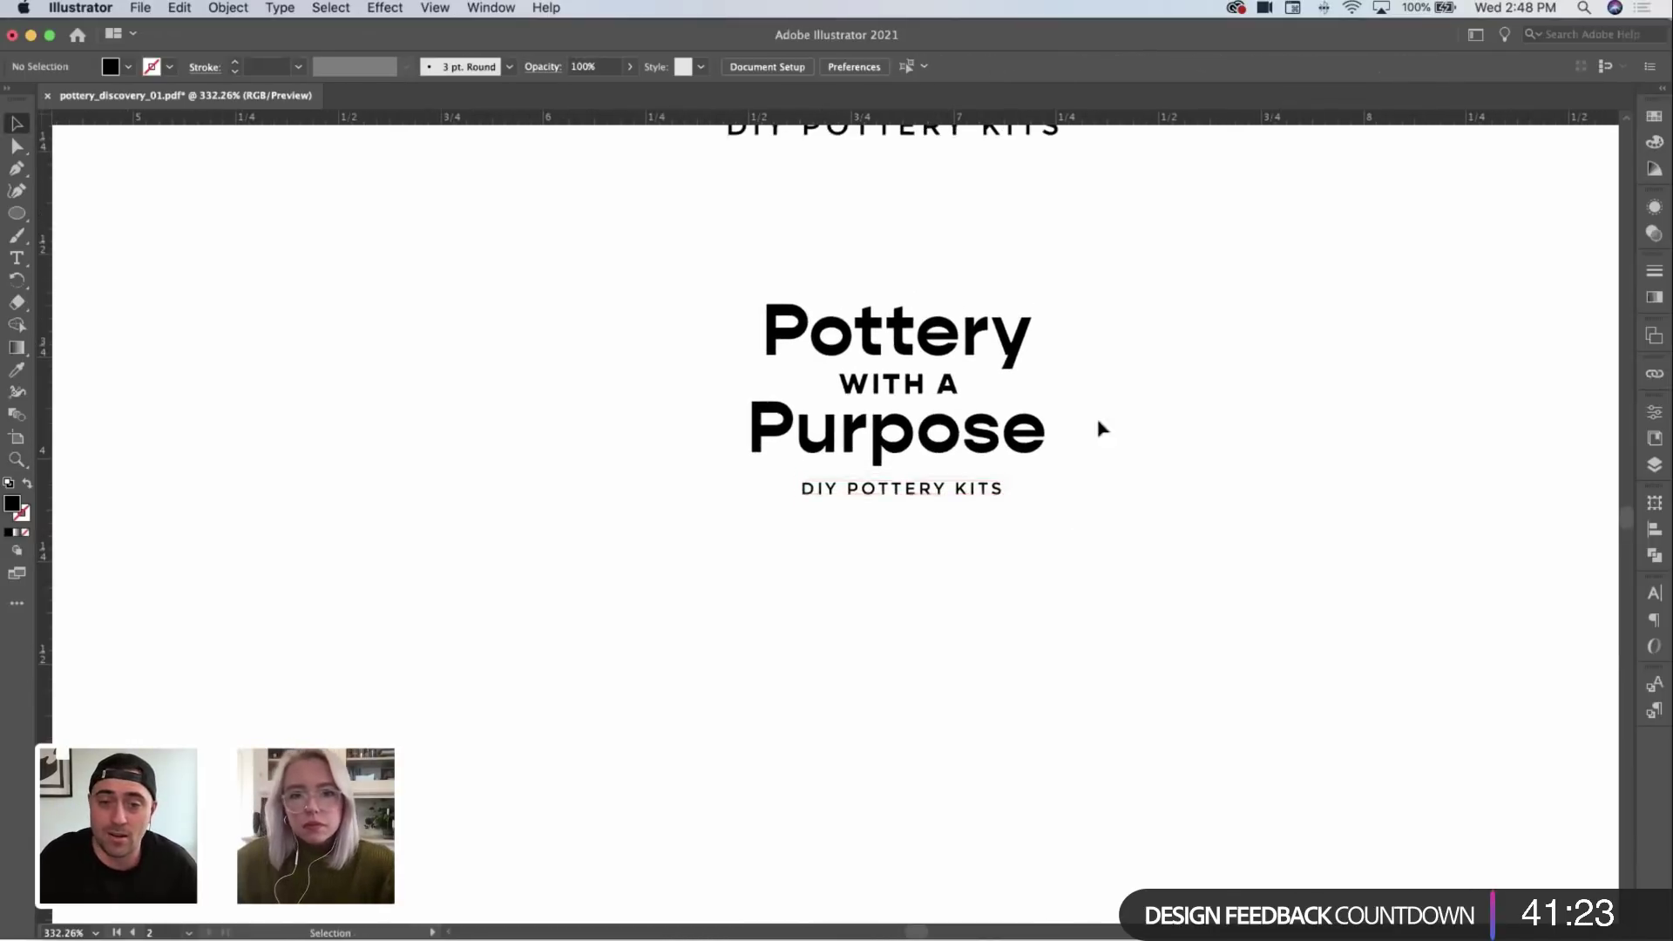
click(1009, 350)
key(z)
drag(1090, 310, 1046, 472)
drag(901, 452, 1075, 494)
scroll(1074, 494, down, 5)
scroll(1069, 519, up, 10)
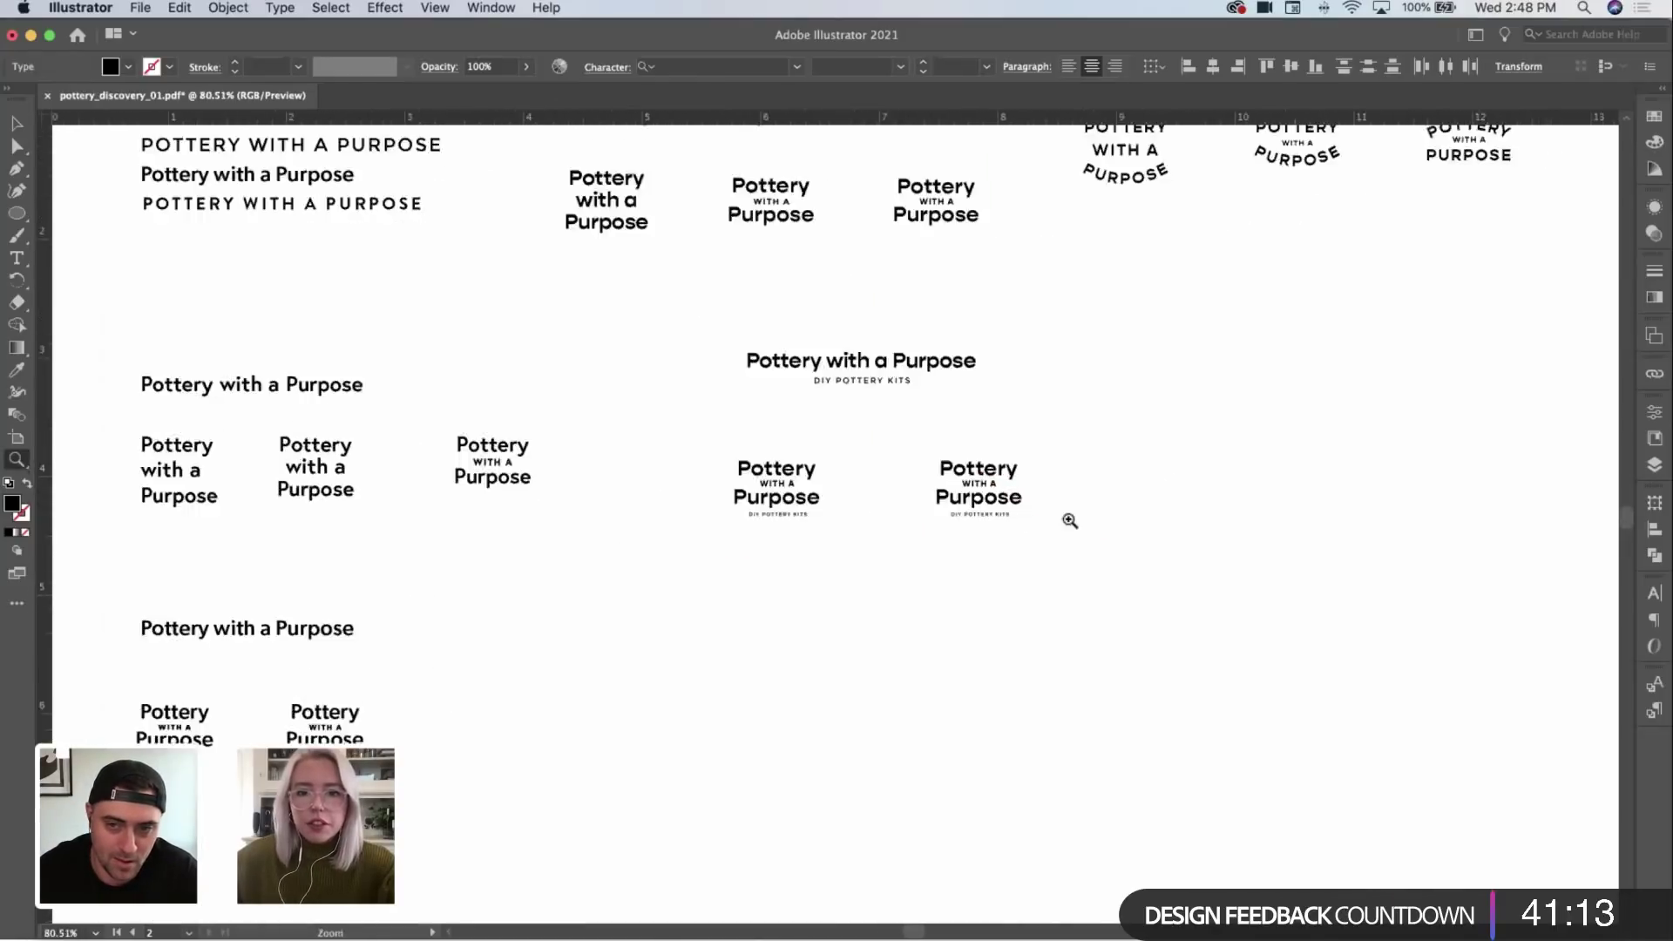
Step: Copy the "DIY POTTERY KITS" text from the duplicated lockup and delete its straight tagline
key(t)
click(1037, 457)
key(super+a)
key(ctrl+c)
key(Escape)
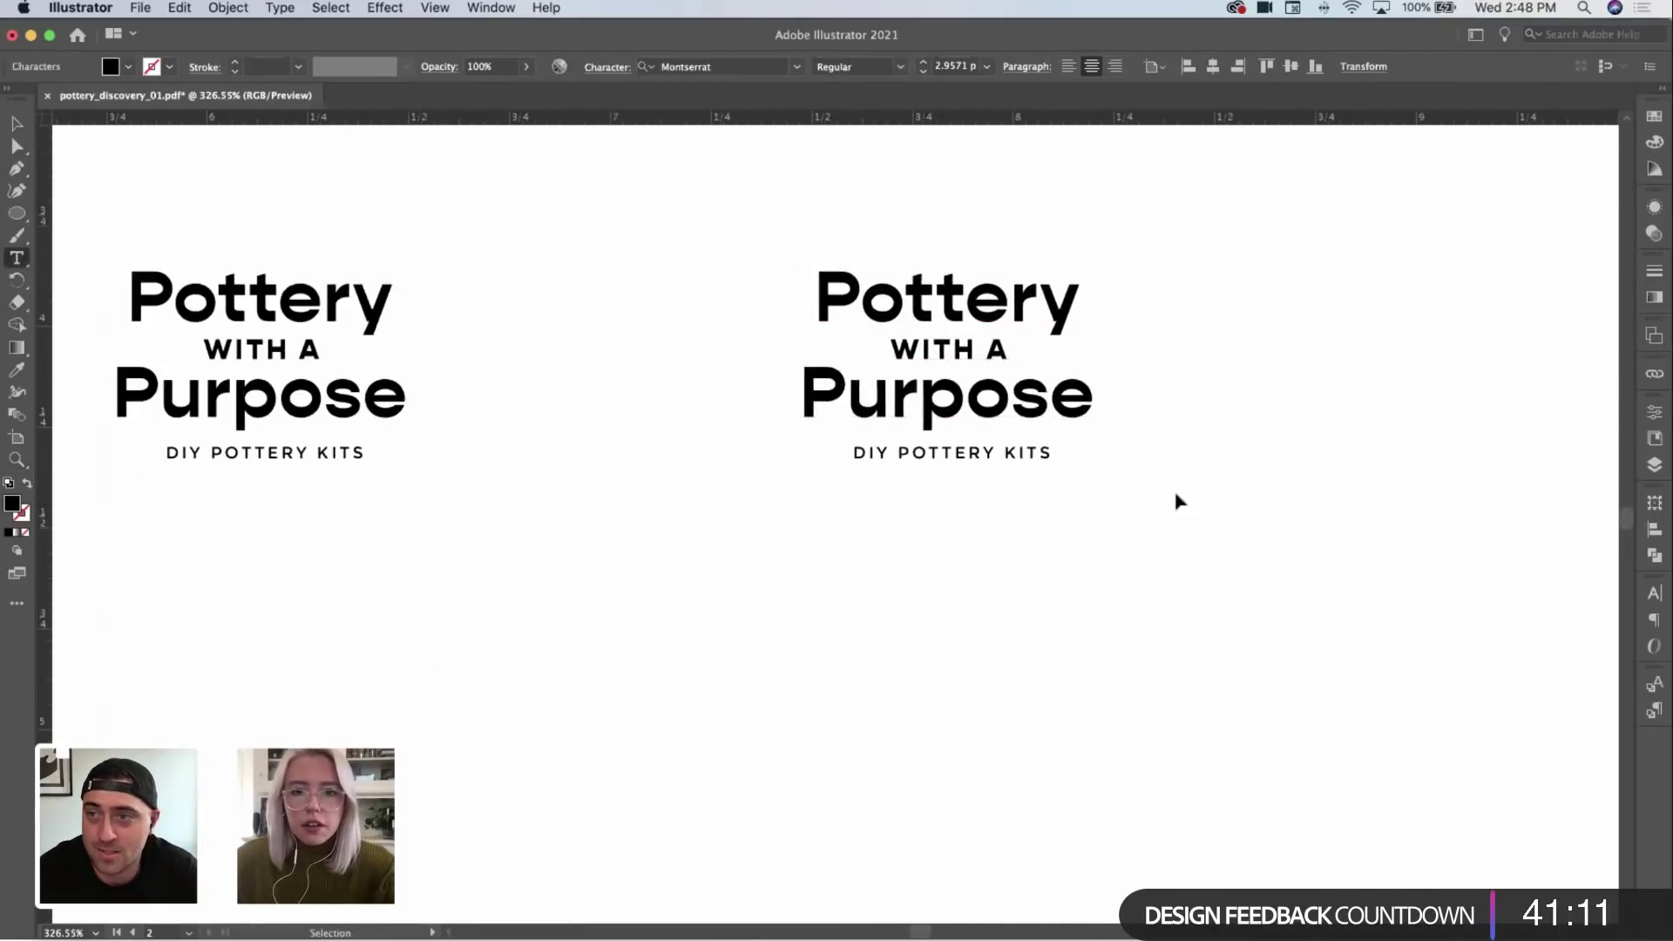
click(1033, 462)
key(Delete)
Step: Draw a circle about 0.76 in wide centered below the duplicated lockup and paste "DIY POTTERY KITS" along its path
drag(1045, 397, 978, 427)
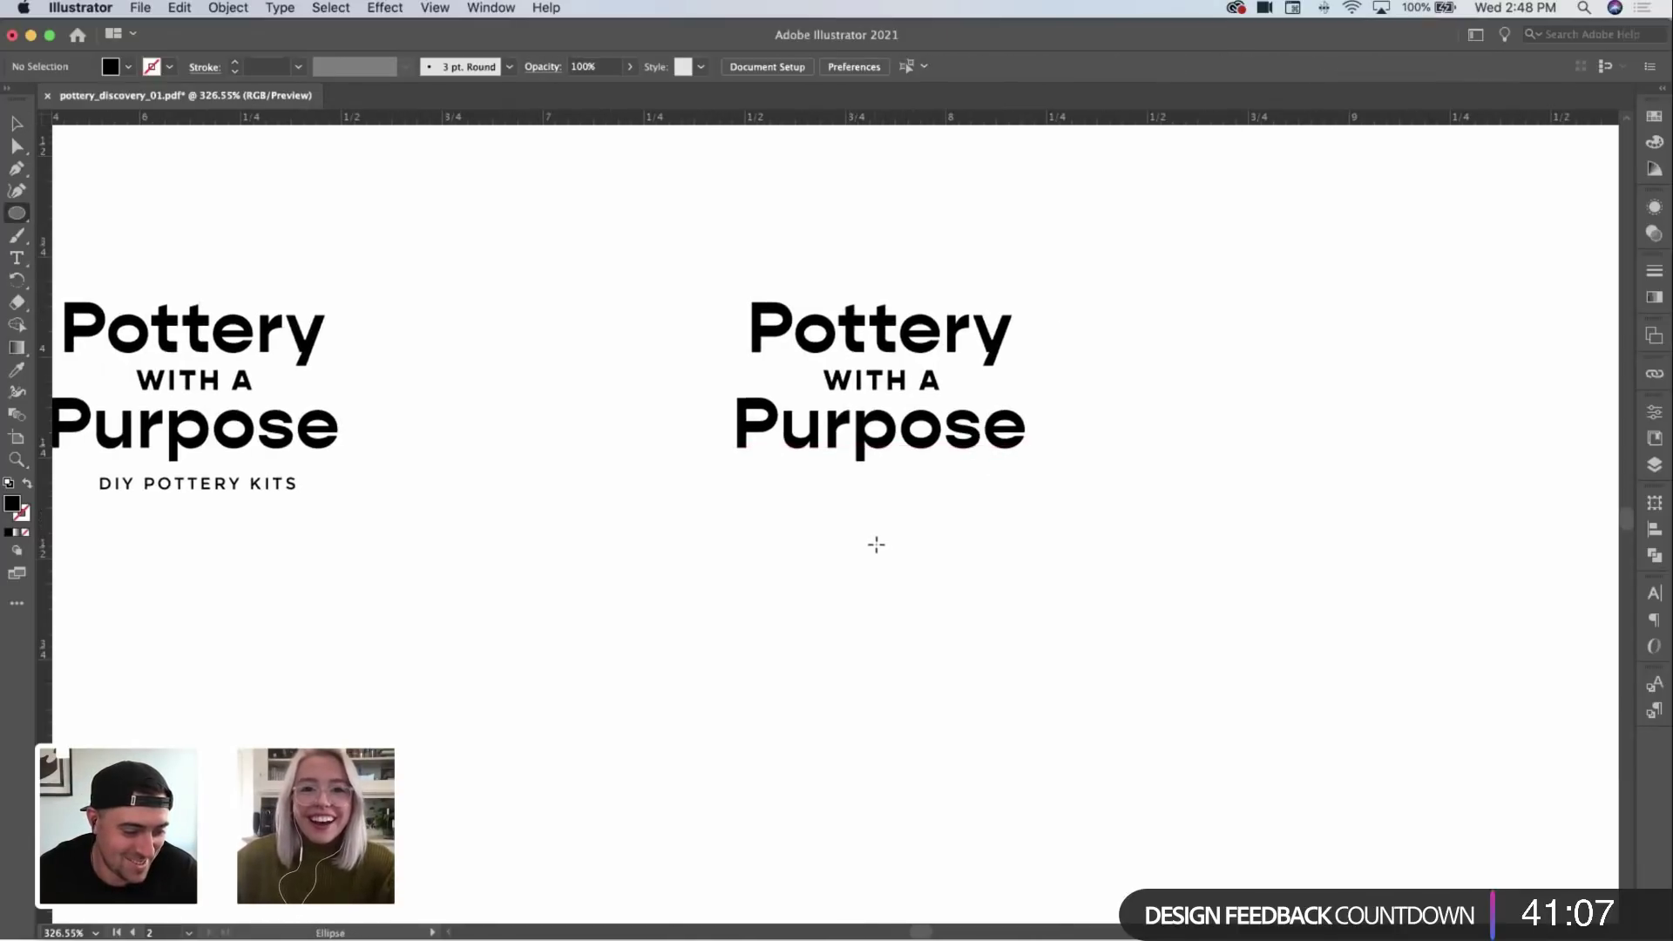
drag(895, 551, 1027, 645)
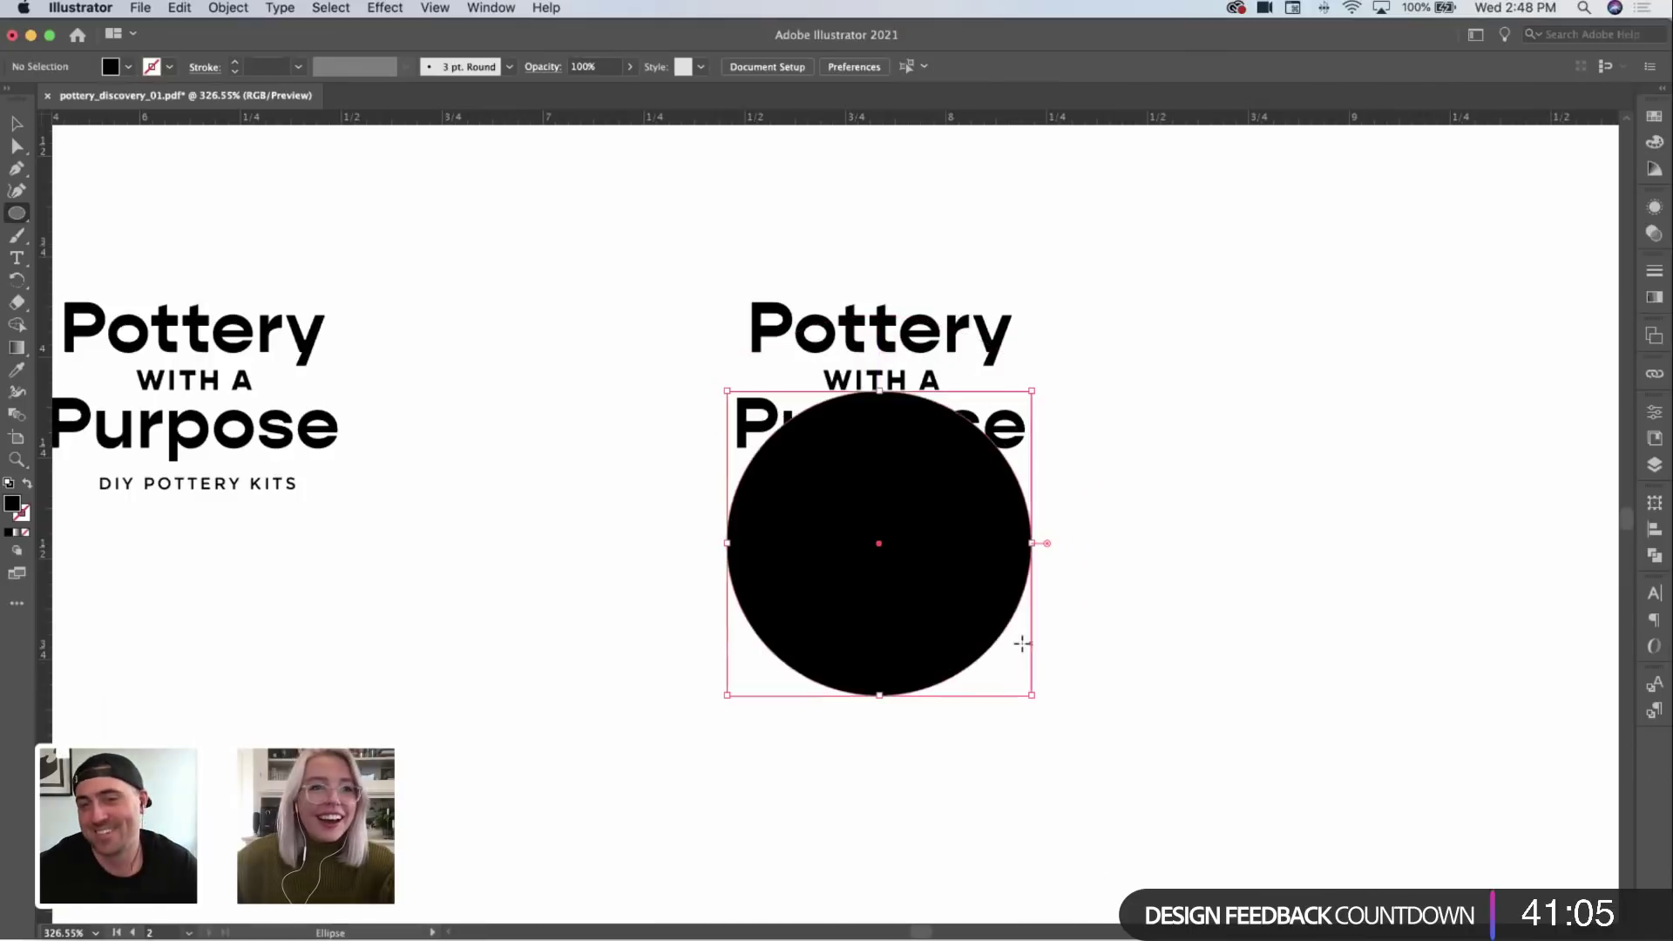
click(17, 259)
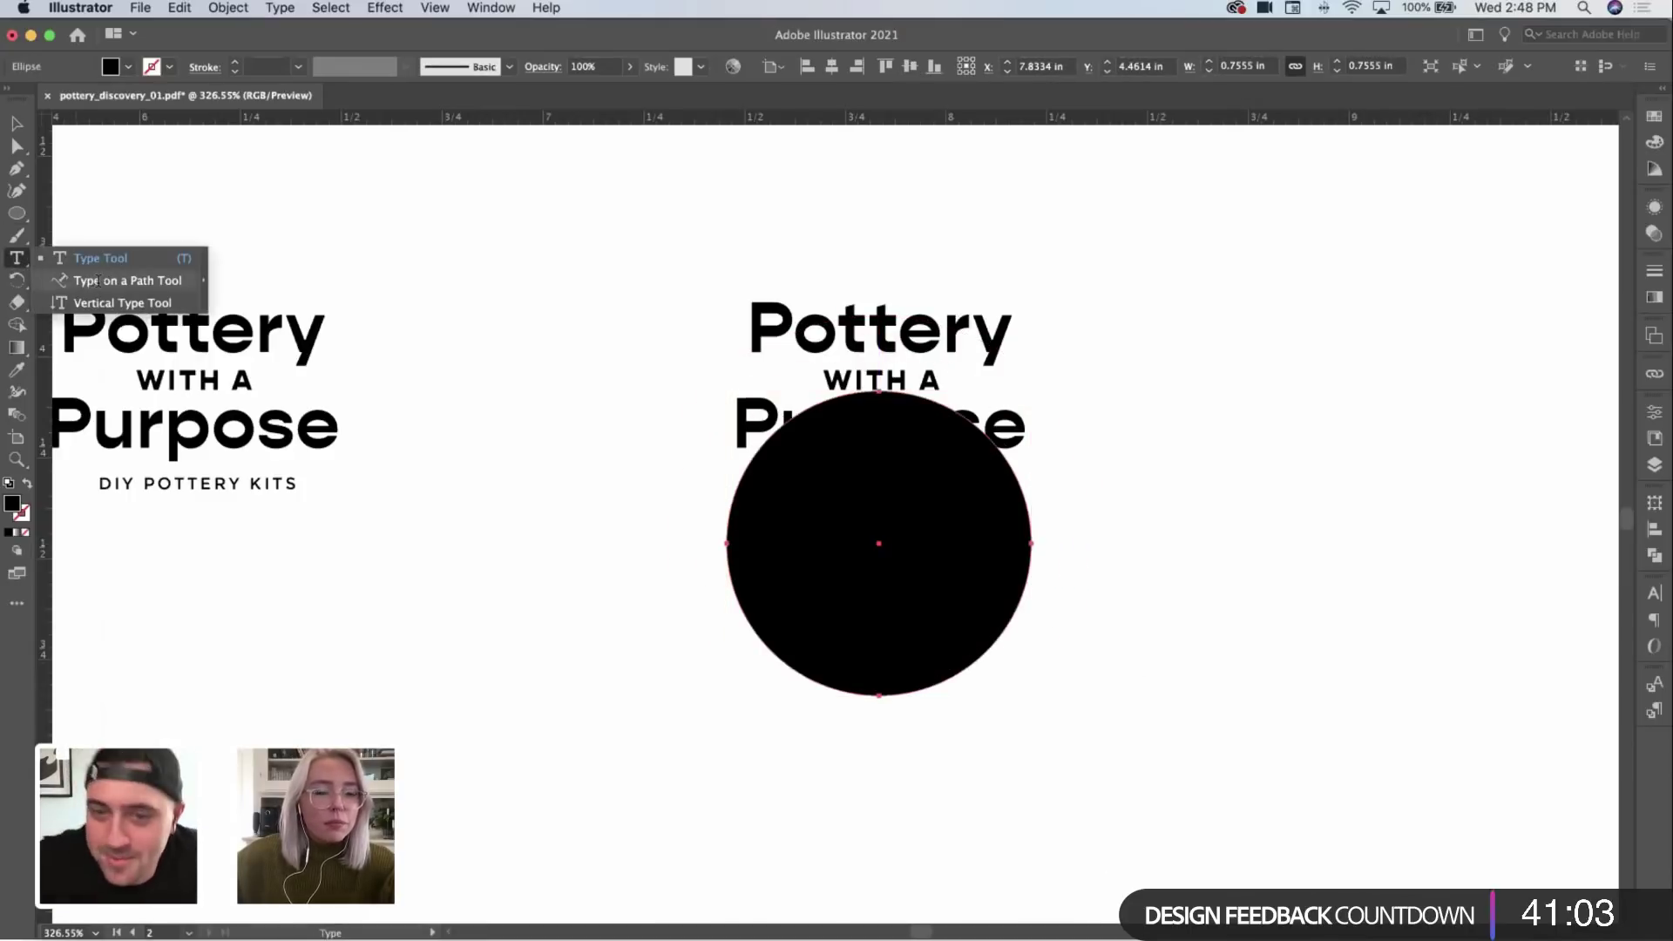
click(98, 281)
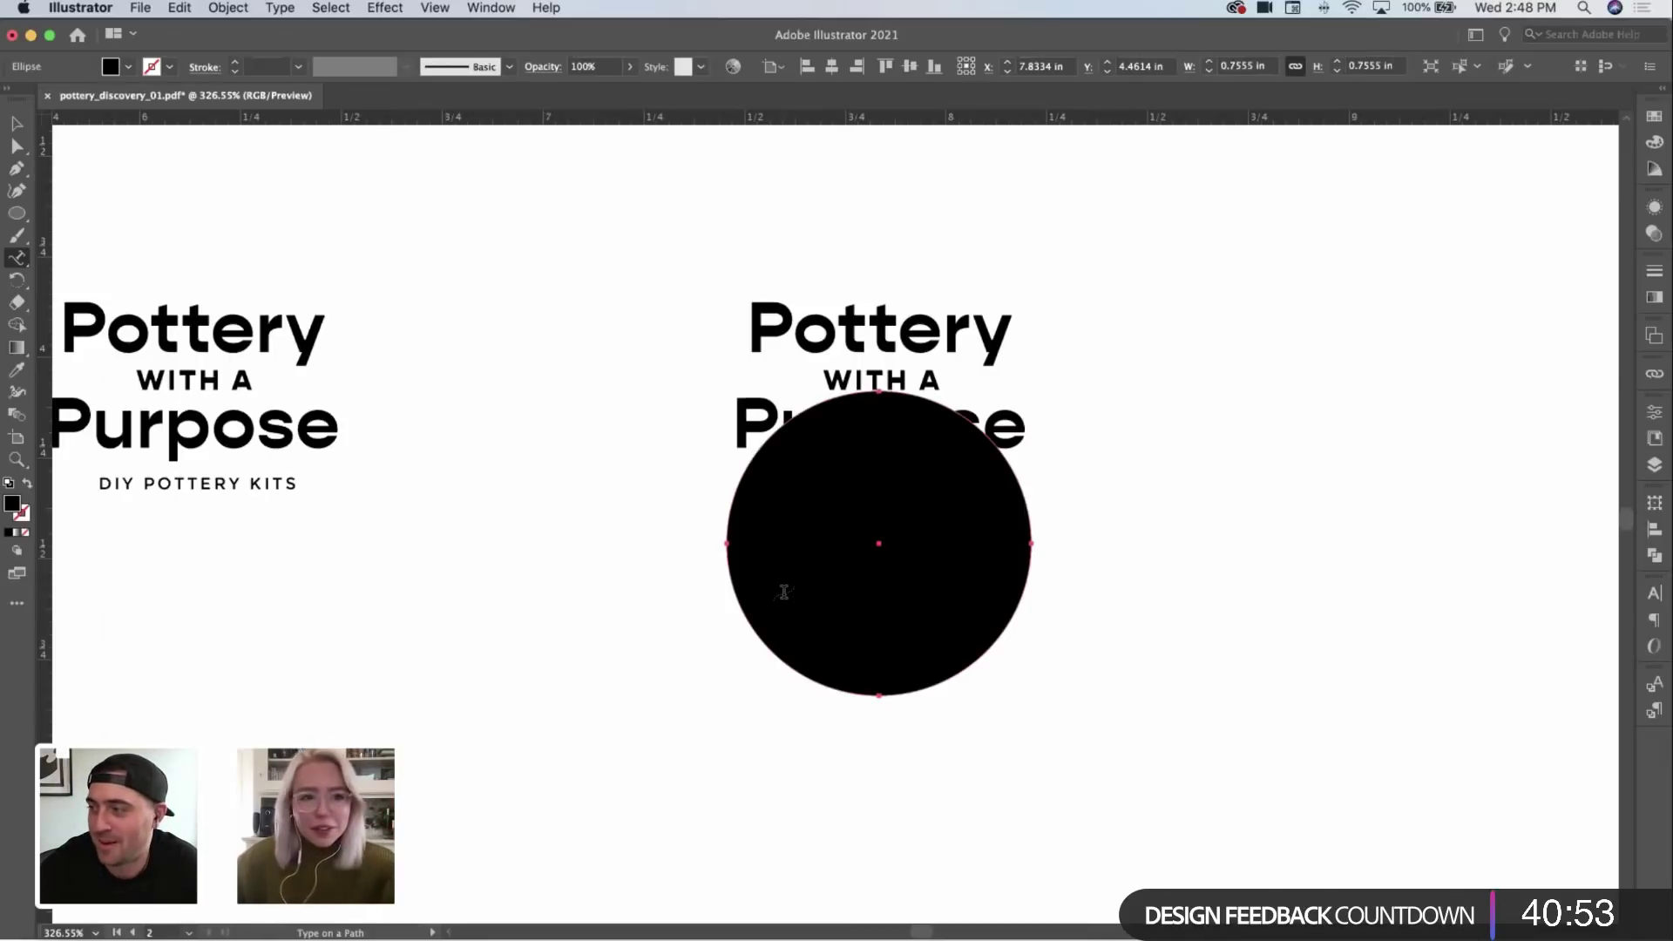
click(755, 626)
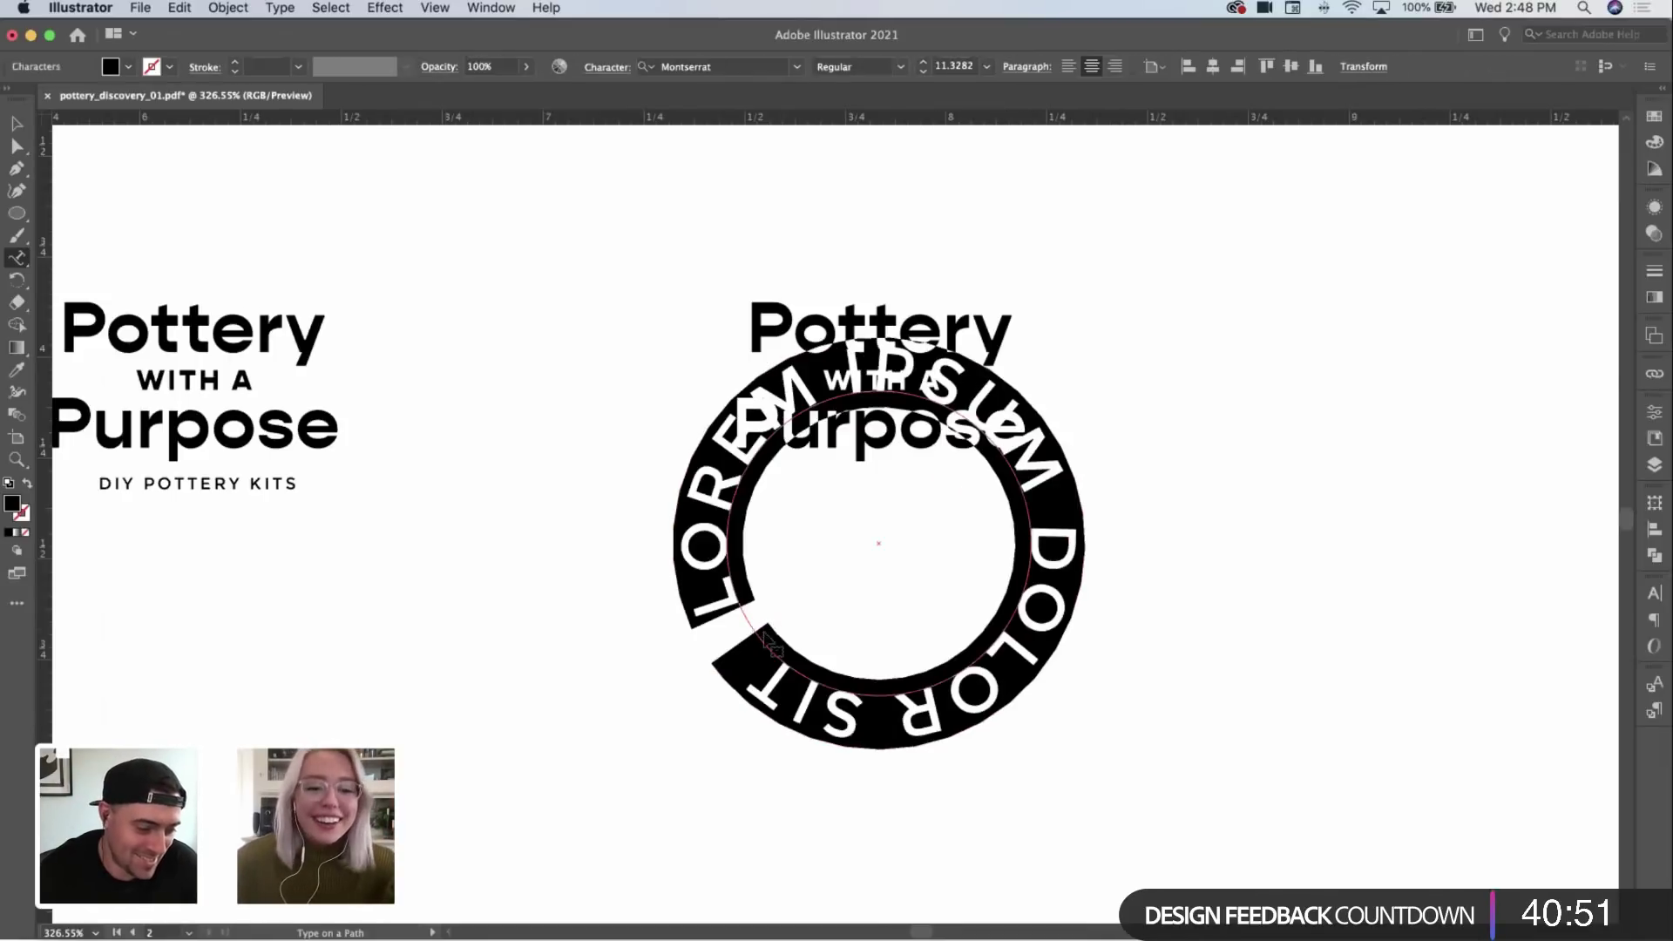
key(ctrl+v)
key(Escape)
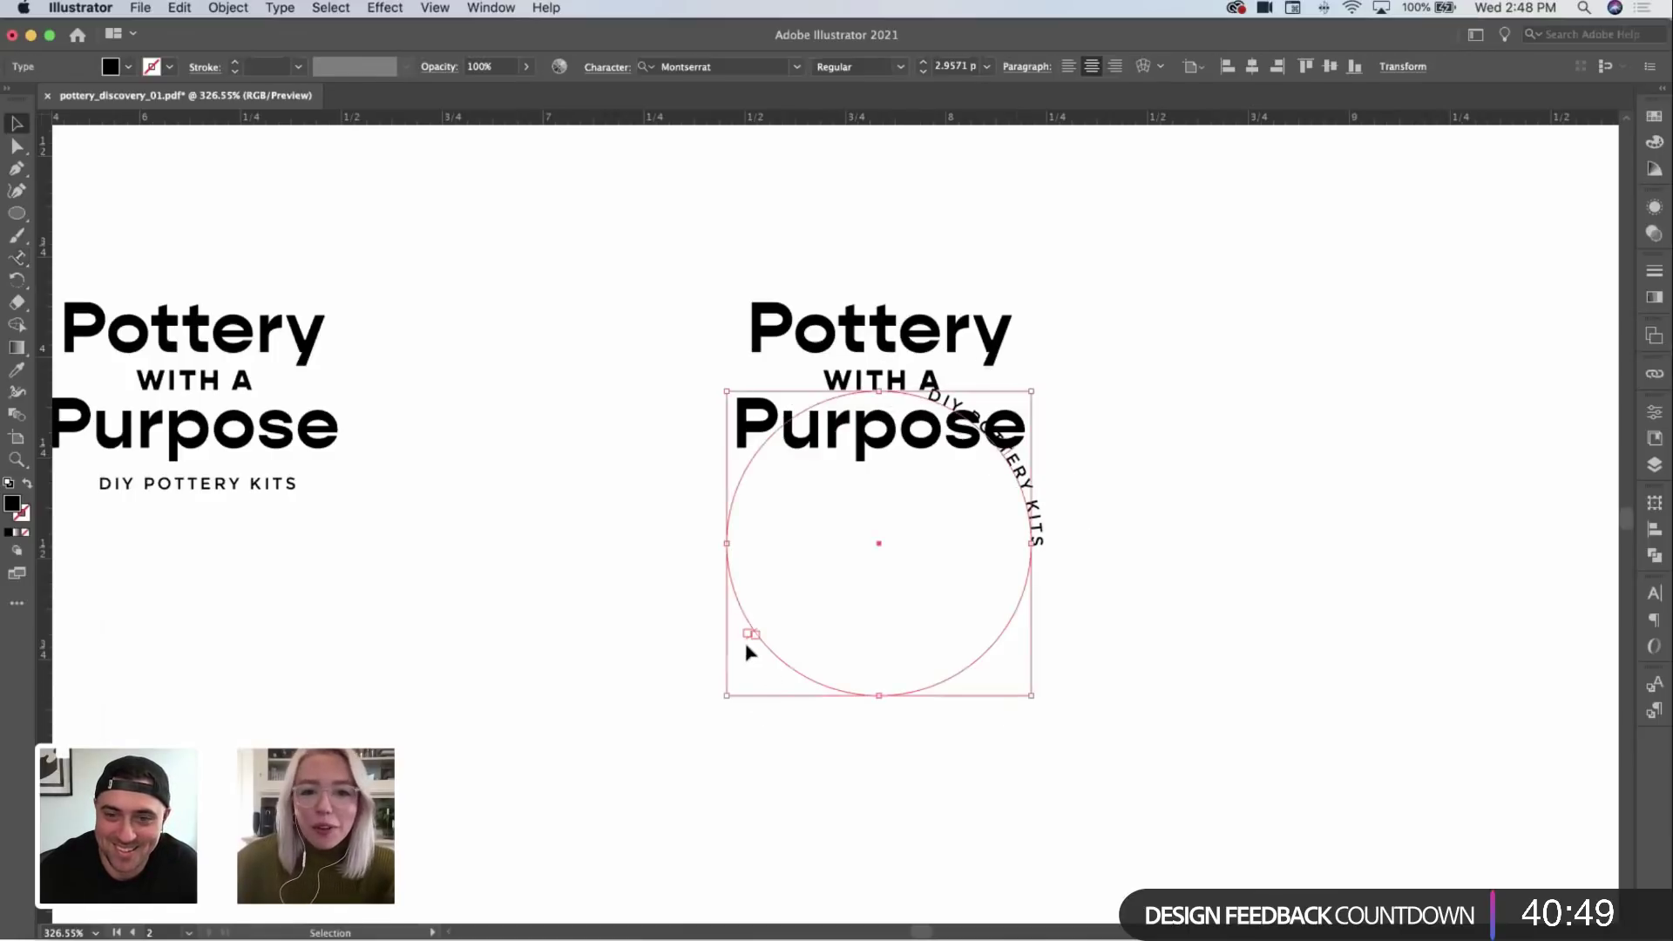
Step: Flip the path text inside the circle, center it at the circle's lowest point, and raise it to curve beneath "Purpose"
drag(865, 688, 838, 678)
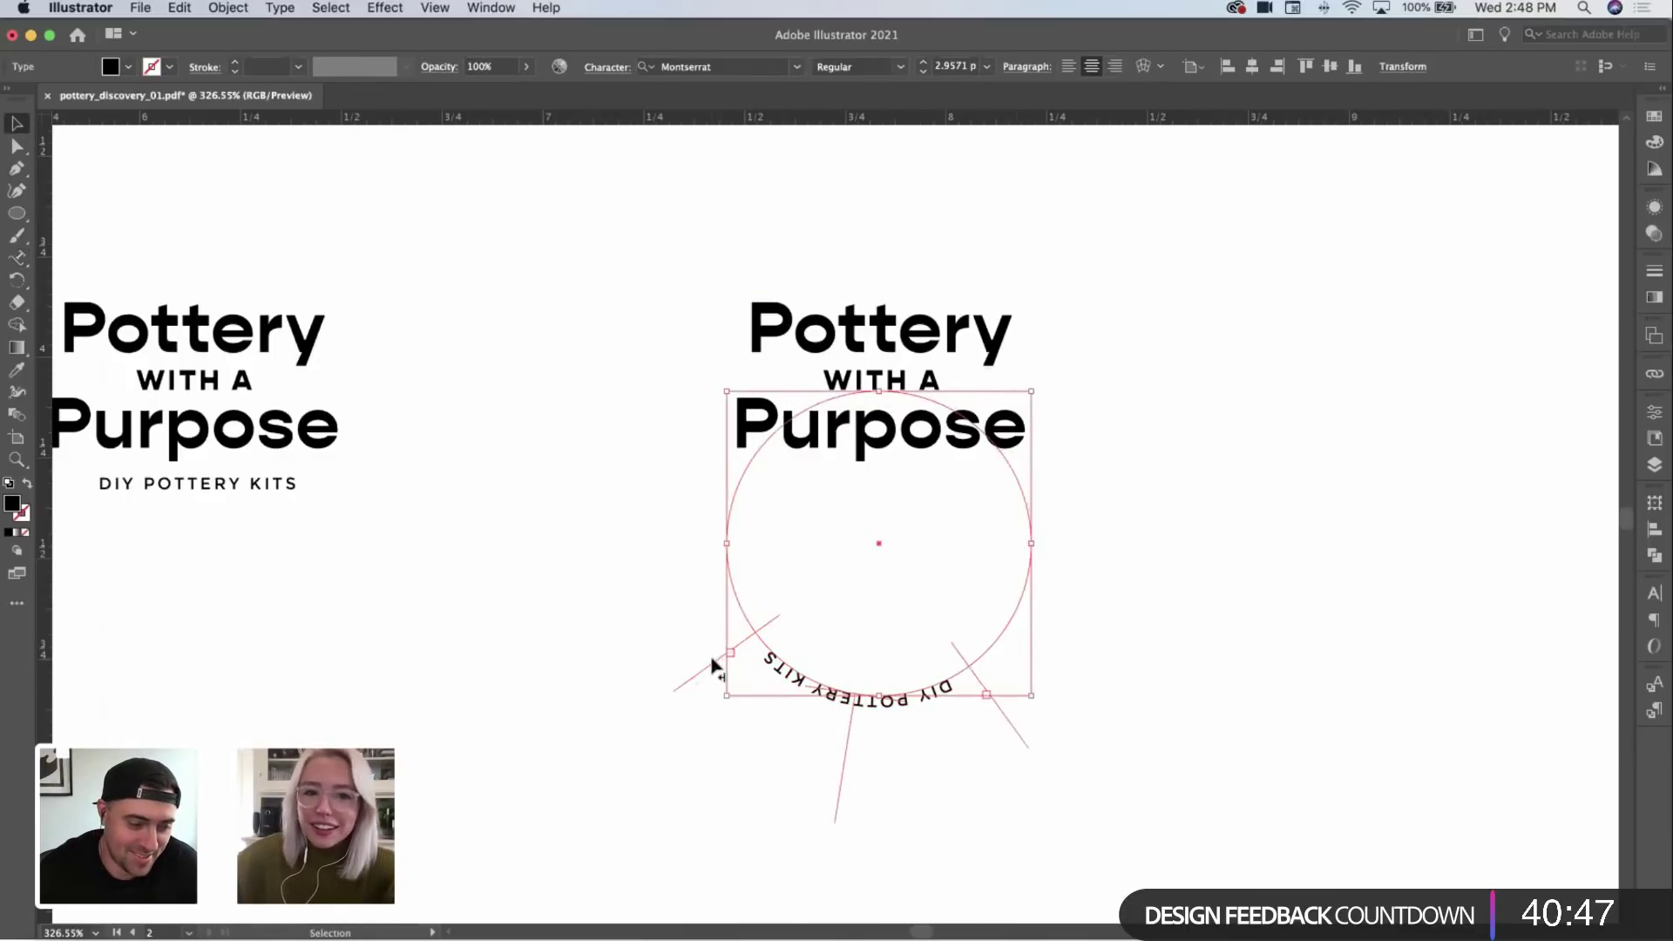
drag(713, 665, 632, 419)
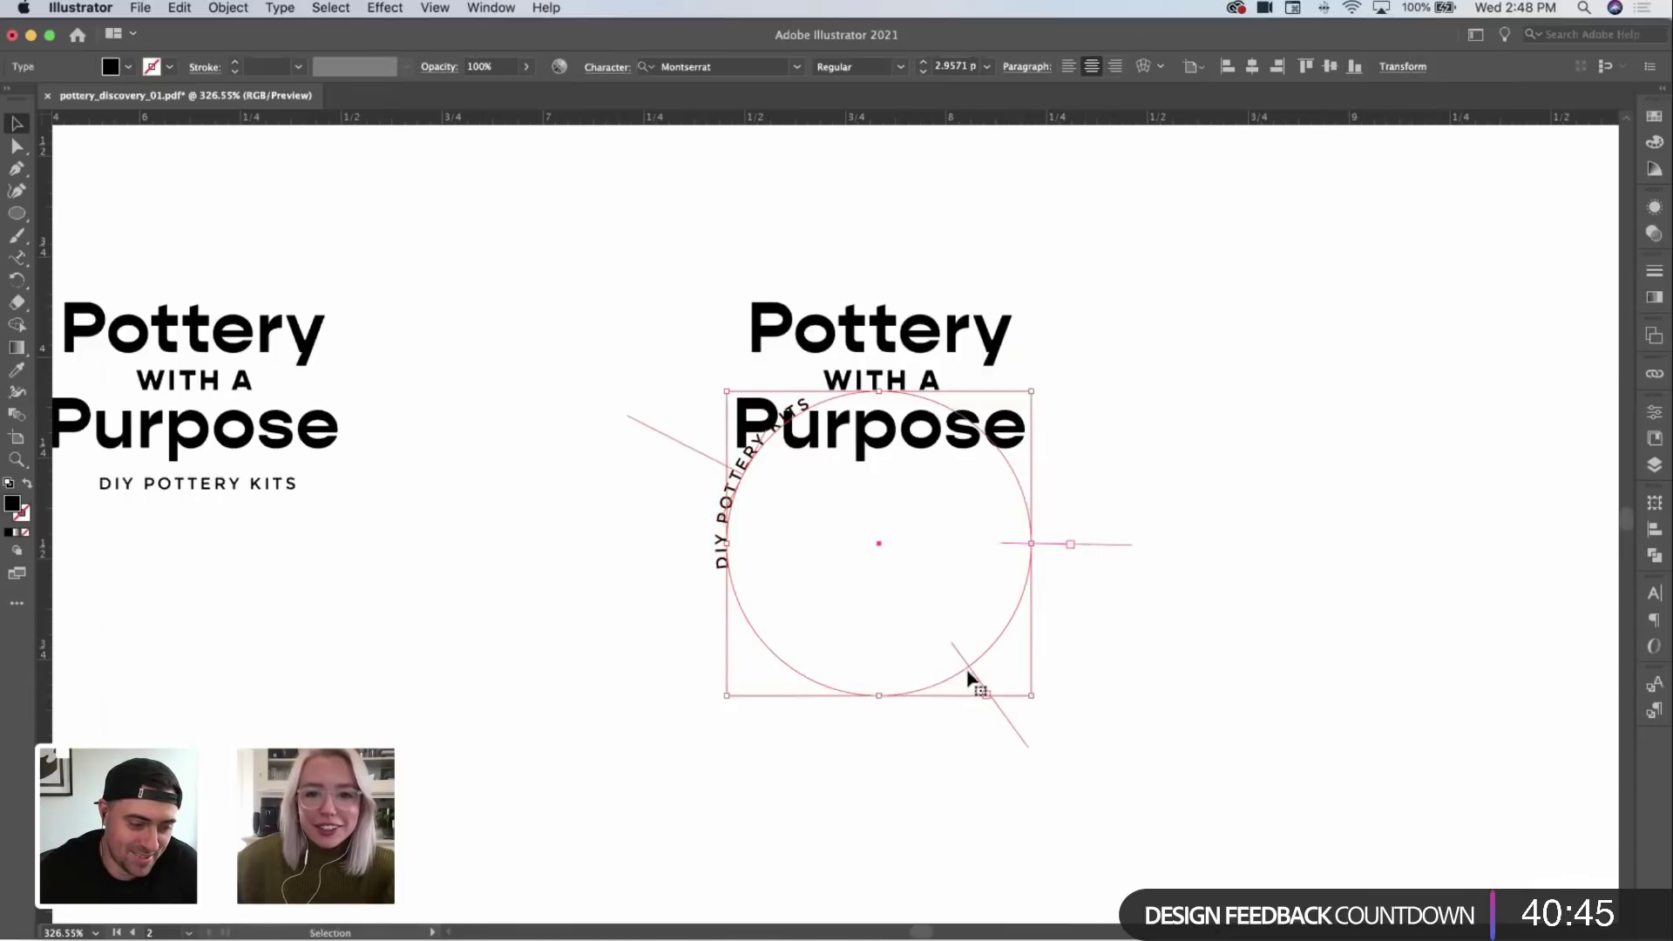
drag(906, 689, 897, 558)
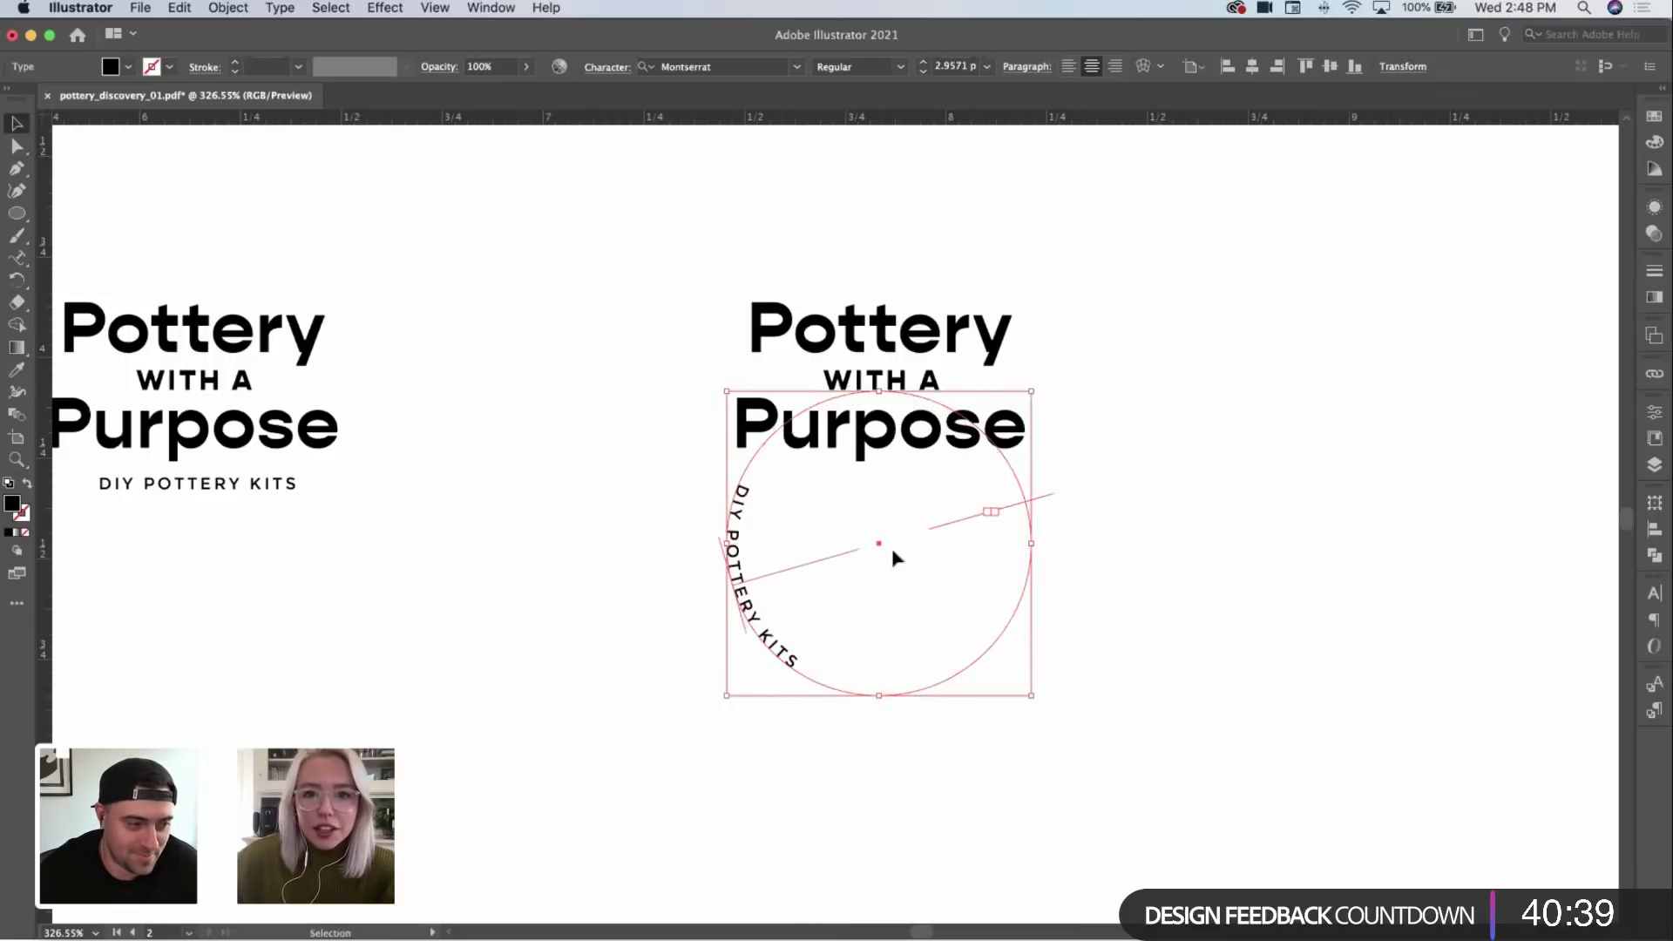
drag(1048, 499, 589, 547)
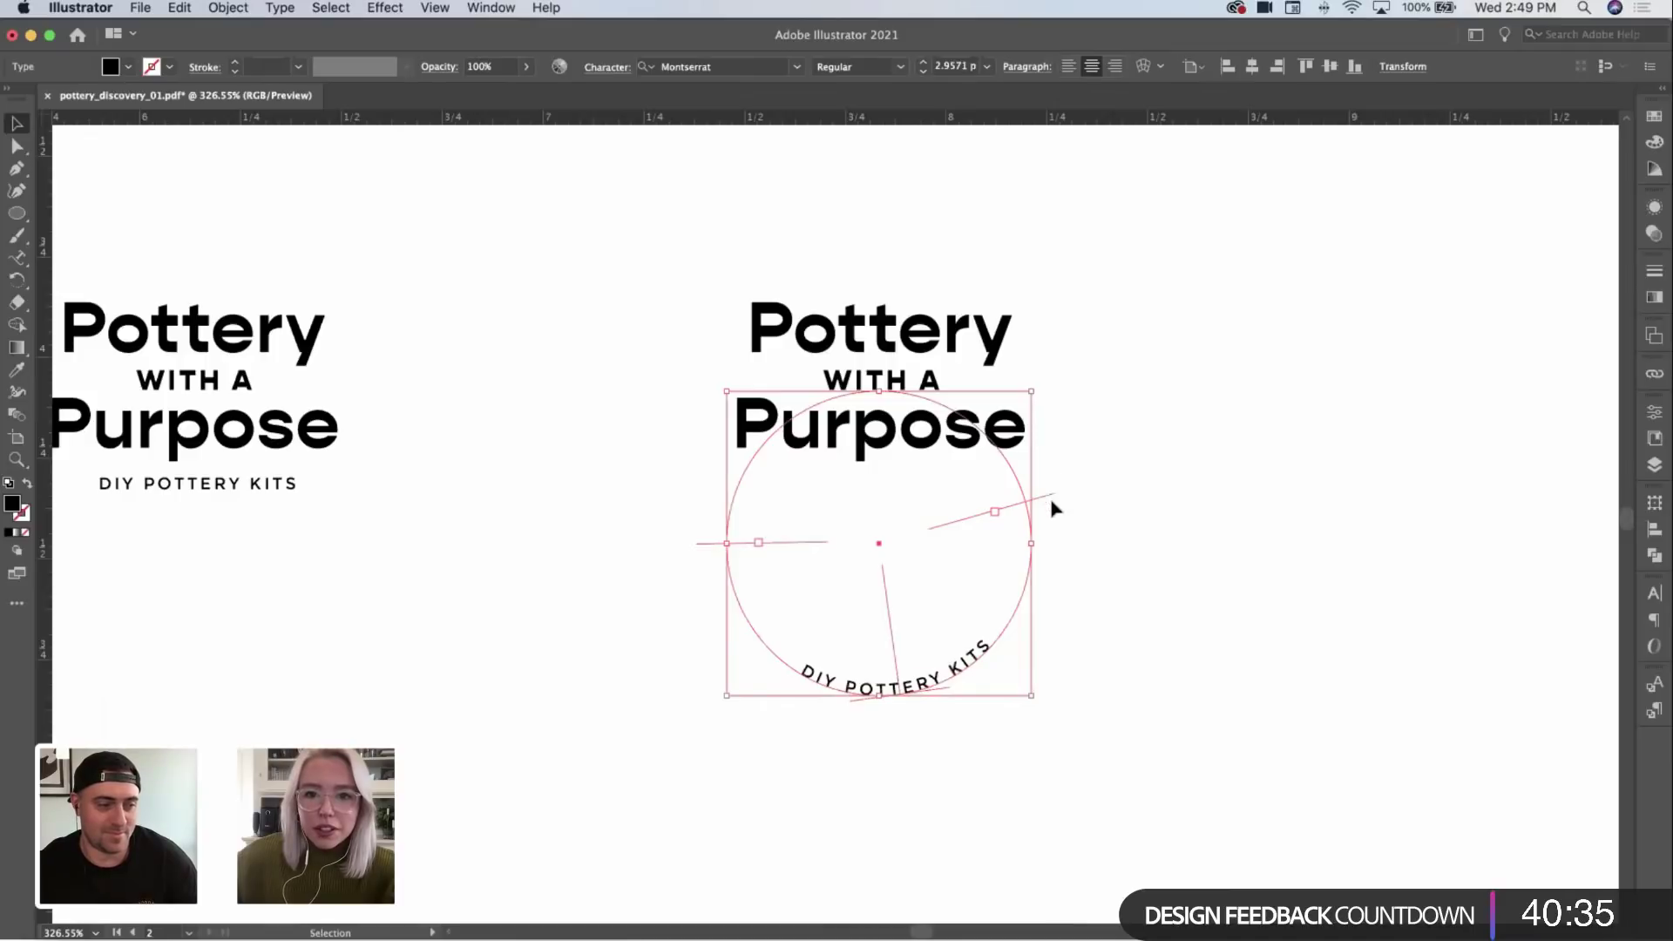
drag(1054, 509, 931, 511)
click(993, 688)
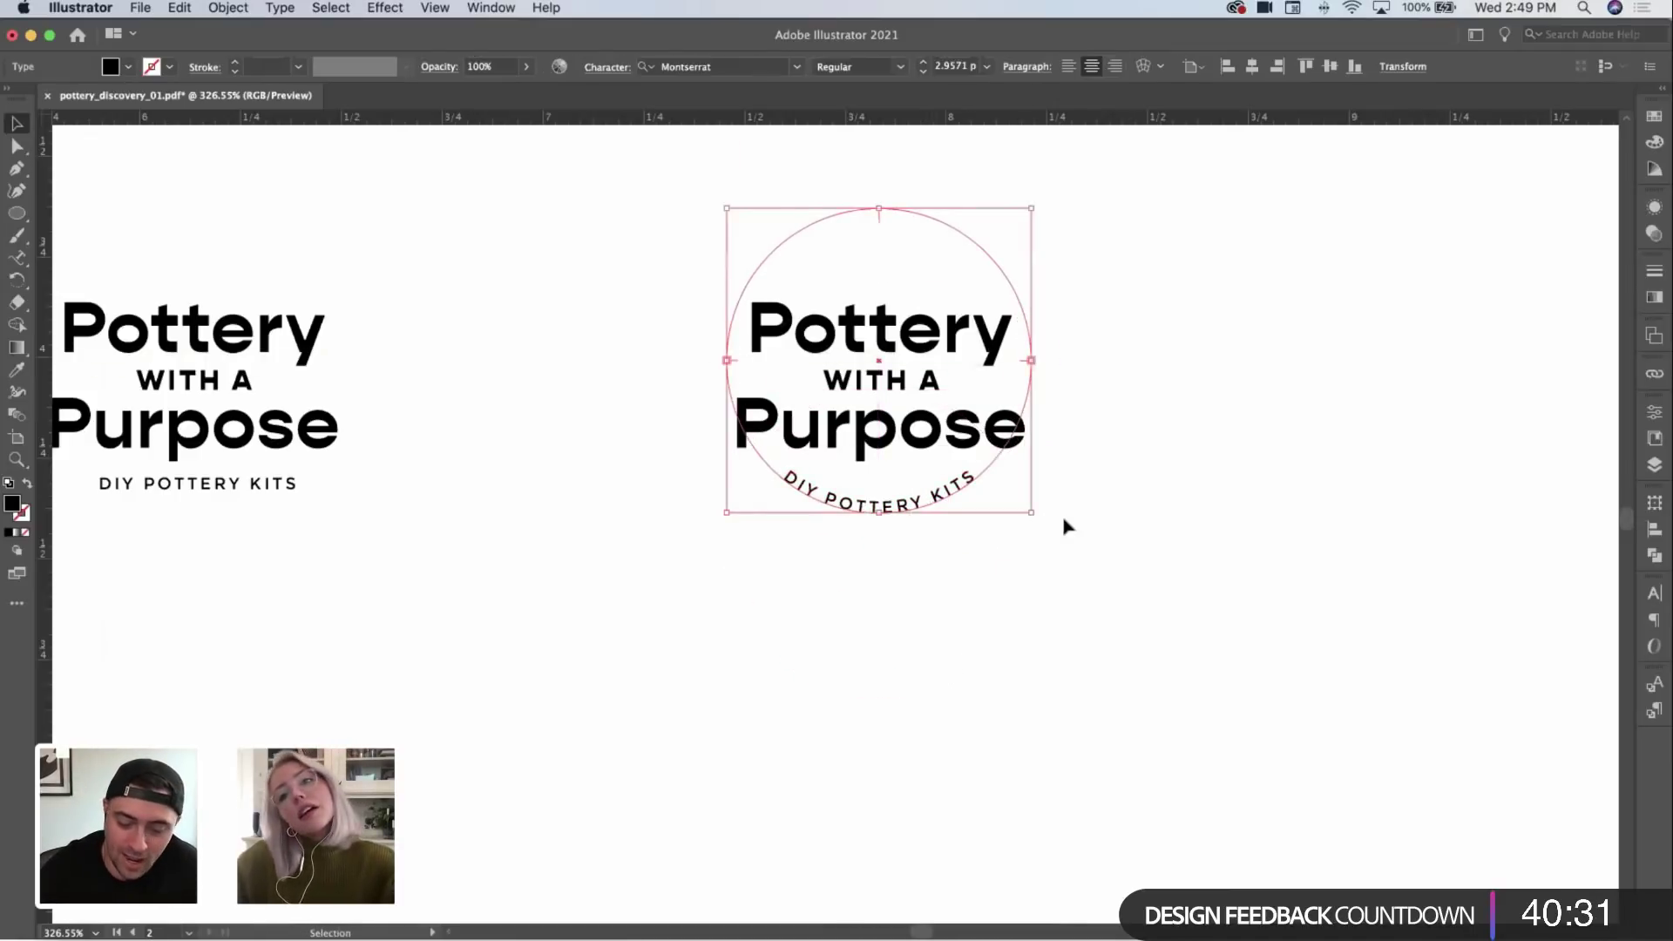
Step: Set the curved "DIY POTTERY KITS" tagline to 3 pt
click(1087, 564)
scroll(964, 515, up, 3)
click(959, 488)
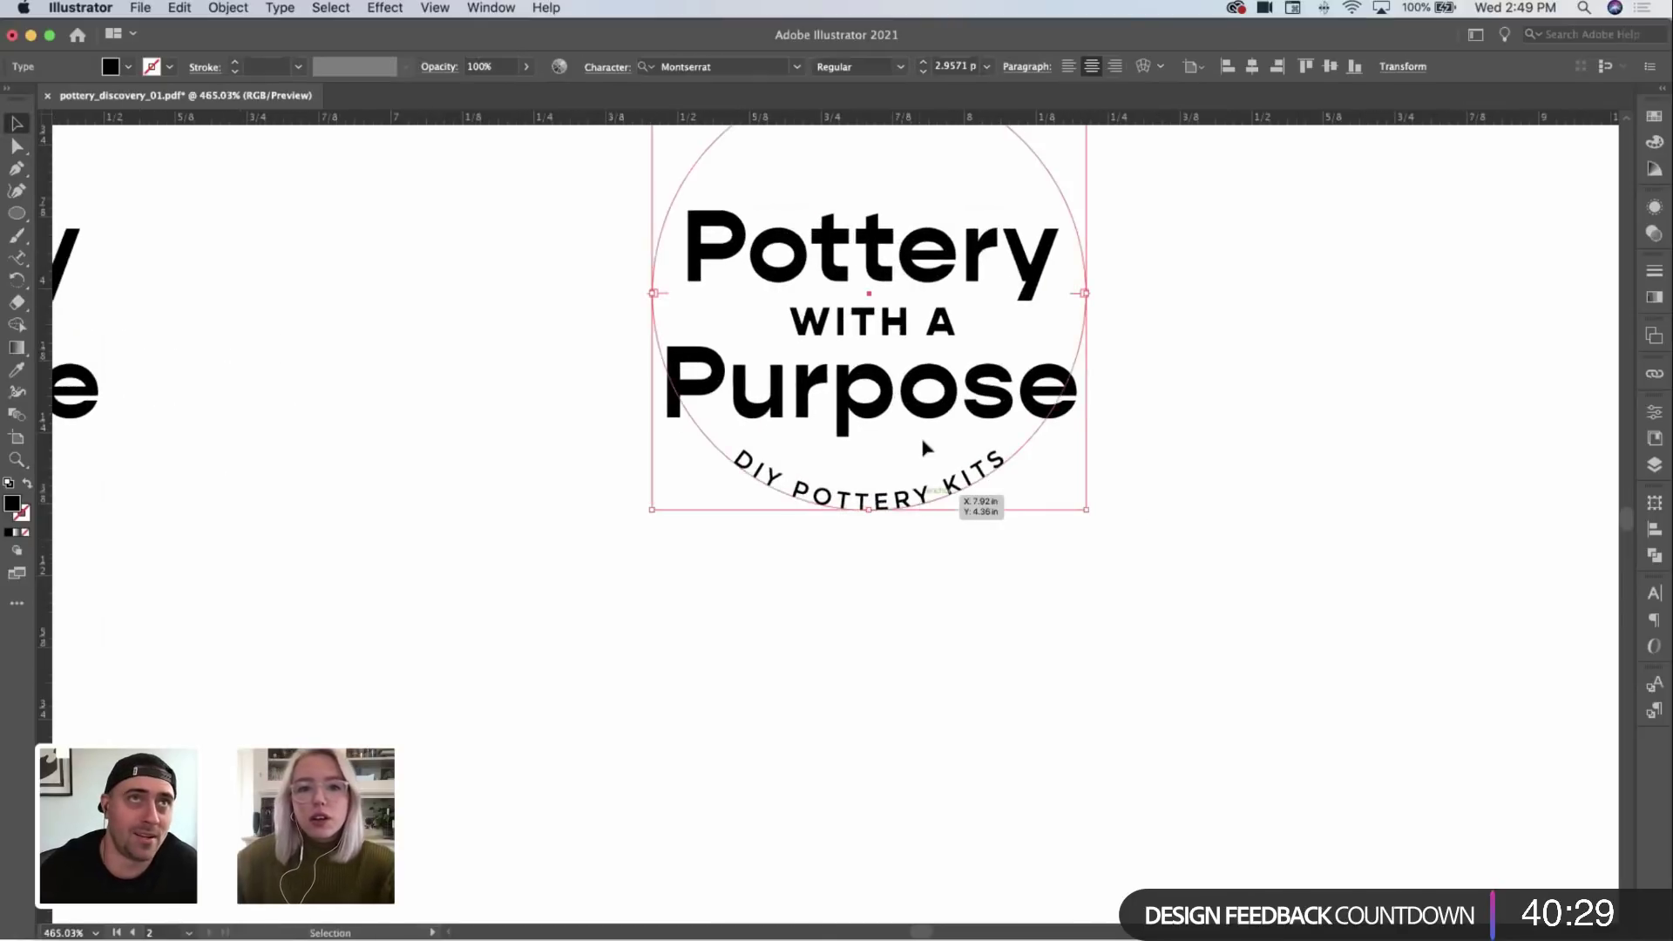
scroll(924, 447, up, 4)
text(3)
key(Return)
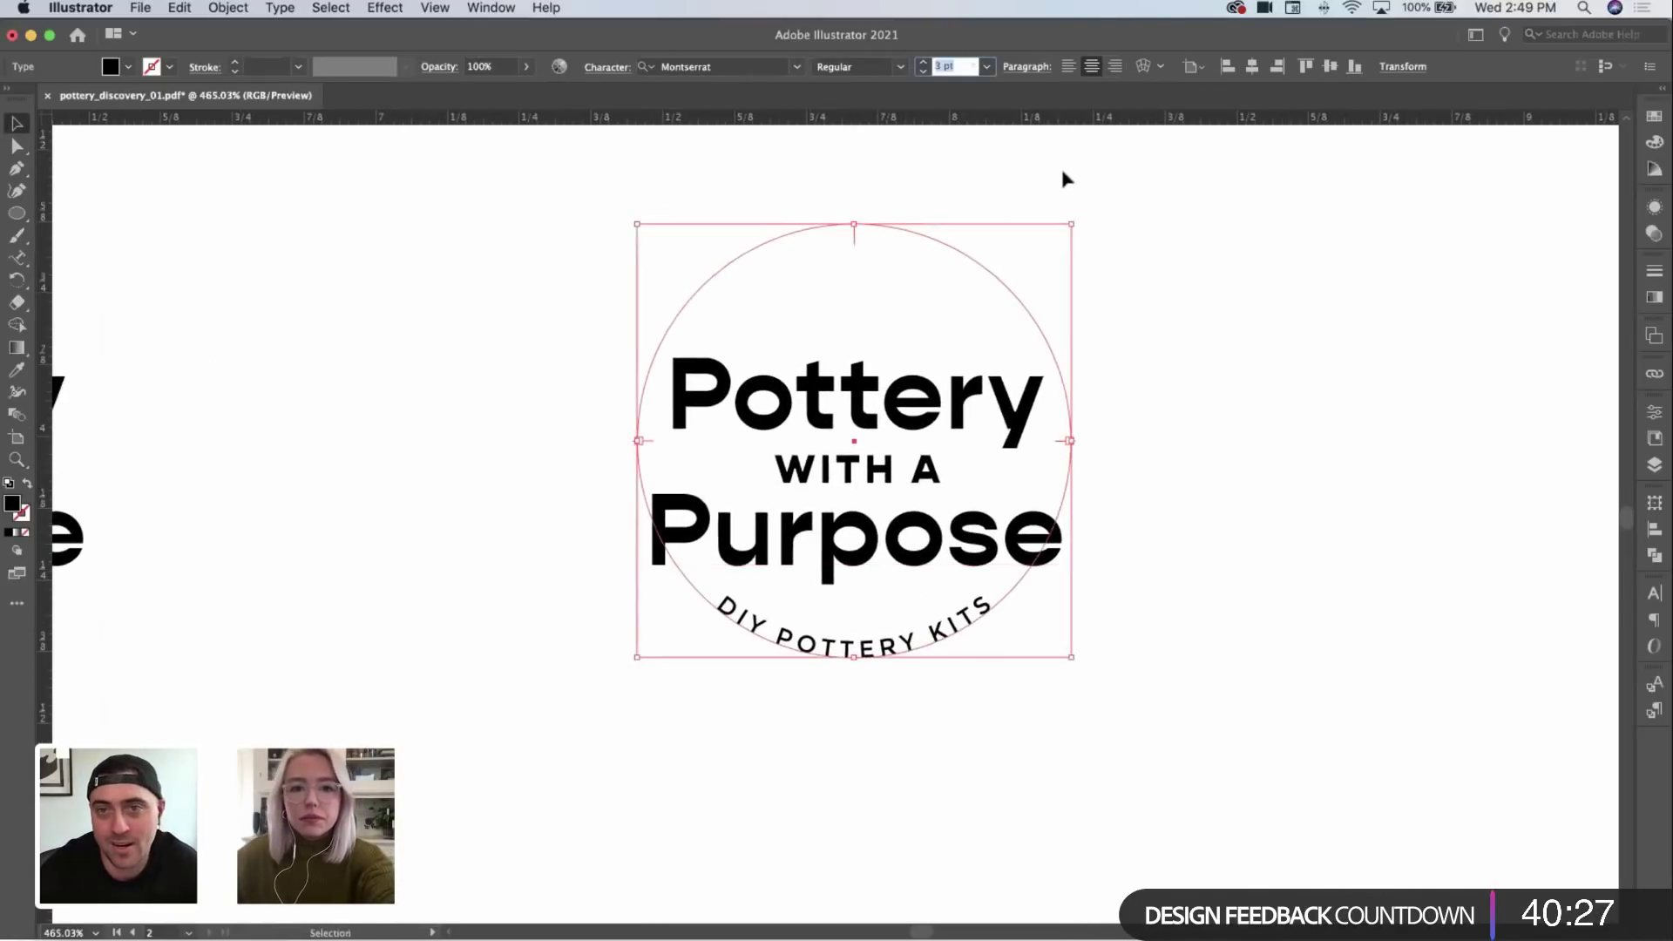
click(957, 553)
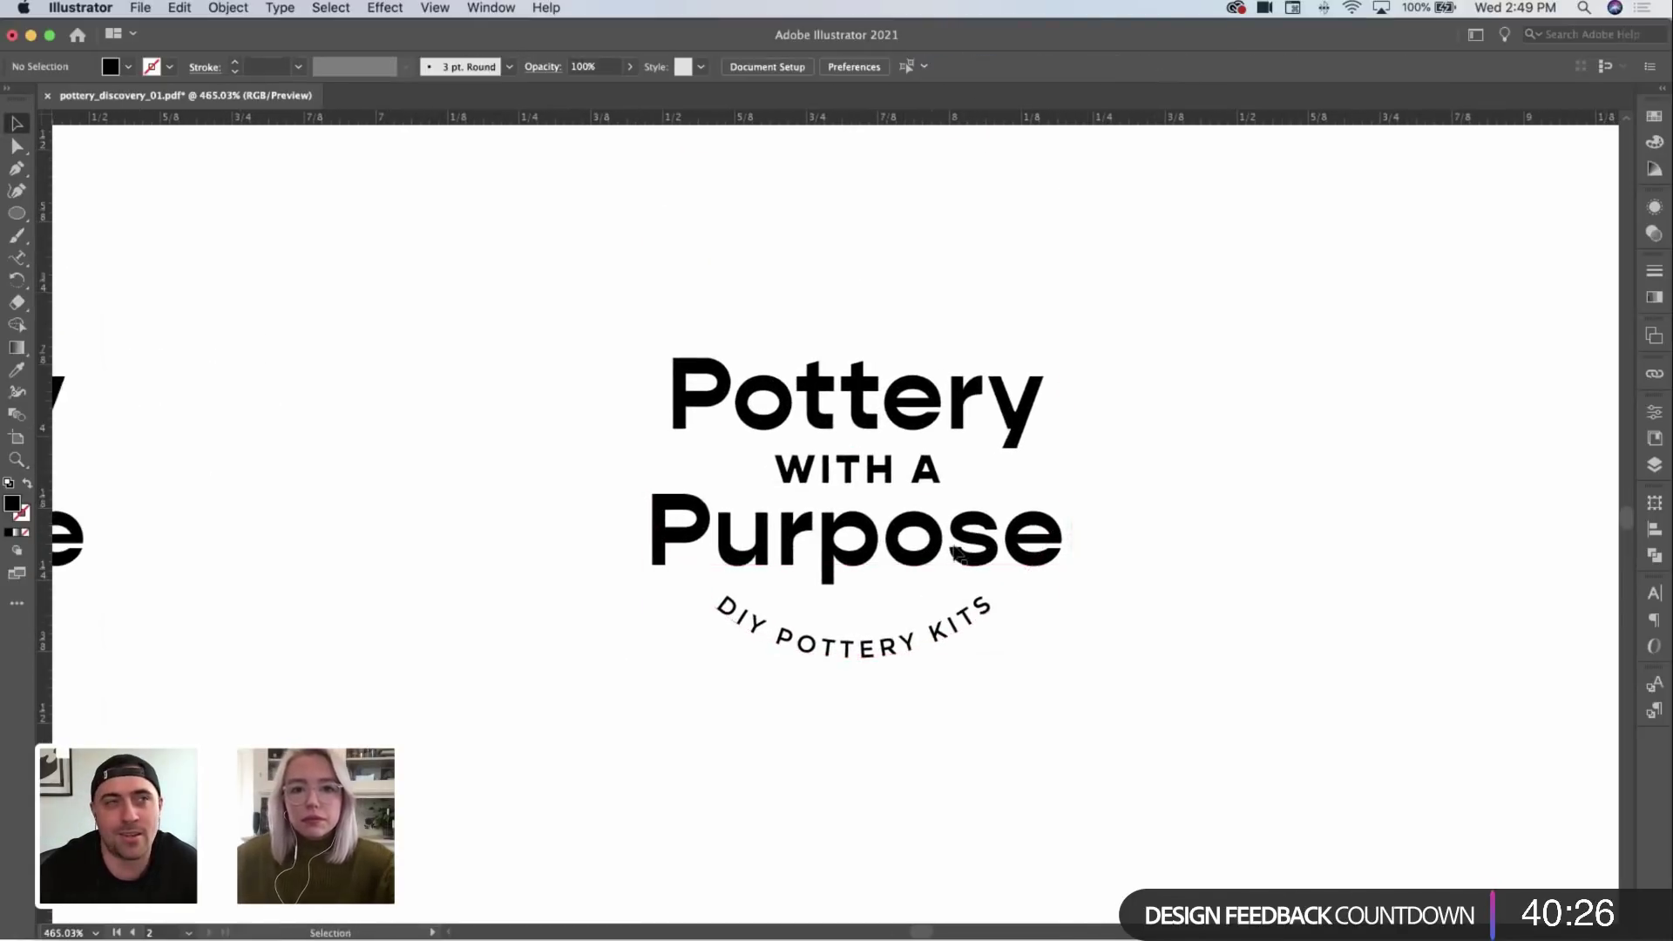
click(897, 653)
Step: Shrink the curved tagline's circle slightly, lower it beneath "Purpose", and reset the text size to 3 pt
scroll(1080, 663, down, 5)
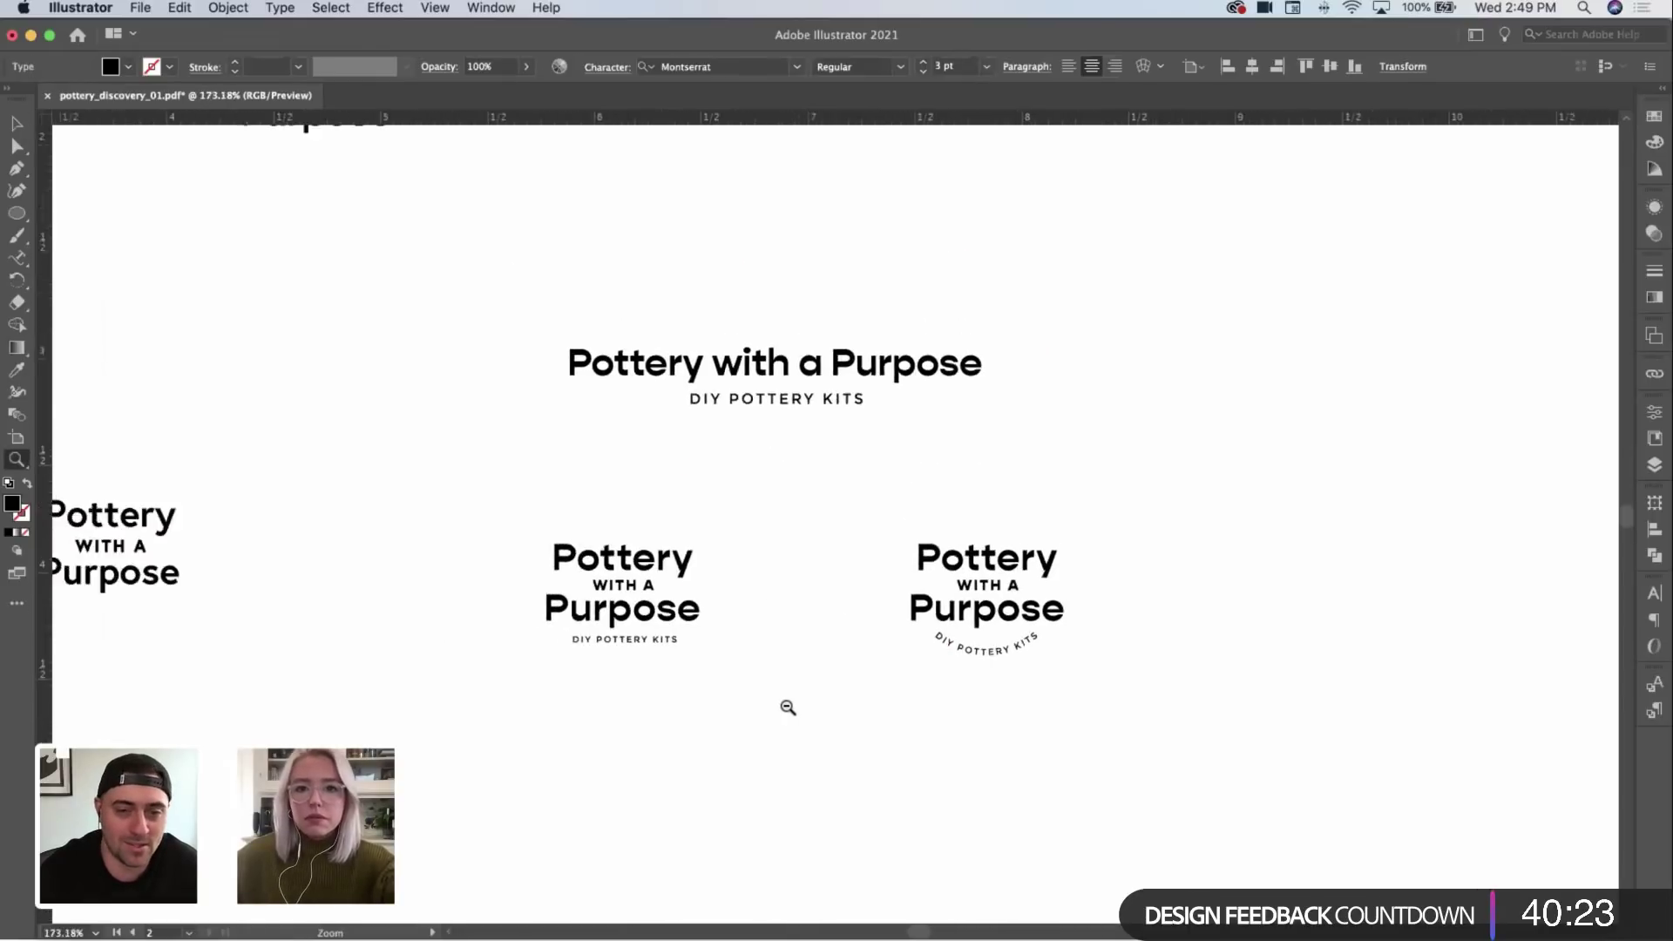
scroll(1087, 642, up, 5)
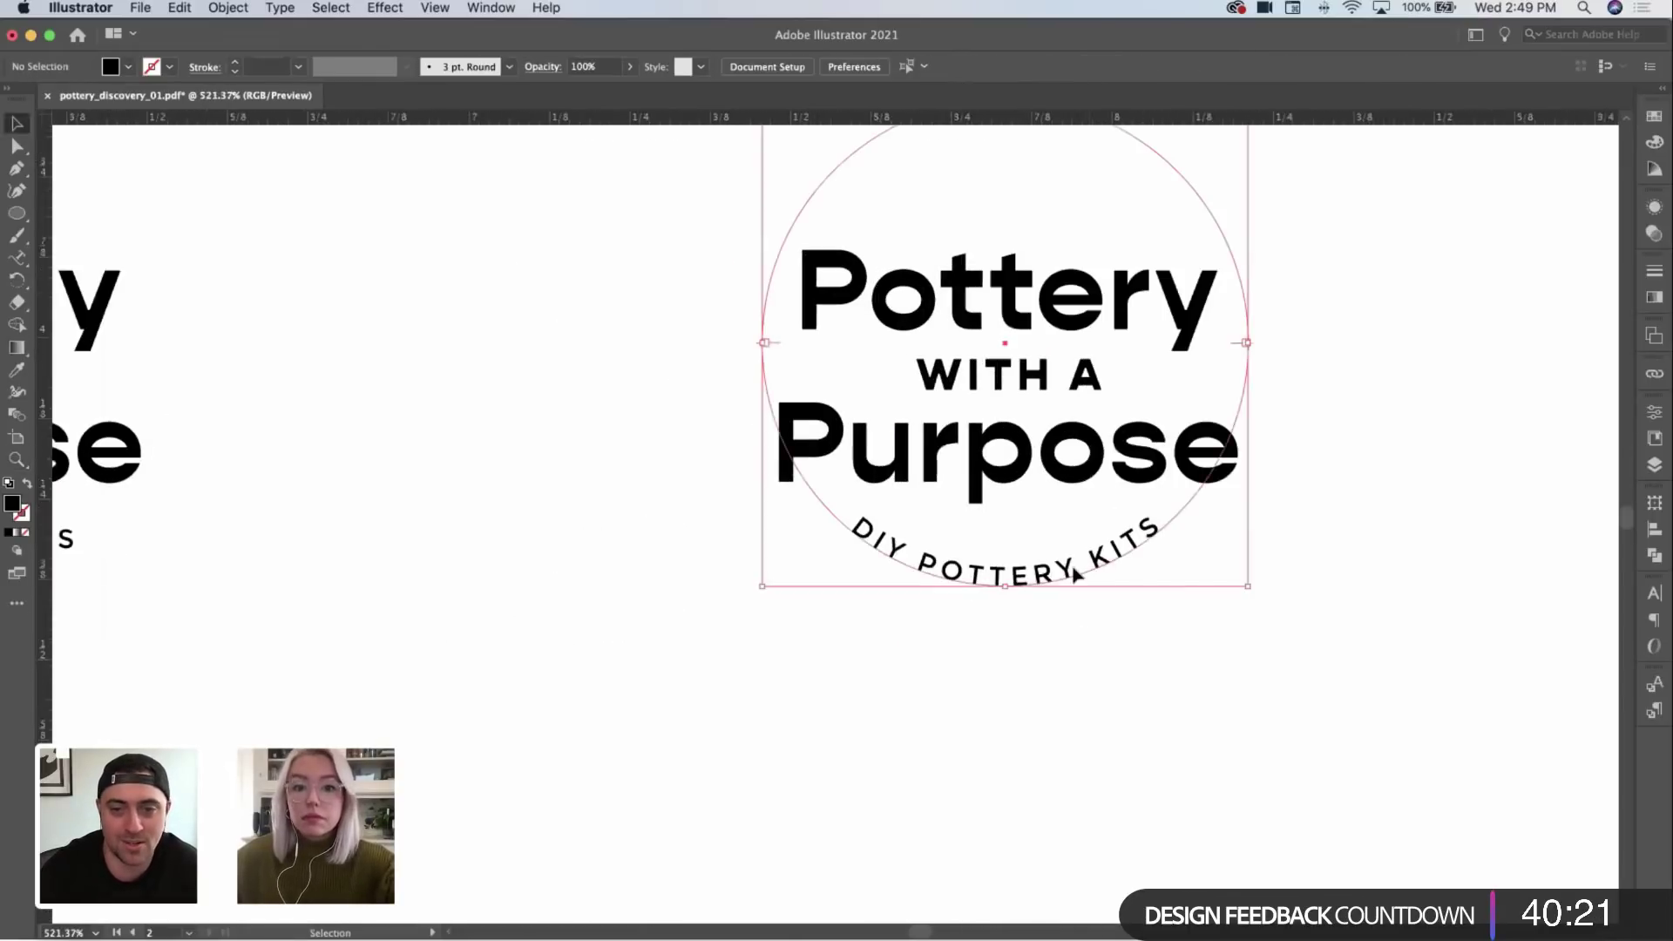
drag(1070, 586, 1071, 593)
drag(1246, 364, 1222, 363)
drag(1072, 567, 1072, 586)
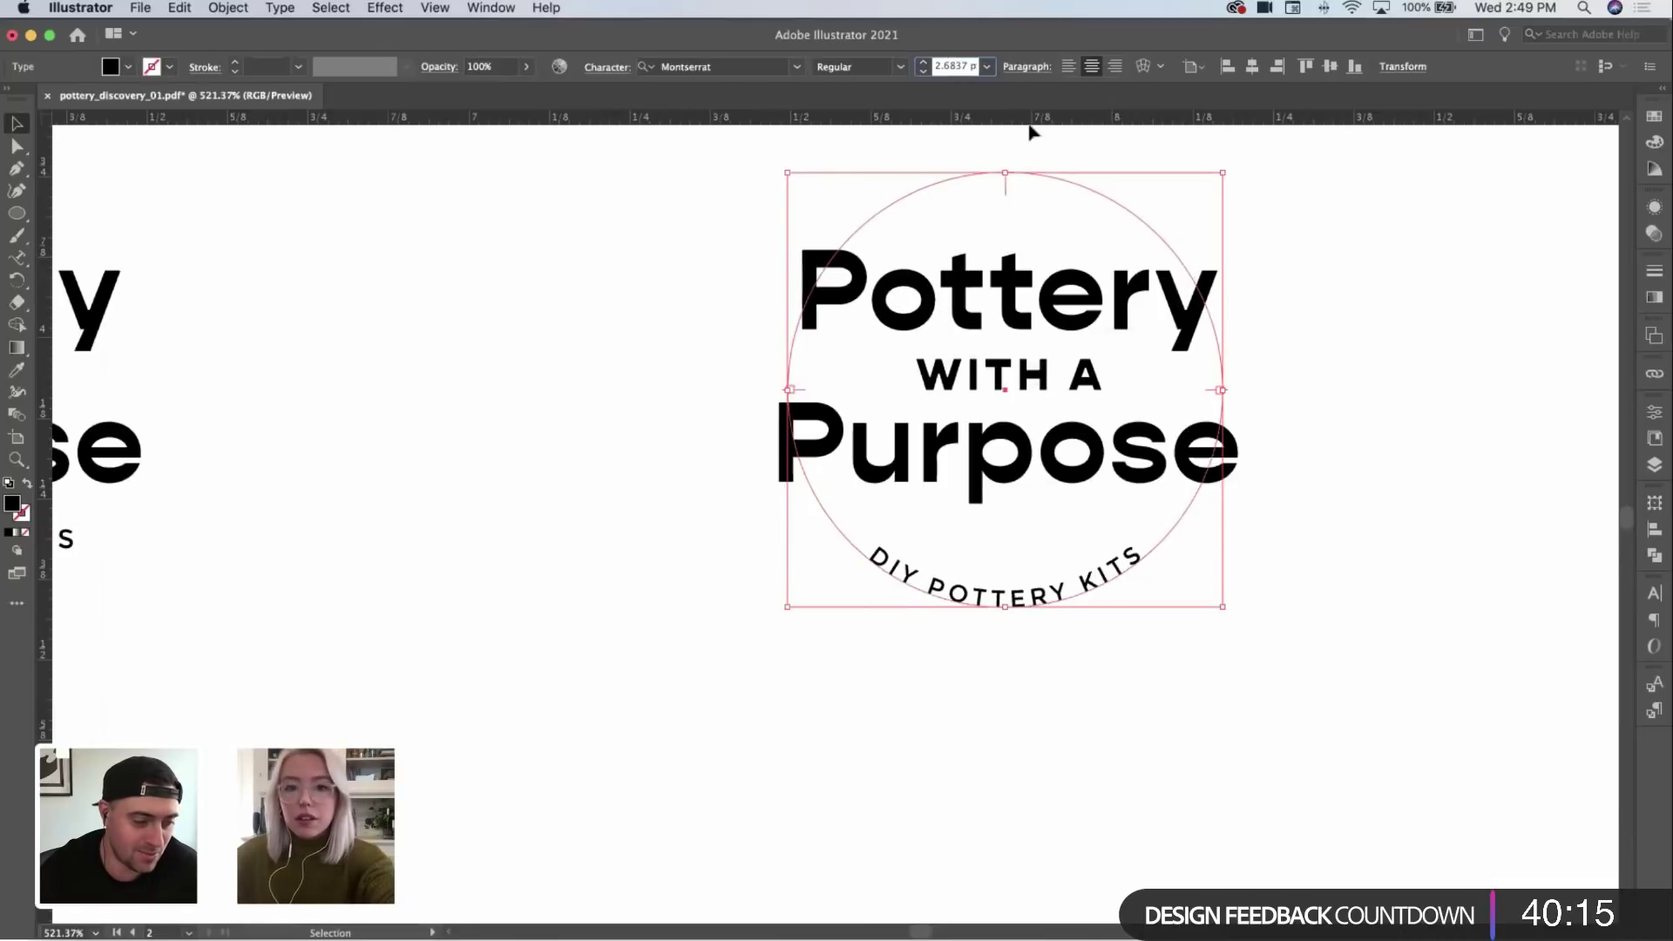
click(1374, 358)
scroll(1343, 368, up, 2)
scroll(1342, 368, right, 2)
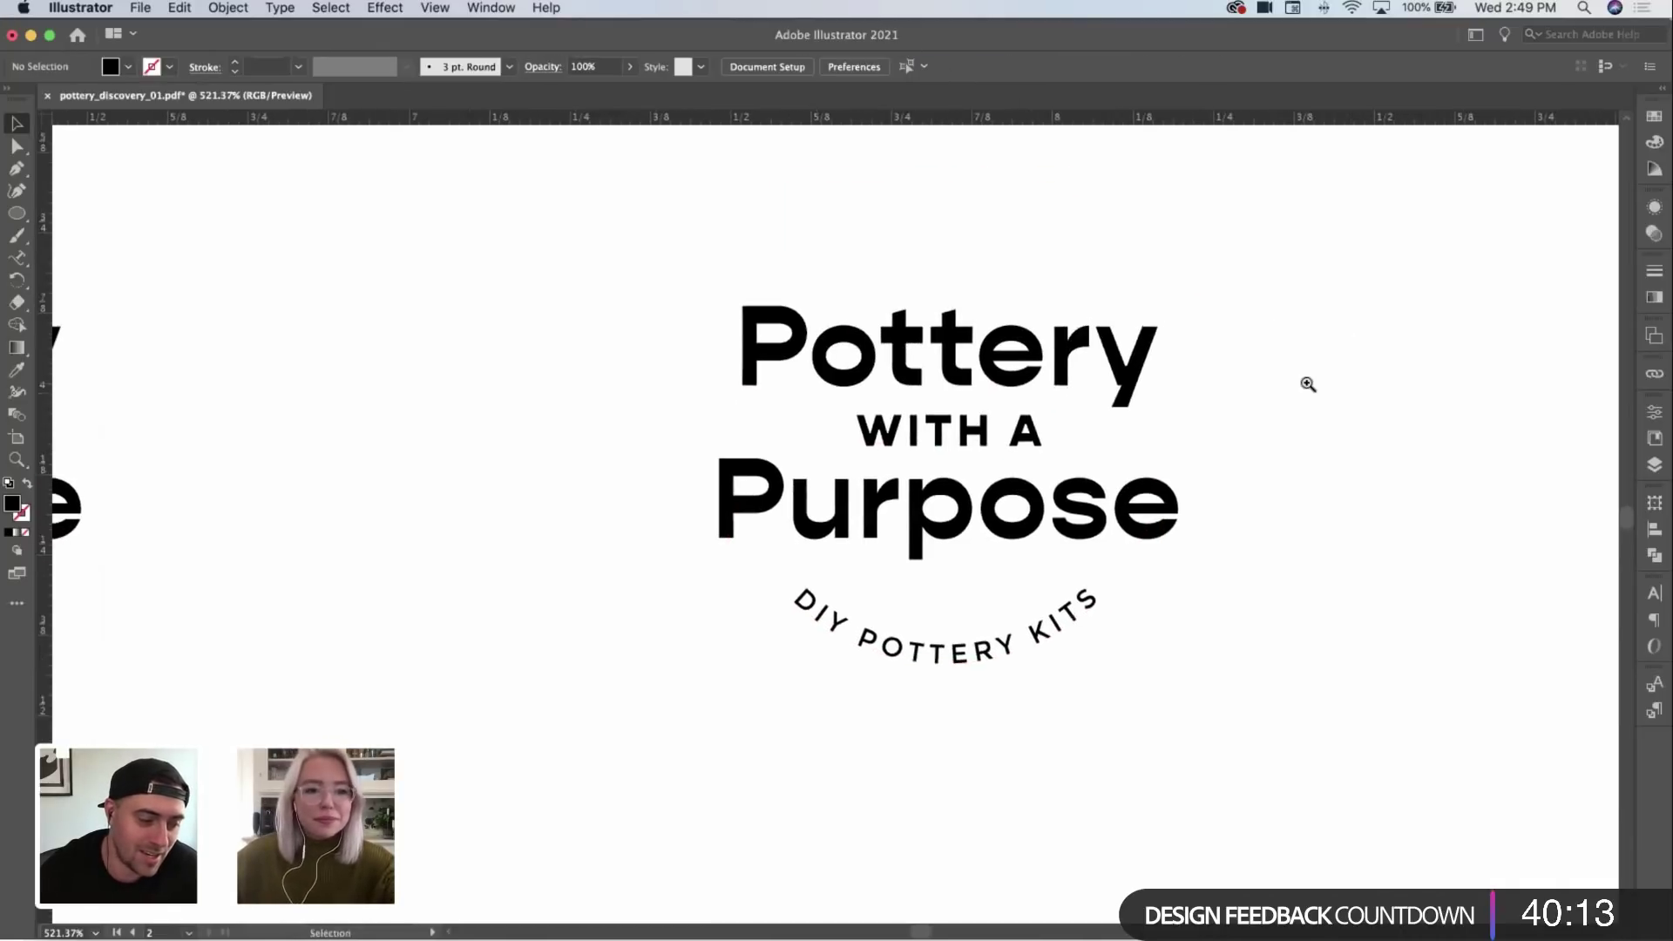
scroll(1308, 384, down, 2)
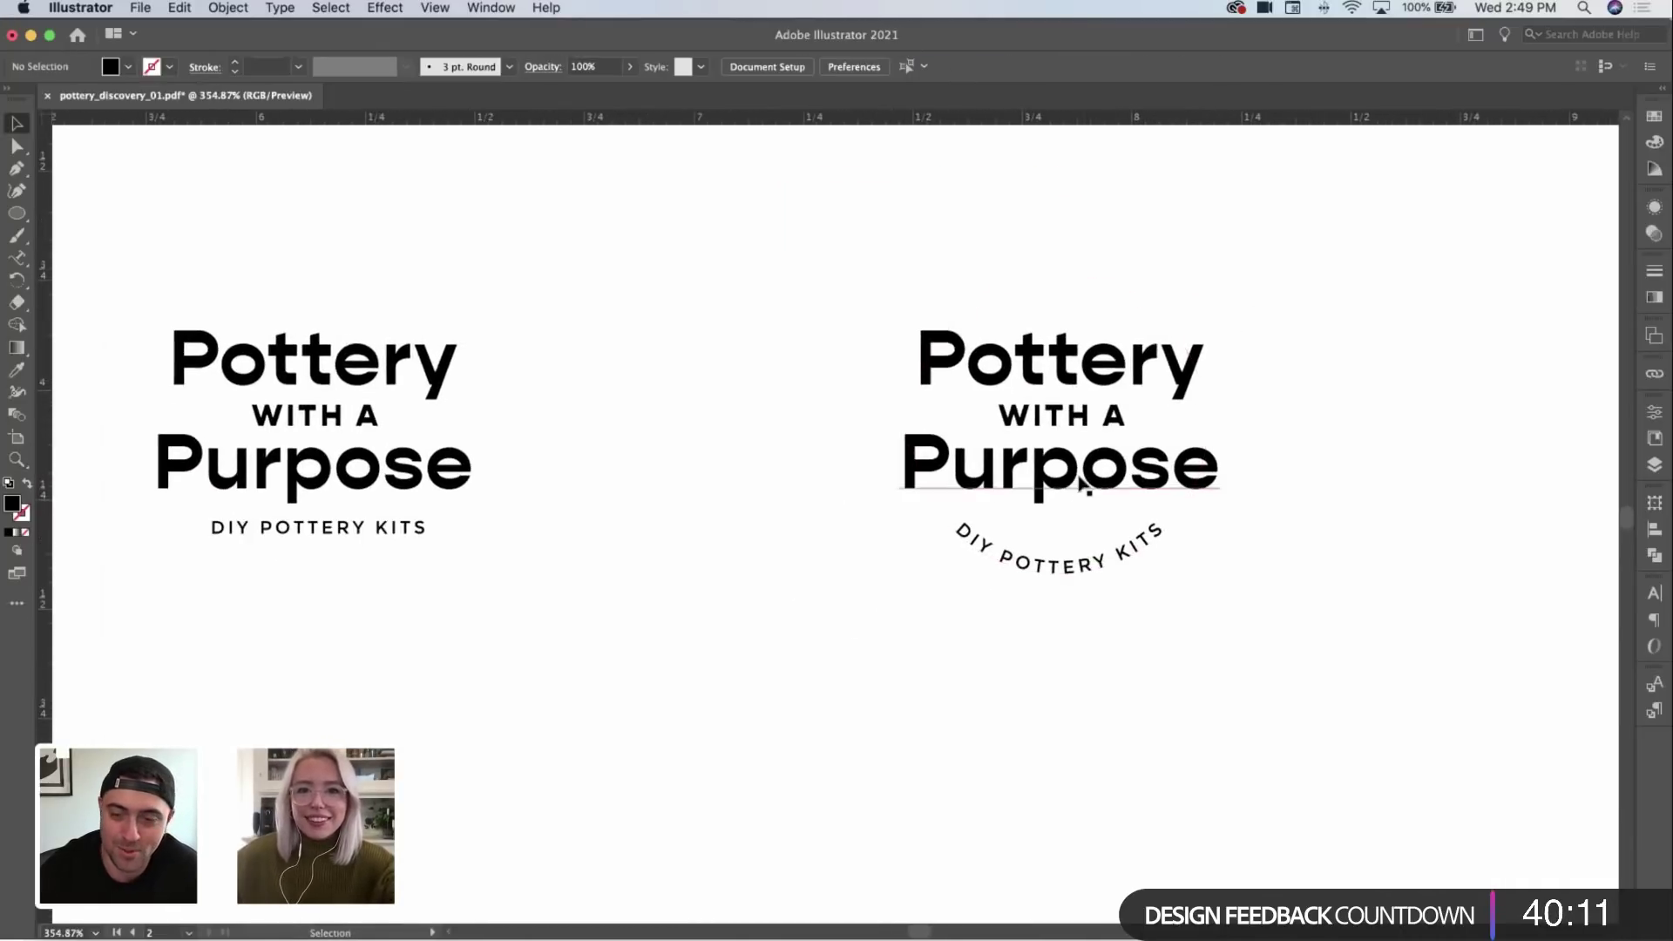
Step: Add the text "E.2021" in Montserrat at 3 pt and center it between "Purpose" and the curved tagline
key(t)
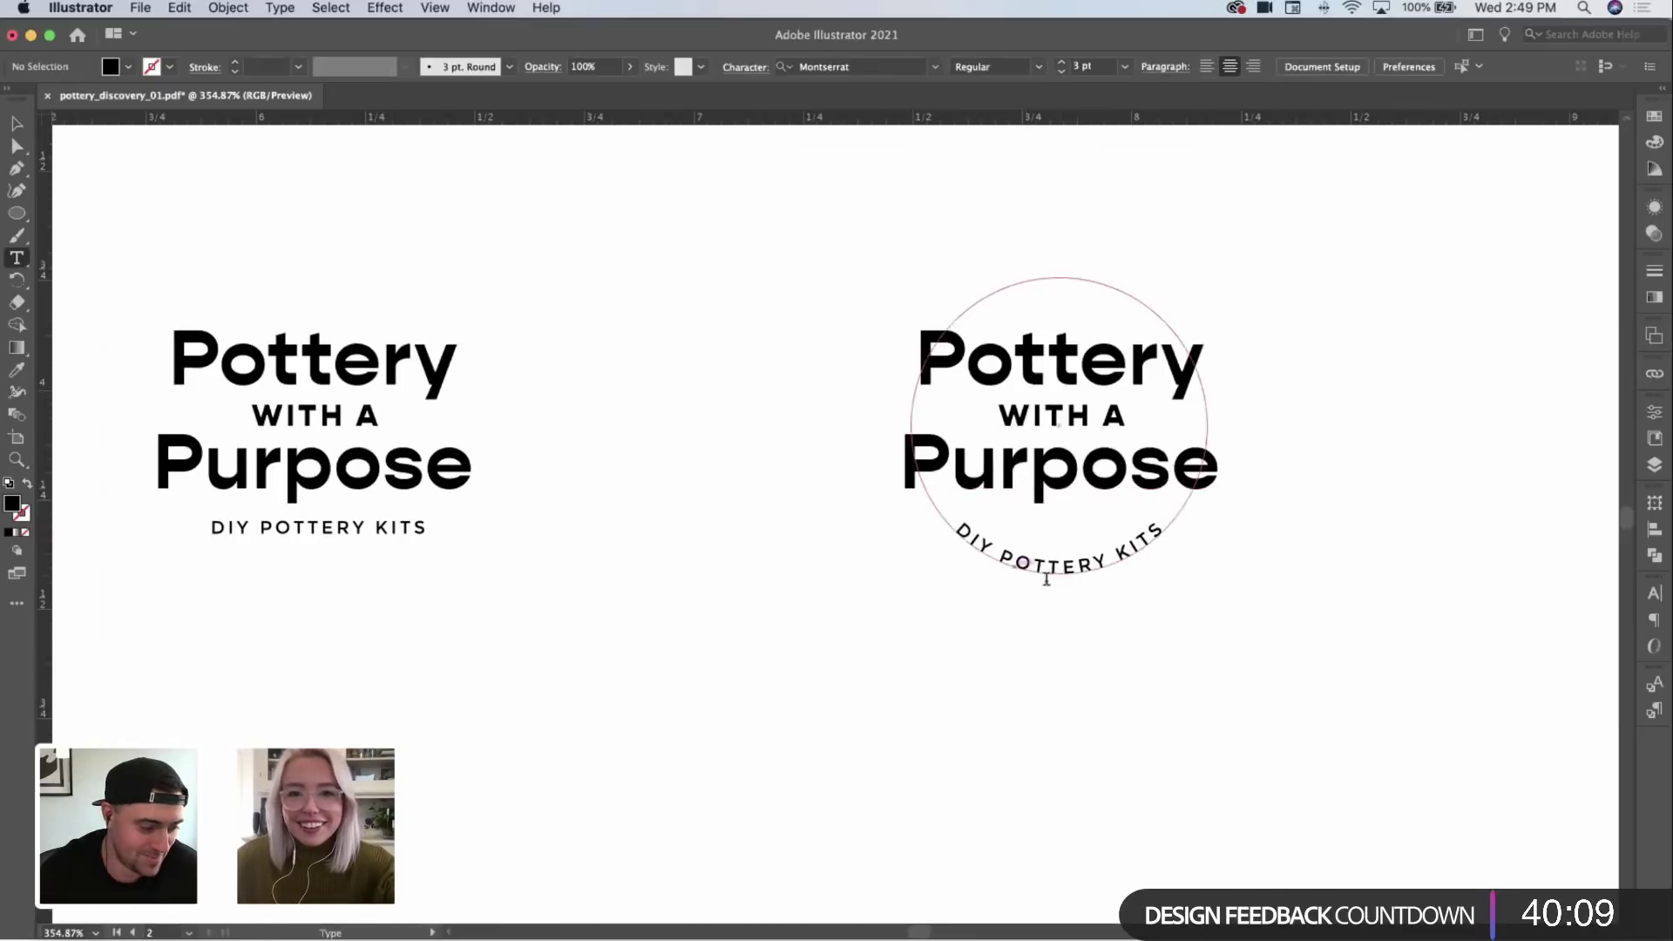
click(1048, 679)
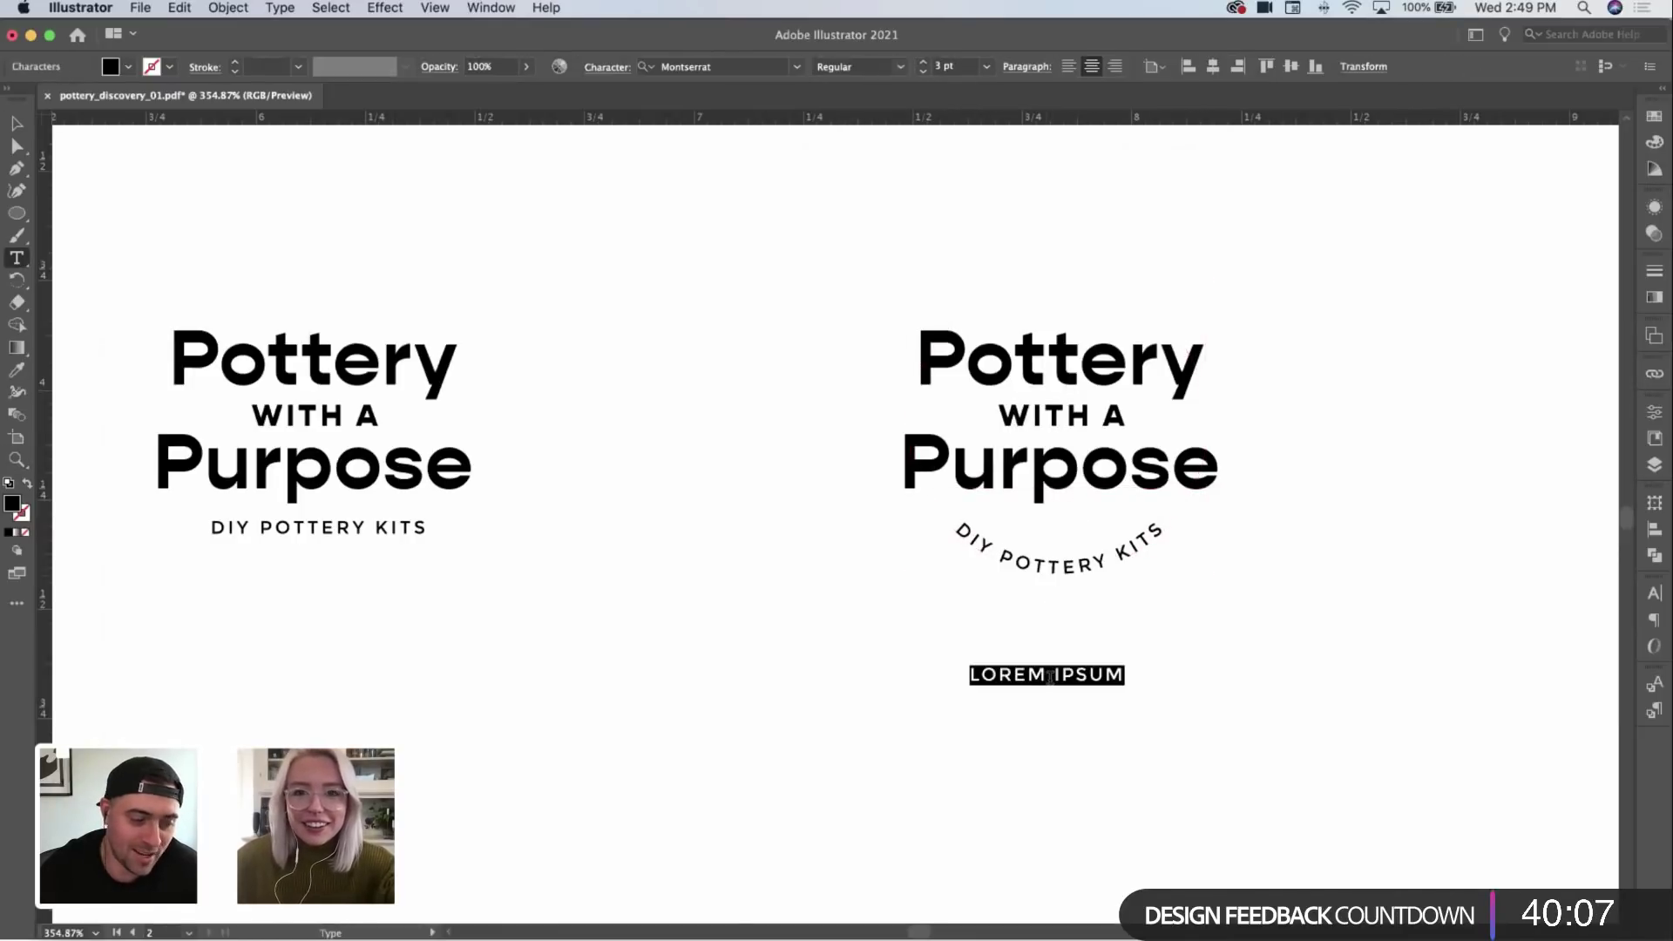
text(E.2021)
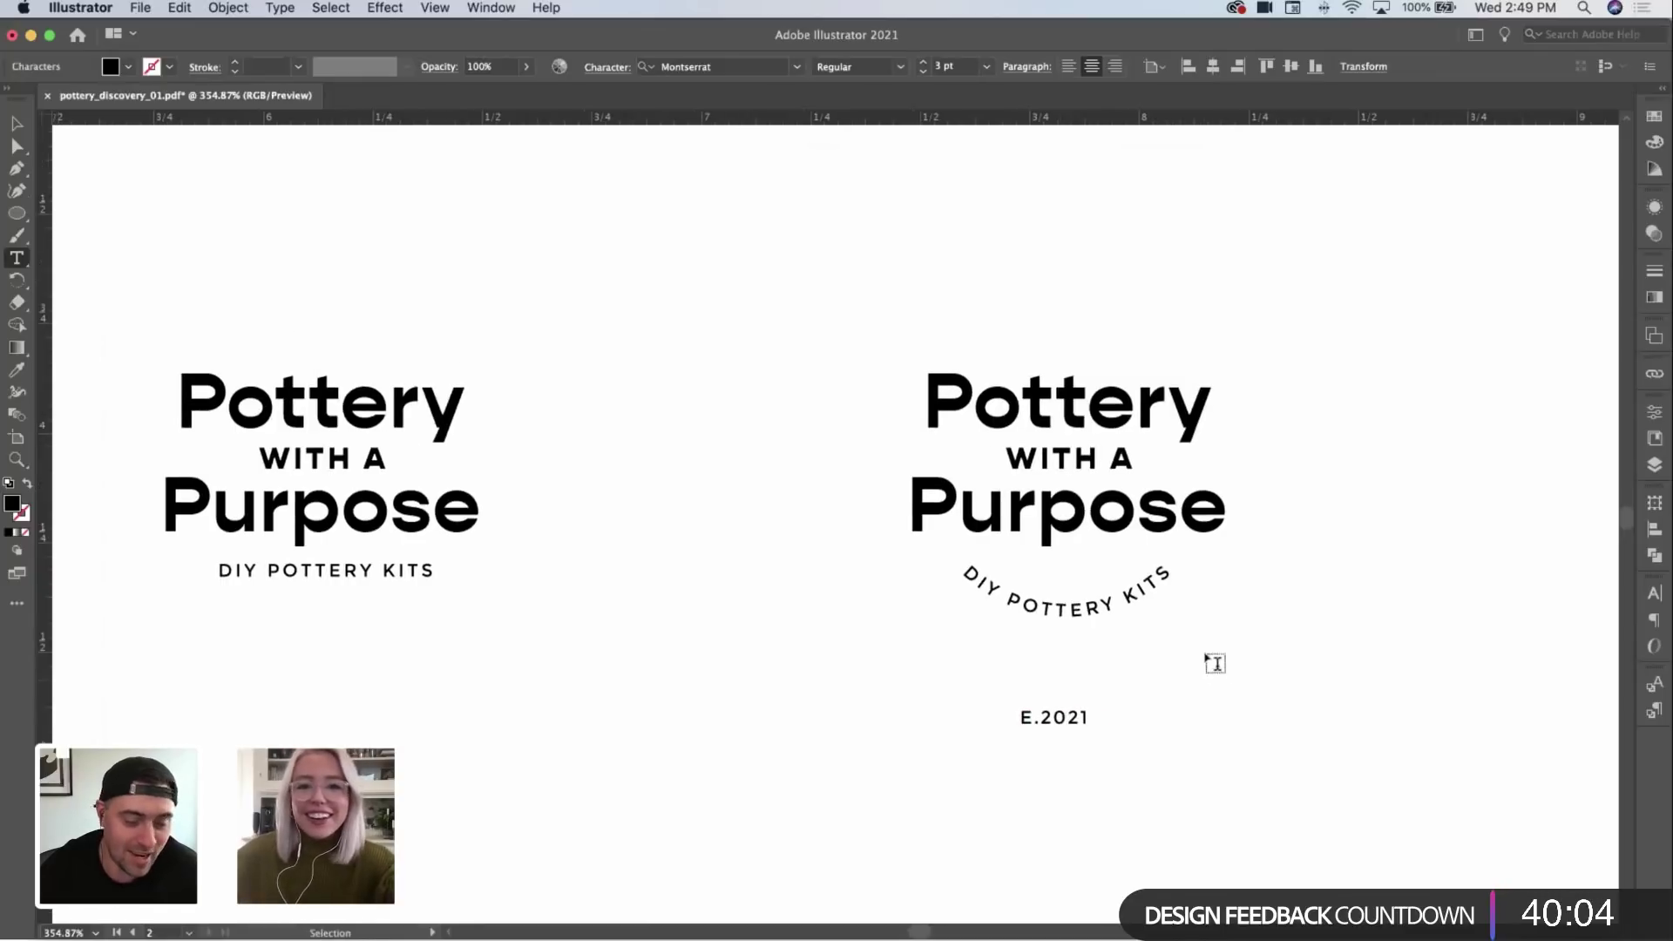
key(Escape)
scroll(1180, 691, up, 3)
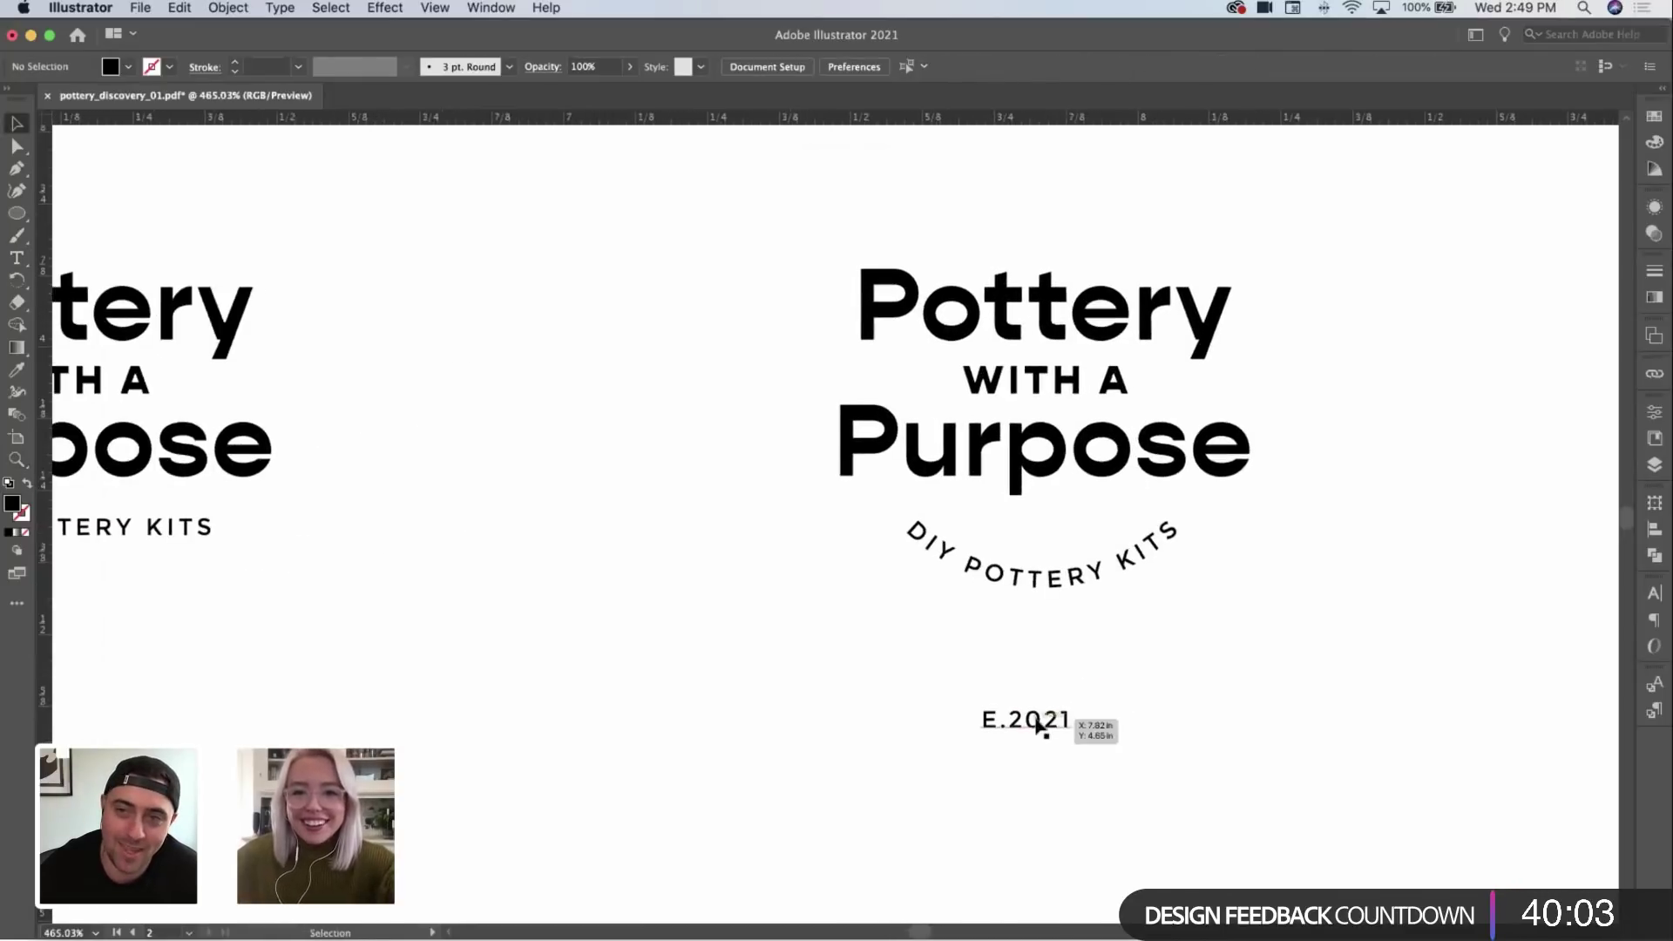
click(1095, 724)
drag(1071, 720, 1083, 526)
drag(1270, 558, 1255, 549)
Step: Duplicate the stacked lockup with "E.2021" and the curved tagline to the right, in line with the original
scroll(1176, 497, down, 5)
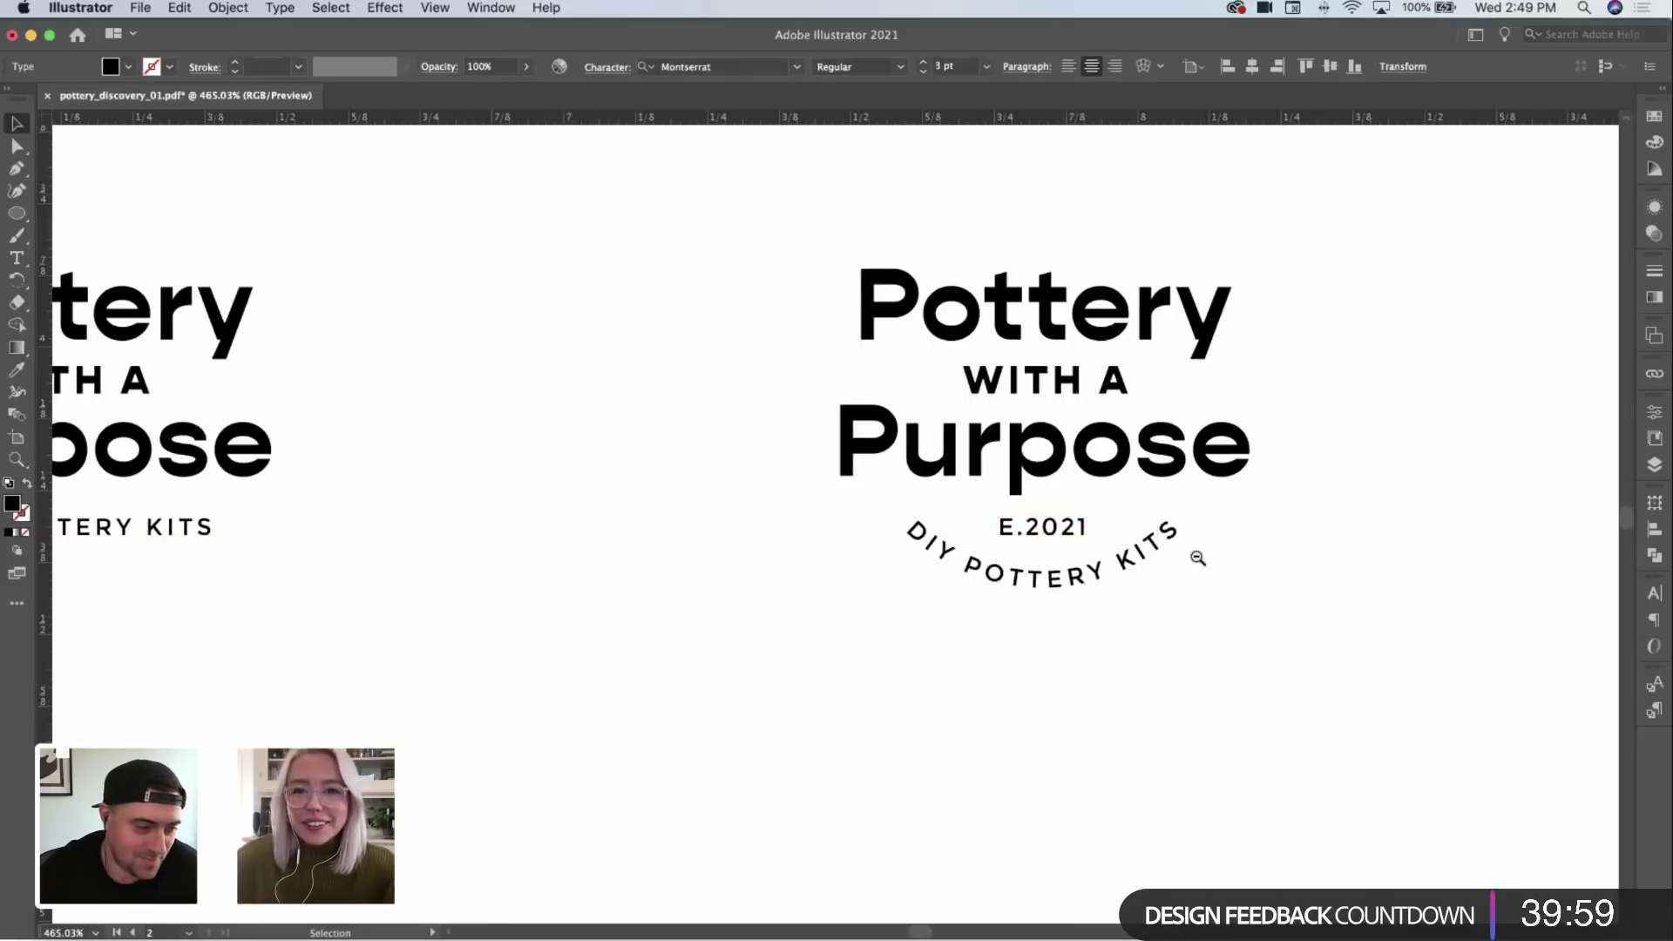
drag(823, 658, 821, 656)
drag(944, 529, 1220, 529)
scroll(1026, 549, right, 10)
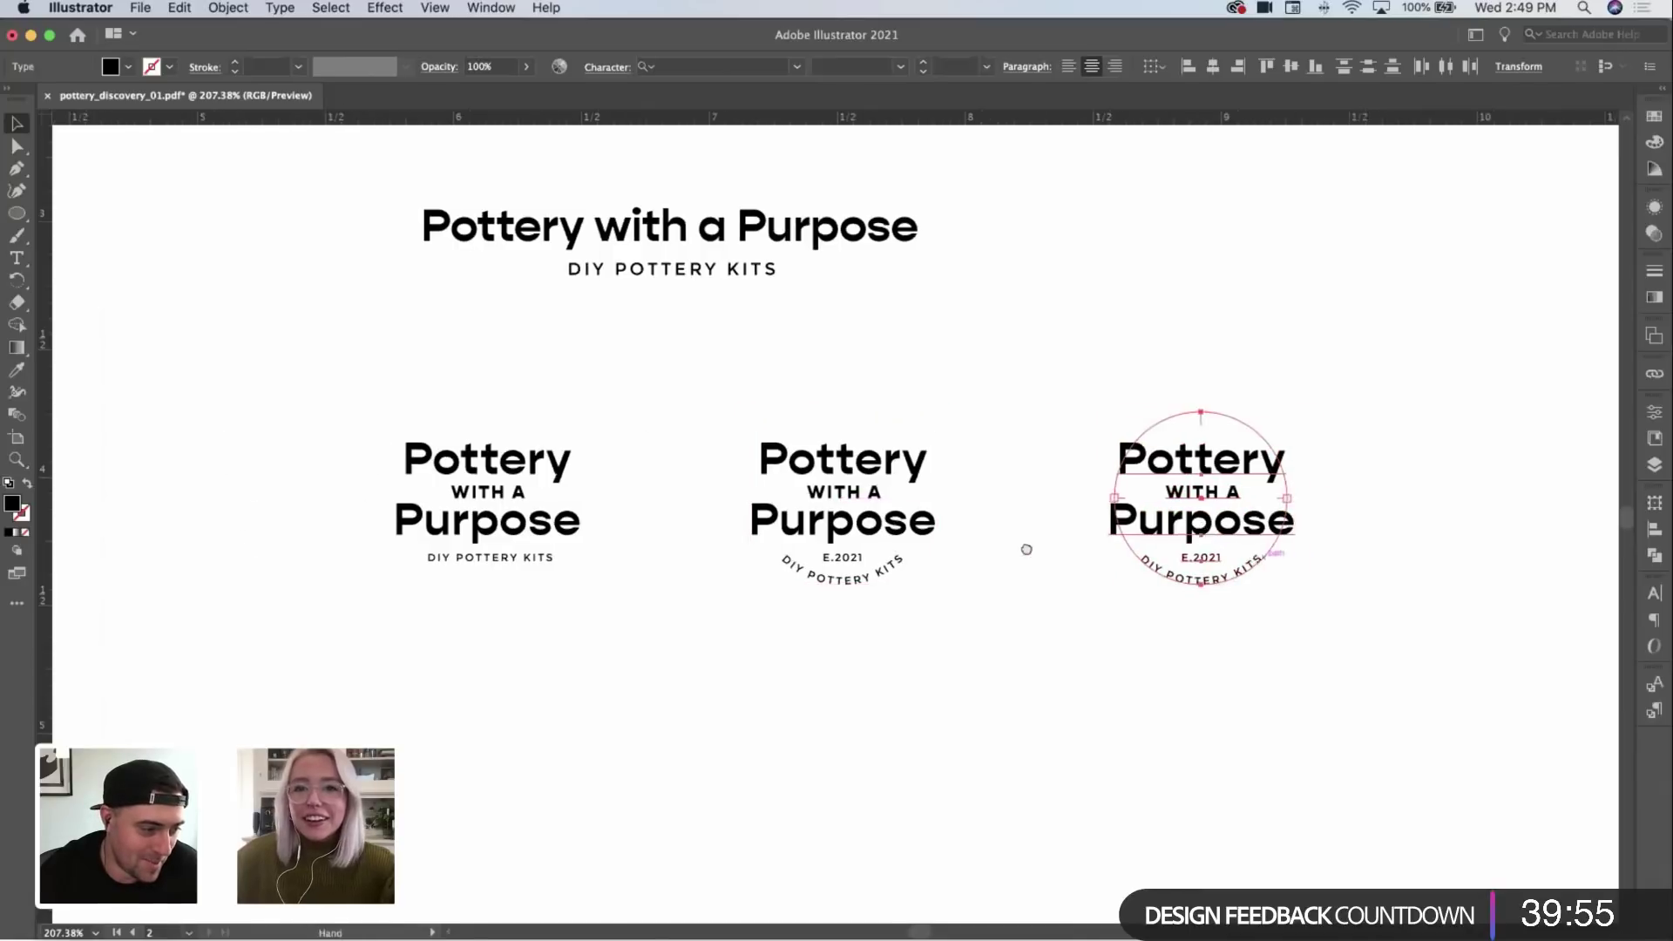
Step: Remove "E.2021" from the duplicated lockup and move "DIY" from its curved tagline into a separate text below
super+click(901, 606)
drag(758, 610, 991, 591)
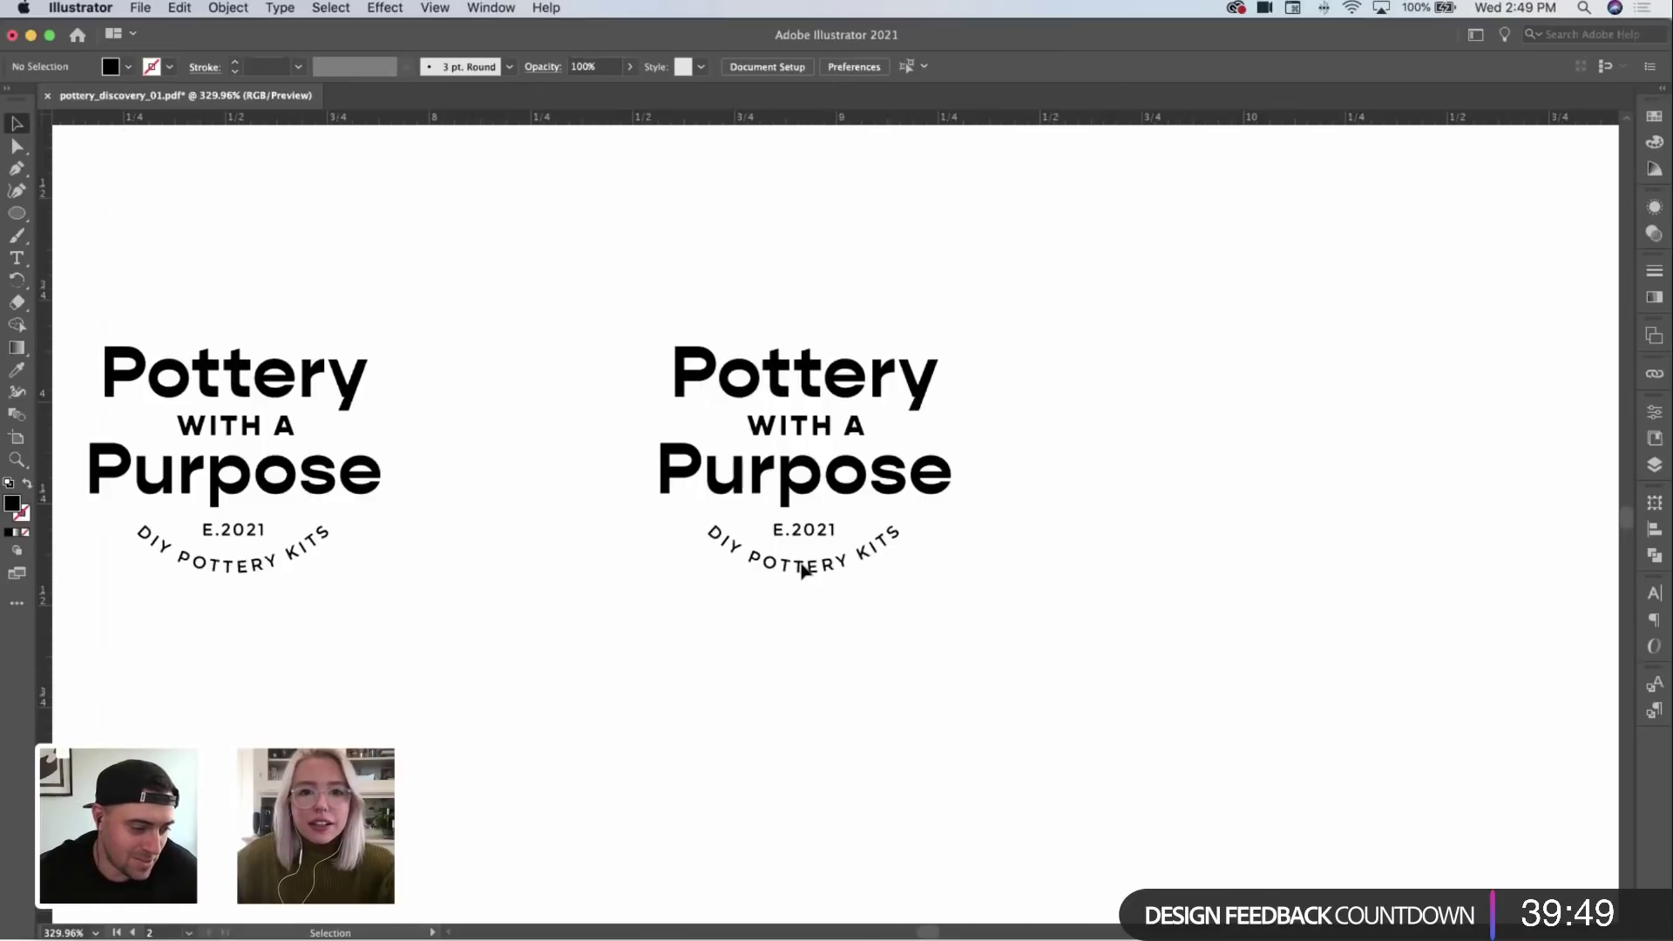
key(t)
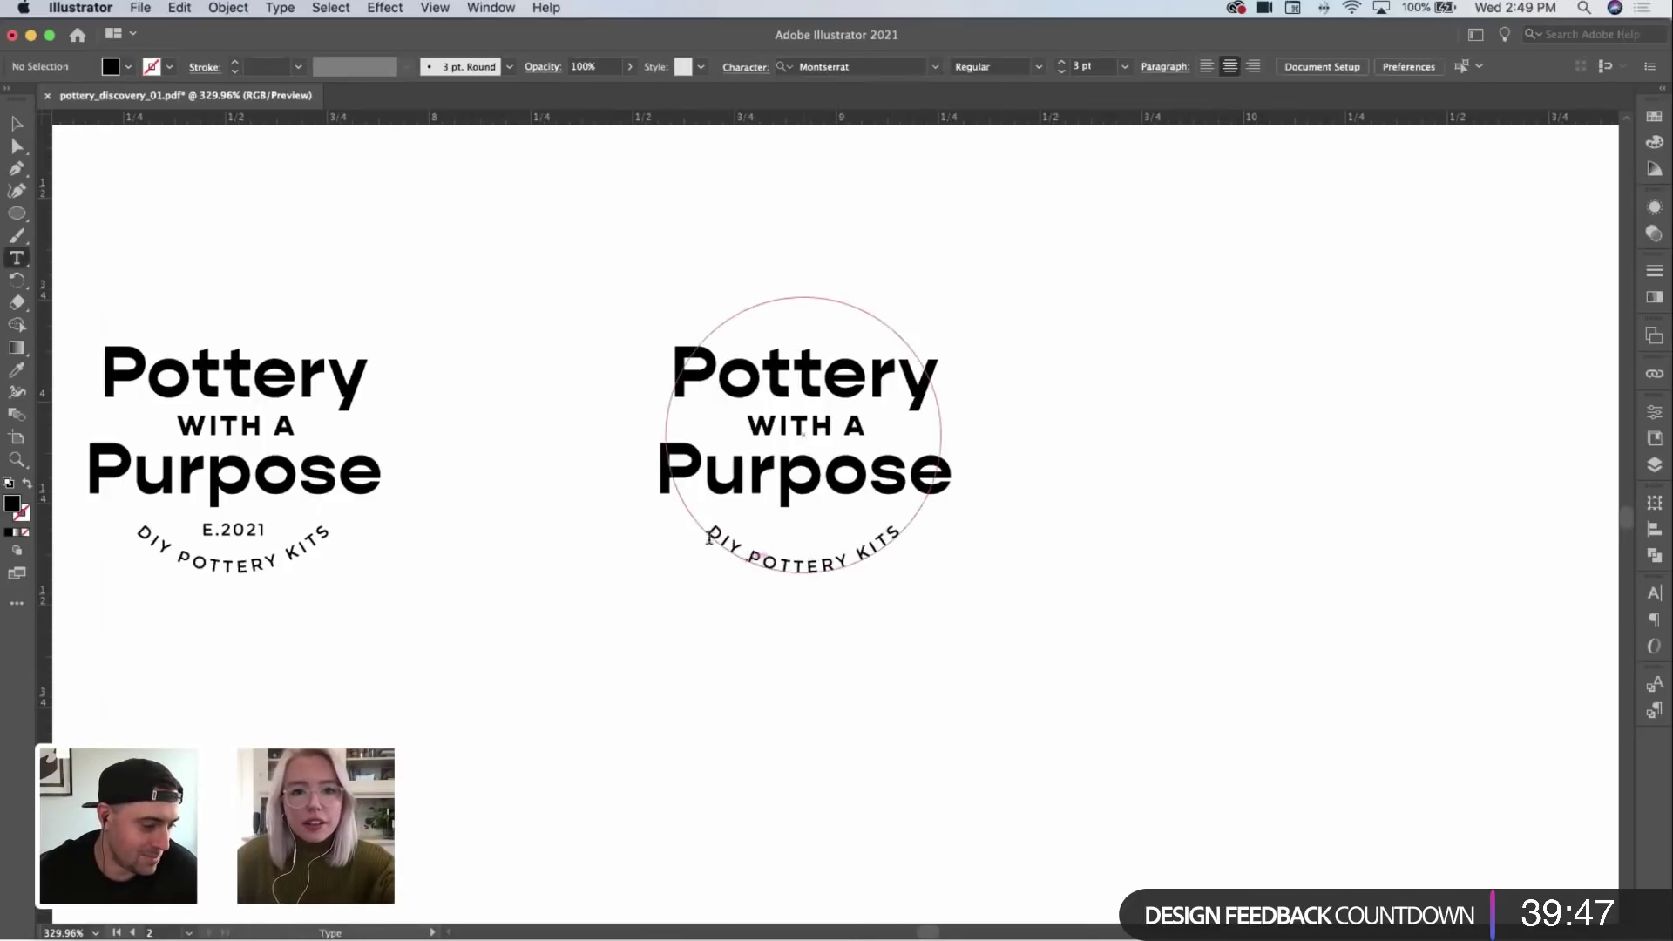
super+click(667, 519)
key(super+x)
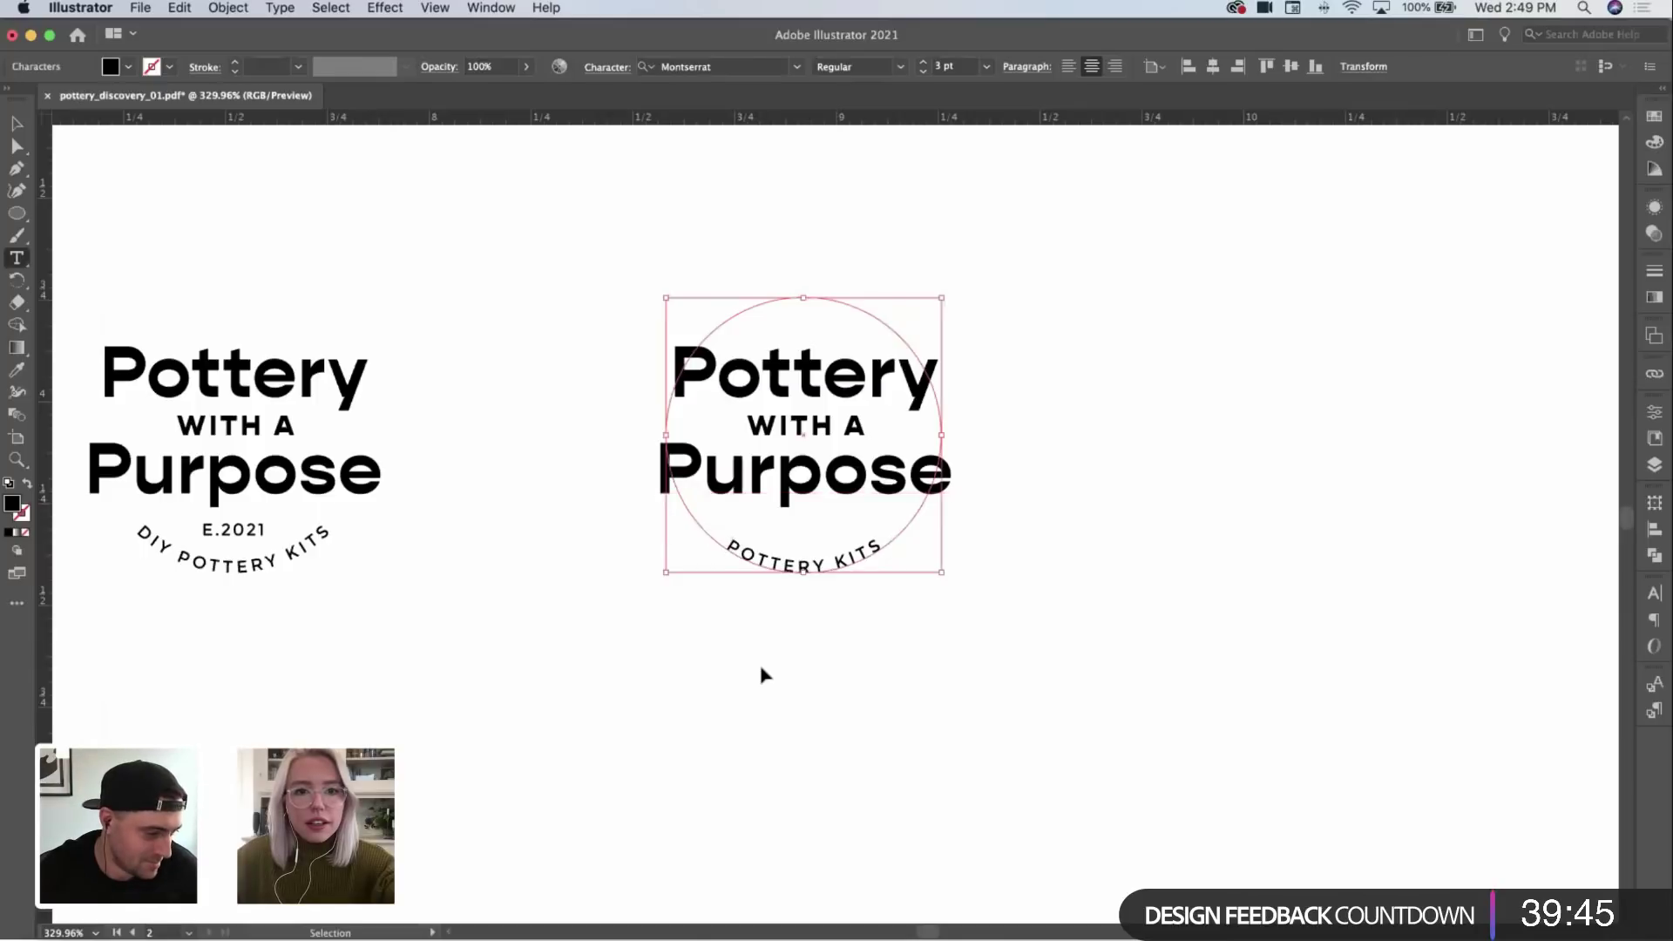
click(764, 664)
key(super+v)
super+click(921, 681)
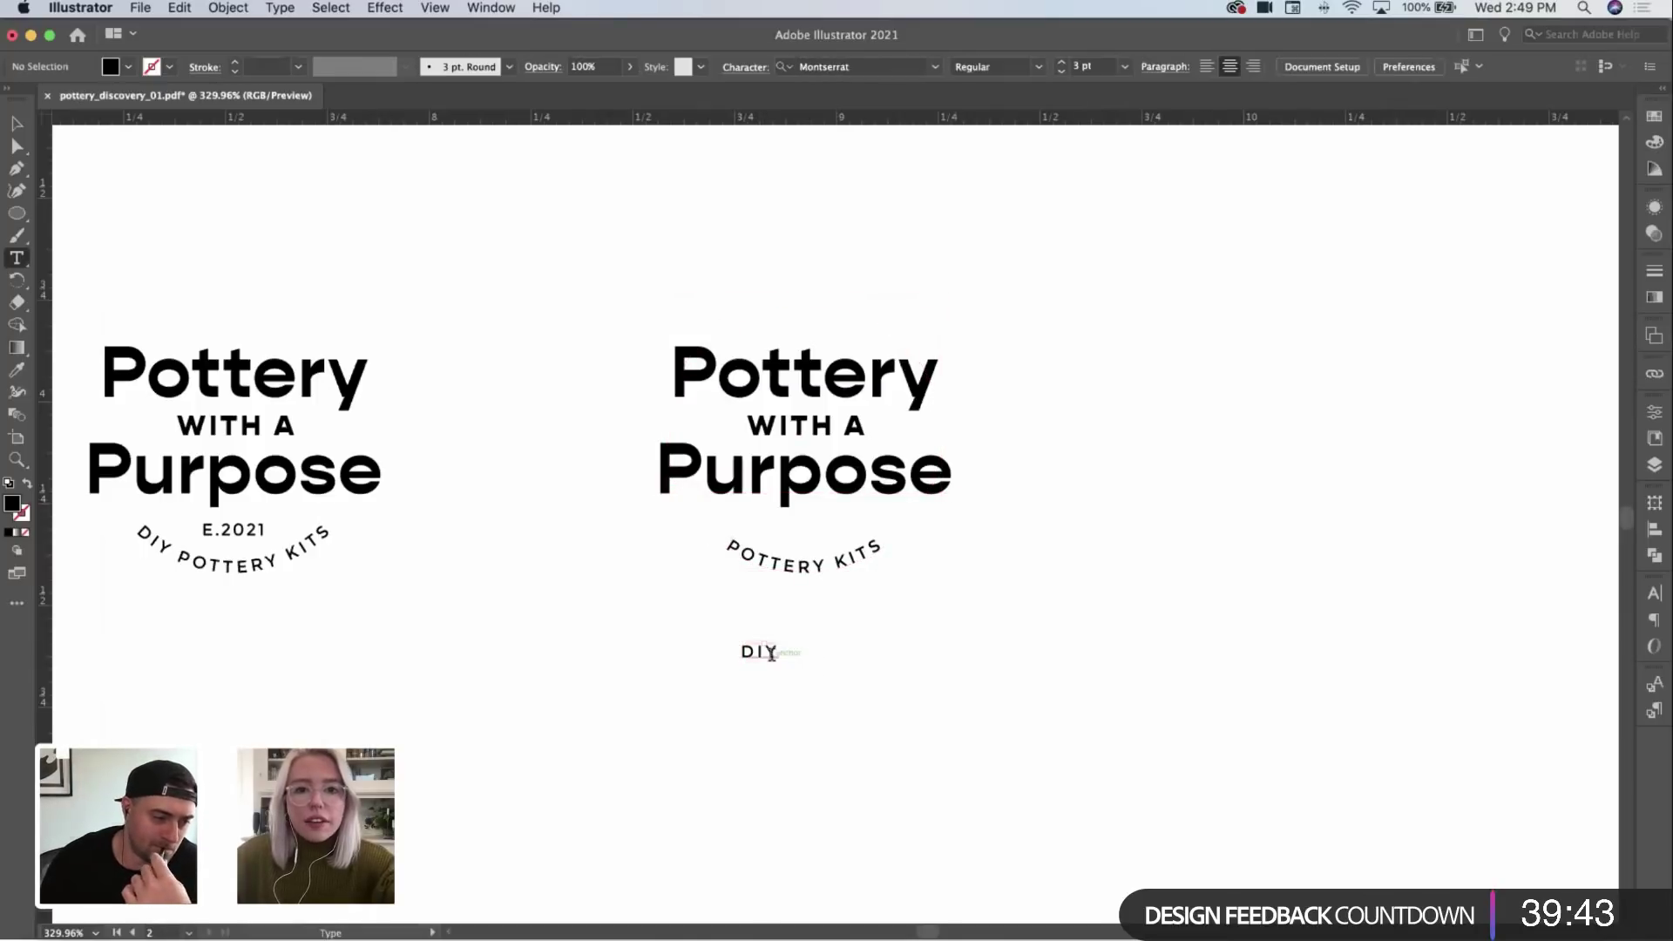
Step: Trim the trailing space from "DIY" and center the text between "Purpose" and the curved "POTTERY KITS"
click(766, 658)
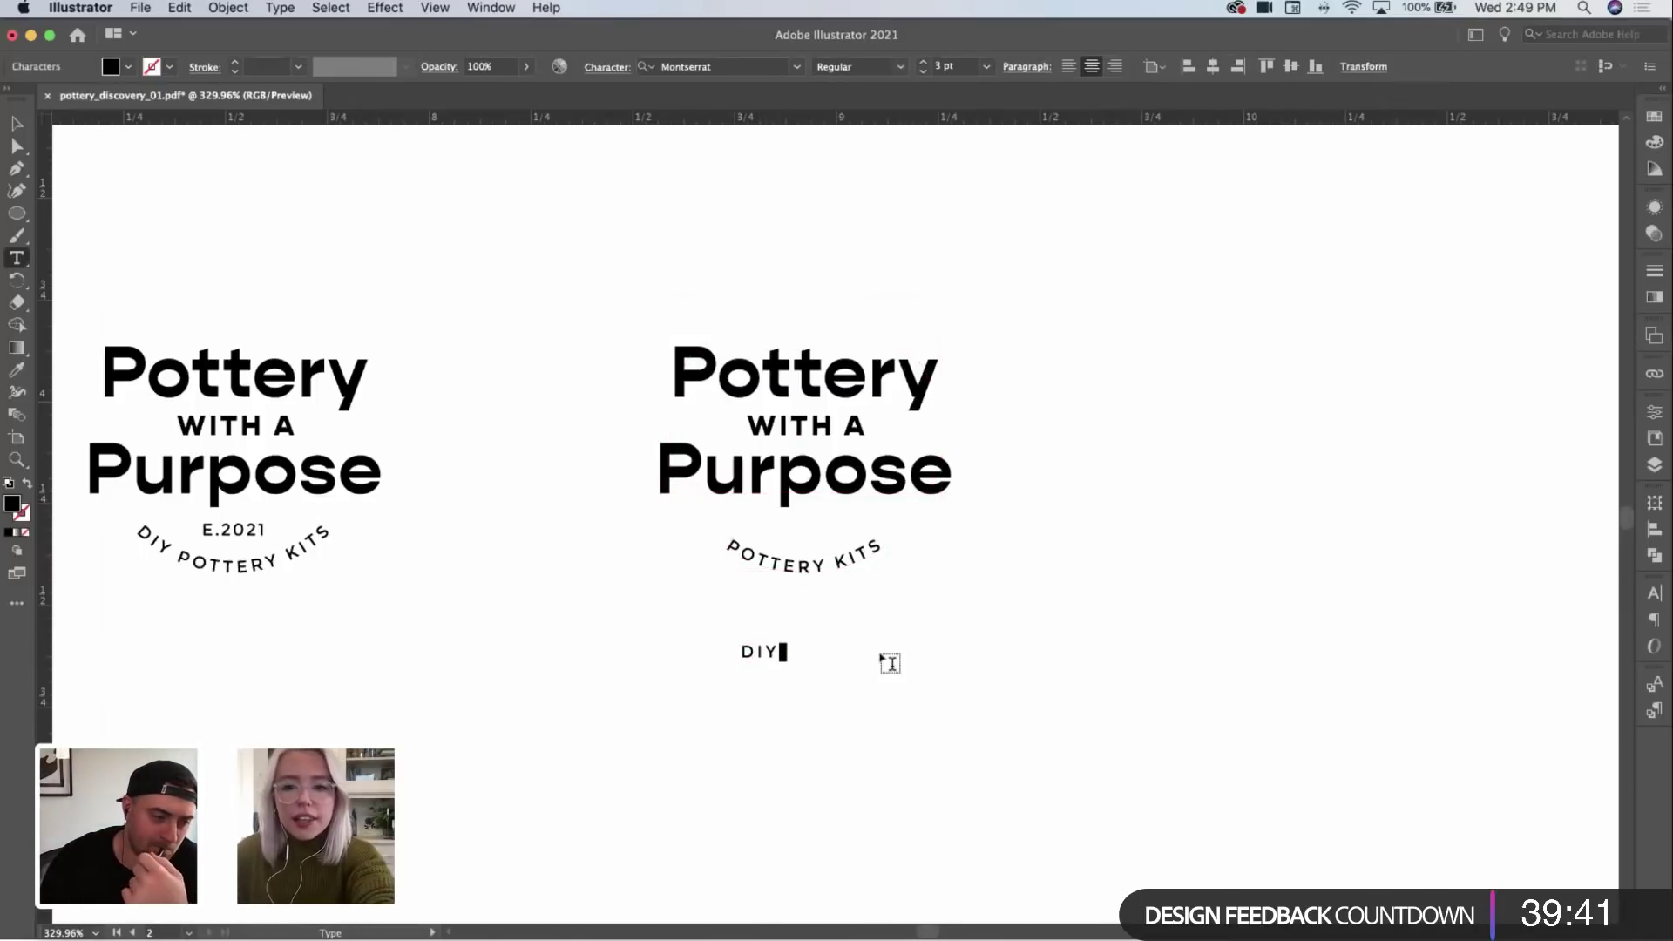
super+click(954, 688)
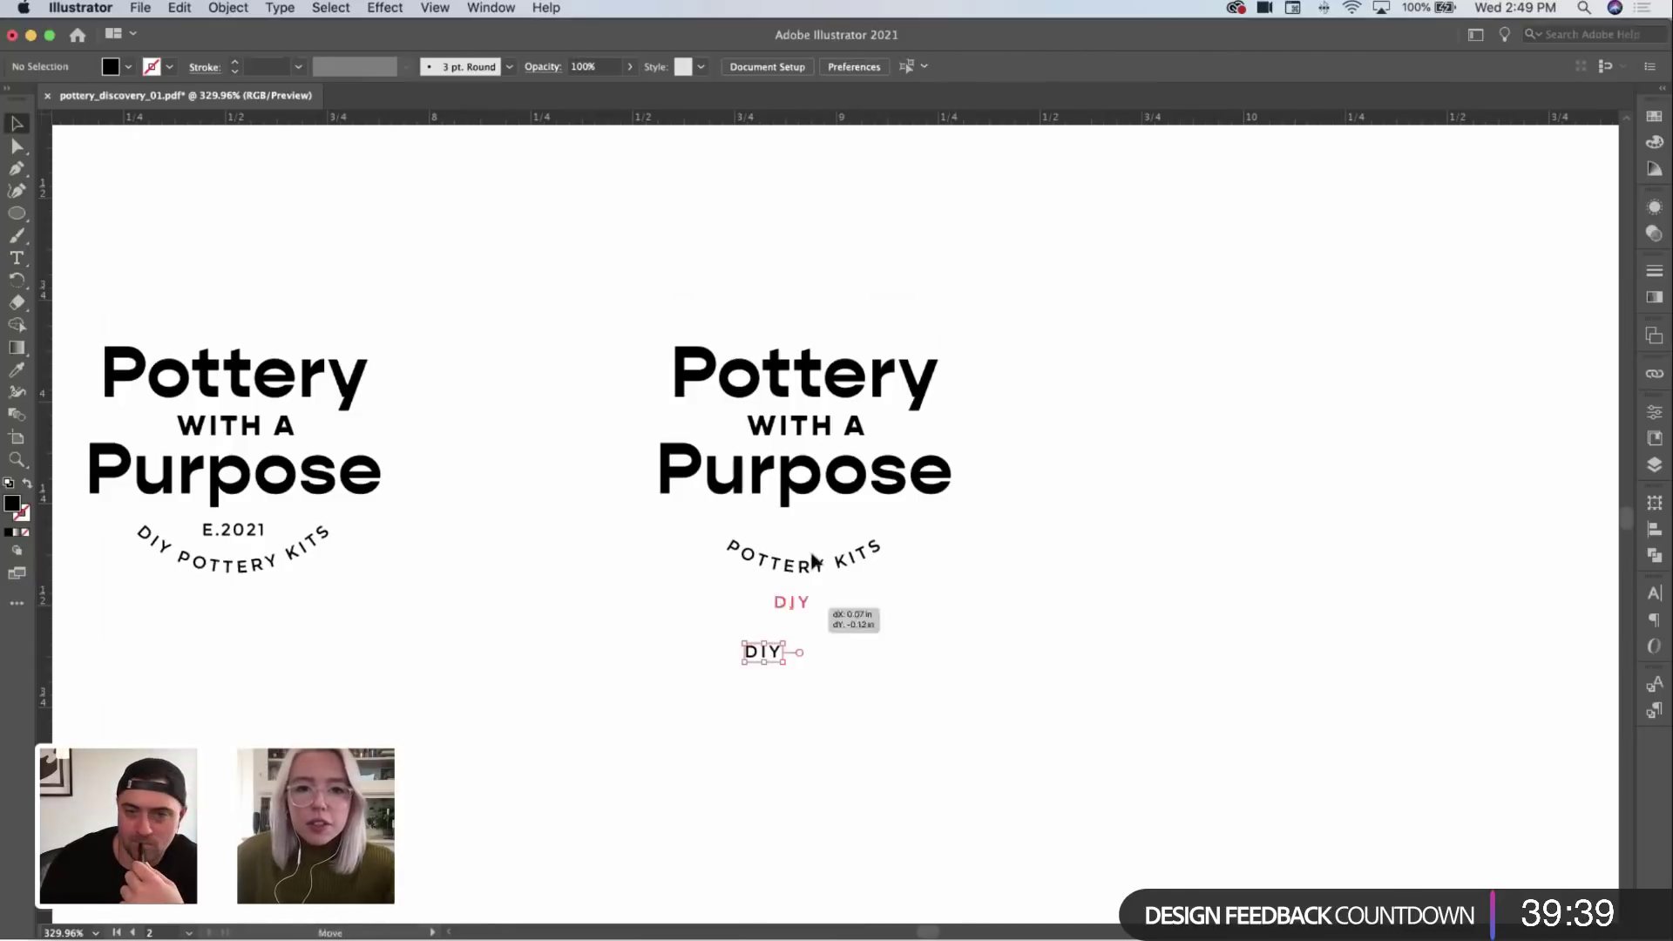
drag(813, 556, 808, 544)
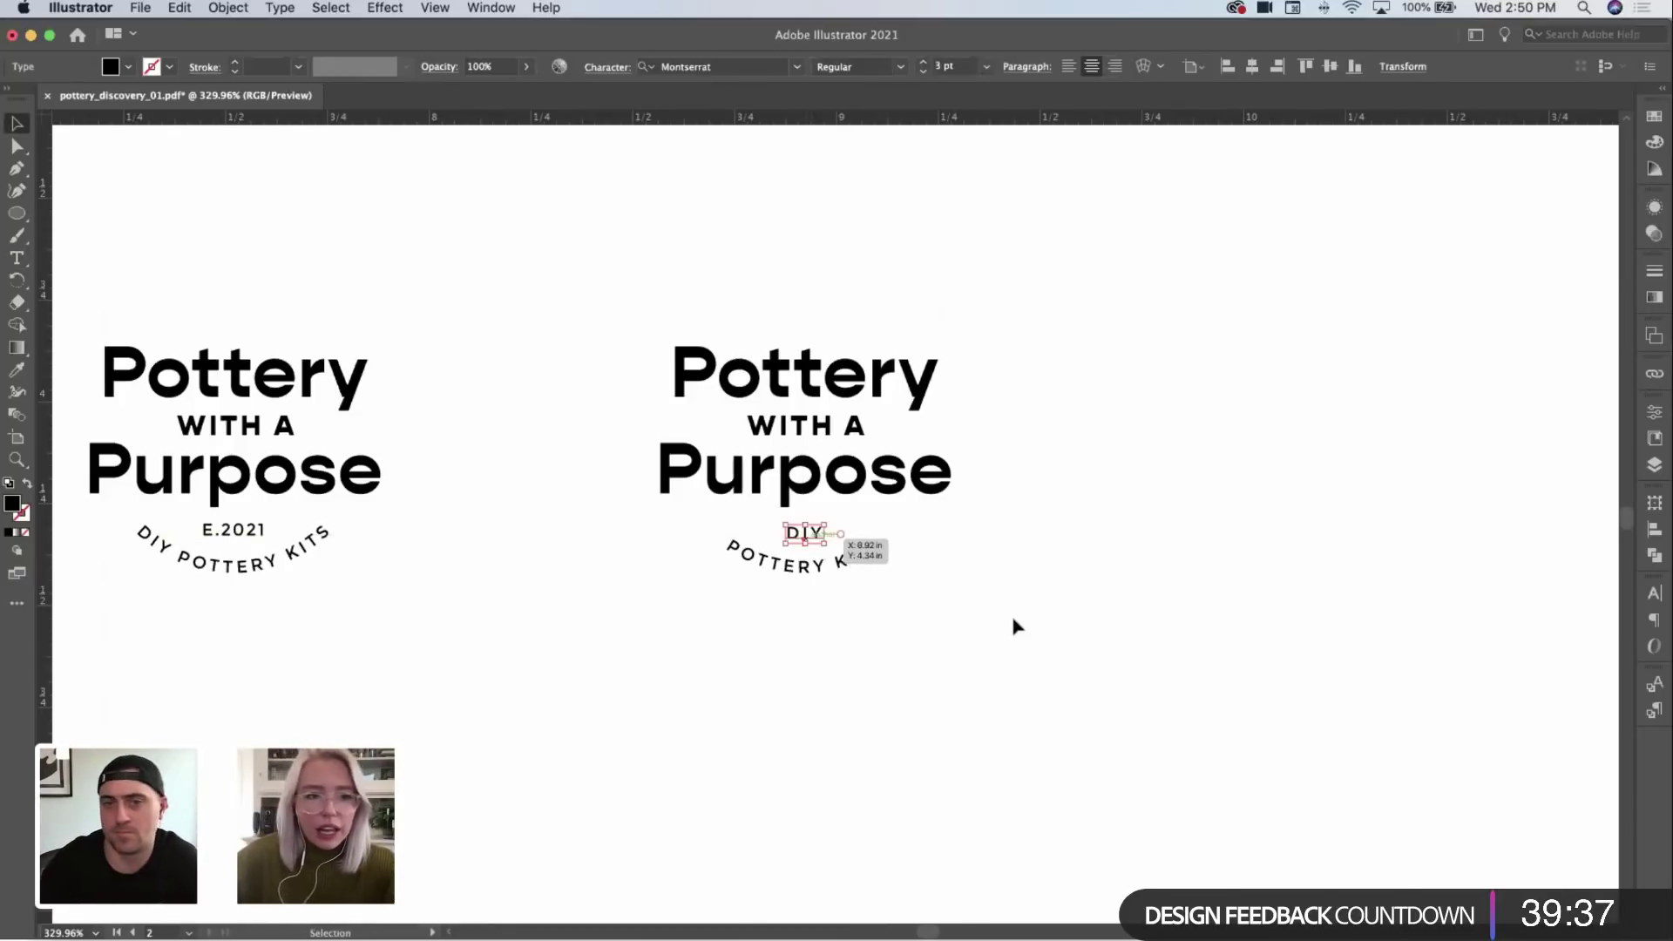
click(1013, 624)
scroll(1012, 624, up, 1)
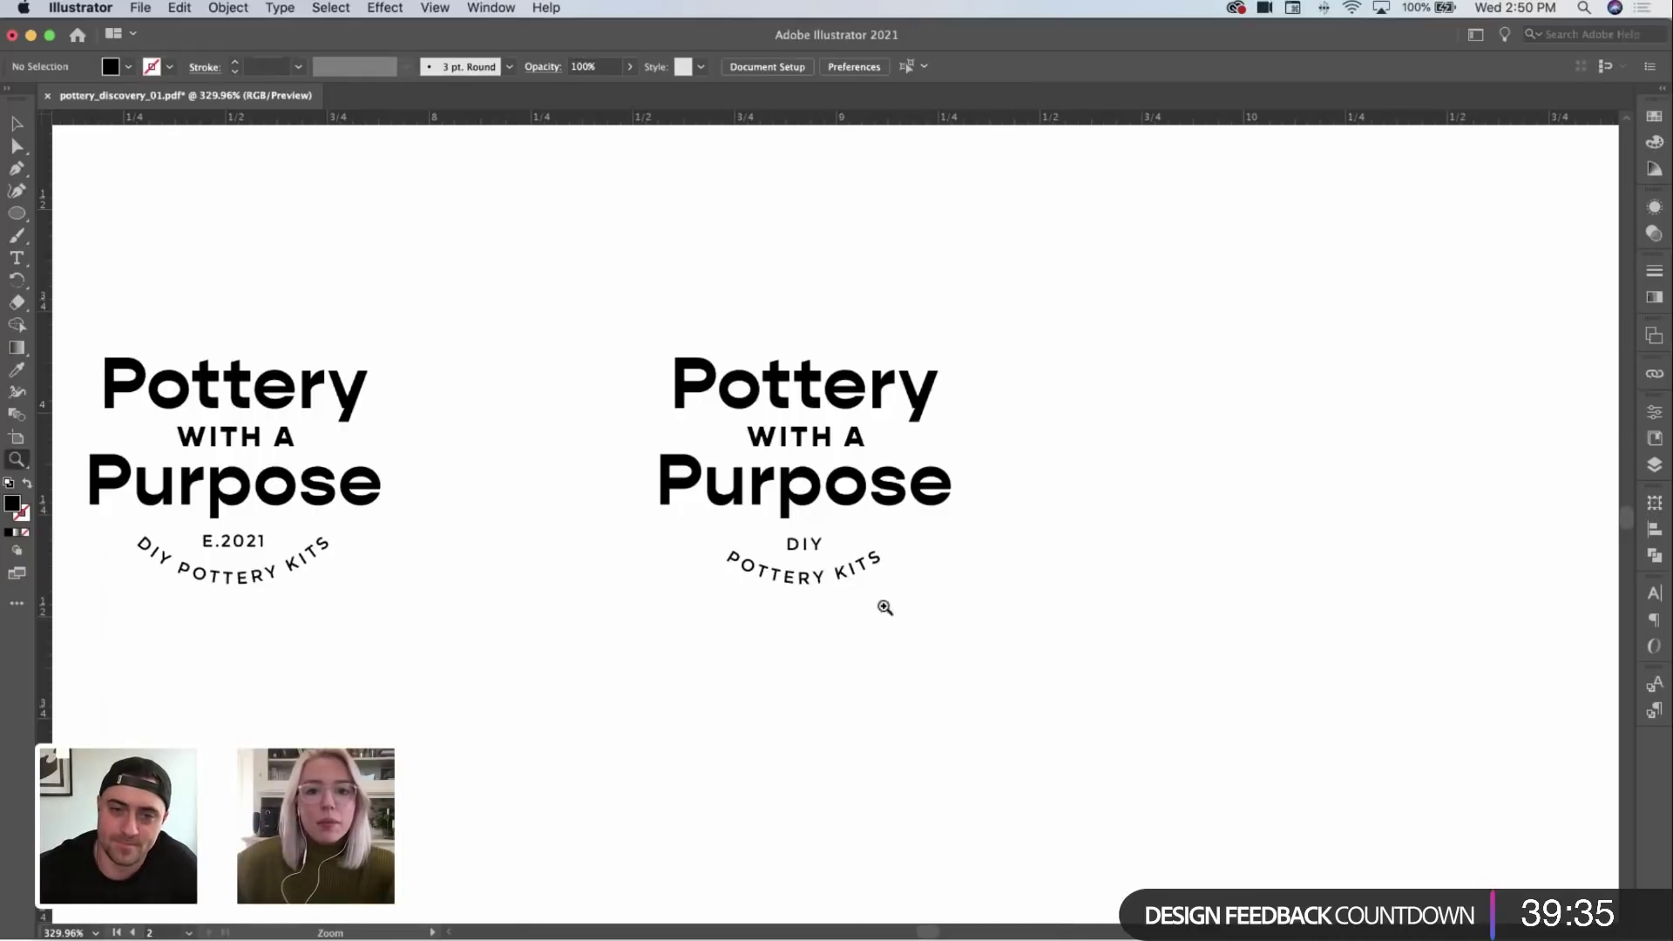
Step: Tighten the arc of "POTTERY KITS" by shrinking its circle, lower it beneath "DIY", and match its 3 pt text style to "DIY"
drag(885, 608, 953, 530)
super+click(904, 553)
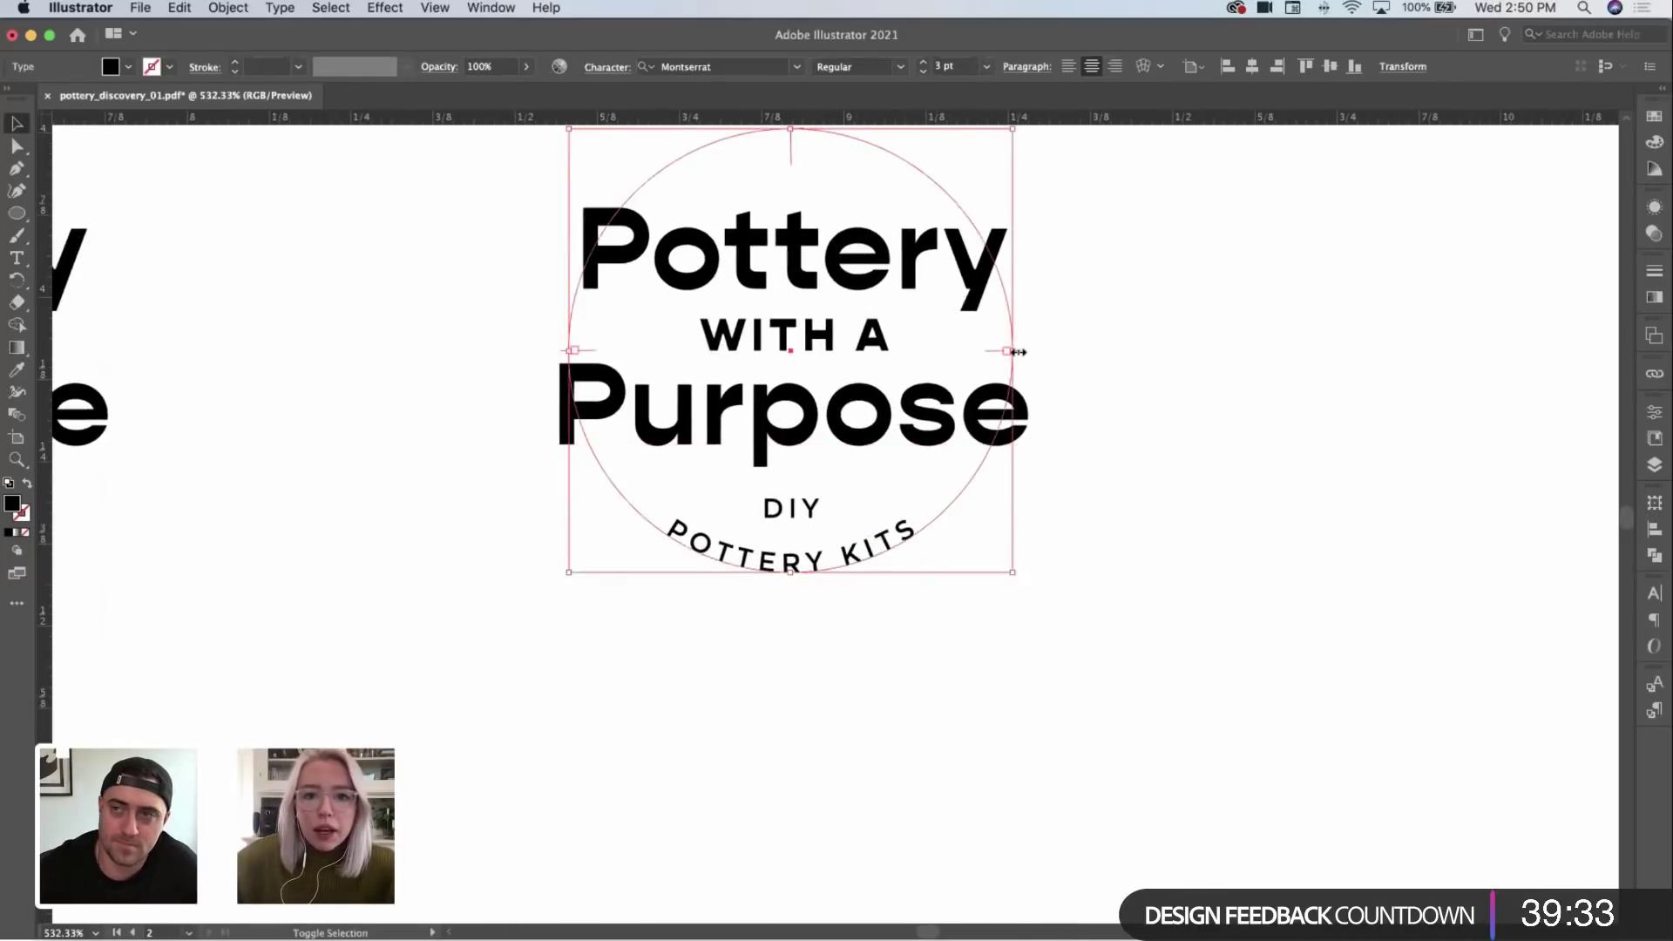
drag(1018, 351, 959, 351)
drag(879, 551, 880, 627)
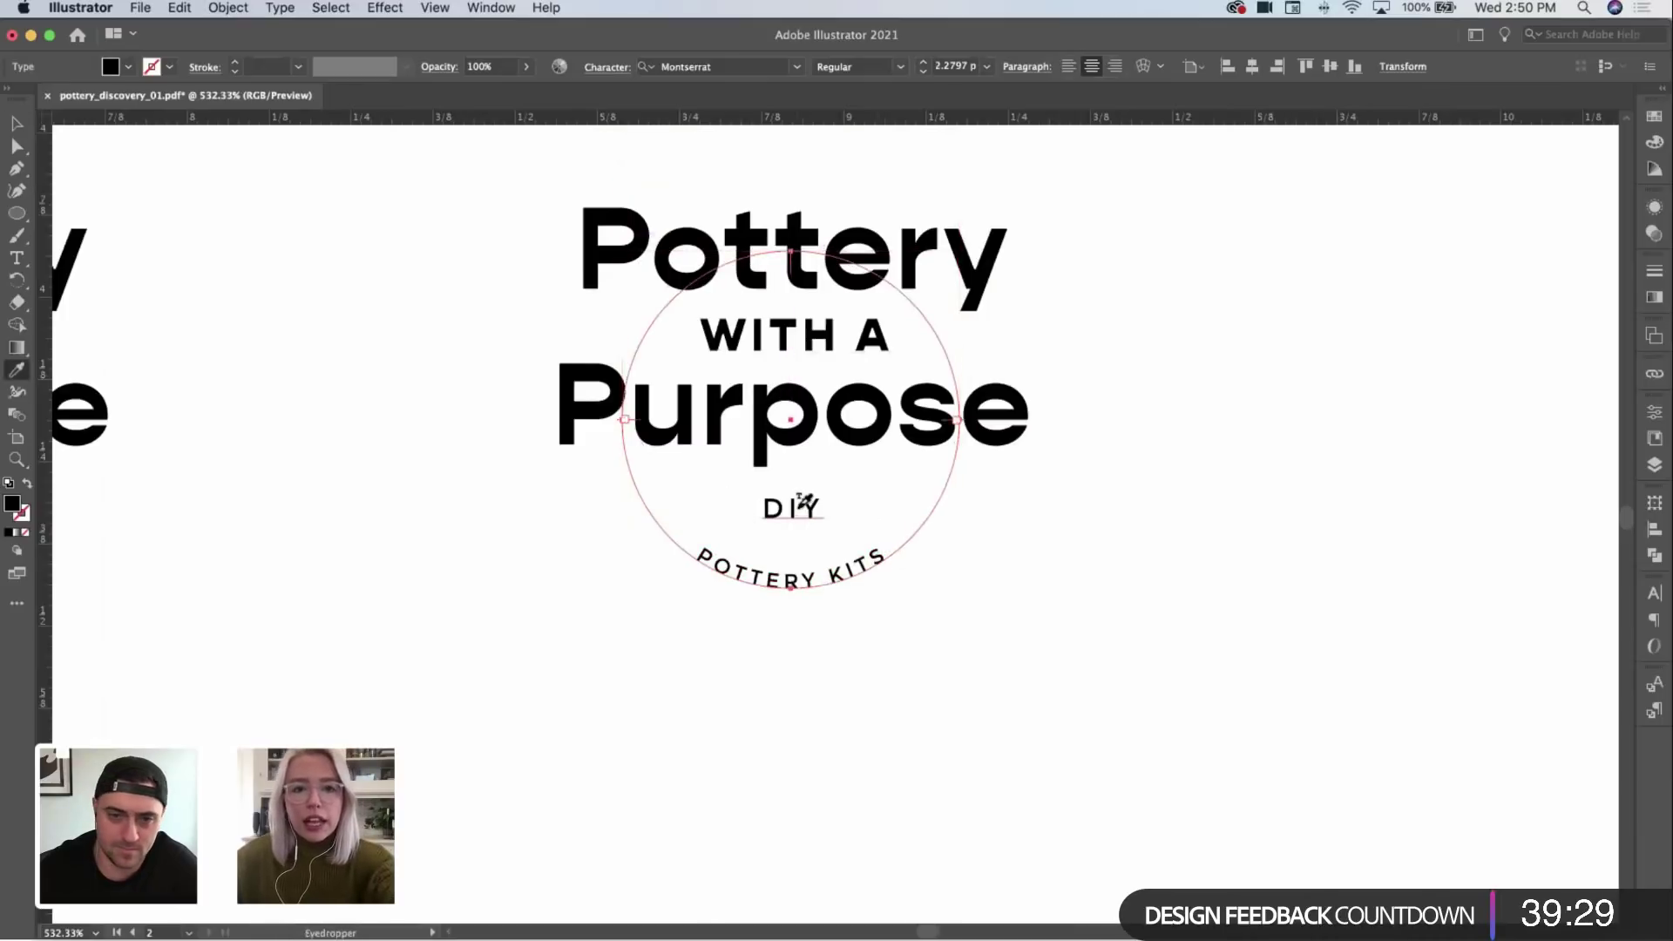
key(super+z)
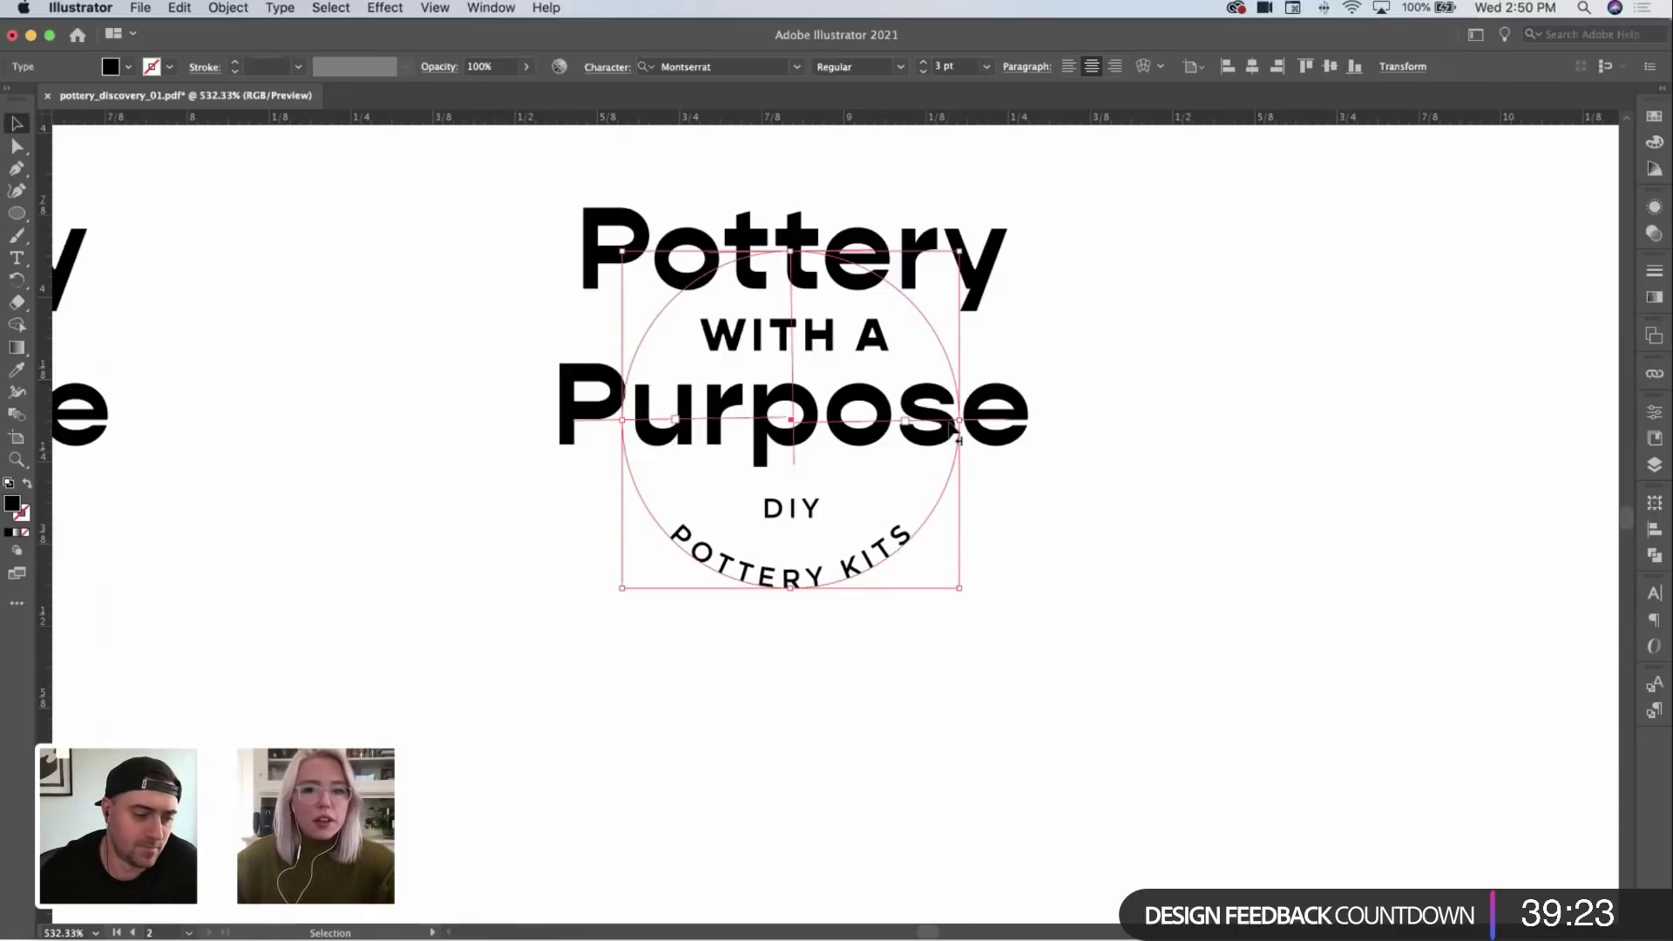
drag(959, 420, 931, 420)
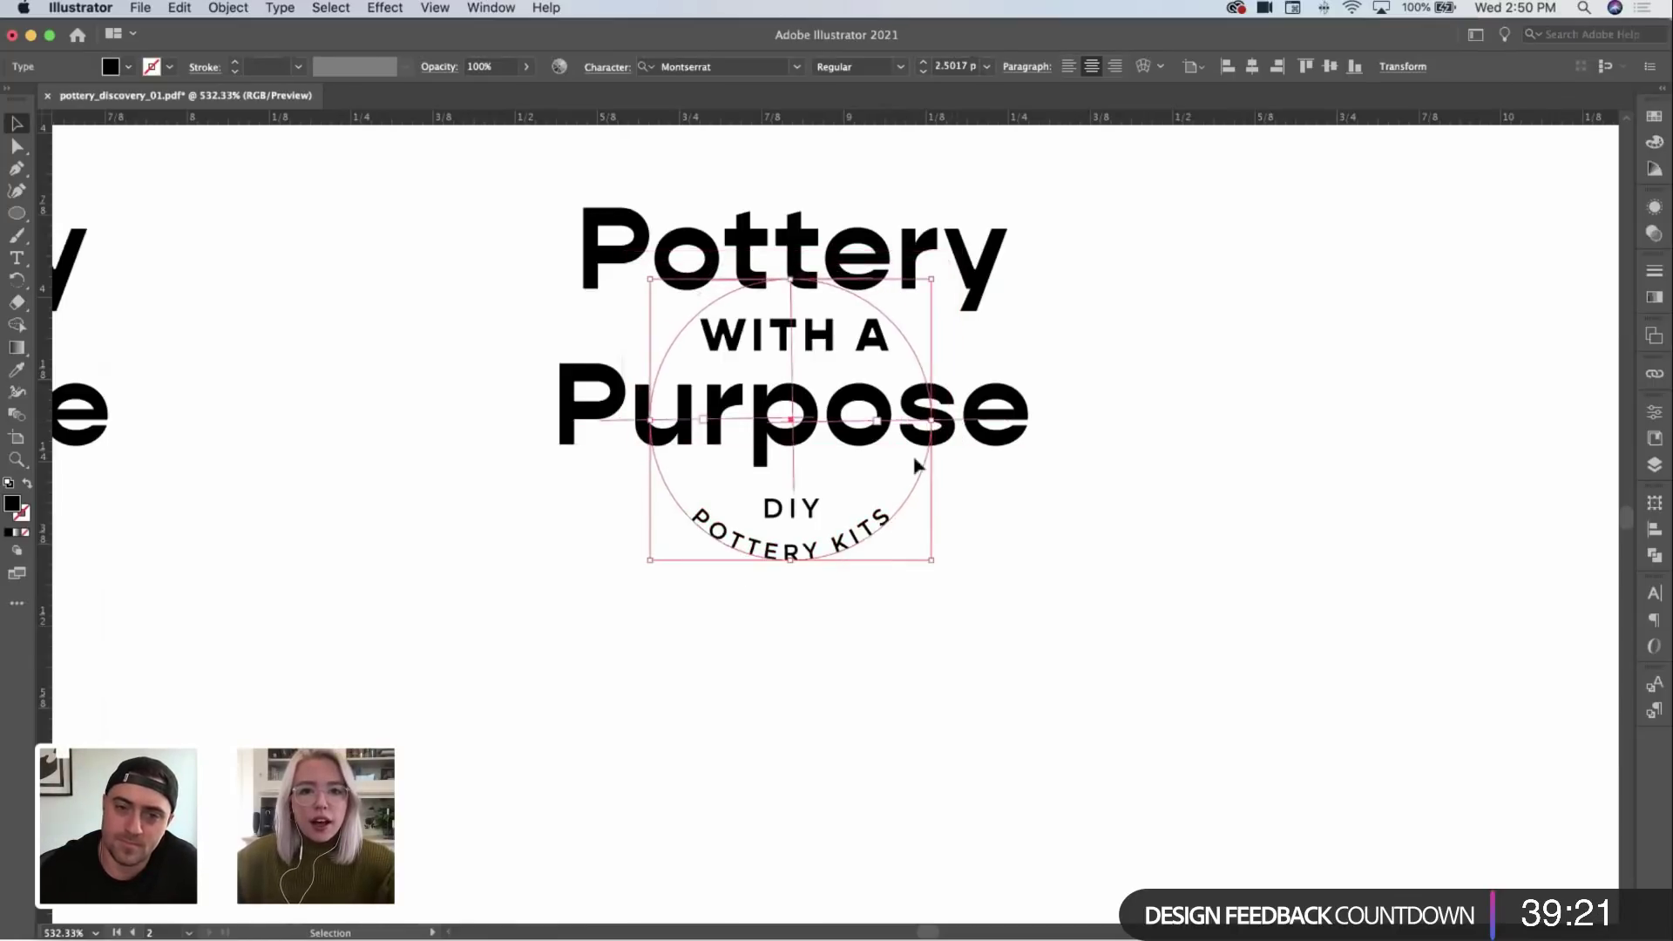
key(super+z)
key(i)
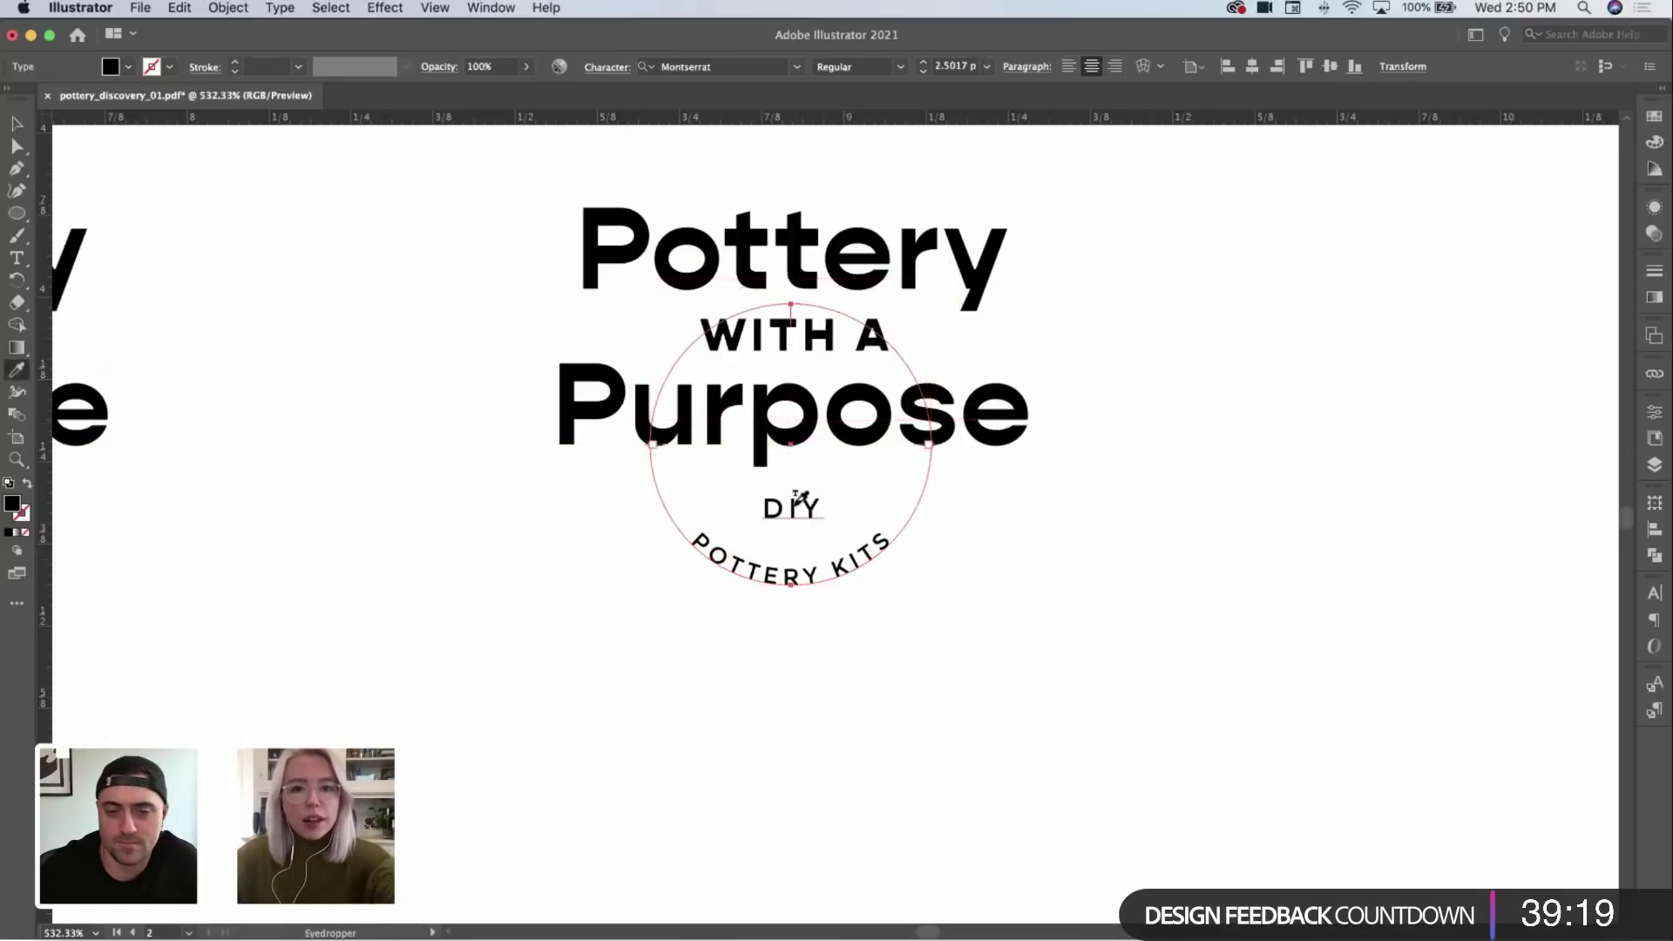
key(super+shift+a)
Step: Look over the monogram sketches, pottery and hand illustrations, textures and wordmark artboards
key(z)
drag(1106, 564, 970, 708)
scroll(970, 708, up, 5)
scroll(1025, 671, left, 2)
scroll(882, 701, up, 5)
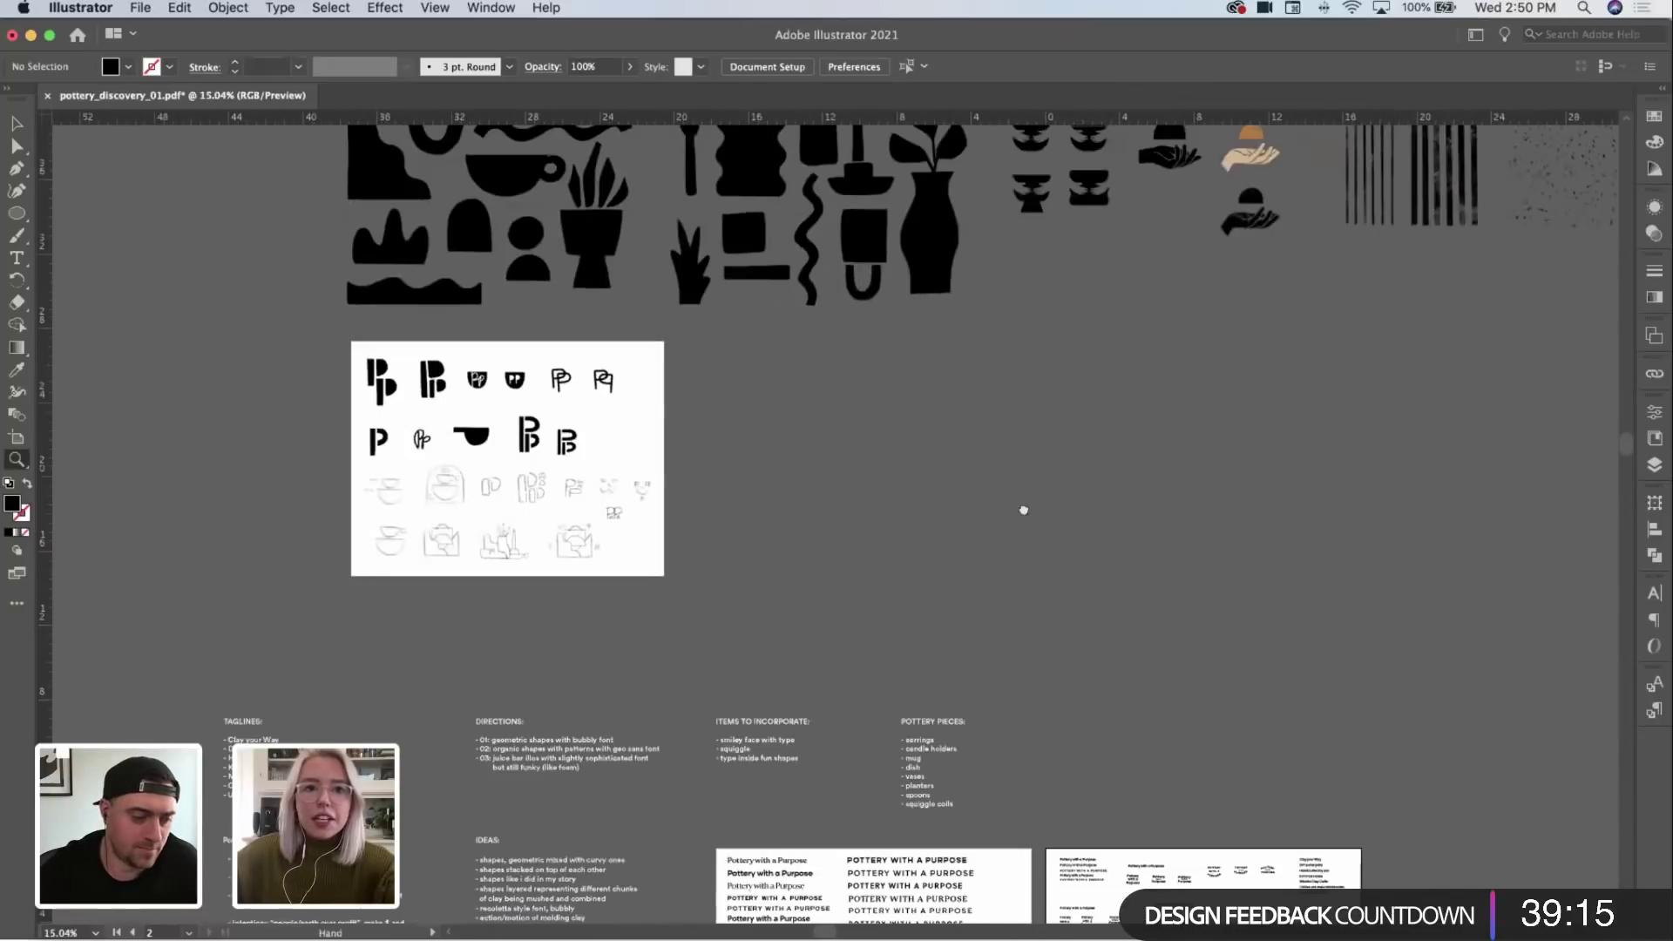
click(981, 384)
scroll(980, 383, up, 2)
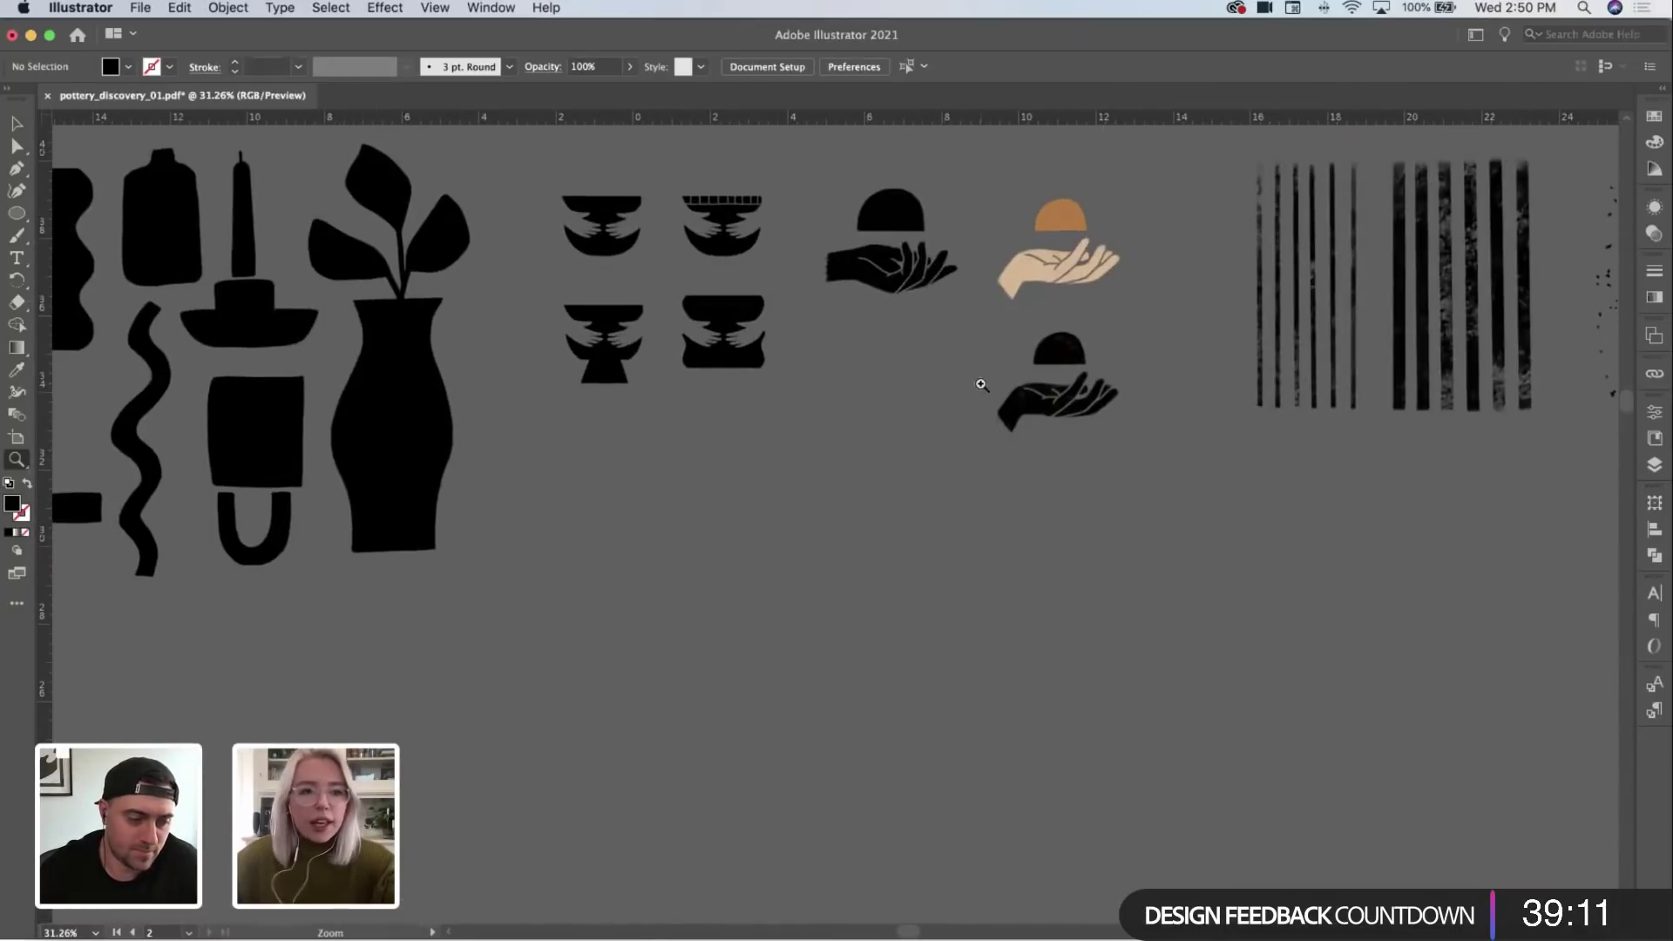
scroll(1071, 485, down, 2)
drag(1098, 729, 845, 317)
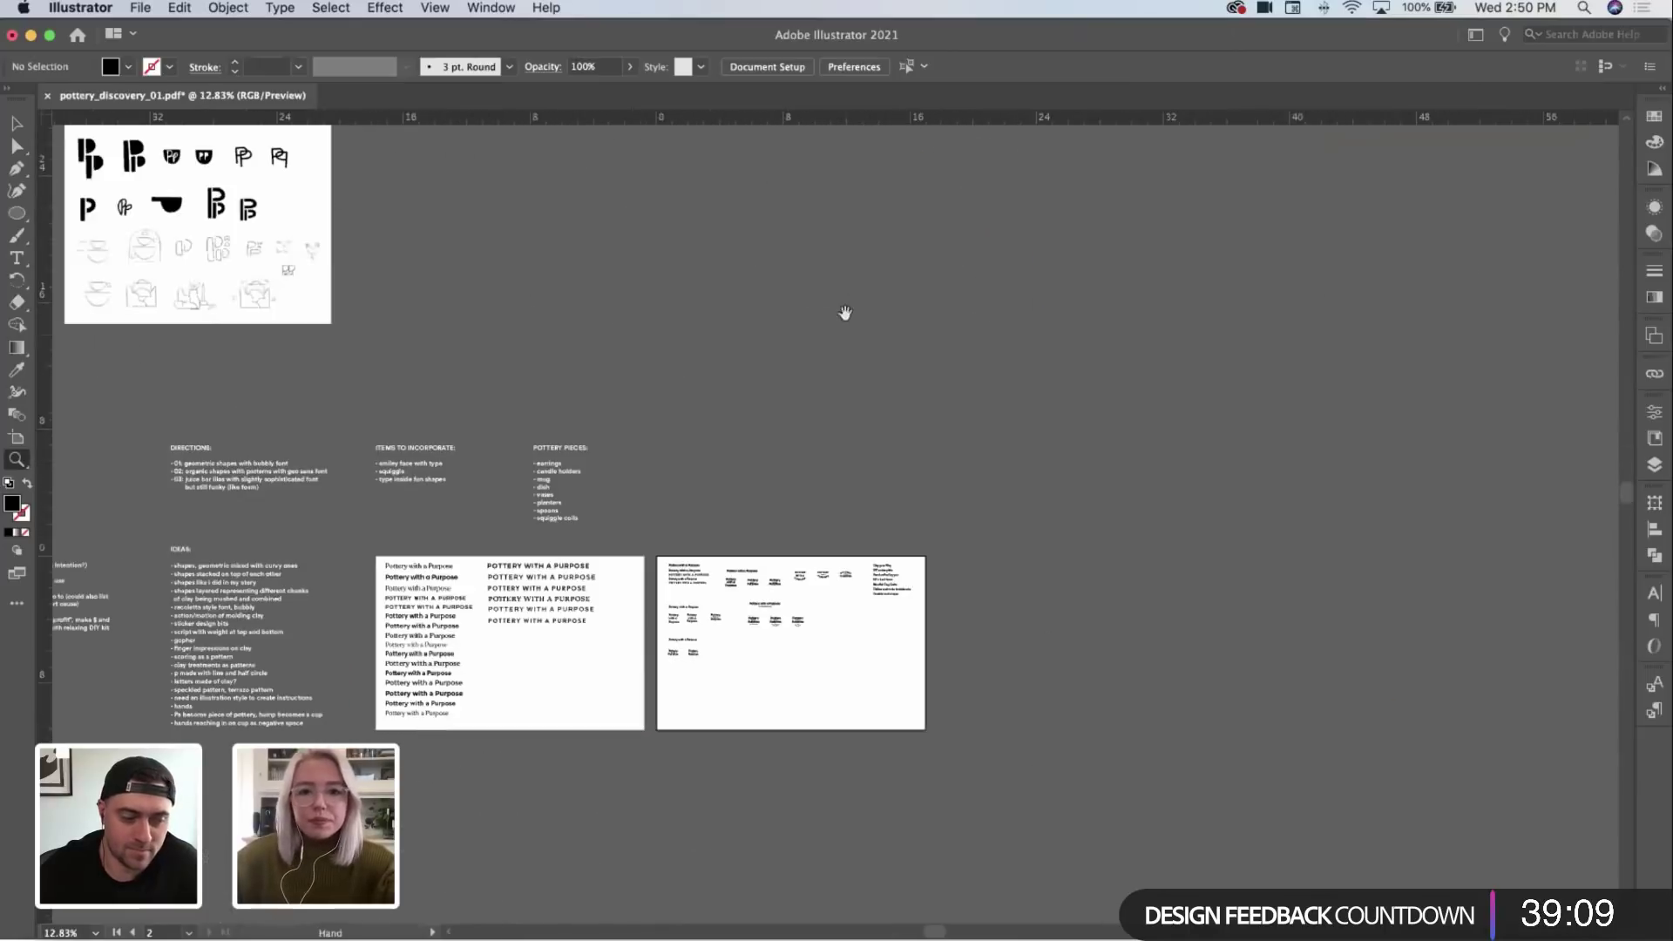
scroll(776, 475, down, 3)
drag(777, 475, 1319, 426)
scroll(1269, 370, up, 3)
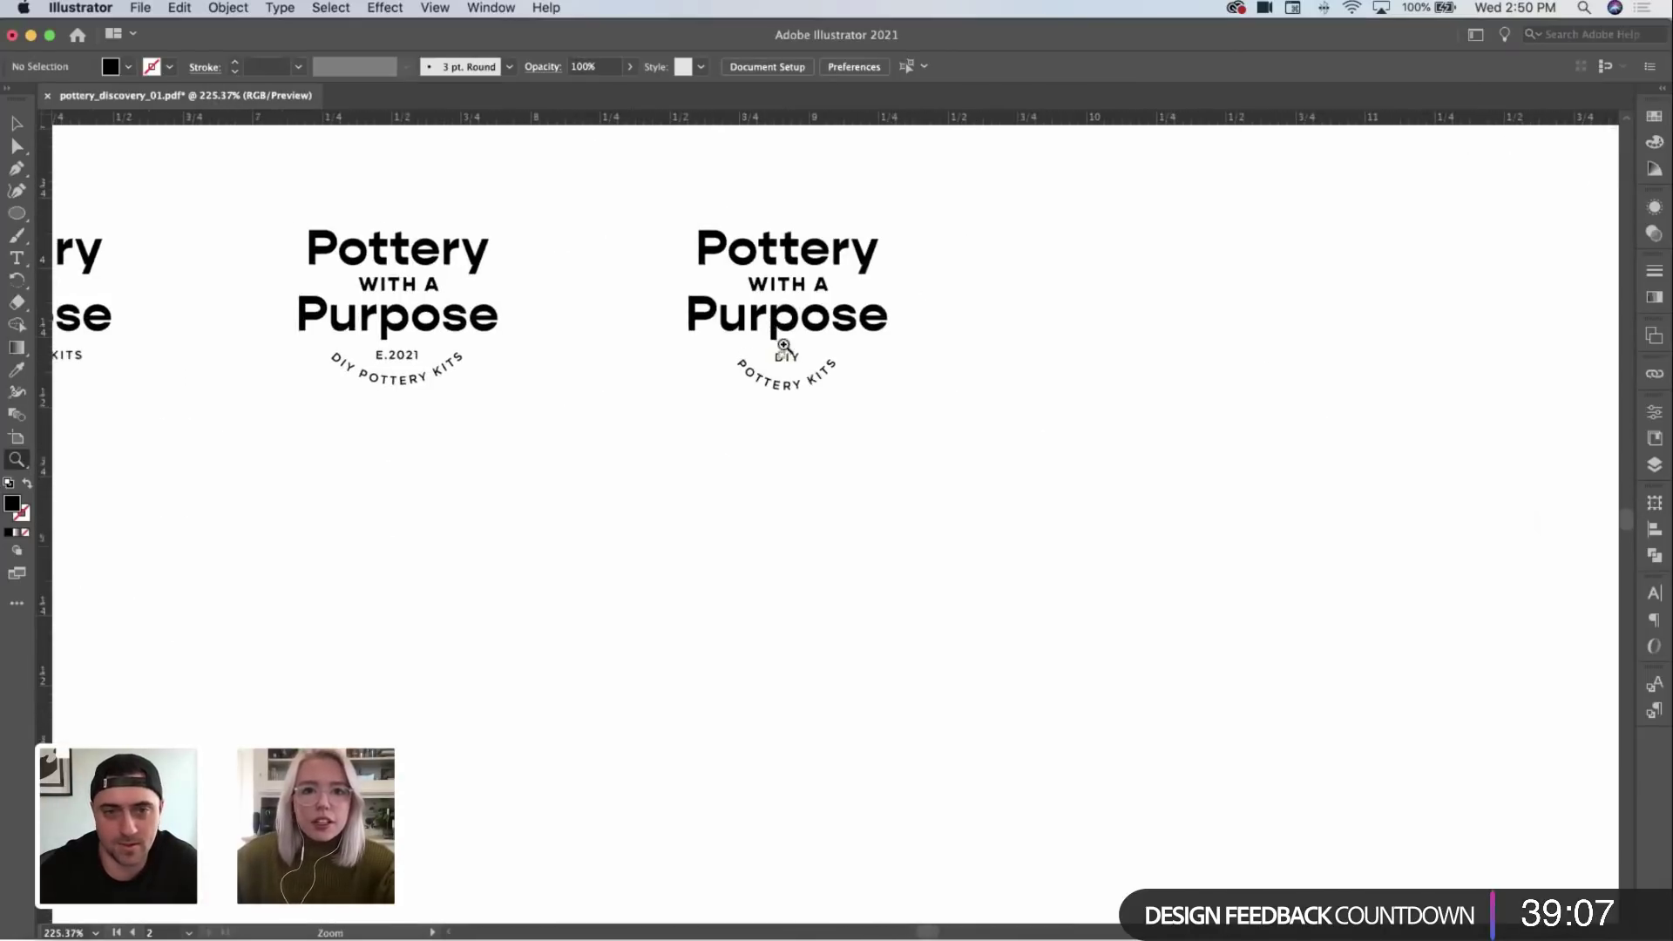
Step: Nudge the curved "POTTERY KITS" text slightly up toward "DIY"
scroll(783, 347, up, 5)
click(884, 550)
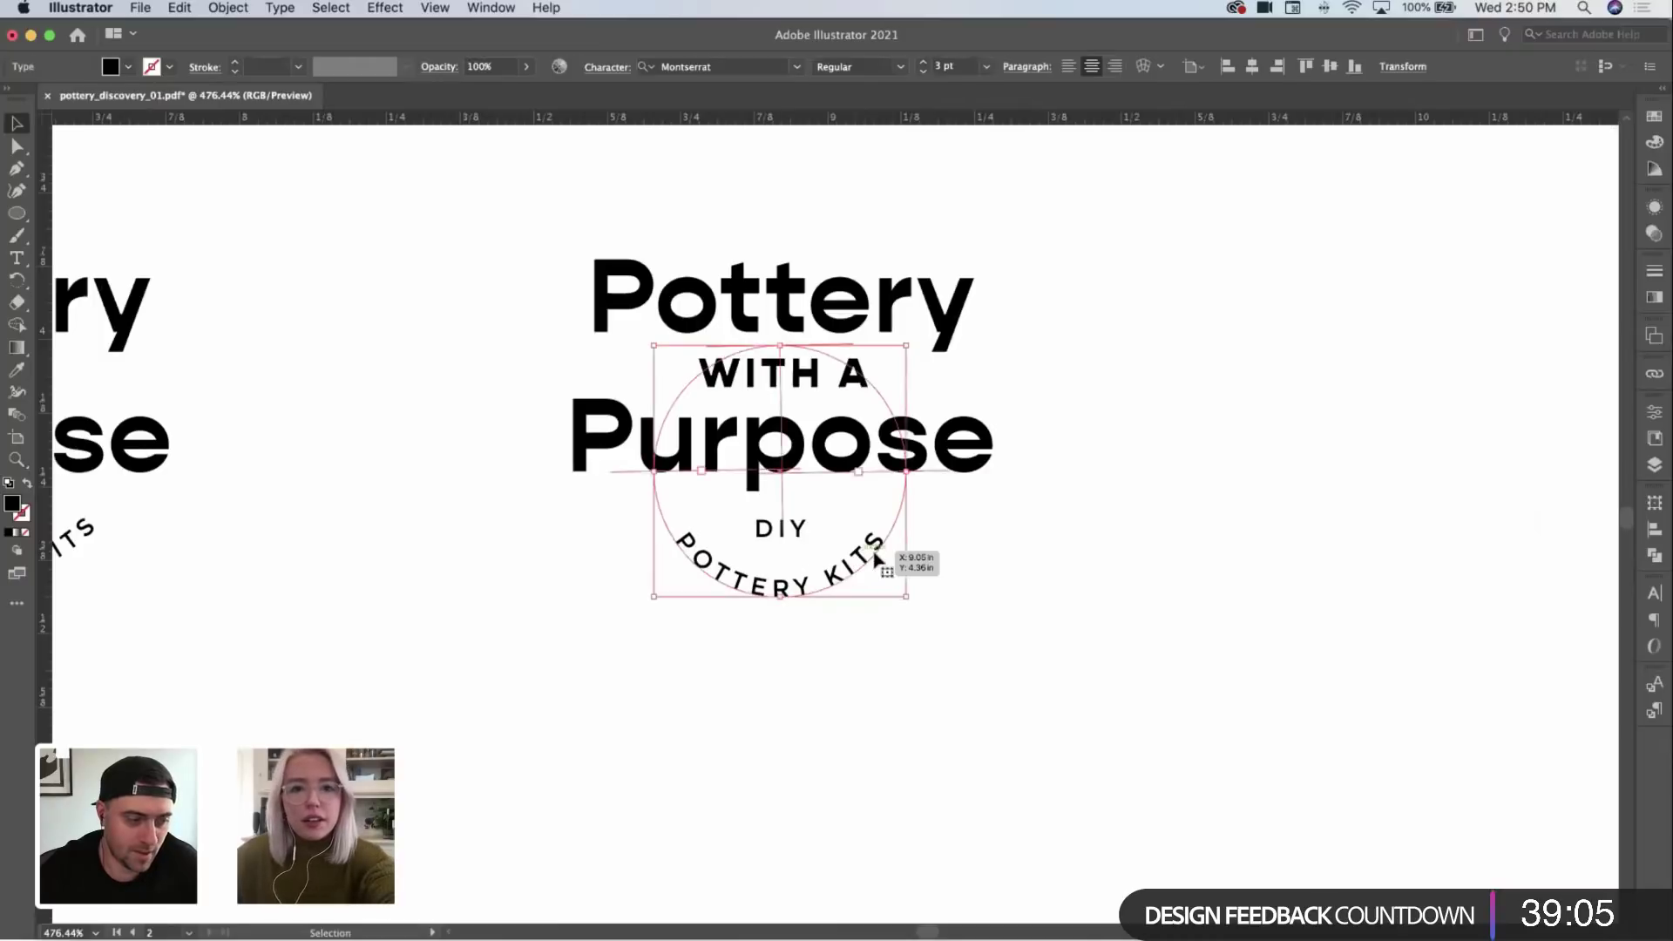
key(Up)
click(1004, 581)
Step: Move the one-line "Pottery with a Purpose" wordmark and its "DIY POTTERY KITS" tagline closer above the stacked lockups
key(z)
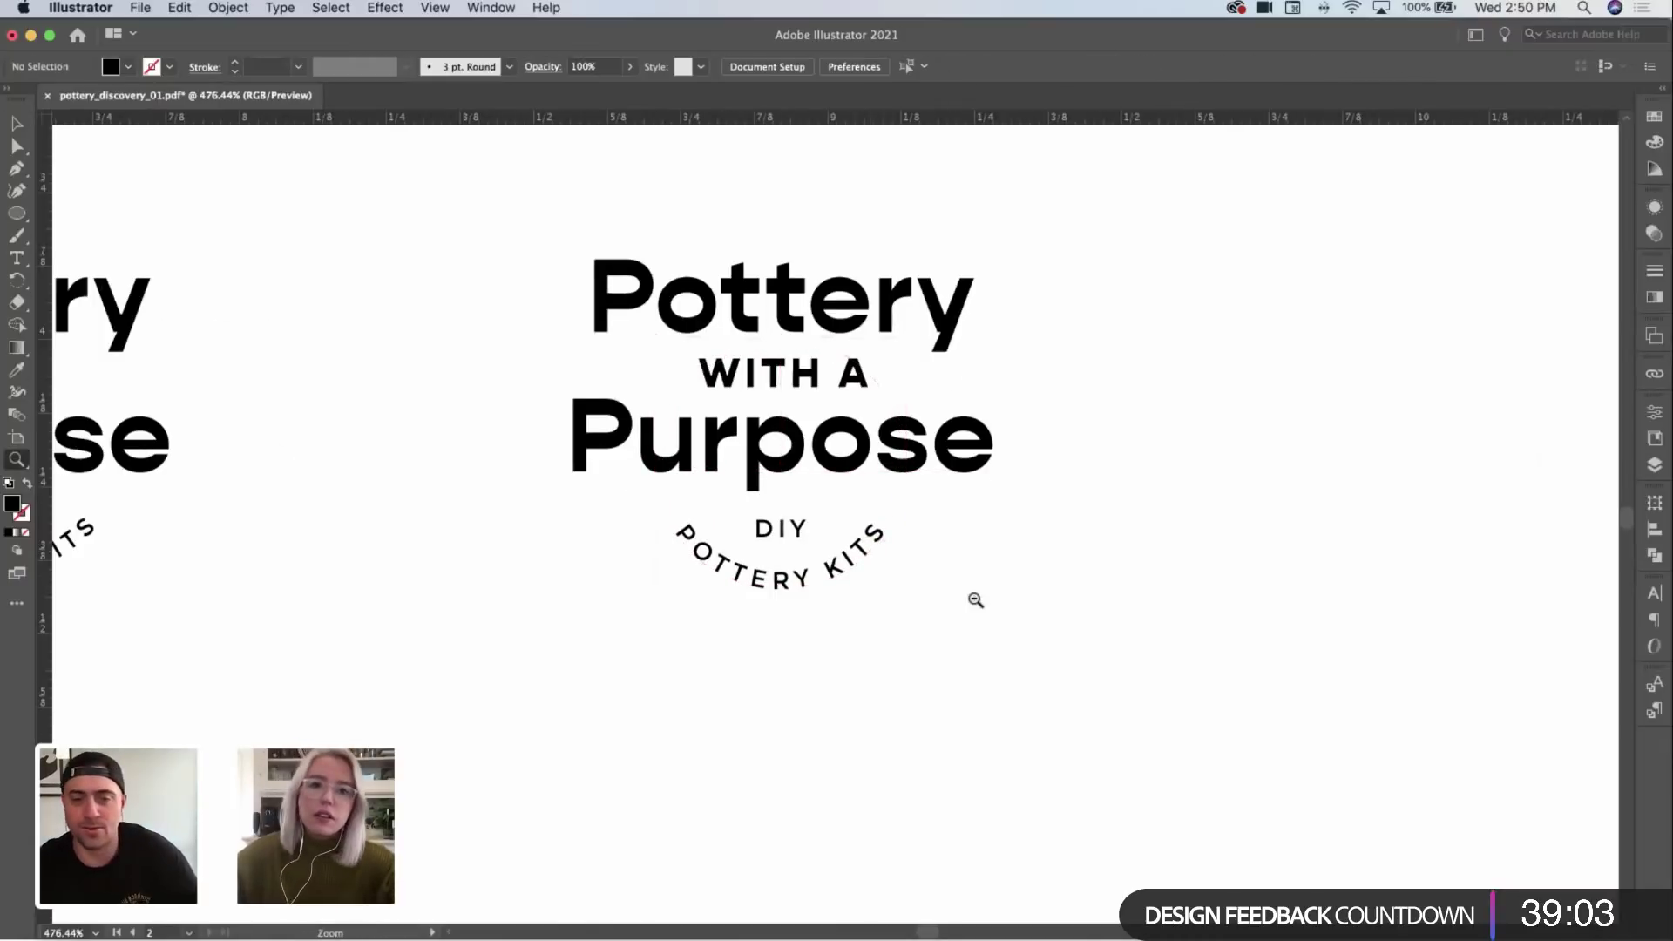
alt+click(627, 643)
drag(627, 644, 548, 617)
key(v)
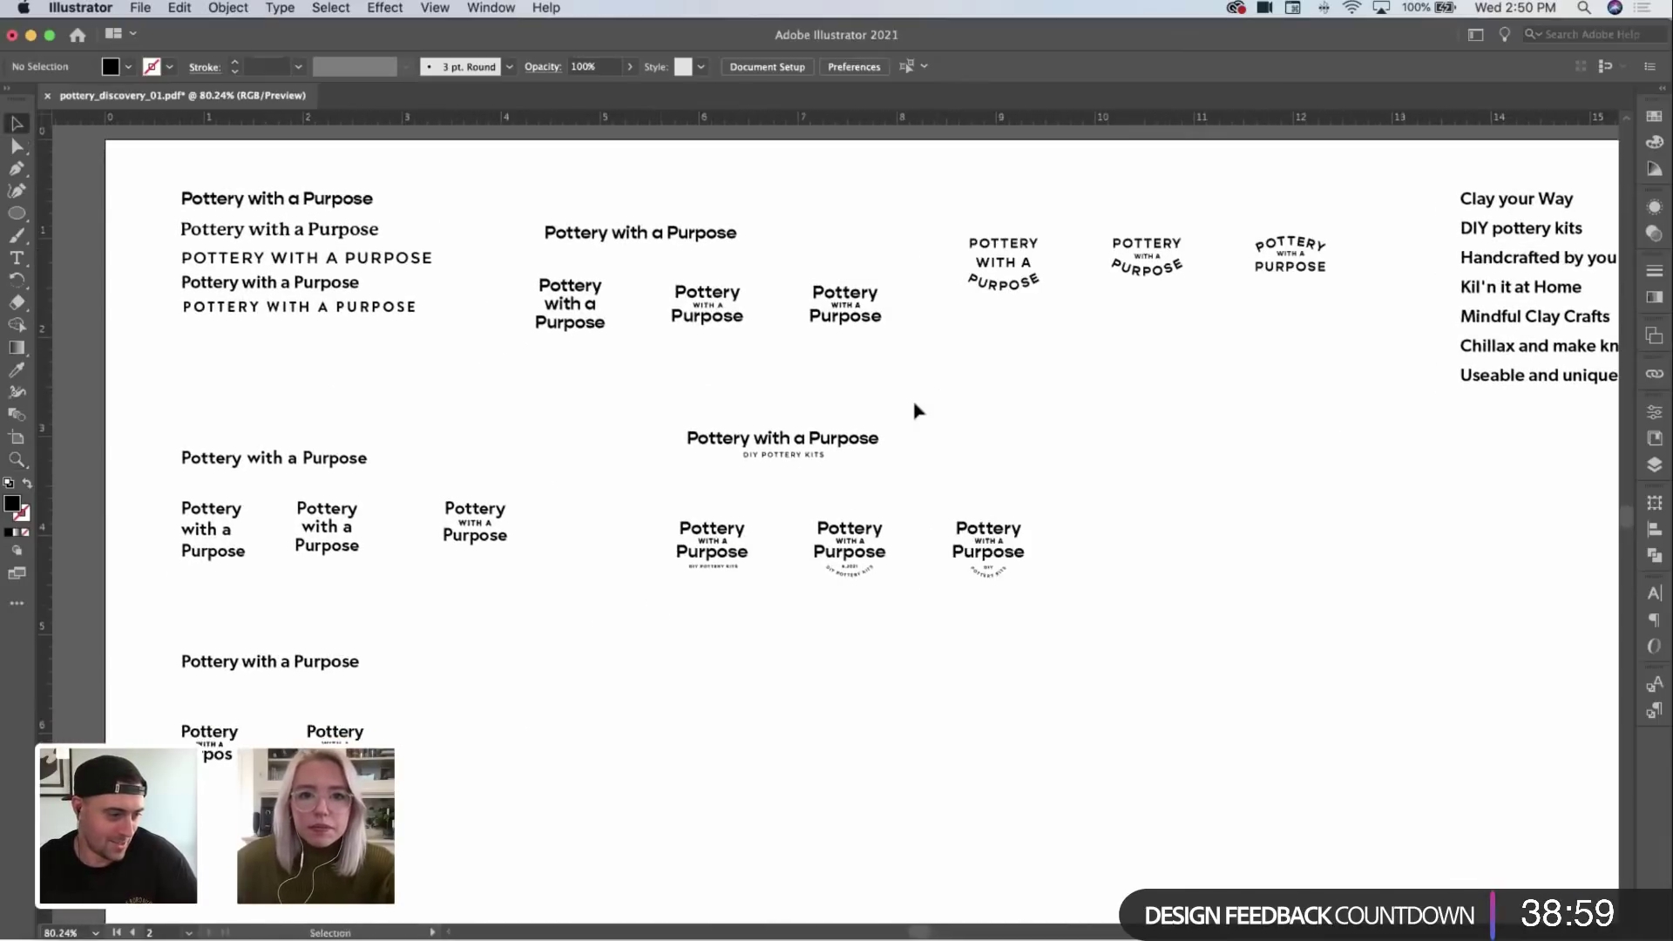
click(784, 449)
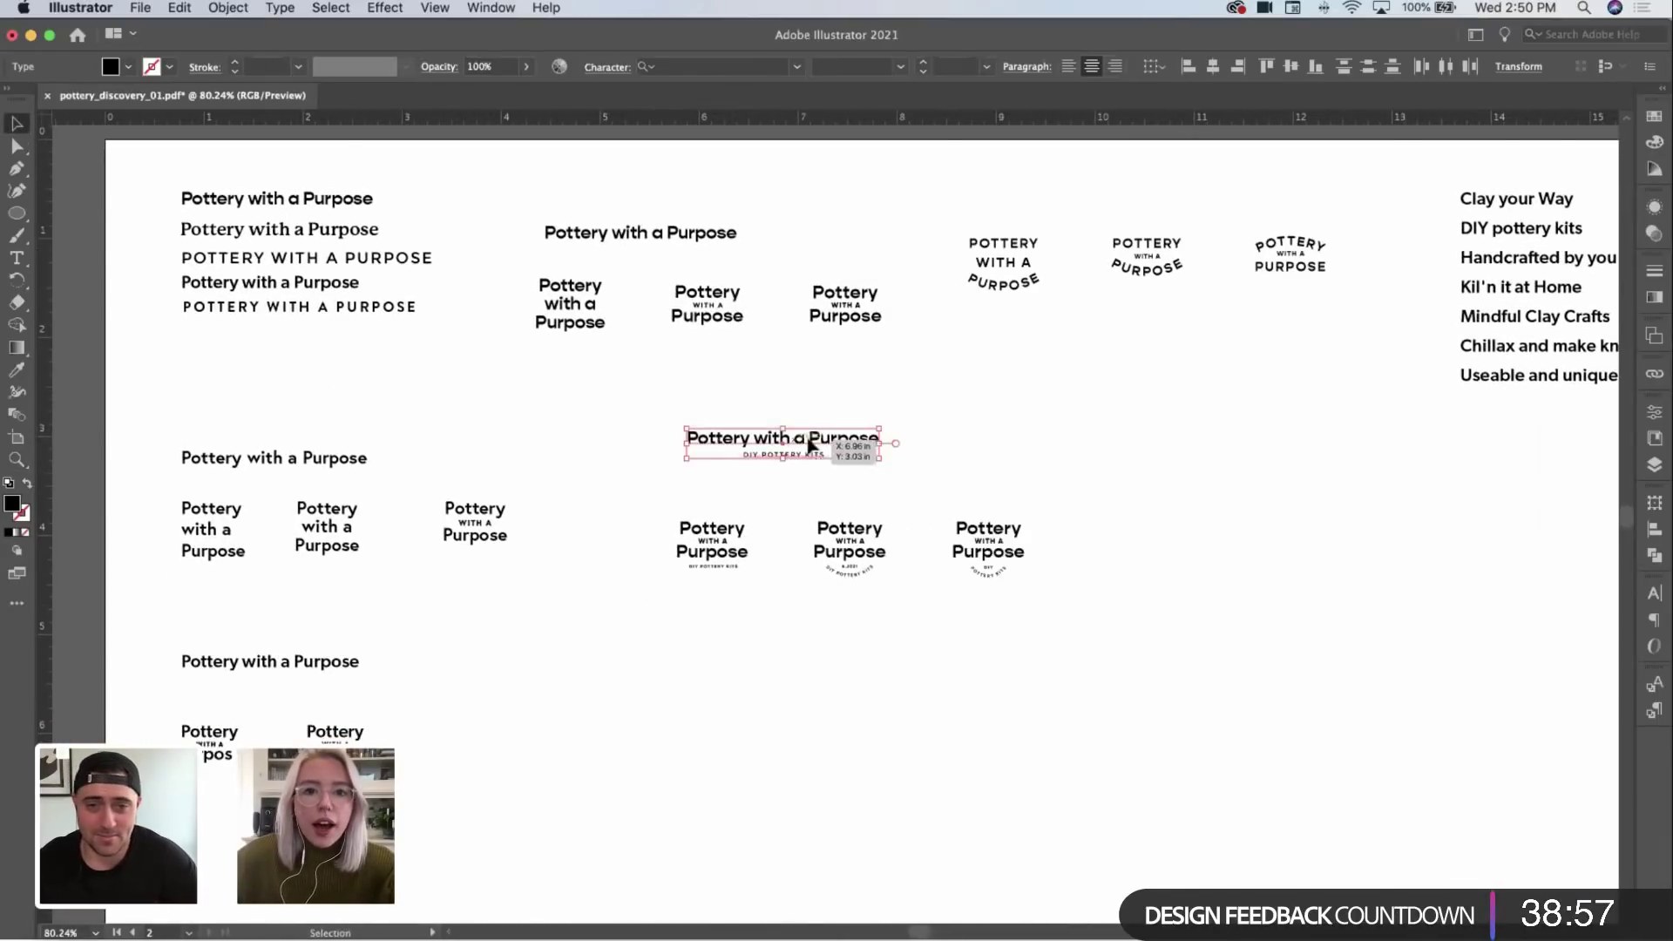
drag(852, 446, 839, 474)
click(983, 454)
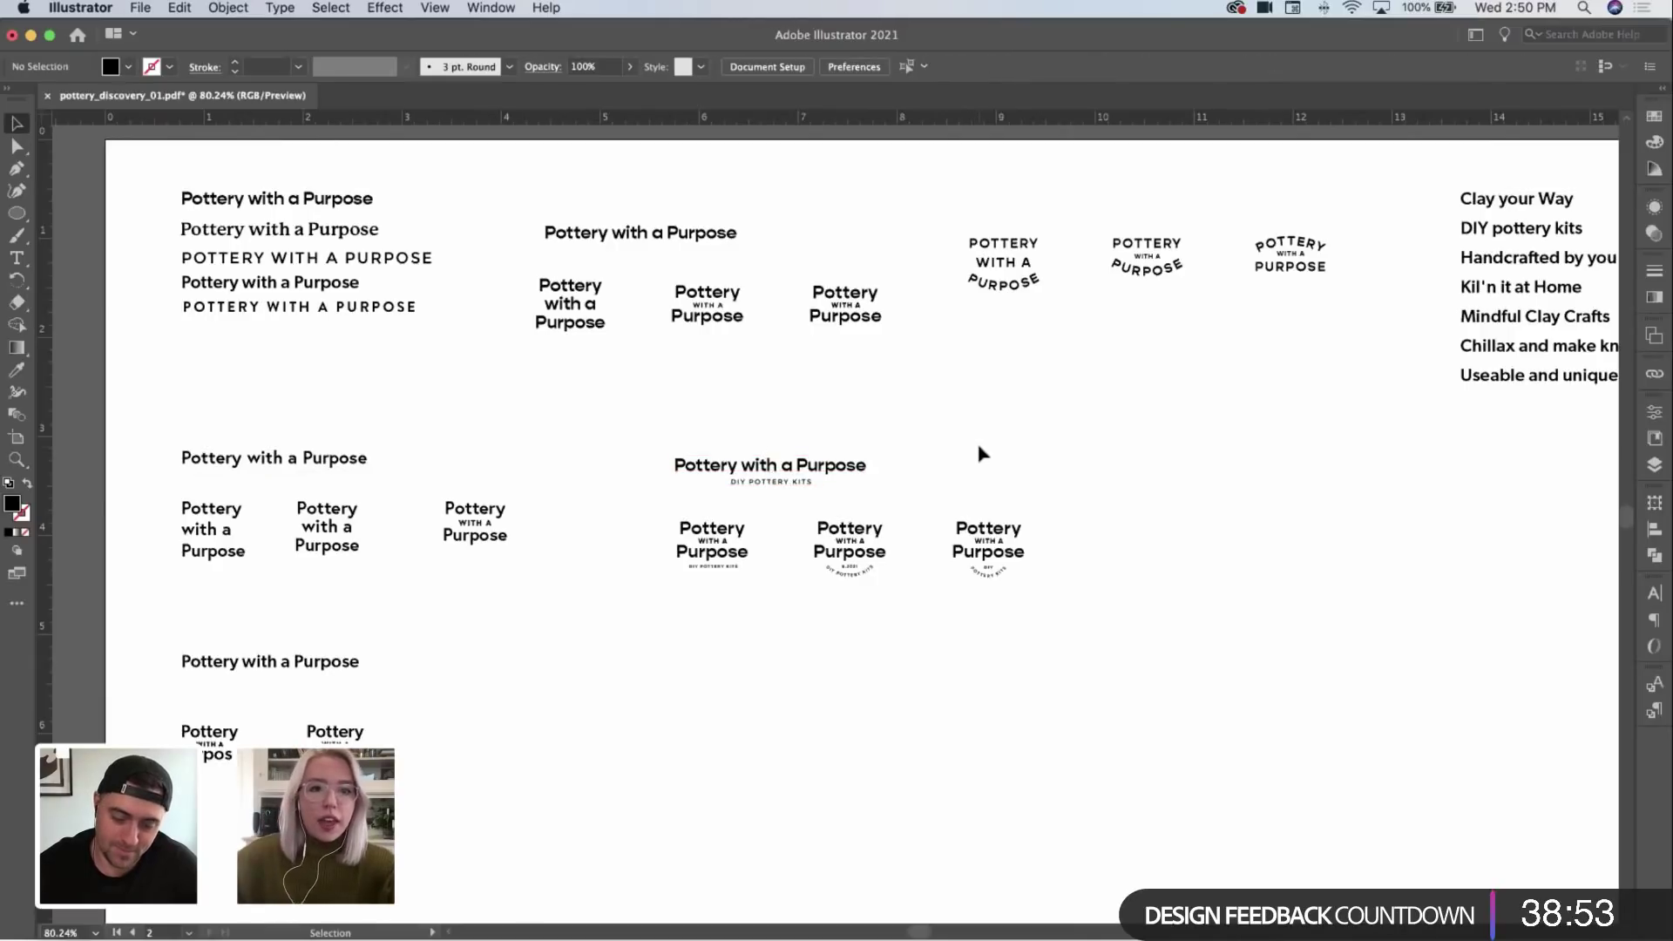
Step: Examine the artboard of typeface options alongside the artboard of wordmark lockups
key(z)
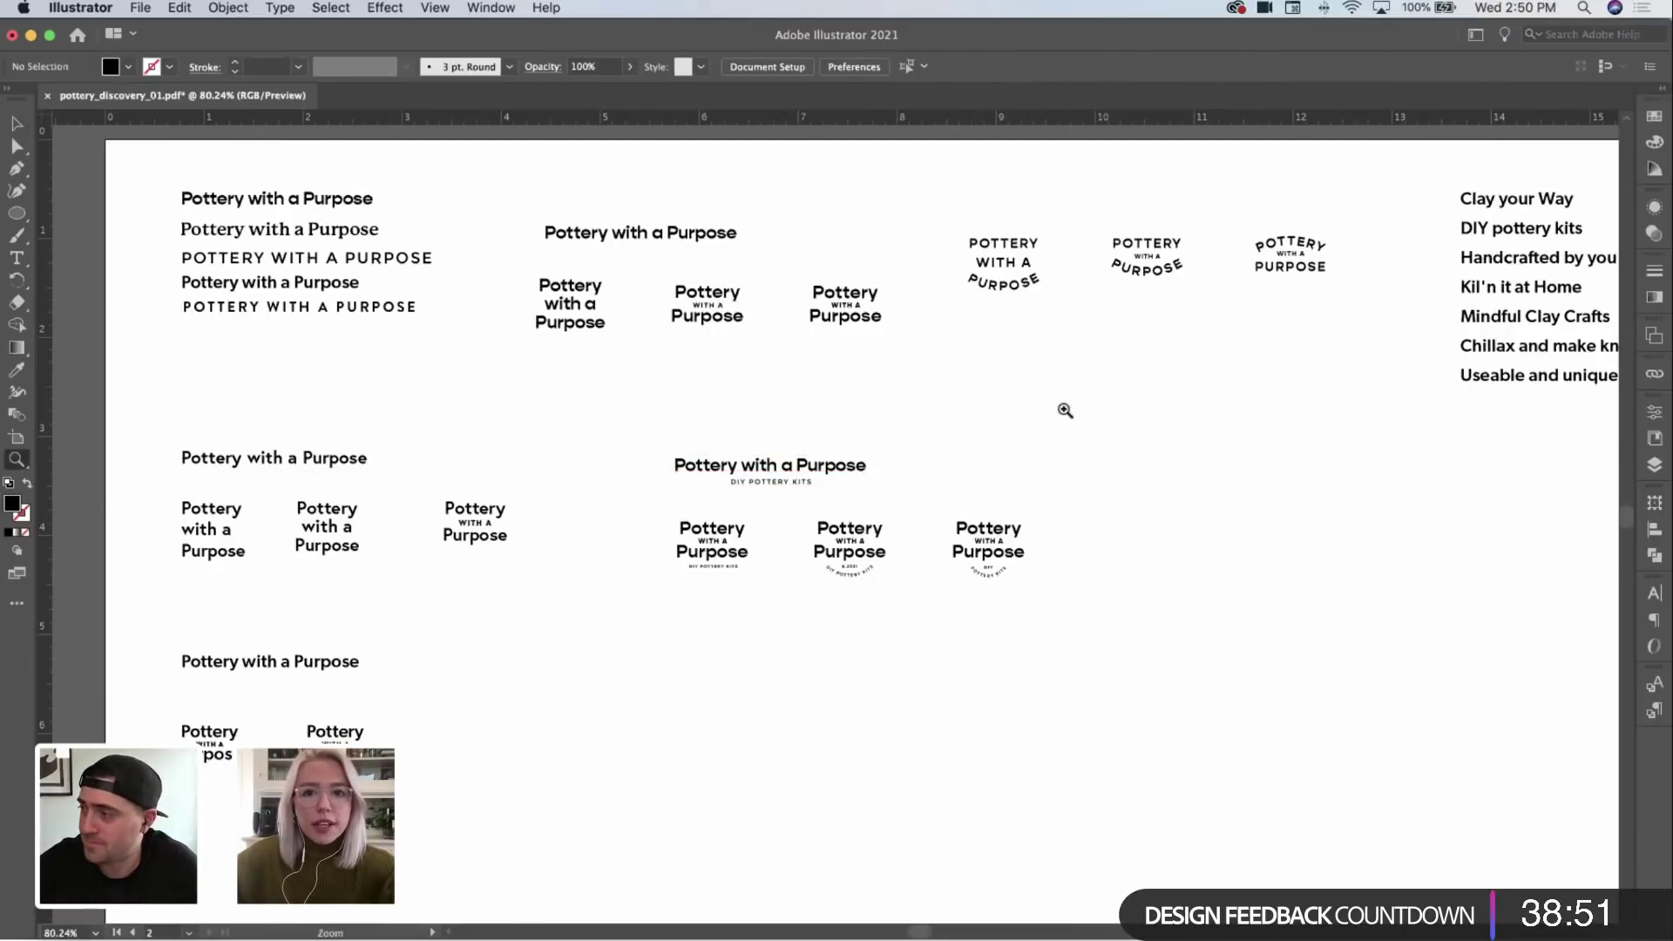
drag(1065, 411, 935, 446)
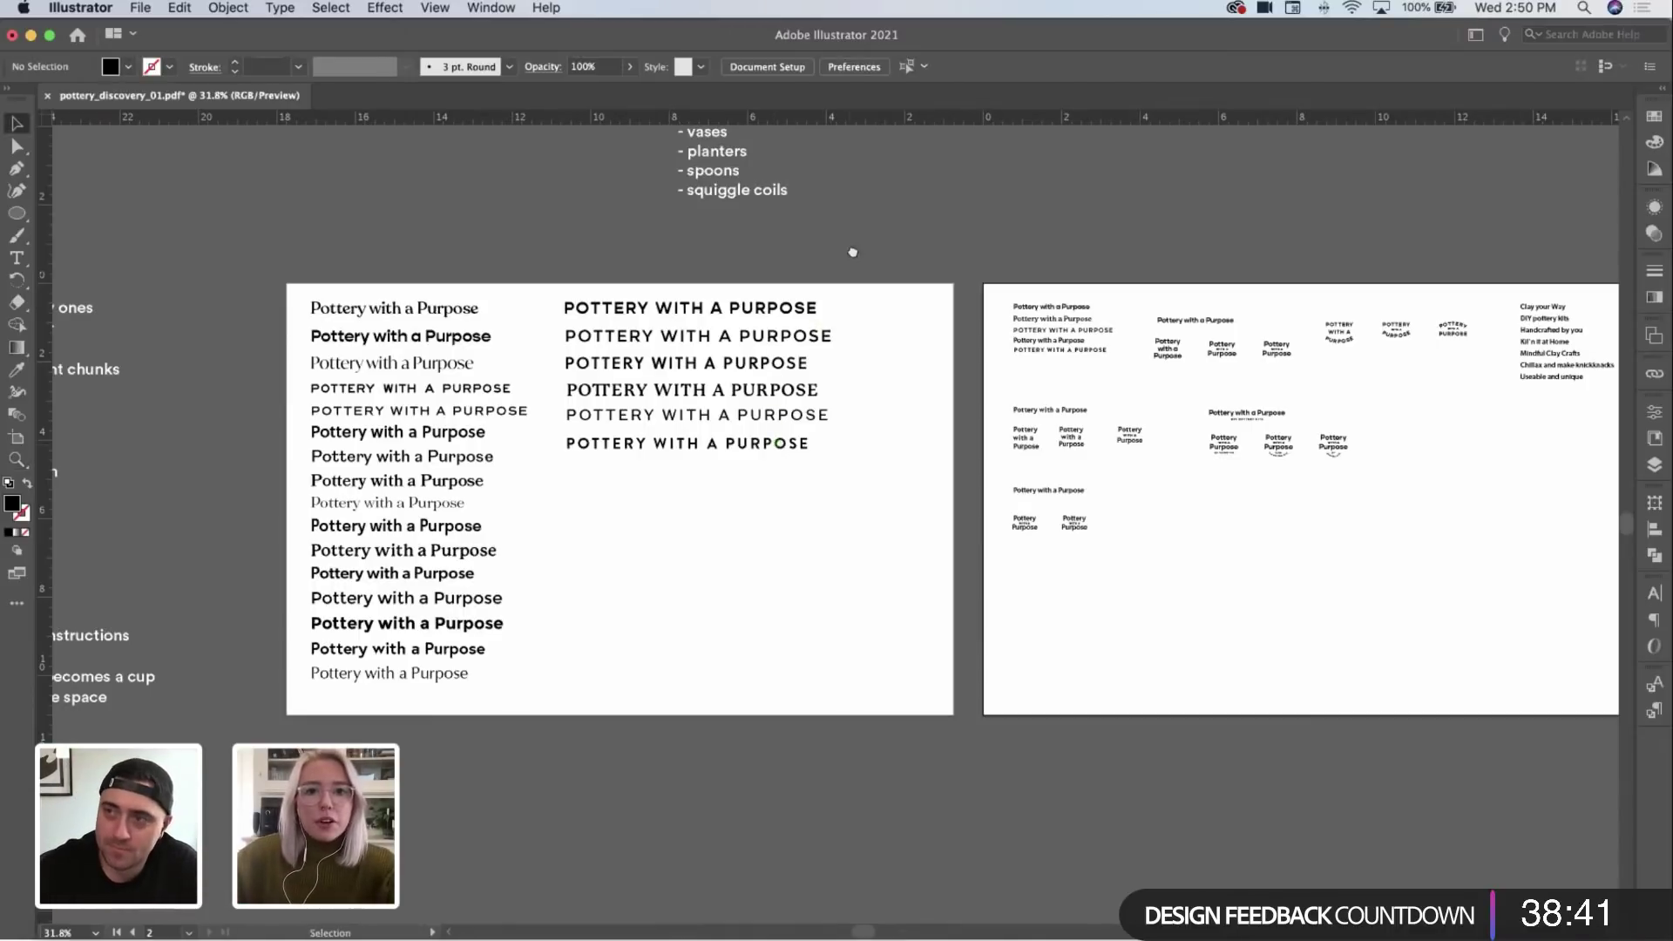
scroll(867, 296, down, 3)
scroll(867, 388, up, 3)
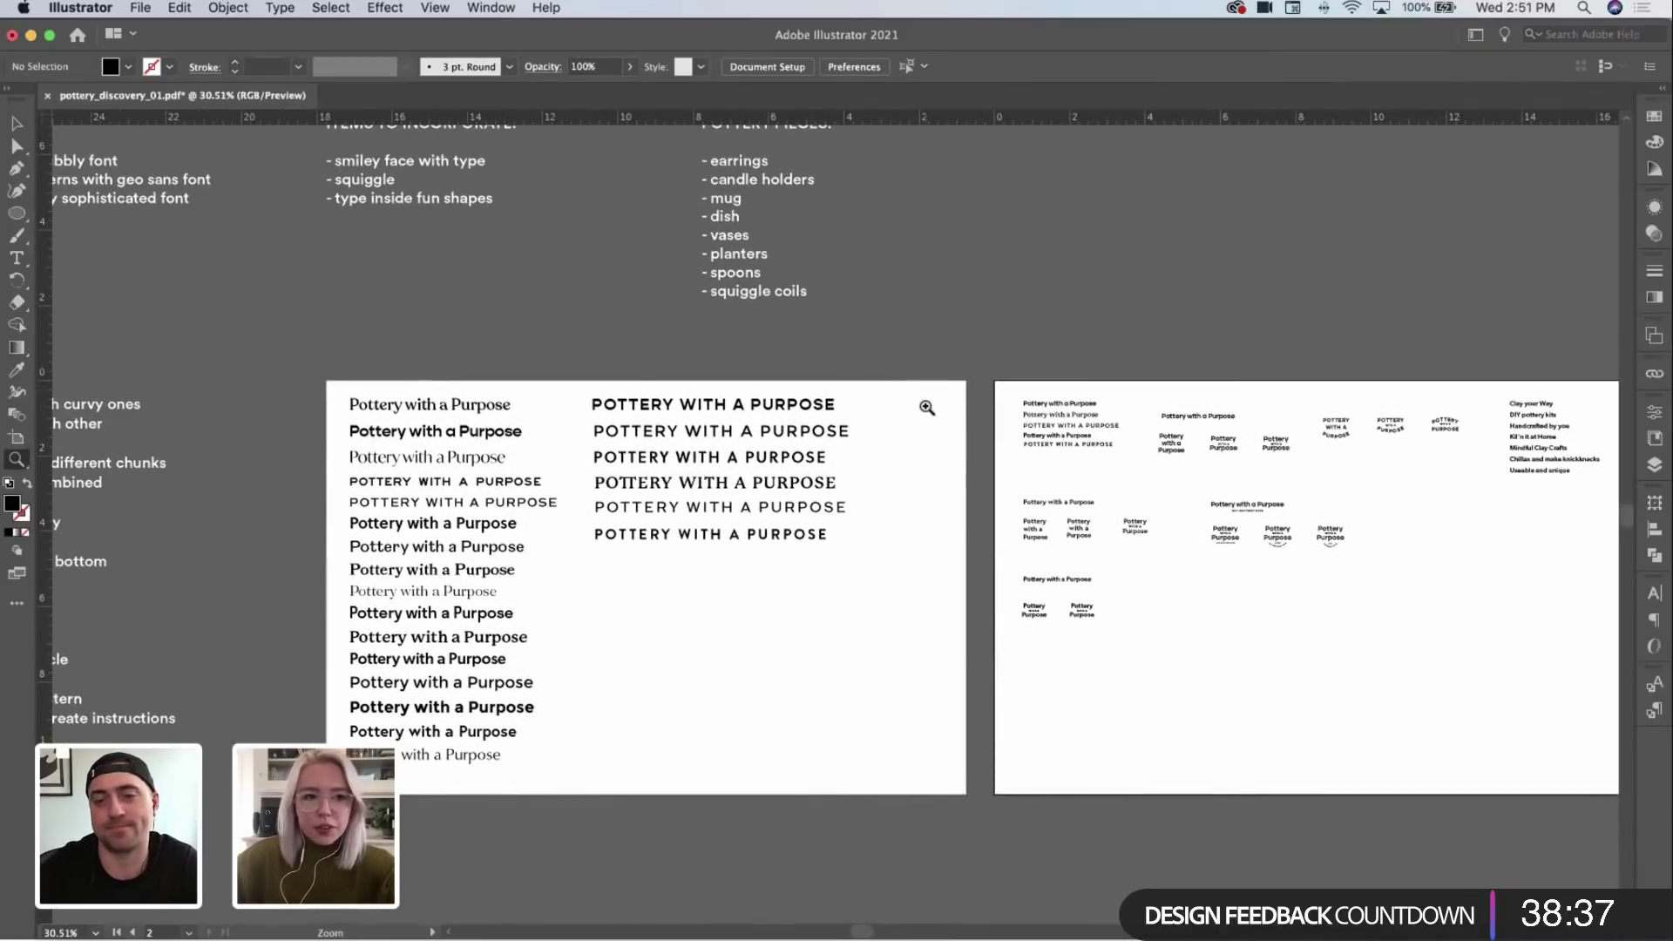
key(v)
drag(909, 389, 375, 779)
click(814, 650)
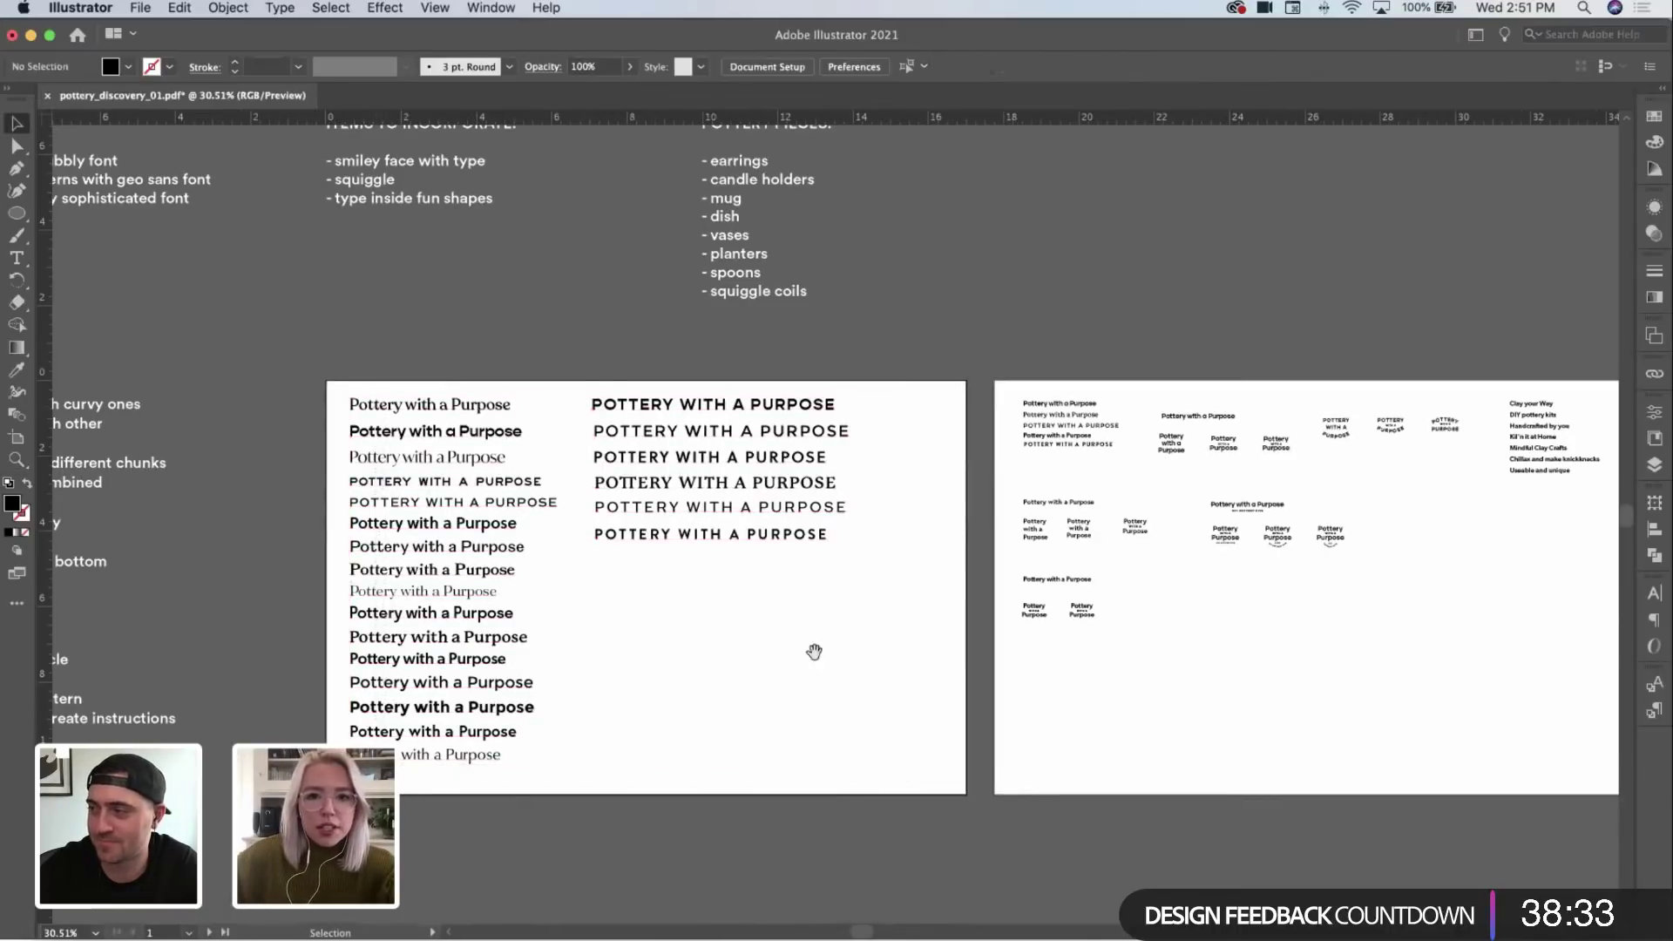
scroll(814, 650, right, 3)
scroll(792, 676, down, 2)
scroll(792, 677, right, 2)
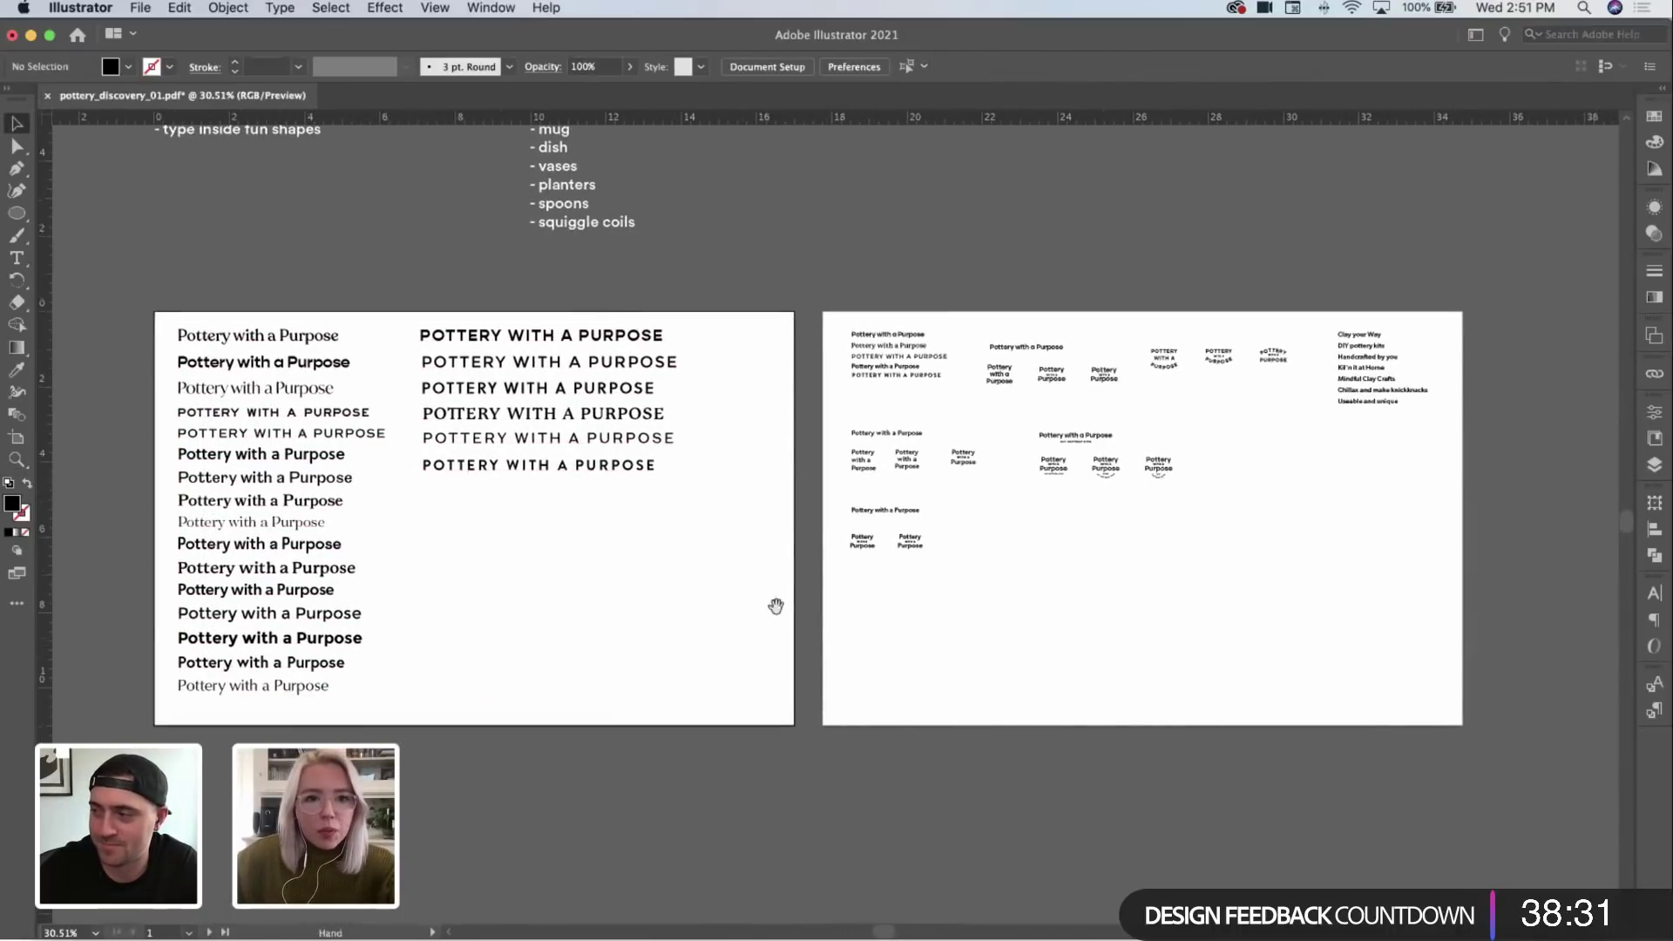
key(shift+o)
click(972, 621)
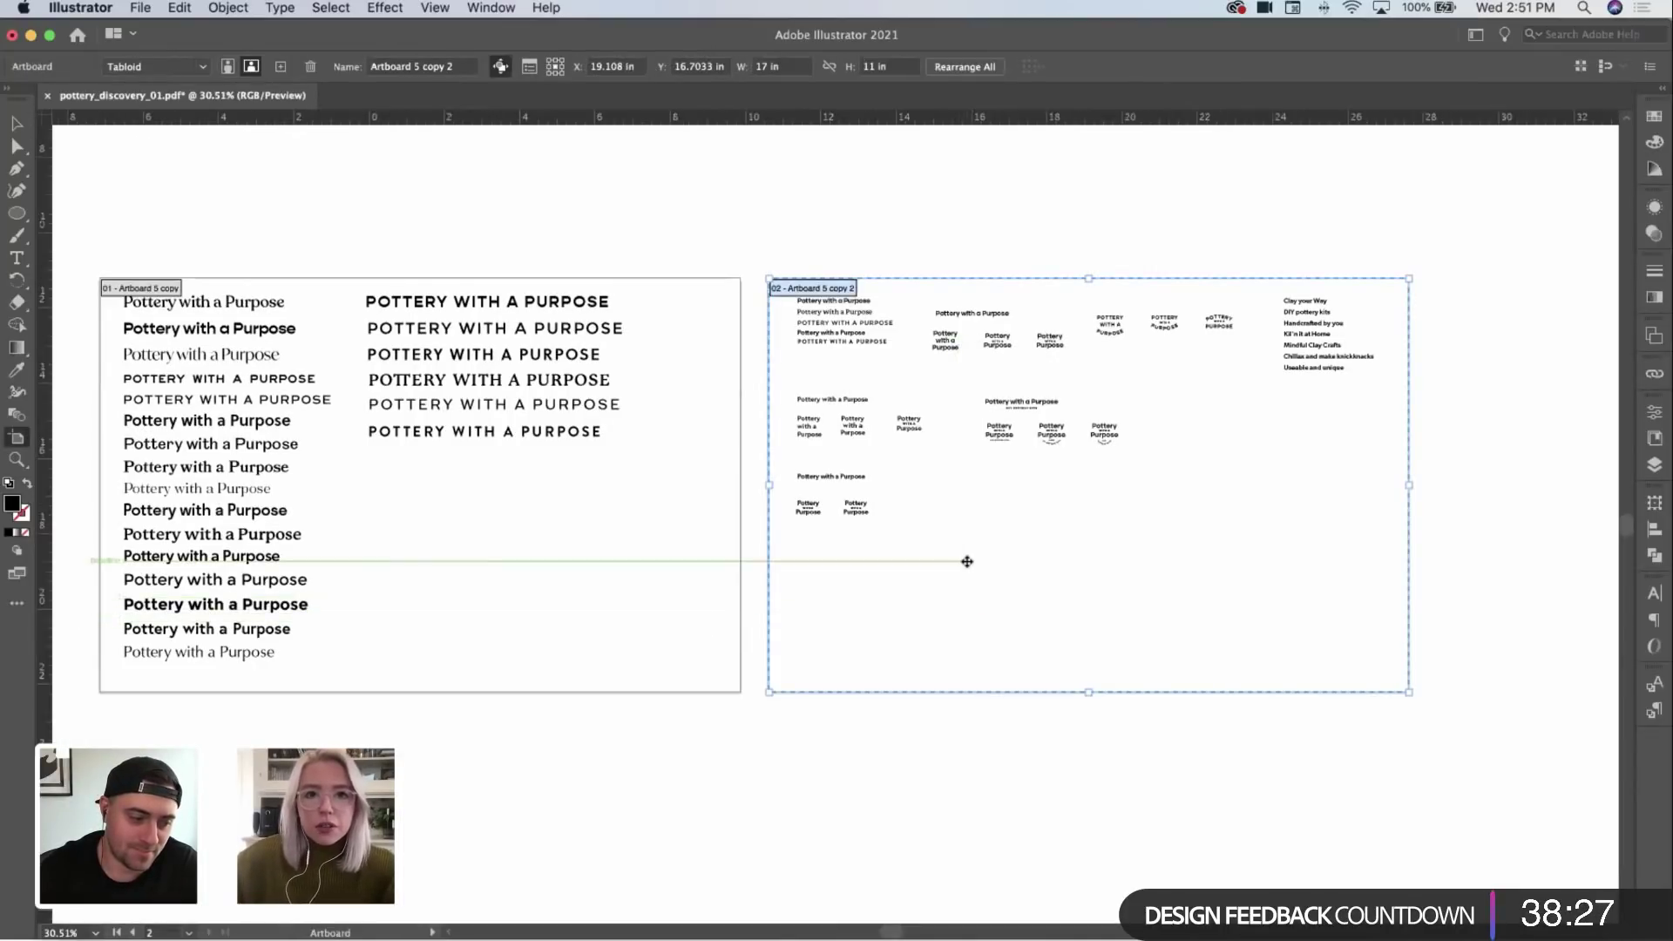
drag(968, 561, 1180, 532)
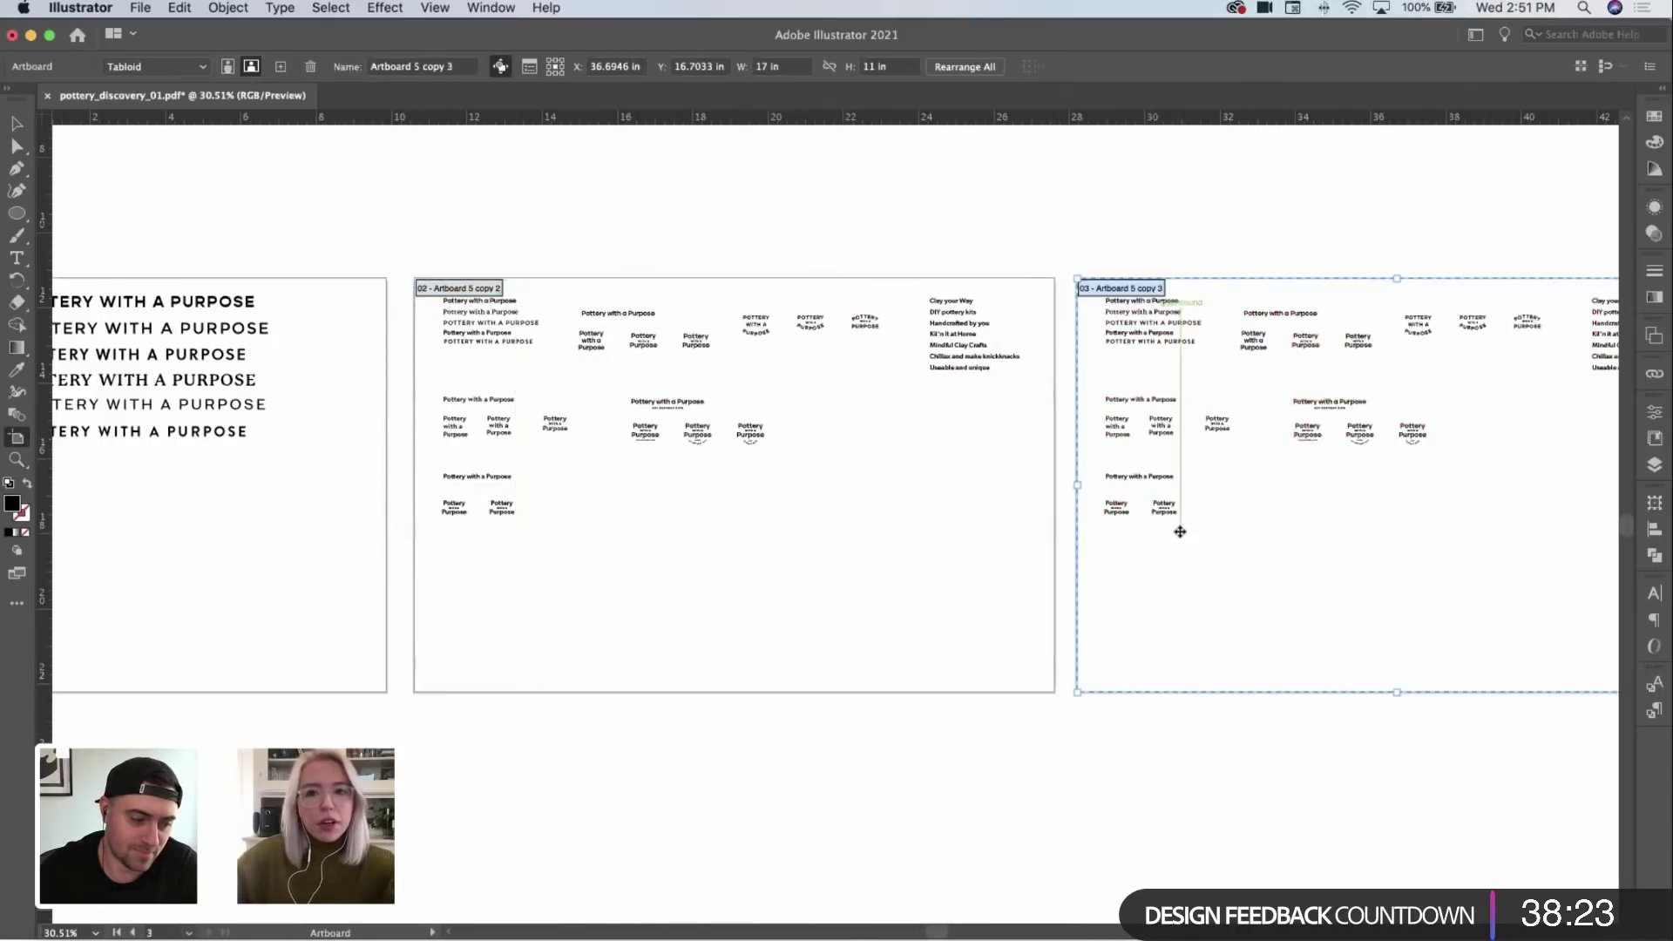
key(Delete)
key(v)
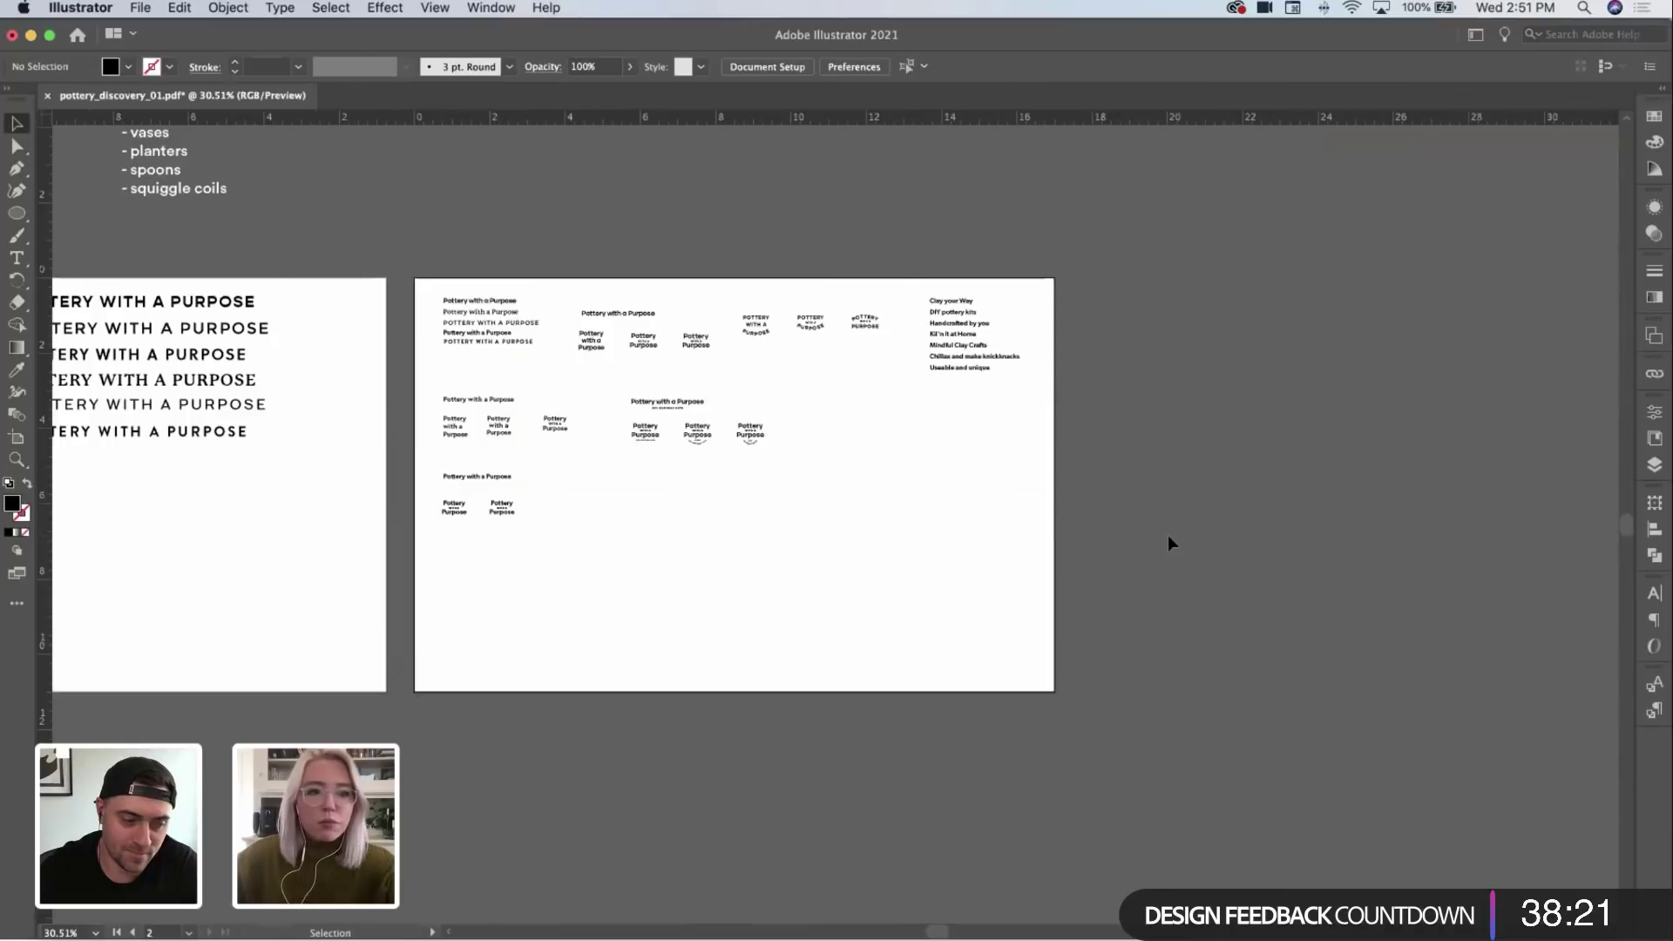
Step: Compare the stacked lockups with straight and curved taglines, both across the artboard and up close
drag(616, 376, 758, 358)
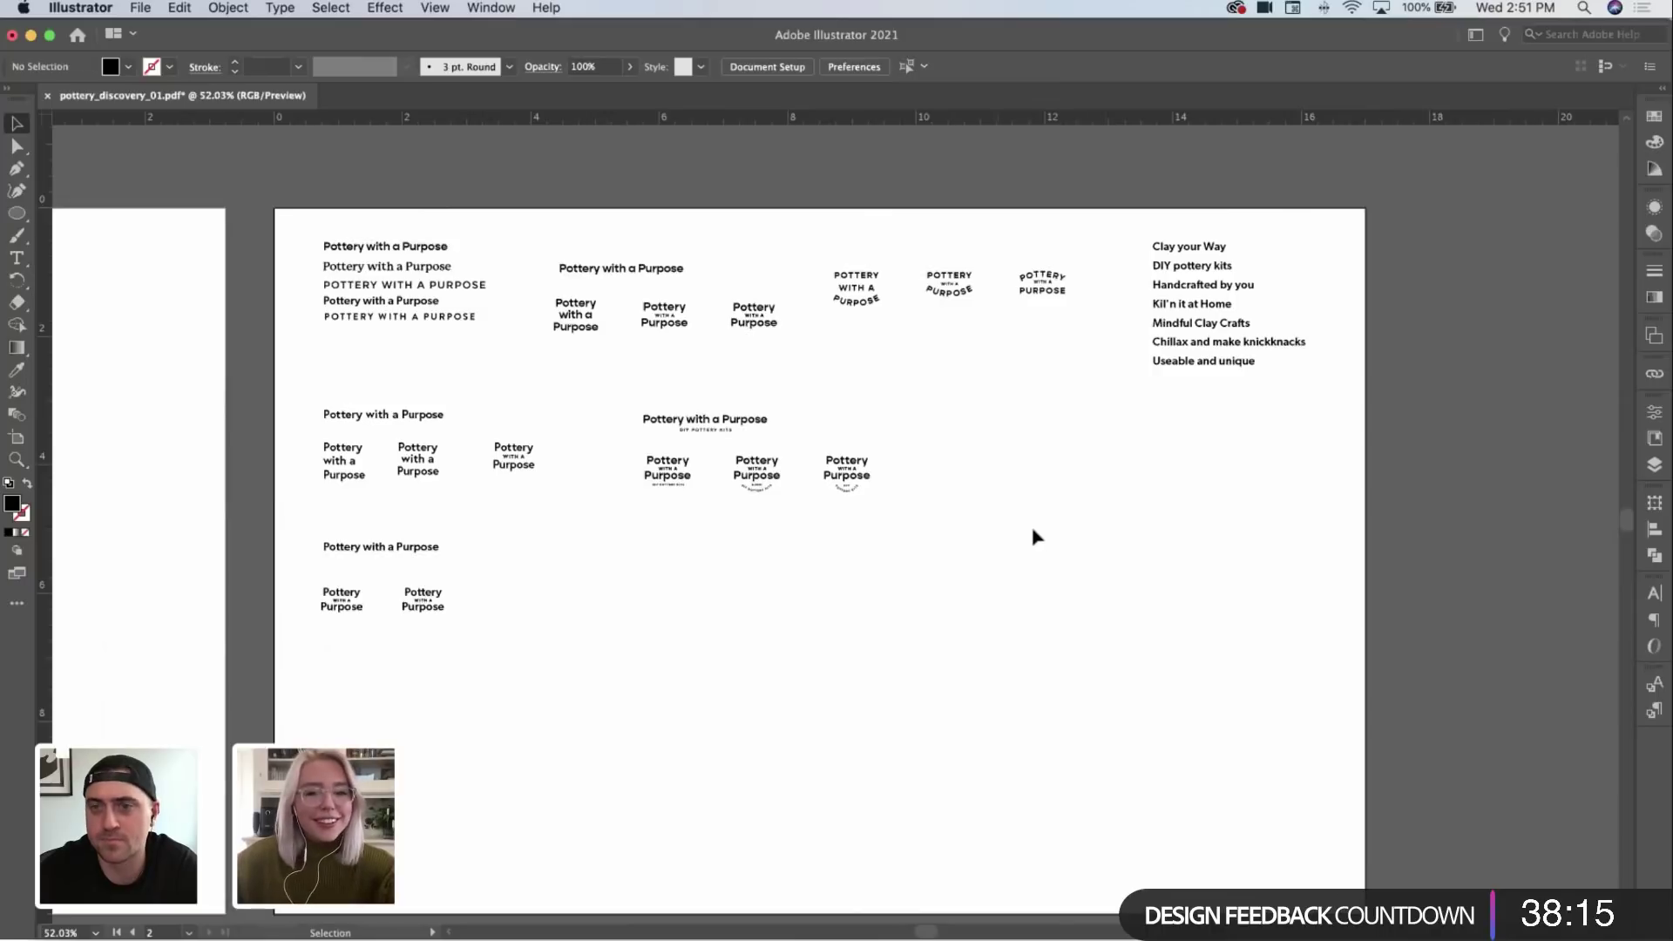
drag(881, 560, 782, 499)
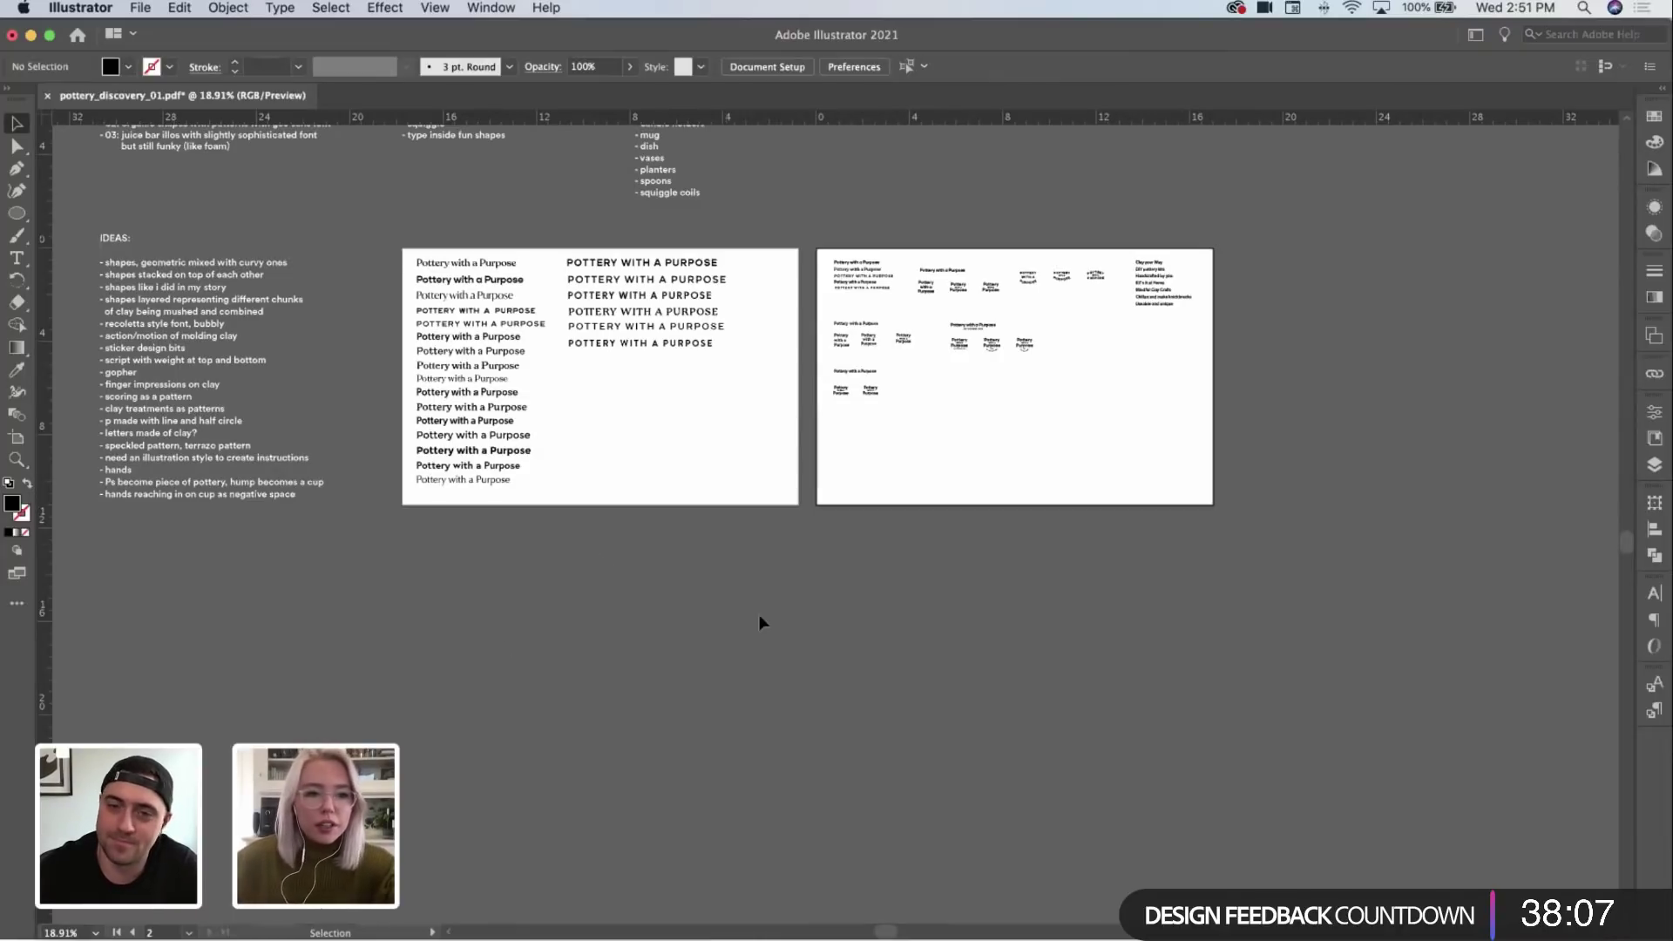
key(z)
drag(990, 339, 1127, 307)
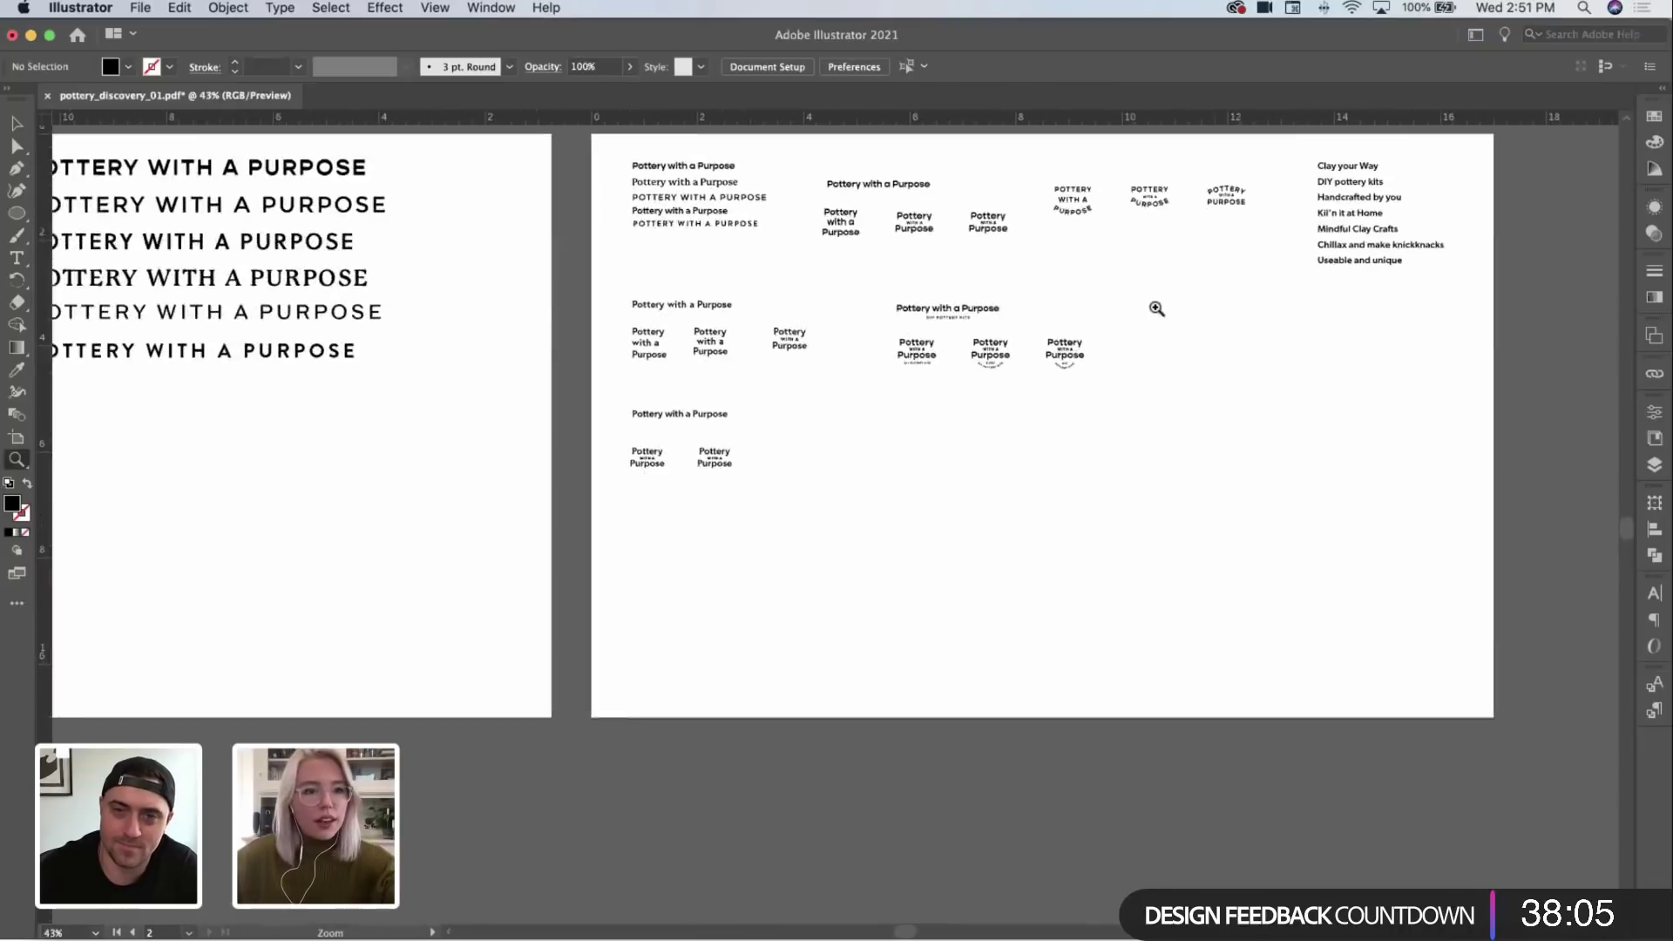
drag(1360, 276, 1318, 329)
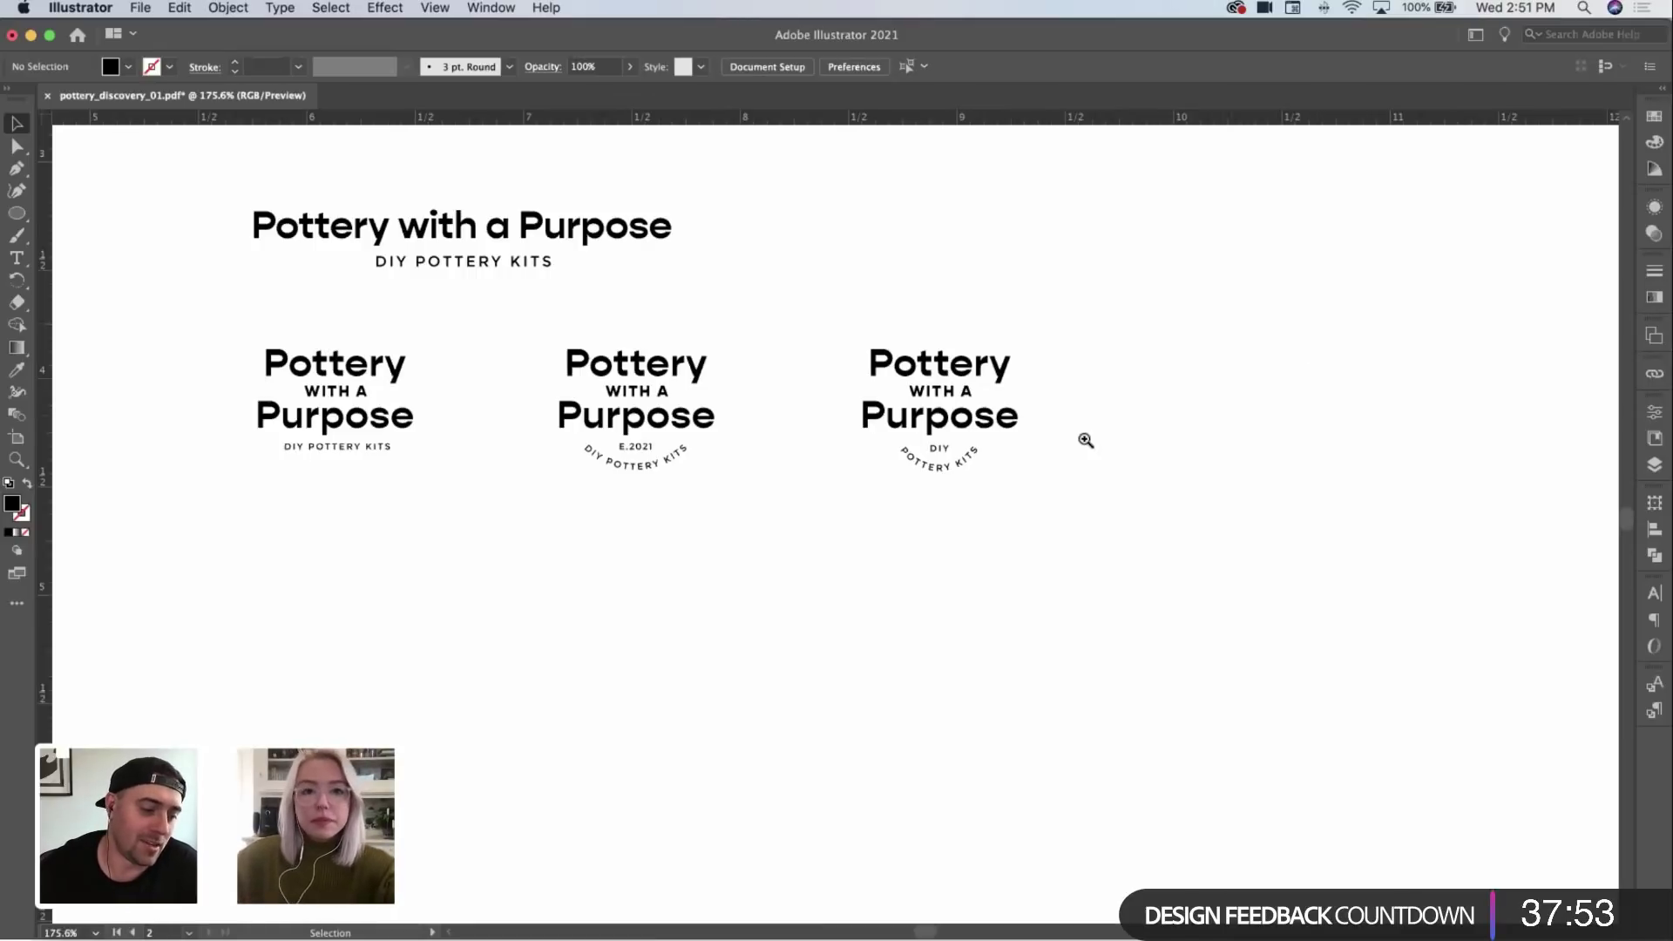
drag(1086, 440, 1138, 431)
key(v)
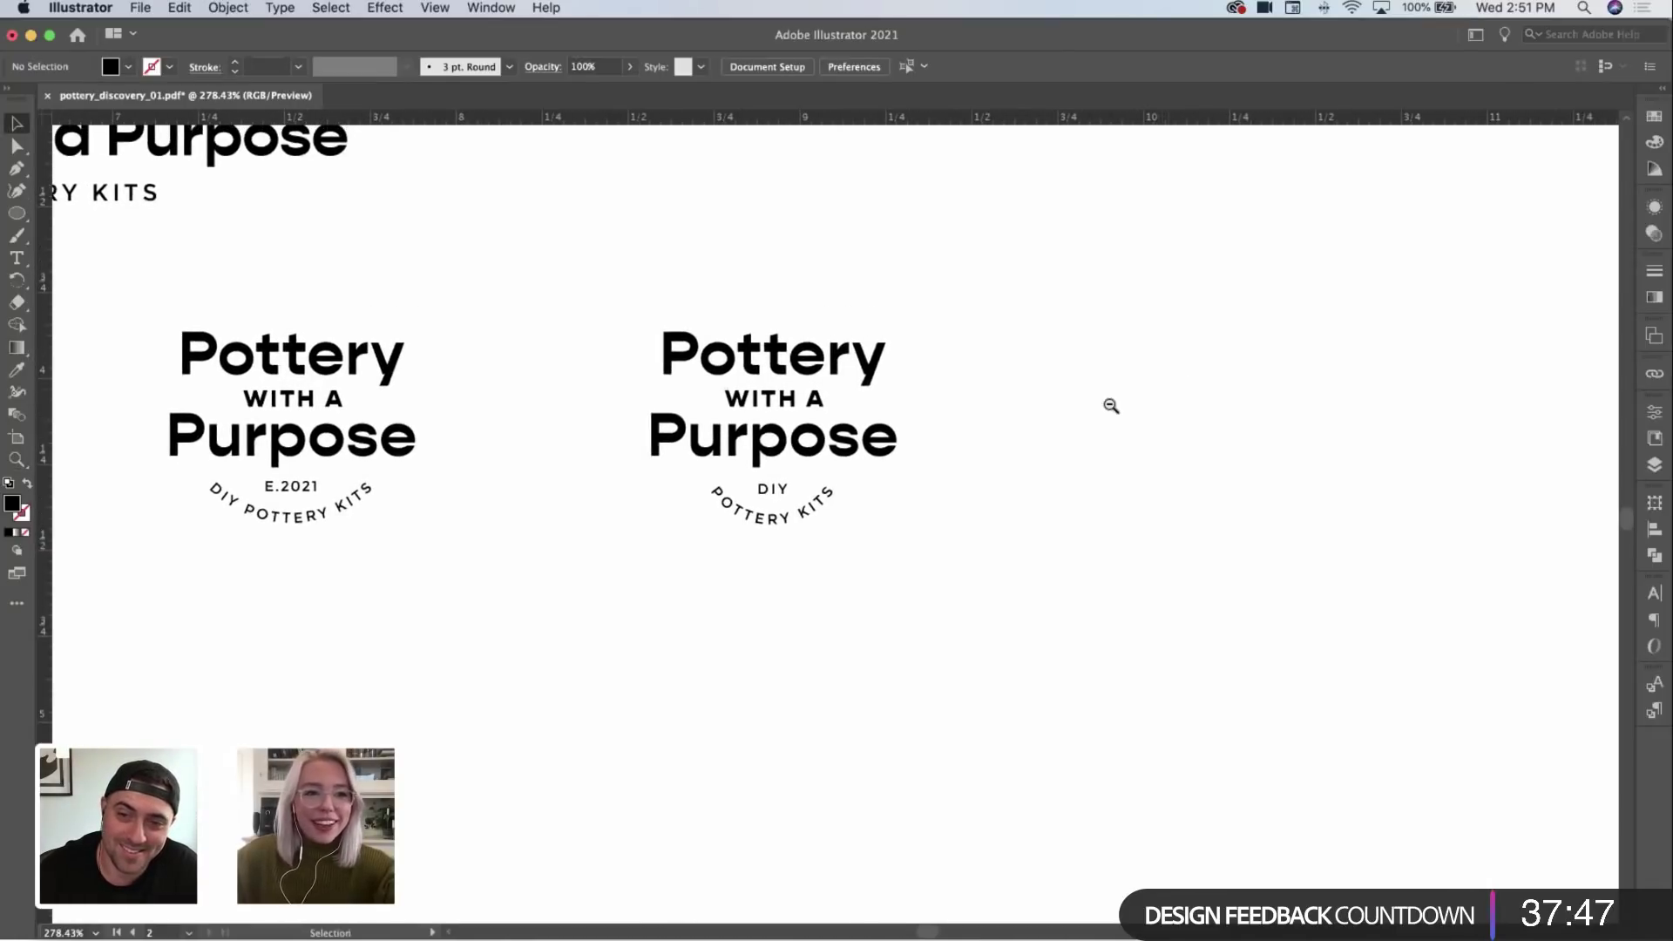
Step: Compare the one-line wordmark and three stacked tagline lockups with the other wordmark options across the artboard
key(z)
alt+click(1126, 407)
alt+click(1126, 408)
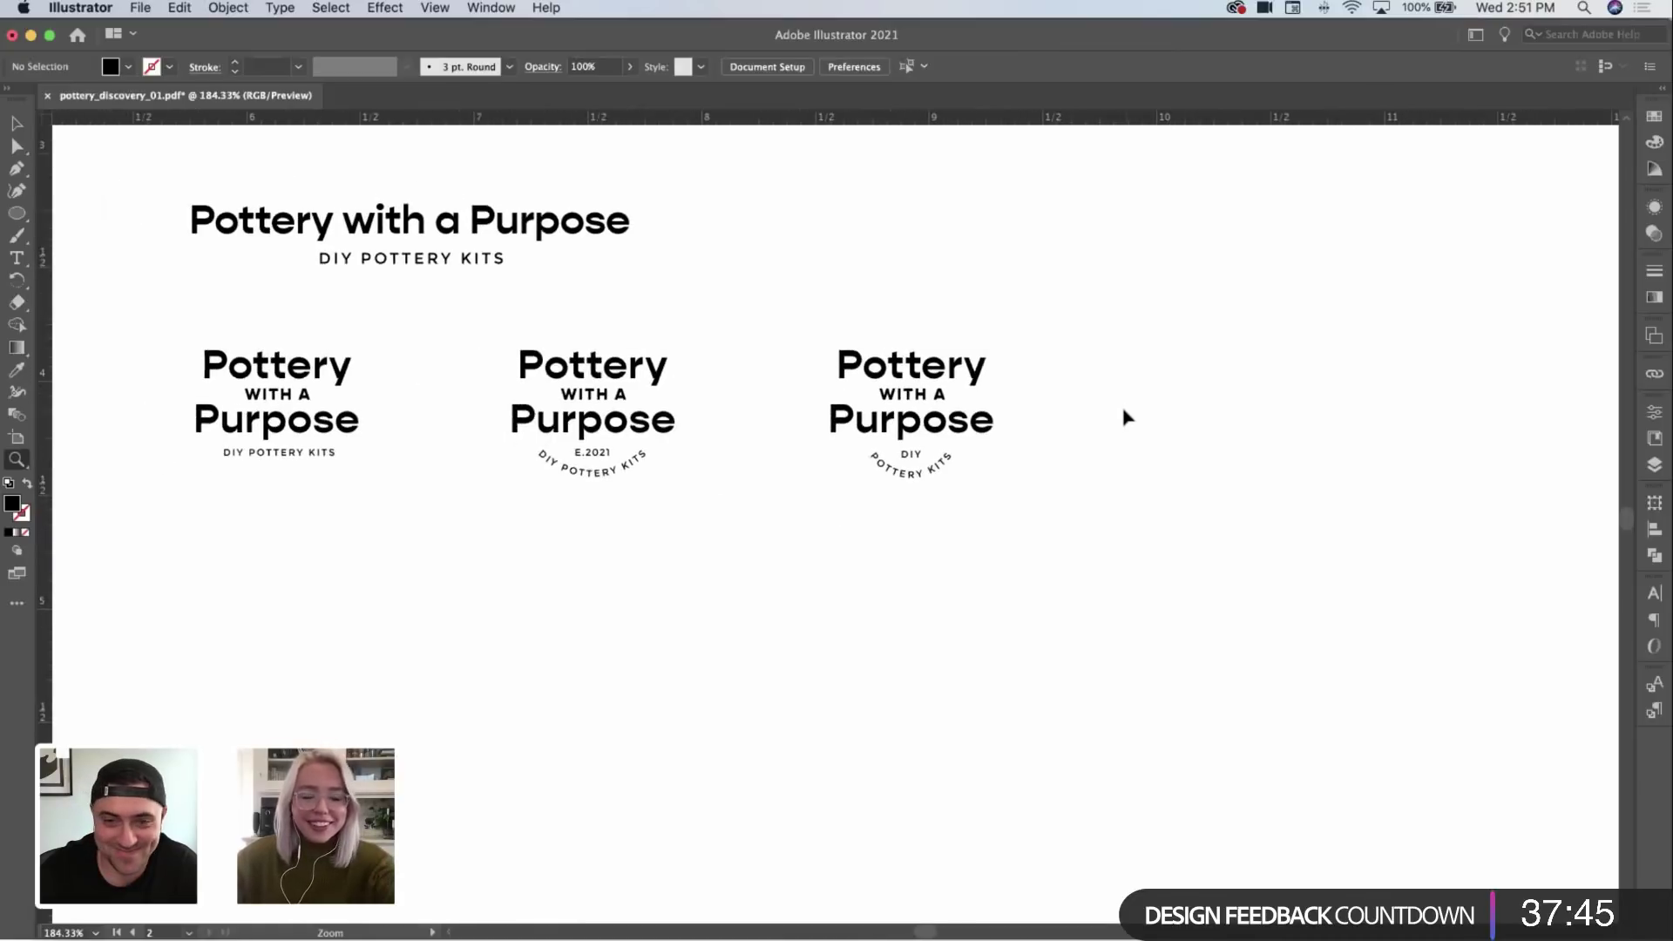
key(v)
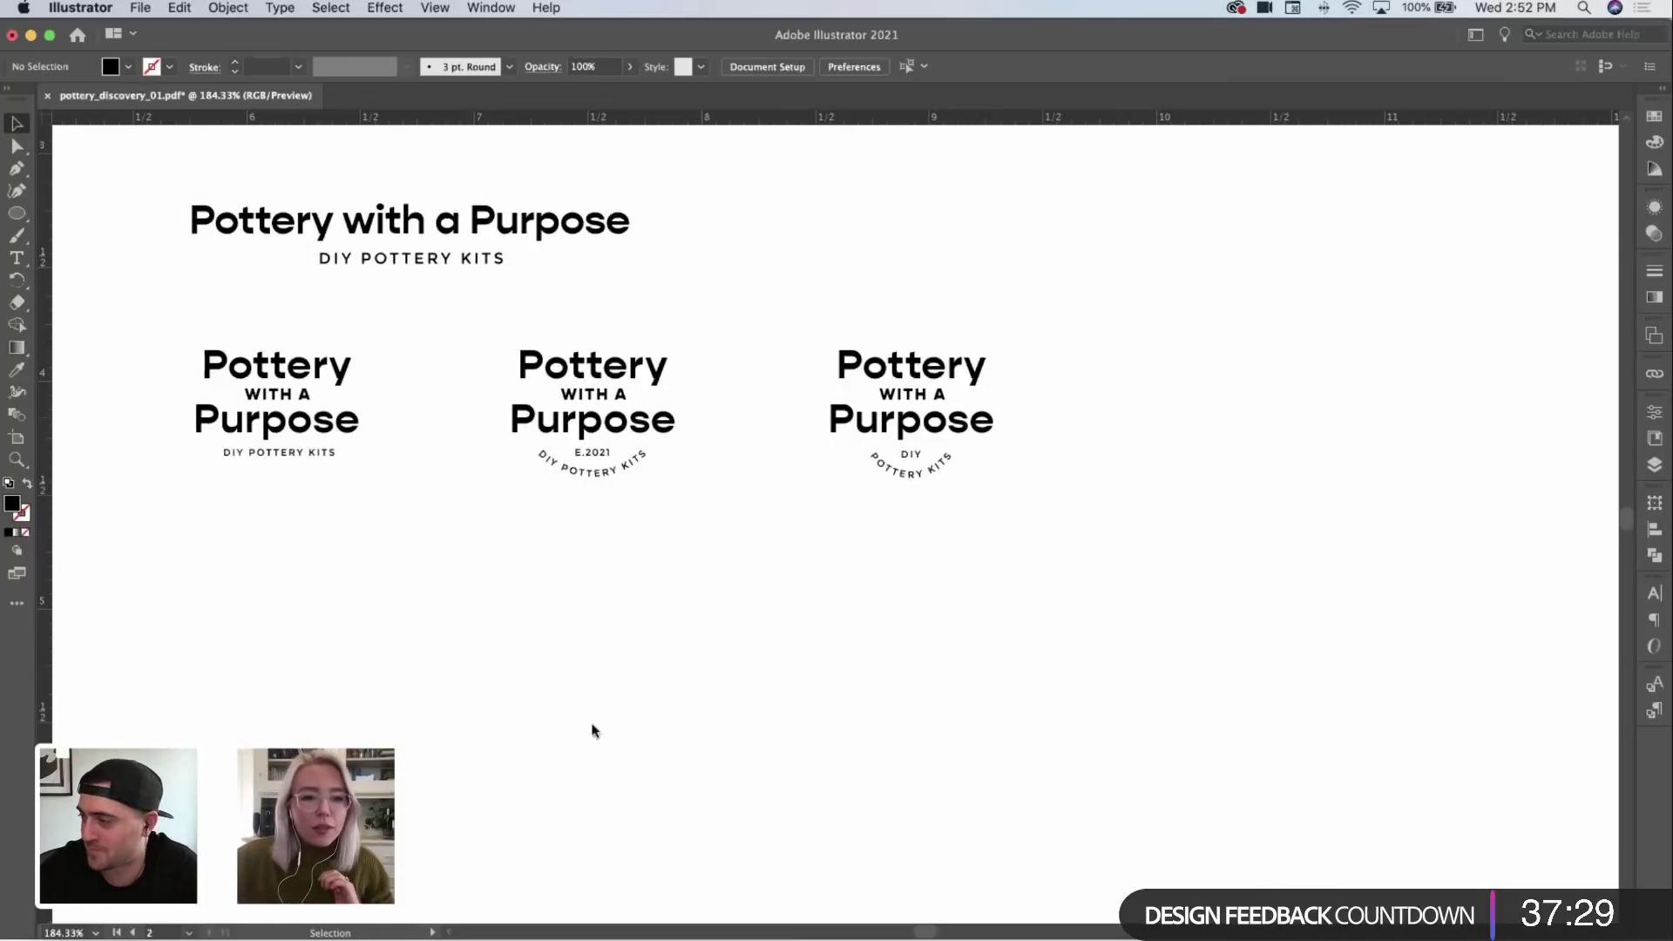
key(super+Tab)
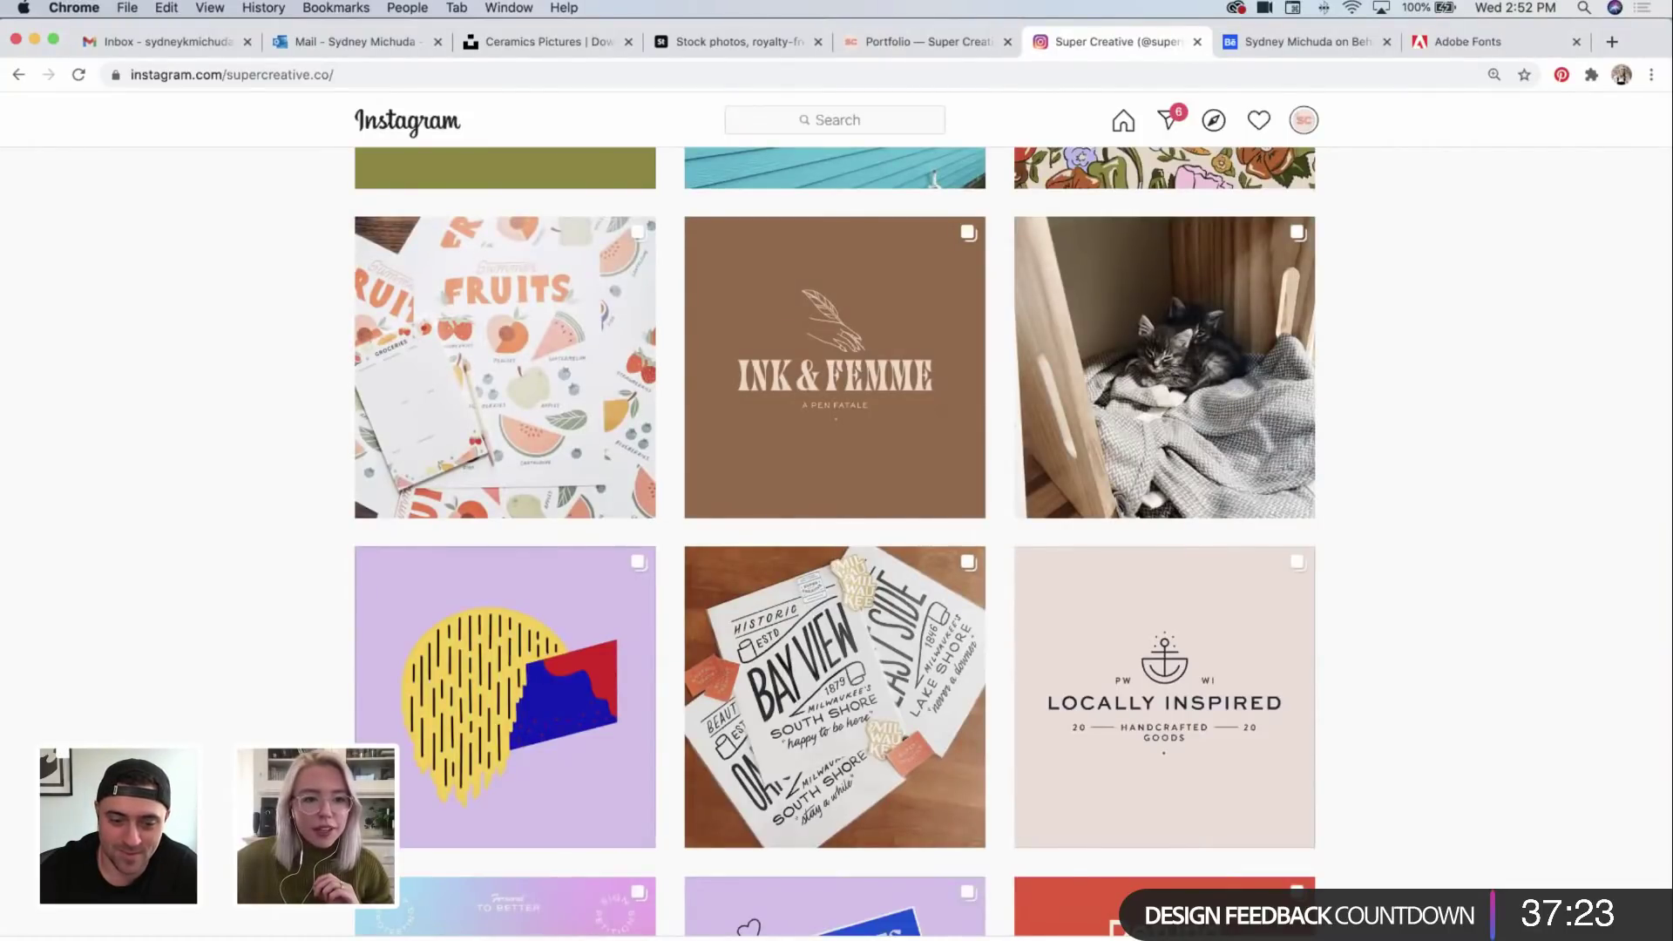
key(super+Tab)
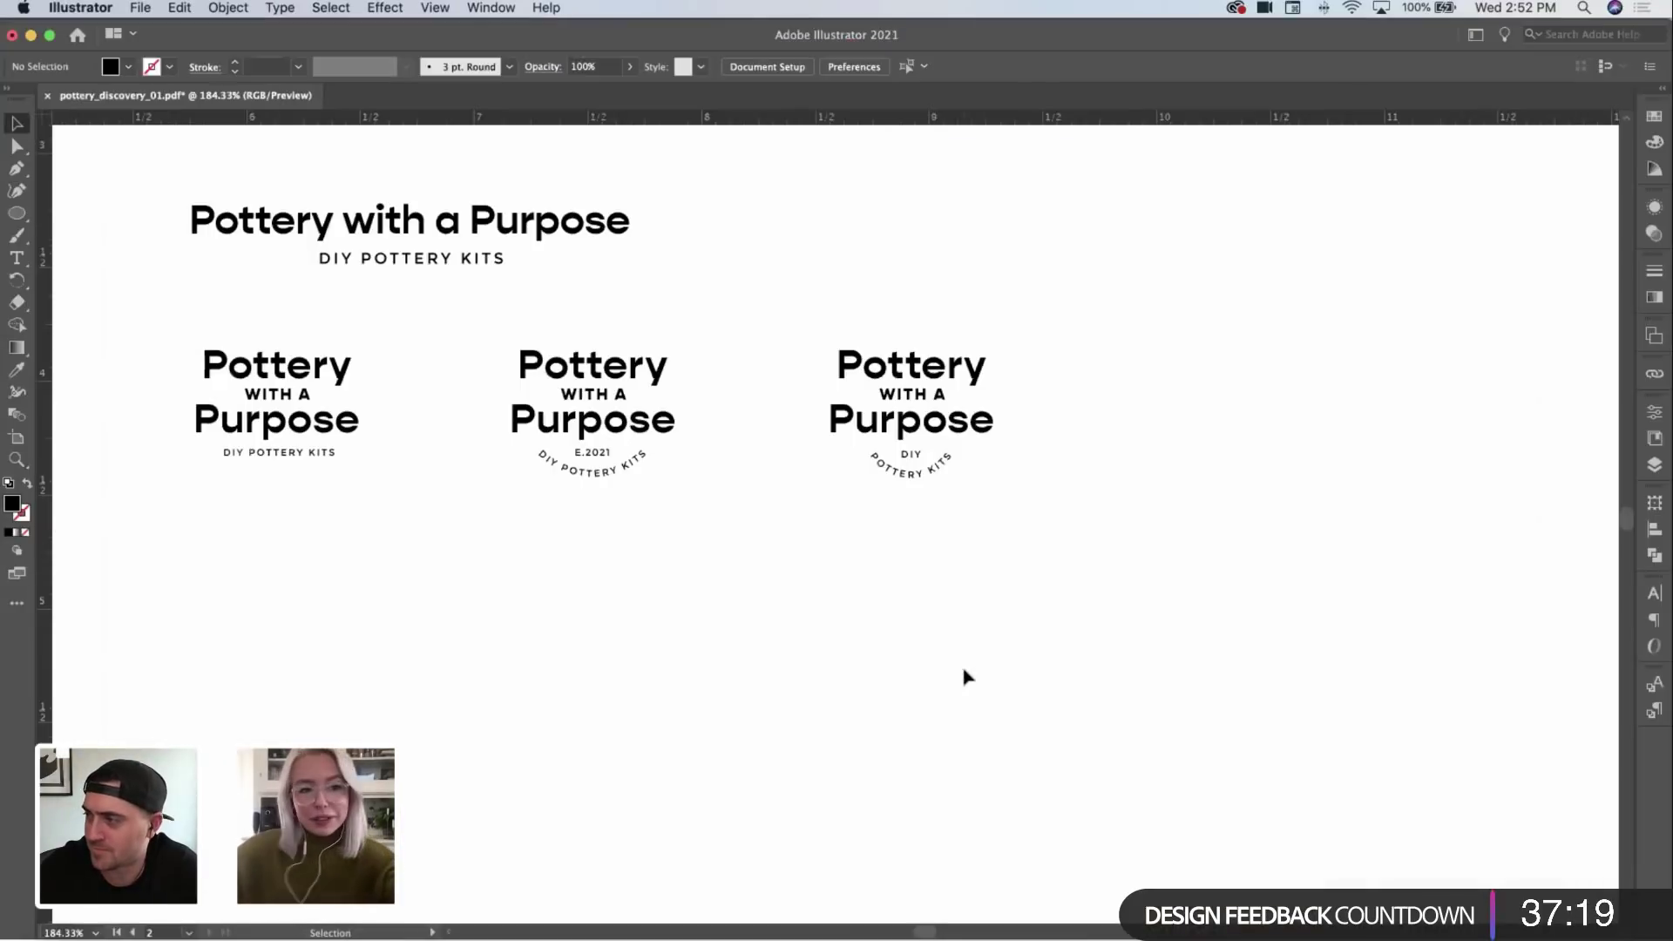
key(space)
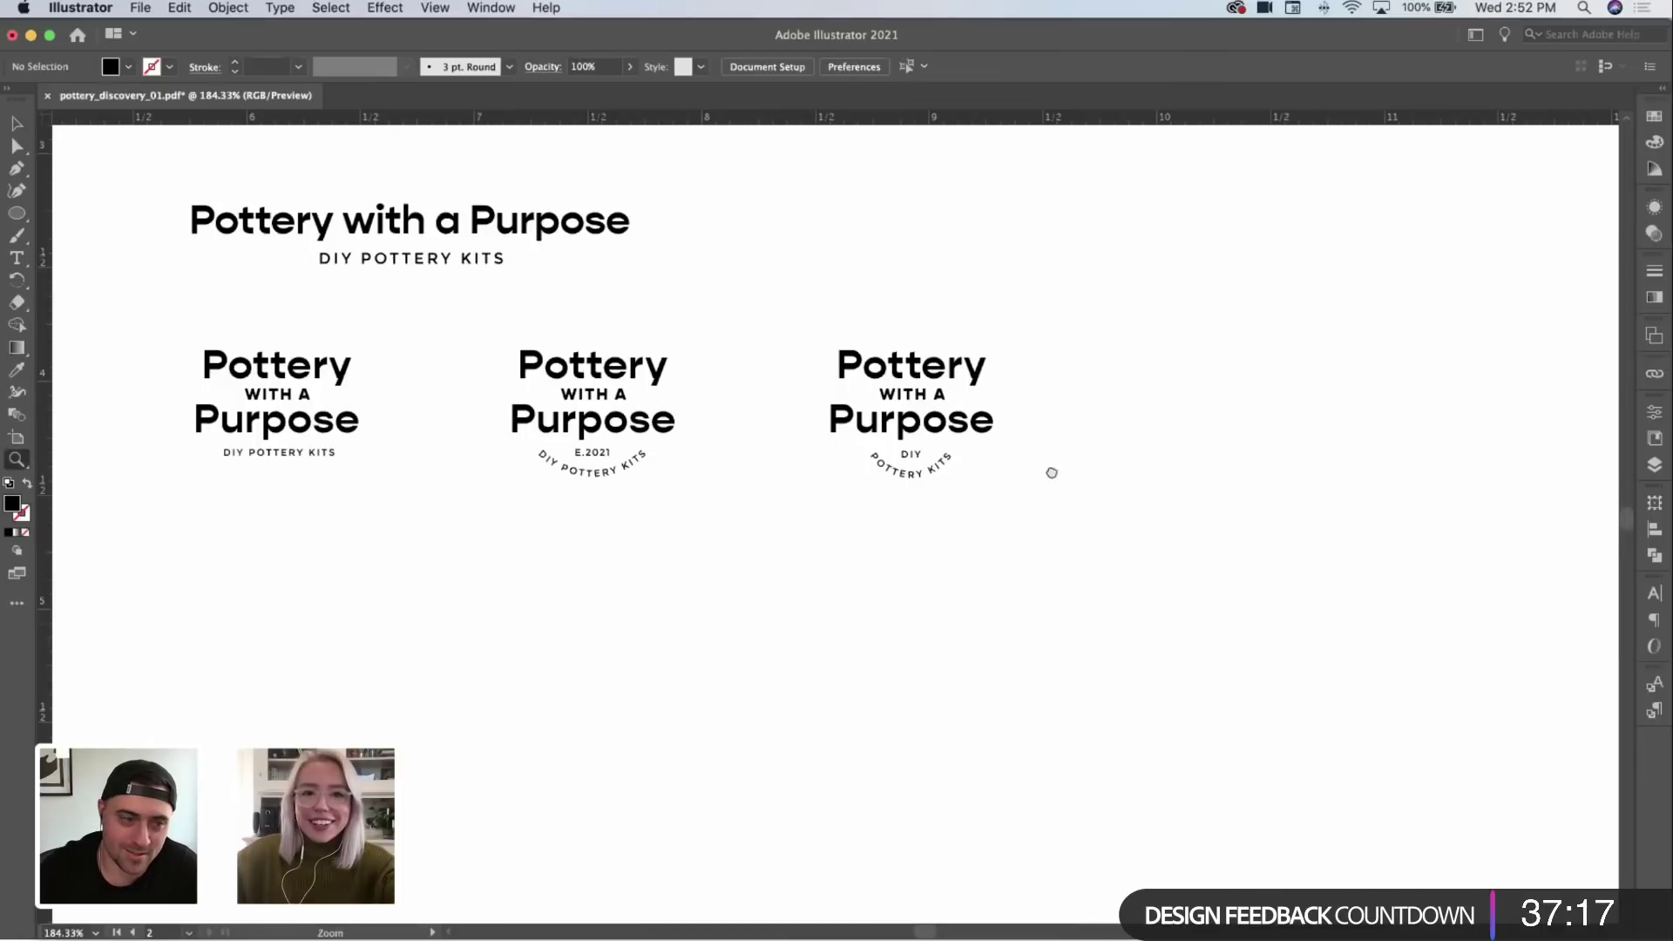
drag(1049, 474, 892, 413)
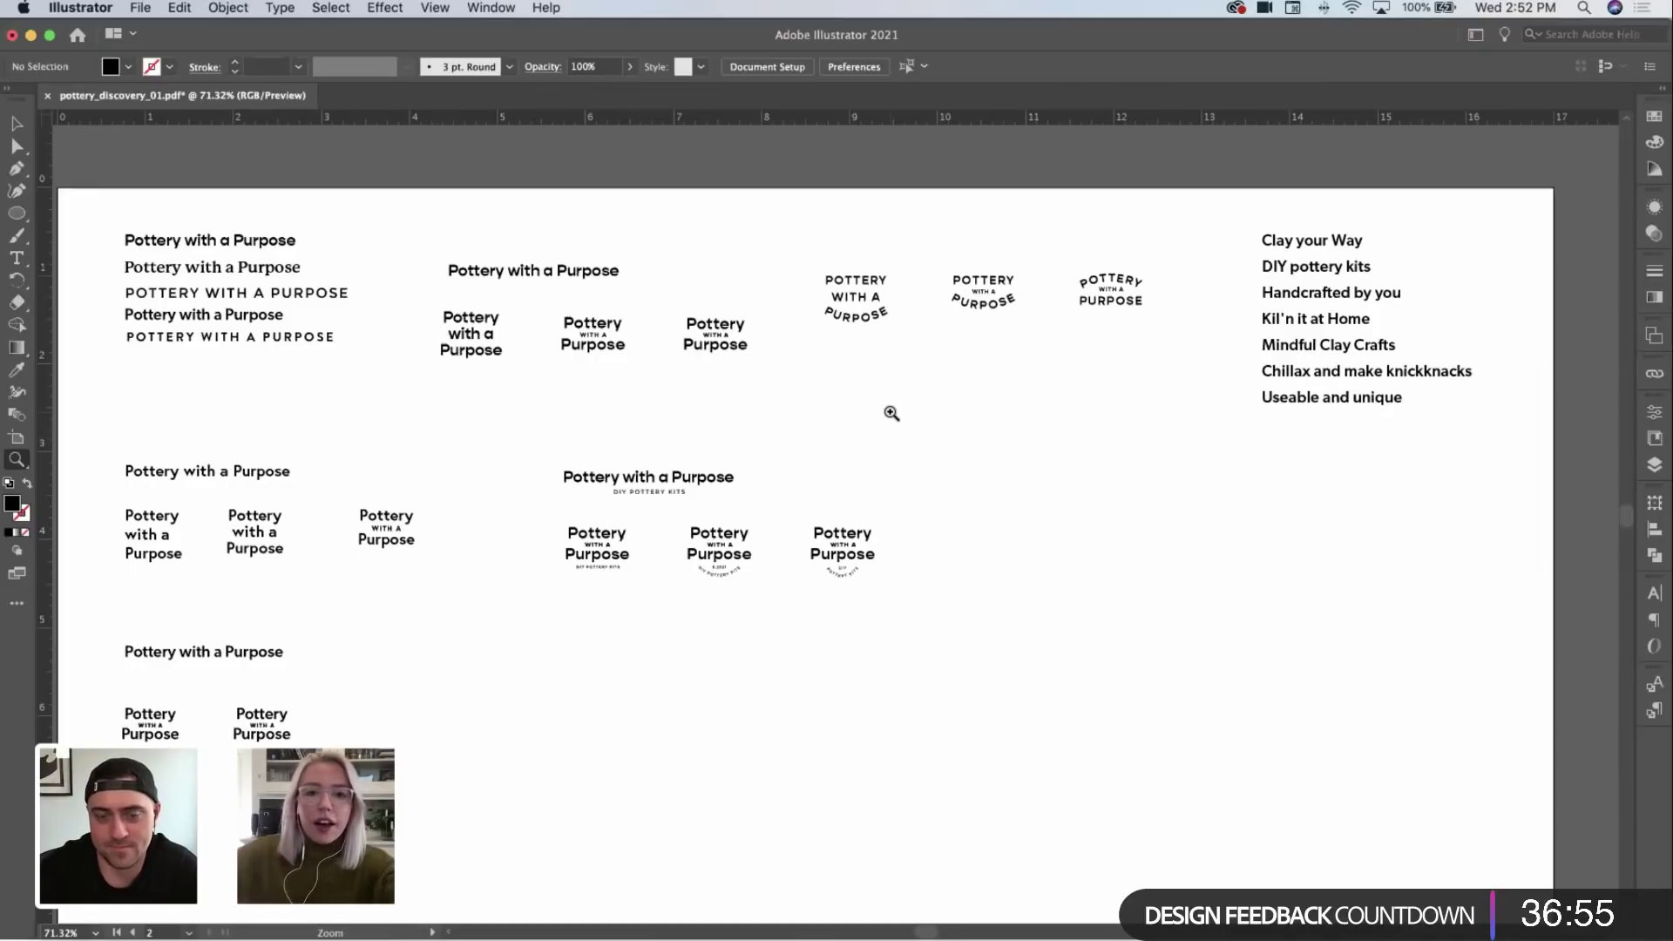
drag(835, 556, 1006, 539)
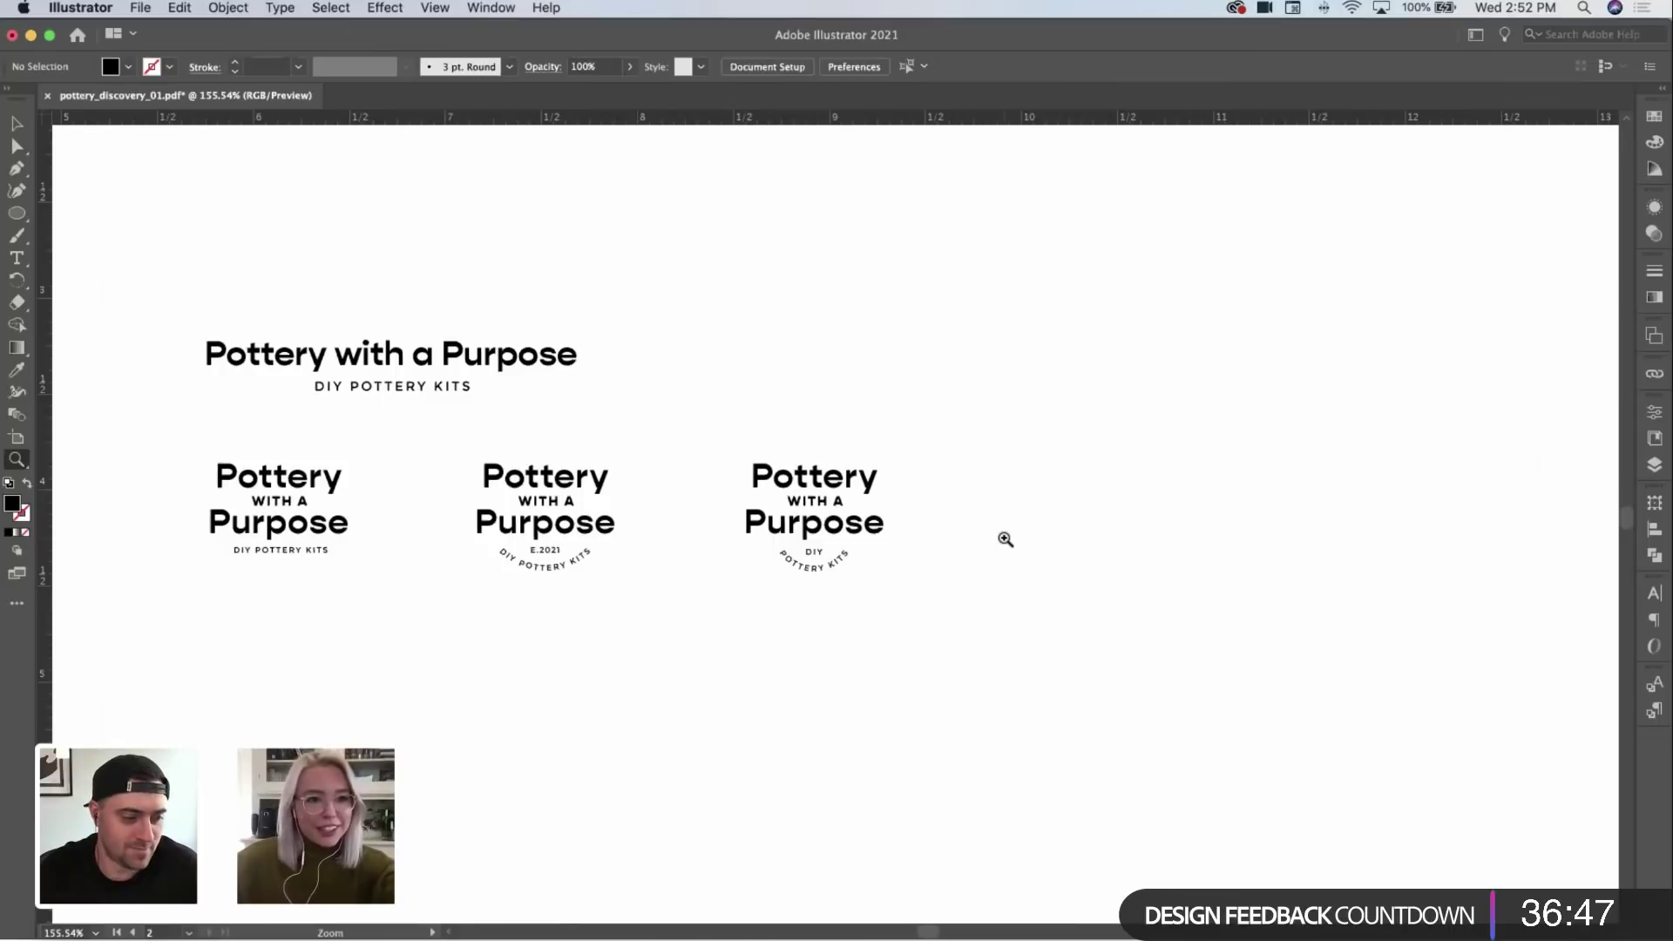
drag(1006, 539, 758, 554)
Step: Duplicate the stacked lockup with "DIY" and curved "POTTERY KITS" into the empty area below the tagline lockups
key(v)
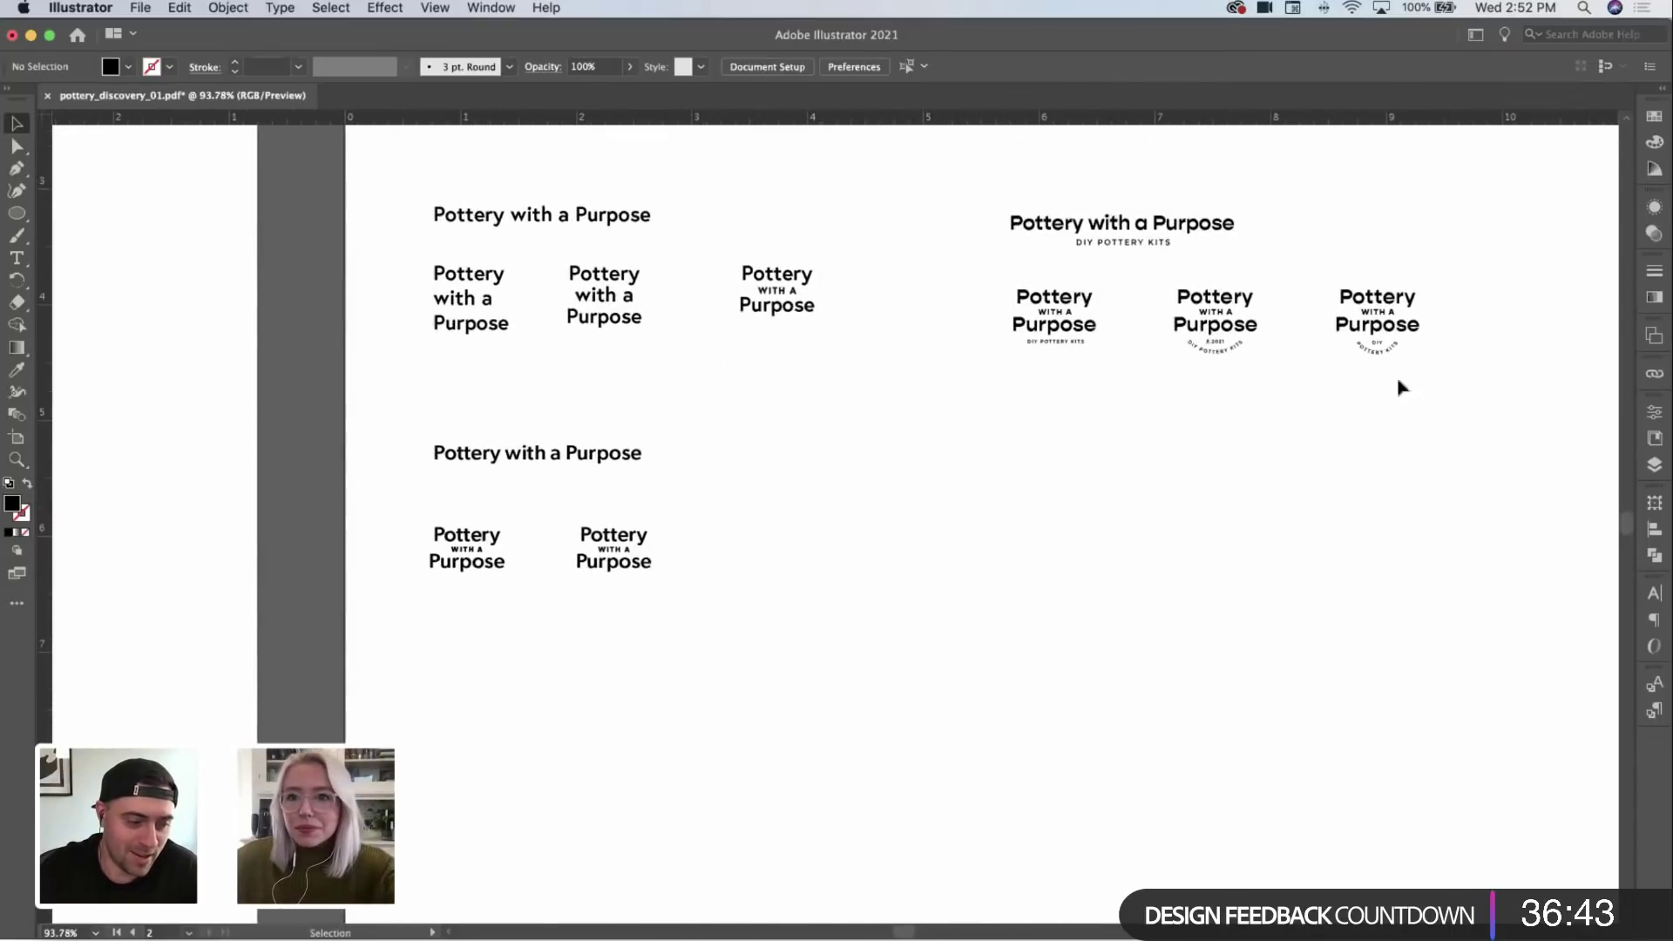
drag(1382, 312, 1003, 544)
scroll(1002, 547, up, 3)
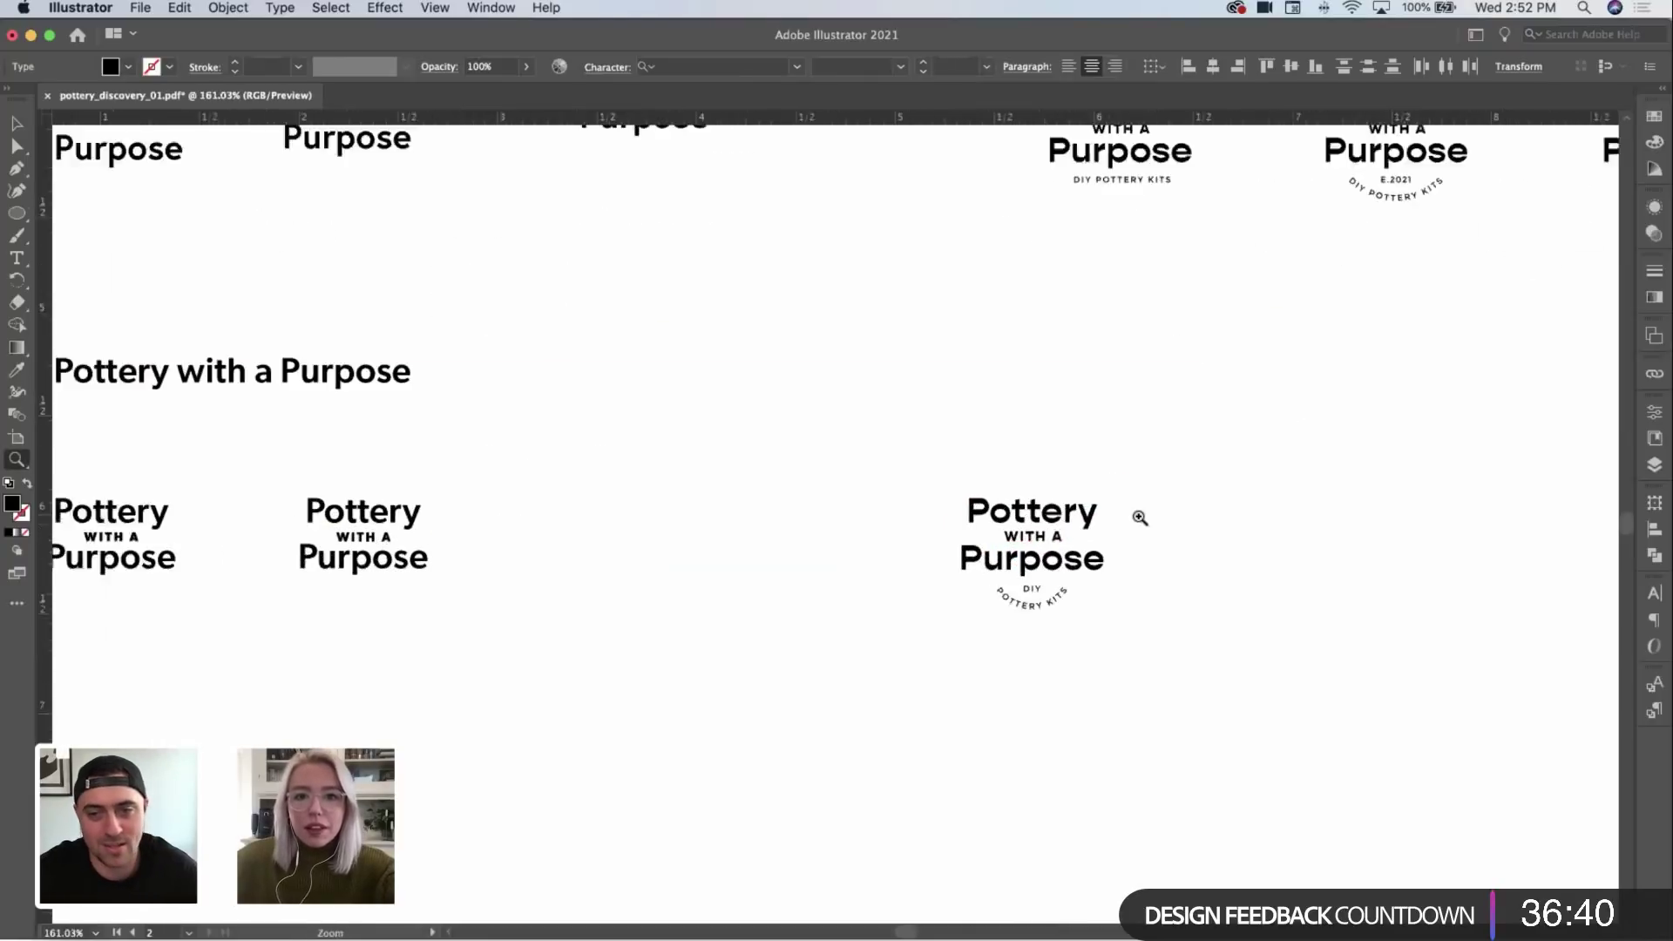
Step: Try the neighbouring lockup's Gibson Medium type style on "Pottery" and "Purpose" in the duplicated lockup, and undo it
click(1103, 566)
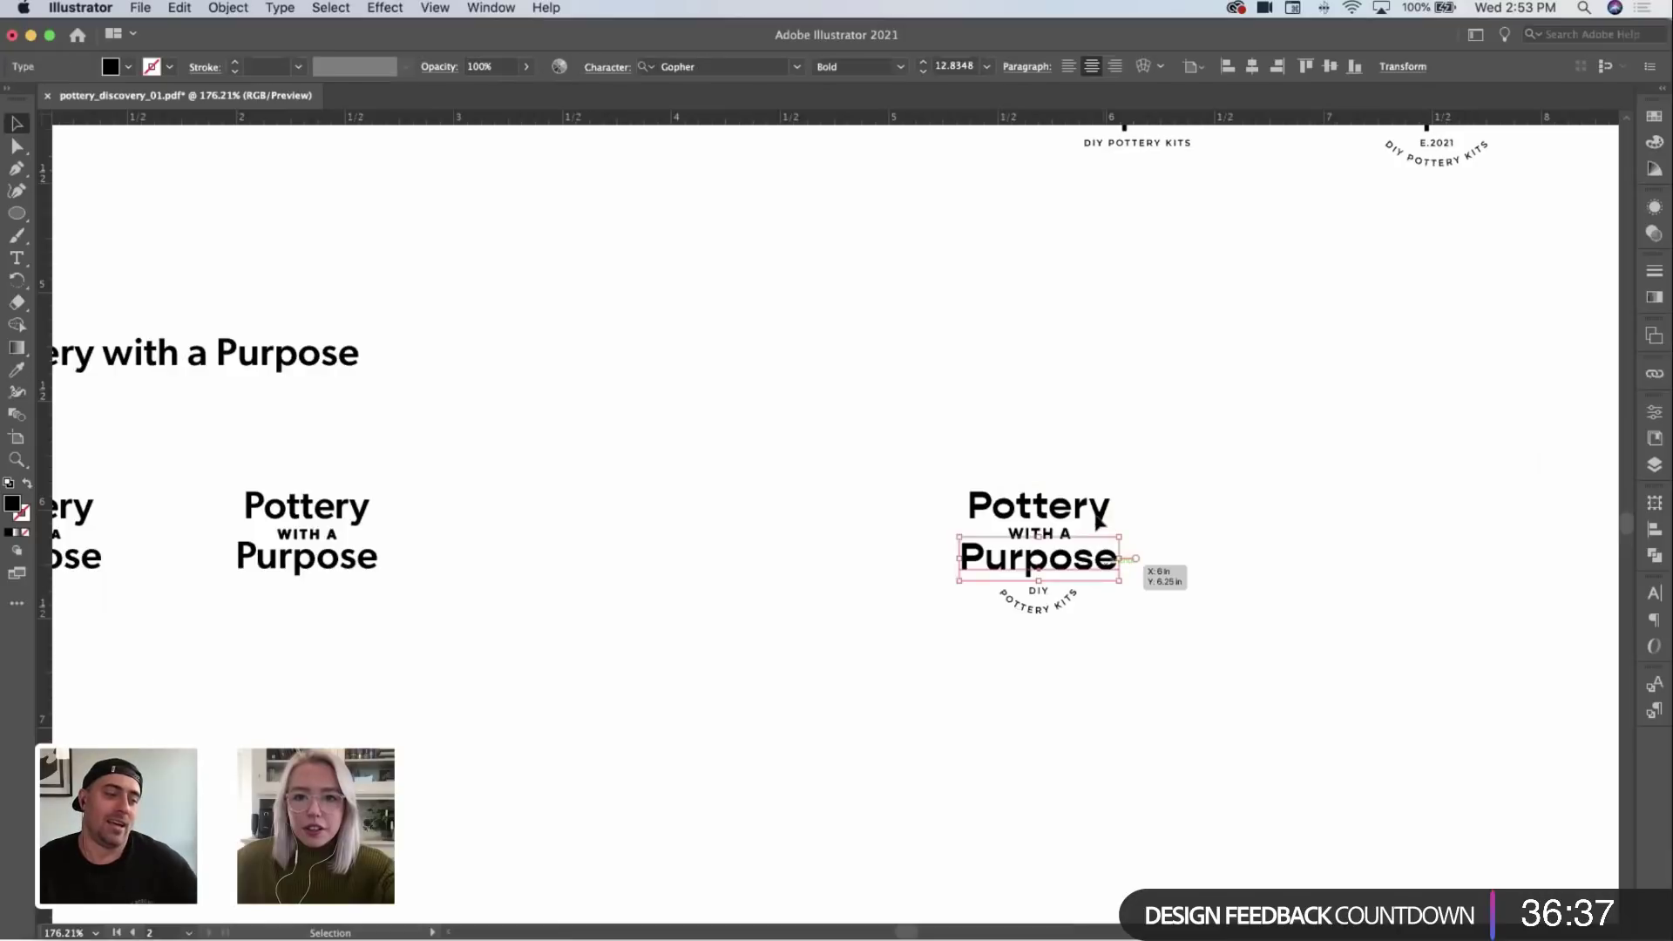
shift+click(1096, 515)
key(i)
click(353, 499)
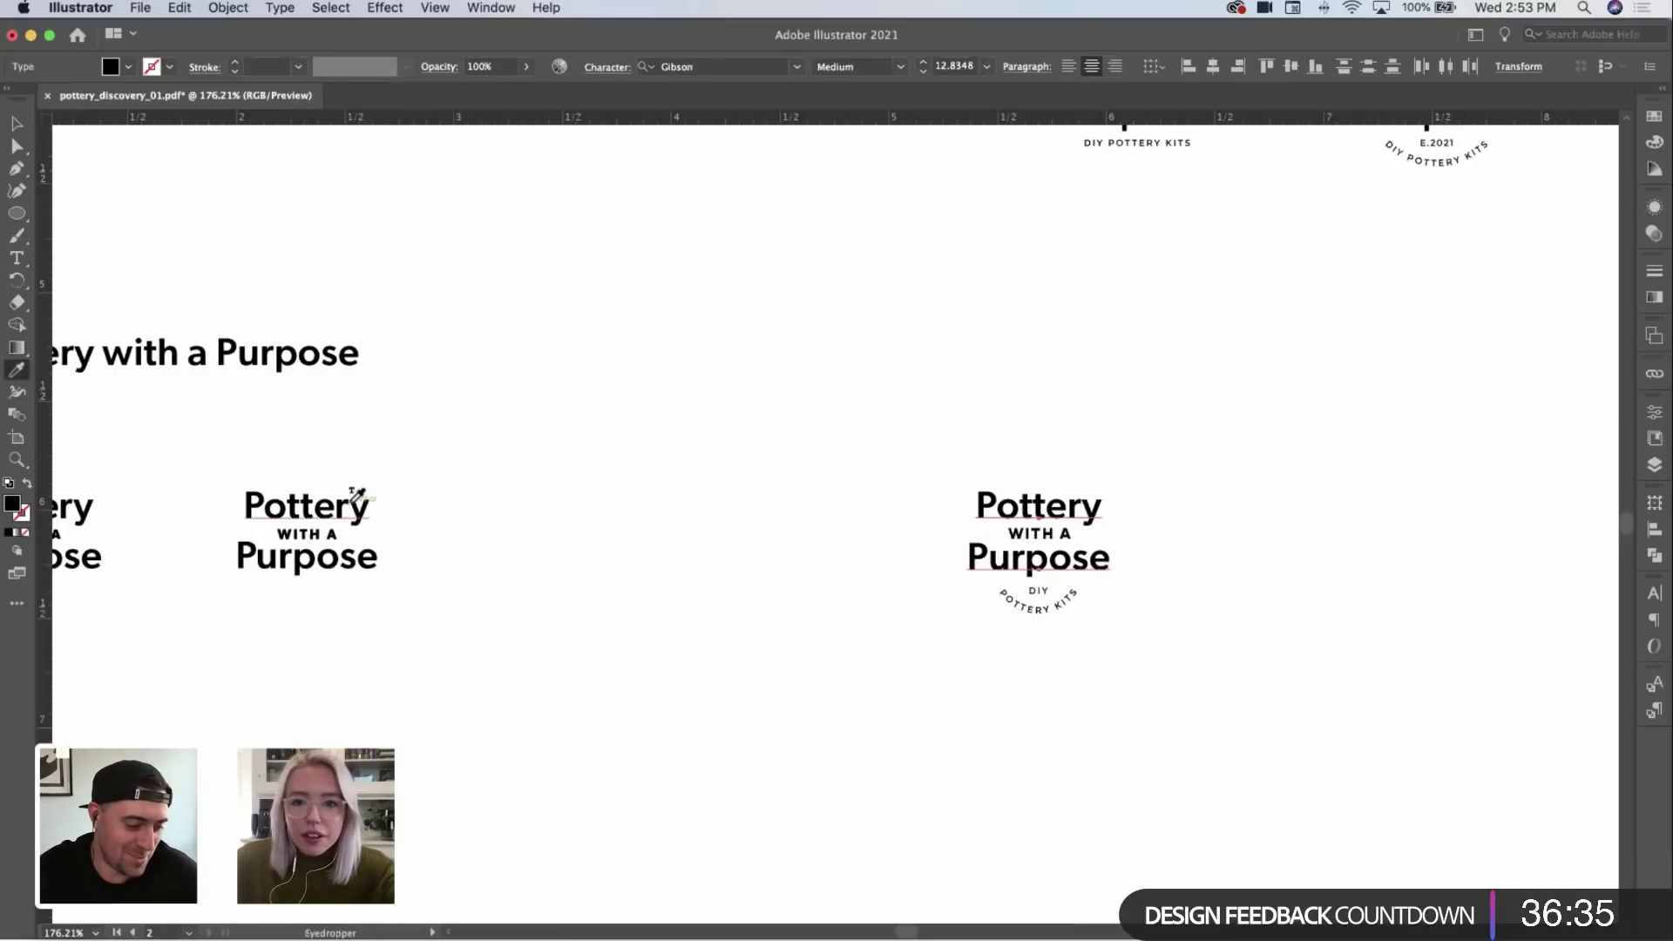
key(v)
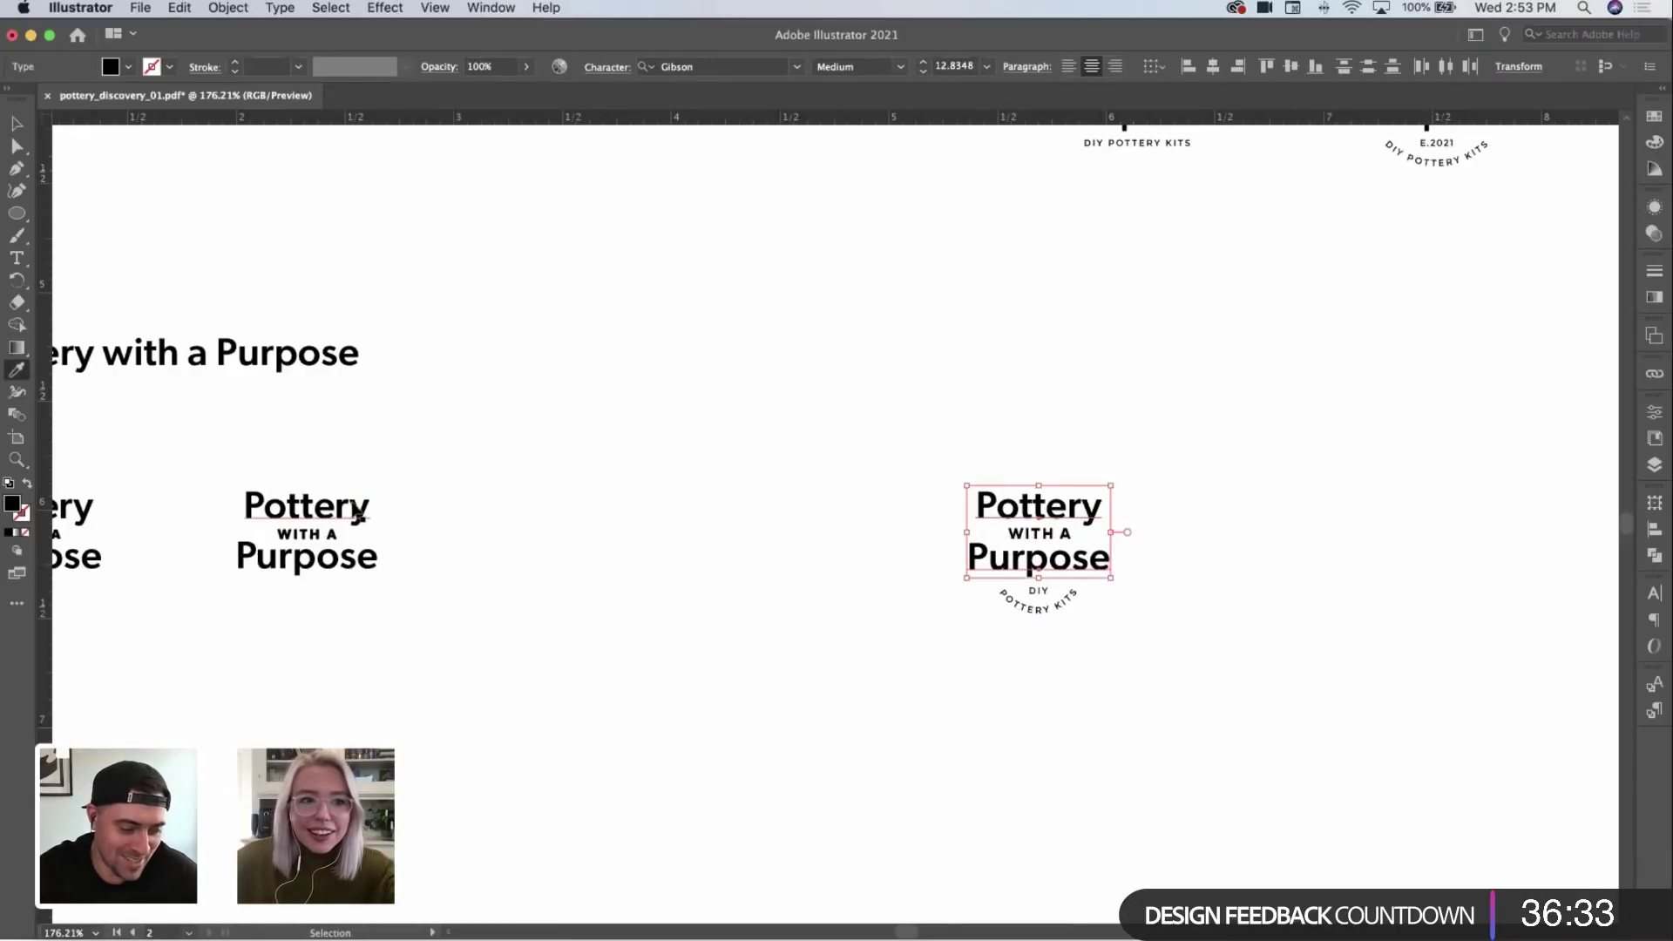
key(super+z)
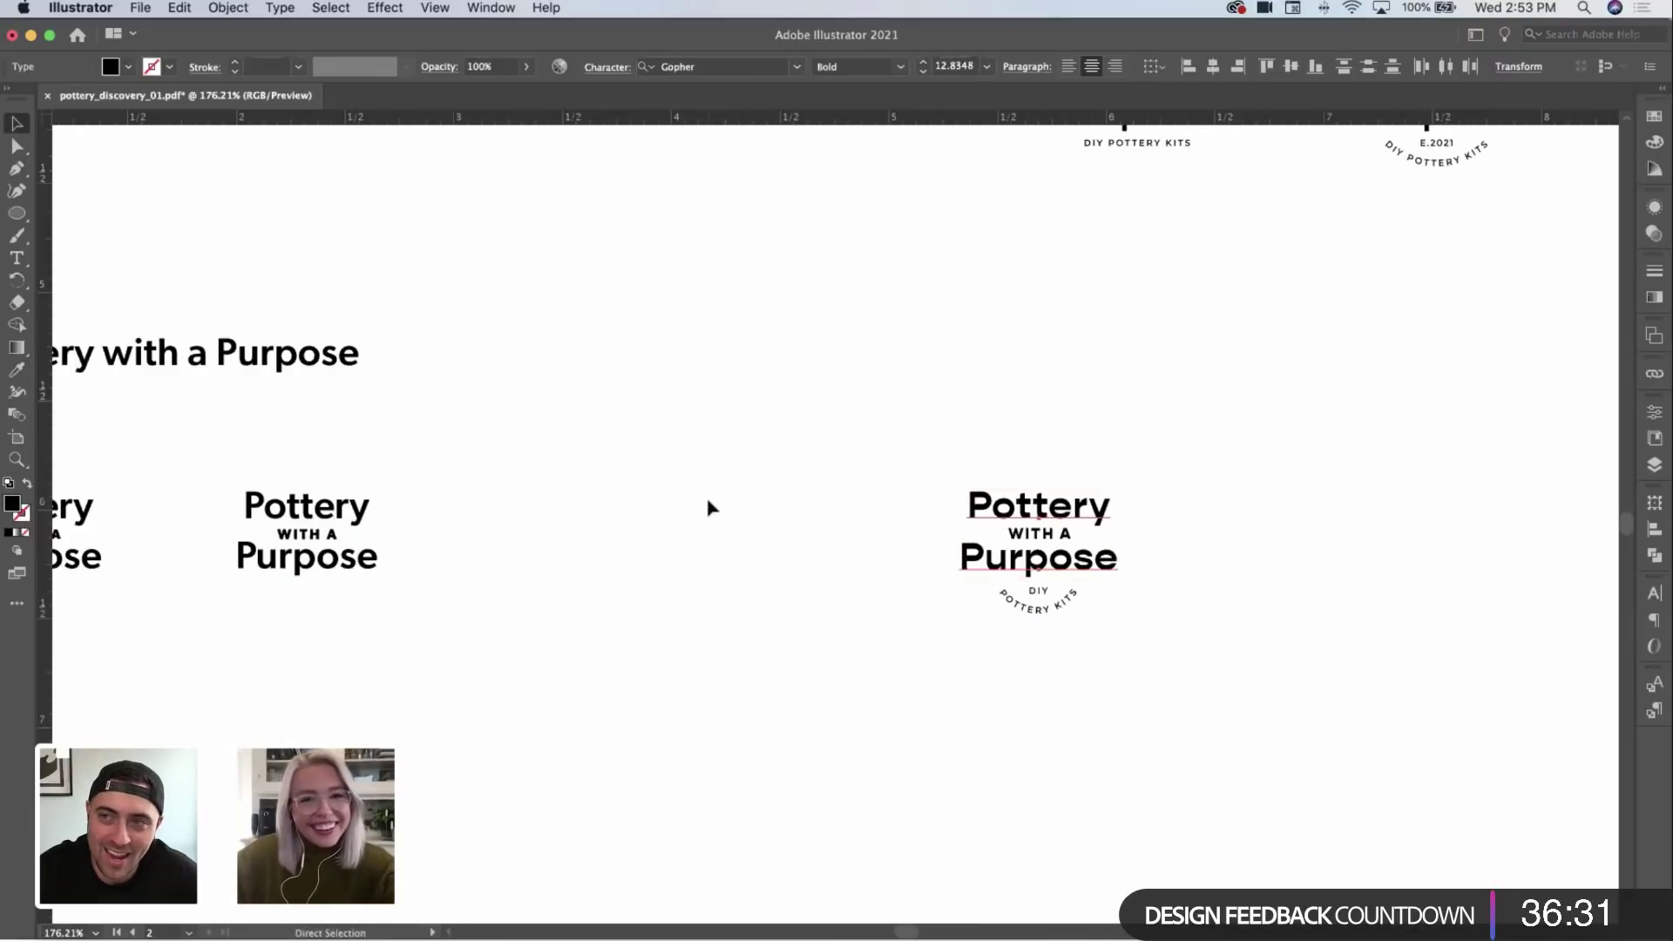
Step: Compare the duplicated lockup with the typeface samples on the artboard and check the wide uppercase "POTTERY WITH A PURPOSE" sample
key(z)
alt+click(602, 522)
drag(627, 557, 645, 720)
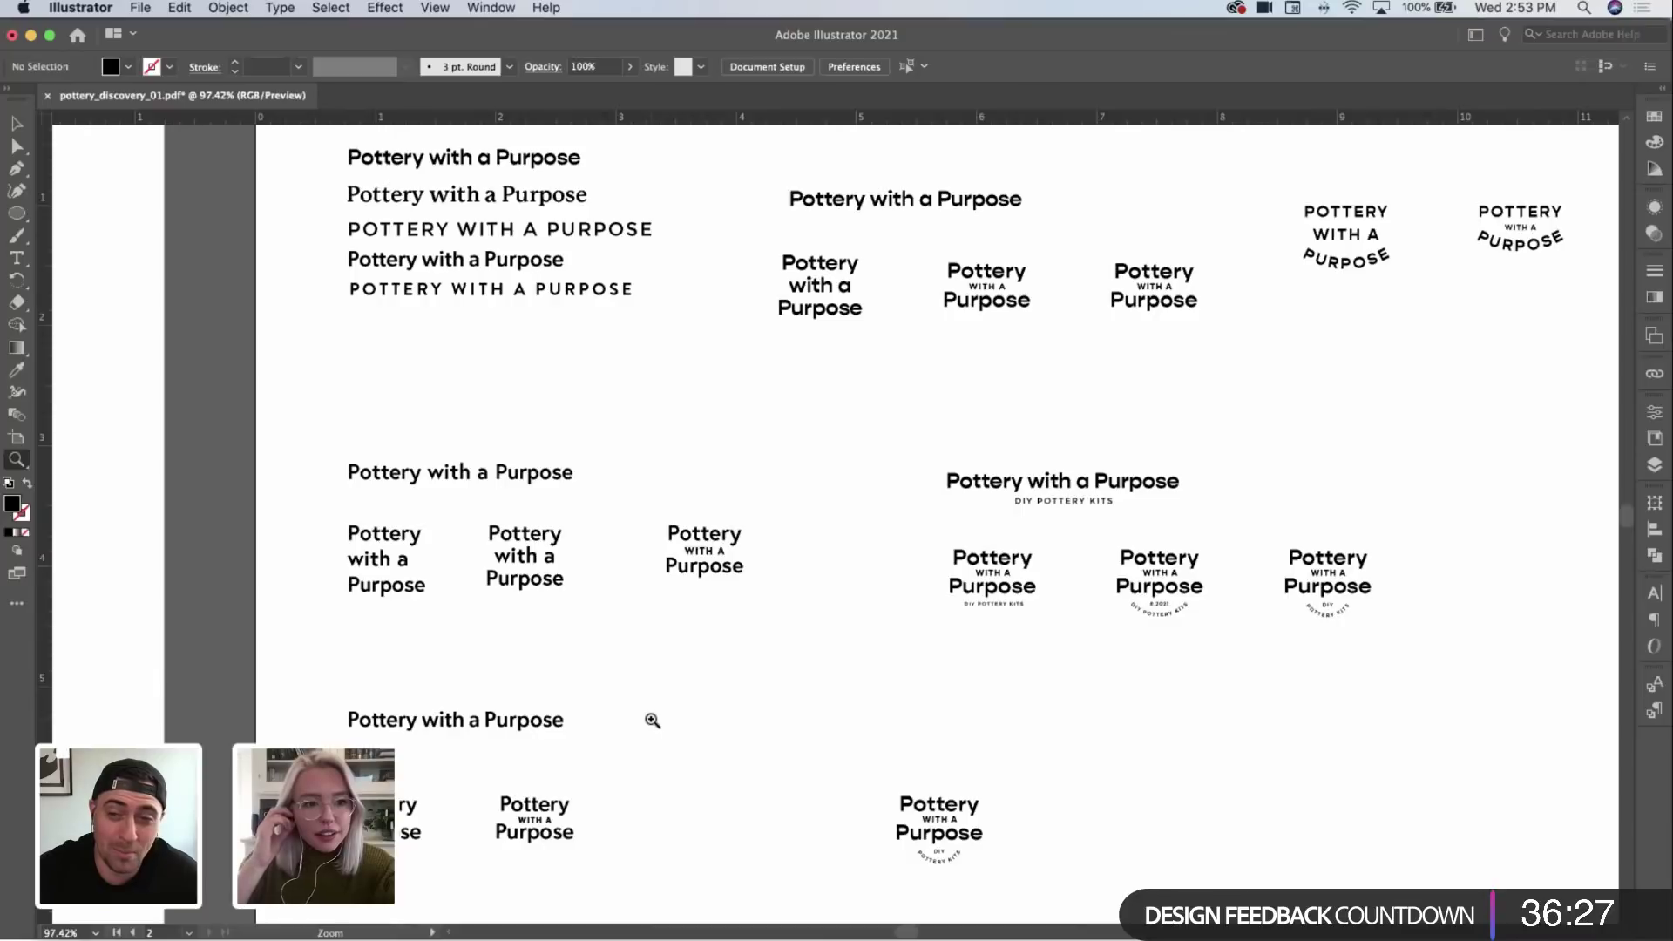
scroll(587, 511, down, 5)
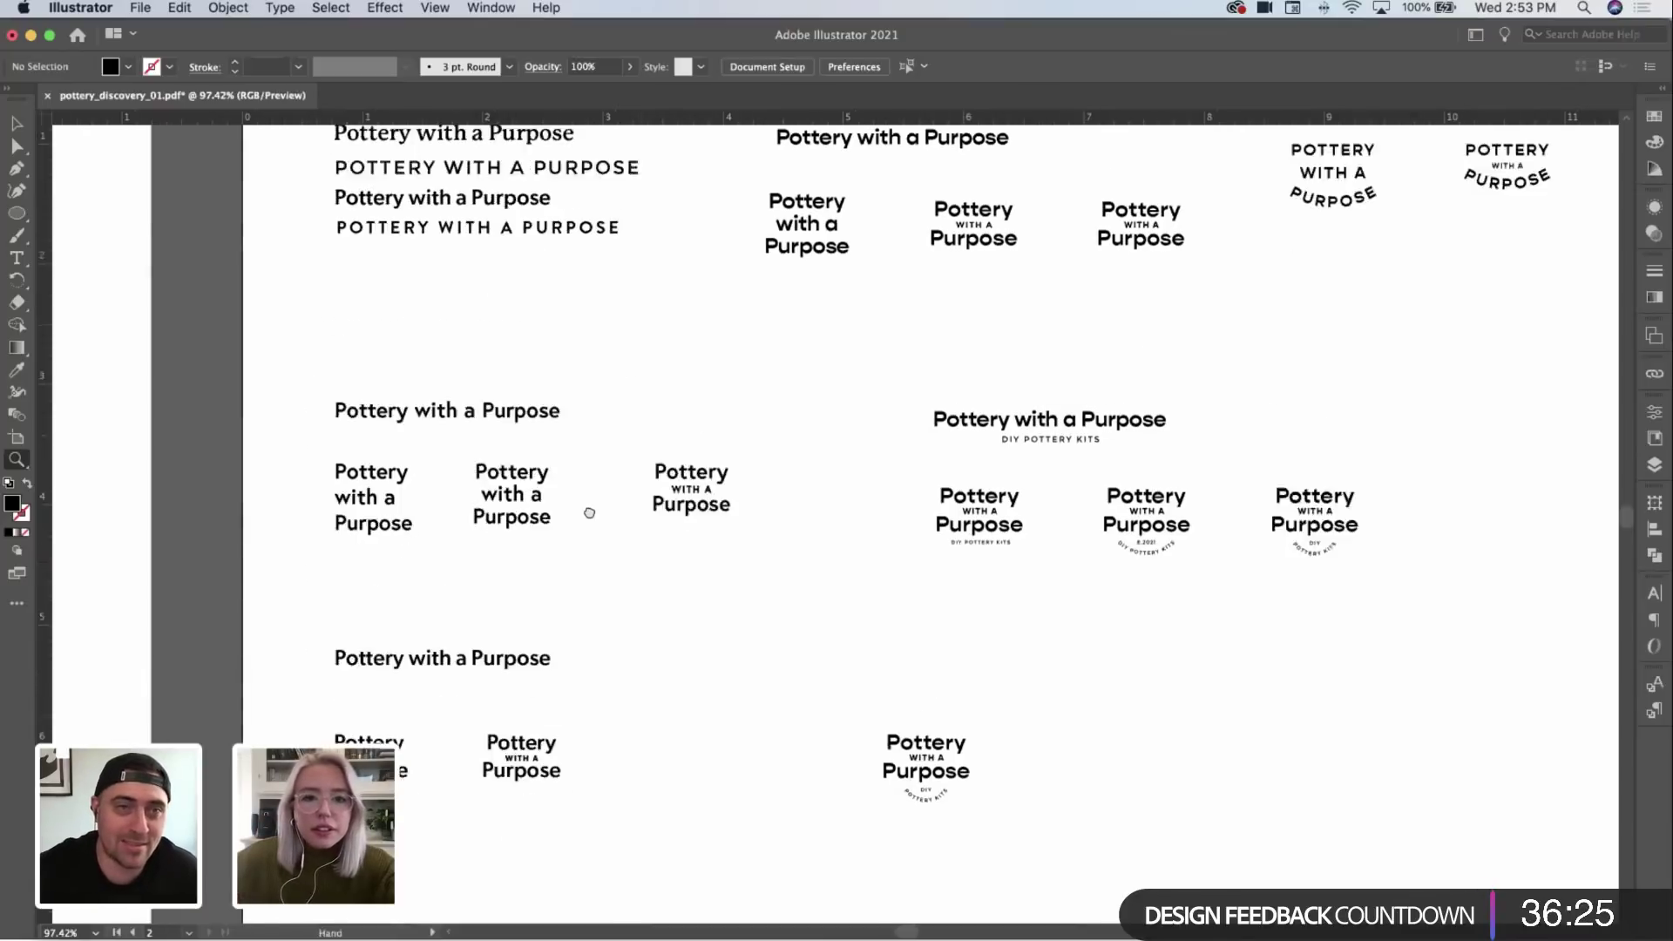
scroll(569, 547, up, 2)
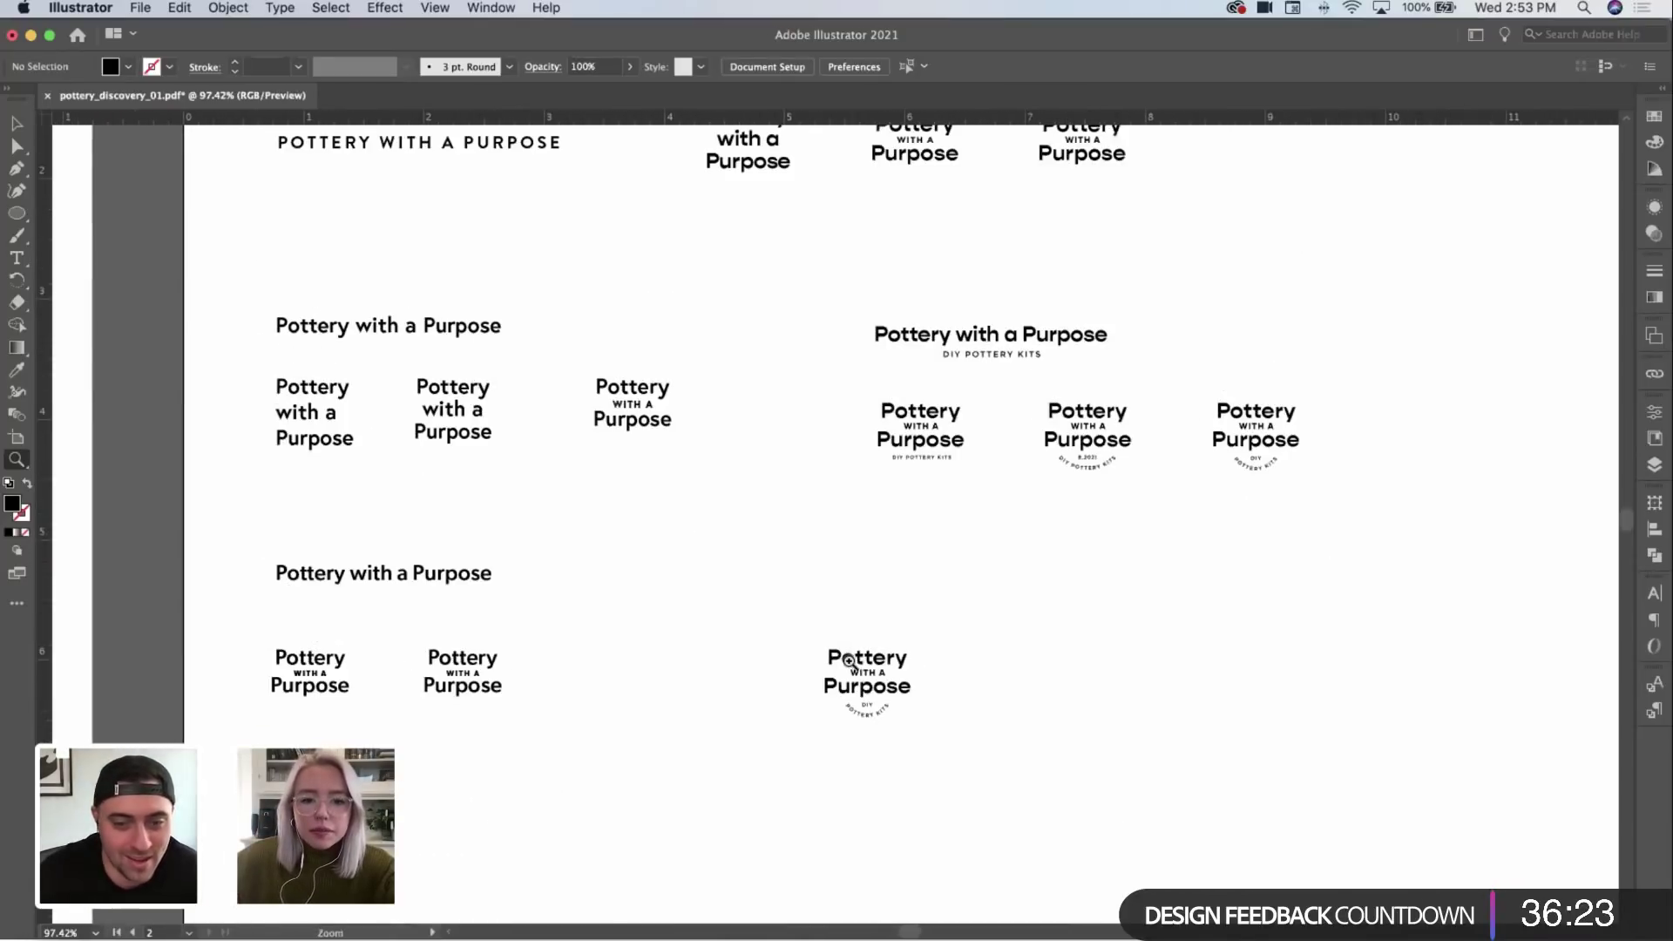
key(v)
click(844, 675)
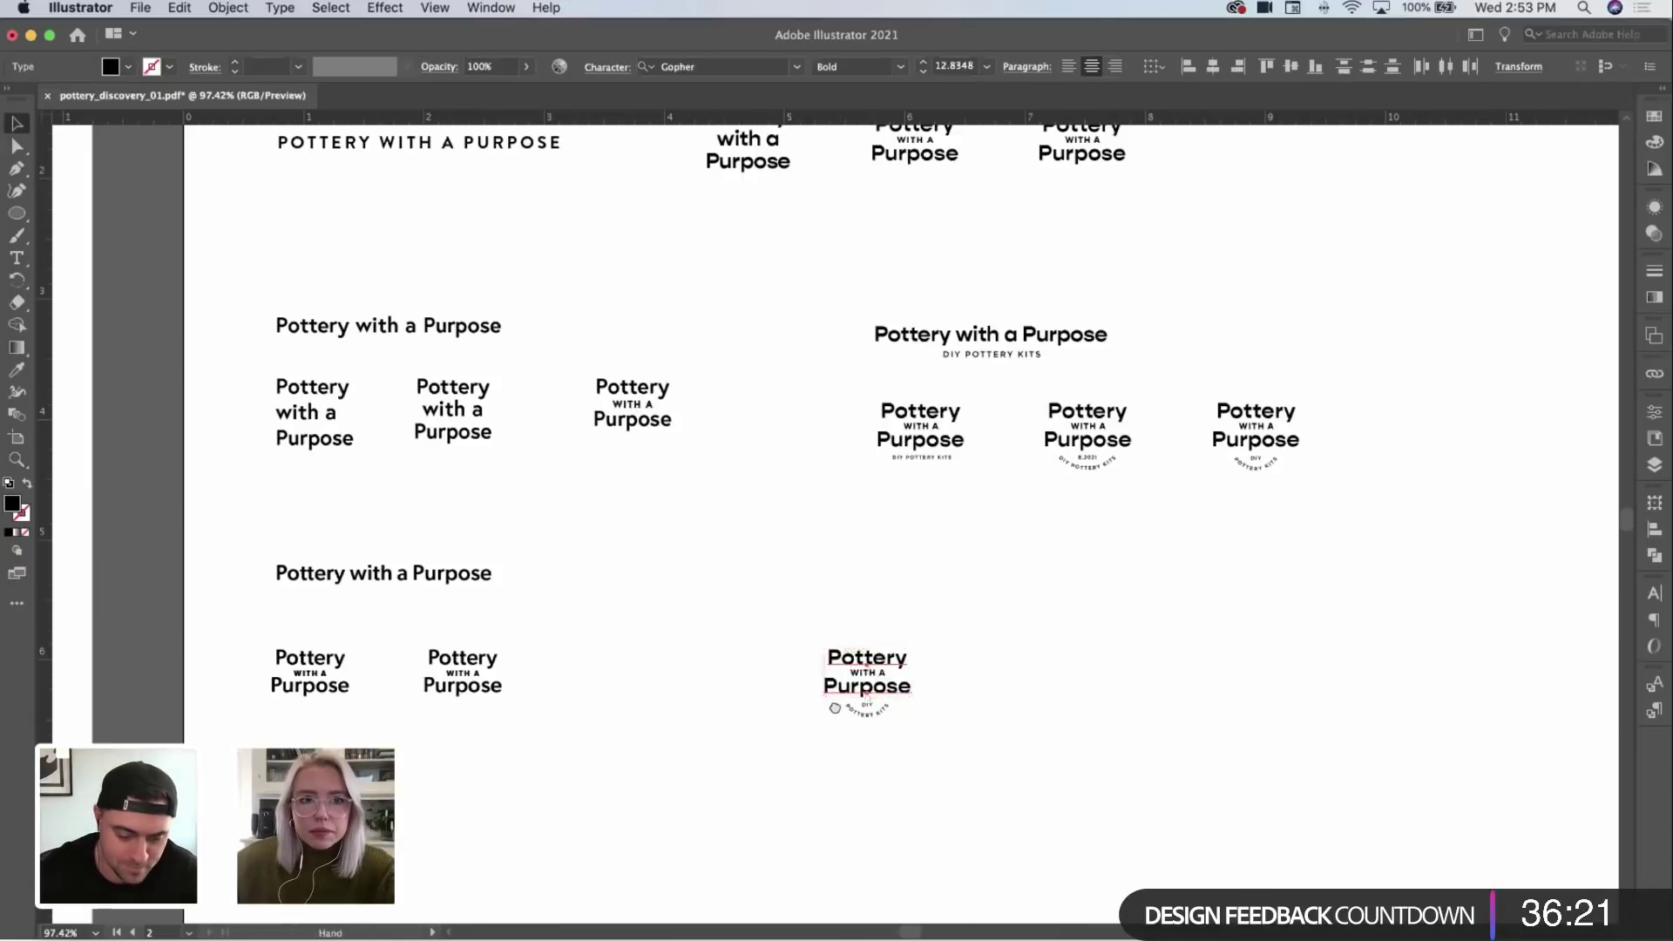
scroll(835, 707, up, 4)
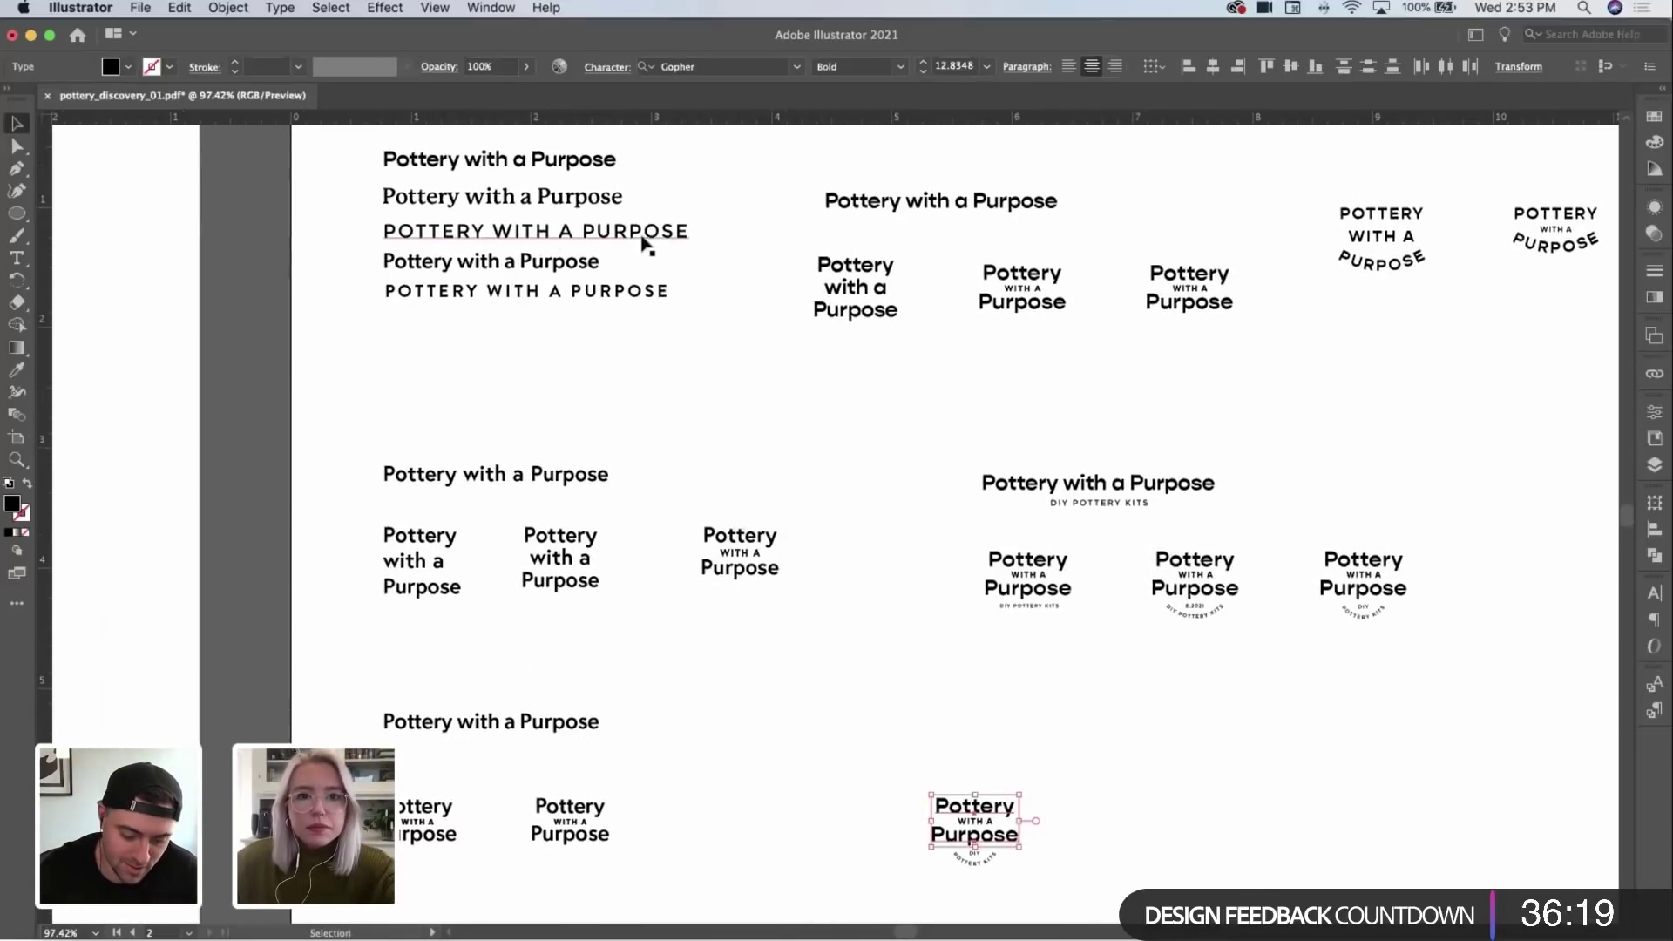
click(644, 239)
Step: Set "Pottery" and "Purpose" in the duplicated lockup to Montserrat Bold
scroll(949, 610, down, 5)
scroll(949, 609, right, 4)
key(z)
drag(767, 531, 1159, 486)
key(v)
click(908, 549)
shift+click(906, 644)
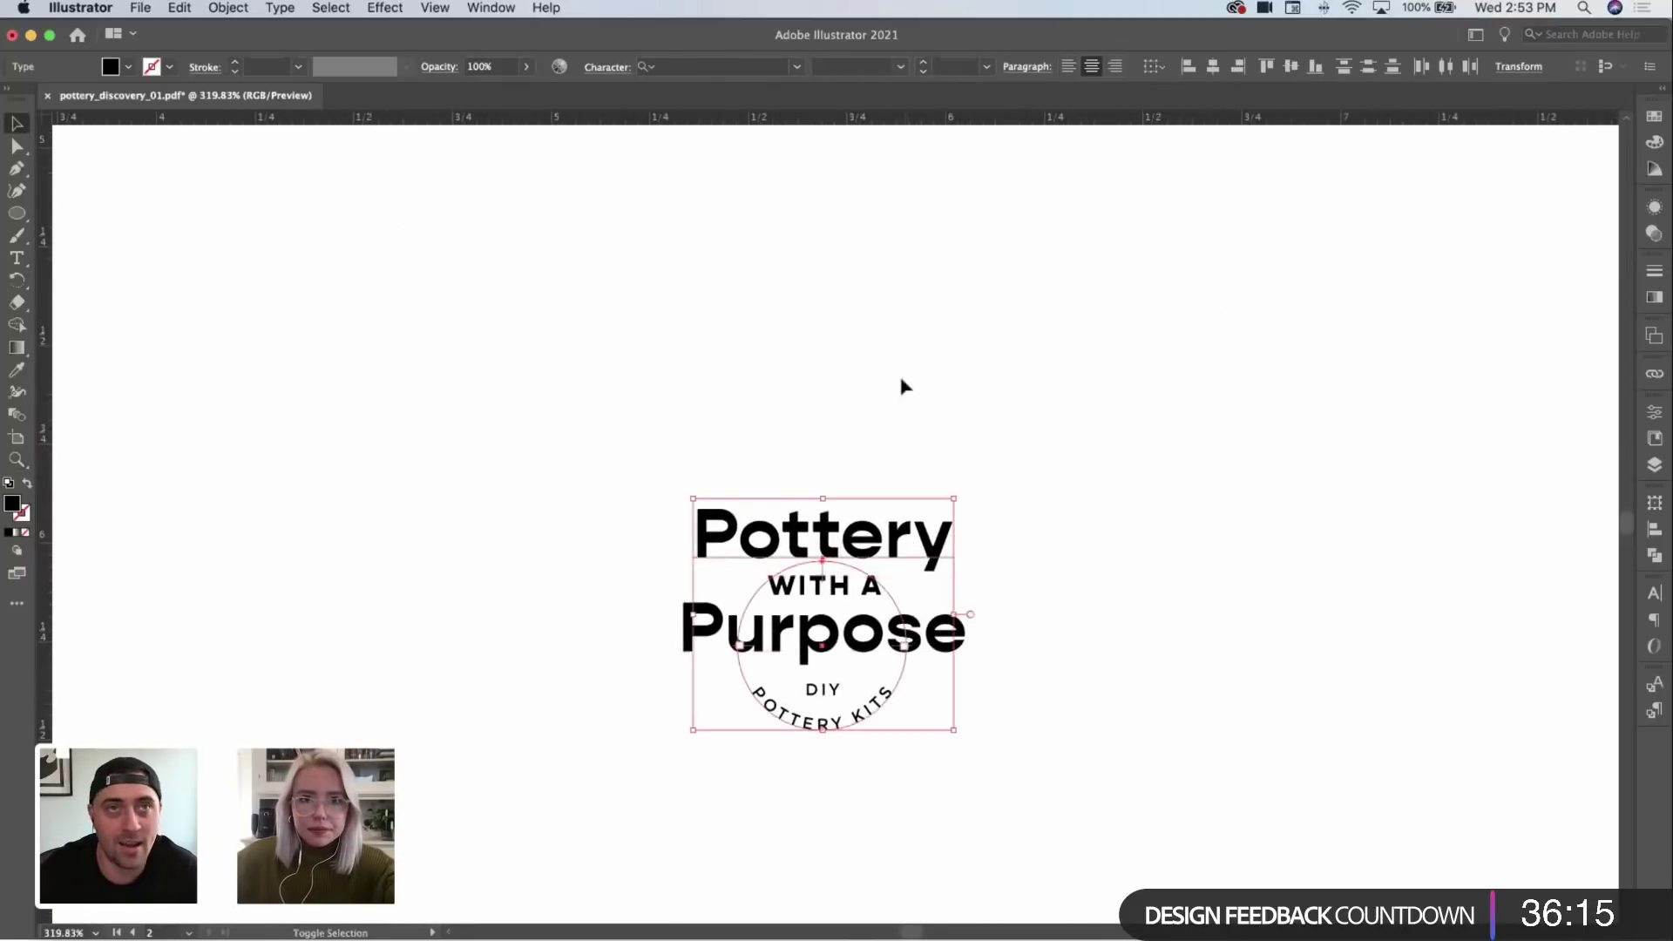
shift+click(914, 679)
shift+click(928, 652)
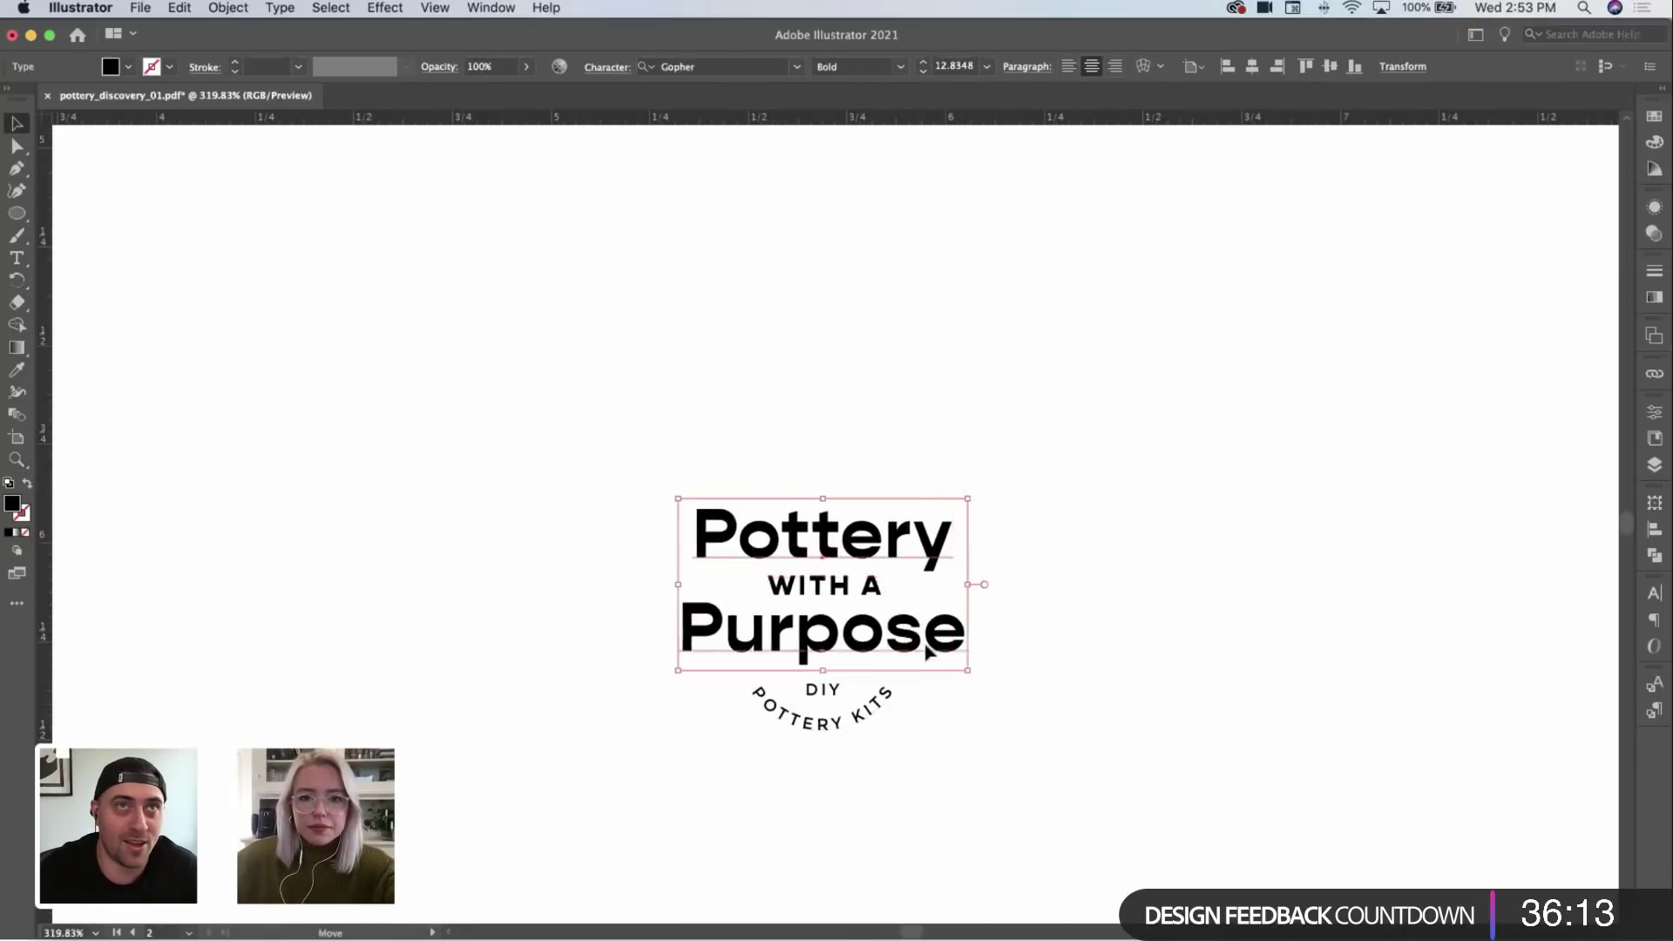
click(707, 74)
text(mont)
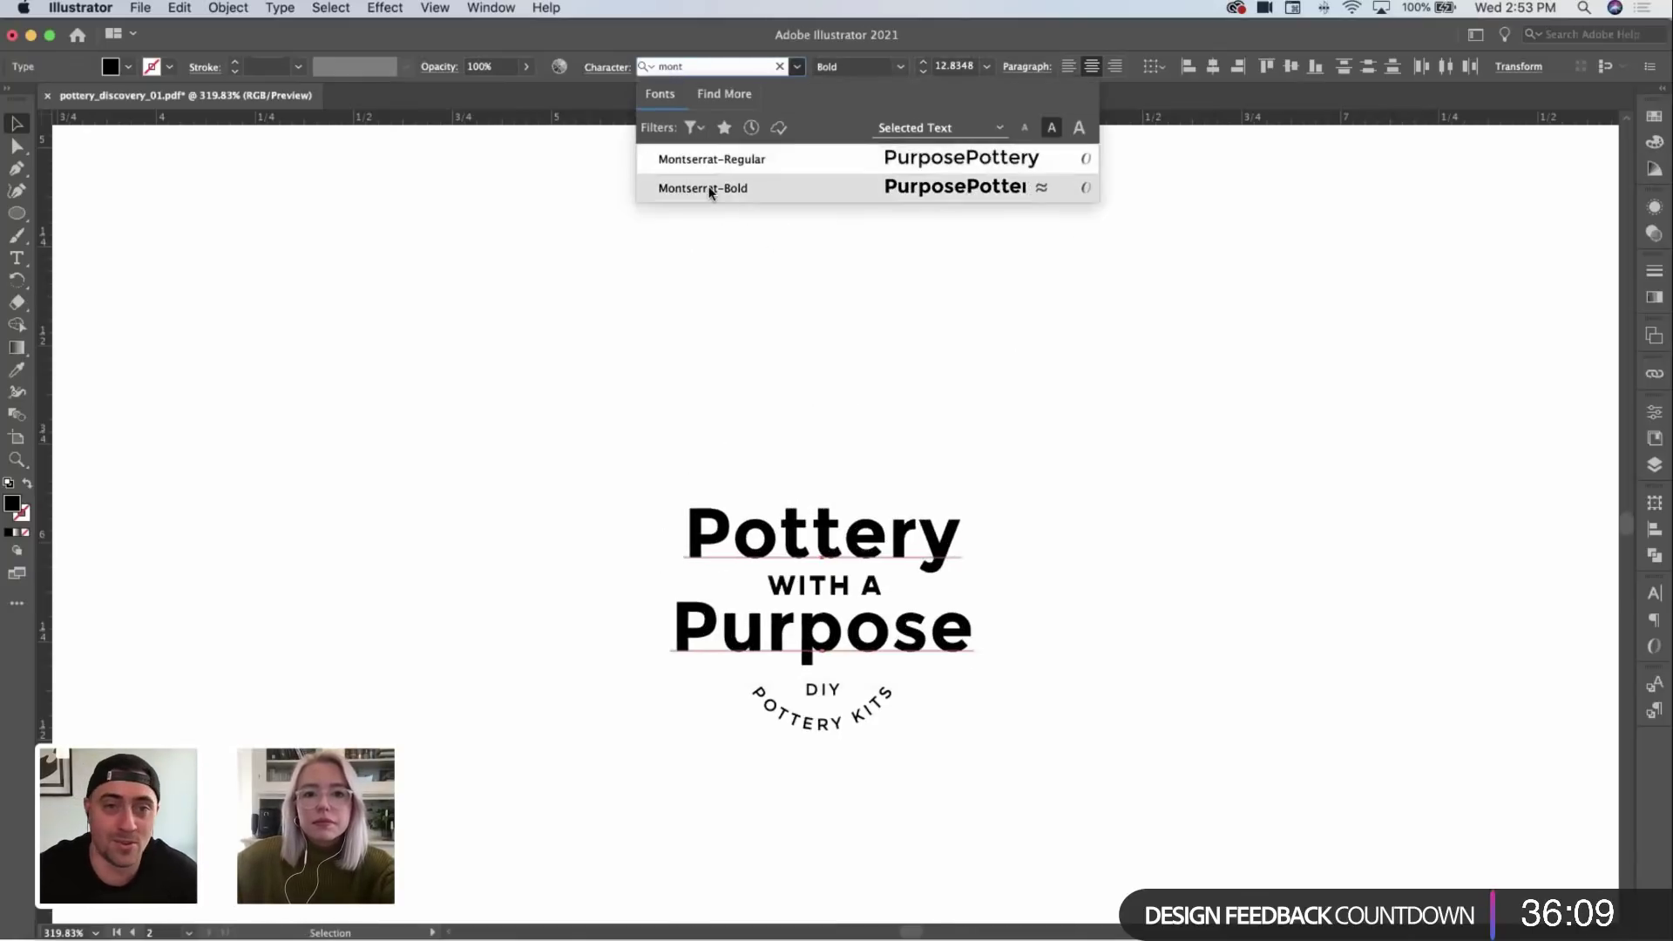
click(711, 188)
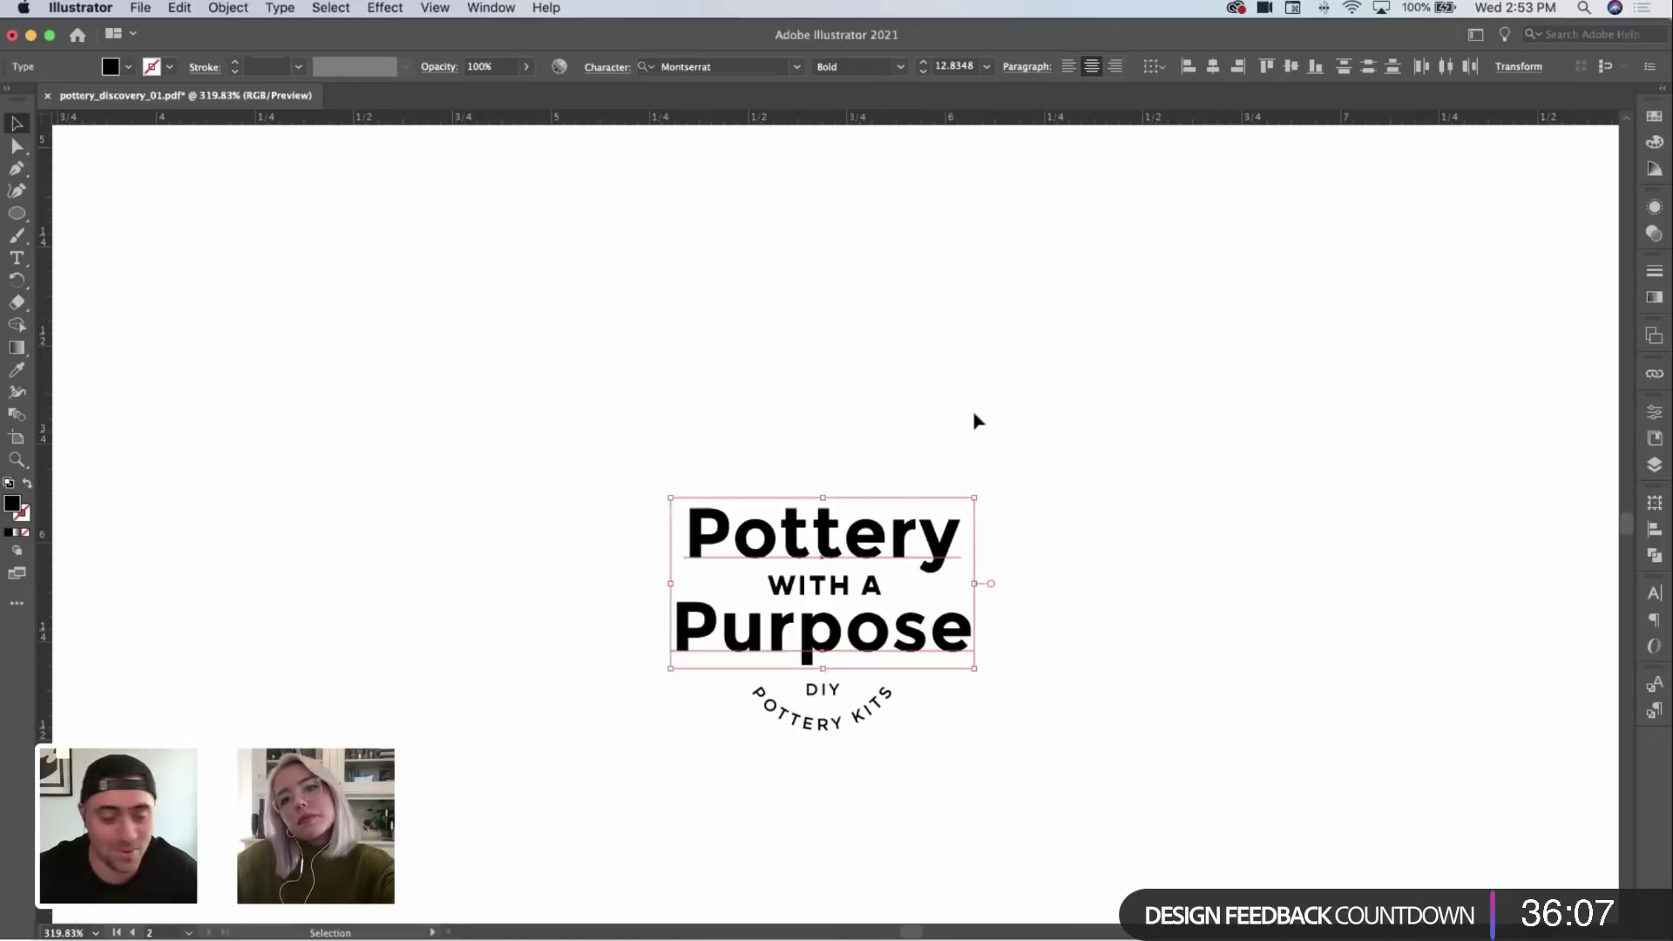
click(1089, 647)
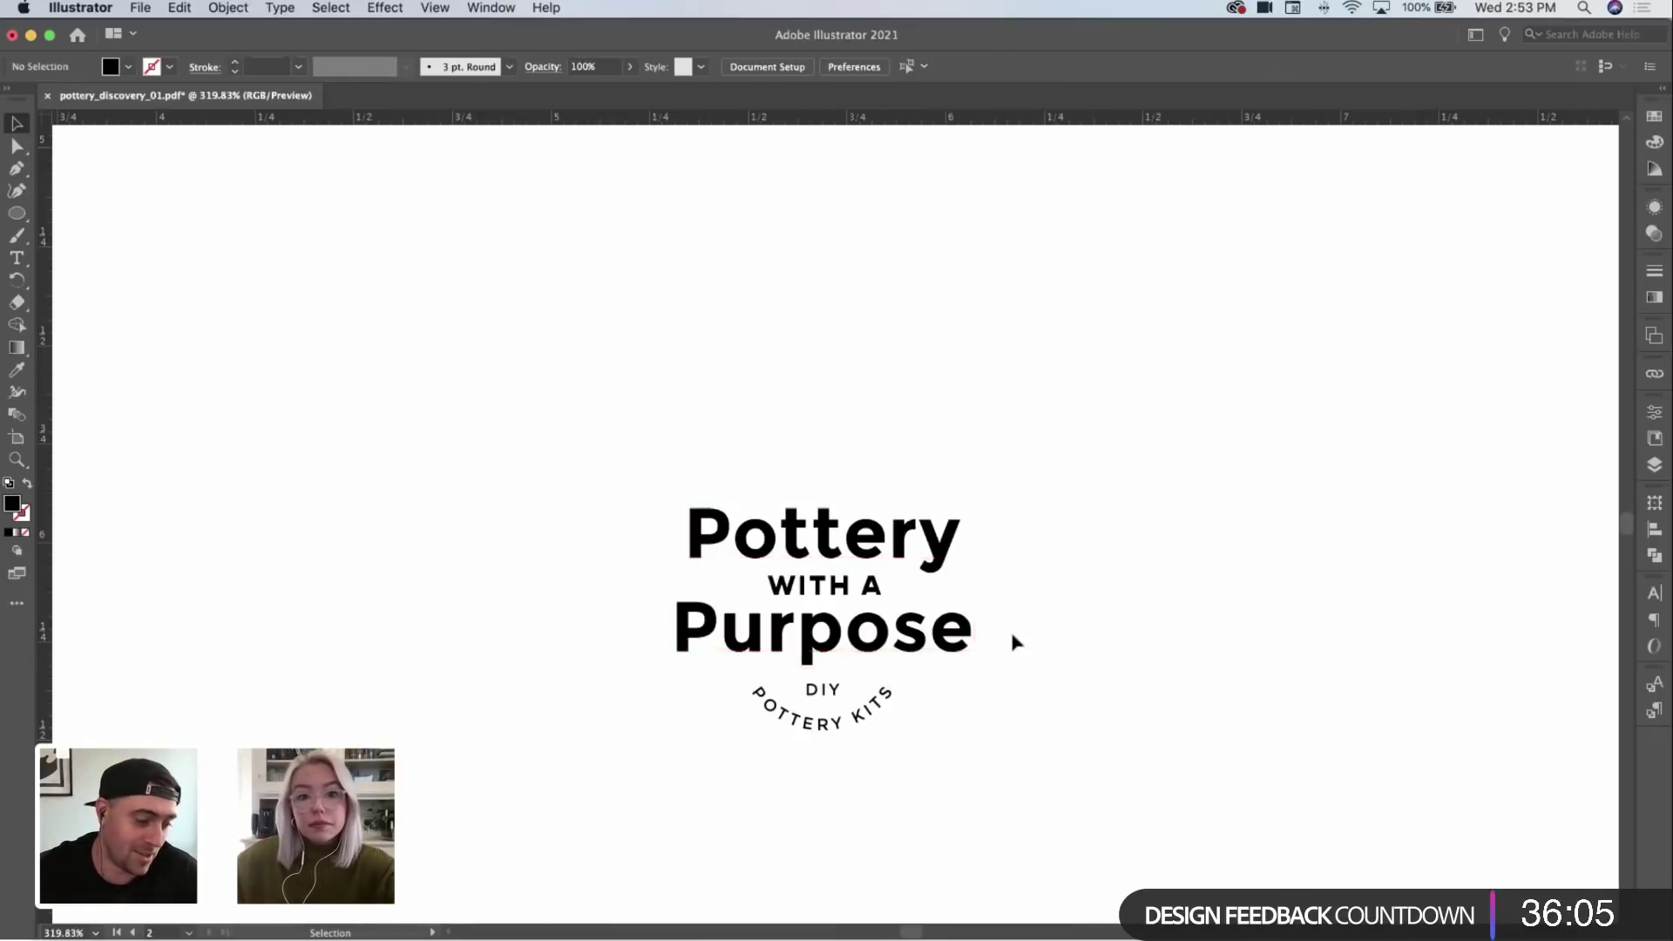
Step: Select the entire Montserrat lockup, including "WITH A", "DIY" and the curved "POTTERY KITS" text
scroll(1000, 755, down, 2)
click(819, 628)
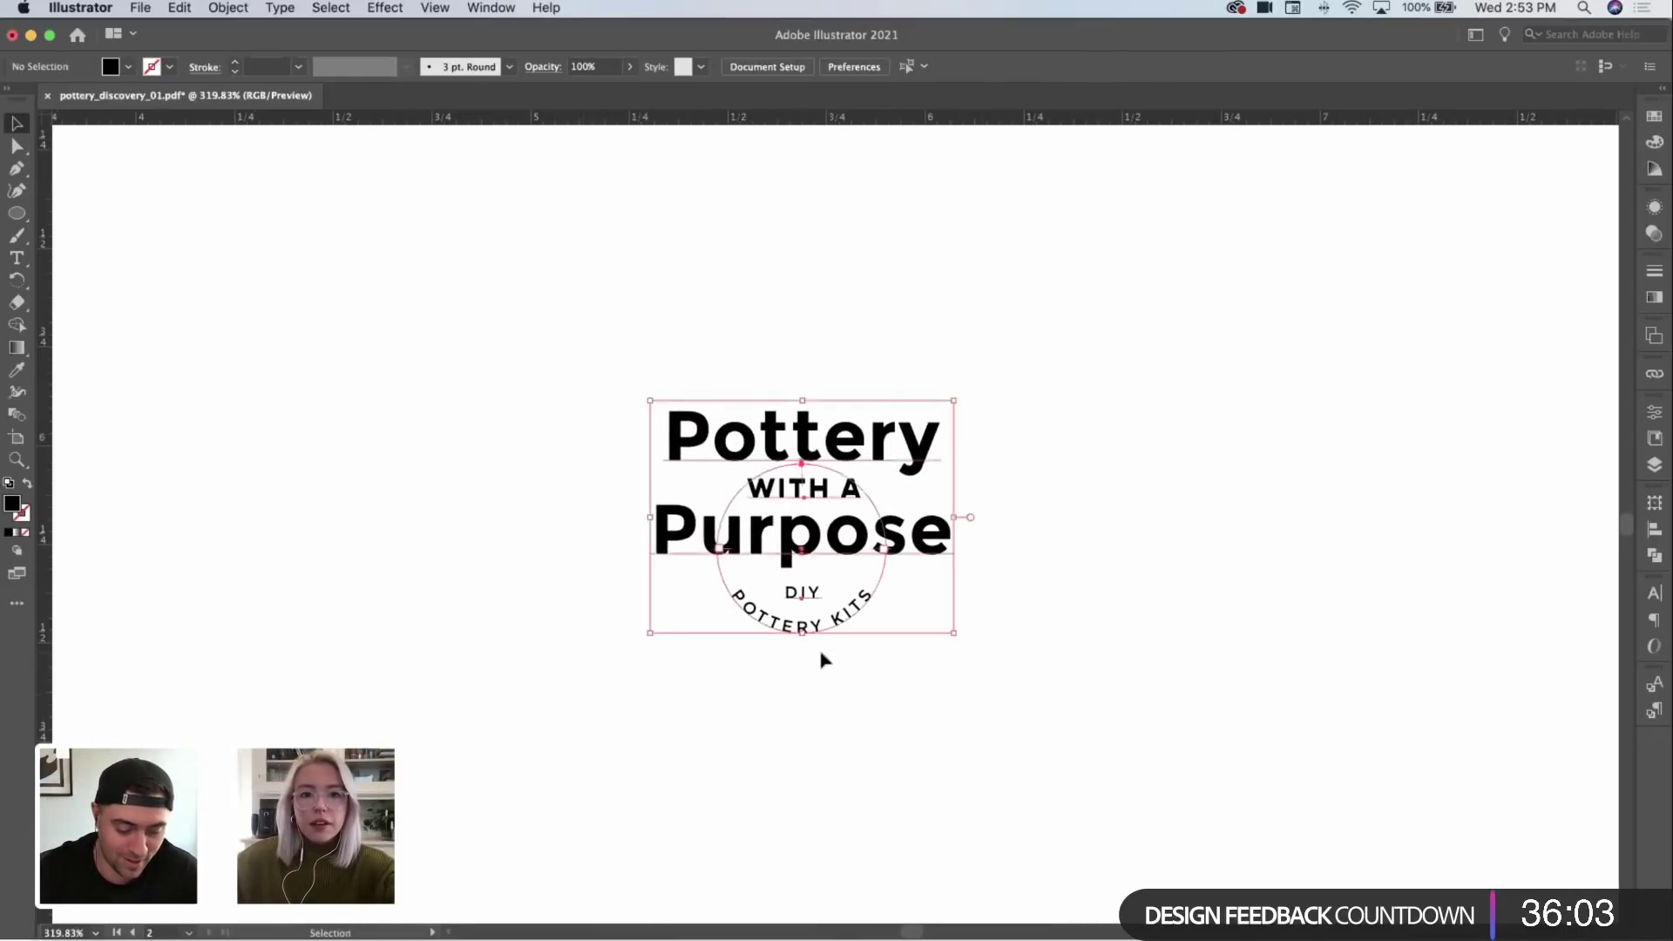
Step: Duplicate the complete Pottery with a Purpose lockup, including its DIY Pottery Kits text, to the right of the original
scroll(815, 645, down, 3)
click(805, 645)
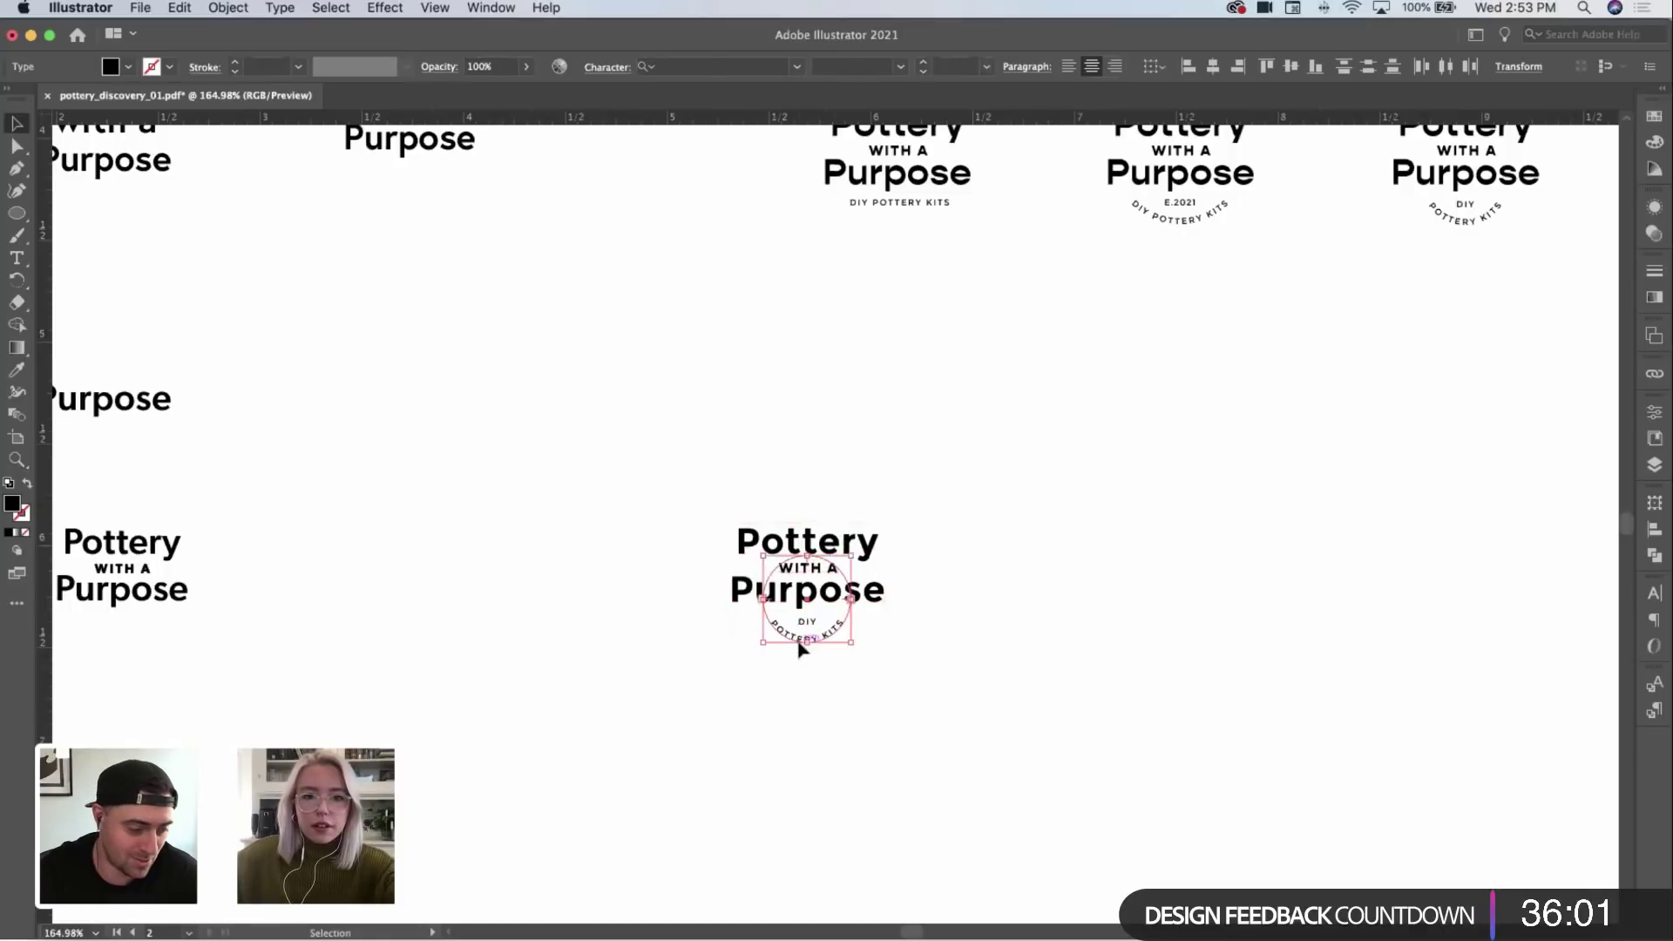
drag(900, 478, 741, 676)
drag(827, 543, 1102, 536)
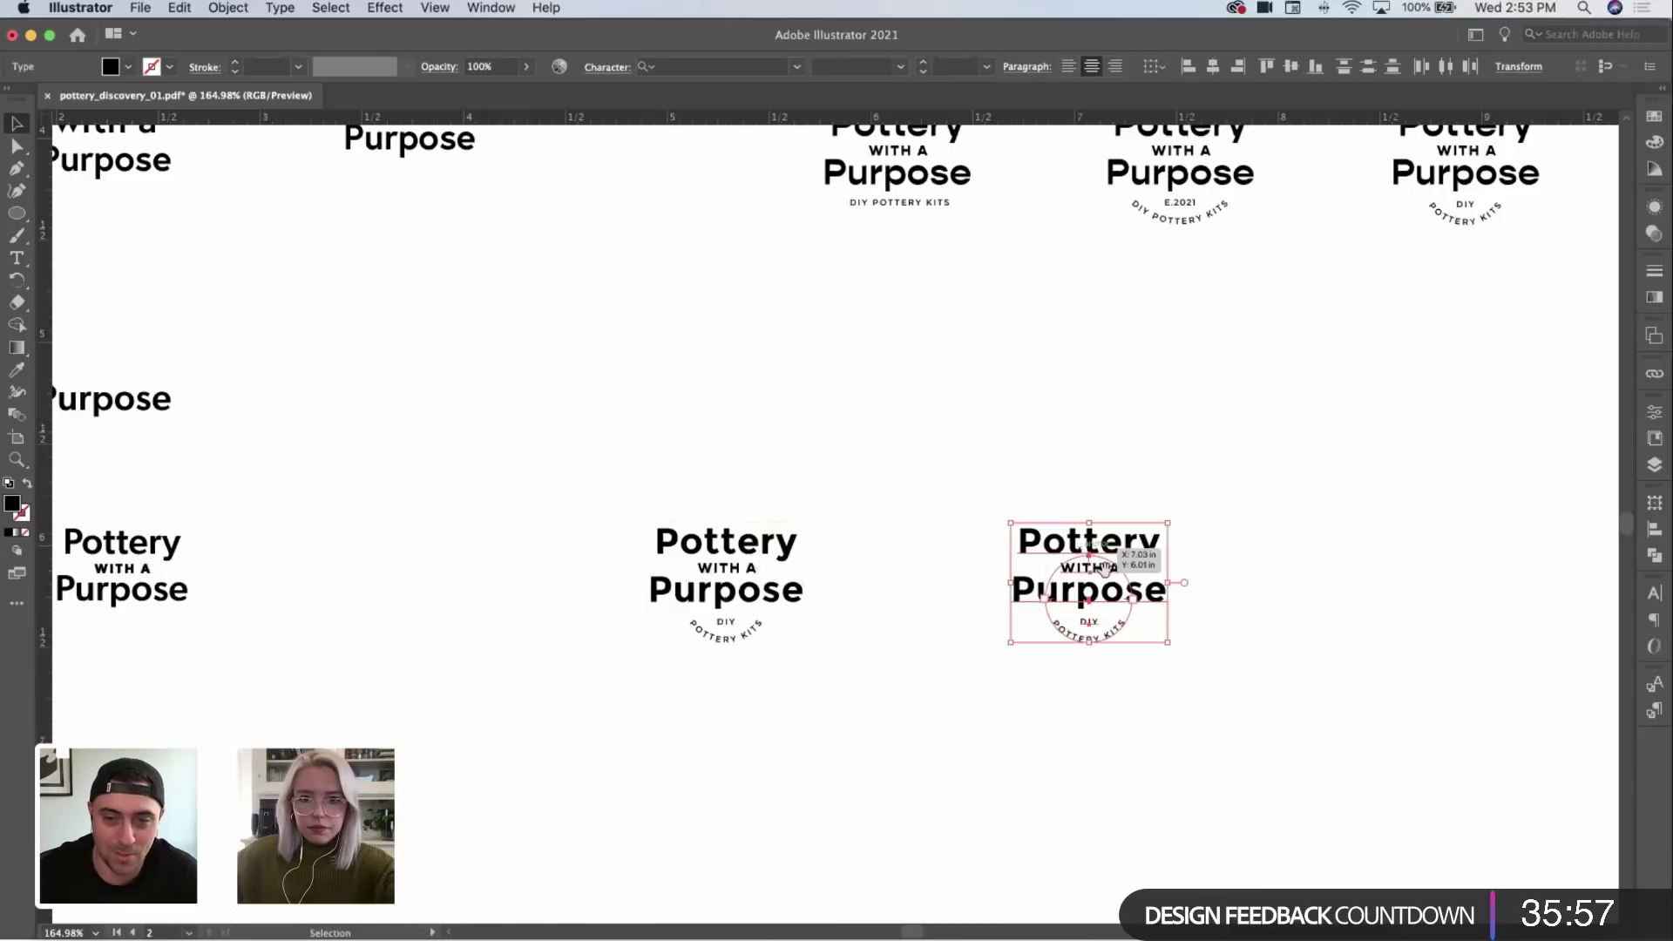
Step: Move the duplicated lockup farther to the right, leaving a wide gap between it and the original
scroll(1046, 540, right, 3)
key(z)
click(1016, 543)
click(835, 513)
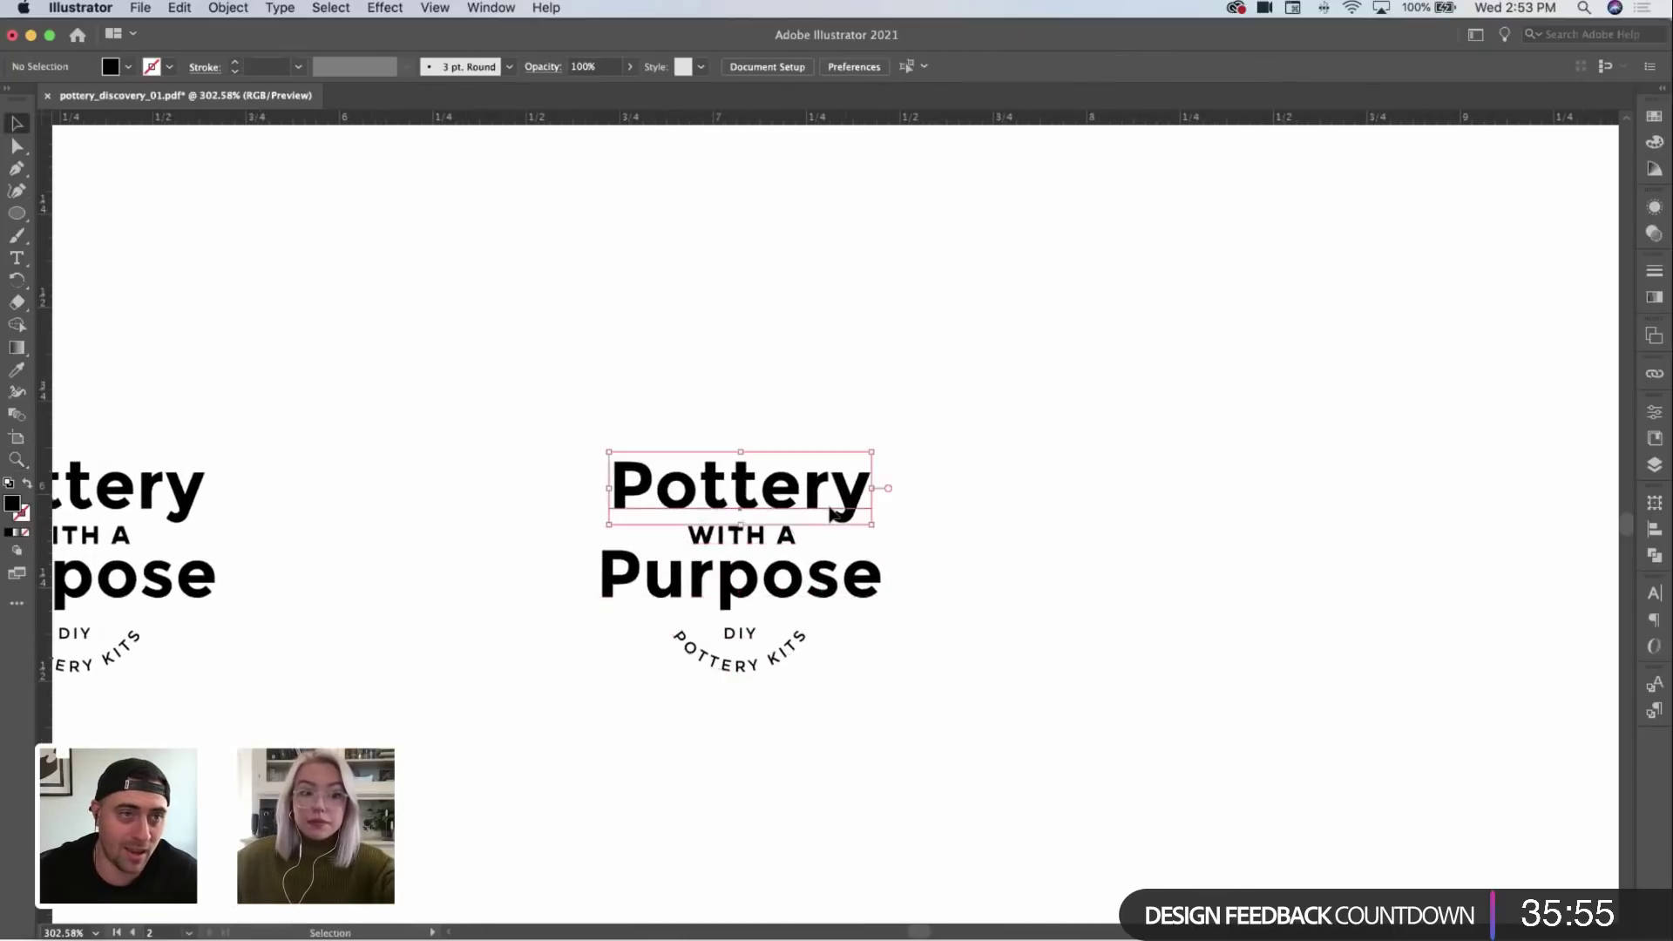
drag(990, 329, 598, 782)
drag(739, 518, 952, 519)
click(1184, 508)
scroll(1075, 485, right, 3)
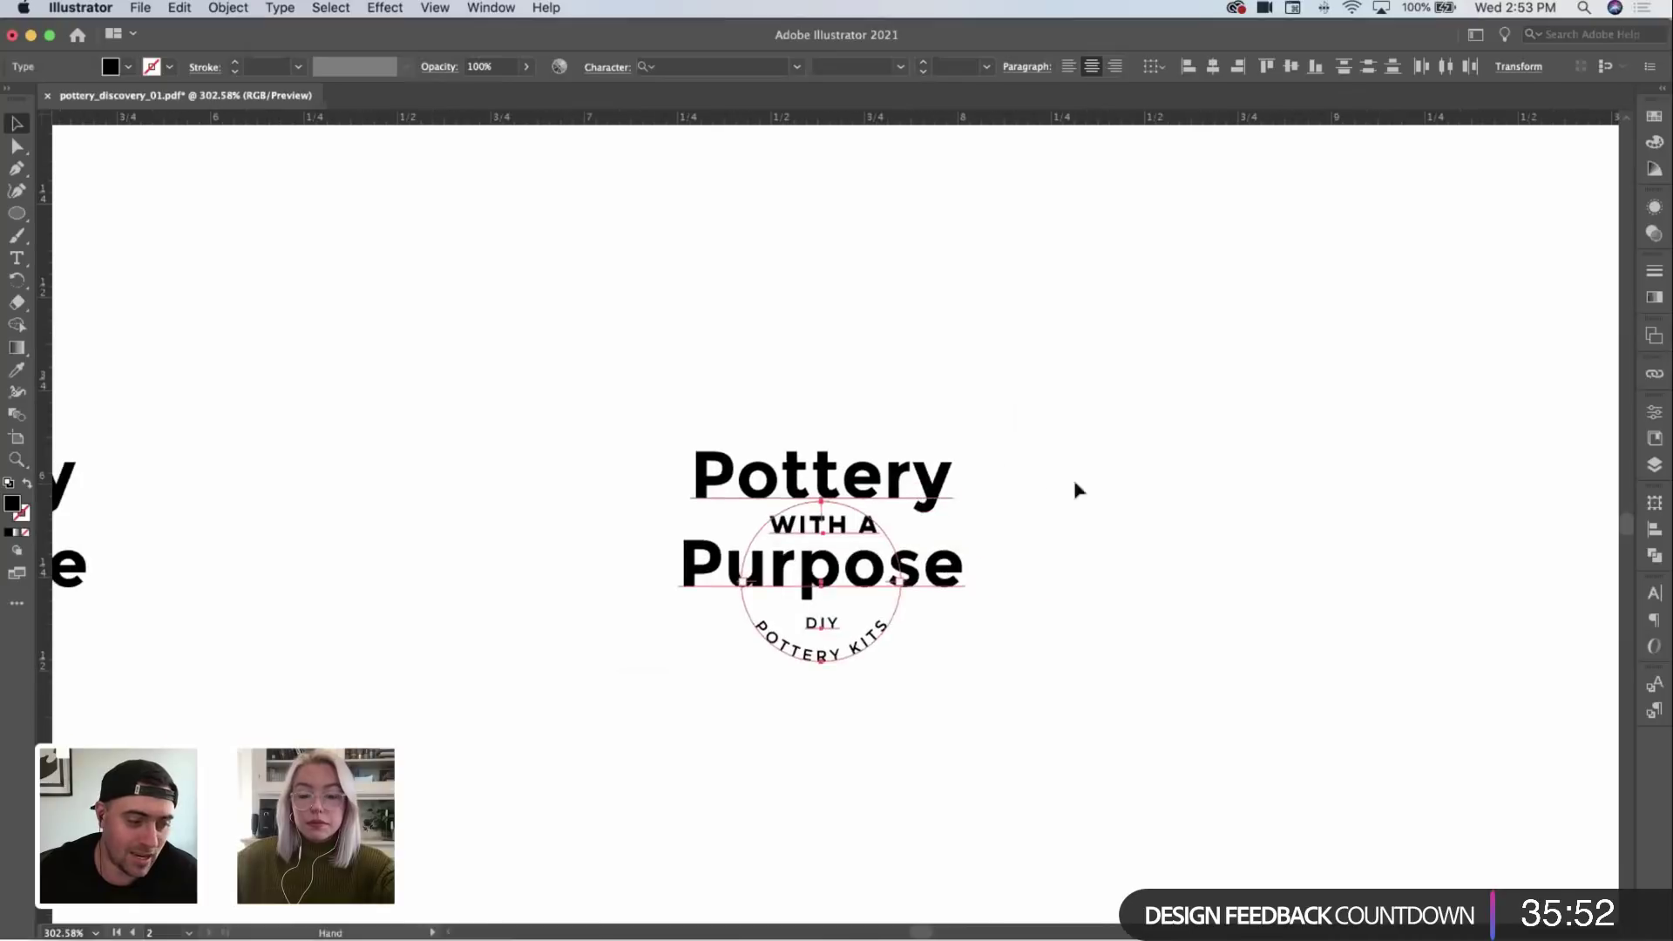
Step: Set the copy's words Pottery and Purpose in all caps, and raise POTTERY and WITH A to loosen the line spacing
click(946, 493)
shift+click(952, 577)
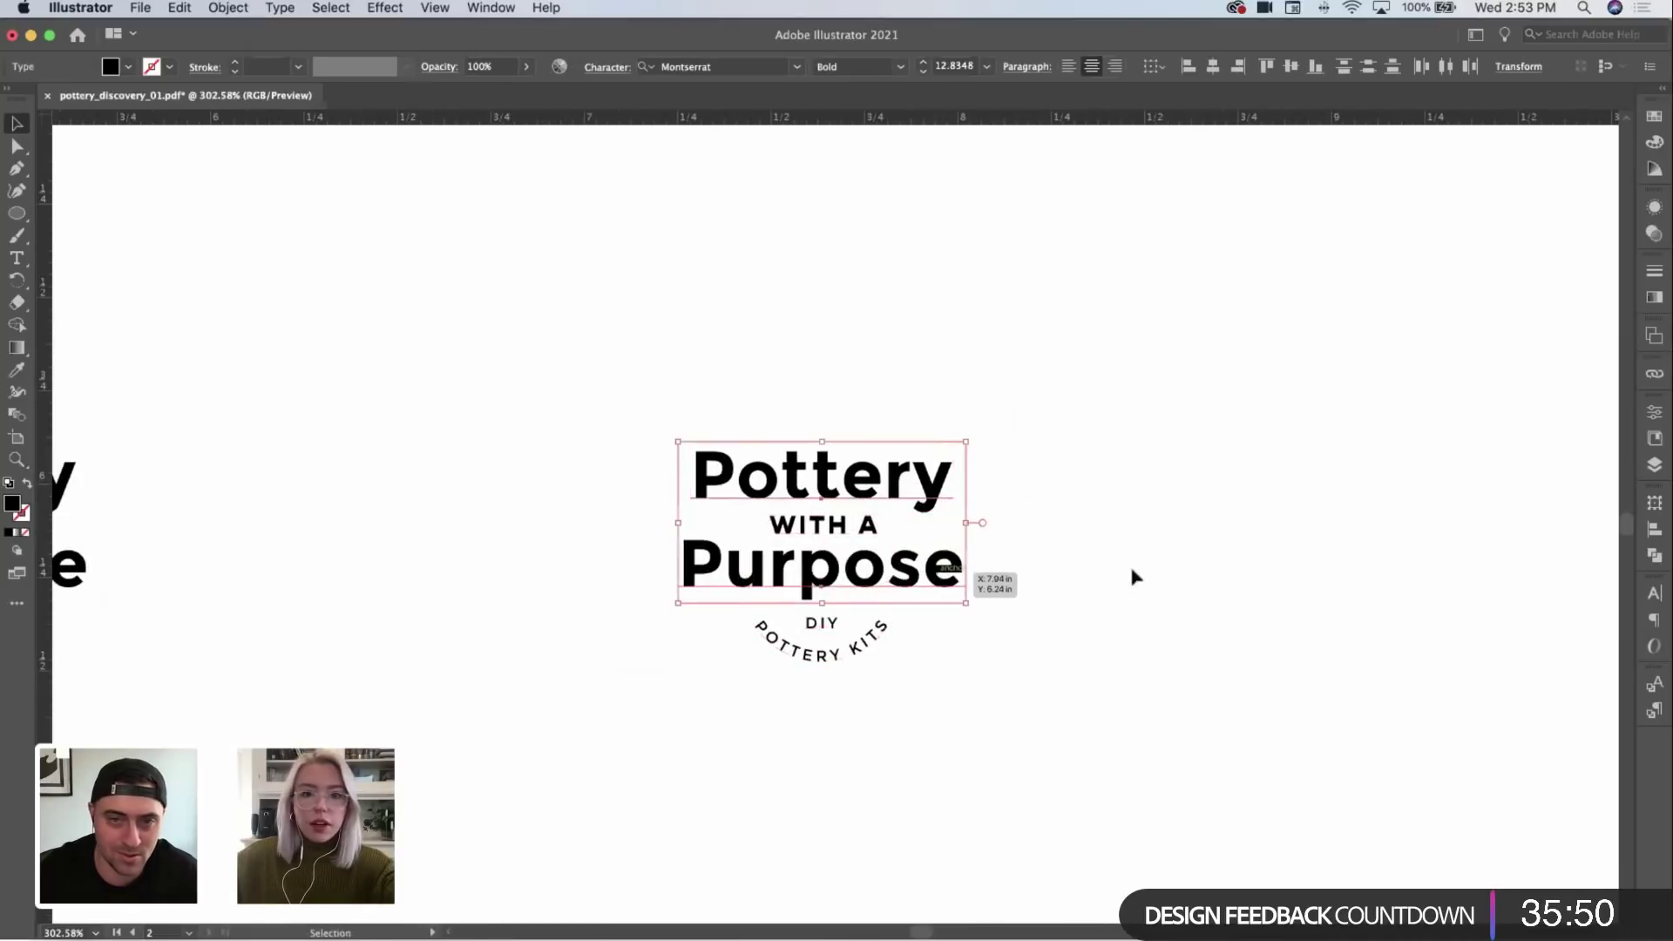
click(1653, 594)
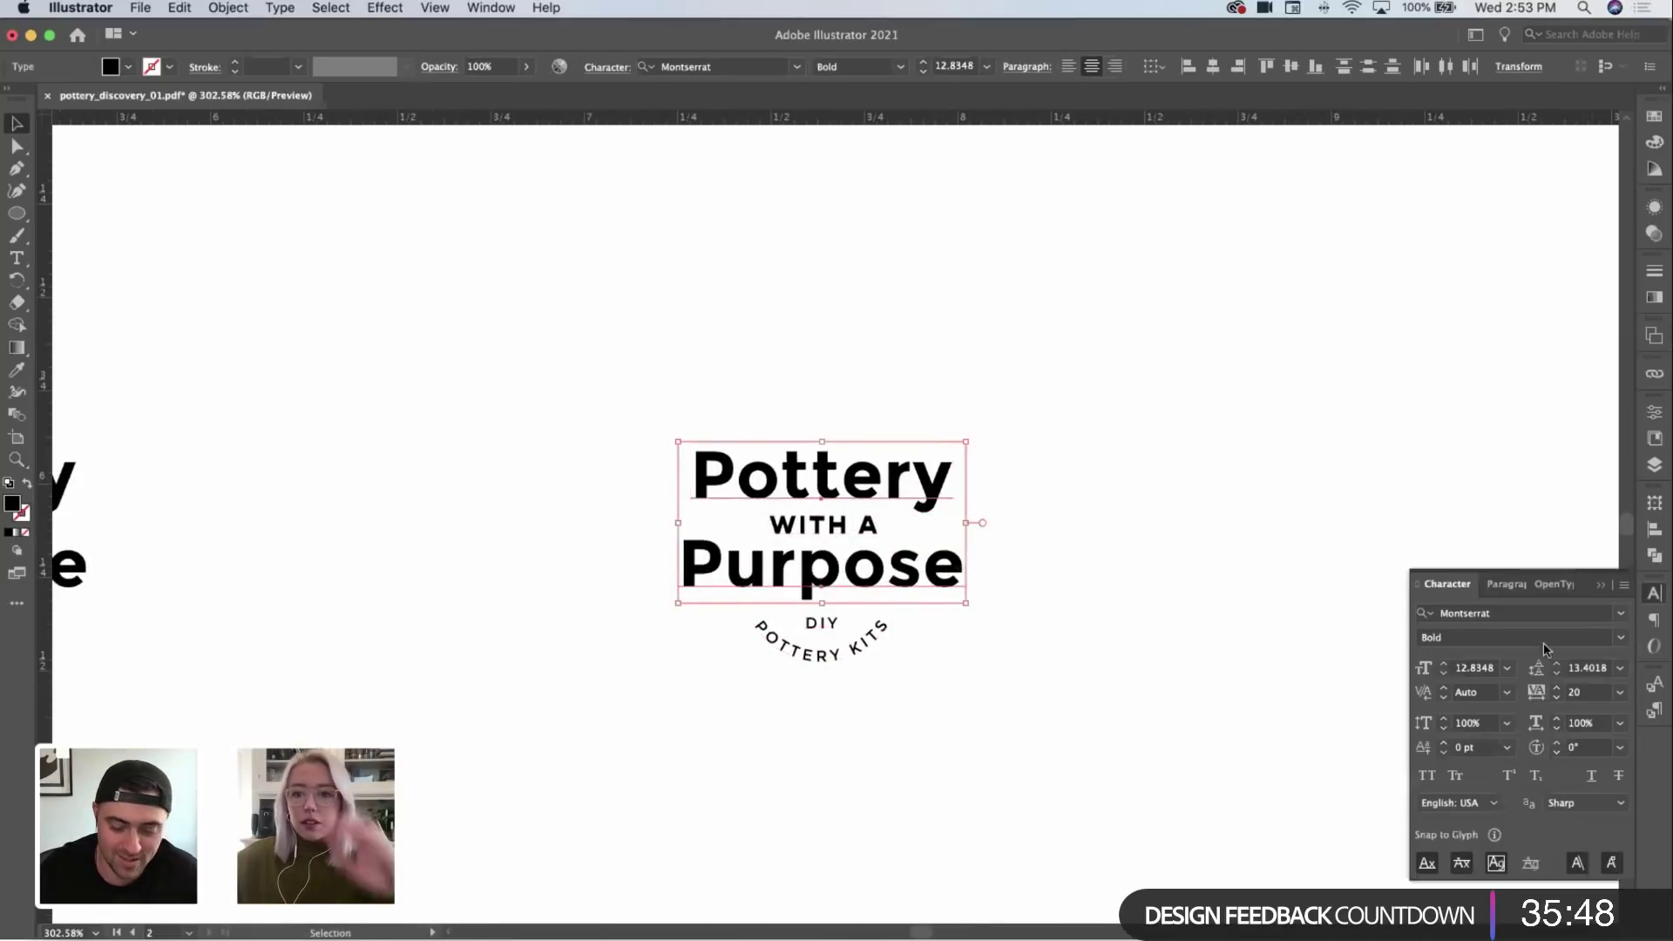
click(1426, 775)
click(1057, 459)
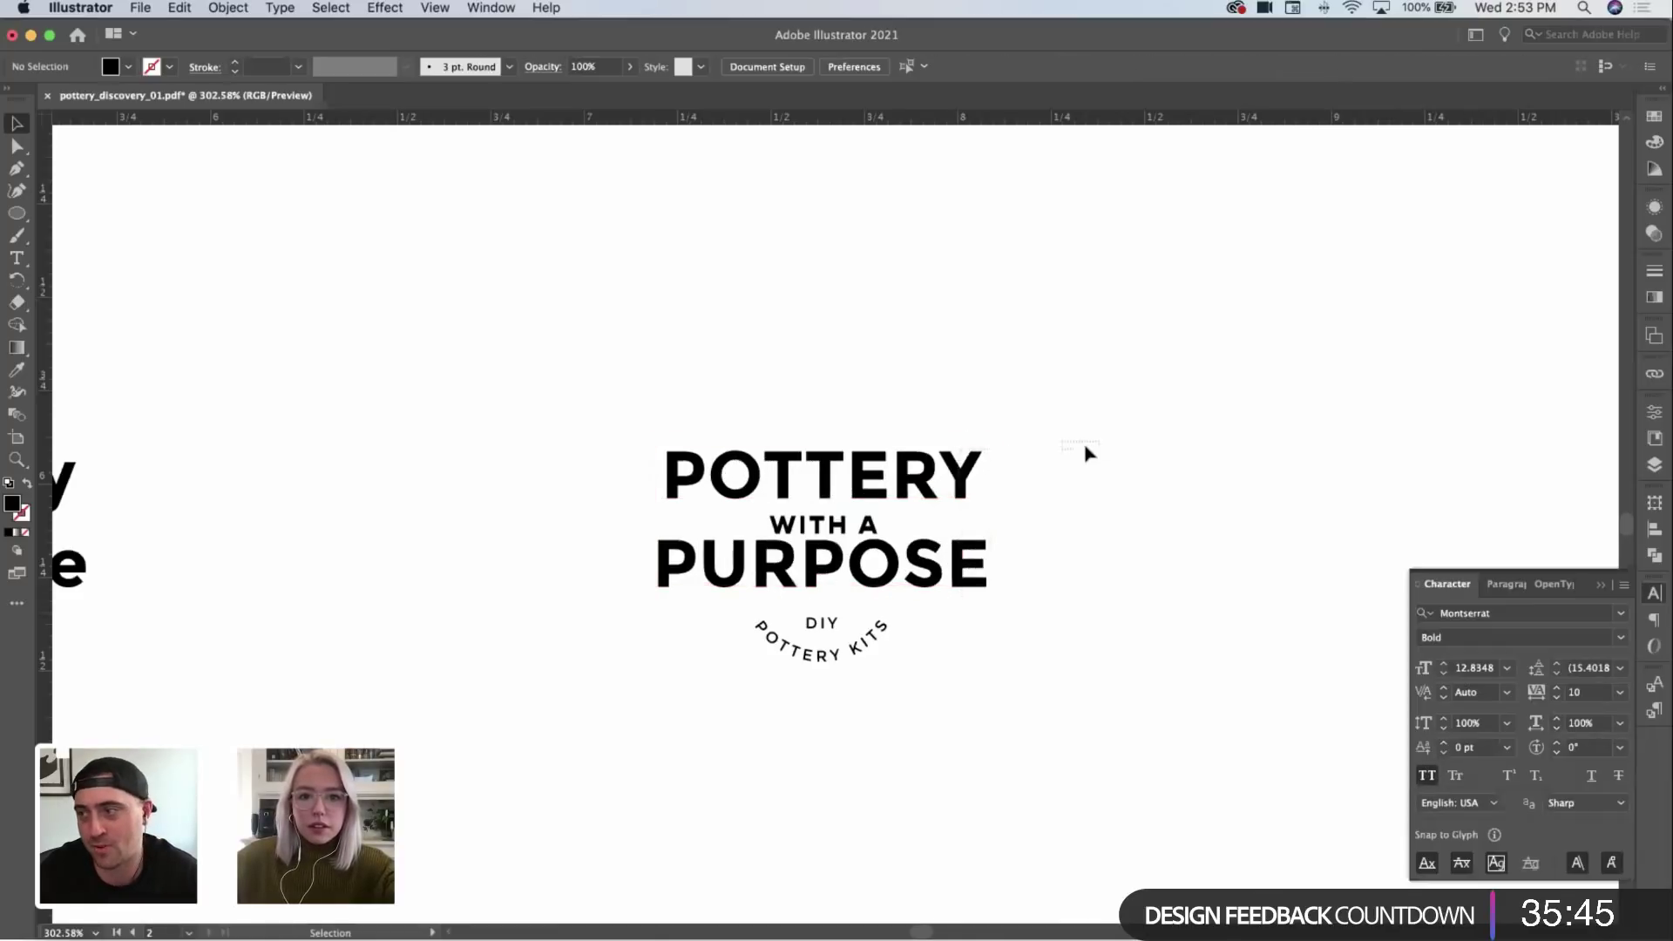
drag(978, 470, 963, 446)
drag(851, 527, 852, 513)
Step: Increase the tracking of POTTERY and PURPOSE together to 240
drag(1128, 393, 968, 575)
key(alt+Right)
key(alt+Right)
key(alt+Right)
key(alt+Right)
key(alt+Right)
key(alt+Right)
key(alt+Right)
key(alt+Right)
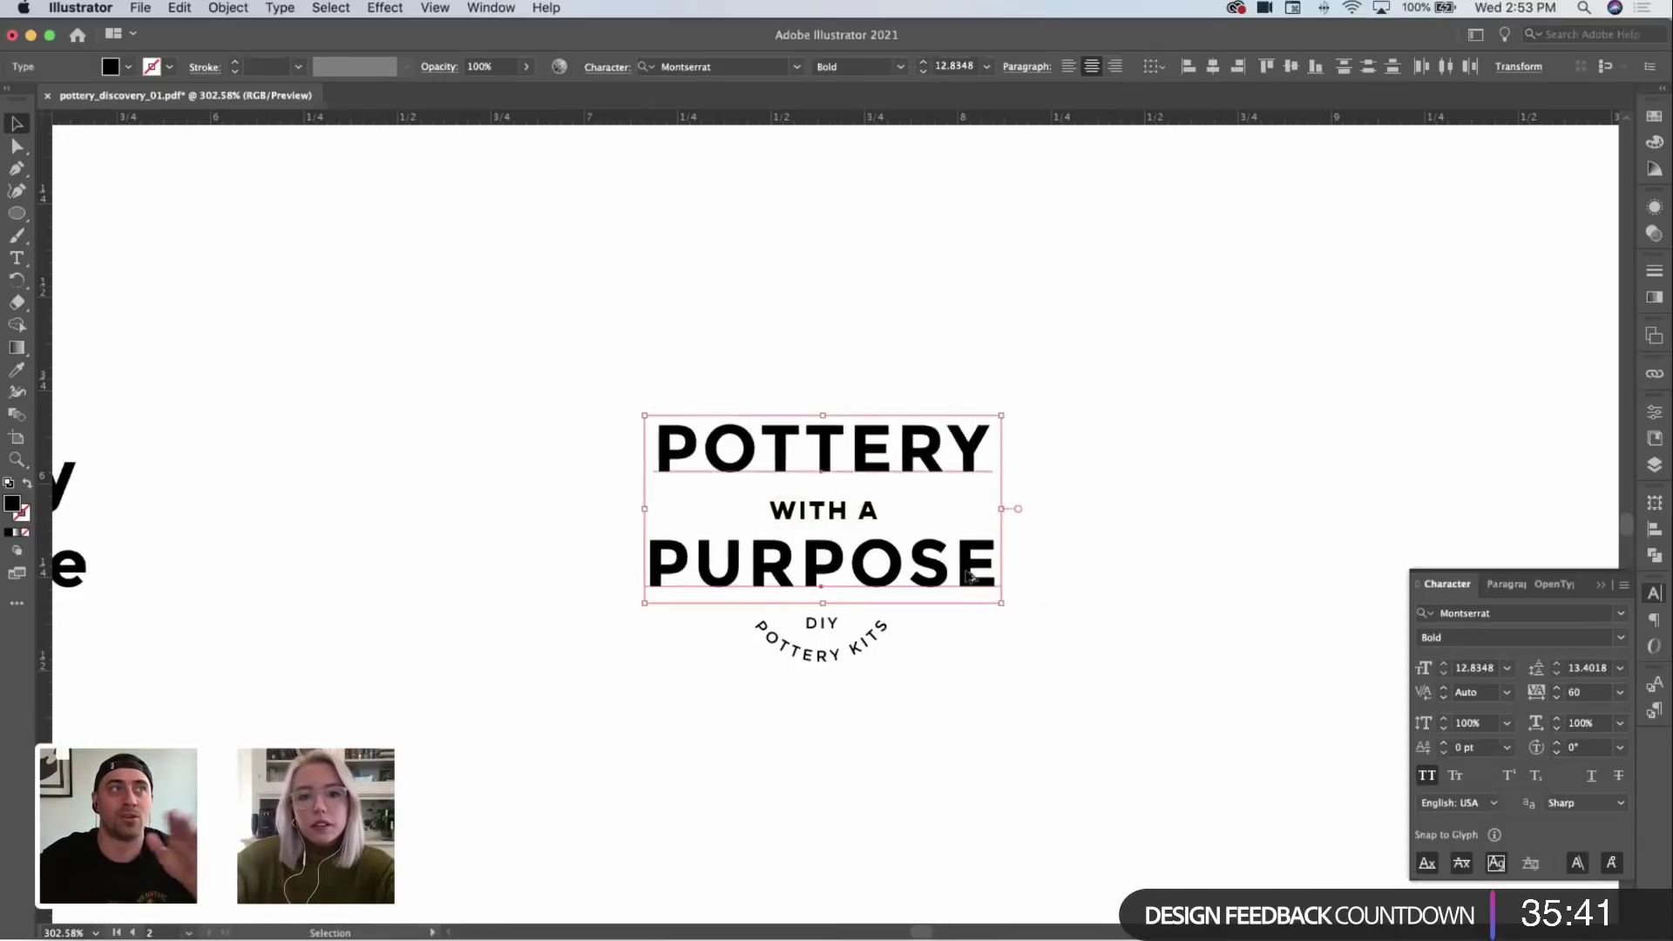
key(alt+Right)
key(alt+Right)
key(alt+Right)
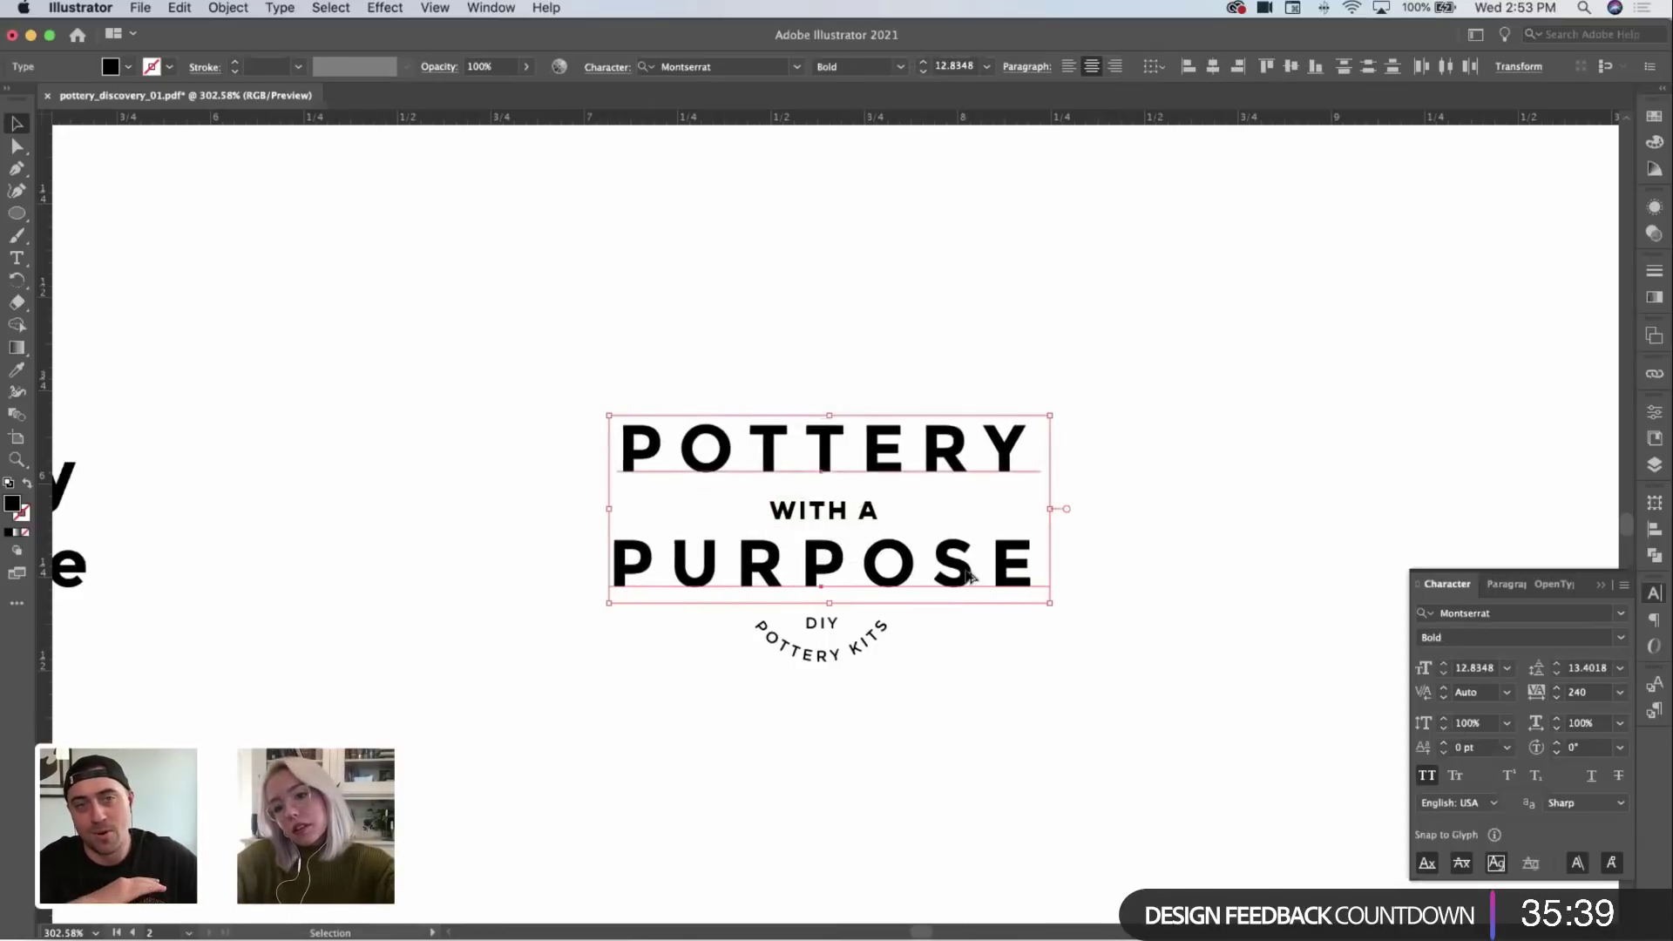
click(1218, 632)
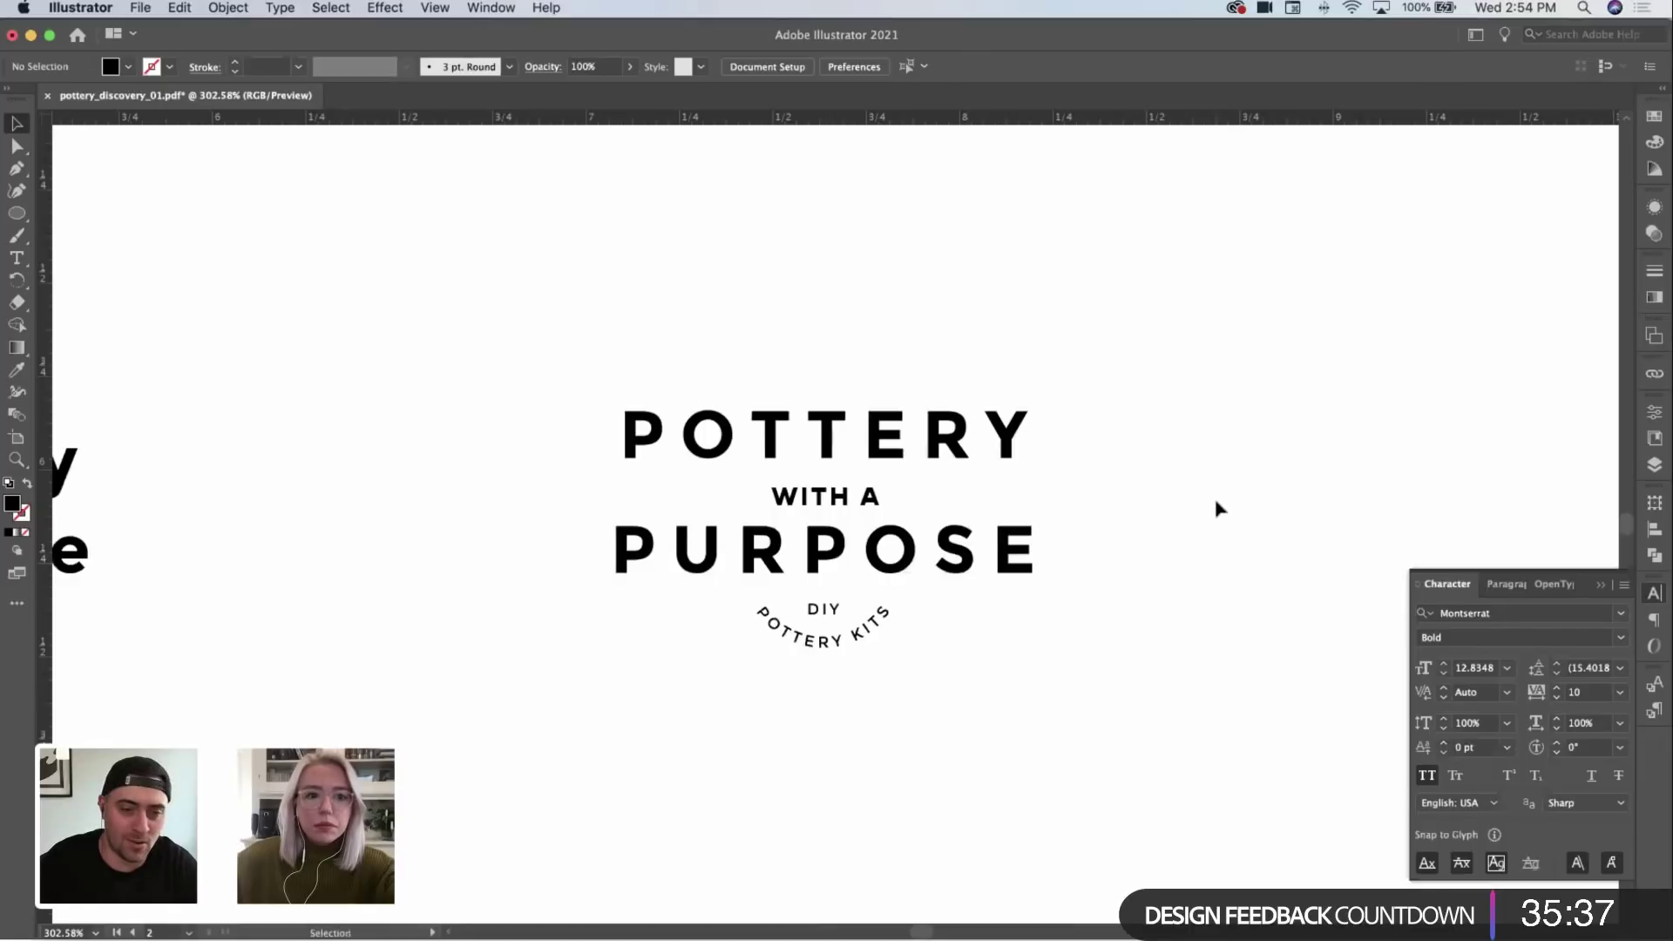
Step: Slightly enlarge the DIY text and the curved POTTERY KITS text together beneath PURPOSE
click(828, 656)
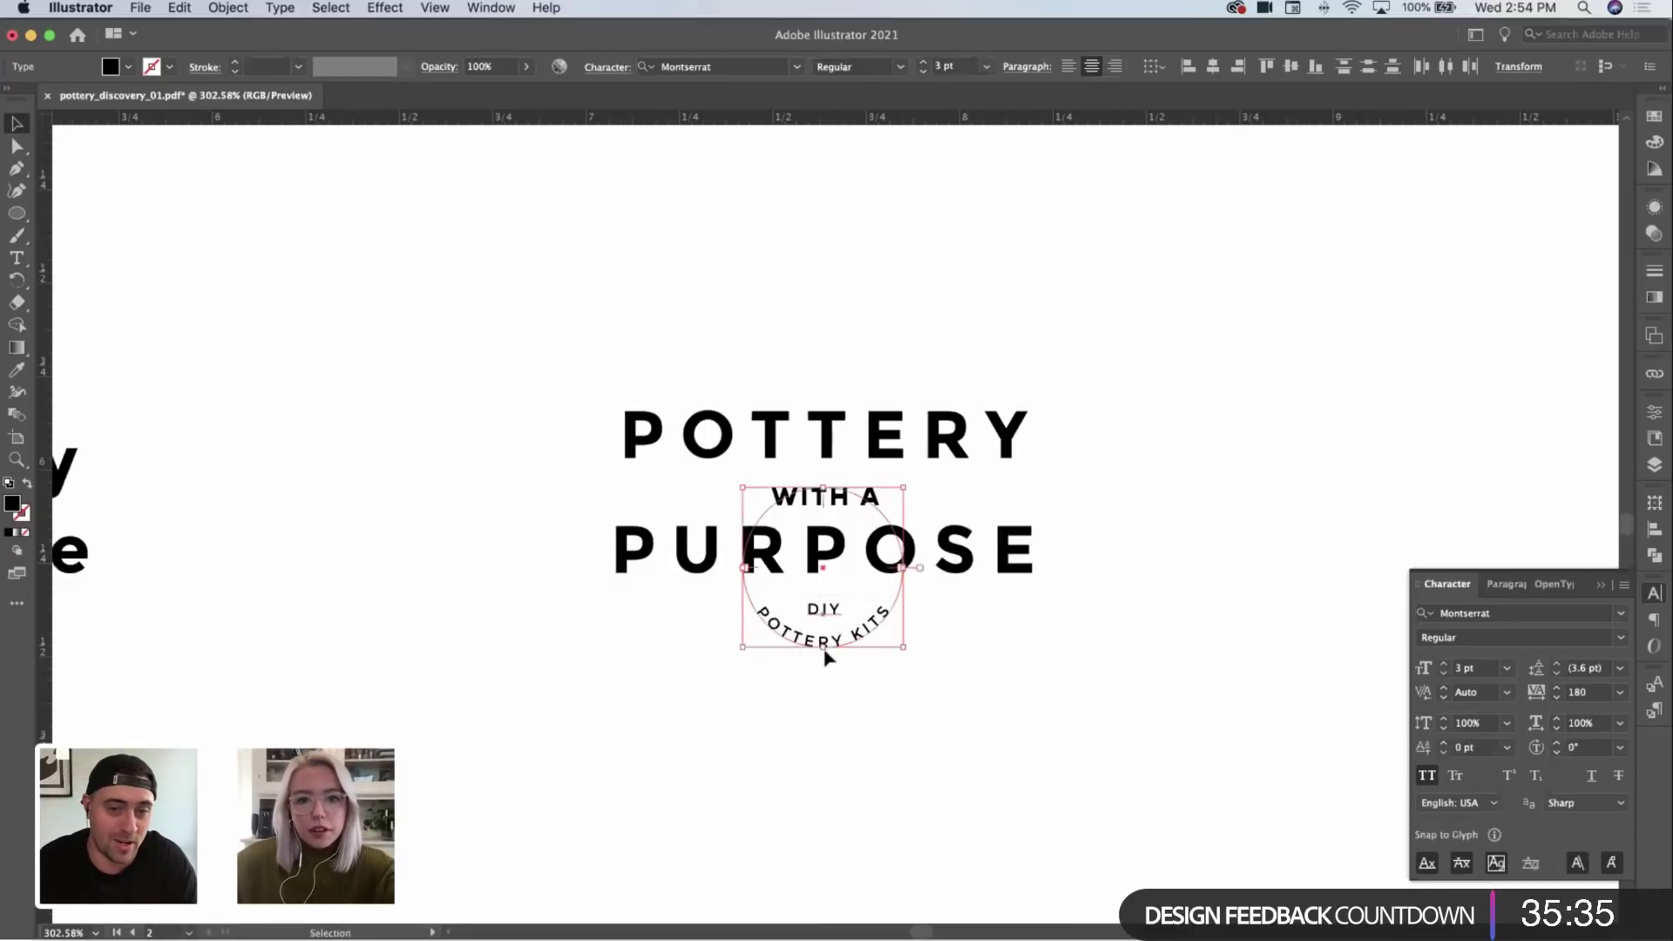
drag(826, 658, 876, 653)
click(1001, 676)
Step: Move POTTERY down slightly and nudge WITH A up to tighten the spacing between the lines
click(814, 499)
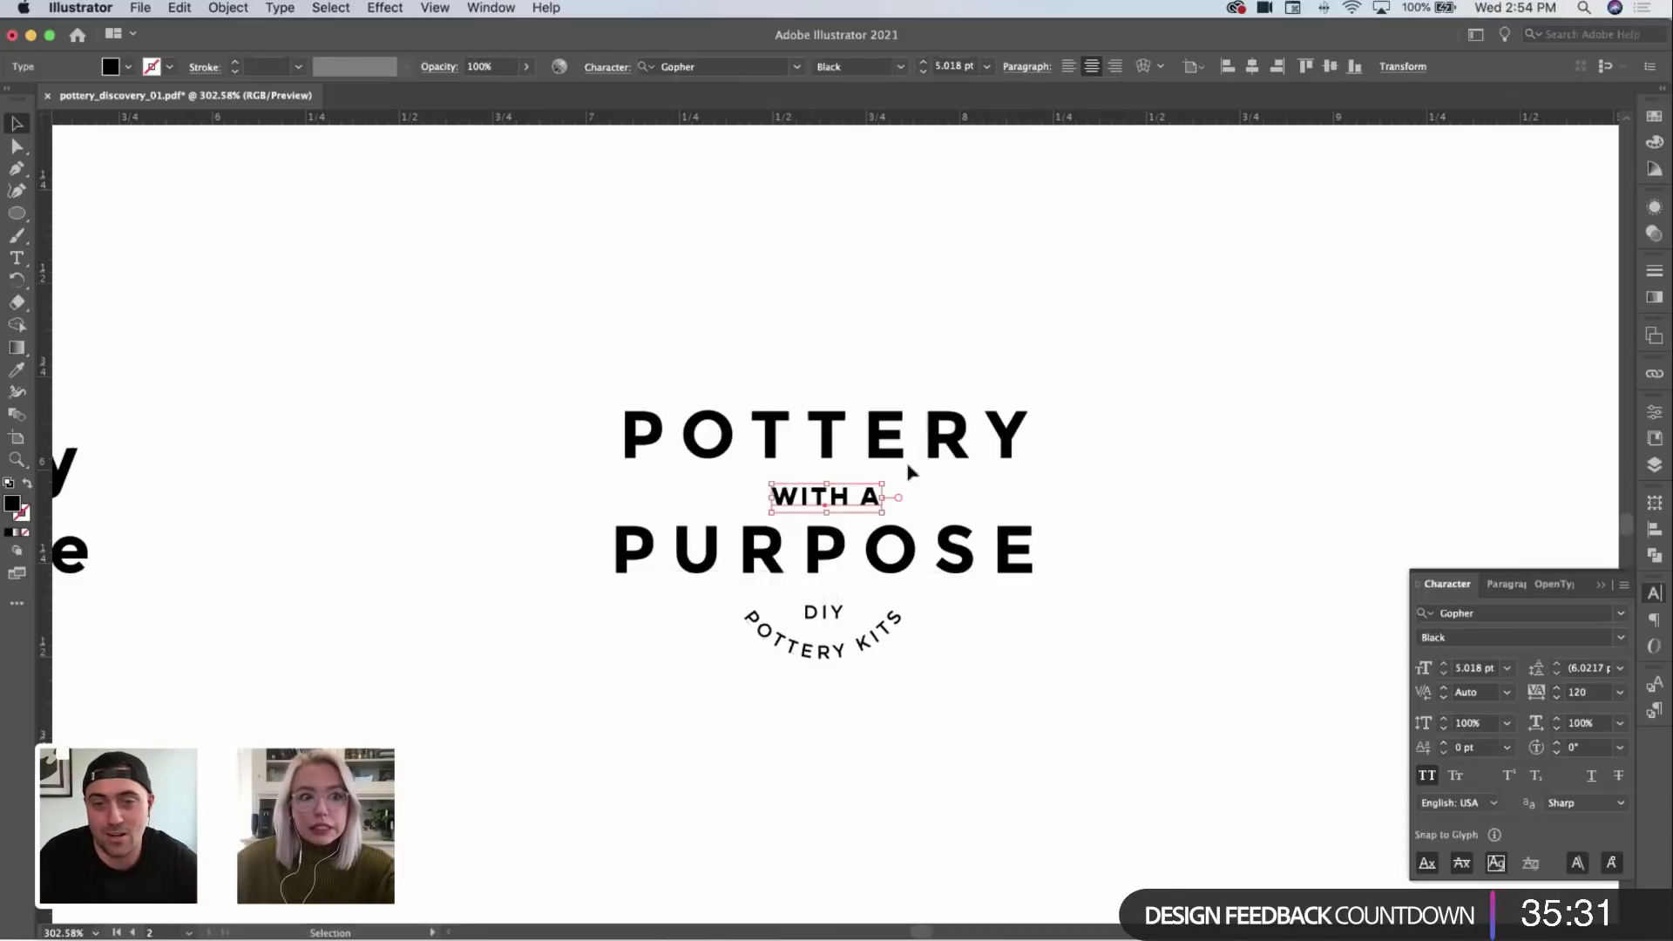
click(1155, 415)
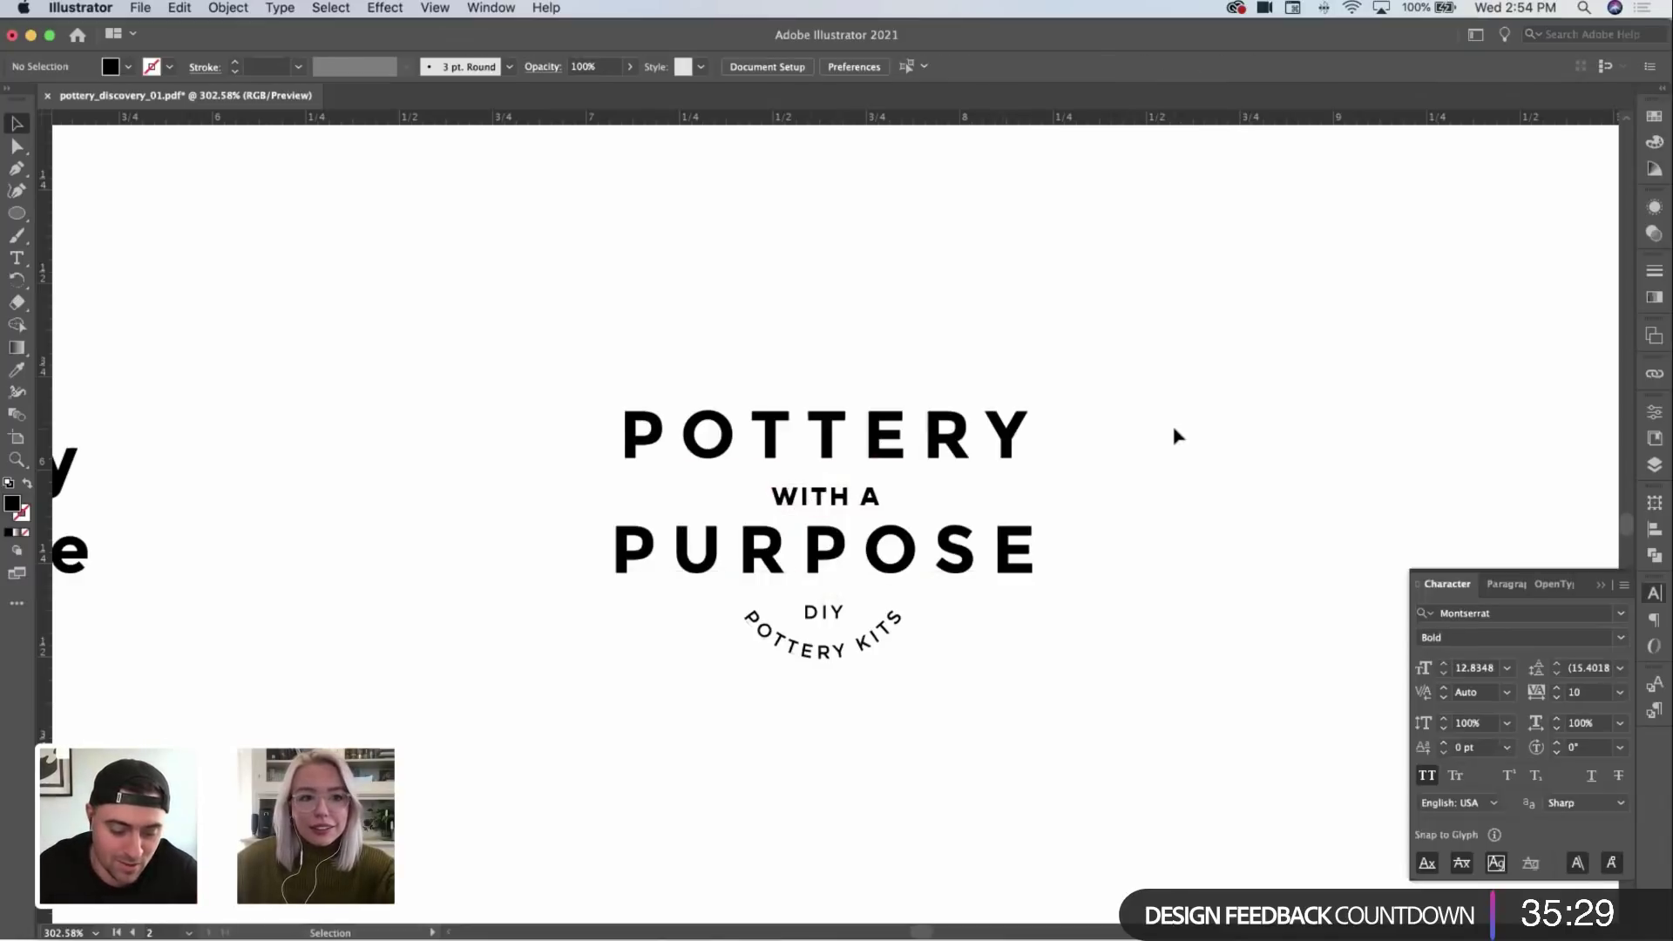
drag(927, 437, 1133, 481)
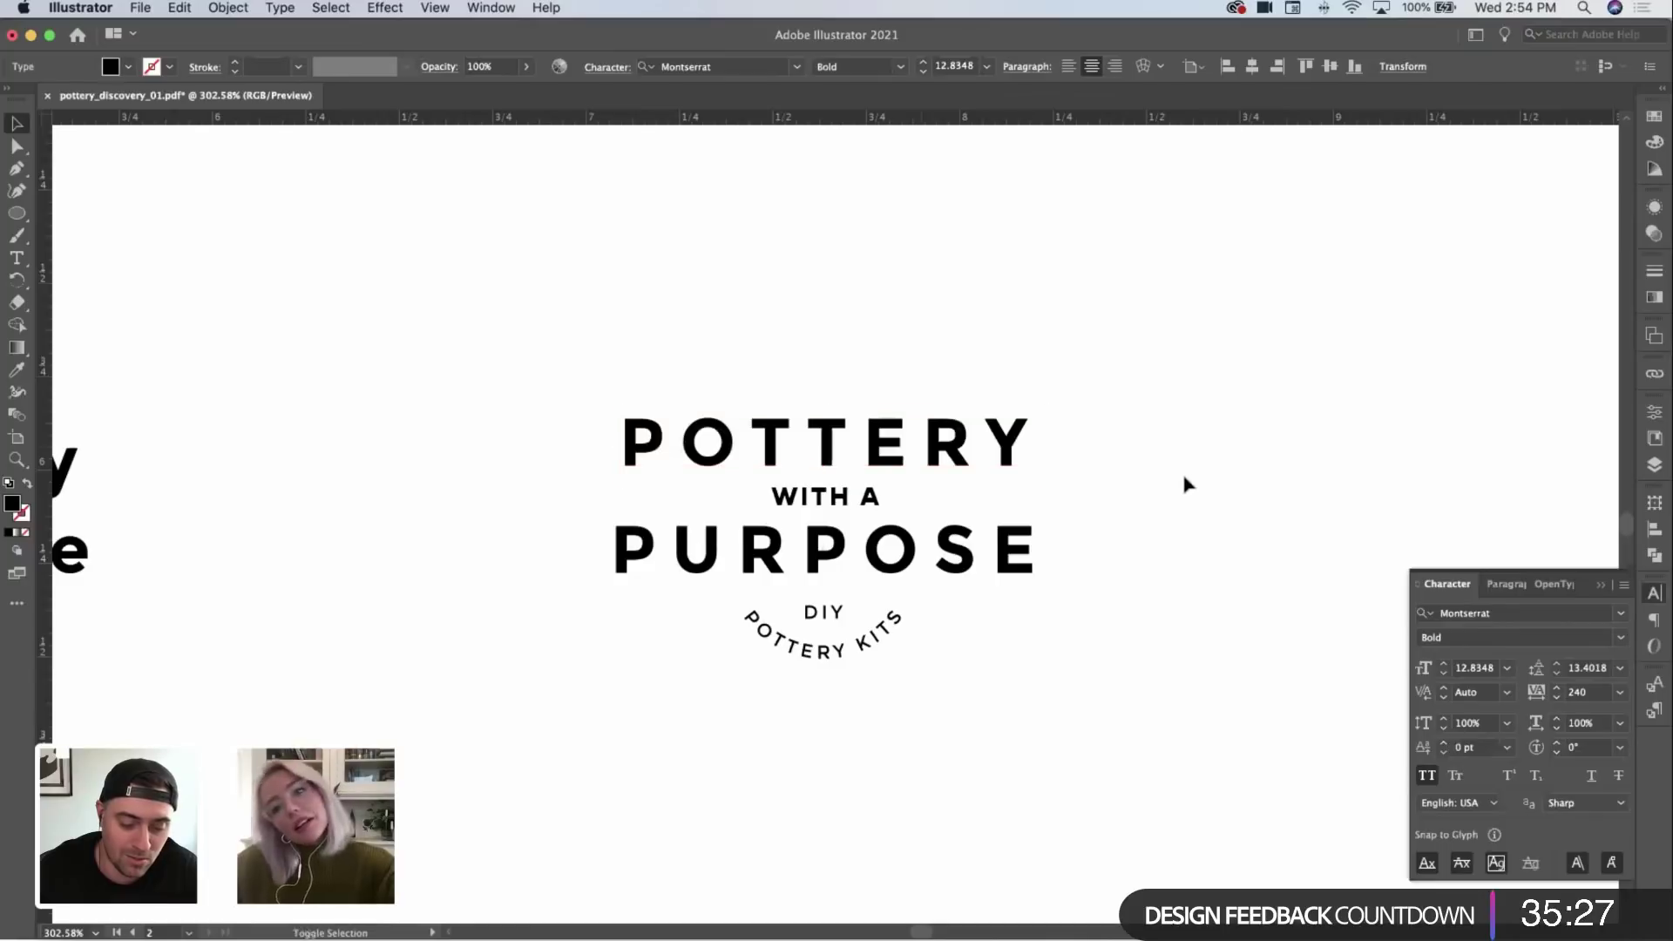
click(880, 502)
key(Up)
key(Up)
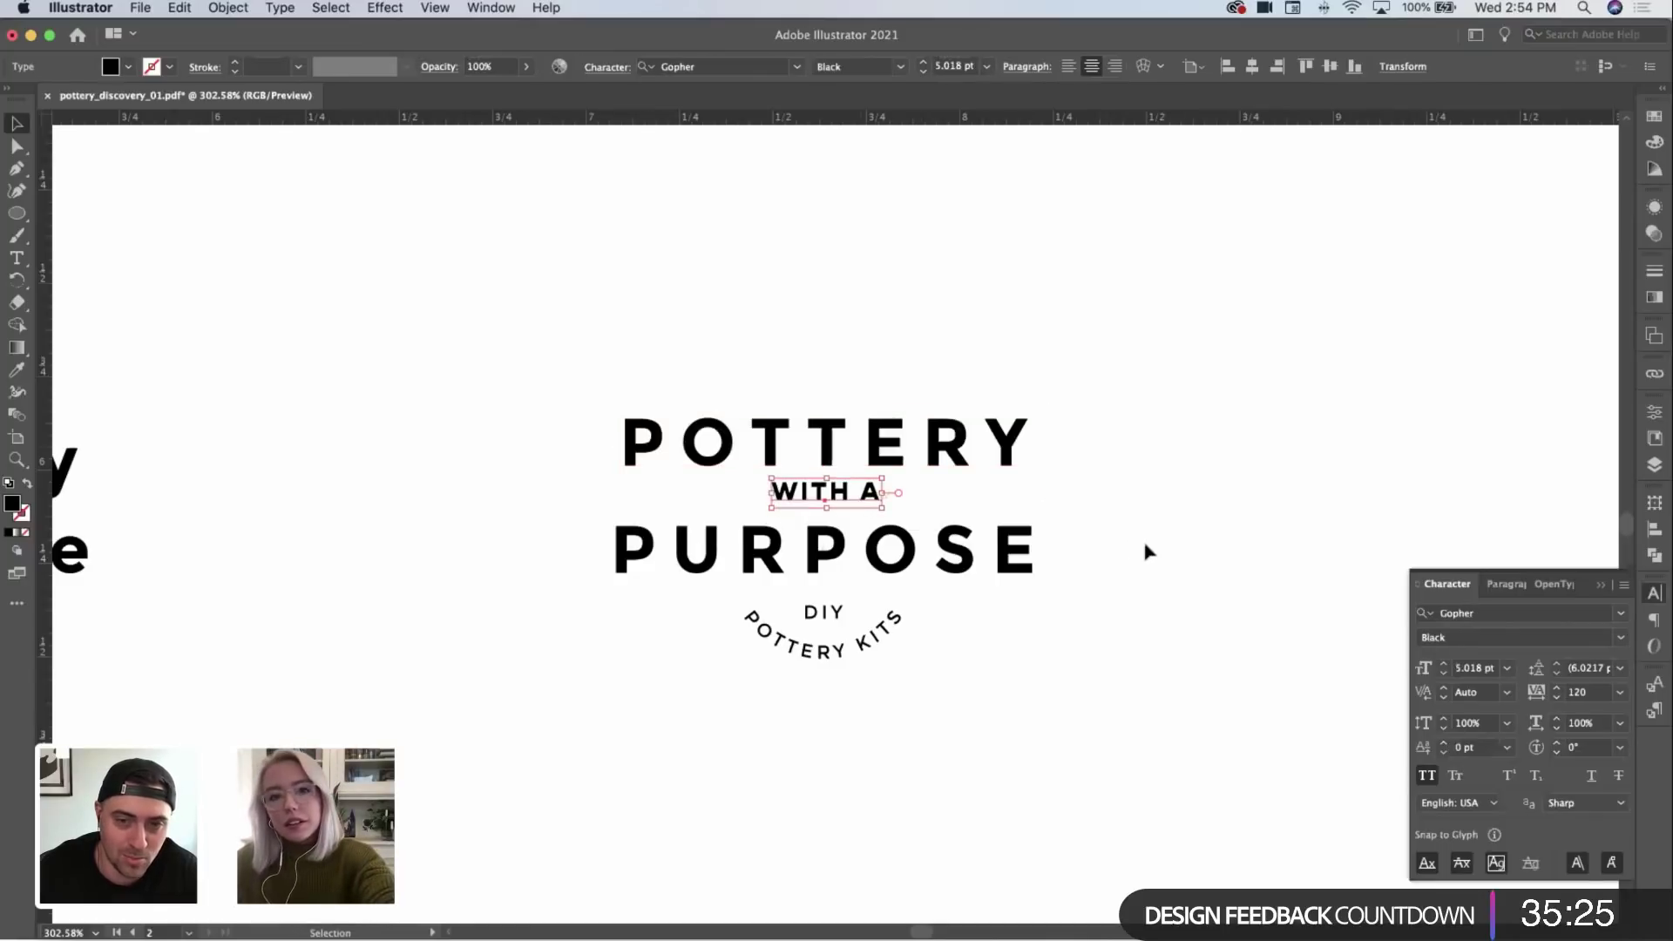
click(1137, 536)
Step: Examine the WITH A letterforms up close against the surrounding POTTERY and PURPOSE lettering
key(z)
drag(1206, 482, 1152, 494)
key(v)
click(912, 489)
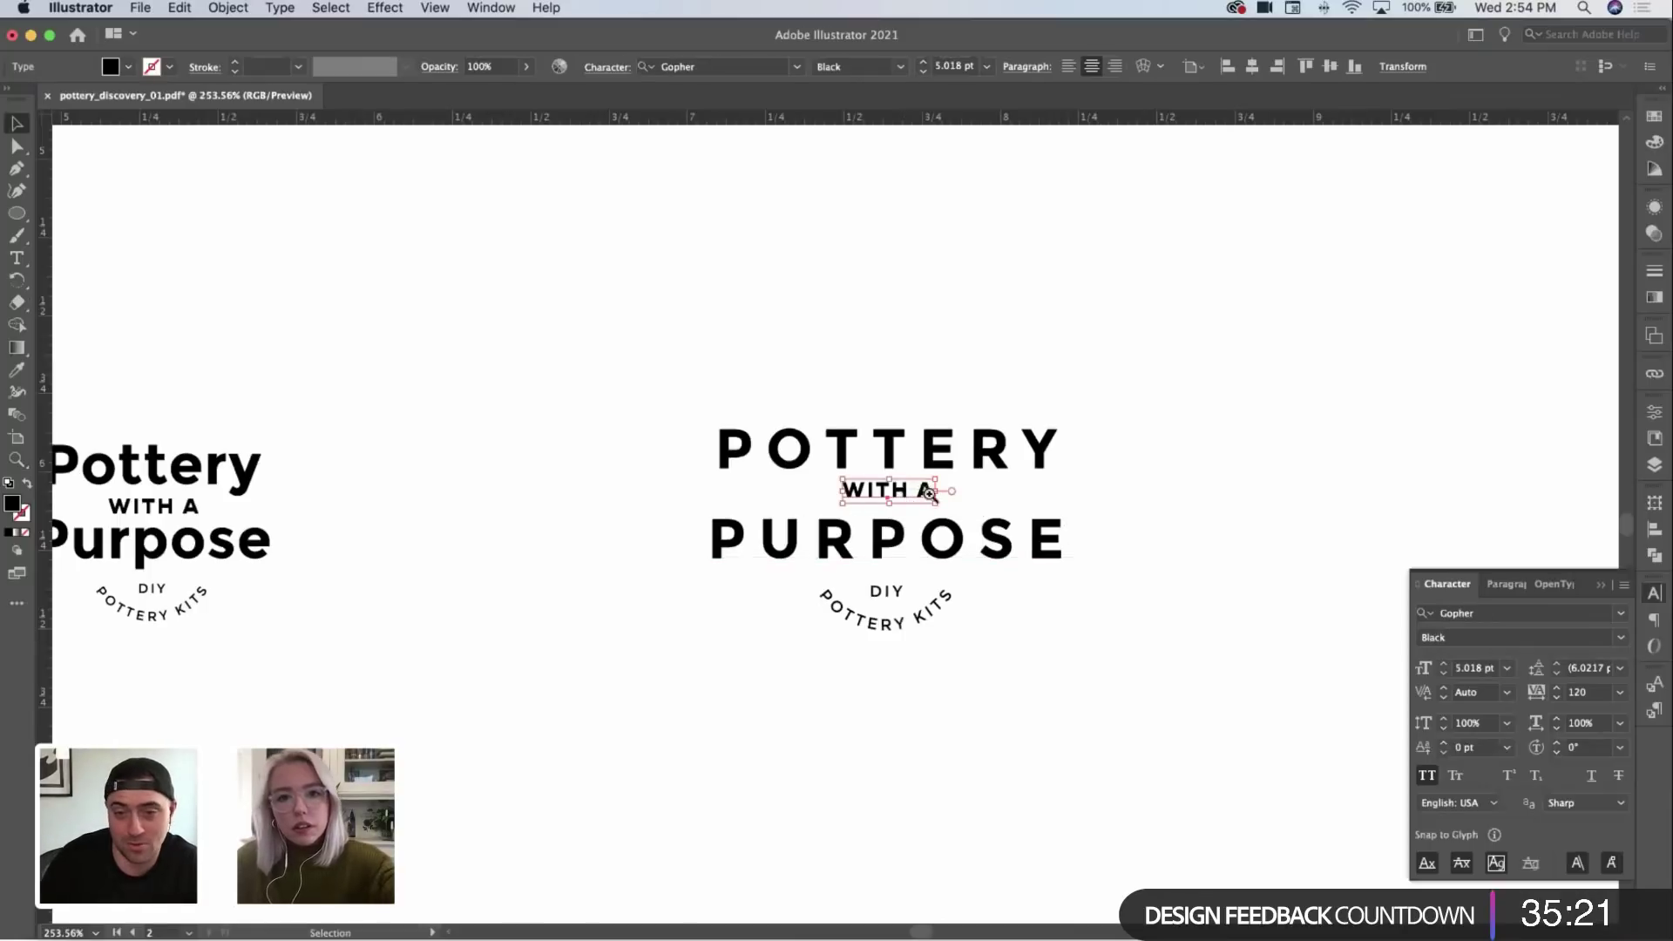
scroll(929, 493, up, 5)
drag(1238, 436, 1330, 450)
scroll(1330, 450, down, 5)
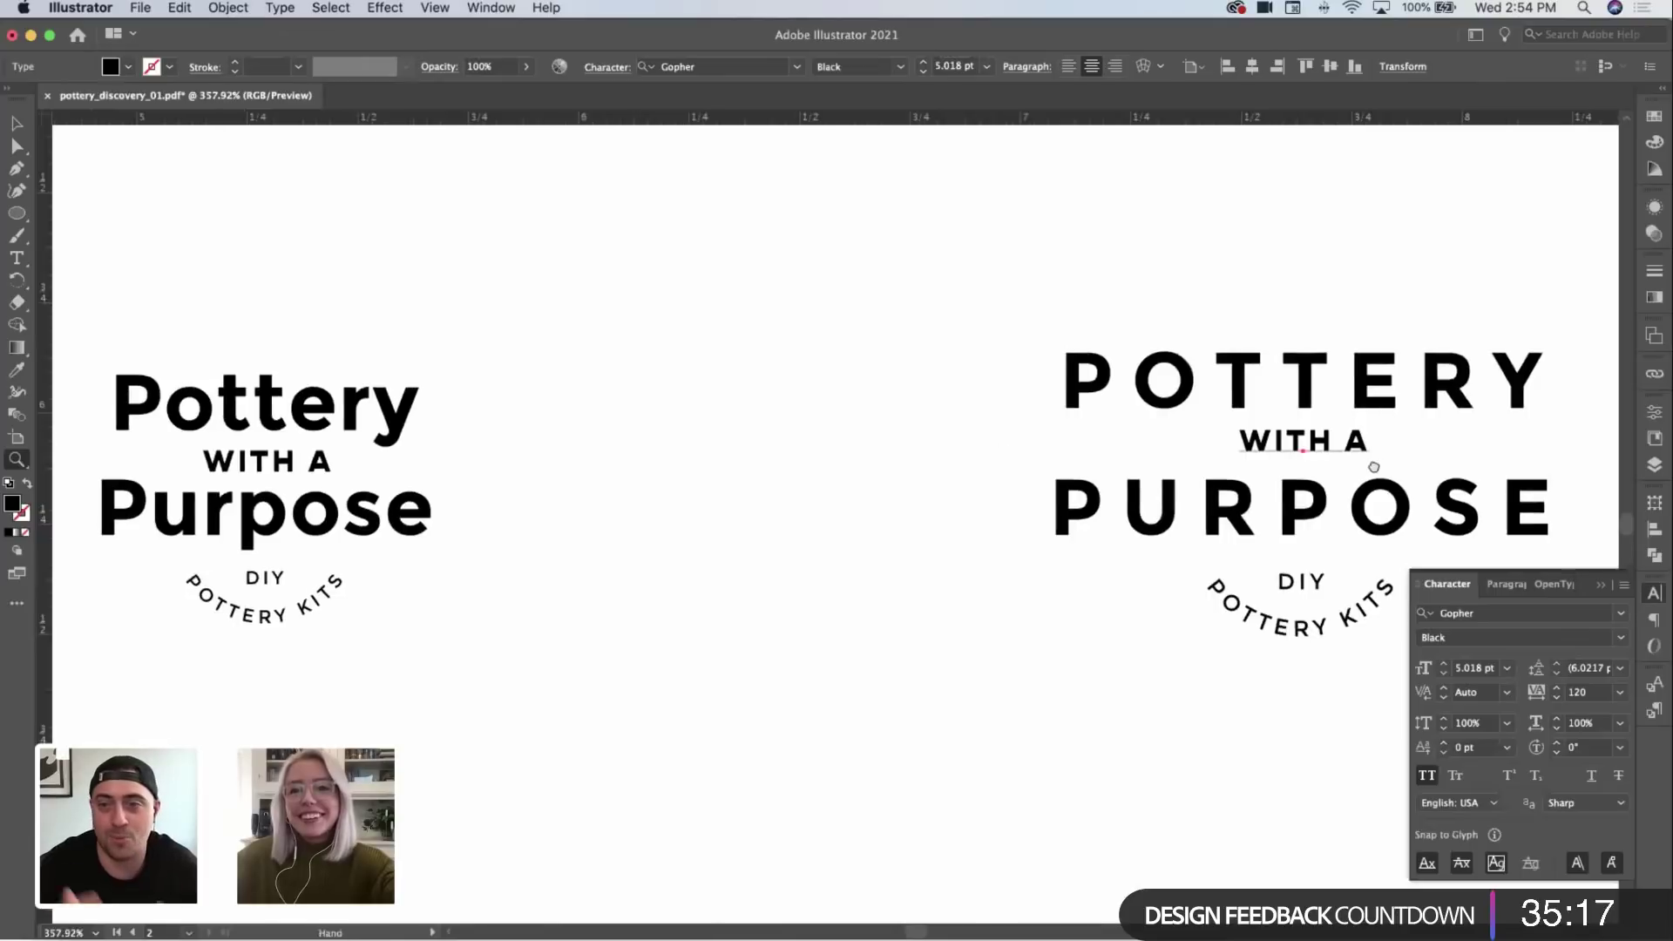
scroll(980, 434, up, 8)
drag(931, 376, 931, 375)
scroll(870, 373, down, 5)
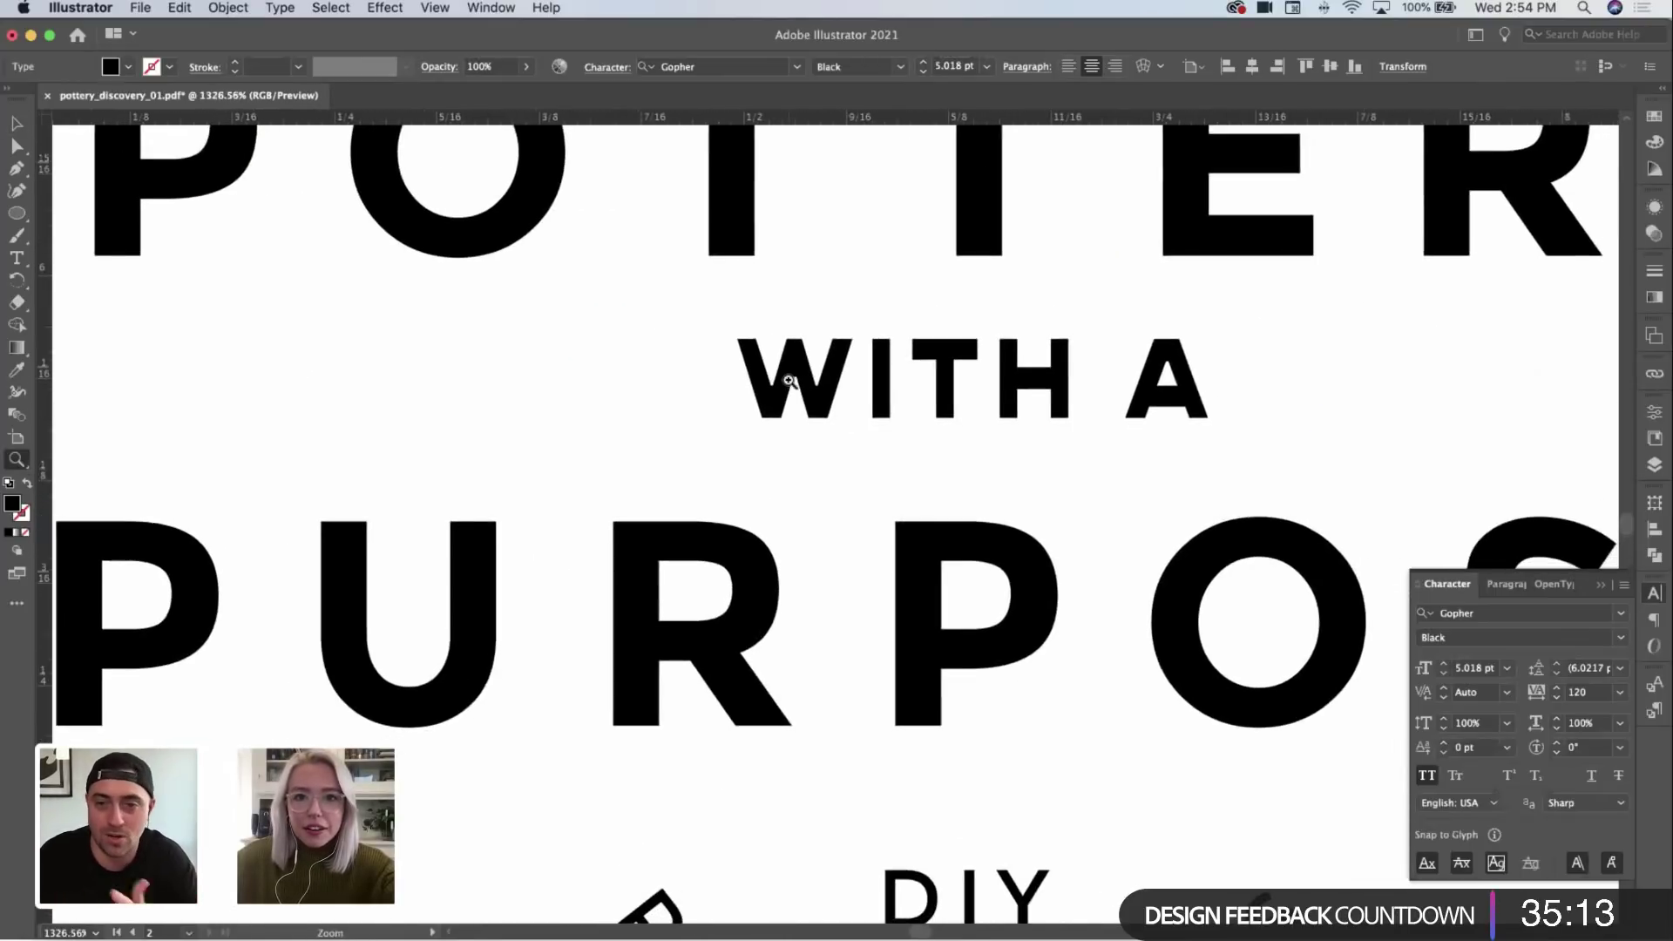
scroll(1041, 362, up, 5)
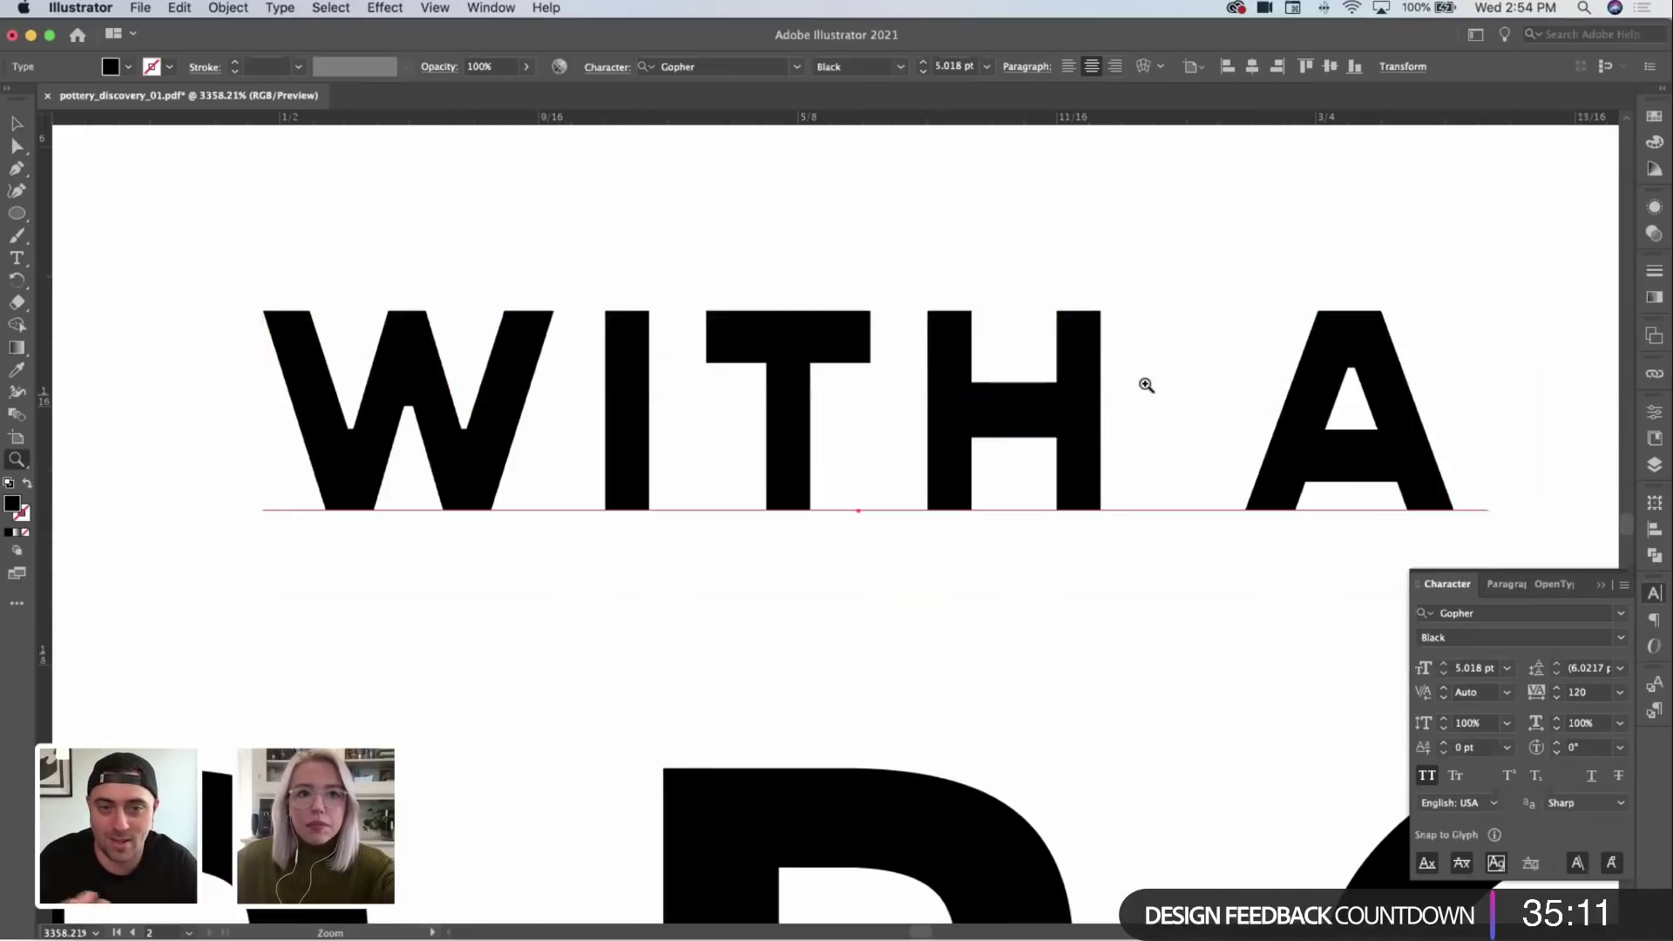
scroll(1147, 385, down, 10)
scroll(1128, 478, right, 5)
Step: Change the font of WITH A to Montserrat Bold to match POTTERY and PURPOSE
key(i)
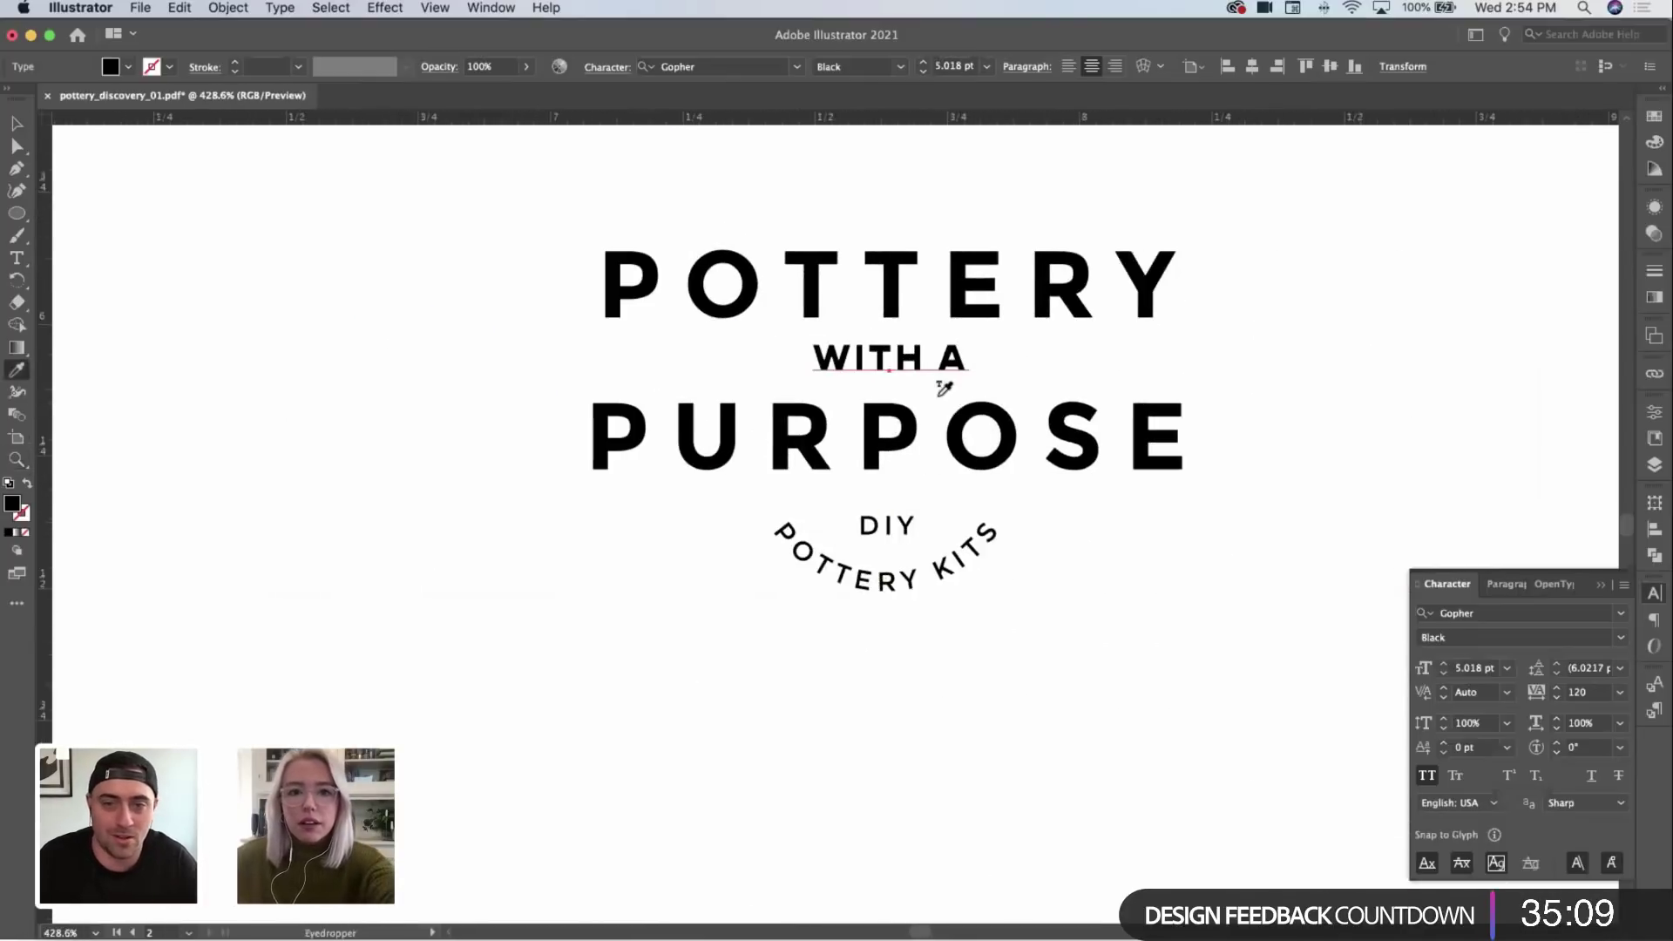
key(v)
click(897, 288)
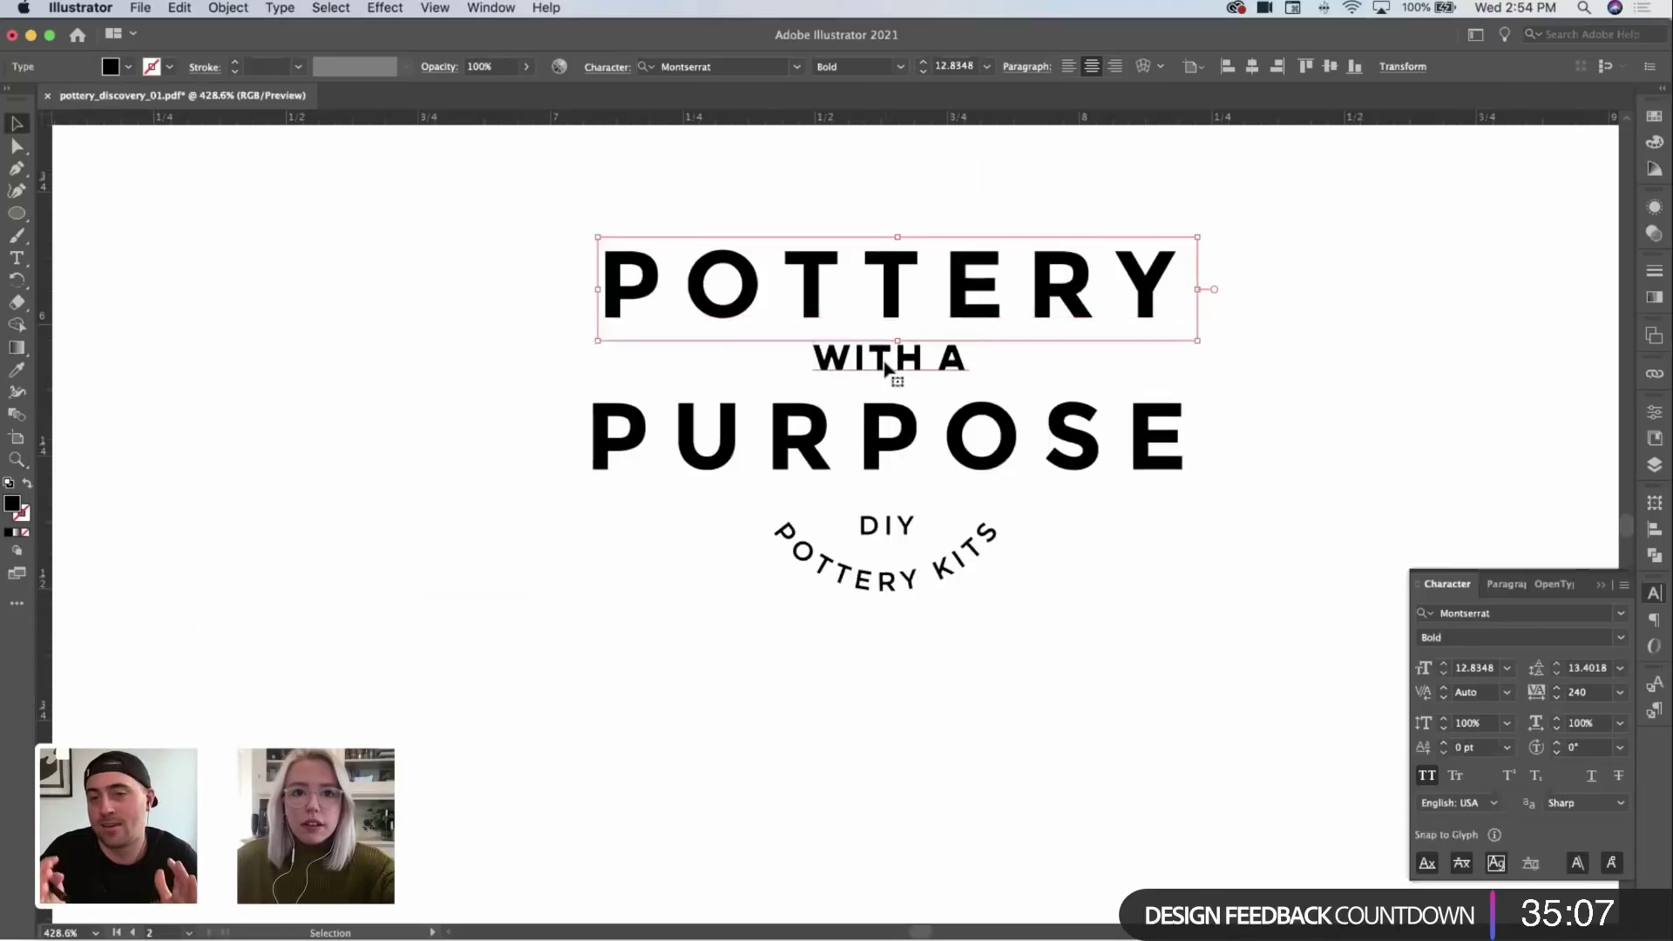
click(897, 362)
click(760, 66)
text(mont)
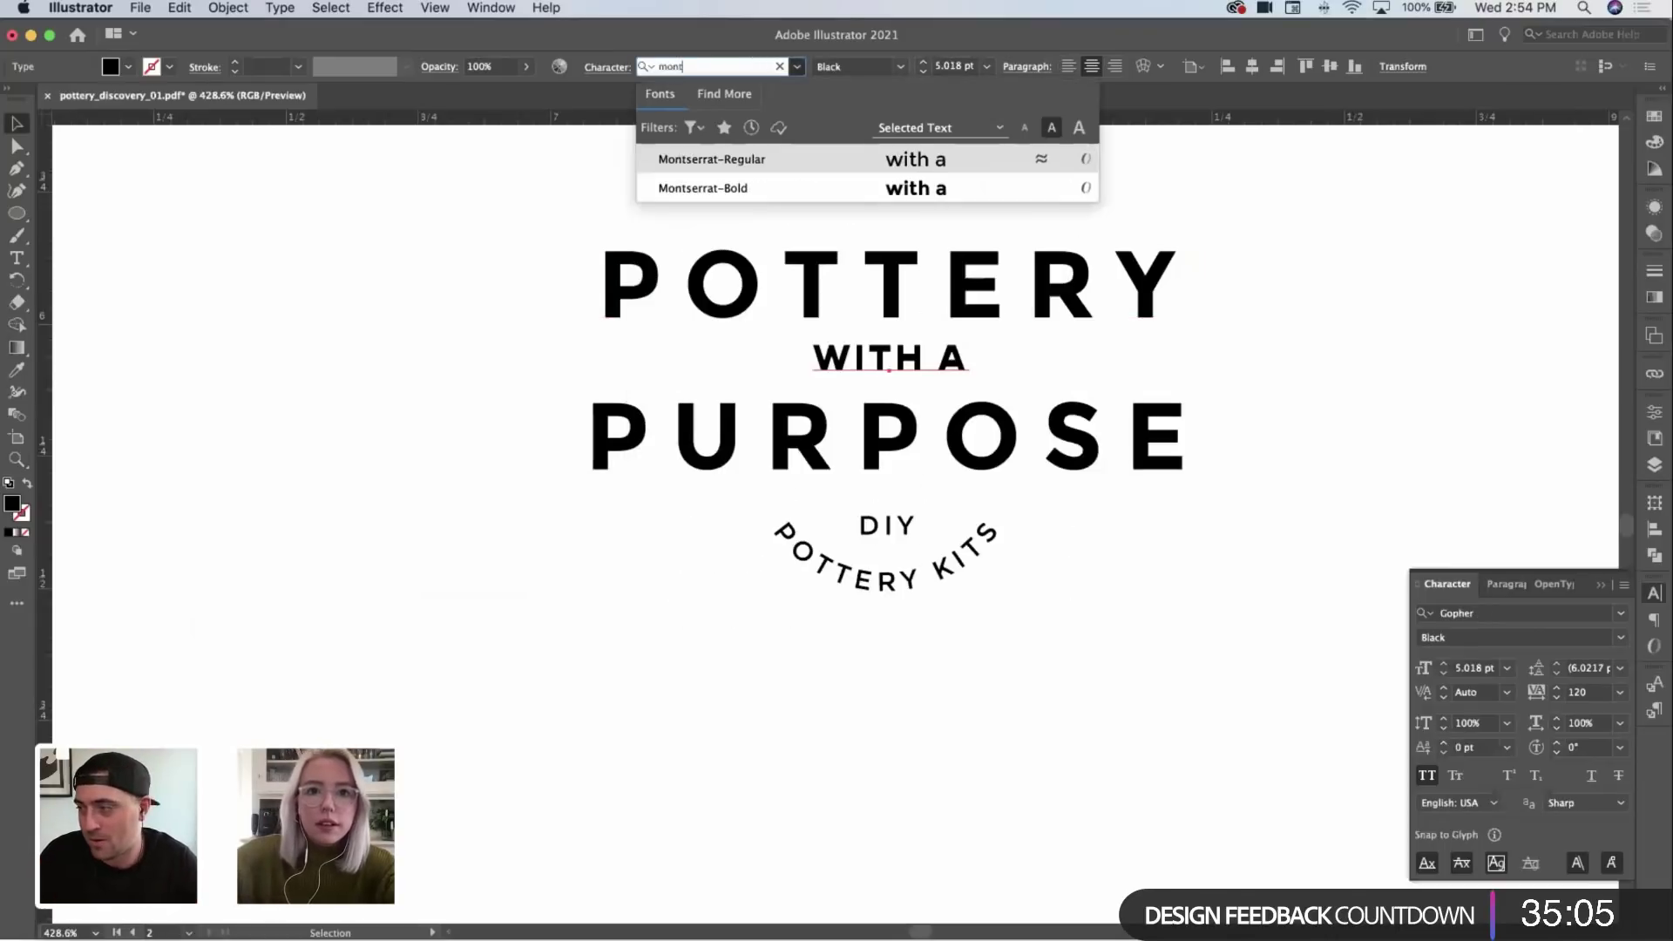
click(801, 190)
click(1393, 414)
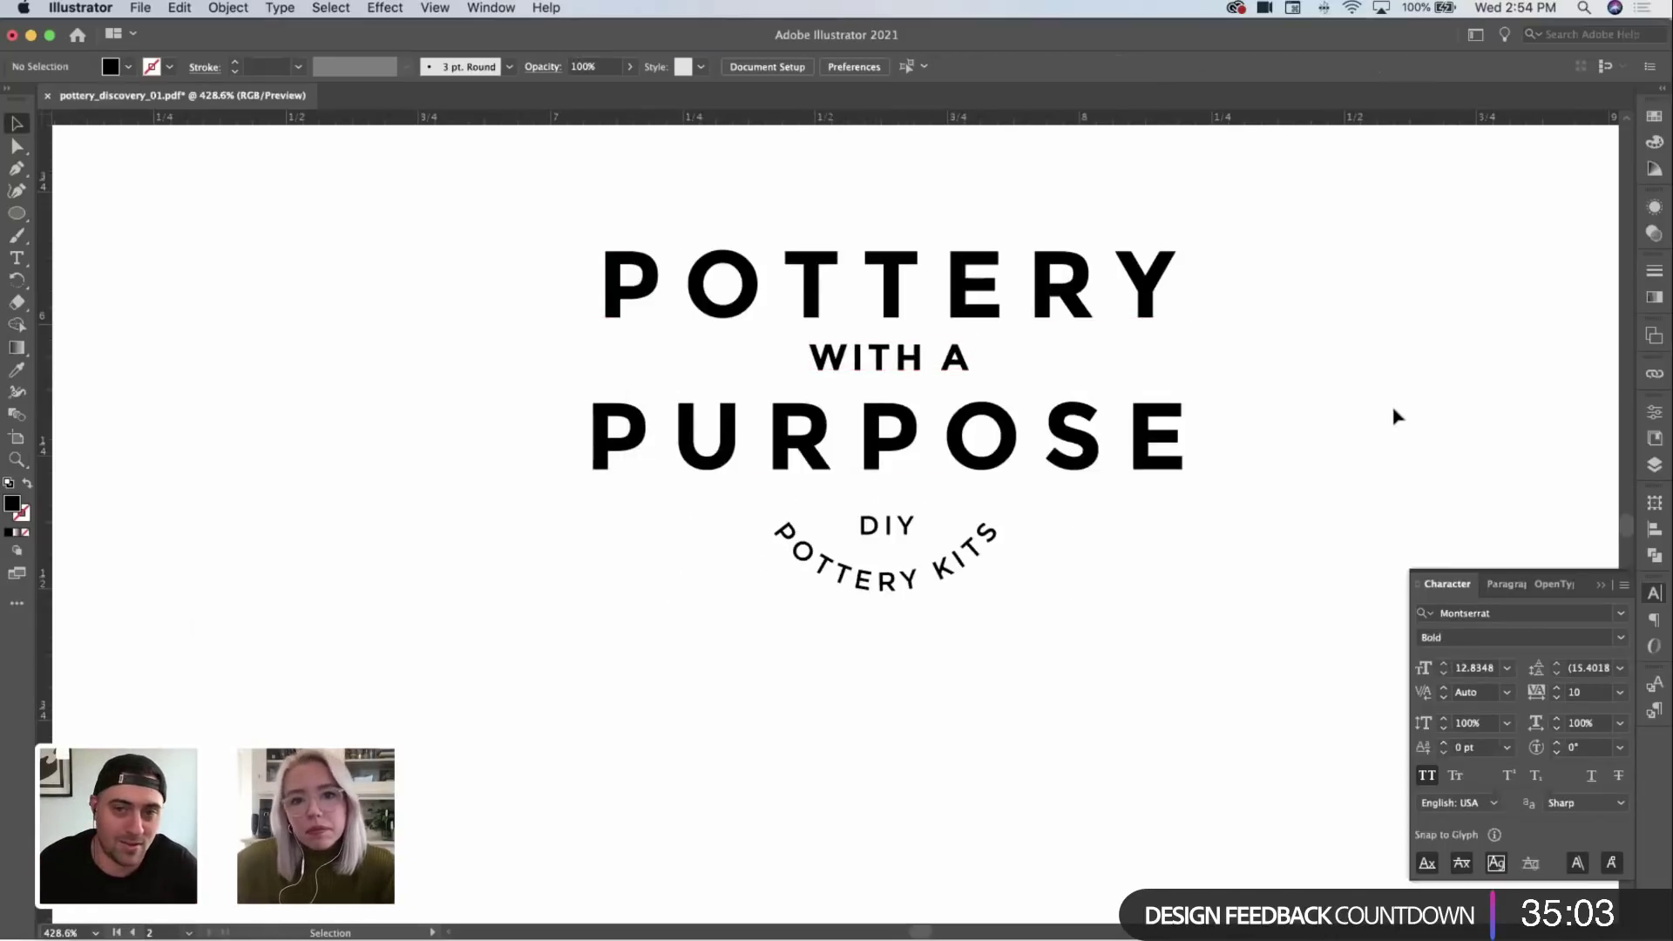
Step: Enlarge the DIY and curved POTTERY KITS text to about 4.13 pt, keeping it centered beneath PURPOSE
drag(789, 666, 948, 512)
key(v)
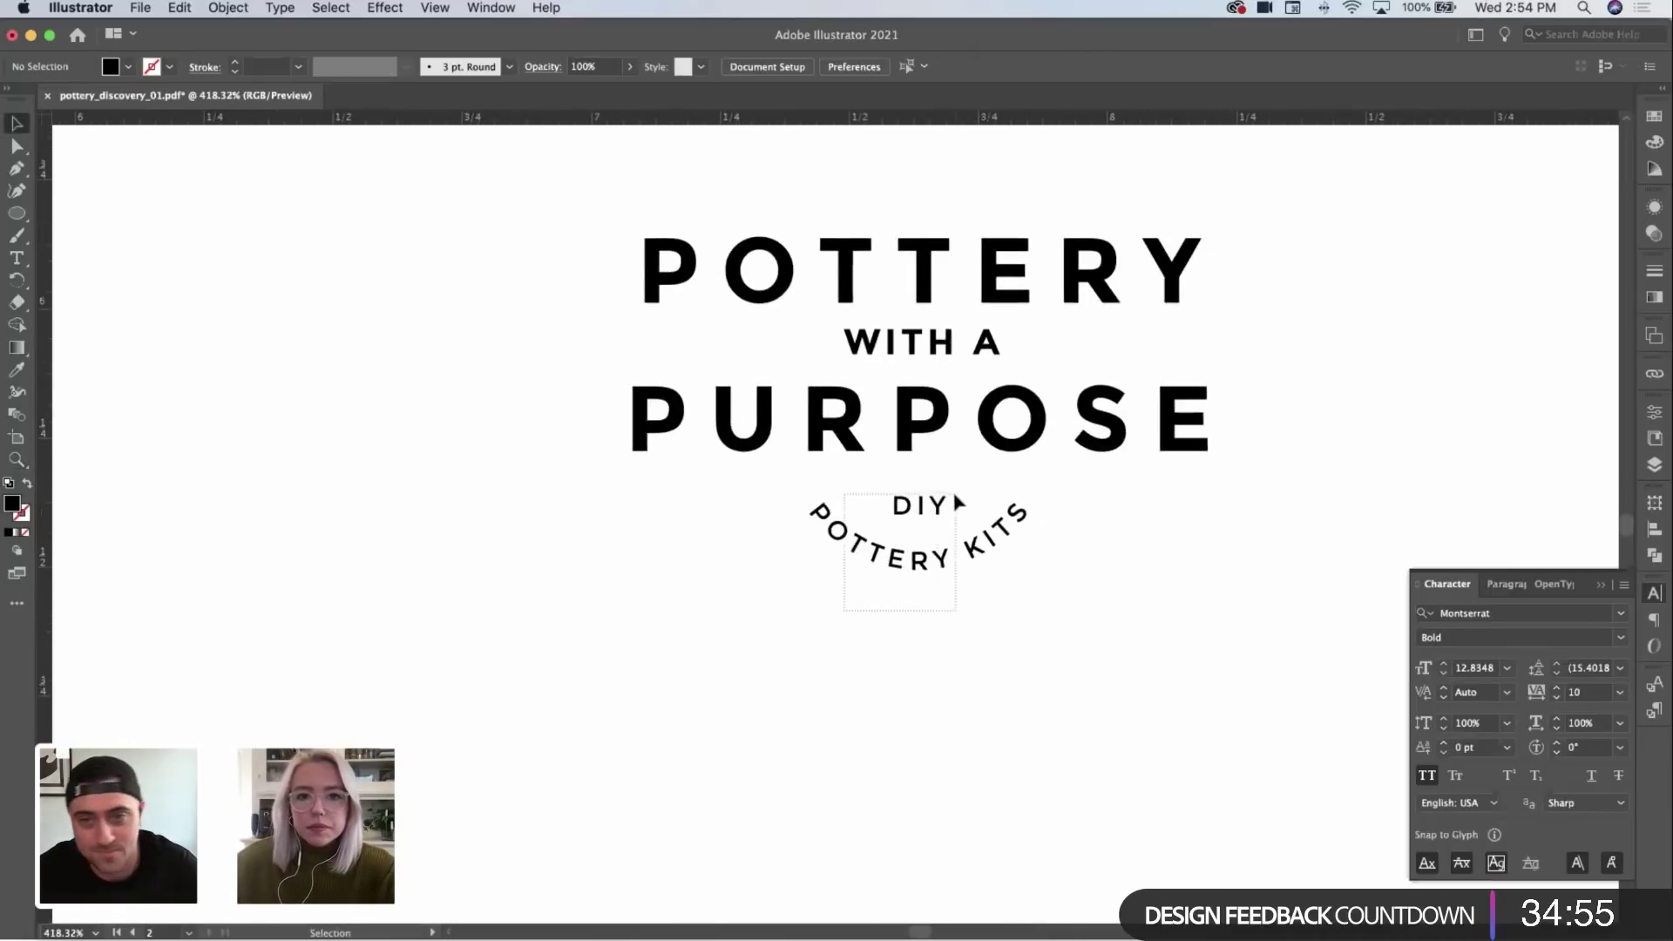
click(952, 504)
drag(920, 300, 921, 264)
click(920, 508)
click(922, 501)
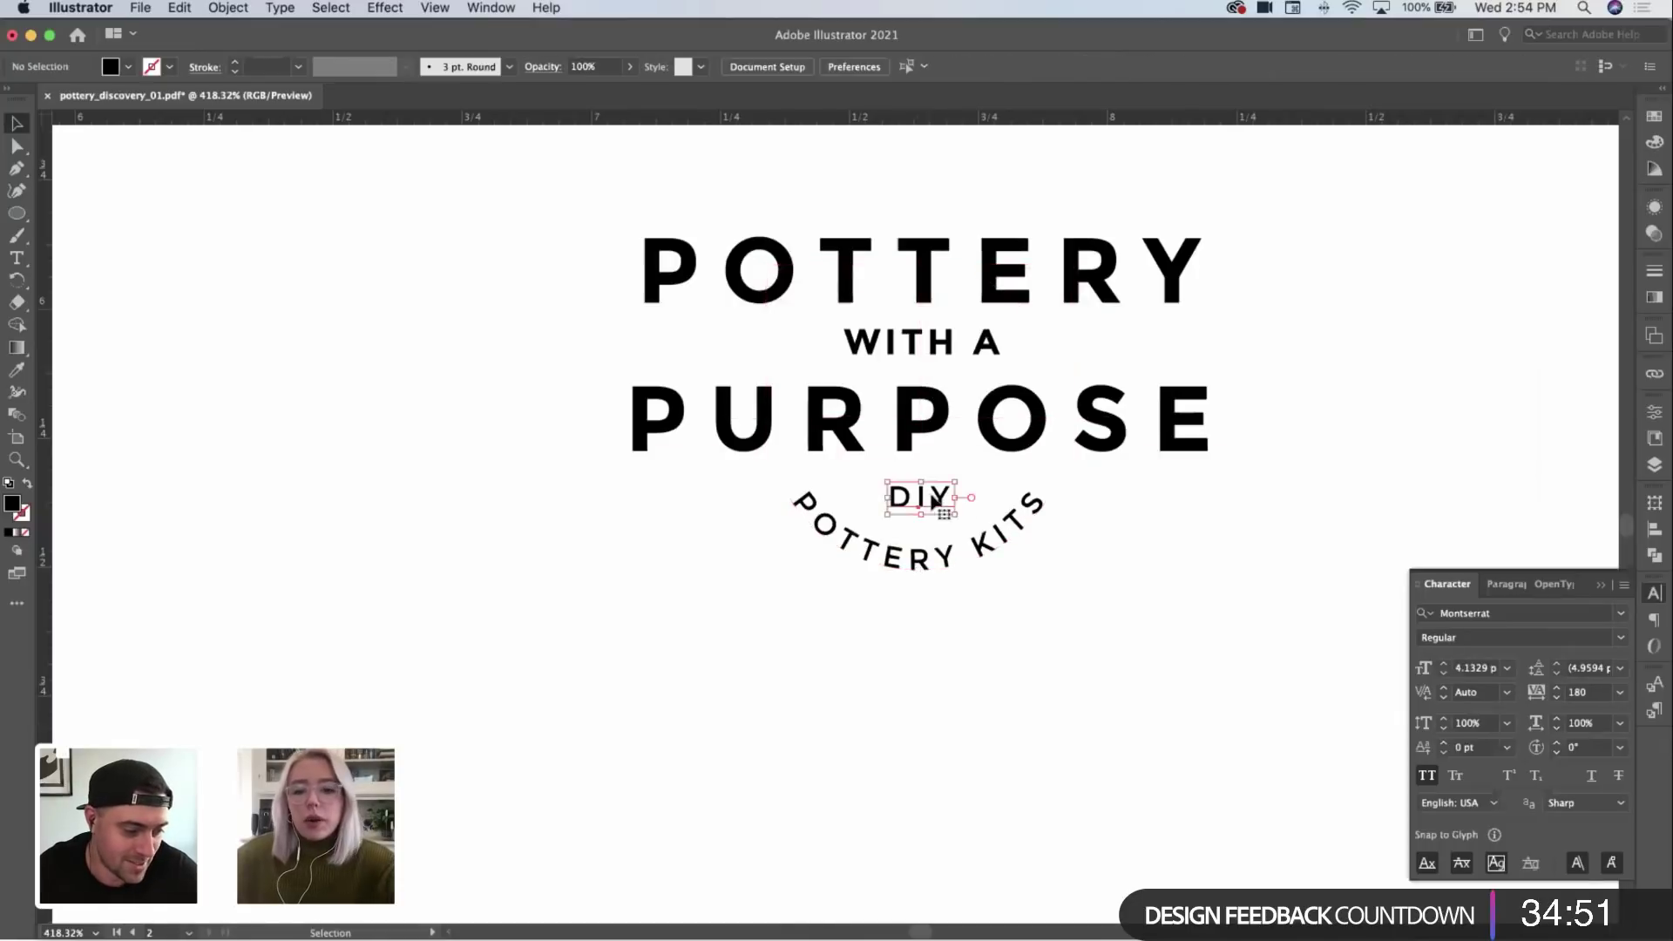
click(1121, 541)
drag(959, 503, 862, 505)
key(super+z)
click(1281, 560)
Step: Compare the all-caps lockup with the mixed-case version and the earlier logo variations on the artboard
scroll(1281, 561, down, 5)
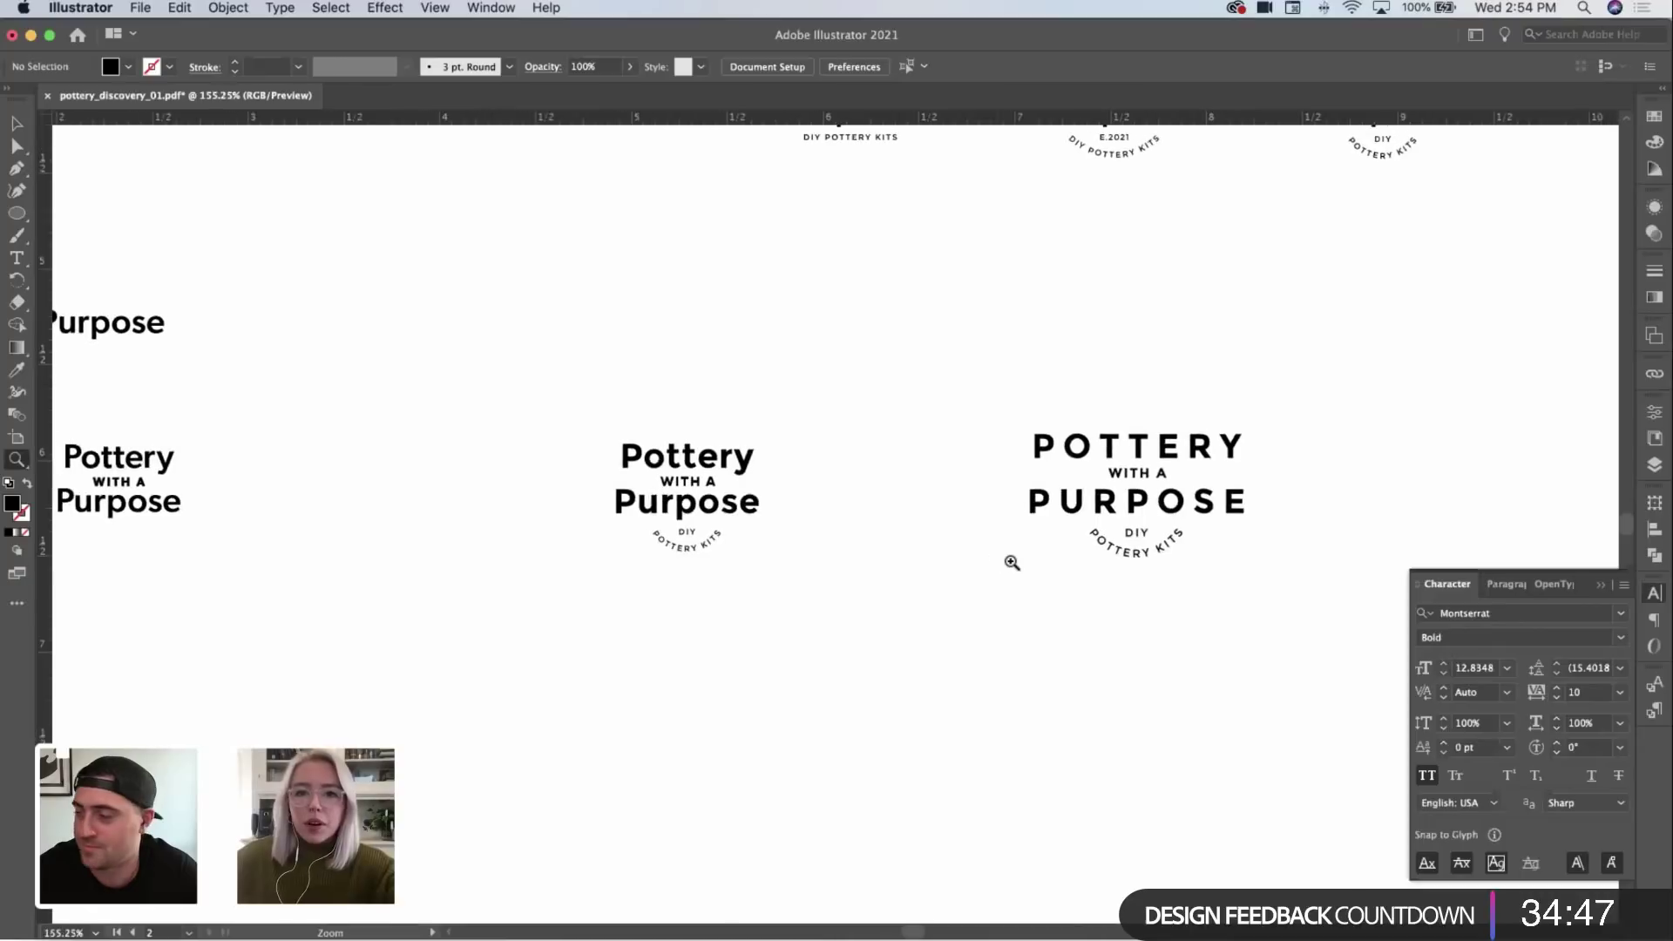
scroll(1008, 560, up, 2)
click(1079, 521)
click(1173, 587)
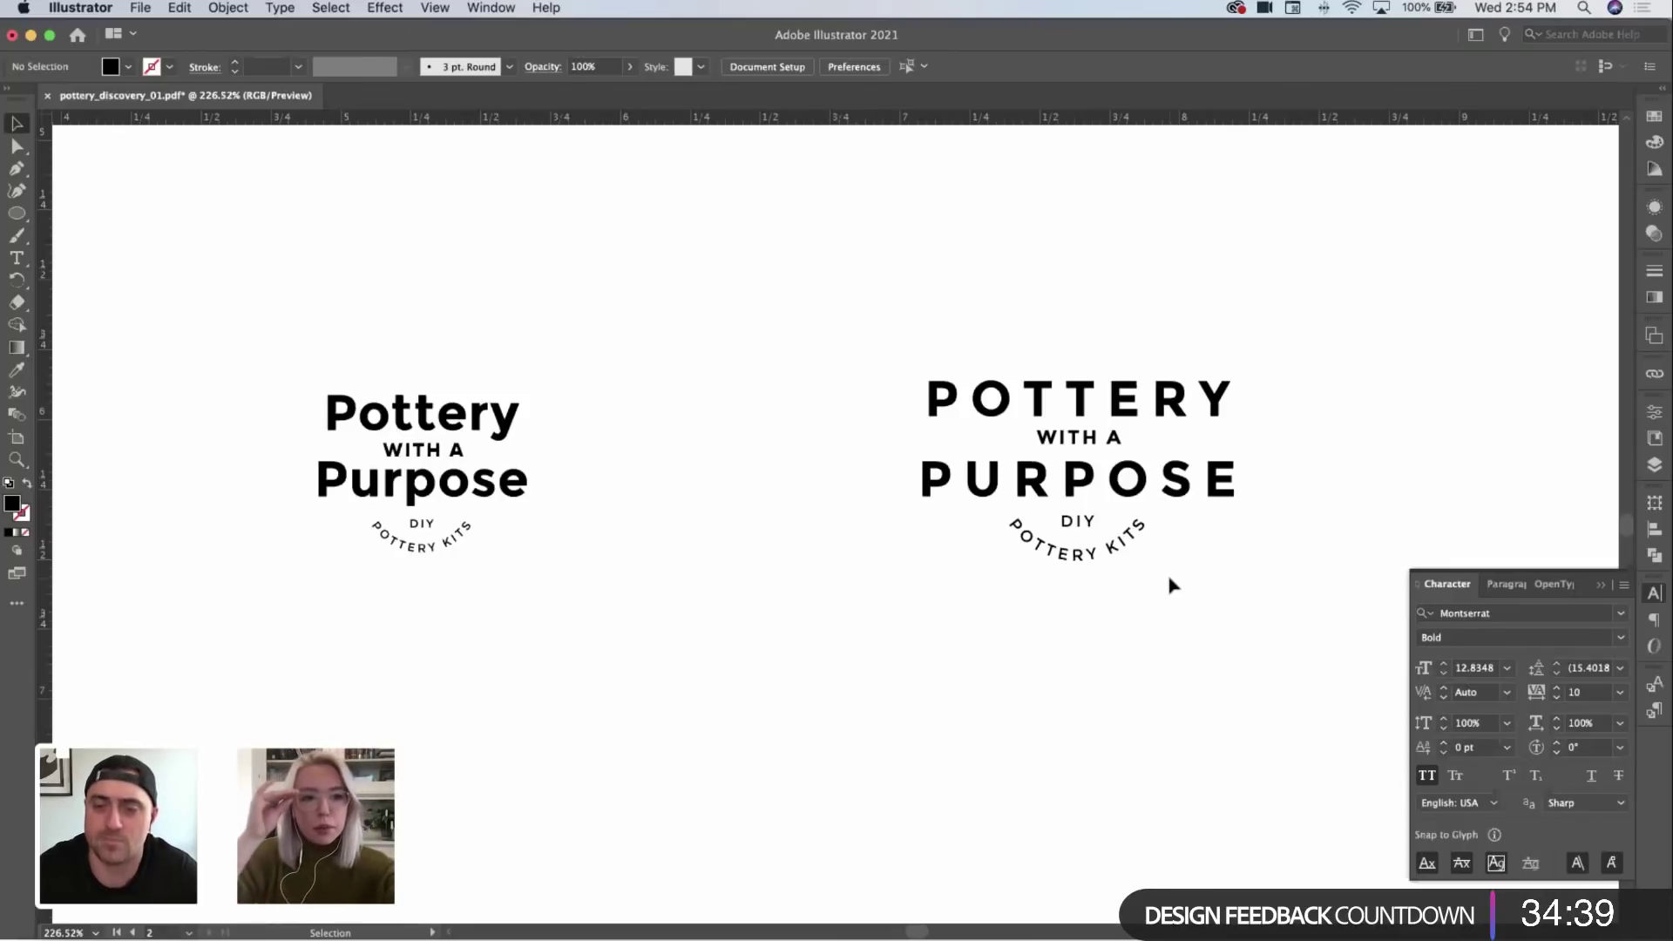
key(z)
drag(1195, 555, 1142, 597)
key(v)
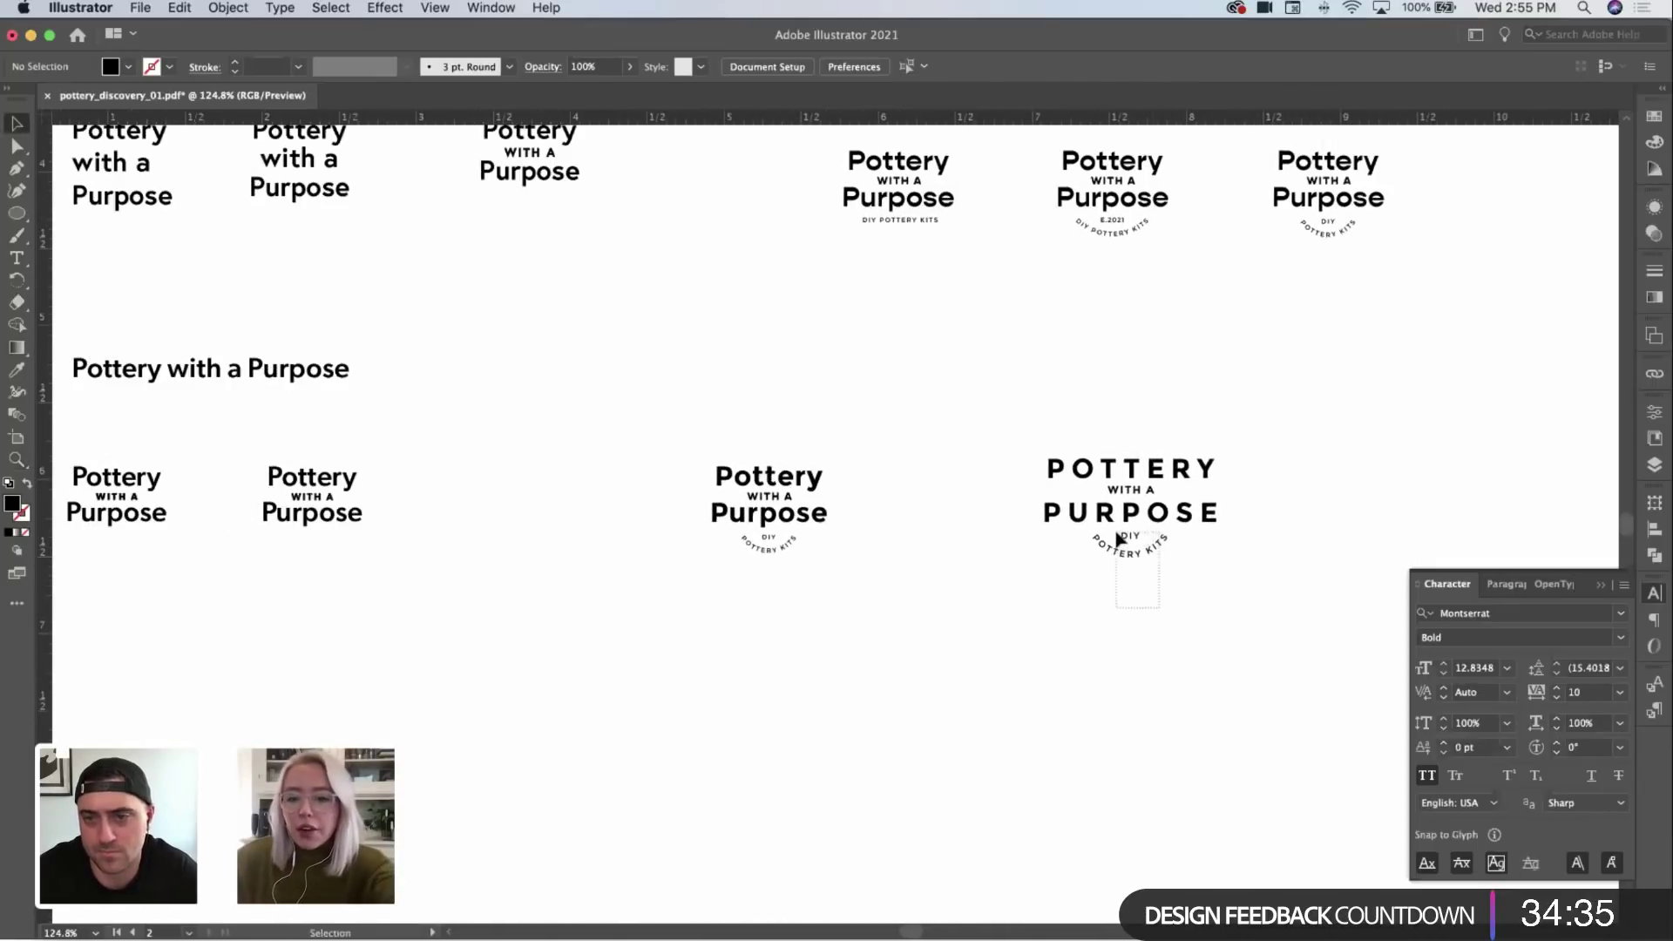
click(1118, 539)
click(1296, 497)
drag(1296, 497, 1137, 505)
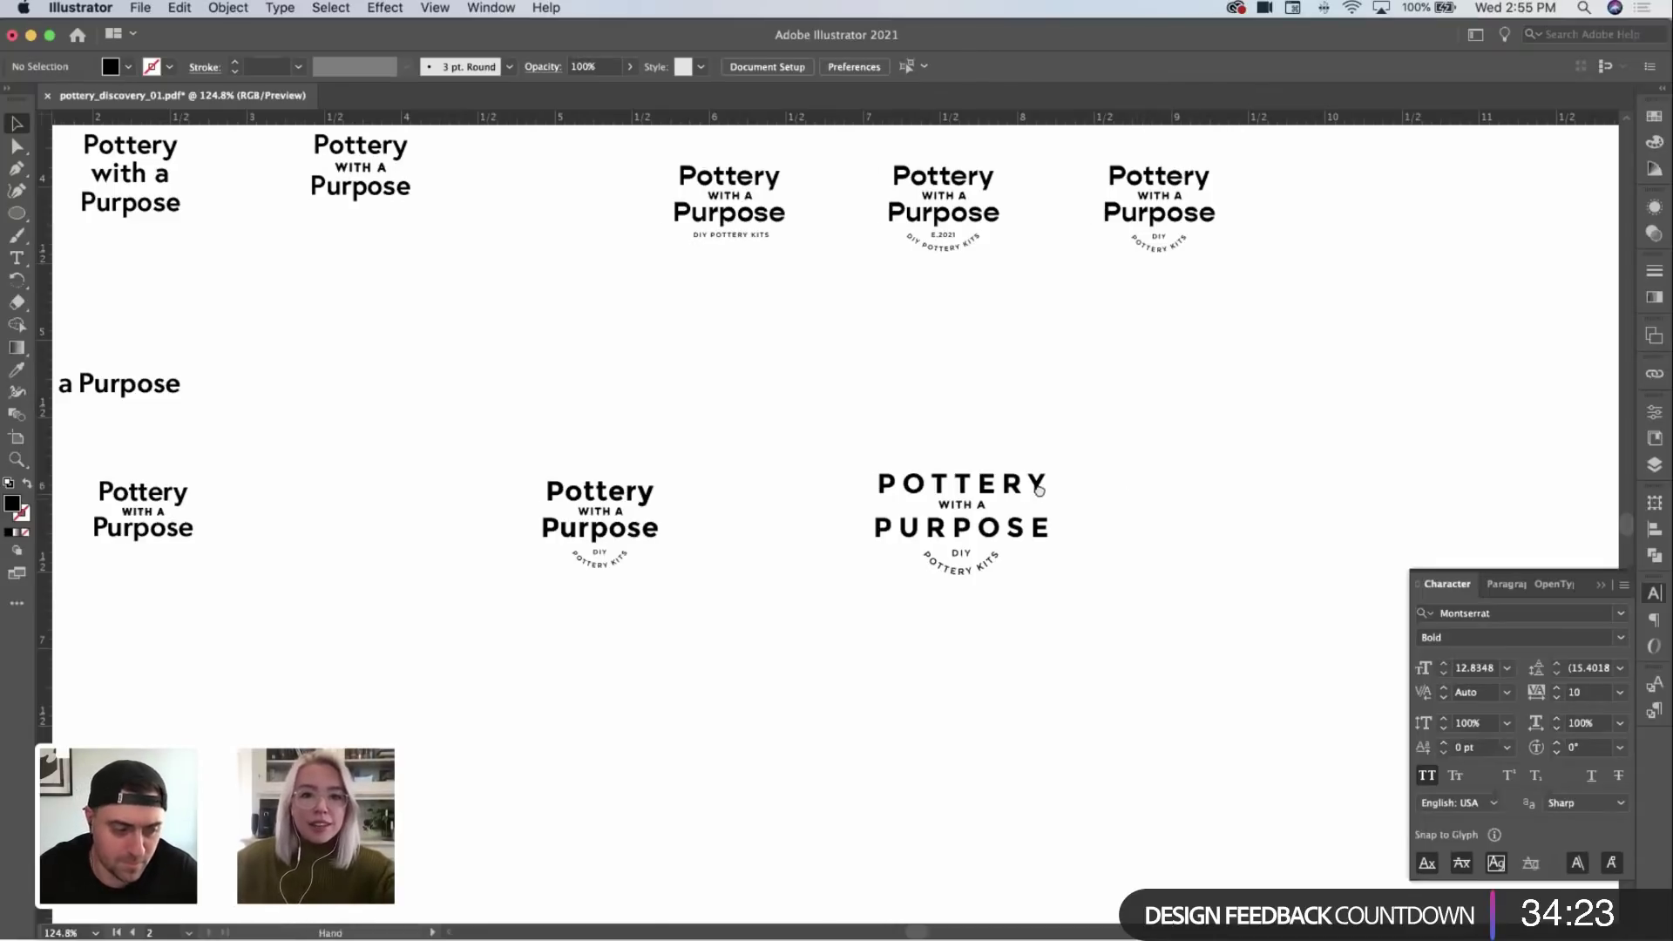
scroll(1045, 497, right, 3)
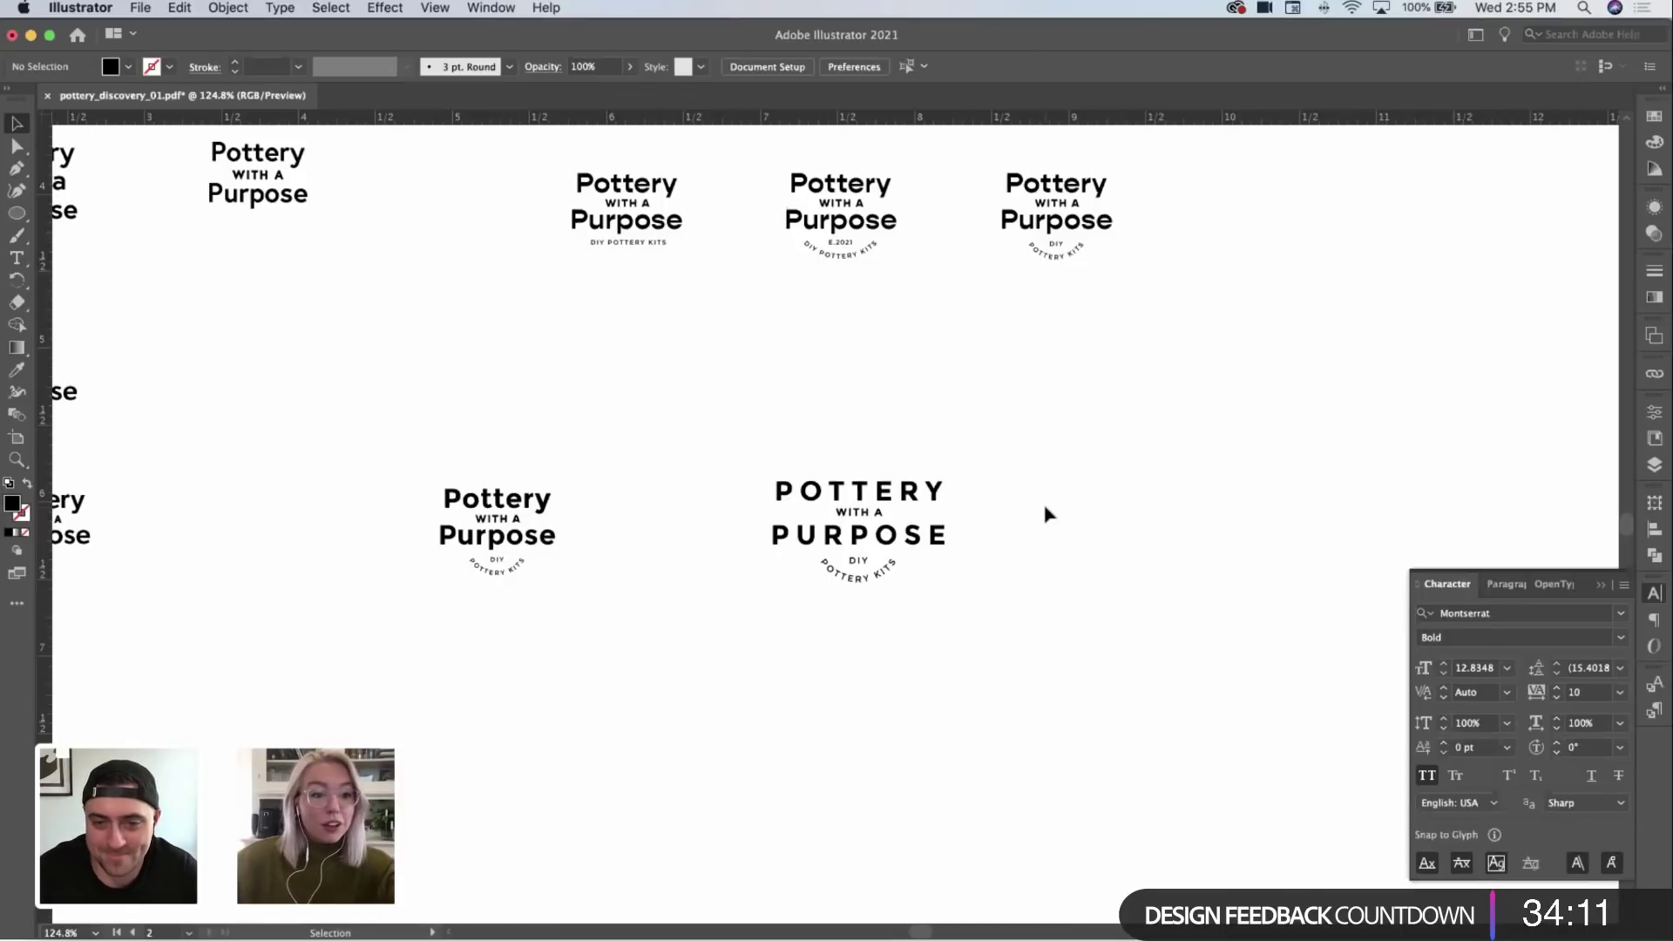
drag(973, 484, 874, 476)
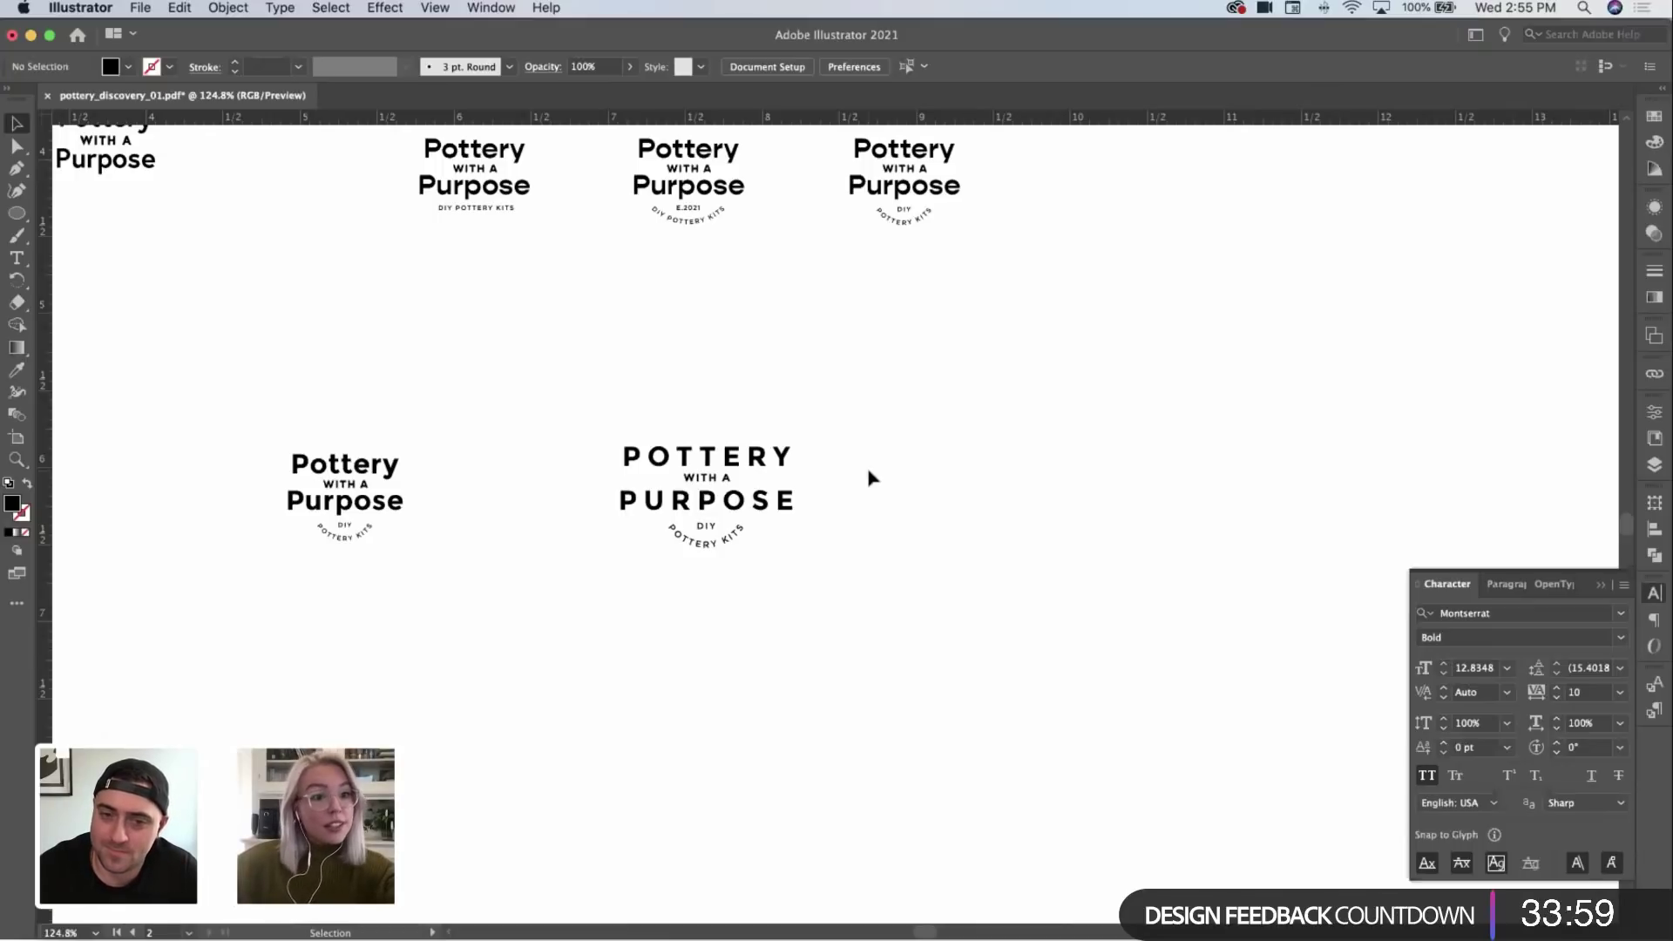
click(852, 519)
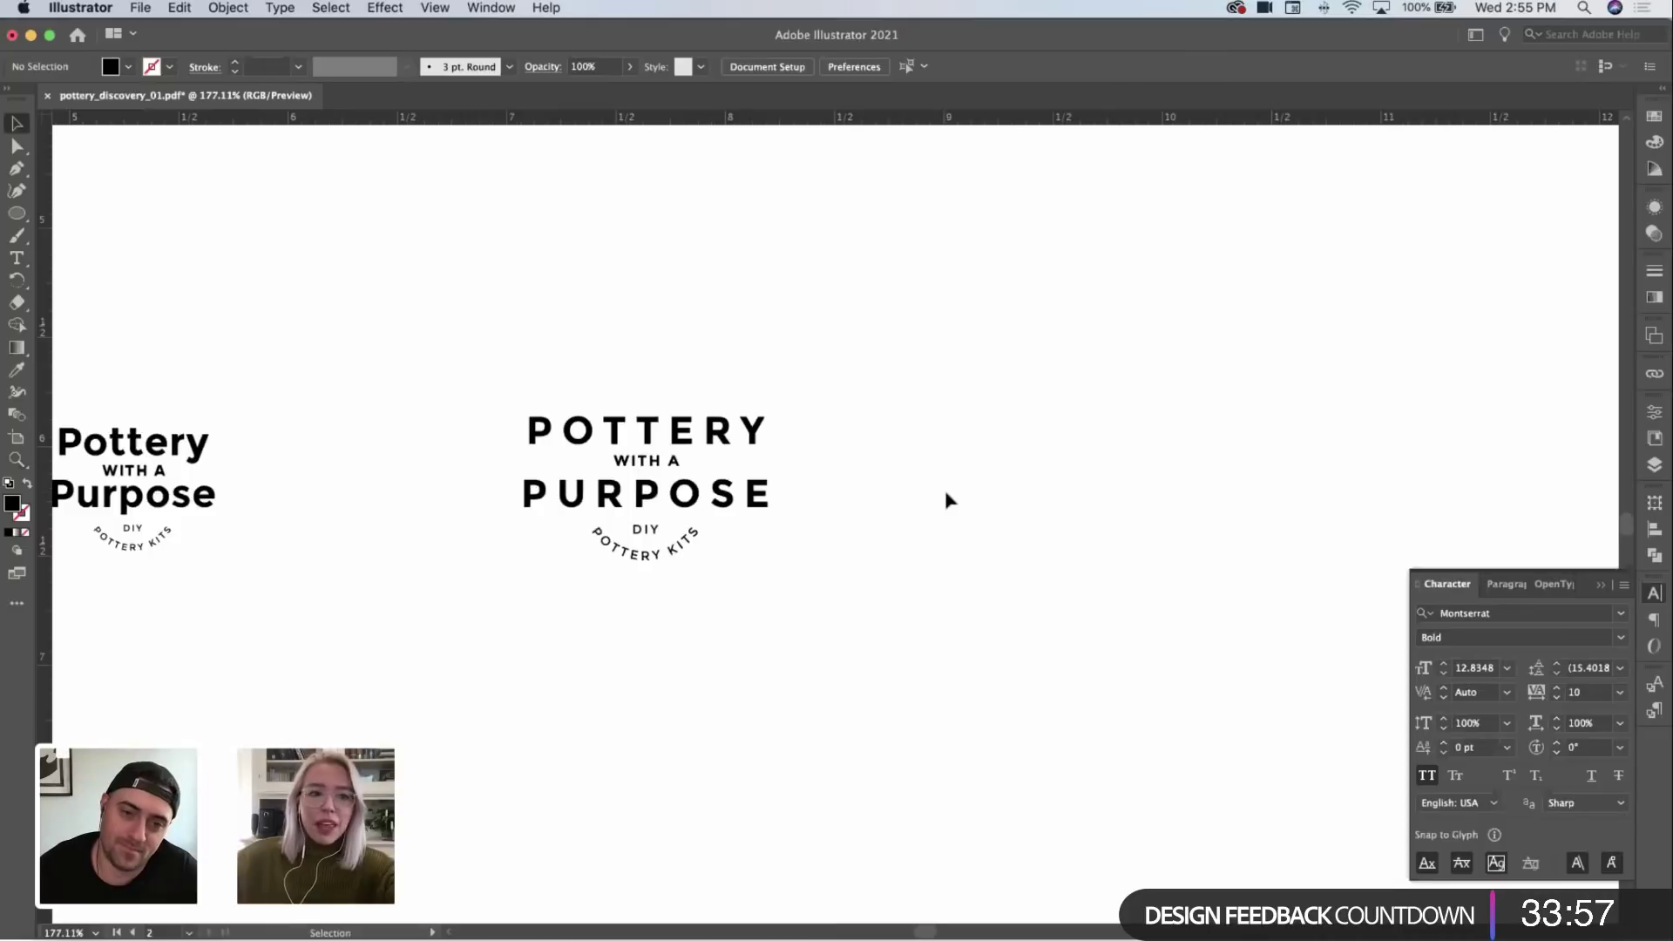
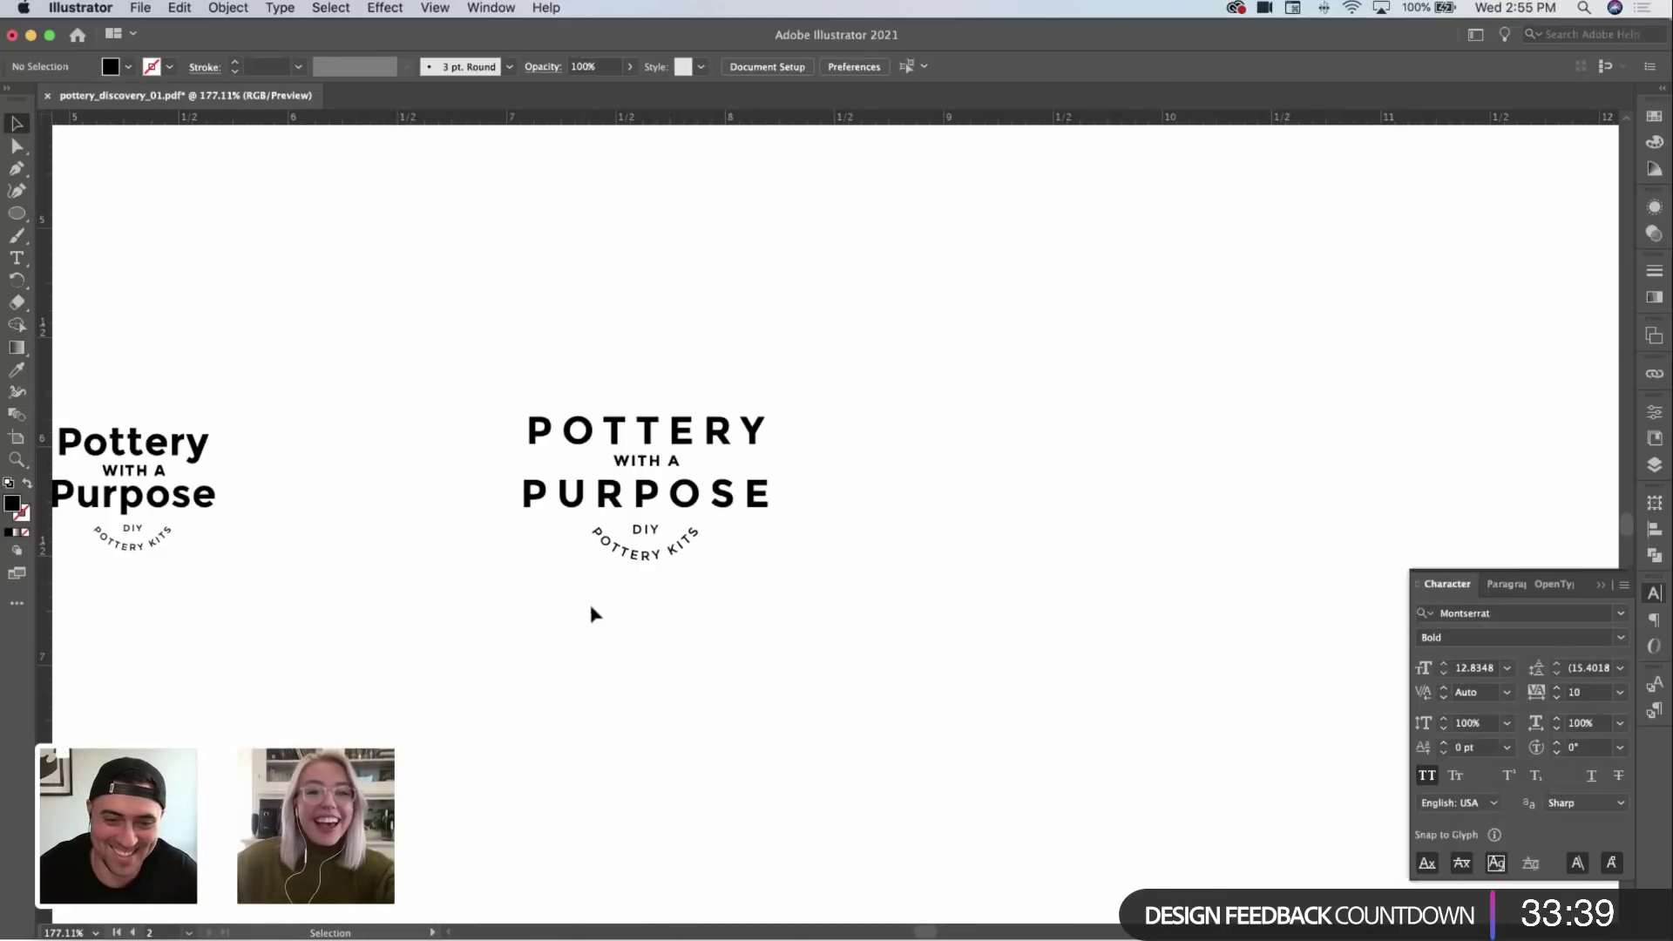
key(z)
drag(564, 619, 734, 661)
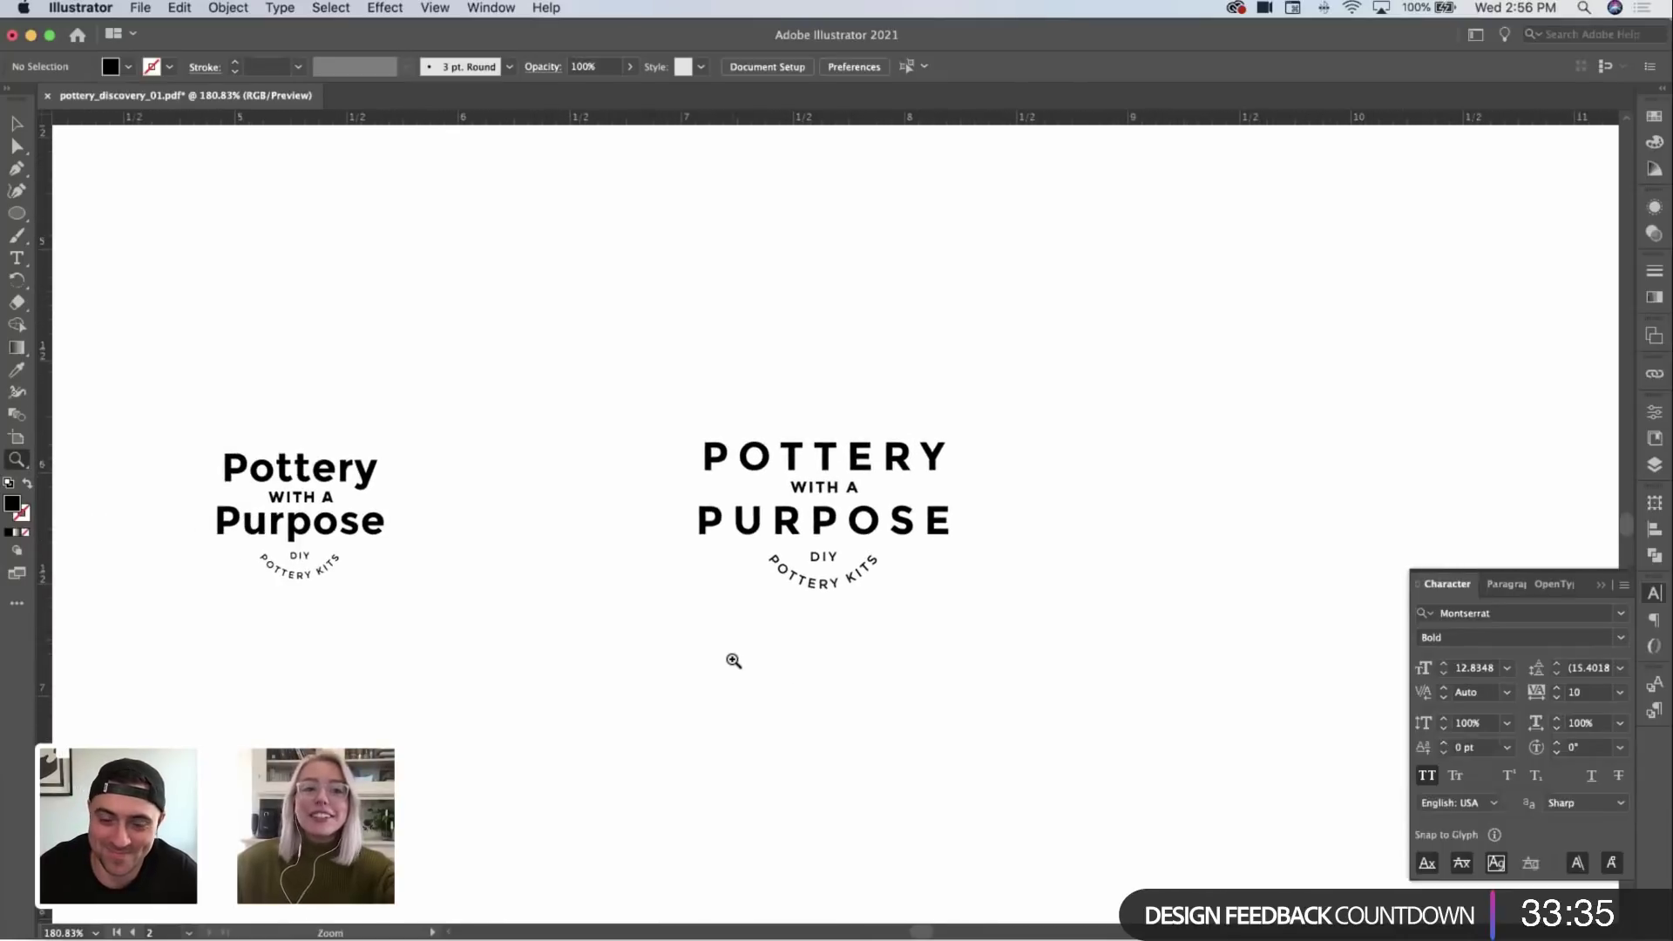
key(v)
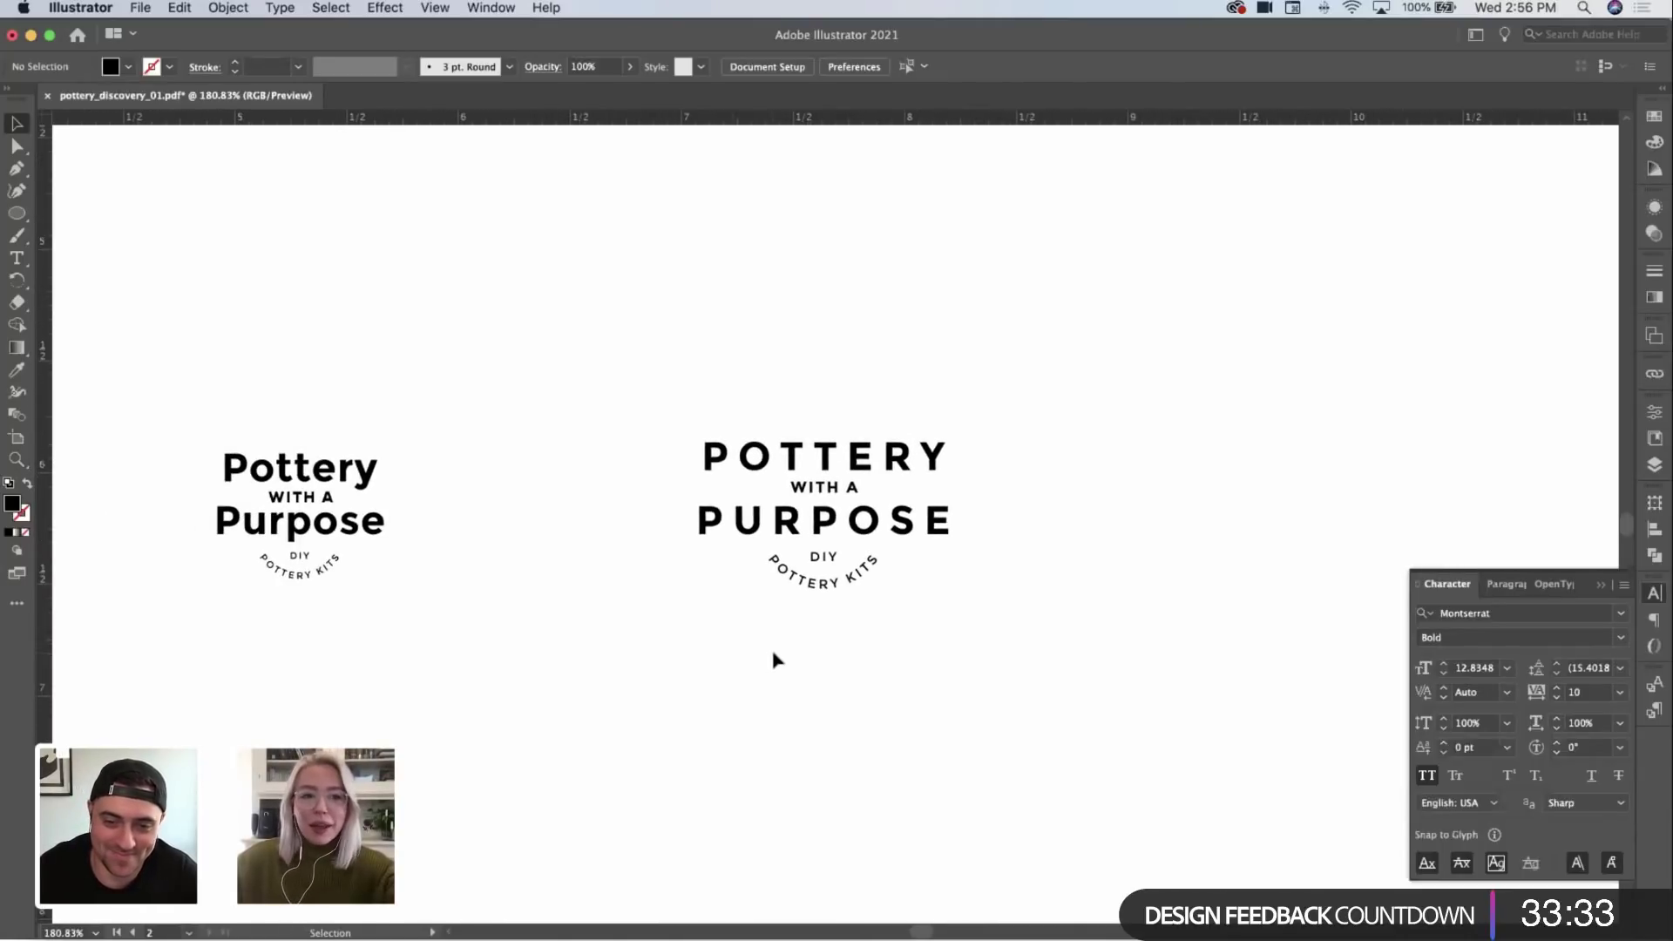
Step: Compare the all-caps lockup with the other logo variations and the typeface samples at the top of the artboard
key(z)
drag(807, 651, 849, 586)
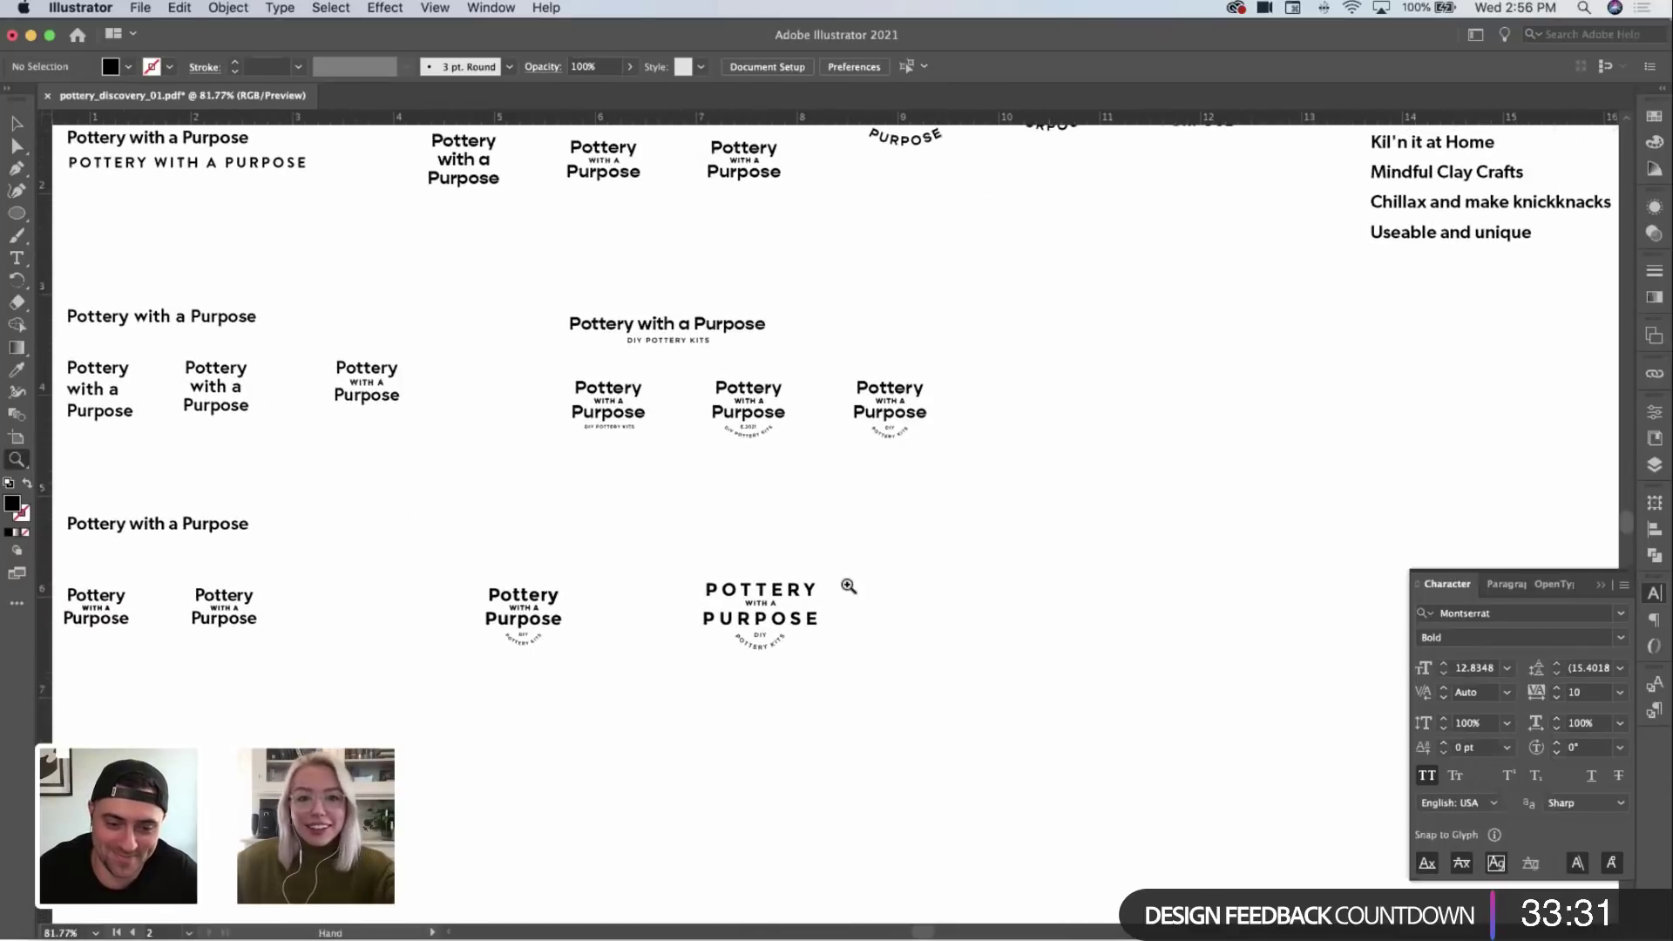
key(v)
scroll(807, 523, up, 2)
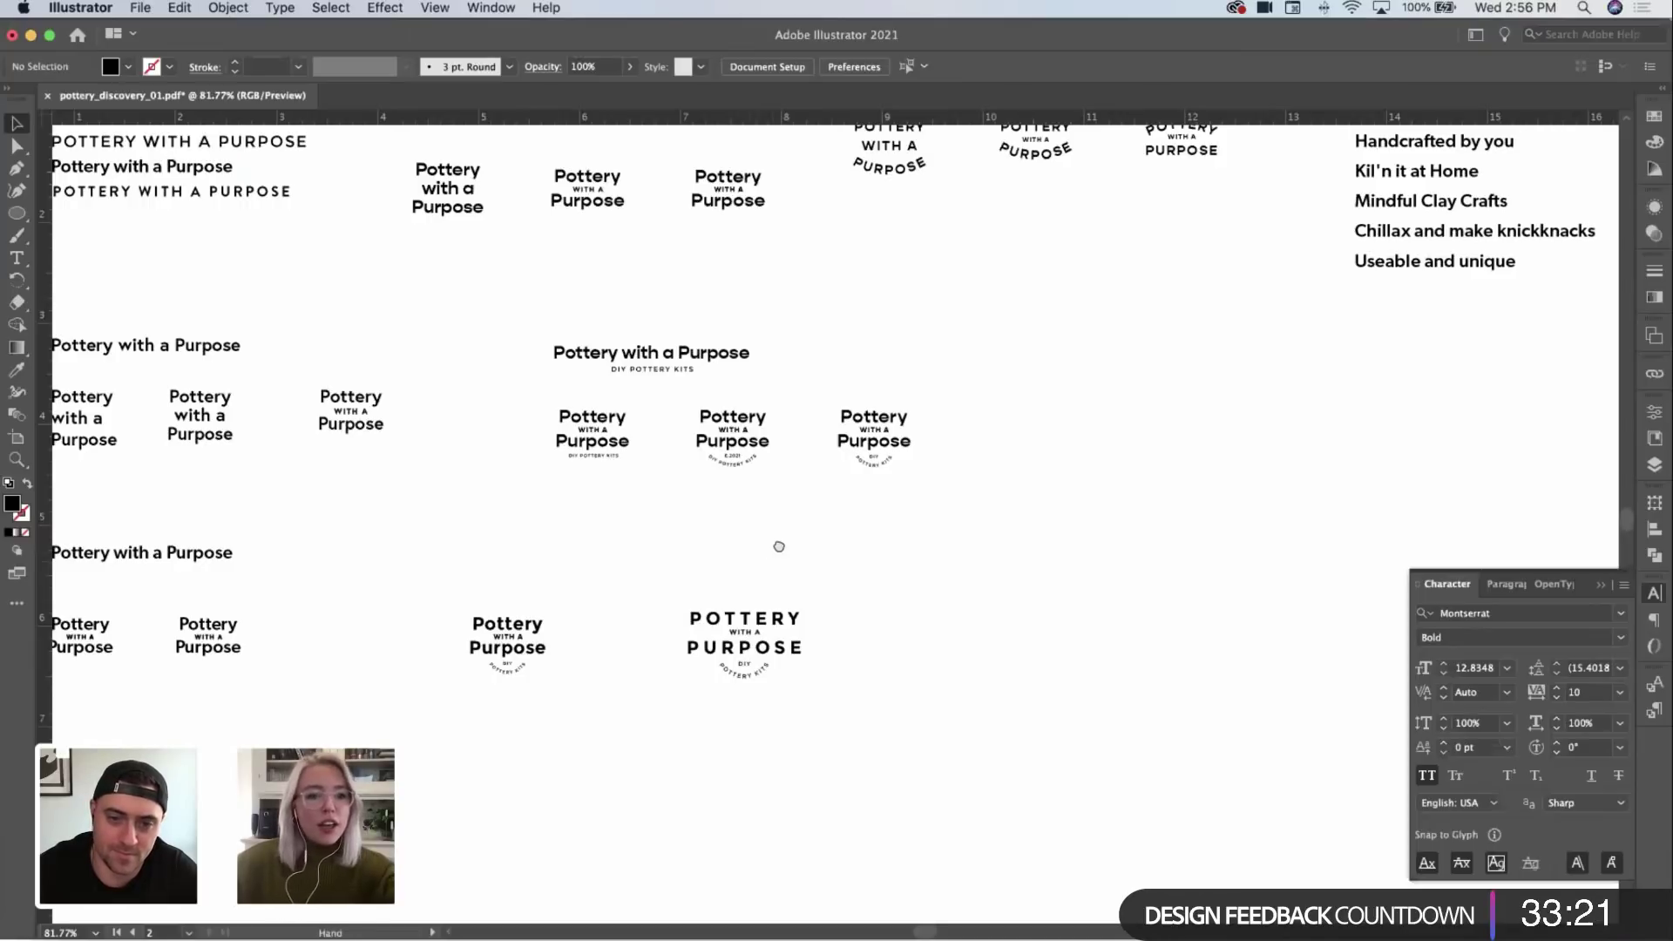
drag(779, 547, 788, 538)
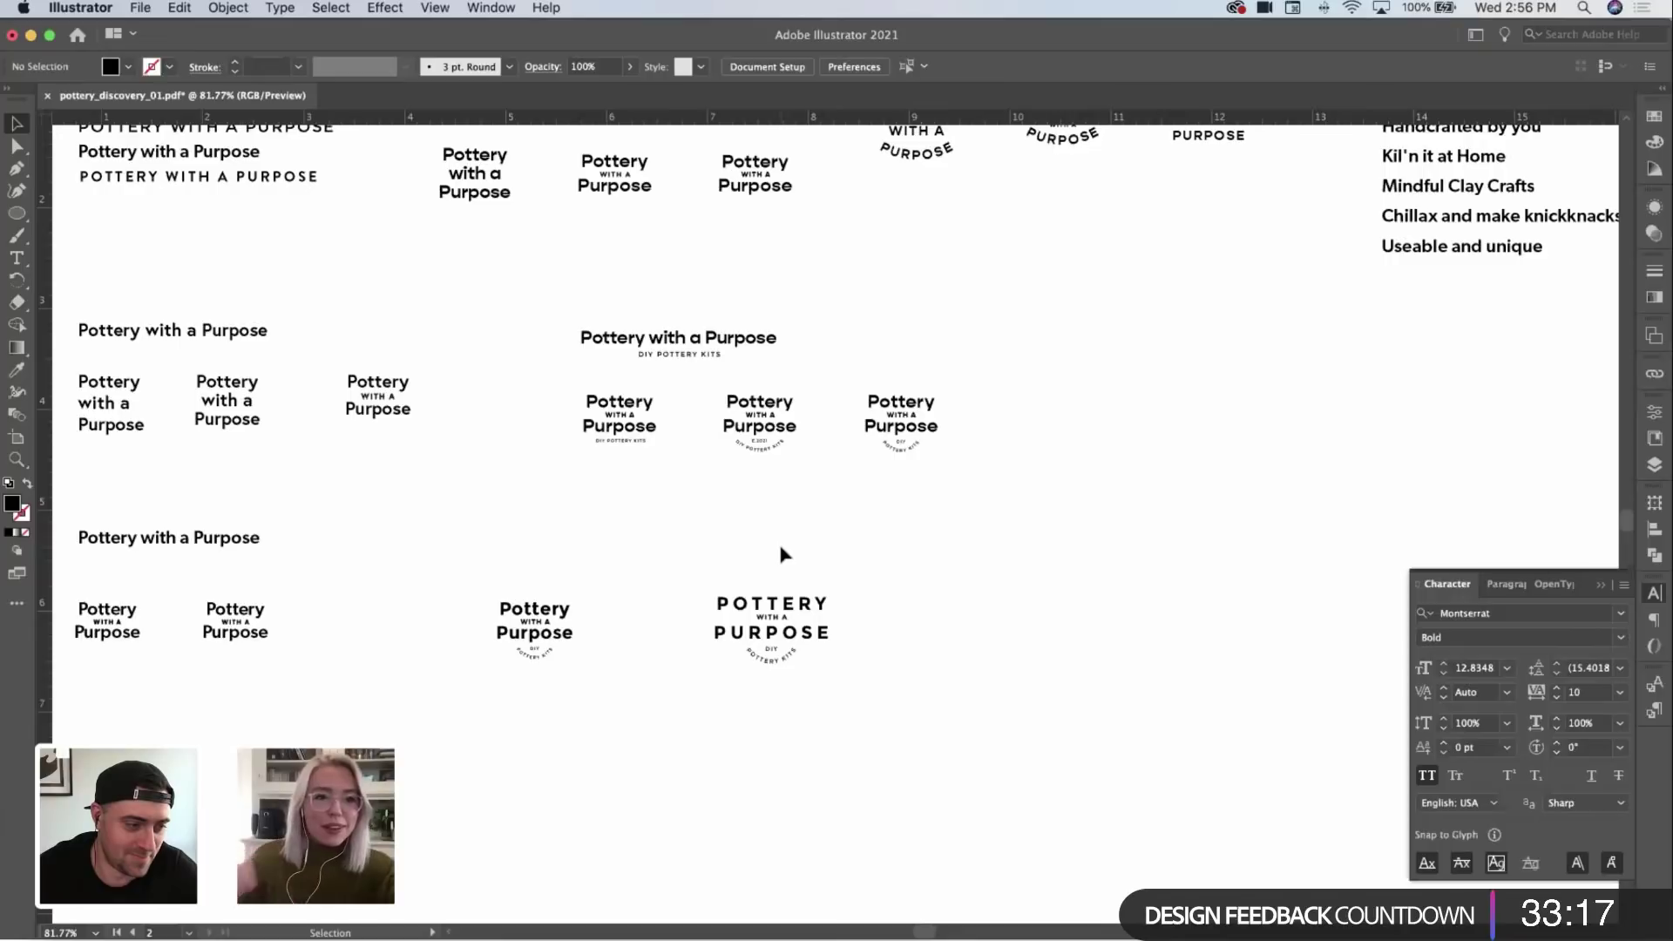
key(z)
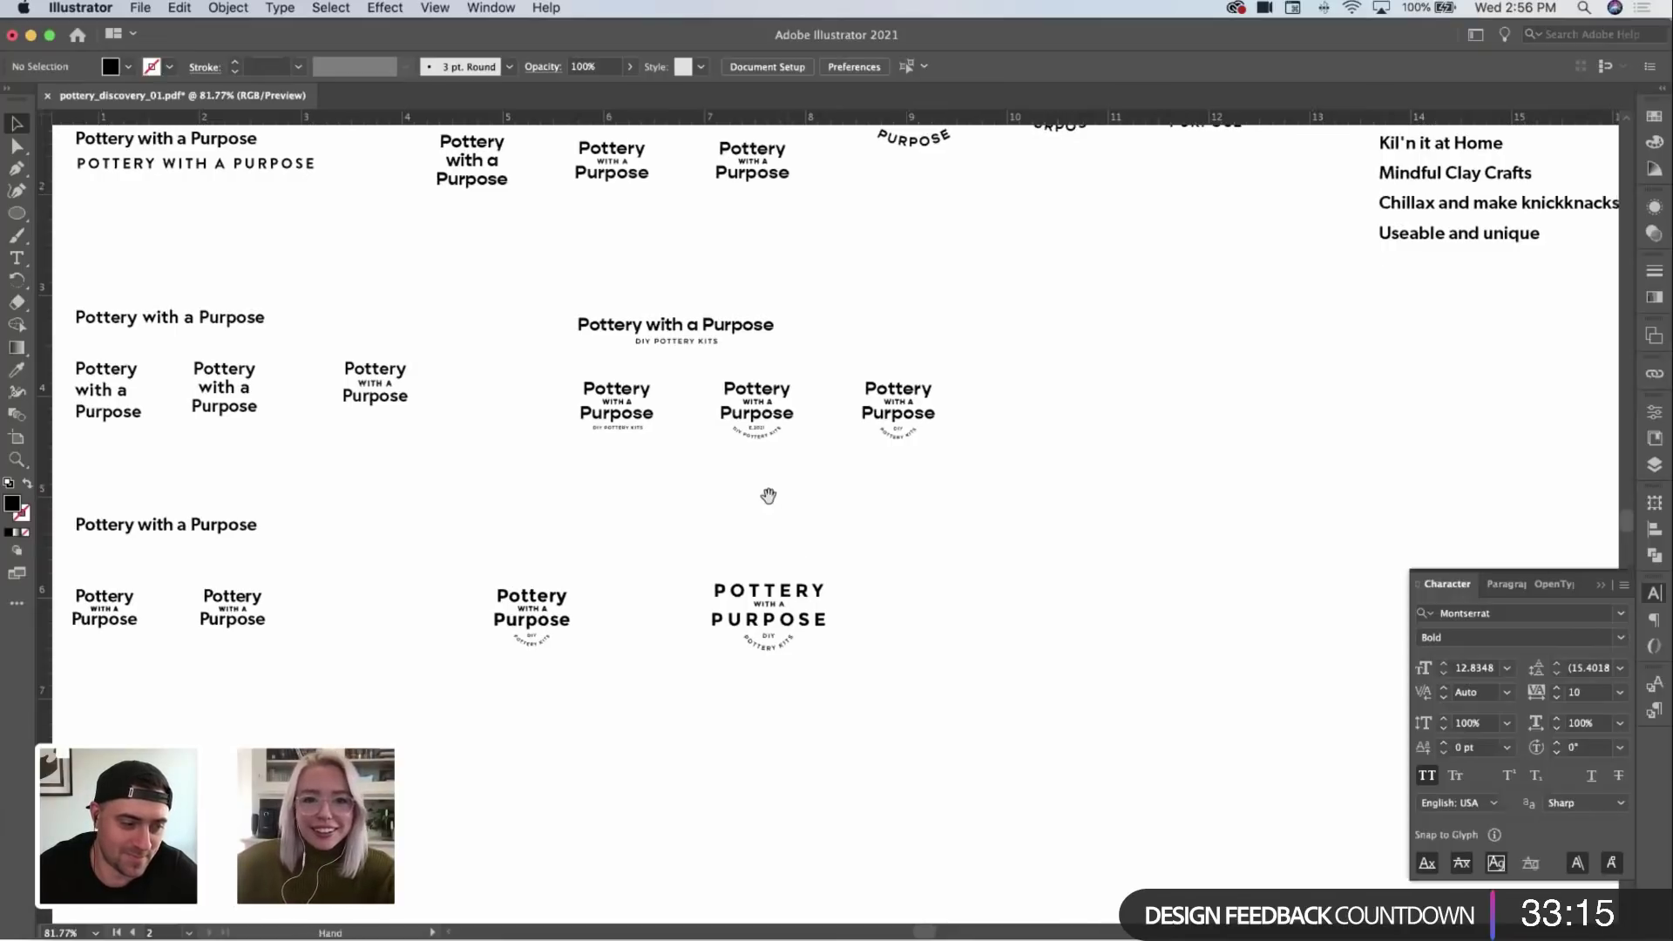
drag(766, 493, 875, 503)
scroll(1131, 635, down, 5)
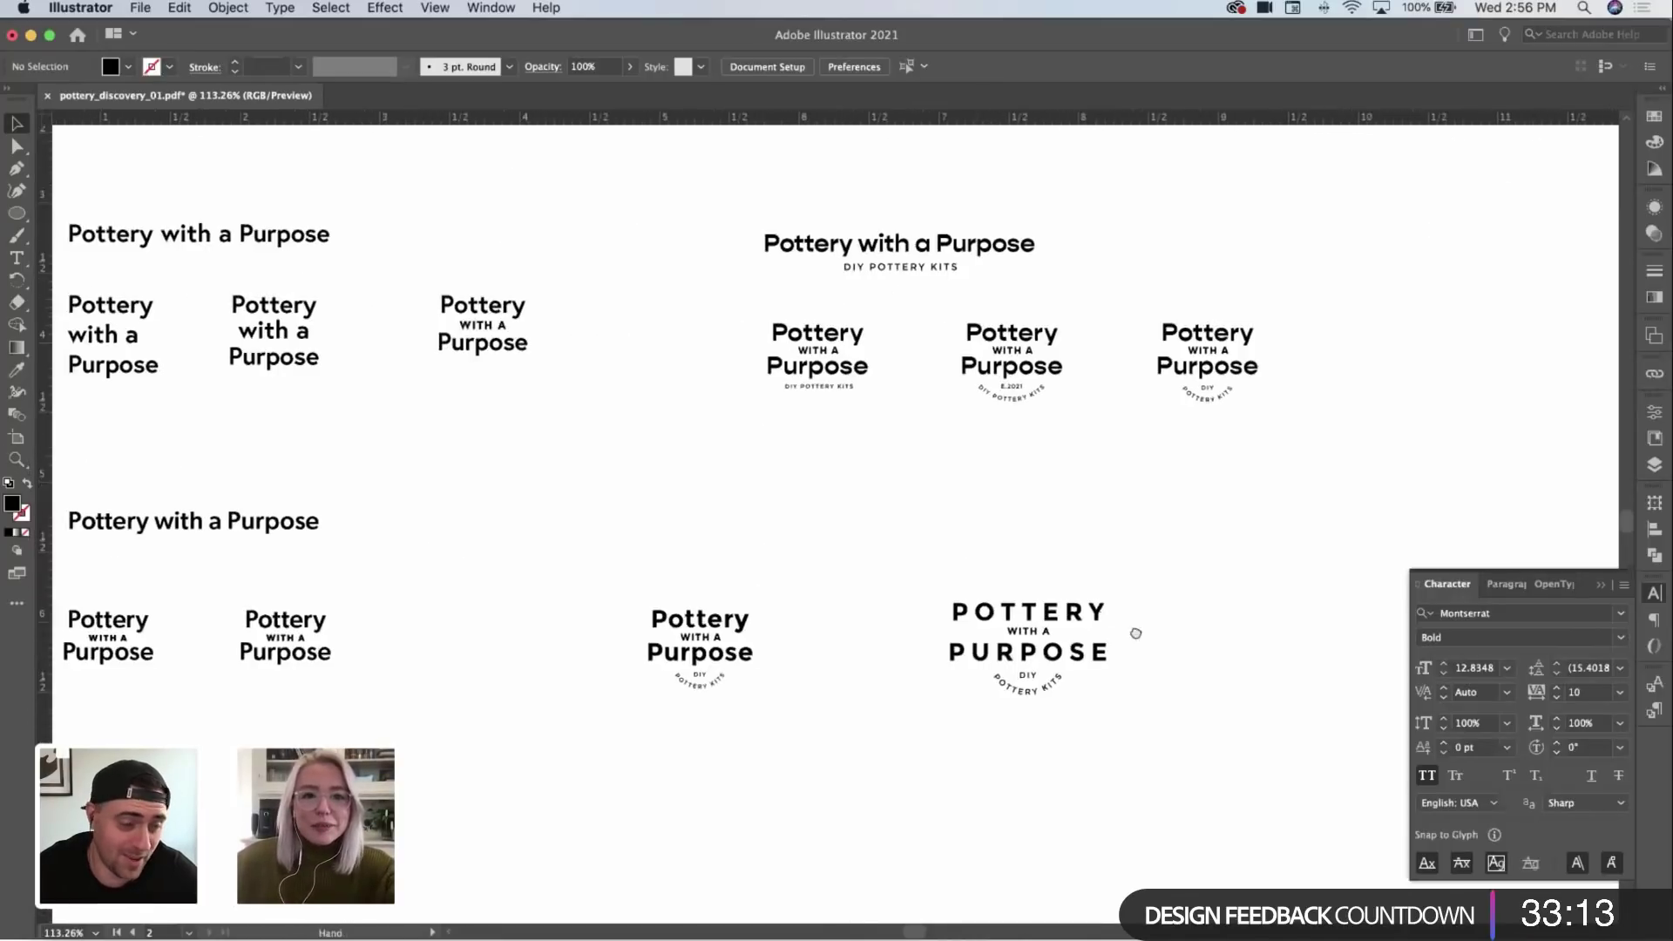
scroll(1044, 614, up, 3)
scroll(855, 512, up, 3)
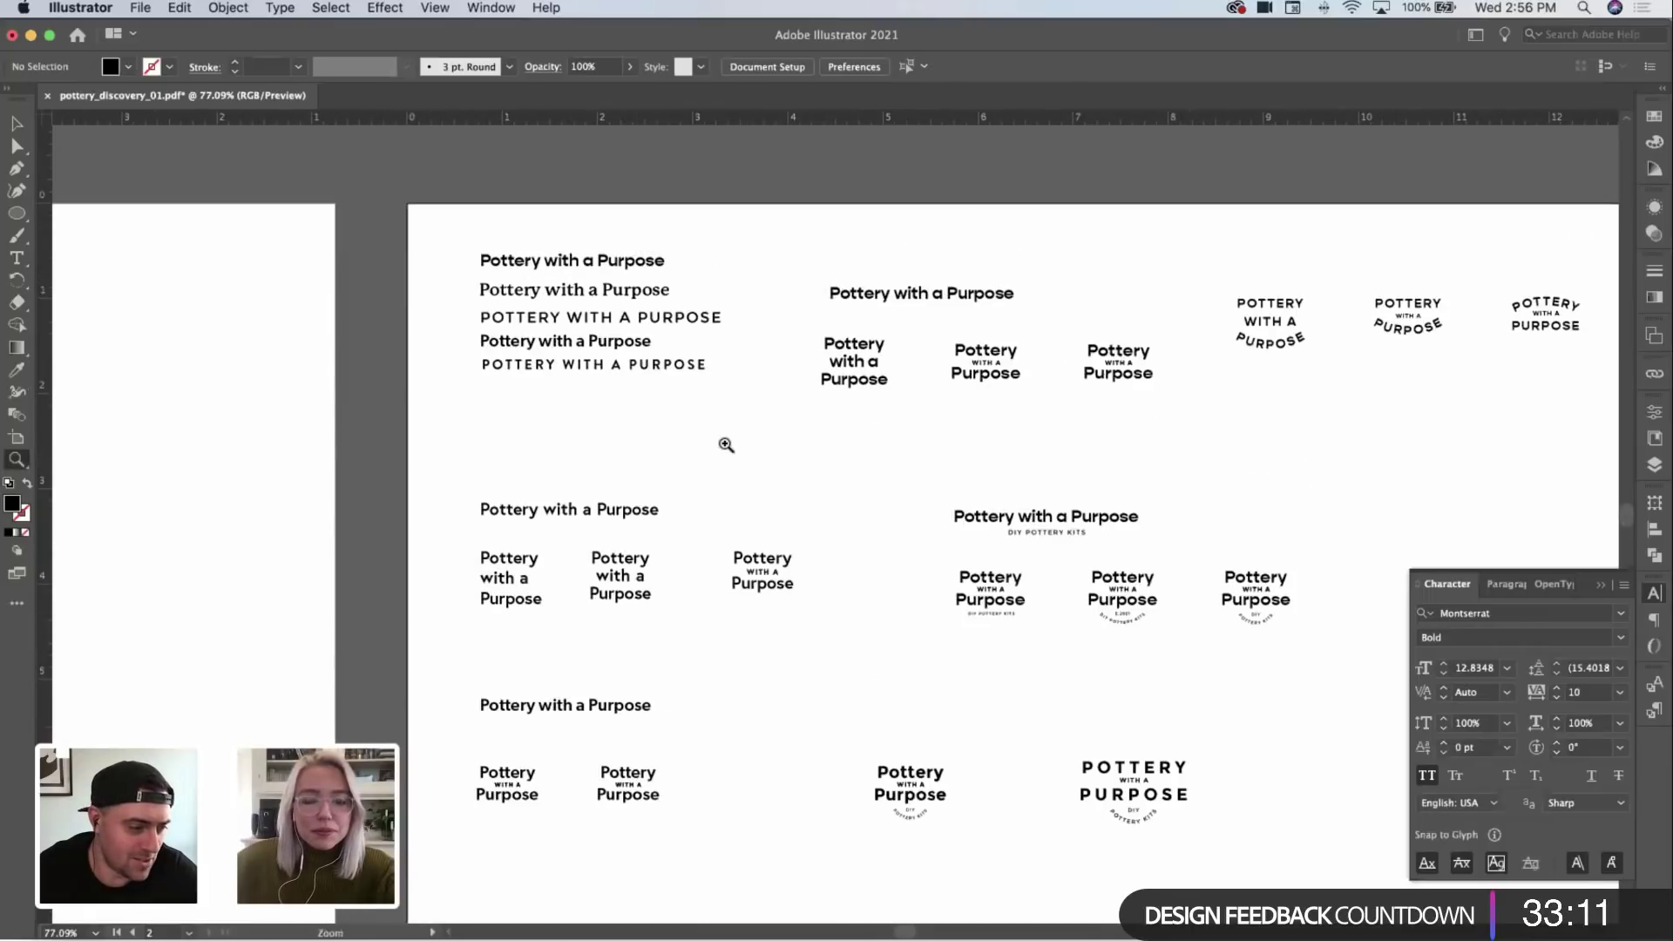
scroll(618, 276, up, 2)
key(v)
click(653, 281)
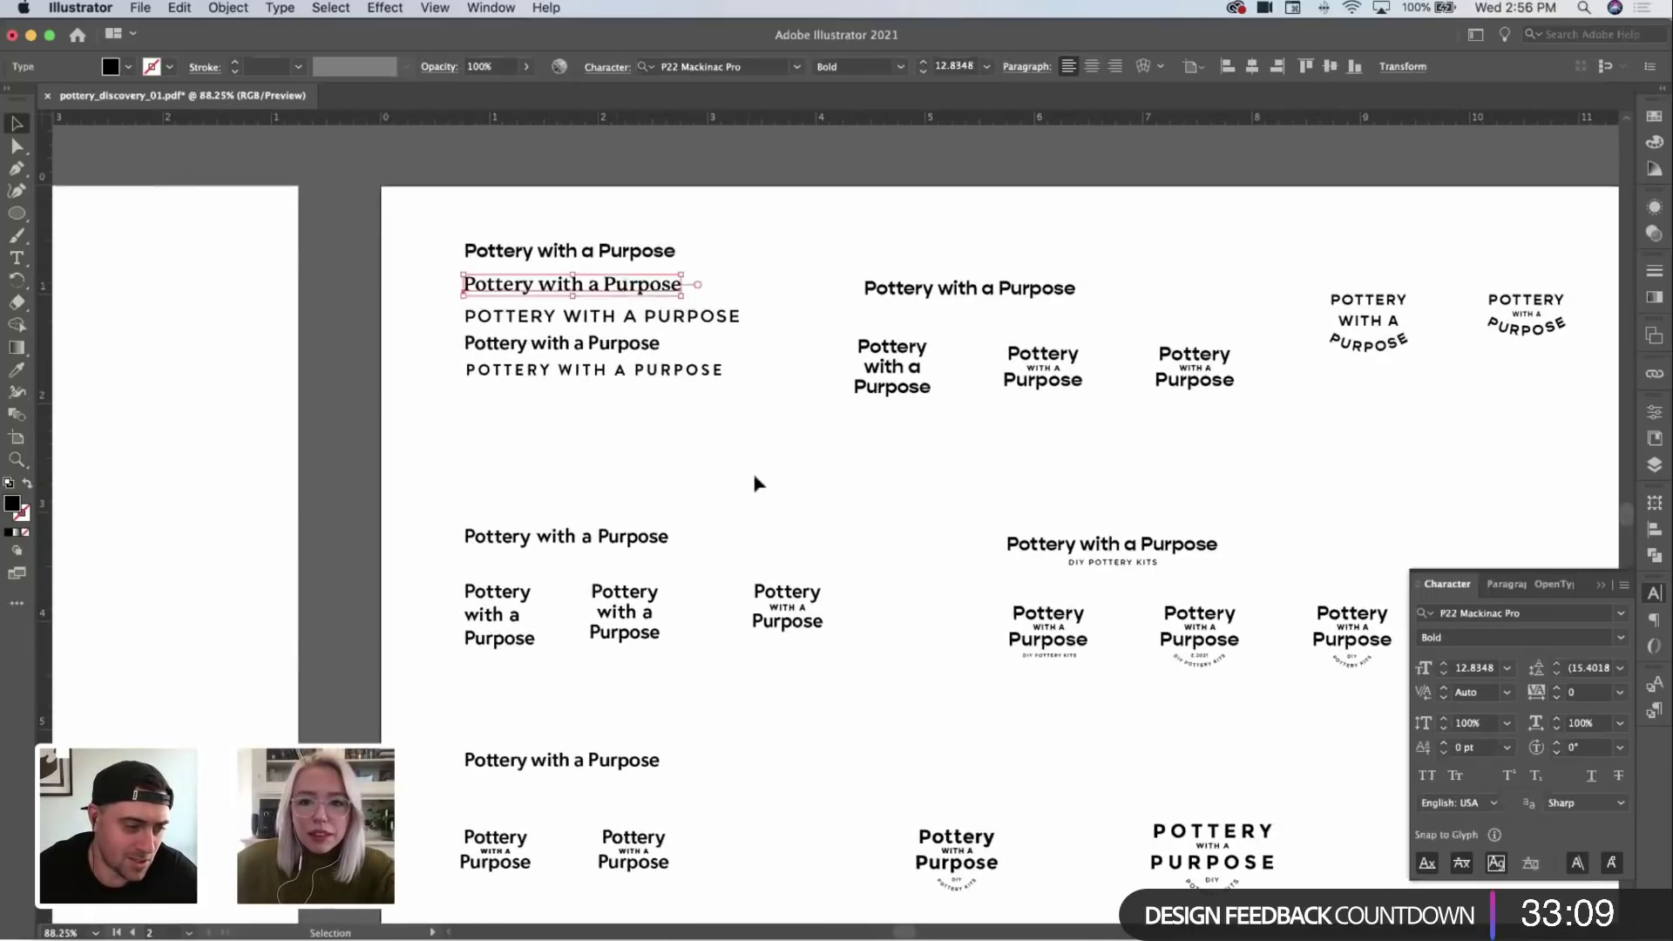
Step: Horizontally center the POTTERY, WITH A, PURPOSE and DIY POTTERY KITS text of the all-caps lockup on each other
scroll(758, 478, down, 5)
scroll(759, 478, right, 5)
click(881, 689)
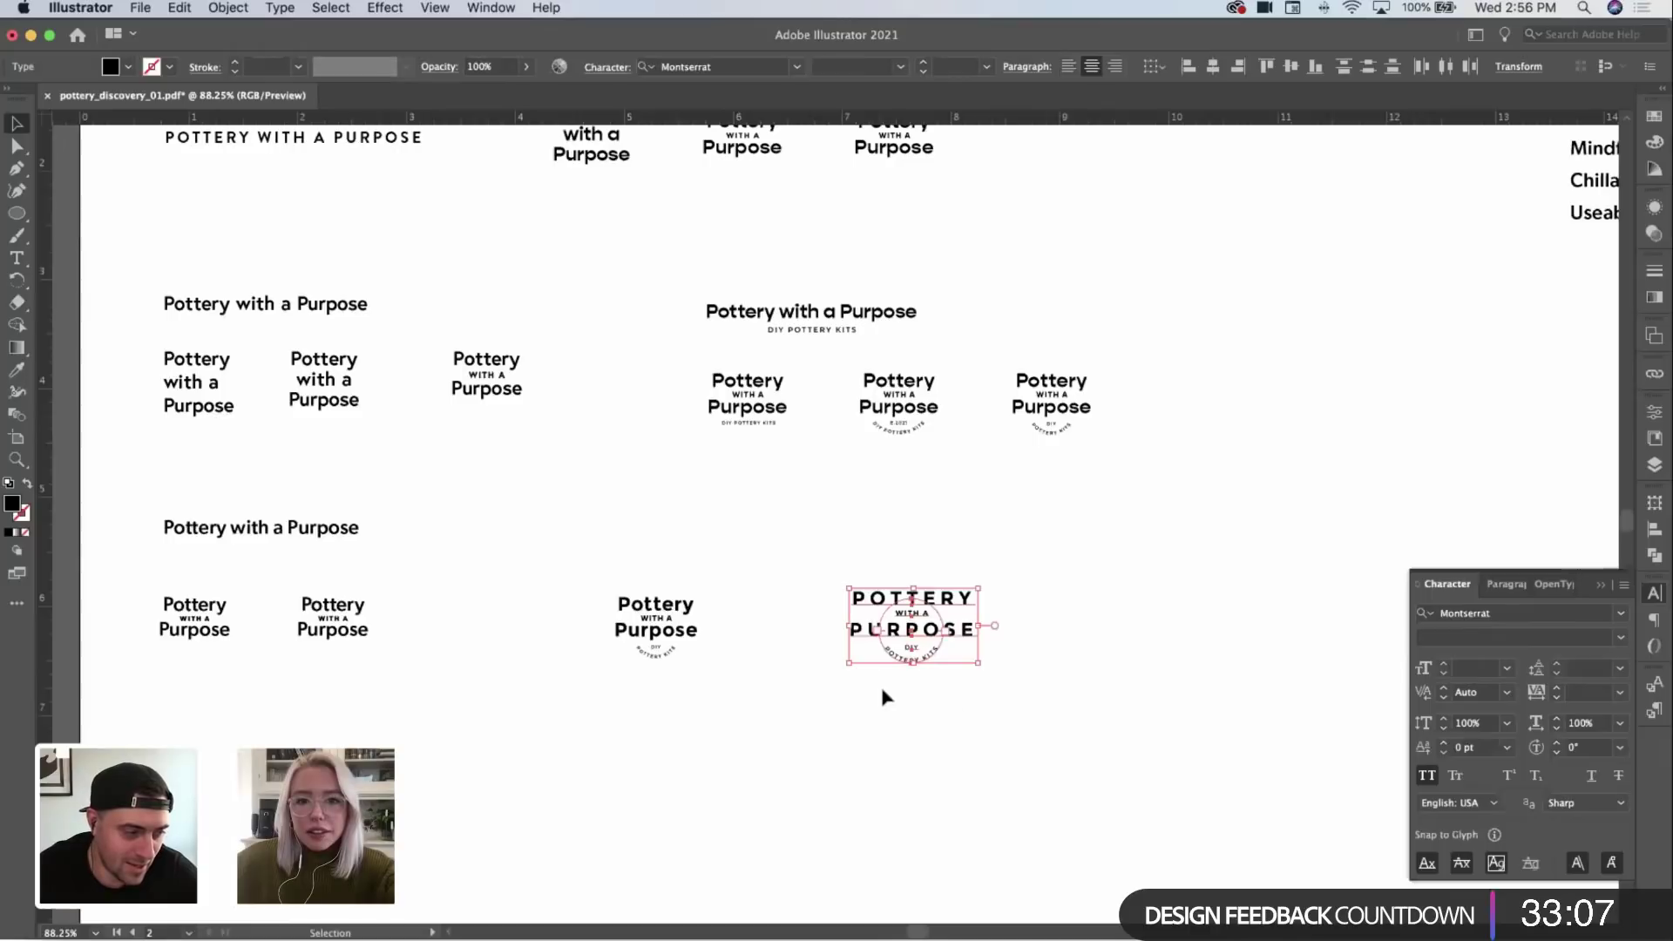
click(1213, 68)
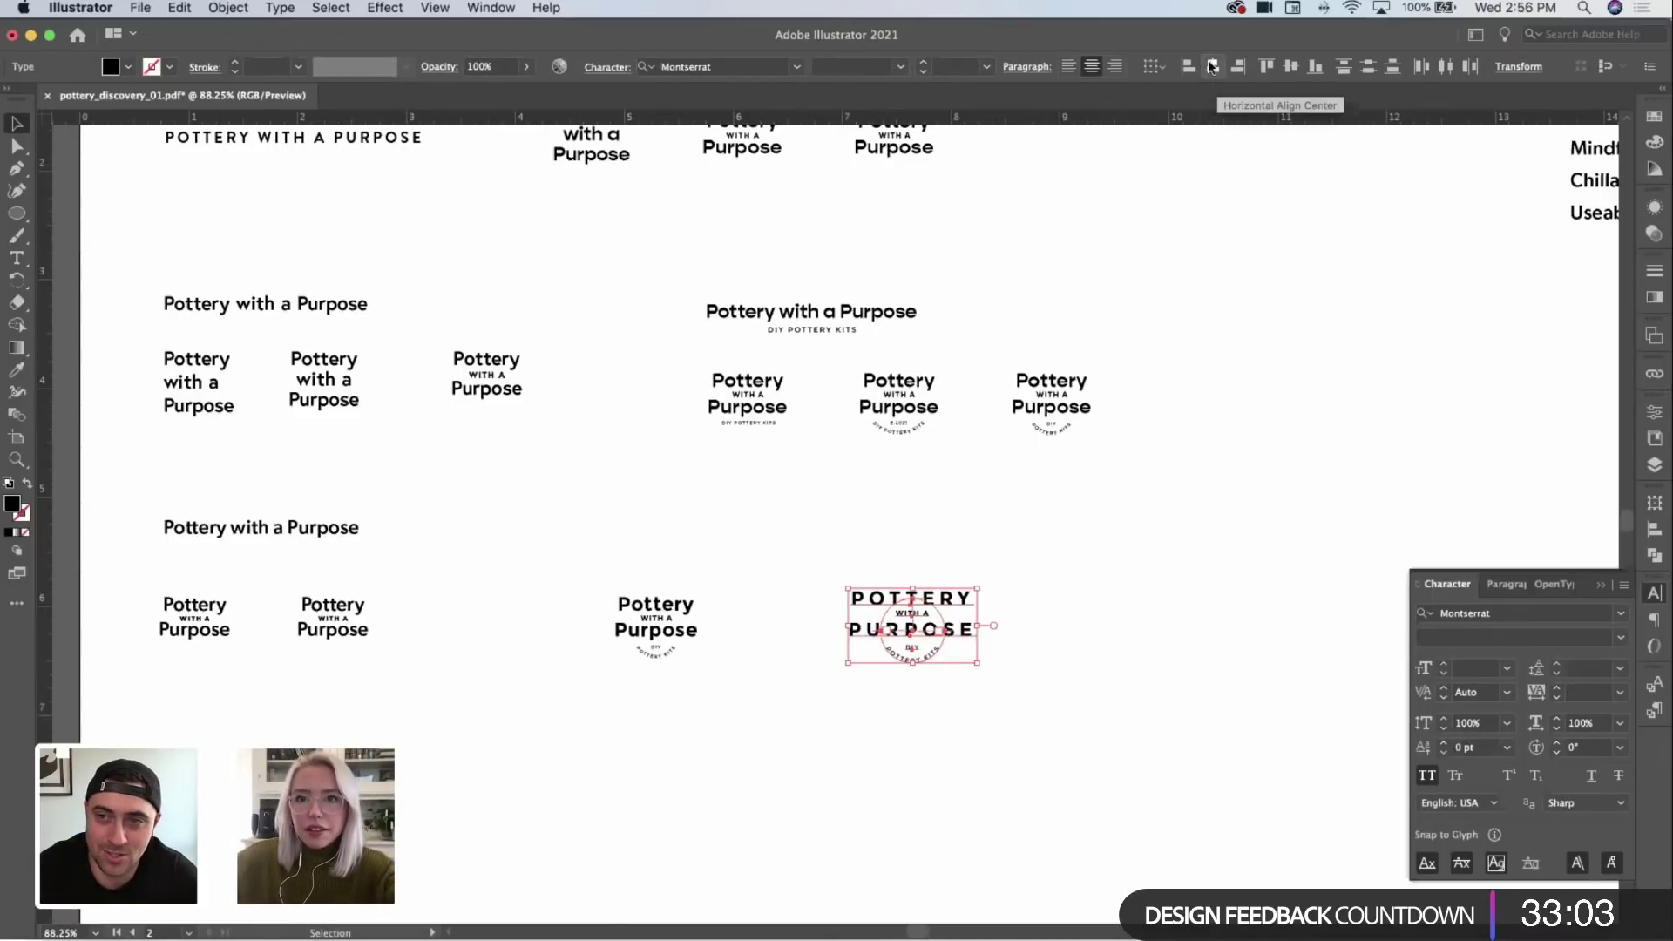
click(1211, 306)
drag(942, 668, 1278, 523)
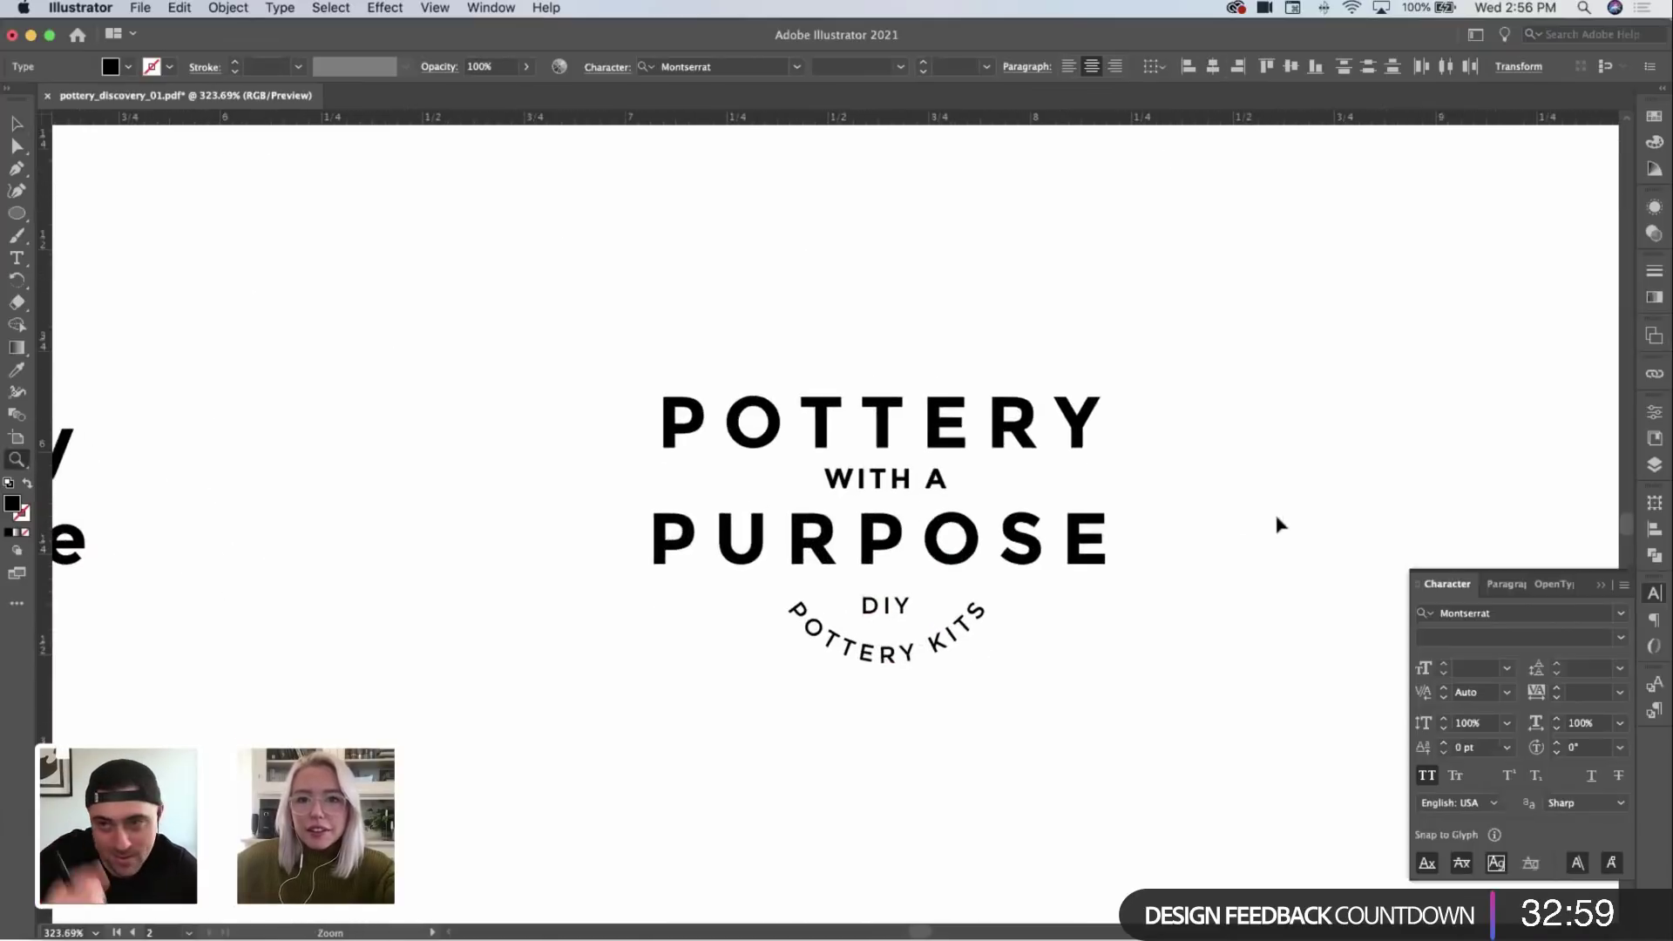
click(1098, 536)
click(1214, 67)
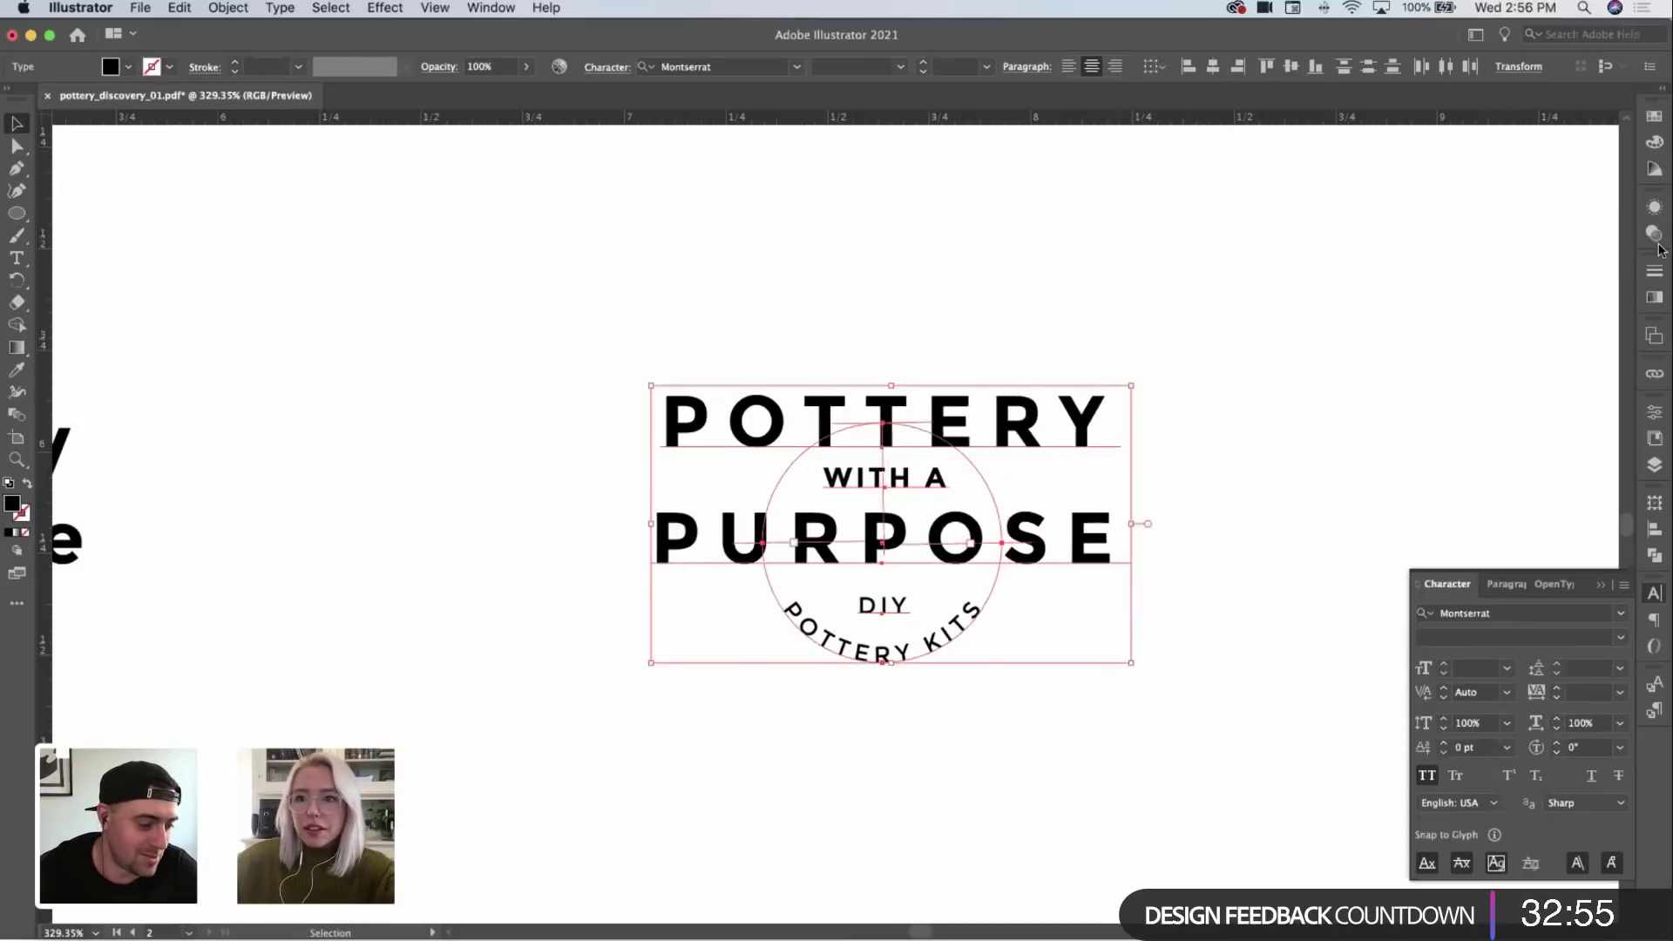
click(1654, 533)
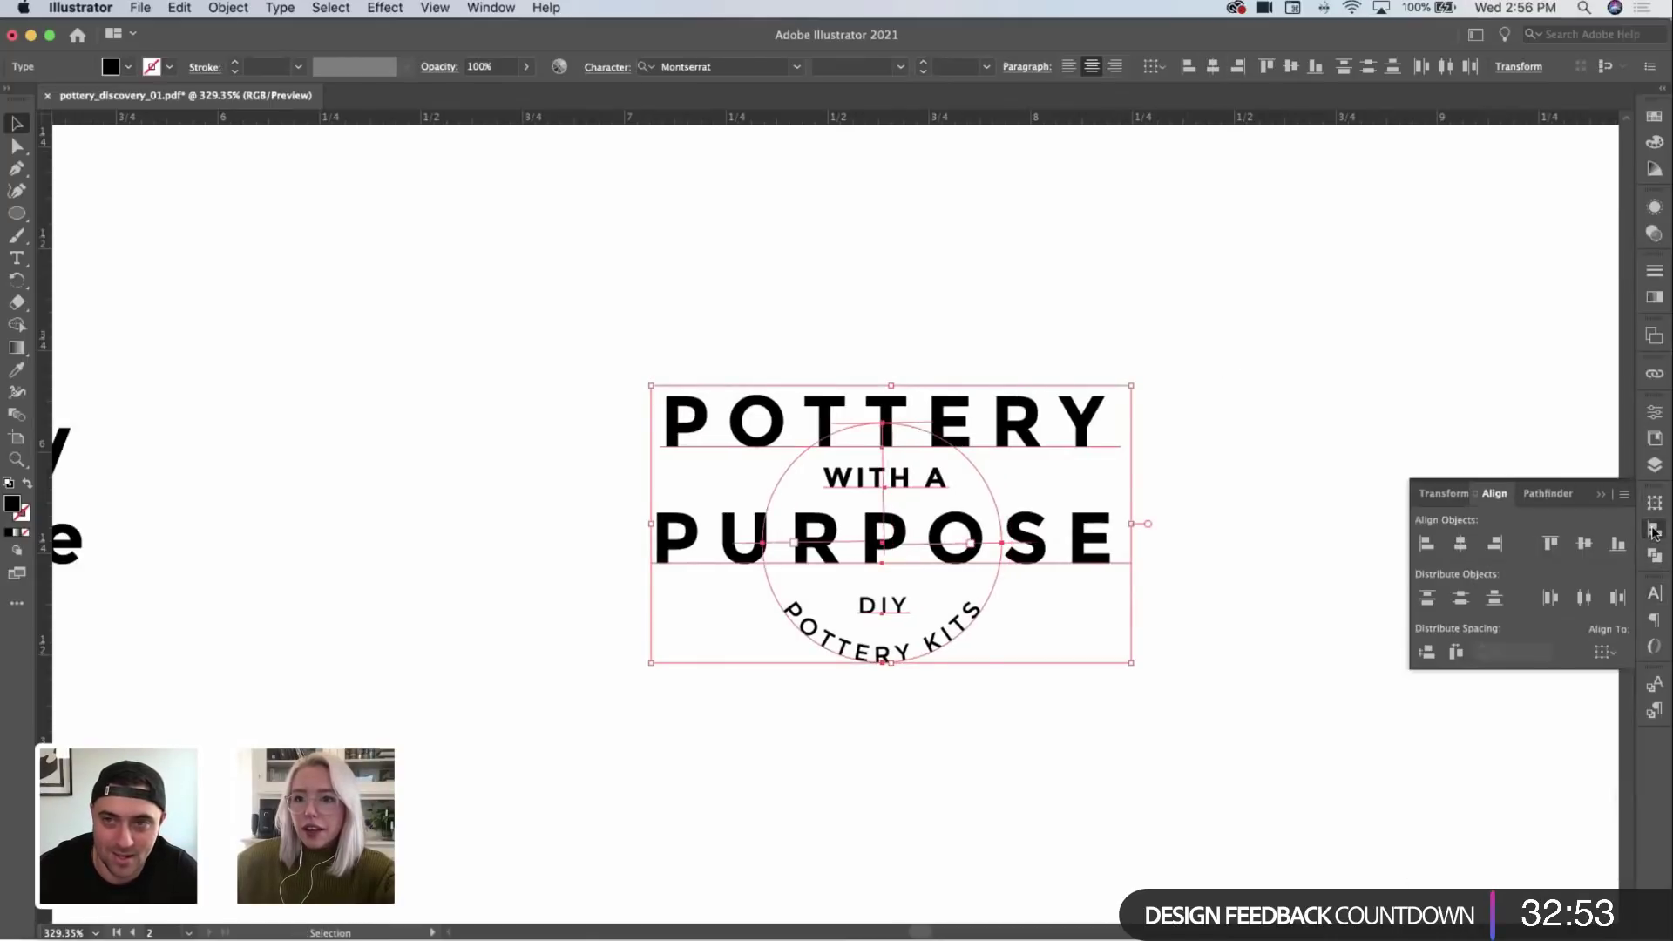
click(1255, 542)
Step: Duplicate the P22 Mackinac Pro serif Pottery with a Purpose line into the empty area beside the all-caps lockup
key(z)
click(1110, 534)
drag(1236, 519, 794, 552)
key(v)
scroll(794, 552, up, 3)
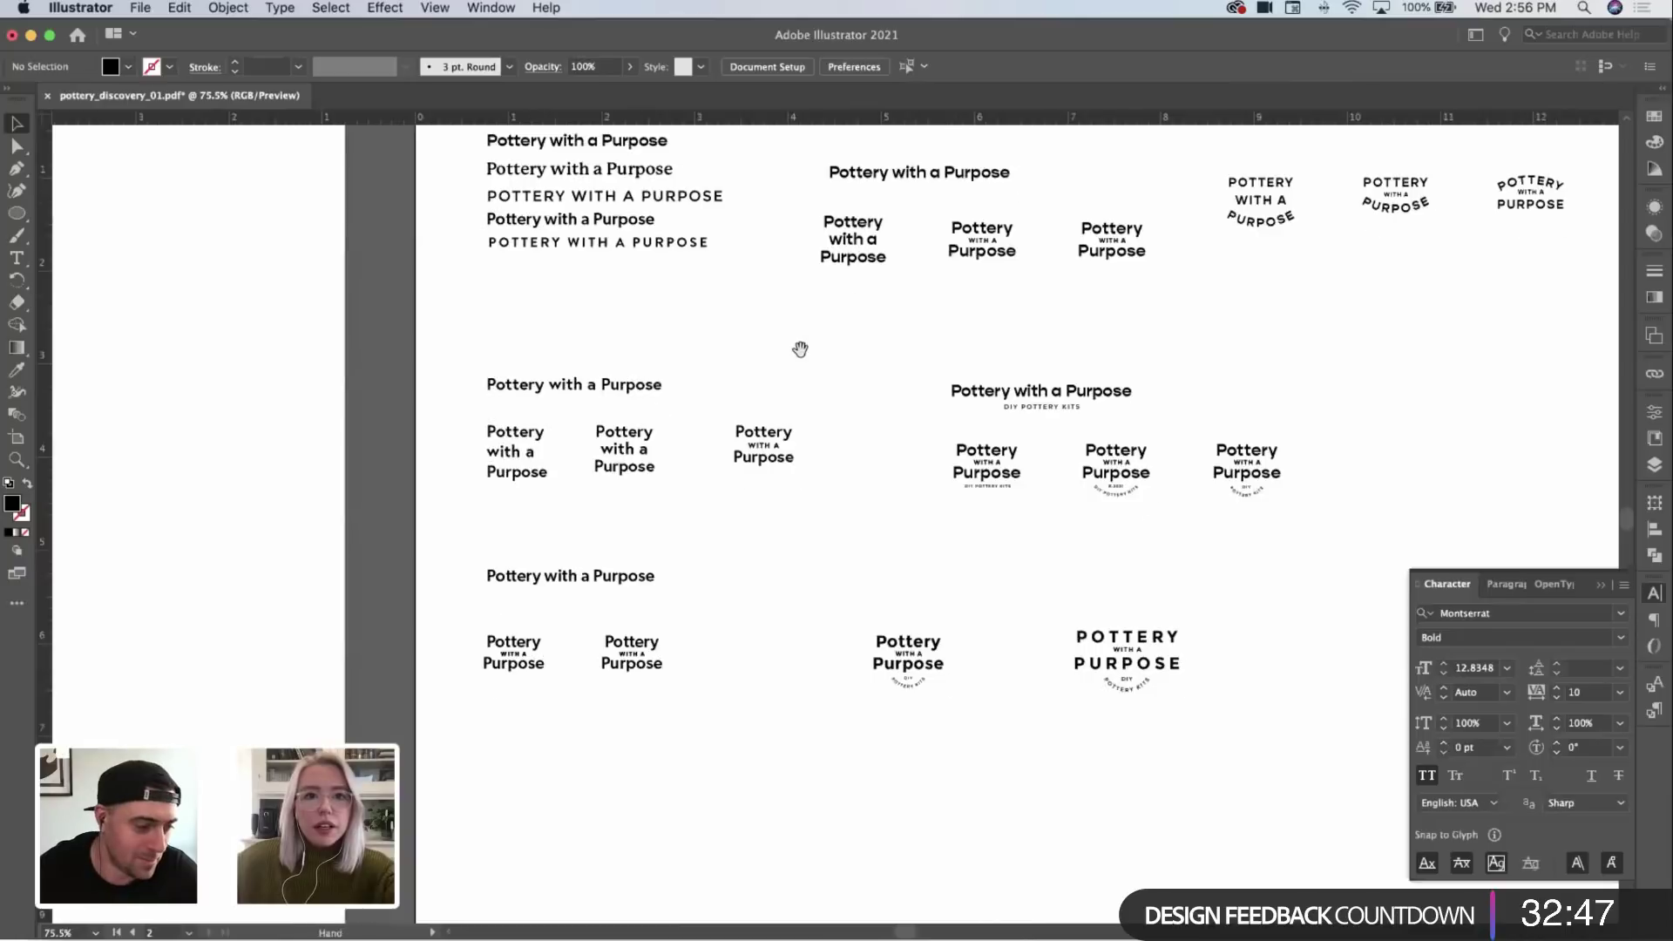
scroll(799, 348, up, 1)
drag(776, 322, 414, 286)
drag(329, 165, 1097, 677)
scroll(1218, 653, up, 5)
scroll(1125, 523, down, 2)
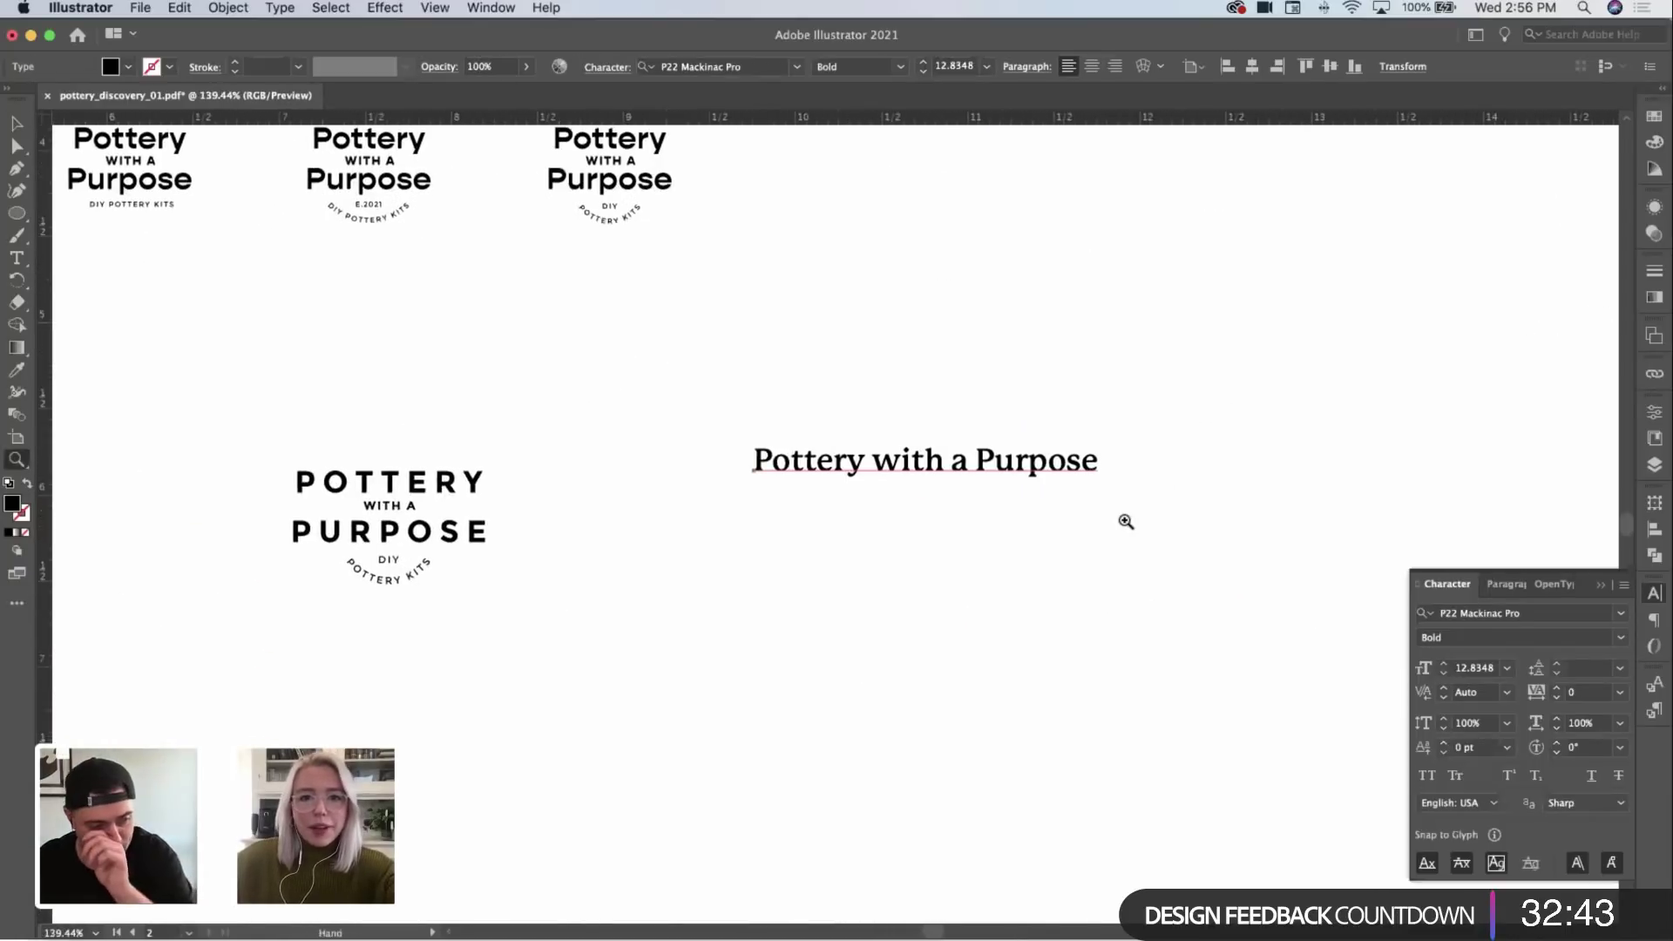
click(1147, 396)
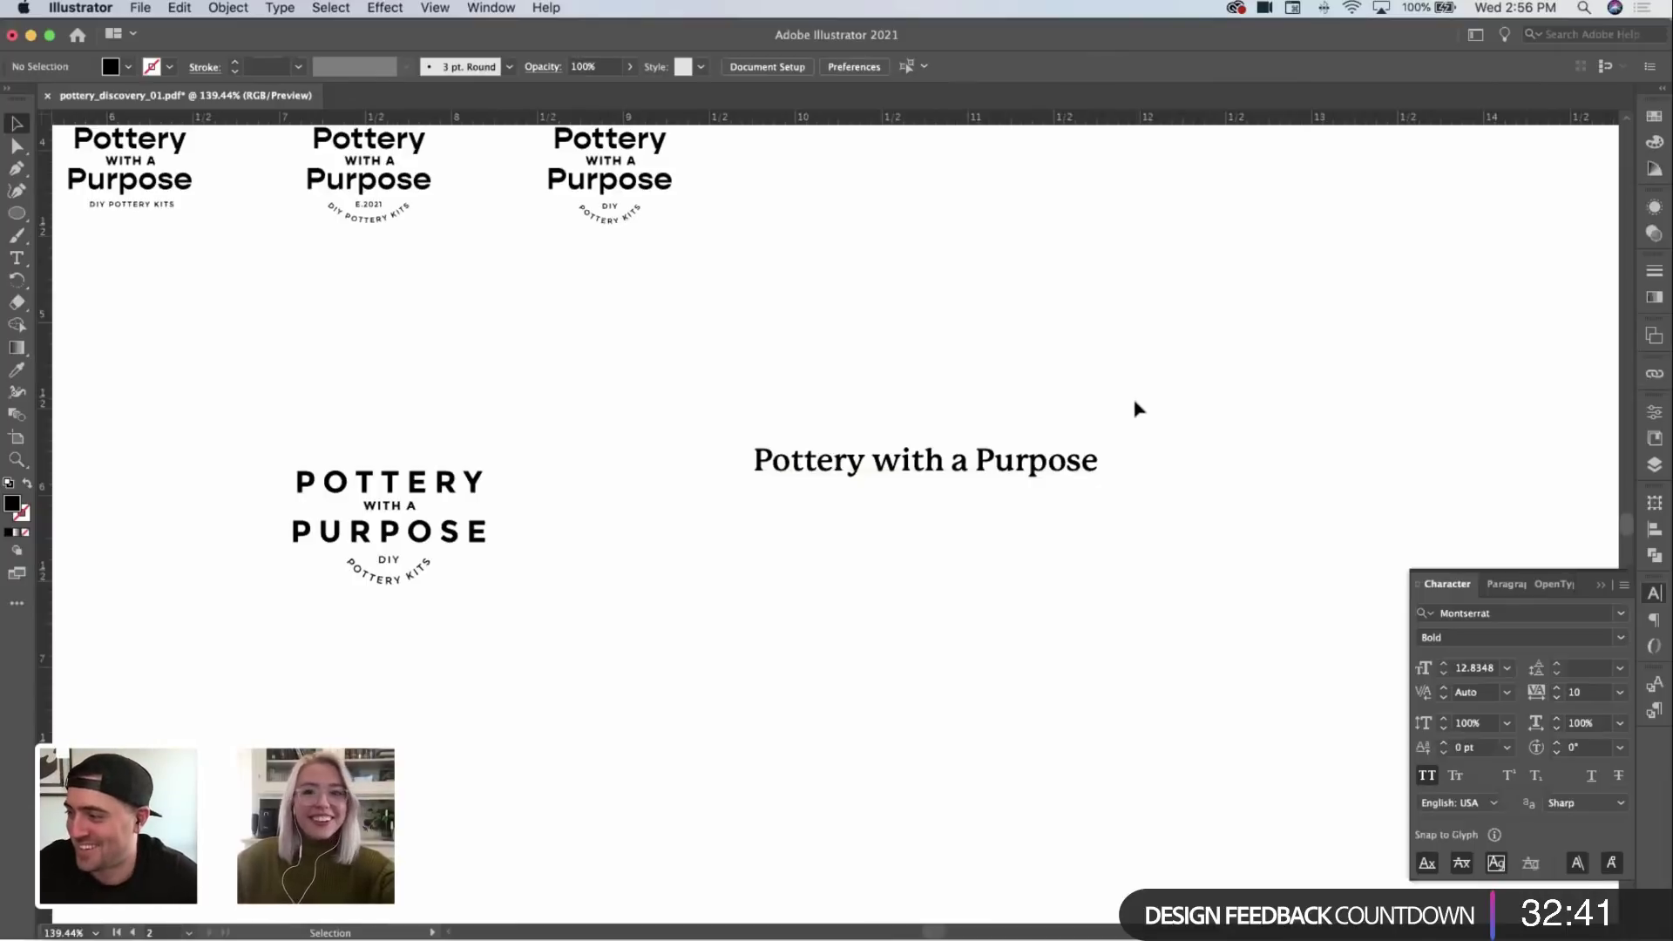
Step: Try breaking the copied serif line onto two lines before Purpose
key(z)
click(1106, 429)
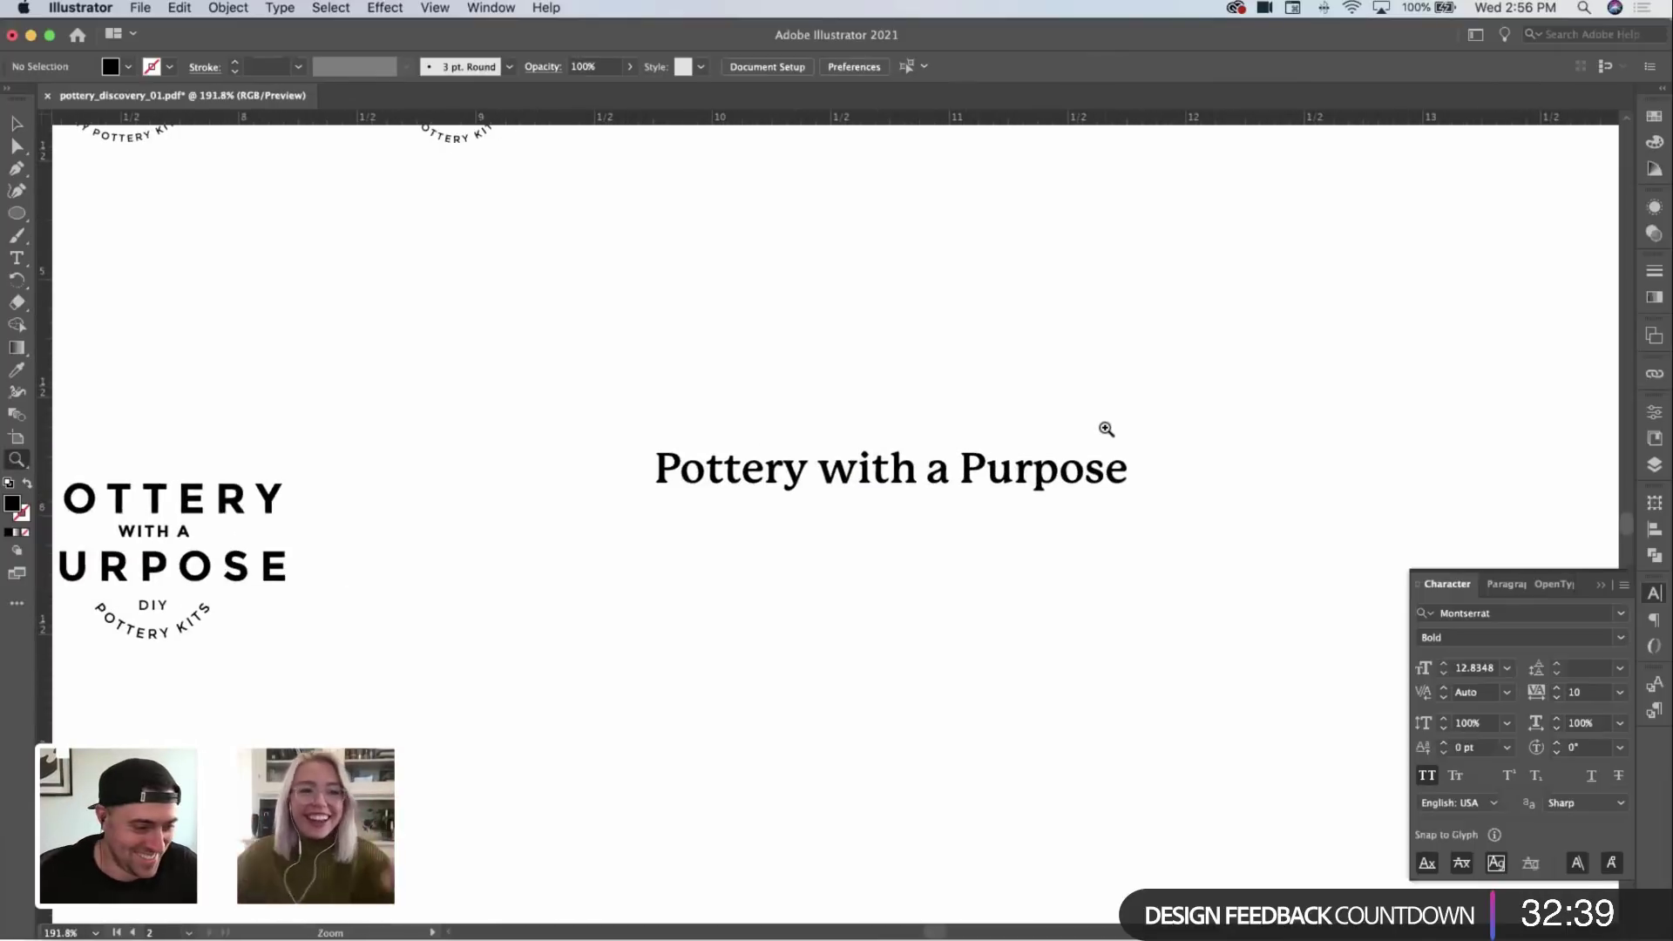
key(t)
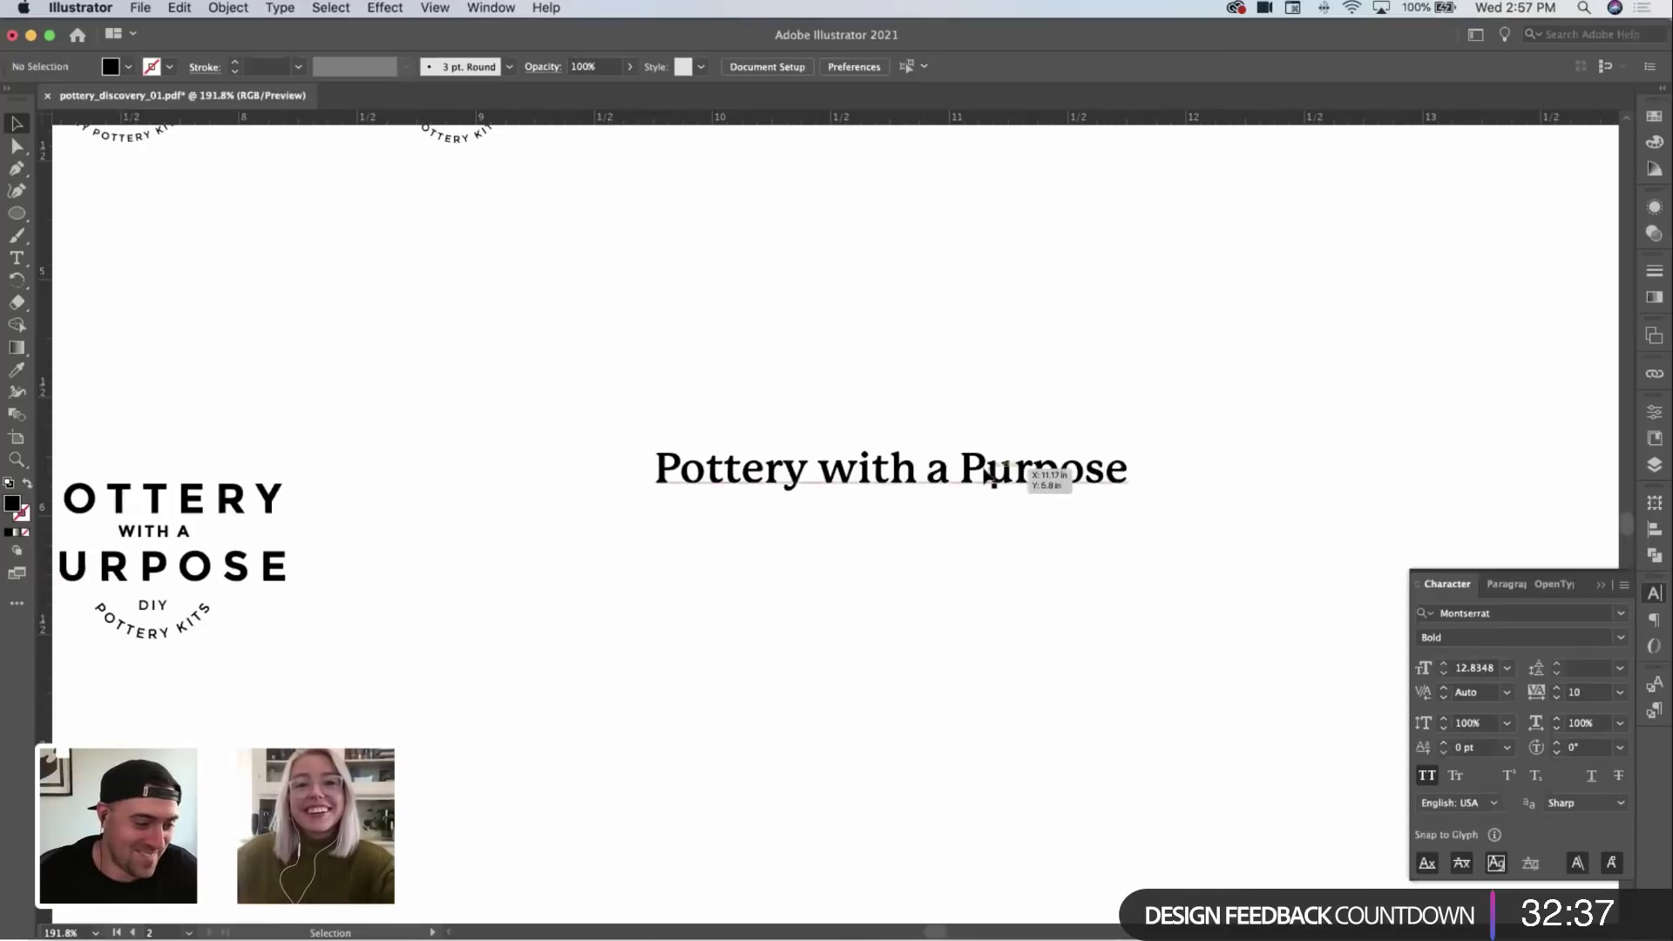
click(962, 468)
key(Return)
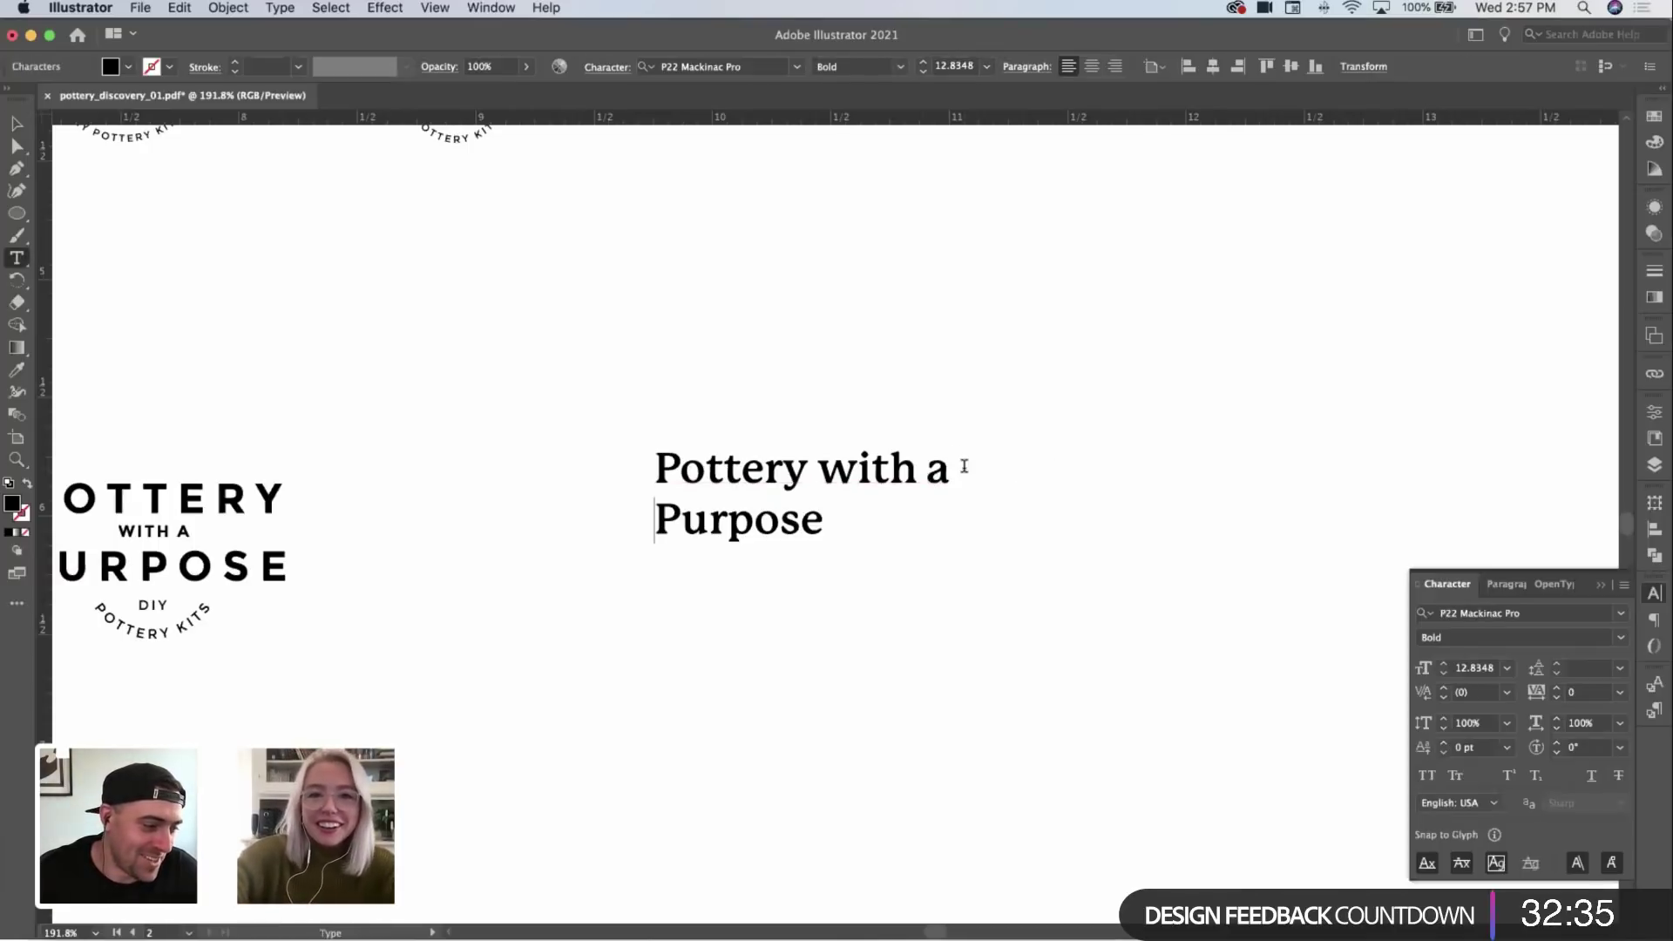
key(Escape)
click(1024, 393)
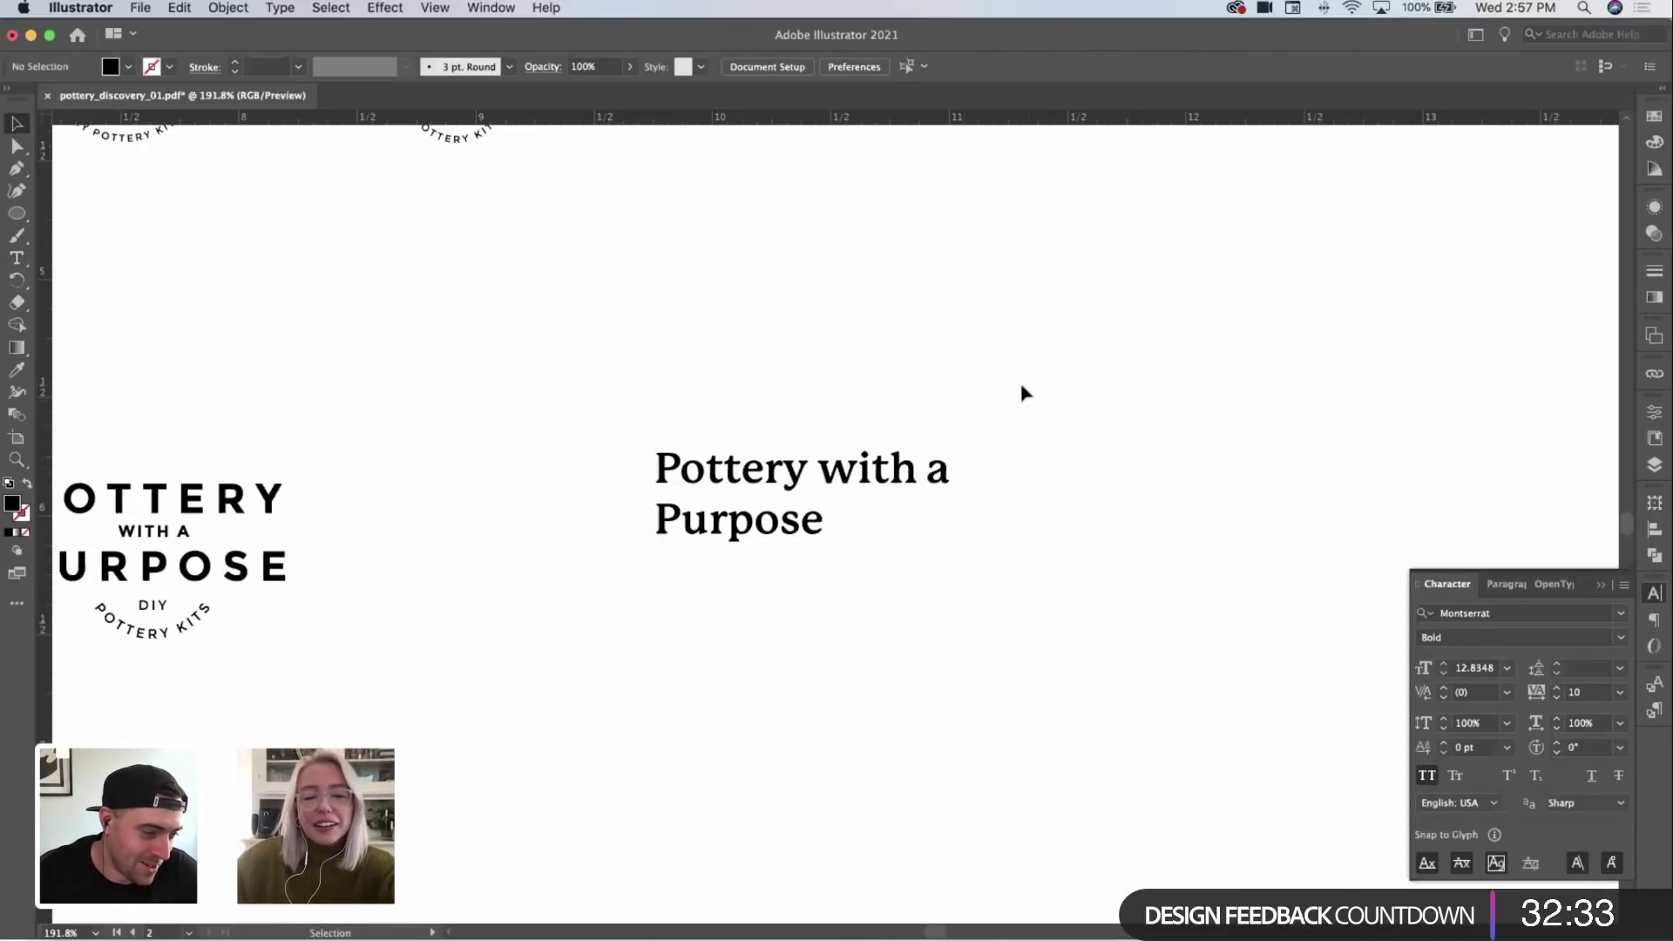
key(super+z)
key(super+z)
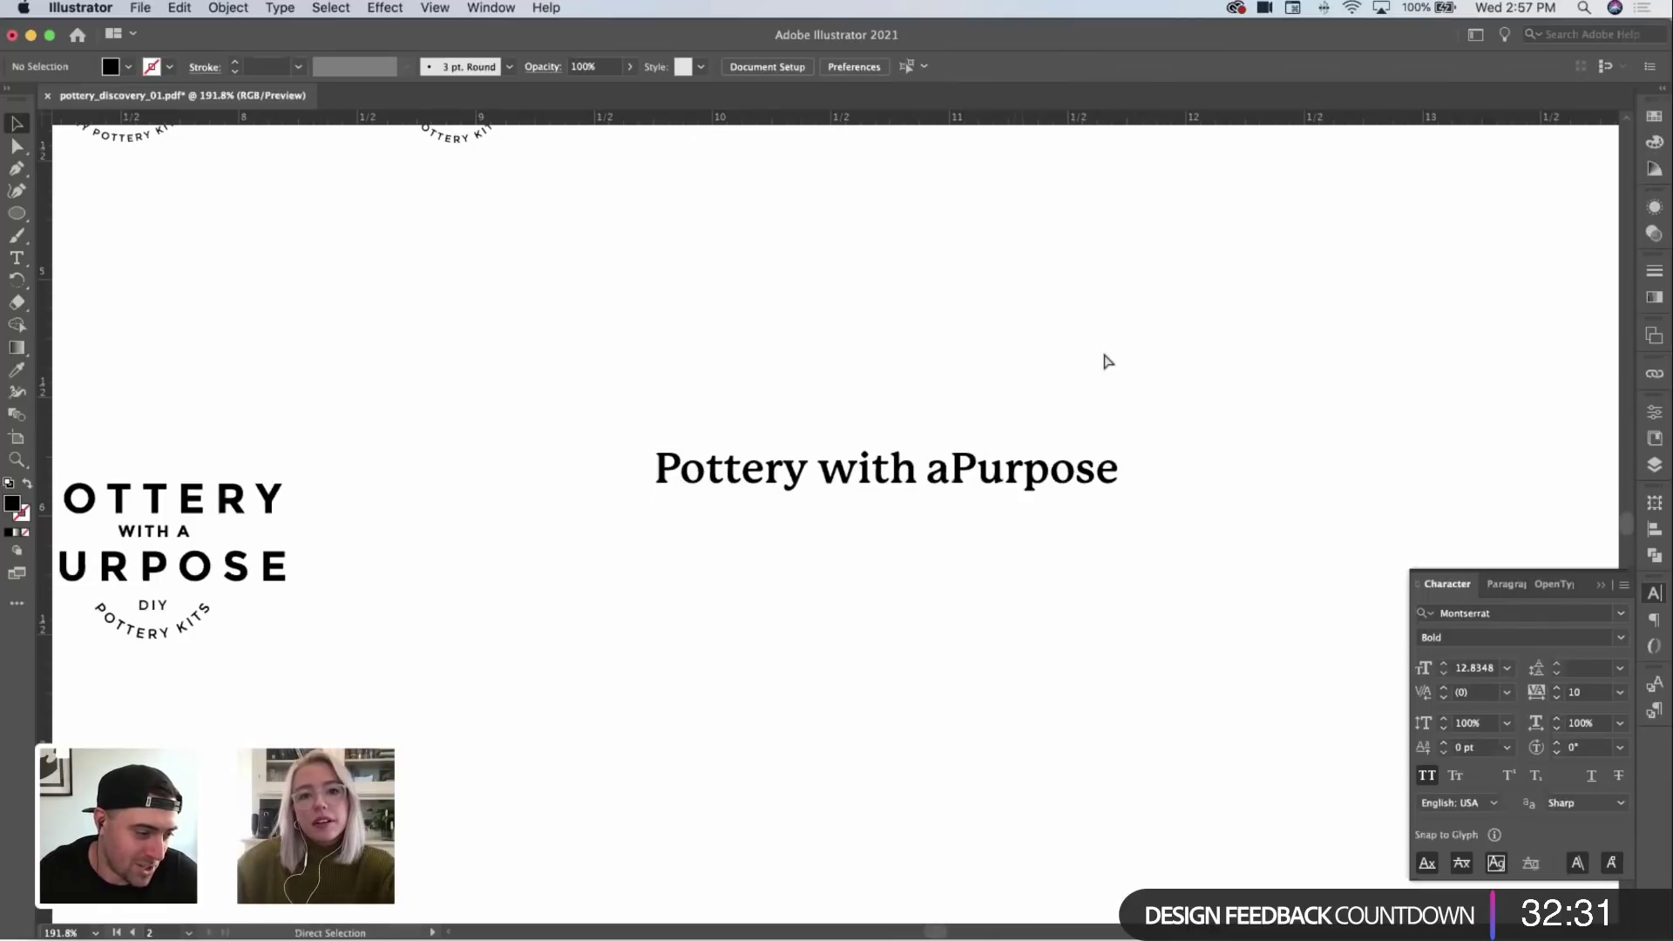
drag(1050, 478, 1016, 452)
key(super+shift+a)
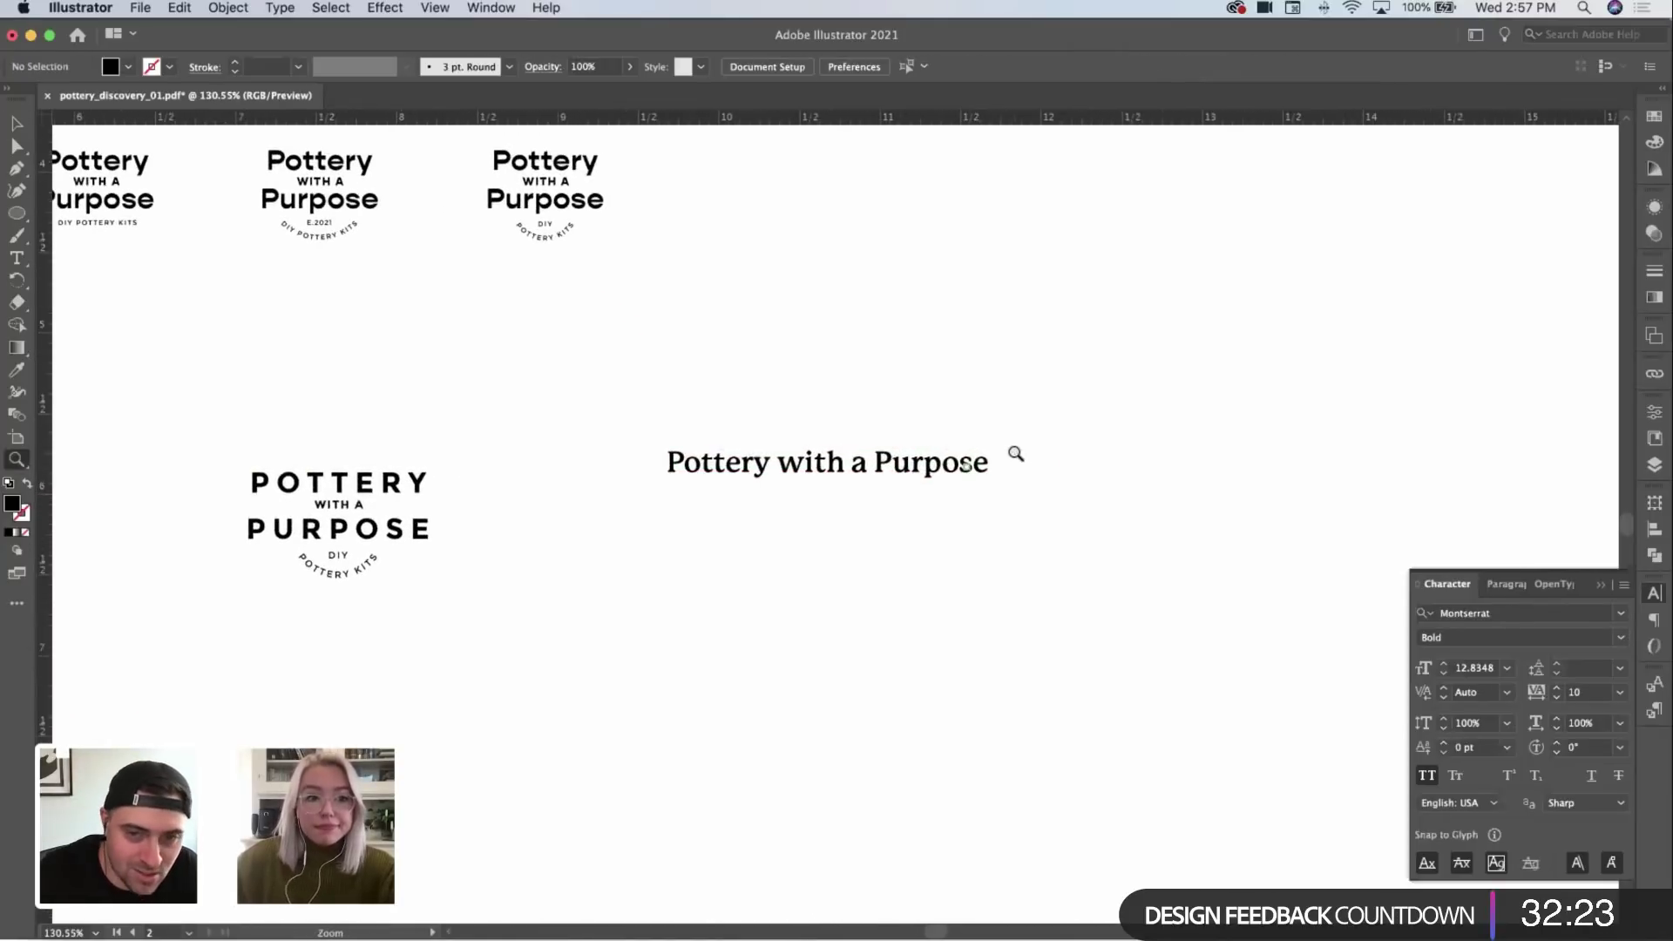
Step: Duplicate the DIY and curved POTTERY KITS text from the all-caps lockup beneath the serif line, centering them horizontally
drag(868, 412, 883, 408)
scroll(710, 392, left, 5)
key(v)
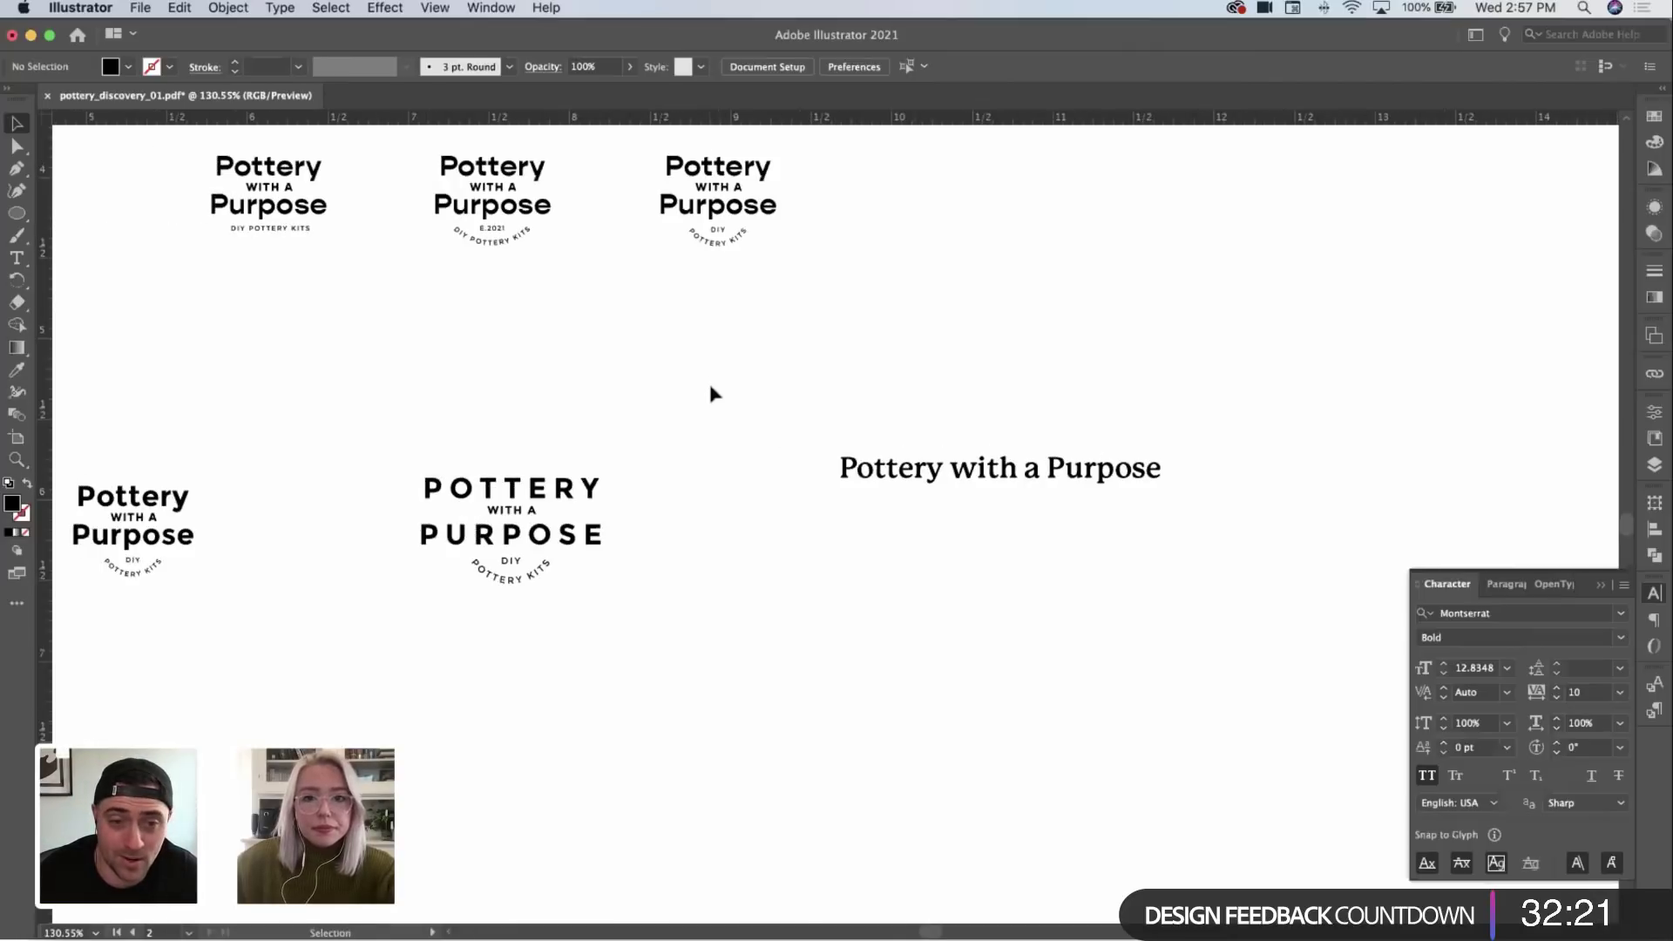
drag(496, 554, 1011, 512)
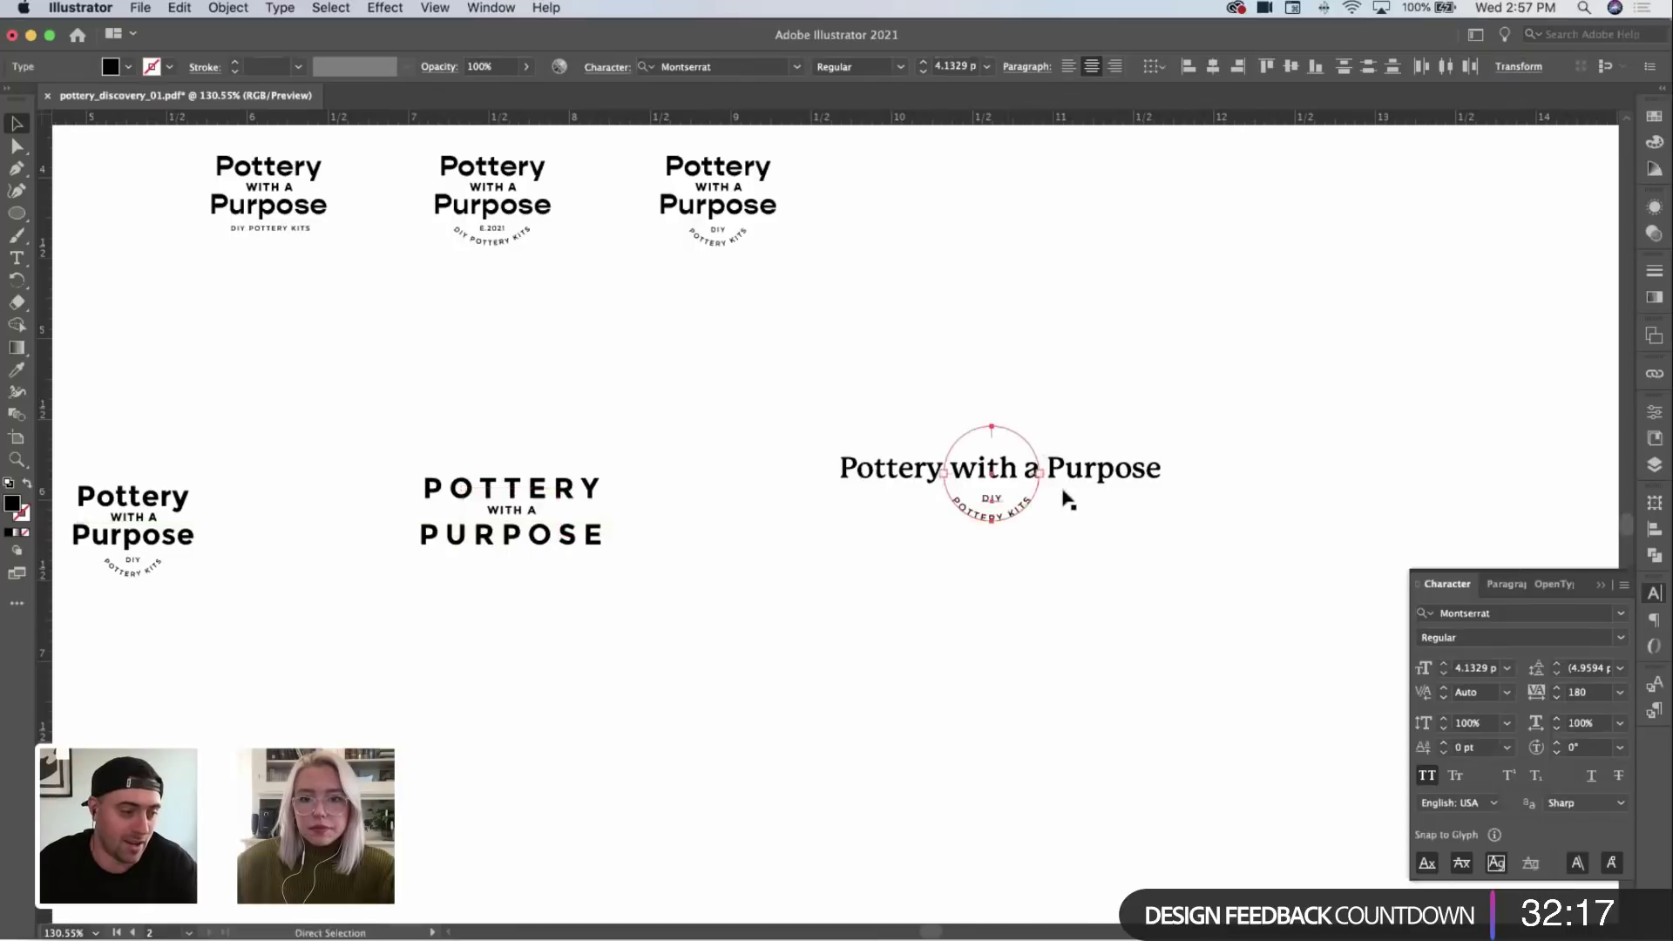
key(super+z)
click(1083, 478)
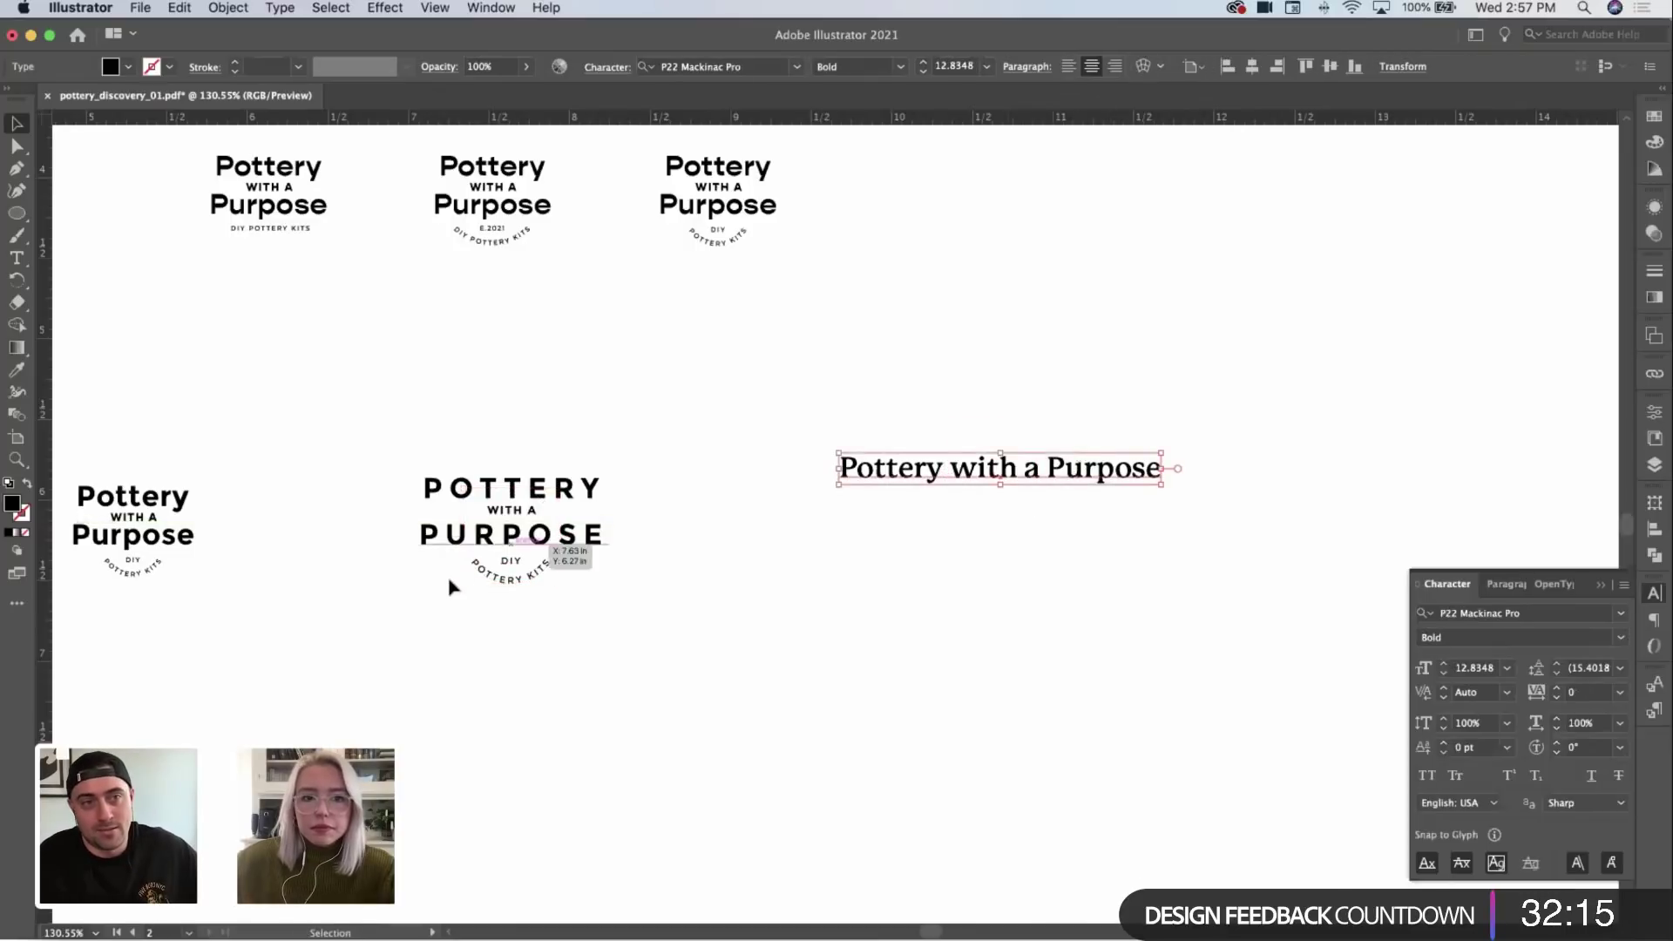
drag(497, 568, 1009, 513)
shift+click(960, 452)
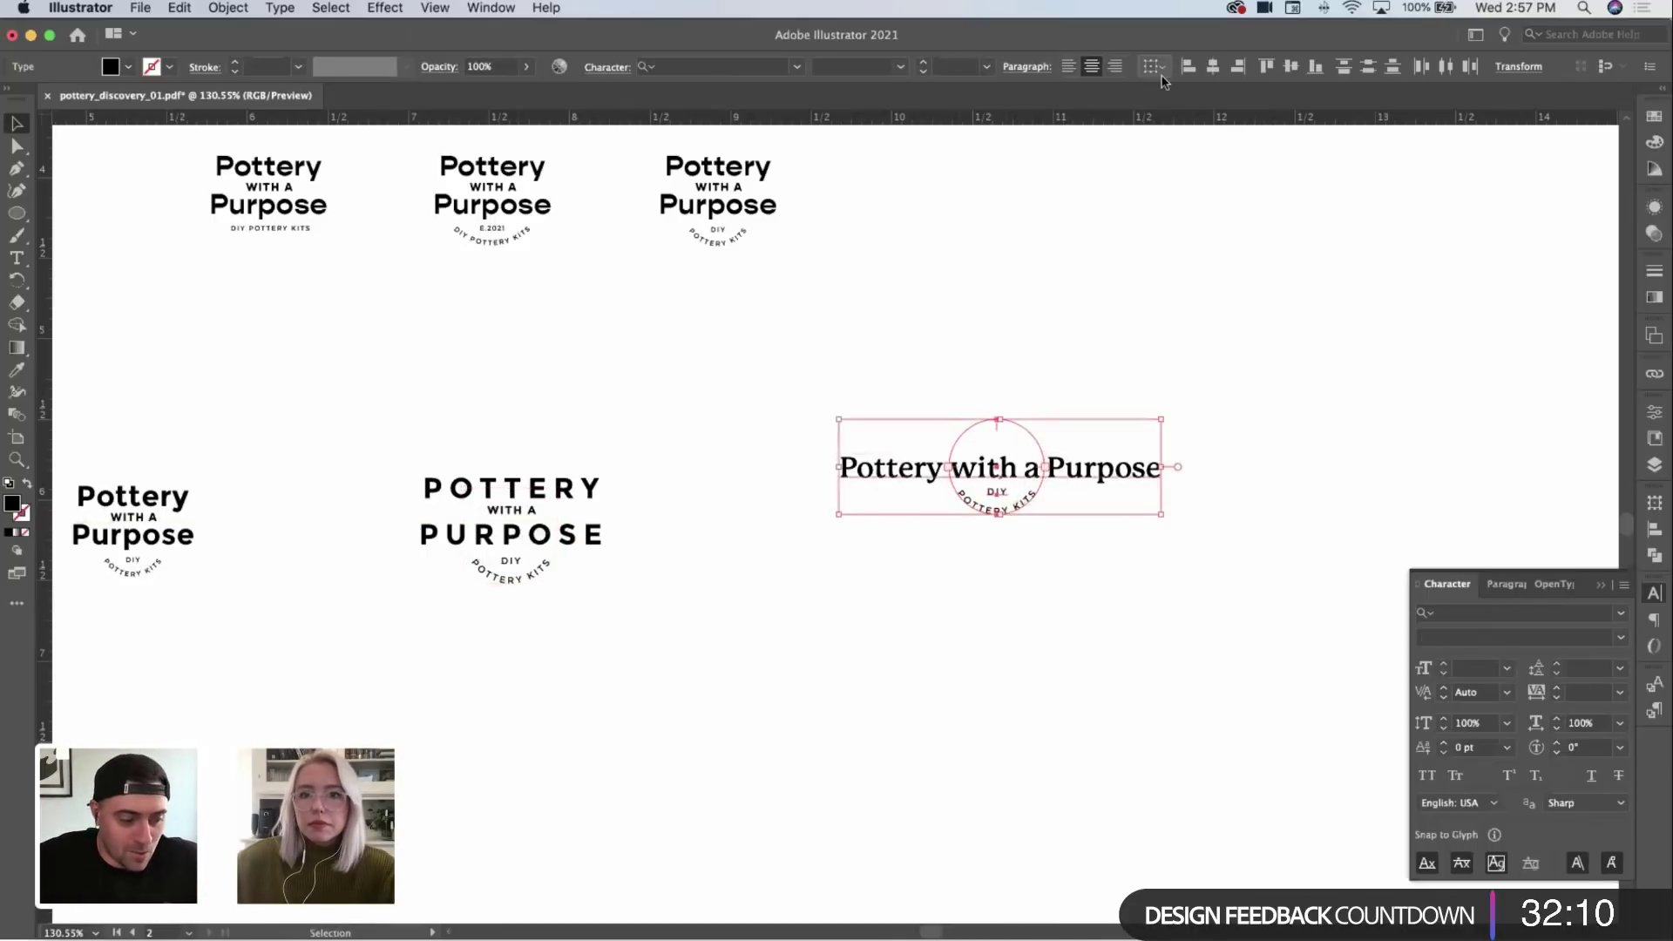
click(1212, 69)
click(1083, 496)
Step: Nudge the DIY and curved POTTERY KITS text slightly down from the serif line
scroll(1084, 497, up, 3)
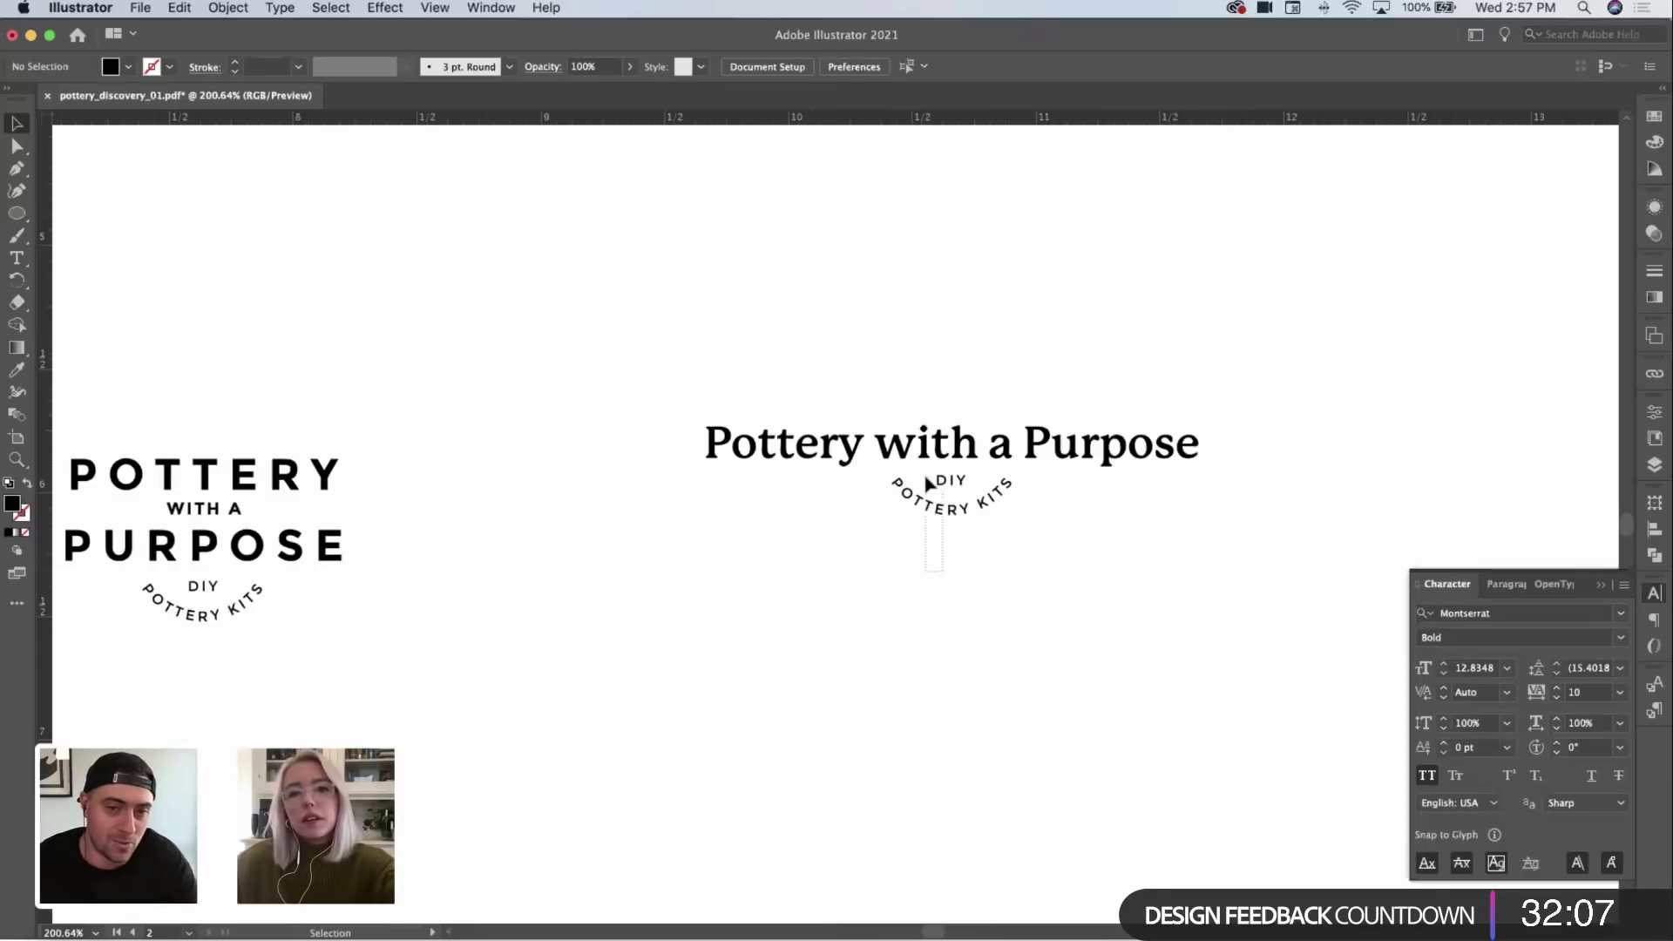
click(929, 484)
key(Down)
key(Down)
click(1160, 571)
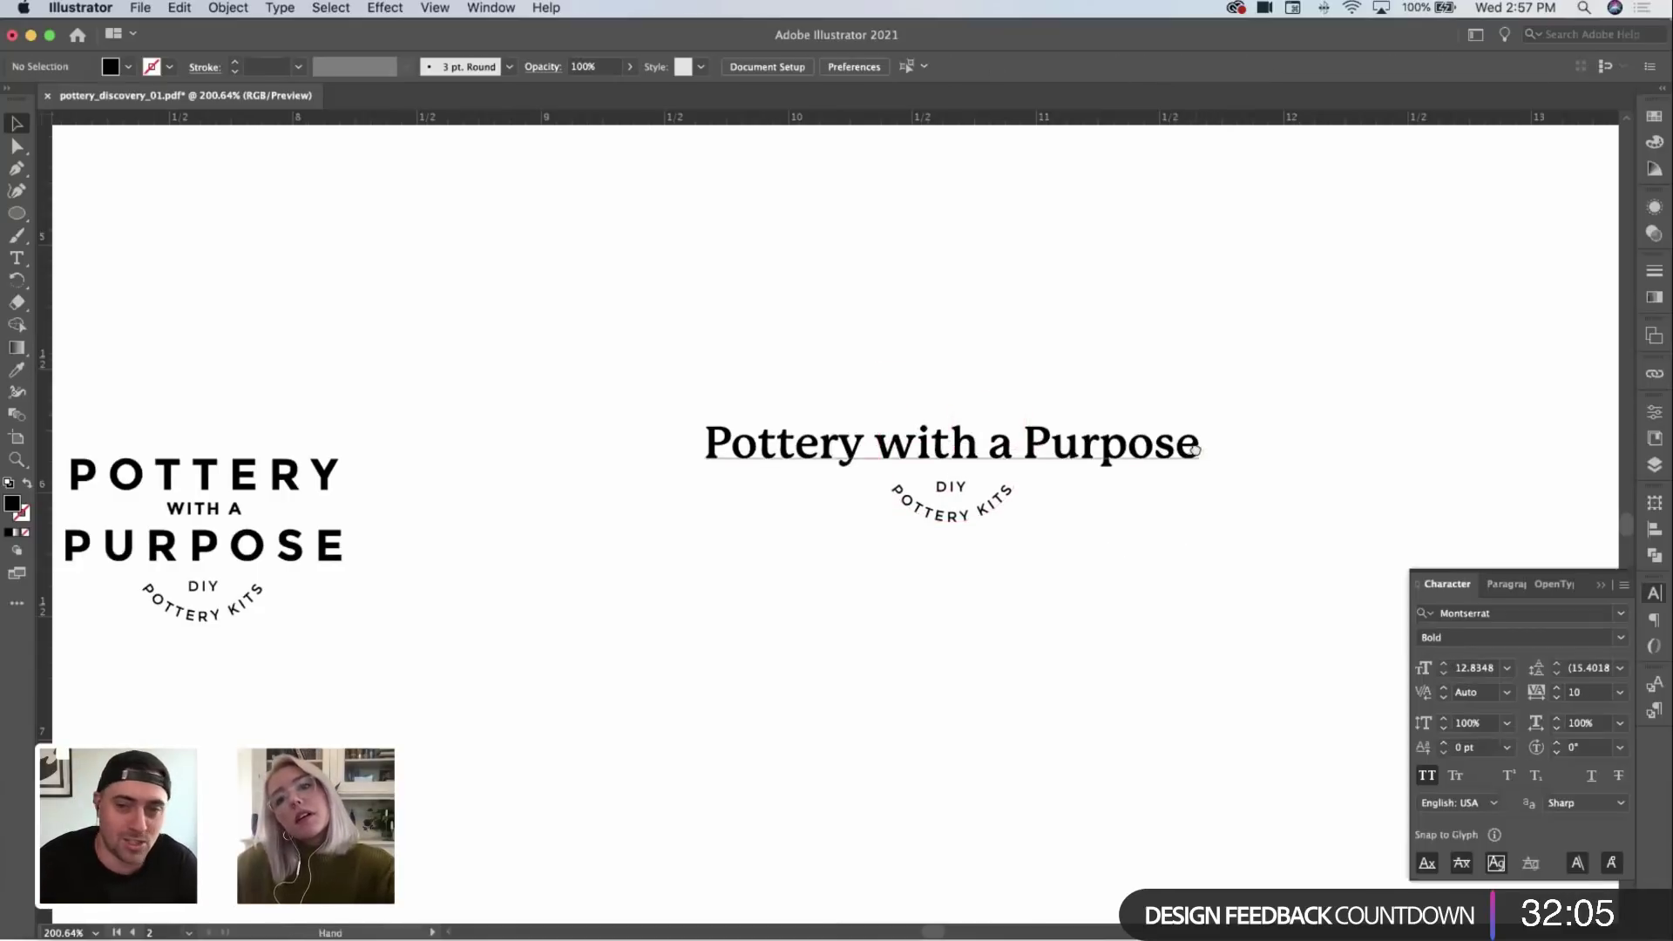
Step: Review the taglines, directions, ideas and font samples, and compare them with the logo variations on the artboard
key(z)
drag(1195, 450, 959, 458)
drag(1094, 306, 1109, 442)
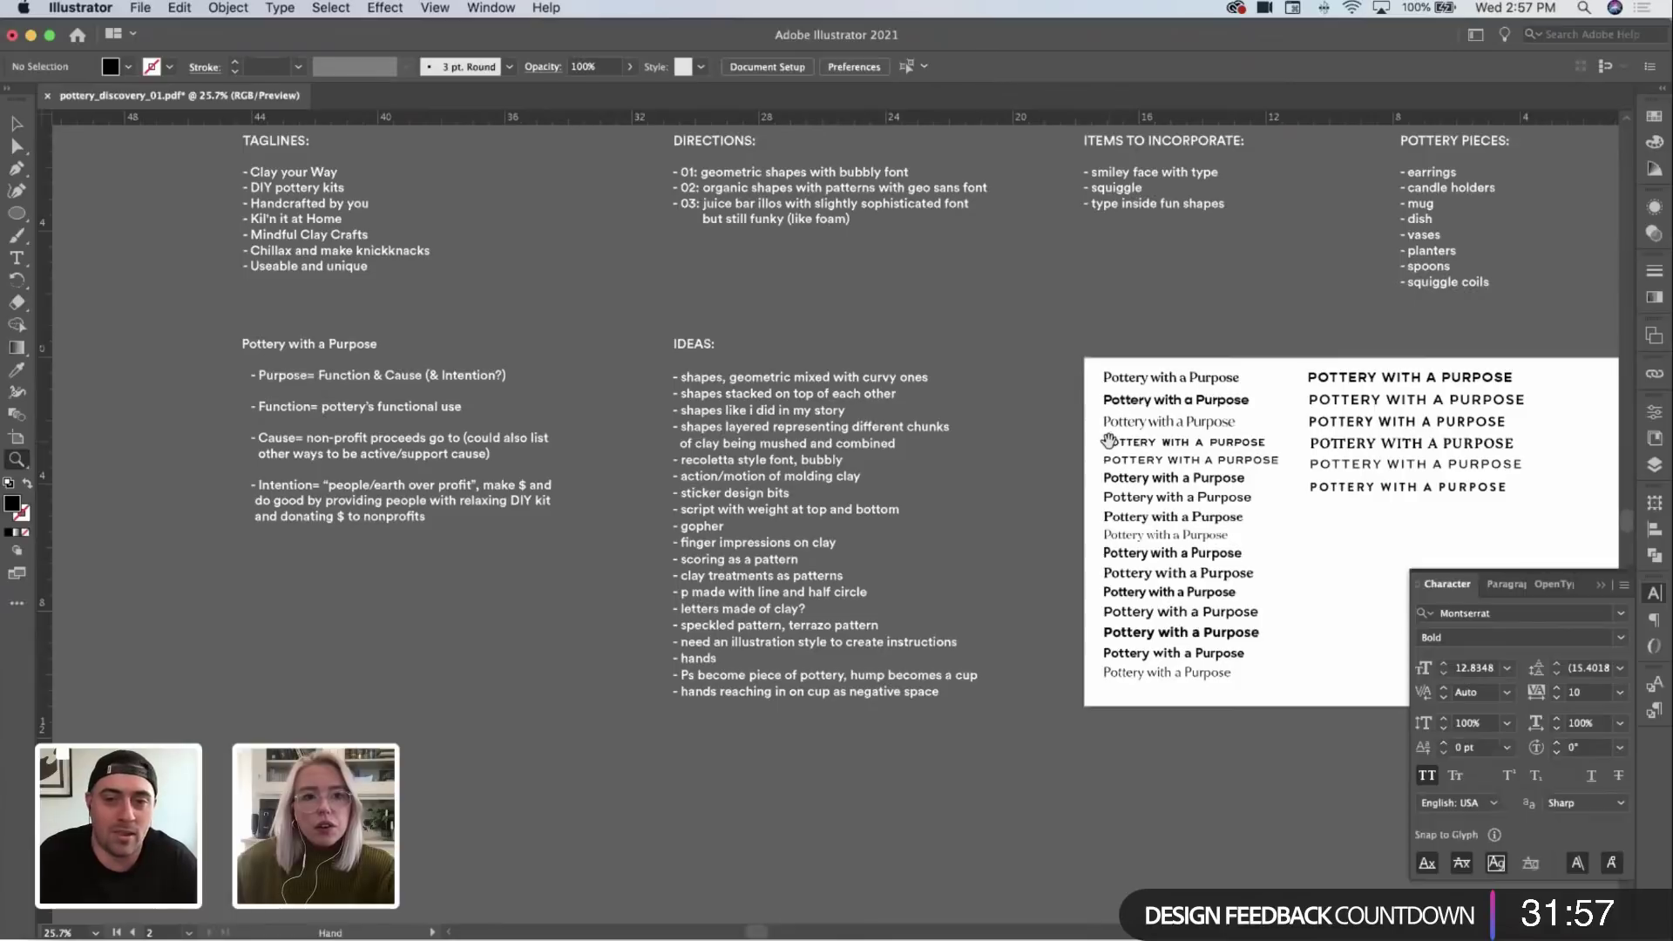
drag(1129, 442, 1096, 440)
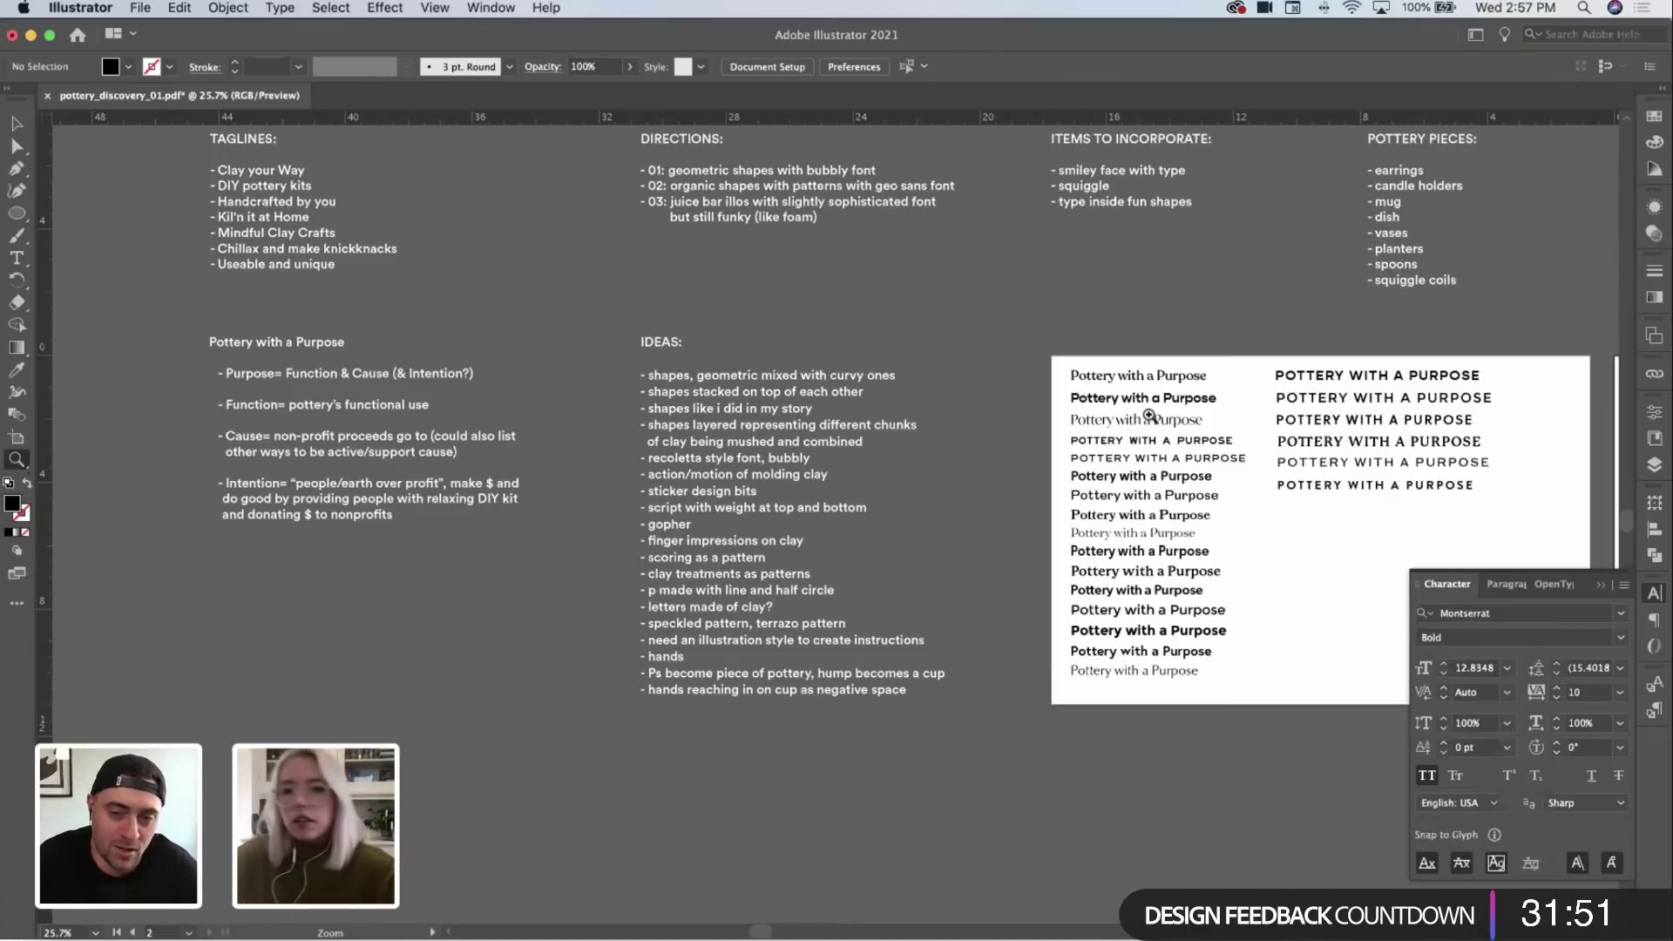
scroll(982, 485, right, 10)
drag(944, 336, 1132, 242)
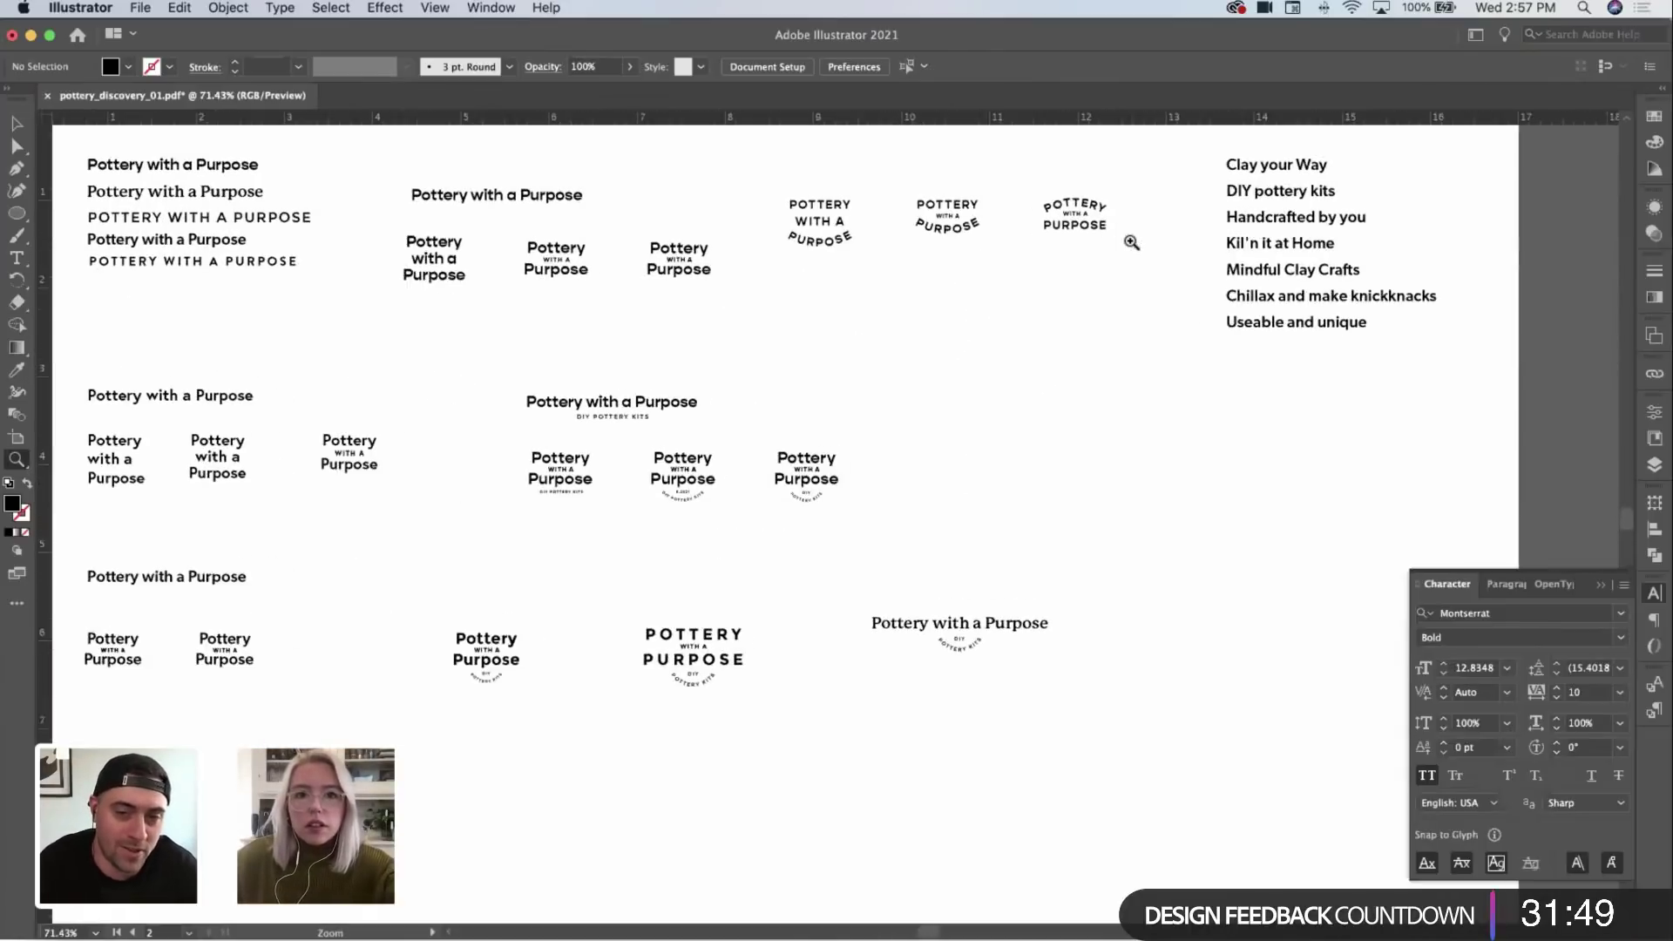
scroll(938, 523, up, 2)
drag(941, 418, 885, 560)
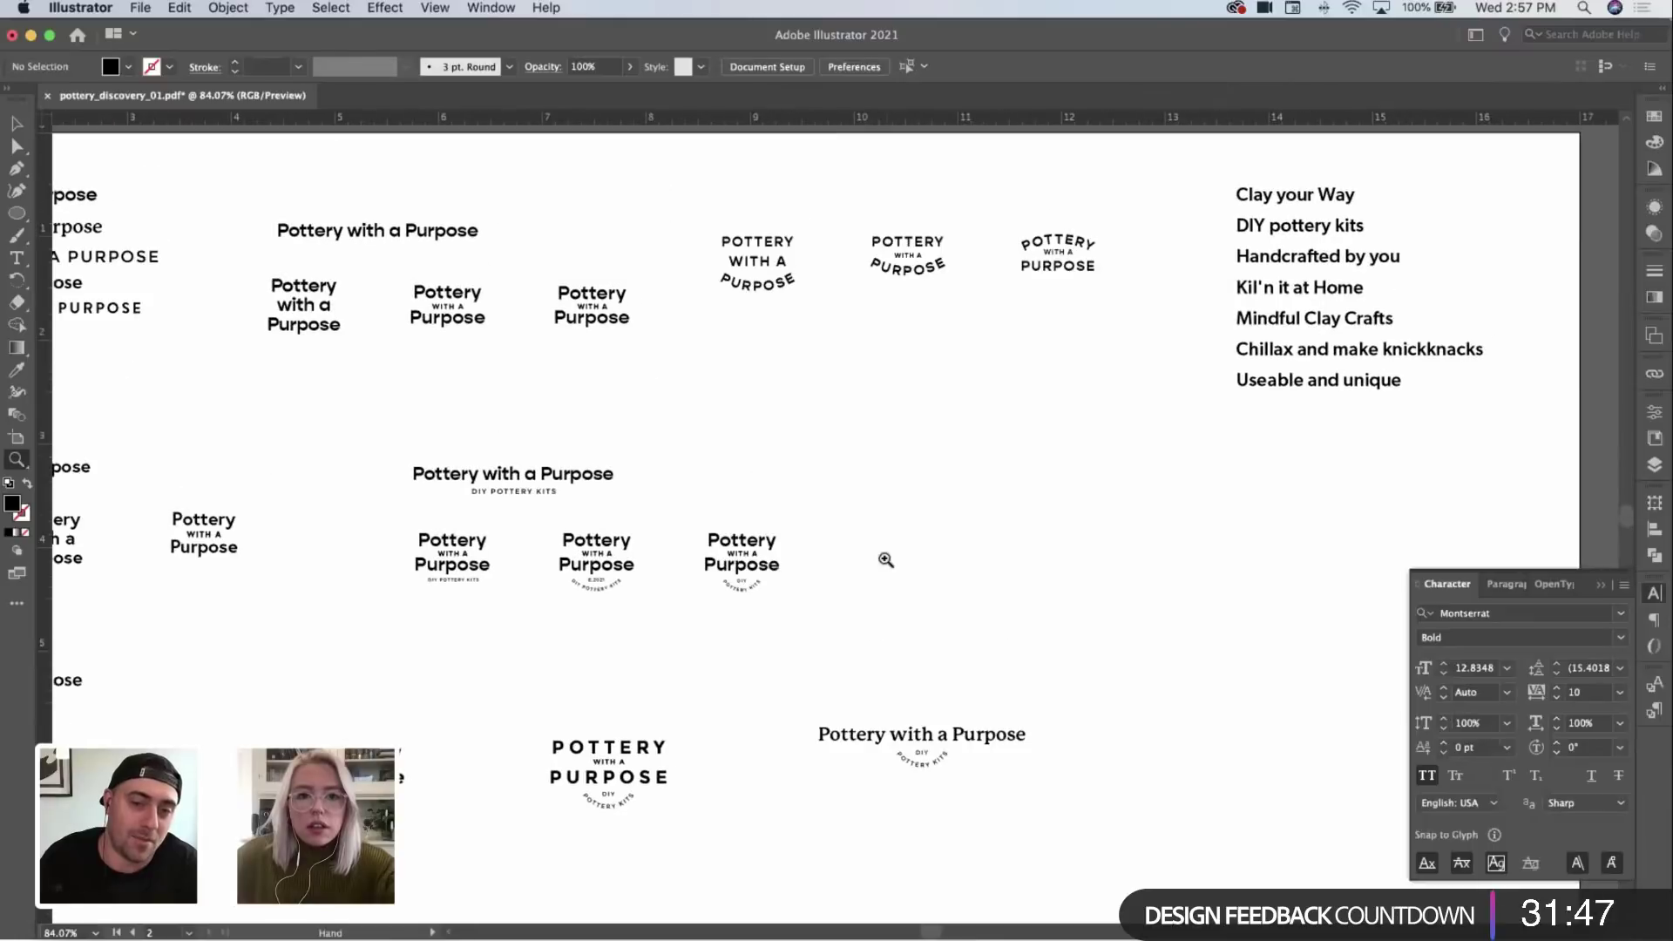
Step: Duplicate the arched POTTERY lockup into the empty space below it and delete the copy's WITH A line
key(v)
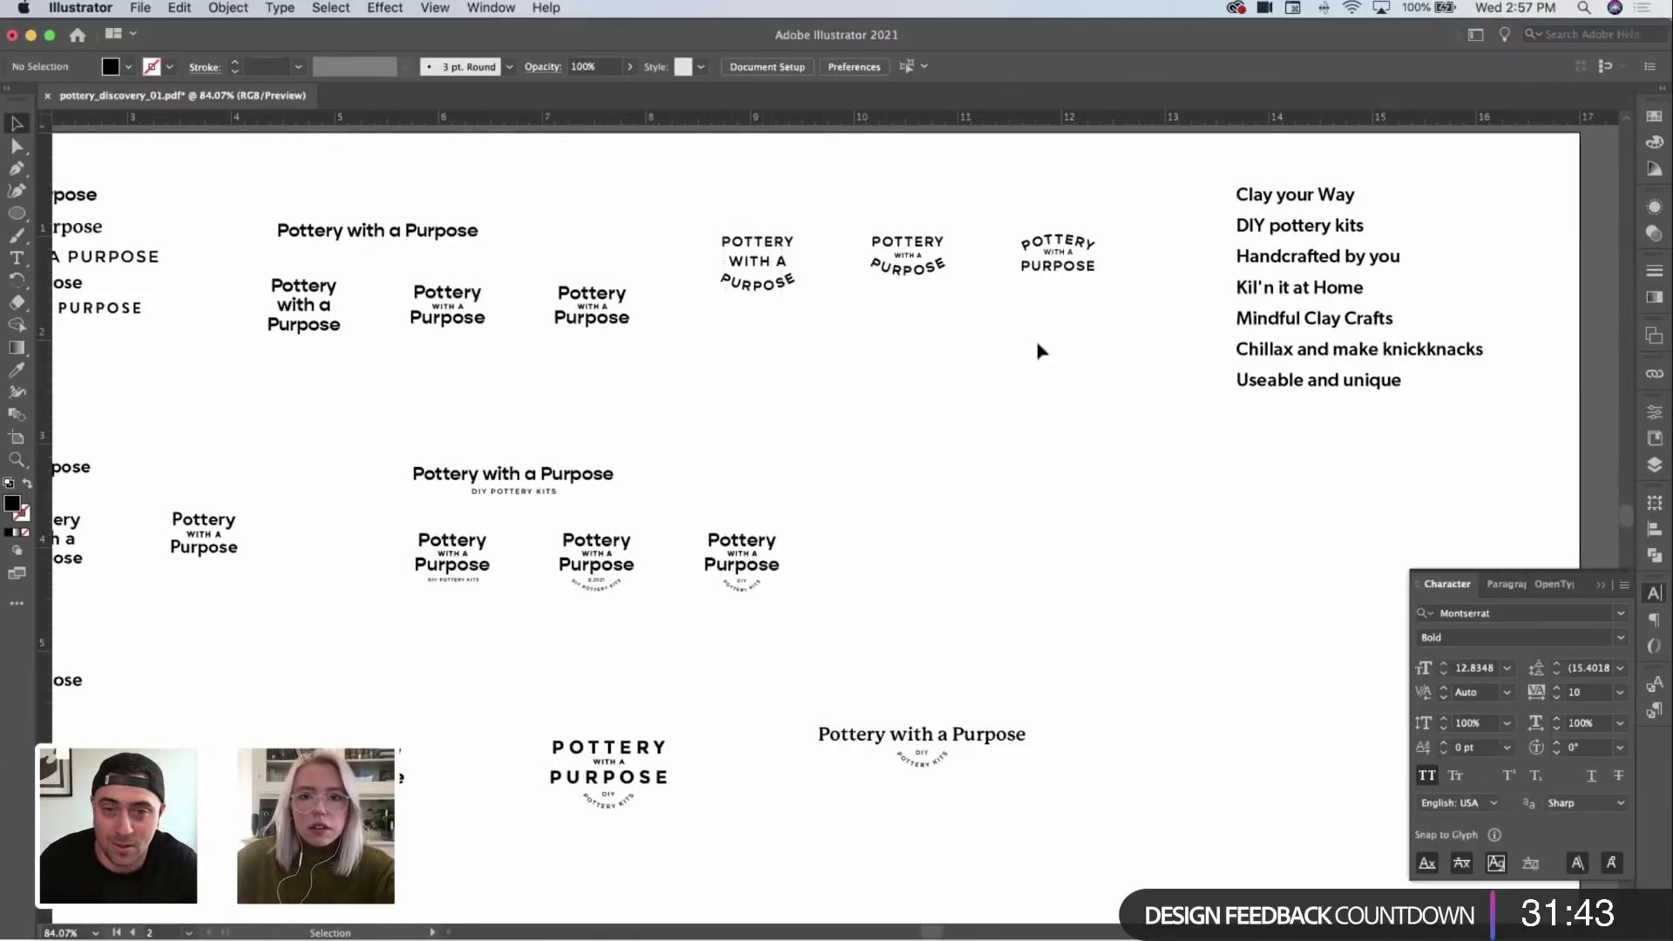
drag(1065, 245, 1022, 346)
scroll(1296, 452, up, 5)
click(1020, 461)
click(1019, 462)
key(Delete)
Step: Shrink and raise the circular path of the arched POTTERY text, matching its lettering to the 9.5333 pt PURPOSE text
drag(1130, 522, 1066, 521)
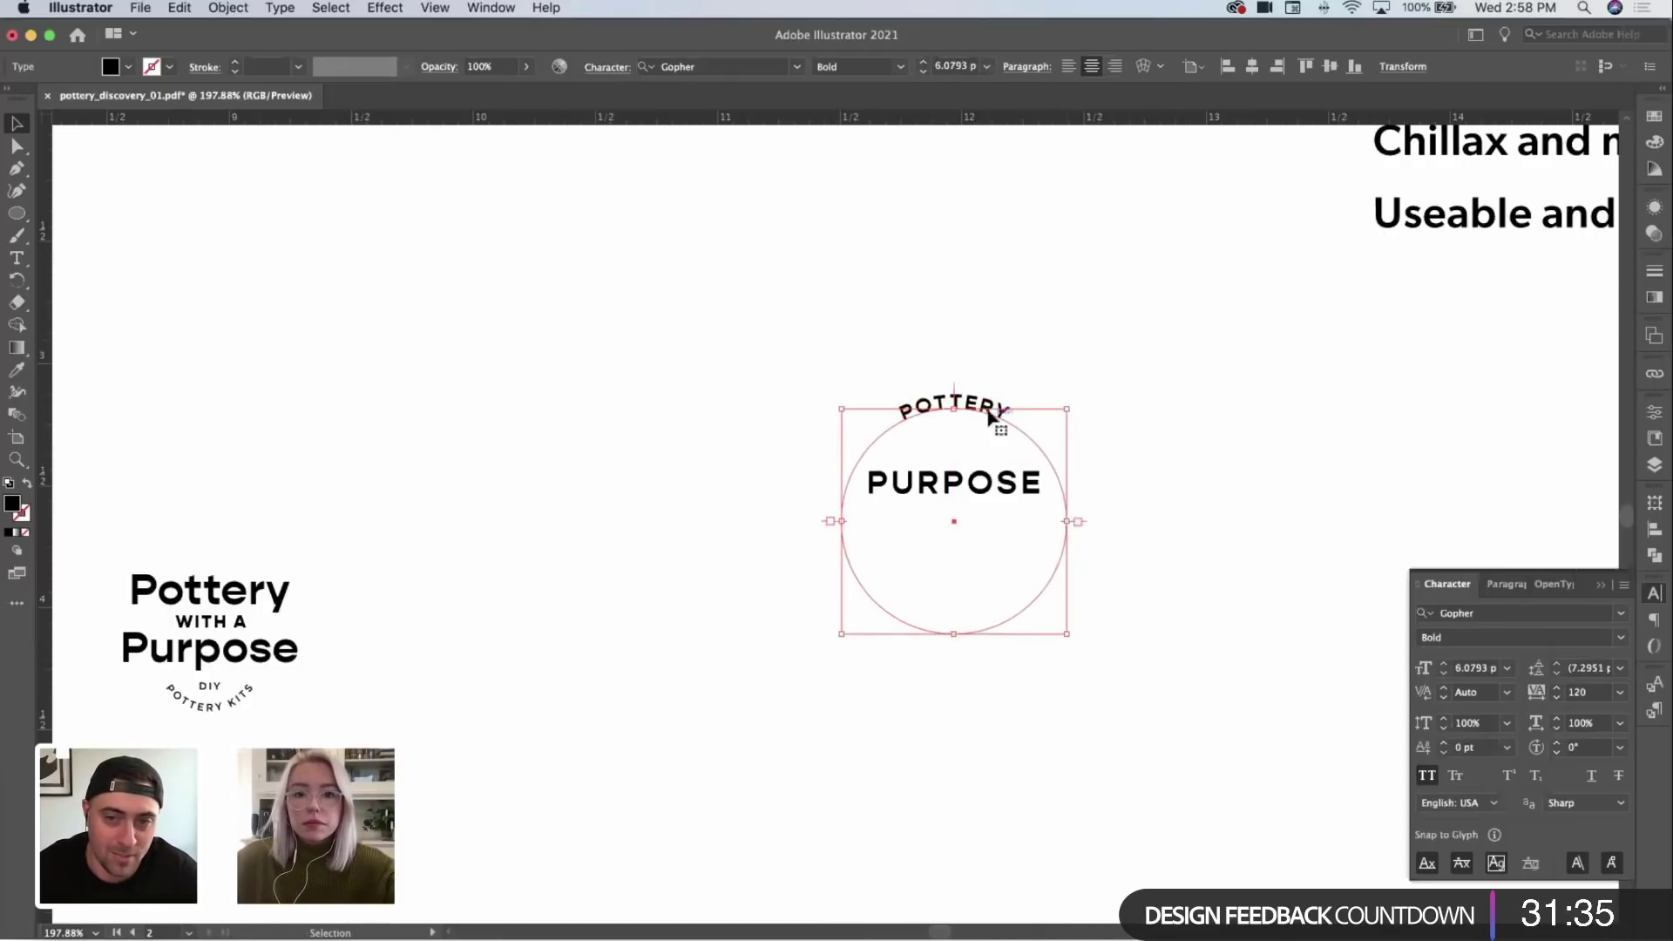
drag(991, 419, 991, 379)
key(i)
click(980, 464)
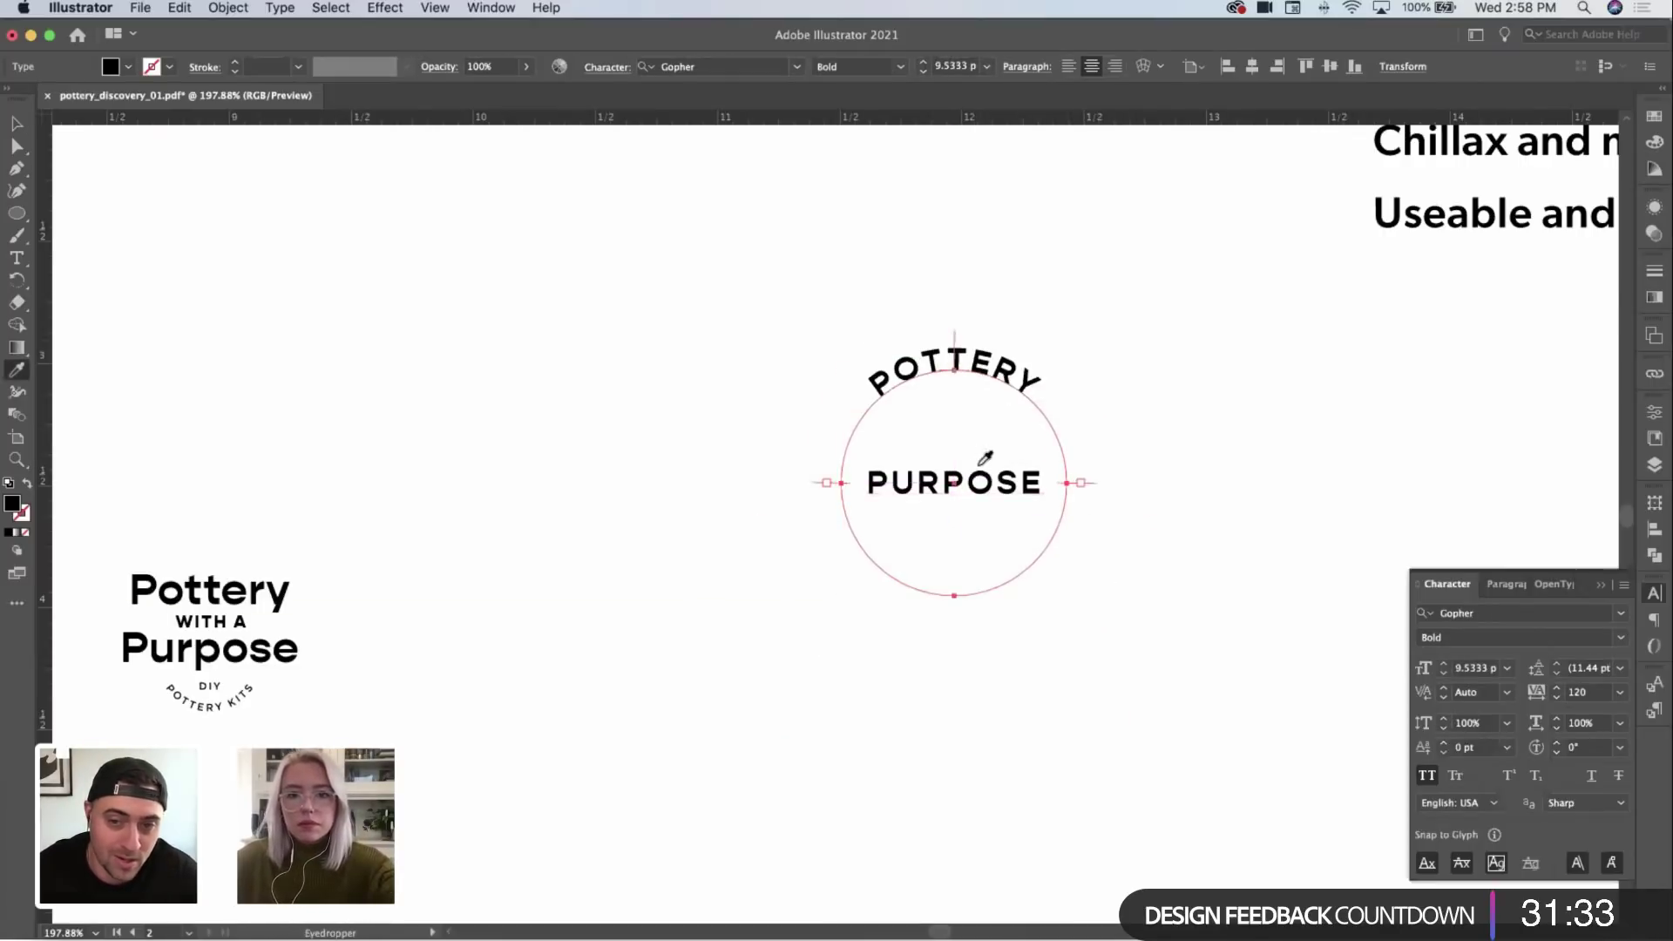
Step: Add WITH A after POTTERY in the text curving around the circle
key(t)
click(1031, 381)
text(WITH A)
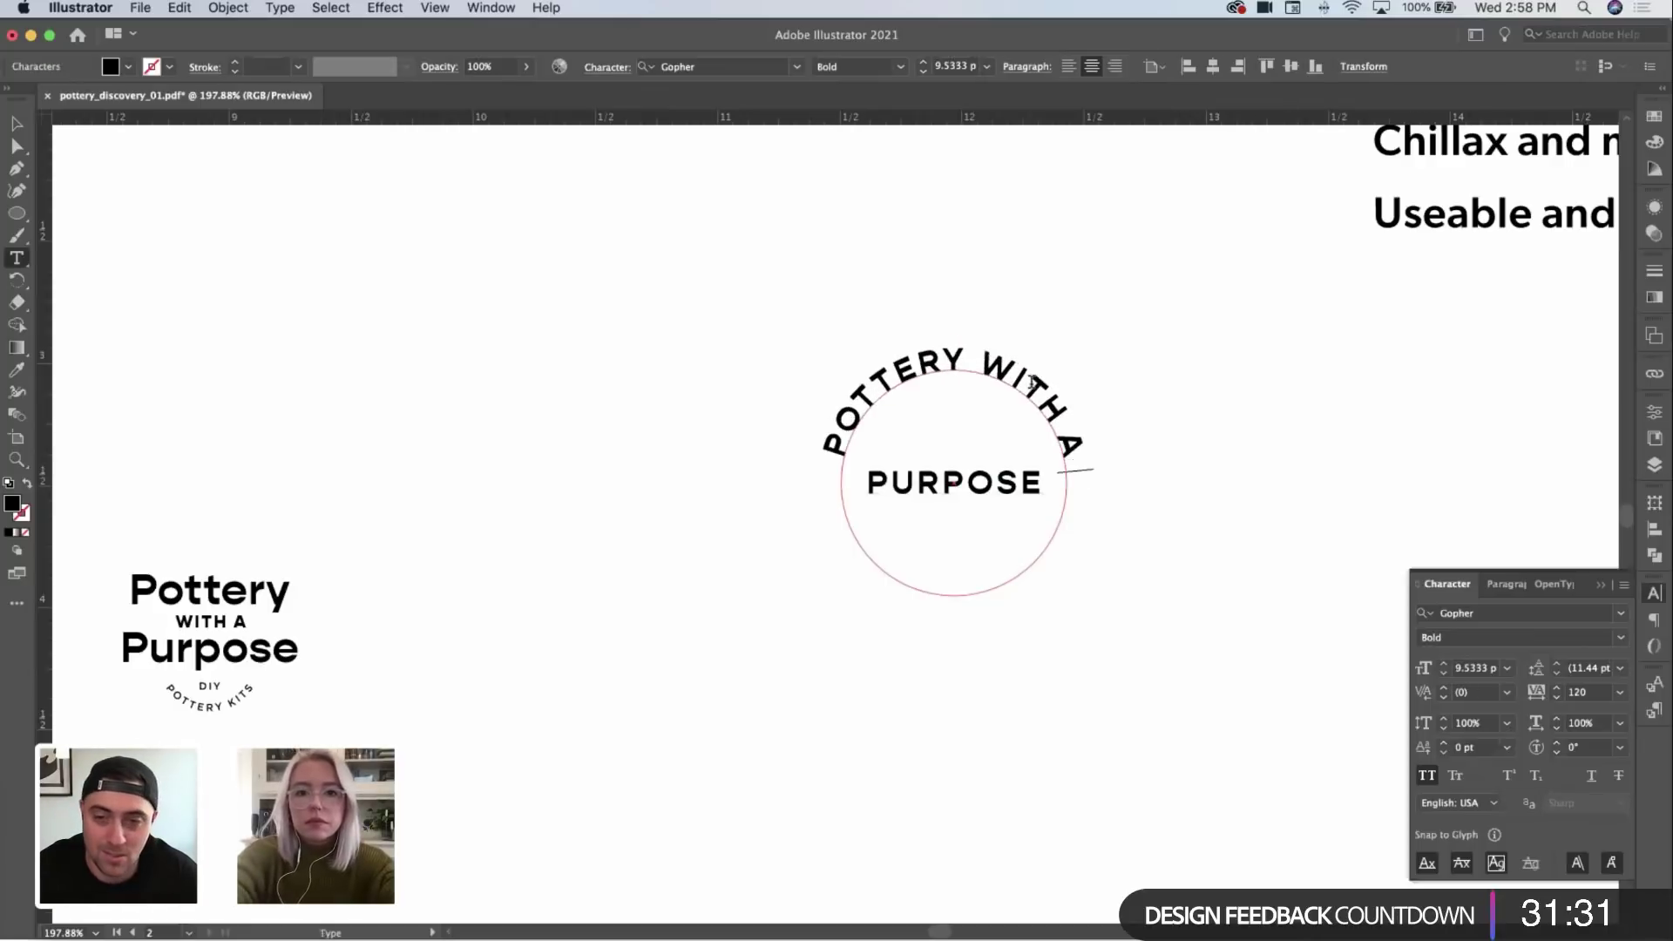
Step: Set the tracking of both the curved POTTERY WITH A text and the straight PURPOSE text to 140
key(Escape)
click(1145, 404)
scroll(1144, 403, up, 5)
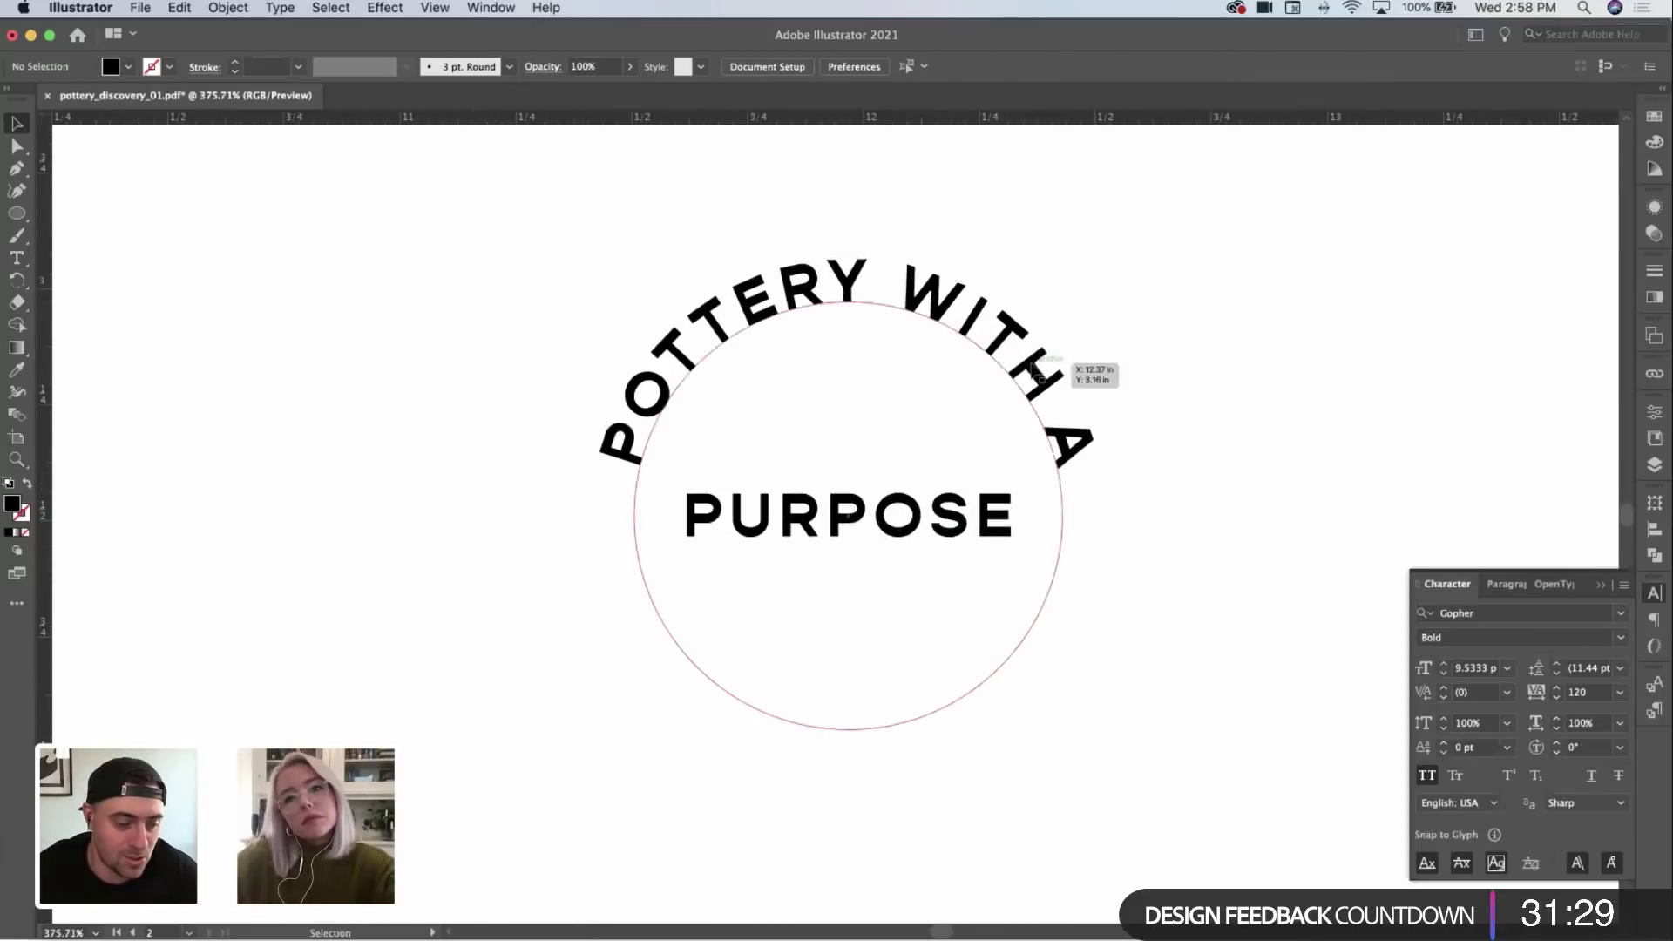
click(1036, 373)
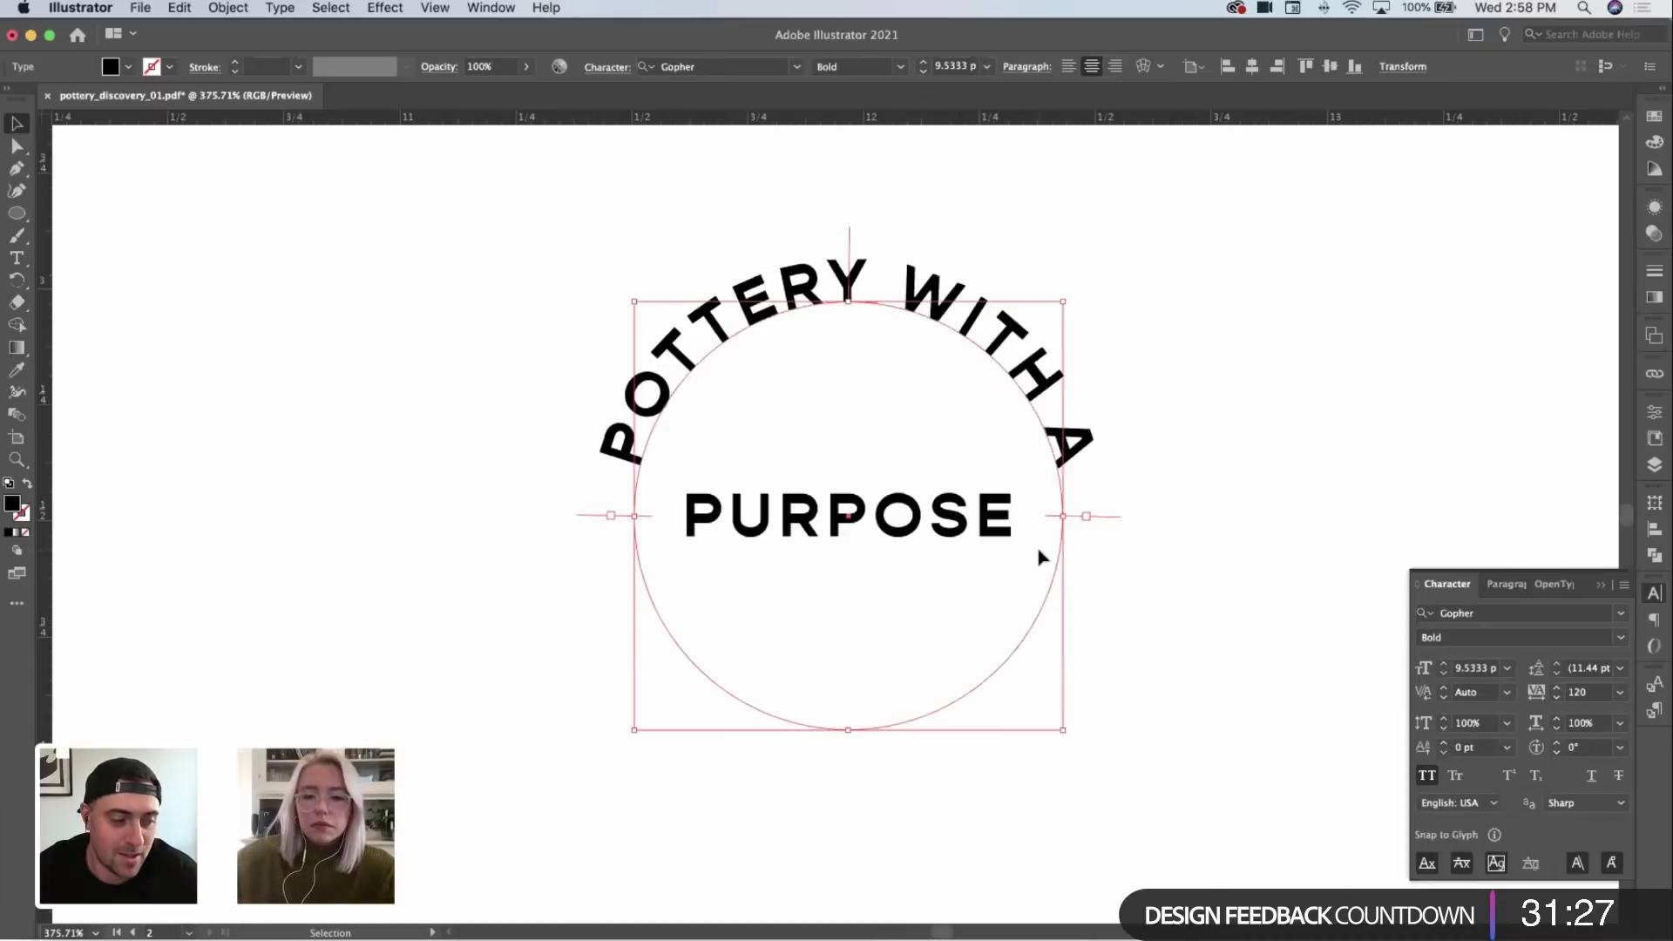
drag(1190, 283, 973, 577)
key(alt+Right)
key(alt+Right)
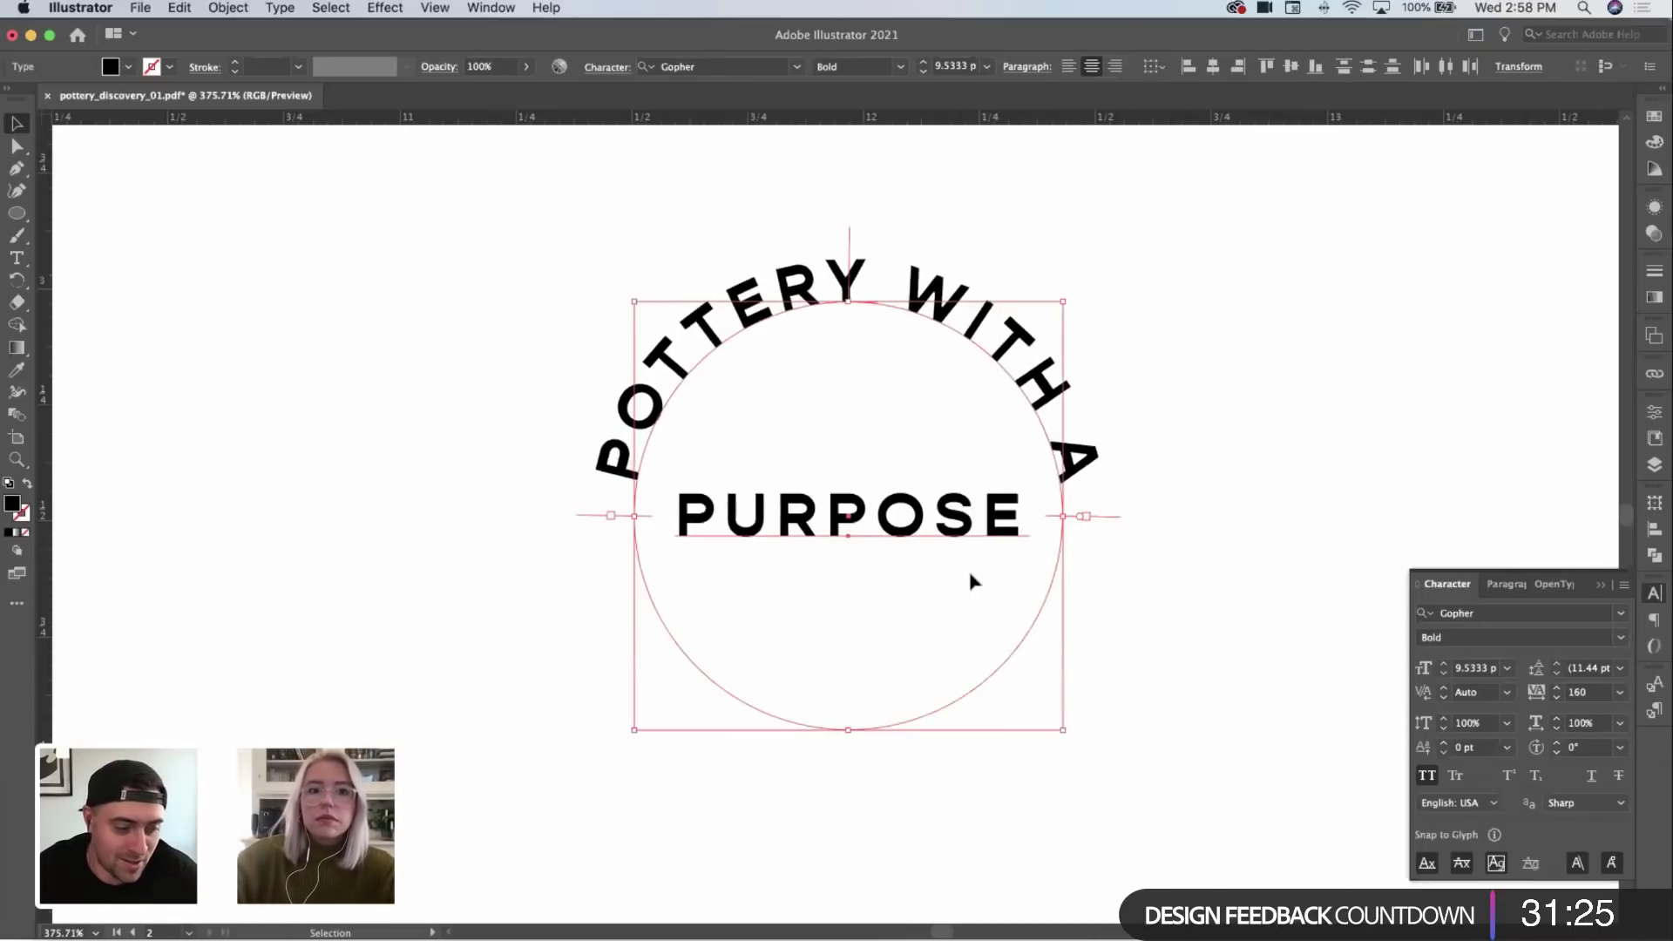
key(alt+Left)
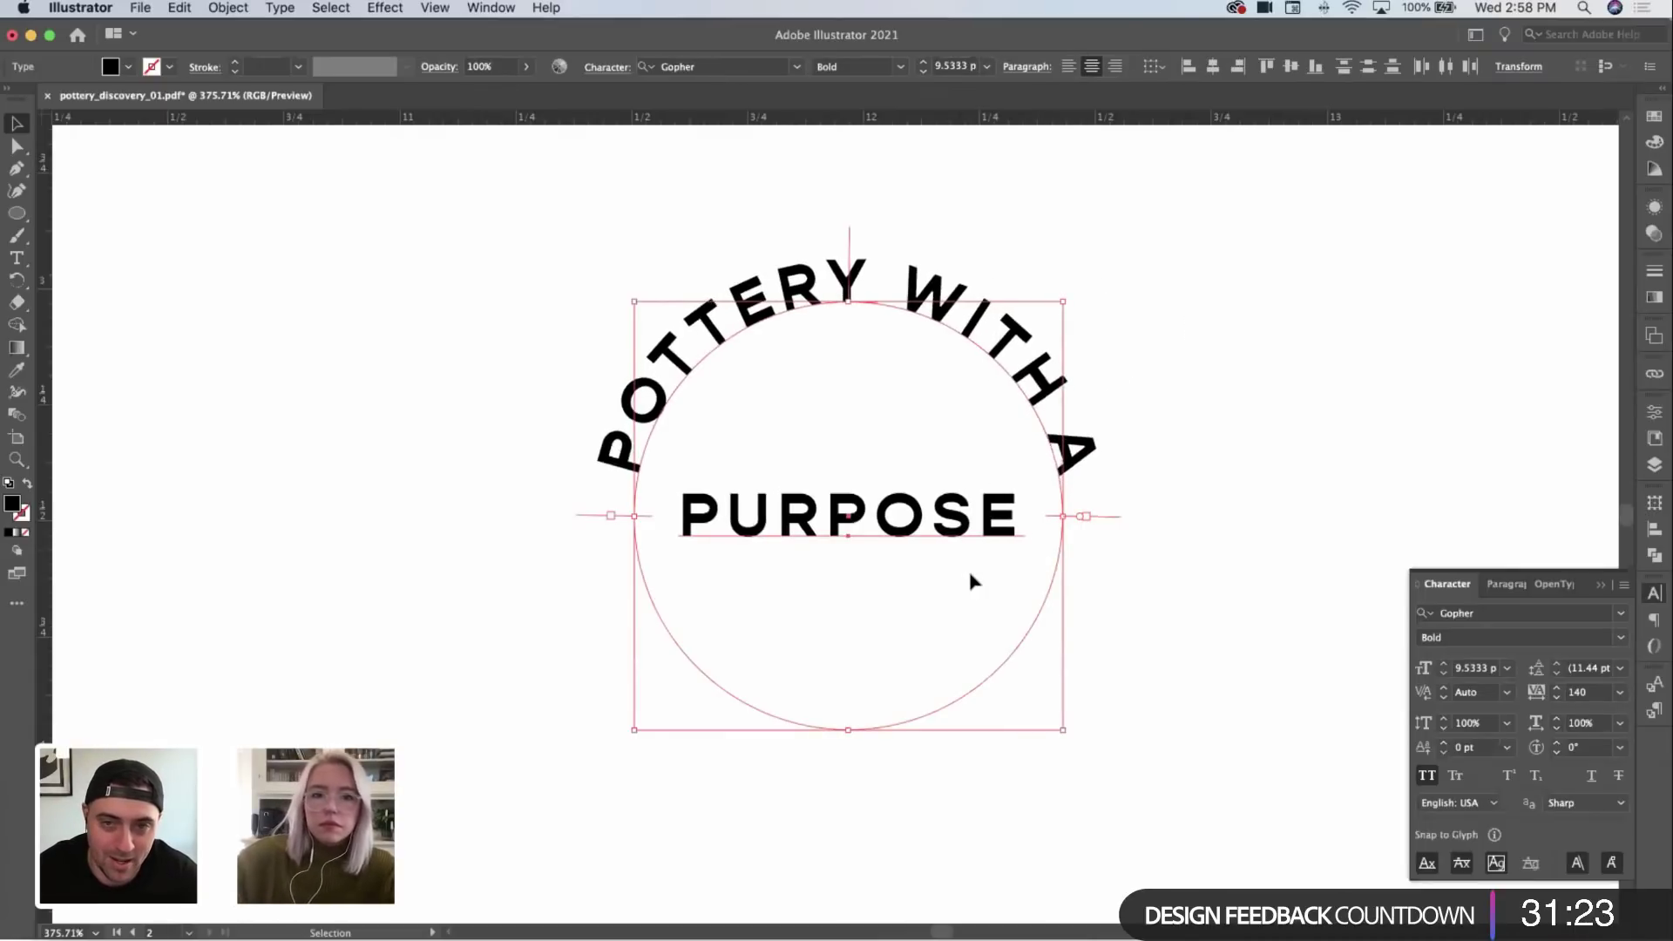
click(1144, 325)
Step: Lower the POTTERY WITH A arch closer to PURPOSE and shift its lettering slightly along the circle to center it
drag(1057, 365, 1057, 406)
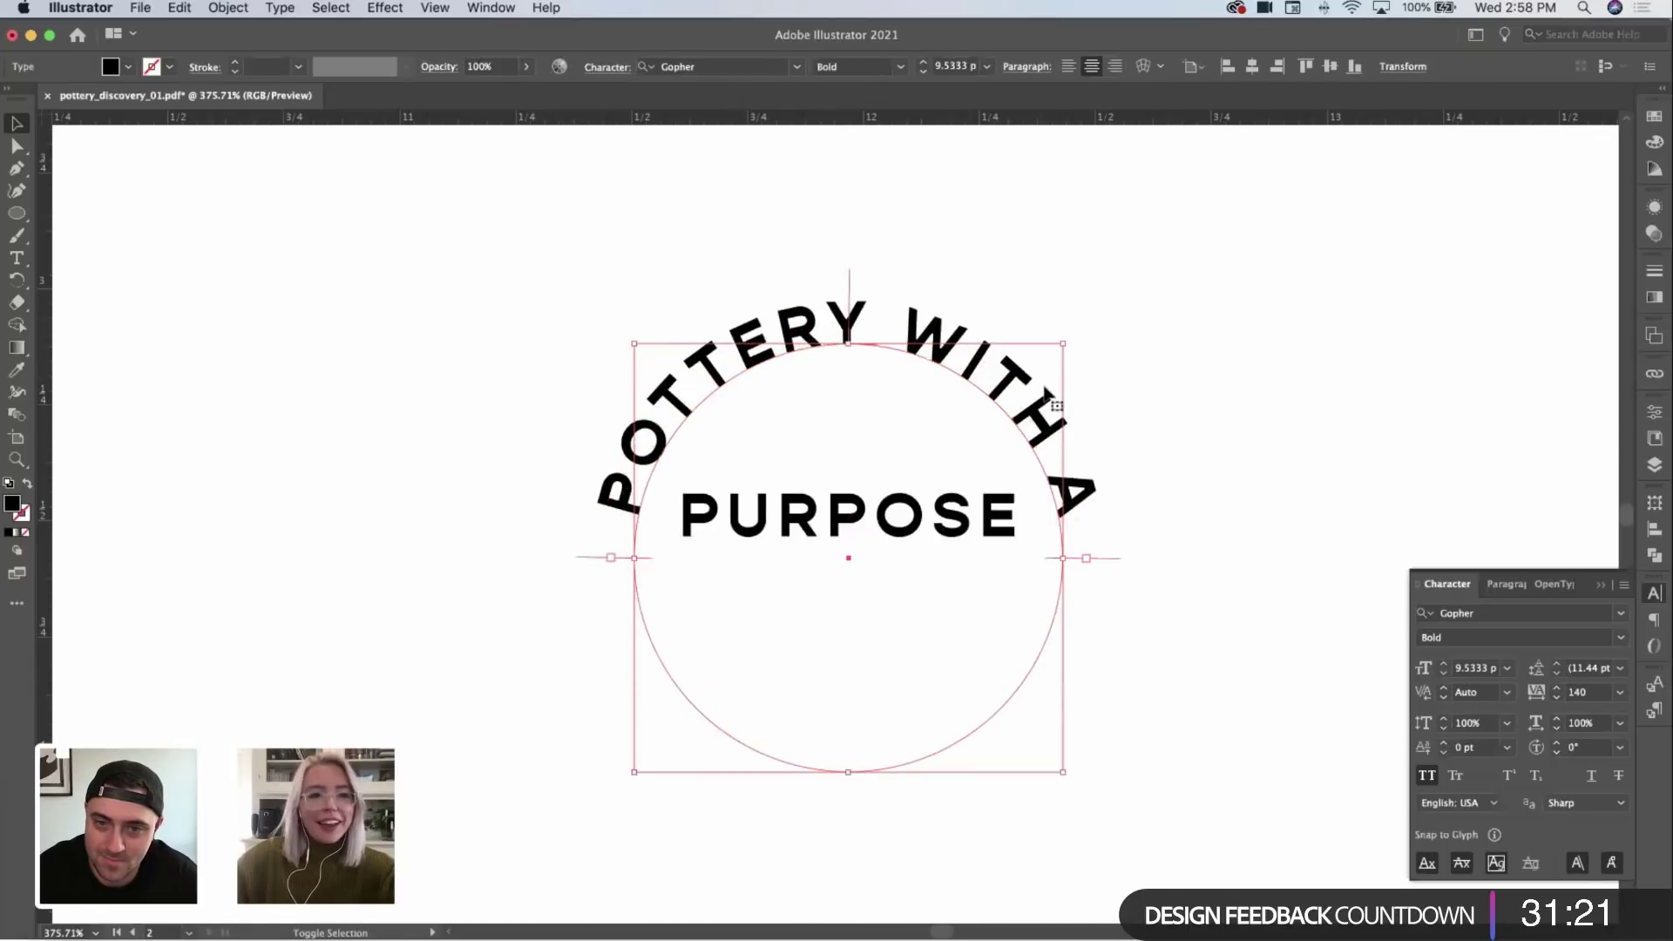
click(1140, 383)
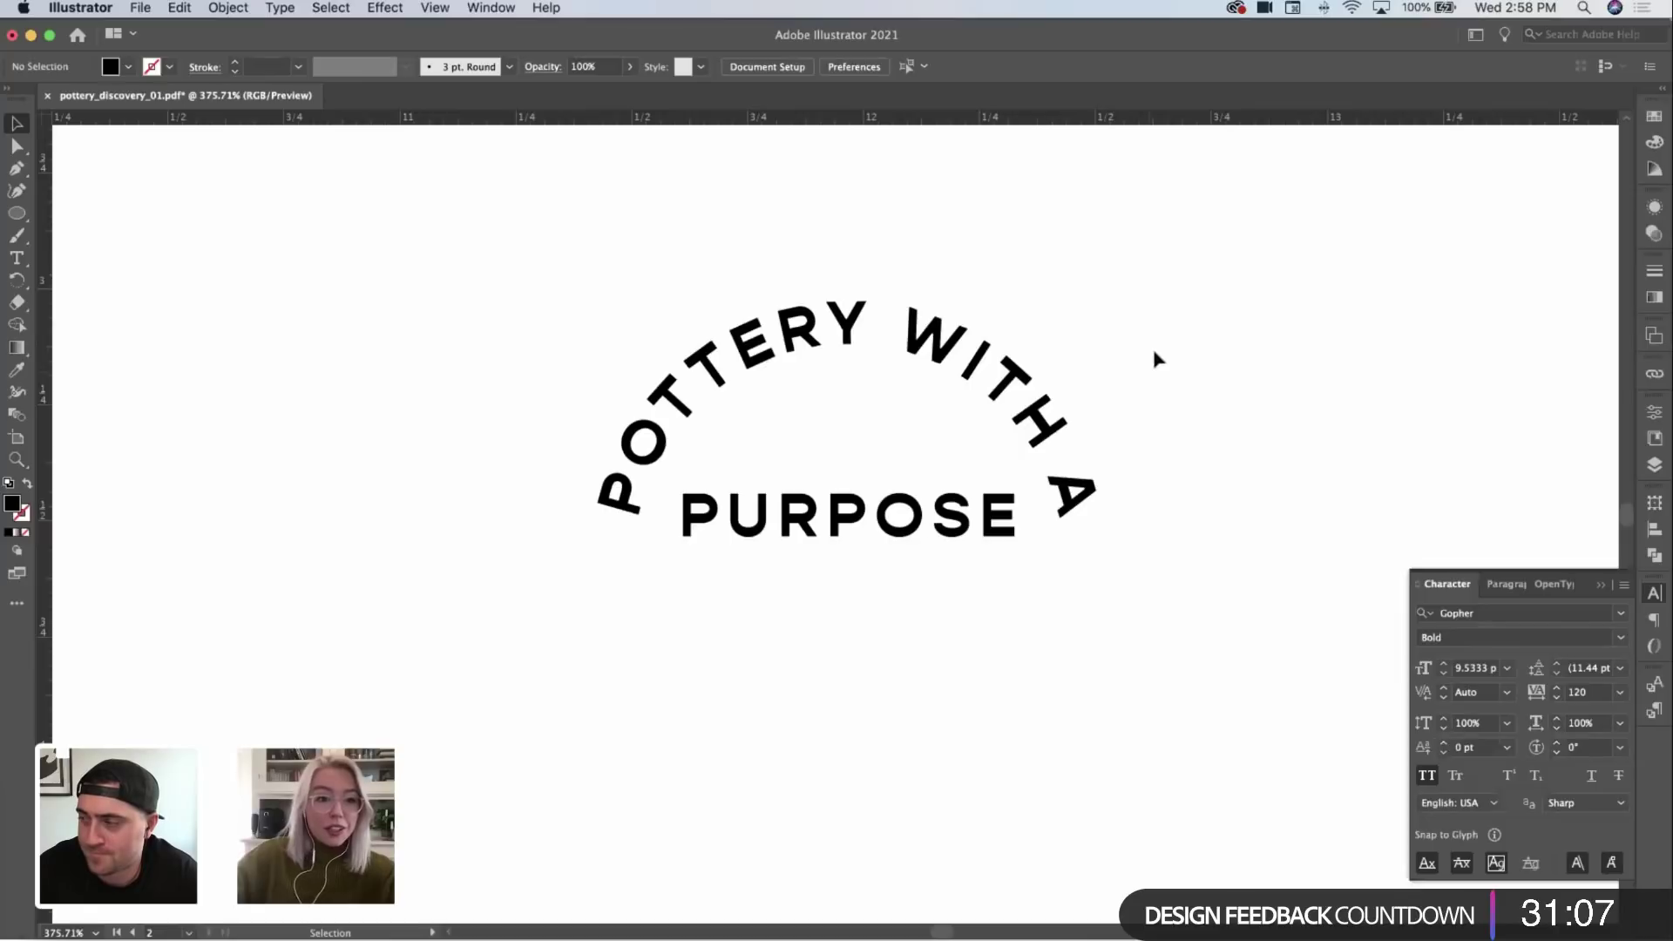
click(857, 417)
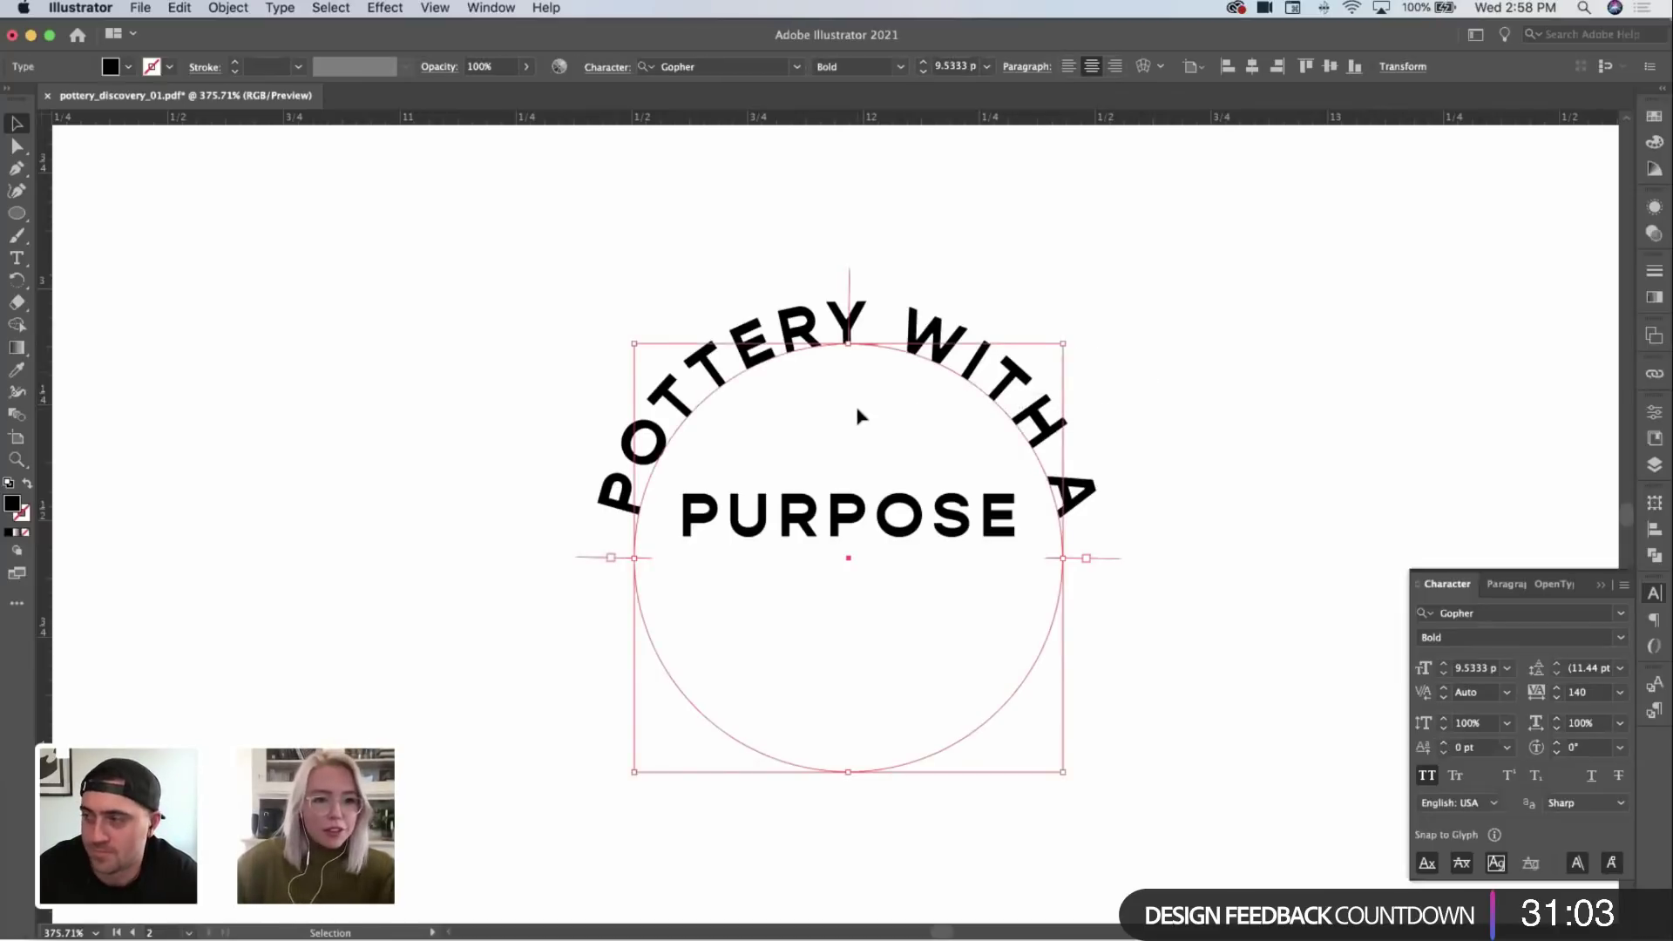
drag(1113, 566, 1114, 560)
click(1191, 370)
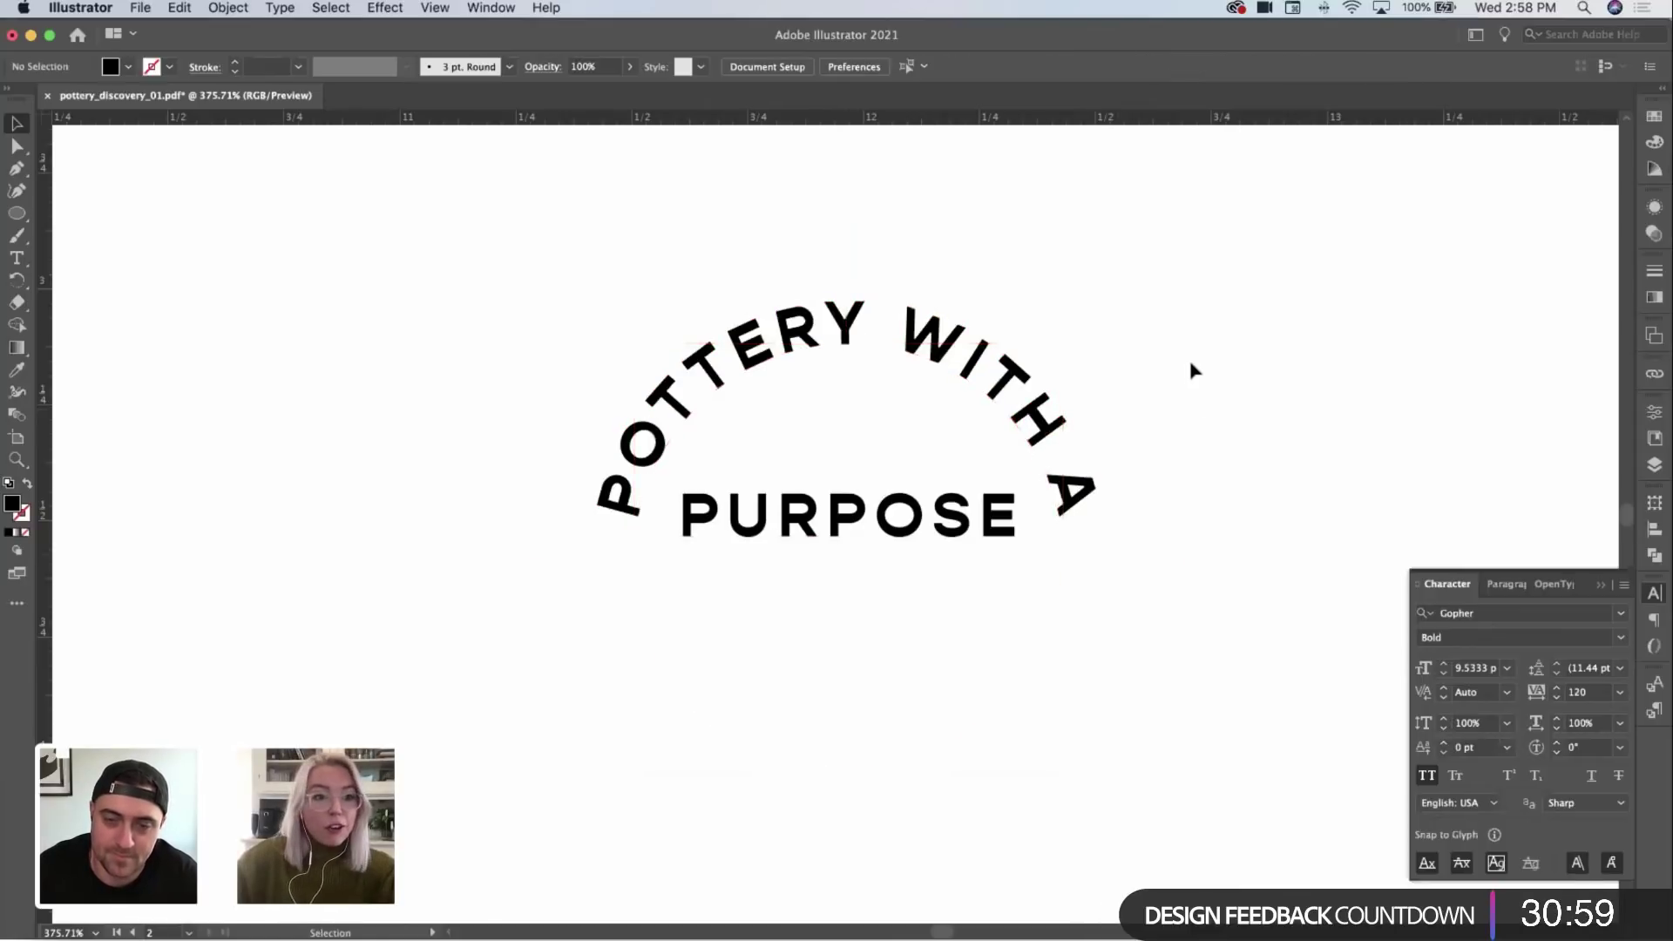
drag(1203, 337, 869, 394)
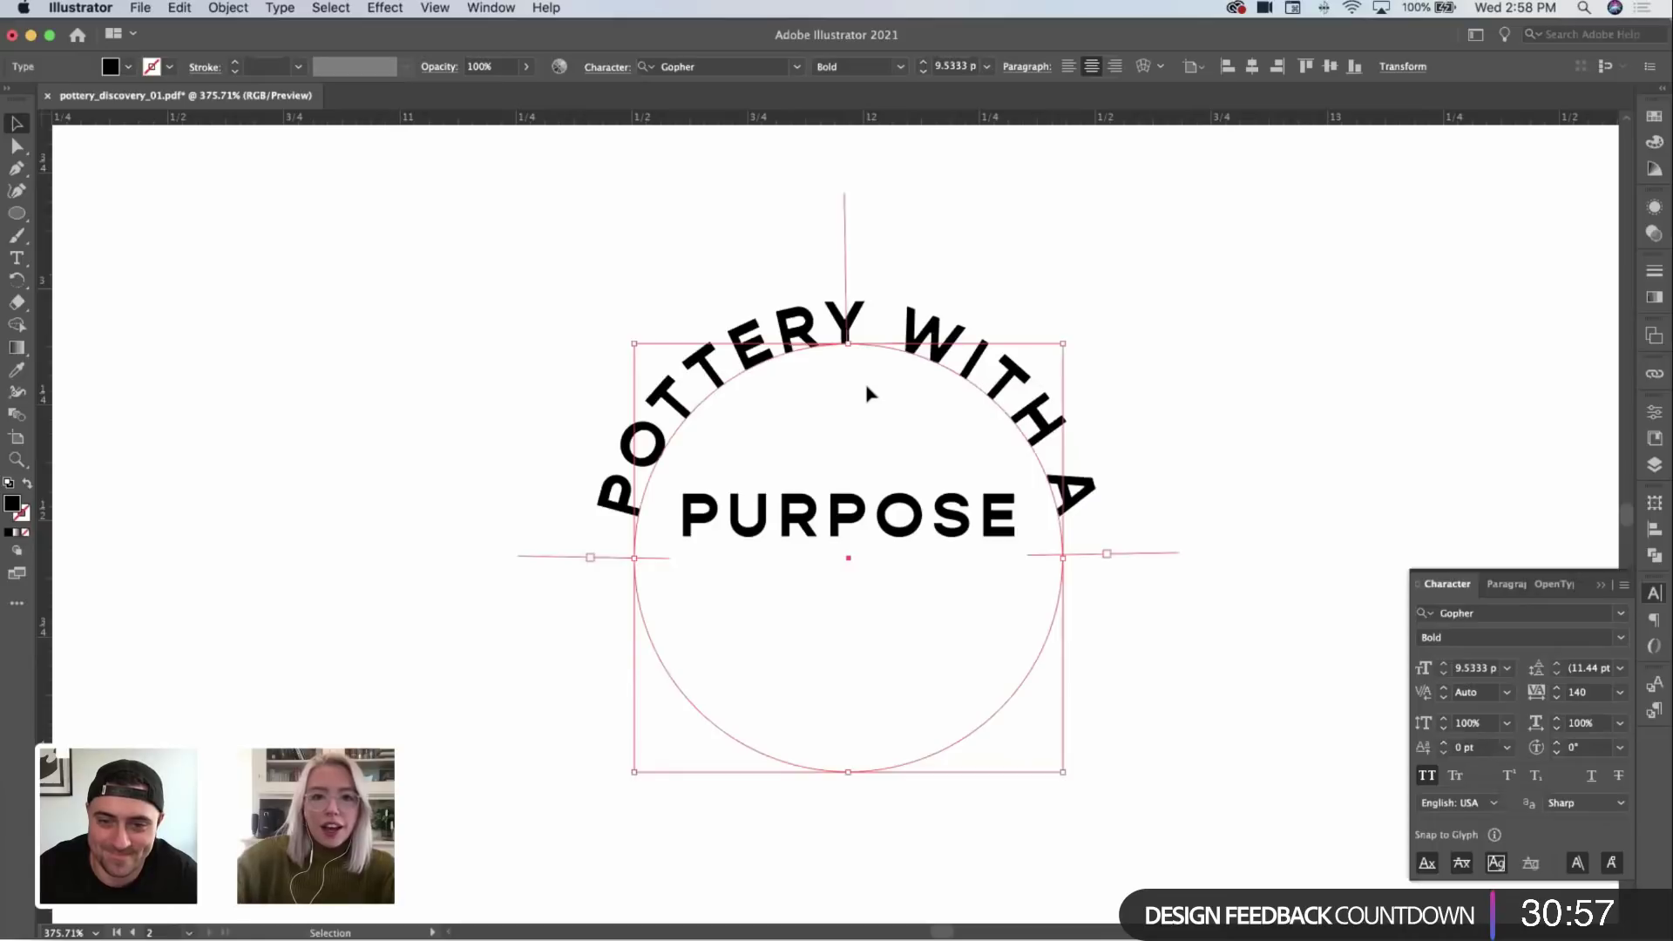
click(1086, 316)
Step: Try to raise PURPOSE so it sits between the ends of the arch, and undo the move
drag(946, 523, 963, 490)
click(1201, 410)
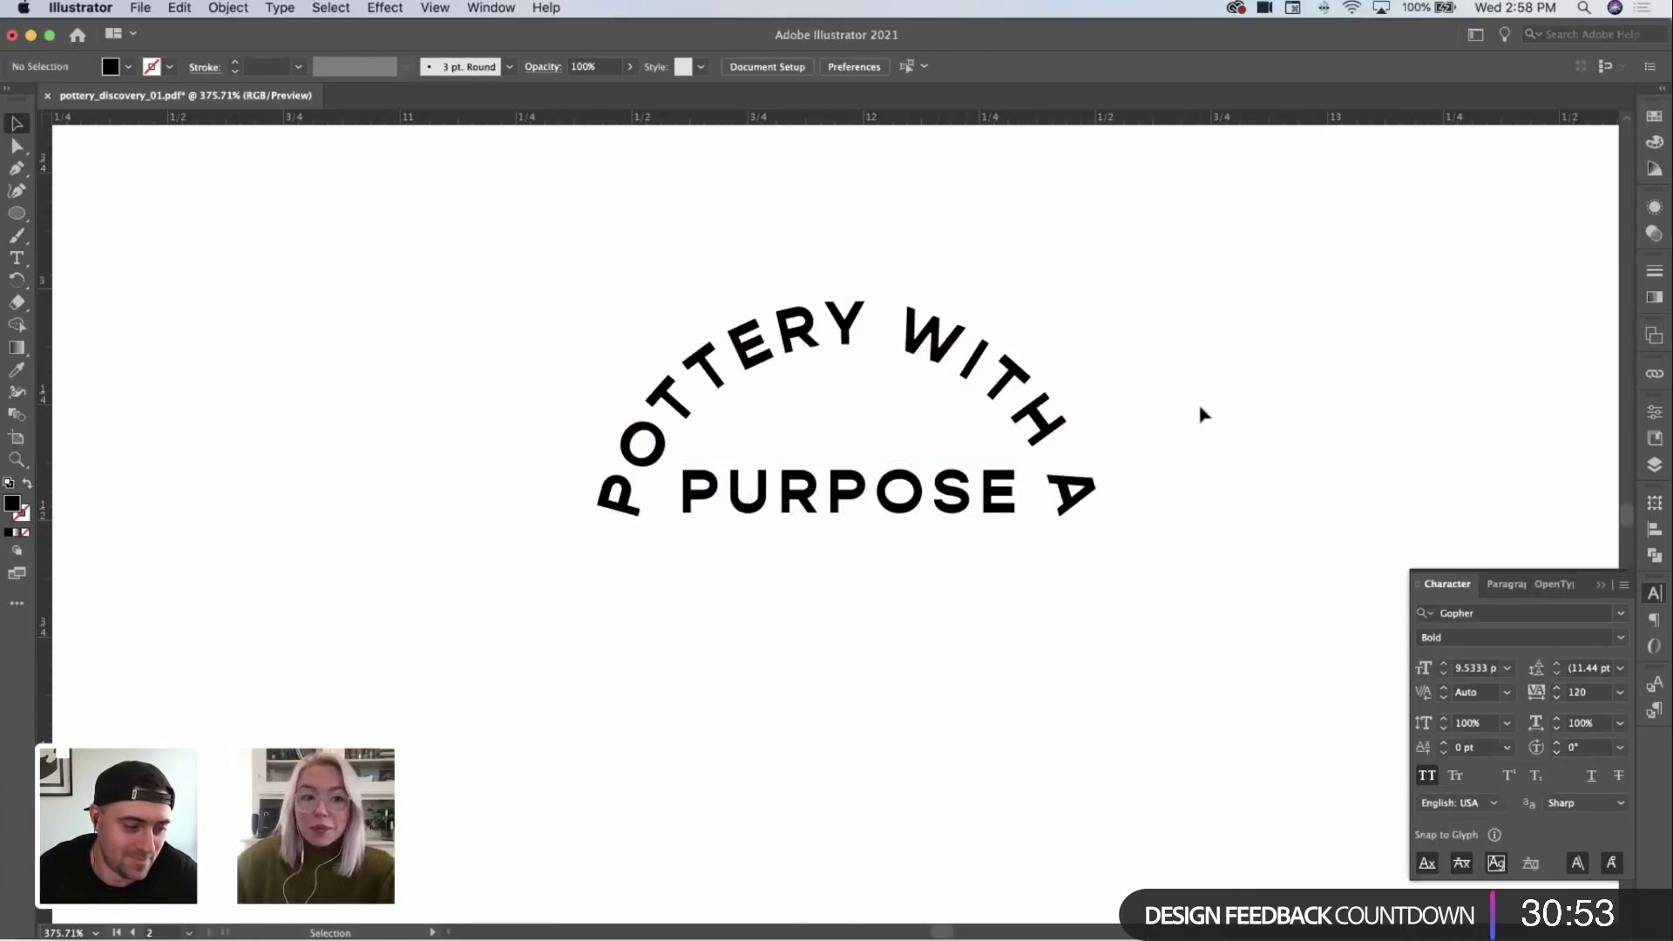
key(cmd+z)
Step: Widen the tracking of the arched text and PURPOSE together to 160
drag(1228, 383, 952, 585)
key(alt+Right)
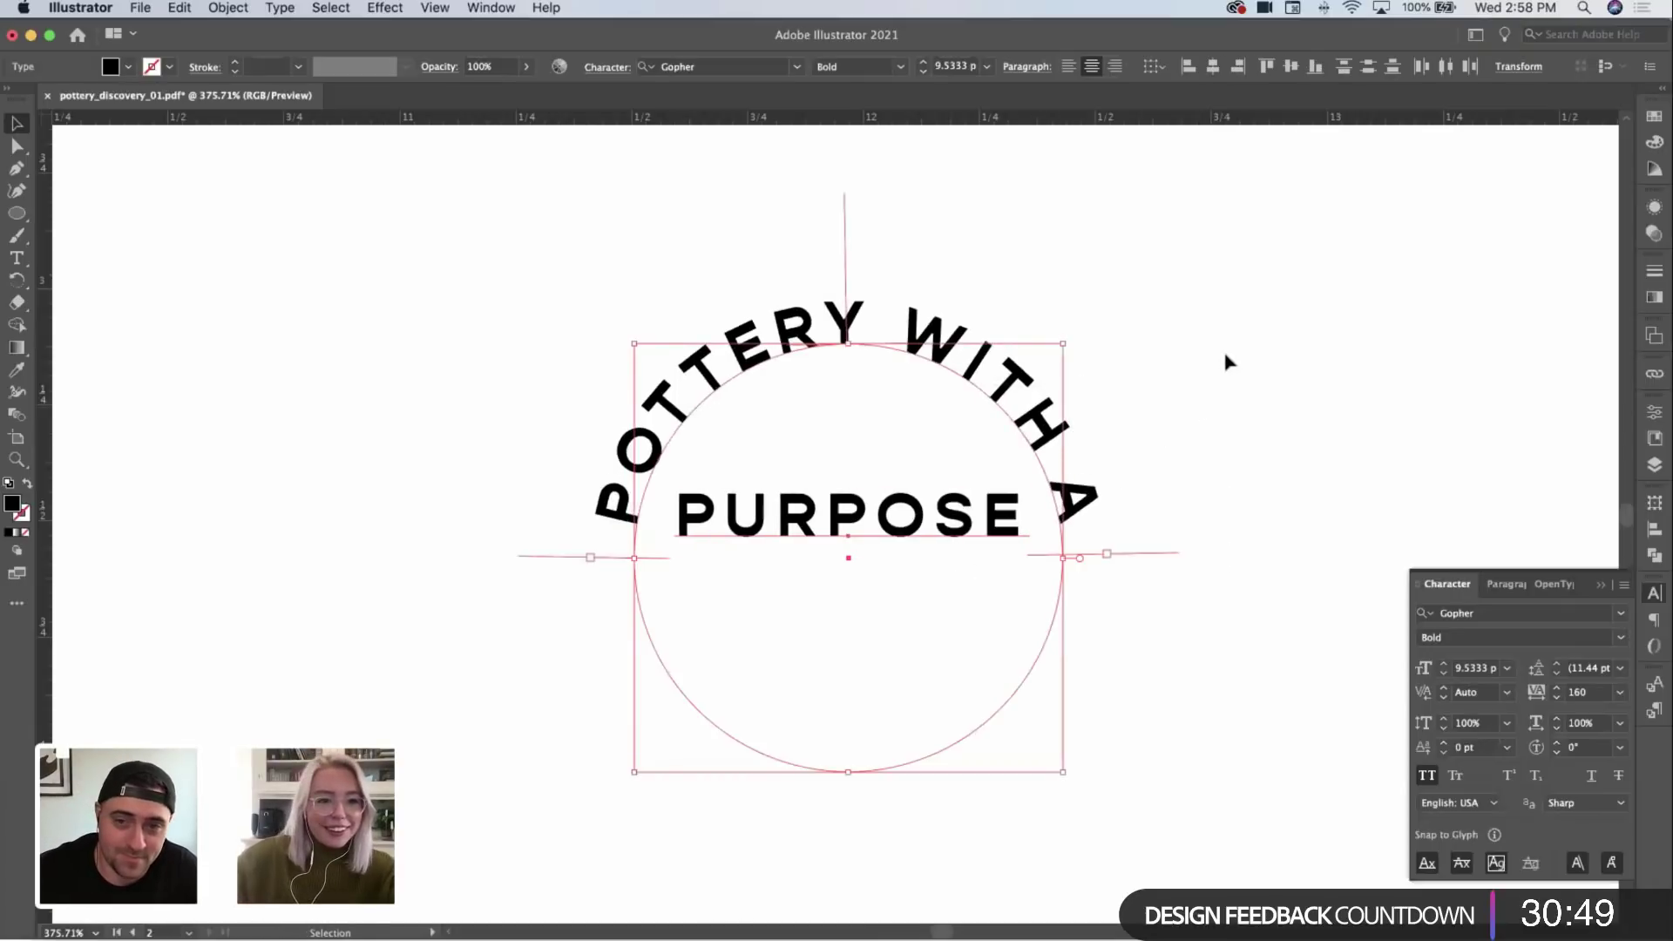
click(1218, 364)
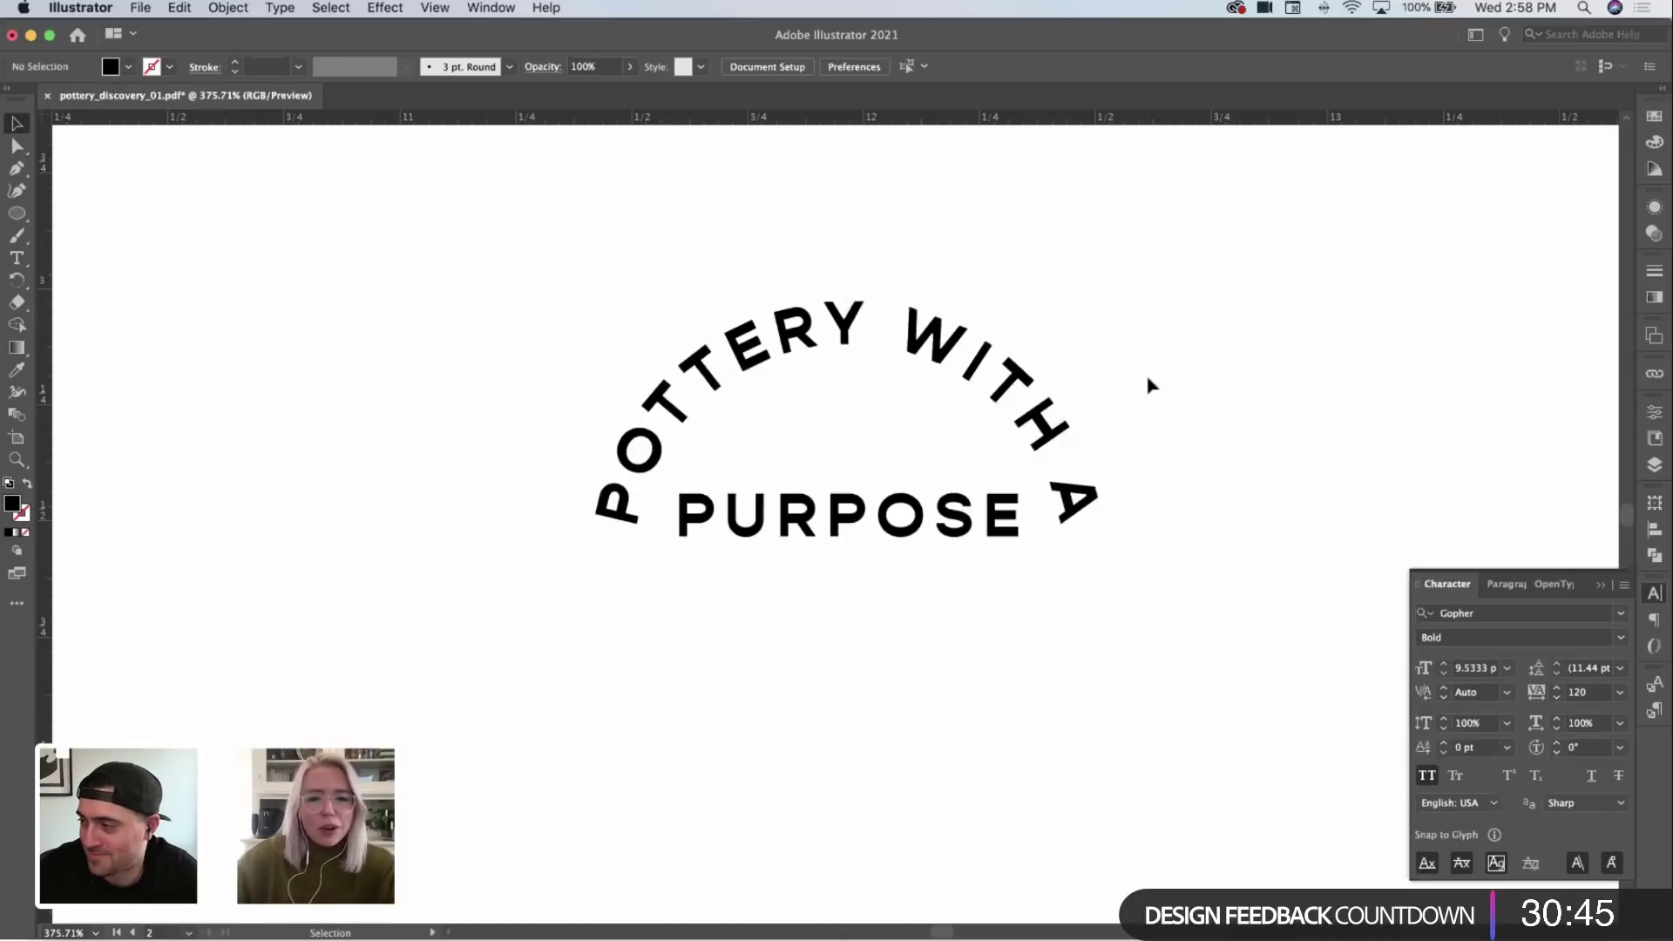
Step: Move the arched lockup below the all-caps POTTERY variations and place a duplicate beside it
key(z)
drag(1206, 408, 898, 449)
drag(1200, 399, 1142, 376)
scroll(1163, 359, down, 5)
key(v)
click(1038, 437)
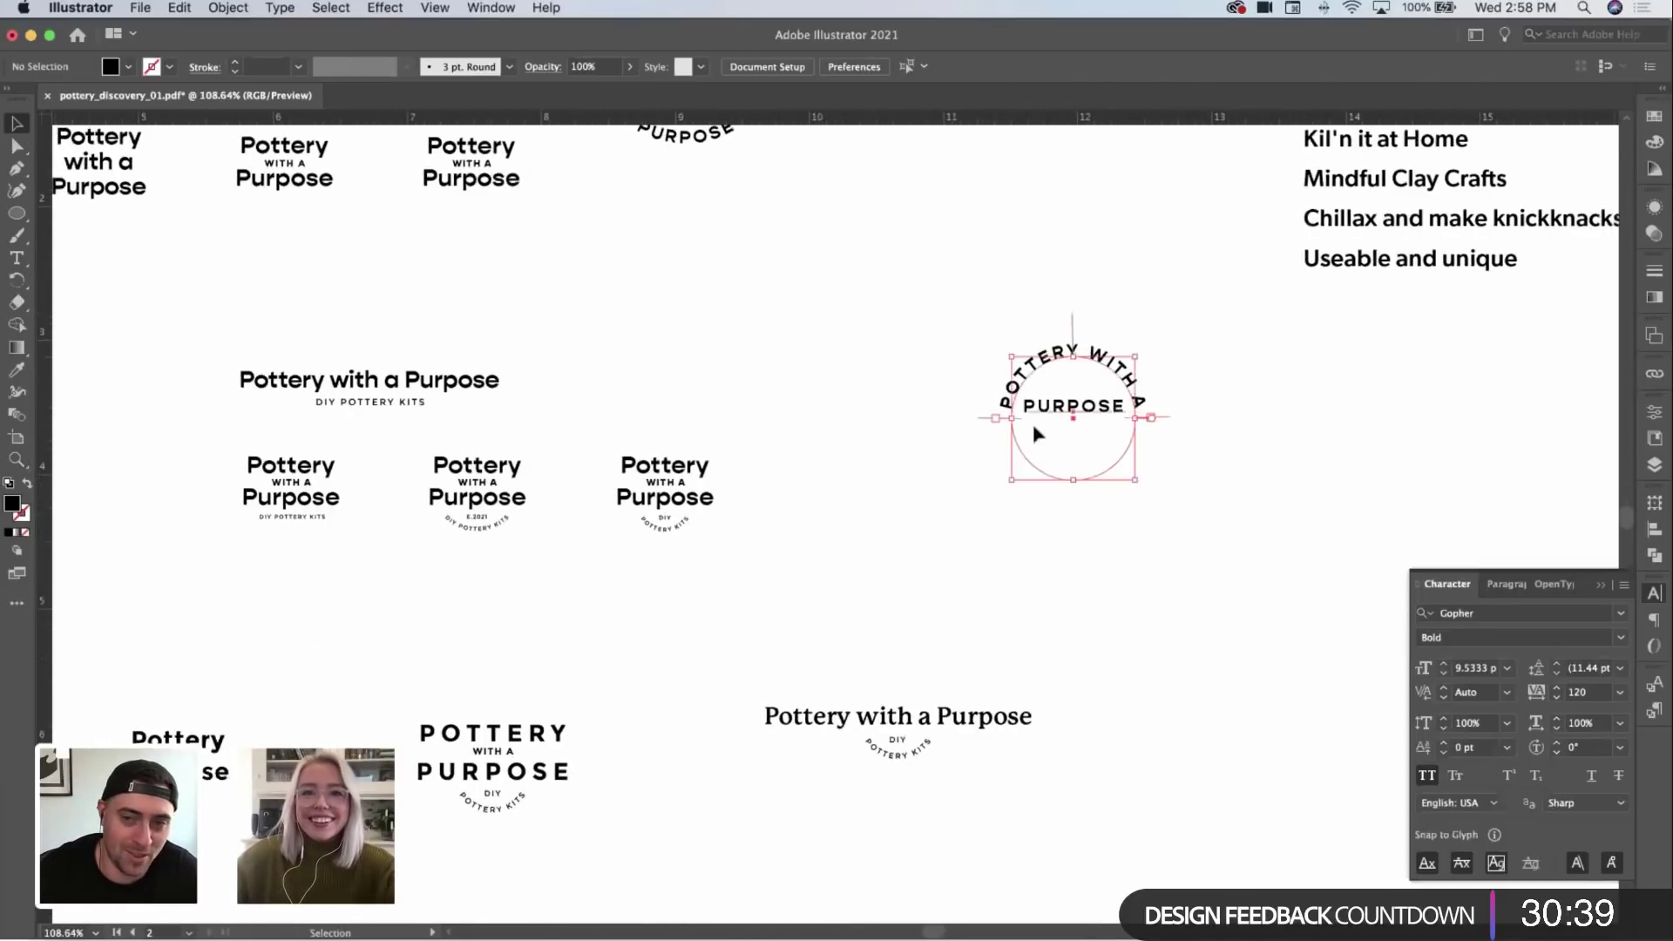
scroll(1133, 479, up, 2)
drag(1247, 544, 1124, 470)
Step: Shrink the circular path of the duplicate's POTTERY WITH A text around its center, scaling the lettering to about 5.69 pt
key(z)
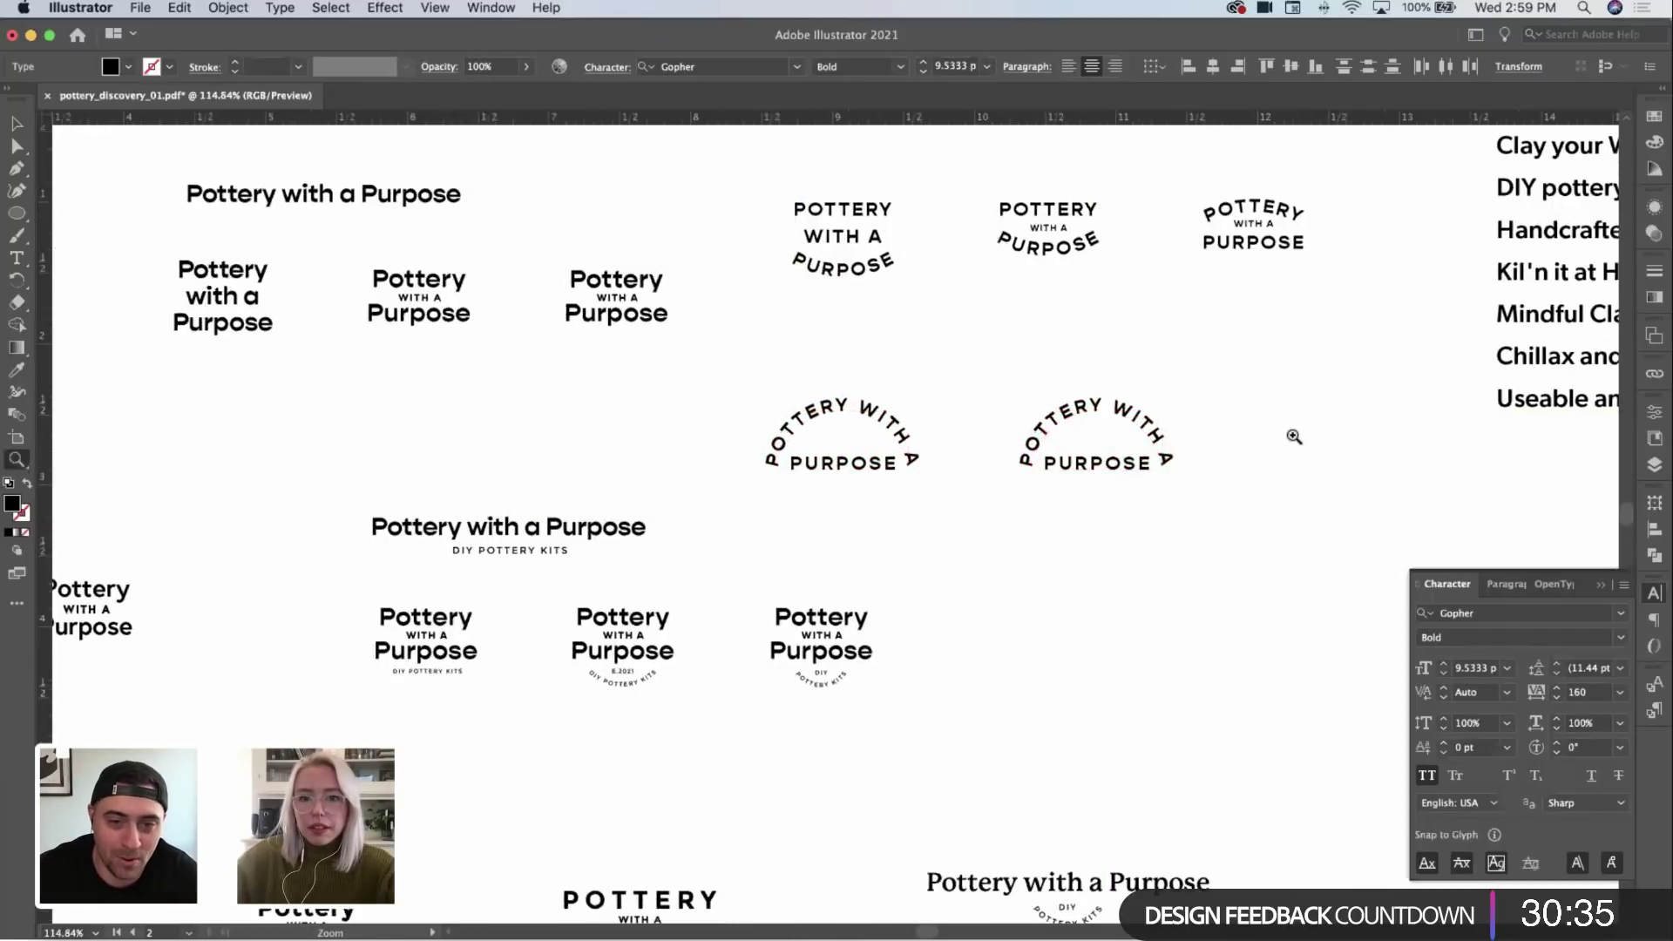
drag(976, 449, 1023, 446)
key(v)
click(963, 426)
key(alt+Left)
key(alt+Left)
scroll(1214, 396, up, 1)
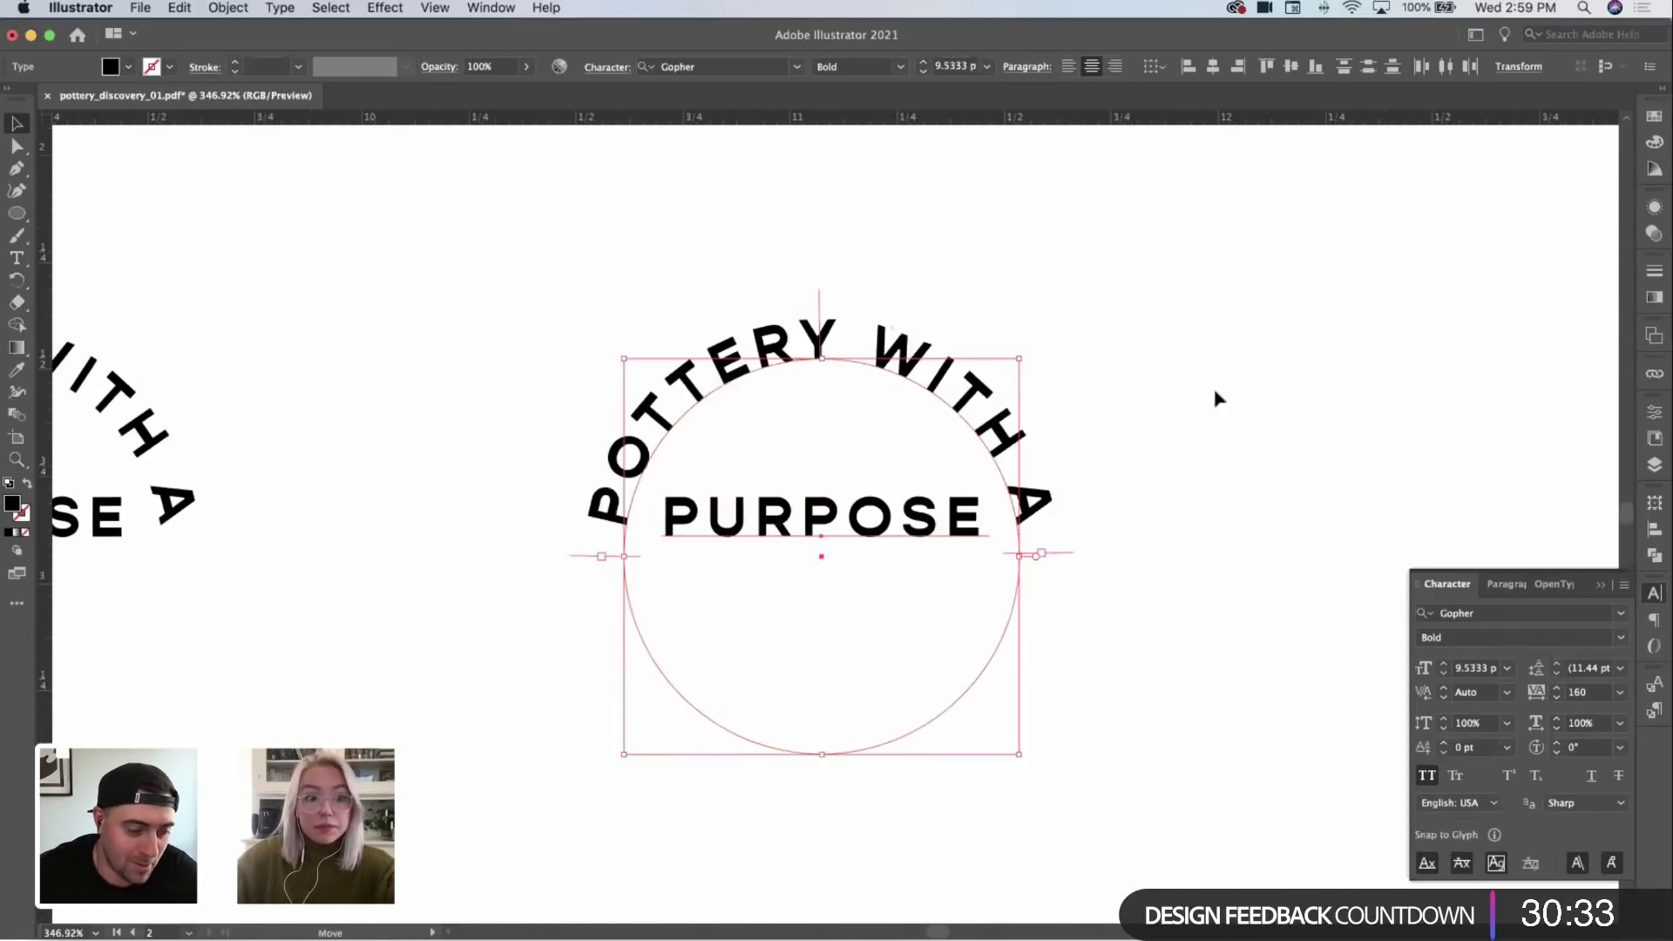
key(alt+Right)
key(alt+Right)
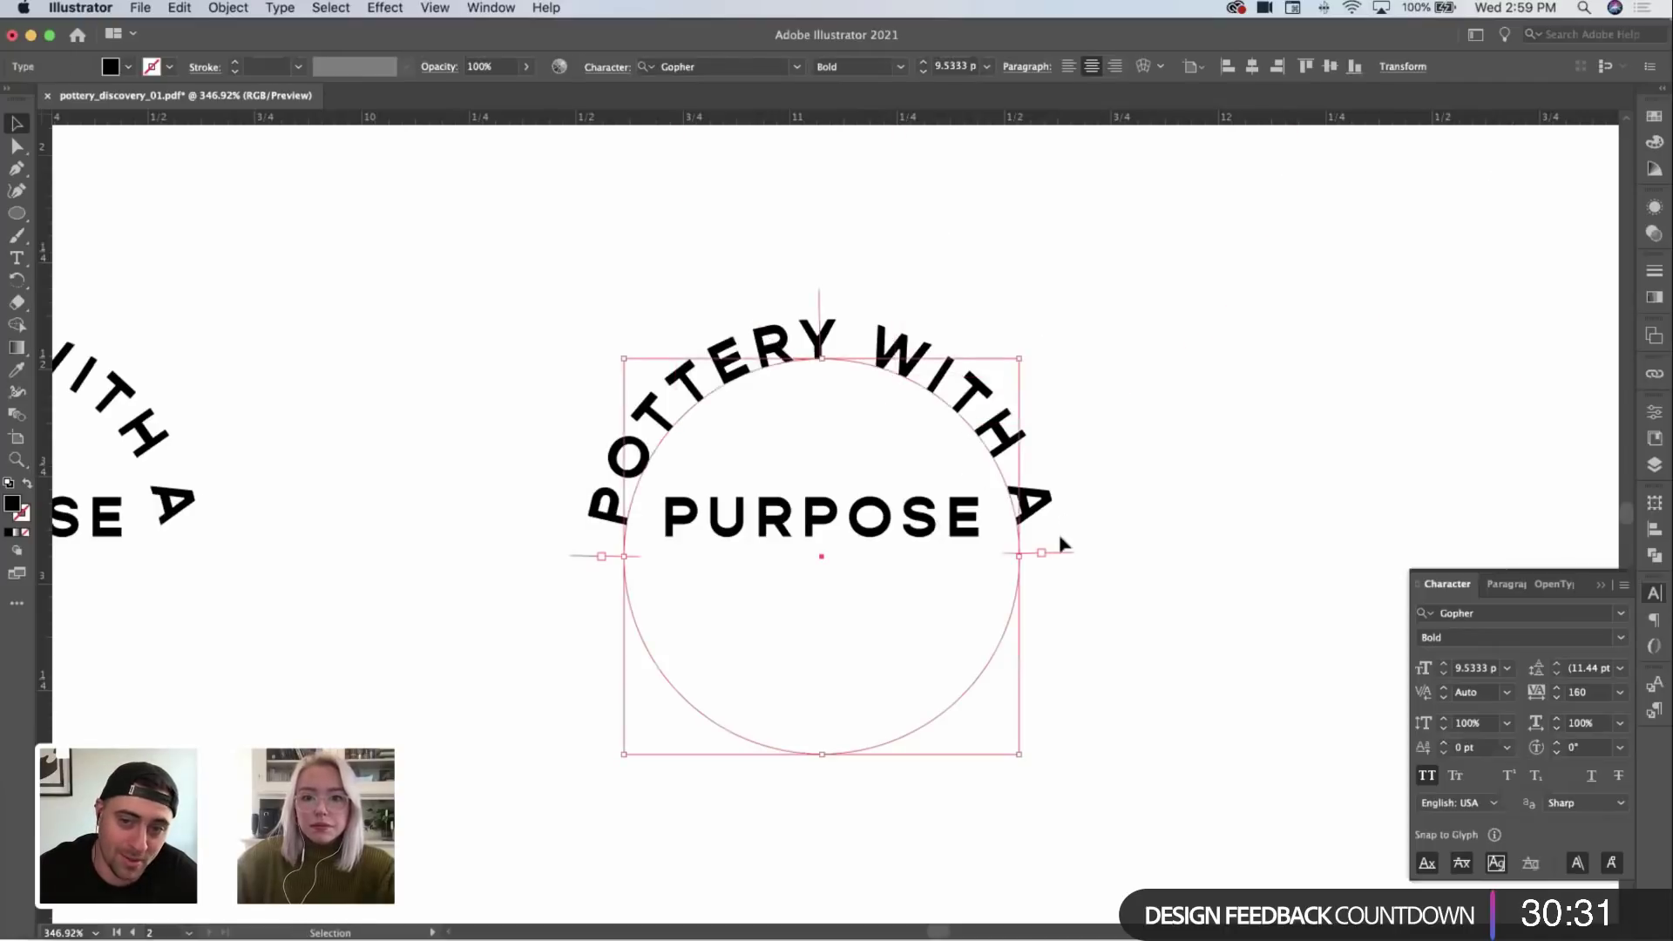
drag(1019, 556, 939, 556)
Step: Try to match the shrunken arch's lettering to PURPOSE with the Eyedropper, and undo it
key(i)
click(880, 512)
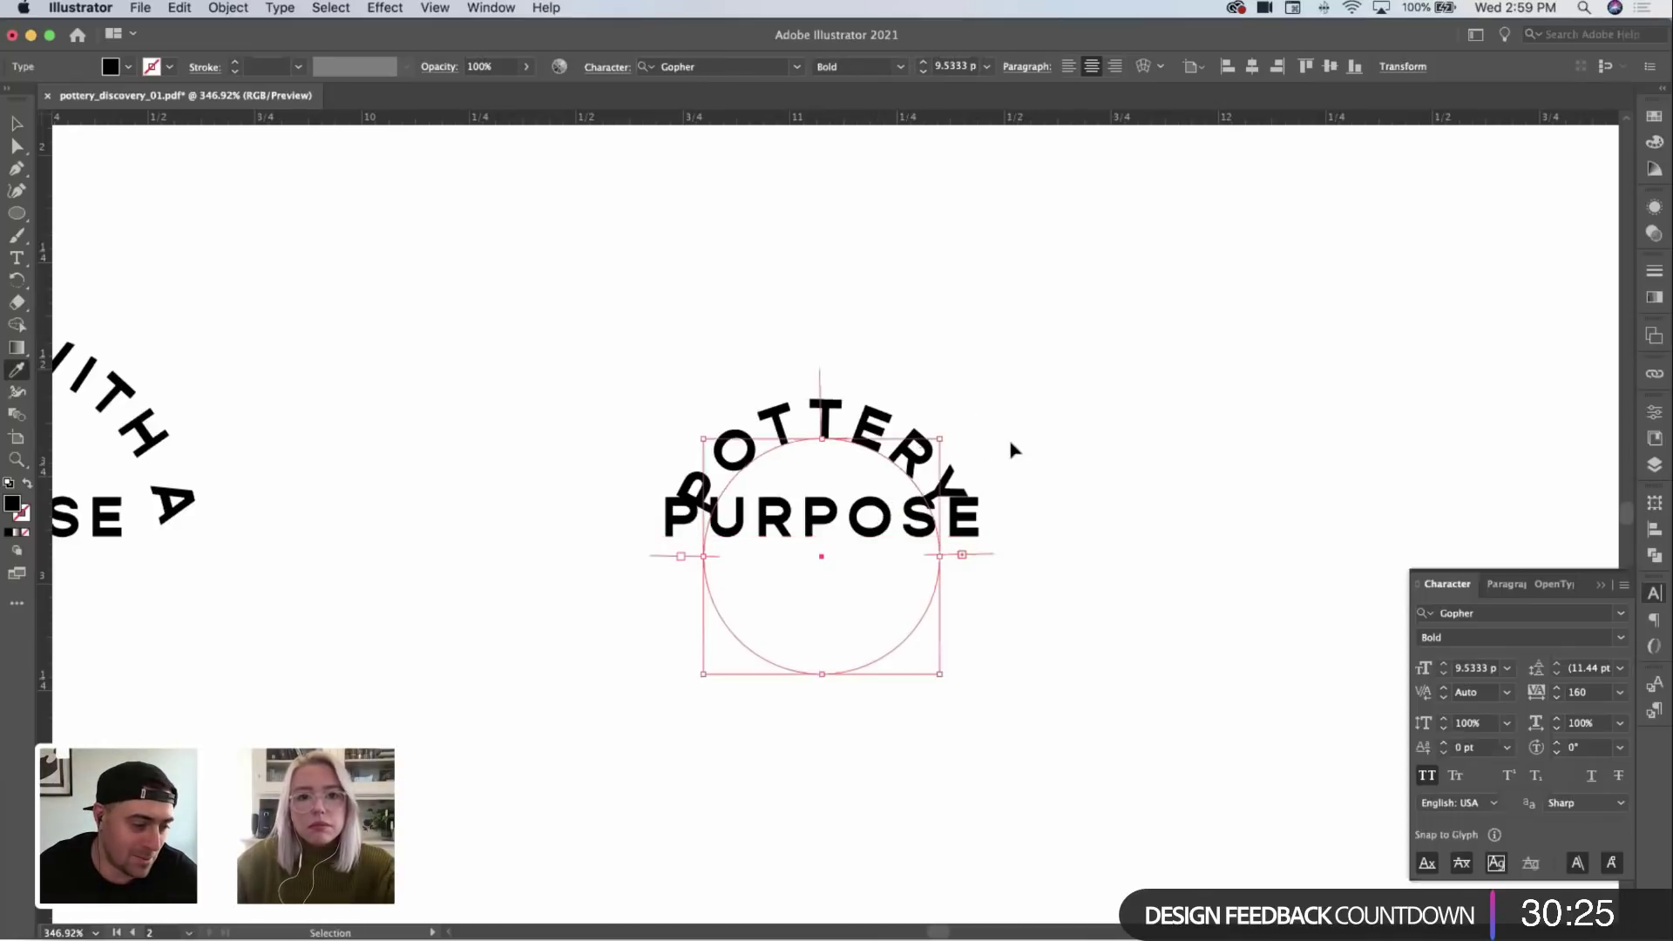
key(super+z)
Step: Raise the small circular text path above PURPOSE and extend the text's start and end limits to the bottom of the circle
super+click(1024, 504)
key(v)
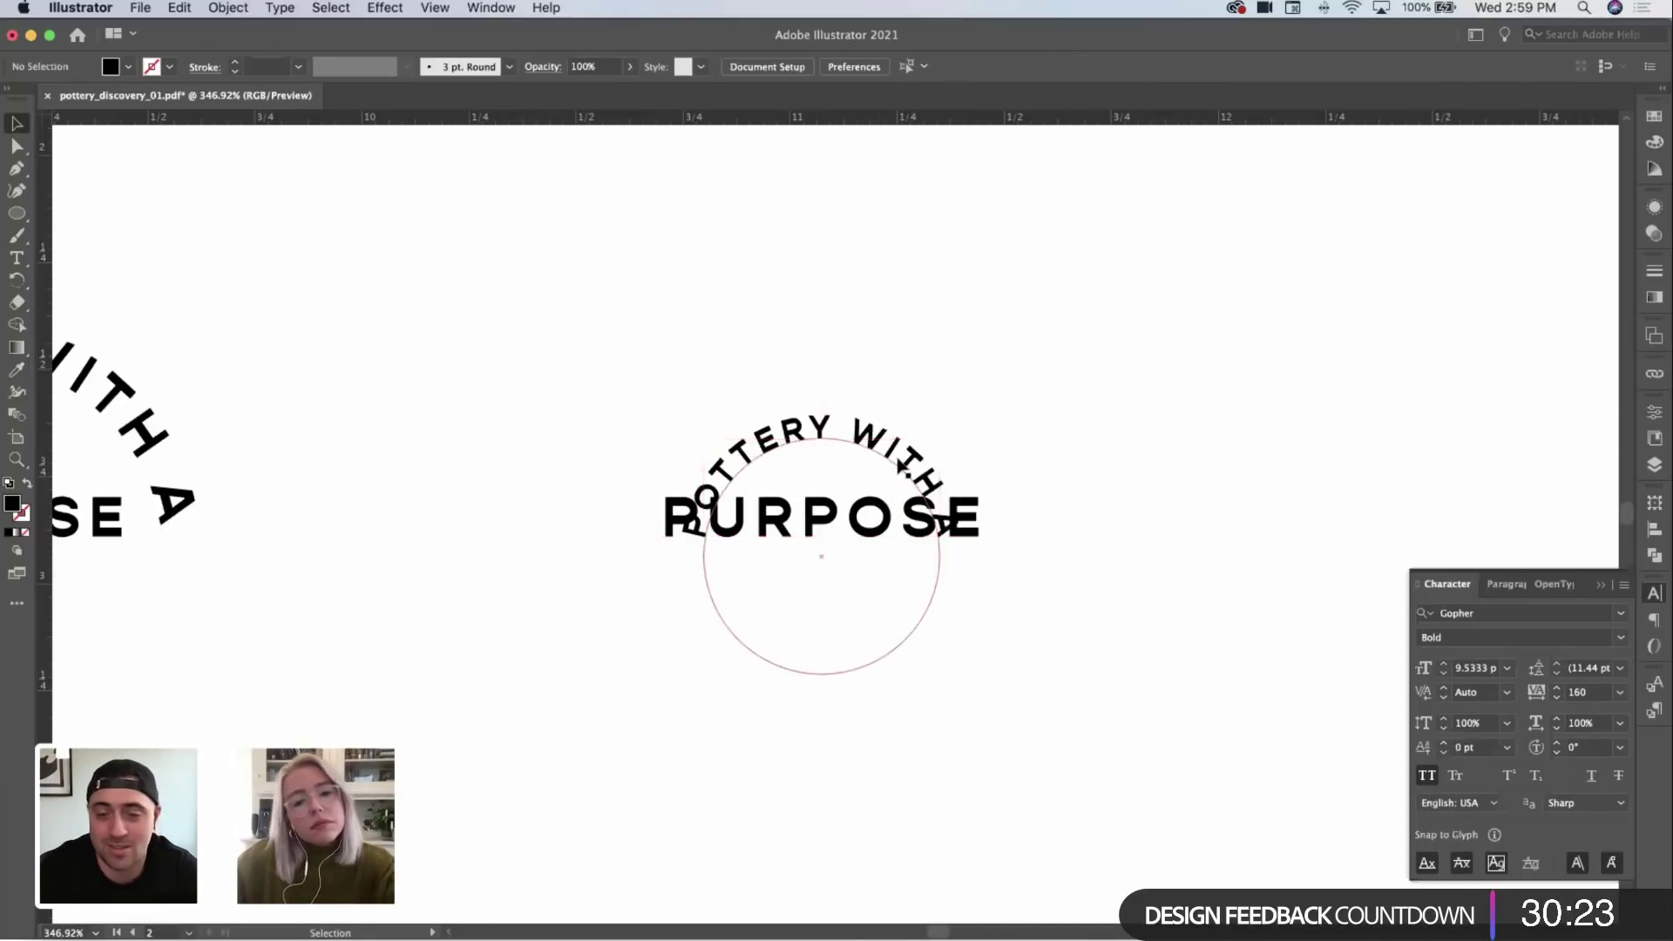
drag(903, 462, 941, 361)
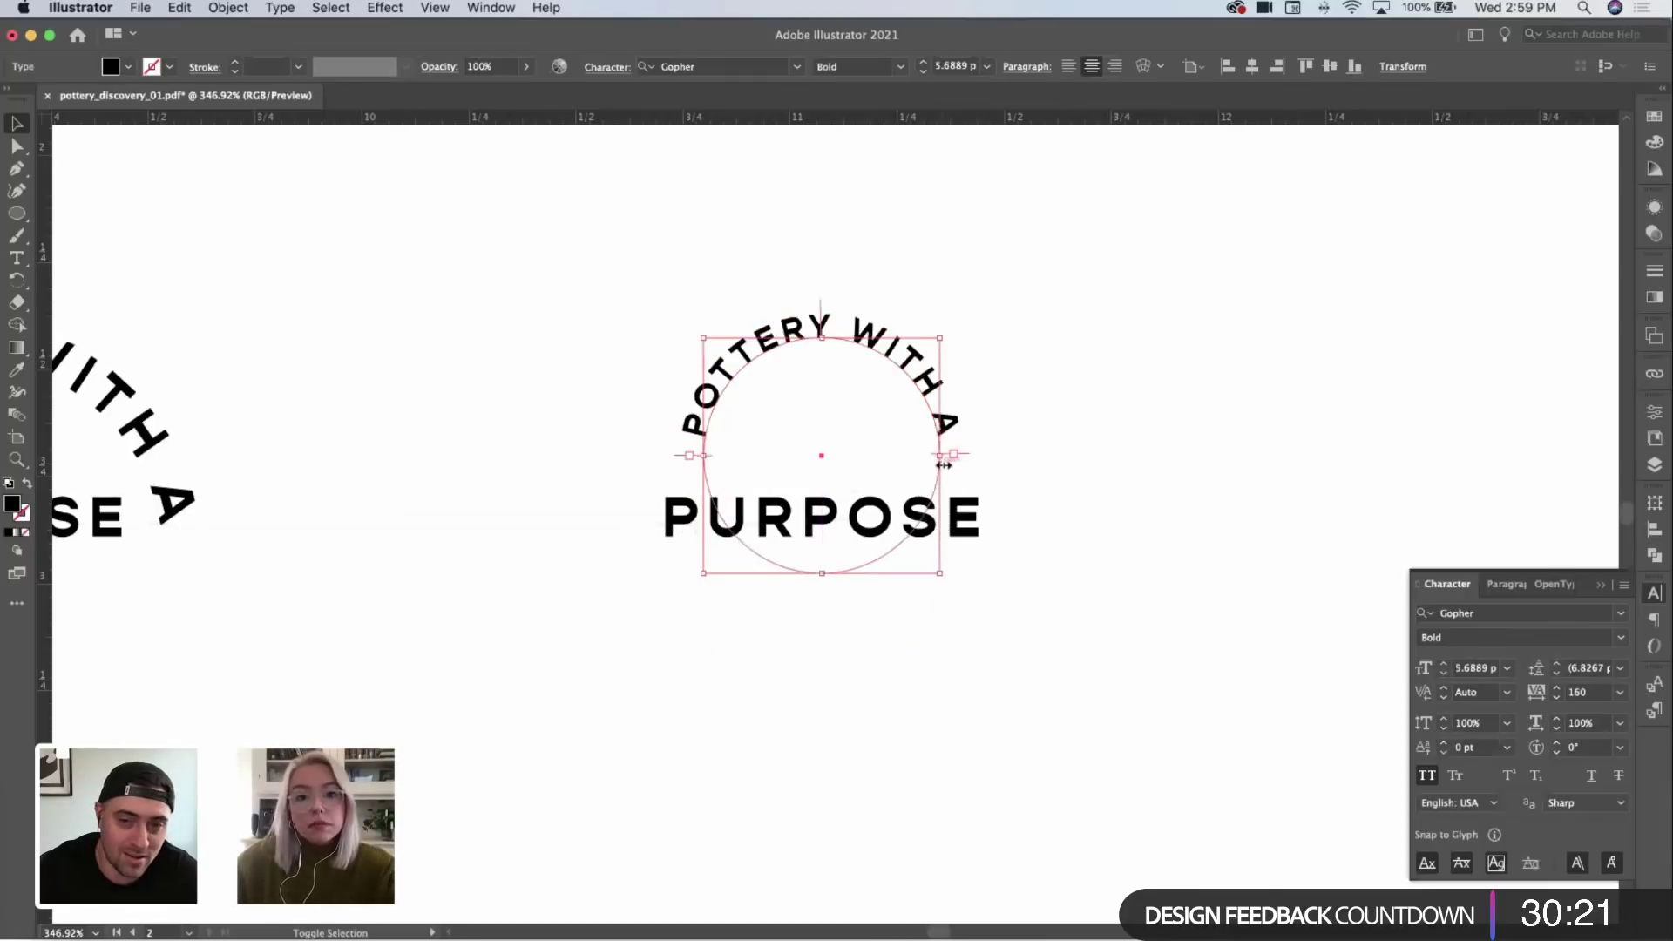
drag(944, 465, 826, 614)
drag(639, 455, 819, 703)
Step: Match the circular POTTERY WITH A lettering to the 9.5333 pt PURPOSE text with the Eyedropper
key(i)
click(853, 521)
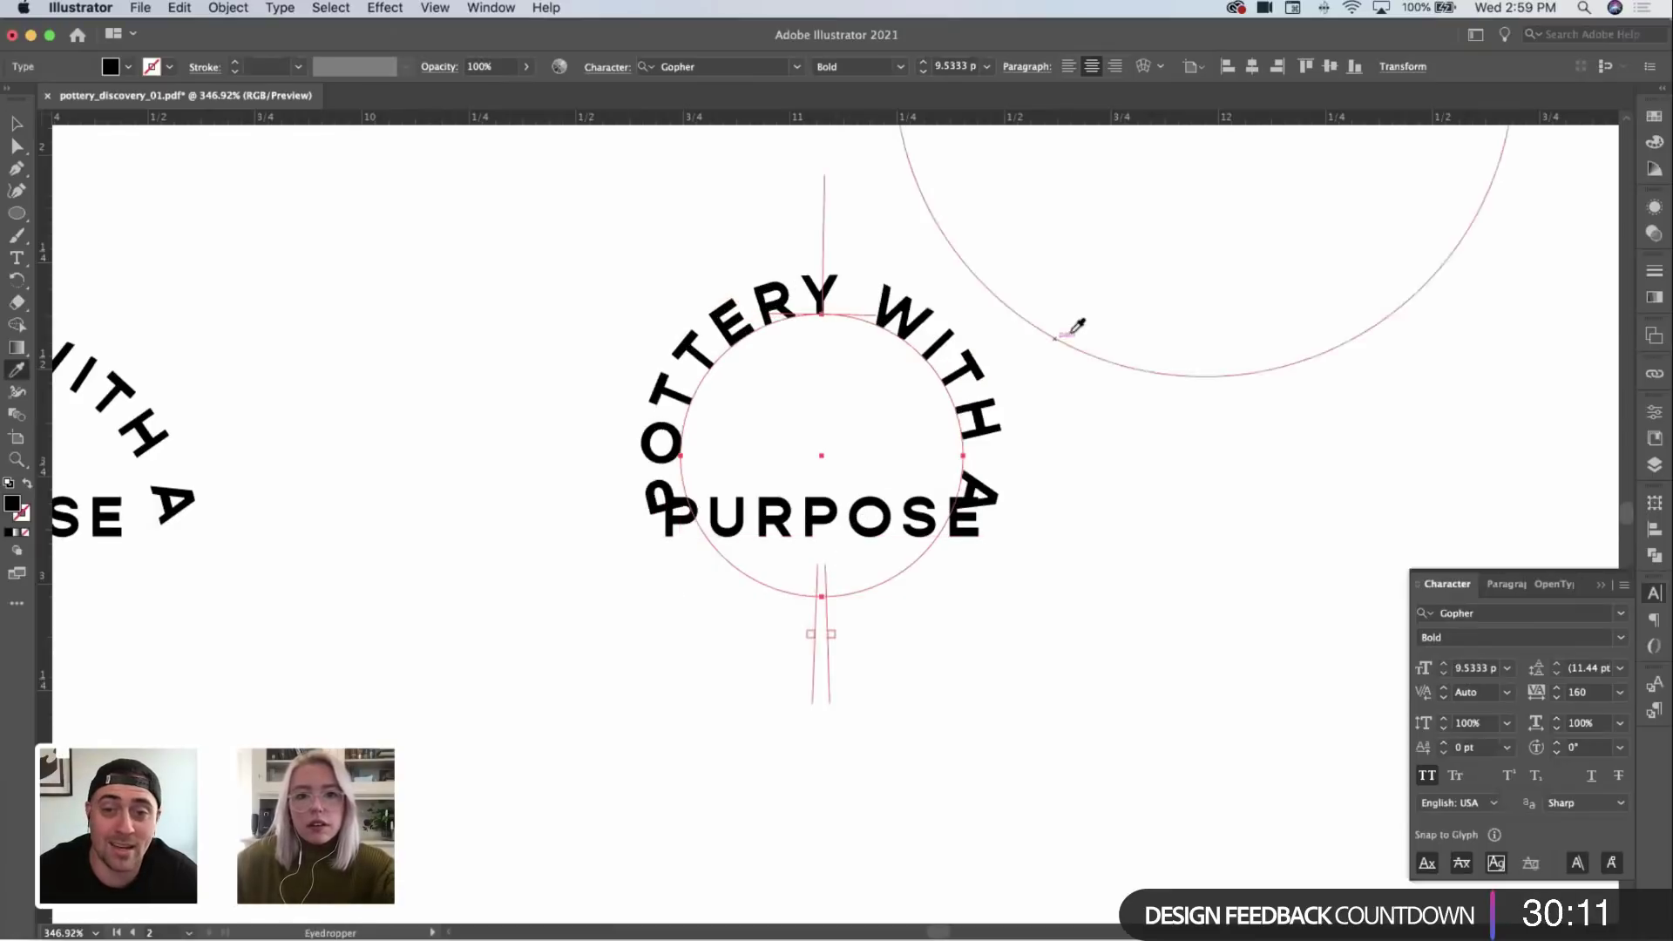
key(v)
click(1077, 326)
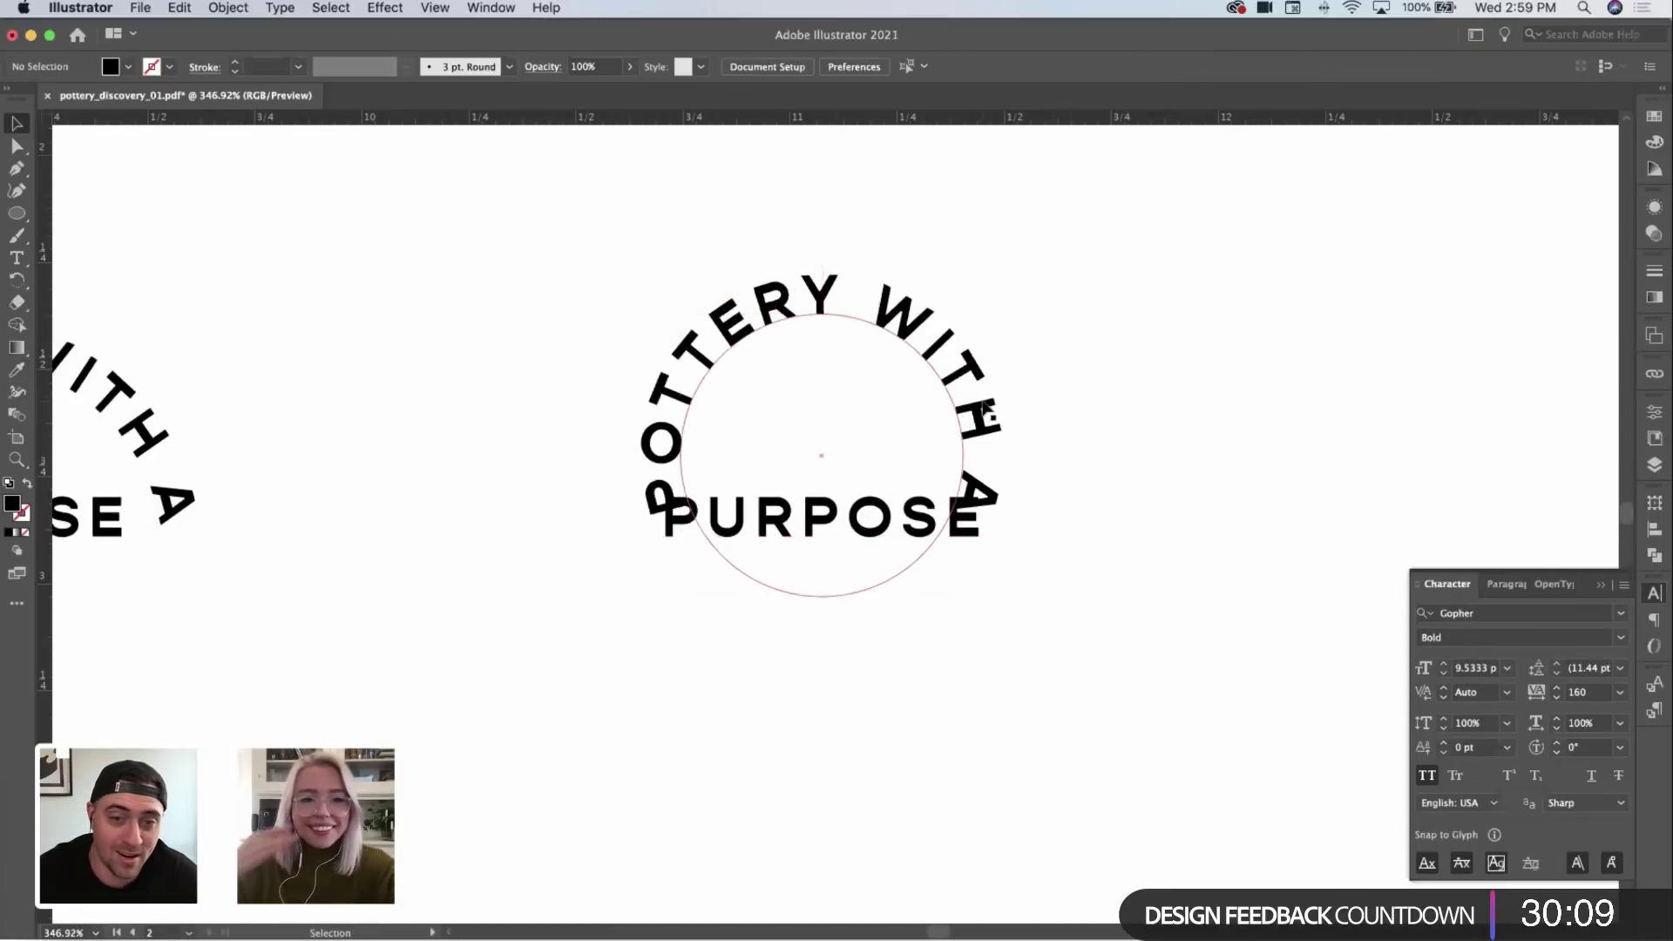
Step: Tighten the tracking of the duplicate's arched text and PURPOSE together to 100
key(a)
click(939, 577)
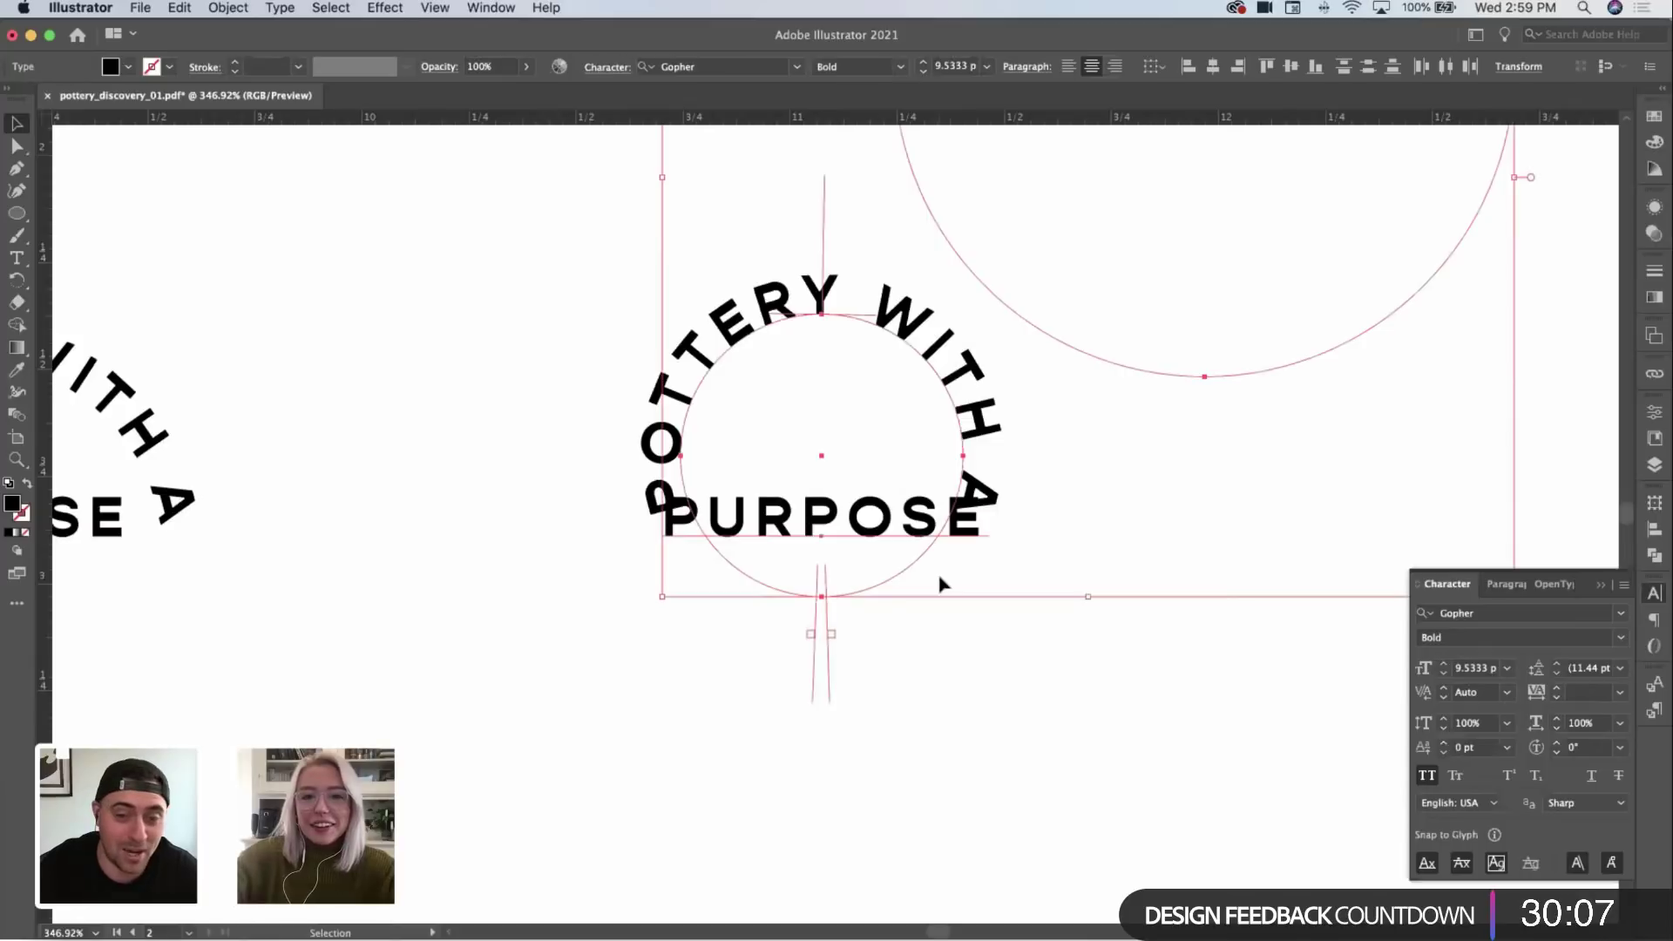
key(v)
click(938, 561)
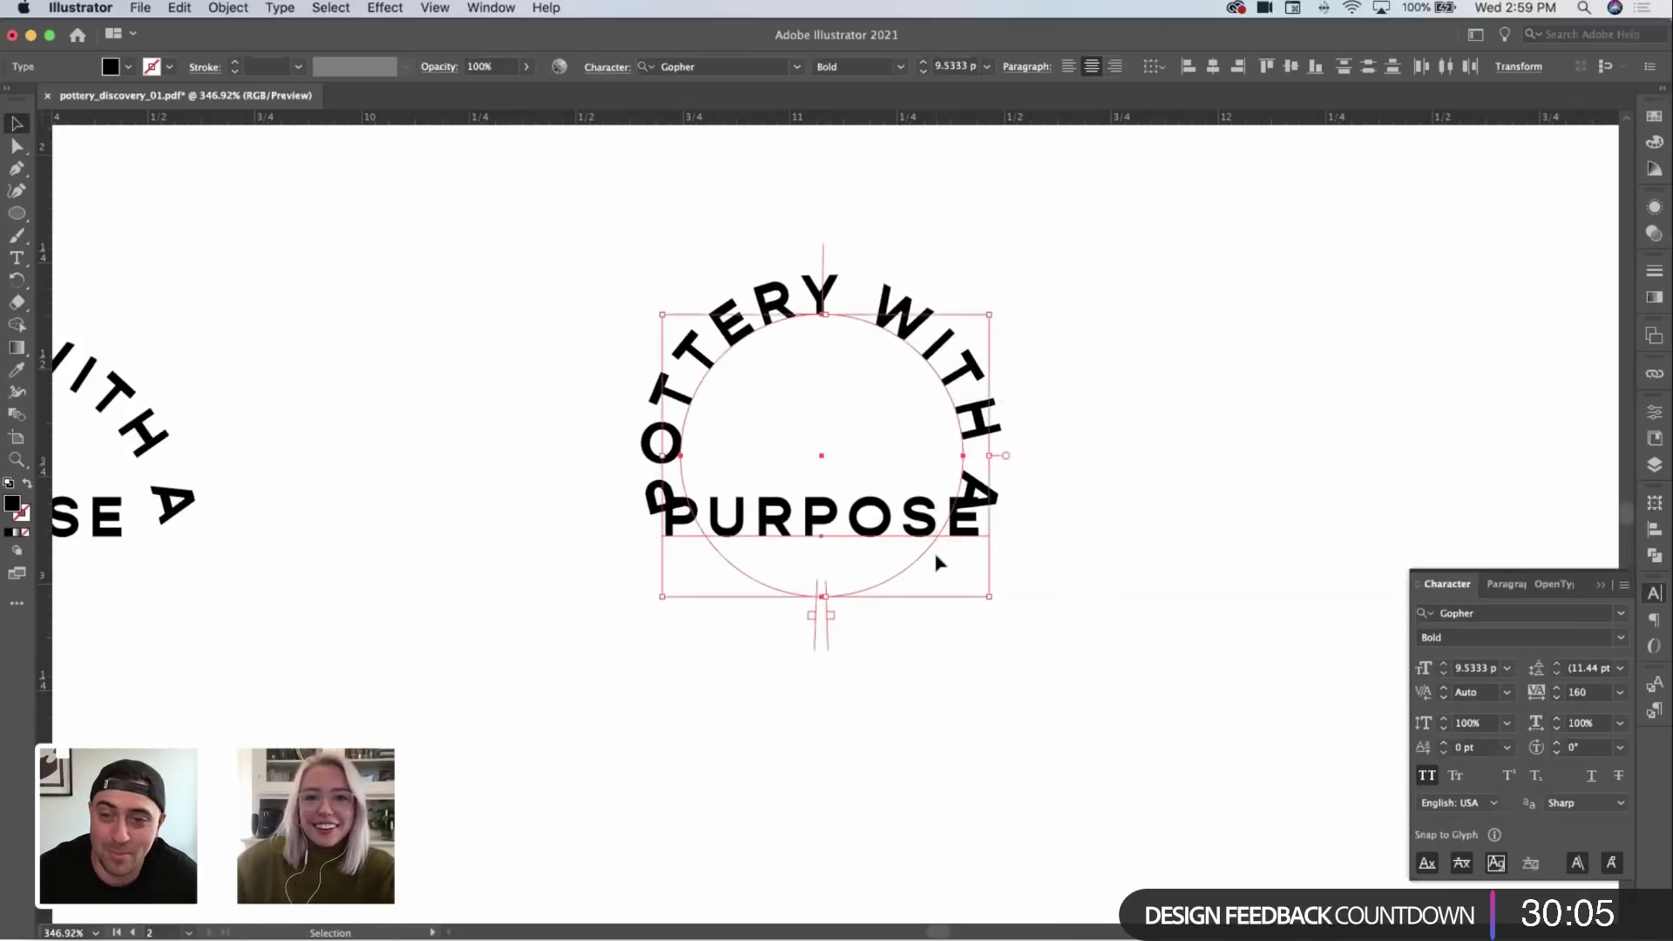
key(alt+Left)
key(alt+Left)
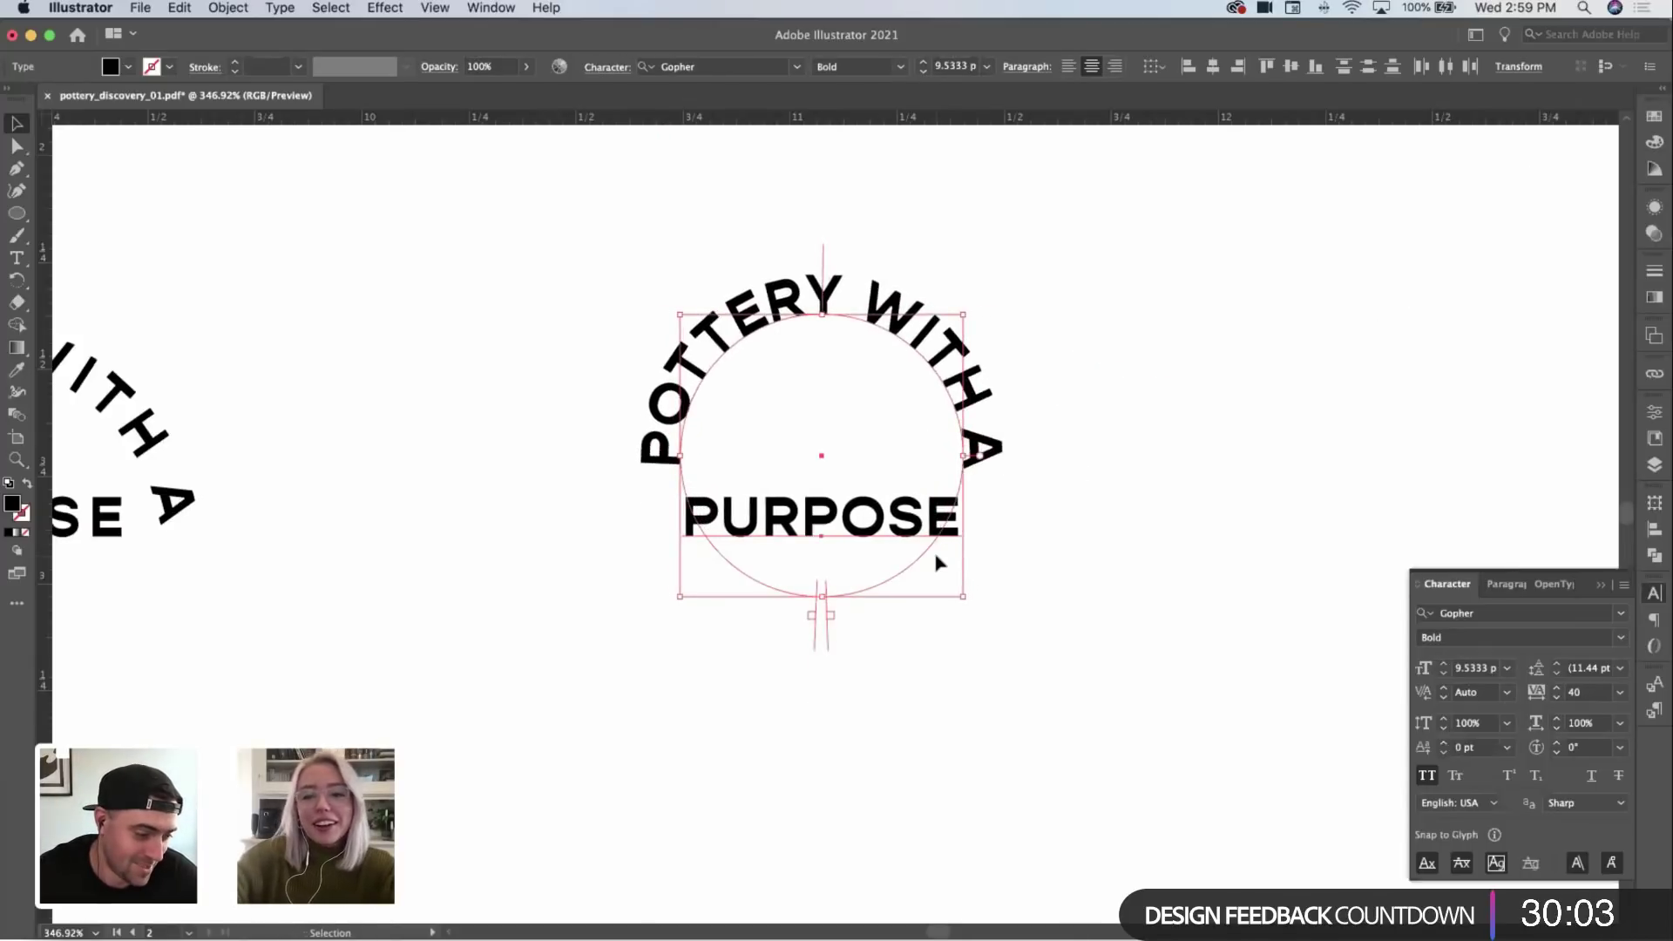
key(alt+Right)
key(alt+Right)
key(alt+Right)
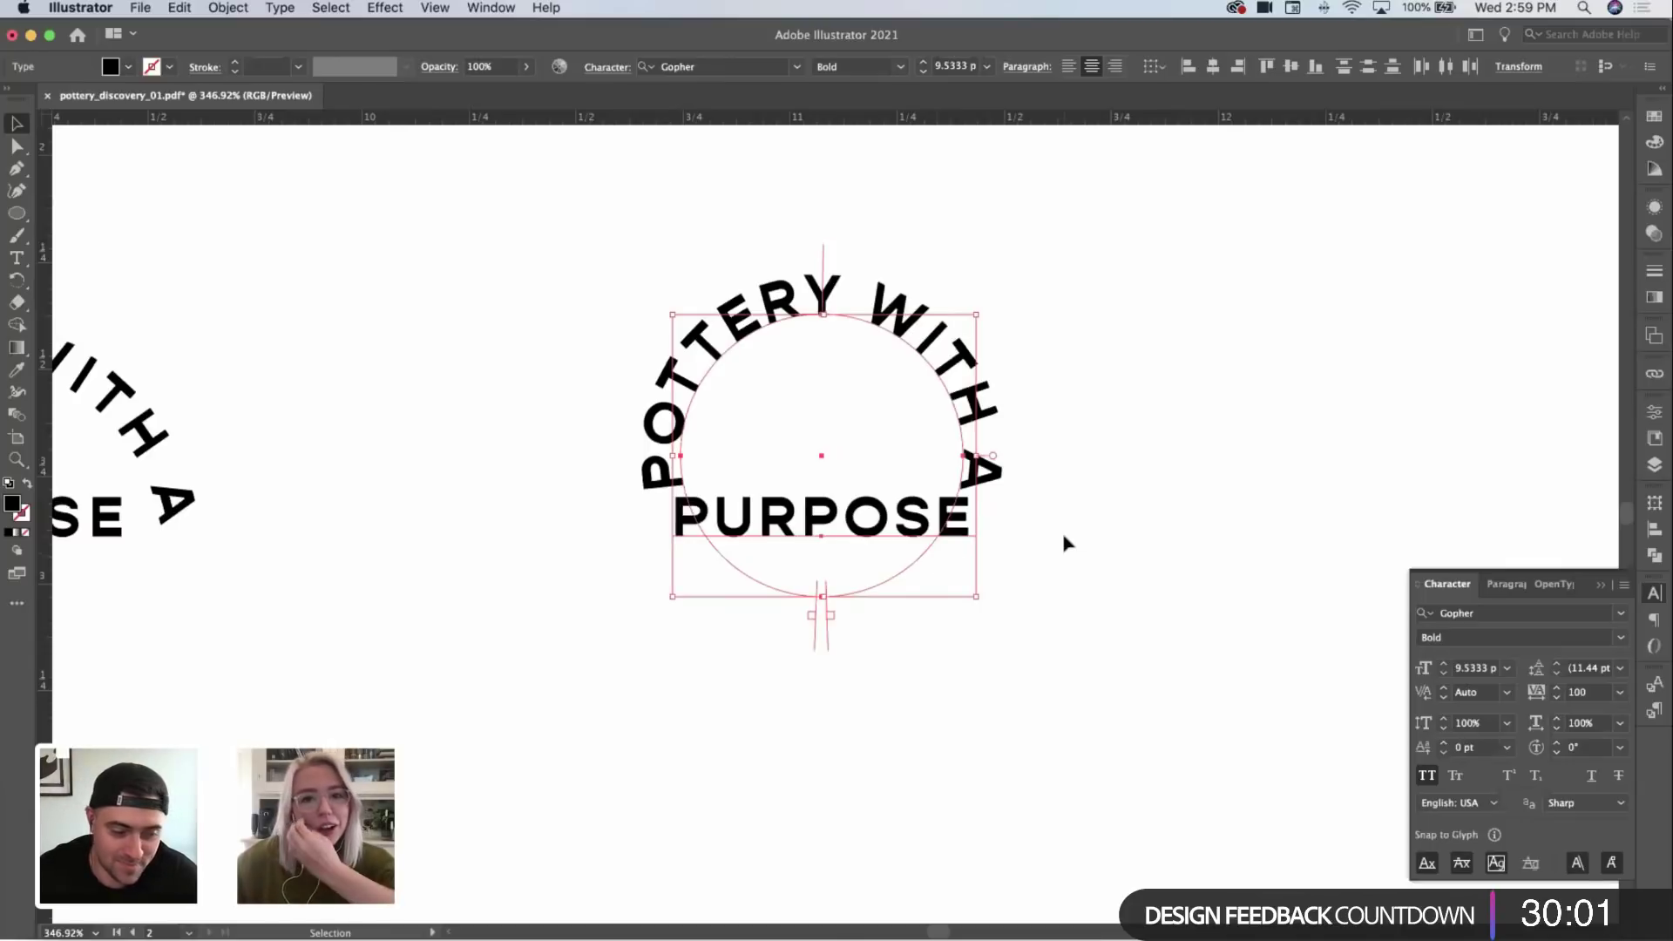
click(1065, 544)
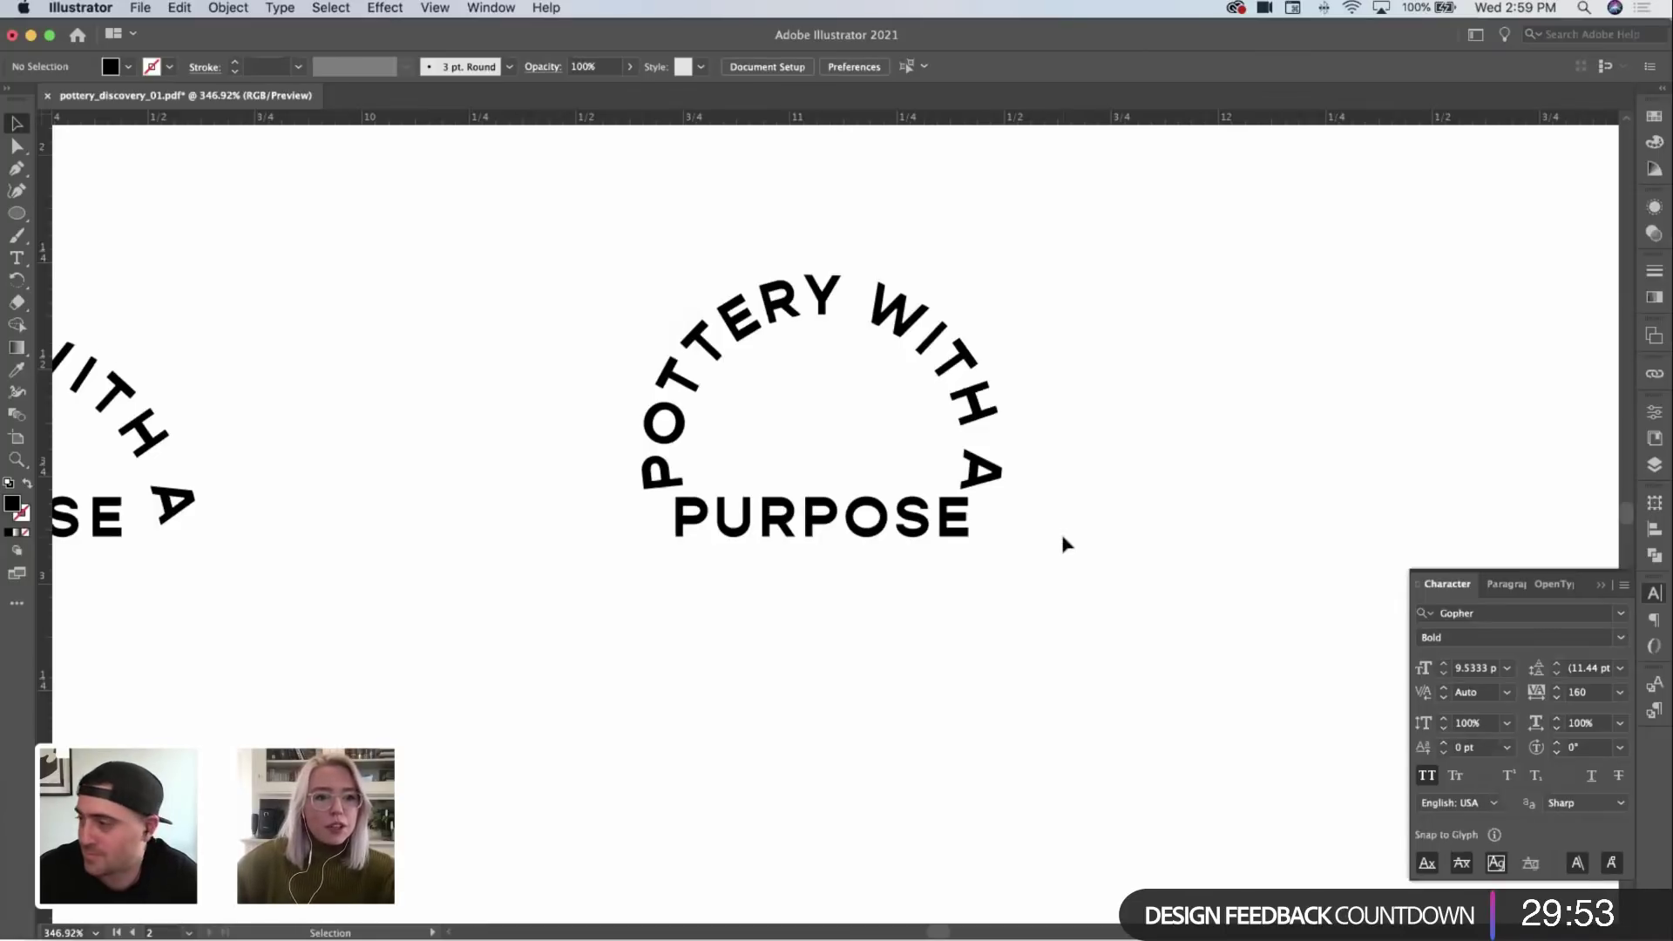
Step: Lower the duplicate's POTTERY WITH A arch so its end letters sit level with PURPOSE
click(996, 415)
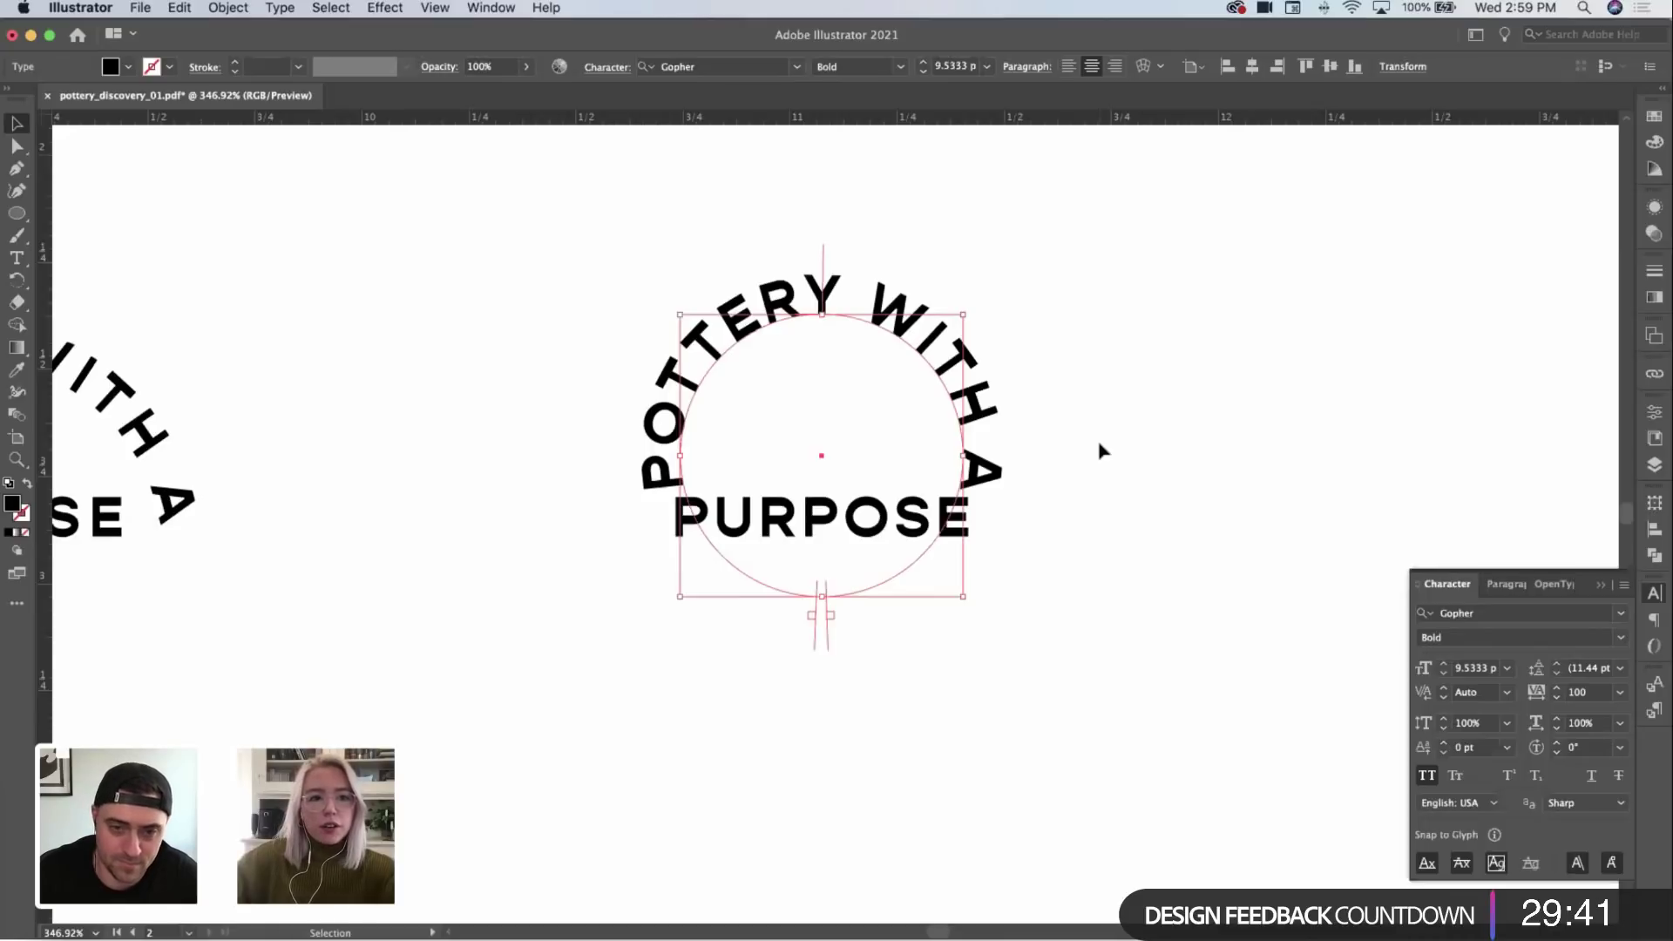
key(alt+Right)
key(alt+Right)
key(alt+Right)
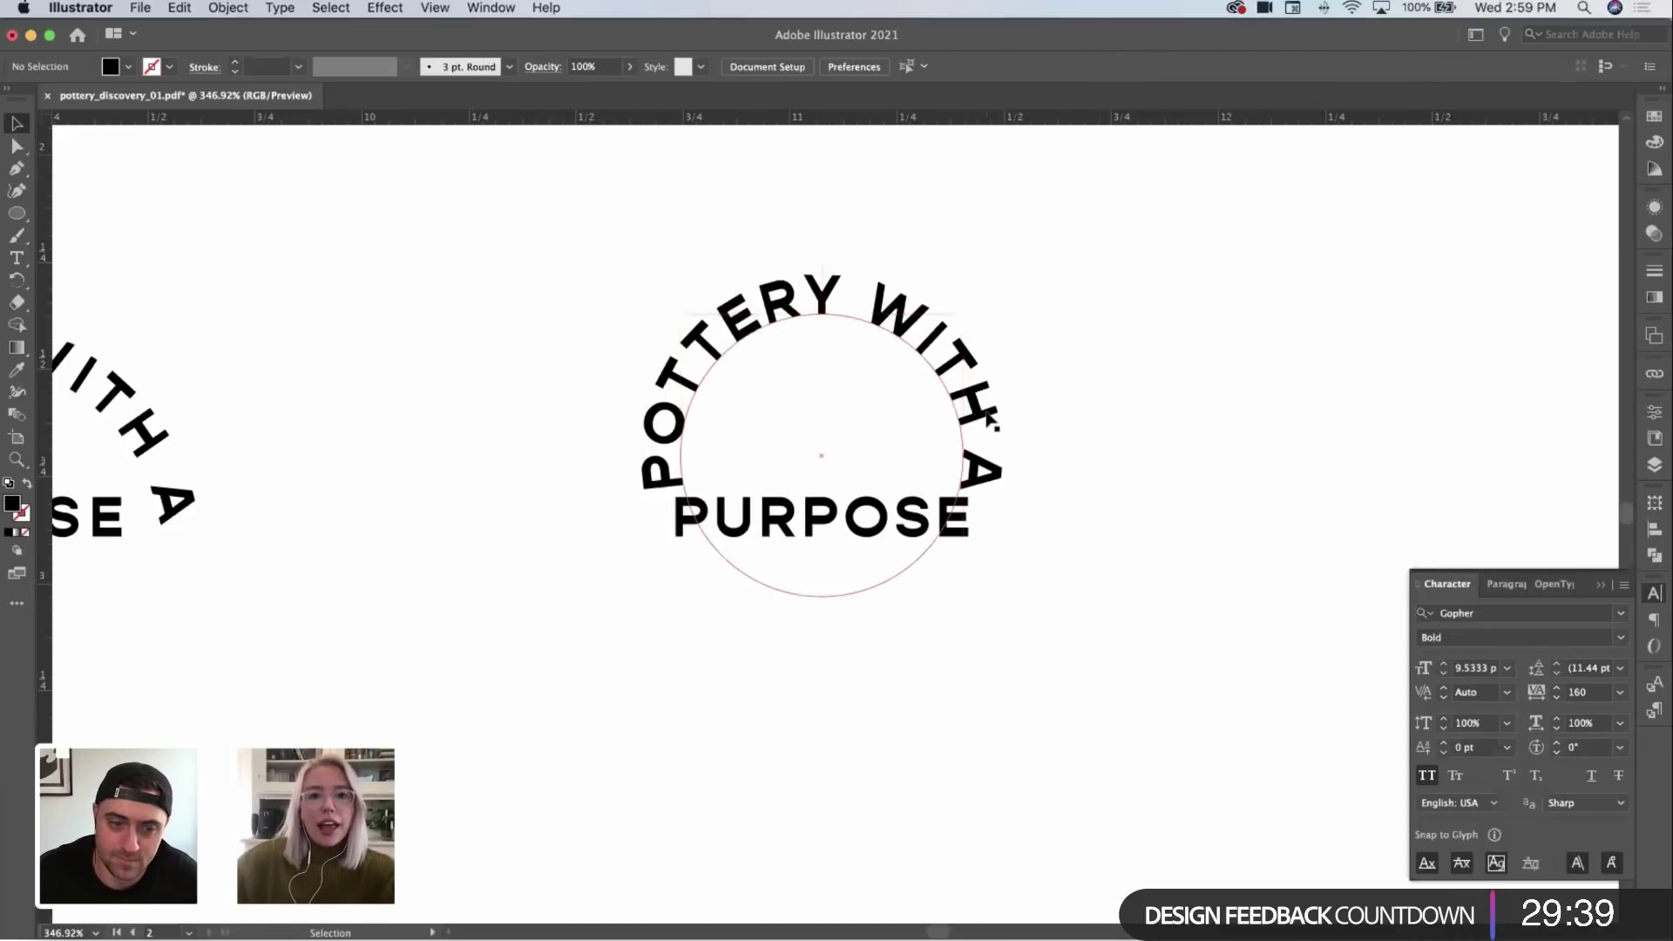
drag(990, 407, 990, 457)
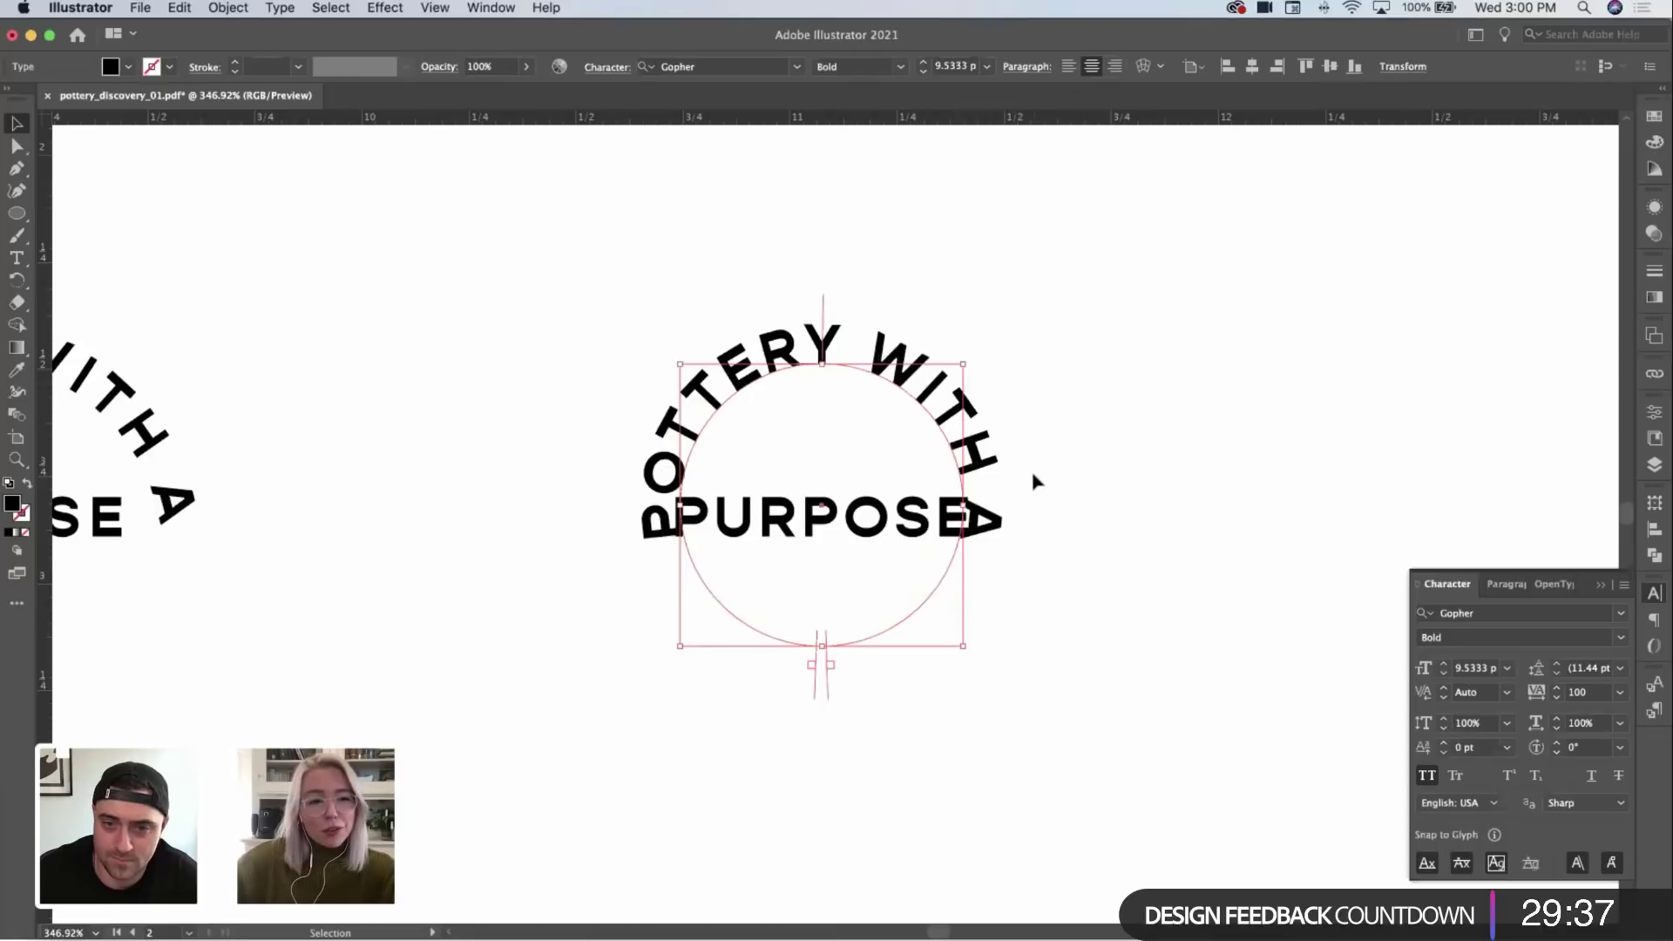
scroll(1035, 475, up, 3)
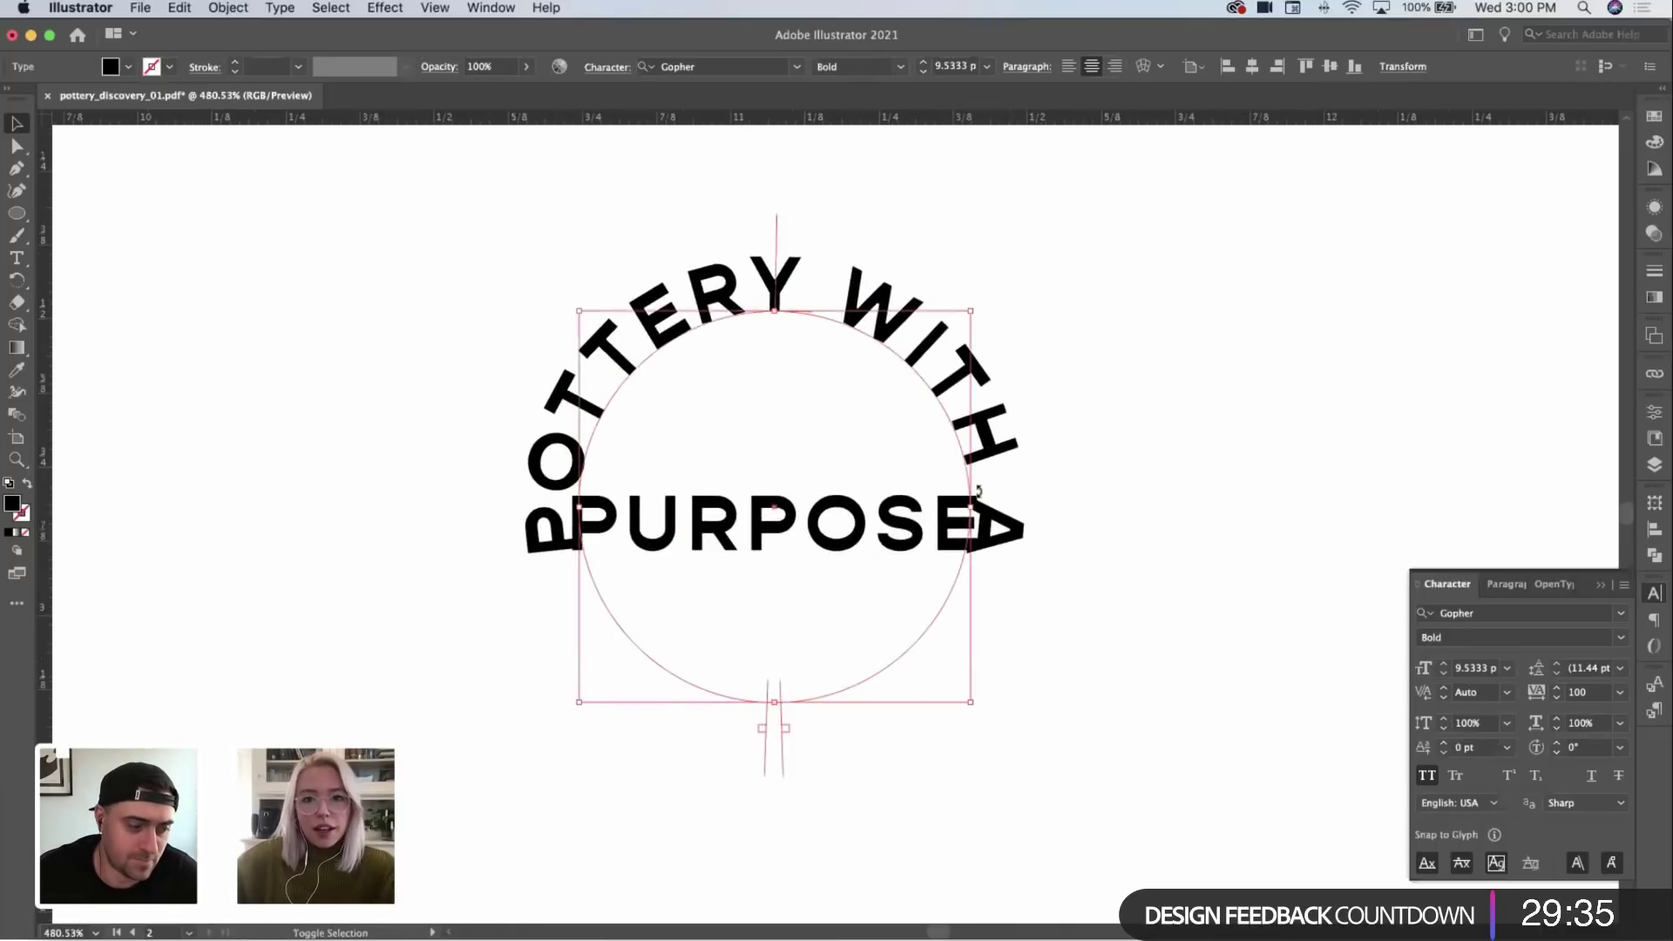
Step: Enlarge the arch's circular path so its ends clear PURPOSE, keeping the curved lettering at 9.5333 pt
drag(972, 506, 1041, 544)
key(i)
key(v)
click(1017, 531)
click(1083, 549)
click(1024, 536)
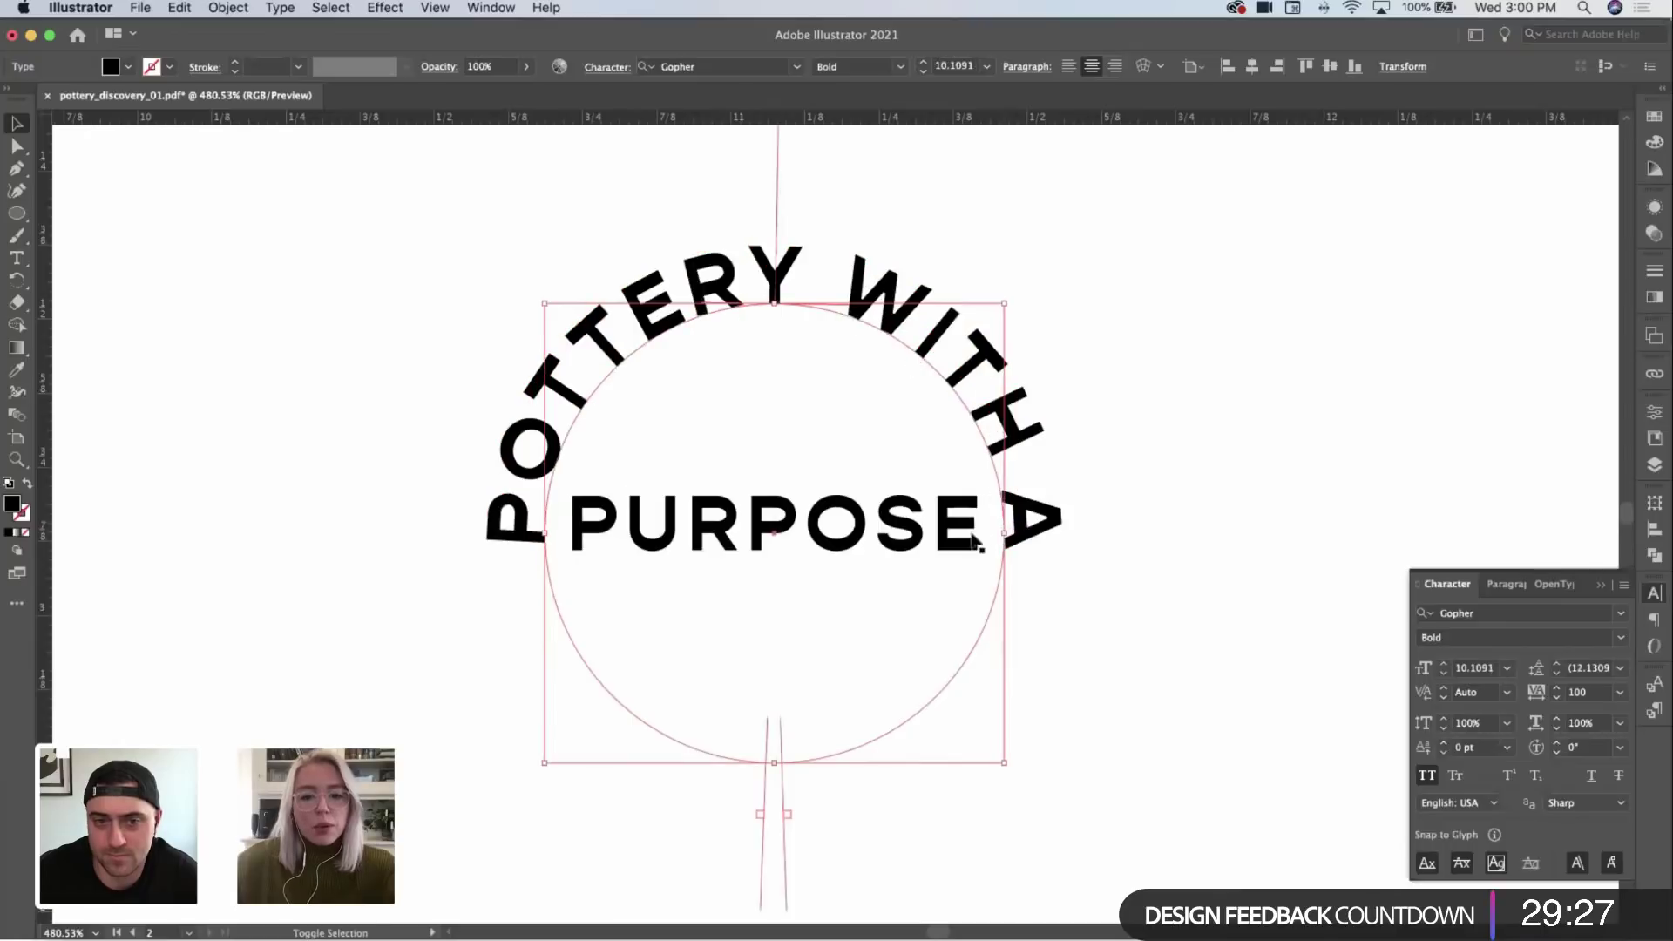
key(super+z)
click(1132, 470)
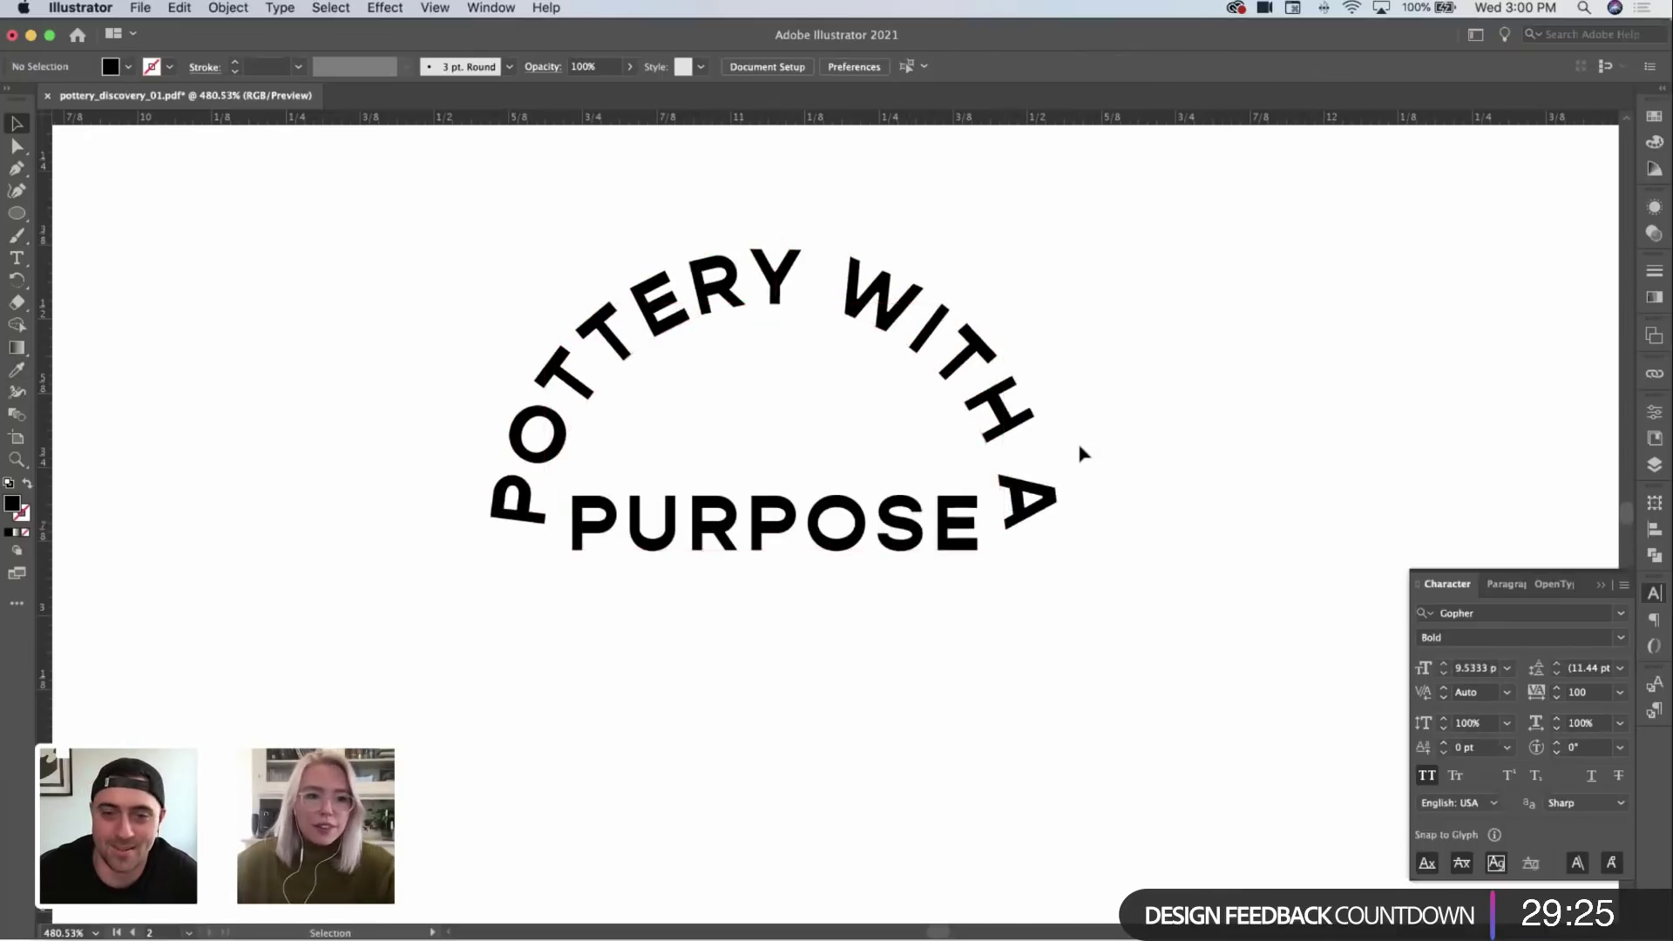
Step: Set the tracking of only the curved POTTERY WITH A text to 140, aligning its ends with PURPOSE's baseline
click(1046, 422)
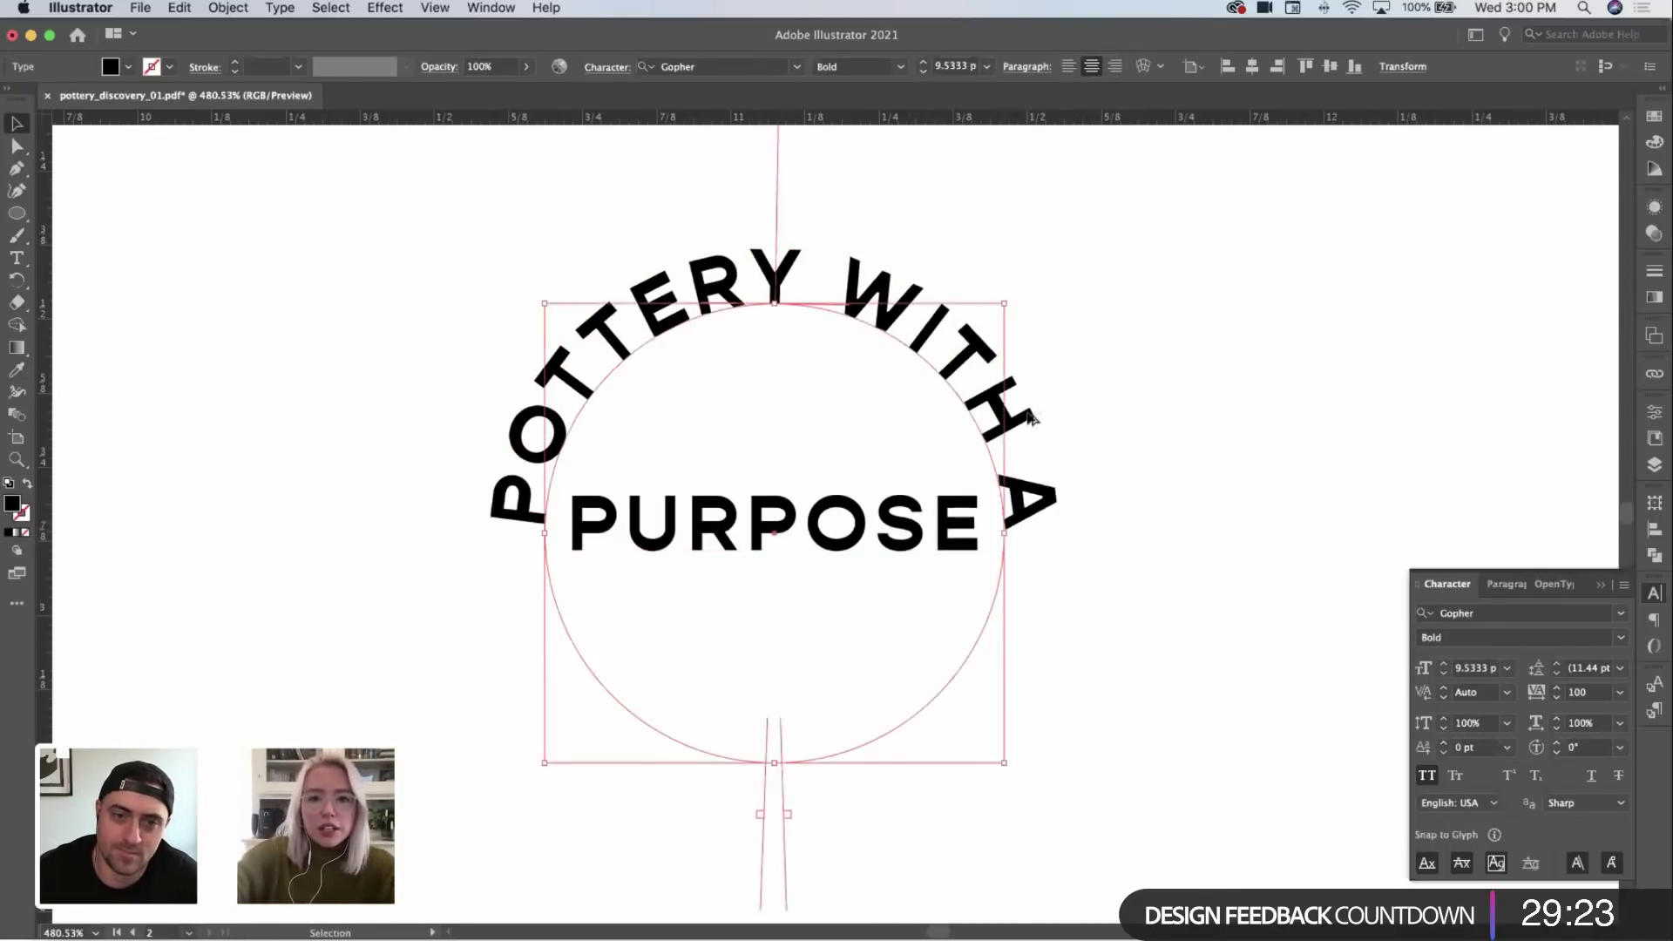
key(alt+Right)
key(alt+Right)
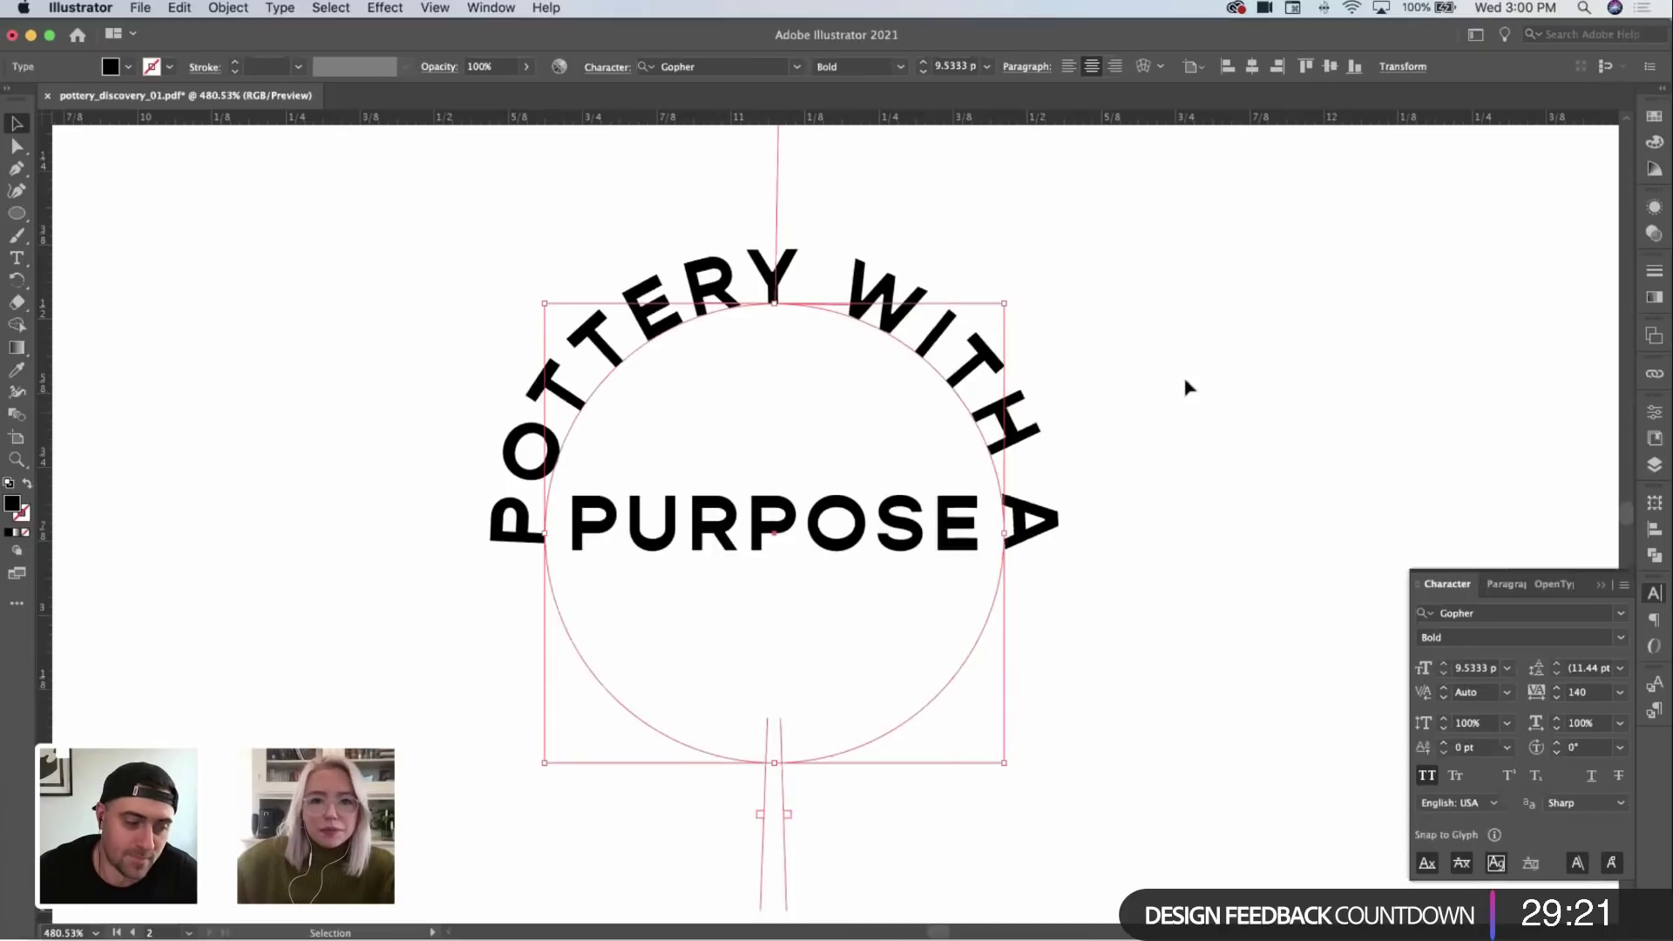
click(1188, 386)
key(z)
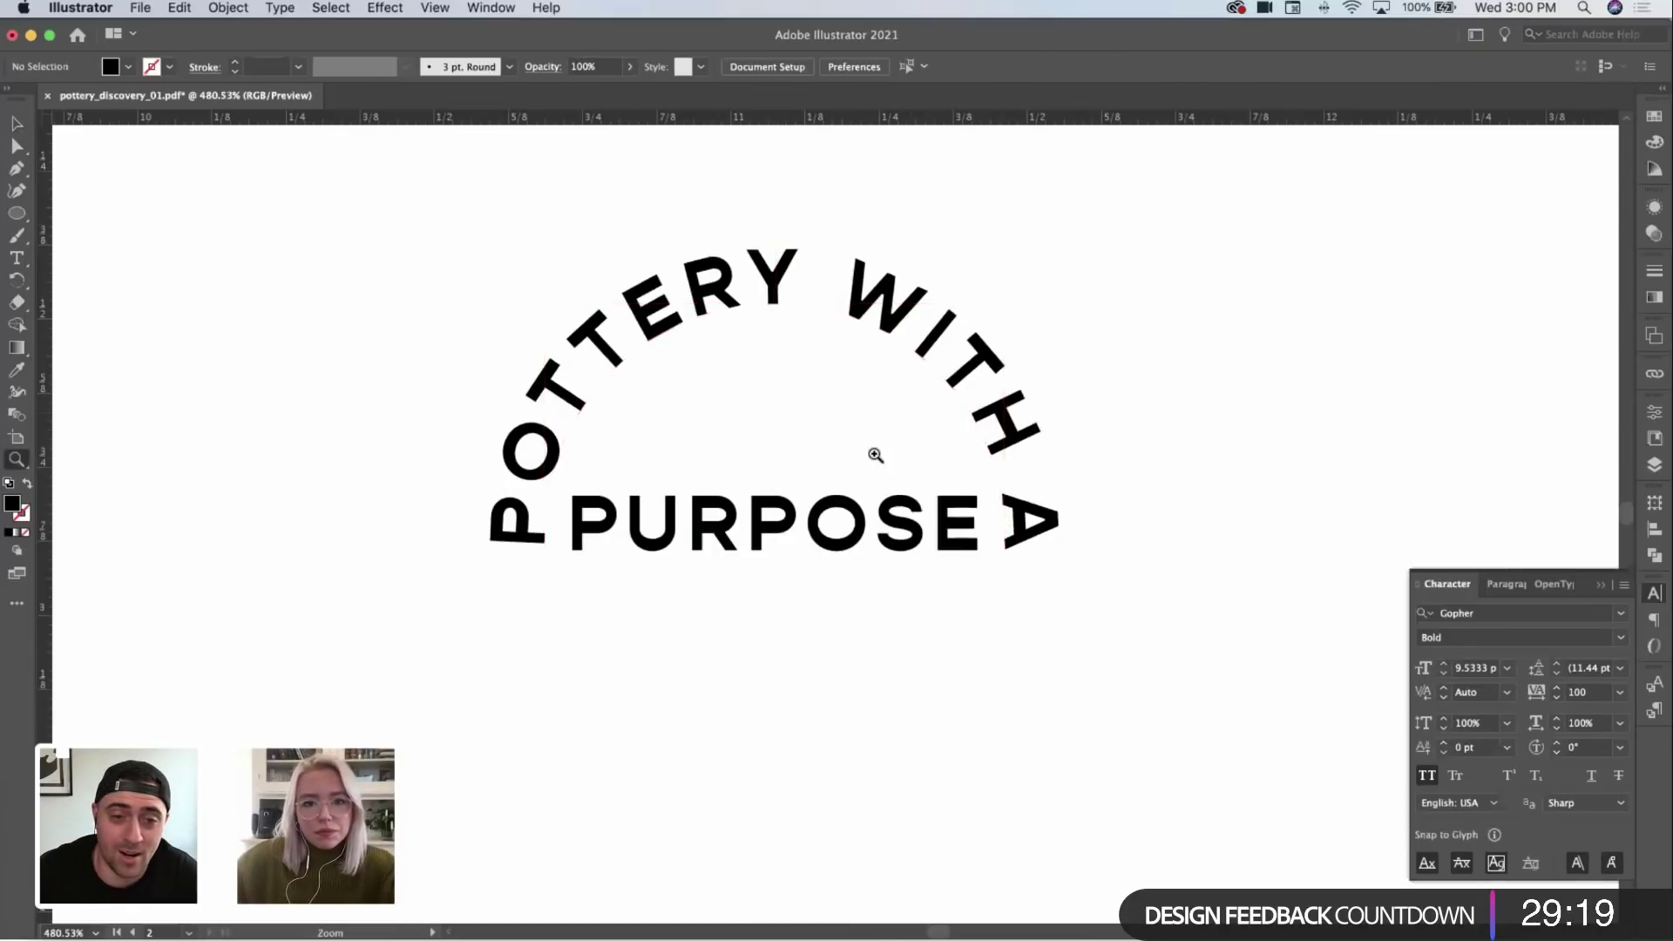
Step: Scale PURPOSE in the second arched lockup down slightly about its centre to 9.4028 pt
drag(871, 456, 526, 479)
drag(814, 449, 813, 450)
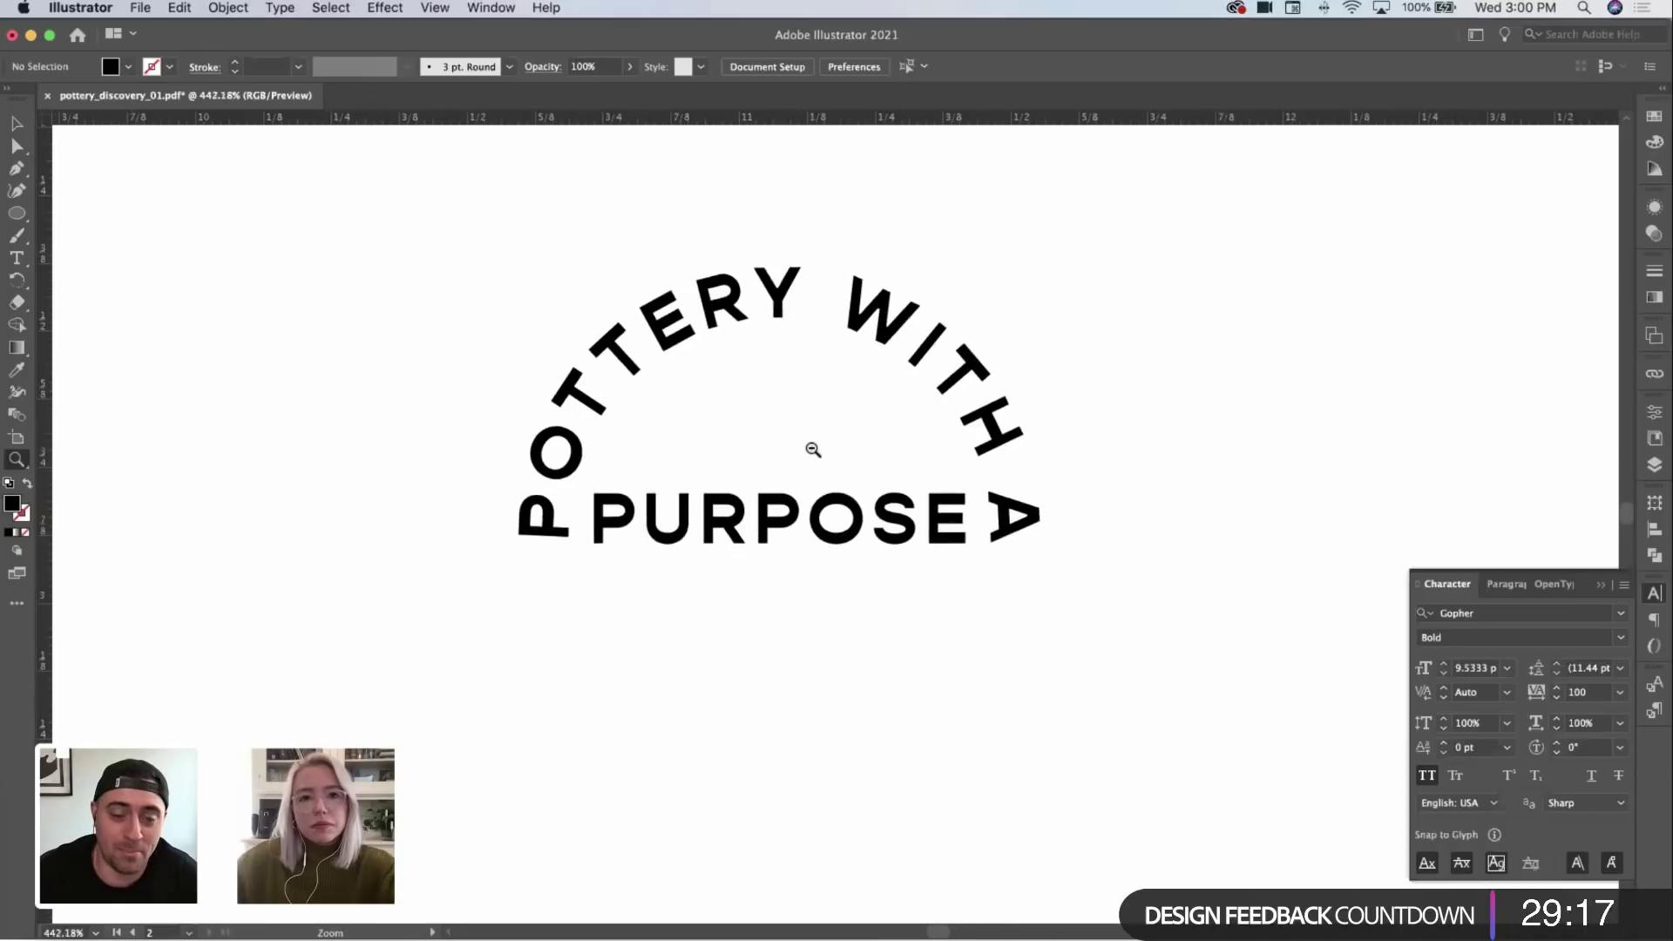
key(super+minus)
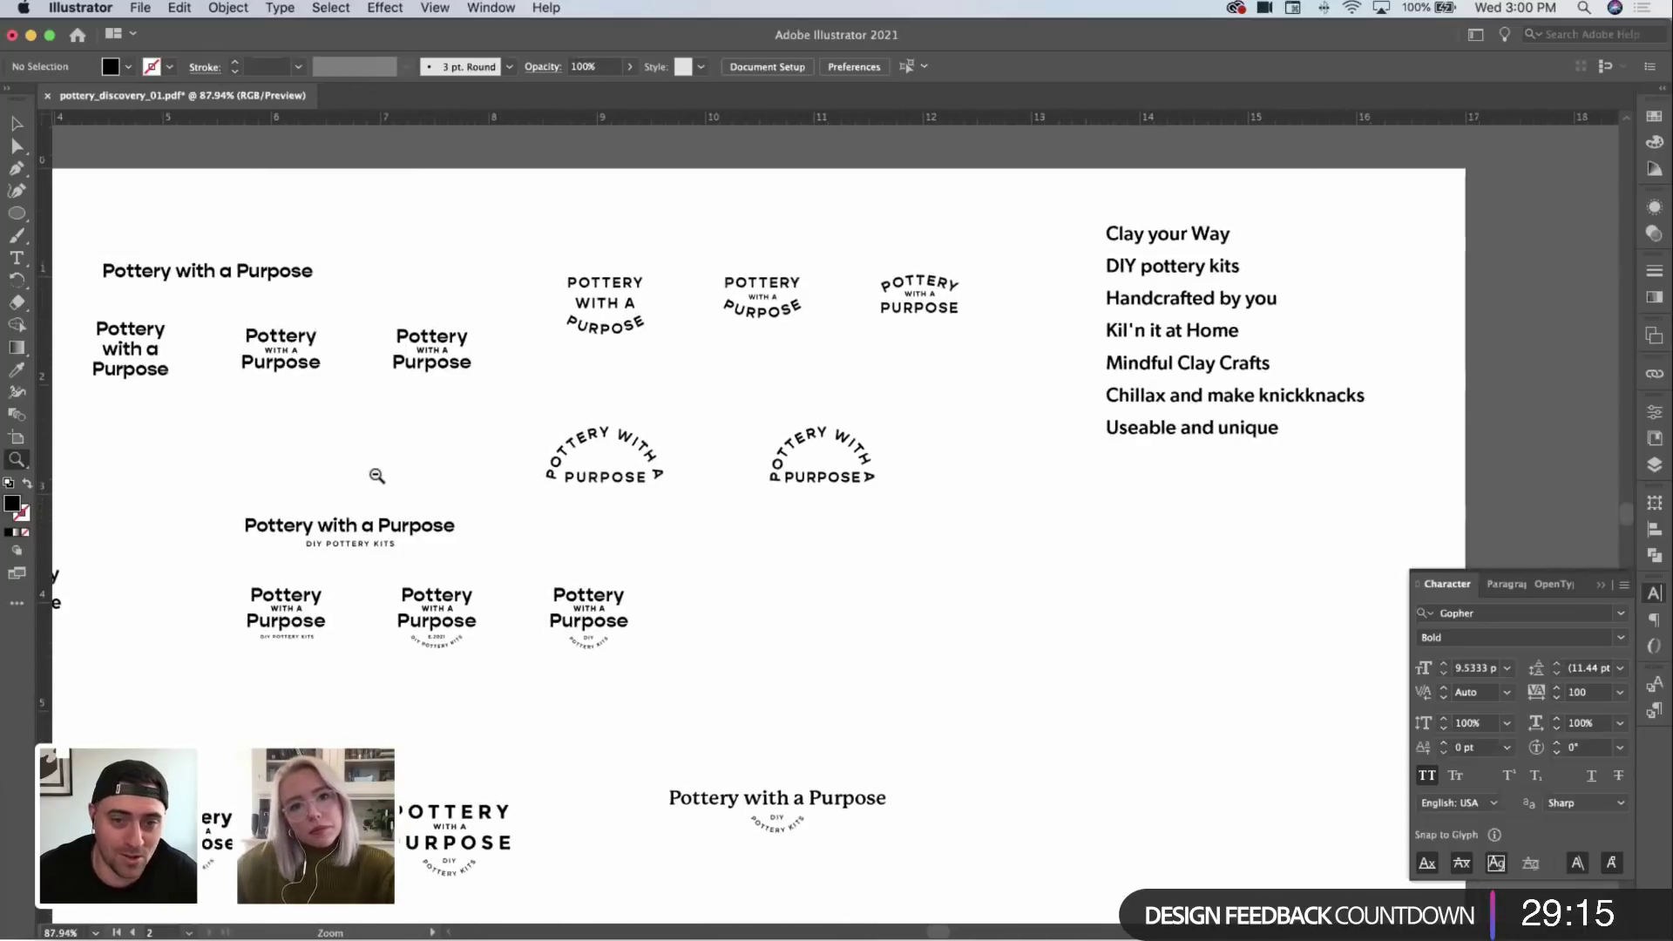
key(super+plus)
key(super+plus)
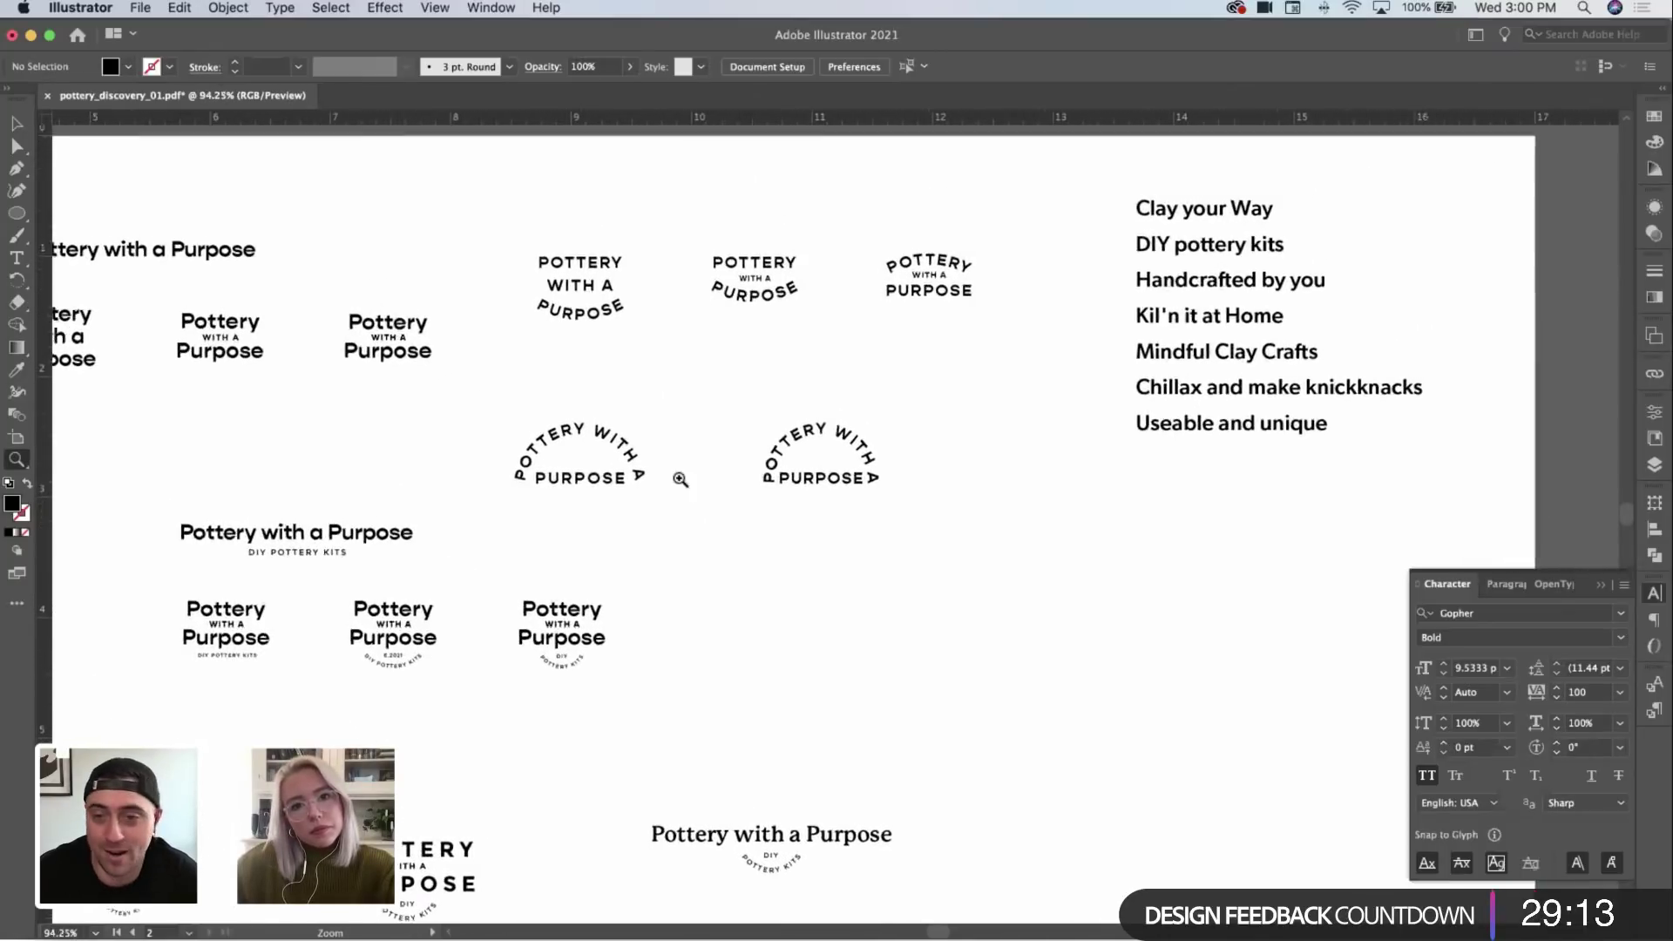
click(723, 503)
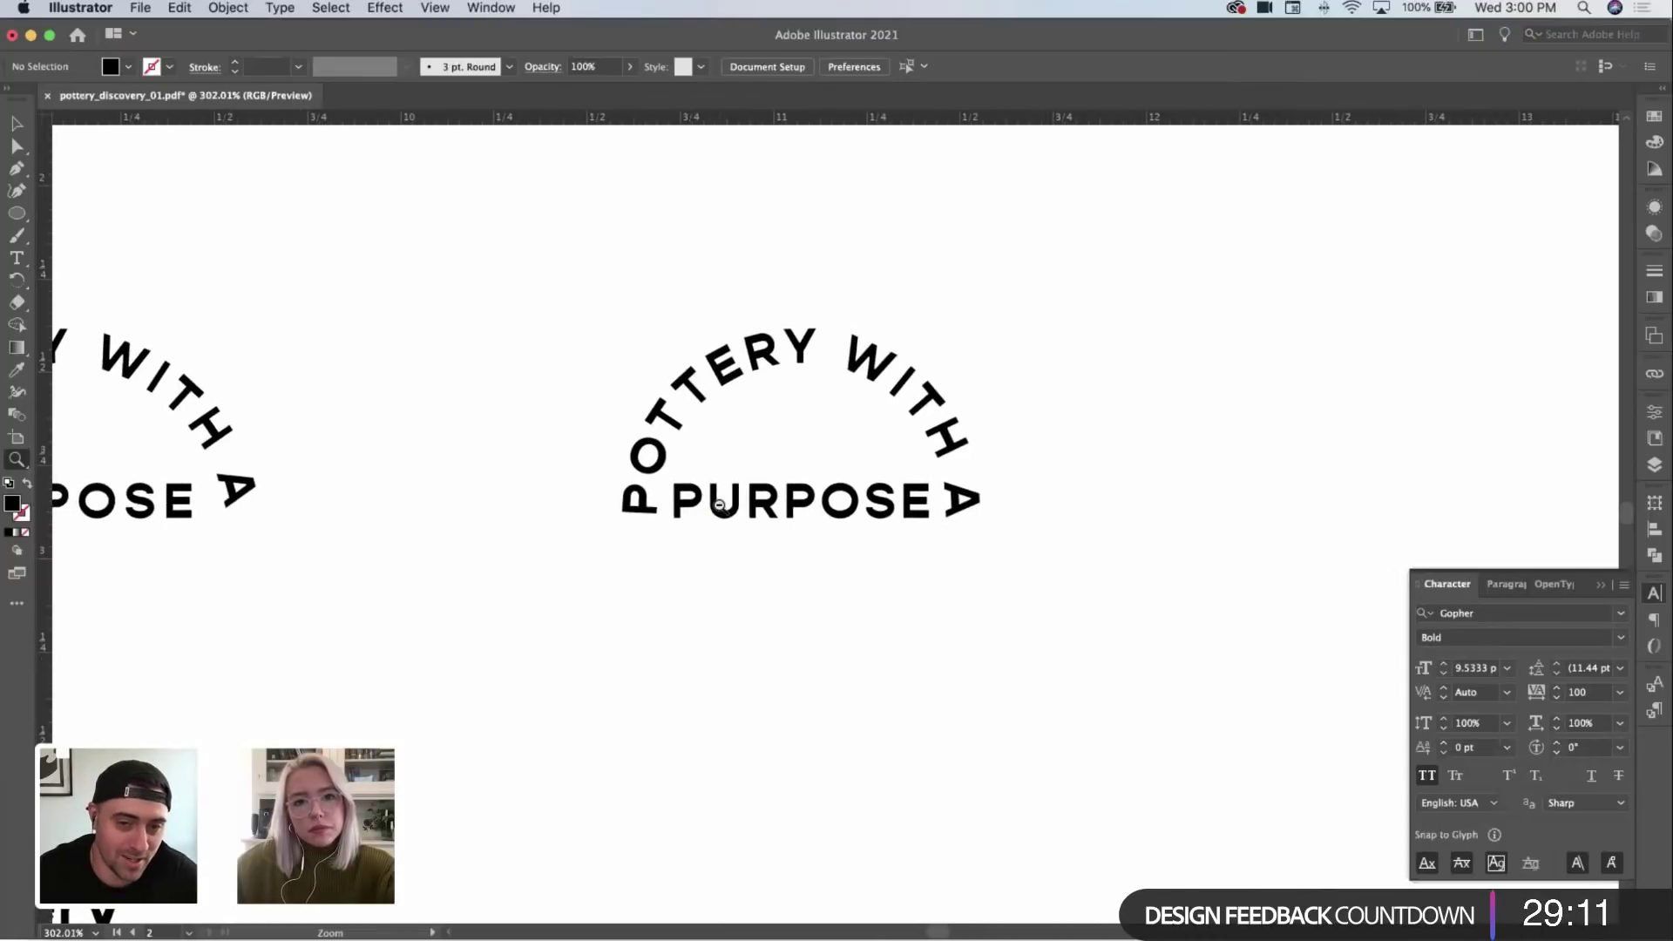
drag(713, 505, 872, 506)
click(1046, 510)
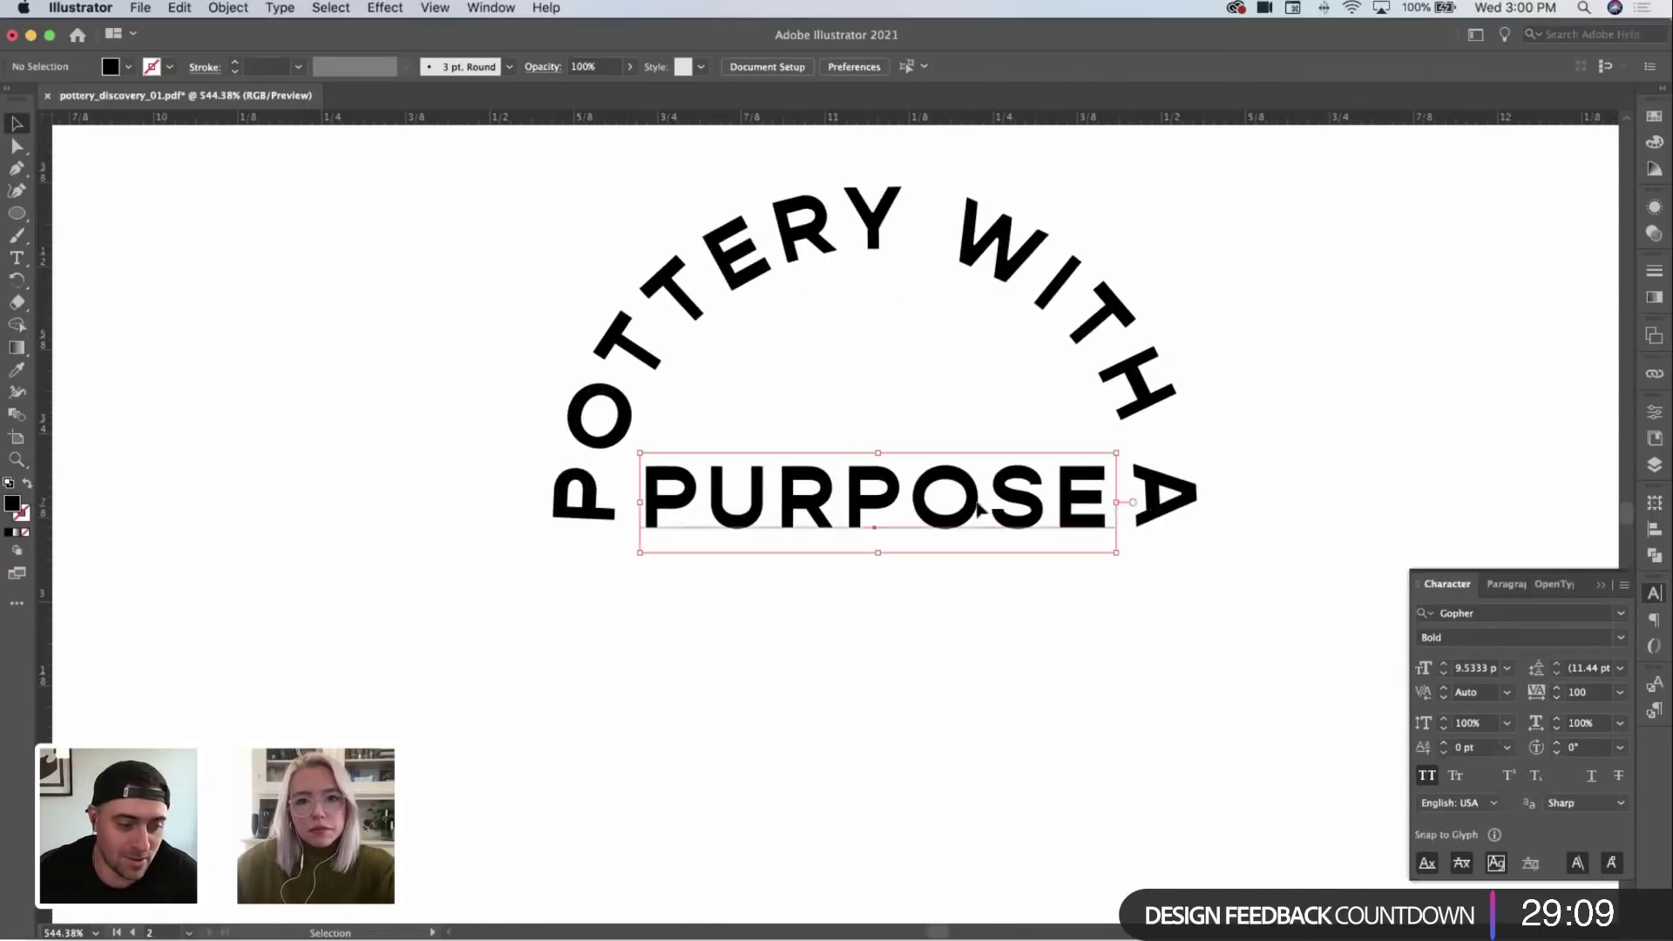
drag(1118, 503, 1113, 503)
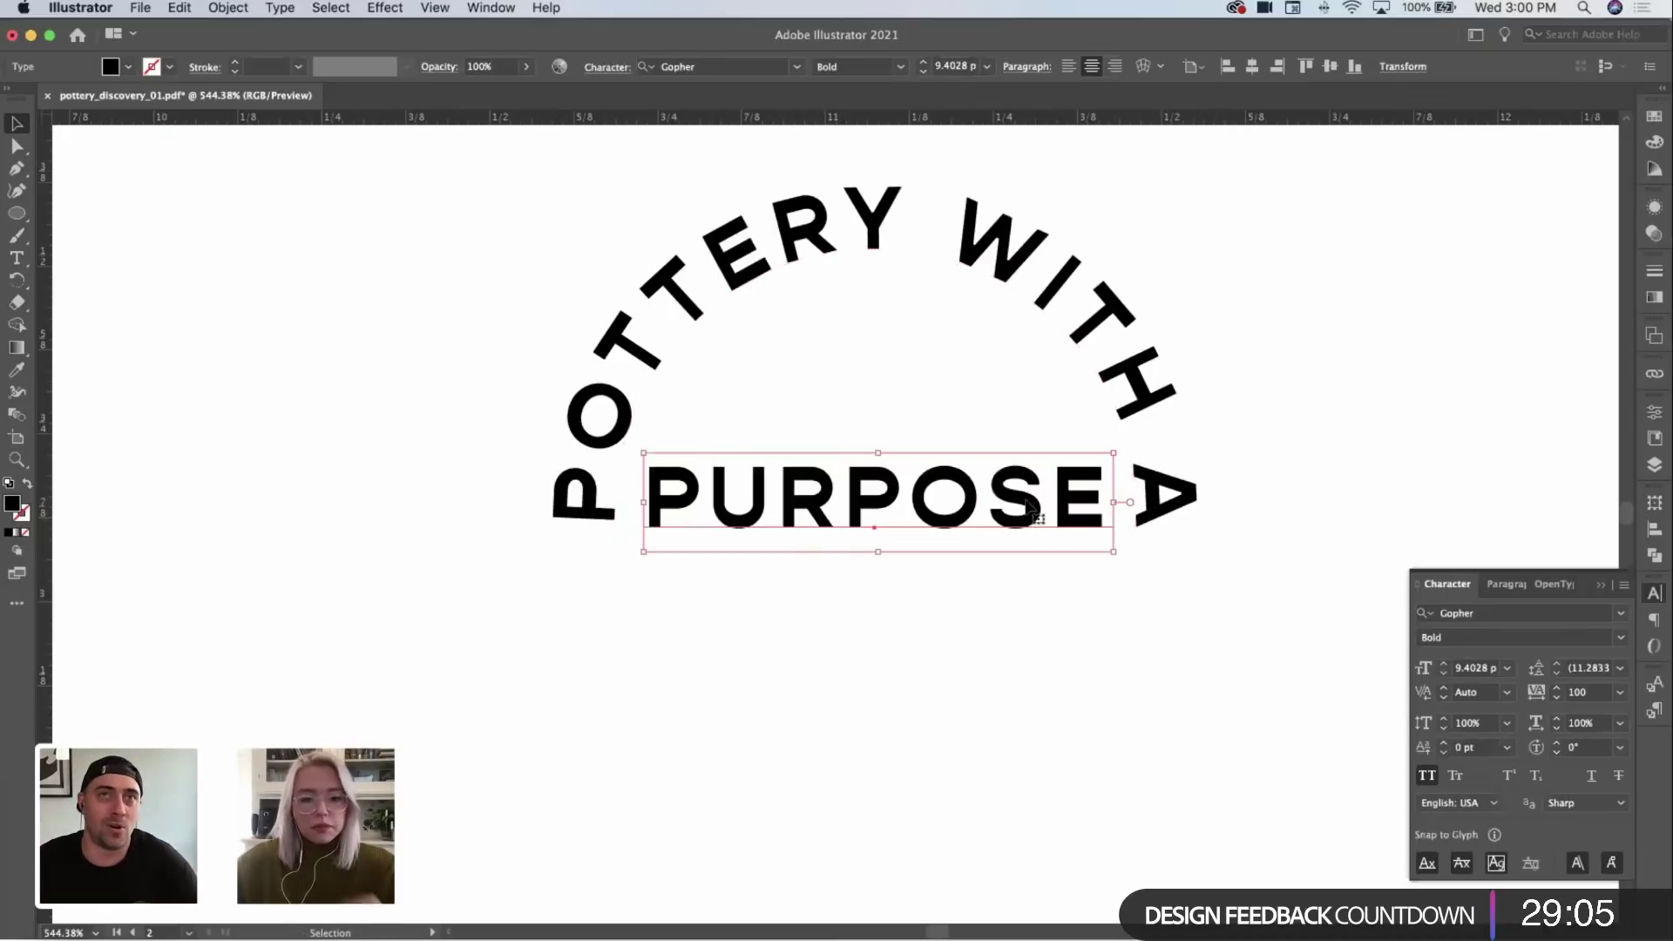
Step: Copy the small DIY text to below the second arched lockup and extend it to DIY, POTTERY, KITS on three centred lines
scroll(1033, 510, down, 10)
scroll(676, 572, down, 2)
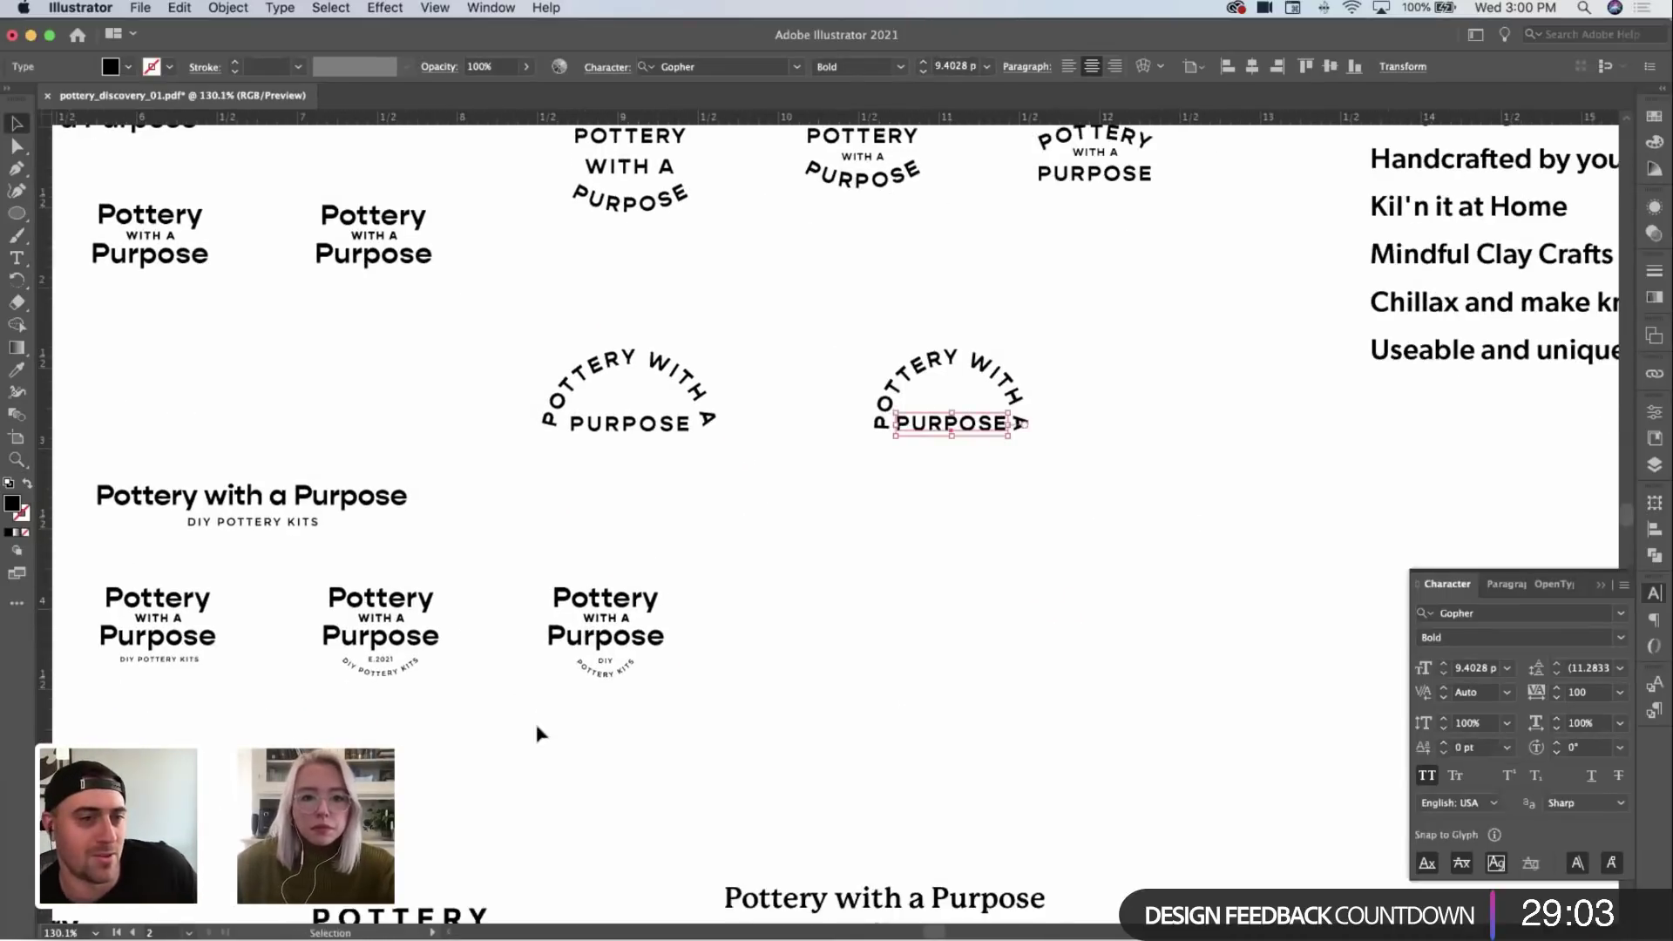
drag(606, 662, 955, 474)
scroll(1060, 437, up, 5)
key(t)
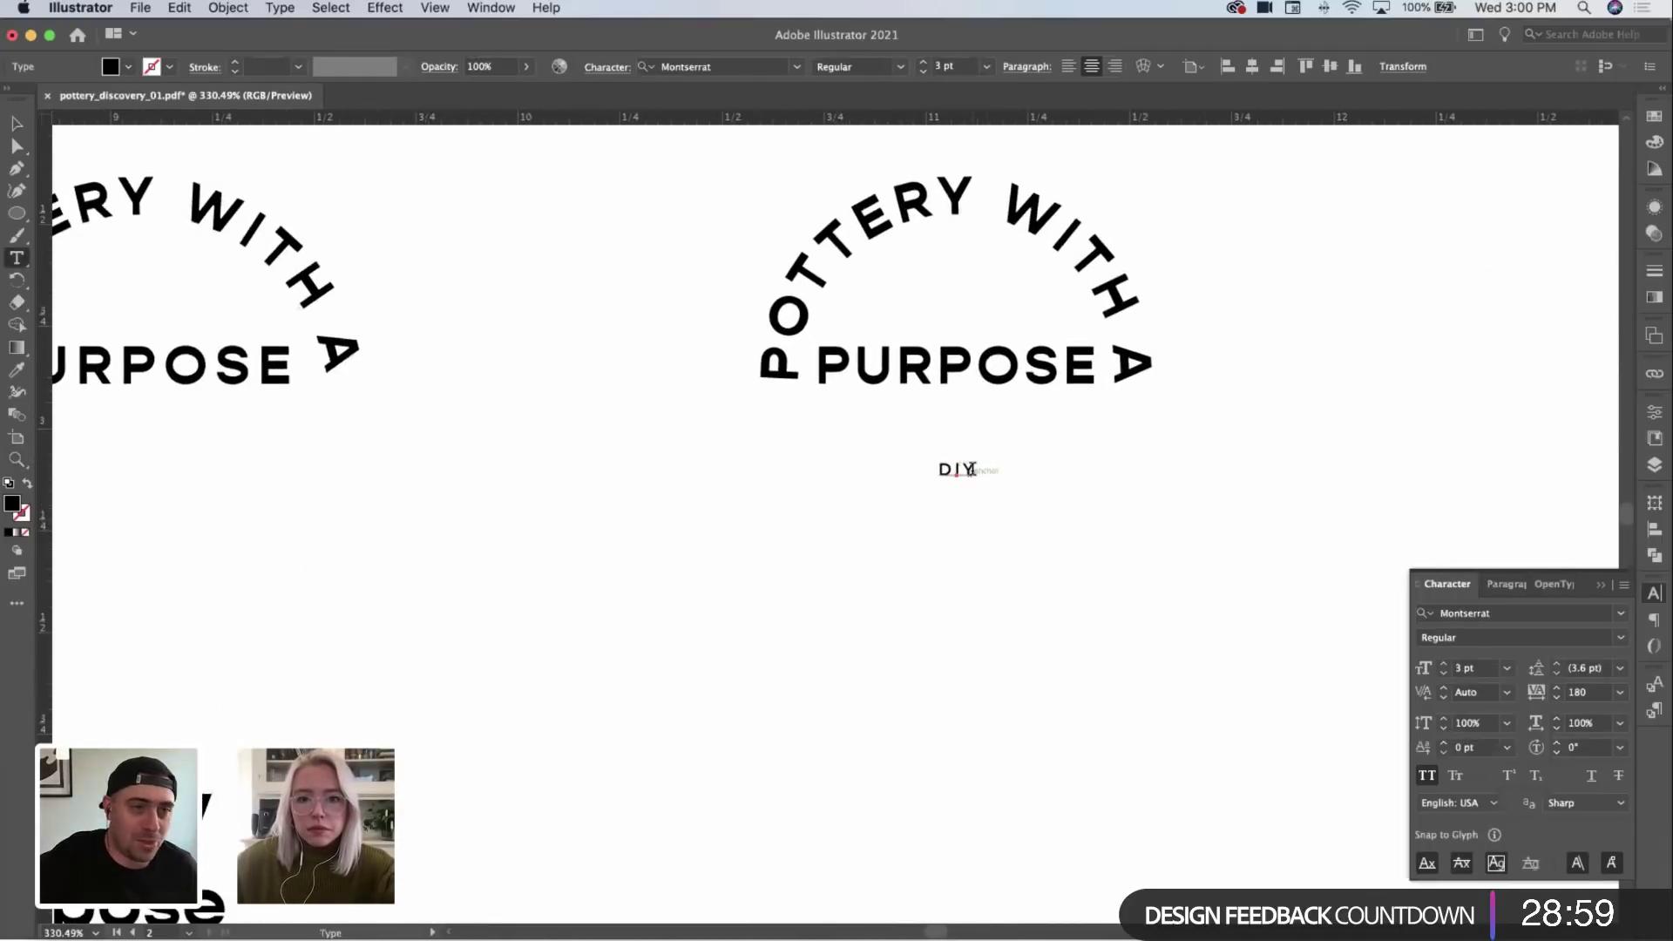
click(972, 469)
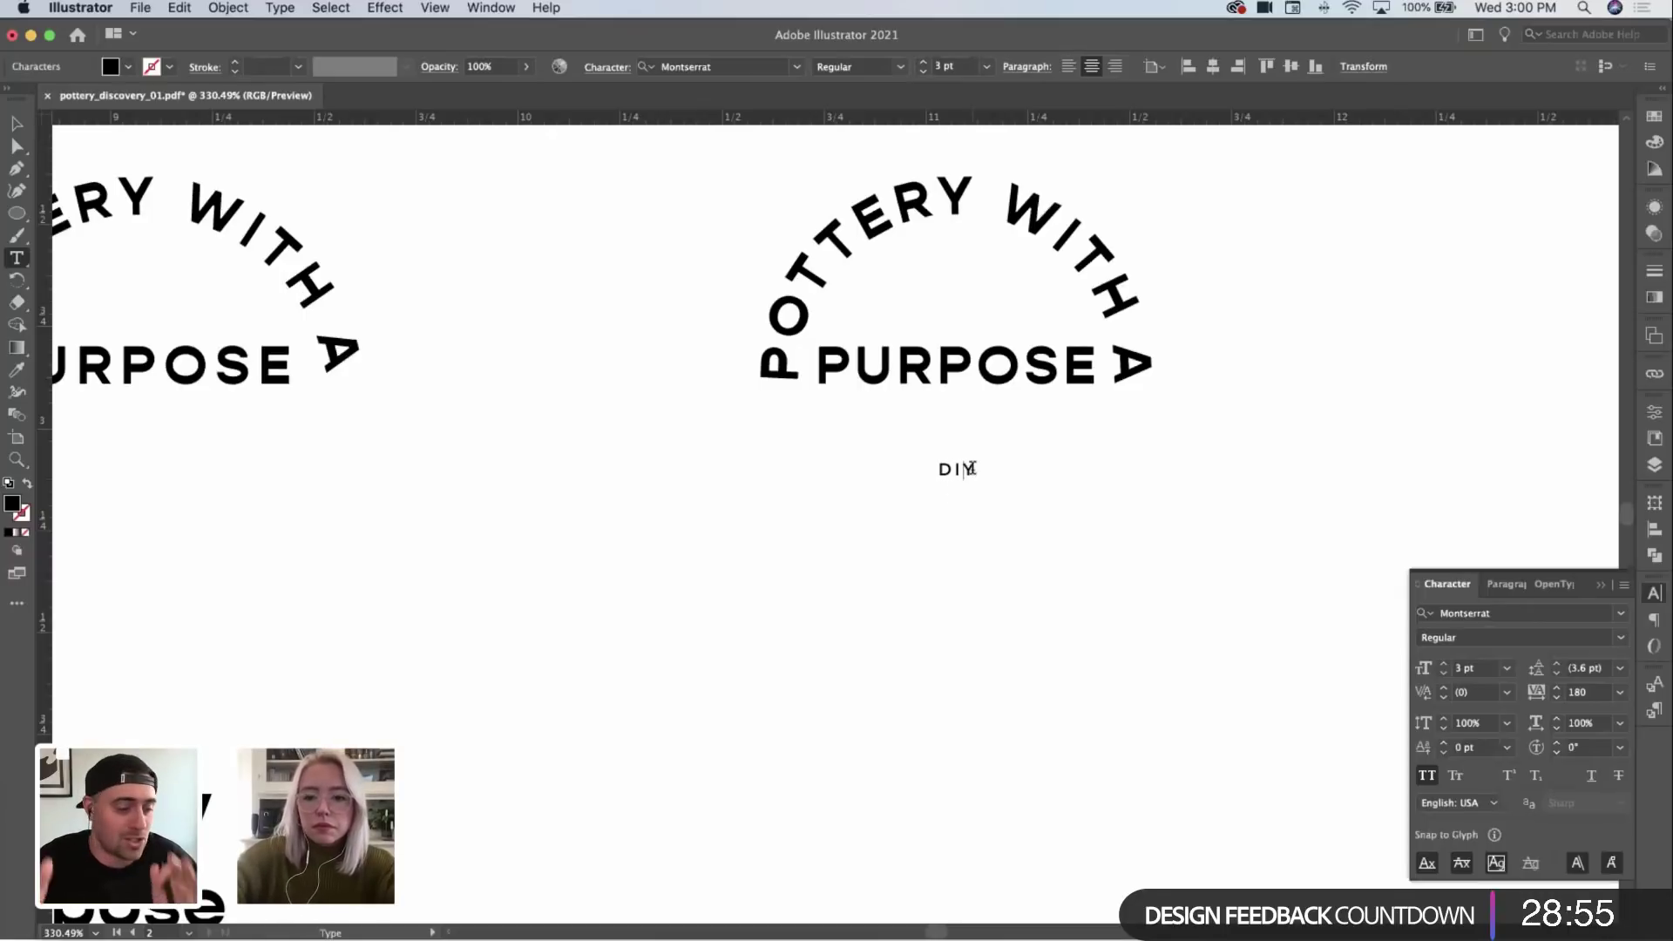
text(POT)
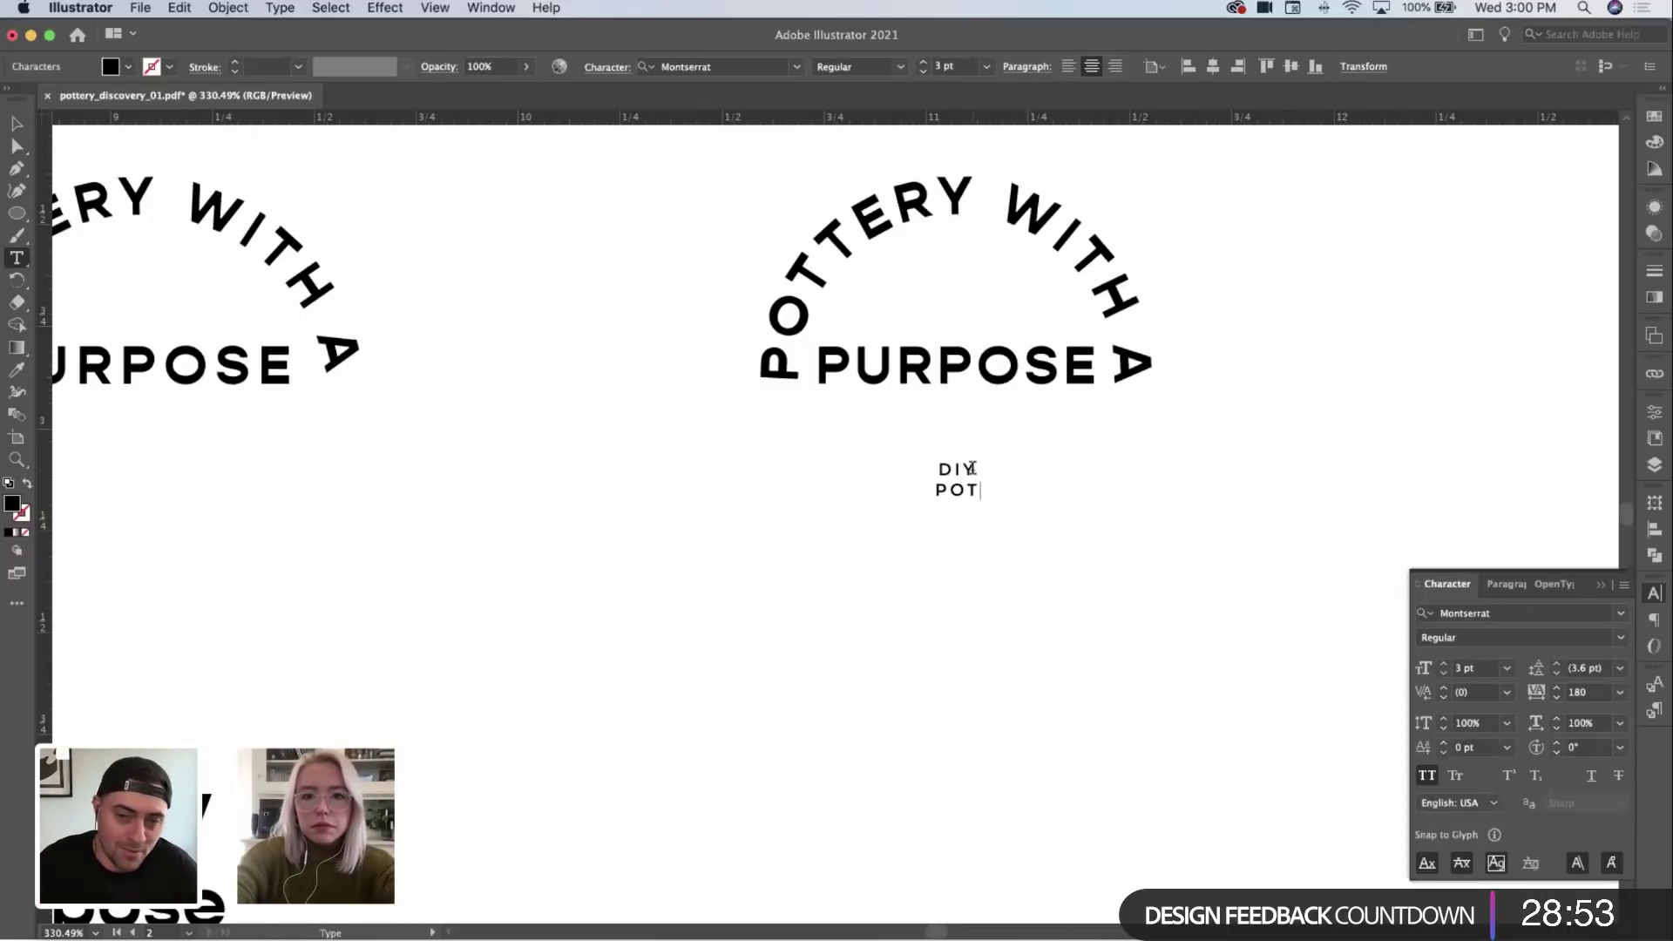
text(TERY)
key(Escape)
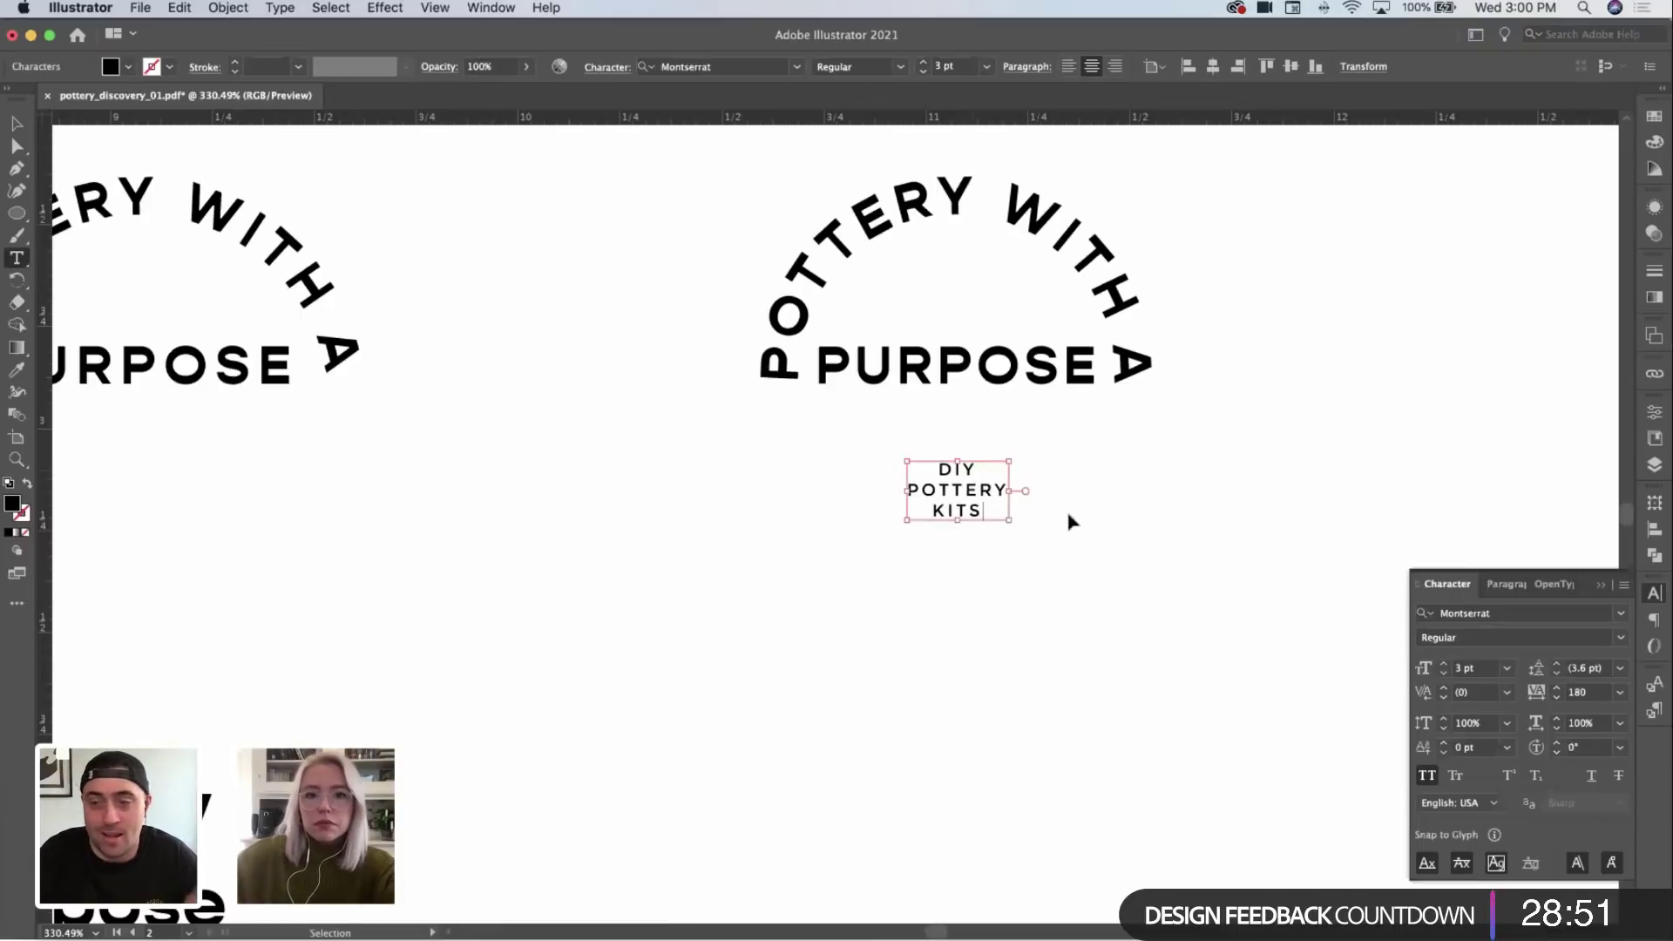
Step: Move the three-line DIY POTTERY KITS text inside the arch, centred above PURPOSE
click(1072, 518)
drag(1109, 433, 994, 603)
drag(826, 657, 827, 450)
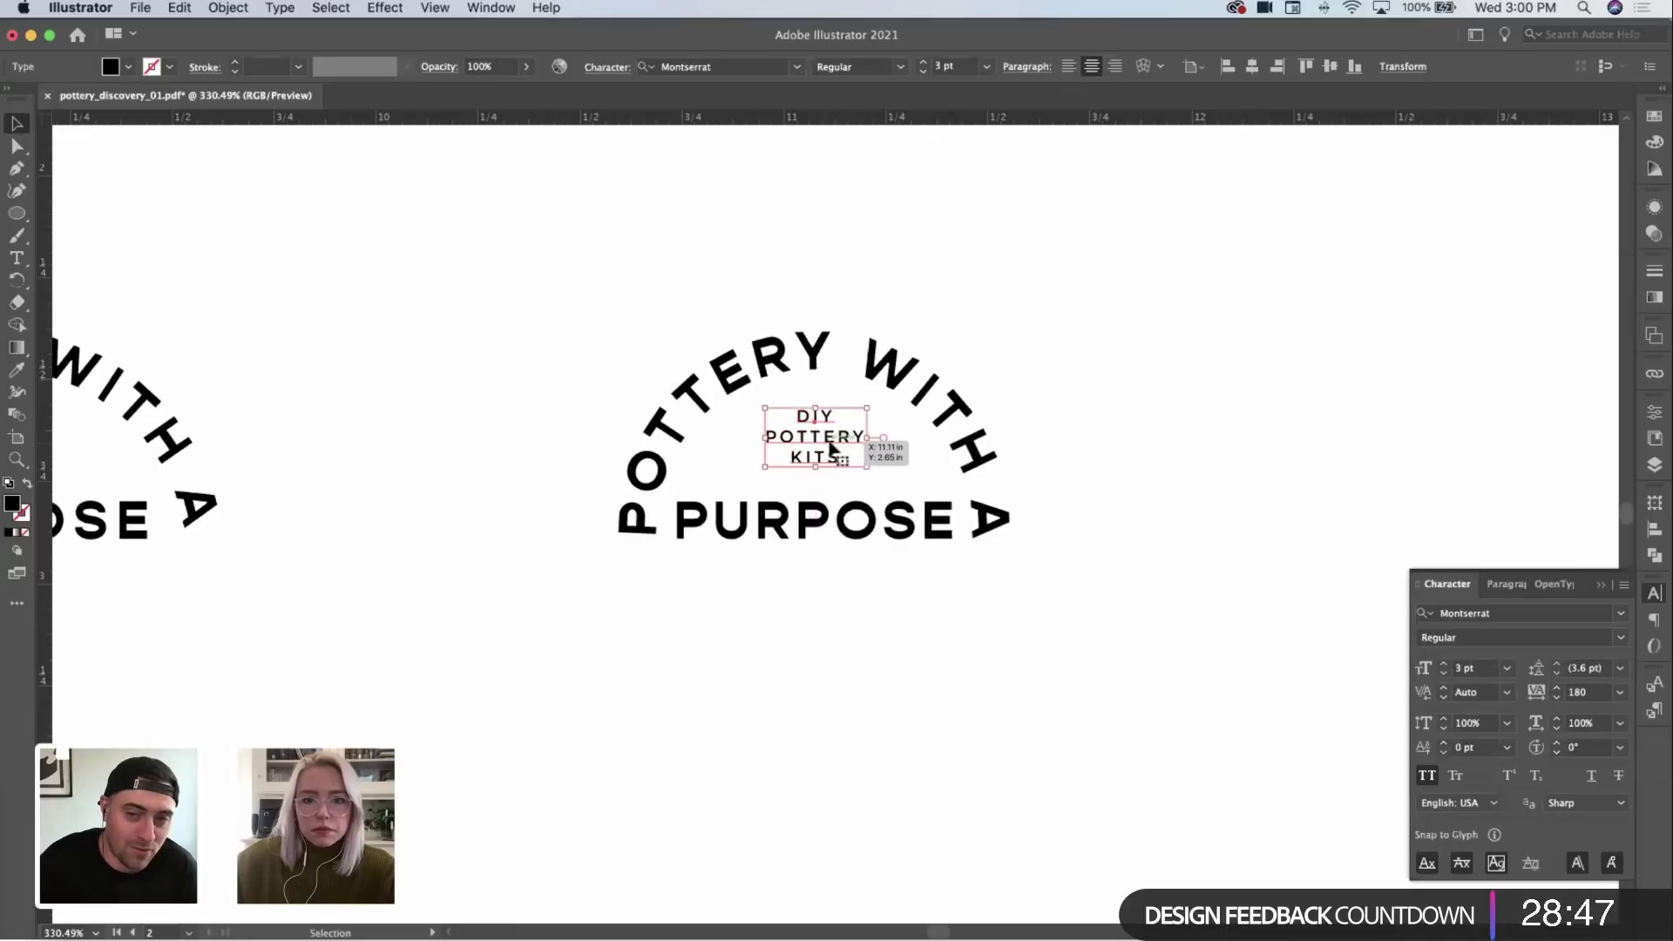
key(z)
click(830, 441)
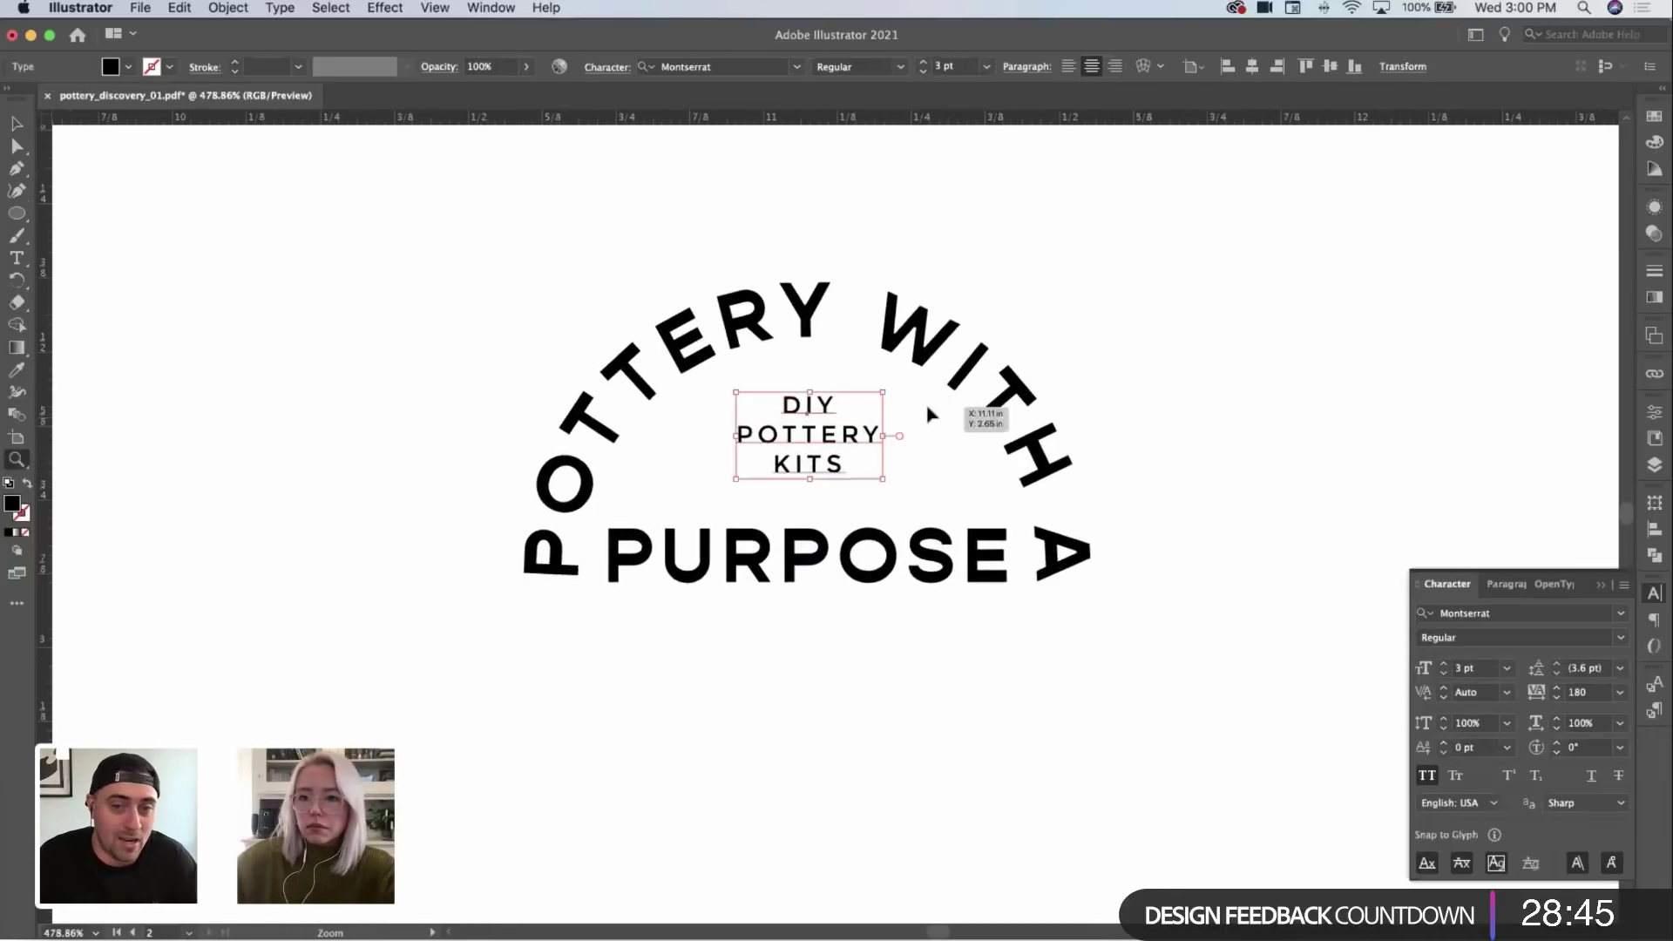
key(v)
click(1585, 670)
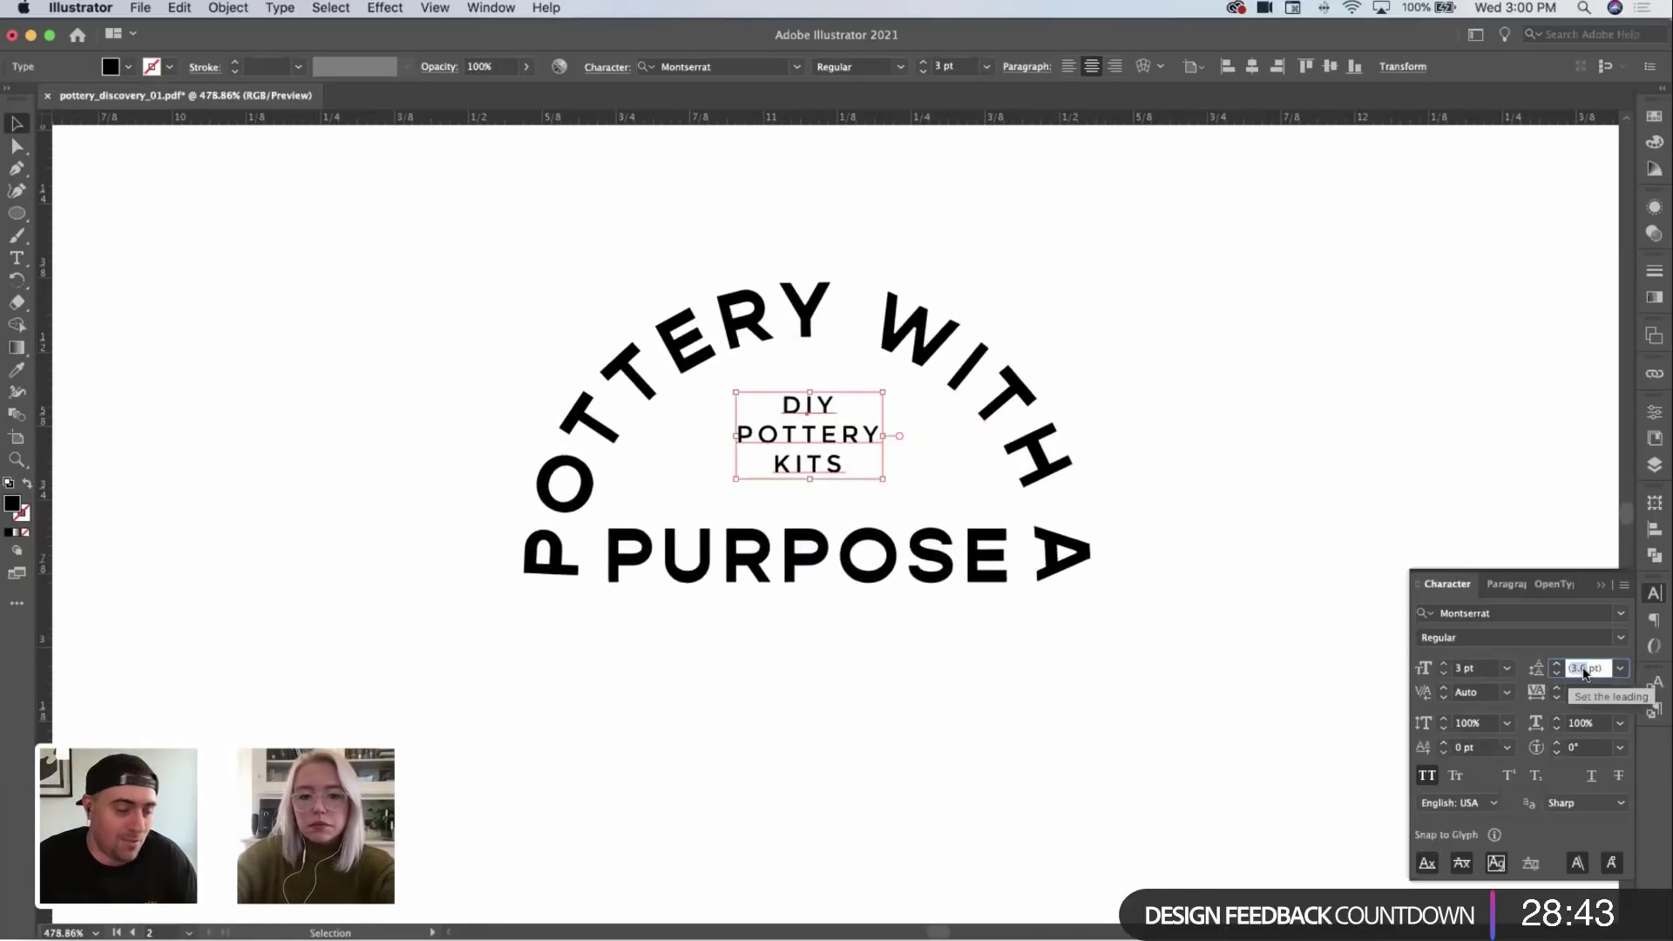
key(Escape)
click(1557, 673)
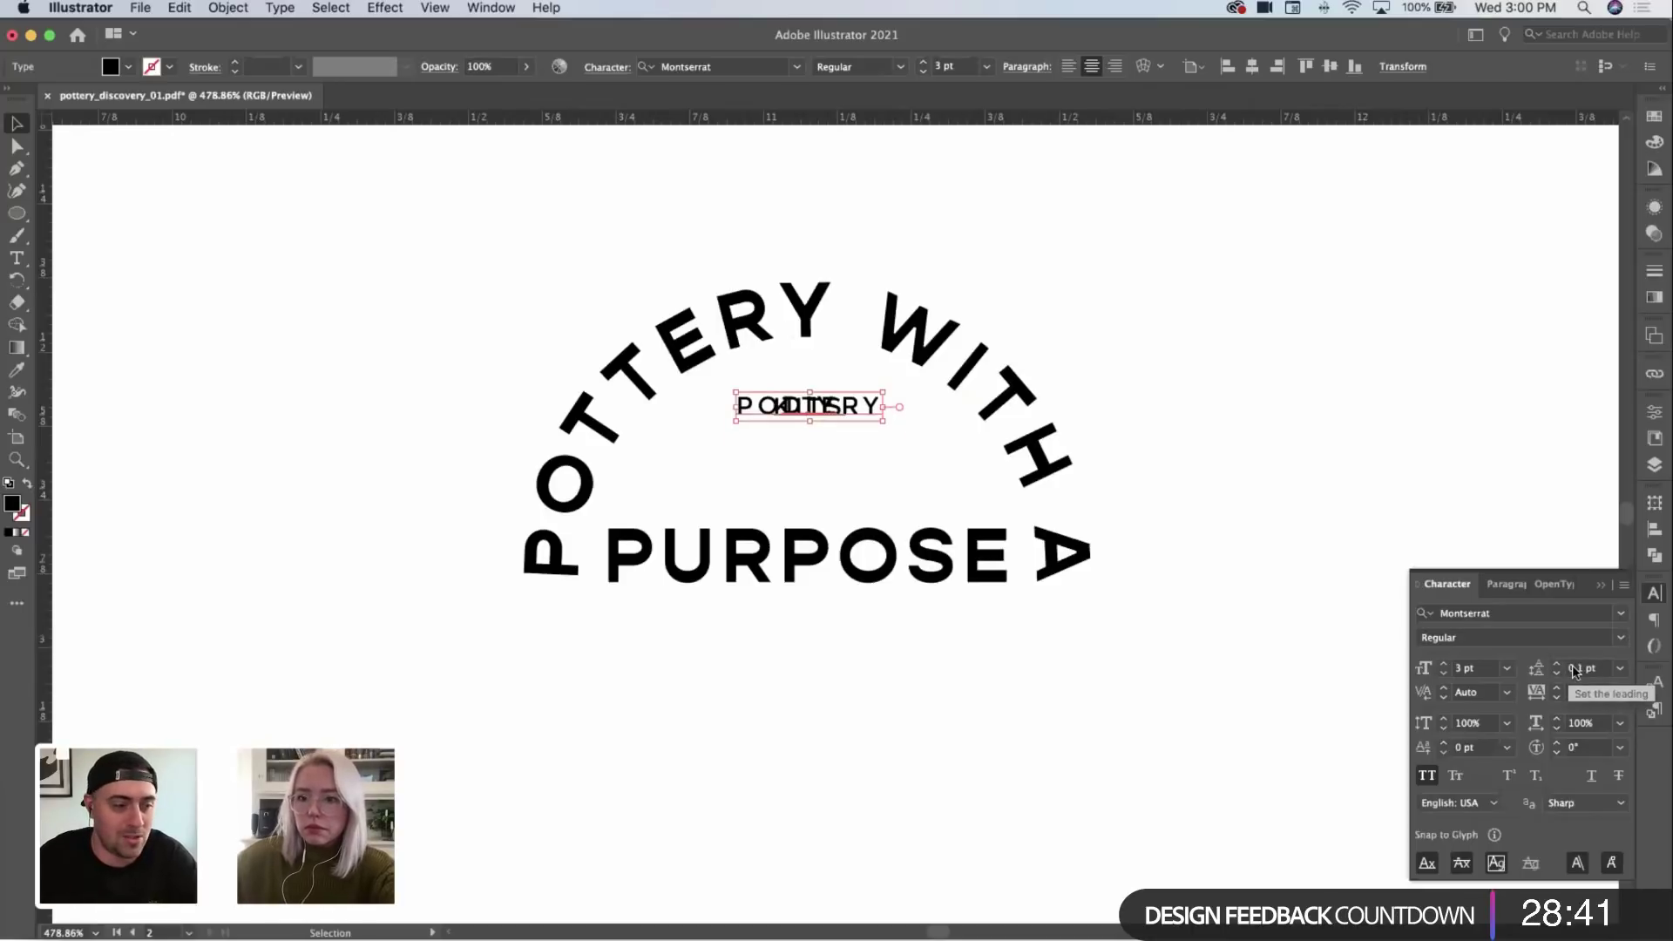
click(989, 455)
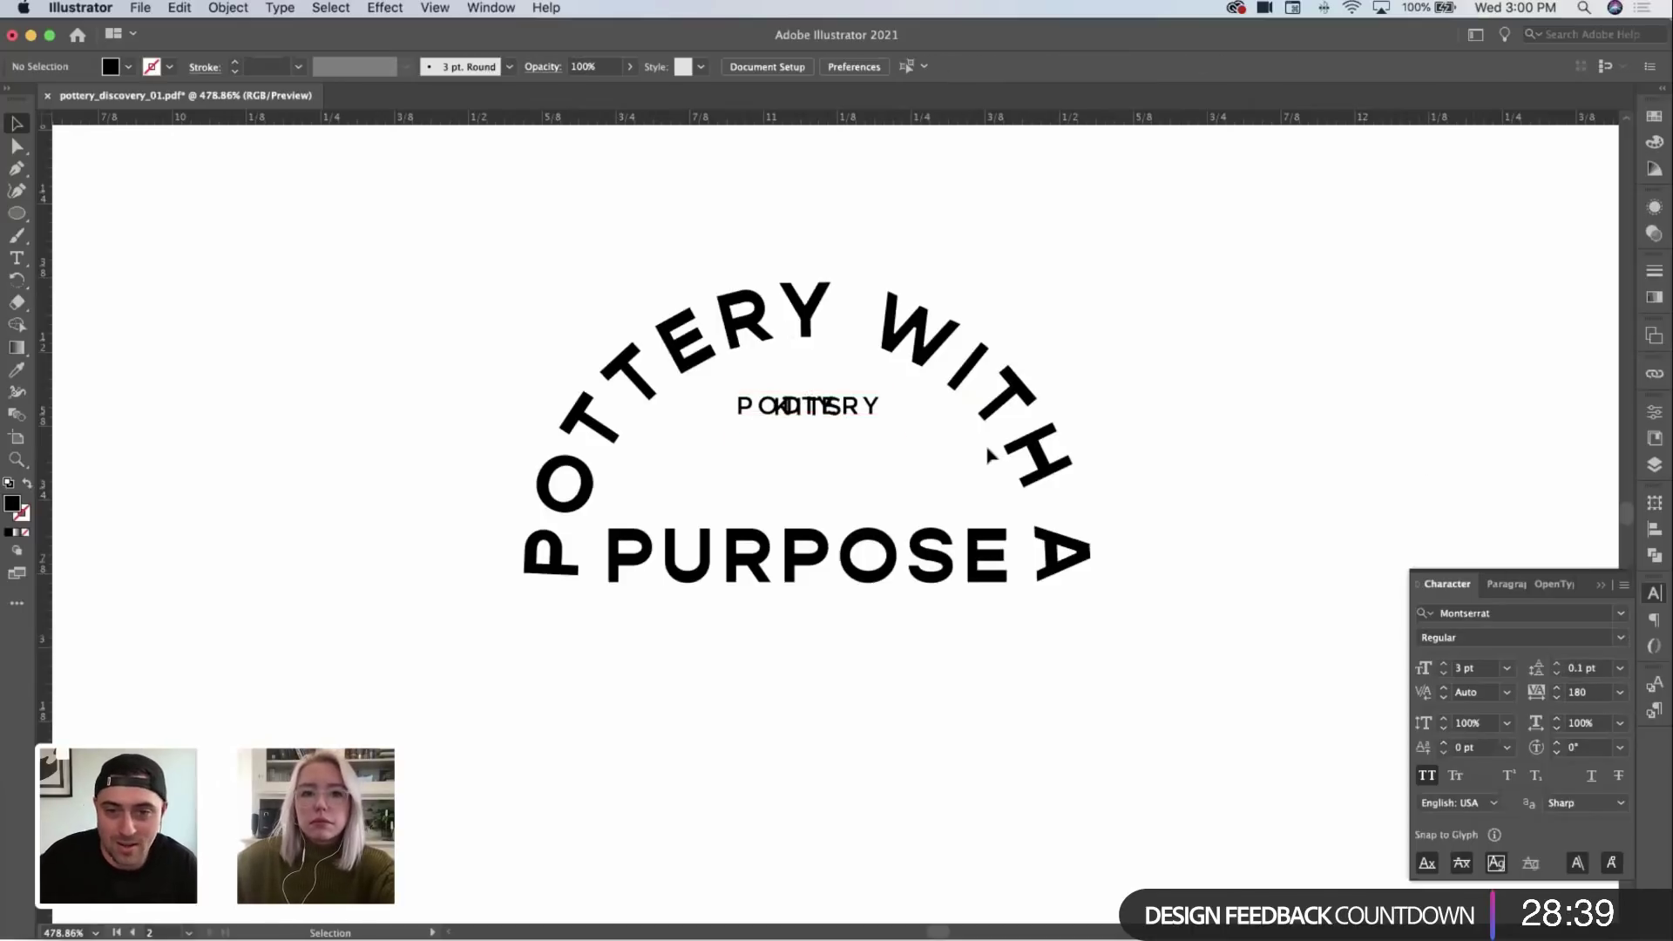
Step: Set the leading of the DIY POTTERY KITS text to 4 pt
click(828, 408)
click(1622, 670)
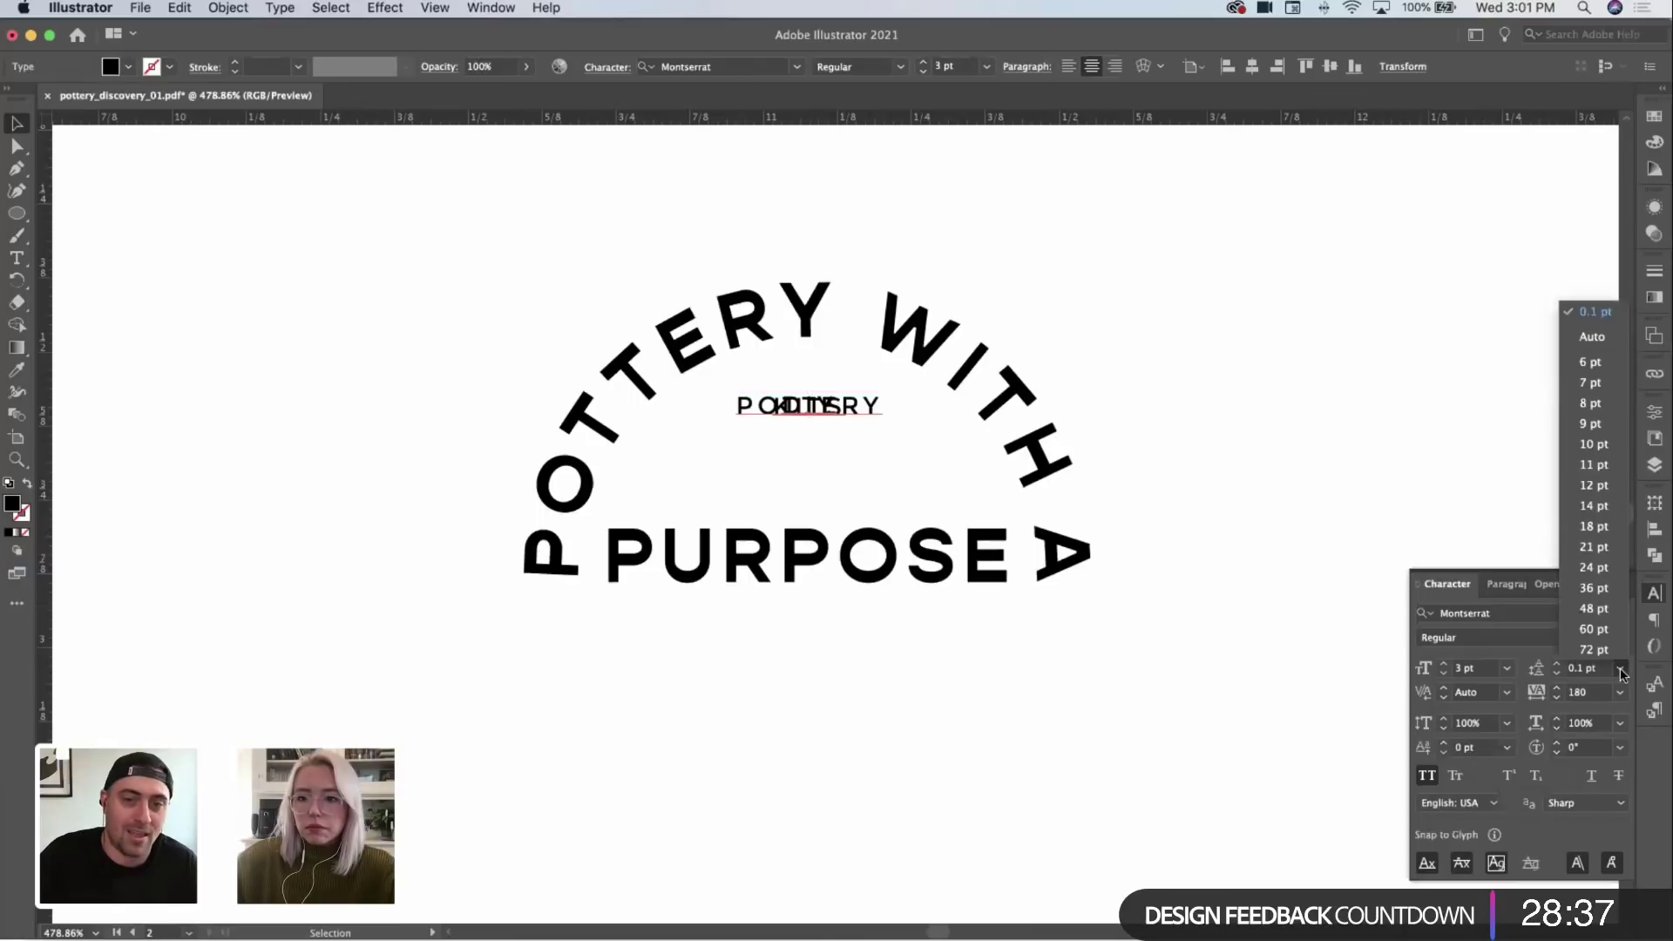
click(1597, 361)
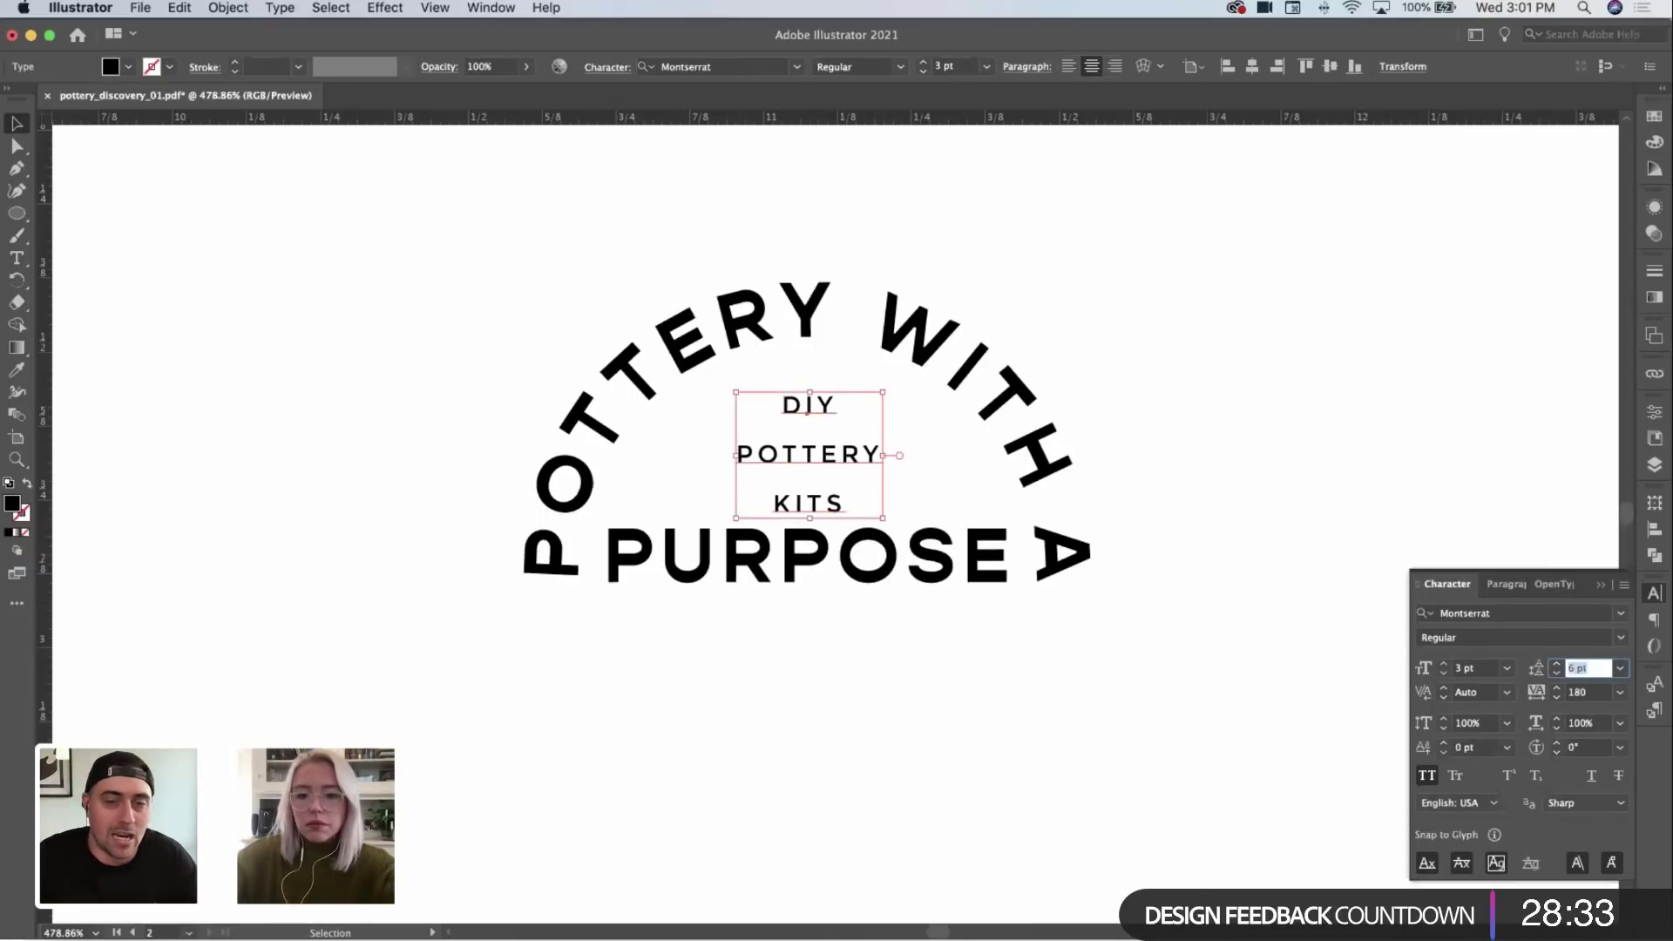
text(4)
key(Return)
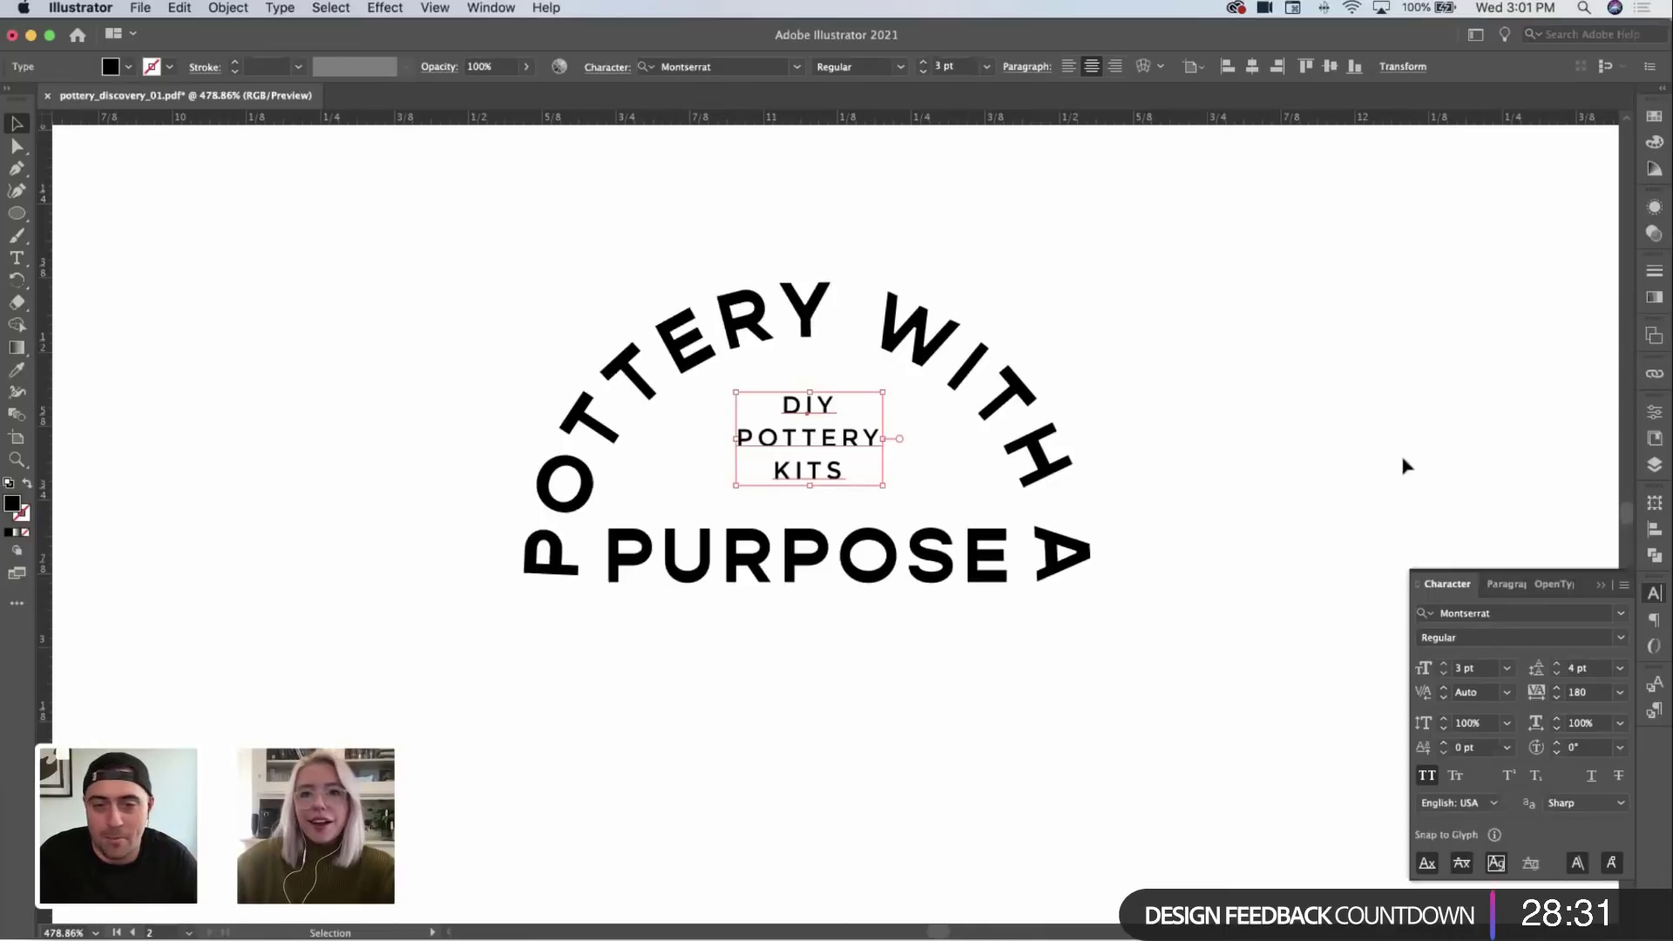
click(1147, 482)
drag(832, 443, 832, 444)
click(1236, 399)
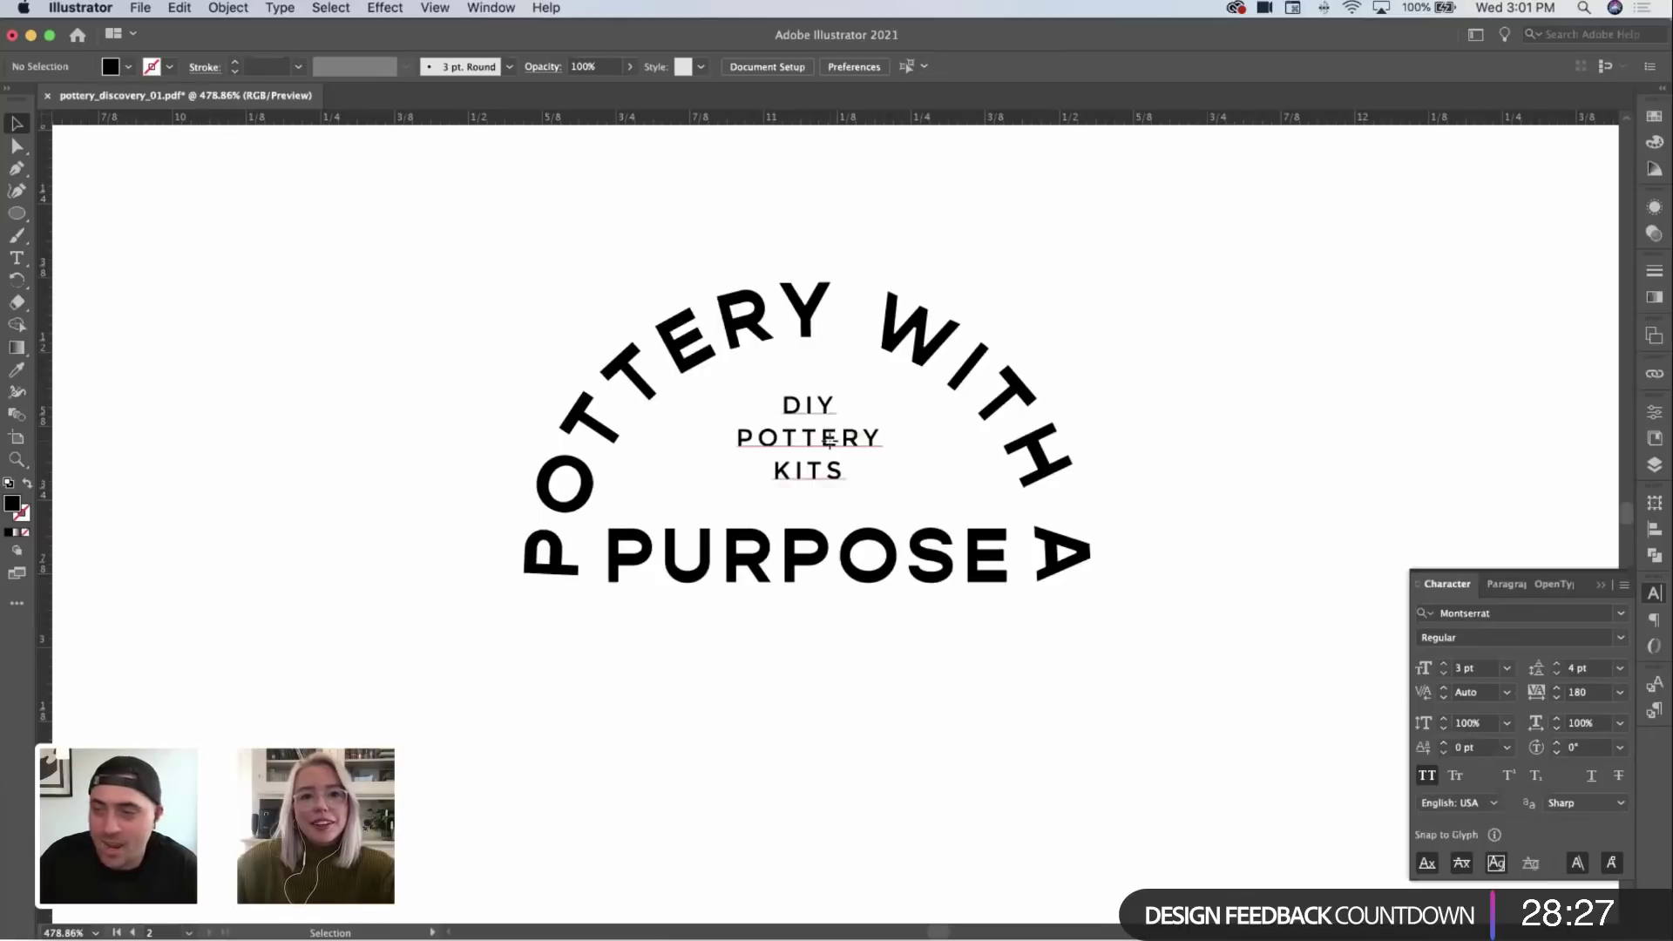
Step: Rejoin KITS with POTTERY so the tagline reads DIY over POTTERY KITS on two lines
key(z)
drag(1258, 384, 1033, 422)
key(t)
click(1030, 428)
key(BackSpace)
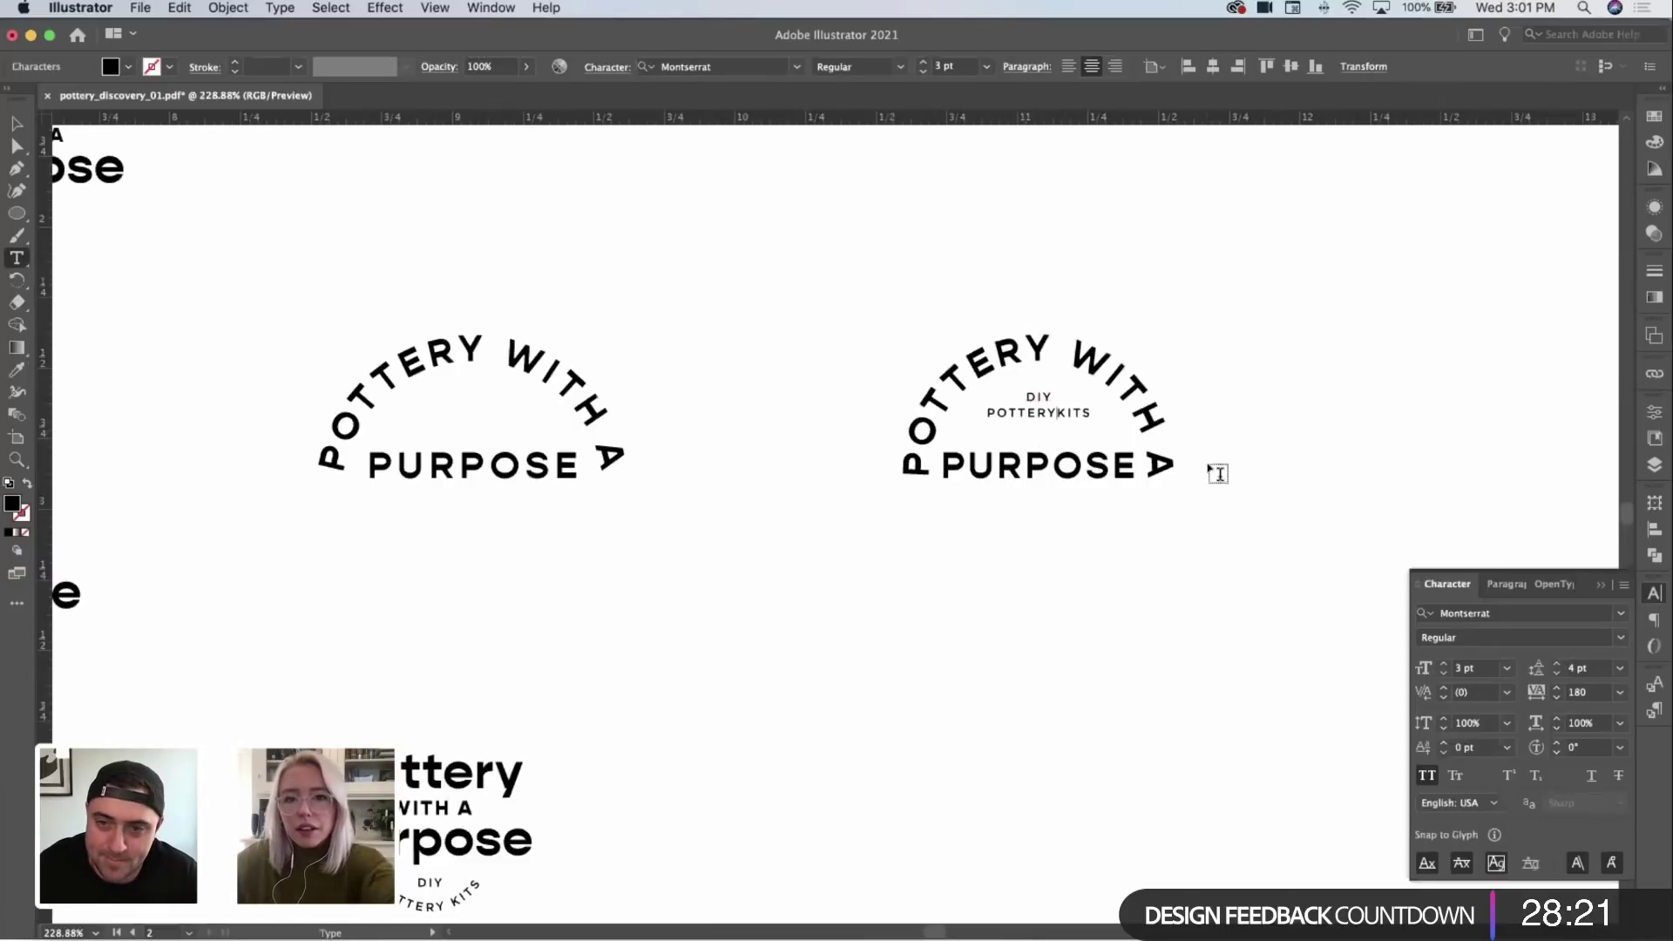
key(Escape)
Step: Draw a horizontal line about 0.59 in long between the POTTERY KITS line and PURPOSE
key(z)
drag(1315, 388, 1349, 365)
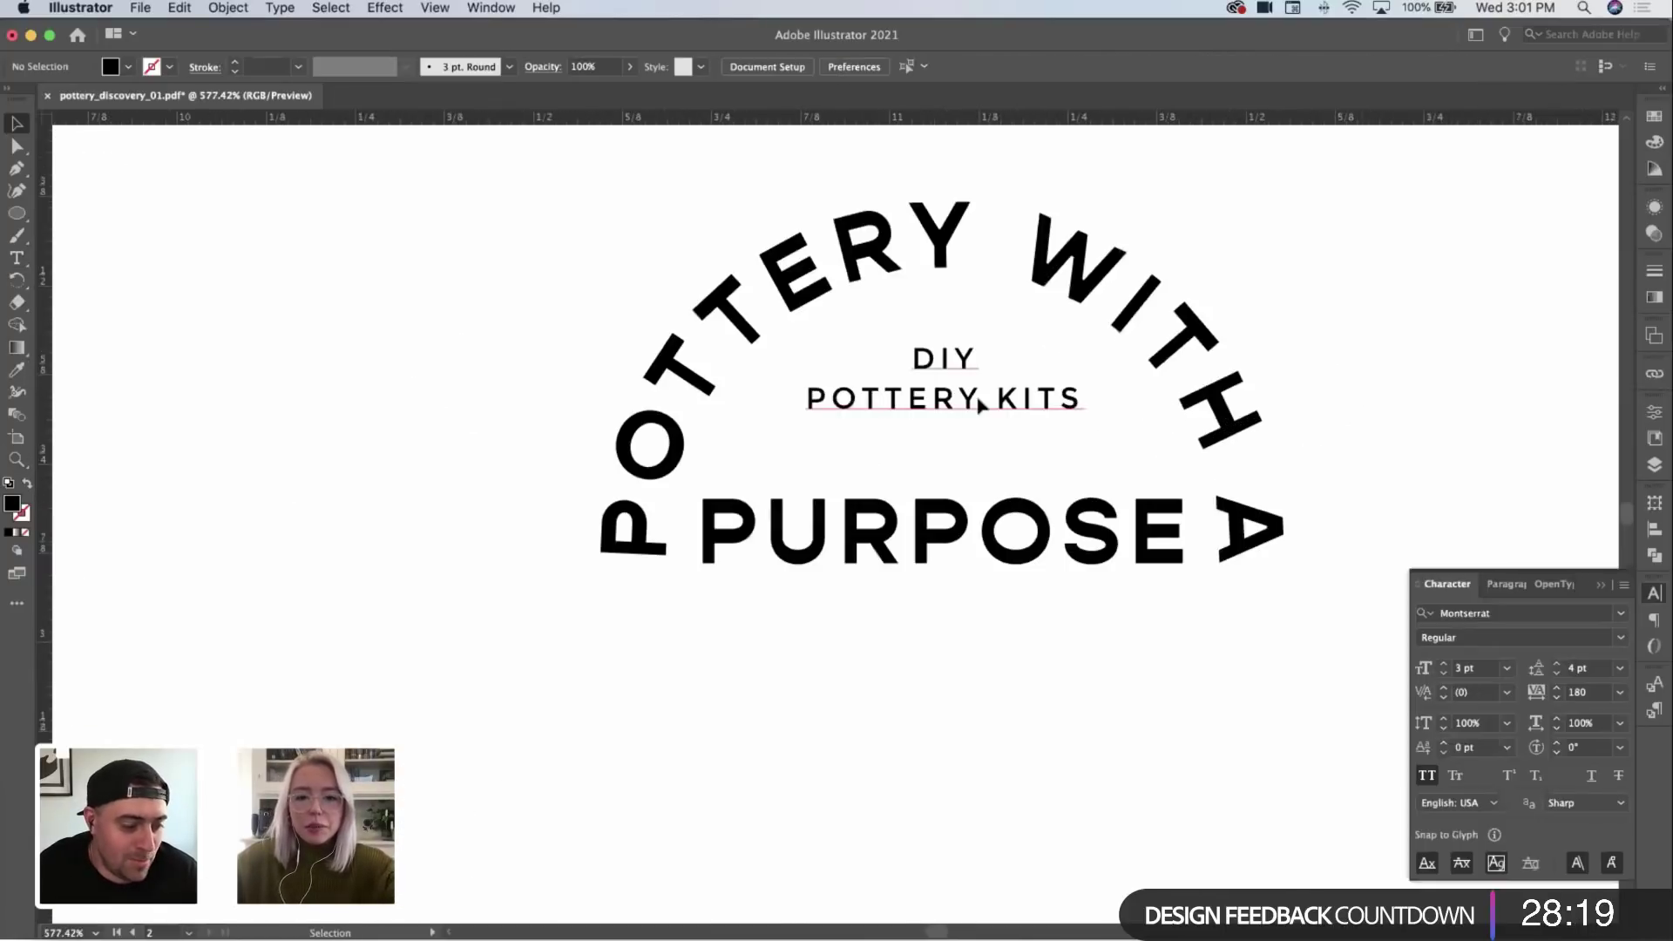
key(backslash)
drag(731, 459, 1149, 453)
key(v)
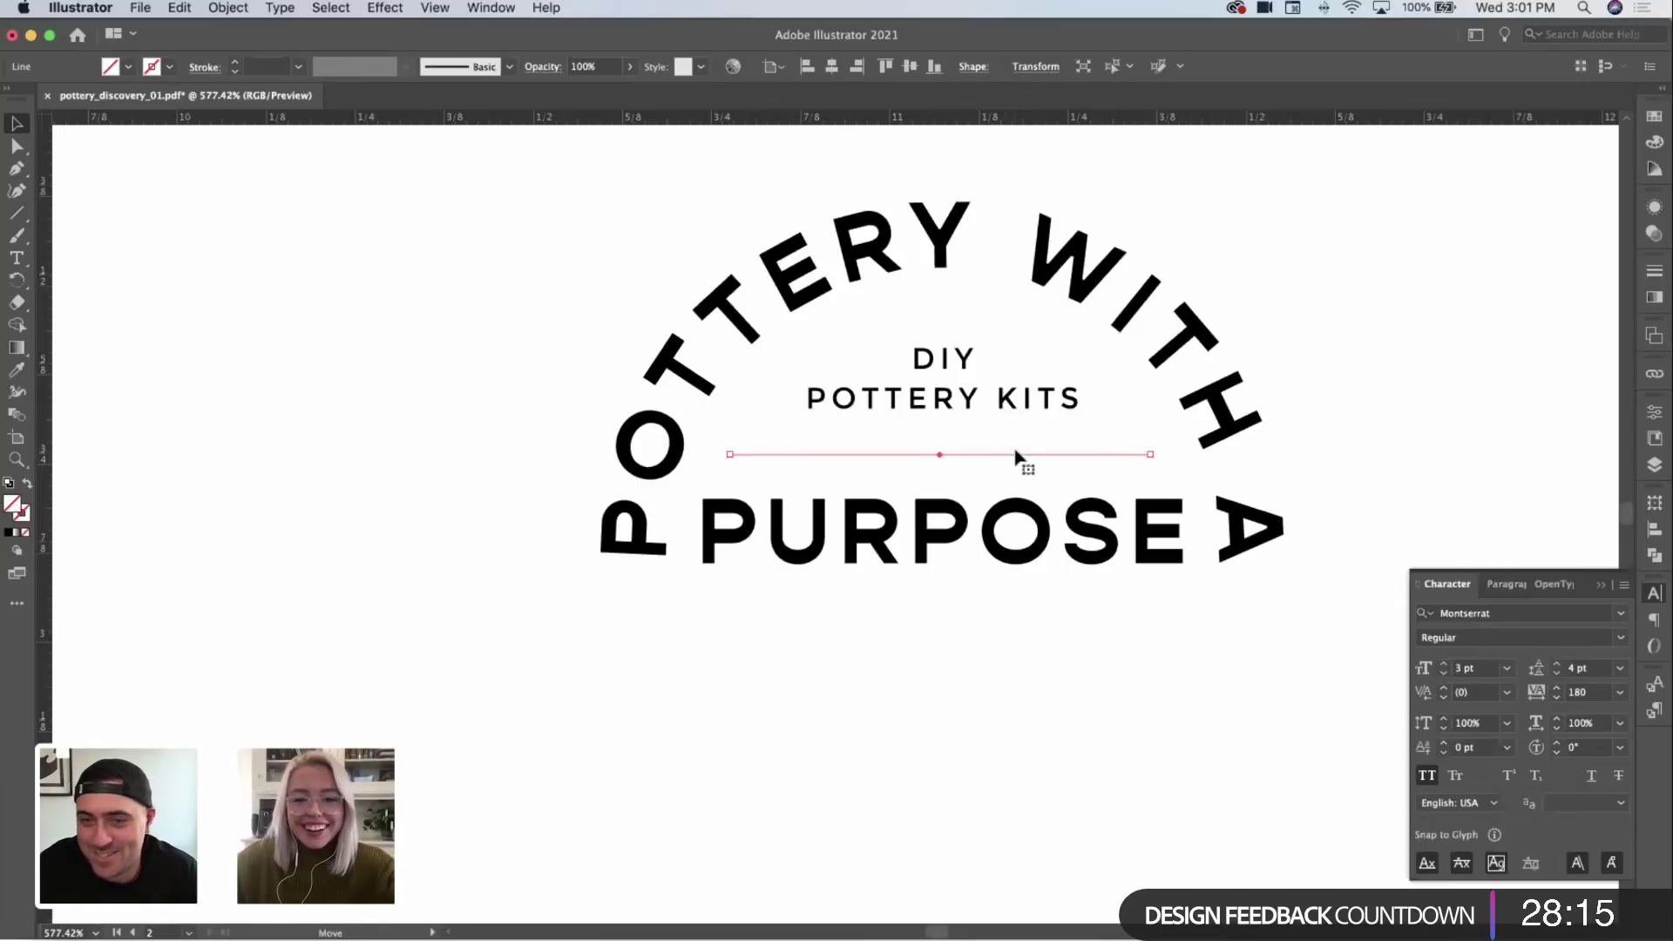
Step: Give the horizontal line the lettering's black as its stroke, with no fill and a 0.5 pt weight
key(i)
click(1017, 252)
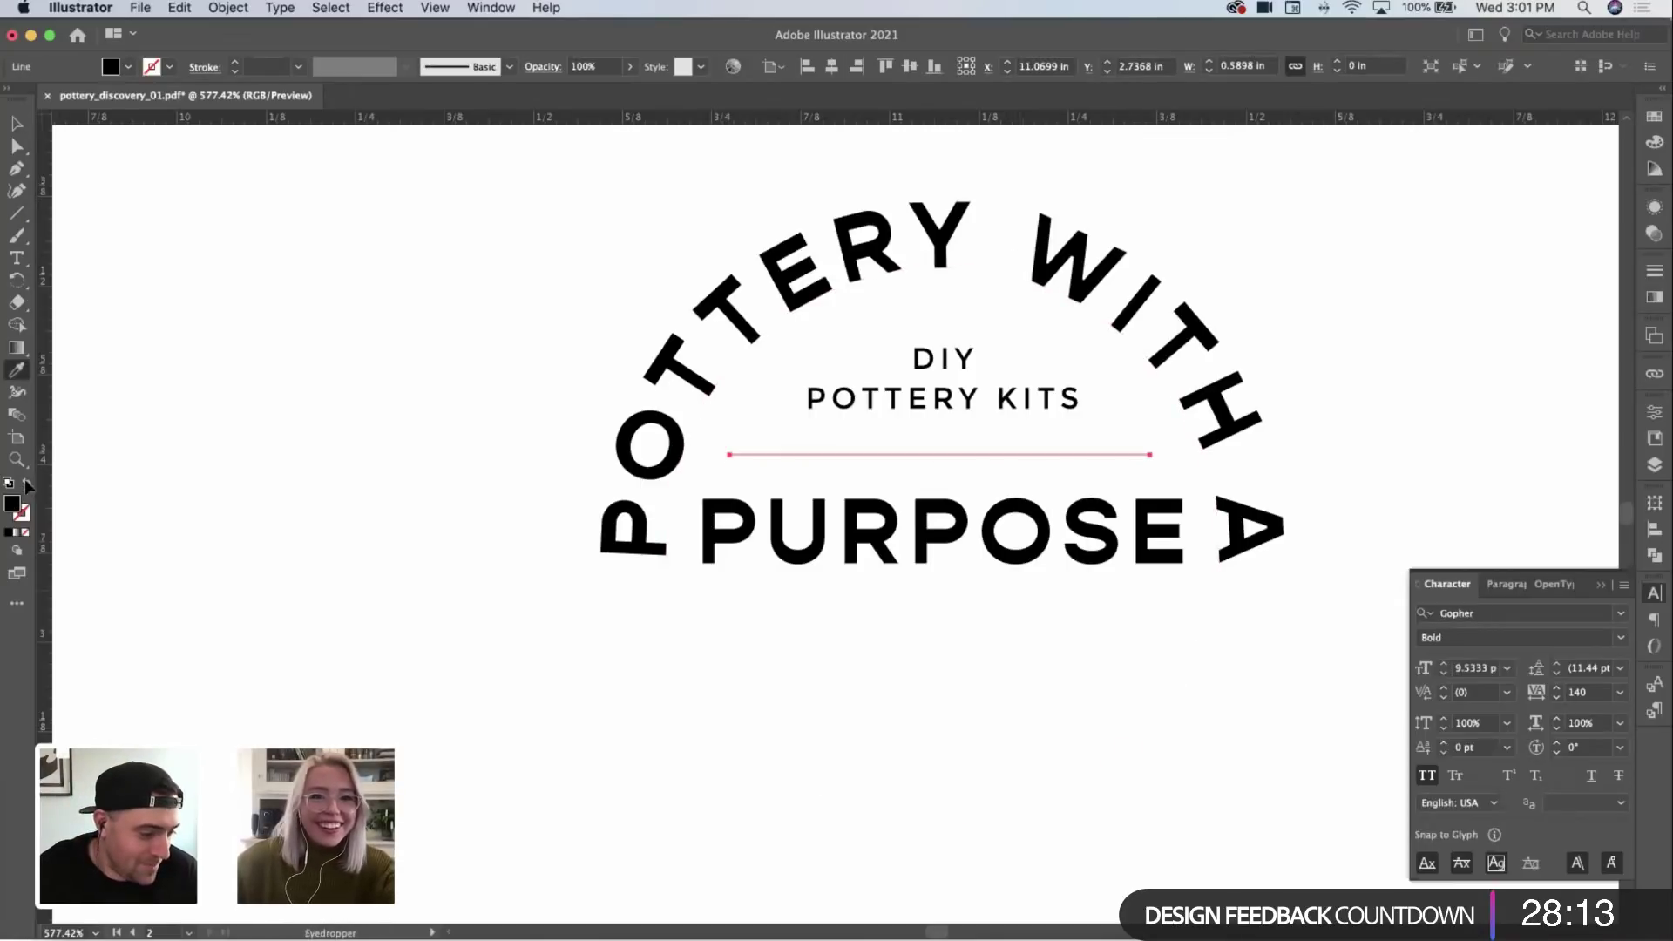
click(27, 483)
key(v)
click(298, 66)
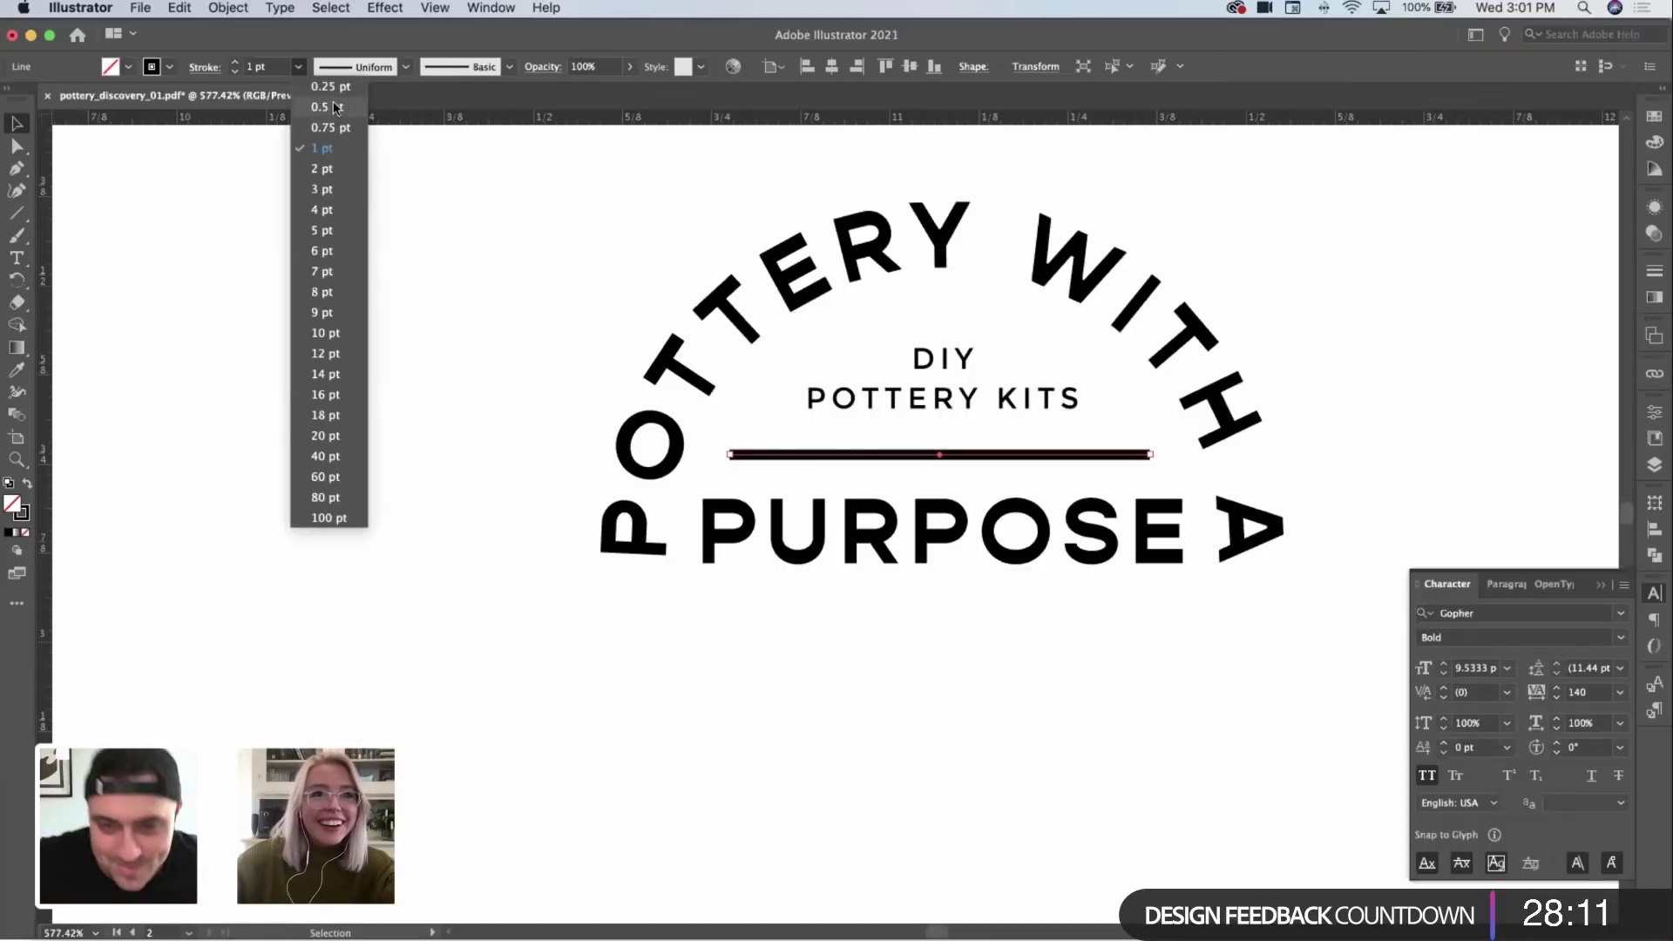
click(332, 101)
click(307, 316)
Step: Nudge the DIY POTTERY KITS text down slightly inside the arch
key(z)
drag(374, 306, 436, 315)
key(v)
click(1068, 387)
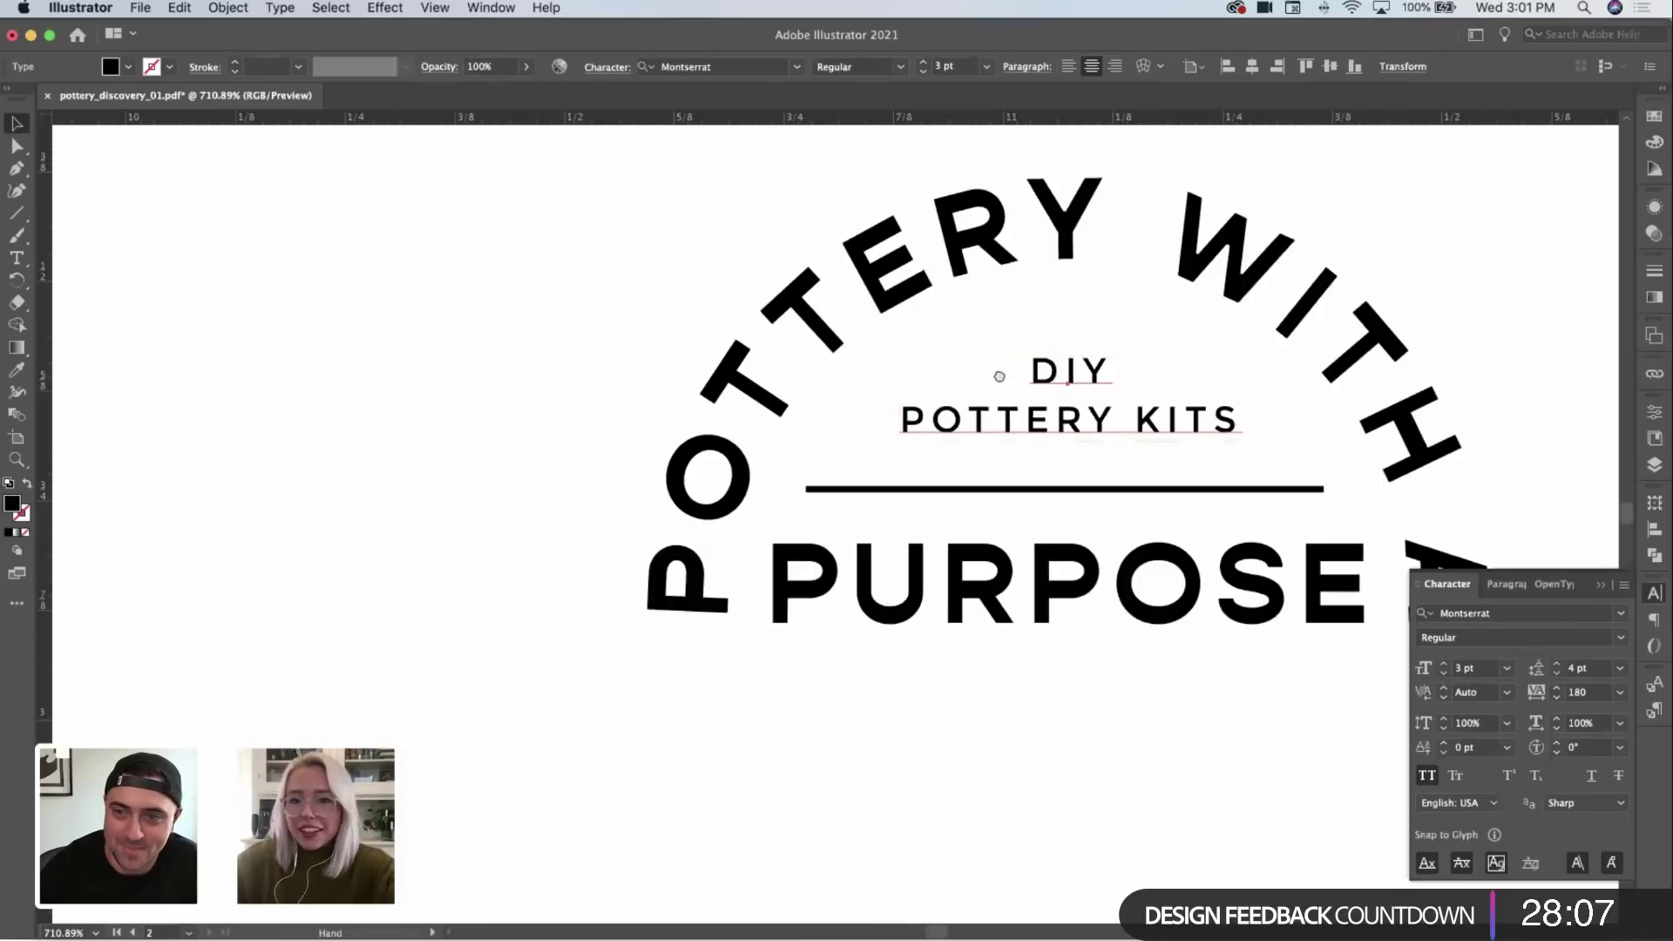
scroll(1081, 416, right, 3)
click(1081, 417)
key(z)
drag(1270, 385, 1188, 384)
scroll(1188, 384, right, 2)
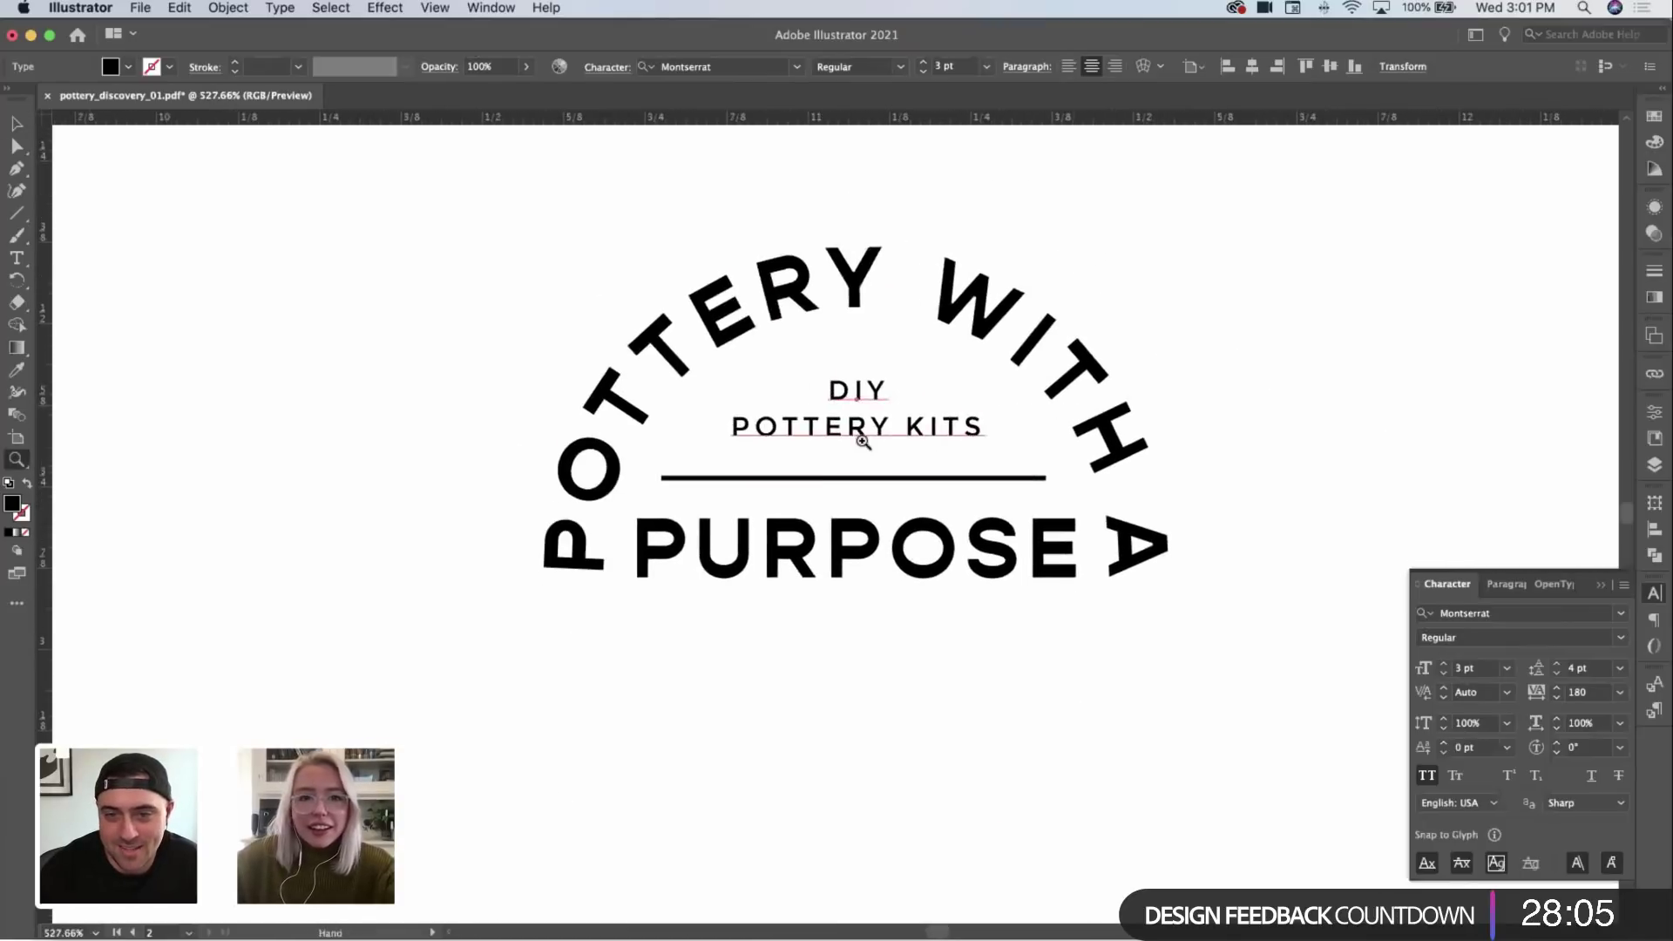
drag(733, 476, 890, 422)
key(v)
click(800, 410)
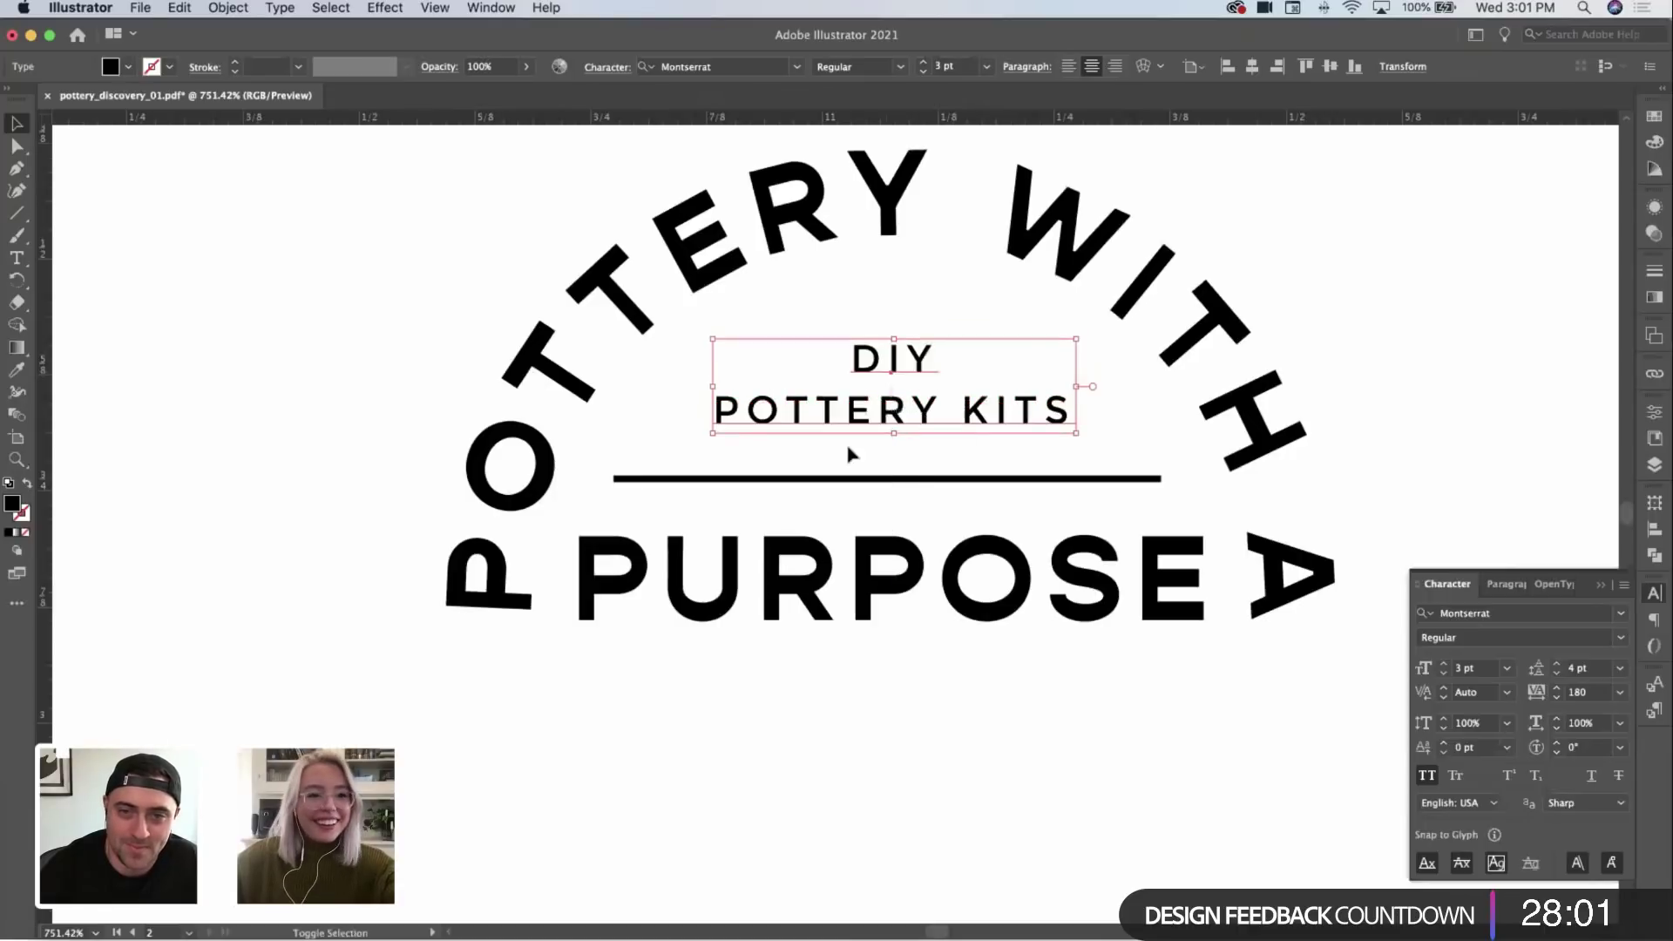
Step: Delete the horizontal line between POTTERY KITS and PURPOSE
scroll(829, 448, right, 2)
scroll(991, 490, down, 2)
click(917, 486)
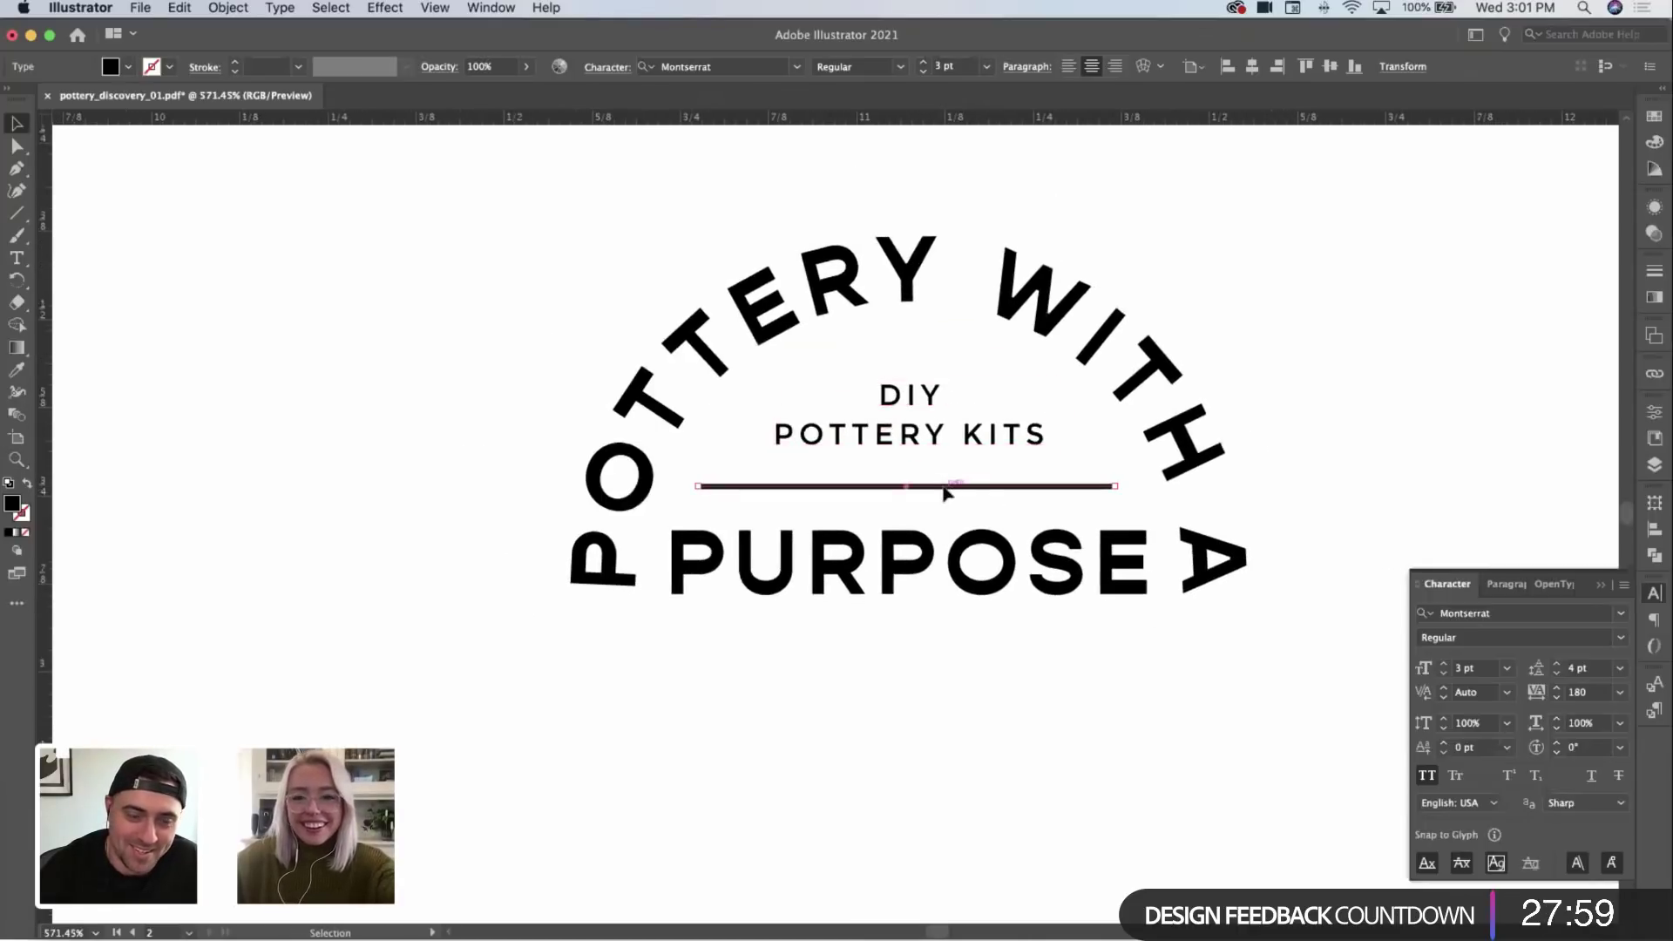
key(Delete)
key(l)
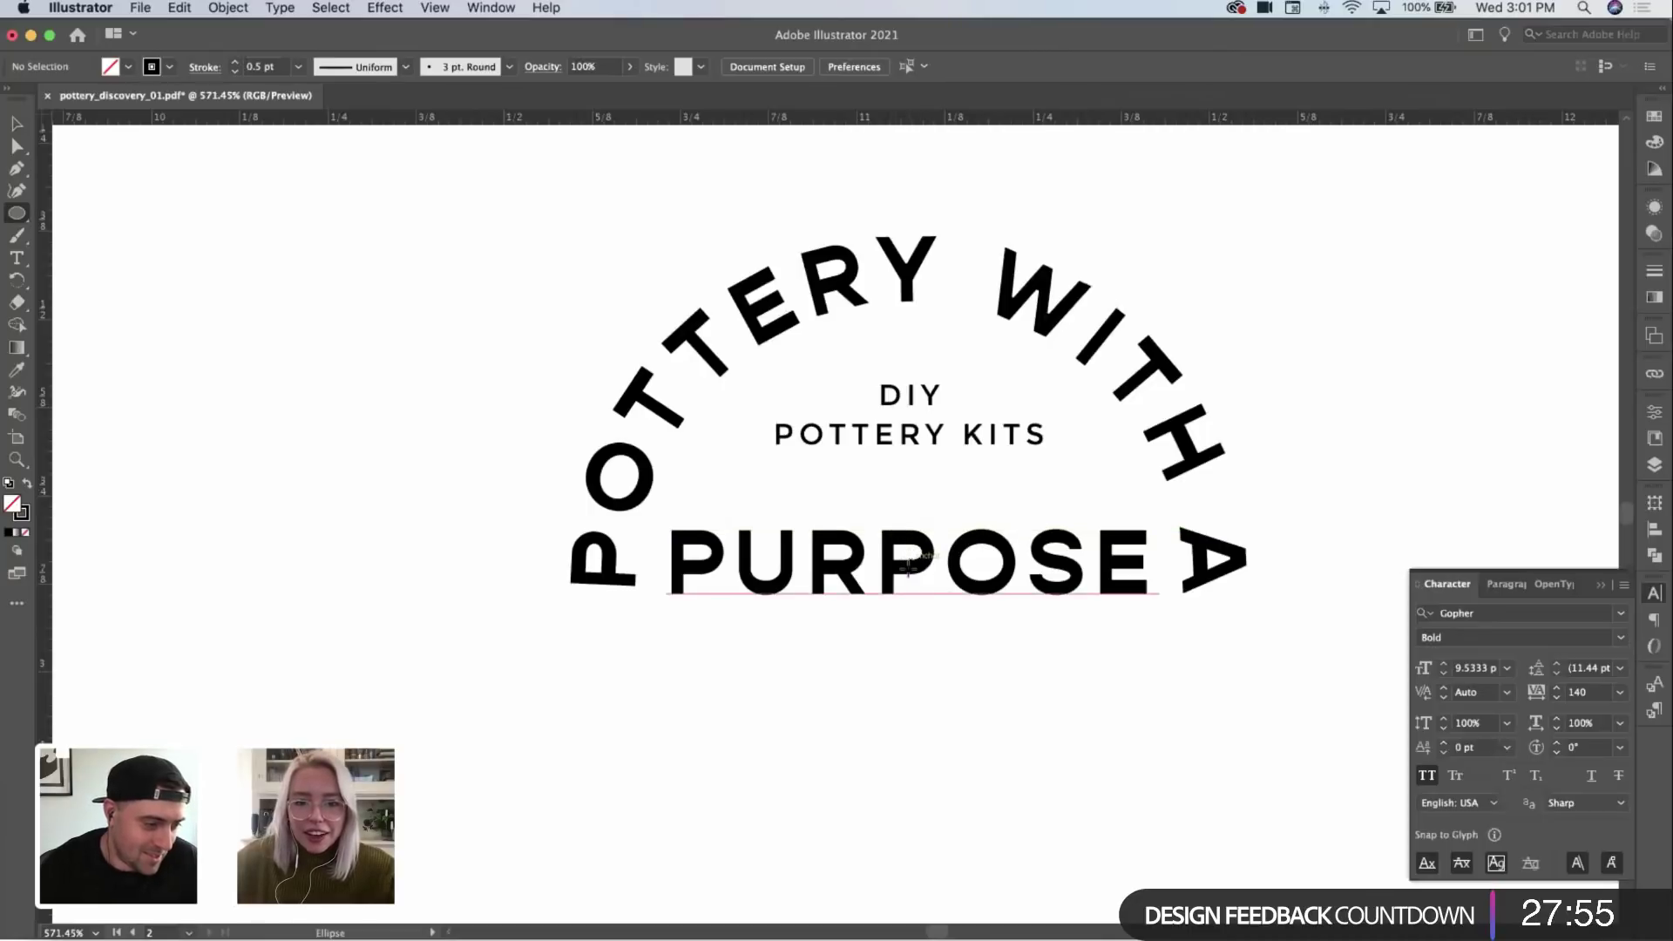
drag(908, 580, 1121, 840)
key(super+z)
key(super+shift+z)
key(super+shift+z)
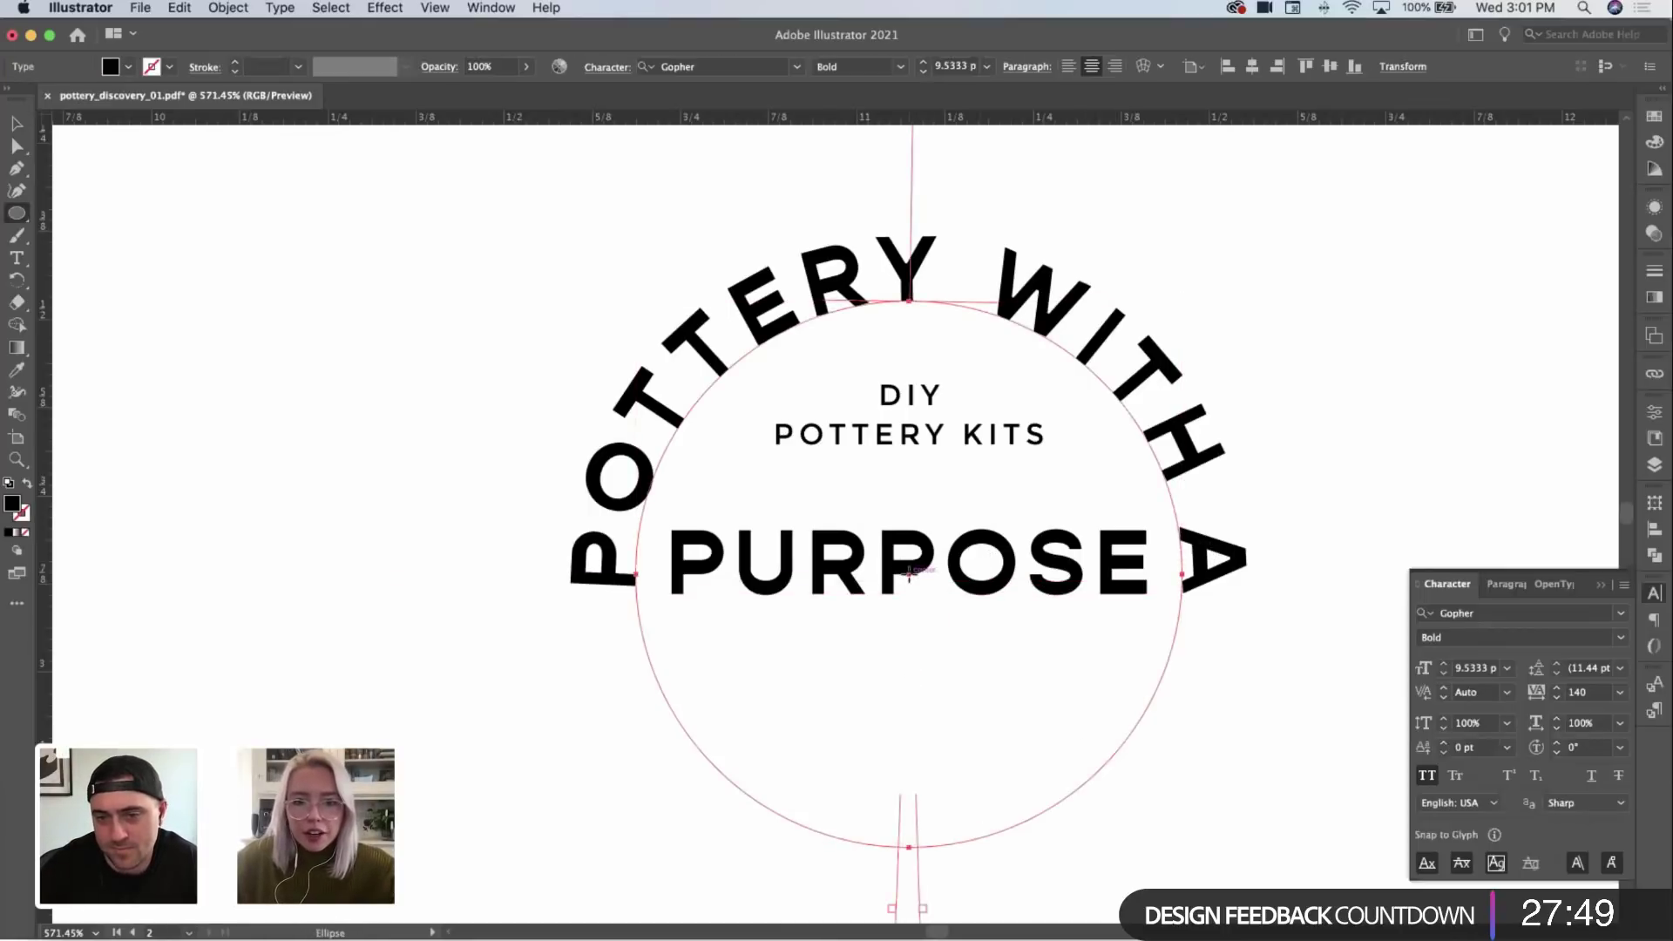
Step: Draw a circle about 0.66 in across from the arch's centre, with no fill and a black 0.5 pt stroke
drag(909, 573, 1086, 809)
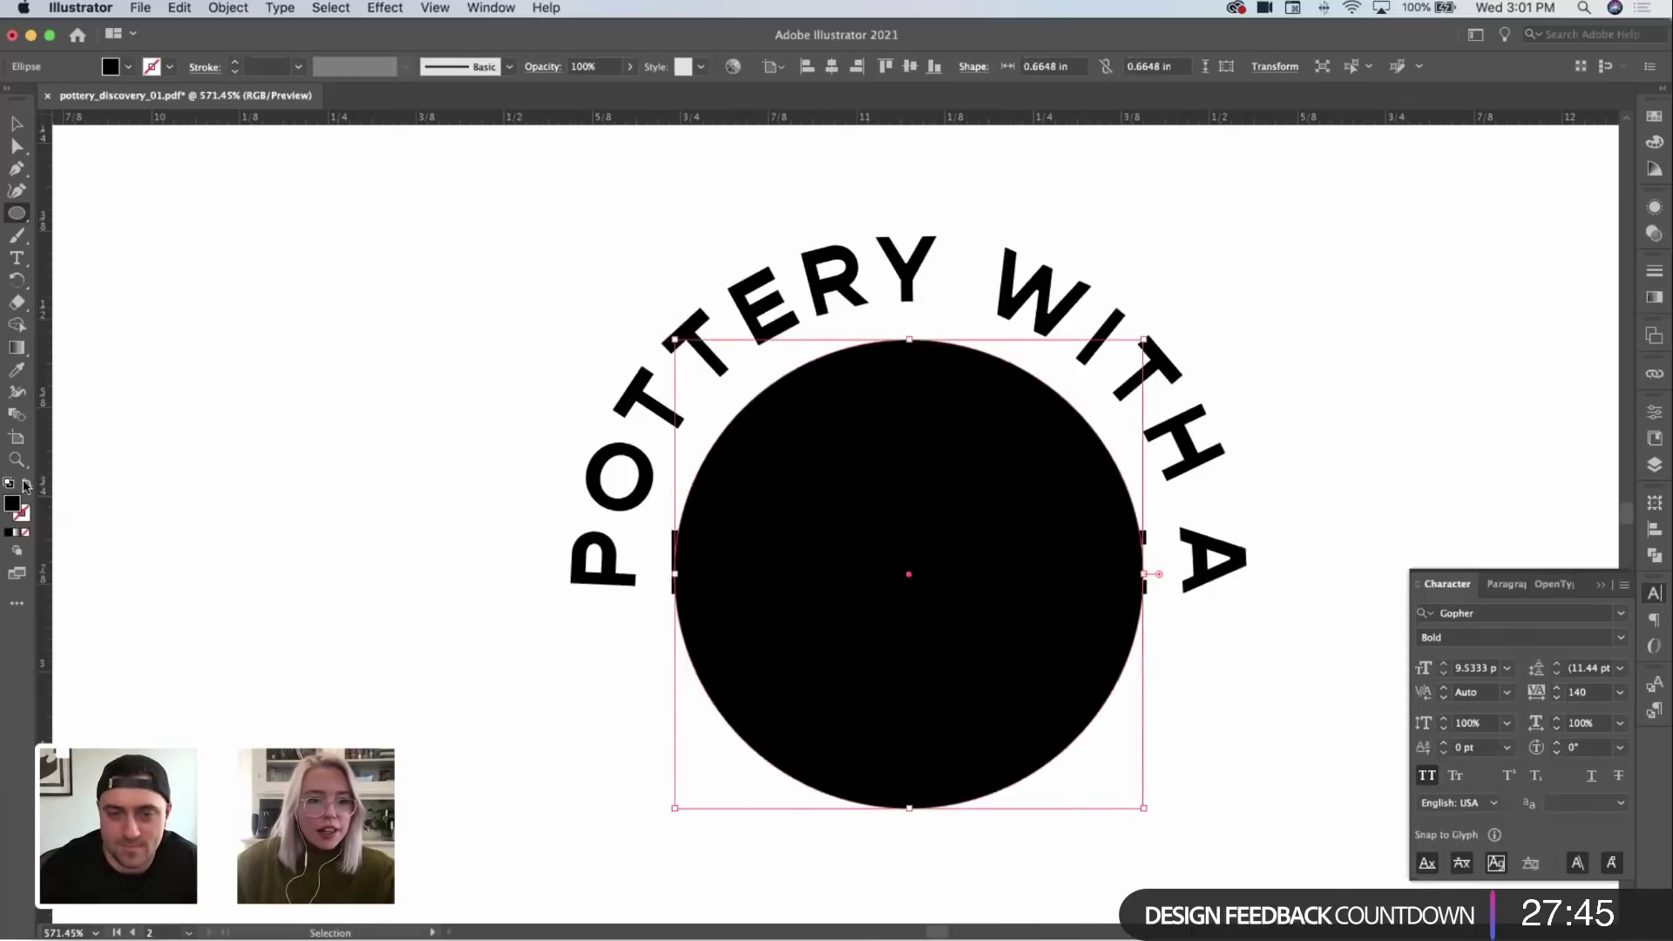
click(26, 485)
click(298, 66)
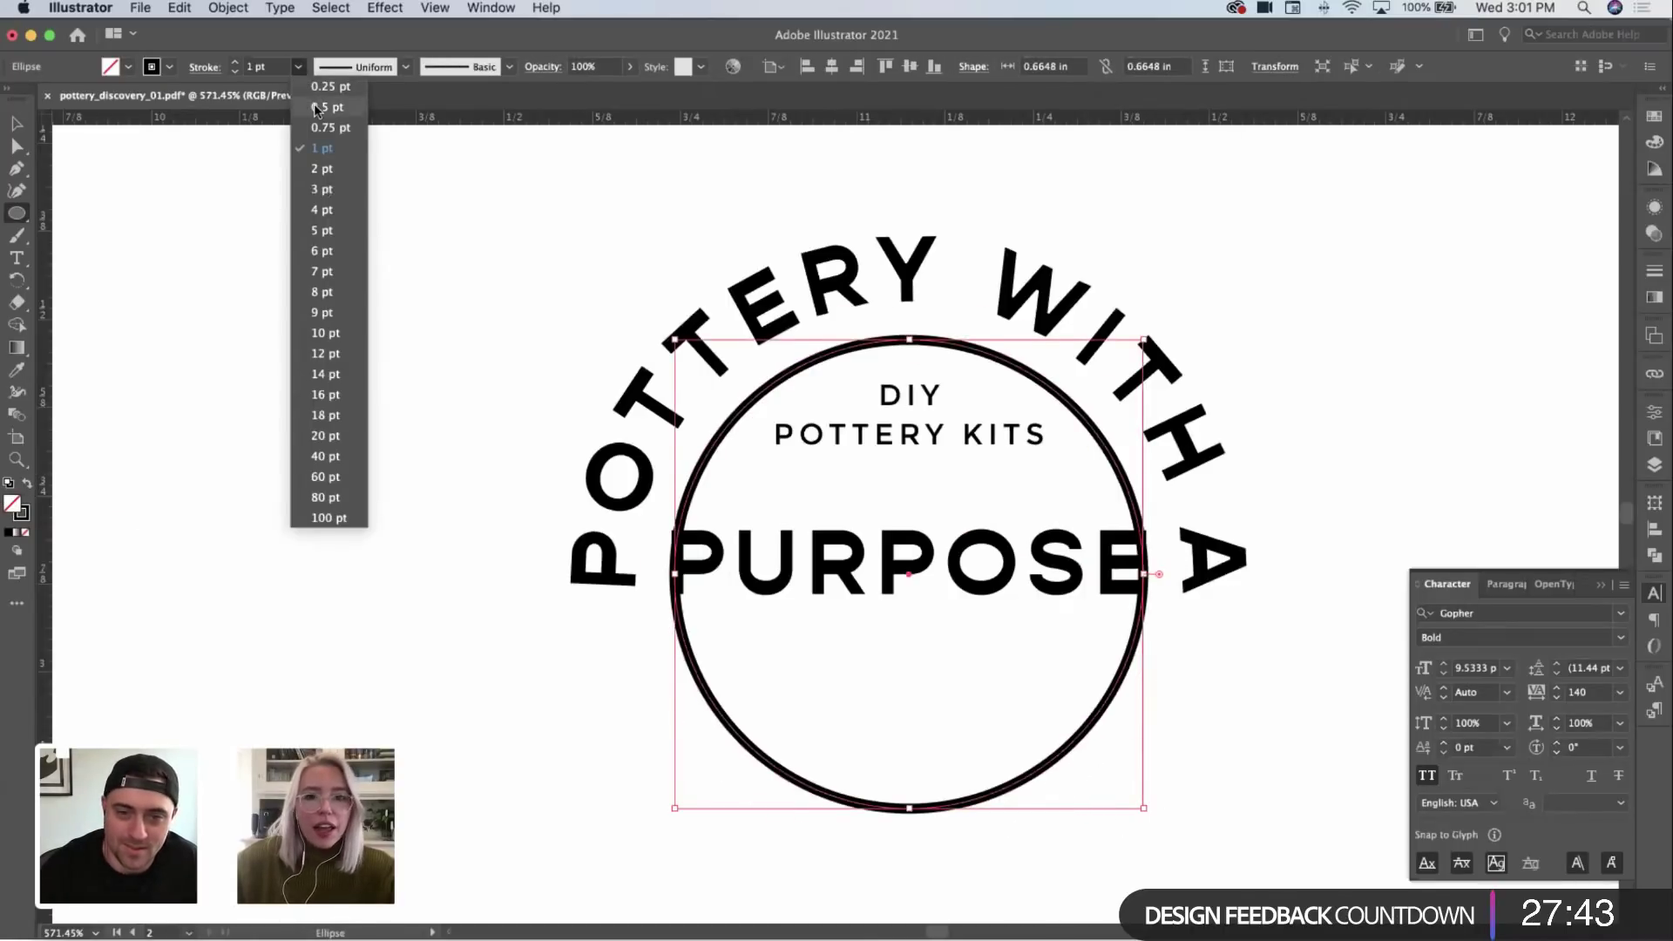
click(319, 107)
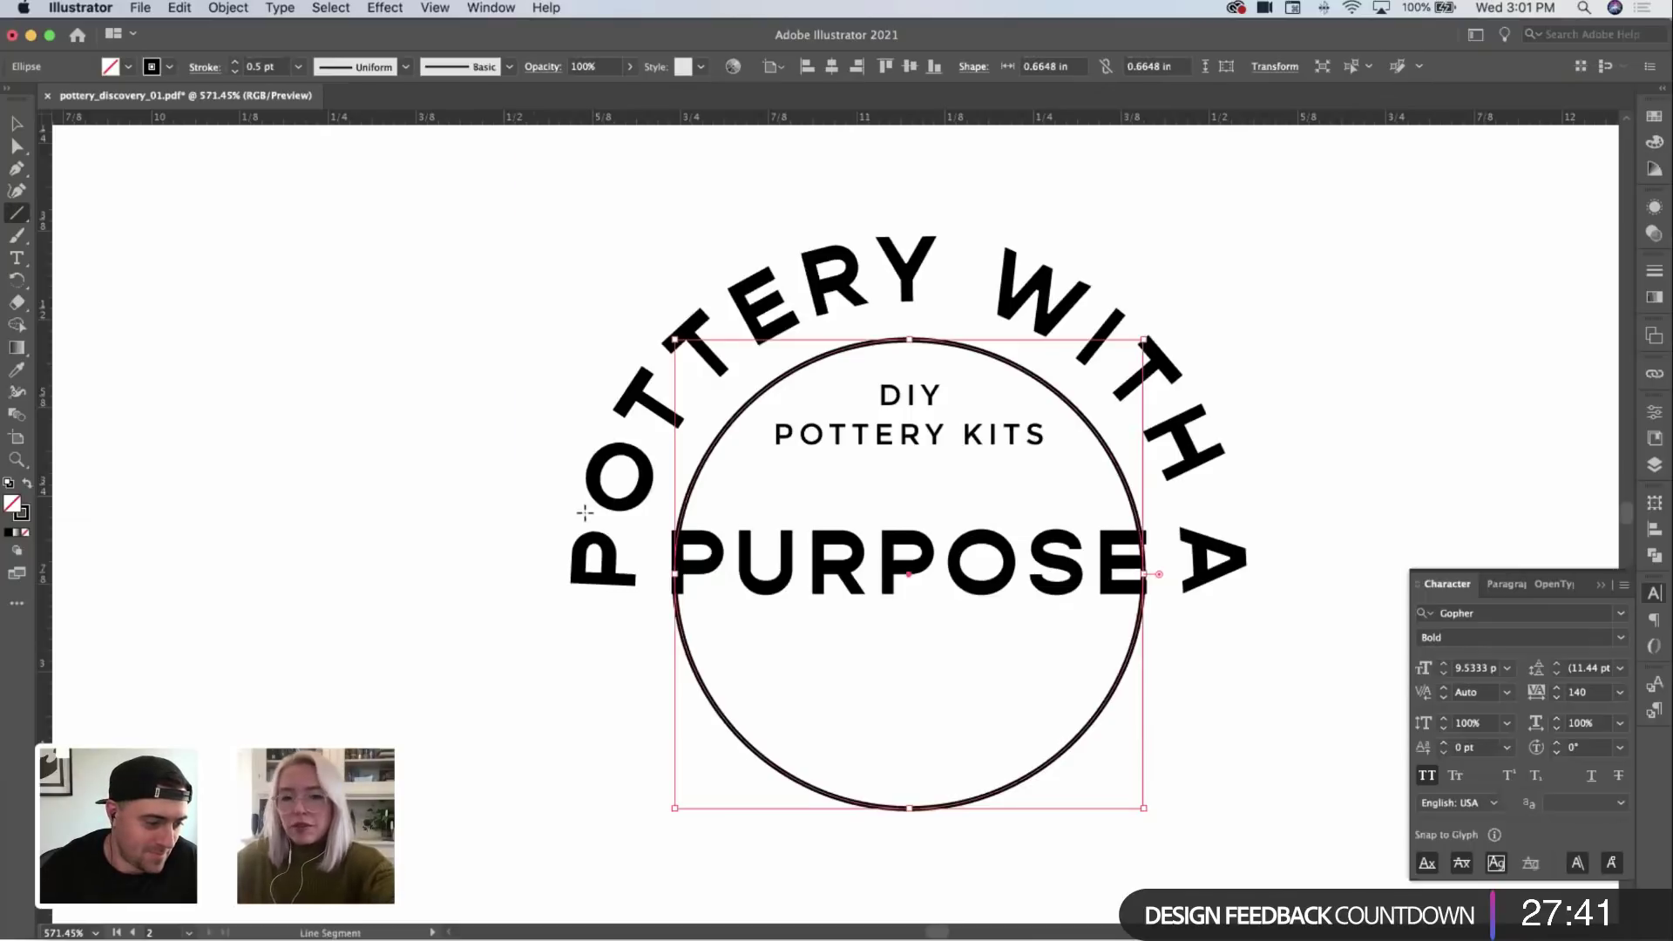
Step: Draw a horizontal line across the circle between POTTERY KITS and PURPOSE, extending past both sides of the circle
drag(652, 490, 1298, 497)
key(v)
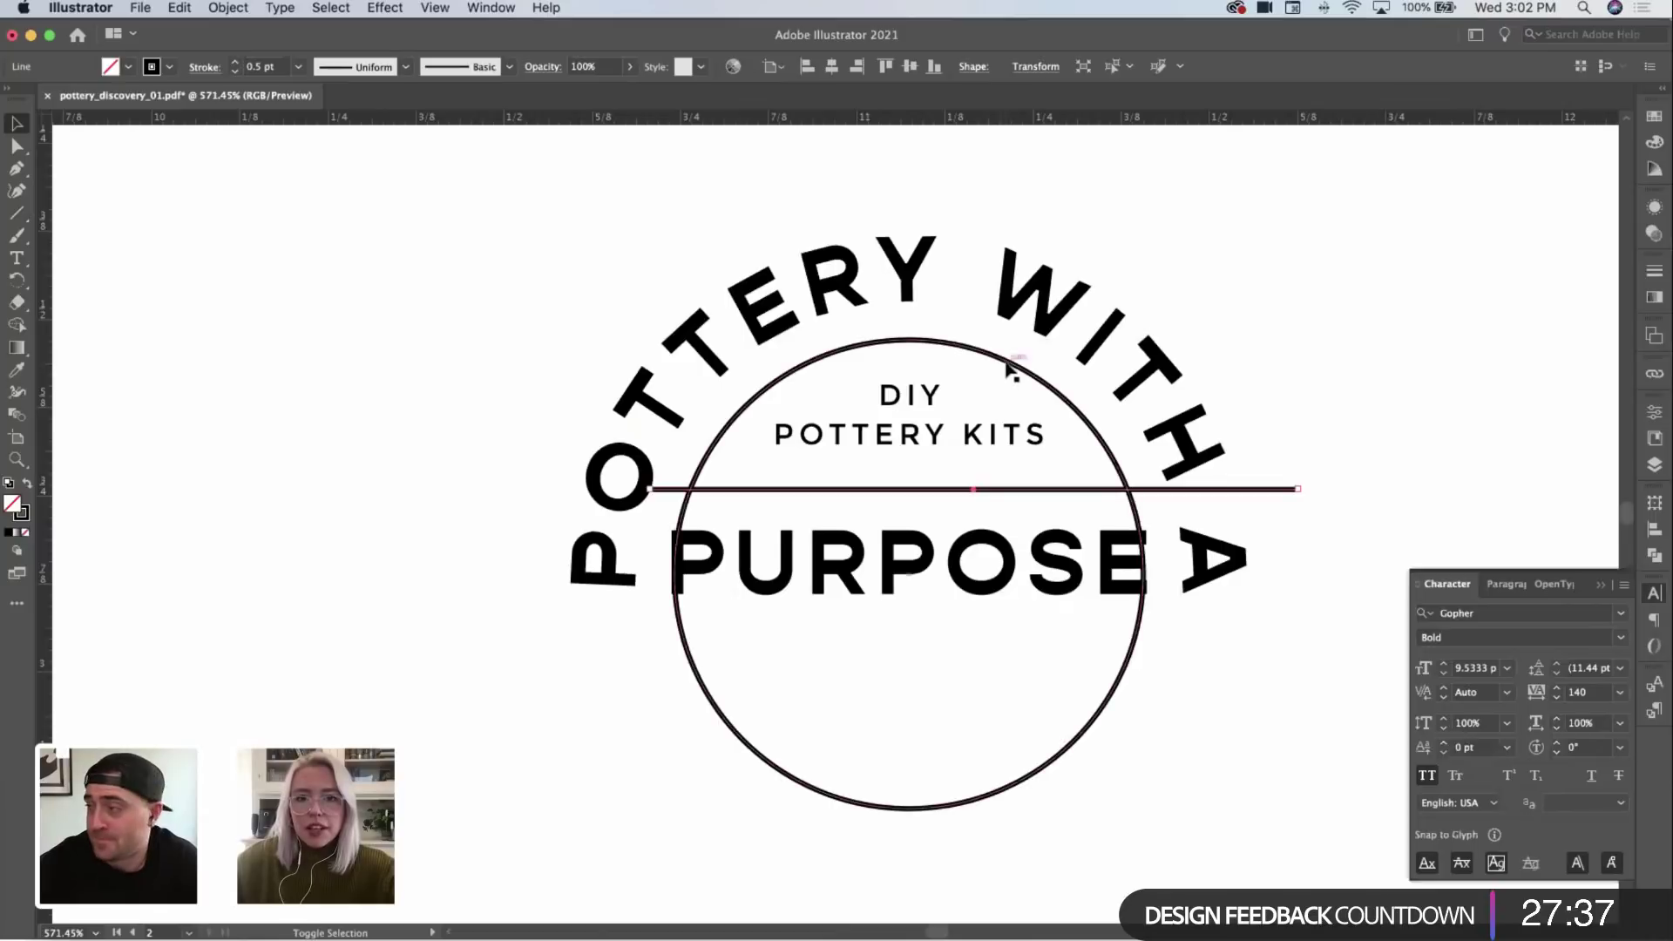
Step: Divide the circle along the horizontal line and delete its lower portion, leaving a half-dome around DIY POTTERY KITS
shift+click(1002, 369)
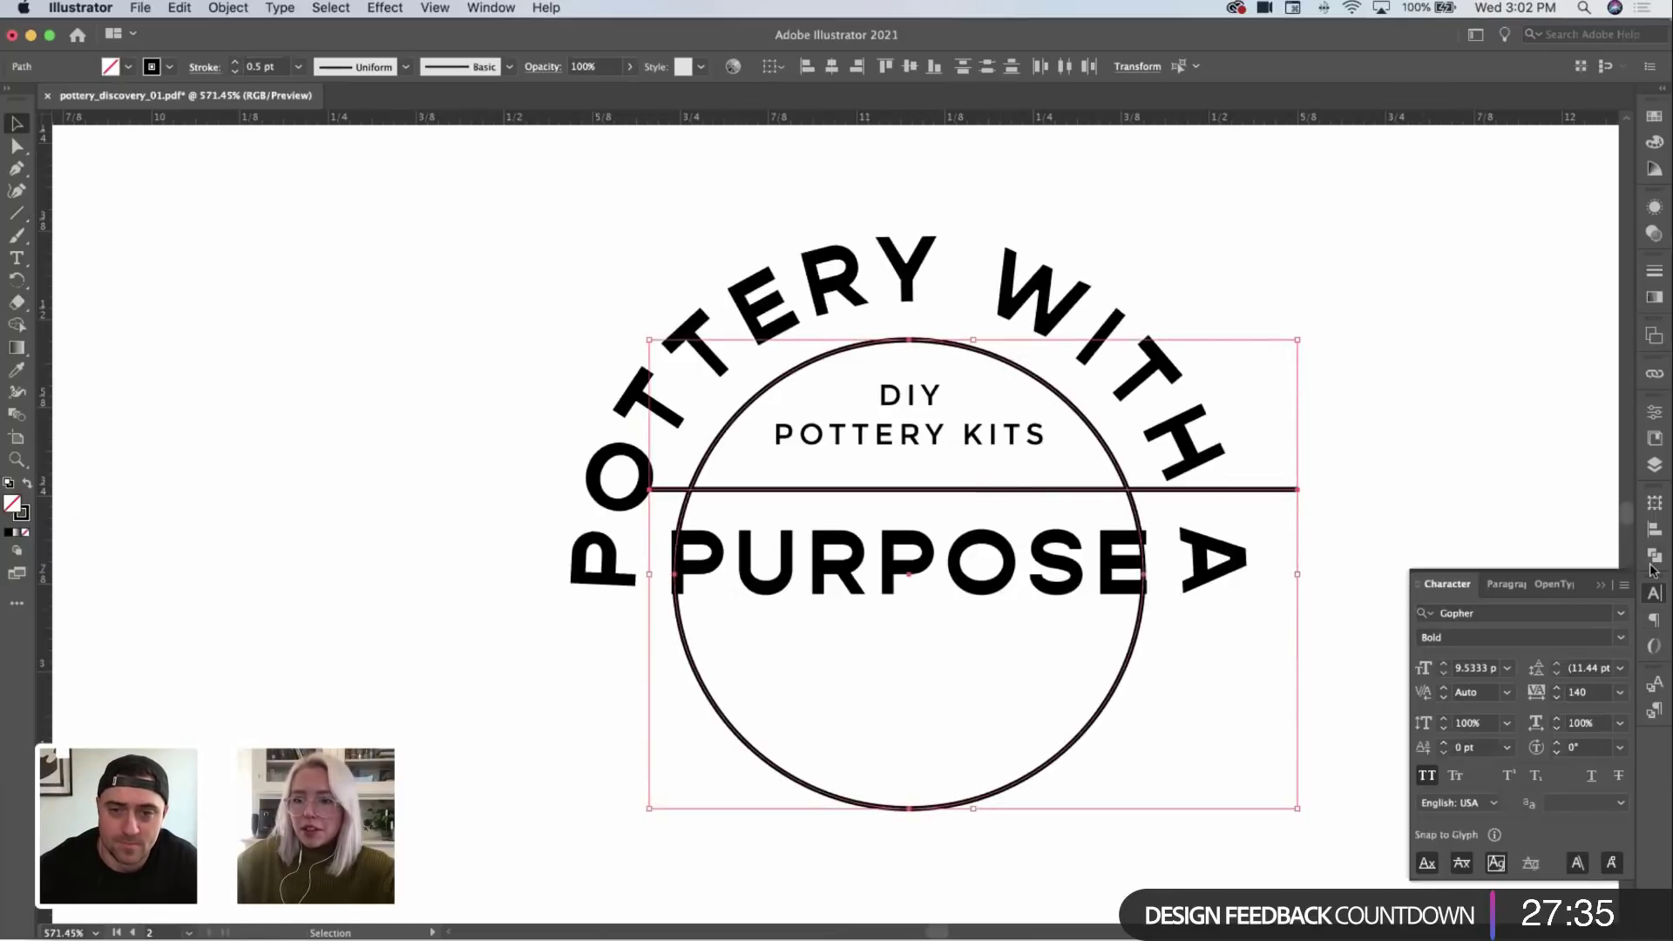
click(1653, 558)
click(1434, 589)
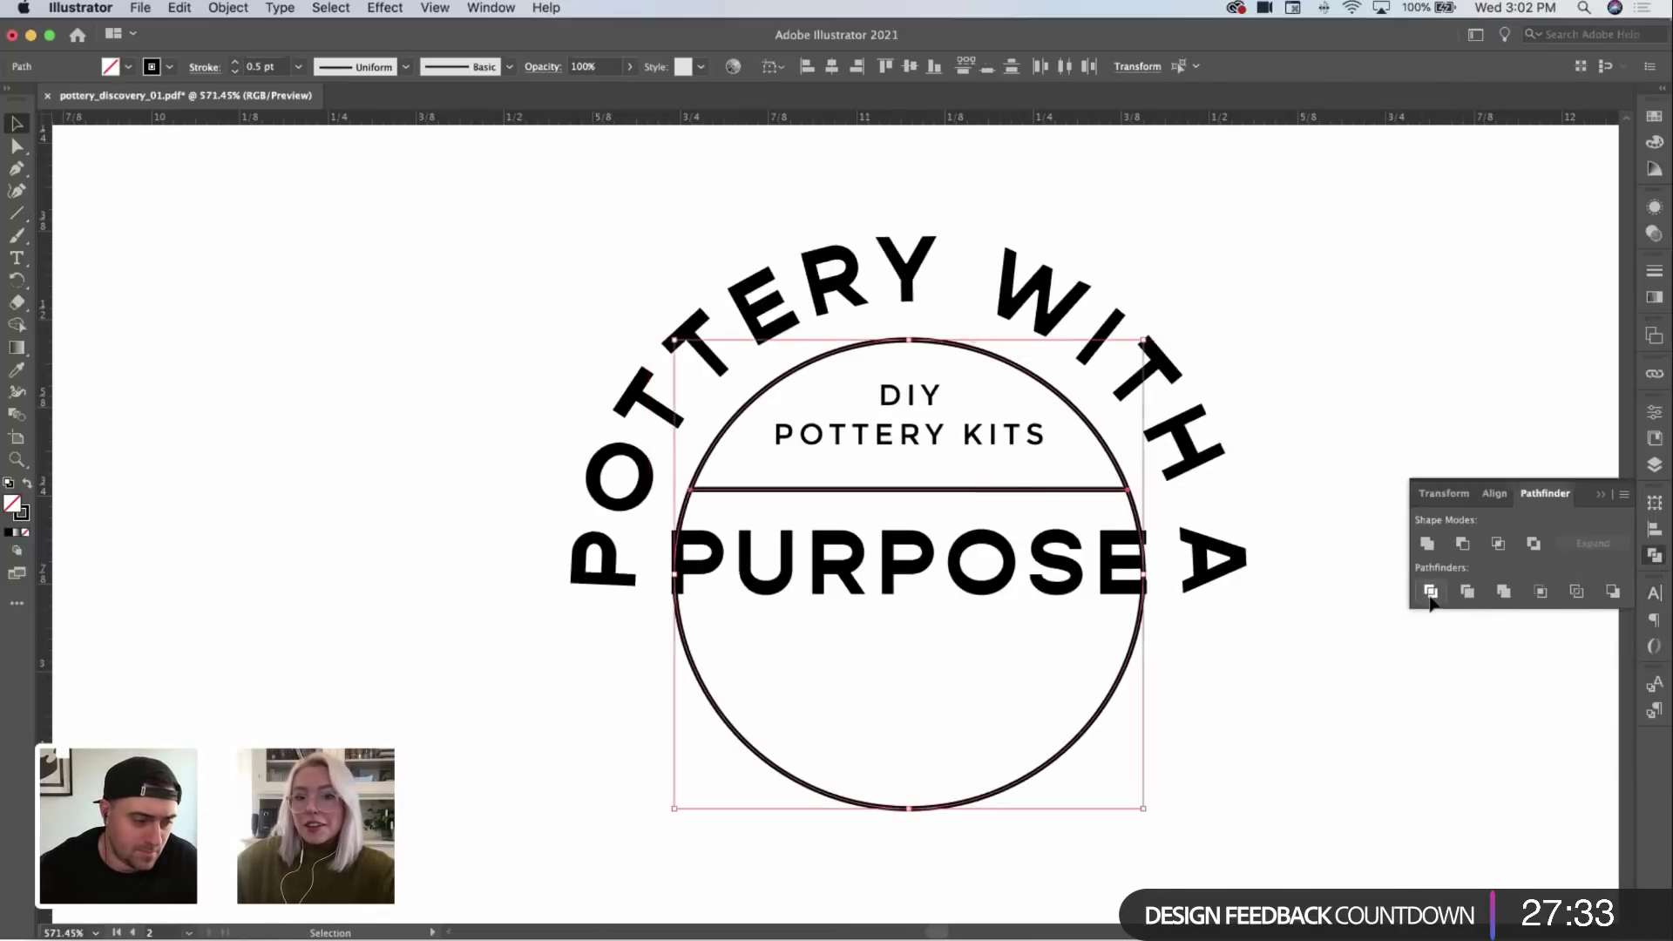
click(1400, 870)
key(a)
click(1086, 727)
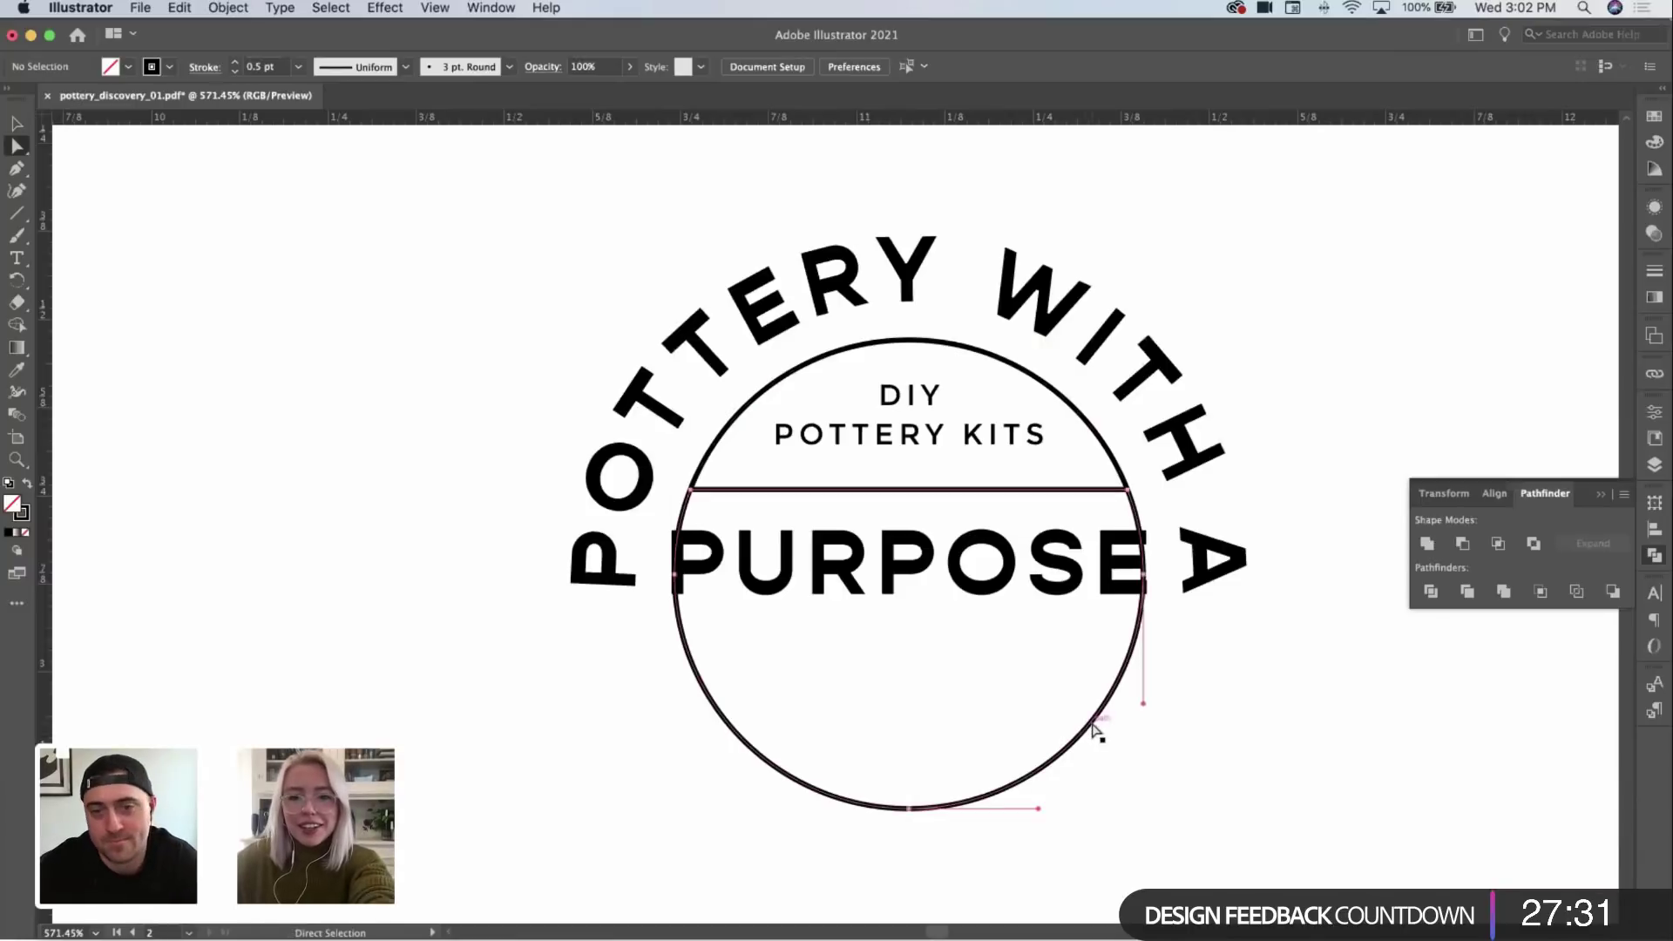
key(Delete)
key(v)
click(1036, 264)
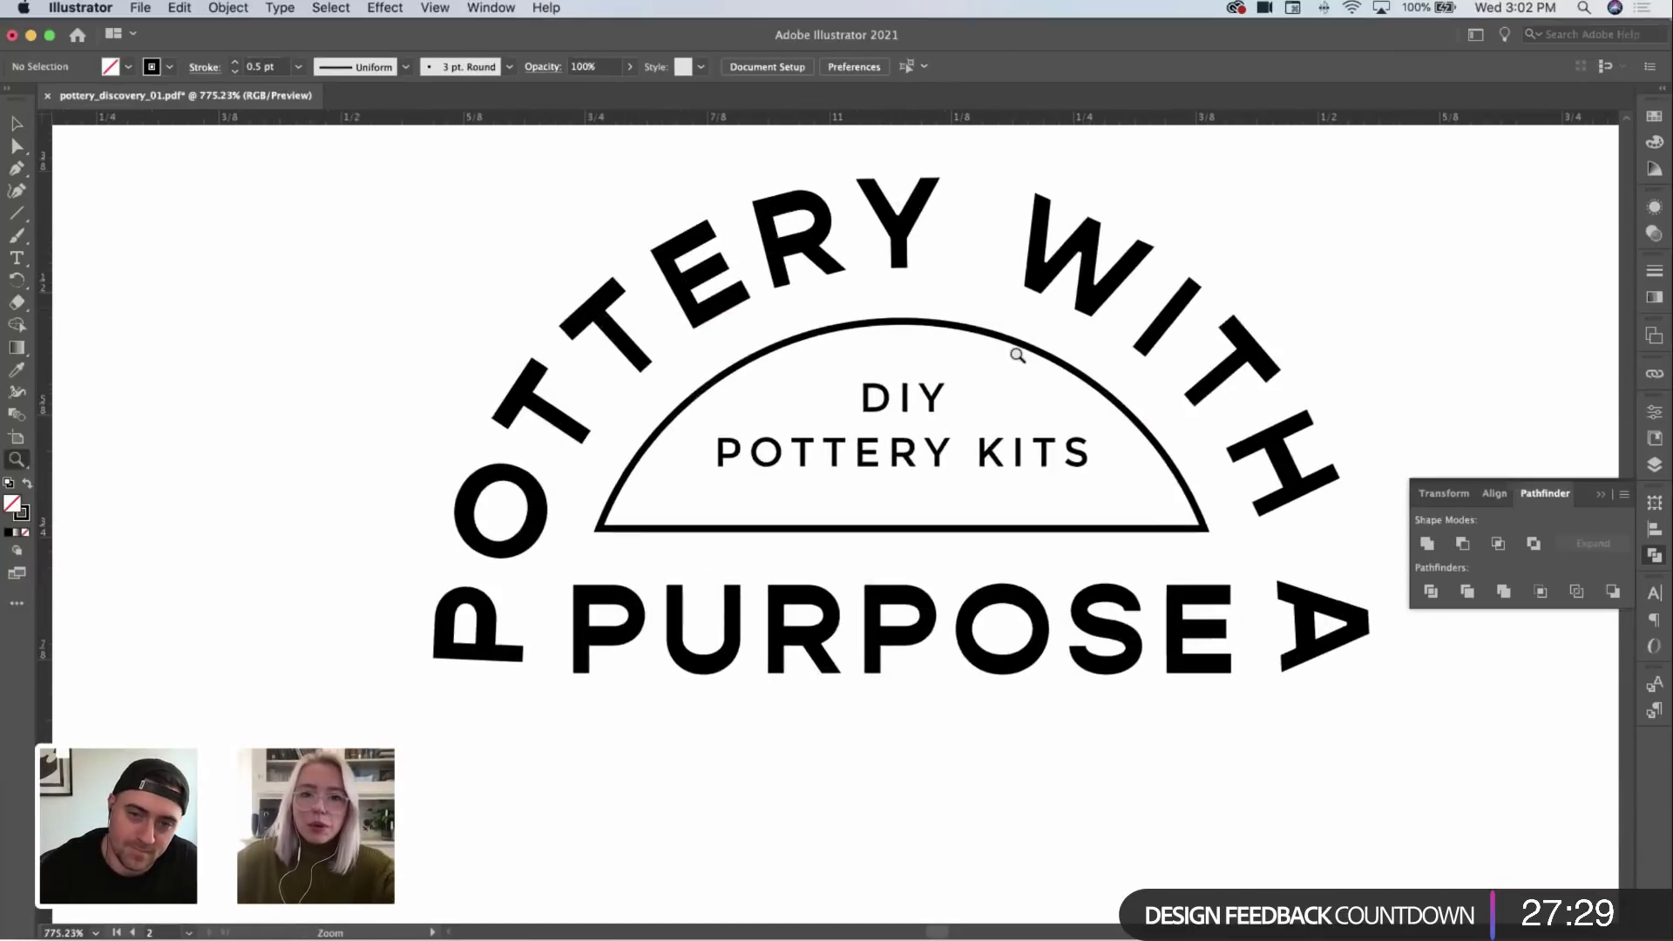
Step: Draw a circle about 1.15 in across around the arched lockup, with no fill and a black 0.5 pt stroke
click(906, 405)
scroll(1034, 381, down, 5)
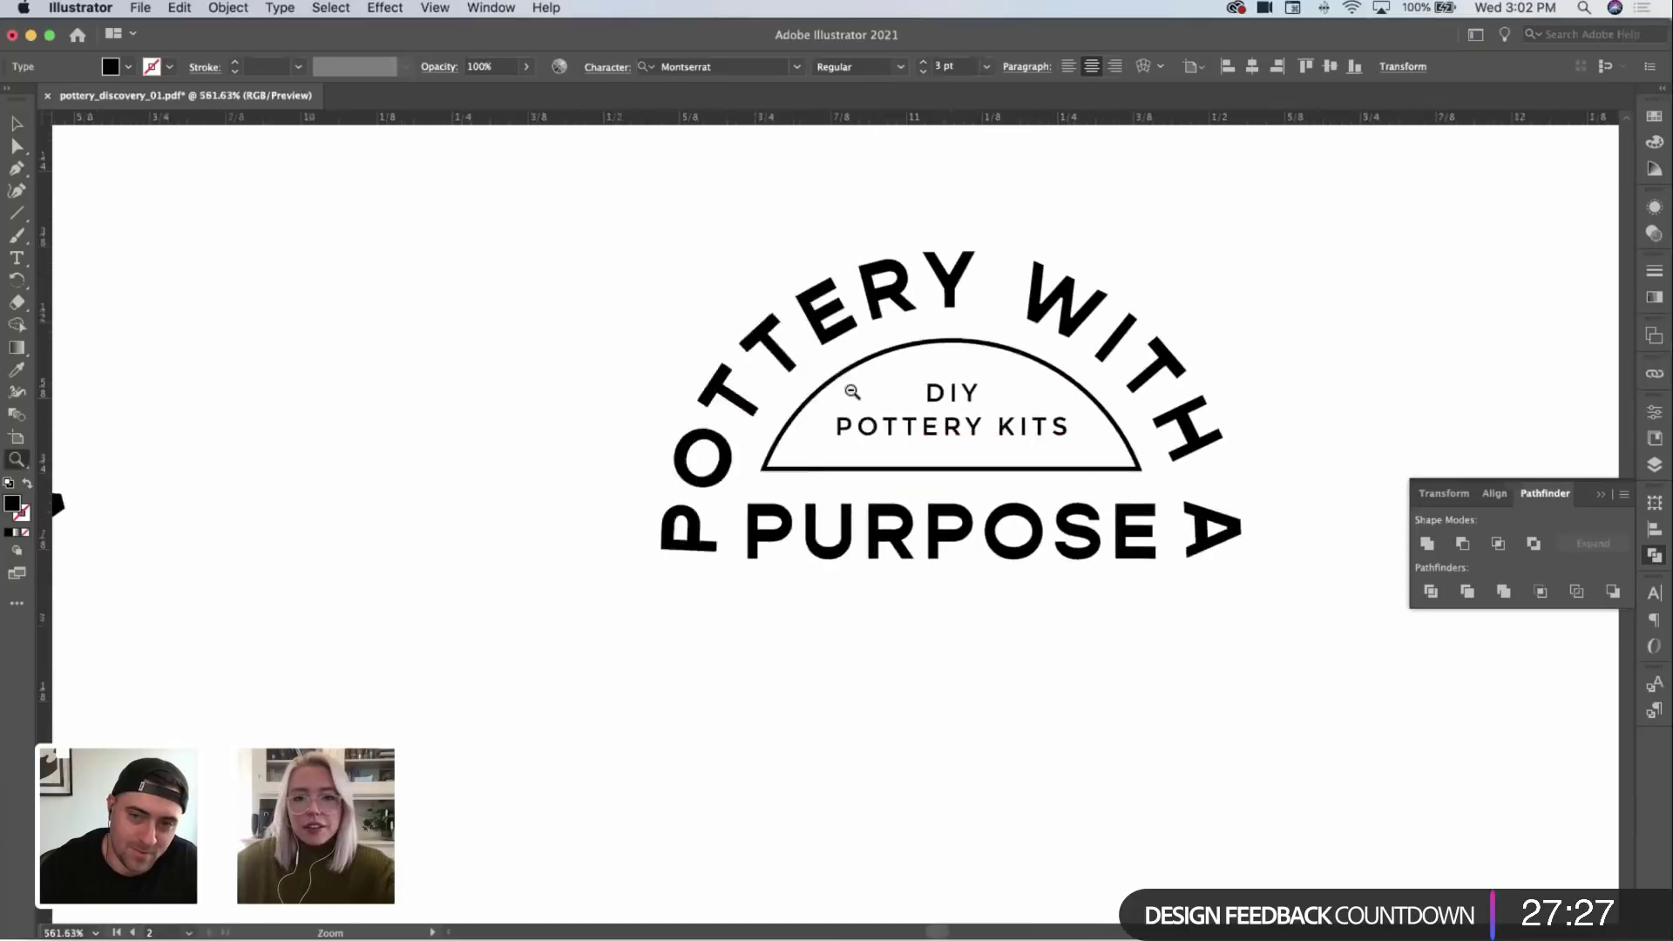
drag(1046, 371, 928, 411)
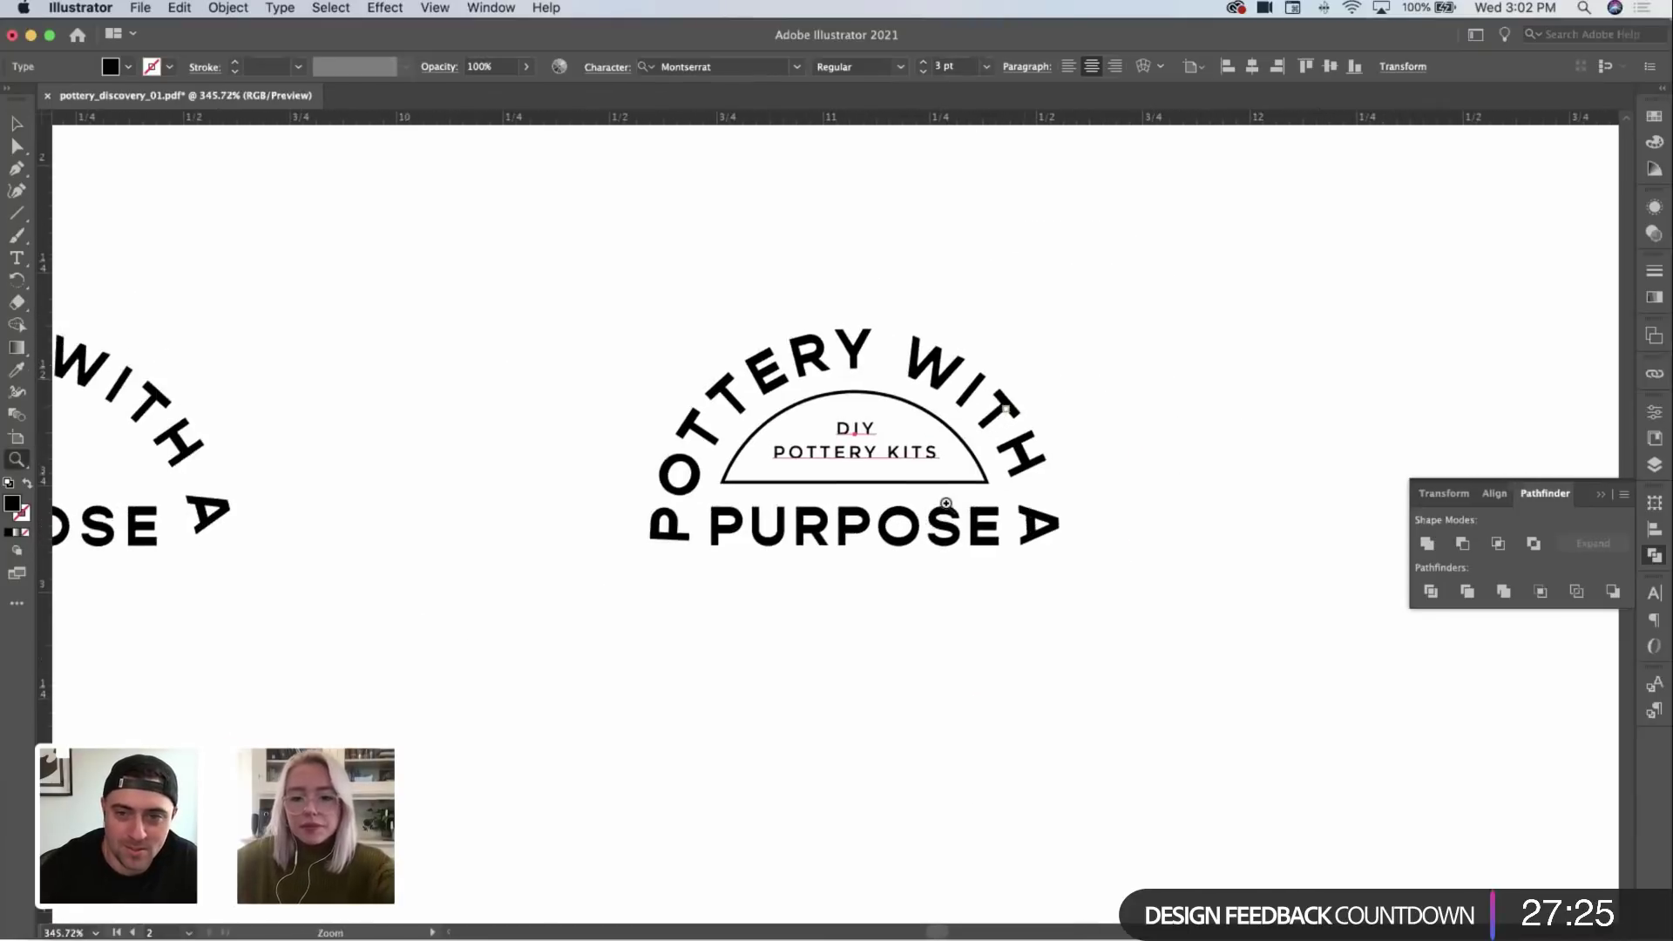
key(l)
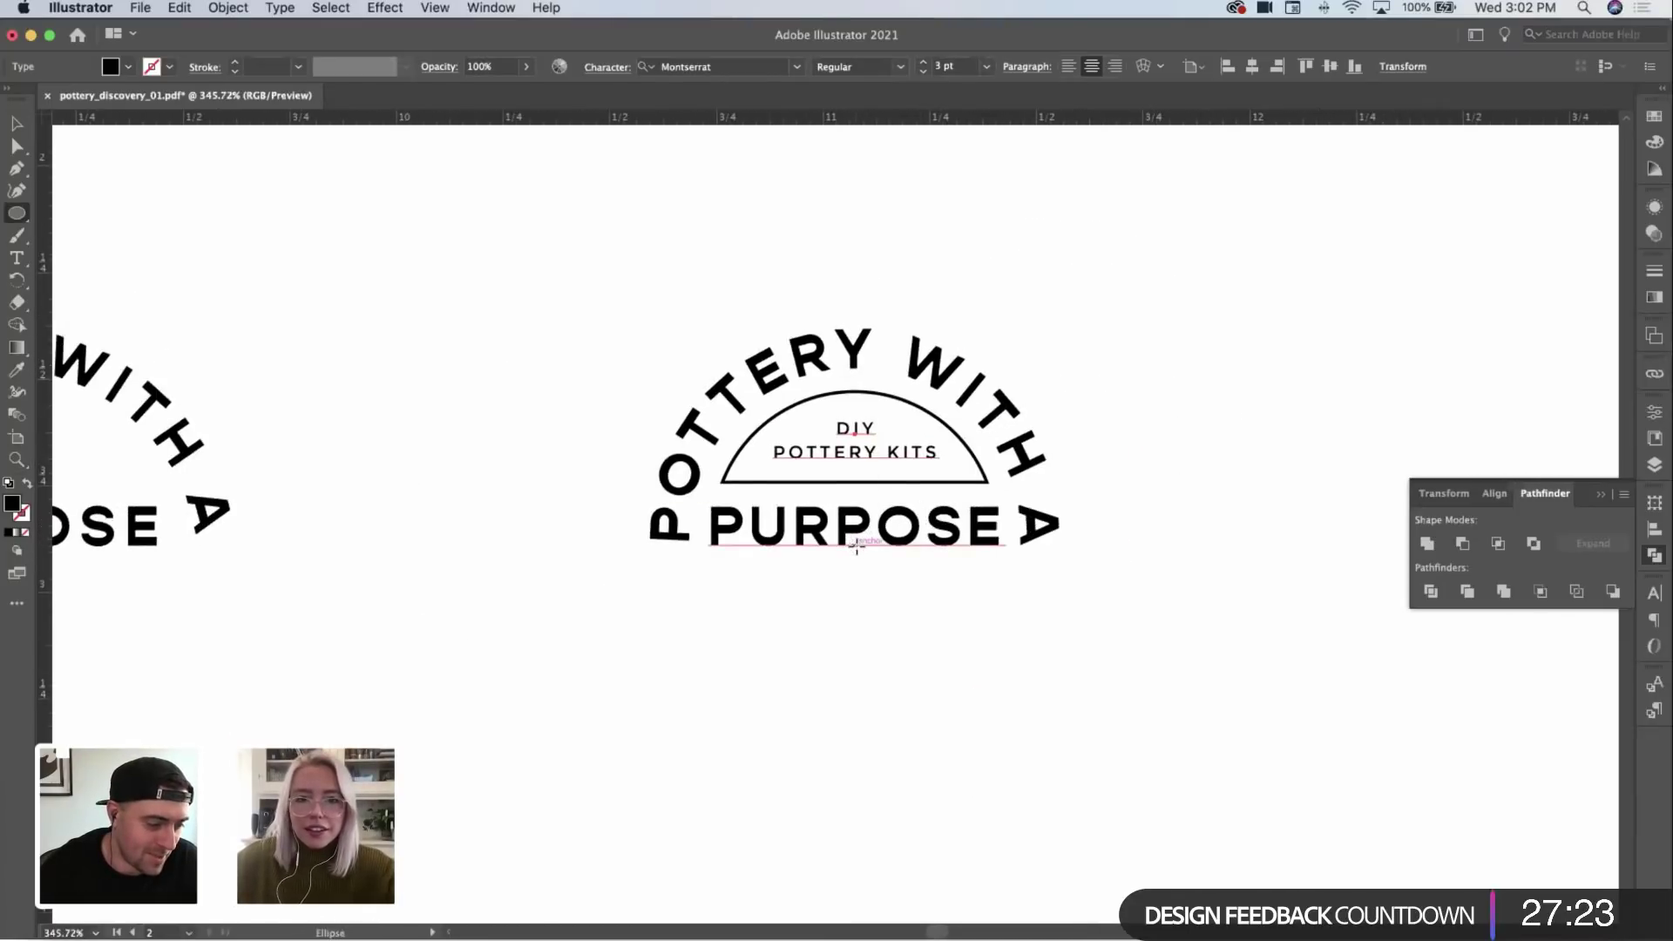
drag(857, 547, 1098, 745)
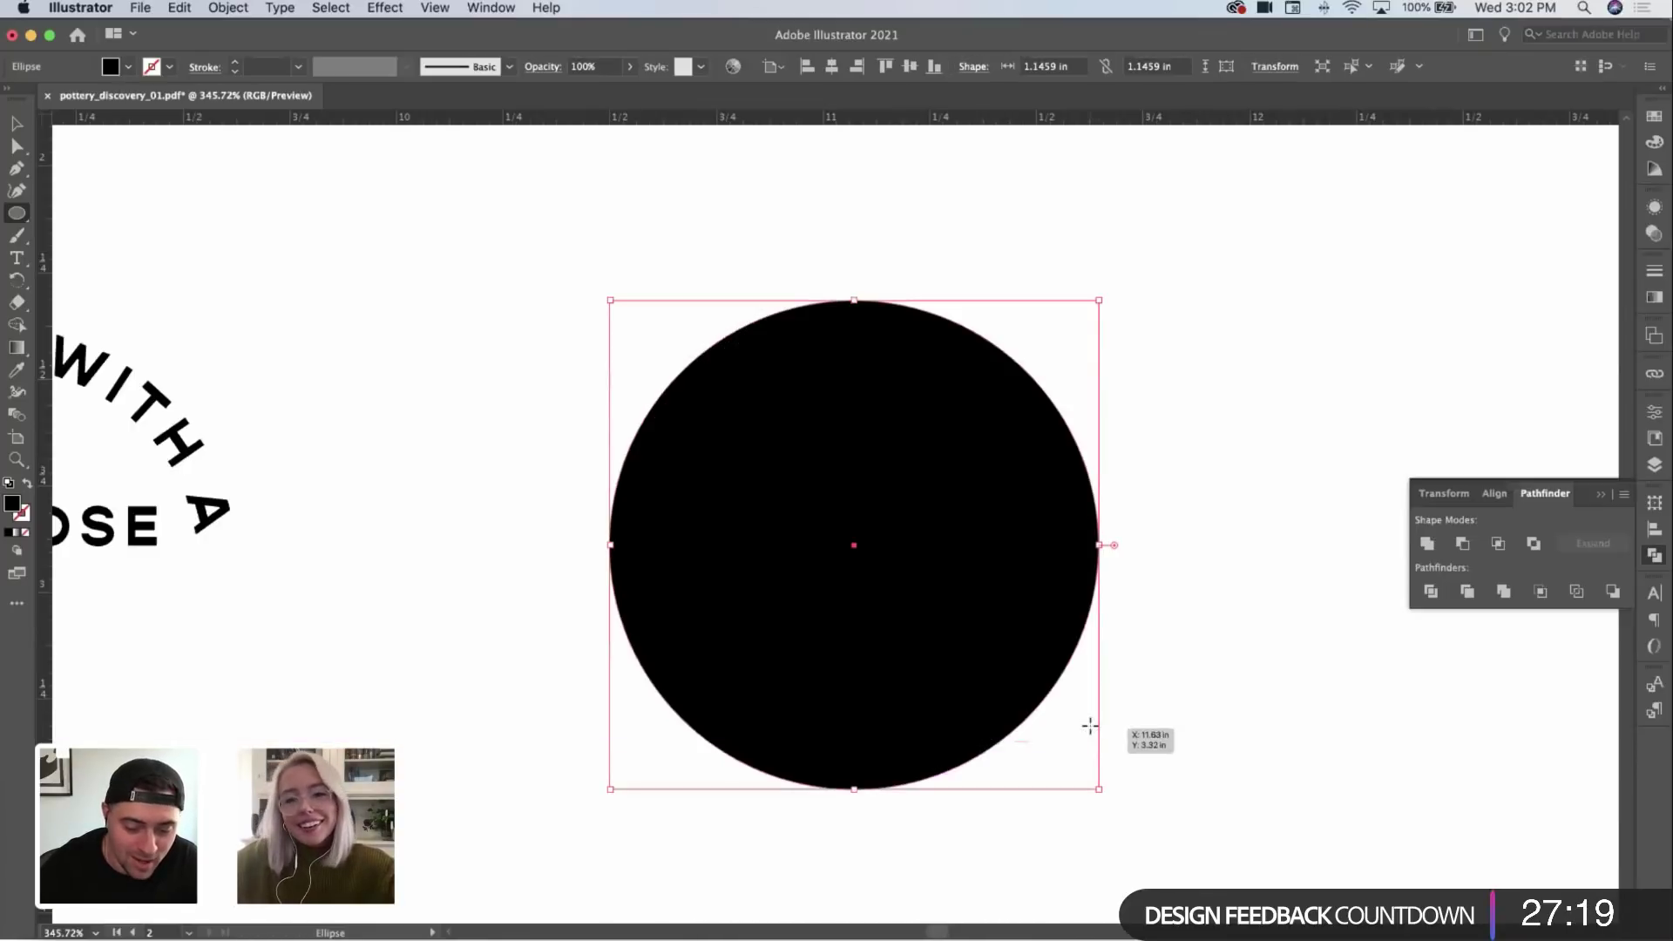
click(27, 483)
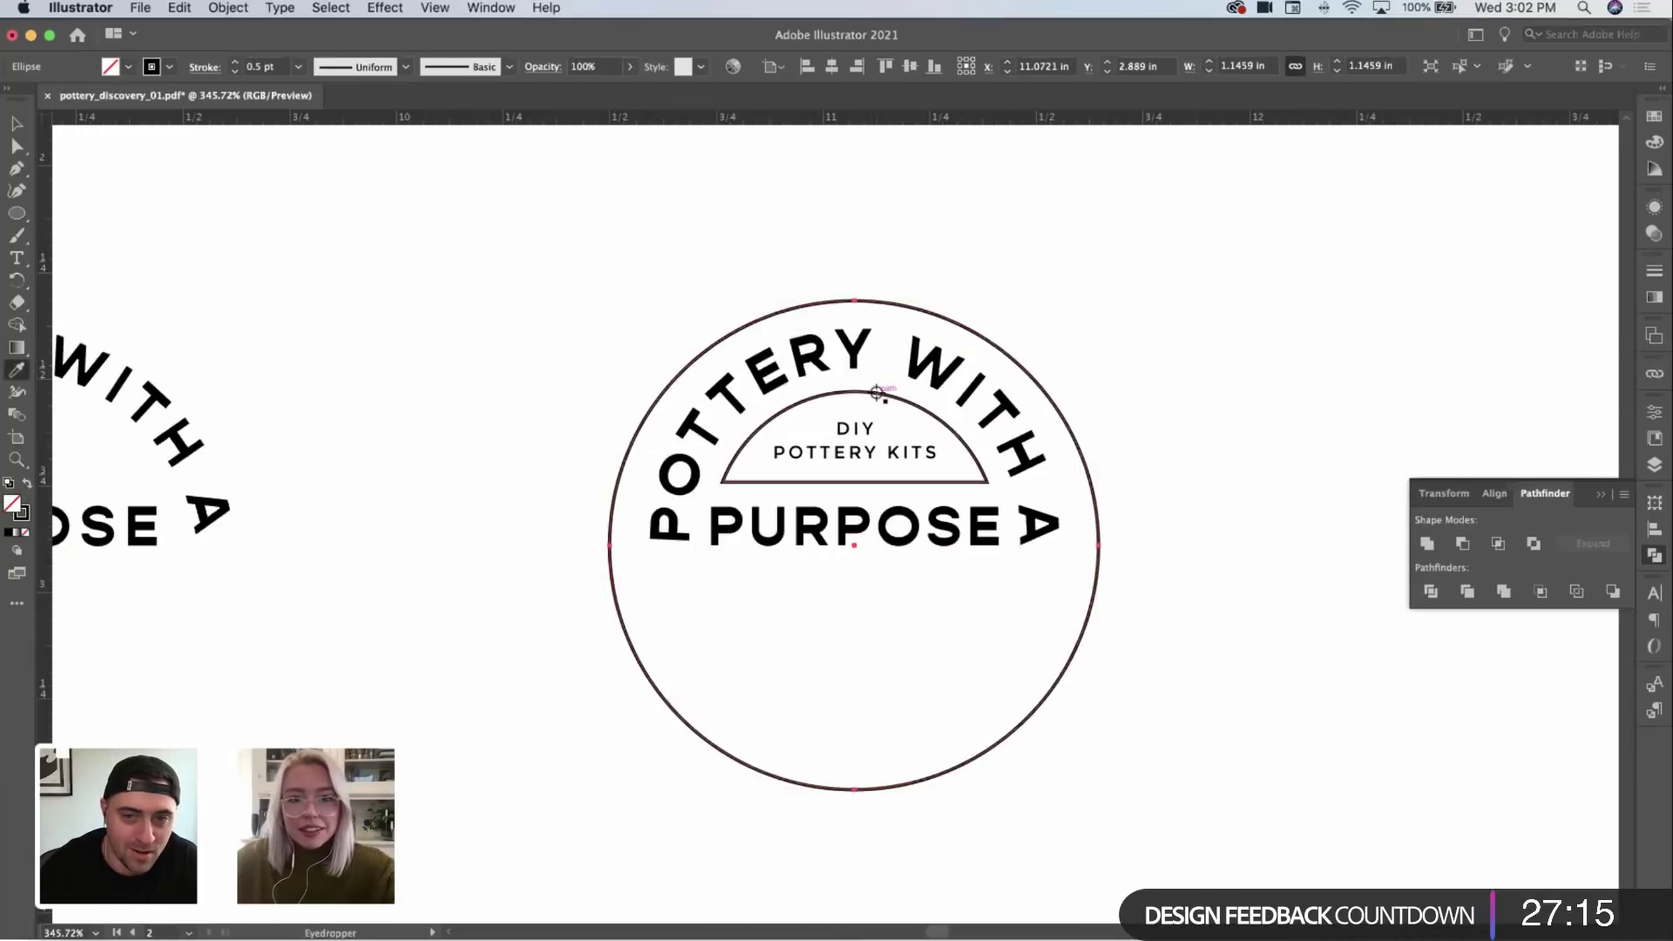
Step: Draw a horizontal line across the large circle just beneath PURPOSE, extending past both sides, and nudge it down slightly
key(backslash)
drag(589, 566, 1234, 566)
key(v)
key(Down)
key(Down)
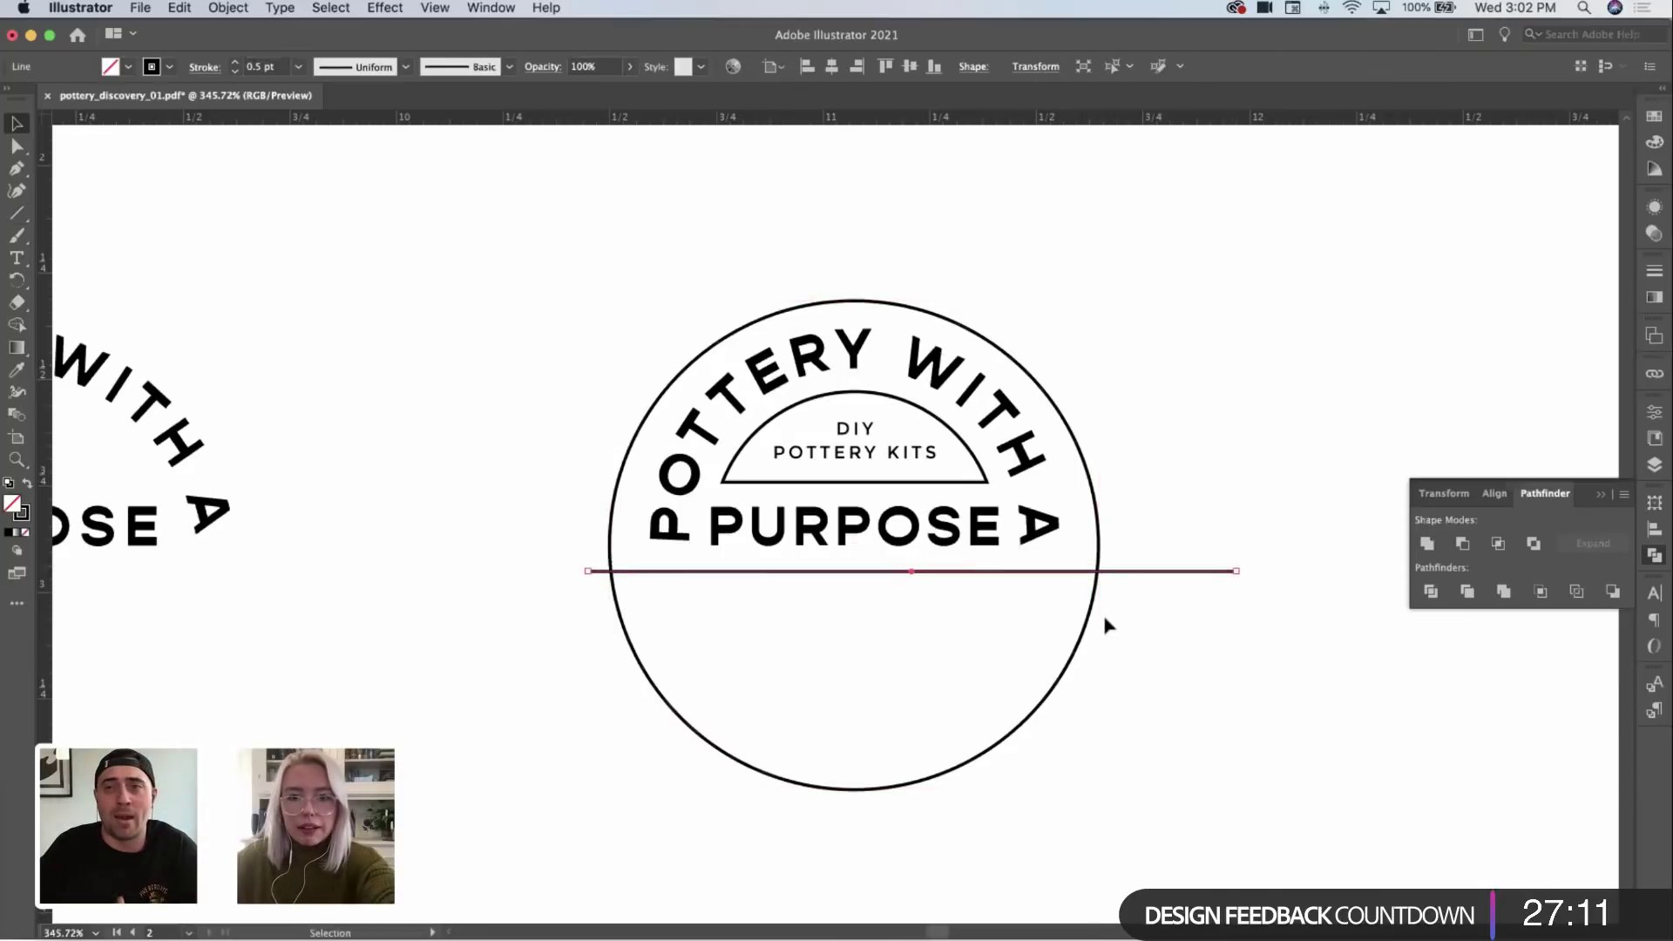
Step: Divide the large circle along the line beneath PURPOSE and delete its lower portion
shift+click(1090, 613)
click(1427, 594)
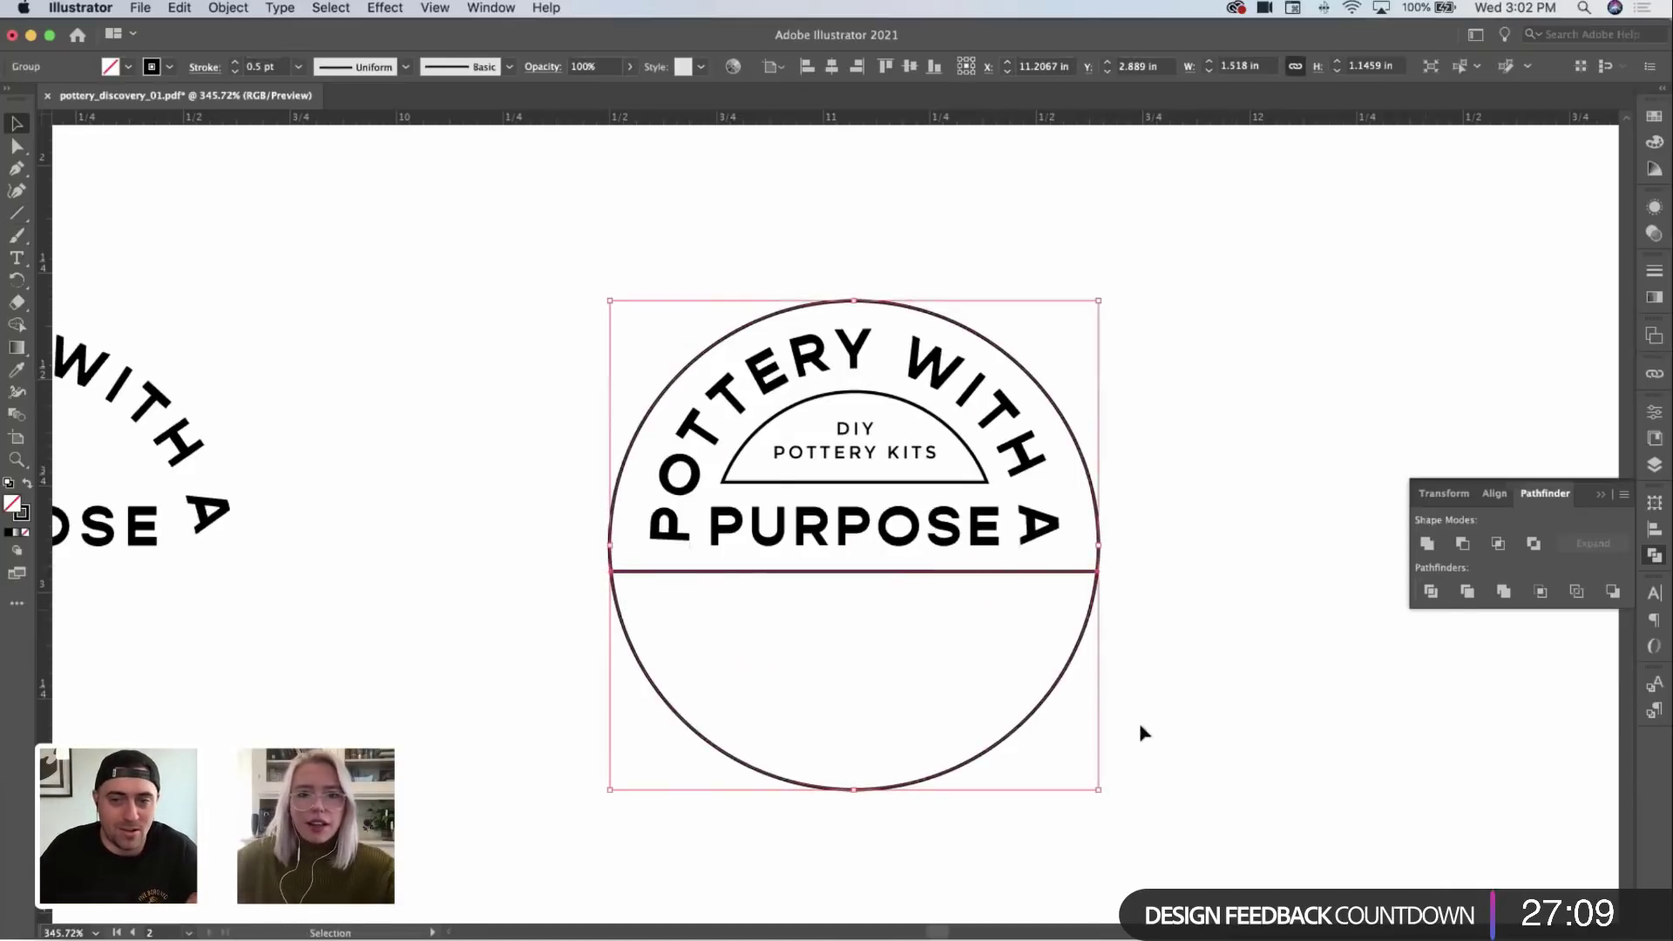
click(1204, 743)
key(a)
click(1052, 697)
key(Delete)
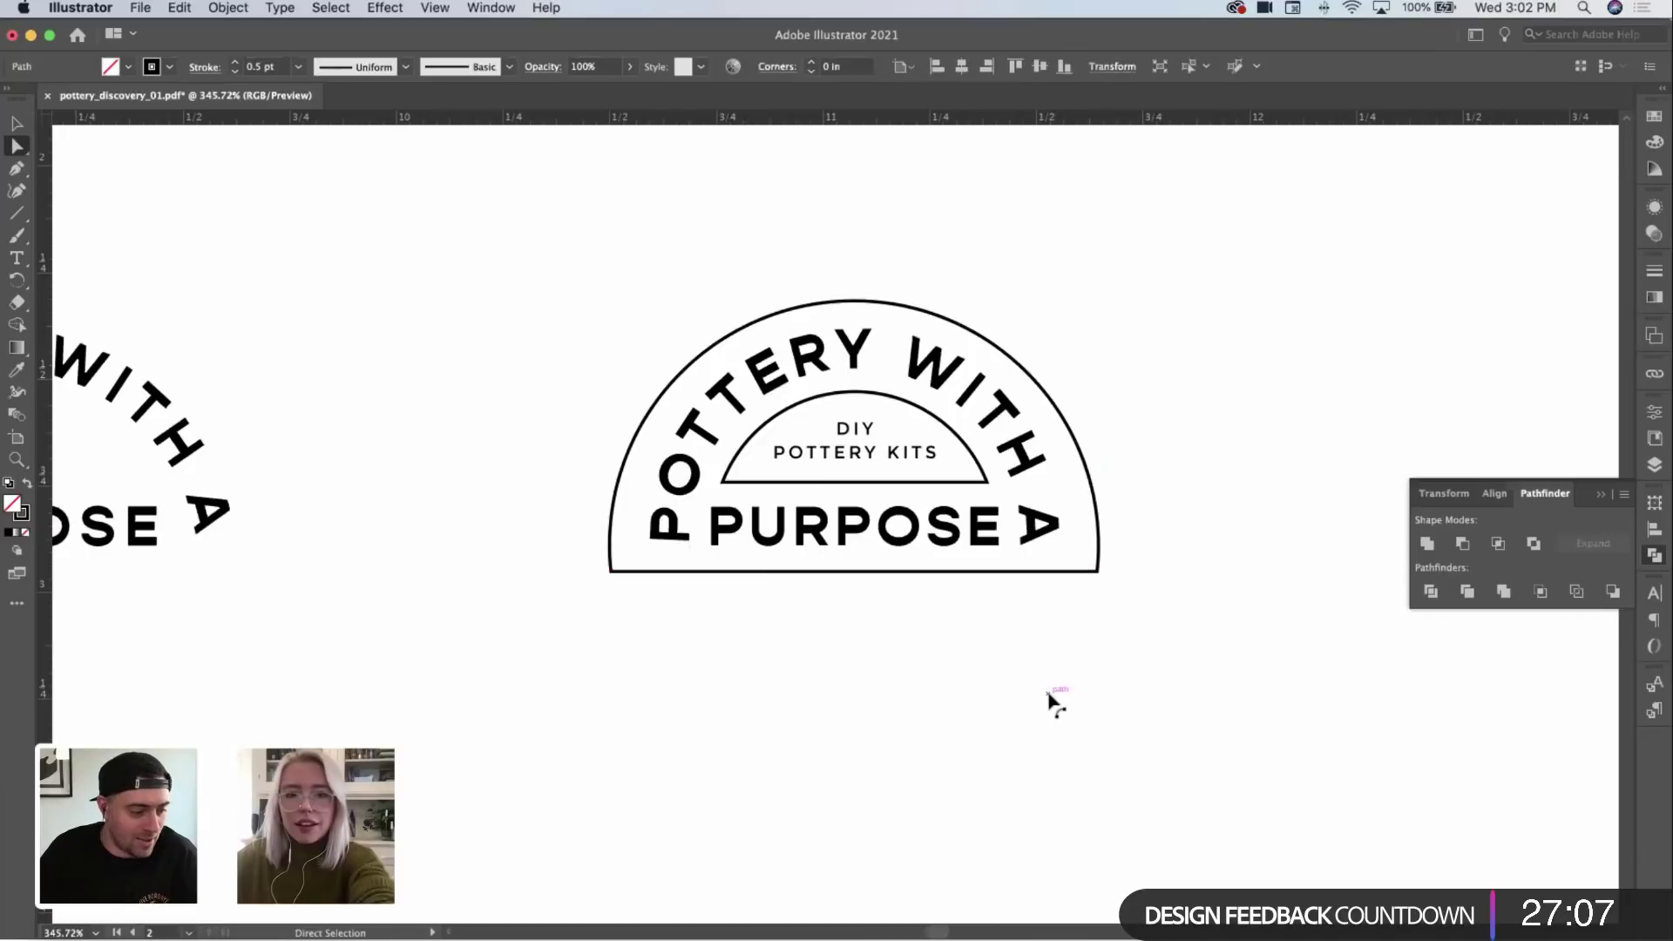
Step: Give the outer half-dome a solid black fill with no stroke
key(v)
click(1014, 357)
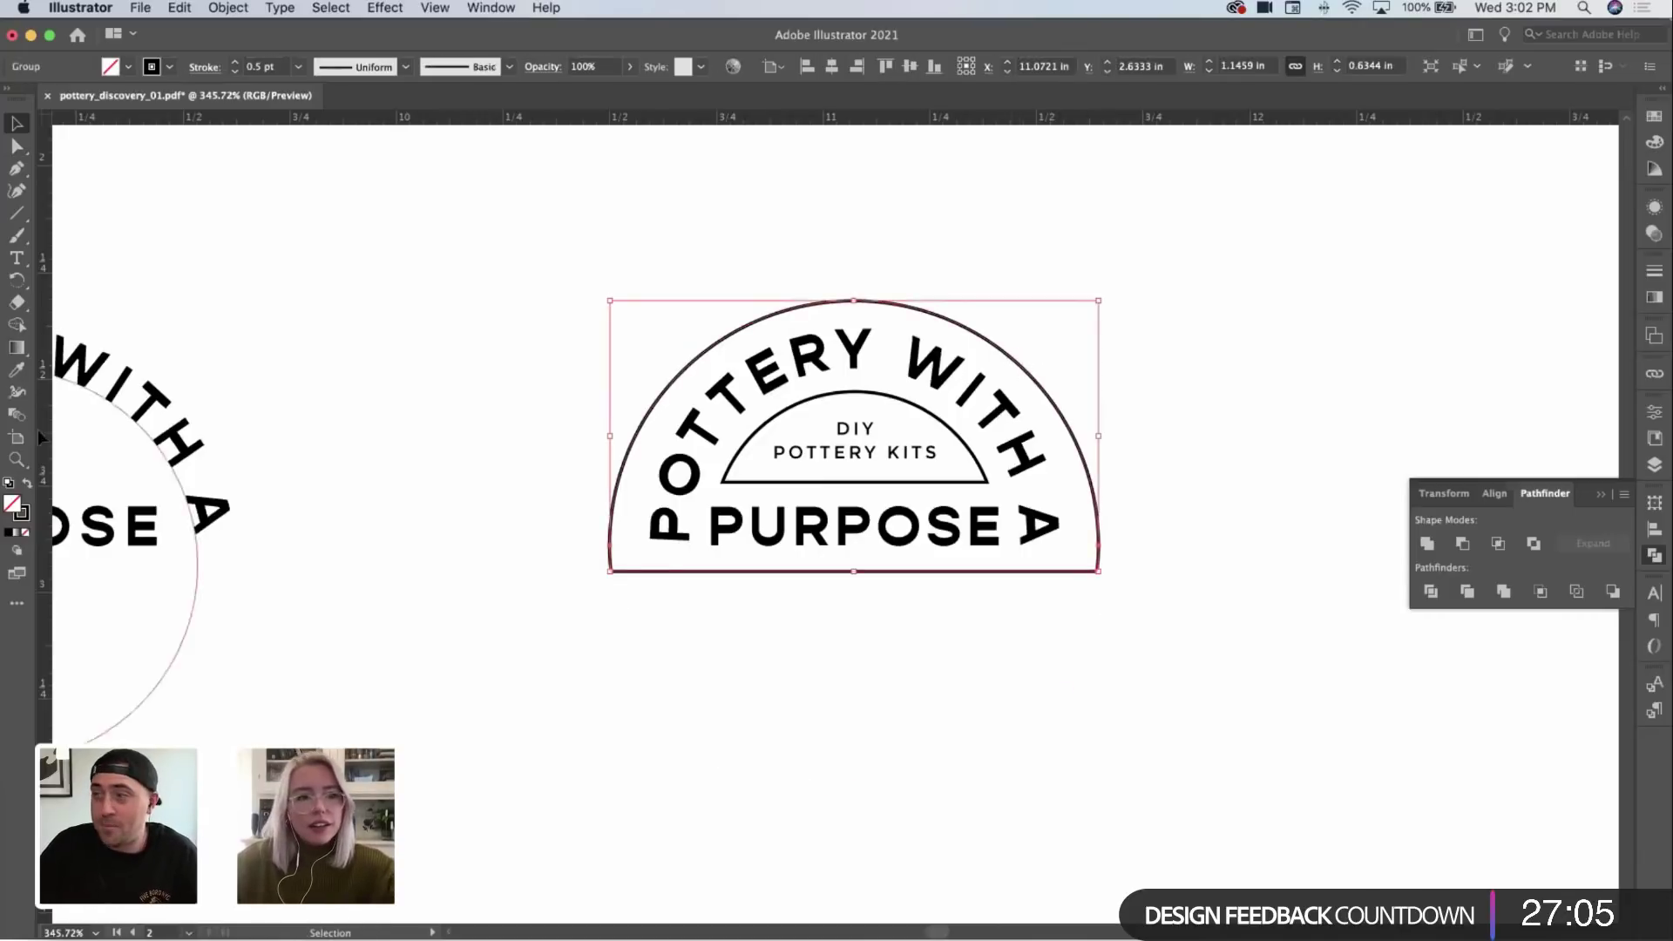
click(27, 483)
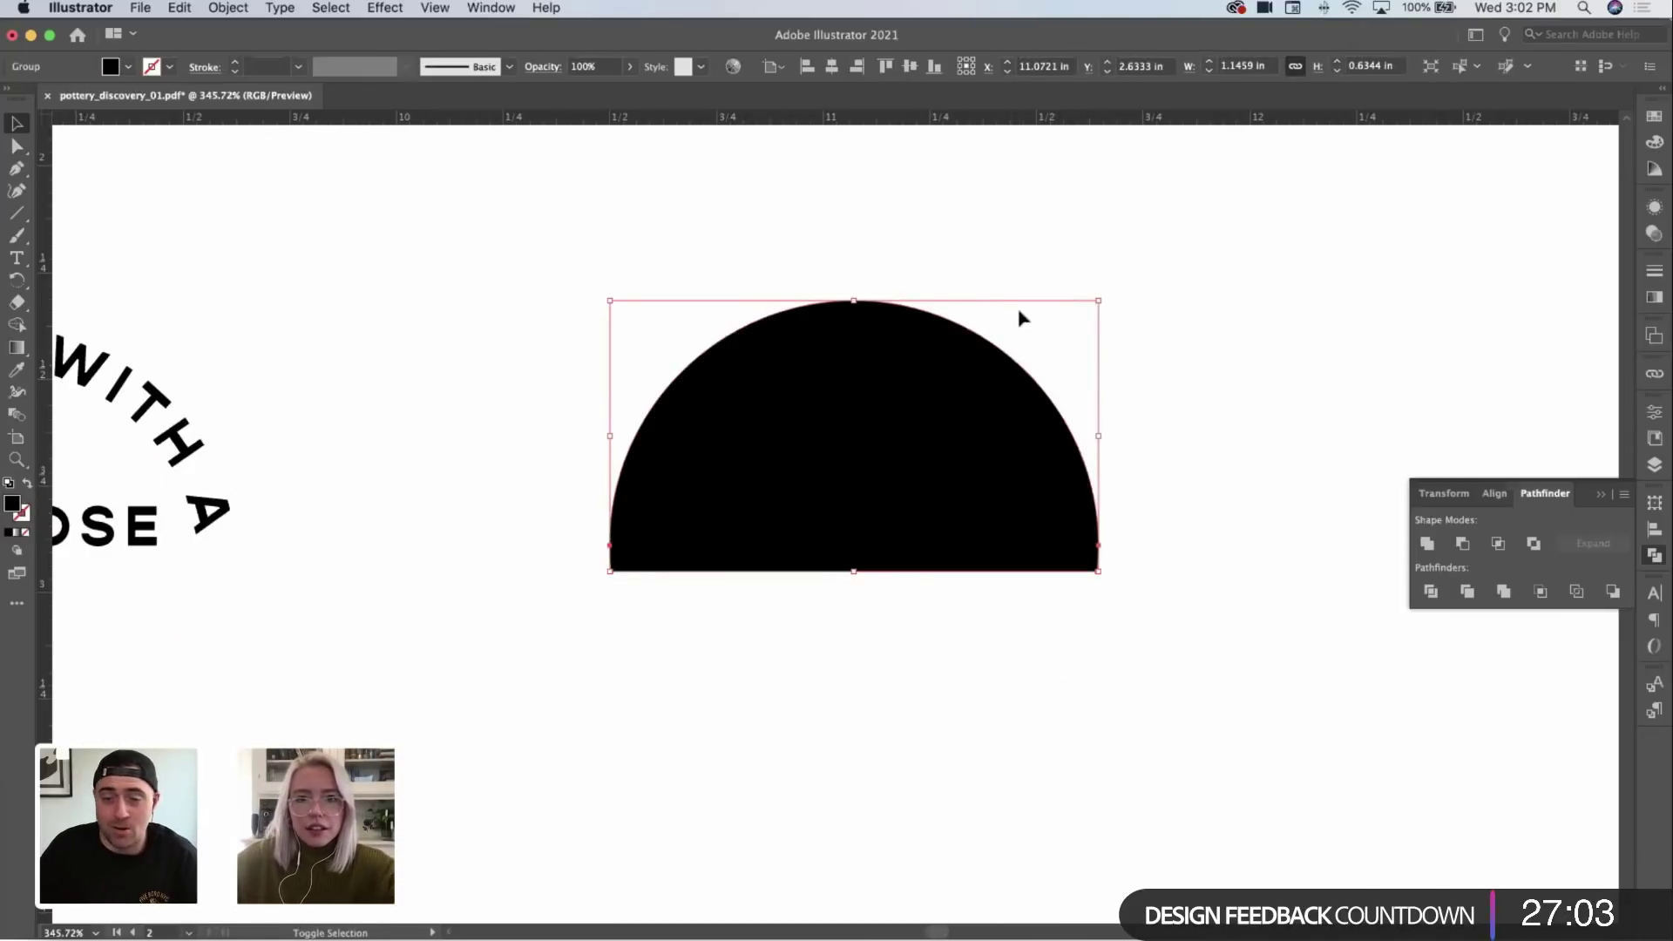
Step: Recolor the arched text, PURPOSE, the tagline and the inner half-dome white on the black dome
drag(1011, 579, 589, 670)
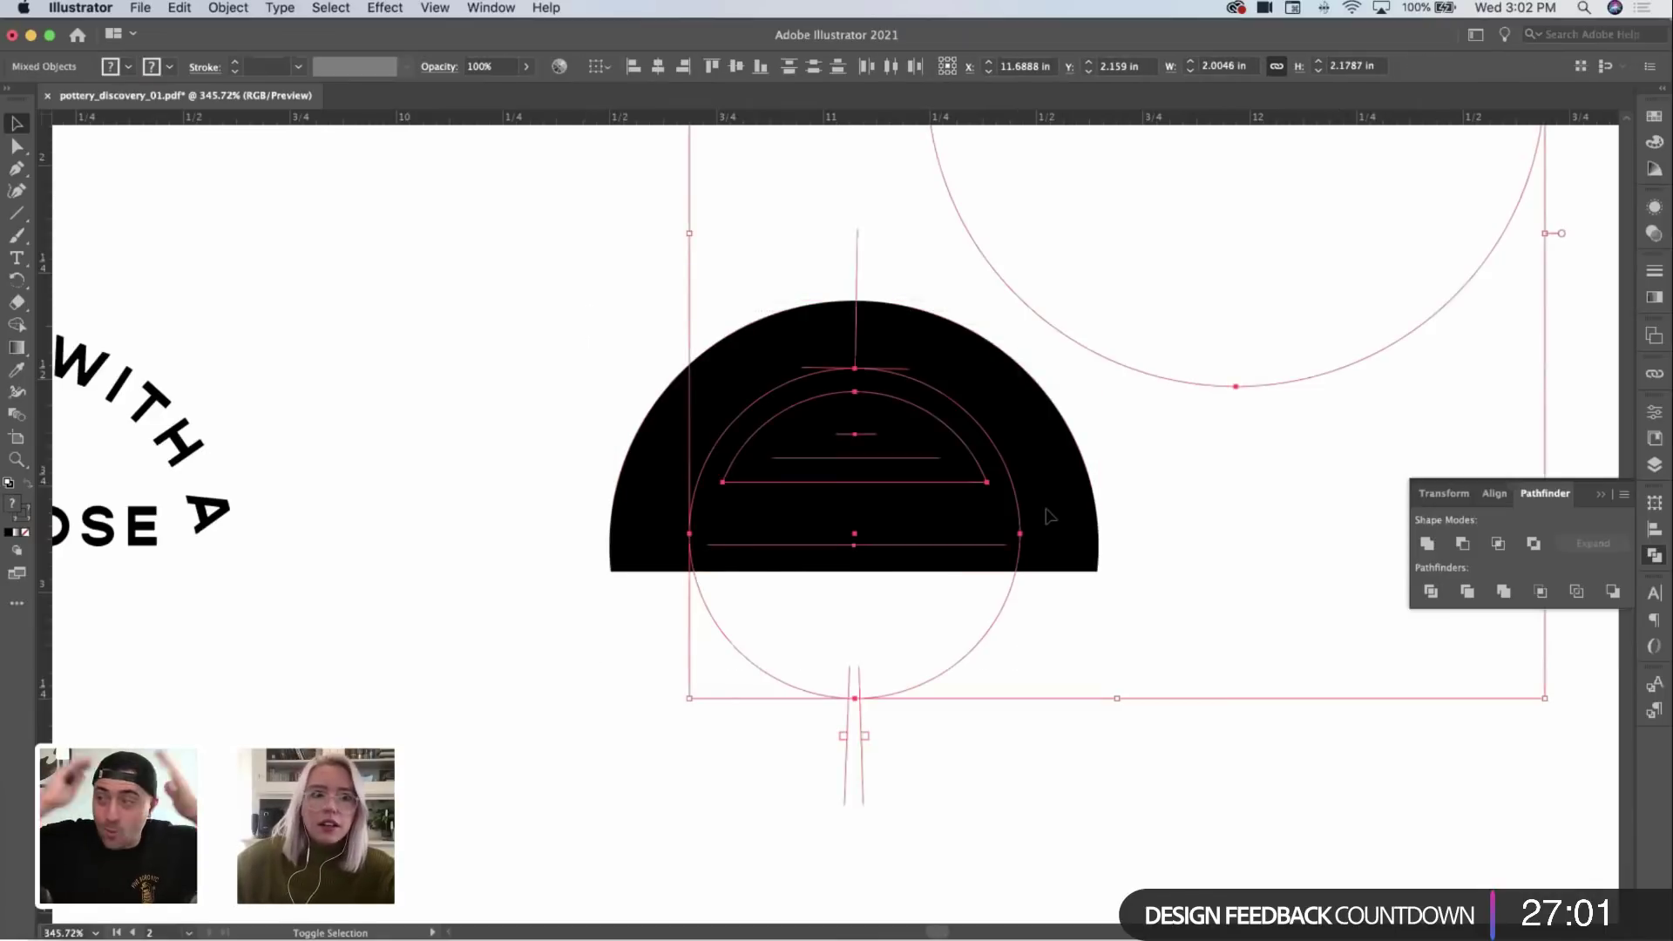
drag(1178, 413, 1215, 333)
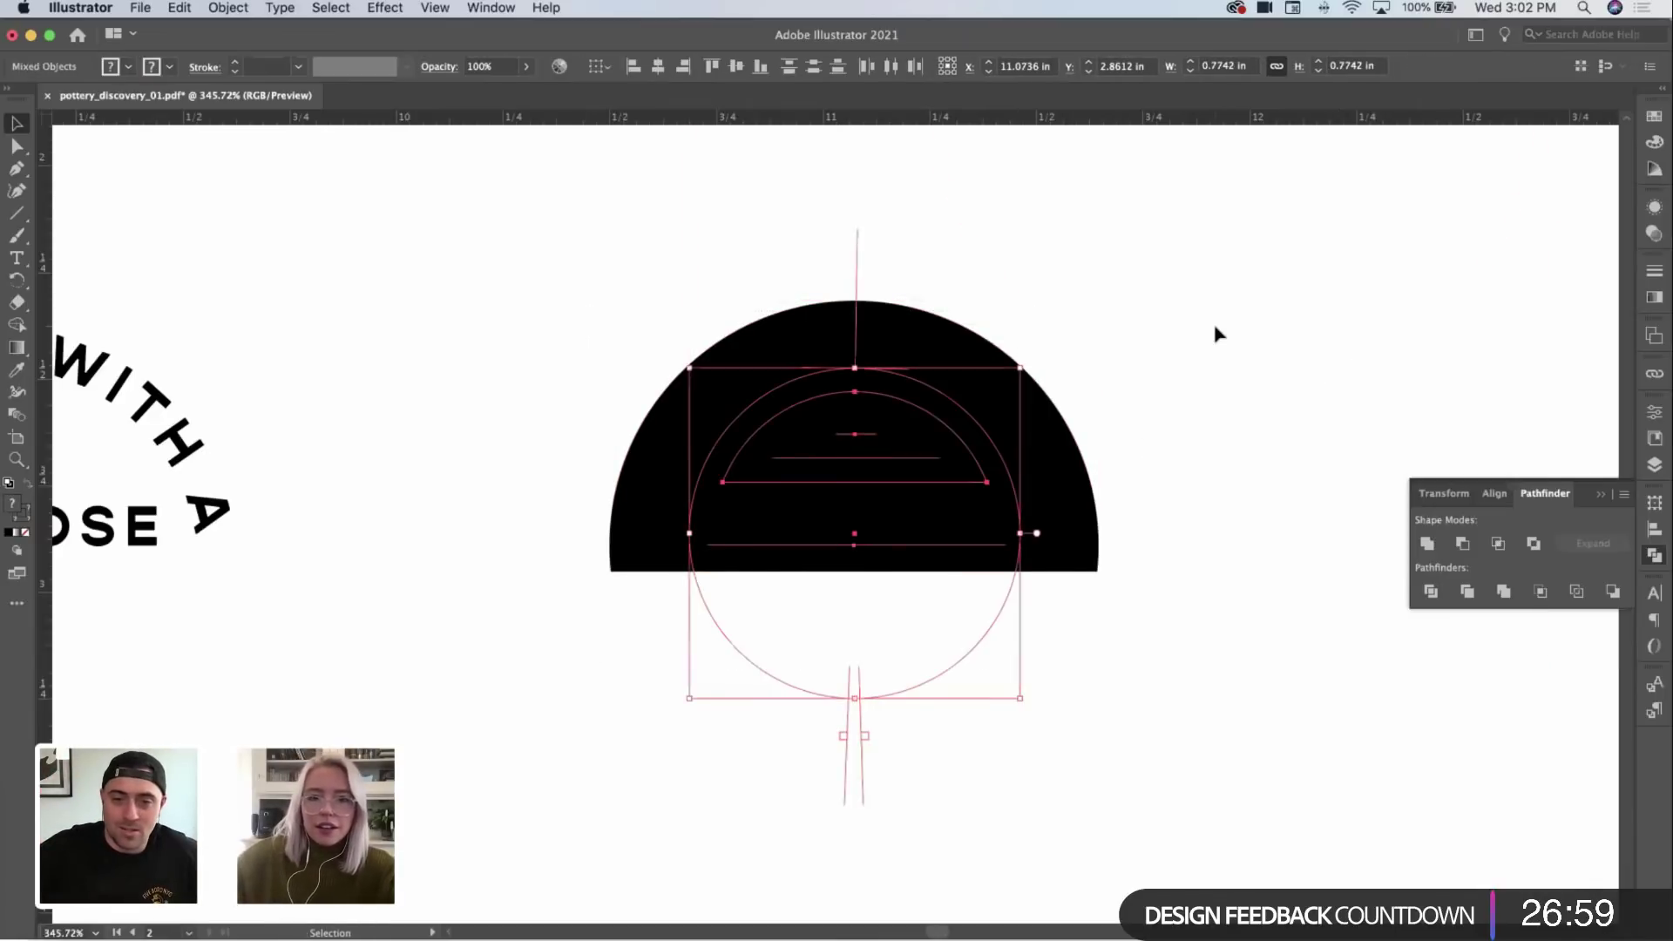
key(shift+x)
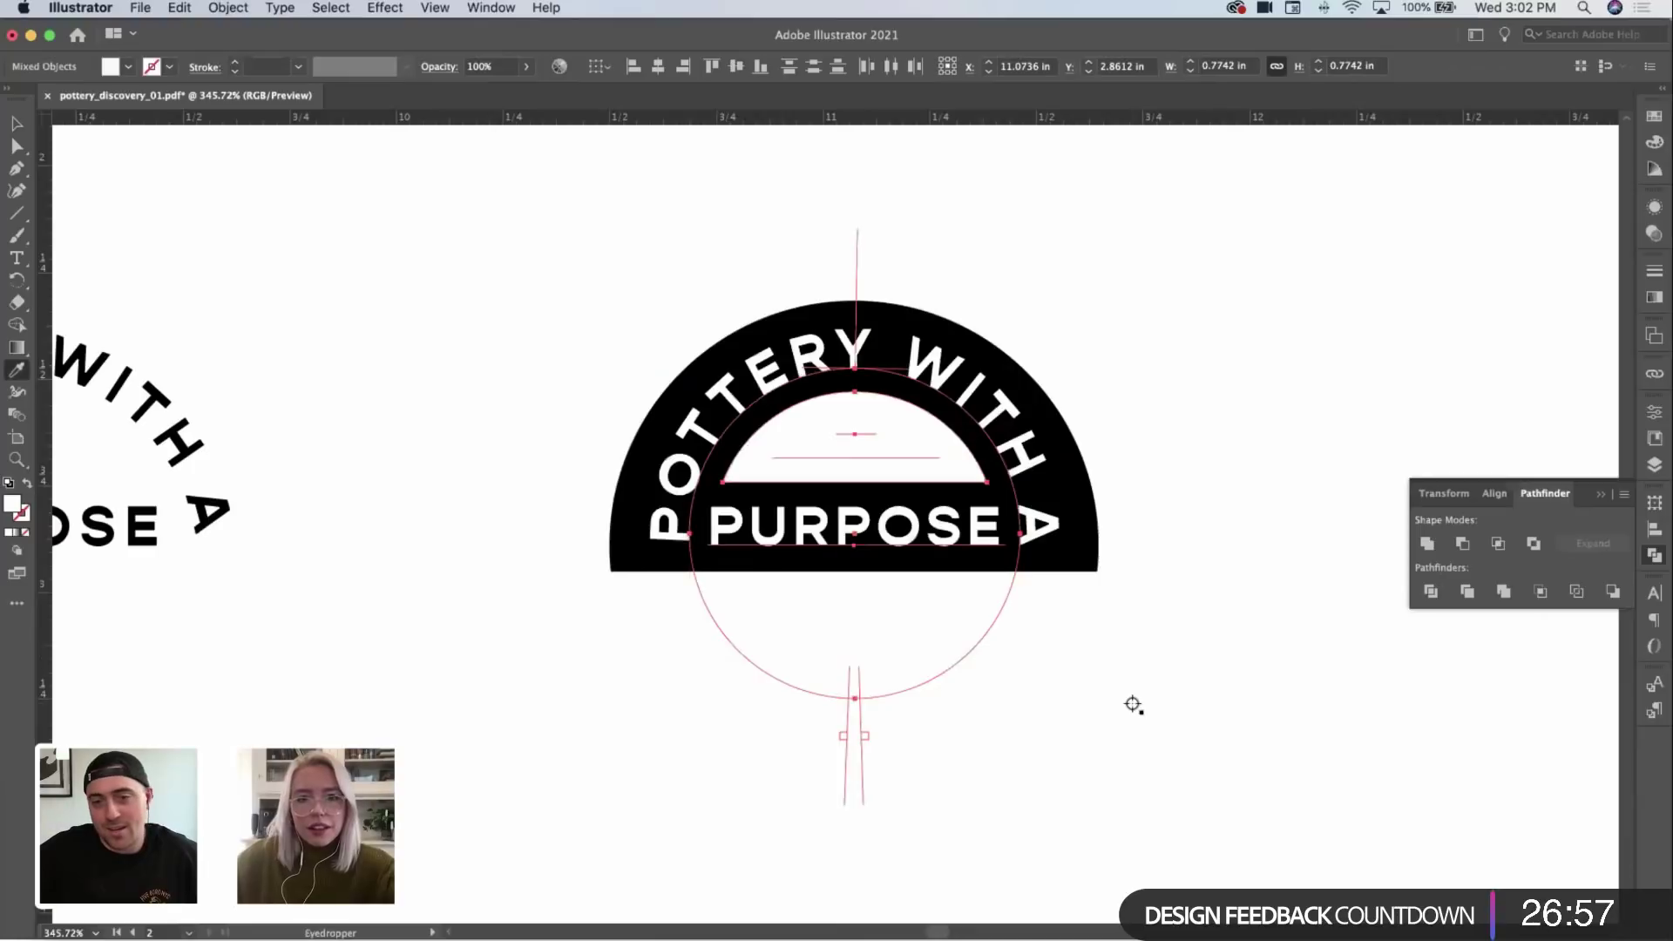
Step: Change the inner half-dome to a white 0.5 pt outline with no fill
click(964, 469)
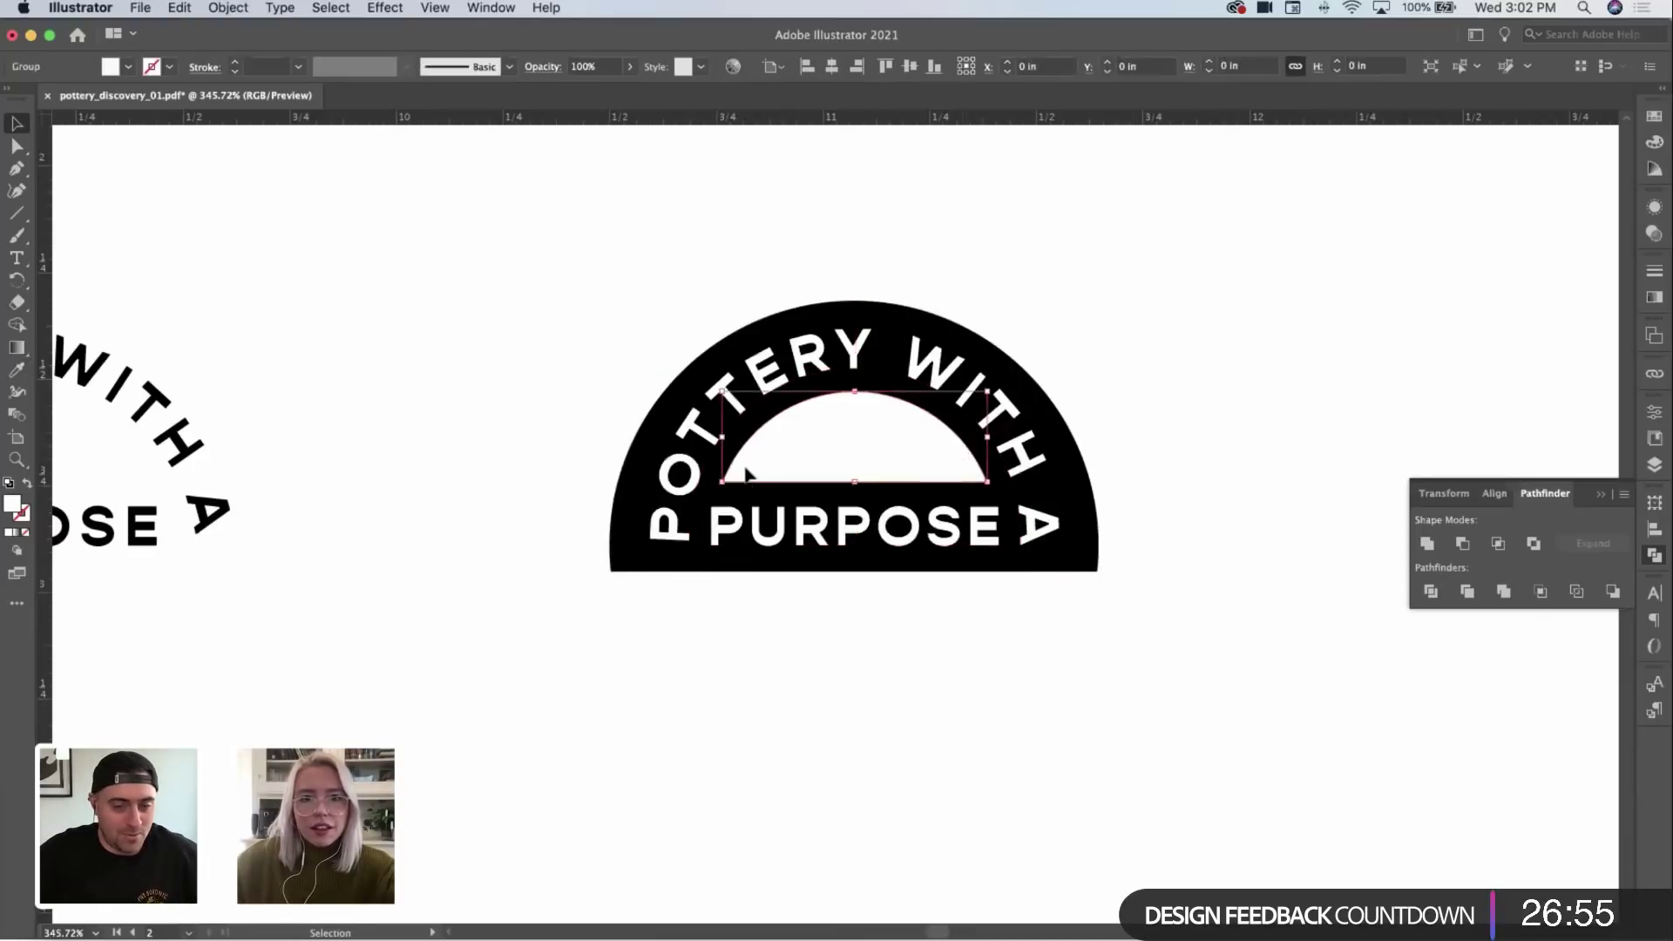
click(26, 485)
click(616, 706)
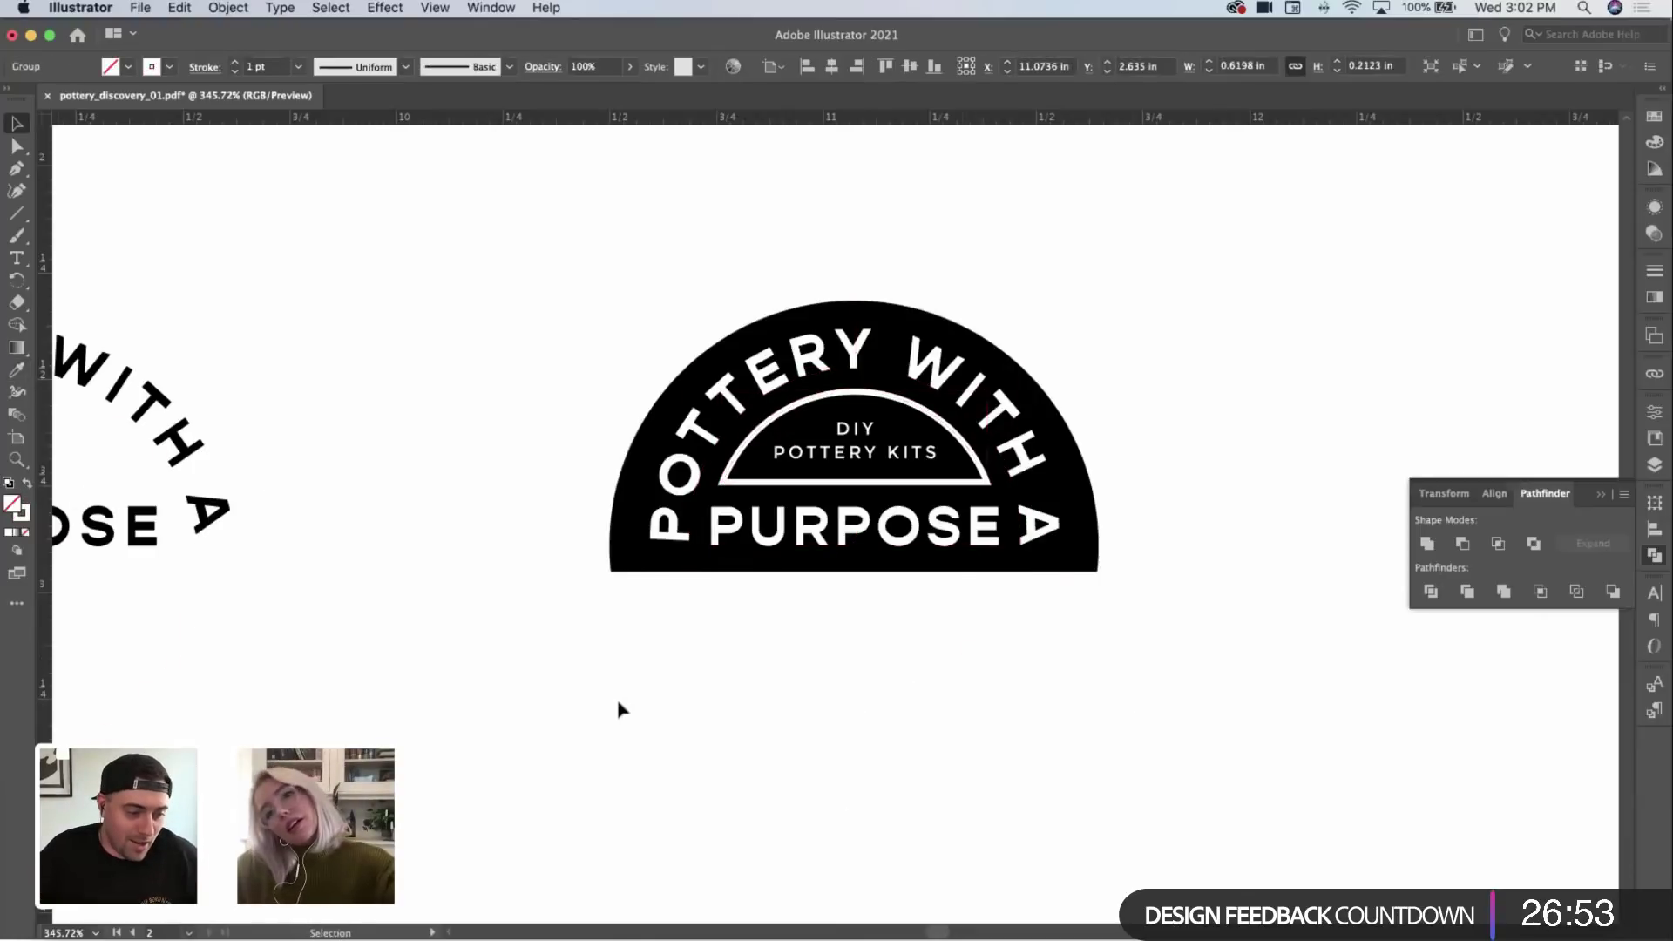
click(811, 486)
click(297, 67)
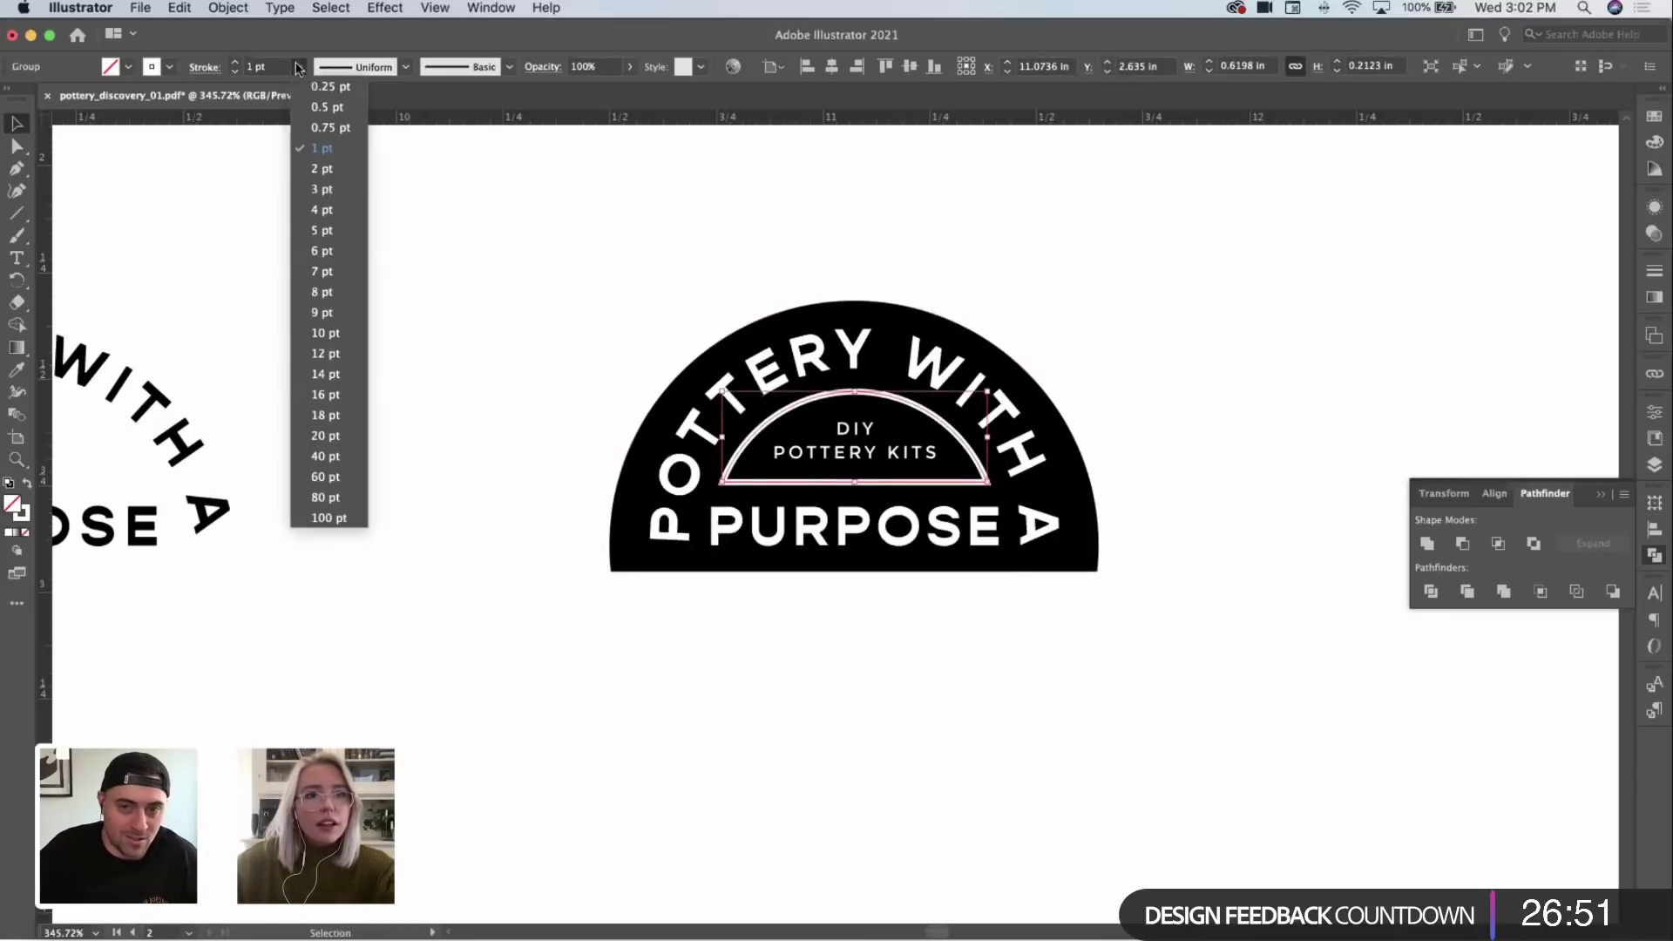
click(321, 106)
click(493, 370)
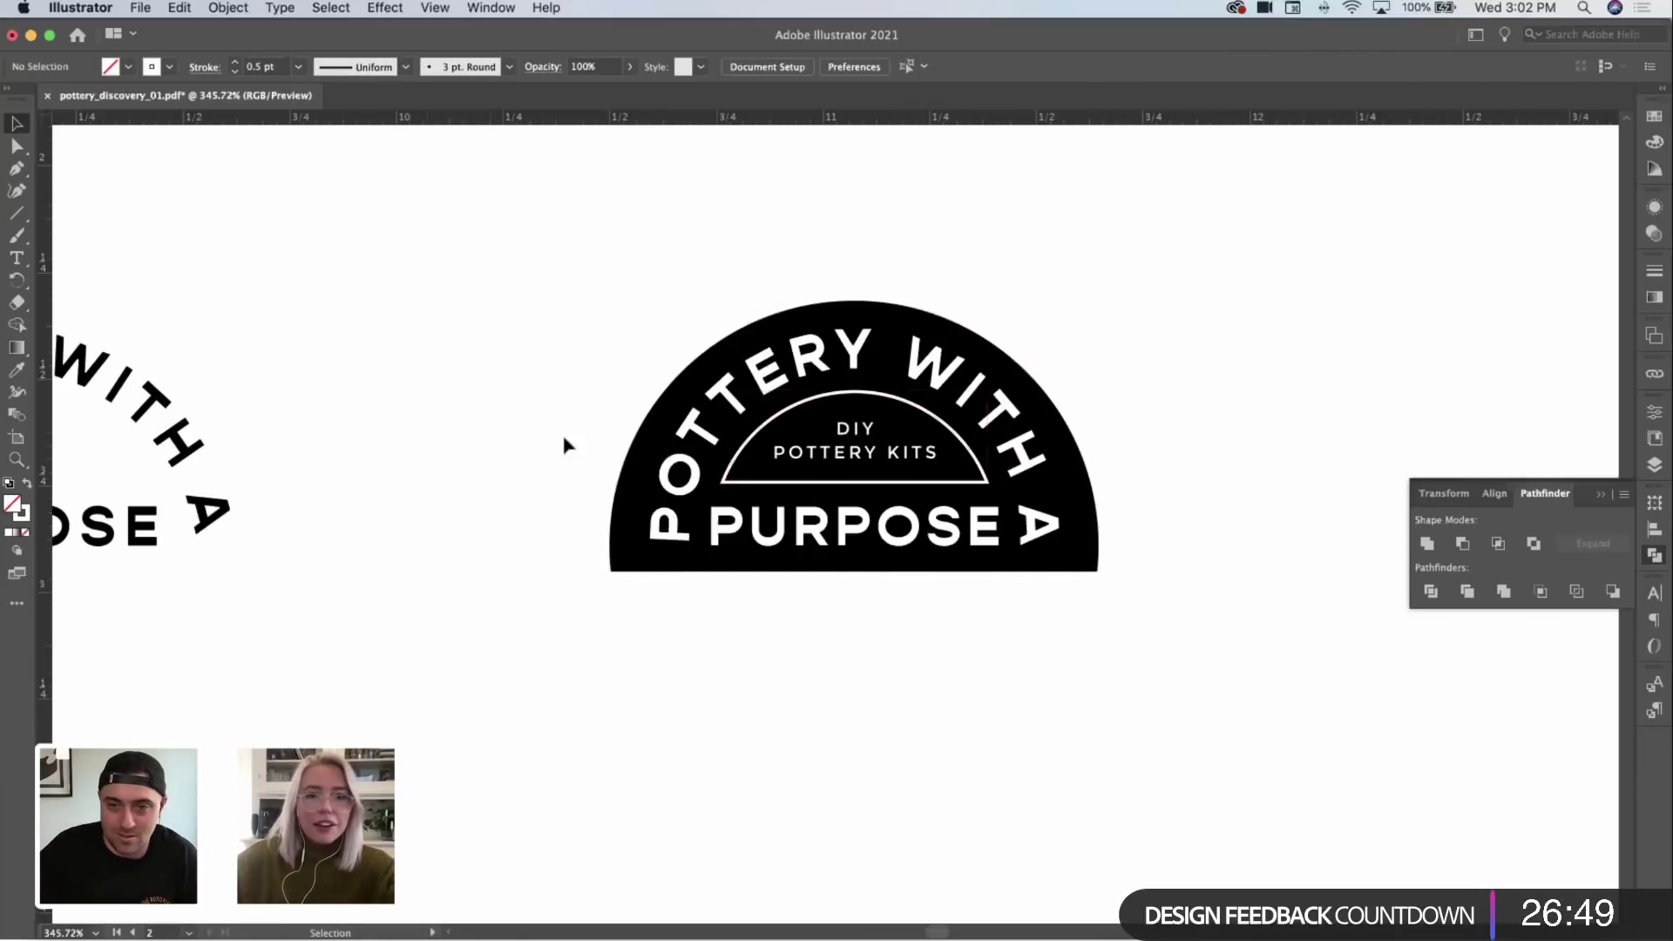
Step: Try a 0.75 pt stroke on the outline of the inner half-dome around DIY POTTERY KITS
key(z)
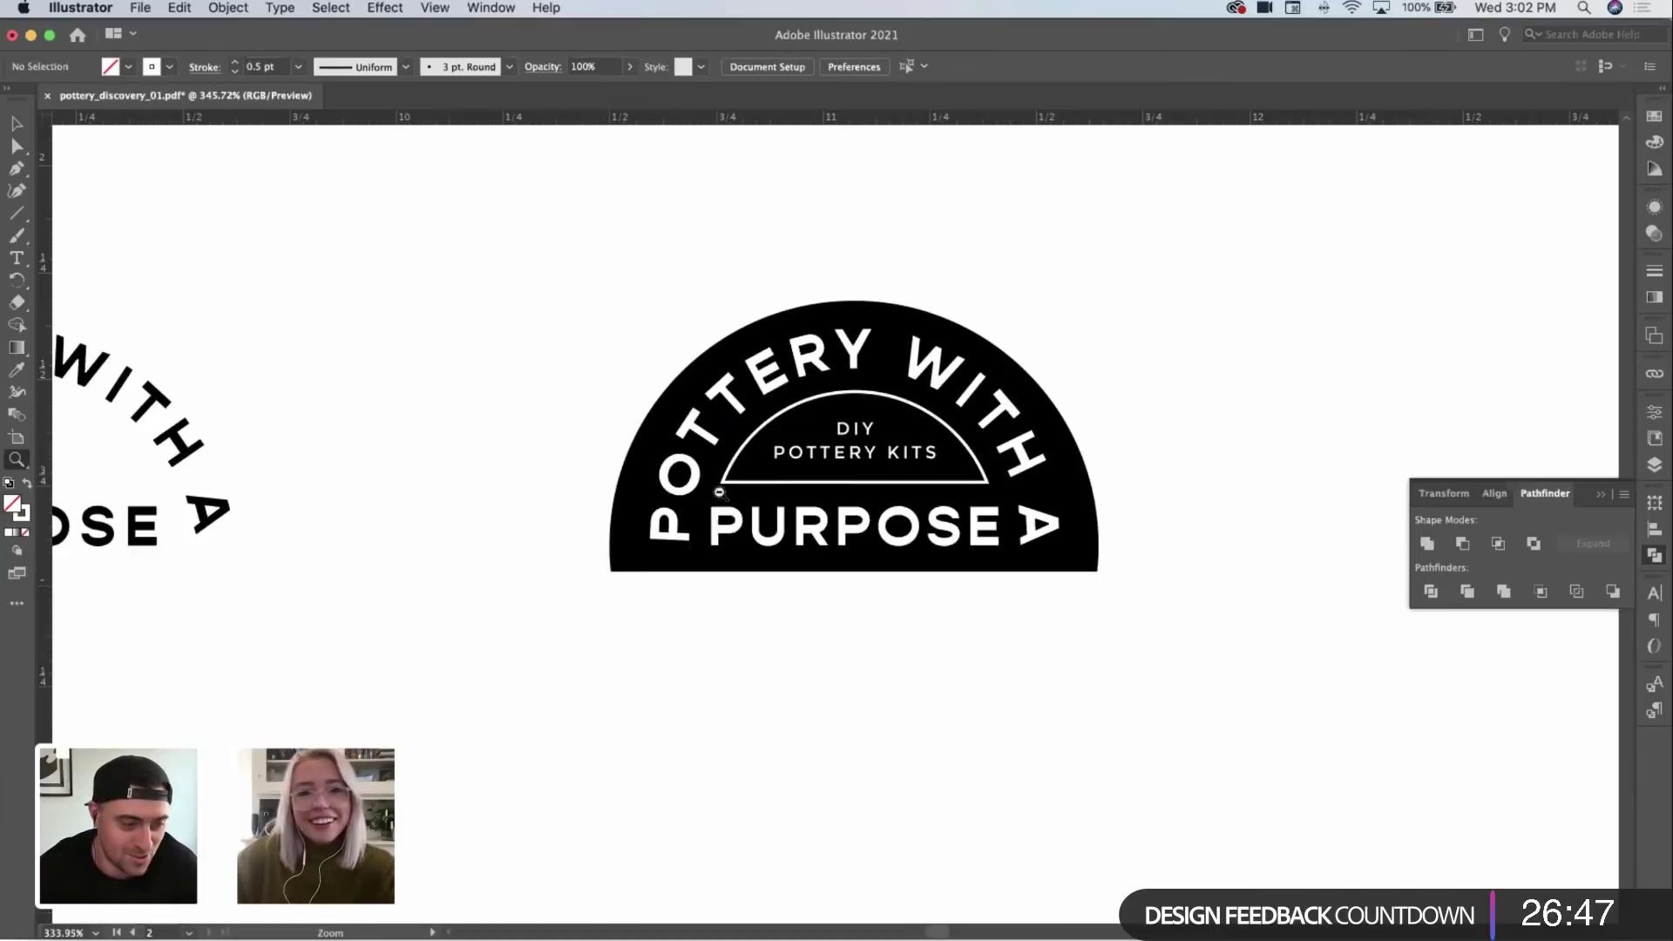
click(719, 492)
super+click(860, 361)
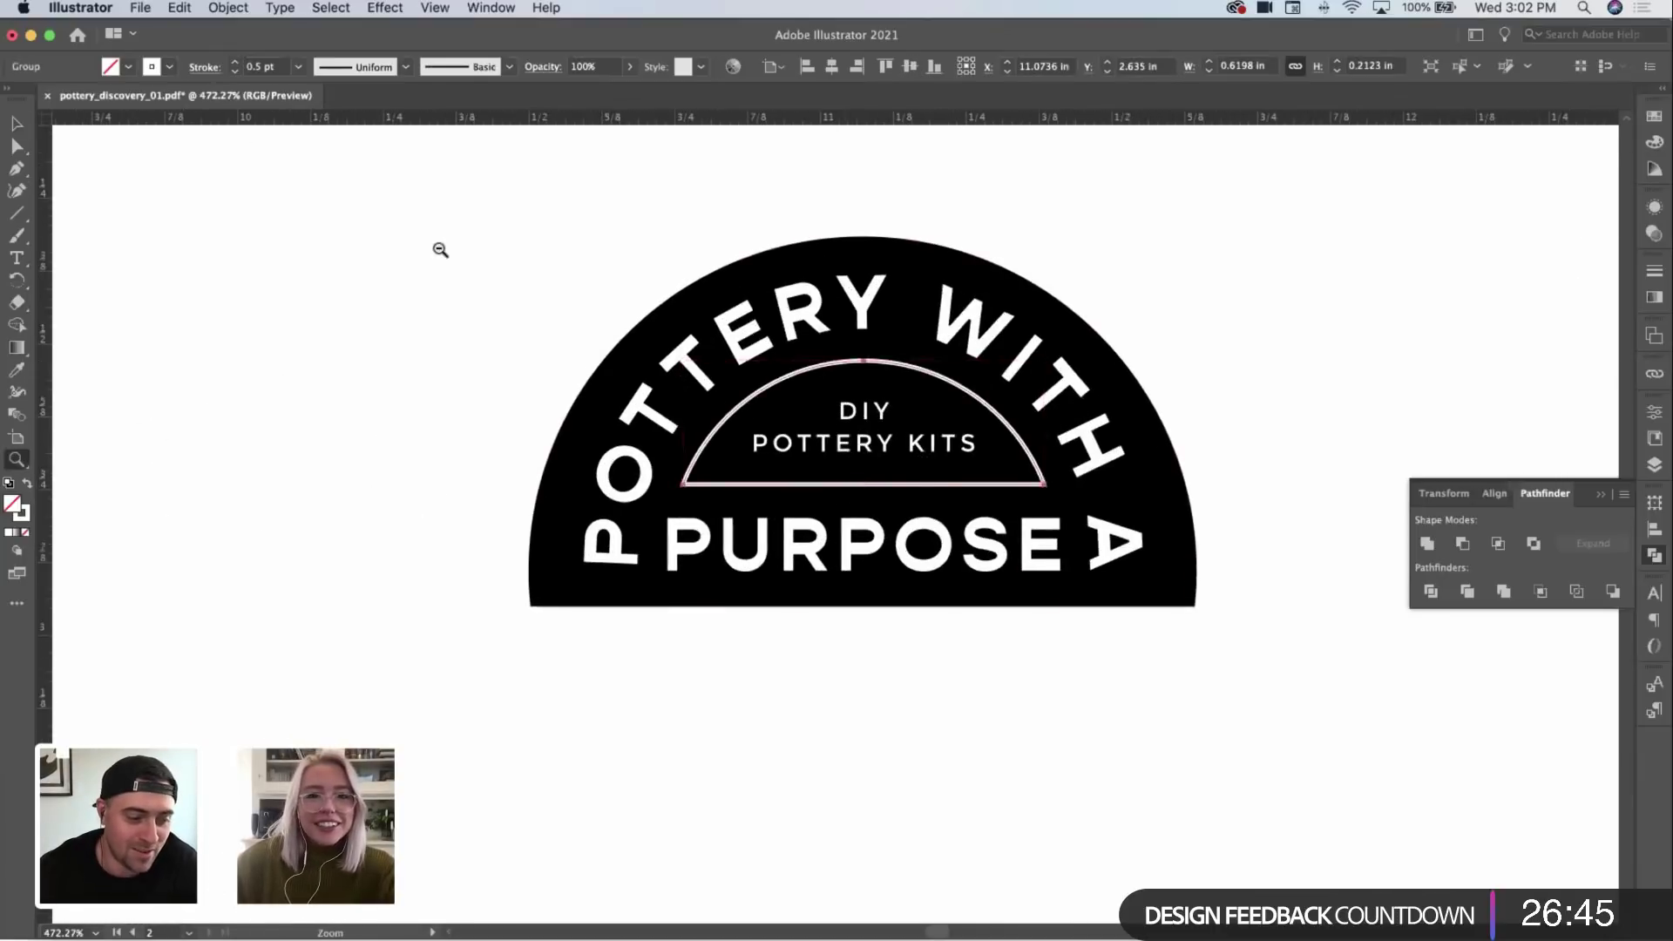
alt+click(440, 250)
key(v)
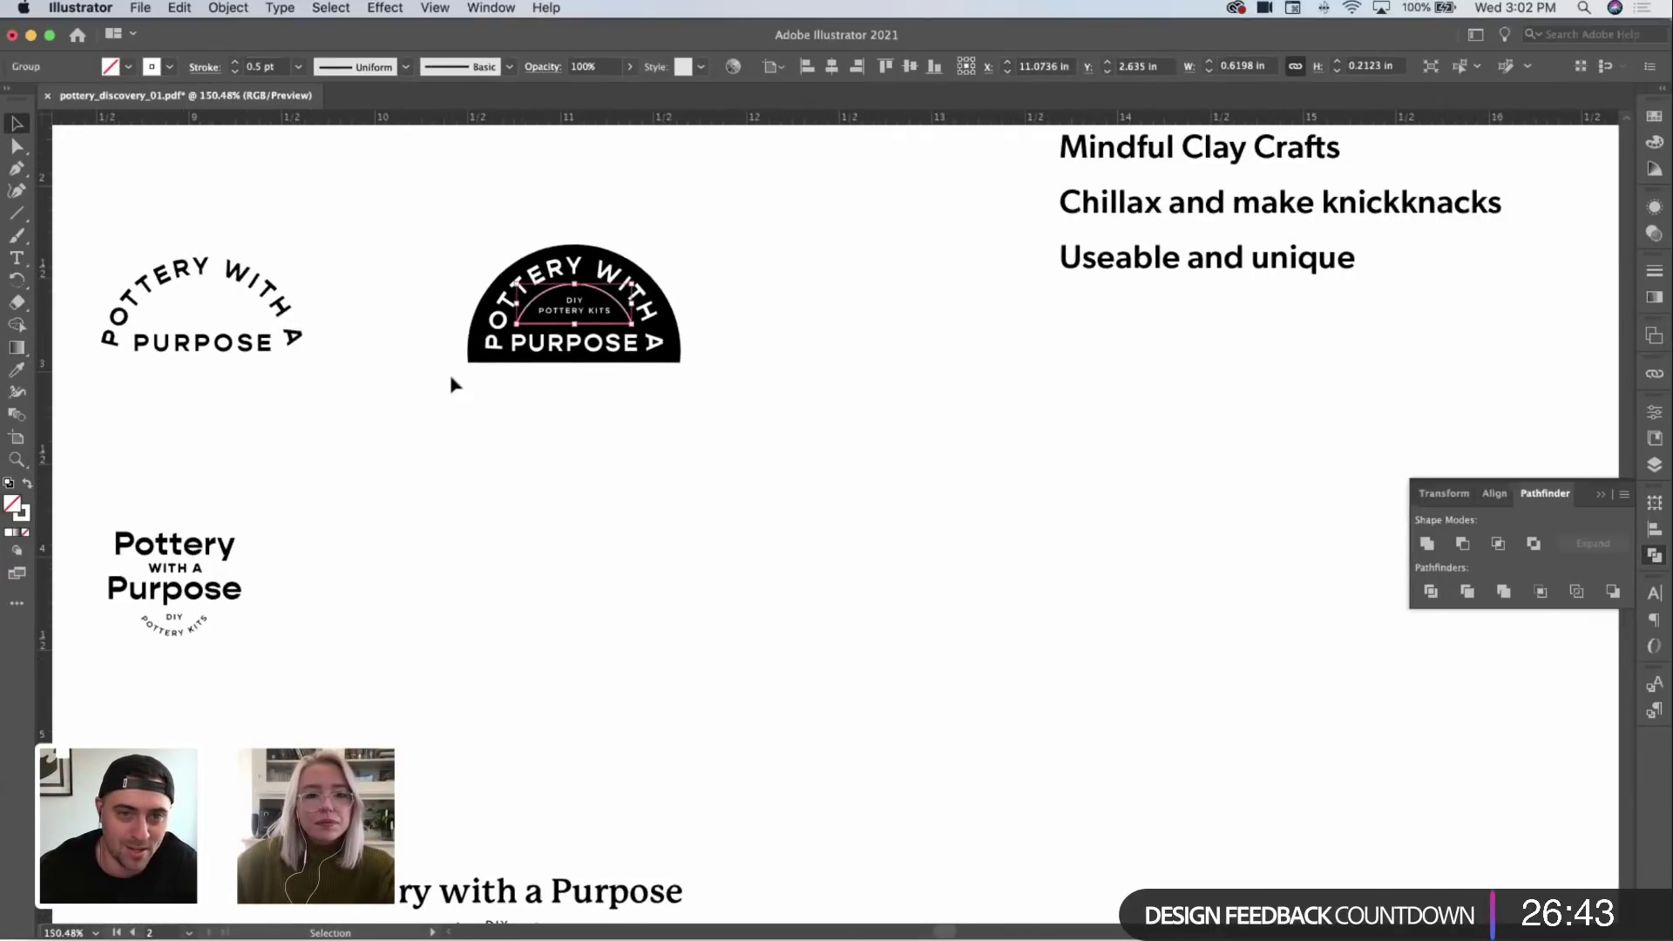
click(301, 70)
click(347, 160)
click(411, 292)
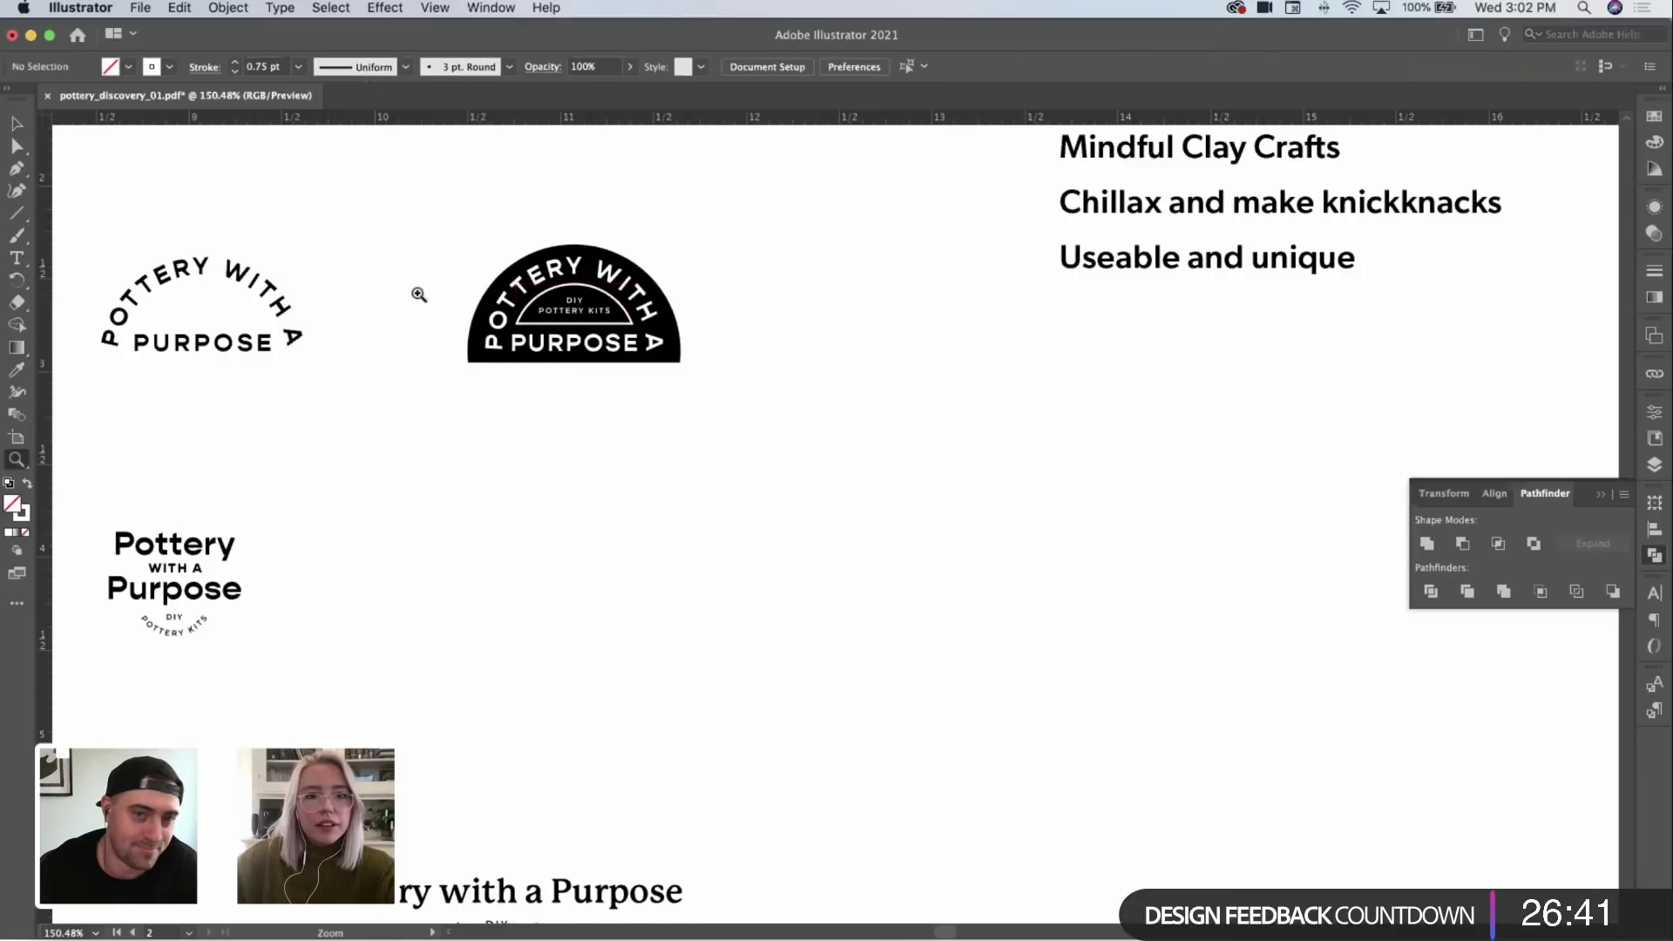
key(z)
click(423, 312)
key(v)
click(547, 289)
Step: Duplicate the whole black half-dome badge about 1.15 in straight below the original
click(468, 422)
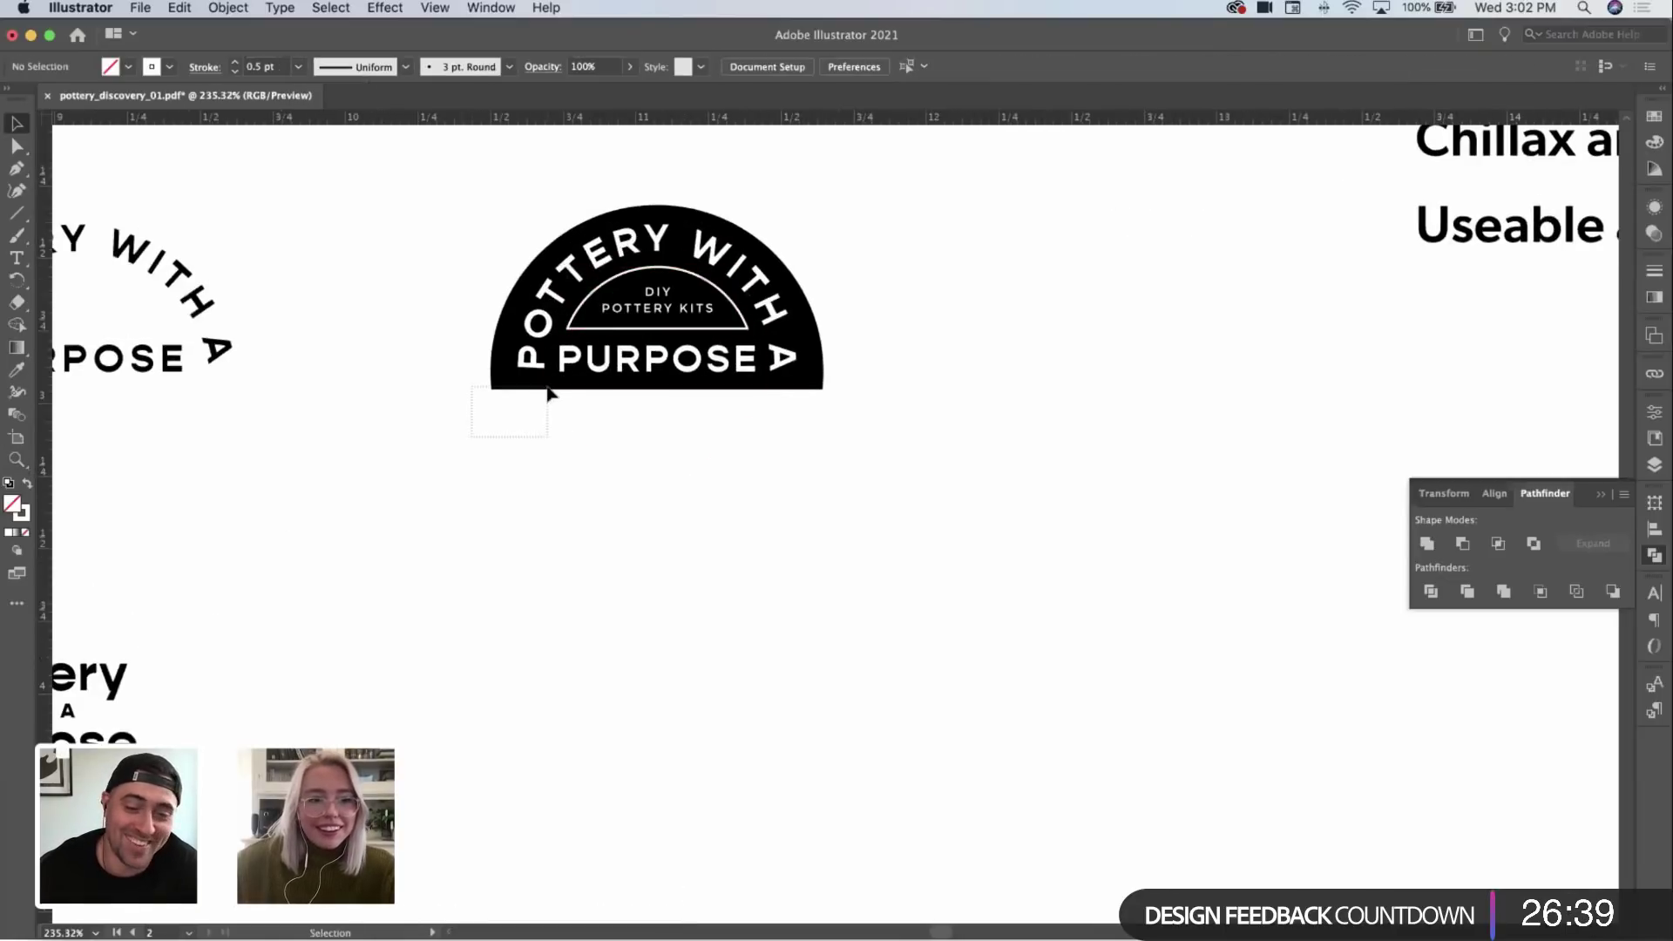
drag(549, 394, 1090, 452)
scroll(807, 261, down, 3)
shift+click(877, 266)
key(z)
key(v)
click(1091, 453)
Step: Give the inner half-dome of the lower badge a solid white fill with no stroke
click(610, 457)
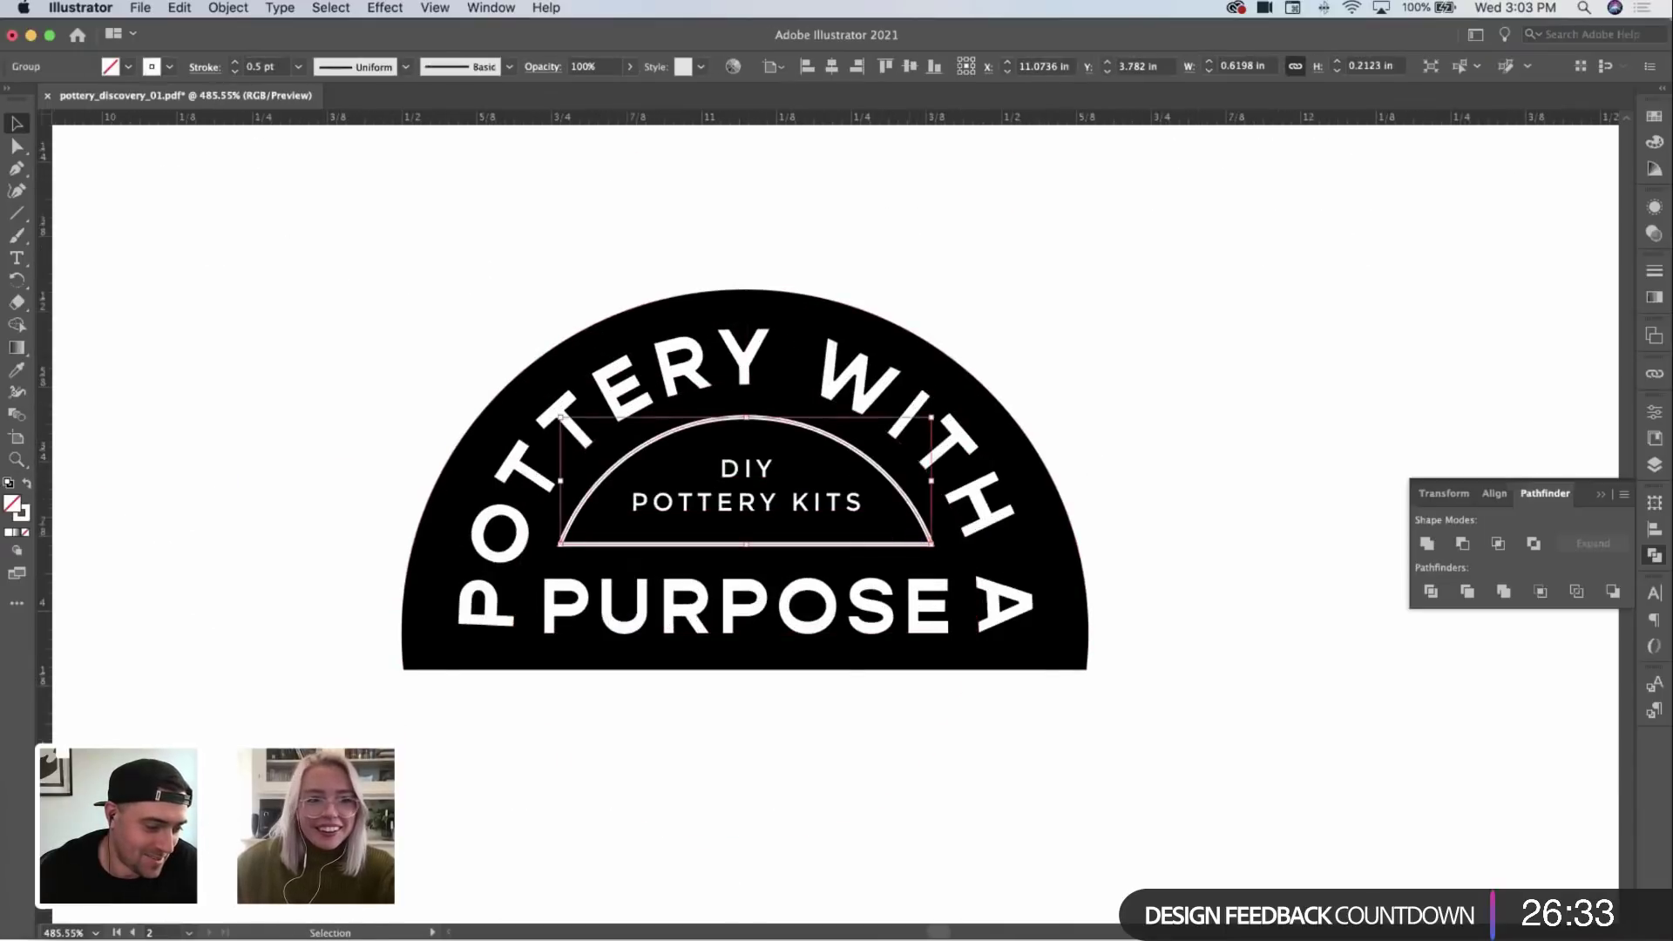
click(27, 486)
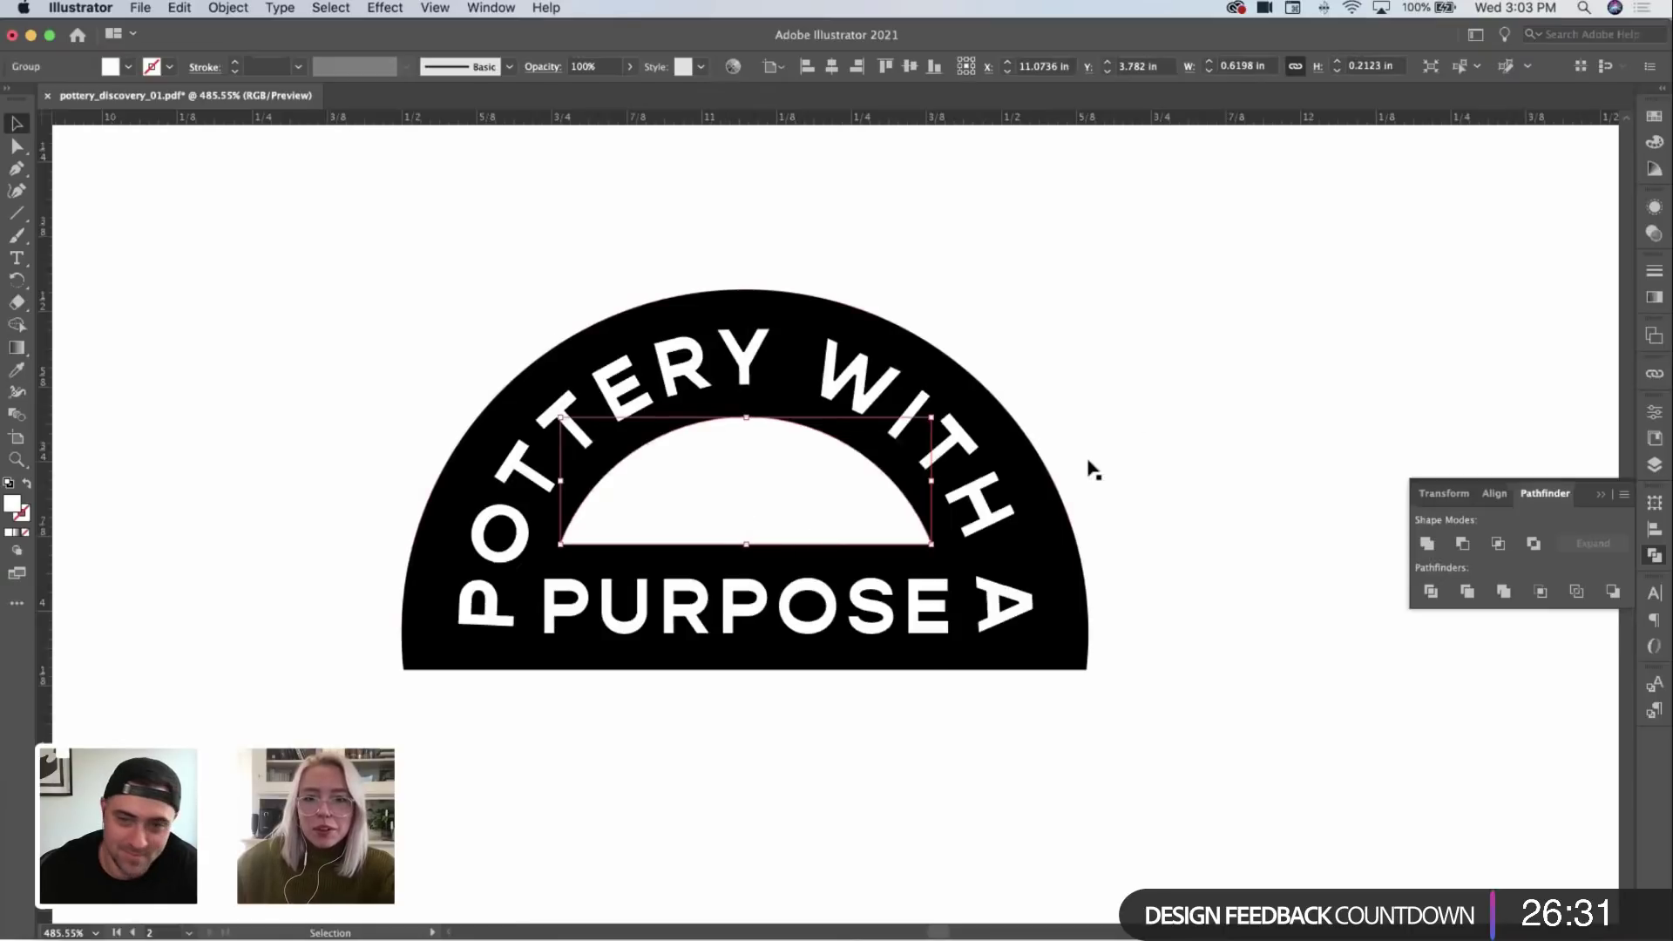
click(1061, 534)
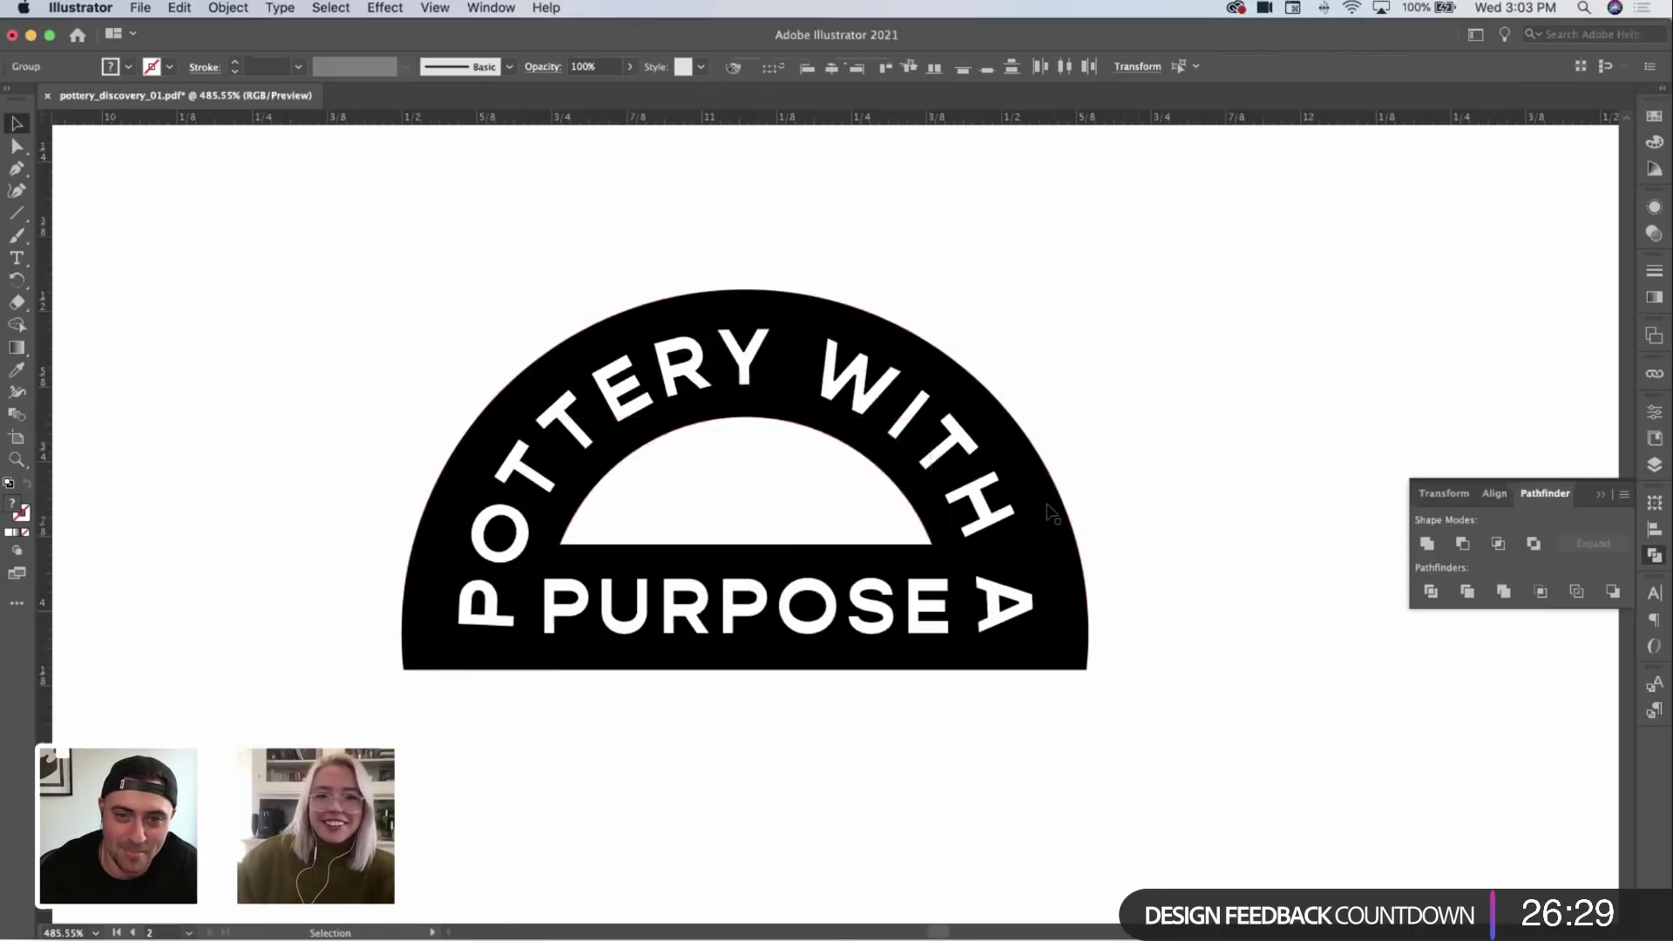
Step: Recolor the DIY POTTERY KITS text in the lower badge black
click(773, 497)
click(773, 505)
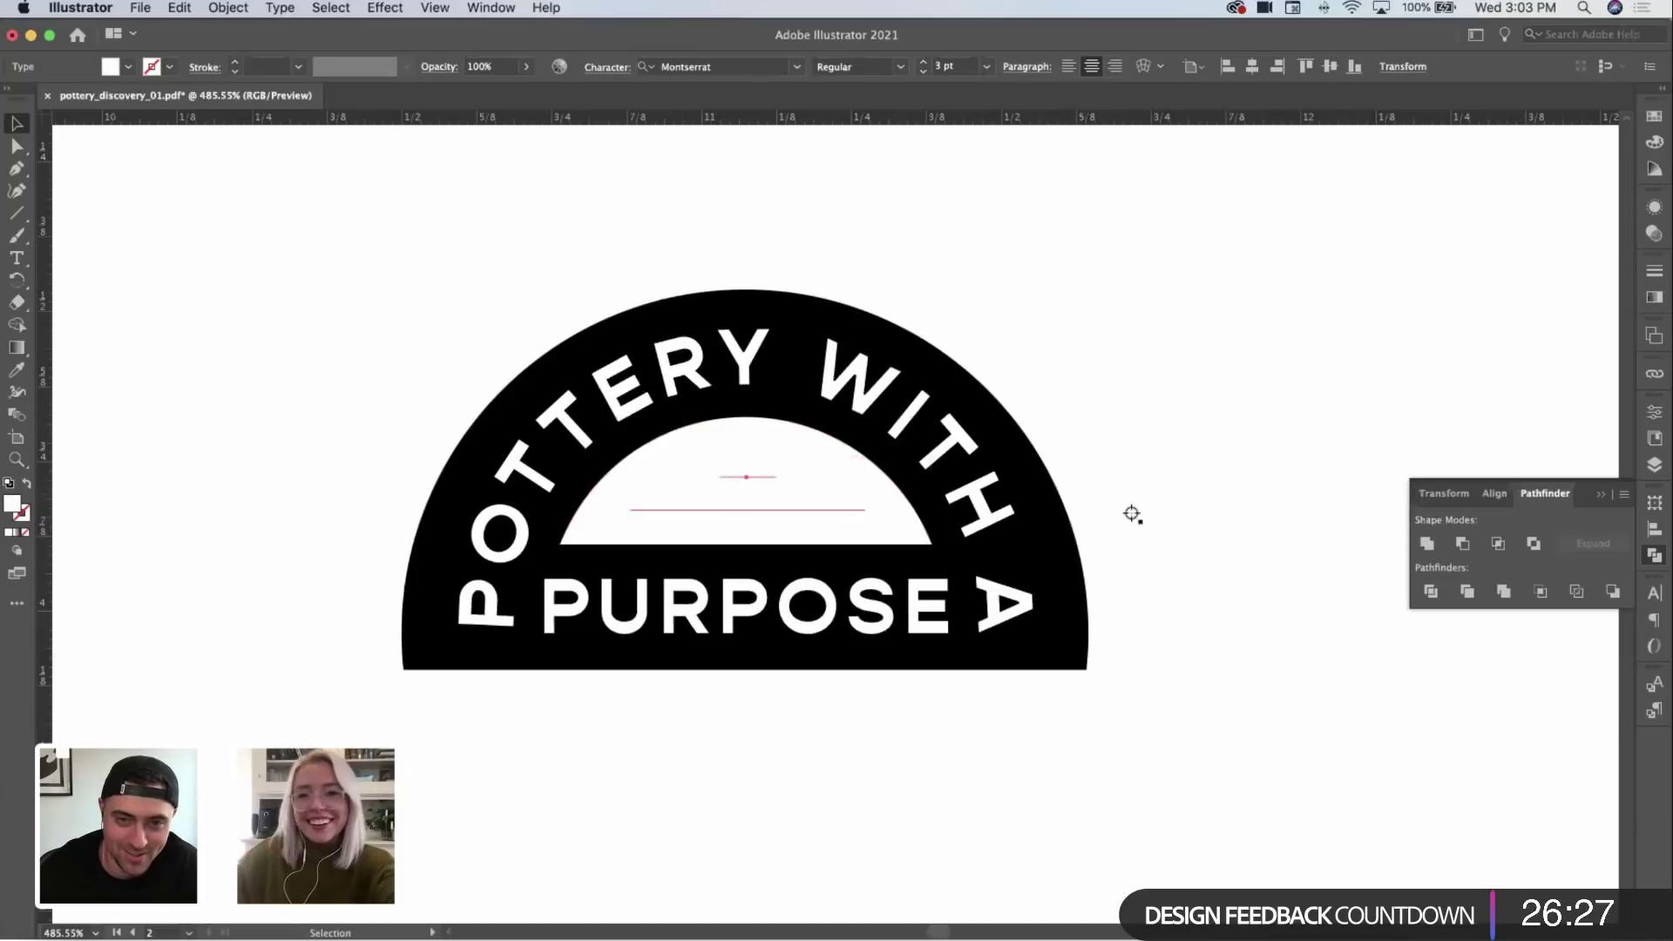
key(d)
Step: Review the two dome badges alongside the other logo variations on the artboard
key(z)
drag(1203, 520, 1111, 630)
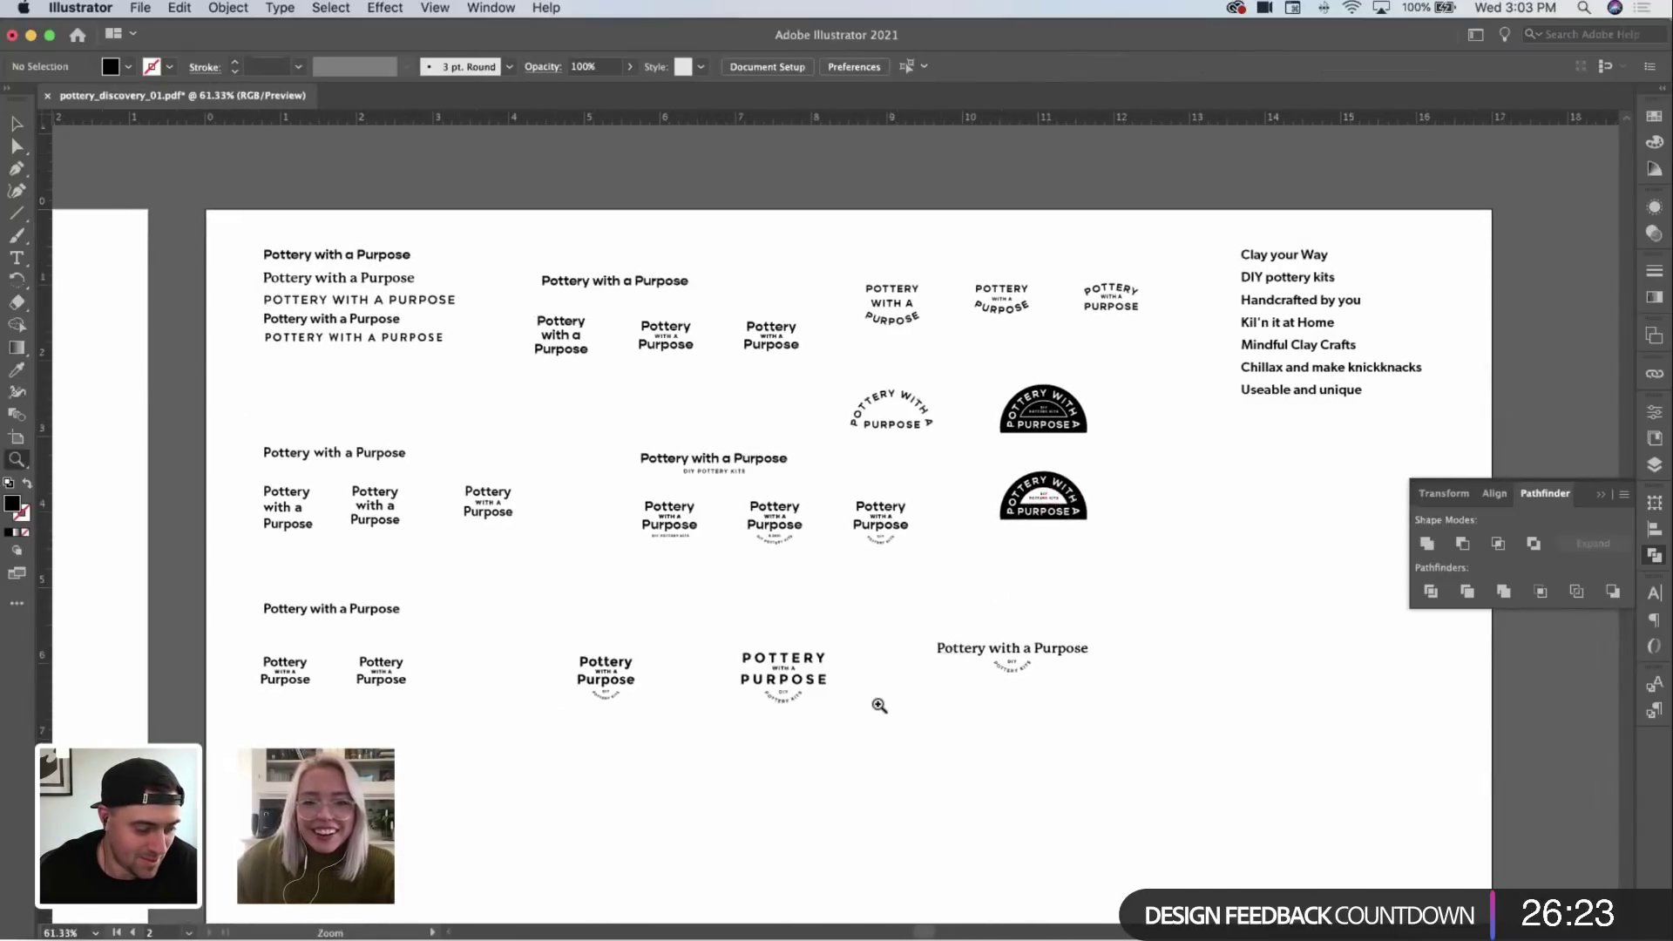
drag(879, 706, 936, 621)
key(v)
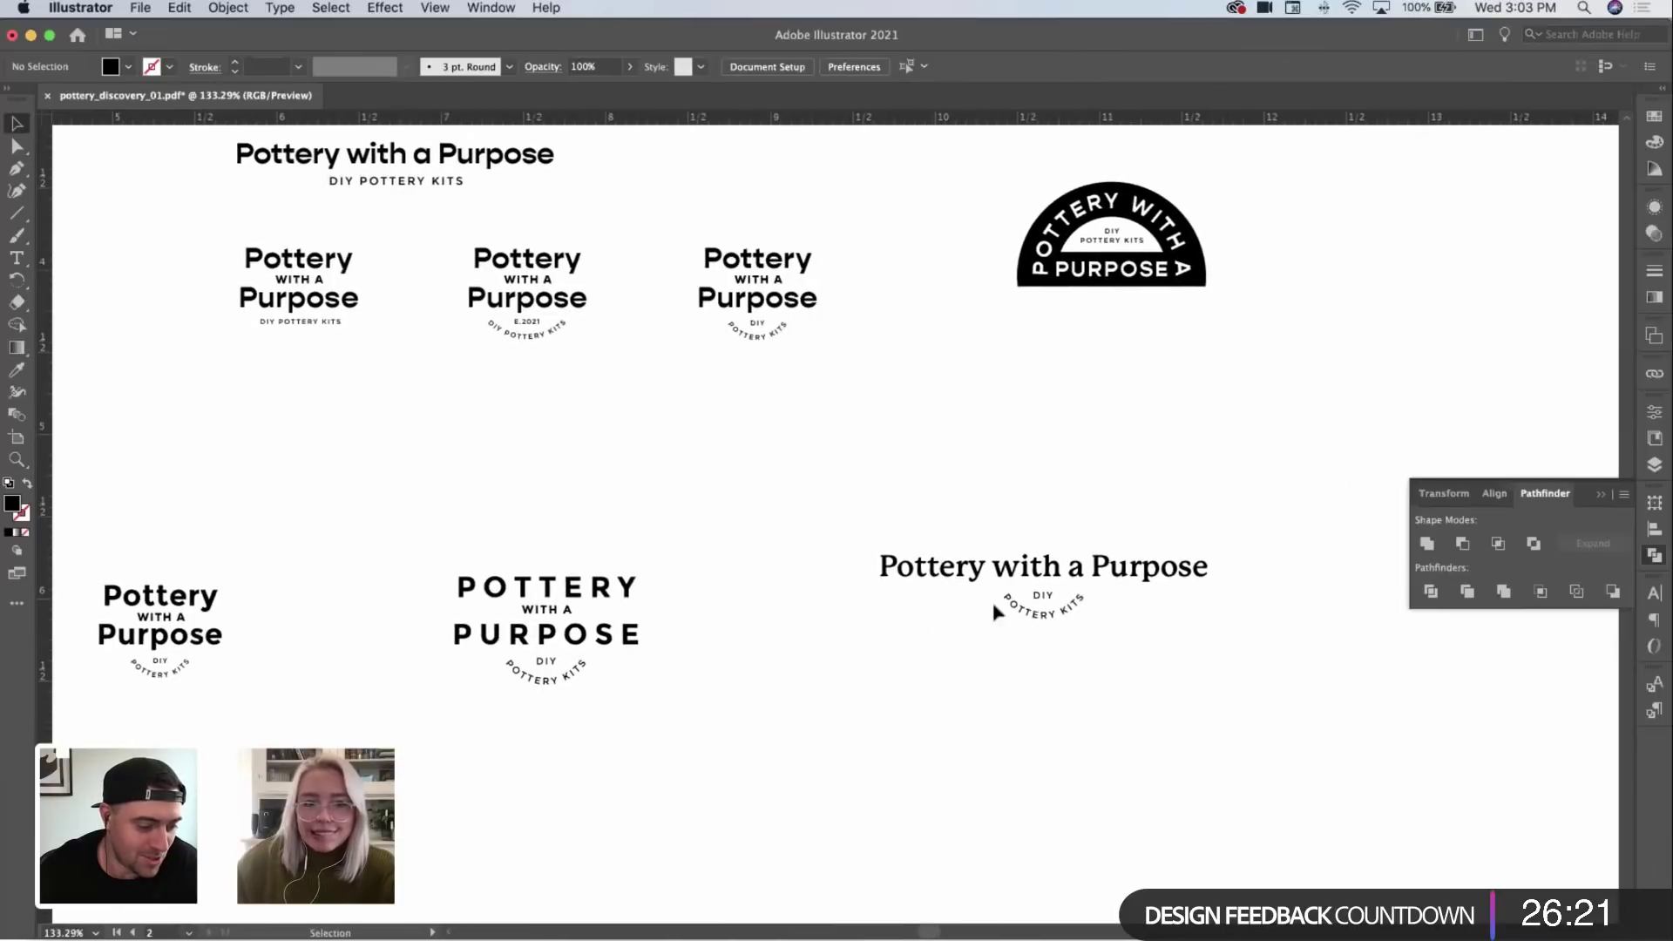
scroll(959, 600, right, 3)
scroll(959, 599, down, 1)
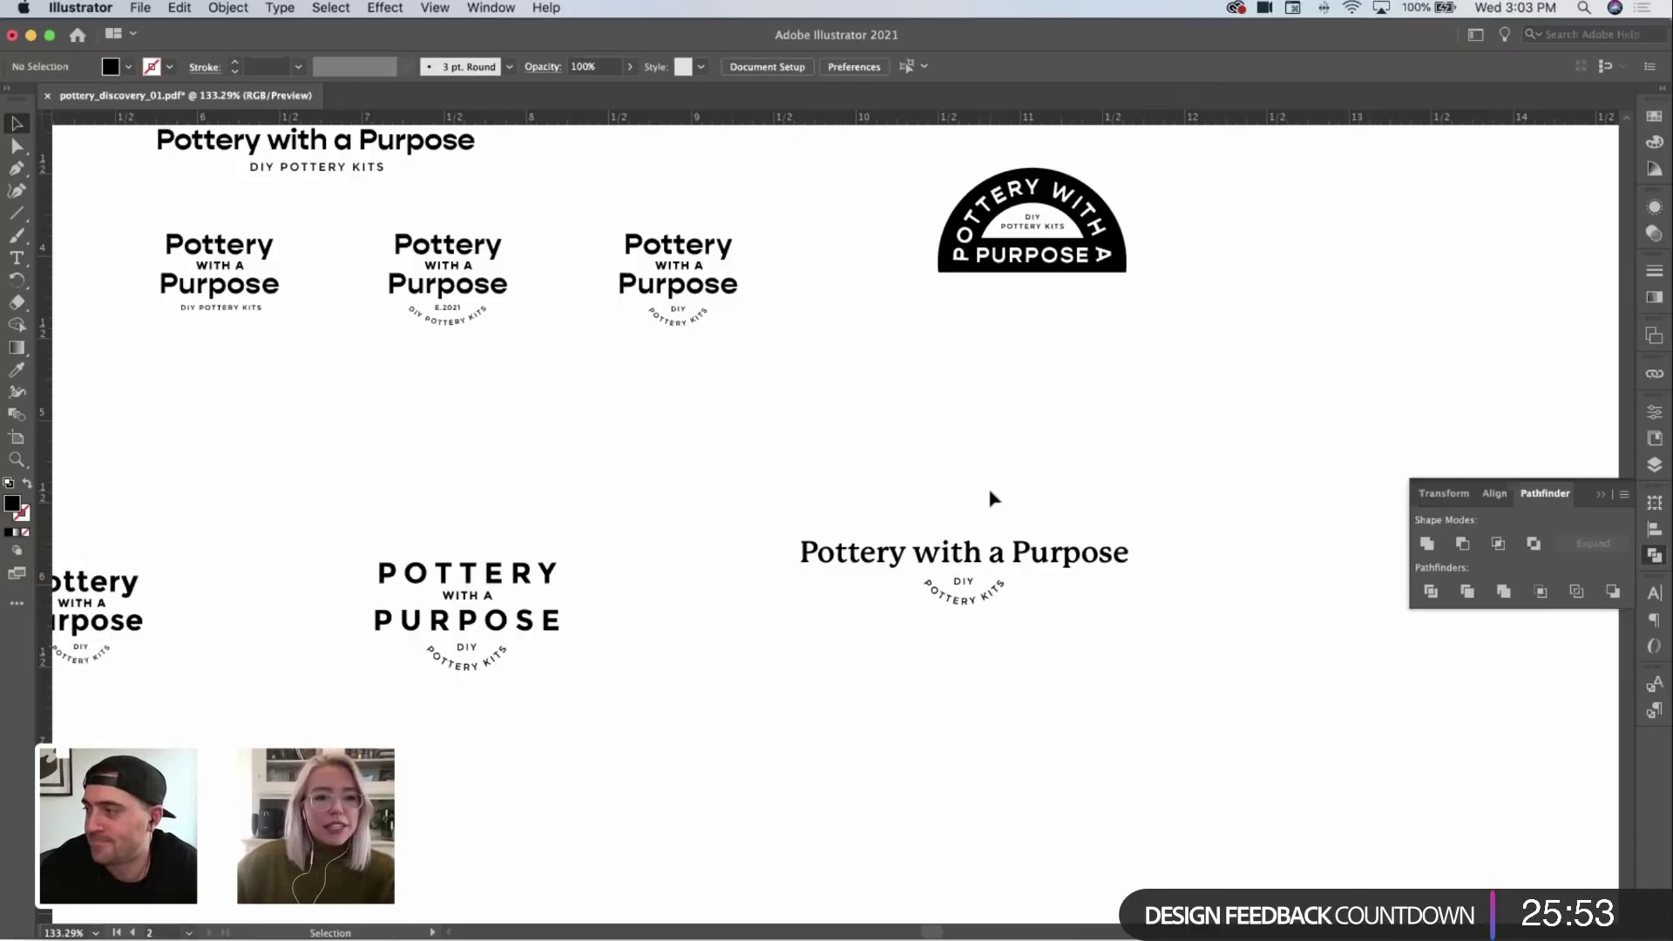
scroll(930, 456, down, 2)
scroll(930, 455, right, 3)
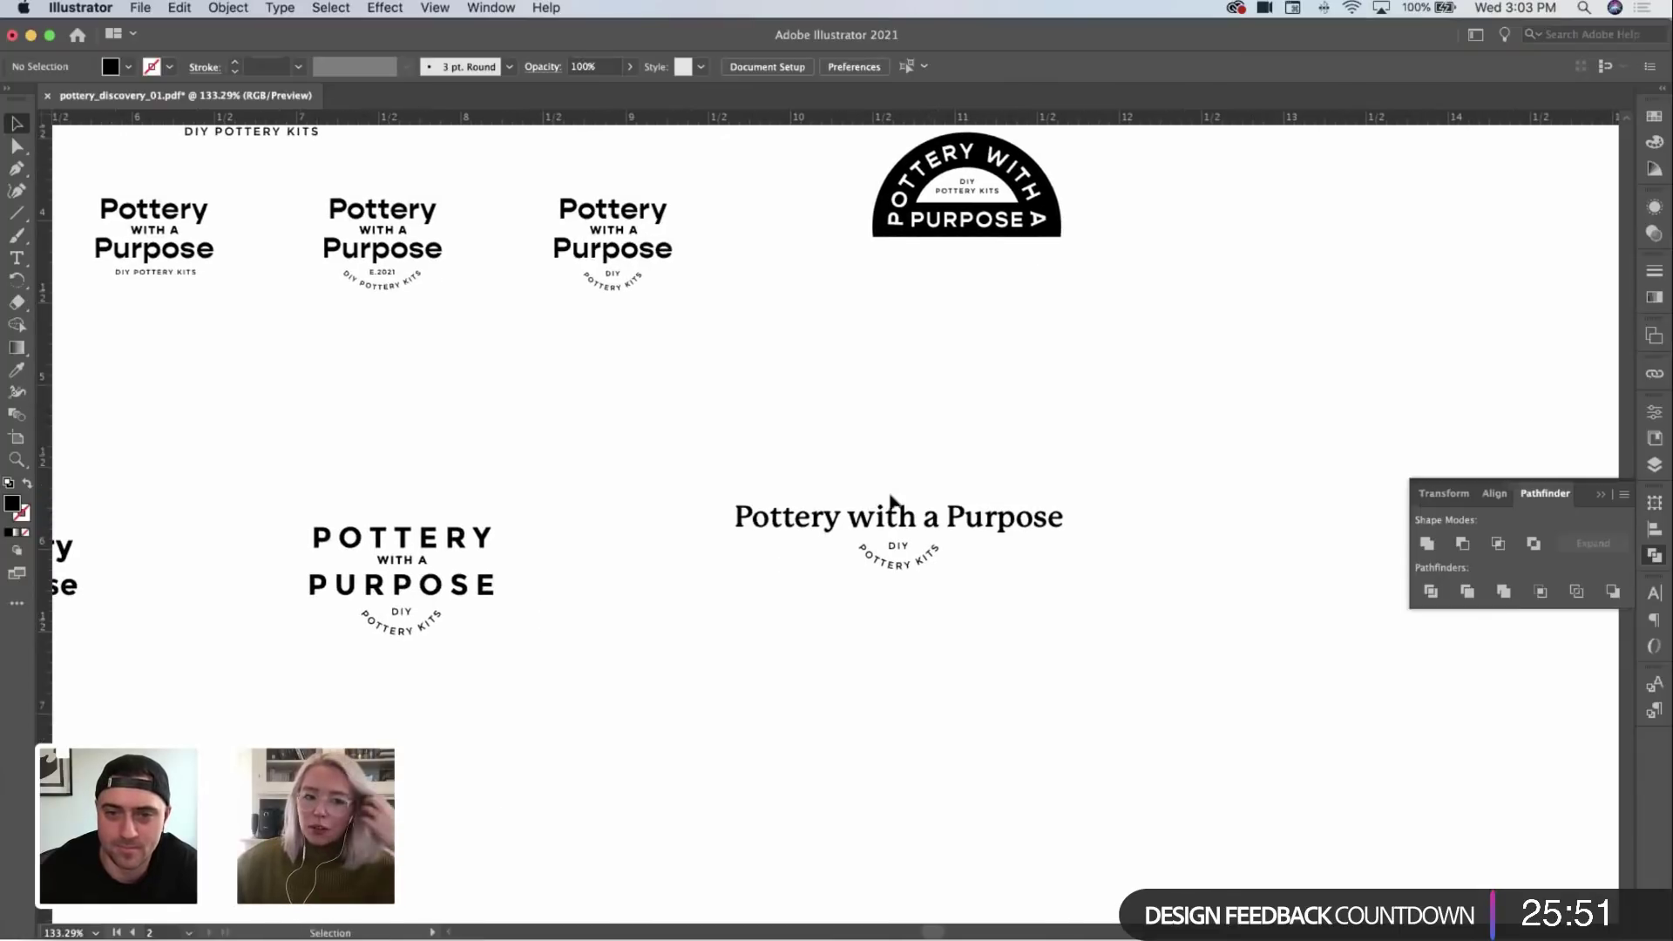
Step: Switch to Chrome to view the Super Creative Instagram feed
key(super+Tab)
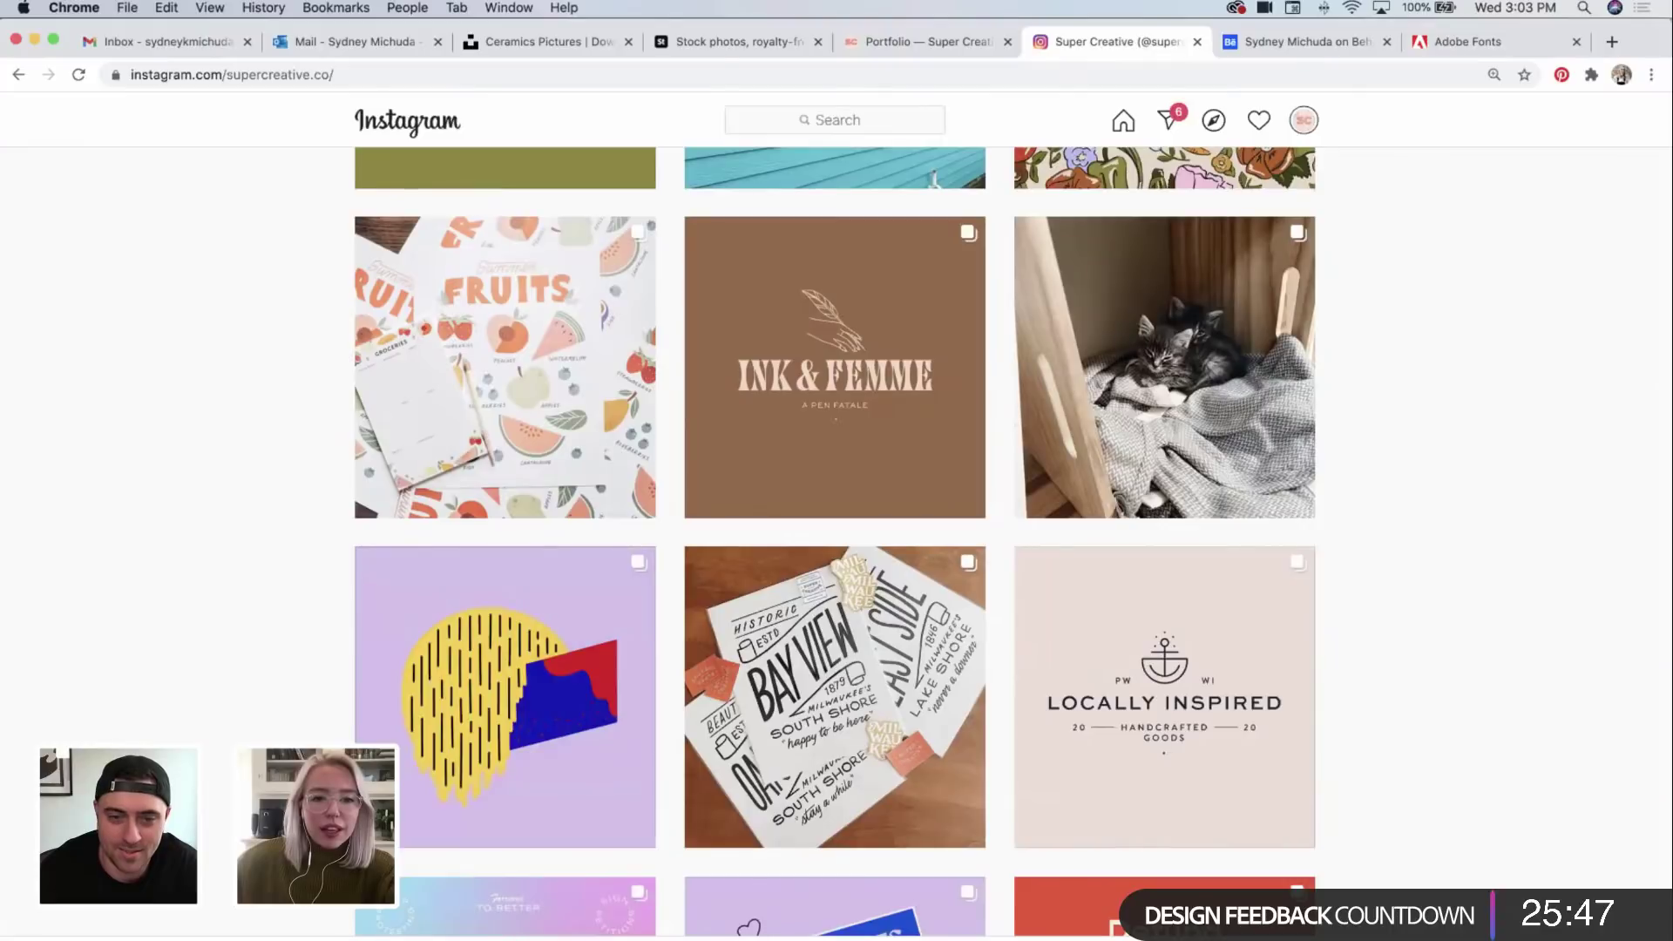
Step: Open the Pinterest website in a new browser tab
key(super+t)
text(PIN)
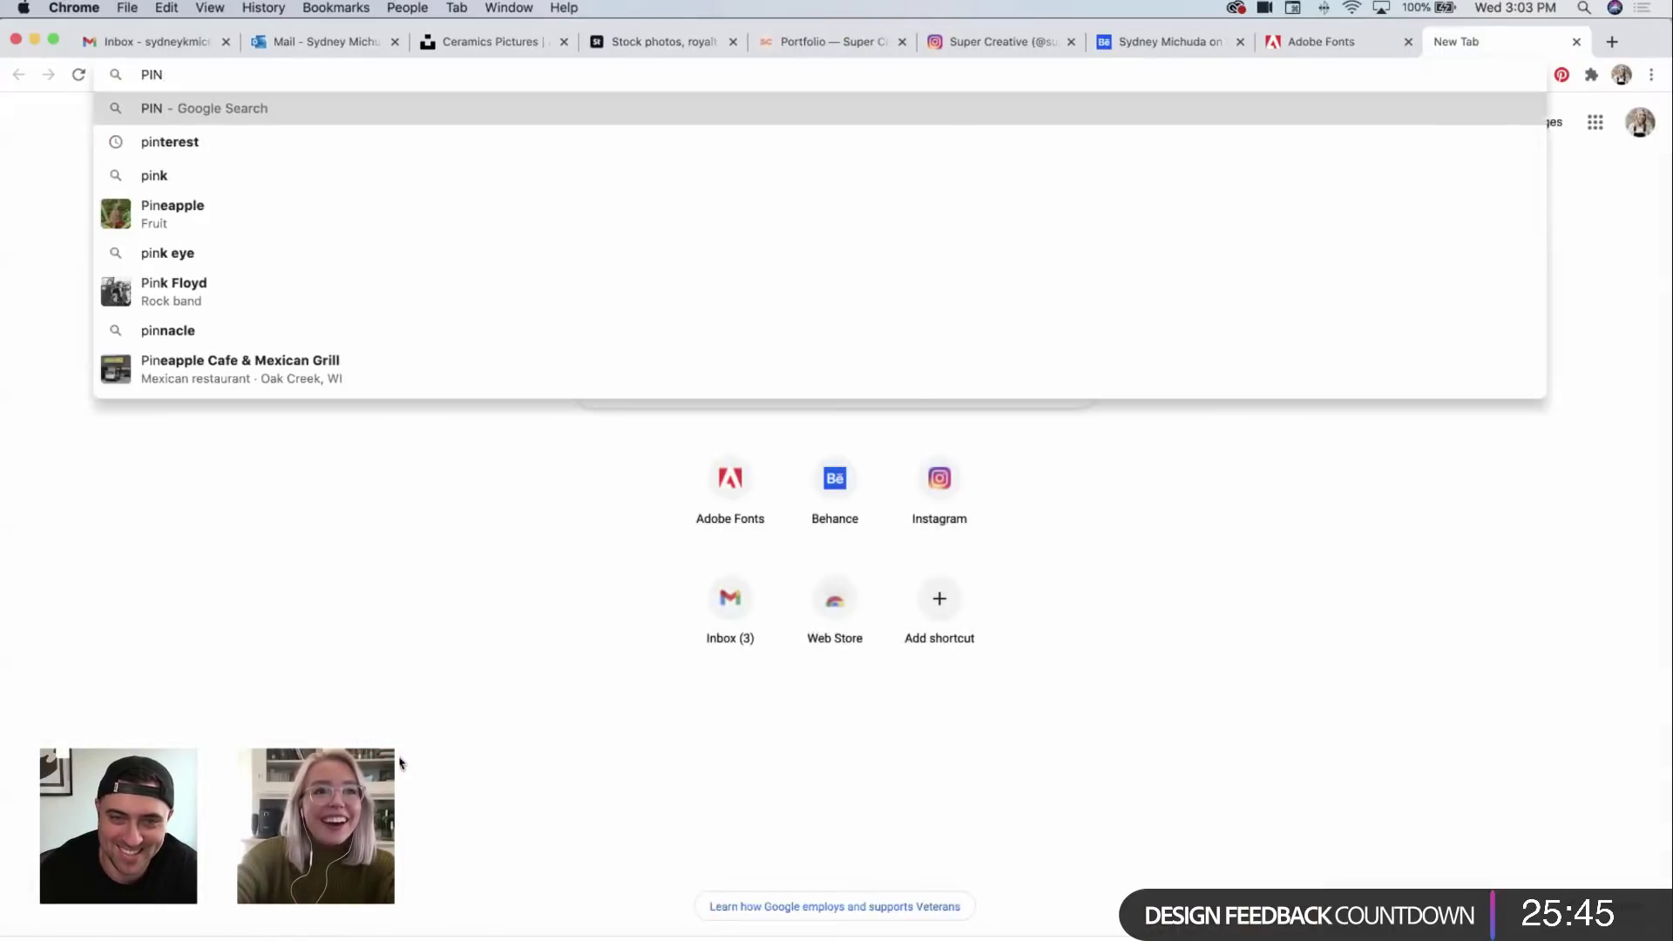
key(BackSpace)
key(BackSpace)
key(BackSpace)
text(pintere)
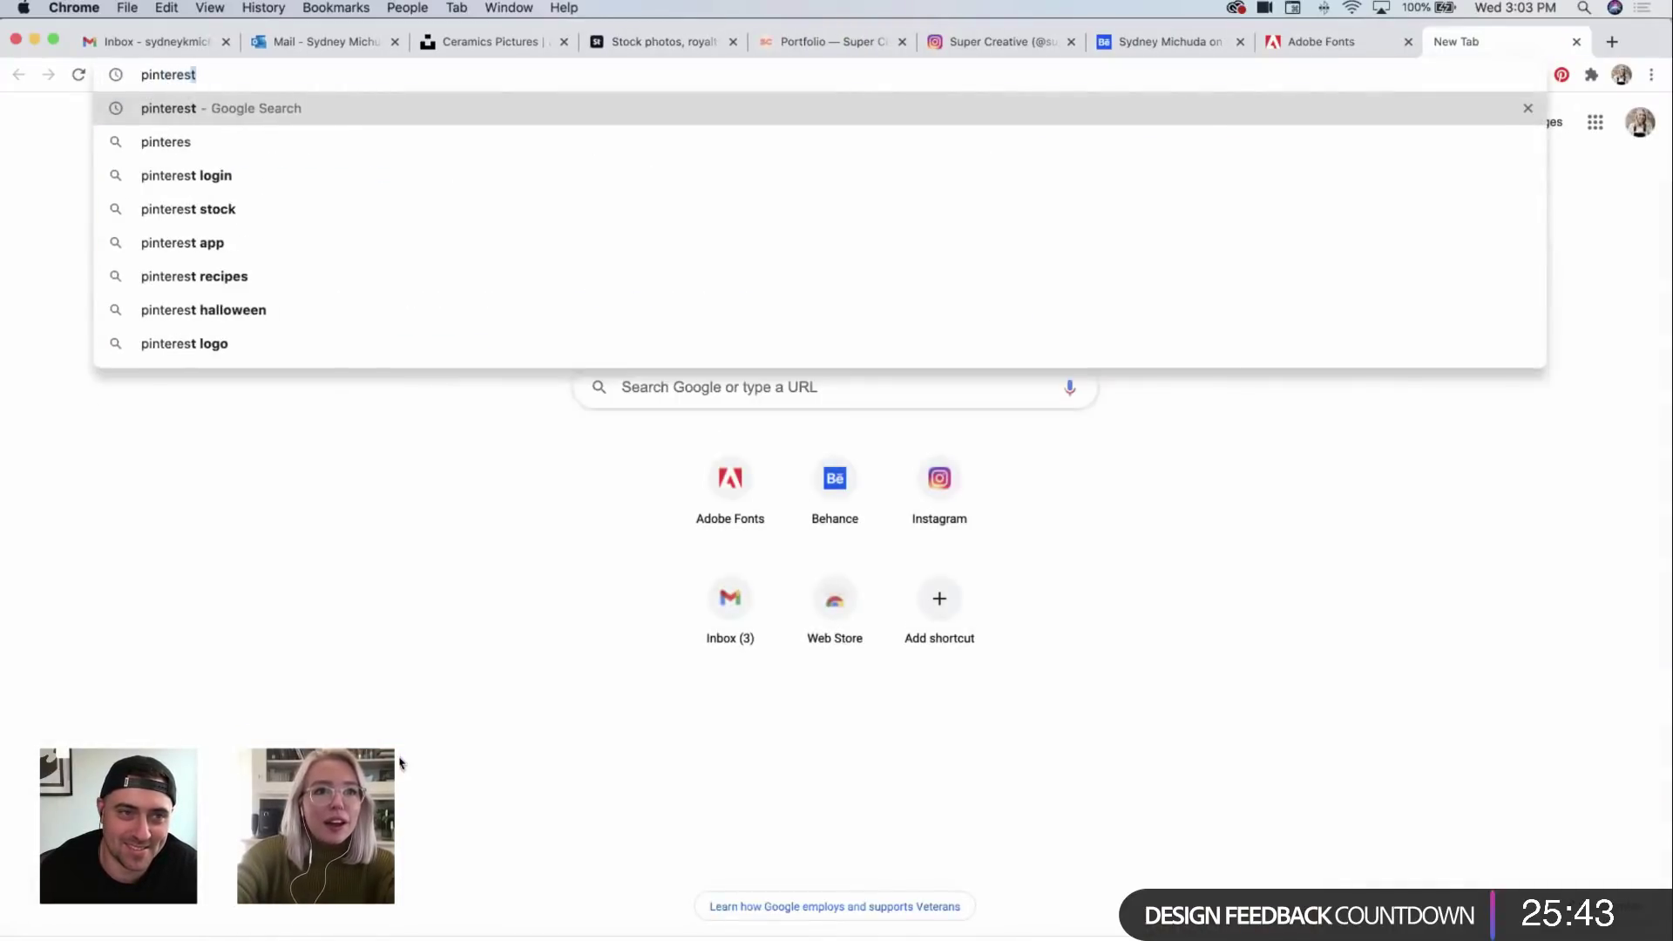
text(st.c)
key(Return)
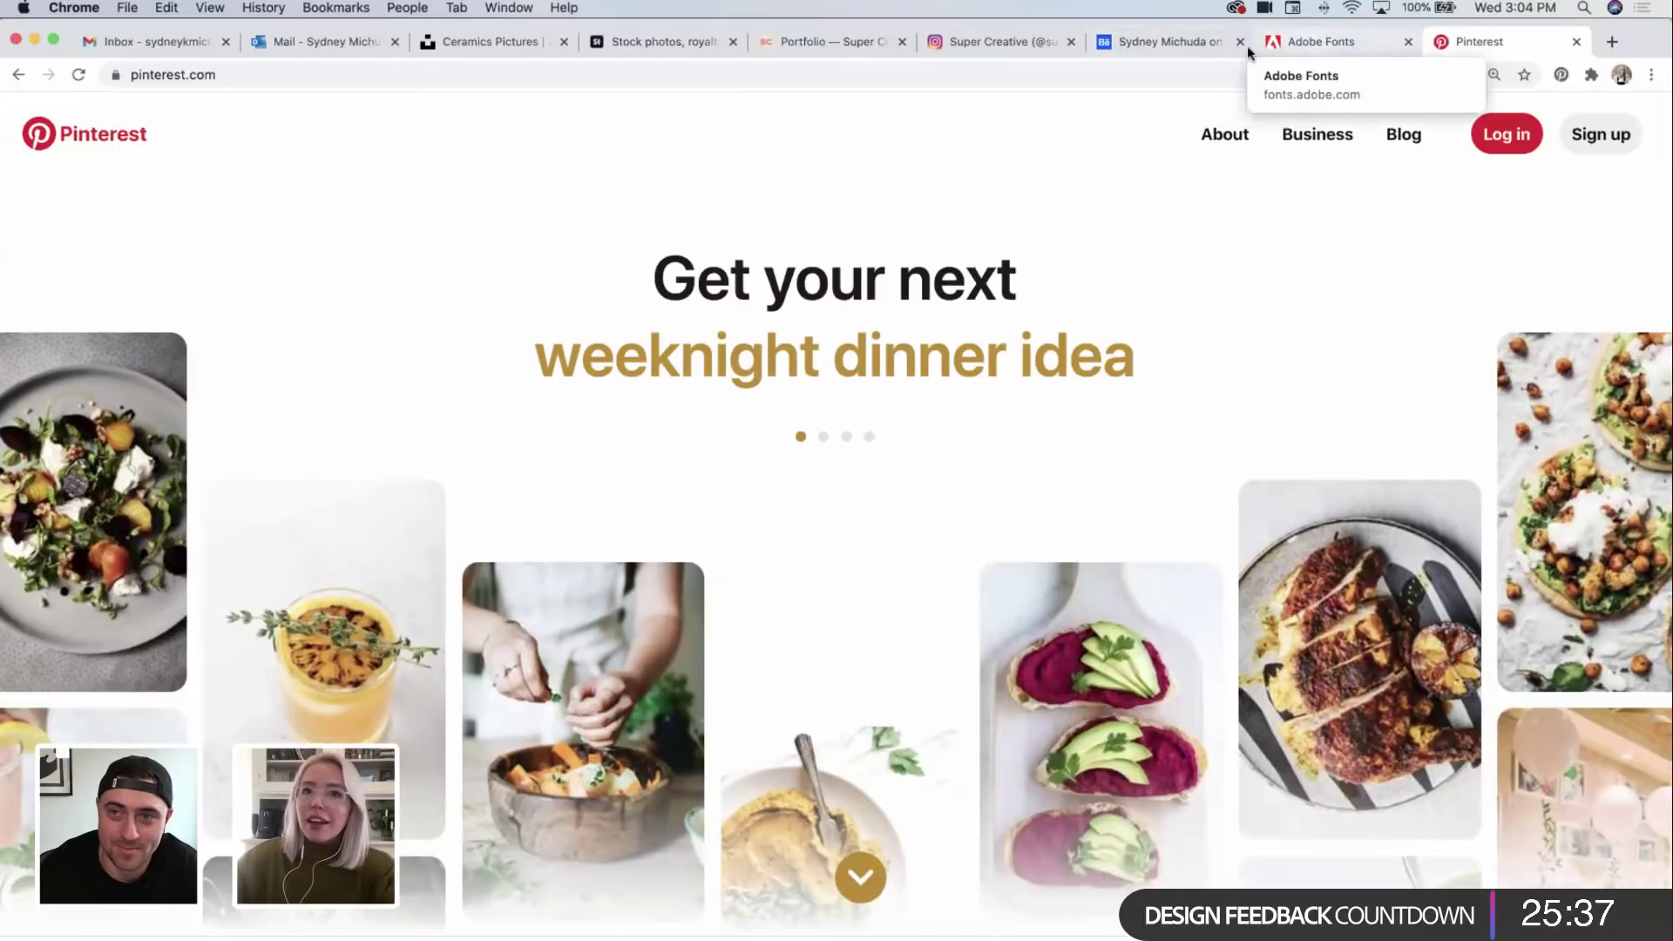
Step: Examine the moodboard collections on the designer's Behance profile, from Super Creative and Typography down to Logos and Books/Magazines
click(1182, 43)
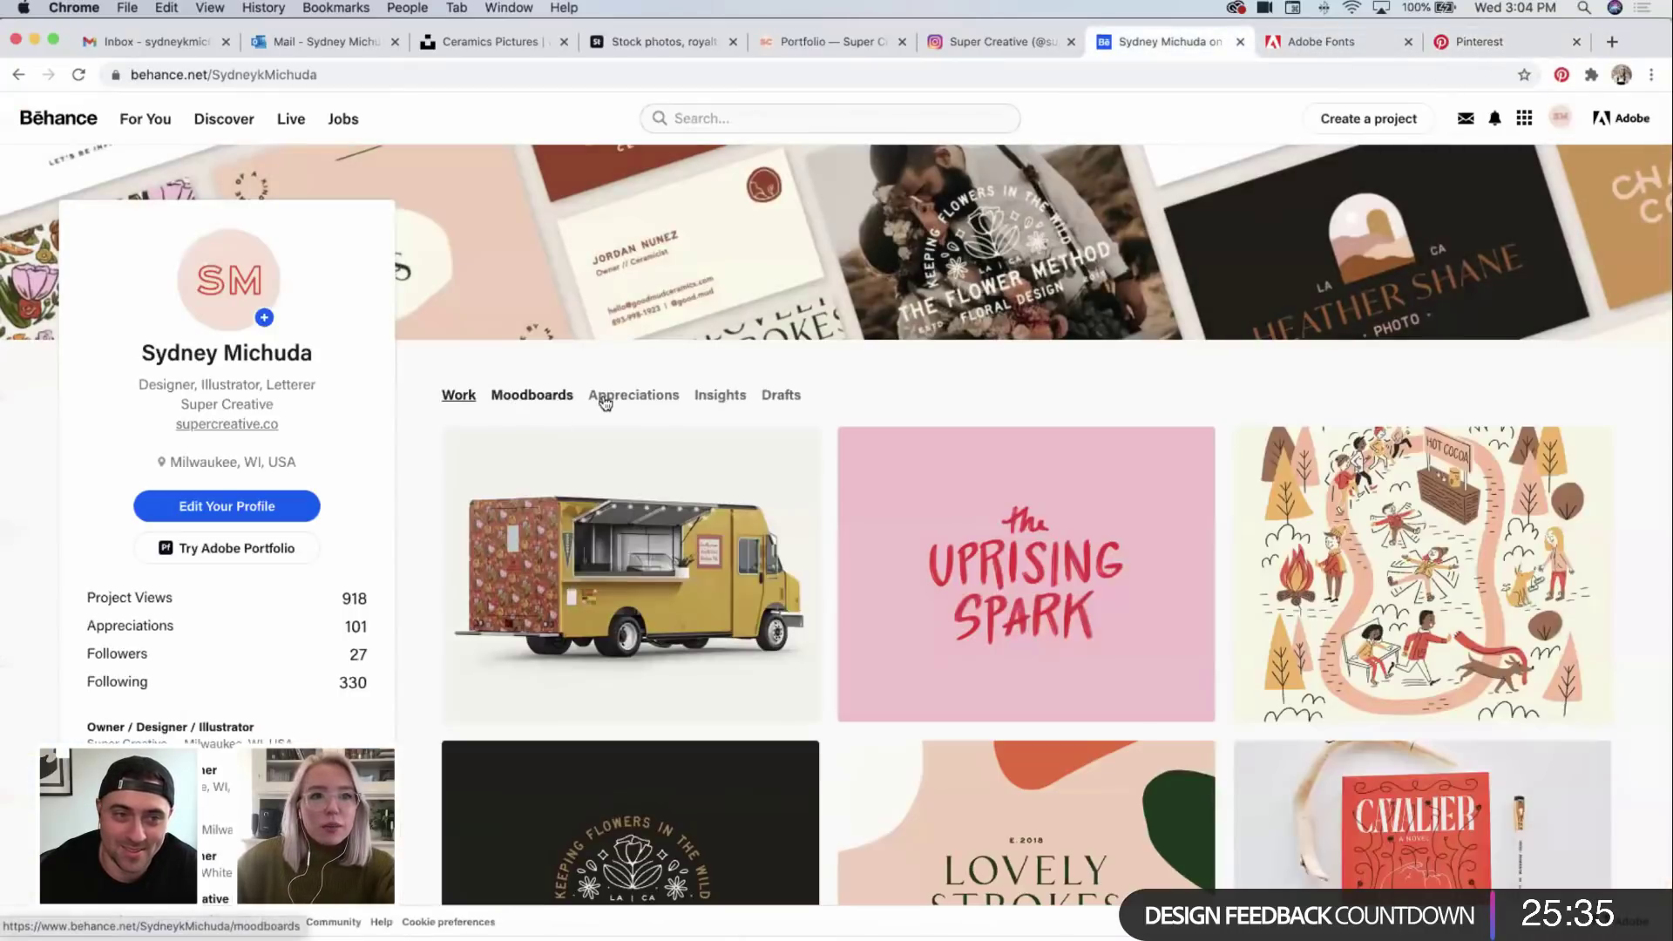
click(605, 401)
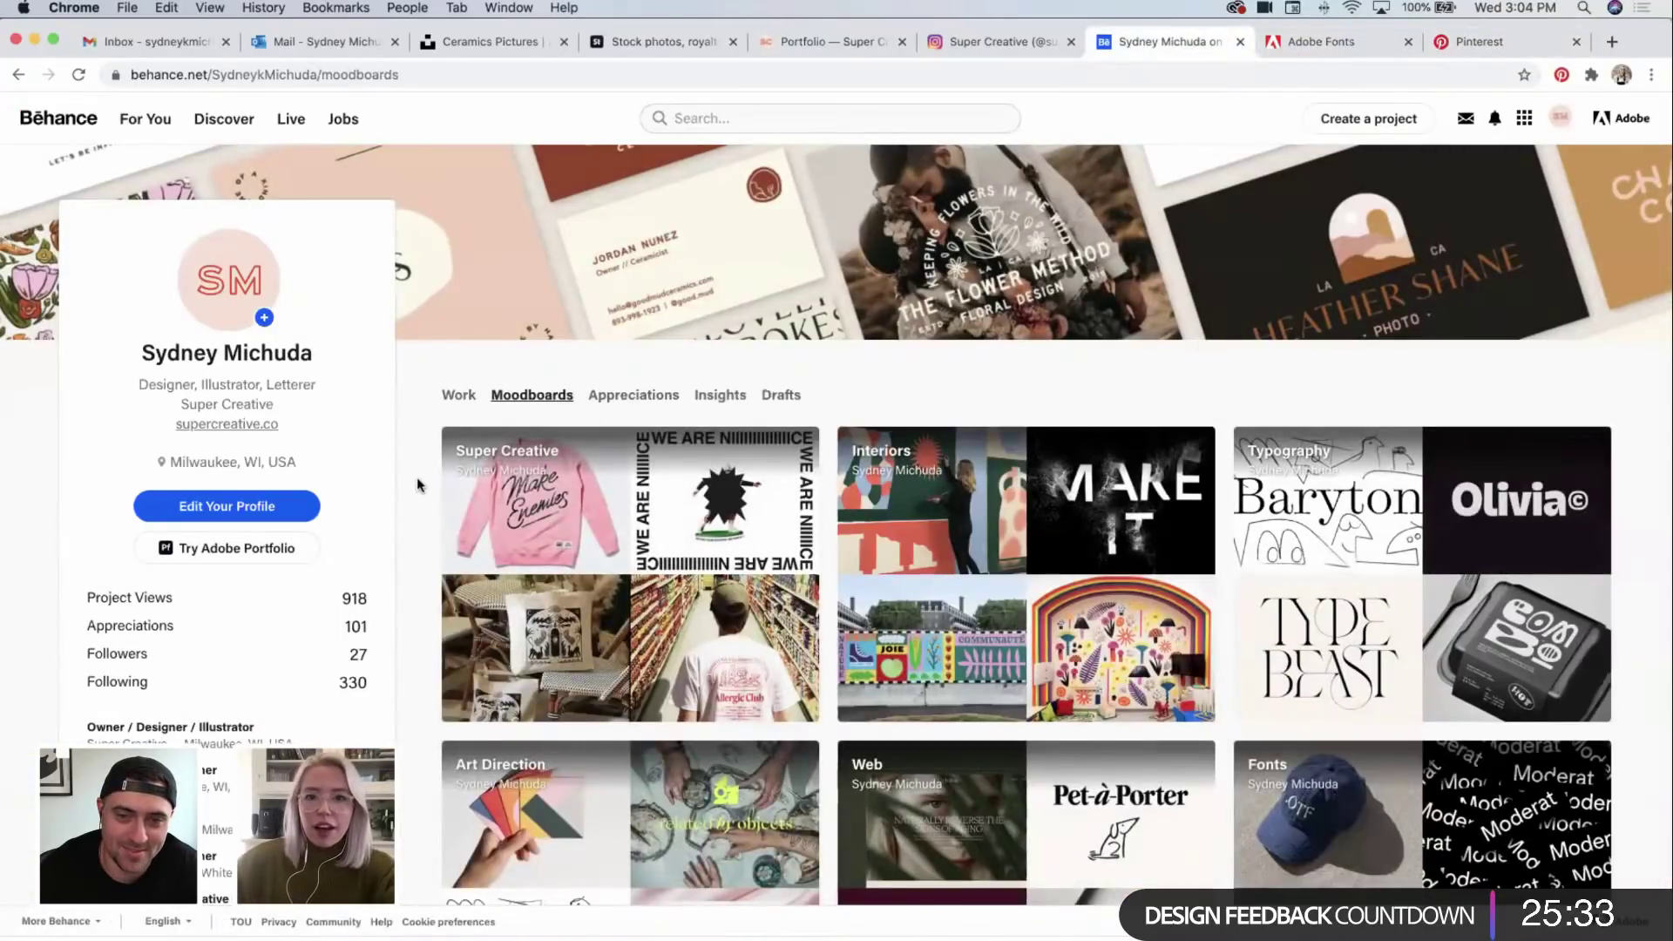
scroll(417, 478, down, 5)
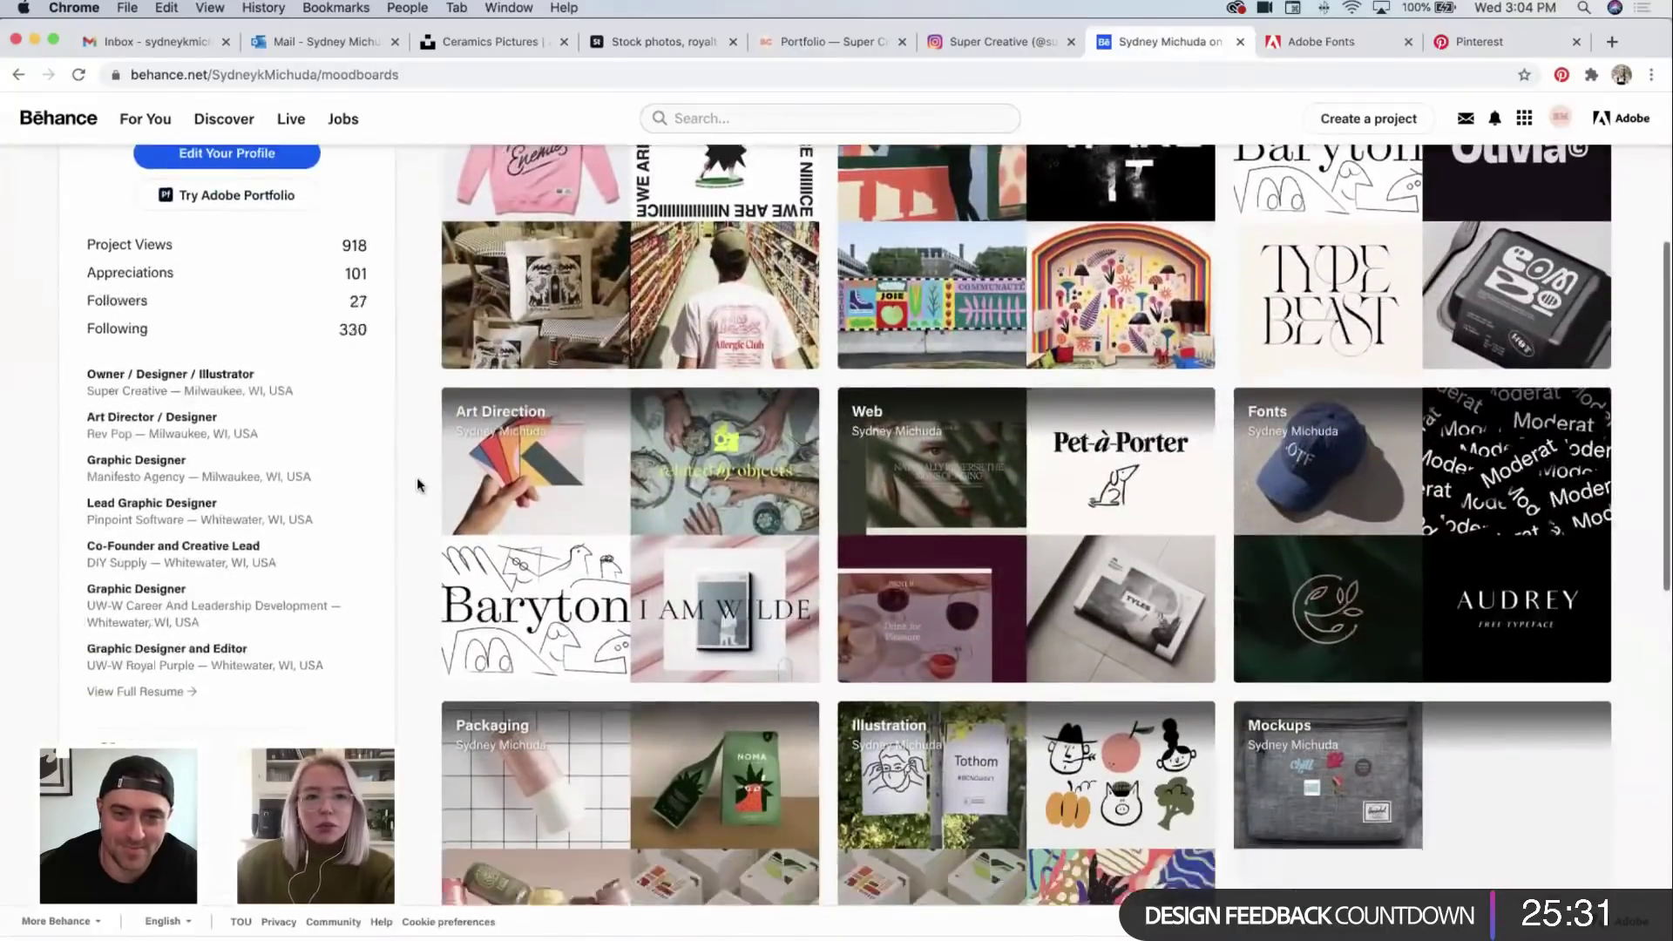
scroll(417, 482, down, 8)
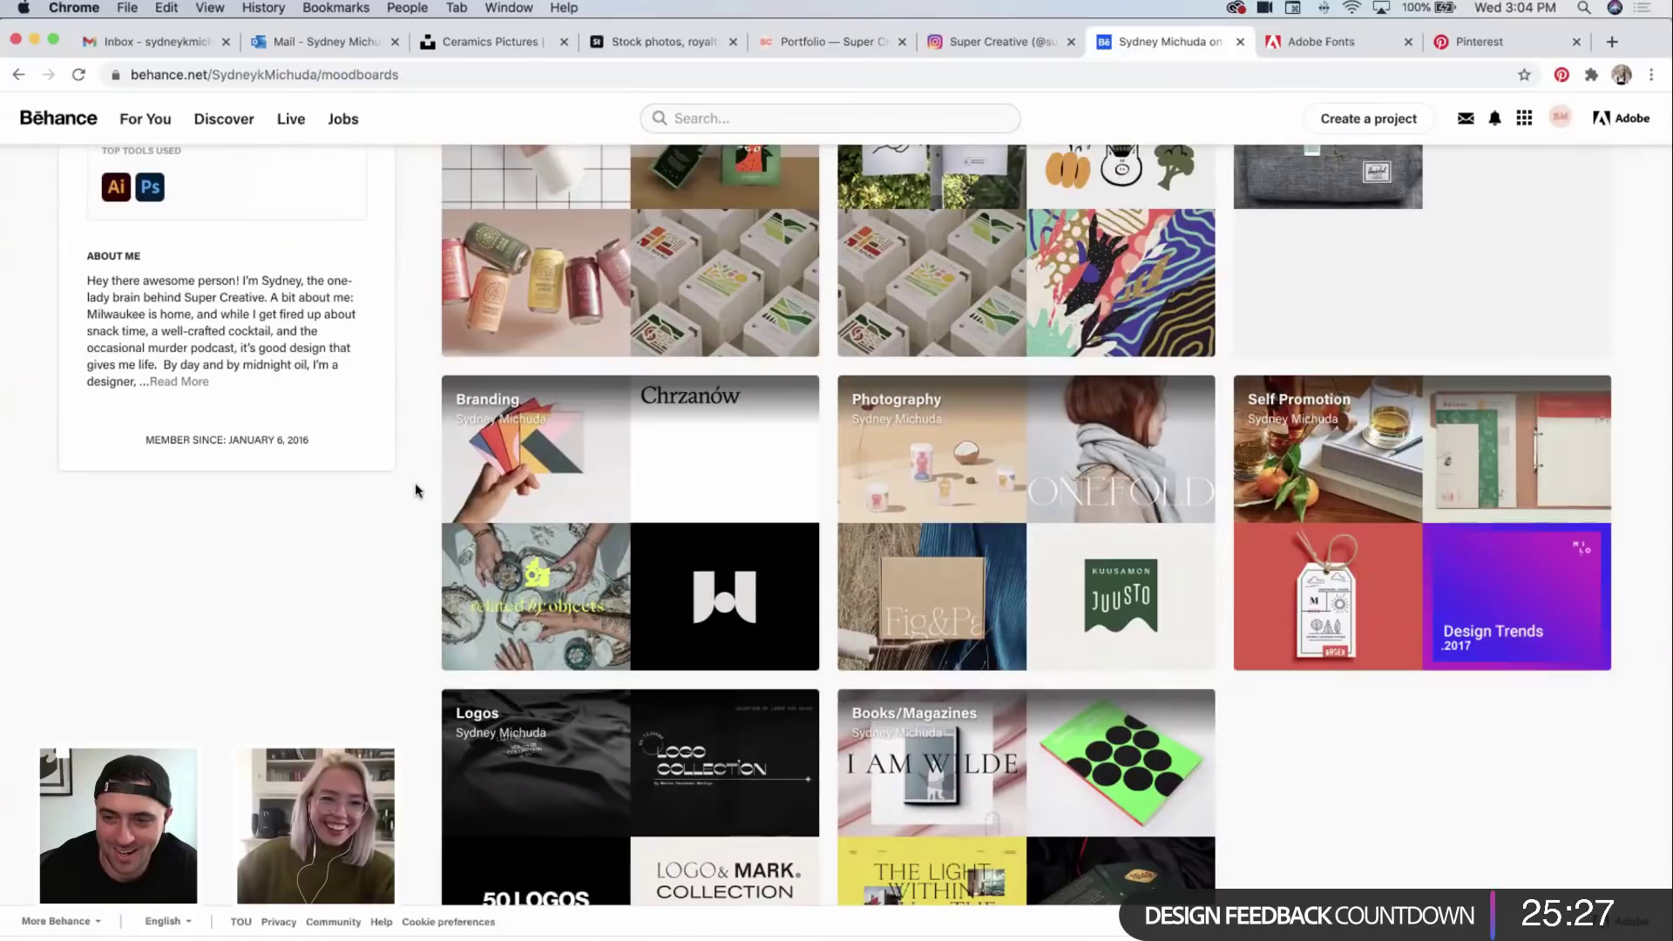
scroll(415, 490, up, 1)
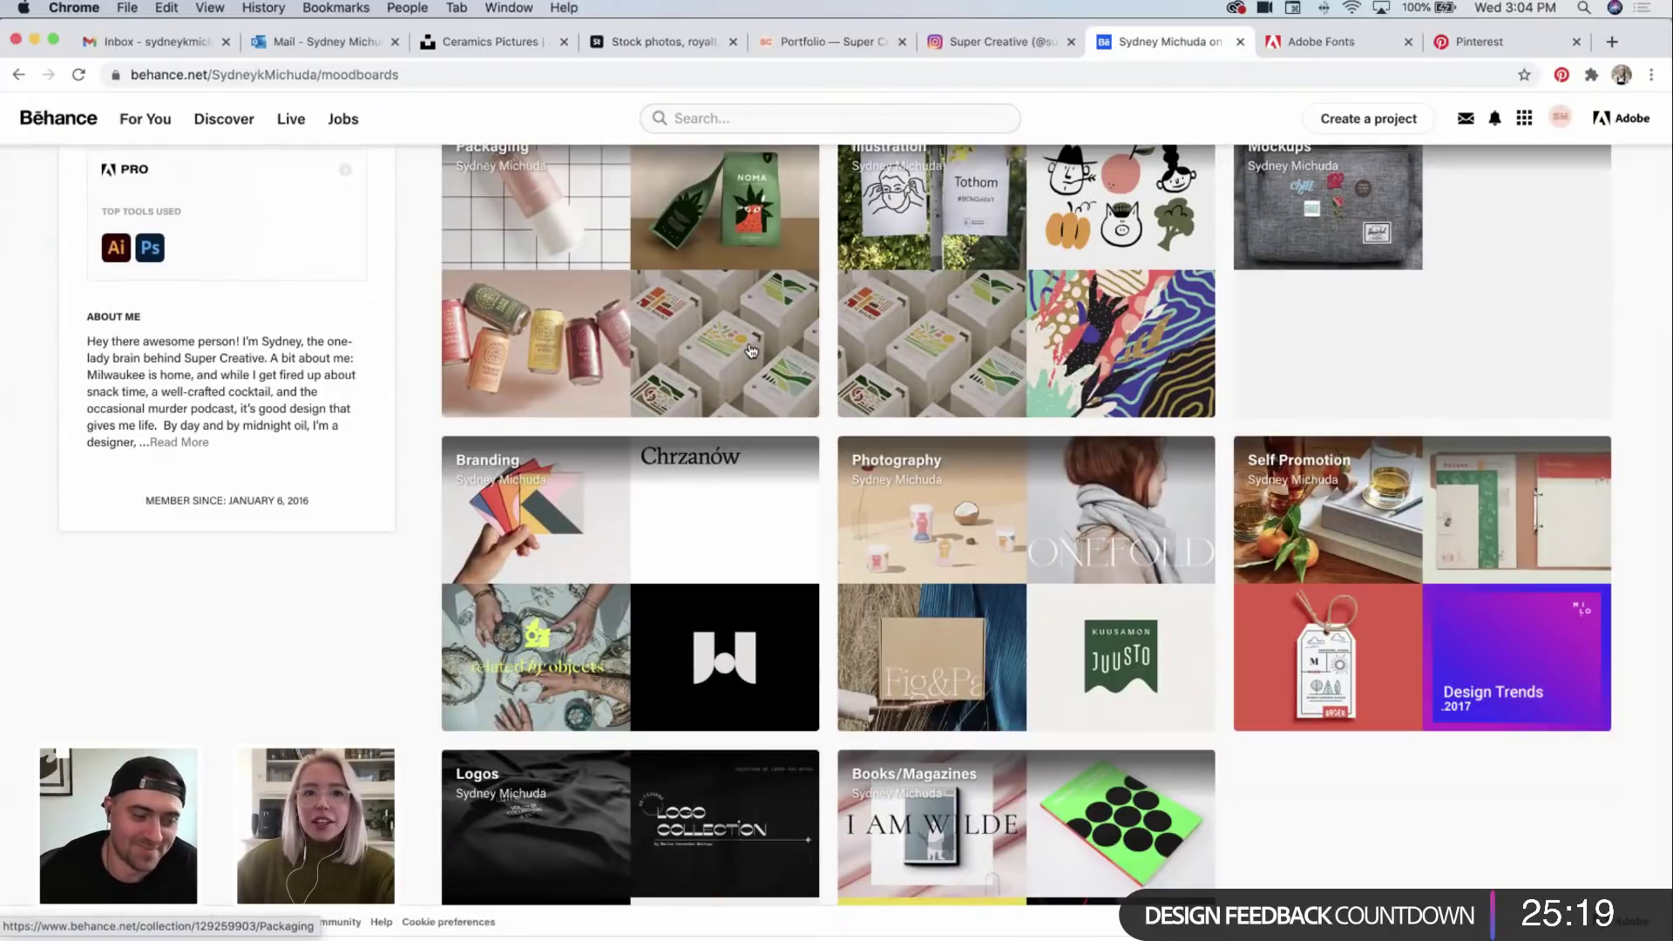
scroll(752, 350, up, 7)
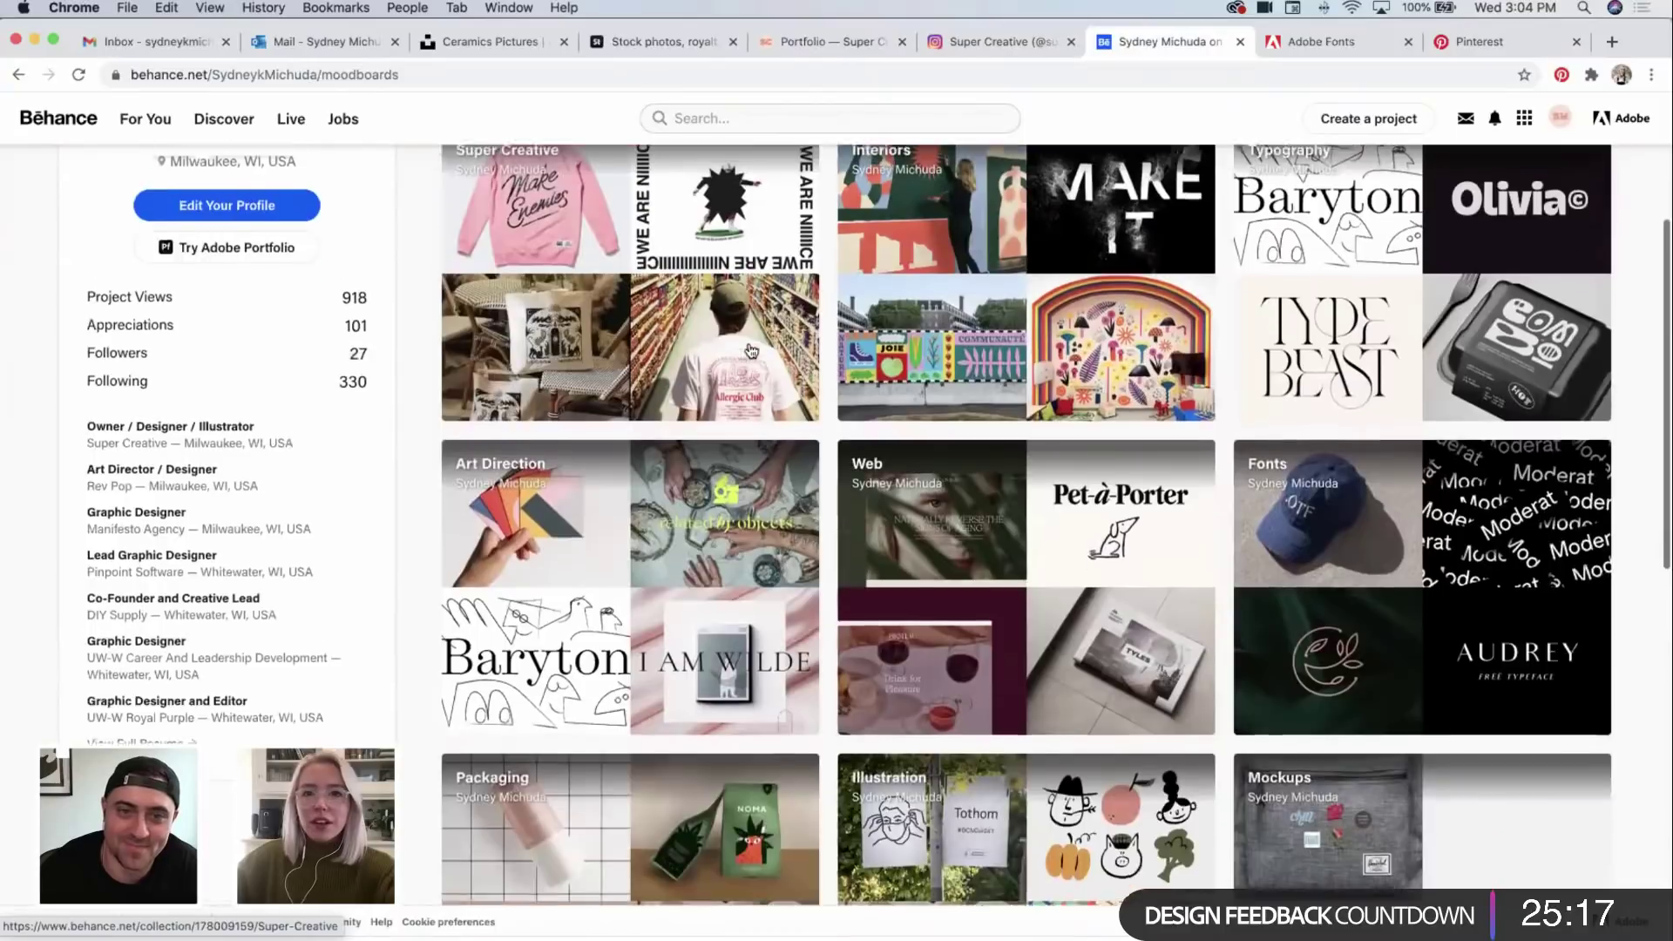
scroll(751, 351, up, 1)
scroll(751, 350, down, 3)
scroll(751, 350, up, 2)
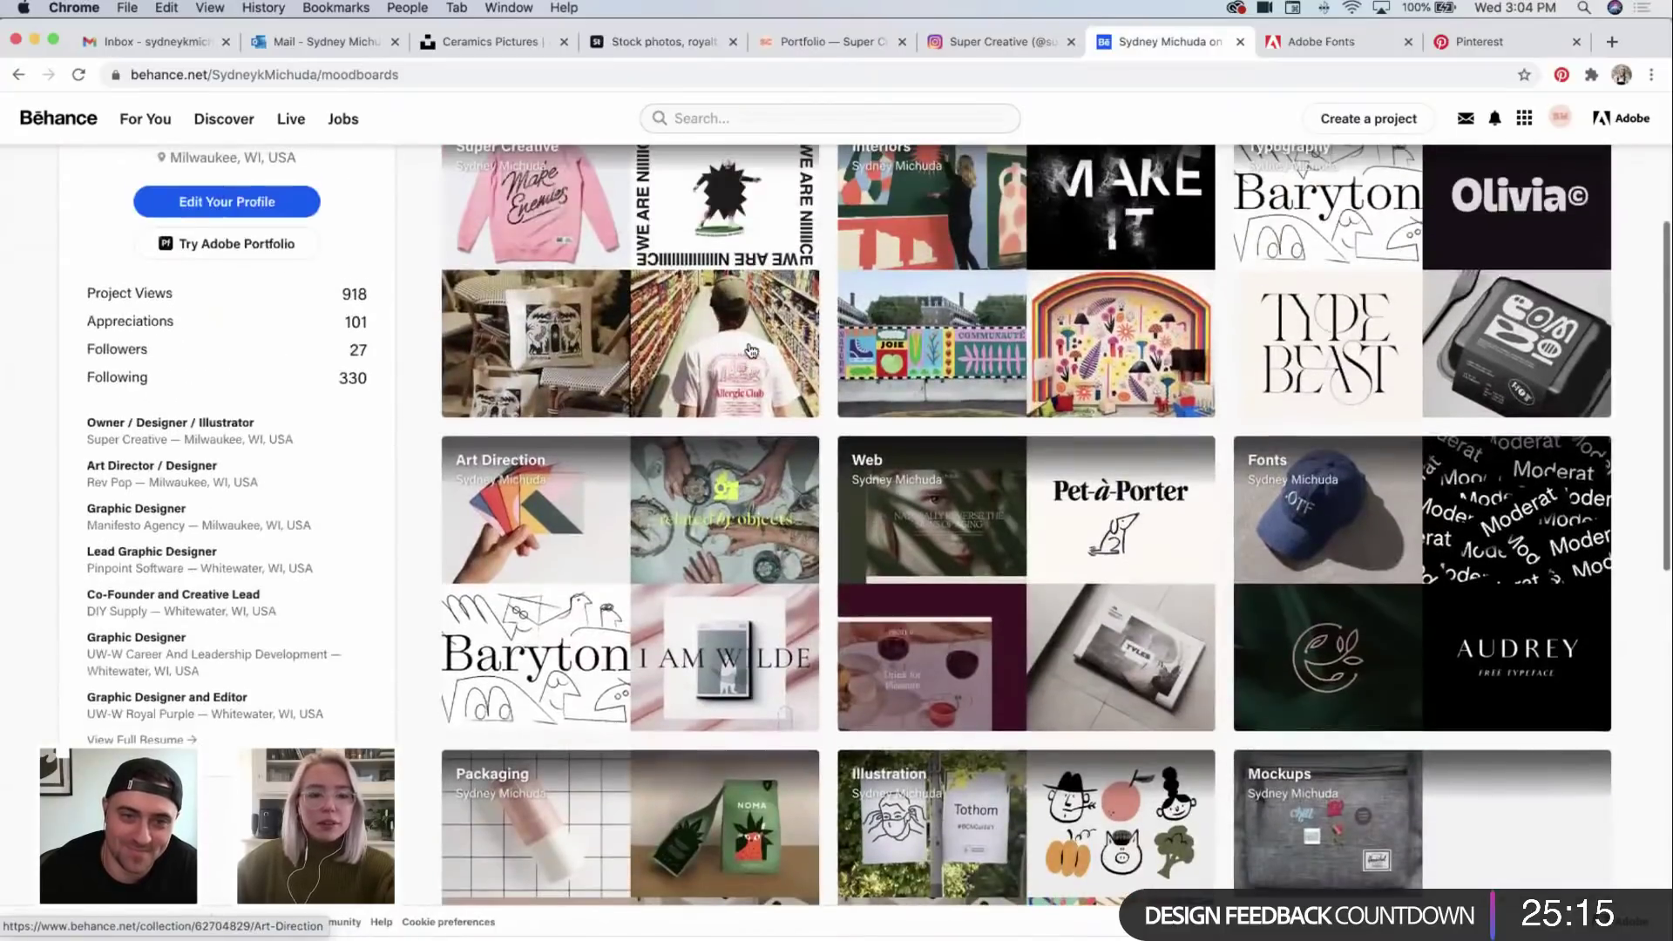
scroll(751, 351, down, 1)
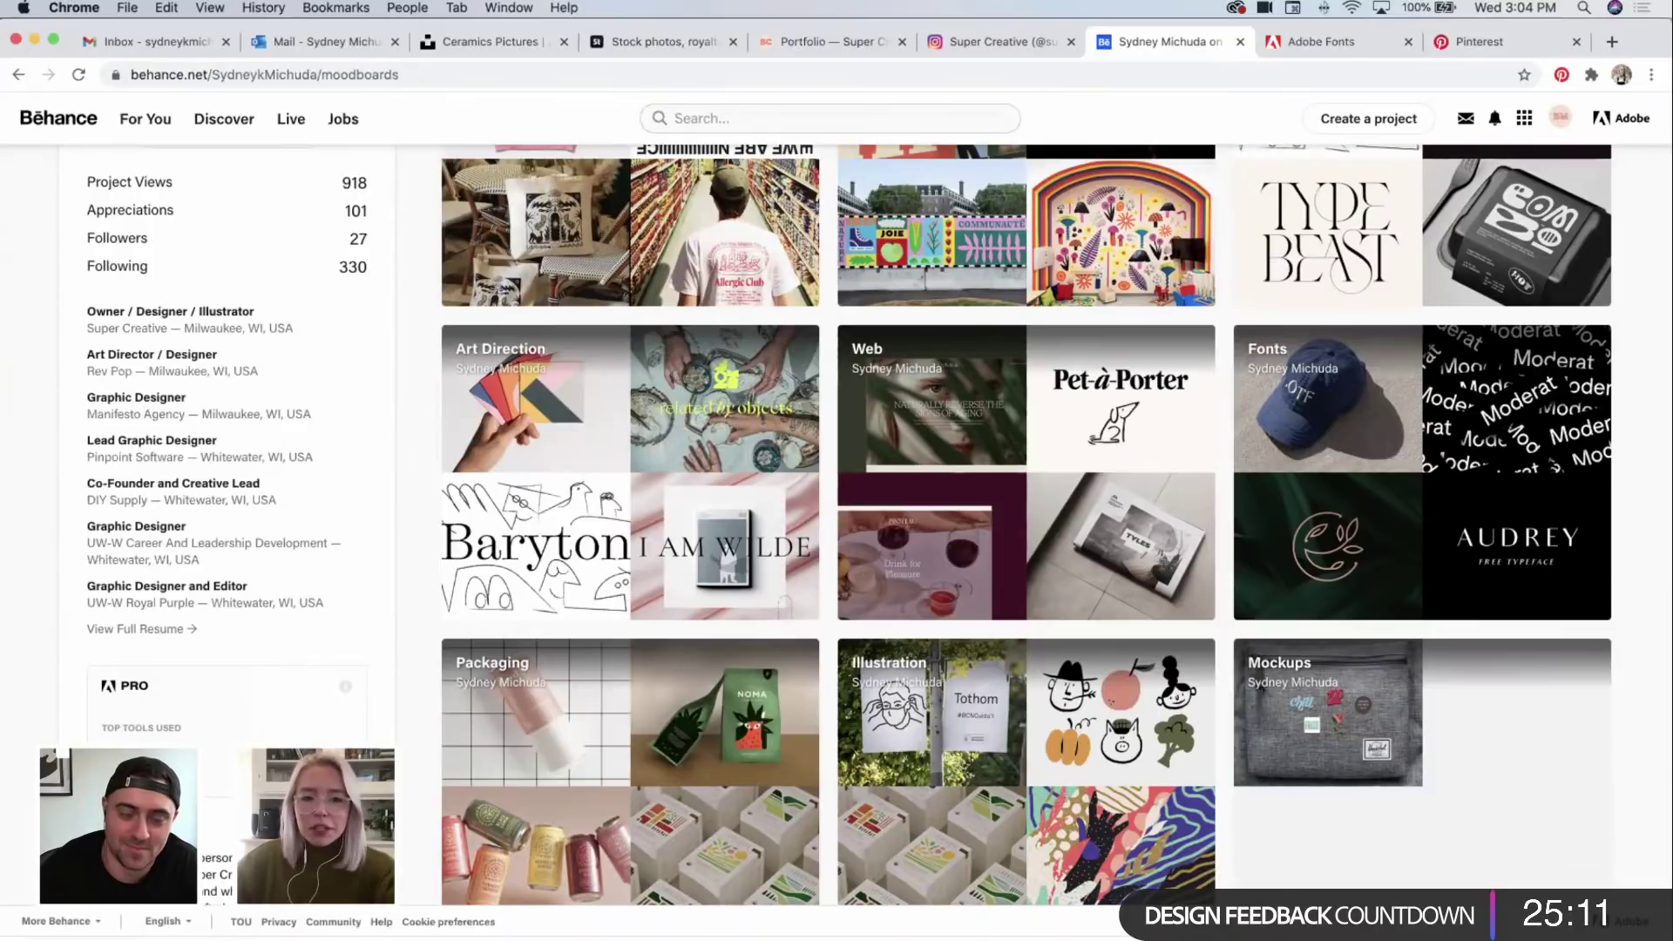
Step: Switch to Illustrator and duplicate the one-line serif Pottery with a Purpose logo with its tagline into the empty space beside it
key(super+Tab)
key(z)
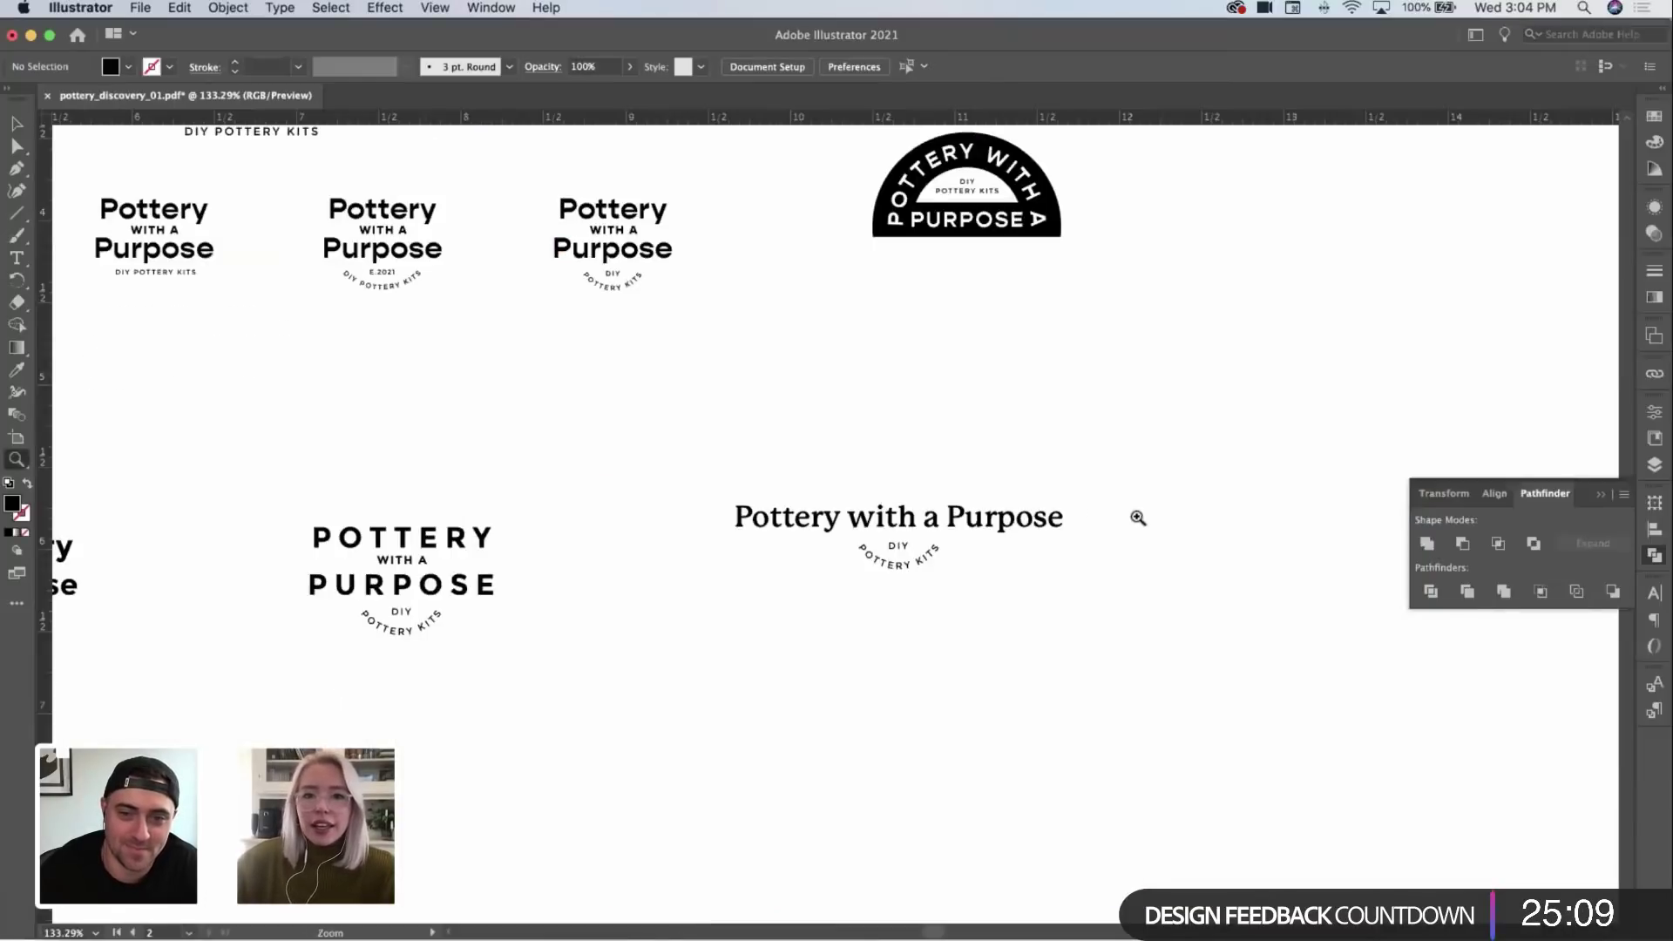
drag(1135, 519, 1074, 520)
click(1100, 518)
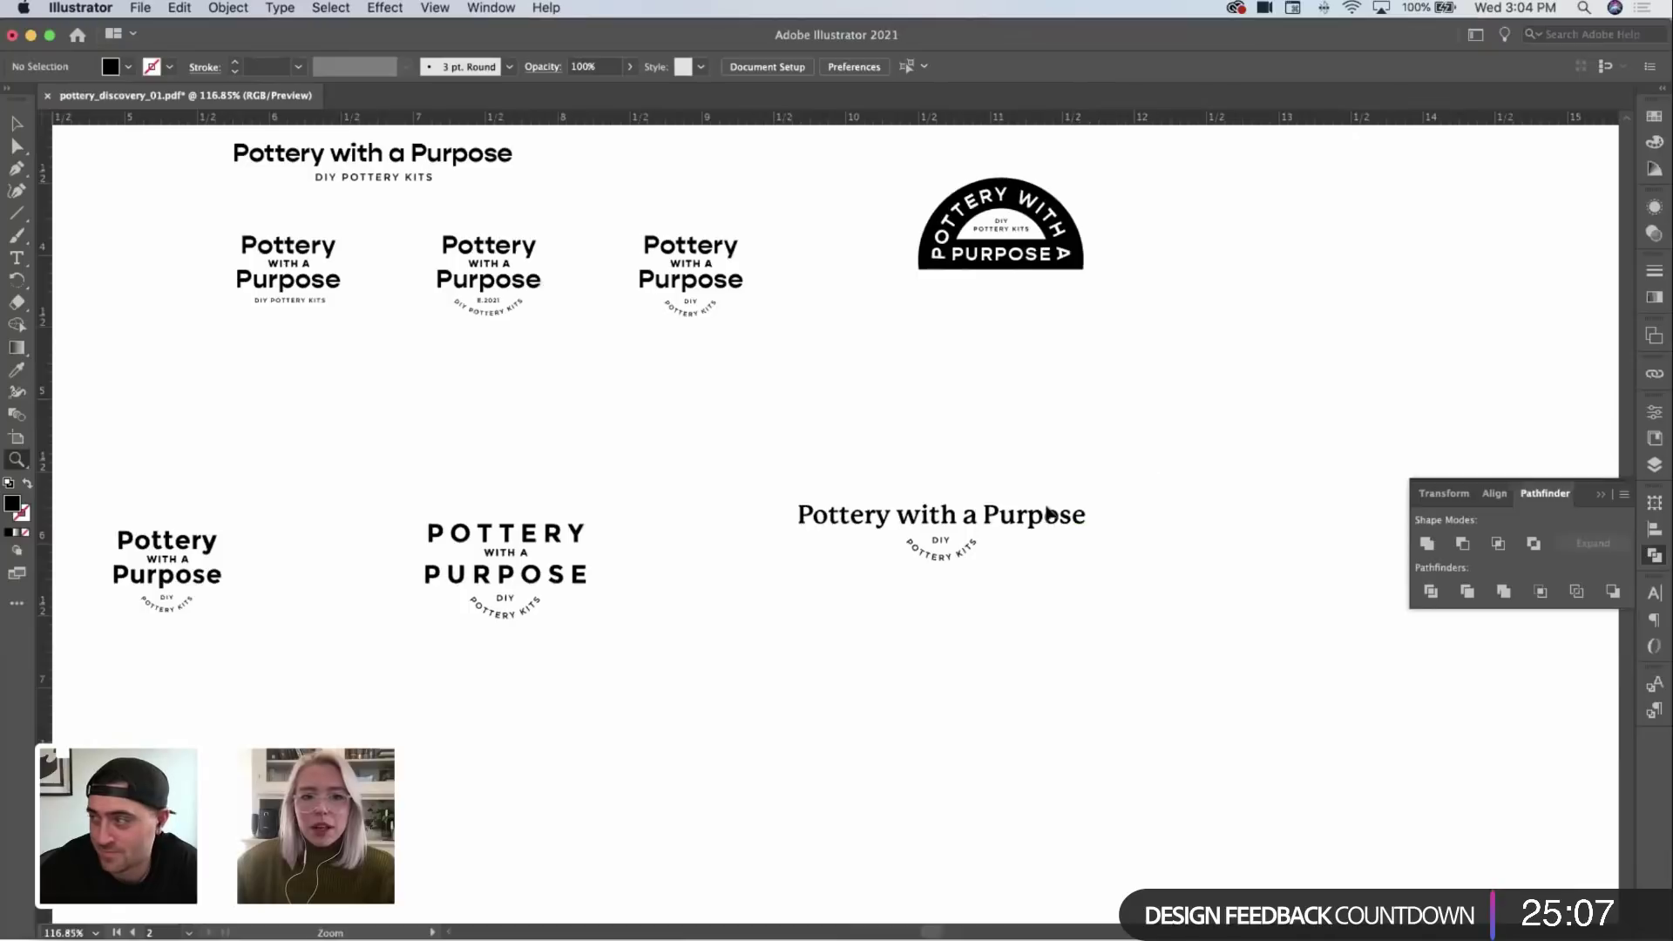
key(v)
click(953, 535)
drag(953, 535, 993, 561)
click(865, 613)
Step: Move the curved DIY POTTERY KITS tagline of the copied serif logo further below the wordmark
key(z)
drag(866, 613, 1072, 567)
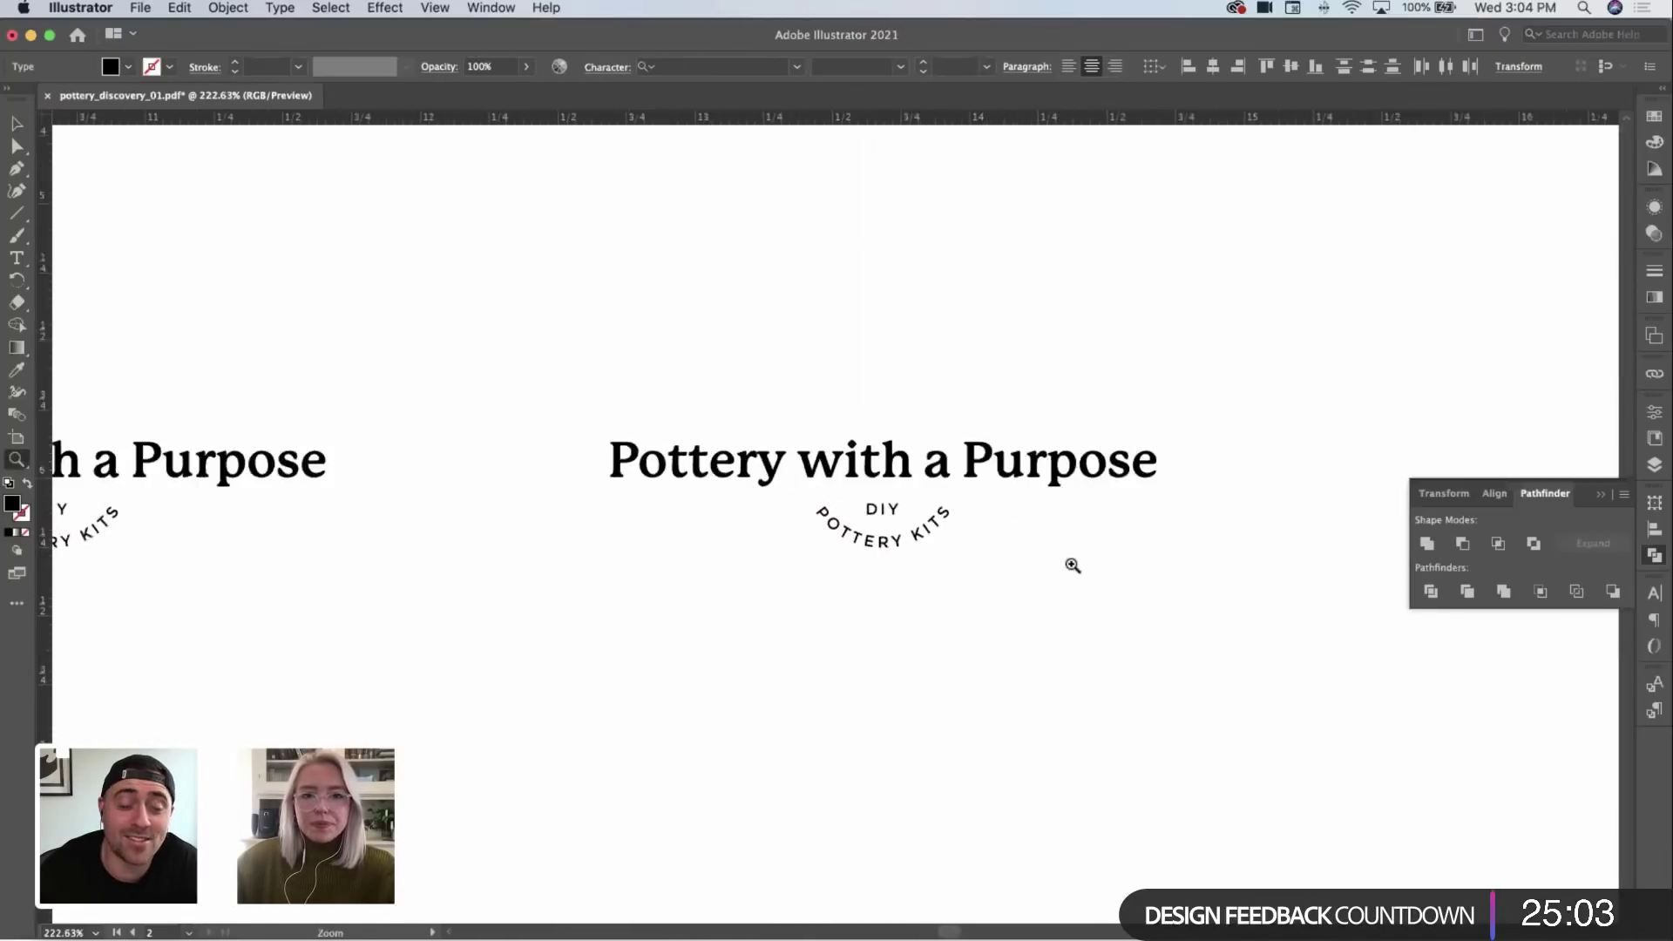
key(v)
click(880, 502)
drag(887, 503, 898, 600)
click(1087, 624)
Step: Break the copied serif wordmark into three stacked lines reading Pottery, with a, and Purpose
double_click(824, 439)
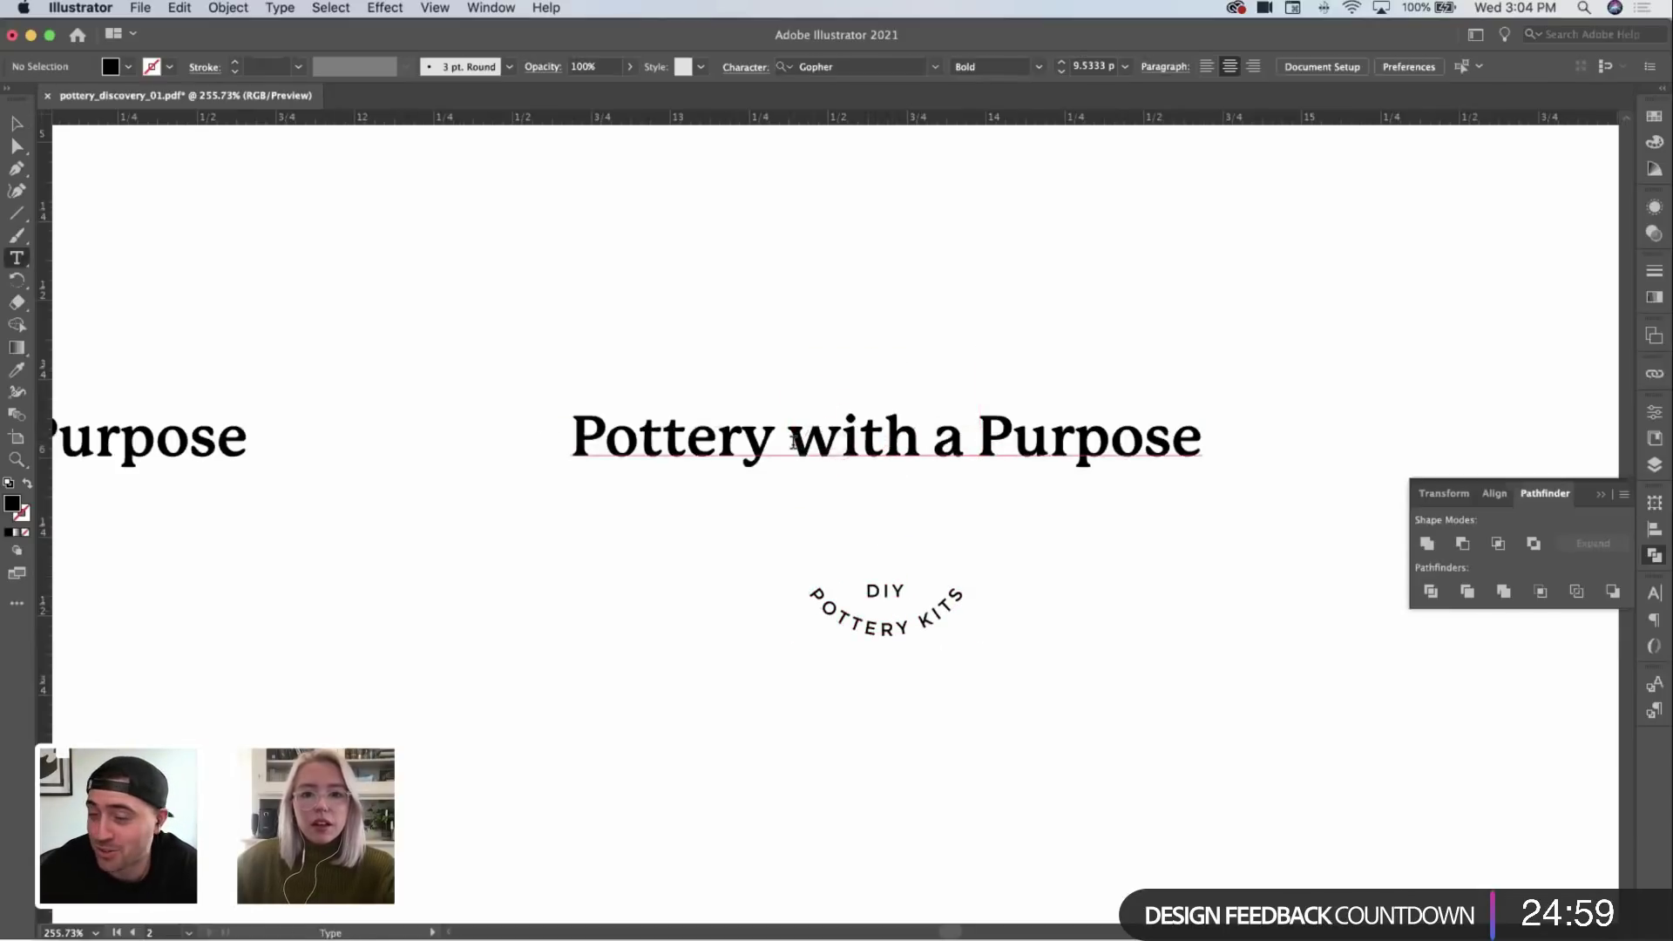
key(BackSpace)
key(Return)
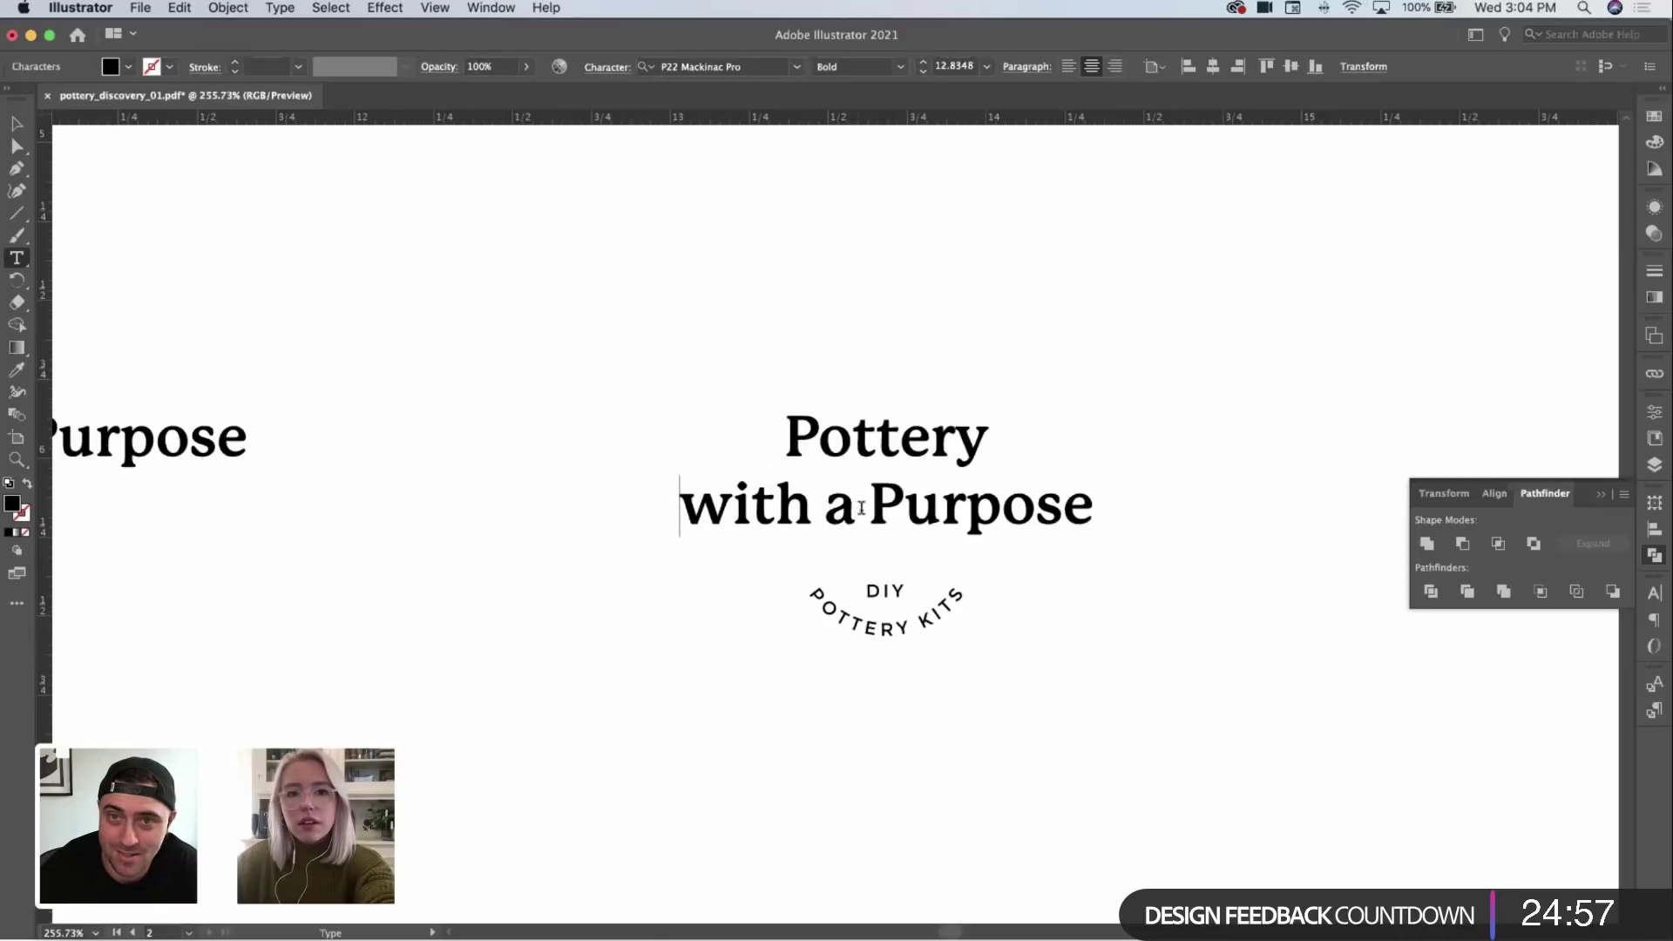
click(872, 504)
key(BackSpace)
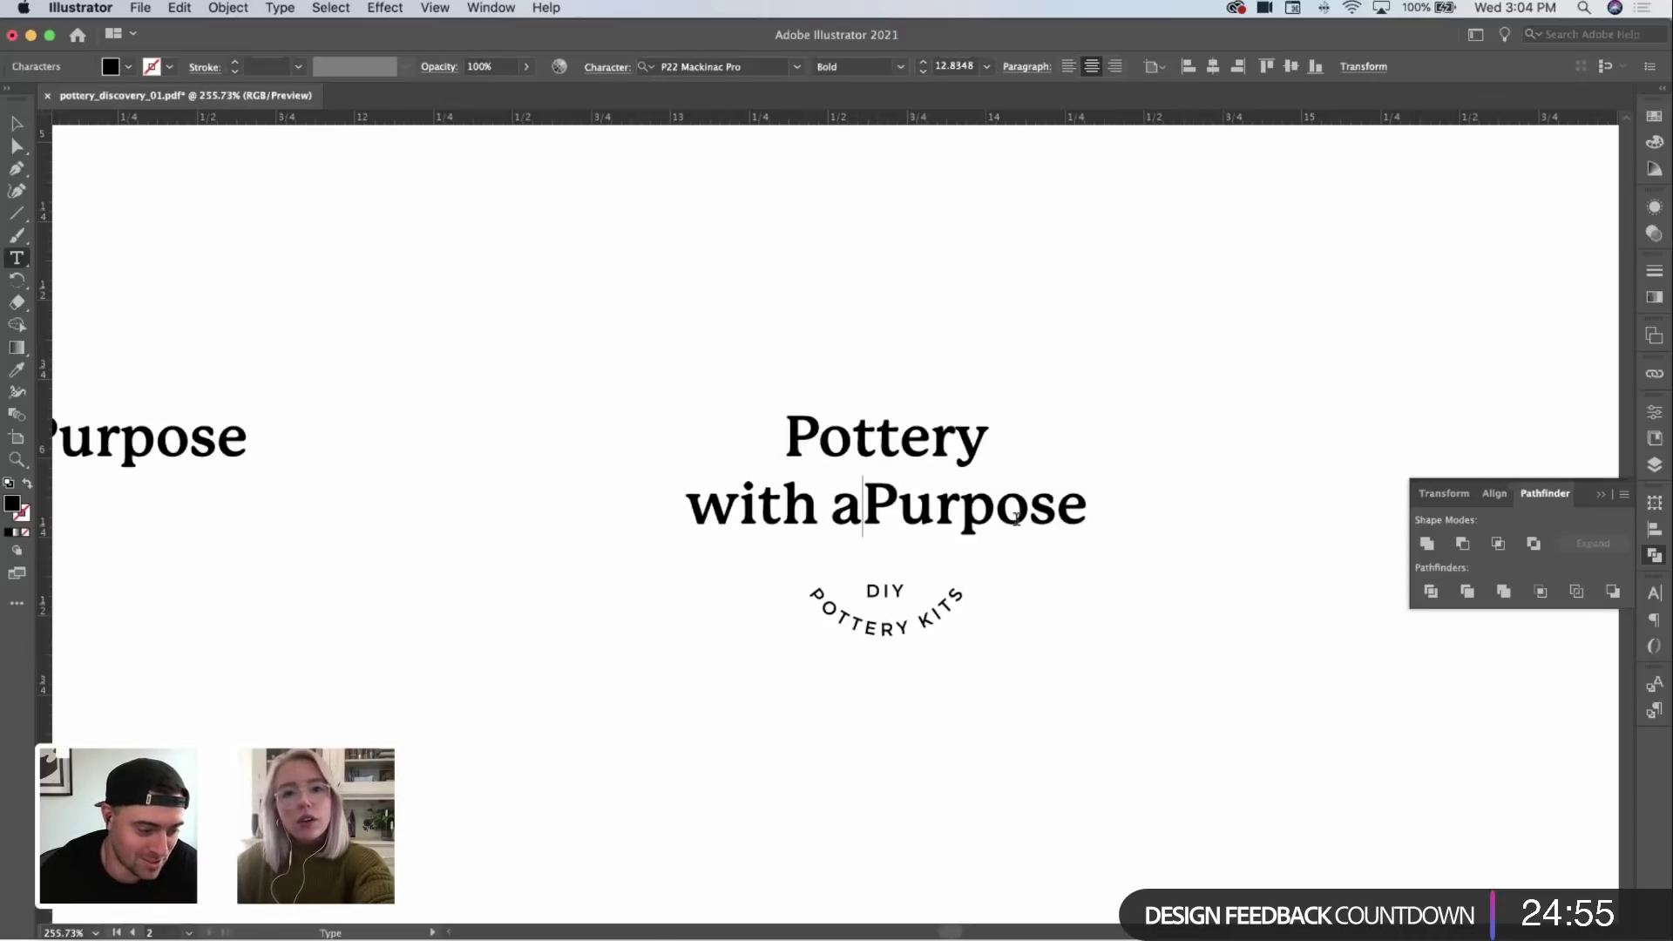
key(Return)
key(Escape)
Step: Raise the three-line serif wordmark so it sits centered just above the curved DIY POTTERY KITS tagline
click(1106, 474)
drag(910, 445, 942, 421)
click(1102, 418)
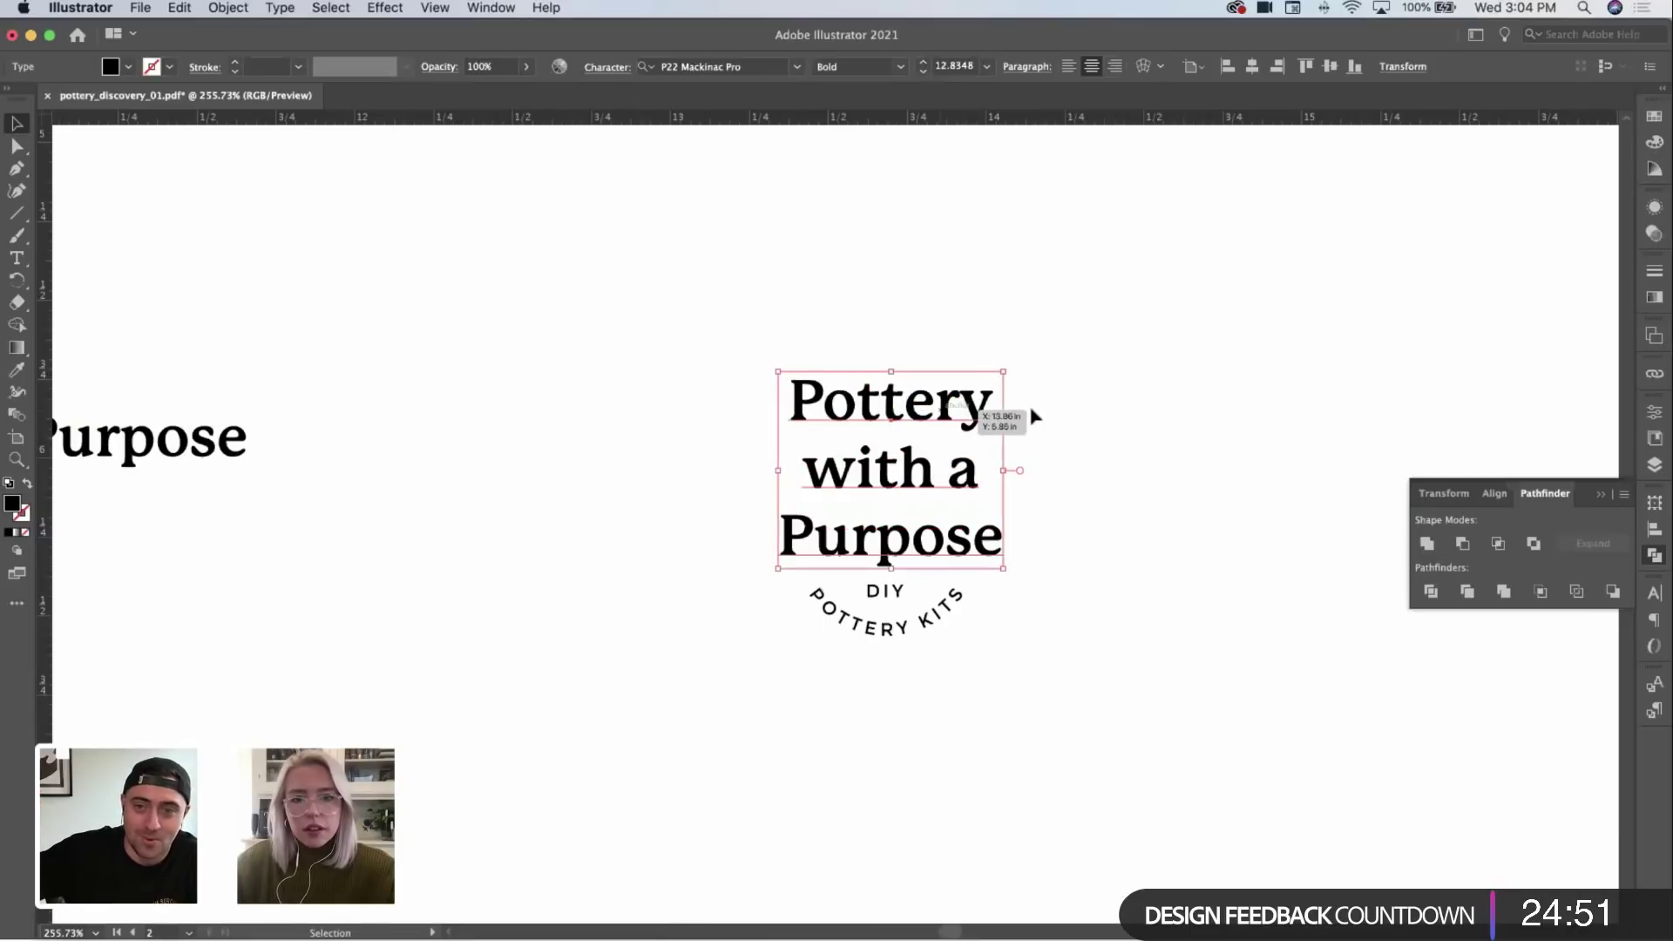
click(1104, 419)
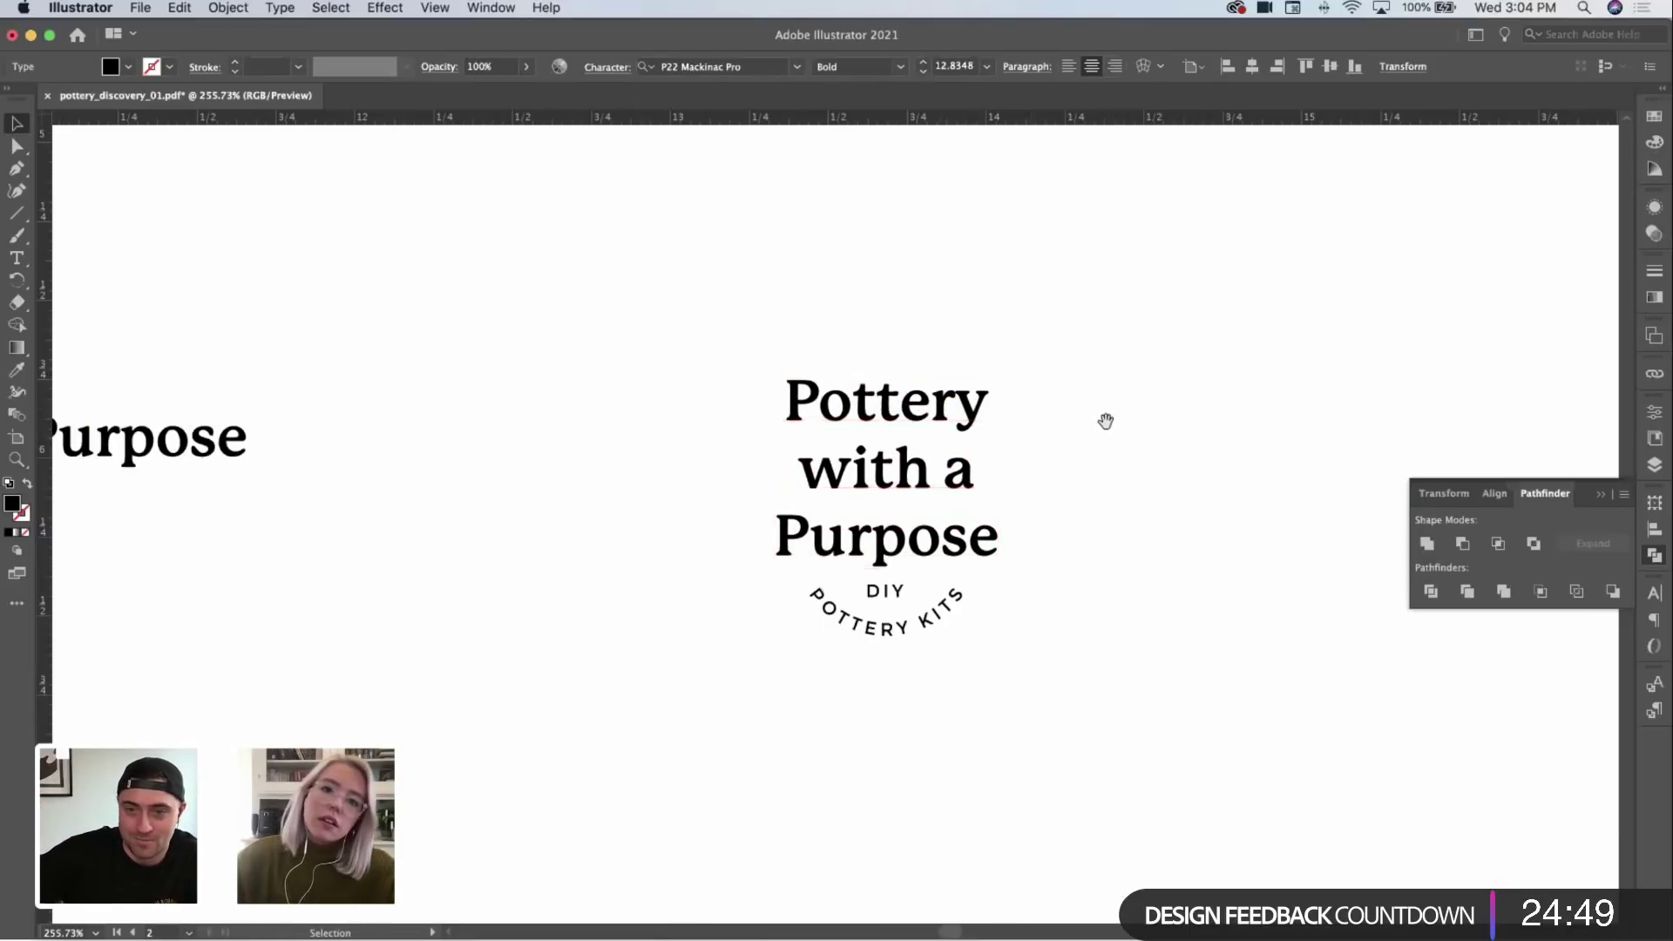
drag(1103, 419, 1040, 369)
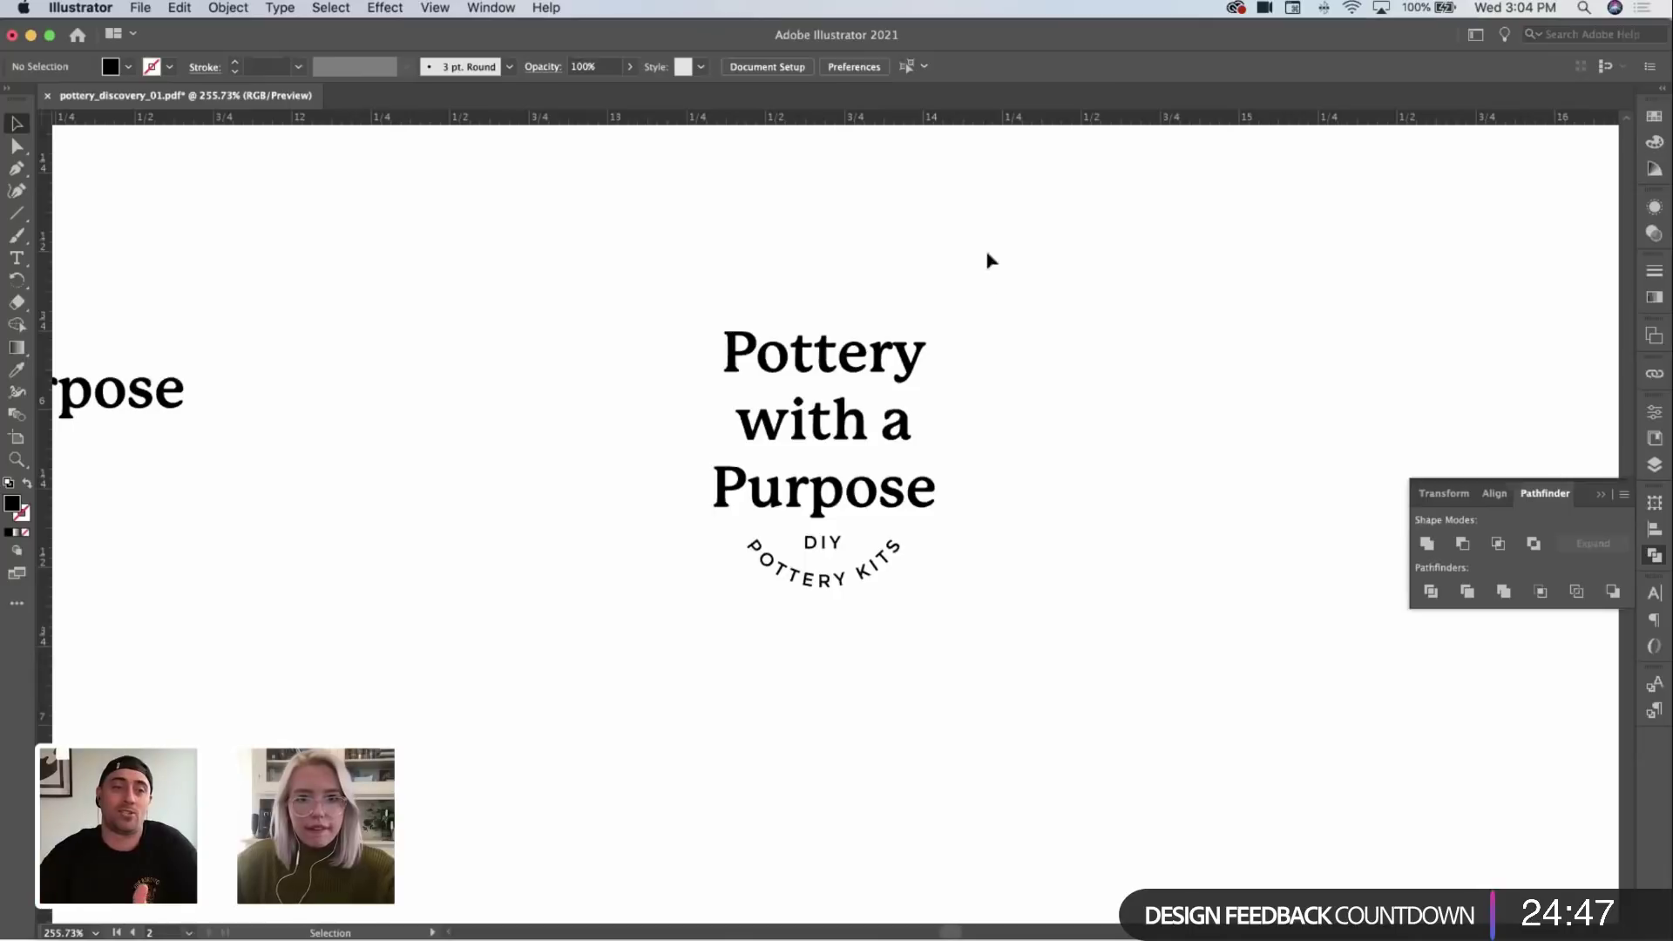
Step: Duplicate the stacked serif logo together with its tagline into the empty space to its right
drag(990, 259, 769, 642)
drag(850, 510, 958, 466)
key(ctrl+shift+a)
key(z)
key(v)
drag(959, 466, 1173, 485)
click(1281, 445)
Step: Try joining Purpose to the with a line in the new stacked copy, and undo the change
scroll(1028, 463, right, 5)
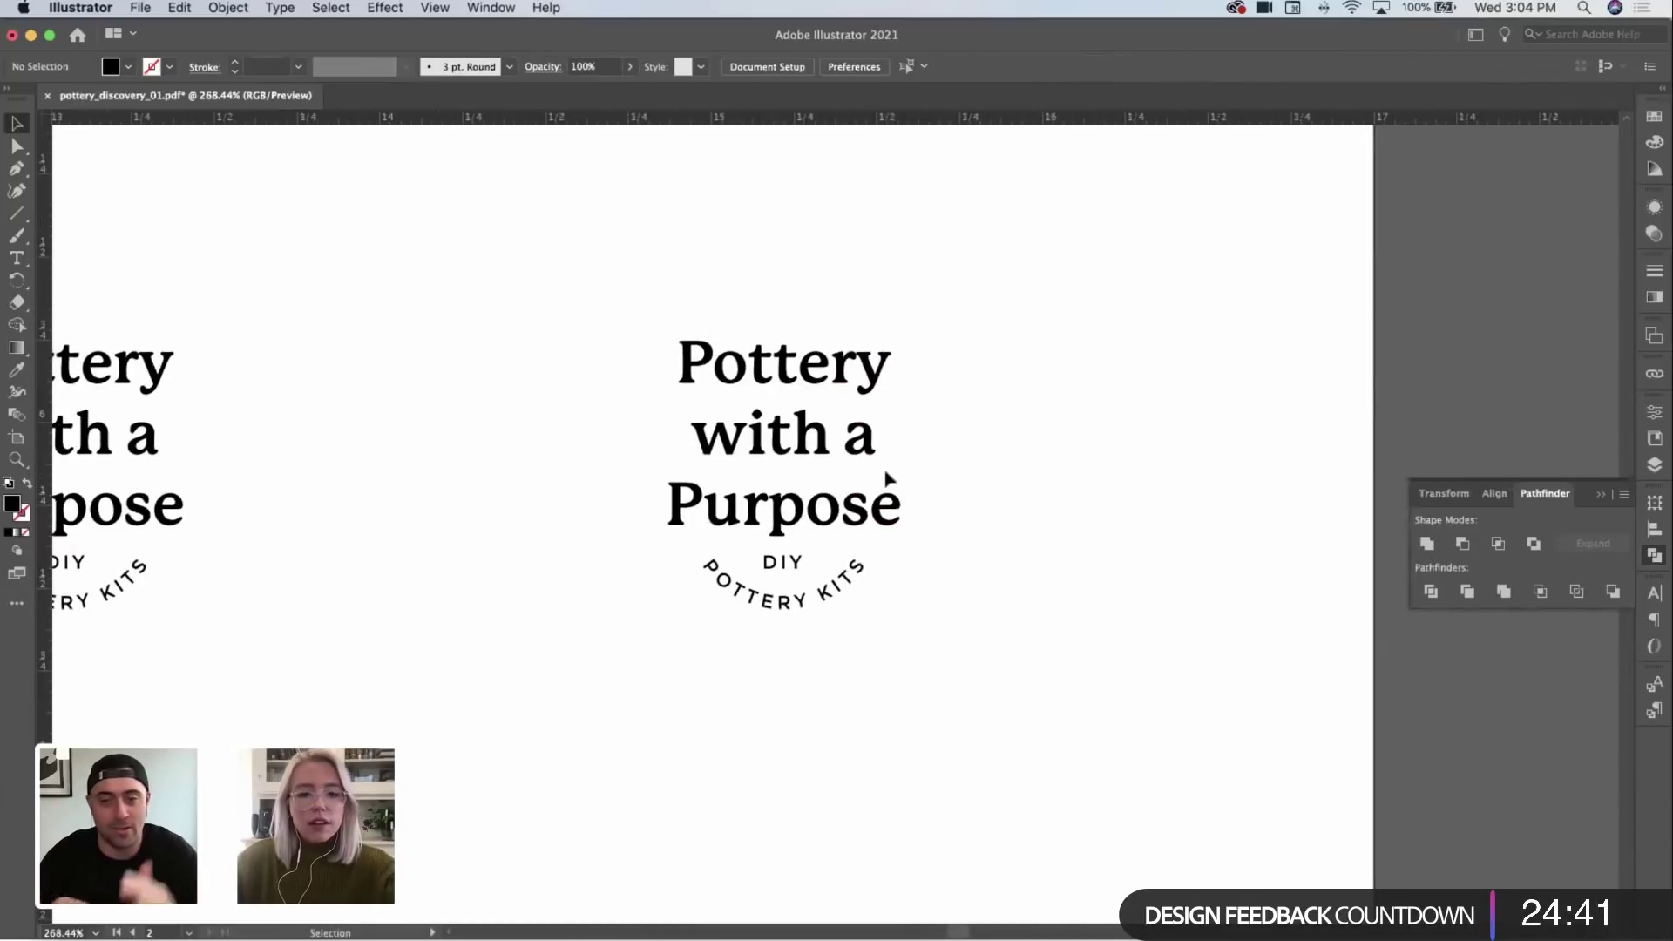
key(t)
click(677, 497)
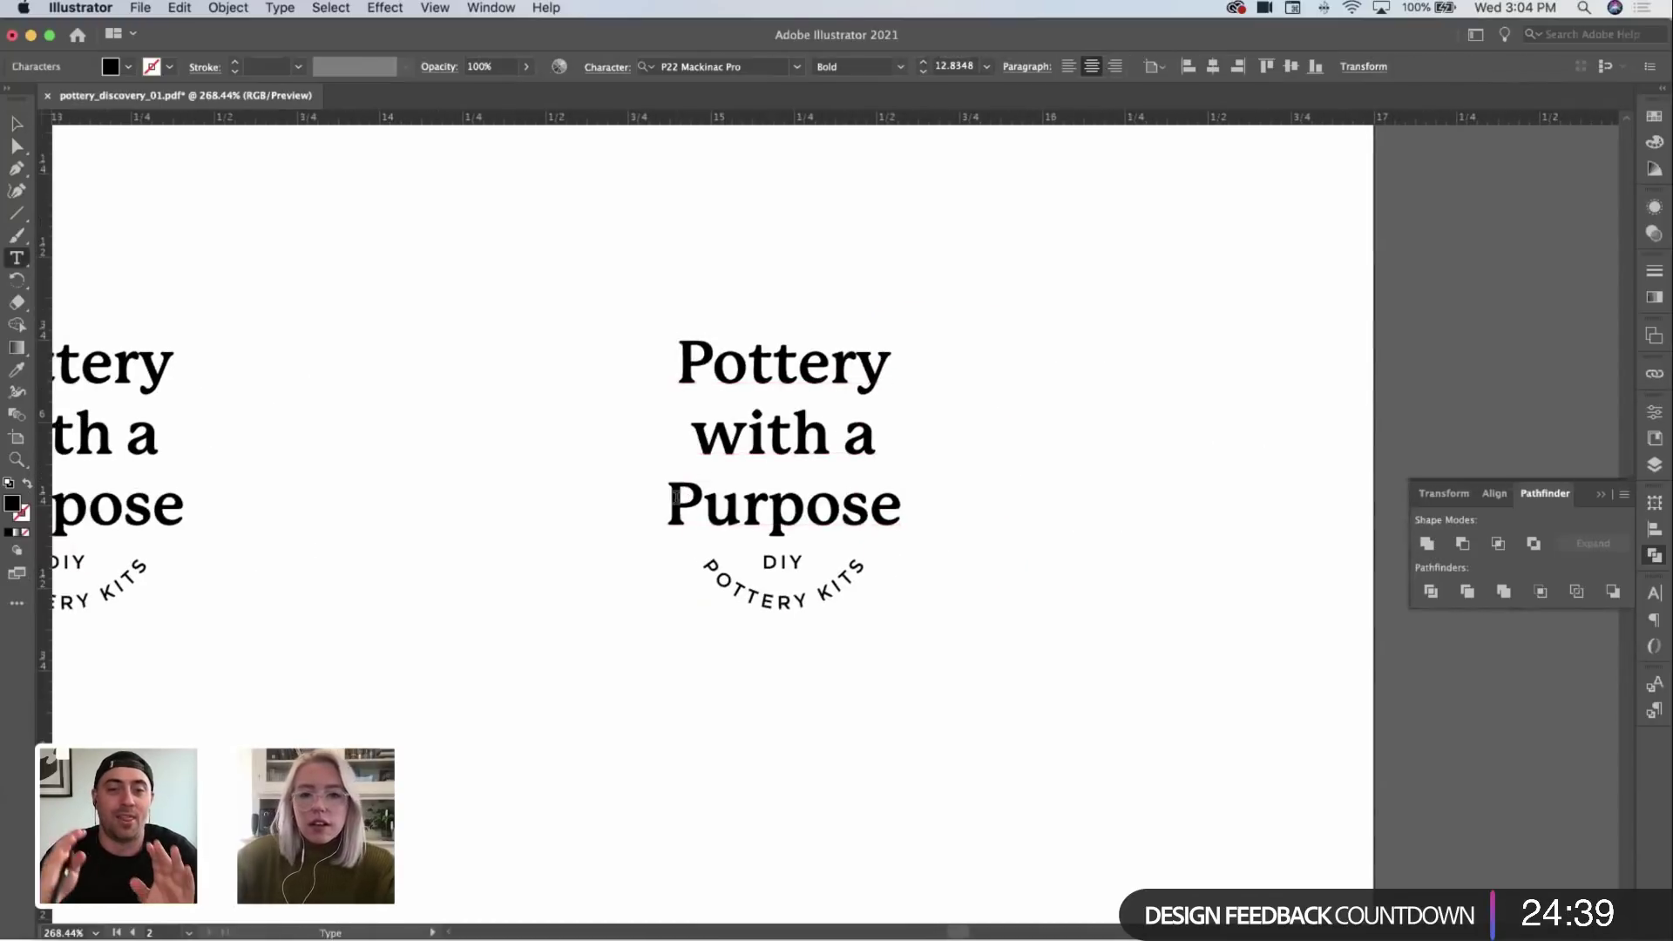
key(BackSpace)
super+click(1098, 369)
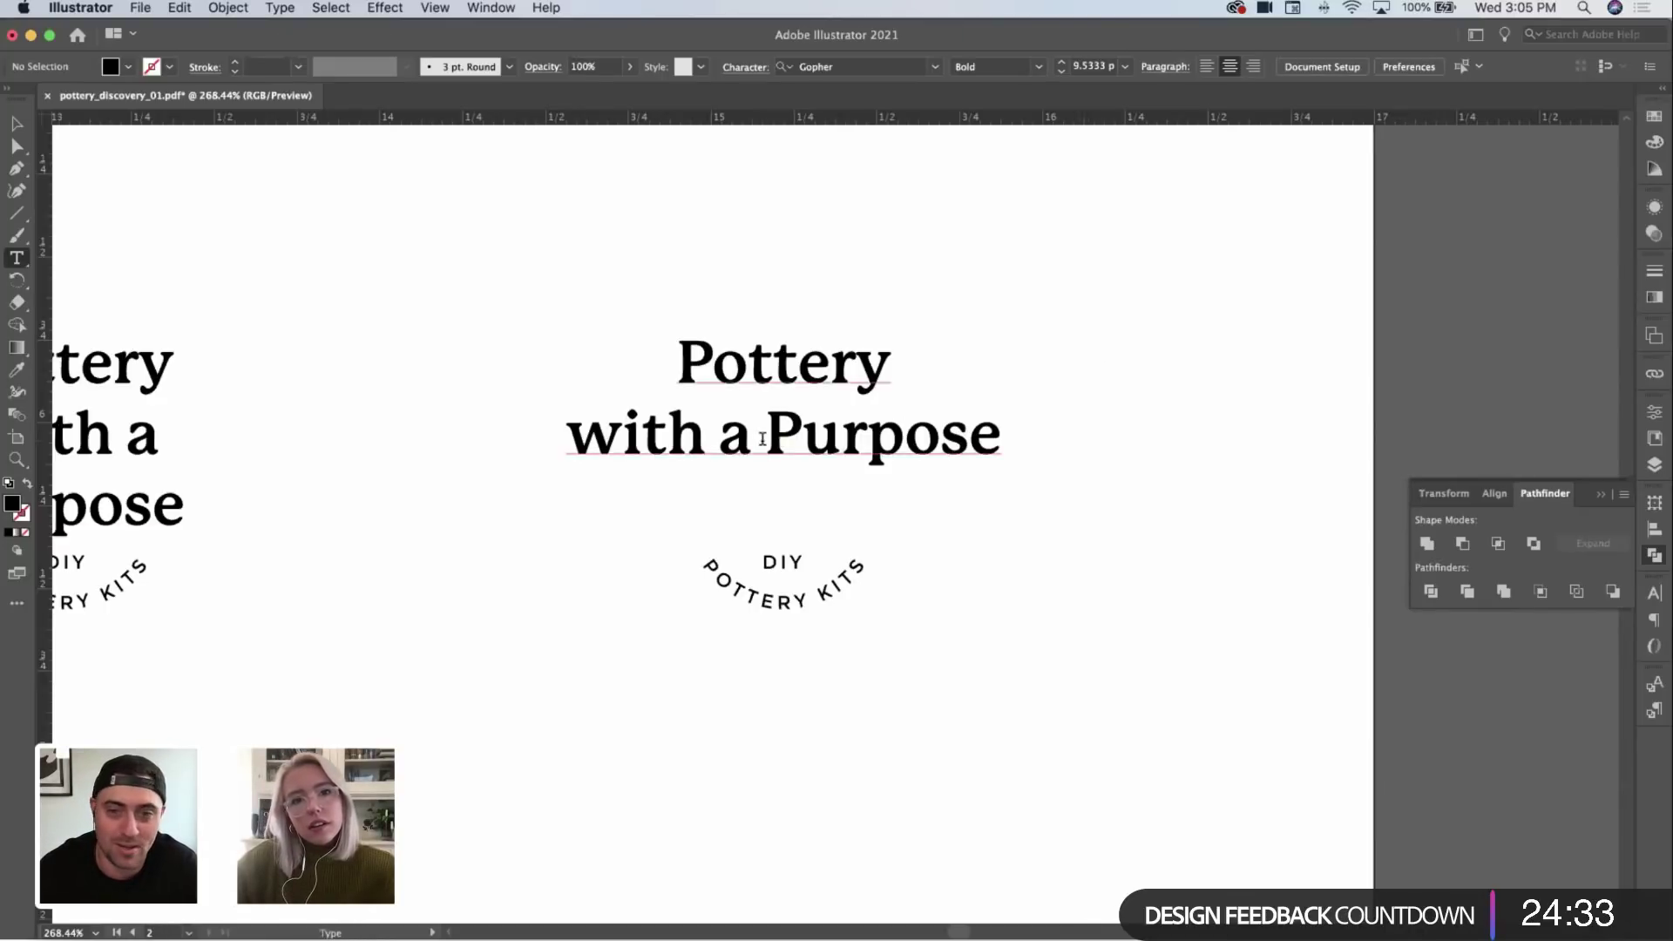
key(super+z)
super+click(1139, 479)
Step: Join with a to the Pottery line of the new copy, leaving Purpose on the second line
key(z)
drag(1139, 478, 1037, 432)
key(t)
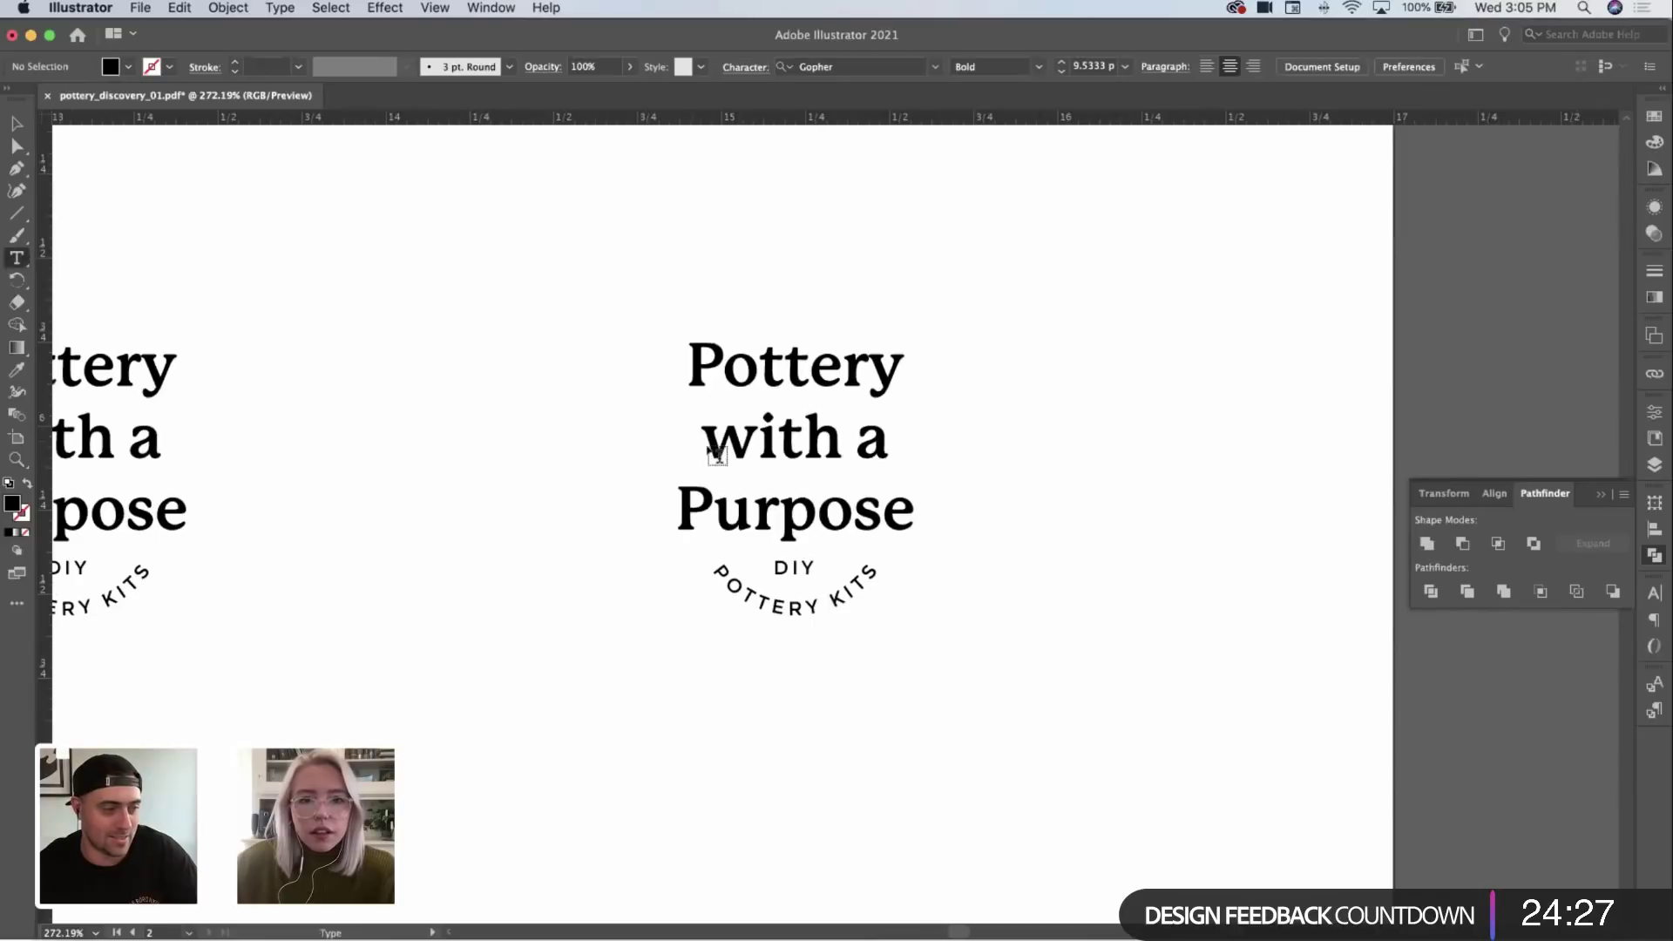
click(710, 440)
key(BackSpace)
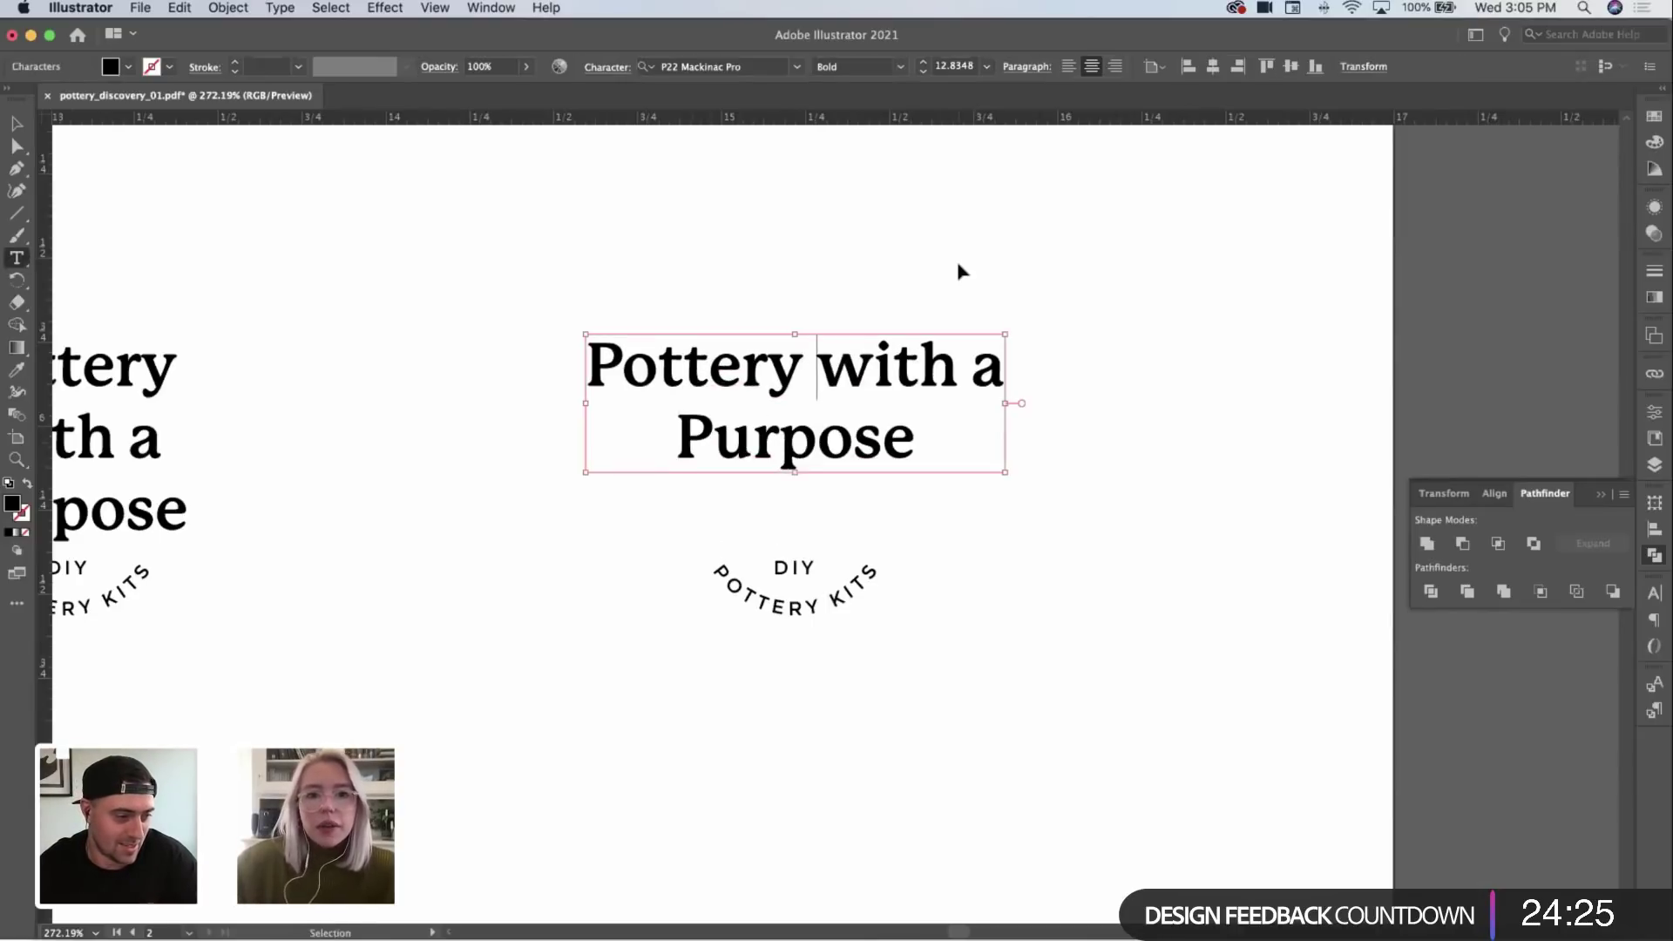
super+click(960, 269)
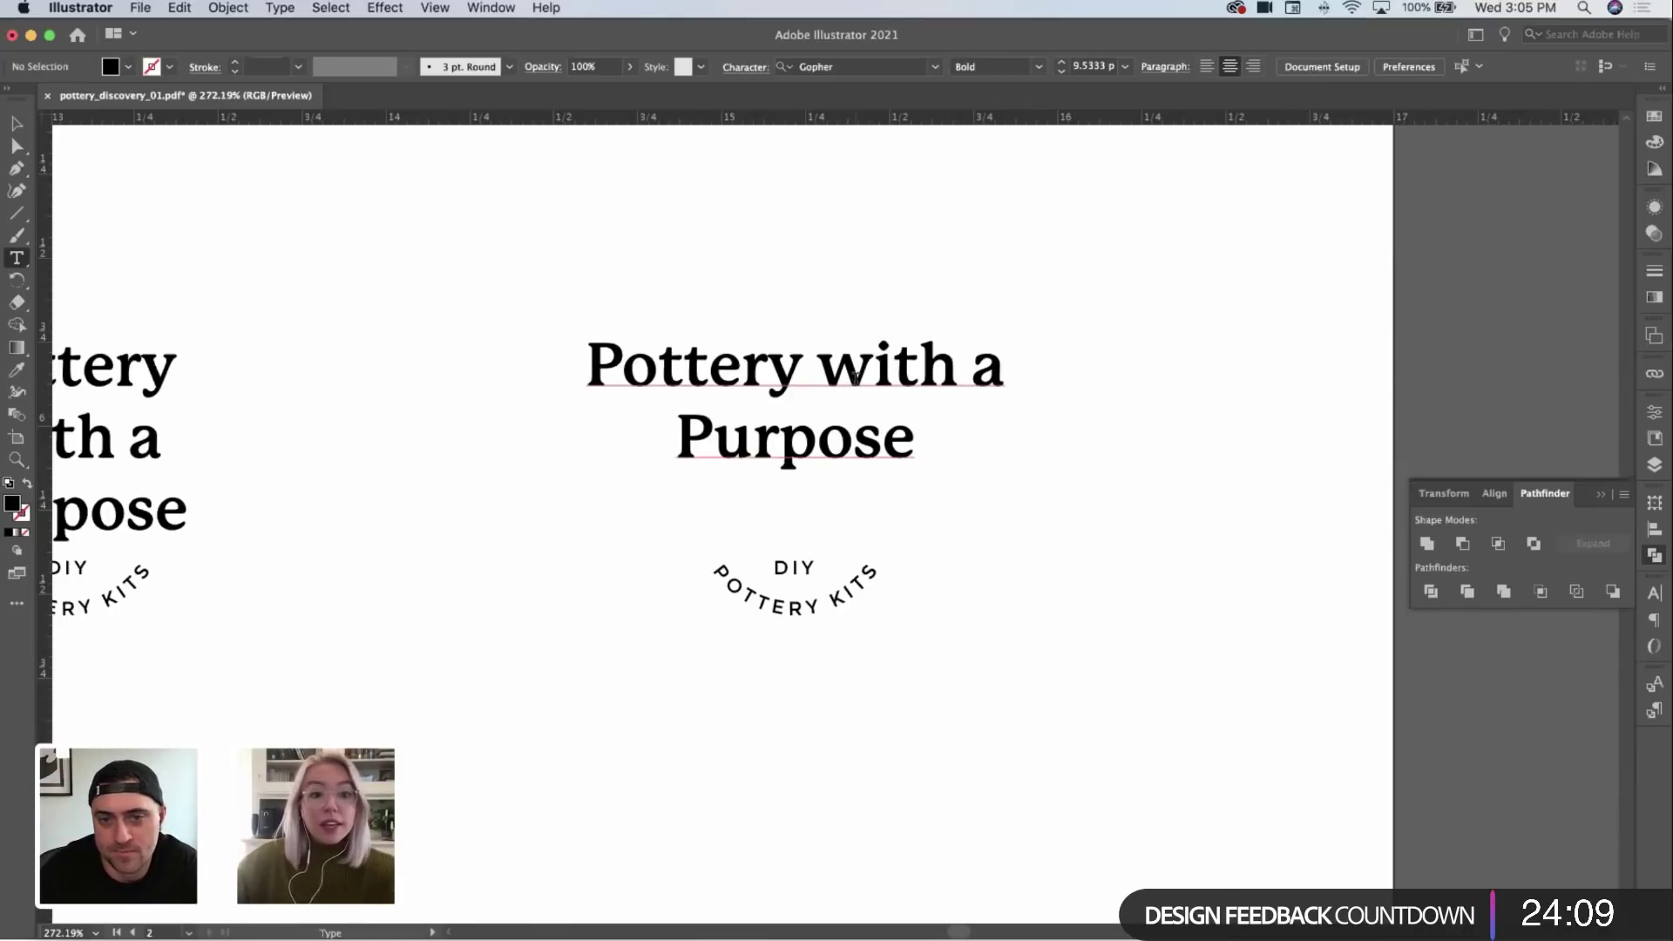
Step: Move the two-line serif wordmark down so it sits just above its curved DIY POTTERY KITS tagline
key(z)
drag(1016, 299, 898, 407)
key(v)
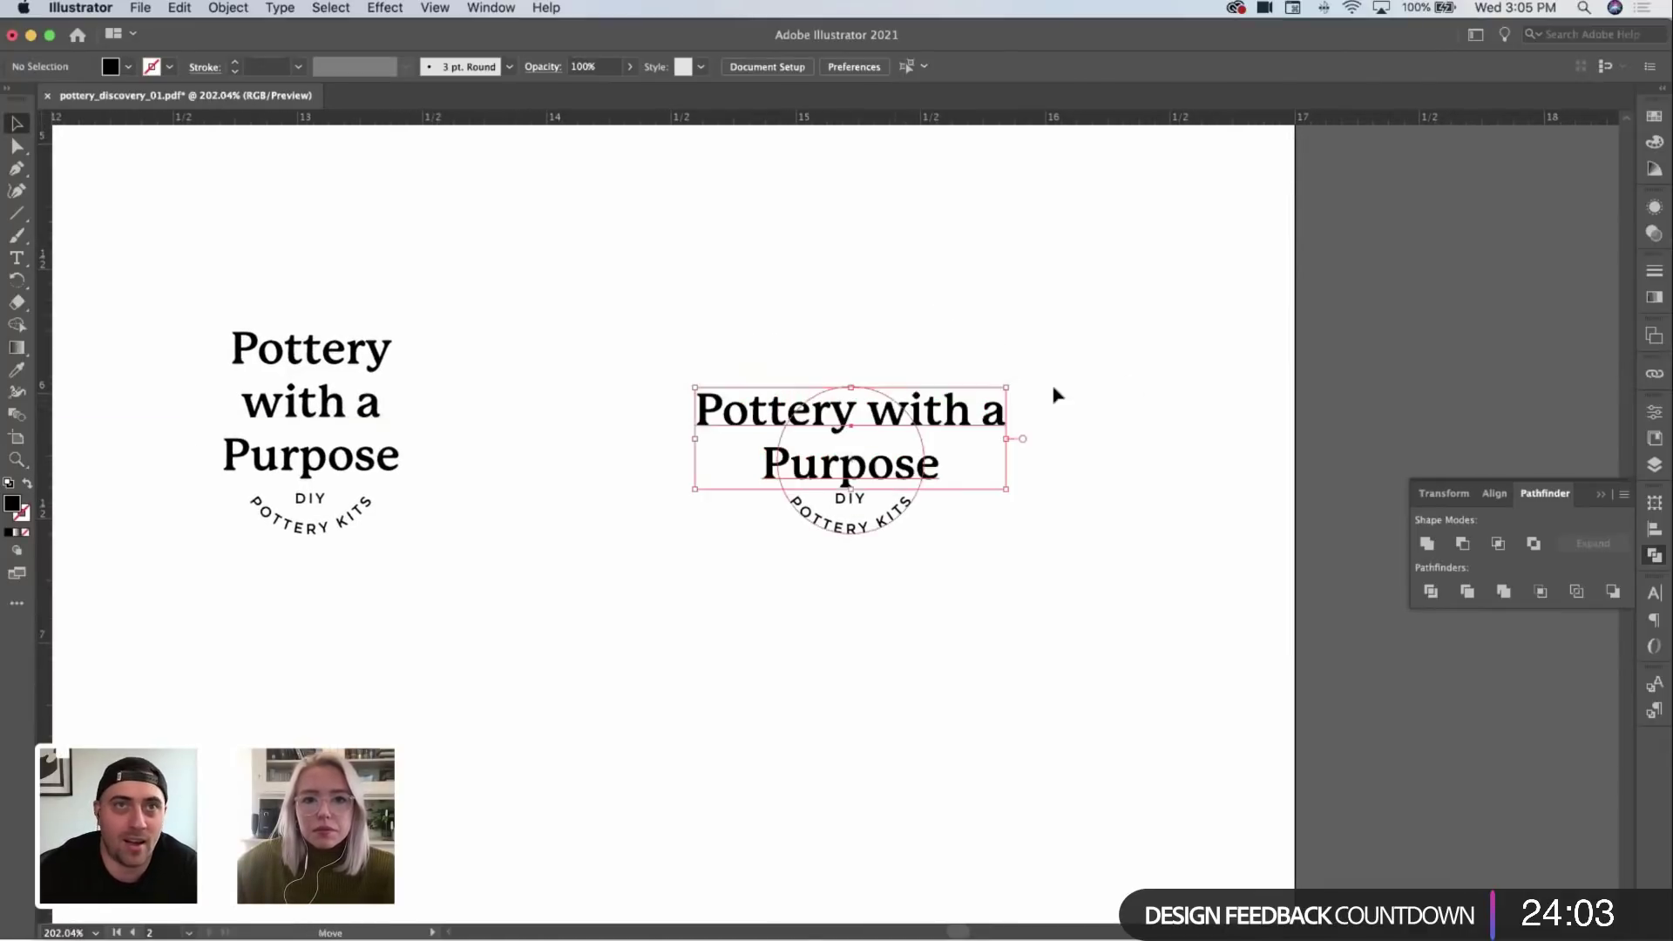
click(1011, 403)
click(964, 415)
click(1096, 420)
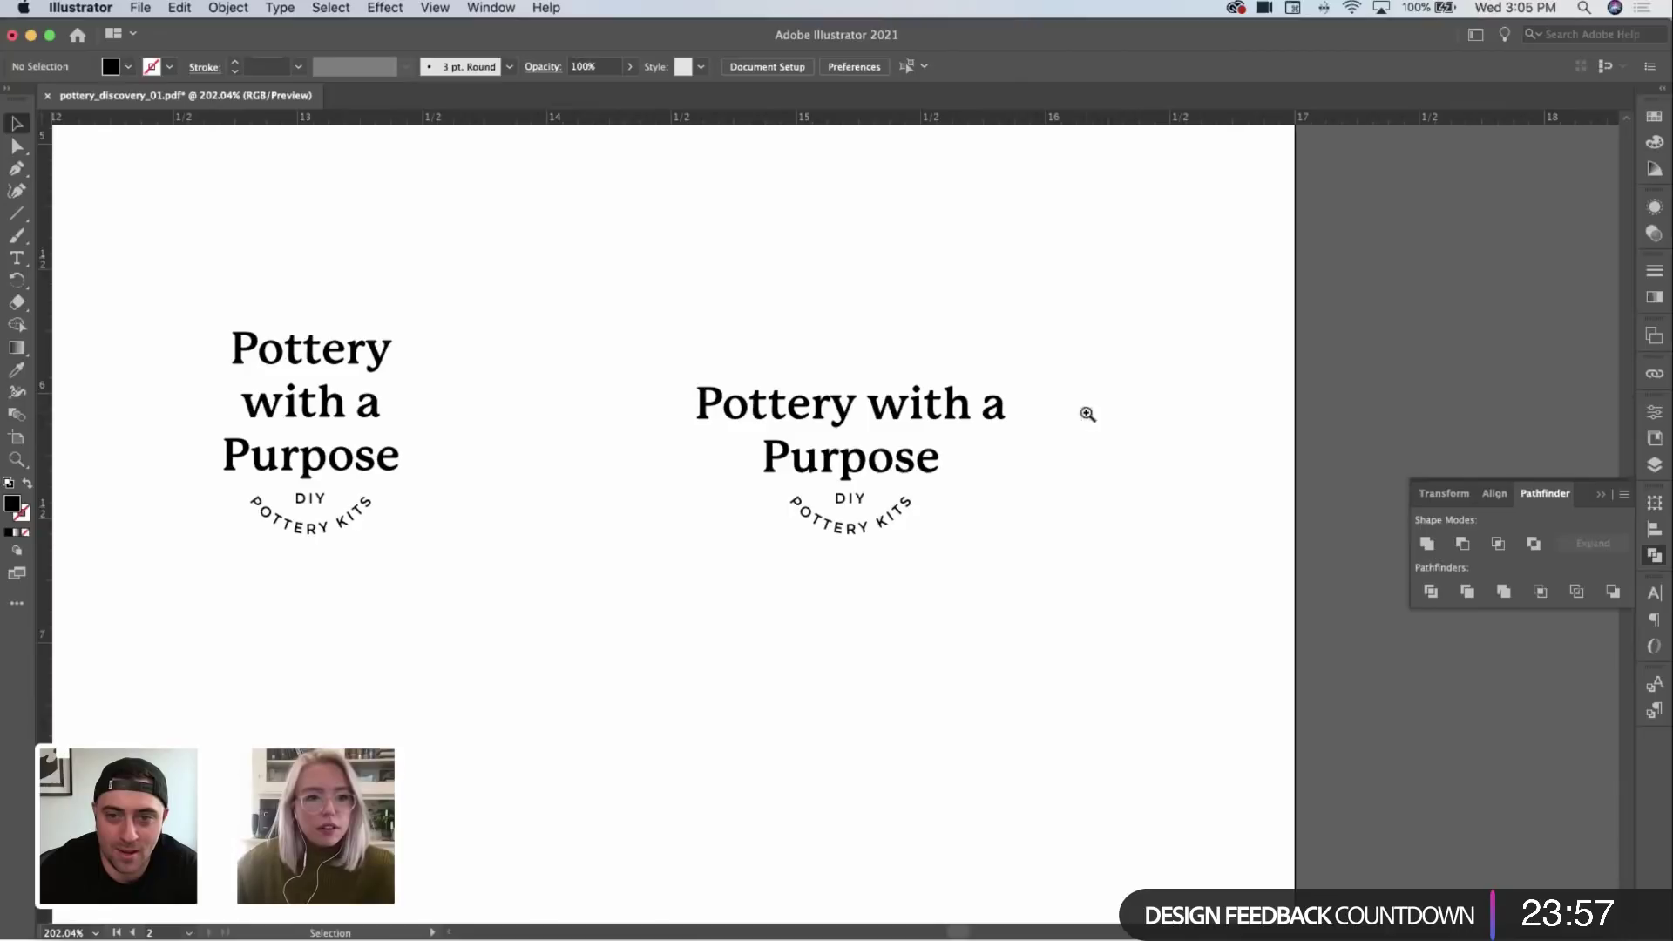
Step: Copy the curved DIY POTTERY KITS tagline from the bold stacked logo to beneath the second small sans-serif logo in the same row
scroll(1088, 414, down, 6)
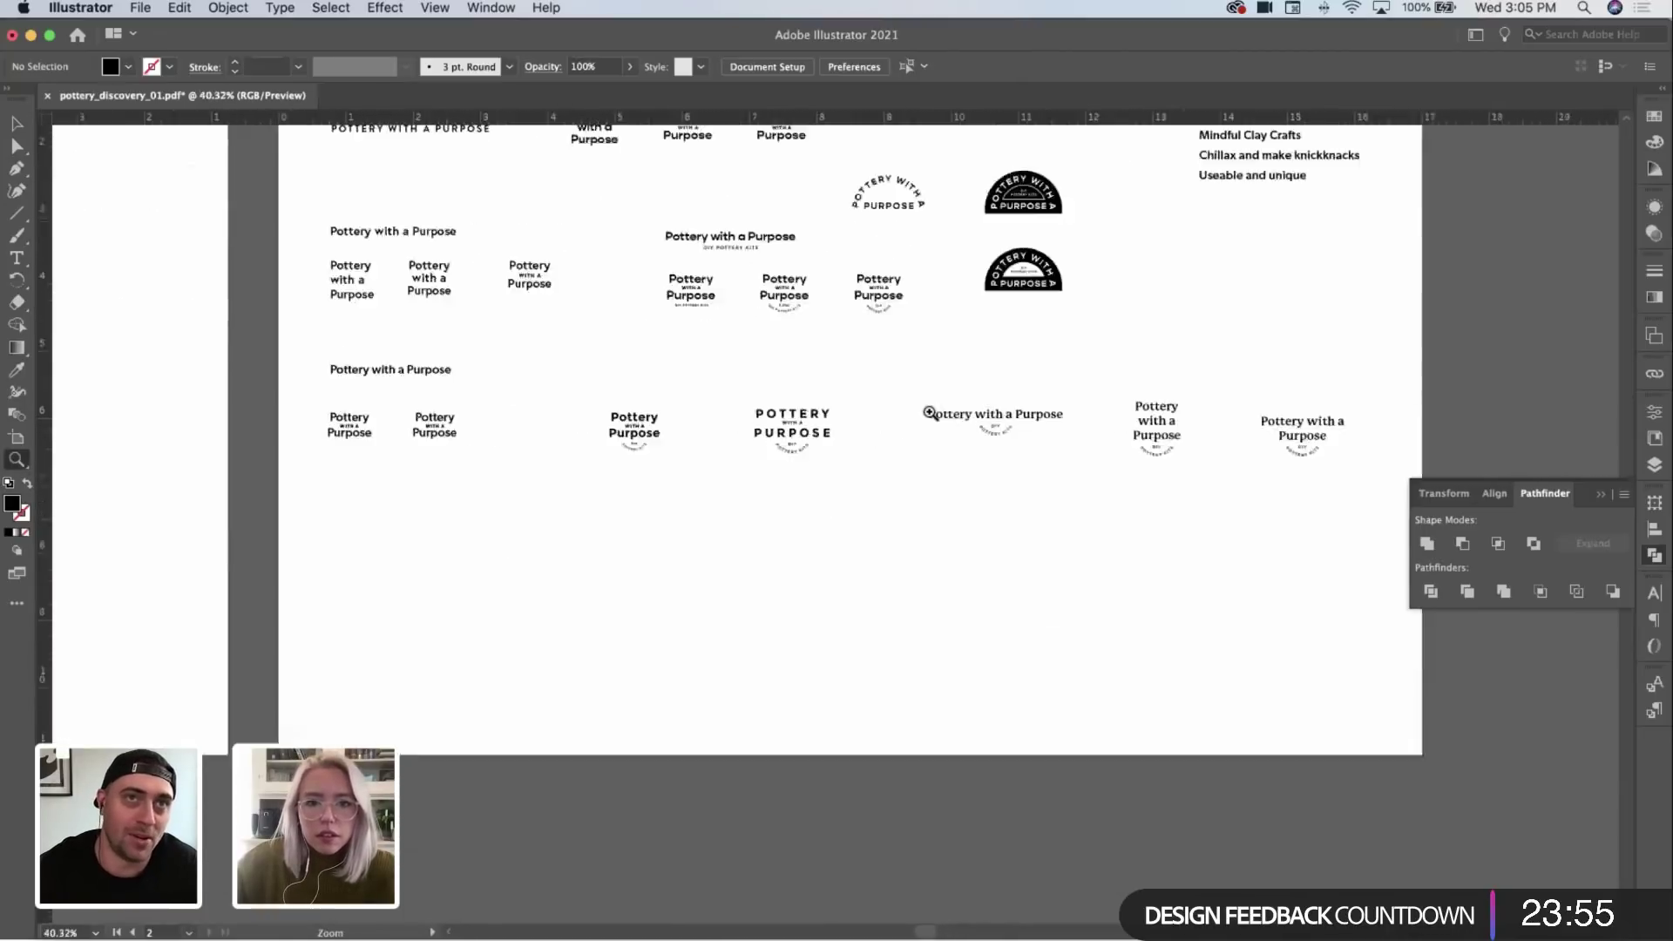
scroll(930, 412, up, 3)
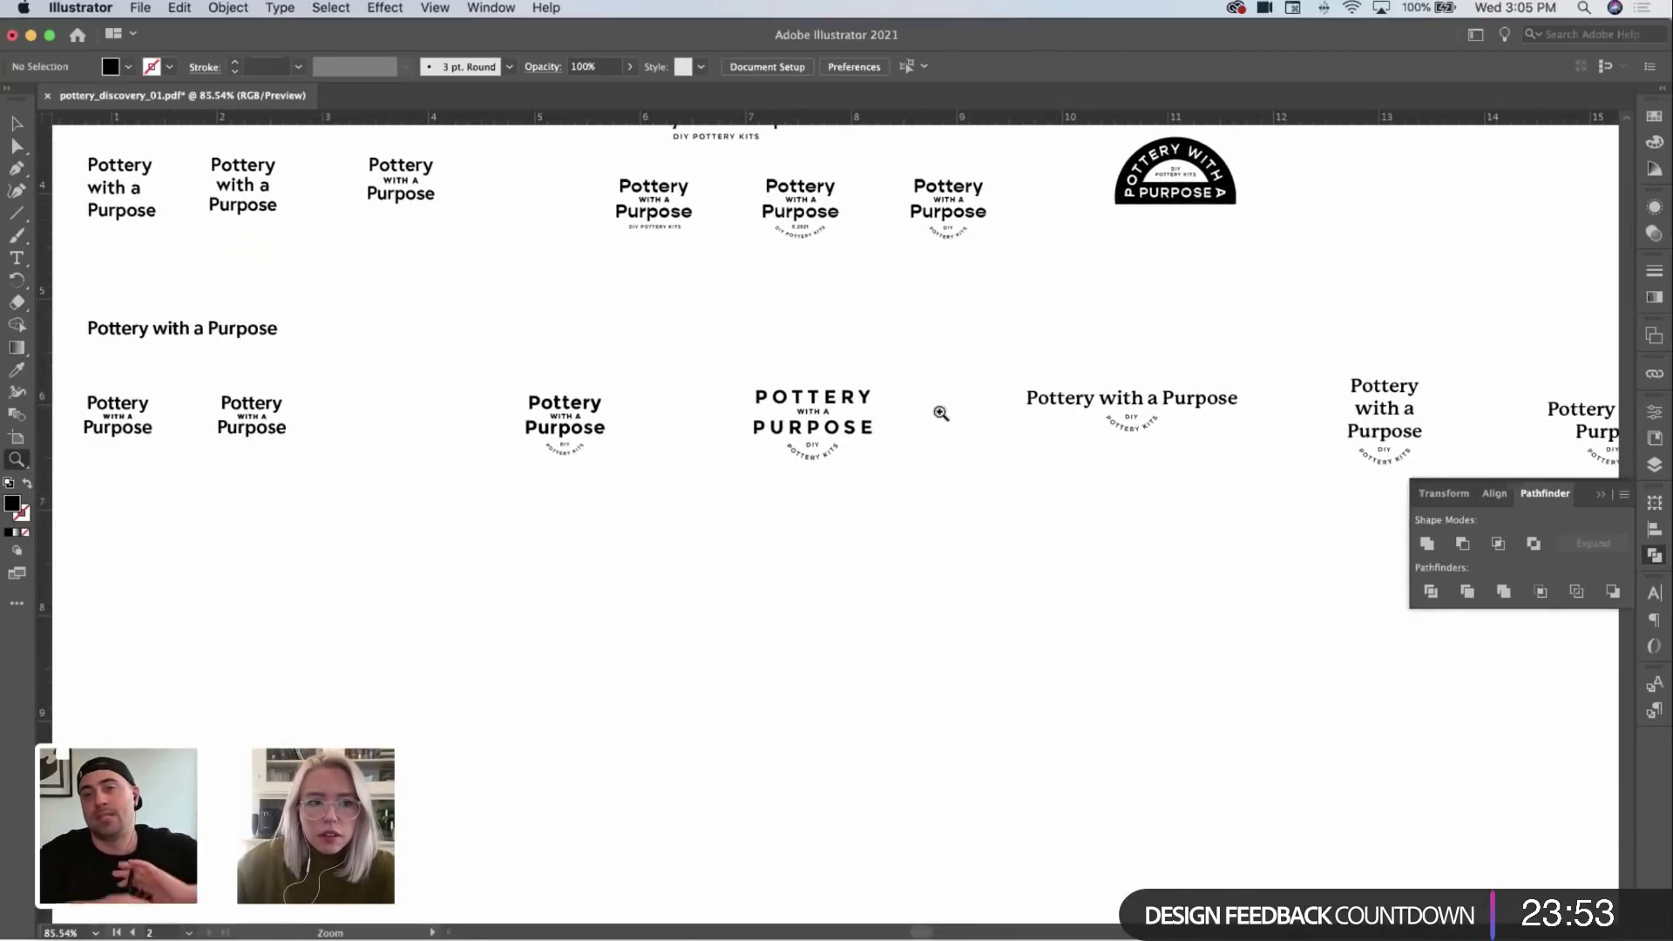
scroll(941, 413, up, 4)
key(v)
click(966, 399)
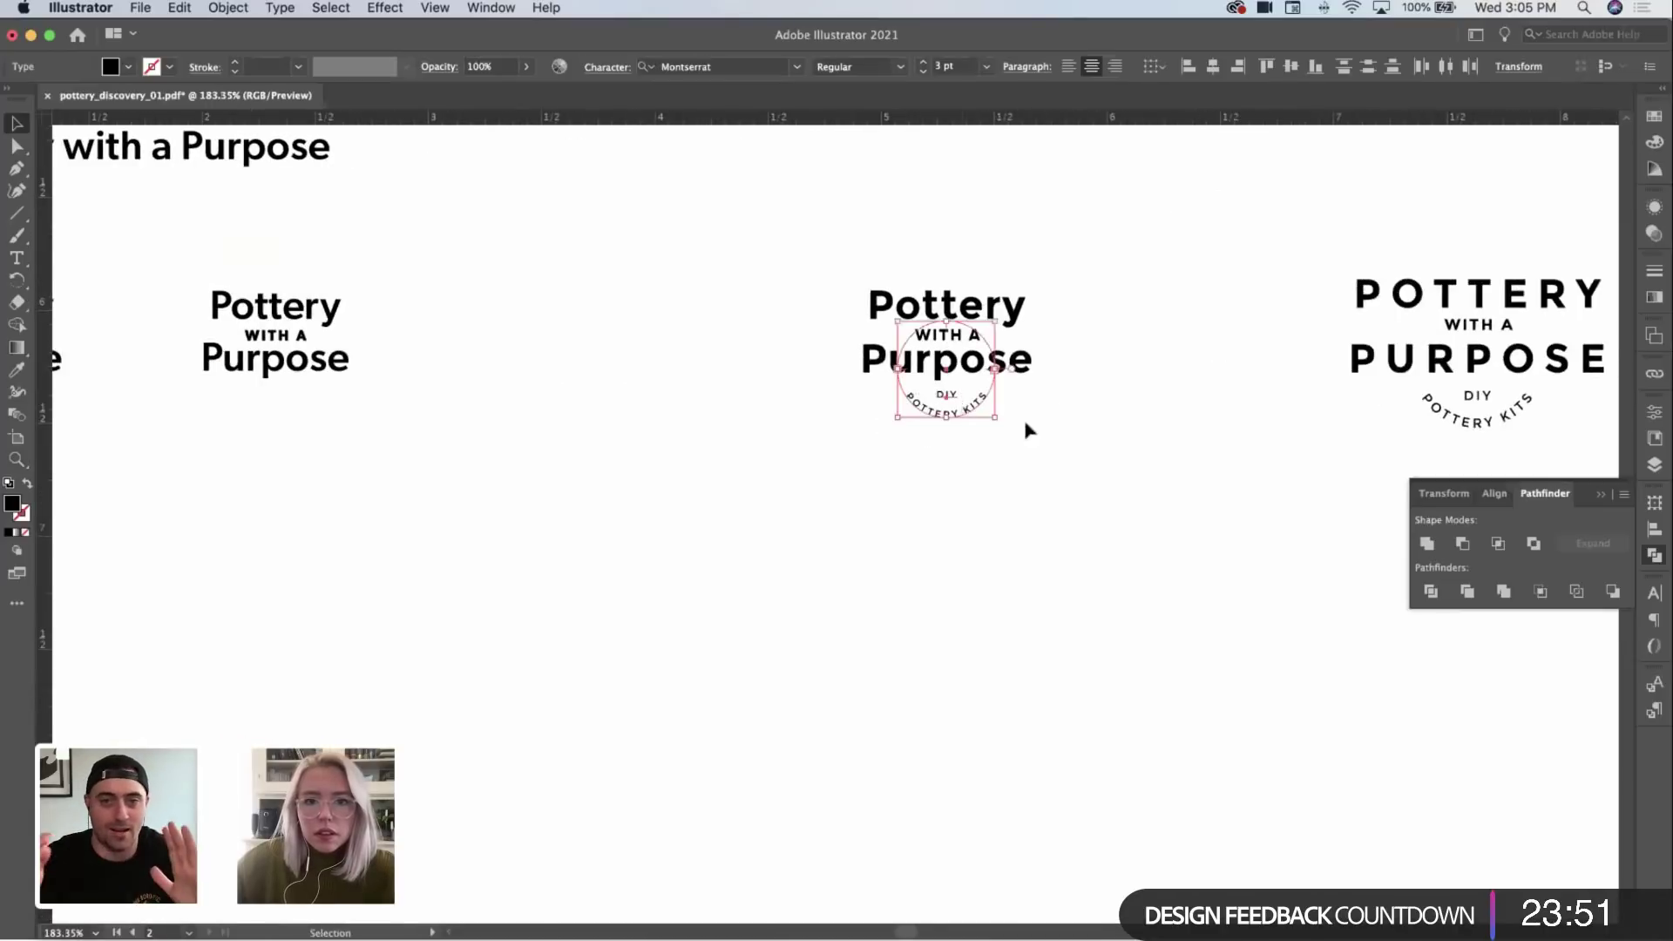
scroll(1027, 429, left, 5)
drag(1323, 422, 665, 422)
Step: Center the copied tagline horizontally with the small sans-serif wordmark above it
drag(747, 292, 619, 479)
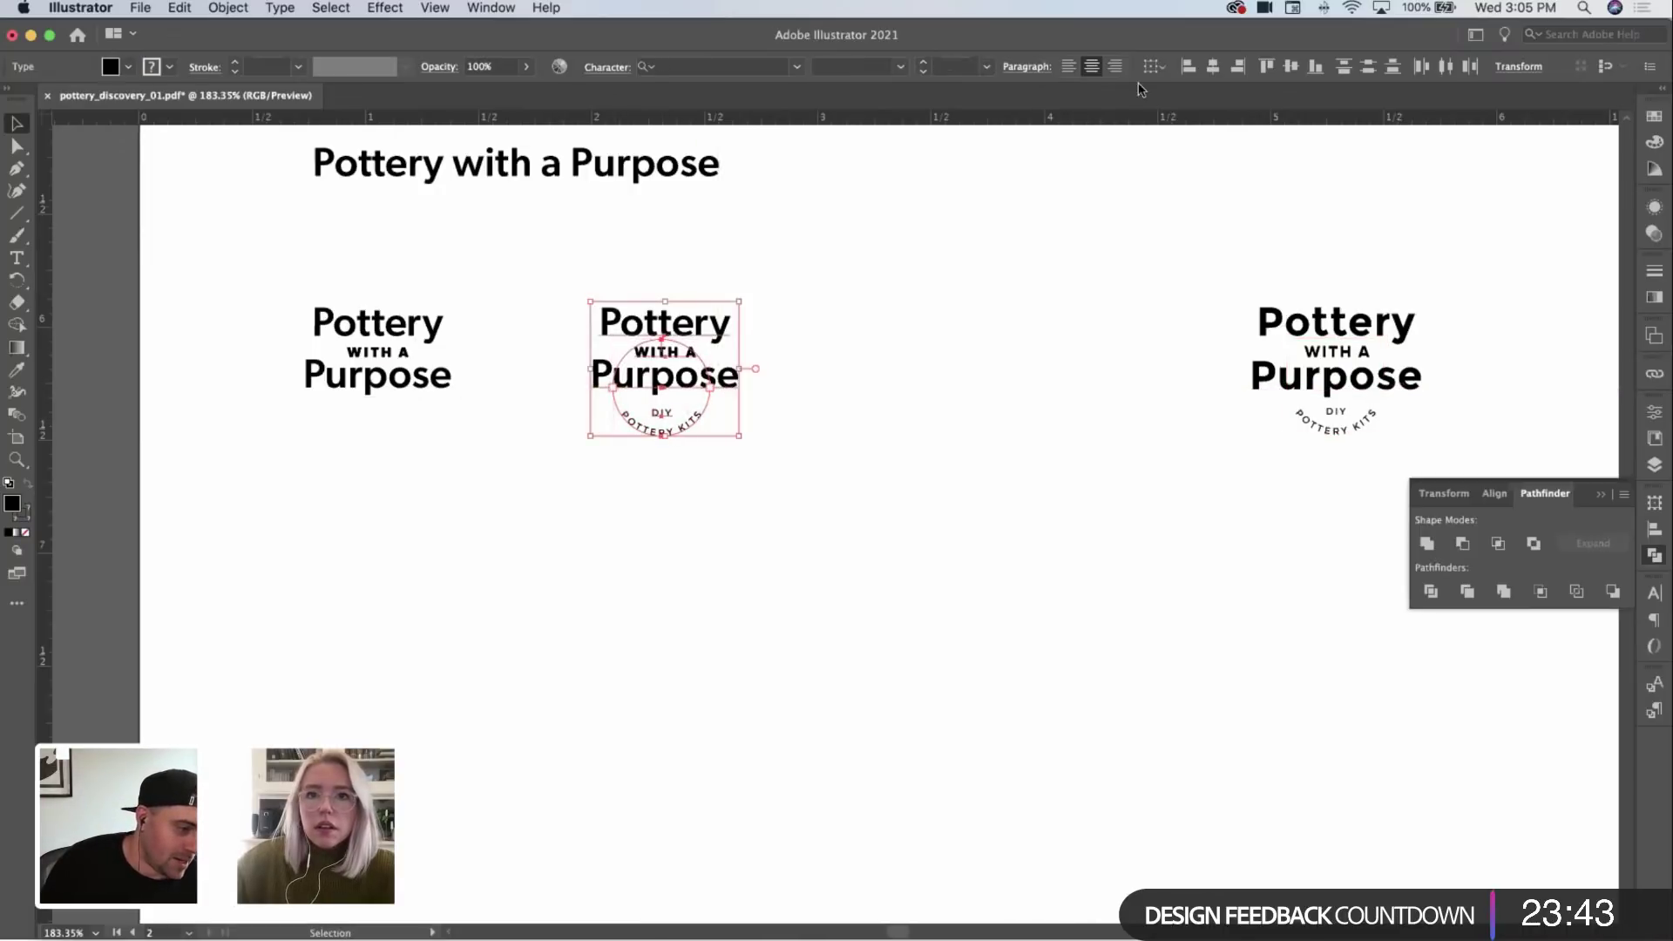
click(1221, 68)
click(703, 426)
Step: Nudge the curved DIY POTTERY KITS tagline slightly closer to the word Purpose in the small sans-serif logo
key(z)
drag(624, 380, 812, 453)
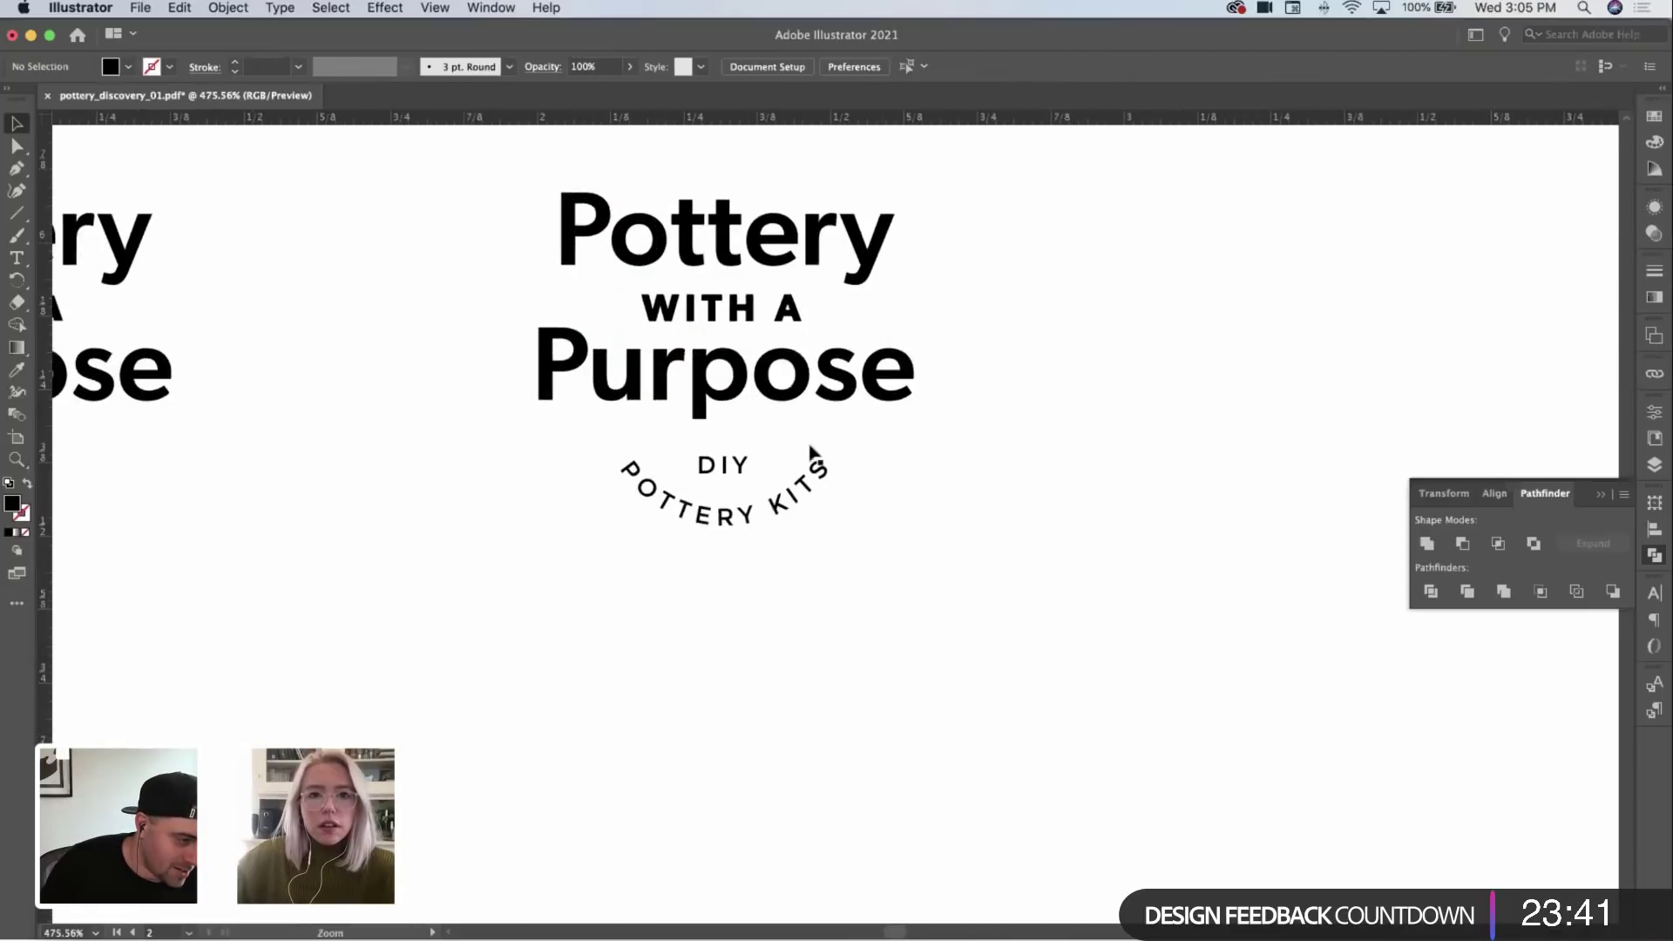
key(v)
scroll(813, 453, up, 1)
click(710, 479)
drag(721, 490, 870, 560)
key(cmd+z)
click(711, 499)
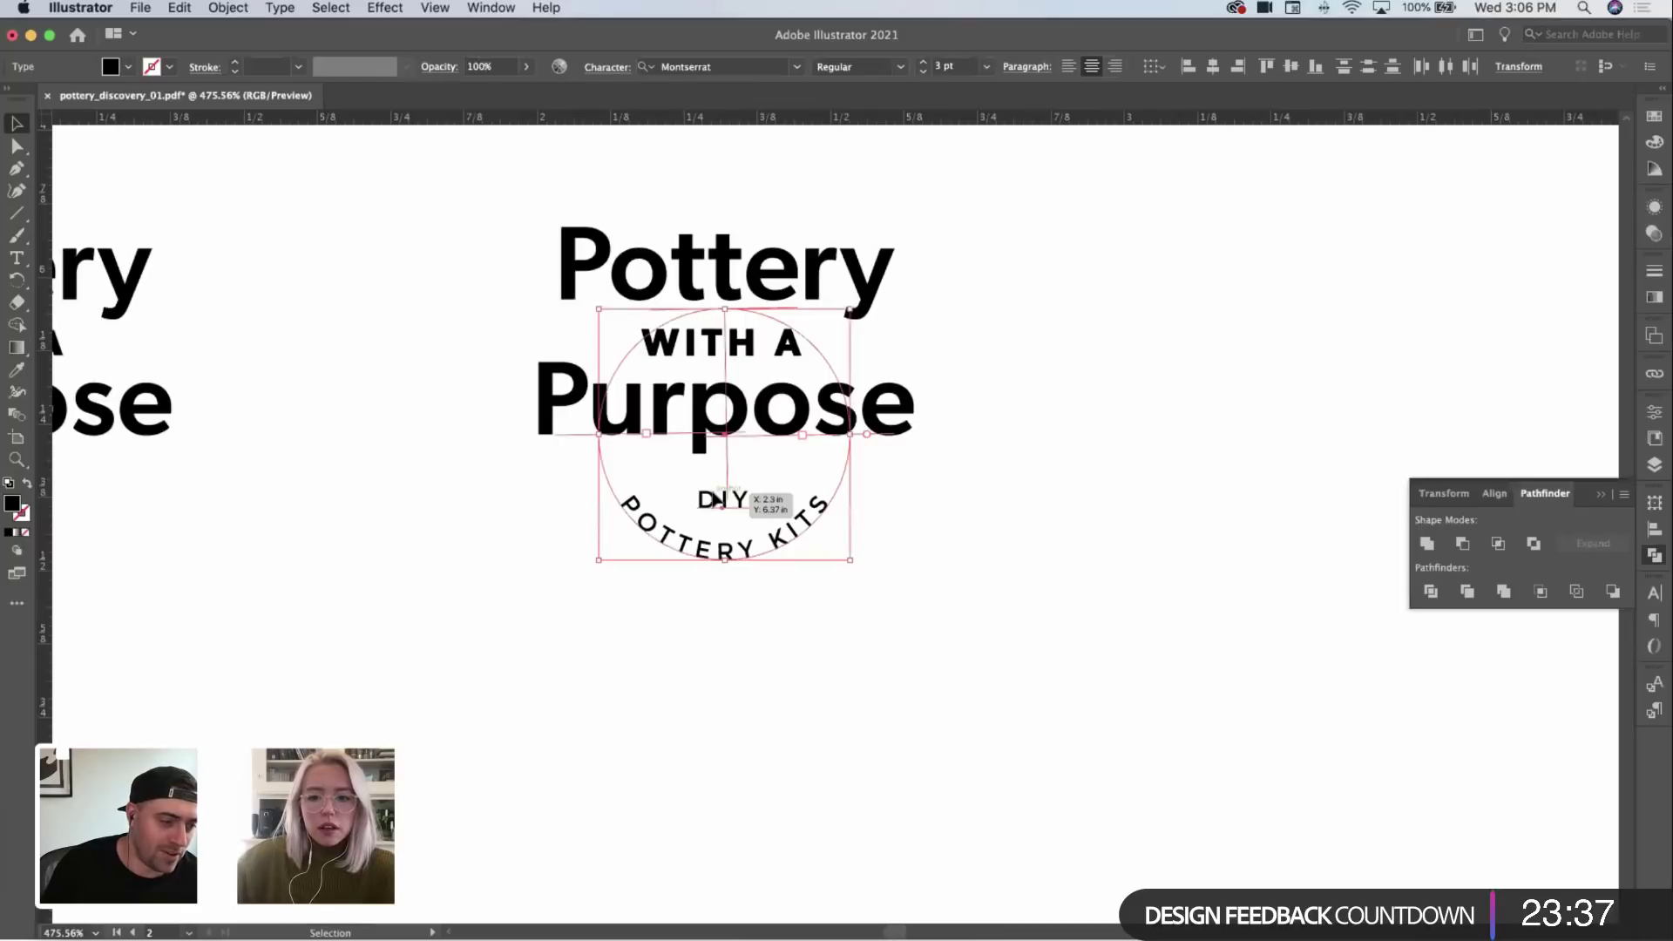
key(Up)
key(Up)
key(Up)
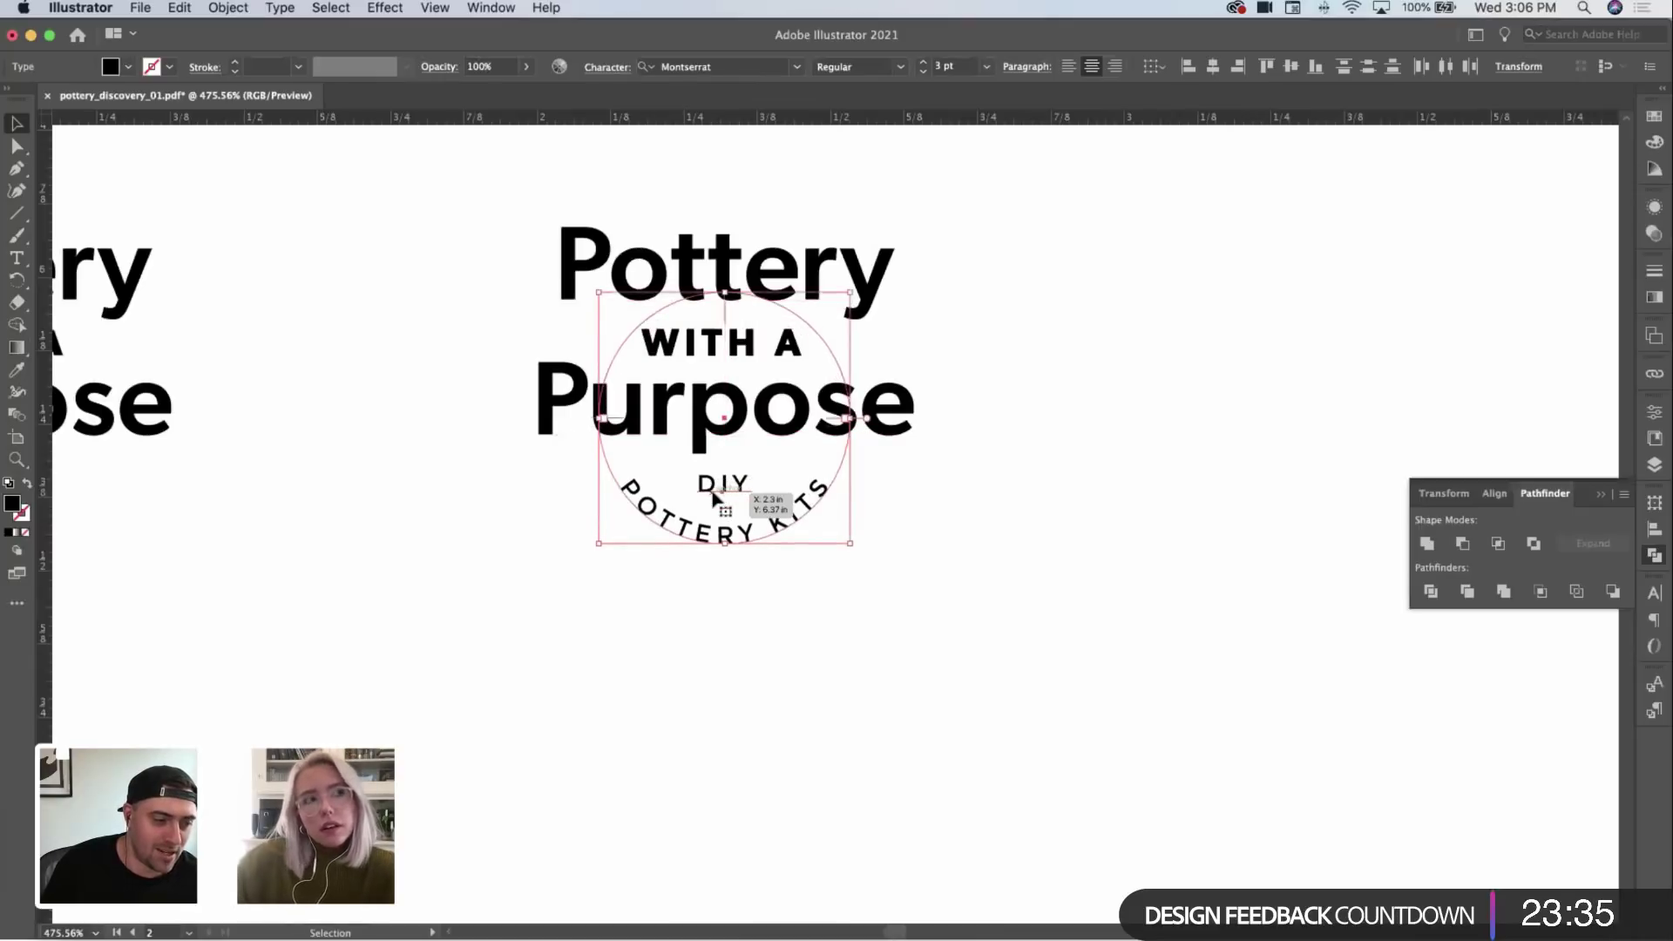
Step: Switch to Finder and preview goodmud_concepts_01.pdf from the 02_Concepts folder of the Good Mud Ceramics project
click(795, 616)
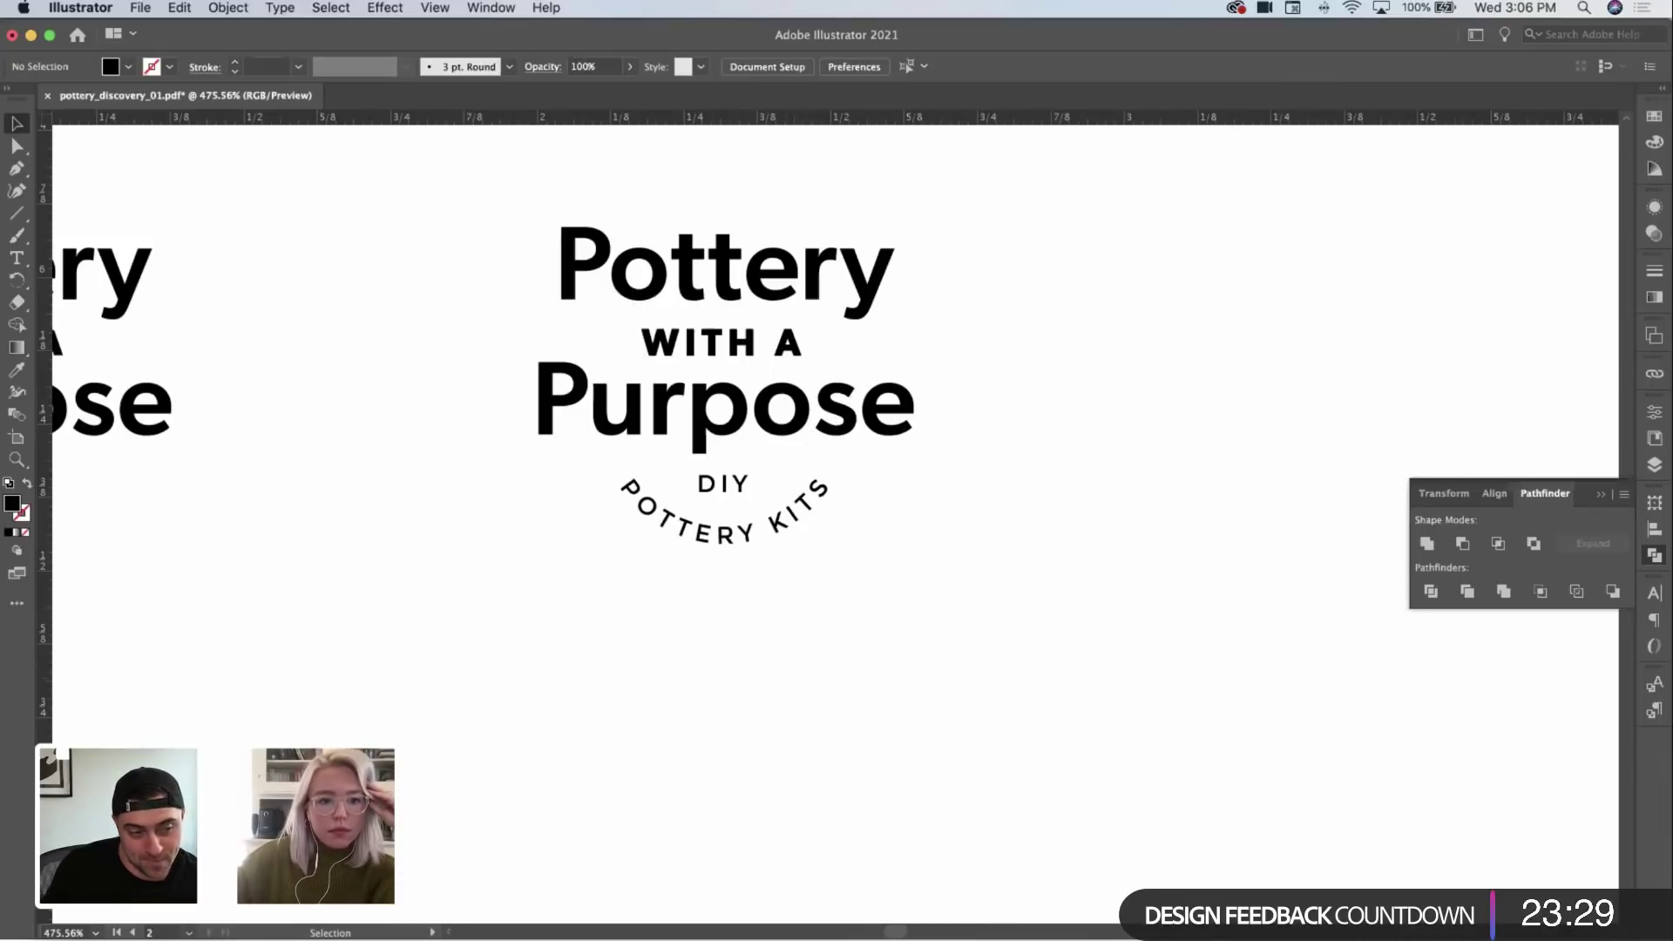
key(super+Tab)
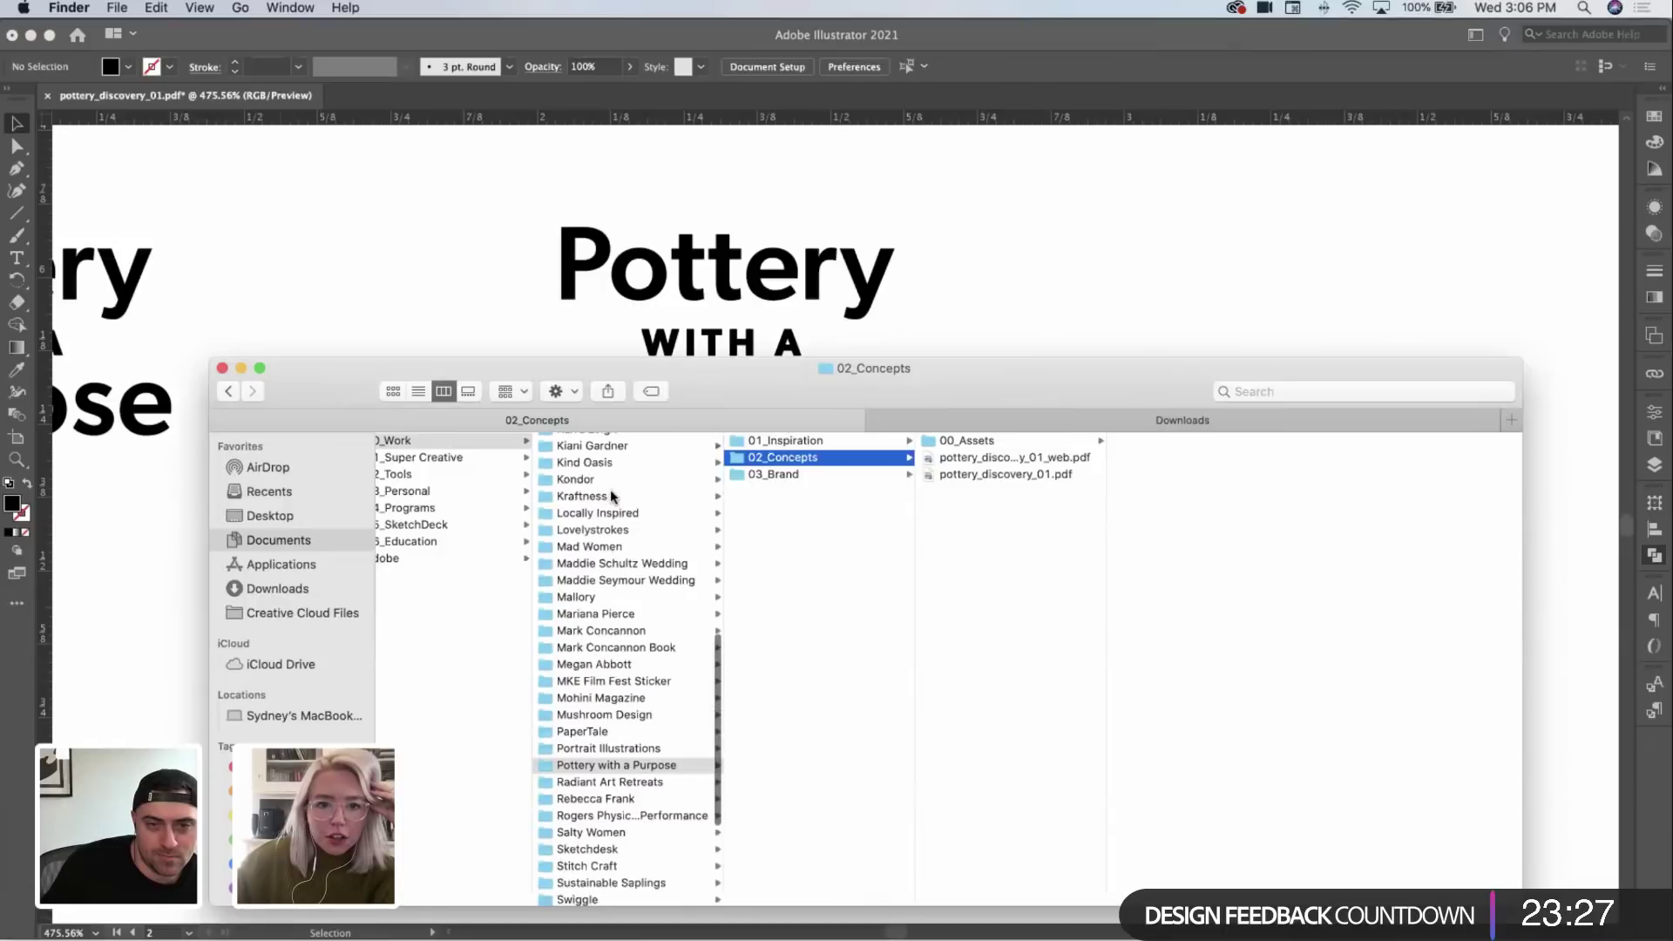
scroll(613, 497, up, 5)
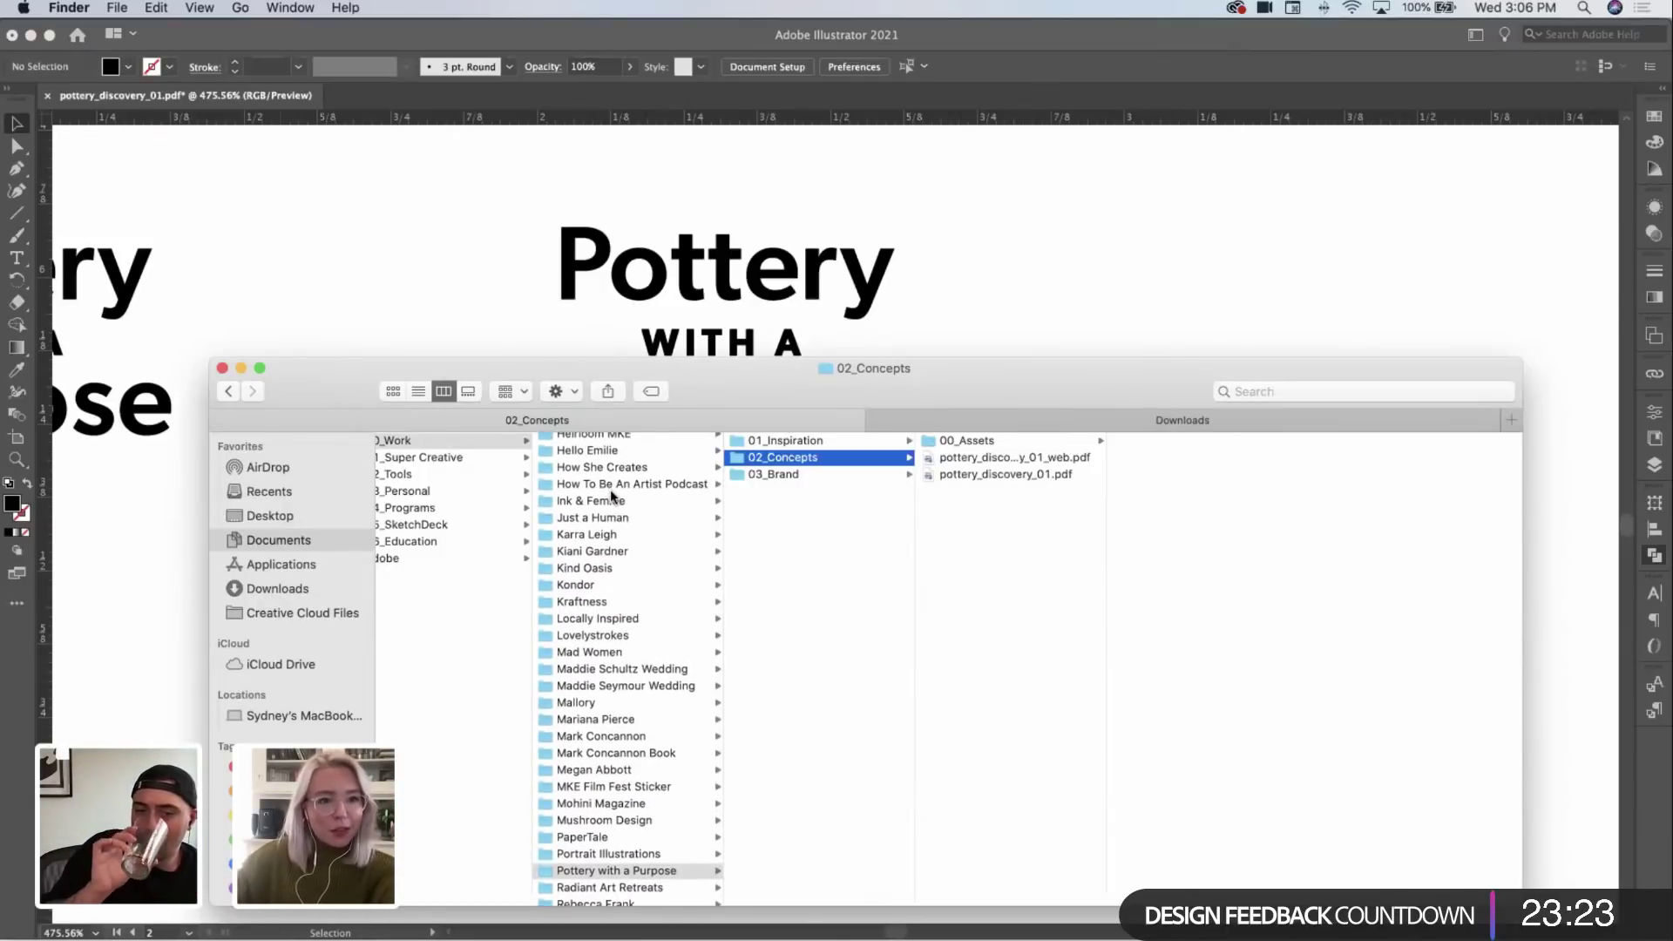
scroll(613, 497, up, 3)
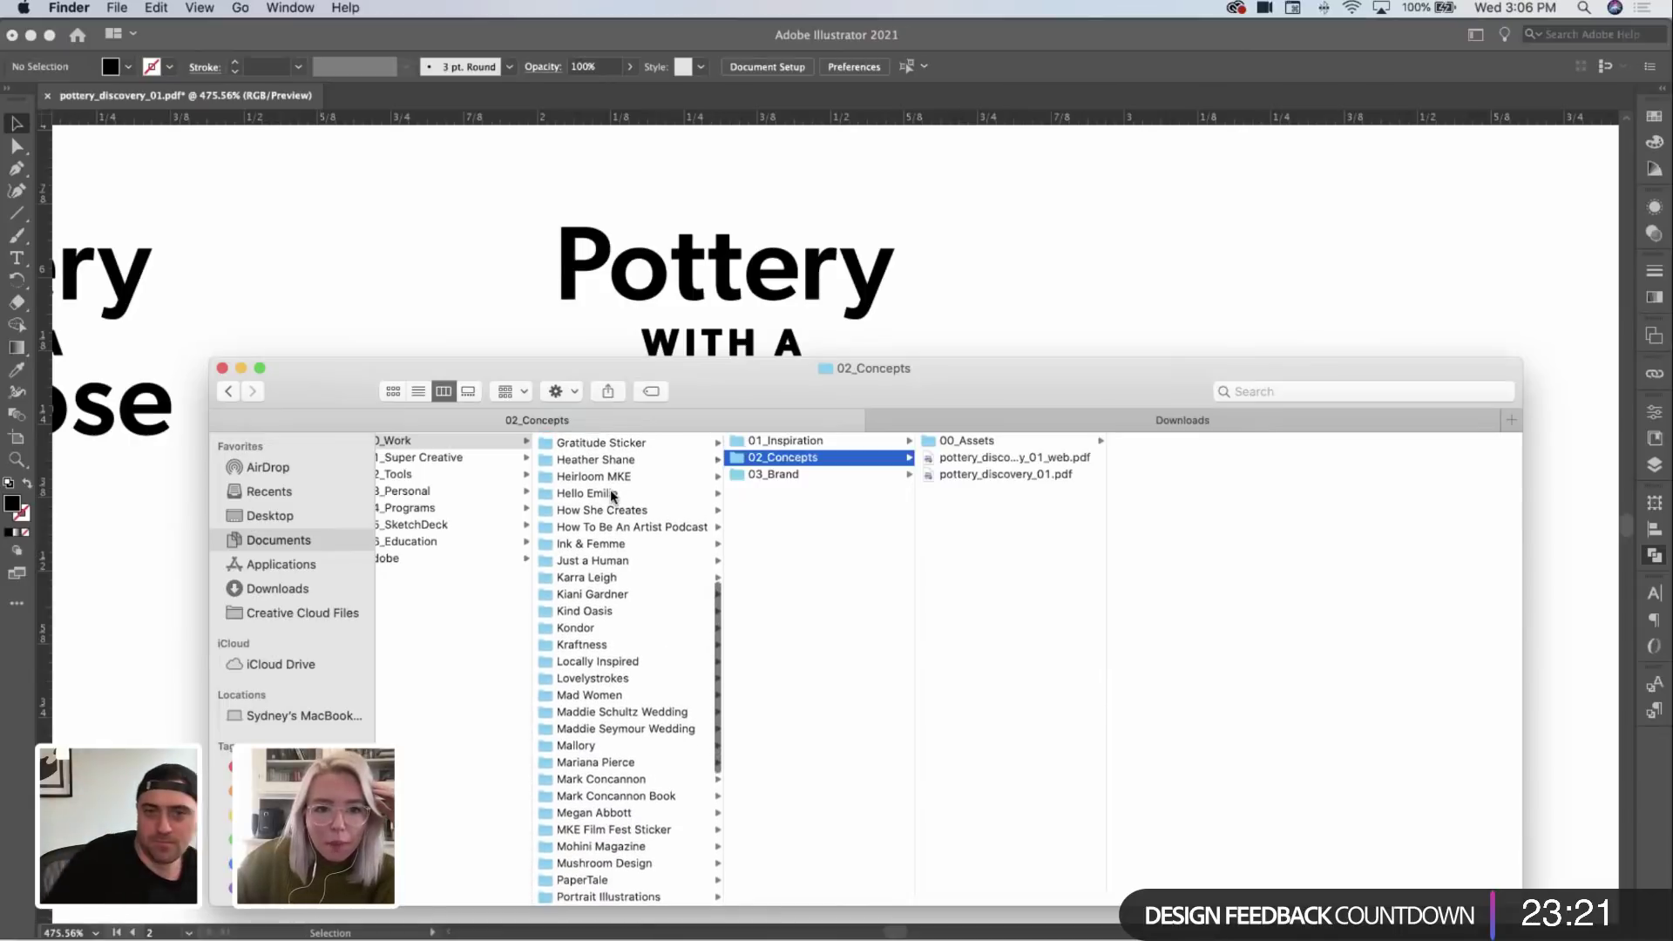
scroll(613, 497, down, 3)
scroll(613, 497, up, 4)
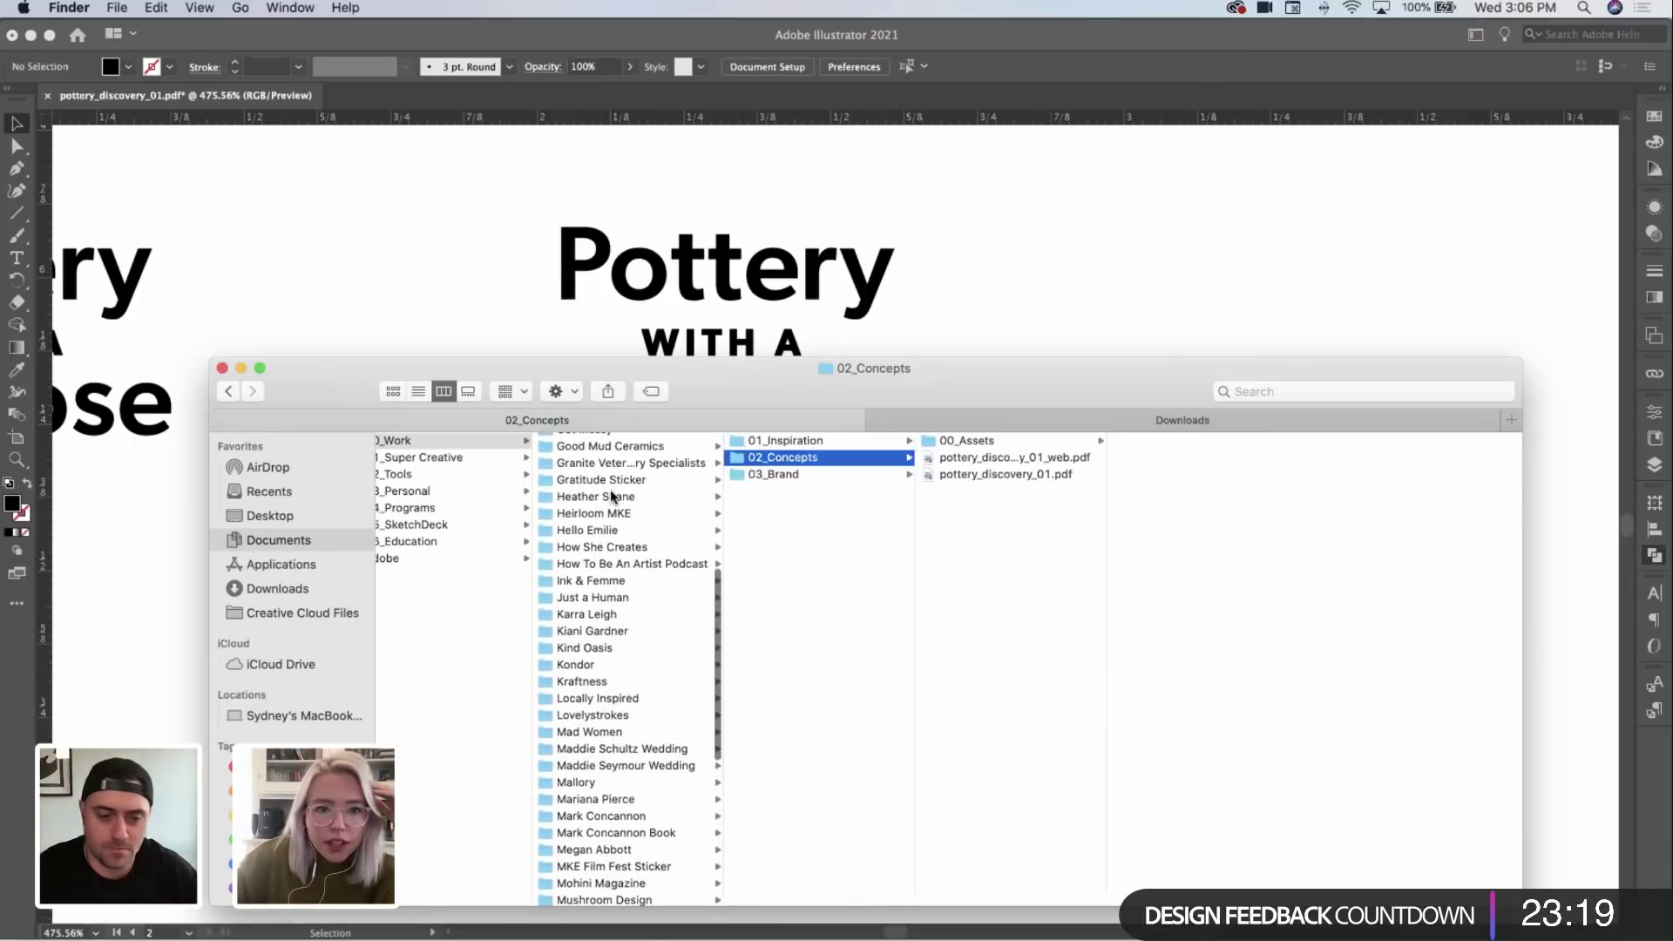
scroll(613, 497, up, 3)
click(608, 500)
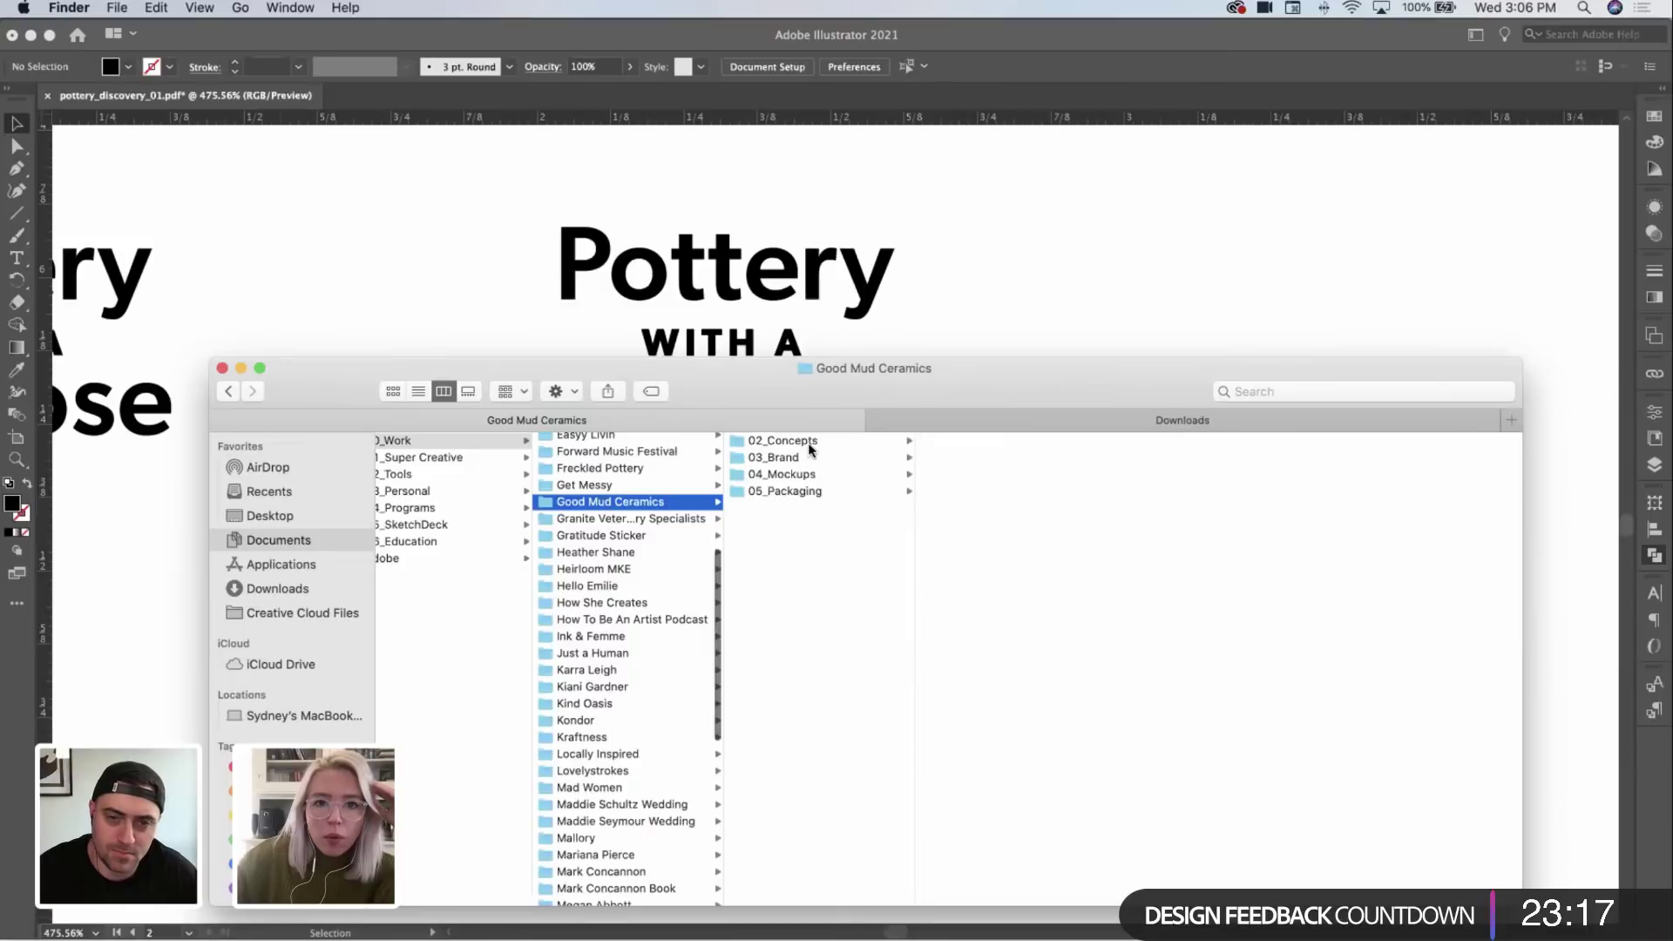
click(810, 445)
click(1050, 456)
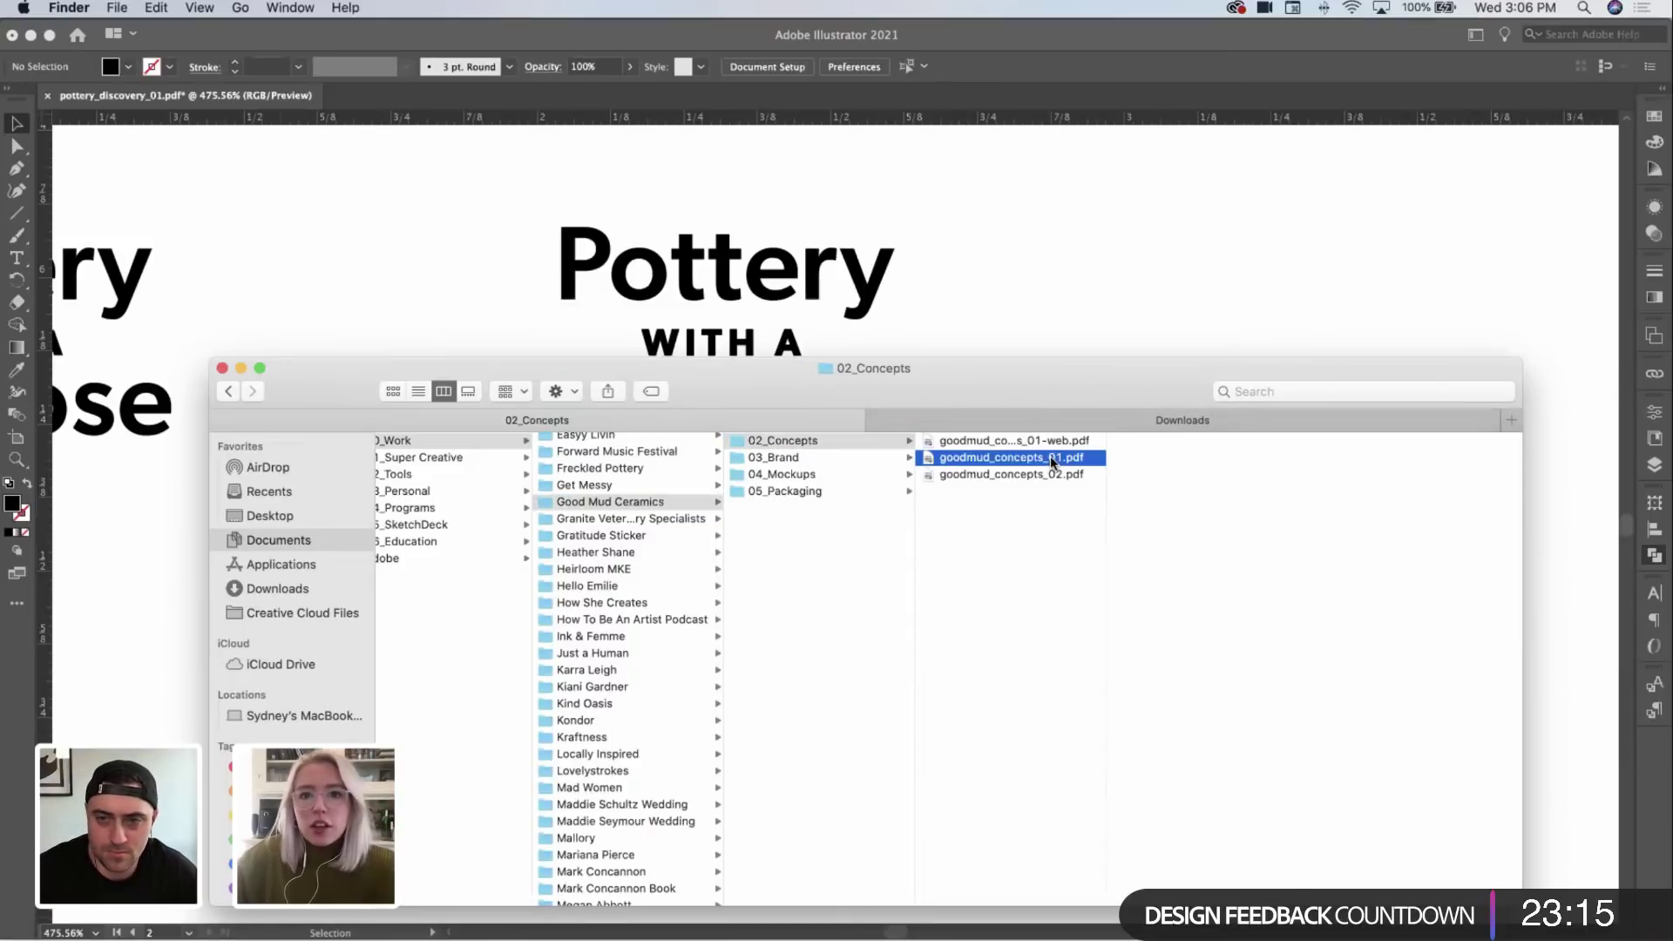
key(space)
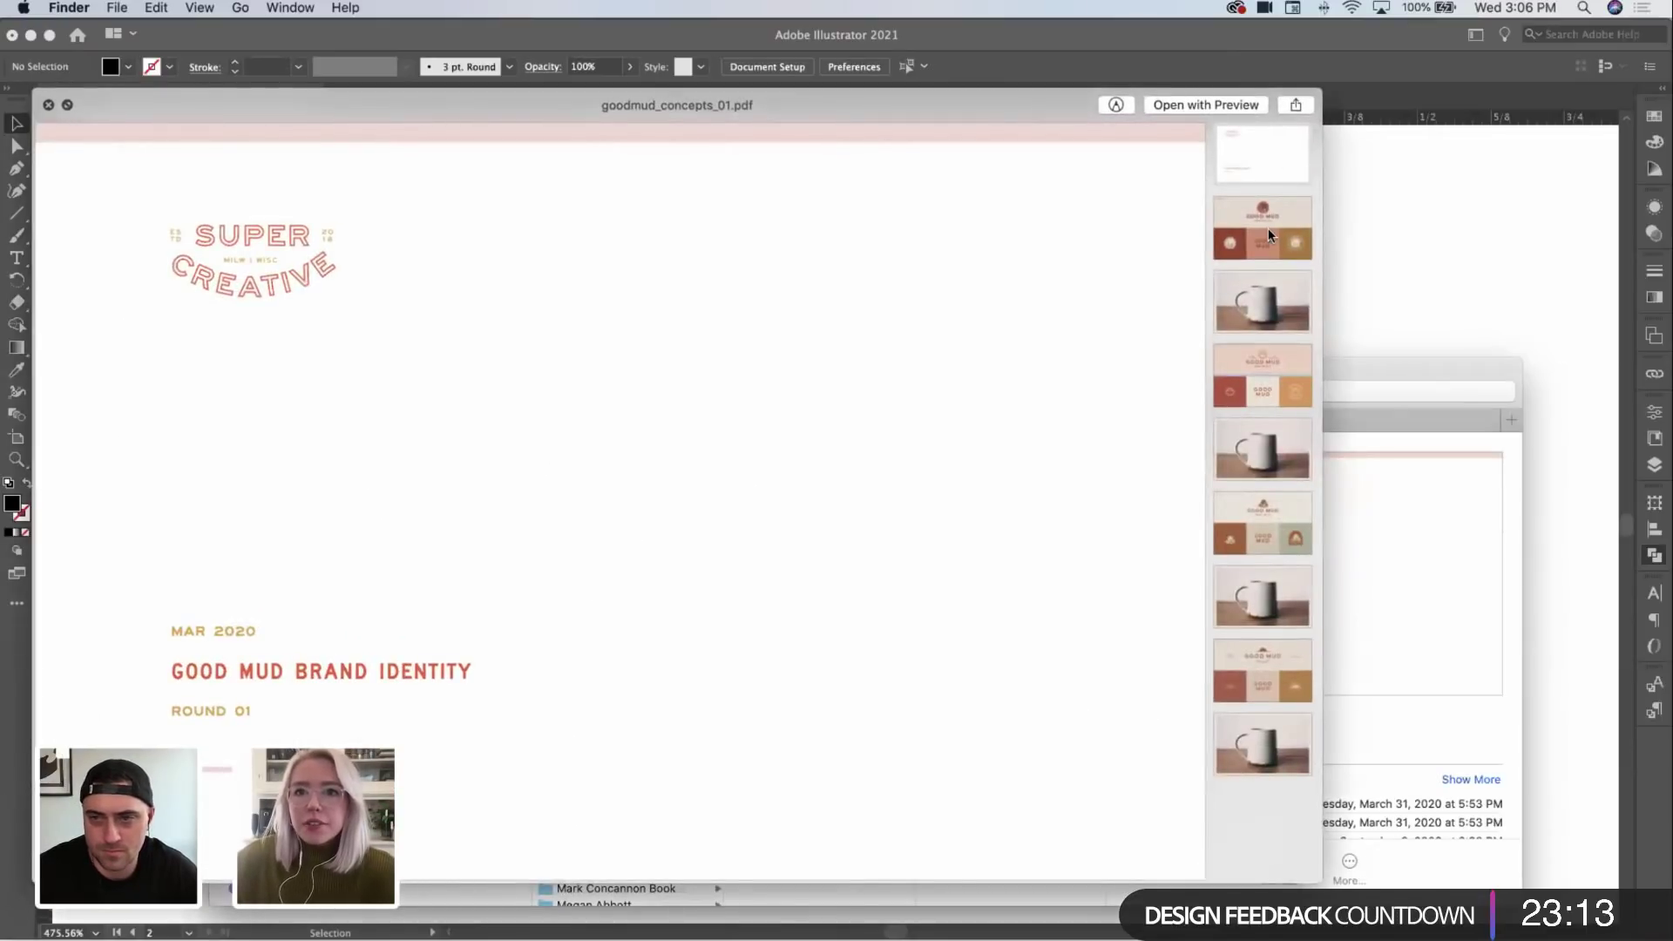
Step: Review the Good Mud logo option pages and their mug mockups in the PDF preview, ending back at Option 01
click(1268, 228)
drag(1011, 117, 1236, 111)
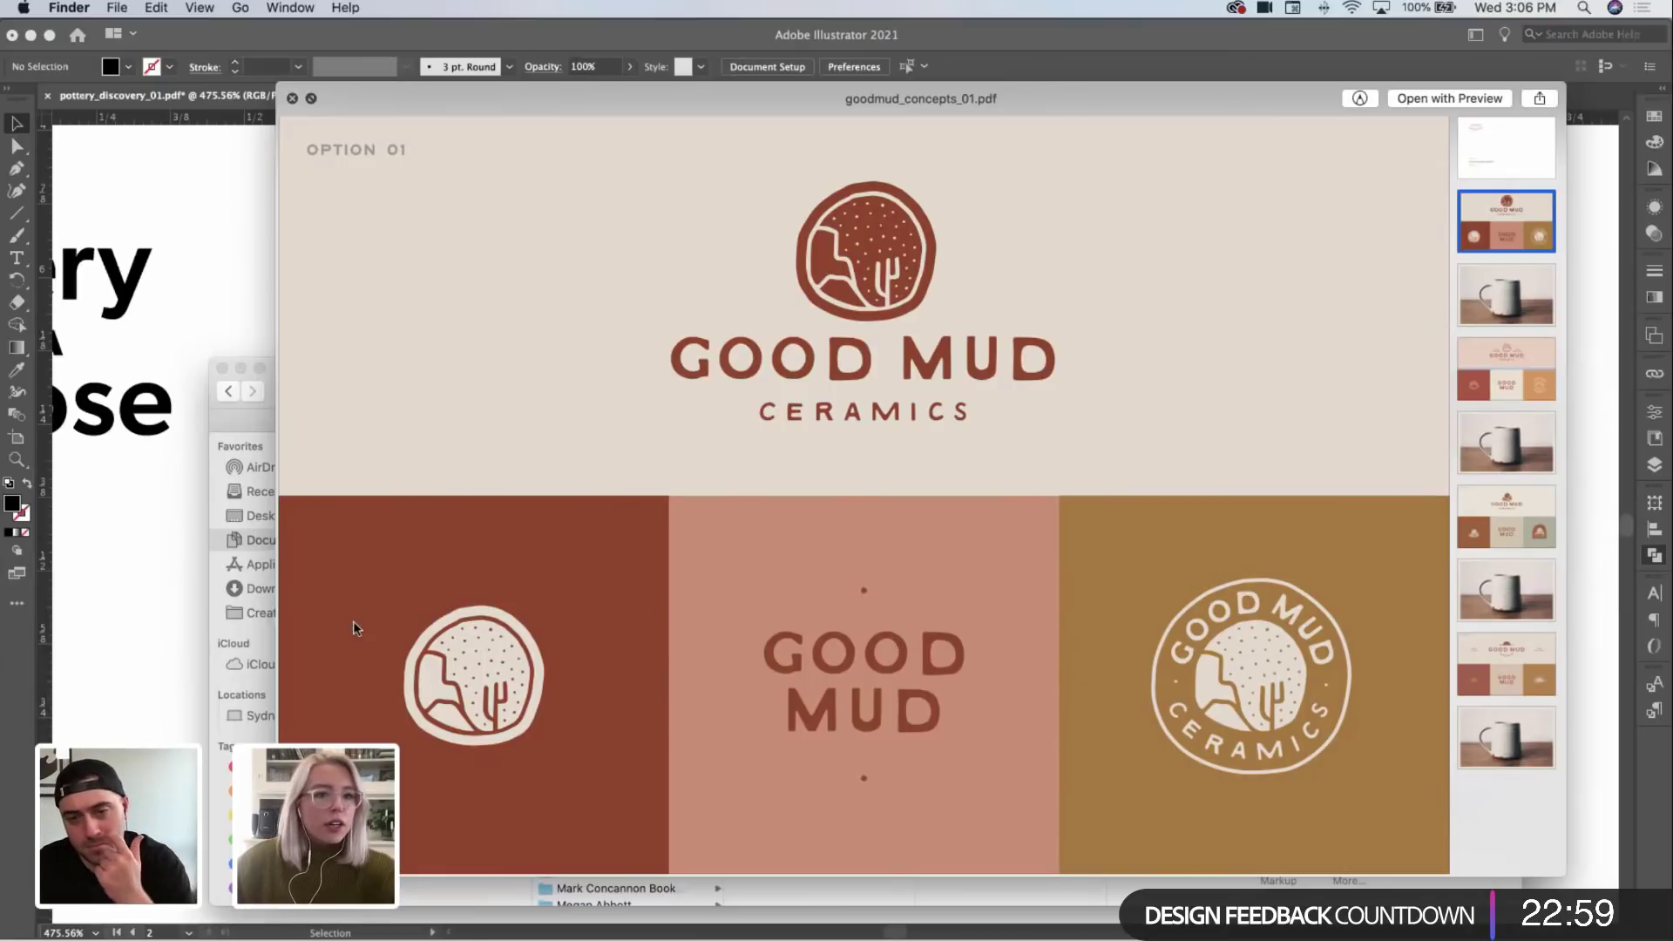
click(1499, 311)
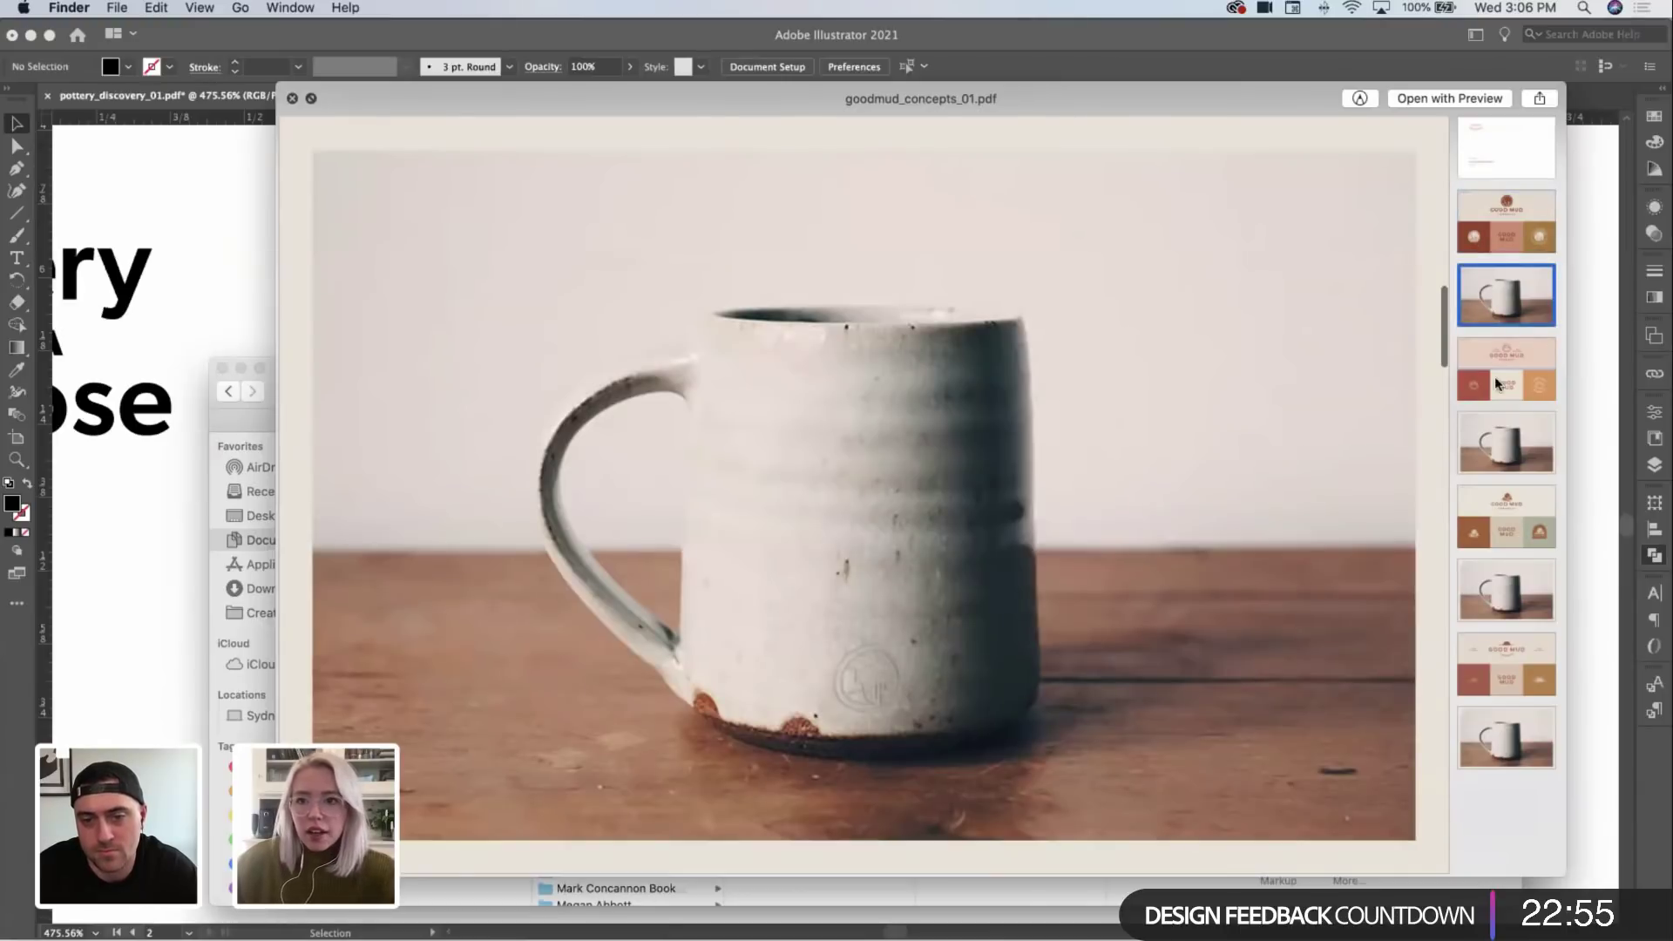
click(1512, 377)
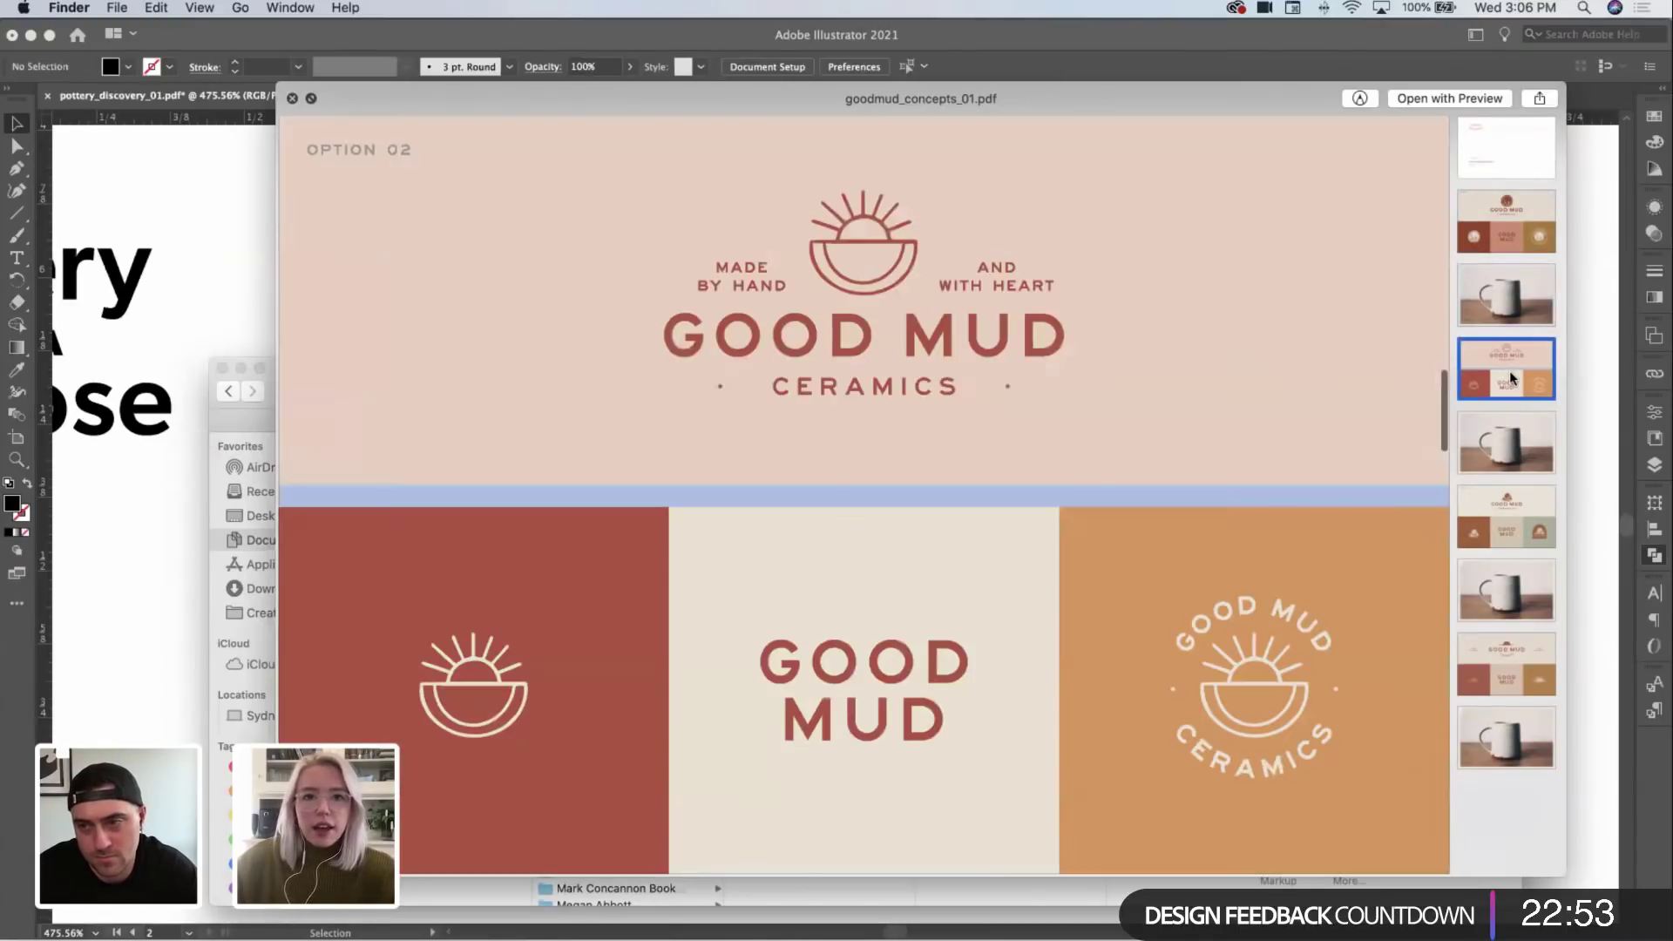
click(1504, 443)
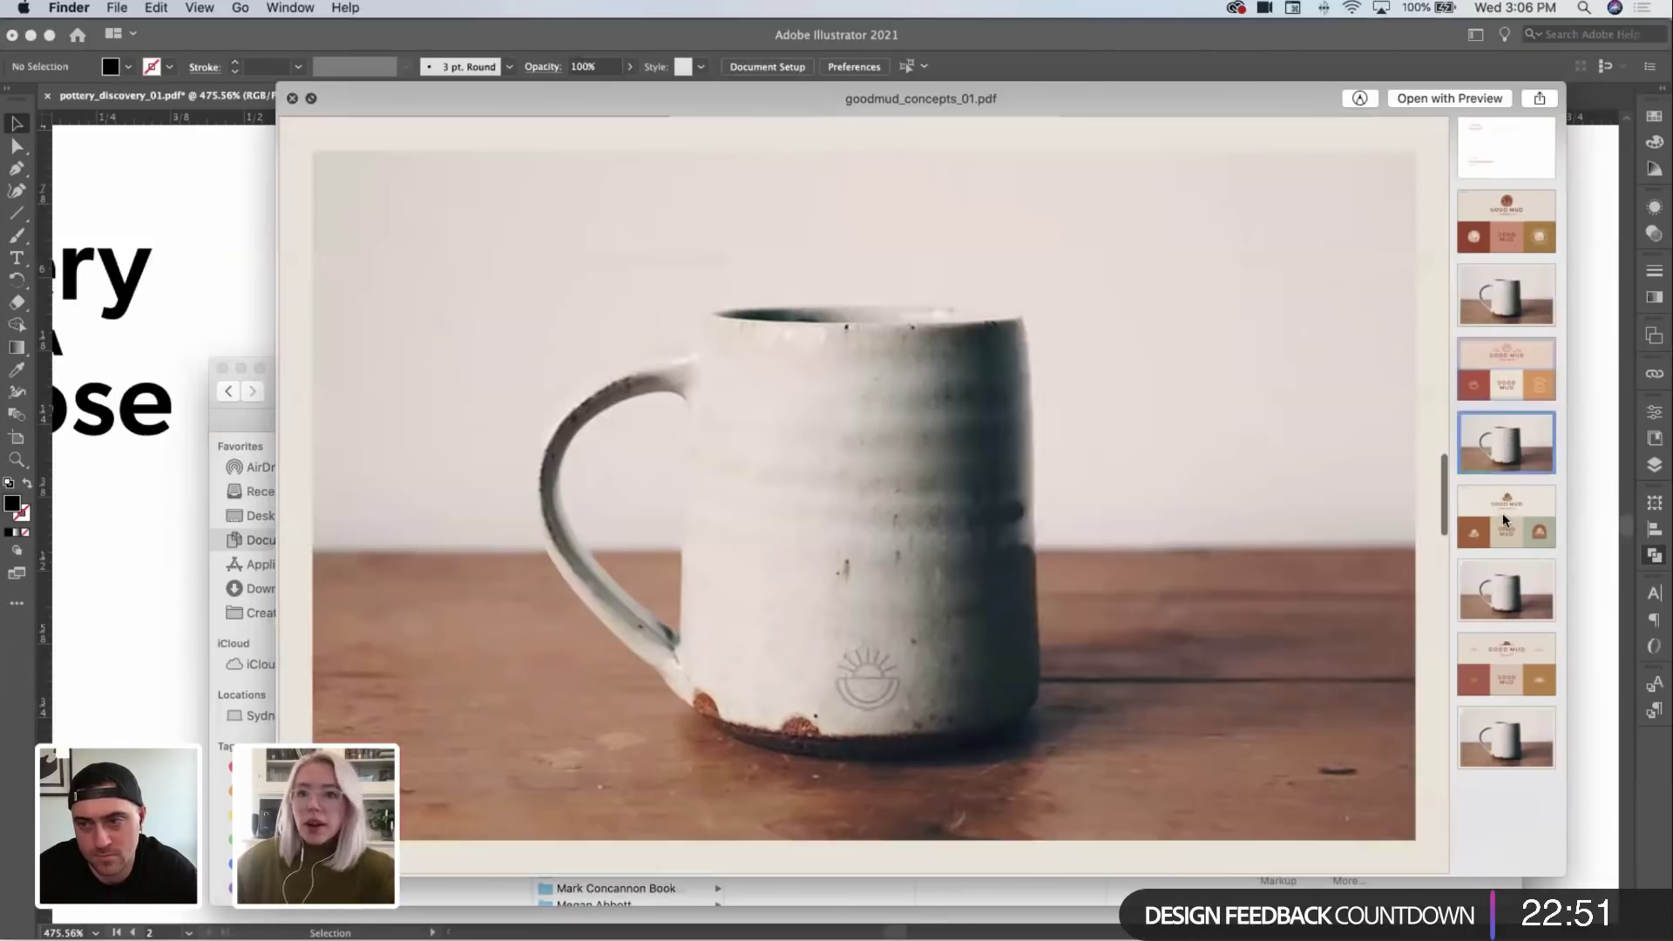
click(1506, 528)
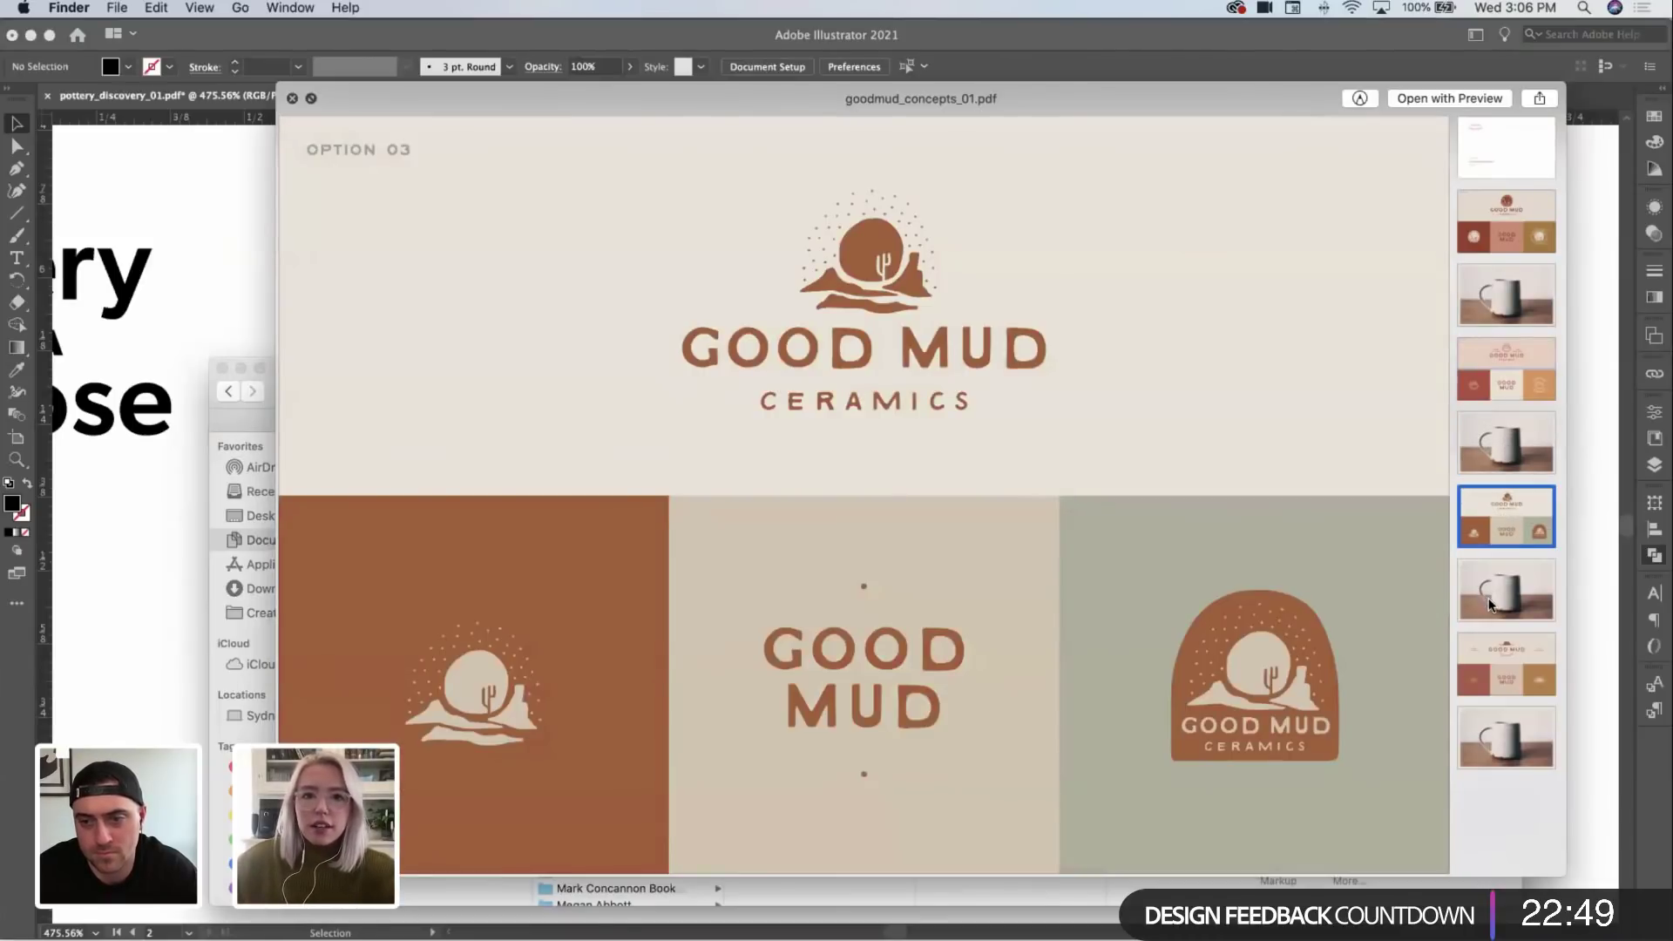
click(1490, 604)
click(1498, 673)
click(1501, 748)
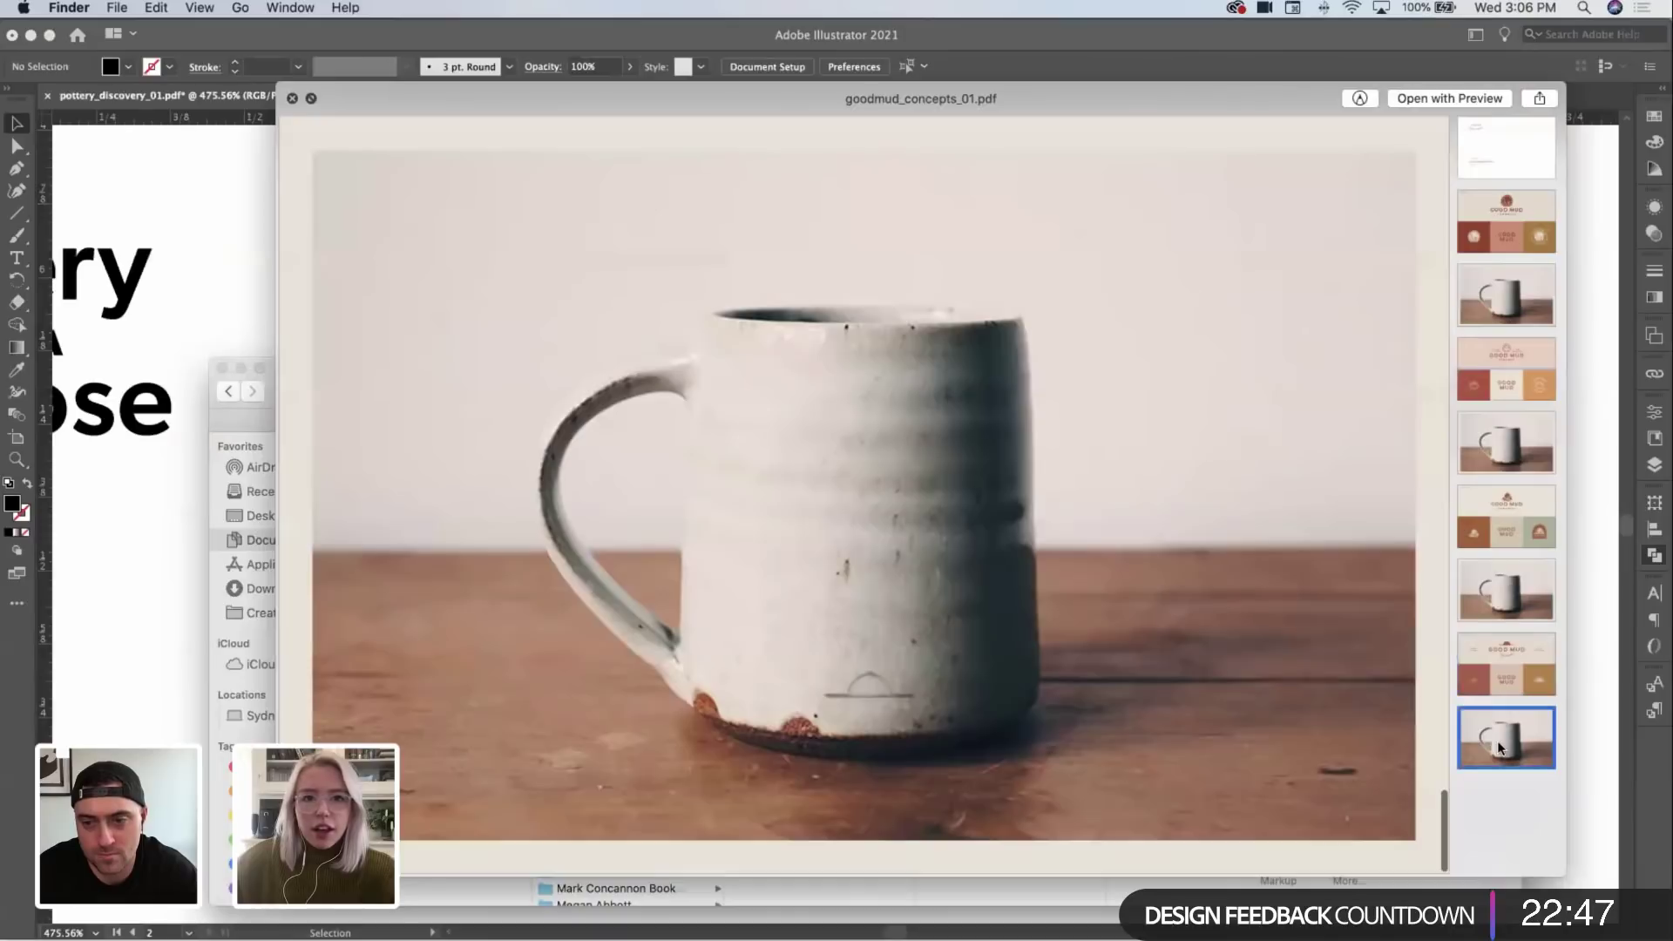
click(1505, 229)
key(space)
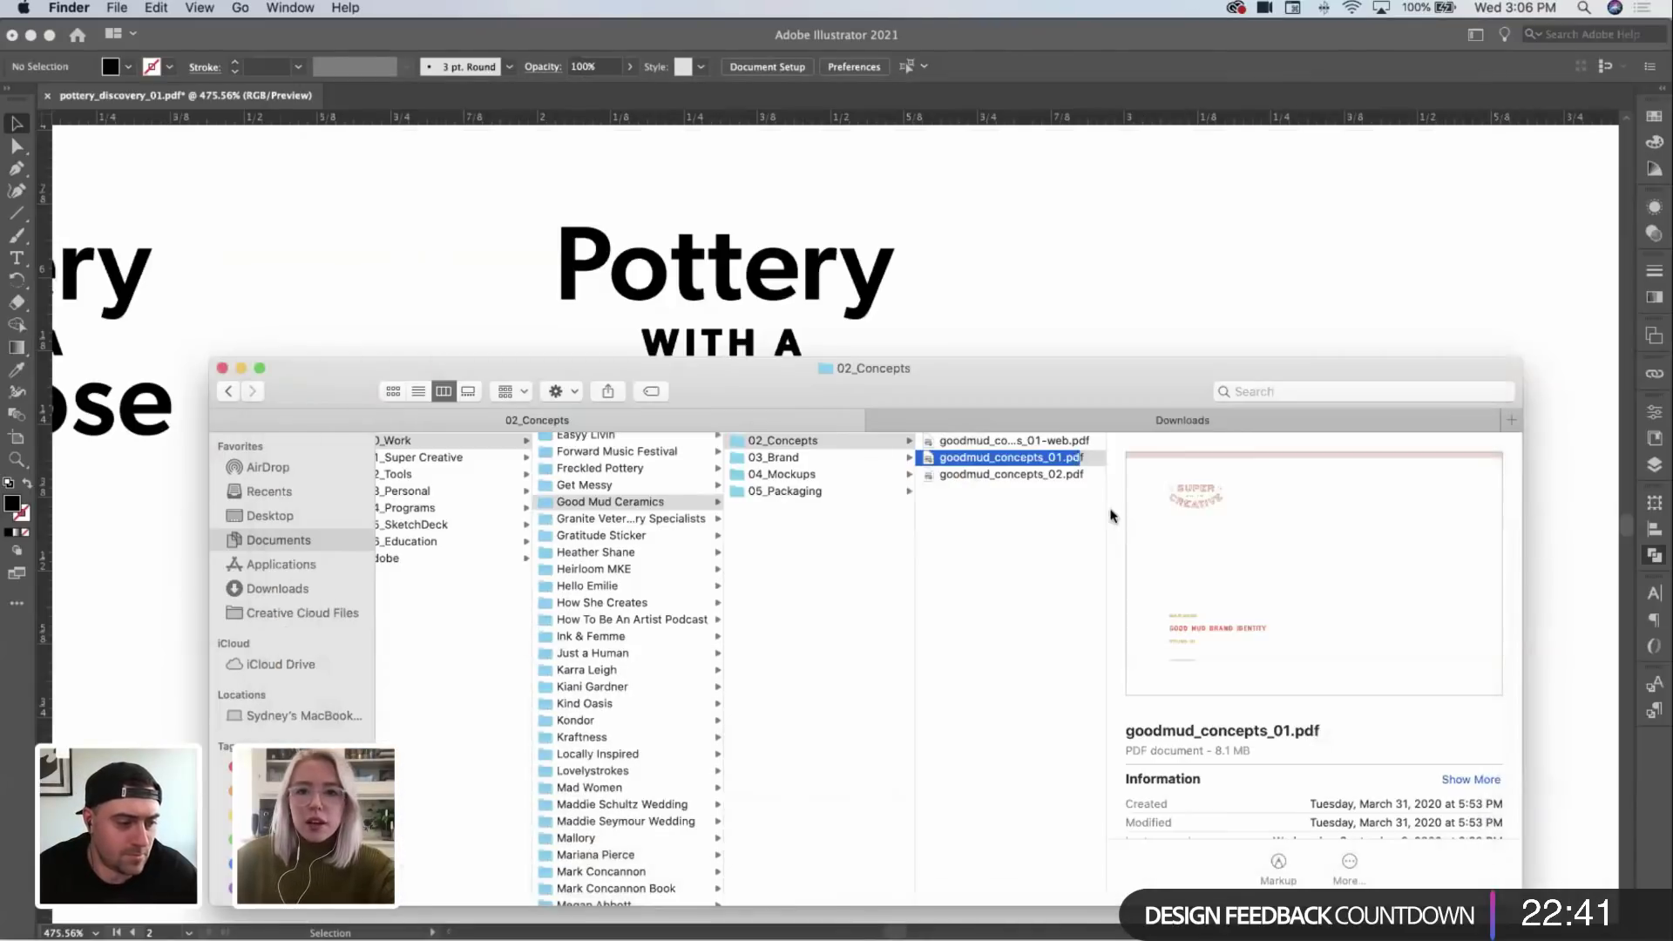
Step: Preview goodmud_concepts_02.pdf, and compare its revised logo with the Option 01 page of goodmud_concepts_01.pdf
click(1079, 477)
key(space)
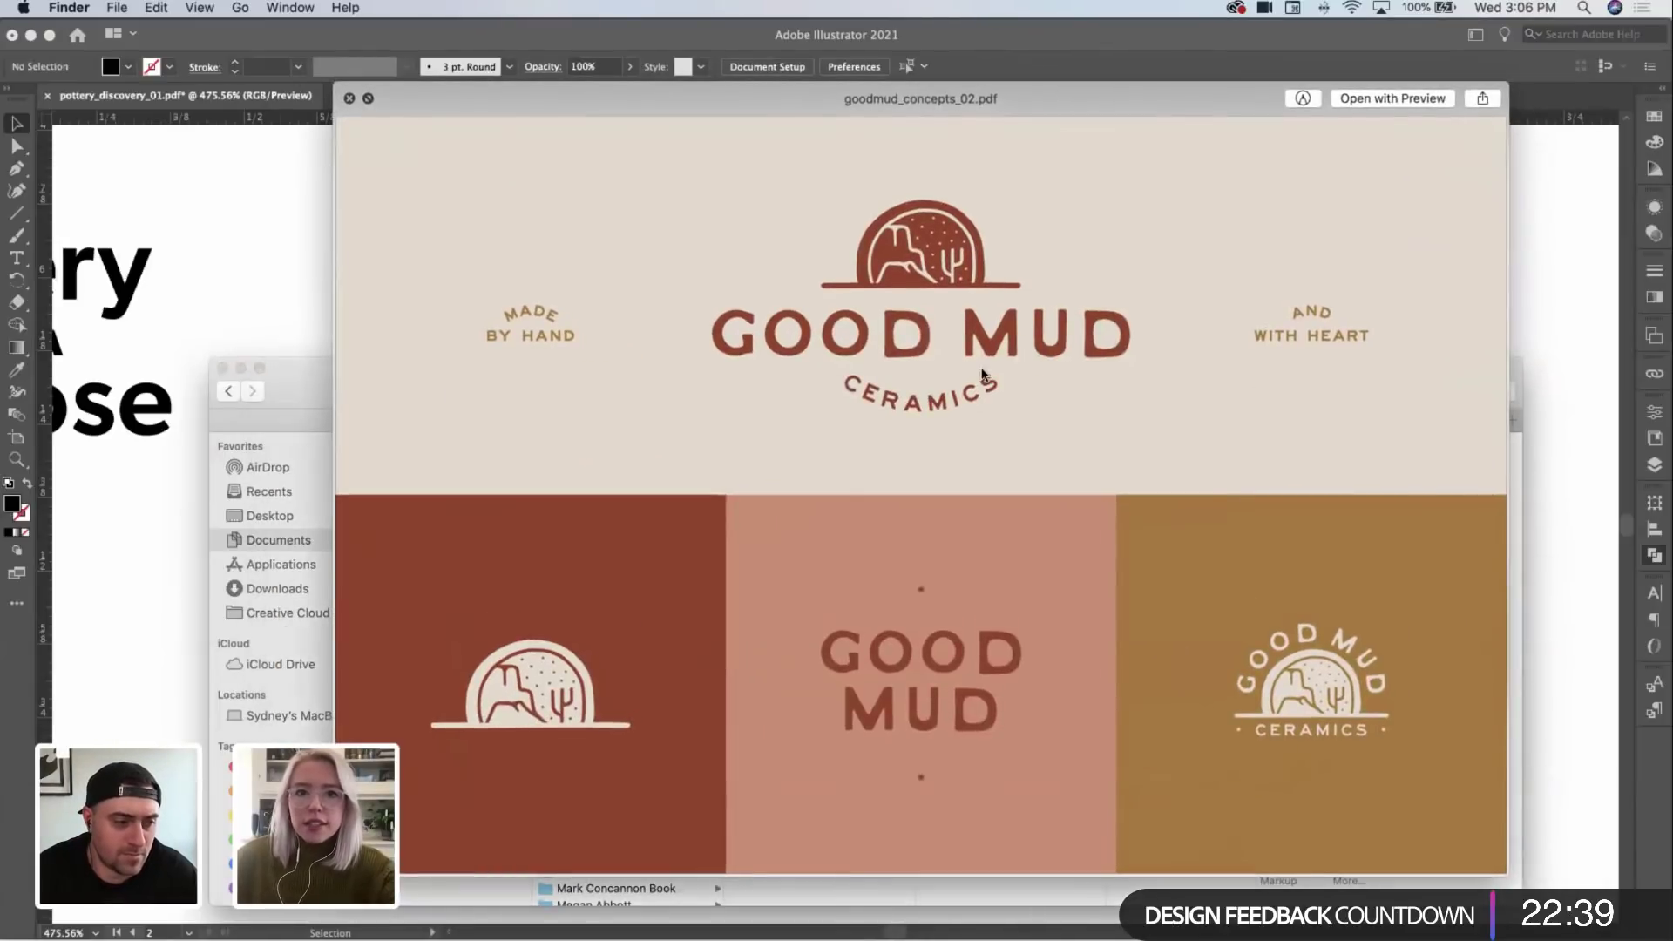
key(space)
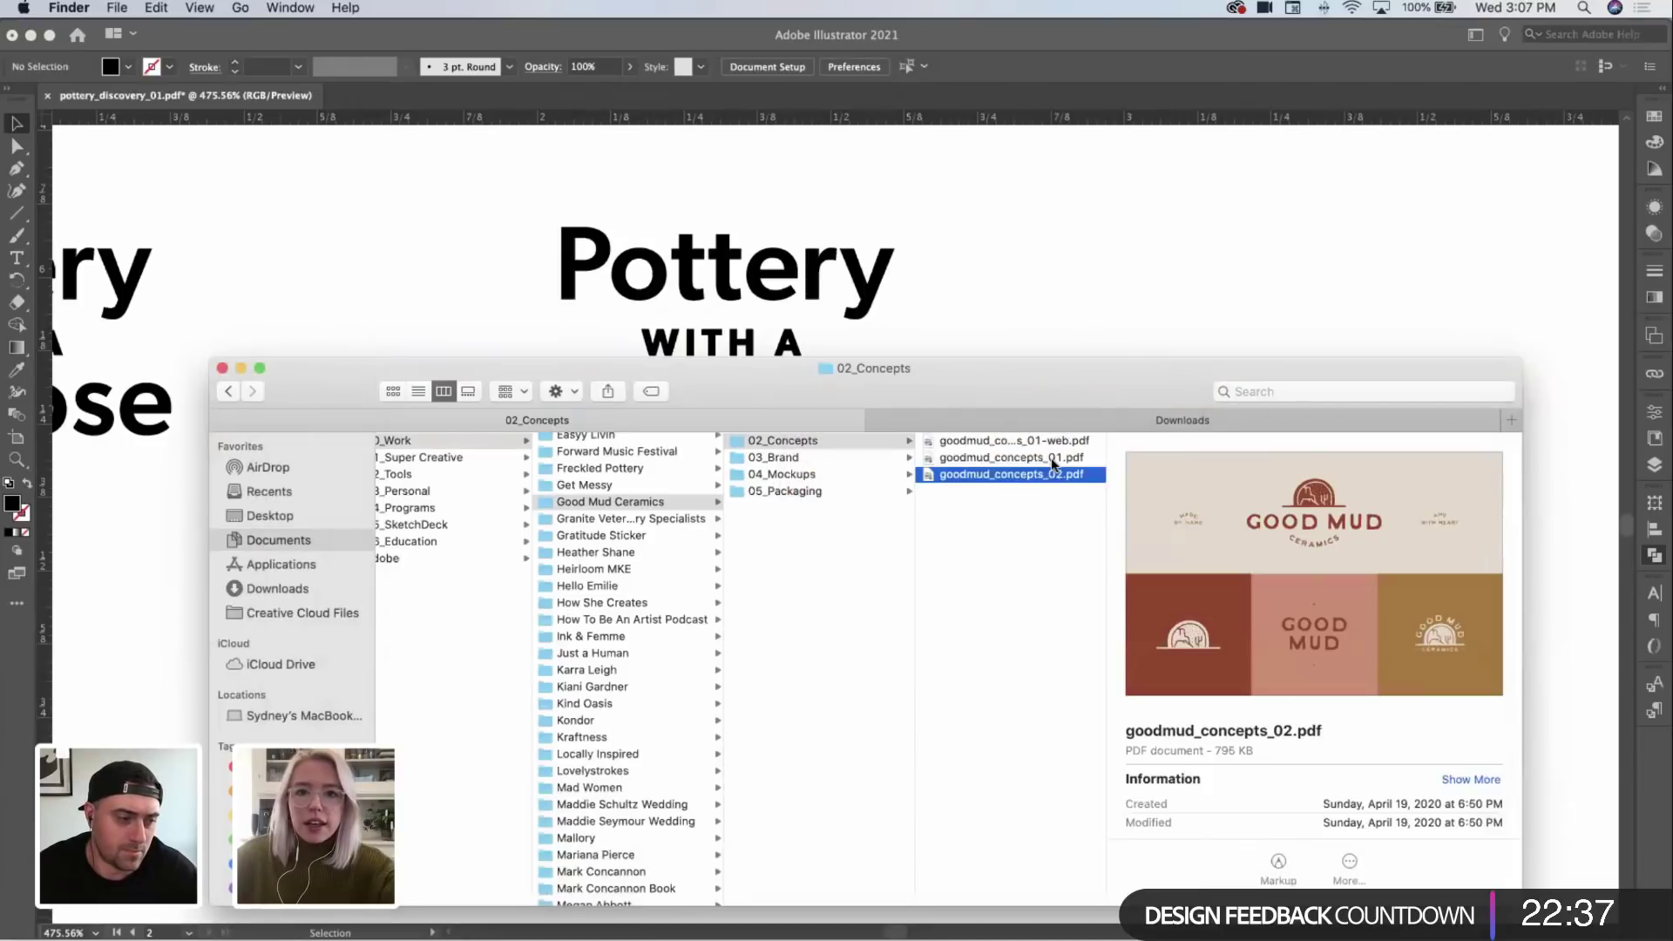
click(1074, 458)
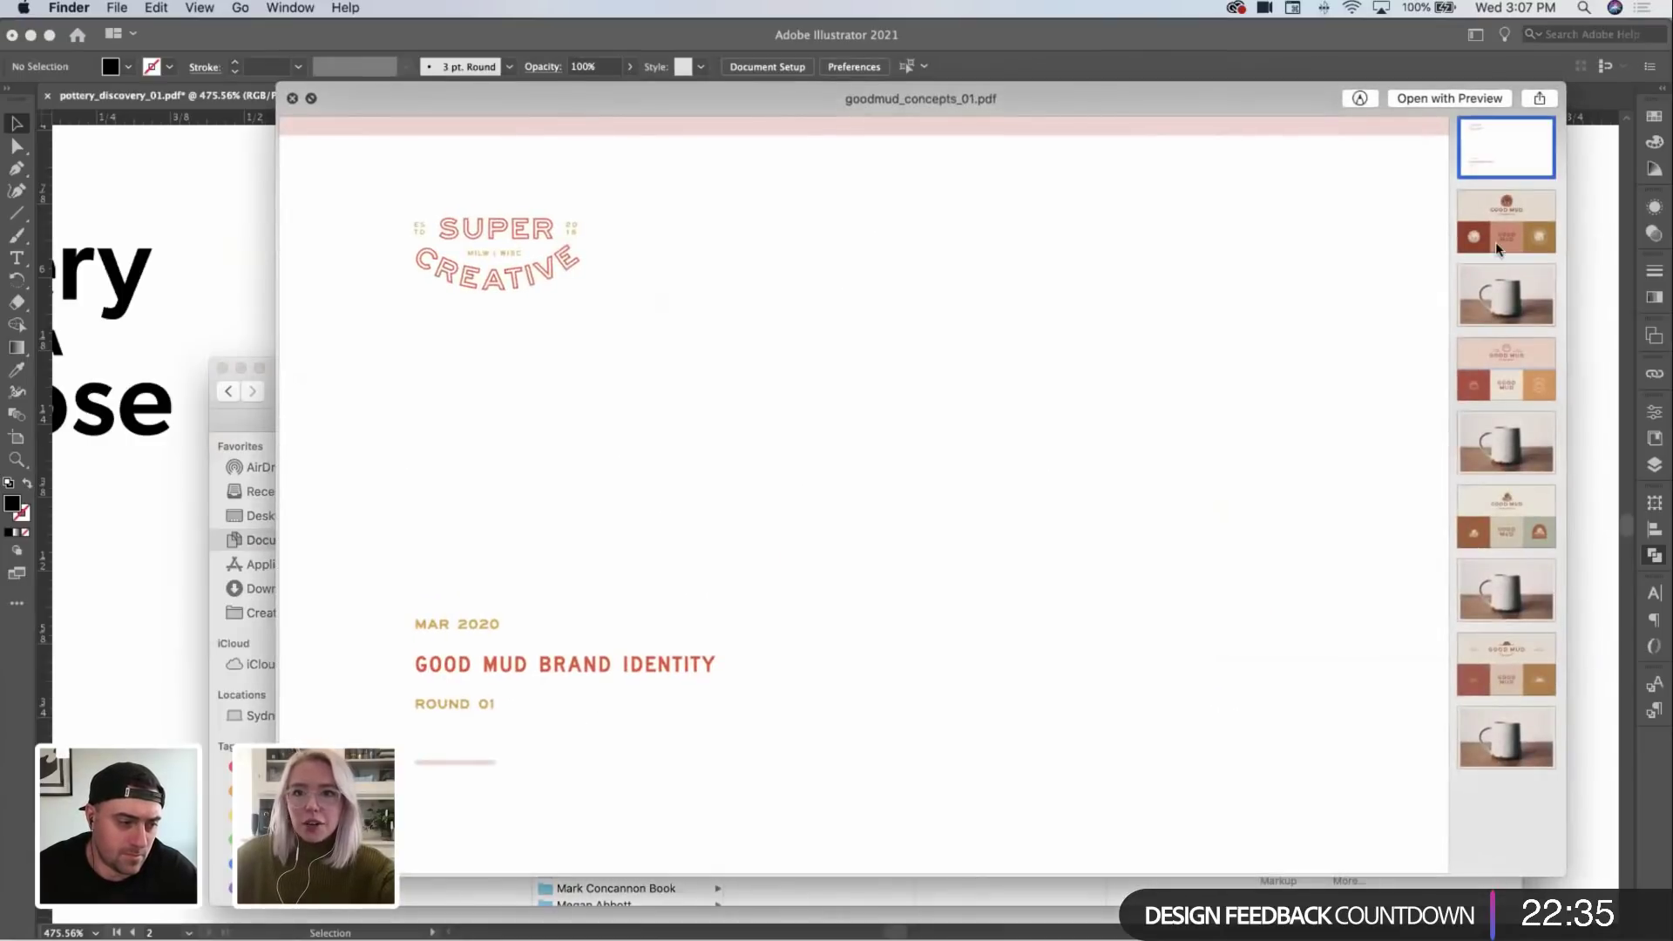
click(1495, 243)
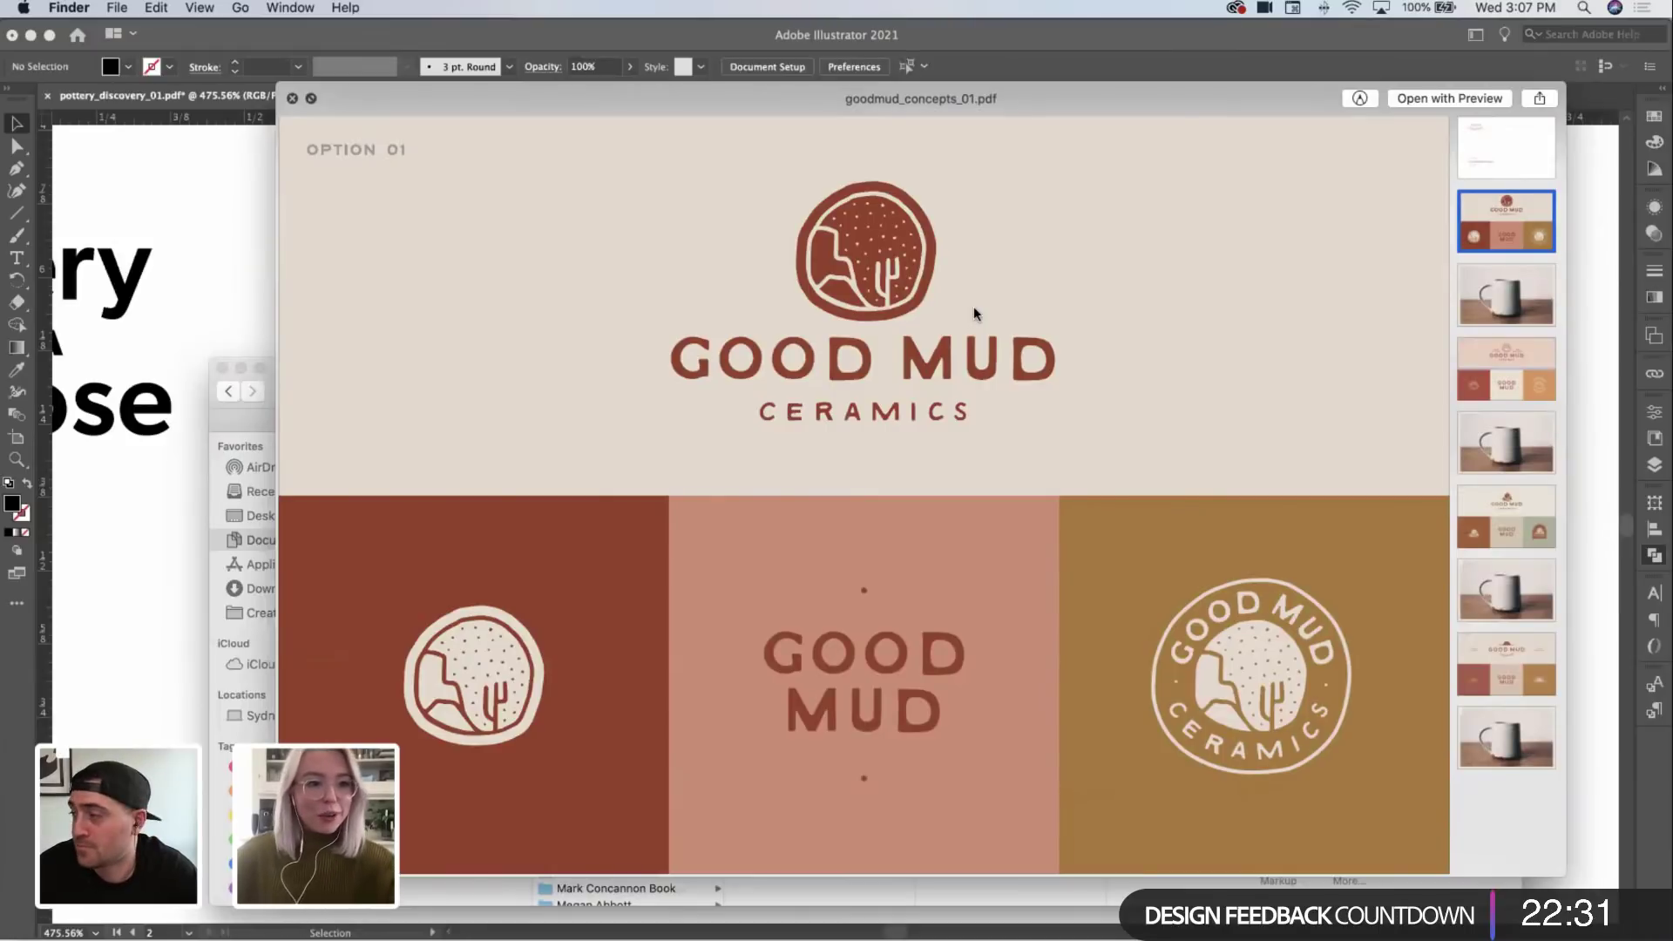
scroll(985, 347, up, 1)
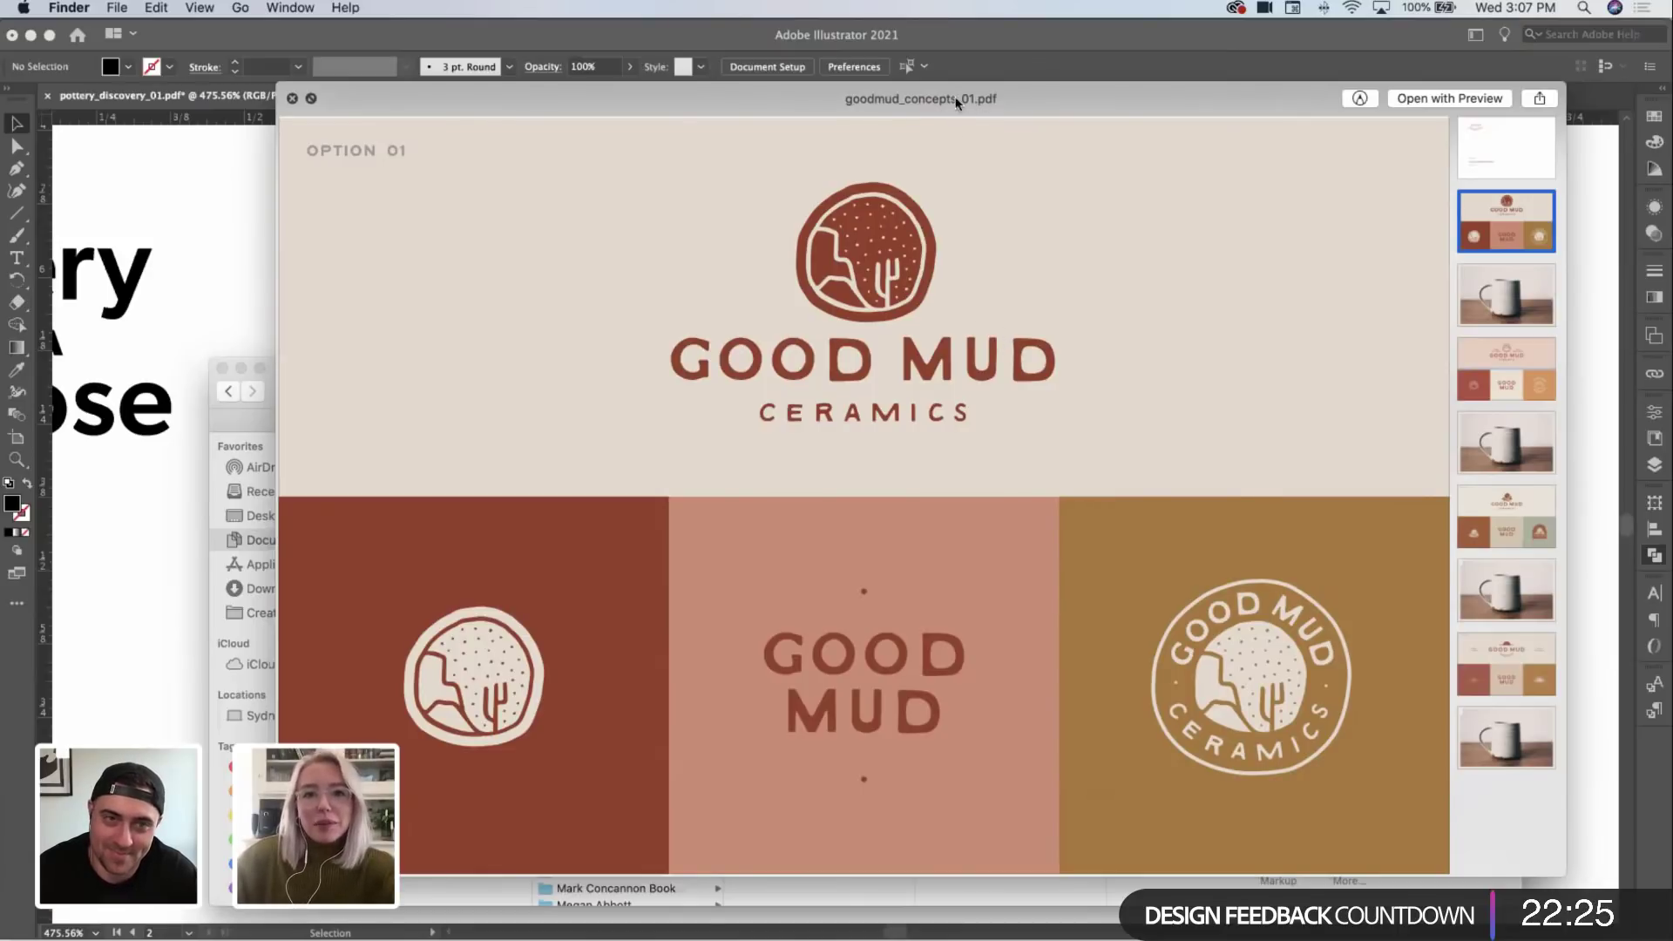
drag(956, 102, 908, 104)
key(space)
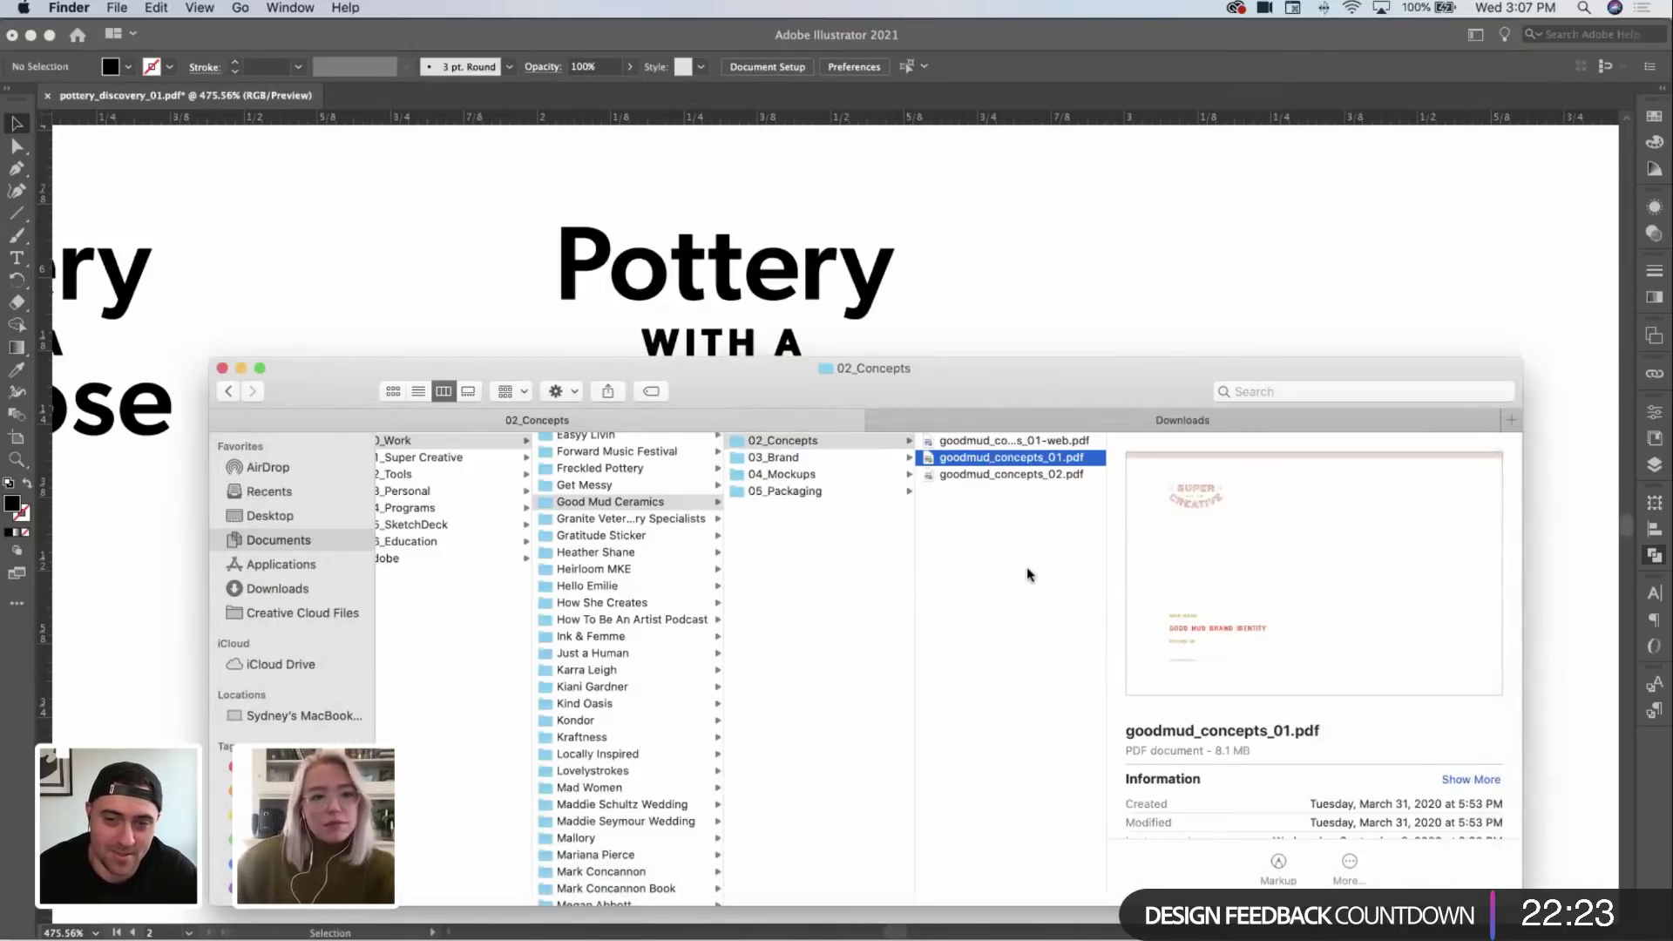
click(1100, 290)
key(z)
drag(1132, 340, 1085, 335)
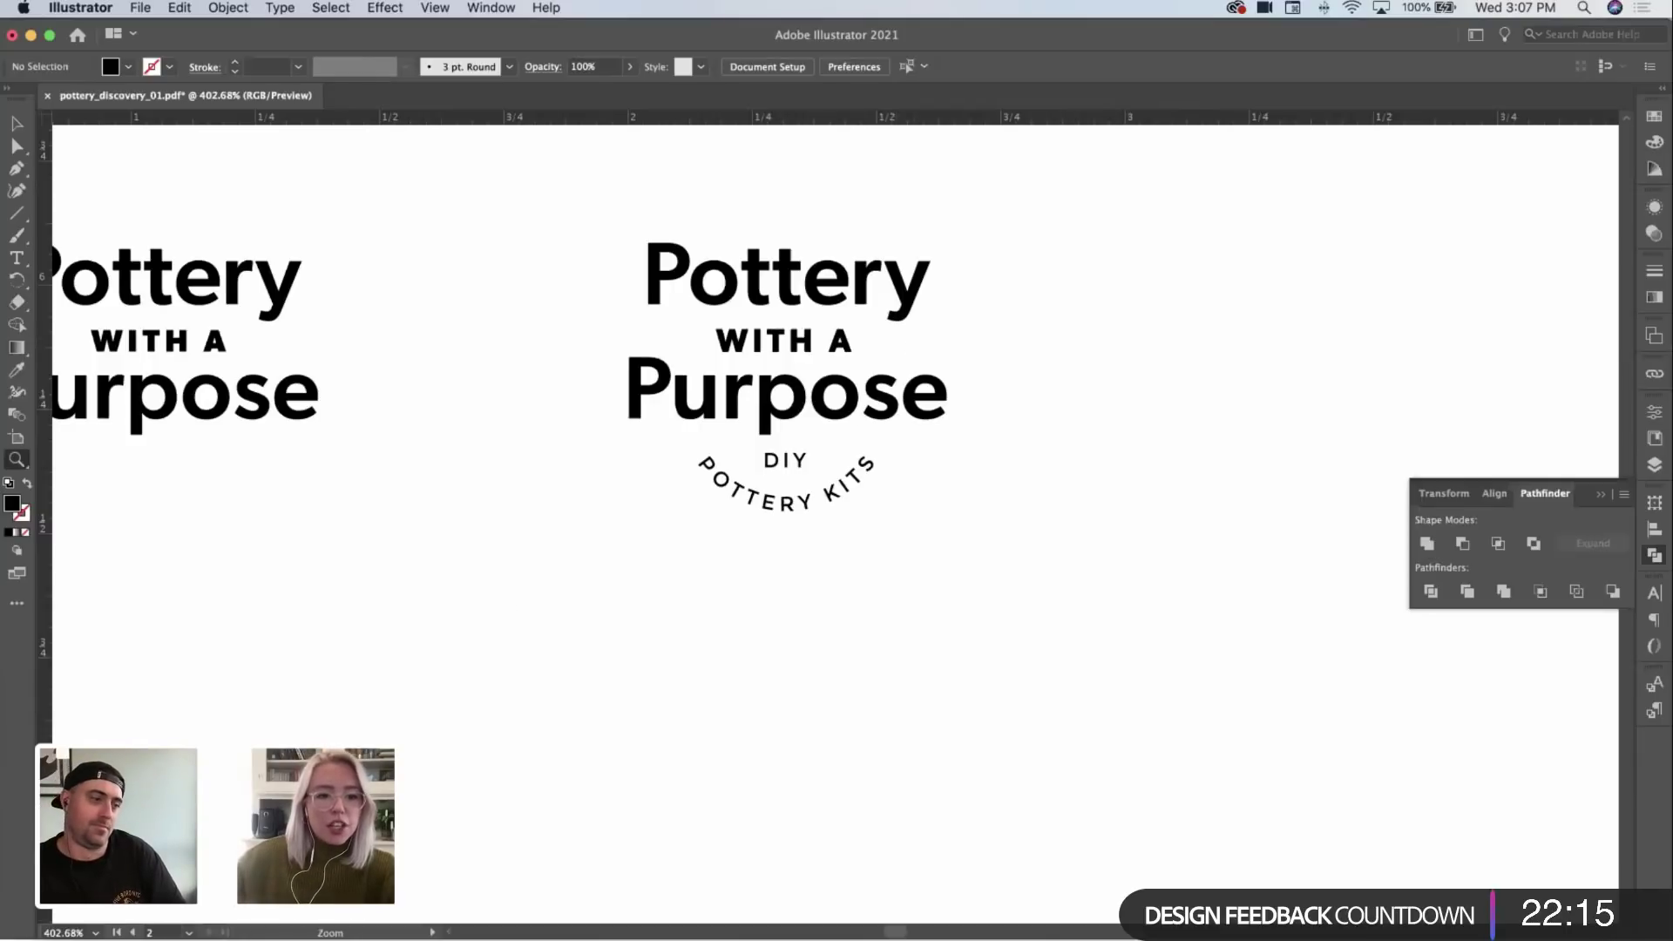
Step: Look through the subfolders of Good Mud Ceramics' 03_Brand folder in Finder, from Badge to Wordmark, and return to Illustrator
key(super+Tab)
click(789, 462)
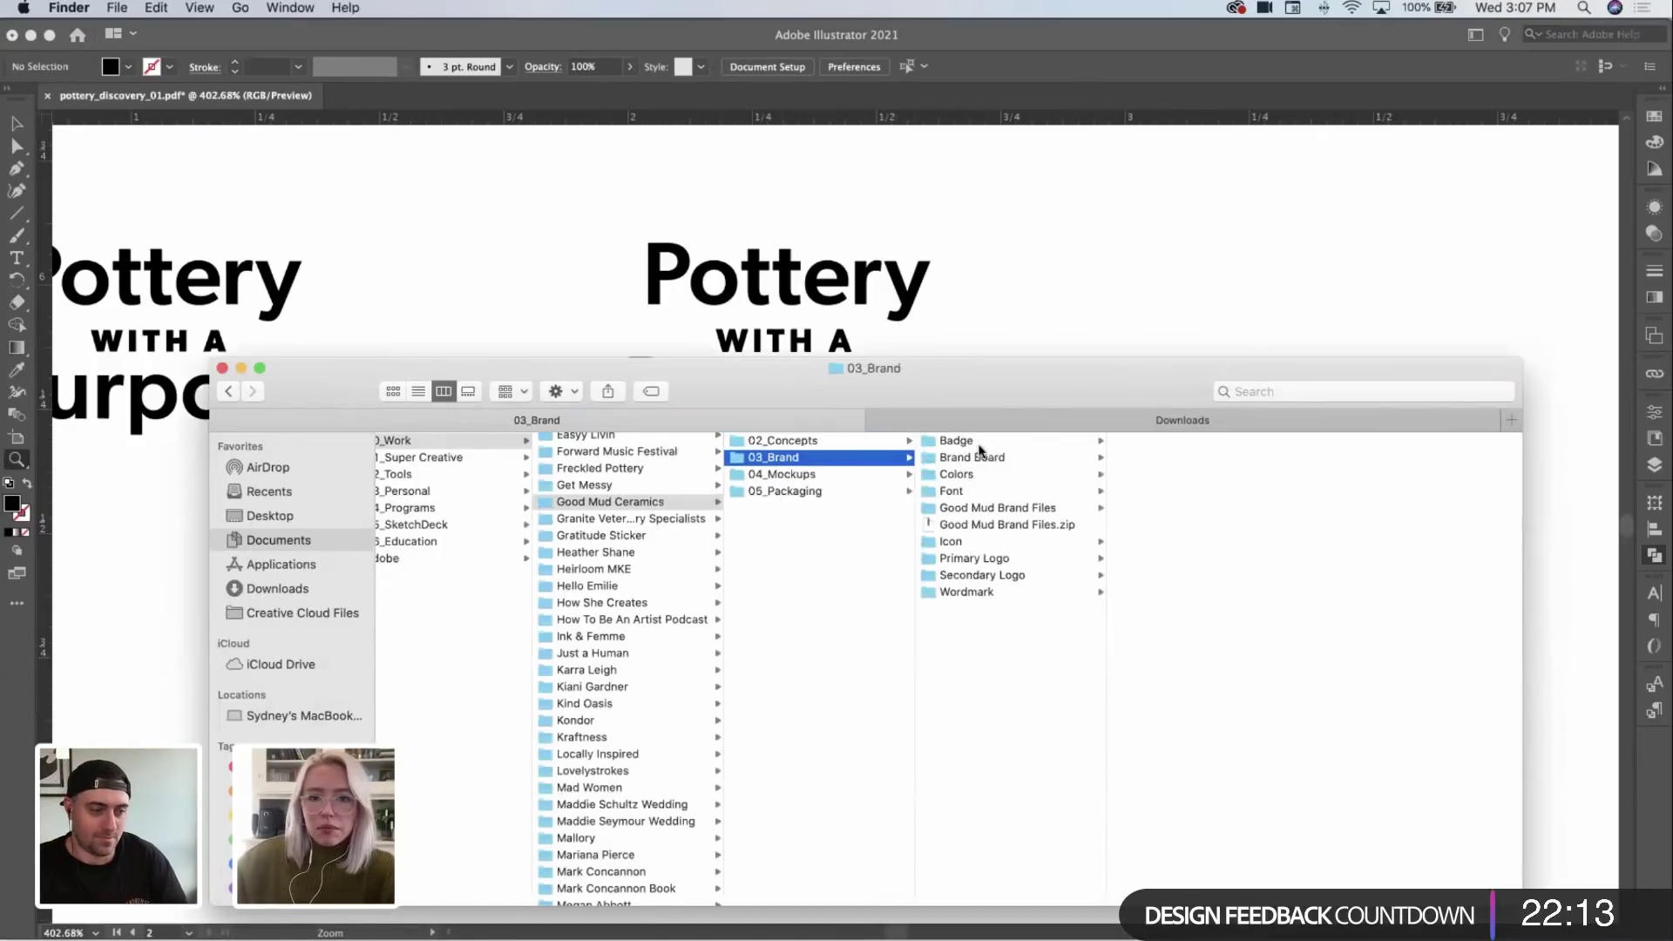
click(963, 445)
key(Down)
key(Down)
key(Down)
key(Down)
key(Down)
key(Down)
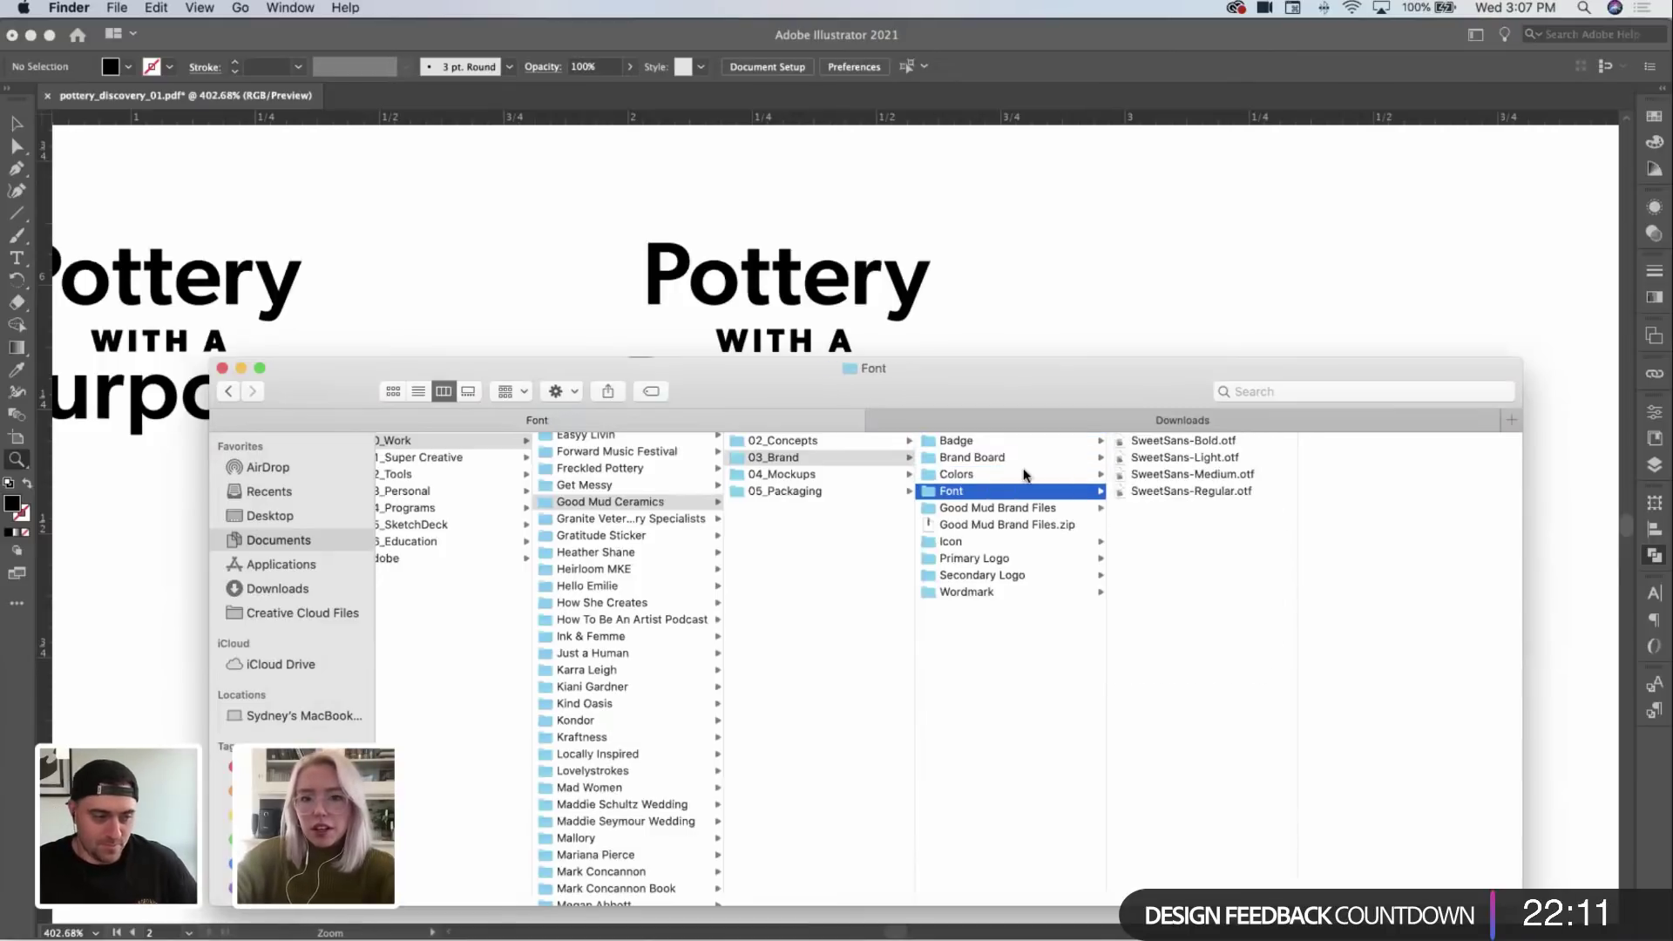
key(Down)
key(Down)
key(Down)
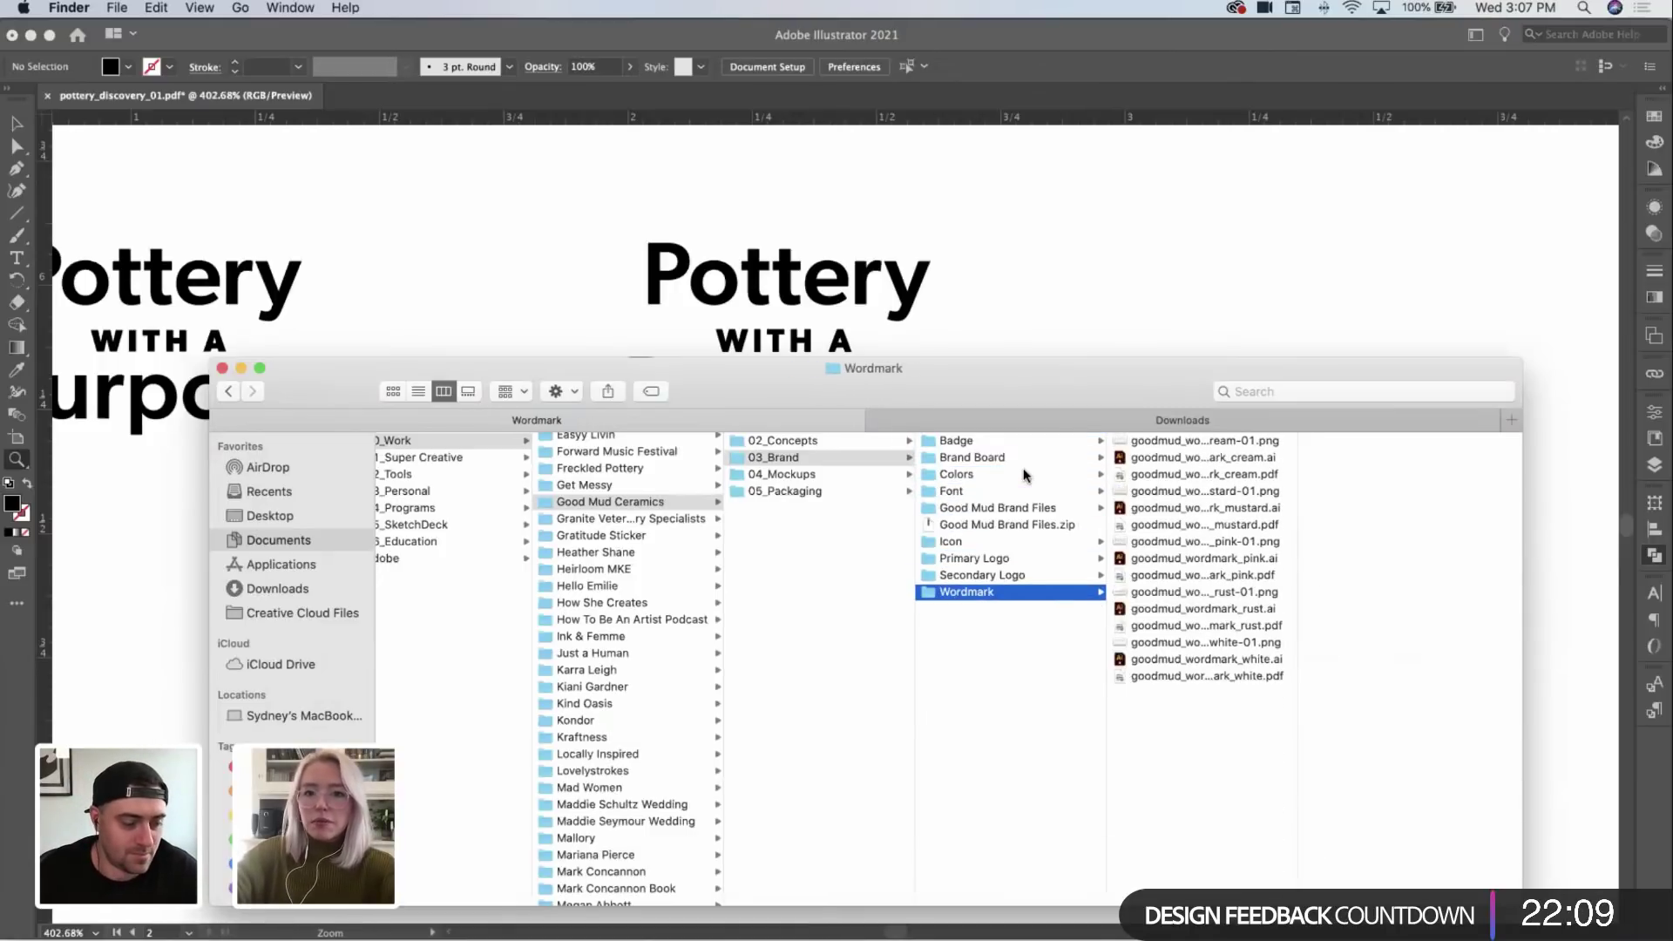
key(Left)
key(Left)
click(947, 251)
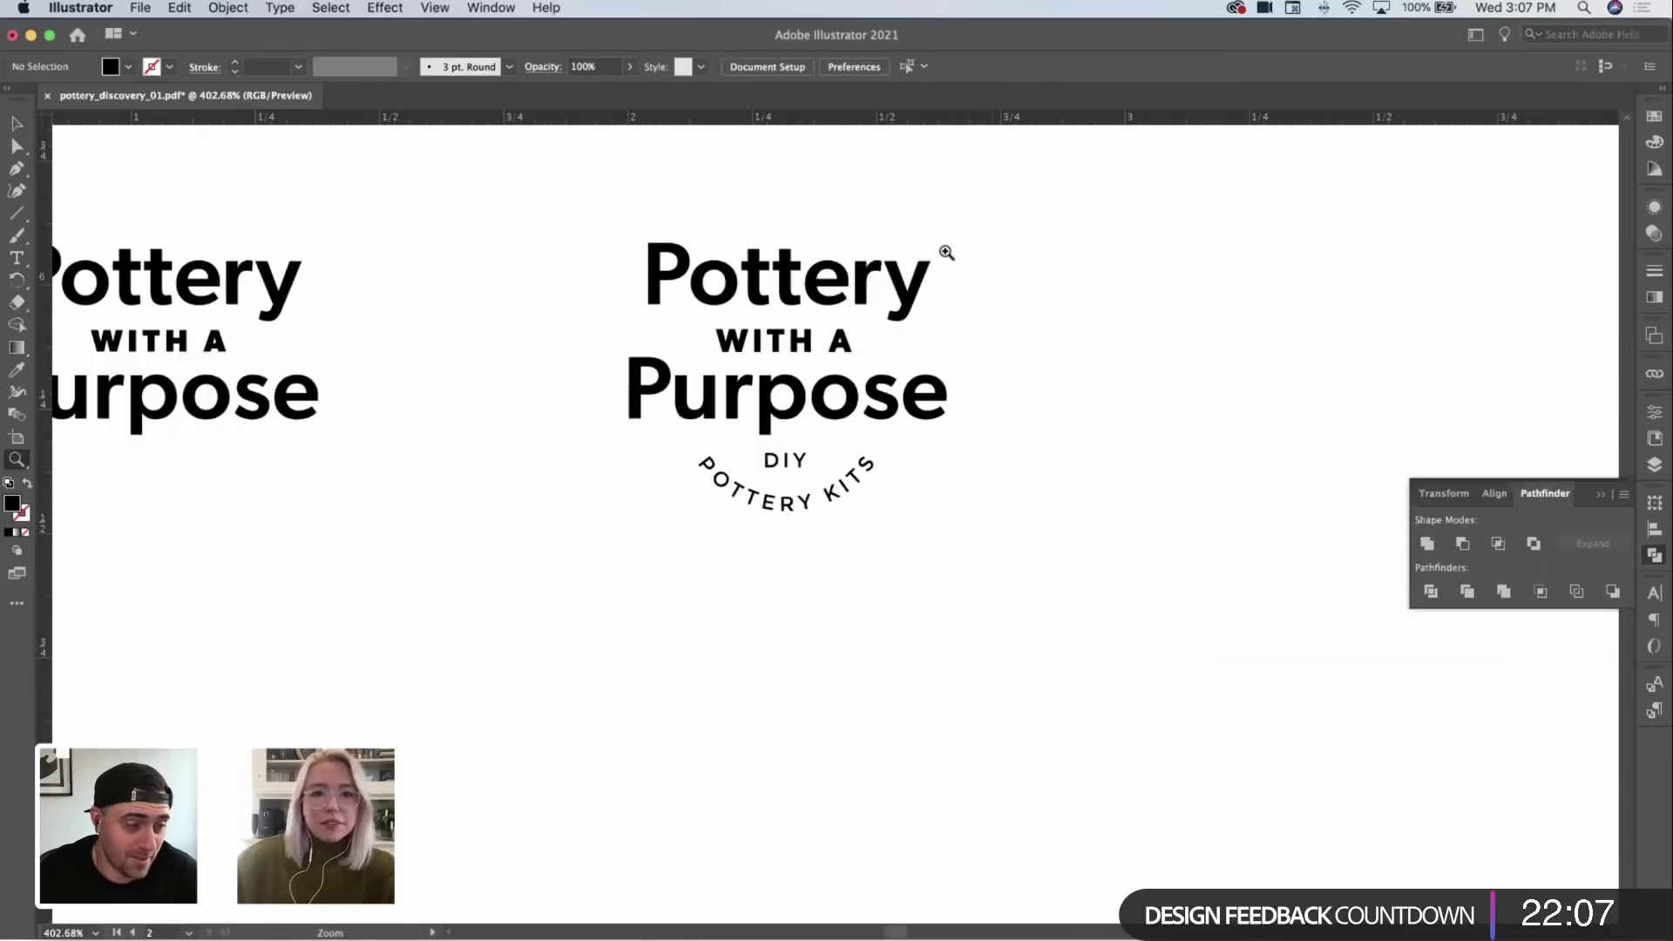
Step: Match the WITH A line in the sans-serif logo to the type style of its DIY tagline with the Eyedropper
click(791, 338)
key(v)
click(789, 344)
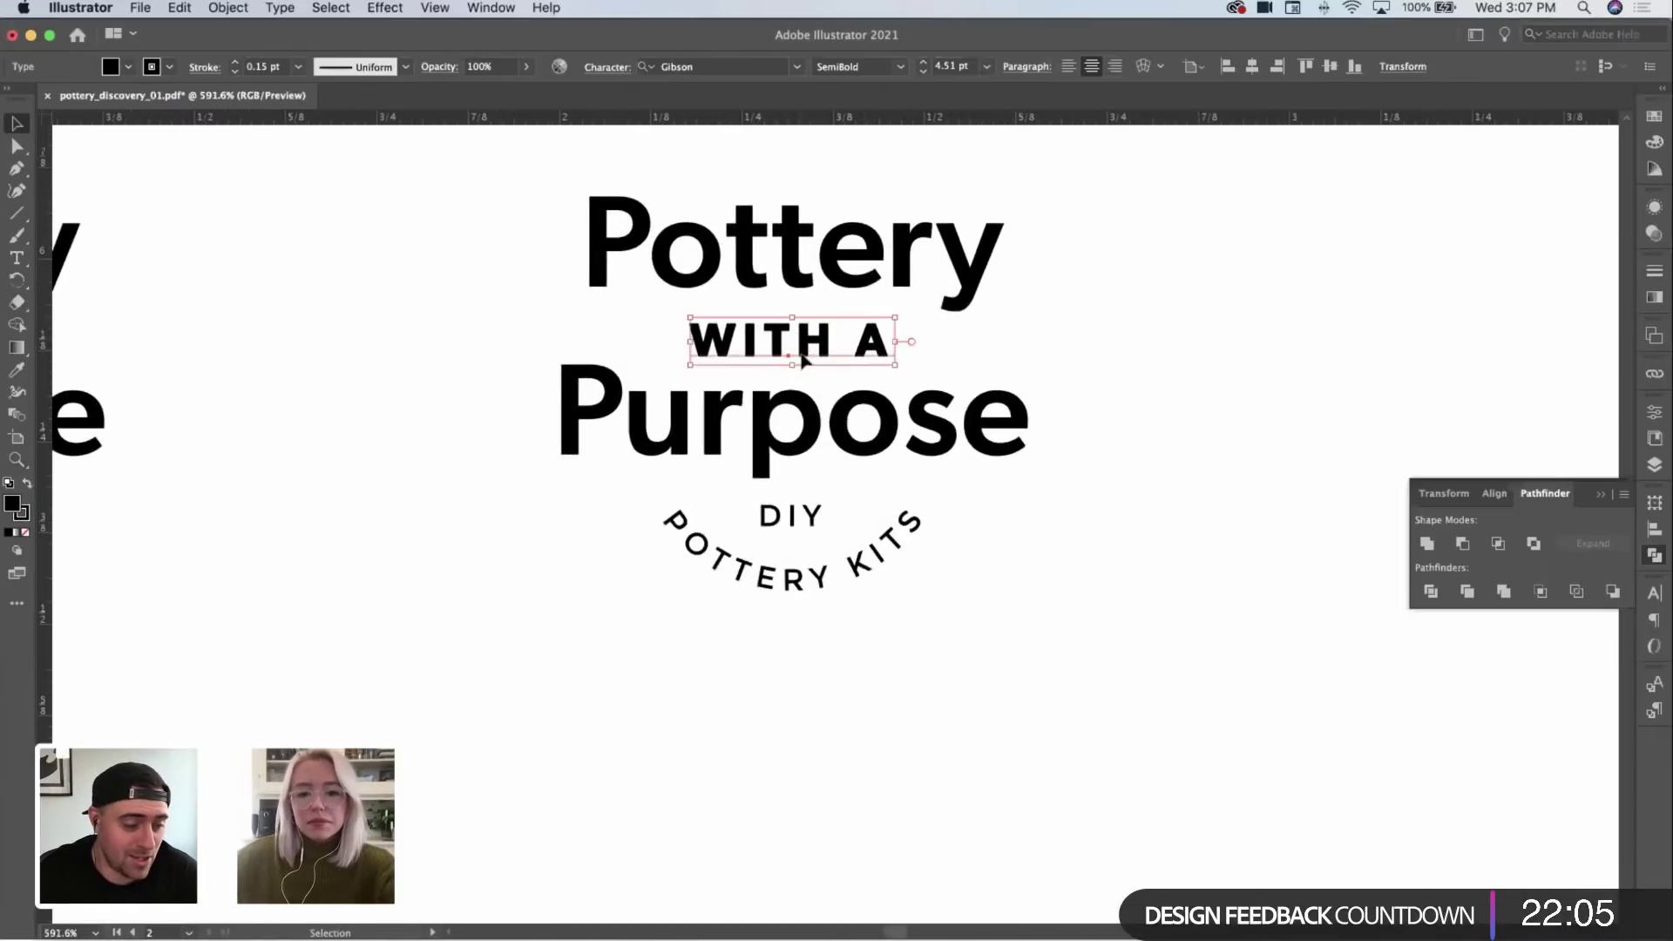
key(i)
click(794, 514)
key(v)
Step: Move the word Pottery slightly down toward the WITH A line in the sans-serif logo with the curved tagline
drag(965, 261, 1094, 284)
click(1301, 278)
key(z)
drag(1301, 277, 681, 308)
drag(1192, 287, 1043, 354)
key(v)
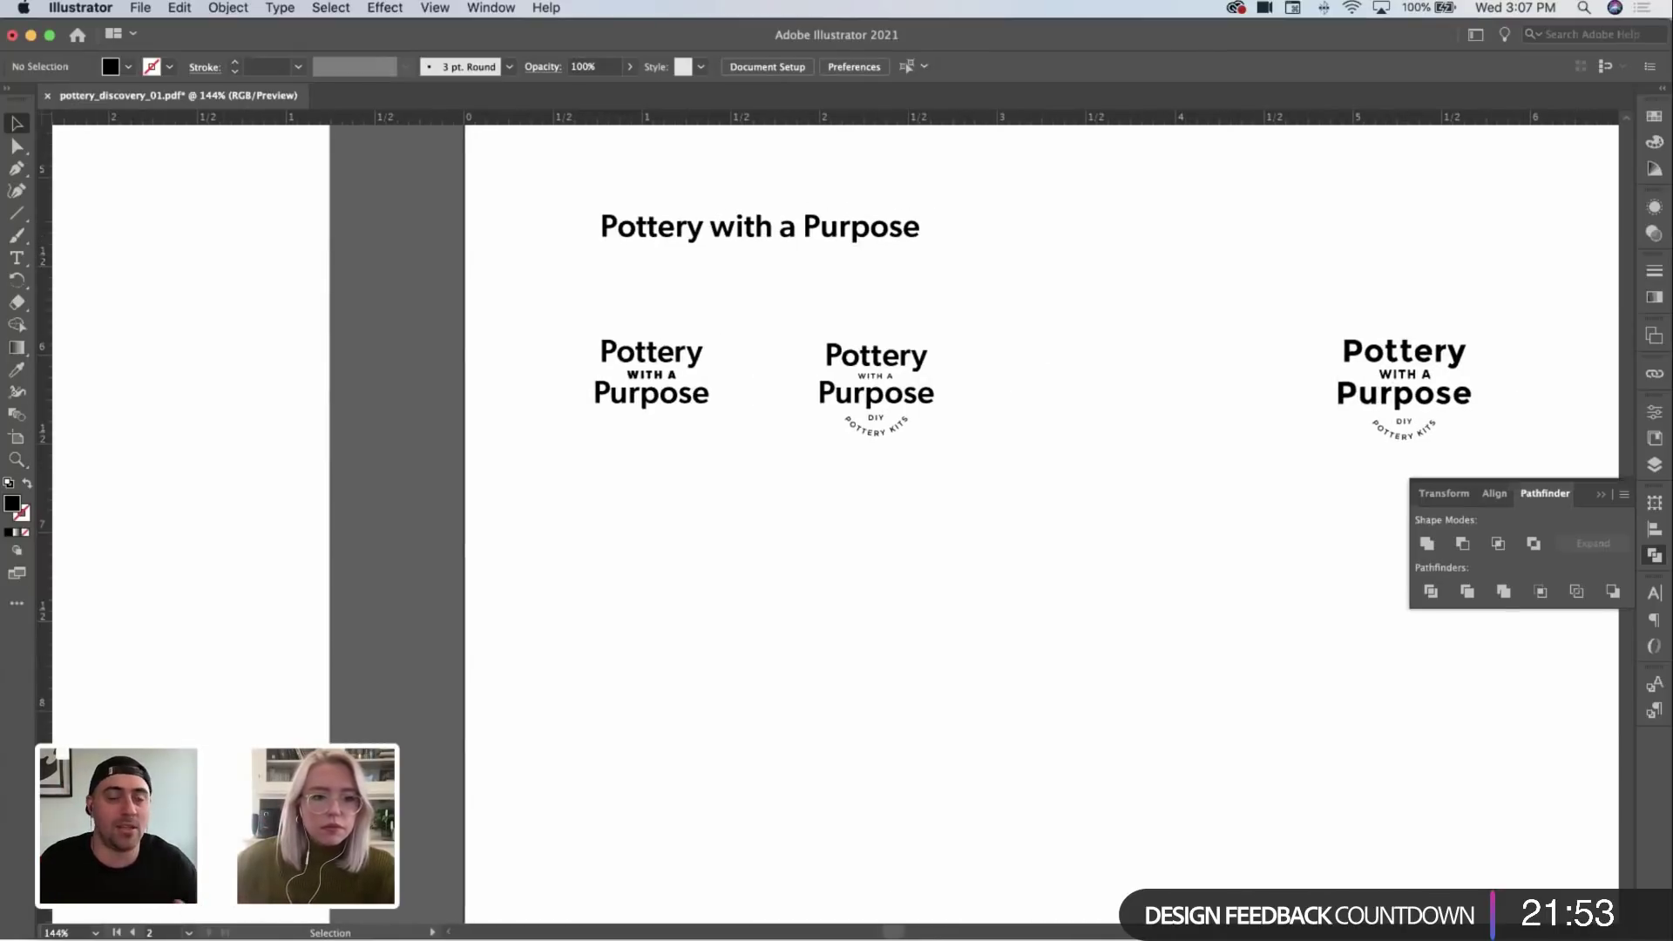
Step: Switch to Finder and preview heirloom-concepts-05.pdf from the 02_Concepts folder of the Heirloom MKE project
key(super+Tab)
click(616, 569)
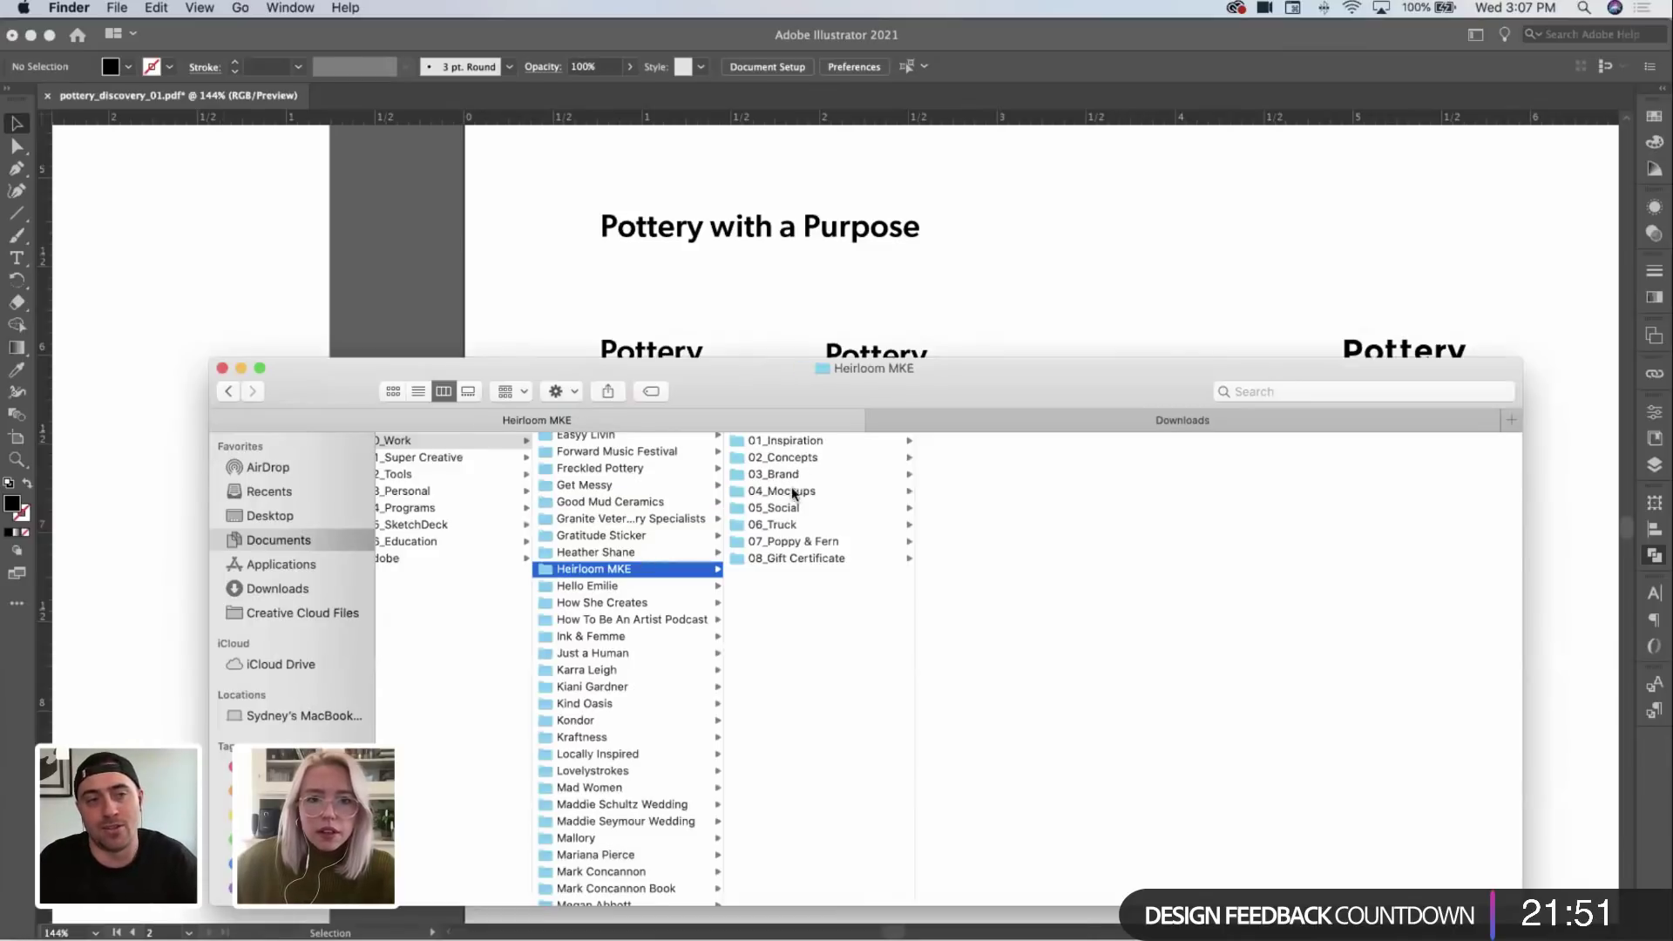
click(825, 459)
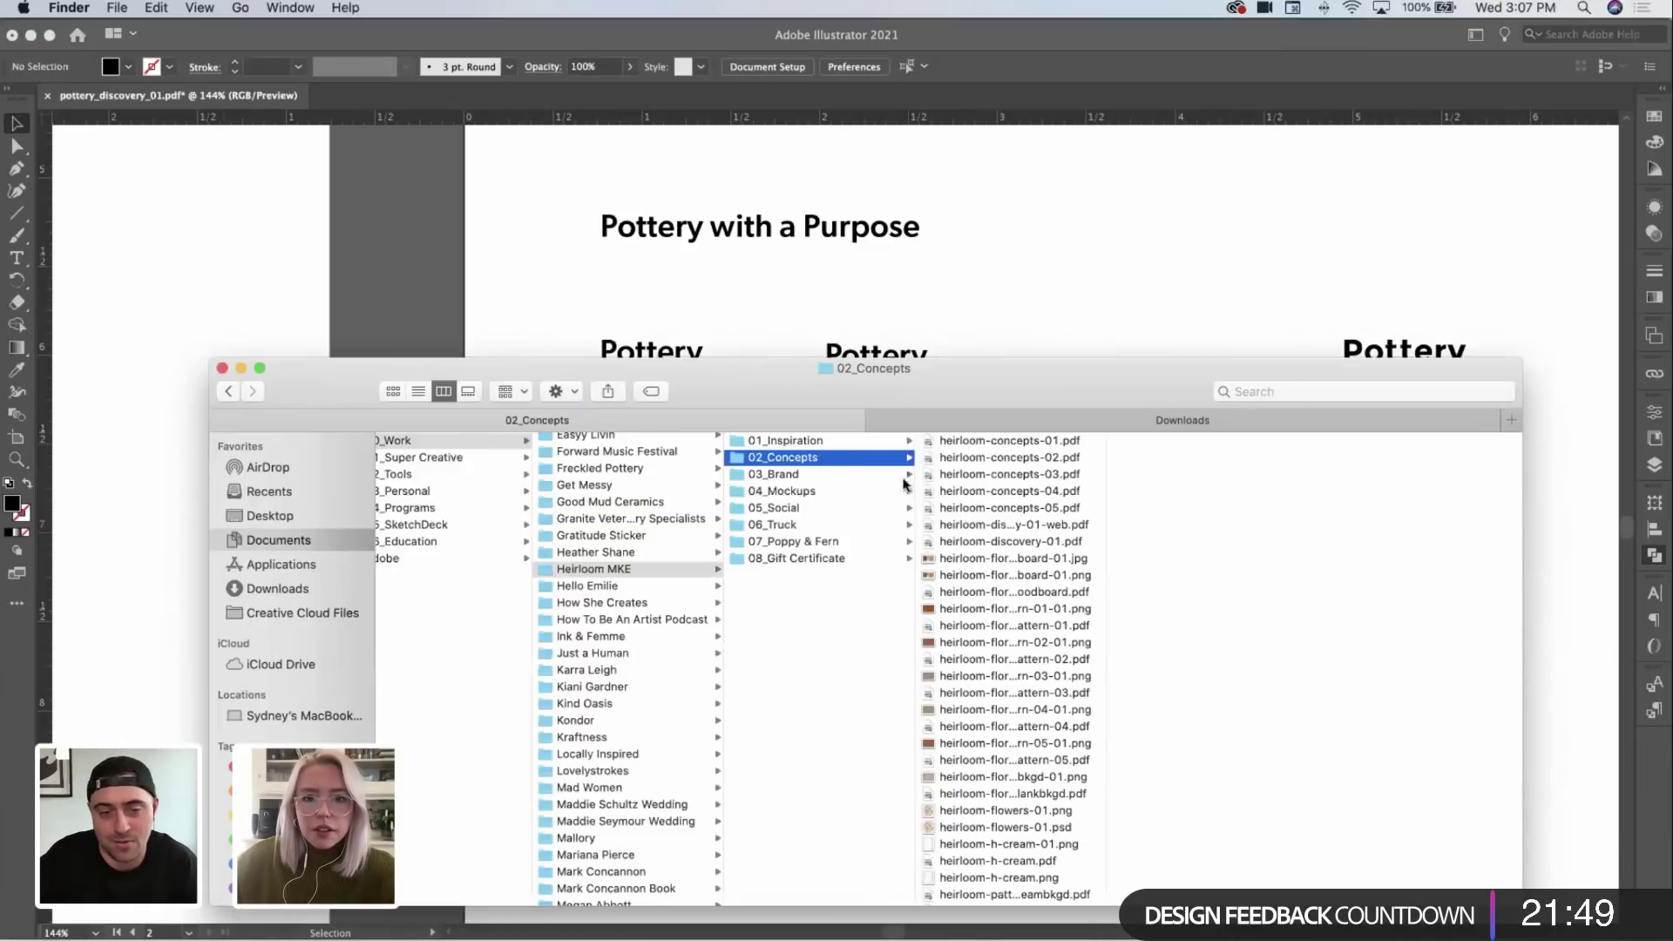
click(1085, 508)
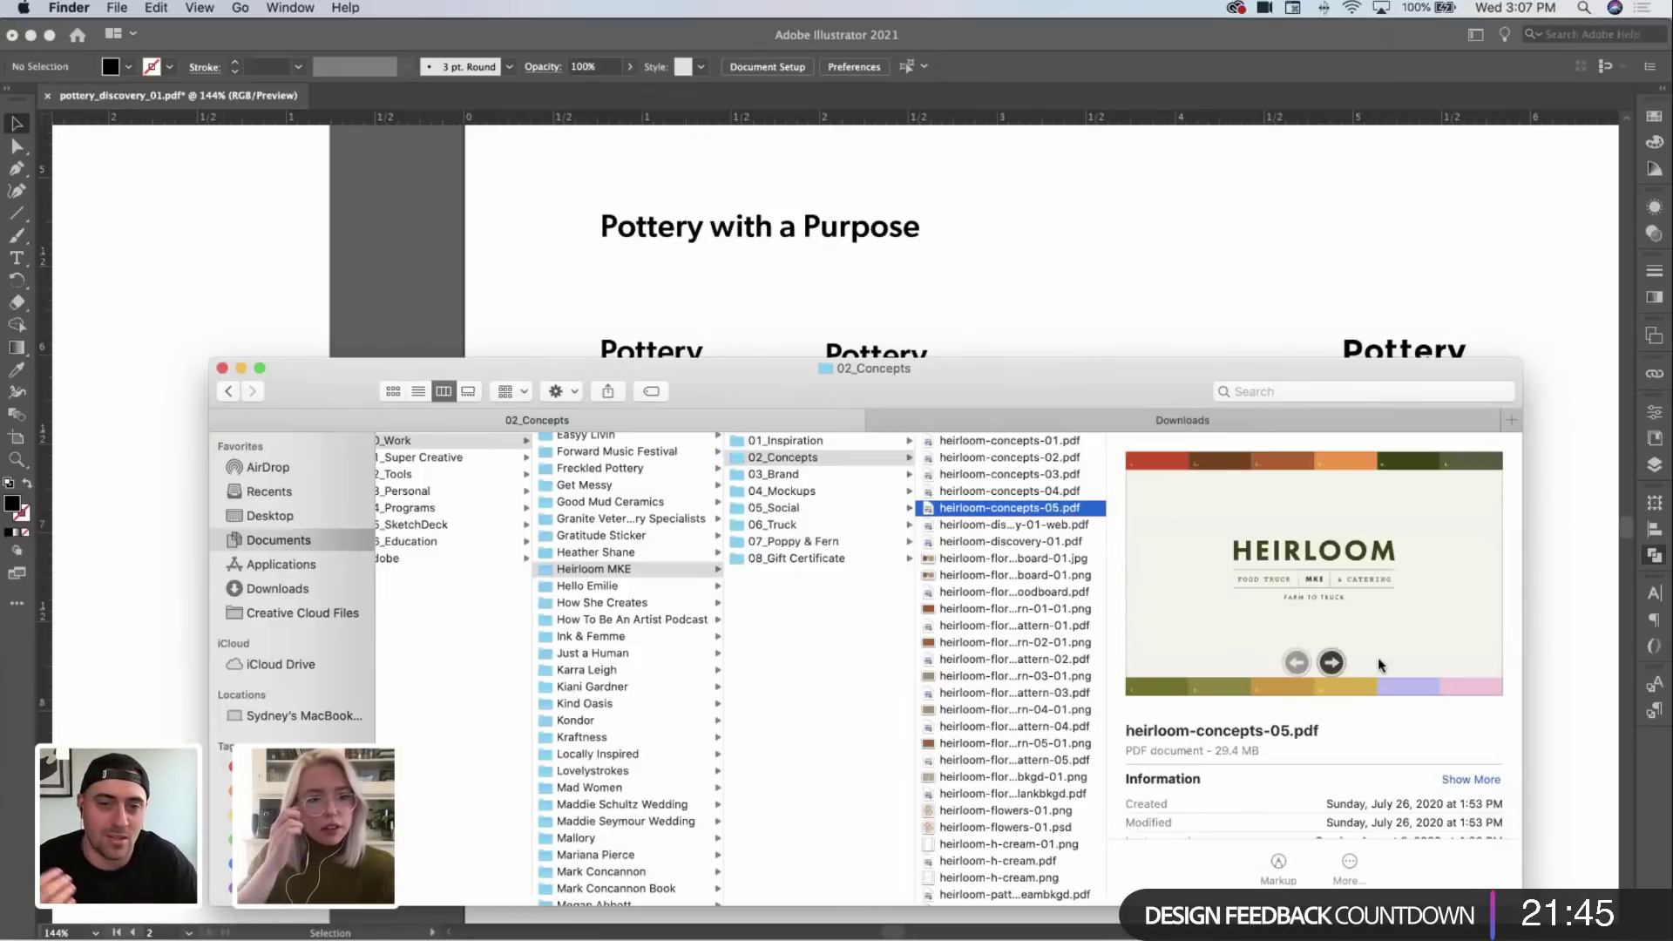
key(space)
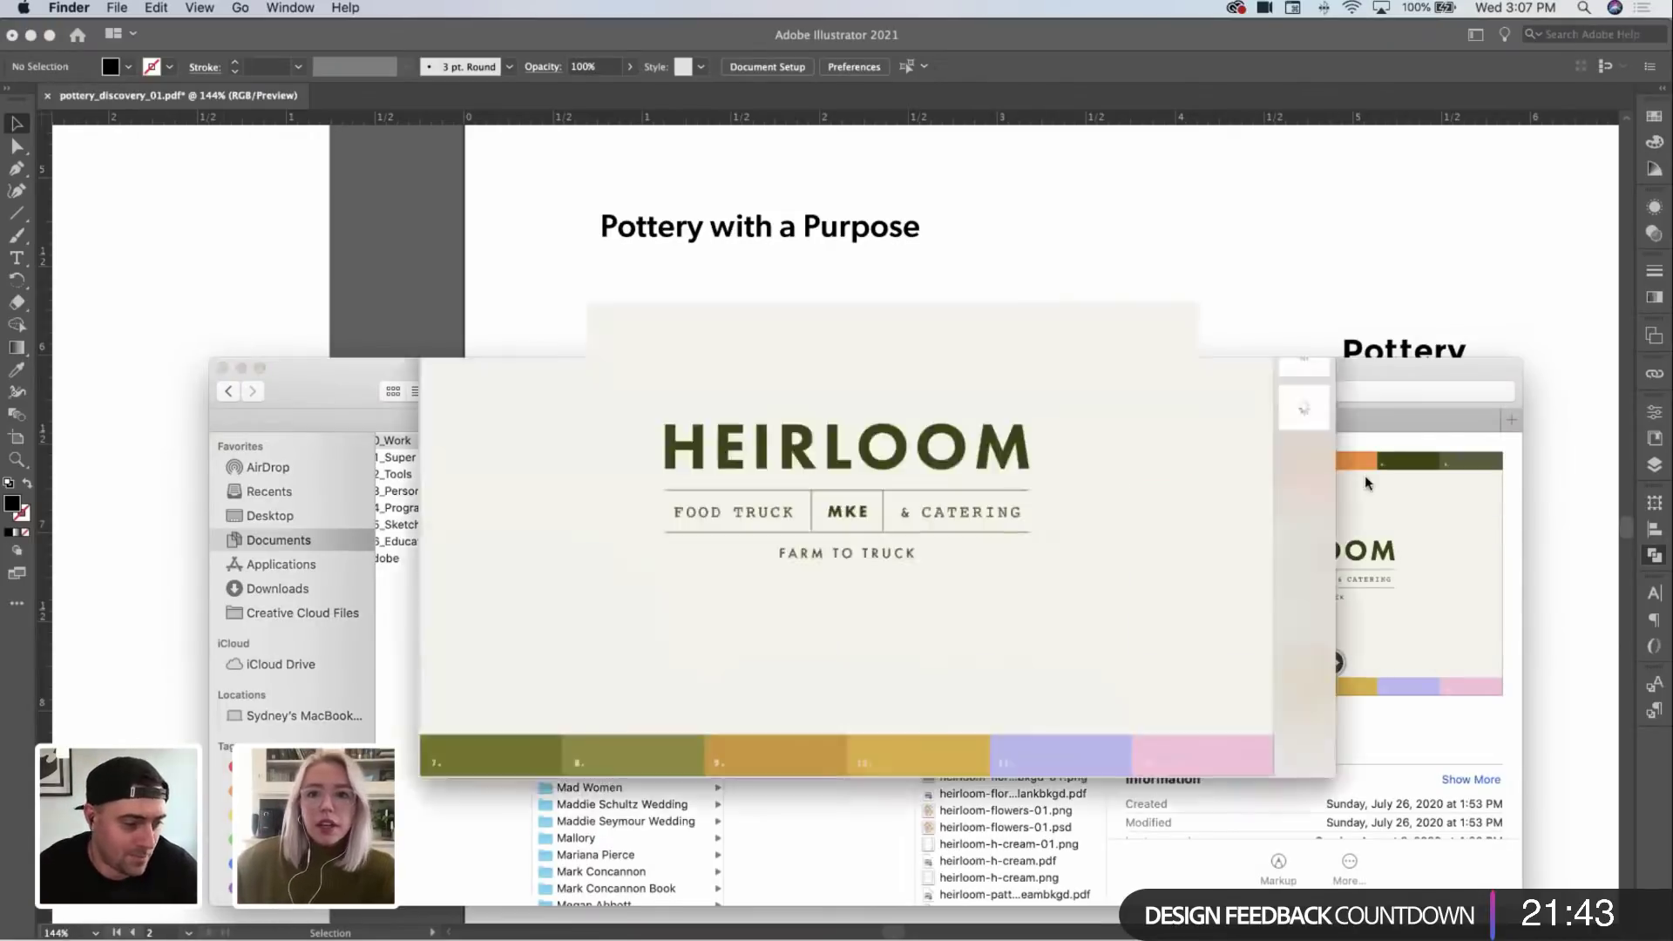
key(space)
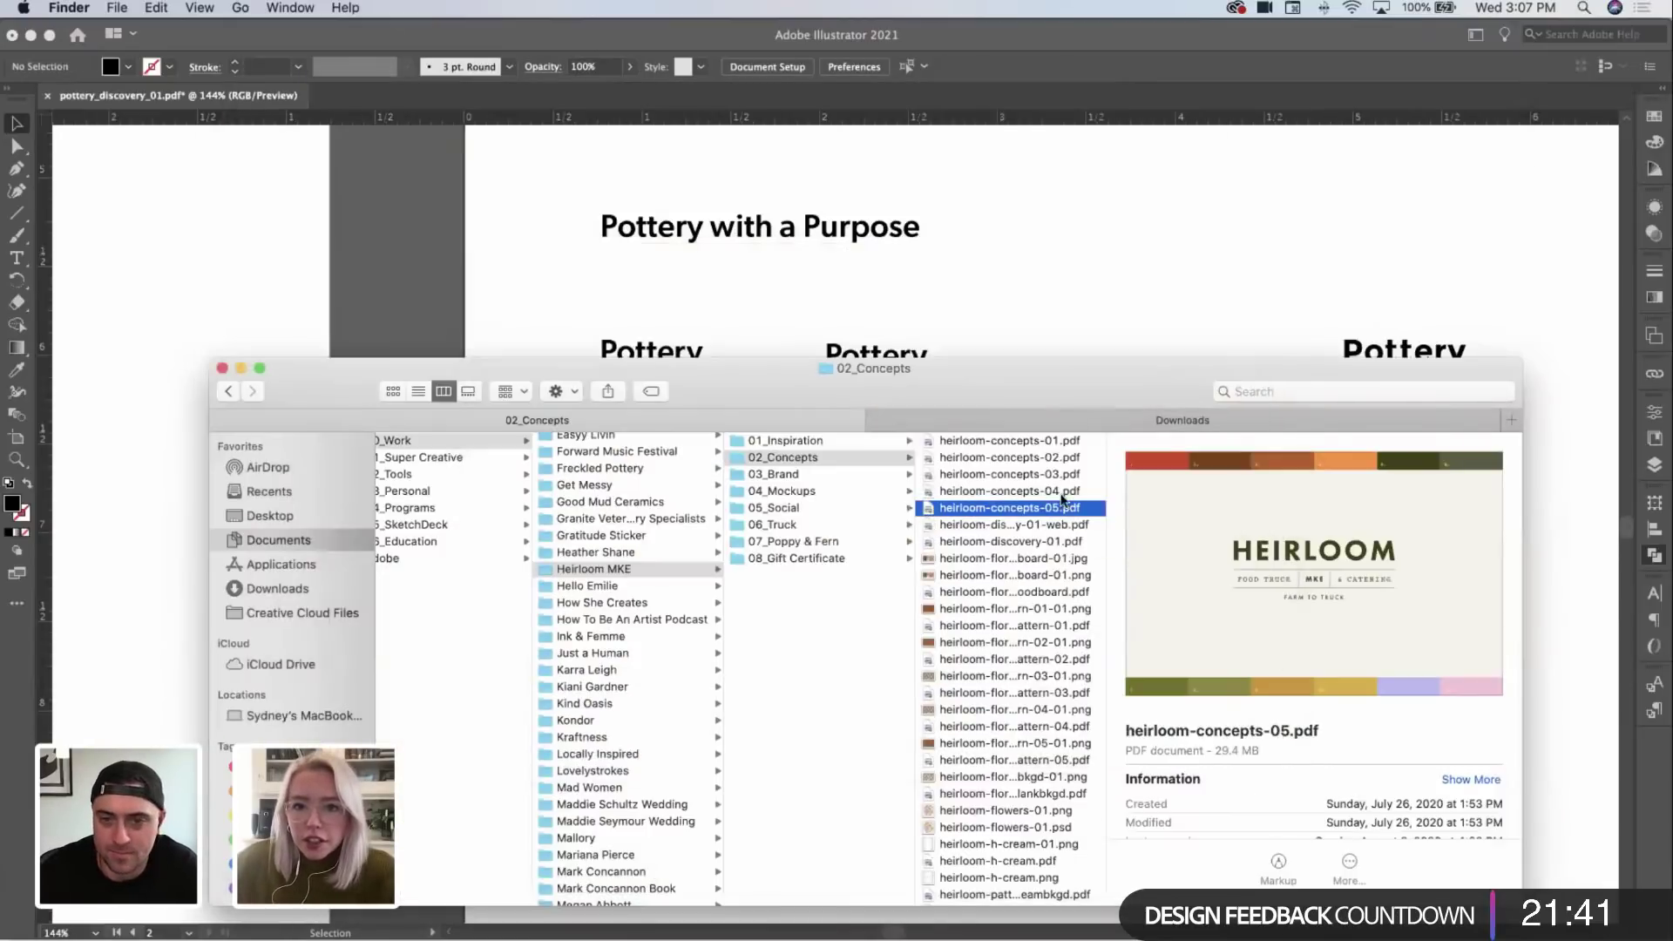
Step: Preview heirloom-concepts-04.pdf and examine the page with the HEIRLOOM logo lockup and numbered color swatches
click(1063, 493)
key(space)
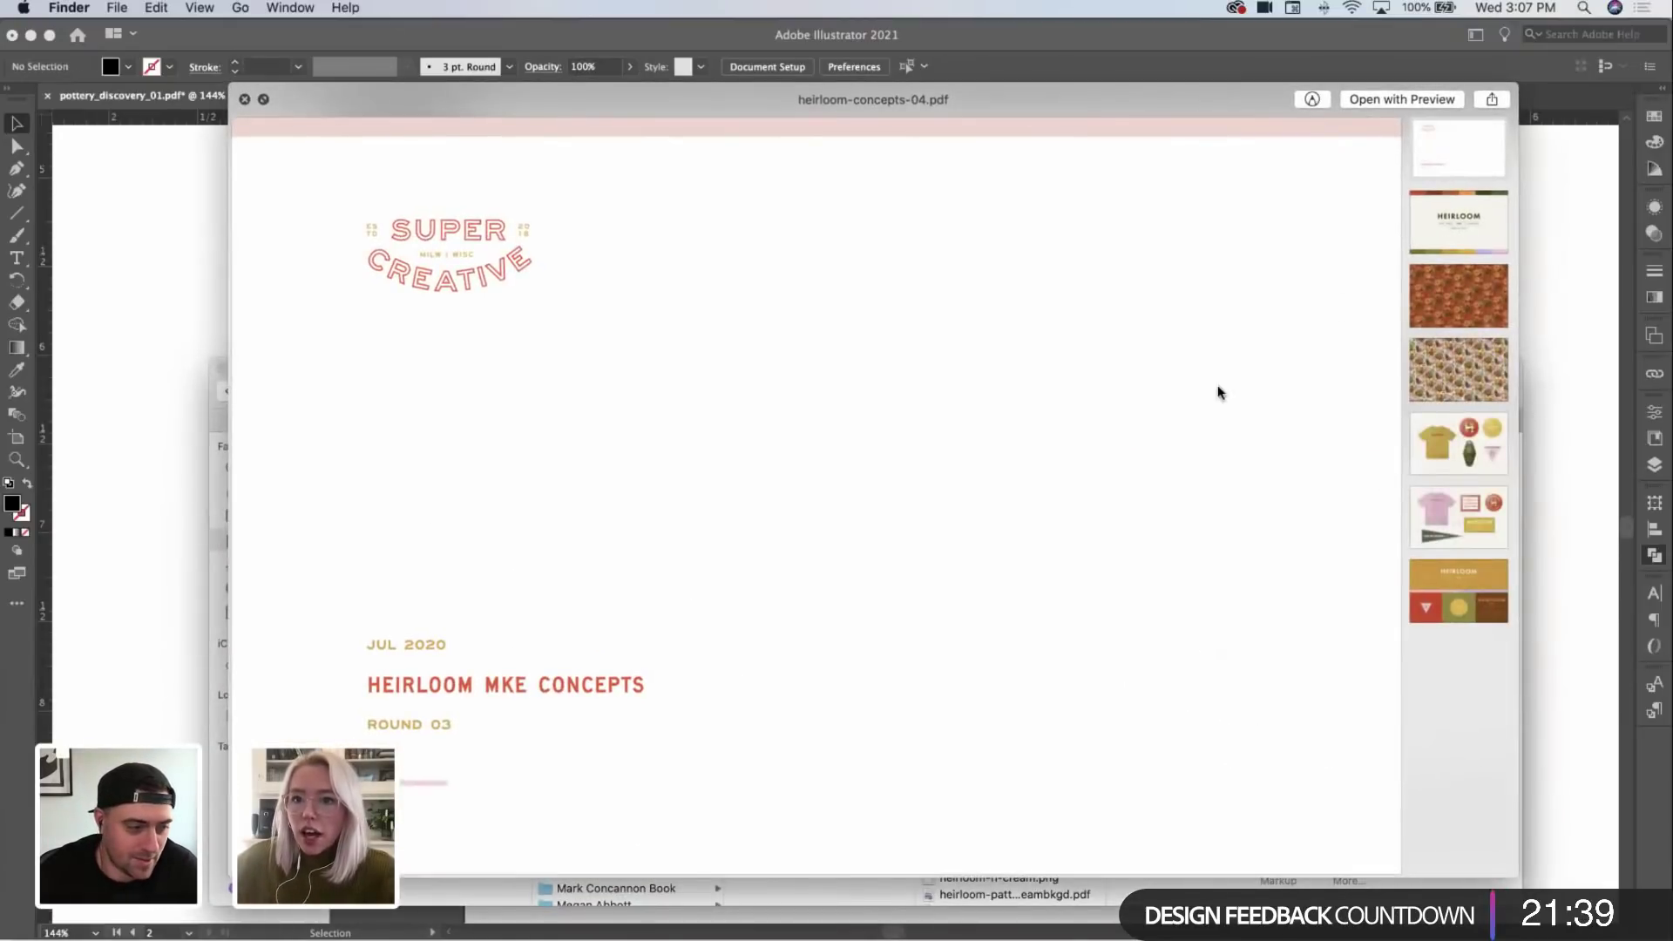
click(1494, 216)
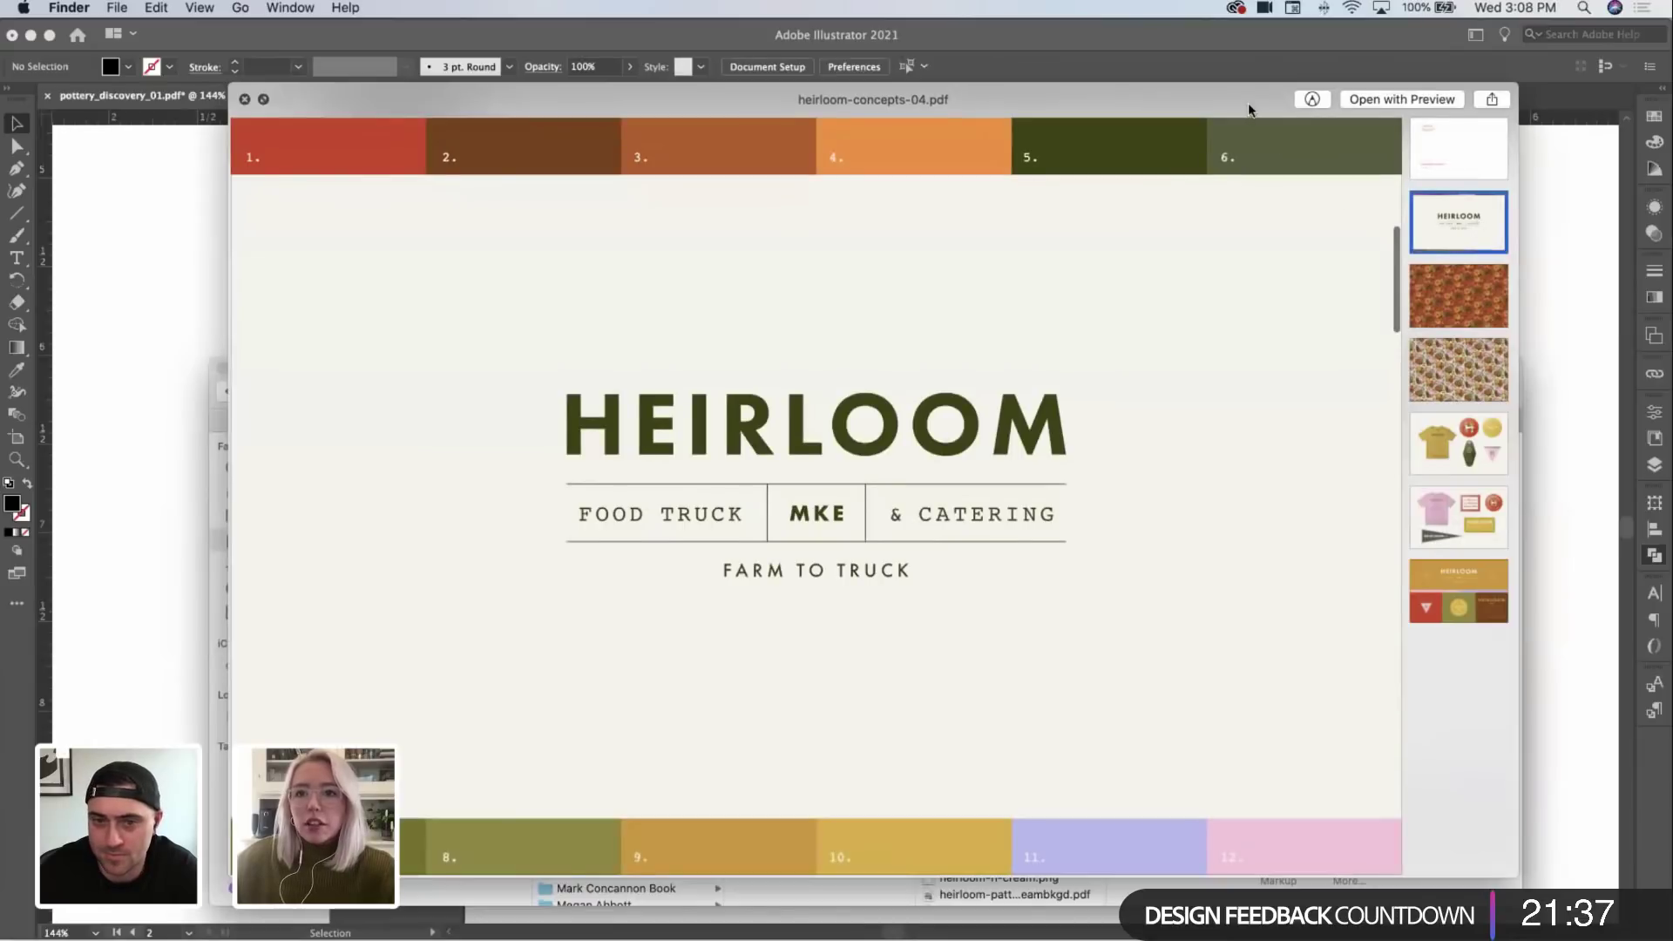
Step: Examine the two T-shirt, badge and pennant mockup pages of heirloom-concepts-04.pdf and close the preview
drag(1248, 103, 1259, 92)
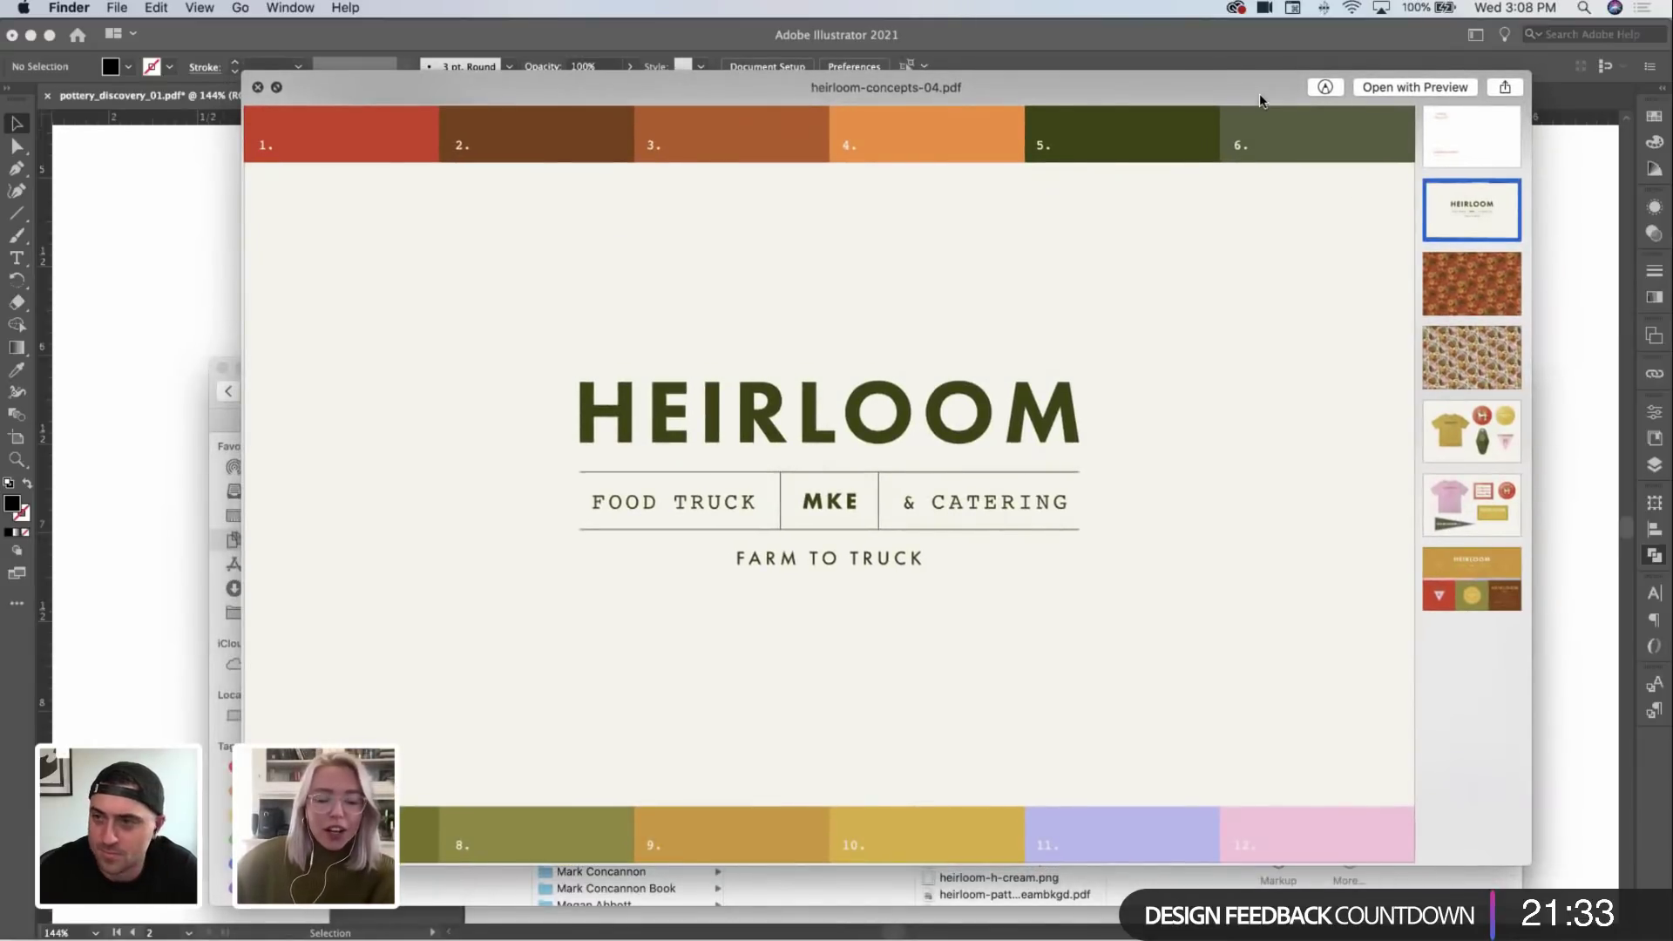
click(1481, 440)
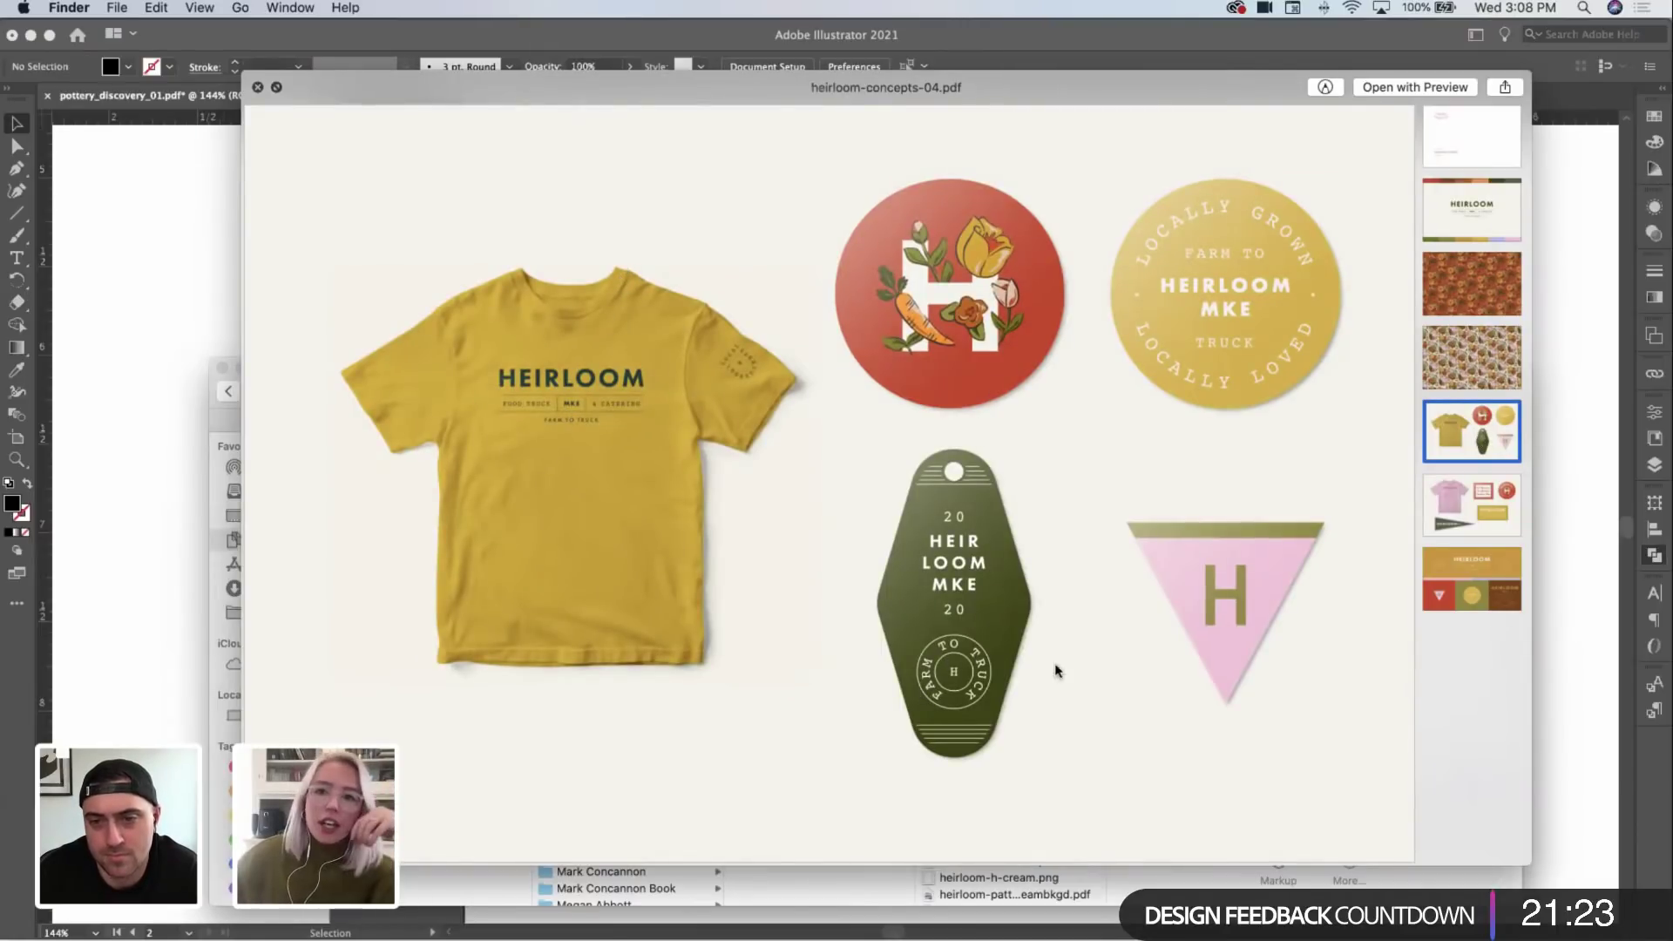
click(1479, 509)
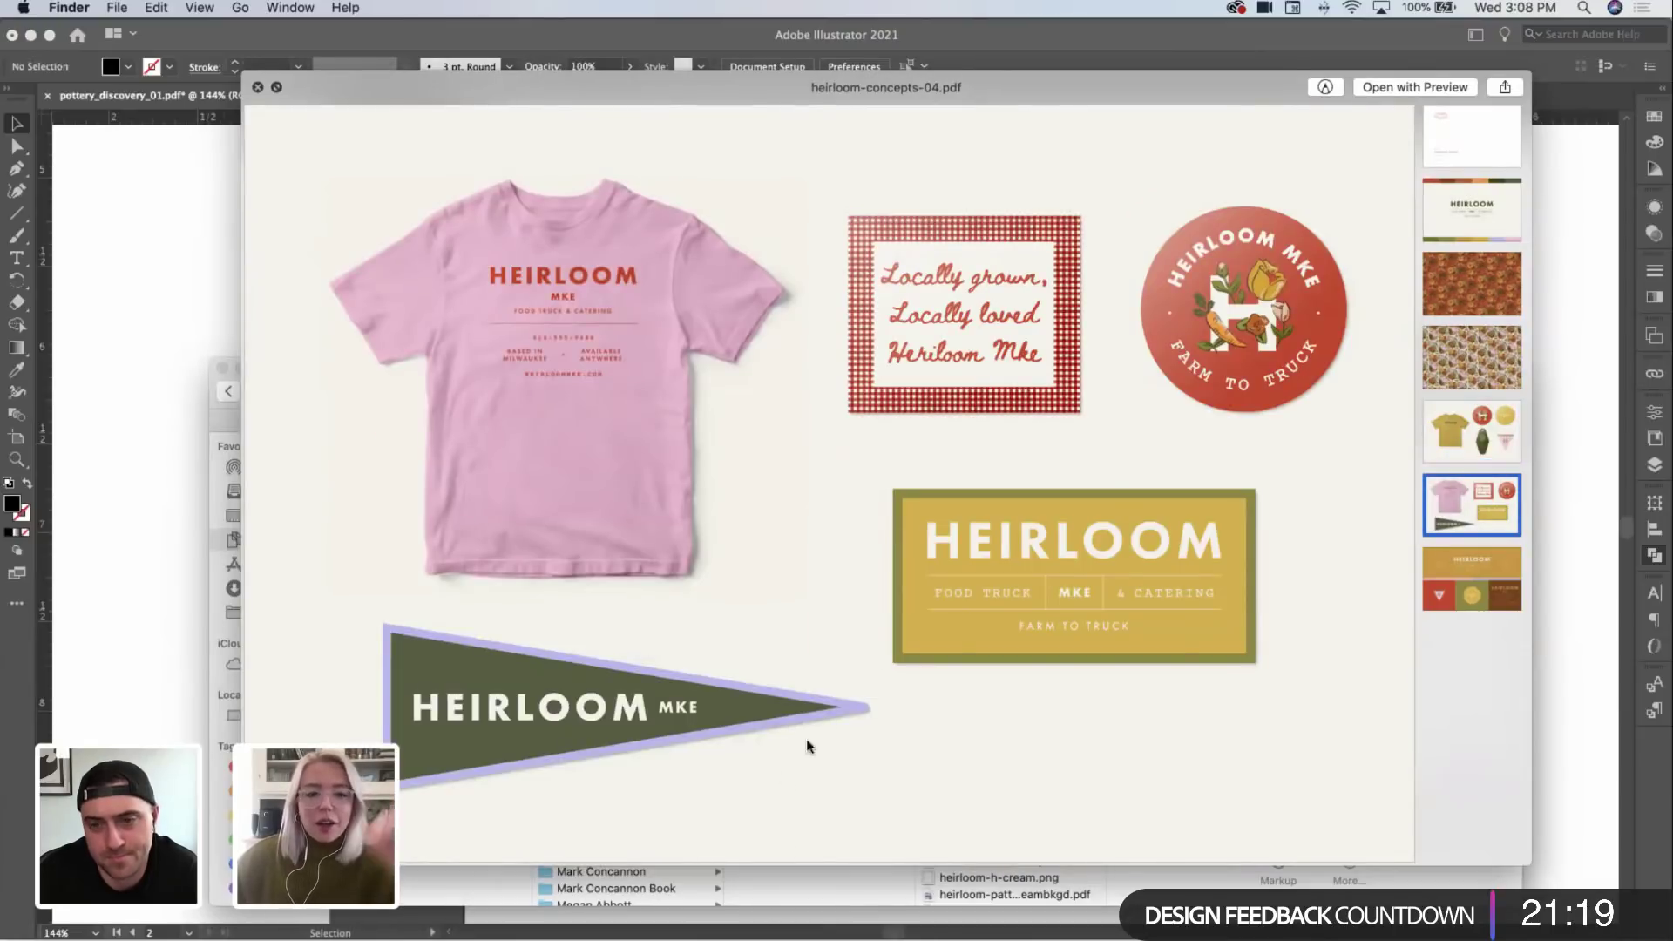
key(space)
Step: Preview heirloom-concepts-05.pdf and examine the page with the food truck mockup
click(1051, 510)
key(space)
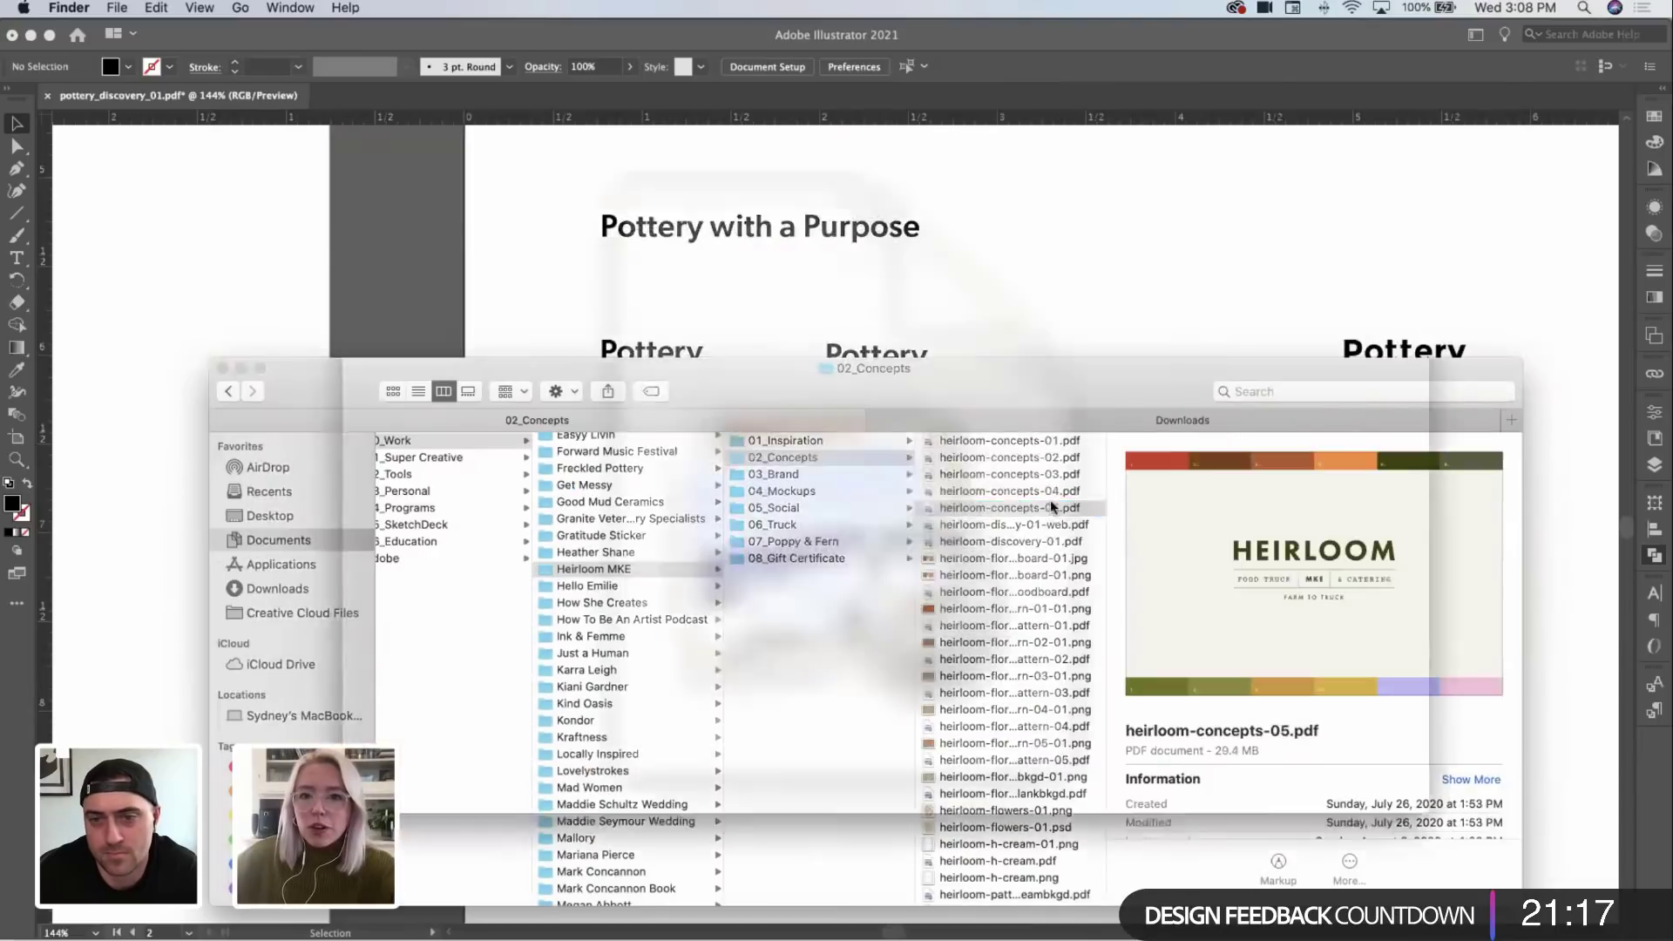
click(1466, 349)
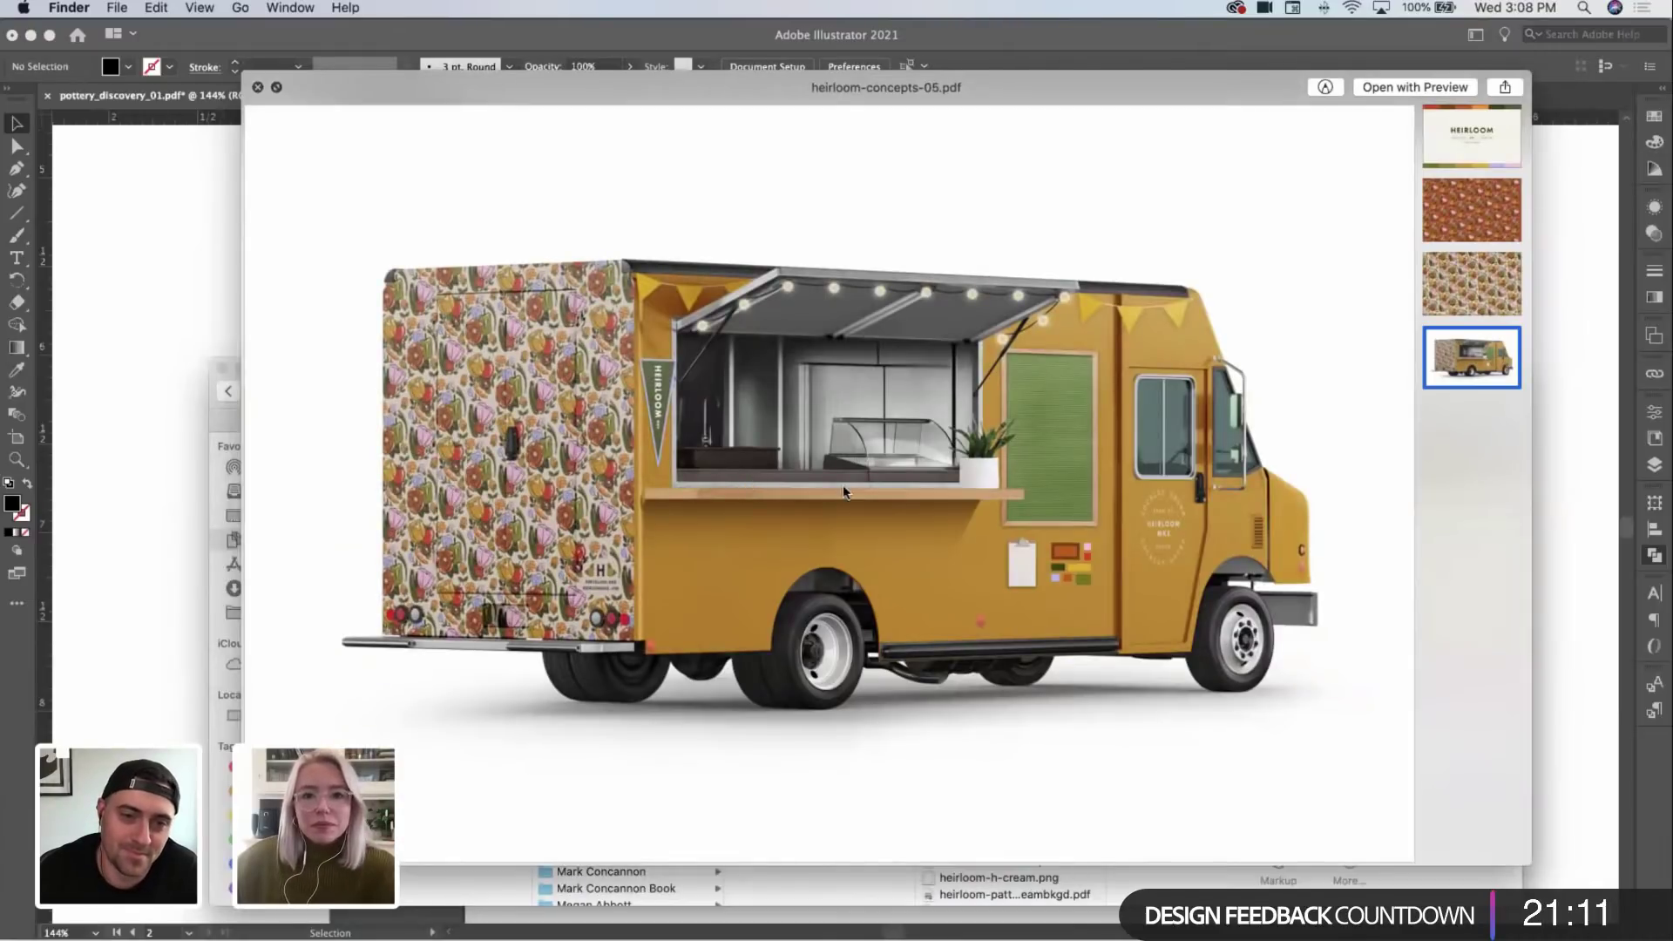
key(space)
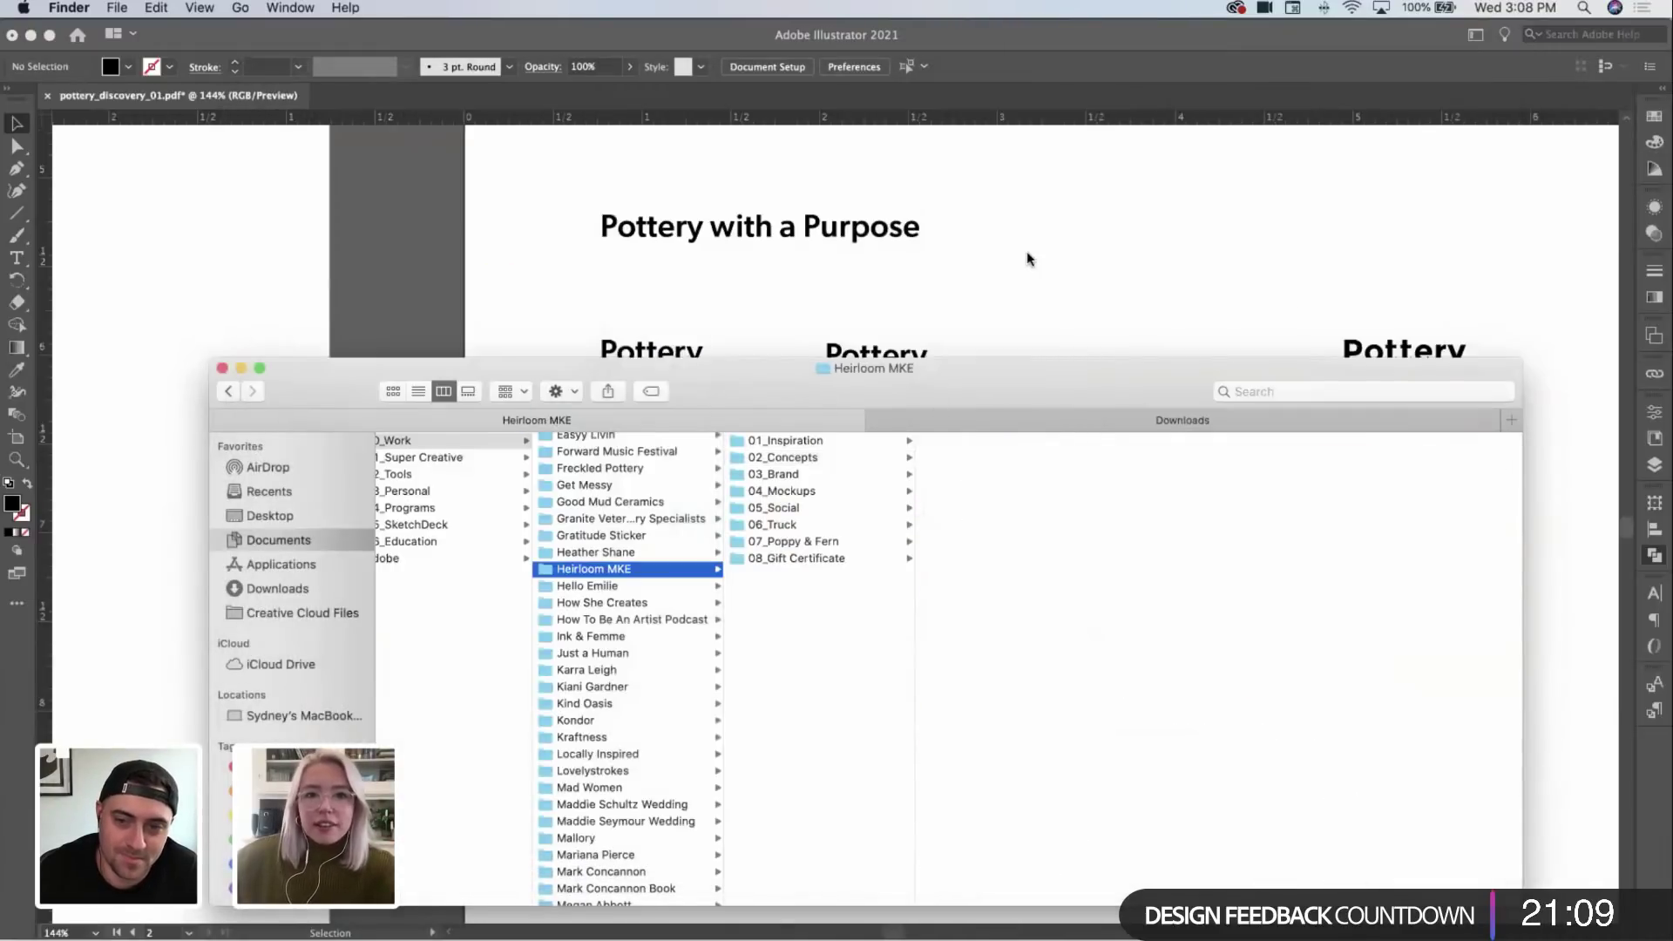
Step: Switch to Illustrator and duplicate the logo-variations artboard to add a blank 17 x 11 in artboard directly below the typeface-list artboard
click(1026, 253)
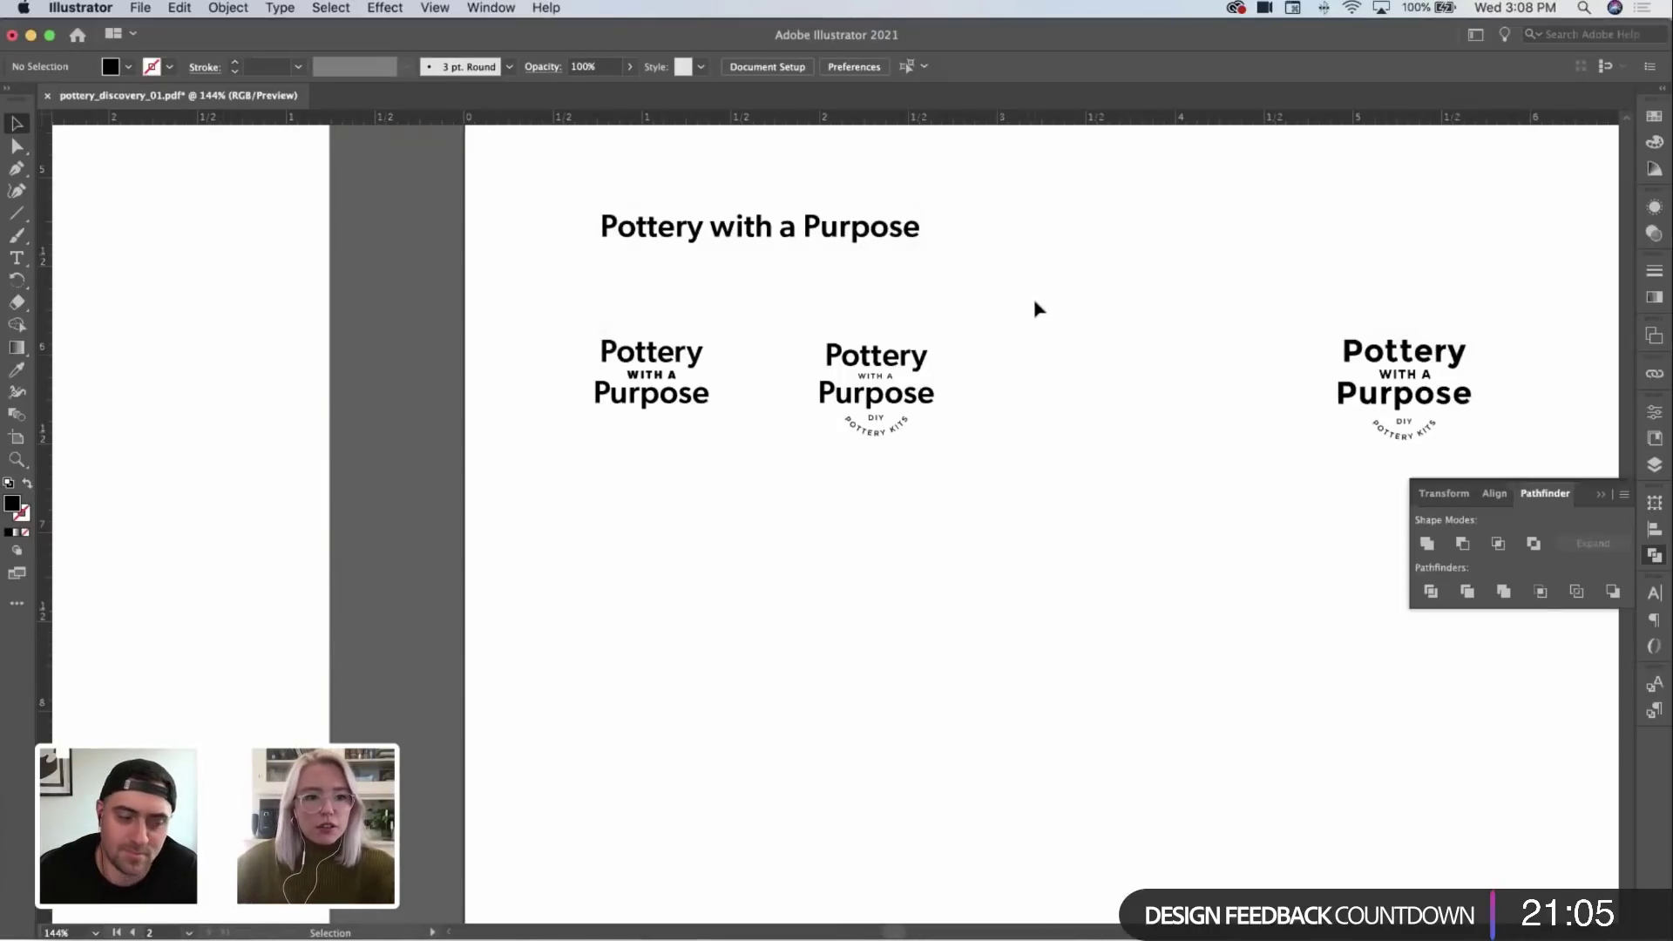
scroll(980, 359, down, 5)
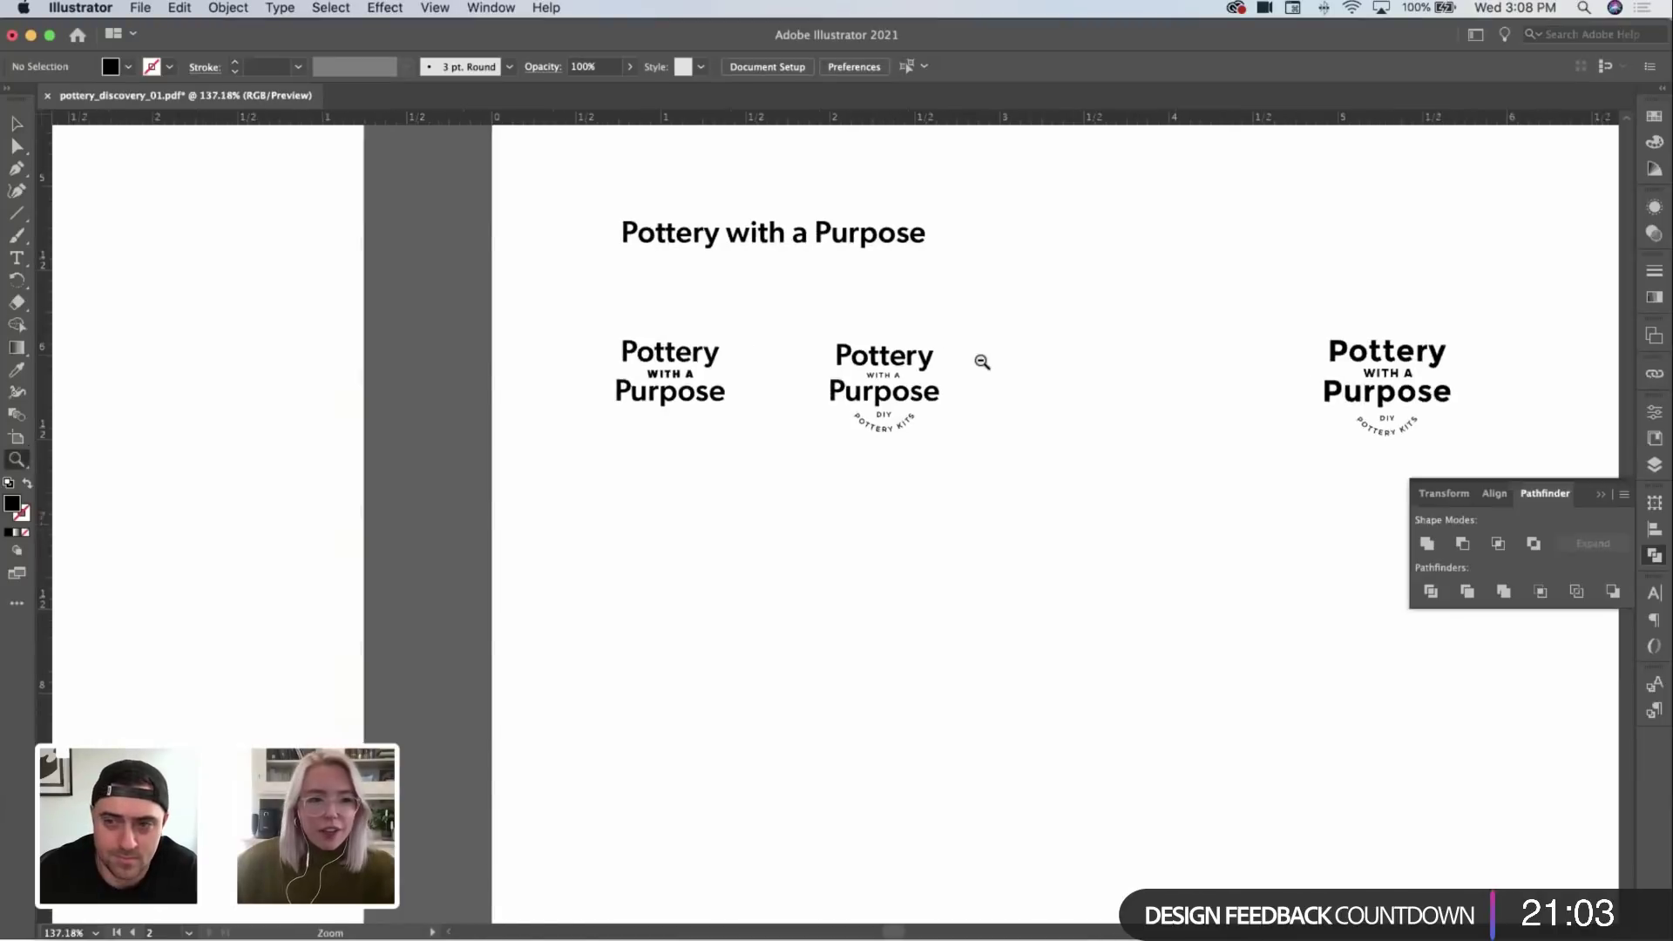
scroll(860, 408, right, 4)
scroll(860, 408, up, 2)
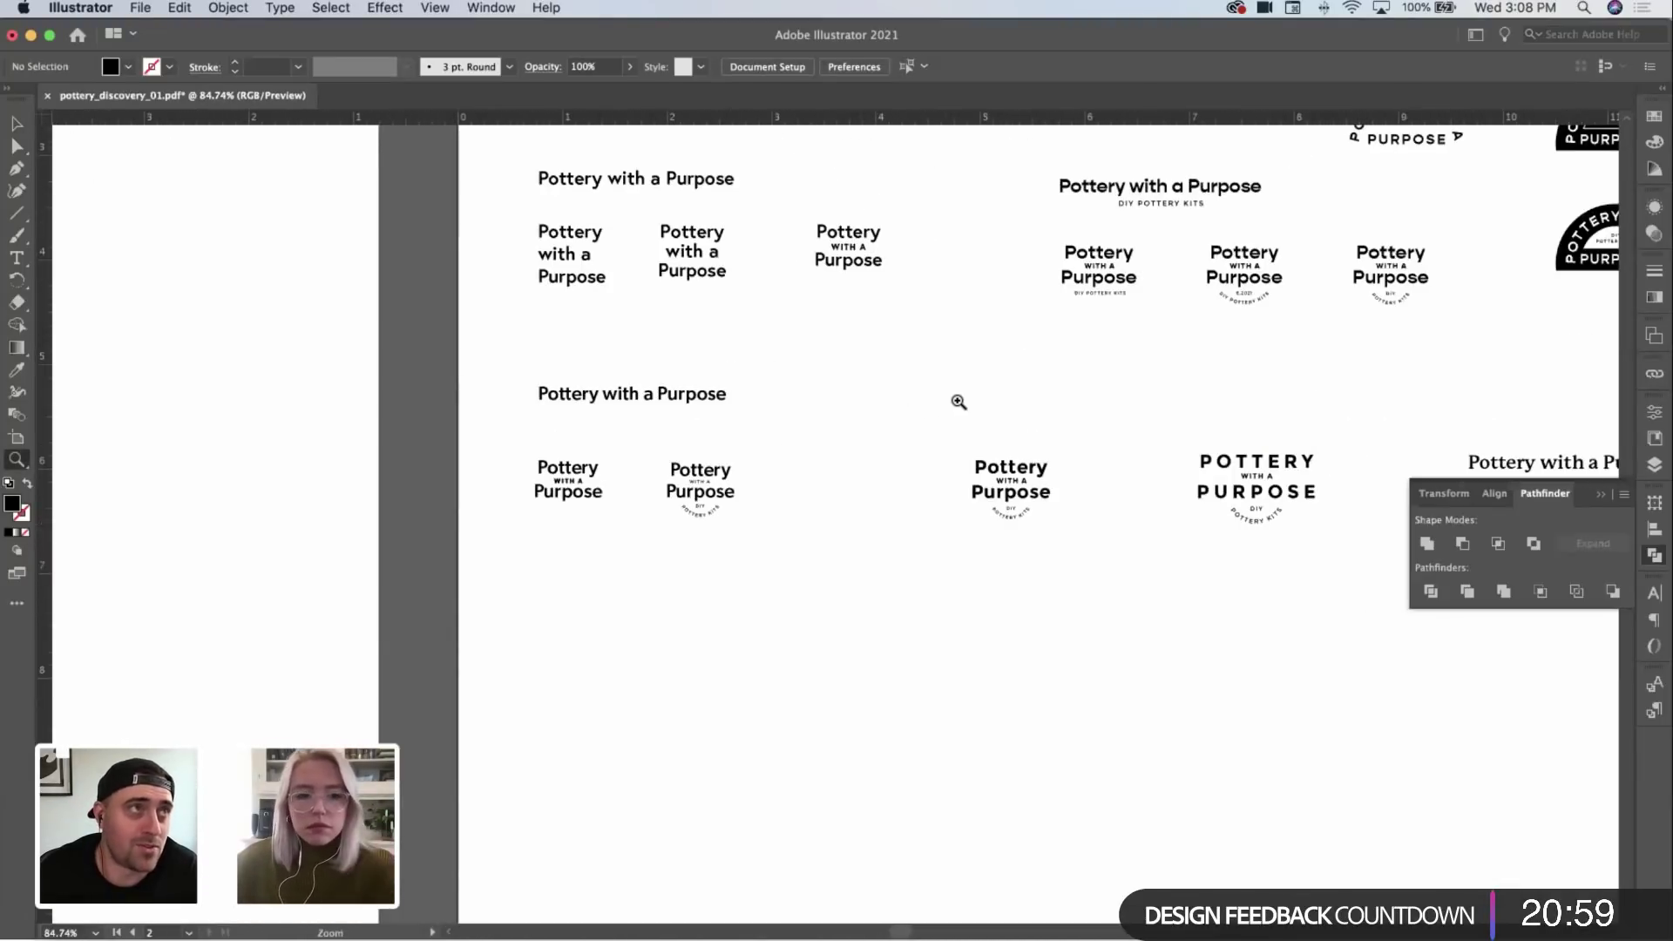
scroll(959, 402, down, 6)
drag(958, 392, 826, 552)
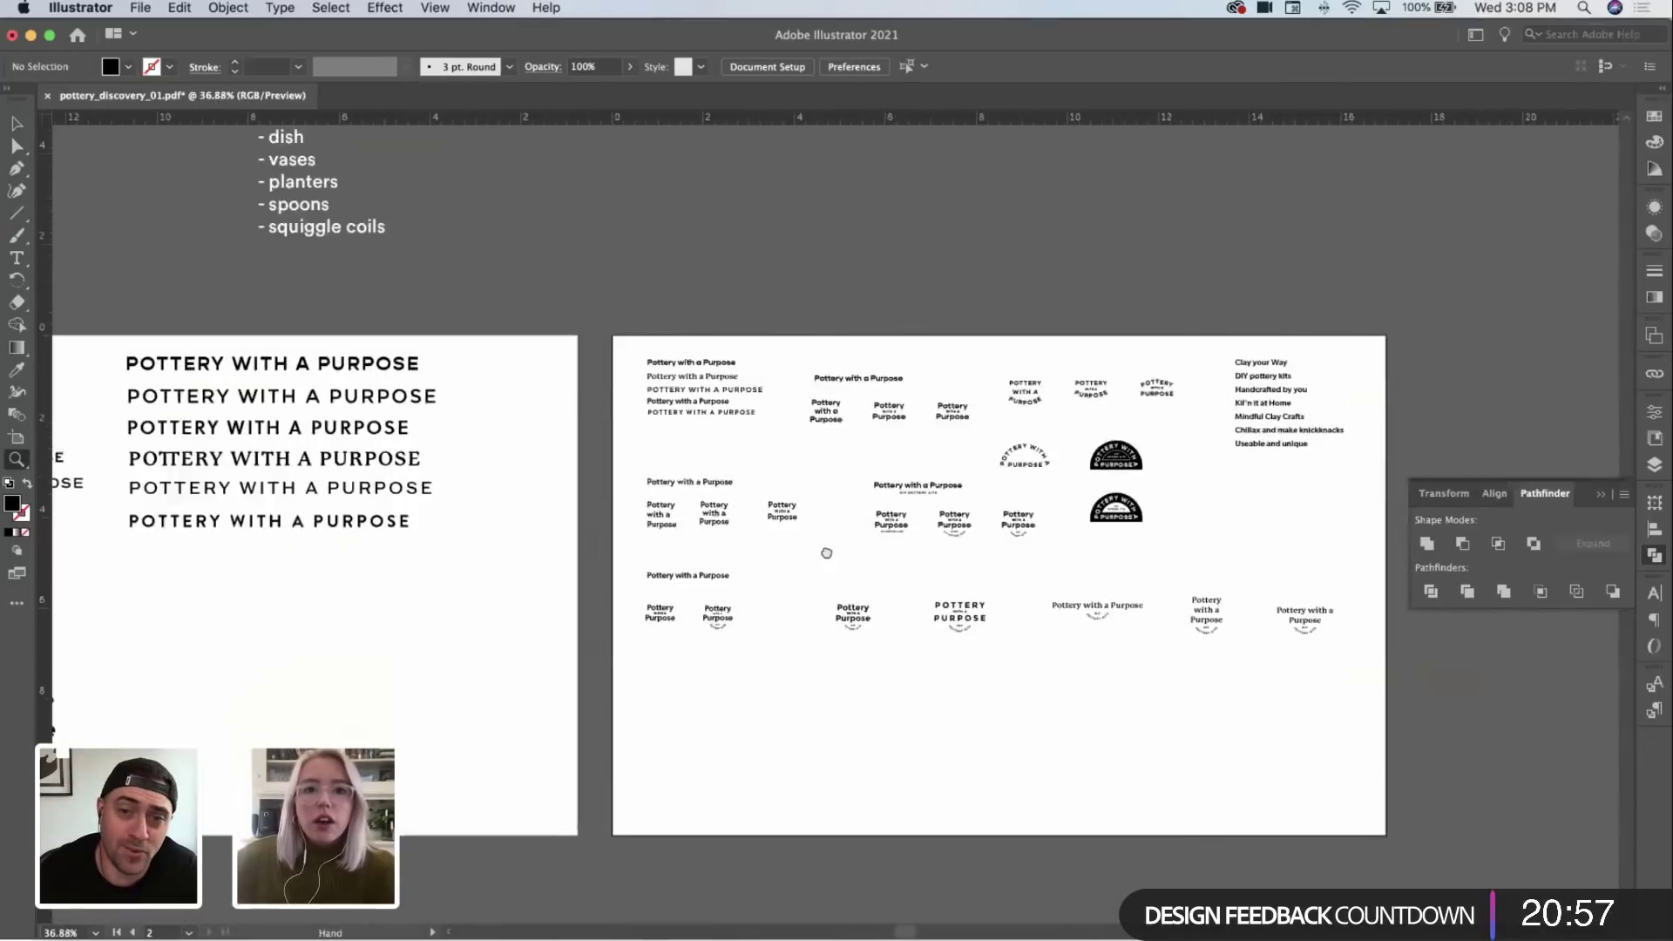
scroll(827, 553, up, 15)
scroll(879, 691, down, 1)
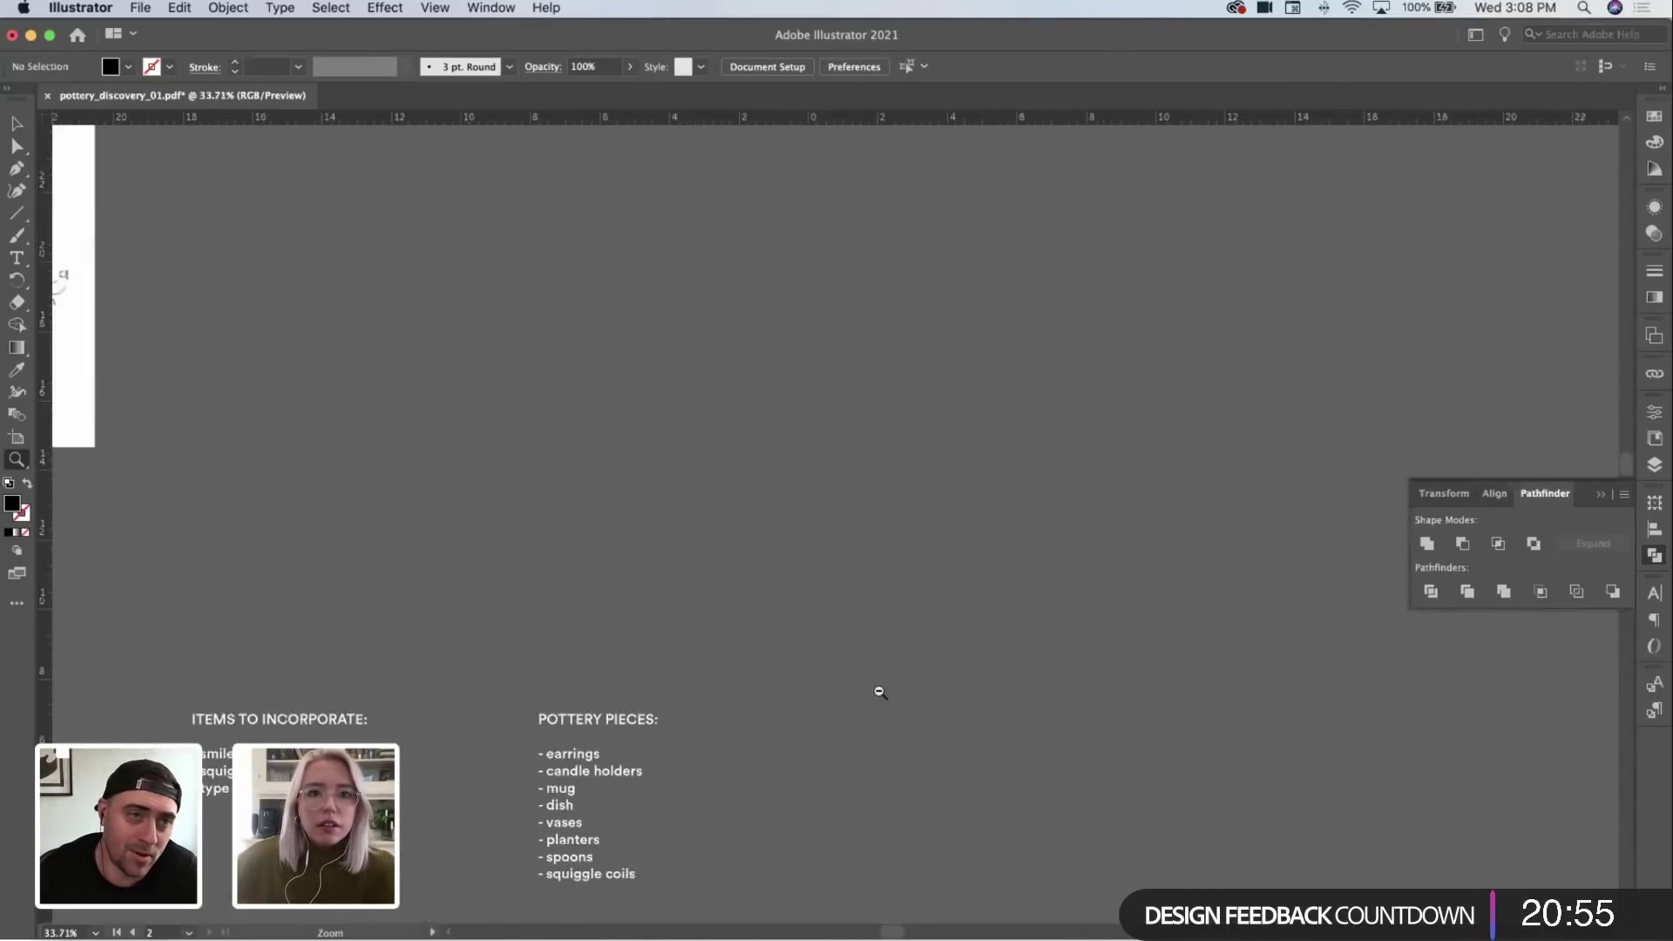
scroll(880, 691, down, 5)
scroll(811, 357, down, 6)
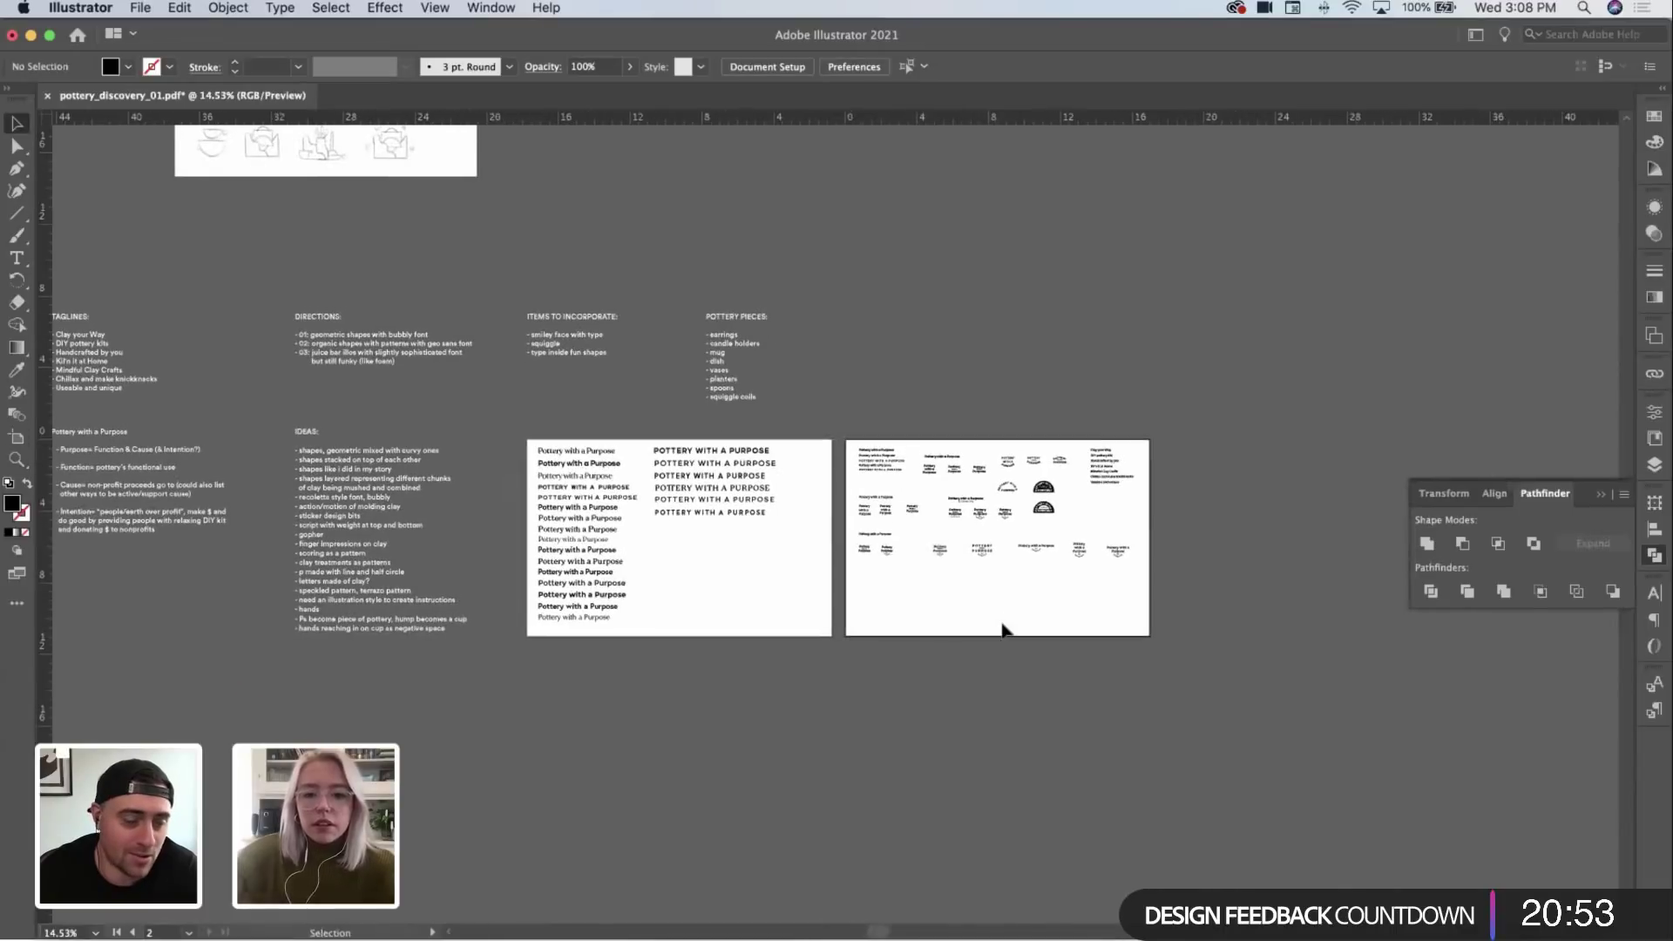
key(shift+o)
scroll(837, 523, down, 3)
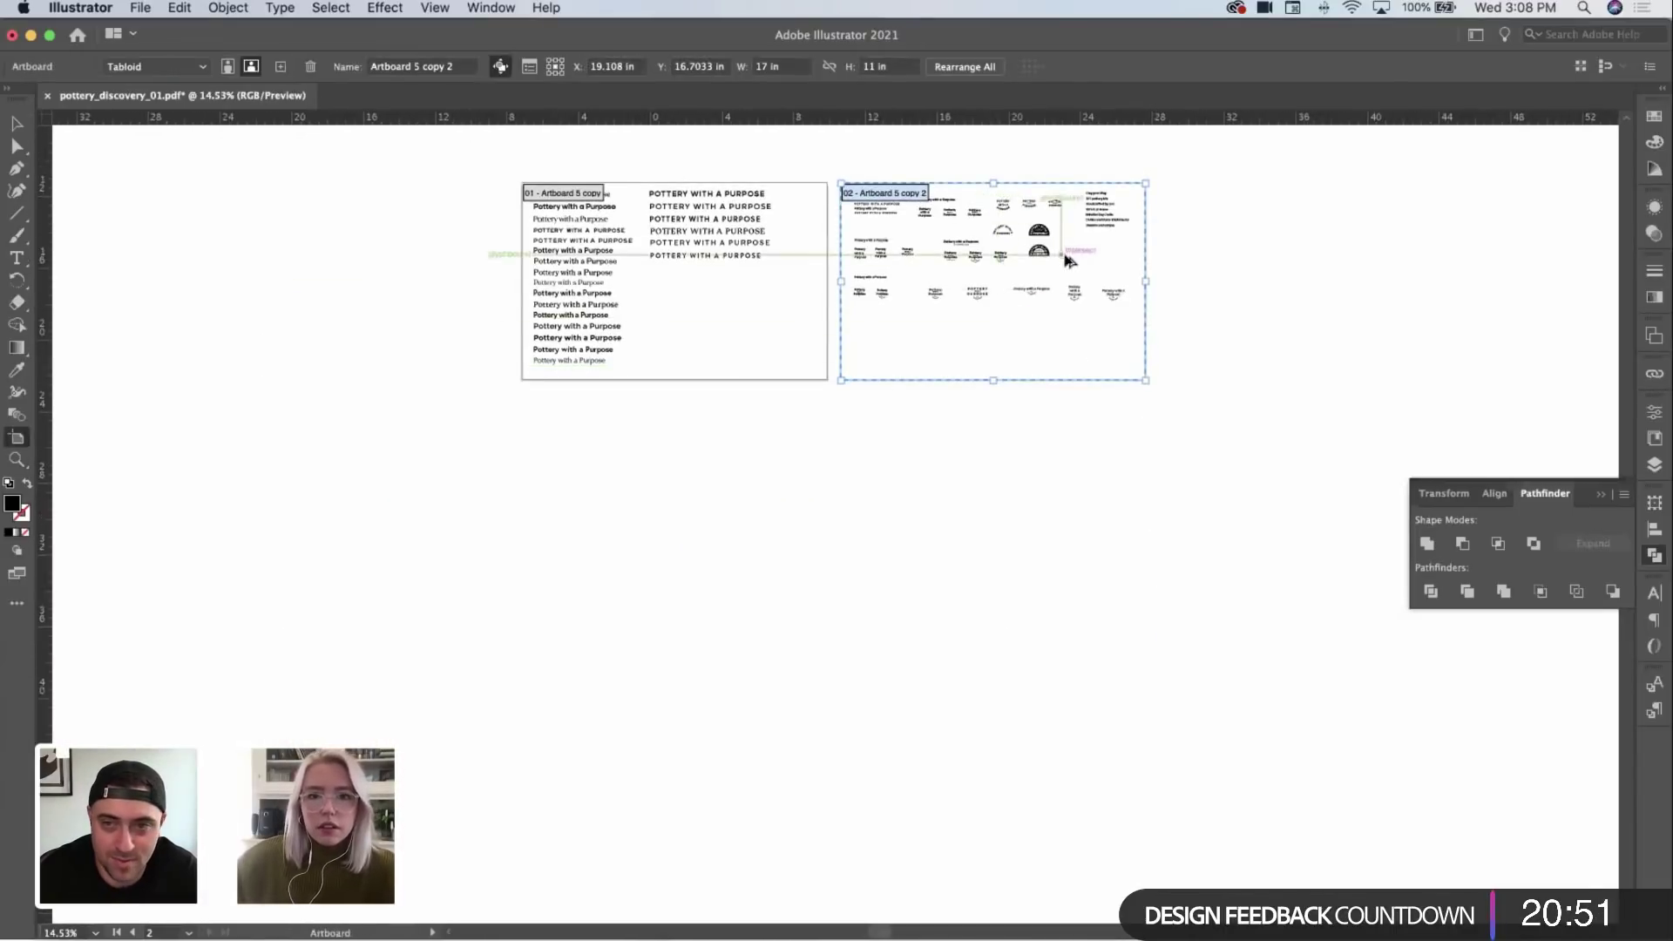
drag(1074, 256, 745, 474)
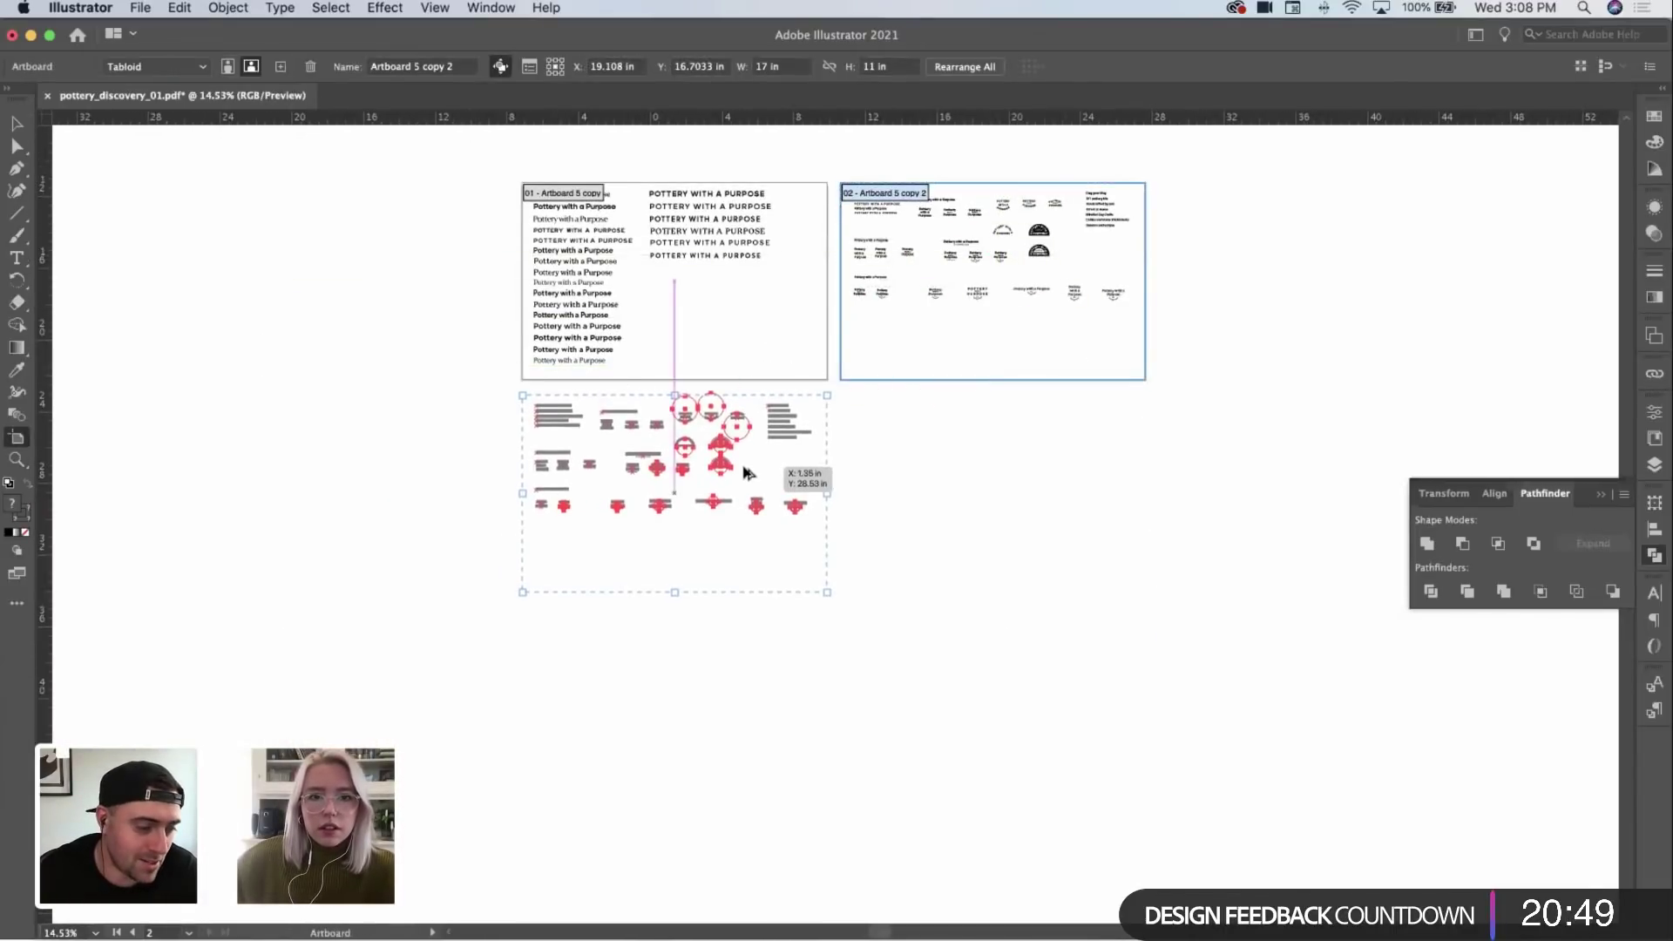
key(v)
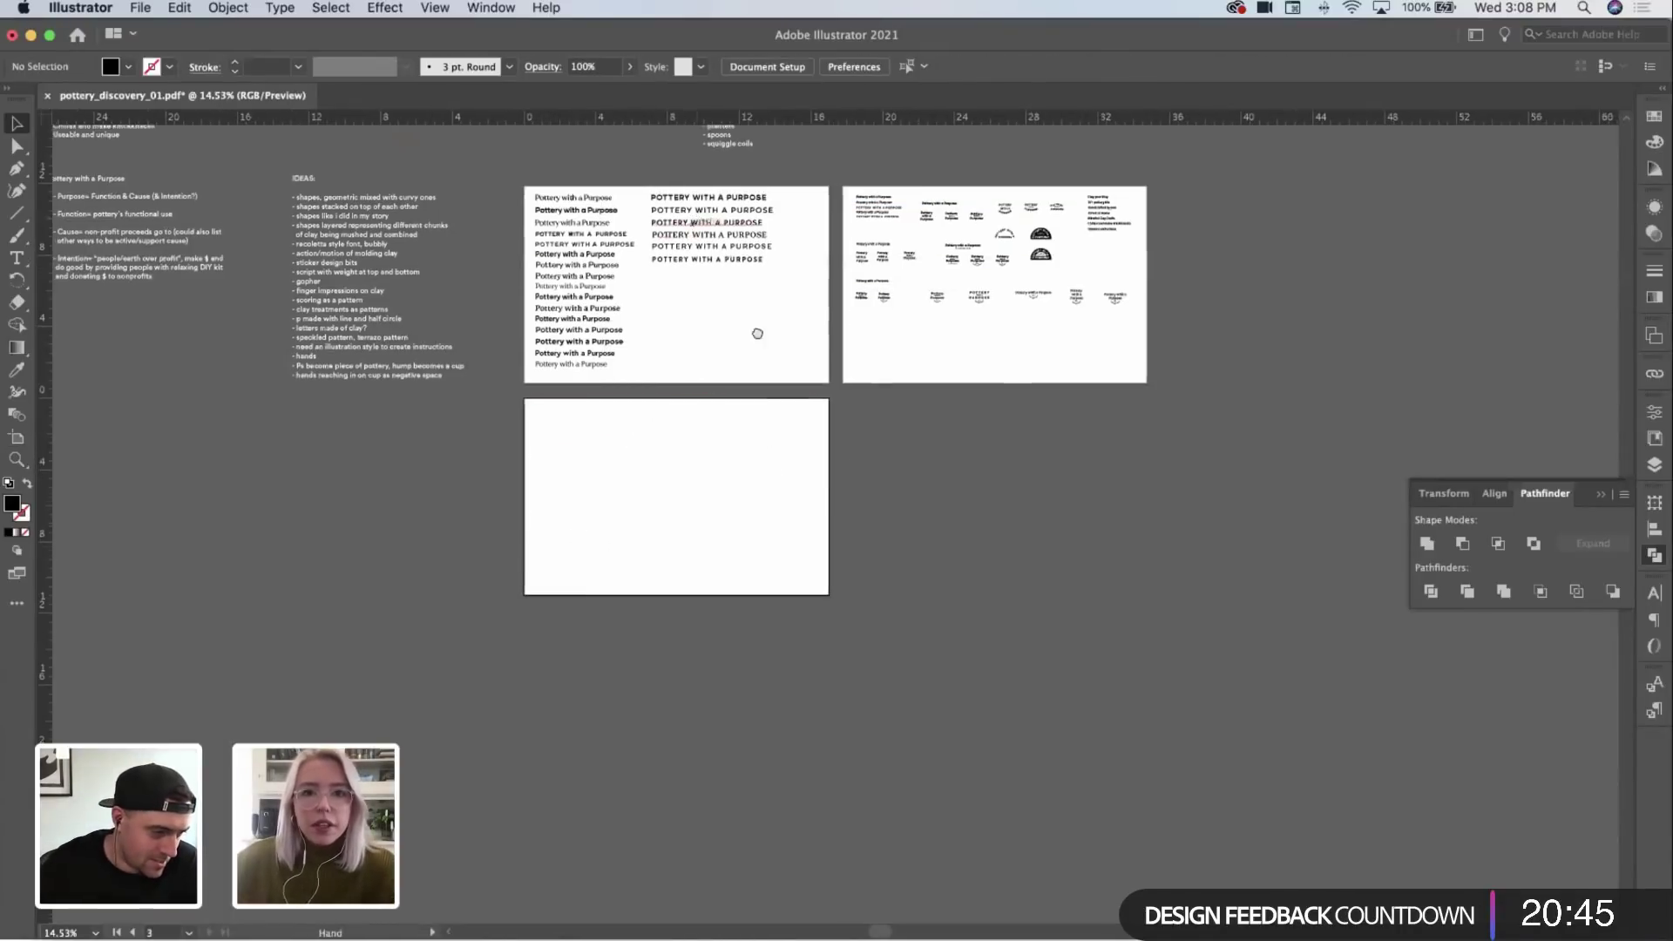
Step: Examine the pencil sketches of bowls, monograms and pottery shapes on the sketch image above the notes
mouse_move(759, 332)
mouse_down()
mouse_move(929, 458)
mouse_move(956, 672)
mouse_up()
drag(1019, 497, 1078, 382)
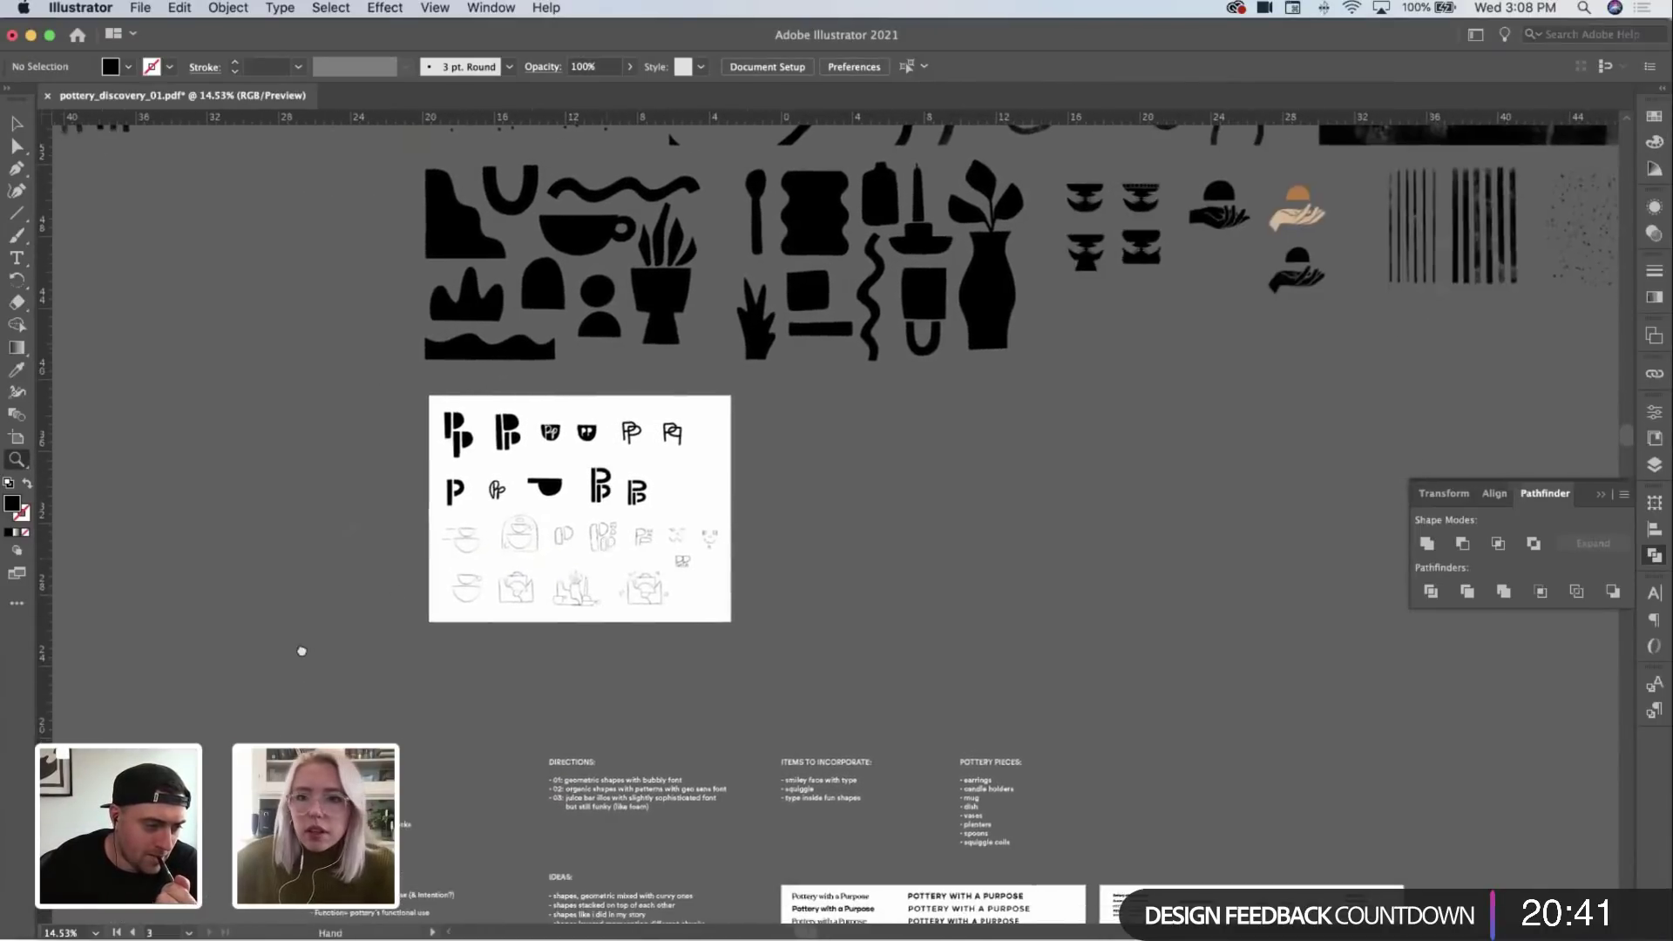
mouse_move(606, 560)
mouse_down()
mouse_move(299, 657)
mouse_move(854, 532)
mouse_up()
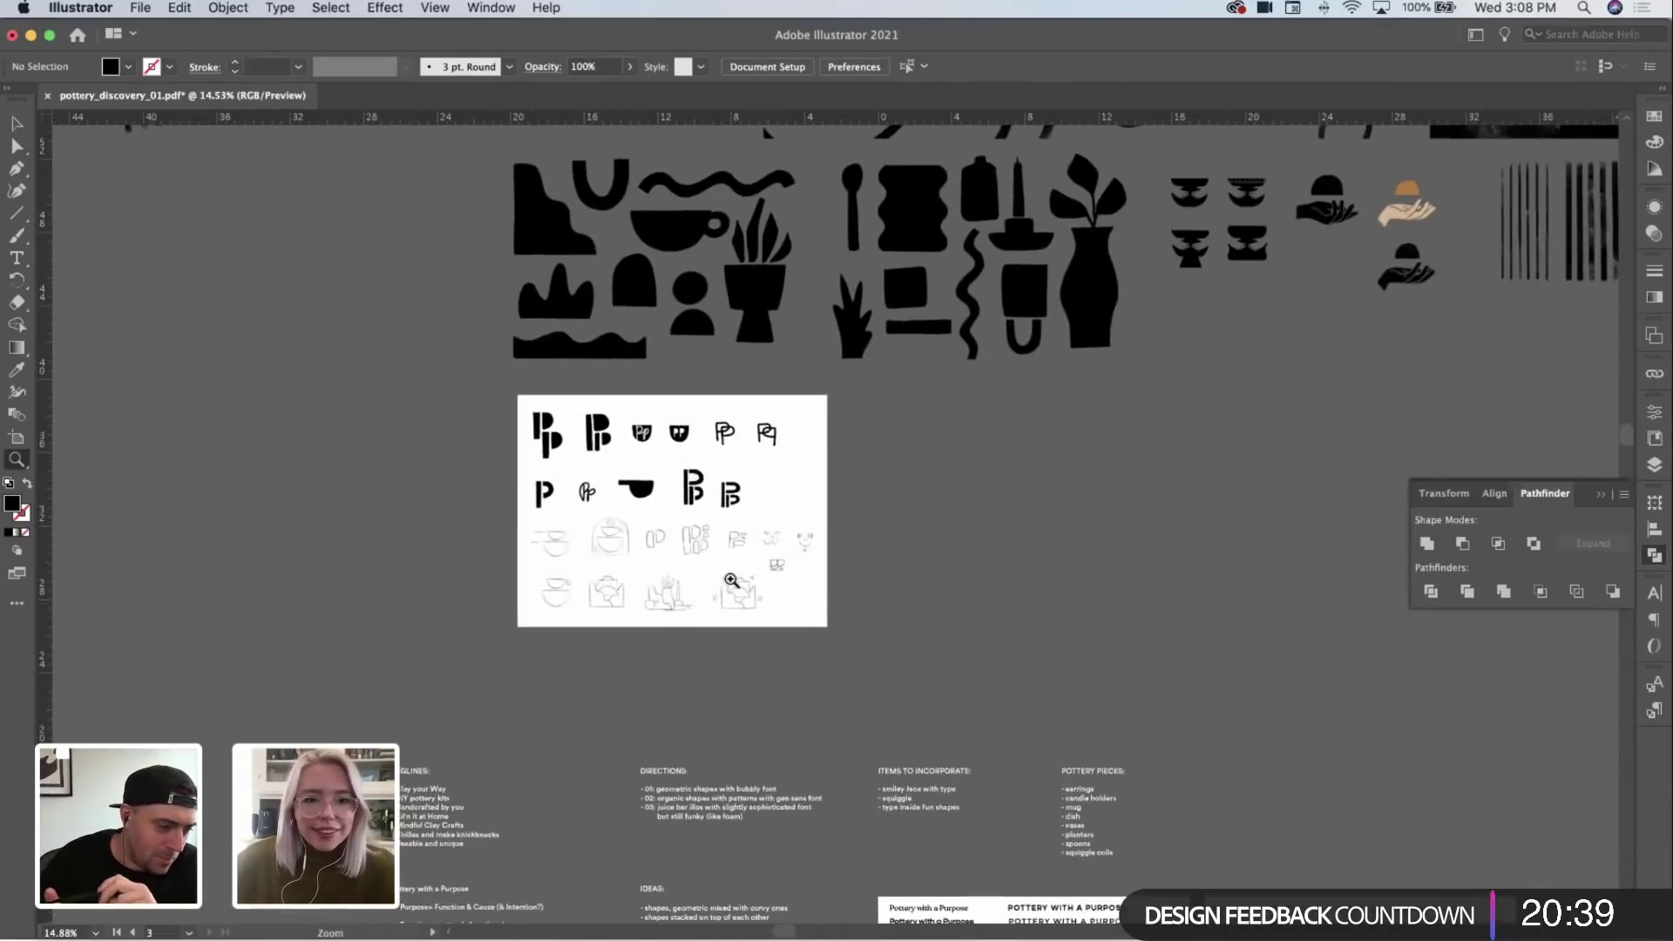
mouse_move(609, 593)
mouse_down()
mouse_move(985, 504)
mouse_move(923, 482)
mouse_up()
key(v)
click(937, 489)
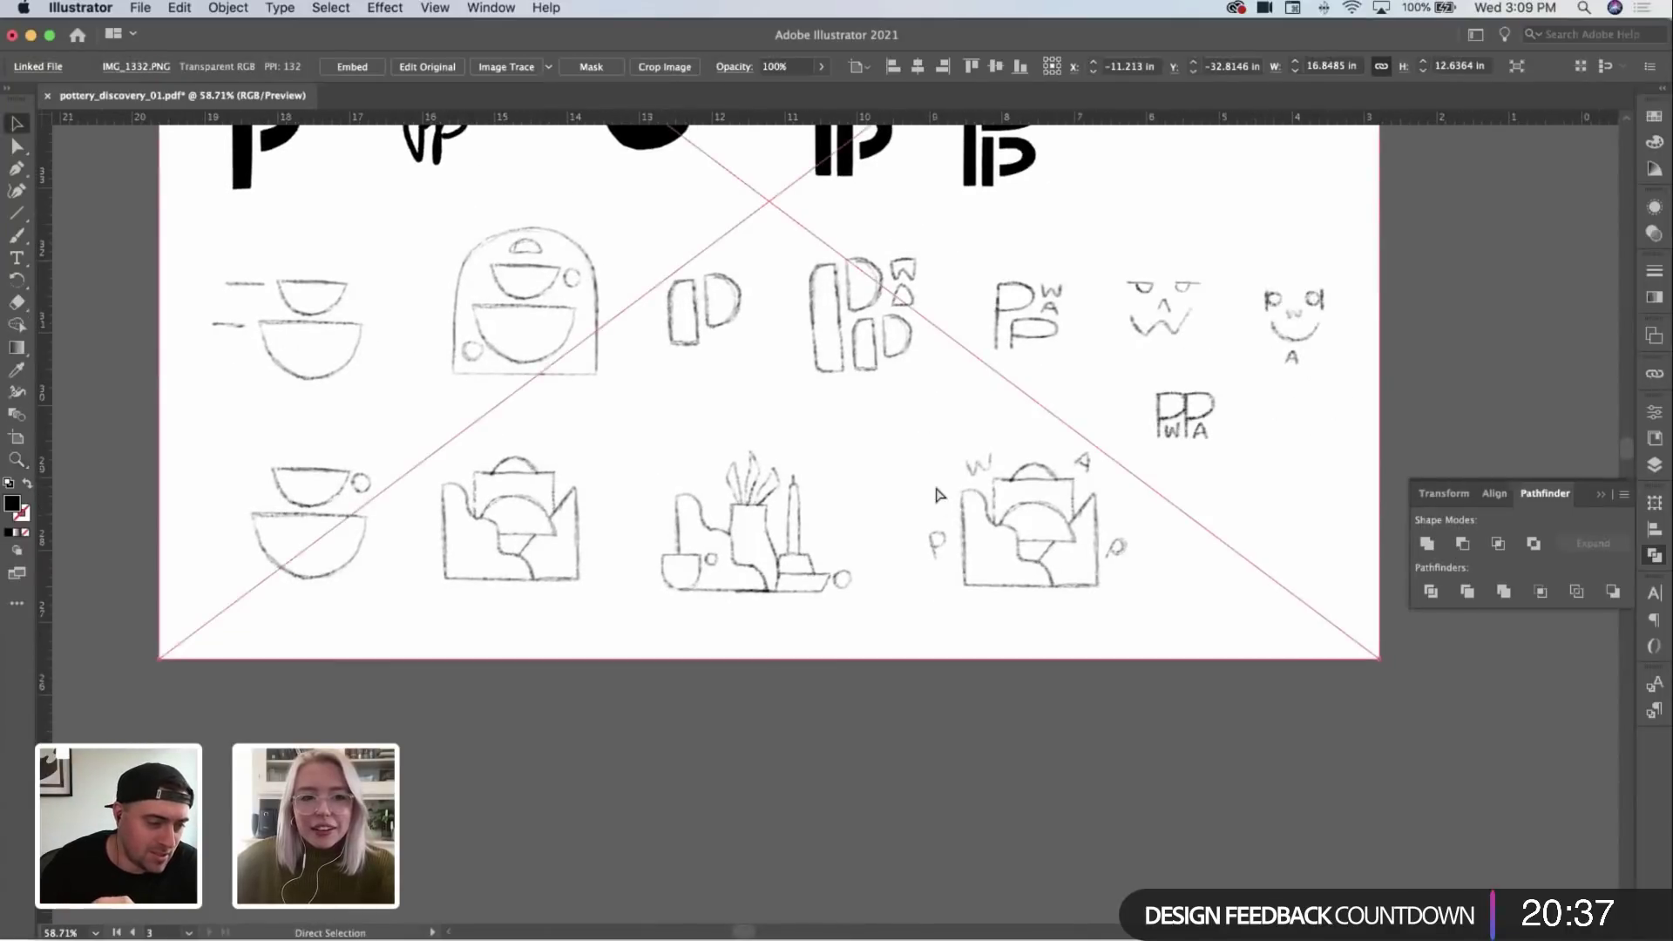
key(super+shift+a)
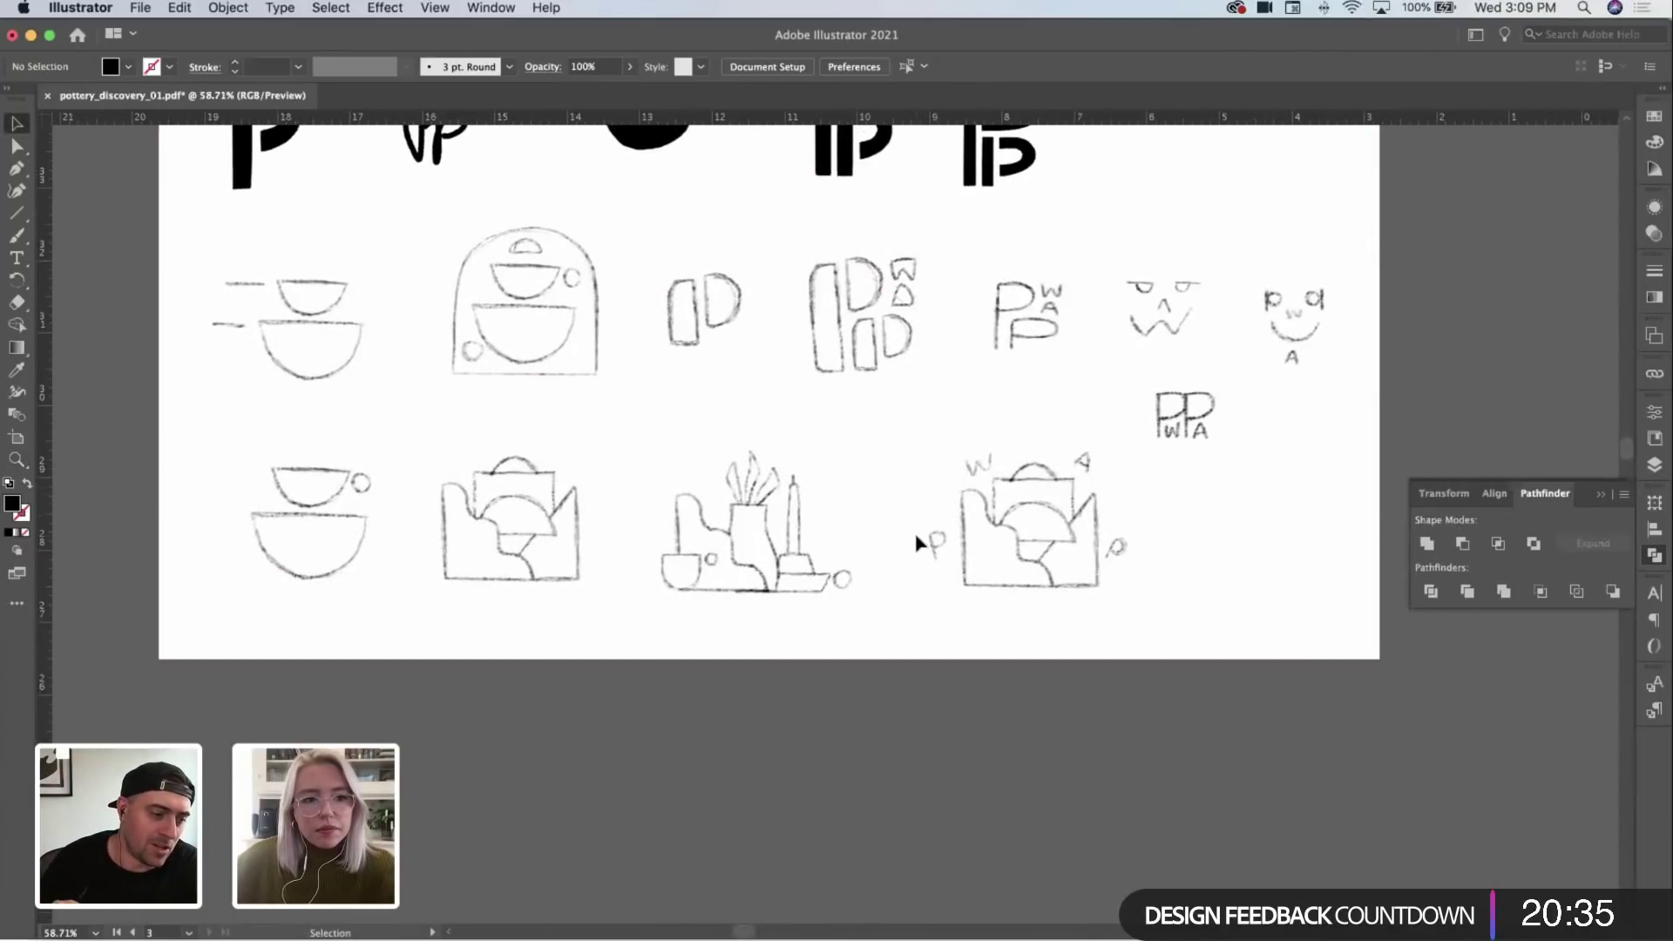
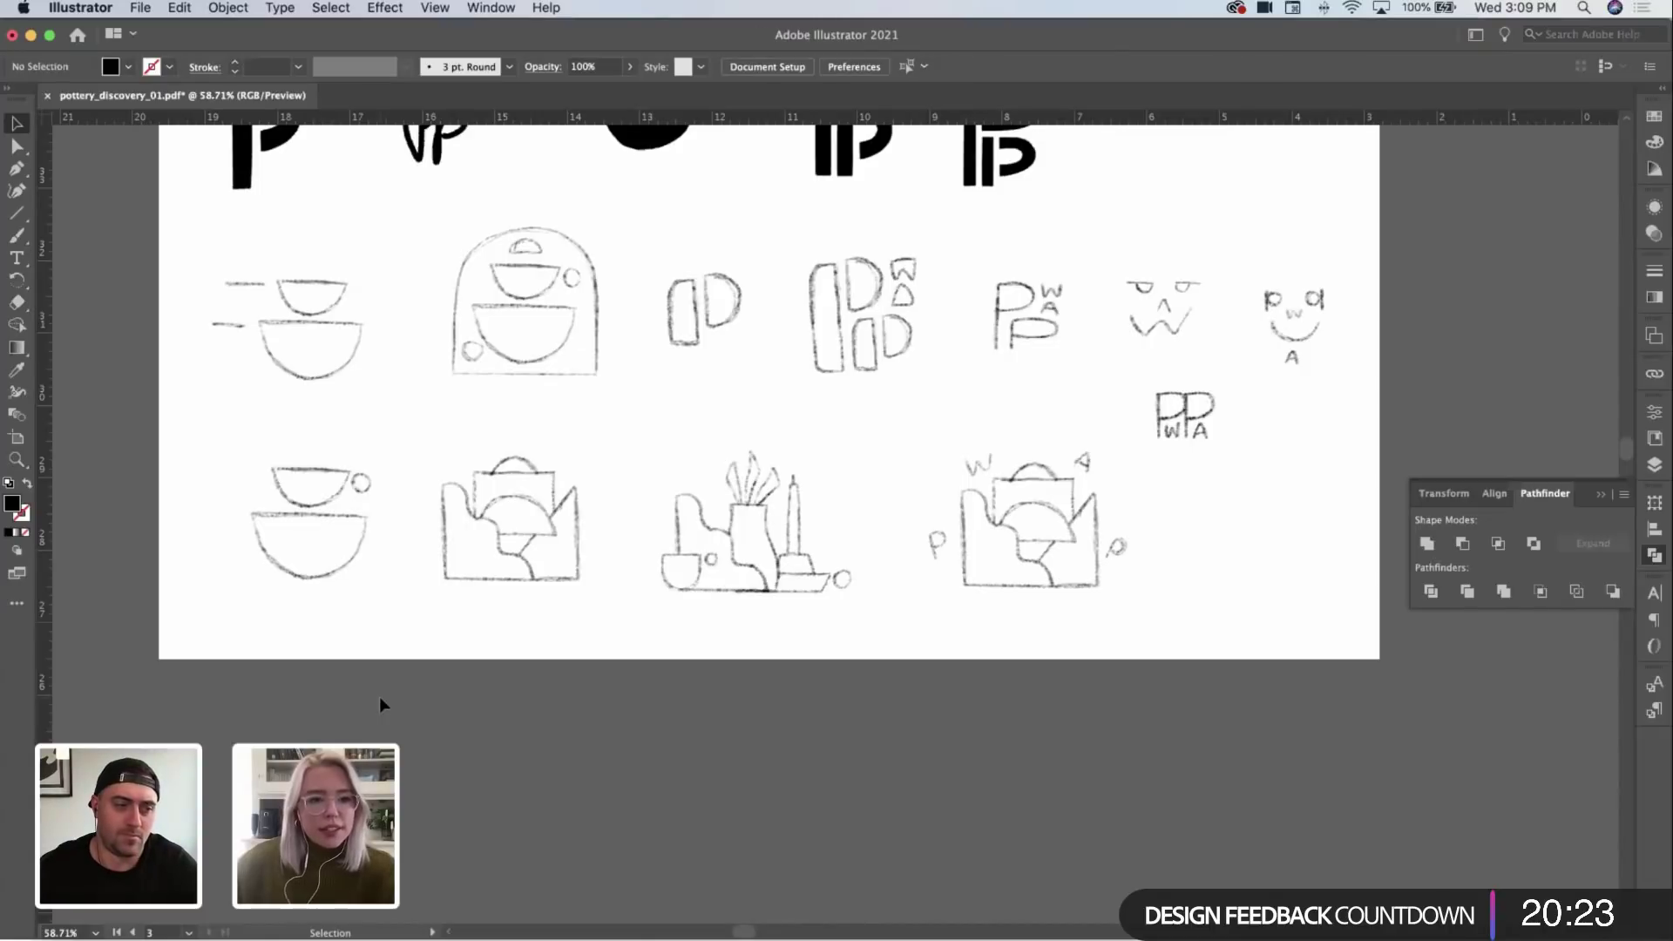
Step: Switch to Finder and preview the brand overview page of heirloom-concepts-02.pdf in the 02_Concepts folder
key(super+Tab)
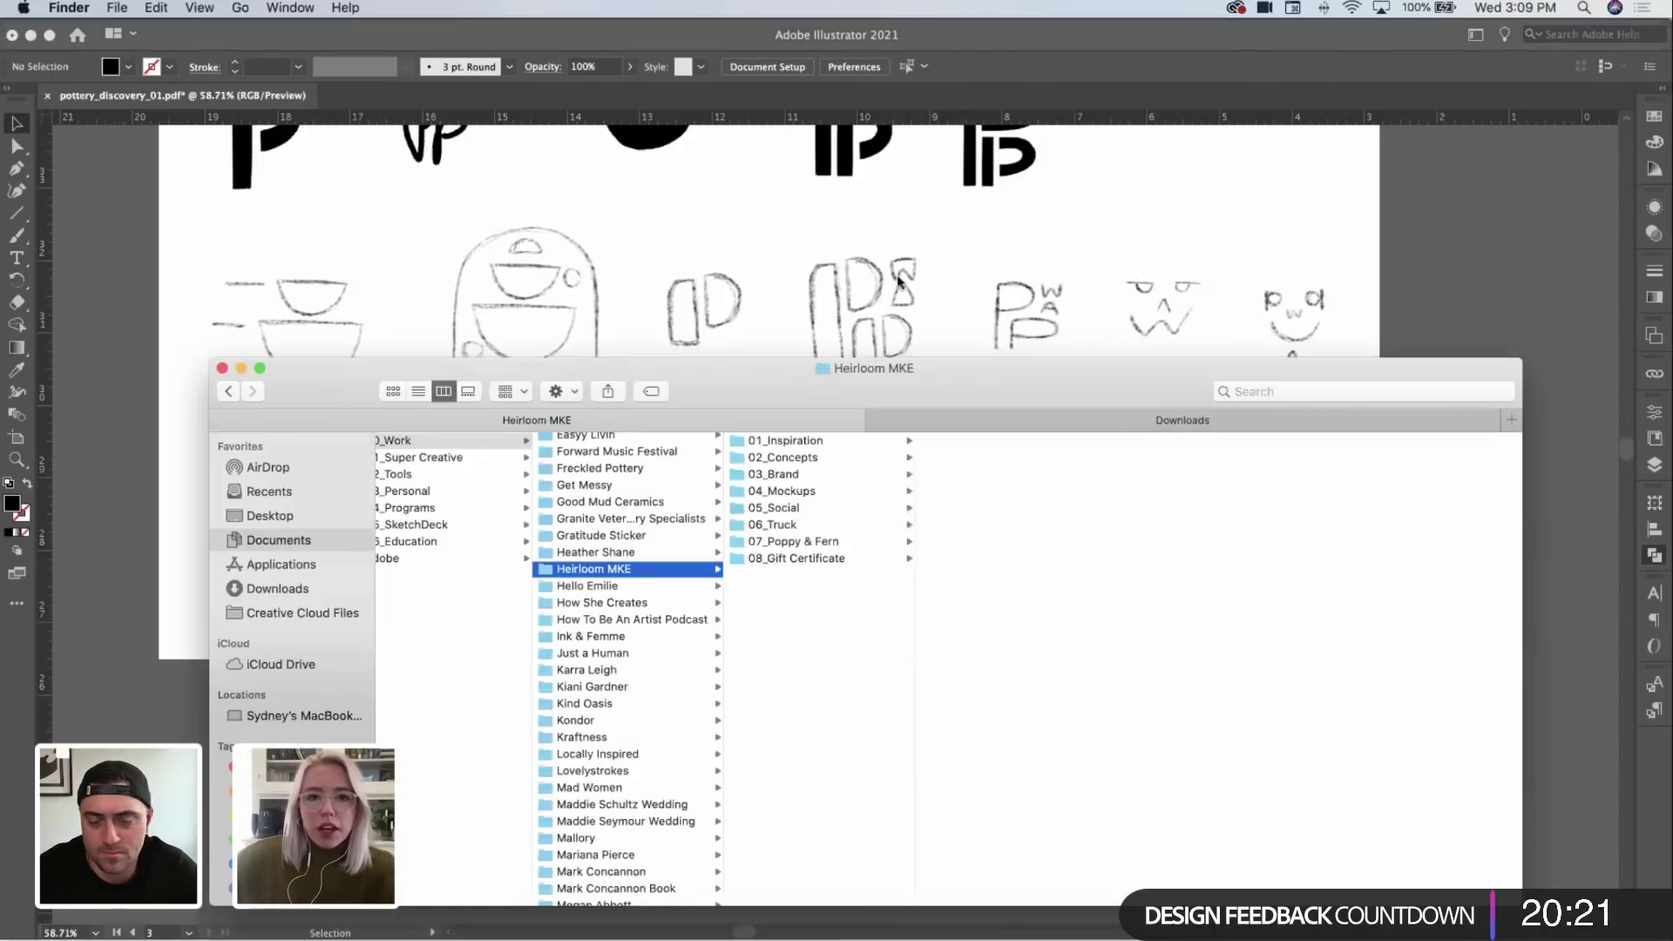
click(829, 492)
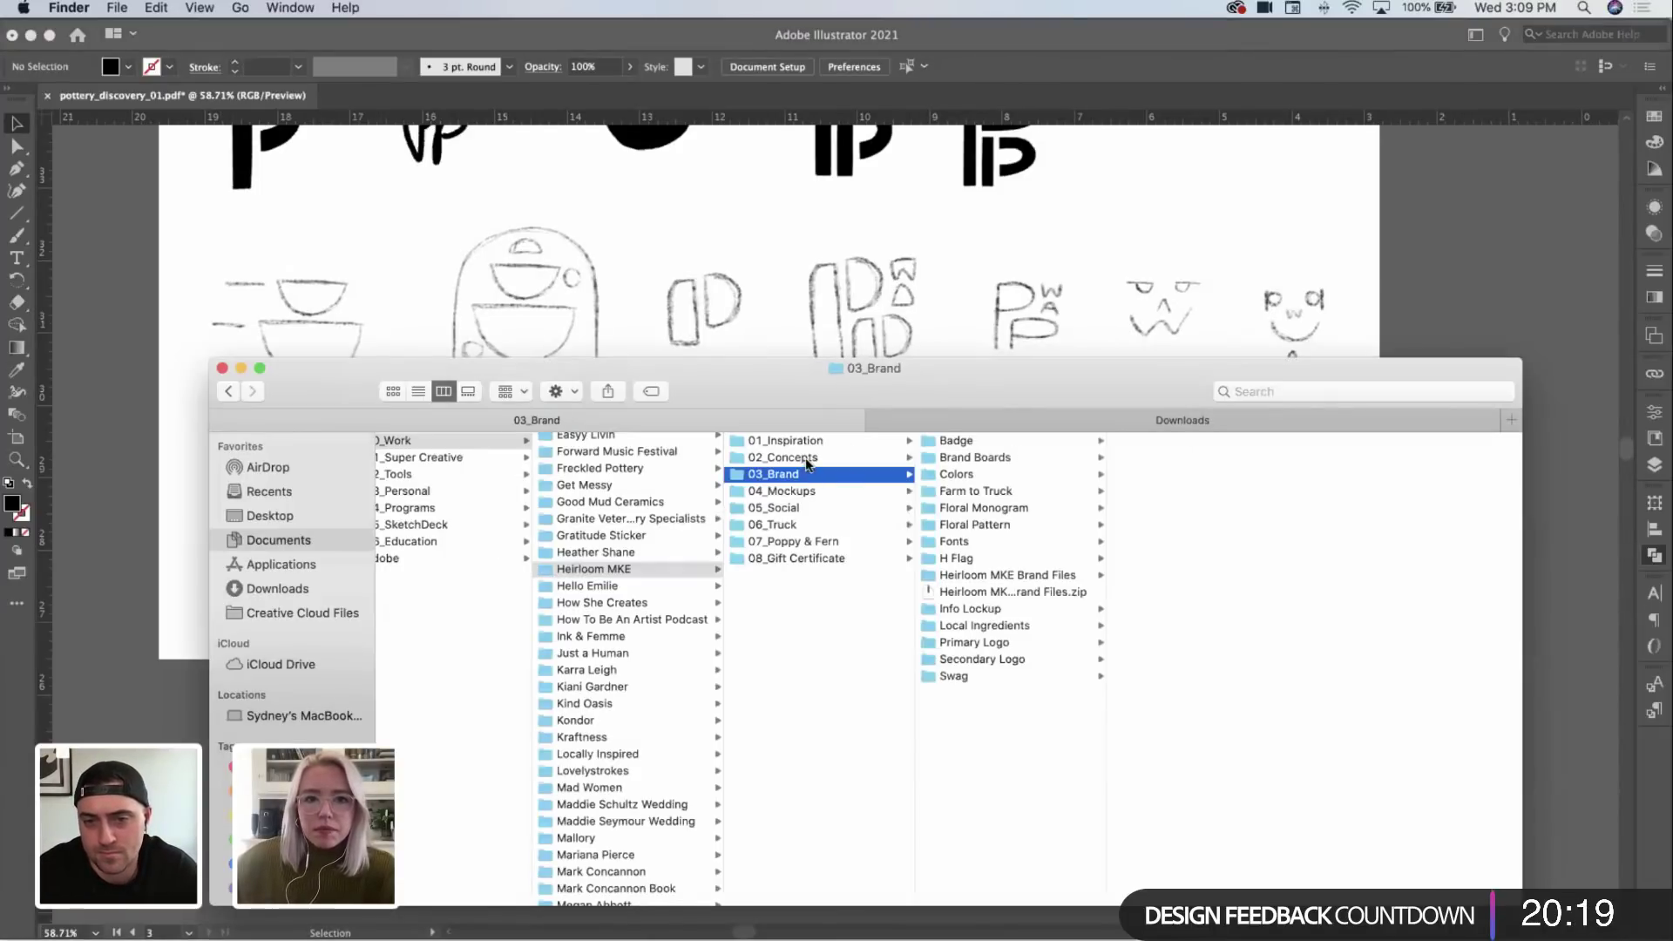
click(832, 460)
click(1031, 444)
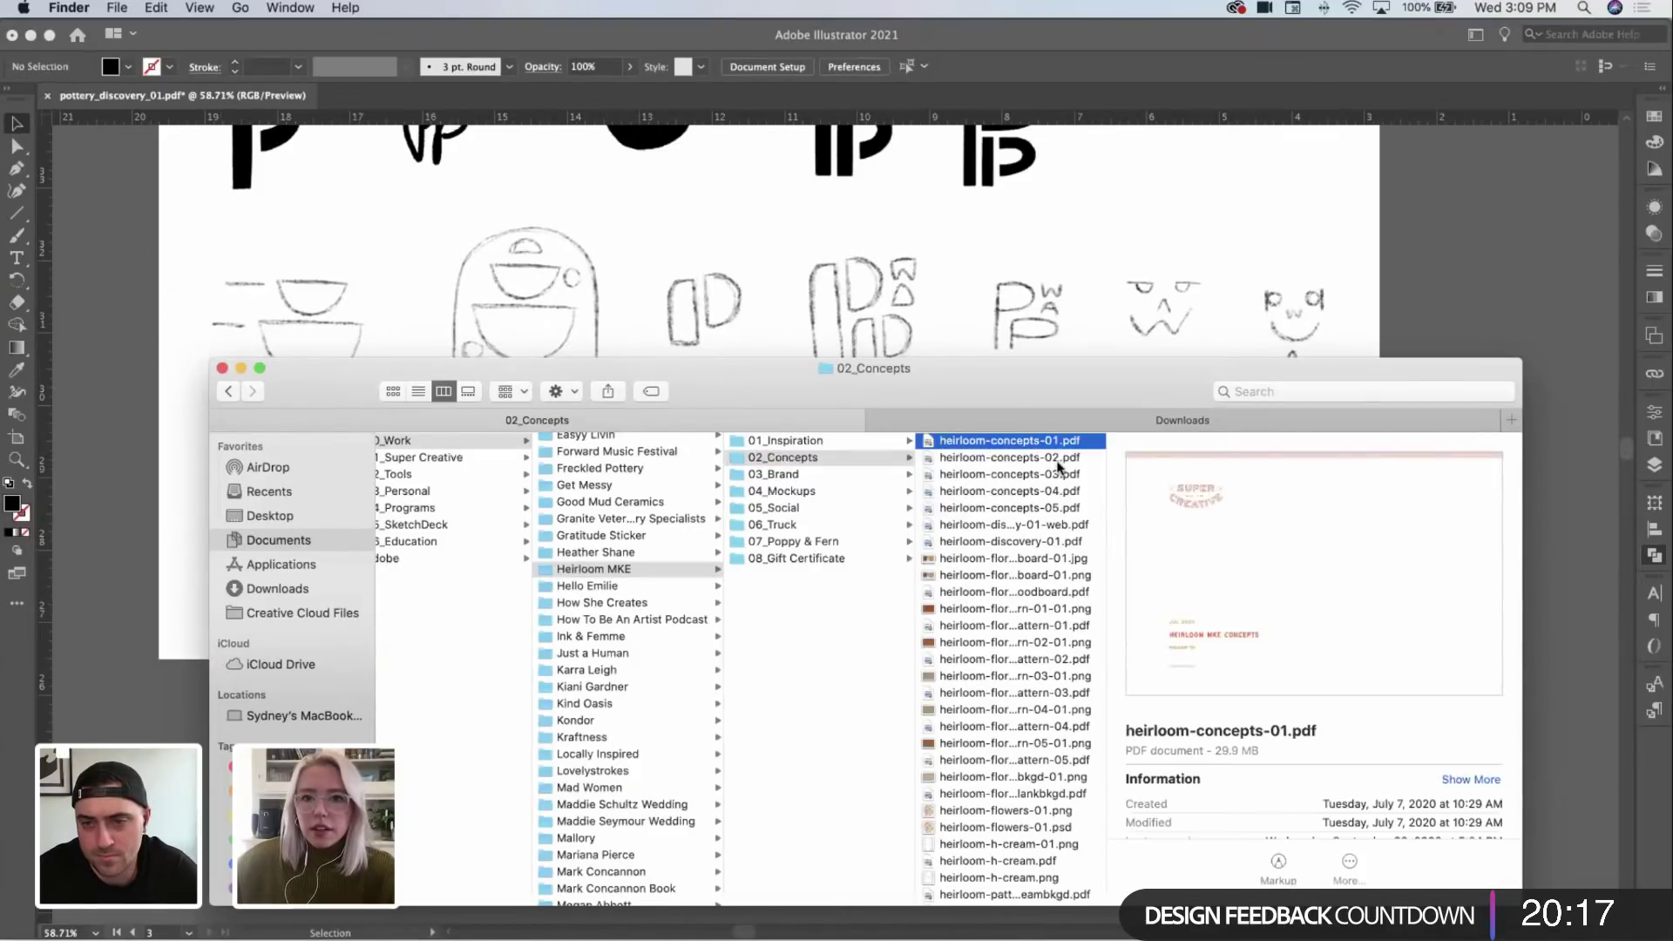
click(1059, 460)
key(space)
scroll(1106, 252, down, 5)
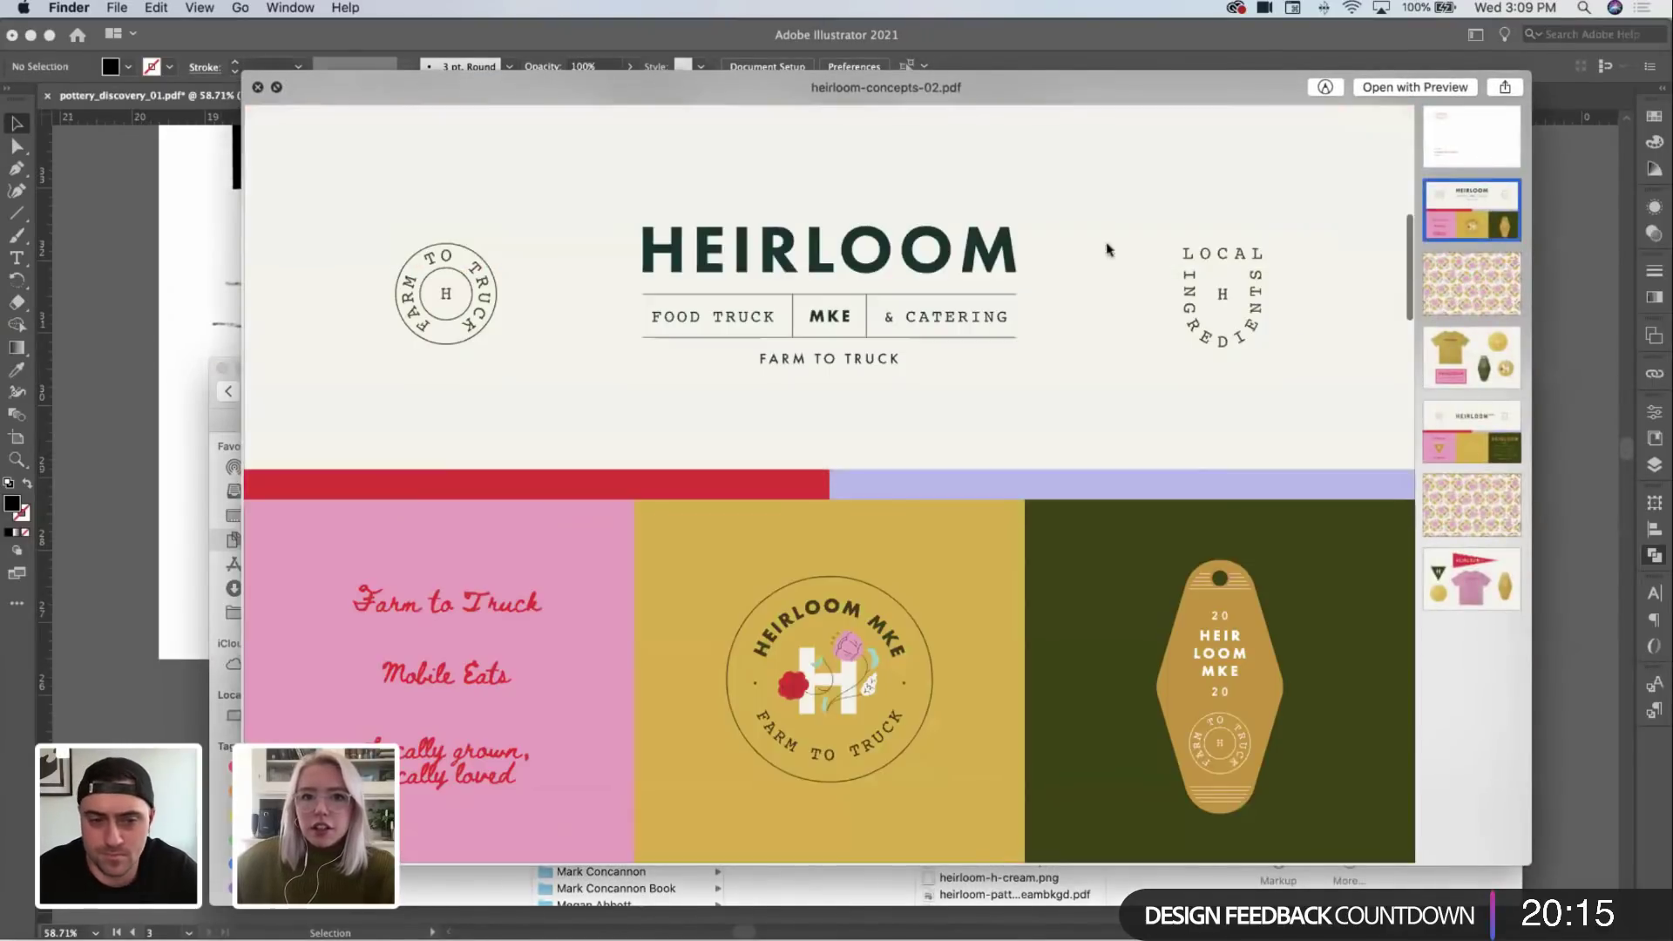
key(space)
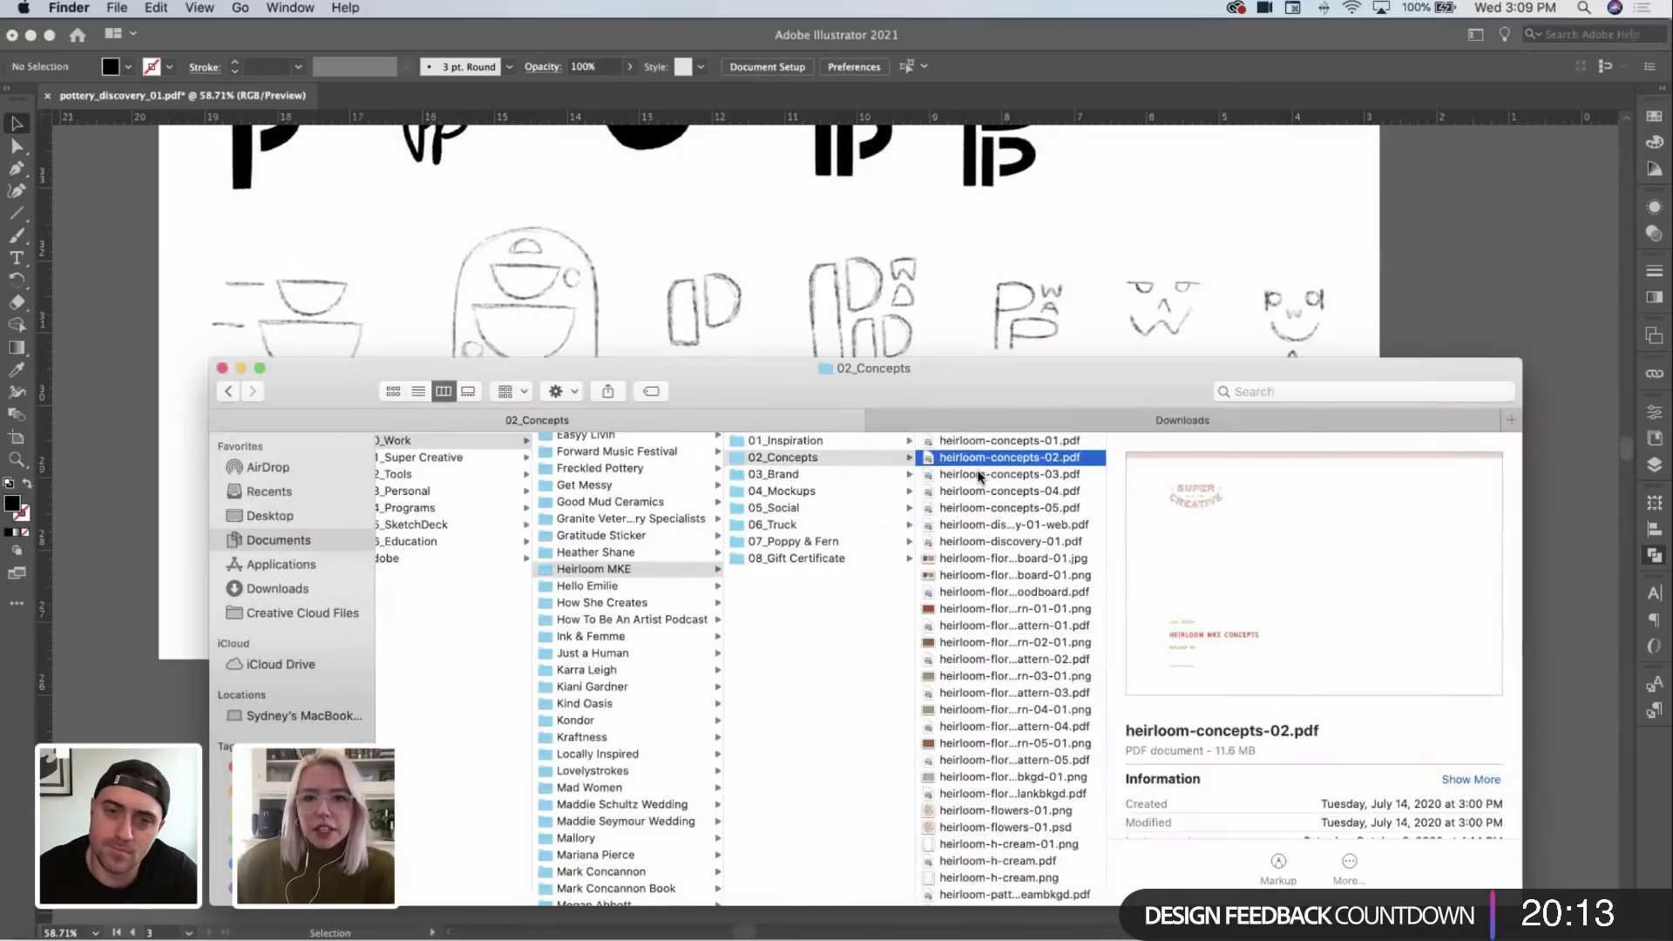
Step: Preview heirloom-concepts-03.pdf and examine the page with the gold HEIRLOOM logo panel and badge variations
click(1009, 475)
key(space)
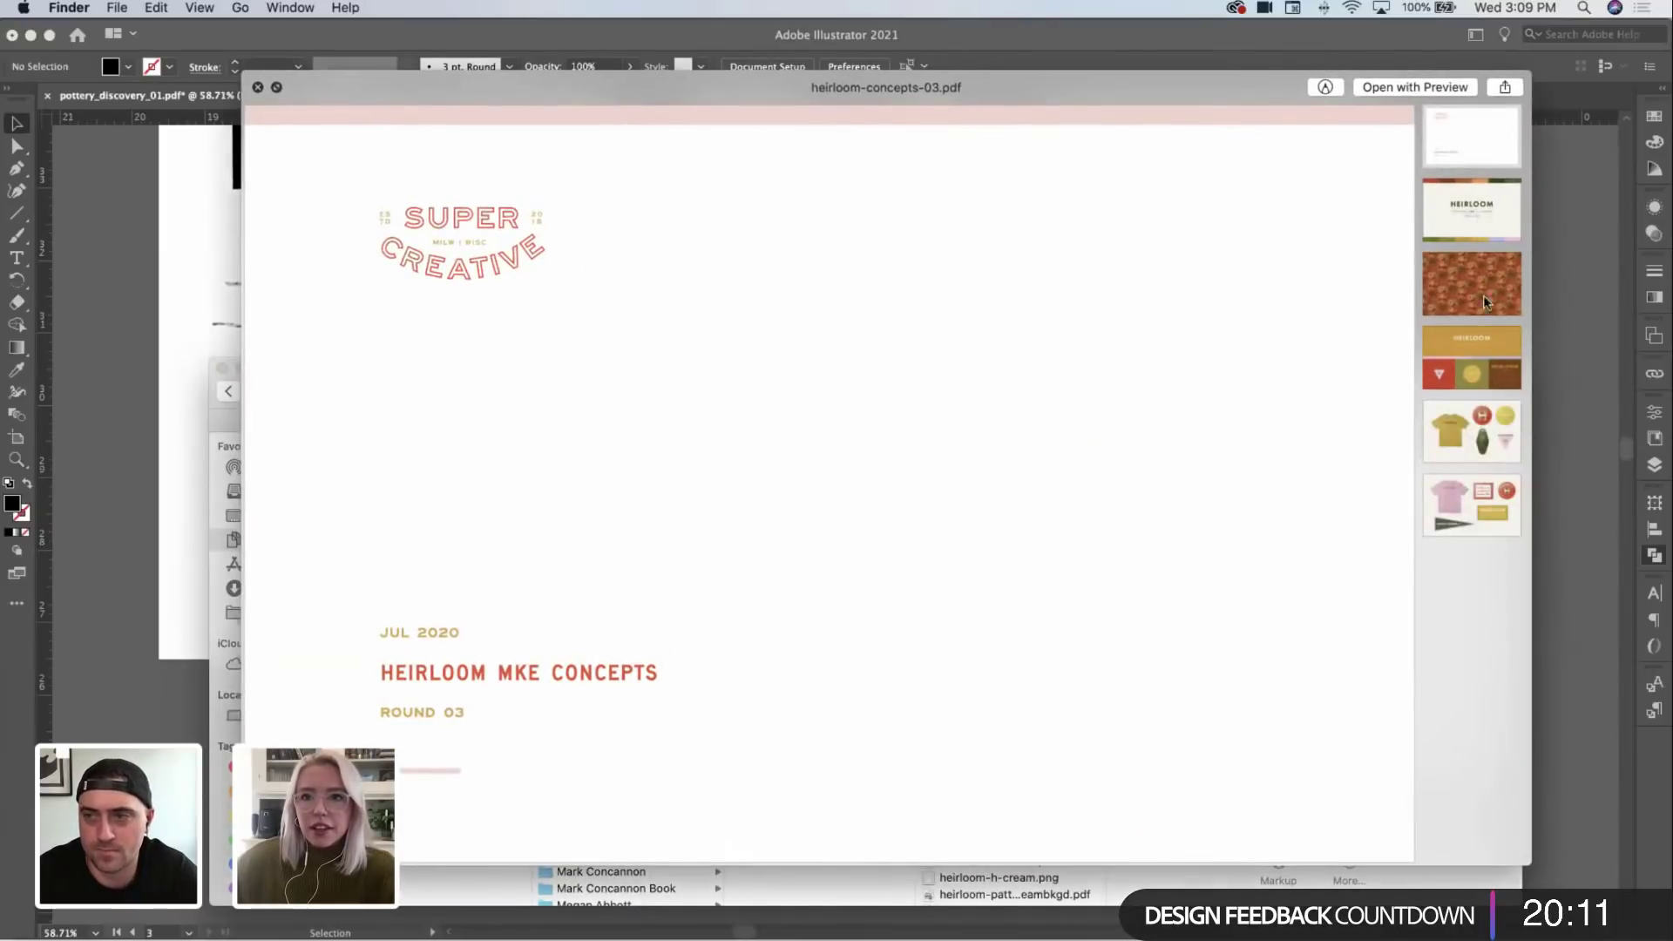
click(1483, 347)
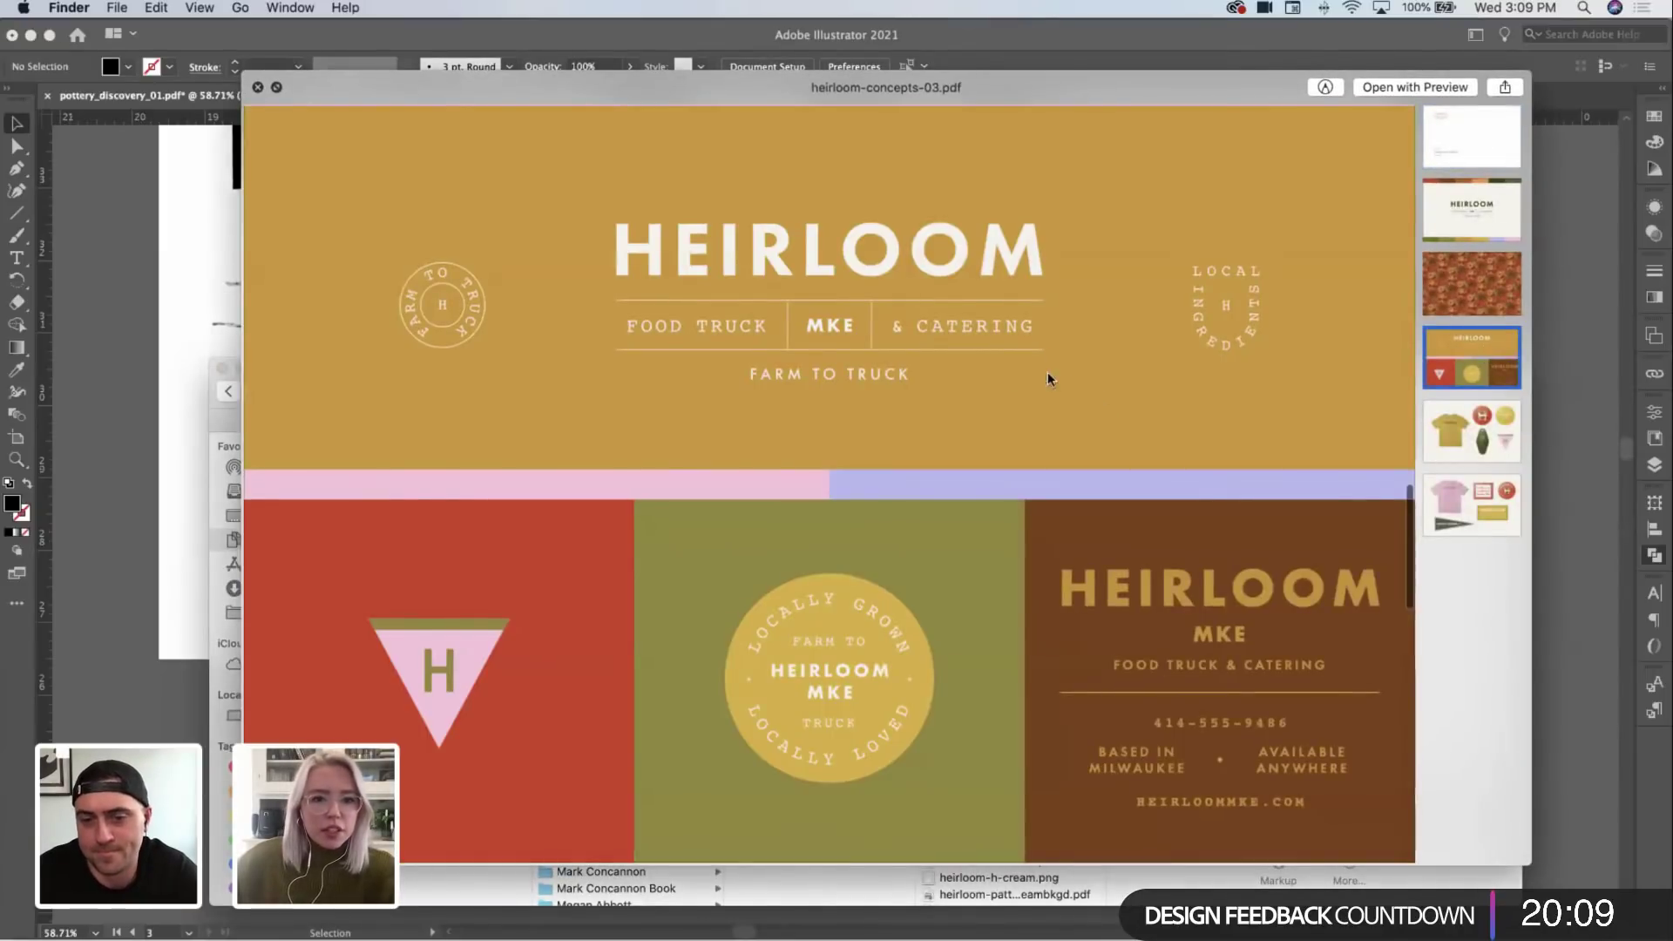
key(space)
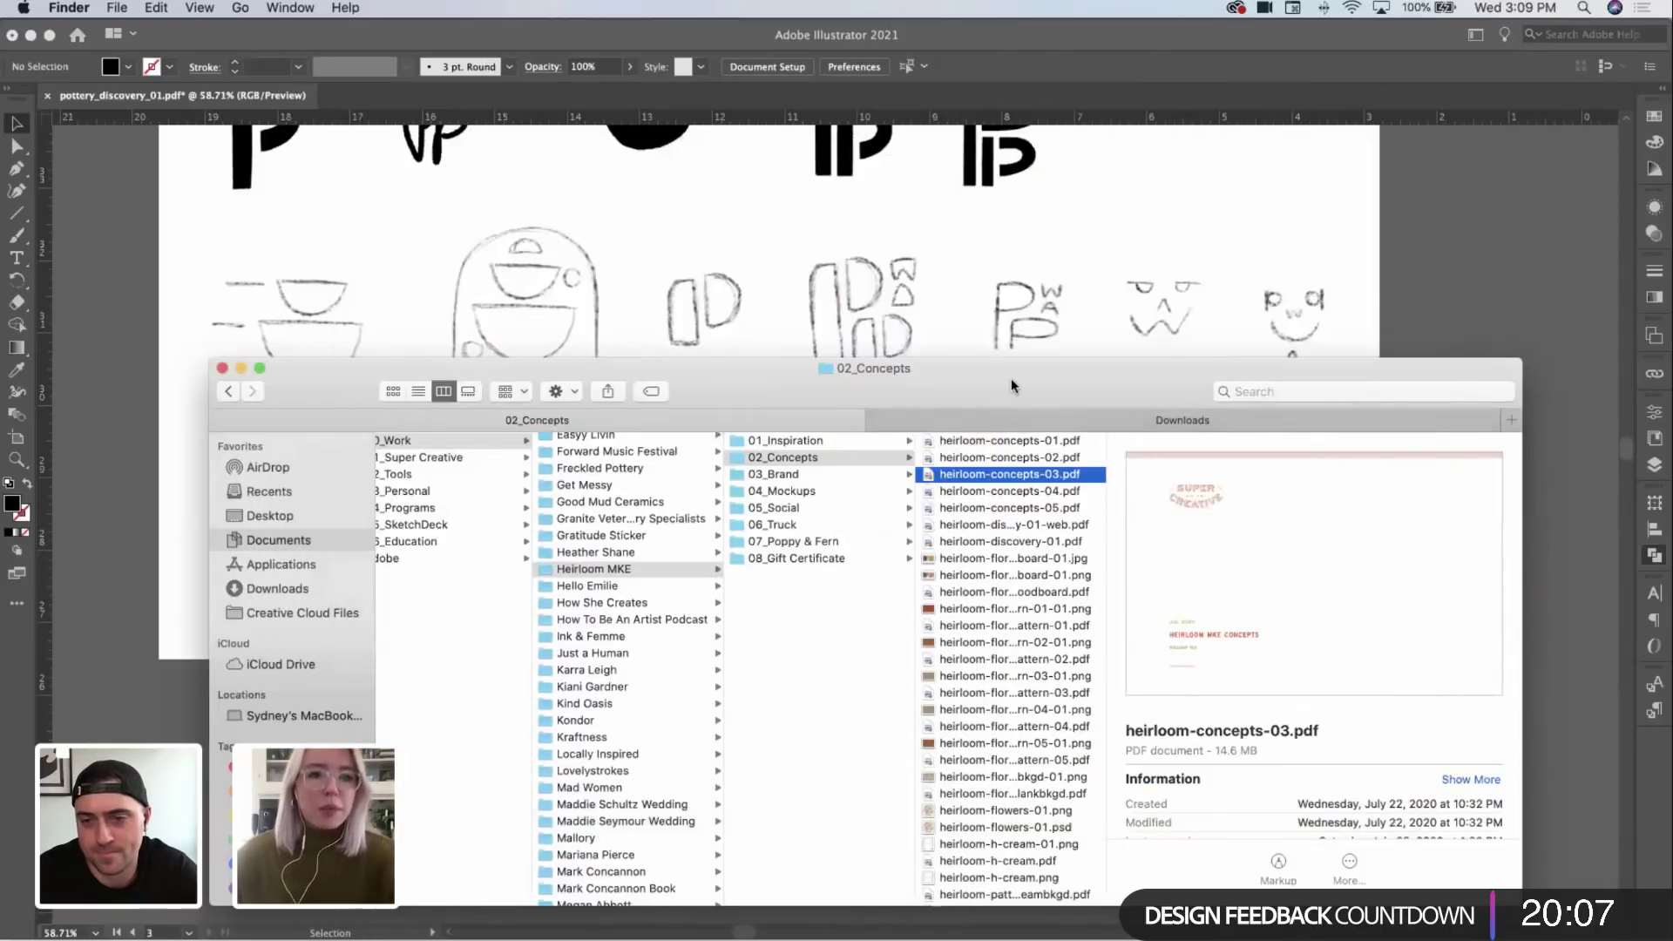
Step: Switch to Illustrator and trace the straight outer side and base of the vase sketch's wavy shape with the Pen tool, about 1.29 by 1.31 in
click(1013, 277)
key(z)
drag(683, 563, 881, 515)
key(p)
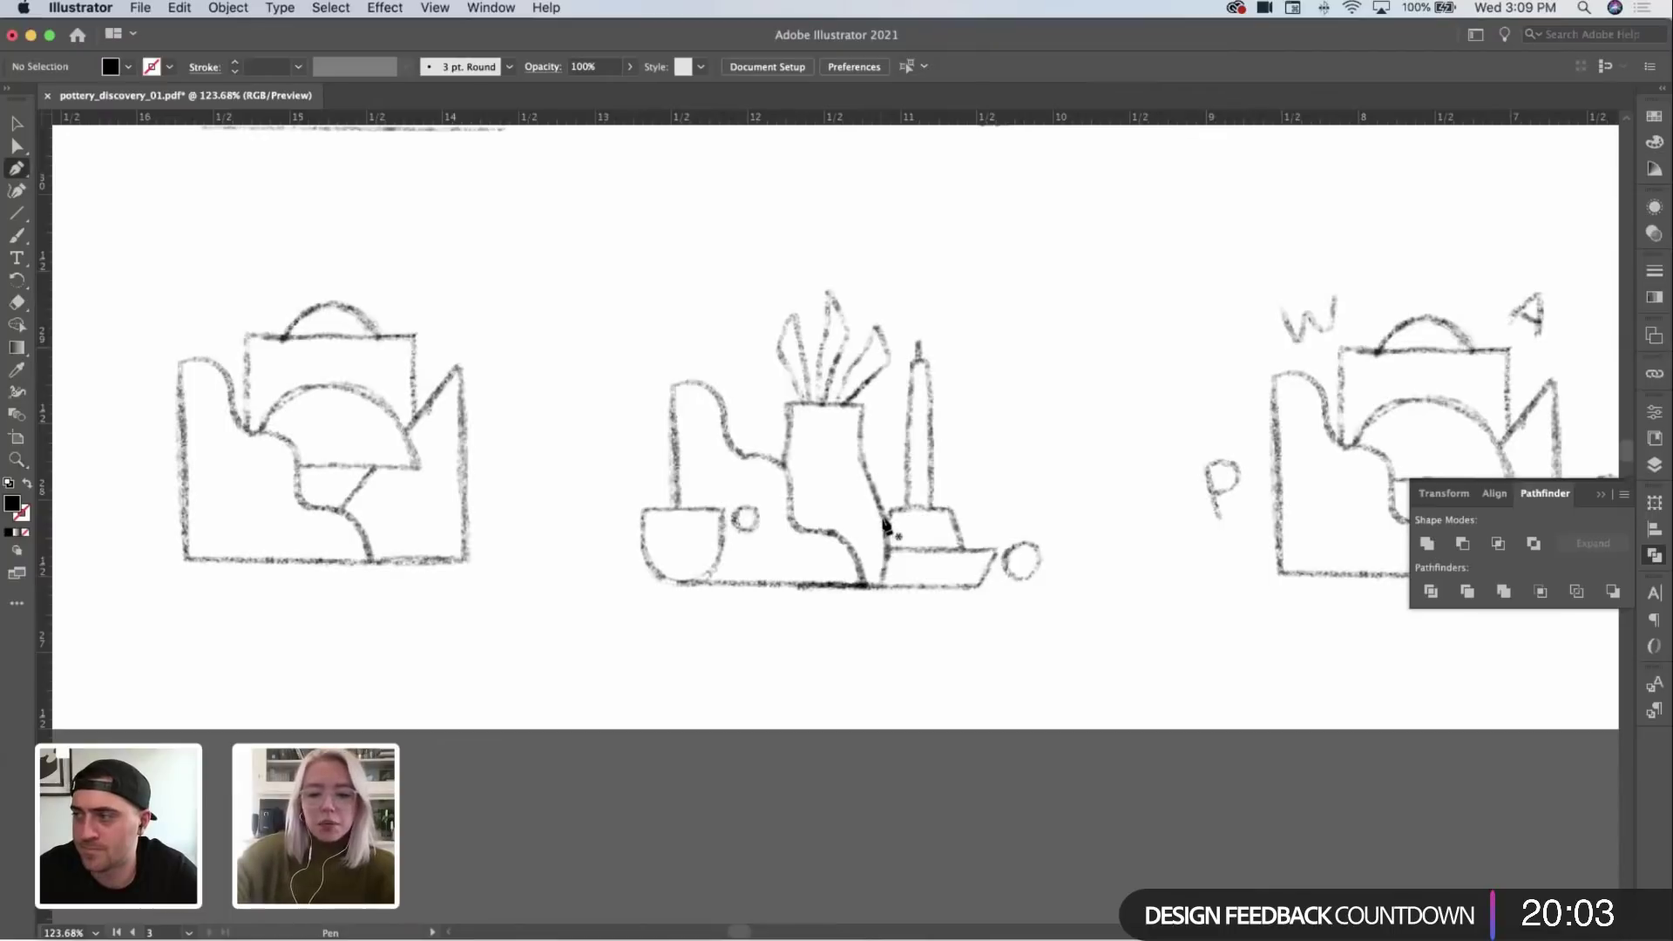
key(z)
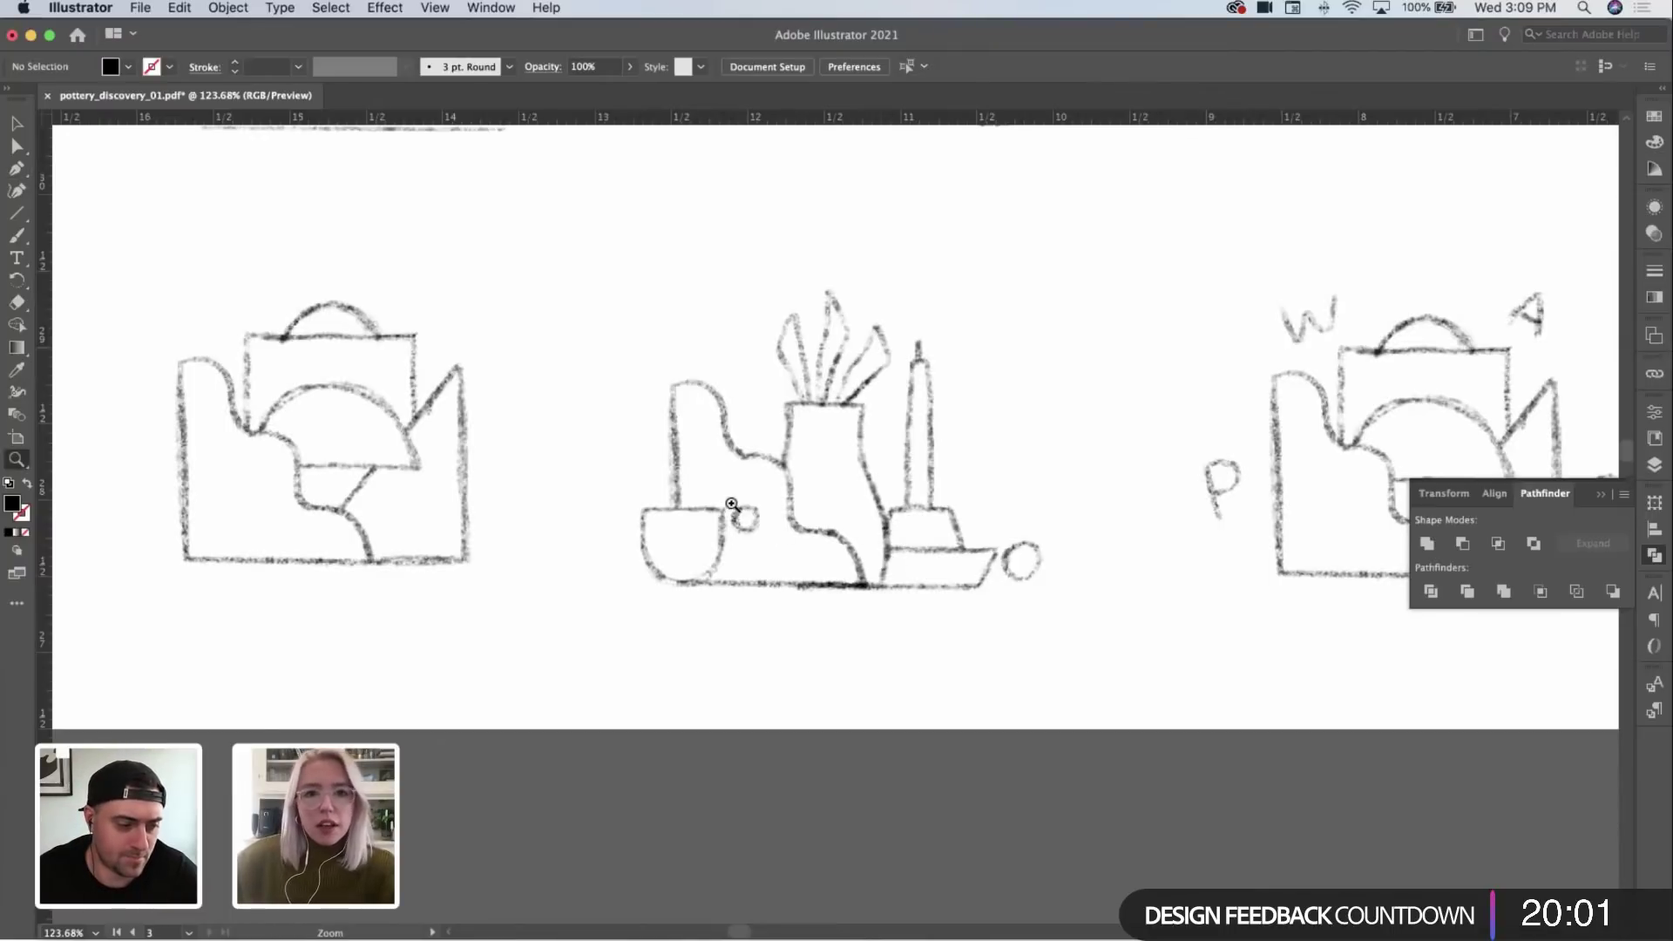
drag(738, 505, 796, 477)
key(p)
click(649, 345)
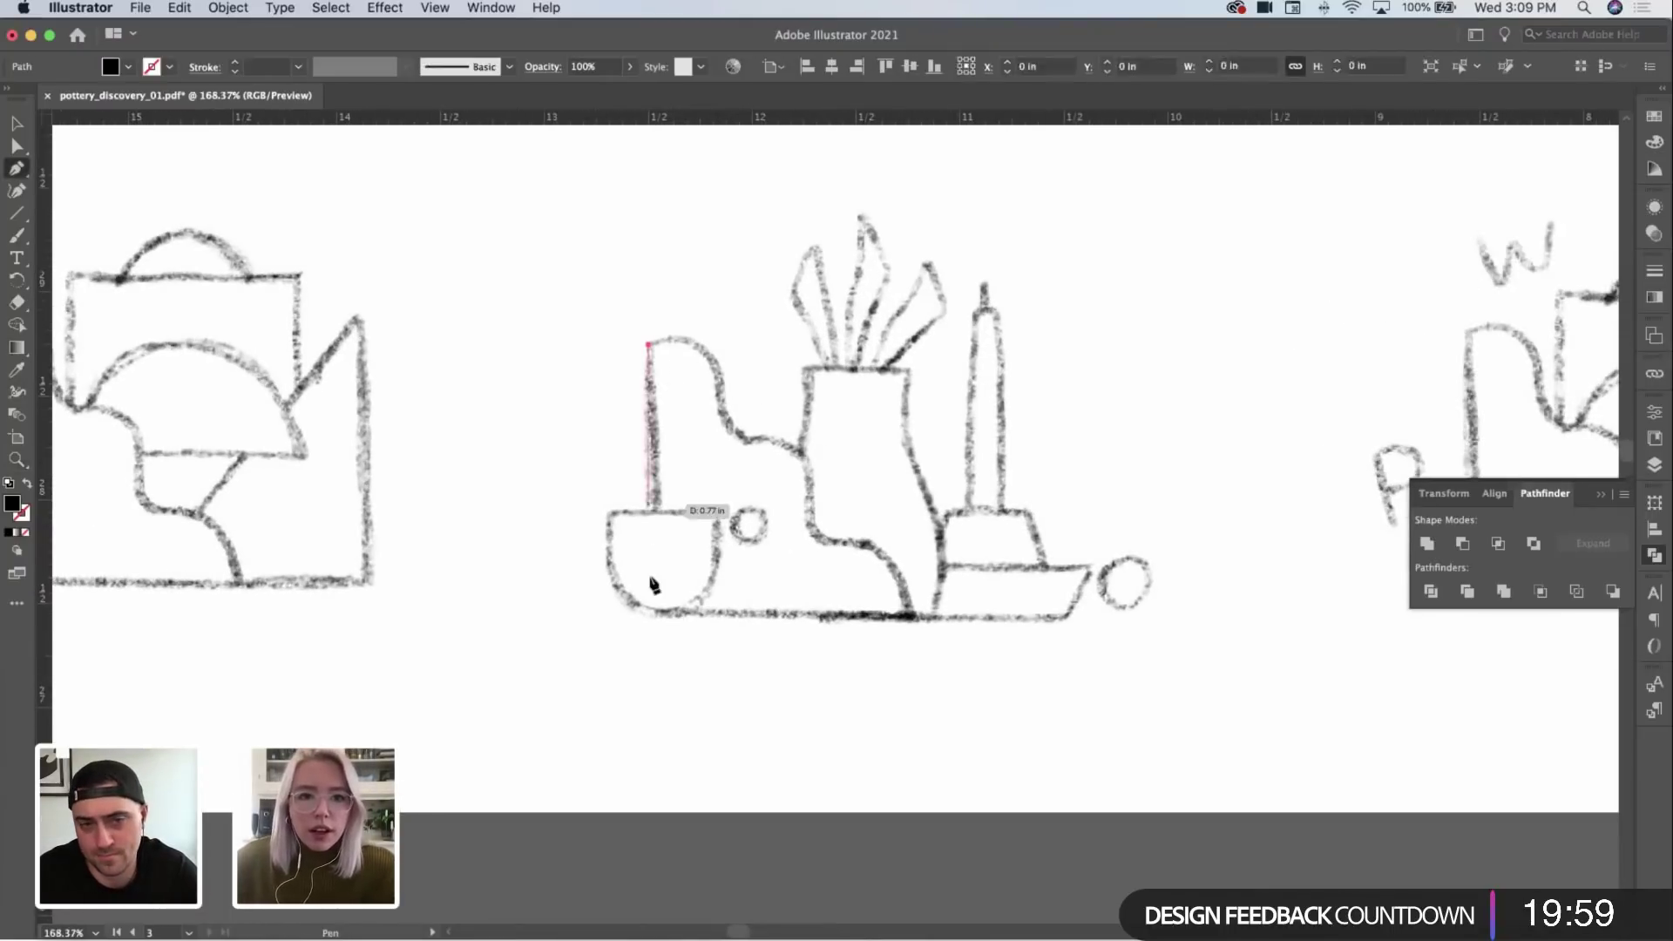
click(649, 614)
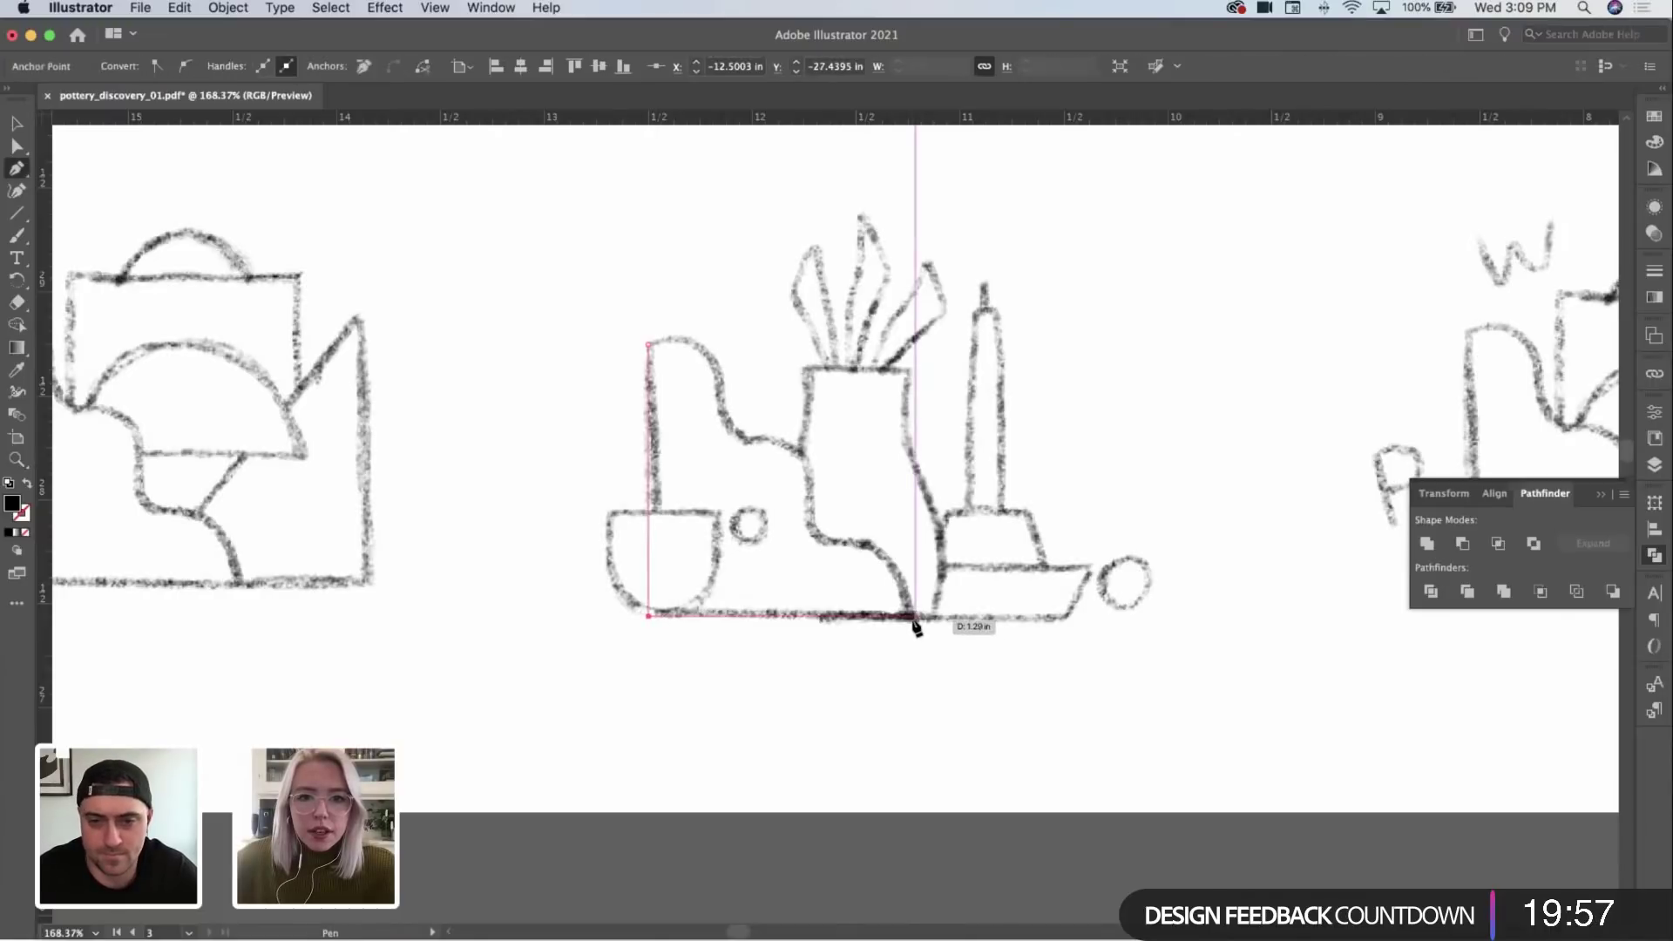
click(915, 617)
key(v)
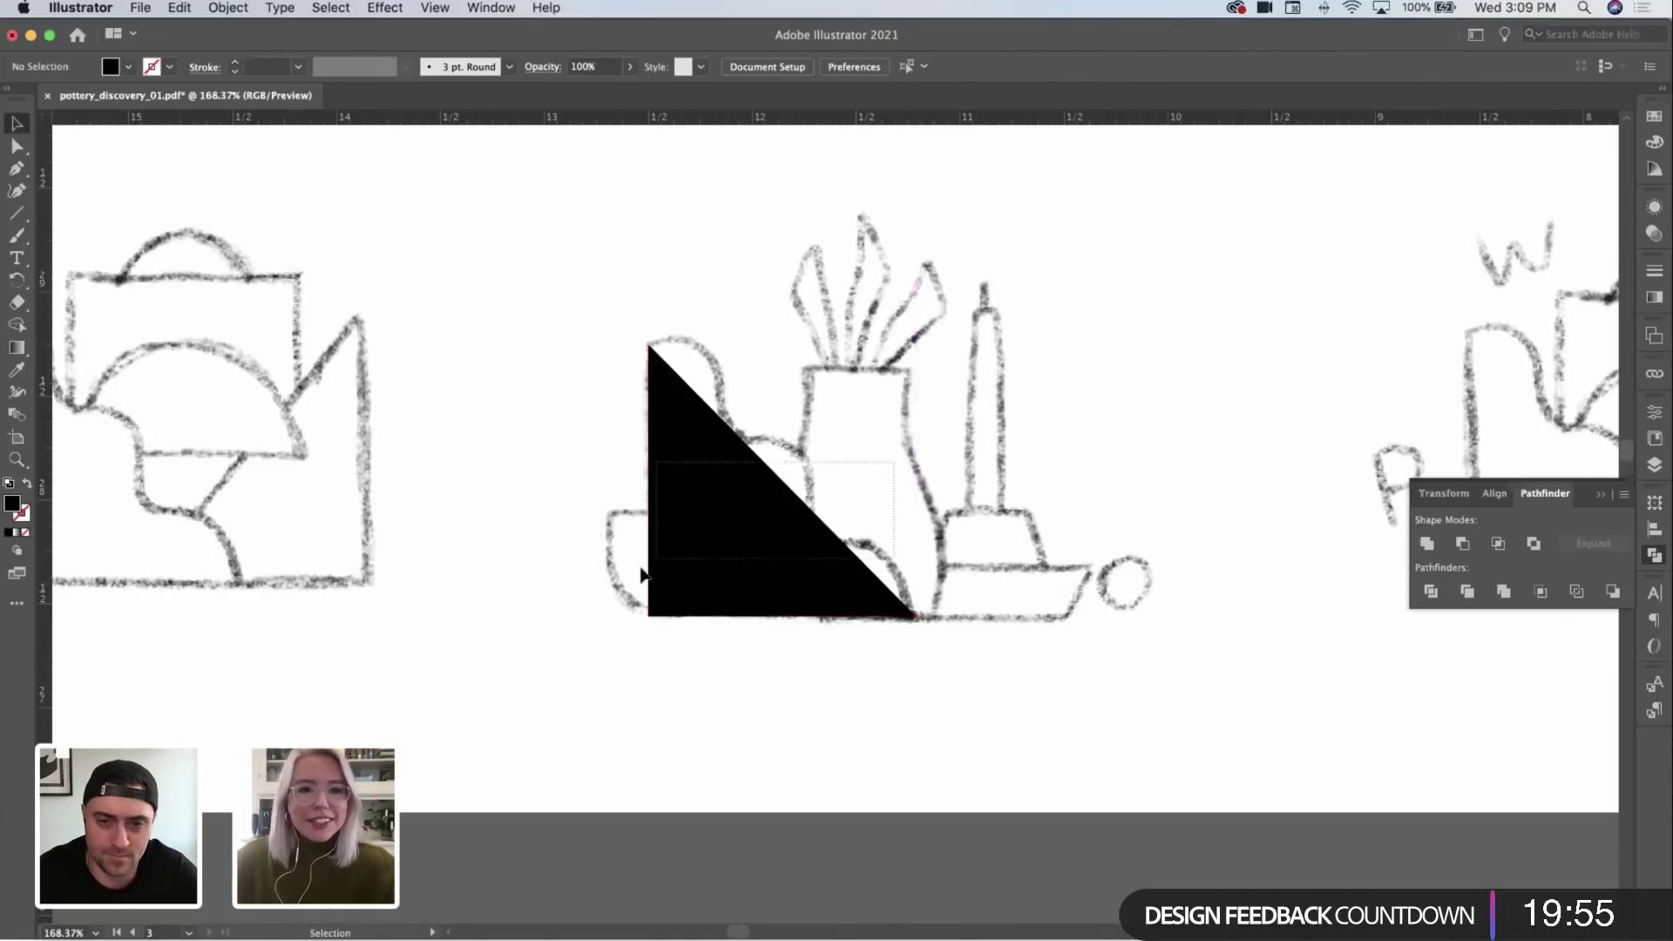
Step: Turn the traced path's black fill into an outline and set its stroke weight to 2 pt
click(25, 481)
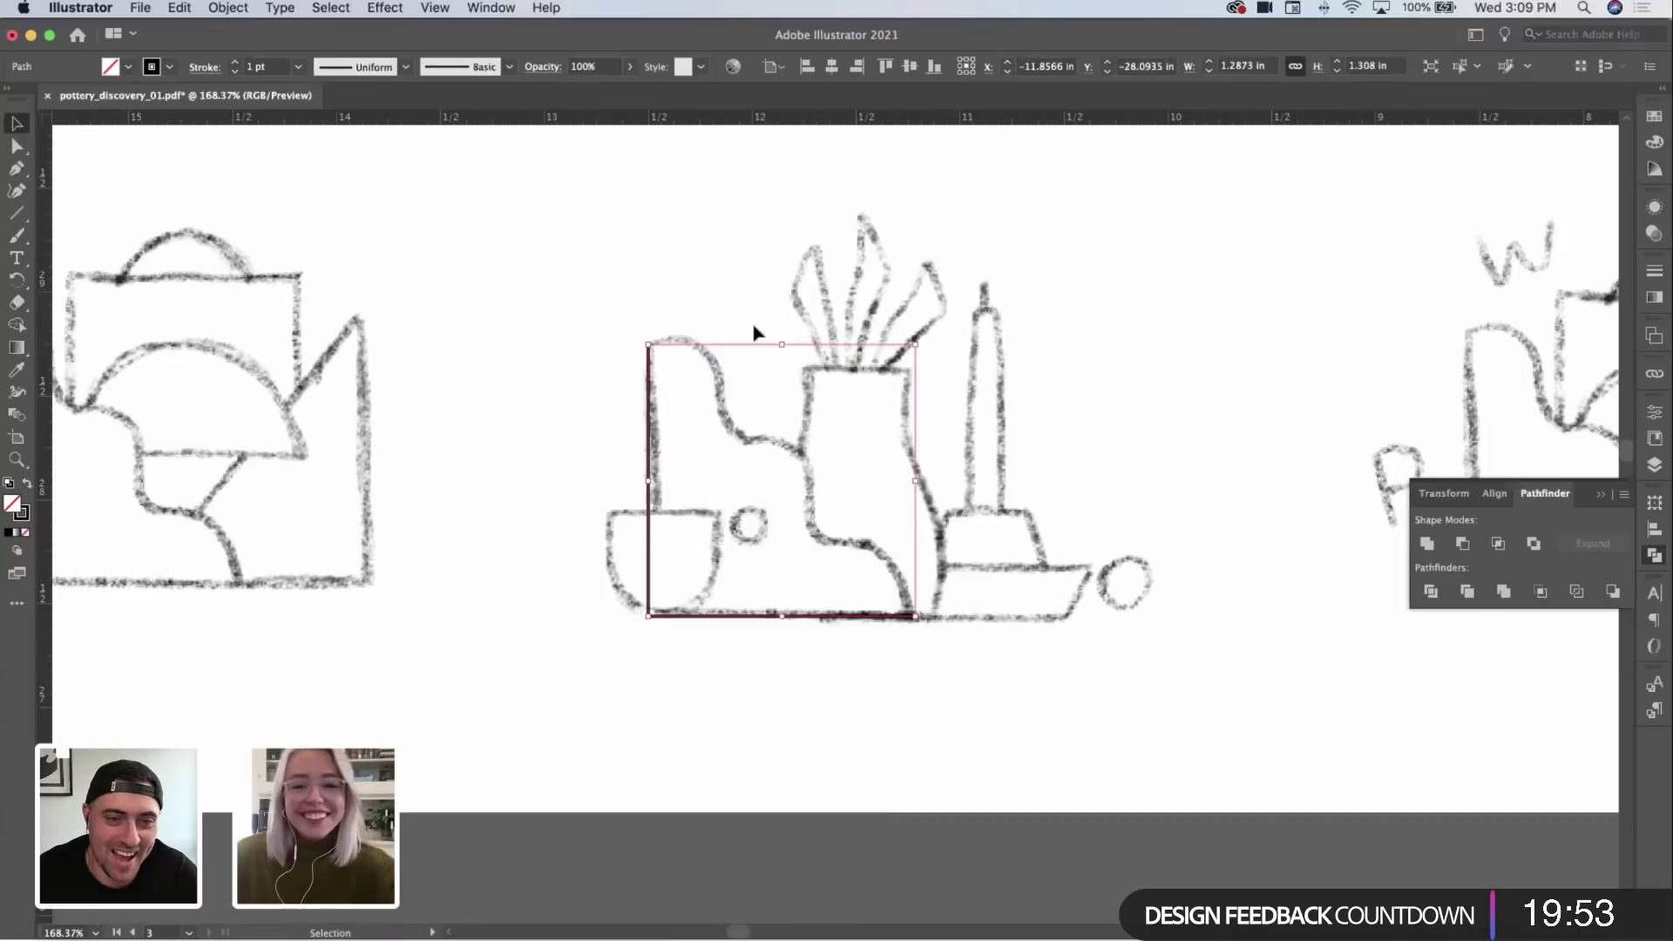
click(295, 72)
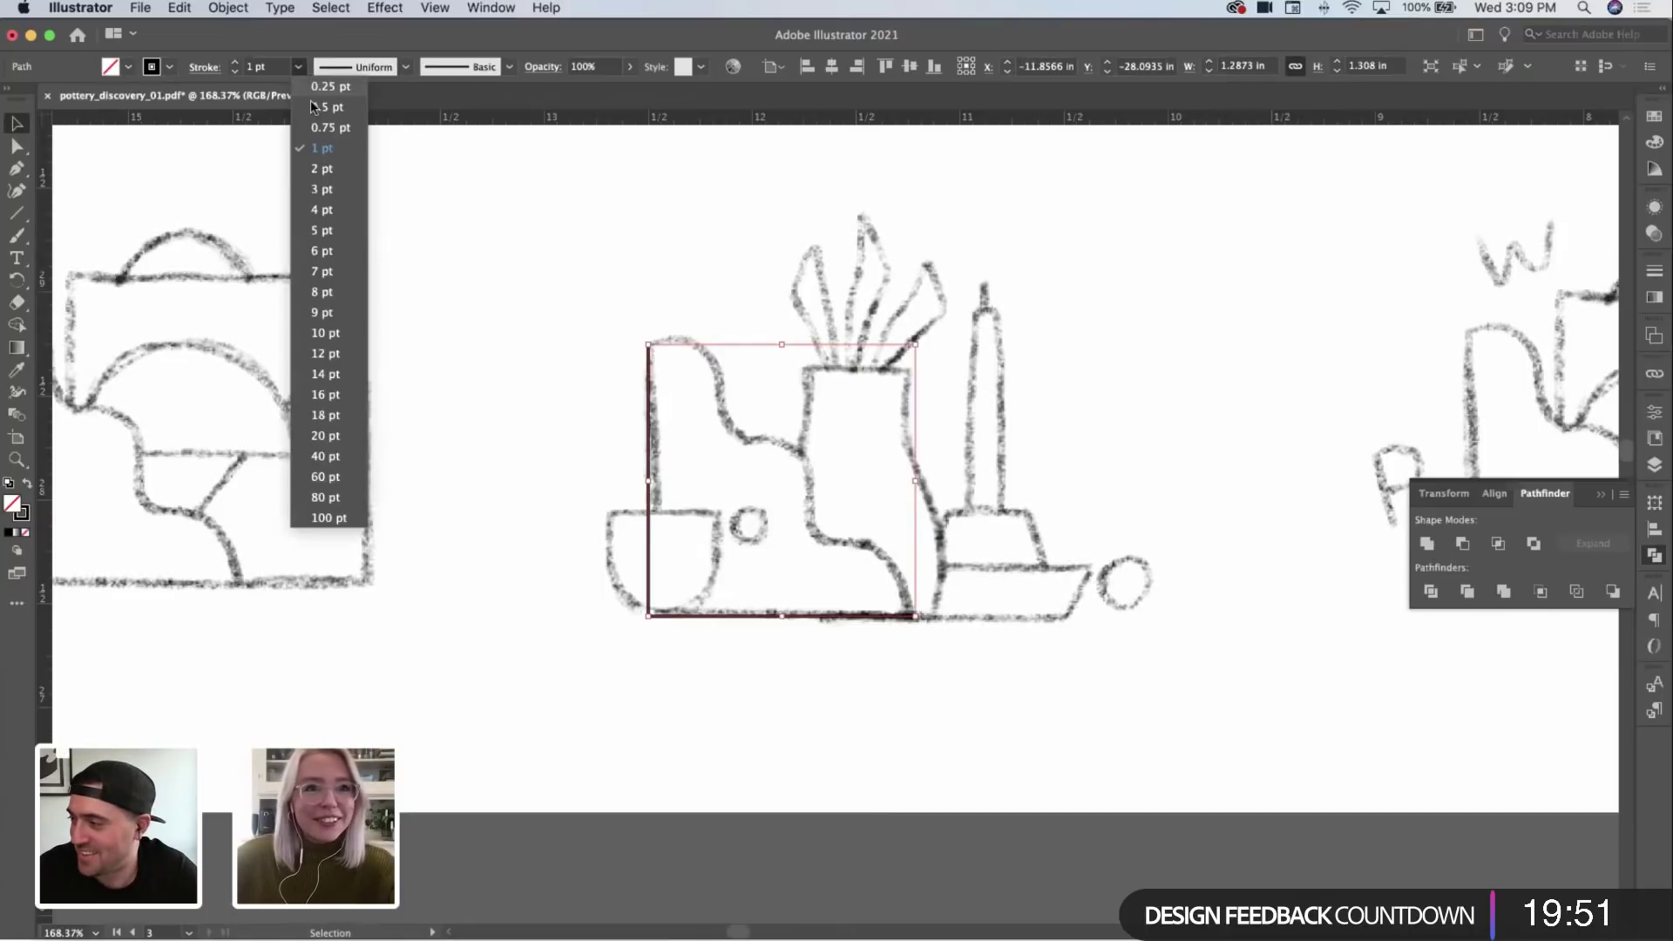
click(312, 175)
click(711, 402)
click(711, 402)
key(p)
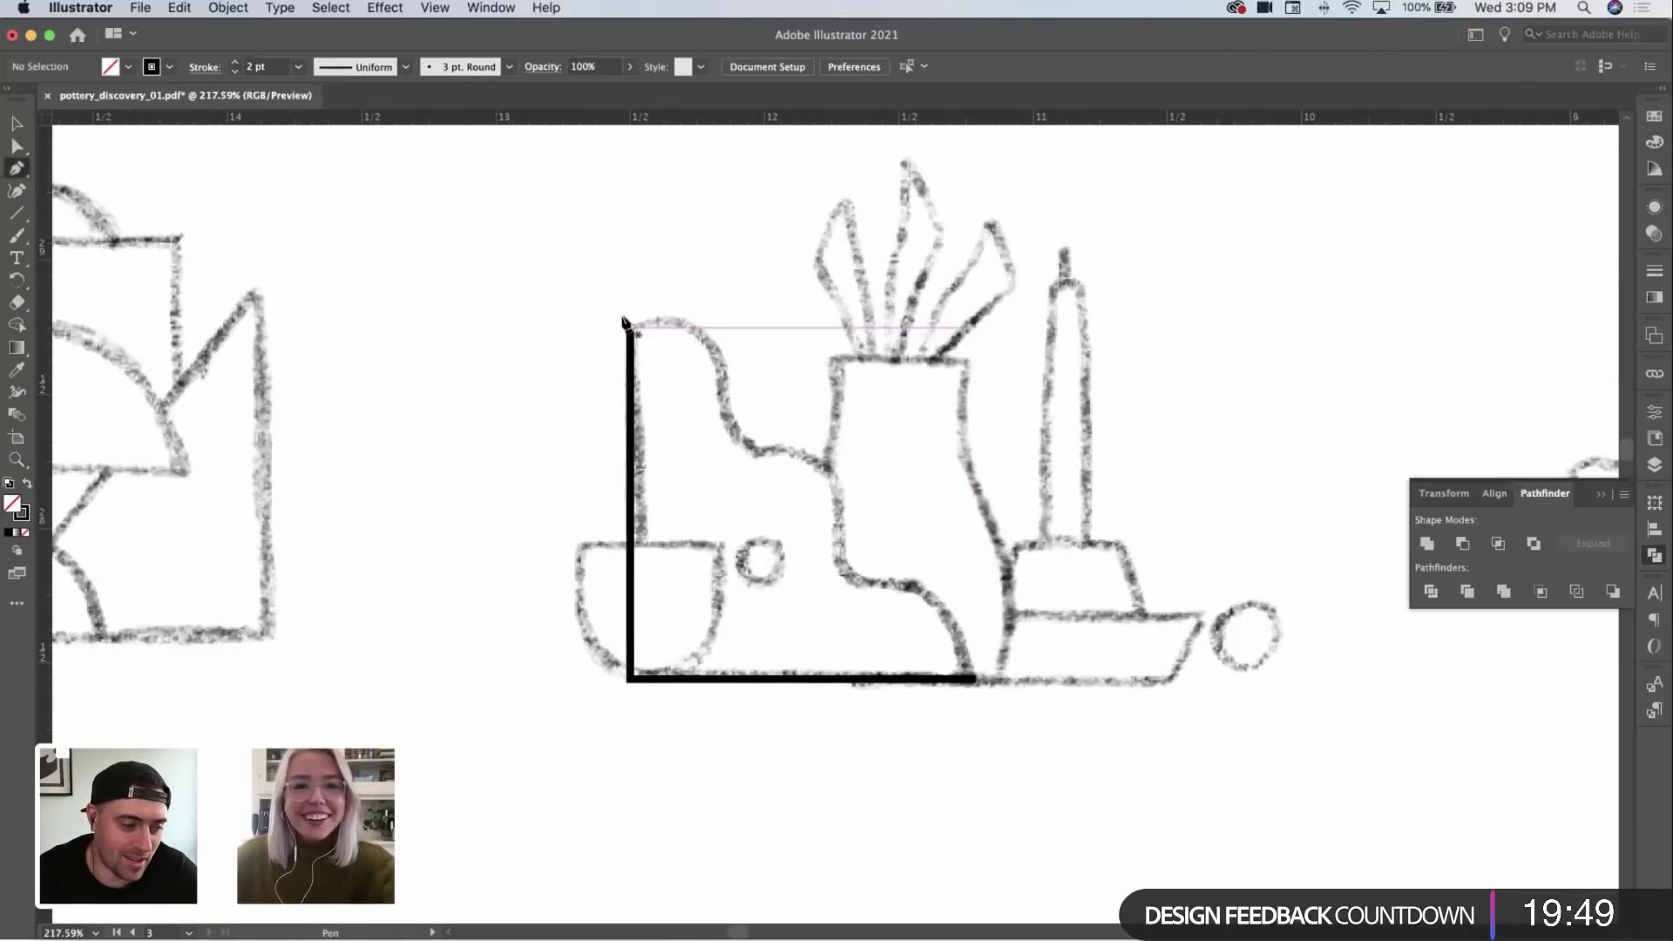
click(631, 331)
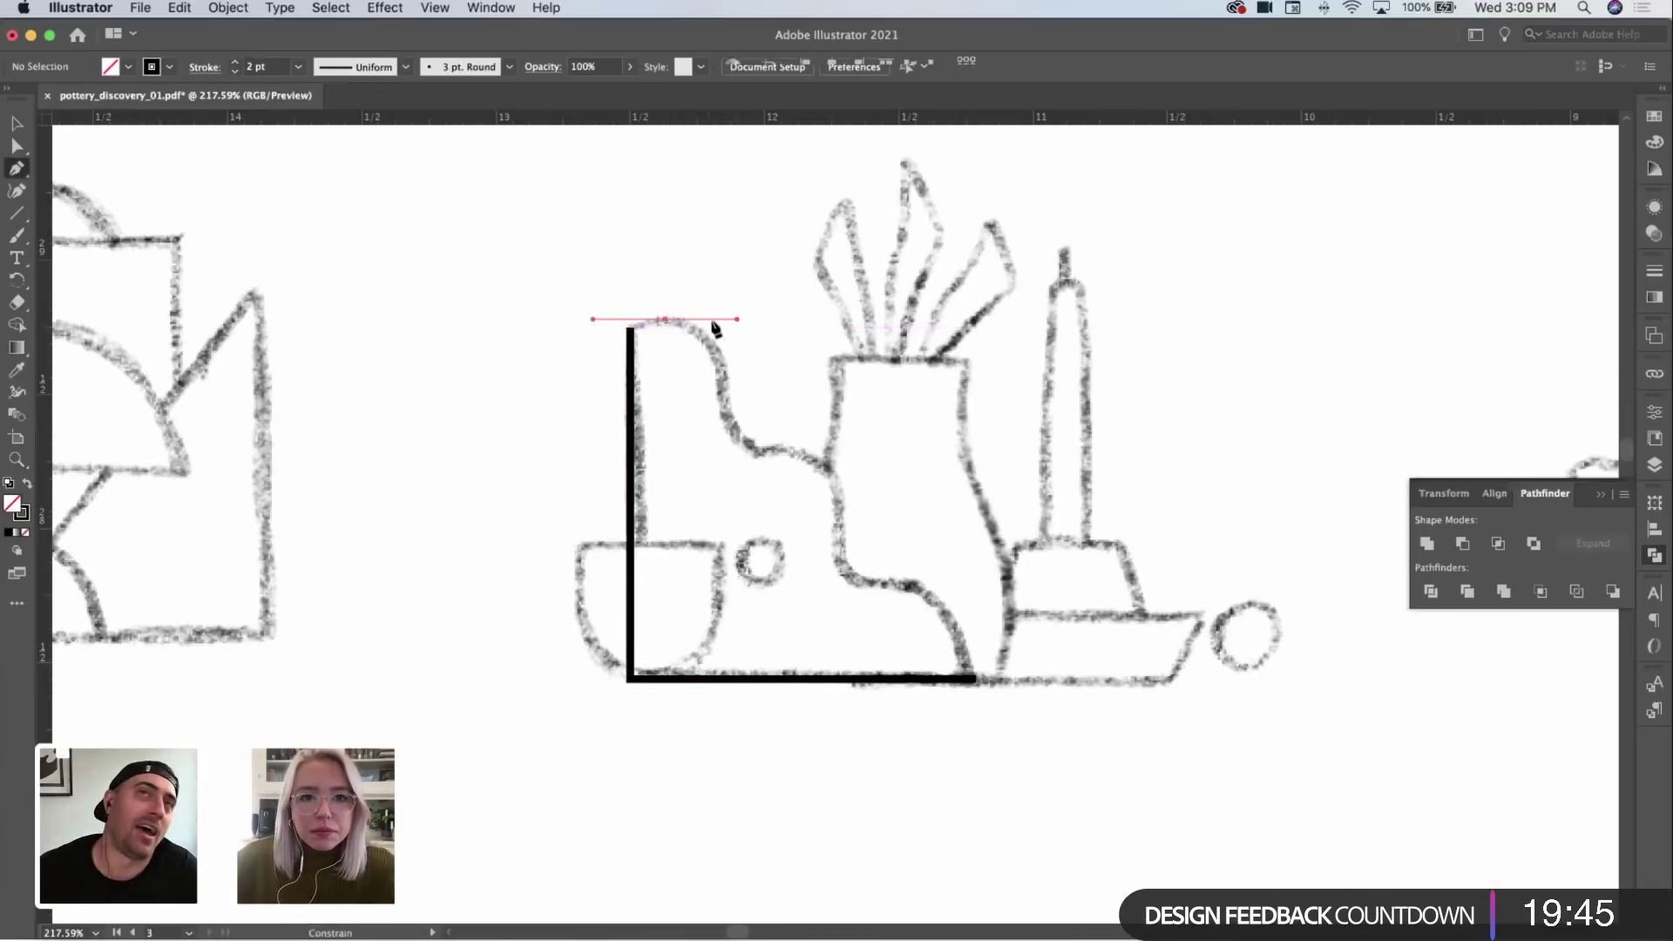
mouse_move(744, 325)
mouse_down()
mouse_move(784, 388)
mouse_move(693, 301)
mouse_move(671, 331)
mouse_move(727, 327)
mouse_up()
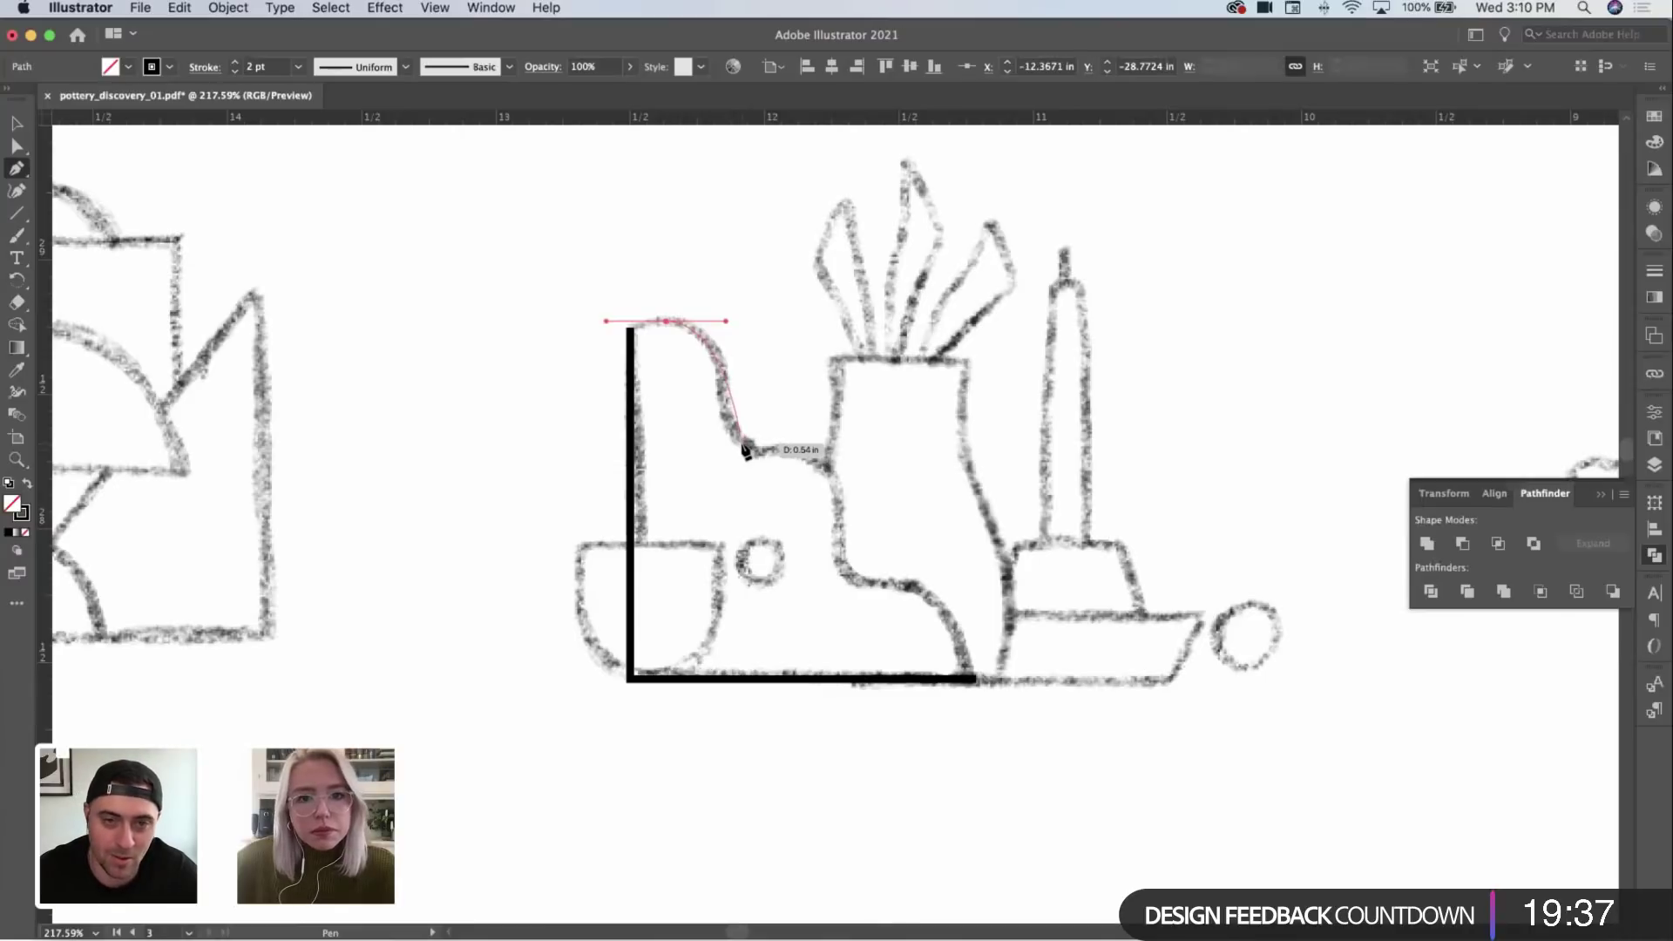
key(Escape)
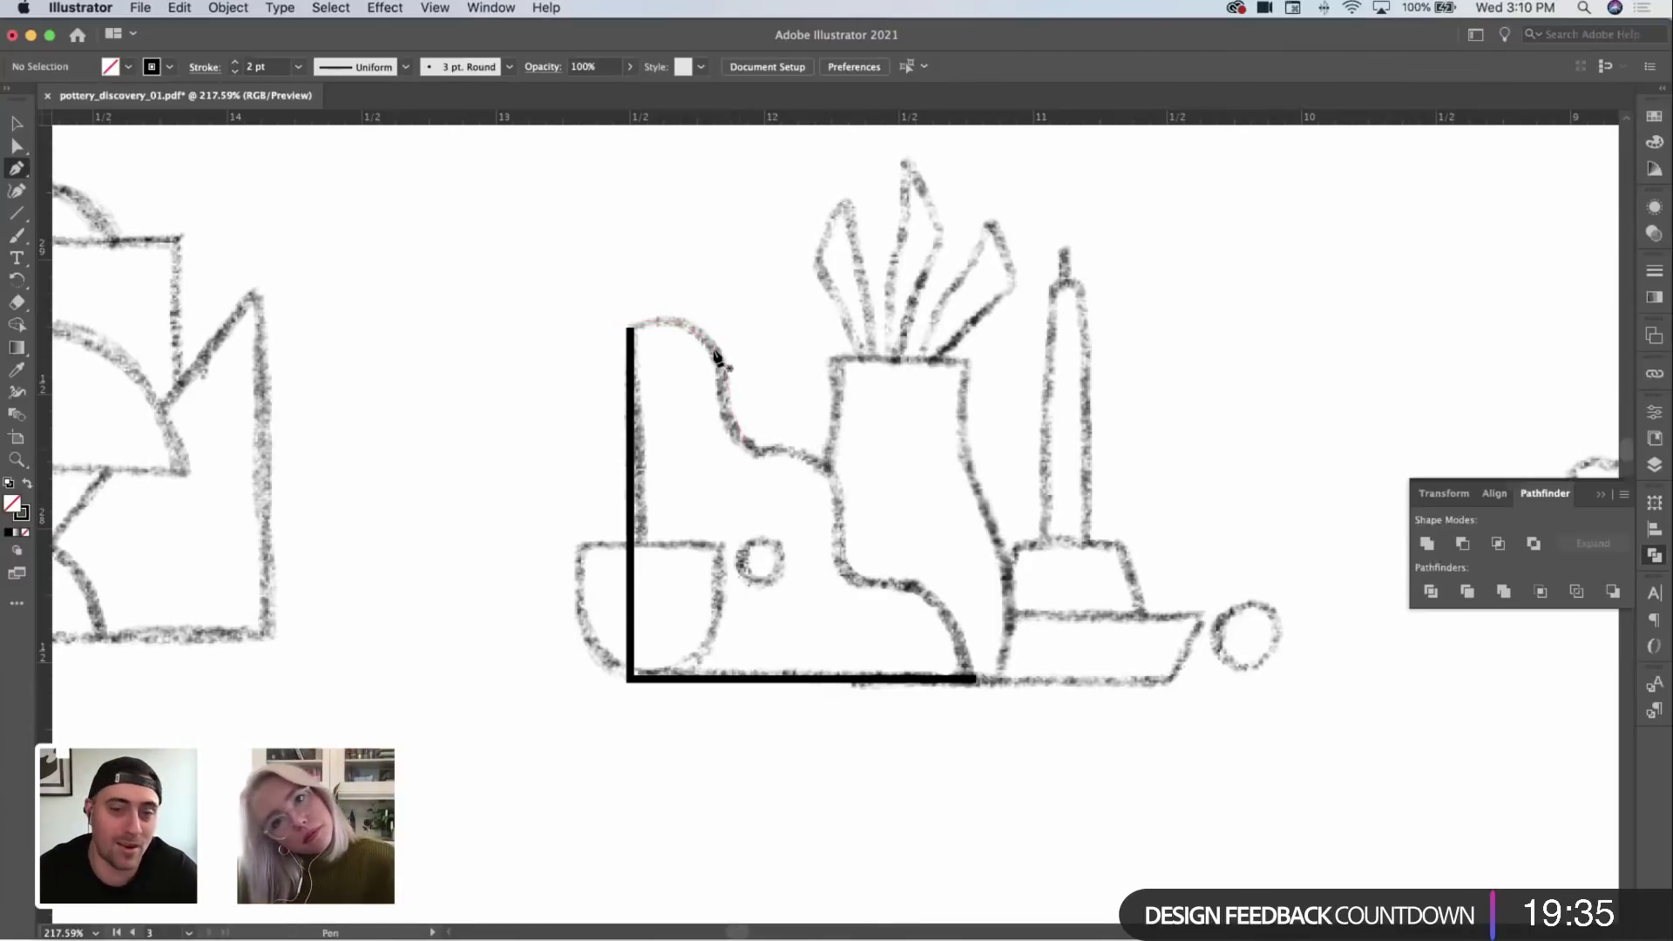
Step: Trace the sketch's wavy stepped edge with the Pen tool and join it to both ends of the straight side and base path
drag(704, 337, 851, 498)
drag(849, 581, 873, 607)
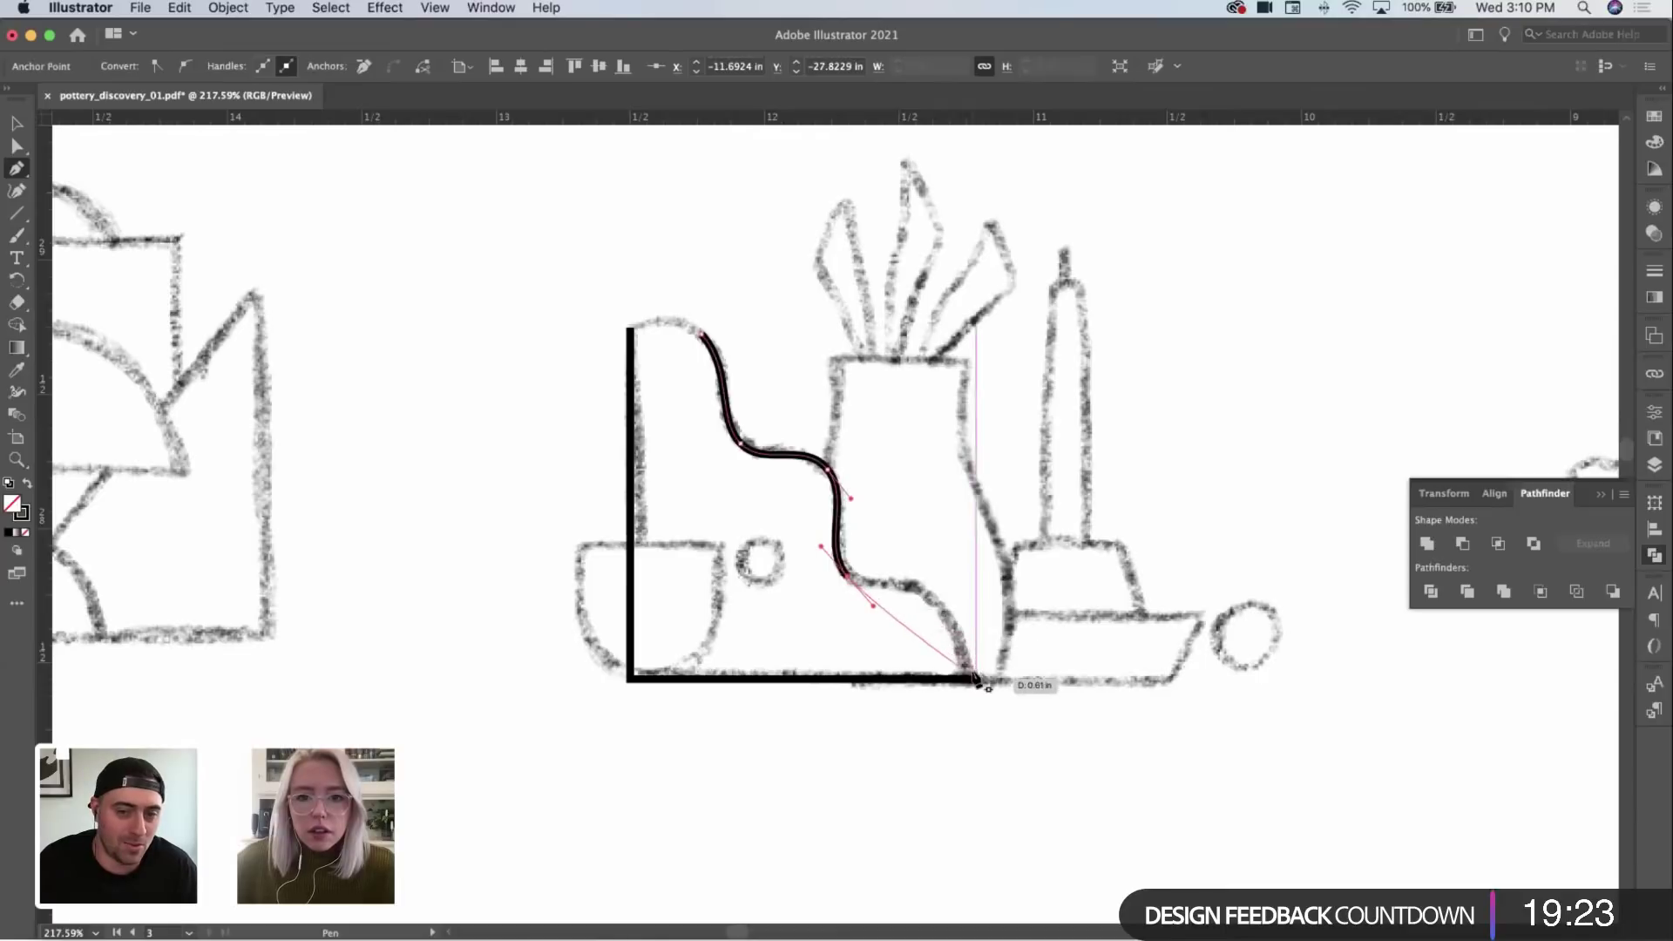
drag(976, 684, 1011, 829)
super+click(776, 320)
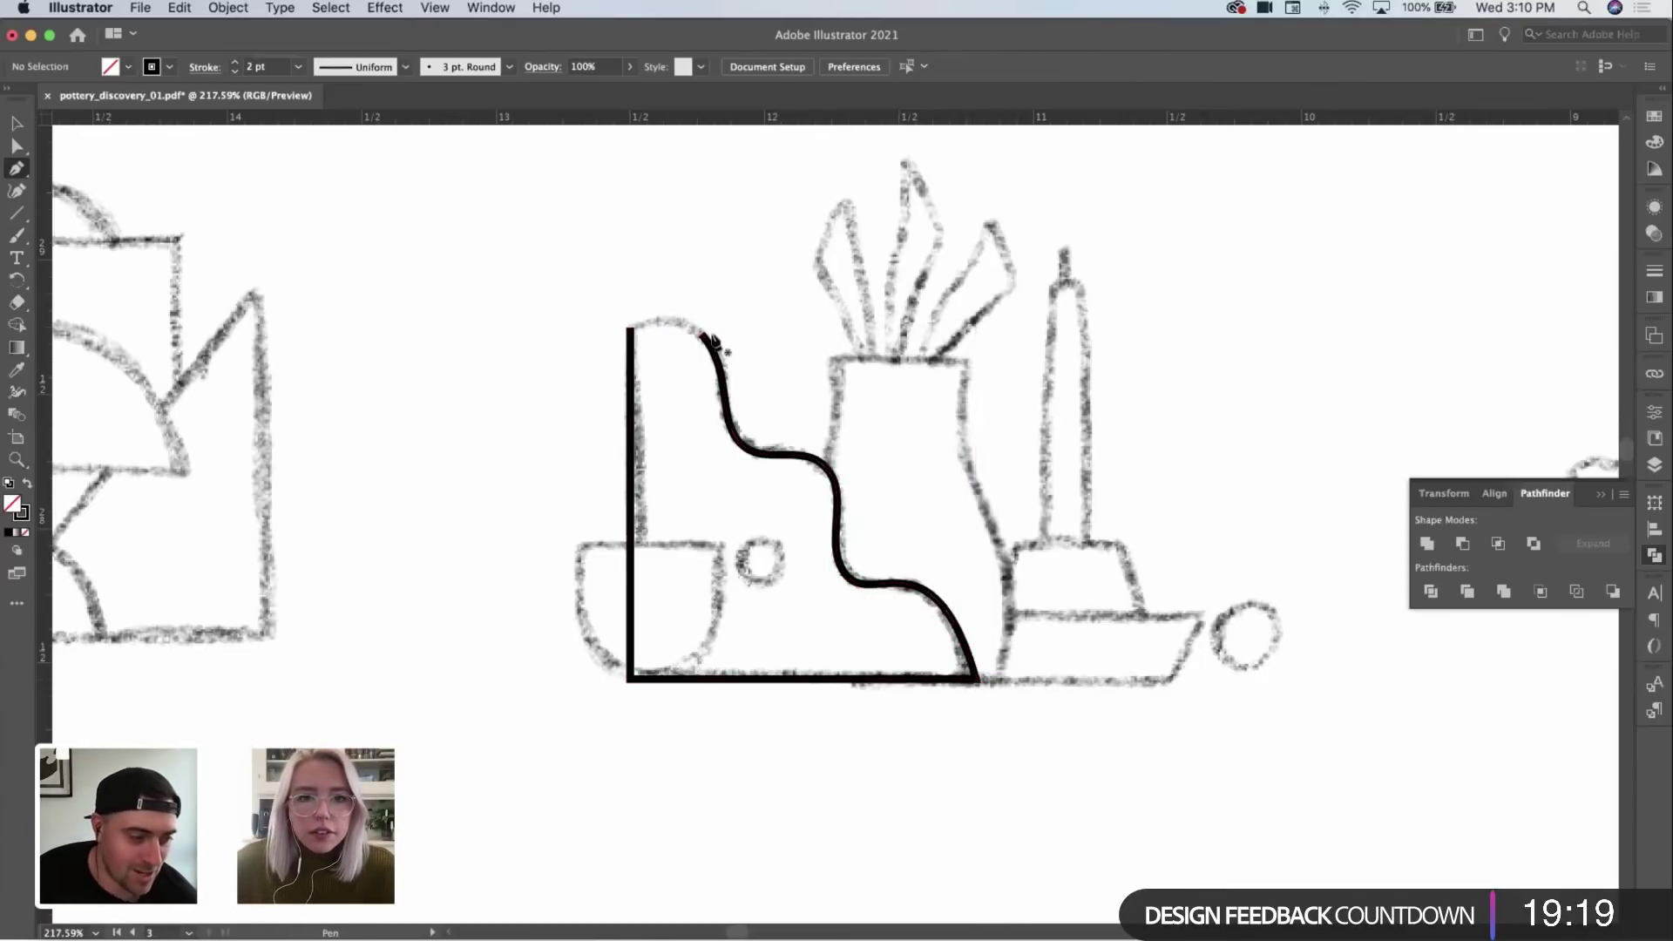
drag(704, 337, 669, 300)
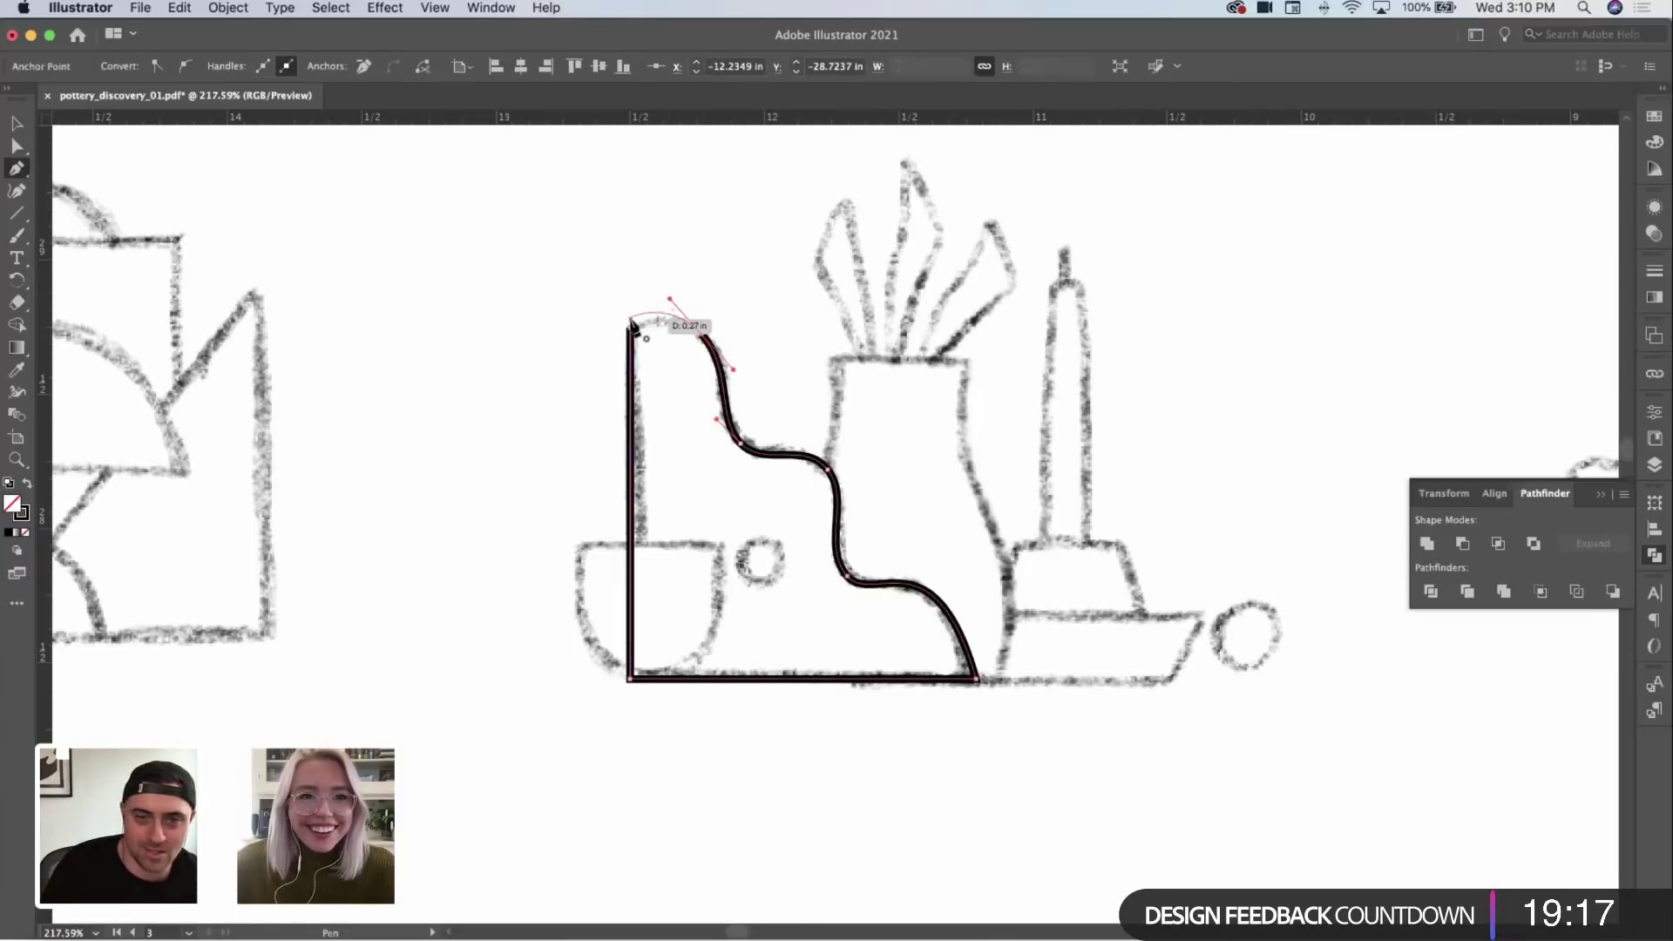
click(633, 332)
Step: Adjust the anchor points at the upper bends of the wavy edge to refine its curve
key(z)
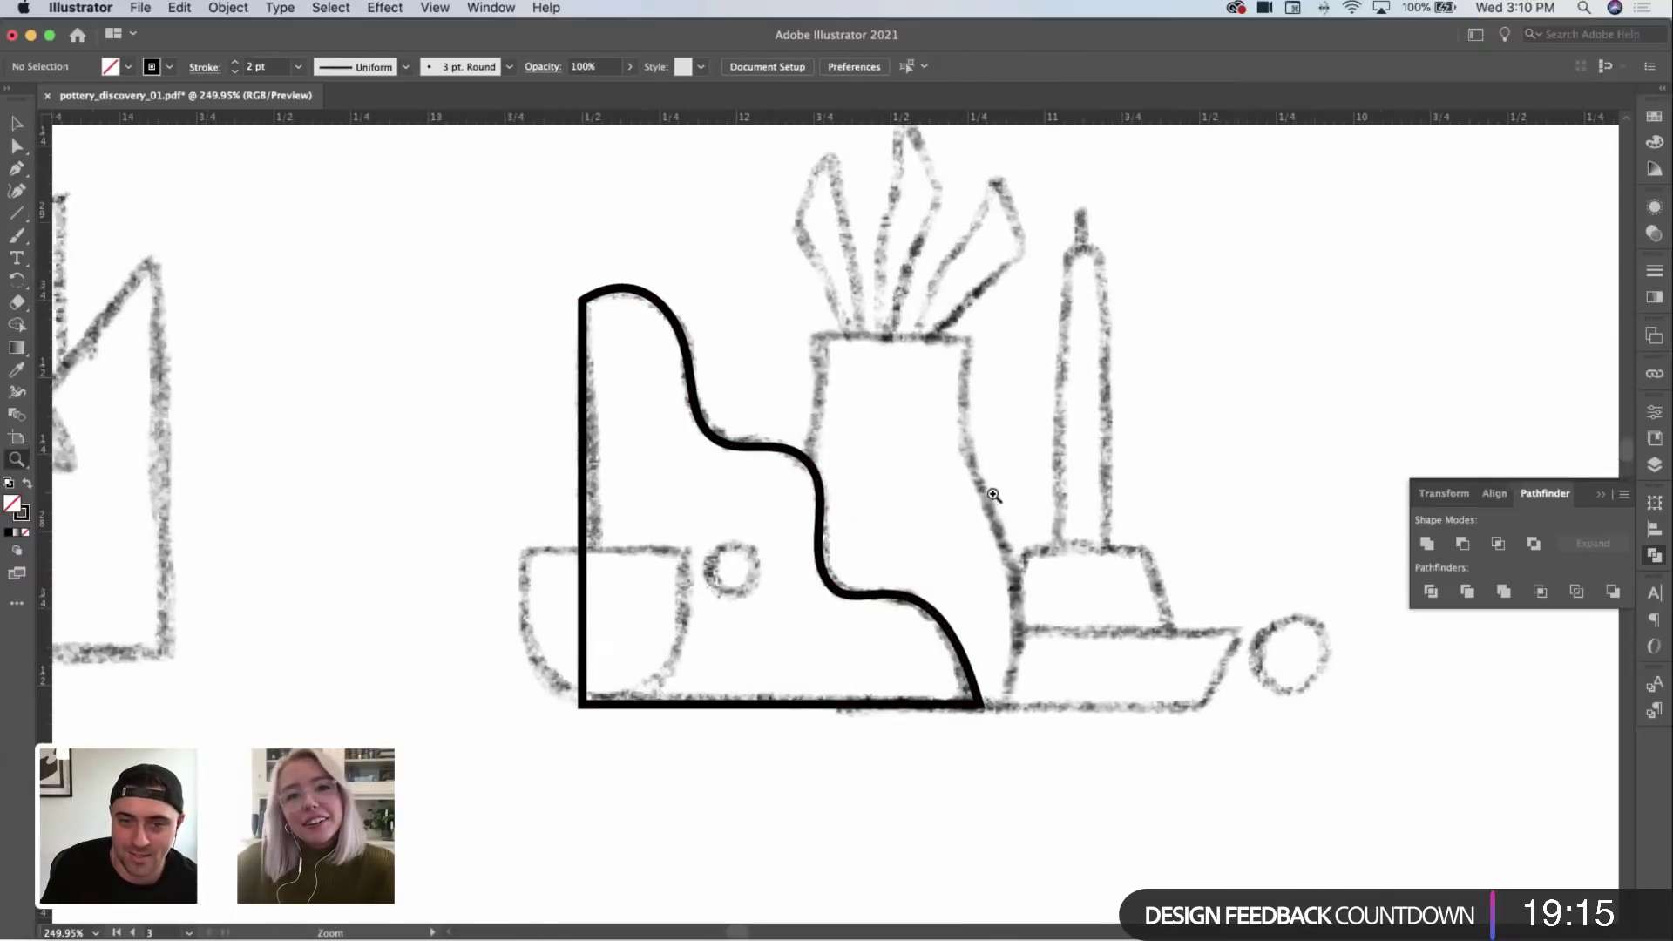
click(885, 457)
key(a)
click(612, 400)
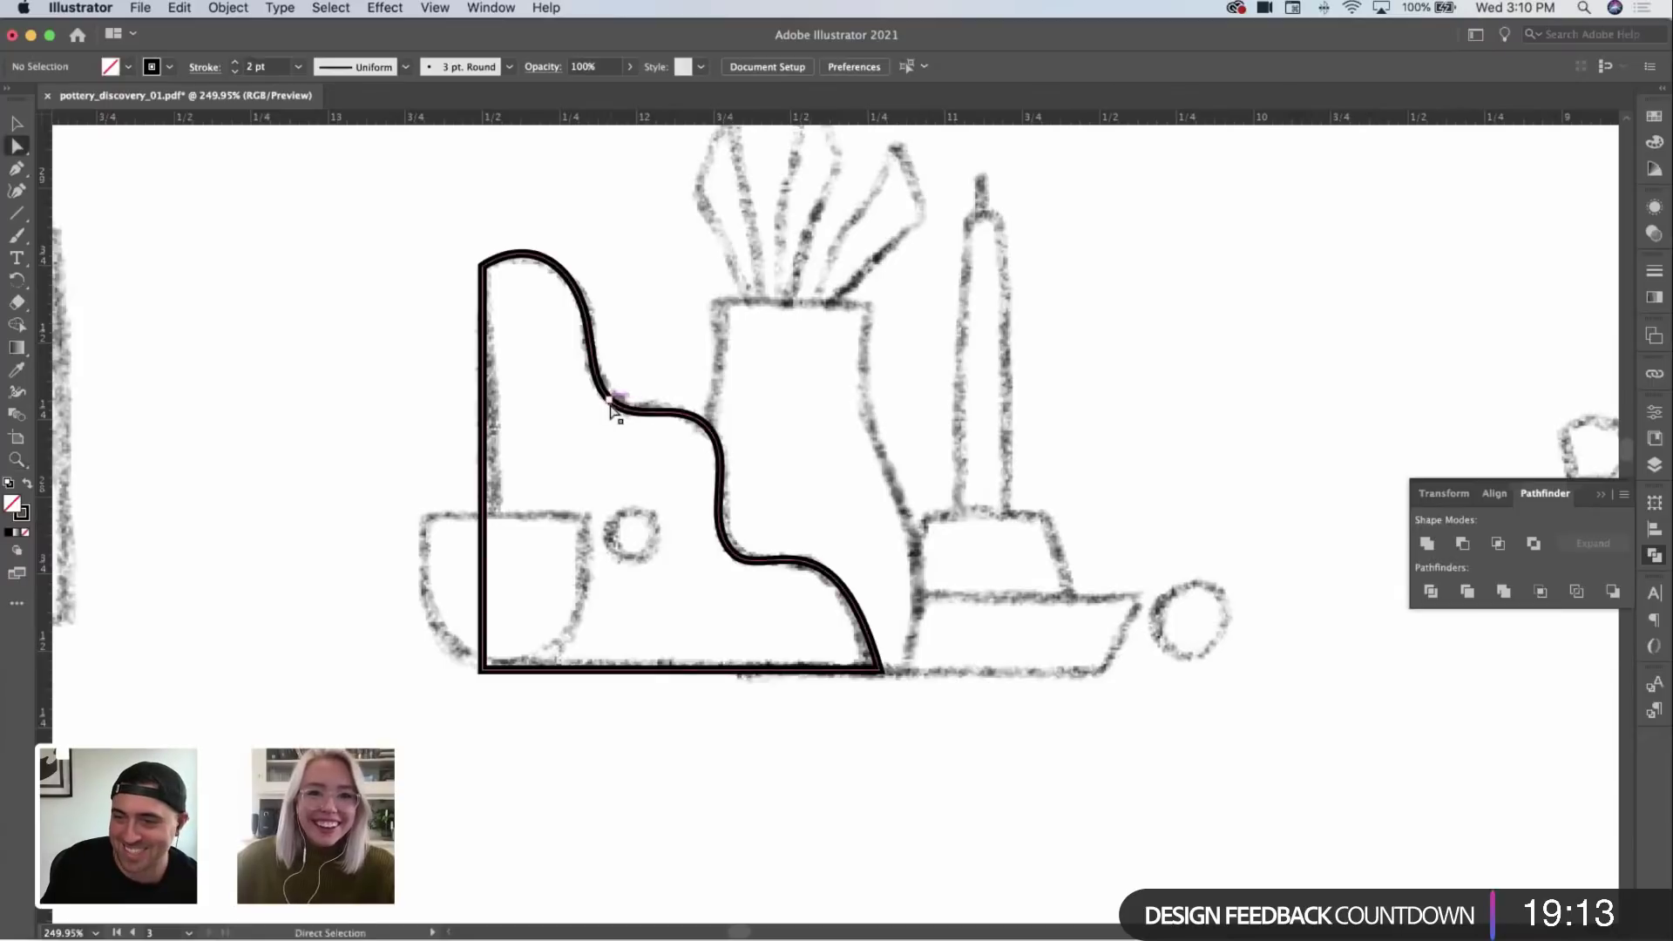
drag(607, 399, 602, 392)
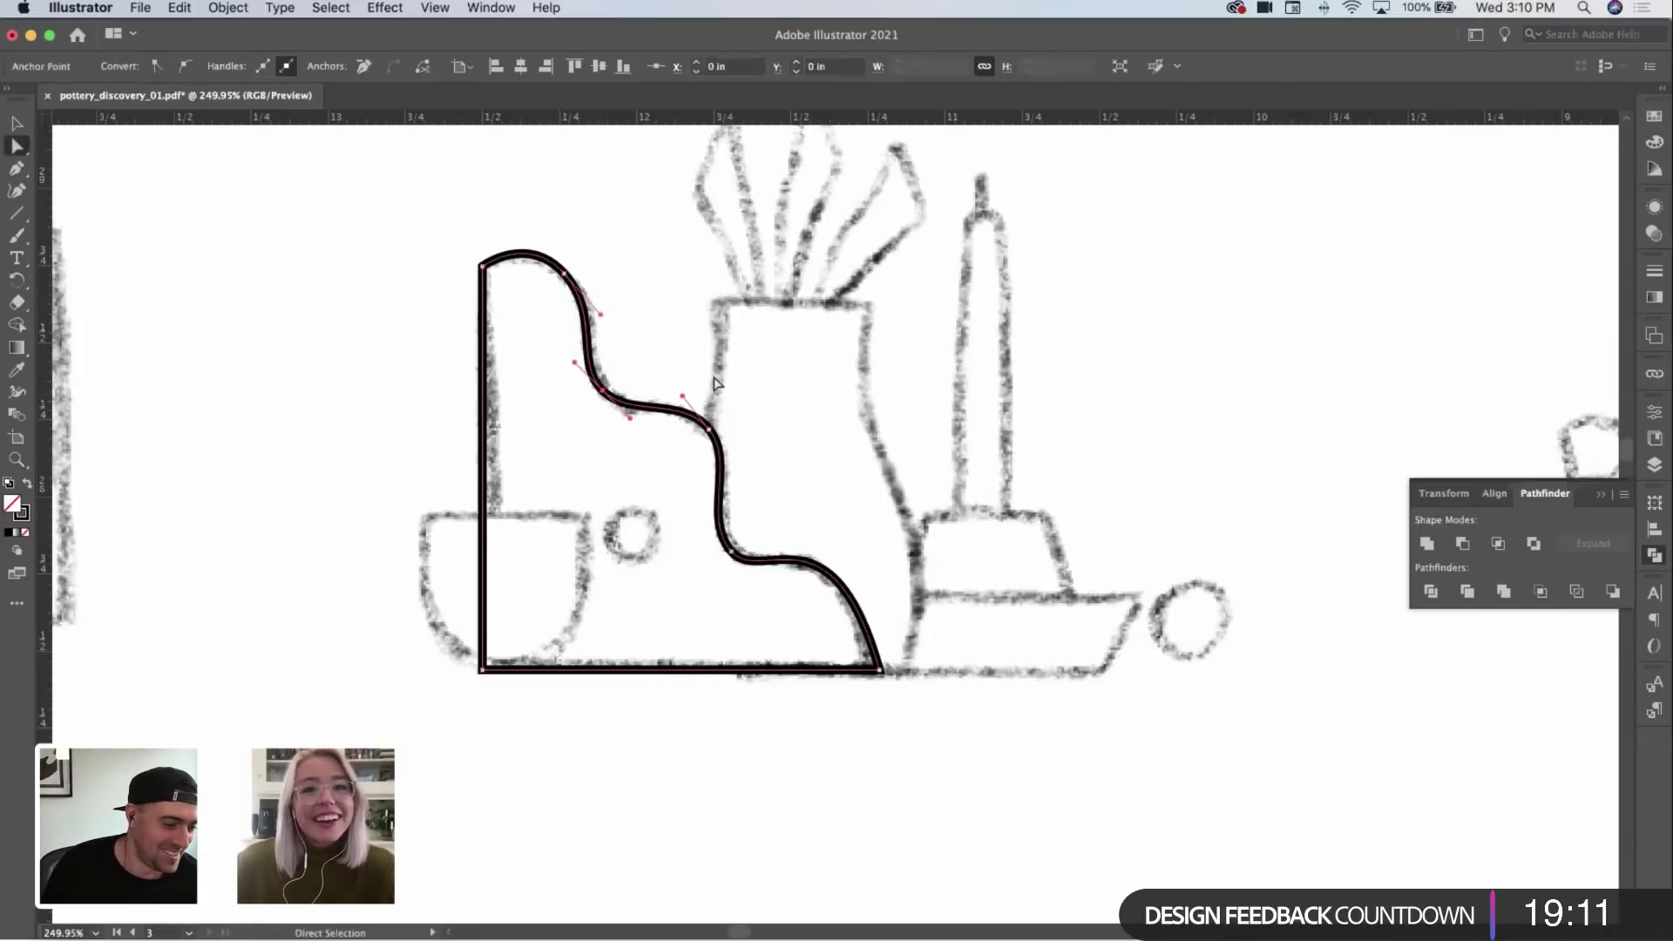
click(708, 427)
Step: Draw a rectangle over the bowl sketch overlapping the straight side and fully round its two lower corners into a bowl
key(z)
mouse_move(680, 429)
mouse_down()
mouse_move(784, 427)
mouse_move(558, 427)
mouse_move(801, 656)
mouse_move(889, 616)
mouse_up()
click(919, 590)
alt+click(918, 590)
drag(904, 540, 863, 535)
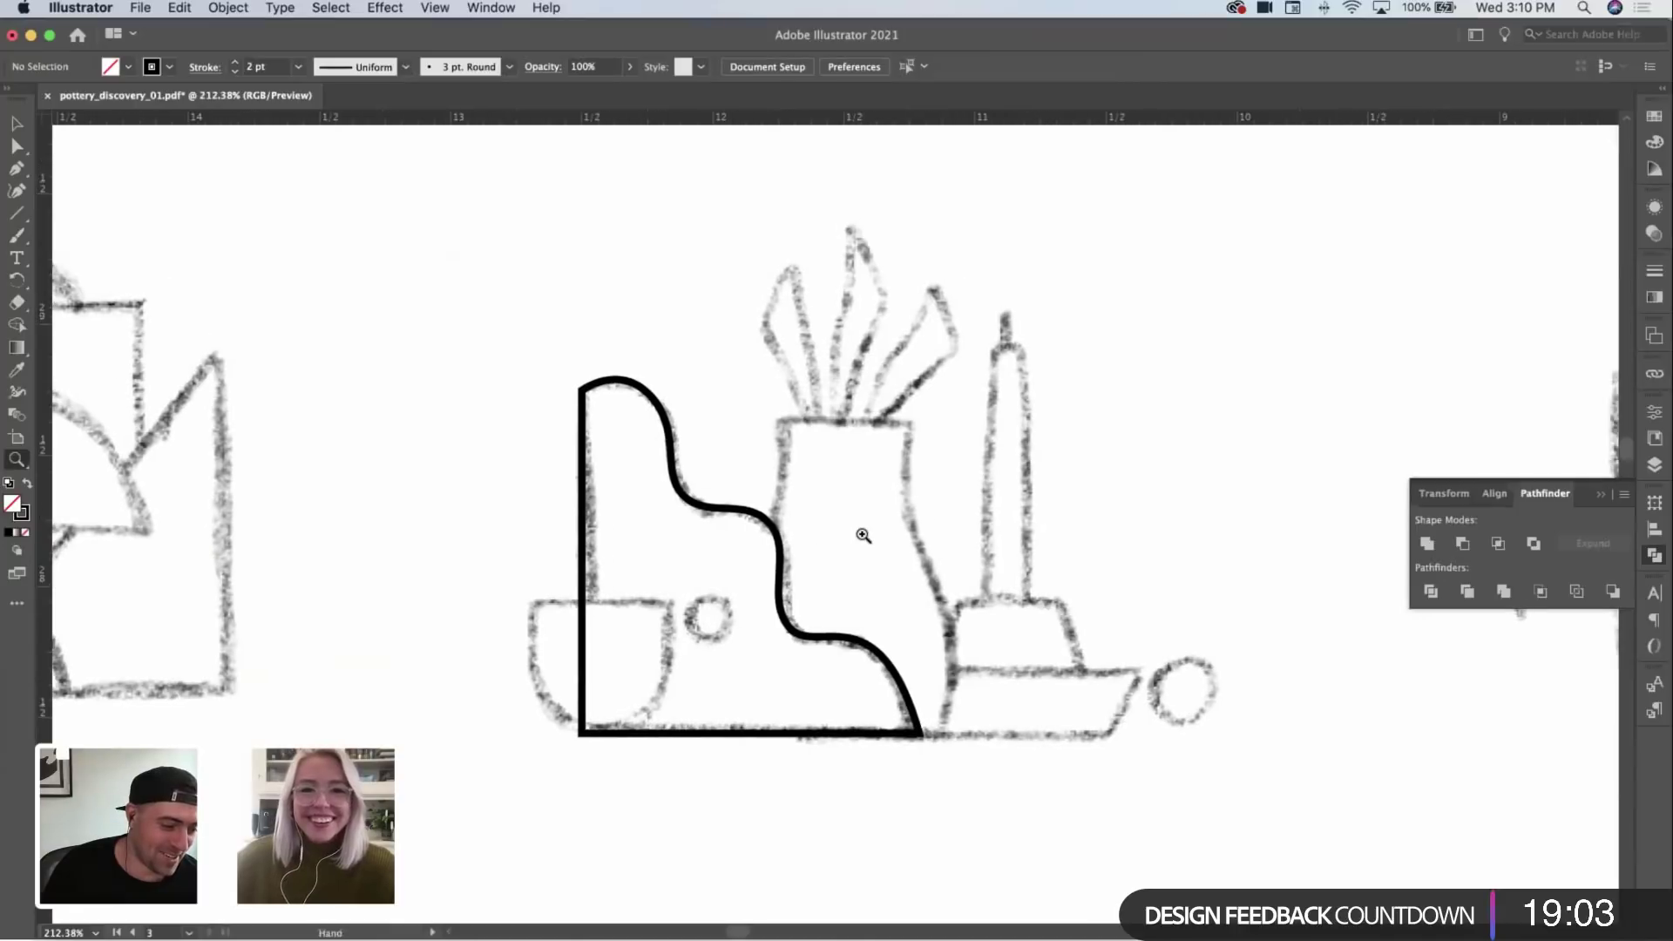
click(633, 660)
key(p)
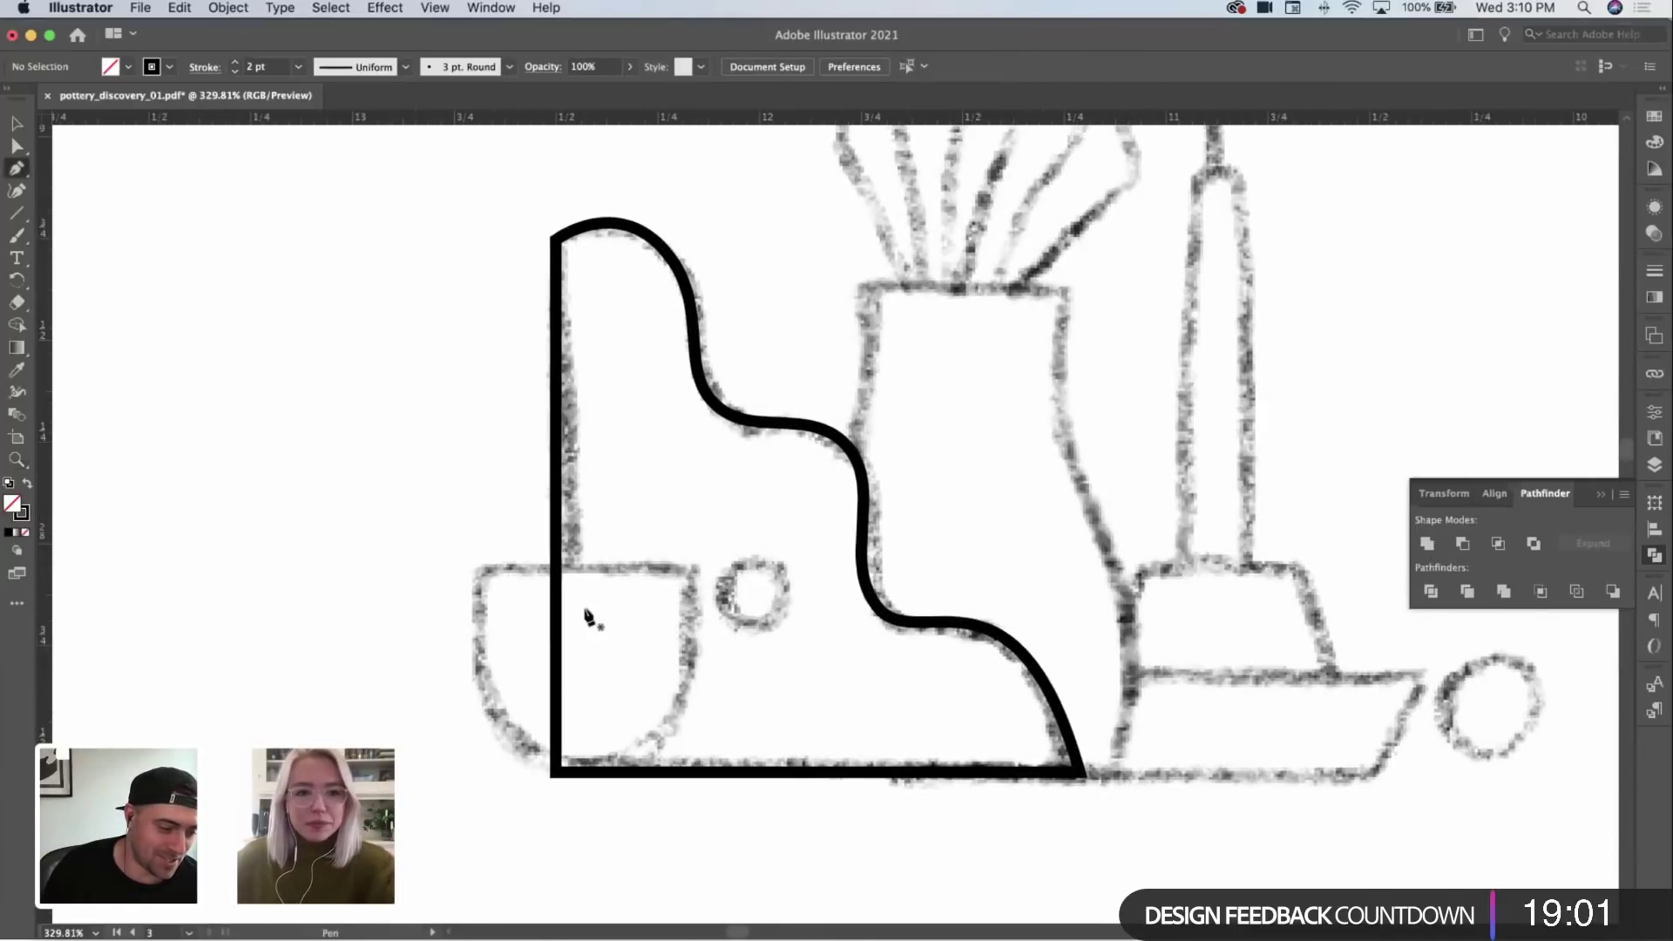
drag(603, 596, 642, 568)
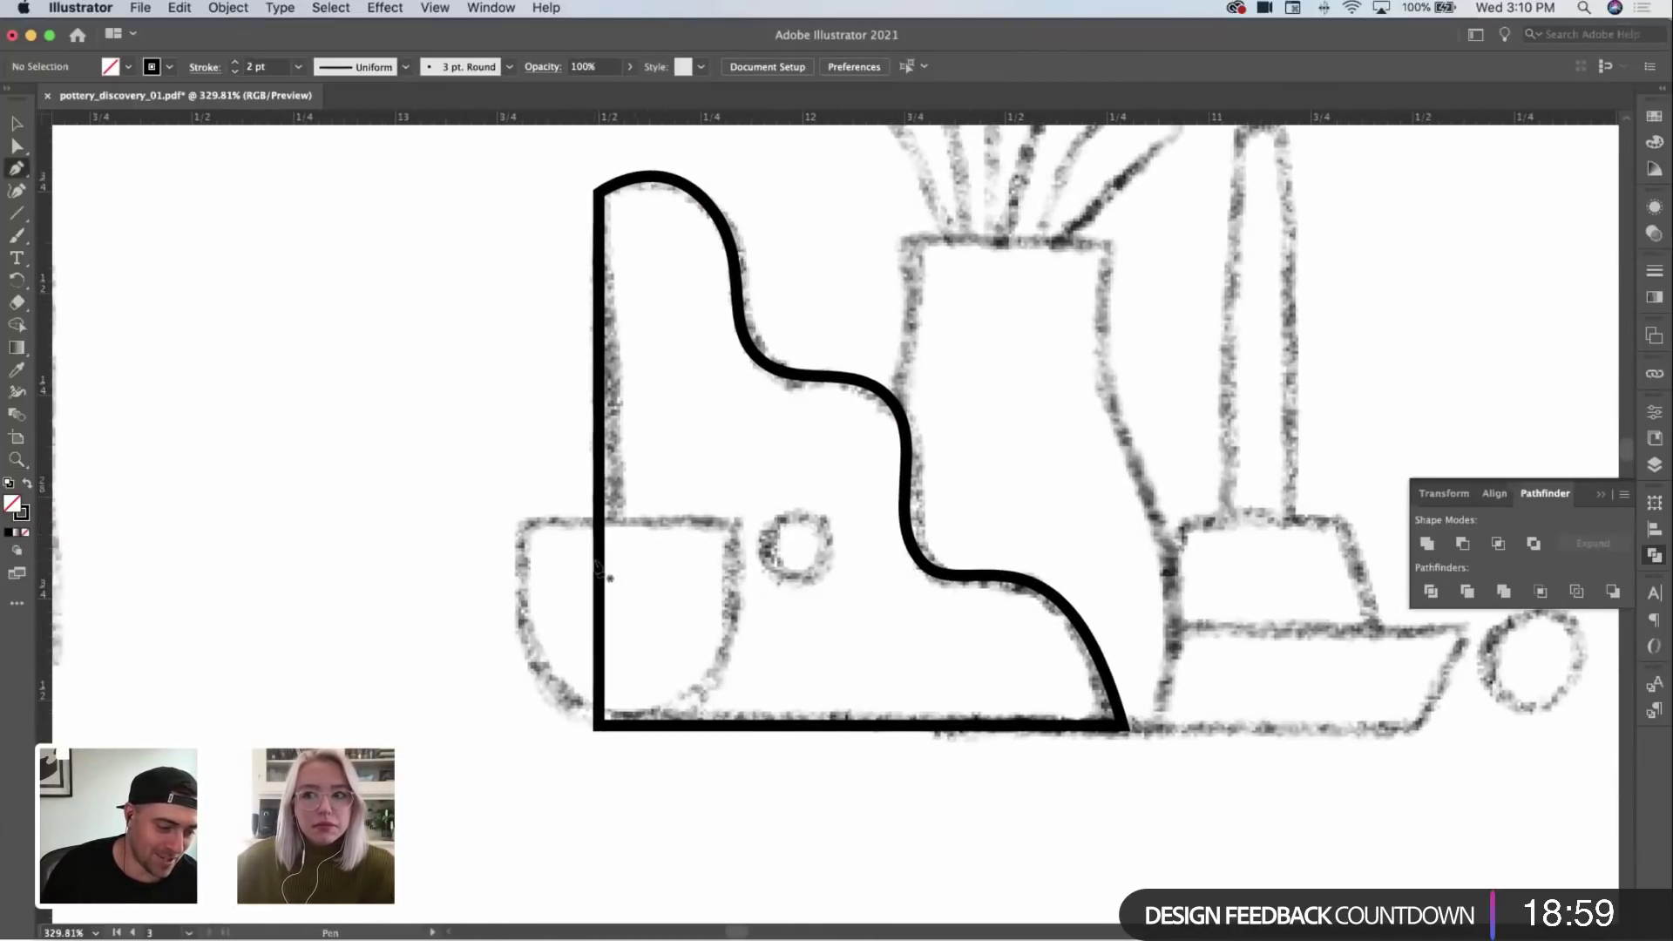
key(m)
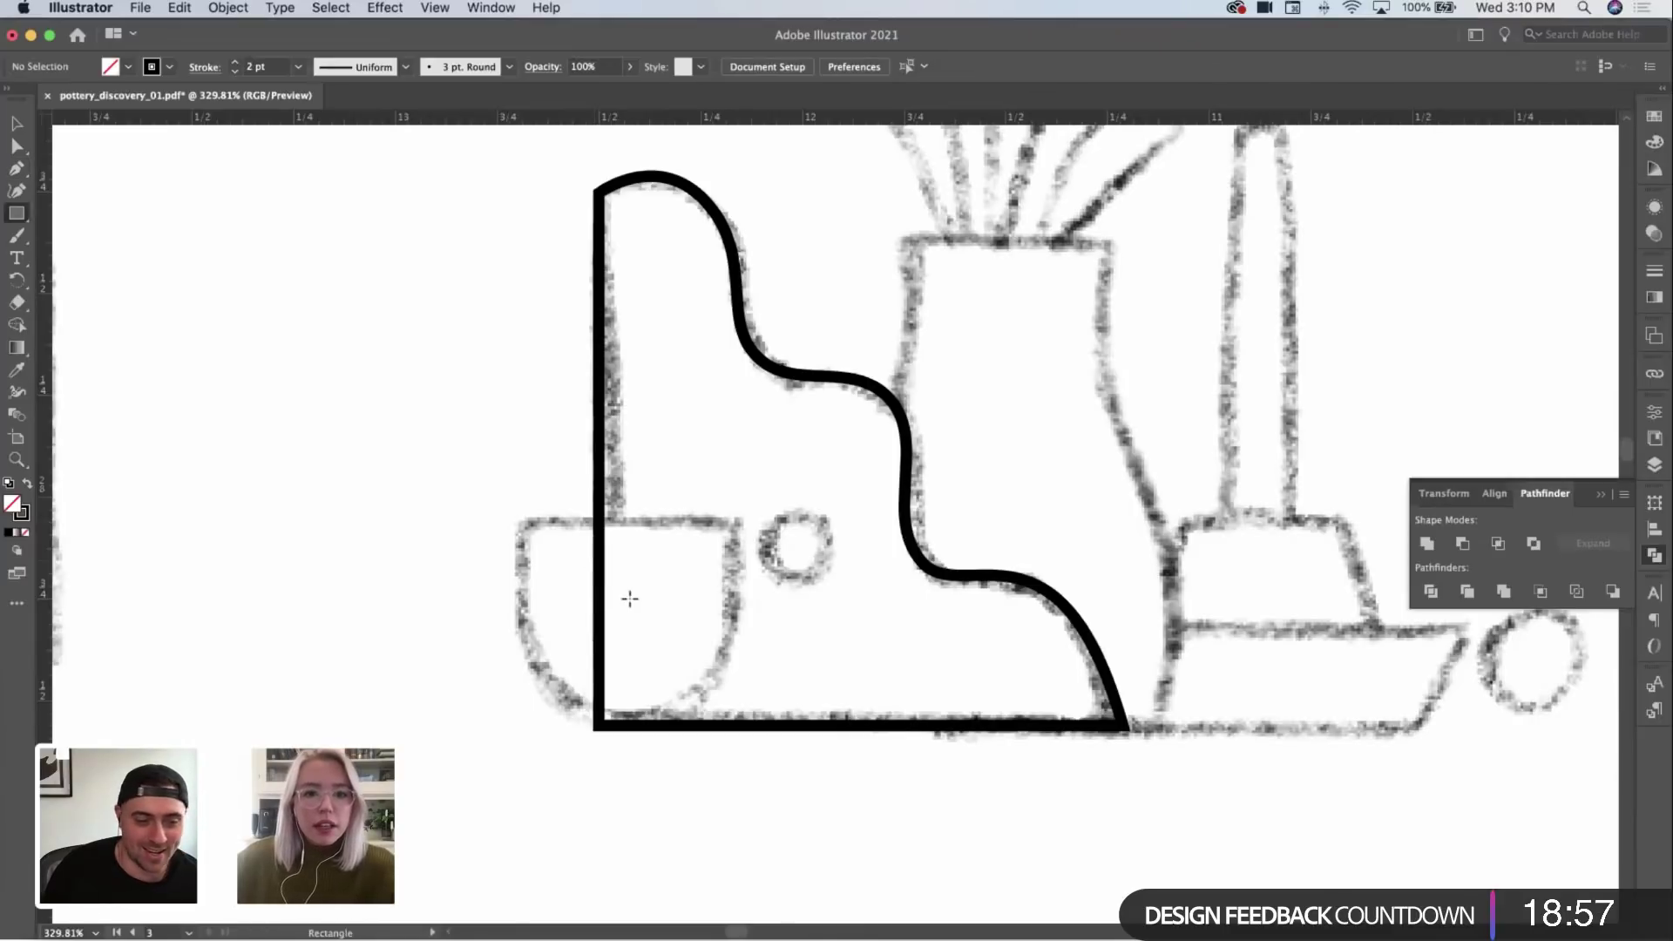
drag(520, 521, 733, 728)
key(a)
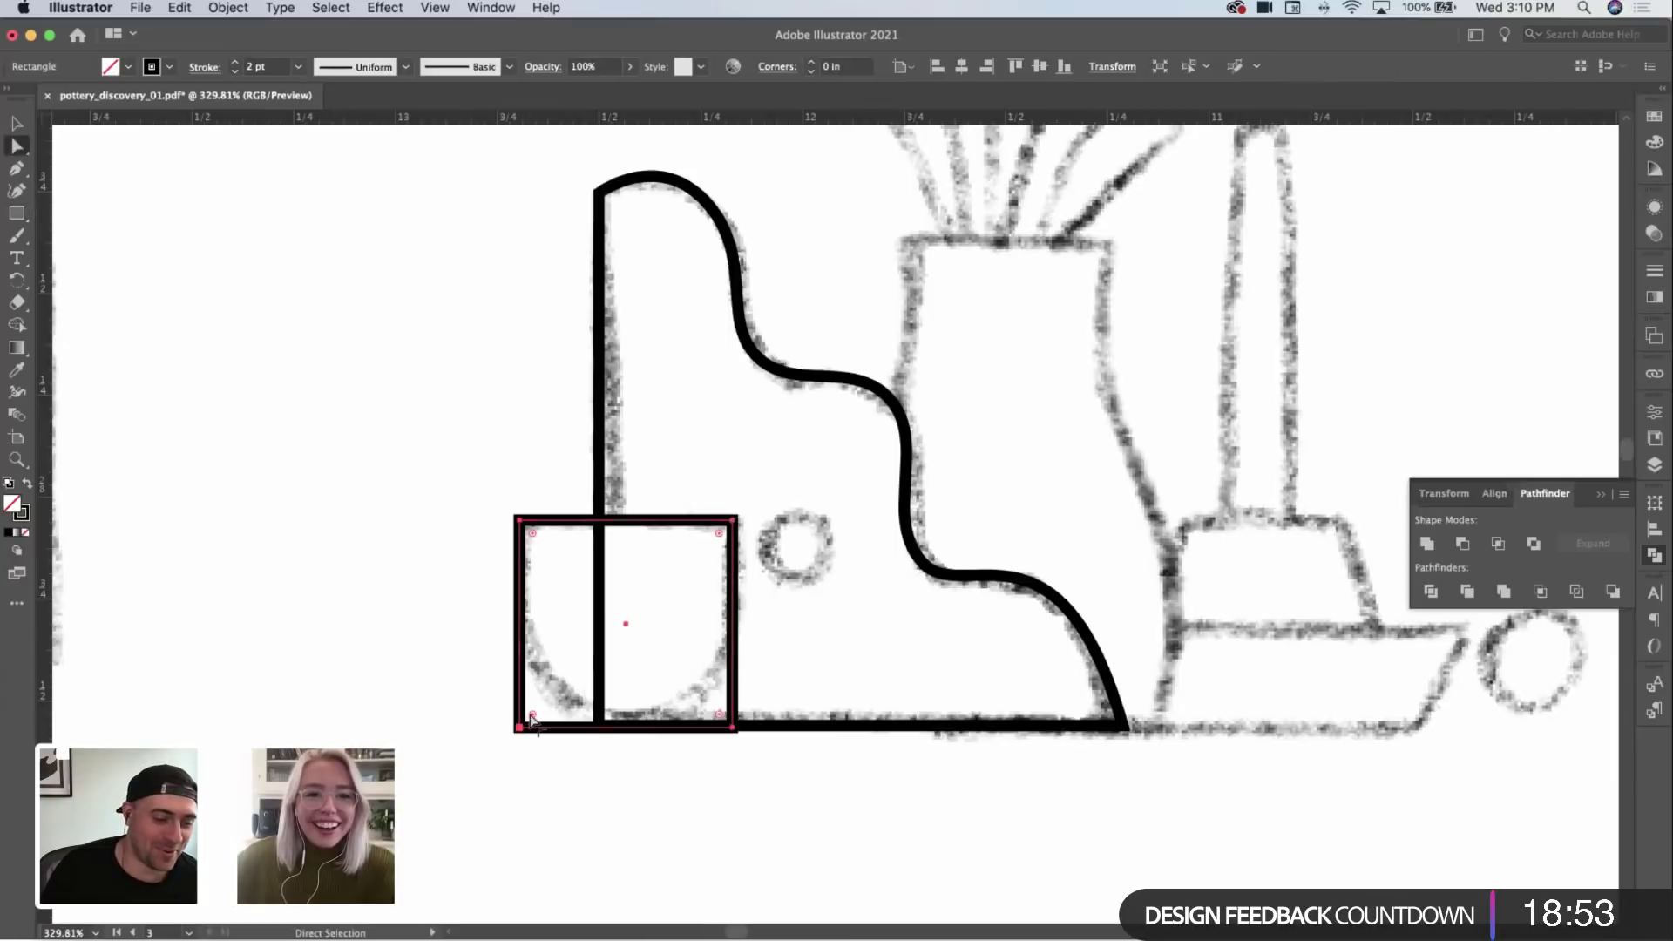
drag(722, 716, 694, 418)
click(758, 496)
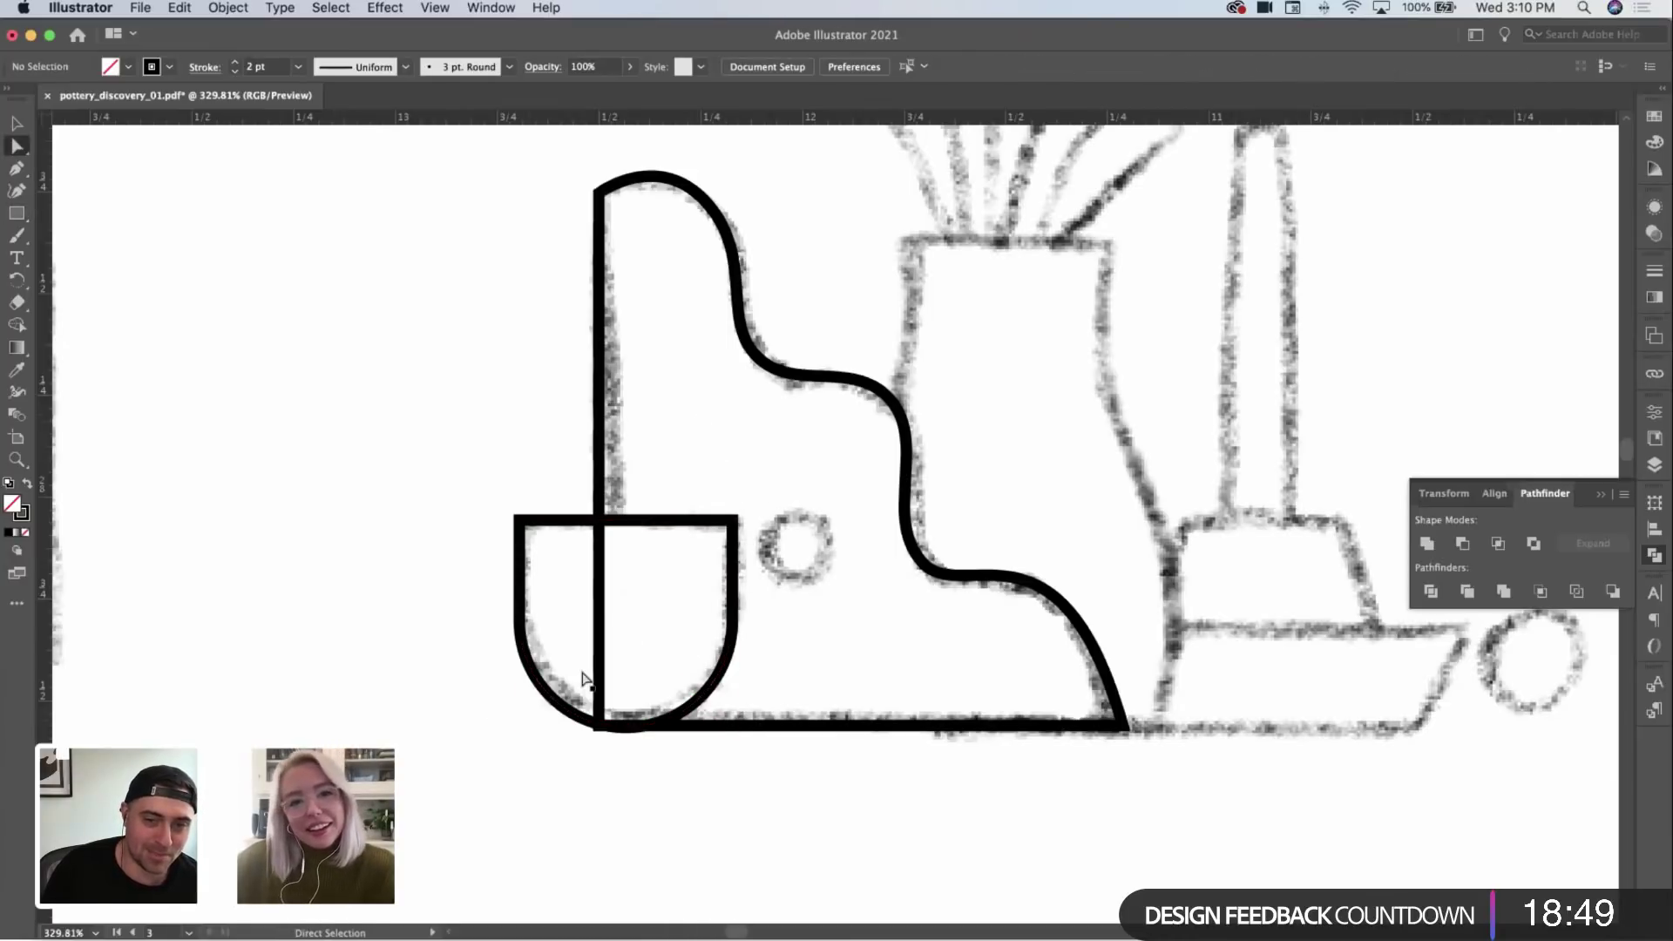
Step: Draw a circle about 0.15 in across over the small ring beside the bowl and align its top with the bowl's rim
drag(582, 680, 736, 408)
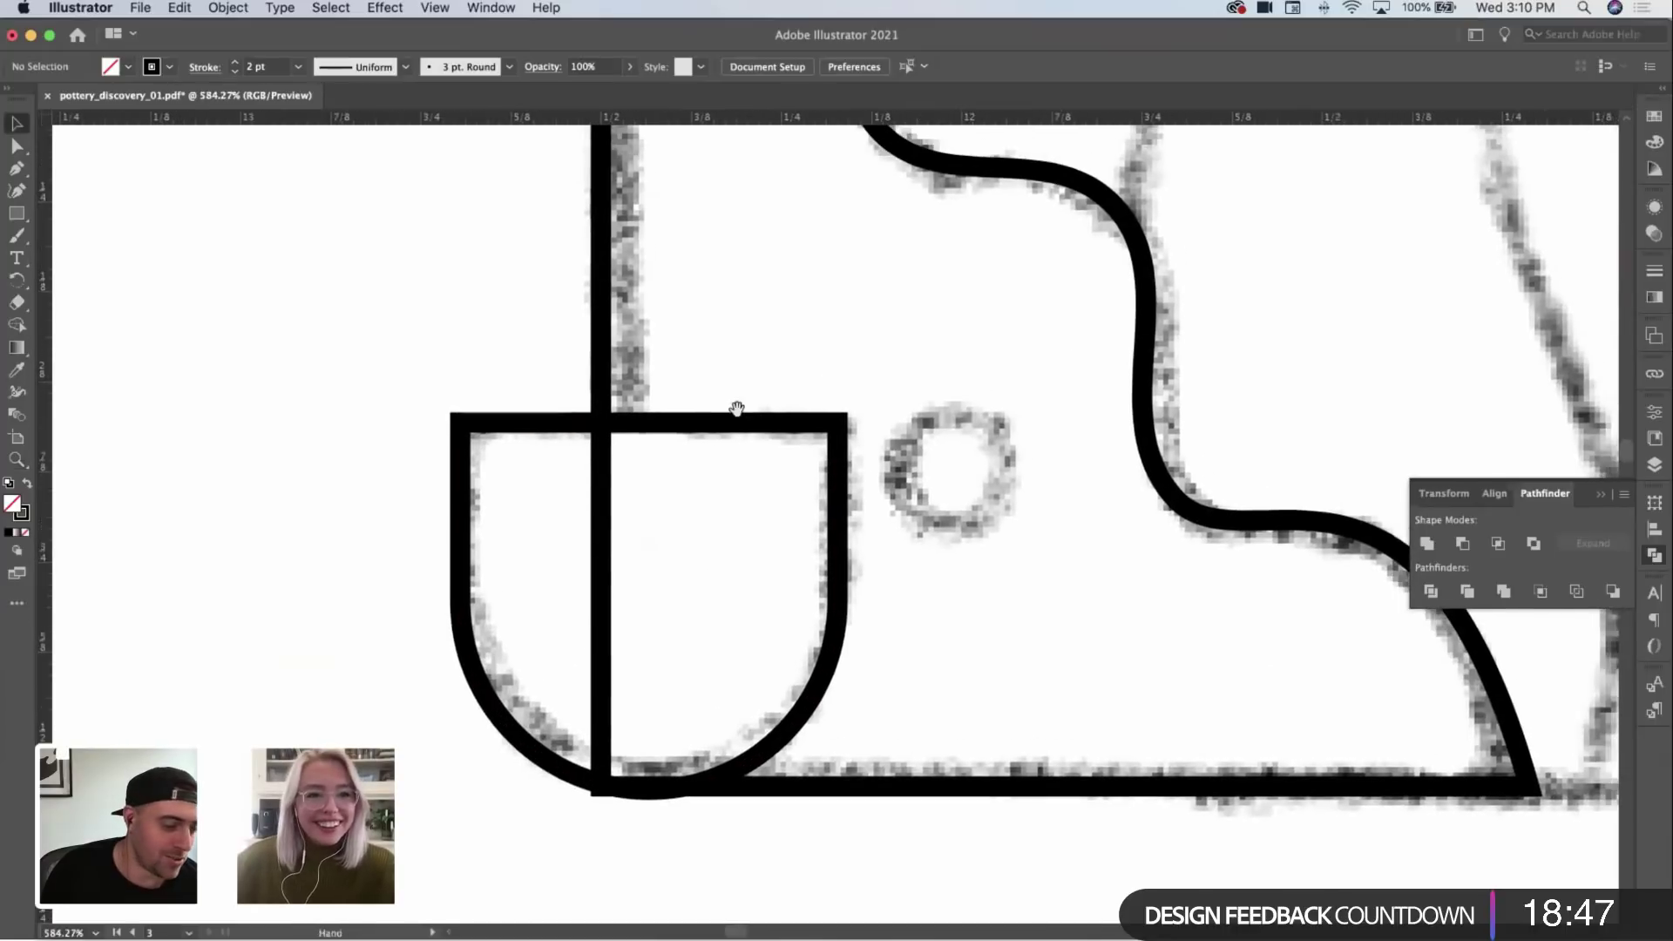
alt+super+click(737, 408)
key(l)
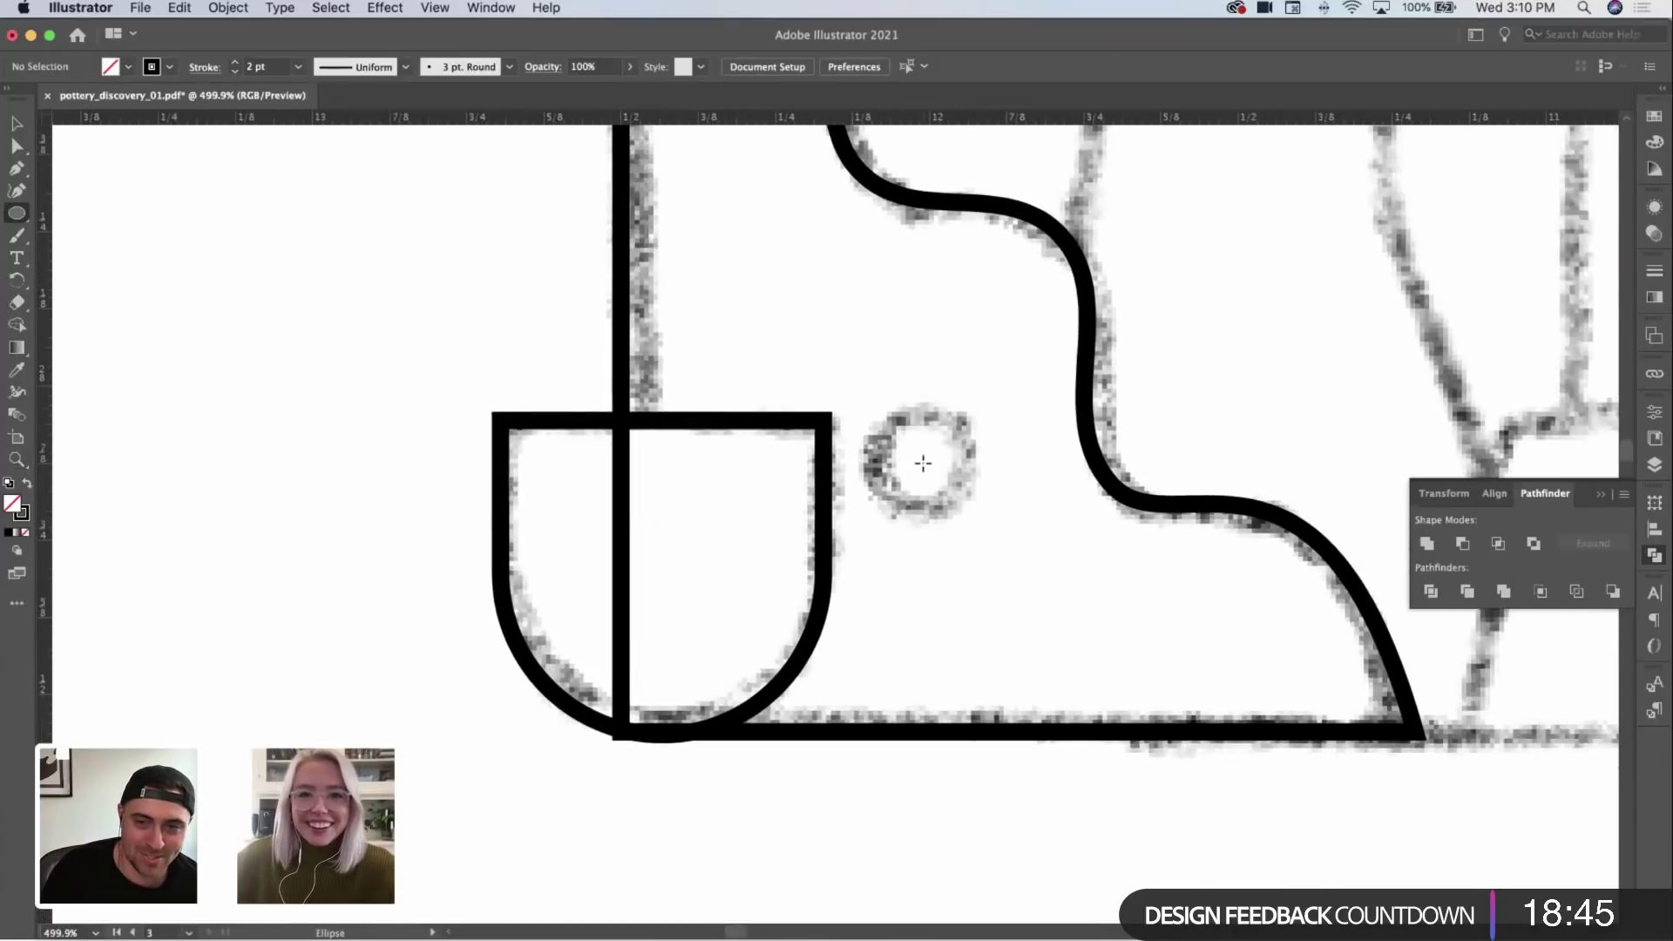
drag(923, 463, 970, 510)
key(v)
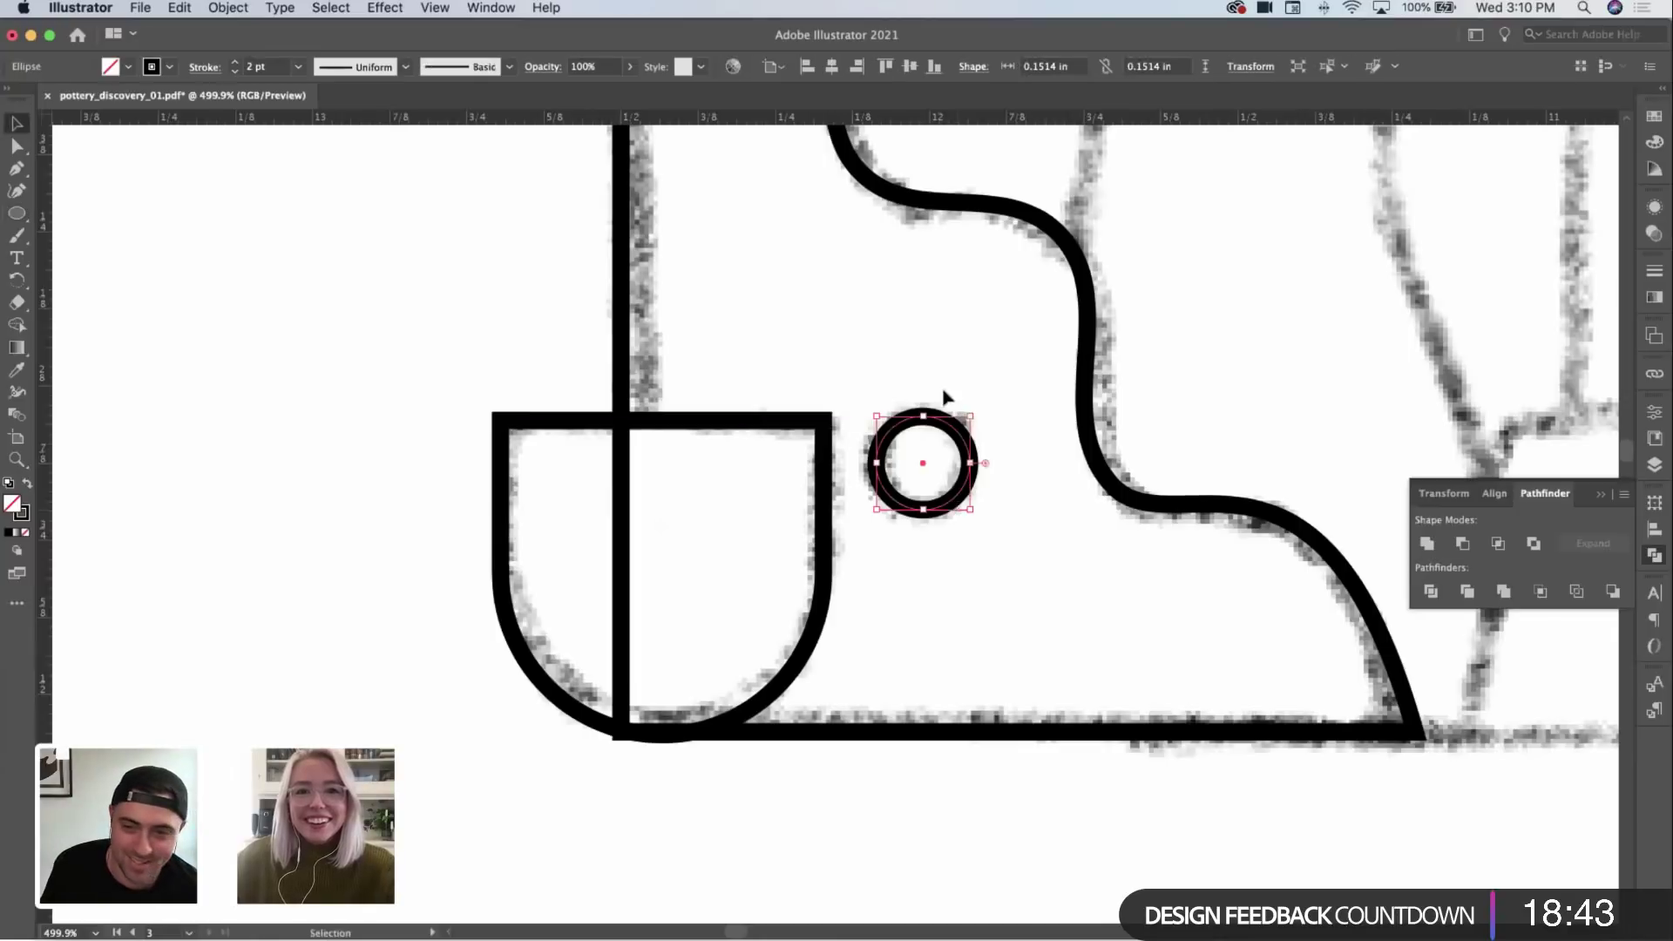
drag(950, 425, 860, 387)
Step: Enlarge the small circle beside the bowl to about 0.17 in across and reset its stroke to 2 pt
key(z)
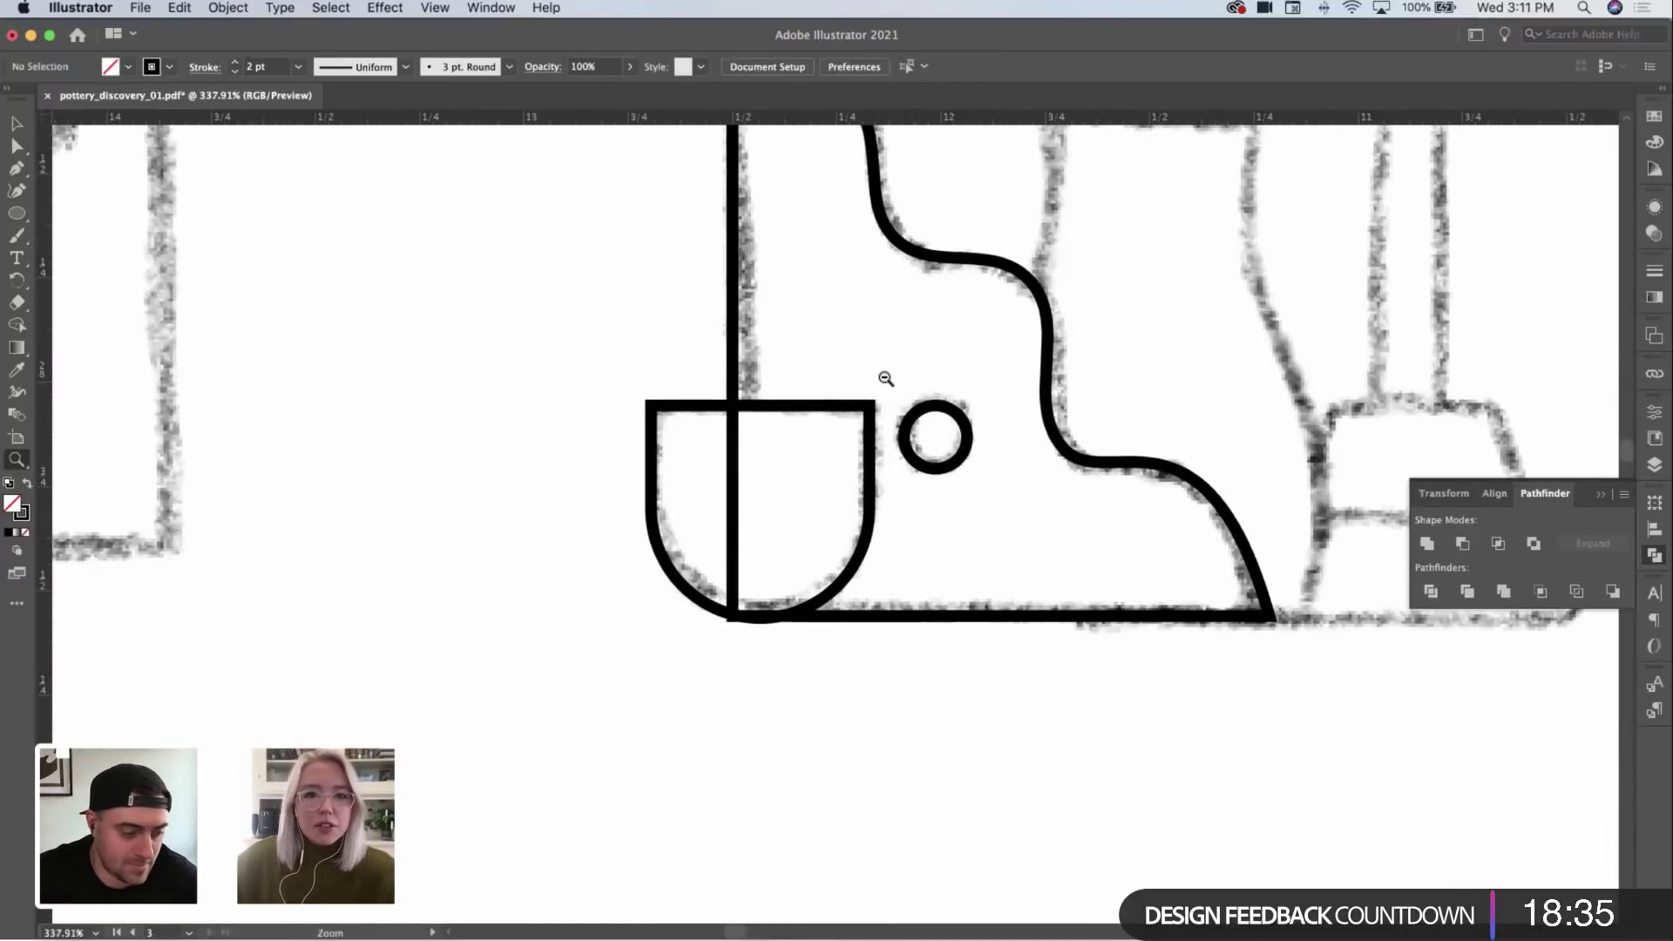
mouse_move(886, 378)
mouse_down()
mouse_move(897, 348)
mouse_move(802, 438)
mouse_move(863, 457)
mouse_move(911, 441)
mouse_up()
key(v)
click(849, 582)
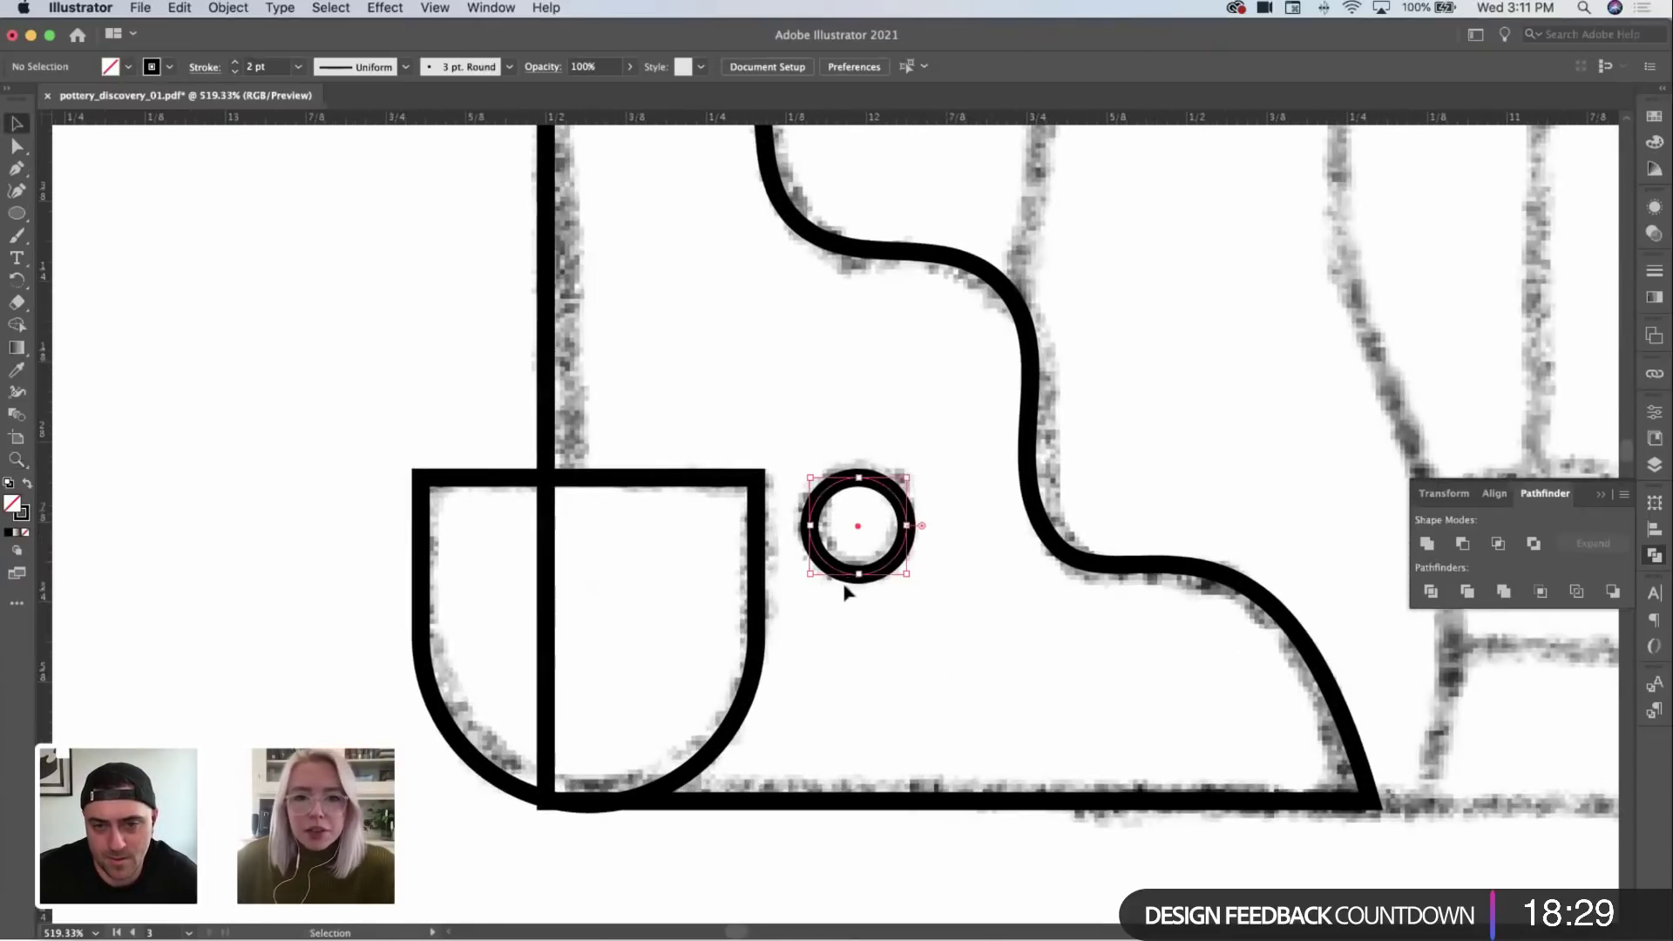
drag(858, 574, 859, 587)
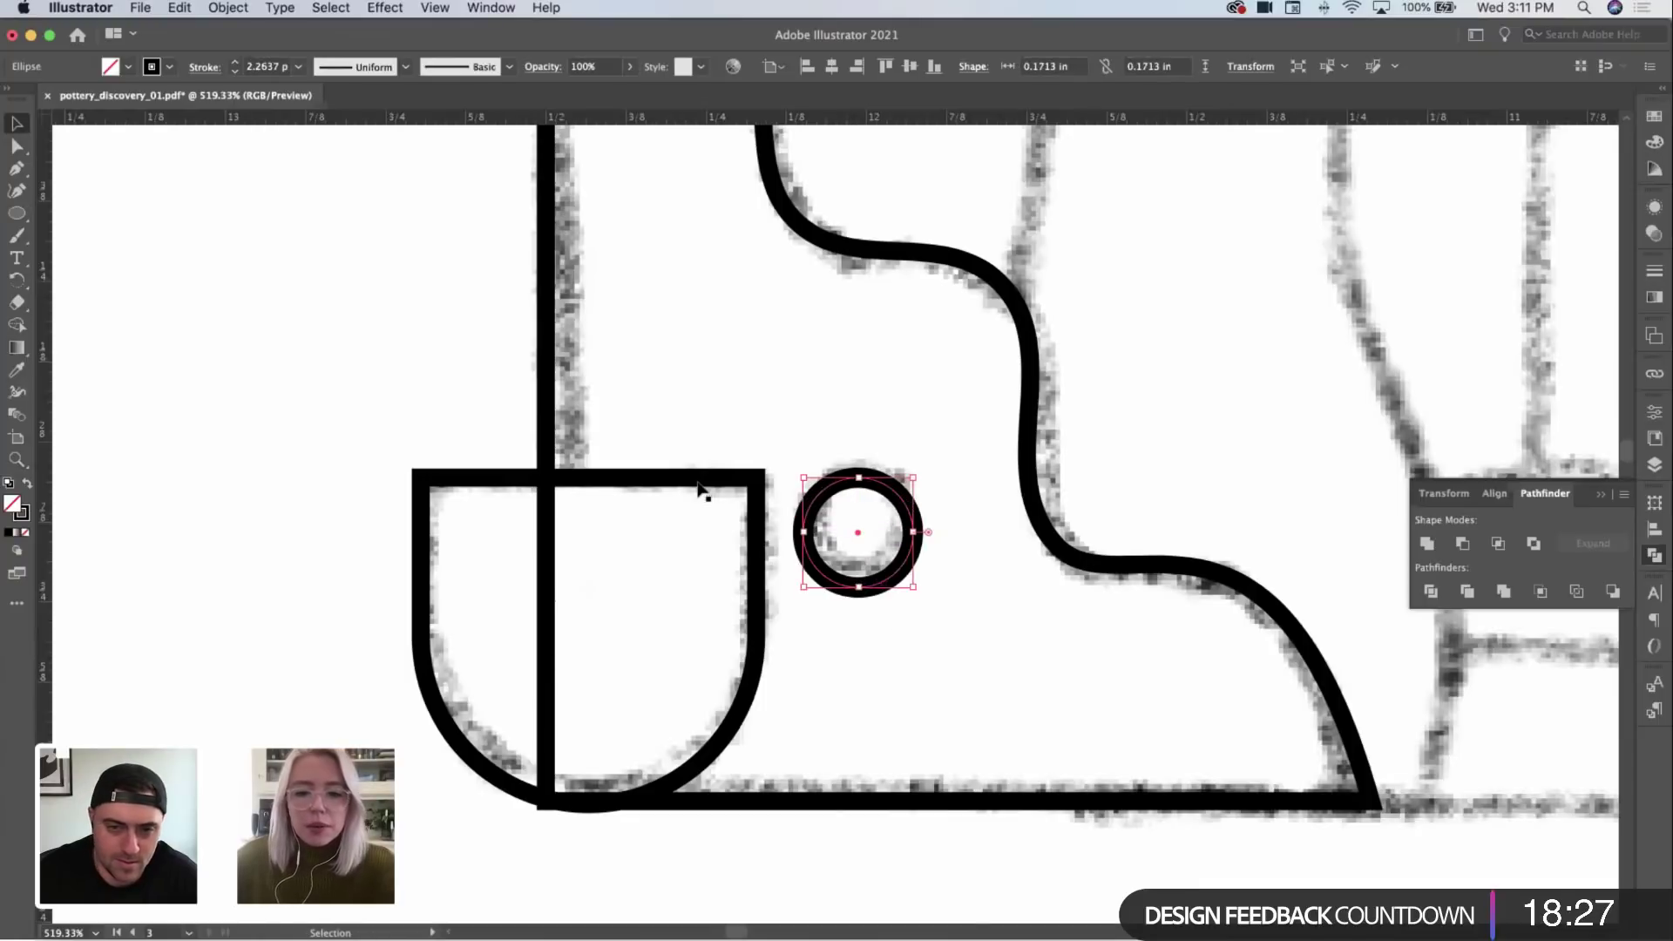
click(234, 71)
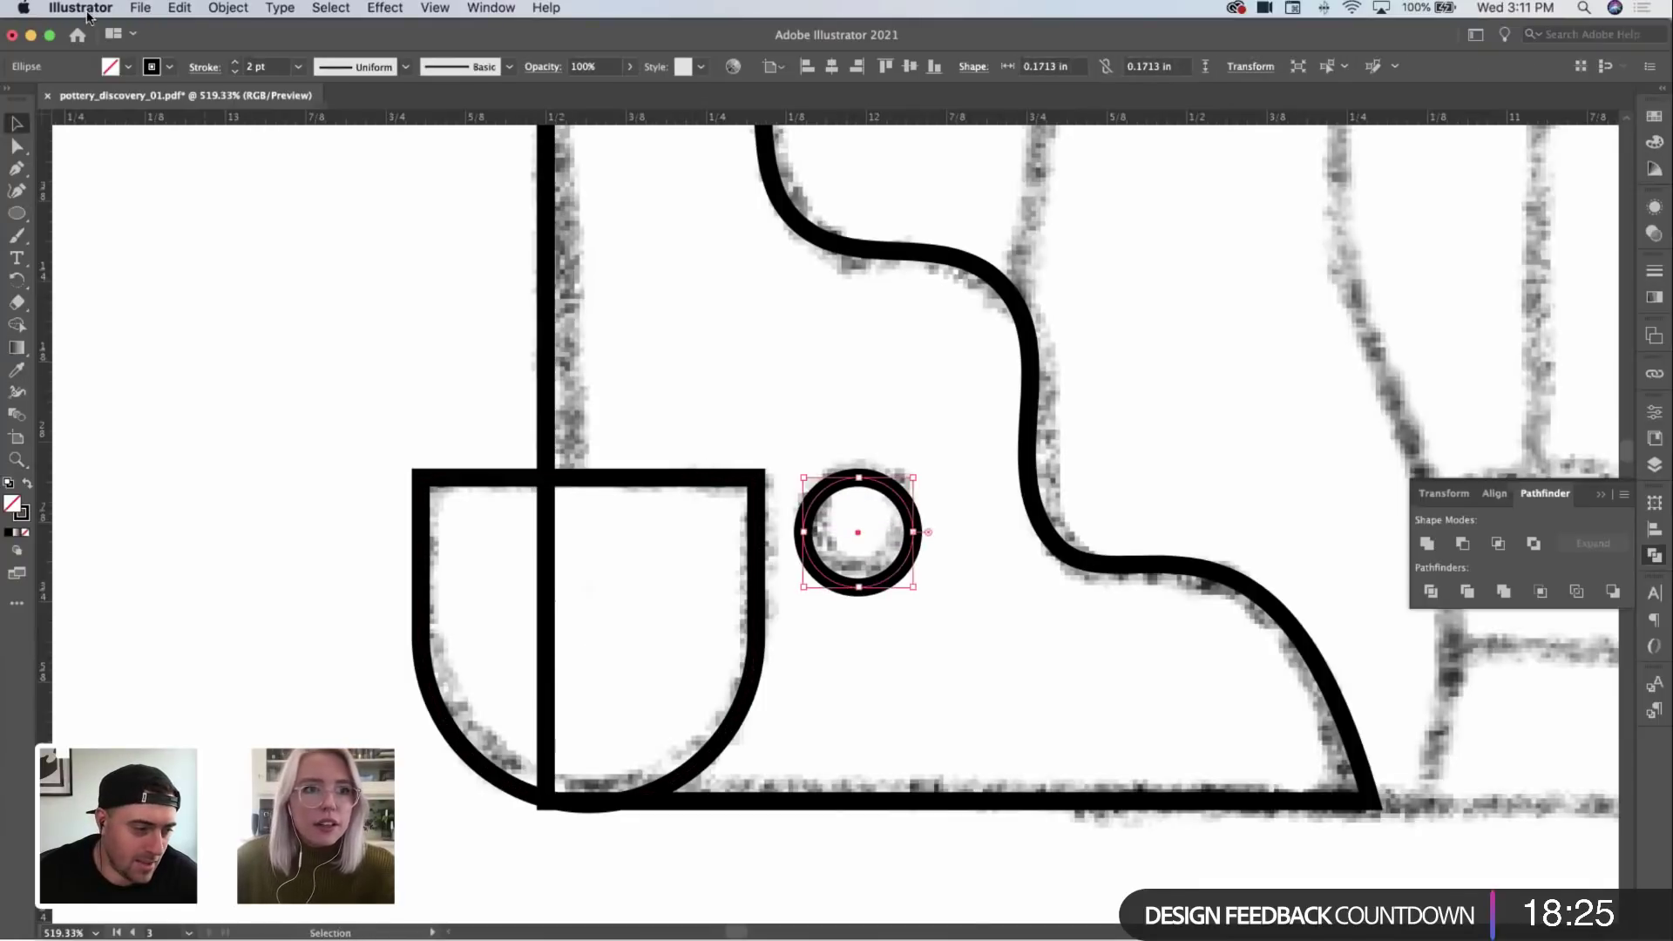
Step: Check the Scale Strokes & Effects setting in the General preferences
click(80, 8)
mouse_move(93, 61)
click(261, 63)
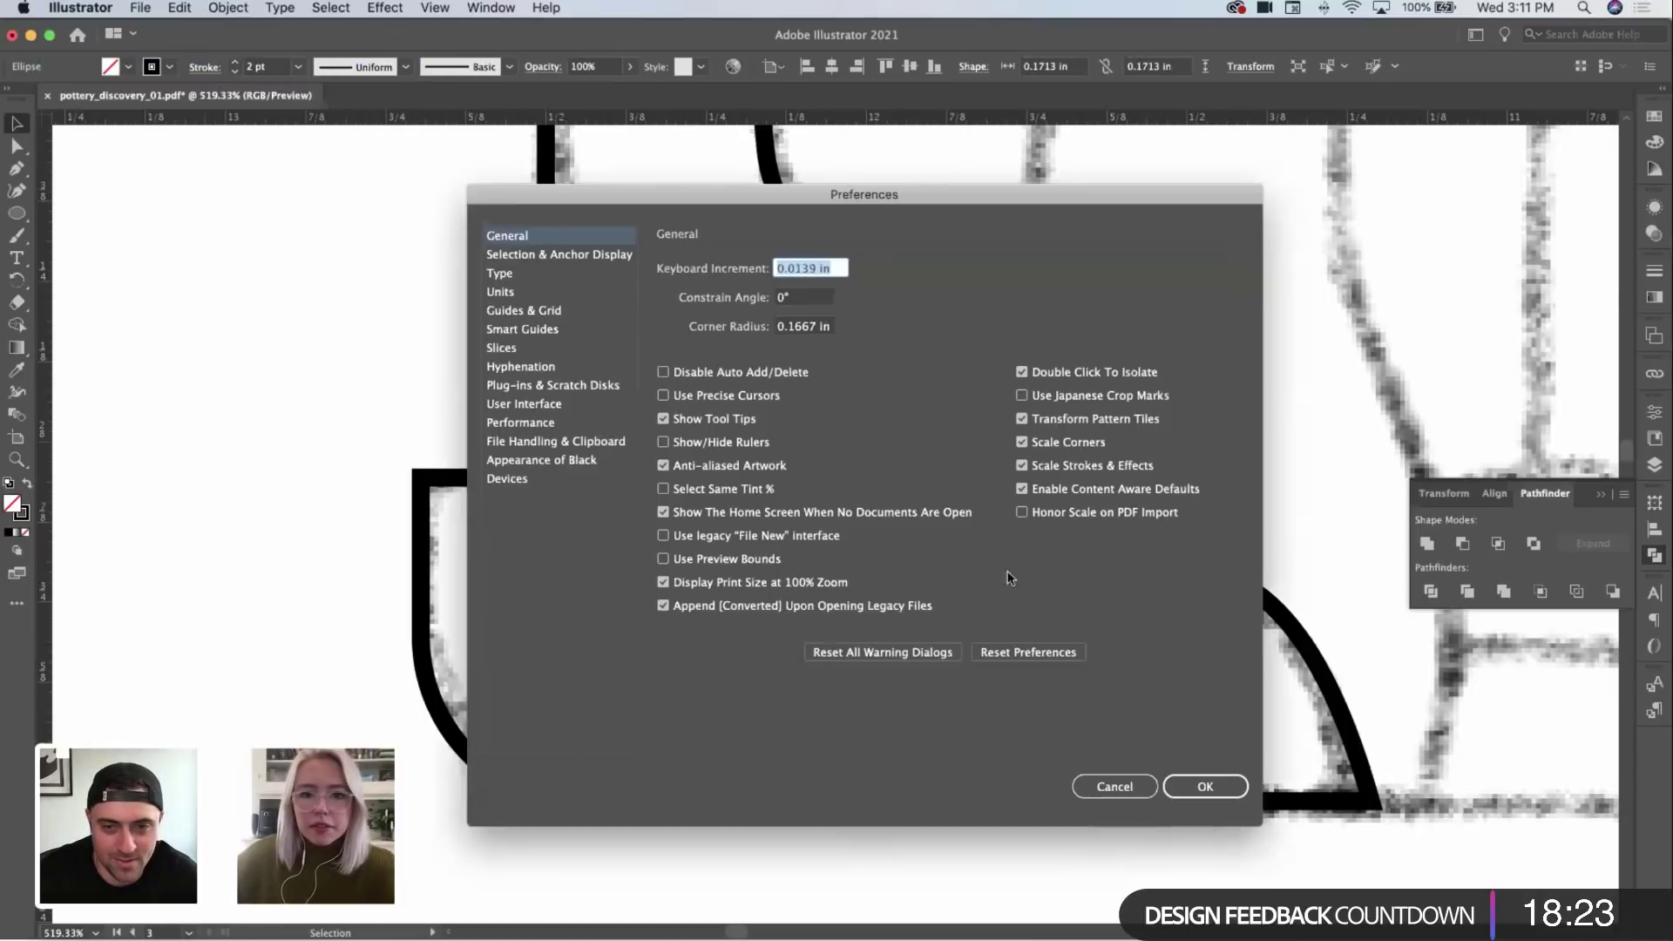
click(1207, 788)
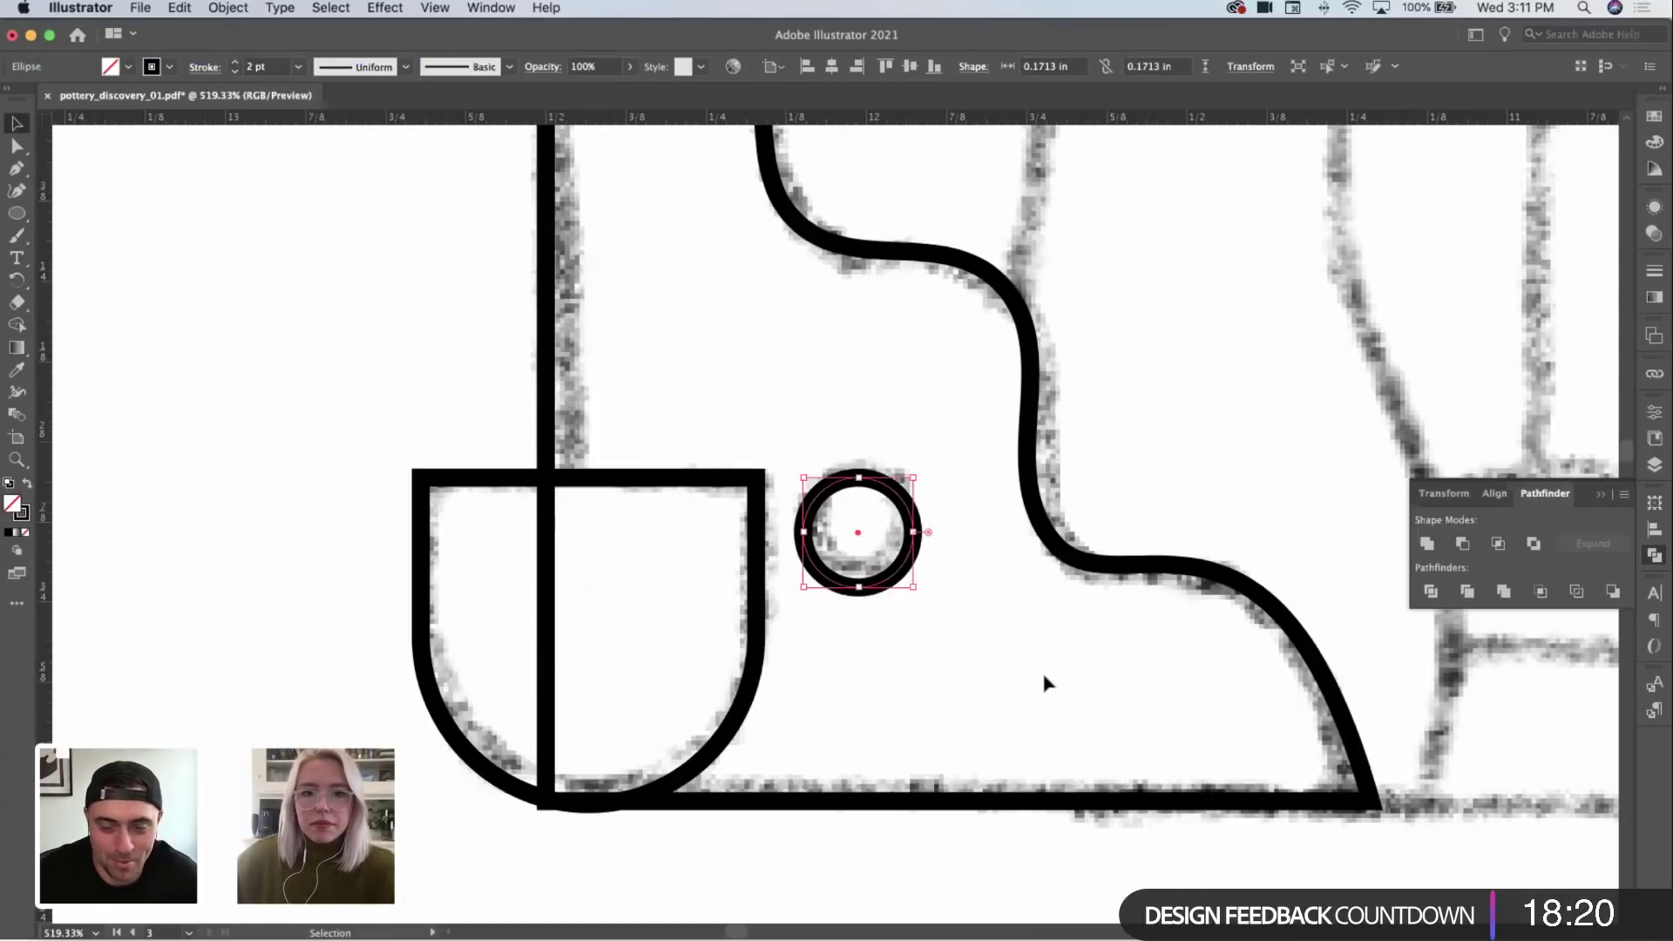
Step: Shift the bowl and its circle together horizontally so the bowl is centred on the wavy shape's straight side
click(940, 585)
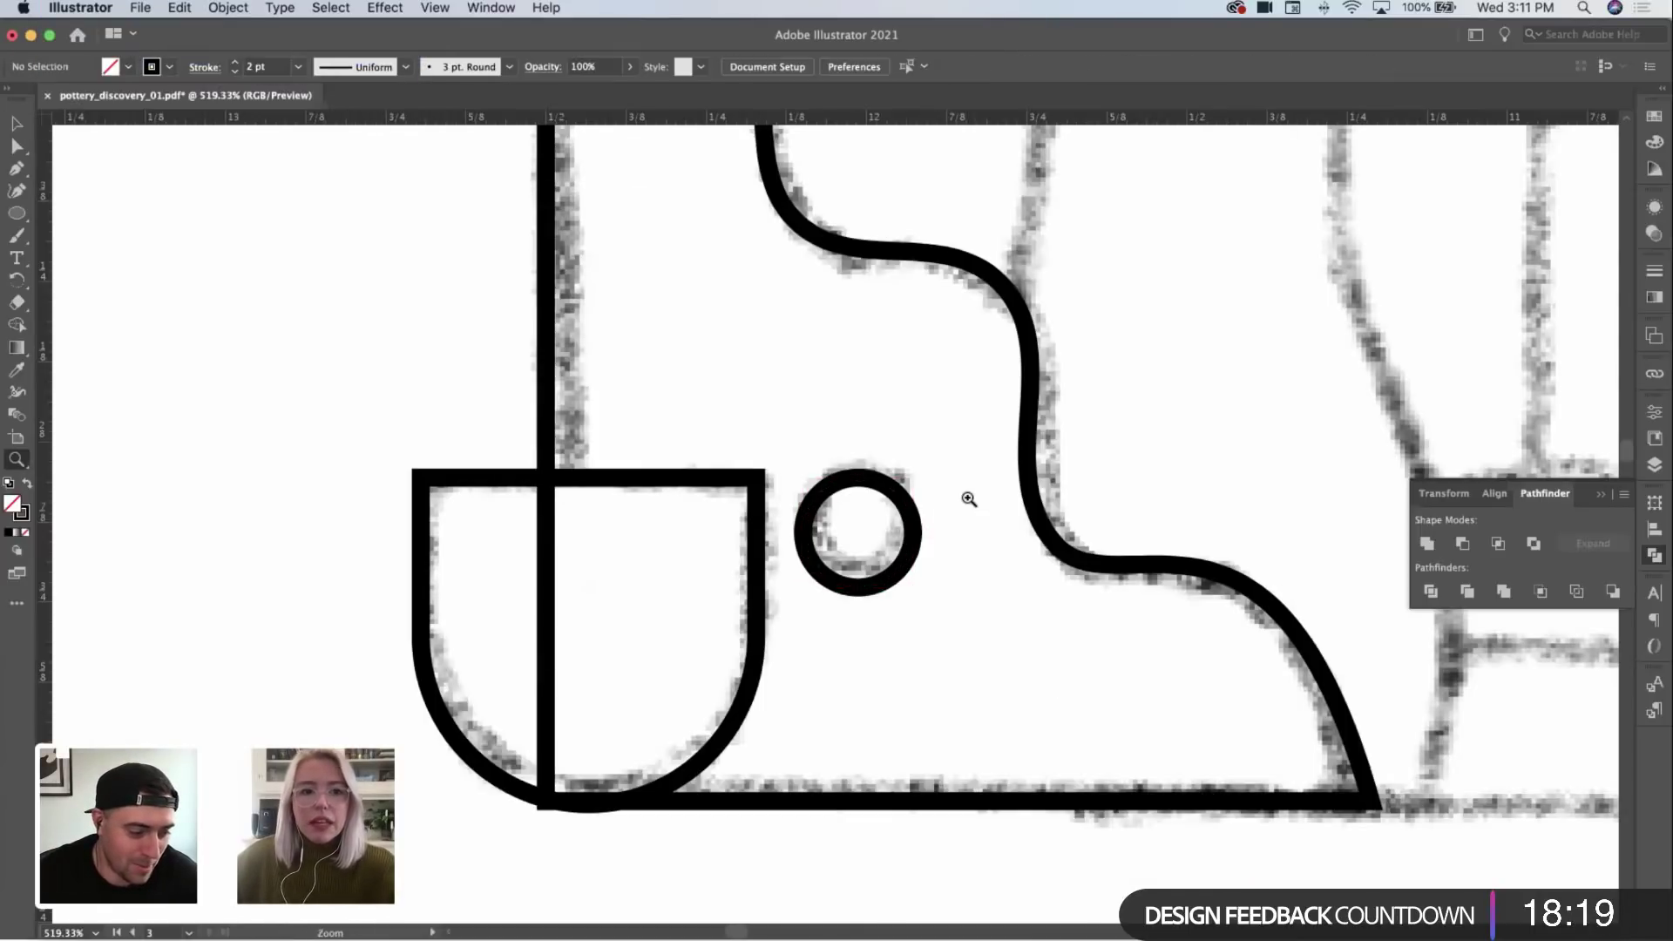
drag(969, 500, 934, 497)
key(v)
drag(759, 535, 831, 500)
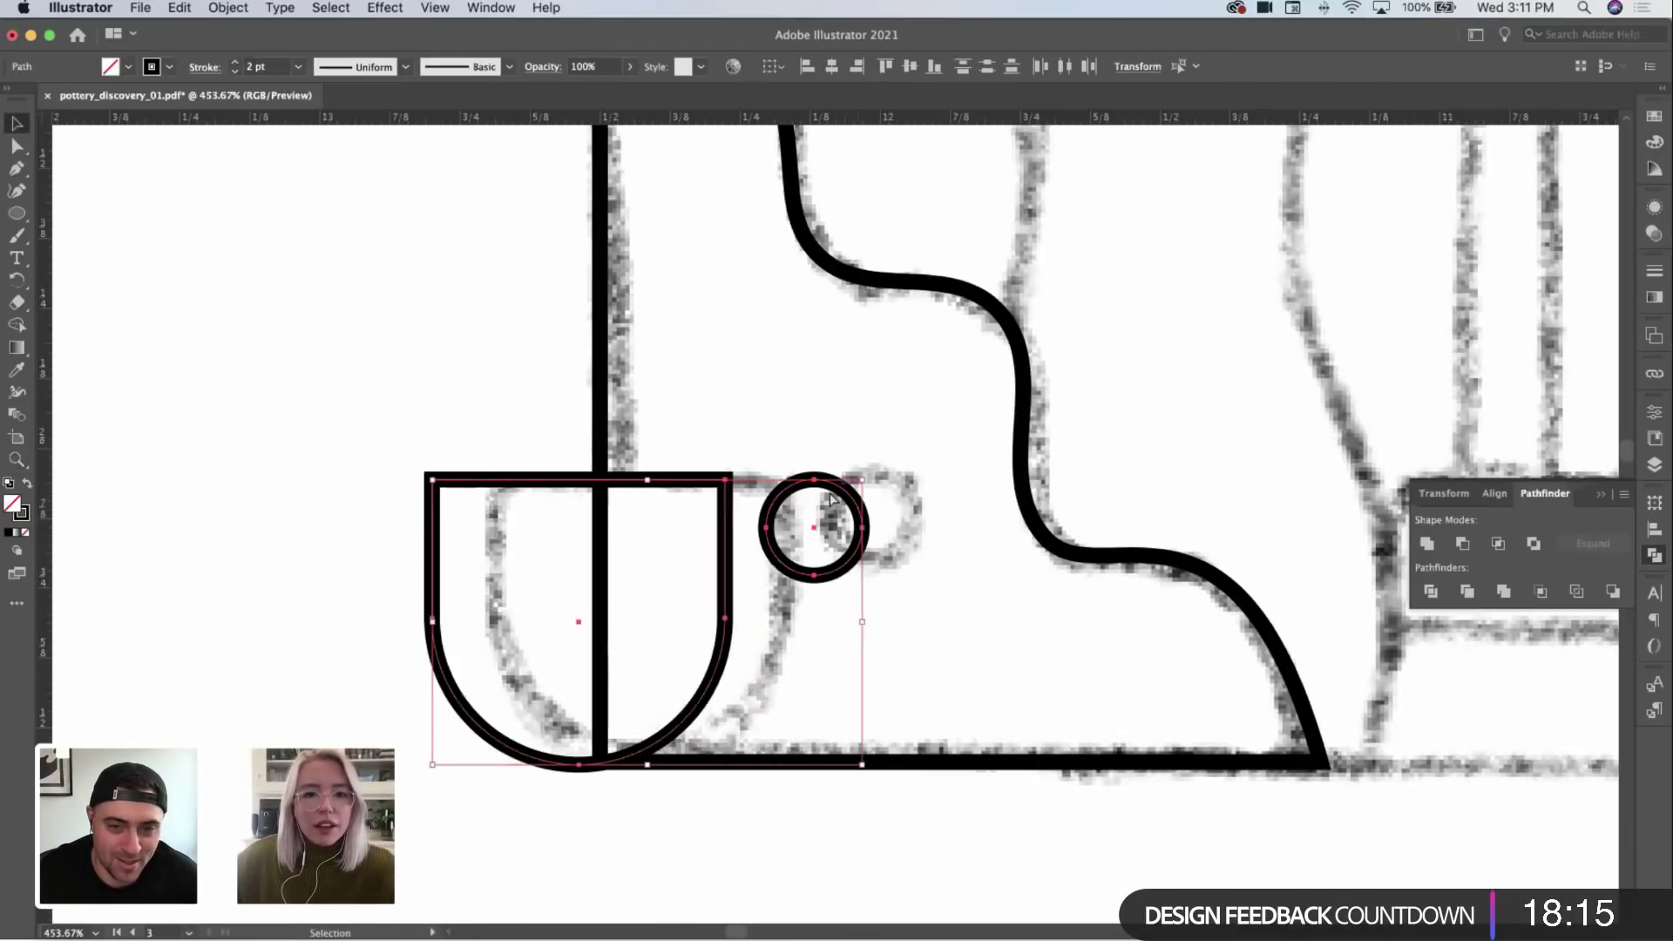
key(super+z)
drag(668, 482, 635, 480)
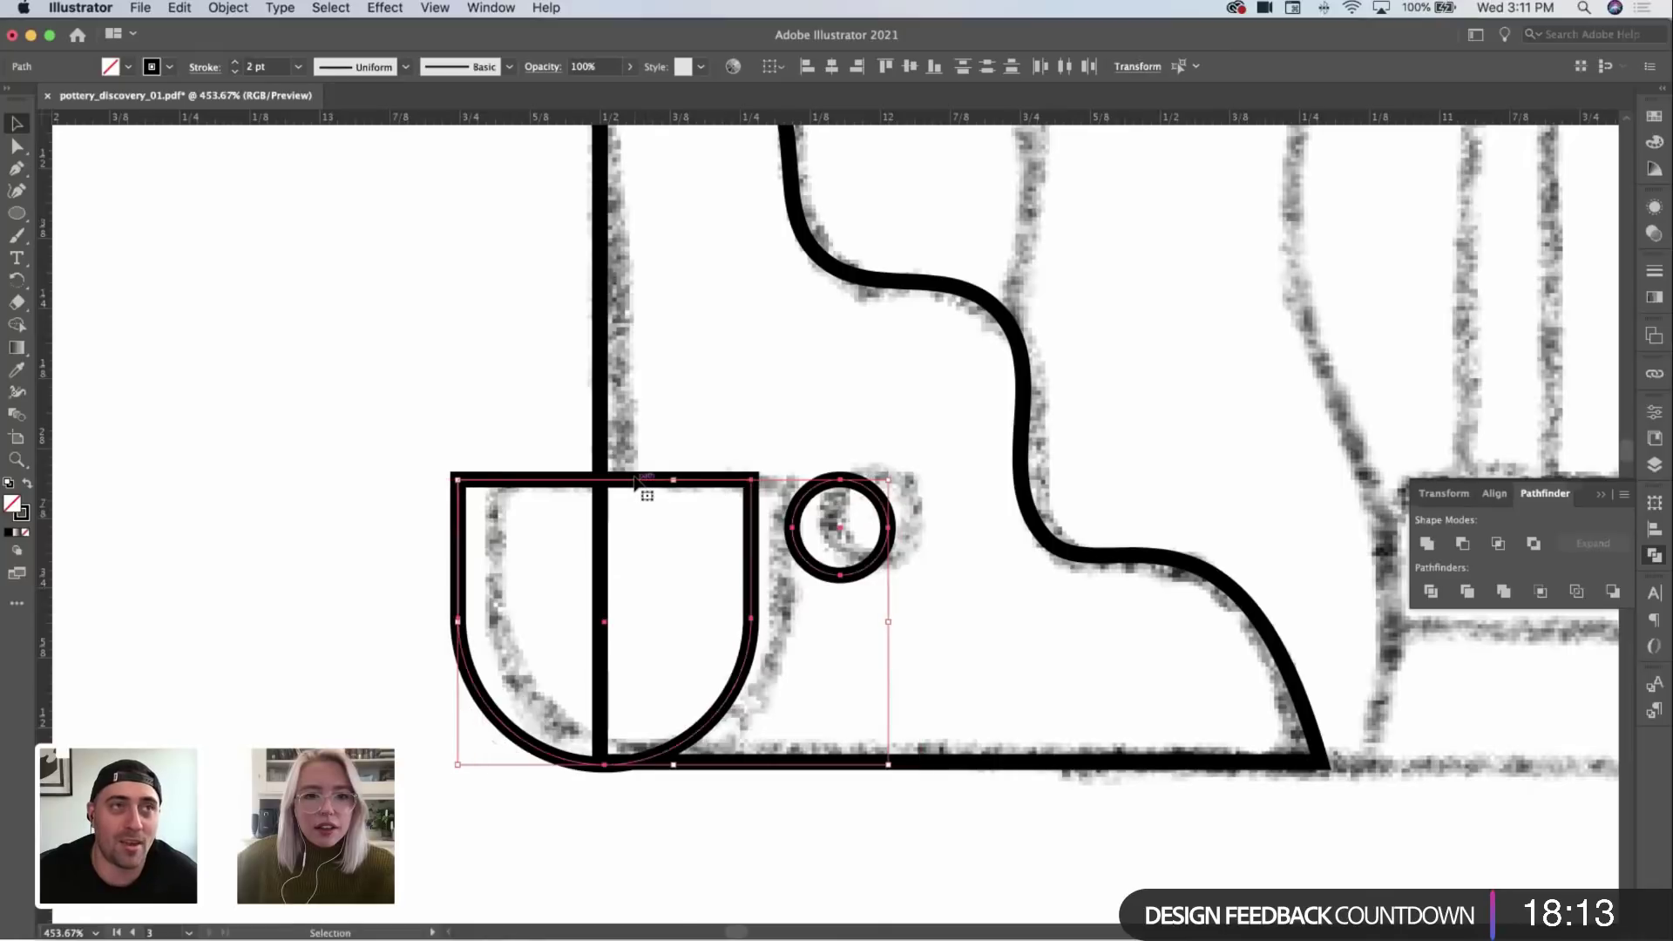
key(Left)
key(Left)
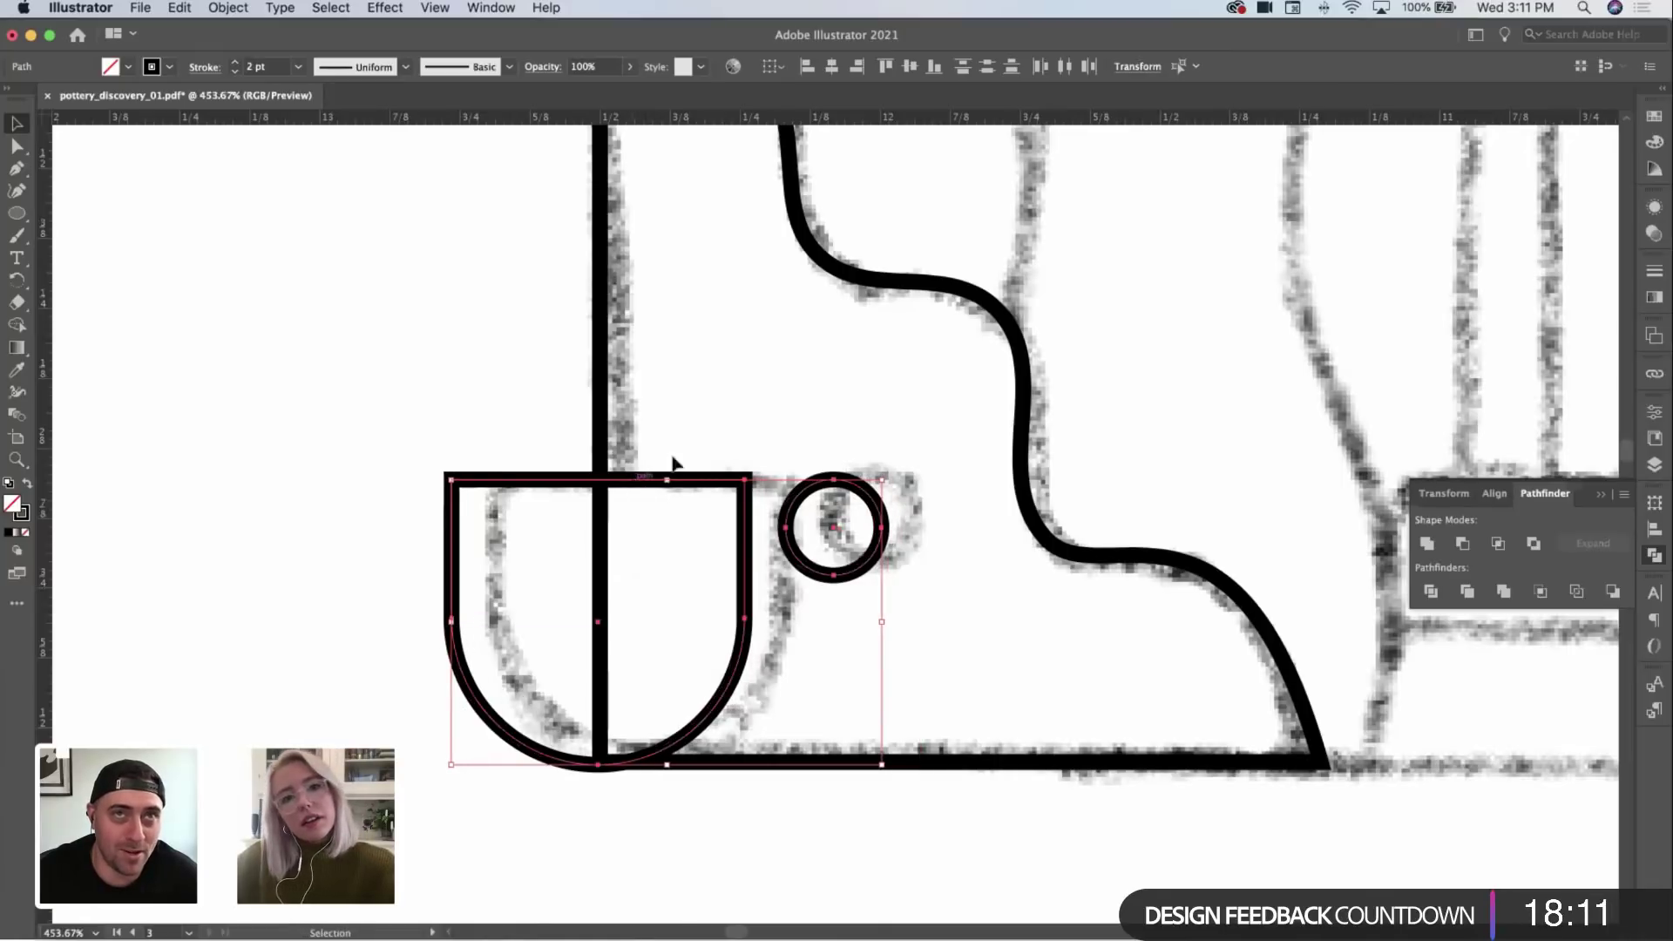
click(673, 462)
Step: Trace the sketched vase's straight rim and curved right side down to the baseline with the Pen tool, using a 2 pt stroke
key(z)
drag(736, 437, 783, 391)
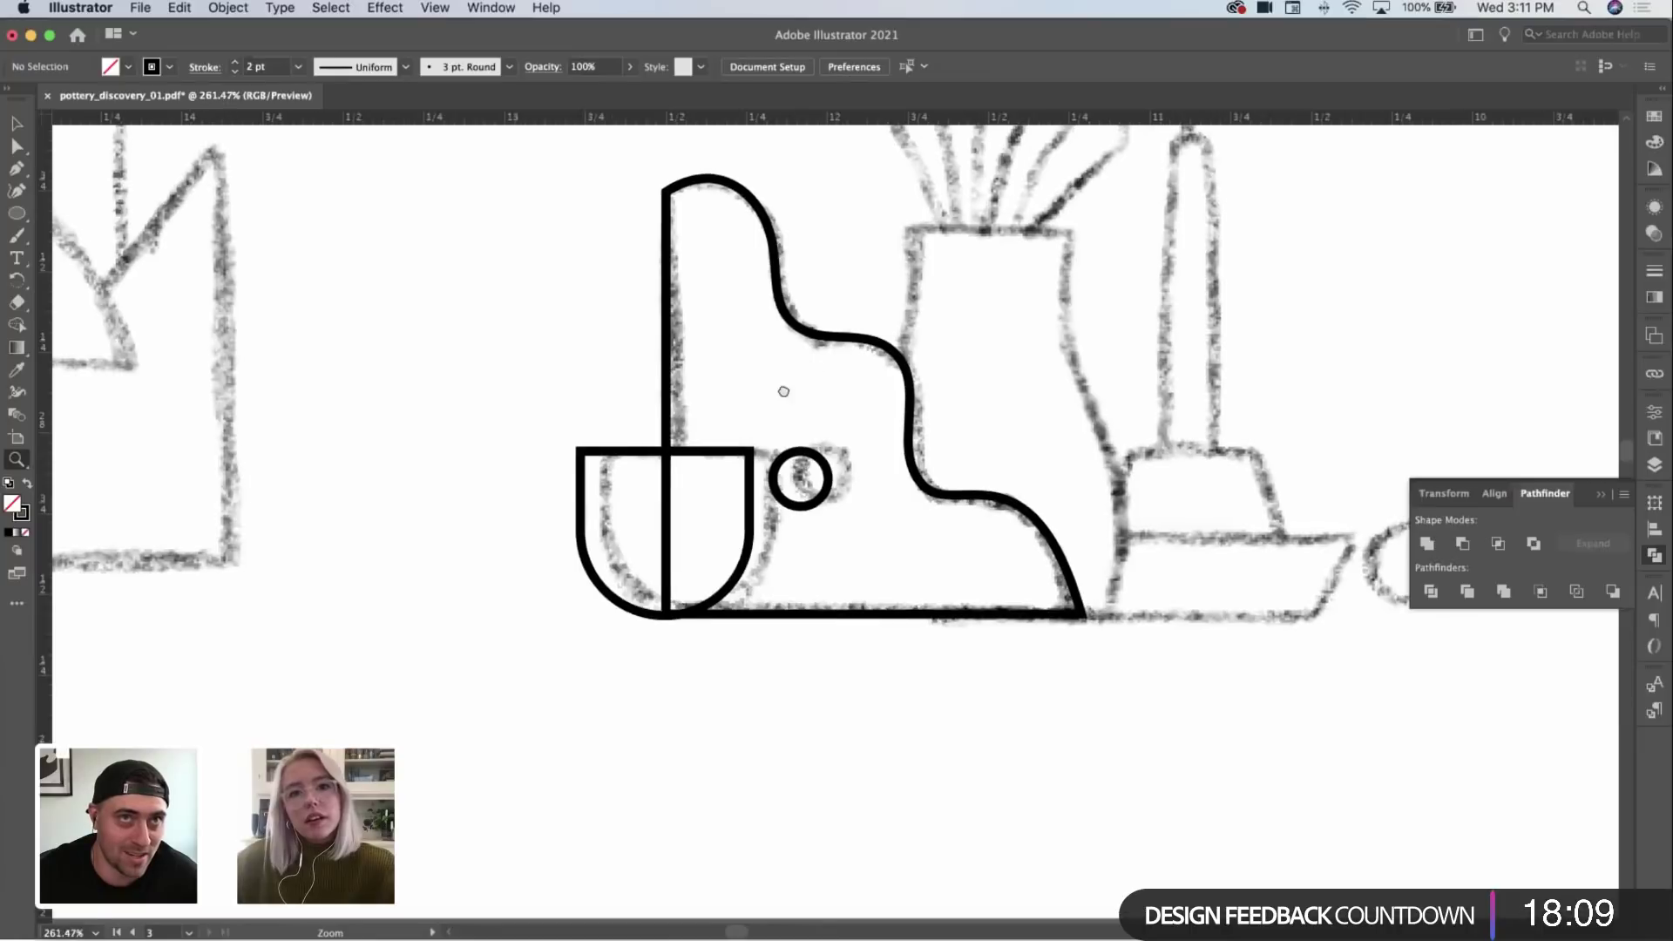
scroll(784, 391, right, 5)
scroll(760, 441, up, 3)
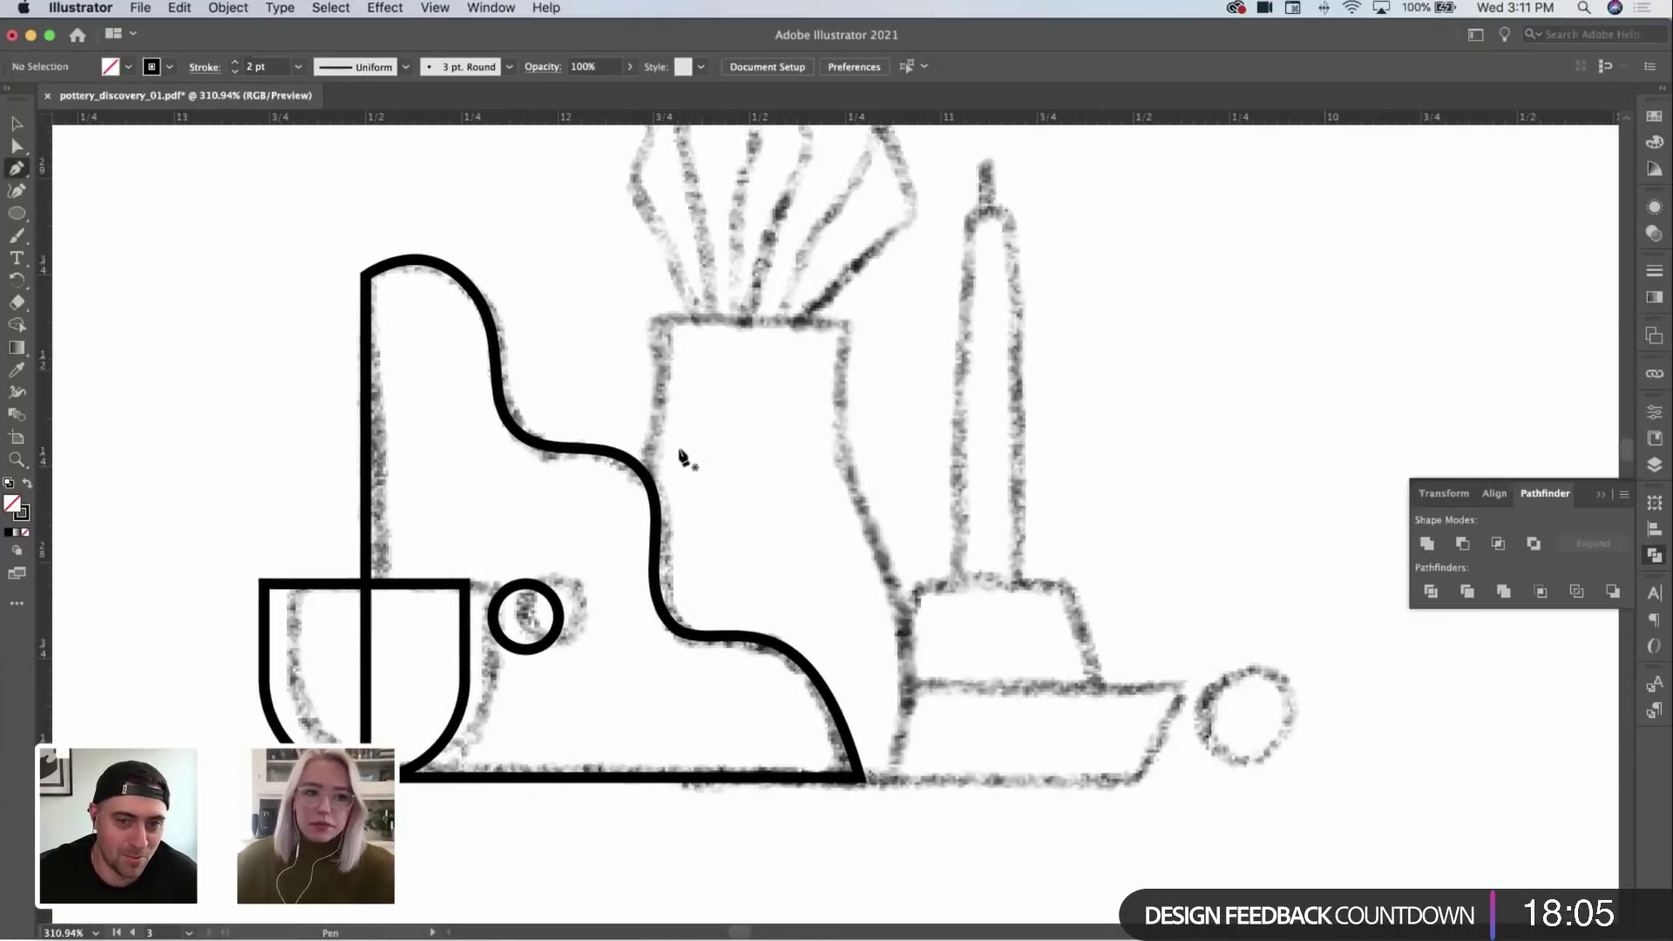
click(660, 321)
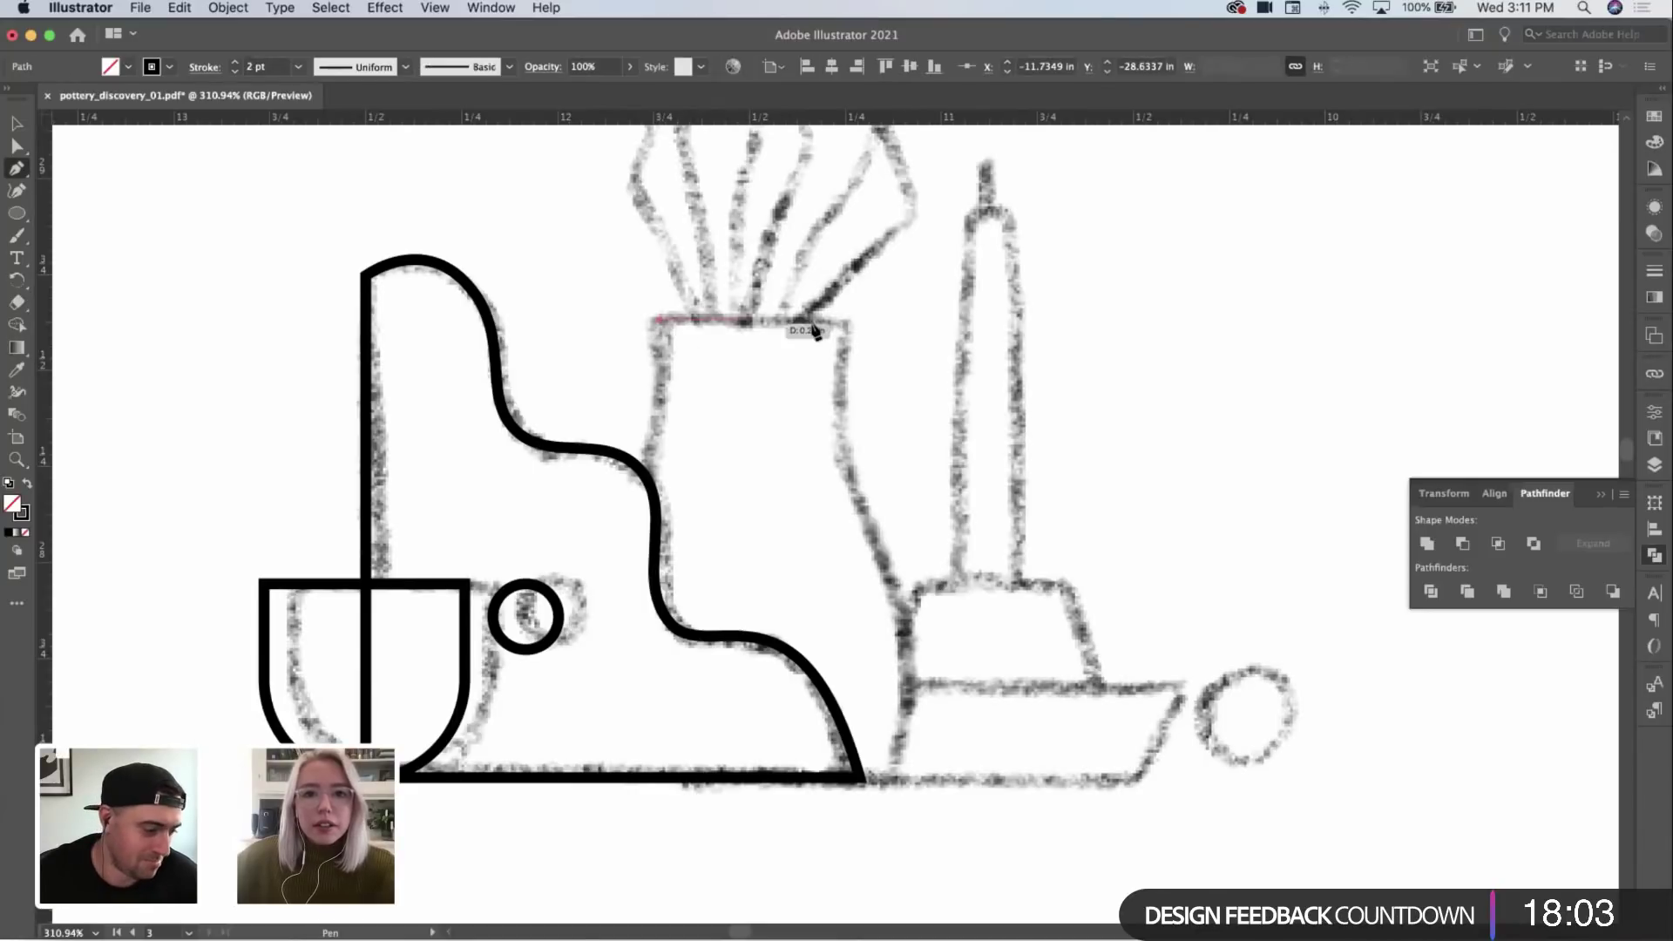
click(845, 319)
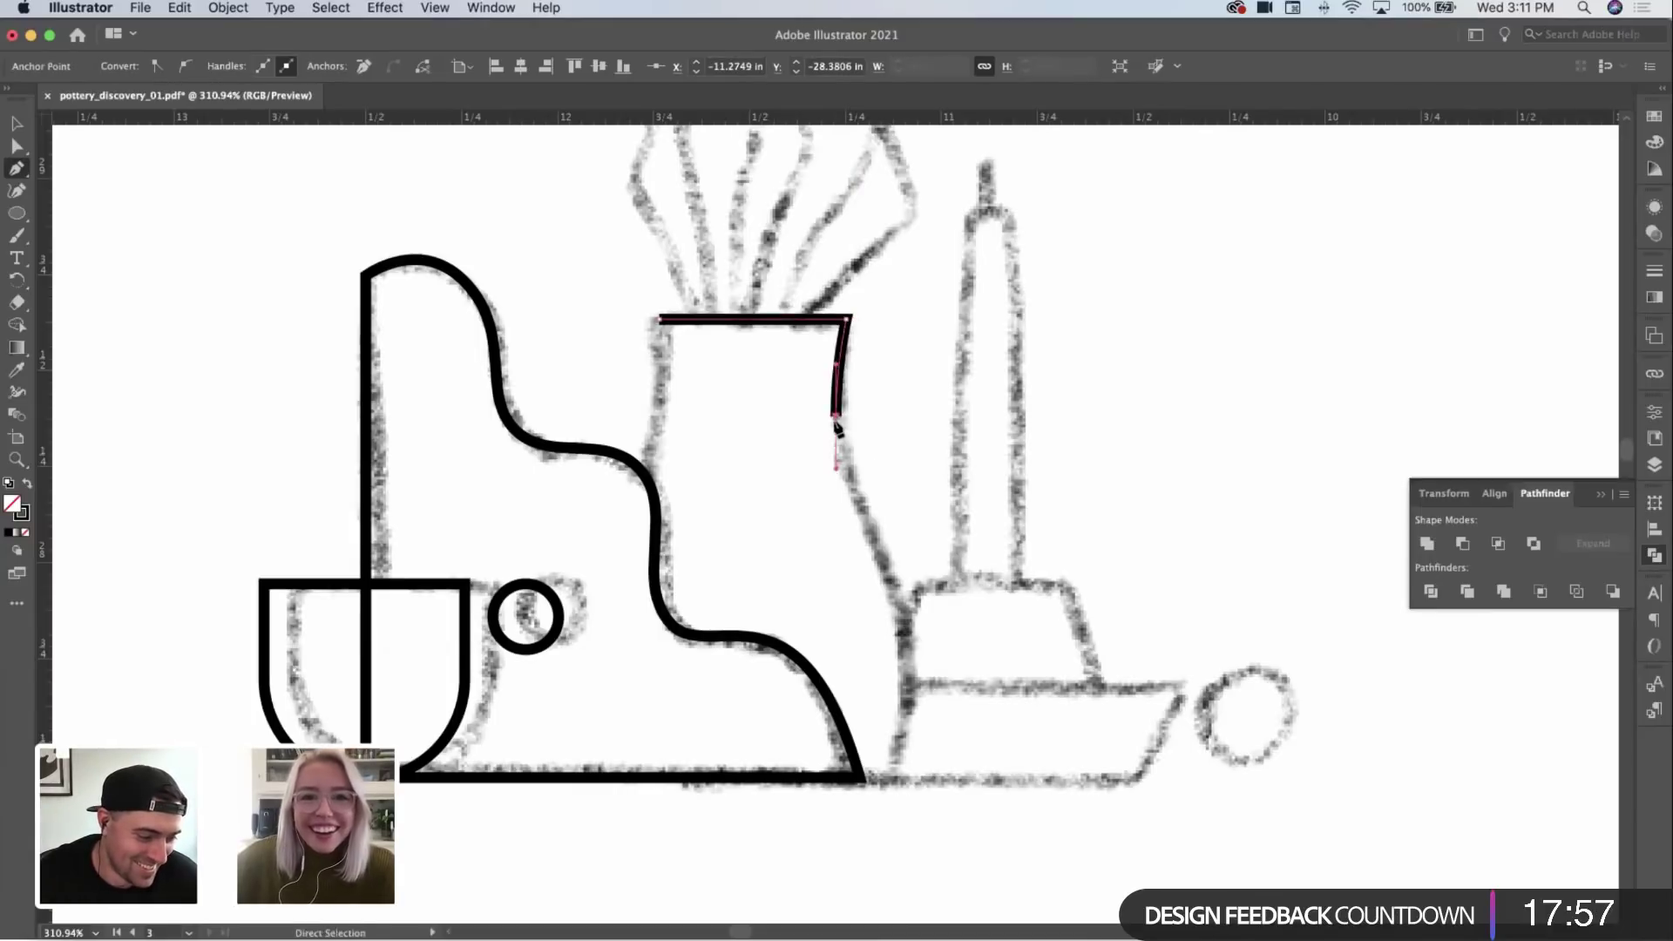
drag(834, 427, 834, 477)
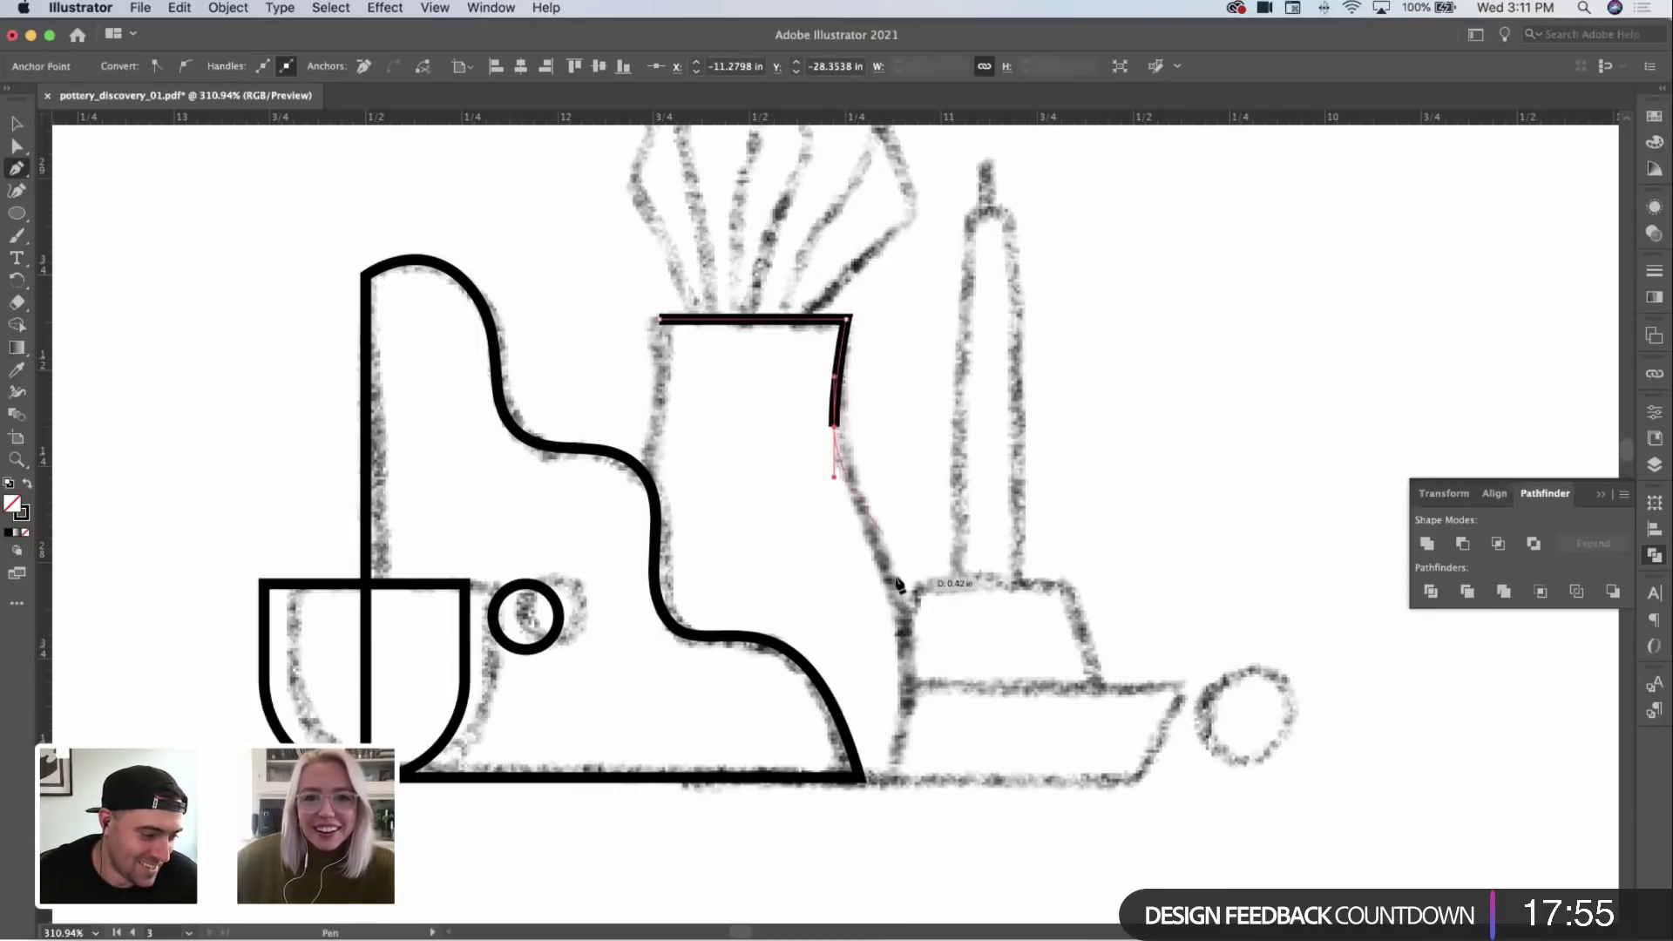
drag(912, 758, 908, 751)
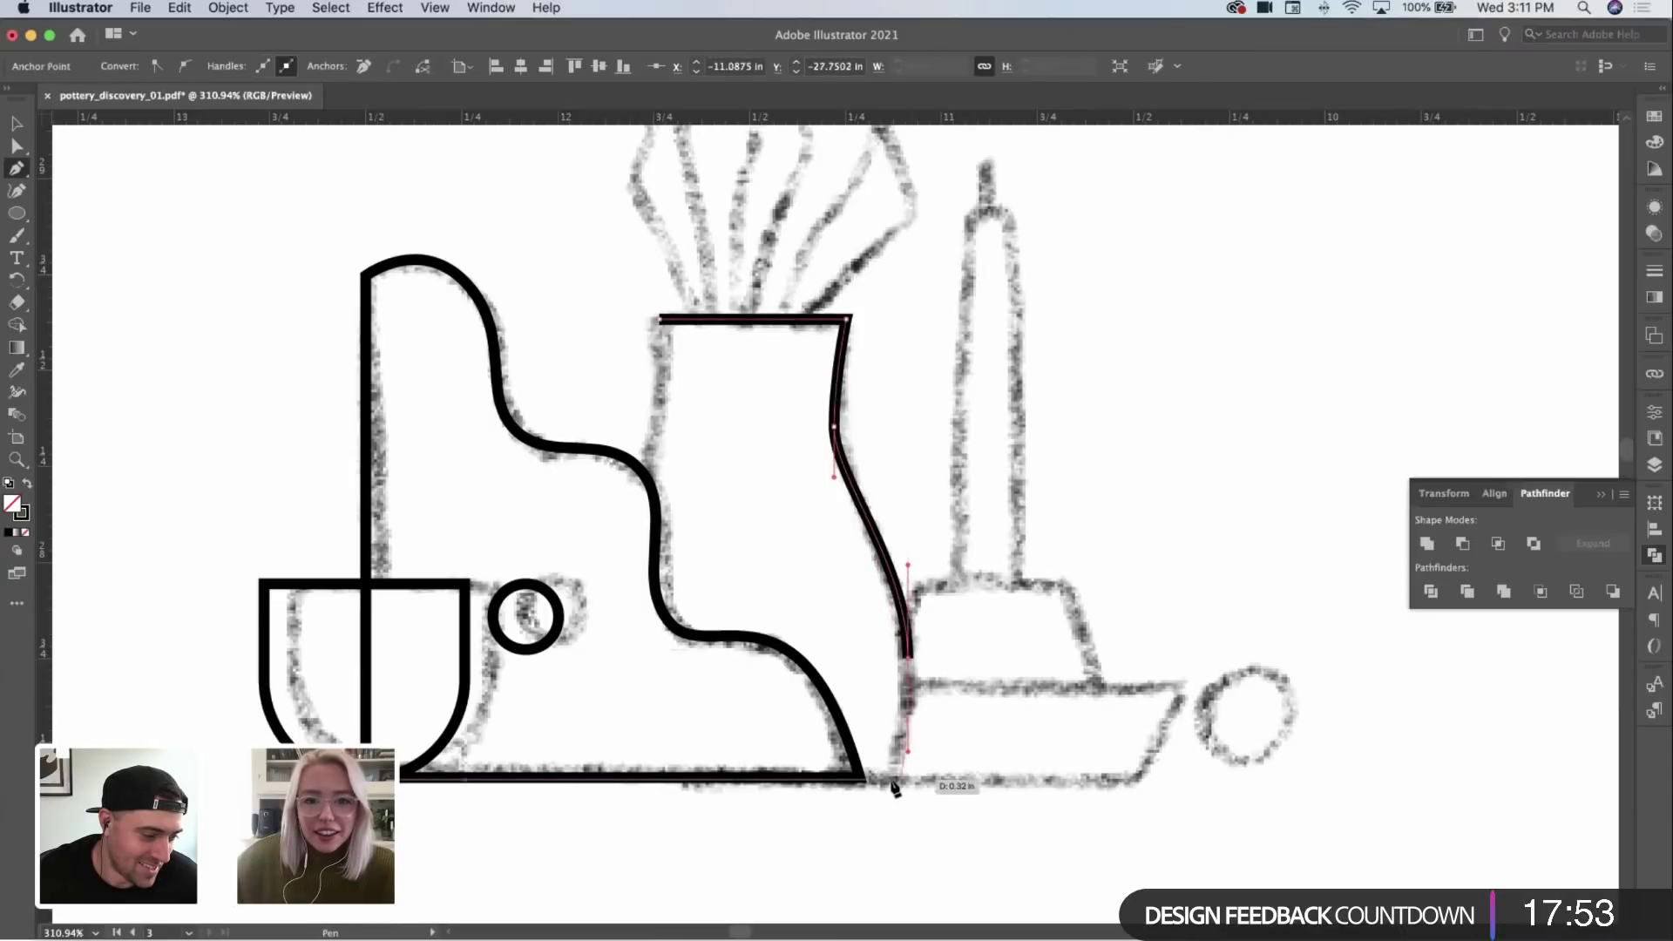
click(893, 782)
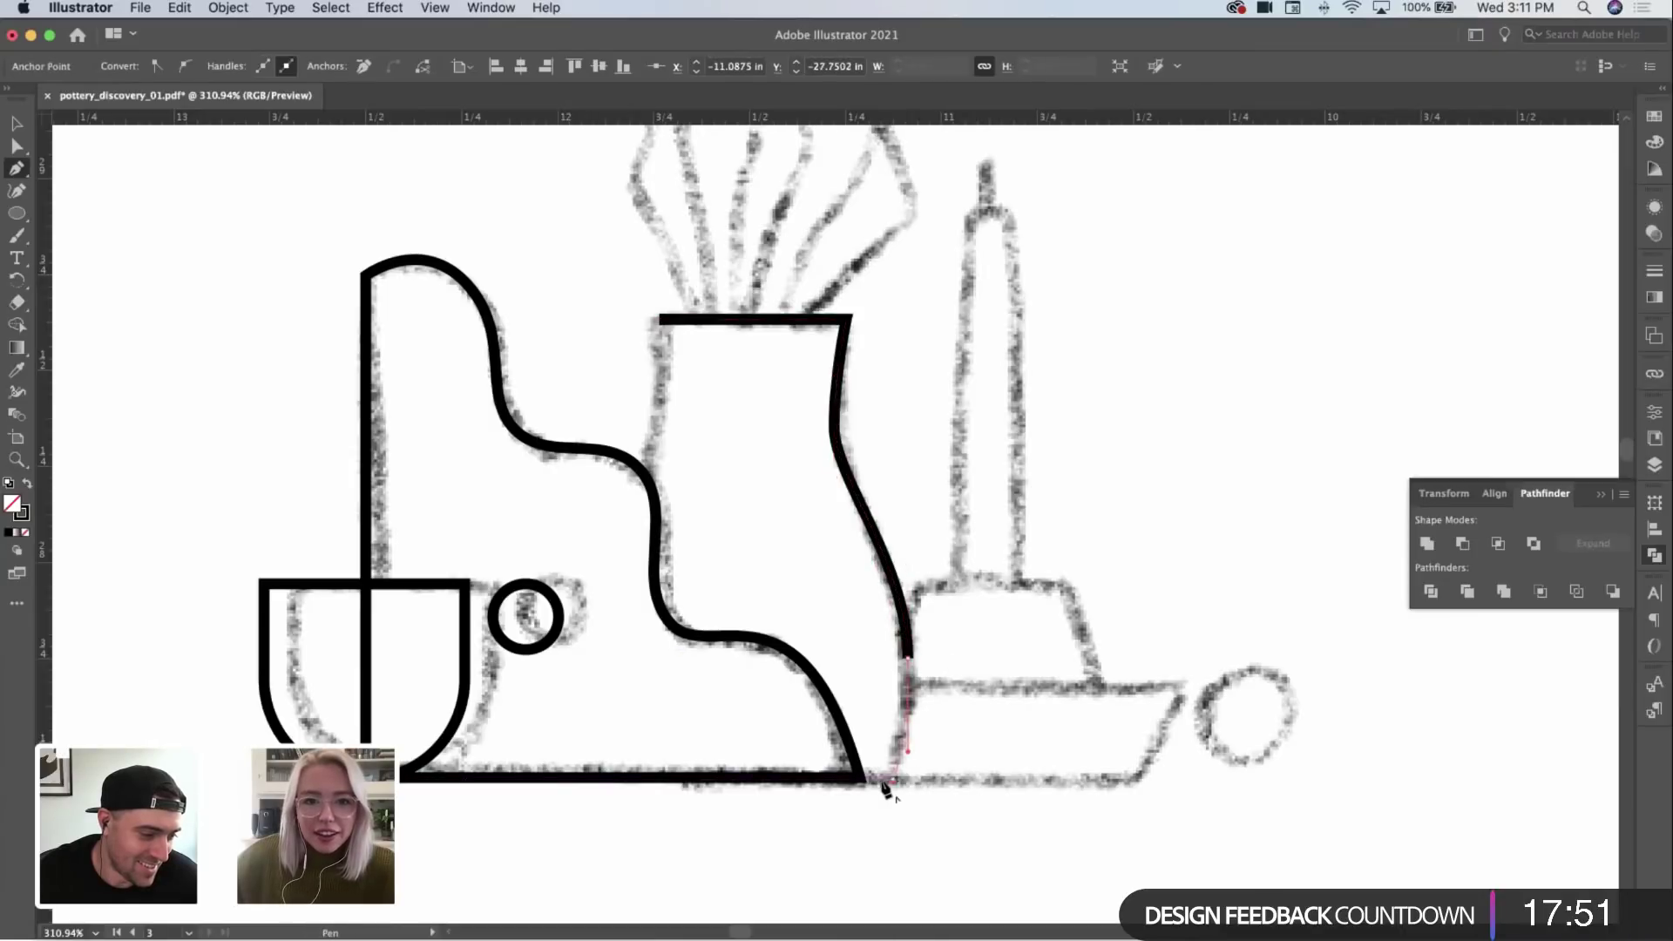
click(663, 780)
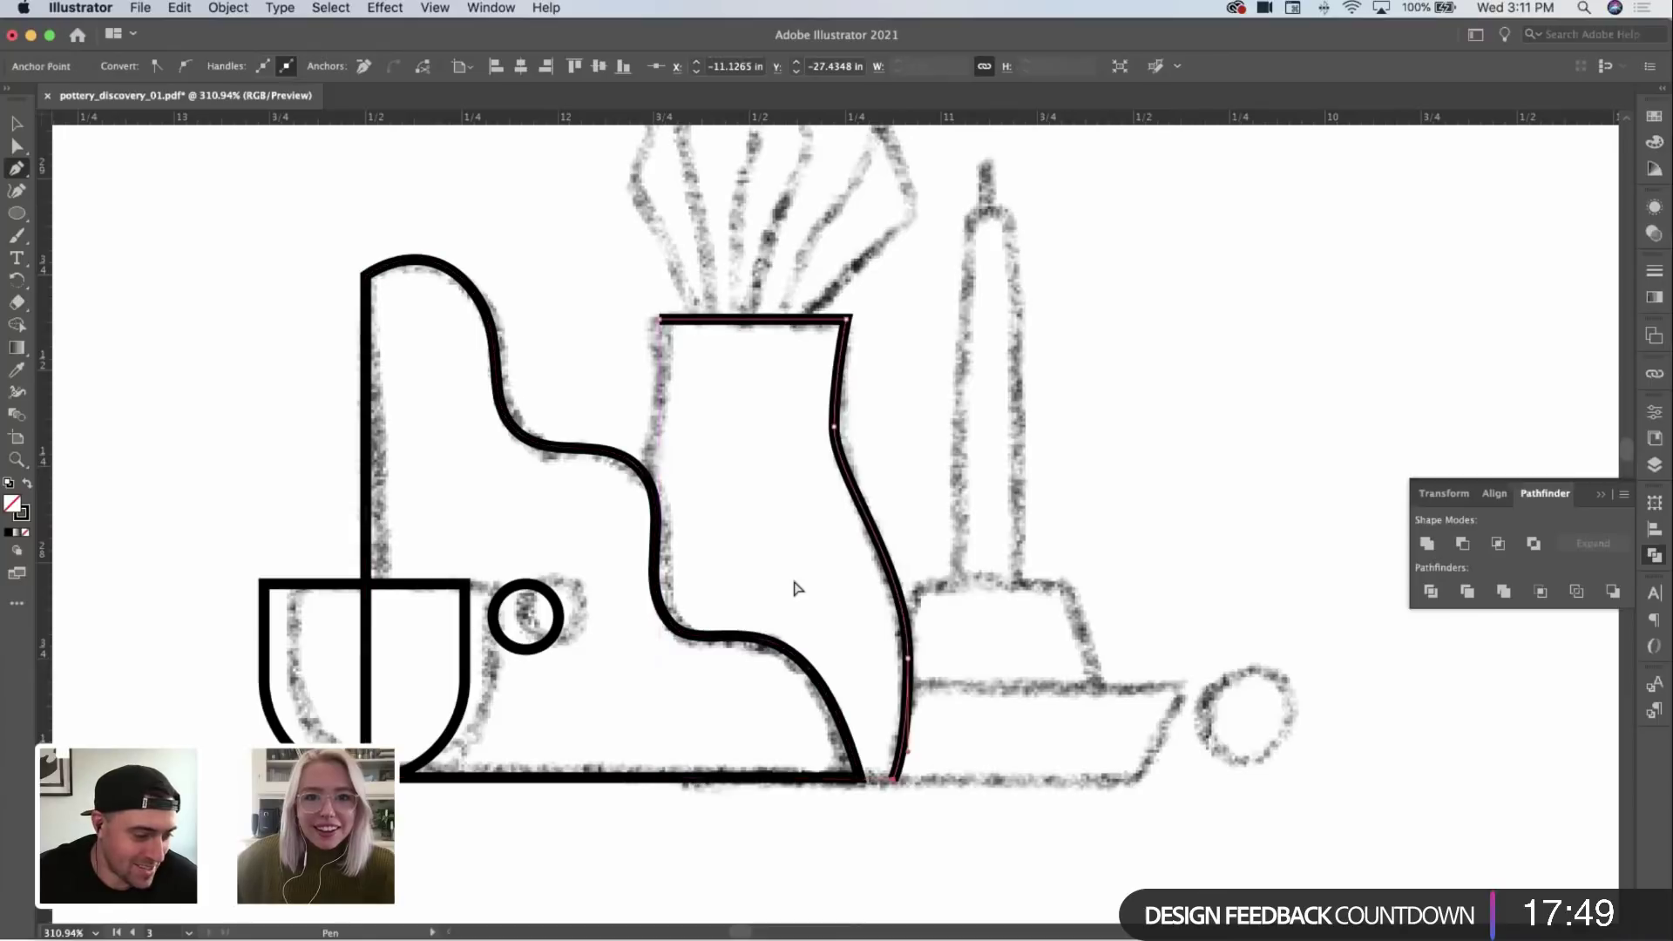
Step: Continue the path from the rim's left end down the vase's mirrored left curve and close it along the base, about 0.76 by 1.2 in
super+click(795, 586)
click(660, 320)
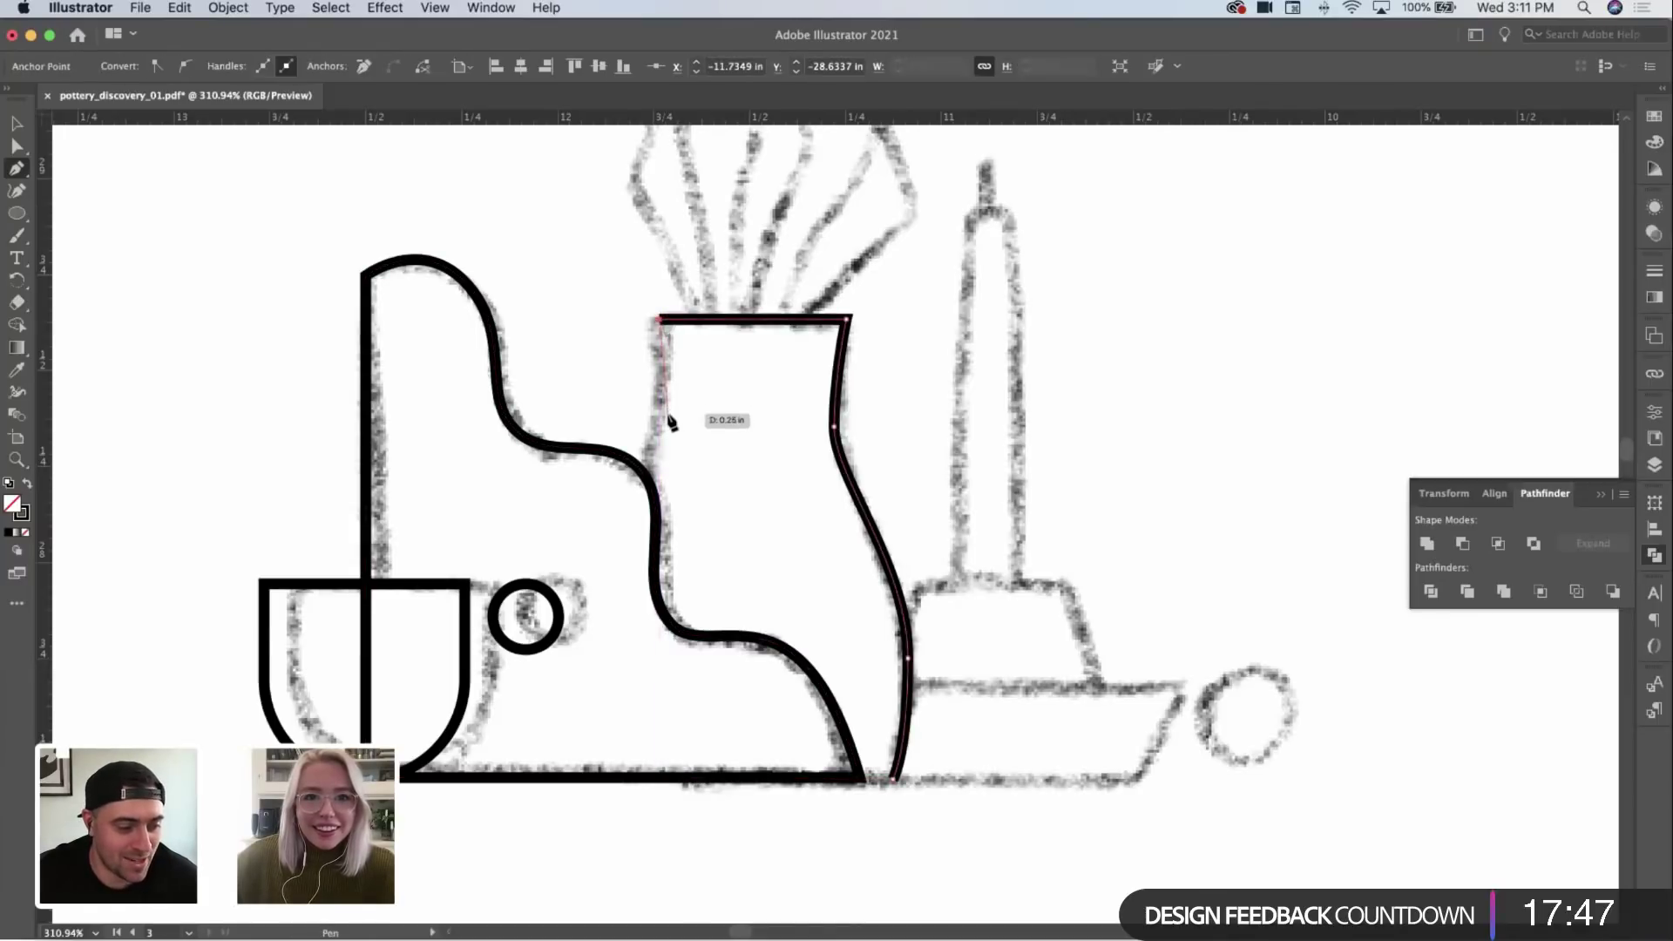
click(668, 420)
super+click(669, 443)
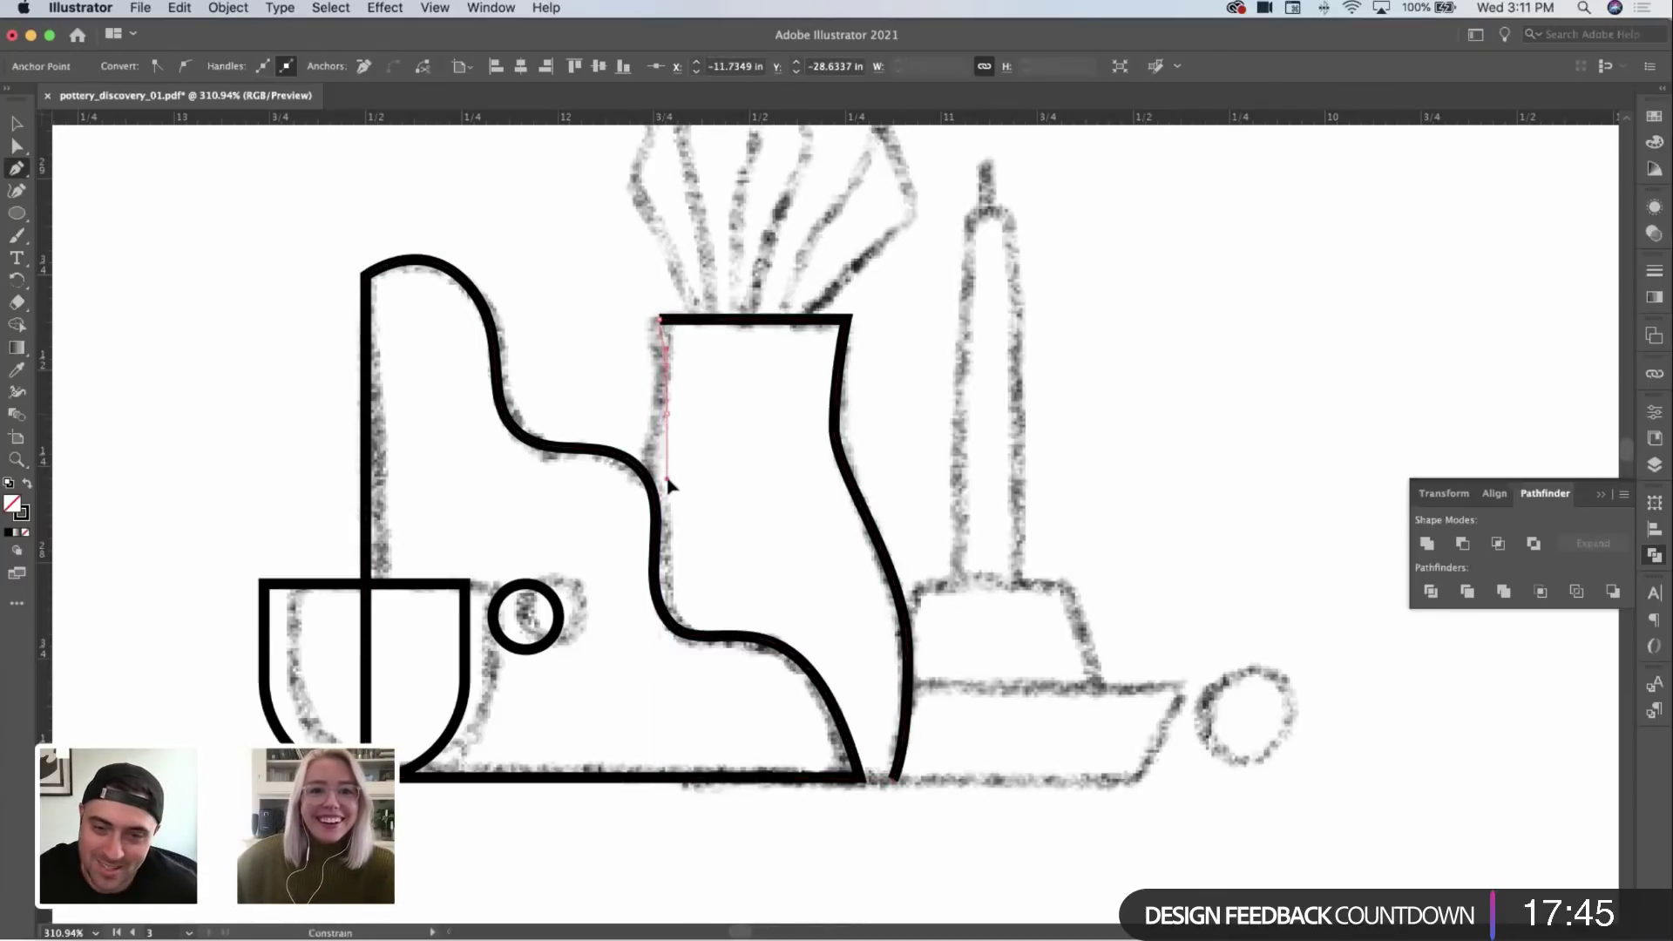
drag(669, 479, 667, 476)
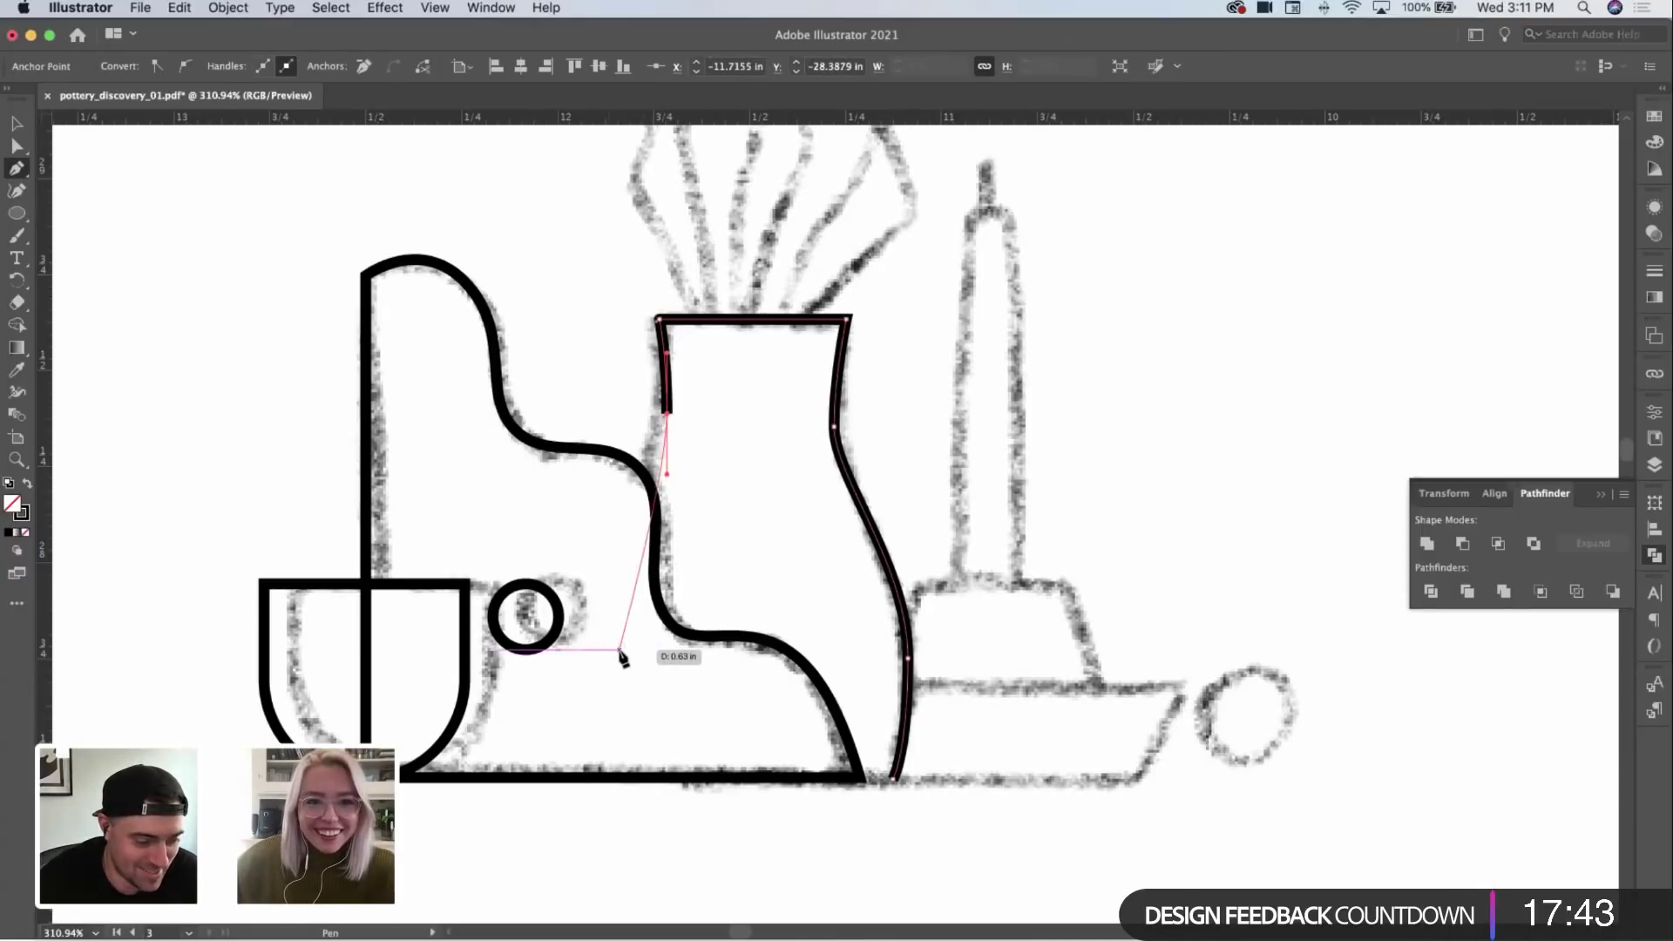
drag(618, 652, 618, 737)
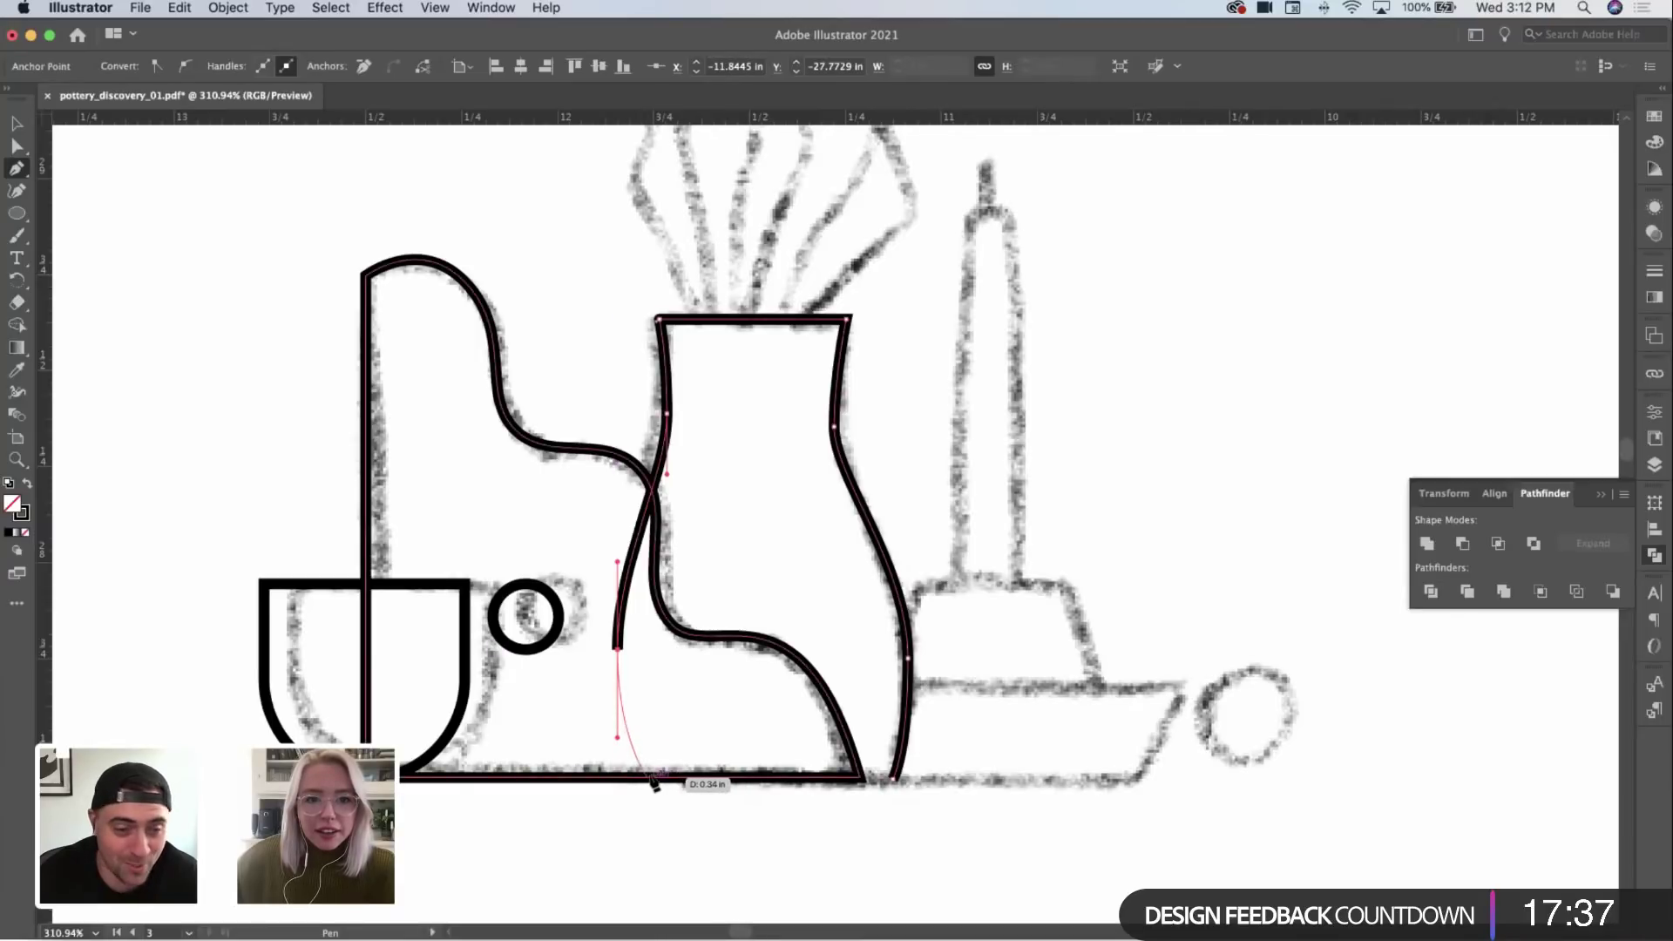
click(654, 777)
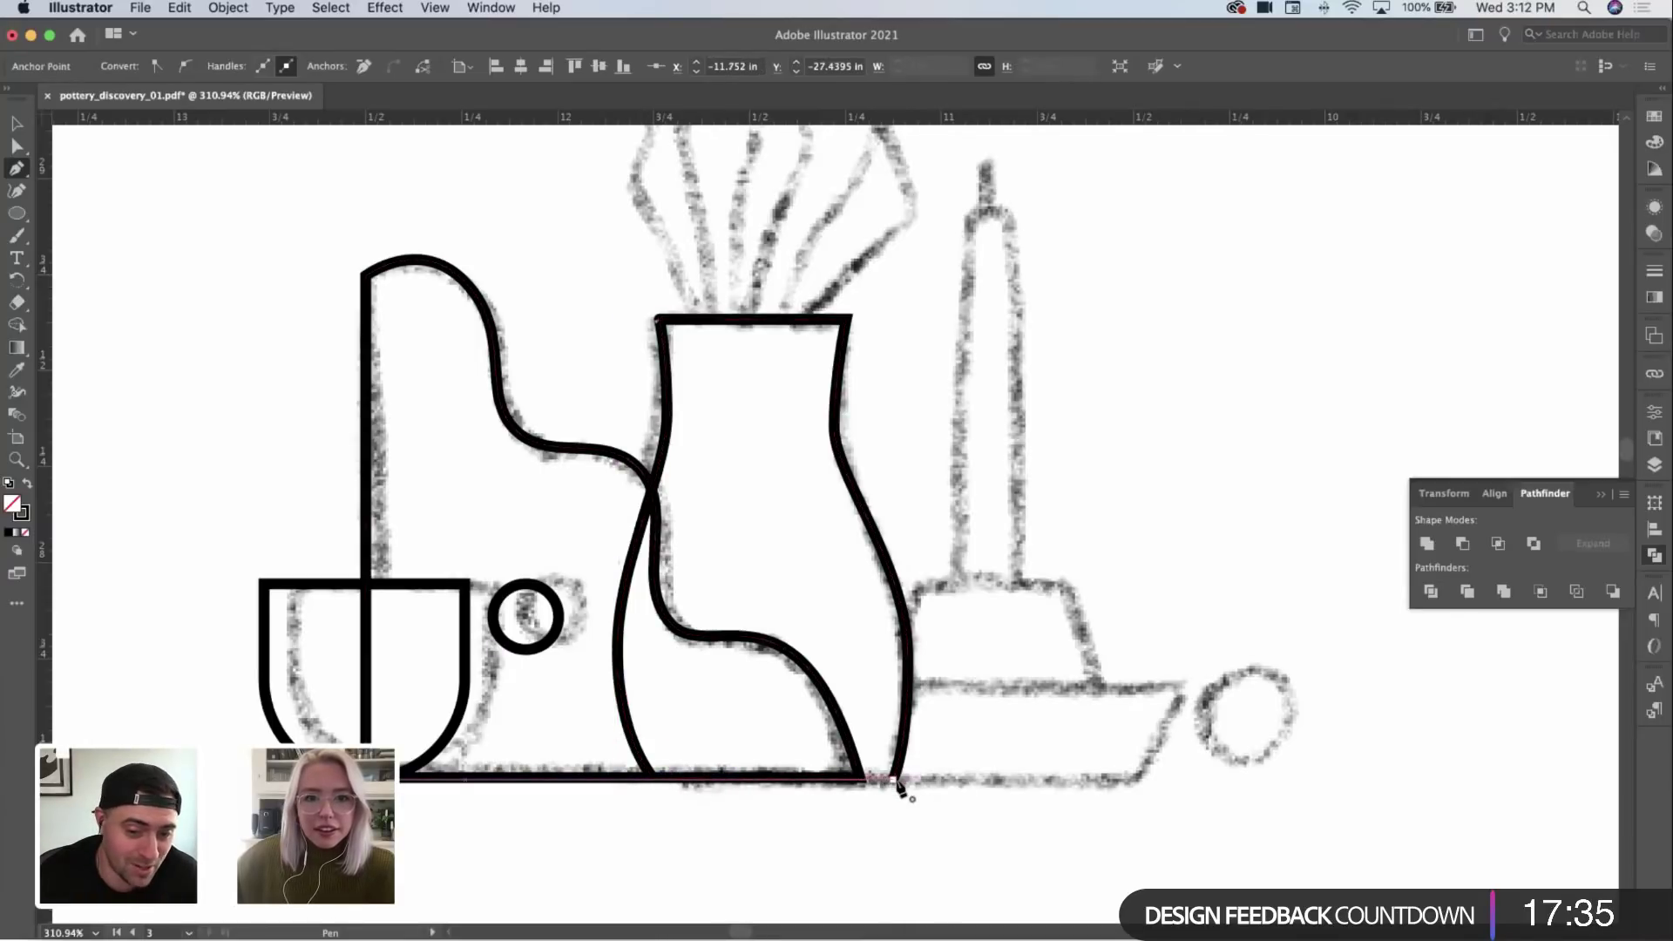
Step: Try mirroring the vase outline horizontally to compare its two sides
key(v)
key(o)
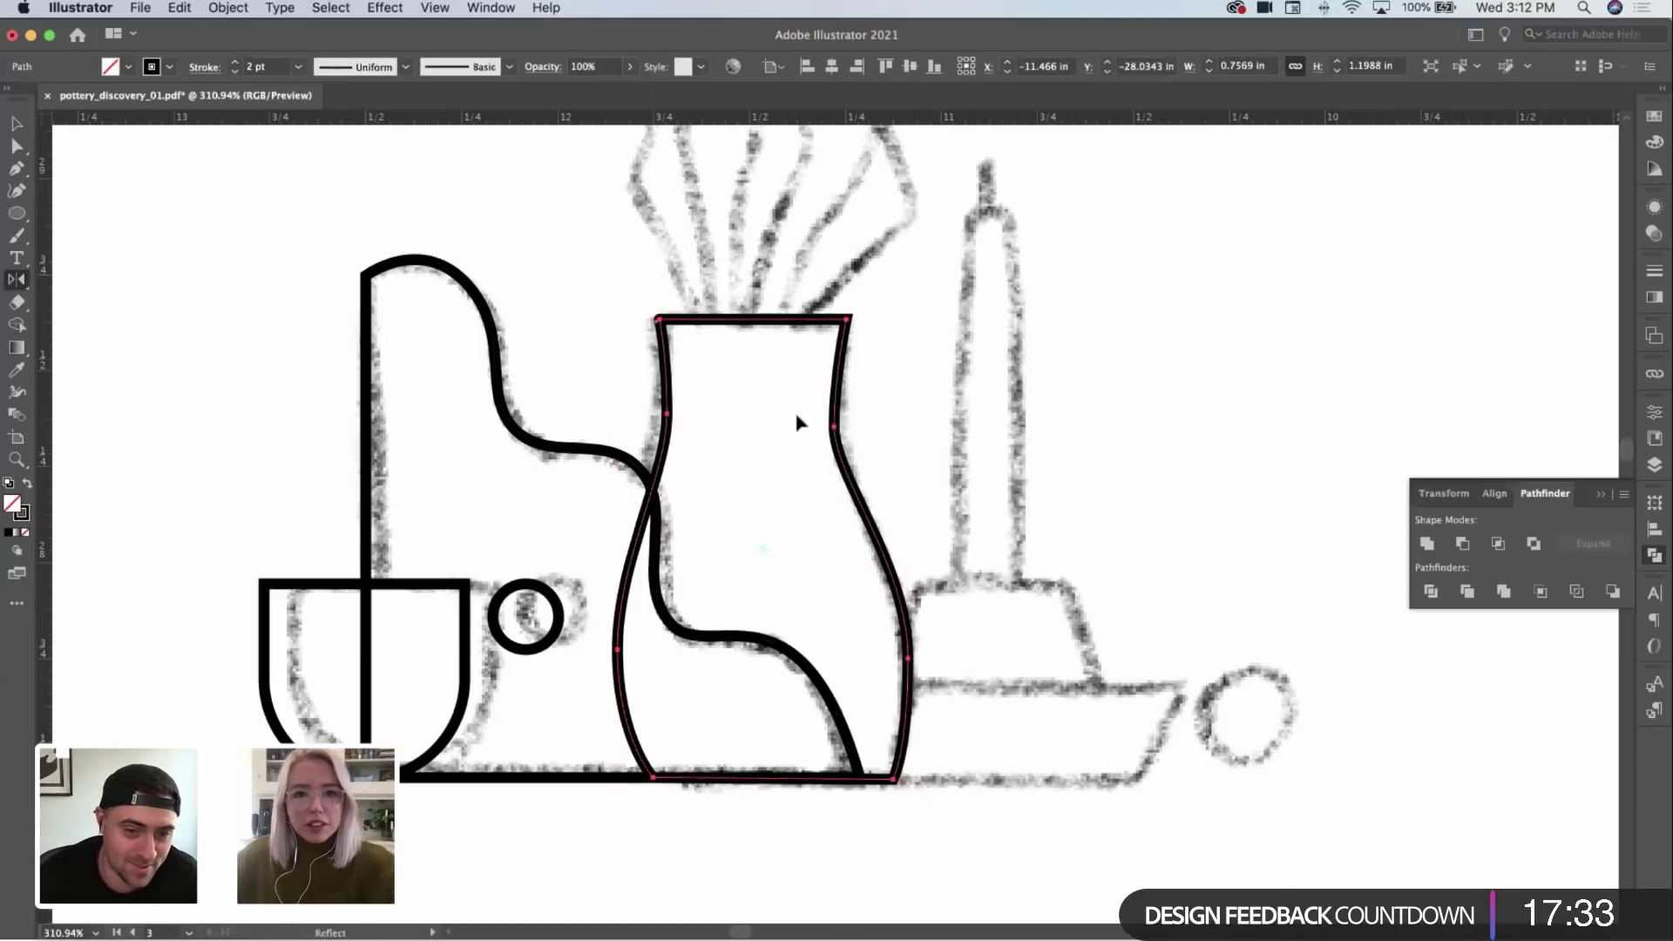
drag(795, 422, 971, 411)
Step: Examine the vase outline and the path join at the left end of its rim up close
key(z)
drag(814, 437, 863, 404)
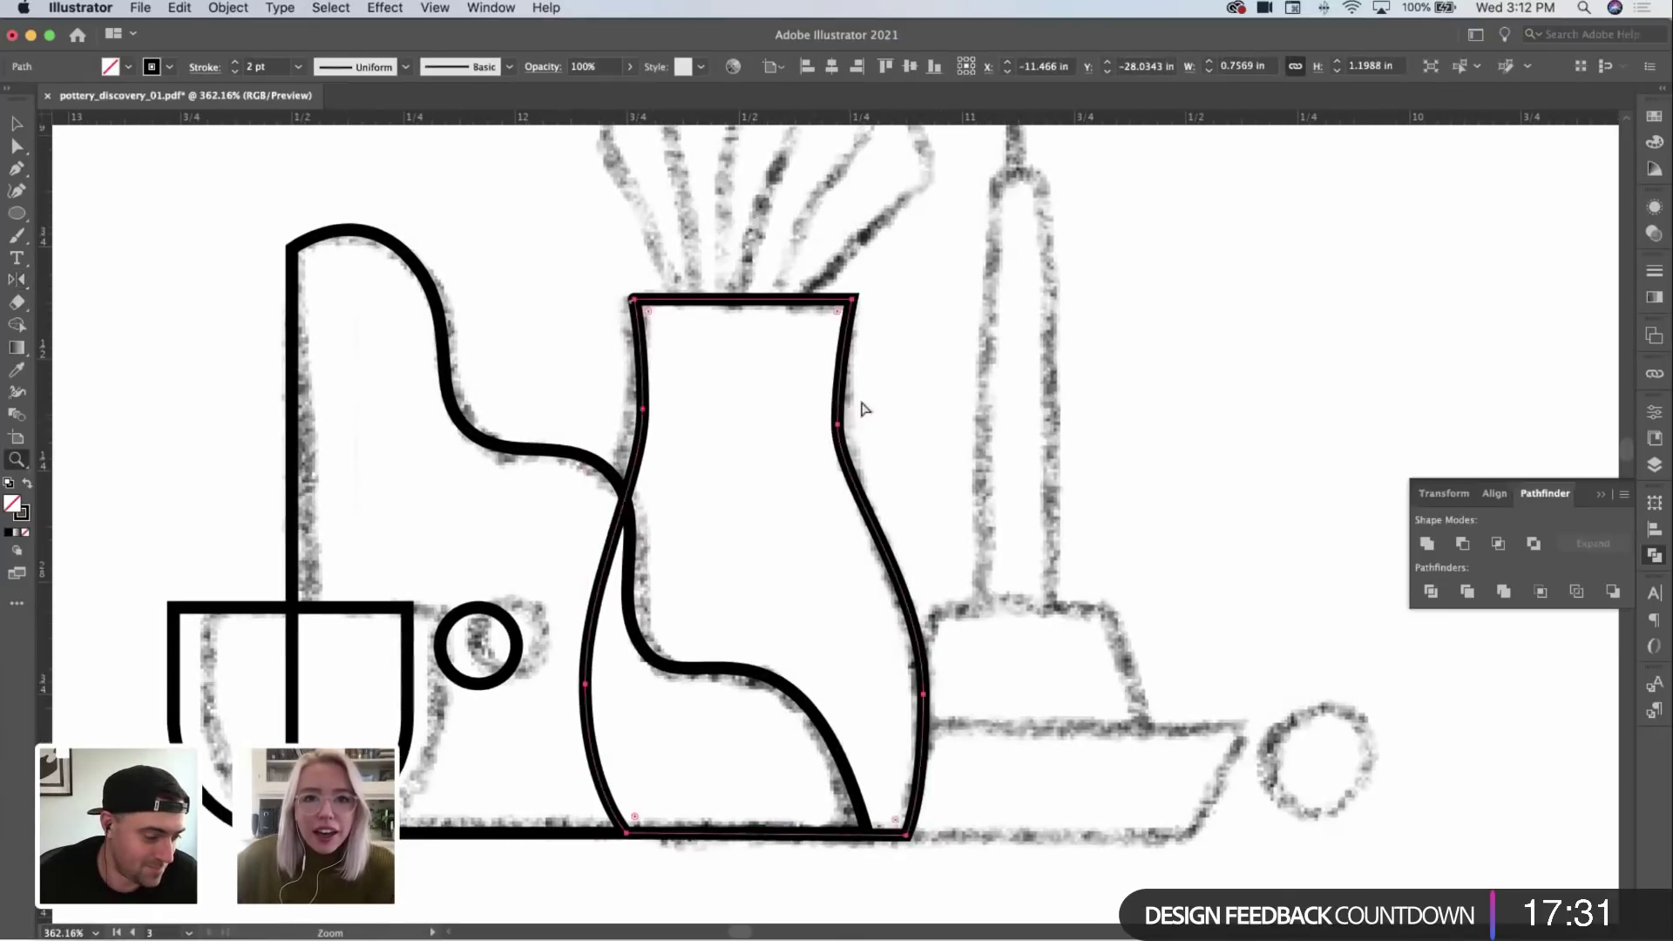
key(a)
click(824, 312)
scroll(802, 392, up, 3)
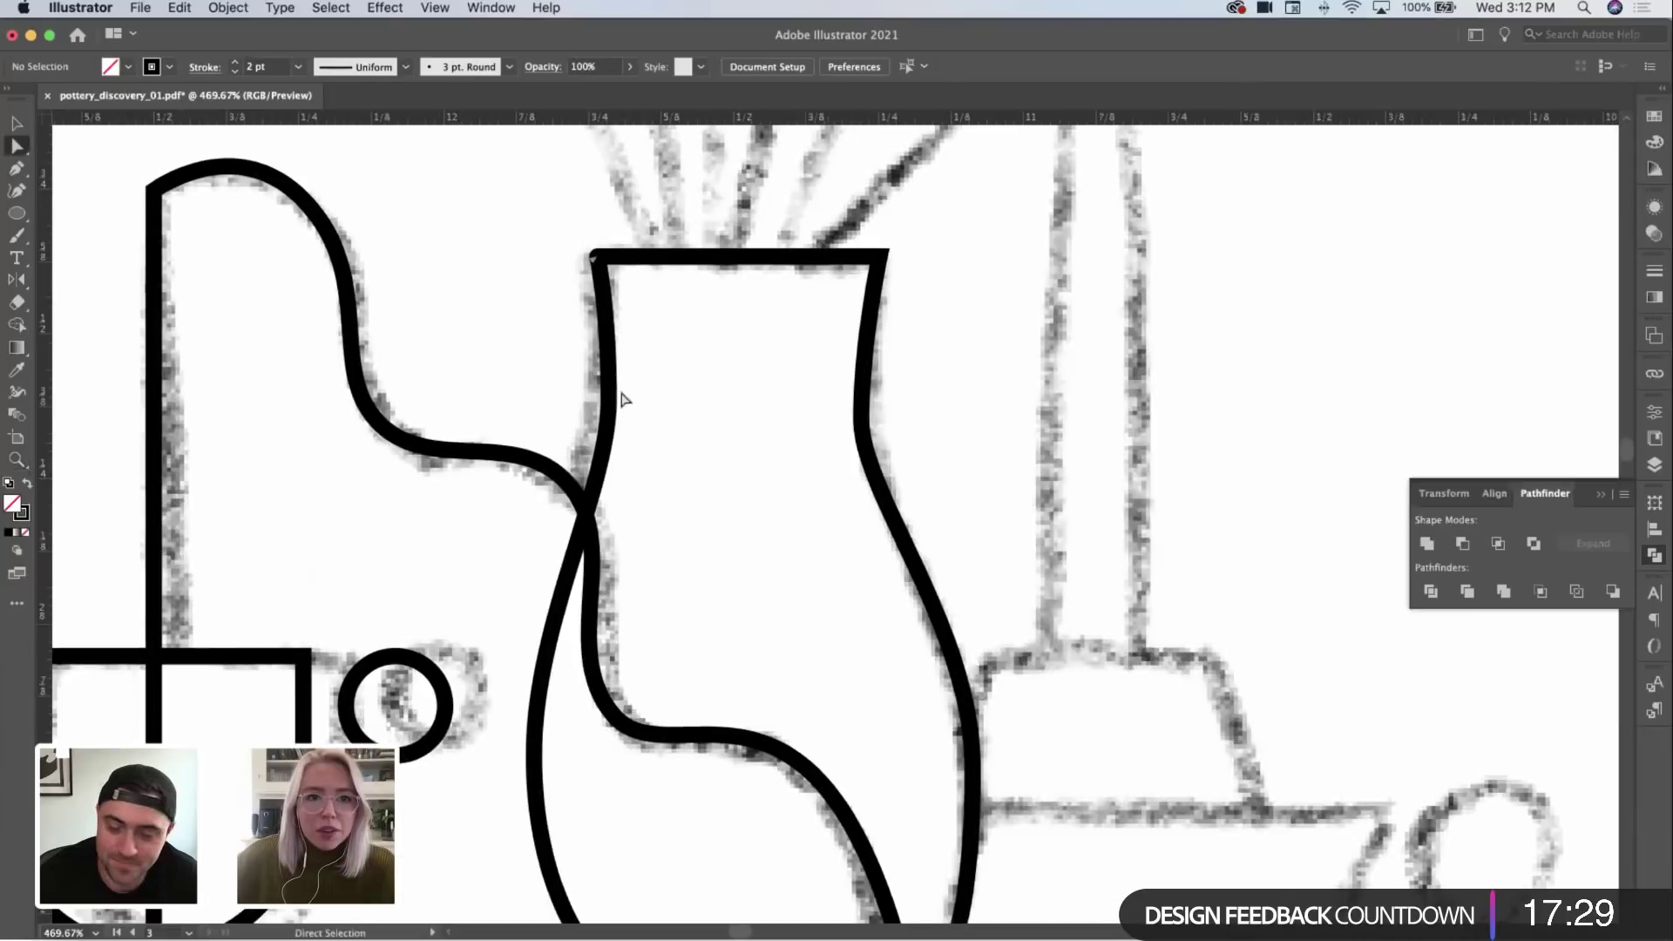
key(z)
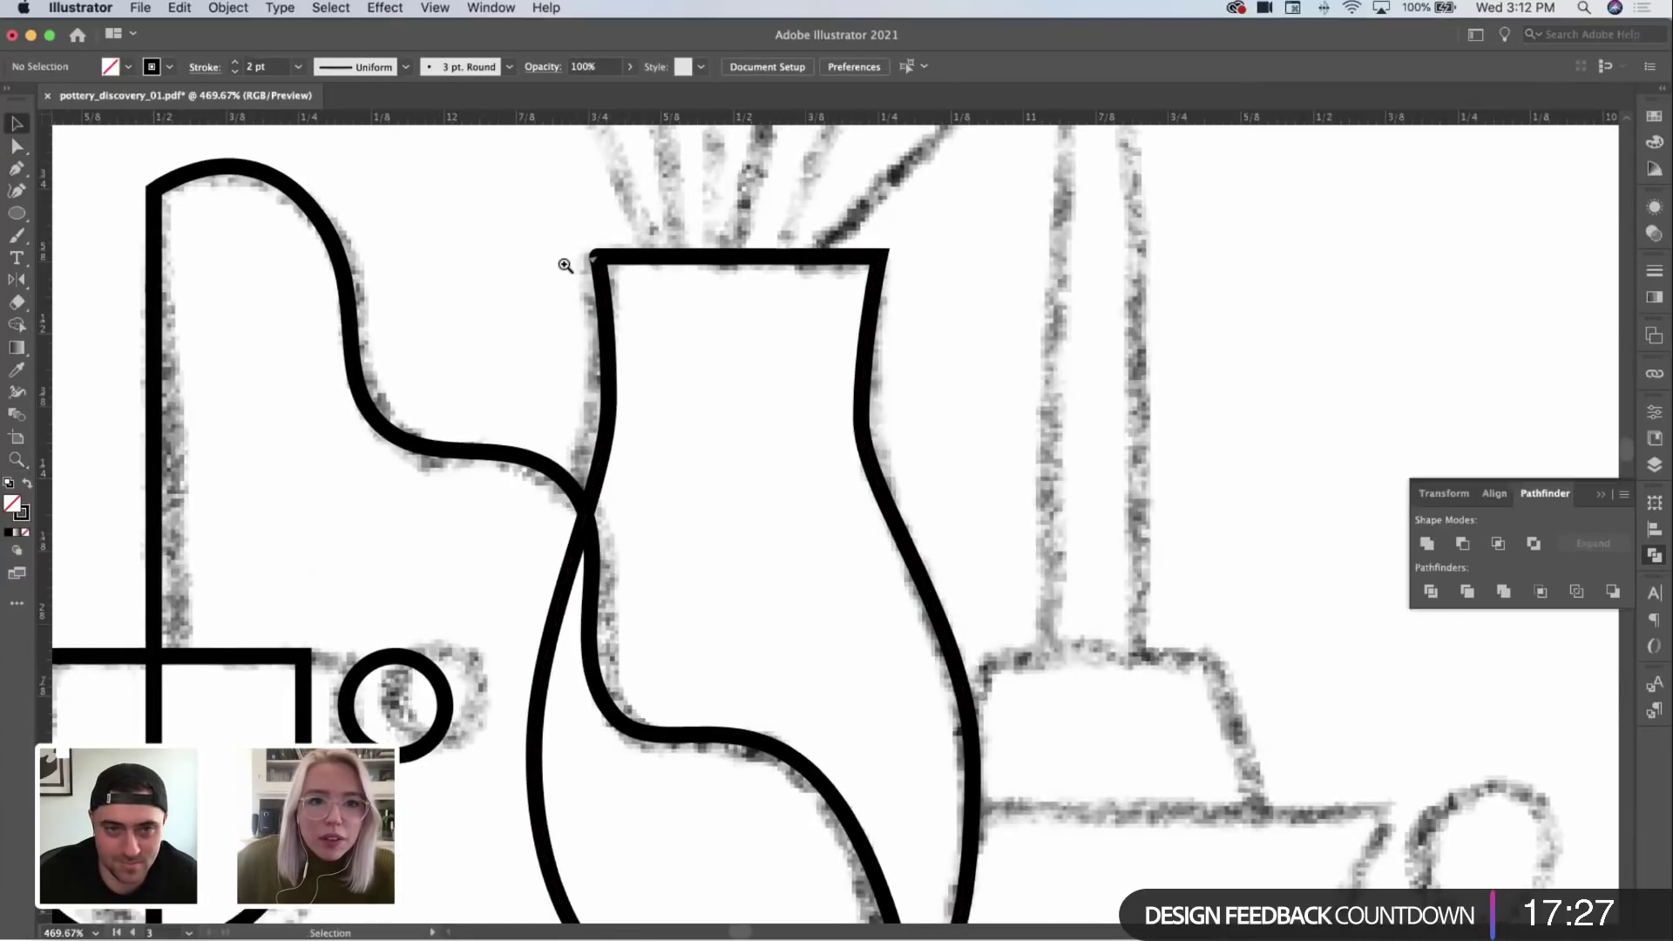
drag(561, 262, 781, 237)
click(782, 250)
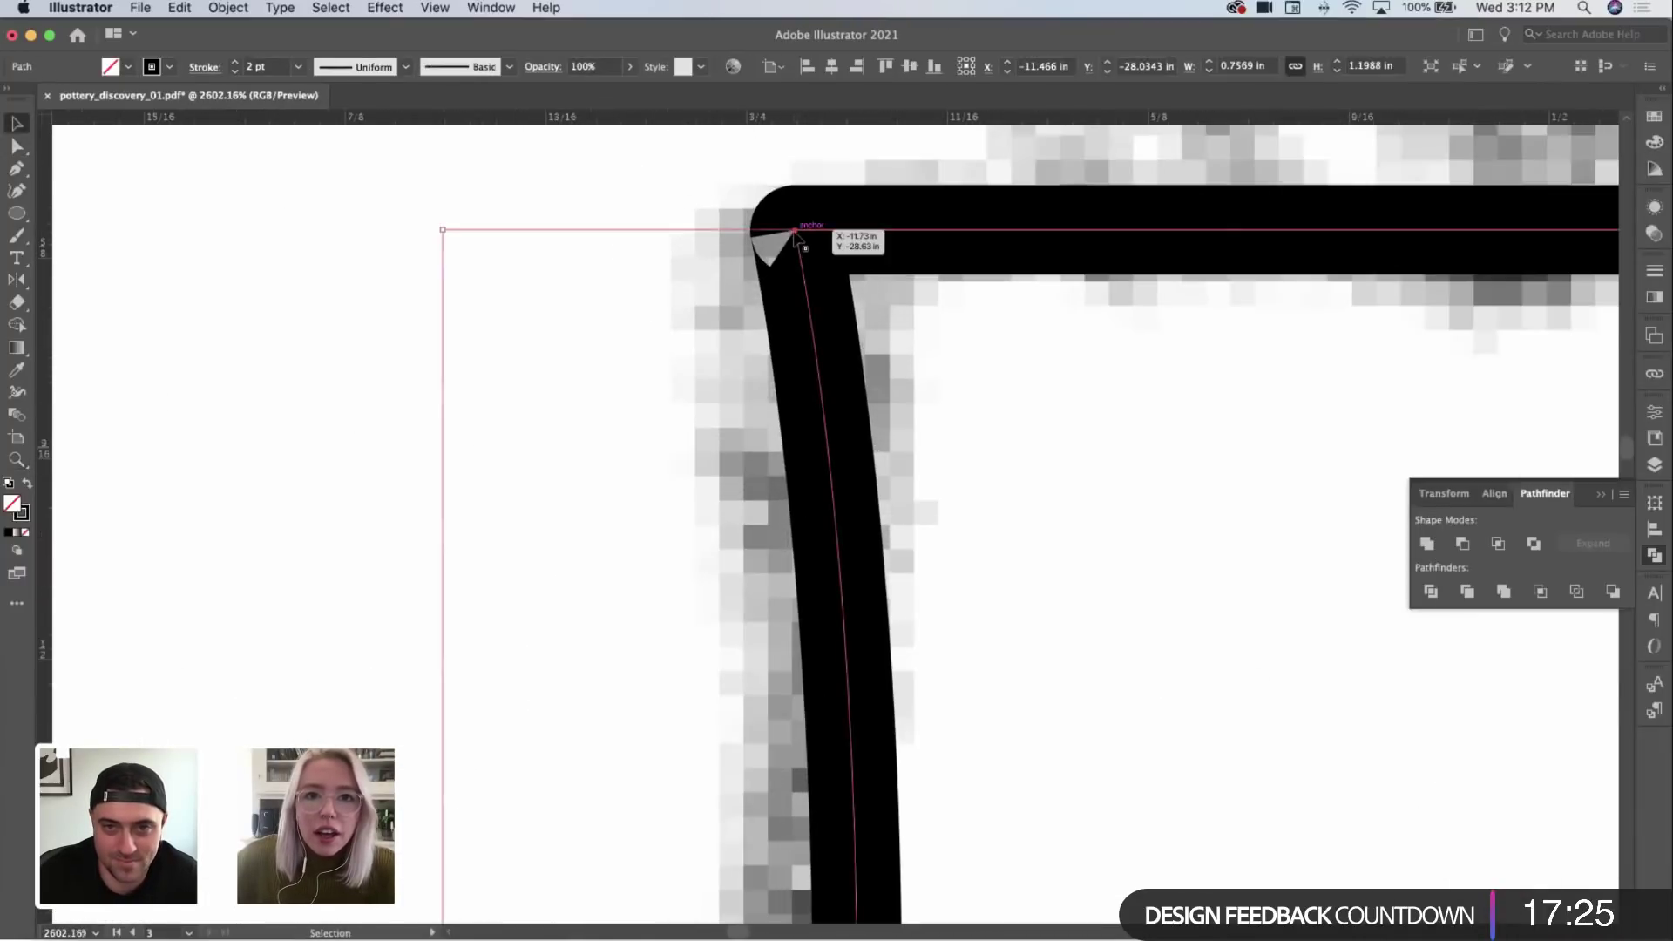
Step: Try to pull the anchor at the left end of the vase's rim outward, and undo the move
key(a)
click(794, 231)
key(z)
drag(913, 347, 766, 343)
key(a)
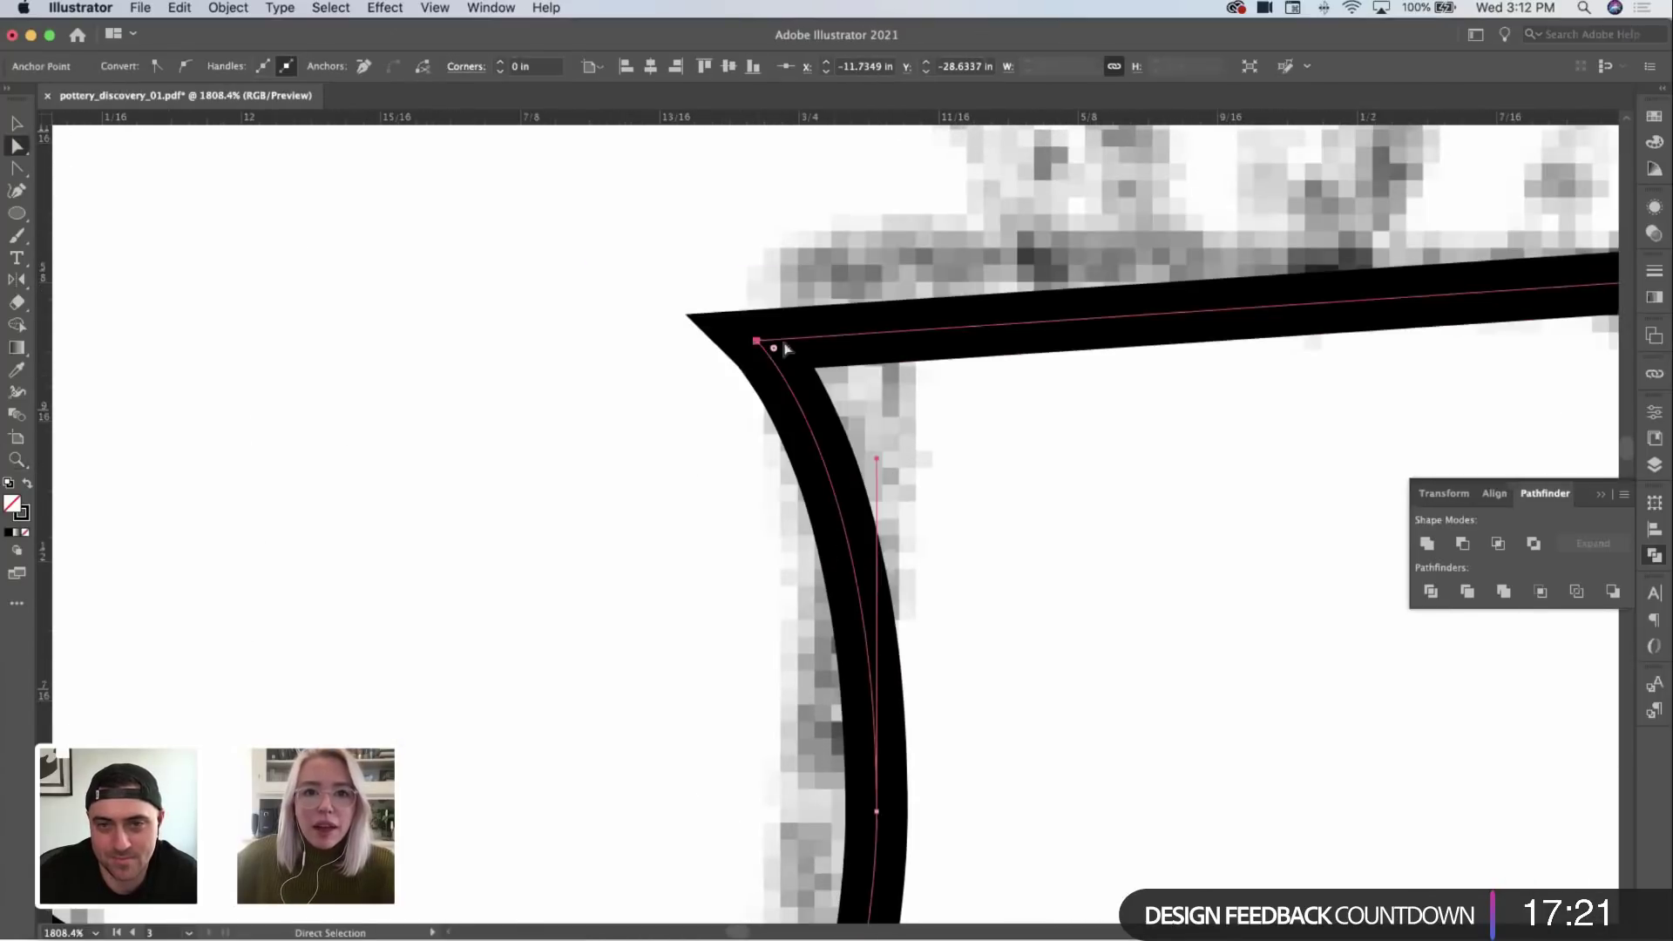
key(super+z)
Step: Nudge the anchor at the left end of the vase's rim slightly inward to X -11.7316 in
click(833, 263)
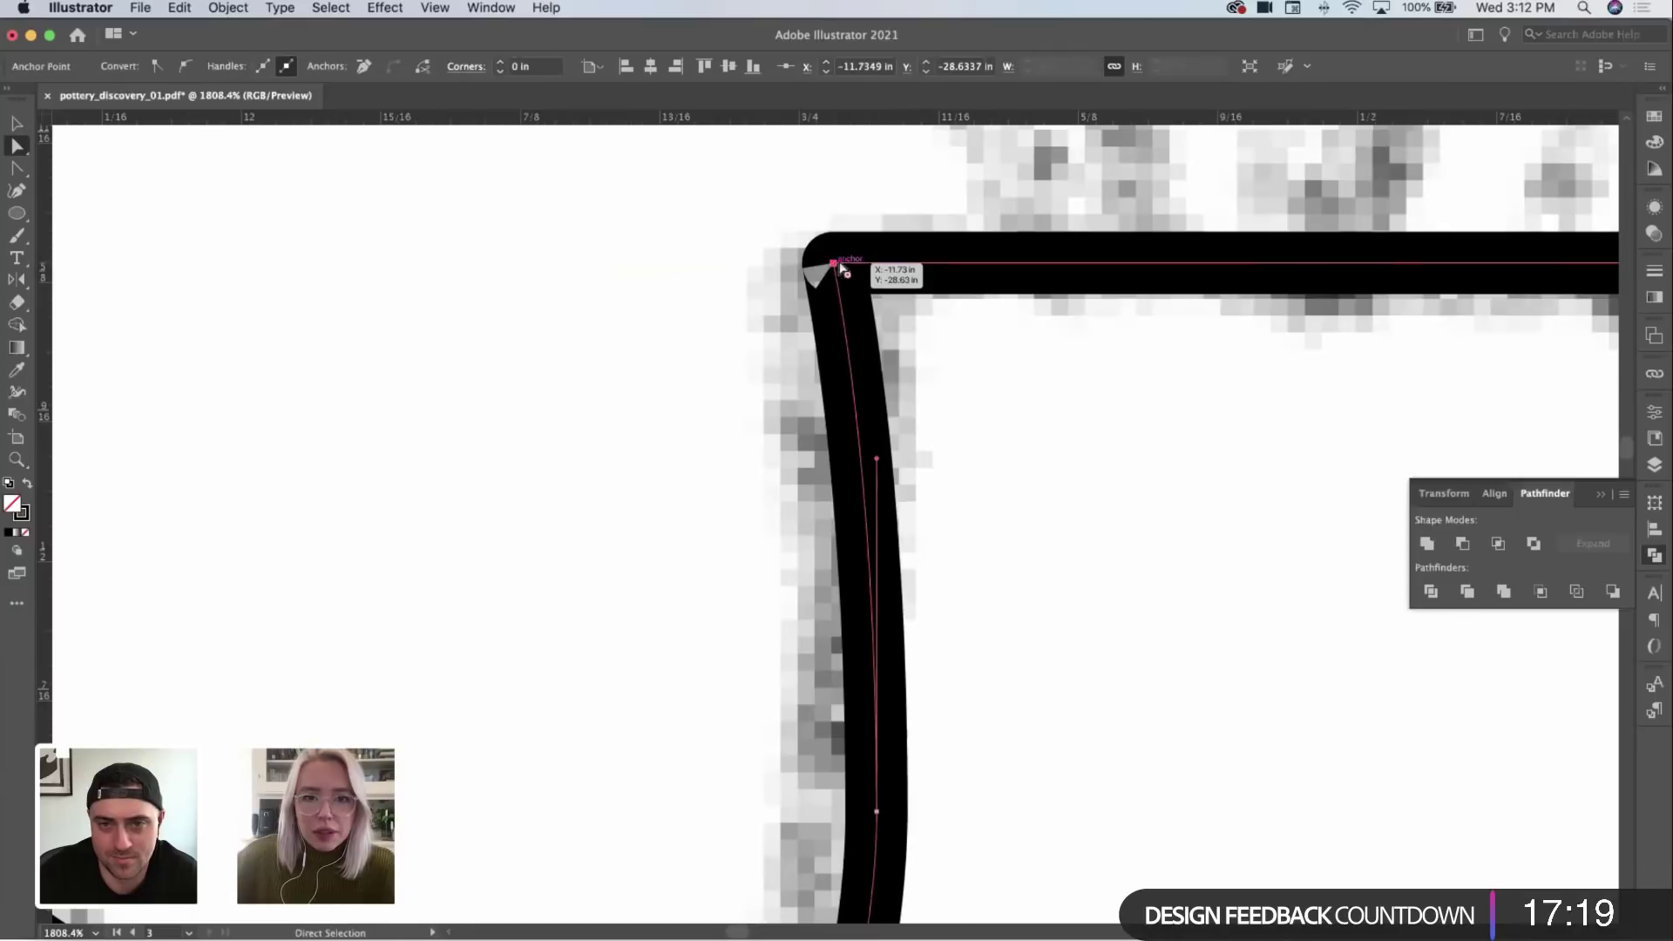
drag(838, 264, 842, 264)
scroll(851, 275, down, 10)
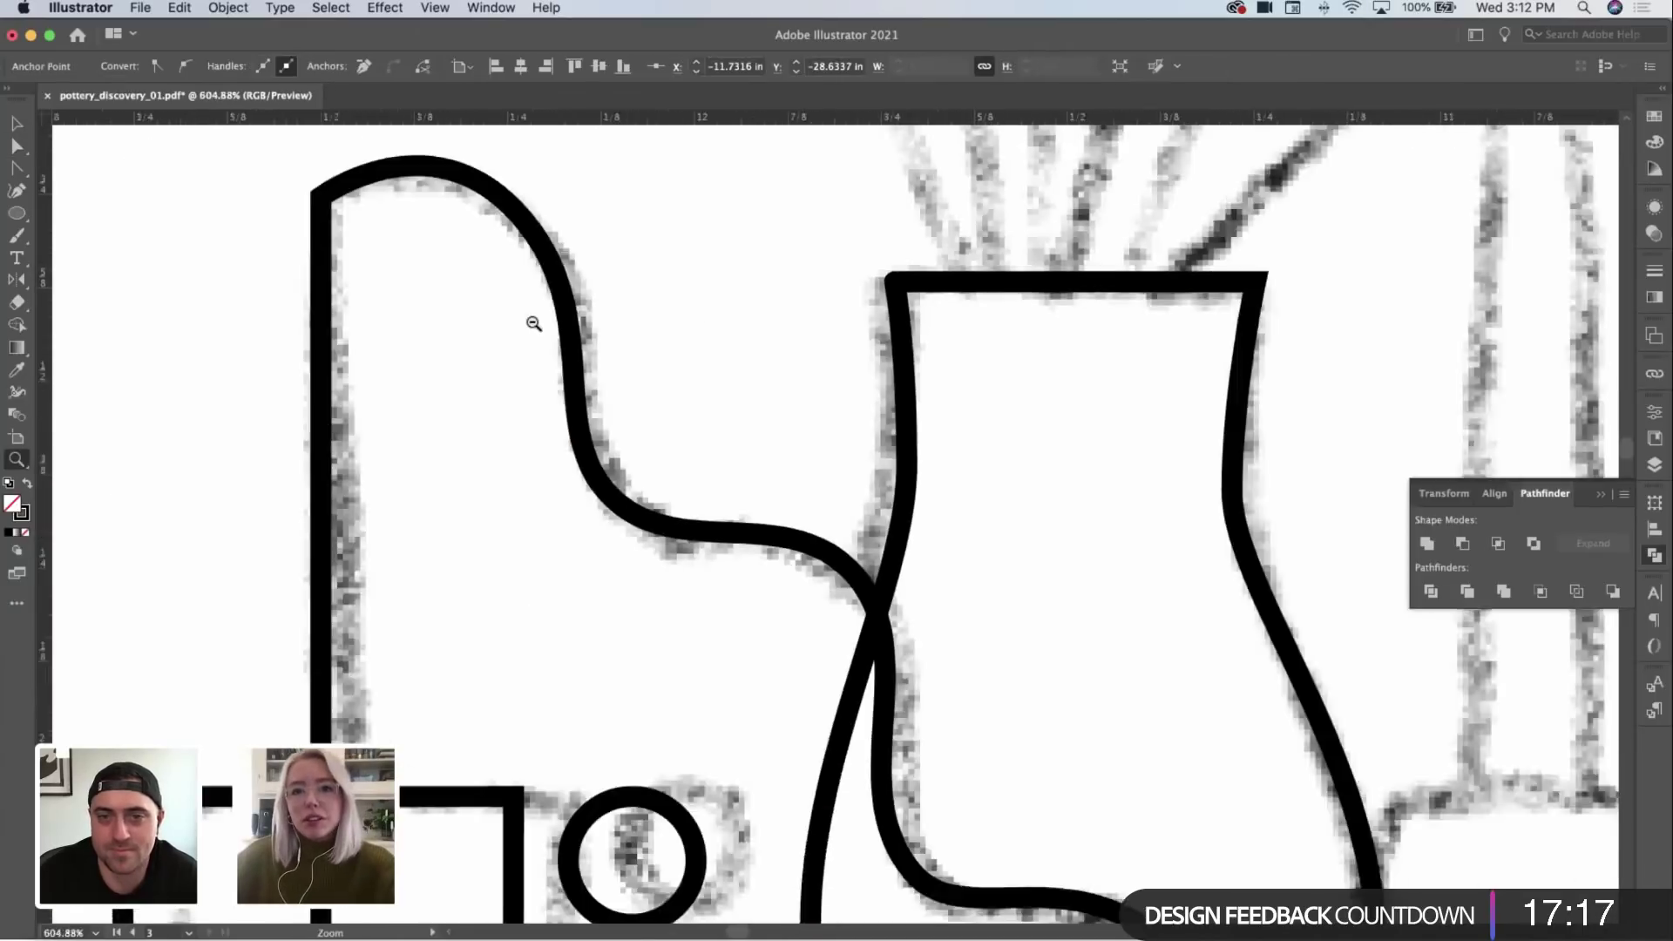
Step: Apply round corner joins to the strokes of the vase, the wavy shape, the bowl and the small circle
key(v)
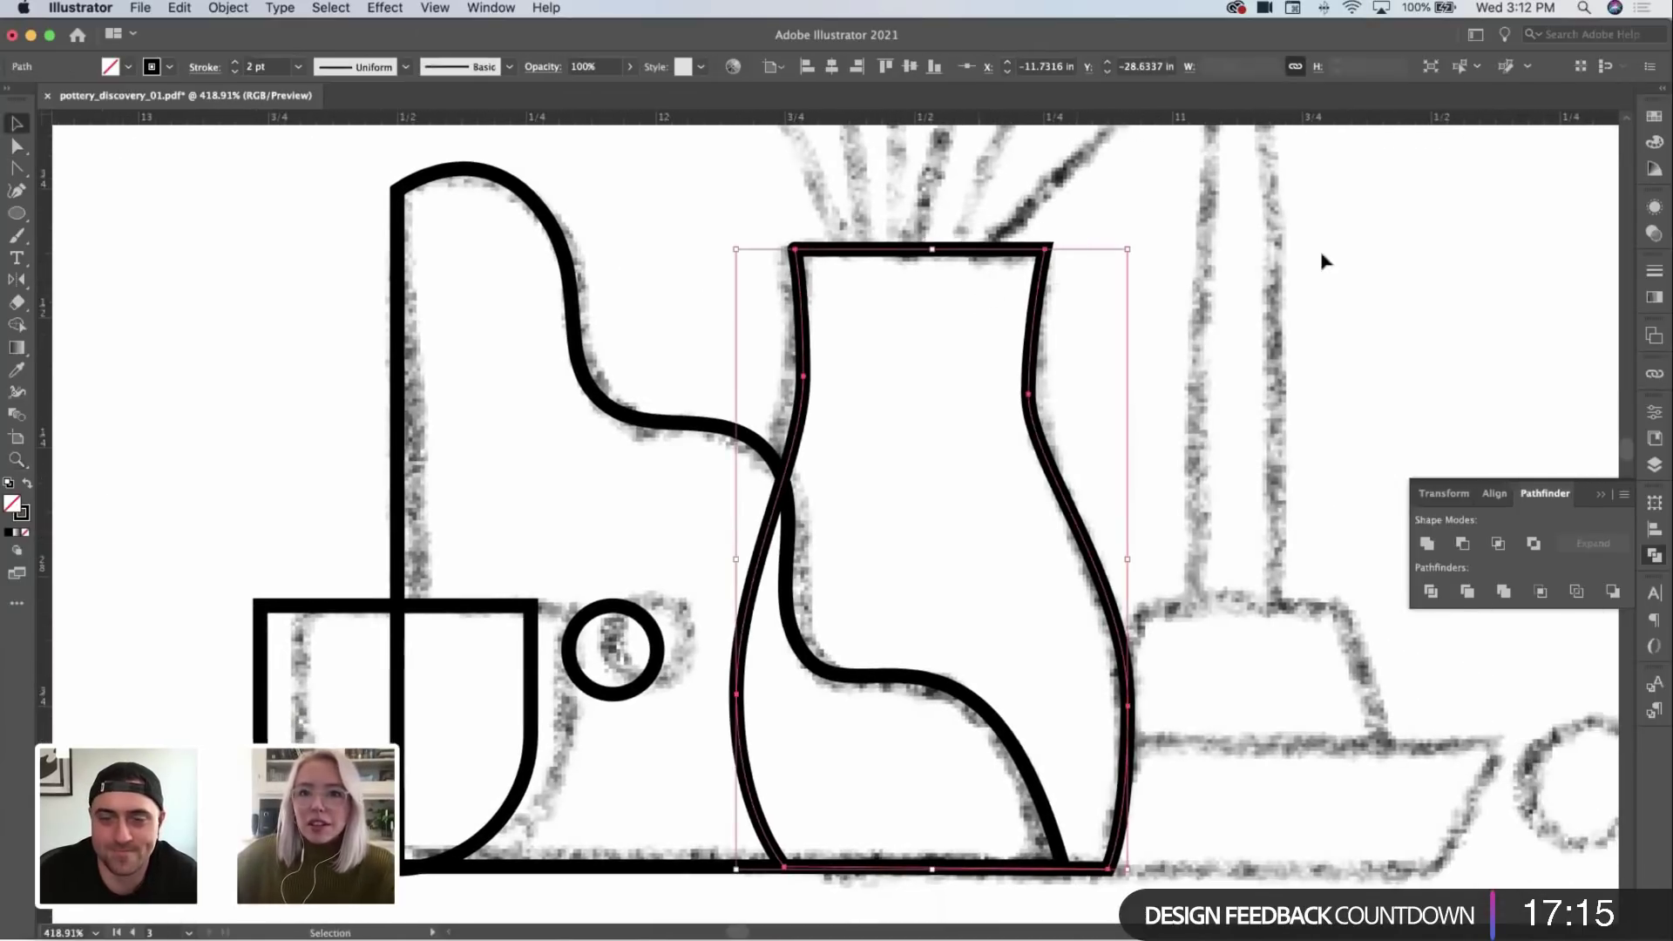
click(1654, 271)
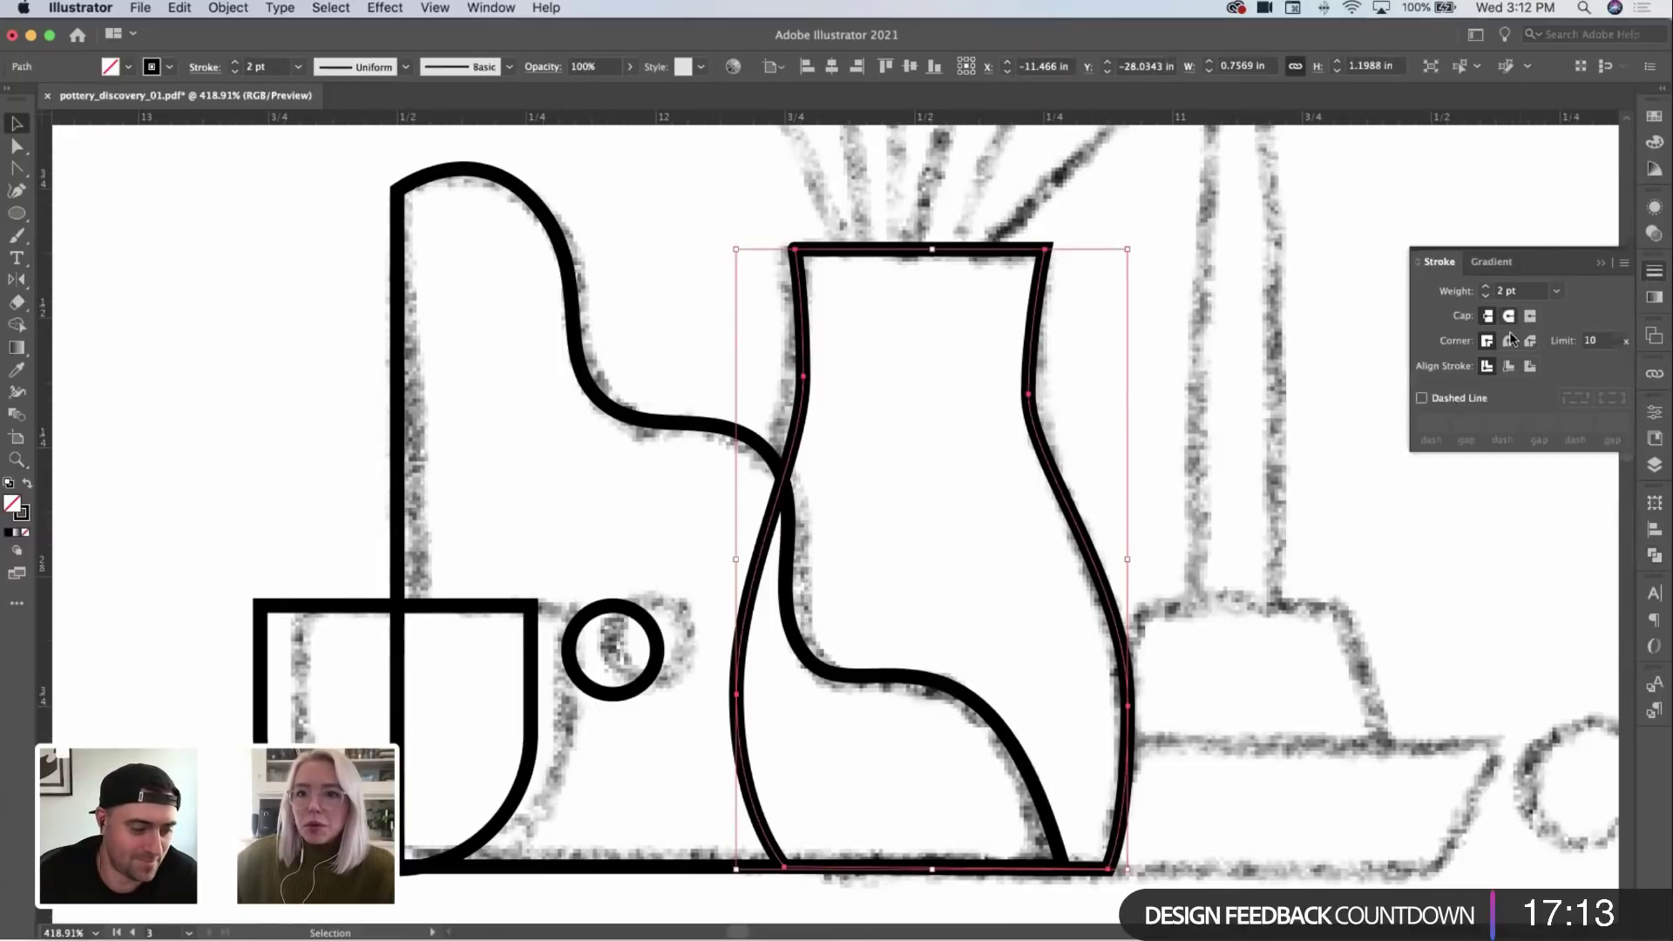
click(1509, 341)
click(1244, 342)
drag(615, 219, 381, 700)
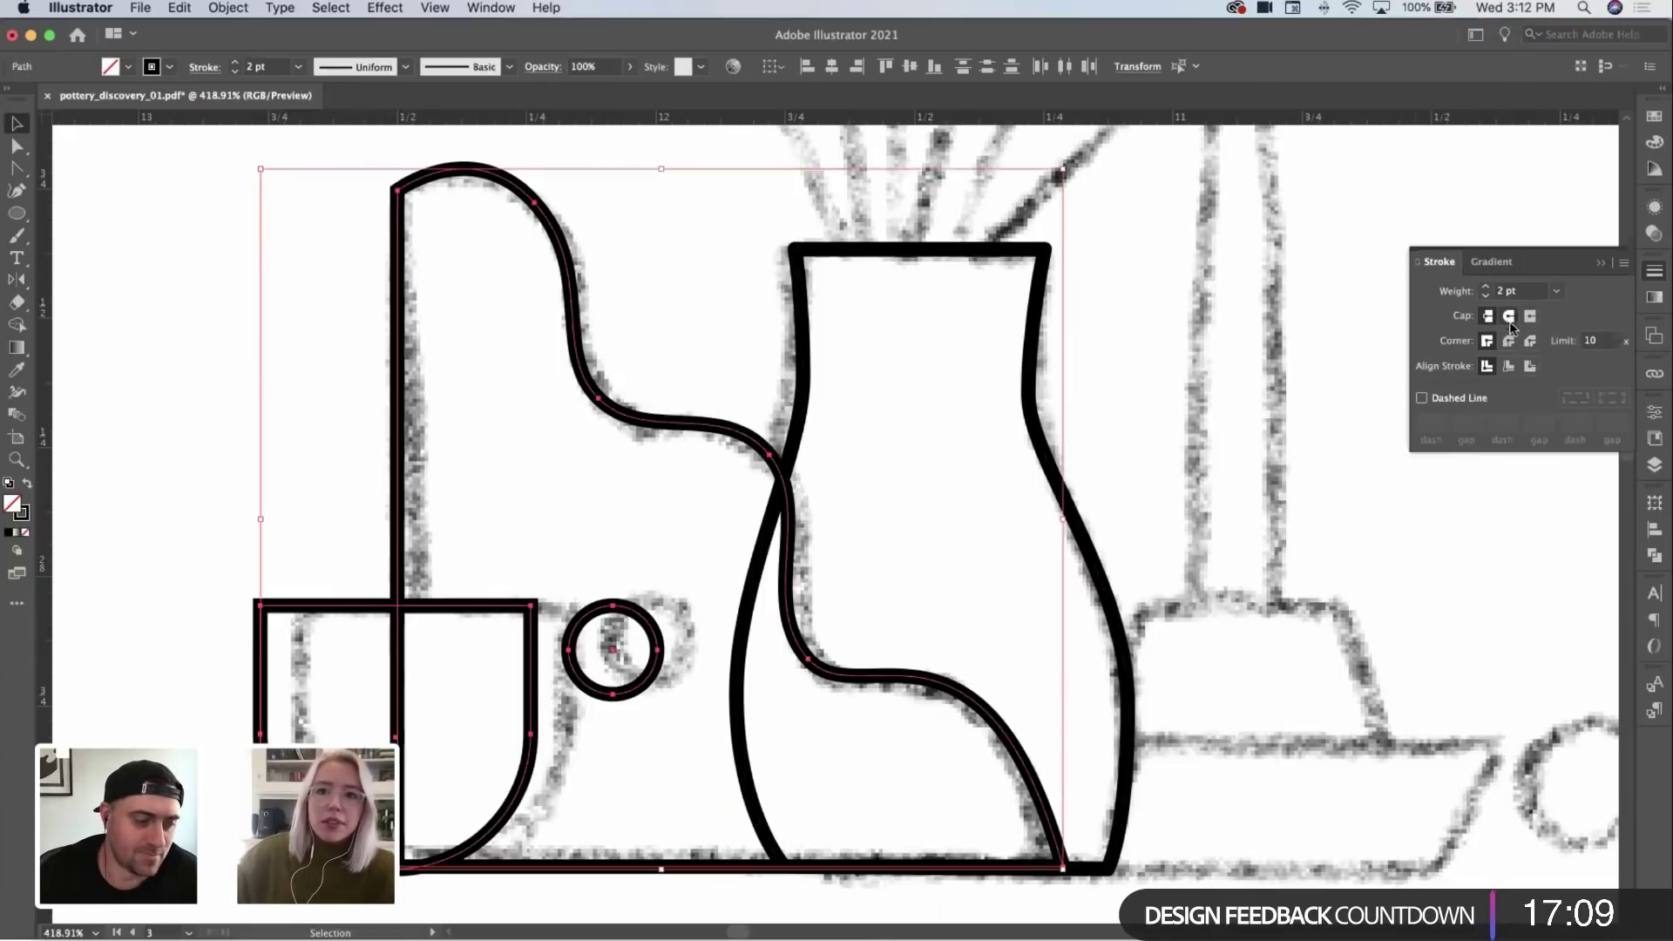
click(1654, 273)
click(1281, 328)
Step: Try to reposition the left anchor of the vase's neck, and undo the change
key(z)
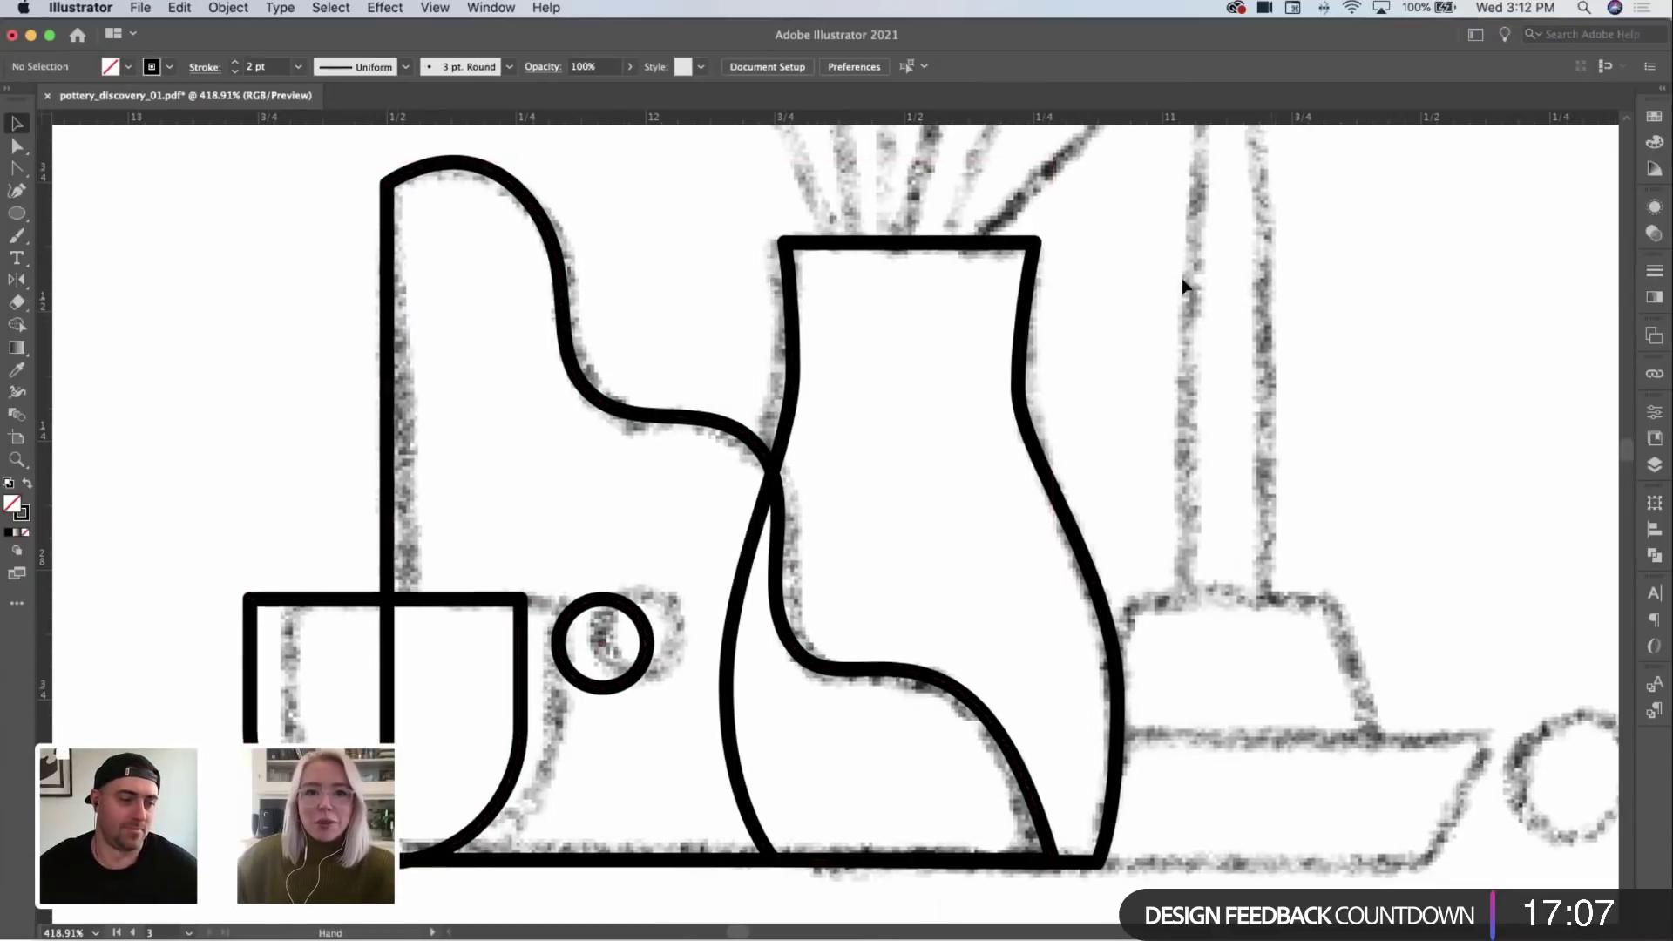
click(1053, 316)
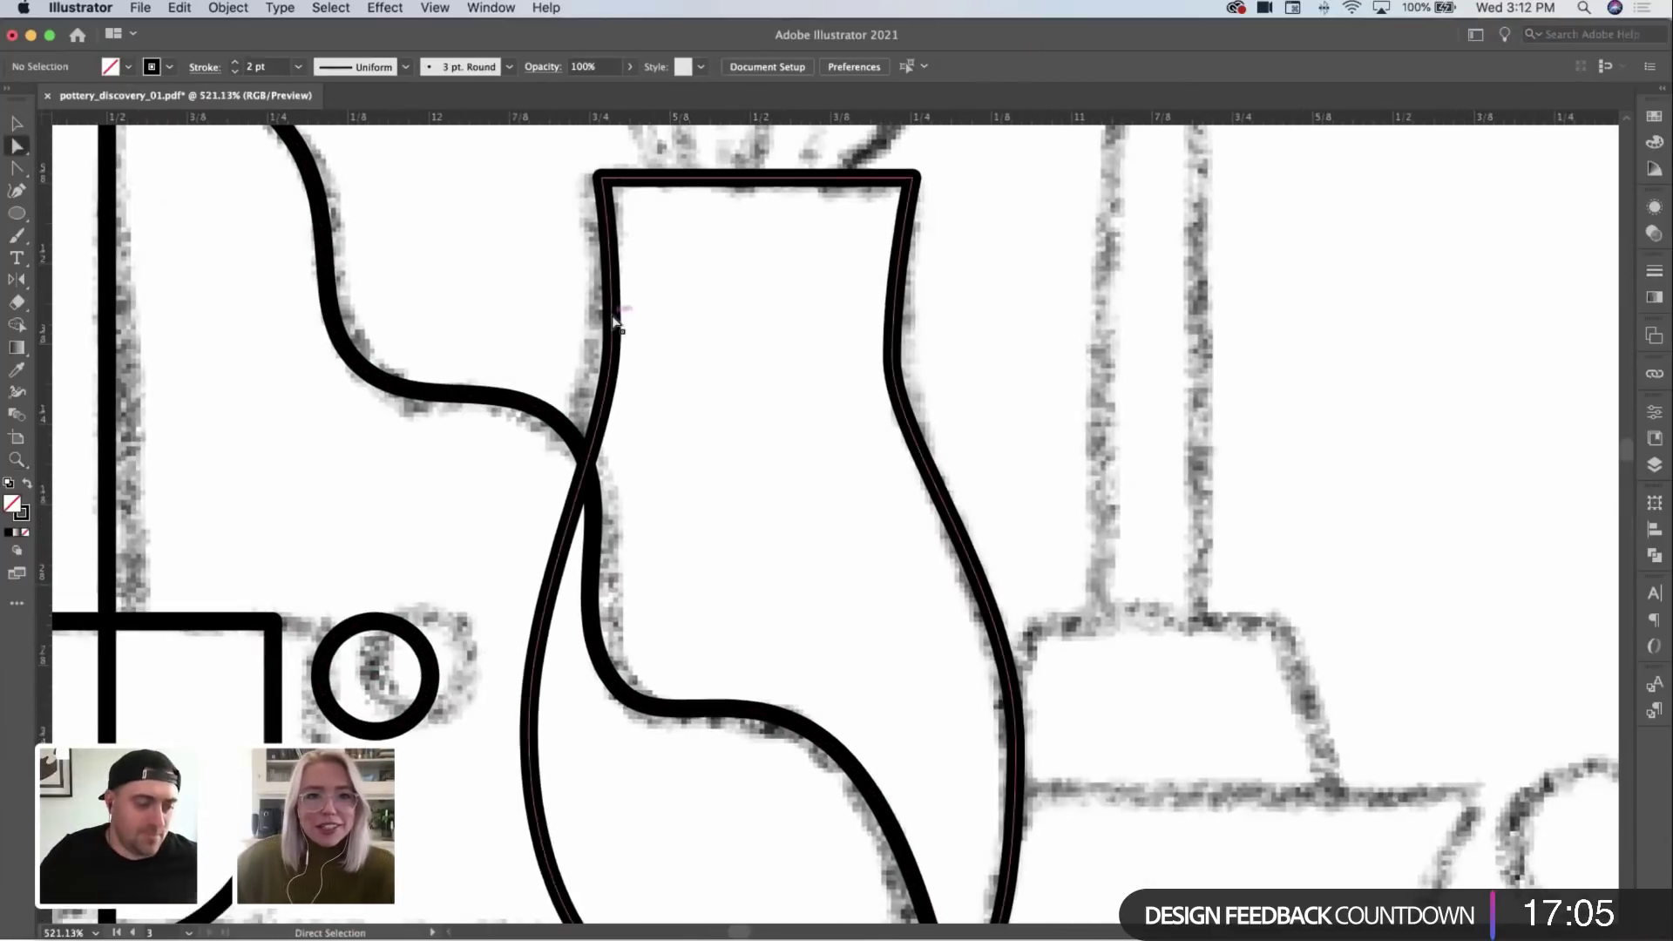
mouse_move(615, 353)
mouse_down()
mouse_move(911, 366)
mouse_move(866, 364)
mouse_up()
key(super+z)
key(super+z)
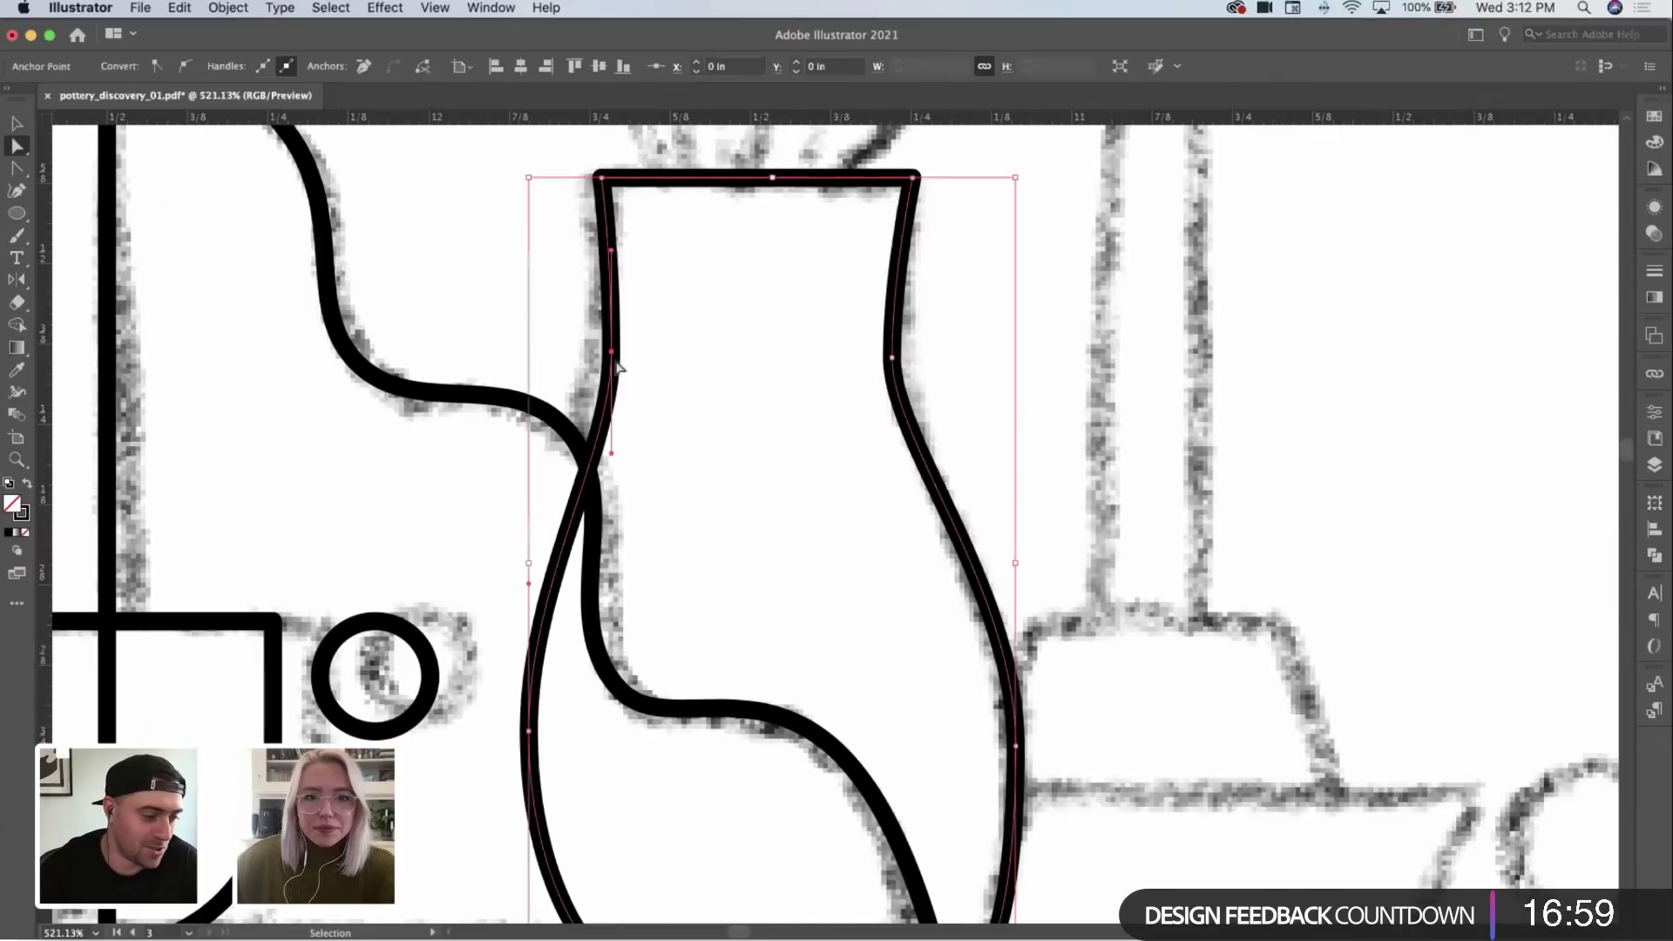
Step: Move the left anchor of the vase's neck inward to about X -11.69 in to narrow the neck
mouse_move(615, 353)
mouse_down()
mouse_move(874, 361)
mouse_move(615, 357)
mouse_move(629, 358)
mouse_up()
click(934, 390)
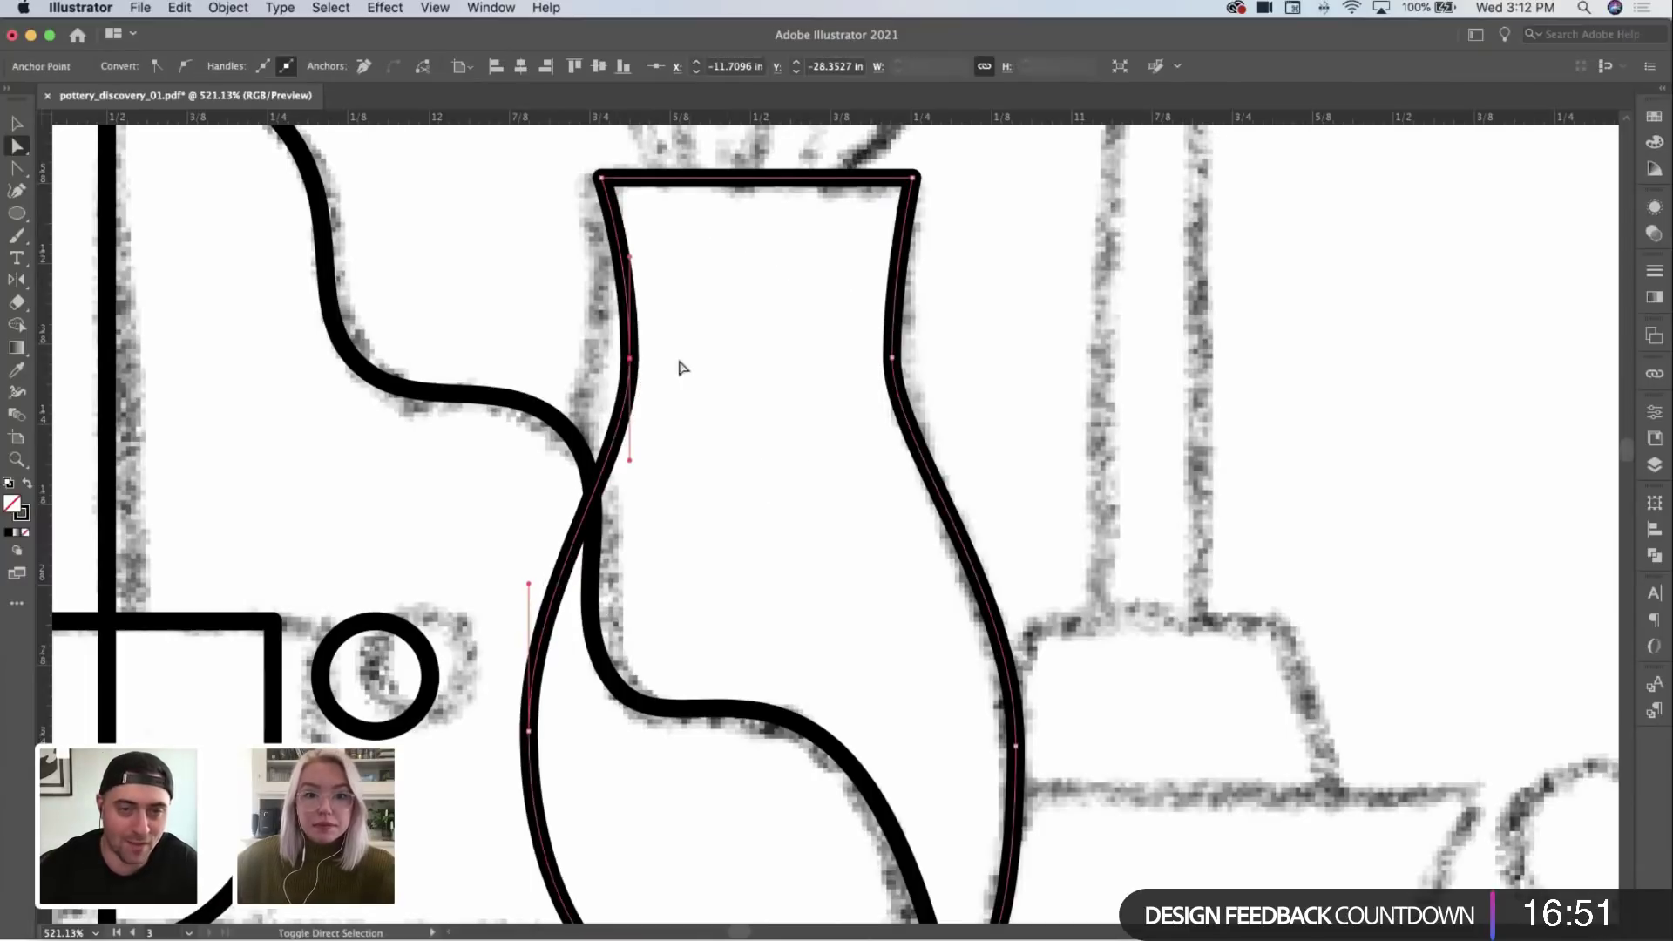
click(680, 363)
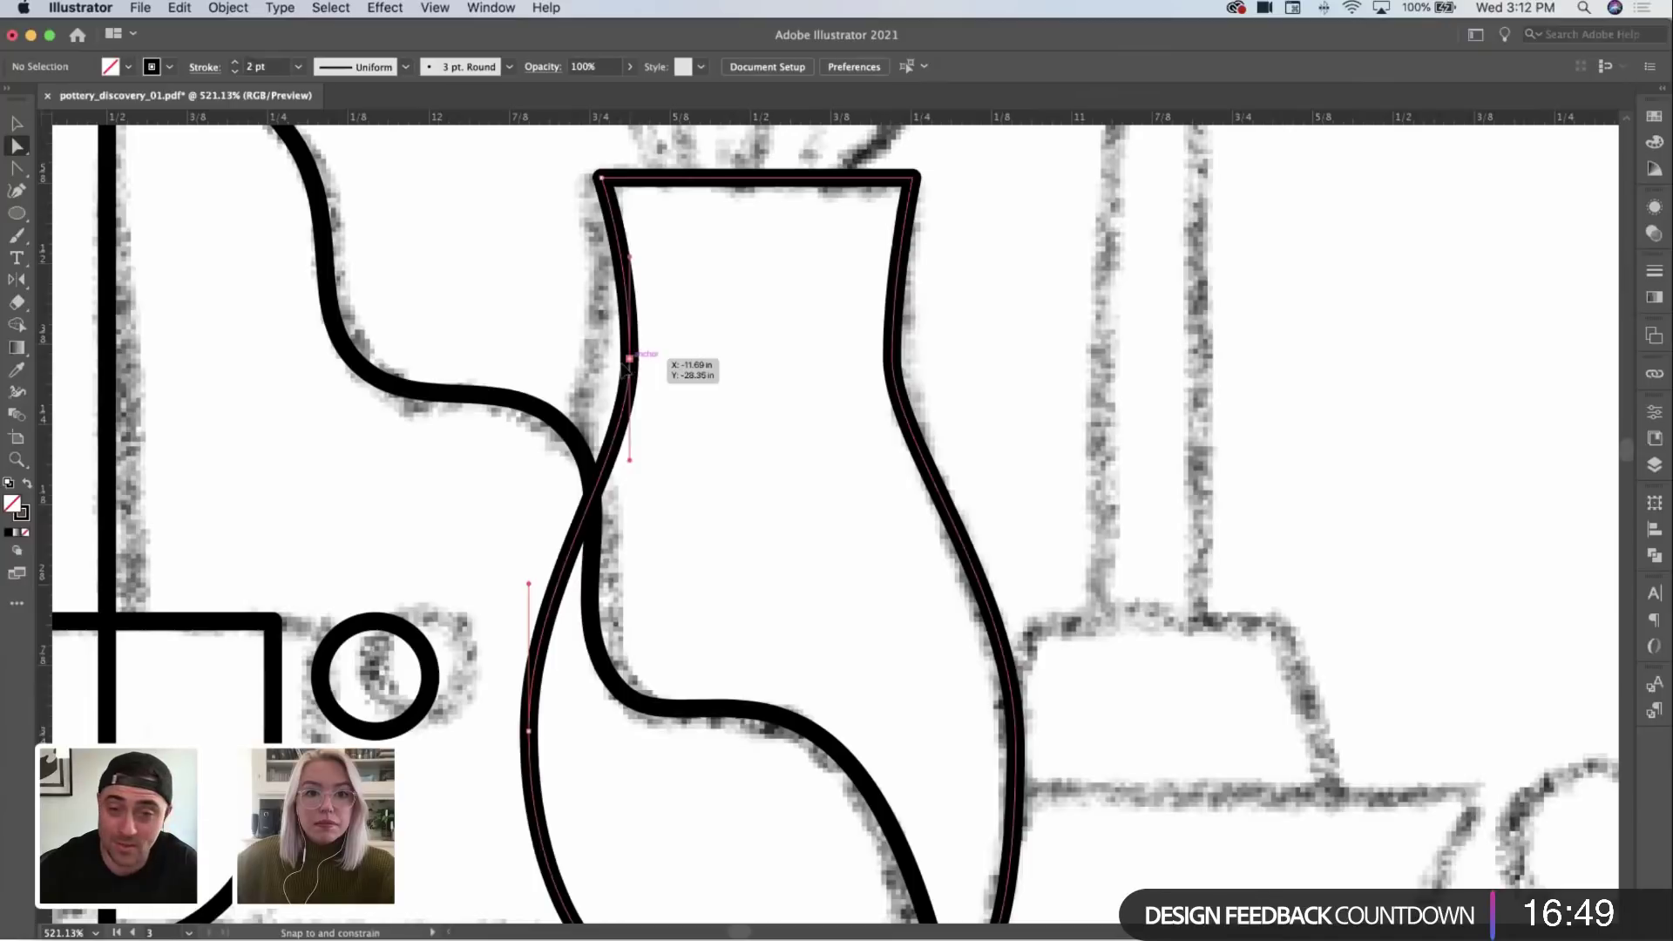
Step: Move the vase base's right corner inward to X -11.1682 in and raise the belly's right anchor level with the left one
key(z)
alt+click(739, 359)
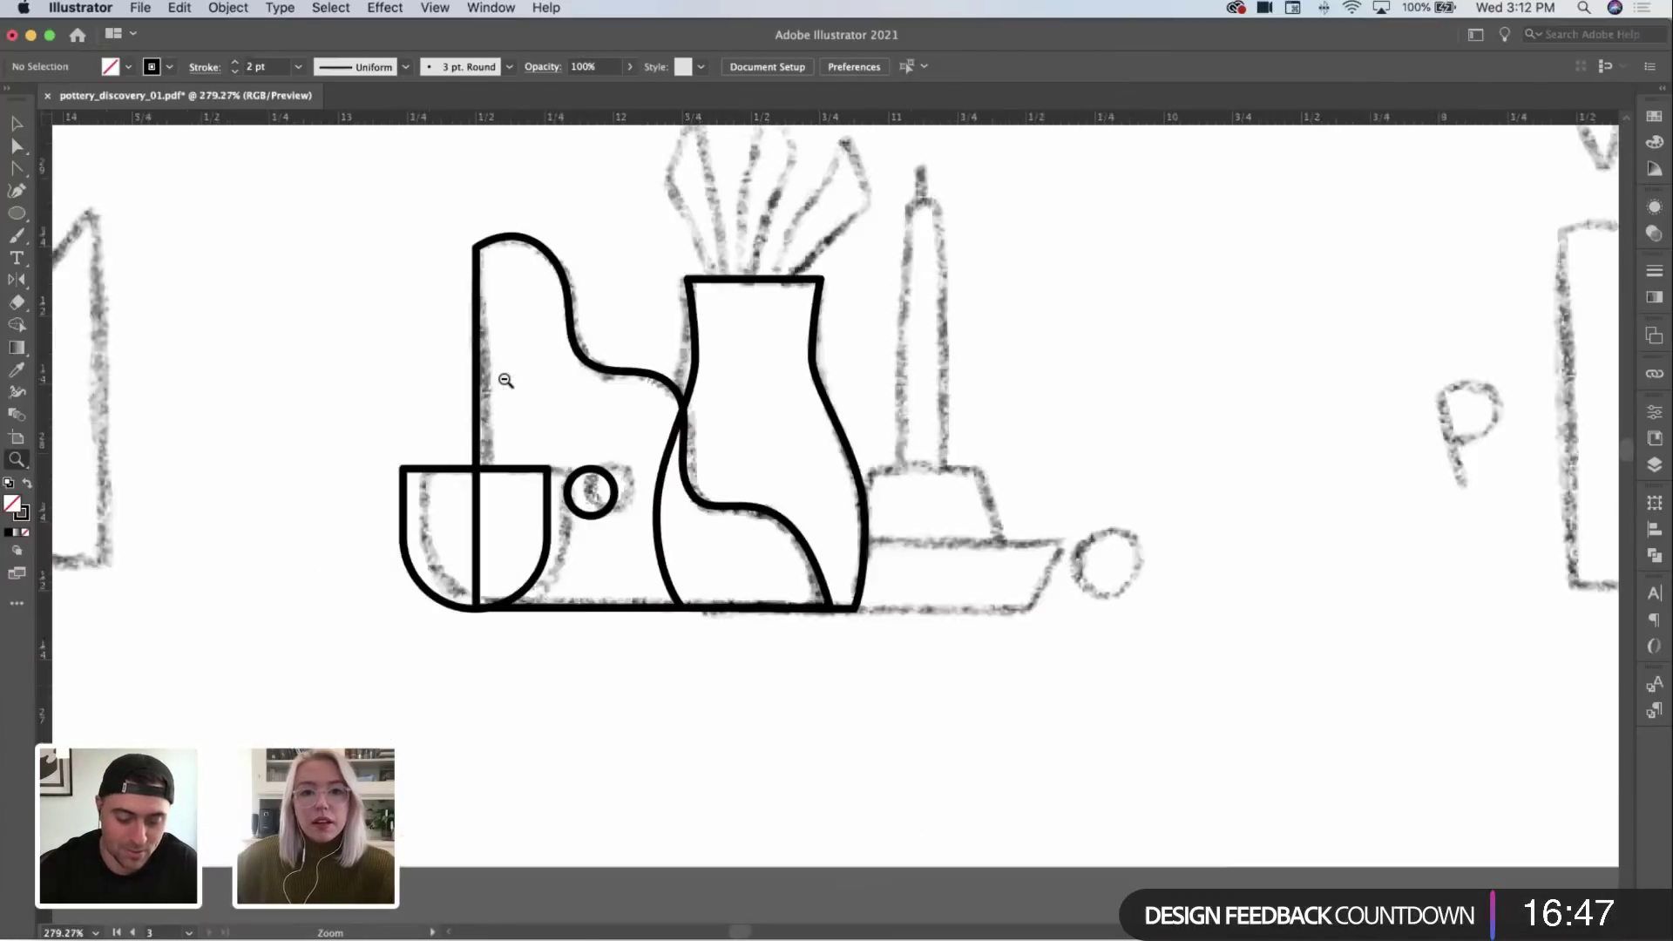
click(617, 403)
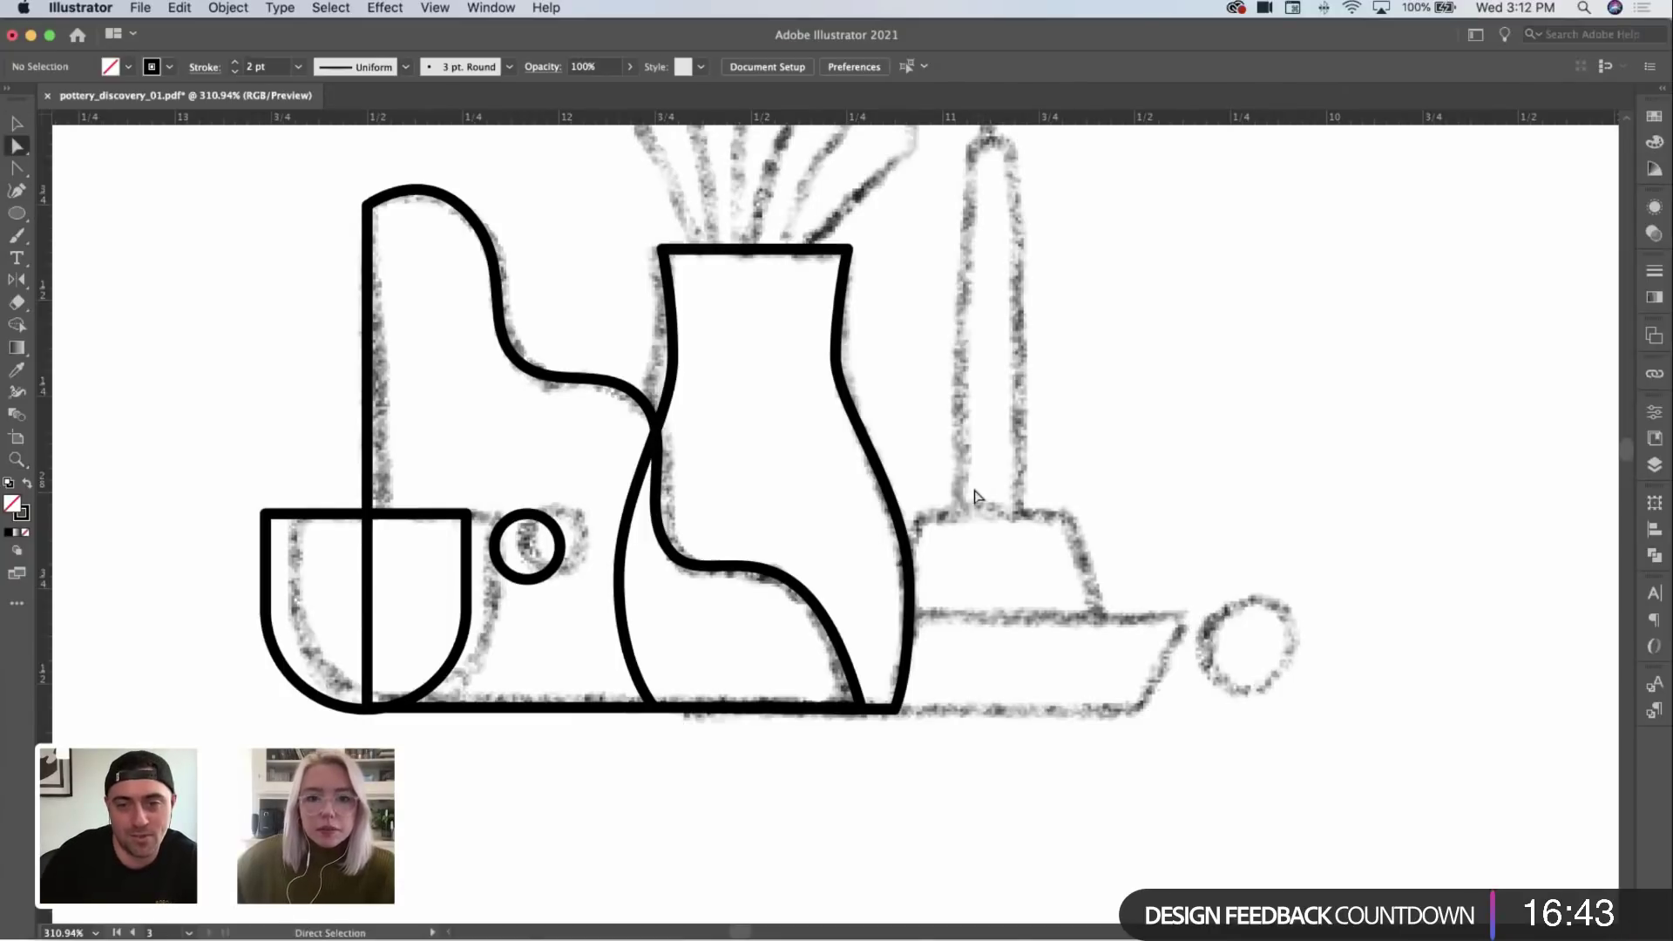
click(896, 710)
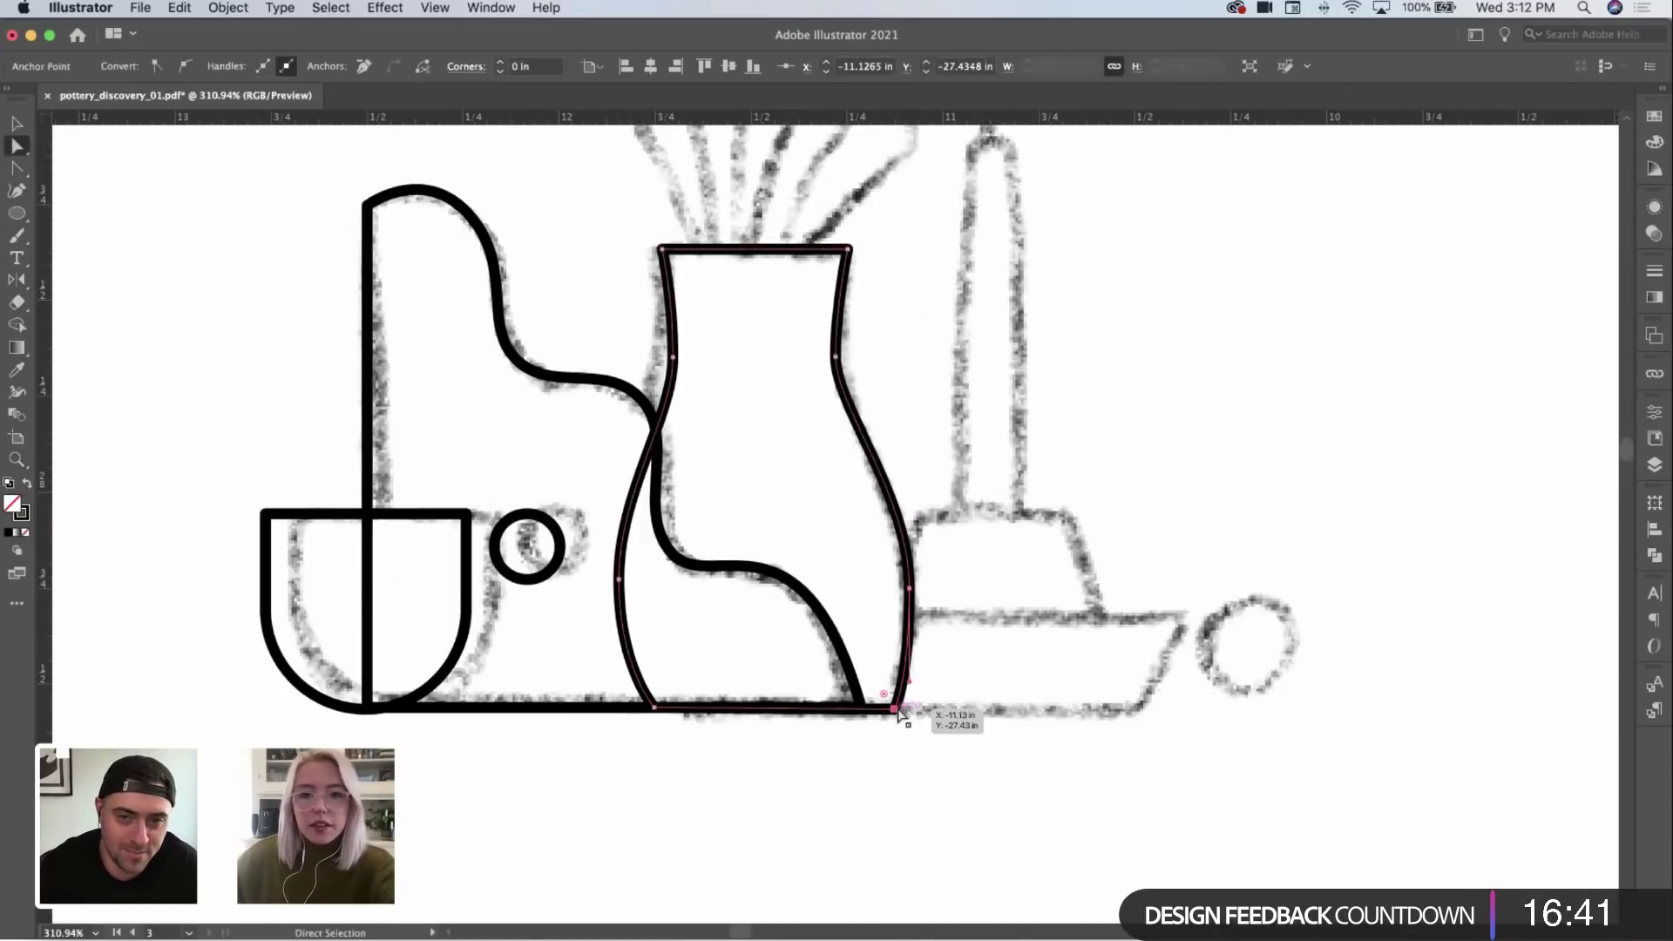
drag(897, 710, 884, 709)
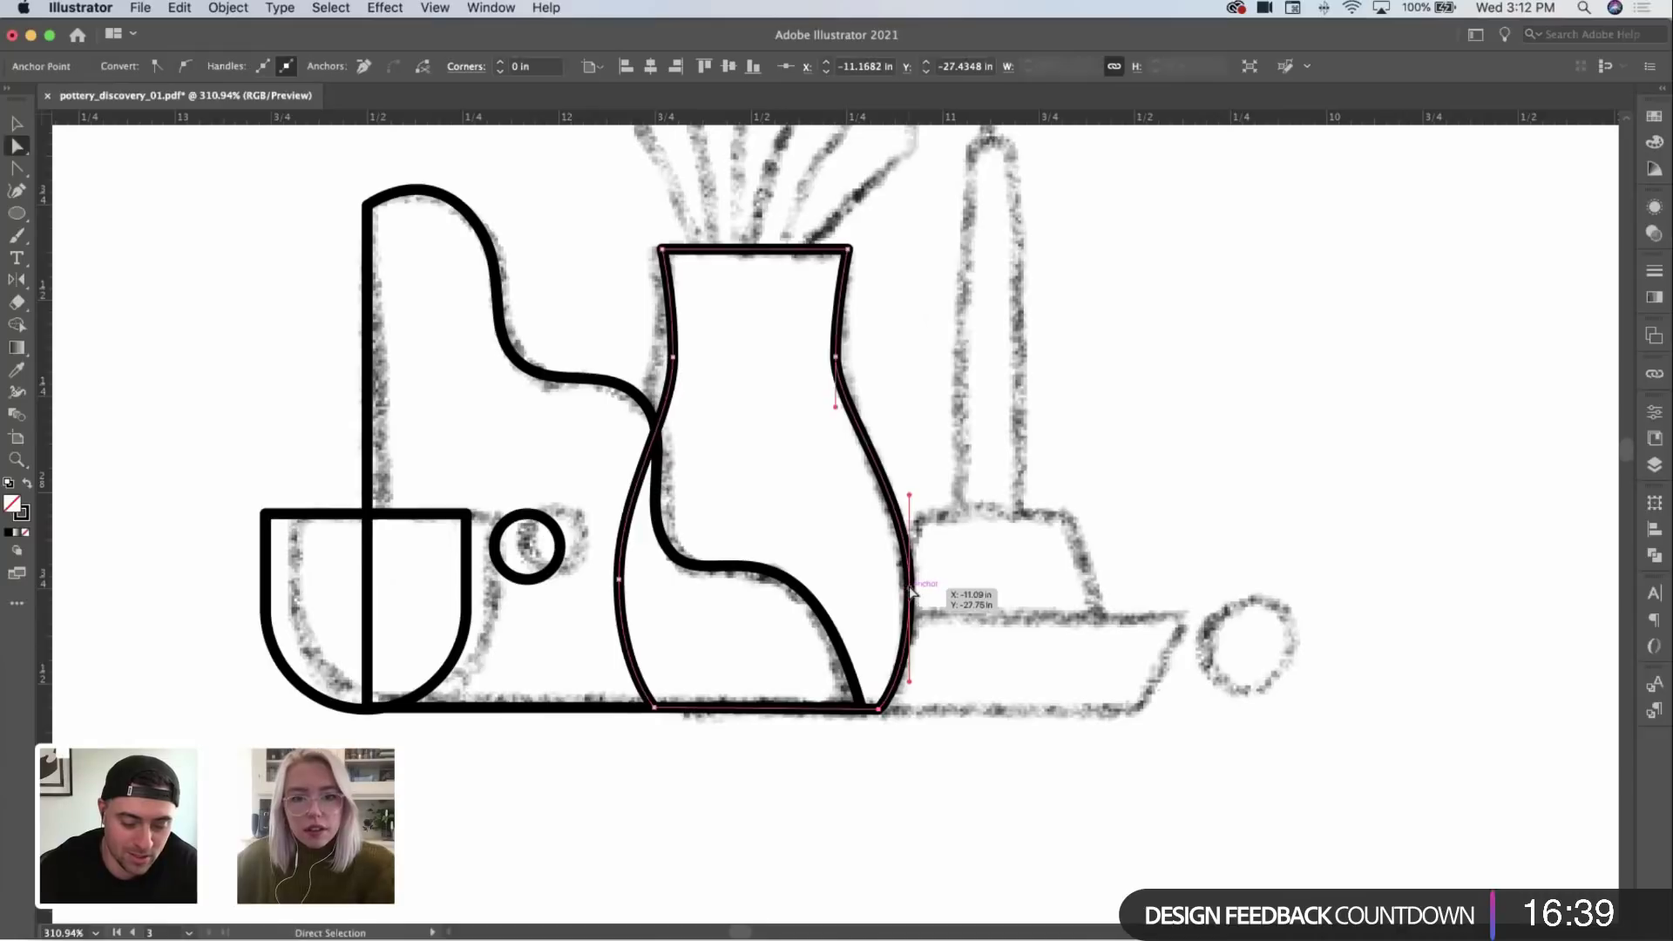
drag(910, 592, 912, 586)
click(965, 629)
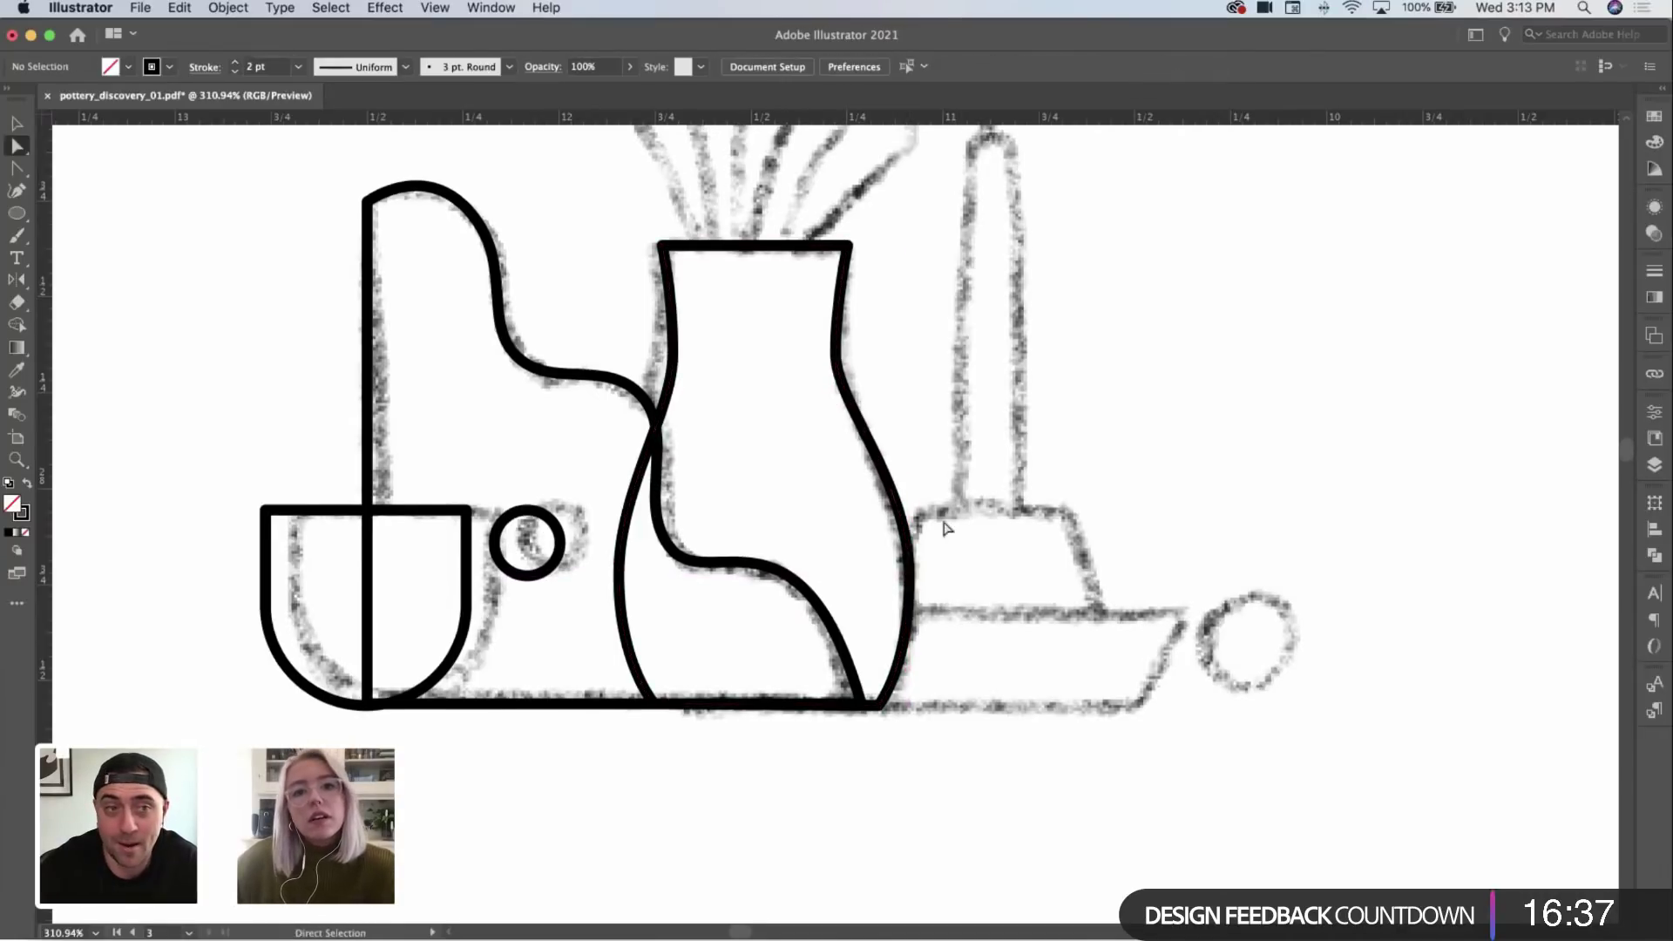
Step: Reflect the vase outline horizontally about its centre to compare its two sides
key(v)
click(740, 437)
key(o)
drag(740, 437, 818, 436)
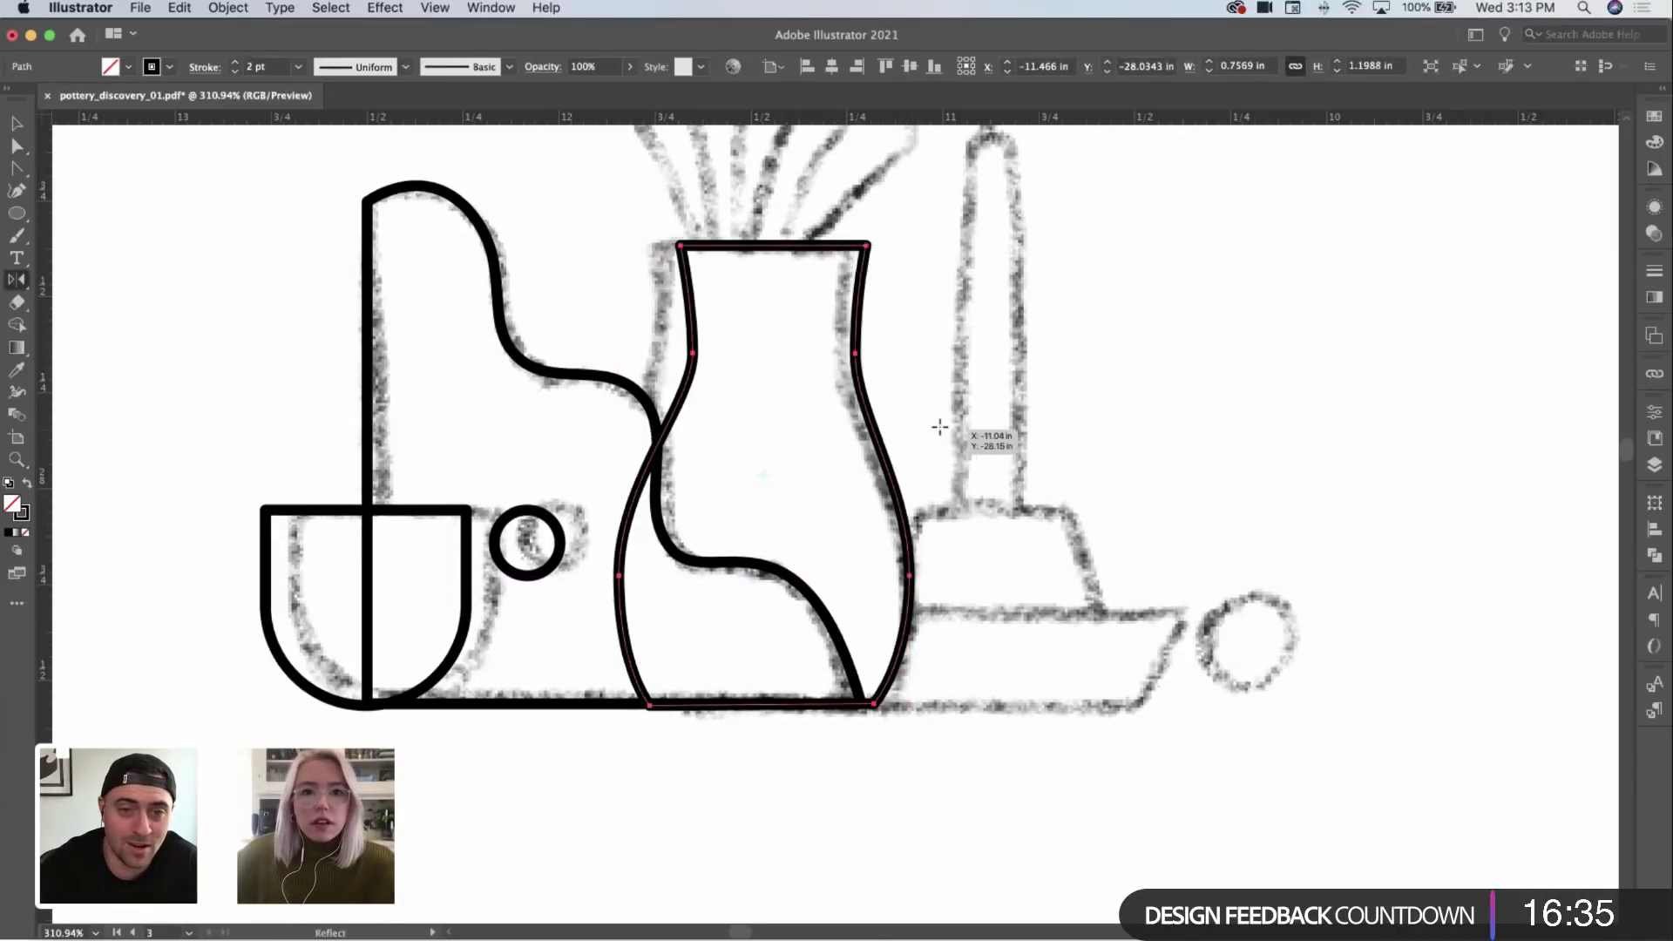
Step: Return the vase outline to its unreflected orientation and add anchor points at the middle of its rim and base
drag(939, 427, 924, 418)
key(v)
click(700, 228)
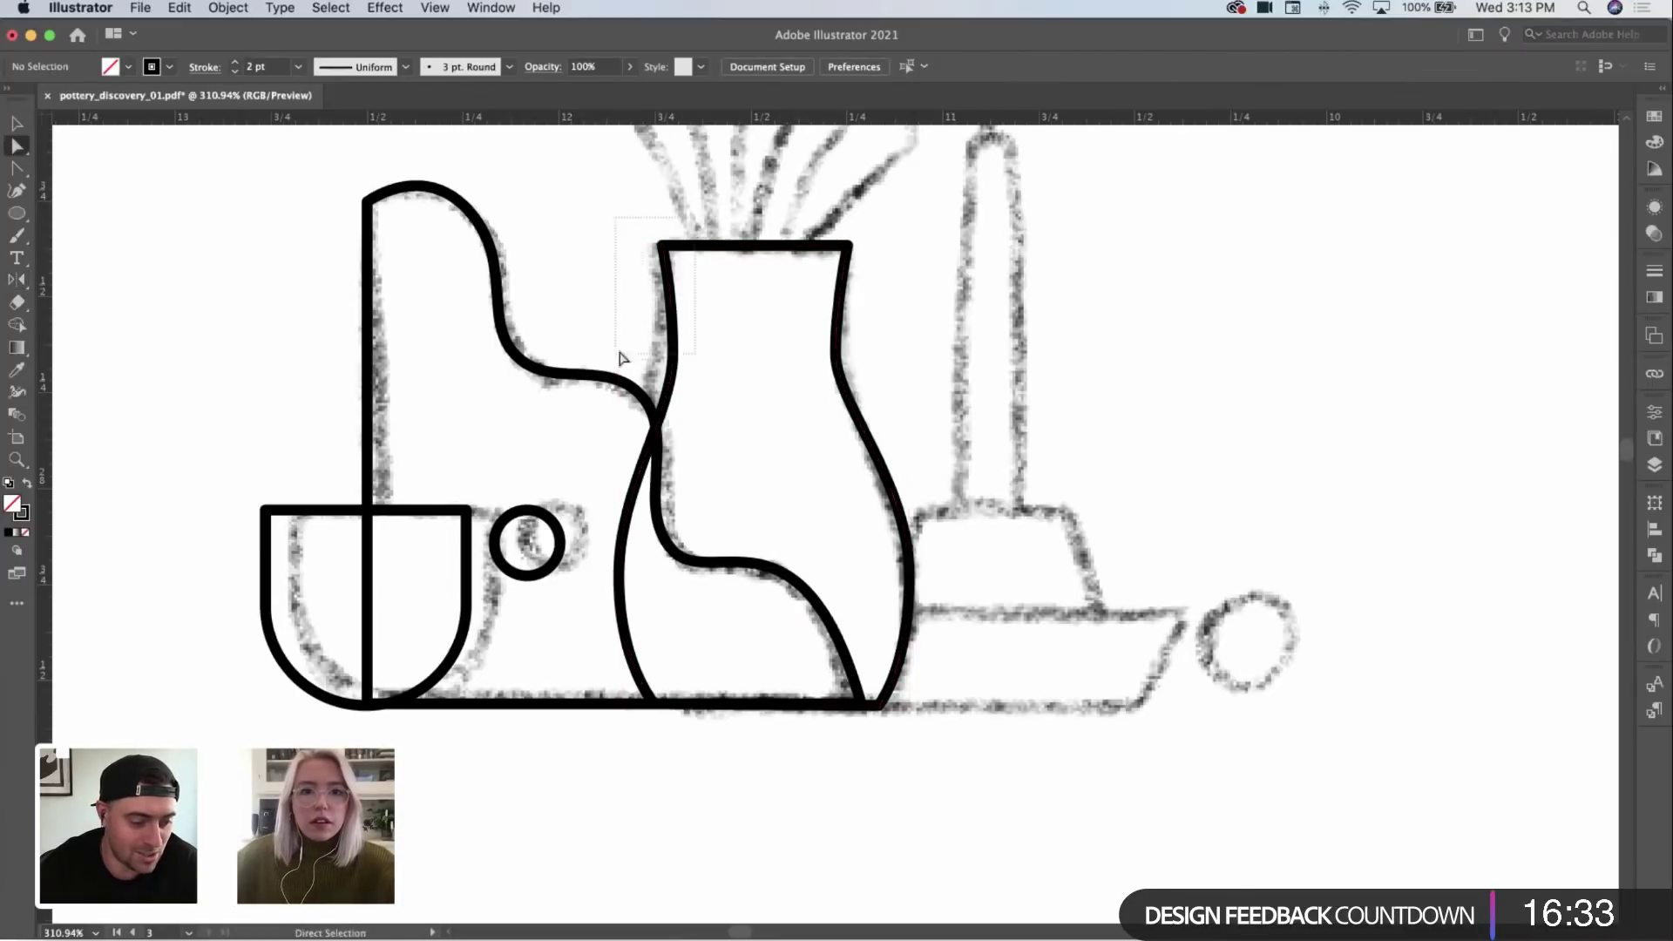
key(p)
click(761, 247)
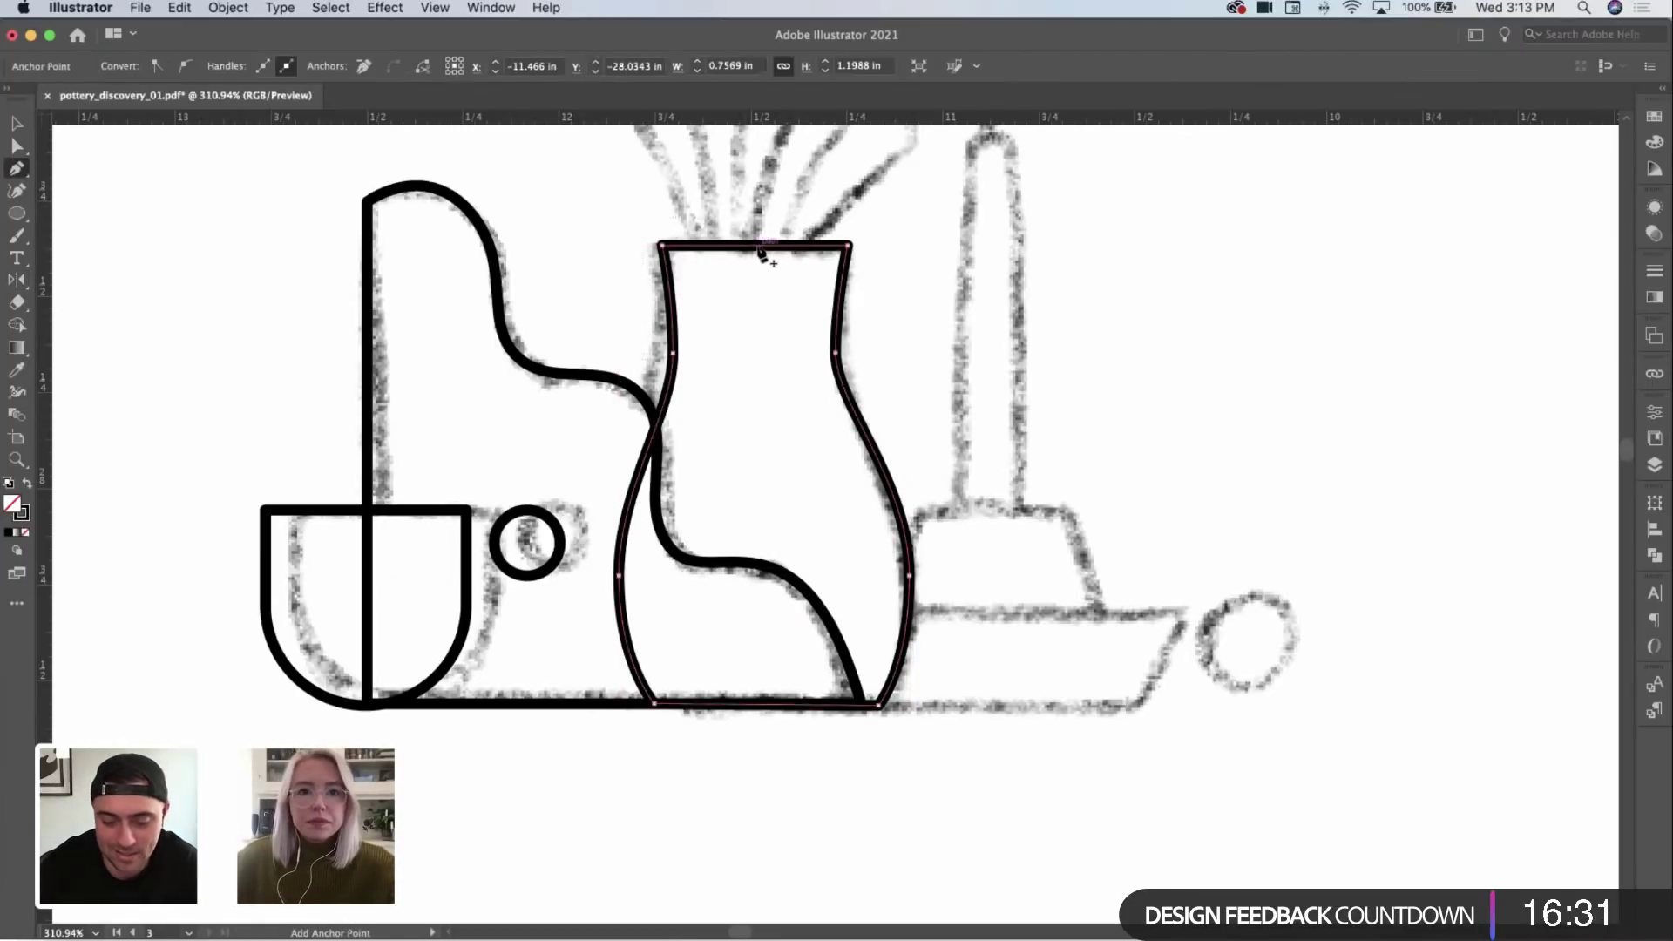
click(758, 247)
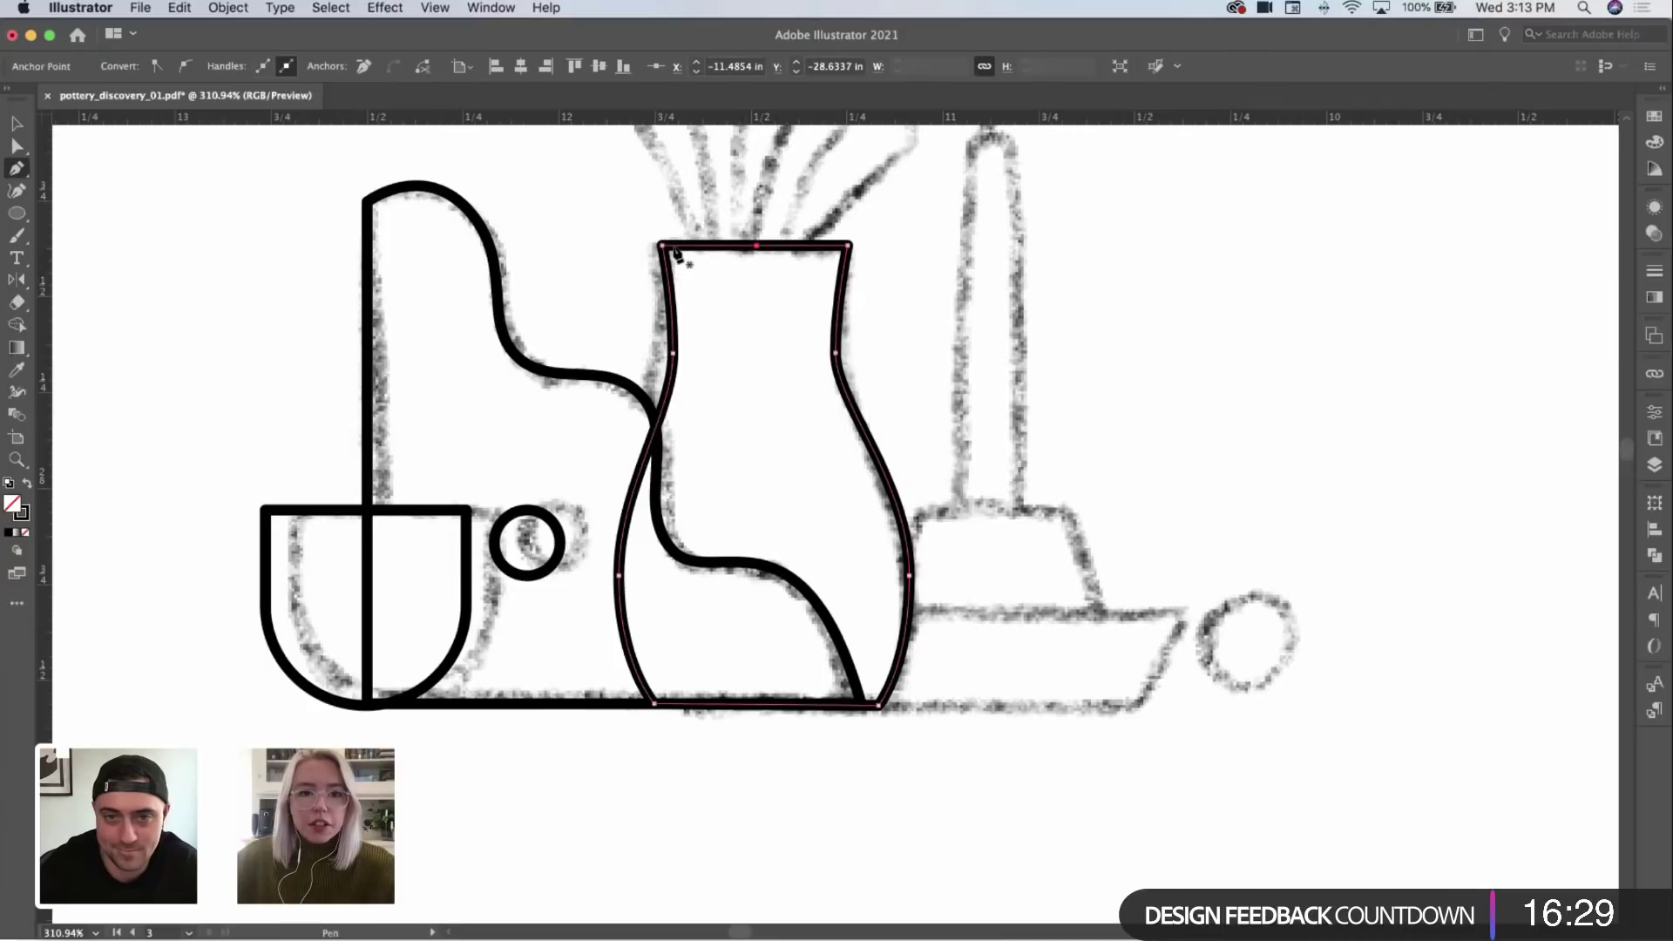
click(764, 705)
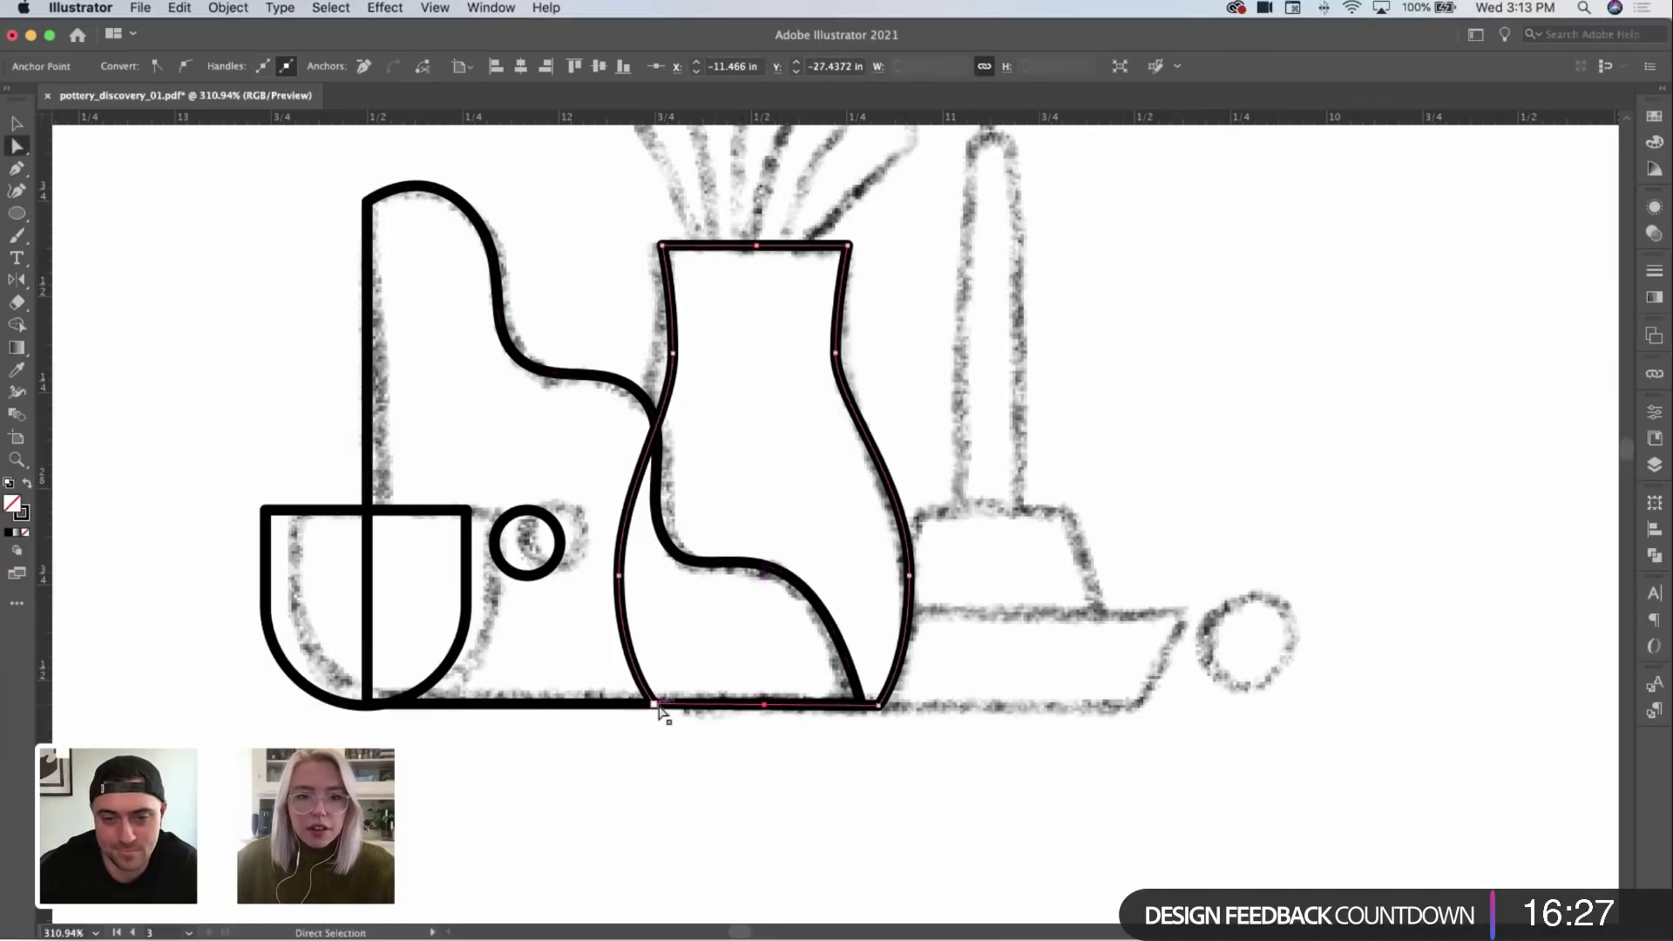
Step: Delete the vase's left-side anchors so that only its right half remains
click(619, 575)
key(Delete)
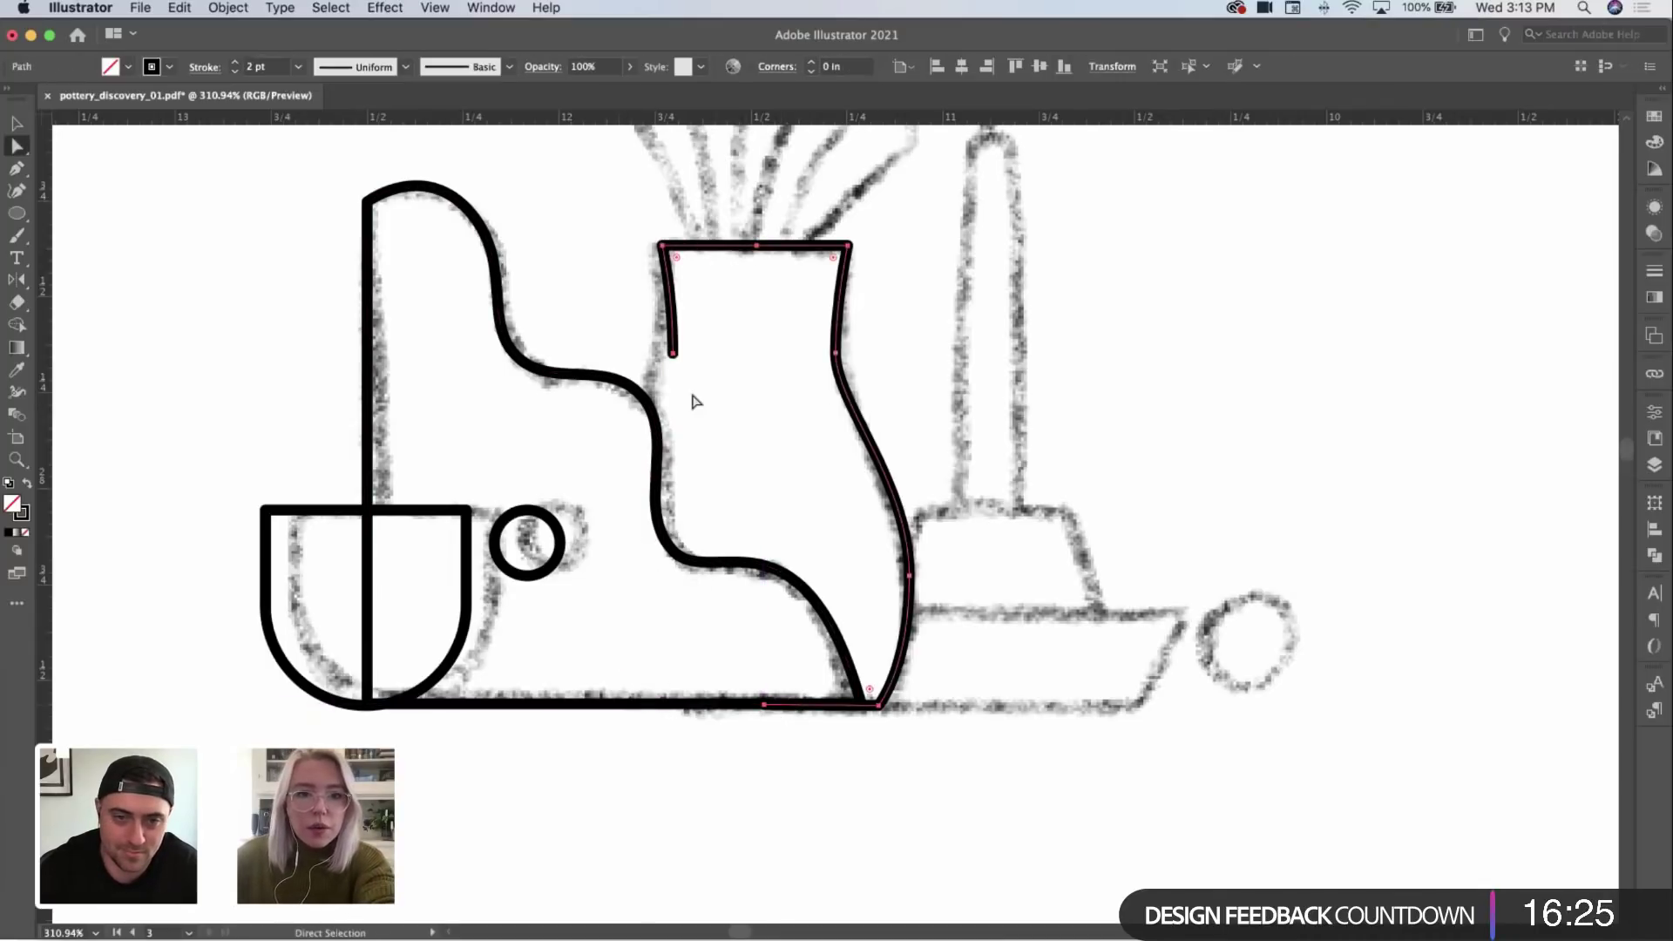
drag(652, 213, 652, 214)
key(Delete)
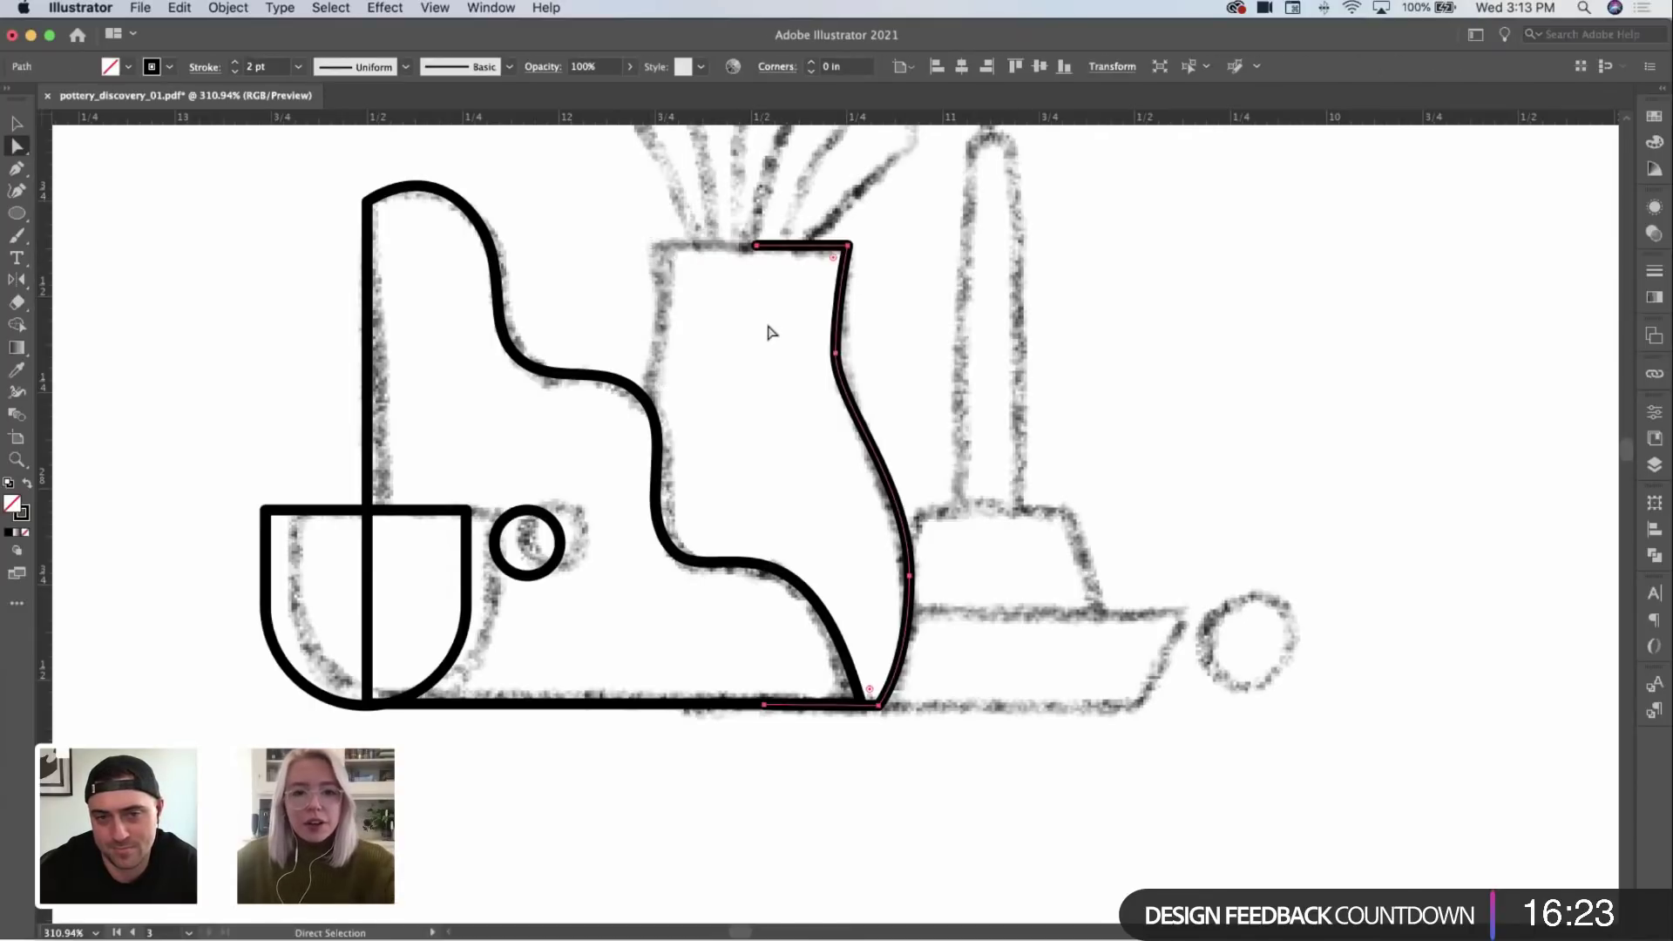
Step: Reflect a copy of the vase's right half and position it as the left half, meeting at the rim's midpoint
key(v)
drag(835, 340, 1059, 340)
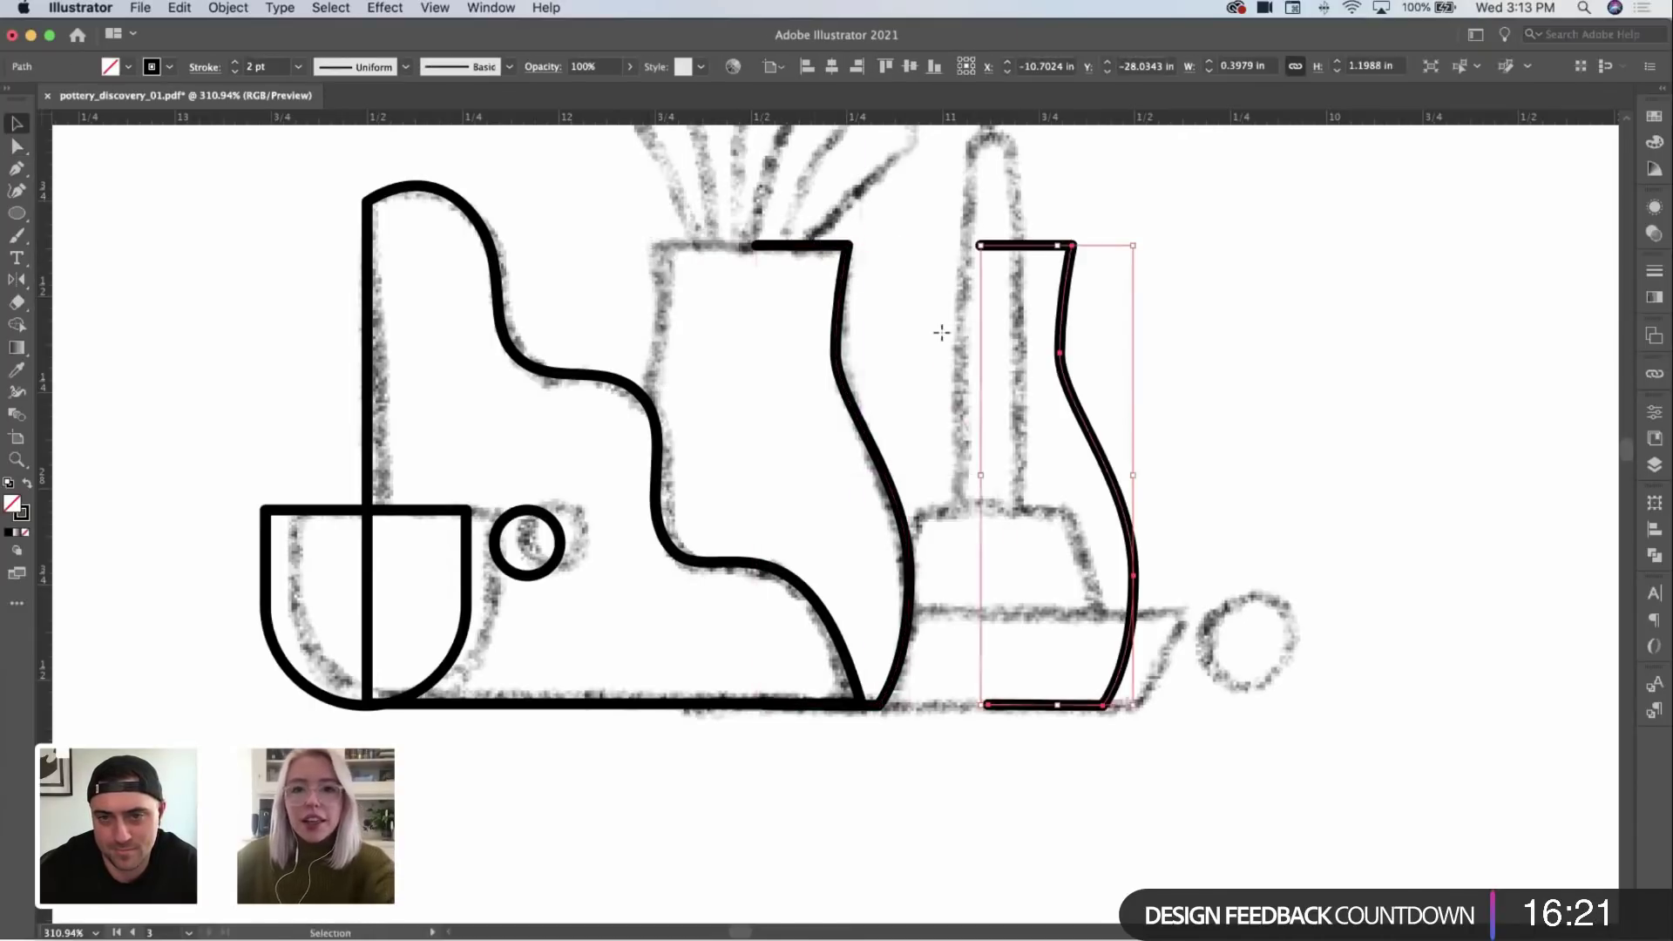
key(o)
drag(915, 339, 728, 250)
key(v)
click(1188, 224)
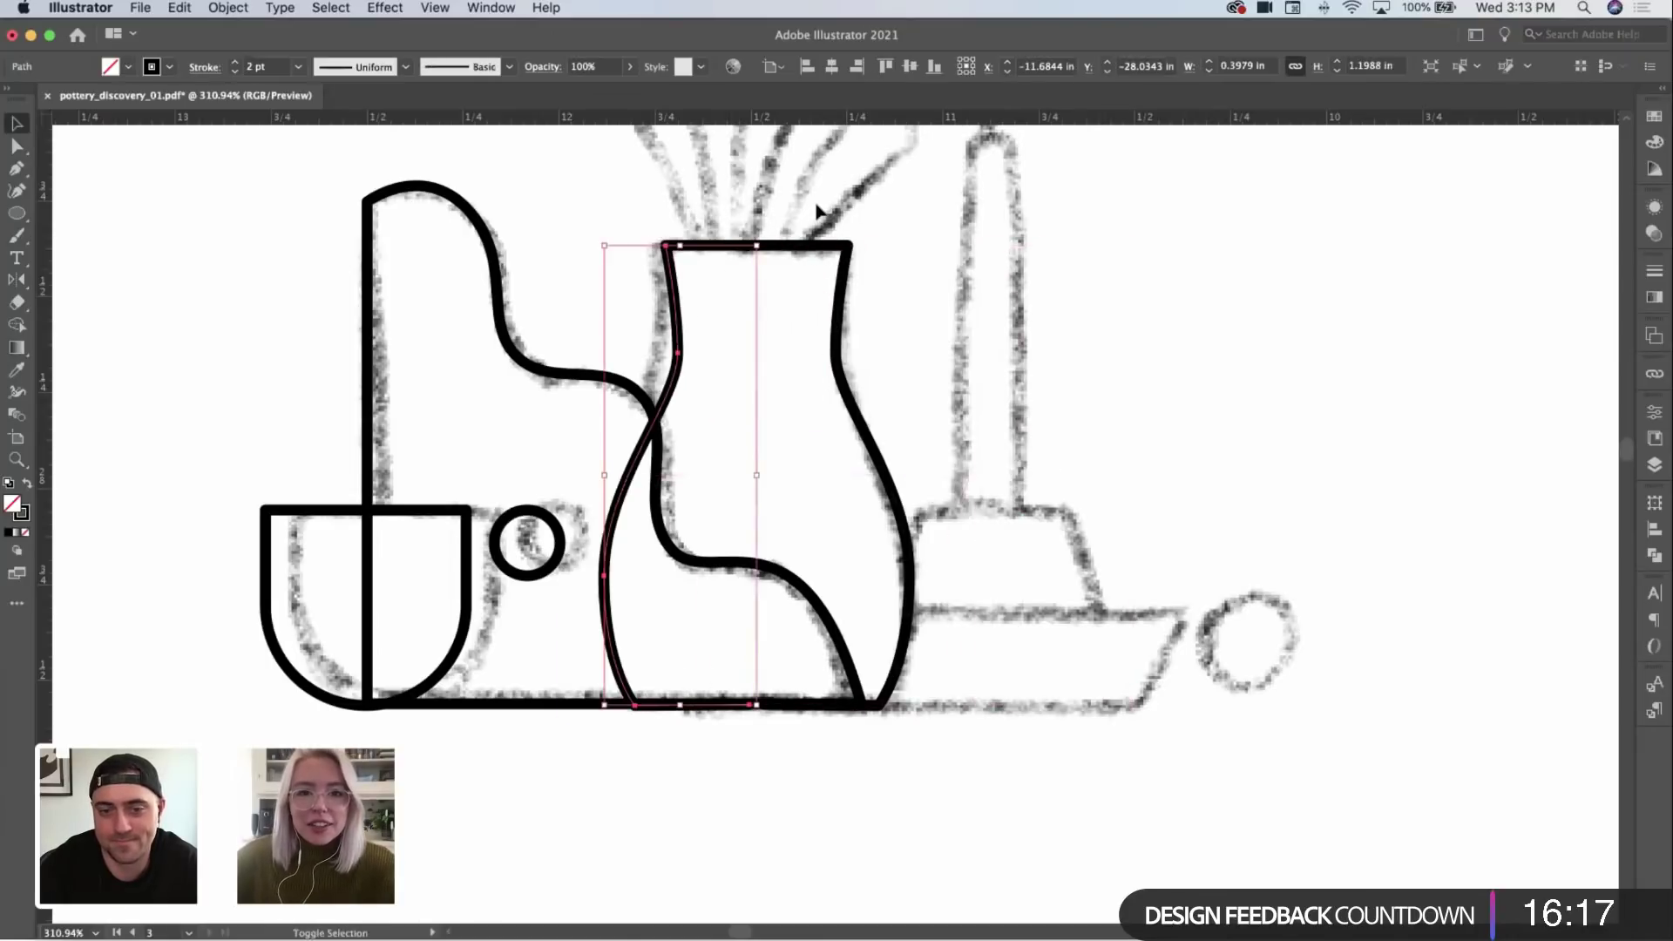
Step: Join the two vase halves with the Pen tool where their open ends meet along the base
key(z)
drag(784, 767, 806, 617)
key(super+shift+a)
key(p)
drag(807, 388, 908, 519)
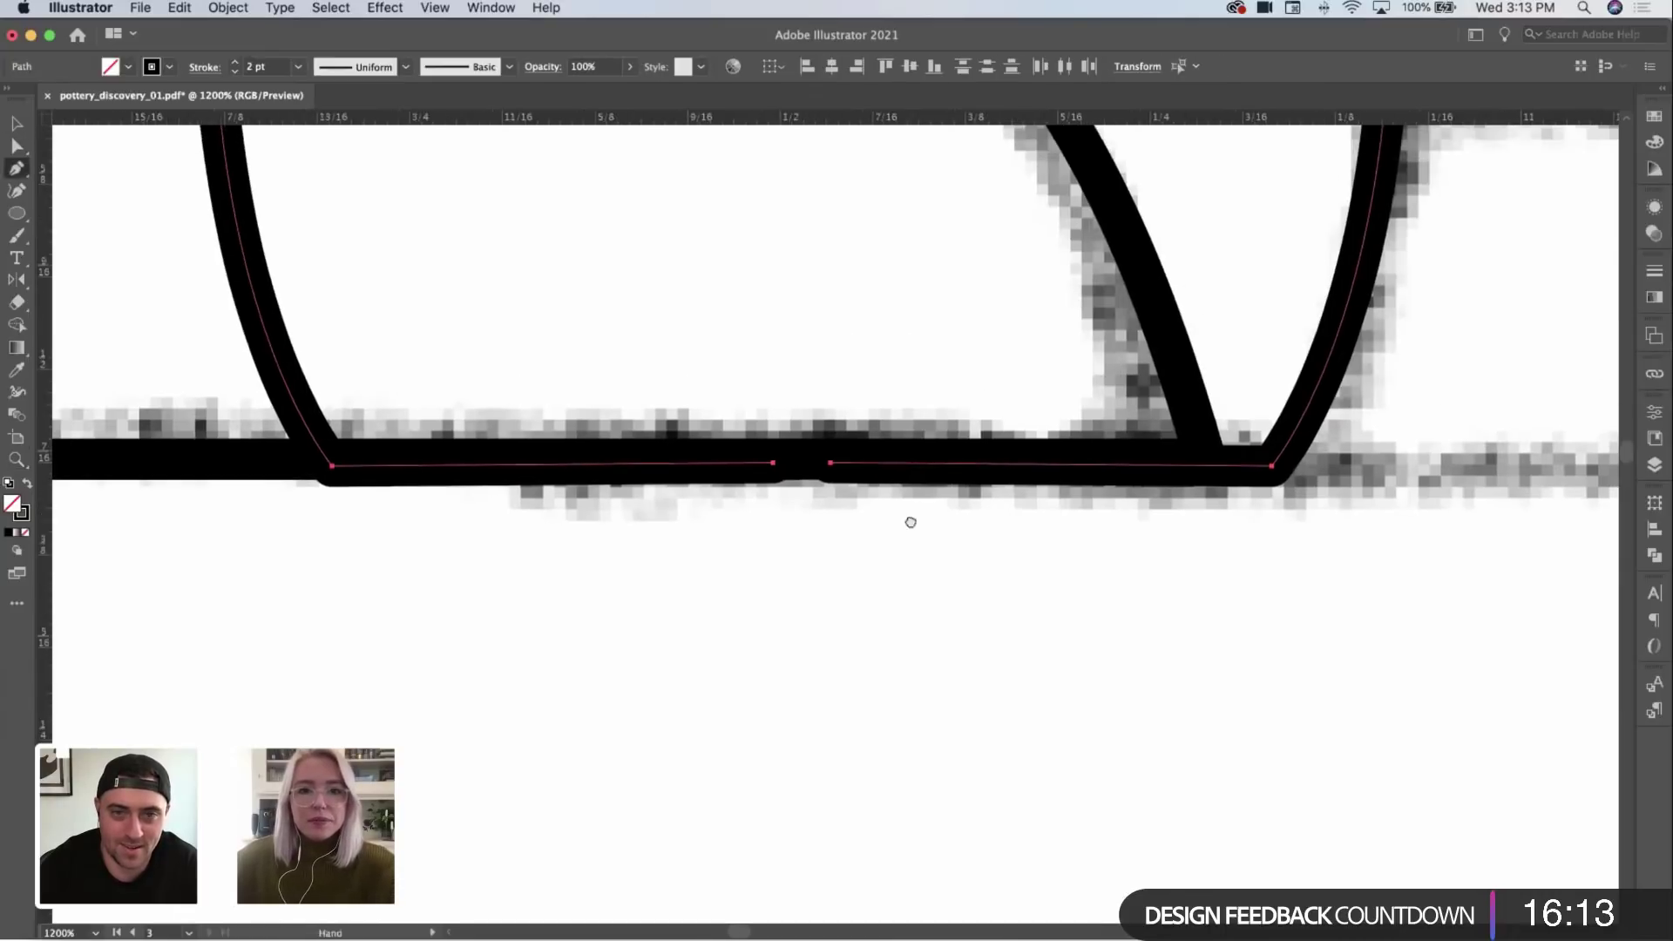
drag(830, 463, 817, 490)
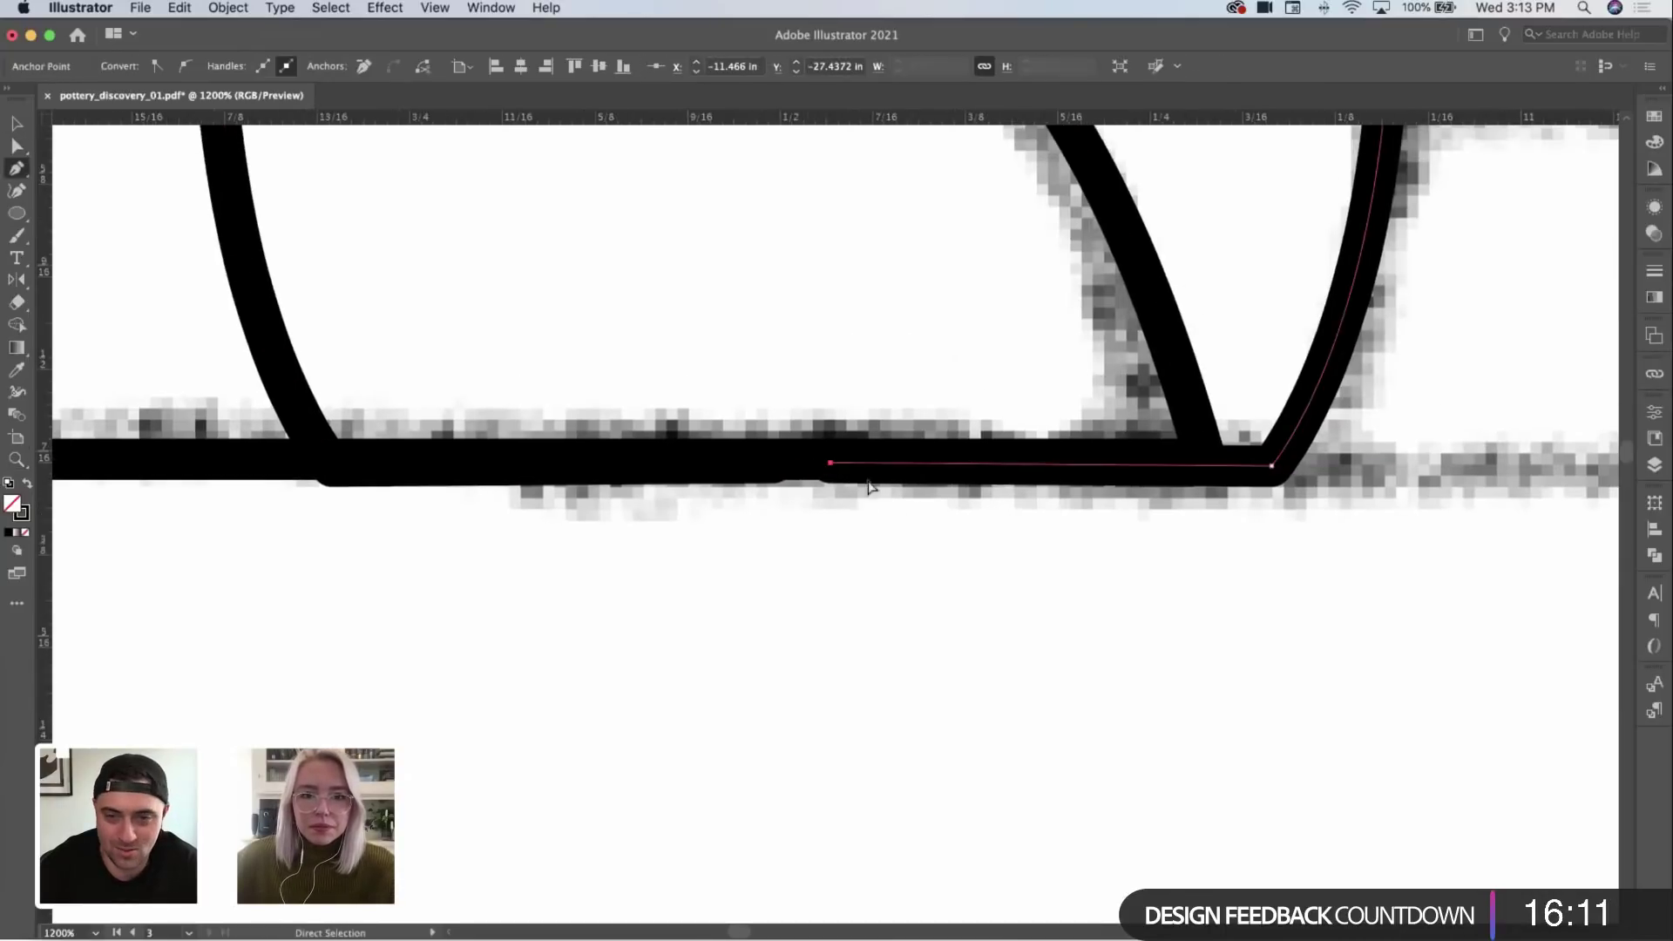
key(v)
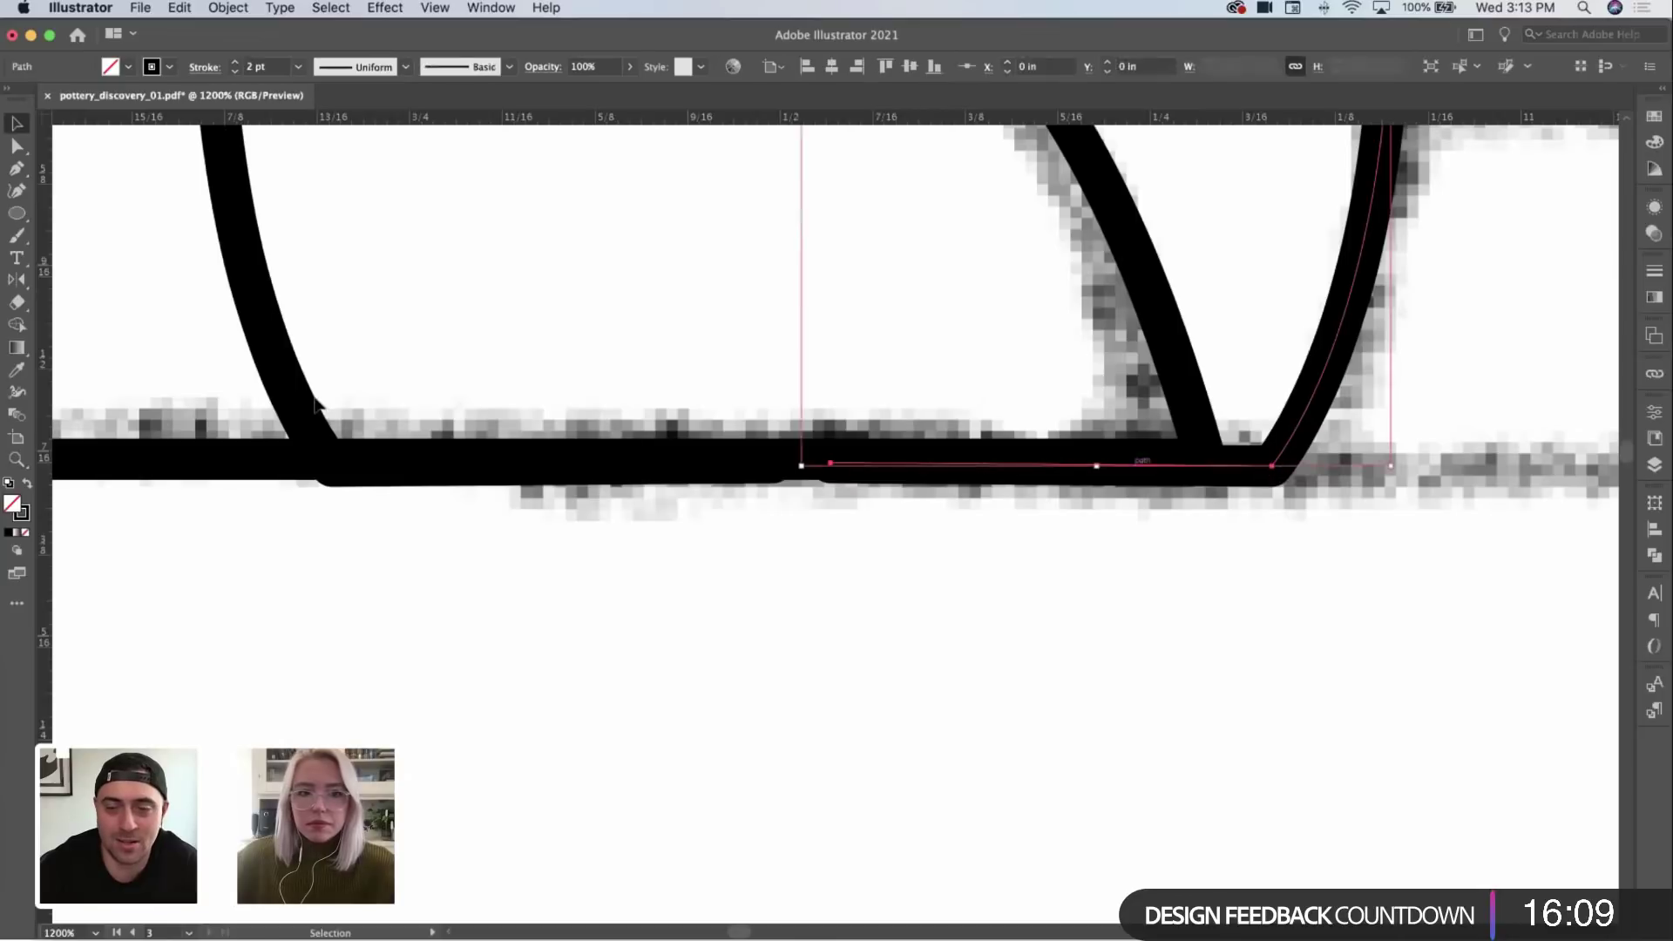
shift+click(277, 379)
key(p)
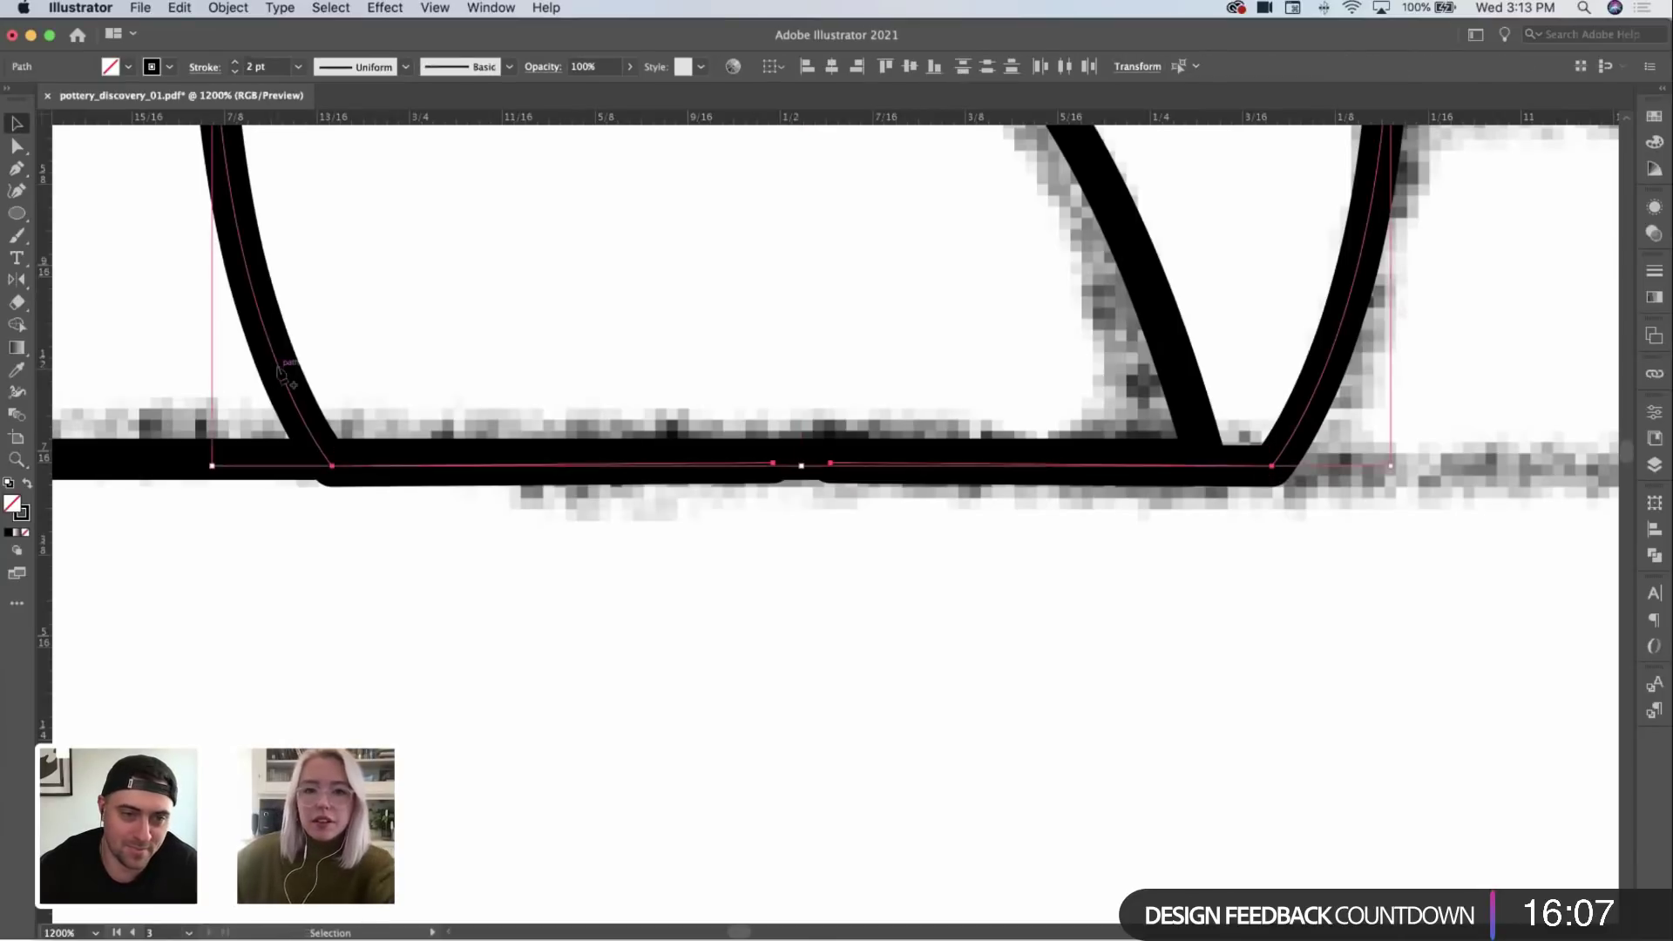
click(830, 463)
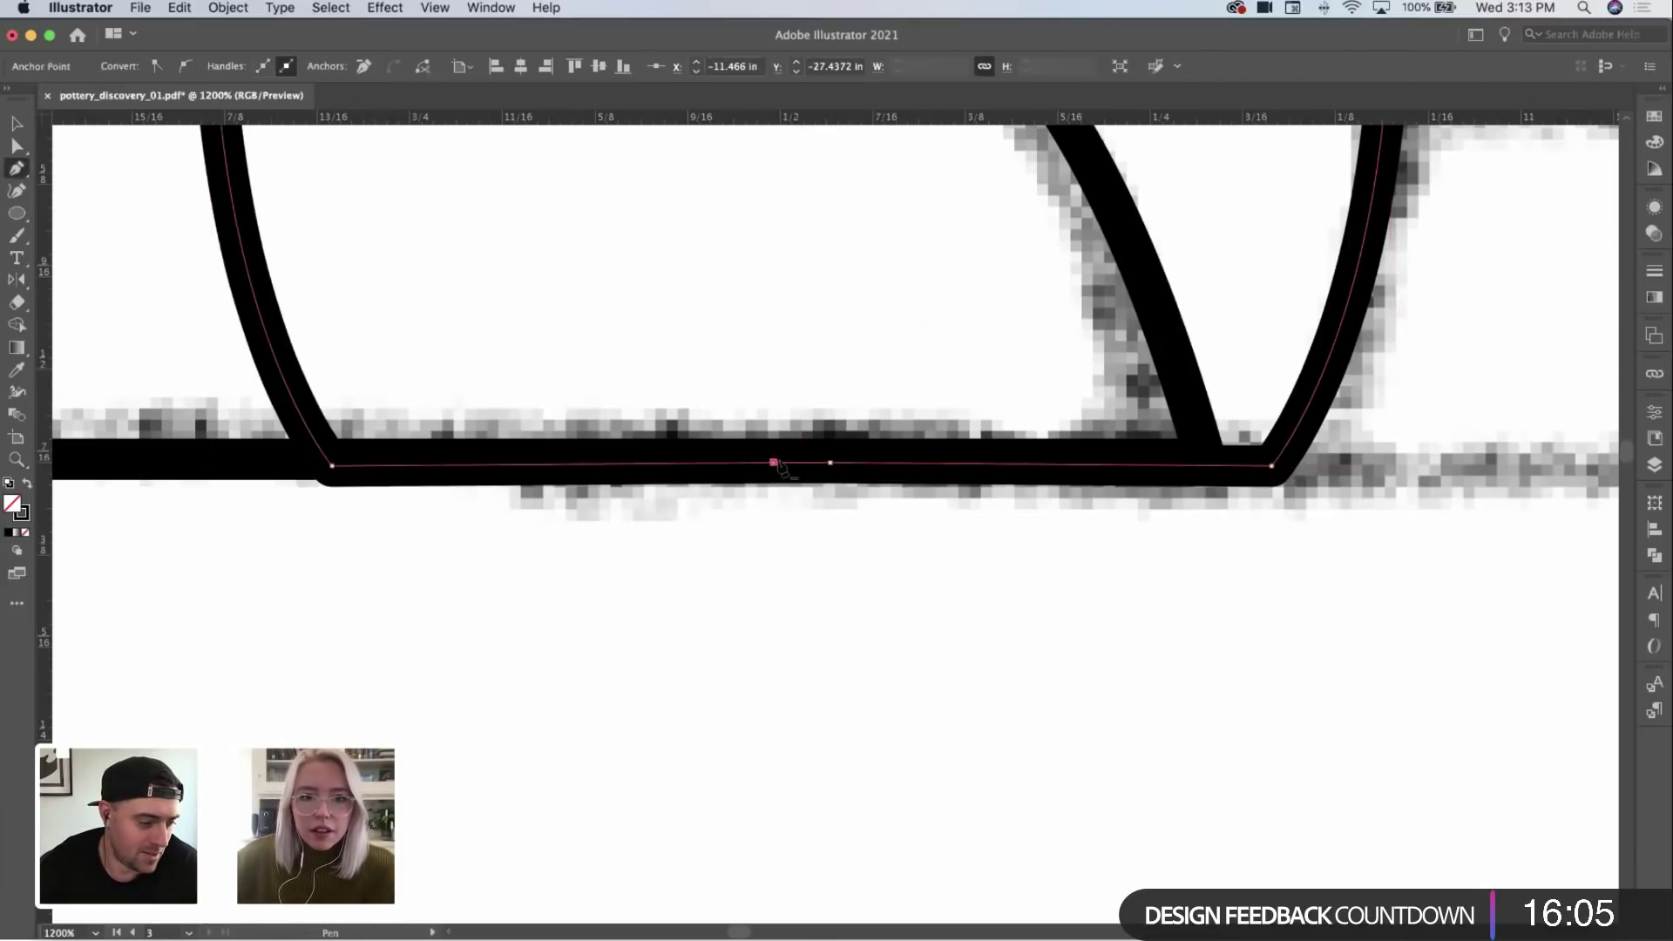
click(772, 463)
Step: Separate the coincident rim anchors to expose the gap, and join the two vase halves along the rim
scroll(865, 477, down, 5)
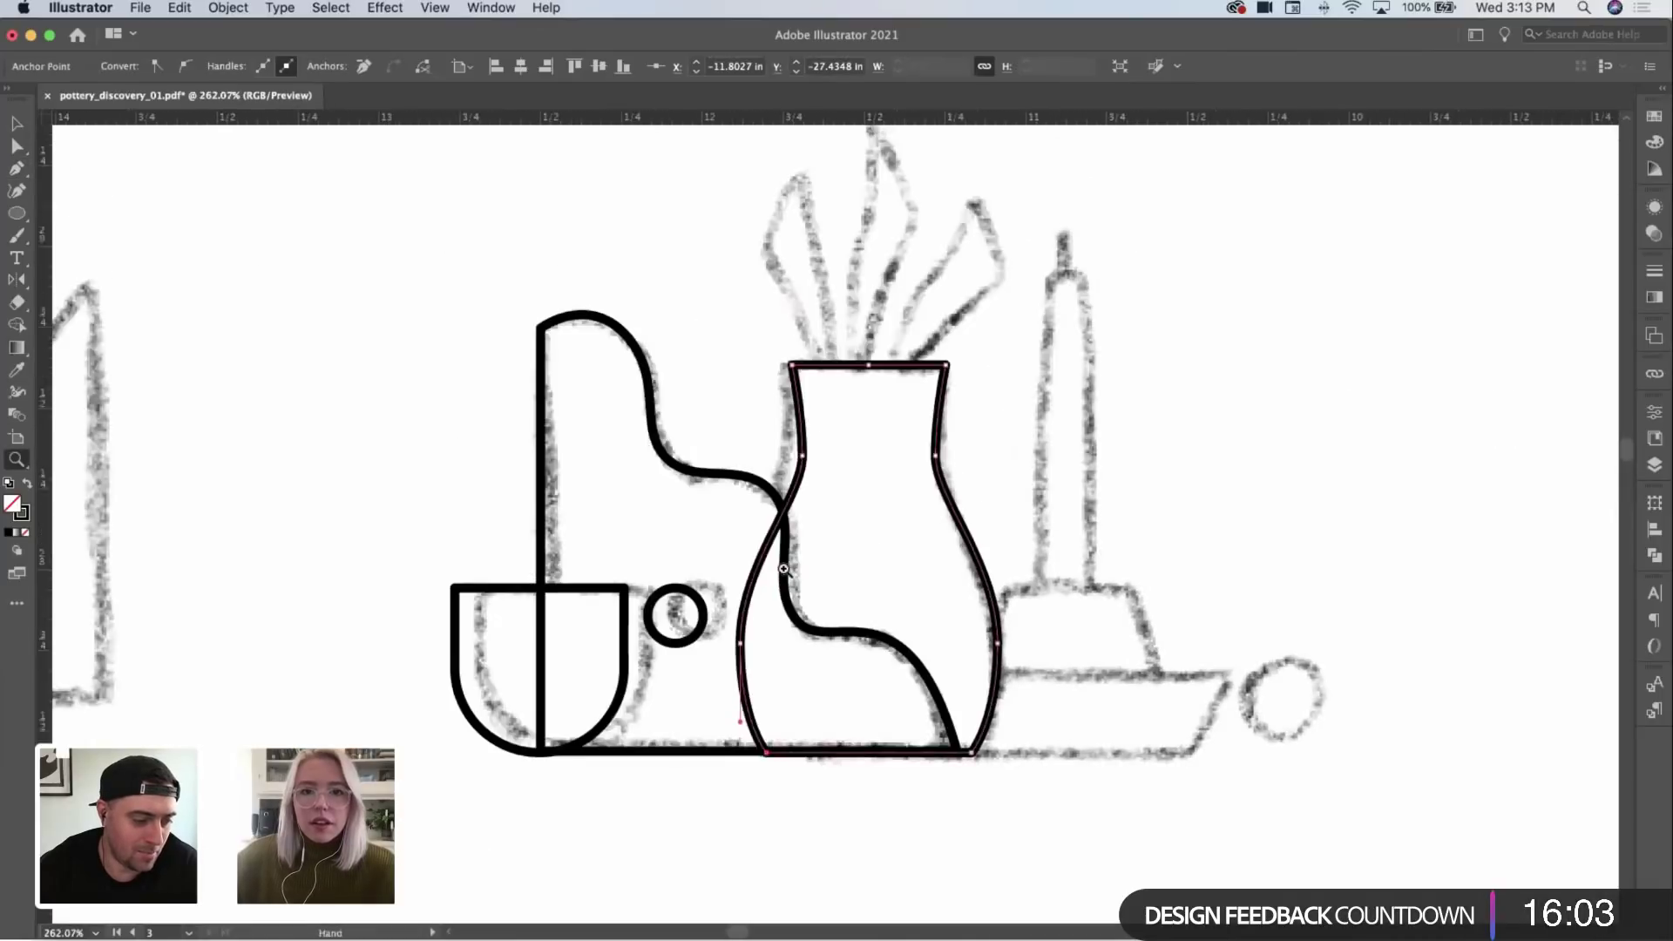
scroll(1098, 294, up, 5)
scroll(1097, 294, up, 2)
key(a)
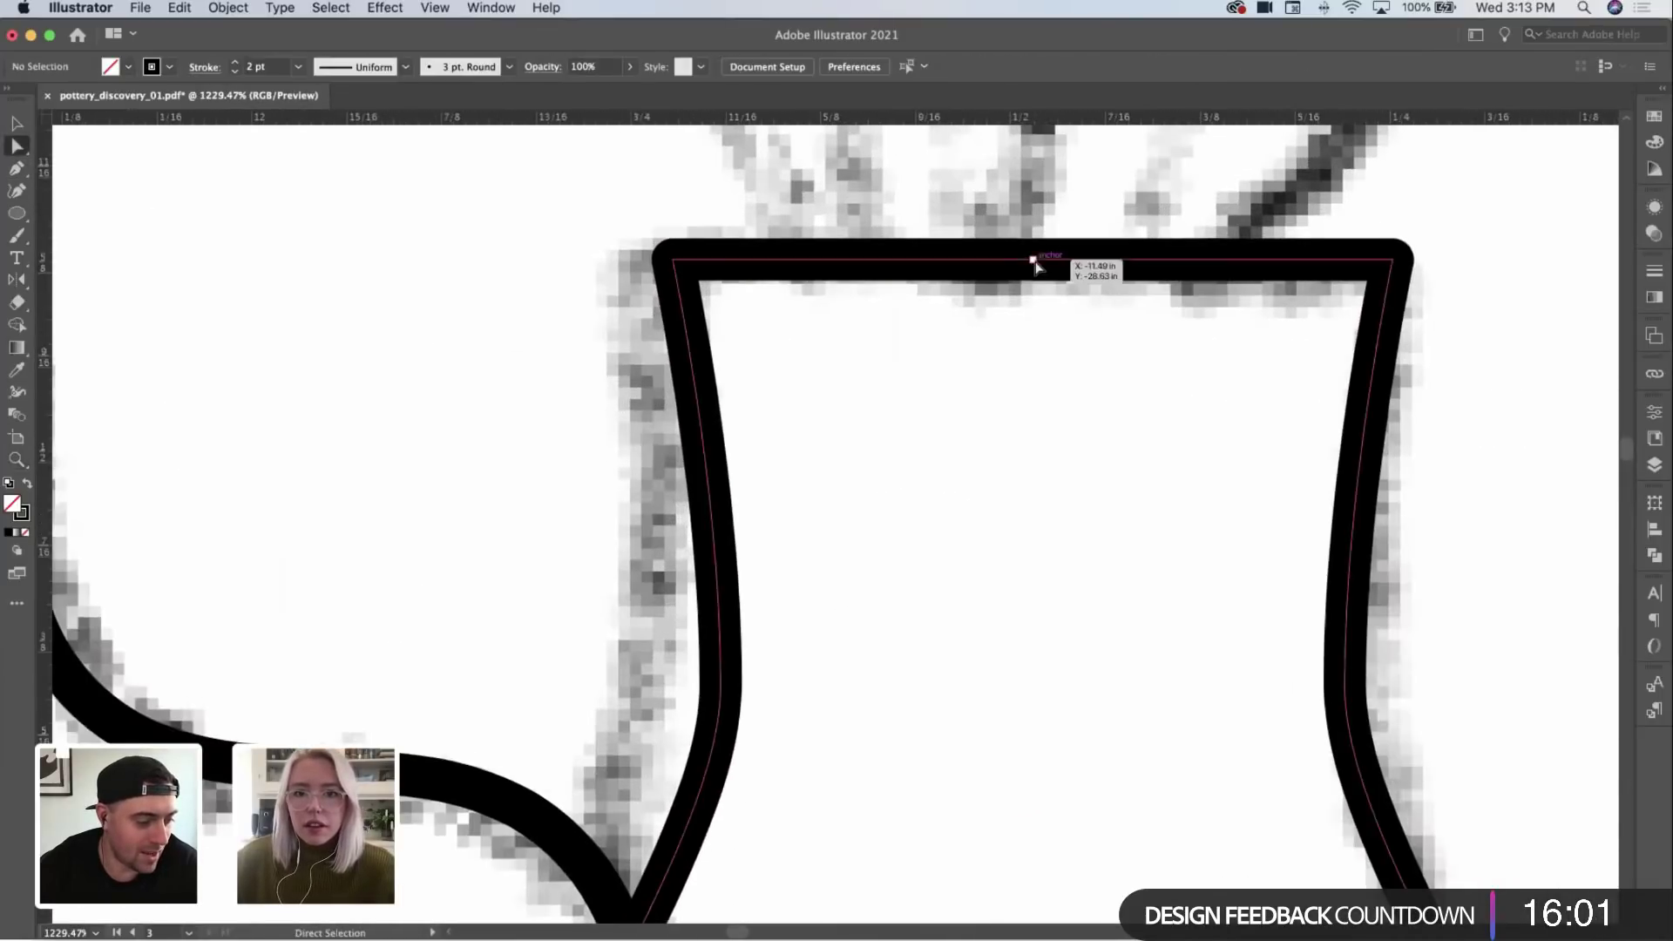
drag(1047, 255, 983, 265)
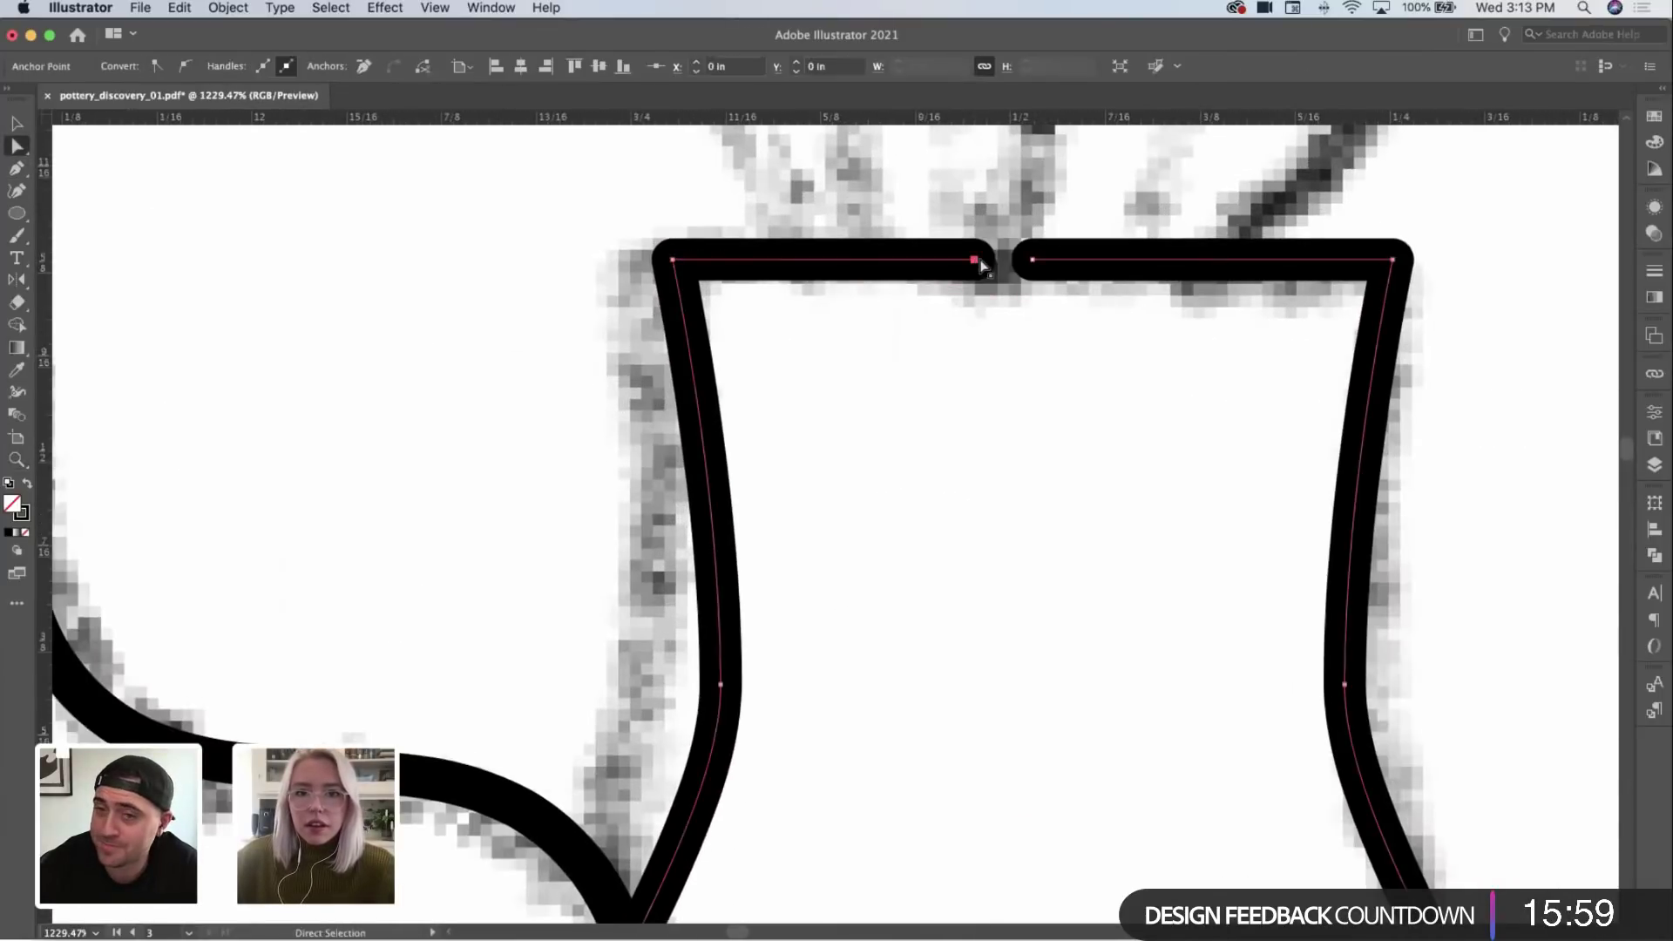
click(1034, 260)
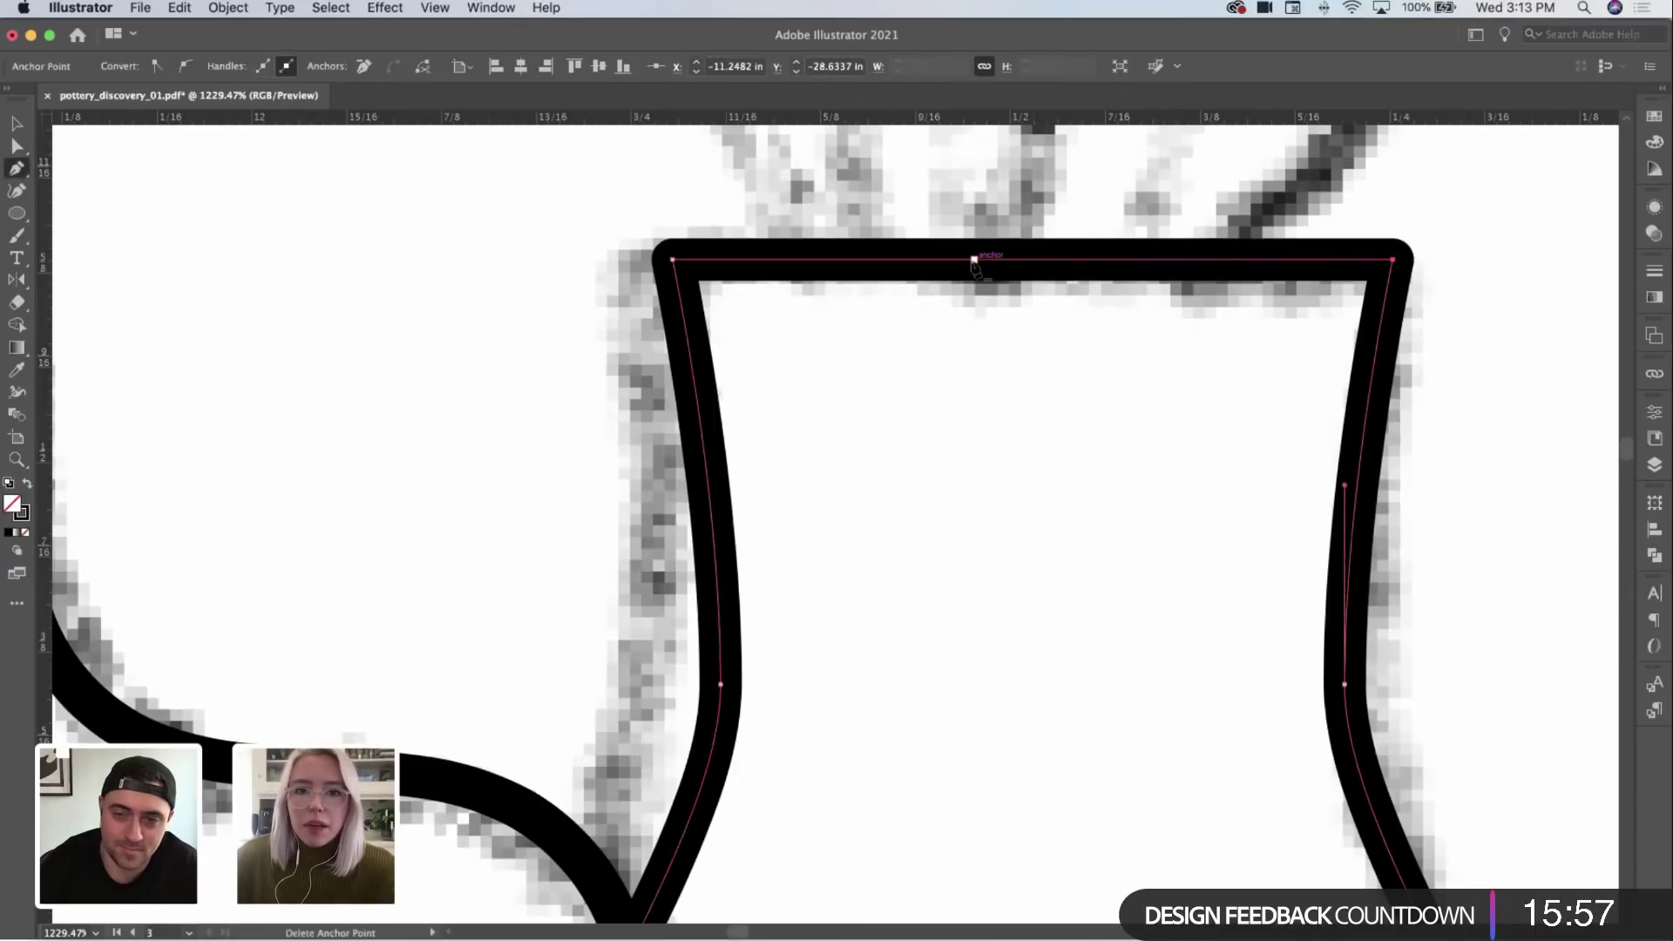
key(super+shift+a)
Step: Draw a rectangle about 0.24 in tall over the sketched dish beneath the candle holder, starting at the wavy shape's right end
key(z)
alt+click(859, 266)
scroll(683, 284, right, 5)
scroll(683, 284, up, 1)
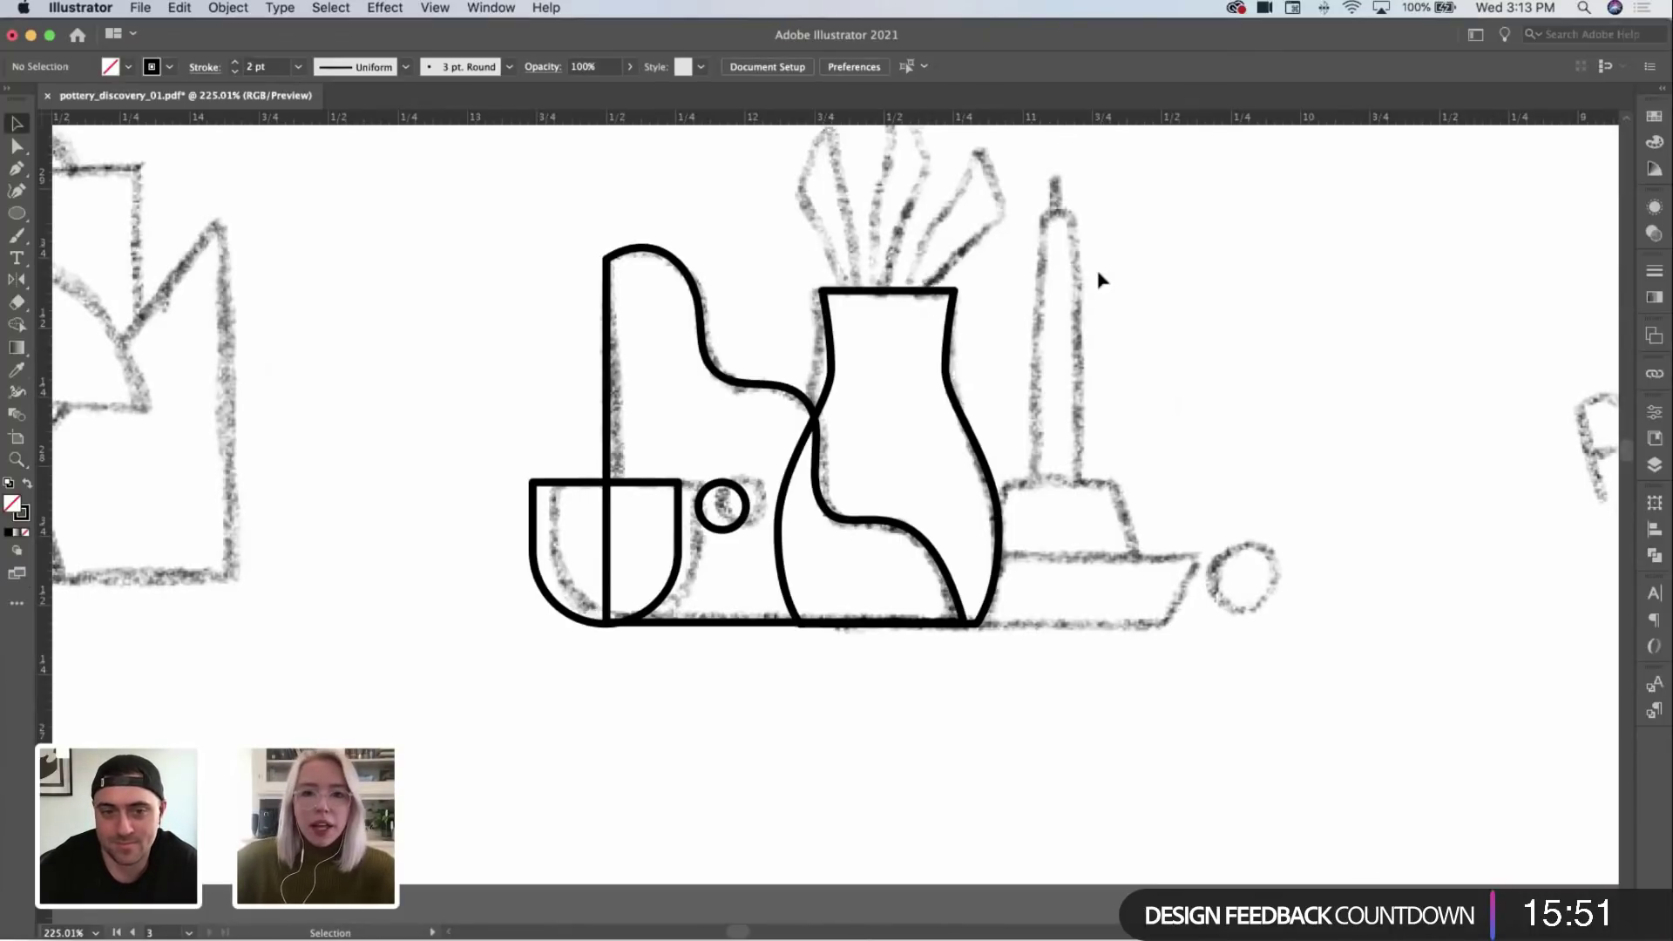
scroll(1081, 288, up, 3)
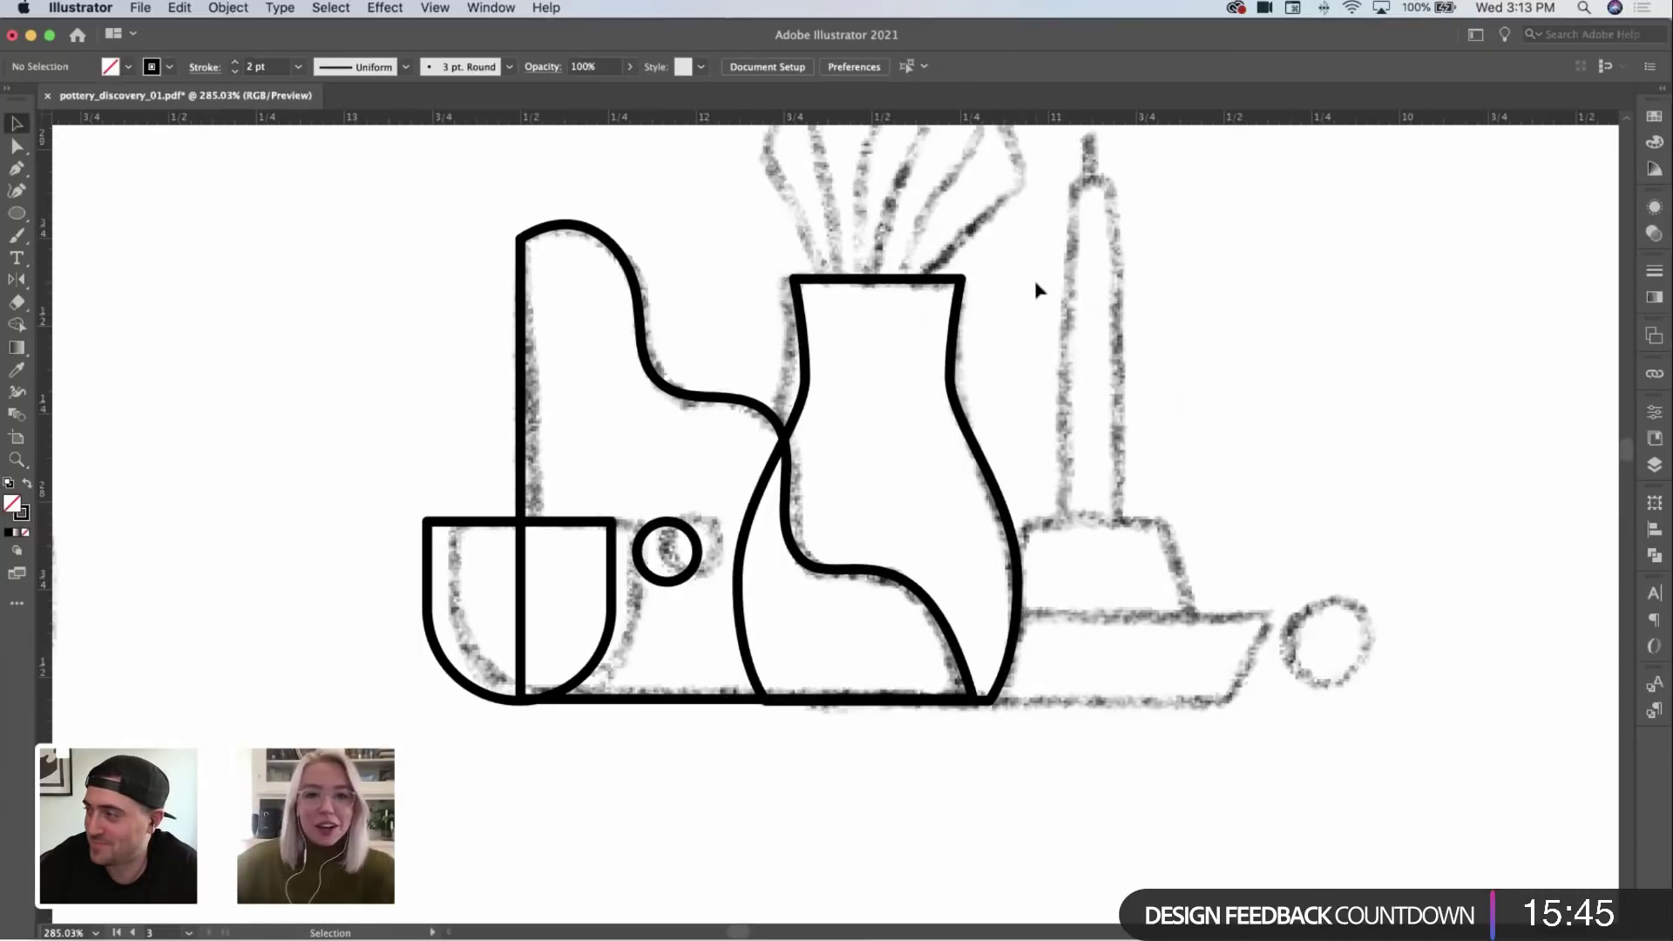
key(z)
scroll(1037, 348, left, 3)
scroll(1038, 436, right, 4)
scroll(1035, 555, up, 1)
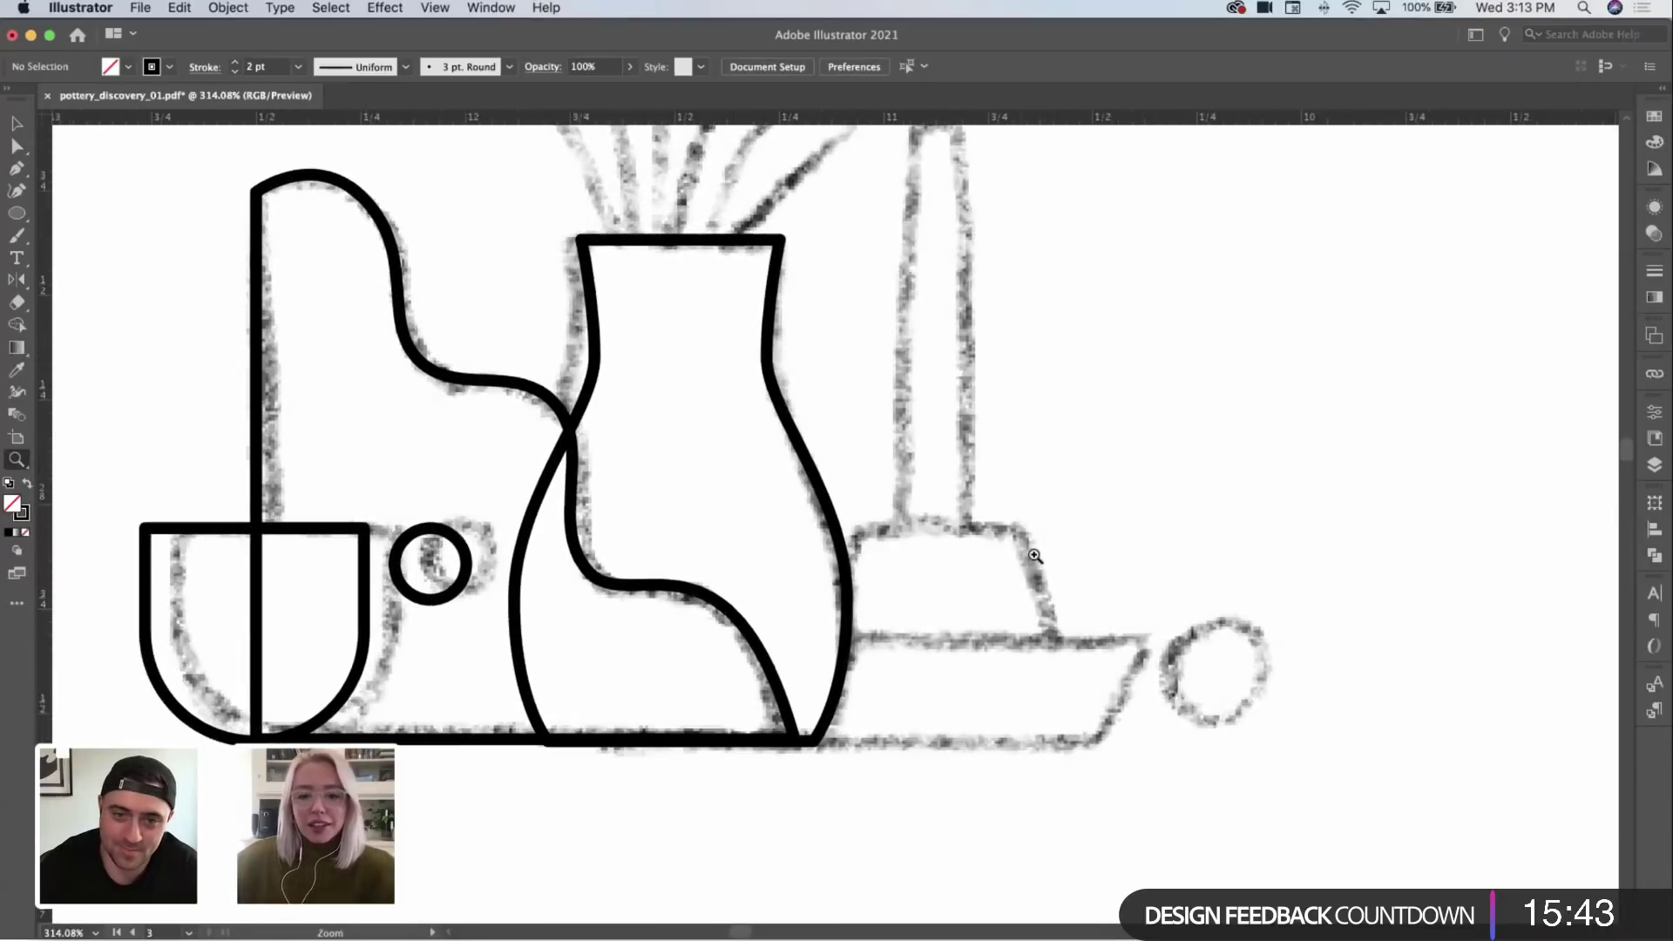
scroll(1035, 555, up, 1)
key(m)
drag(793, 748, 1091, 644)
Step: Slant the dish's right side outward to match the sketch, with an overall width of 0.8316 in, and round its lower-right corner
key(a)
click(1090, 645)
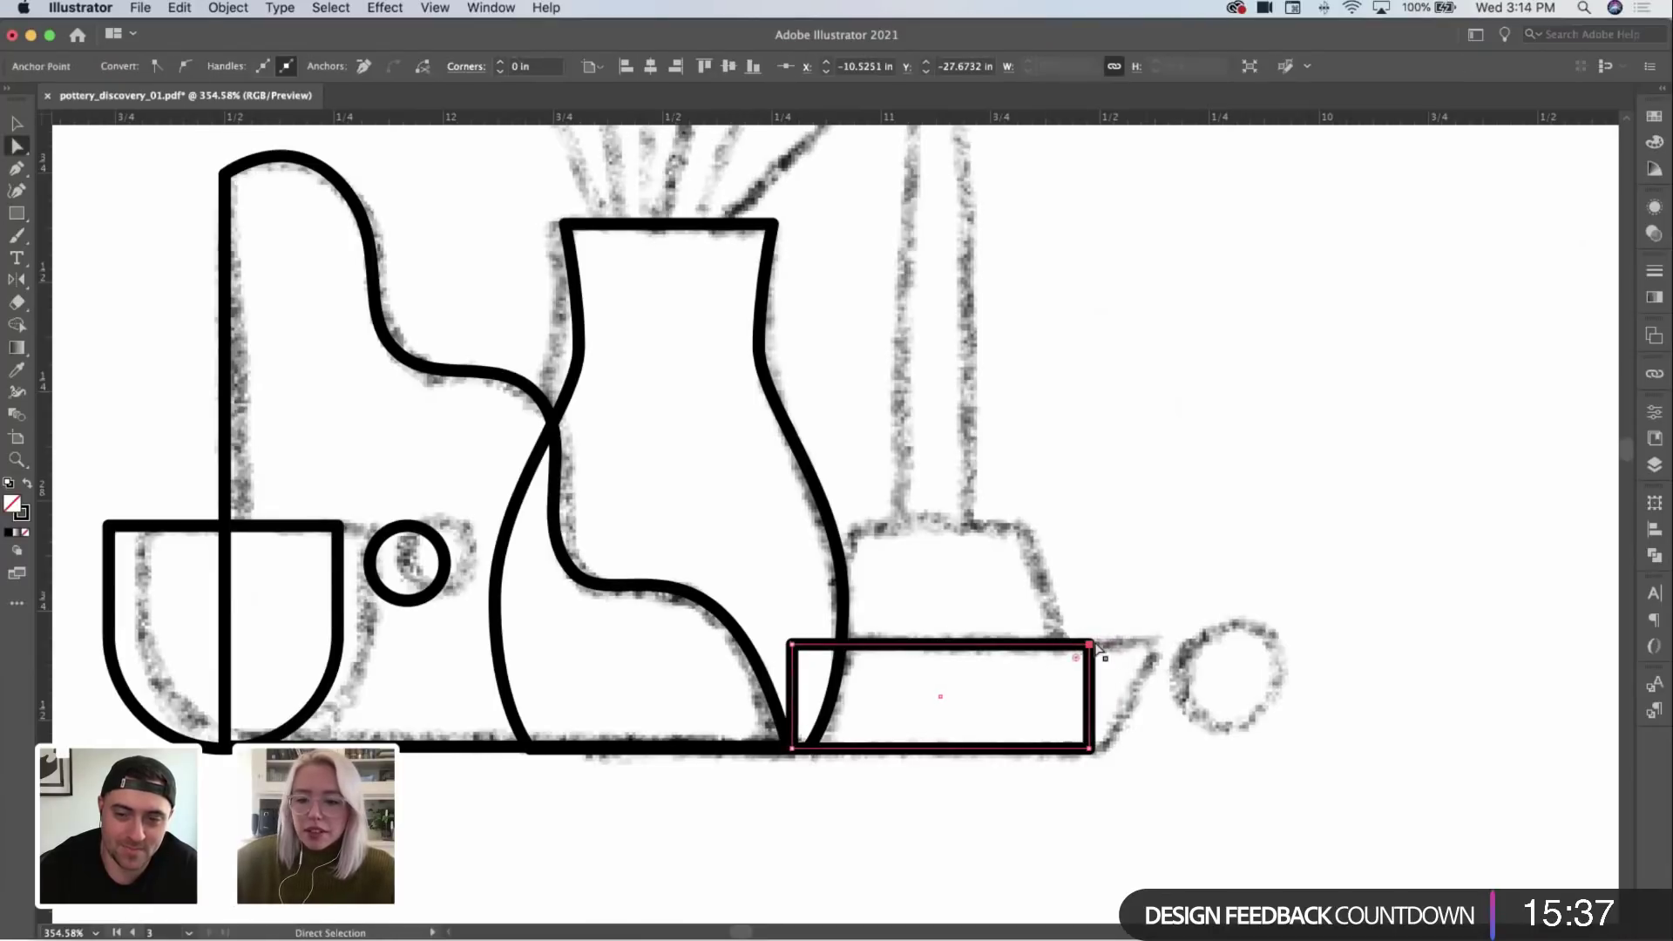
key(shift+Right)
drag(1165, 595, 1043, 807)
key(Right)
key(Right)
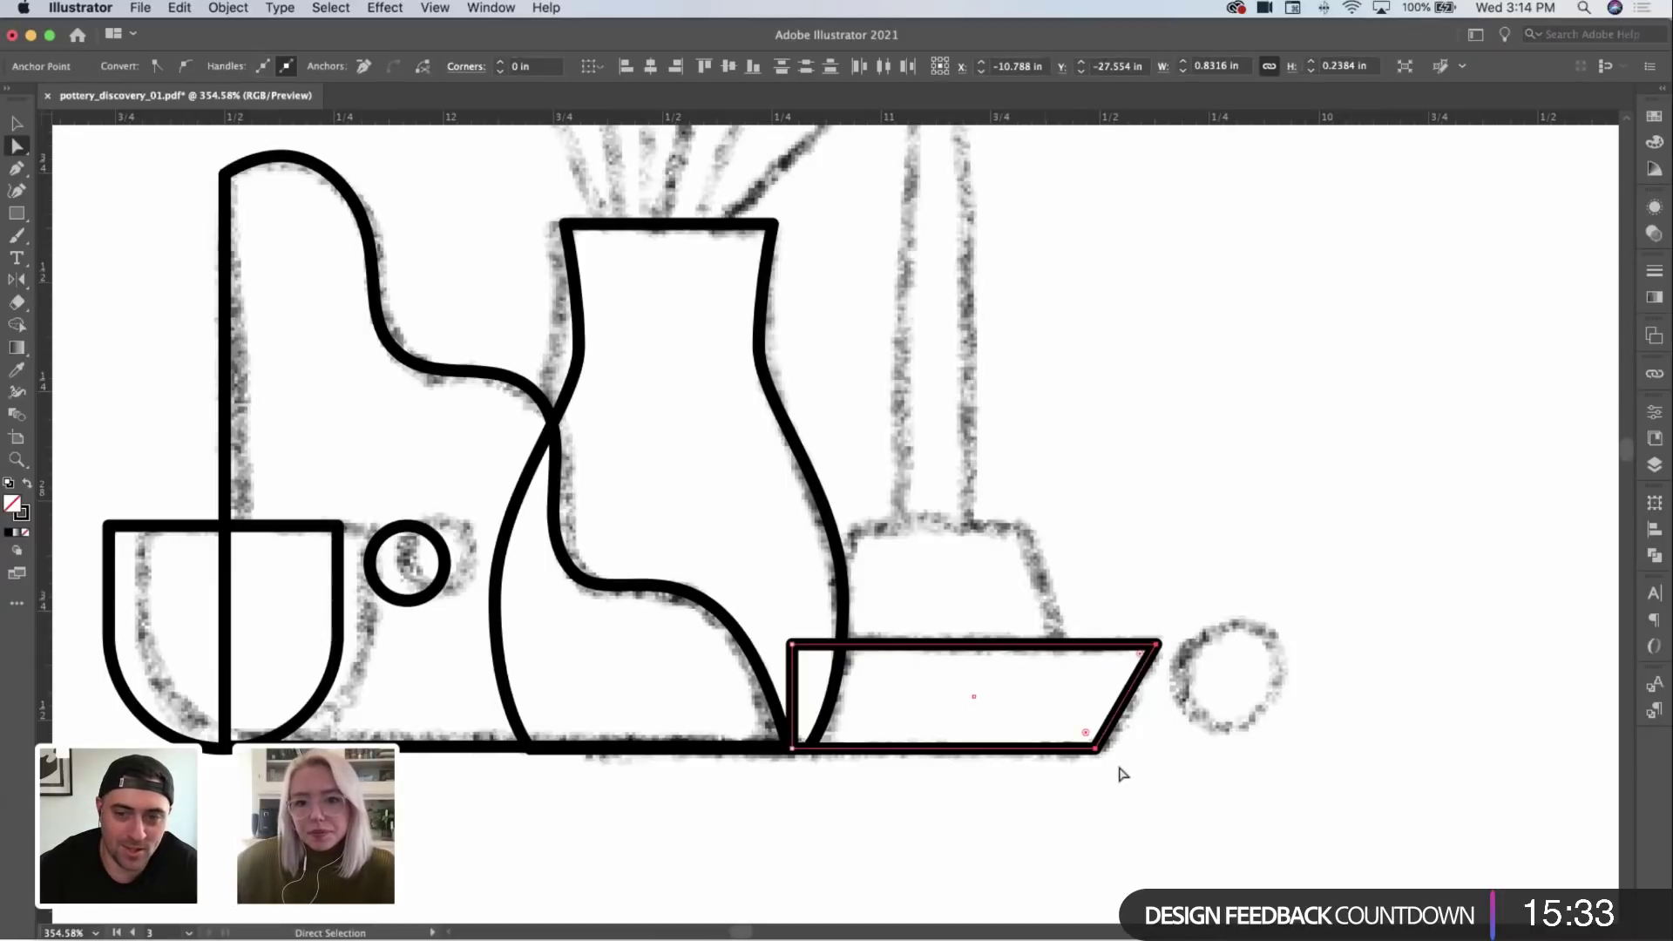
drag(1079, 729, 1049, 676)
click(1248, 702)
Step: Select the wavy shape, bowl, circle and vase outlines together
key(z)
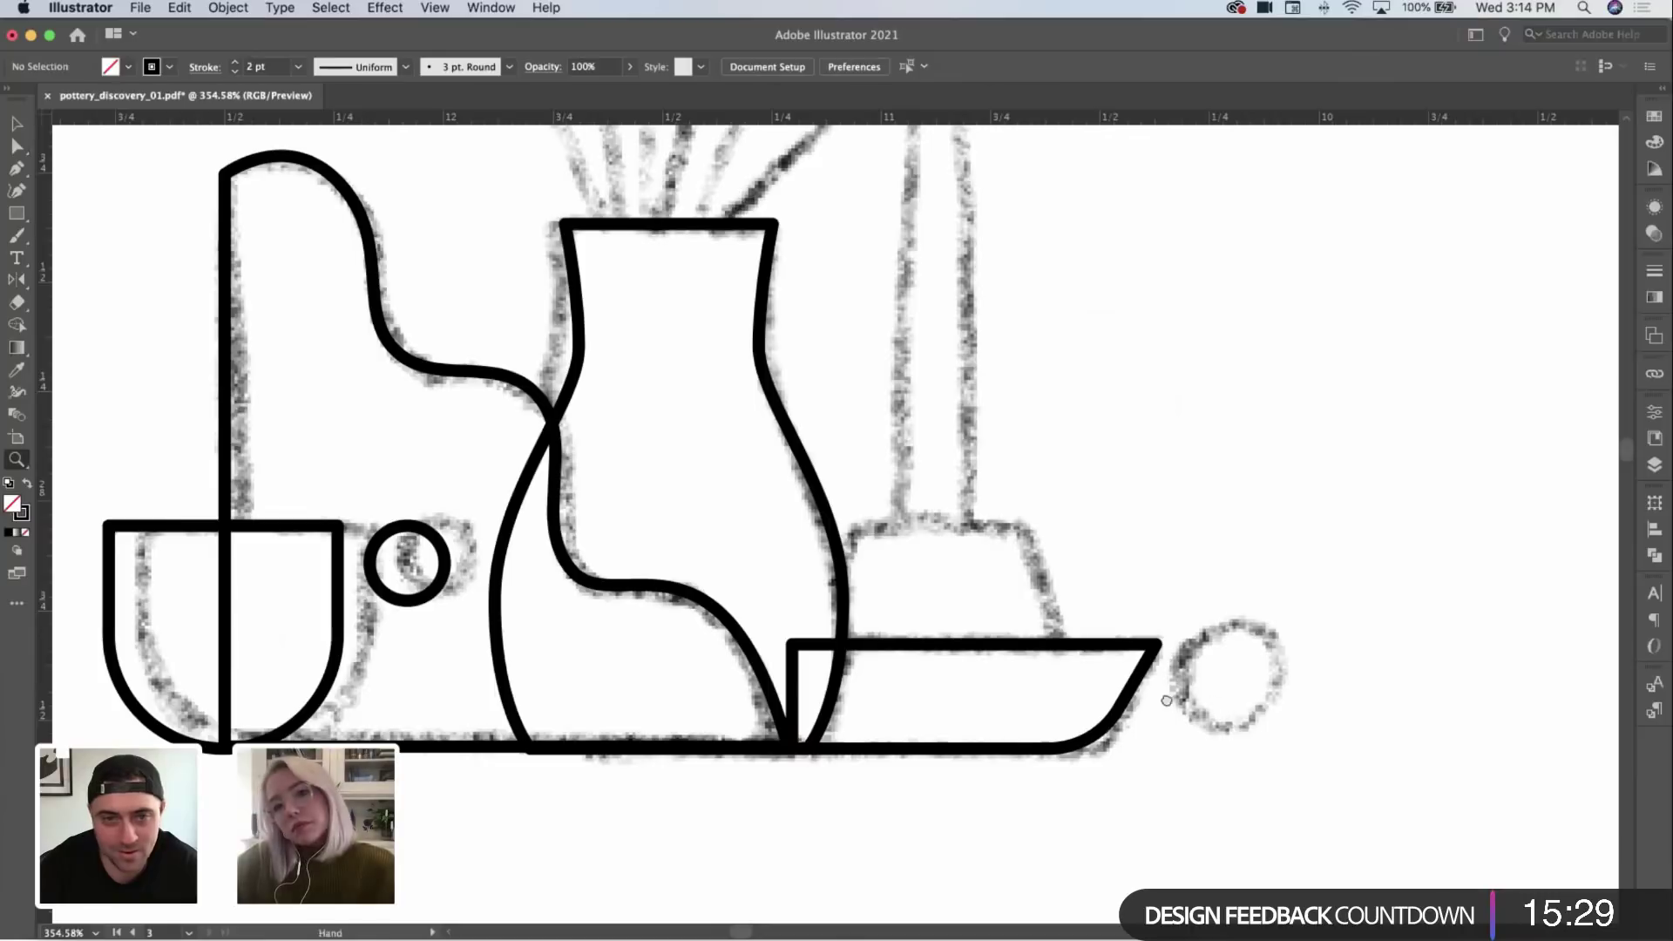
scroll(950, 702, right, 3)
click(790, 687)
alt+click(654, 708)
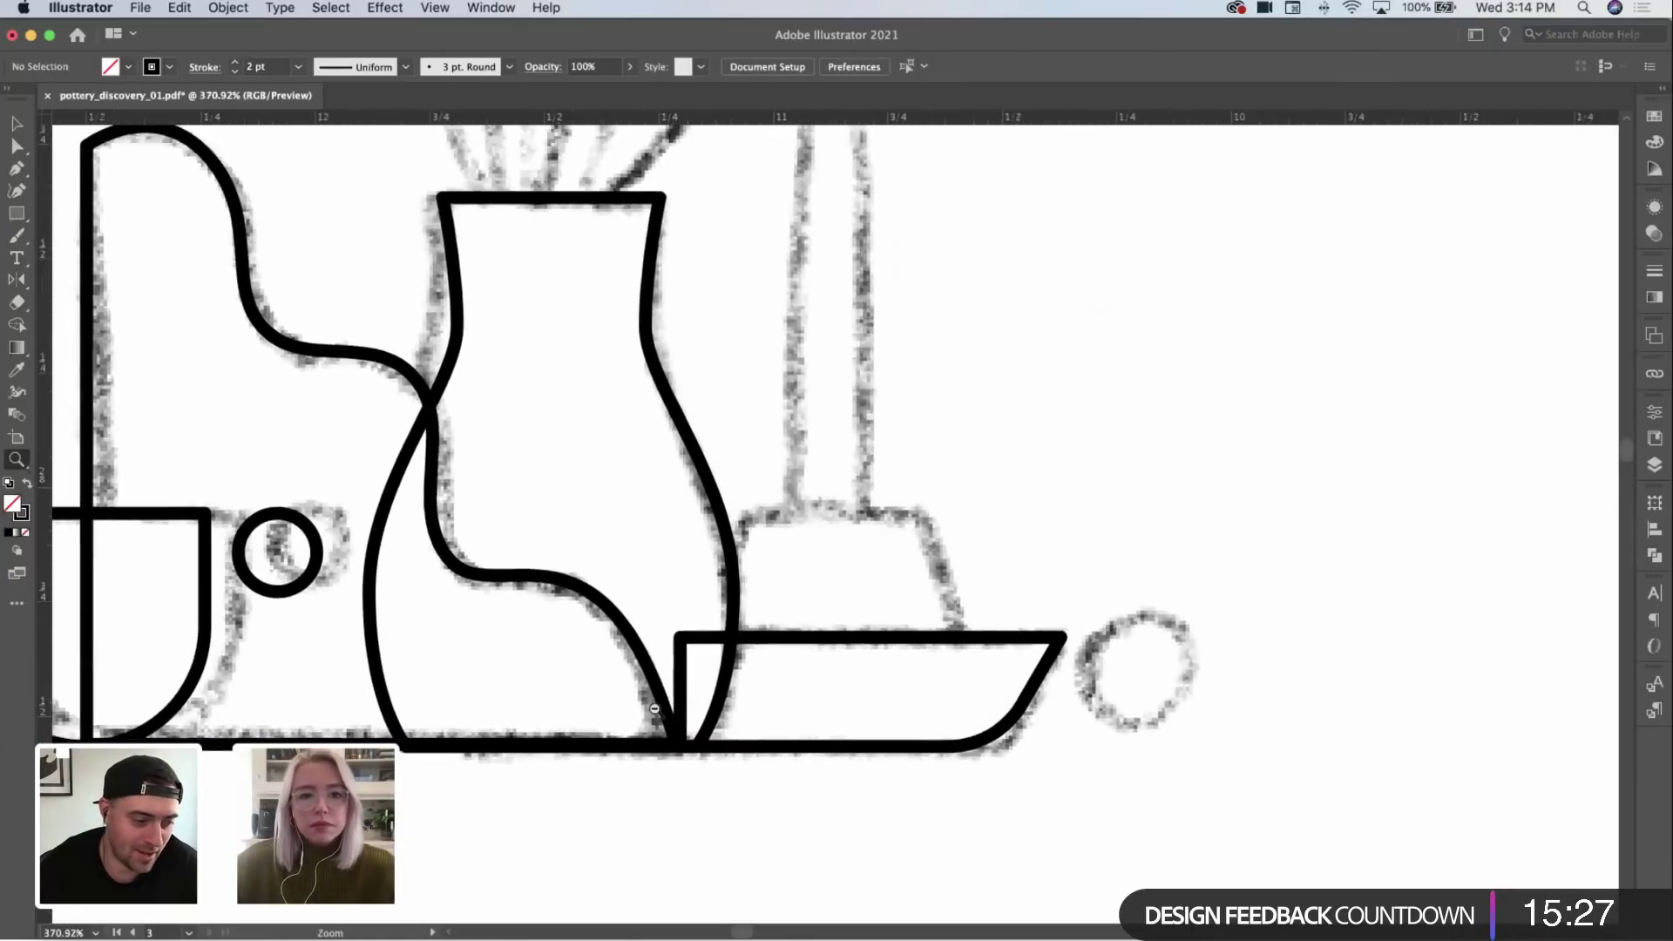
alt+click(655, 708)
key(v)
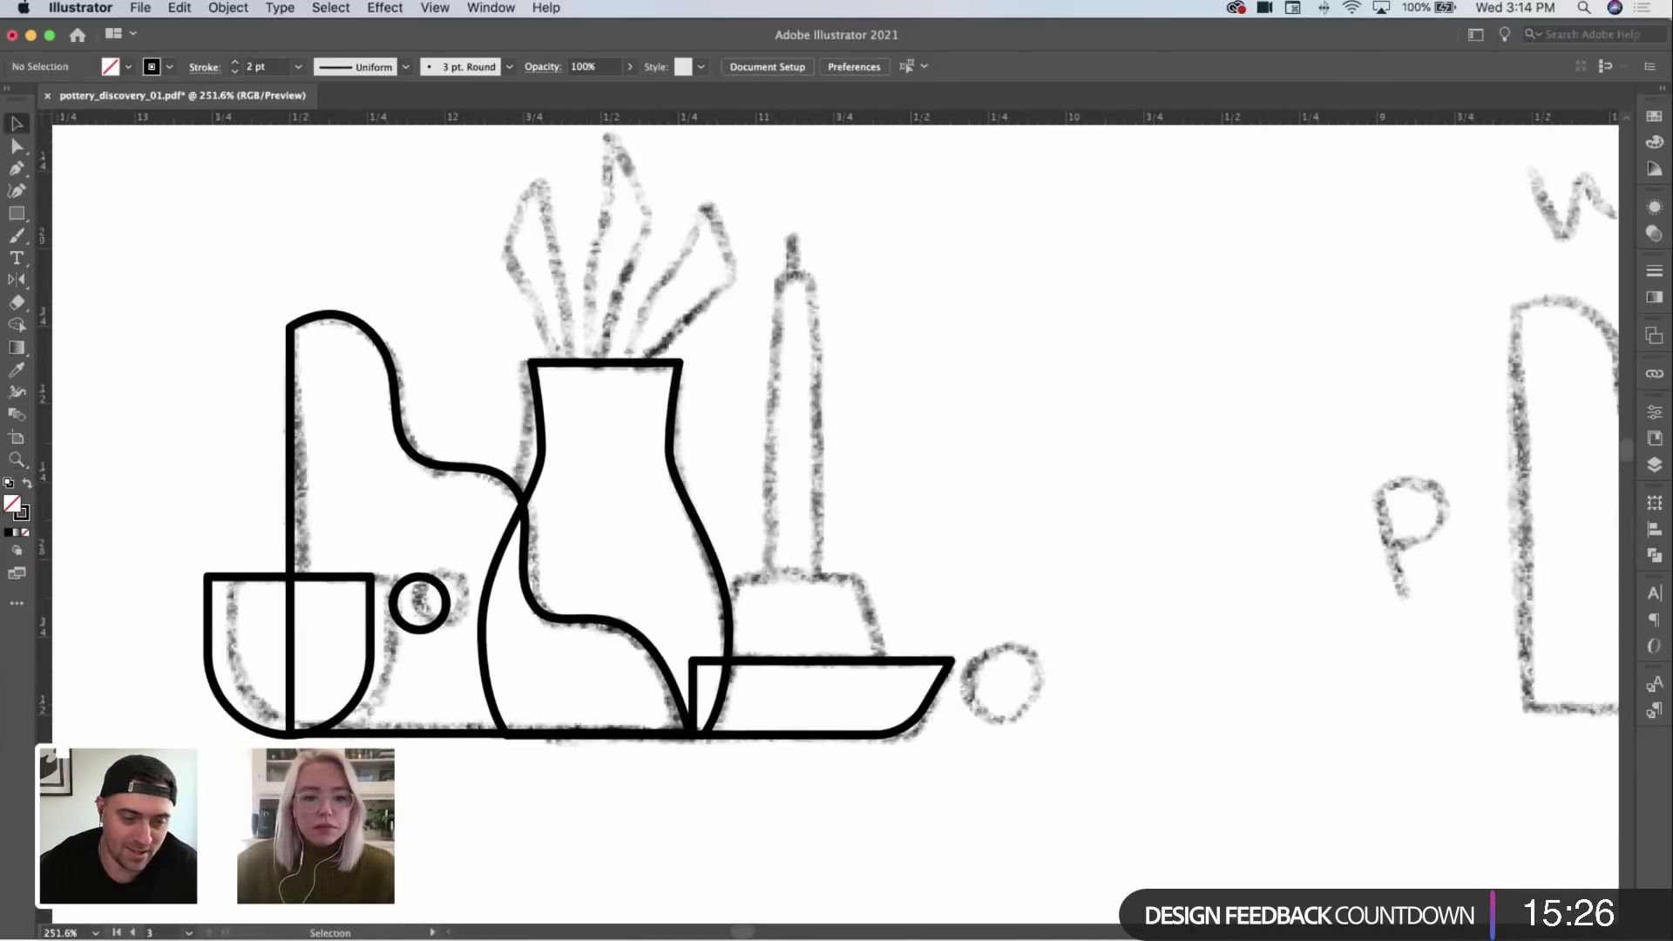
click(624, 441)
key(z)
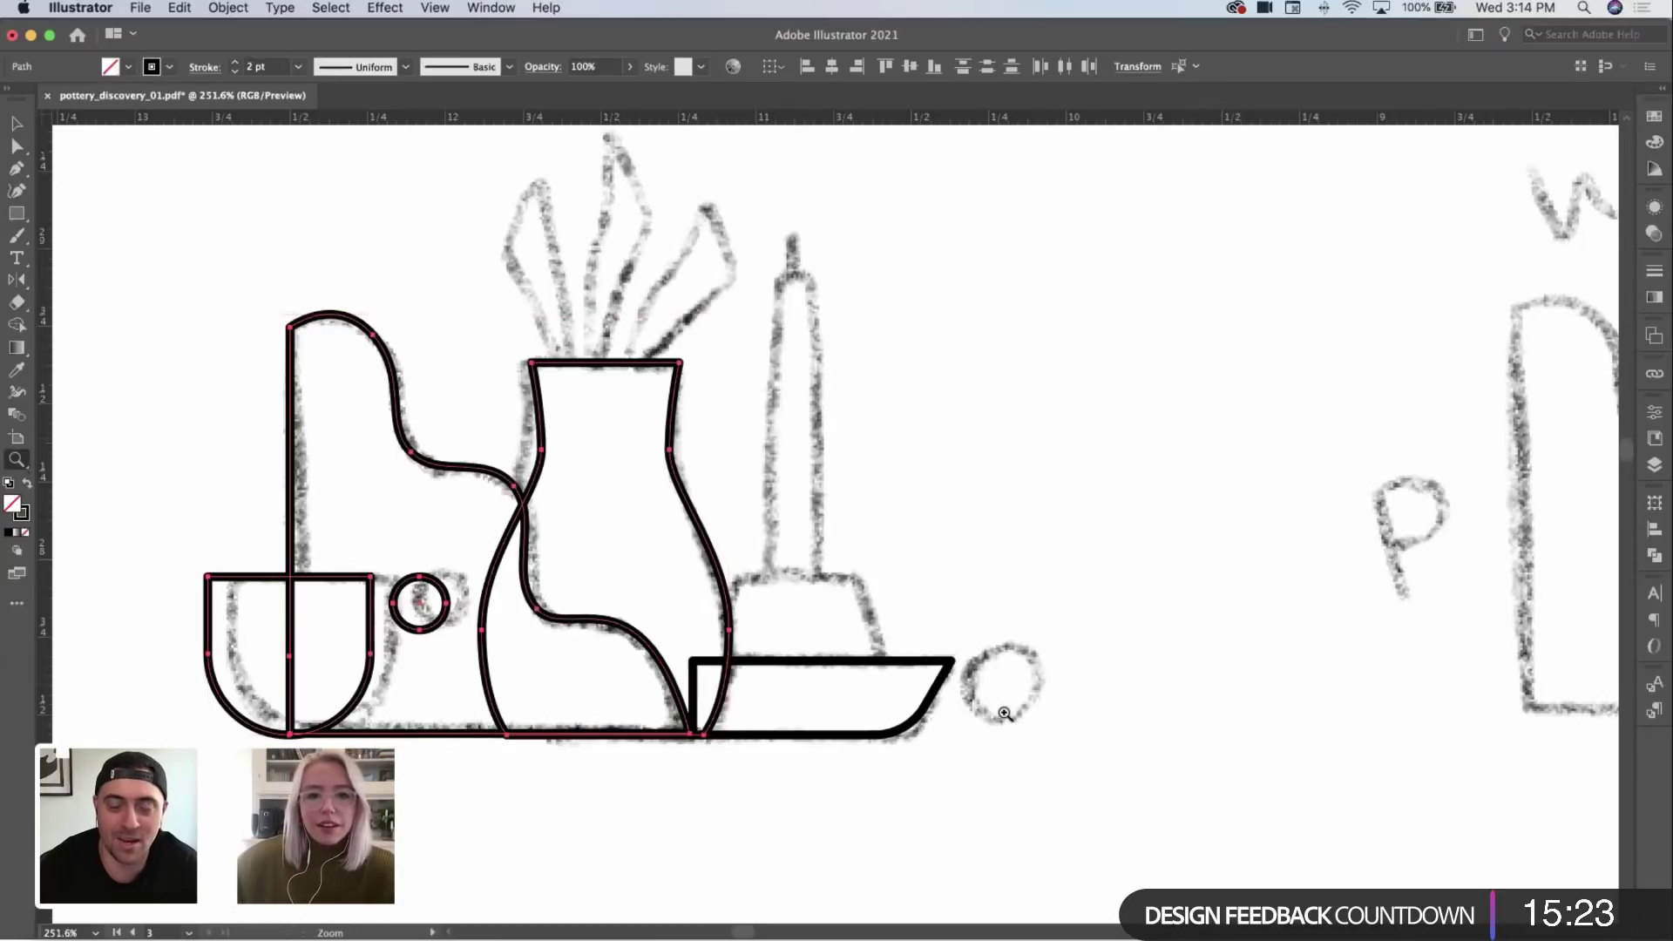
Step: Select the dish outline beneath the sketched candle holder
drag(1005, 713, 1206, 654)
scroll(959, 610, right, 3)
key(v)
click(650, 624)
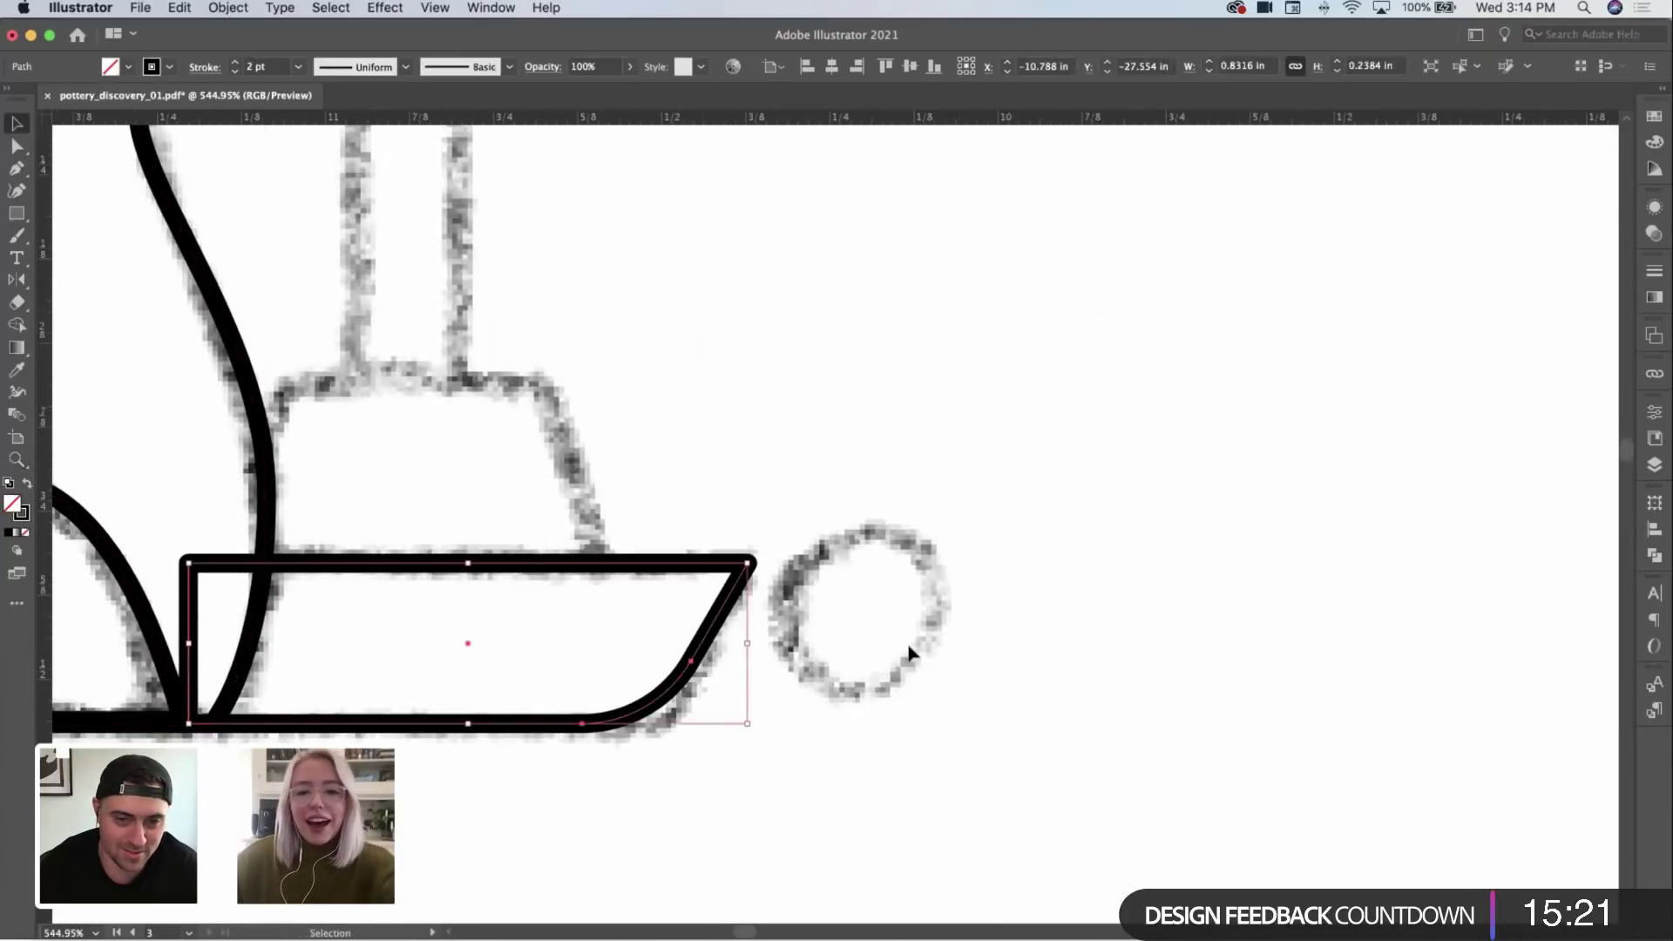
Step: Draw a circle about 0.22 in wide over the sketched circle beside the shallow dish
key(l)
drag(872, 650, 944, 724)
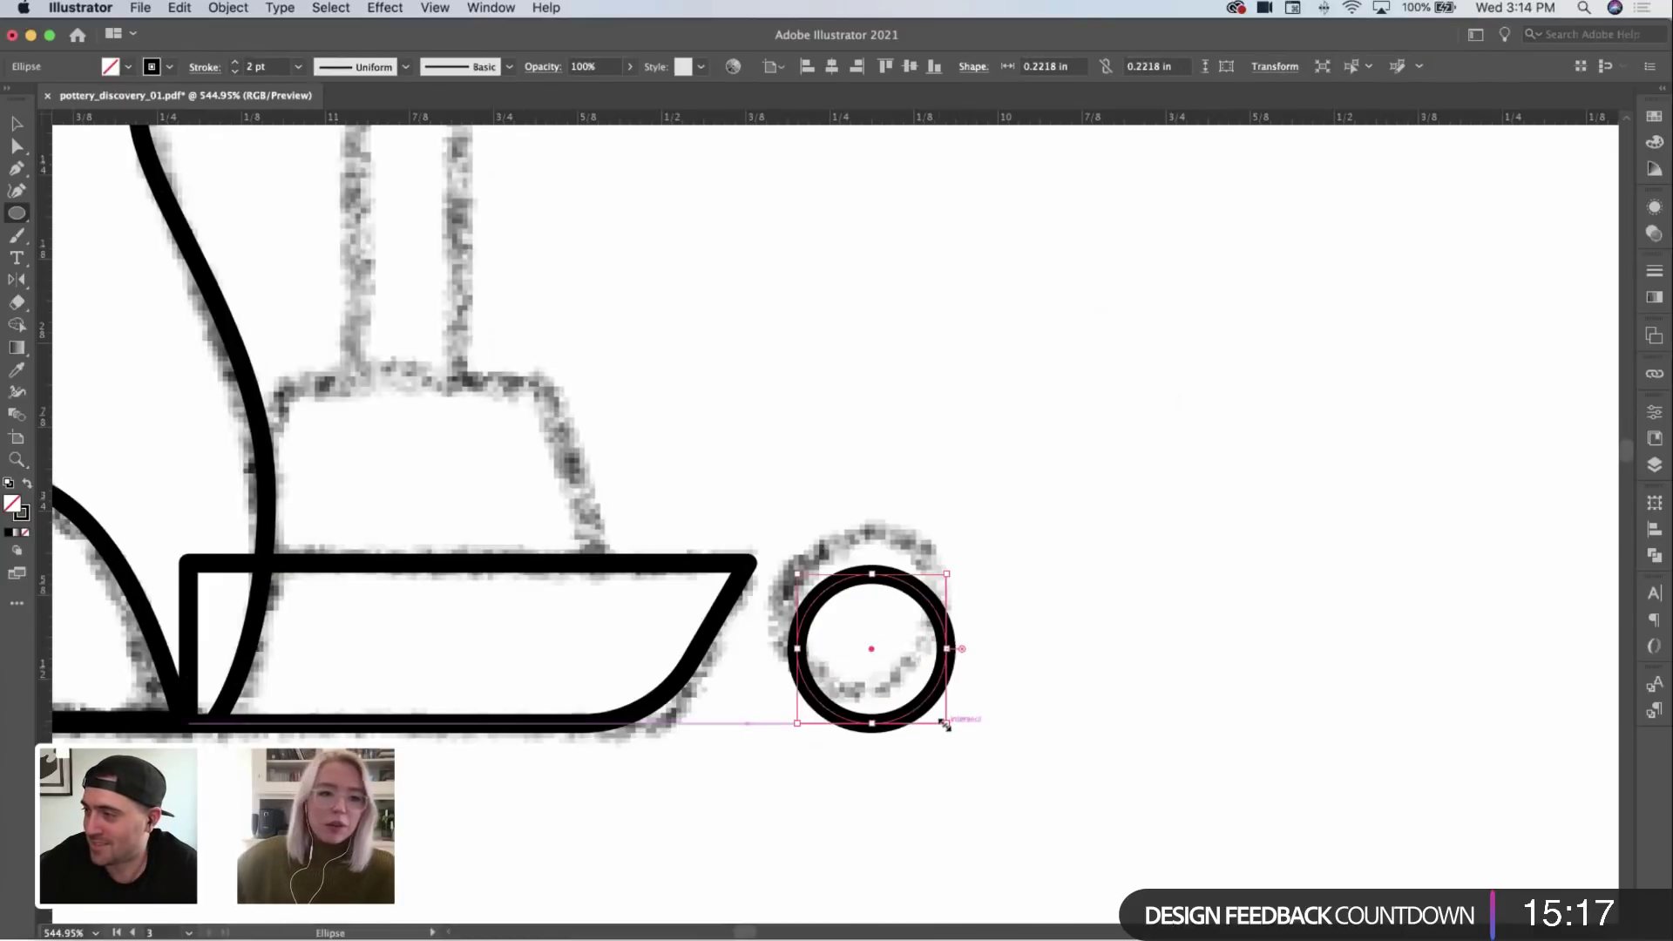
key(v)
key(super+shift+a)
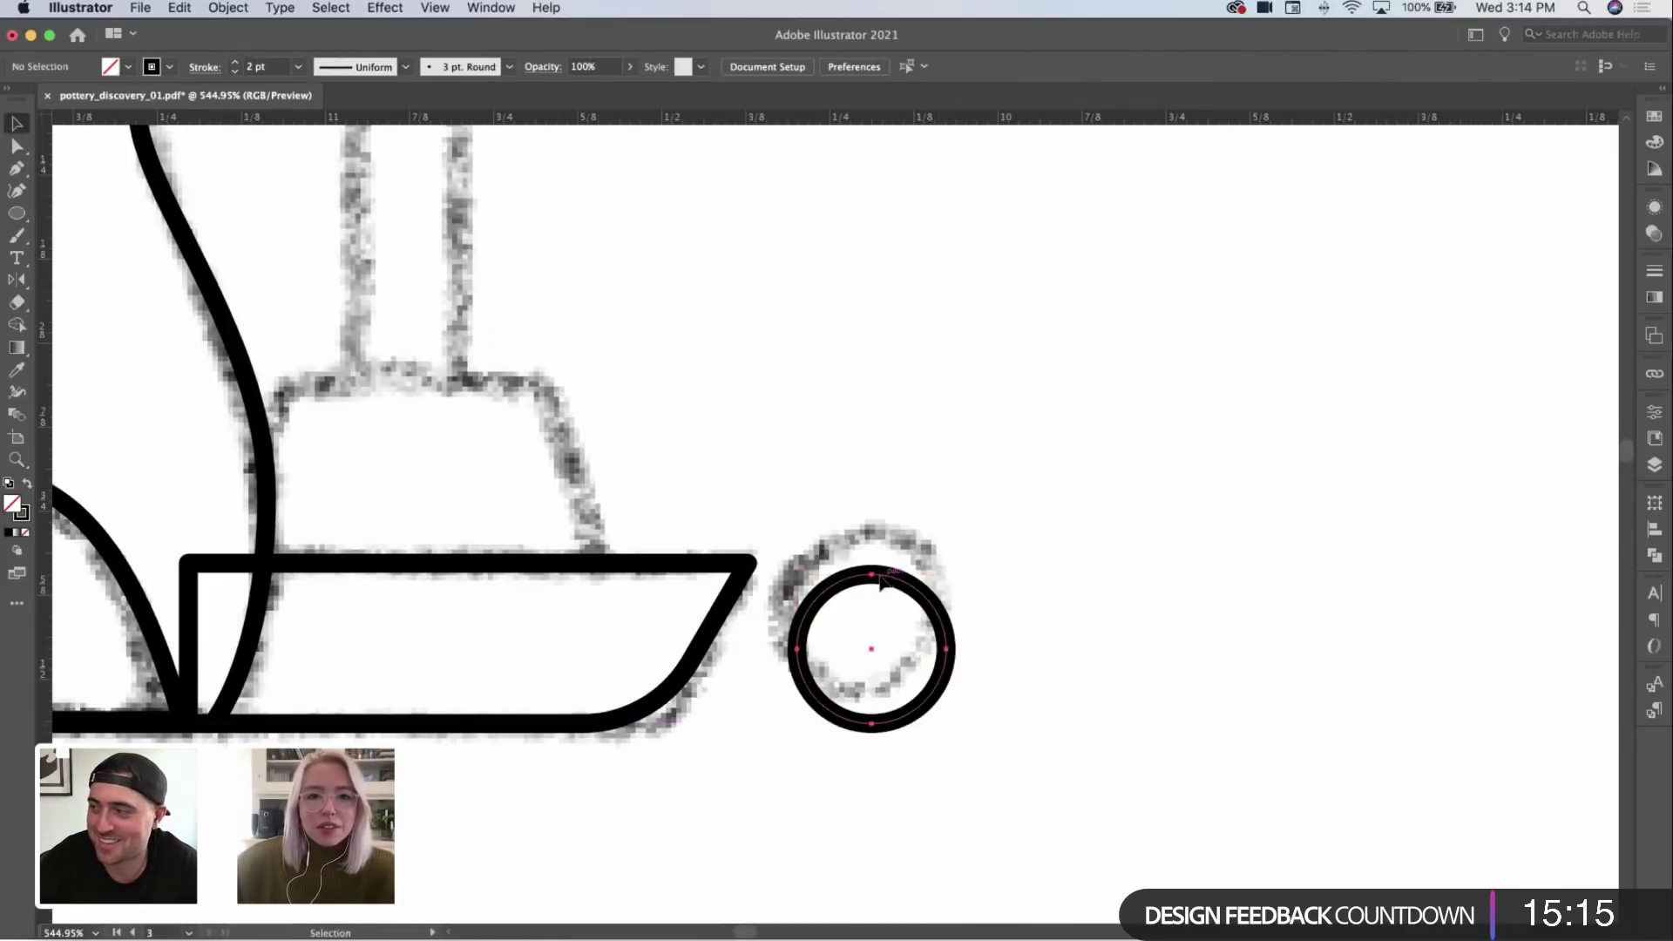
drag(906, 583, 861, 495)
key(z)
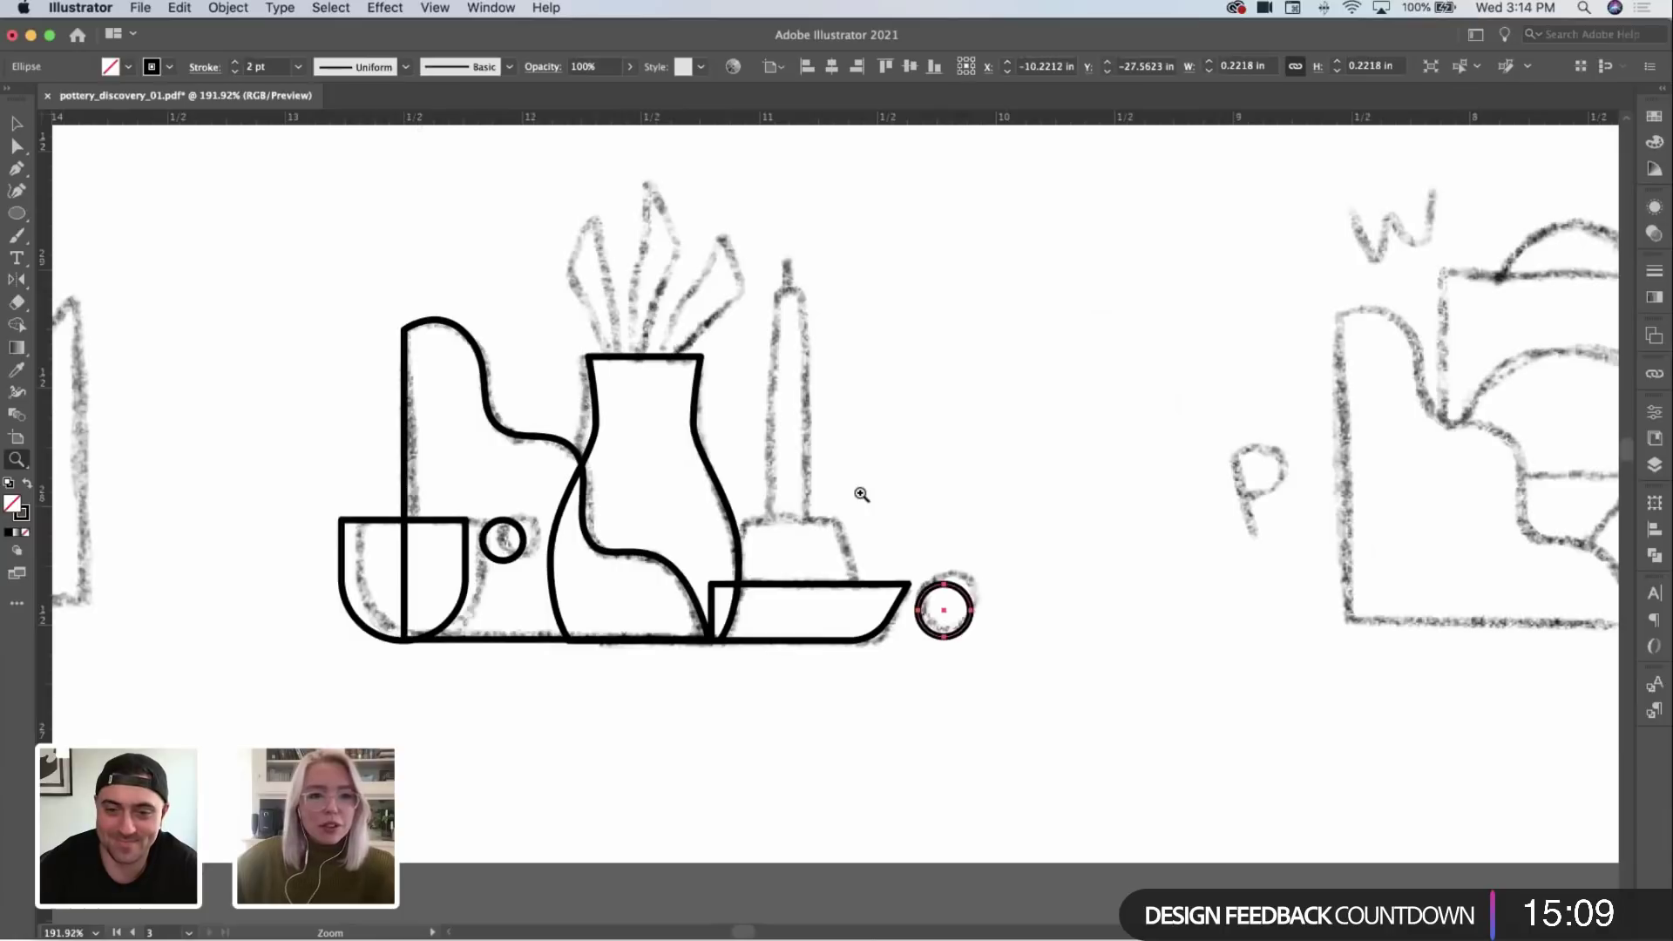
click(841, 514)
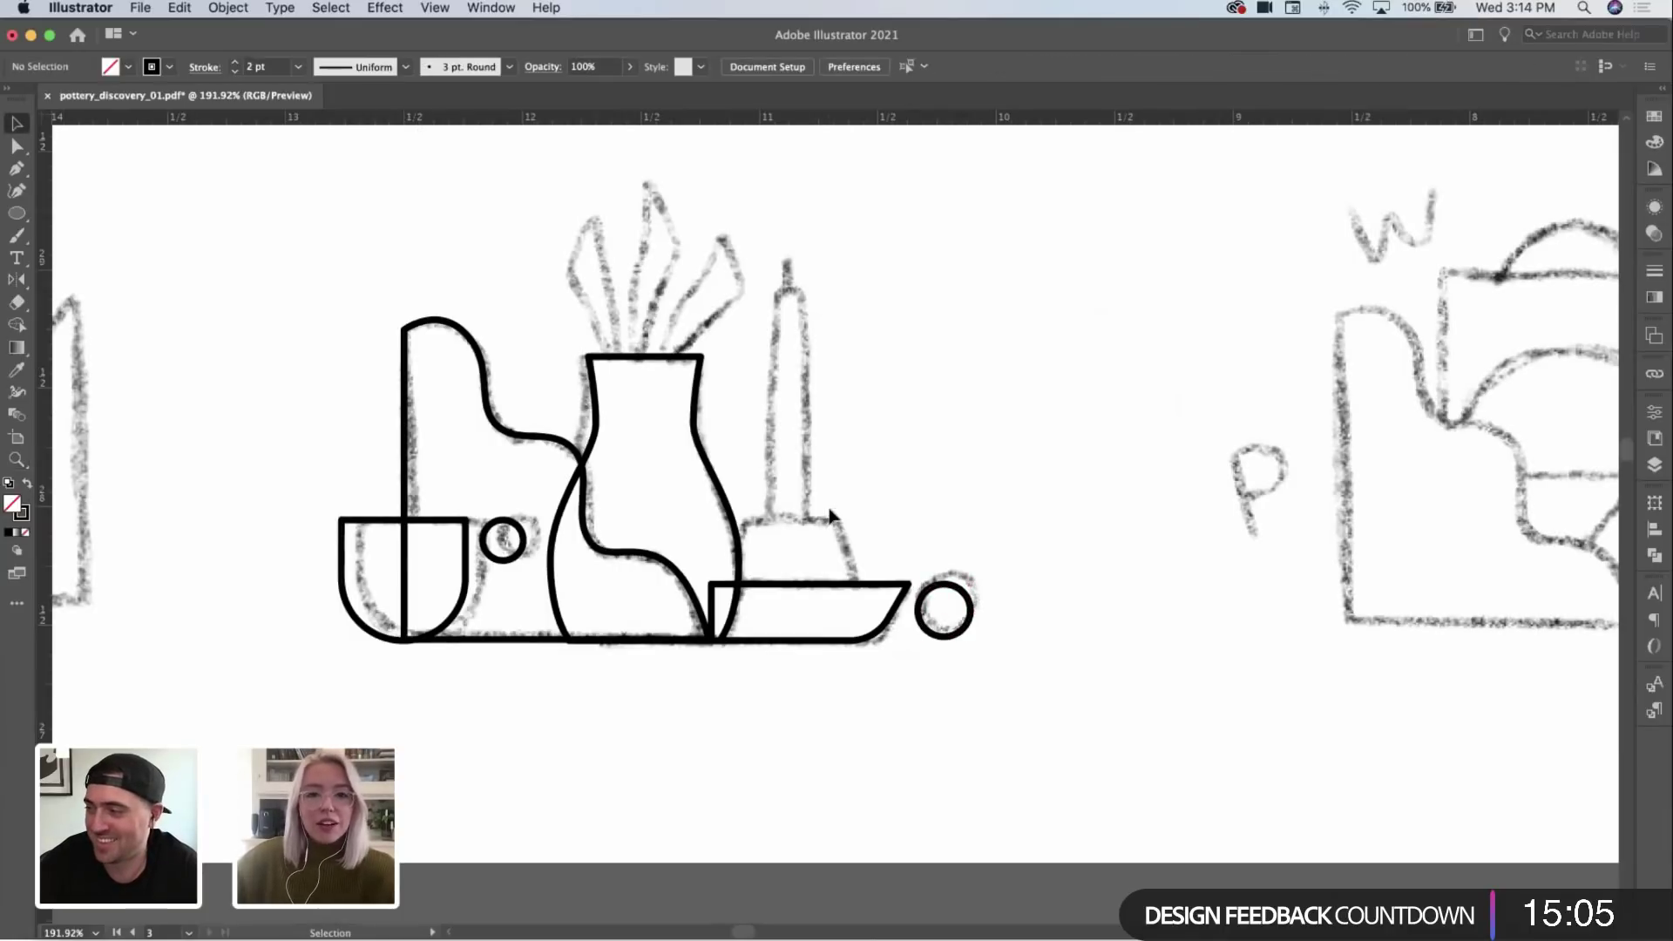
Step: Shrink the circle beside the shallow dish to about 0.17 in and shift it slightly closer to the dish
key(z)
drag(1054, 493, 1073, 684)
click(1105, 690)
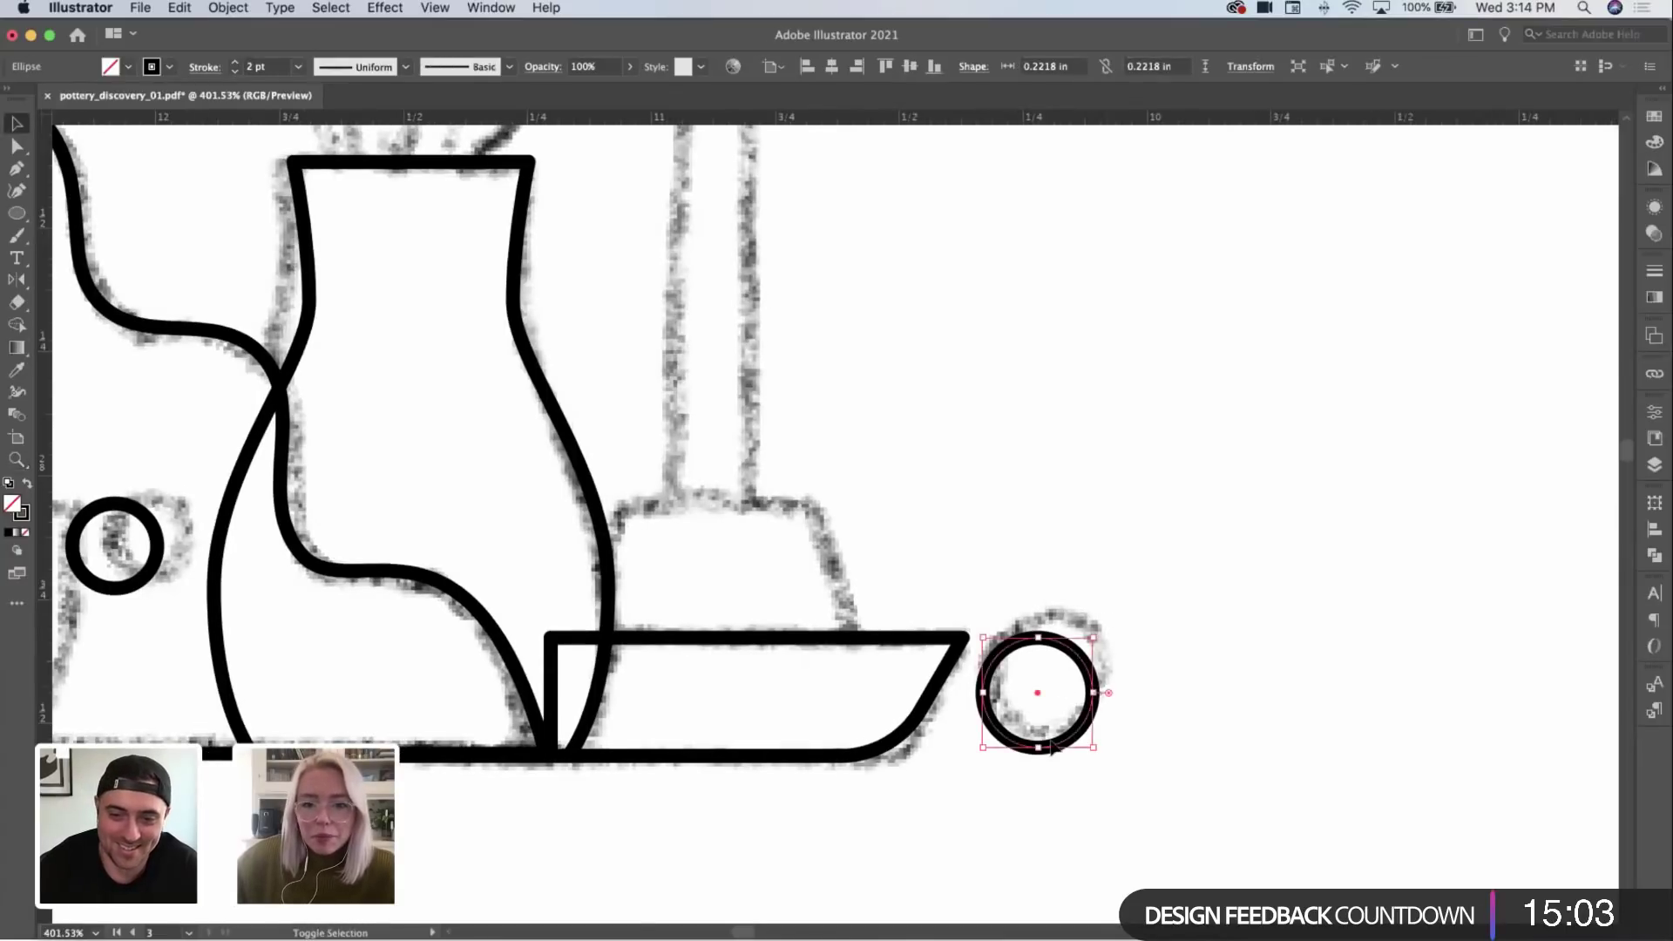
drag(1094, 747, 1068, 723)
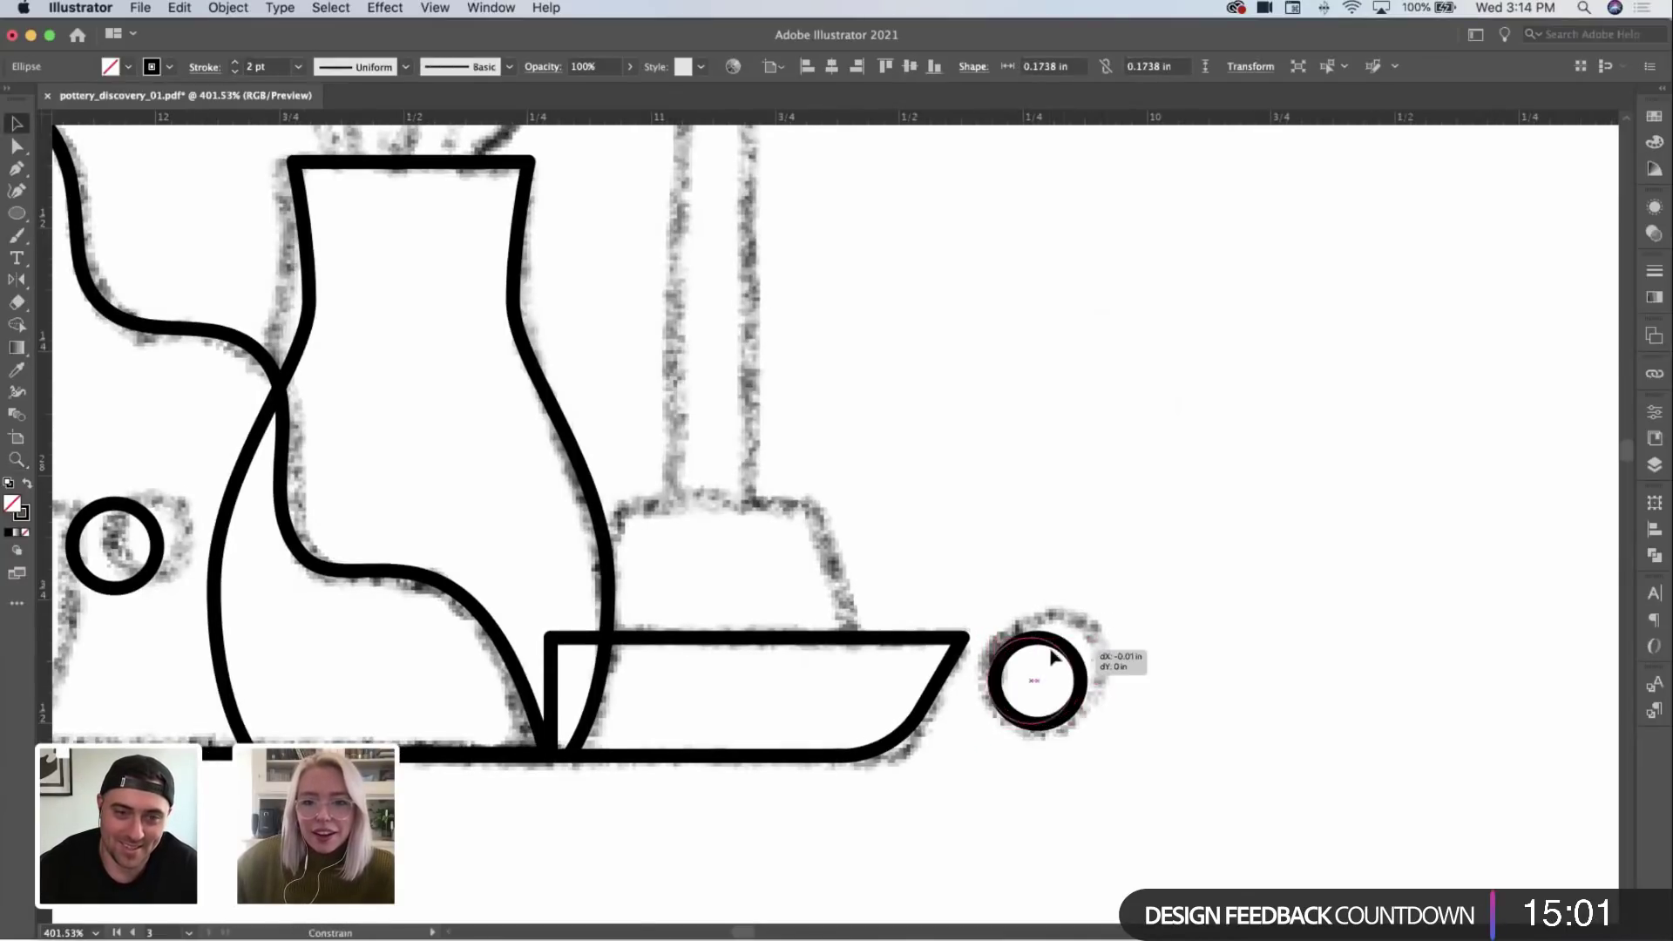
click(1109, 581)
key(z)
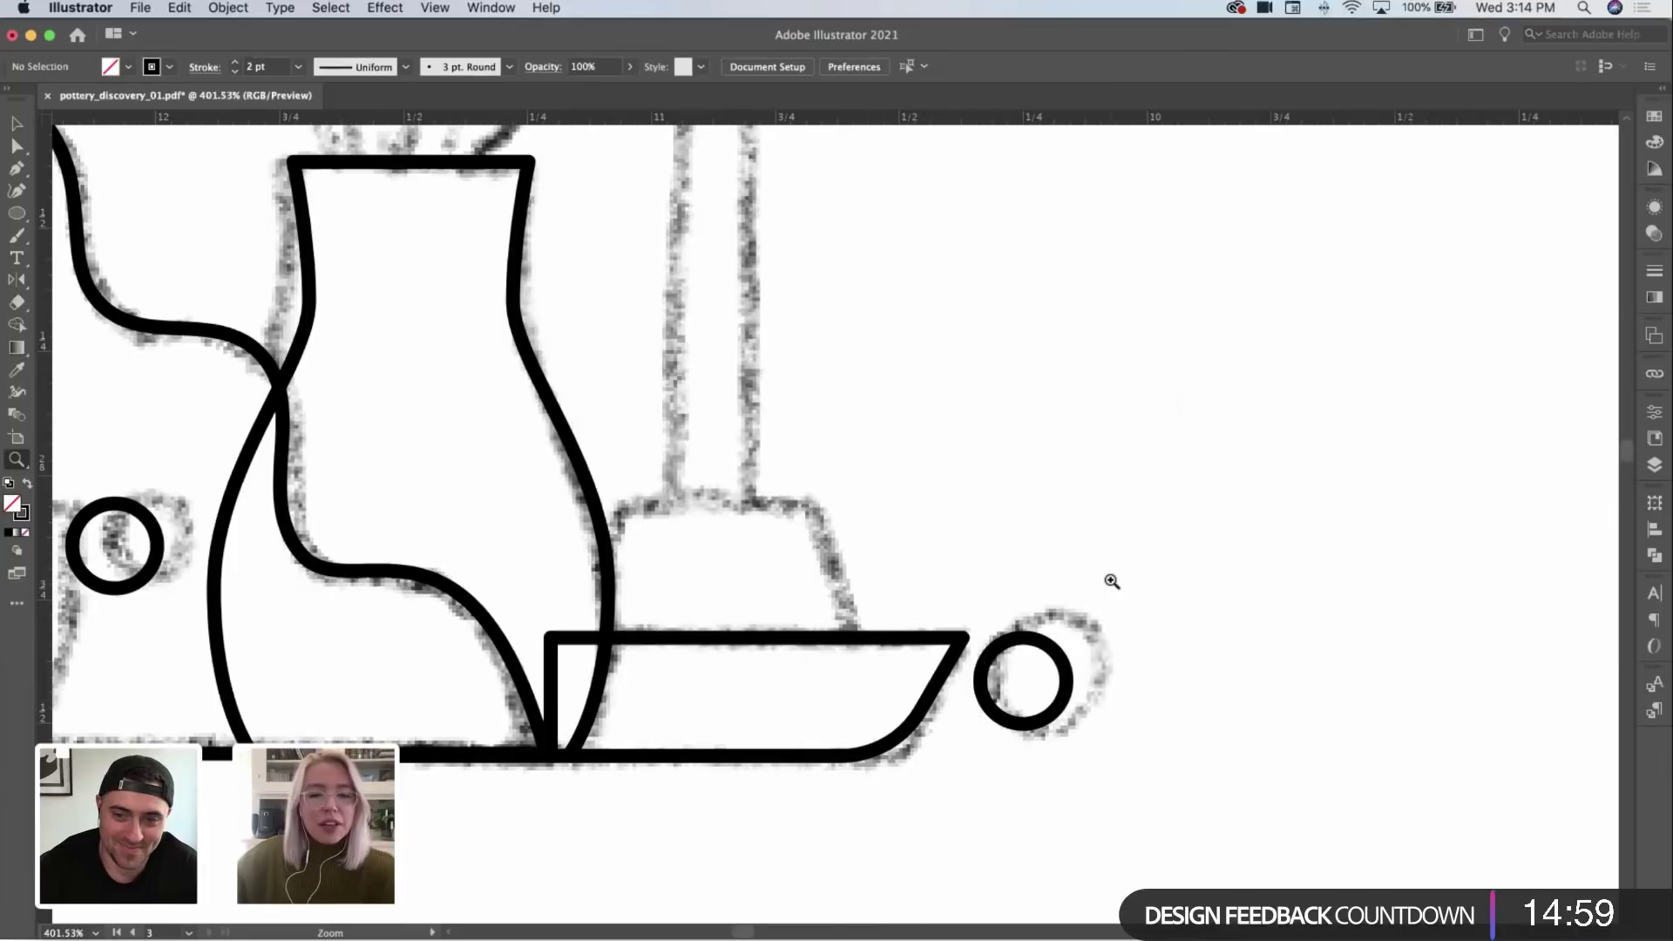
drag(1105, 576, 877, 598)
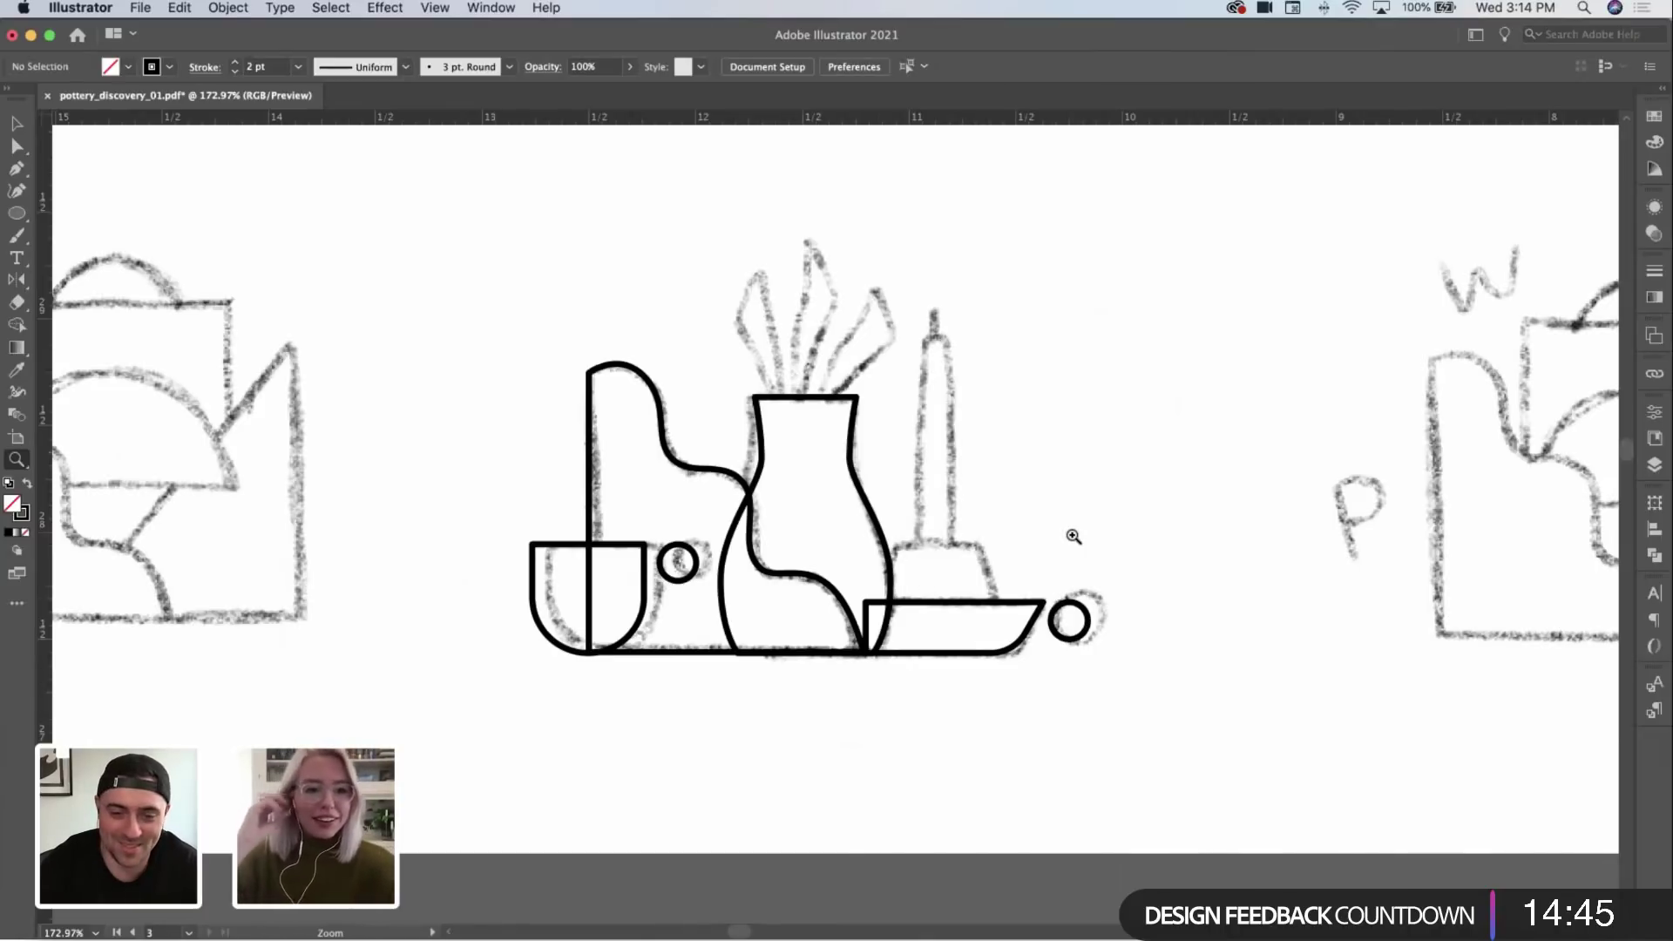
Step: Draw a rectangle over the sketched candle base, resting on the top edge of the shallow dish
scroll(1008, 567, up, 5)
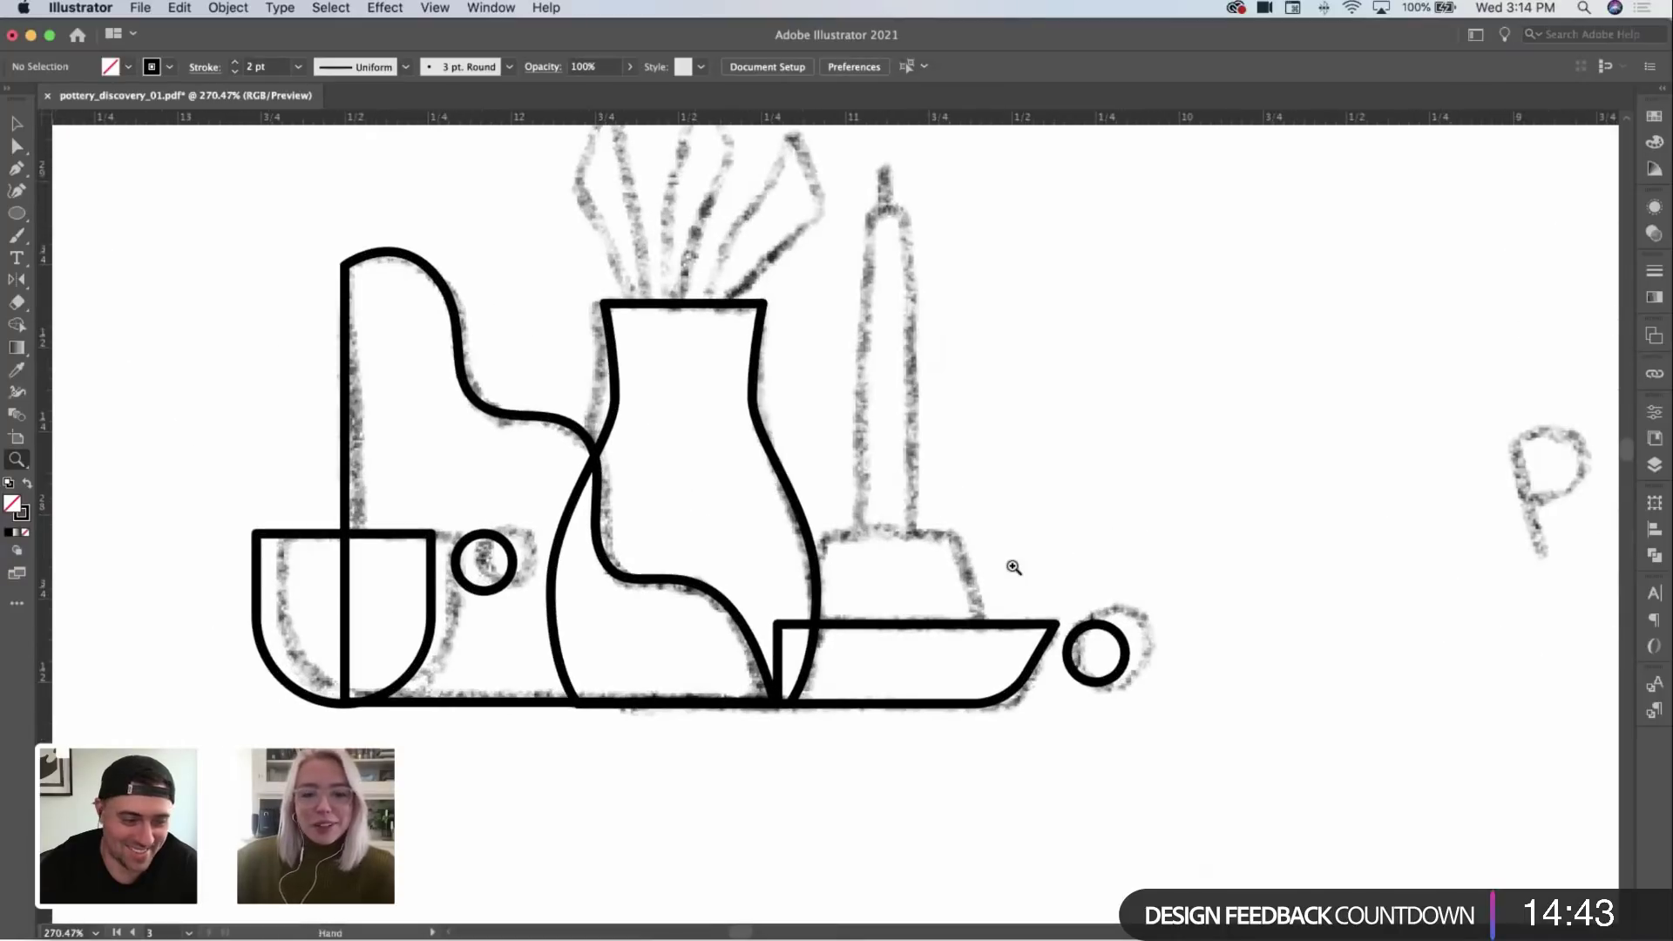
key(p)
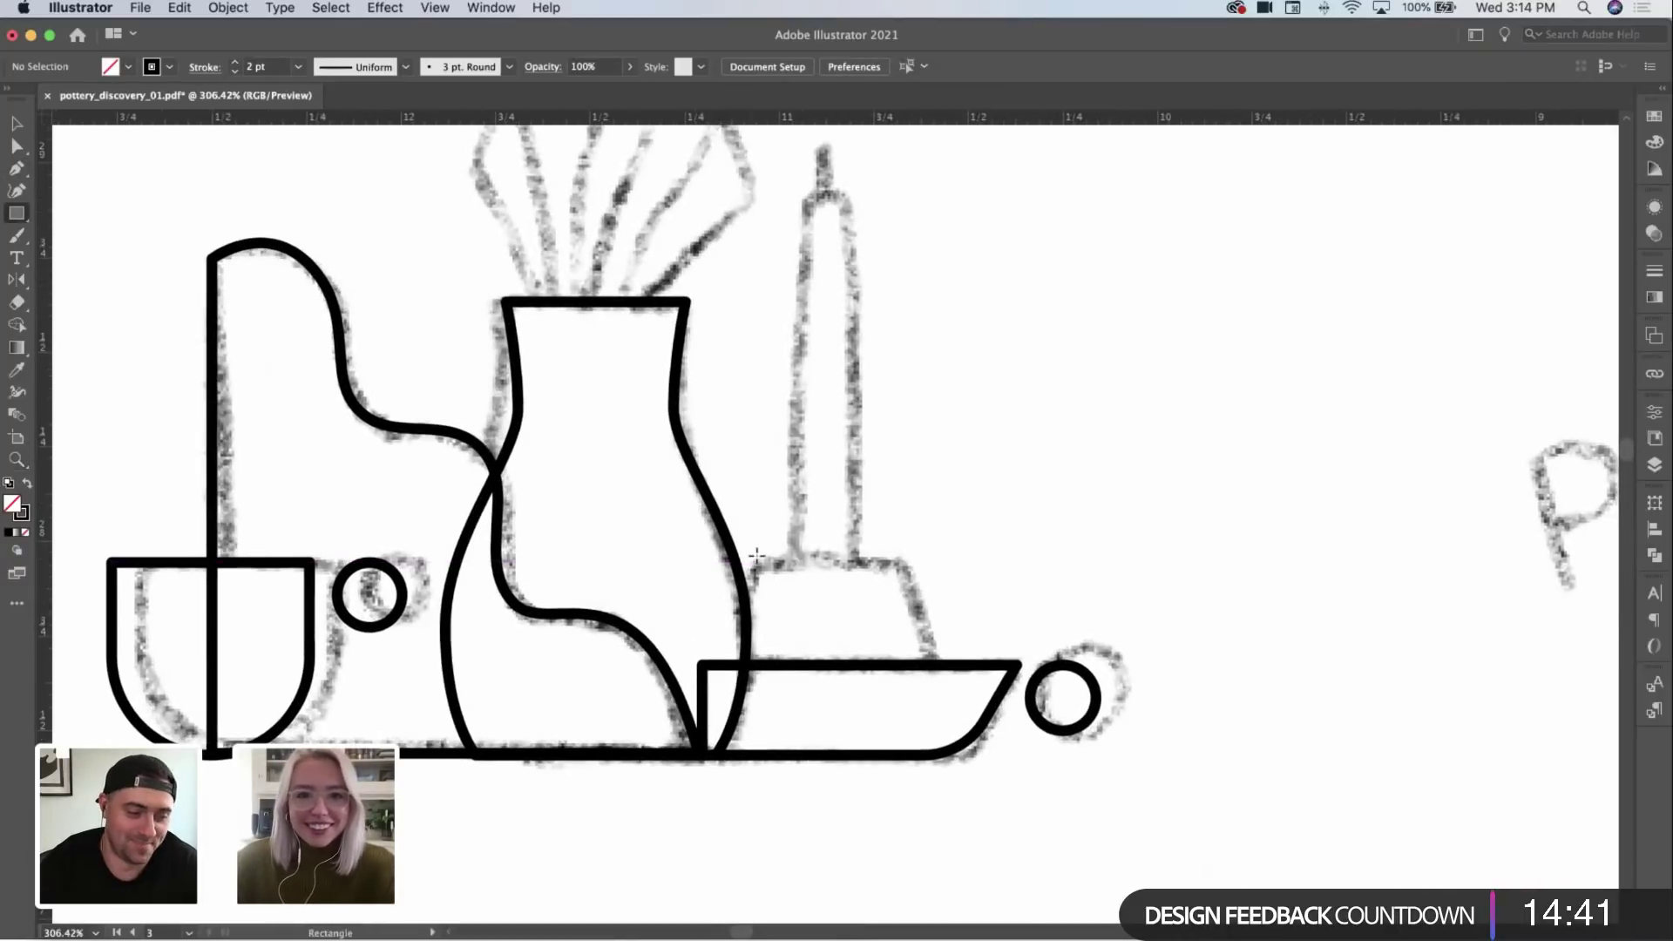
key(m)
mouse_move(753, 564)
mouse_down()
mouse_move(916, 662)
mouse_move(902, 664)
mouse_up()
key(i)
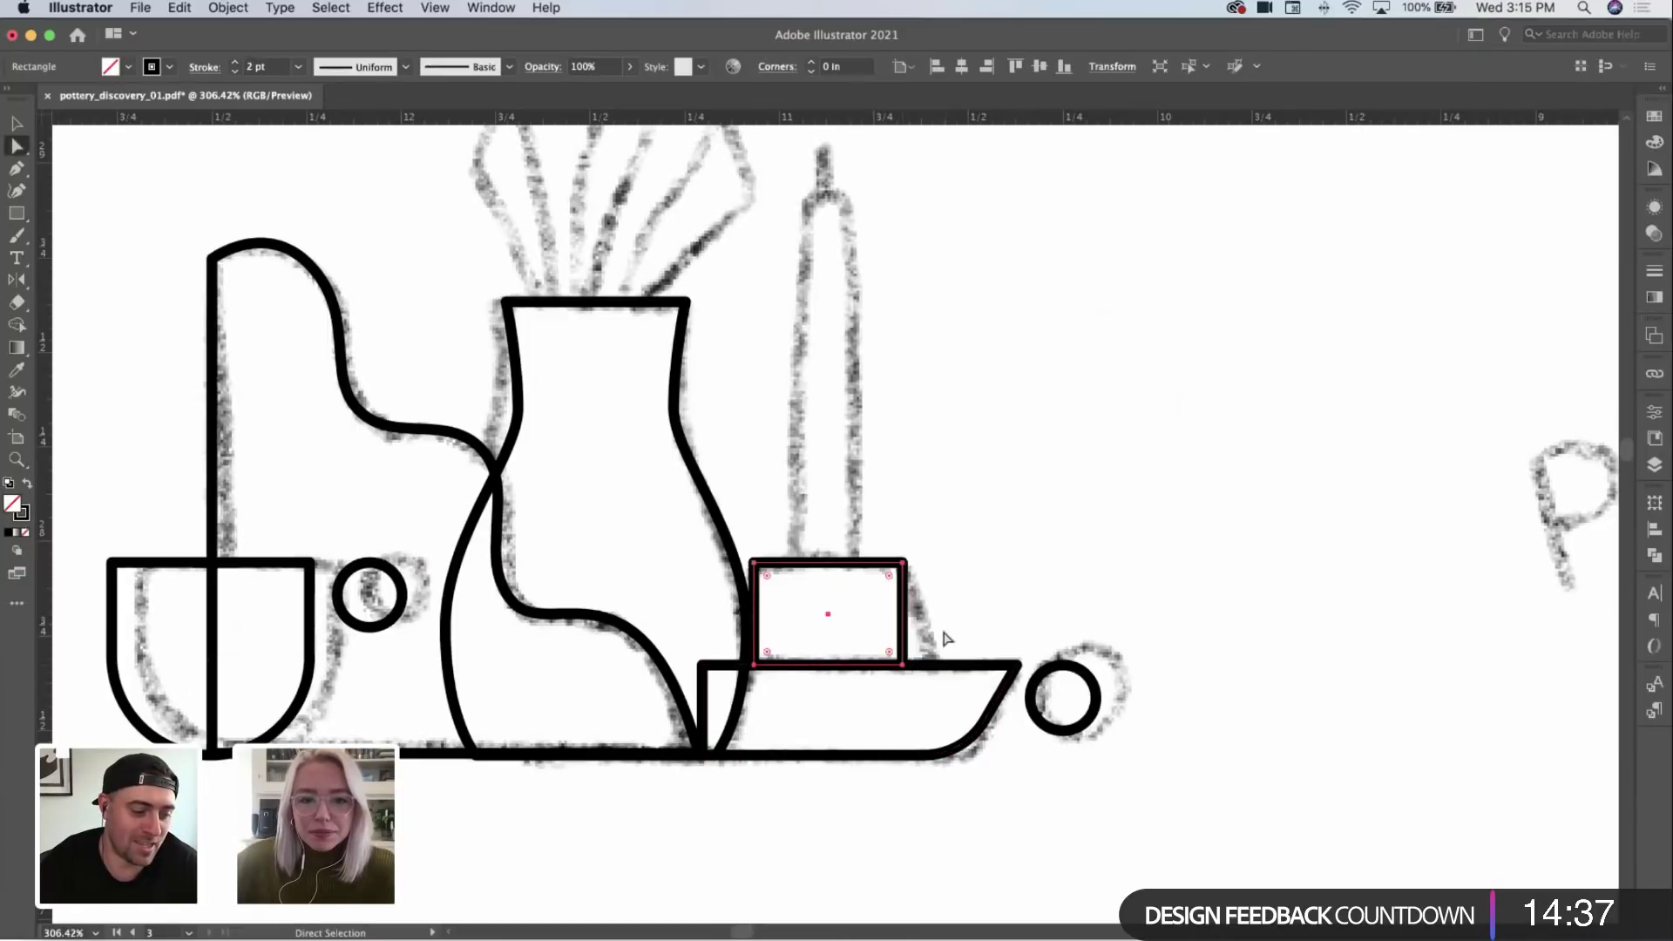
Step: Try to slant the candle base's right side by nudging the rectangle's lower-right corner outward
click(907, 665)
scroll(898, 666, up, 2)
key(a)
click(898, 669)
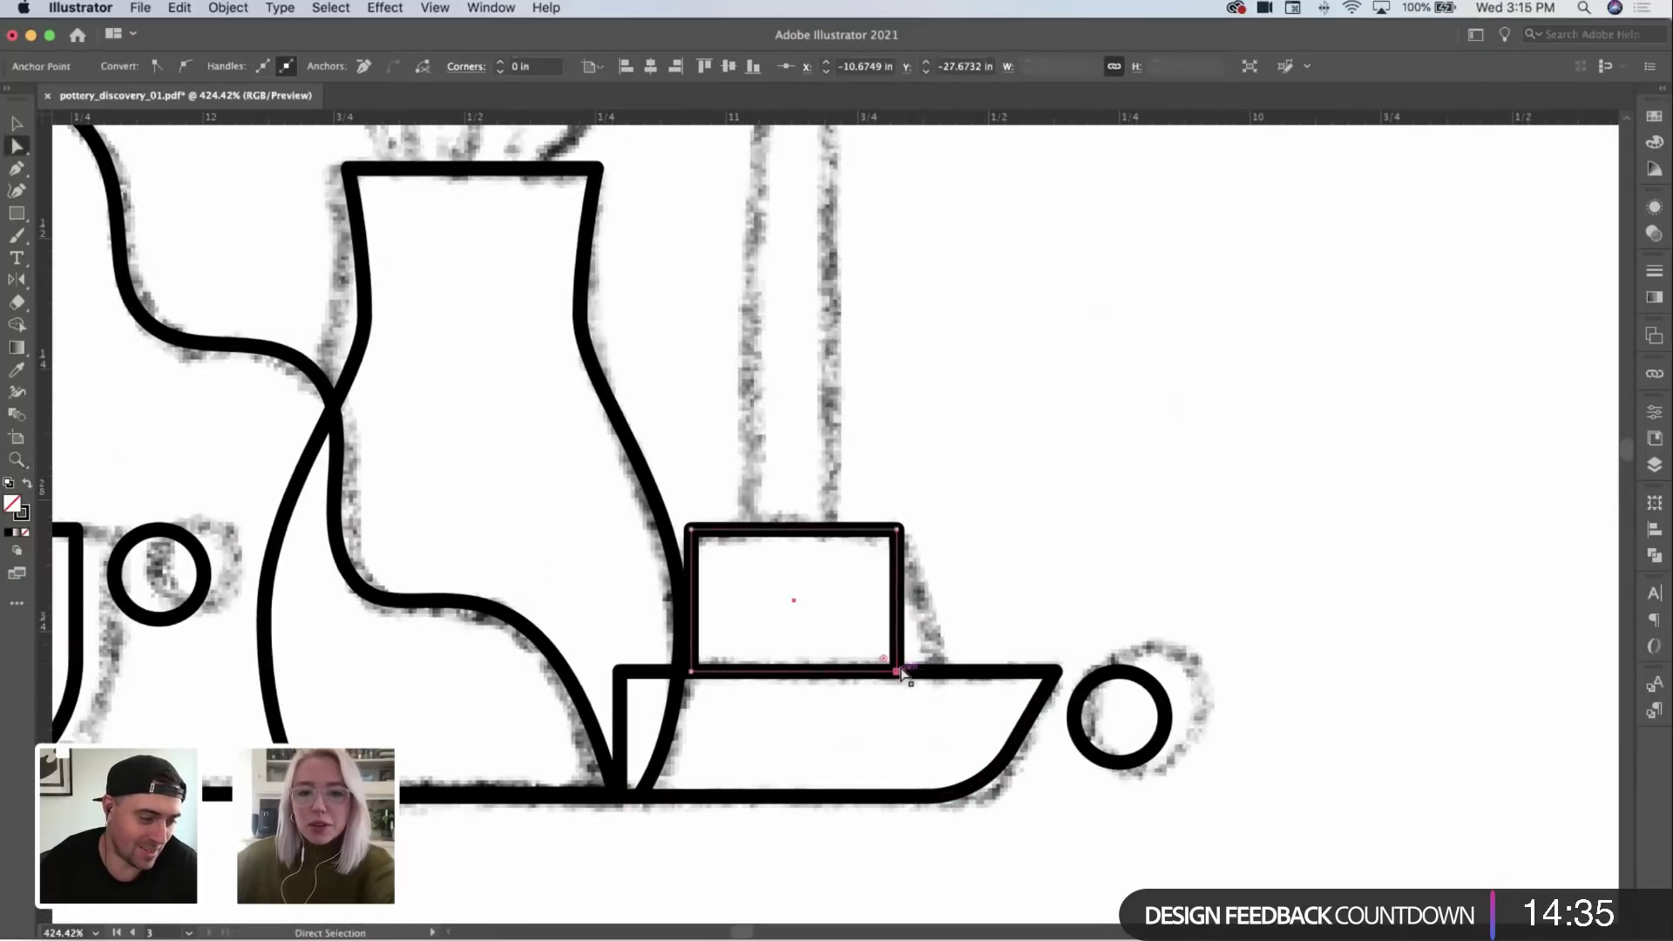
key(Right)
key(Right)
key(Right)
key(Right)
key(Right)
key(Right)
key(Right)
key(Right)
key(Right)
key(Right)
key(Right)
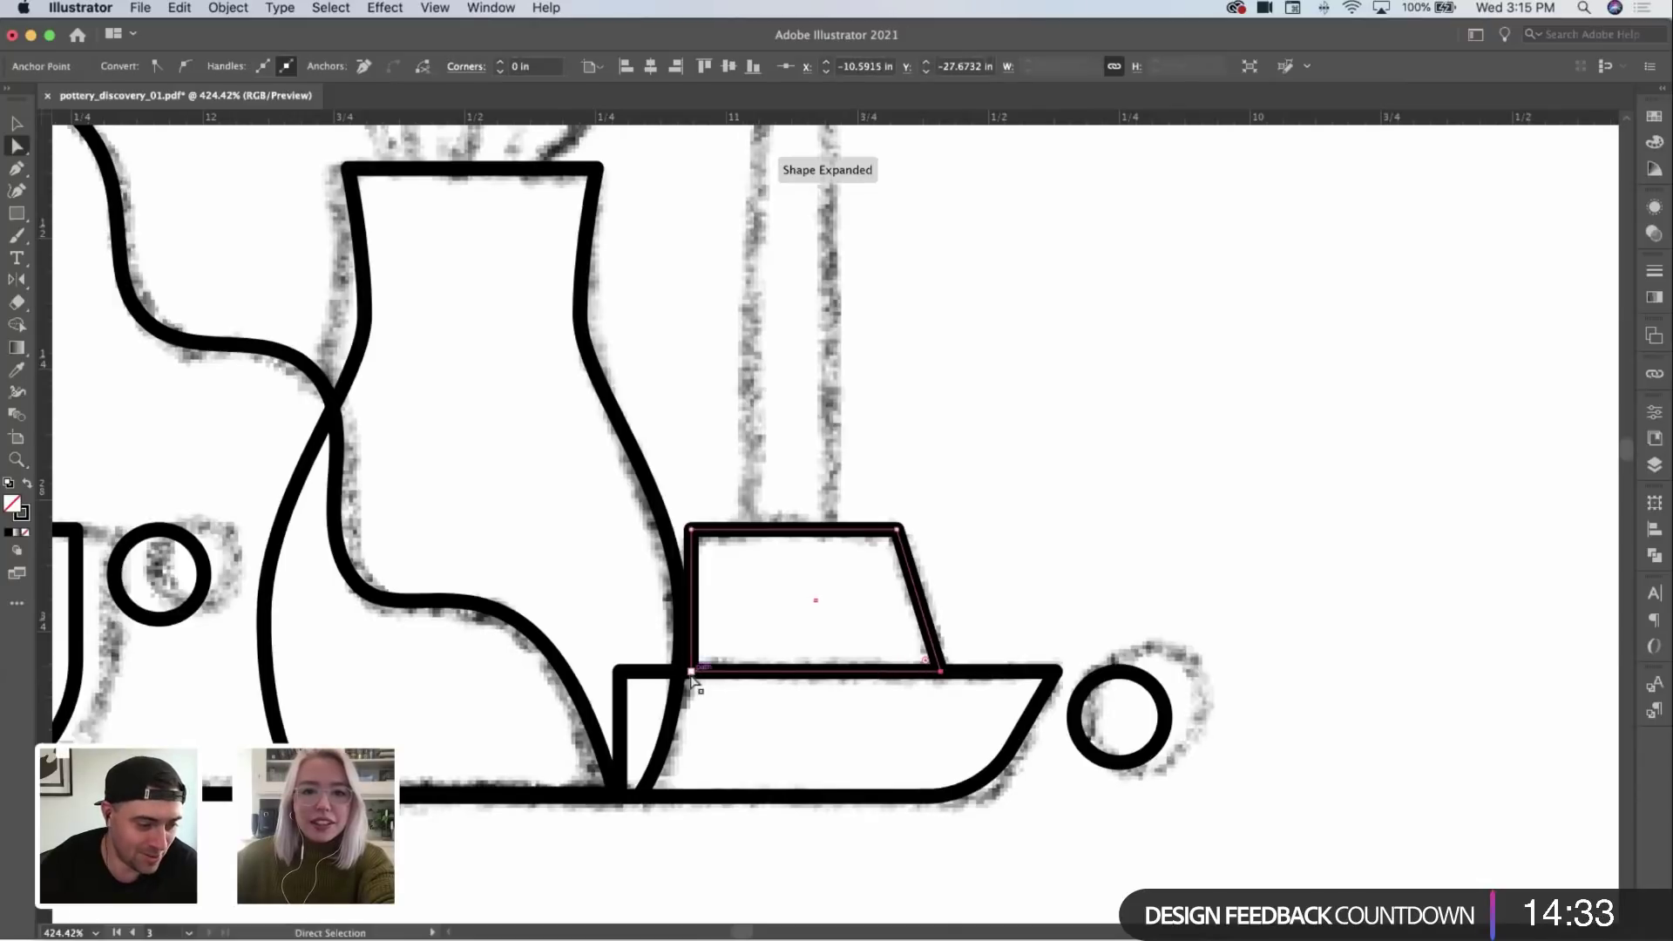
key(super+z)
key(super+z)
key(super+z)
key(super+z)
key(super+z)
key(super+z)
key(super+z)
key(super+z)
key(super+z)
key(super+z)
key(super+z)
key(super+z)
key(super+z)
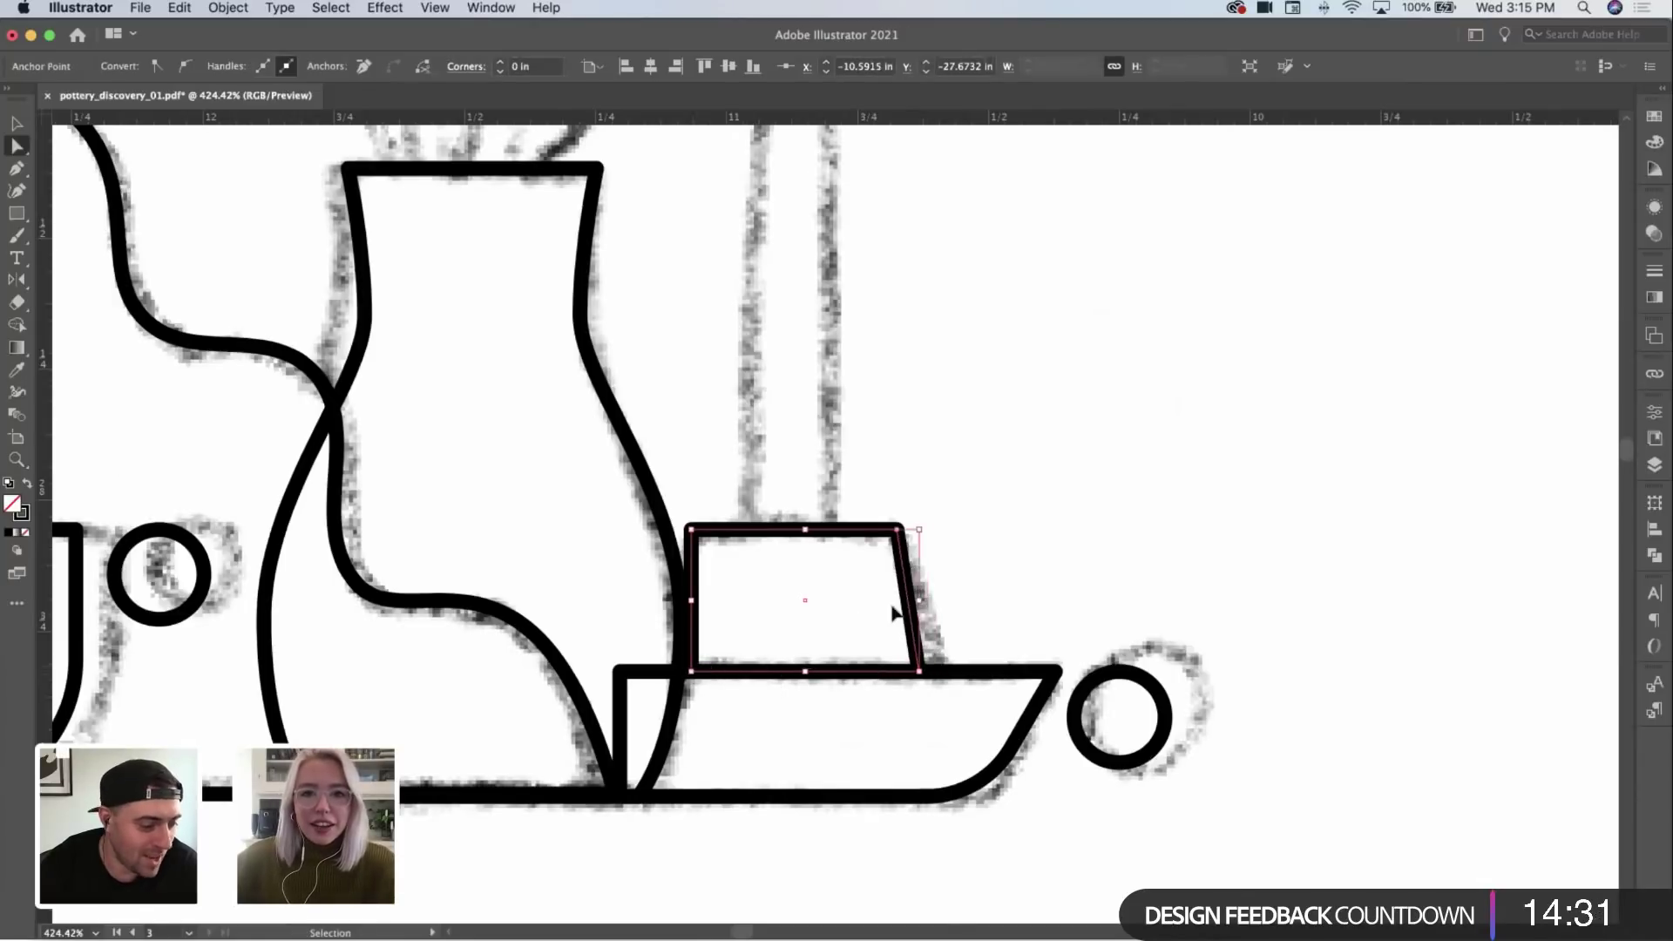
Step: Shape the candle base into a symmetrical trapezoid by moving both bottom corners outward along the dish's top edge
key(super+shift+z)
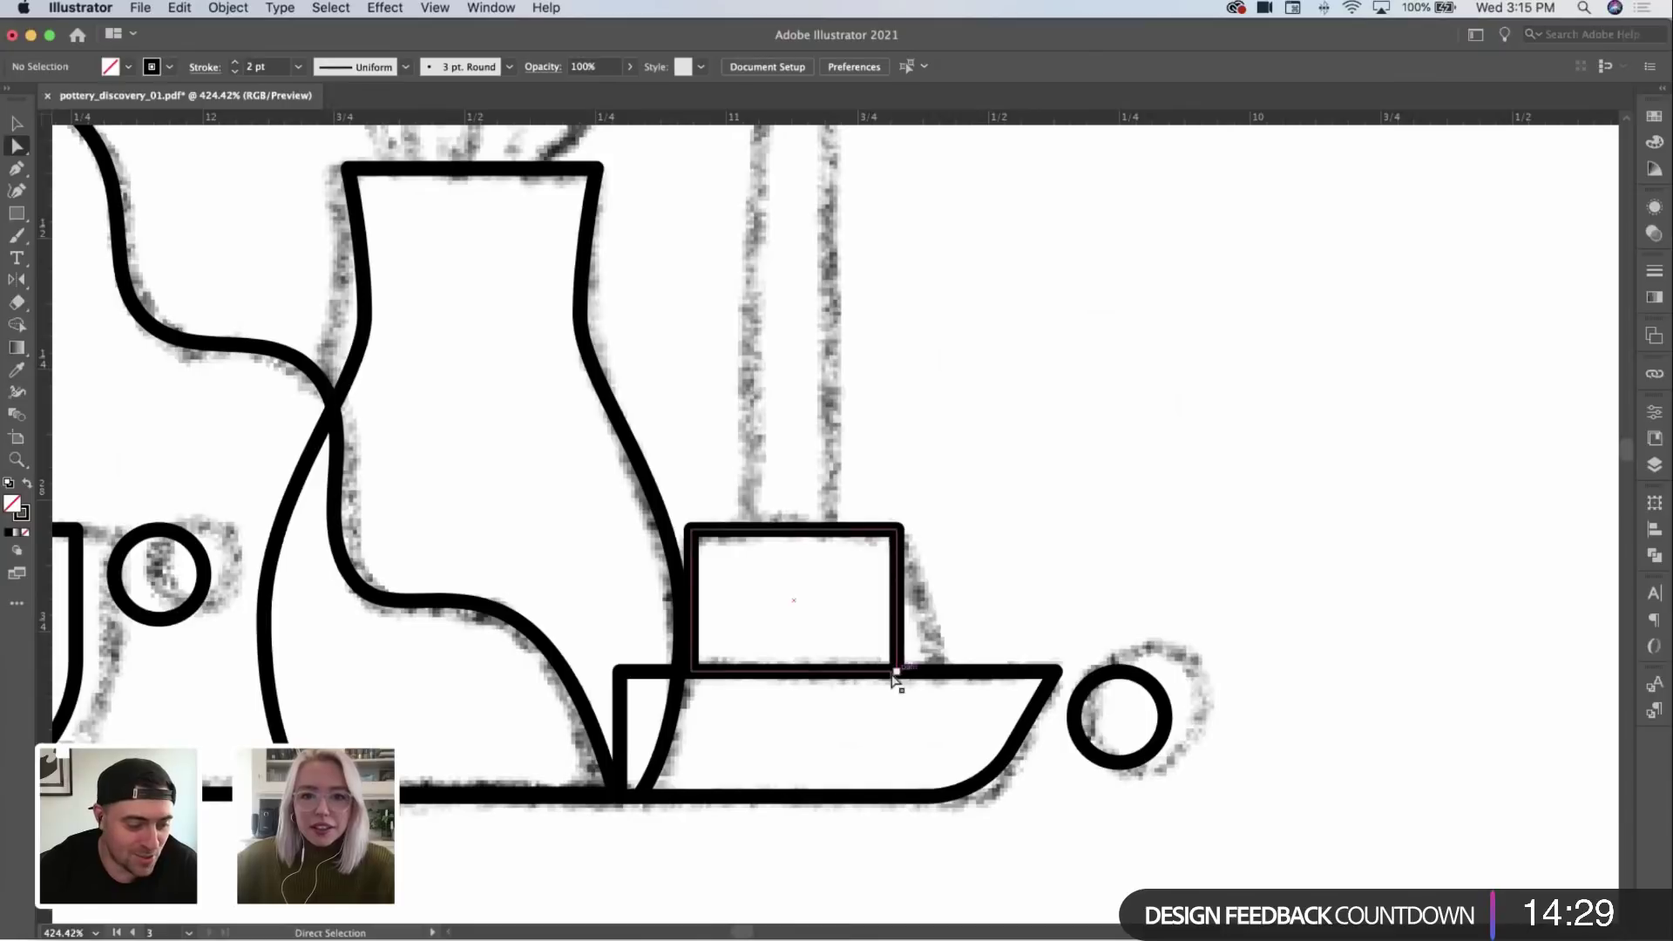
key(super+shift+z)
key(super+shift+z)
key(super+shift+z)
key(super+shift+z)
key(super+shift+z)
key(super+shift+z)
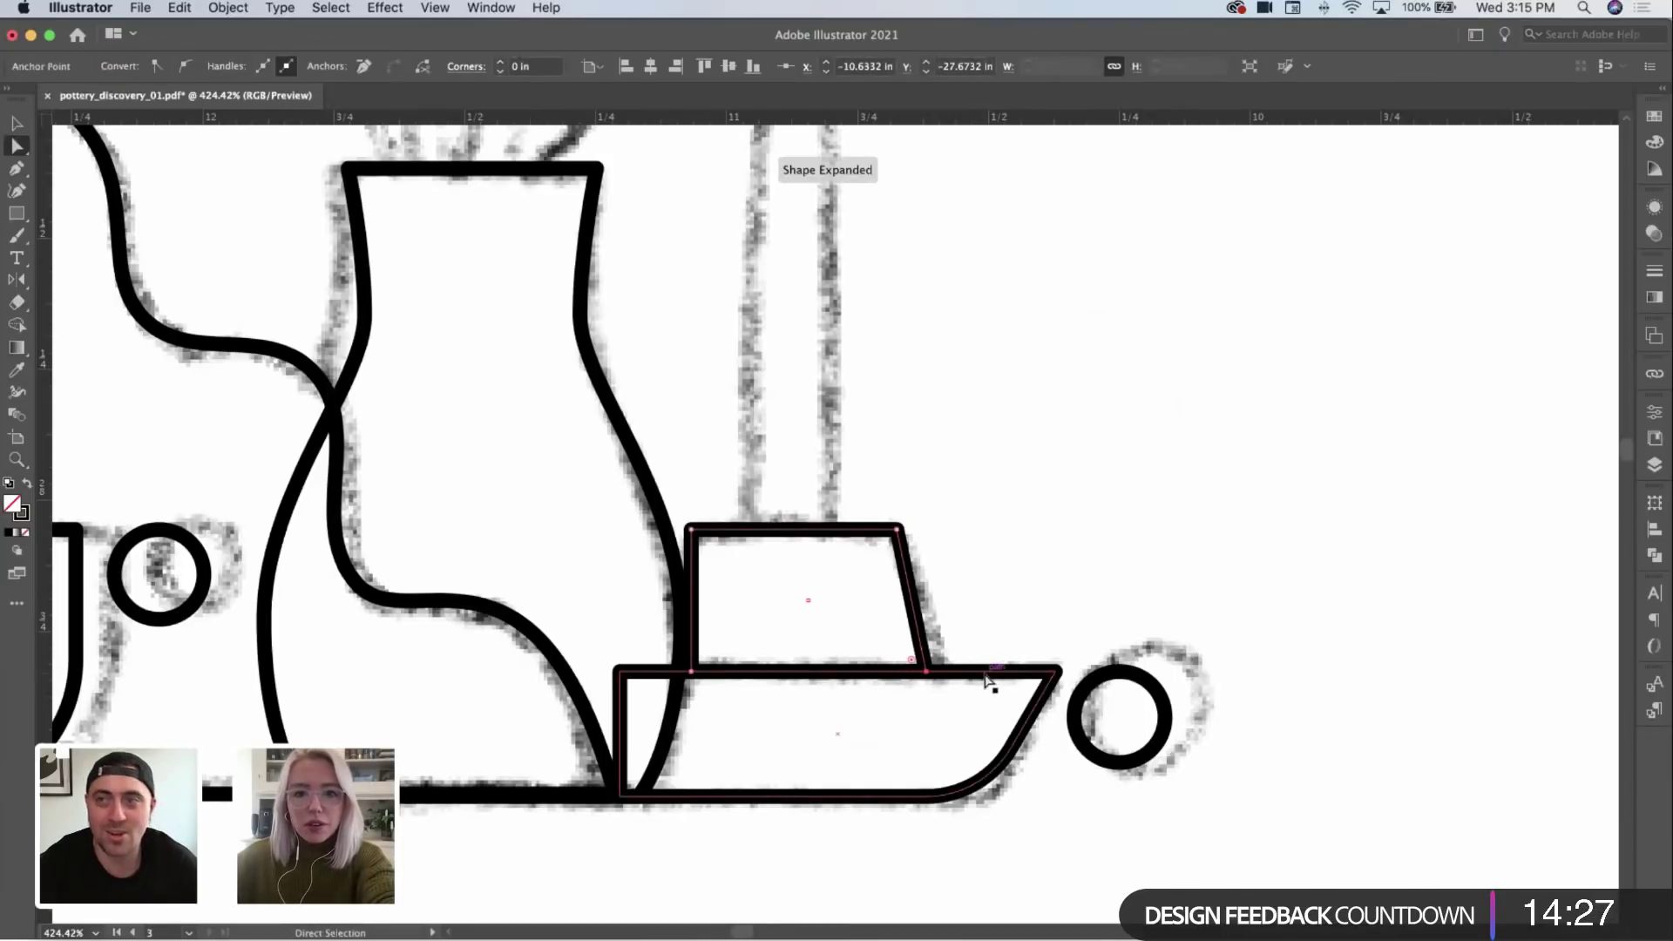
drag(691, 673, 655, 672)
click(1053, 493)
key(z)
drag(1038, 456, 1011, 538)
Step: Try to outline the sketched candle with a rectangle about 0.15 in wide and 0.96 in tall
key(m)
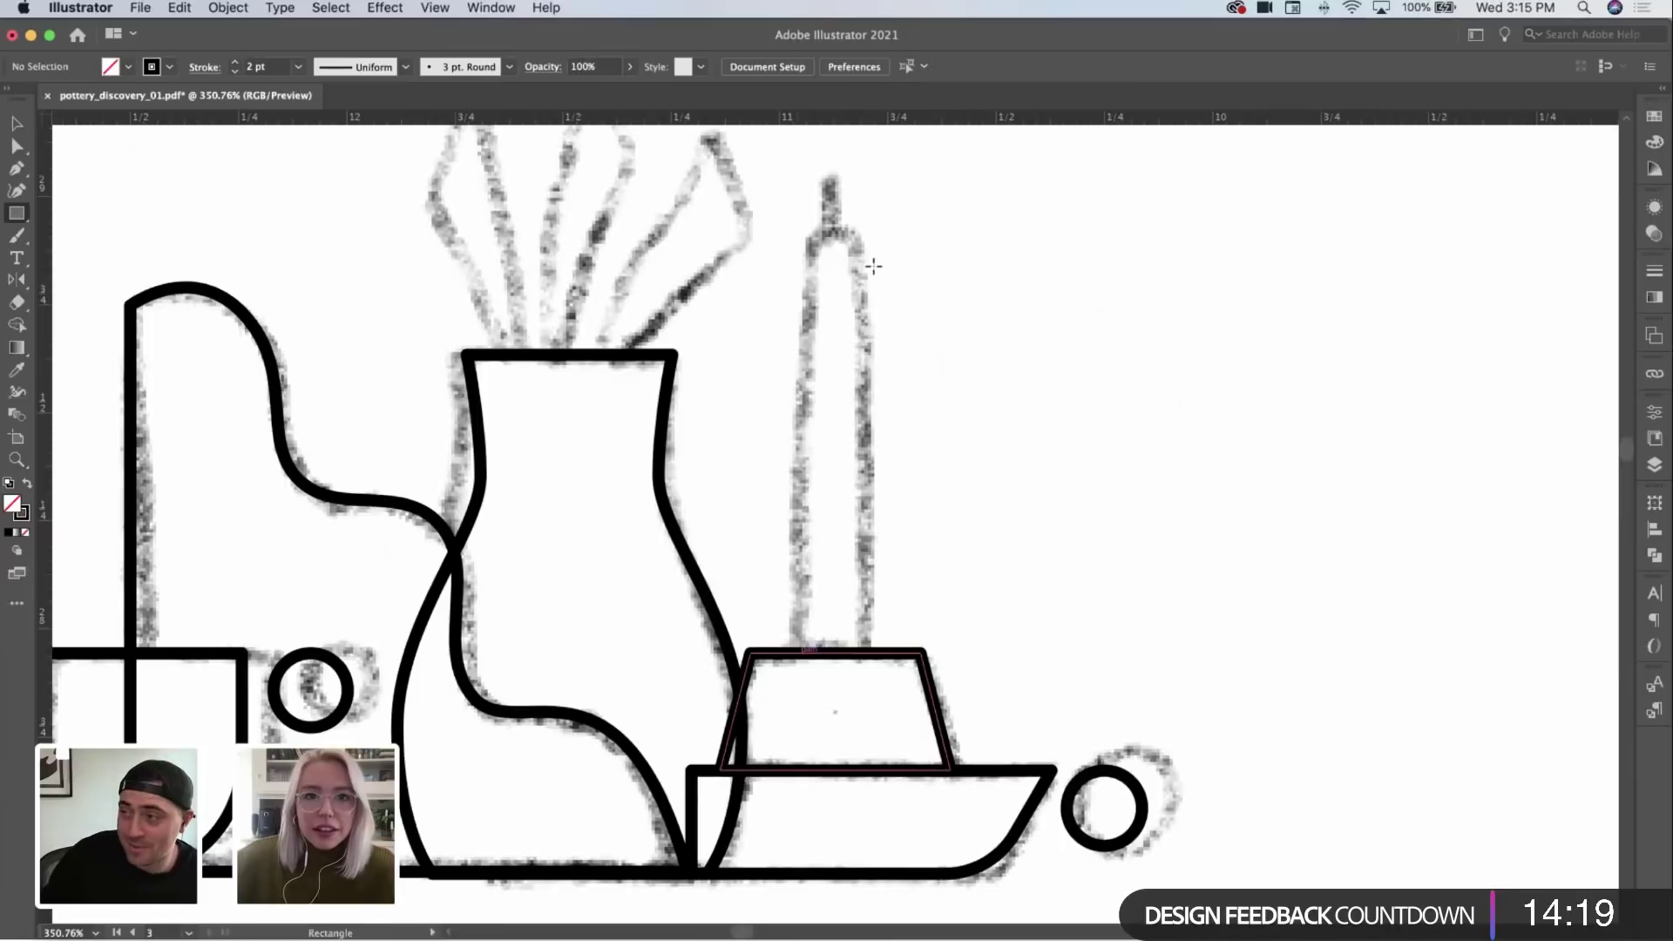
drag(858, 606, 920, 192)
key(a)
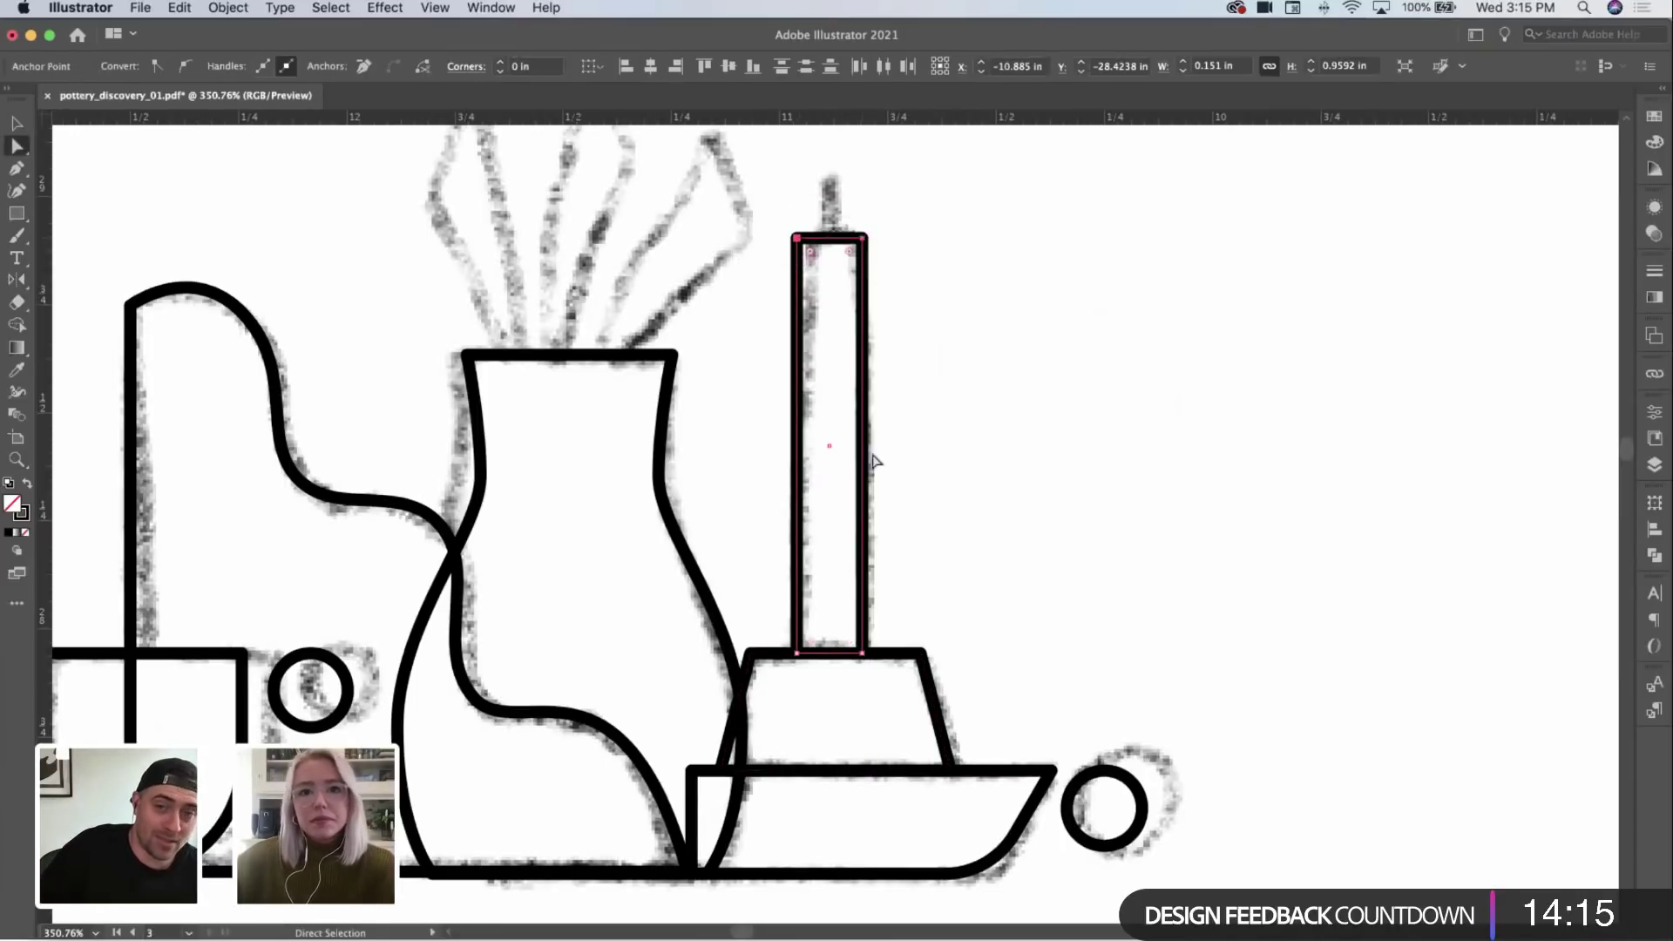
click(958, 415)
key(super+z)
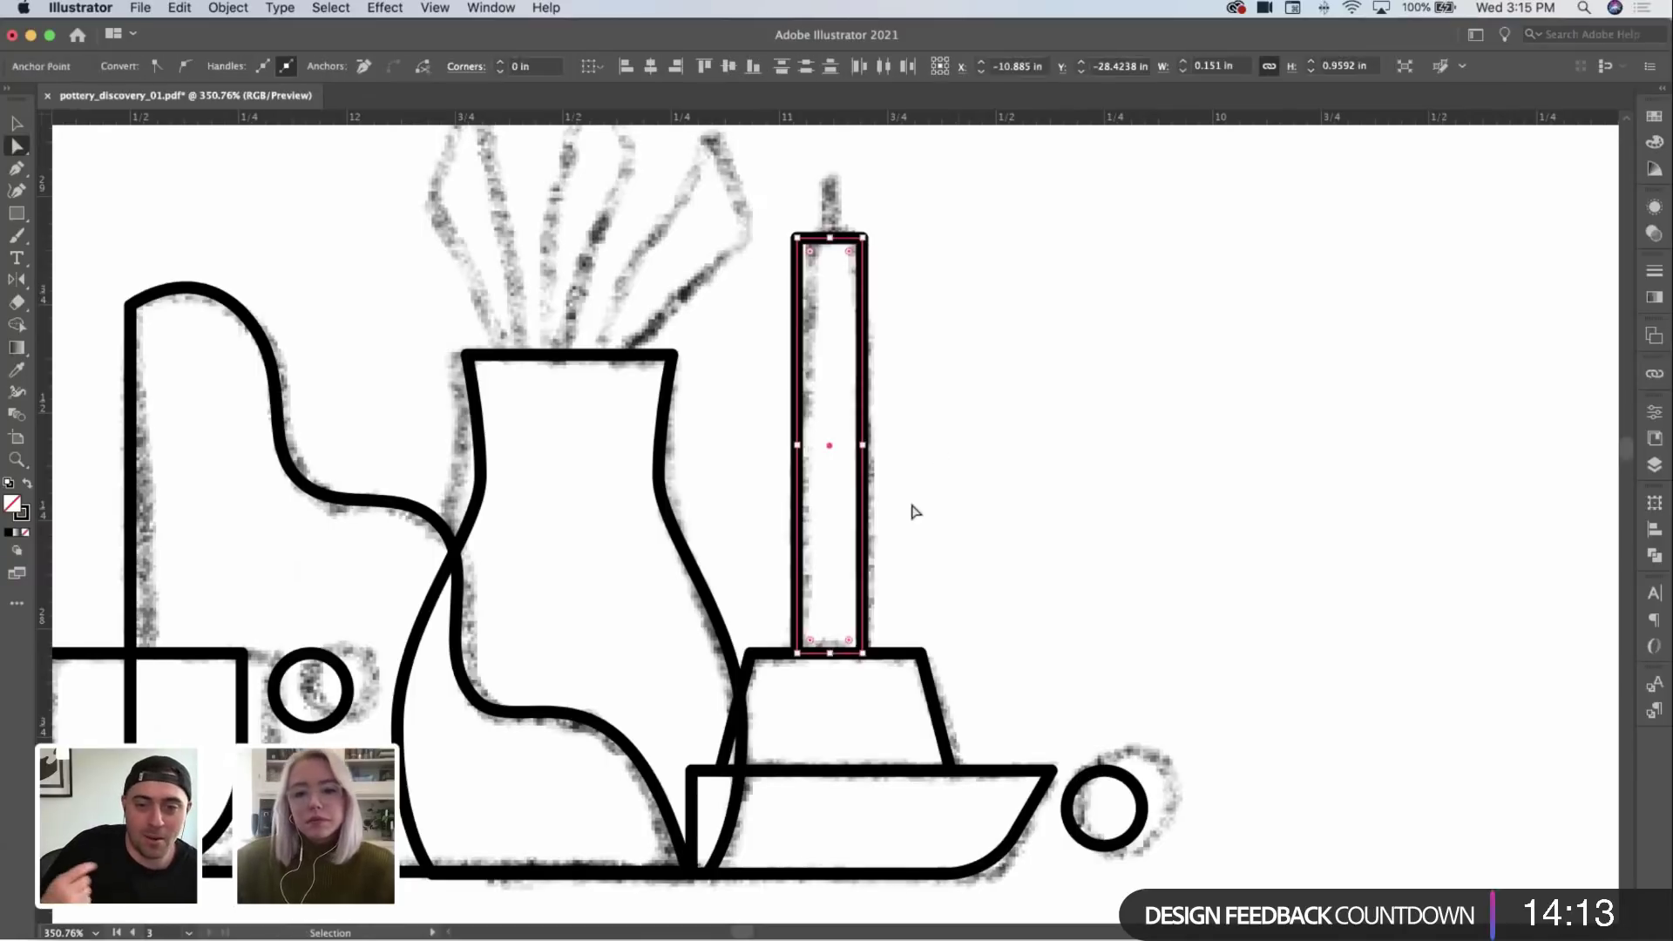
key(super+z)
key(super+z)
Step: Trace the leftmost sketched leaf above the vase with the Pen tool, starting and ending at the vase rim
key(z)
drag(941, 579, 830, 571)
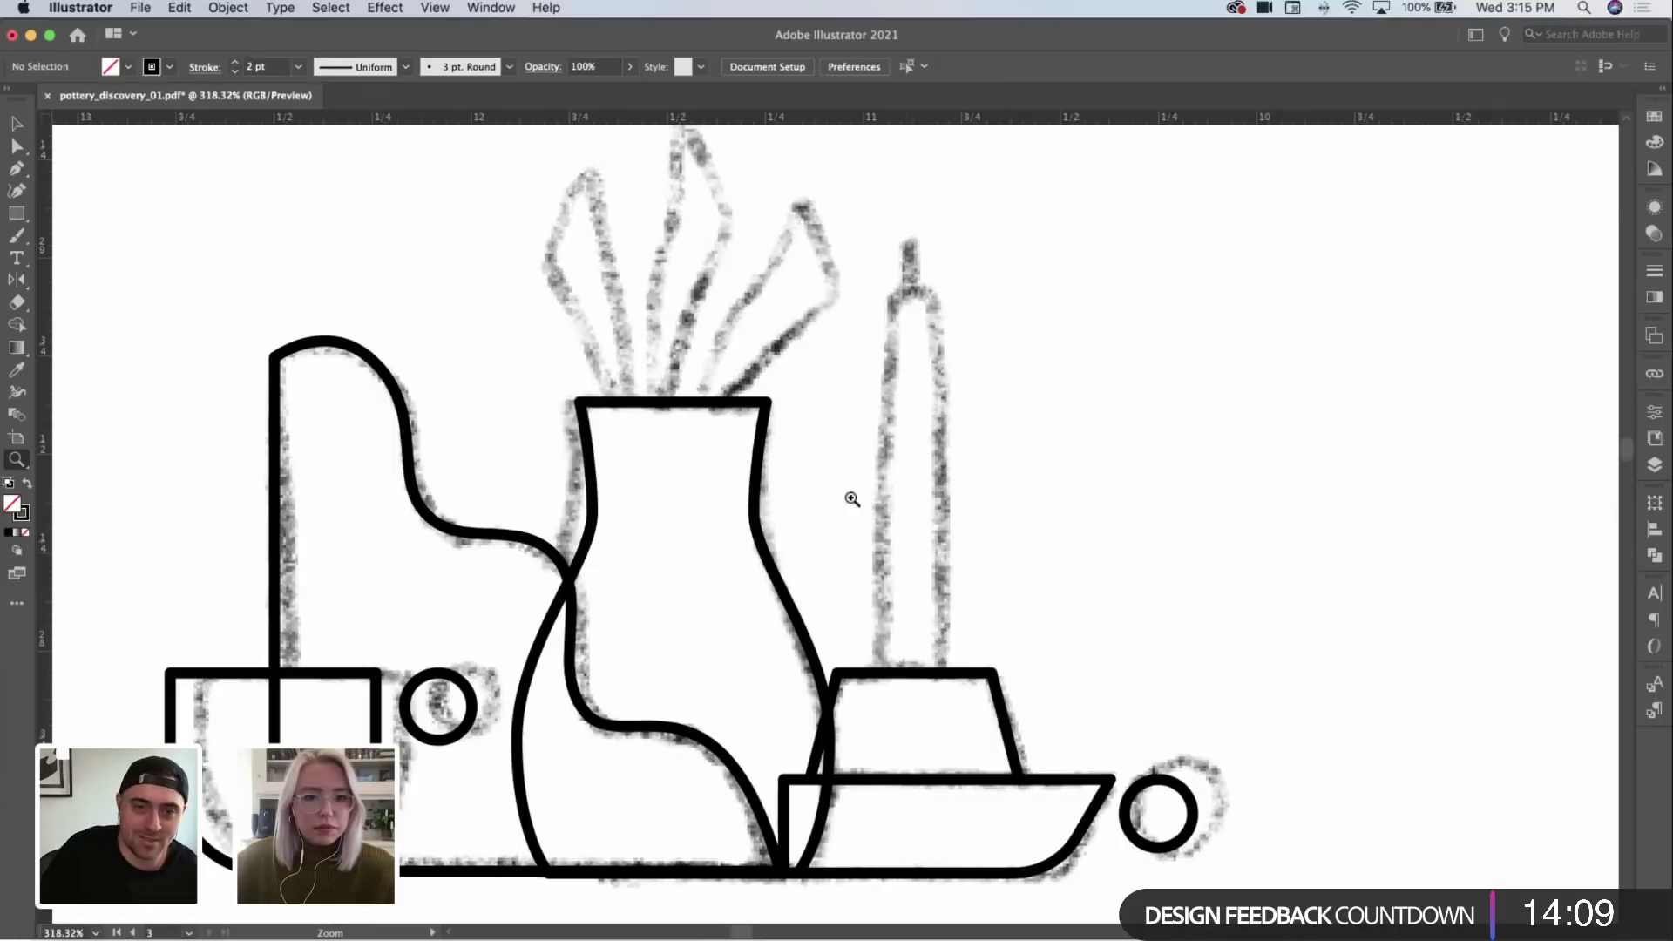
scroll(807, 367, left, 5)
scroll(807, 367, up, 1)
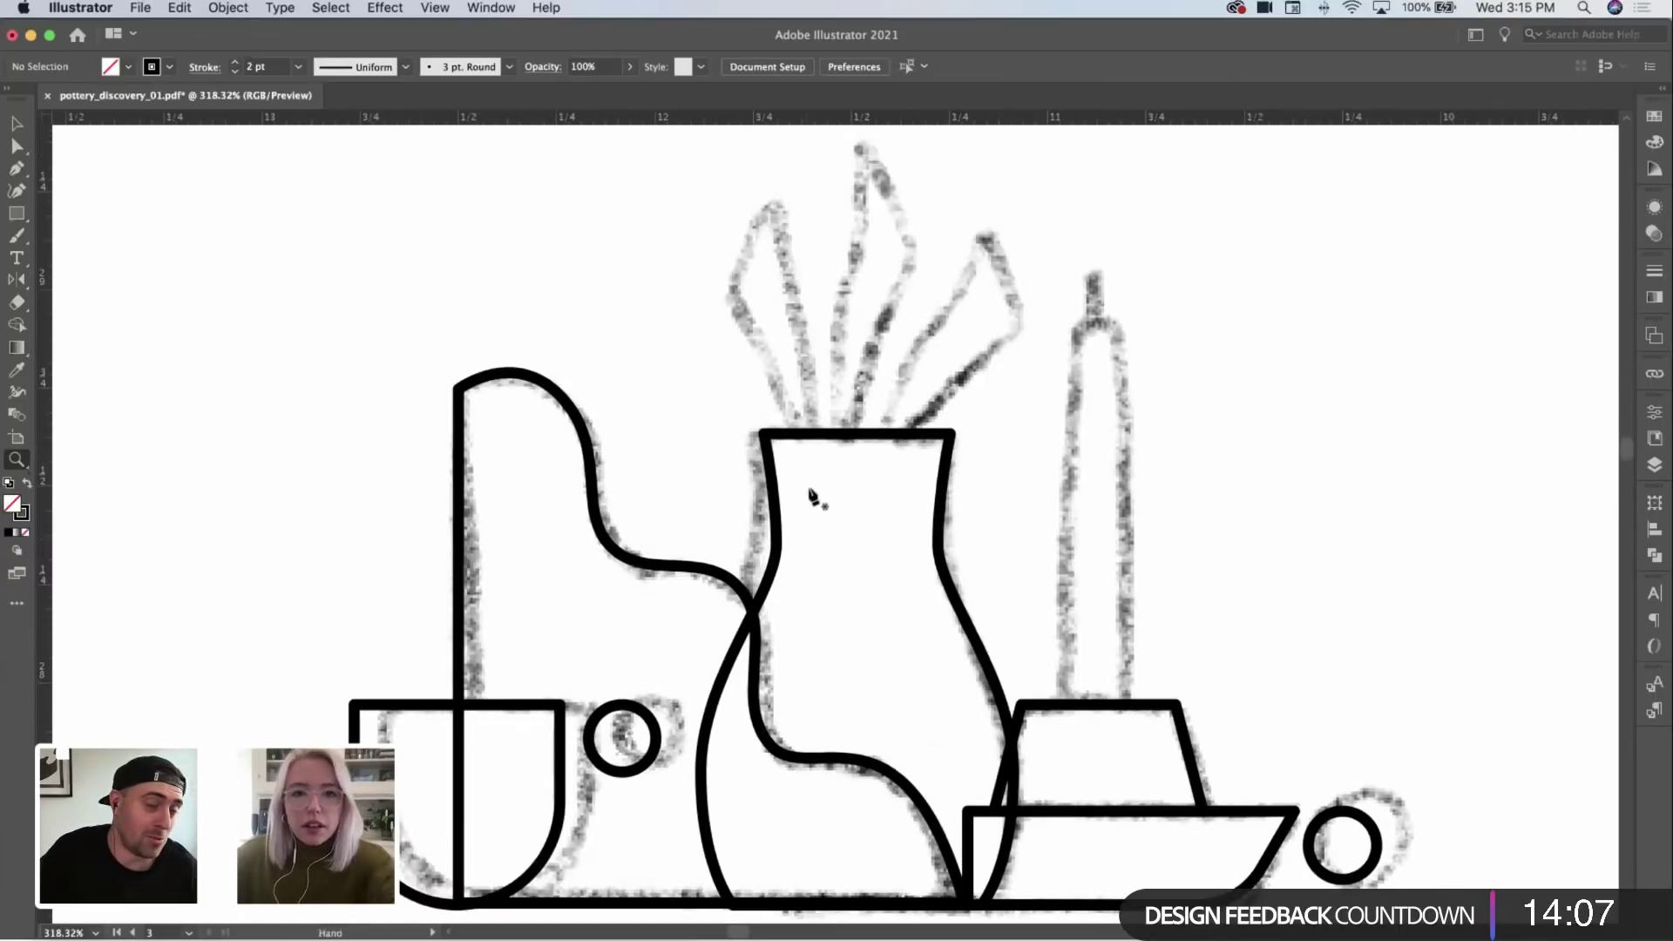
alt+scroll(811, 497, up, 2)
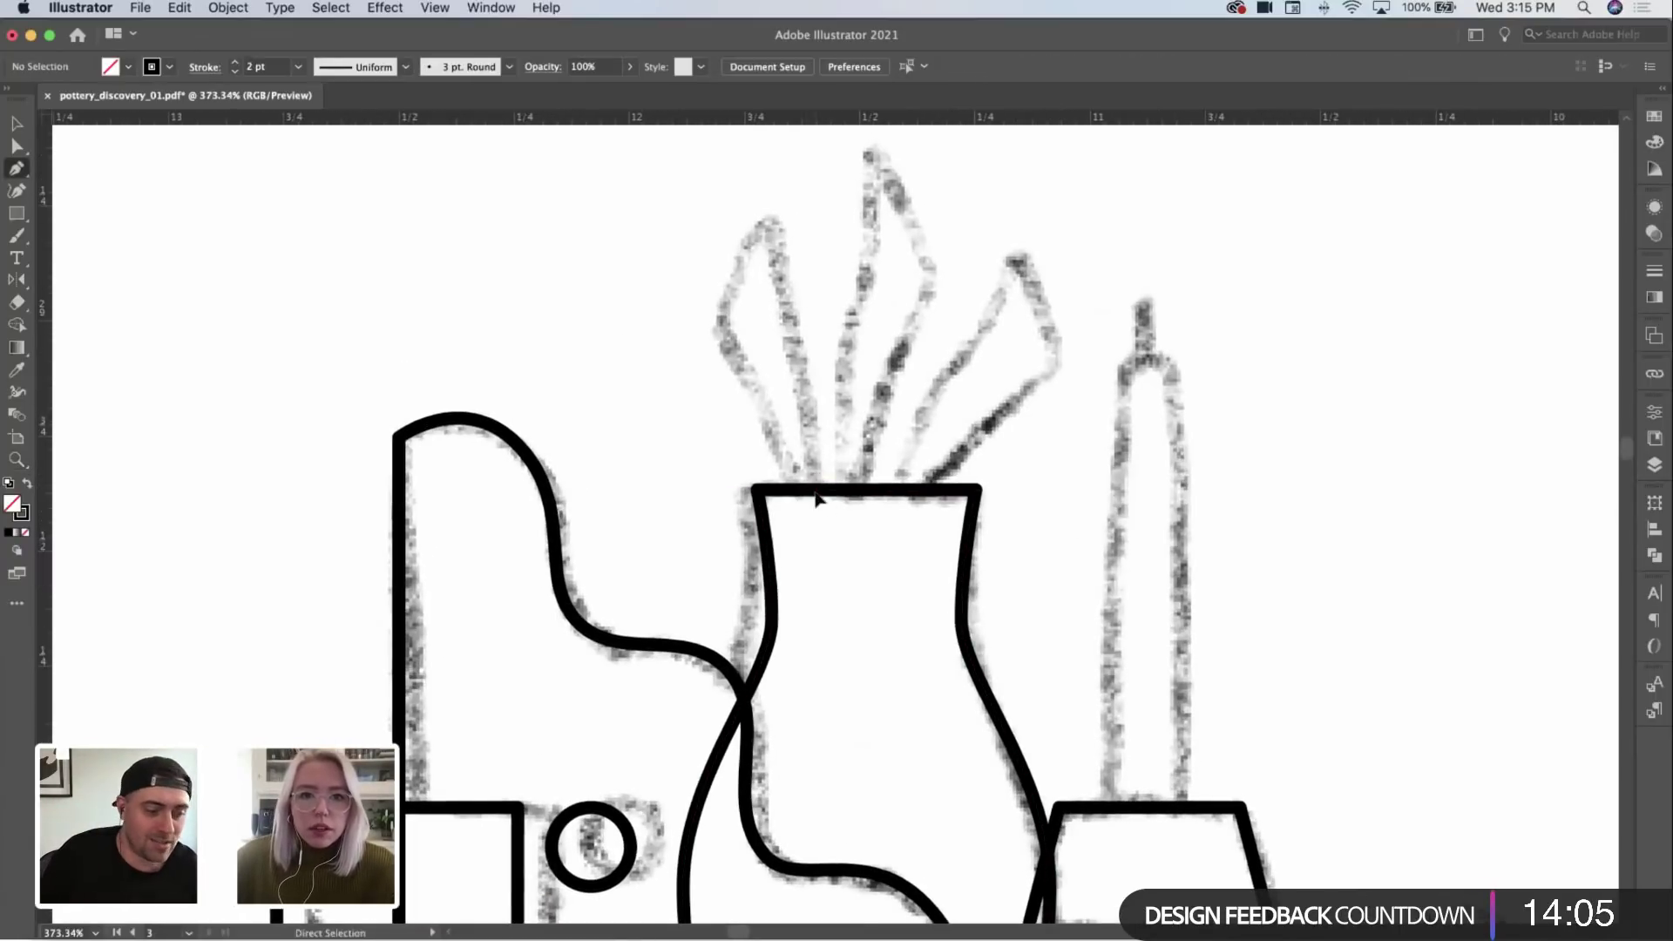
drag(815, 490, 815, 386)
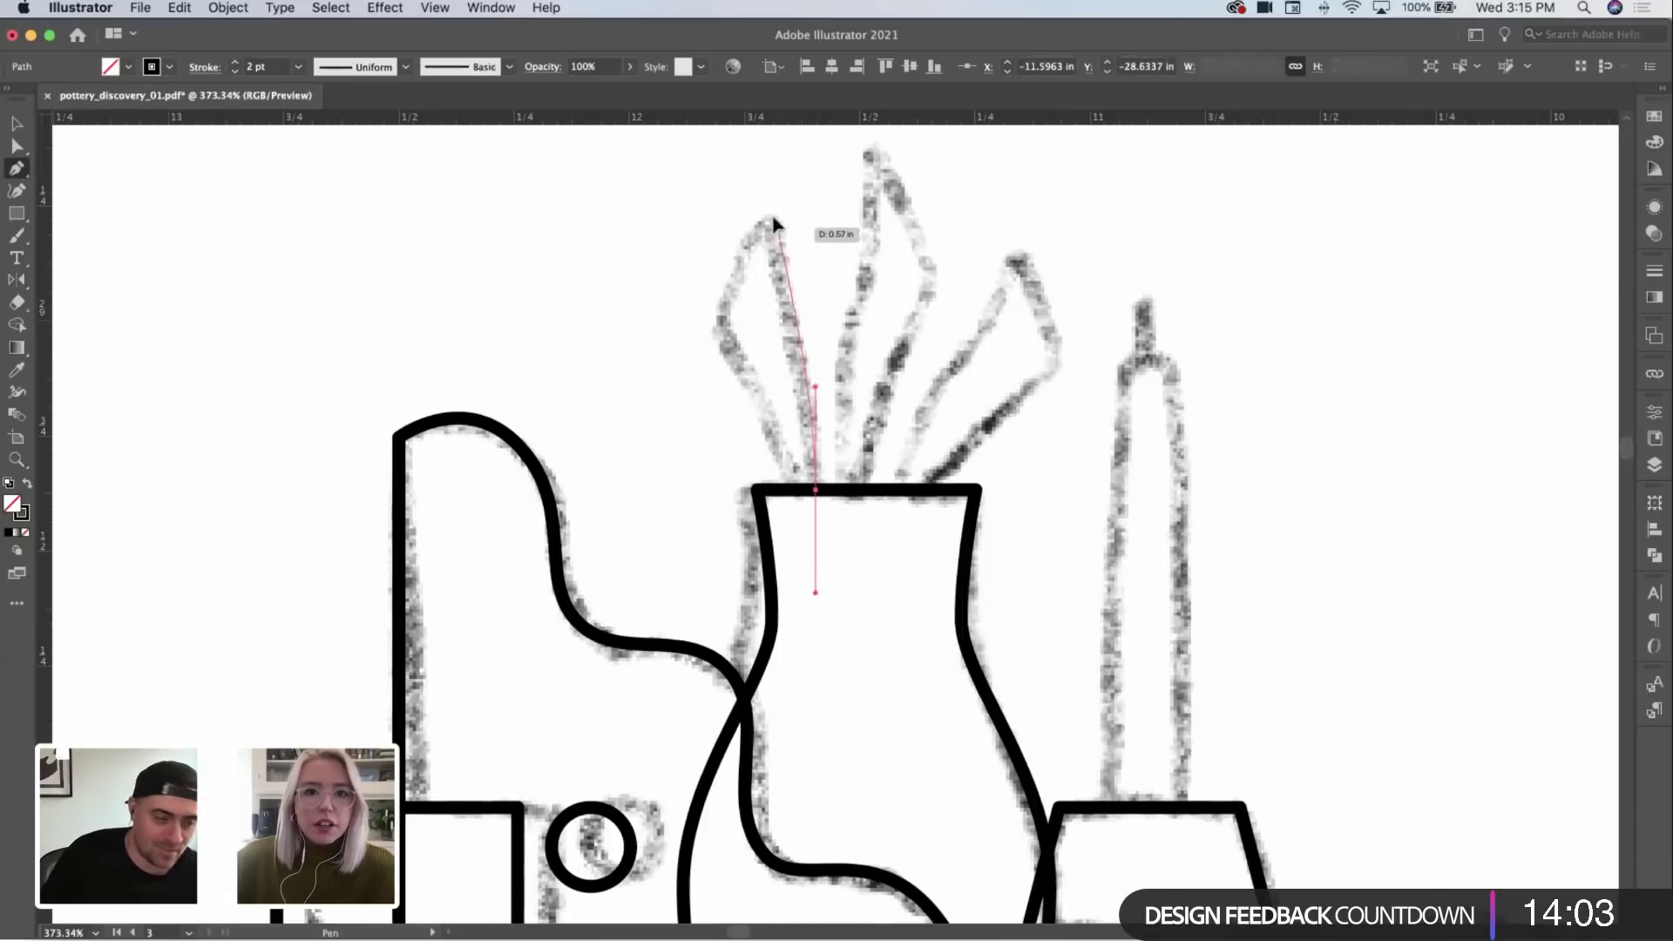
mouse_move(772, 224)
mouse_down()
mouse_move(770, 168)
mouse_move(735, 194)
mouse_move(732, 239)
mouse_up()
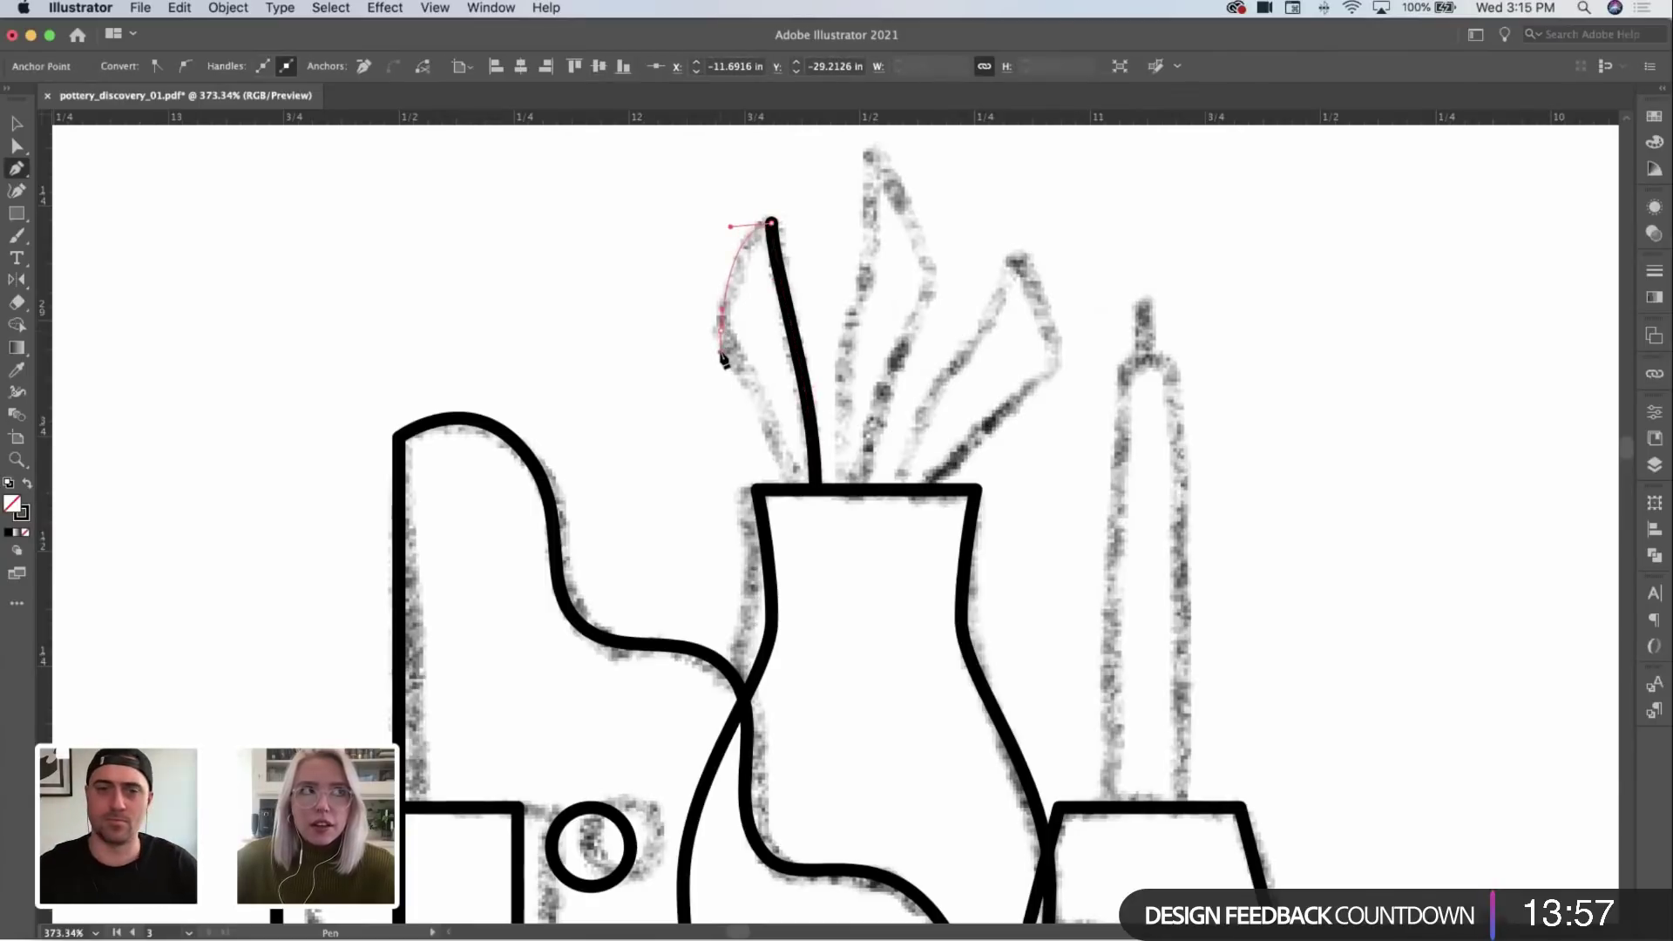
drag(739, 373, 737, 366)
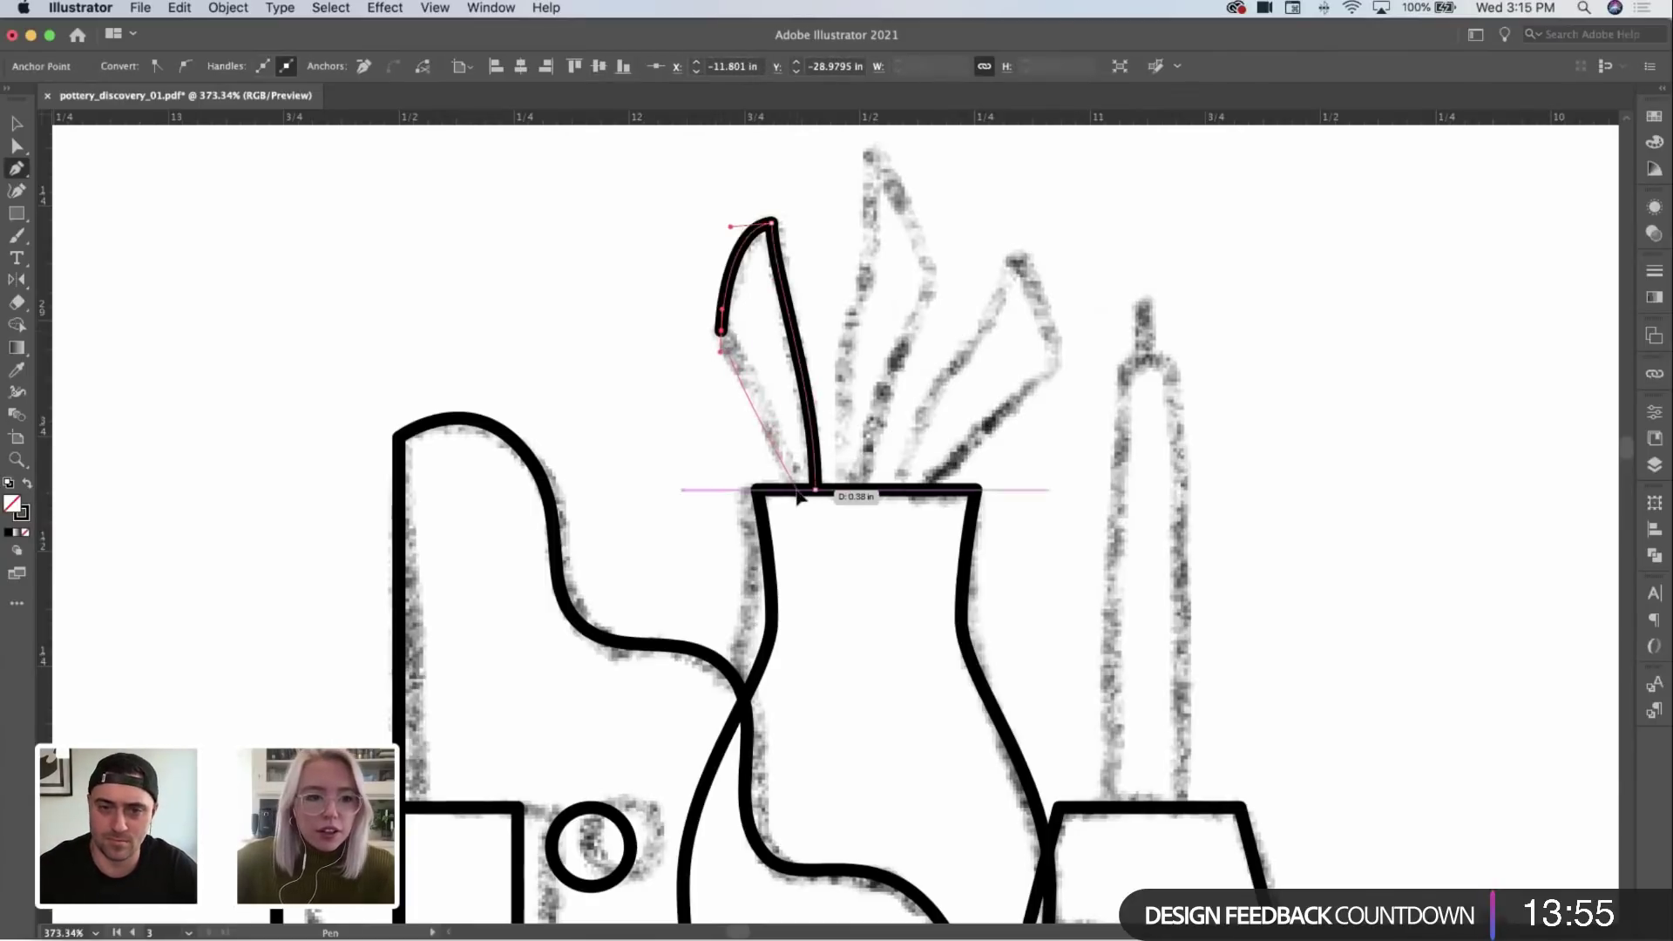
drag(815, 488, 806, 549)
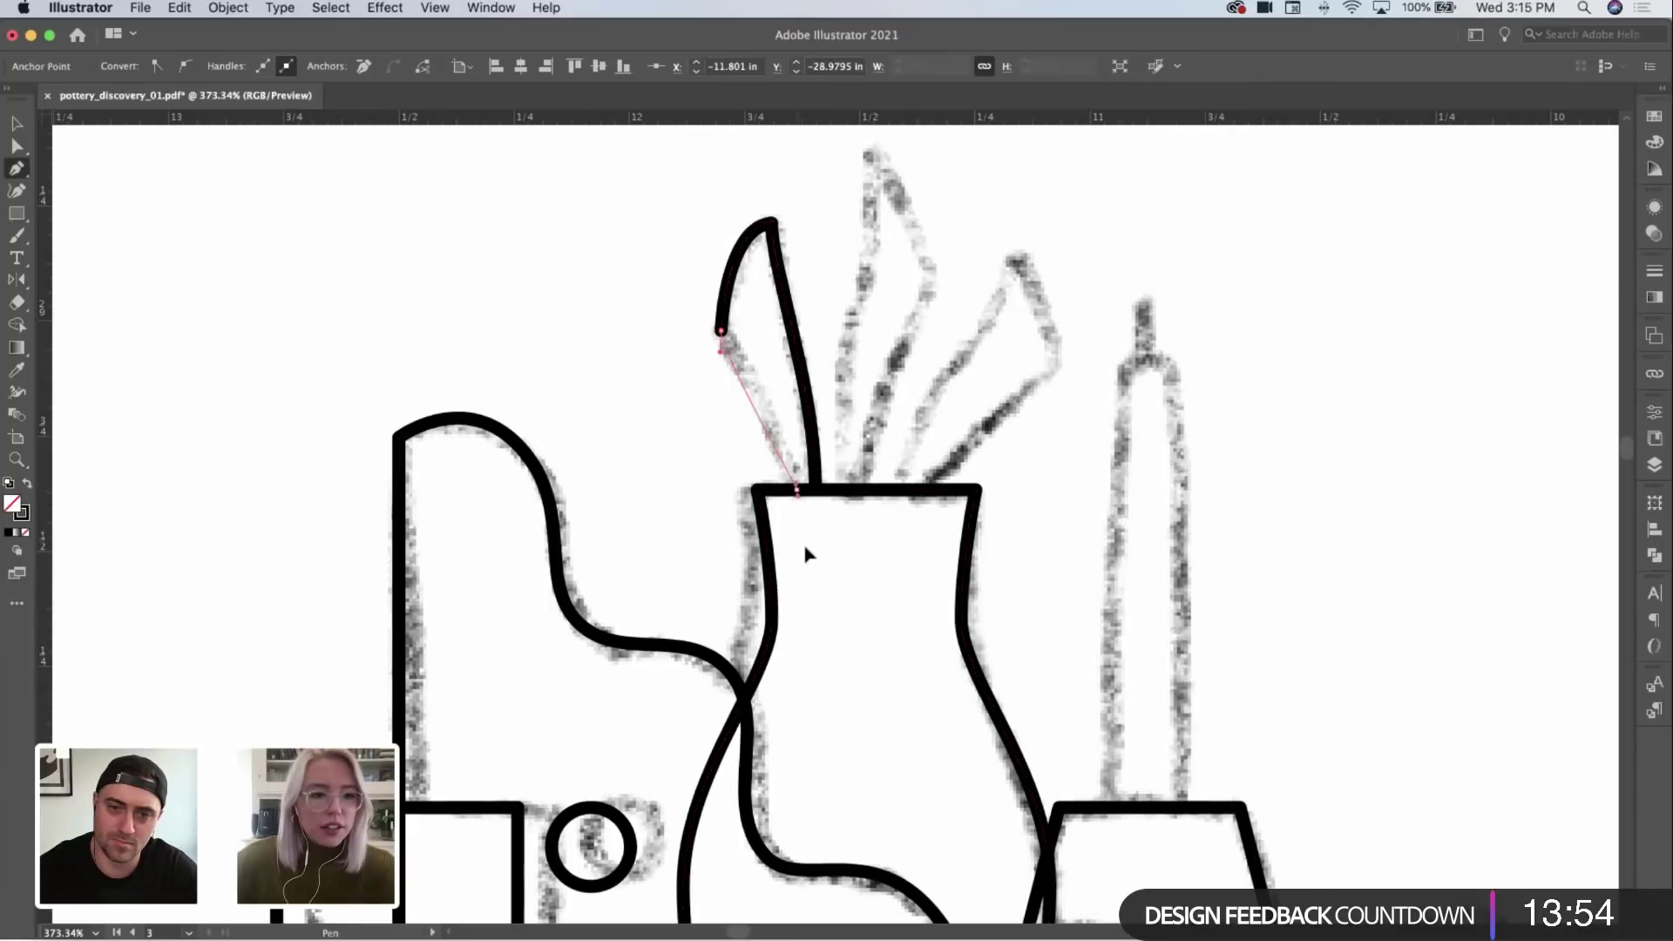
click(819, 493)
key(super+shift+a)
Step: Trace the left edge of the middle sketched leaf with the Pen tool, from the vase rim up to its tip
drag(909, 405, 856, 420)
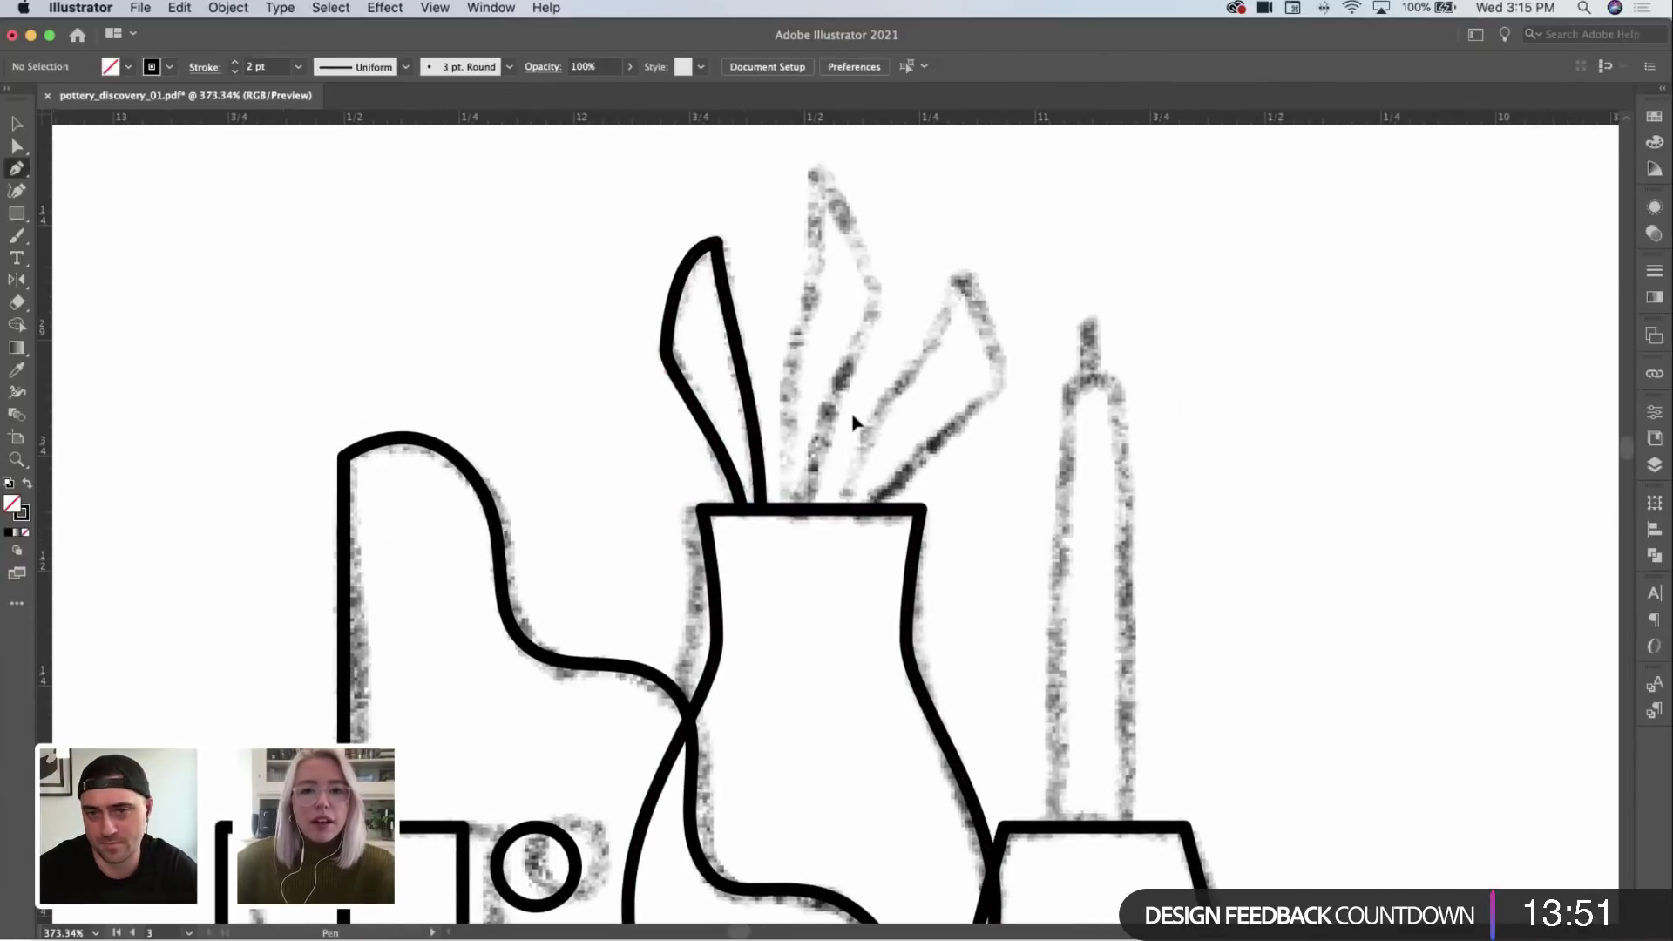
key(v)
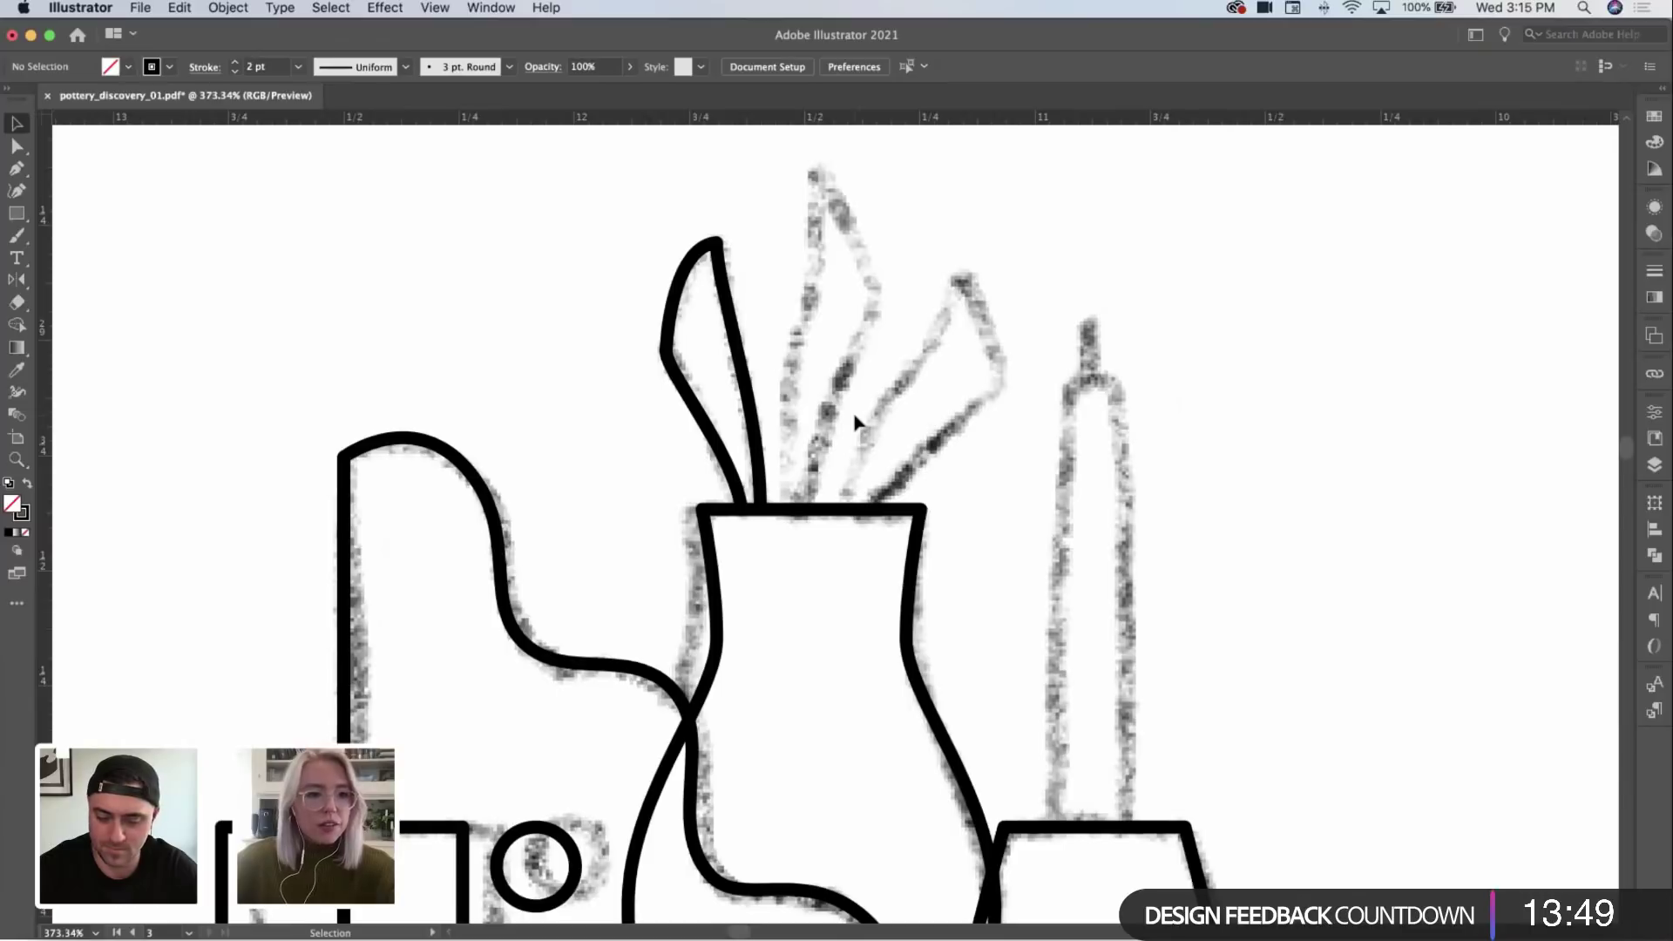
key(p)
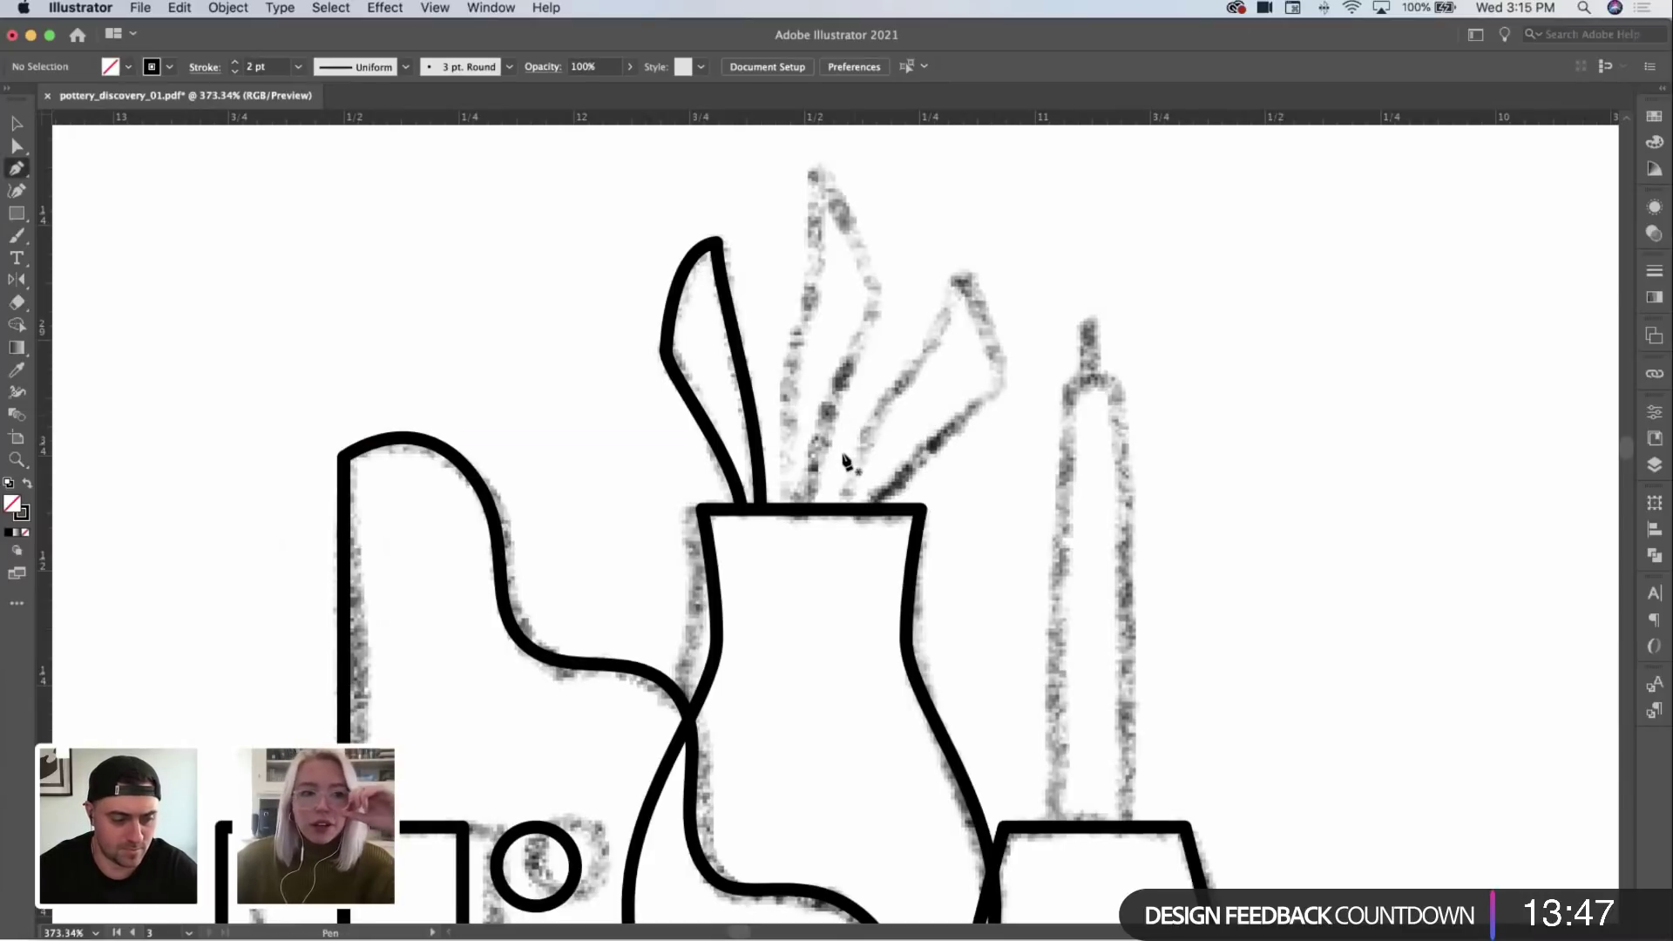
click(785, 510)
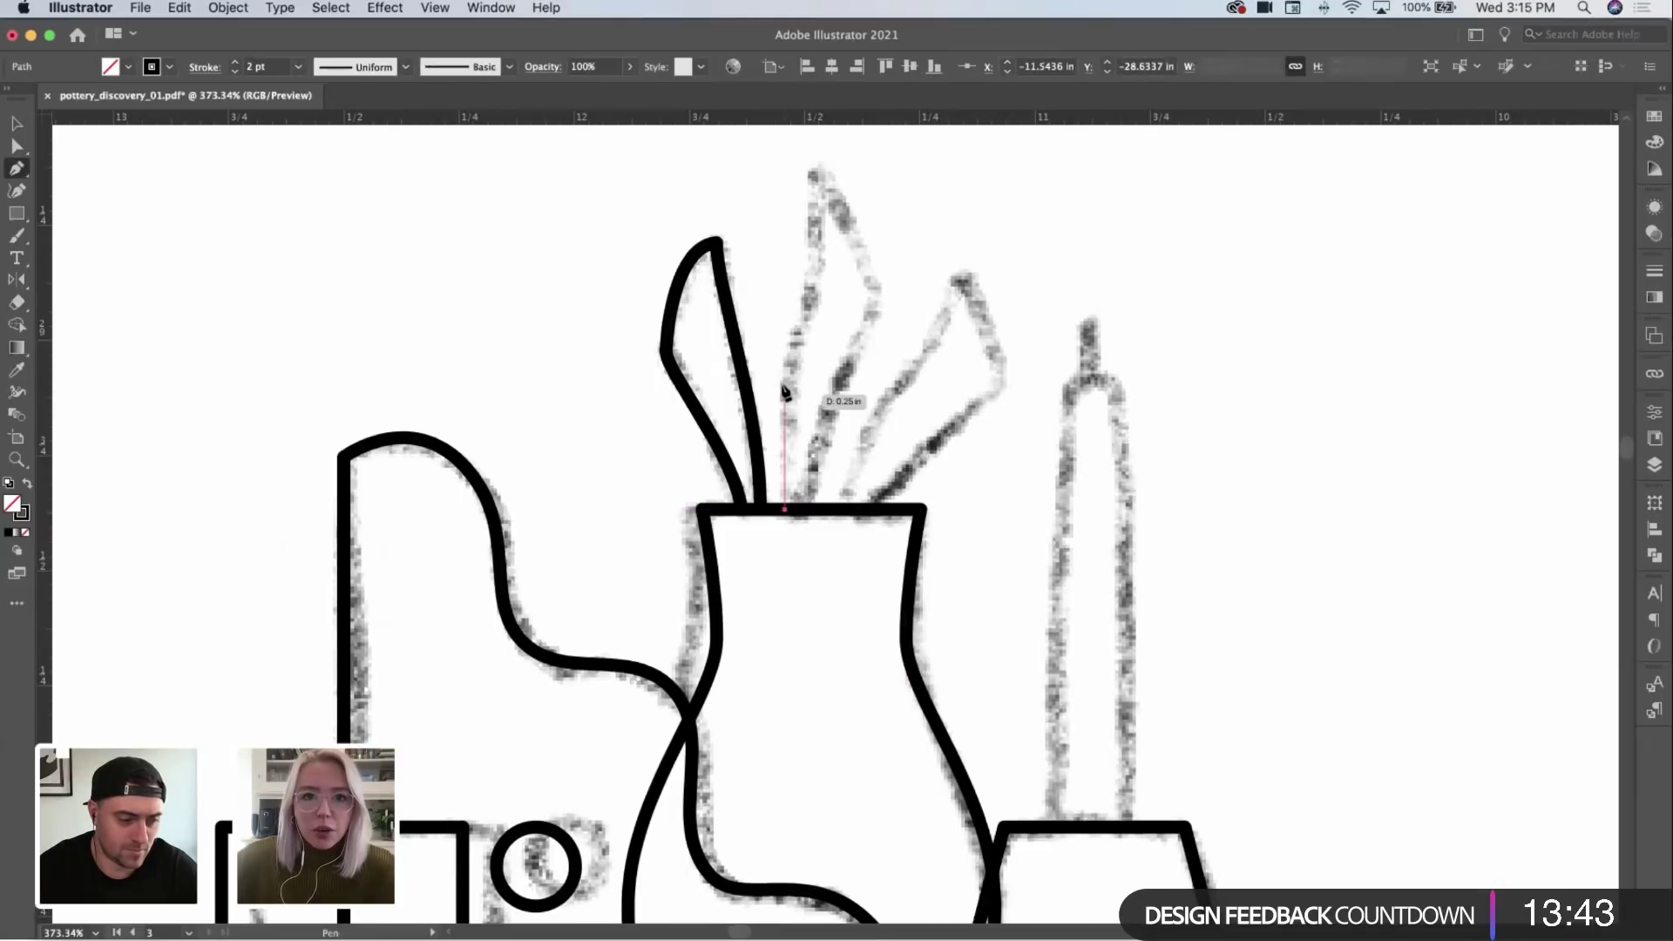
drag(781, 410, 794, 324)
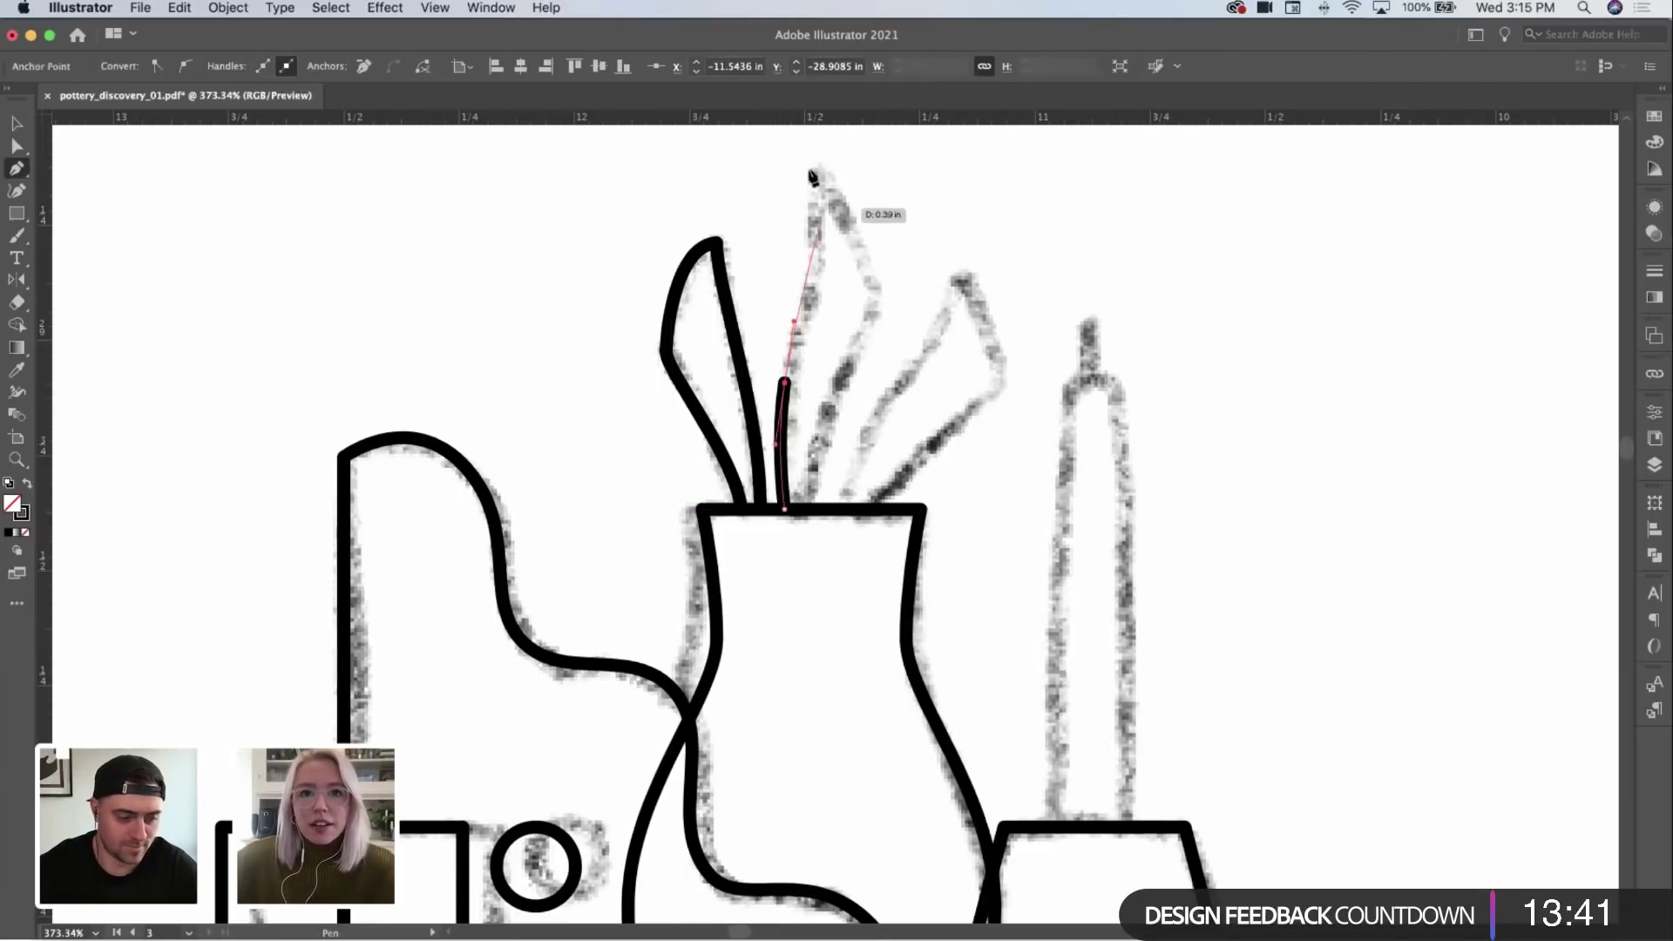
scroll(796, 172, up, 5)
mouse_move(816, 138)
mouse_down()
mouse_move(792, 232)
mouse_move(814, 317)
mouse_move(864, 355)
mouse_up()
Step: Redirect the middle leaf's tip handle and trace its right edge back down to the vase rim
key(shift+c)
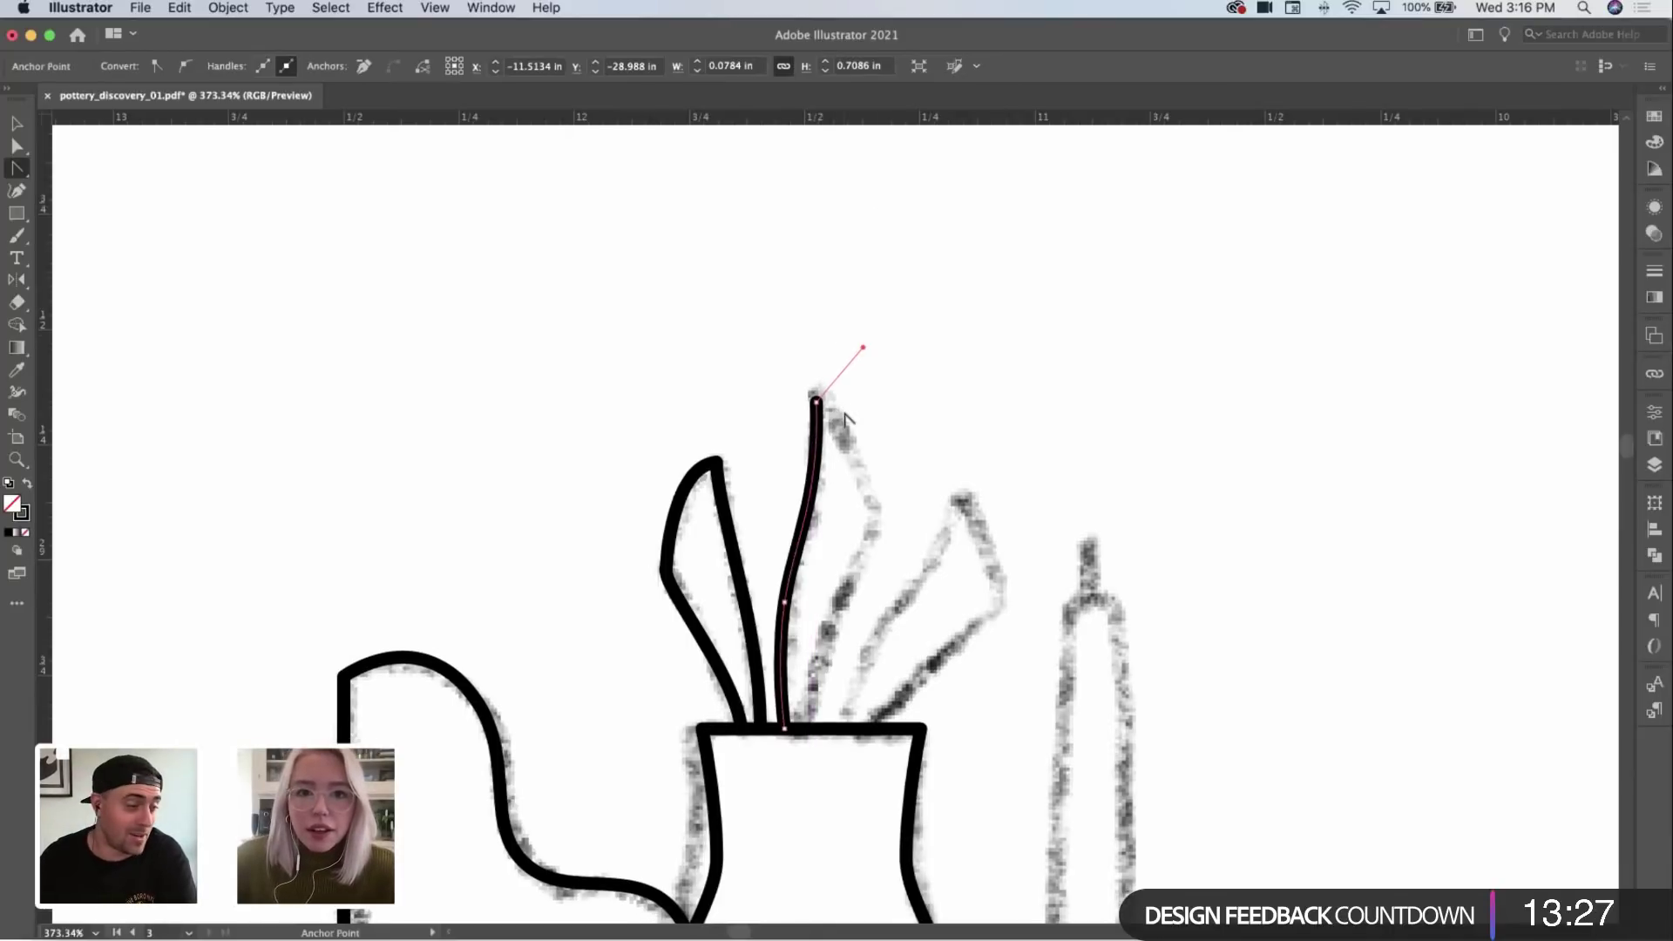
scroll(815, 396, down, 1)
key(p)
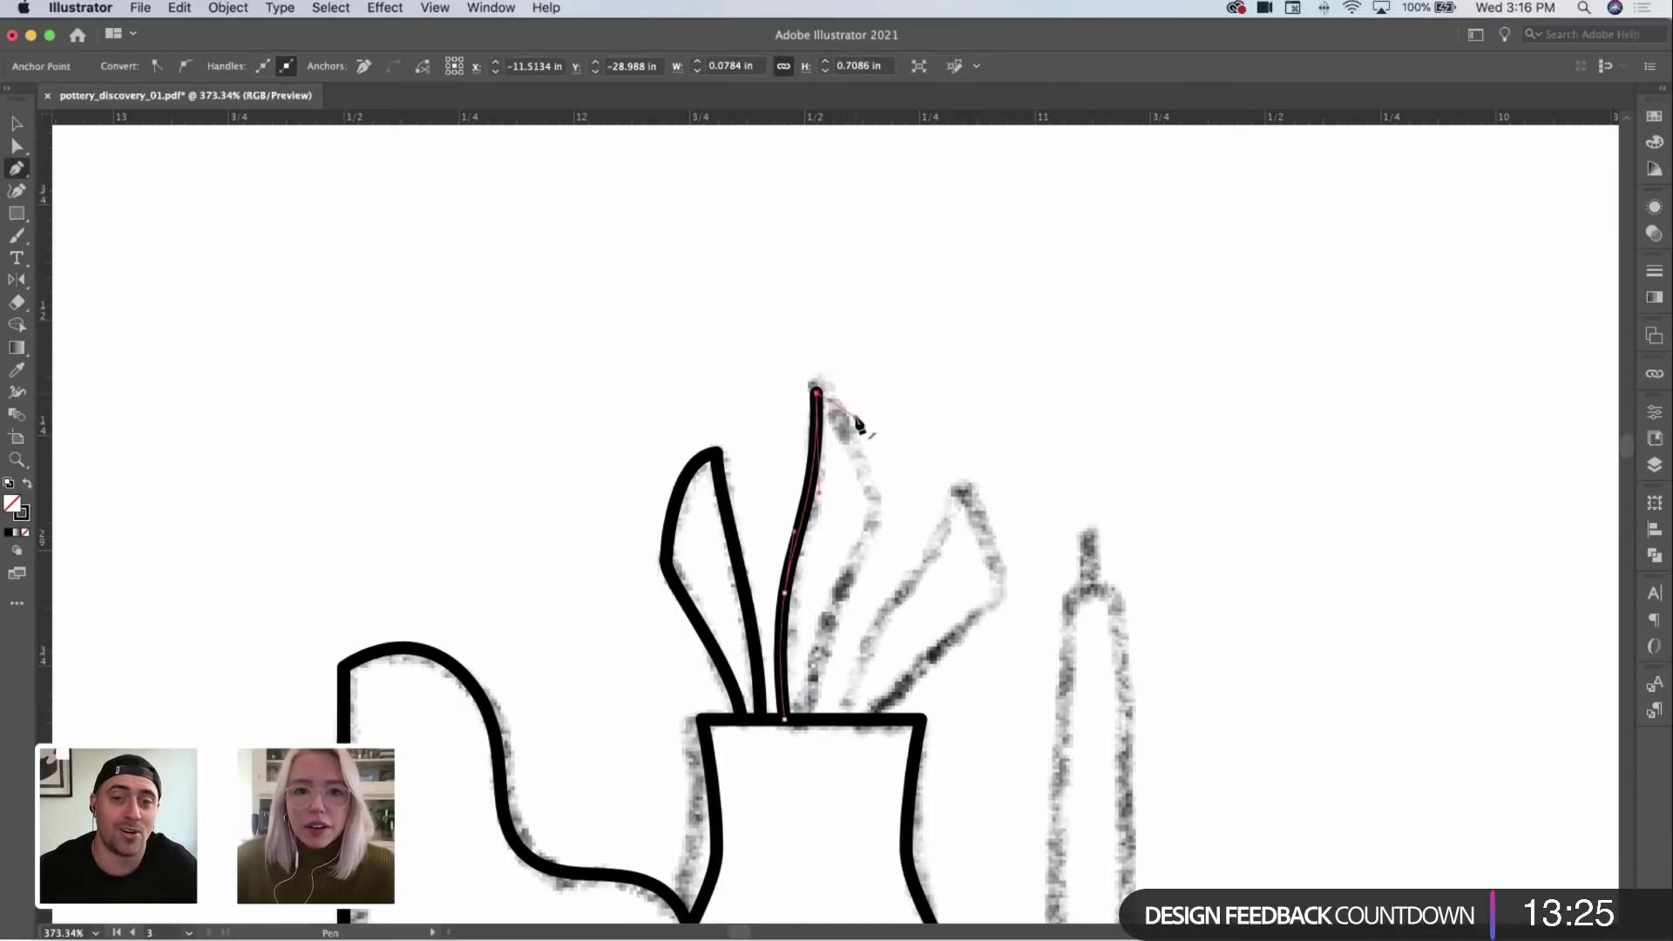
click(817, 394)
drag(875, 508, 803, 734)
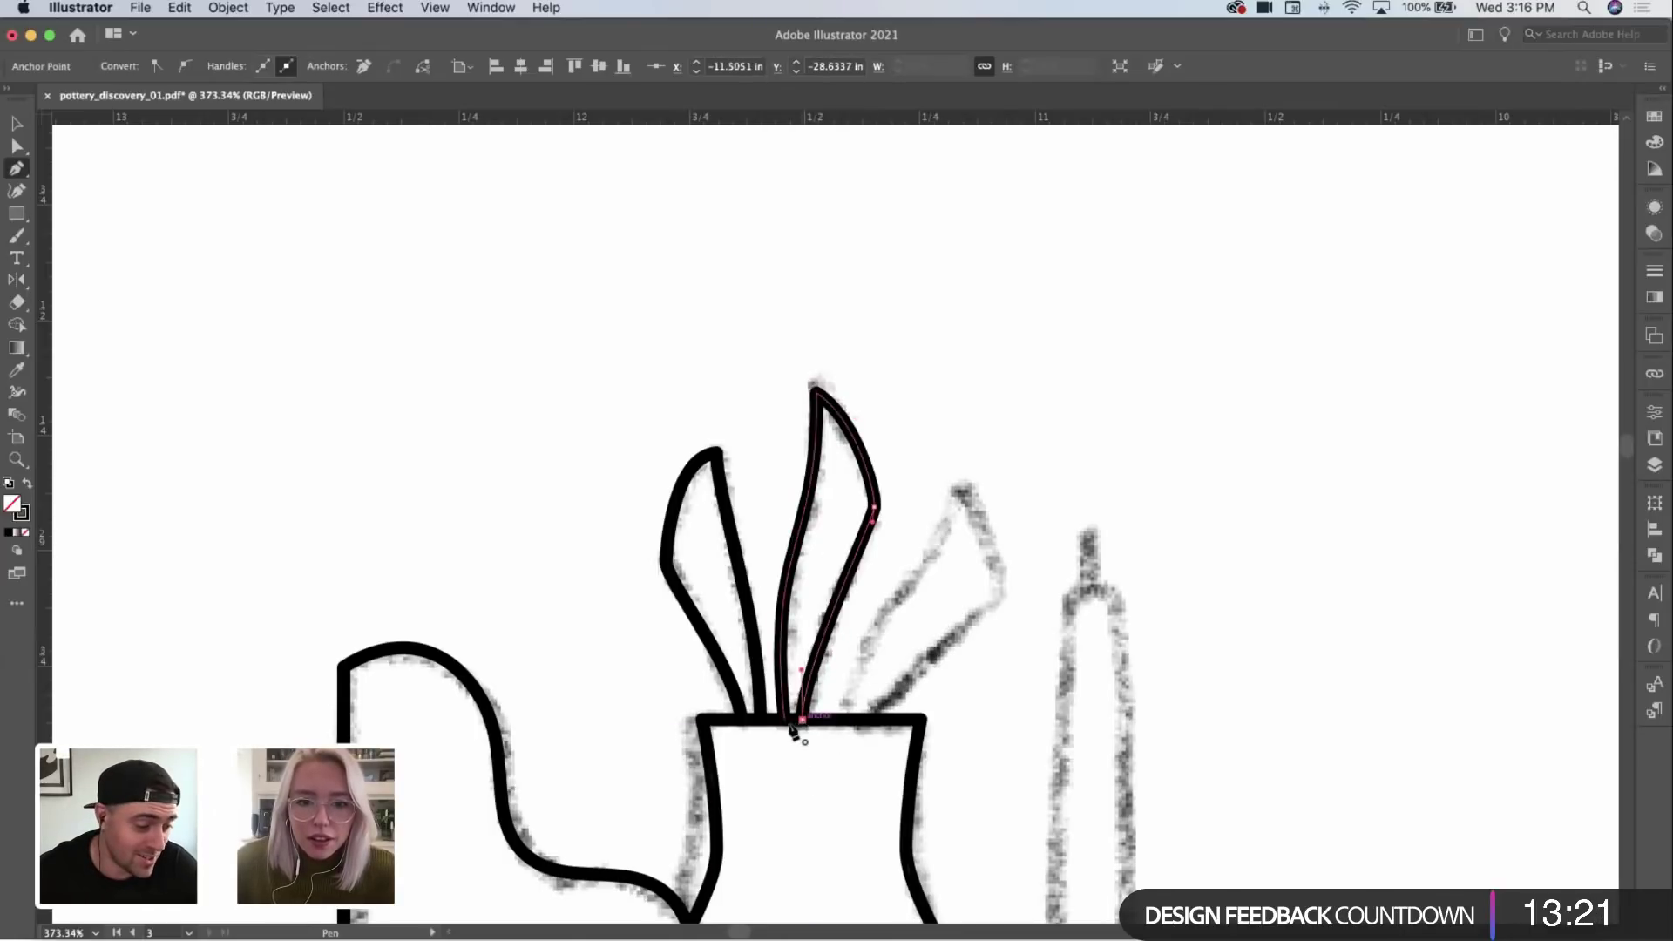
key(super+shift+a)
scroll(802, 697, down, 3)
scroll(803, 698, right, 2)
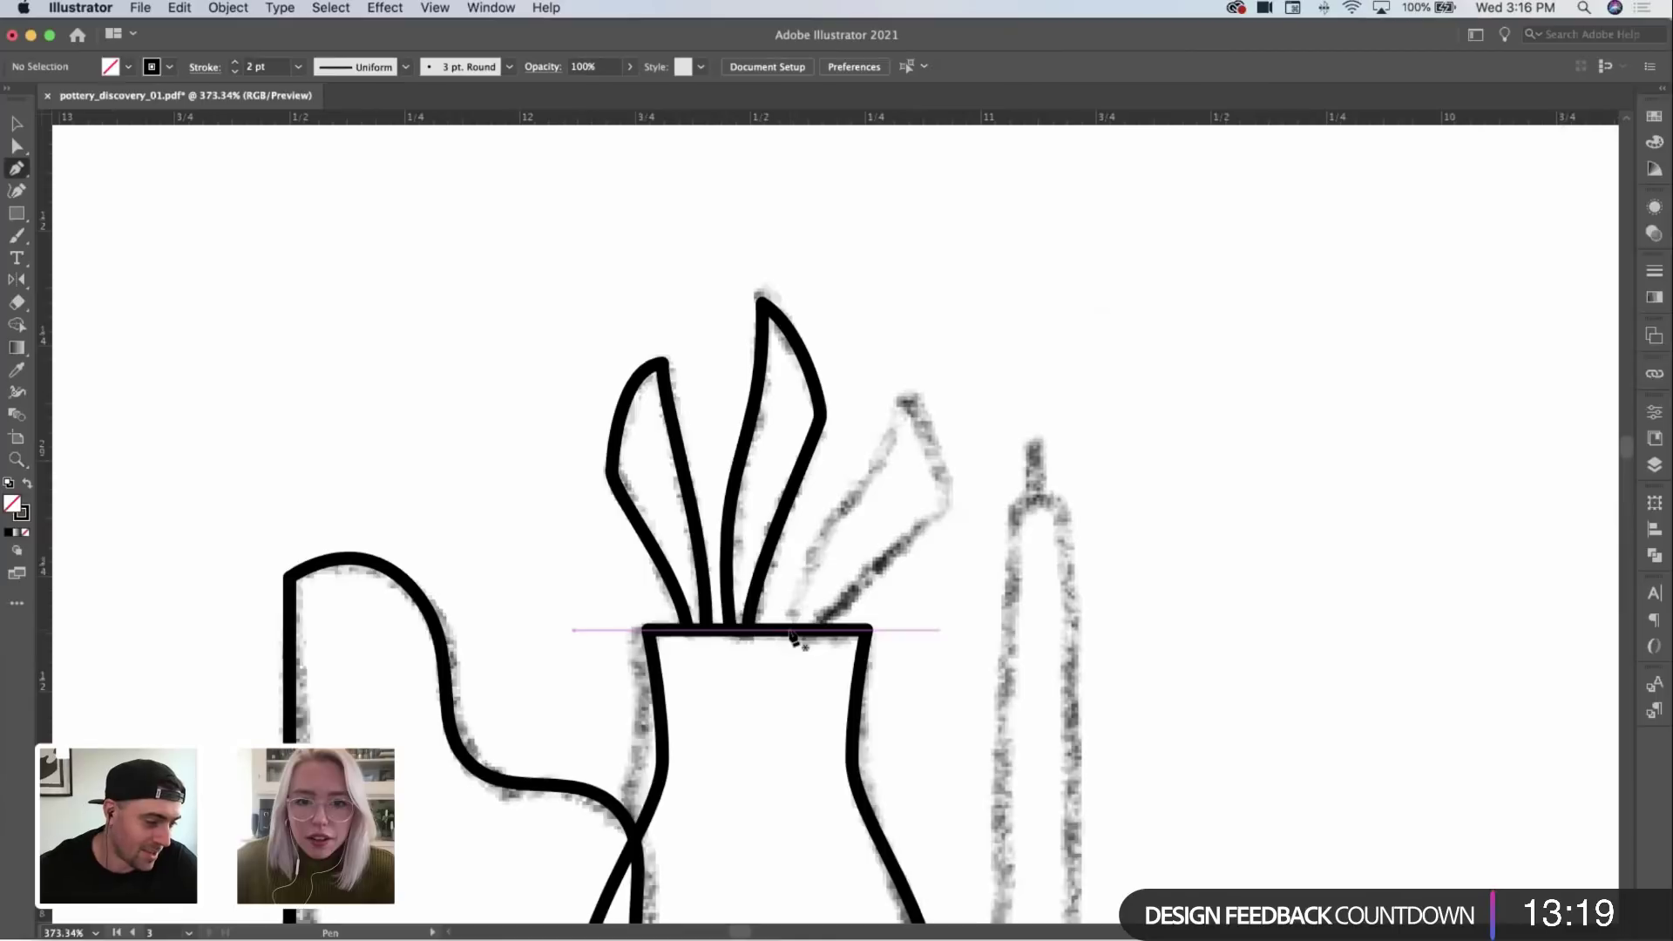
Step: Trace the rightmost sketched leaf with the Pen tool, from the vase rim up to its tip and back down to the rim
drag(790, 629, 792, 566)
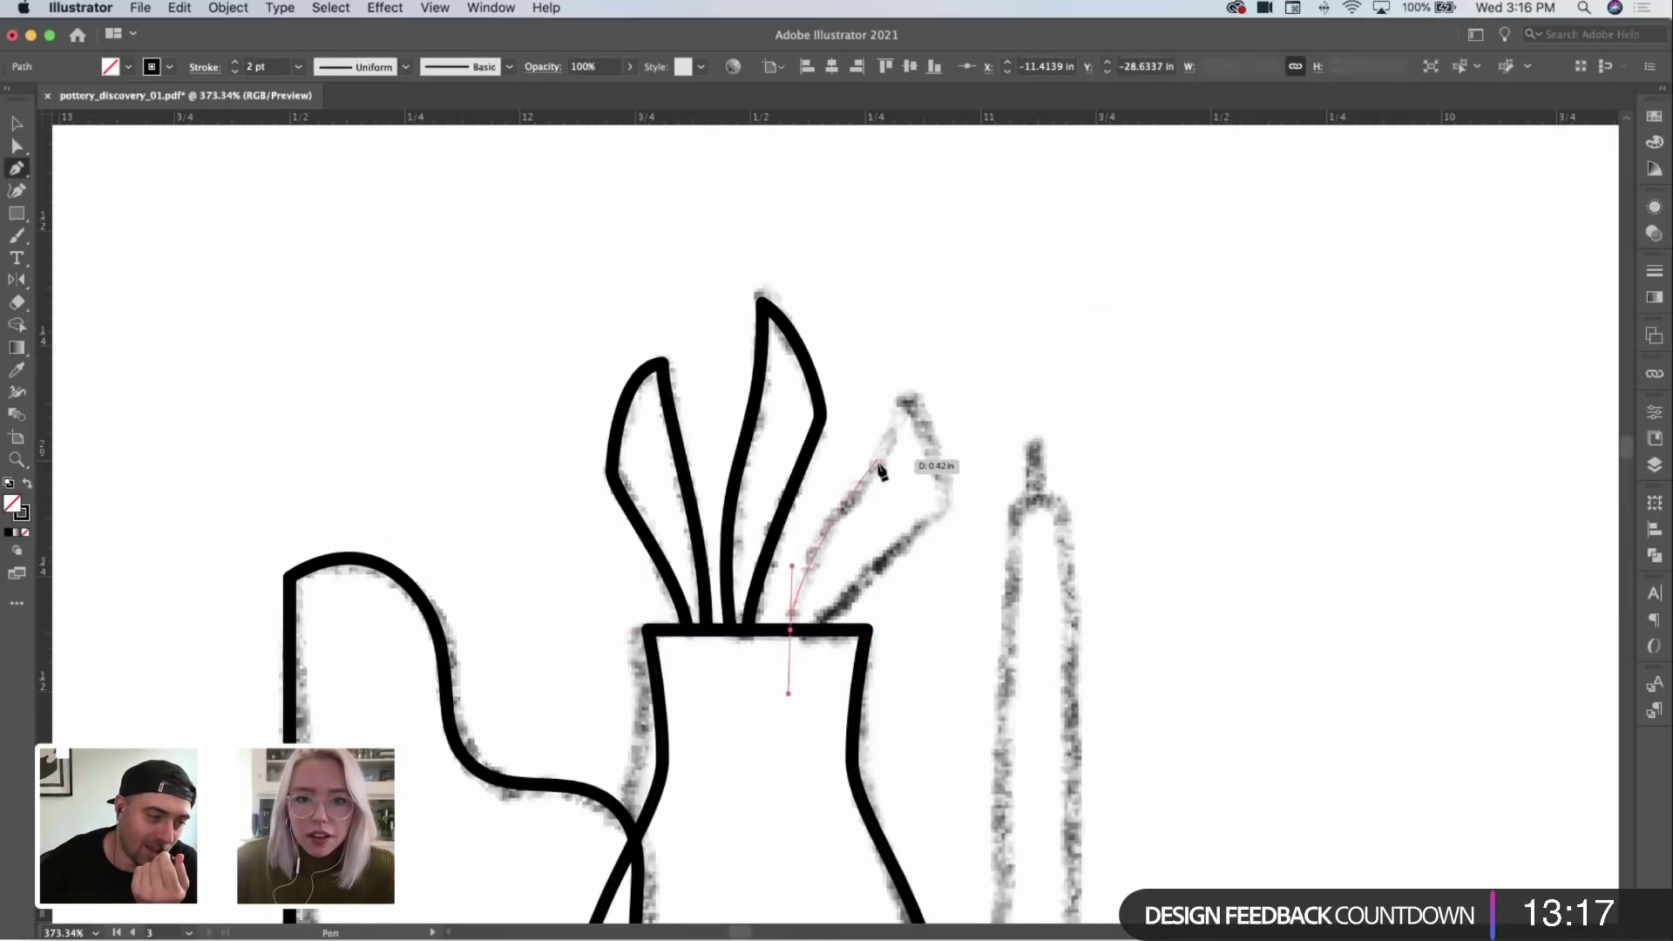
drag(905, 394, 916, 406)
drag(946, 497, 943, 523)
drag(789, 629, 798, 666)
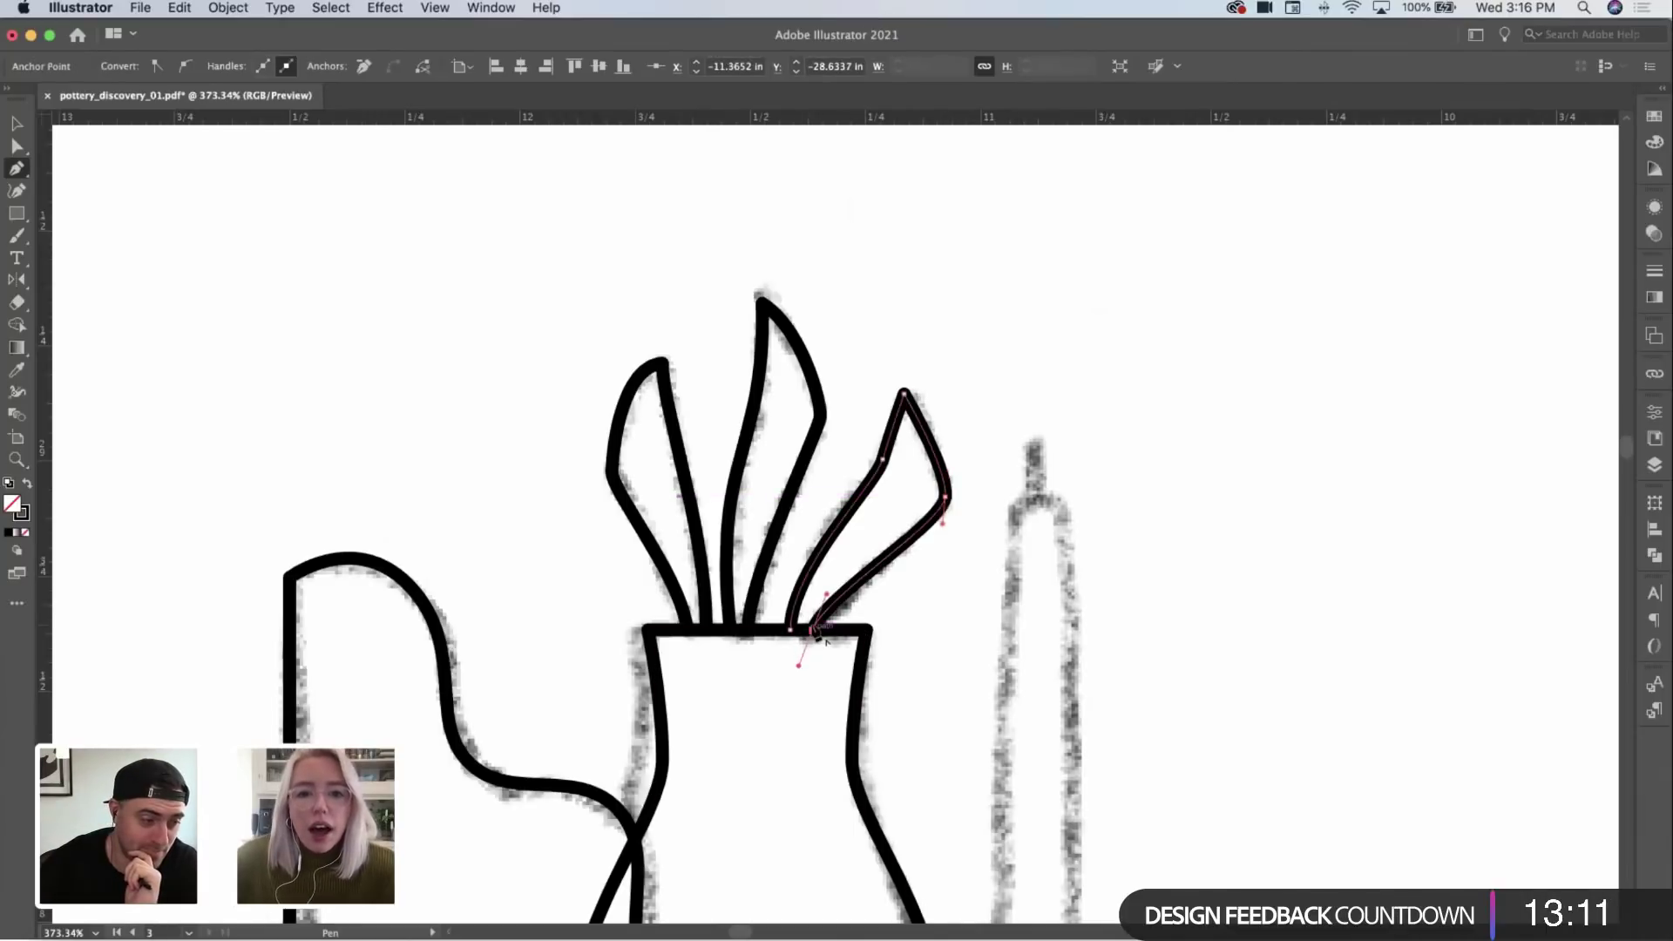
super+click(962, 628)
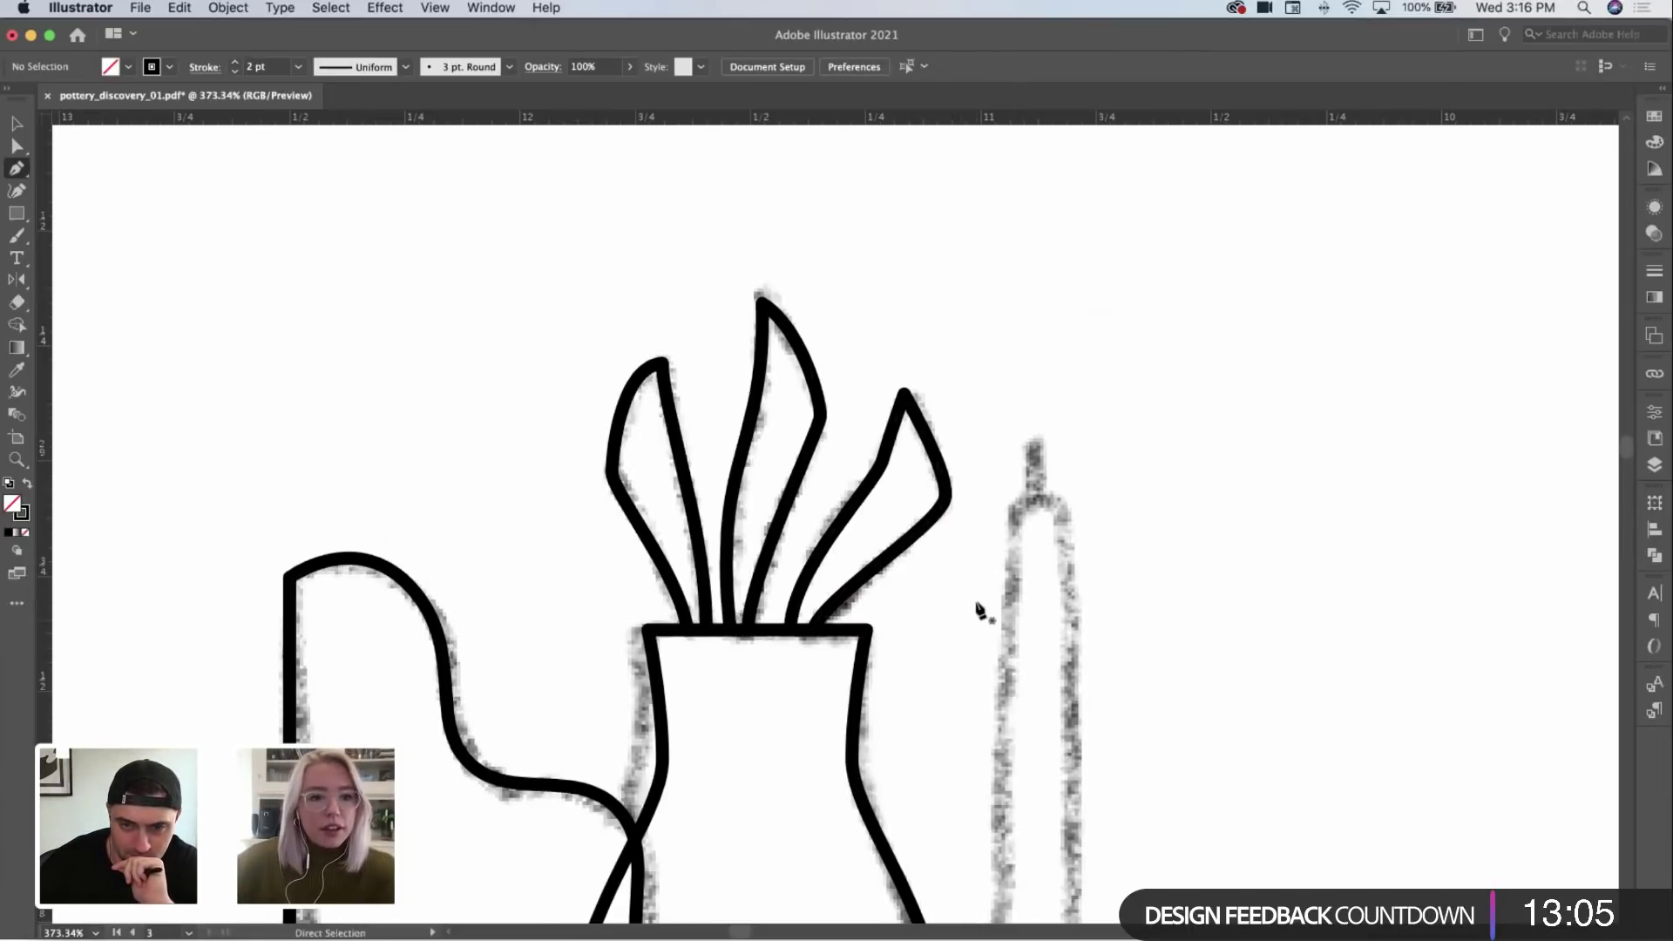
Step: Review the whole logo sketch artboard along with the taglines, directions and ideas notes placed below it
scroll(977, 538, down, 2)
key(v)
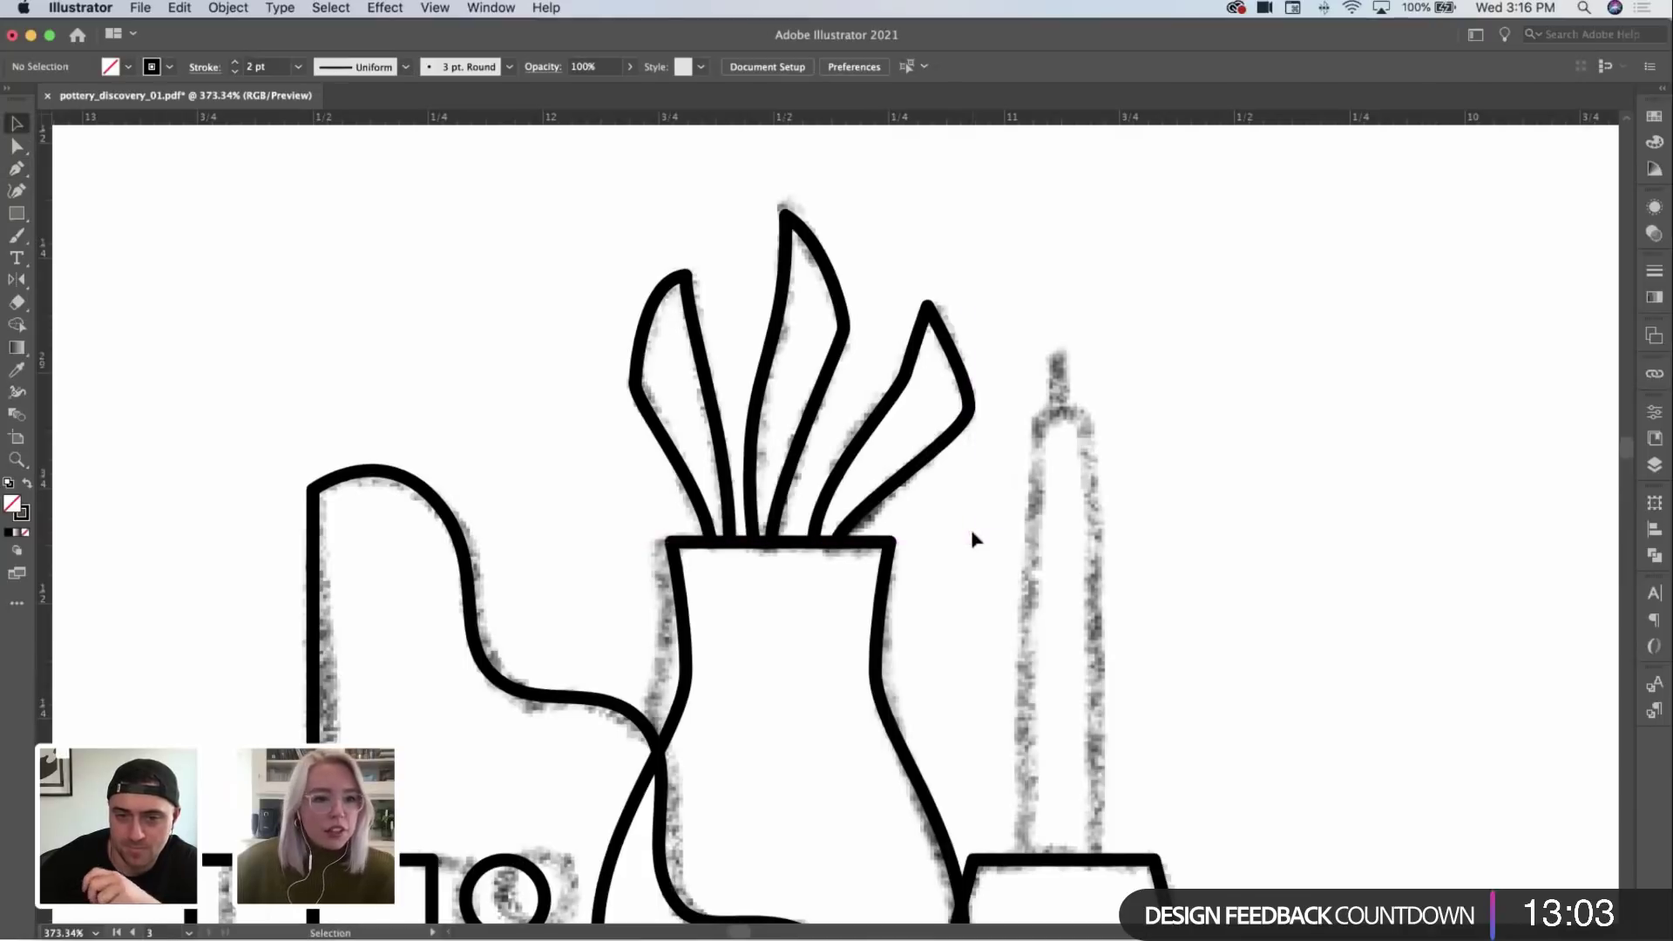
click(812, 492)
drag(790, 469, 793, 468)
scroll(793, 468, down, 10)
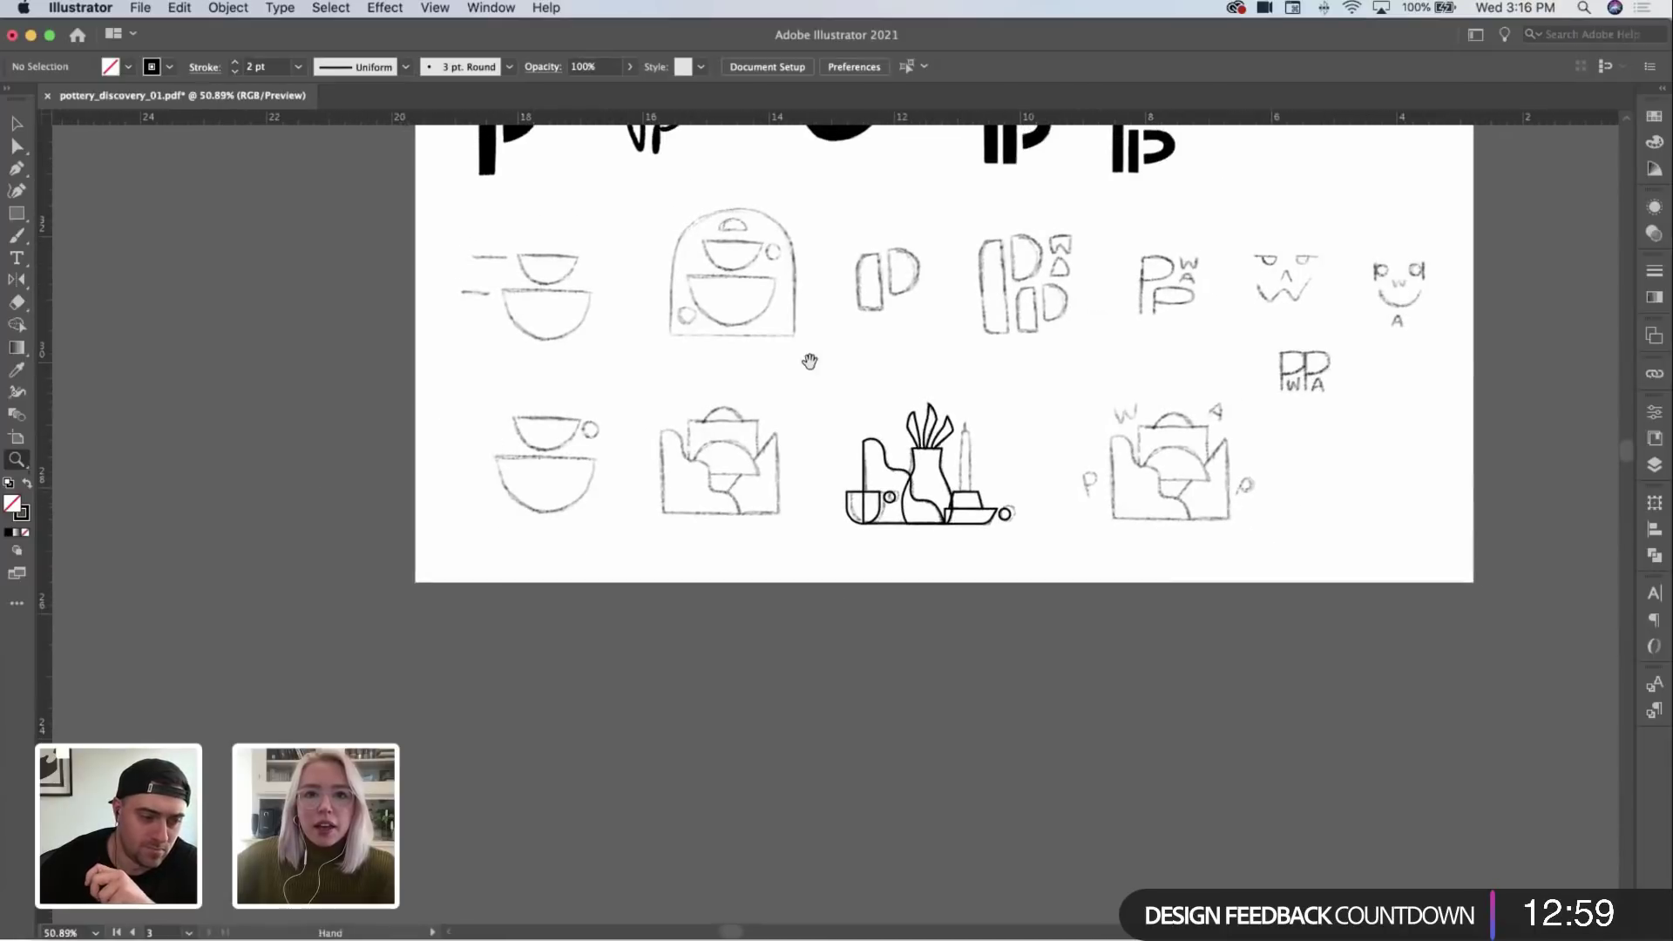
scroll(669, 405, down, 4)
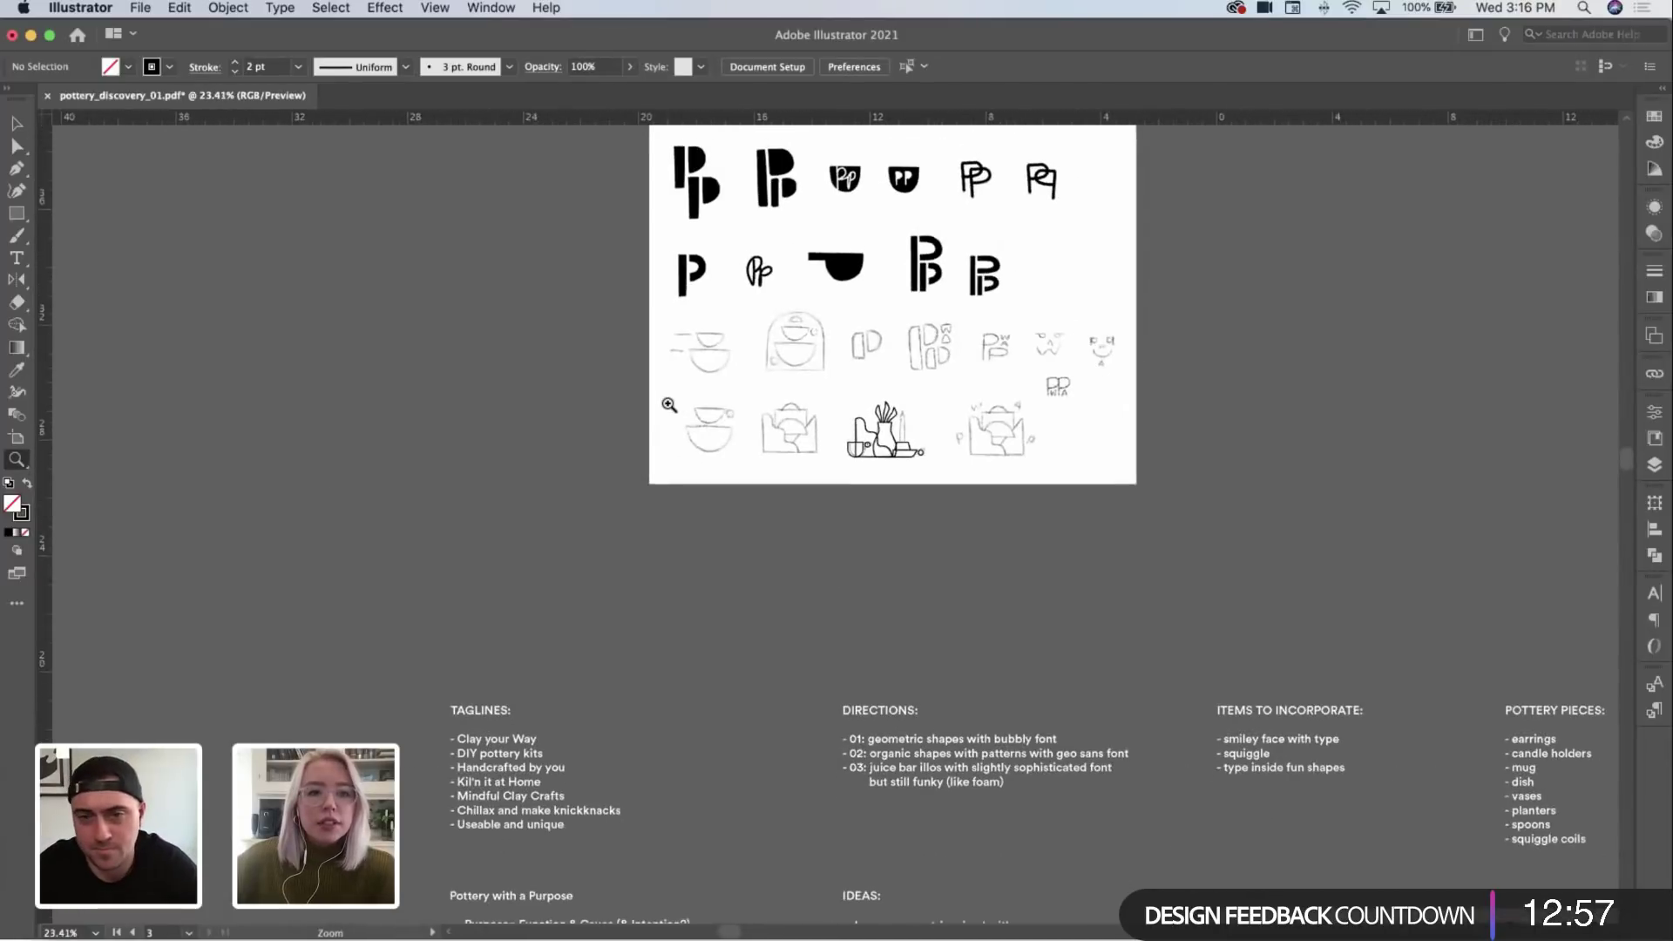
scroll(667, 402, down, 5)
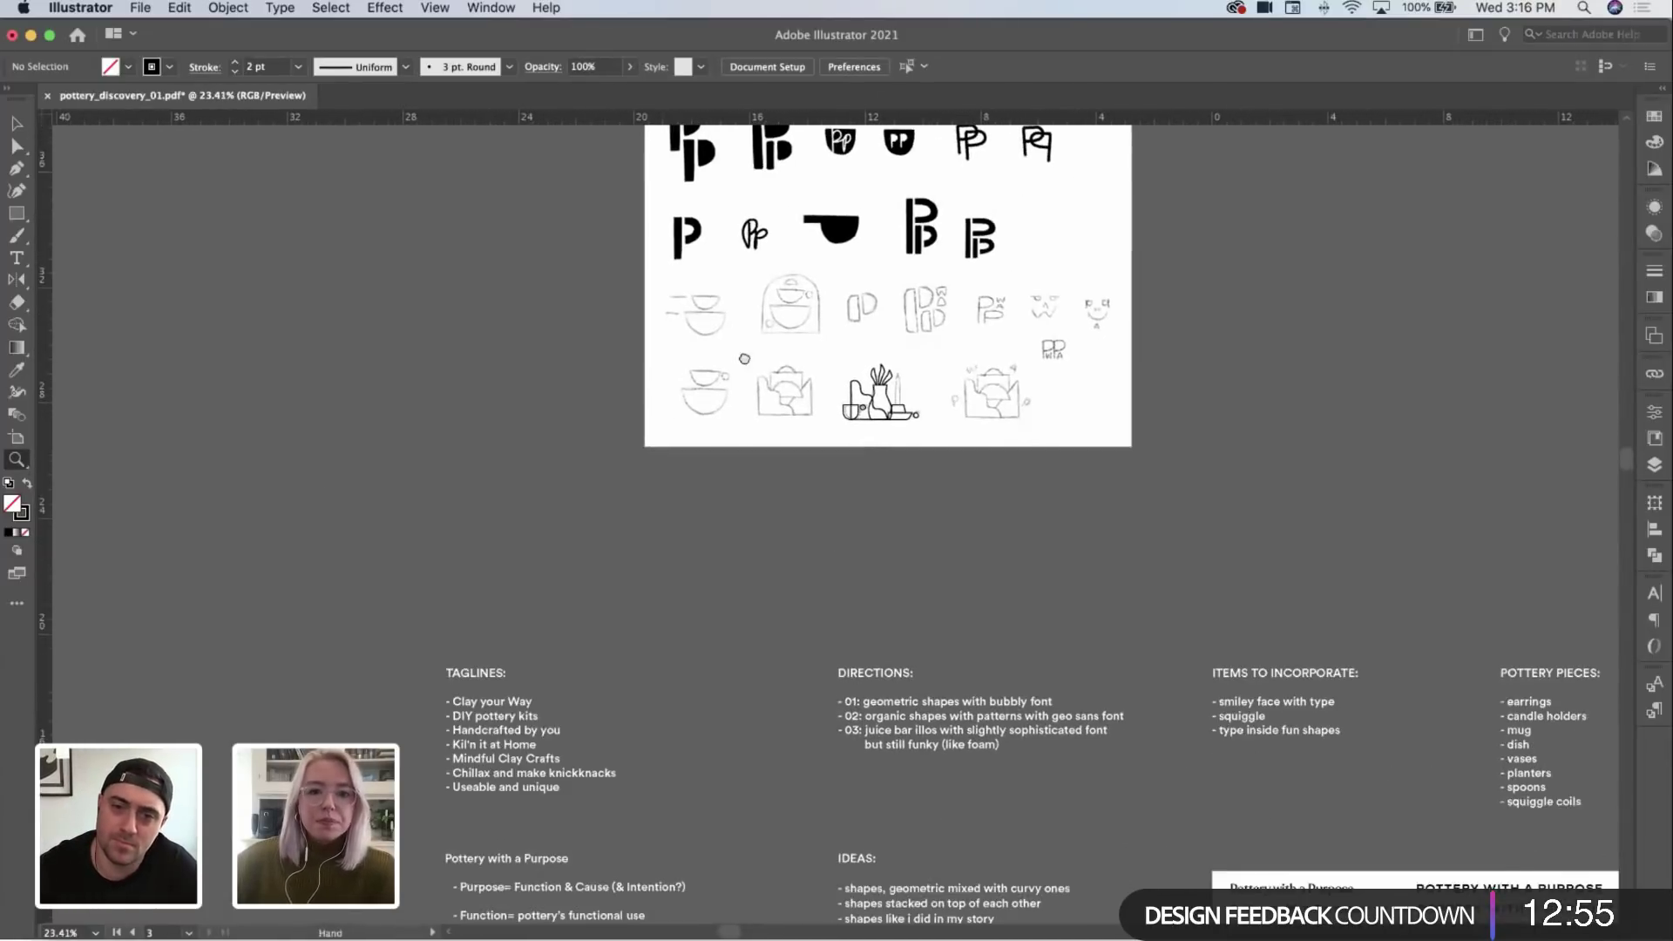
scroll(1029, 600, up, 4)
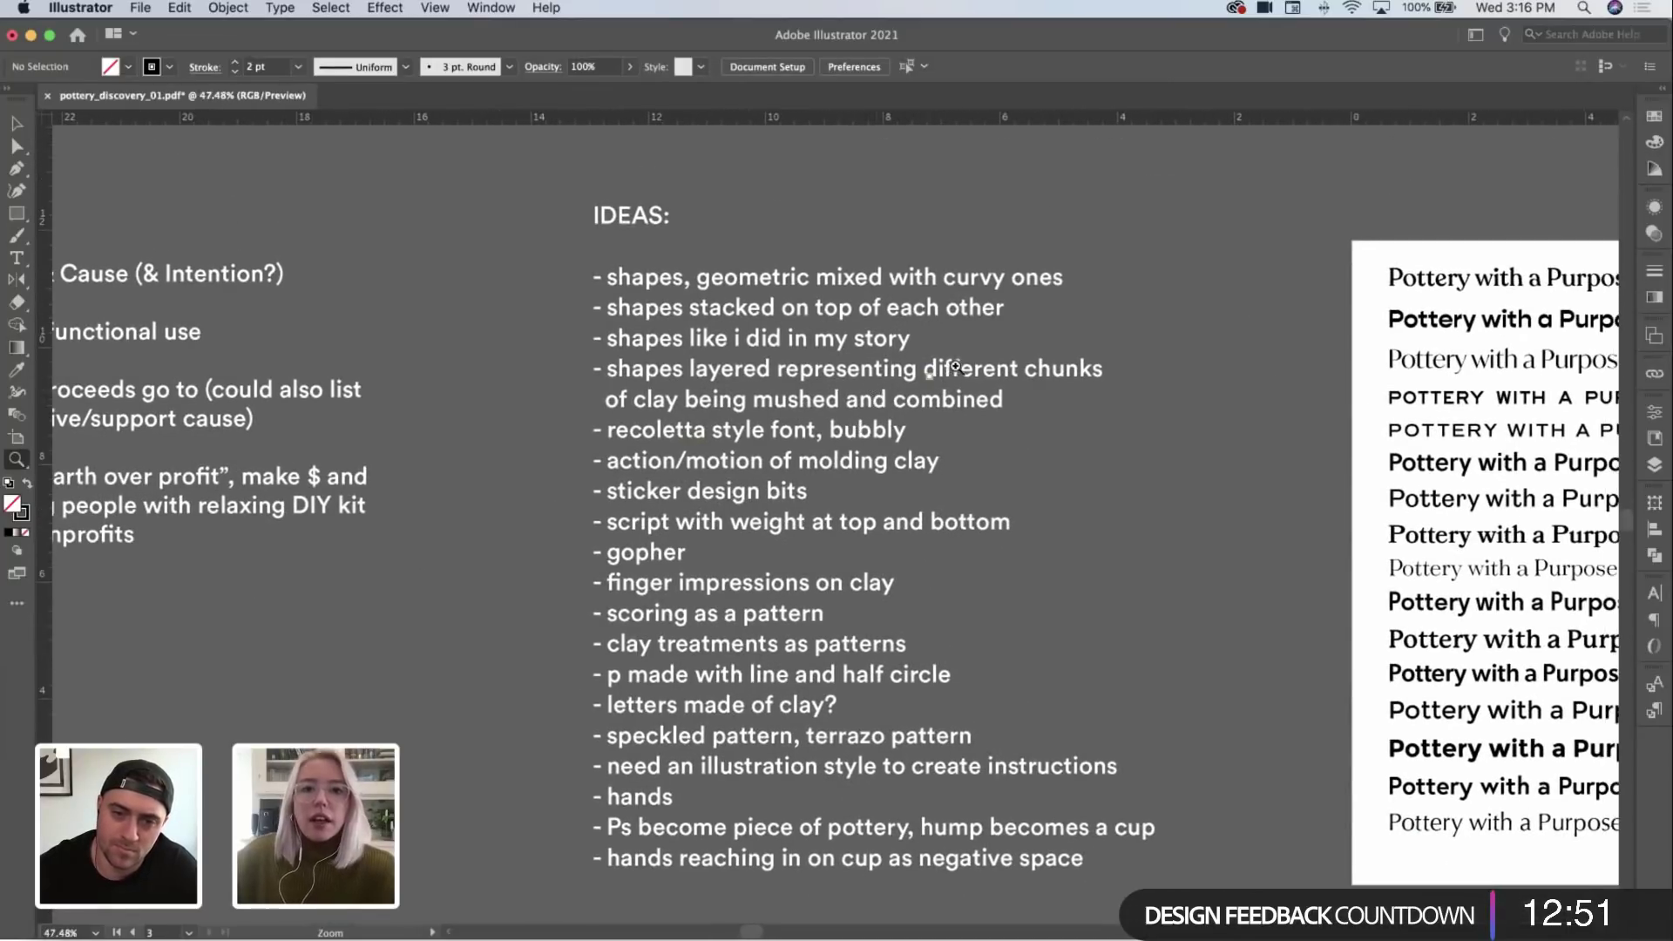
scroll(948, 353, down, 5)
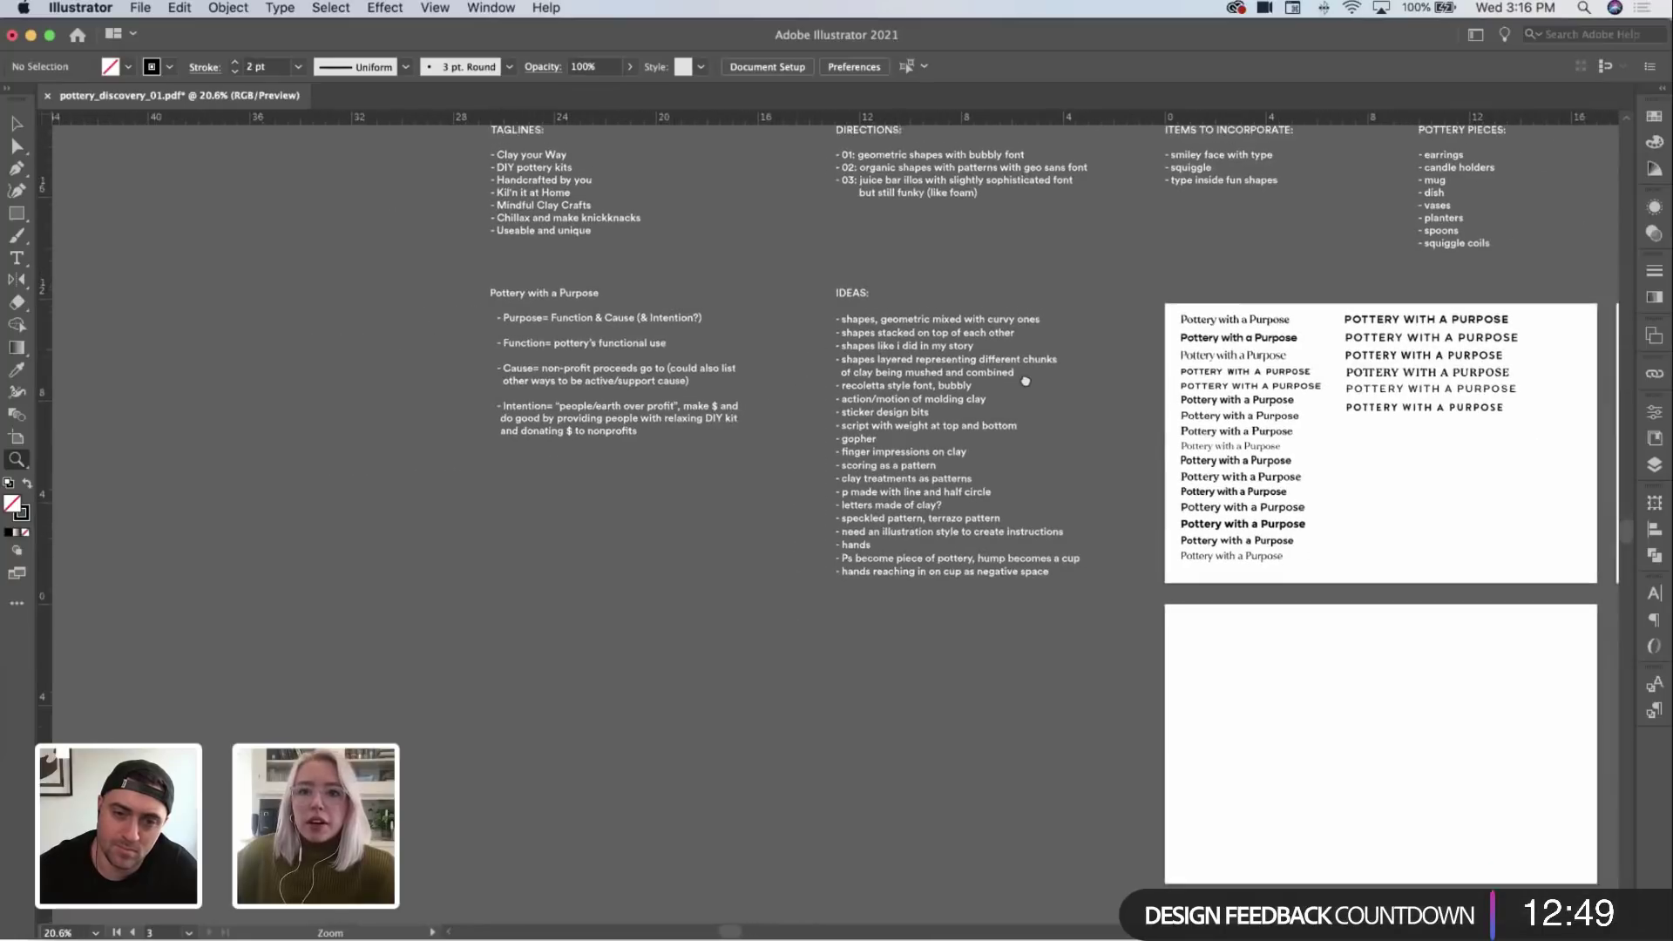
scroll(1021, 595, up, 7)
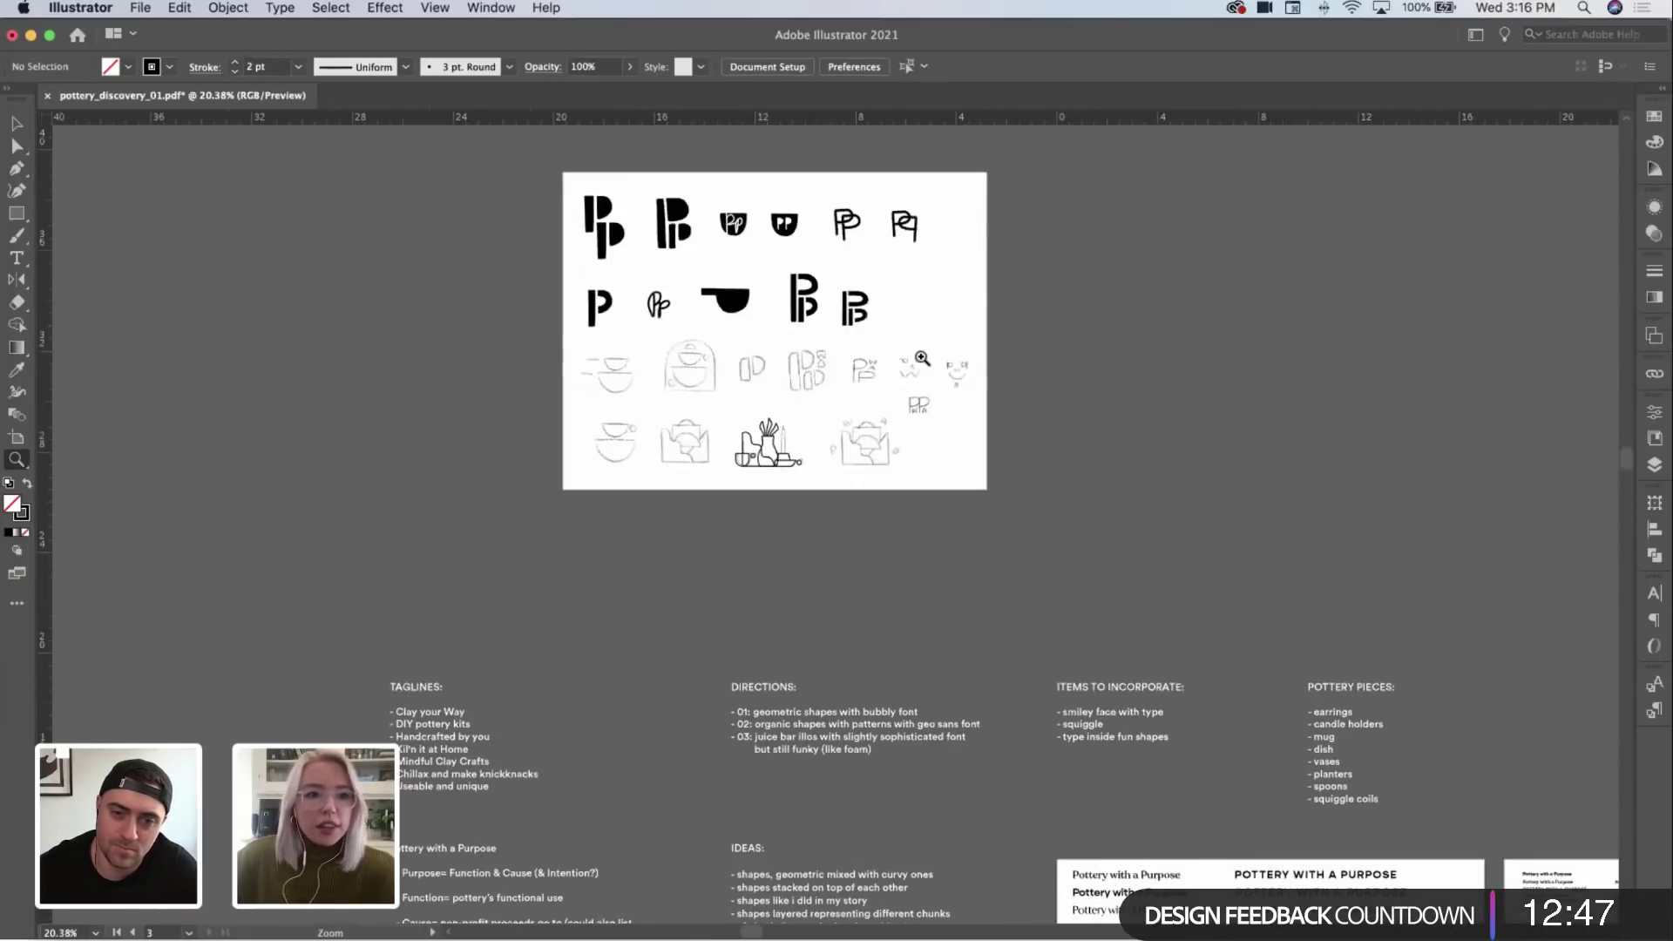
scroll(924, 619, down, 5)
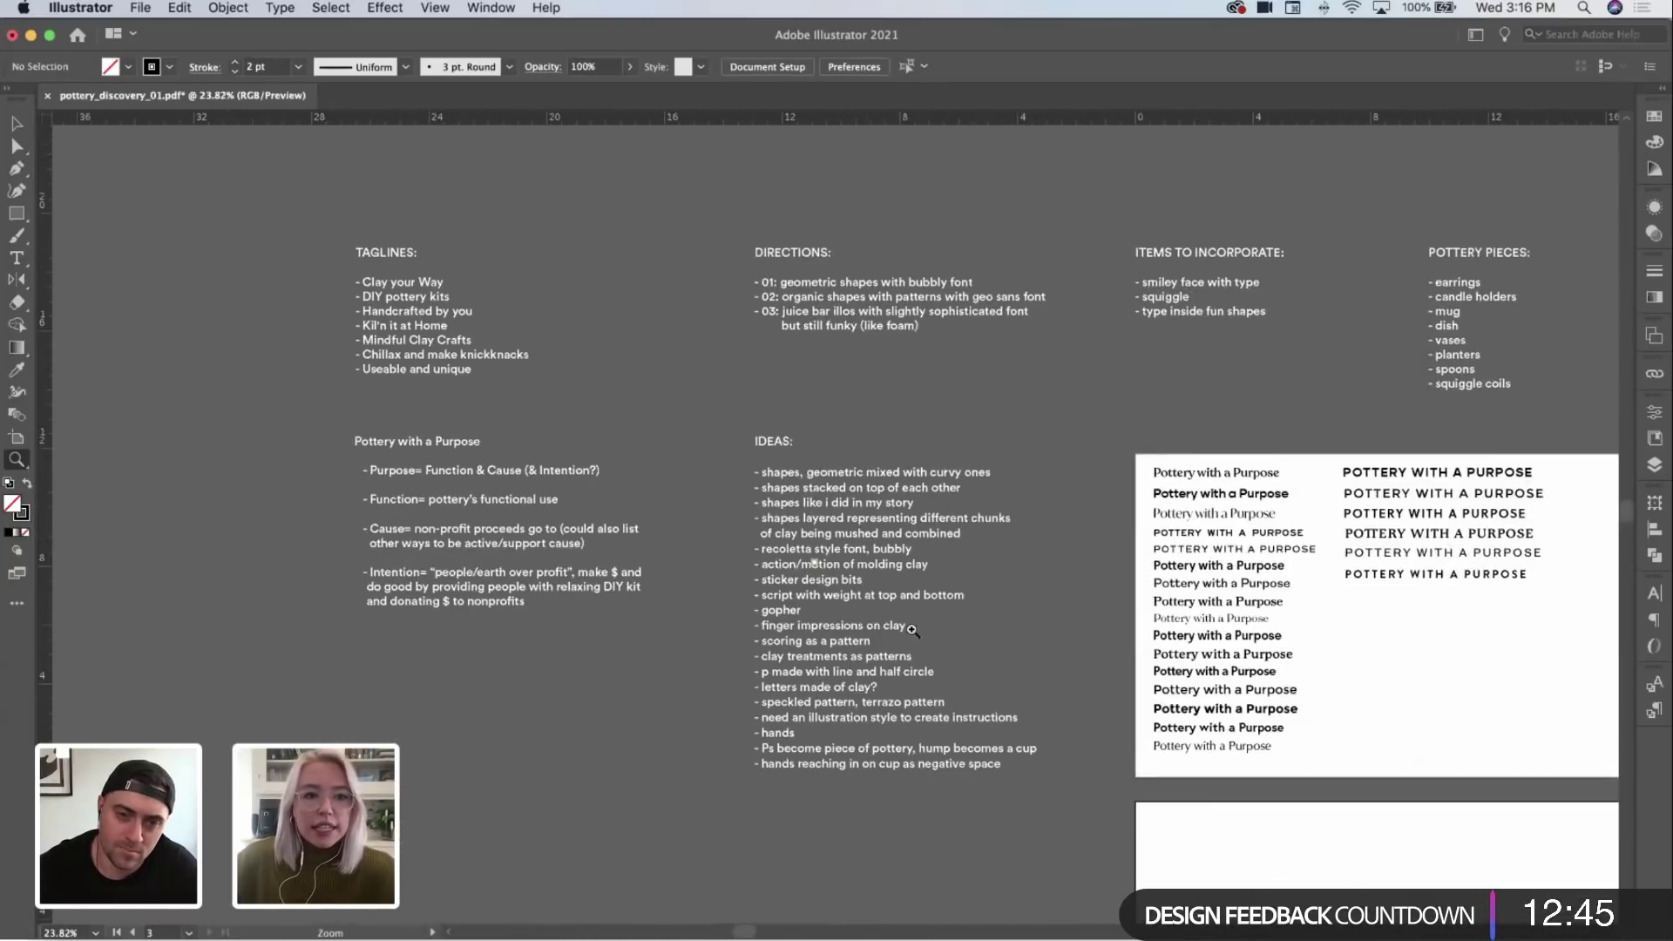
scroll(890, 372, up, 6)
scroll(833, 336, up, 5)
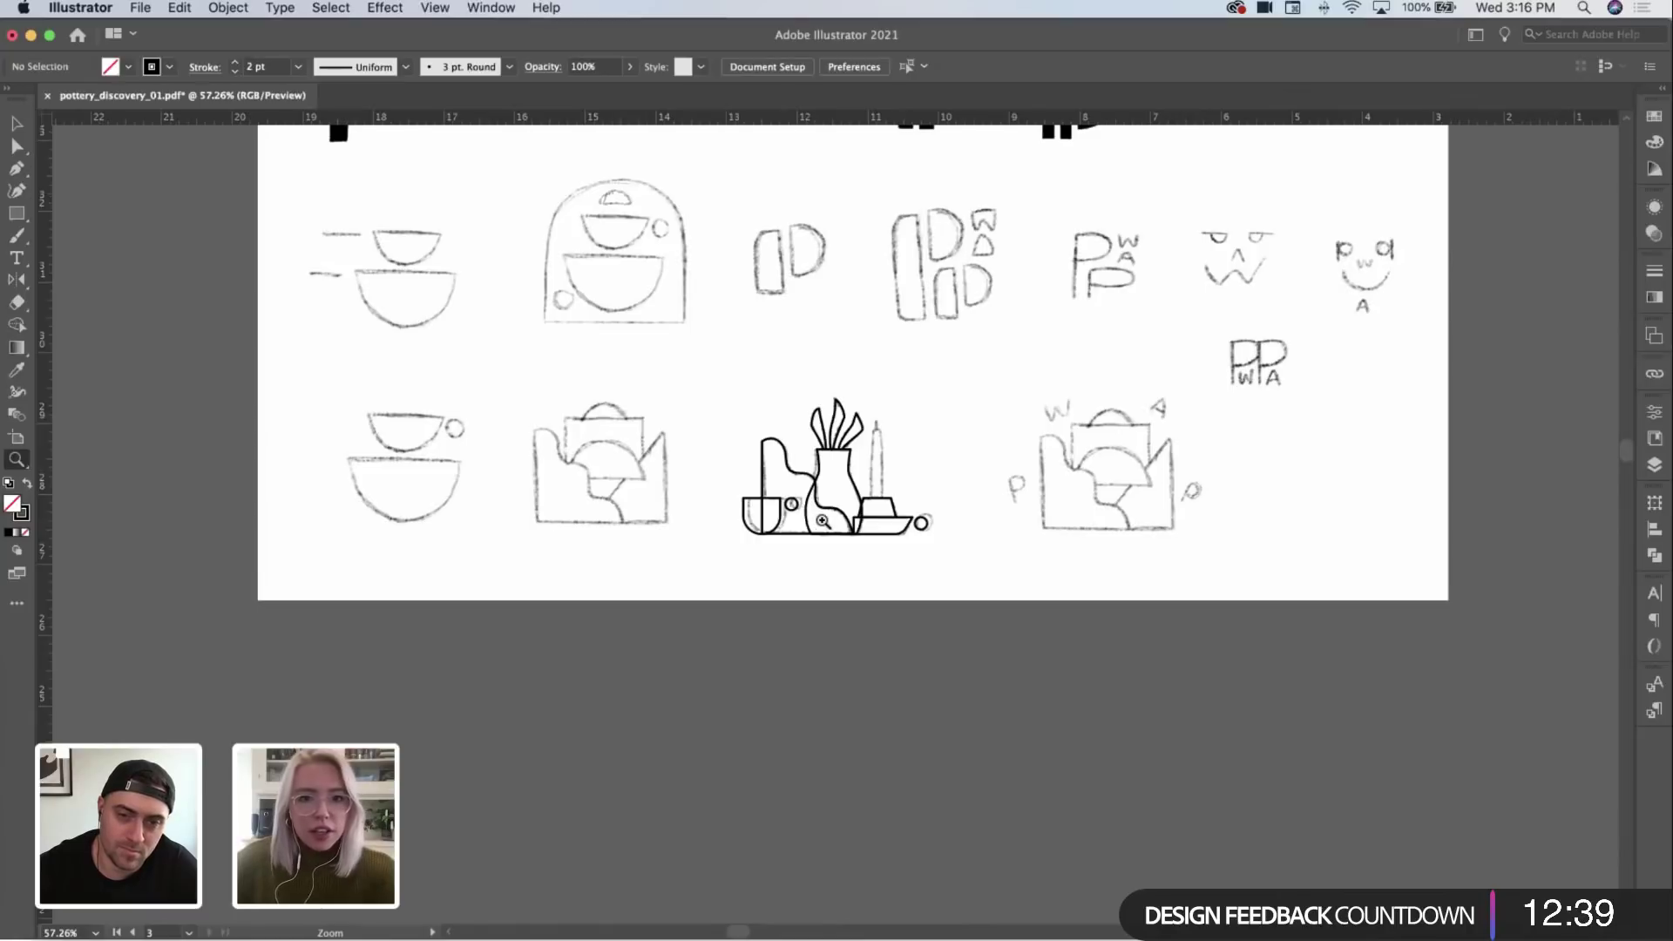
Step: Trace the sketched candle body with the Pen tool, from the holder's top edge up to a rounded tip and back down
scroll(823, 521, up, 8)
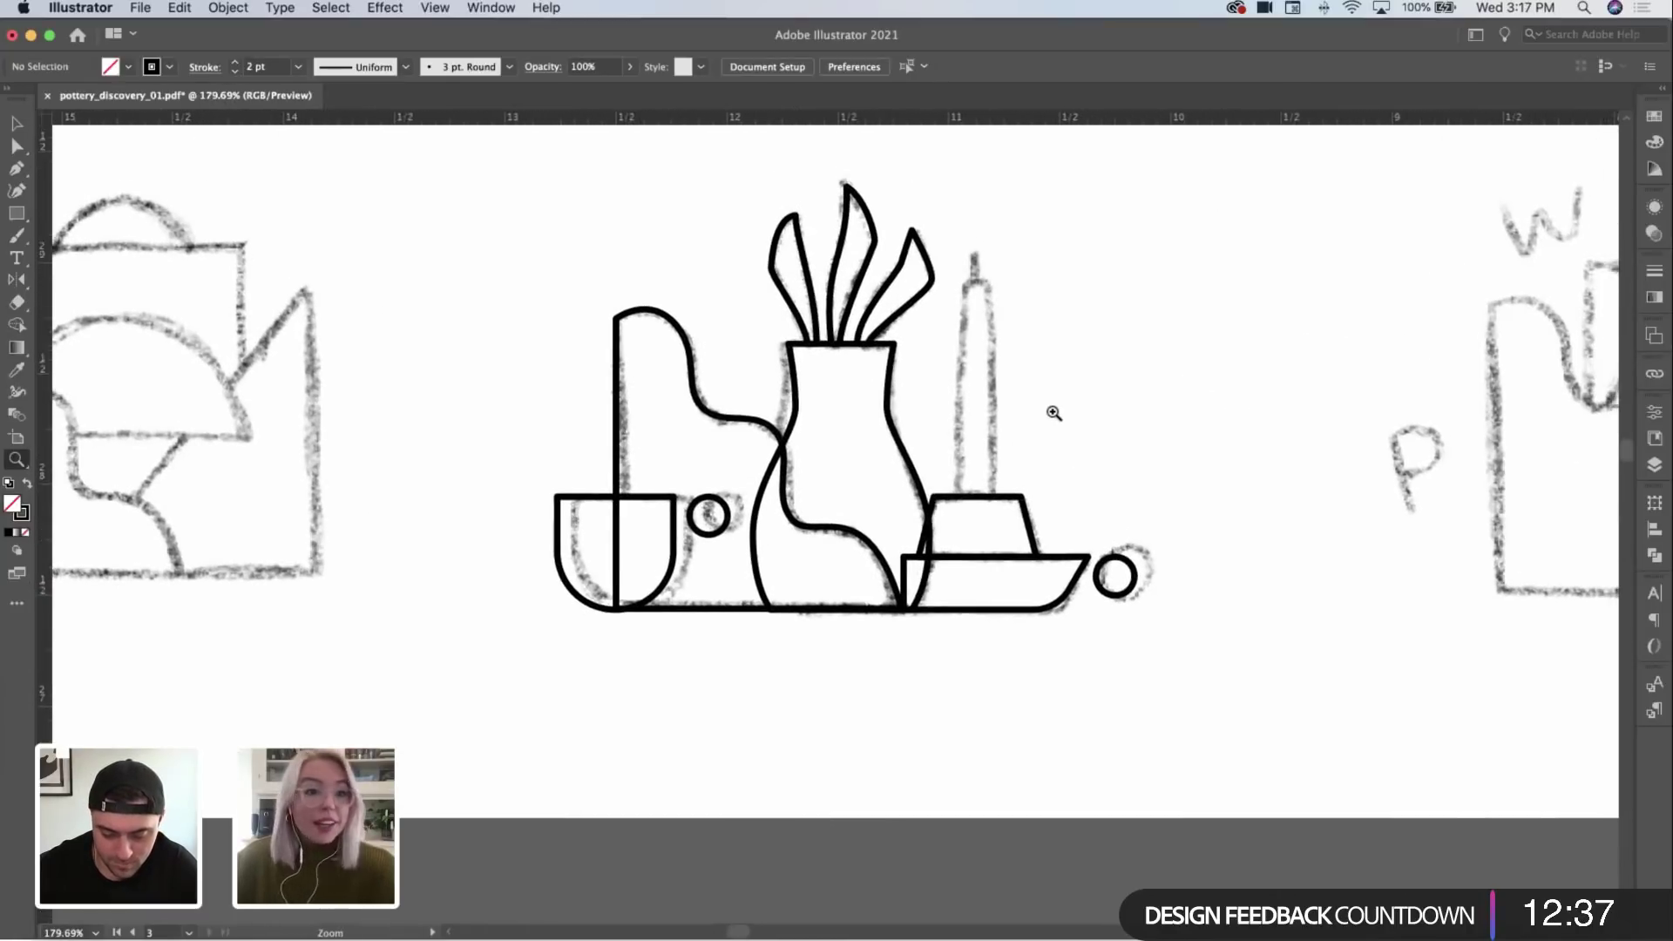
scroll(1053, 414, up, 3)
drag(1097, 401, 1064, 426)
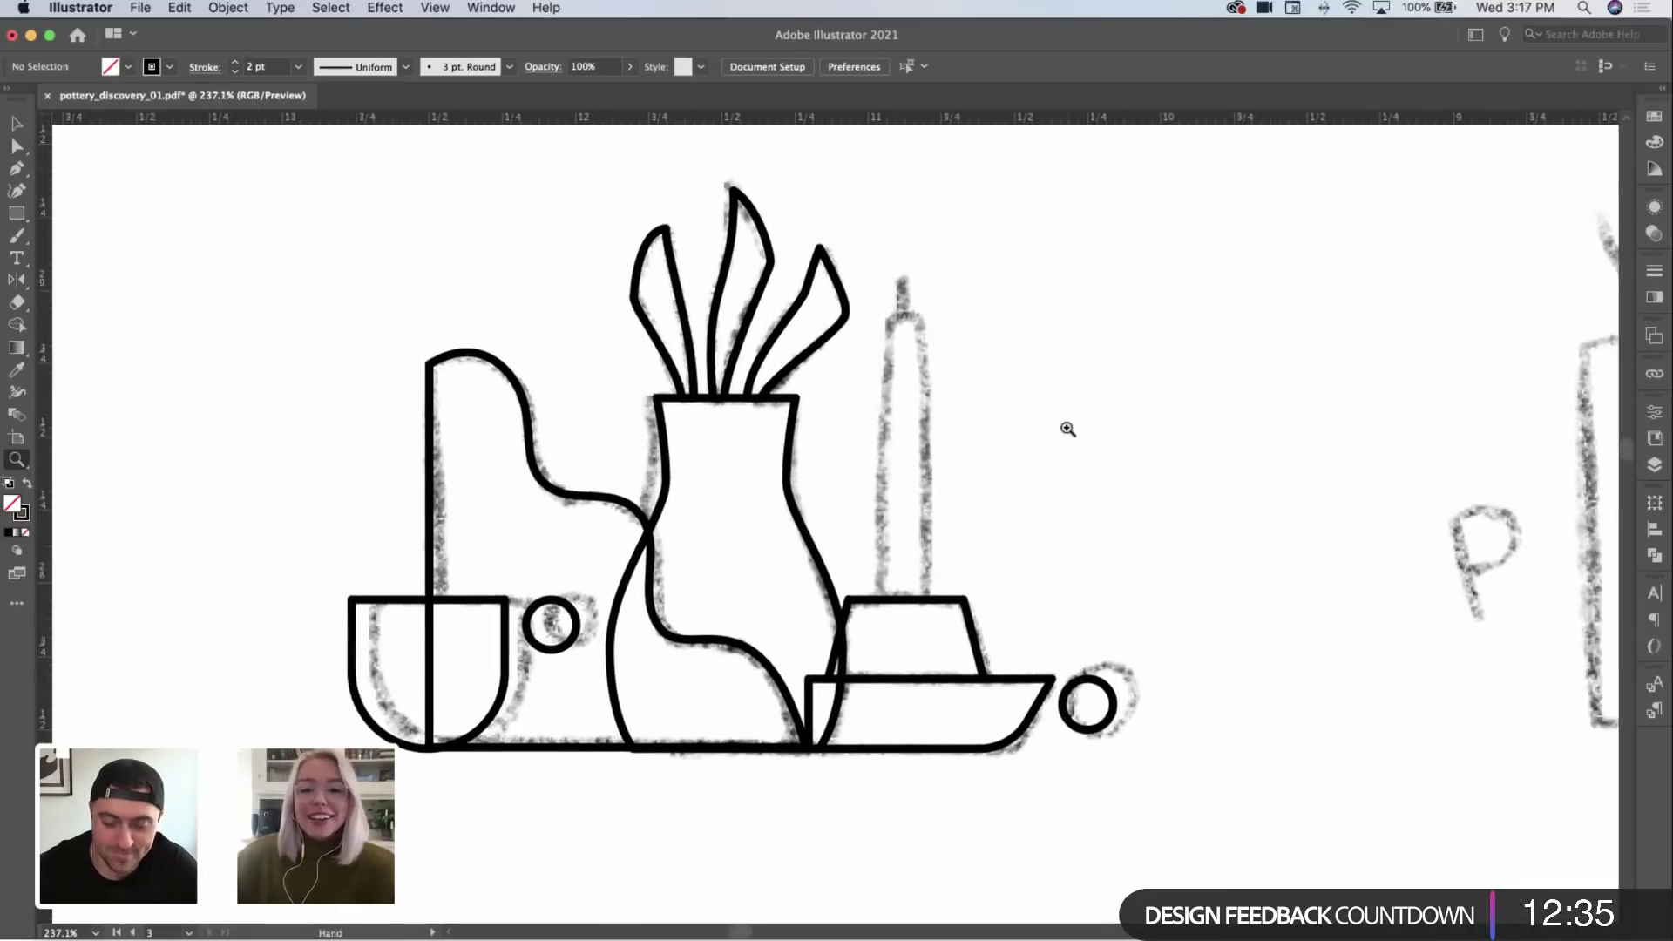
key(p)
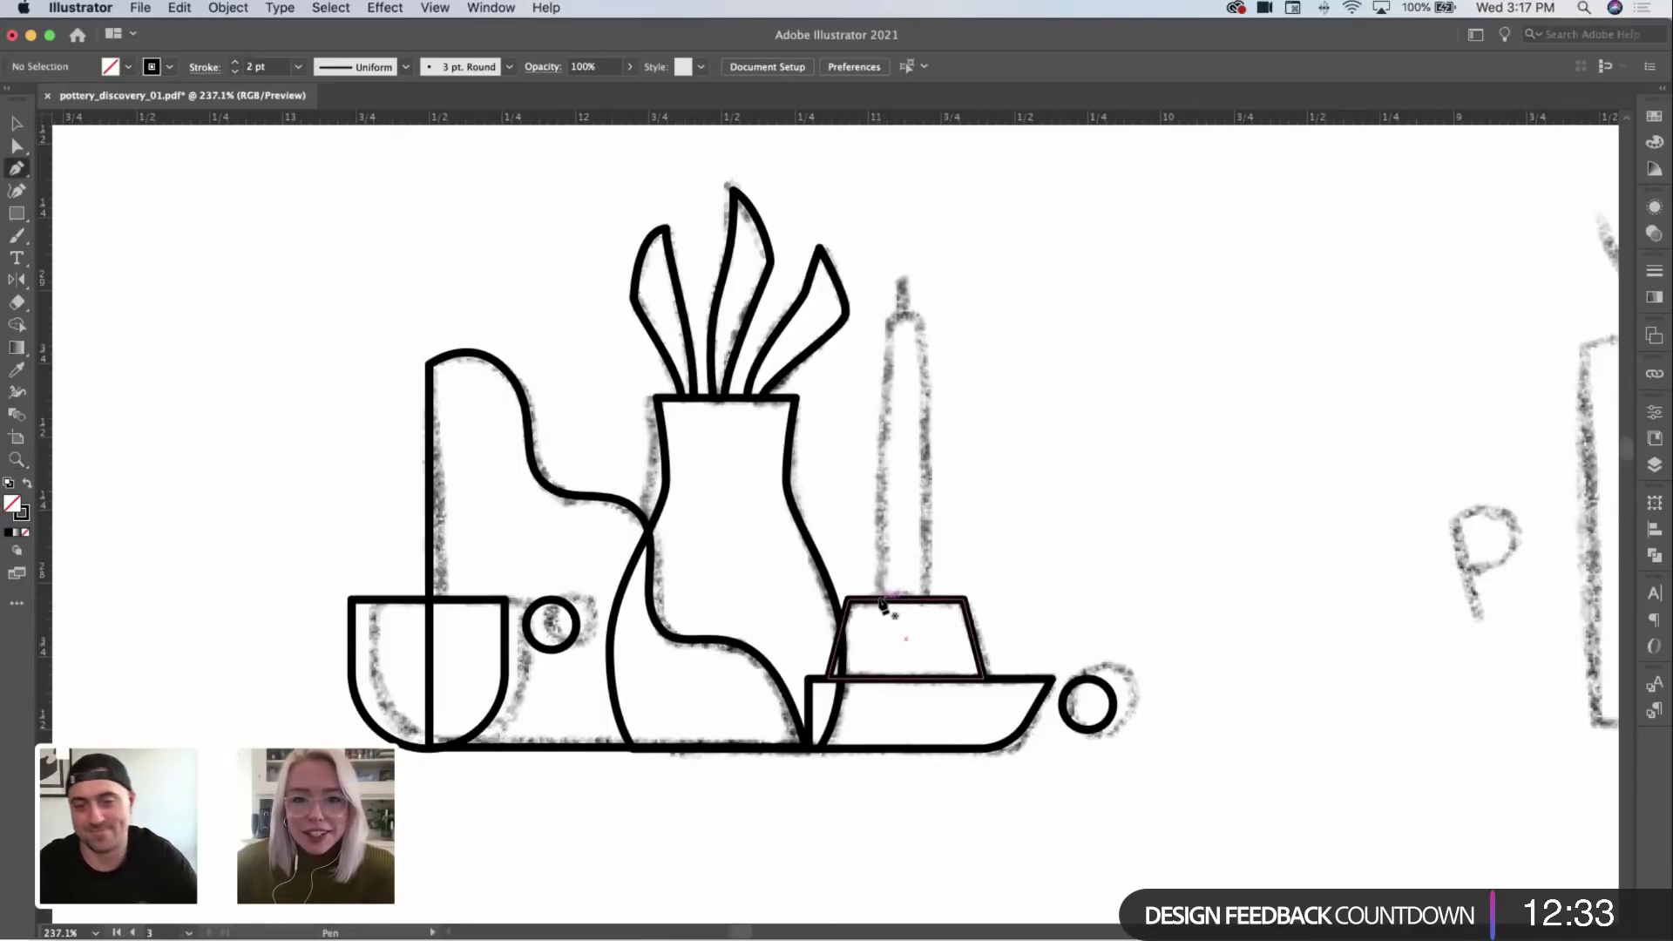
drag(880, 600, 880, 390)
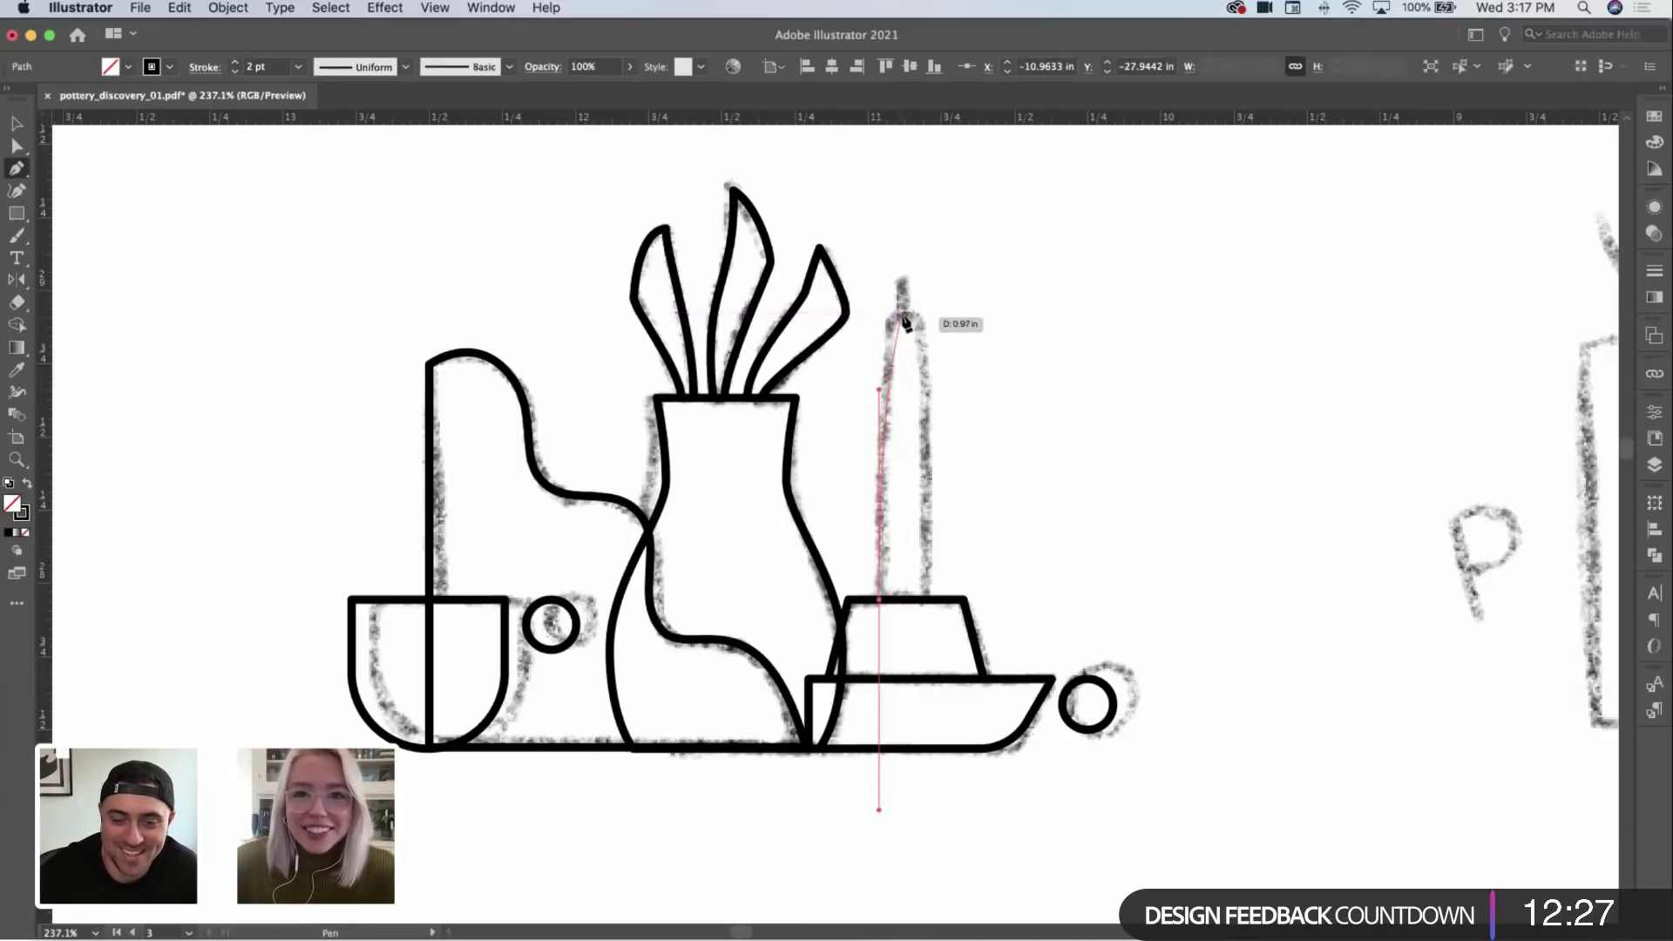
drag(903, 315, 922, 316)
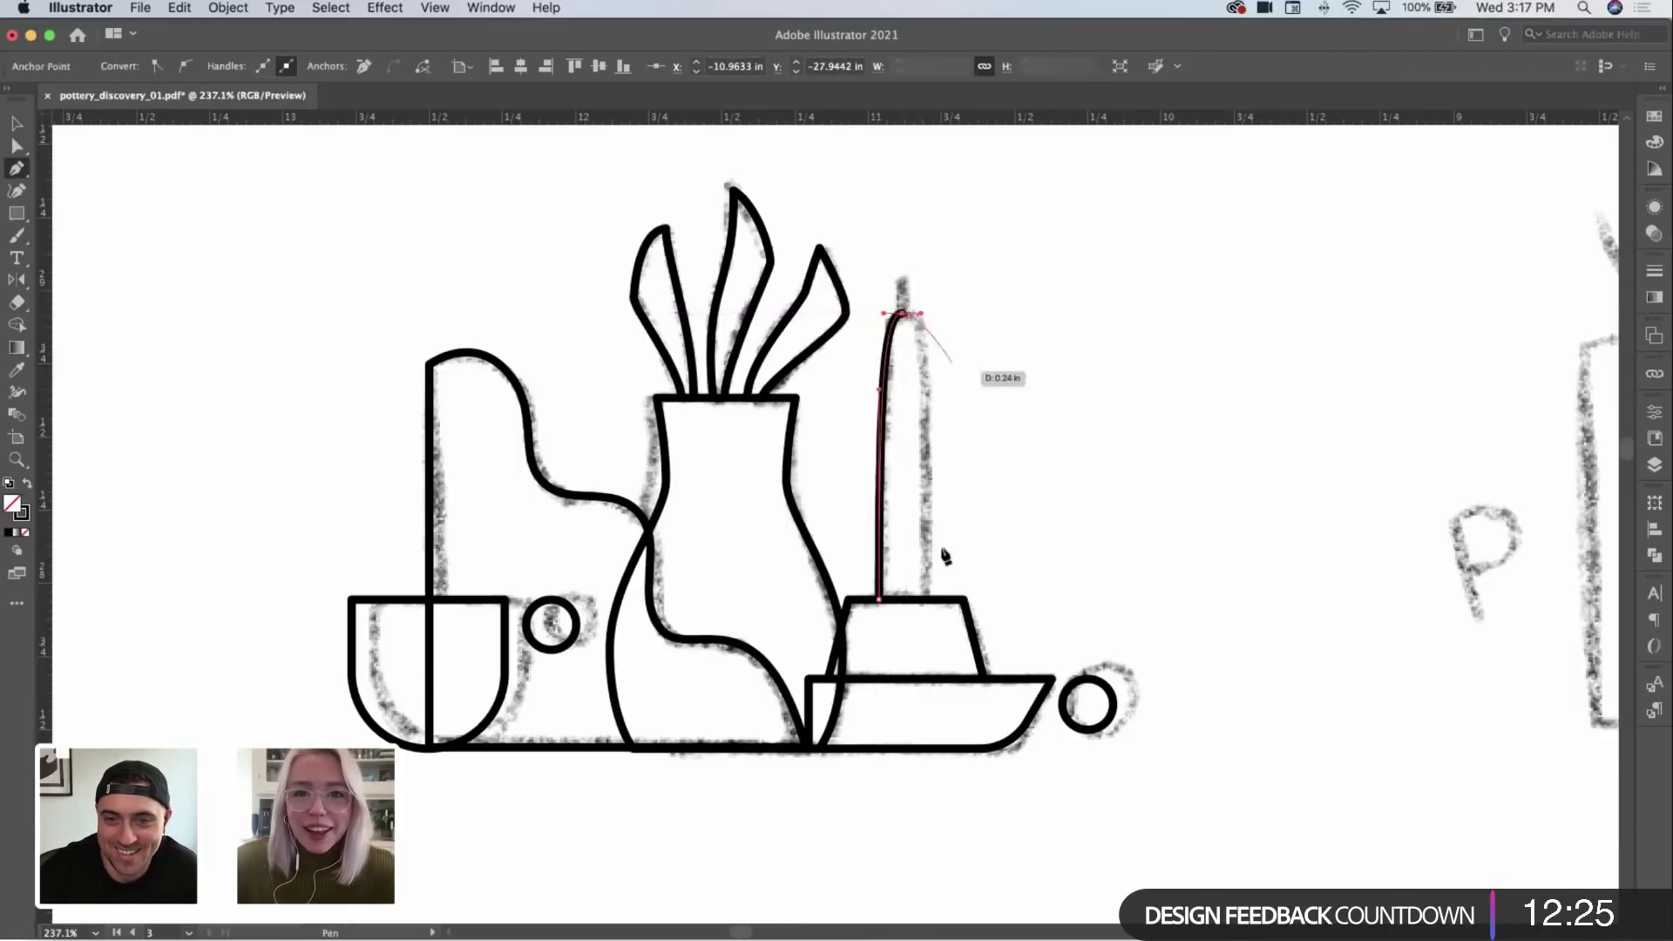
click(927, 601)
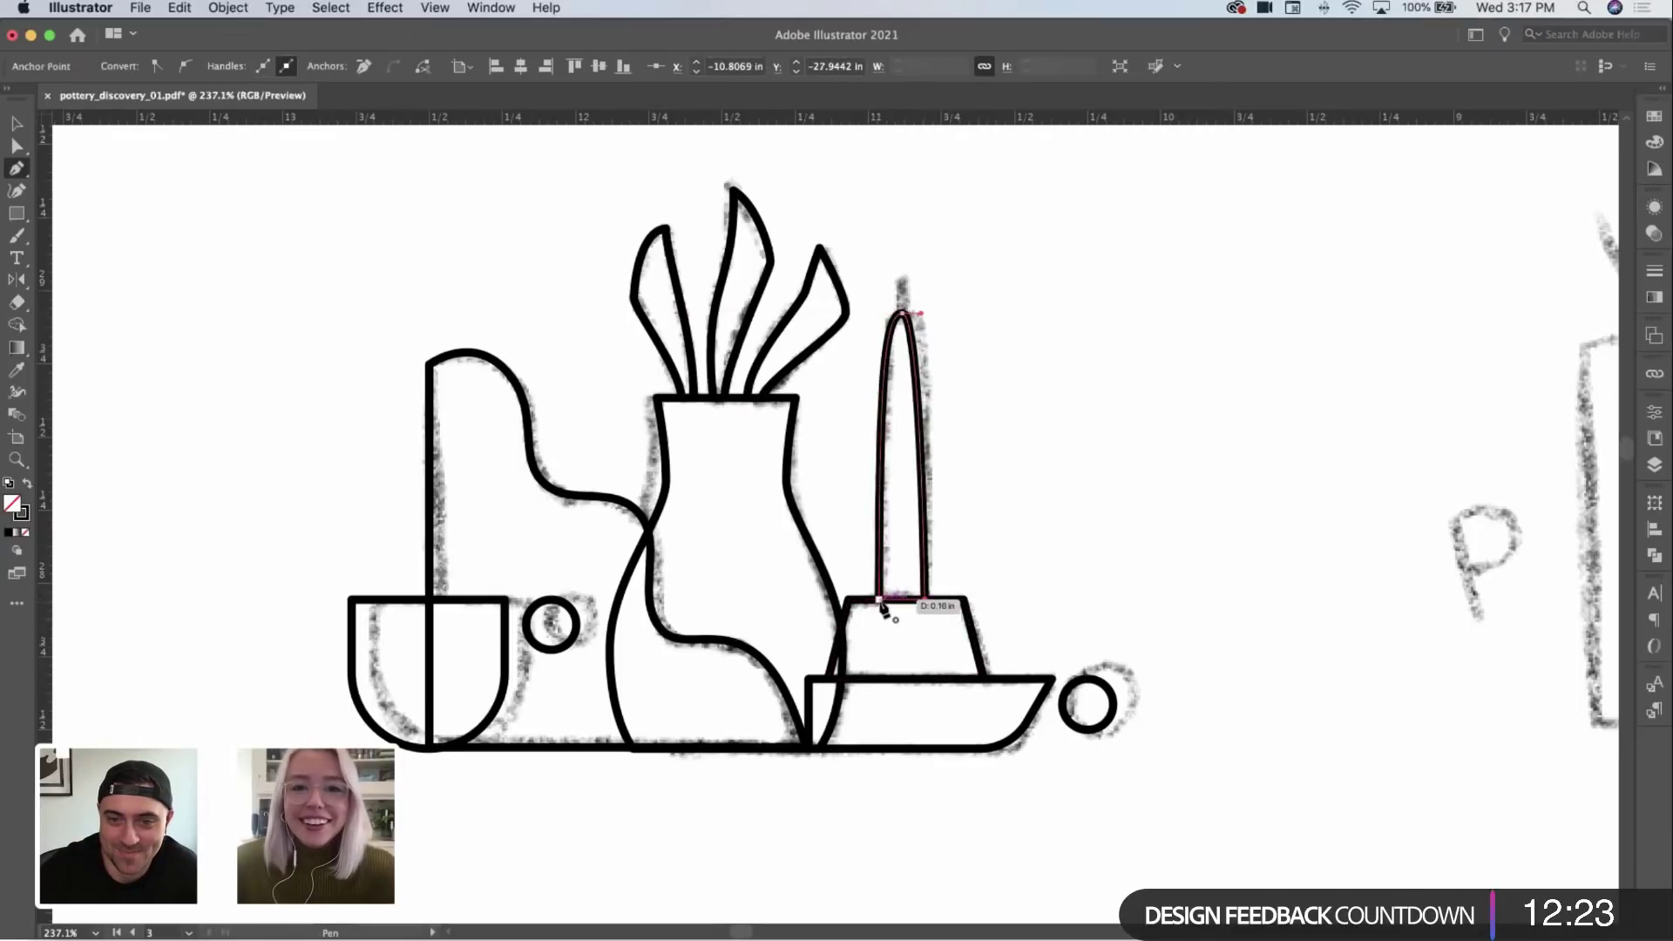
key(super+shift+a)
Step: Move the candle outline's lower right corner outward onto the sketch and adjust the curve at its tip
key(z)
drag(939, 325, 978, 280)
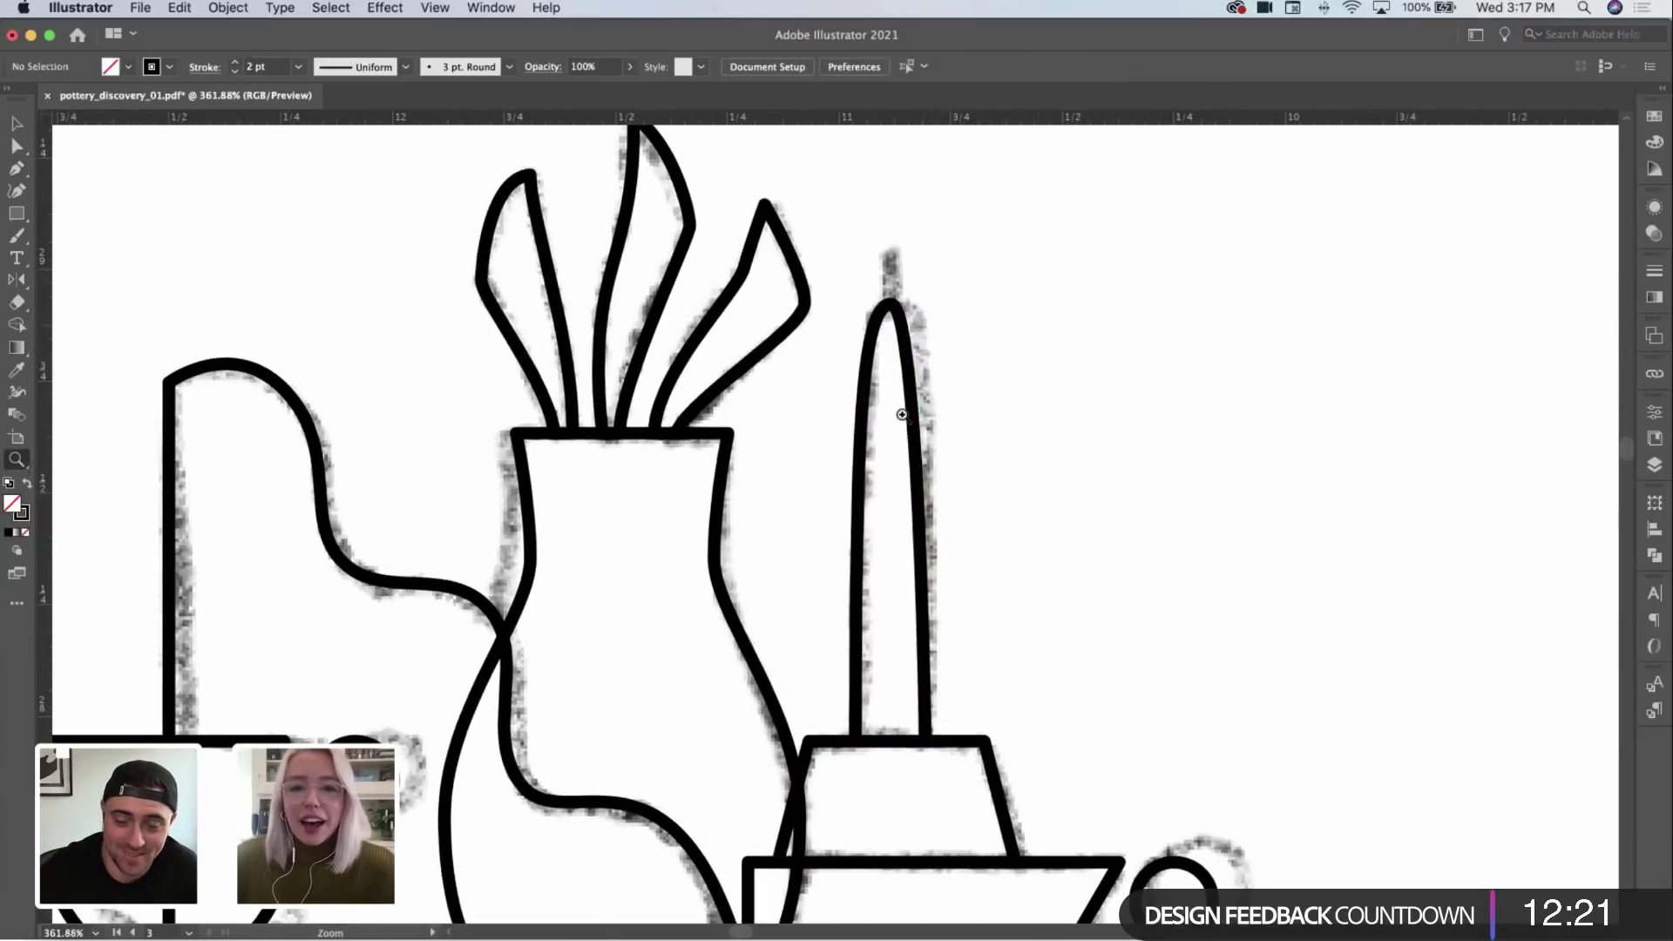
key(a)
scroll(971, 610, down, 2)
scroll(978, 638, down, 1)
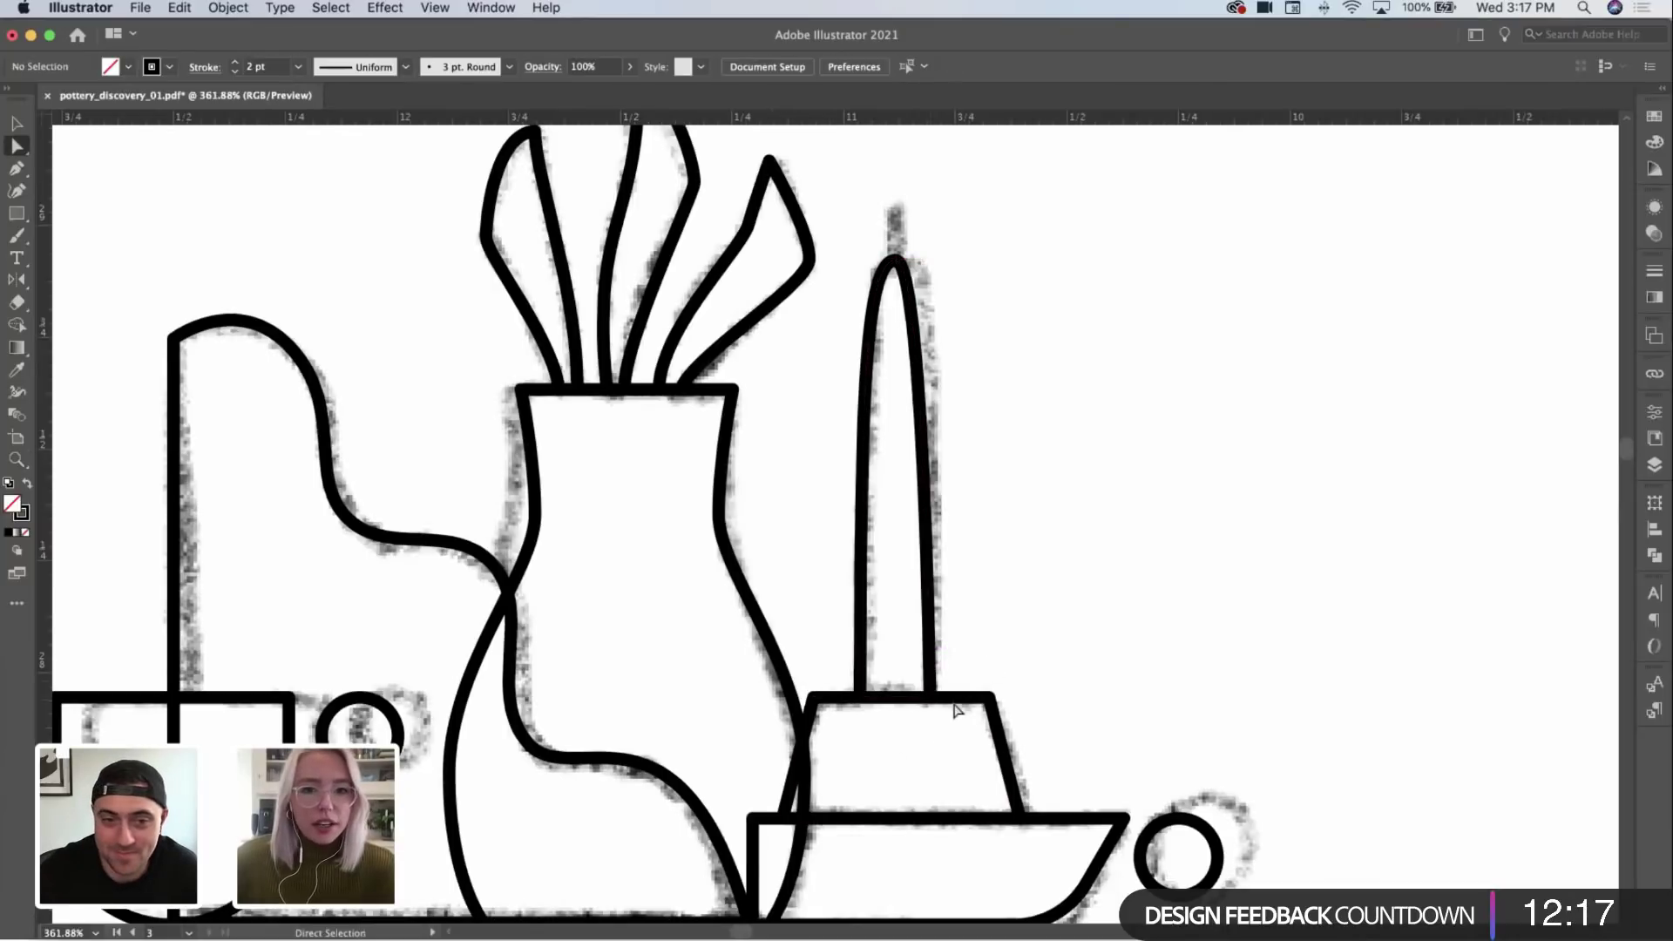
drag(938, 698, 941, 701)
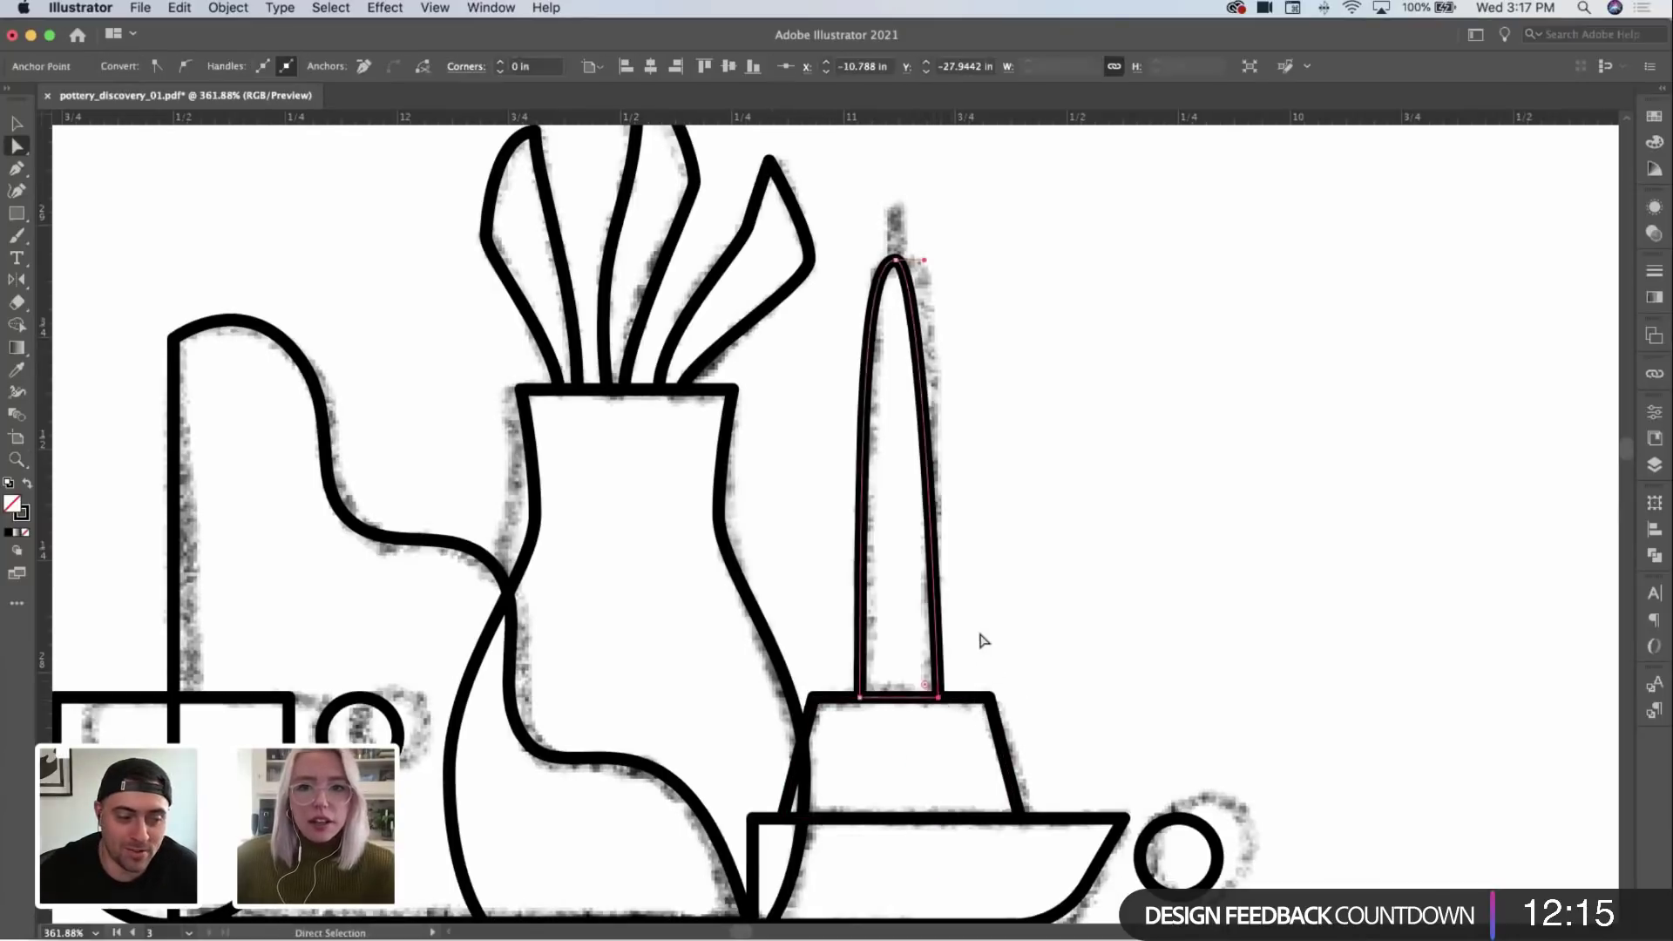
click(978, 601)
click(896, 260)
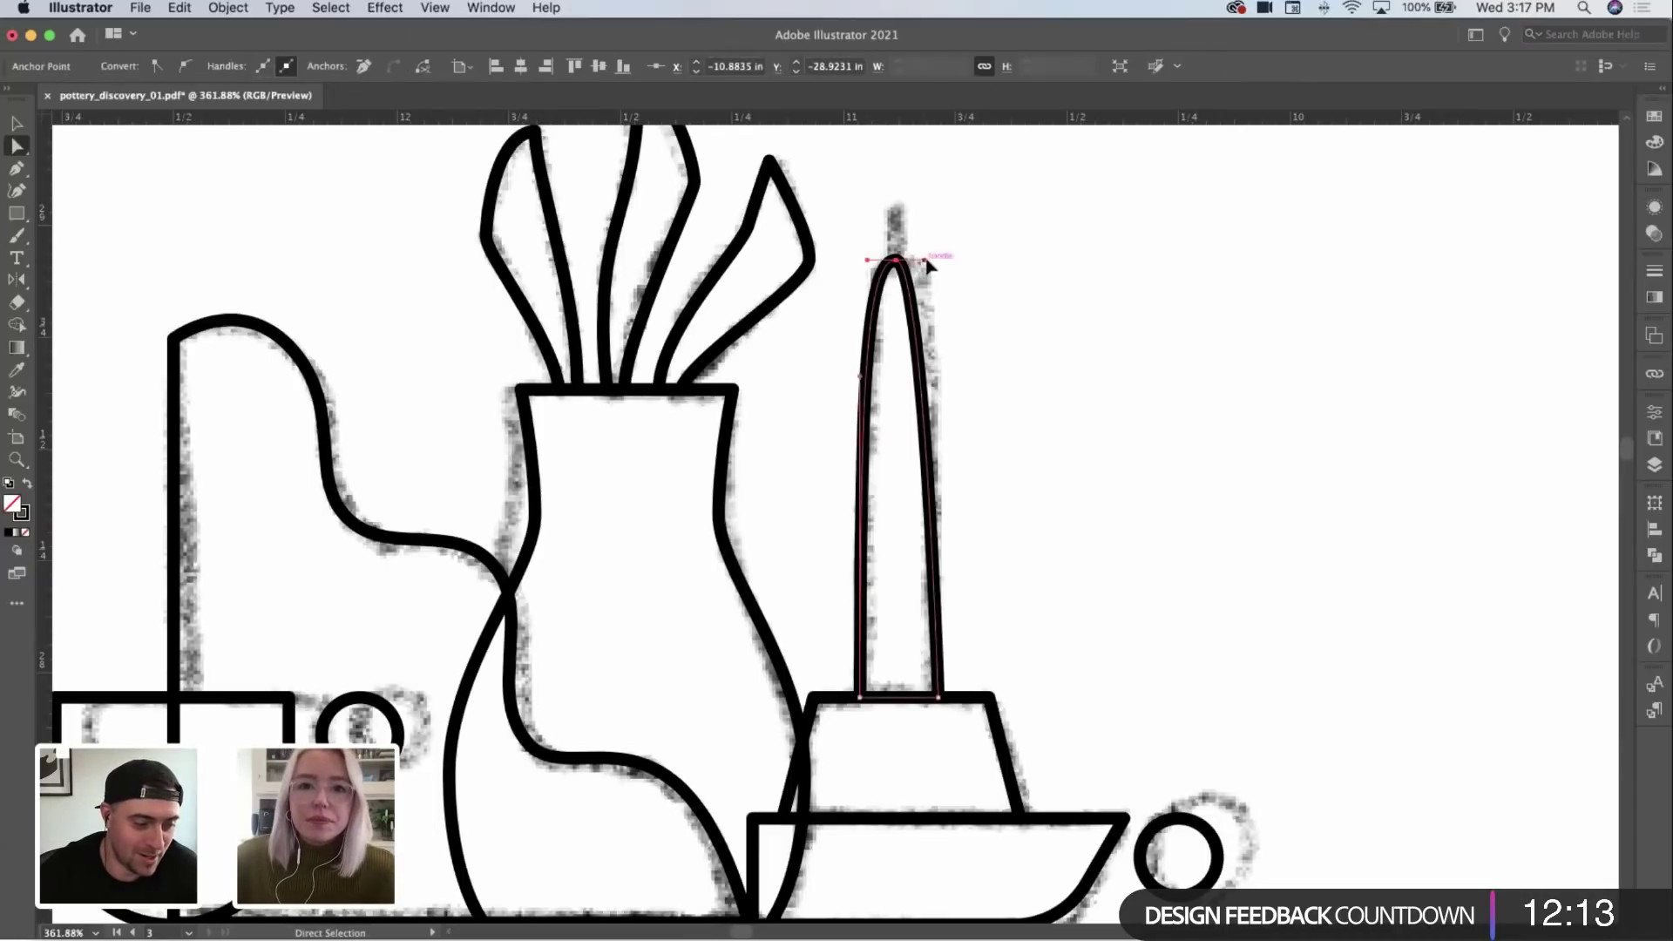
click(942, 253)
mouse_move(941, 233)
mouse_down()
mouse_move(976, 276)
mouse_move(924, 239)
mouse_up()
Step: Draw the candle's wick as a short vertical line rising from the candle tip
key(backslash)
key(z)
drag(1042, 267, 767, 303)
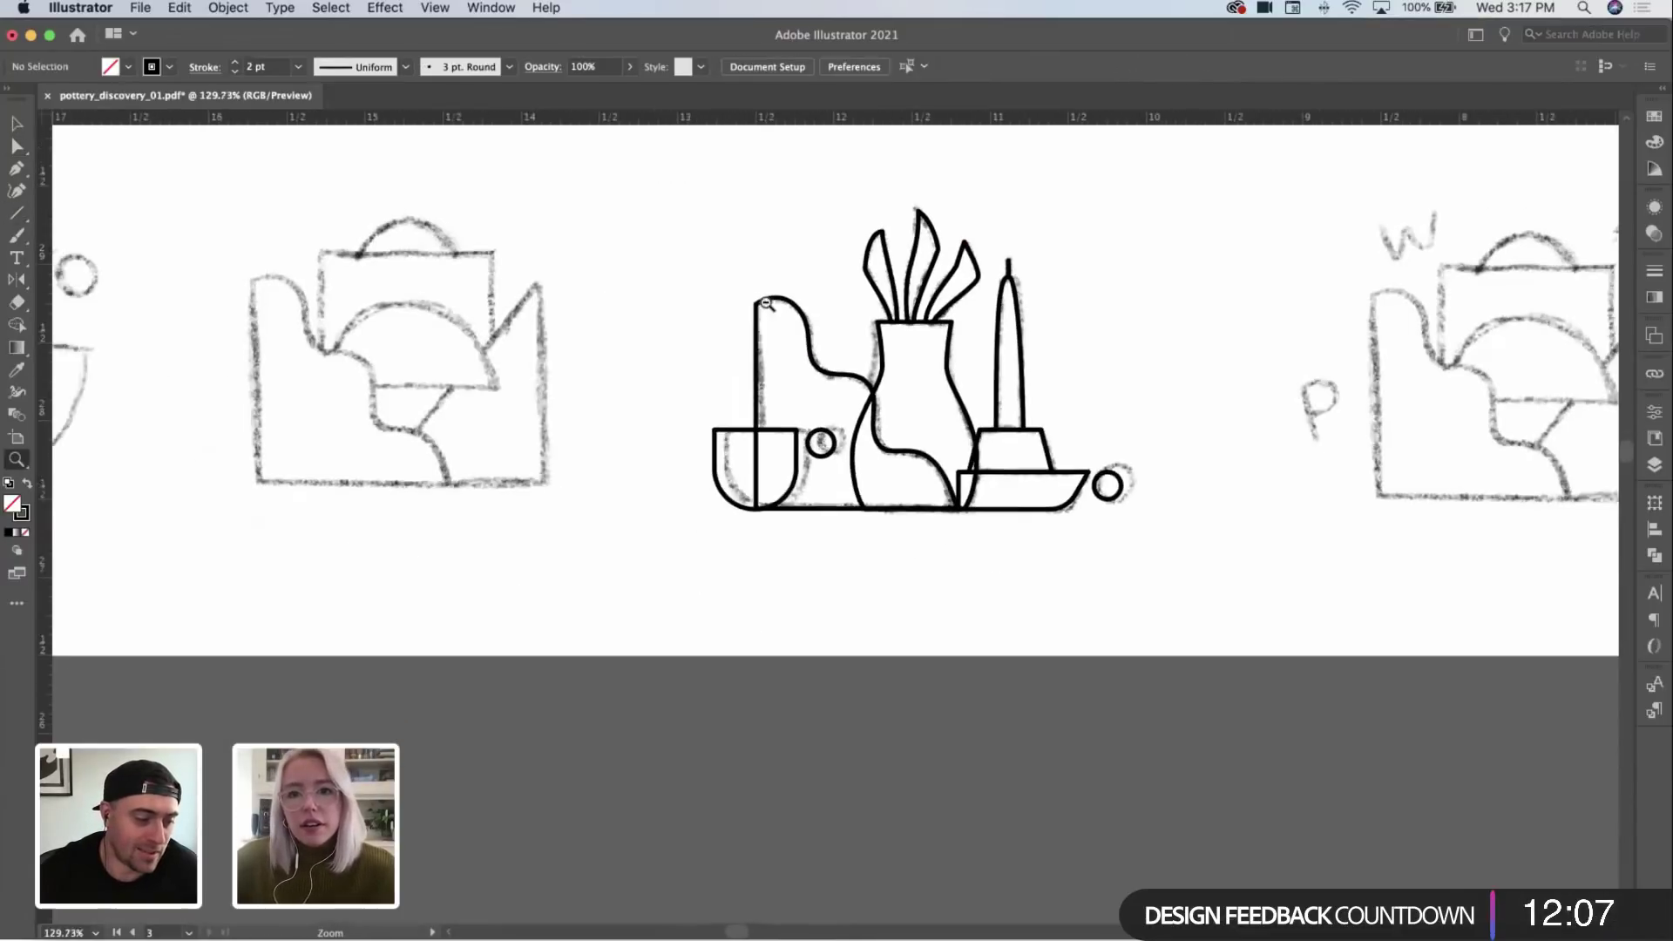
Step: Place a copy of the wavy-edged shape over the matching left part of the neighbouring stacked-shapes sketch
drag(1093, 293, 837, 365)
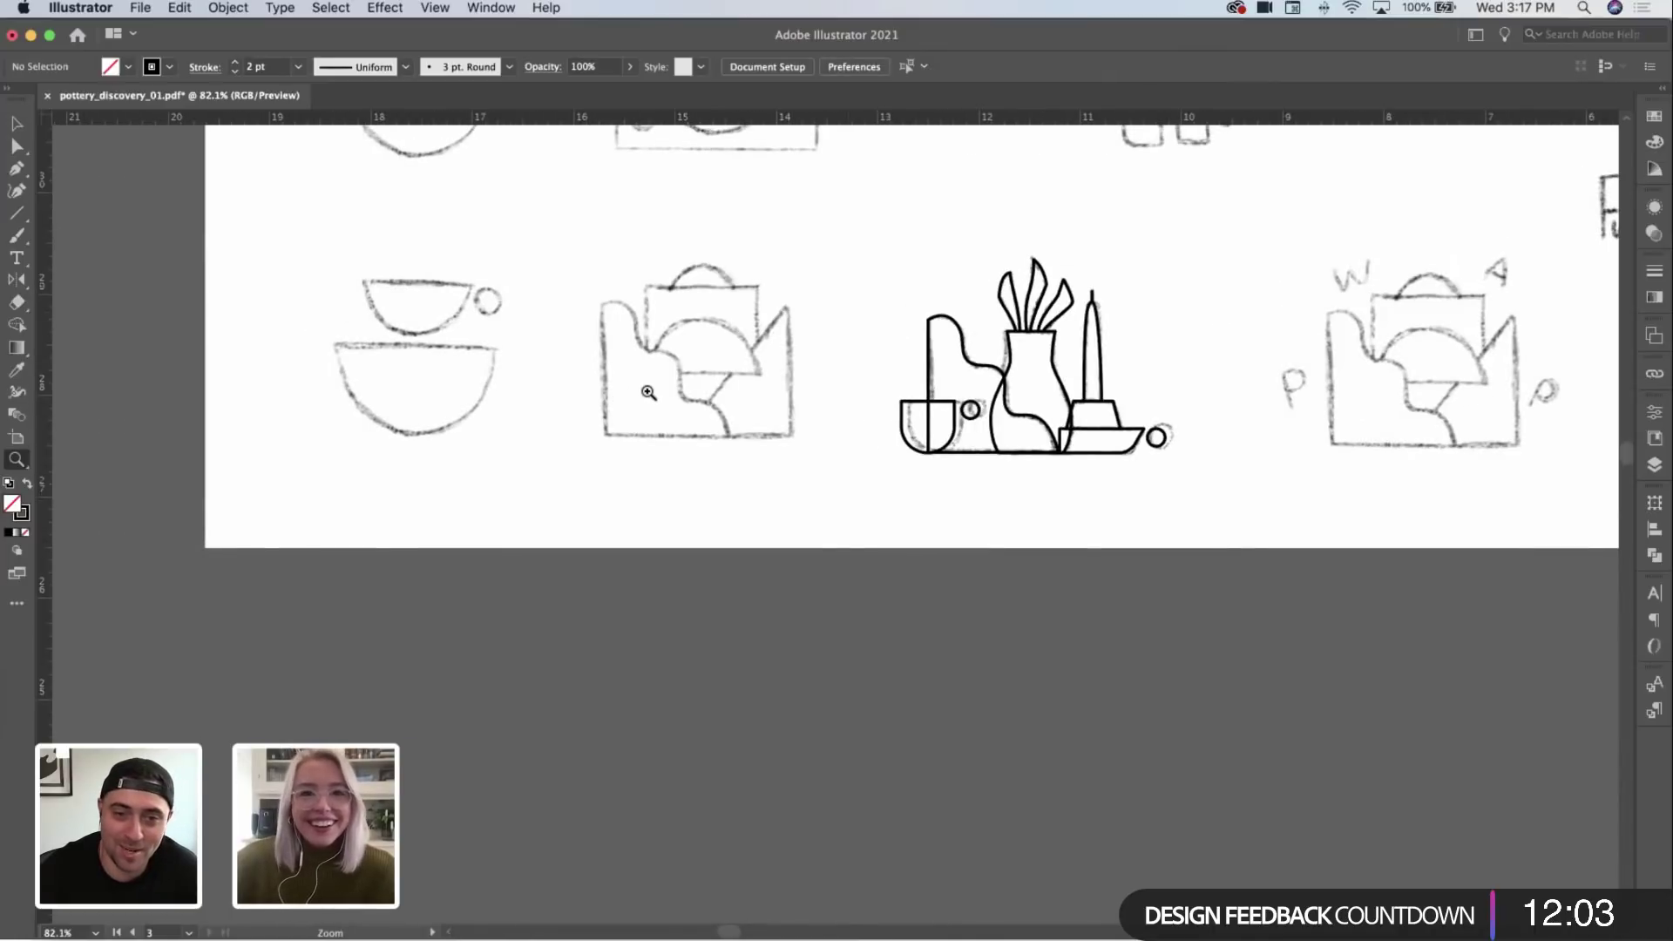
mouse_move(649, 393)
mouse_down()
mouse_move(456, 384)
mouse_move(1315, 291)
mouse_move(610, 253)
mouse_move(642, 251)
mouse_up()
key(v)
key(z)
drag(926, 430, 1017, 451)
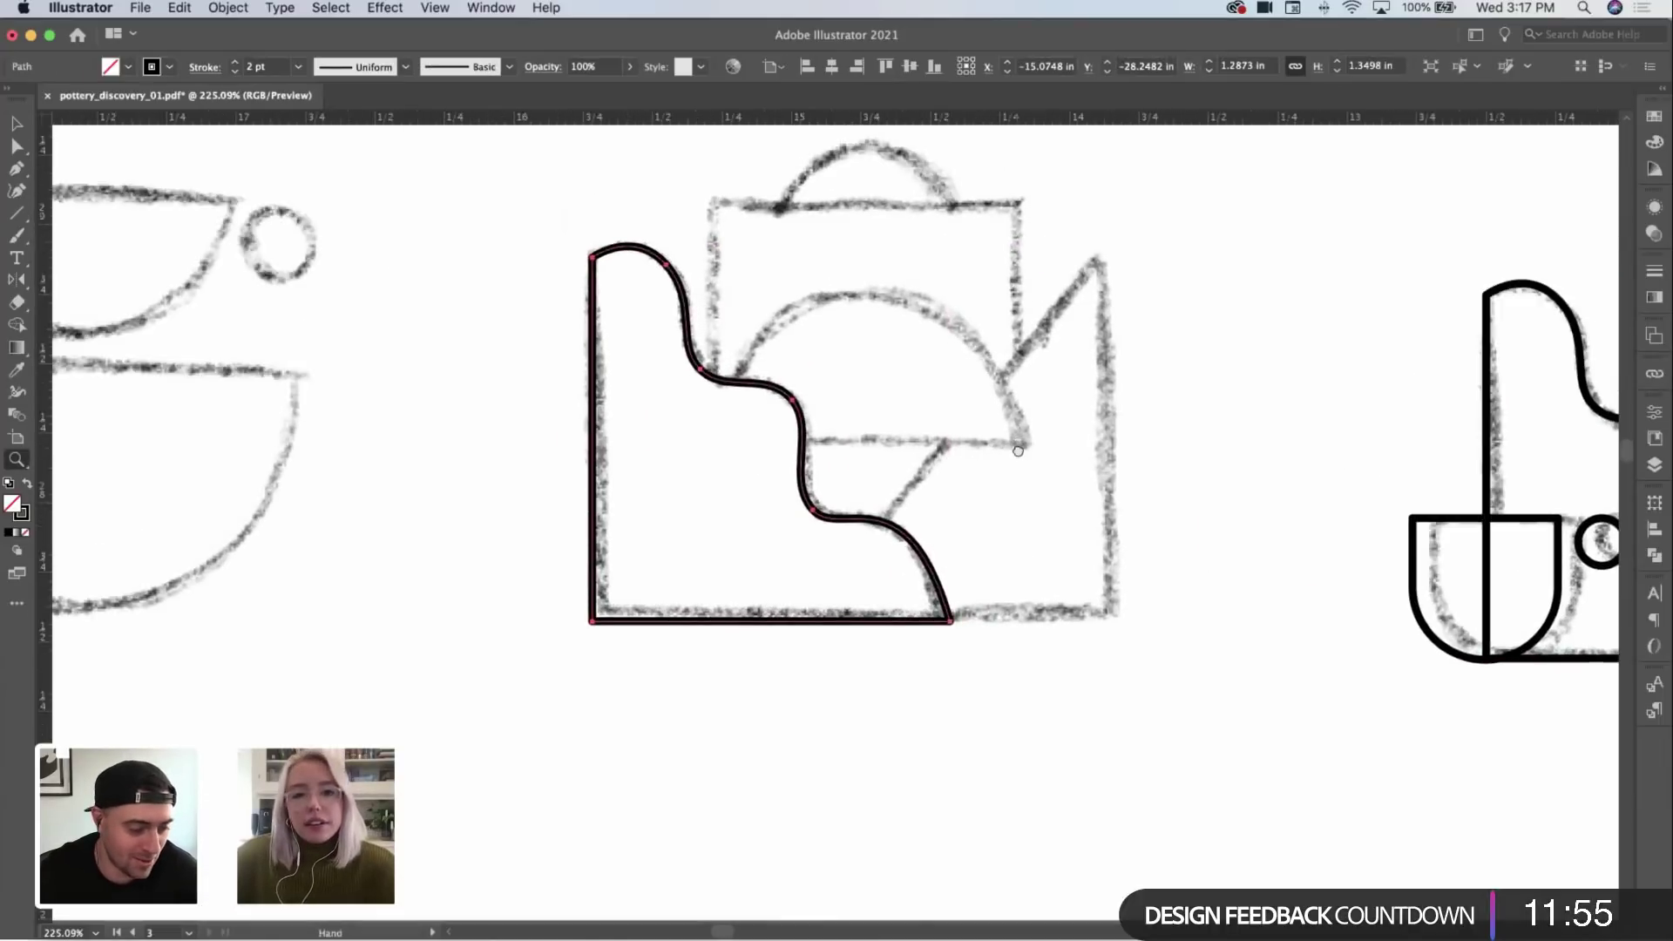
scroll(1018, 451, up, 1)
scroll(976, 492, right, 1)
Step: Draw a closed triangle with the Pen tool over the sketch's right peak, its base level with the wavy shape's bottom edge
key(p)
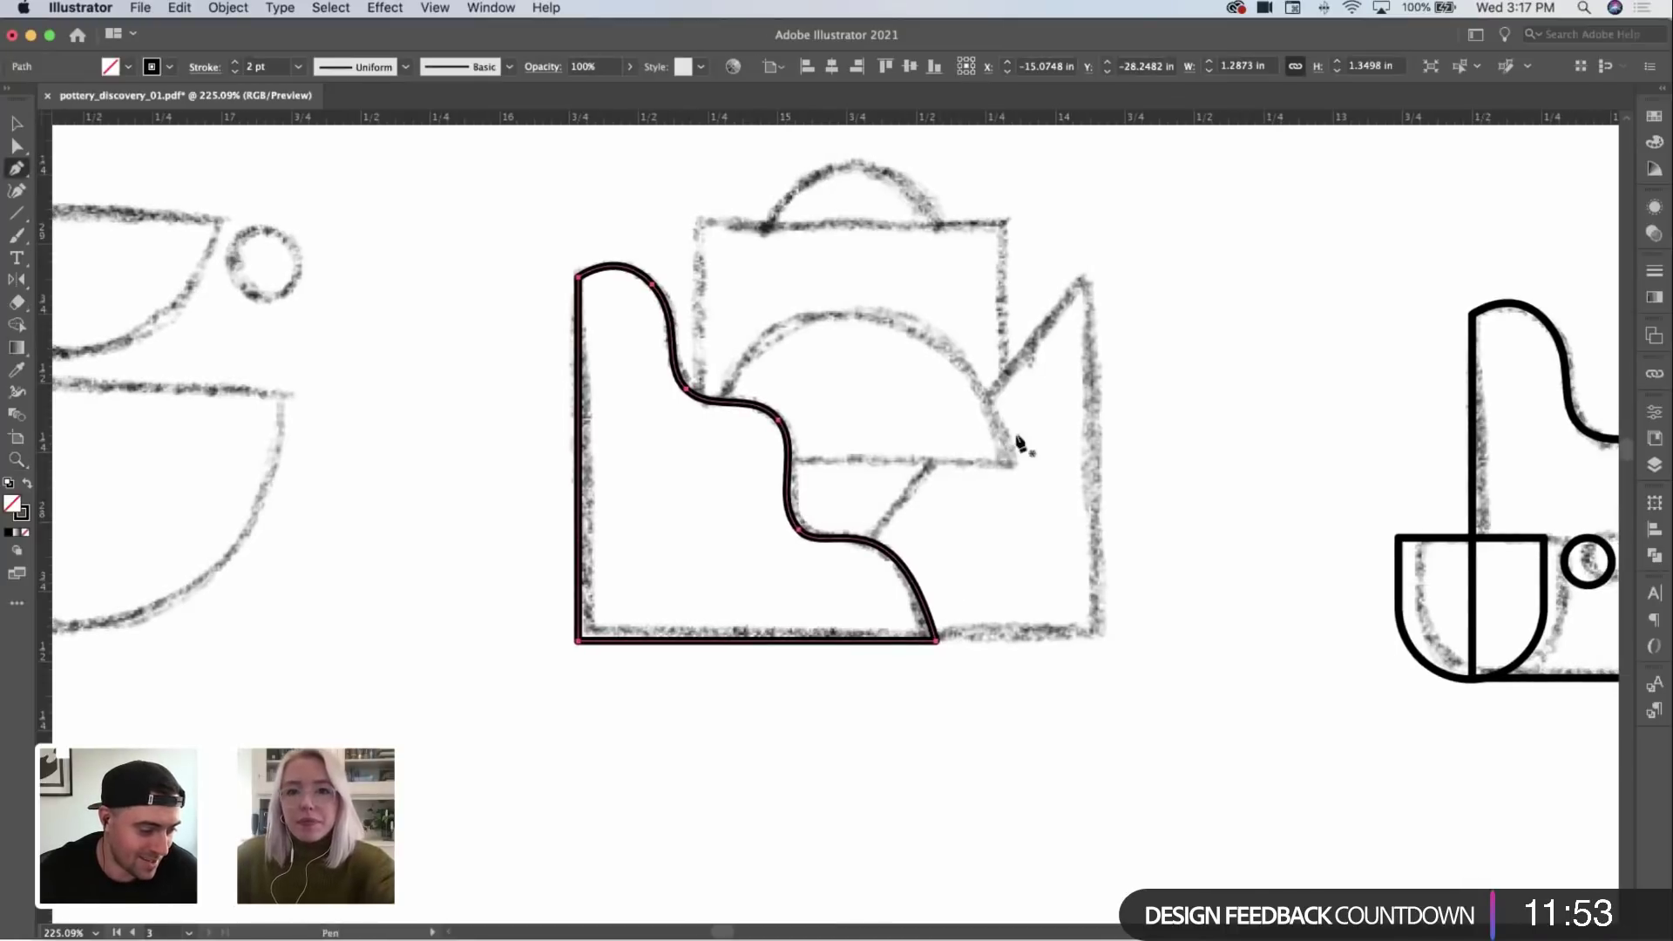
click(1084, 280)
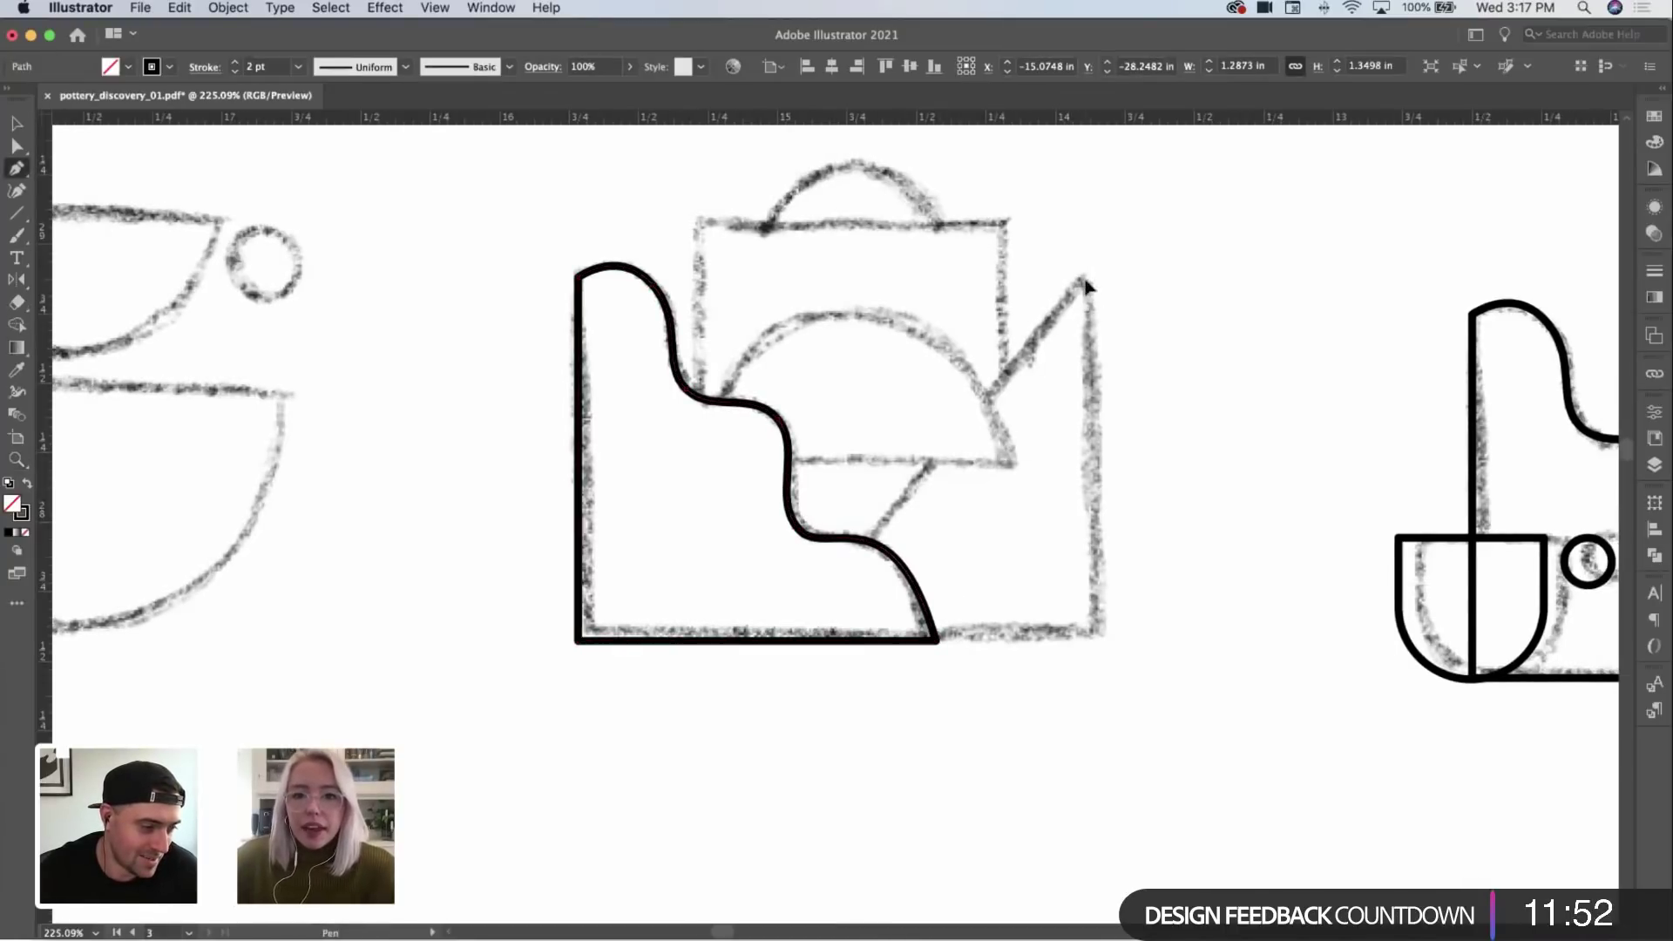
click(1088, 643)
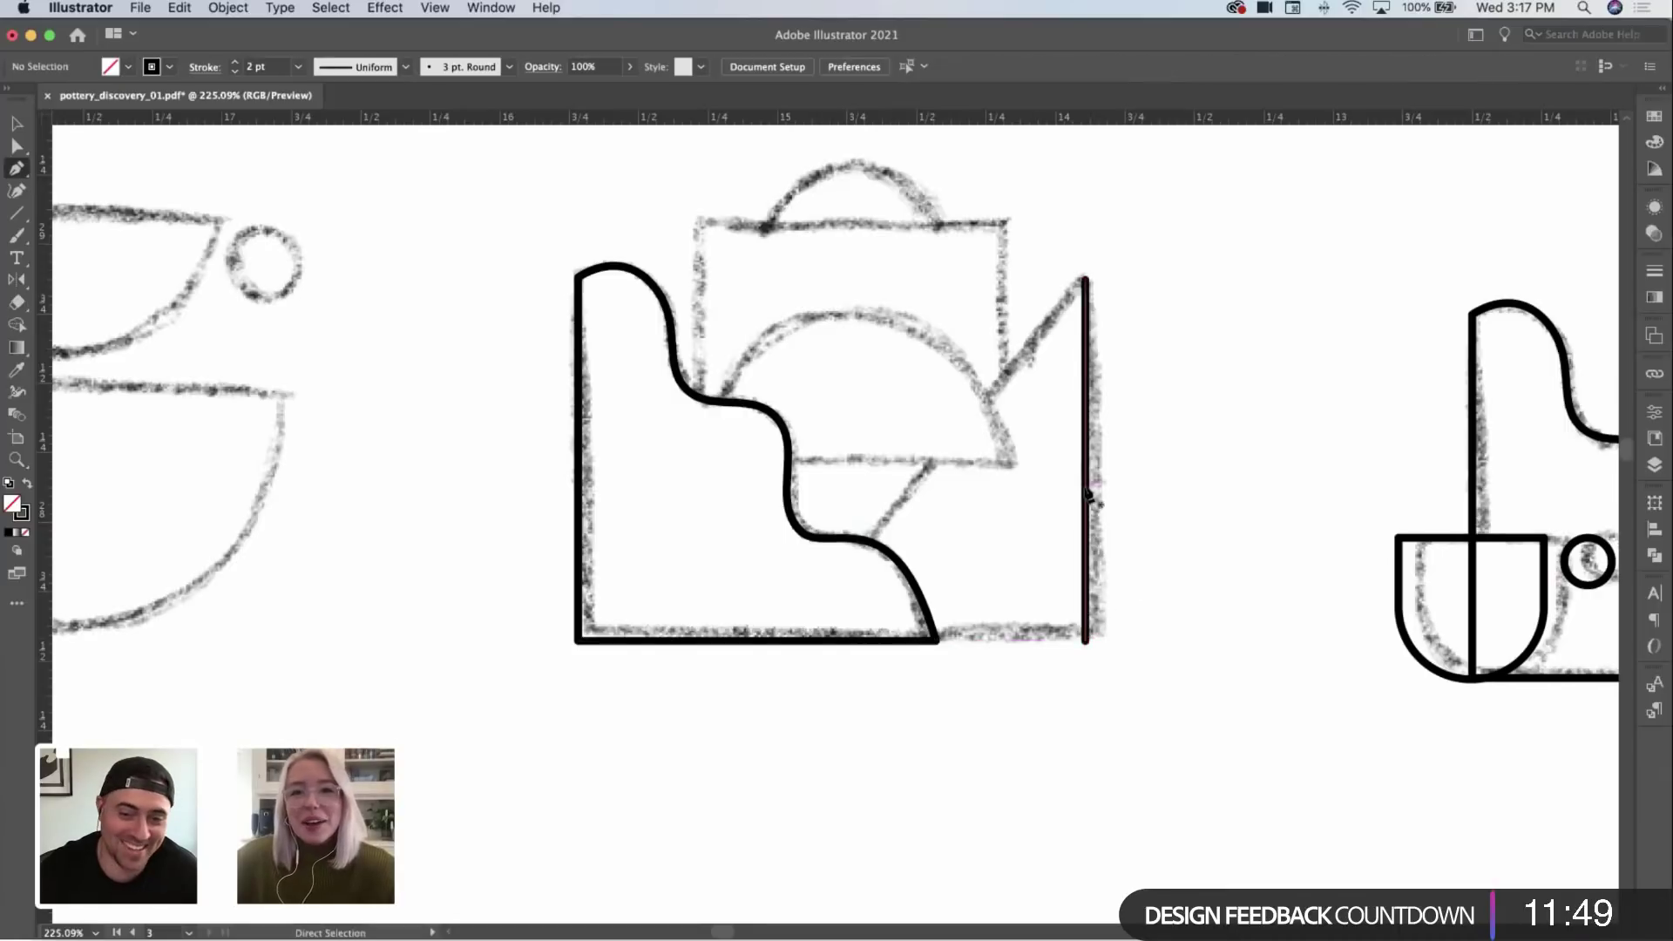
click(782, 642)
click(1087, 643)
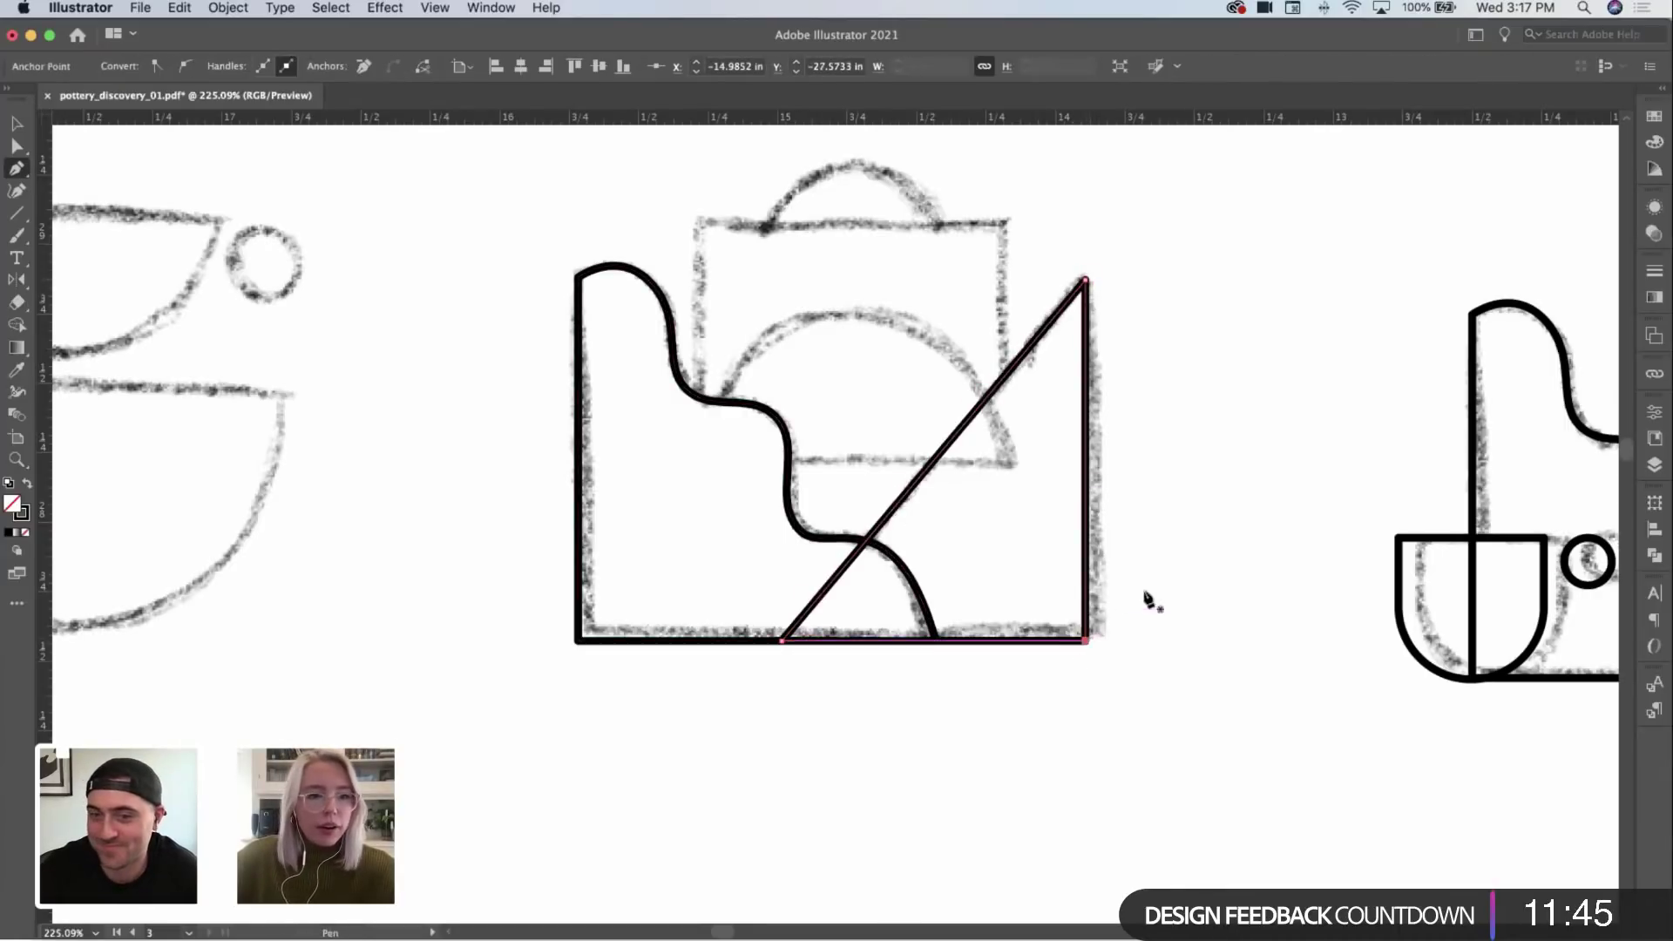
super+click(1083, 553)
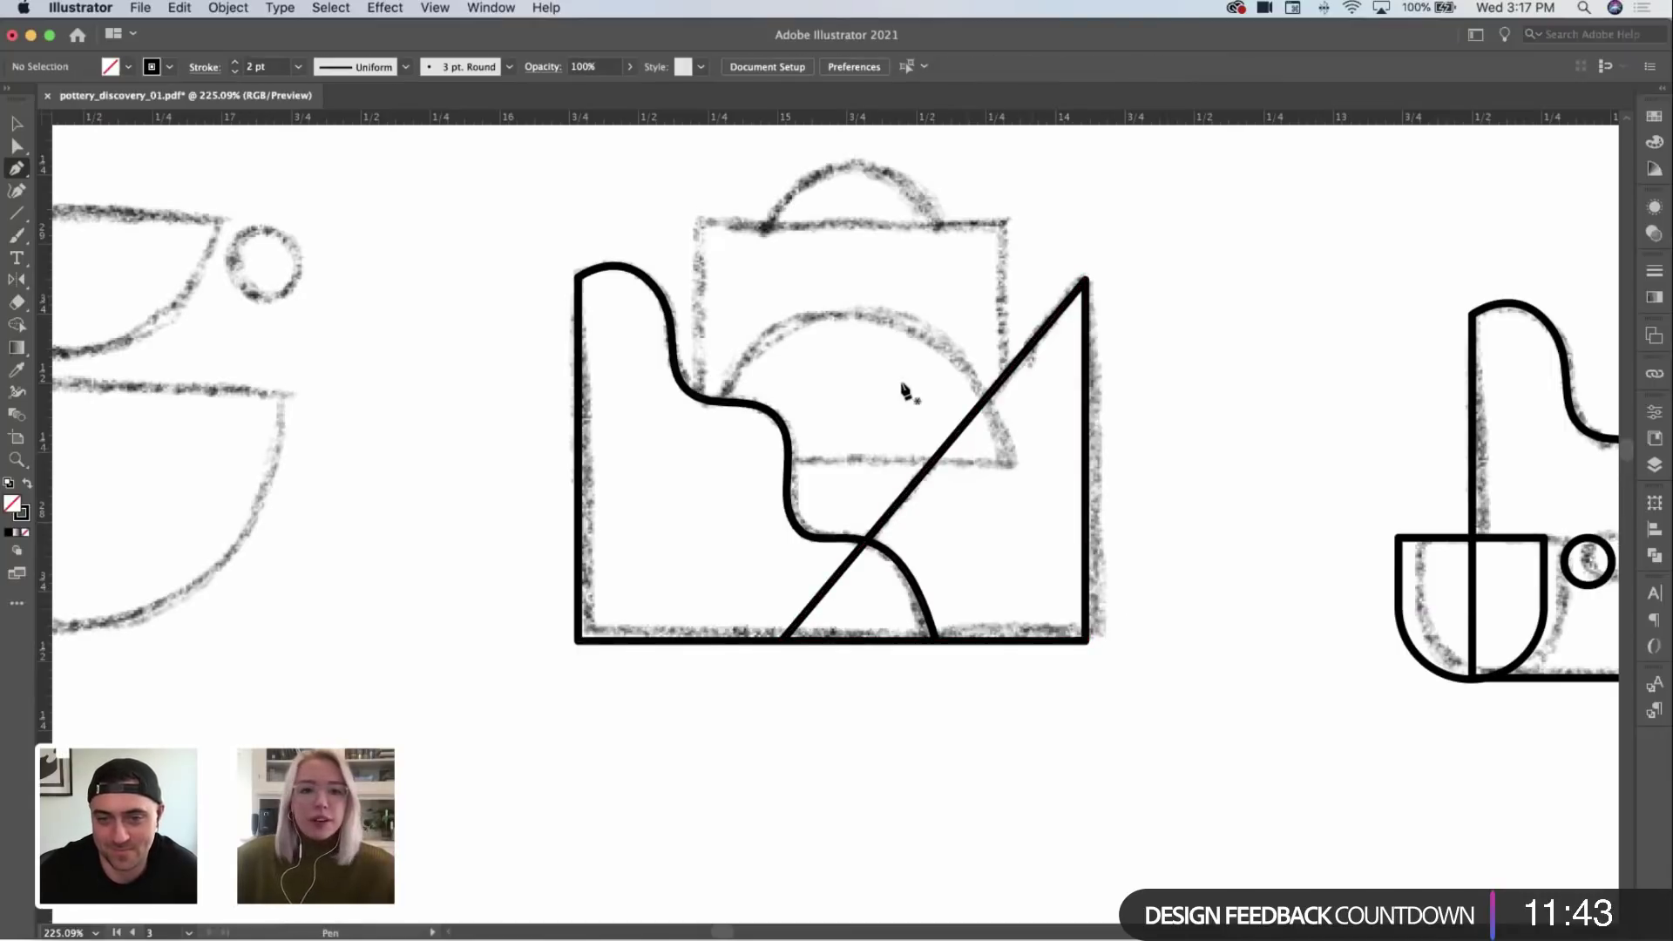
Step: Draw a circle about 1.11 in wide over the sketched dome and shift it slightly down to match the arc
scroll(863, 409, left, 2)
key(l)
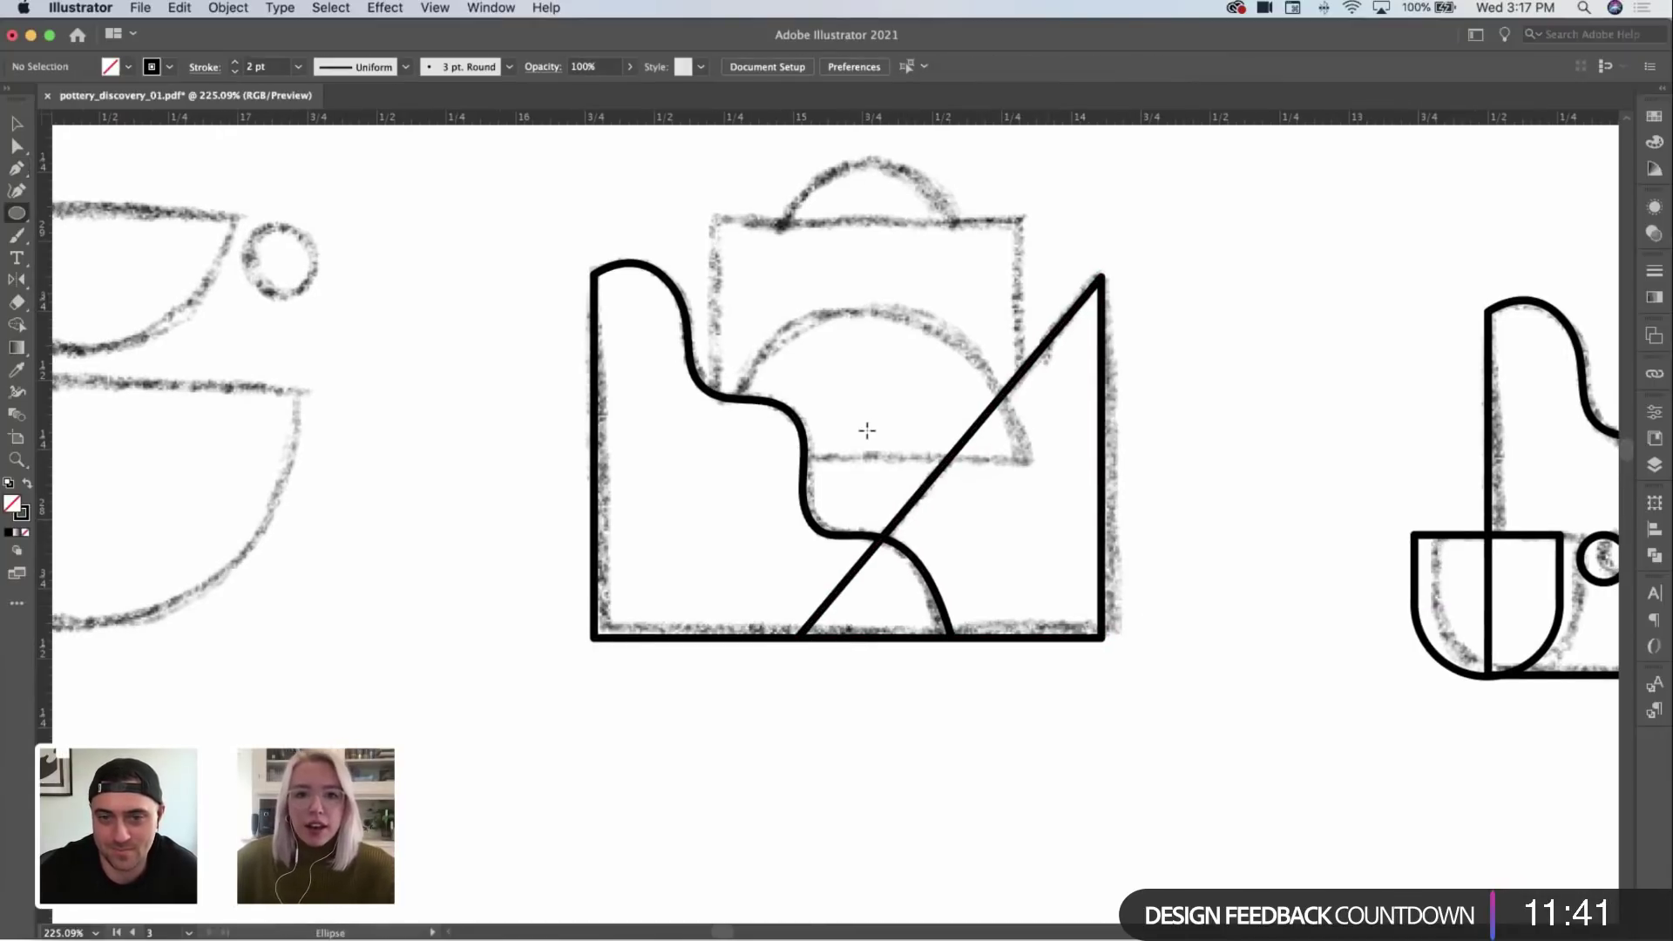
drag(868, 456, 1022, 601)
key(v)
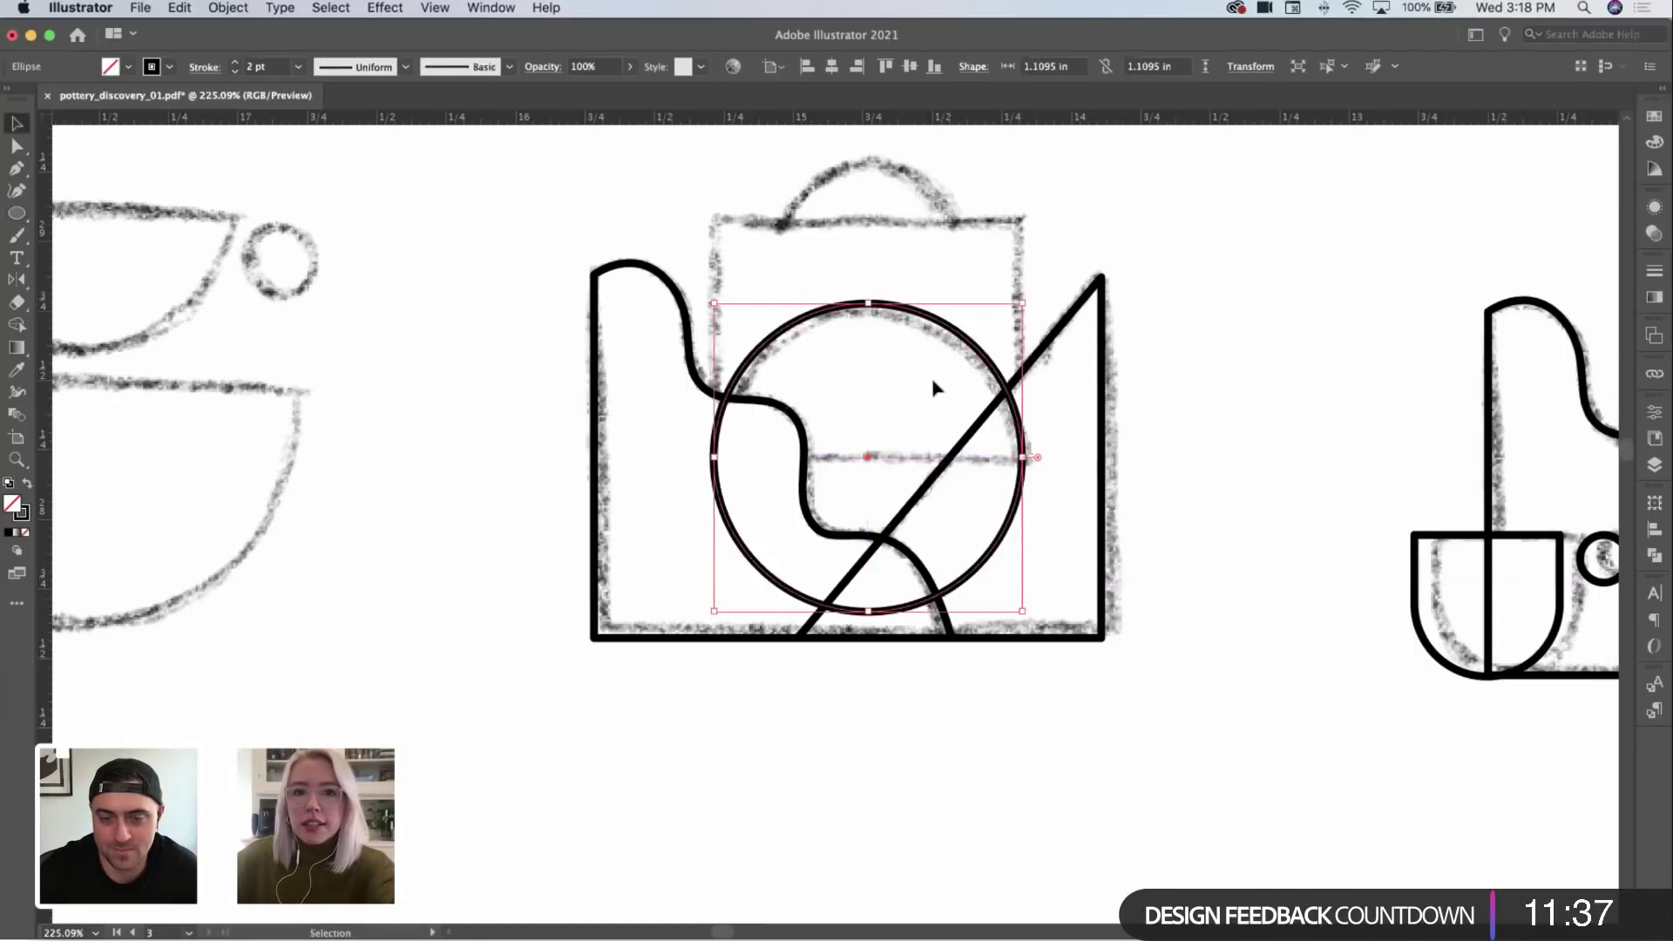
Step: Draw a horizontal line across the circle along the sketched dome's flat edge, extending past both sides
key(backslash)
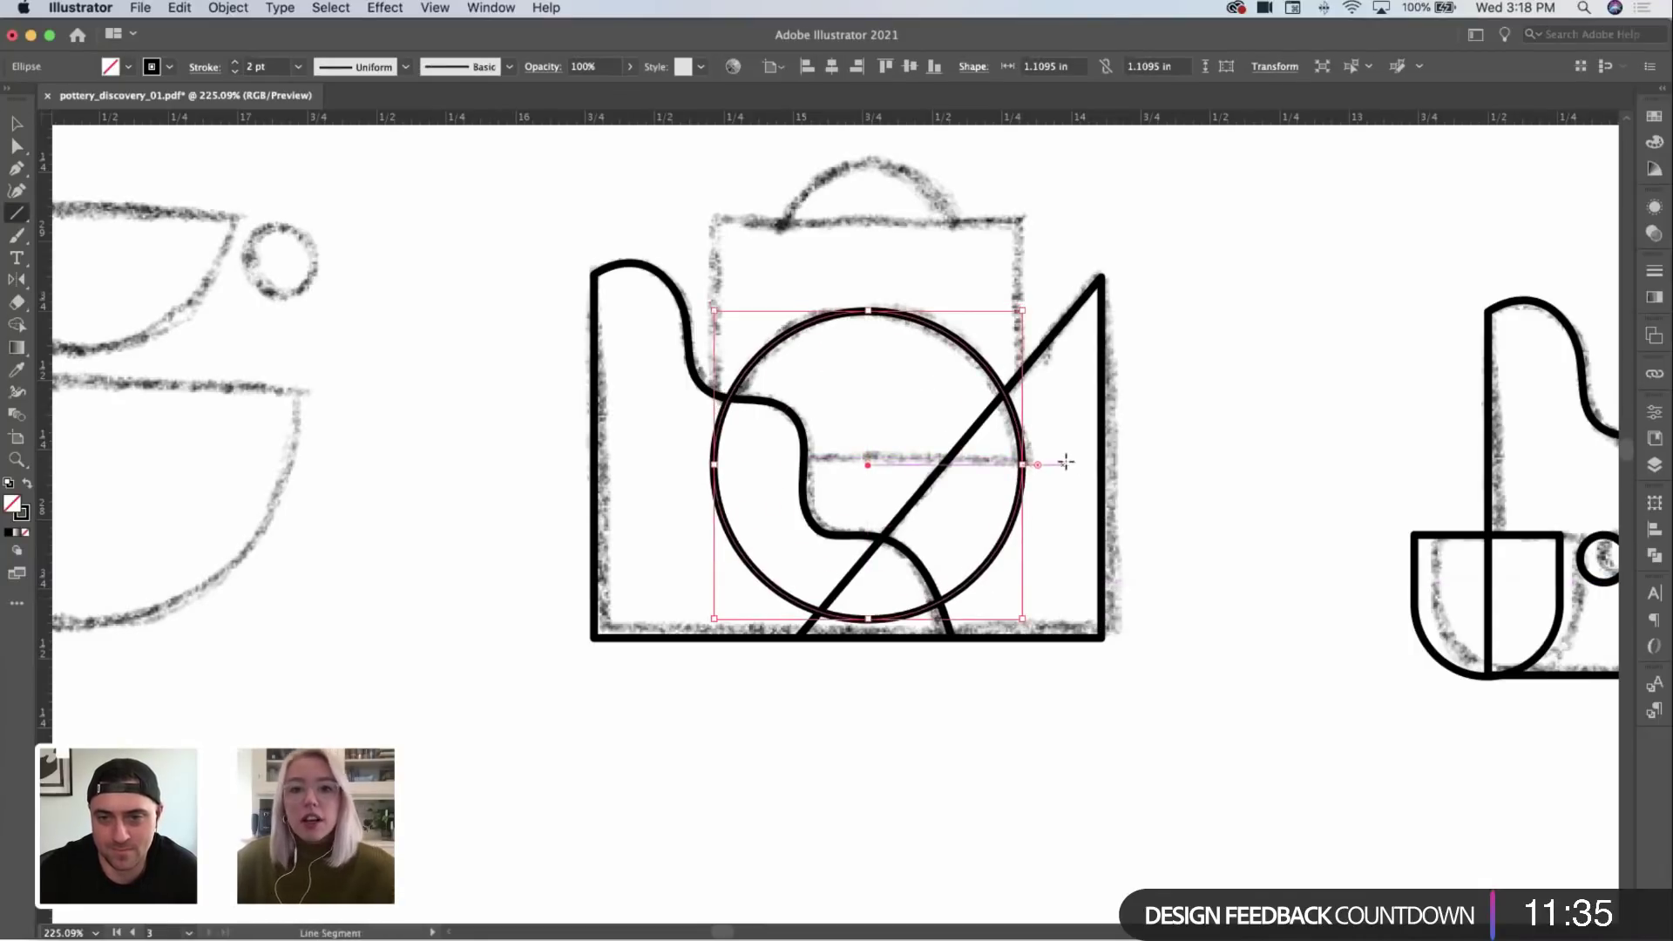
key(super+shift+a)
drag(1061, 459, 630, 456)
Step: Divide the circle along the horizontal line with Pathfinder and delete the lower part, leaving a closed dome
key(v)
shift+click(715, 443)
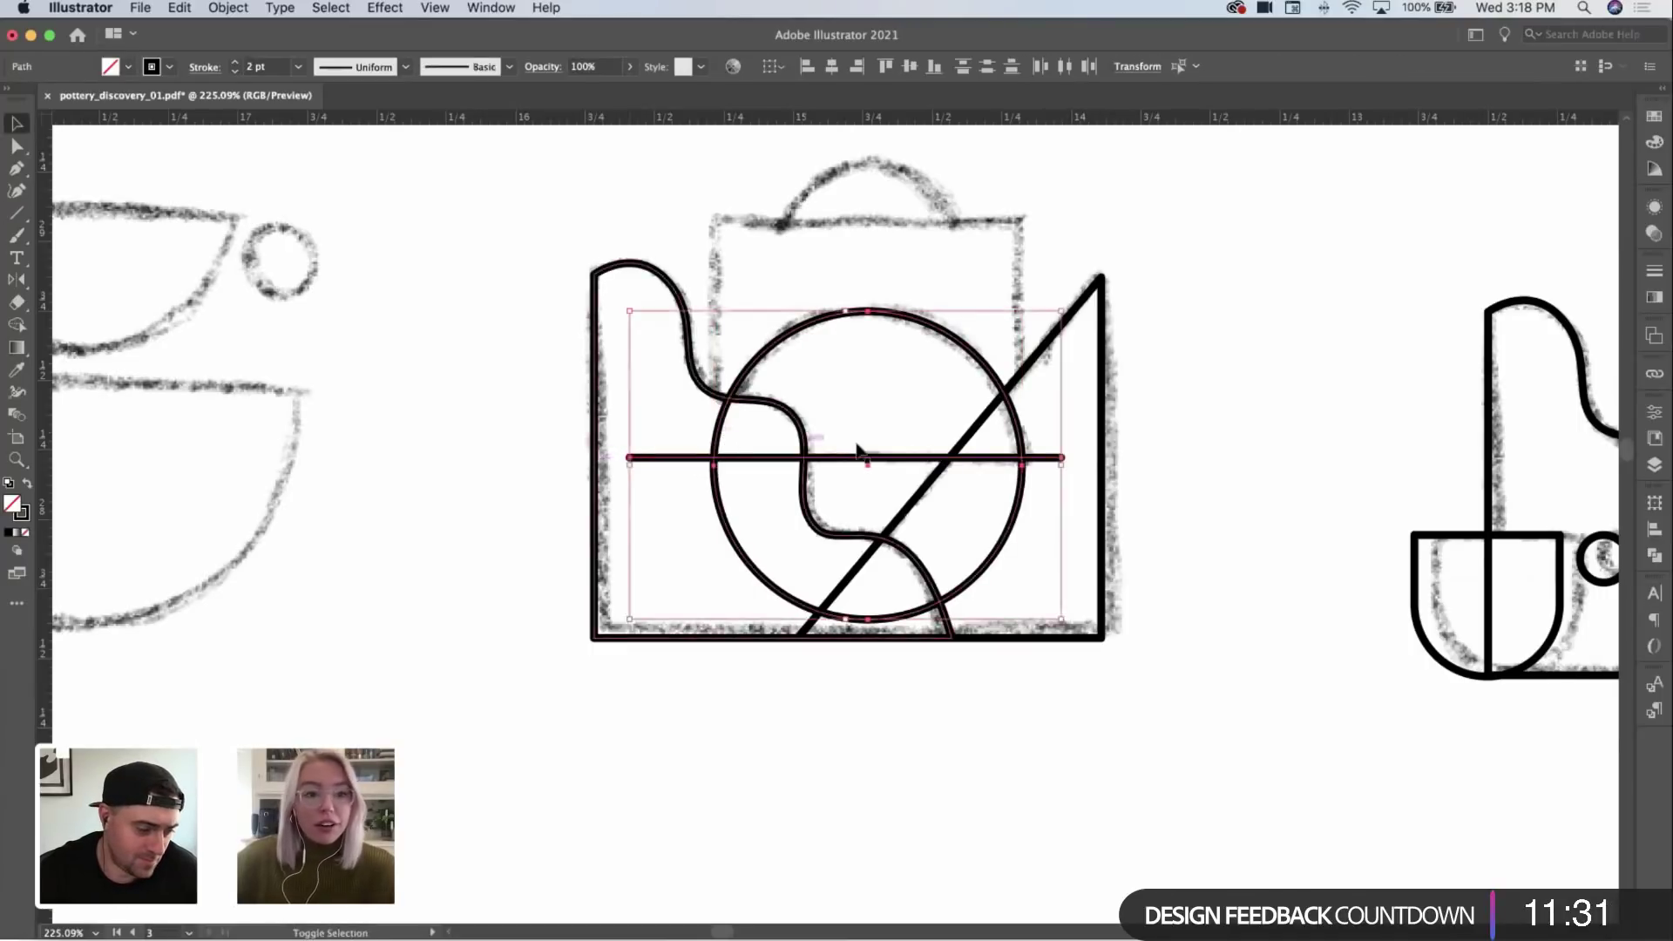
click(1655, 556)
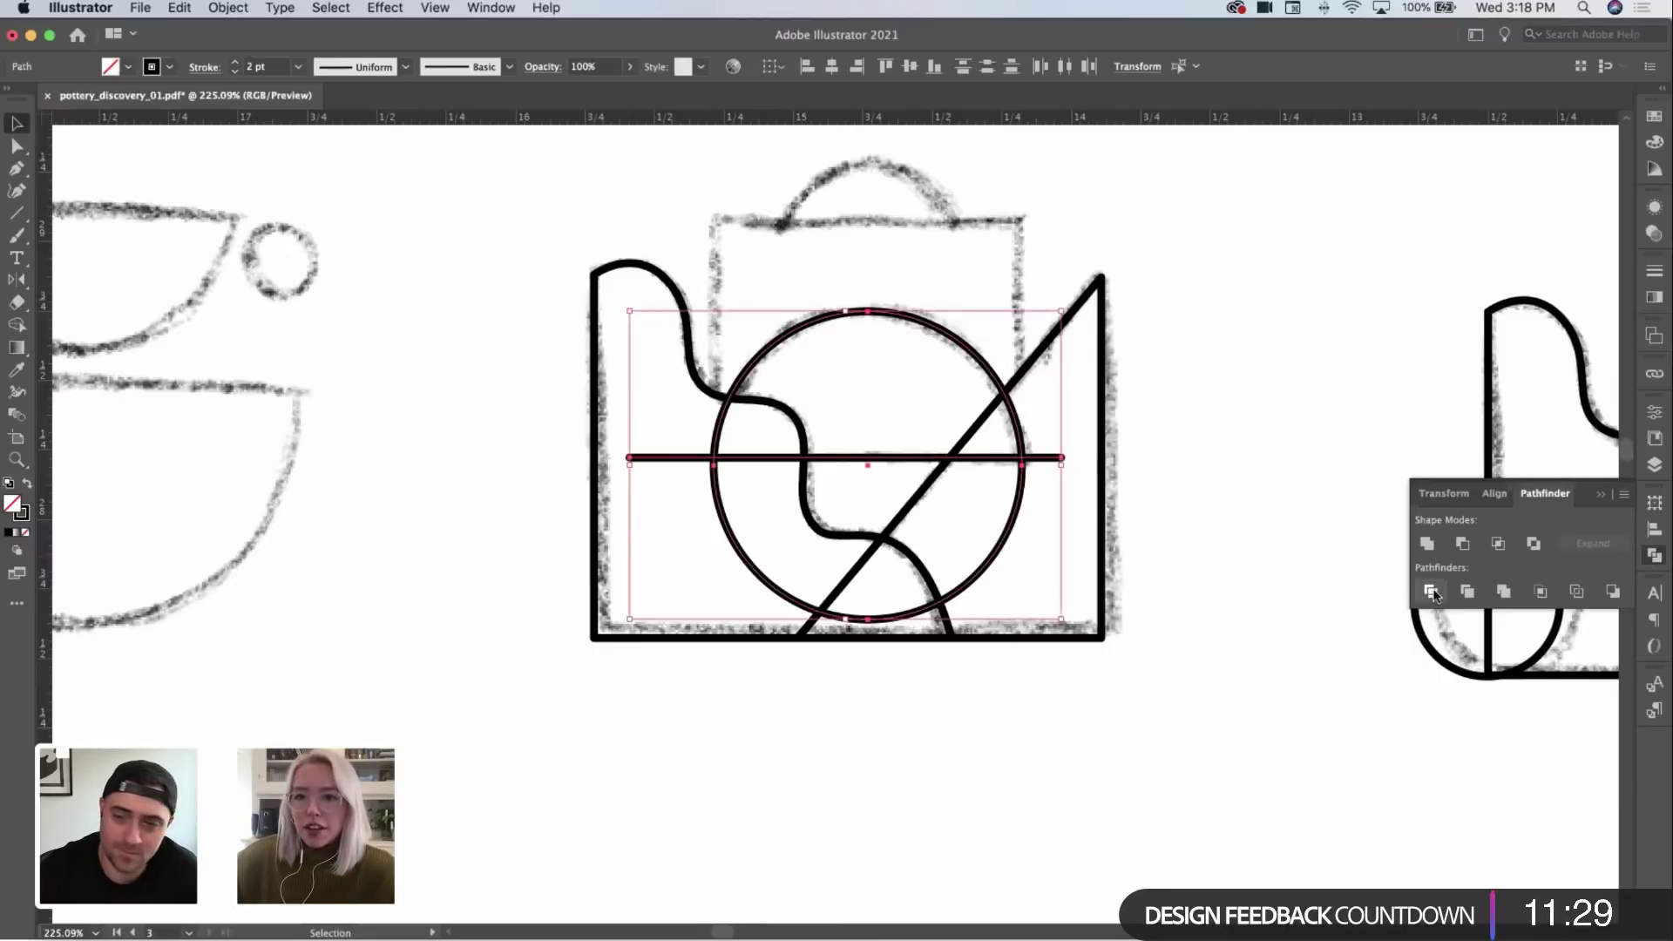
click(1433, 594)
click(1229, 568)
key(a)
click(1017, 529)
key(Delete)
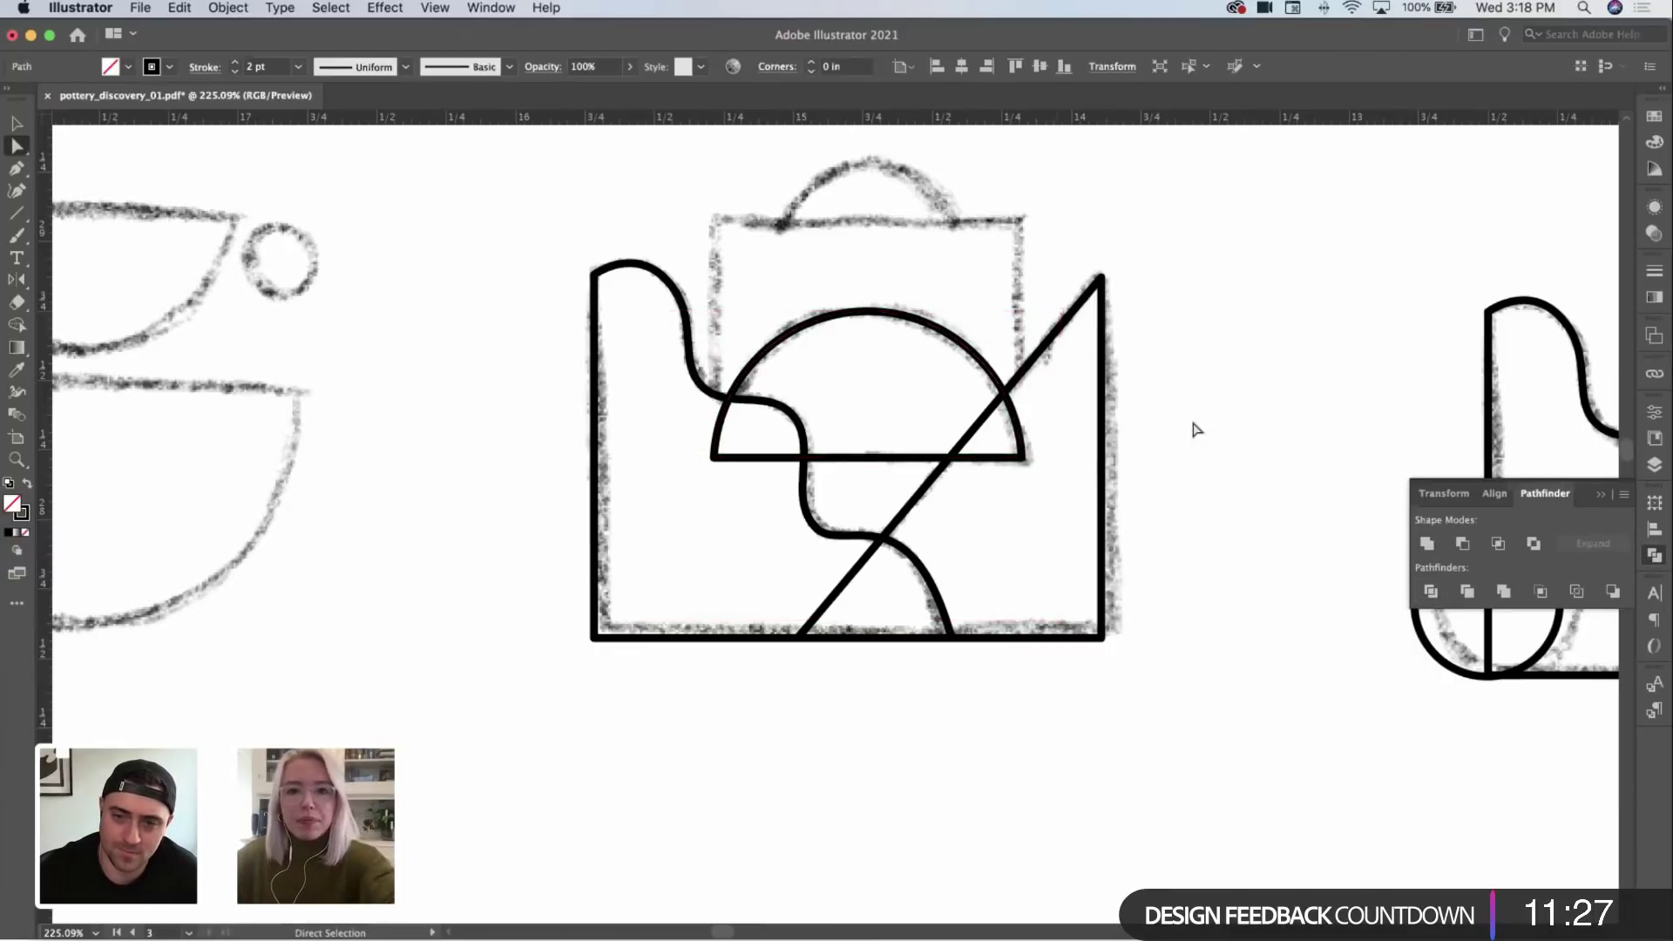
click(1196, 429)
key(v)
Step: Draw a rectangle about 1.11 by 0.72 in over the sketched box behind the dome
drag(1191, 344, 1191, 434)
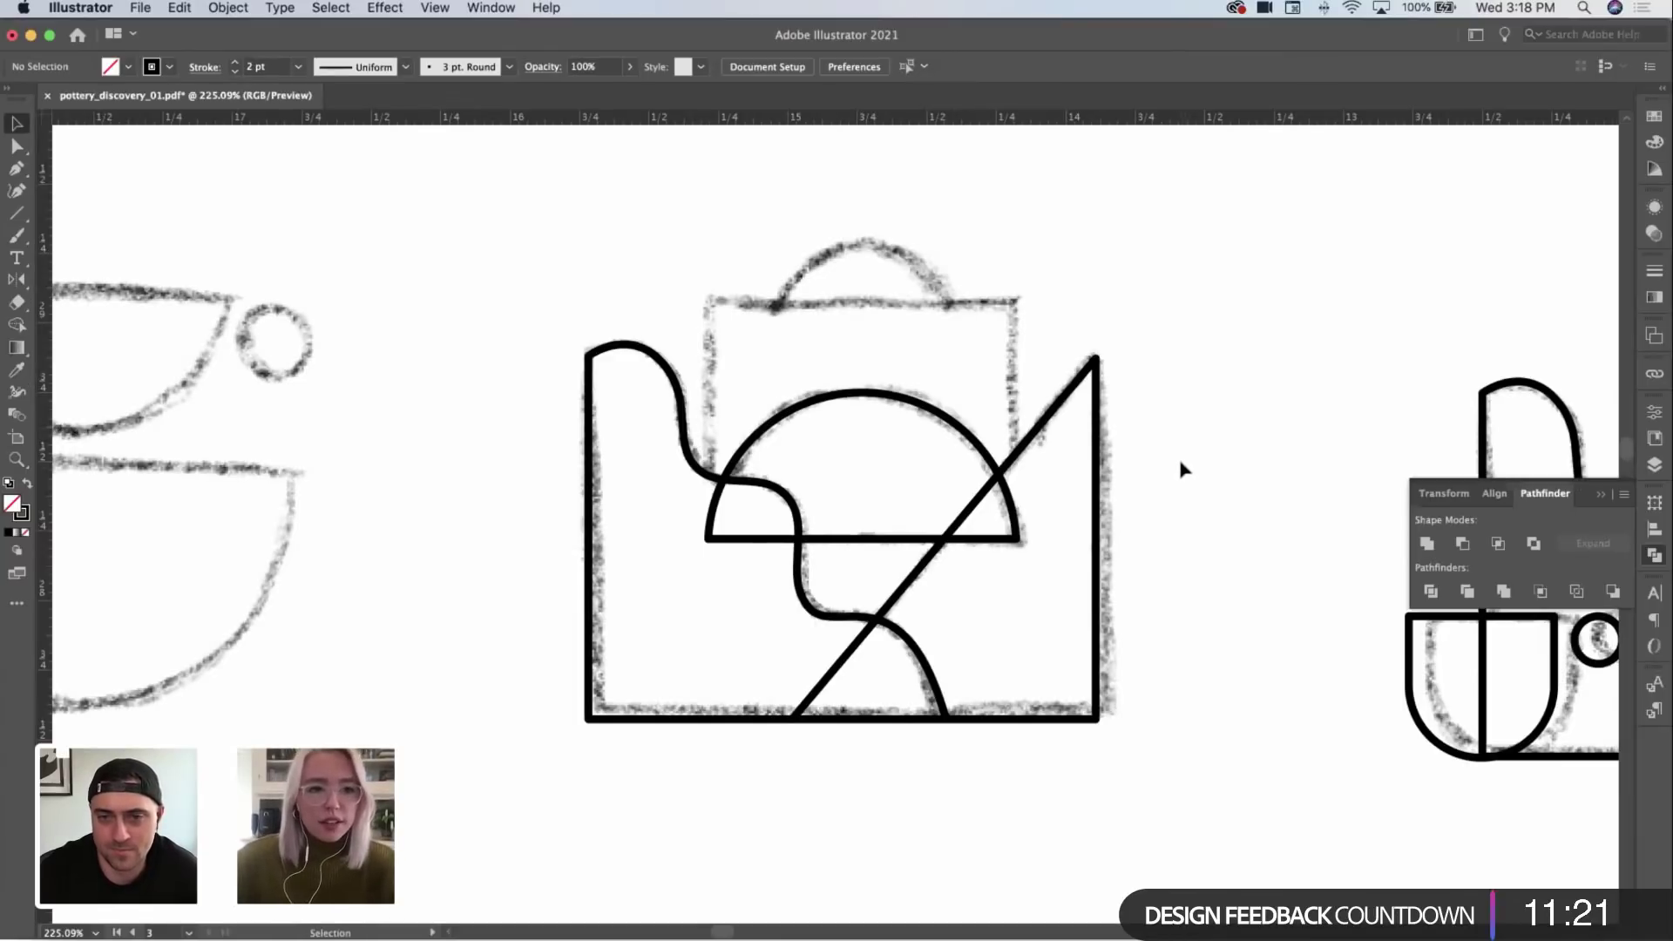
key(m)
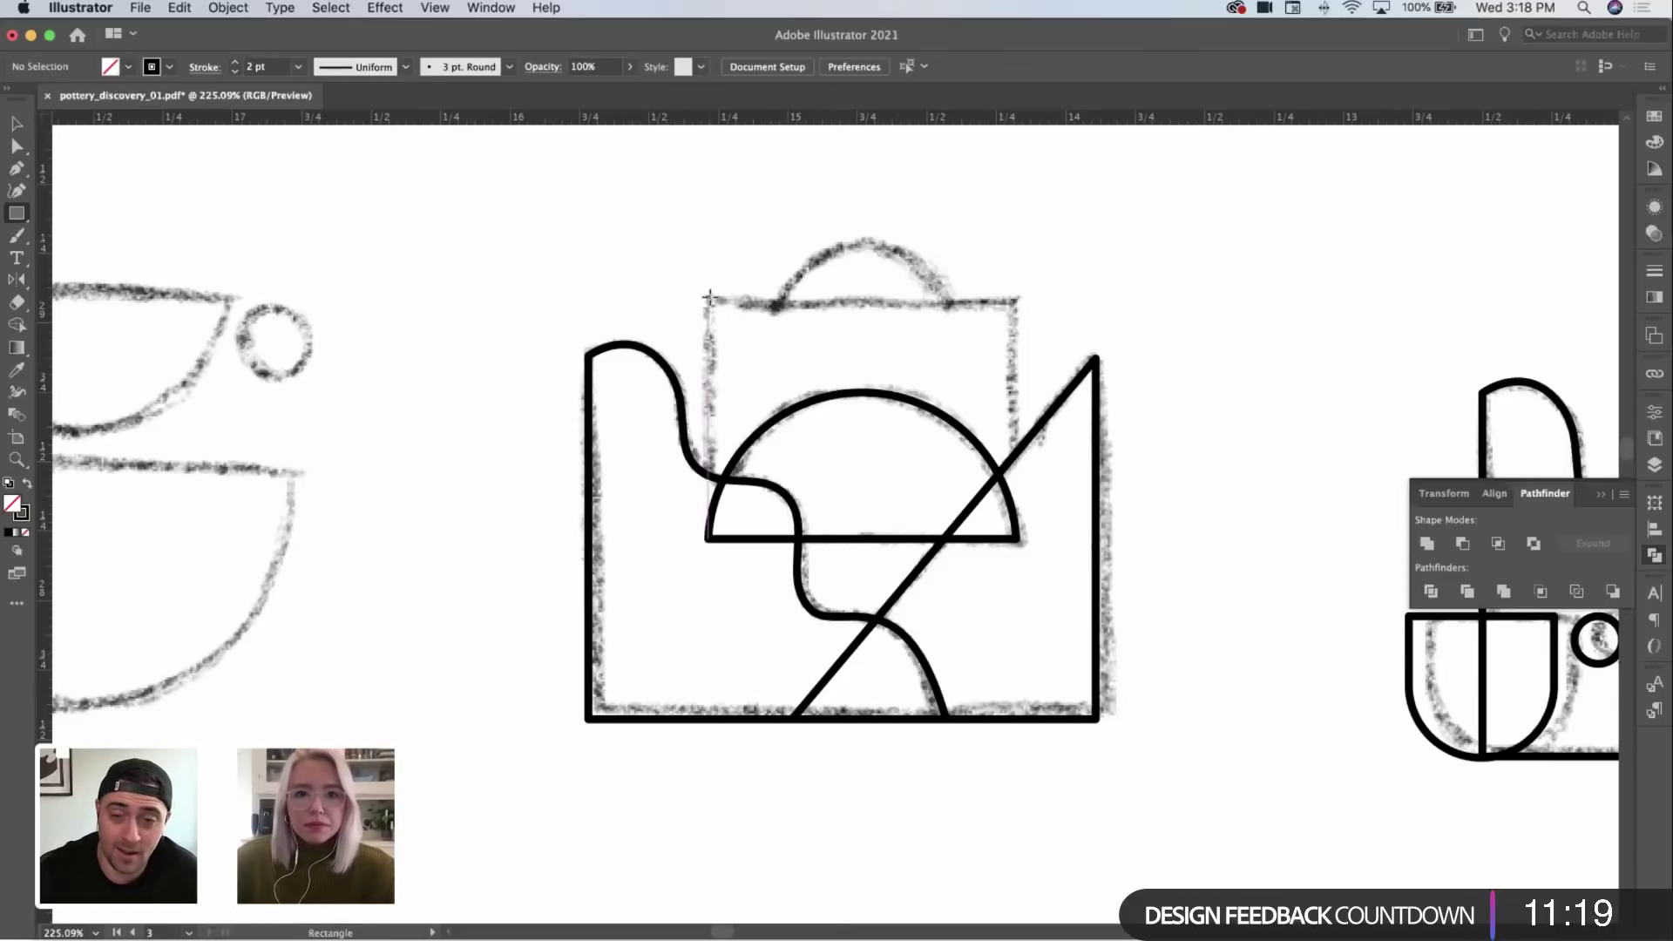
mouse_move(708, 298)
mouse_down()
mouse_move(1090, 512)
mouse_move(1017, 495)
mouse_up()
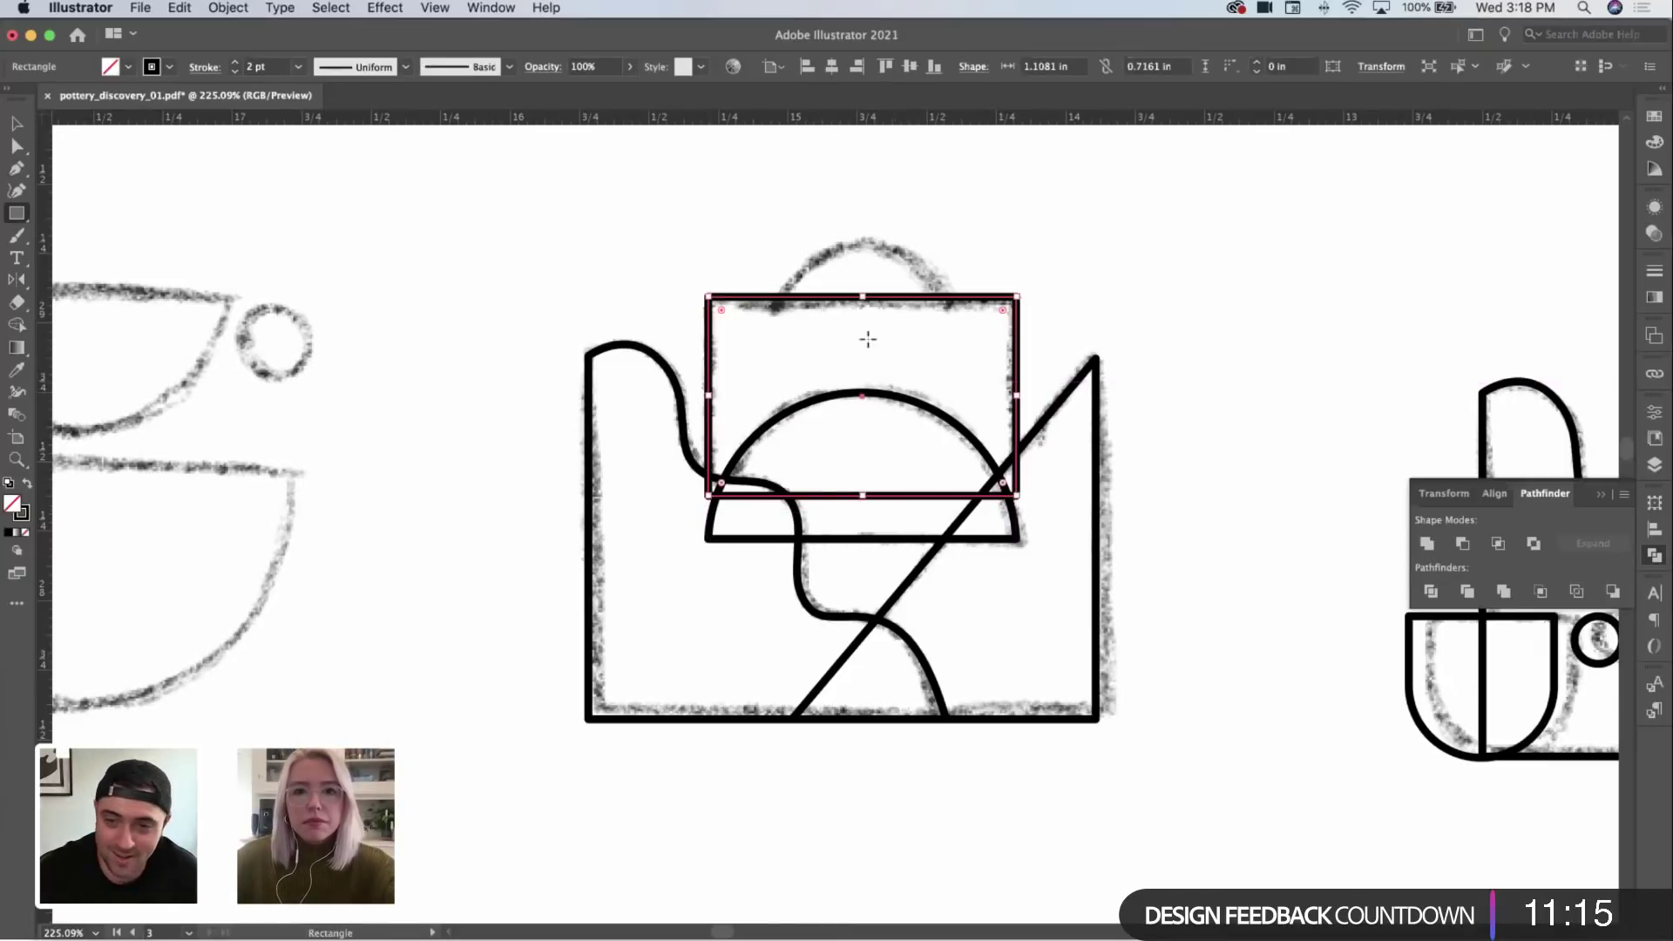
key(v)
mouse_move(889, 403)
mouse_down()
mouse_move(880, 259)
mouse_move(889, 404)
mouse_up()
click(1153, 321)
Step: Draw a circle about 1.39 in wide over the large lower bowl in the arch-framed stacked-bowls sketch
key(z)
mouse_move(1154, 321)
mouse_down()
mouse_move(972, 281)
mouse_move(973, 305)
mouse_move(921, 264)
mouse_up()
scroll(973, 282, up, 3)
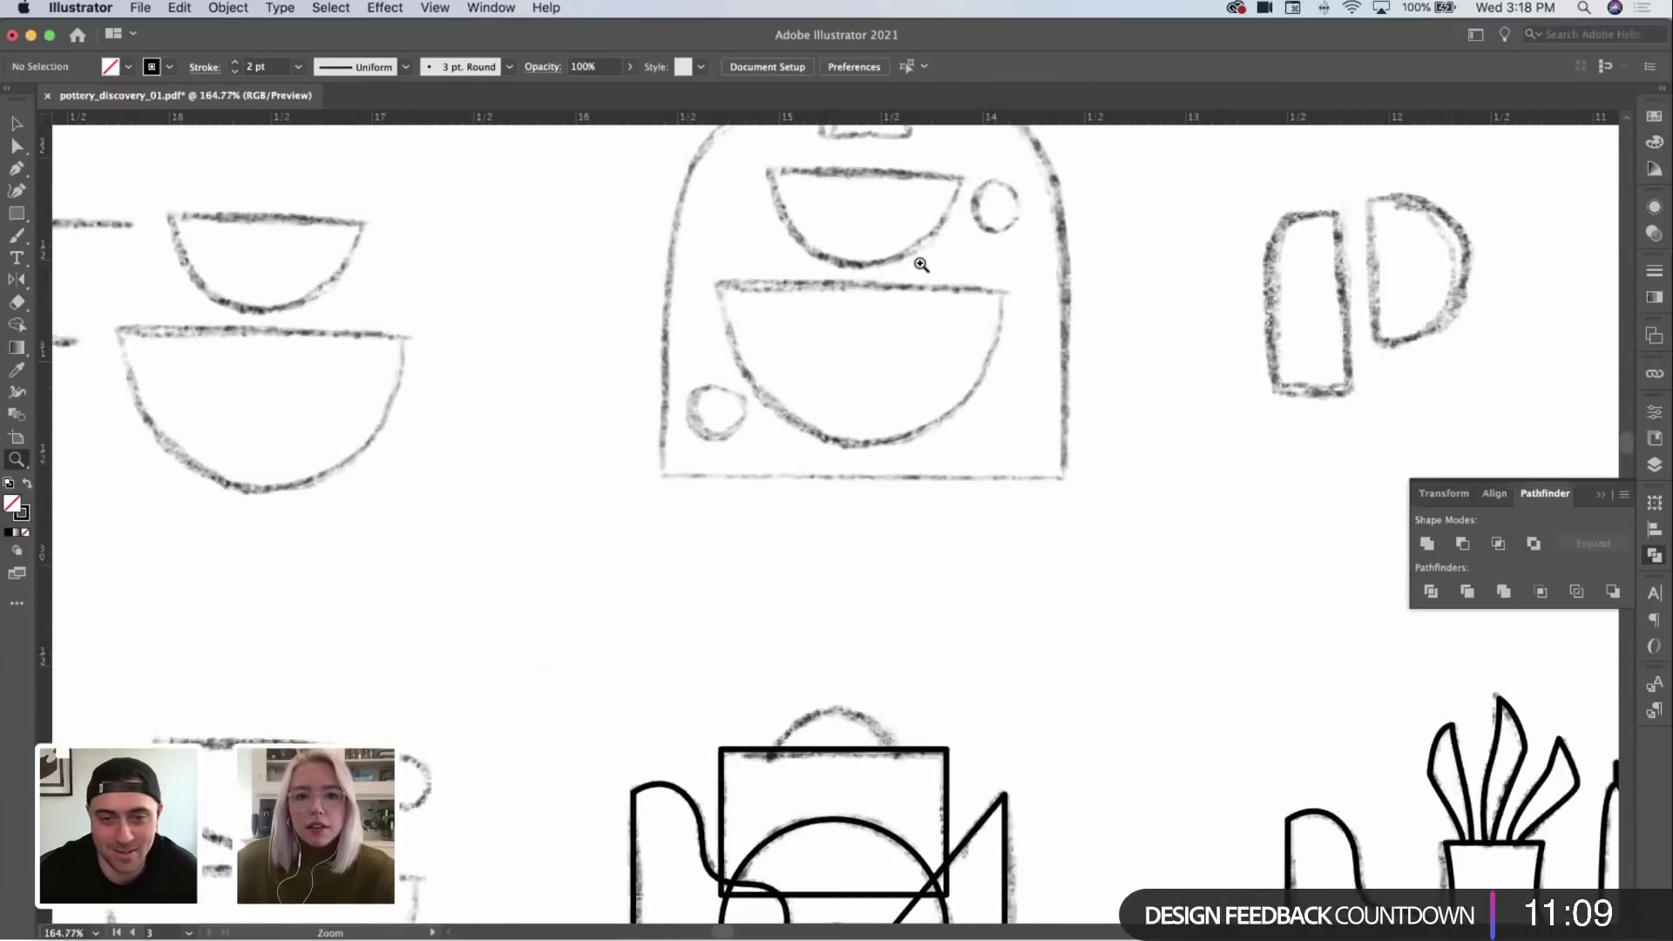
scroll(921, 264, up, 3)
key(l)
drag(794, 376, 938, 530)
key(v)
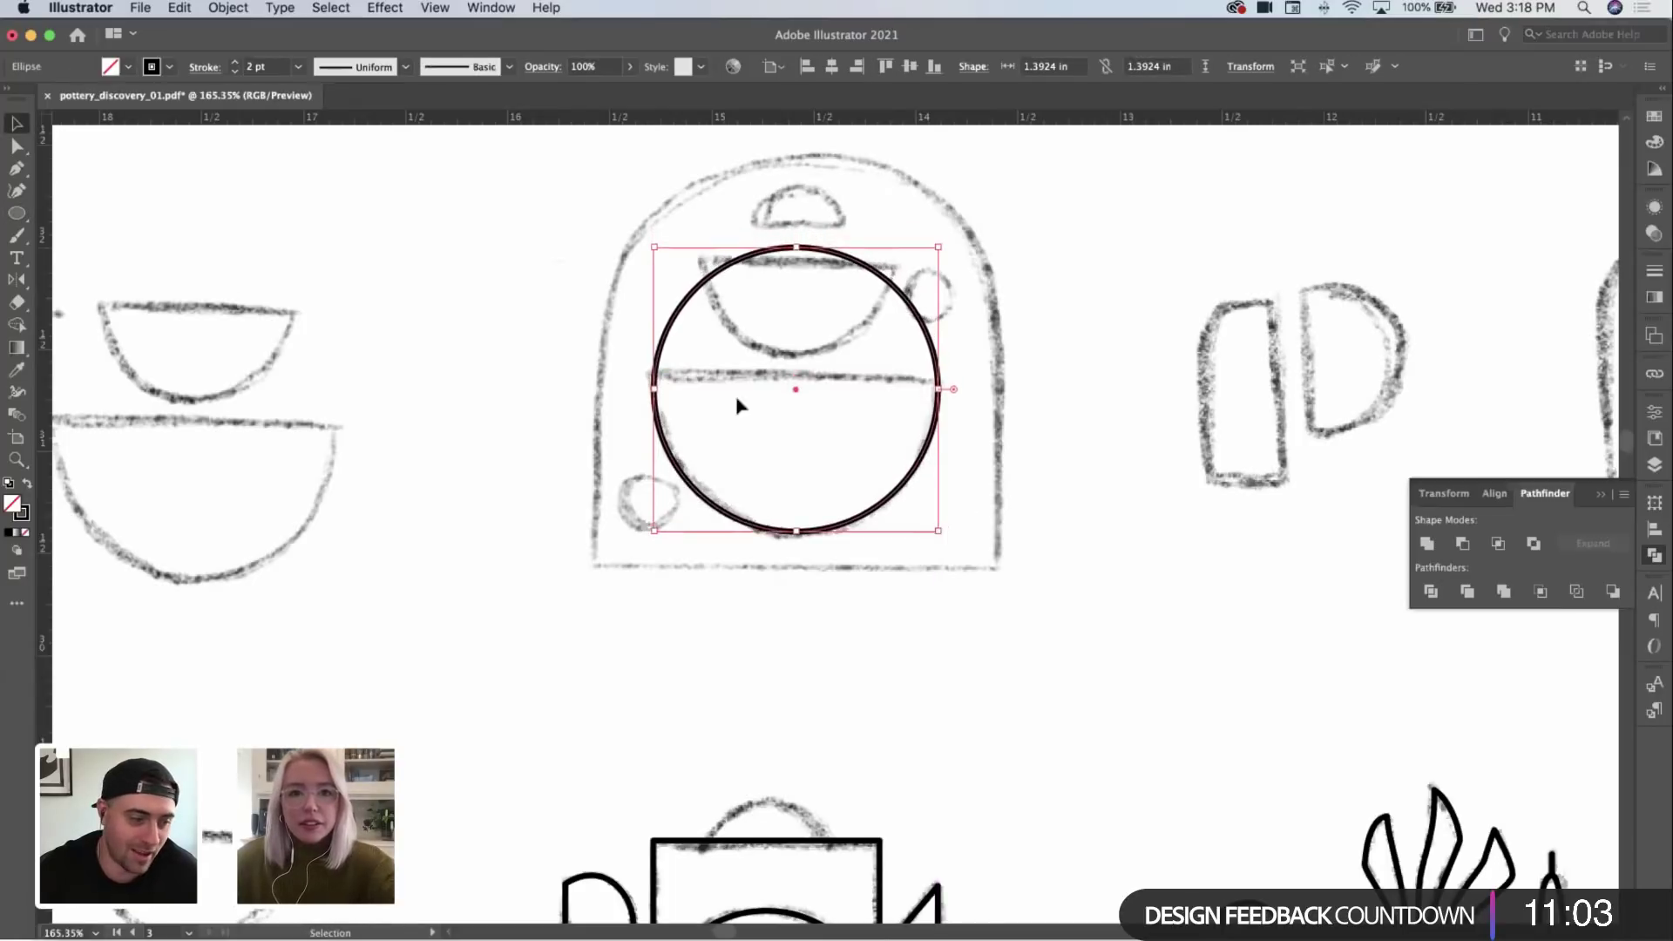
Step: Draw a horizontal line across the circle along the large bowl's rim, extending past both sides, and select both shapes
key(backslash)
drag(620, 375, 981, 376)
key(z)
drag(822, 378, 891, 390)
key(v)
key(super+a)
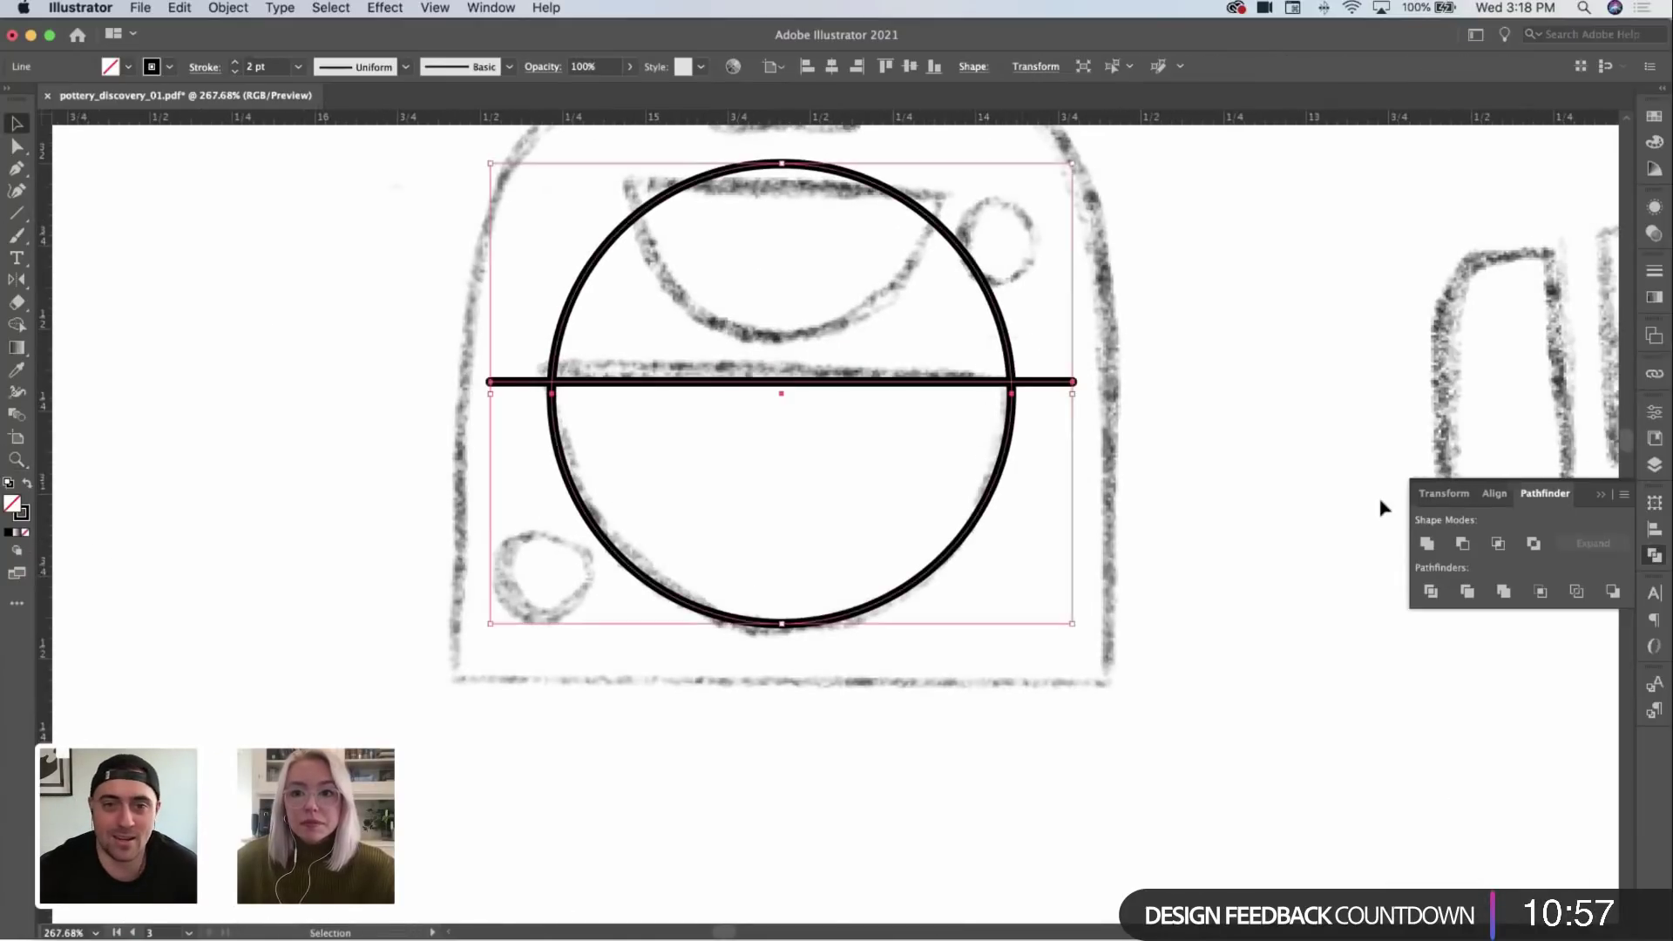
Step: Divide the circle along the line with Pathfinder and delete the upper part, leaving the large bowl
click(1430, 592)
key(a)
click(1008, 334)
key(Delete)
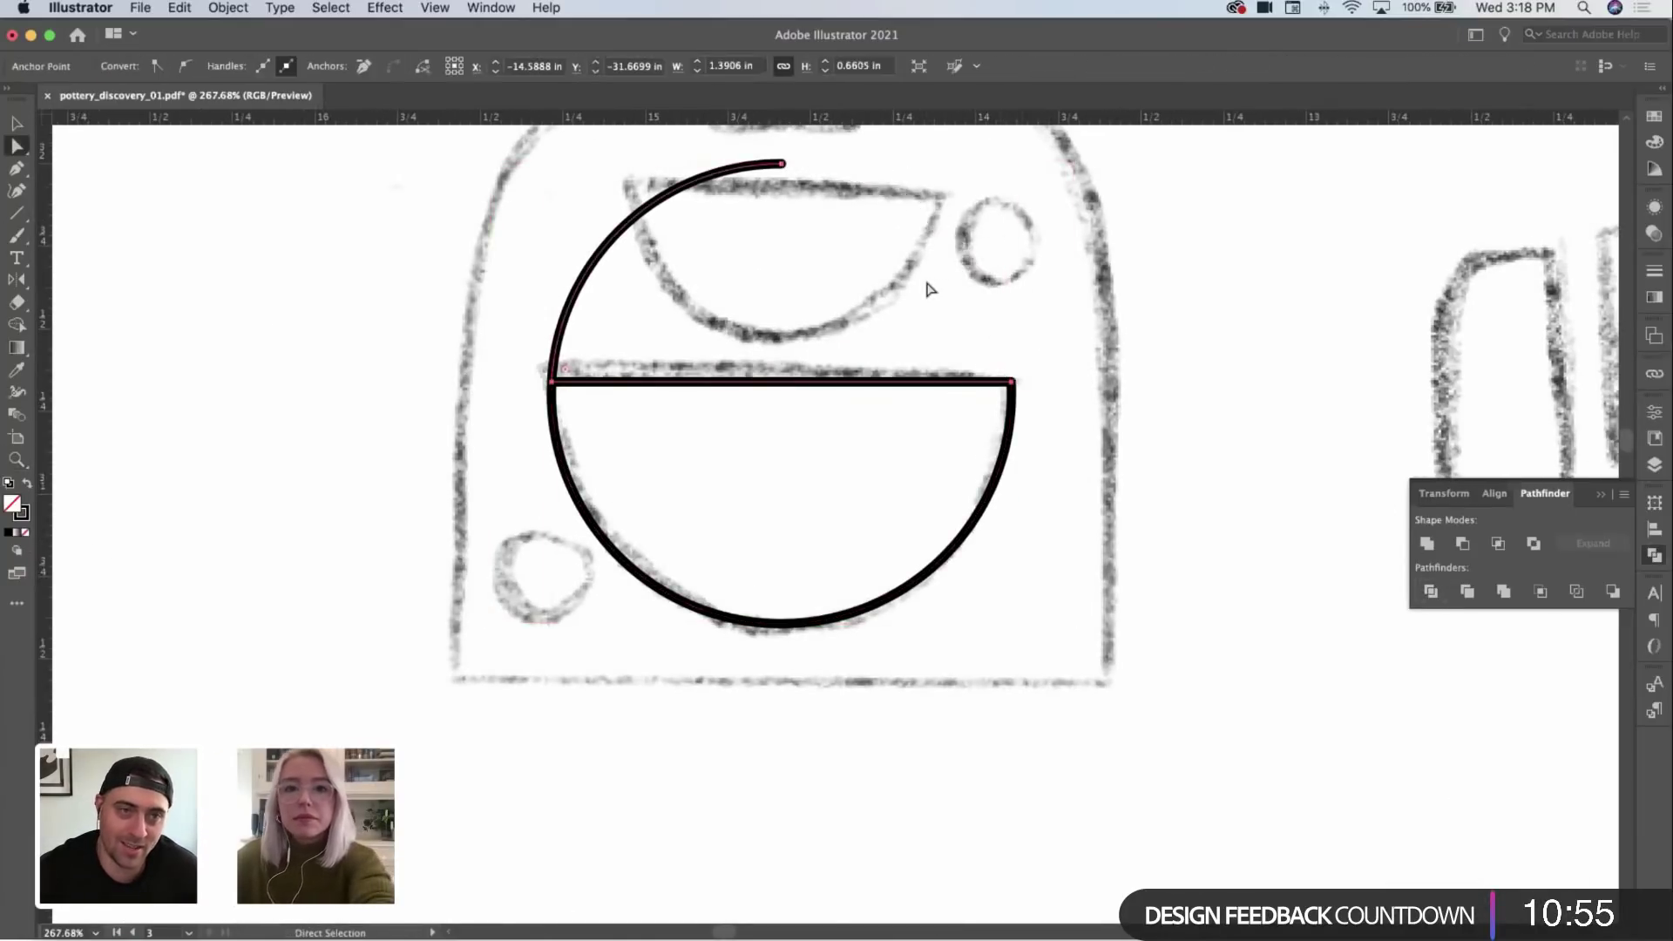
key(Delete)
scroll(828, 261, up, 5)
Step: Copy the large bowl straight up and scale the copy to about 0.89 in wide to fit the sketched middle bowl
key(v)
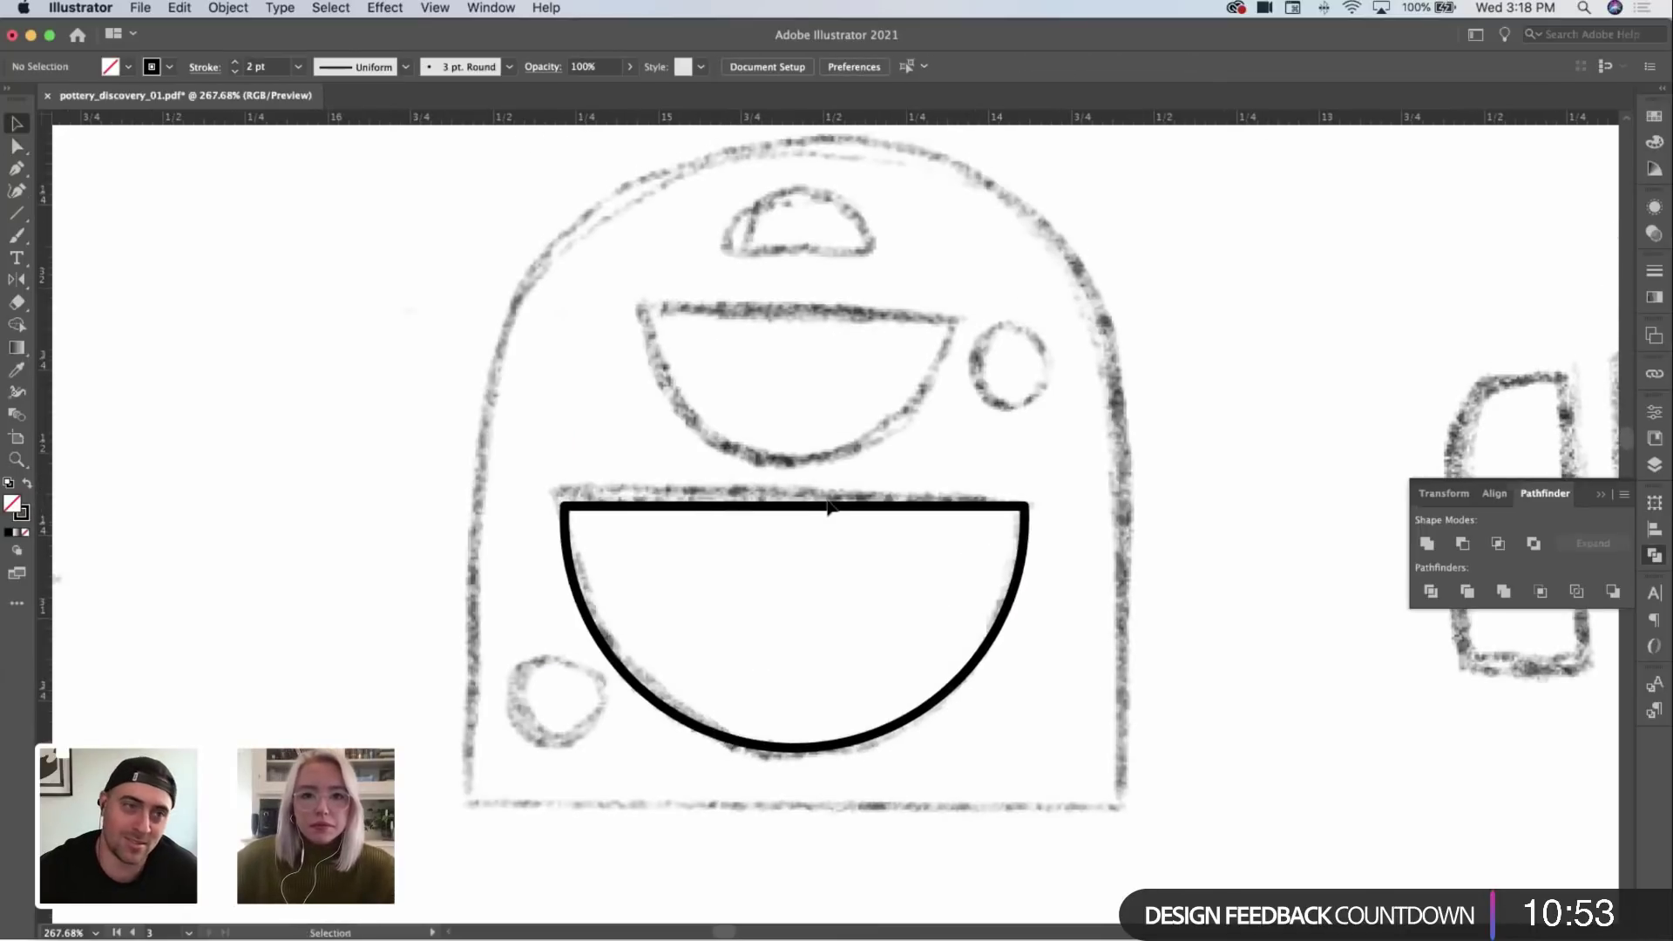
drag(828, 506, 827, 308)
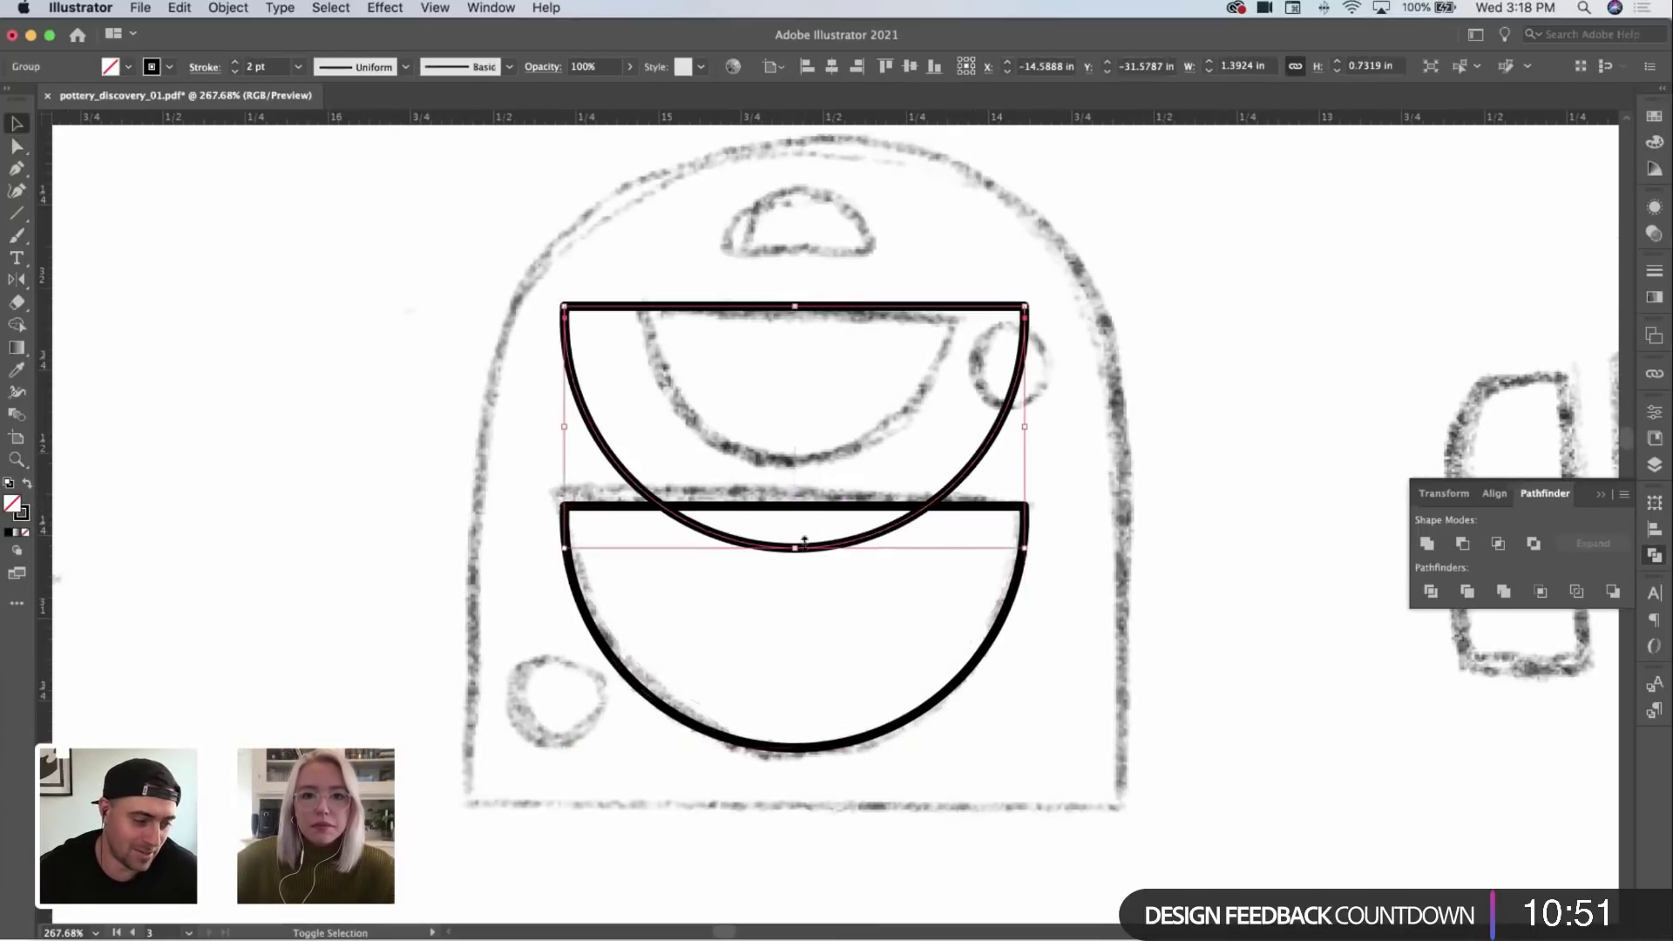
drag(804, 542, 796, 461)
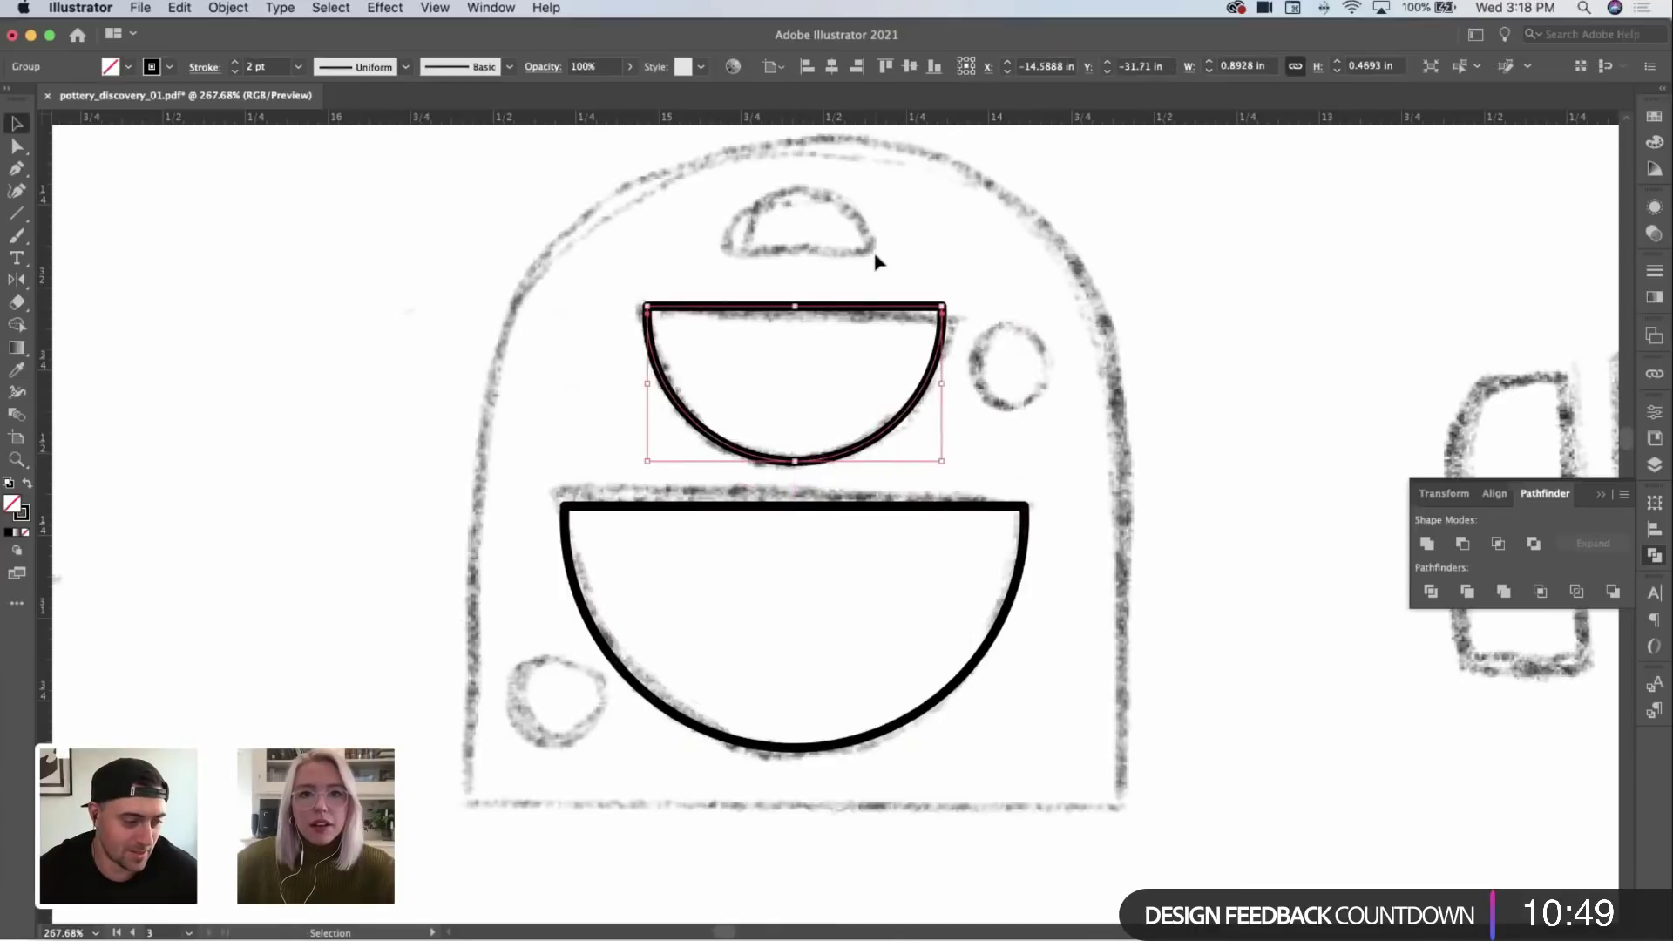
click(878, 262)
Step: Place a vertically flipped copy of the middle bowl above it and scale it down to fit the small sketched dome
scroll(881, 314, up, 2)
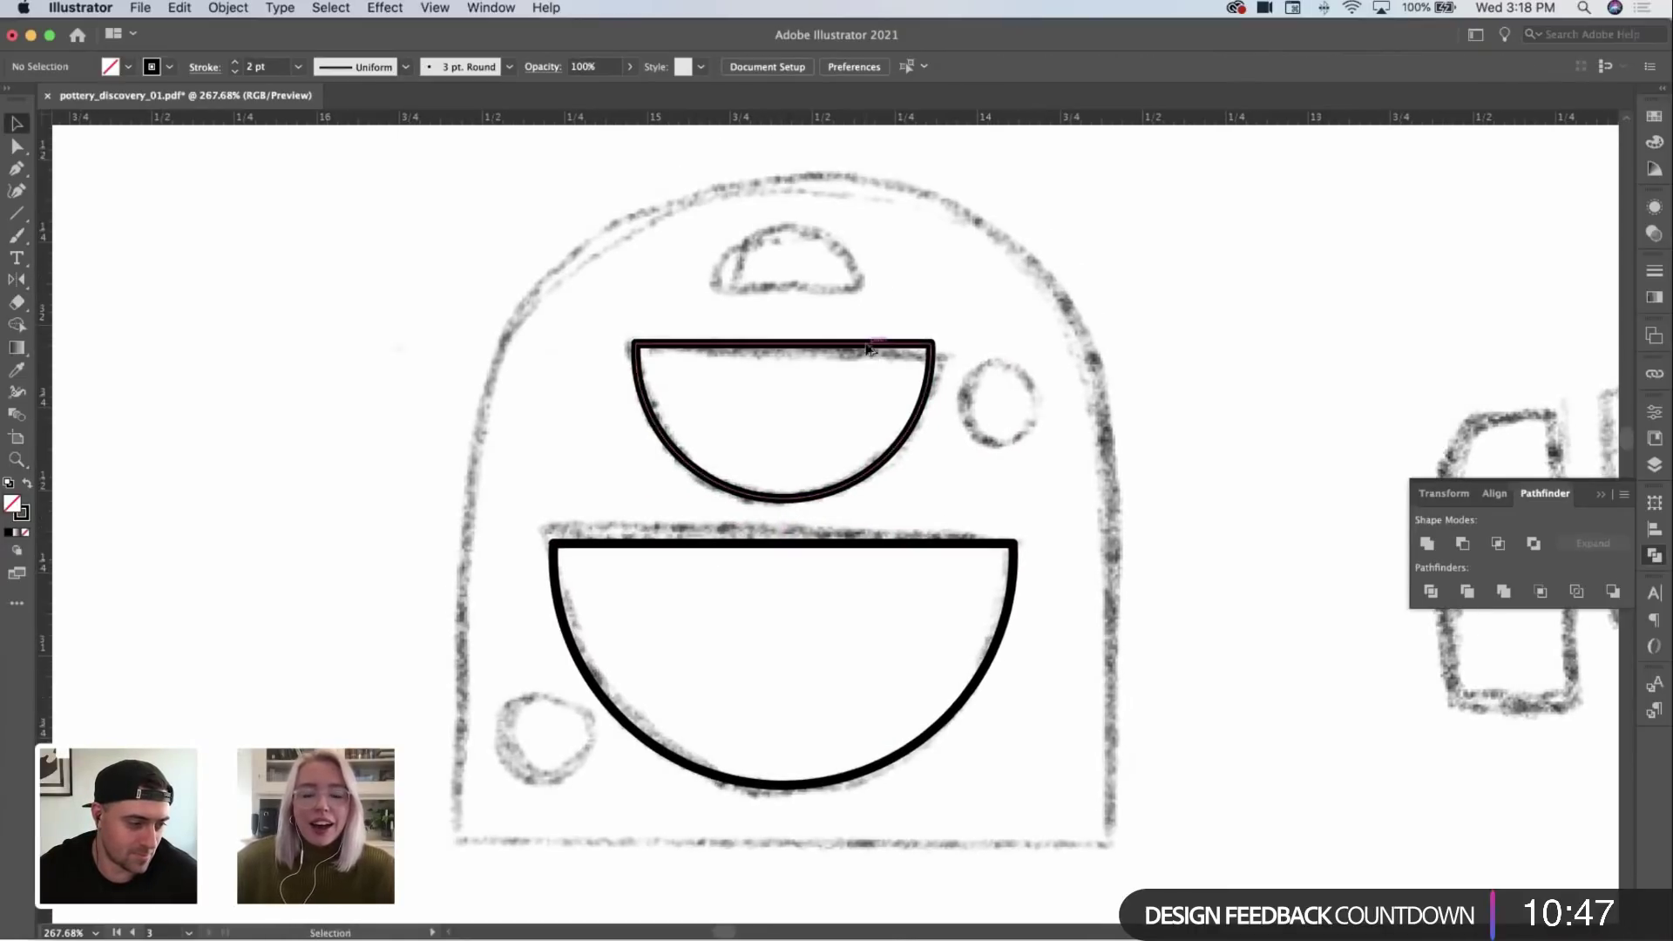
drag(868, 348, 637, 396)
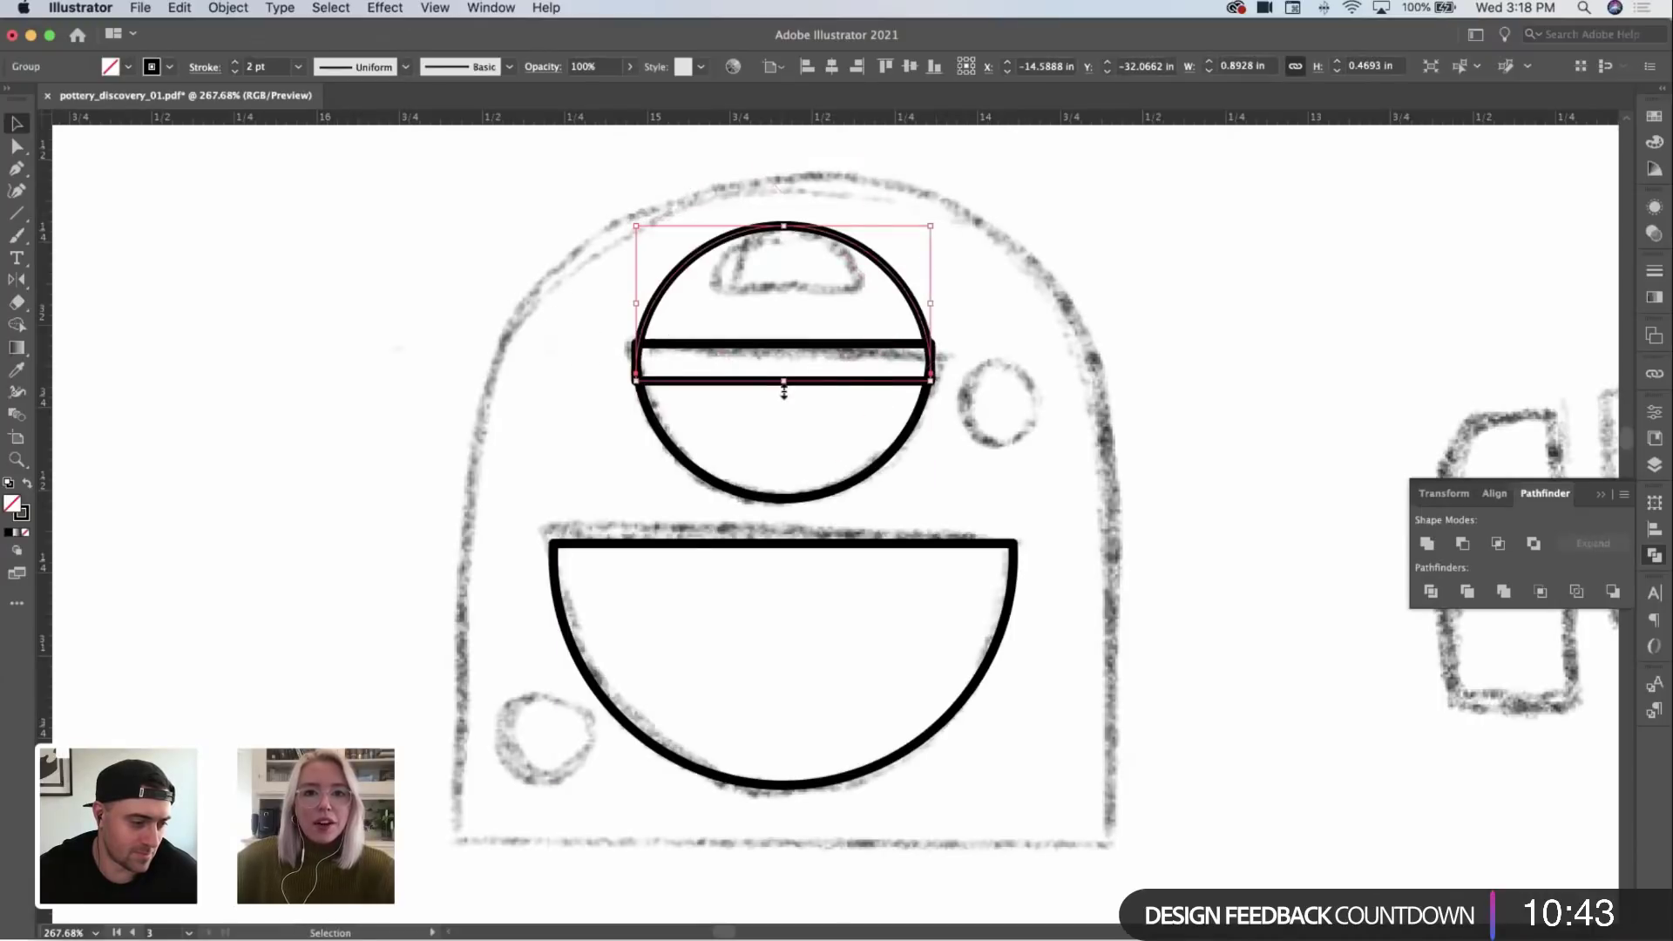
drag(783, 383, 784, 291)
click(963, 297)
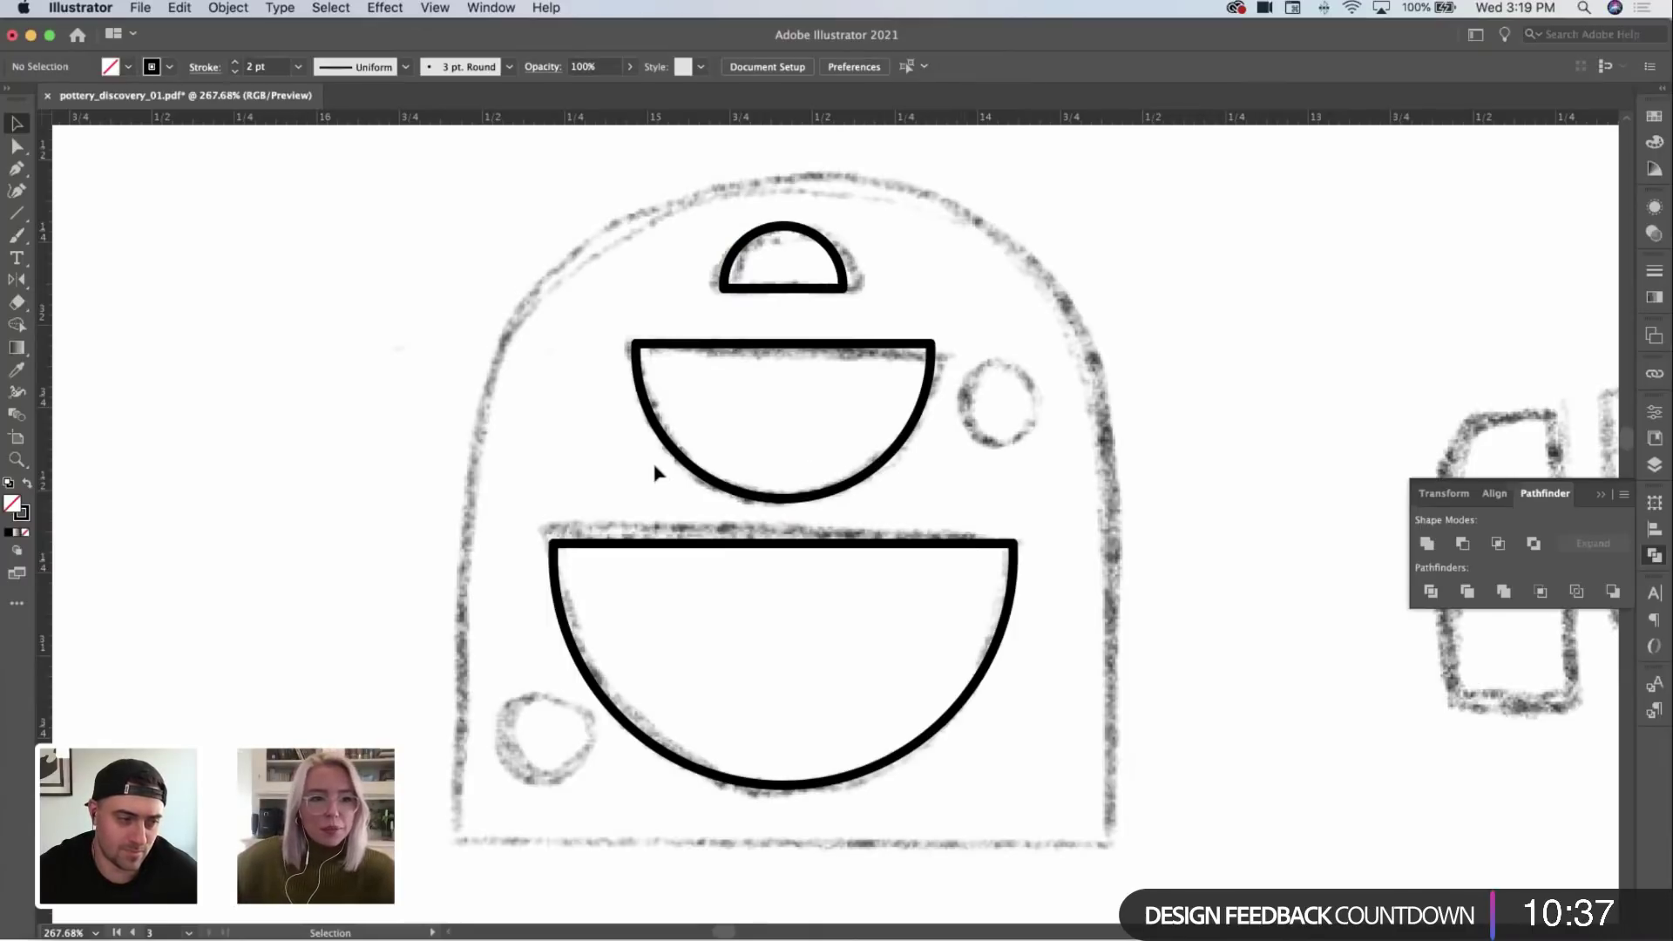
Step: Draw a circle about 0.23 in wide beside the middle bowl and copy it onto the sketched circle beside the large bowl
key(l)
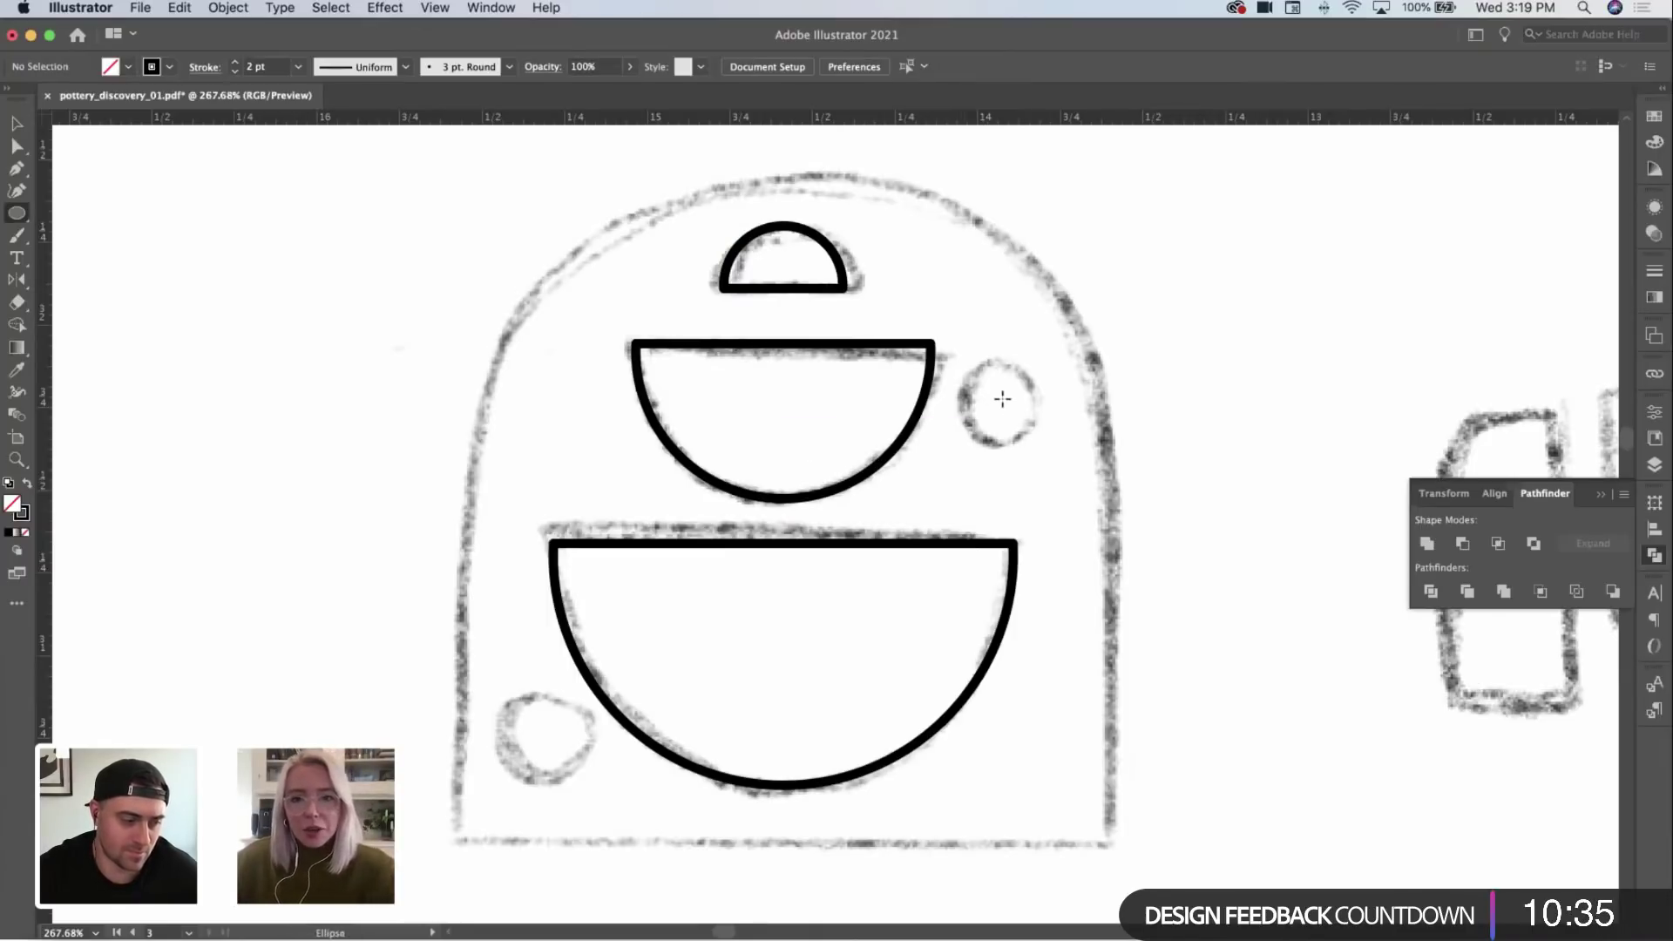
drag(999, 401, 1041, 444)
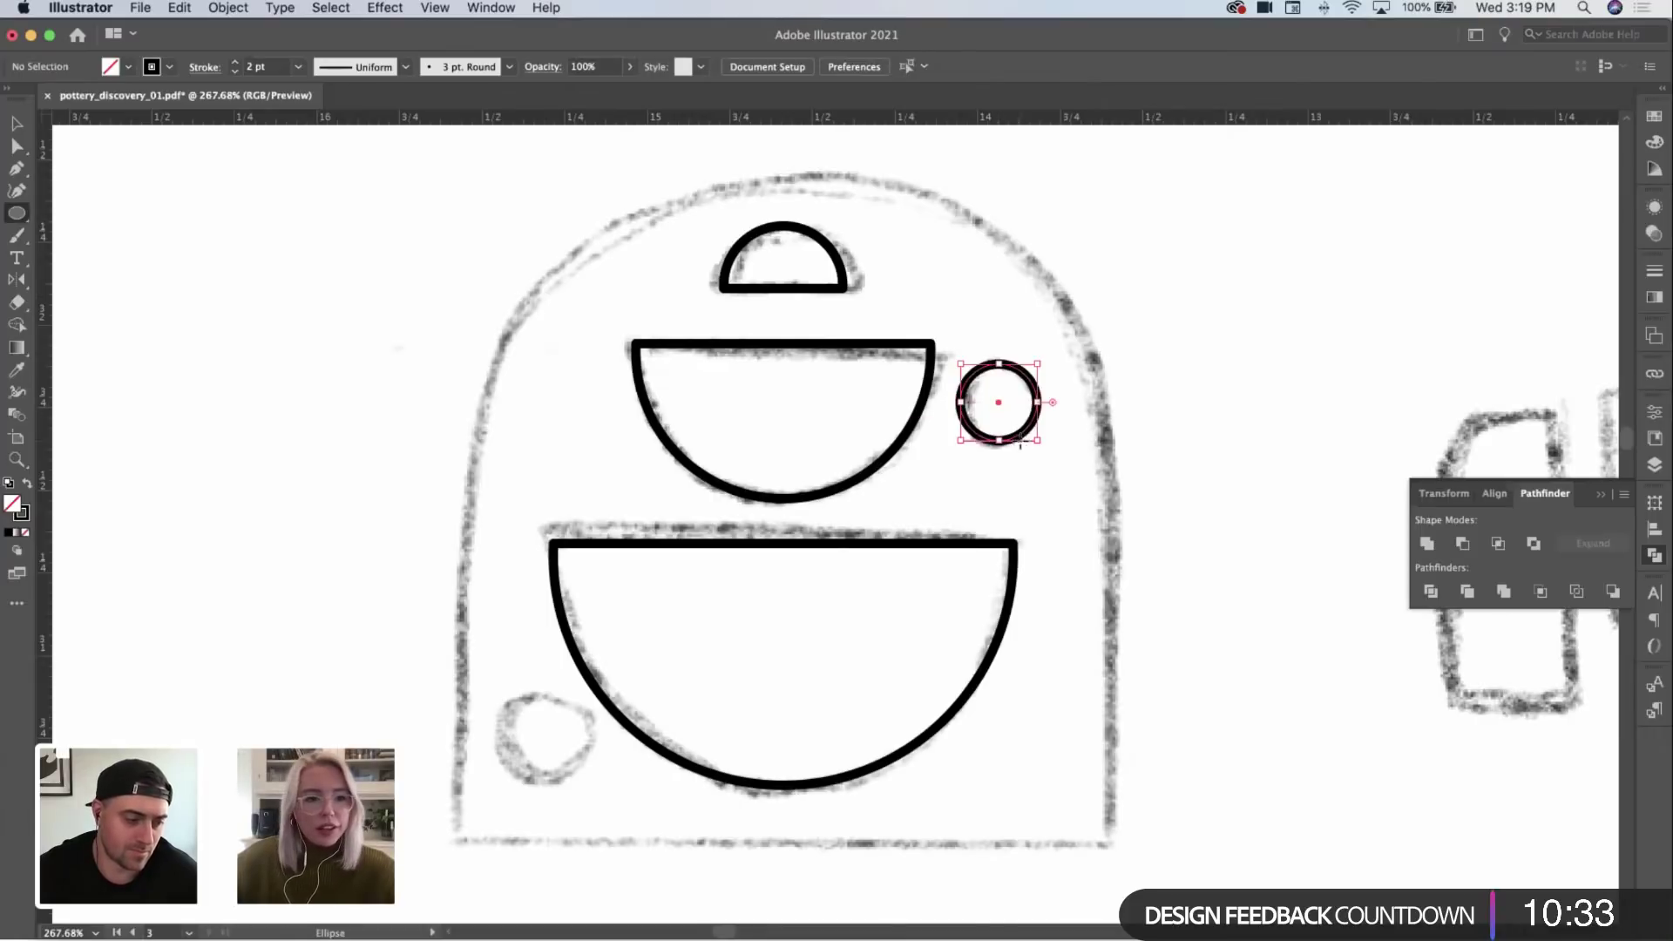
key(v)
click(1094, 343)
mouse_move(1018, 376)
mouse_down()
mouse_move(1018, 357)
mouse_move(1072, 366)
mouse_move(675, 684)
mouse_move(634, 697)
mouse_up()
click(1111, 351)
Step: Draw a square about 2.01 in wide around the bowls and fully round its two upper corners into an arch
scroll(1111, 351, left, 3)
scroll(1111, 351, down, 2)
scroll(859, 627, down, 3)
key(m)
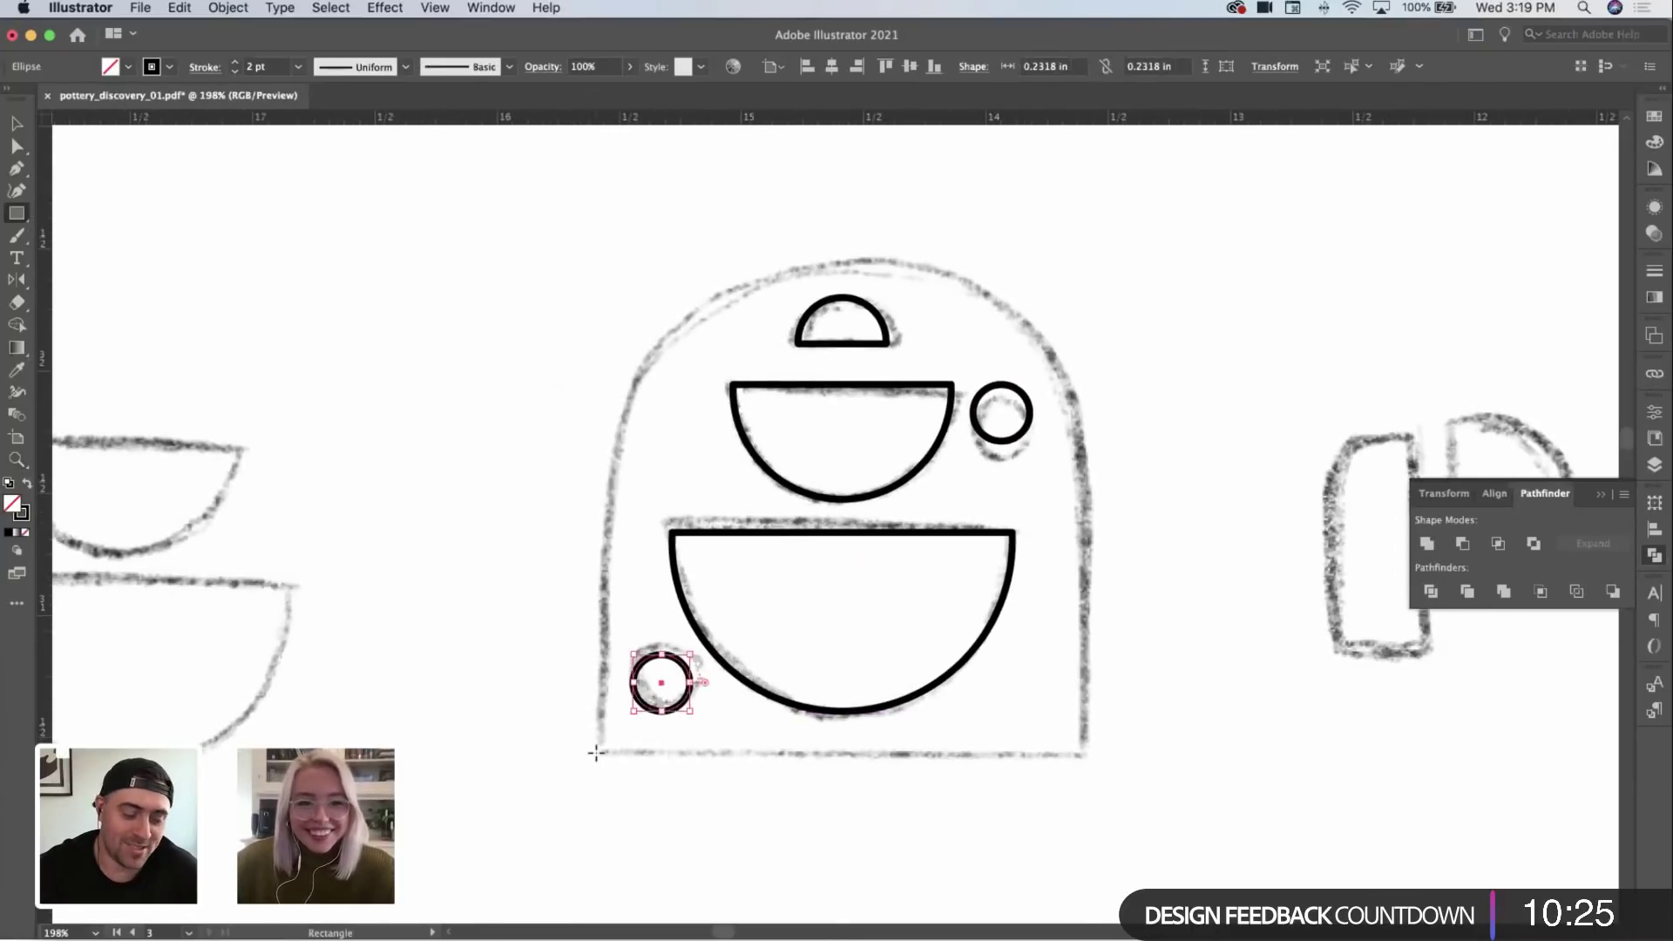
mouse_move(594, 753)
mouse_down()
mouse_move(1085, 260)
mouse_move(575, 286)
mouse_move(619, 306)
mouse_move(829, 672)
mouse_up()
key(a)
key(v)
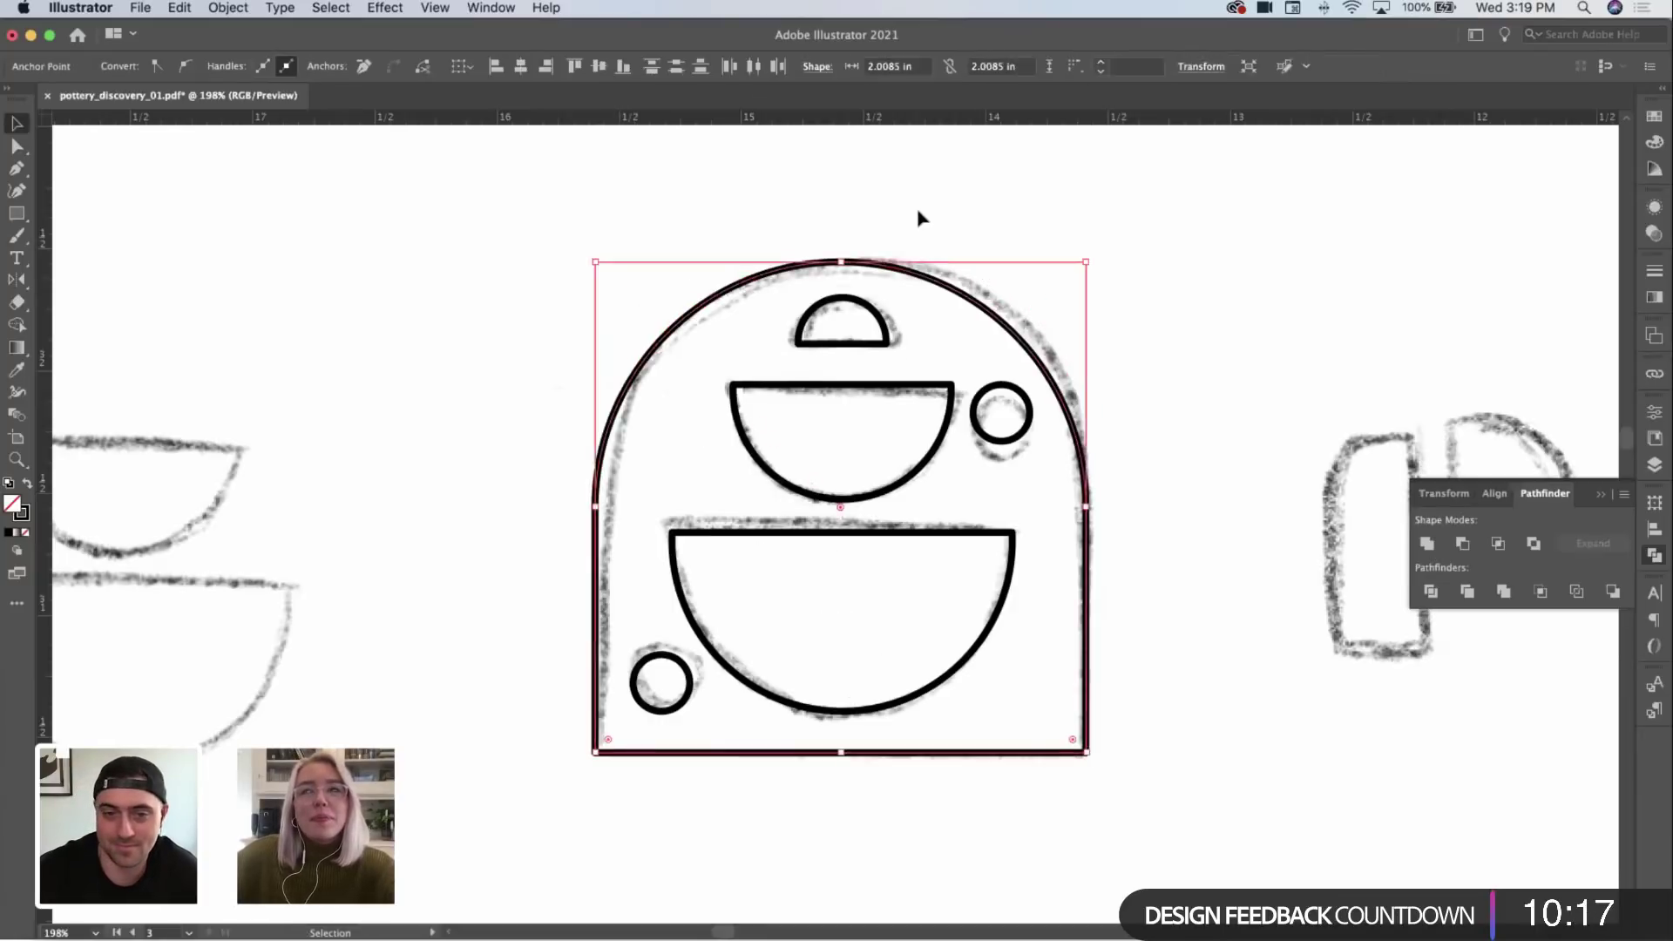
click(920, 218)
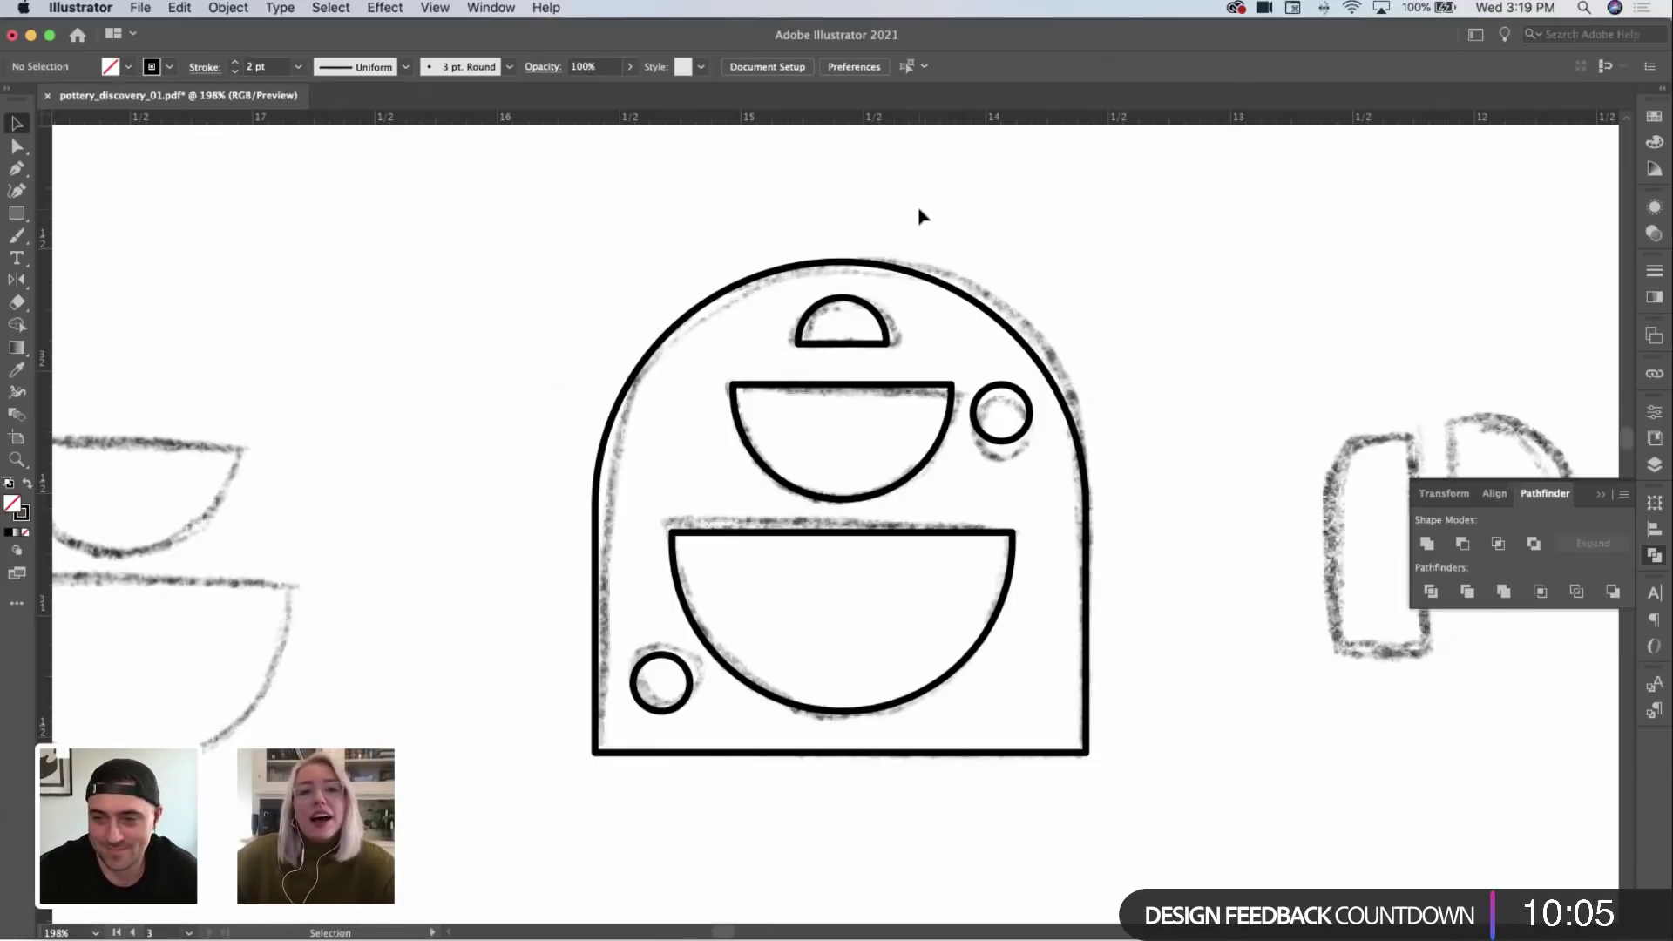
Step: Raise the arch's rounded top slightly while keeping its base in place
key(z)
drag(941, 232, 871, 237)
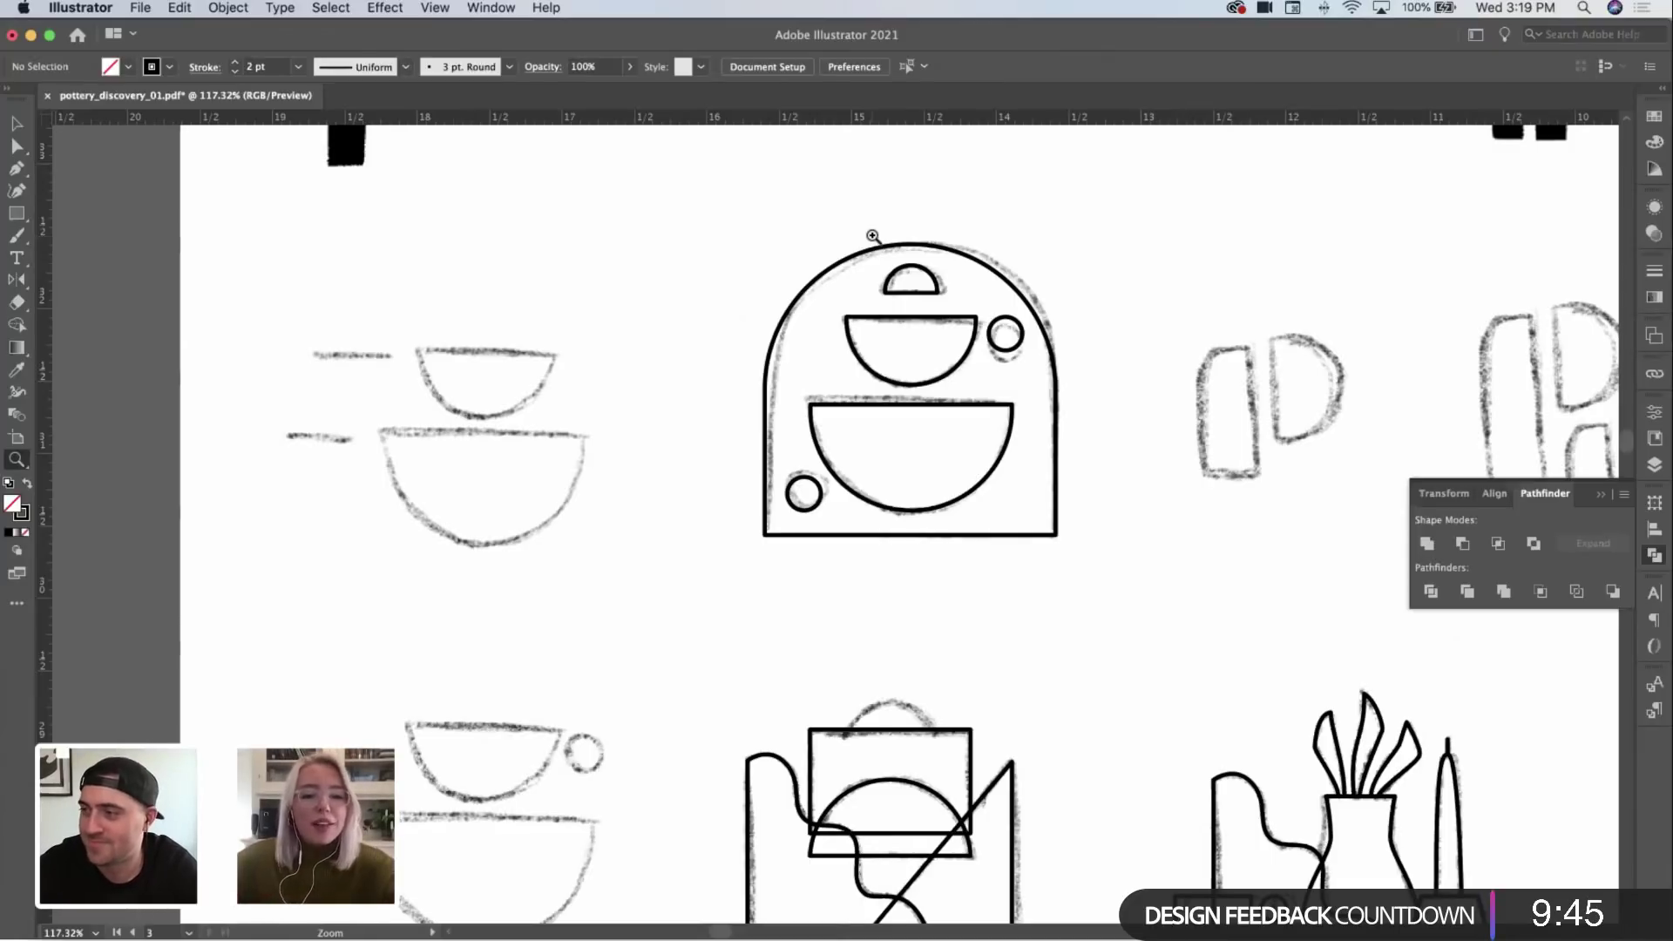
key(a)
click(765, 399)
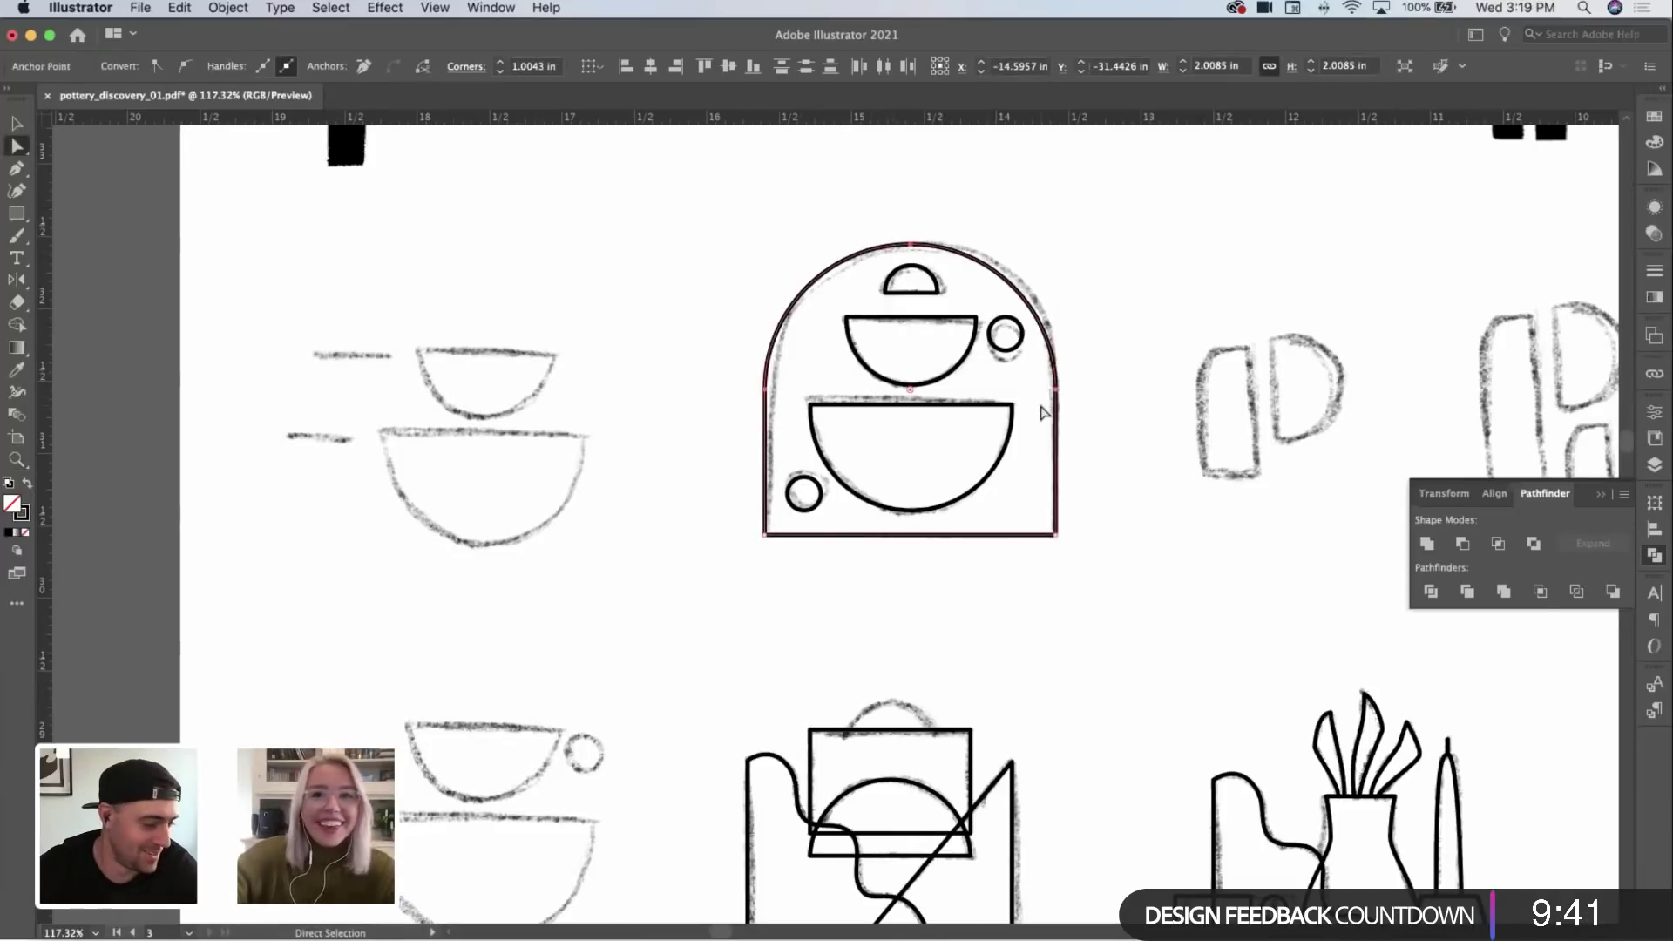
key(v)
click(1181, 362)
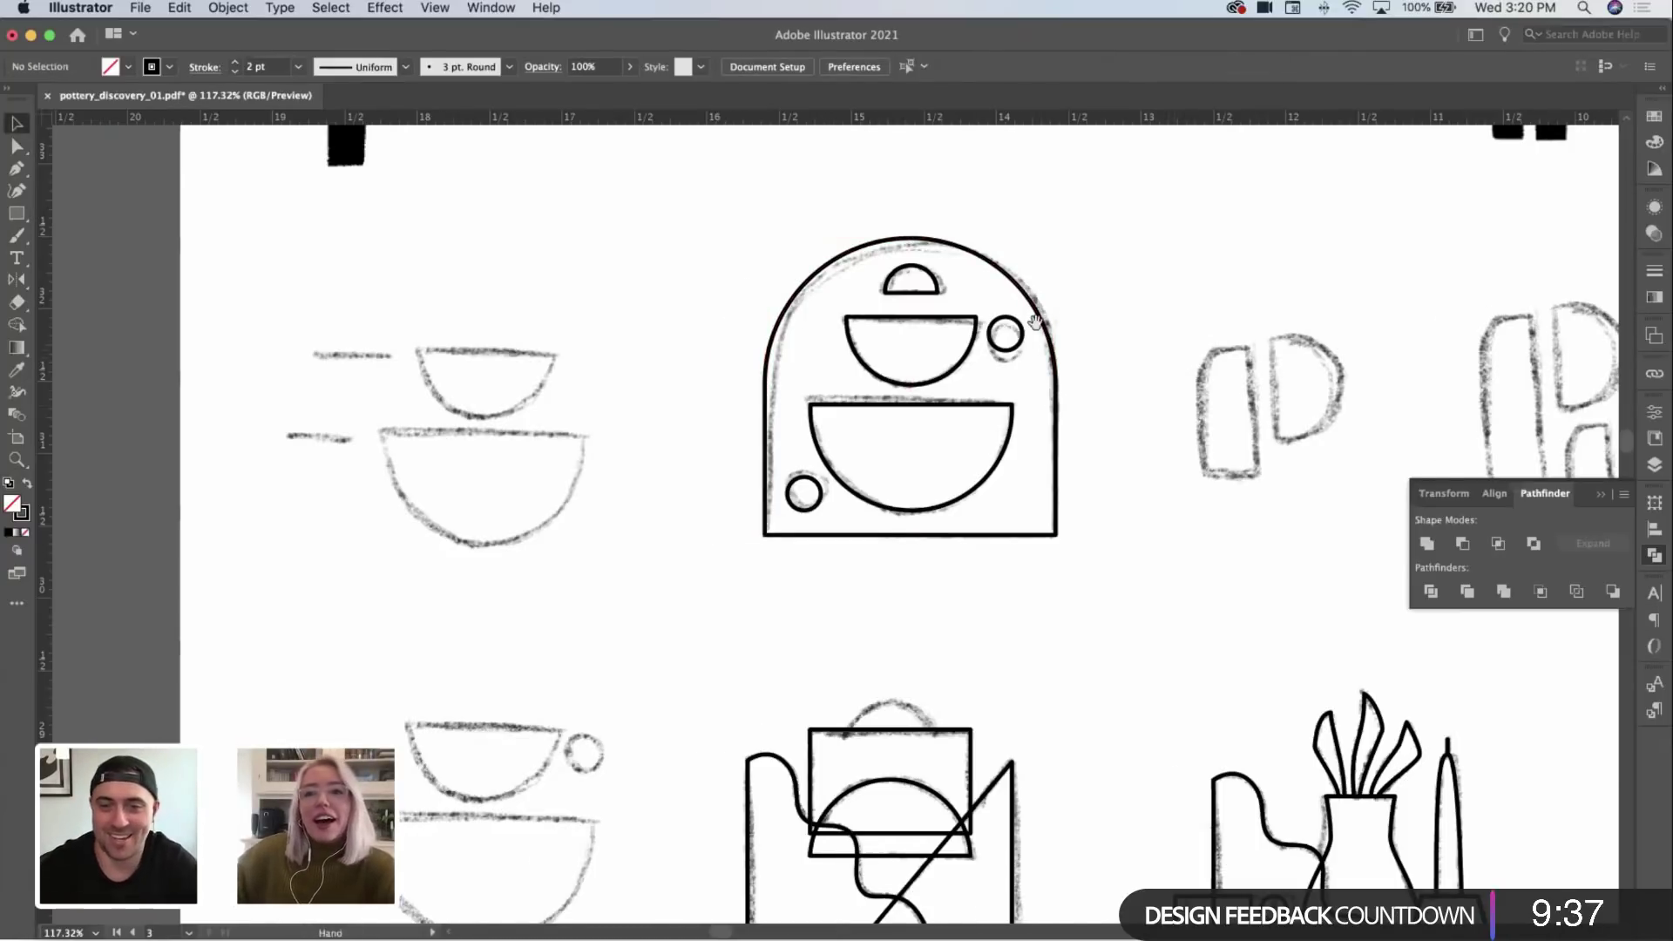
Step: Trace the stem of the two-part P sketch with the Pen tool as a closed shape with a rounded upper-left corner
scroll(889, 331, down, 5)
scroll(896, 339, right, 3)
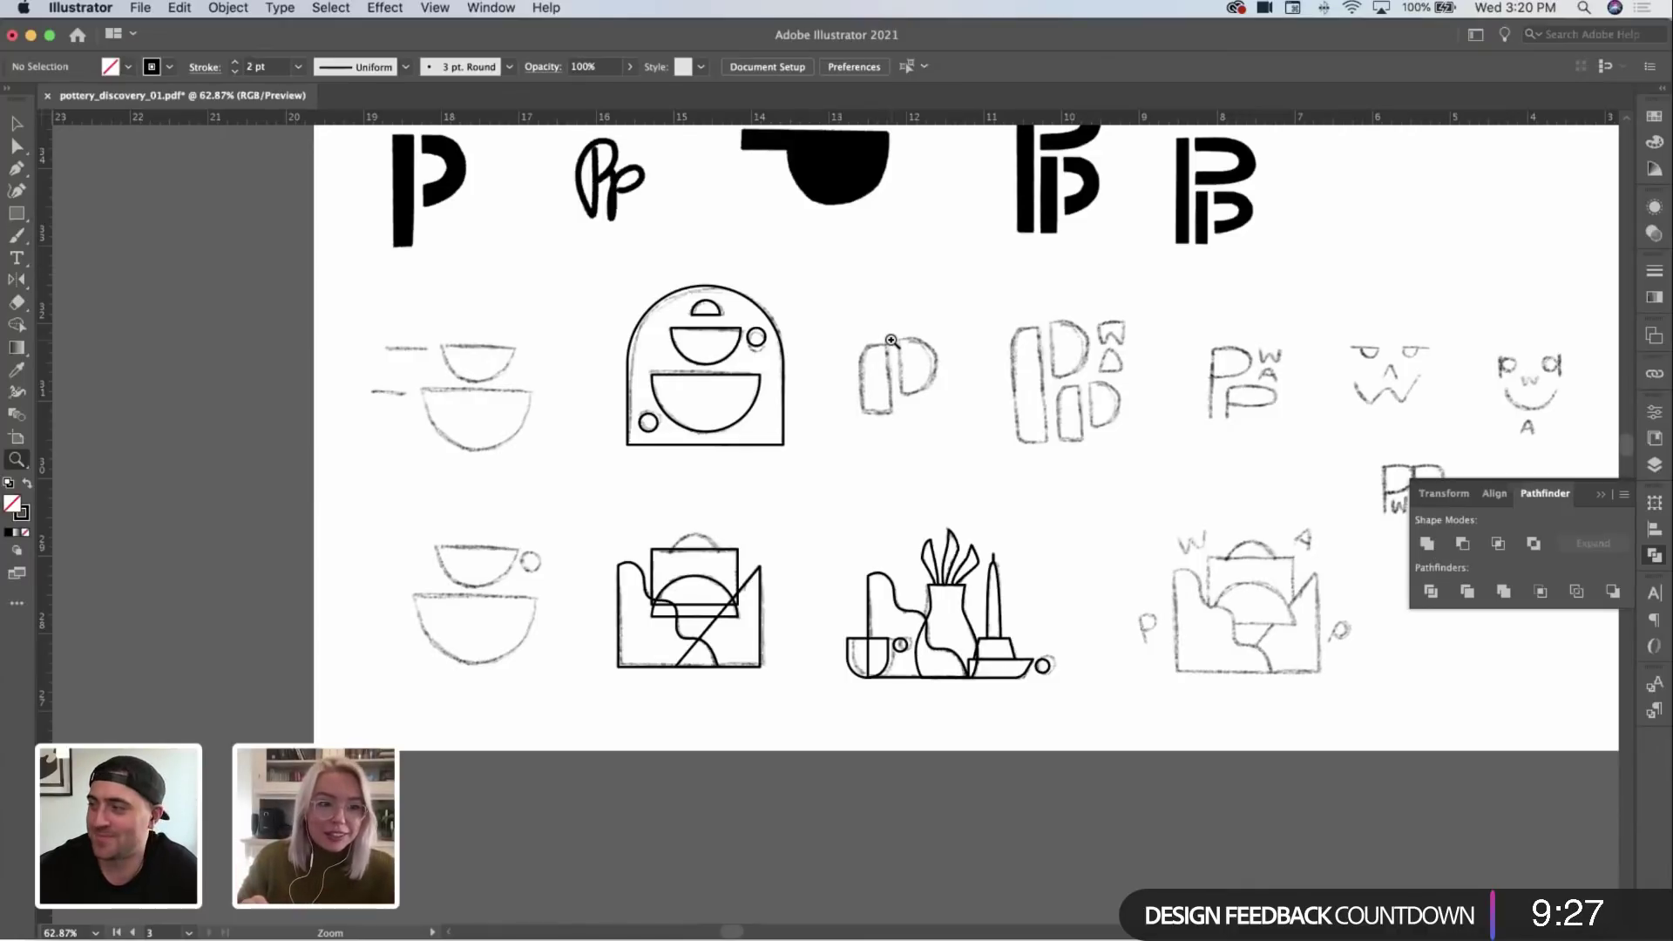
key(v)
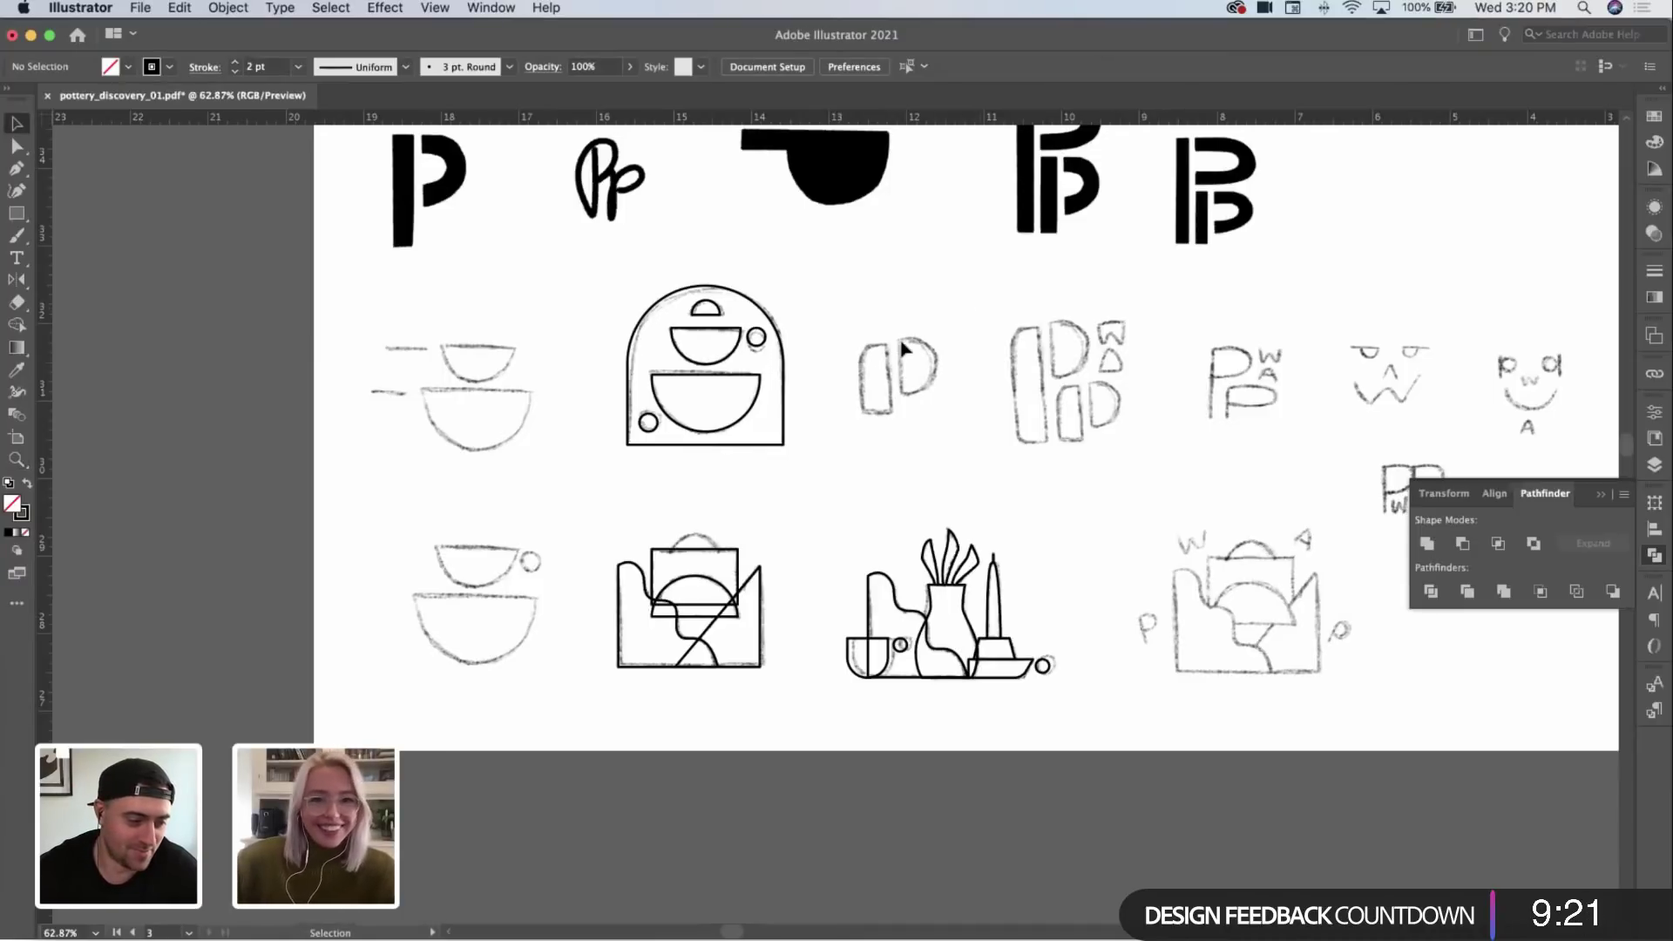
key(z)
scroll(773, 436, right, 5)
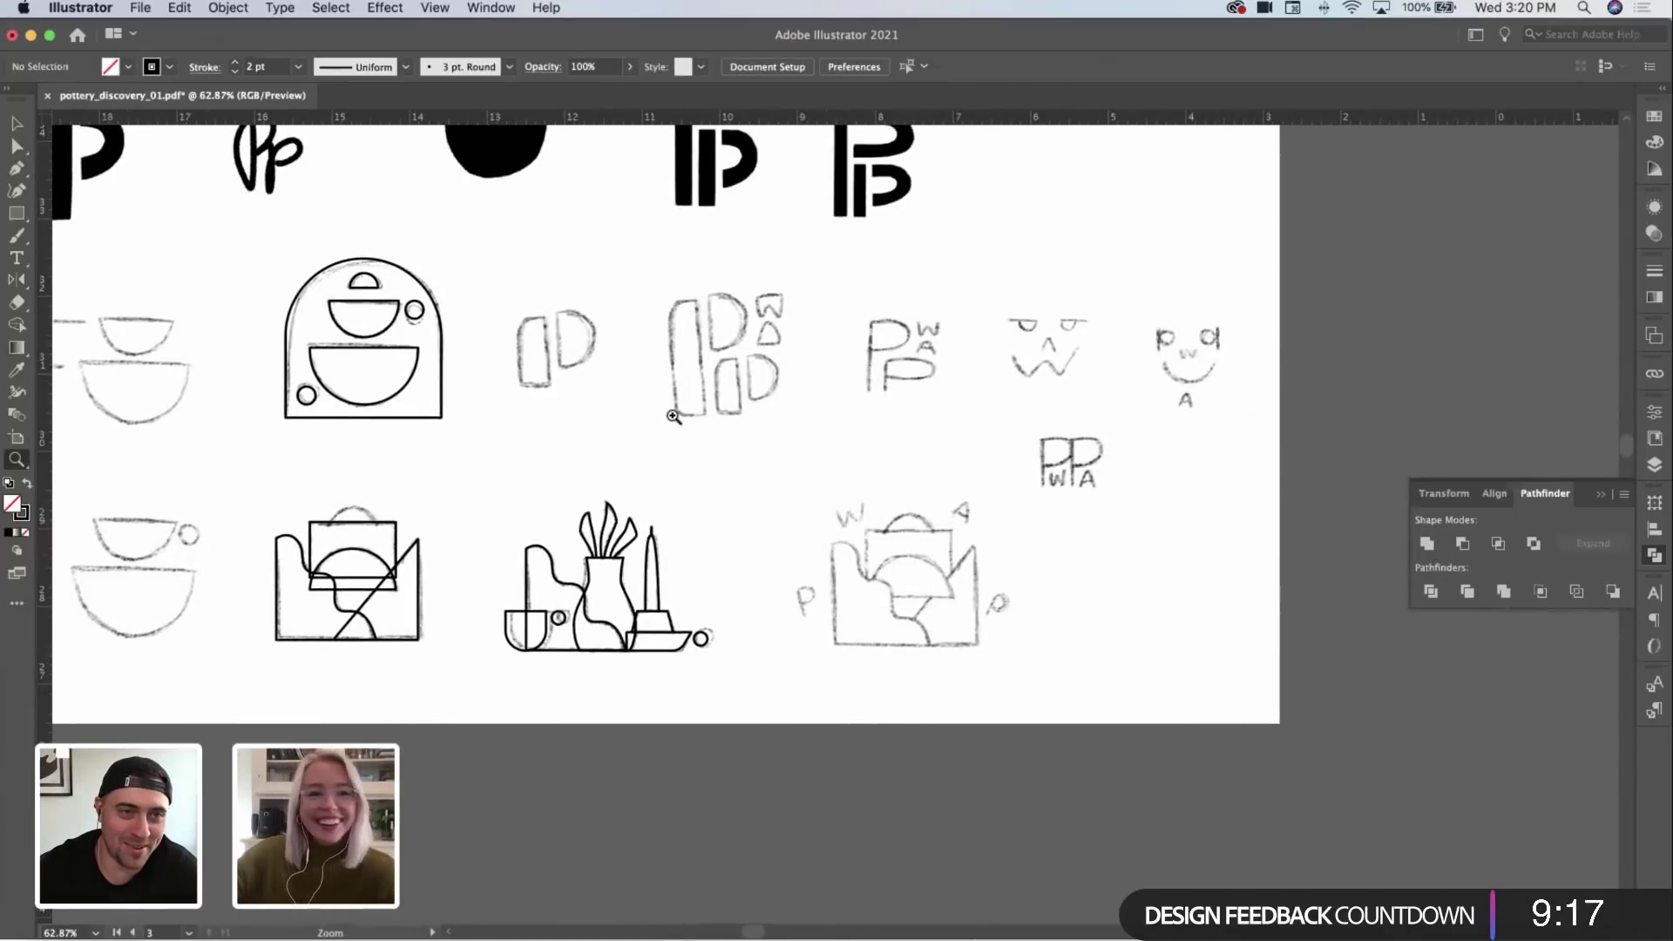
scroll(784, 327, left, 5)
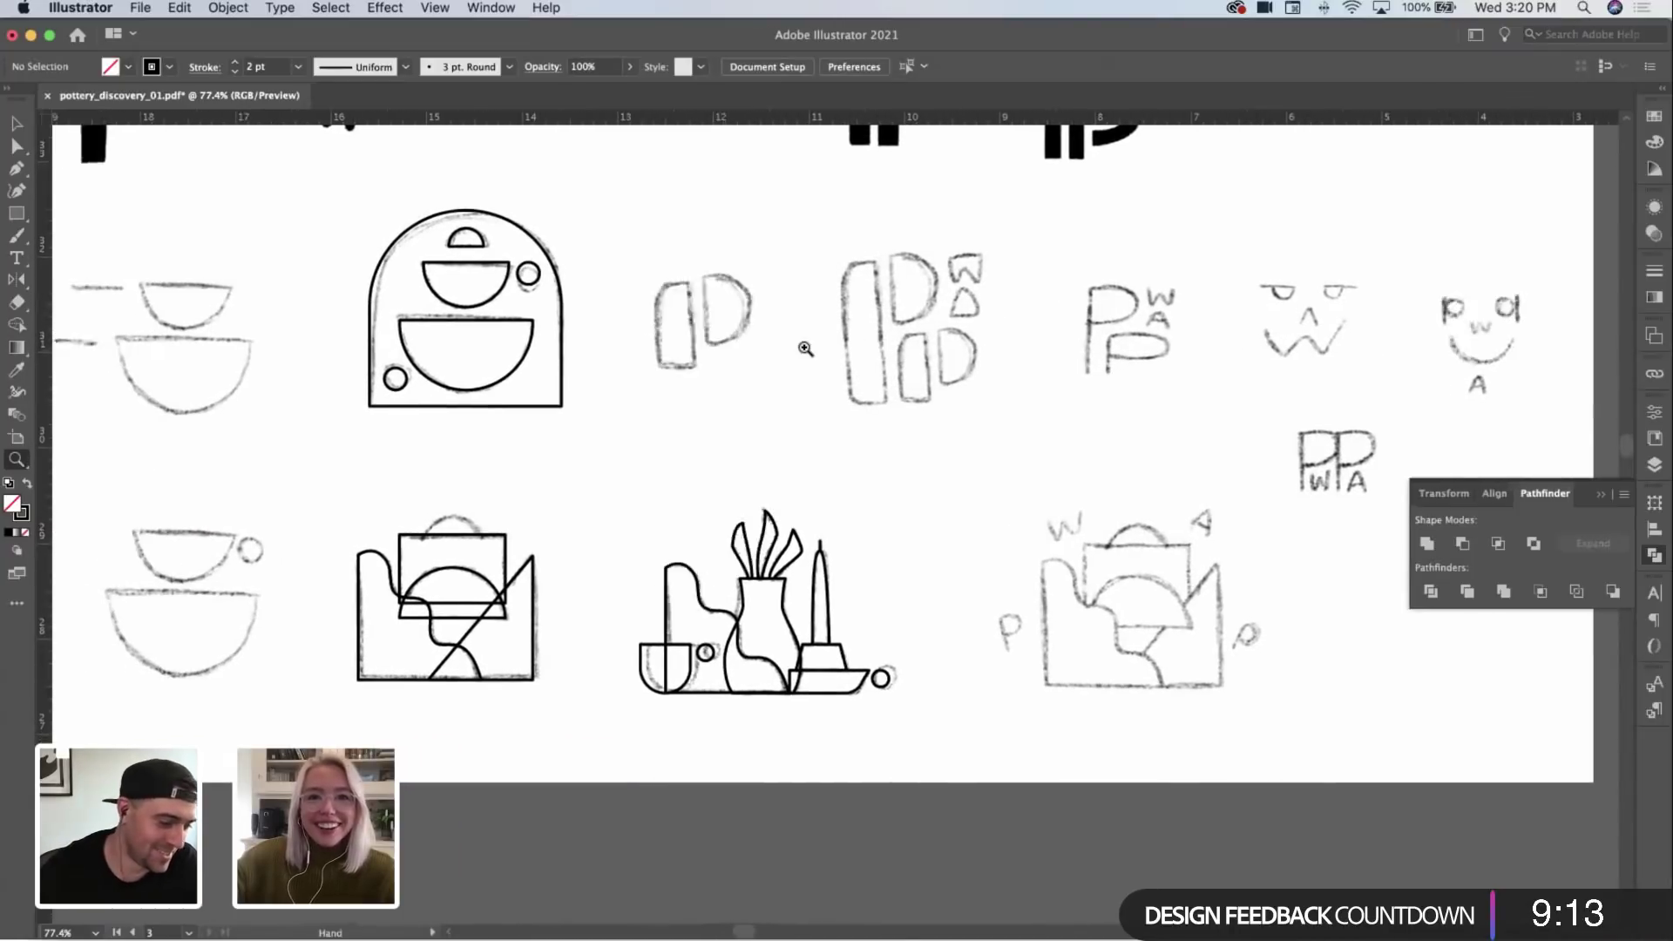
drag(834, 344, 941, 349)
key(p)
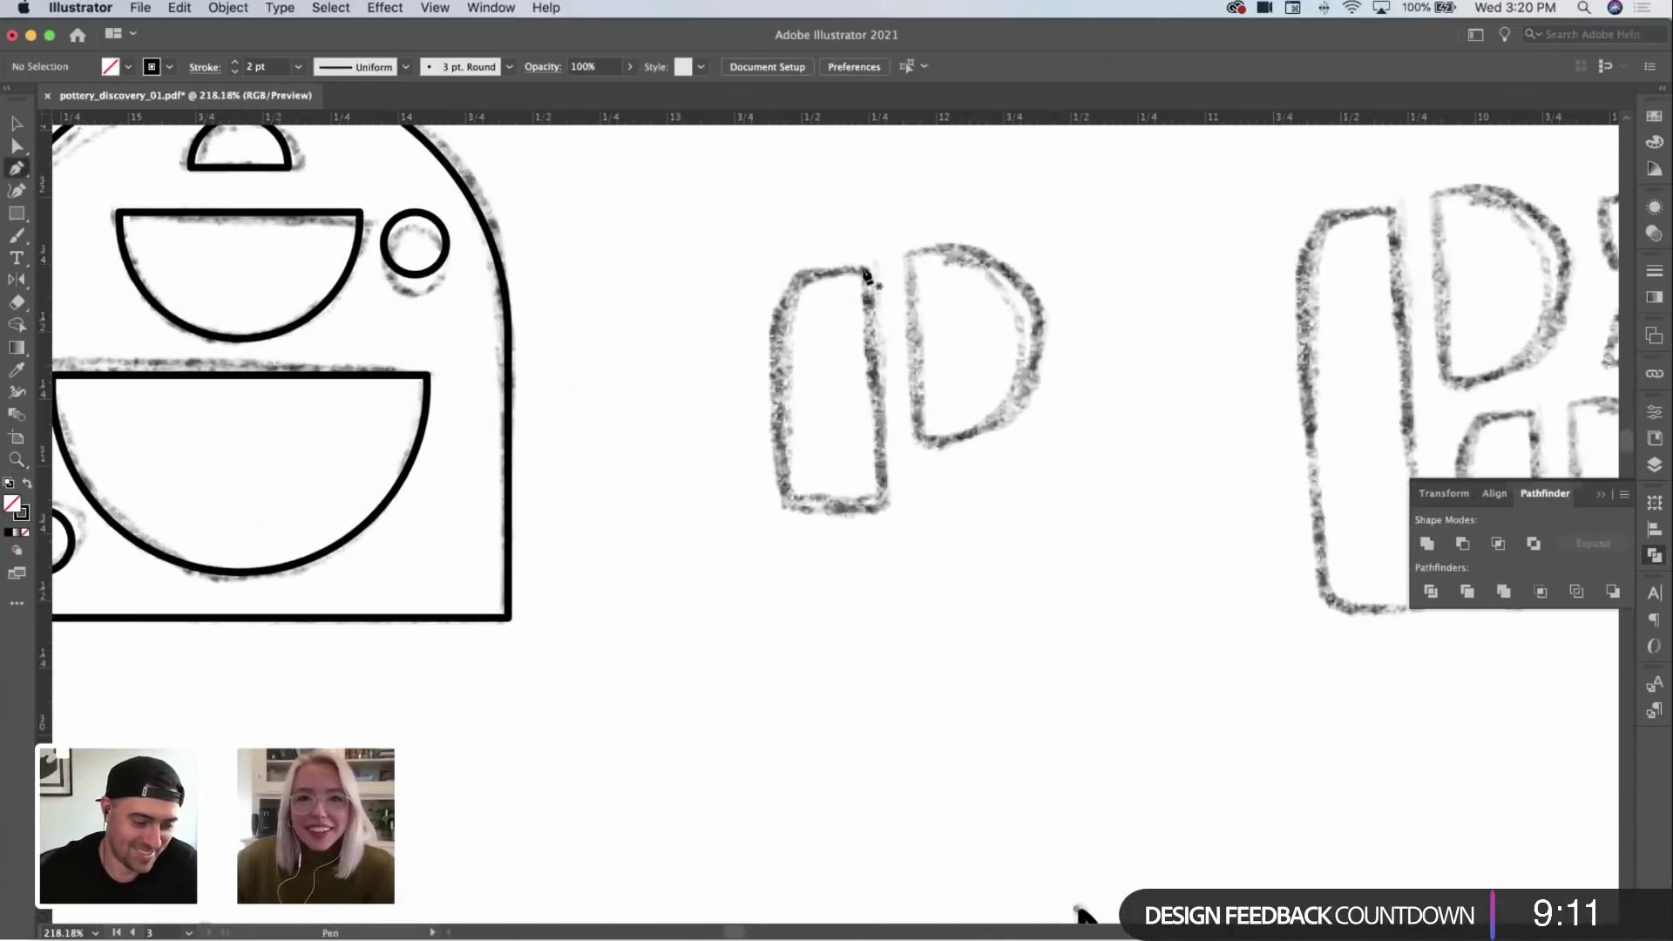
click(866, 271)
click(884, 508)
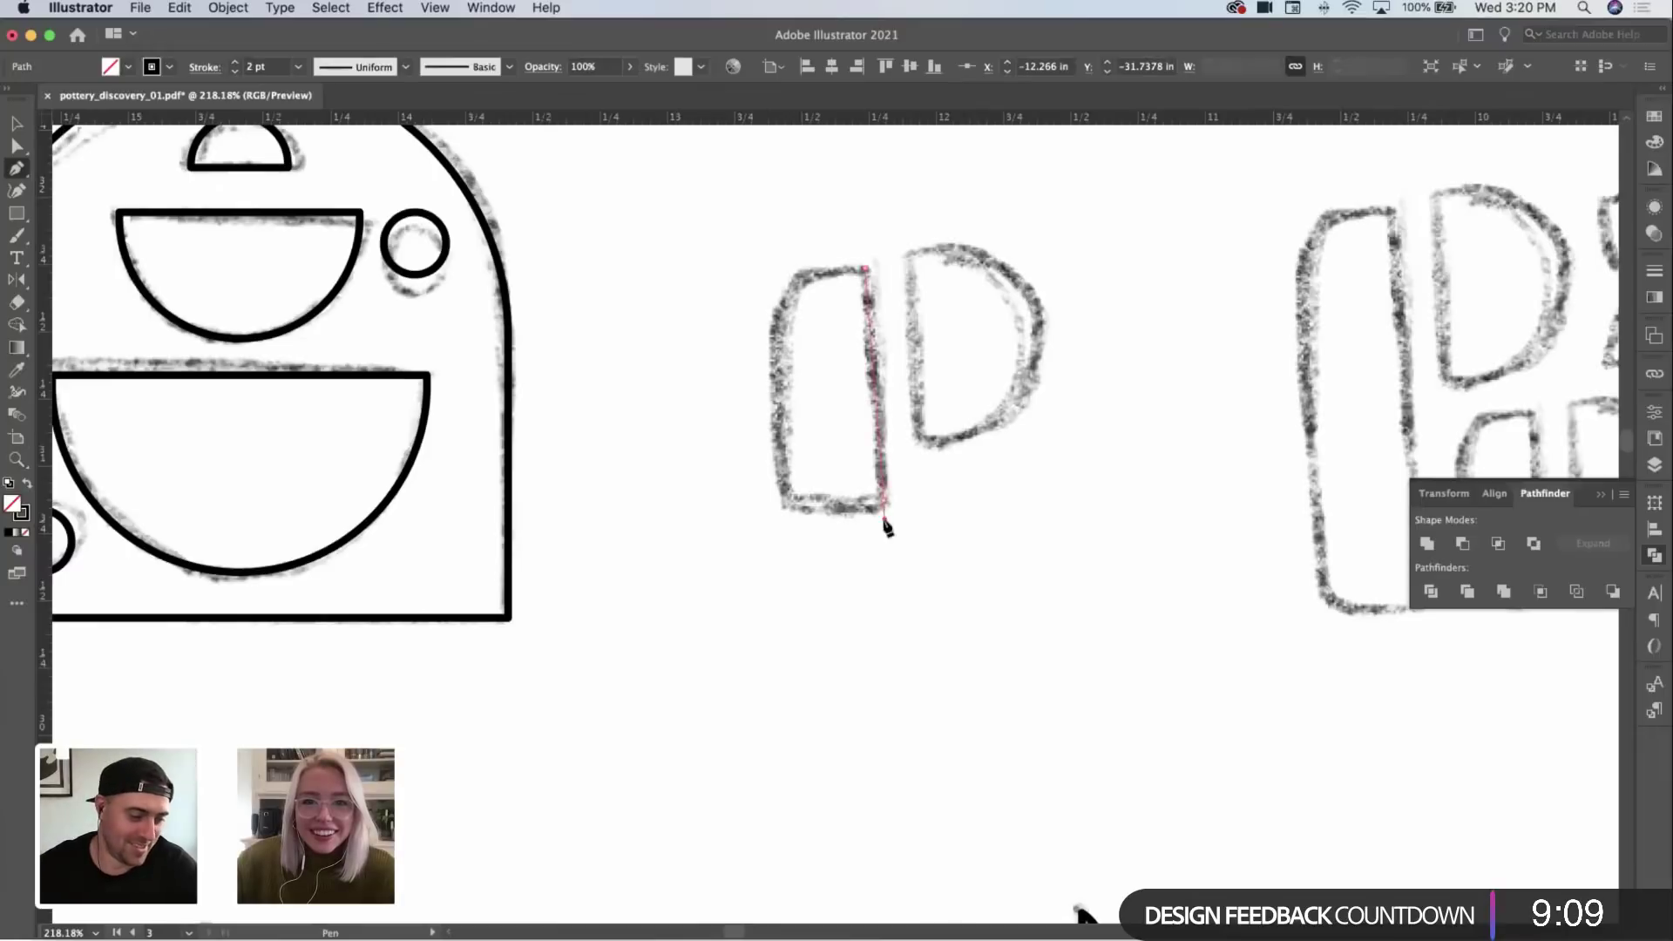
click(787, 509)
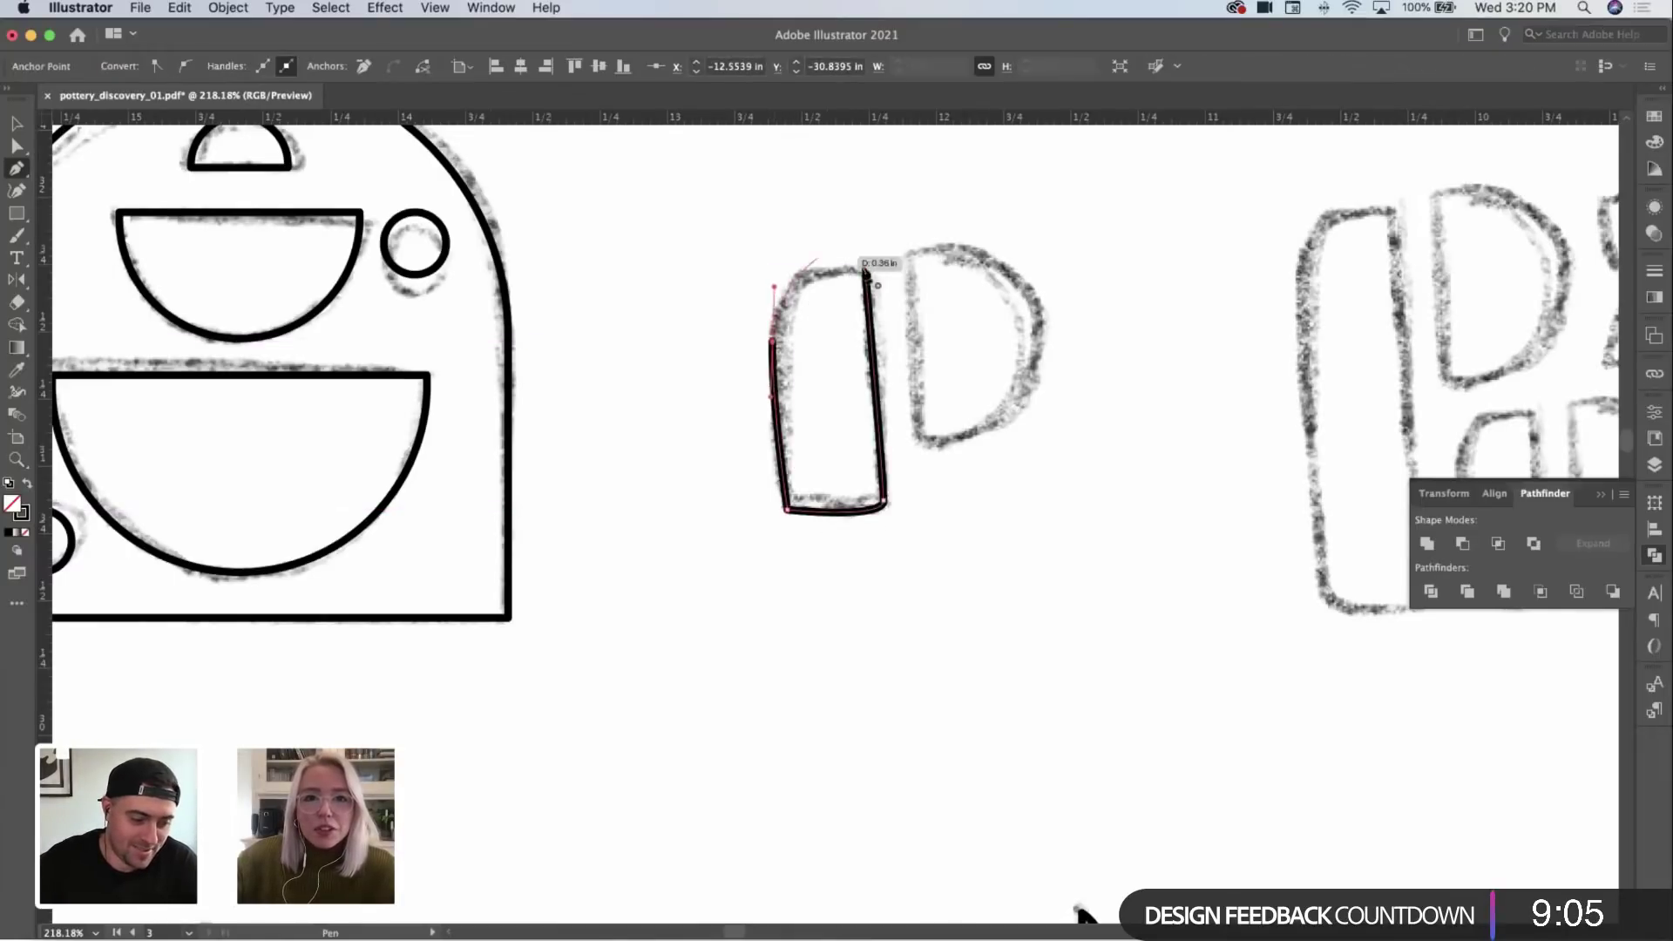
click(865, 268)
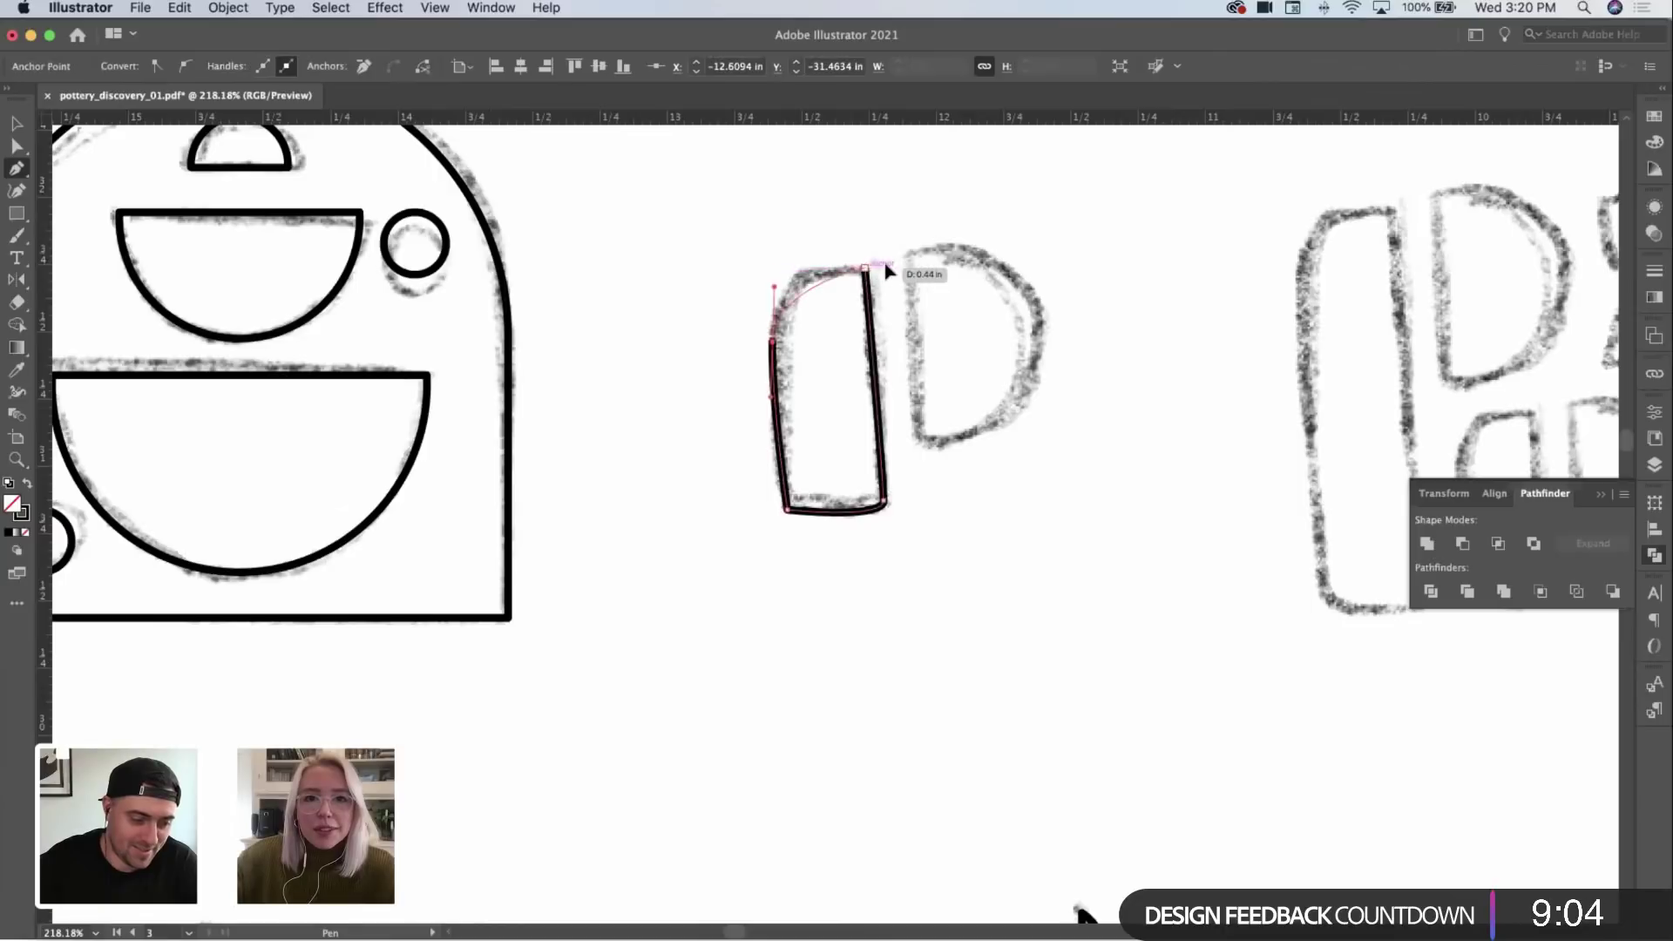
super+click(941, 286)
Step: Adjust the curve handle at the P stem's rounded upper-left corner to refine its arc
scroll(941, 286, right, 1)
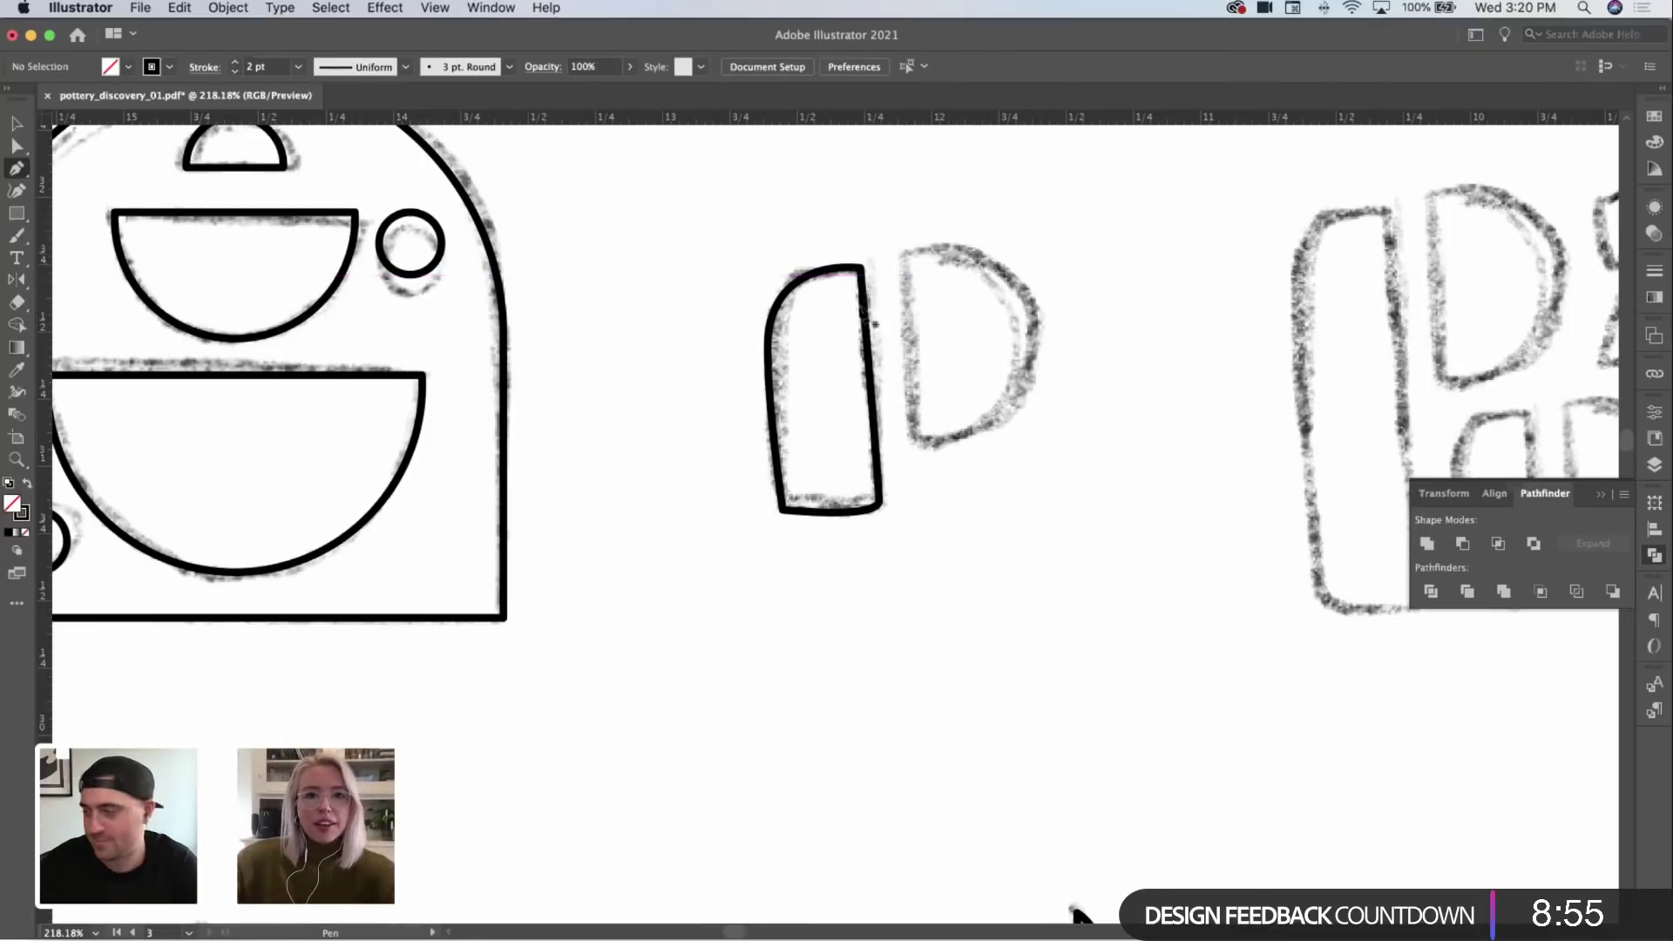
scroll(882, 310, right, 2)
scroll(858, 316, up, 2)
key(a)
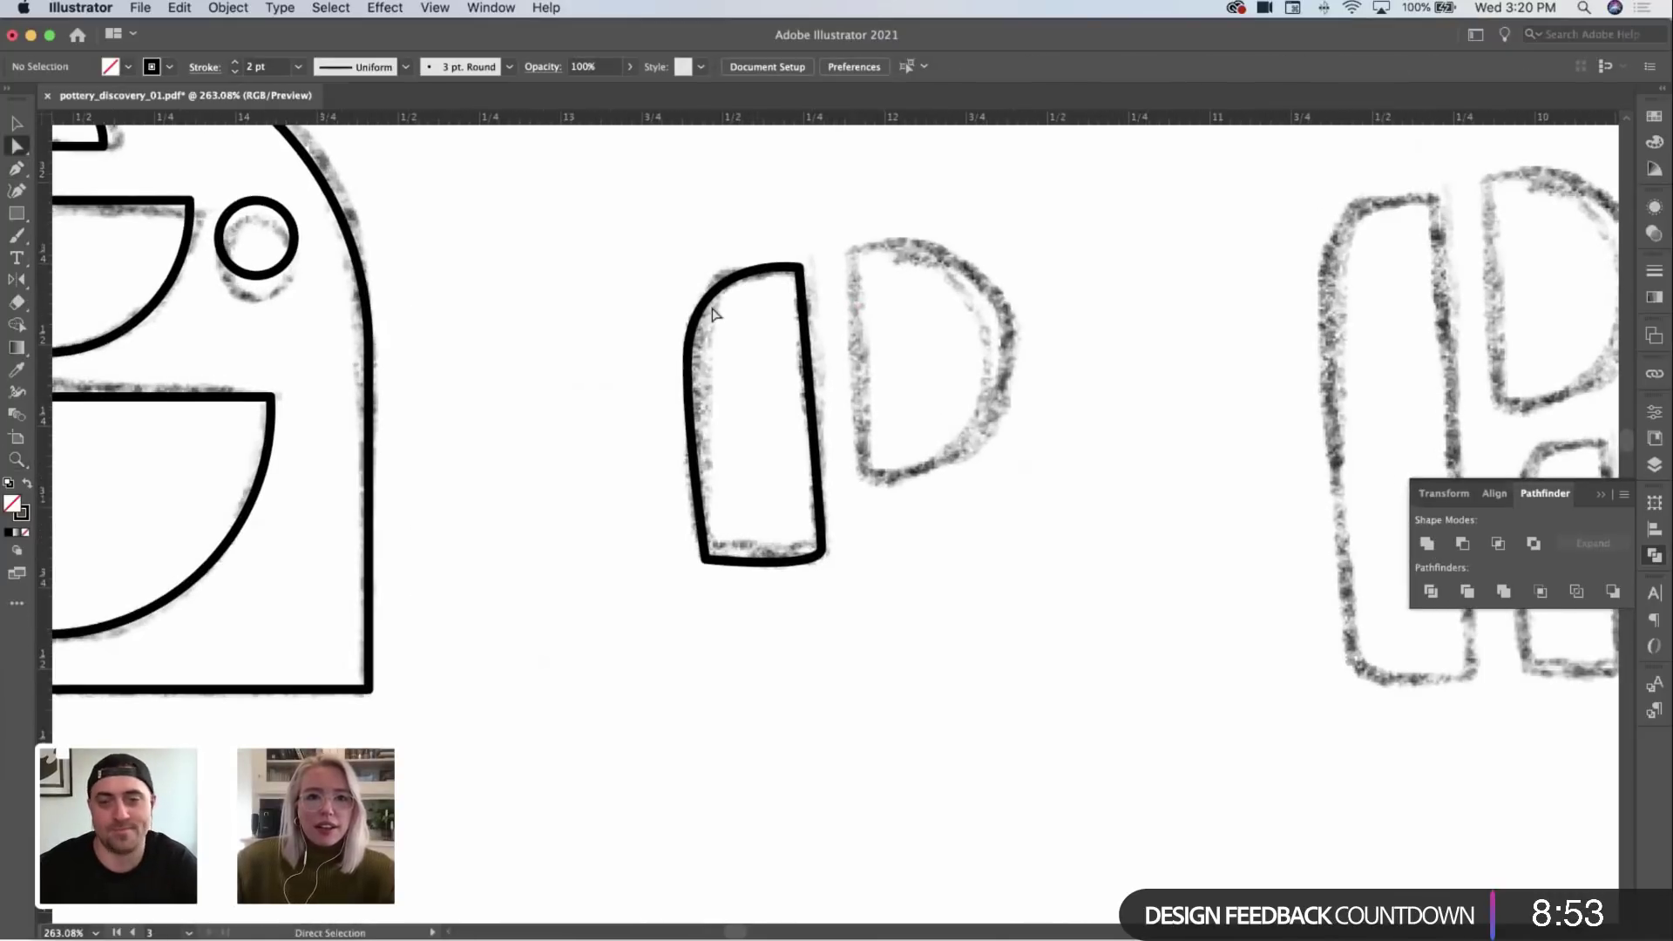
click(711, 309)
drag(693, 295, 695, 275)
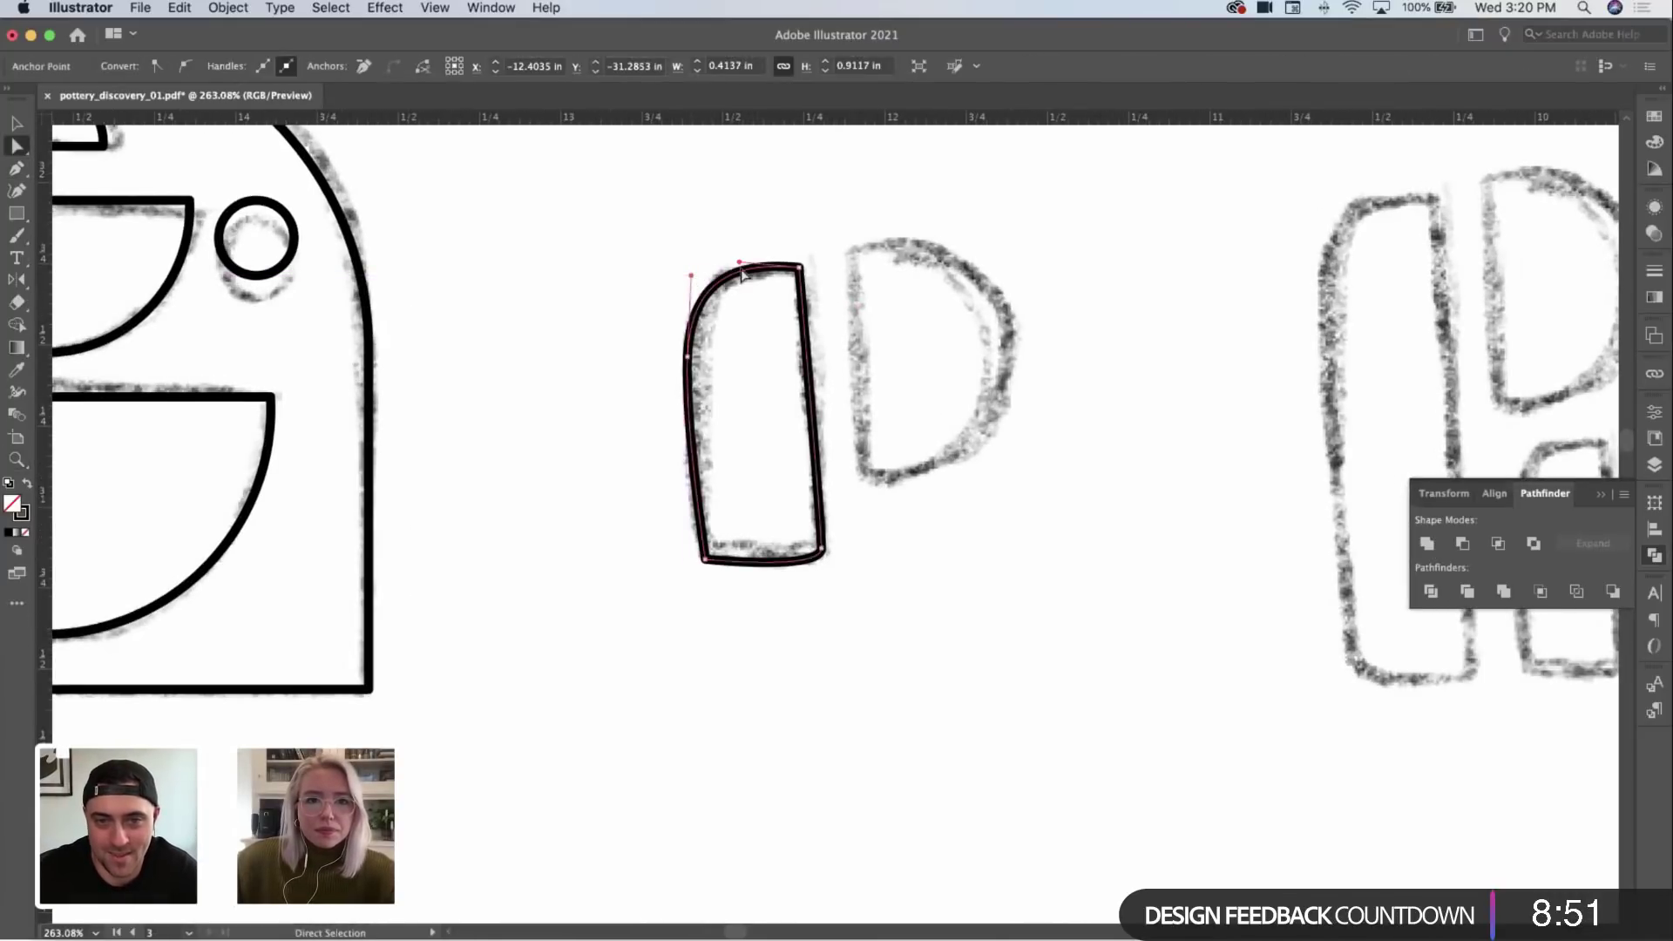
click(783, 254)
scroll(793, 266, right, 2)
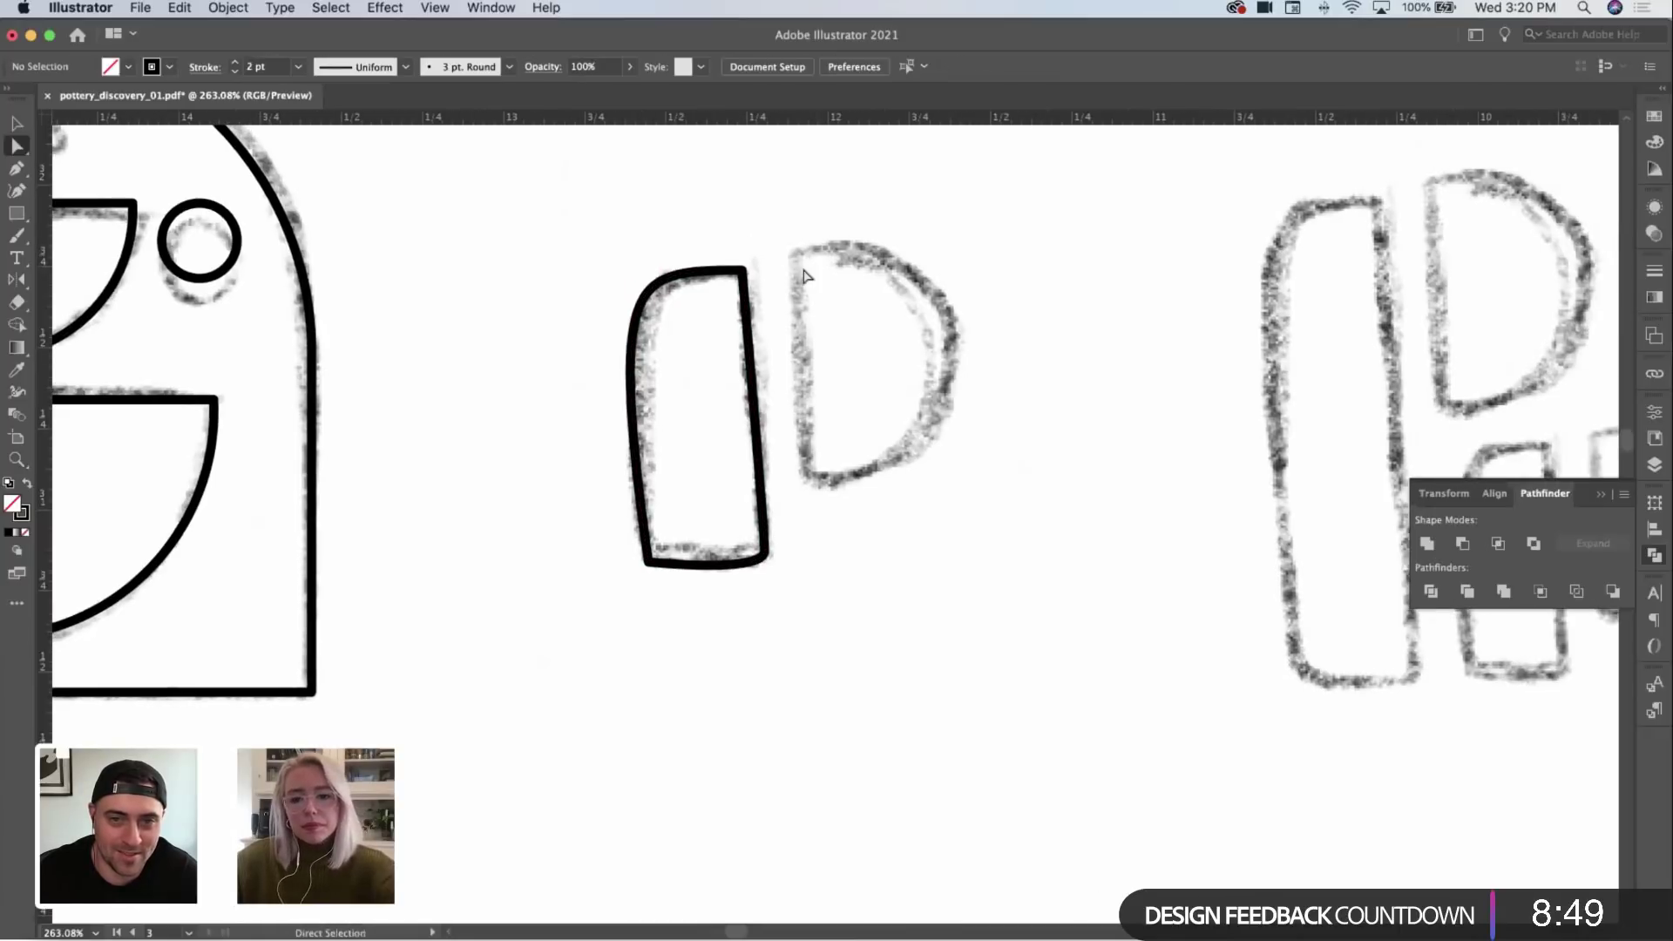
key(p)
click(791, 265)
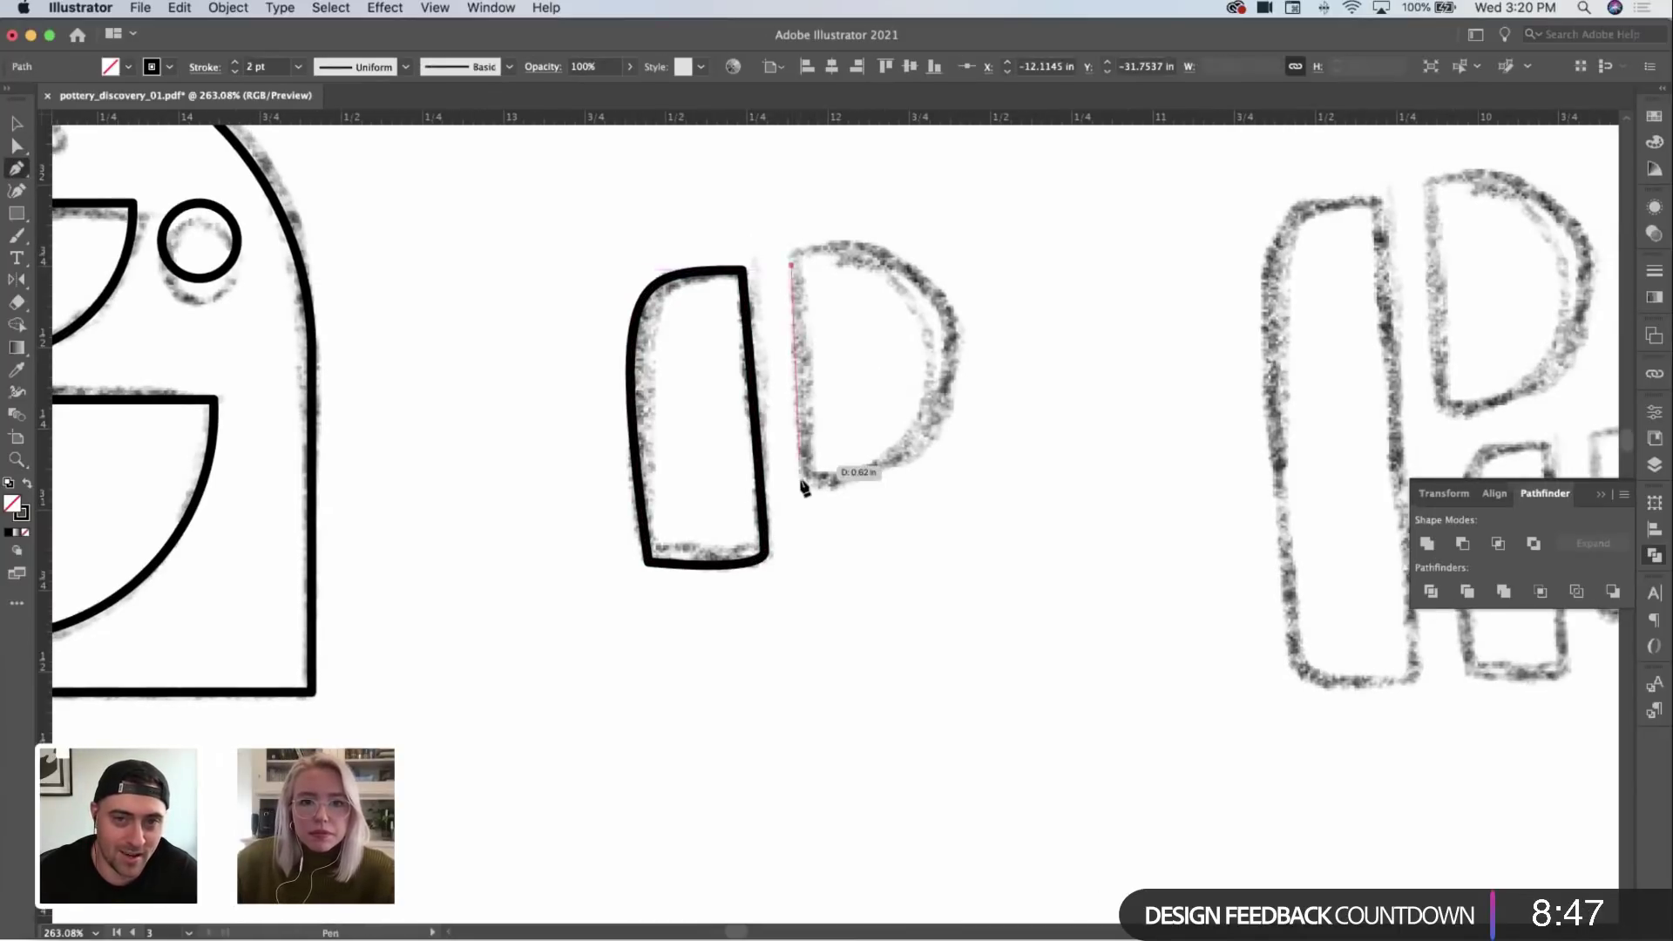
super+click(848, 478)
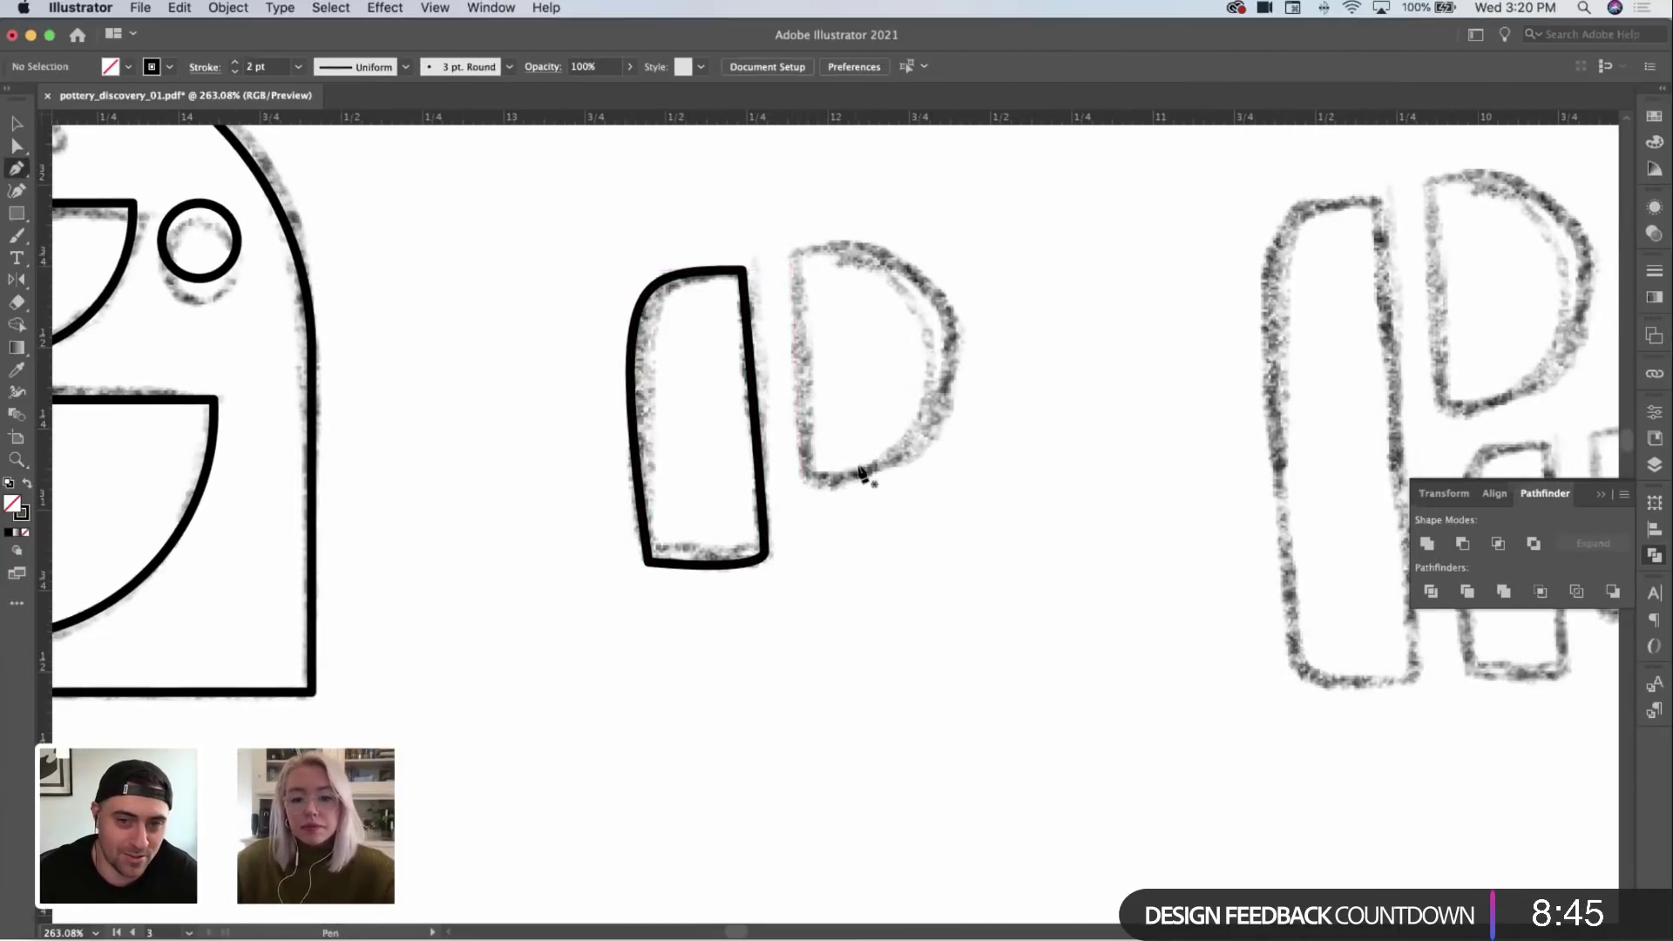
Step: Draw a circle over the bowl of the two-part P sketch and resize it to about 0.71 in
key(l)
drag(837, 392, 962, 521)
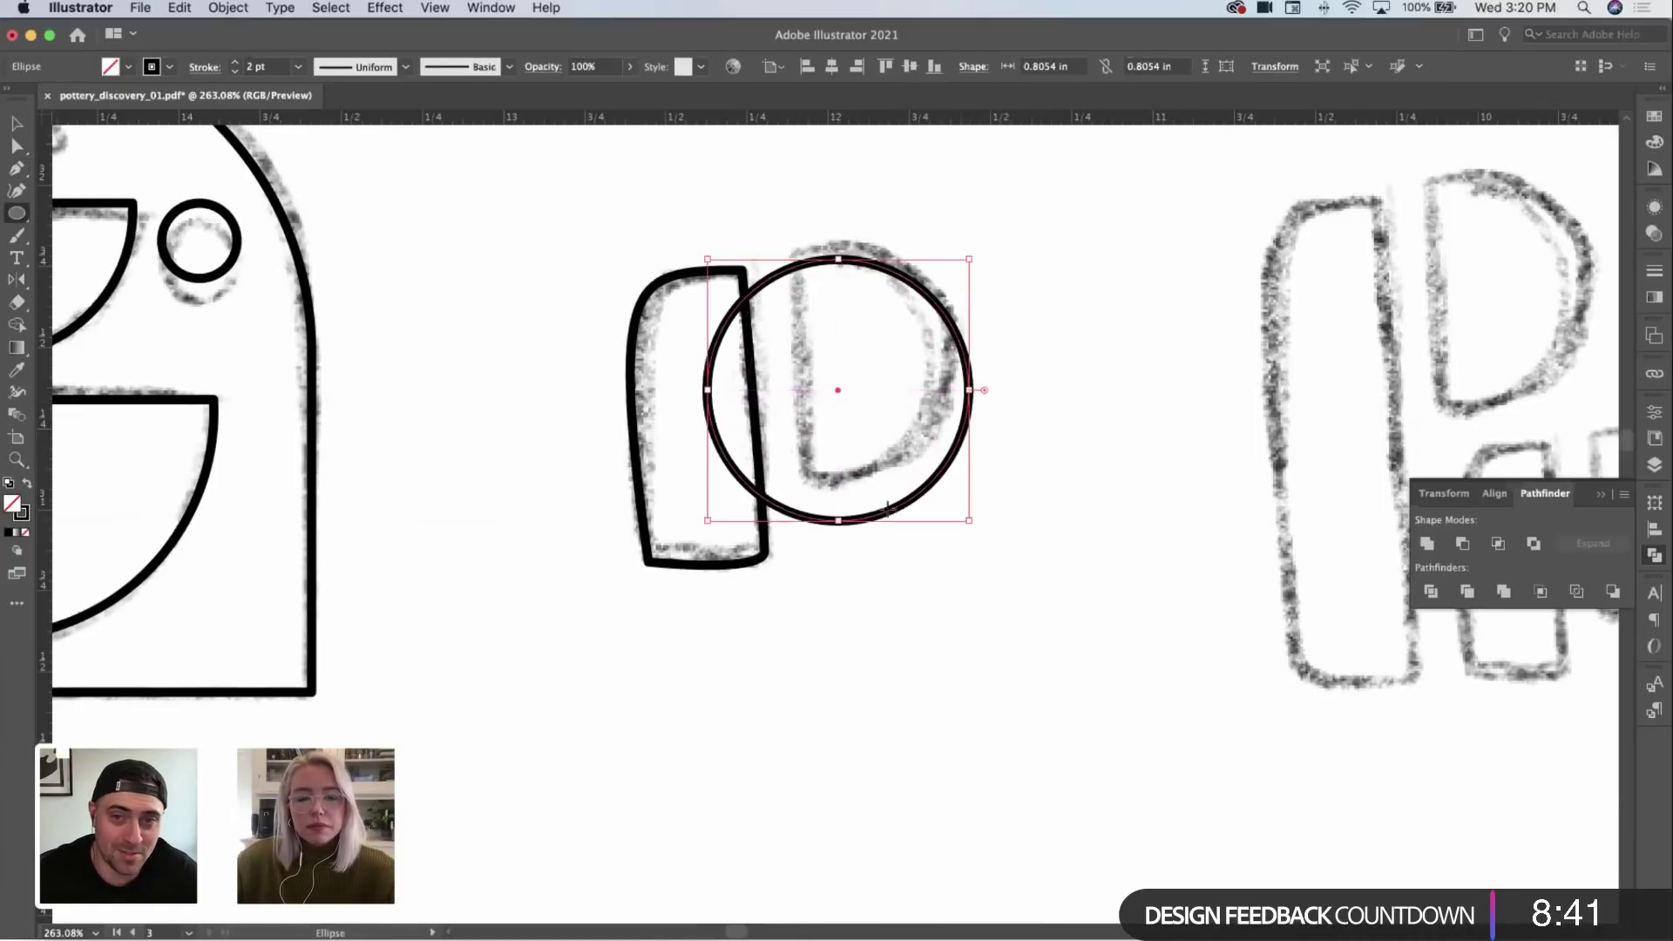
key(v)
drag(842, 521, 842, 490)
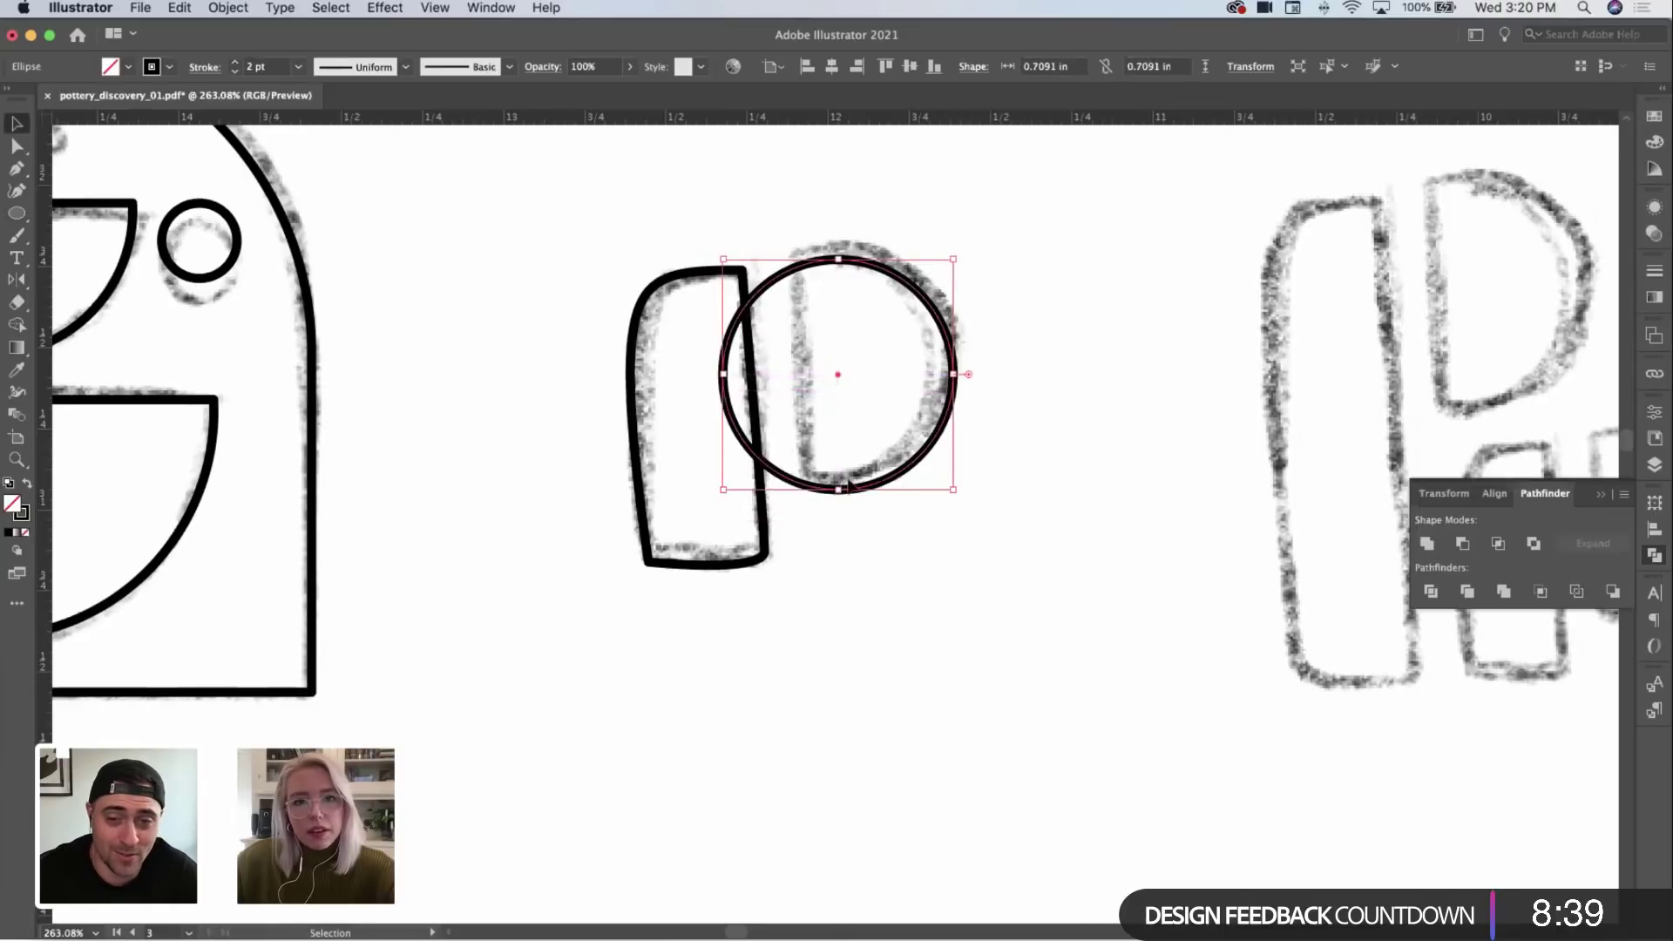
Step: Divide the circle with a slightly slanted line along the P bowl's straight edge and delete the piece nearest the stem
key(backslash)
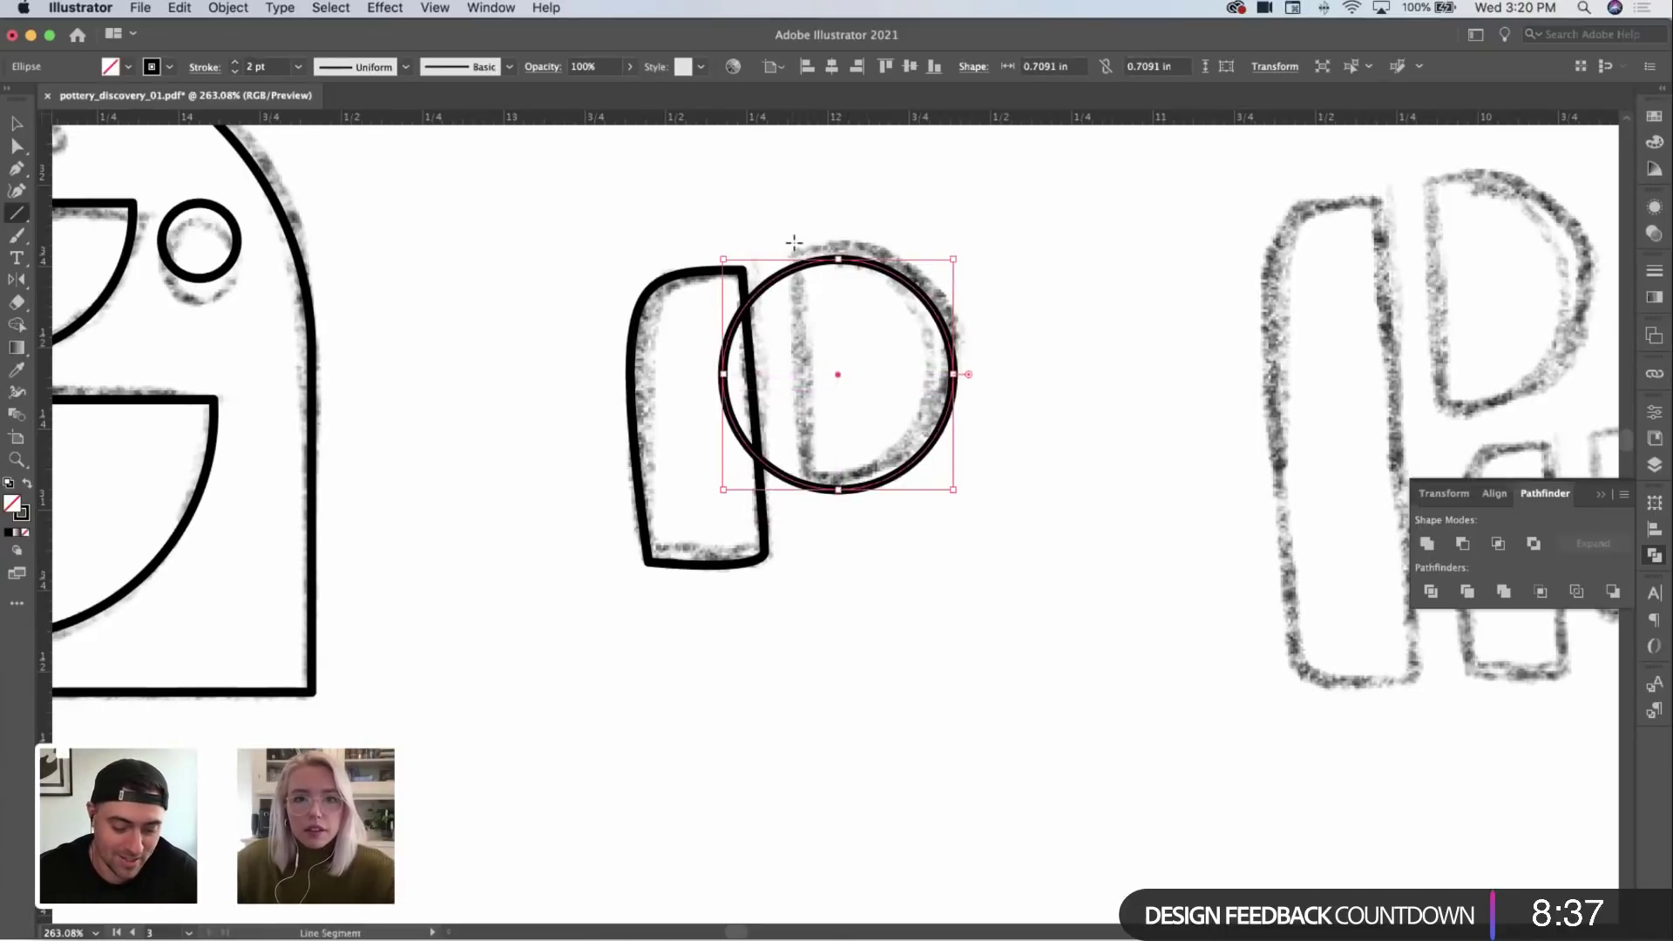
drag(794, 242, 803, 459)
key(v)
click(1431, 592)
click(852, 384)
key(a)
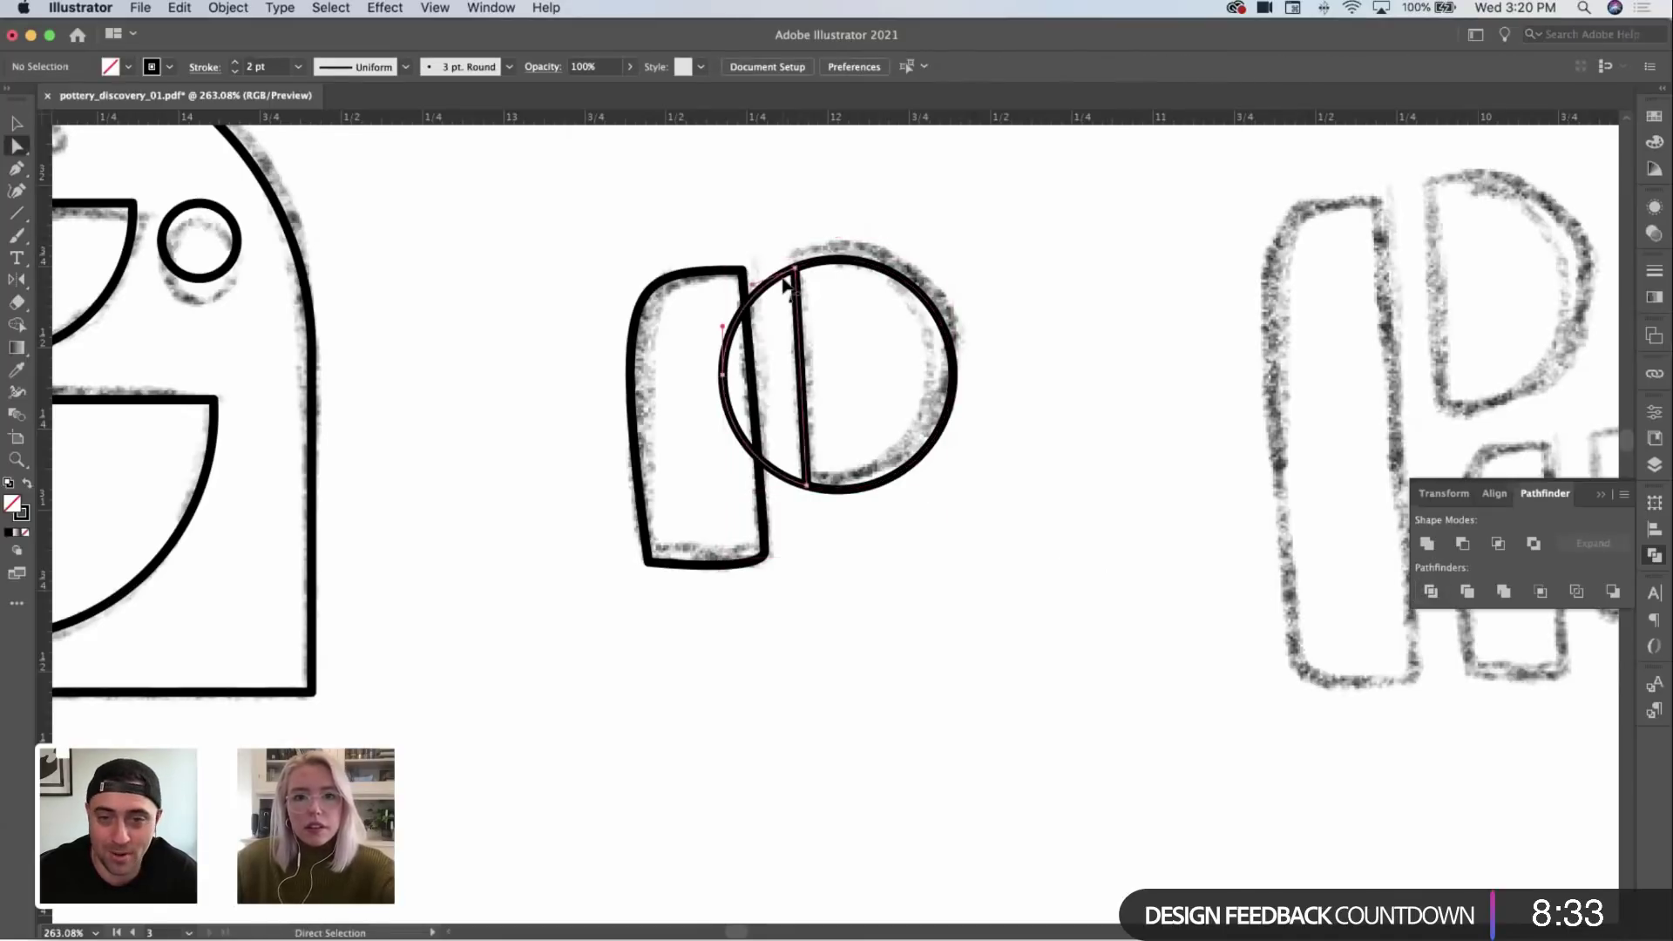
click(787, 283)
key(Delete)
Step: Place a copy of the linked hands-and-bowls image IMG_1329.PNG in the empty canvas area below the original
scroll(1025, 301, down, 10)
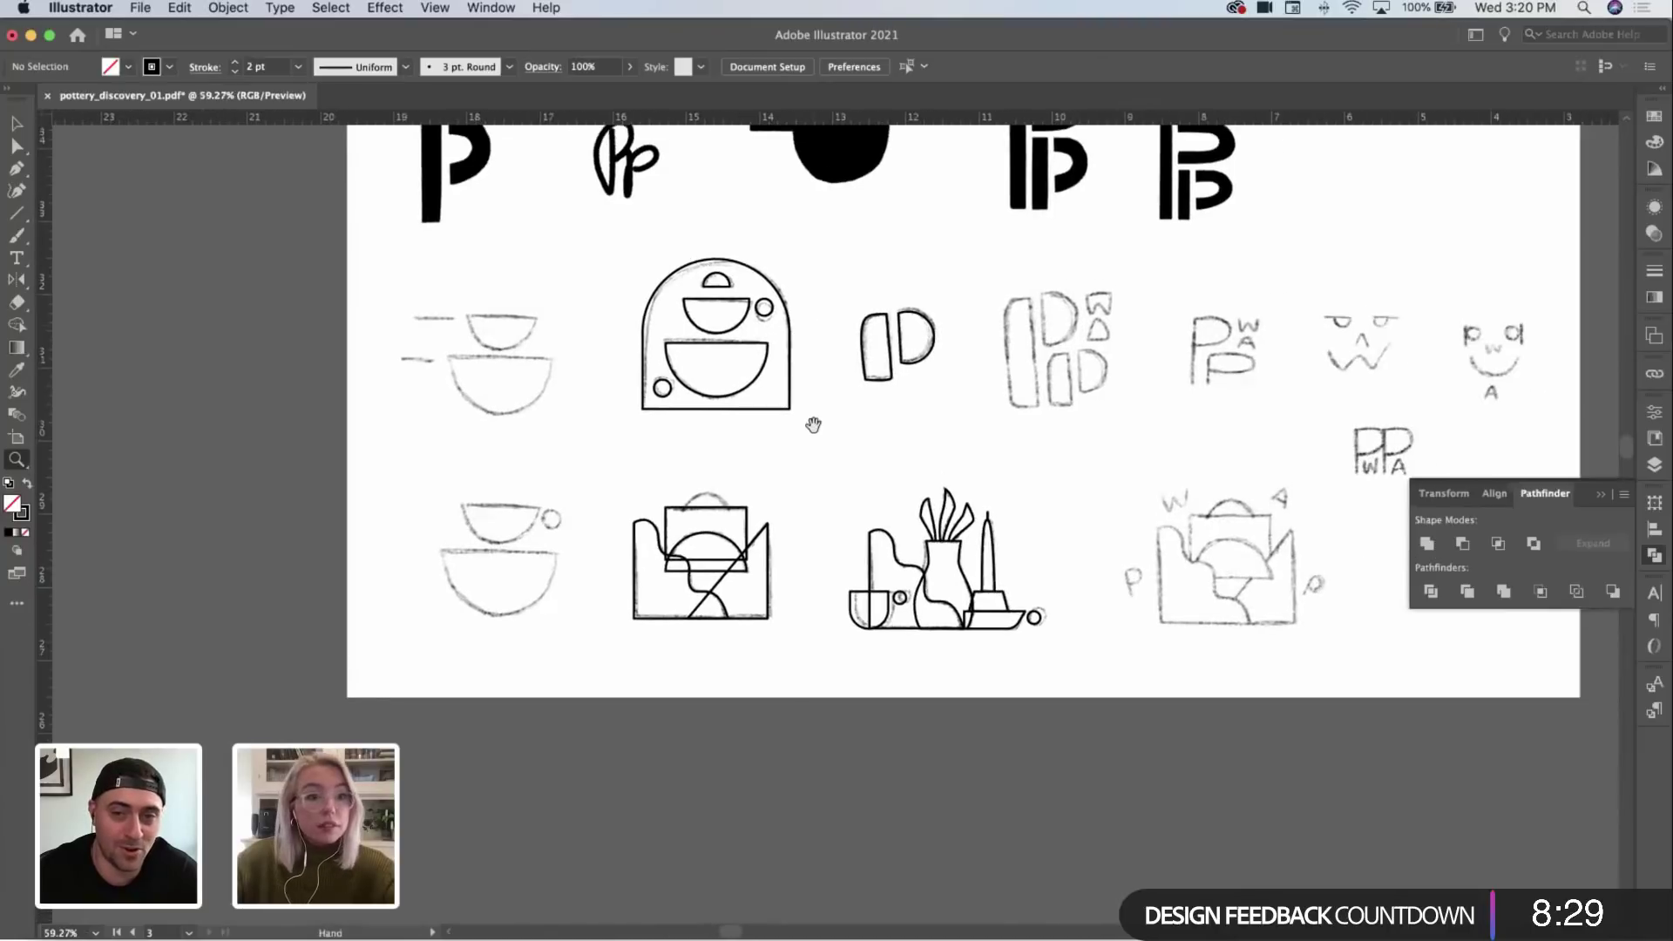
mouse_move(813, 425)
mouse_down()
mouse_move(548, 442)
mouse_move(667, 573)
mouse_up()
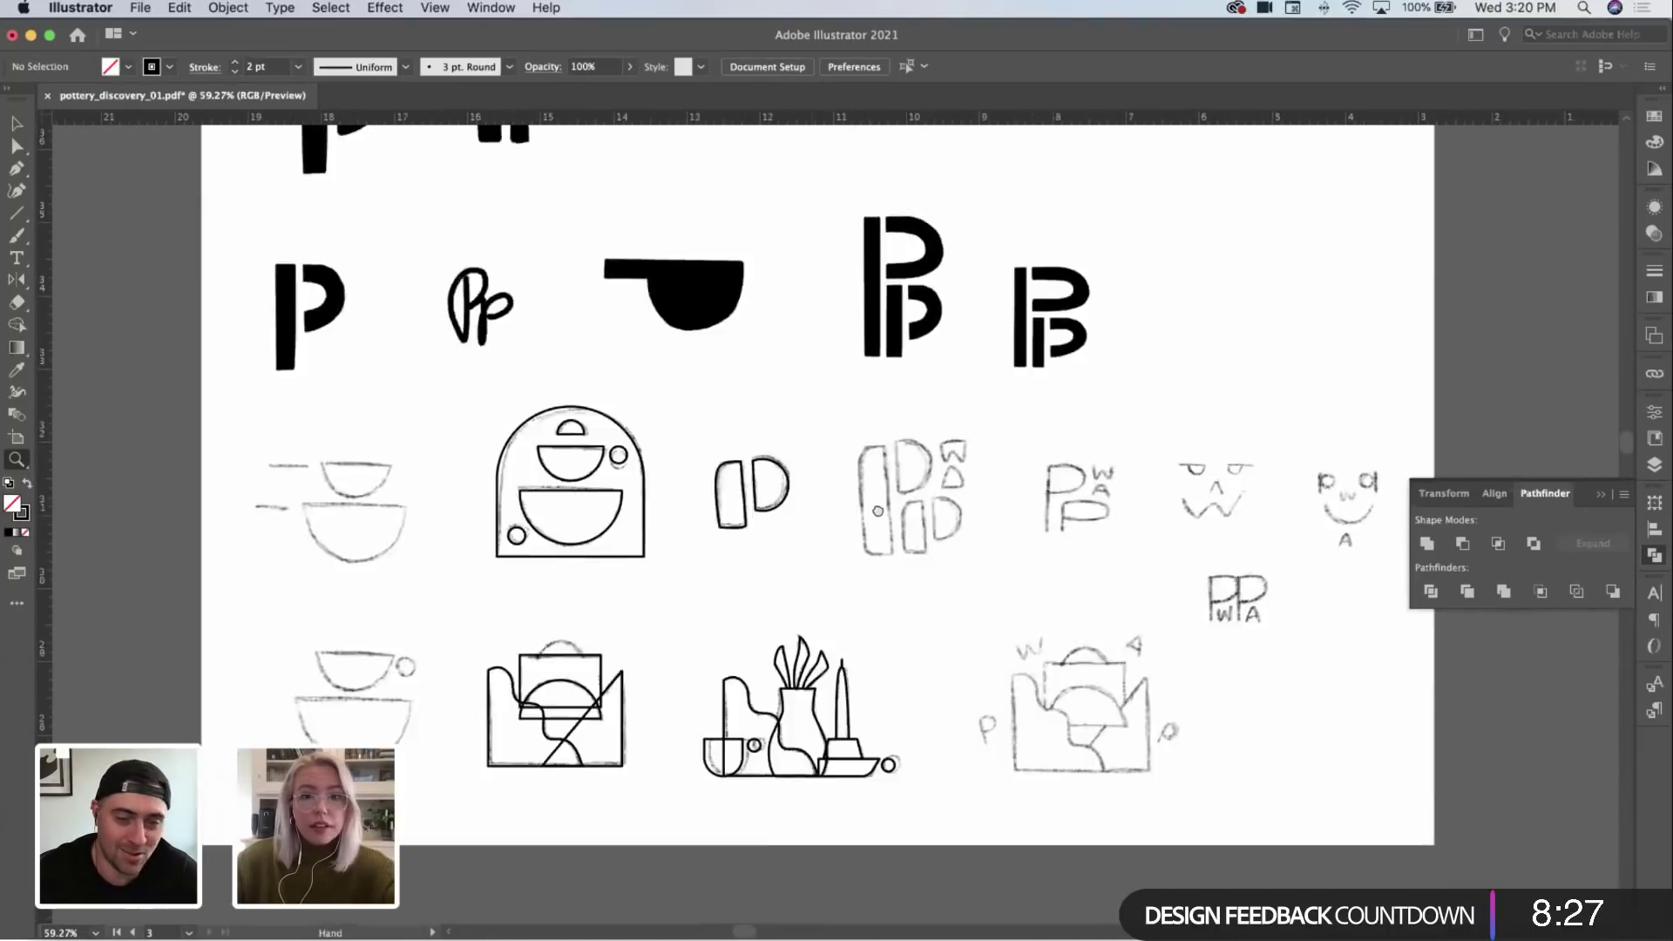
scroll(870, 680, up, 3)
scroll(1064, 605, down, 5)
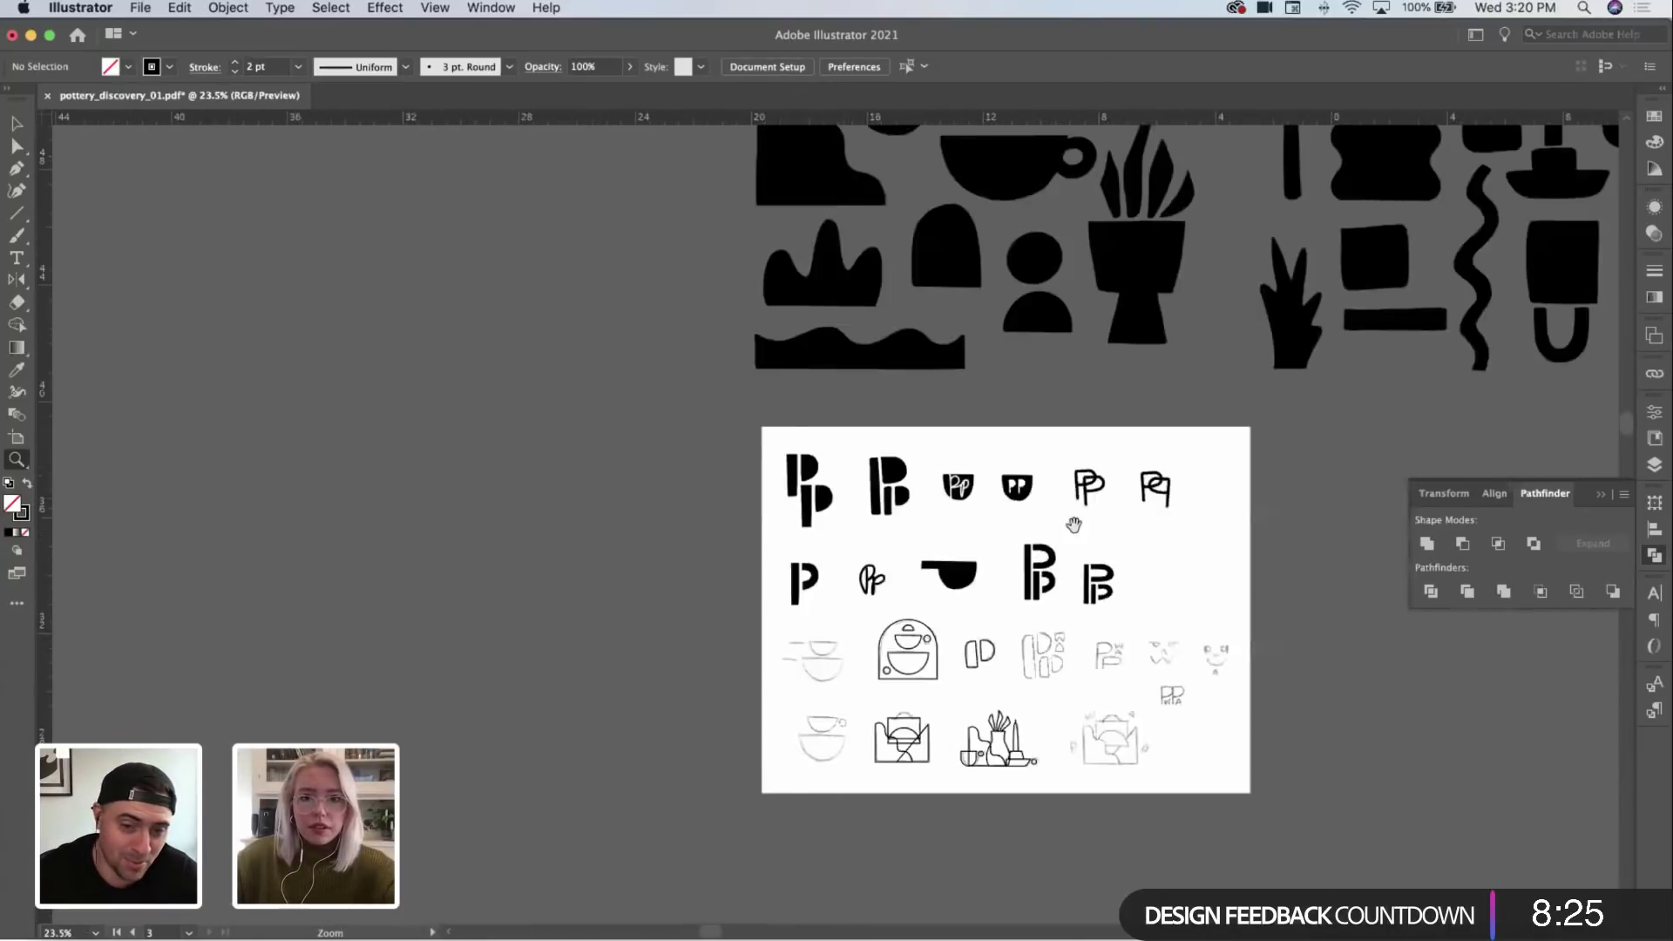
scroll(1074, 524, down, 1)
scroll(1074, 524, right, 10)
key(v)
click(1063, 388)
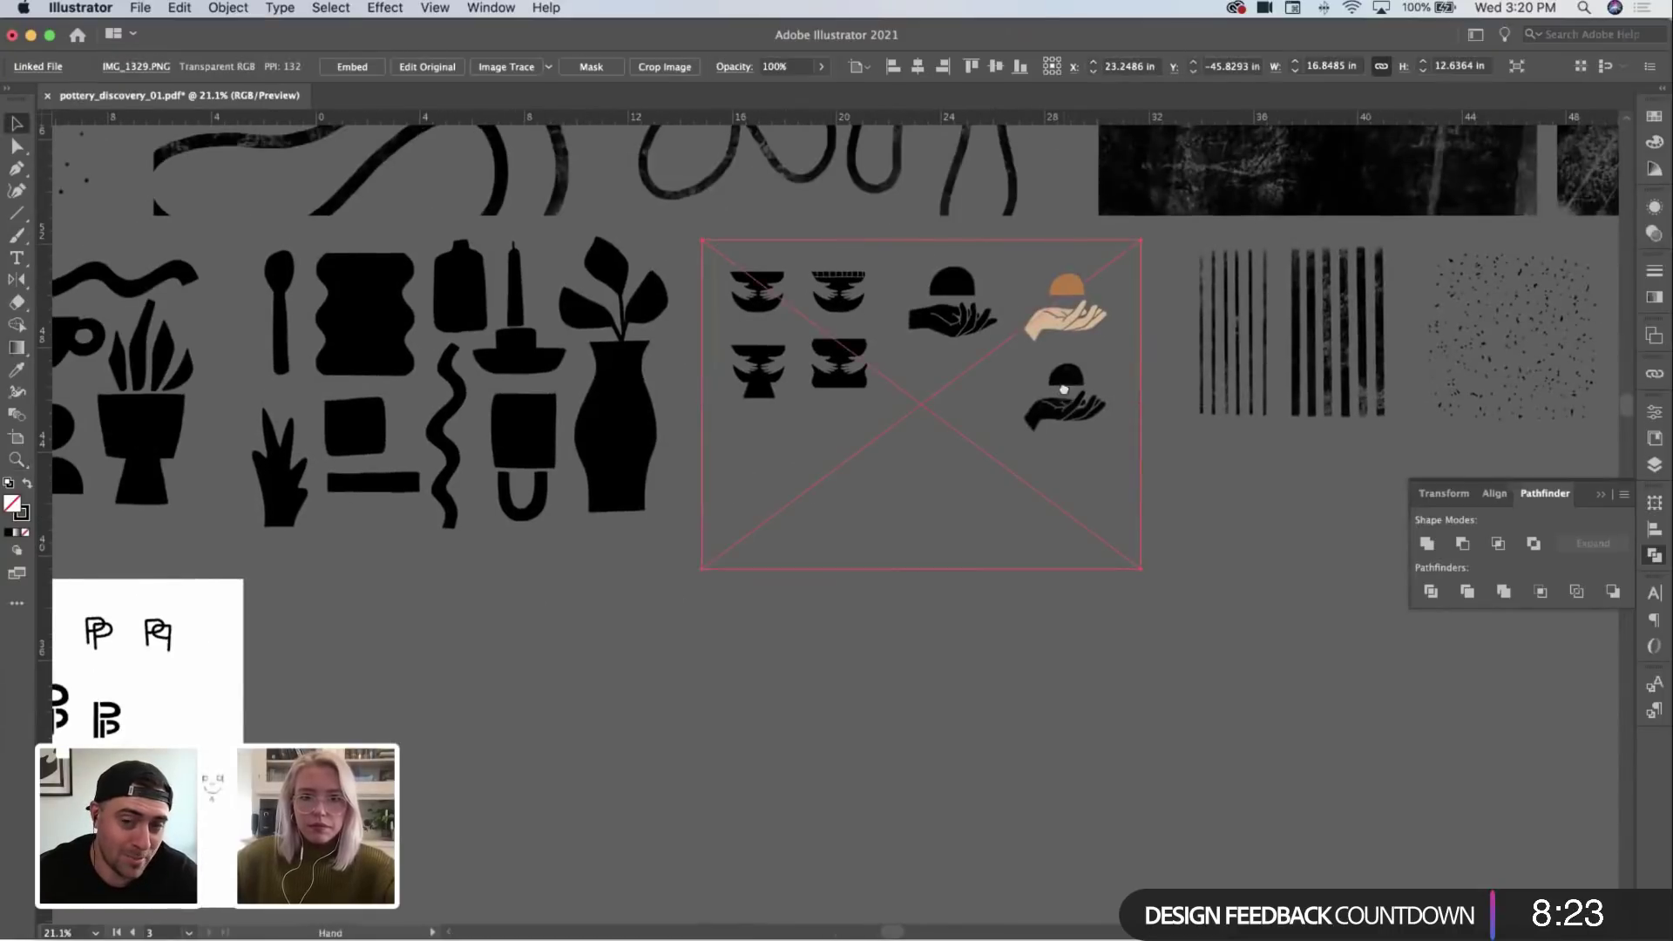
scroll(1063, 389, down, 2)
scroll(1063, 389, right, 1)
drag(1057, 256, 800, 620)
Step: Examine the black and coloured hand-and-dome illustrations in the copied image up close
key(z)
drag(1000, 683, 1082, 619)
scroll(1071, 610, down, 3)
scroll(1011, 628, left, 2)
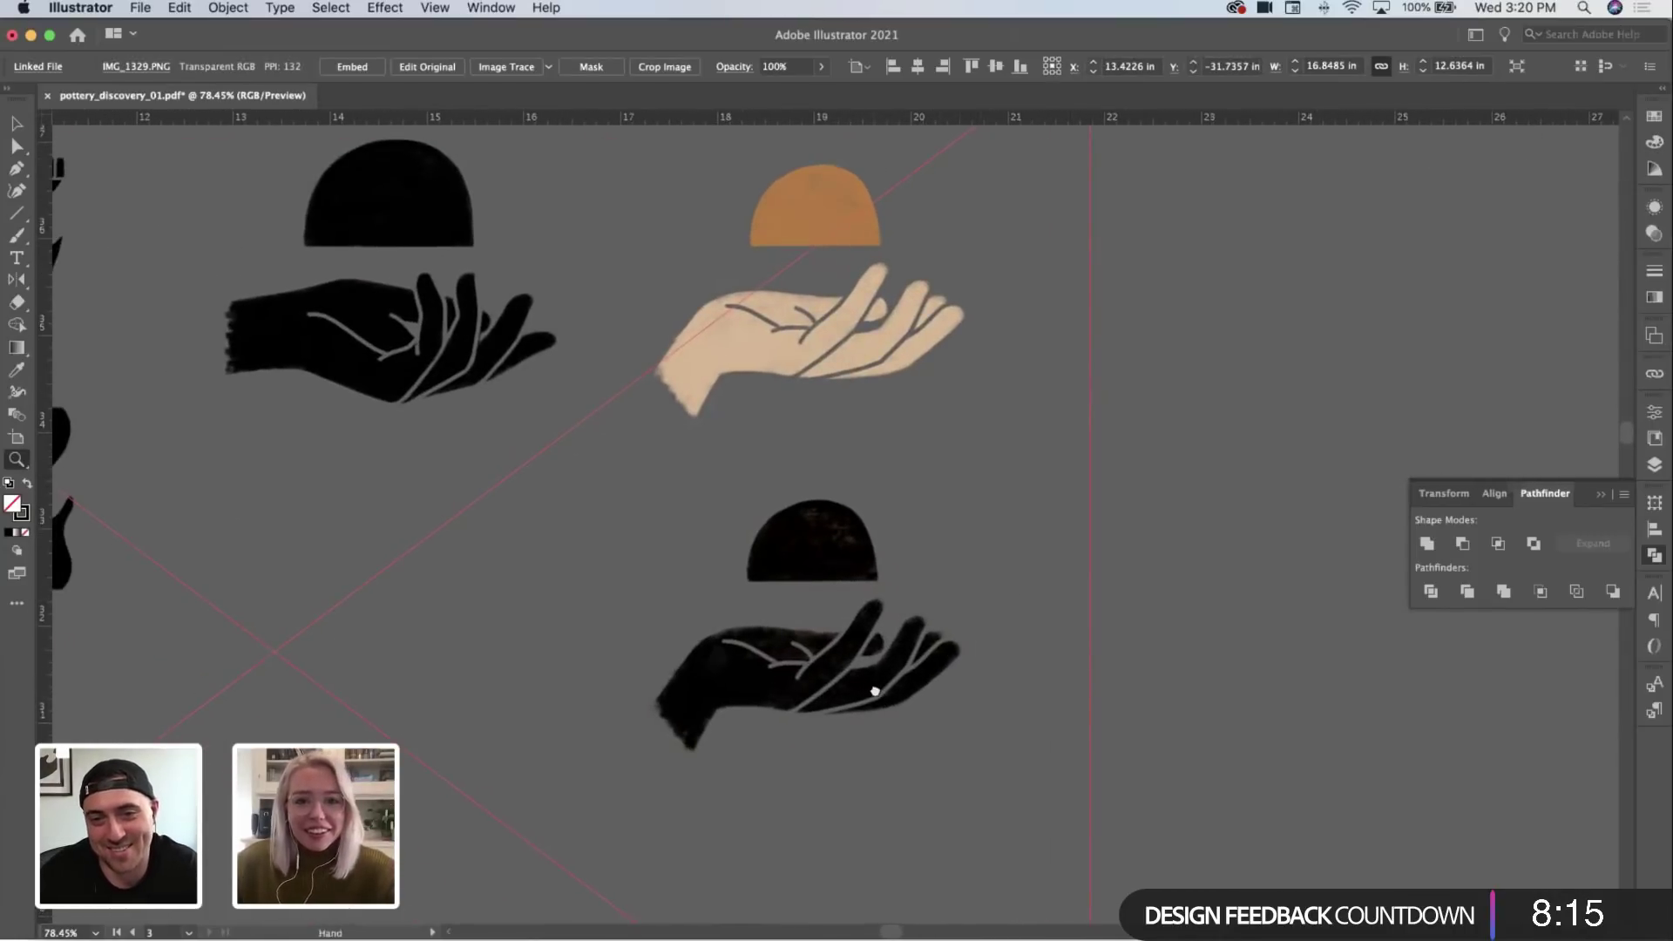
scroll(958, 645, down, 2)
scroll(958, 645, left, 2)
drag(1087, 598, 781, 480)
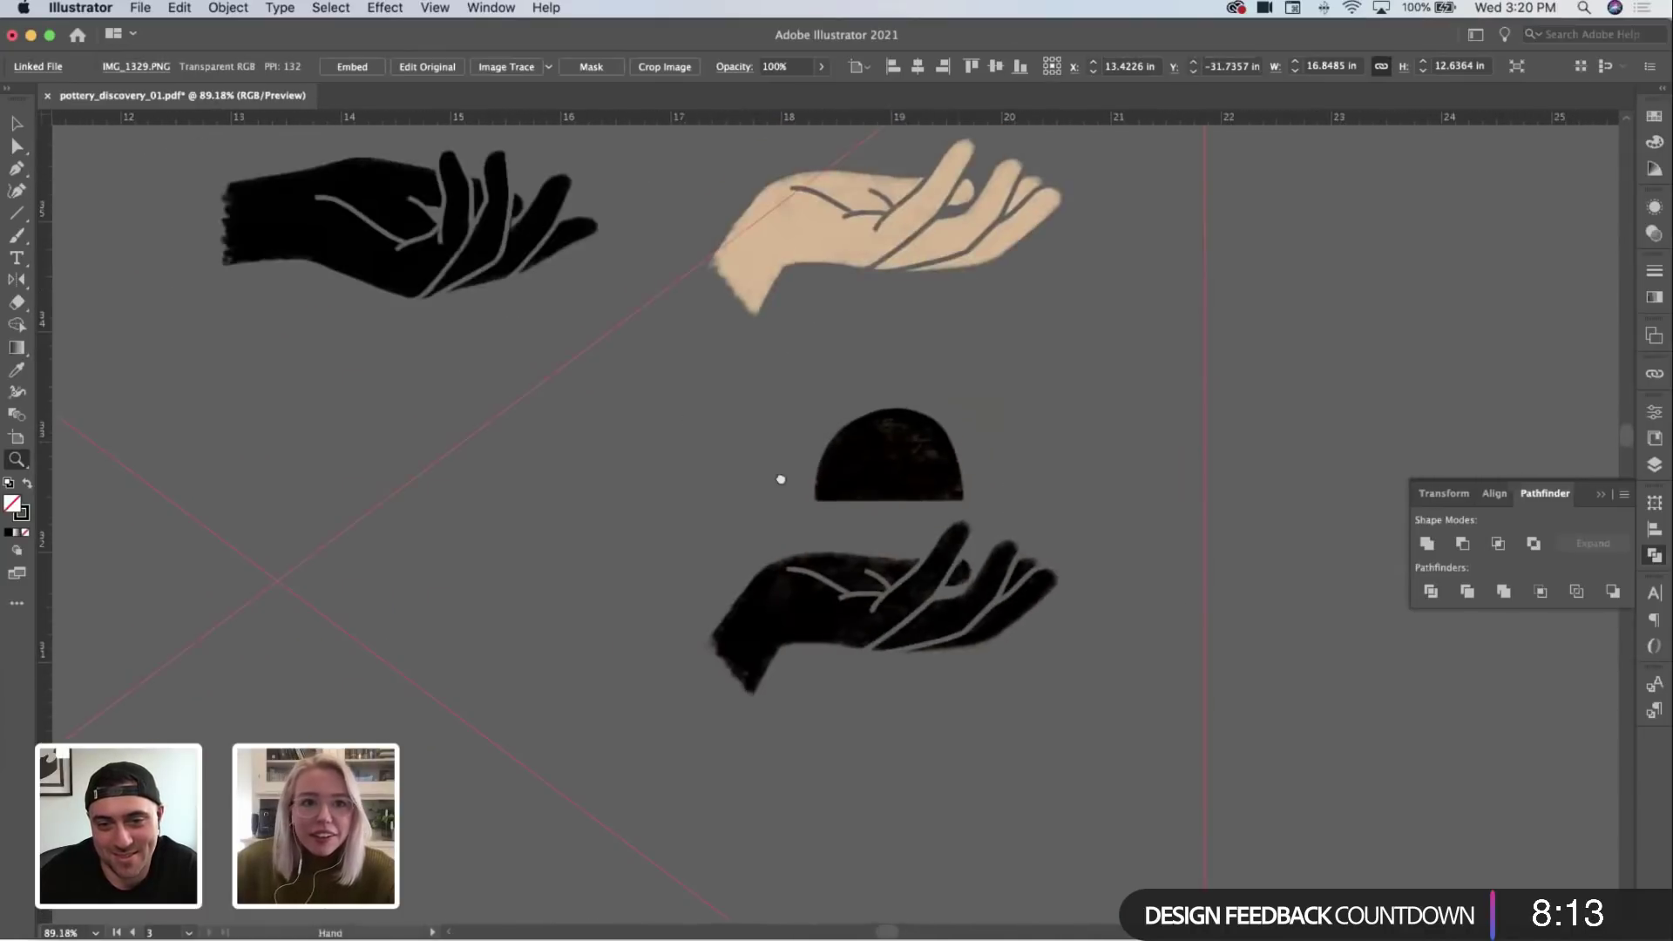
scroll(1008, 661, down, 3)
scroll(657, 369, up, 3)
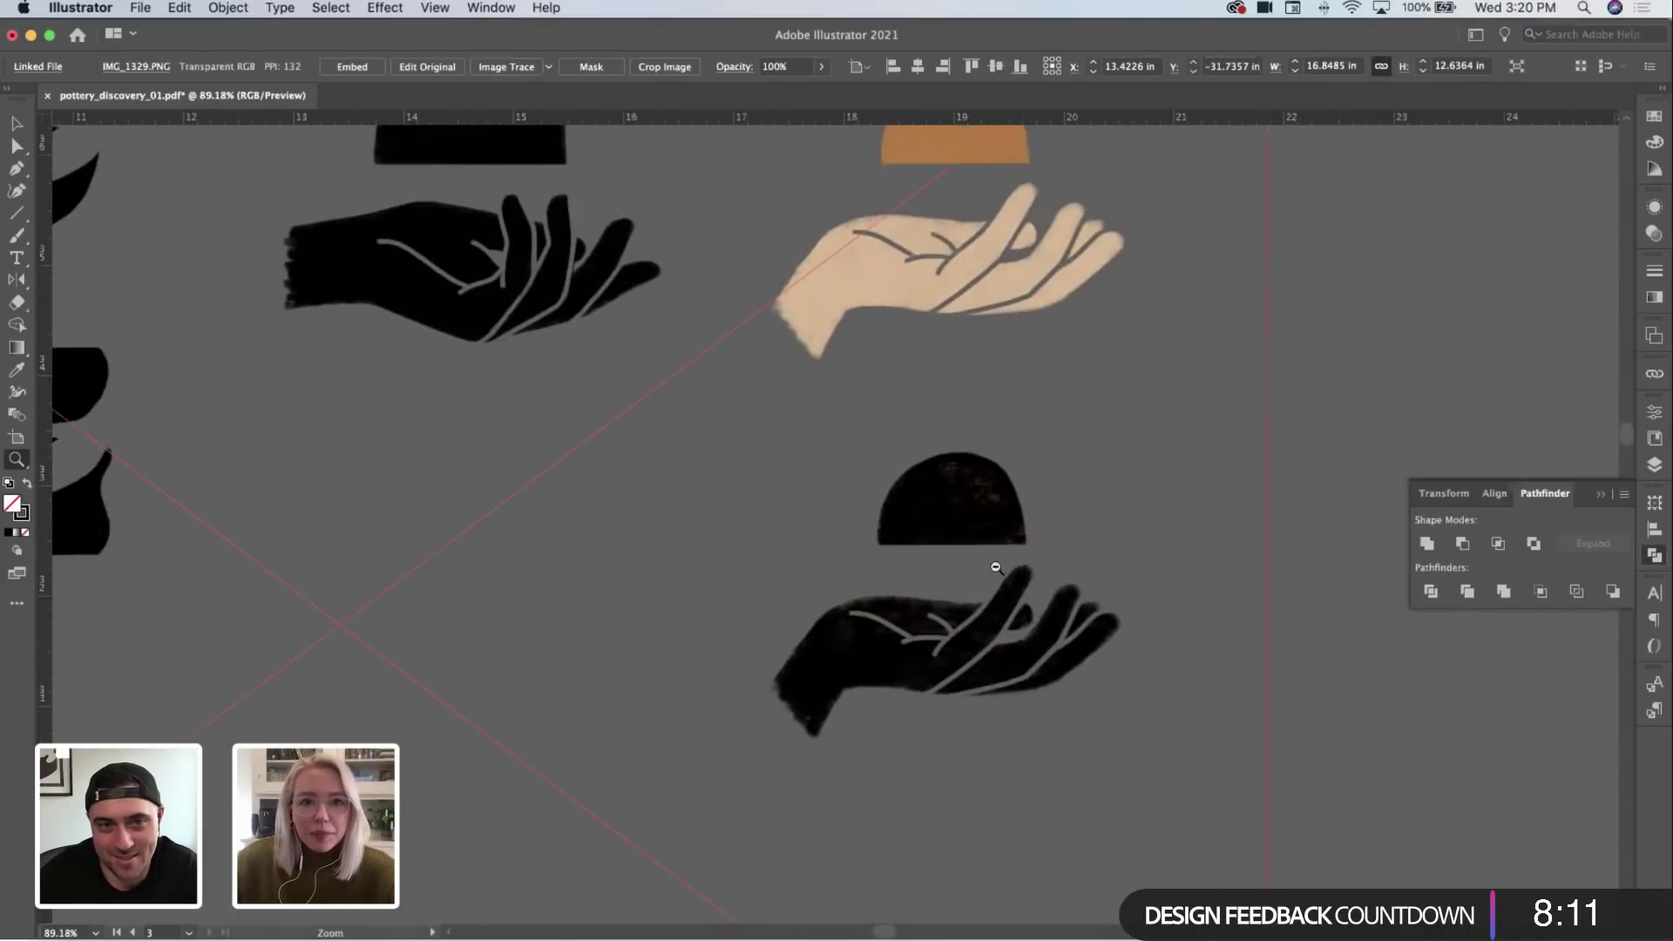
drag(996, 567, 808, 490)
drag(746, 336, 848, 579)
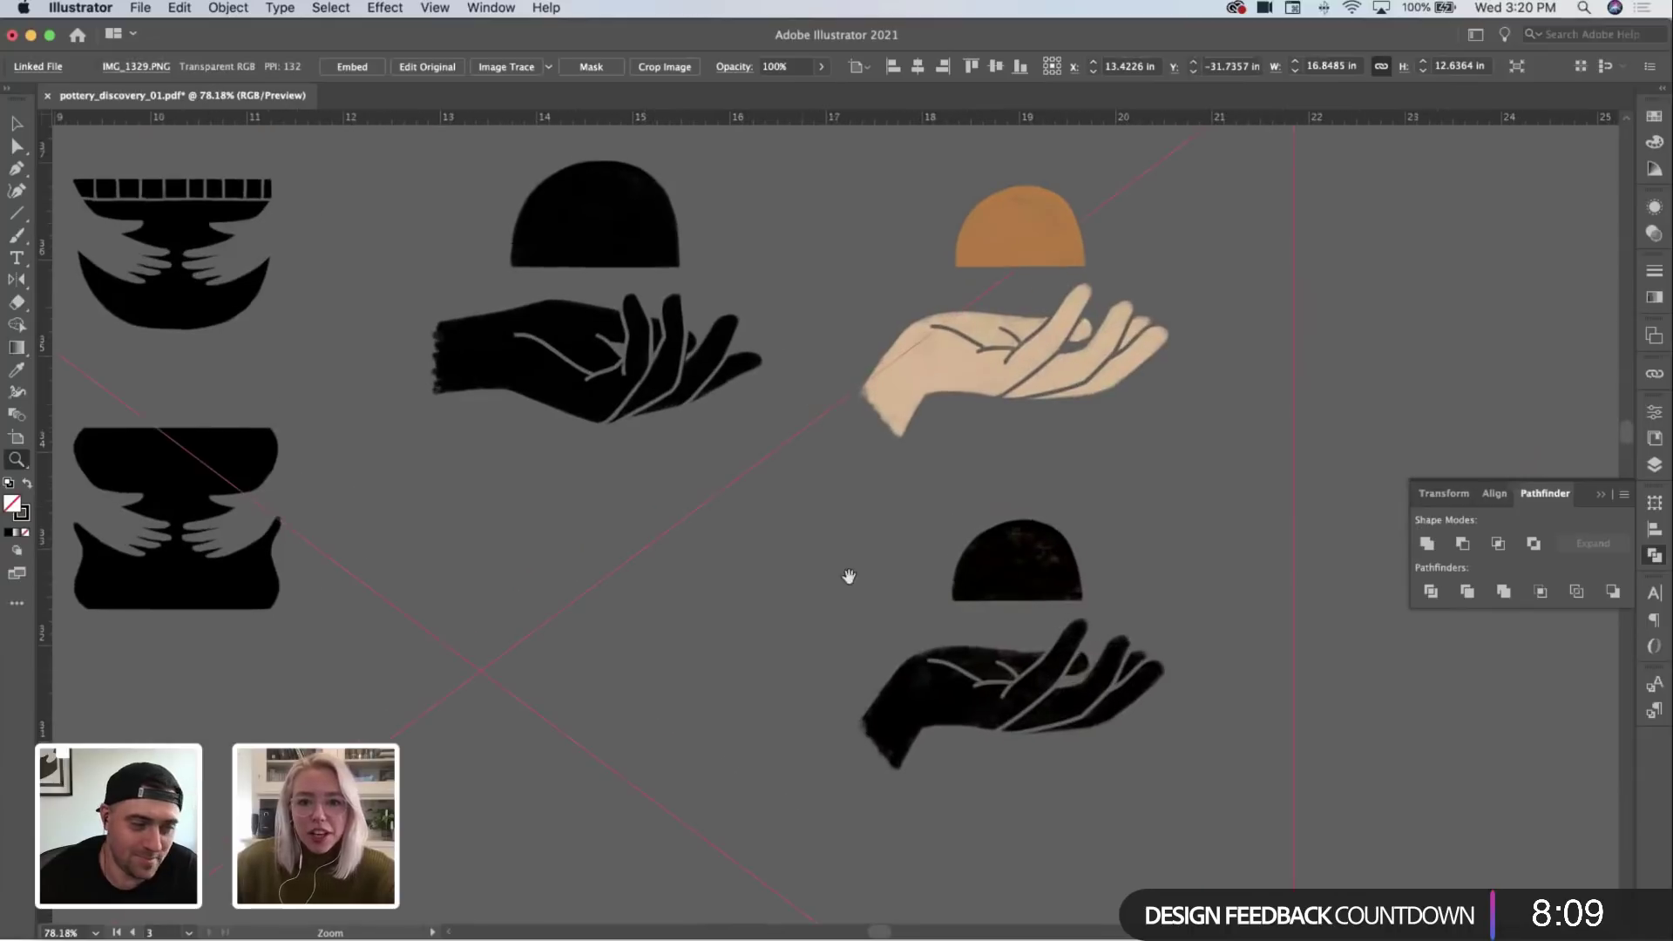
scroll(1101, 568, down, 2)
key(v)
click(1357, 474)
drag(1356, 474, 1339, 512)
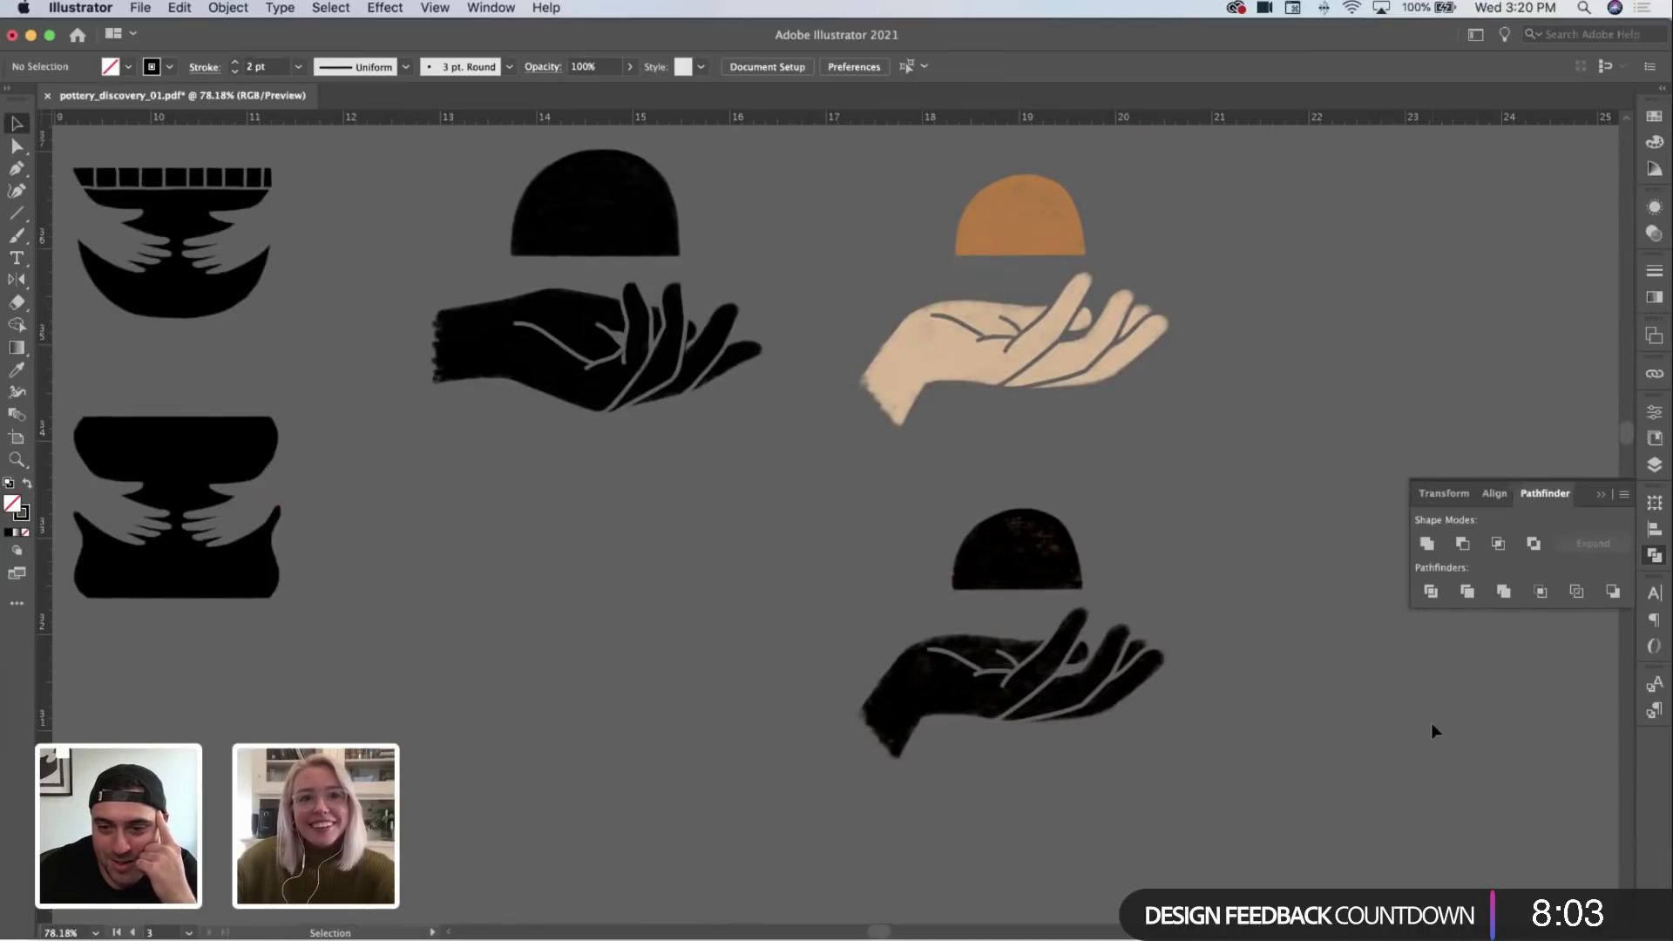
drag(1430, 719, 1409, 721)
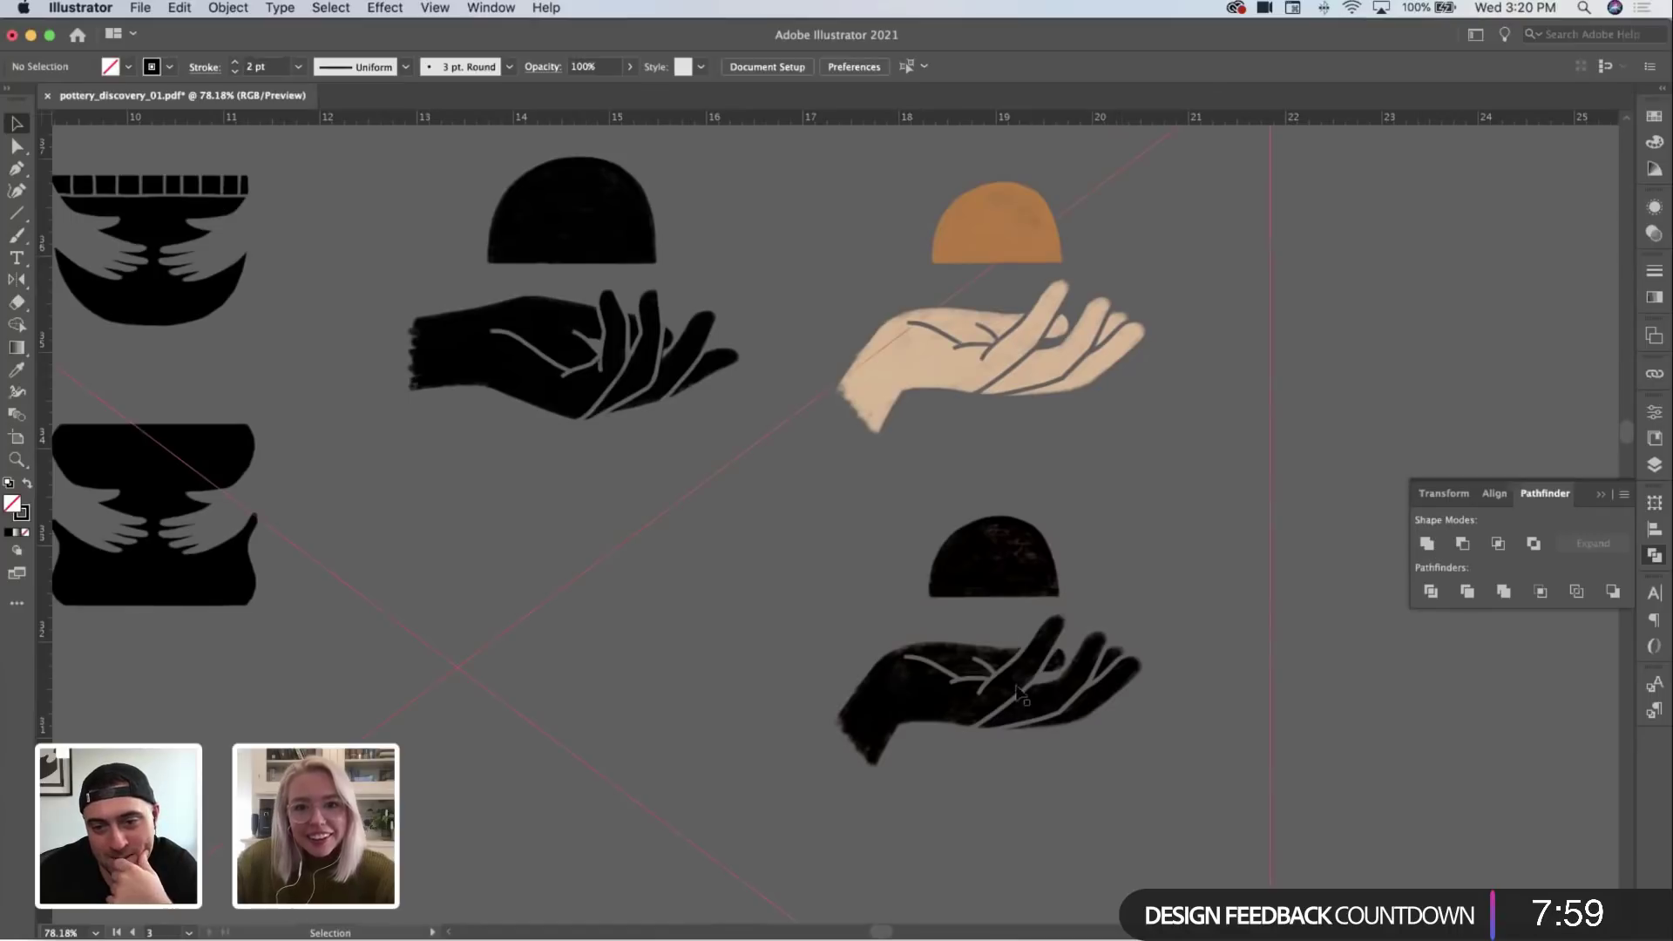
key(z)
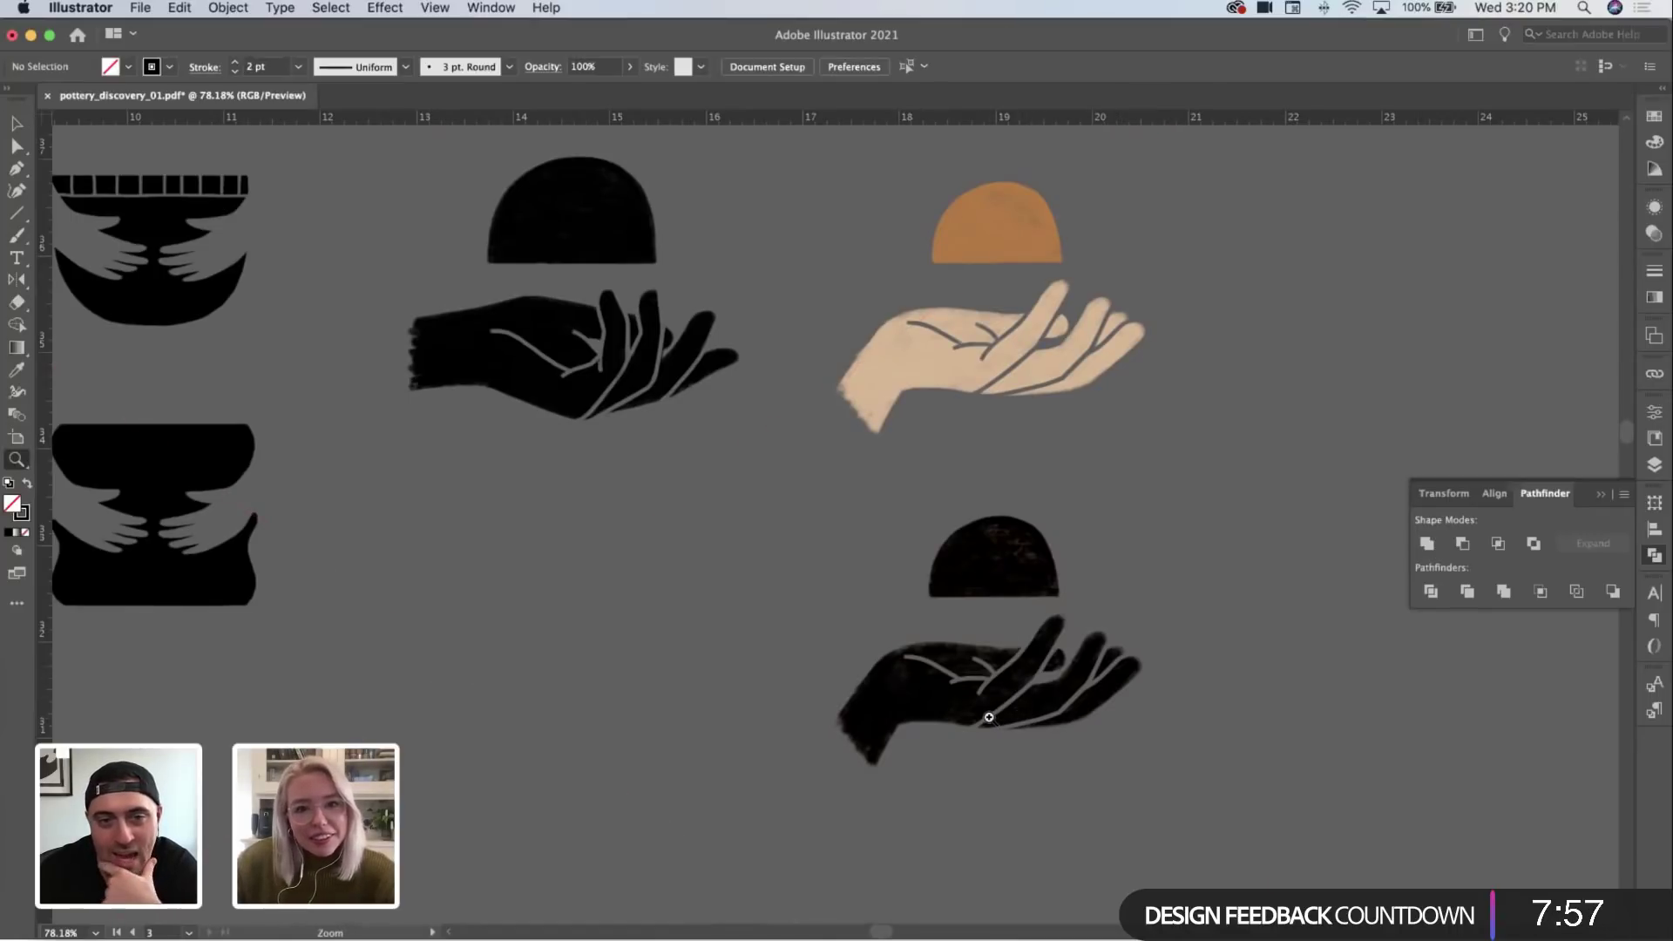
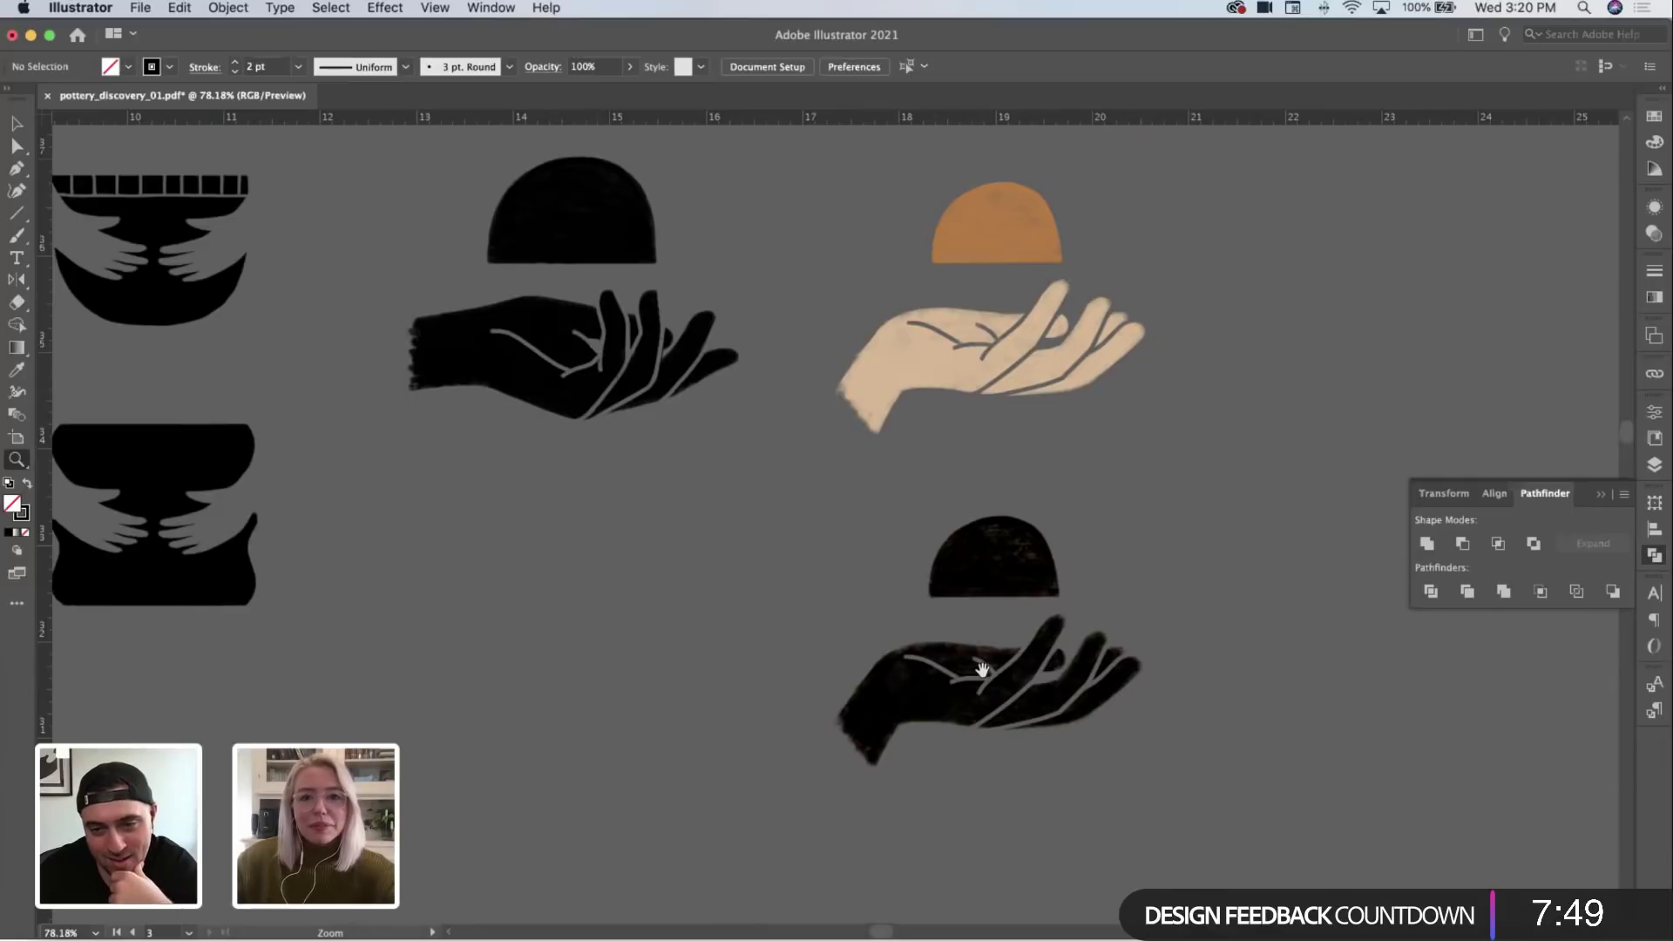
drag(983, 669, 947, 676)
drag(916, 609, 864, 500)
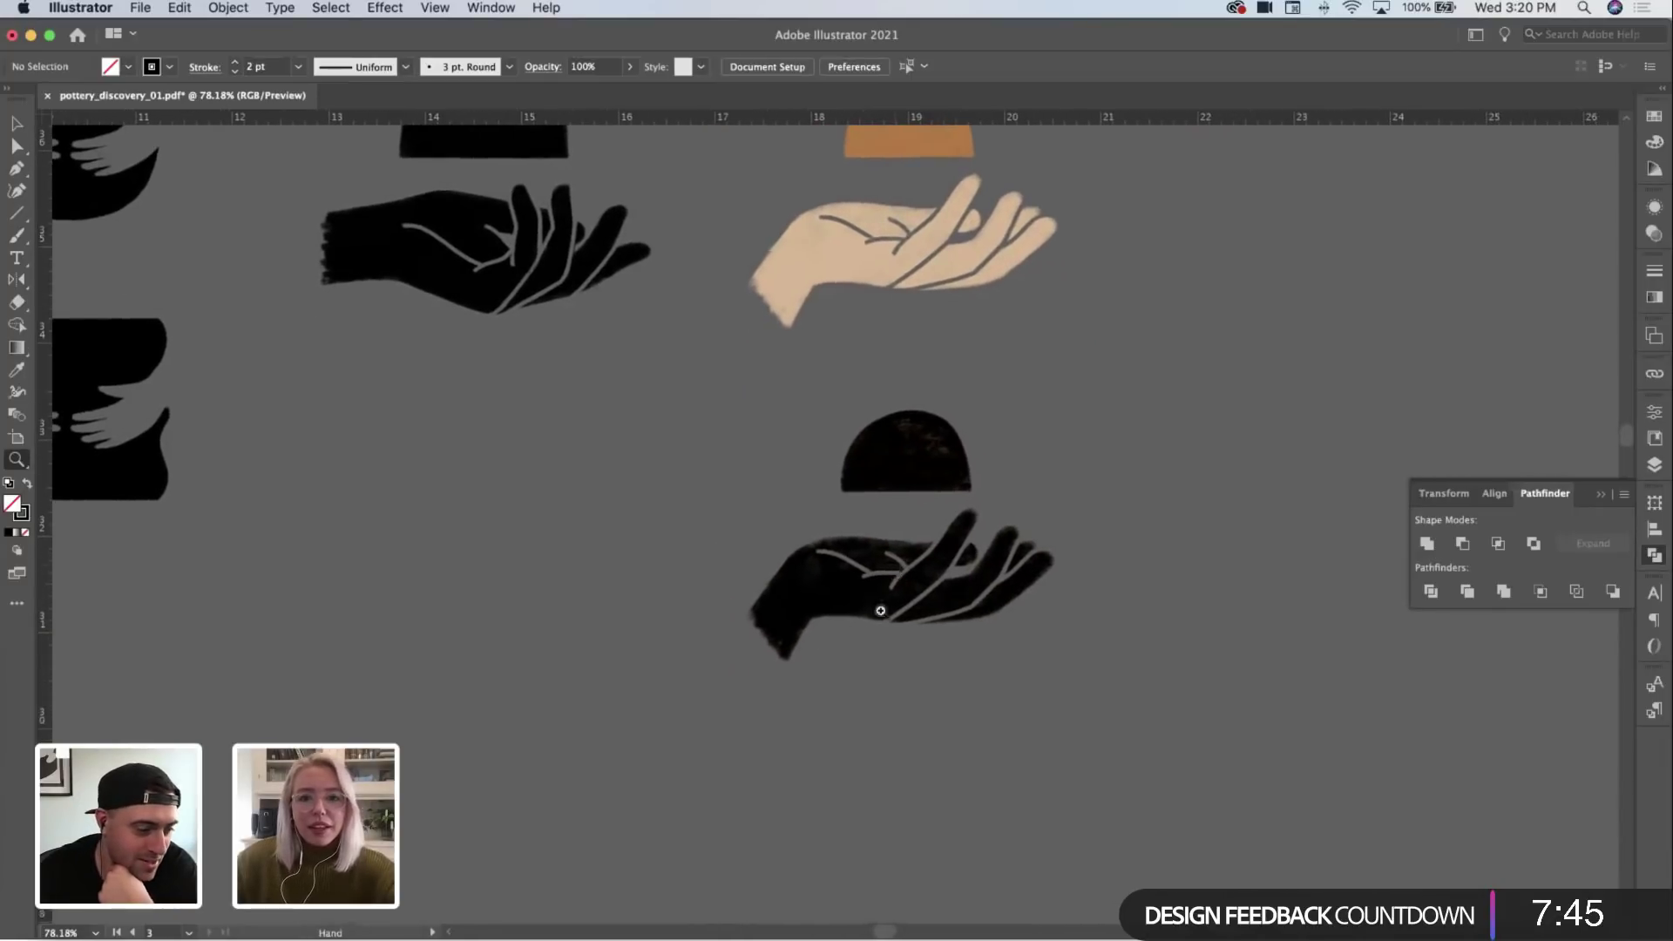
key(m)
drag(714, 683, 1076, 488)
key(super+z)
Step: Draw a rectangle about 3.31 × 1.74 in enclosing the lower black textured hand
key(z)
click(849, 626)
click(850, 625)
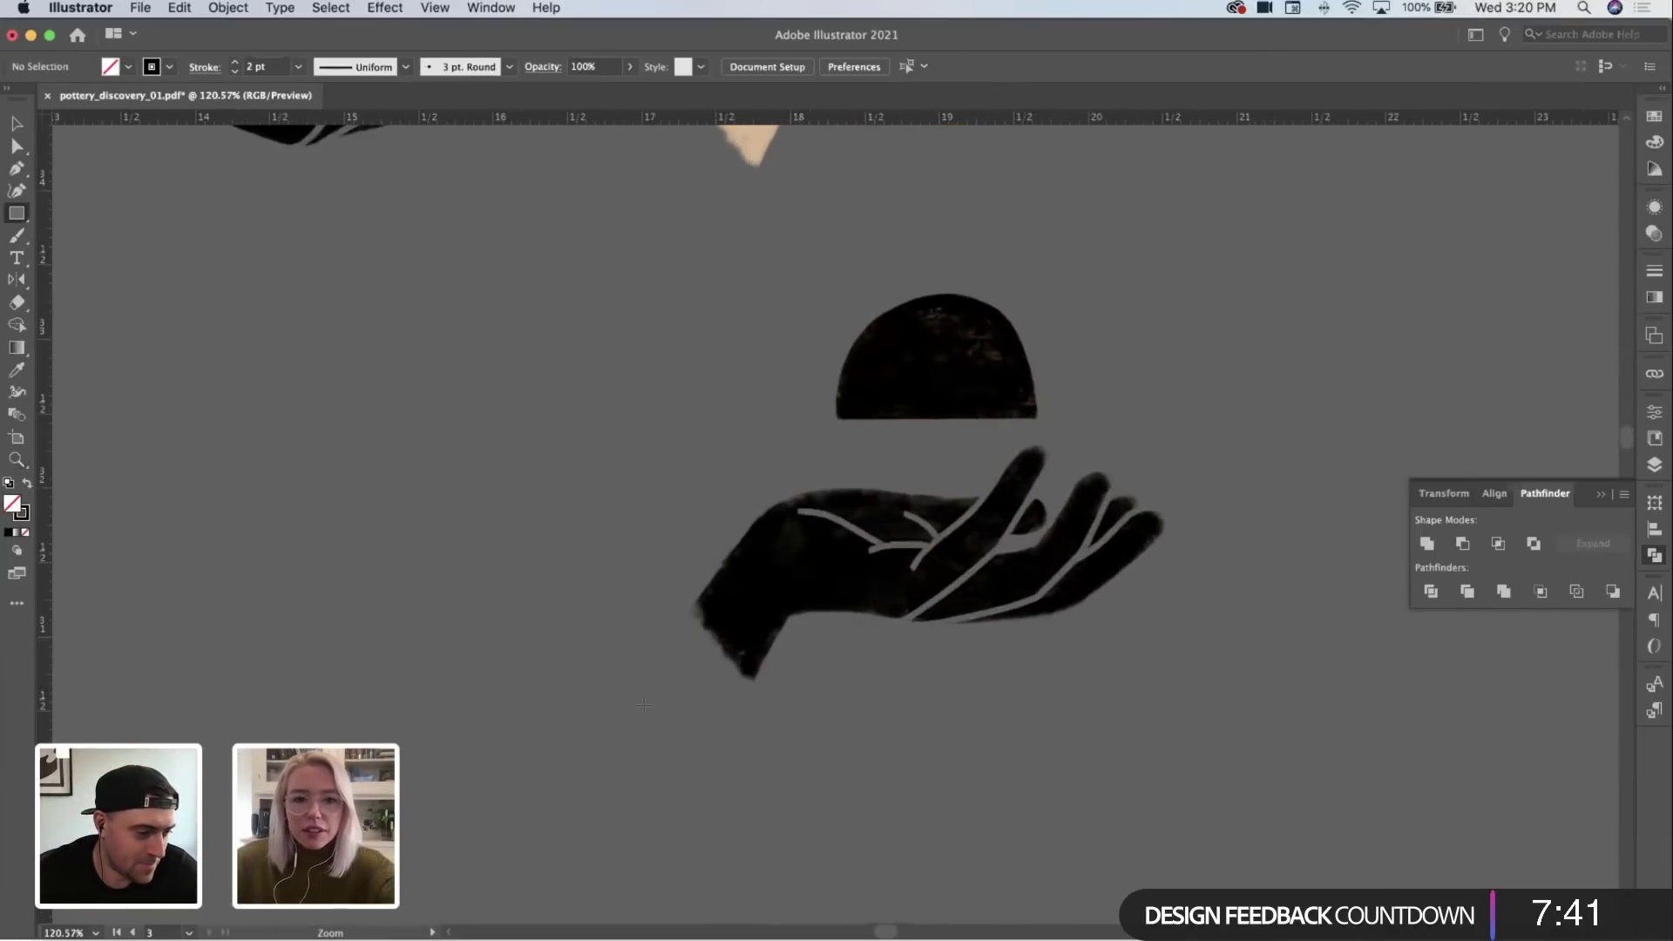
key(m)
drag(636, 723, 1187, 476)
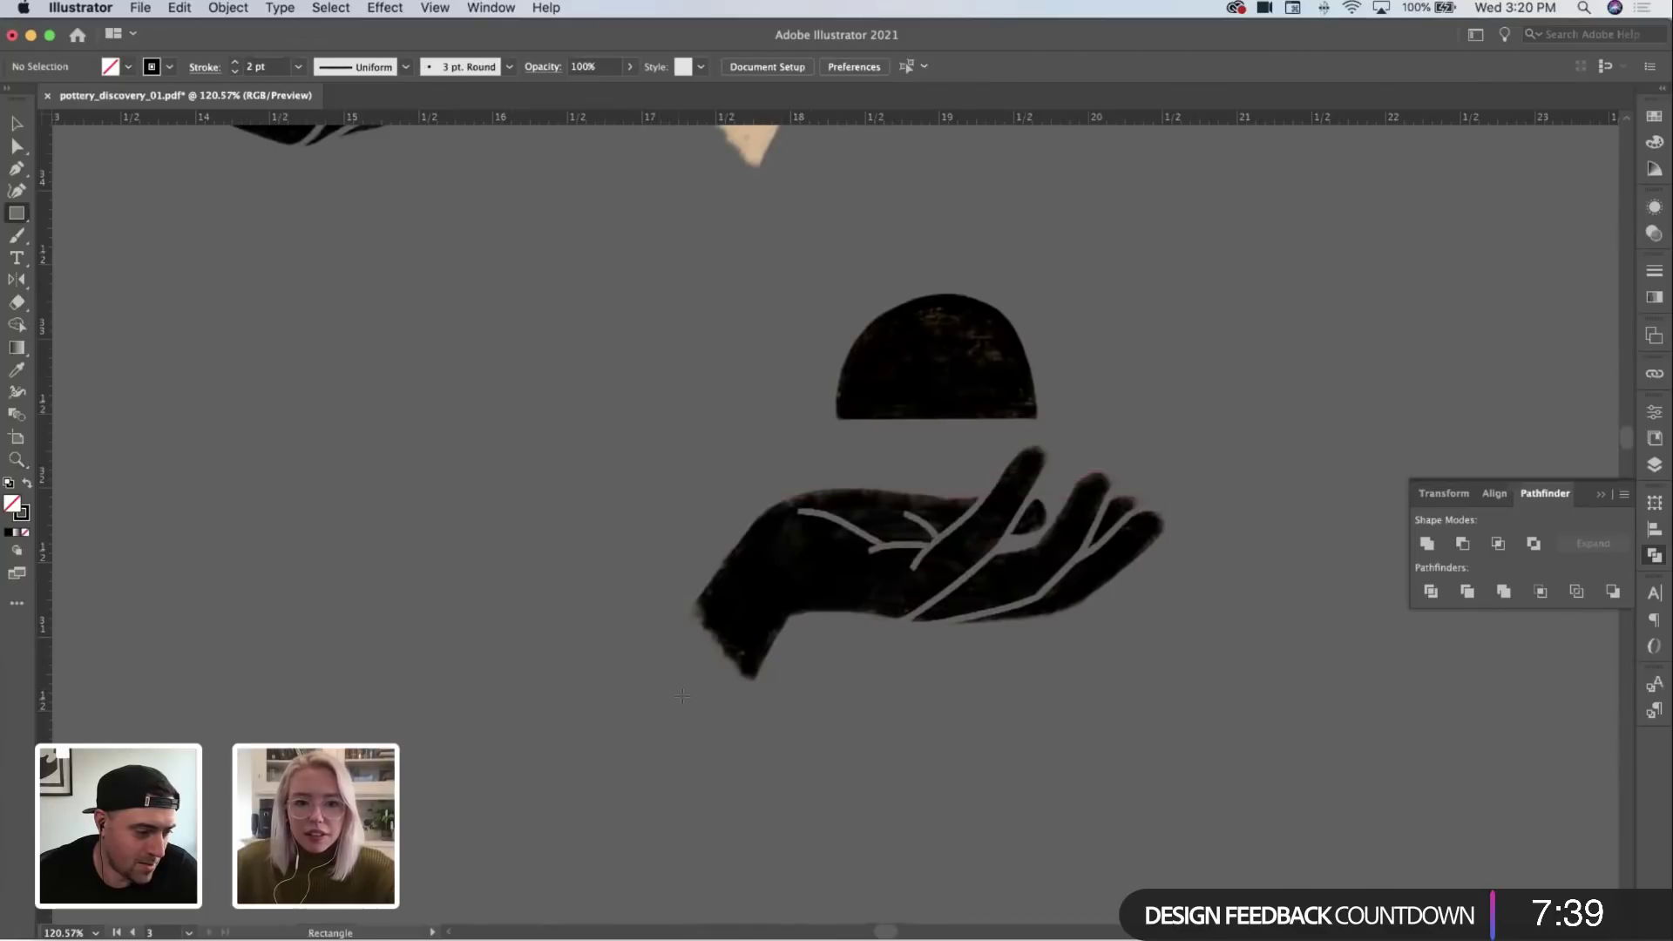
drag(682, 695, 1172, 452)
key(z)
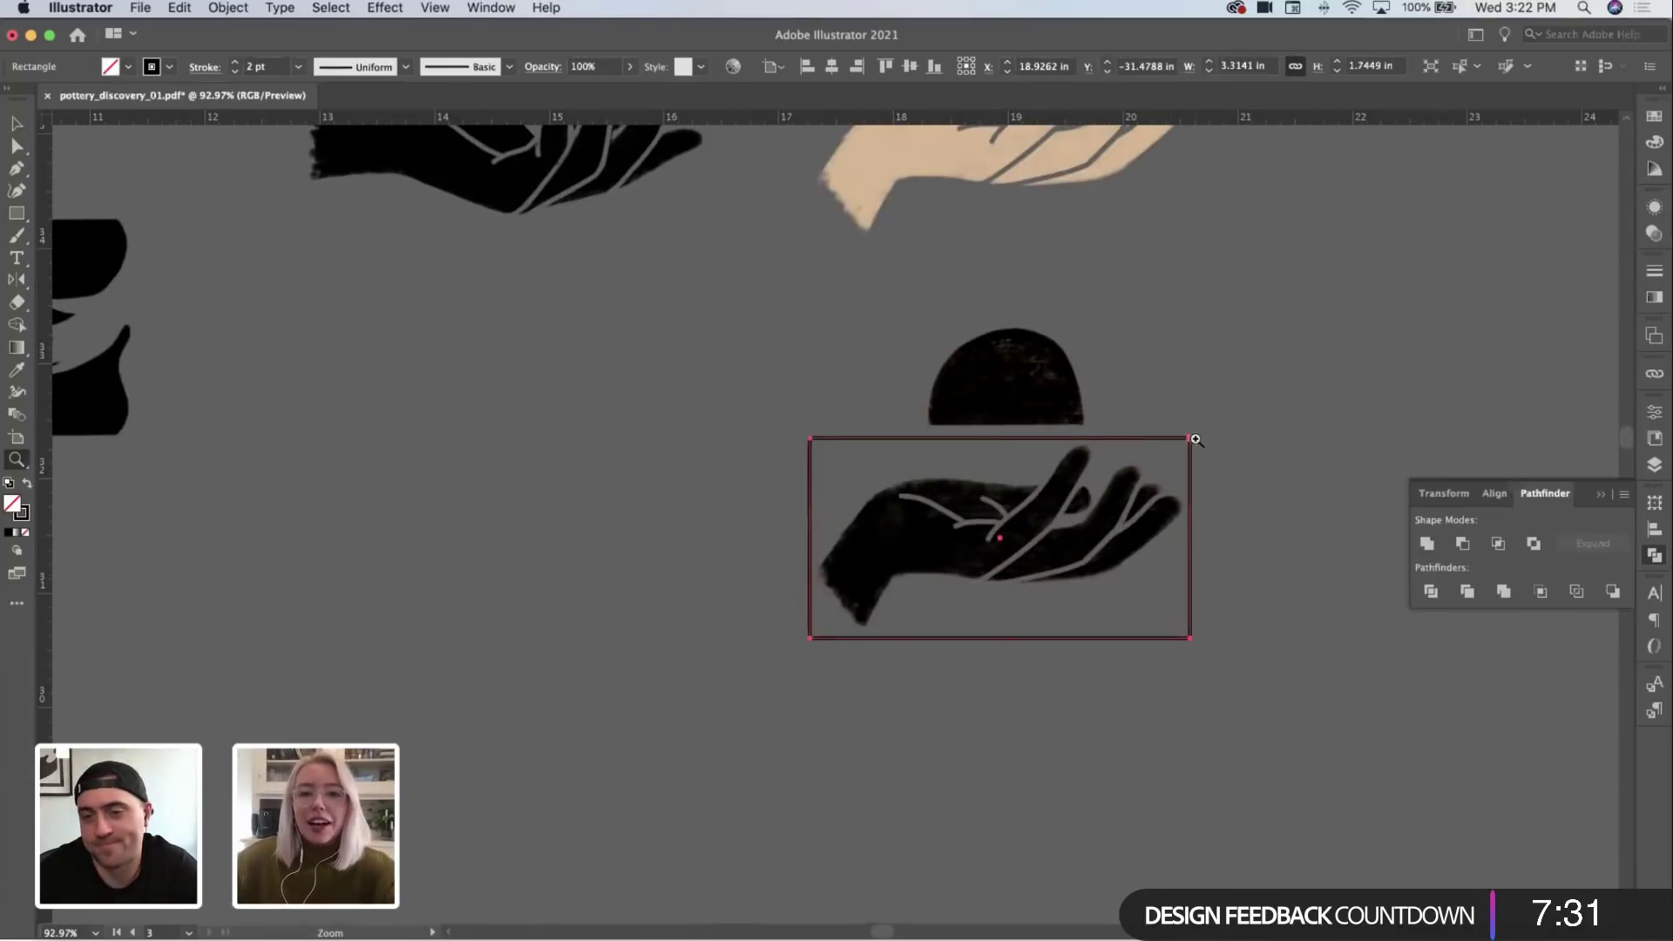
Step: Fill the rectangle with the skin tone sampled from the coloured hand, without a stroke
drag(1189, 433, 1133, 390)
scroll(1046, 387, right, 3)
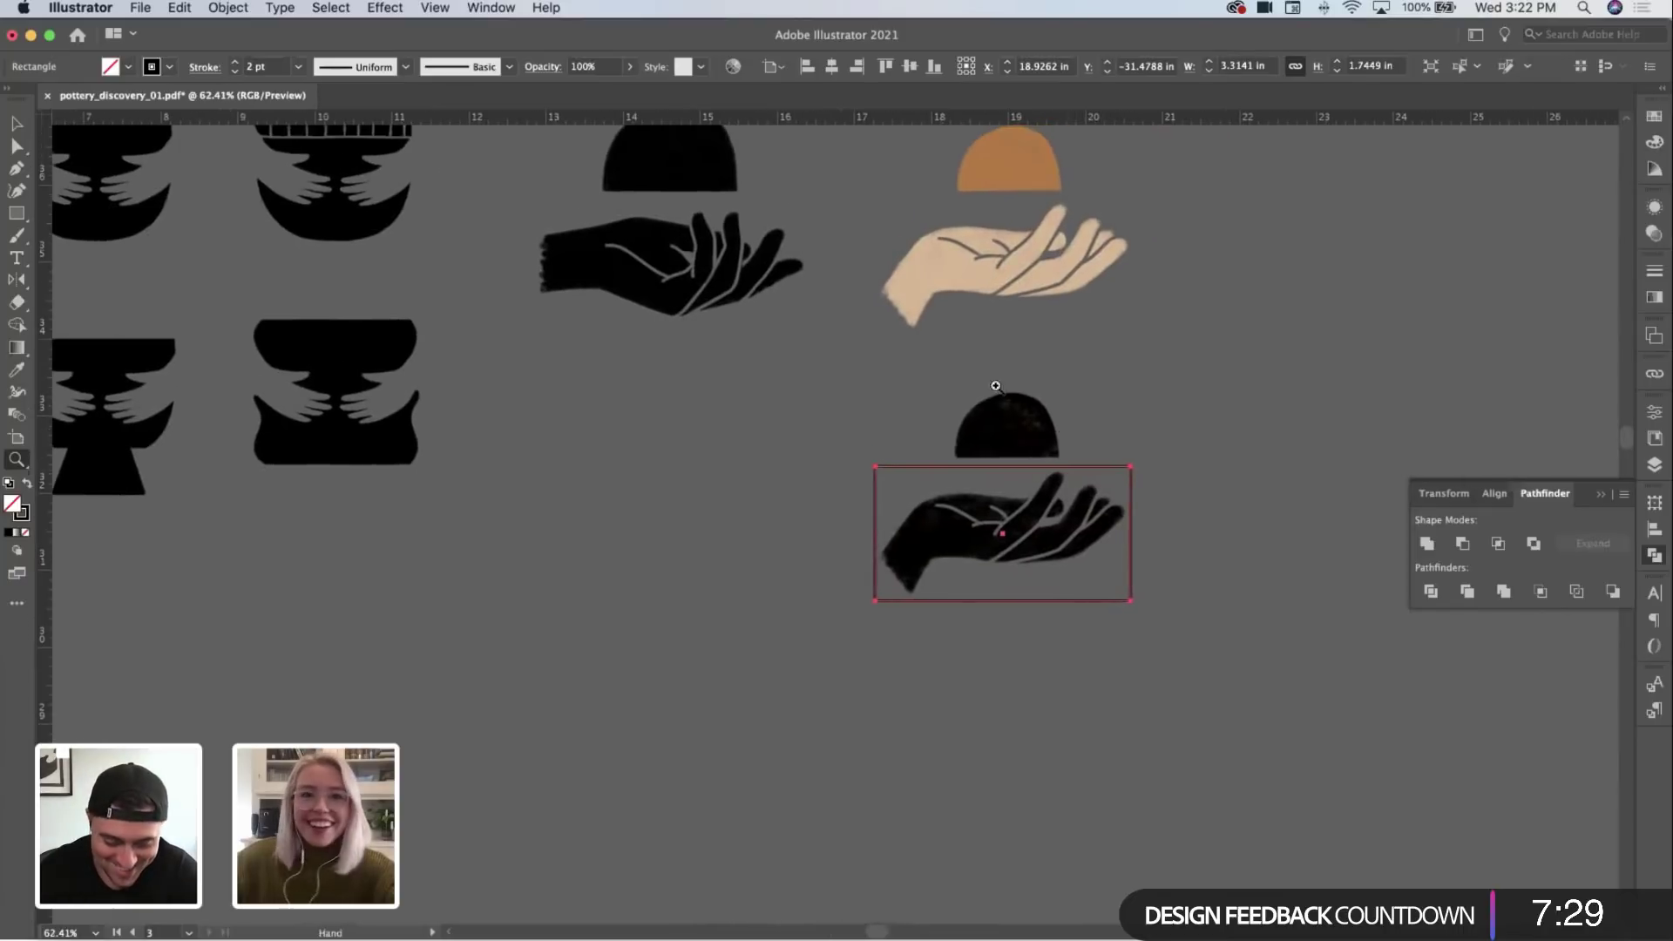
key(i)
click(971, 272)
key(v)
scroll(1072, 358, right, 3)
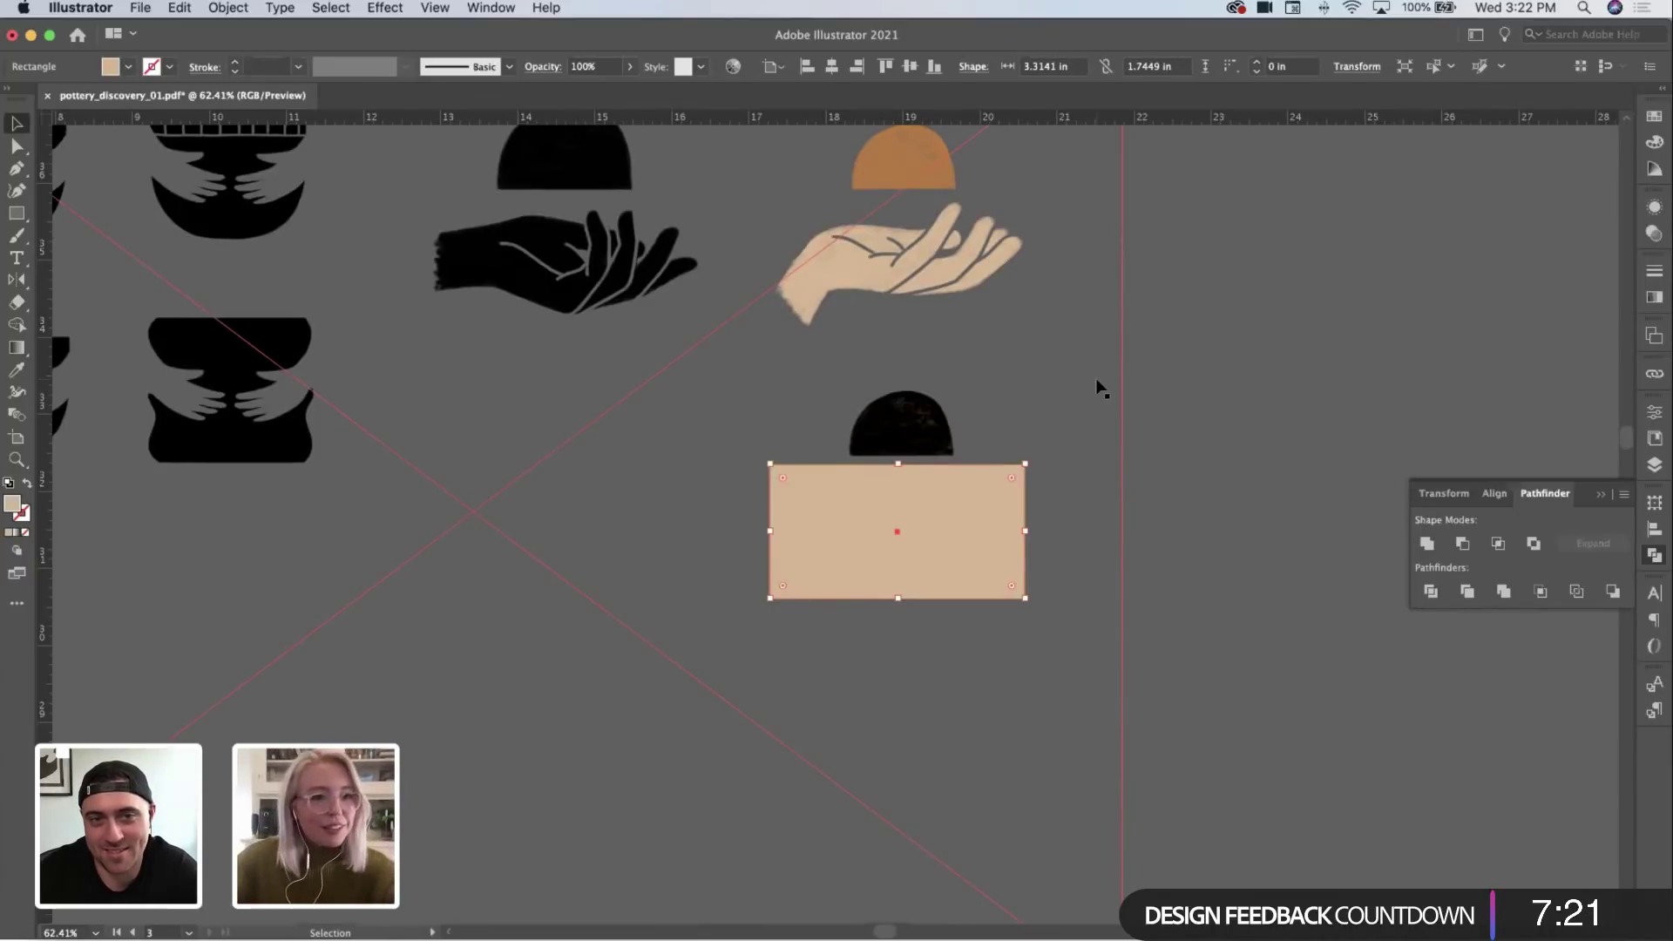
scroll(1063, 482, up, 3)
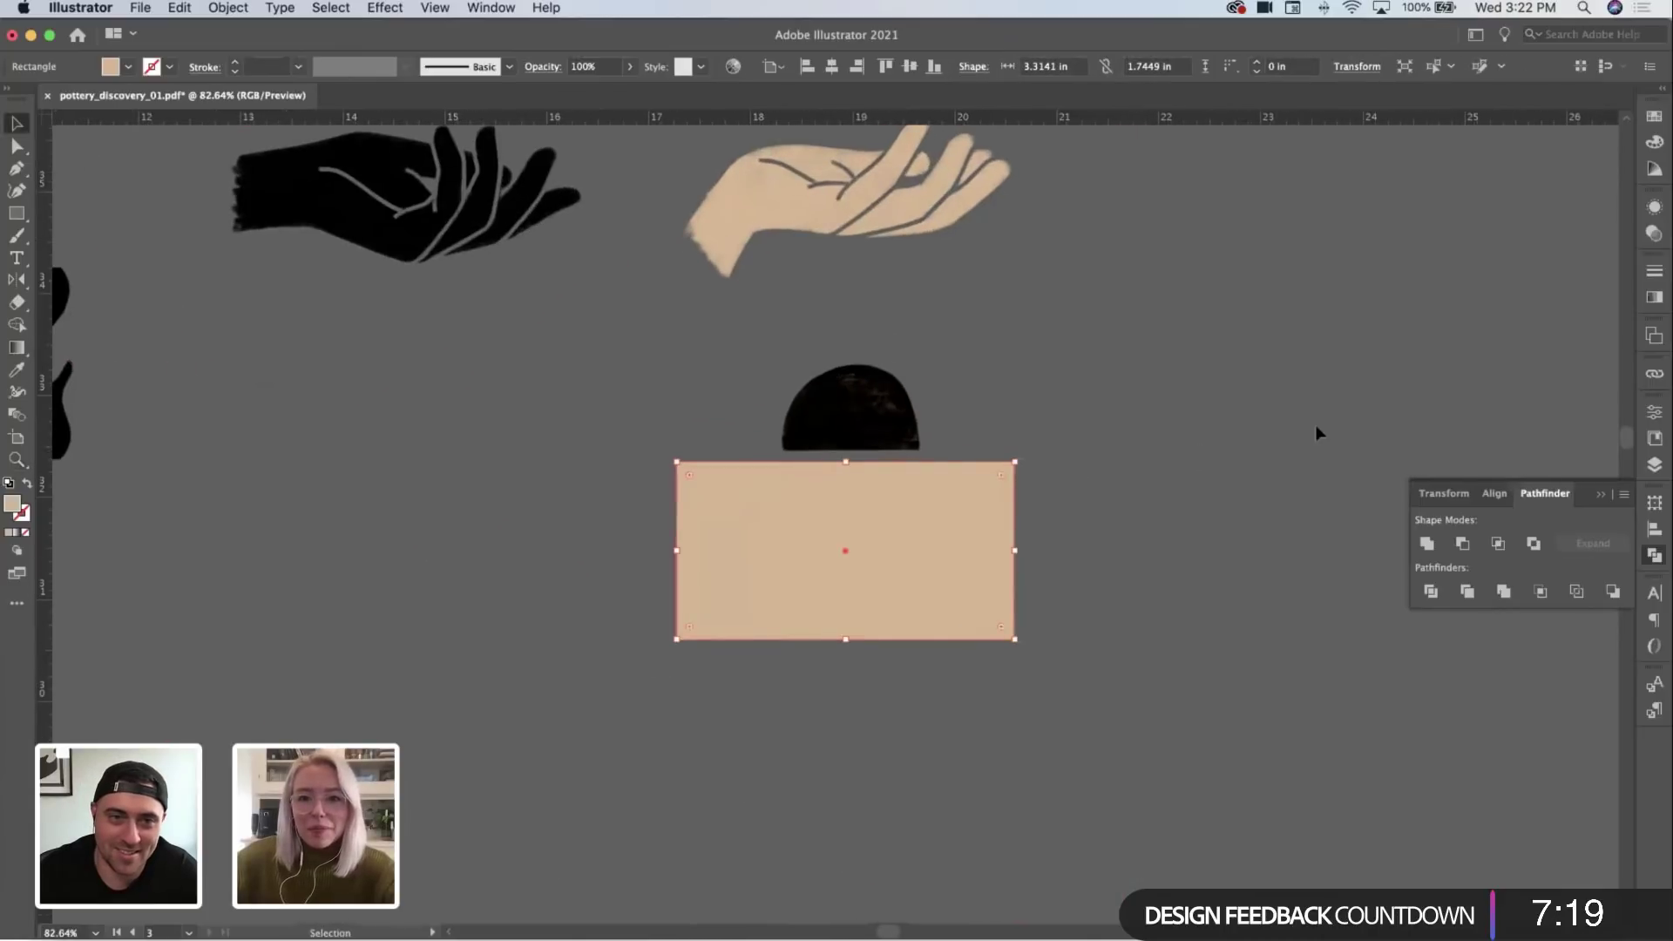
Step: Cut the copied hands-and-bowls image from the canvas, leaving only the skin-tone rectangle there
scroll(936, 645, down, 5)
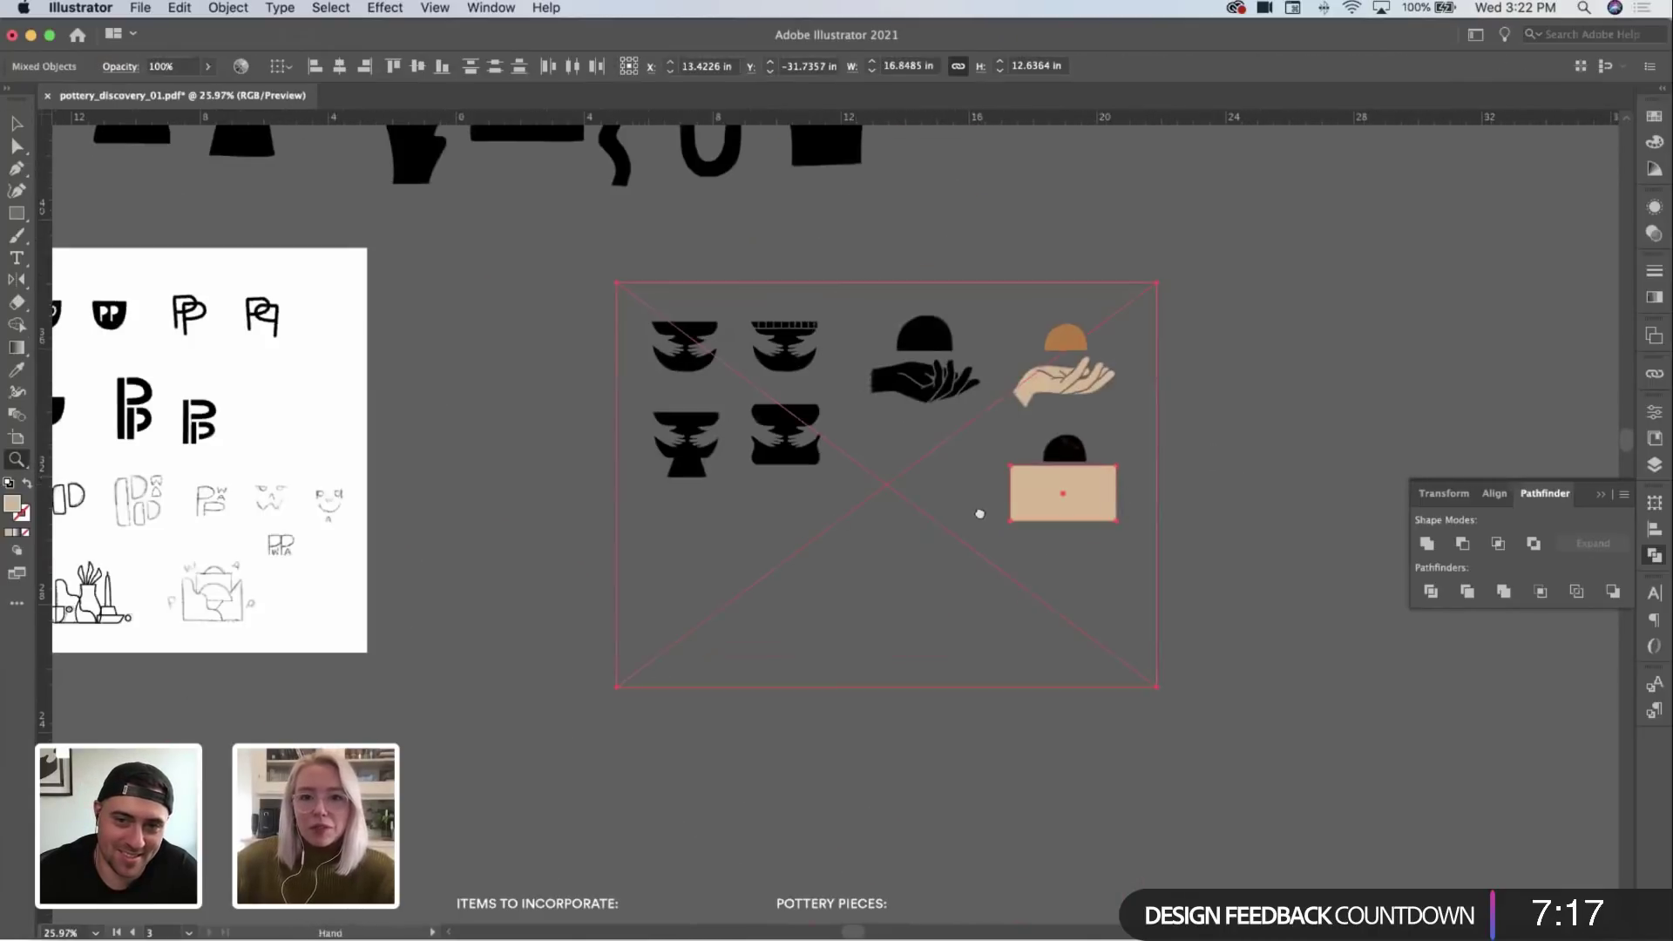
drag(979, 512, 865, 551)
scroll(865, 551, up, 2)
scroll(865, 551, right, 2)
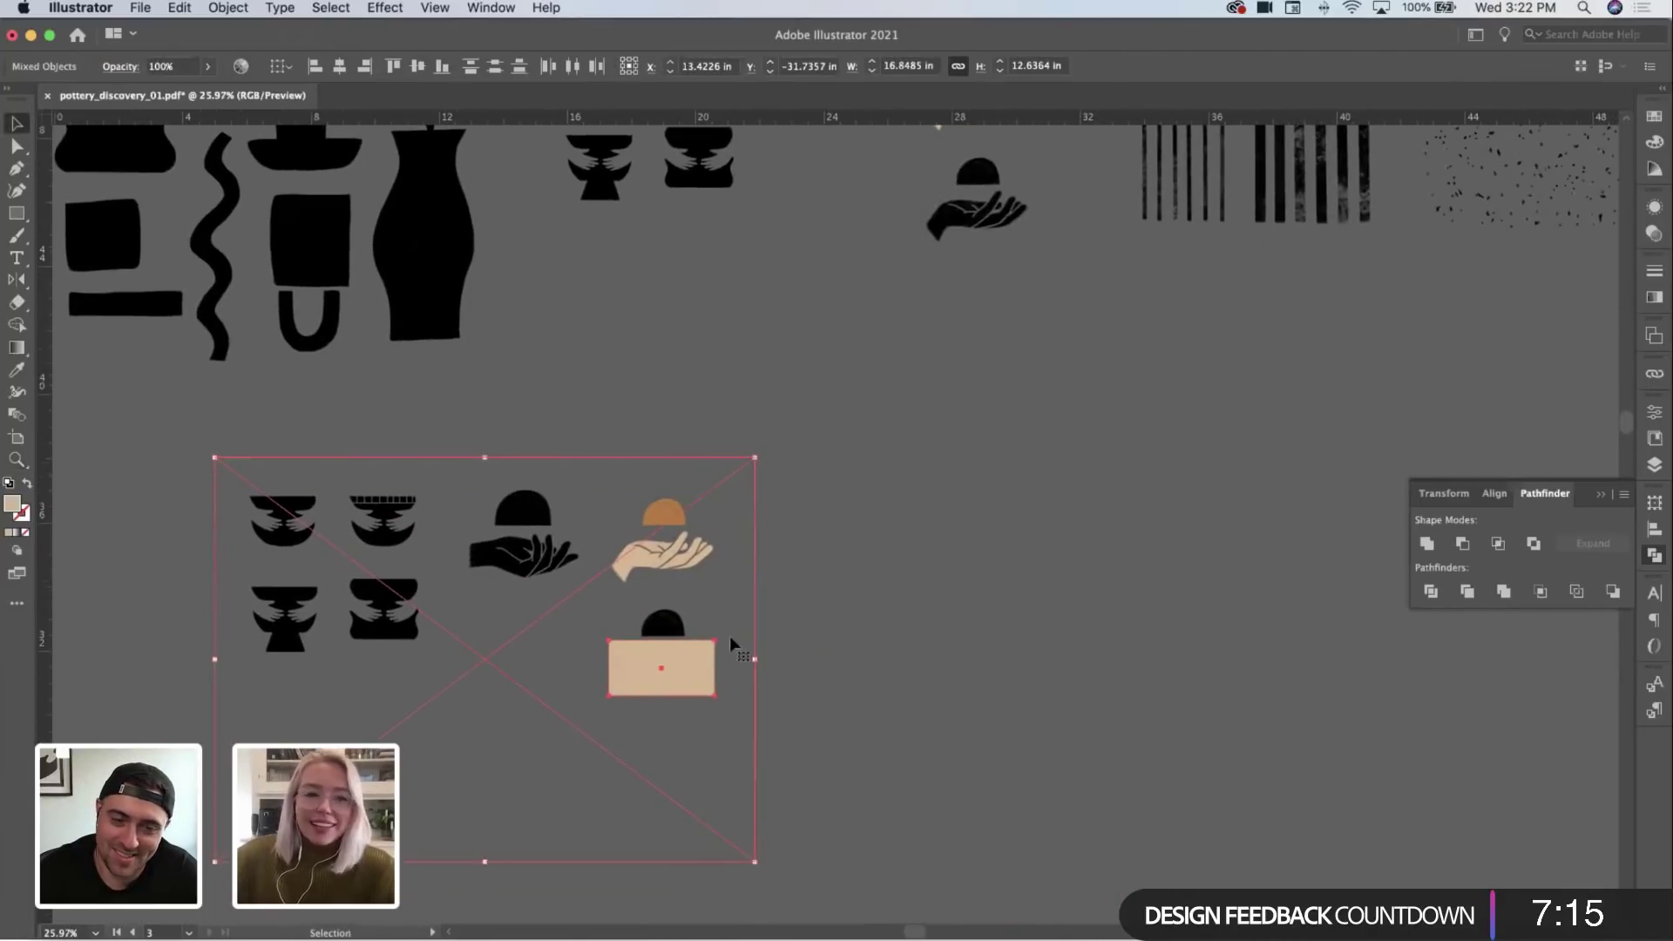
scroll(732, 641, up, 2)
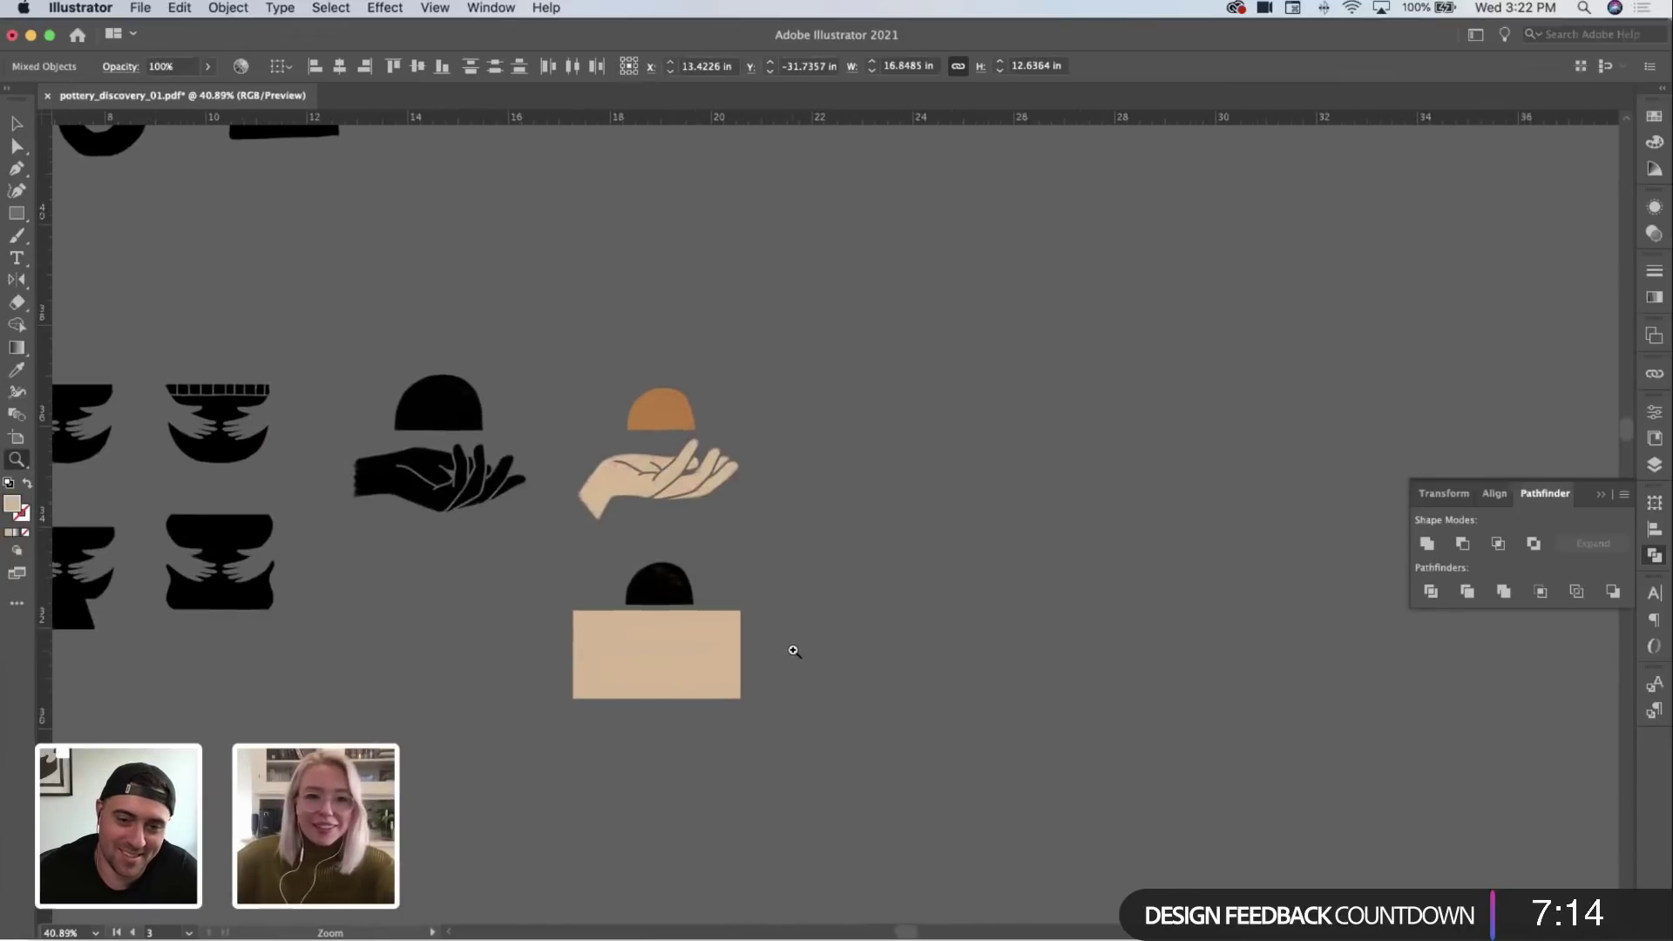
click(859, 579)
click(753, 580)
key(Delete)
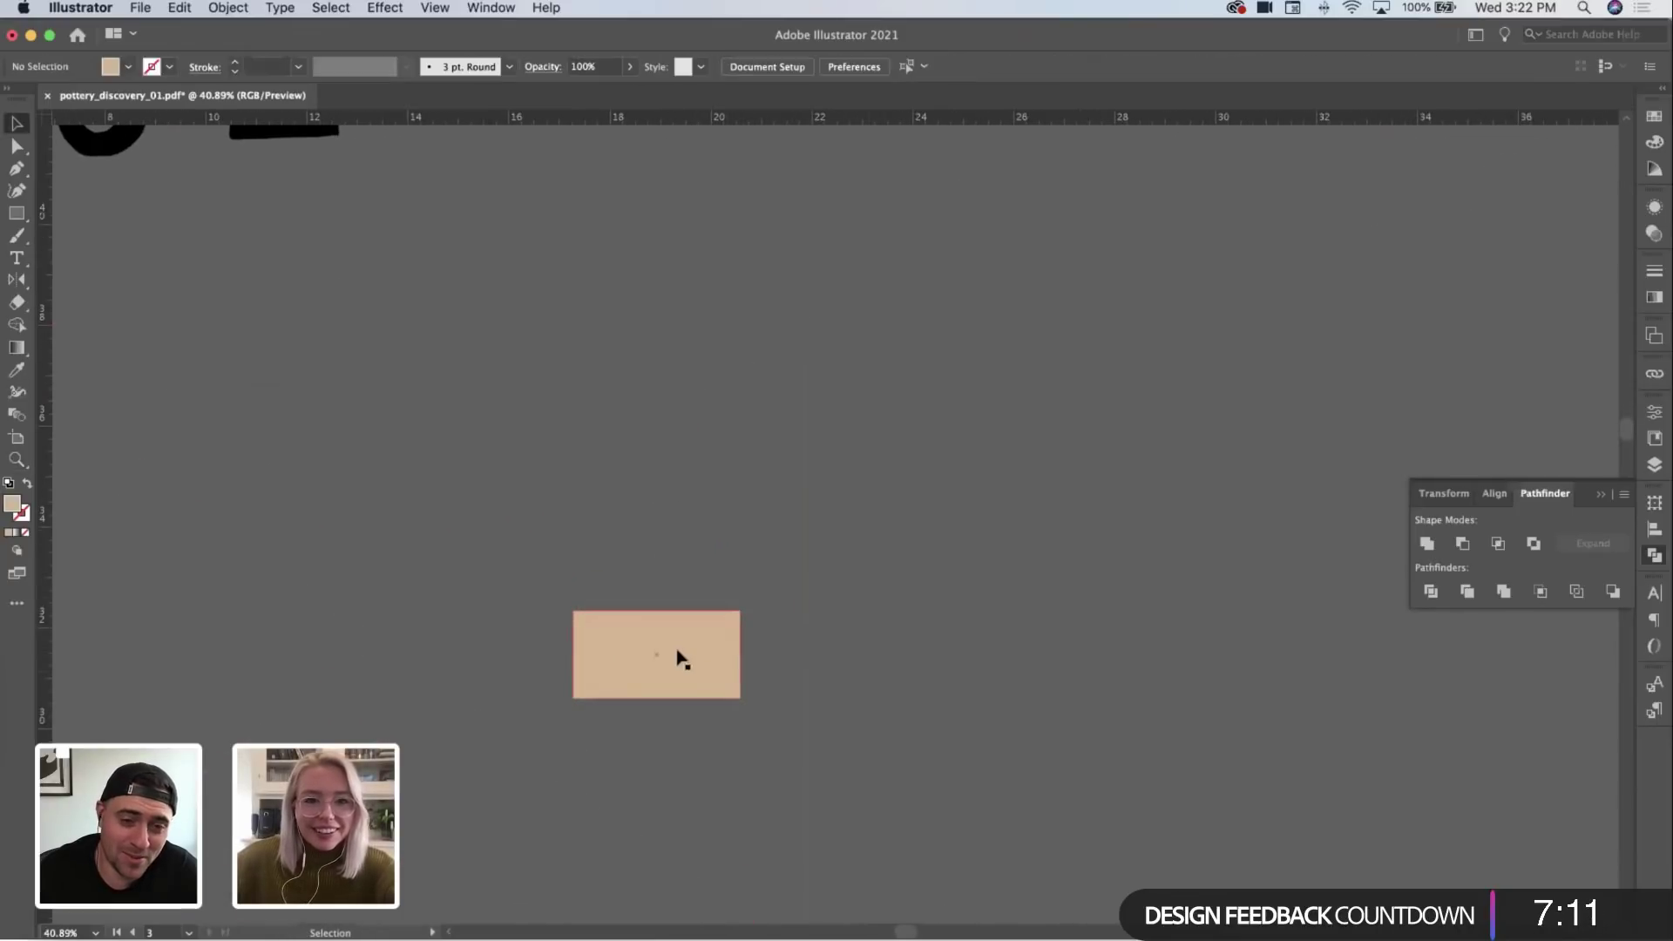
Step: Add a clipping opacity mask to the skin-tone rectangle and invert the mask
click(681, 659)
scroll(900, 433, down, 1)
scroll(982, 400, up, 2)
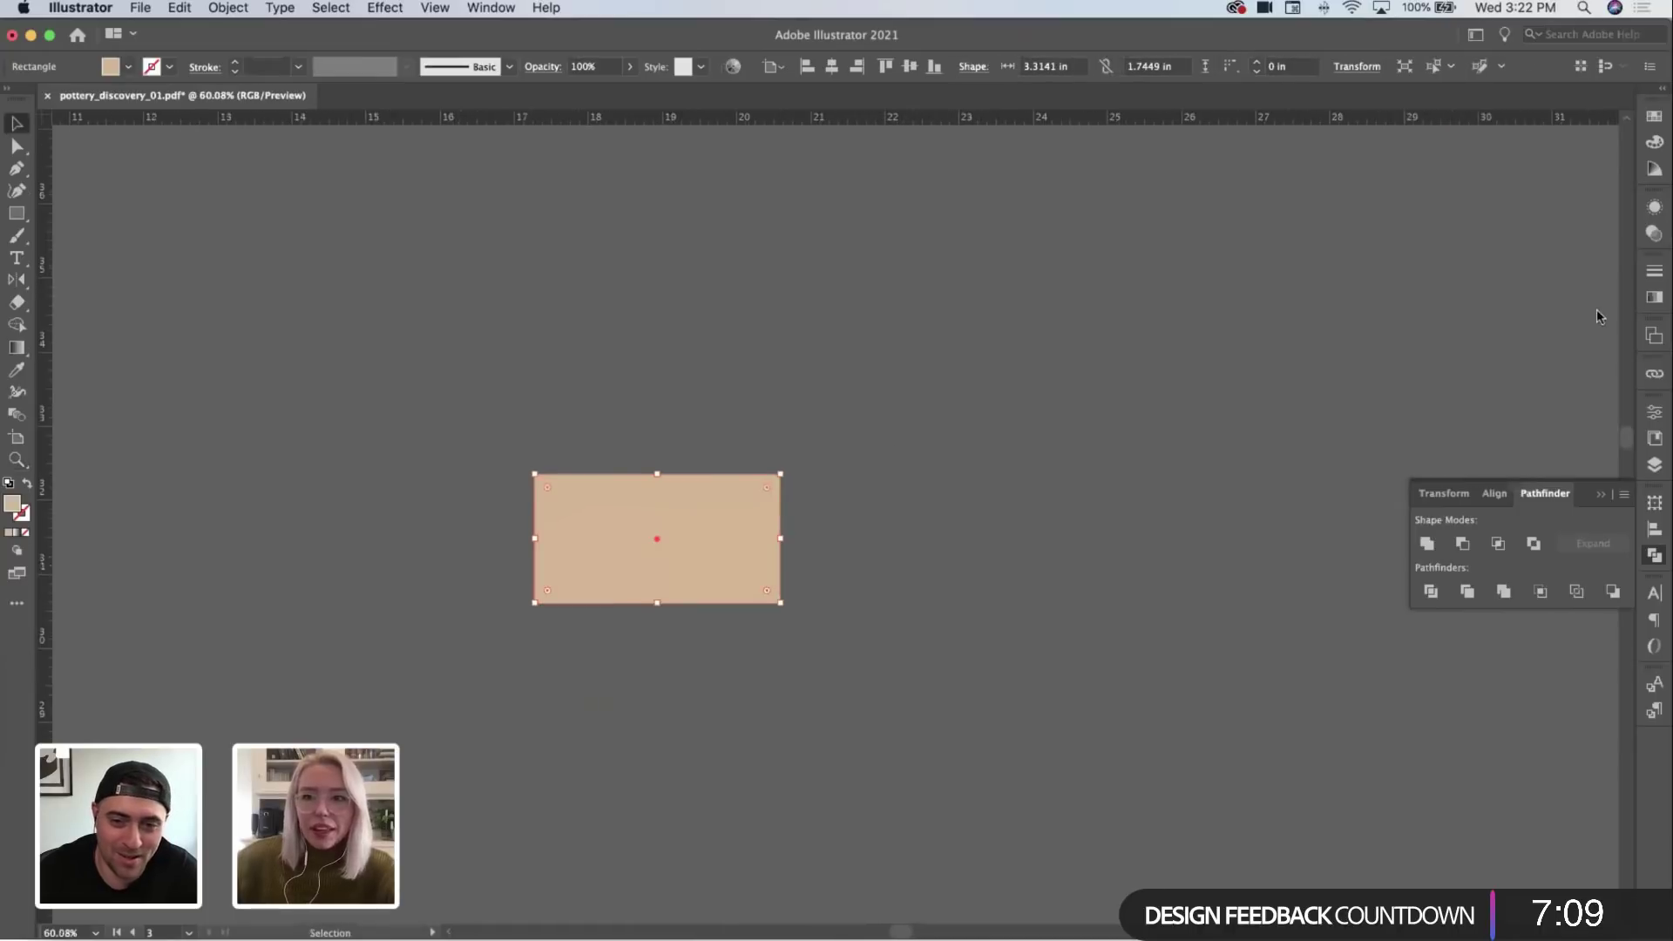
click(1655, 235)
click(1579, 258)
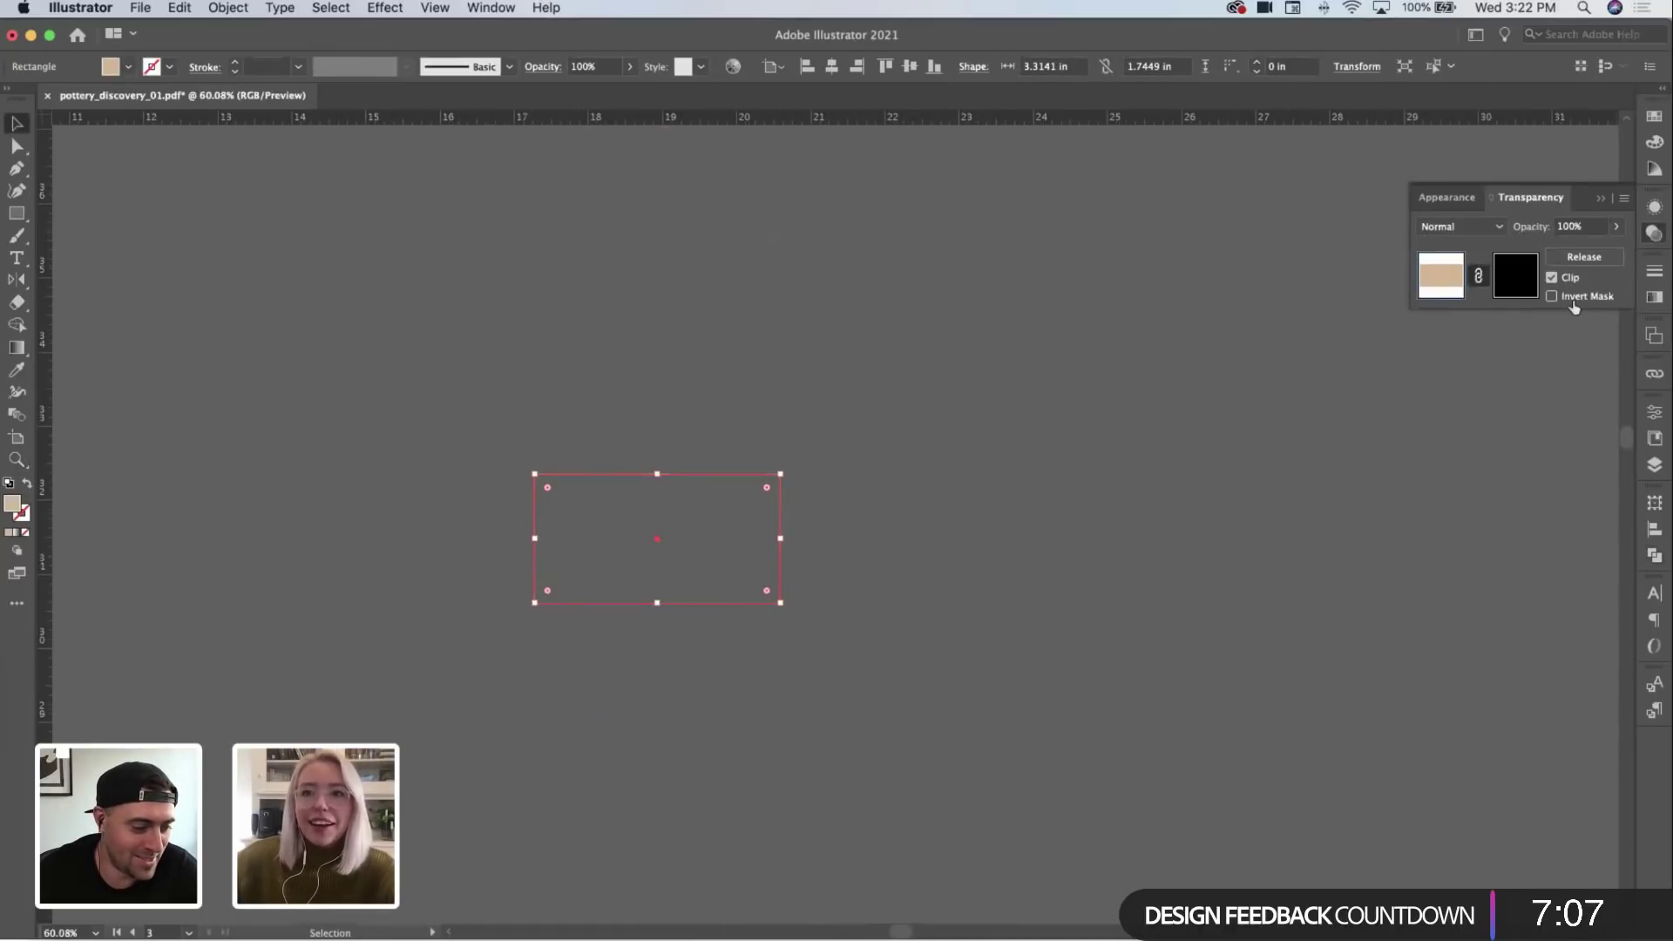
Step: Paste the hands image into the opacity mask and position its lower textured hand over the skin-tone rectangle
key(super+v)
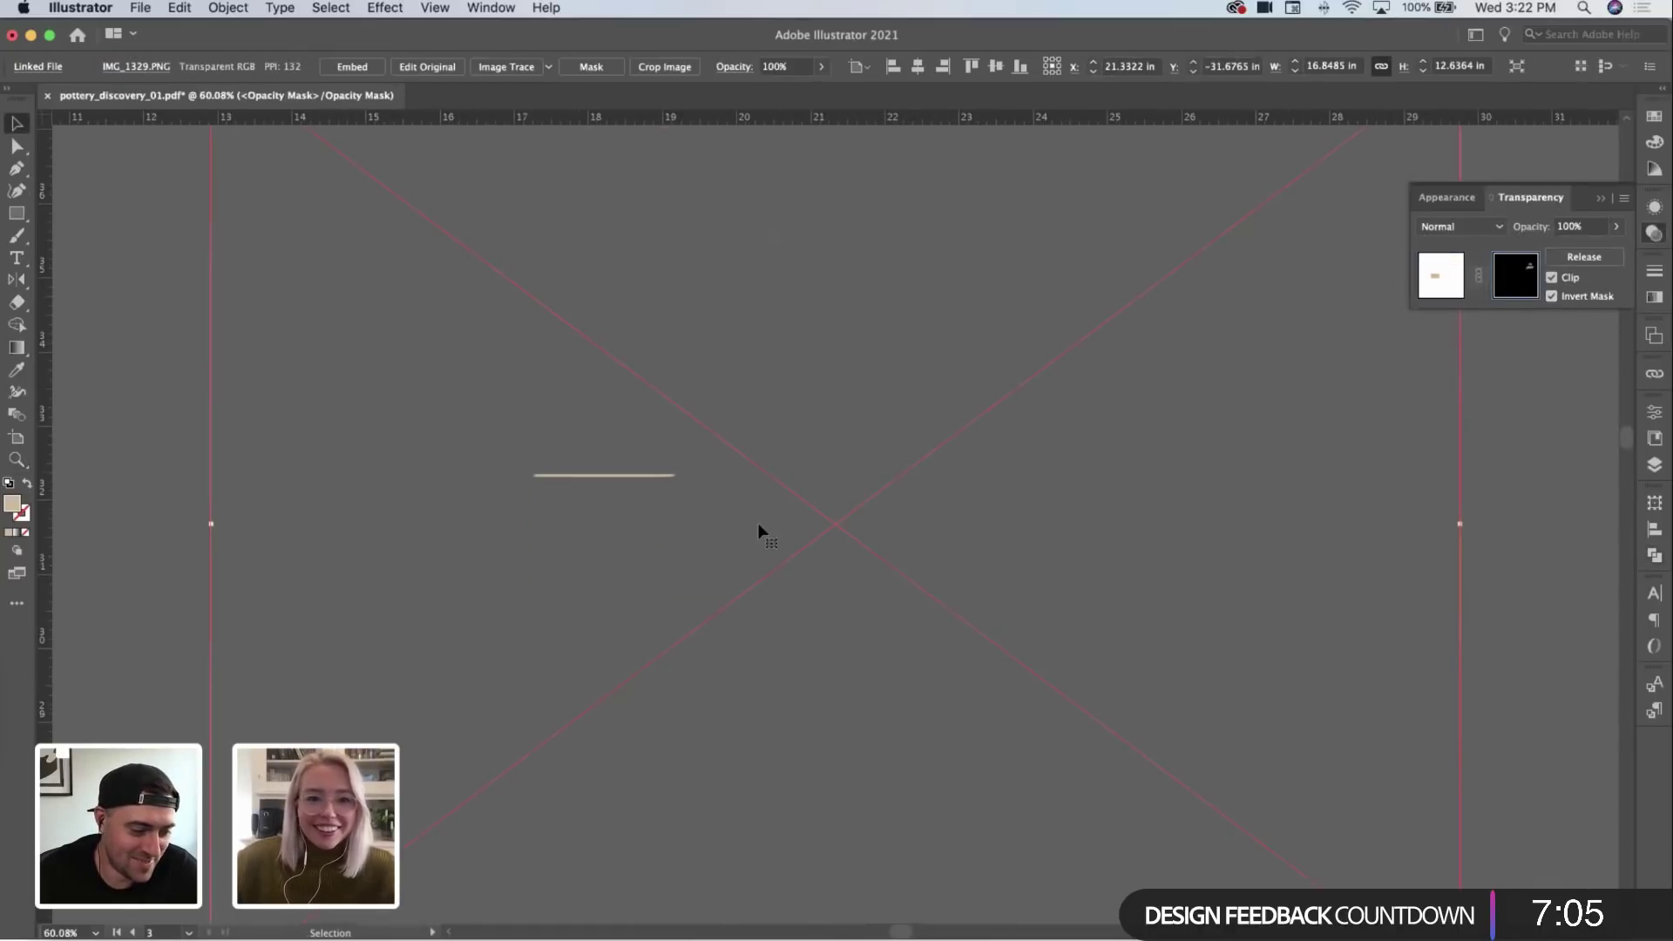
drag(762, 530, 553, 424)
drag(433, 419, 643, 609)
scroll(643, 608, up, 5)
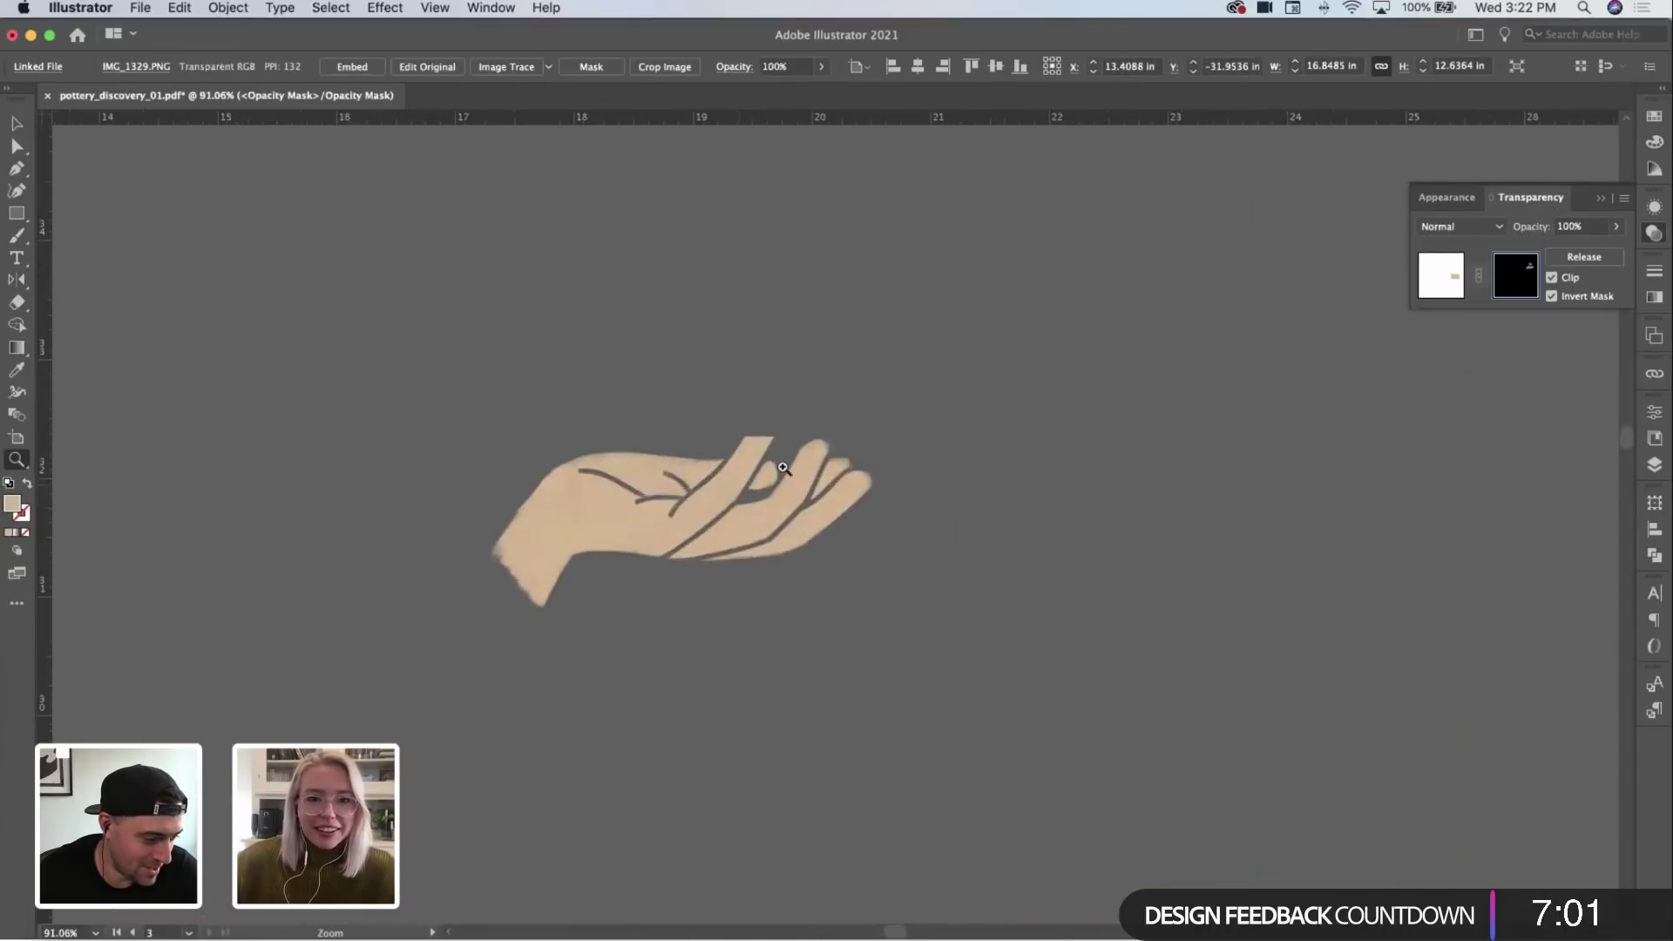
mouse_move(769, 511)
mouse_down()
mouse_move(777, 528)
mouse_move(791, 506)
mouse_up()
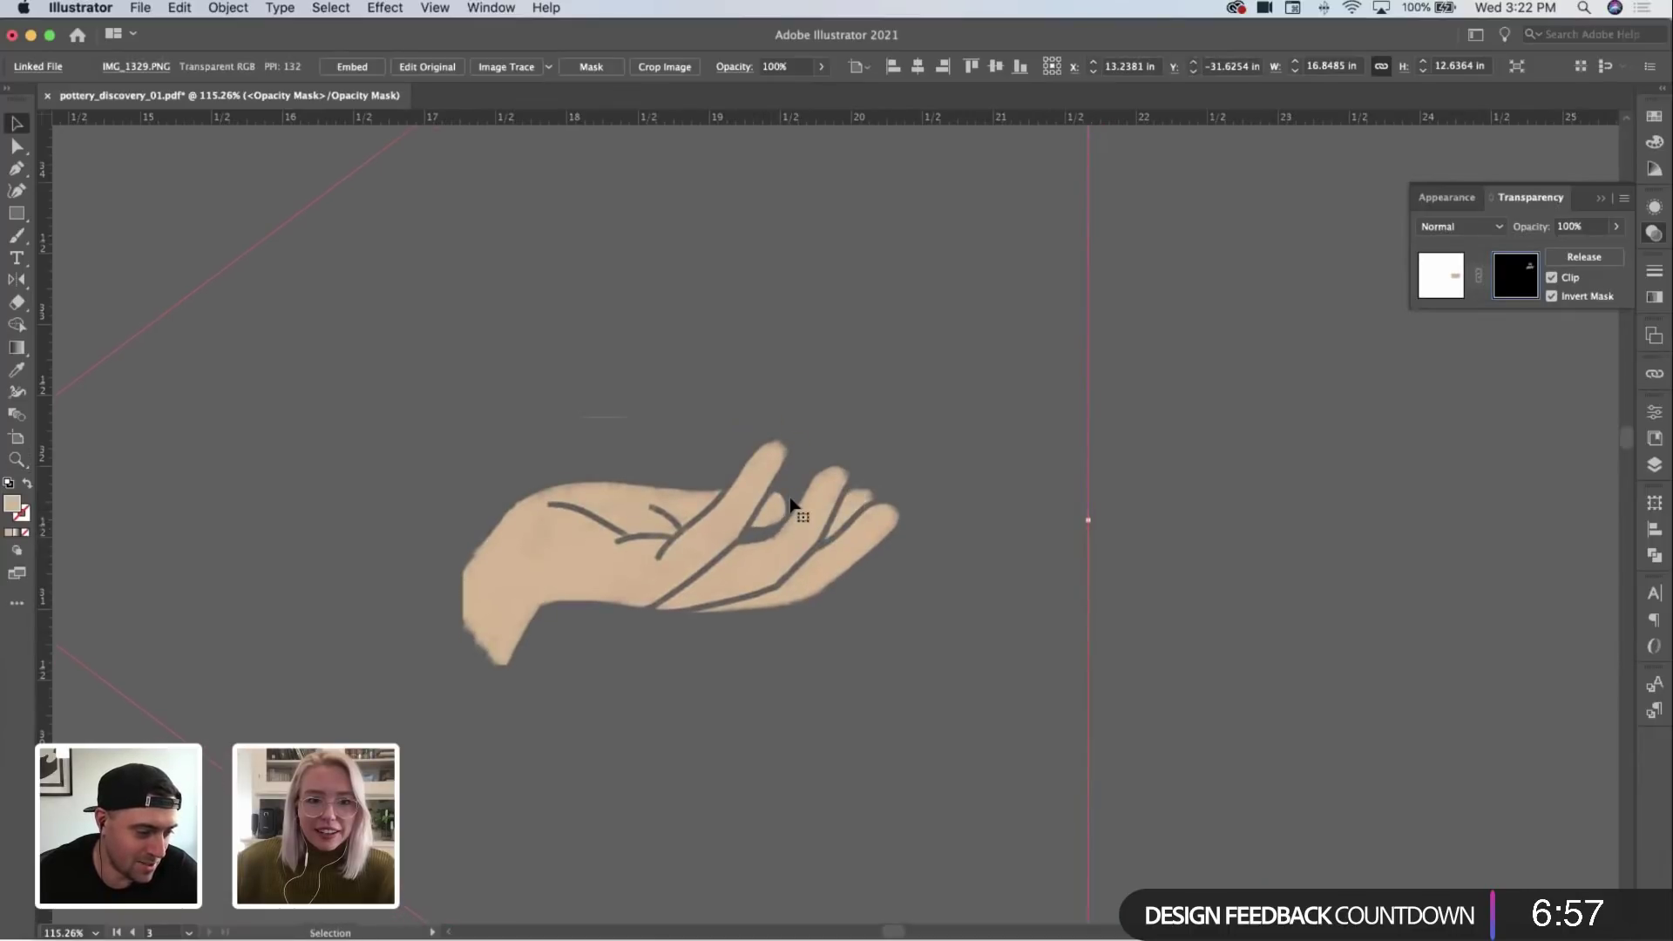
Step: Nudge the hands image inside the opacity mask until the whole hand fits within the skin-tone rectangle, and exit mask editing
key(Up)
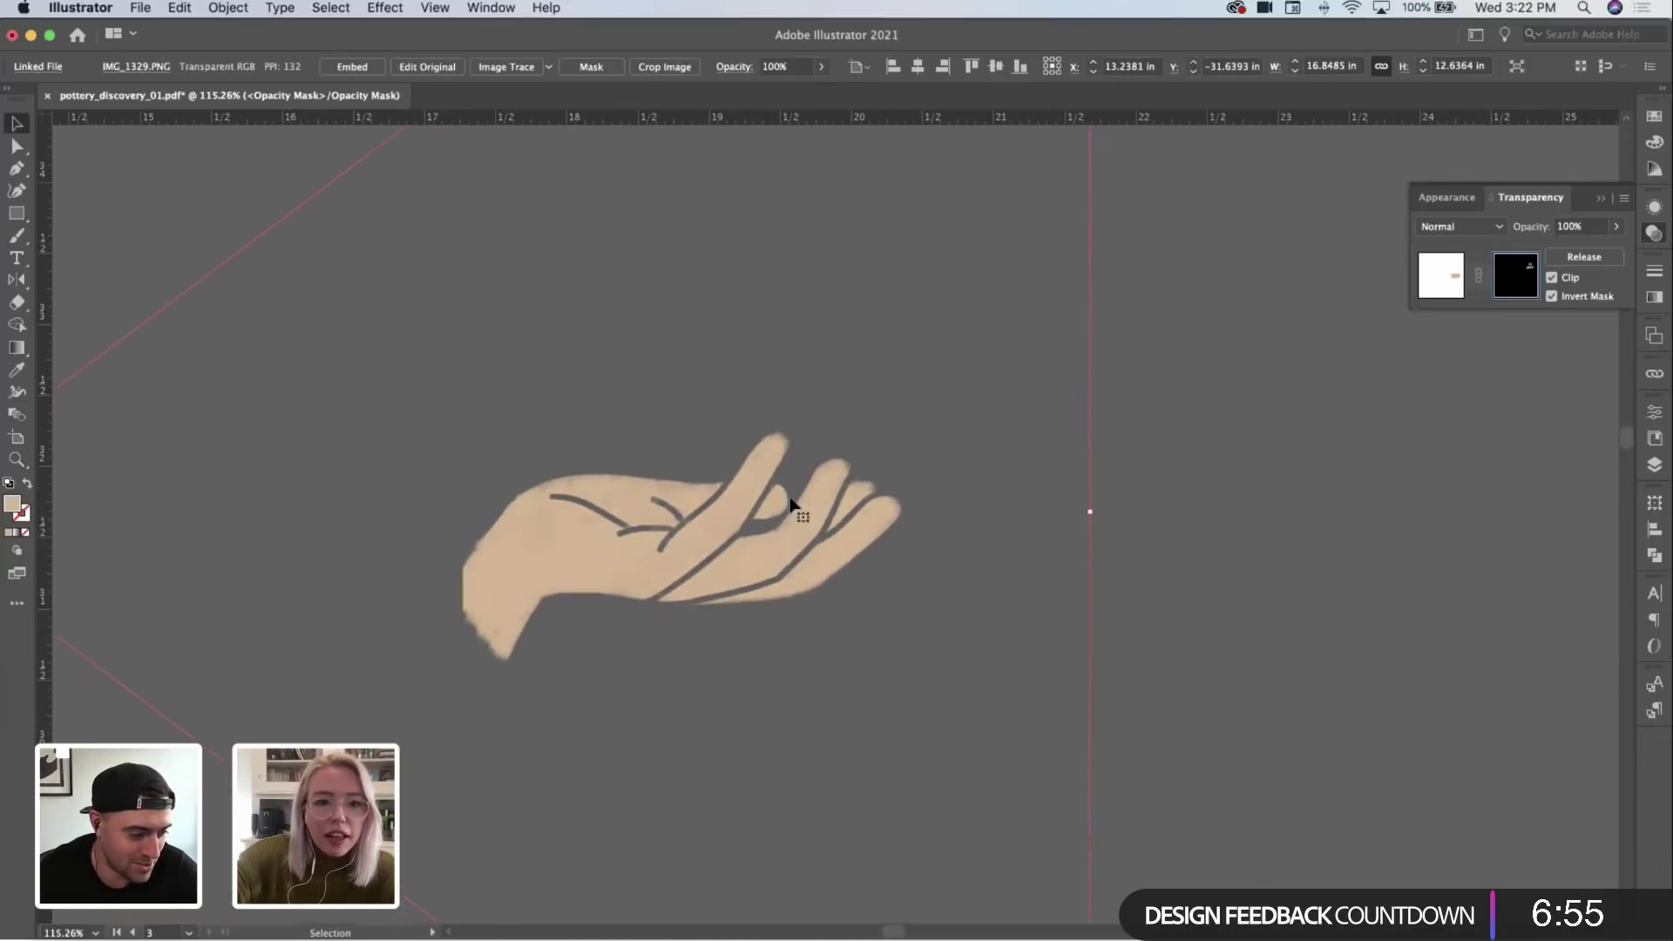
key(Right)
key(Right)
key(Right)
key(Right)
key(Right)
key(Right)
key(Right)
key(Right)
key(Right)
key(Right)
key(Right)
key(Right)
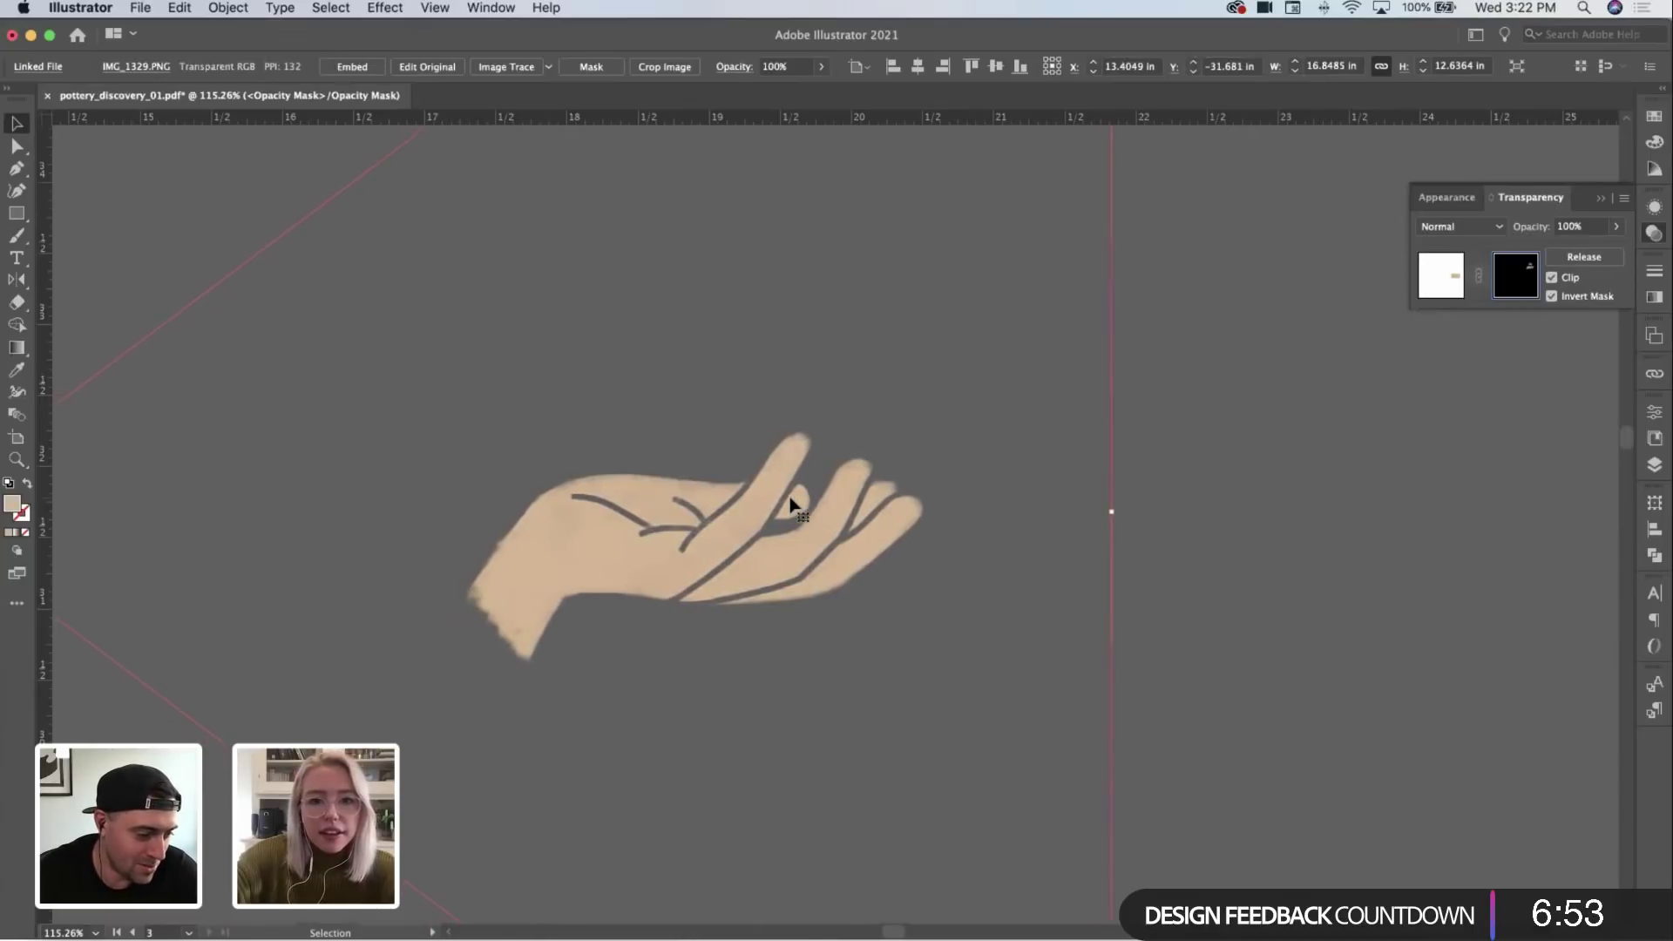
key(Up)
key(Up)
key(Up)
key(Right)
key(Right)
key(Right)
key(Right)
key(Right)
key(Up)
key(Up)
key(Up)
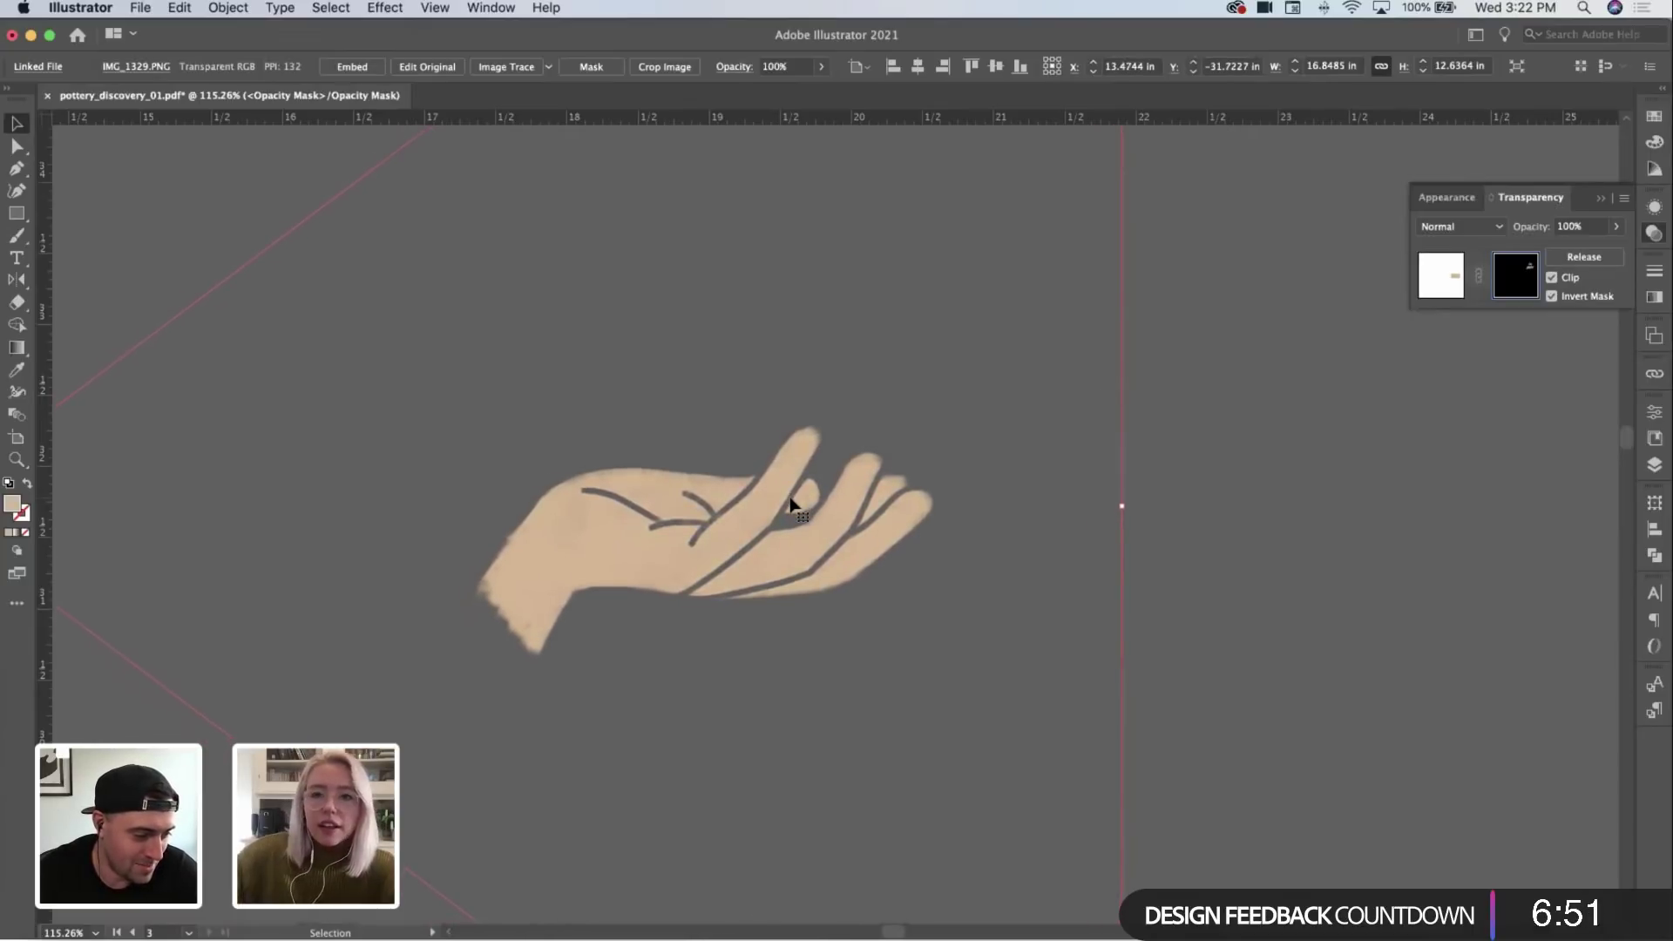
click(1441, 275)
click(1322, 401)
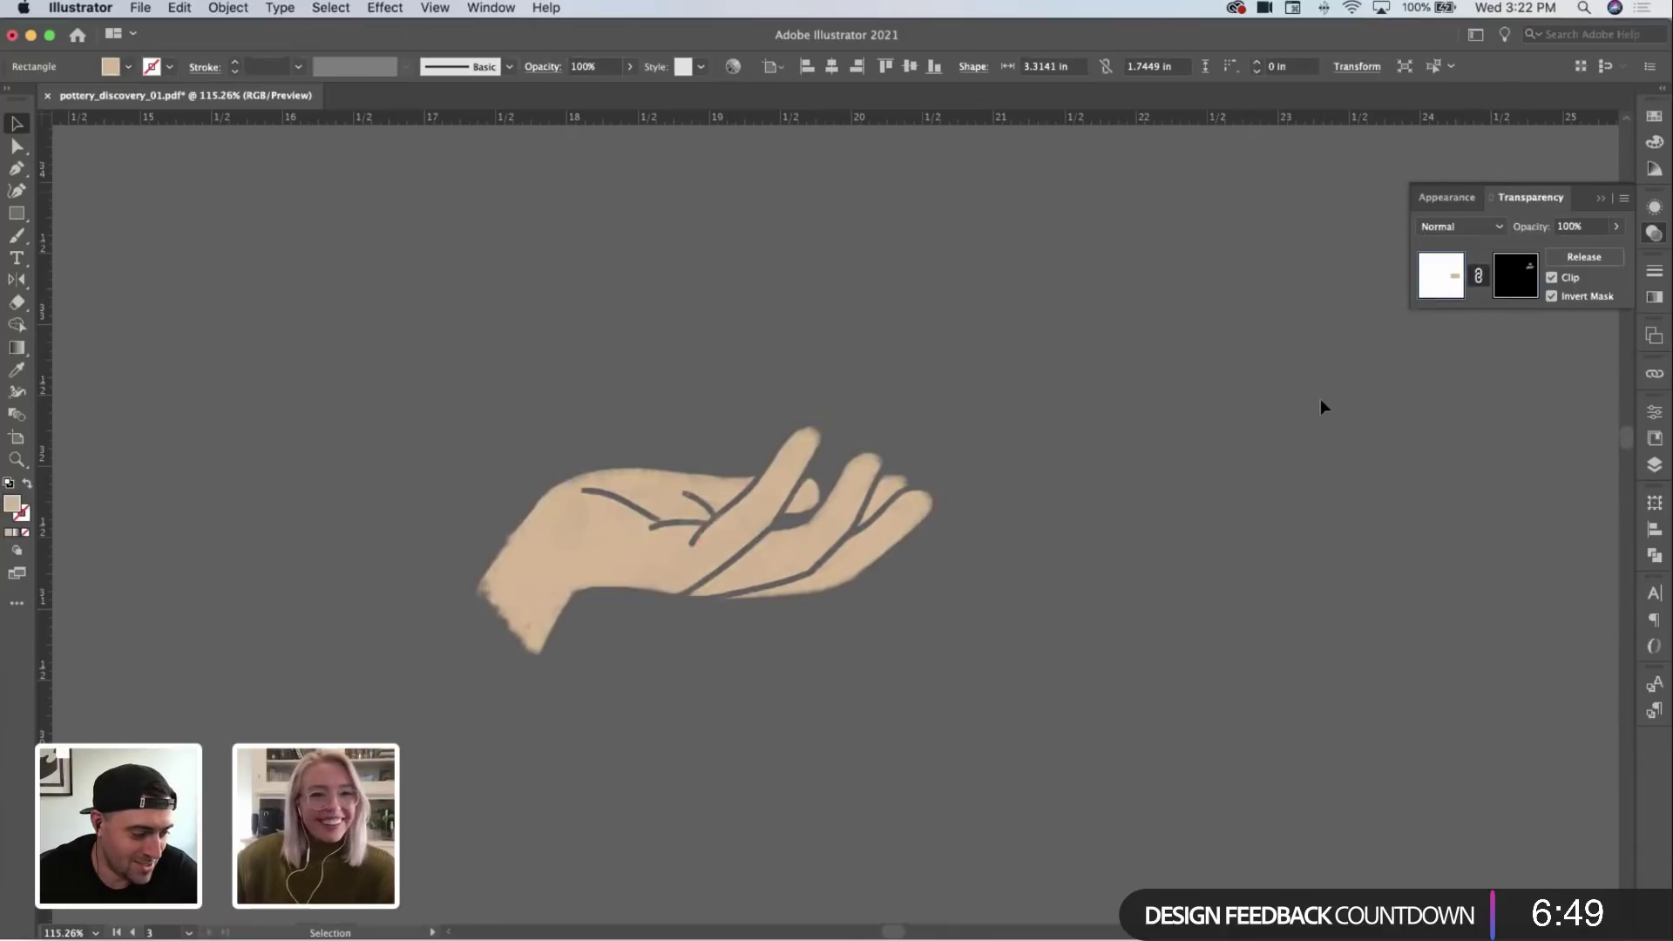
Step: Duplicate the masked skin-tone hand and place the copy beside the original
key(z)
alt+click(1122, 451)
alt+click(1121, 451)
scroll(959, 462, right, 5)
key(v)
drag(653, 479, 485, 412)
scroll(471, 413, up, 3)
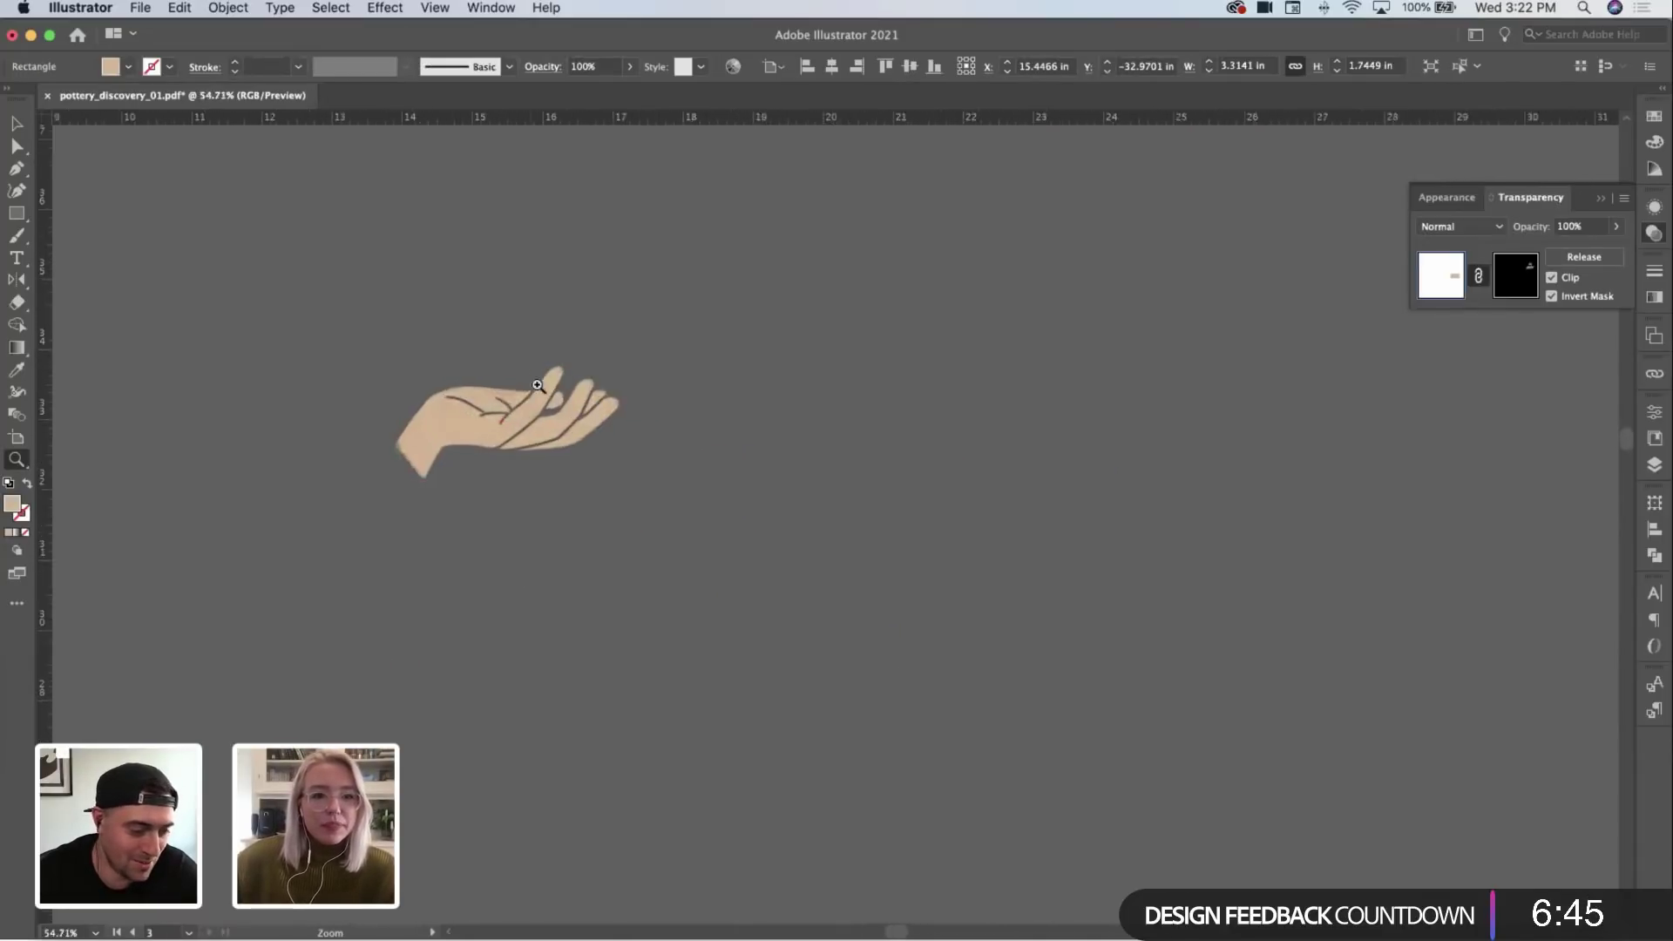
drag(546, 464, 793, 460)
click(1002, 450)
key(a)
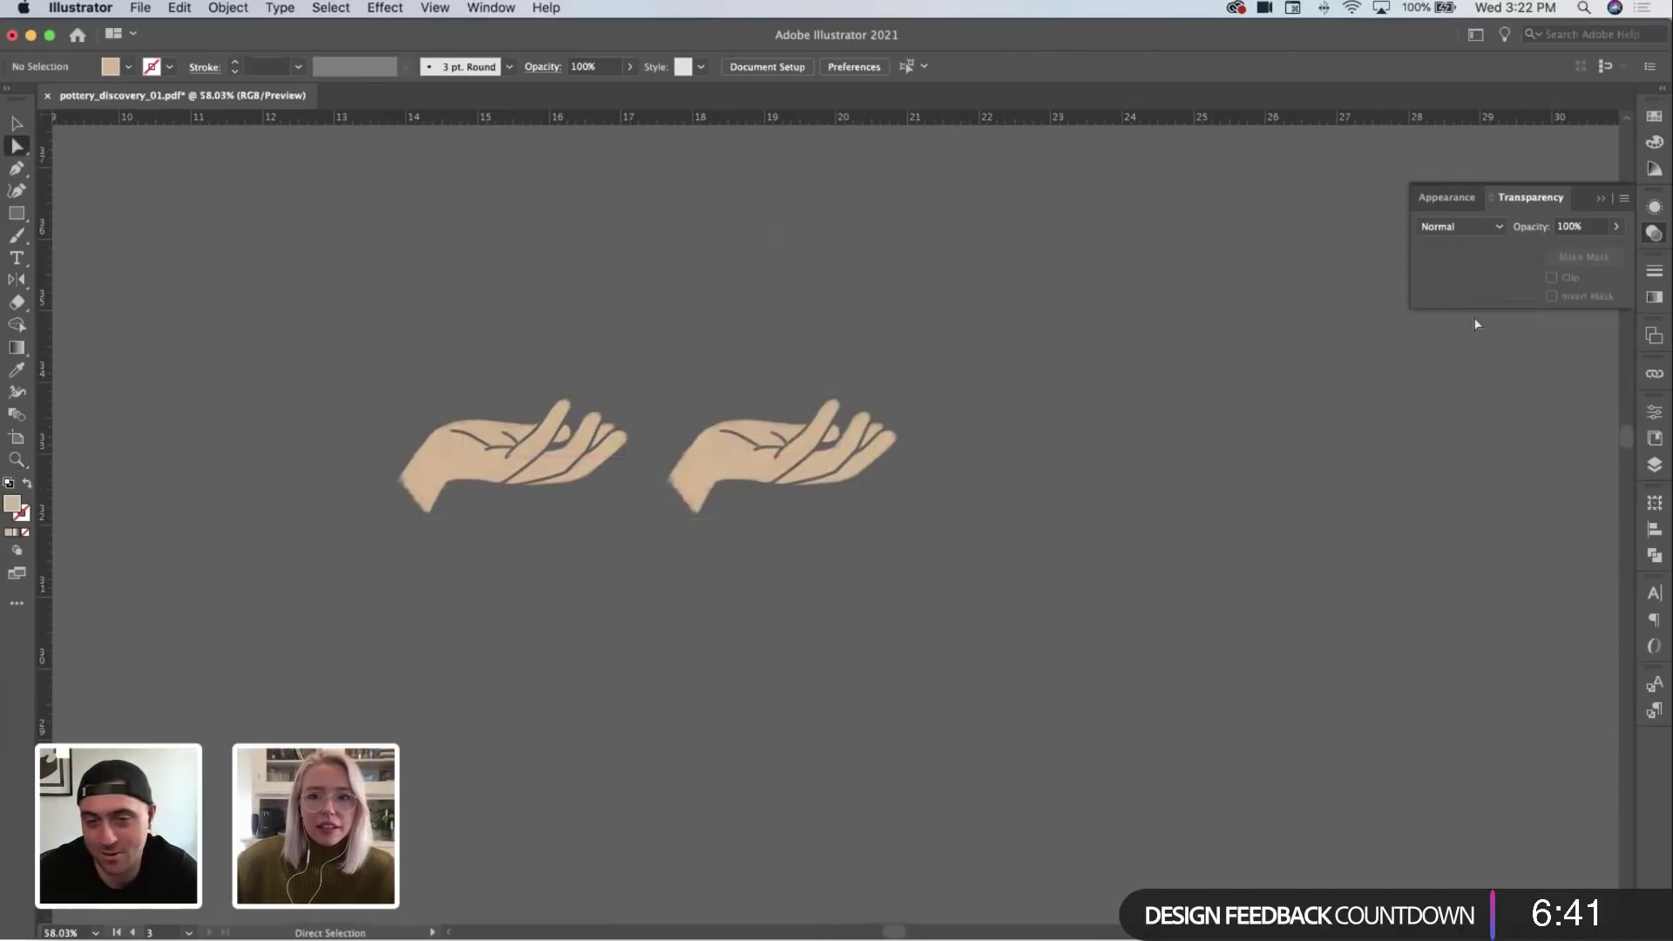
Step: Shift the image down in the copied hand's opacity mask so the dome fills the rectangle, and return to editing the artwork
key(v)
click(845, 455)
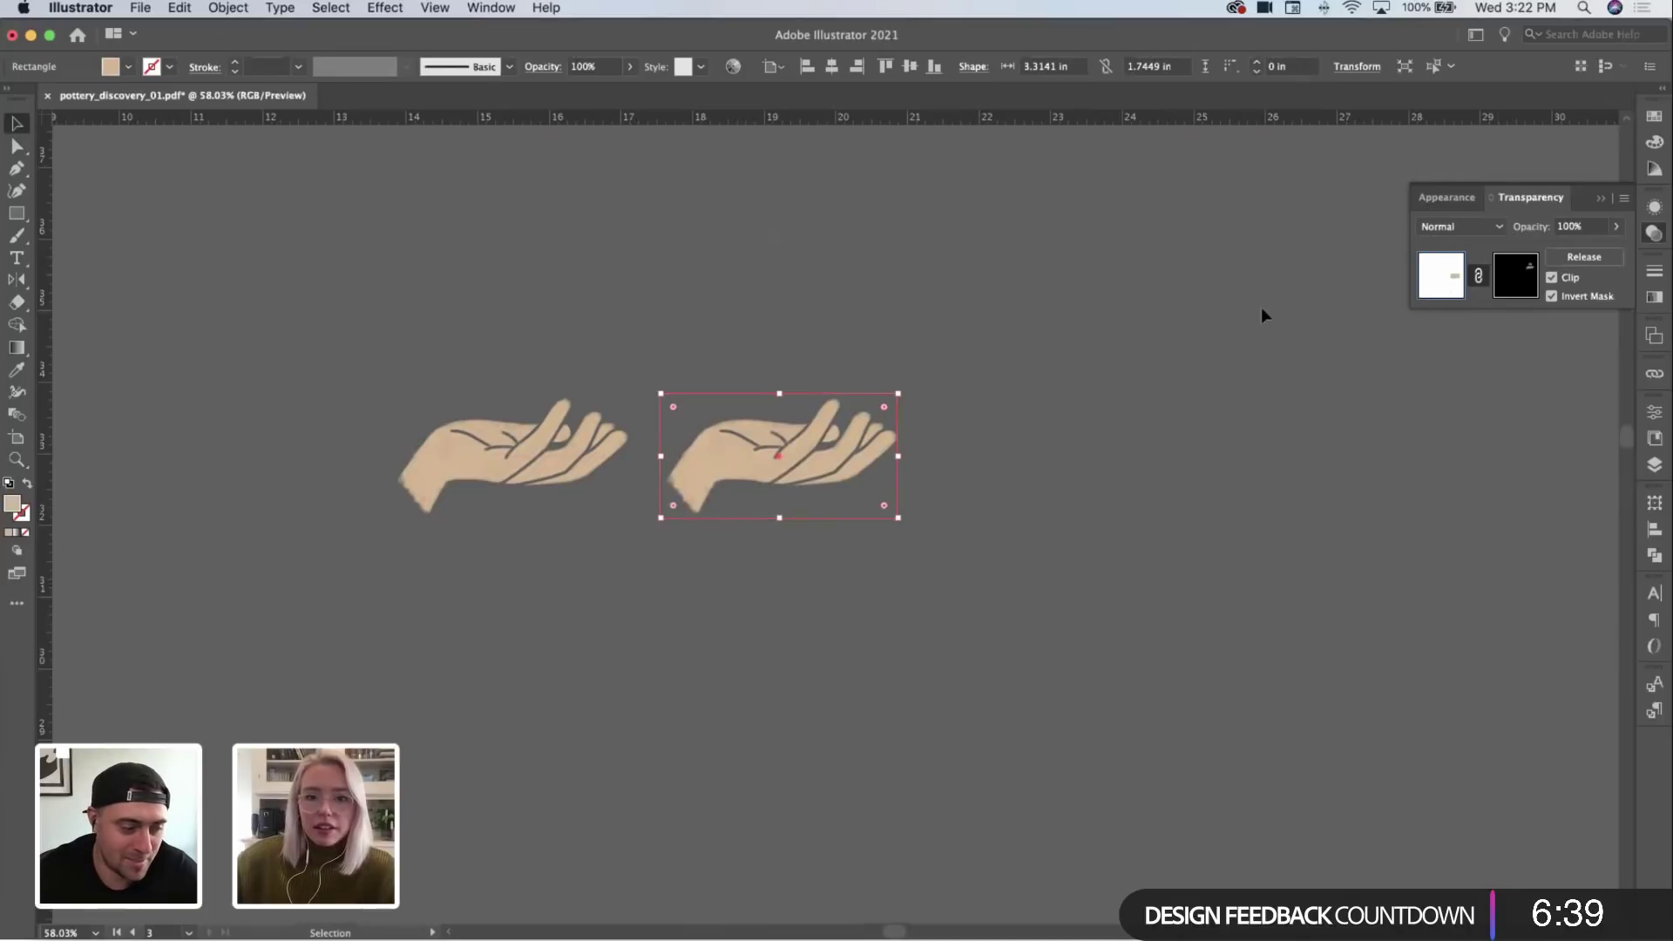
click(1510, 287)
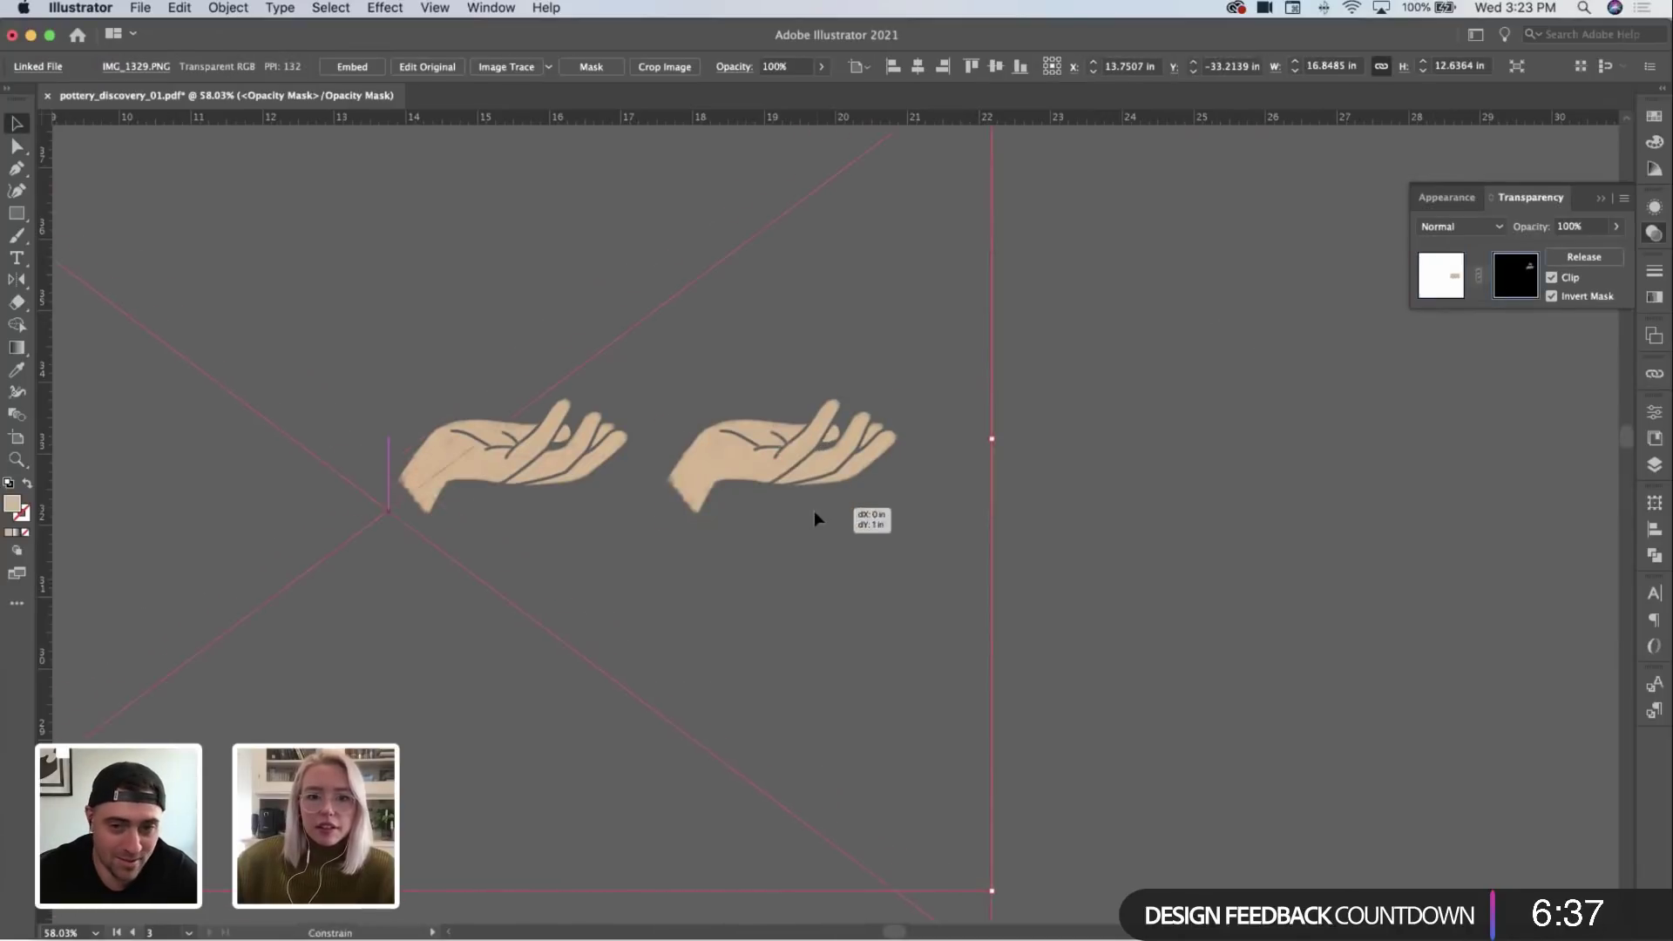
key(shift+Down)
key(shift+Down)
key(shift+Down)
key(shift+Down)
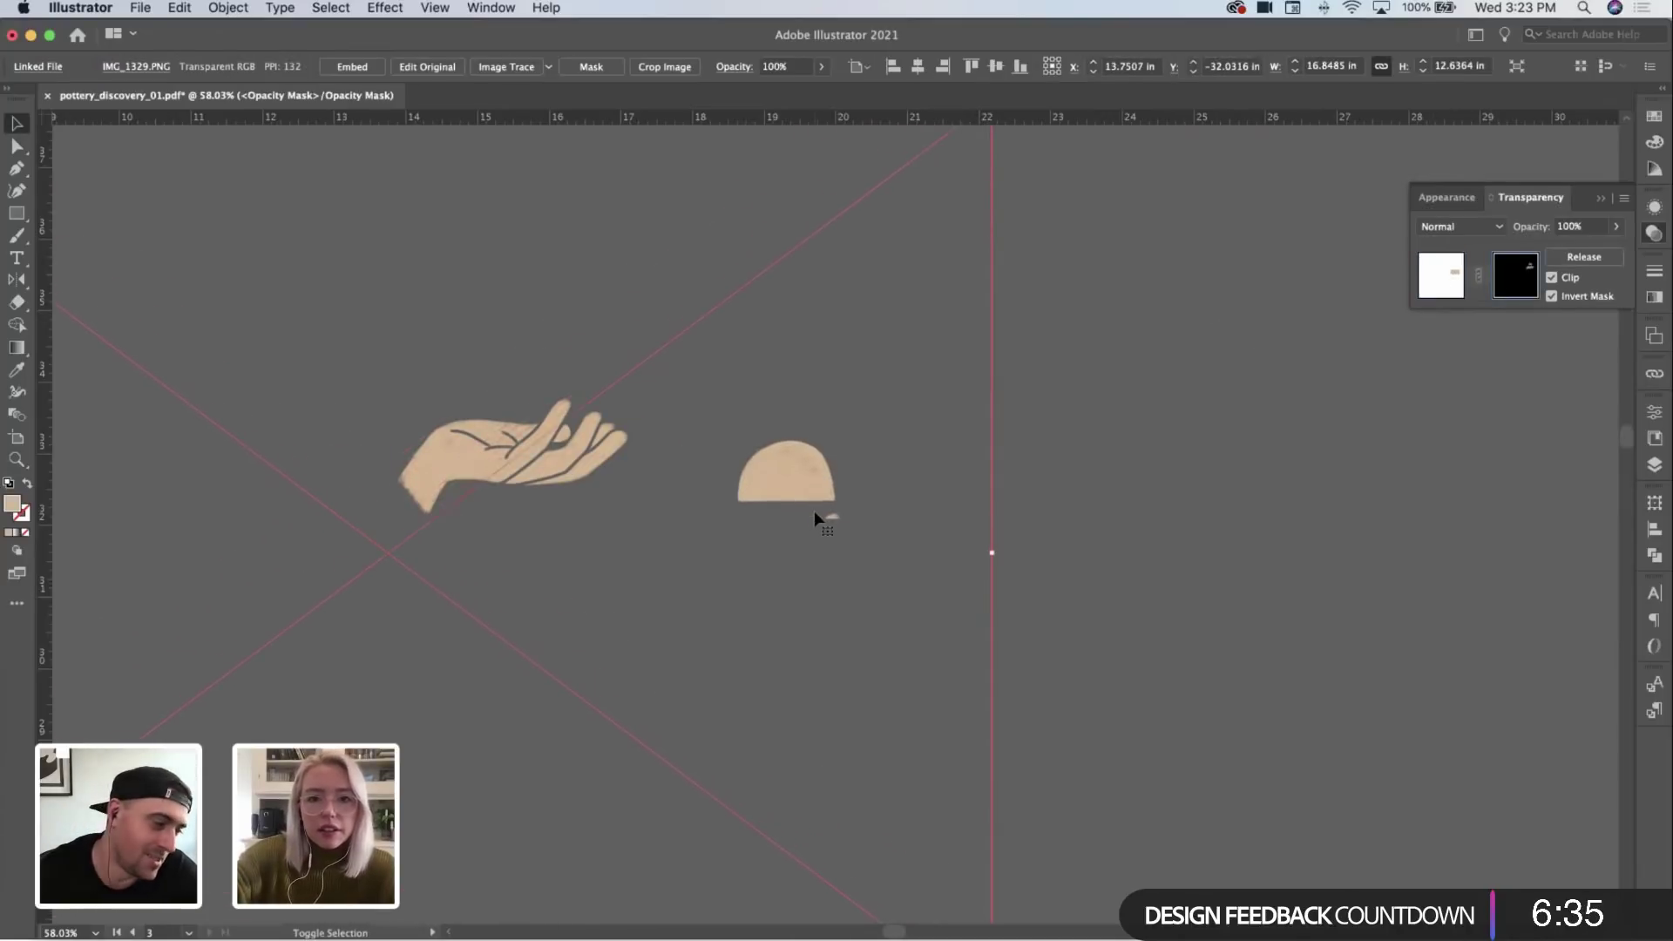
key(Down)
key(Down)
key(Down)
key(Down)
key(Down)
key(Down)
key(Down)
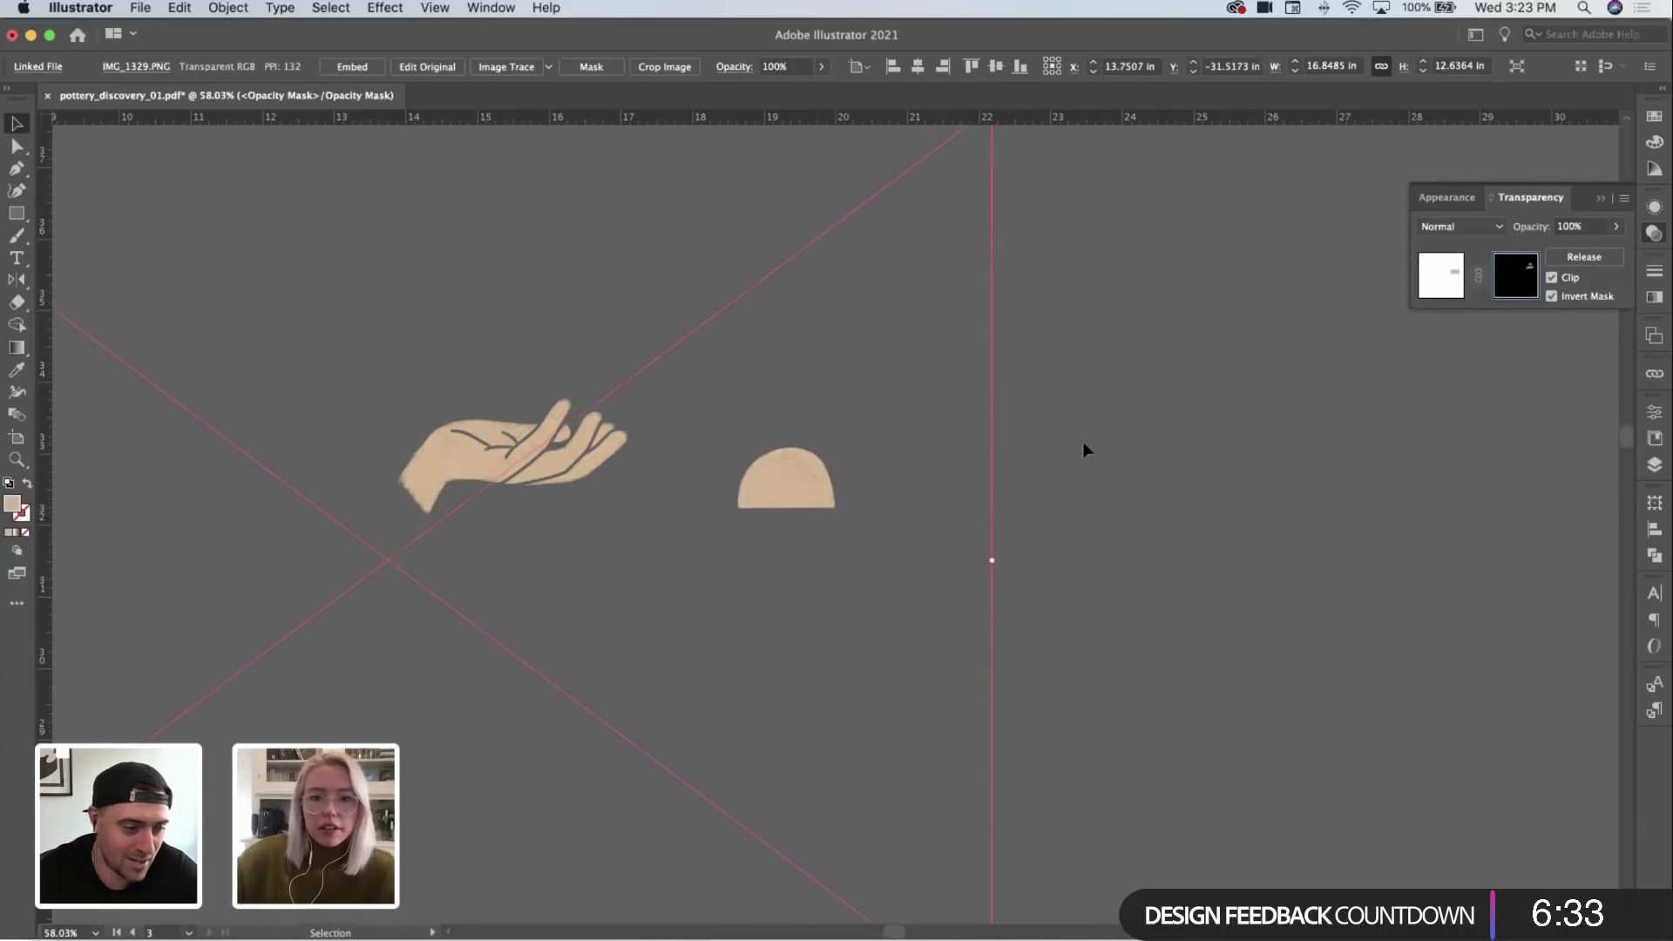
key(a)
super+click(996, 494)
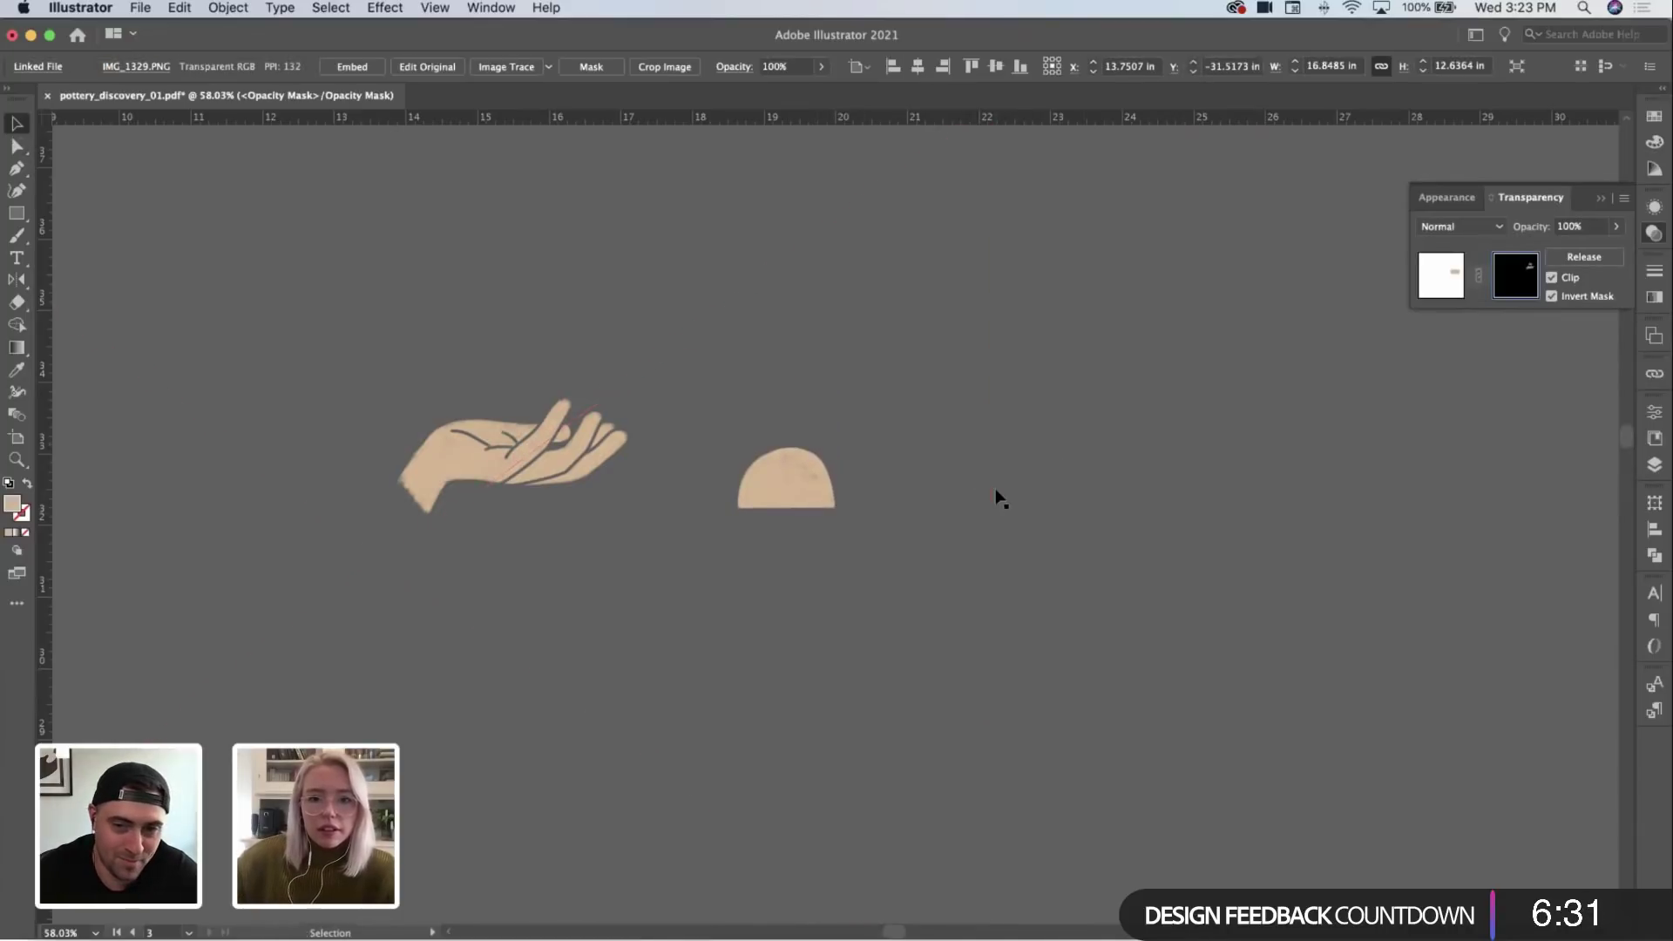
super+click(816, 545)
click(1451, 282)
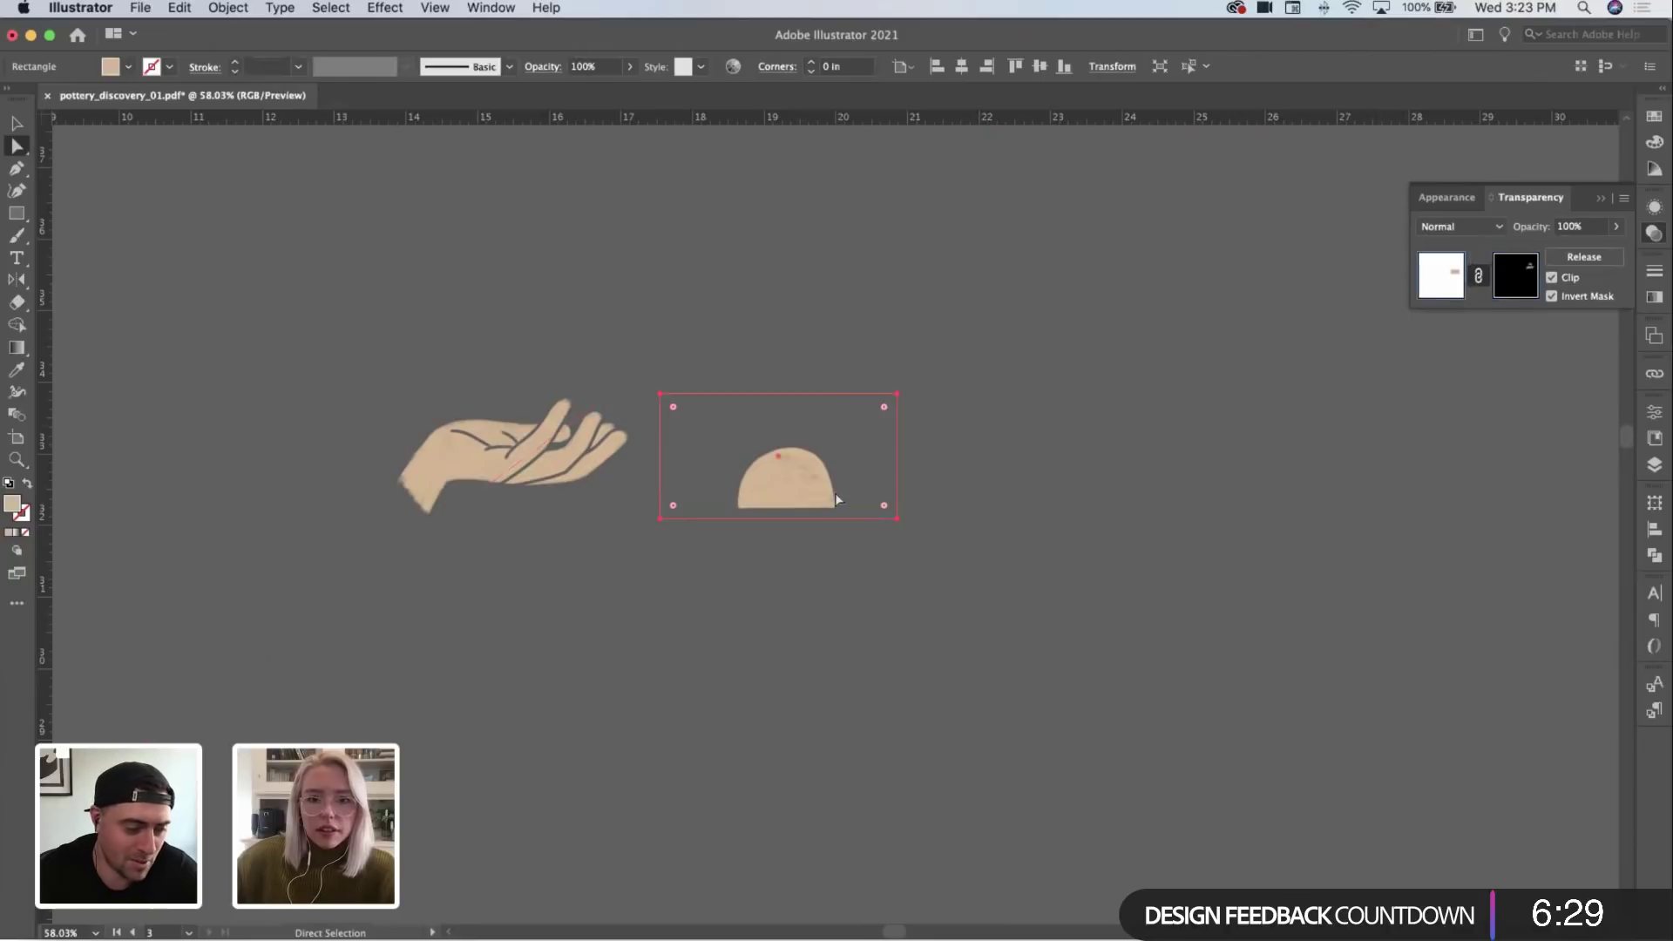
Step: Pull the right, left and top edges of the copied rectangle in around the dome, to about 1.61 by 1.07 in
click(922, 468)
scroll(923, 467, up, 5)
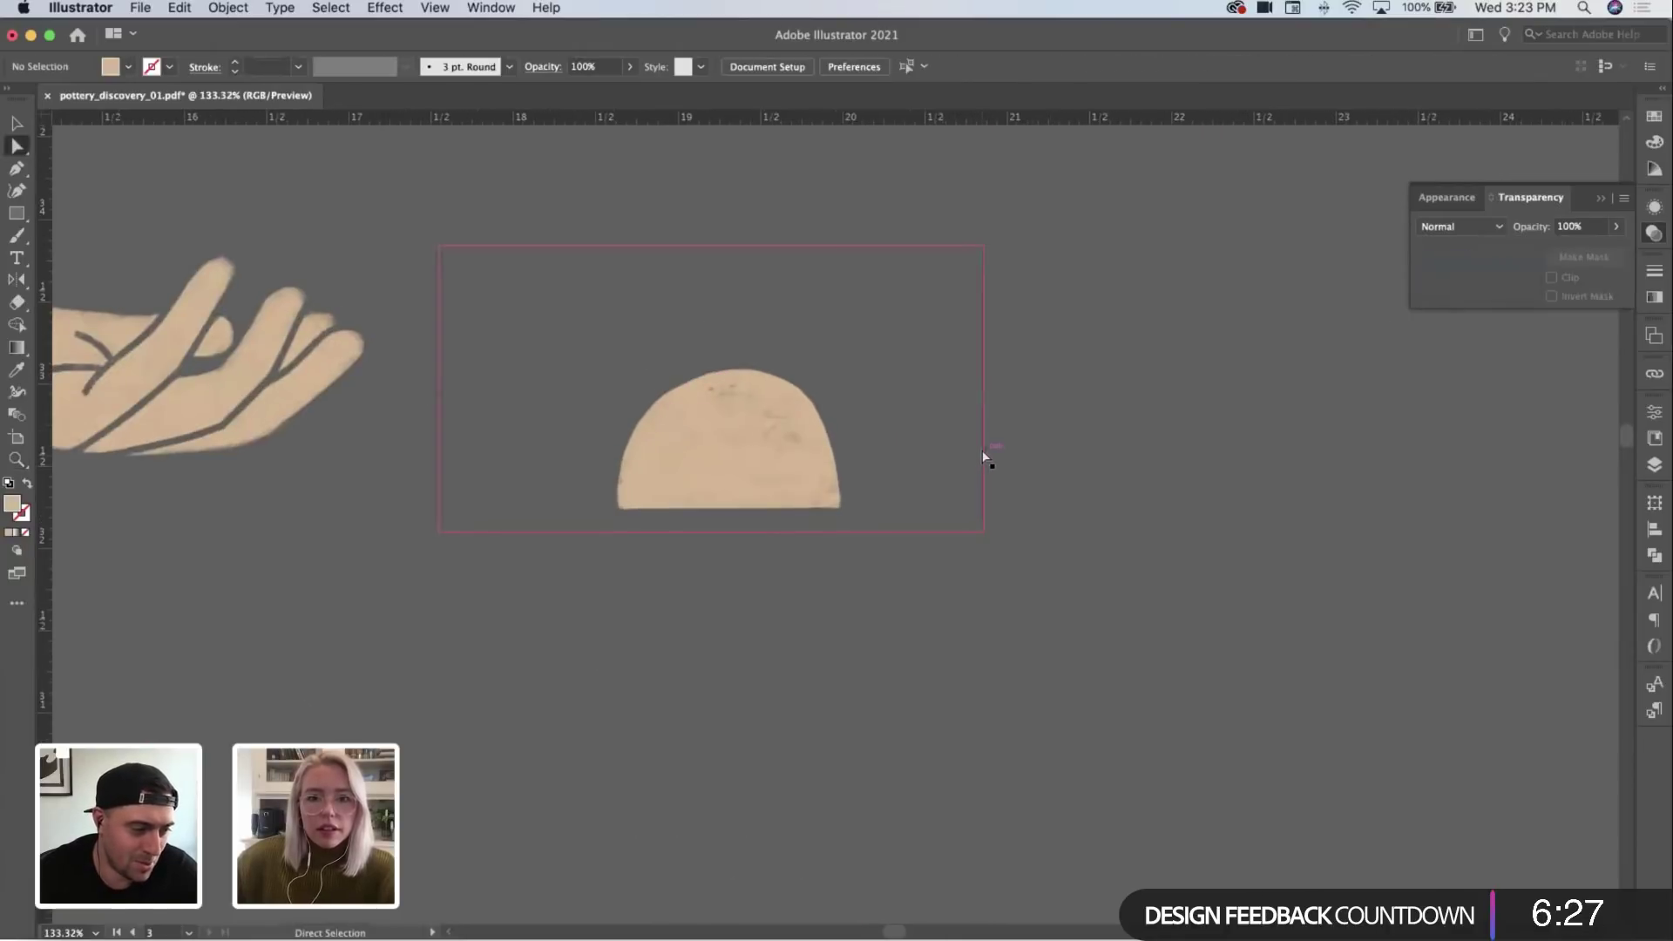
drag(981, 450, 861, 446)
drag(443, 432, 605, 410)
key(super+z)
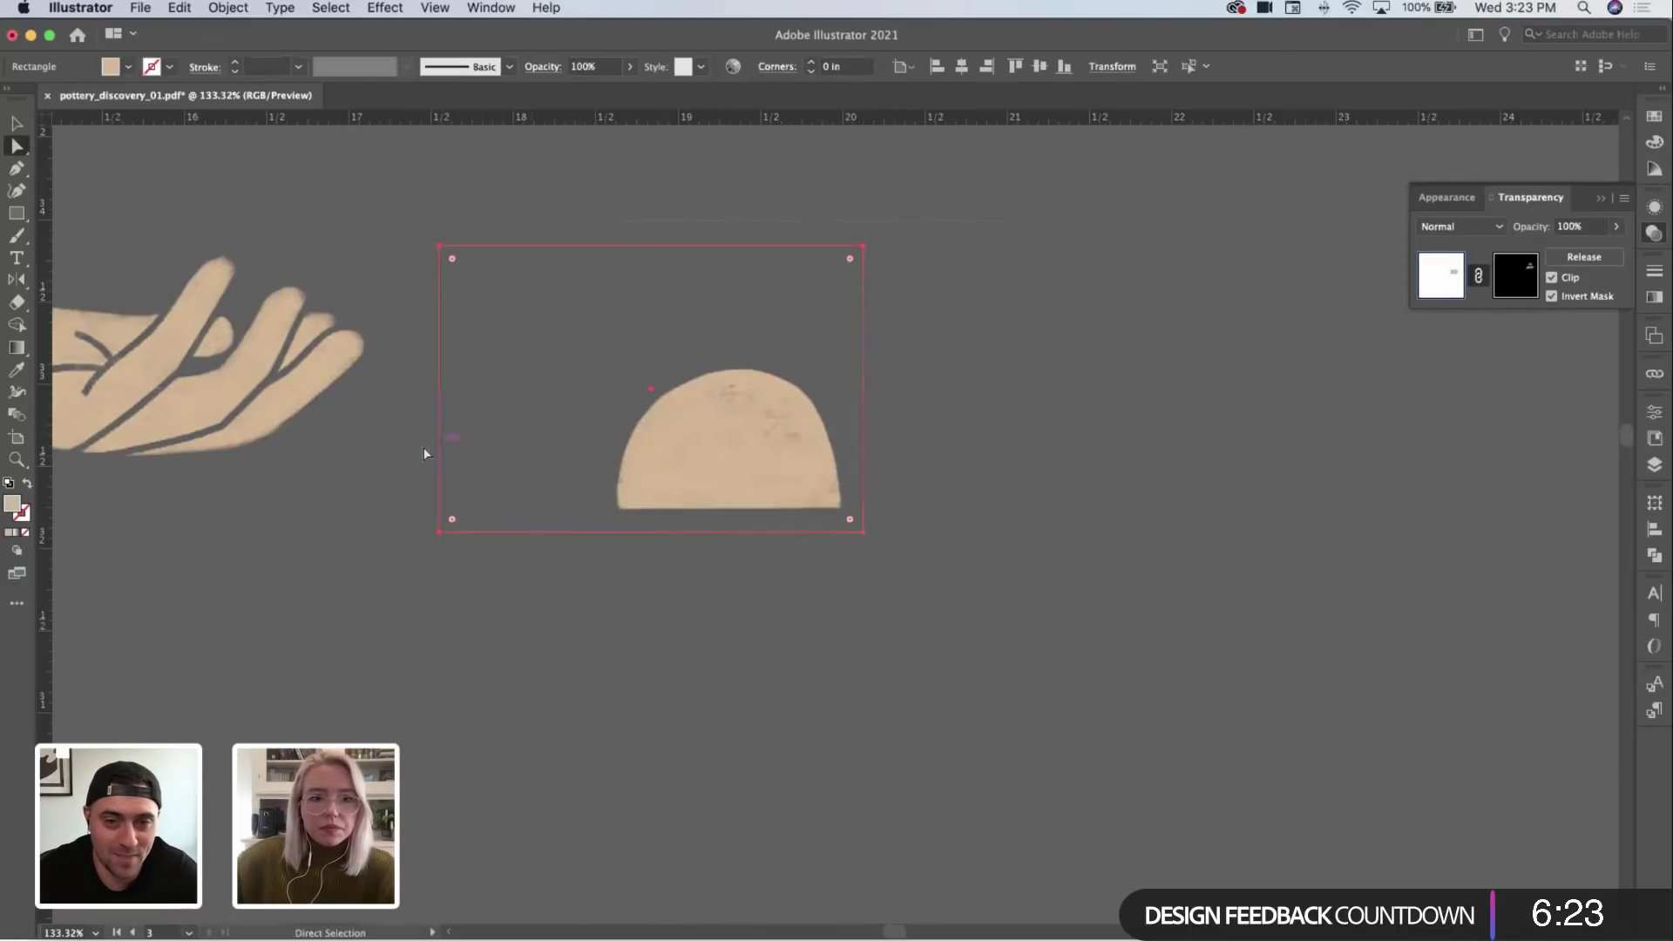
drag(437, 444, 596, 431)
drag(714, 247, 719, 357)
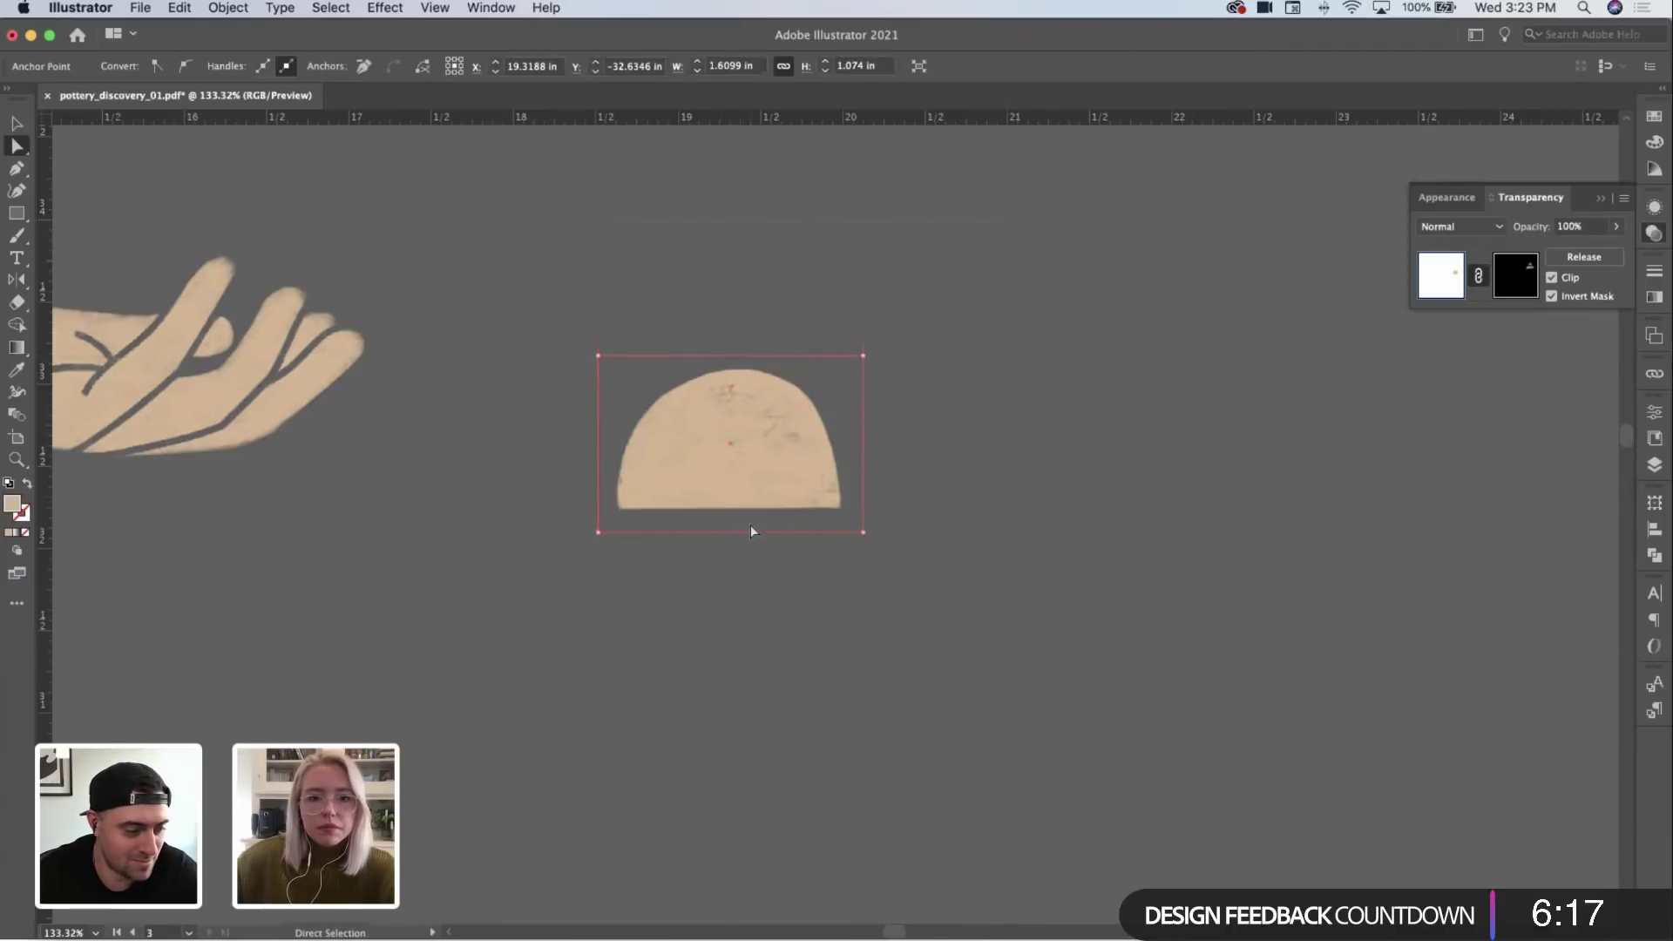
Step: Tighten the bottom, right and left edges of the dome's rectangle to about 1.54 by 1.03 in
drag(751, 528, 750, 521)
key(z)
drag(859, 481, 894, 448)
key(a)
click(915, 446)
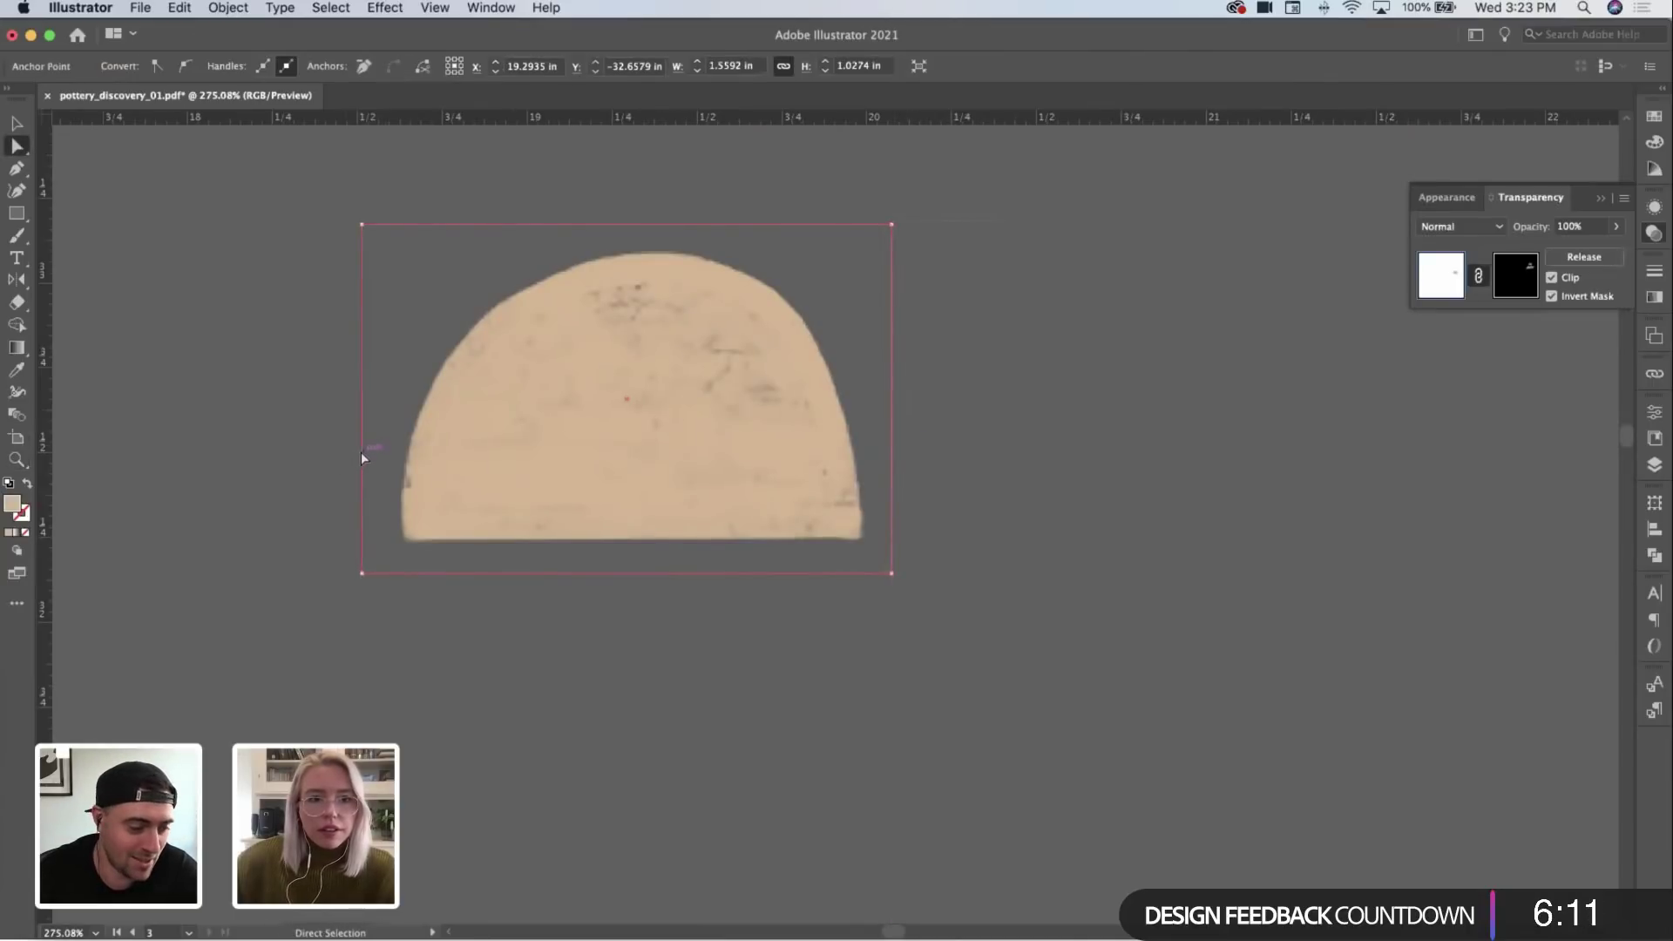
drag(362, 457, 373, 452)
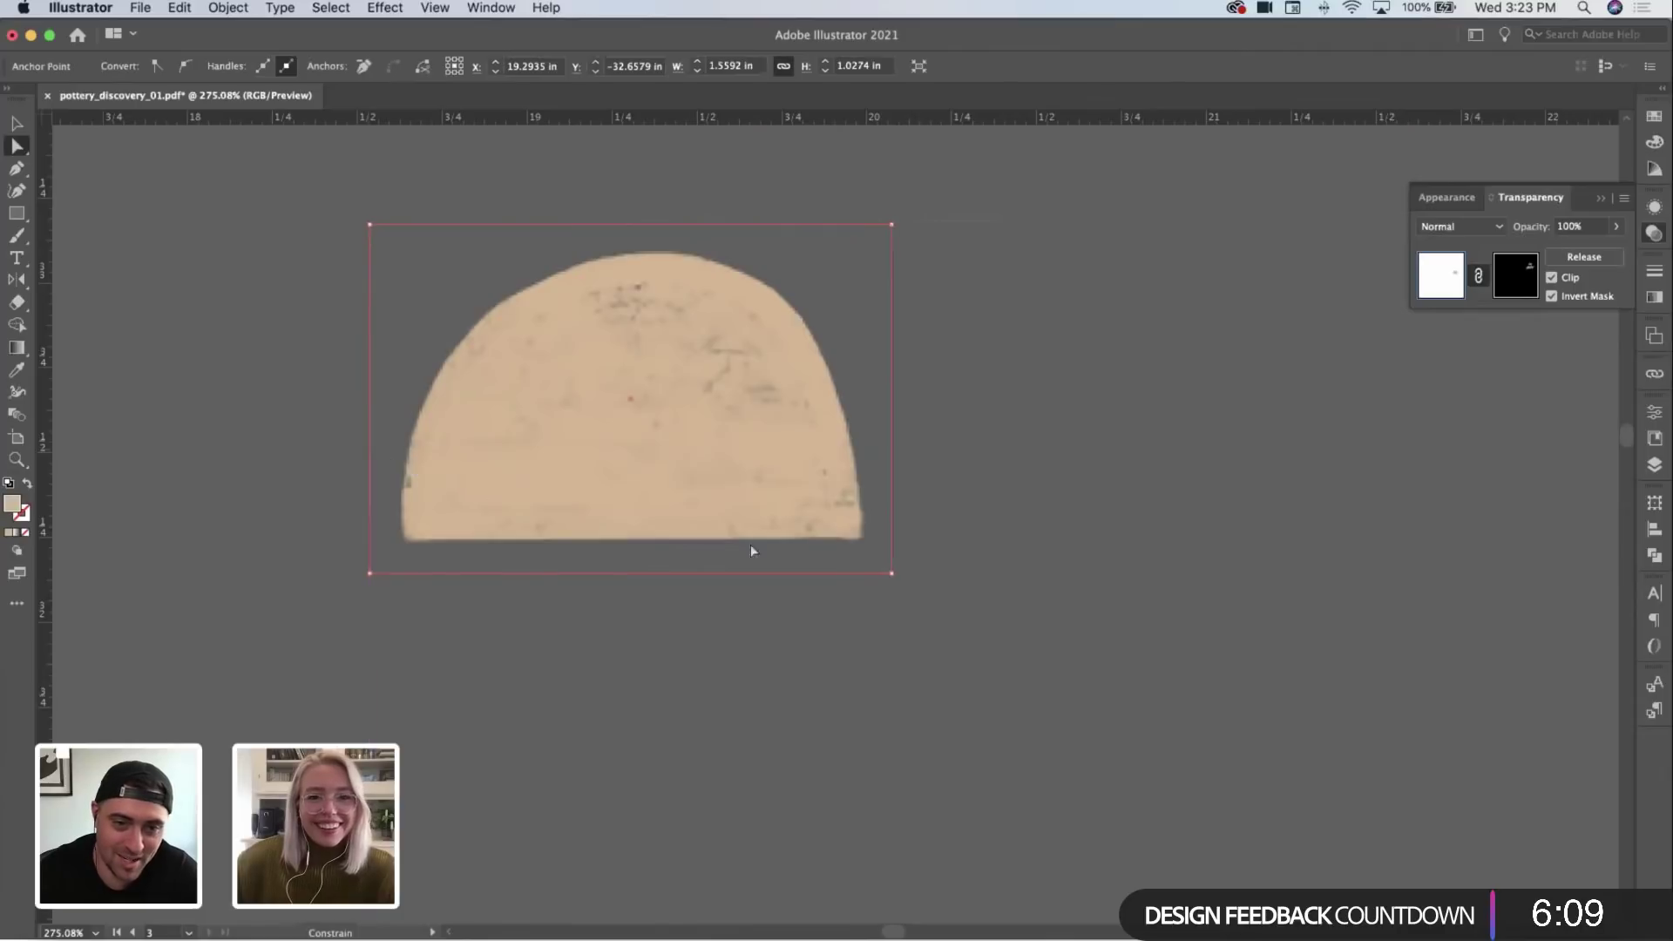
key(v)
Step: Fill the masked dome rectangle with the orange sampled from the coloured dome on the hands-and-bowls sheet
scroll(1128, 311, down, 5)
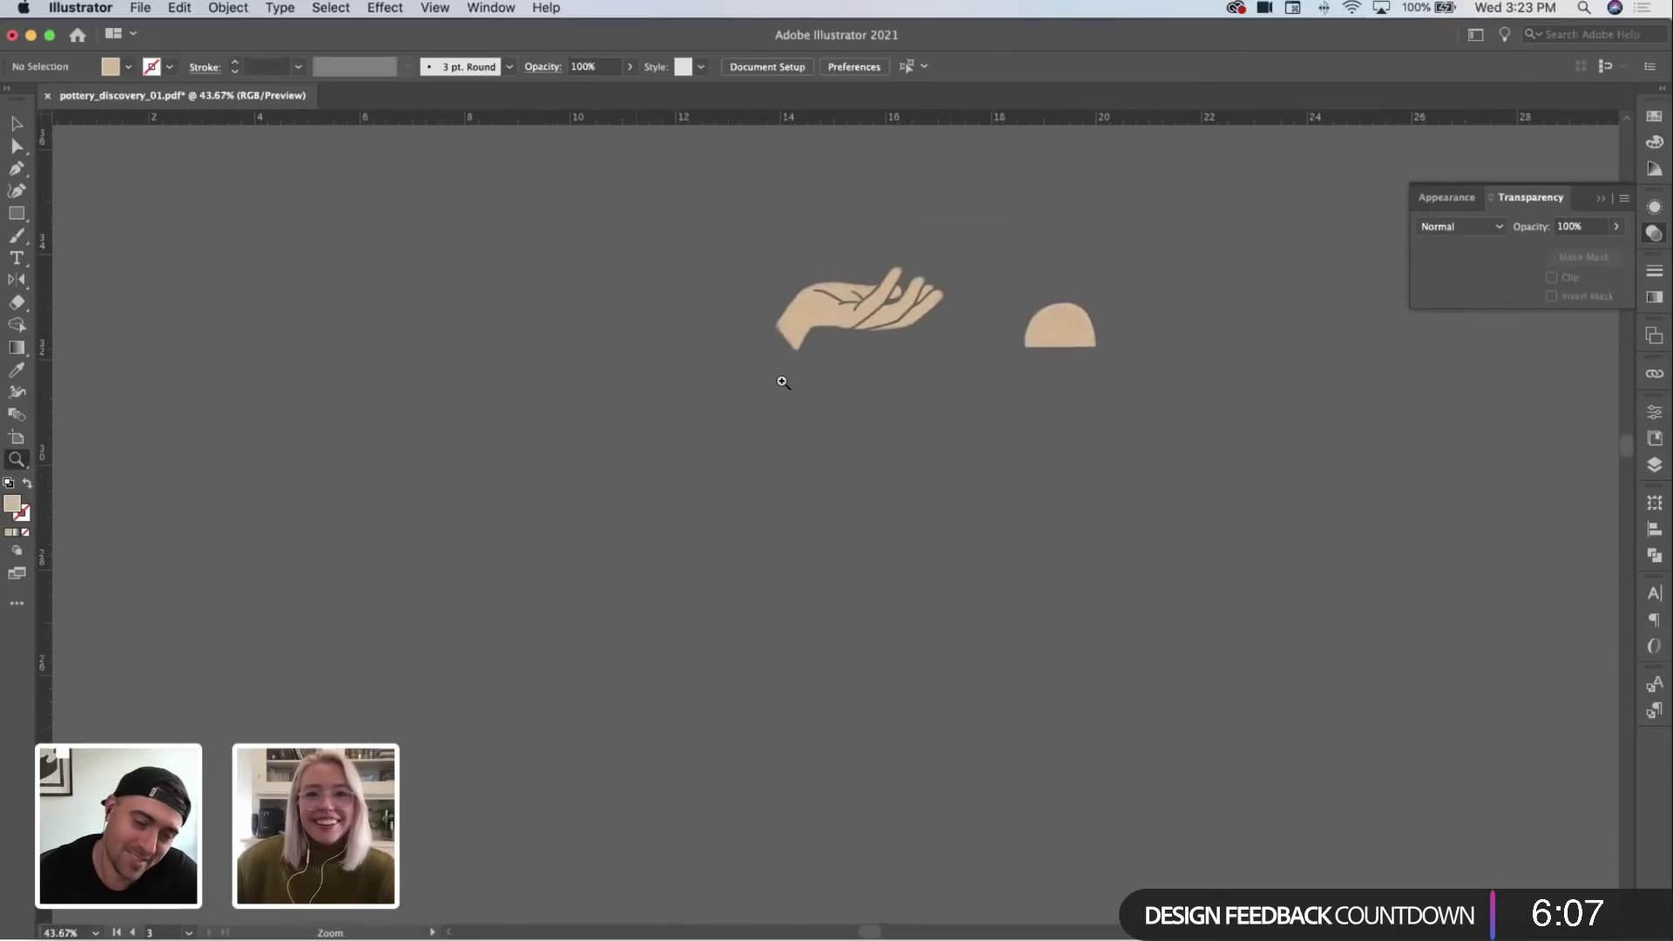
scroll(1207, 344, down, 2)
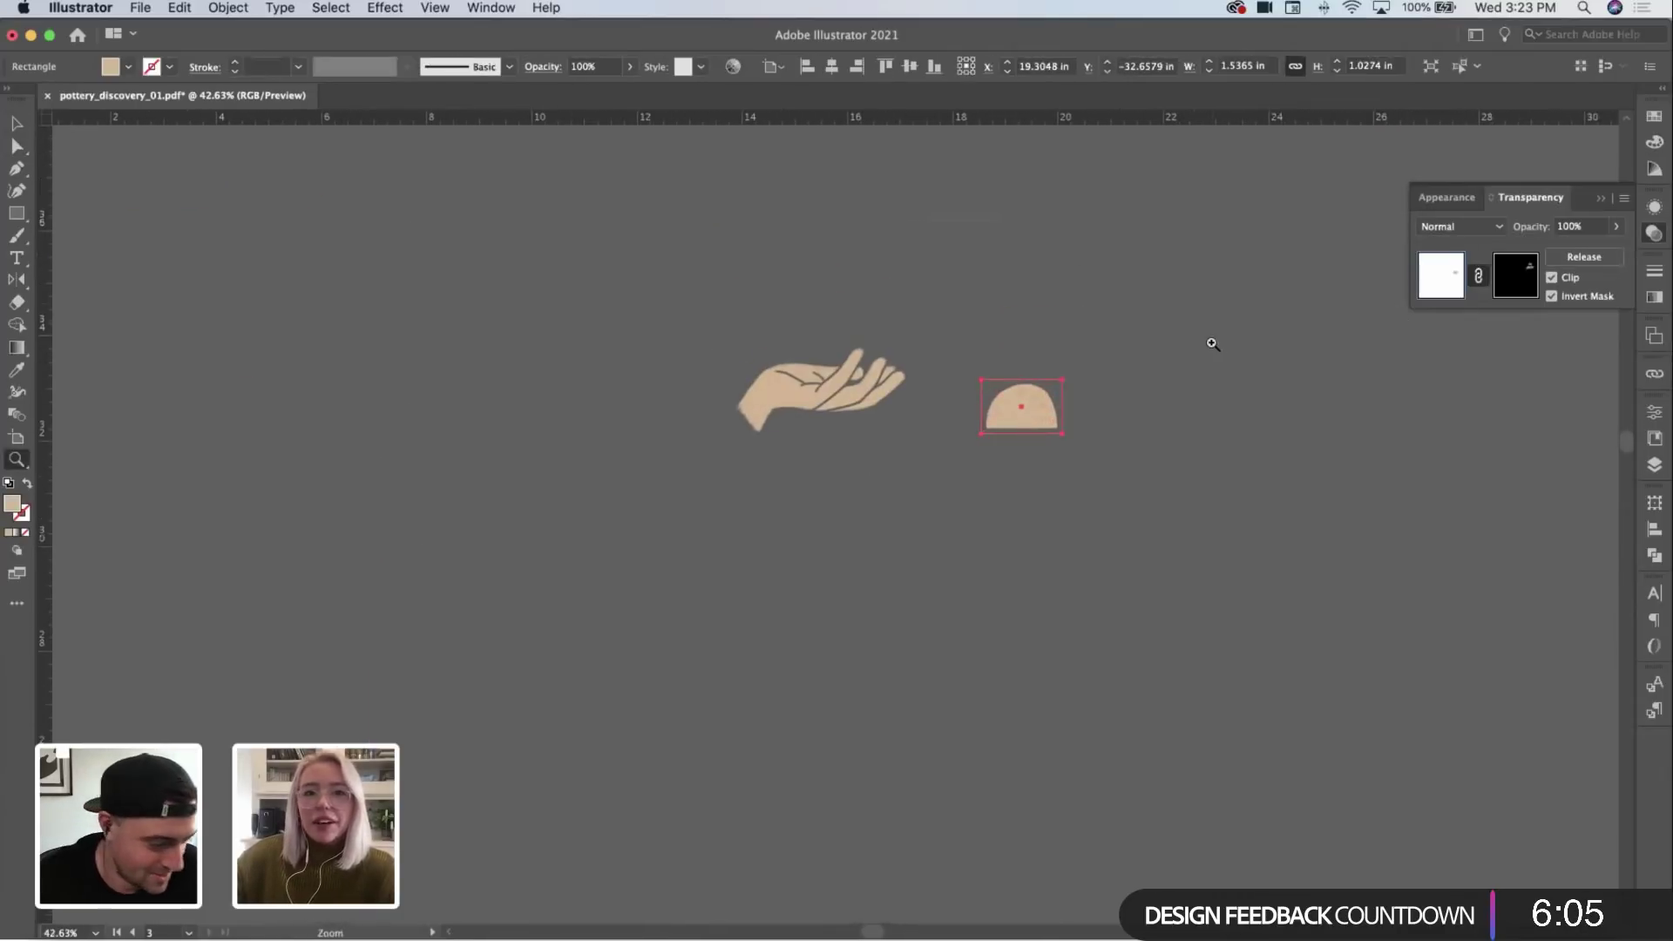
scroll(1102, 608, up, 5)
scroll(1102, 609, right, 6)
scroll(1102, 609, up, 3)
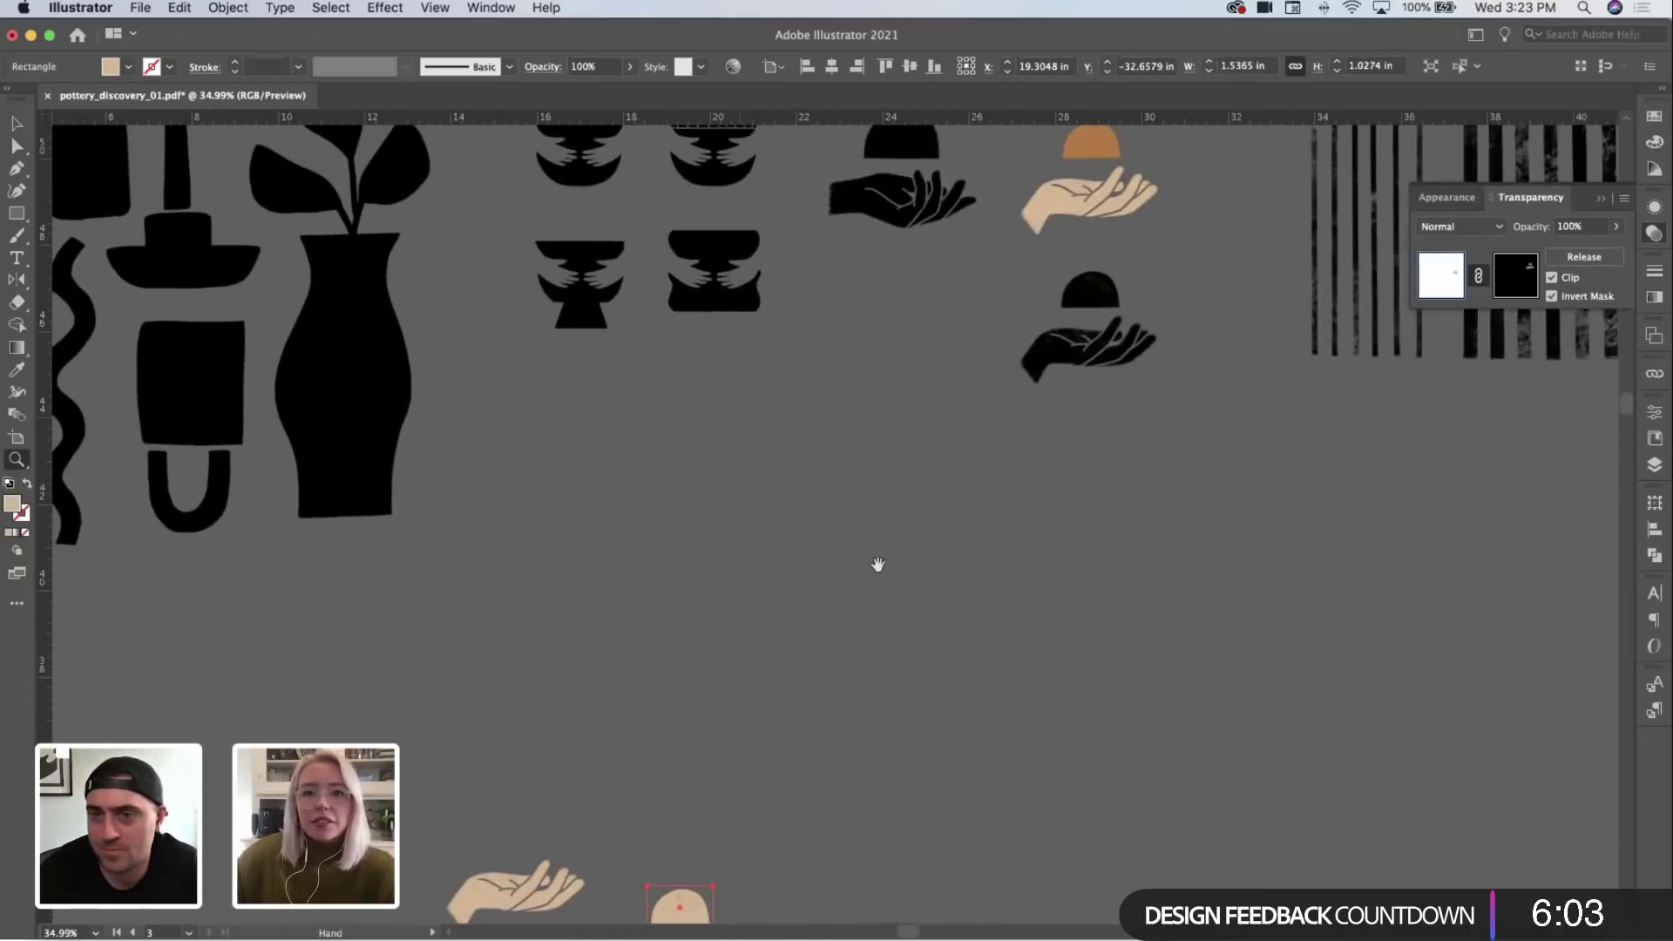
scroll(994, 287, up, 3)
key(i)
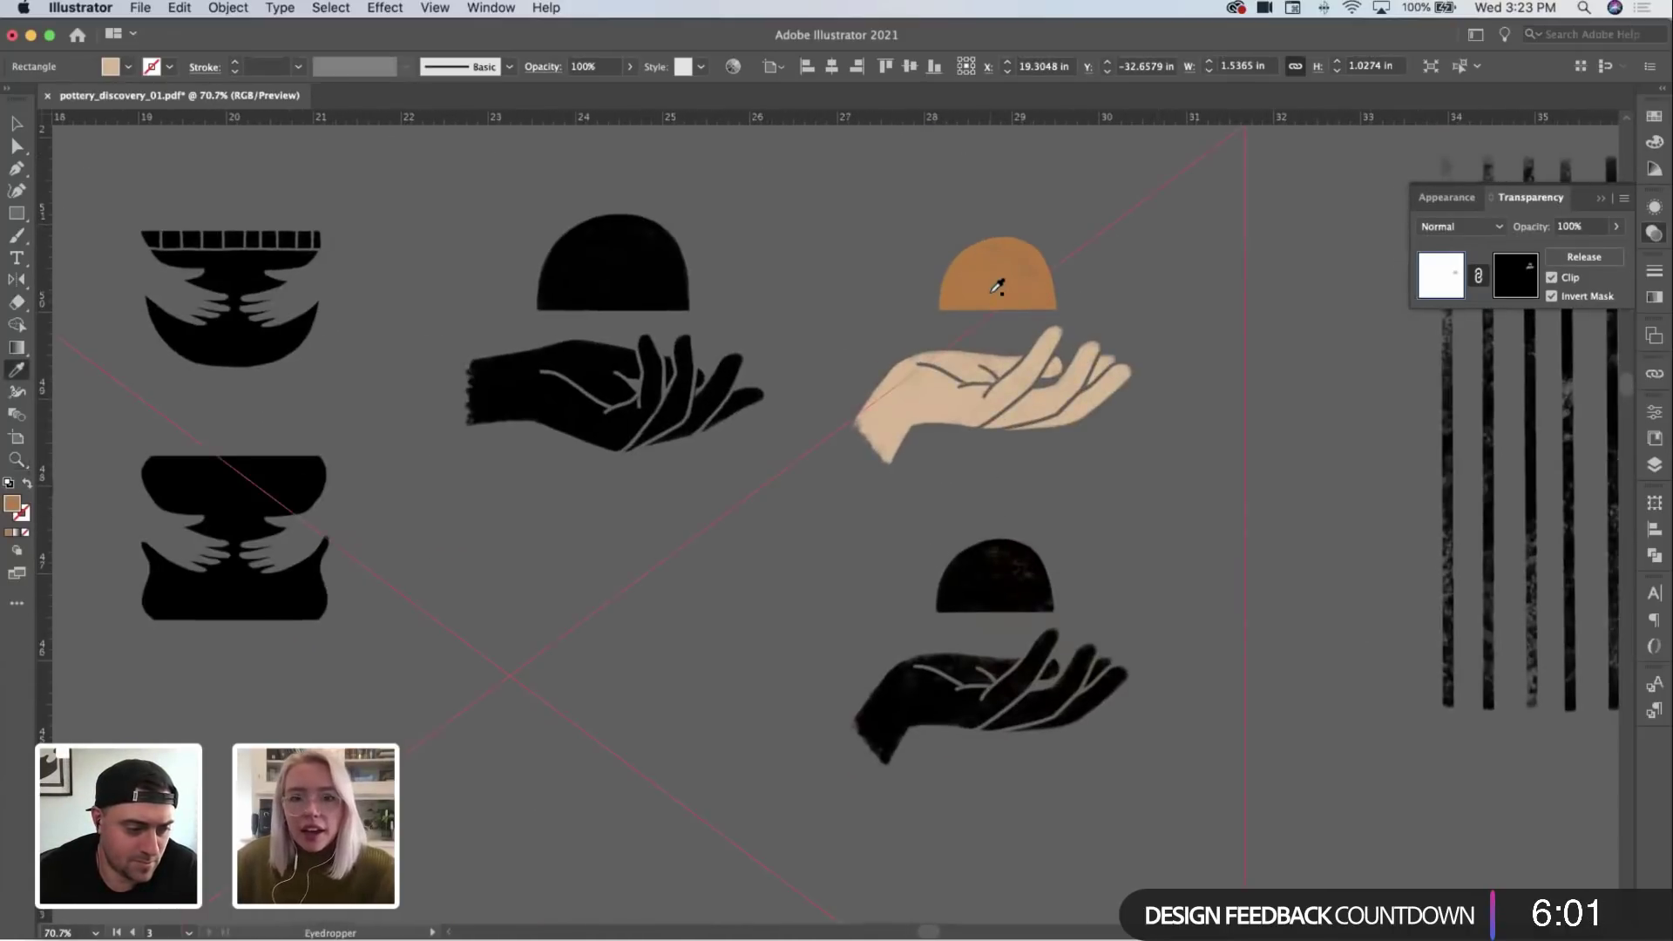
click(998, 288)
Step: Move the orange dome above the palm of the skin-tone hand and deselect it
key(z)
scroll(823, 363, down, 4)
scroll(699, 580, up, 3)
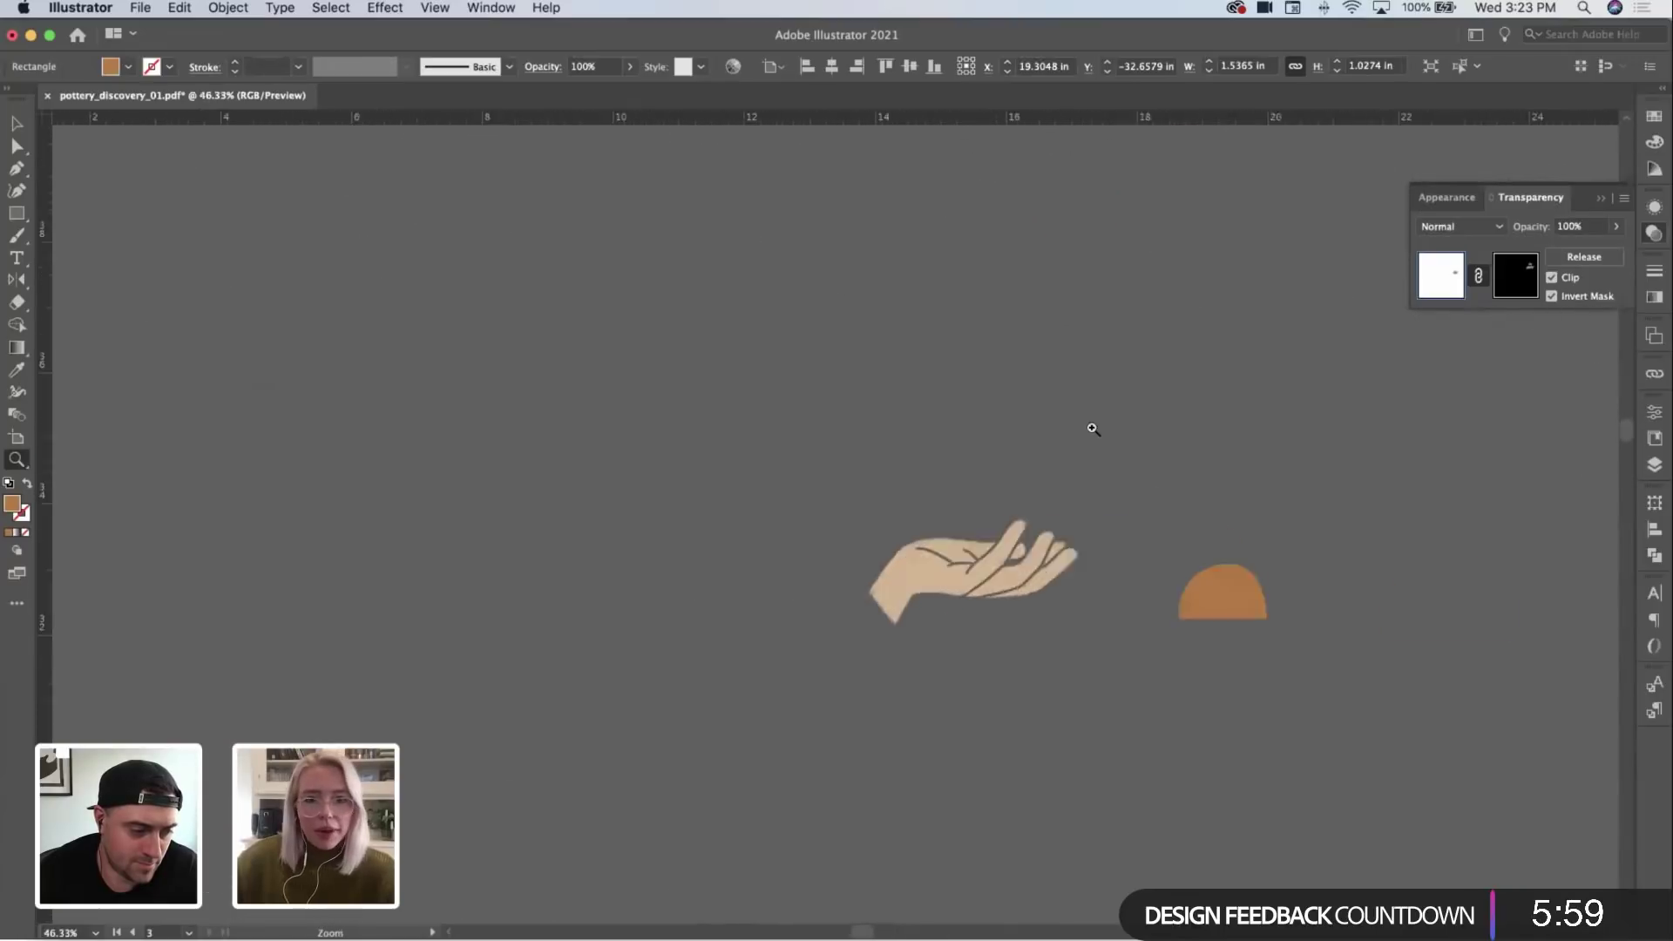
scroll(1046, 433, up, 1)
scroll(872, 427, right, 5)
key(super+shift+a)
scroll(970, 423, up, 2)
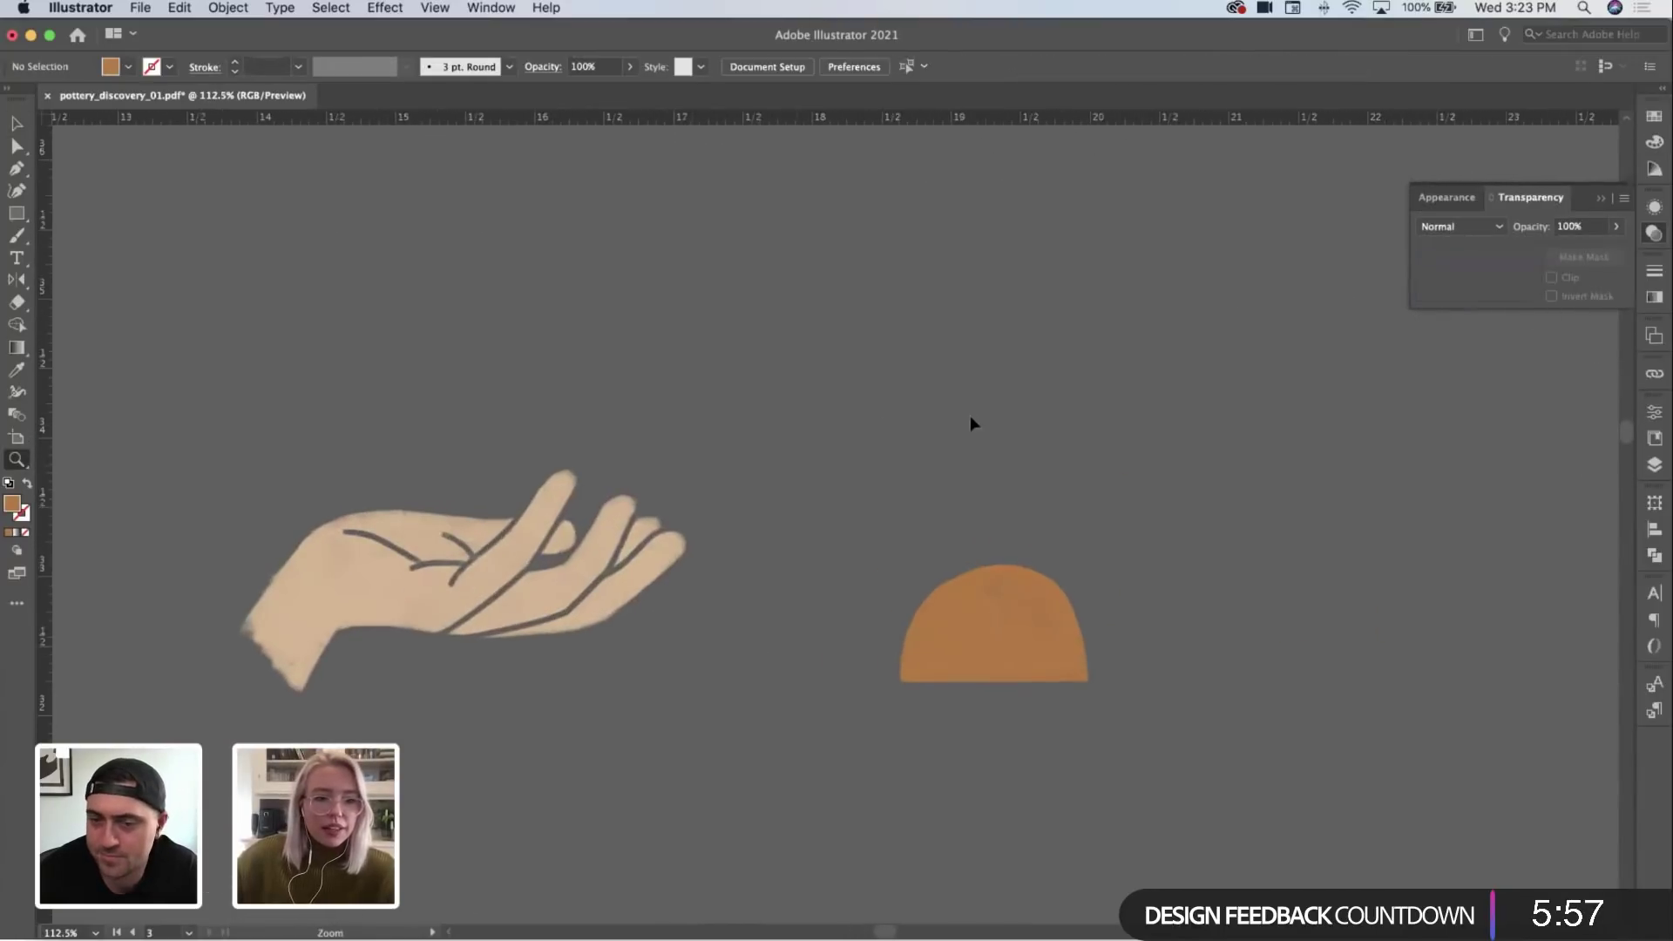
key(v)
drag(993, 606, 561, 378)
drag(508, 388, 502, 386)
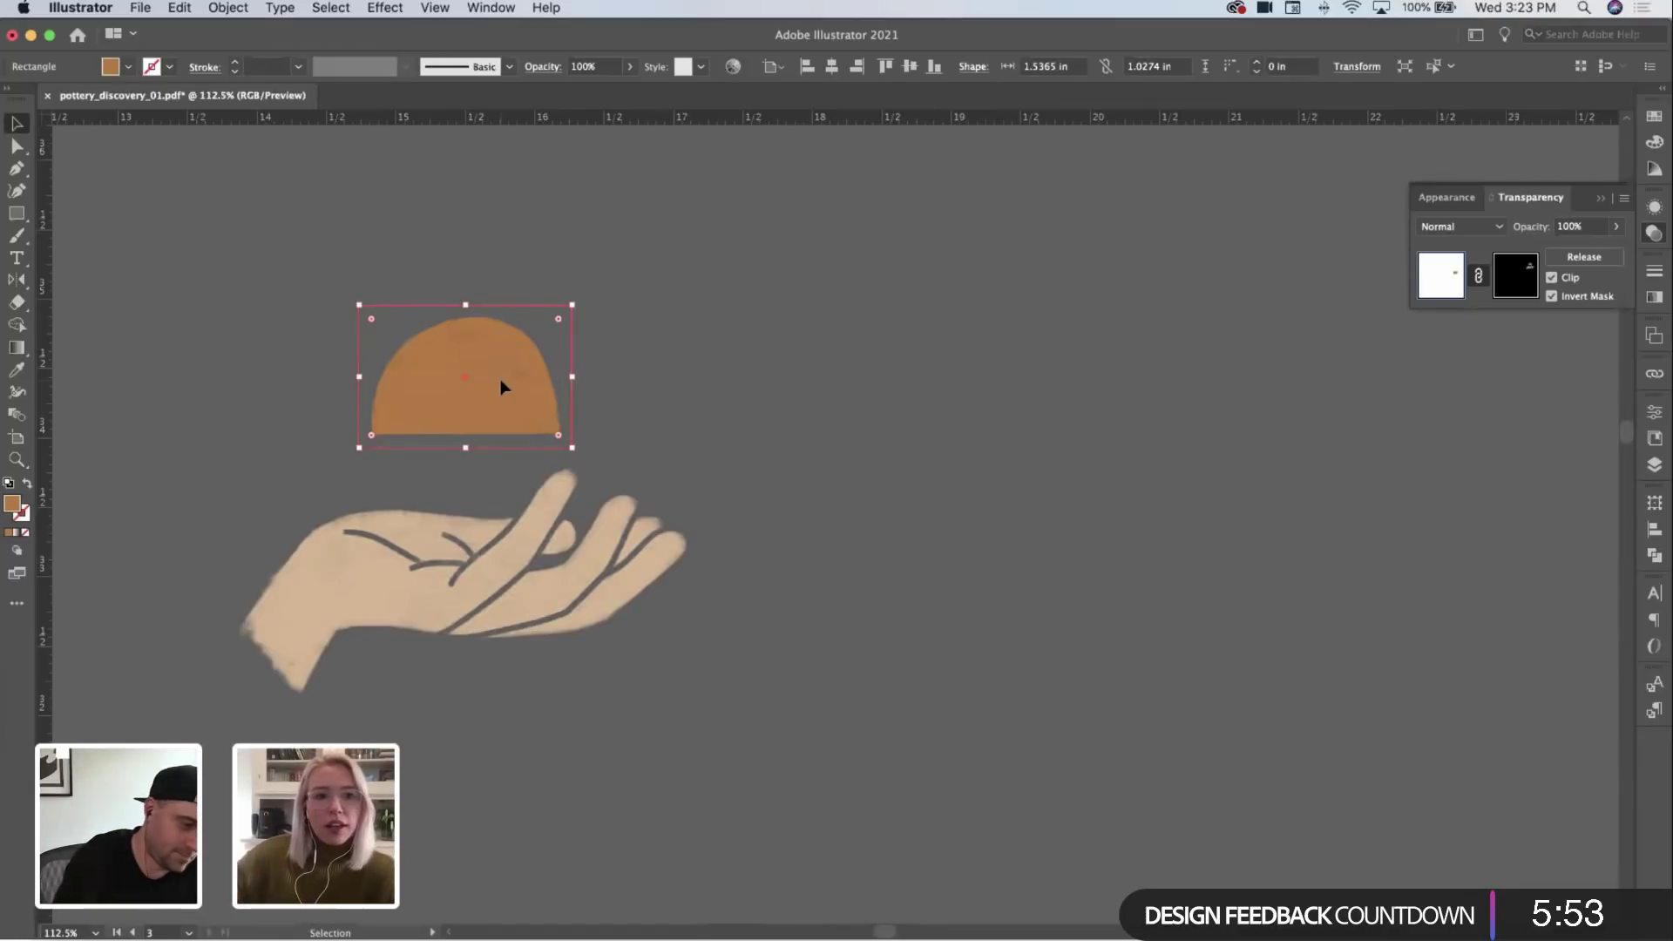
click(702, 415)
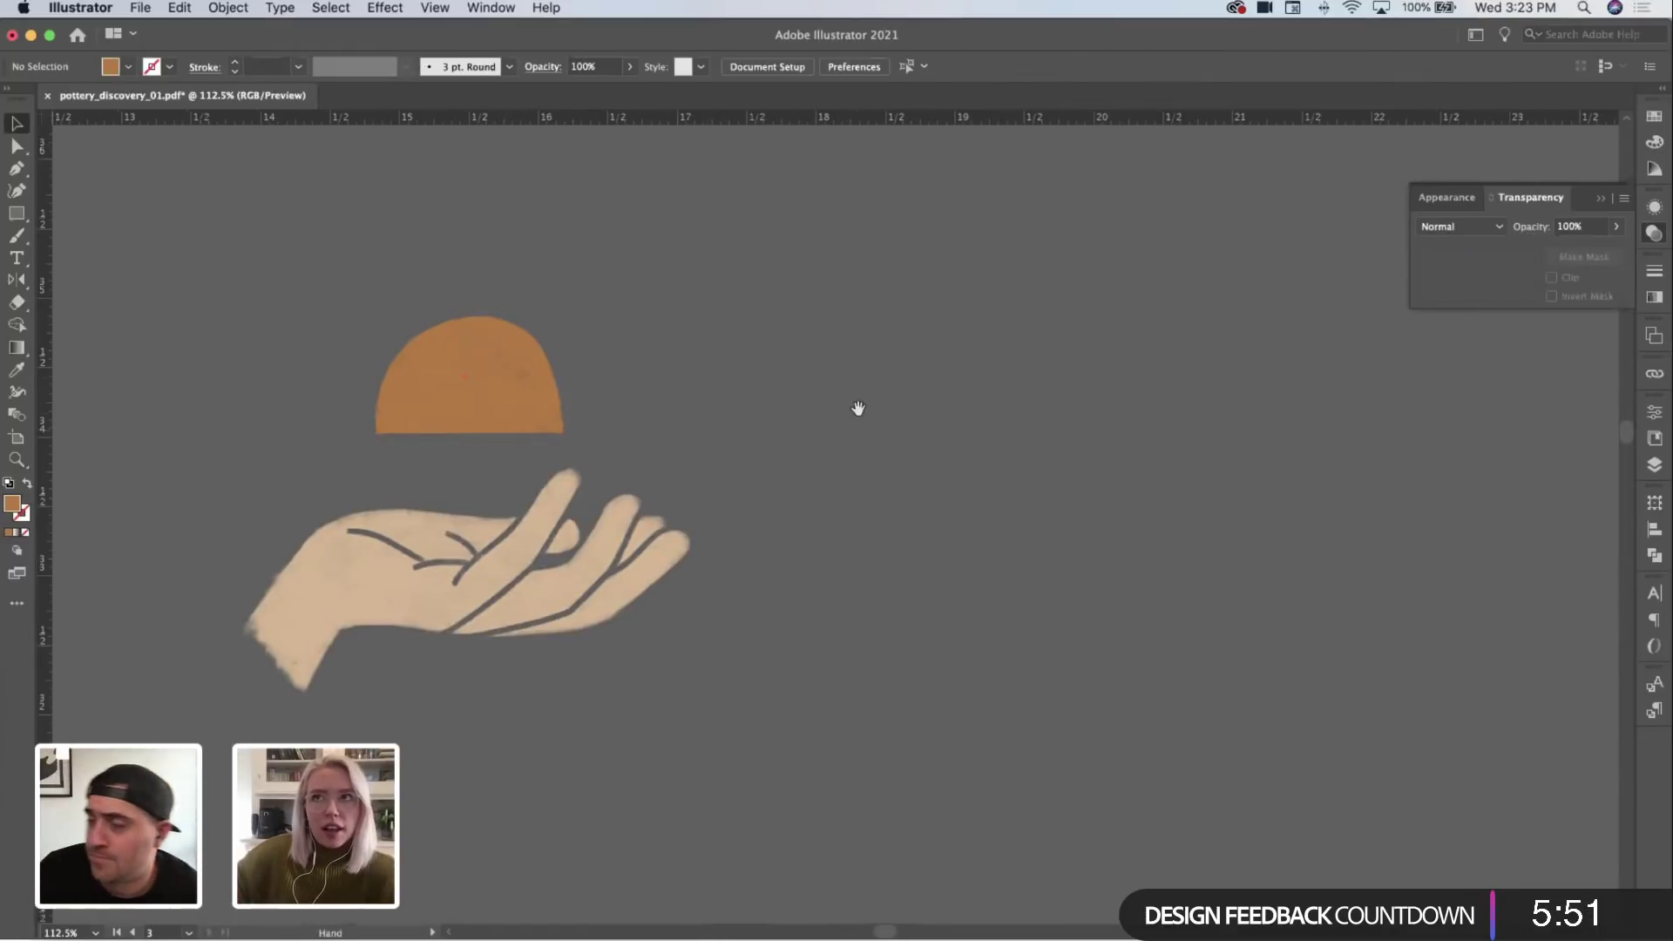
Step: Review the recoloured dome and hand alongside the black pottery shape sheets and the logo sketch board
scroll(856, 408, left, 3)
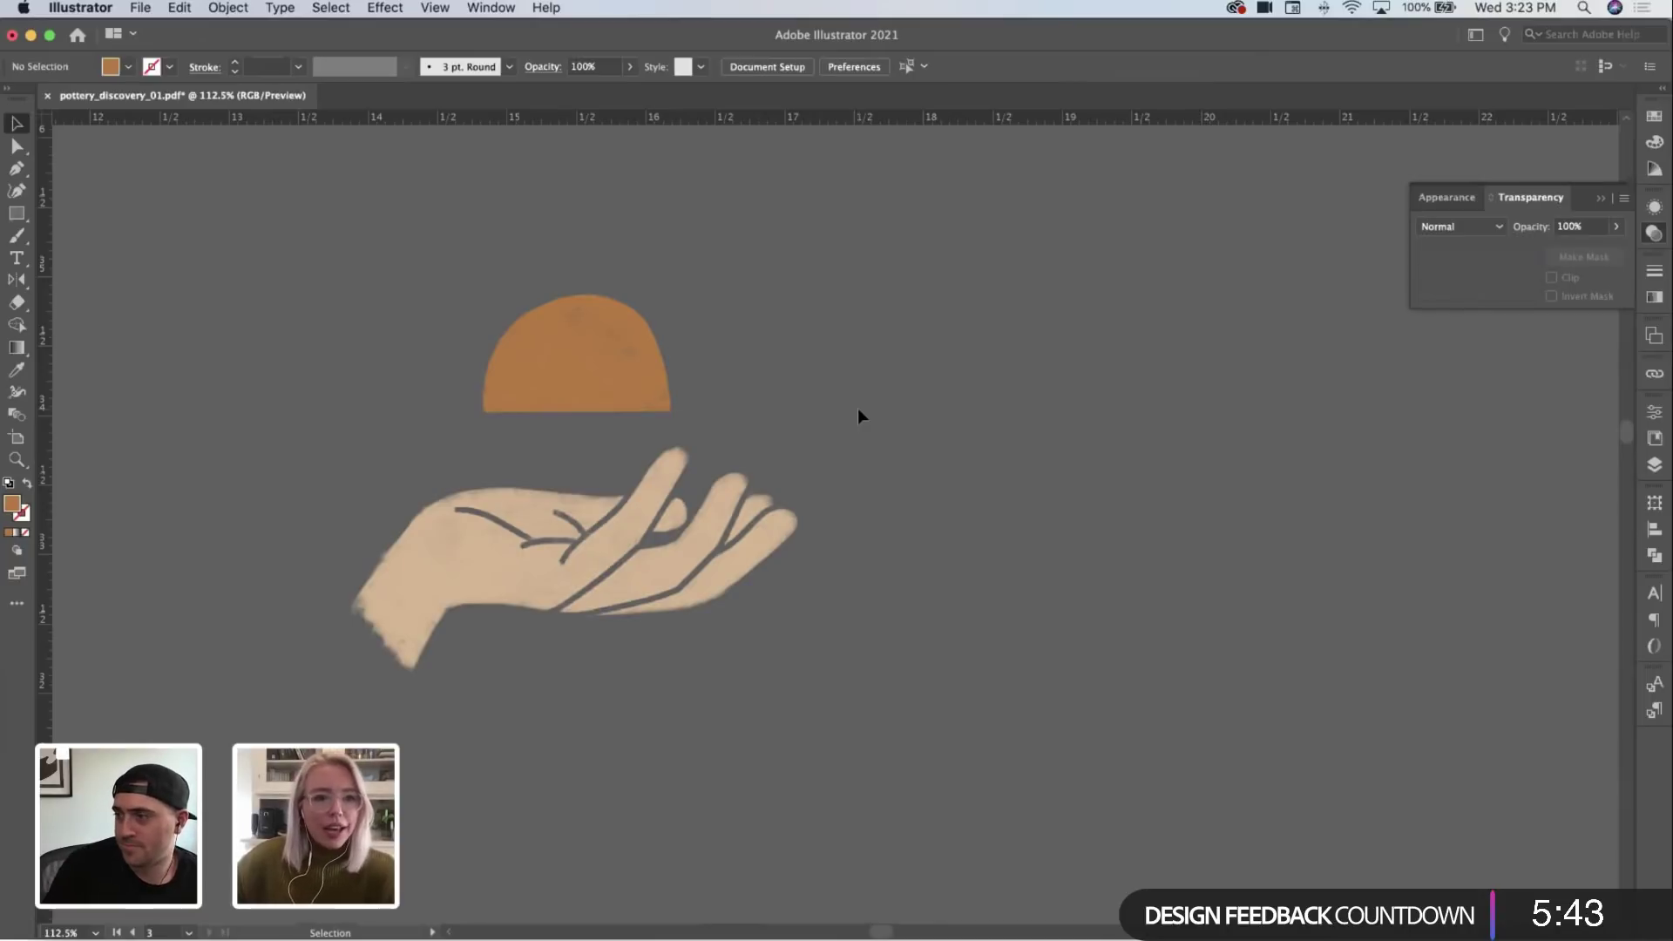
scroll(691, 374, left, 5)
drag(558, 400, 697, 377)
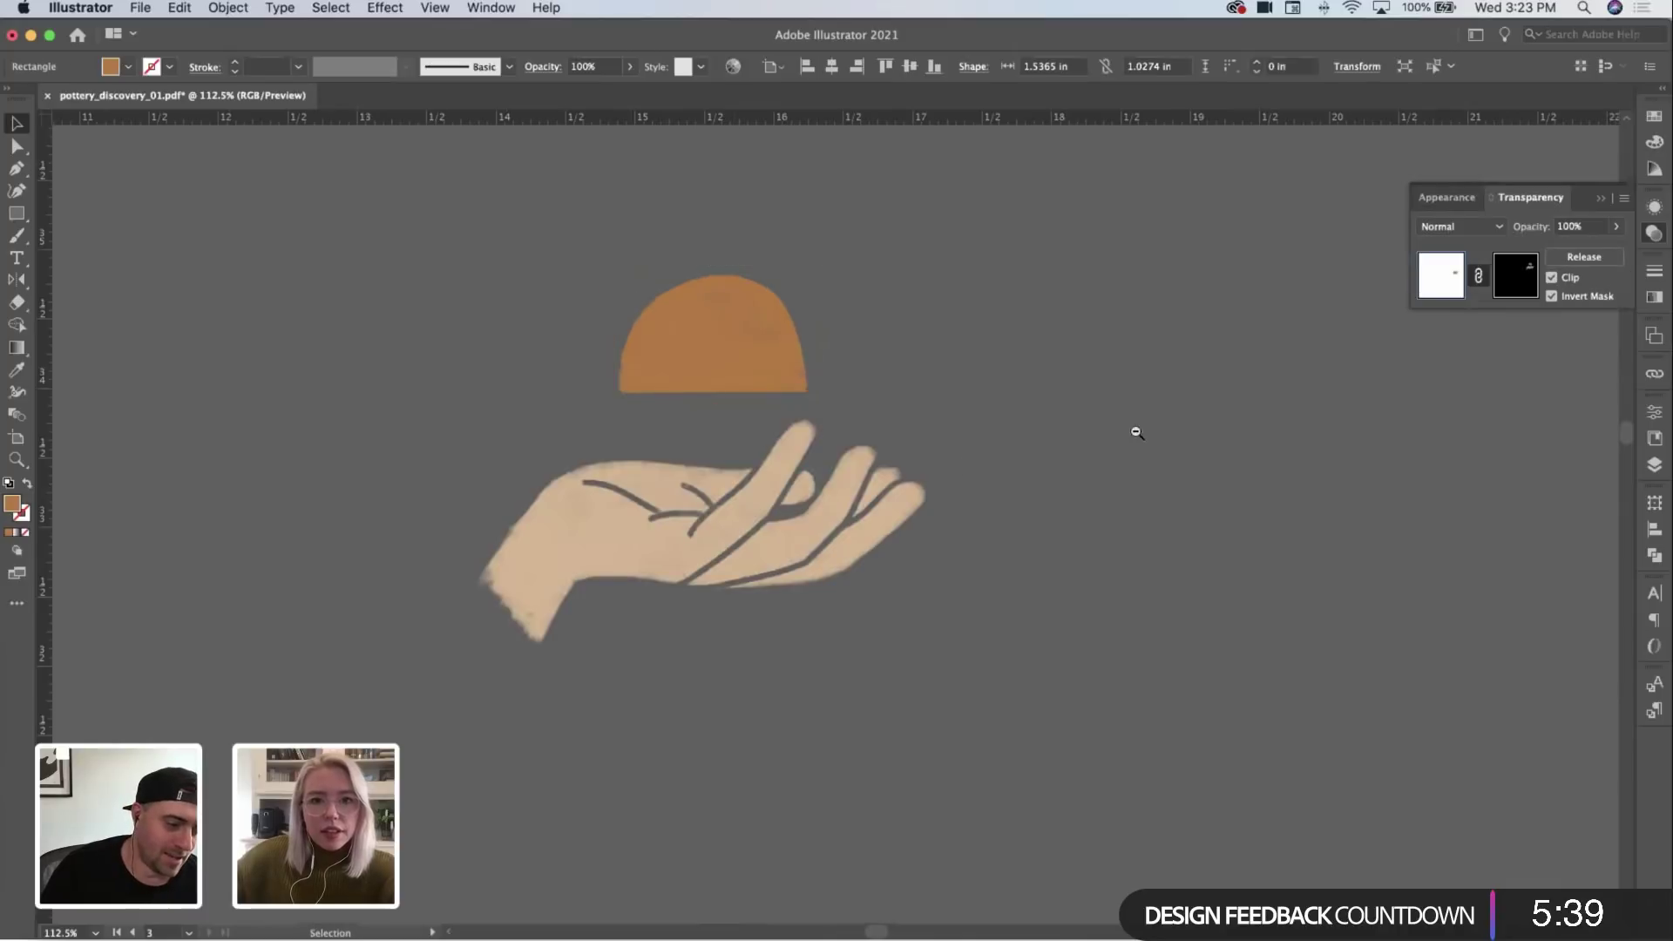
scroll(1137, 432, down, 6)
drag(1187, 381, 976, 513)
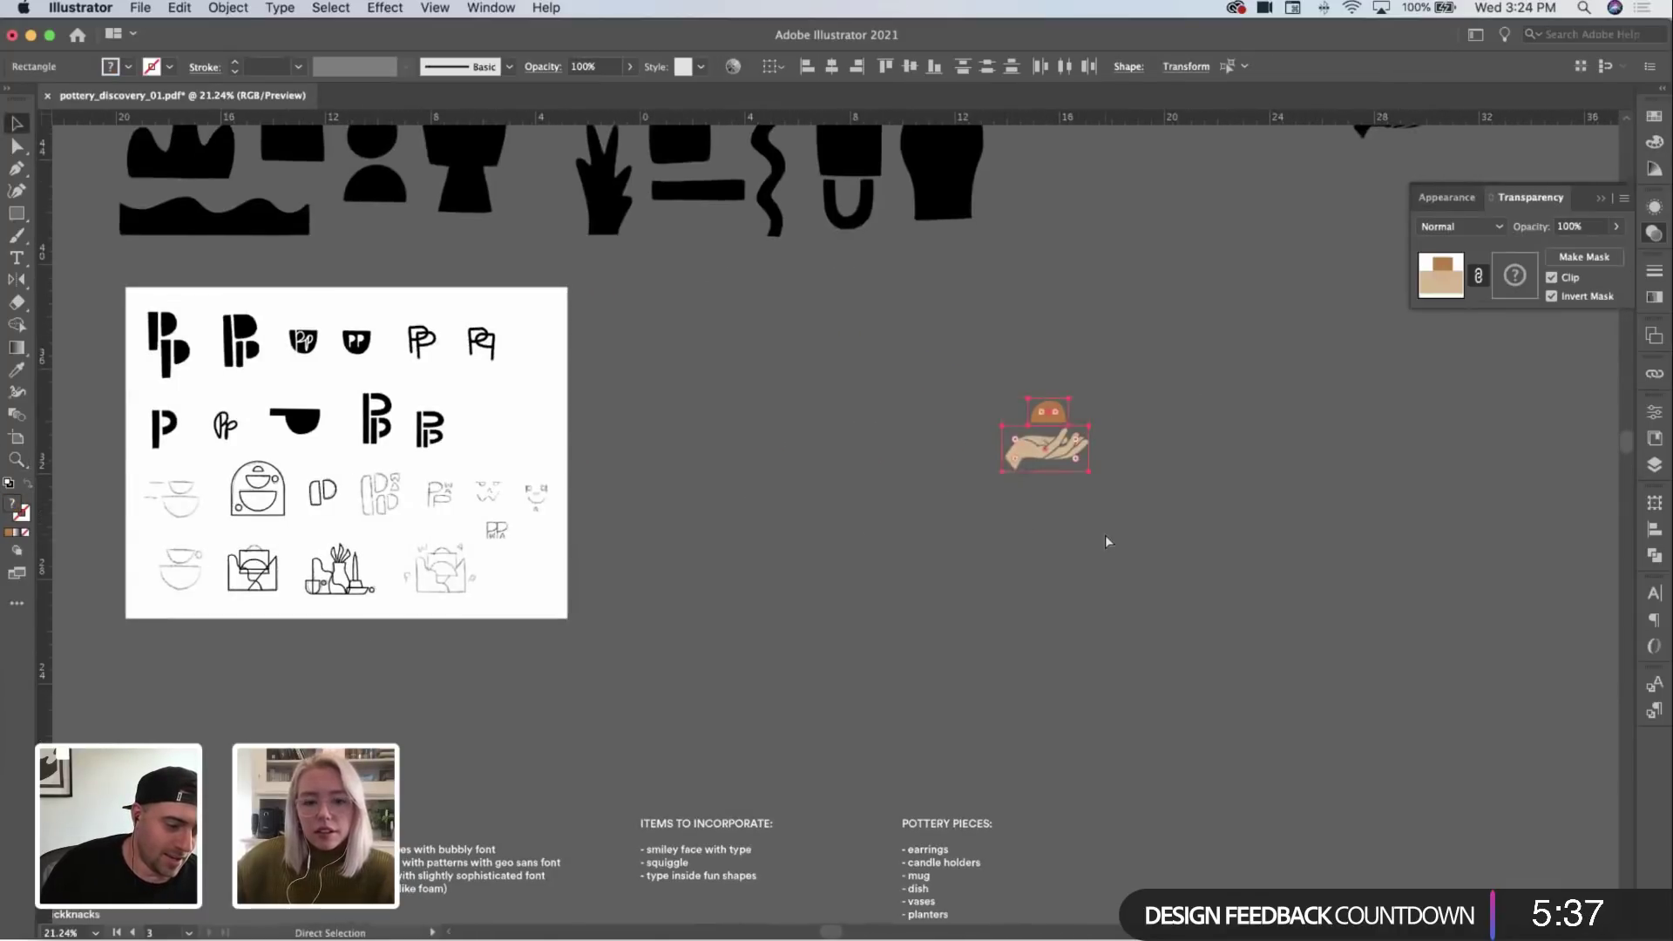
scroll(1345, 657, up, 5)
scroll(1046, 796, right, 4)
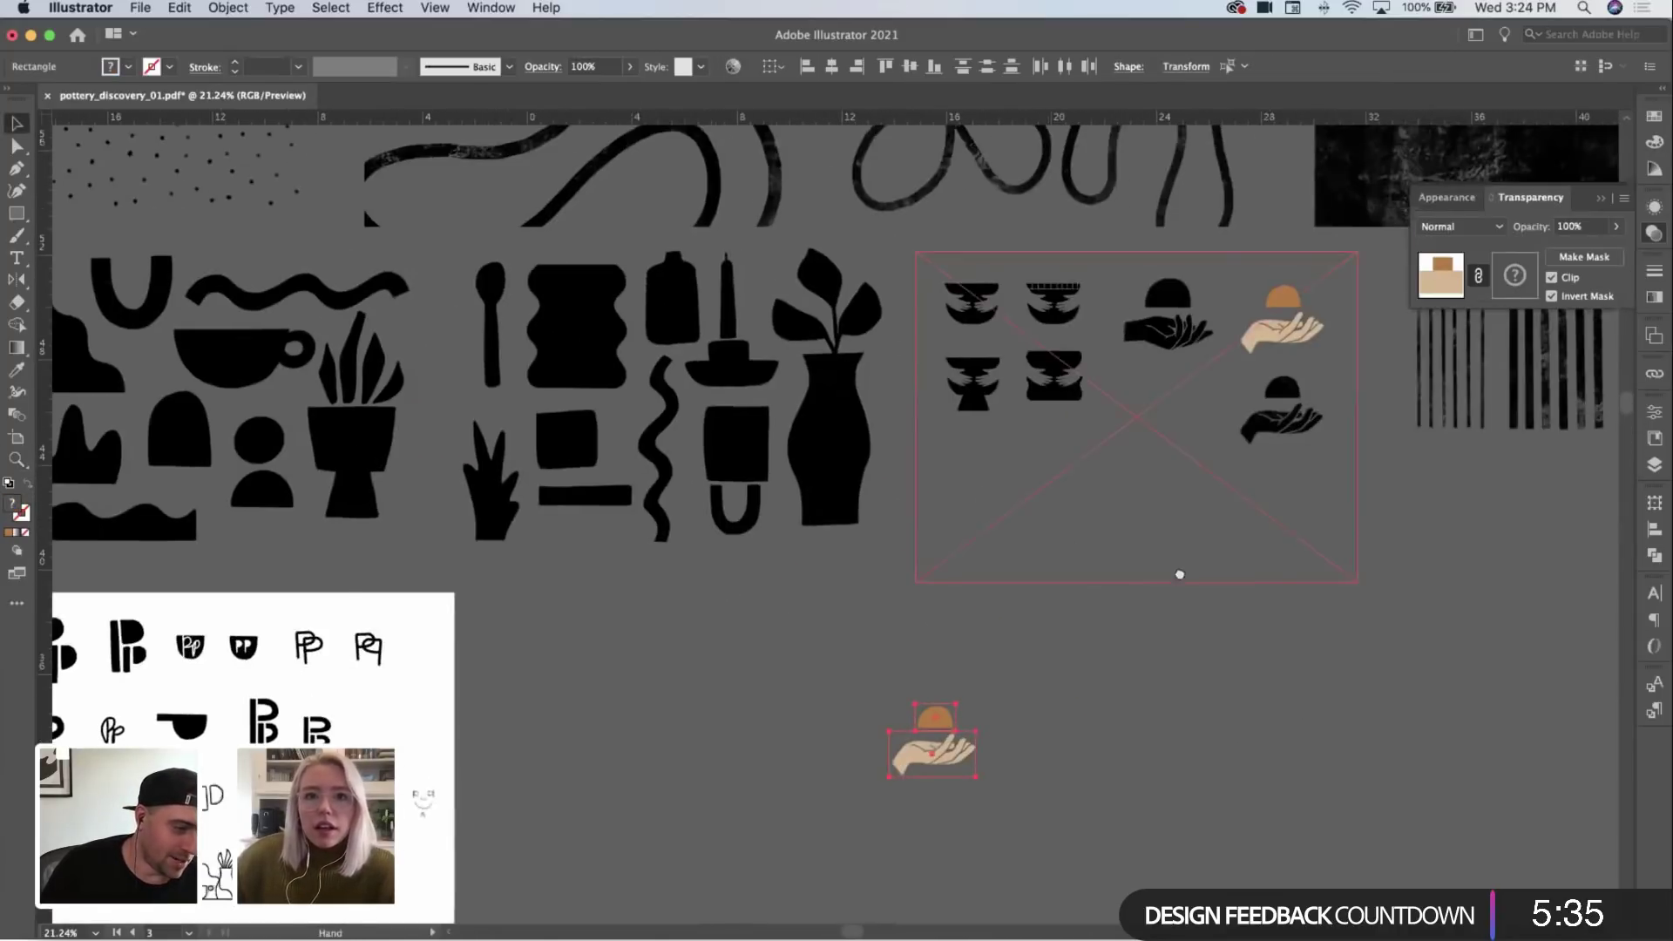
scroll(1180, 574, left, 3)
click(851, 567)
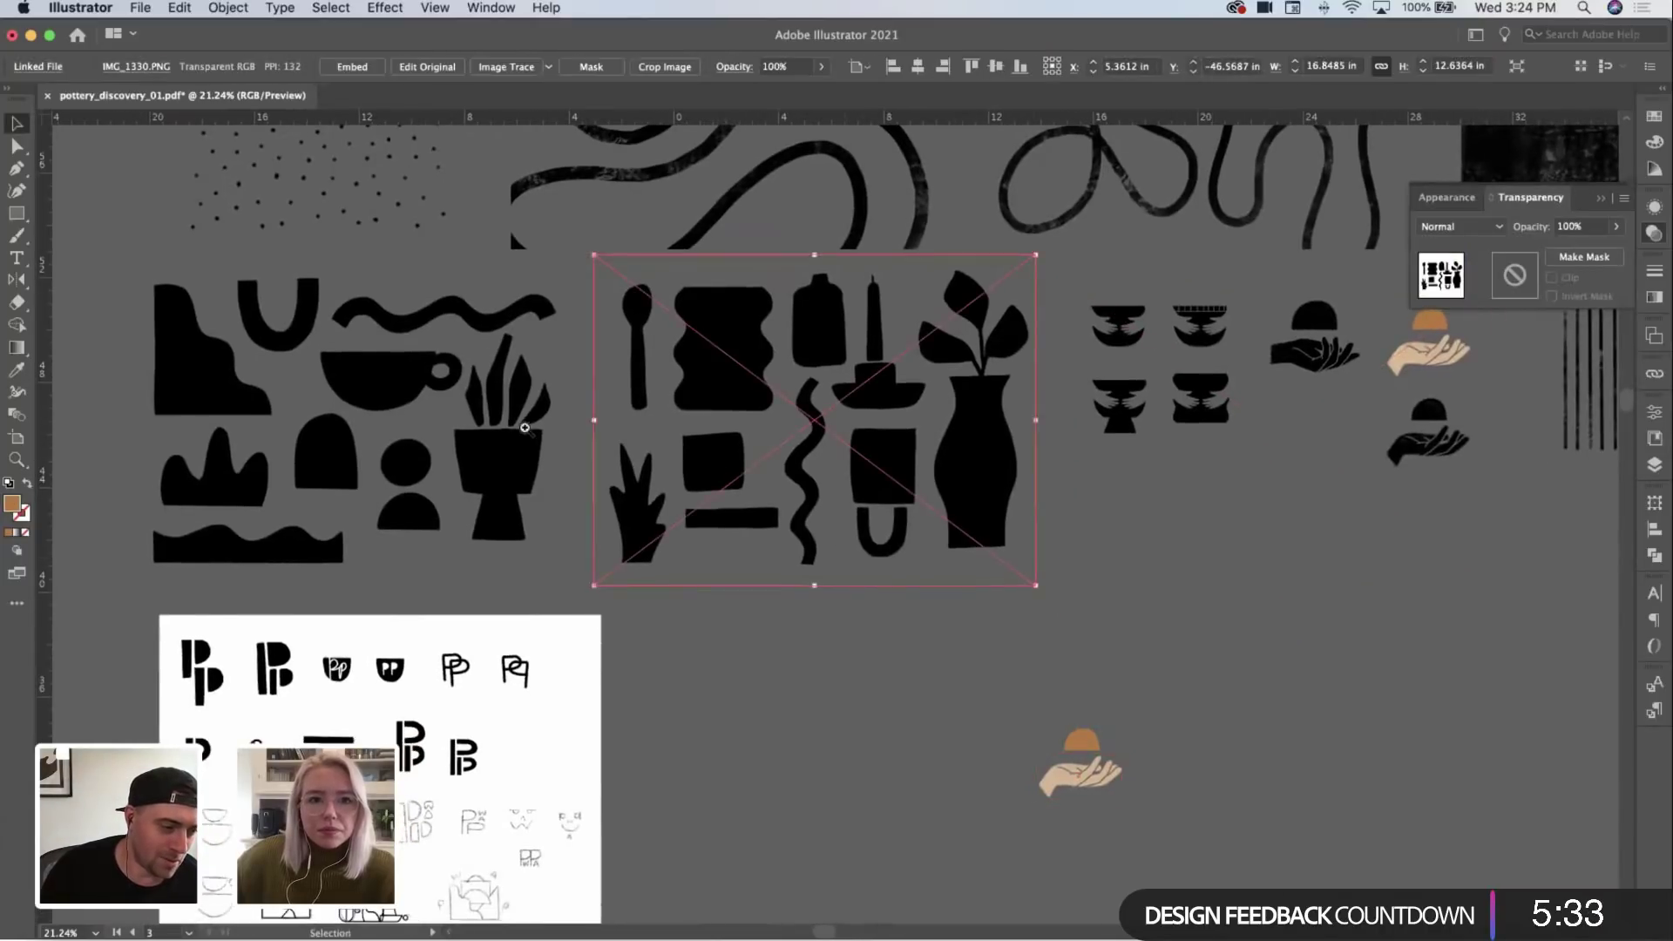
scroll(525, 427, left, 3)
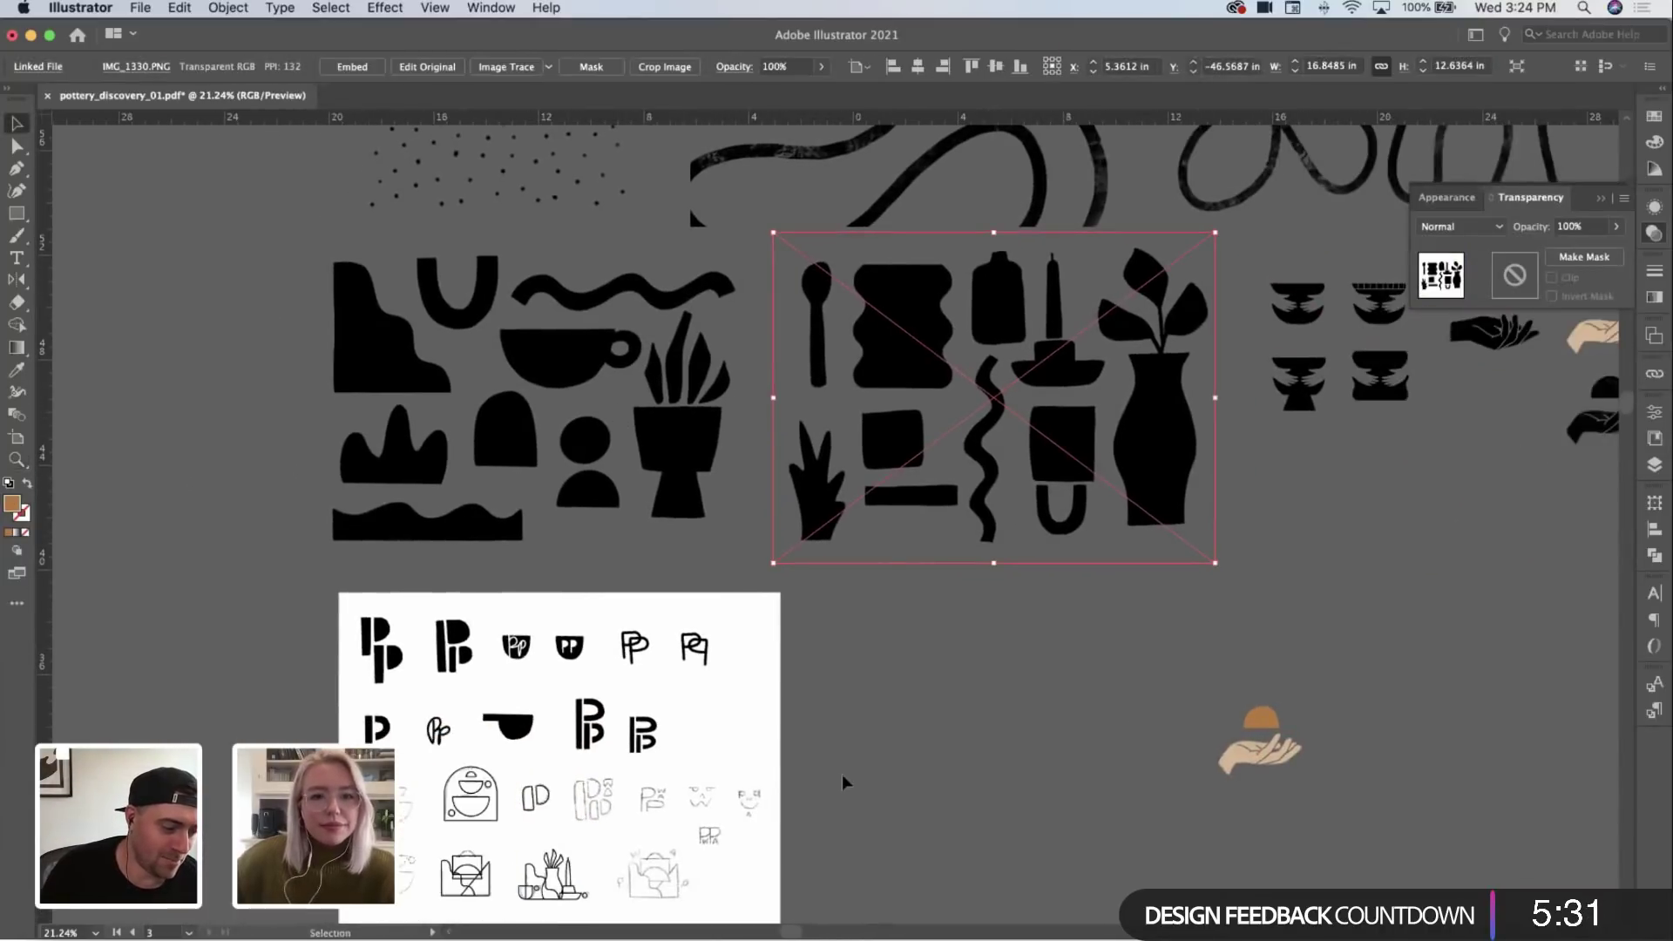
click(891, 668)
scroll(891, 654, up, 2)
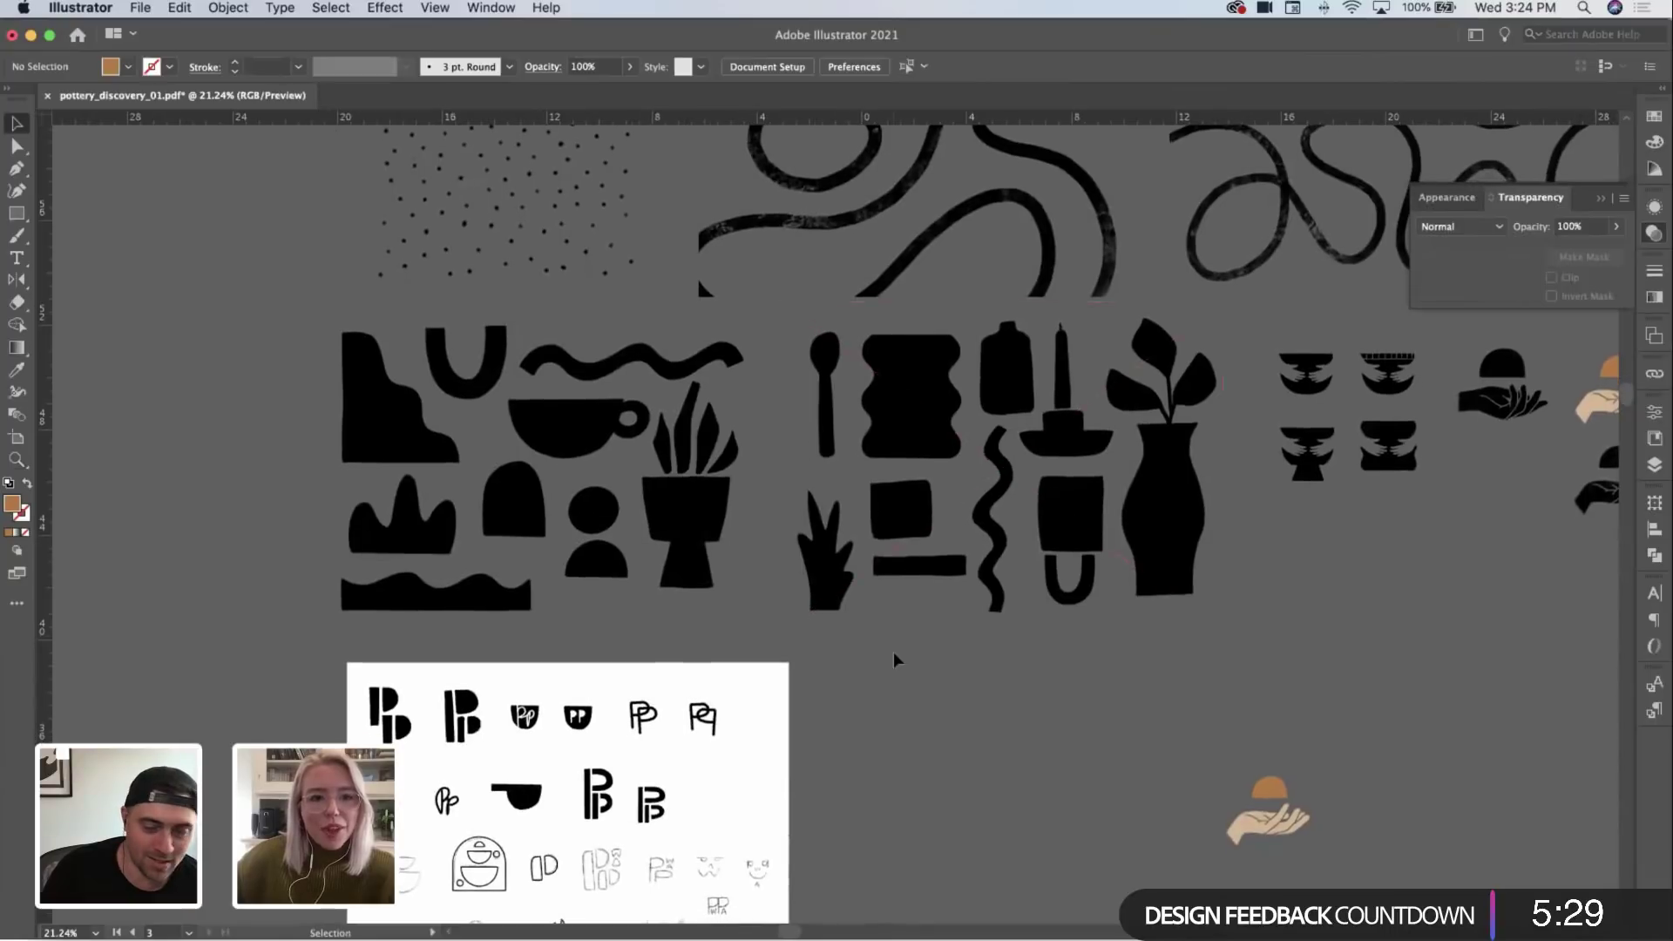
scroll(871, 644, down, 3)
scroll(871, 645, left, 1)
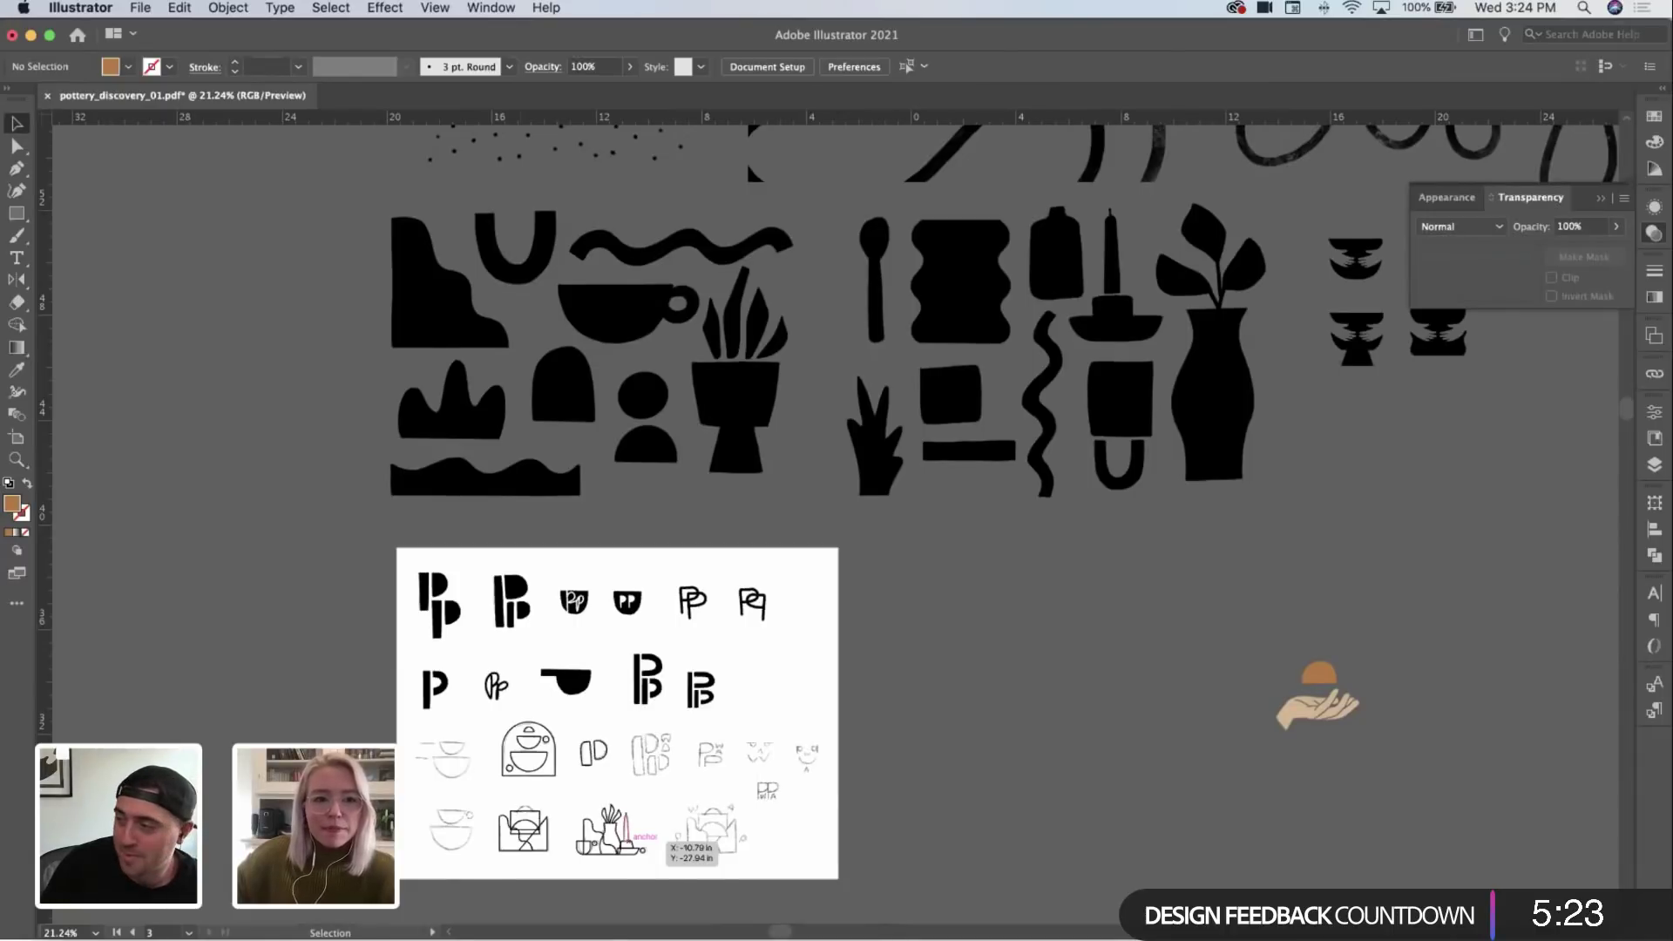
Step: Switch to Chrome and show the Super Creative Instagram profile
key(super+Tab)
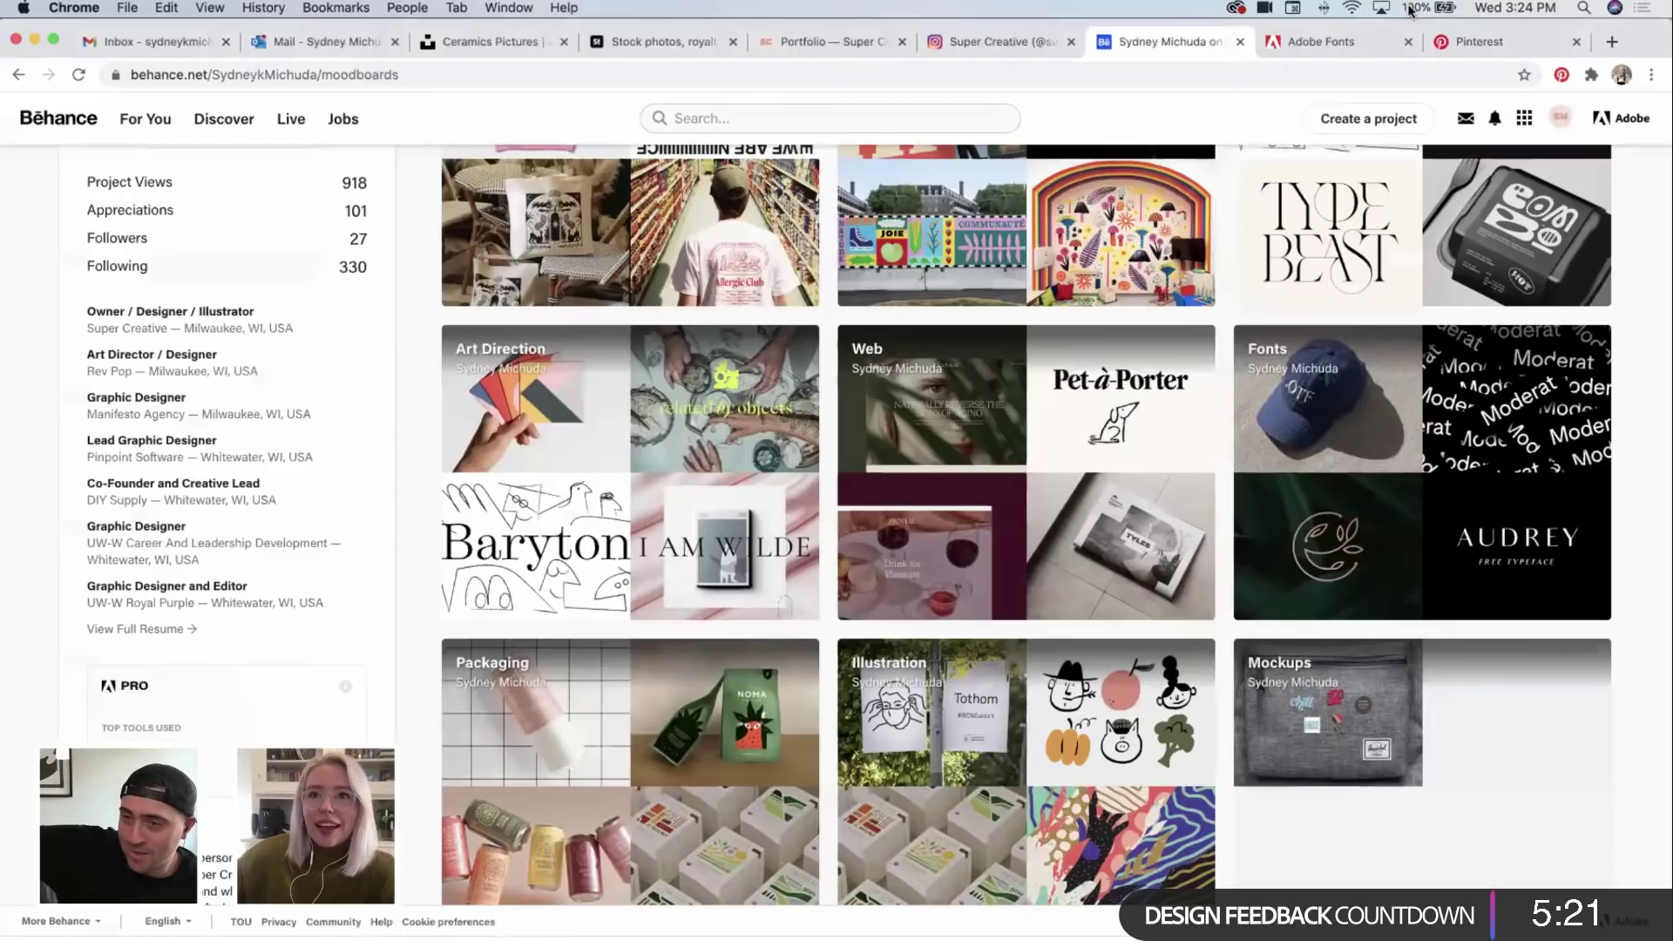
click(1029, 42)
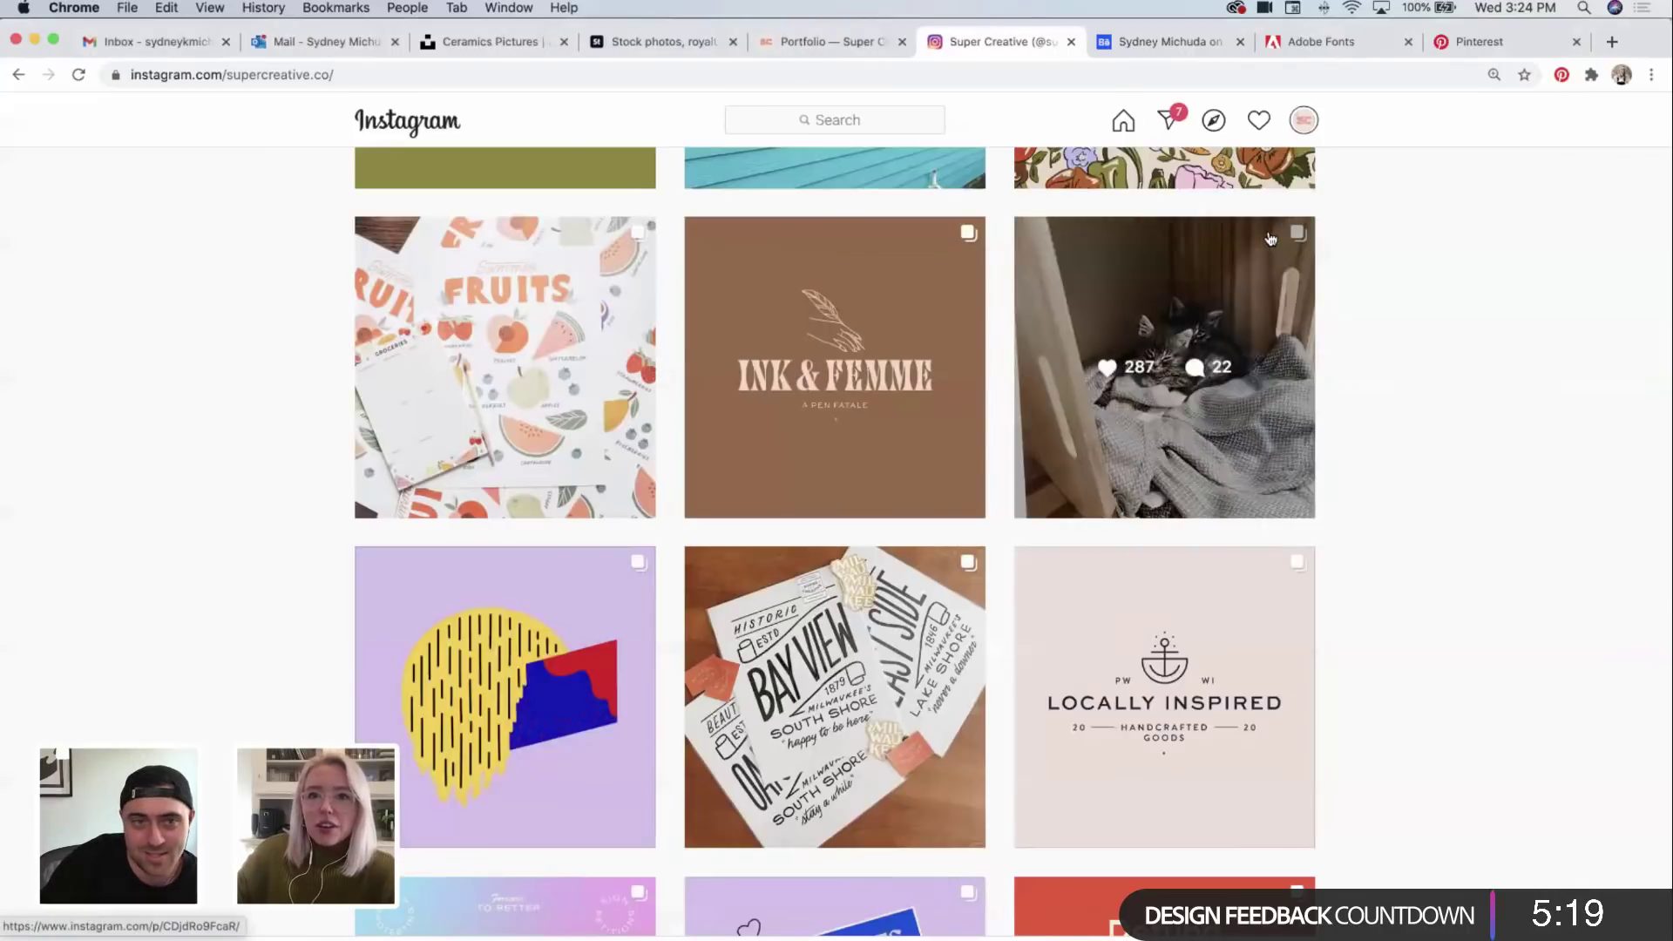
Step: Examine the posts on the Super Creative Instagram profile, from the newest logo designs down to older illustration and lettering work
scroll(1271, 239, up, 10)
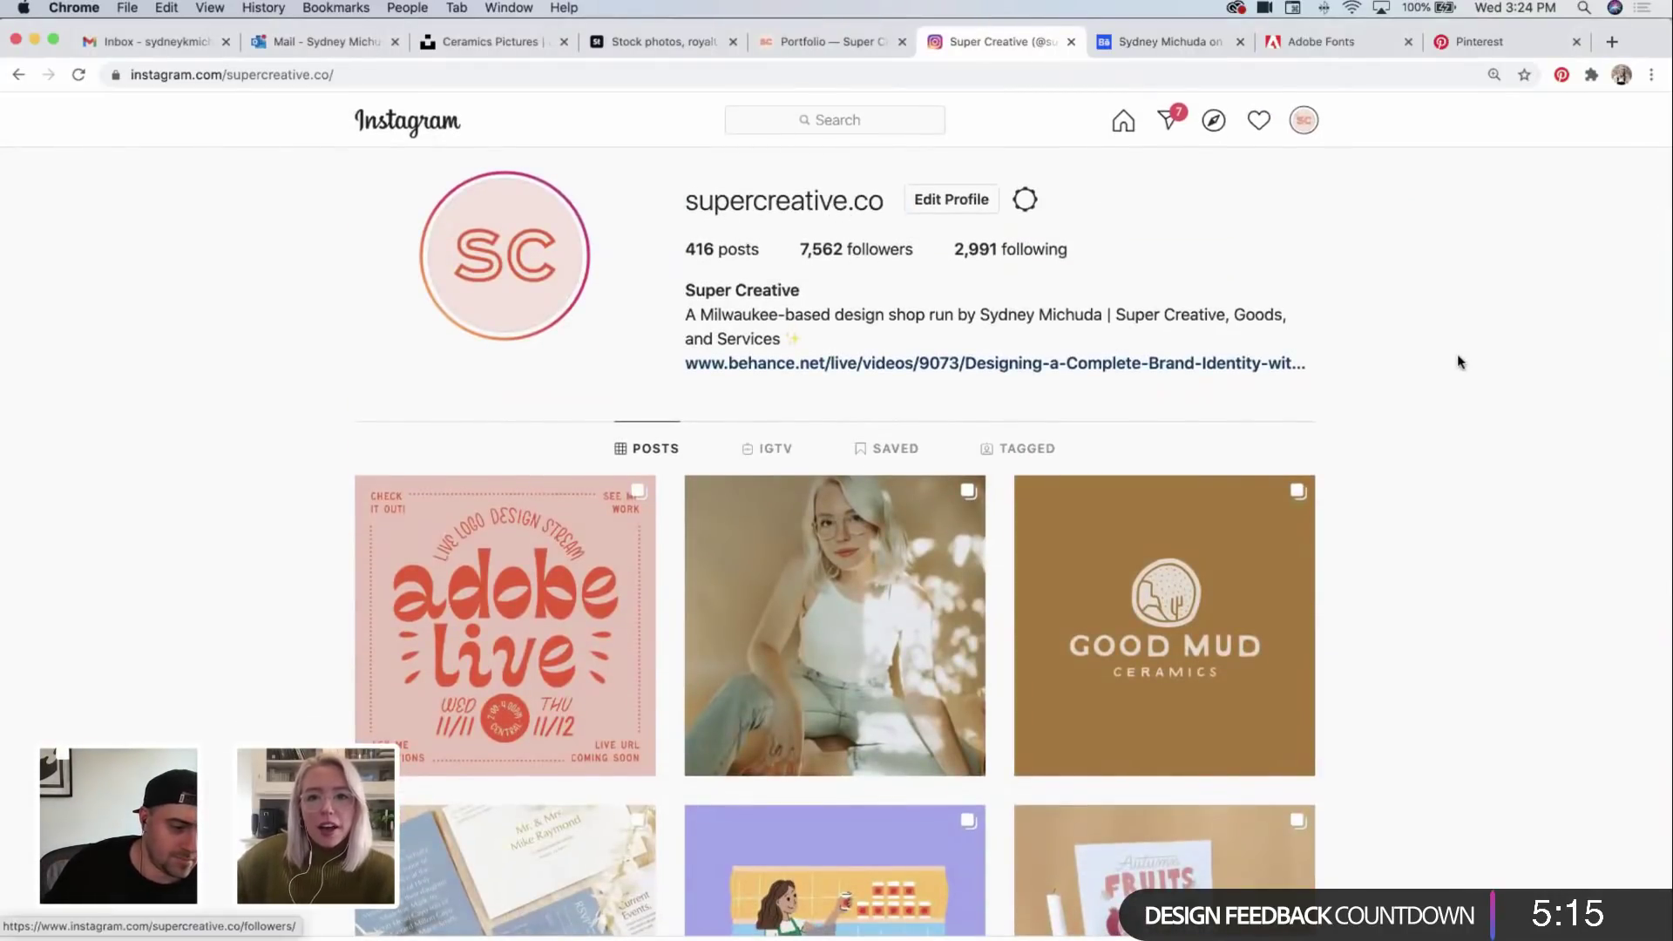
scroll(1460, 362, down, 3)
scroll(1457, 354, down, 1)
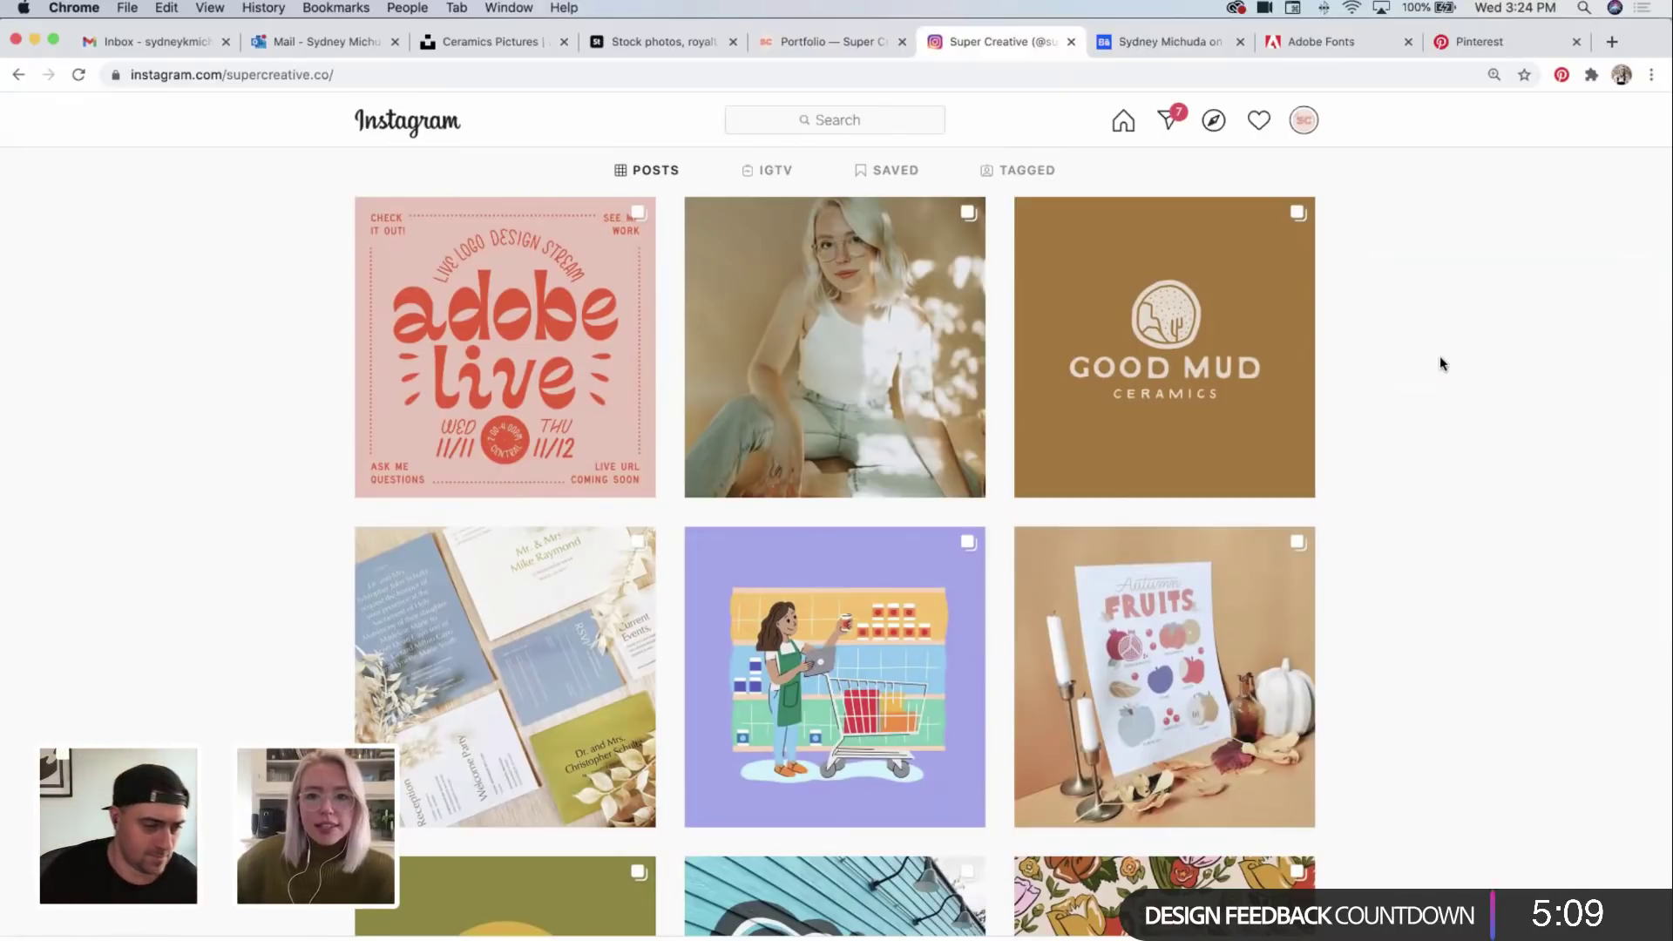
scroll(1440, 357, down, 7)
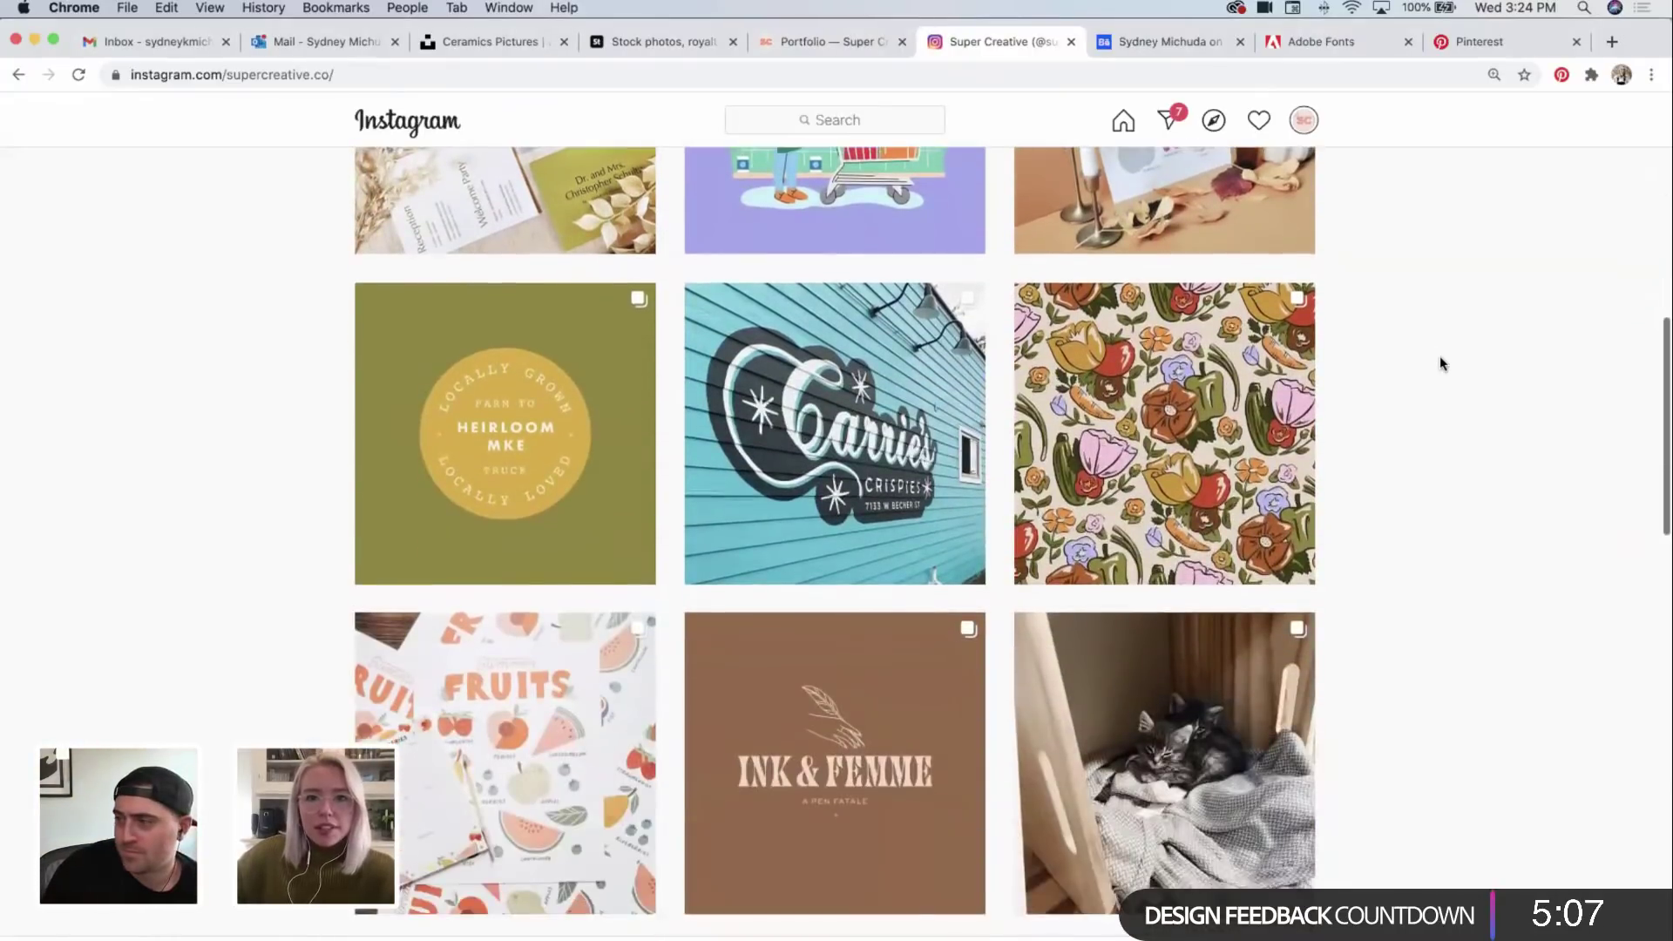
scroll(1440, 364, down, 1)
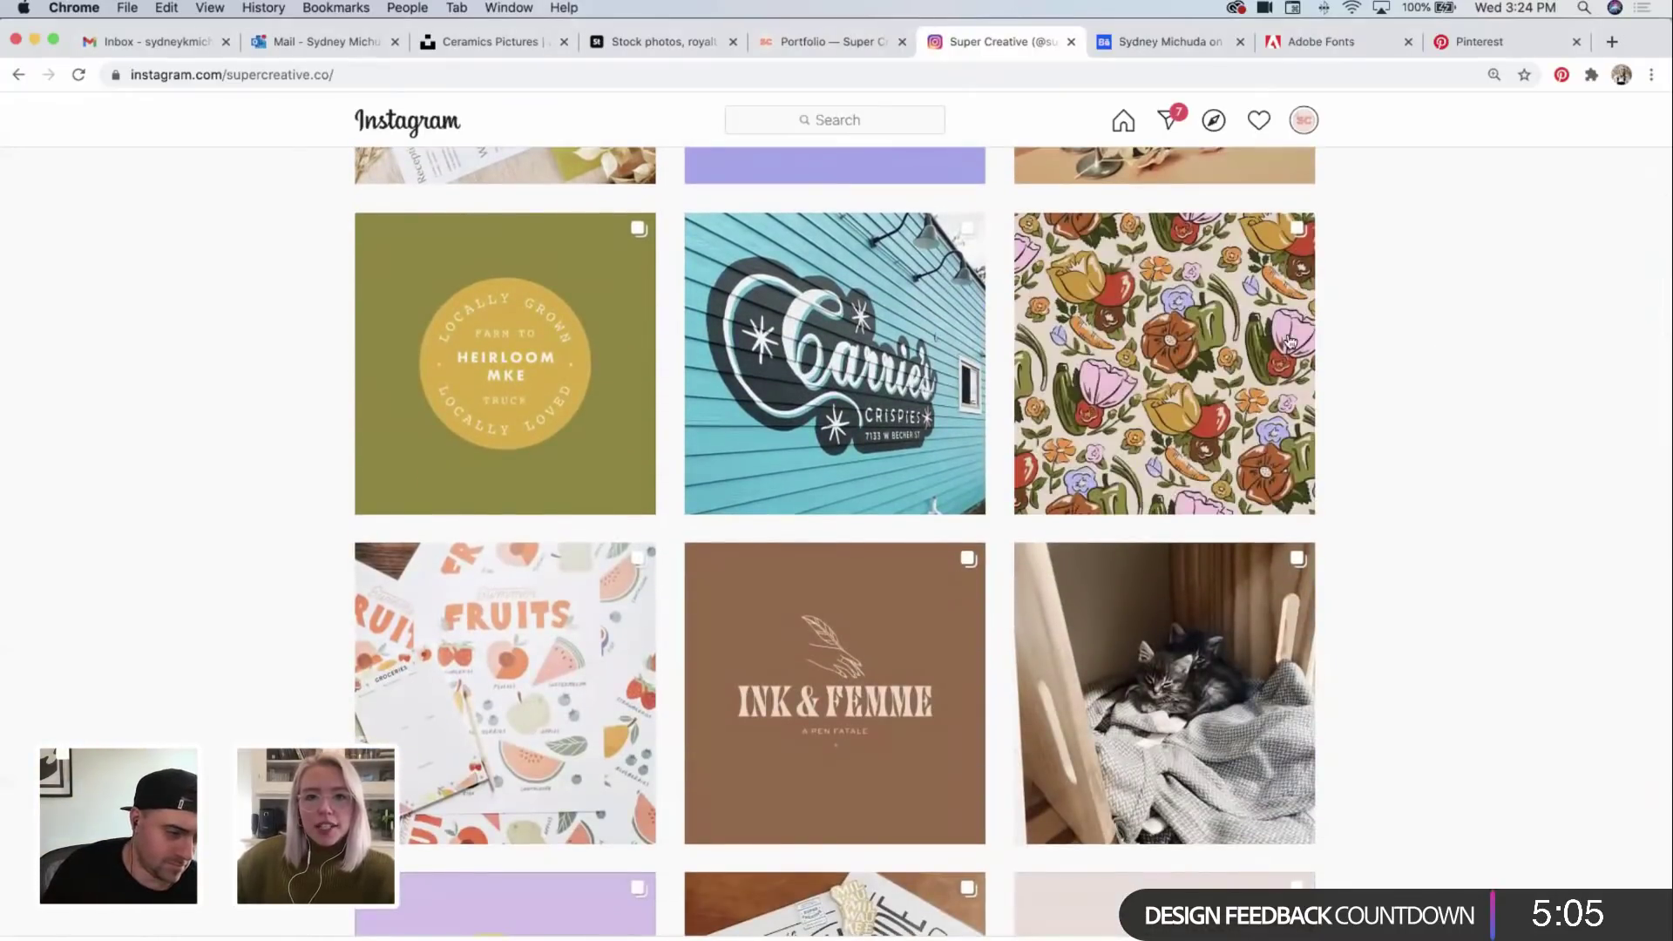
scroll(1417, 545, down, 9)
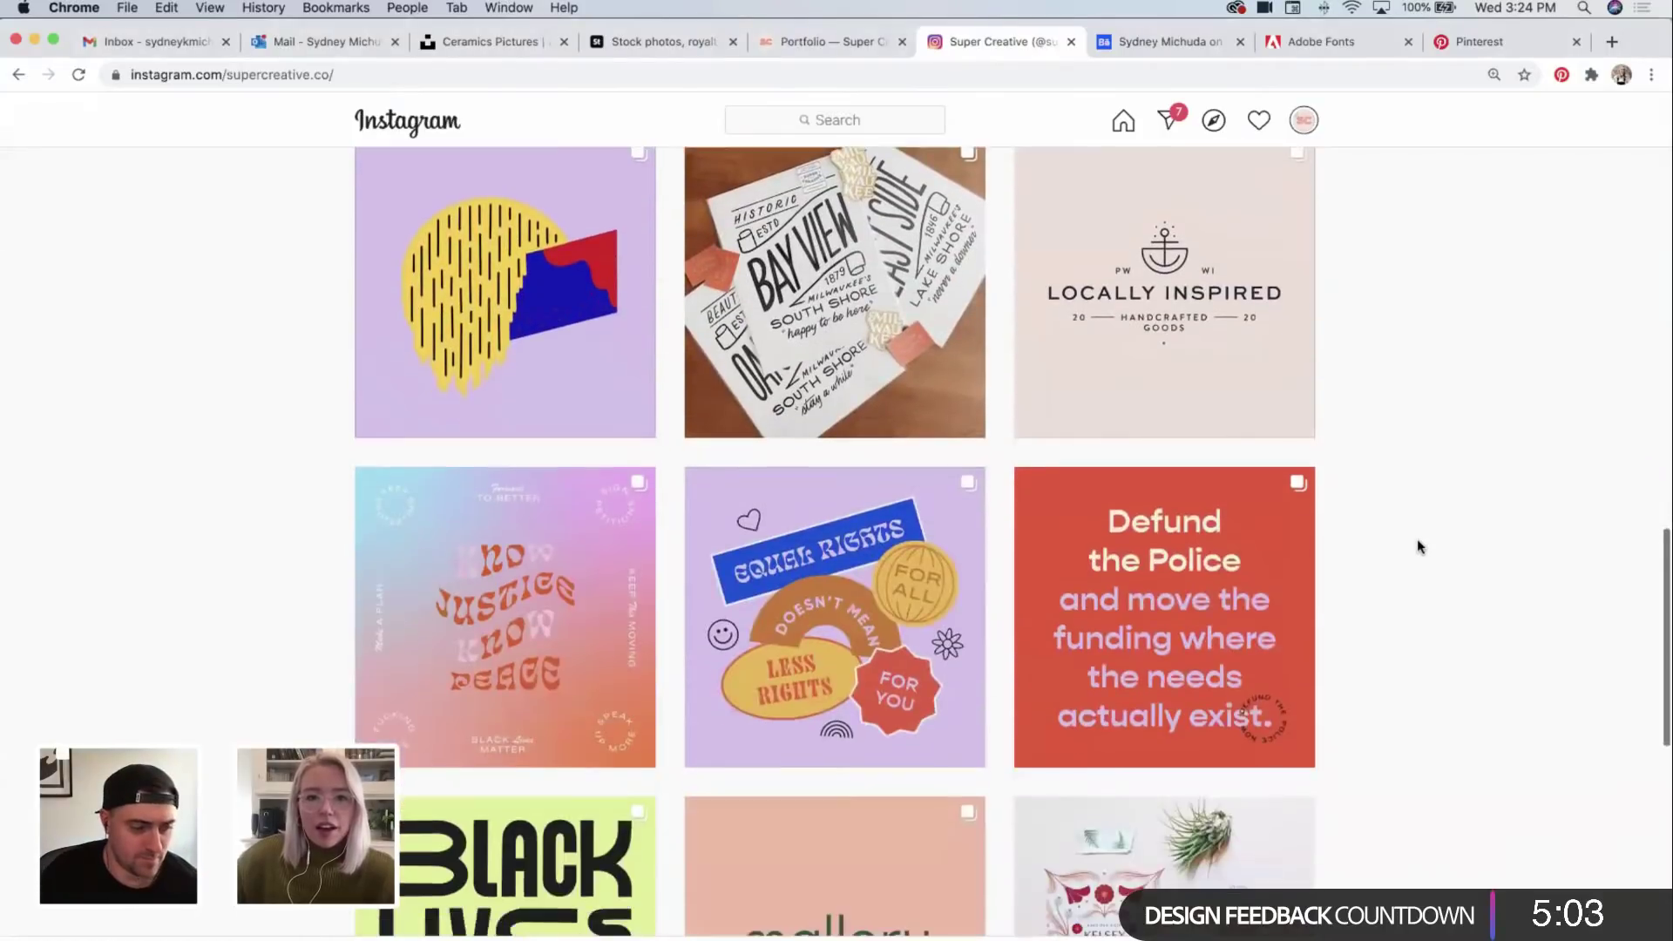
scroll(1418, 546, down, 12)
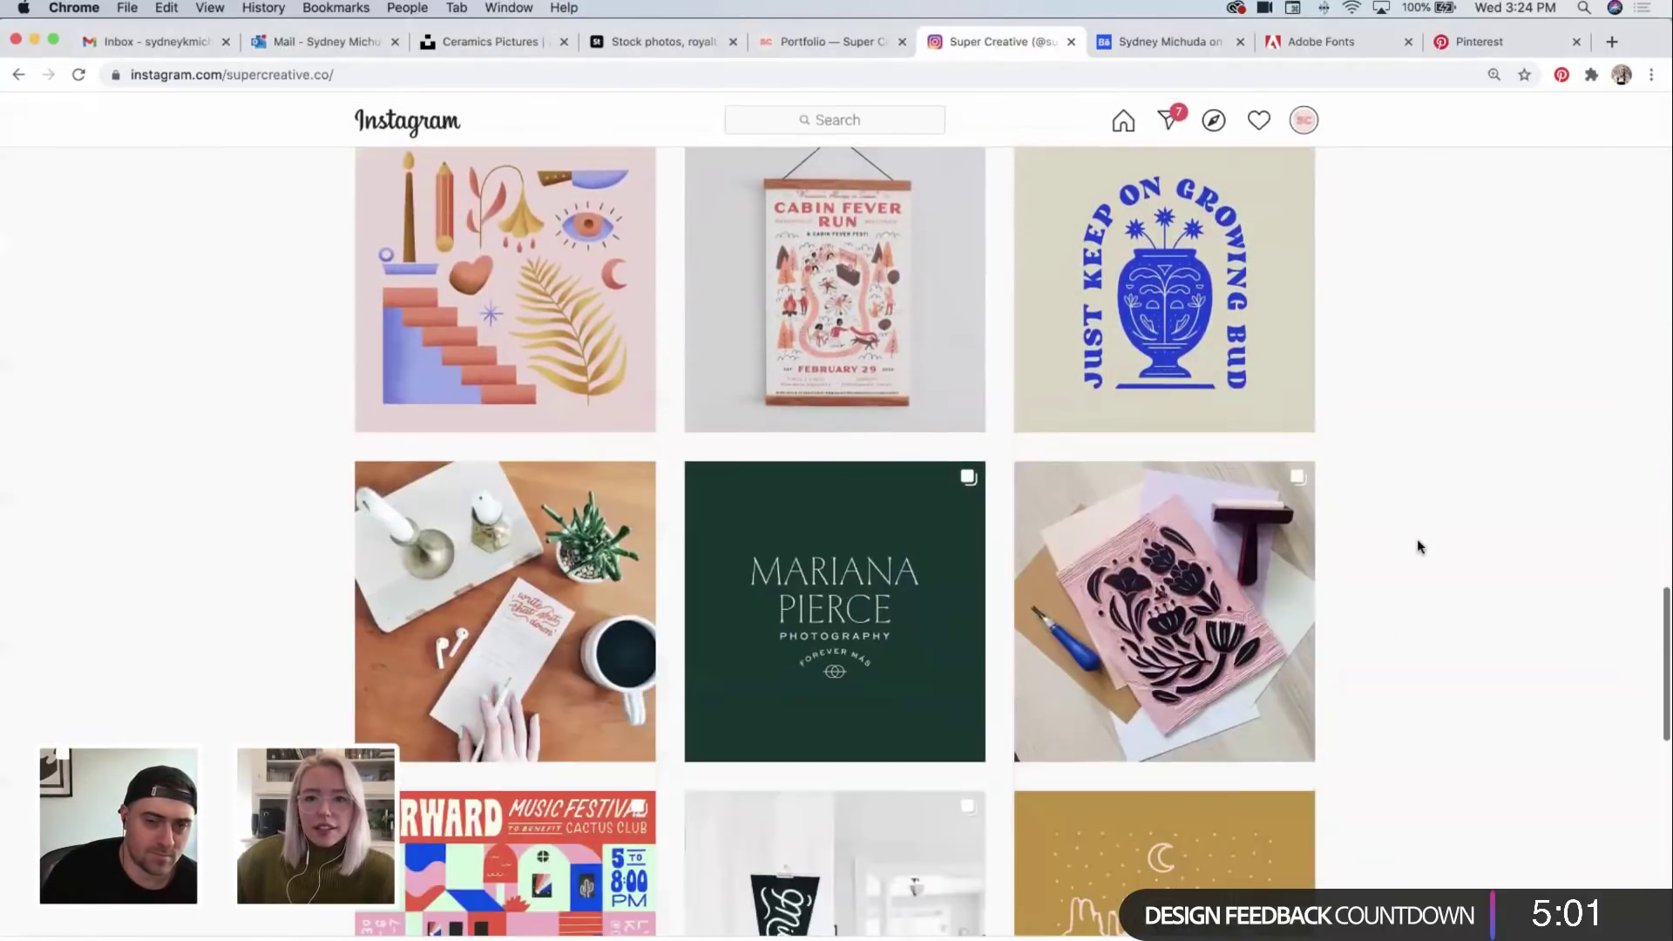
scroll(1417, 539, down, 4)
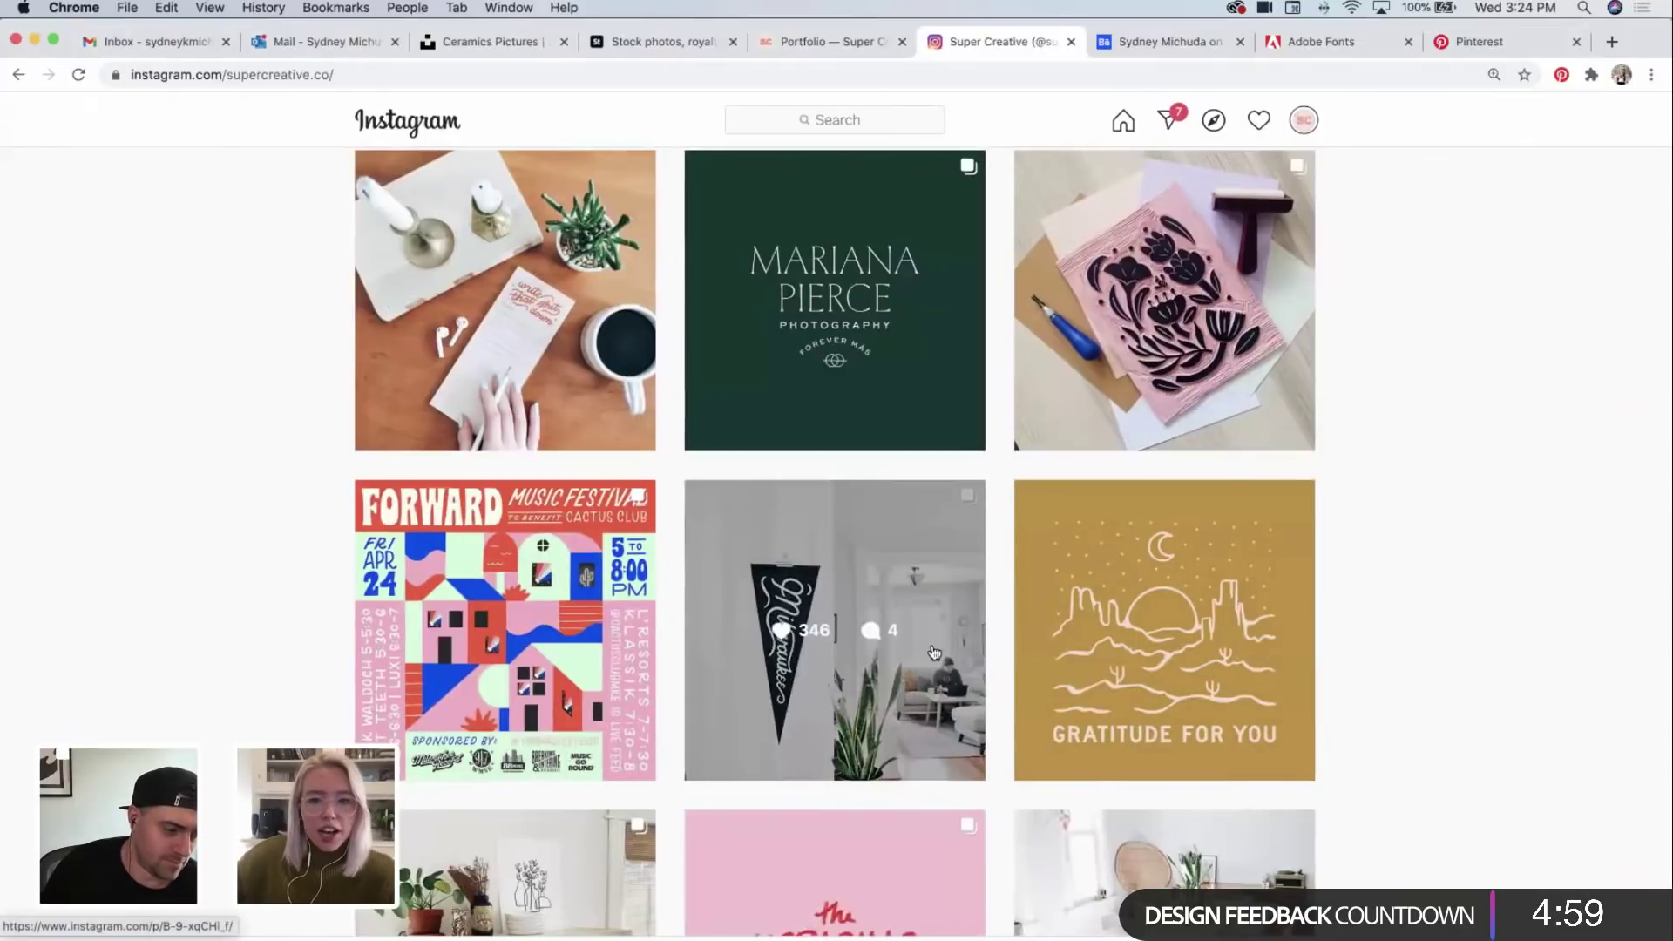
scroll(933, 653, down, 8)
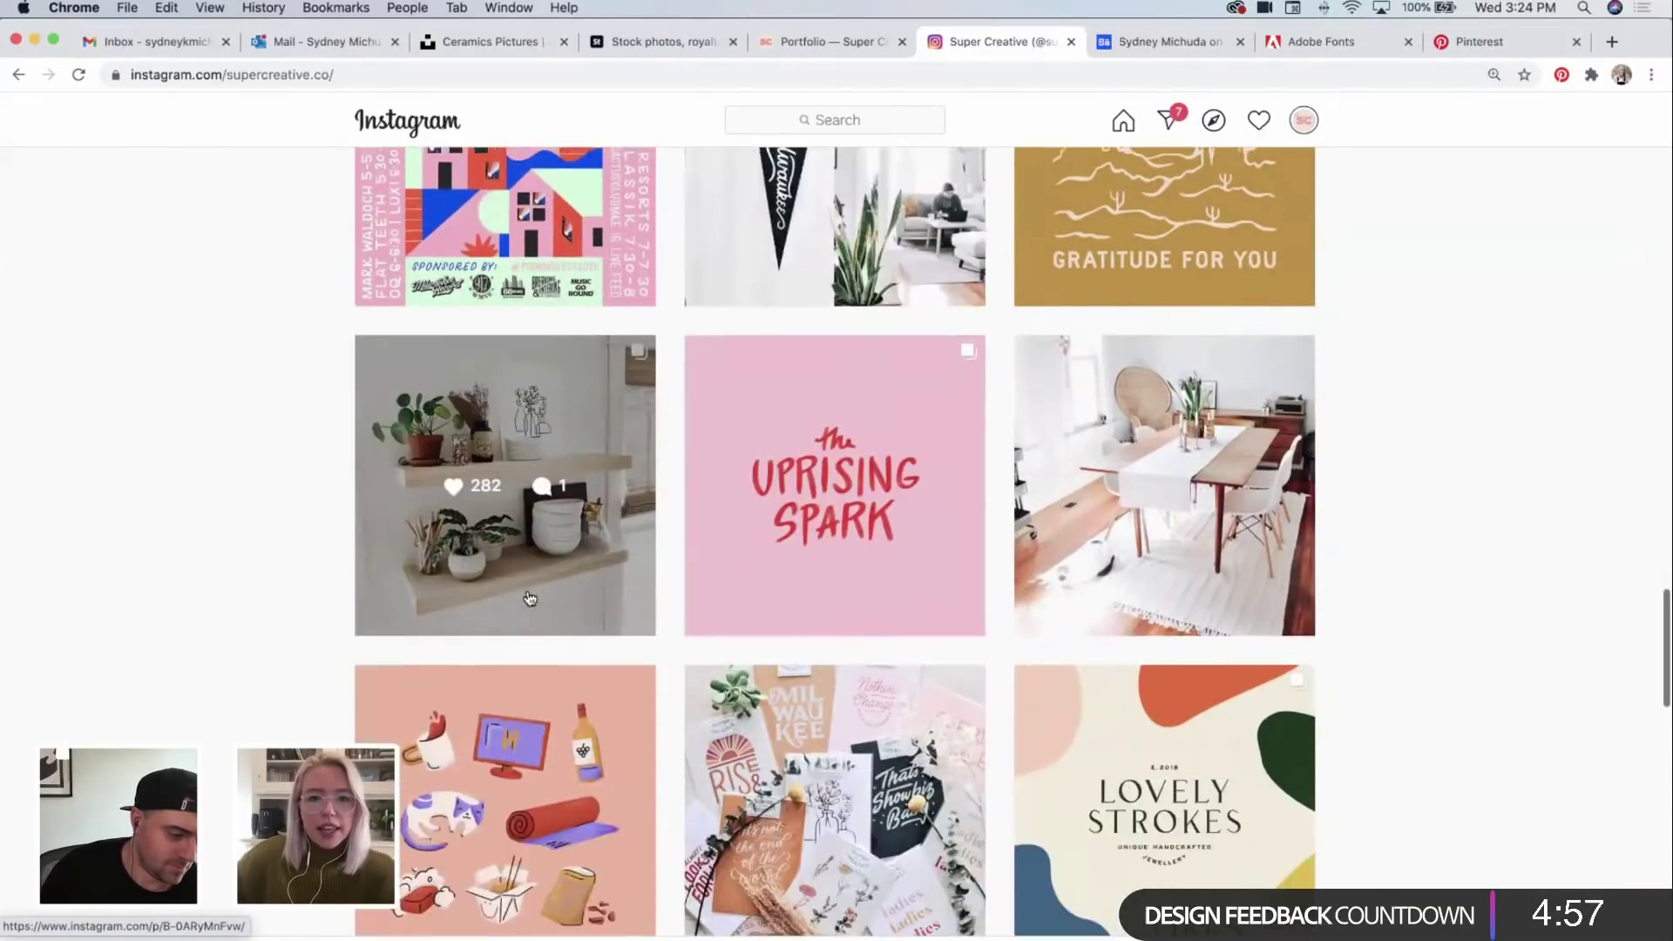
scroll(528, 598, down, 2)
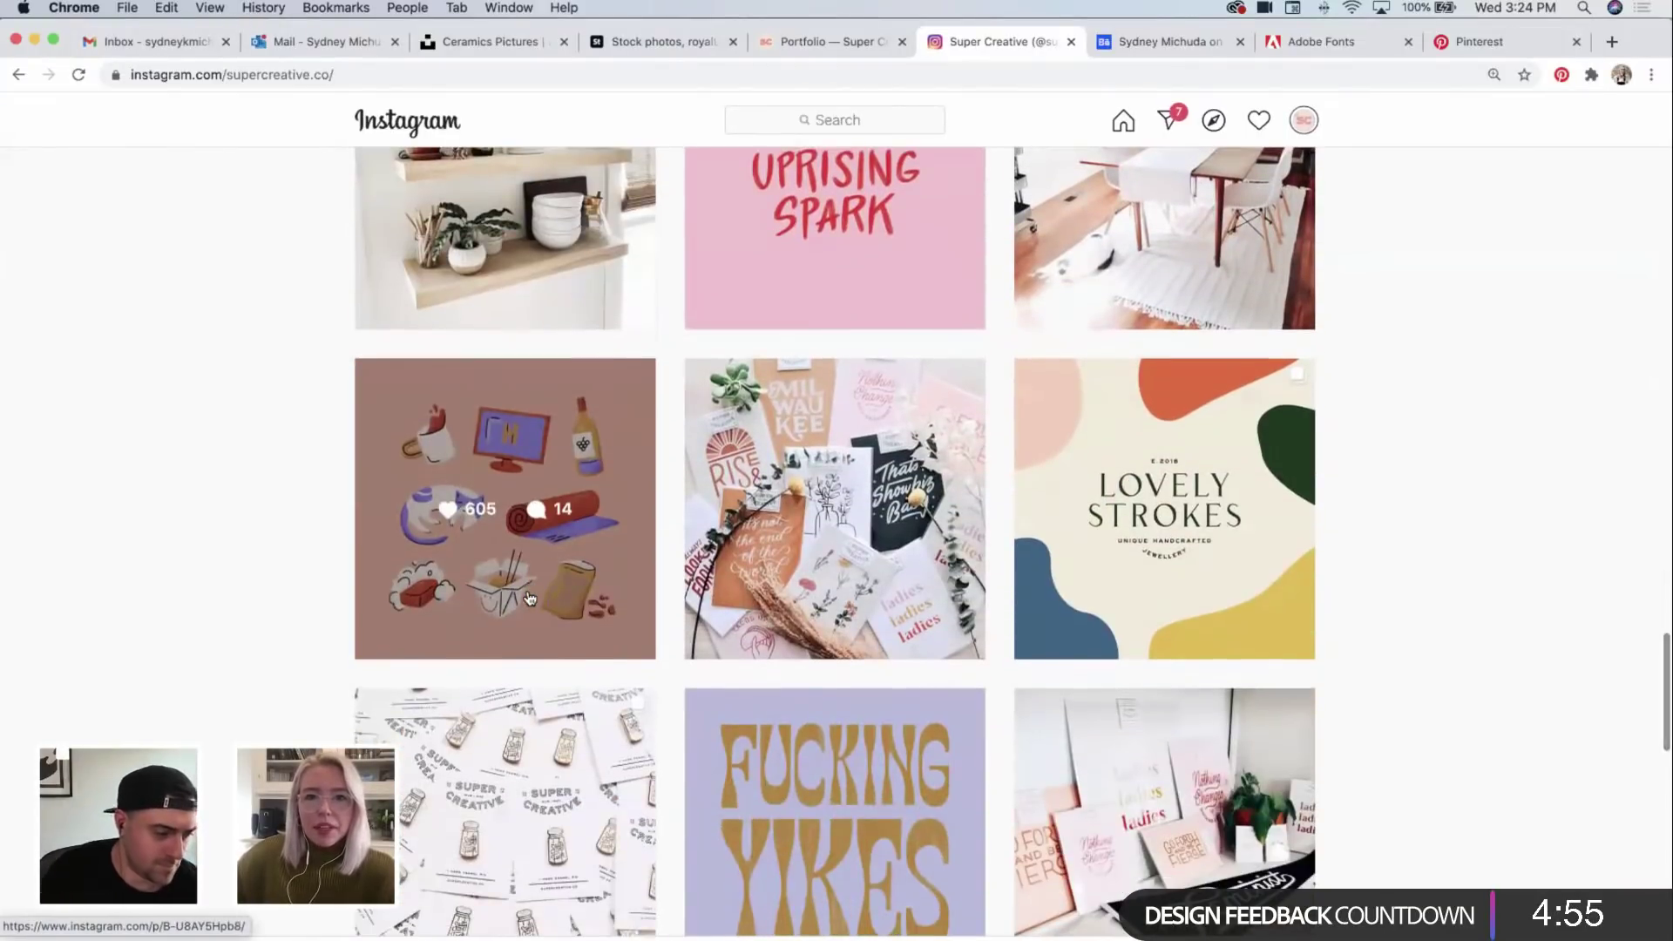
scroll(528, 598, down, 10)
scroll(530, 597, up, 15)
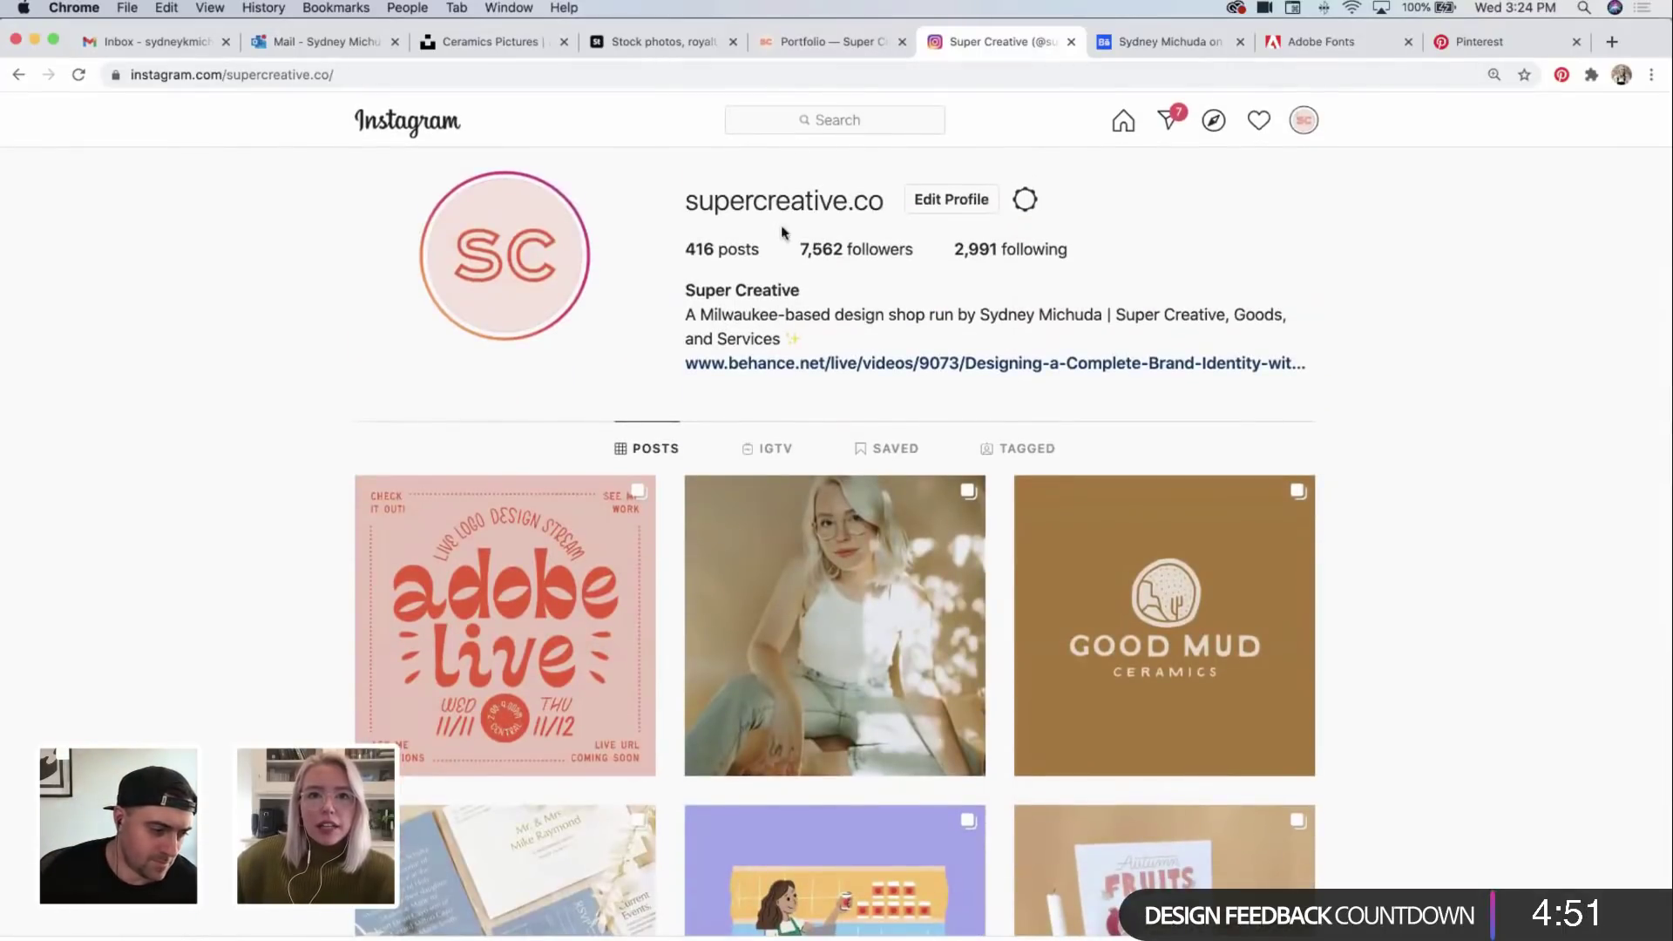
Step: Show the Super Creative website's home page and the published work projects on the designer's Behance profile
click(803, 44)
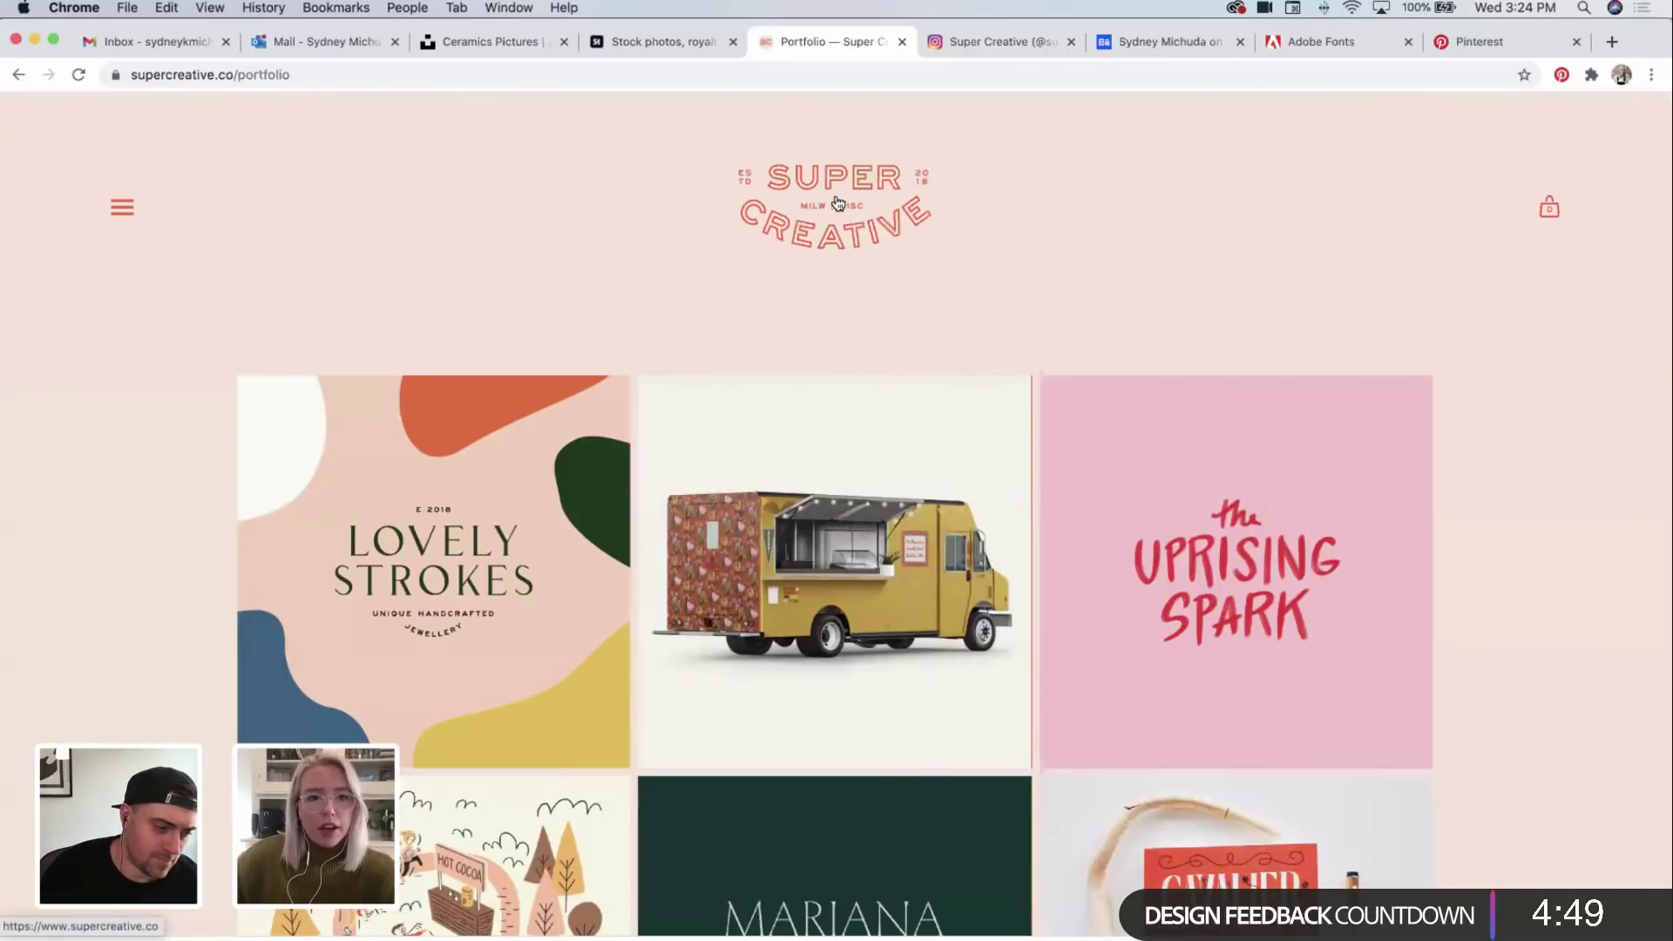
click(882, 229)
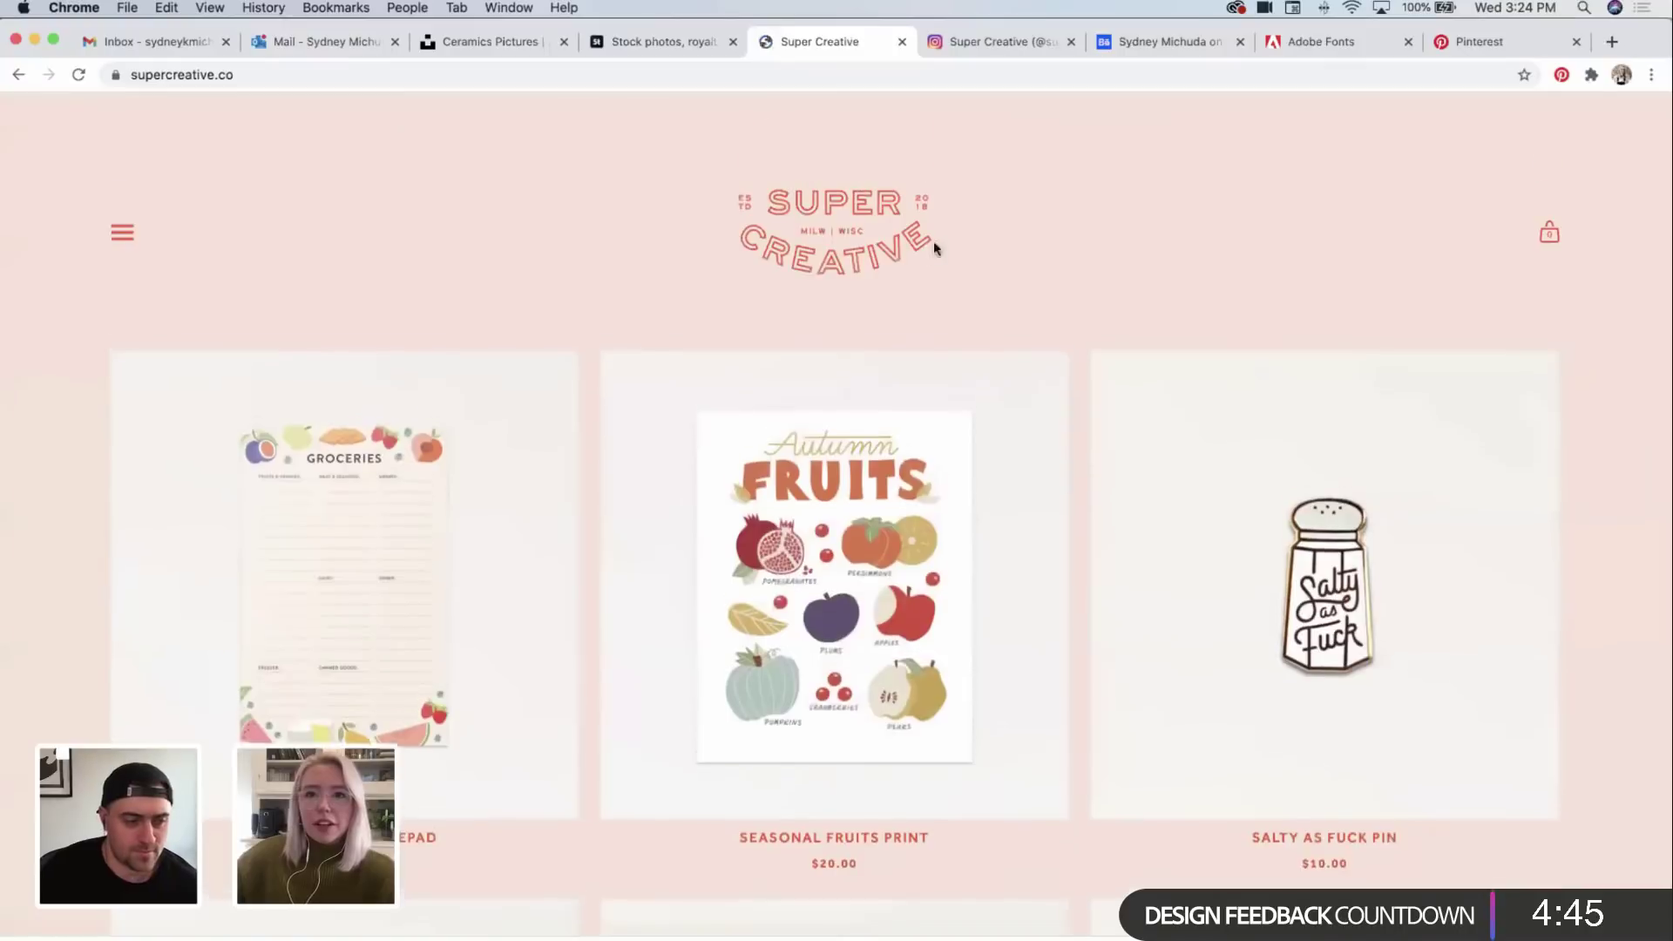
click(1134, 56)
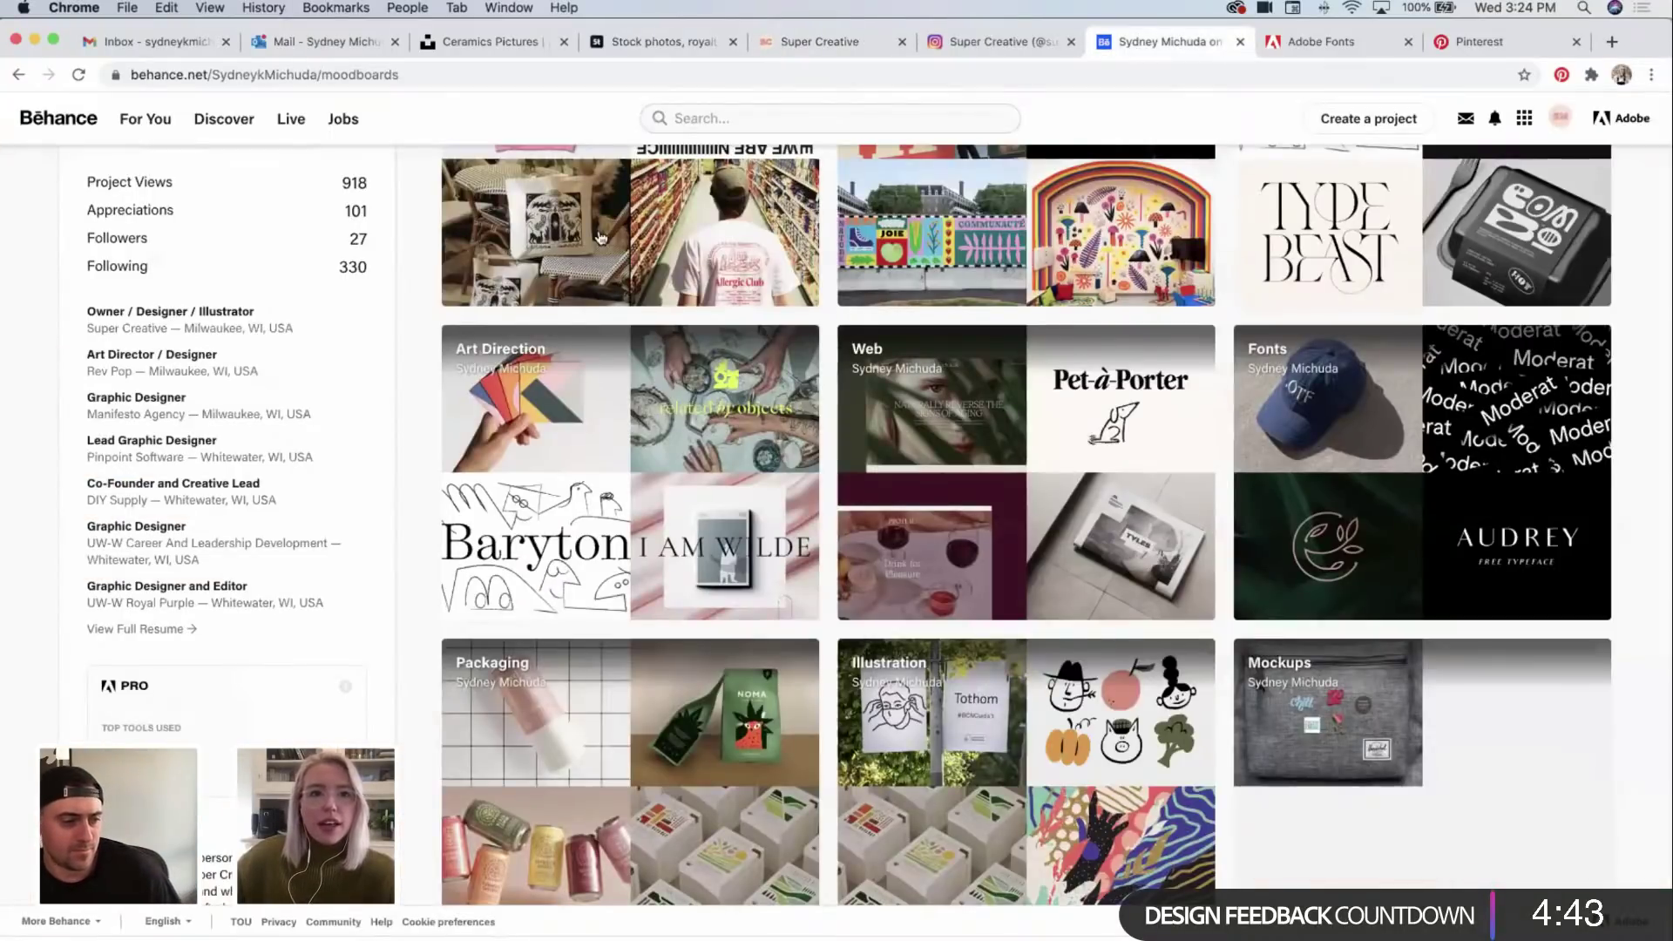
scroll(523, 305, up, 5)
click(458, 394)
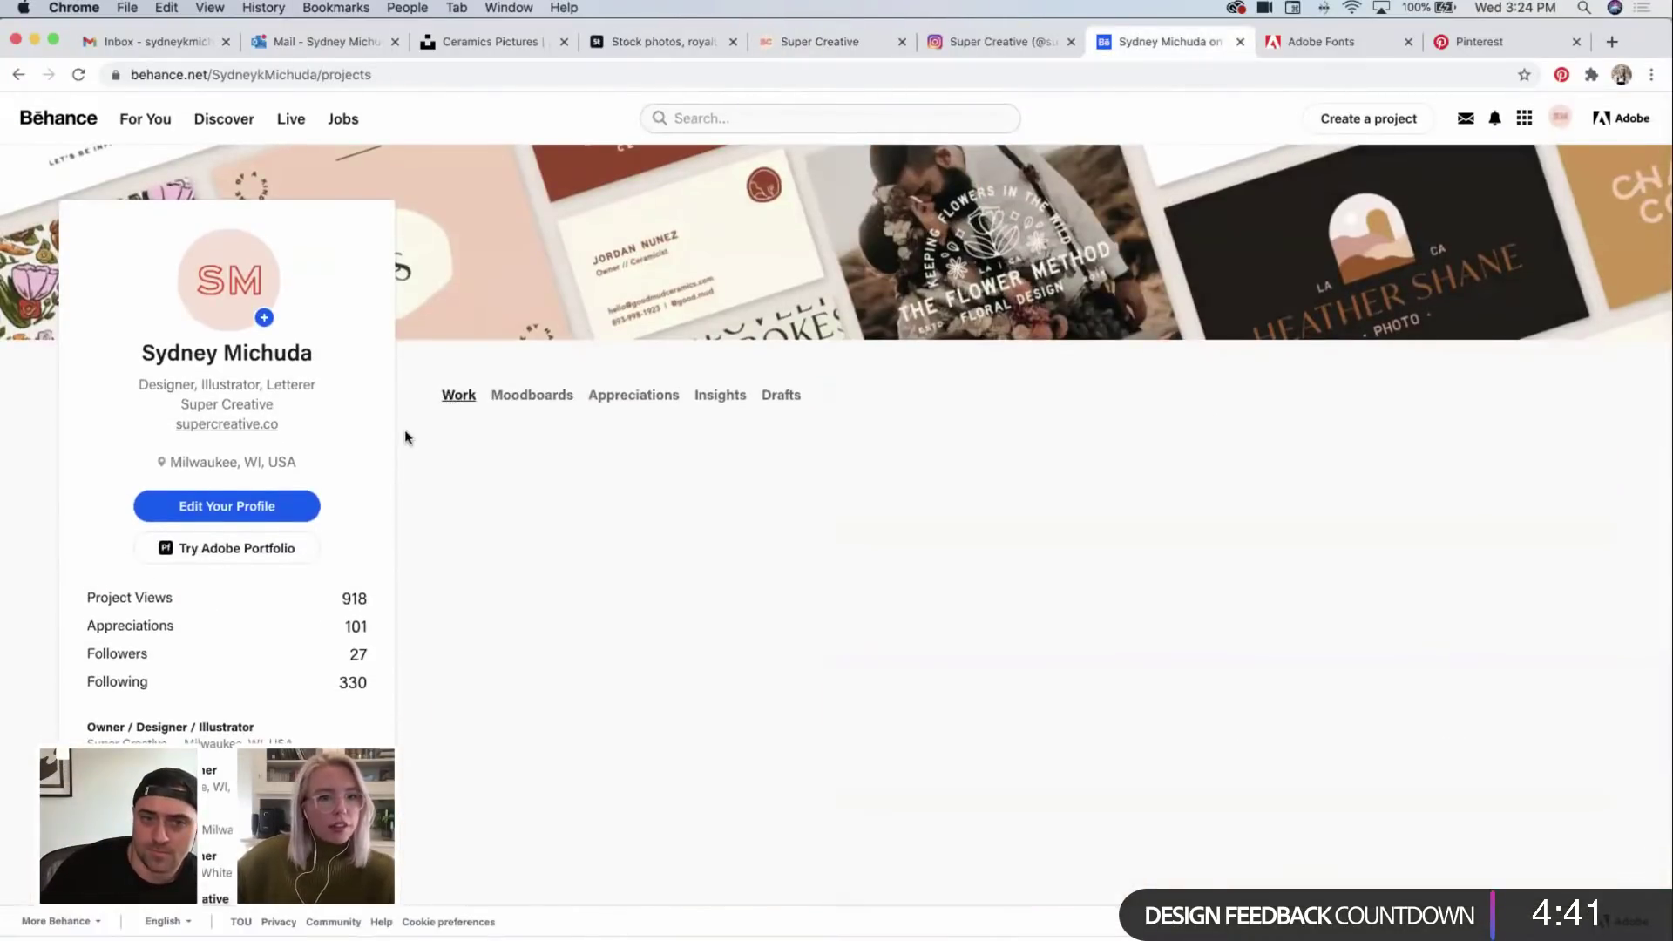
scroll(410, 436, down, 5)
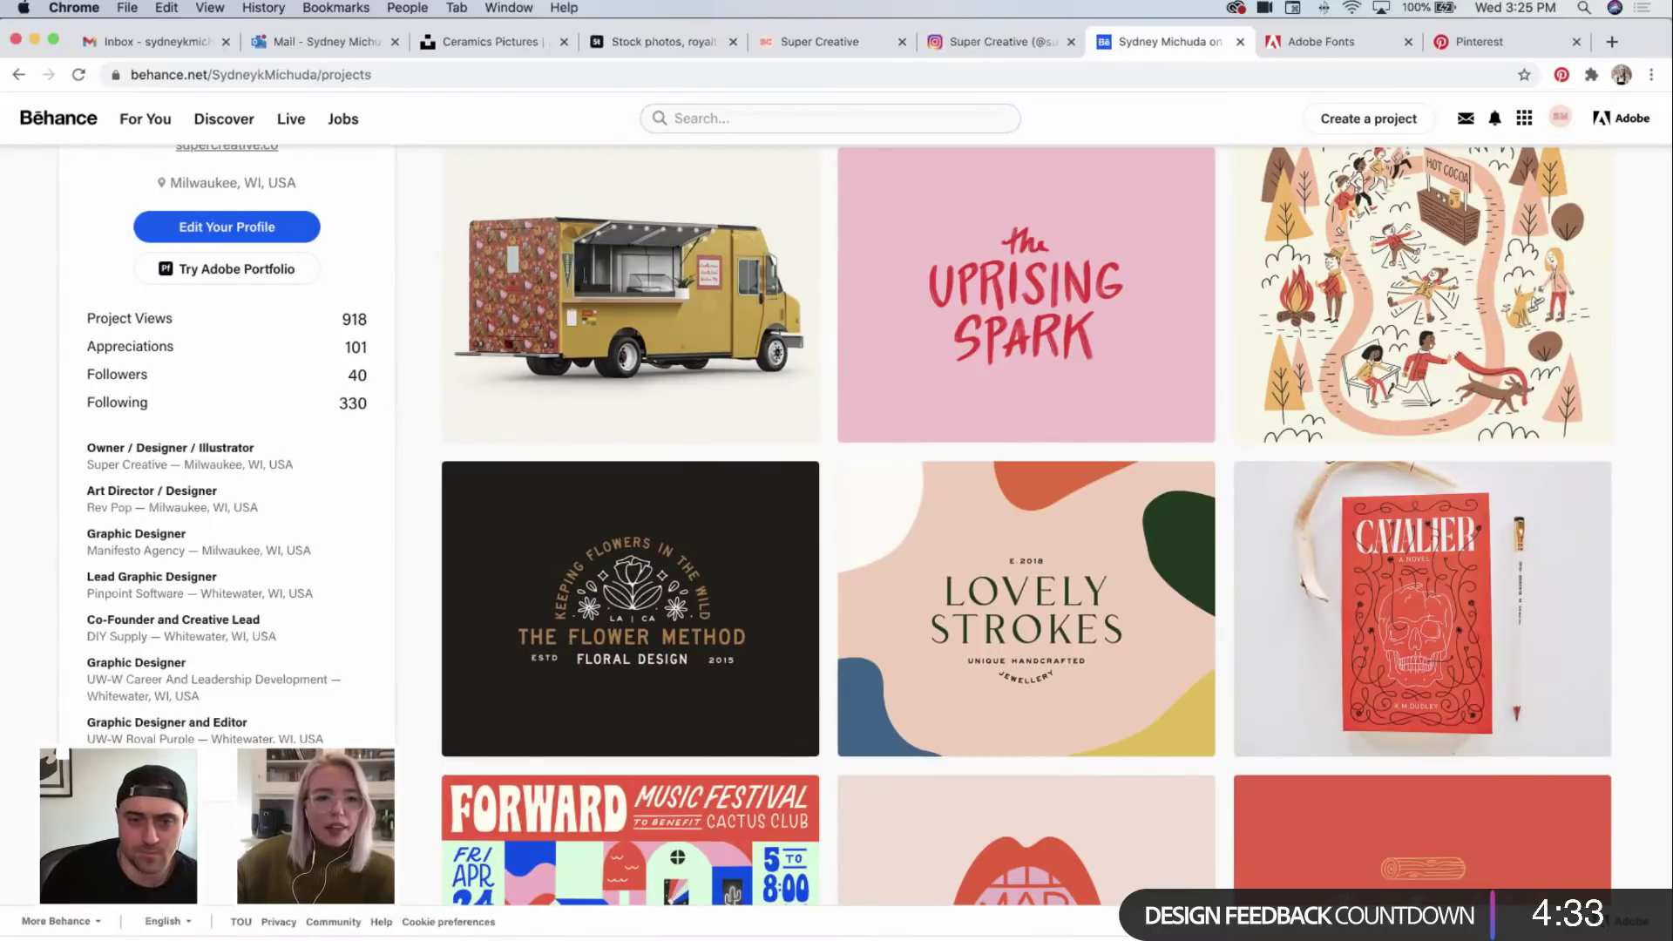
Step: Switch to Illustrator and draw an orange square of about 1.32 in near the upper-left corner of the empty artboard
key(super+Tab)
drag(919, 561, 1084, 586)
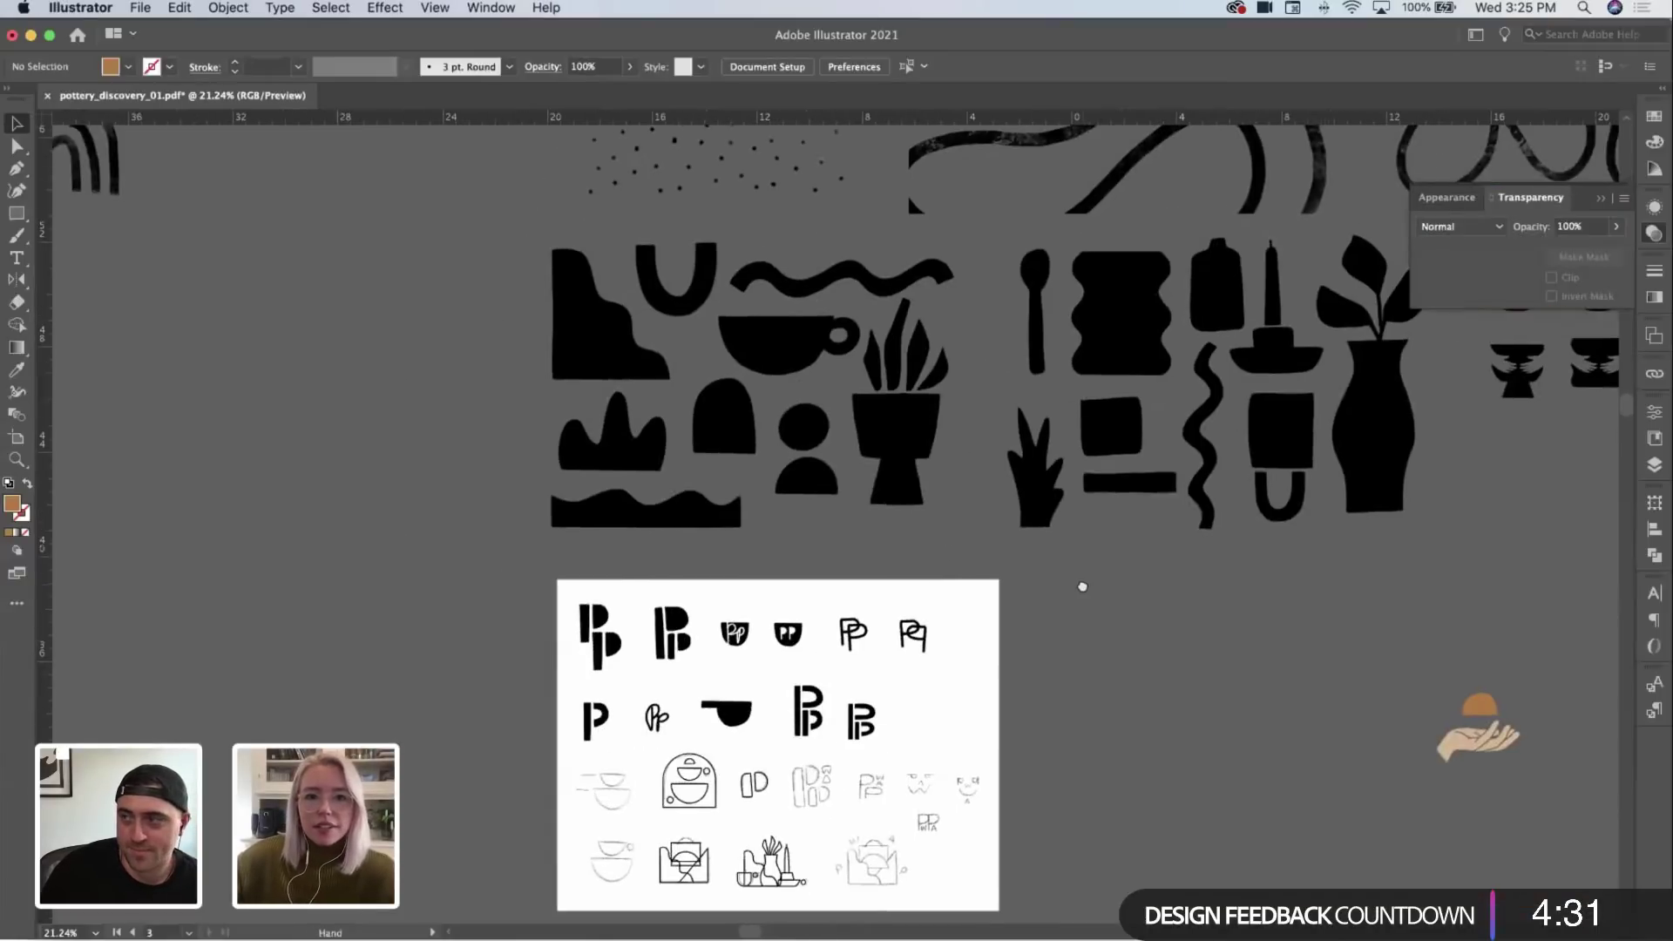
scroll(1128, 581, down, 2)
drag(1239, 553, 1058, 500)
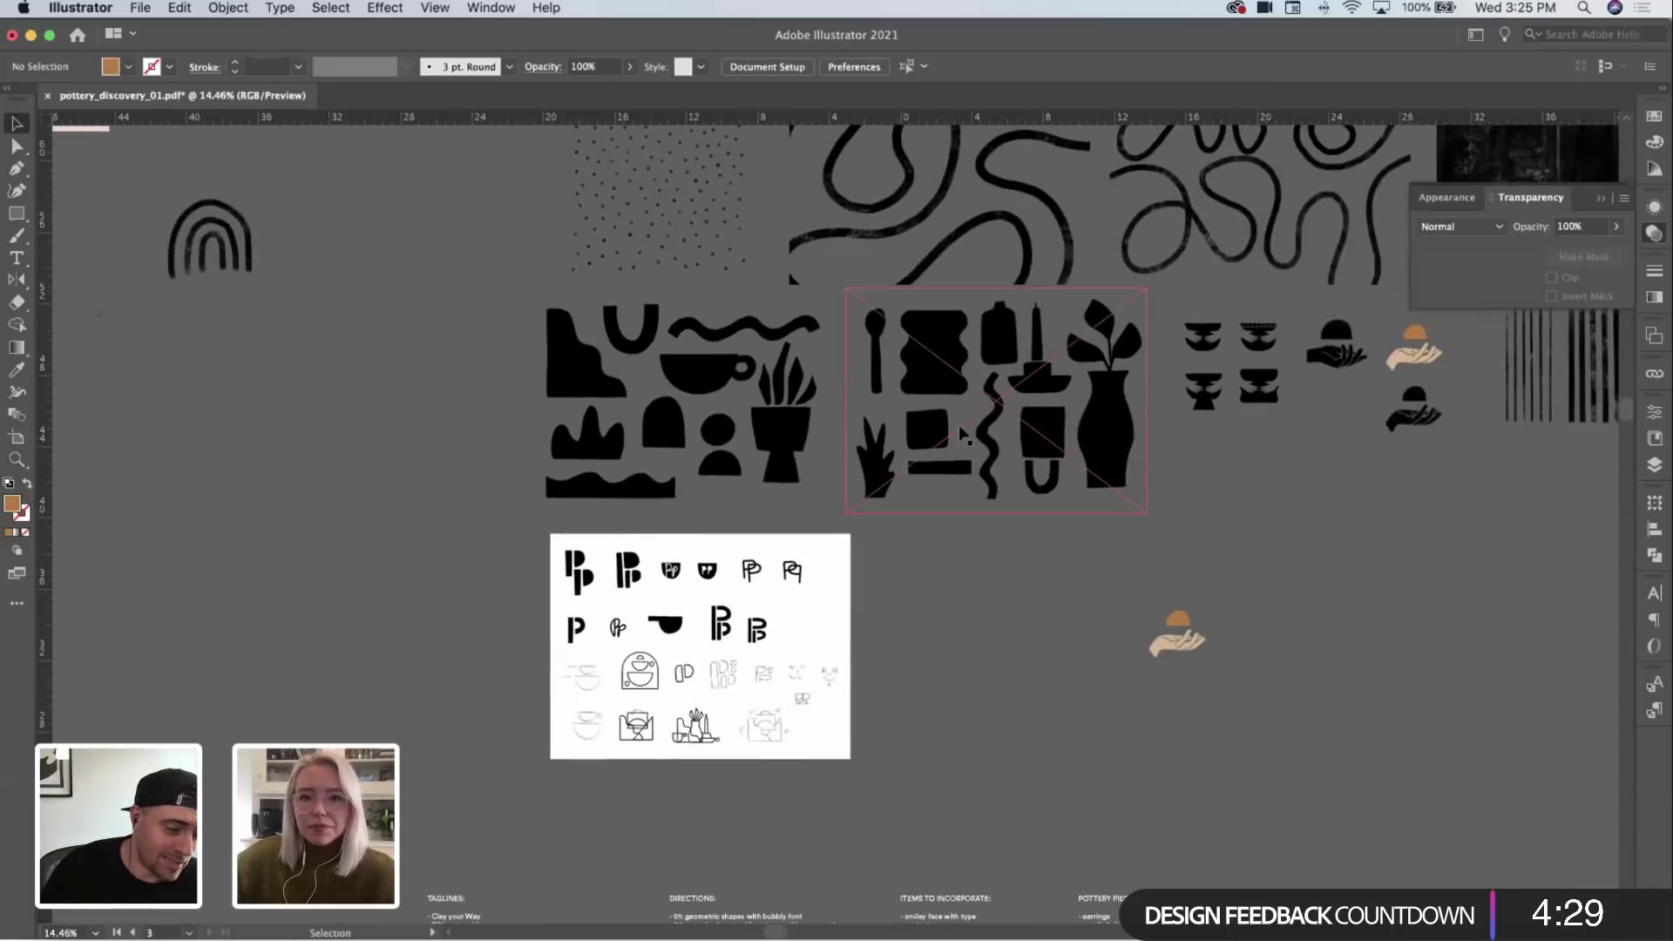
click(1058, 500)
scroll(948, 497, down, 10)
key(z)
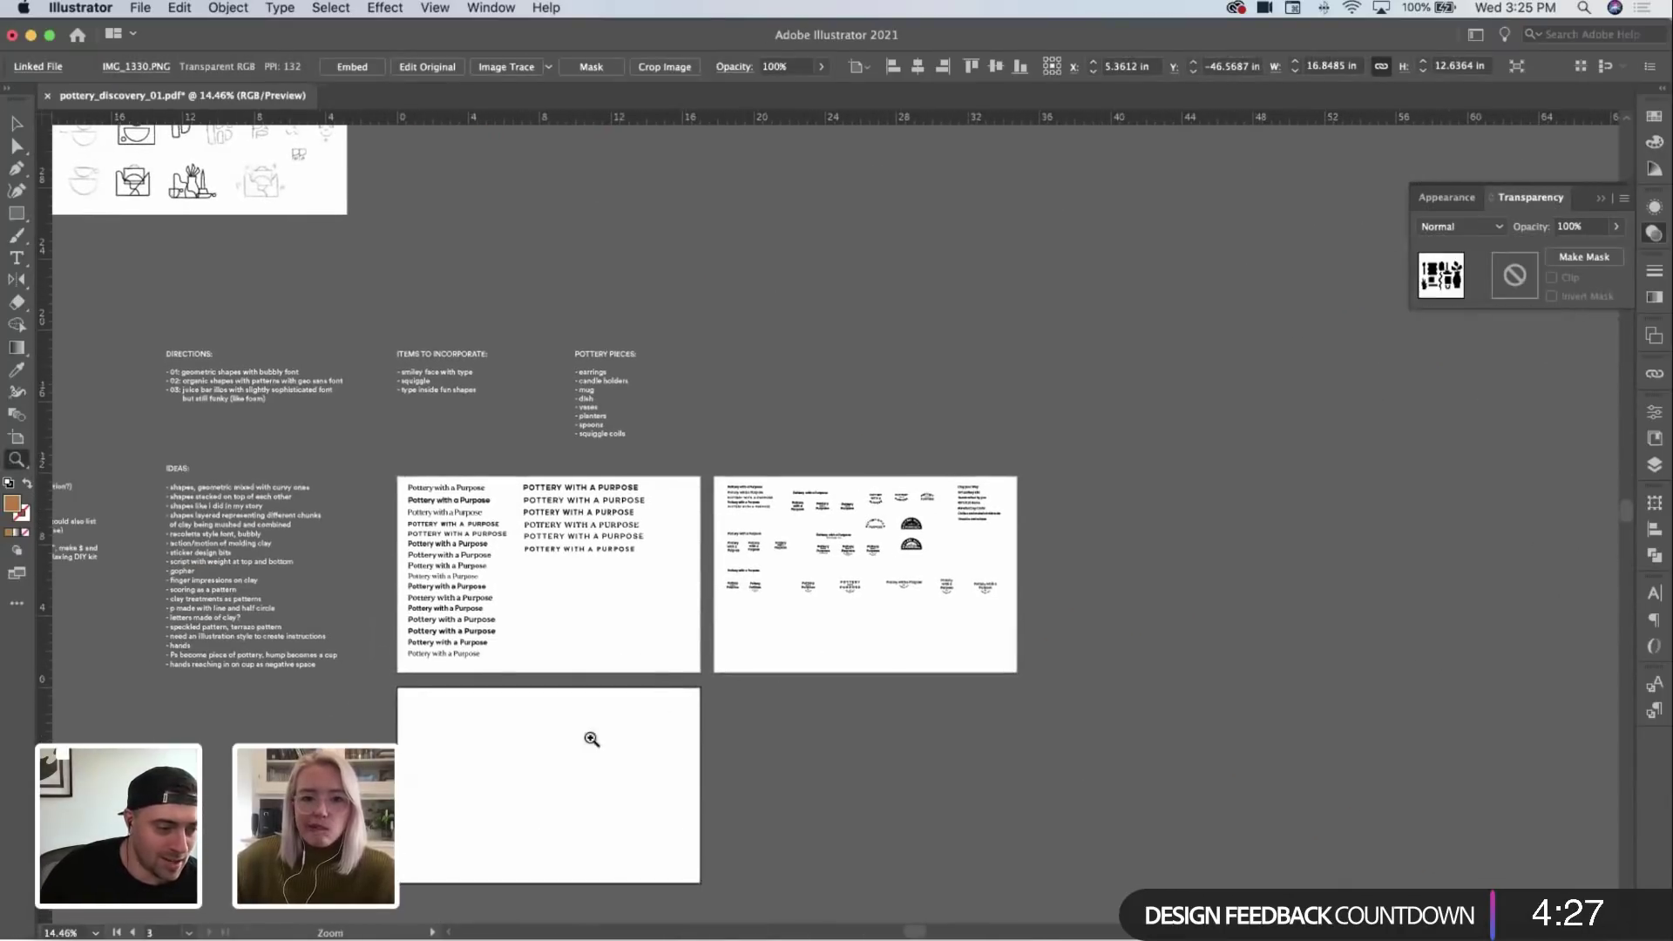
drag(578, 747, 748, 687)
click(749, 687)
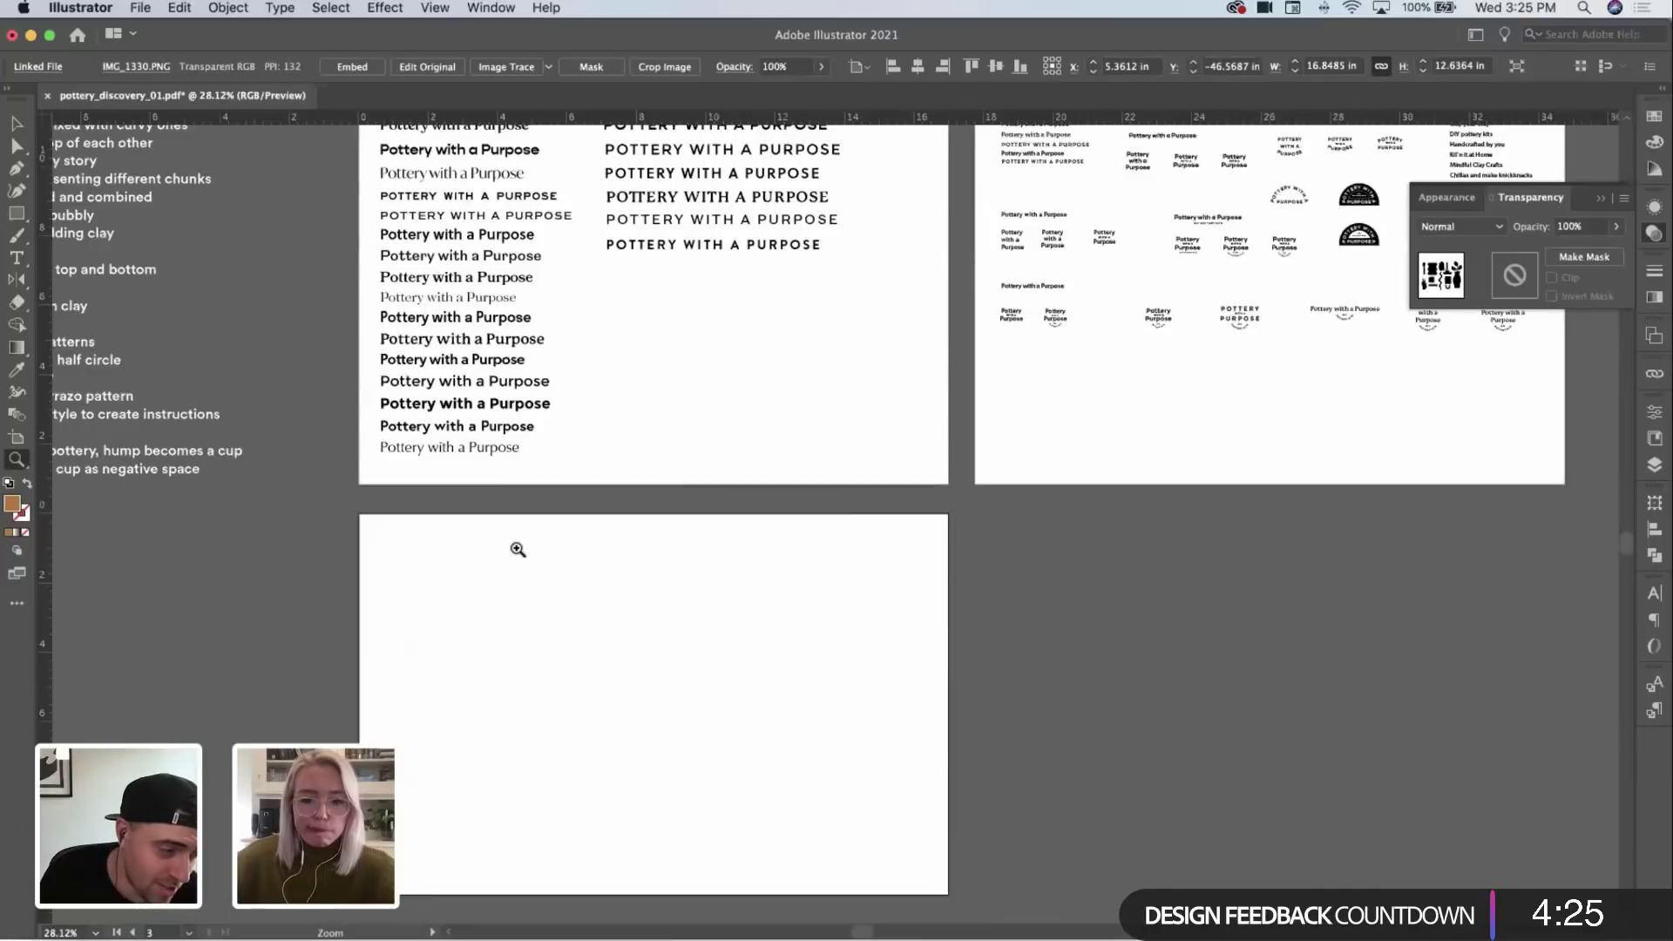
click(453, 532)
key(m)
drag(379, 507, 404, 549)
Step: Duplicate the square directly beside the orange one and fill the copy with the skin tone sampled from the recoloured hand
key(v)
key(z)
scroll(403, 549, down, 2)
scroll(713, 598, up, 10)
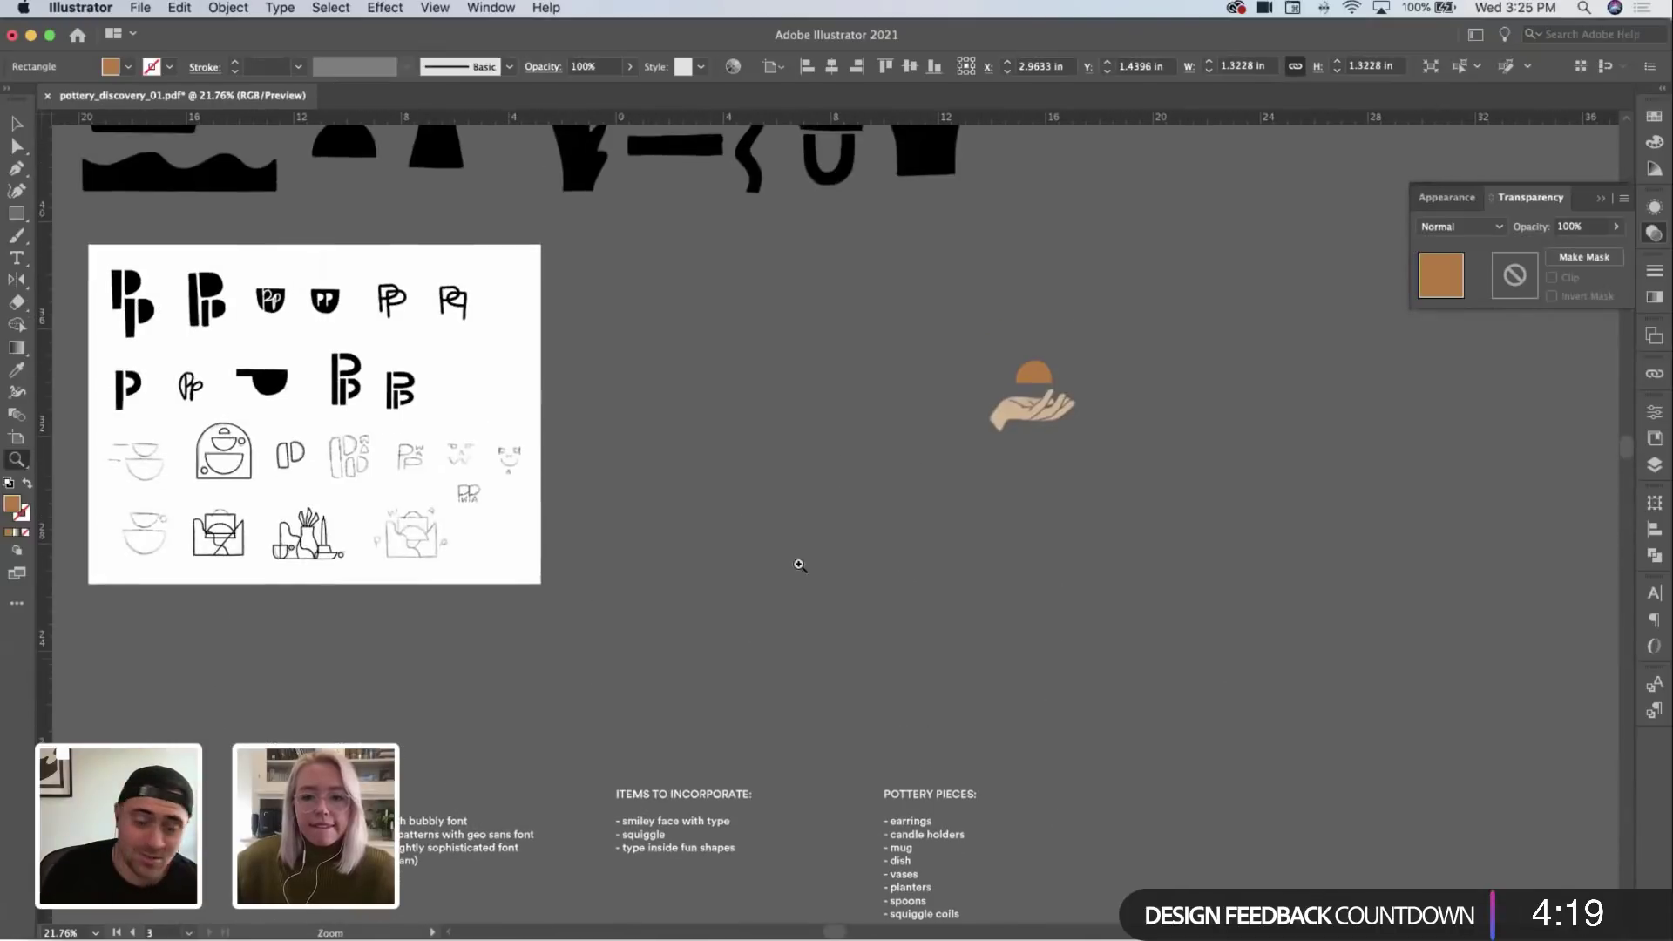
key(i)
click(1017, 400)
scroll(926, 694, down, 12)
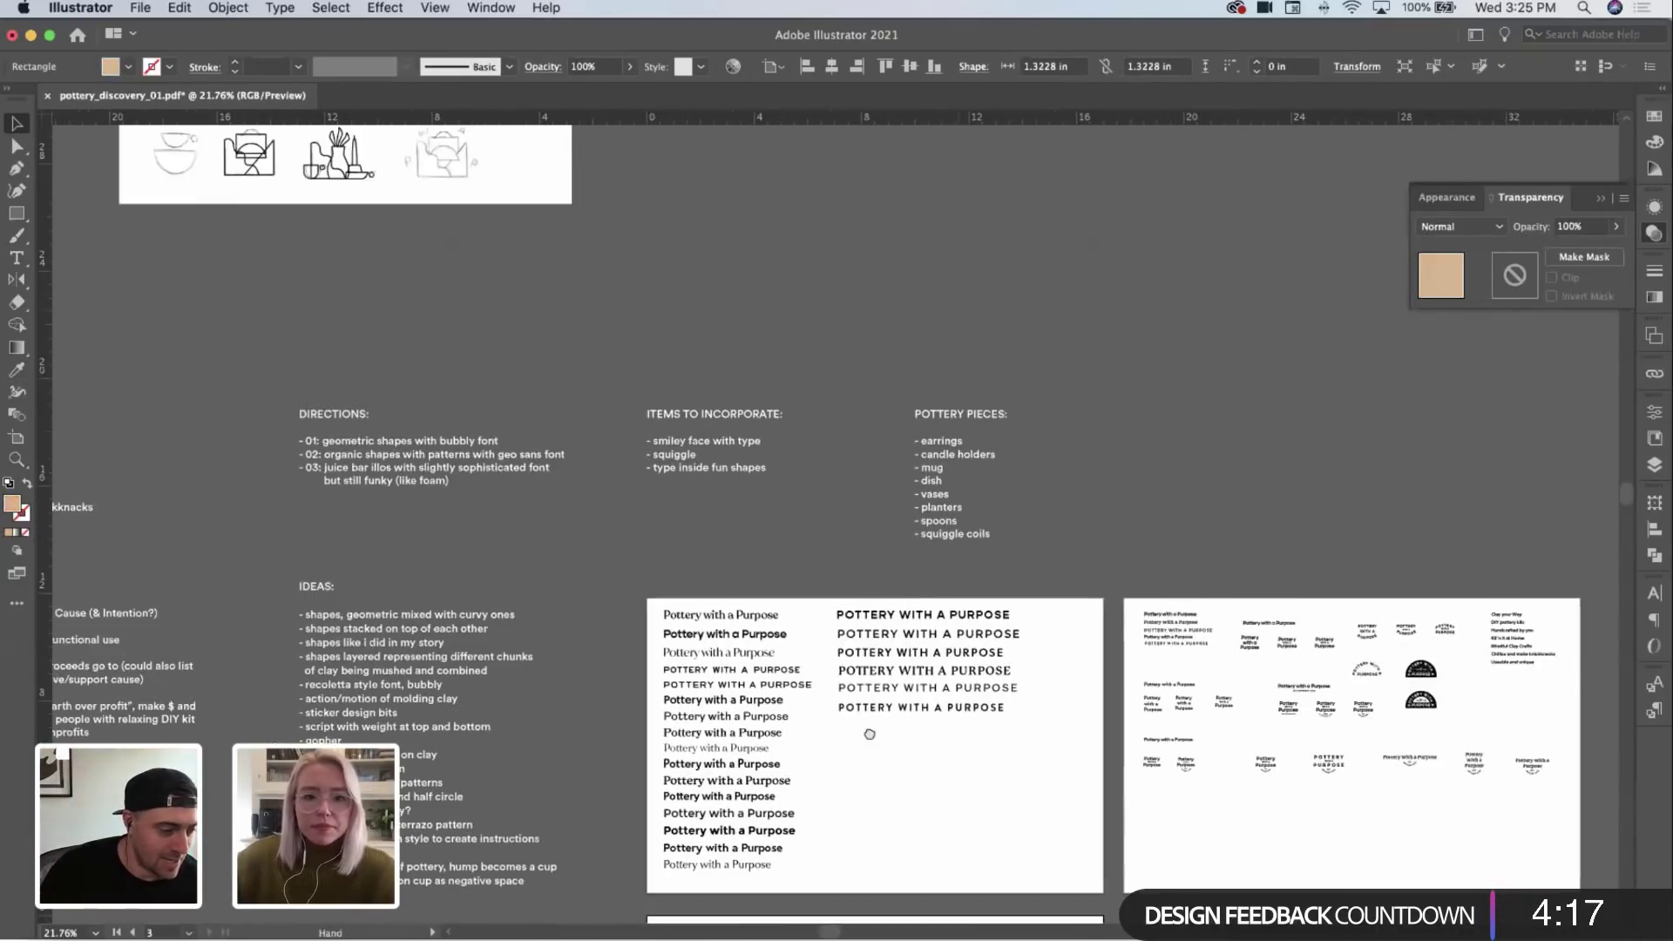
key(z)
drag(787, 497, 877, 471)
key(v)
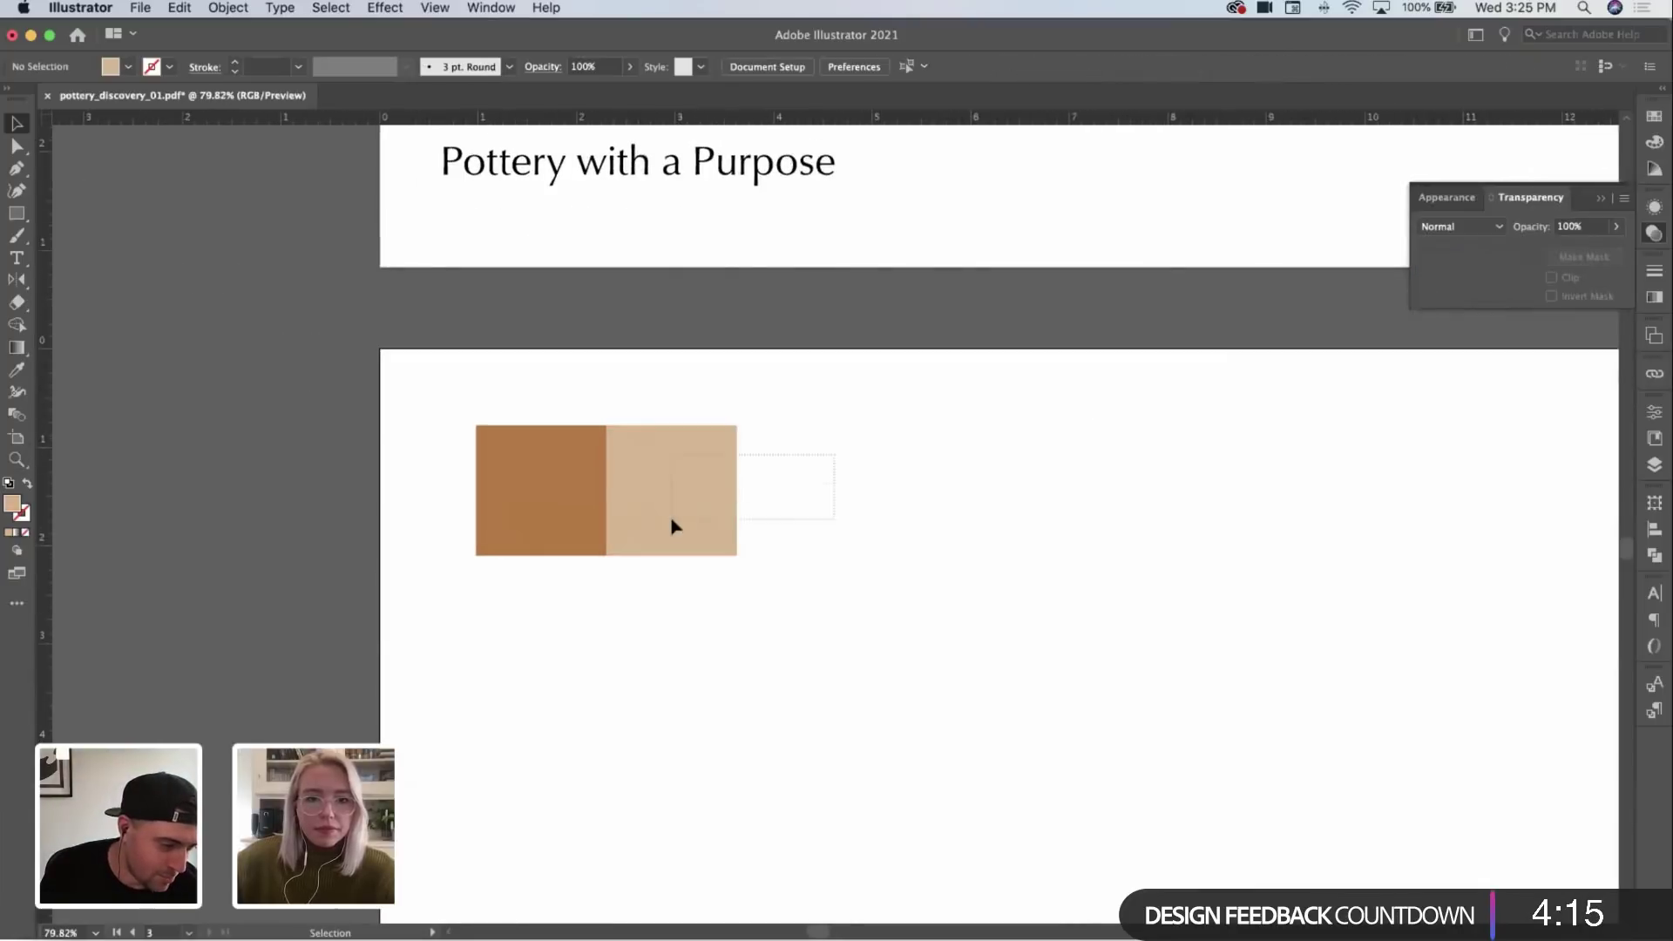
Step: Lighten the skin-tone square's fill to EDC59D and deselect it
double_click(11, 506)
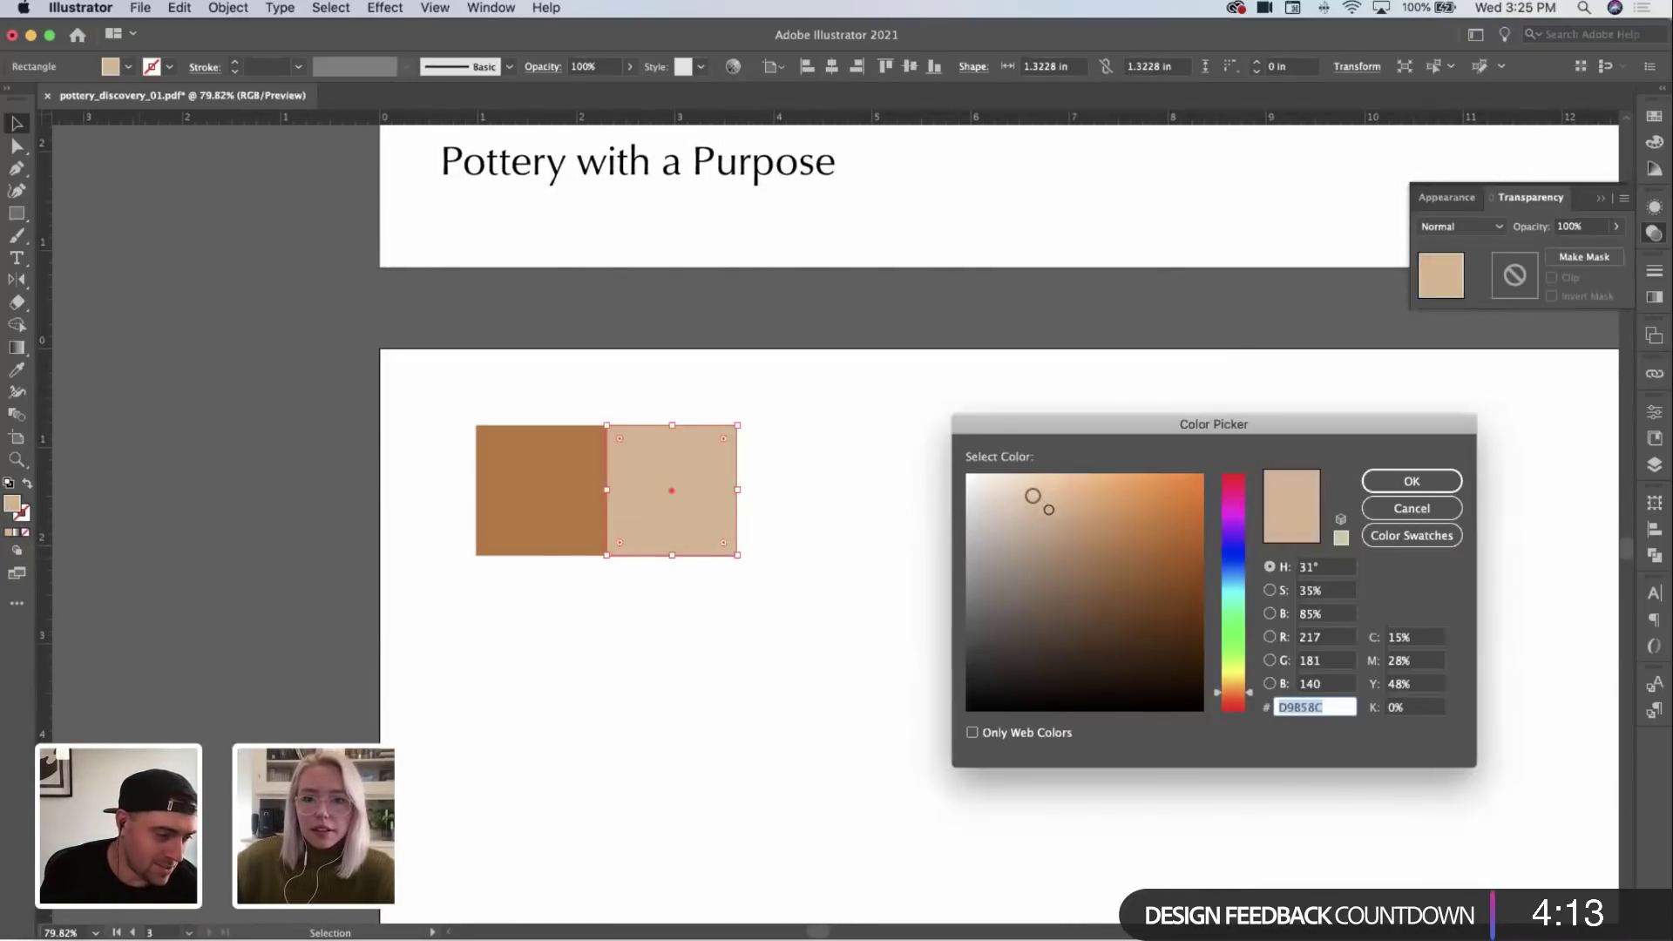
click(1042, 486)
click(1412, 481)
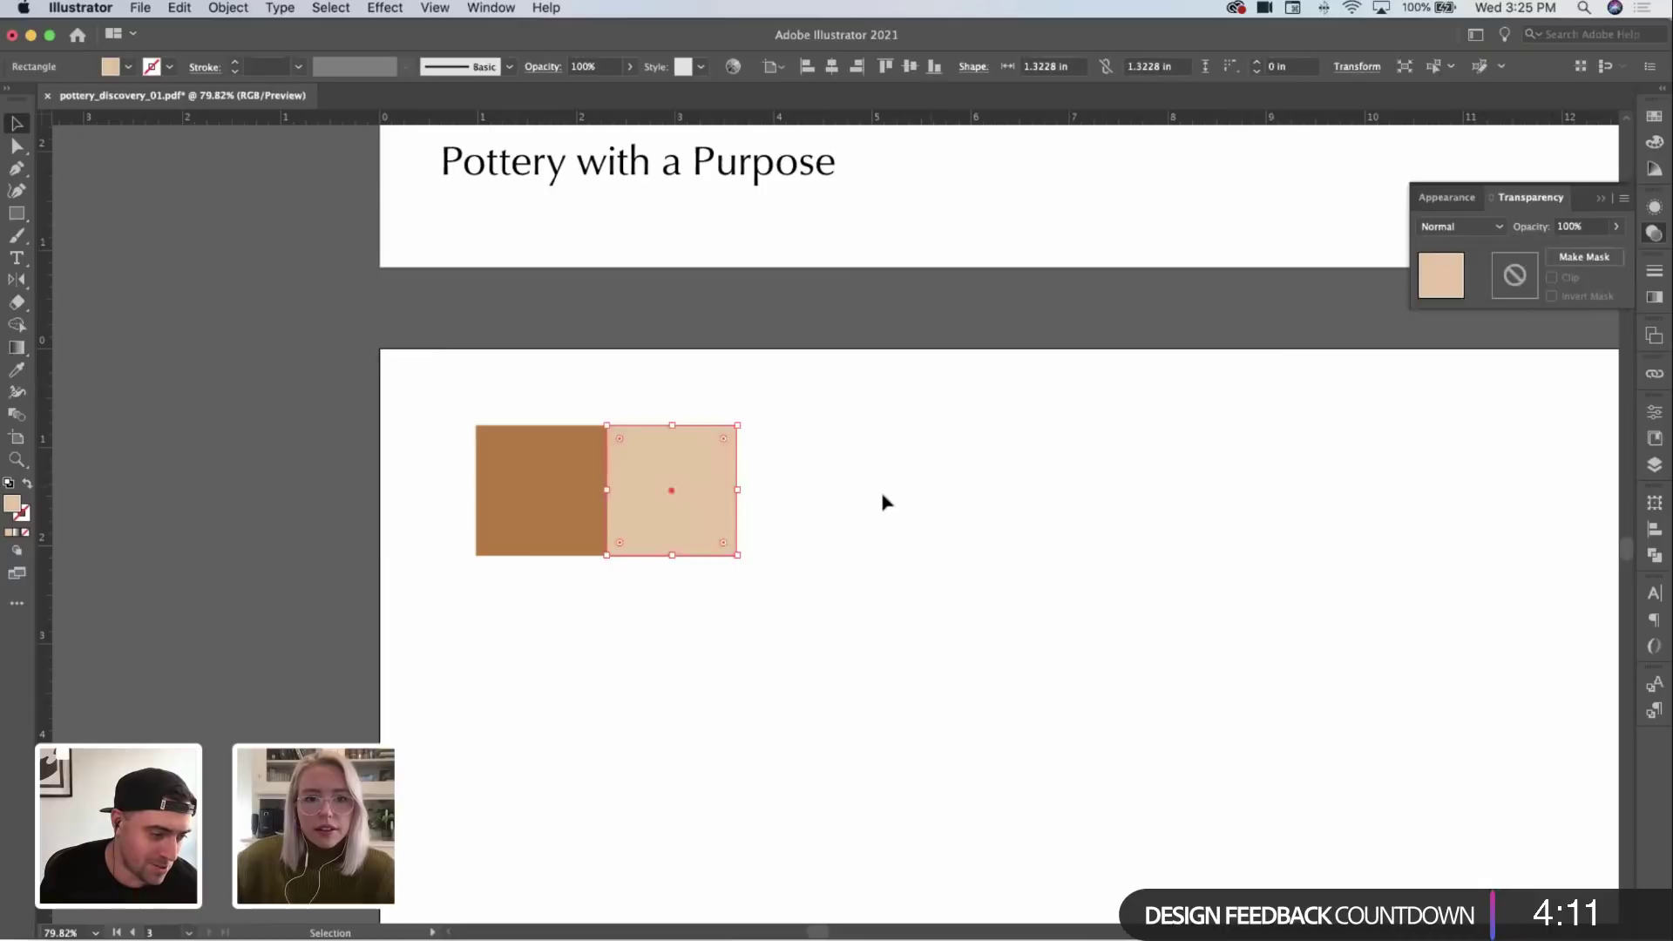
click(883, 503)
Step: Add a copy of the light beige square as a third swatch flush against its outer edge
scroll(897, 415, down, 3)
scroll(896, 415, left, 3)
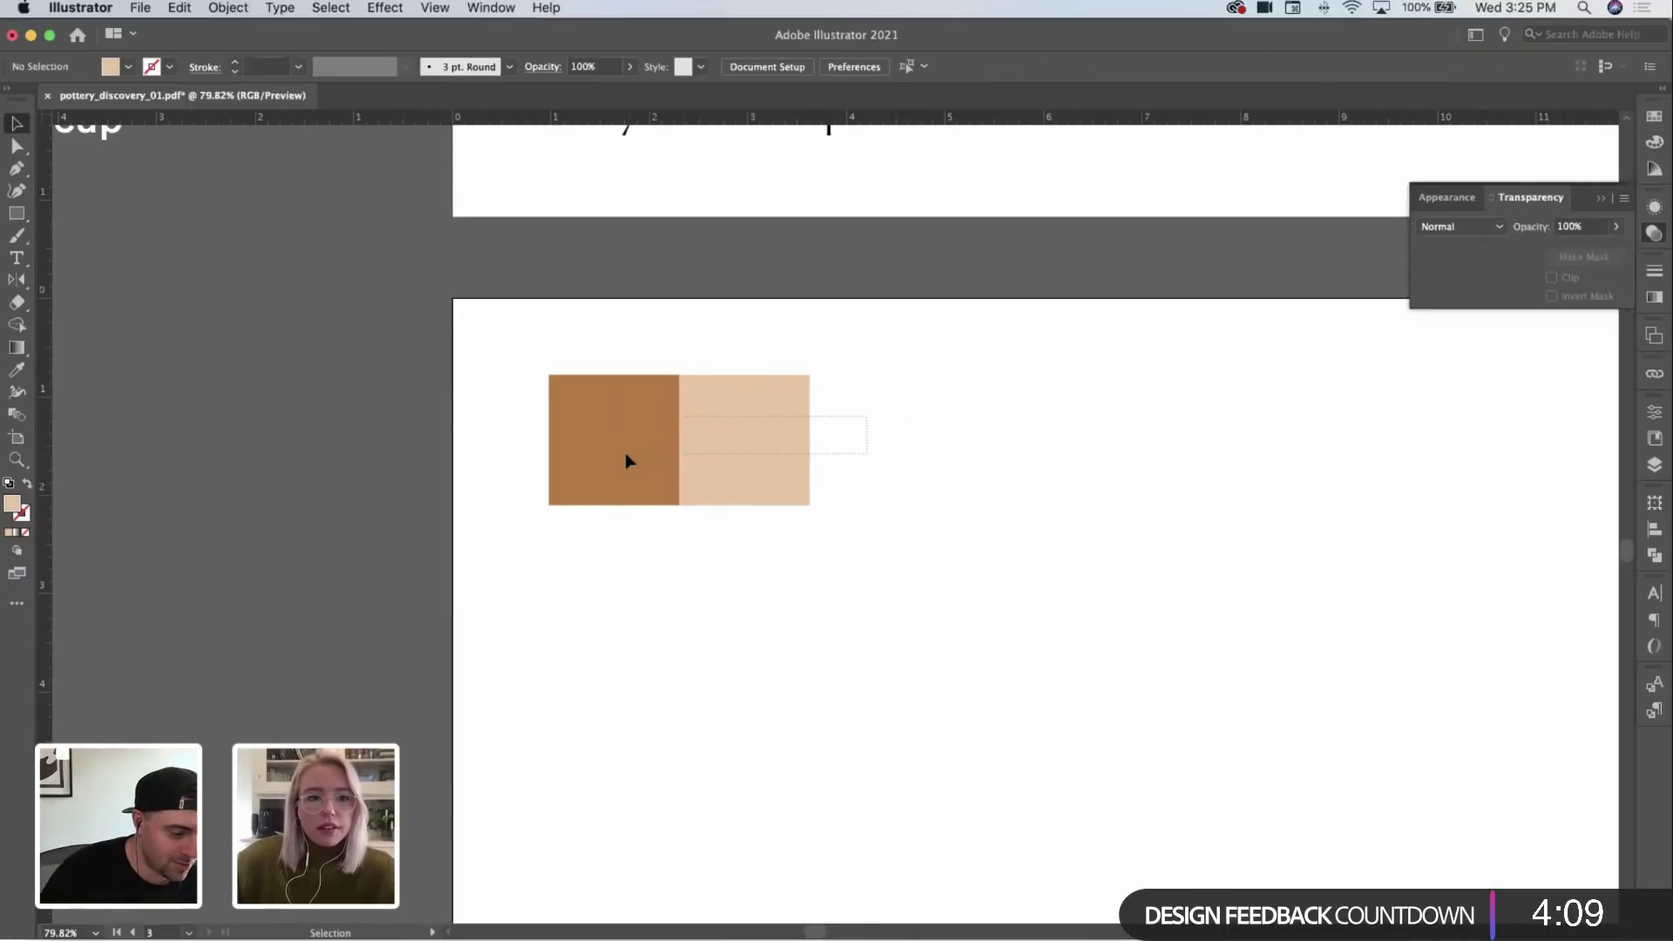
drag(627, 460, 889, 440)
key(super+z)
key(super+z)
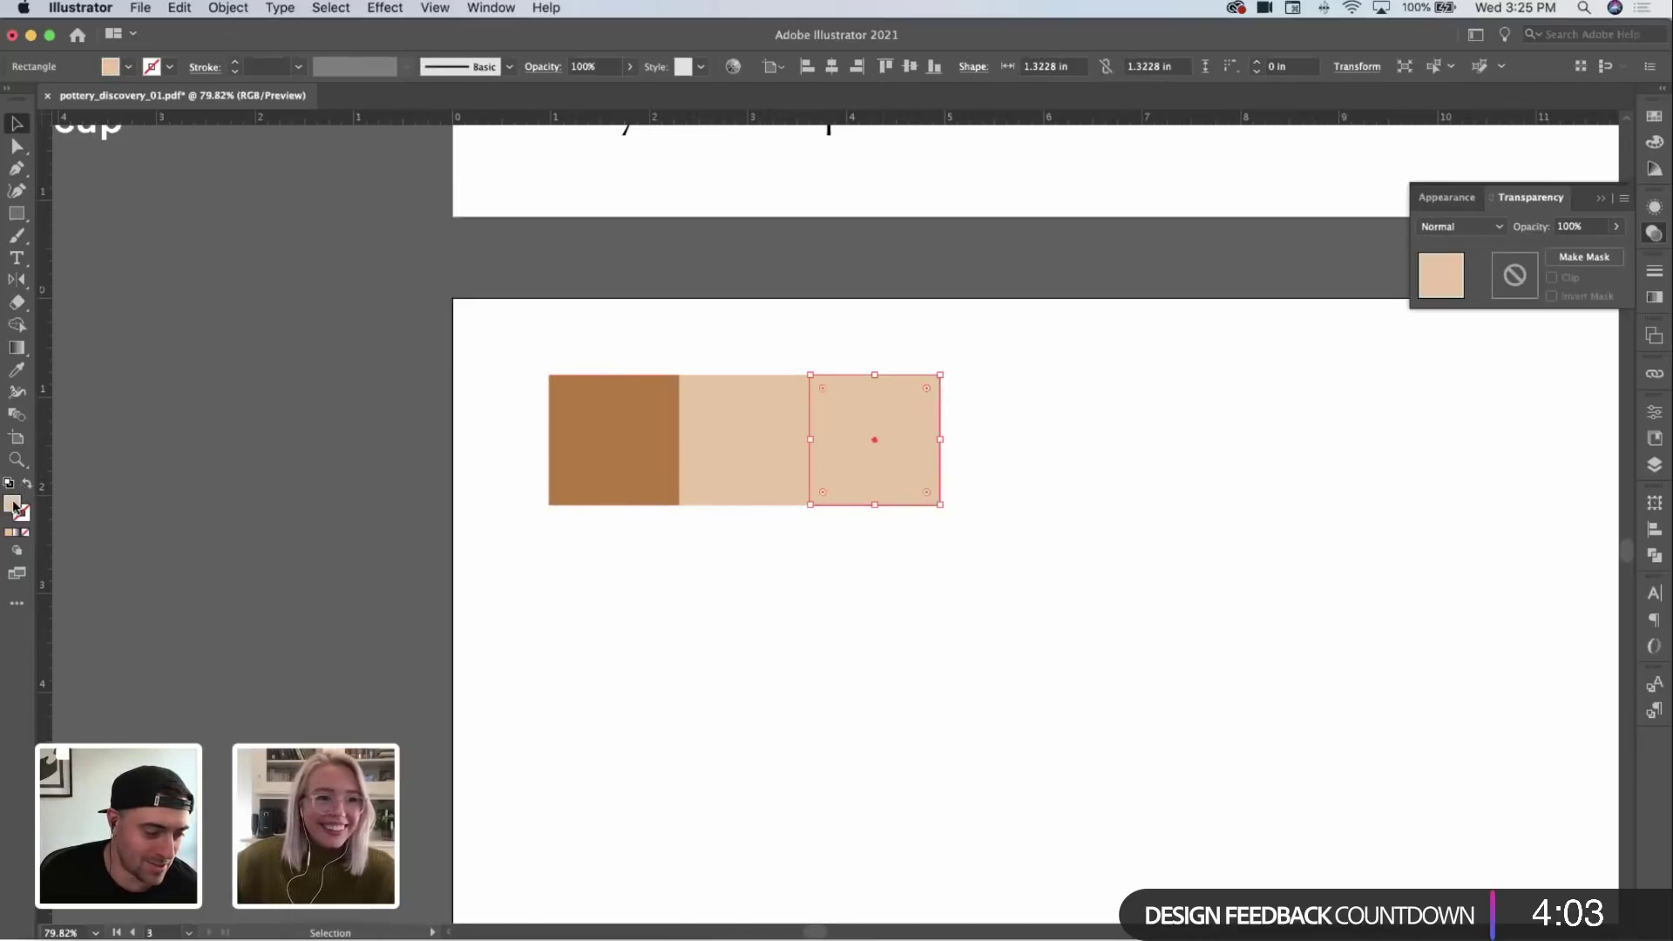
Step: Fill the third square with the pale lavender CFBDE5 and deselect it
double_click(13, 505)
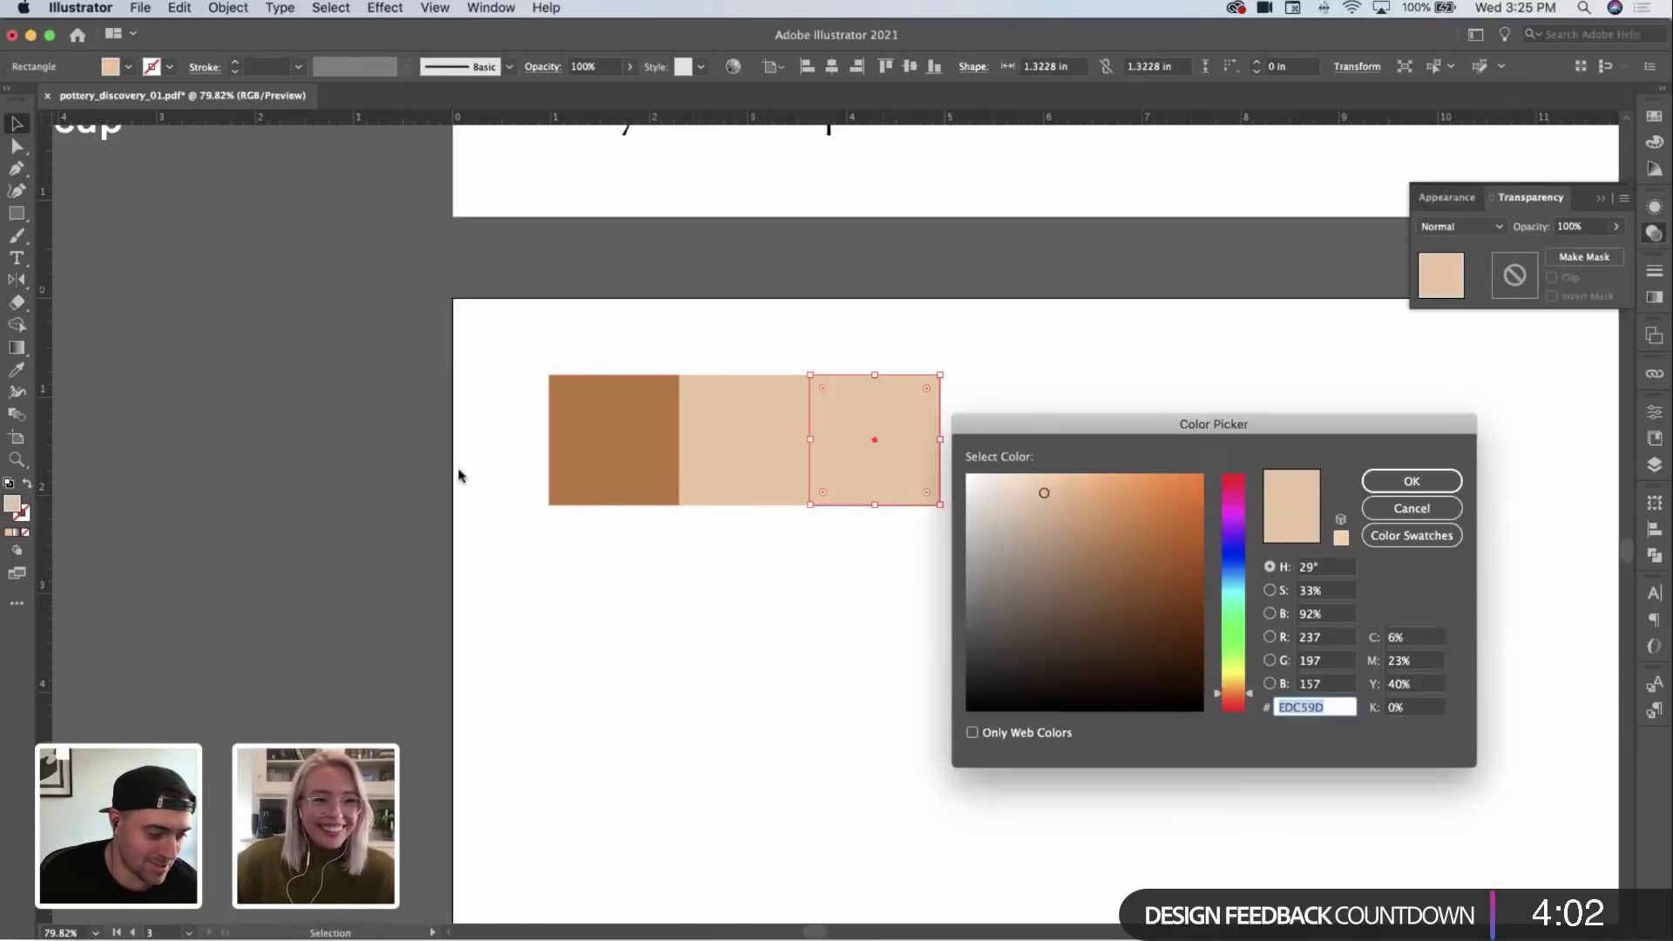
click(1232, 531)
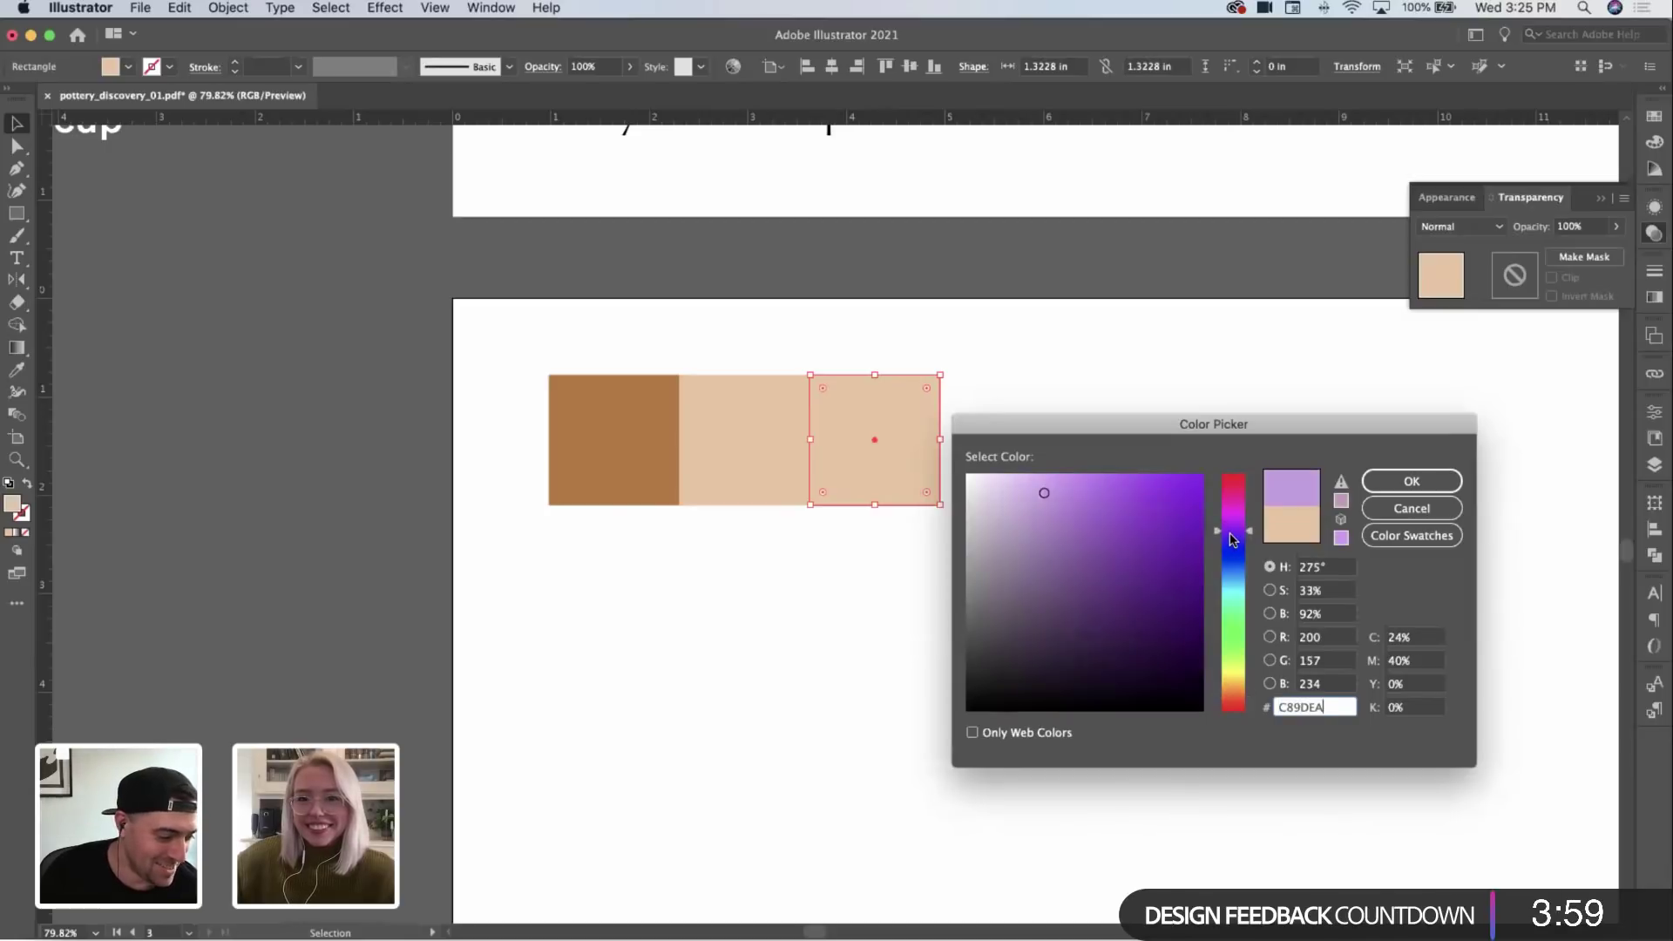
click(1007, 498)
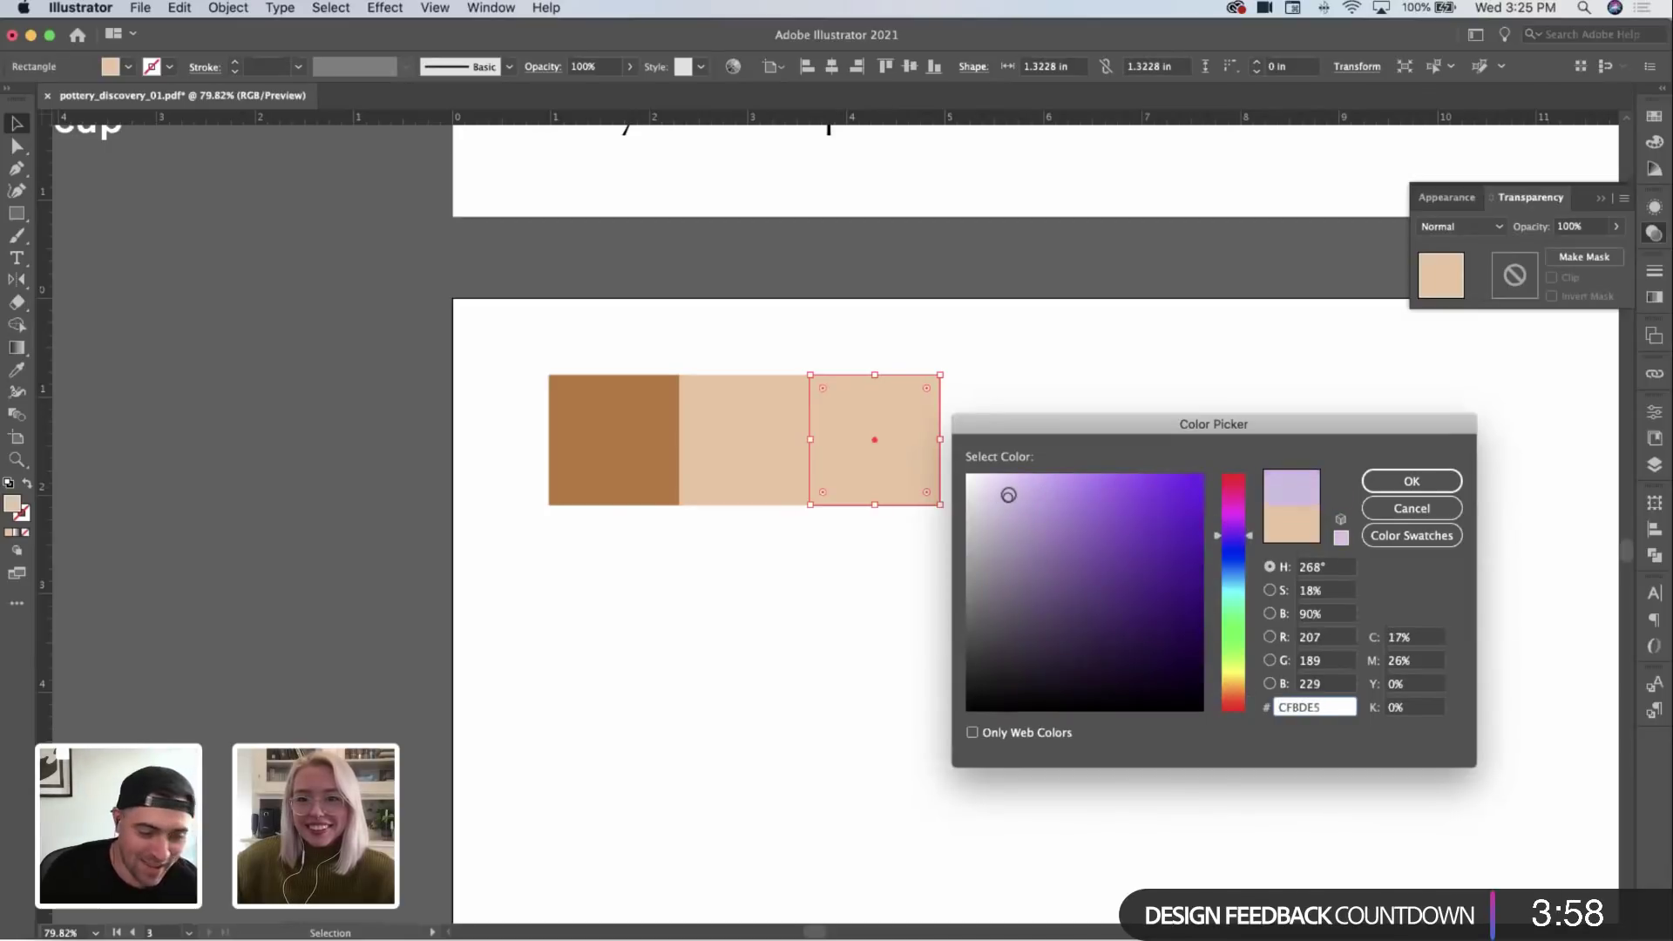
click(1387, 486)
click(1058, 434)
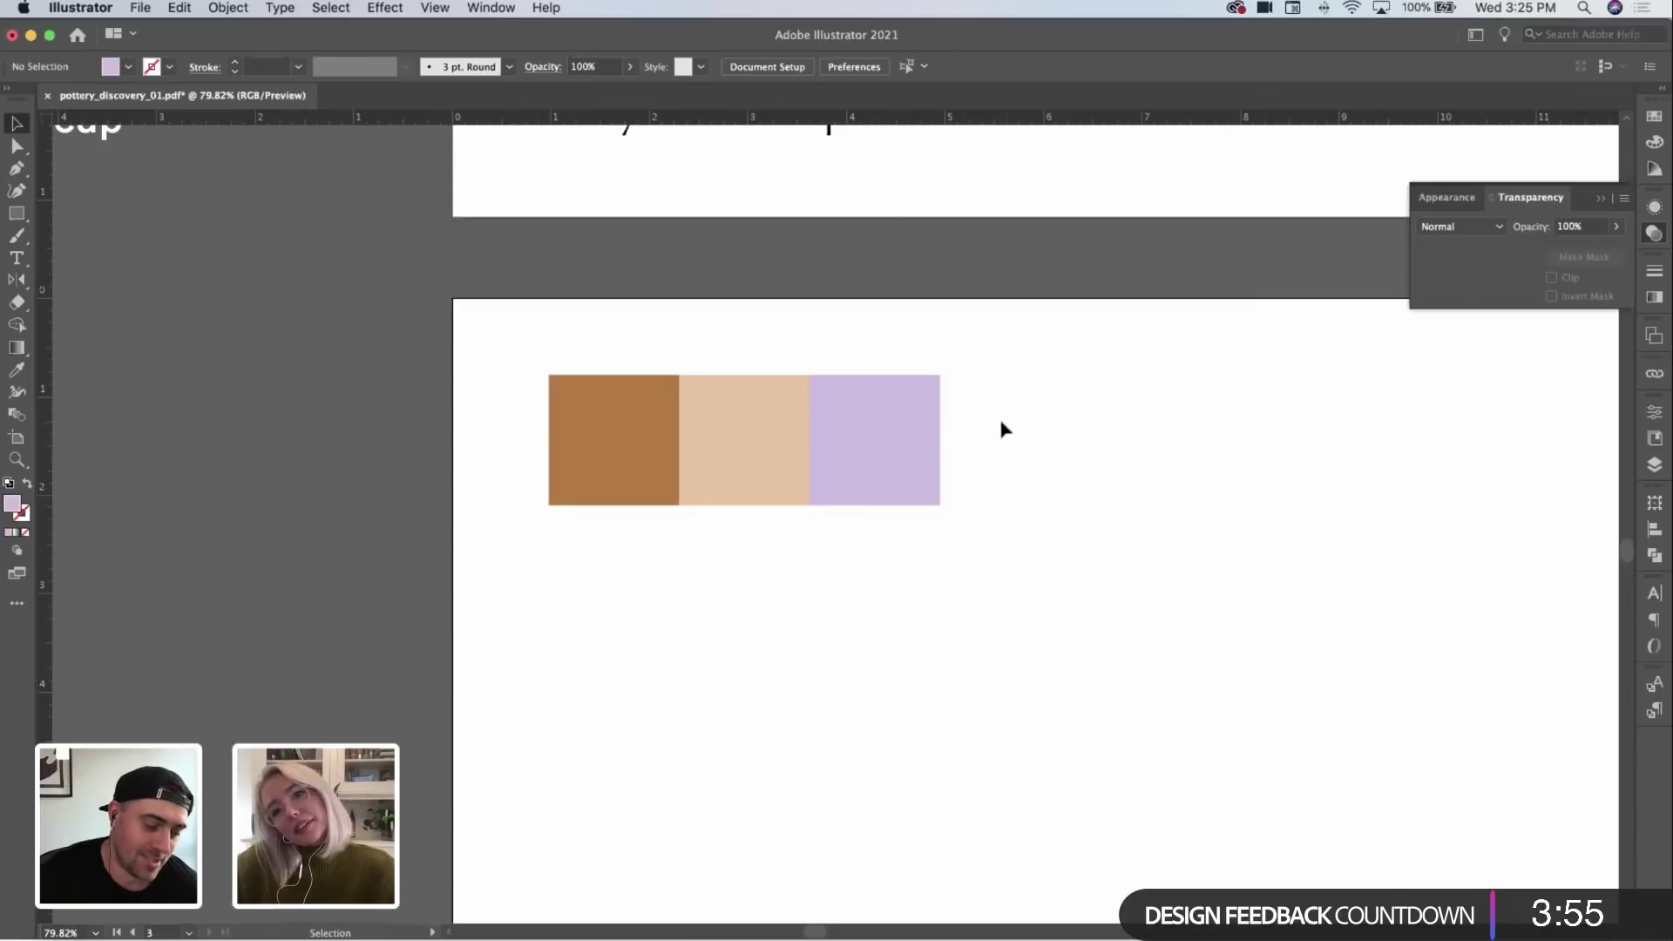
Step: Duplicate the lavender square as a fourth swatch and make the third square's fill a slightly more saturated purple
click(891, 449)
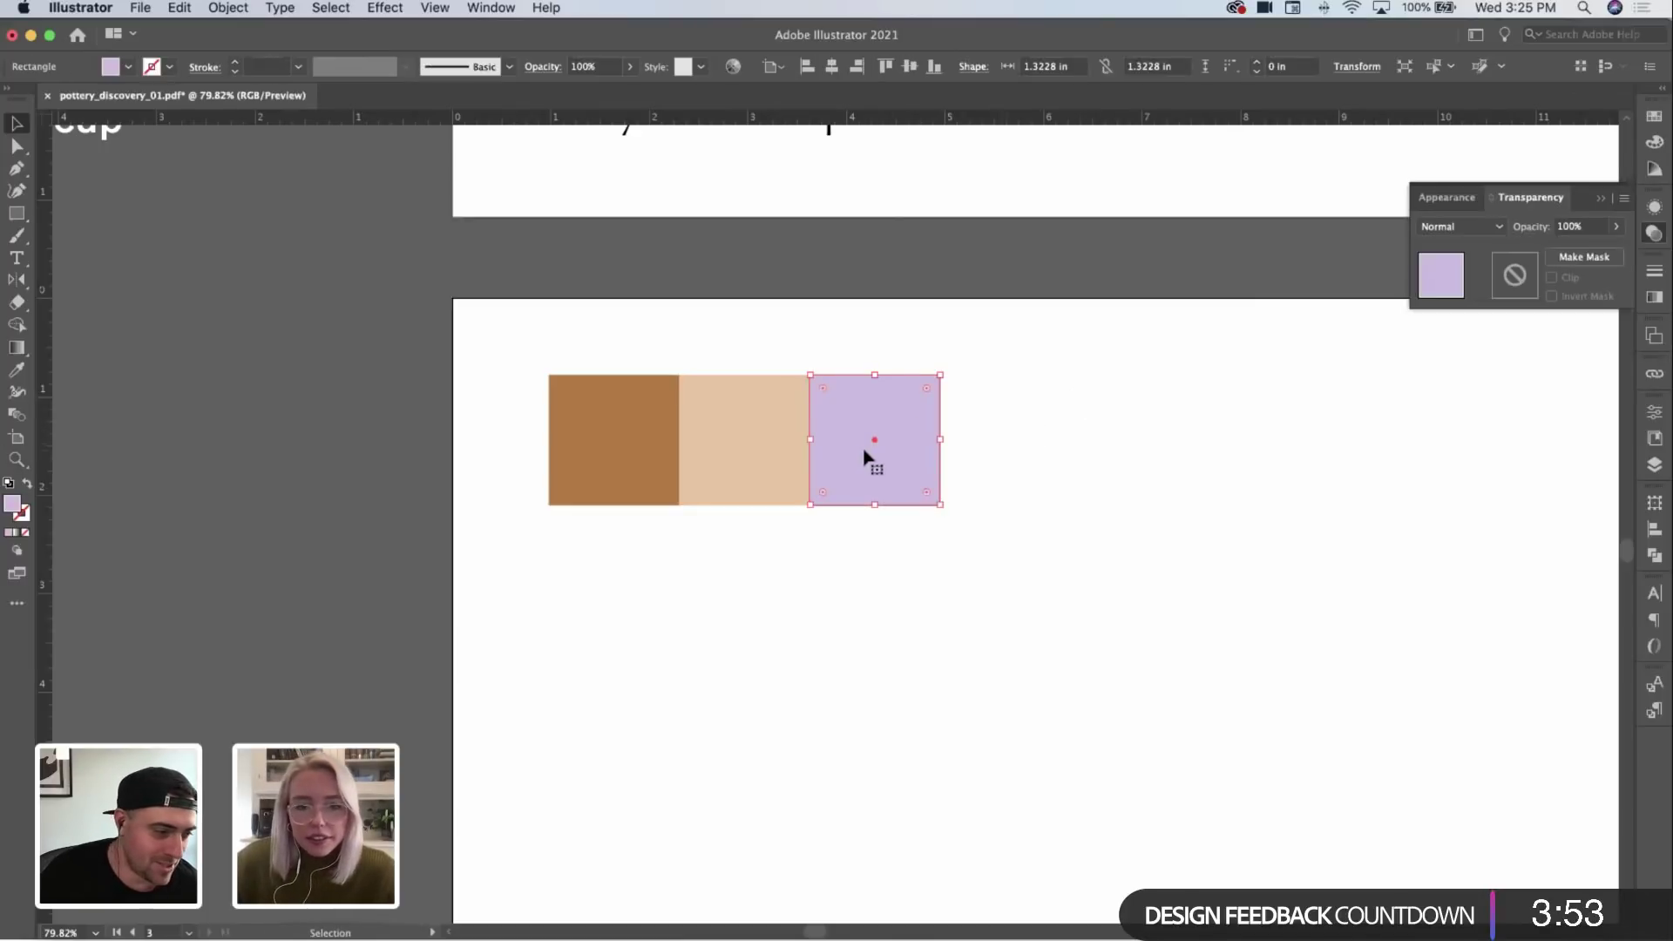
drag(863, 447, 993, 455)
click(887, 464)
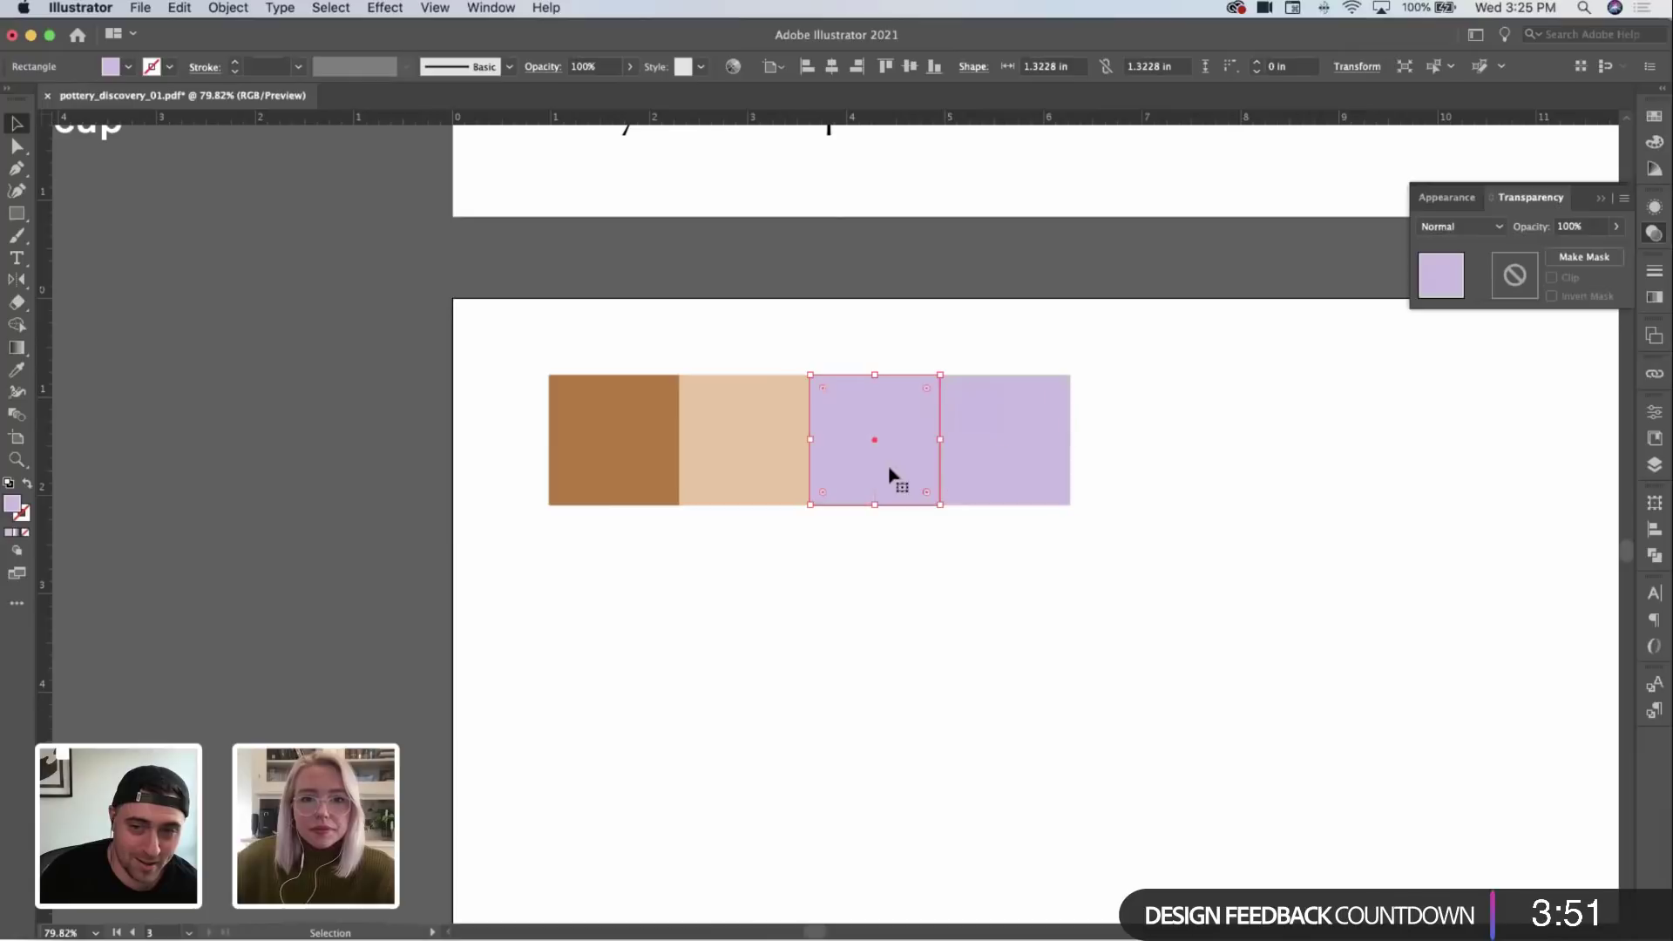
double_click(12, 505)
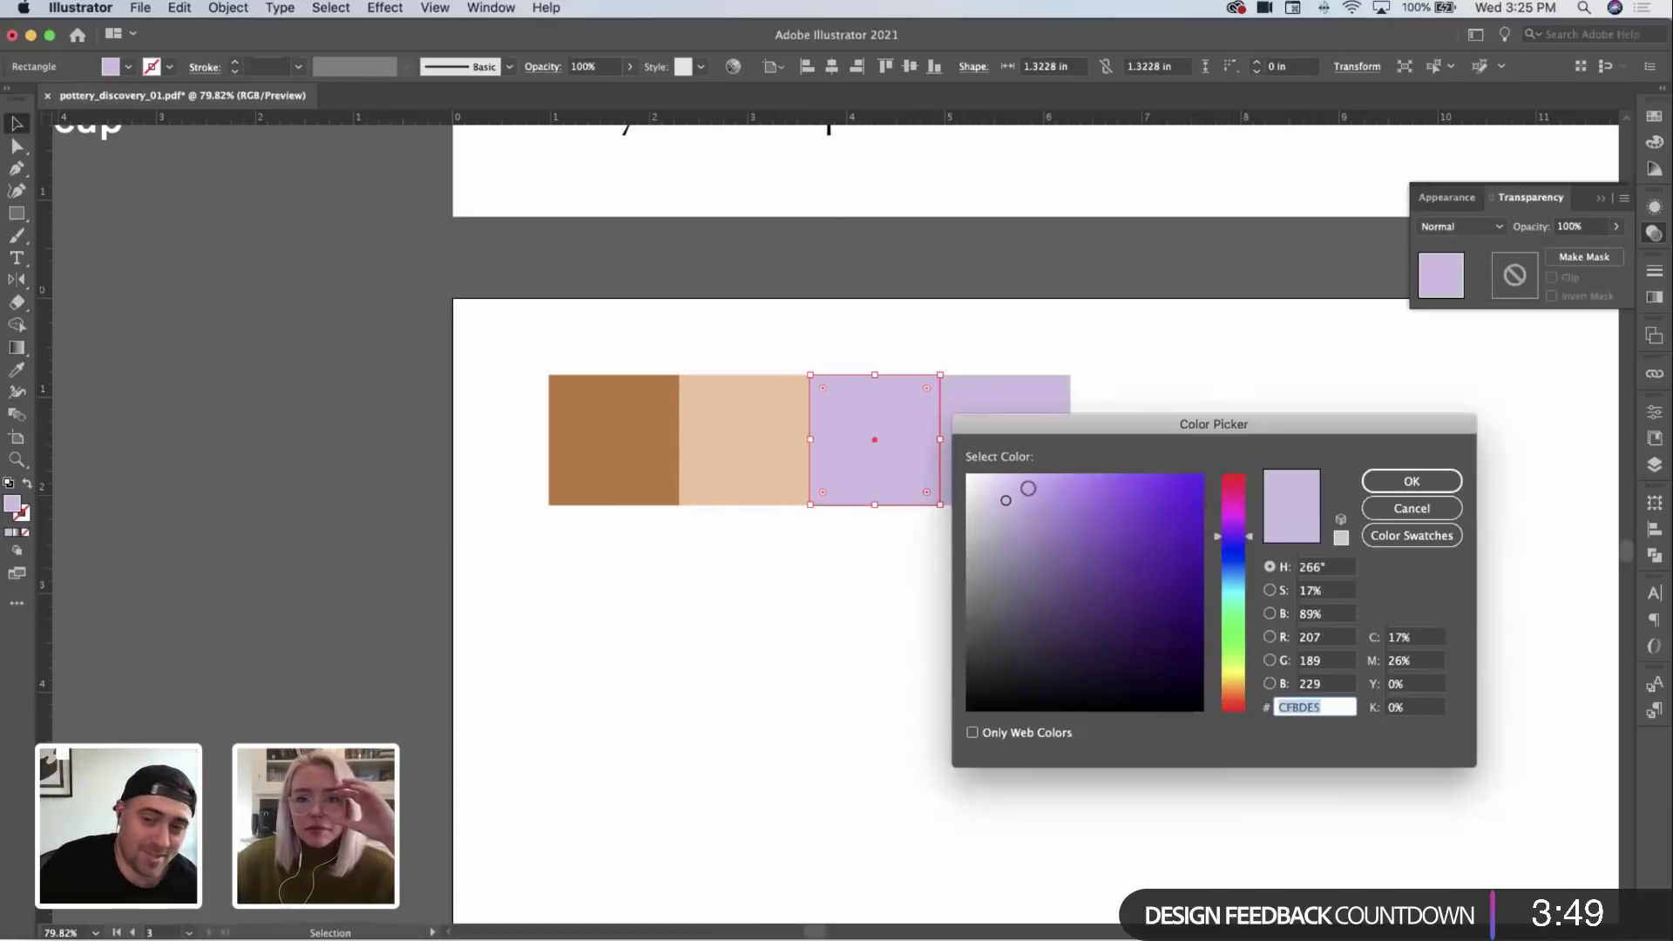
click(1399, 485)
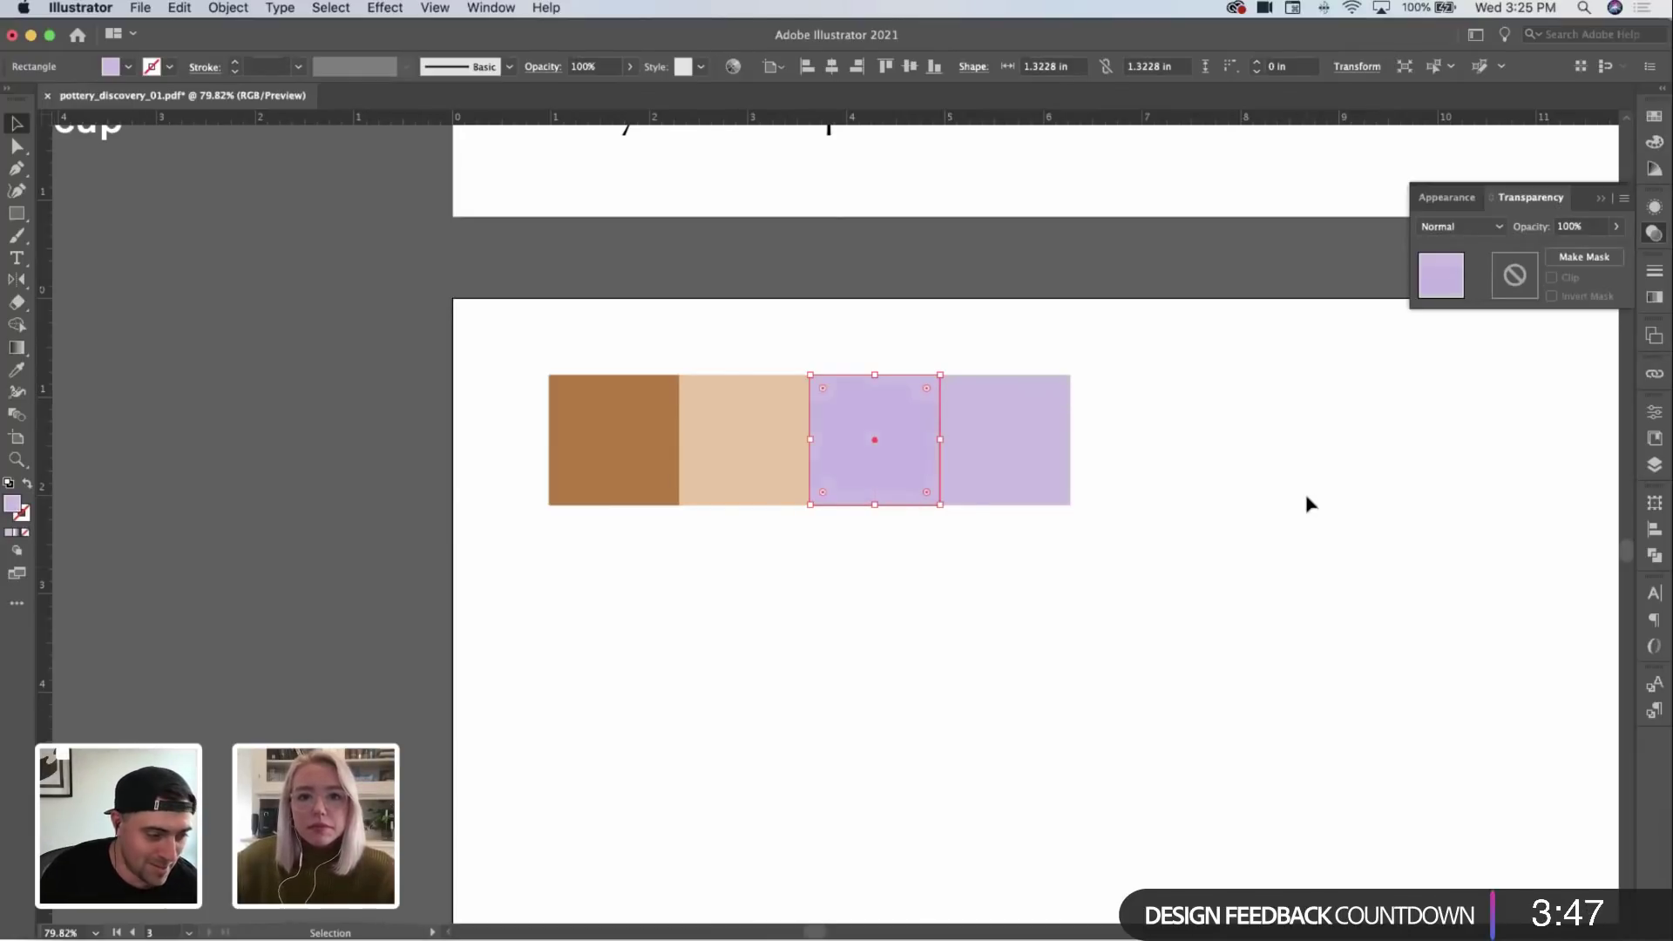
click(1042, 453)
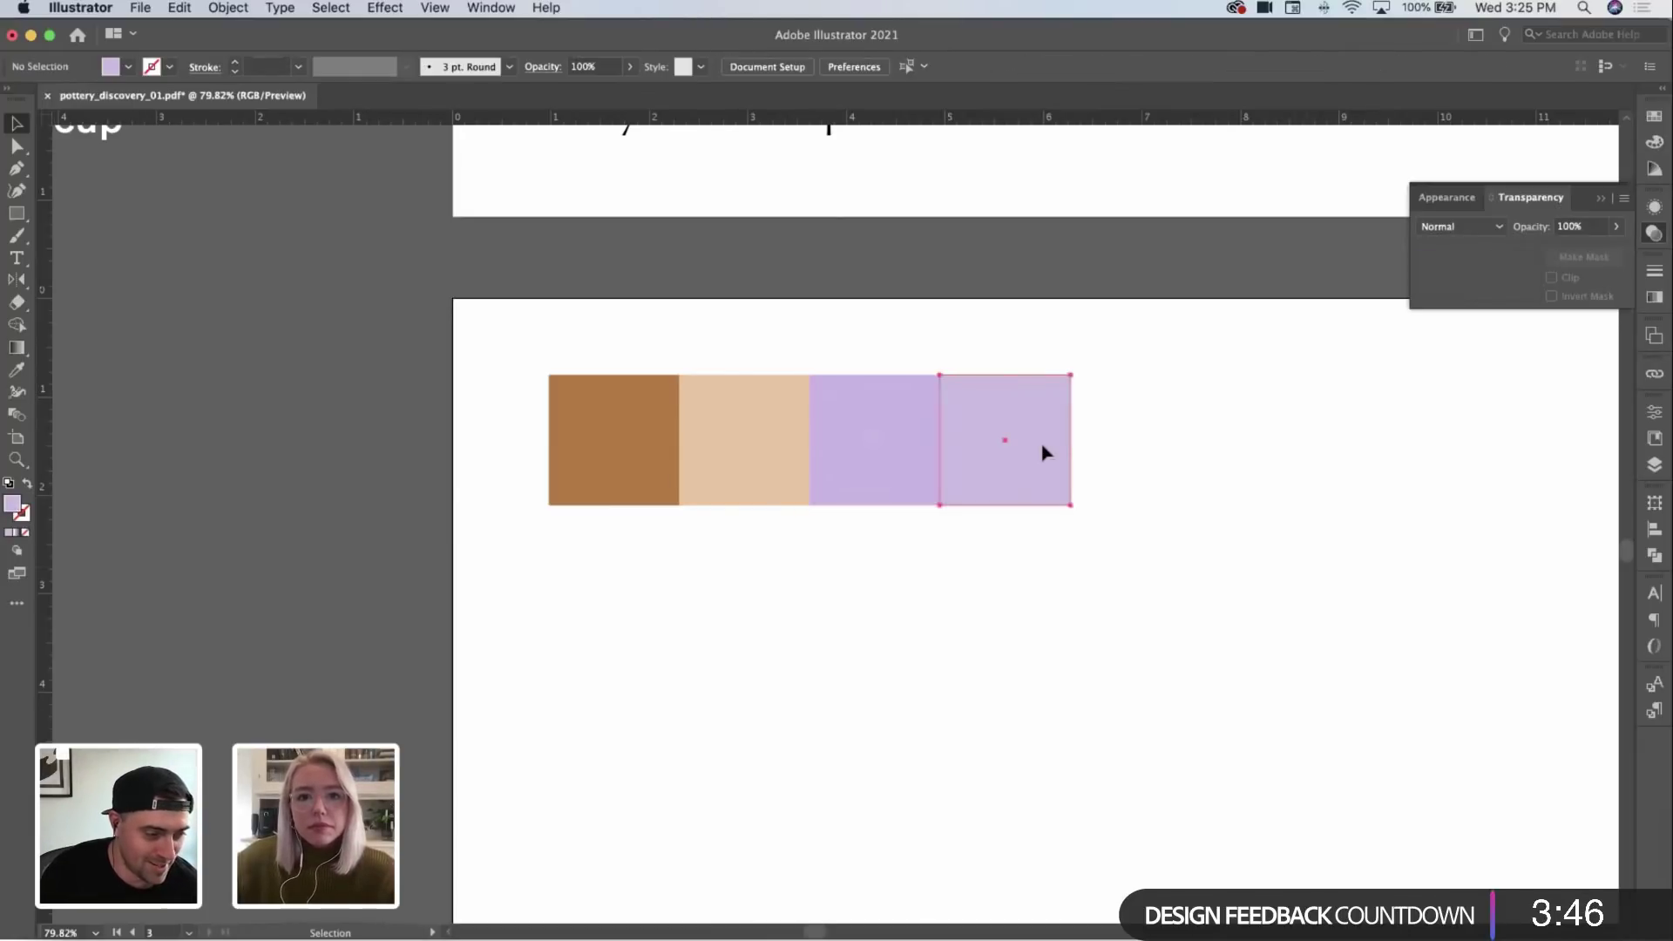
Step: Fill the fourth square with the pale yellow F5FF94 and deselect it
double_click(12, 506)
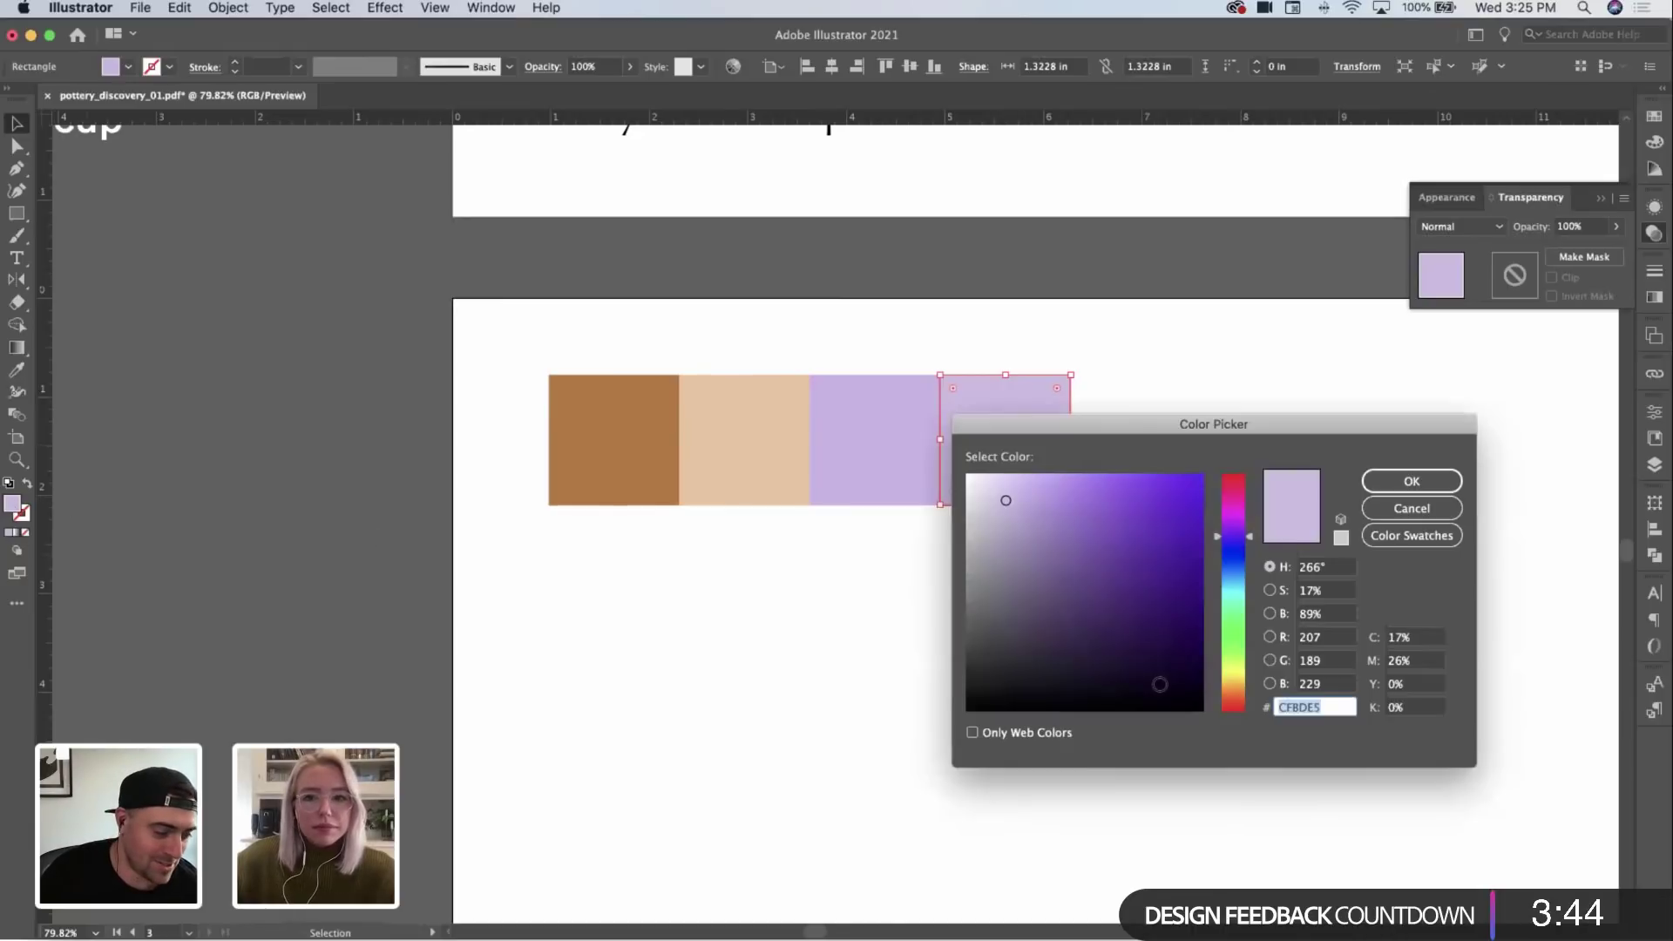
click(1242, 668)
click(1047, 494)
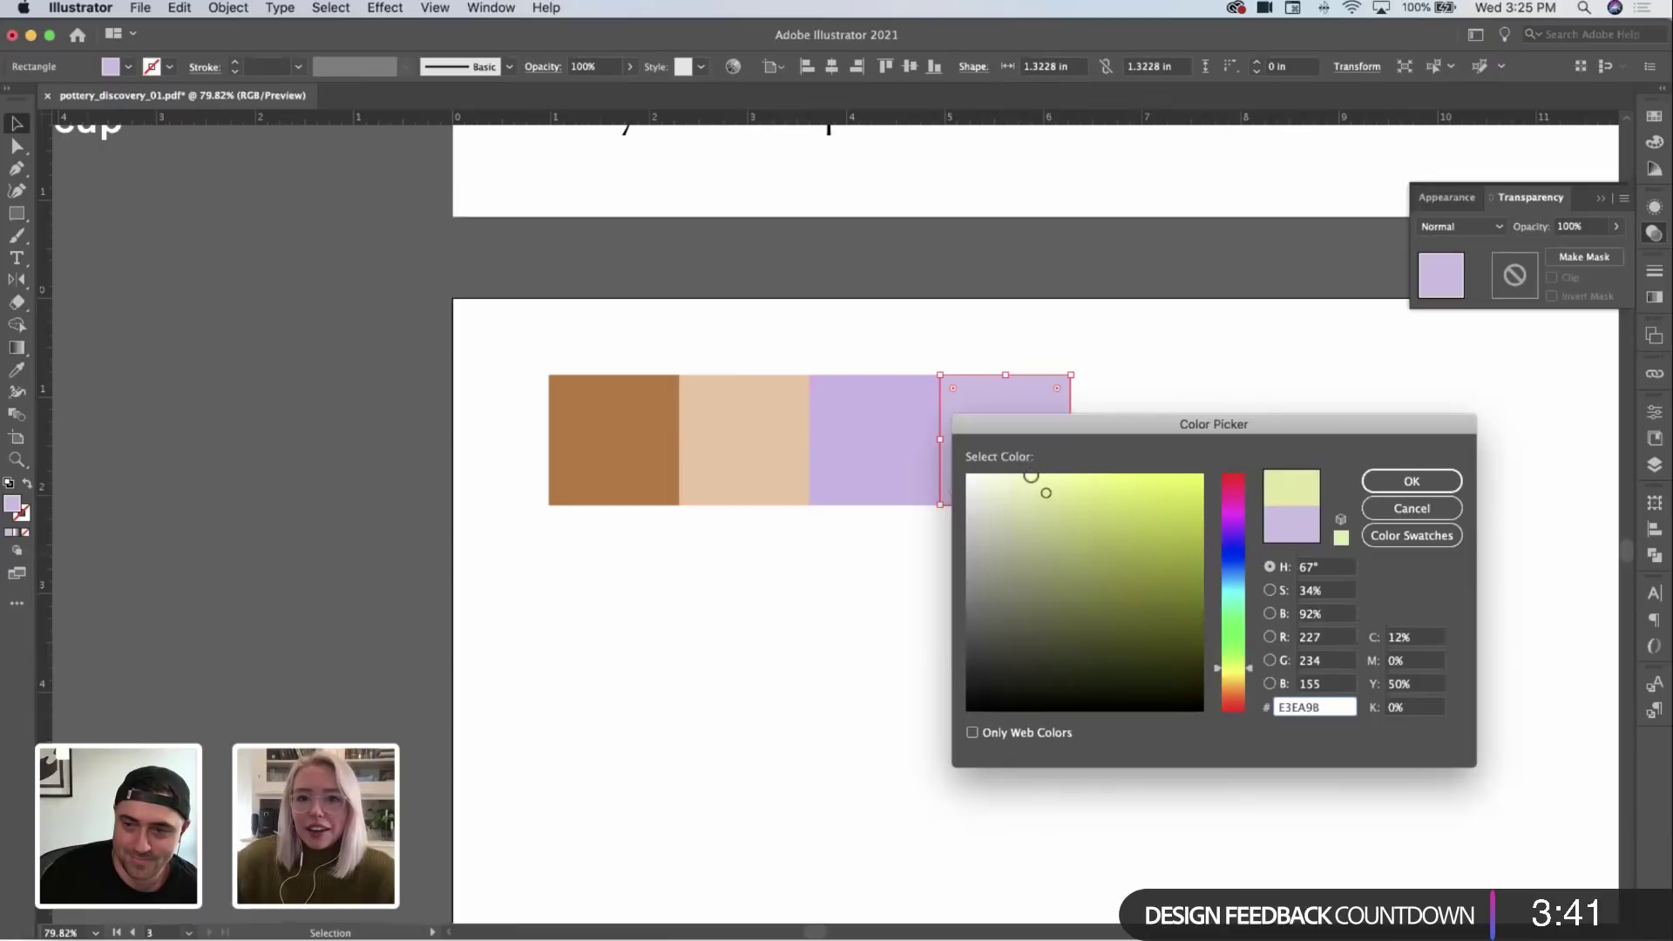
click(1068, 475)
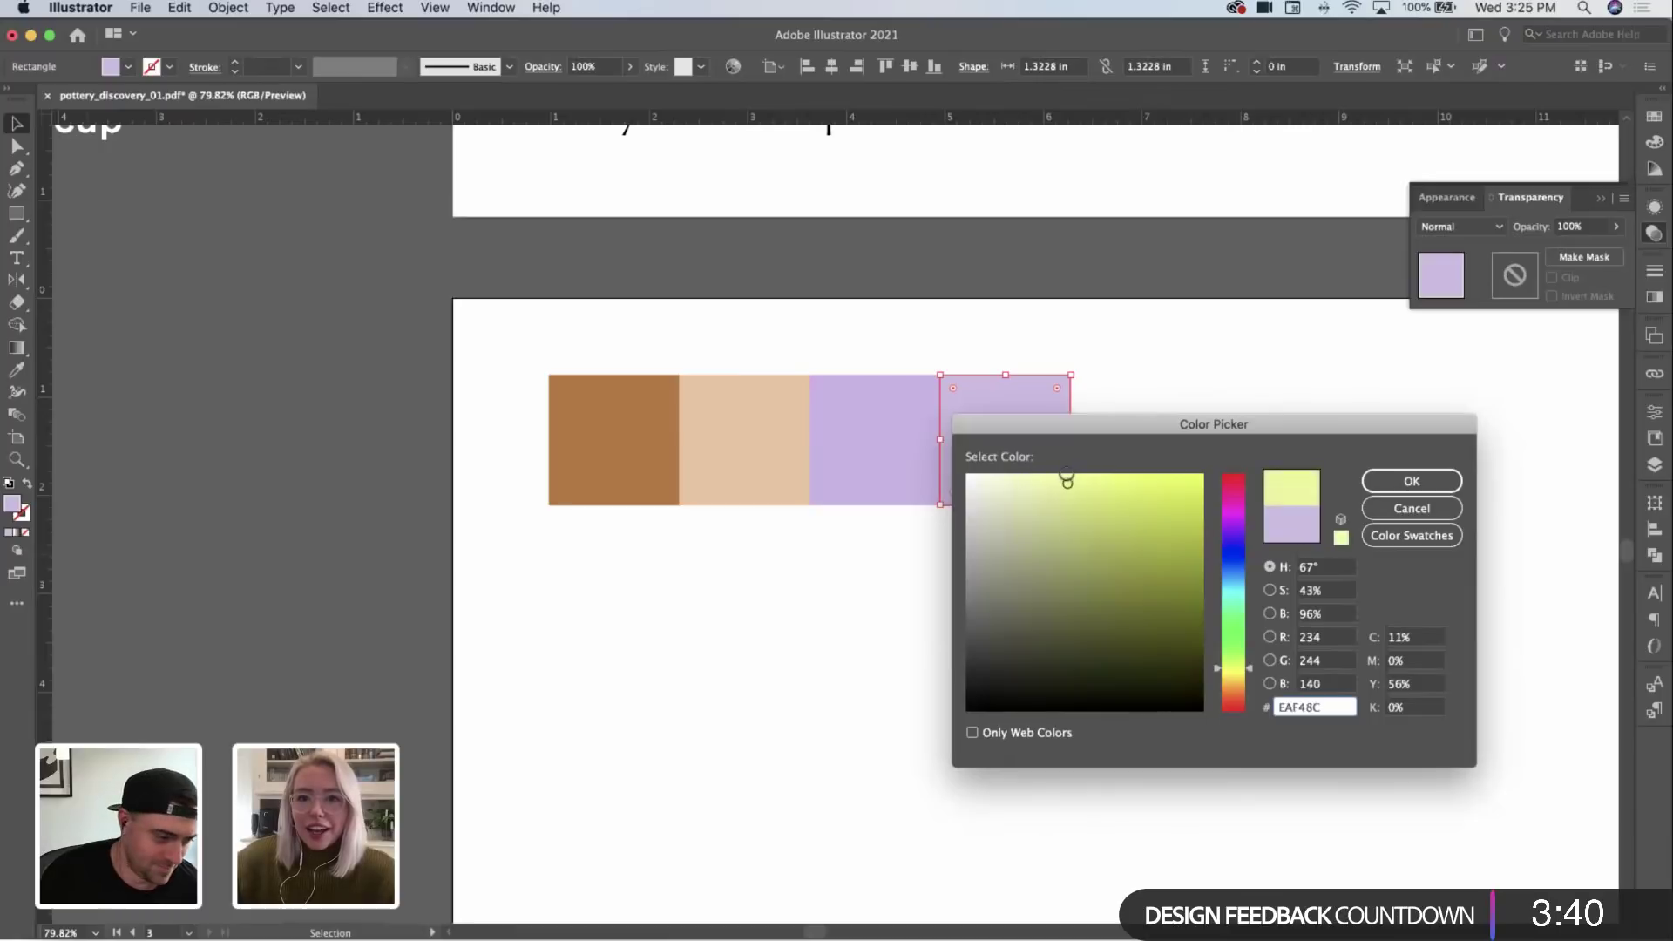
click(1411, 482)
click(1256, 514)
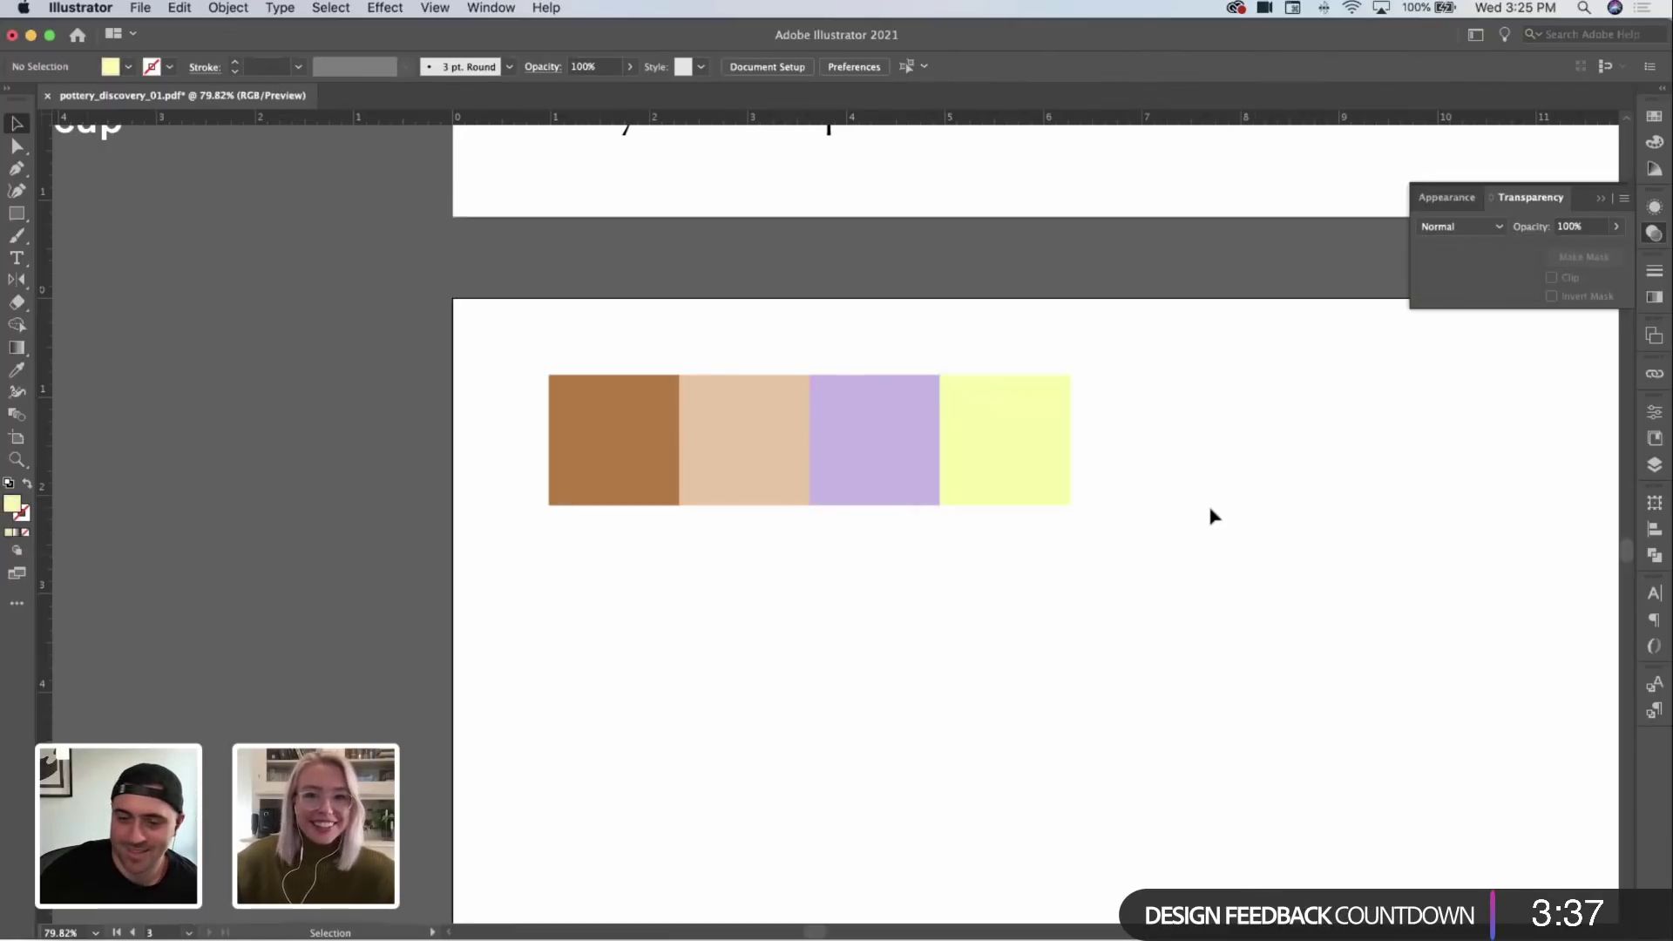
Step: Change the yellow square's fill to the slightly deeper EEF47A and deselect it
click(1049, 459)
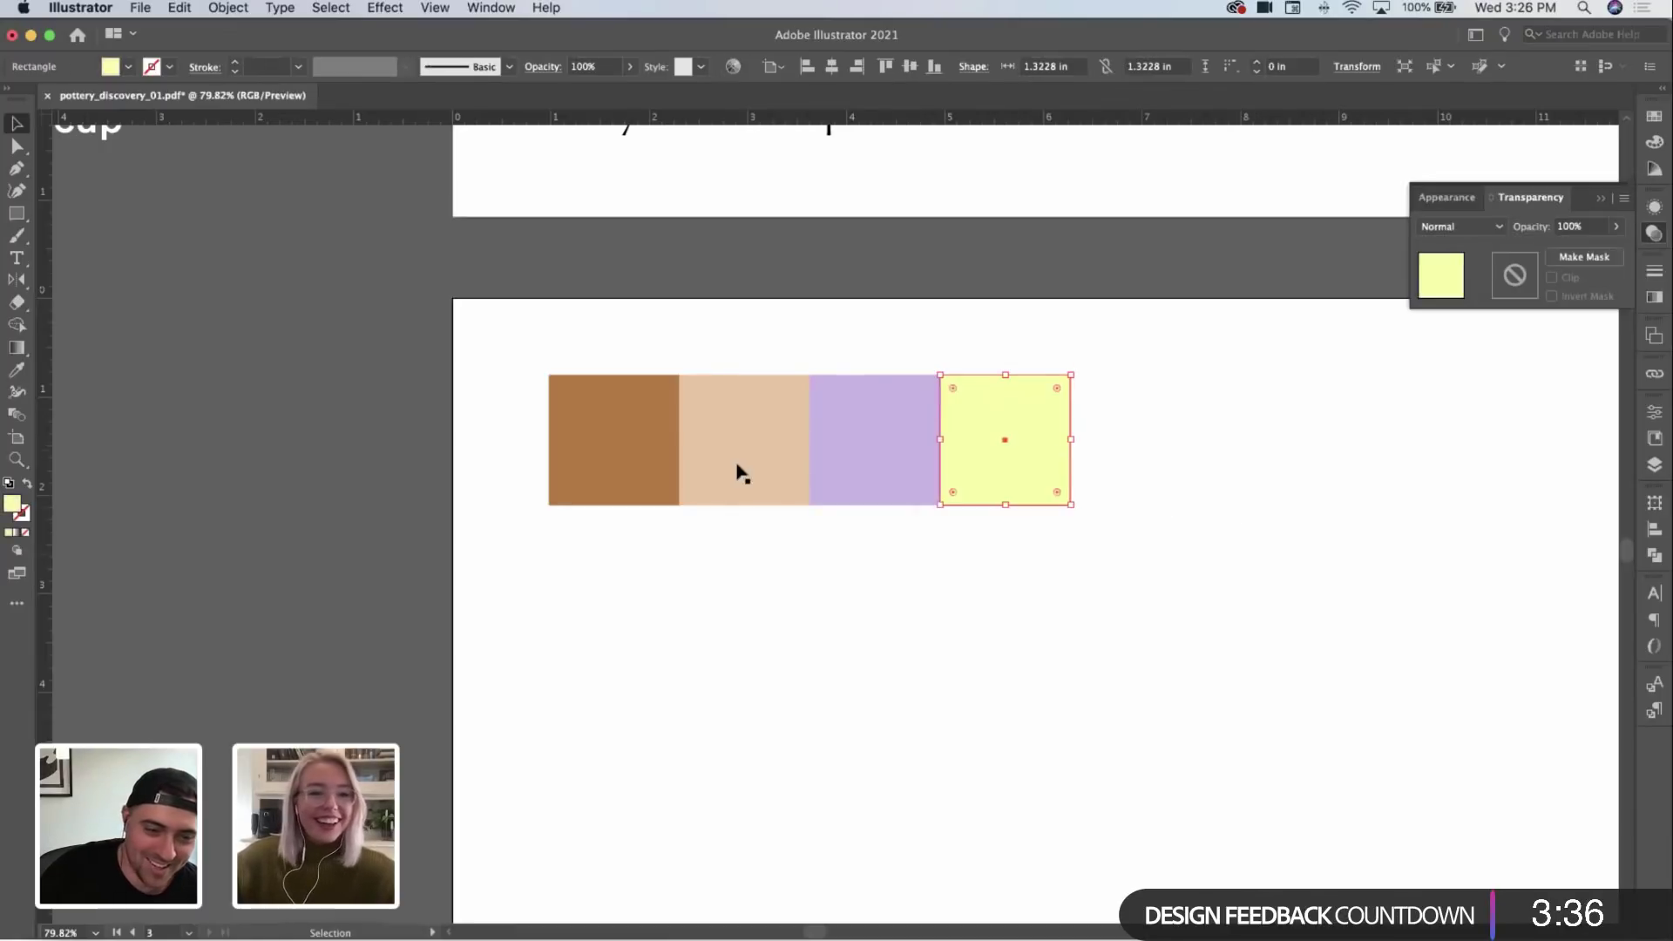
double_click(12, 503)
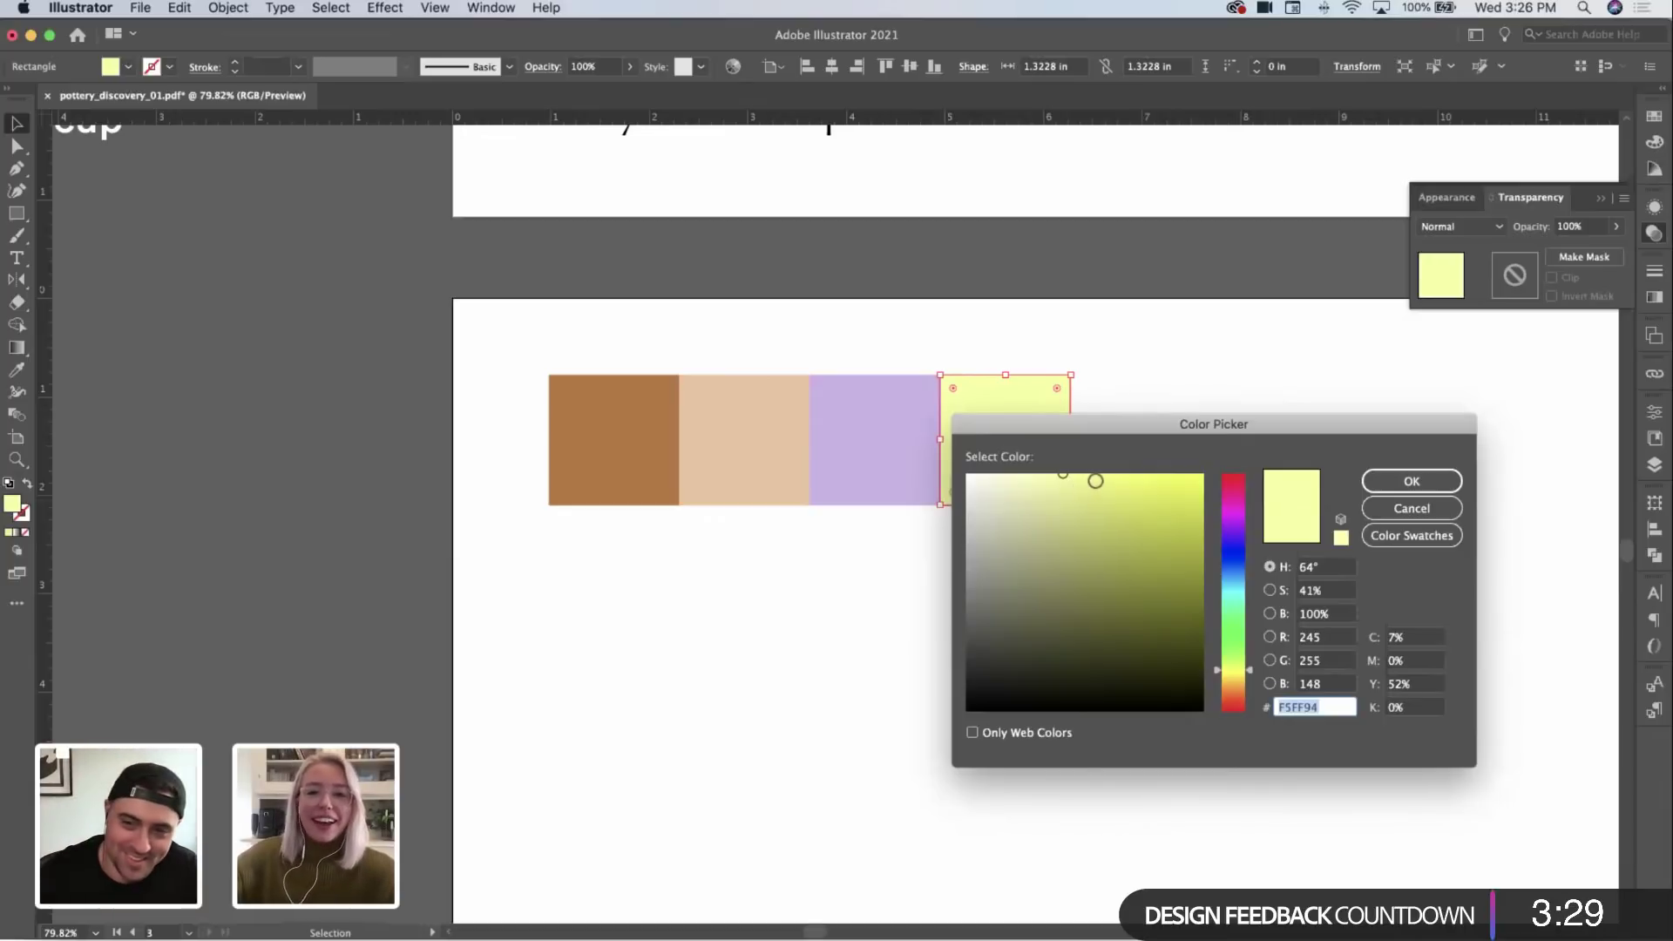
click(1084, 483)
click(1401, 483)
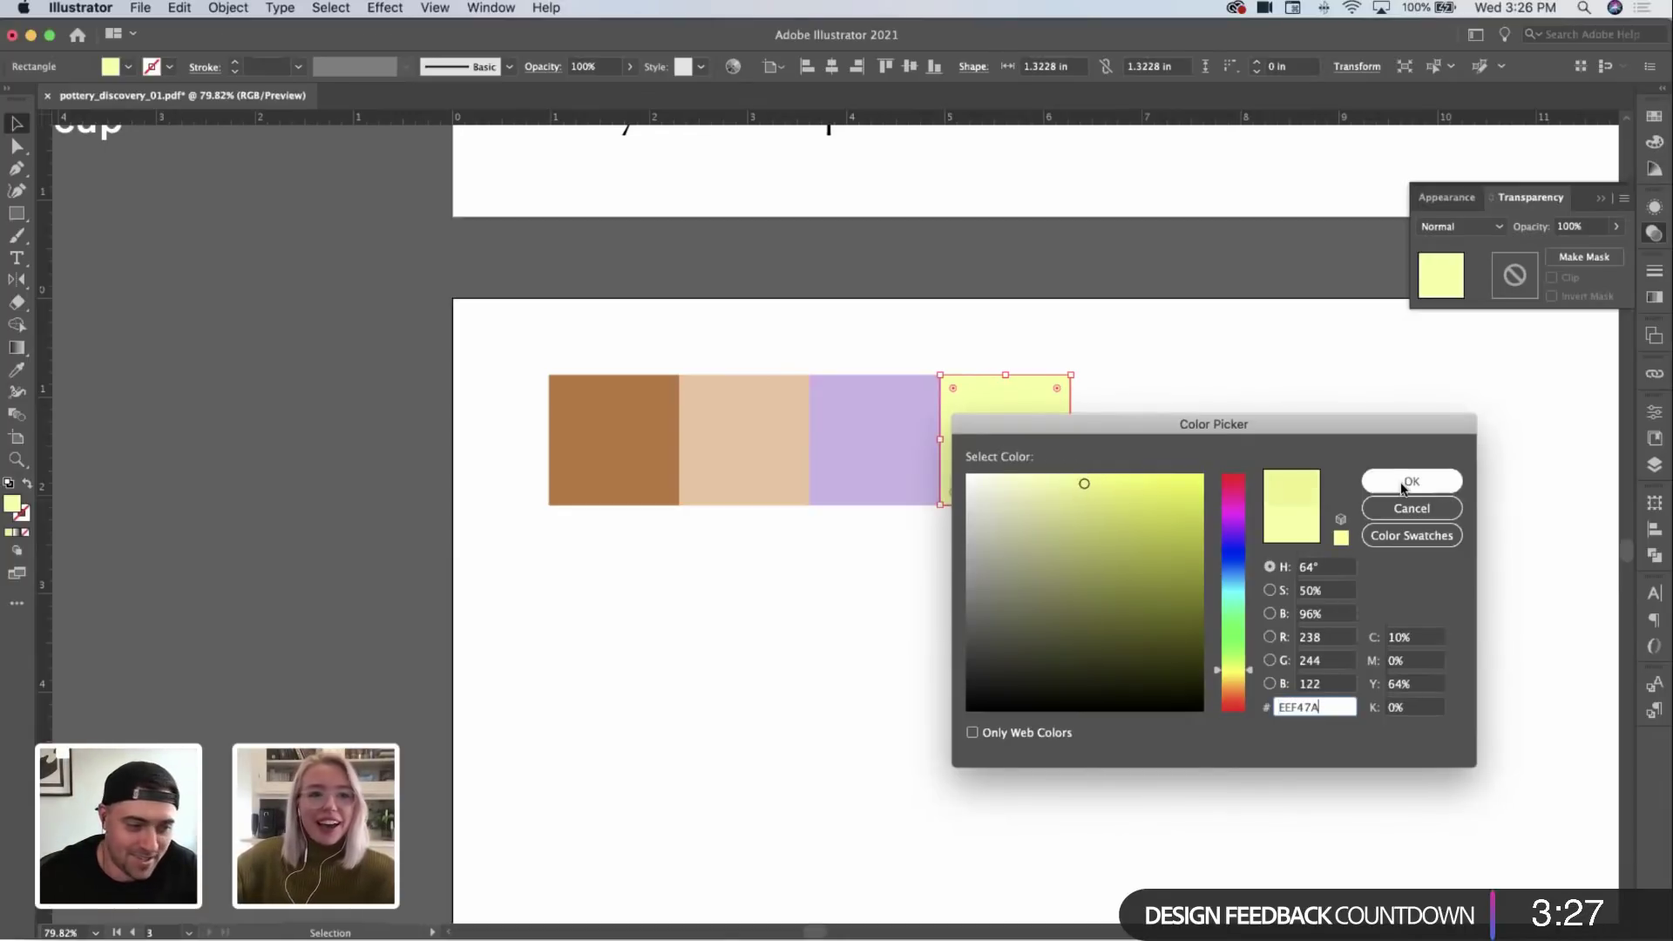
click(1413, 482)
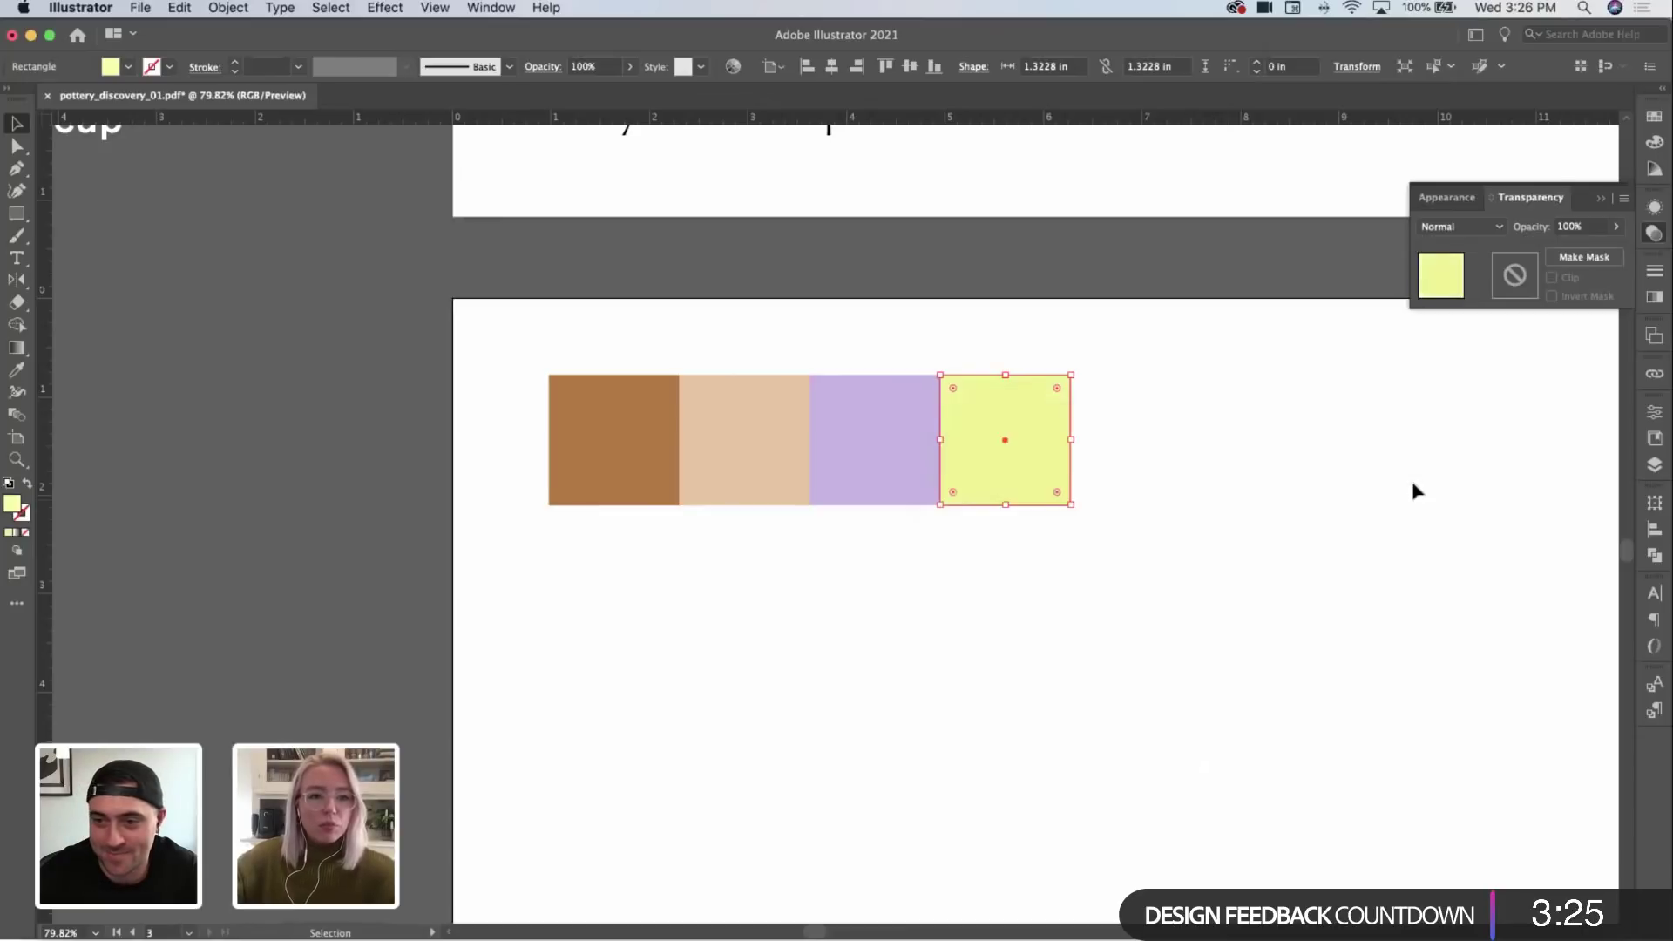
click(1410, 493)
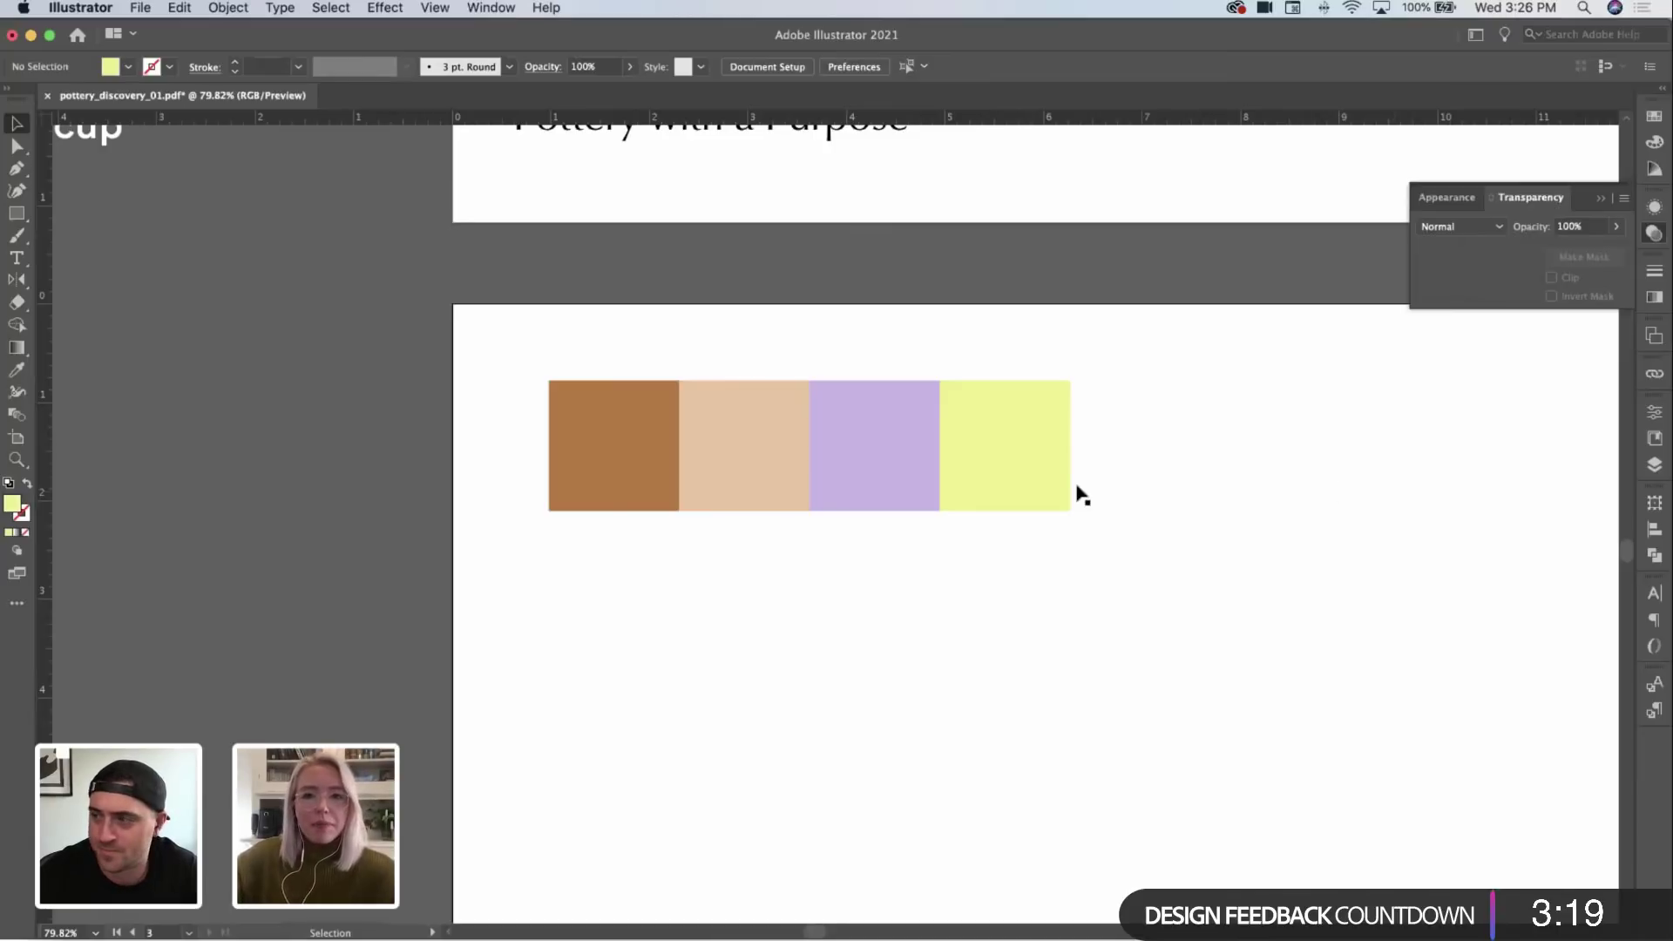
click(1031, 470)
click(1215, 534)
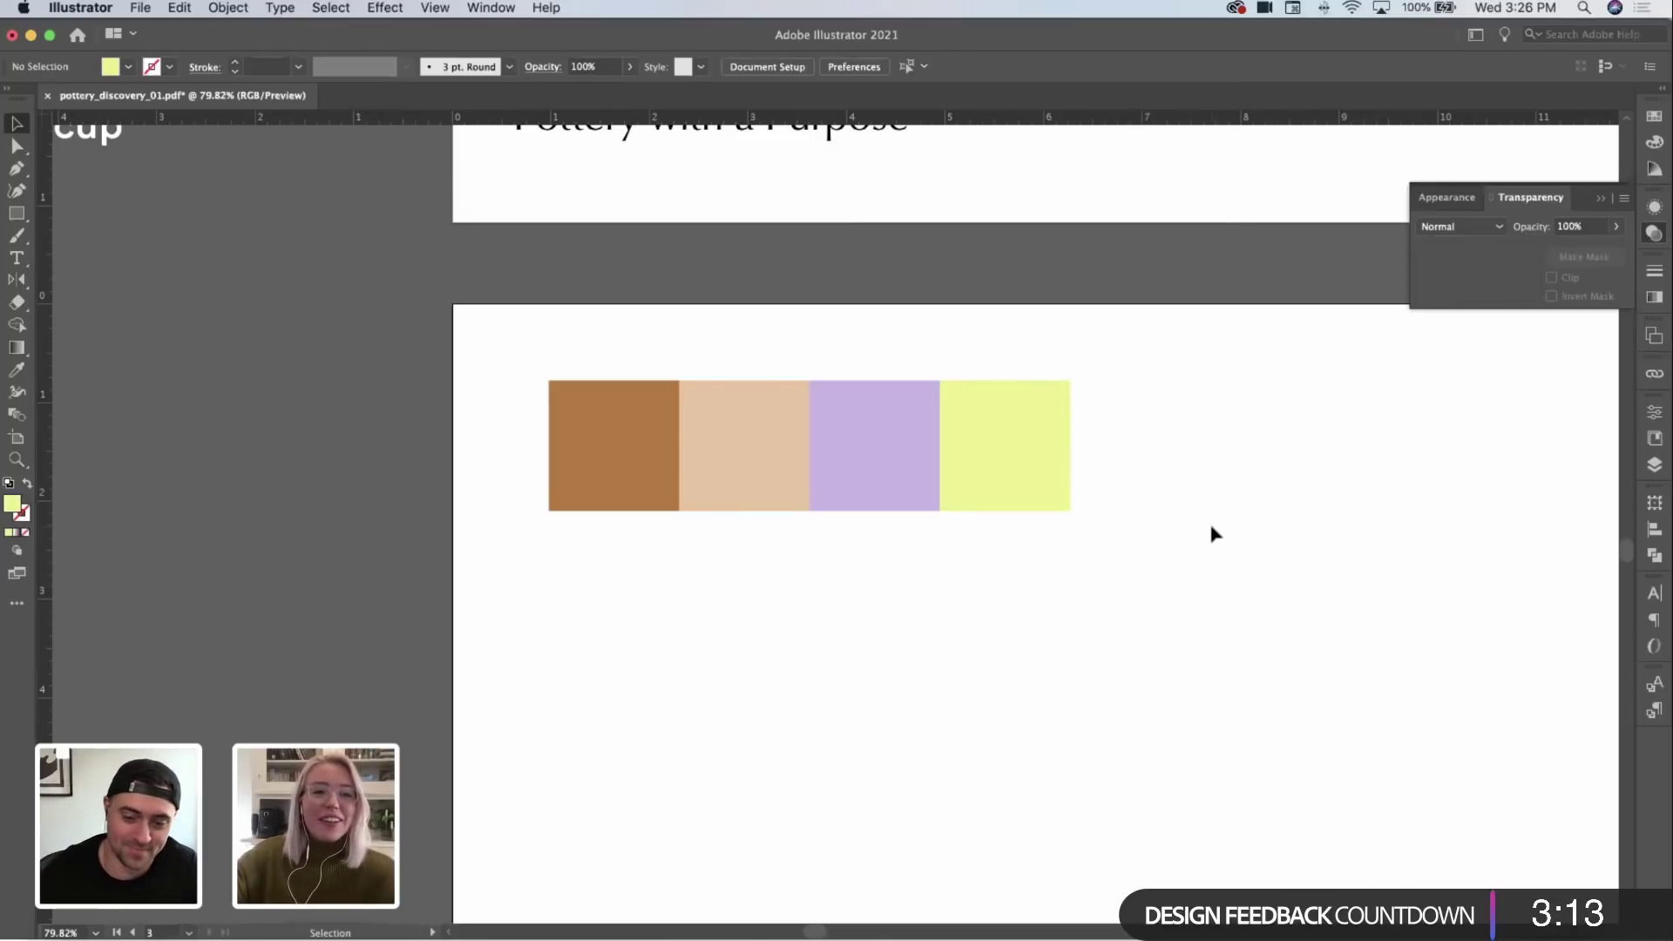
scroll(1214, 533, up, 1)
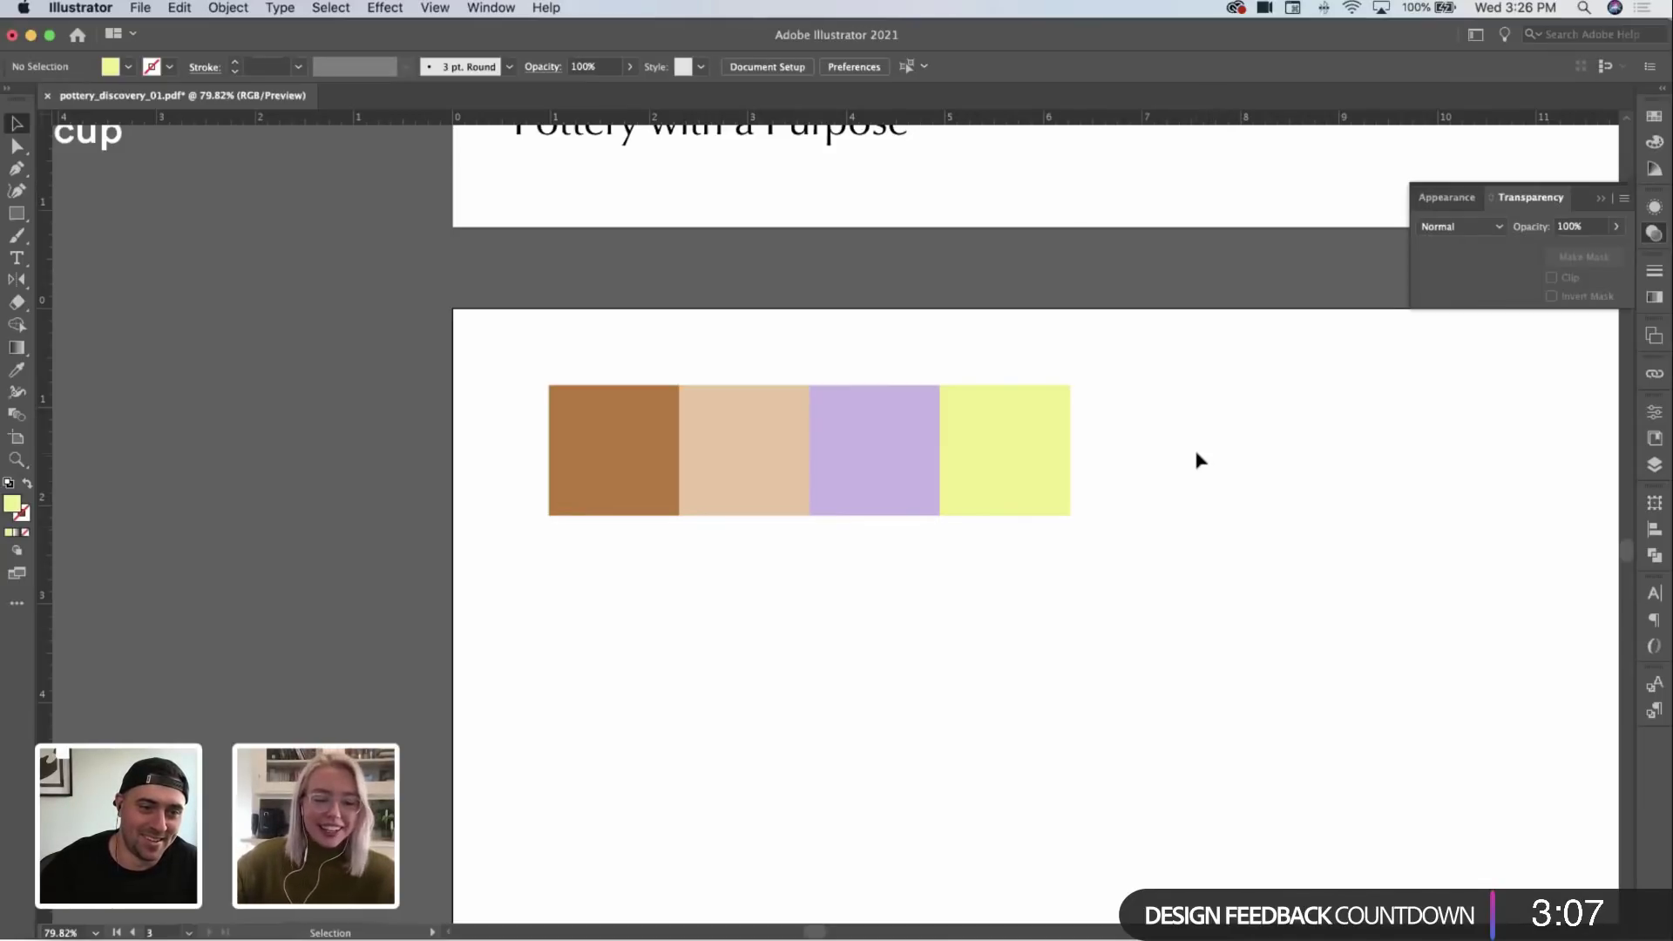
scroll(1201, 436, down, 5)
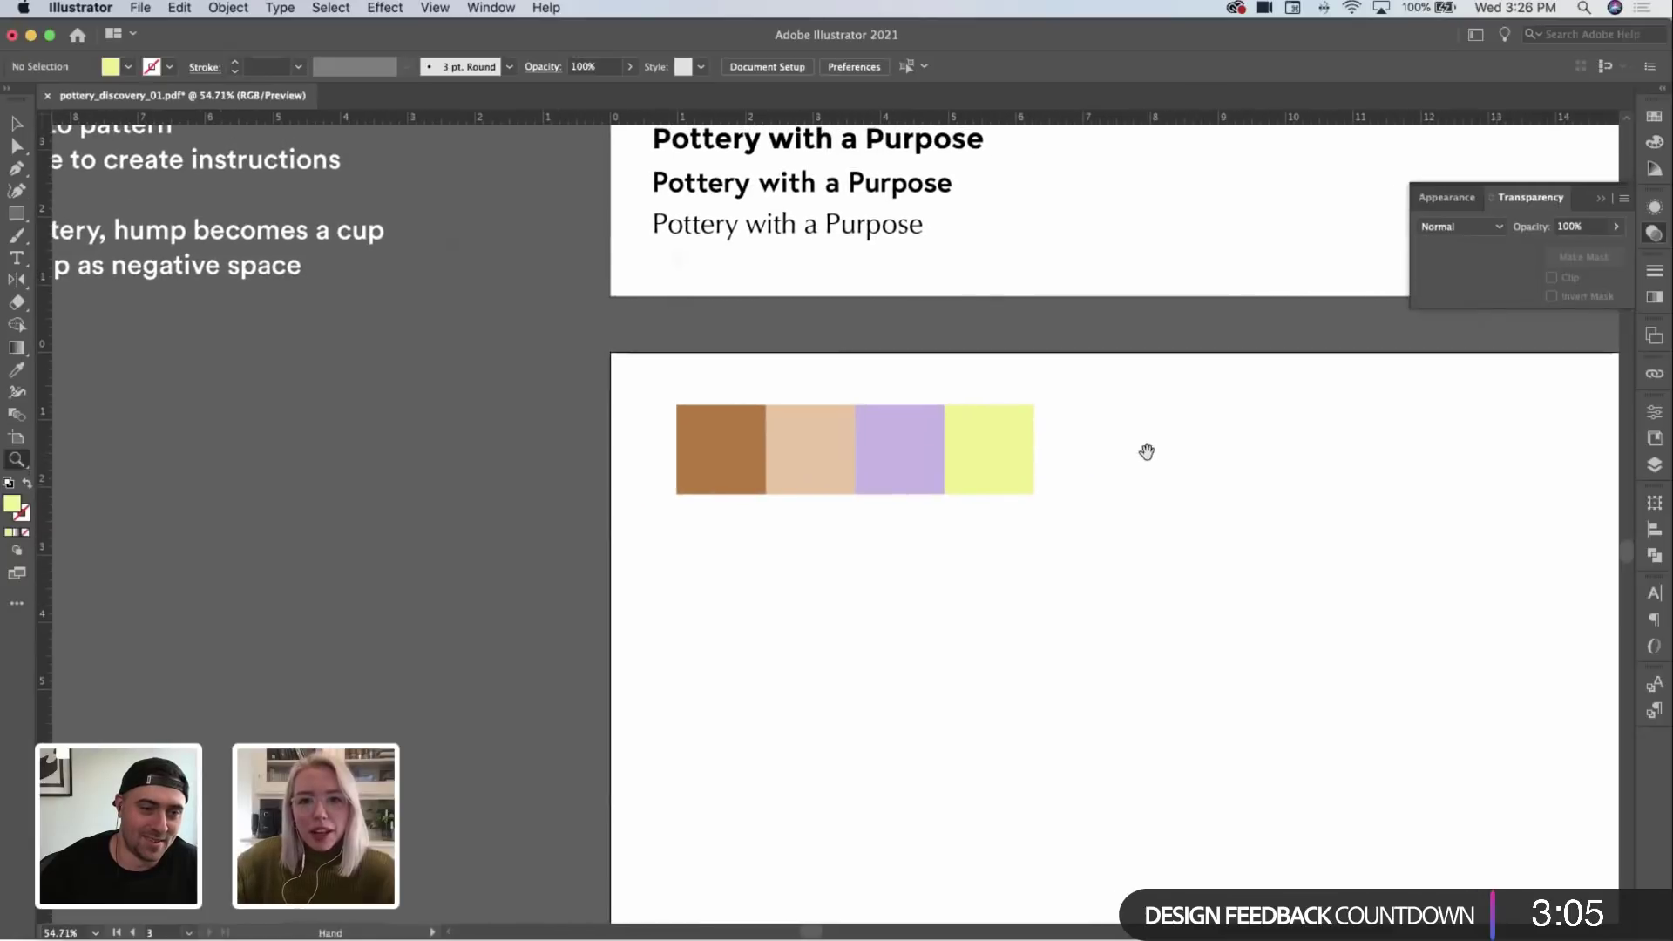
drag(1139, 455, 917, 431)
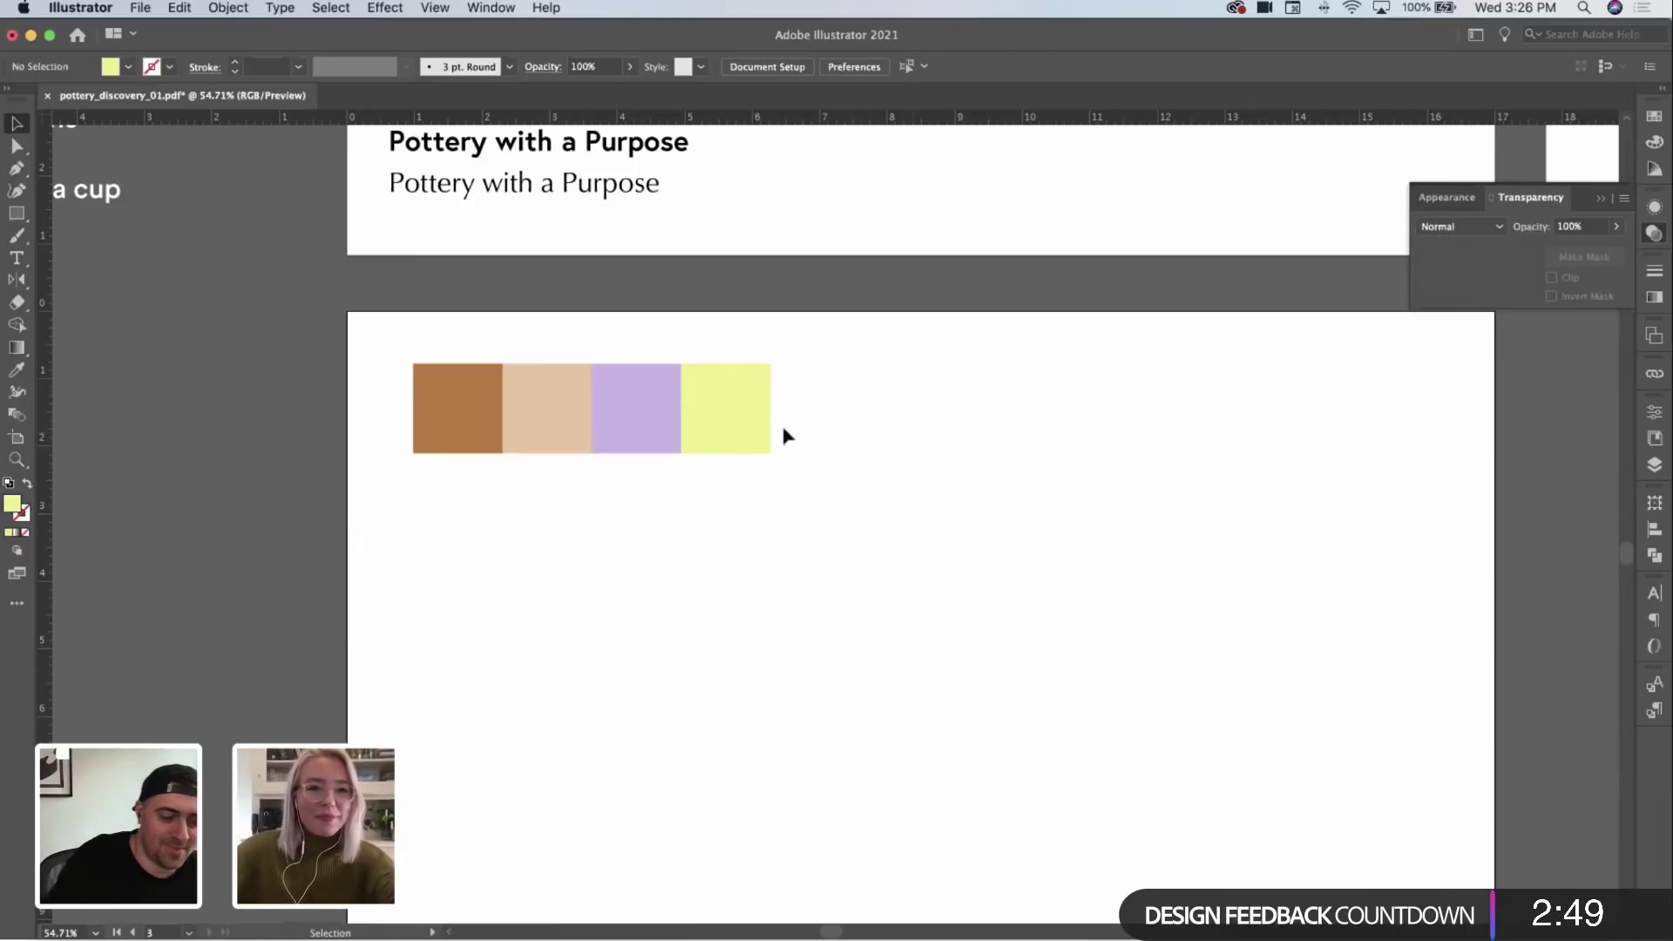
scroll(773, 422, up, 2)
drag(922, 370, 760, 396)
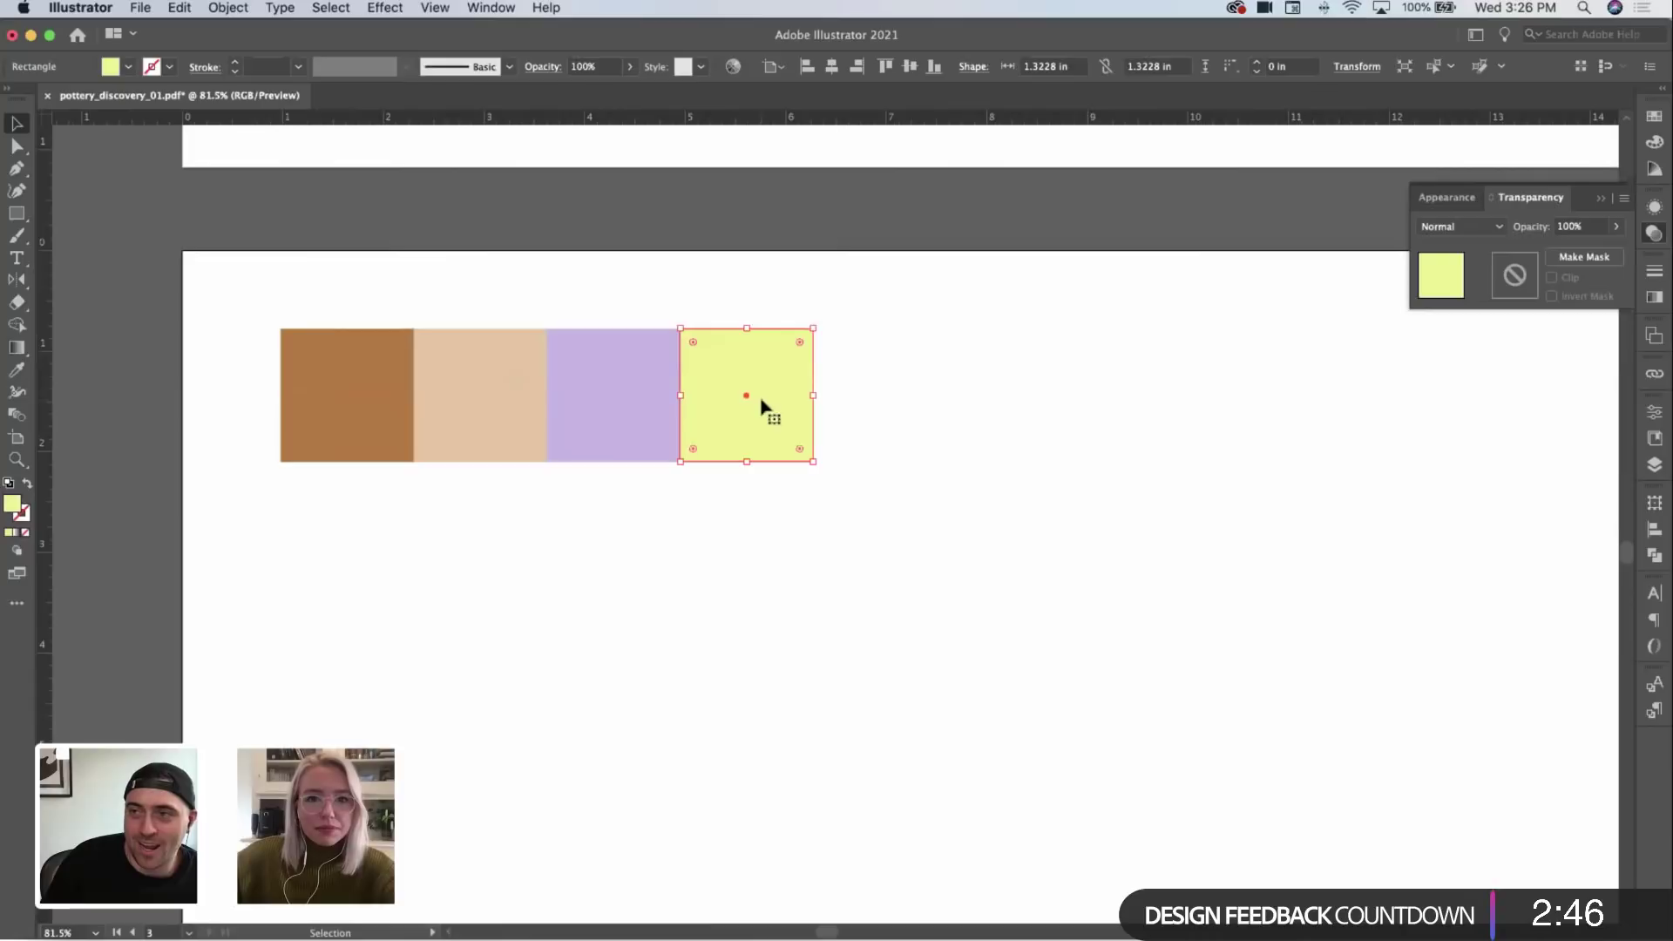
click(914, 435)
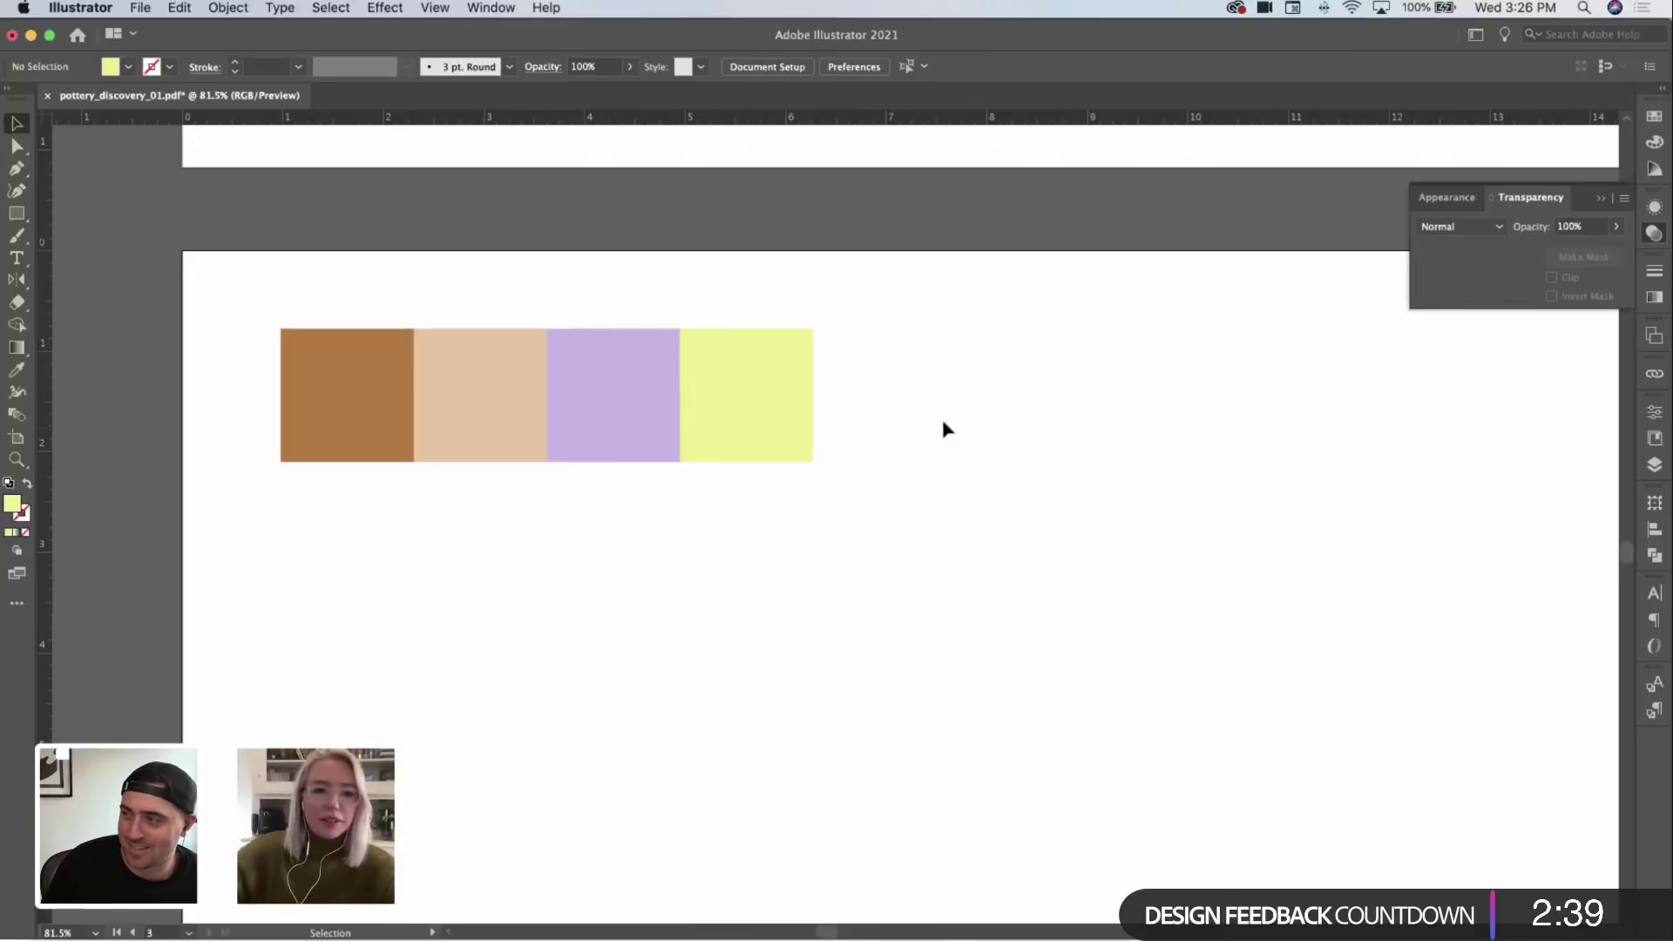
Step: Delete the yellow square from the end of the swatch row
scroll(943, 420, down, 3)
click(844, 407)
key(Delete)
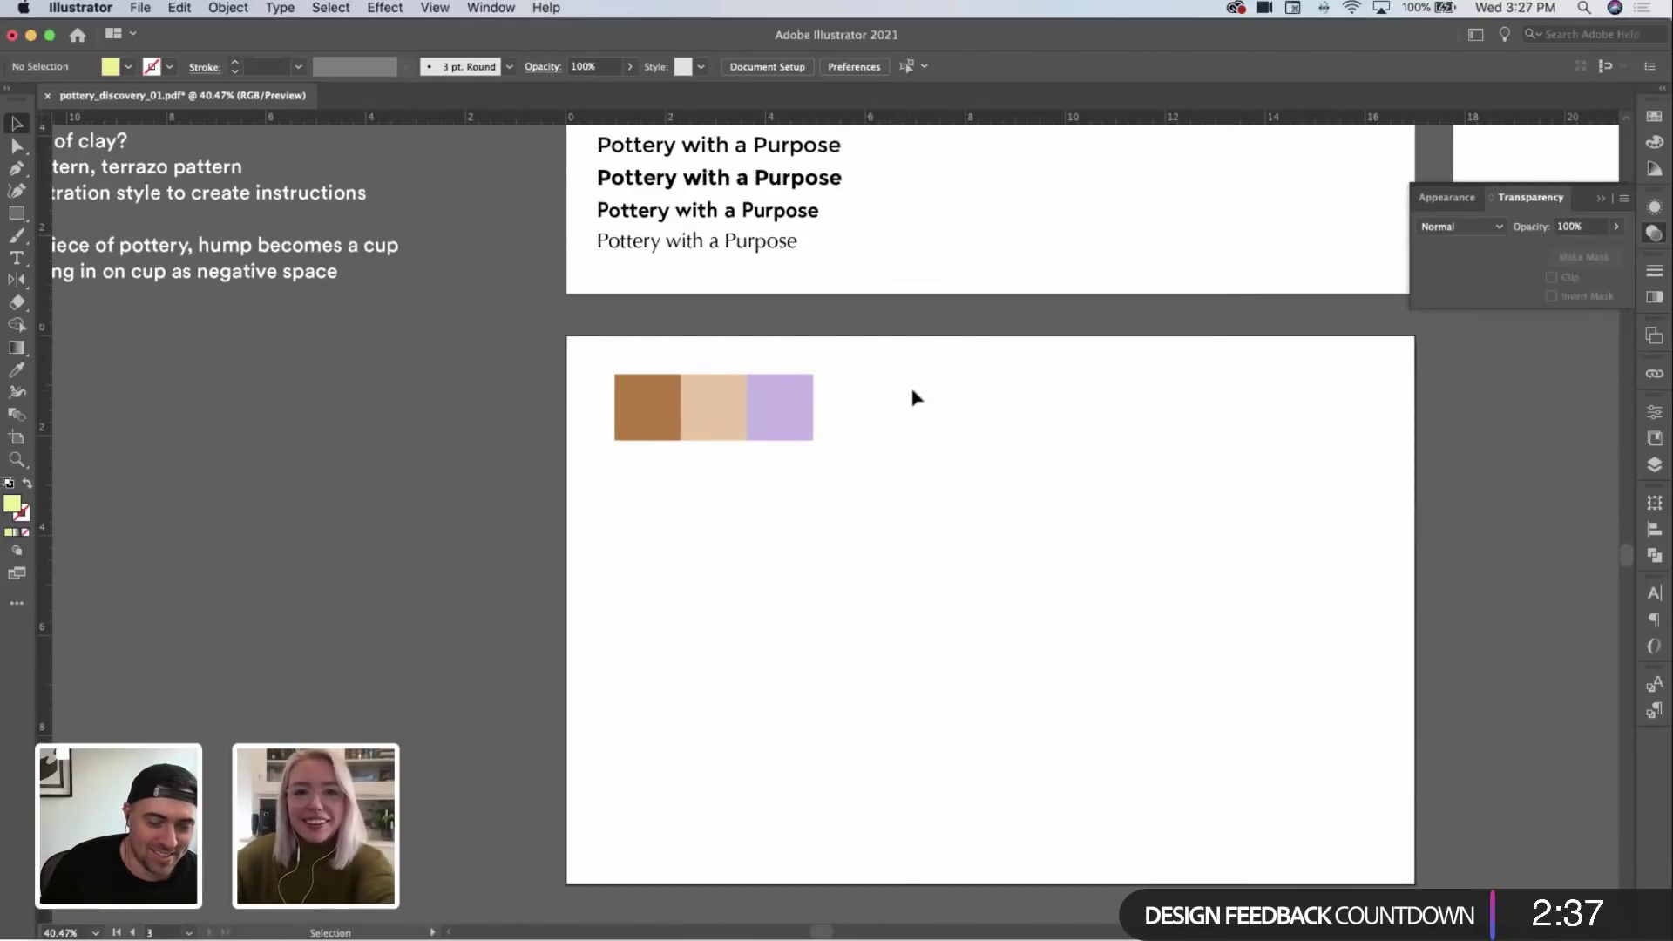
Step: Copy the lavender square below the brown one to start a second row and fill the copy with periwinkle blue
drag(795, 409, 658, 554)
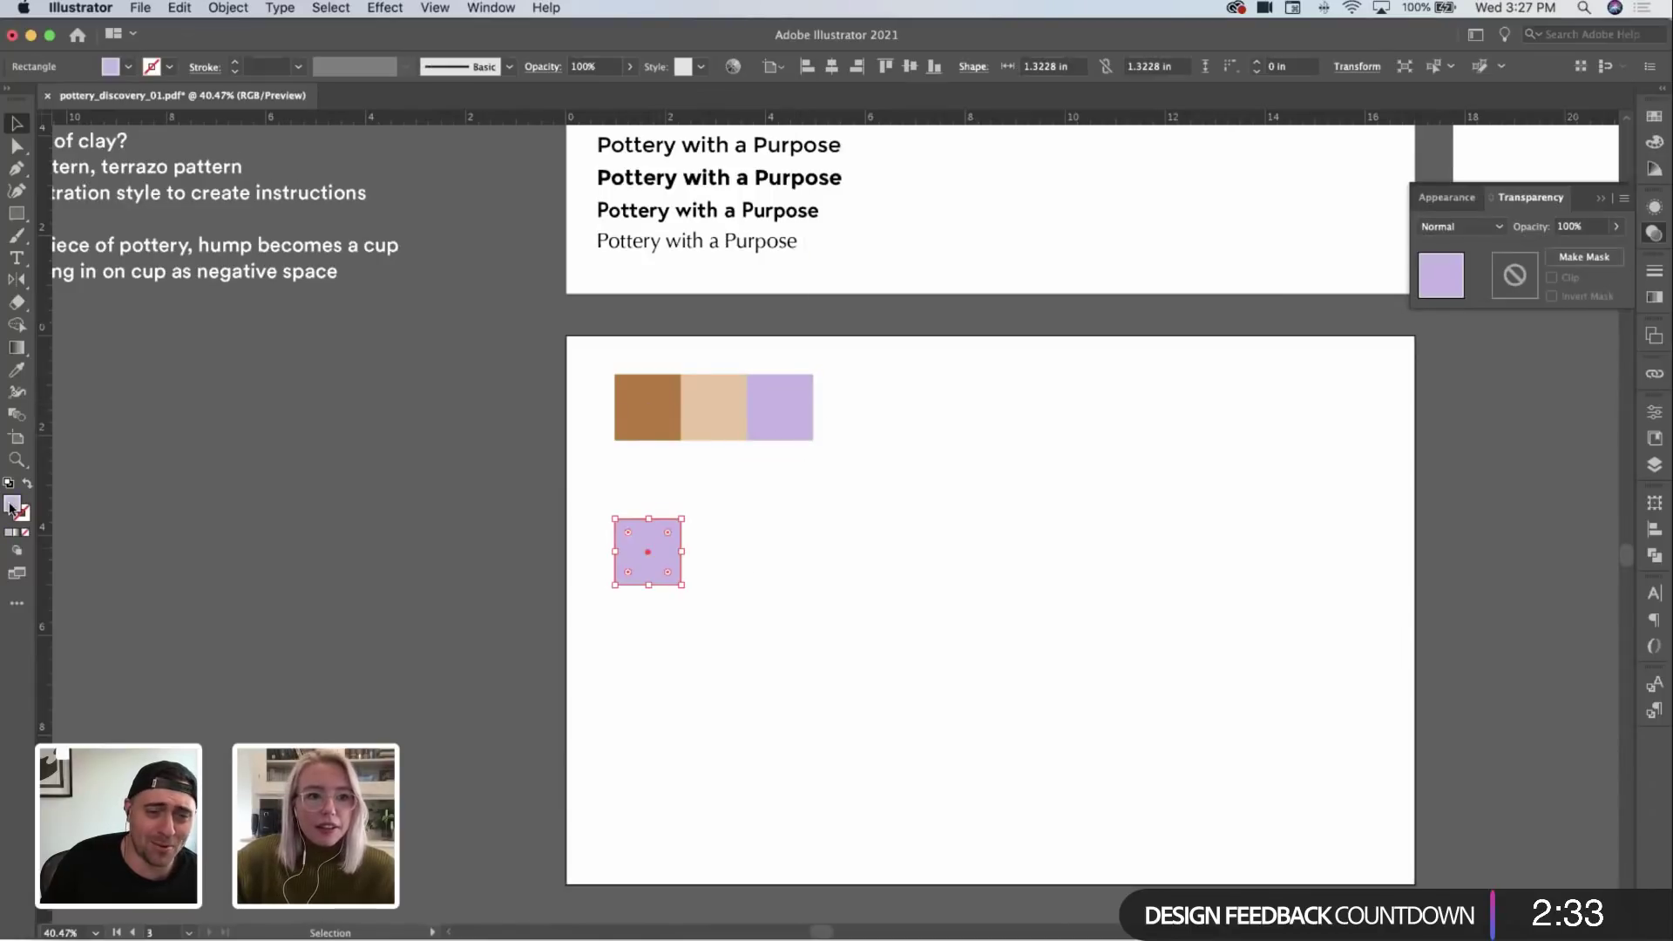
double_click(13, 504)
click(1245, 557)
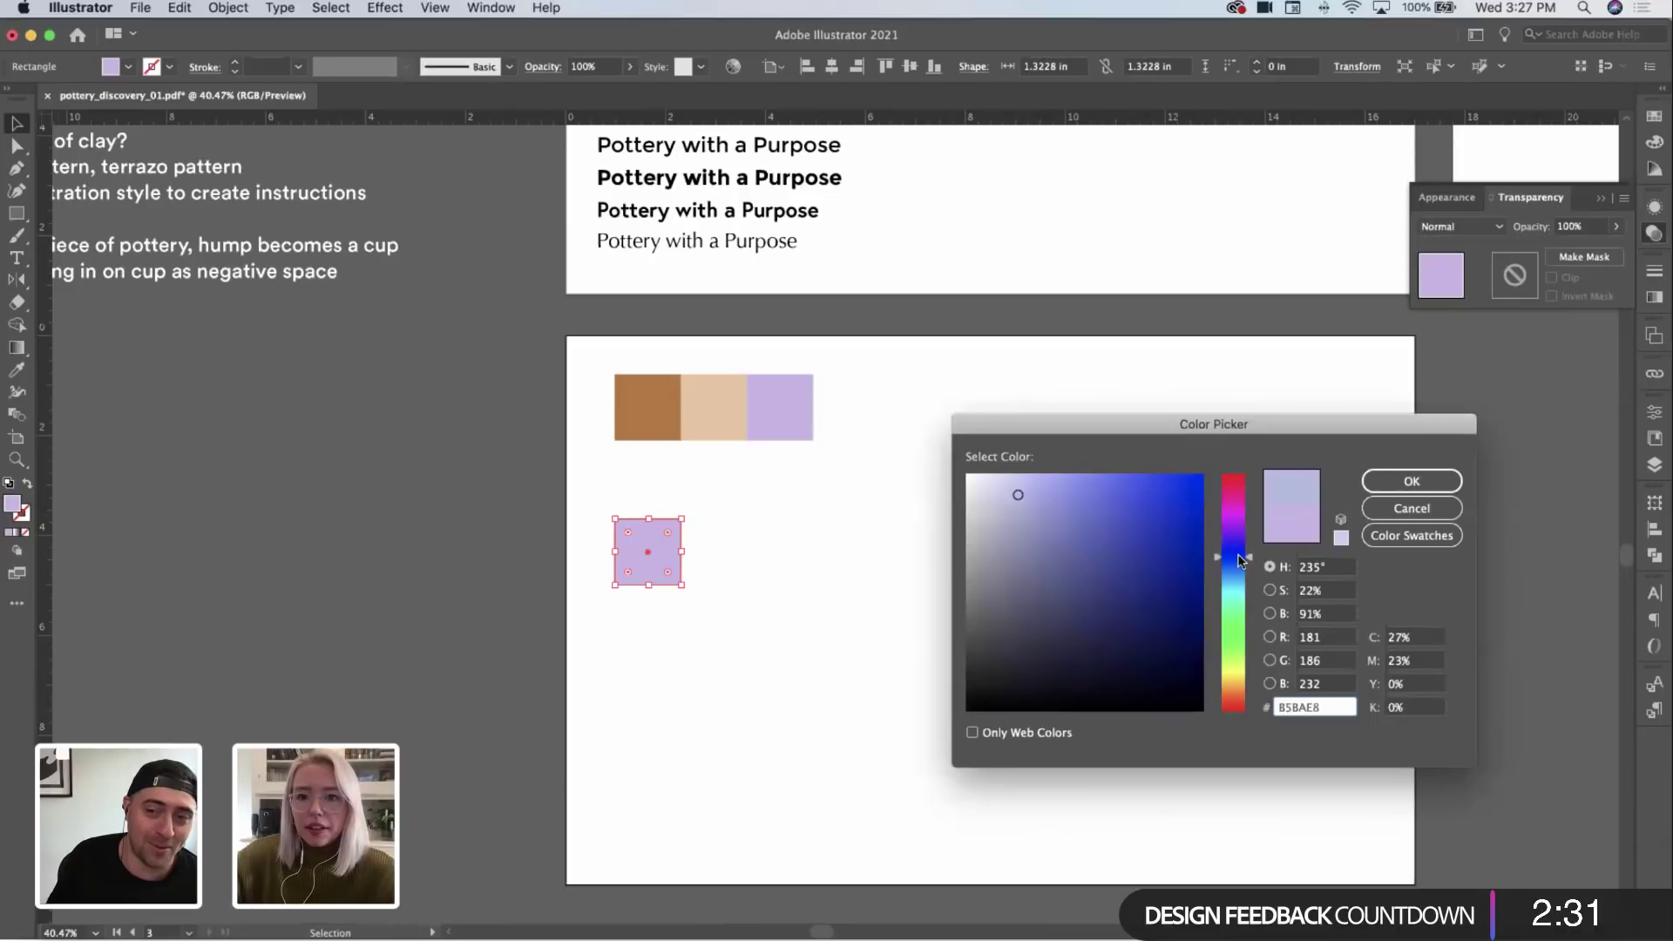
drag(1065, 481, 1072, 477)
click(1412, 481)
Step: Add two more squares flush beside the periwinkle one, filled with the beige sampled from the upper row
key(z)
click(911, 545)
key(v)
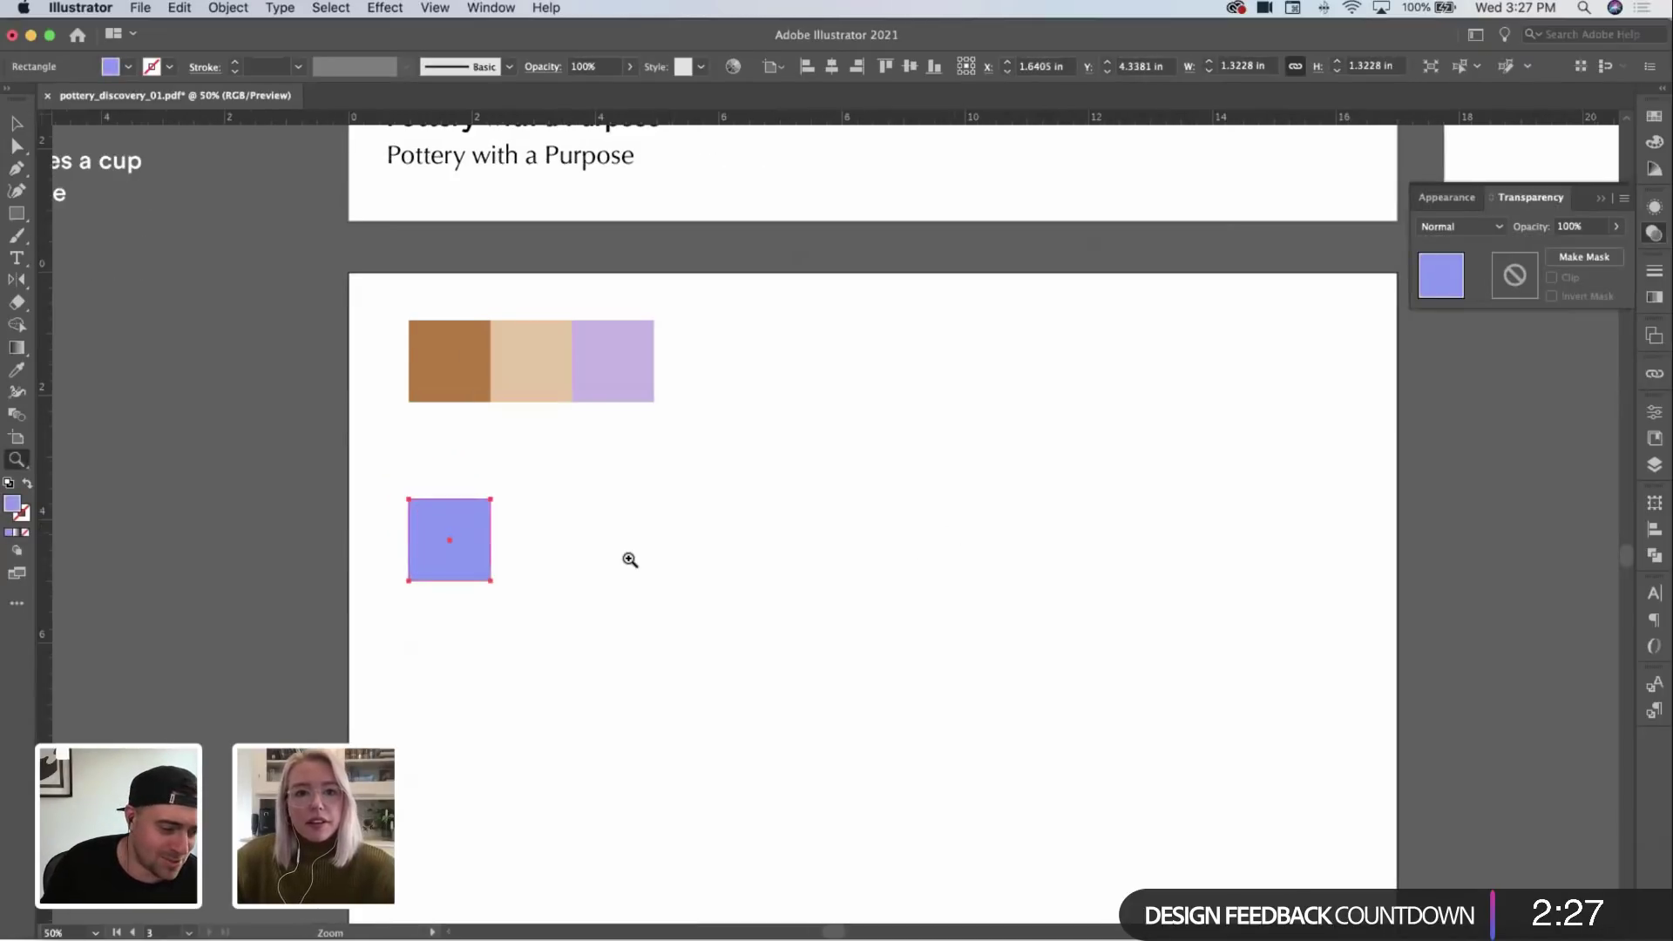
click(519, 567)
drag(459, 552, 540, 550)
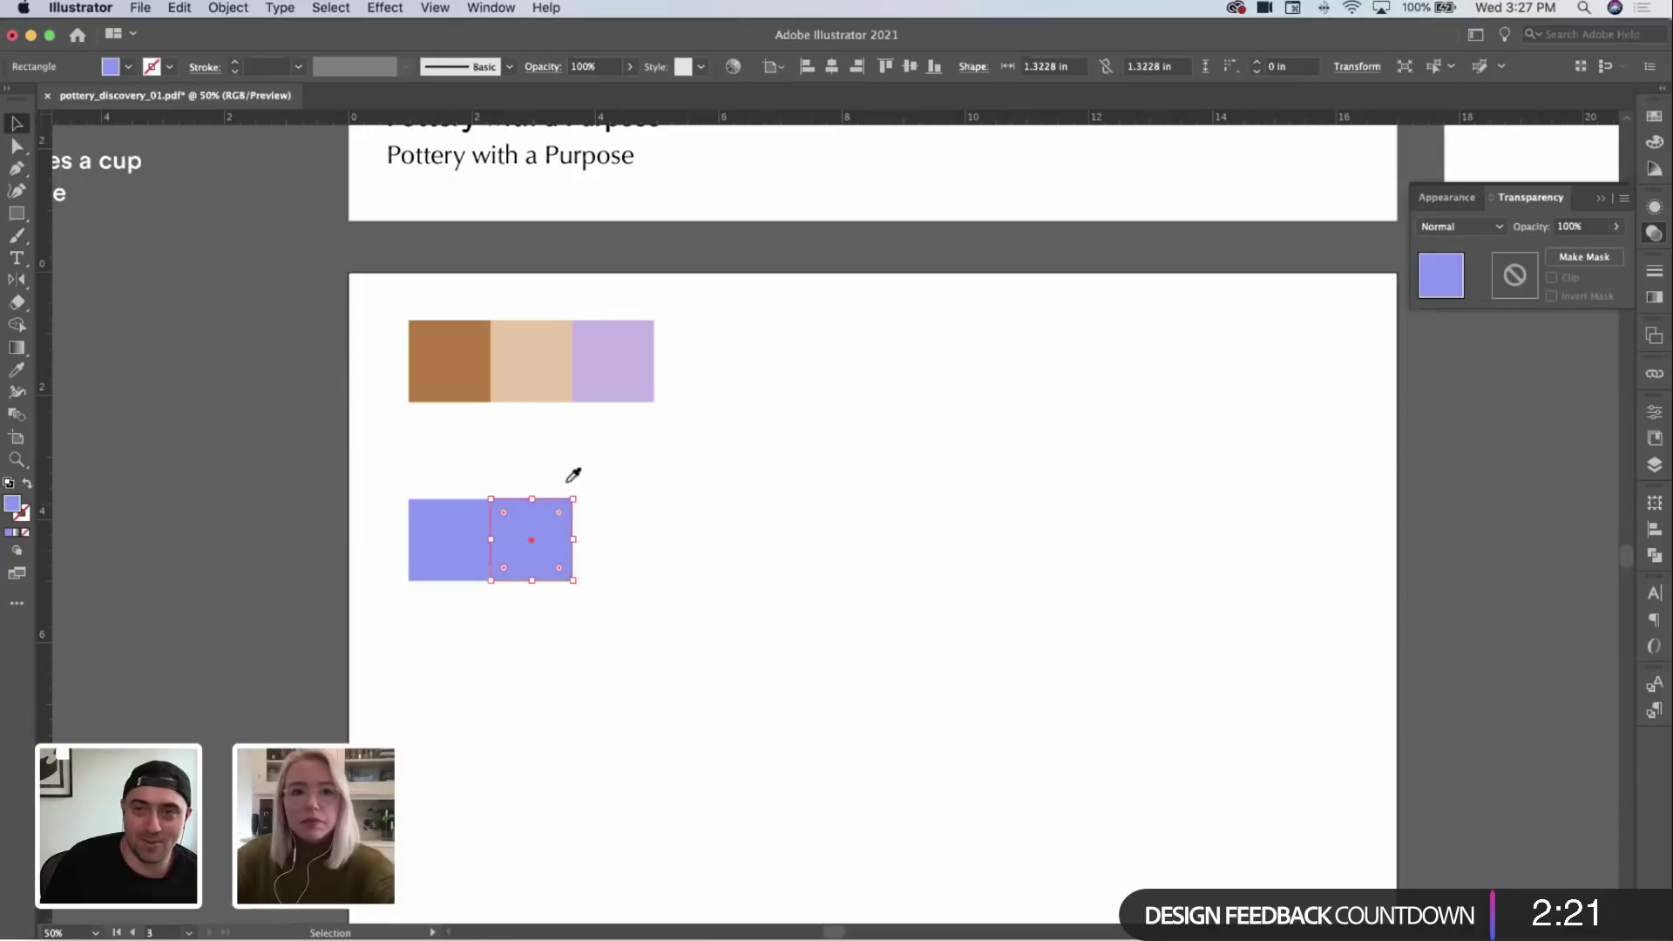
click(532, 362)
key(v)
click(627, 557)
drag(506, 546, 590, 547)
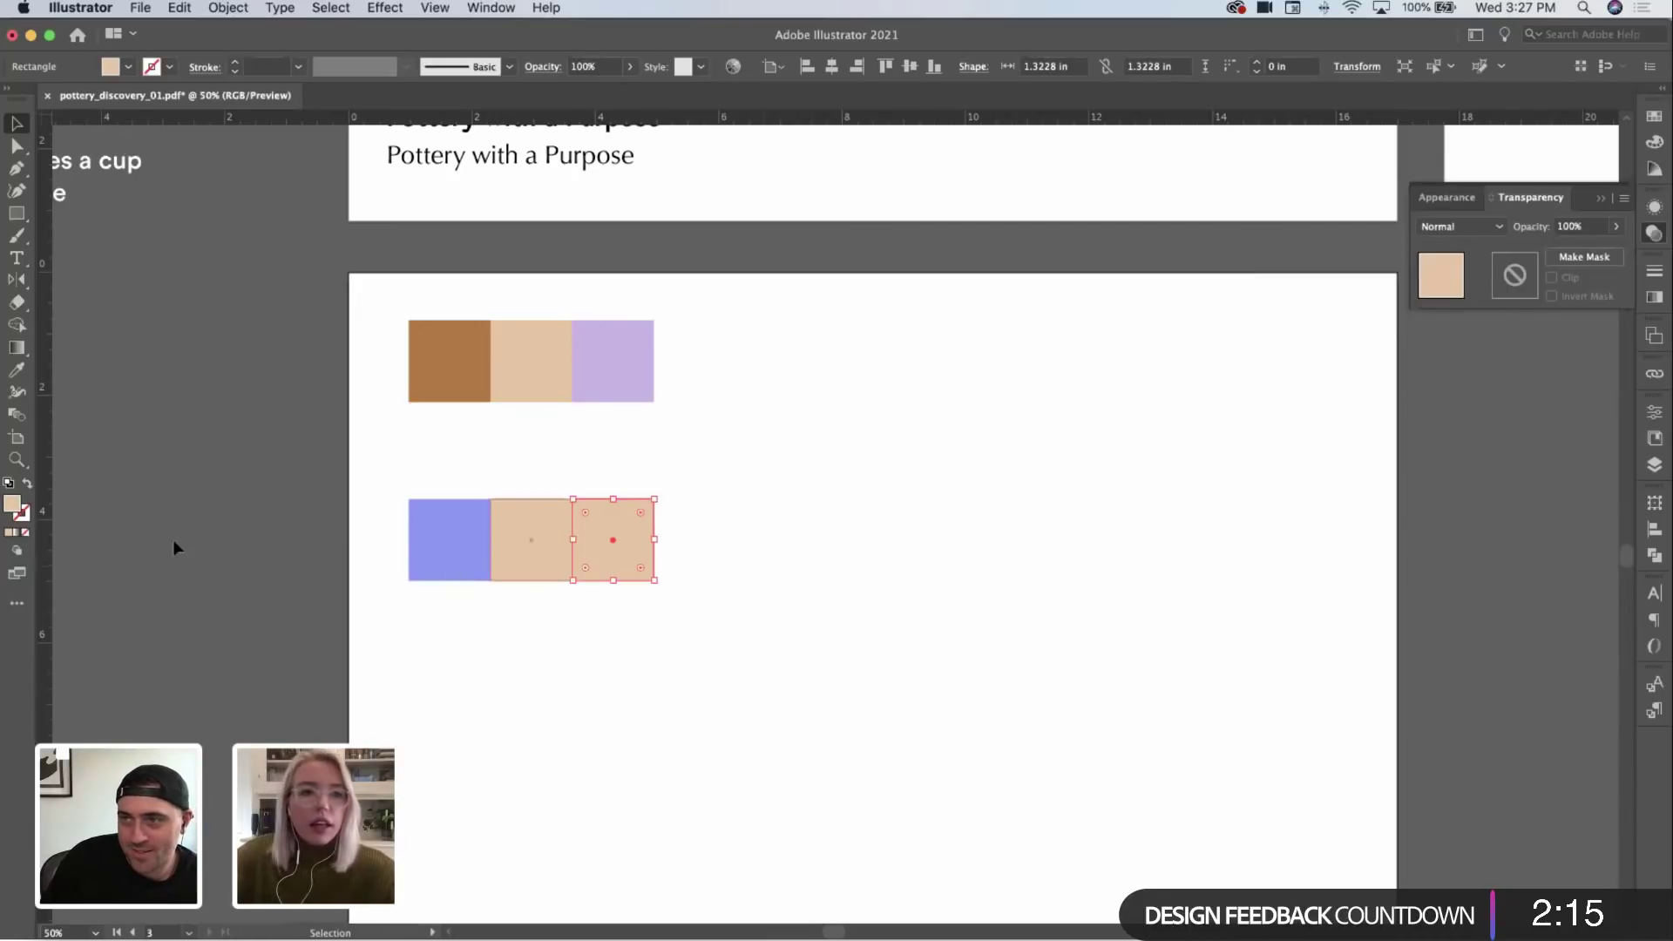
click(688, 410)
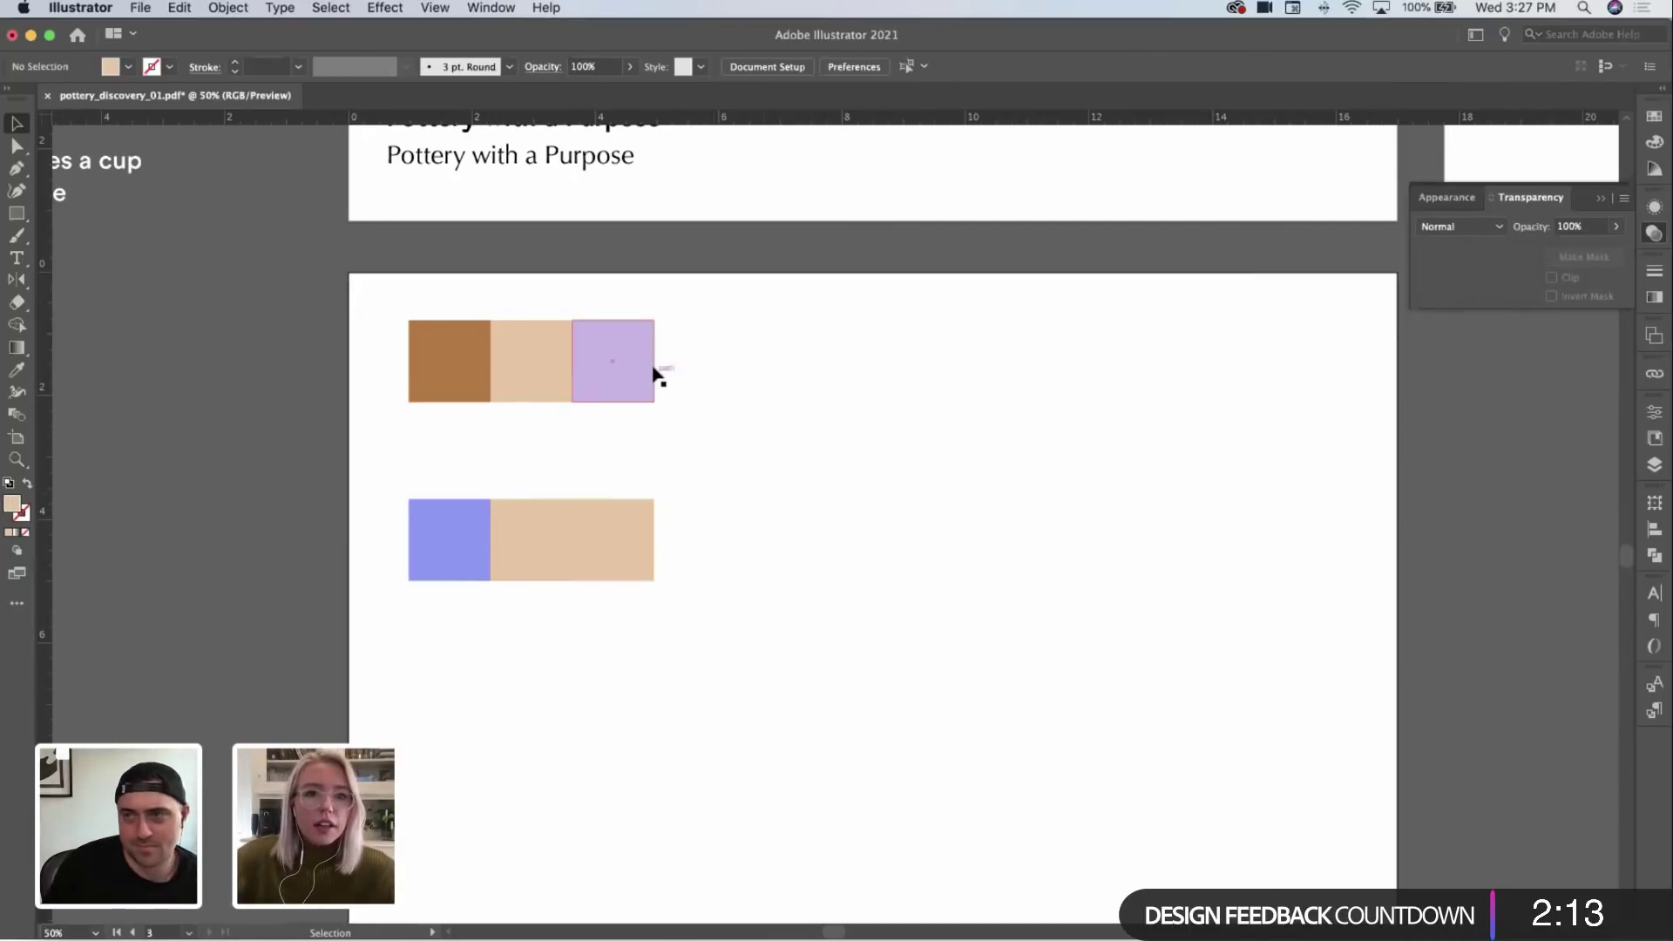
Step: Copy the lavender square as a fourth swatch in the upper row and fill it with a coral red
drag(628, 368, 708, 364)
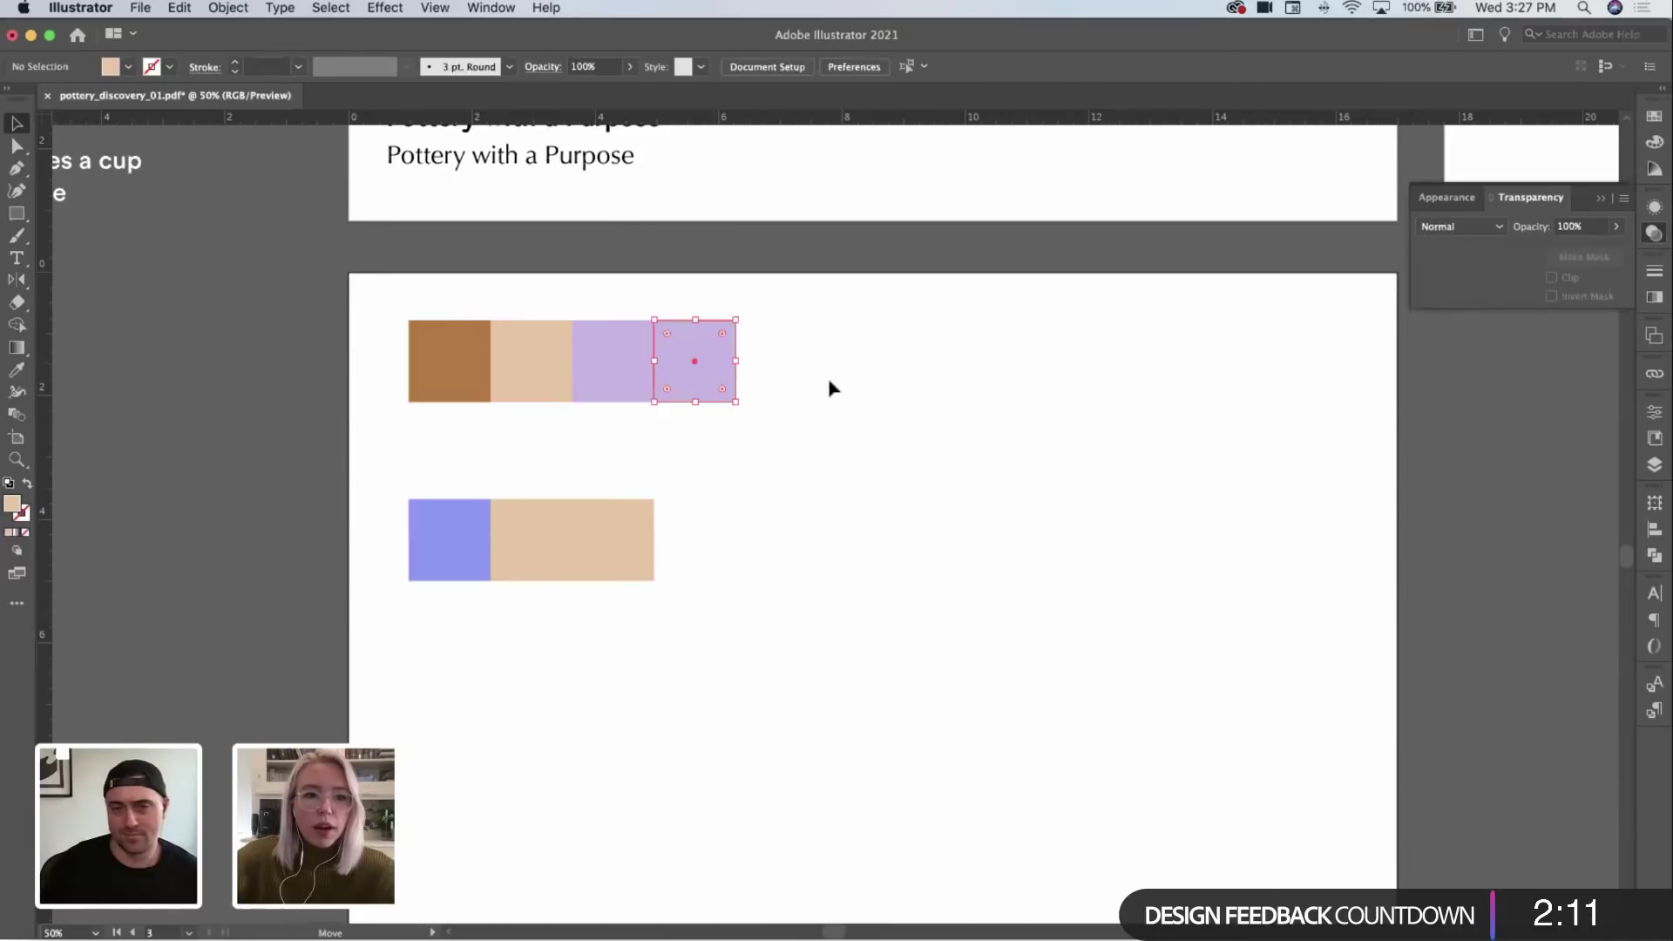
click(776, 347)
click(698, 384)
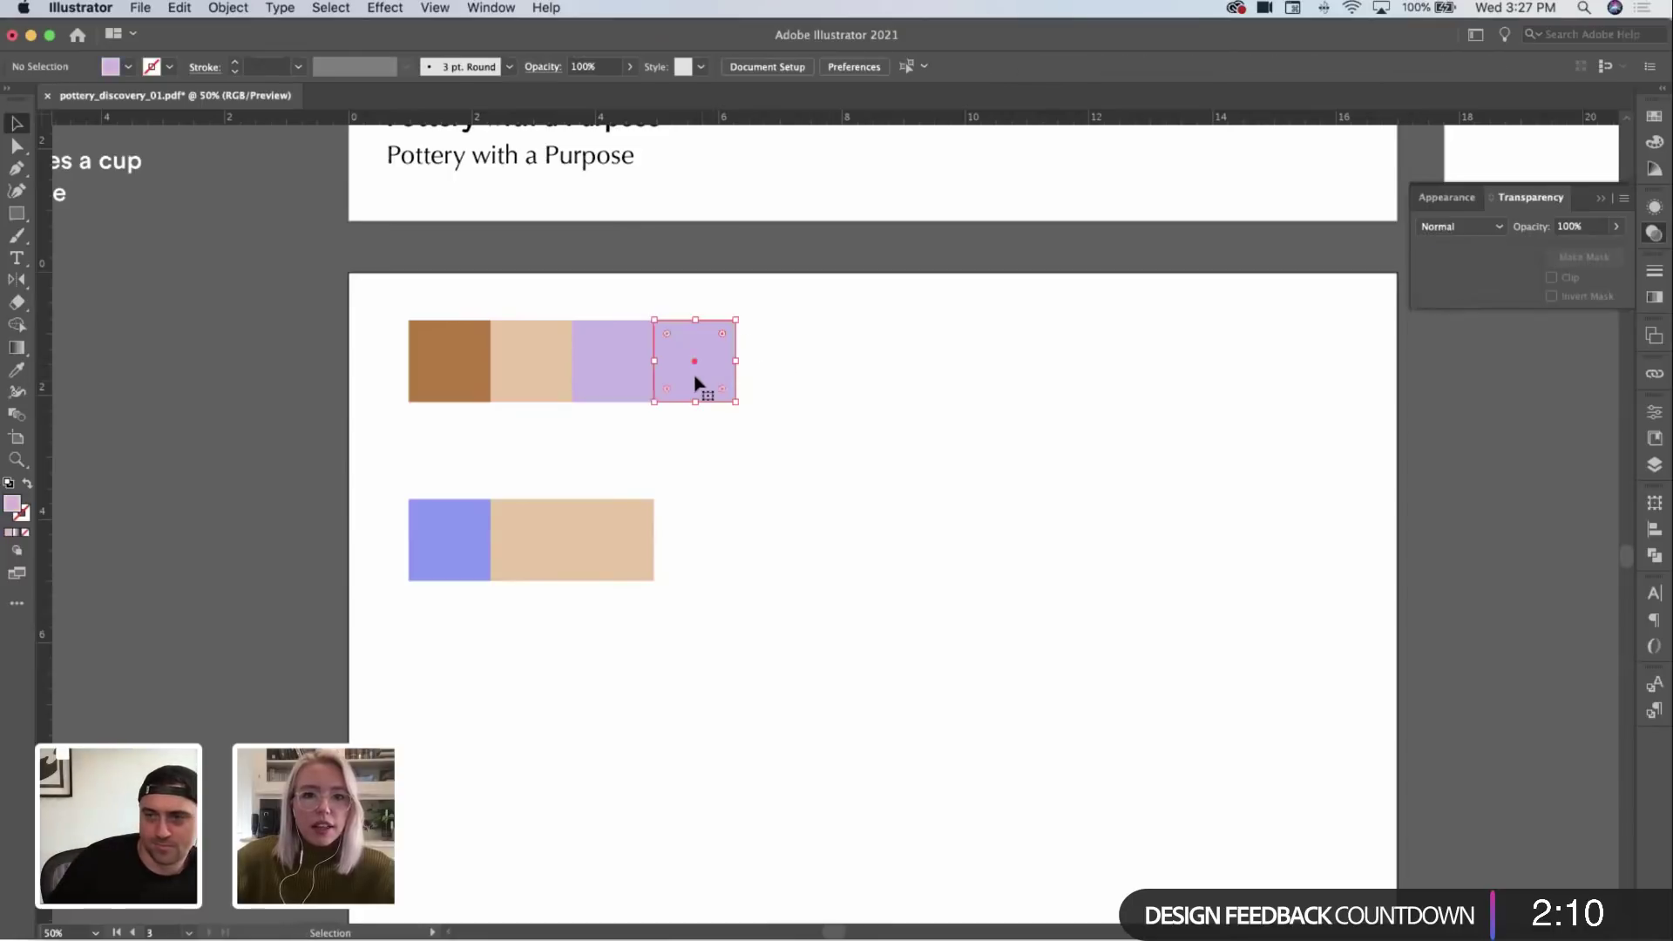
double_click(13, 506)
click(1234, 700)
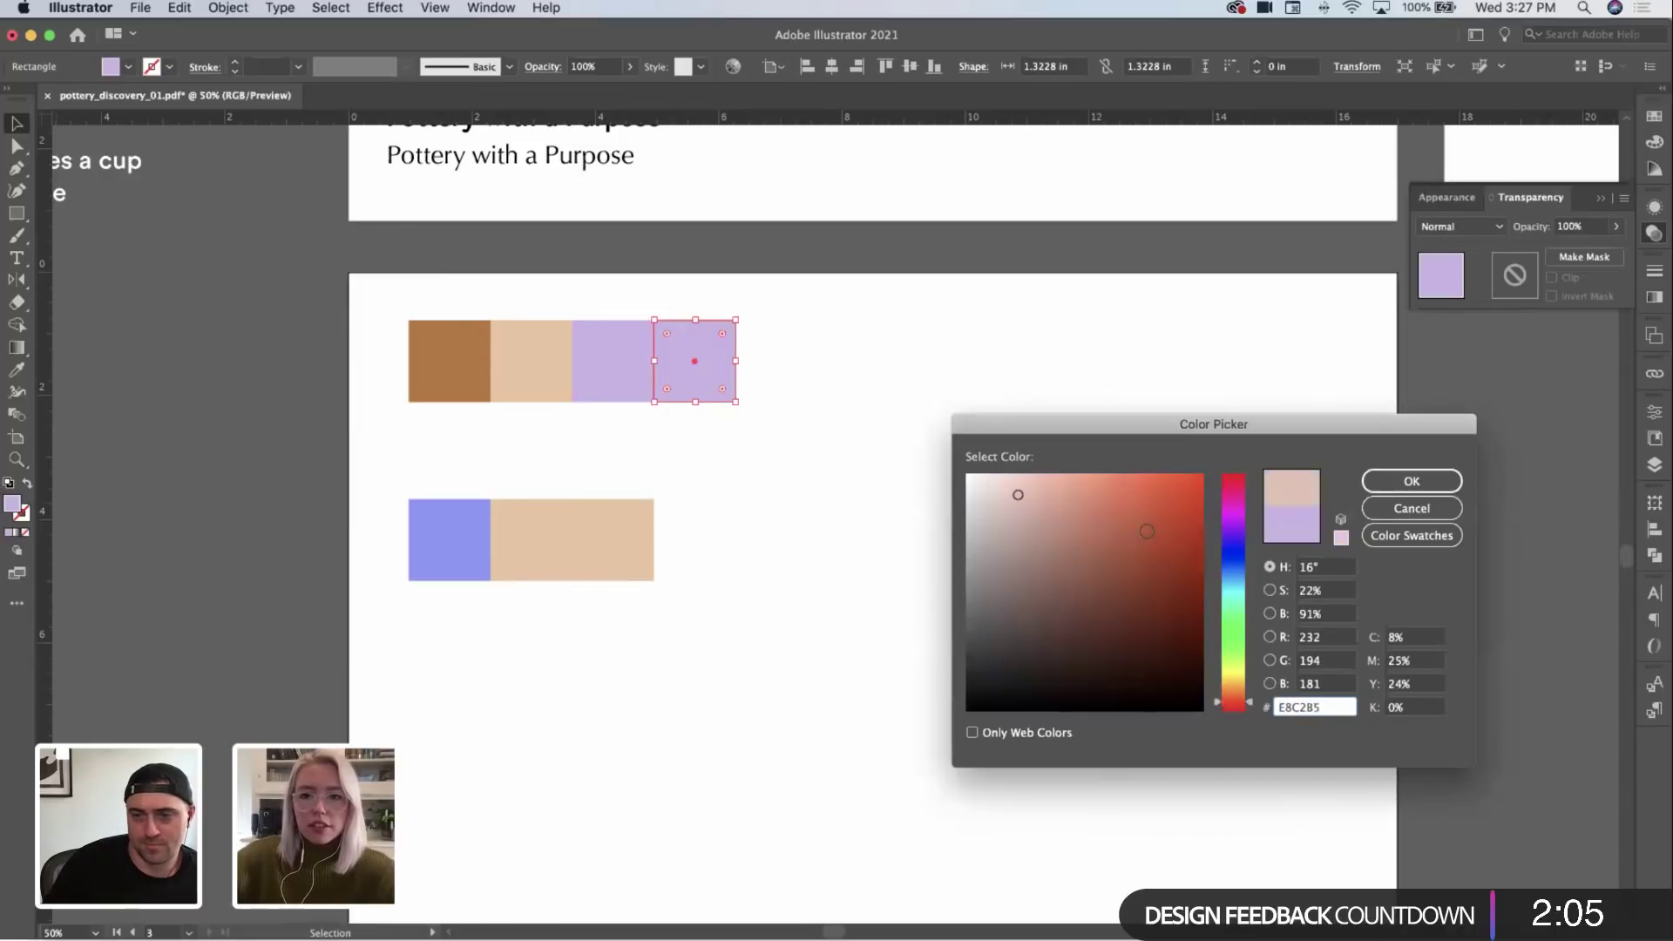
click(1416, 481)
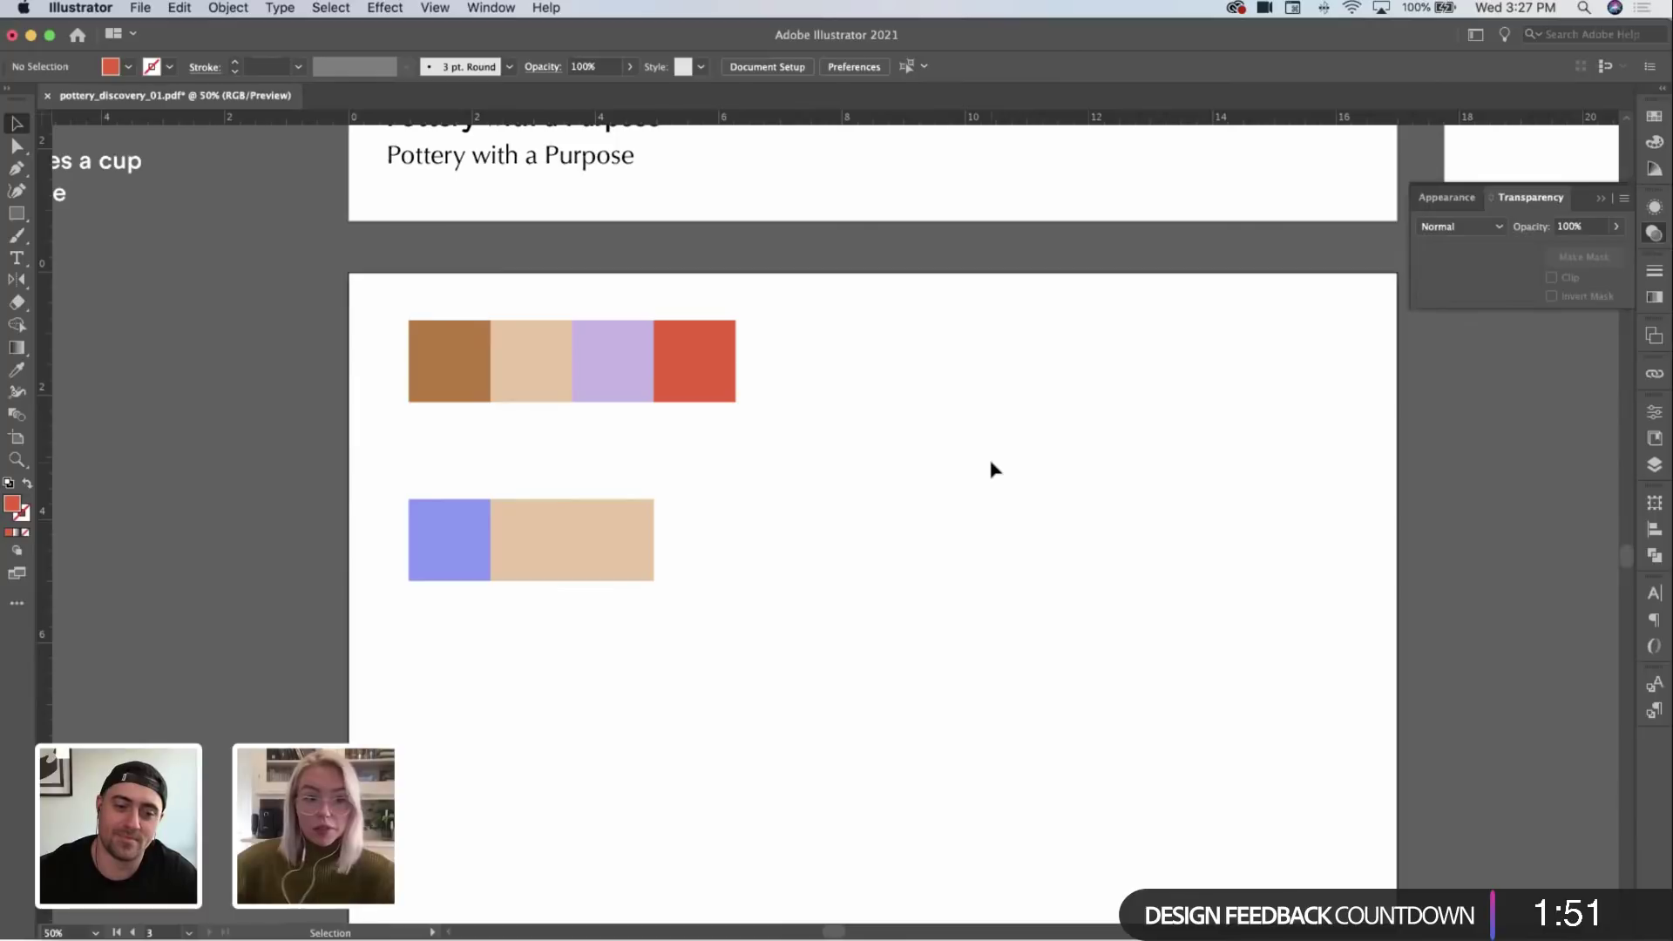
Step: Fill the third square of the lower row with the pale mint green BFEFDA
scroll(991, 469, up, 1)
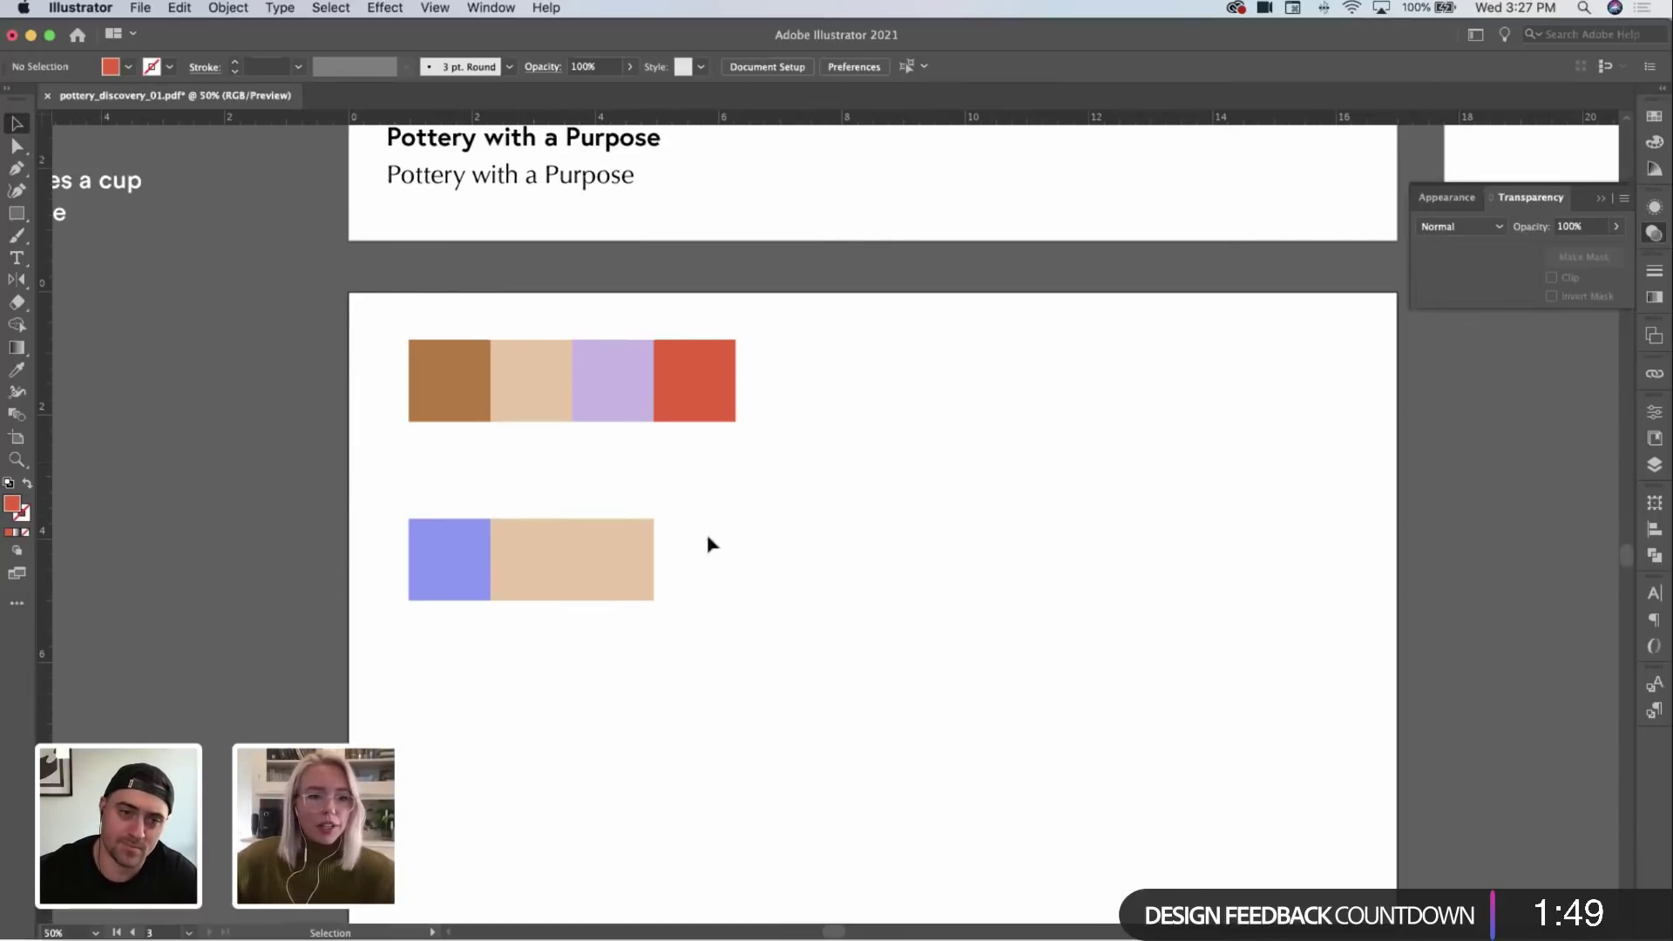
click(616, 567)
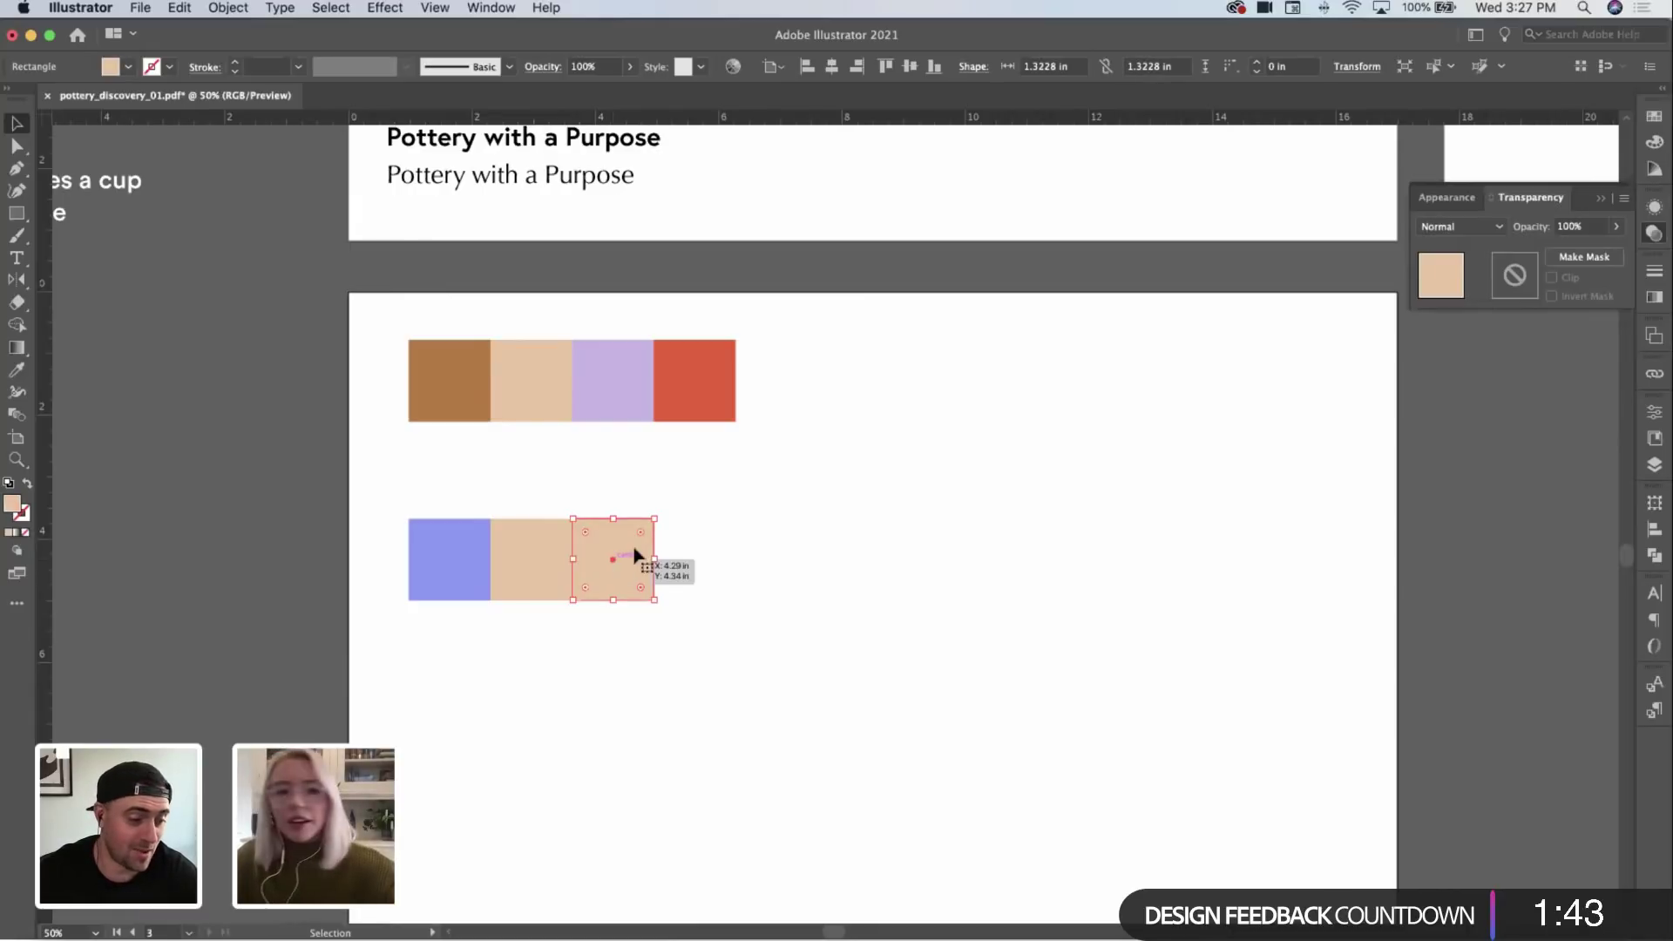
double_click(13, 505)
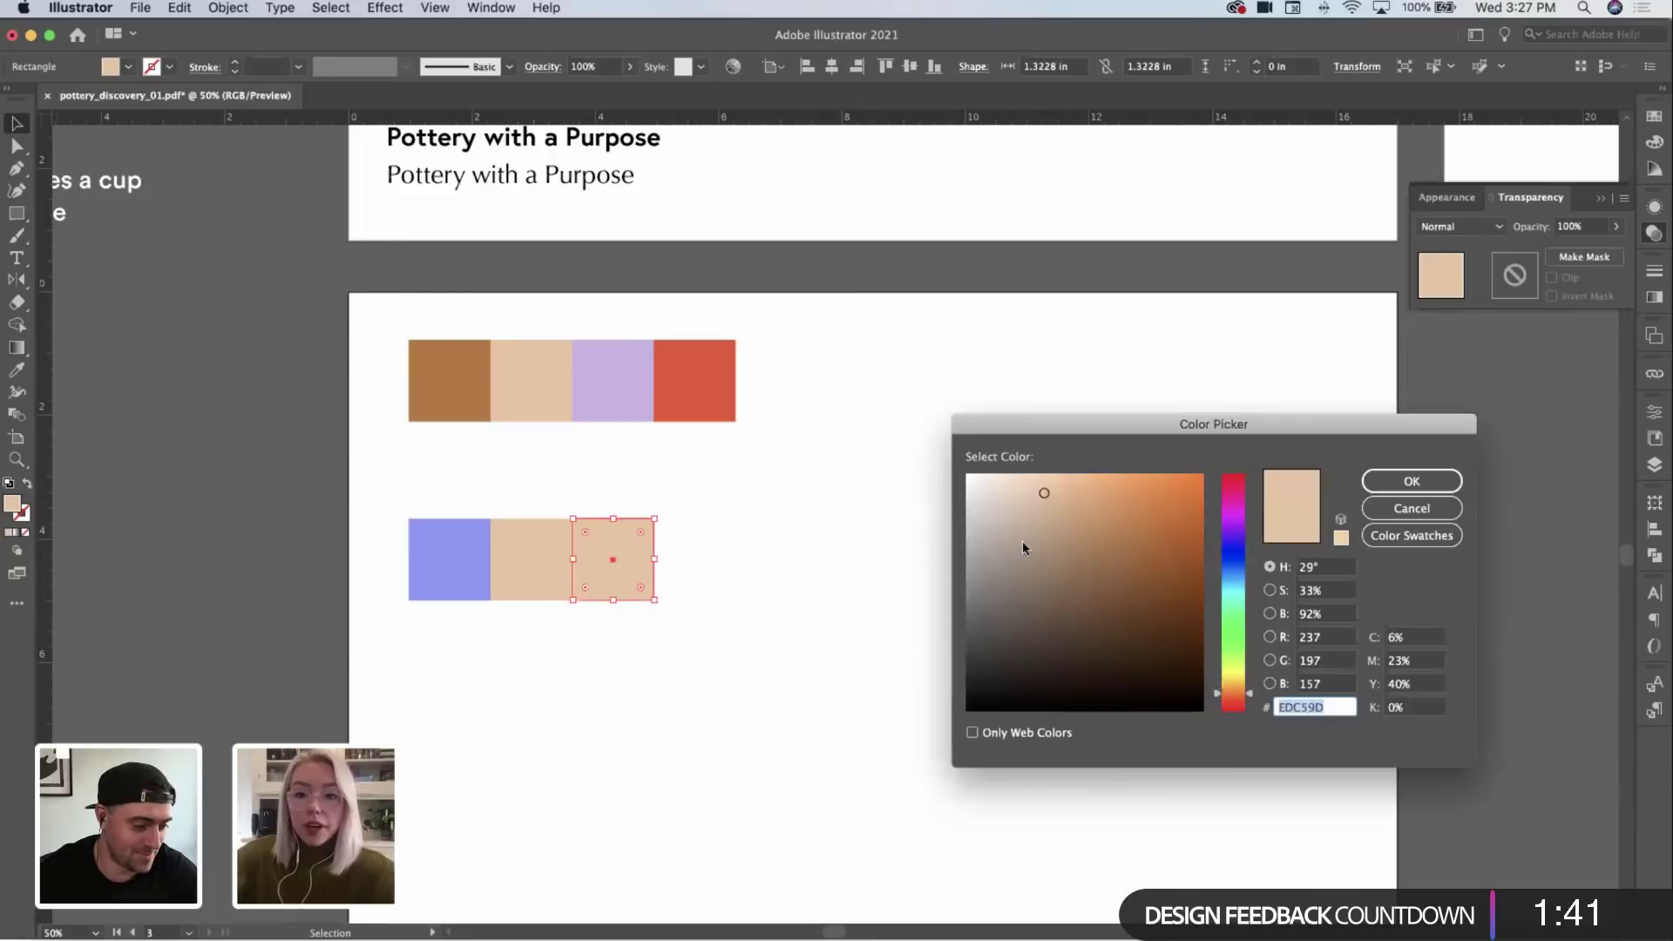
click(1234, 610)
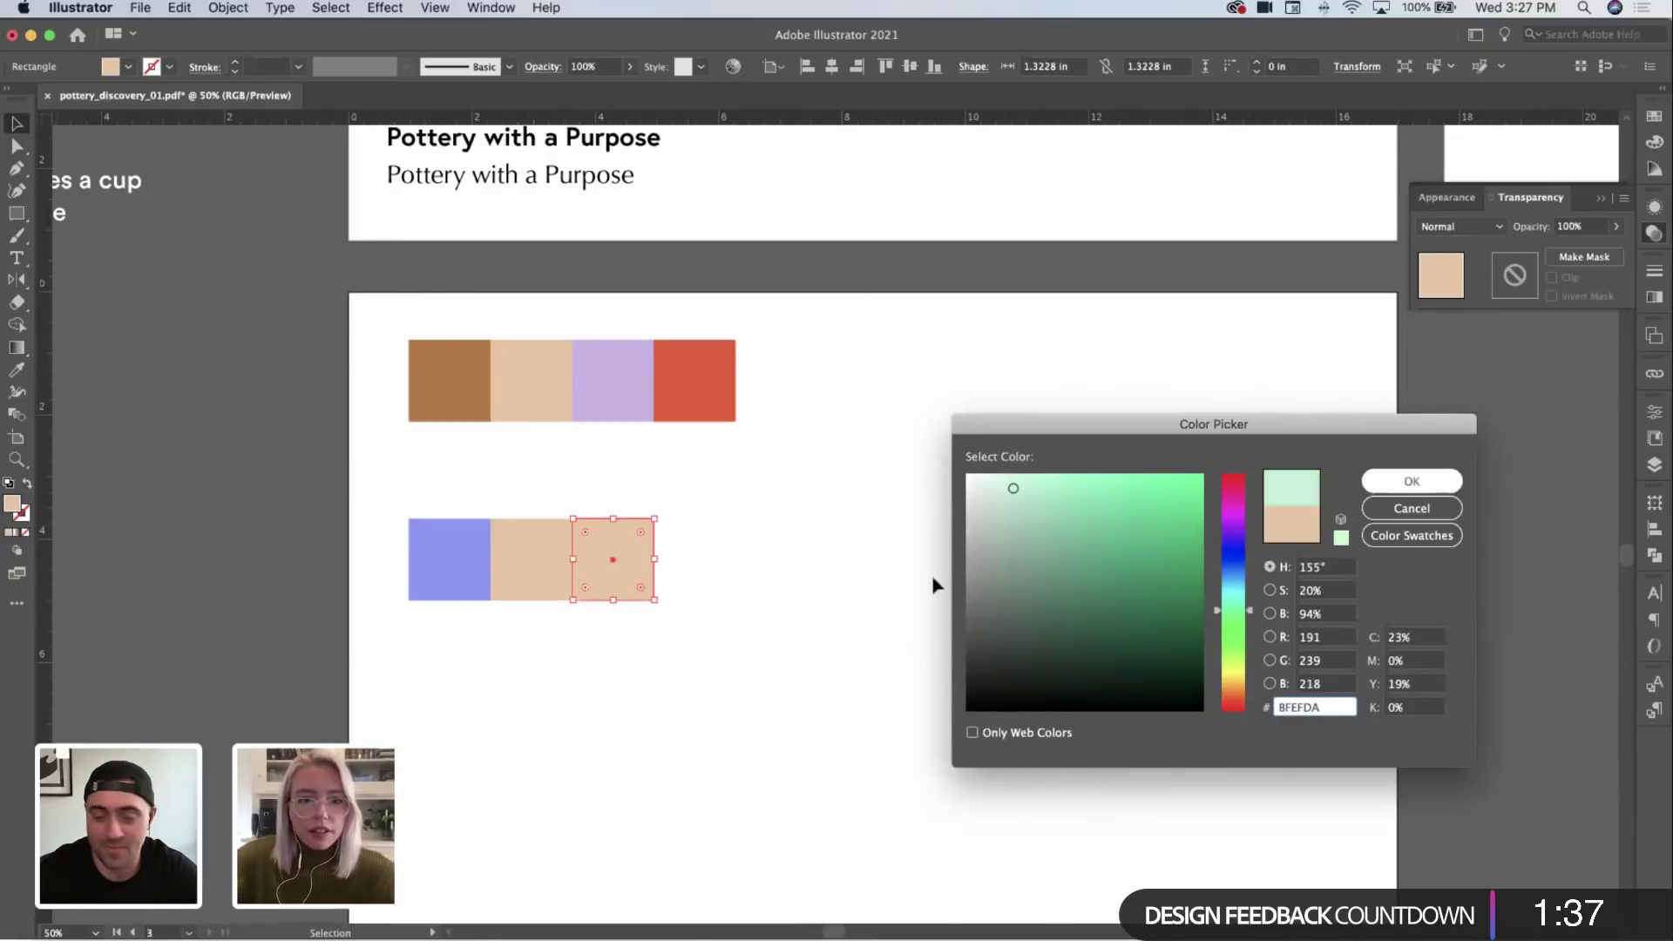
key(Return)
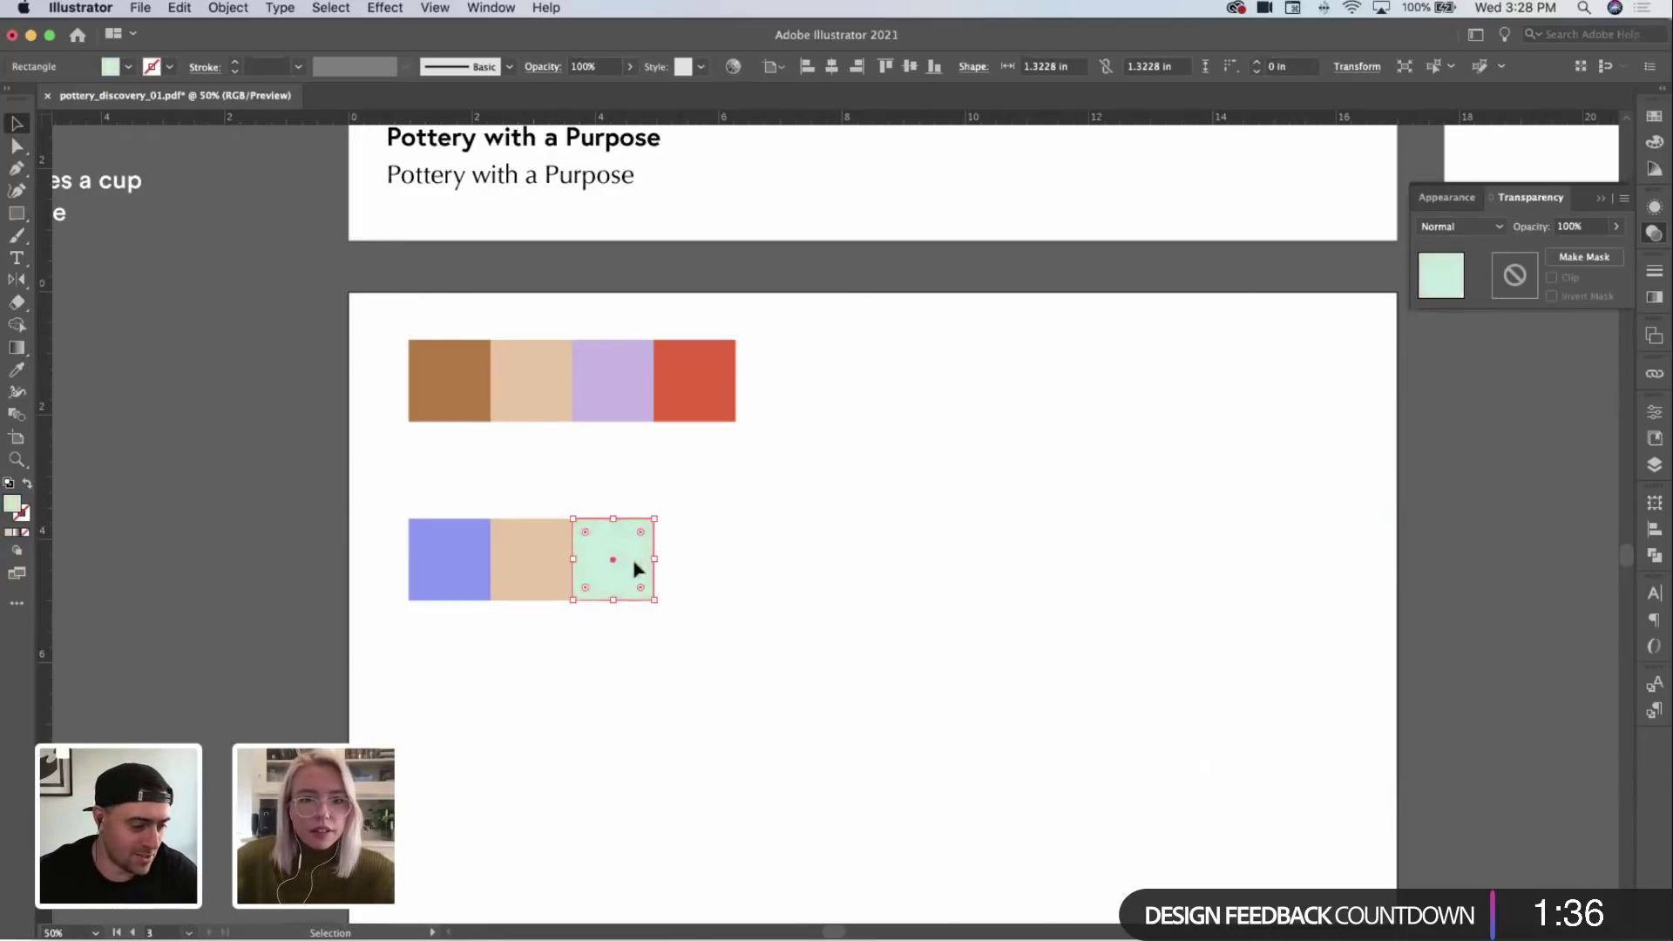
Step: Refine the mint square at the end of the lower row to the paler green CAEAD9
double_click(12, 504)
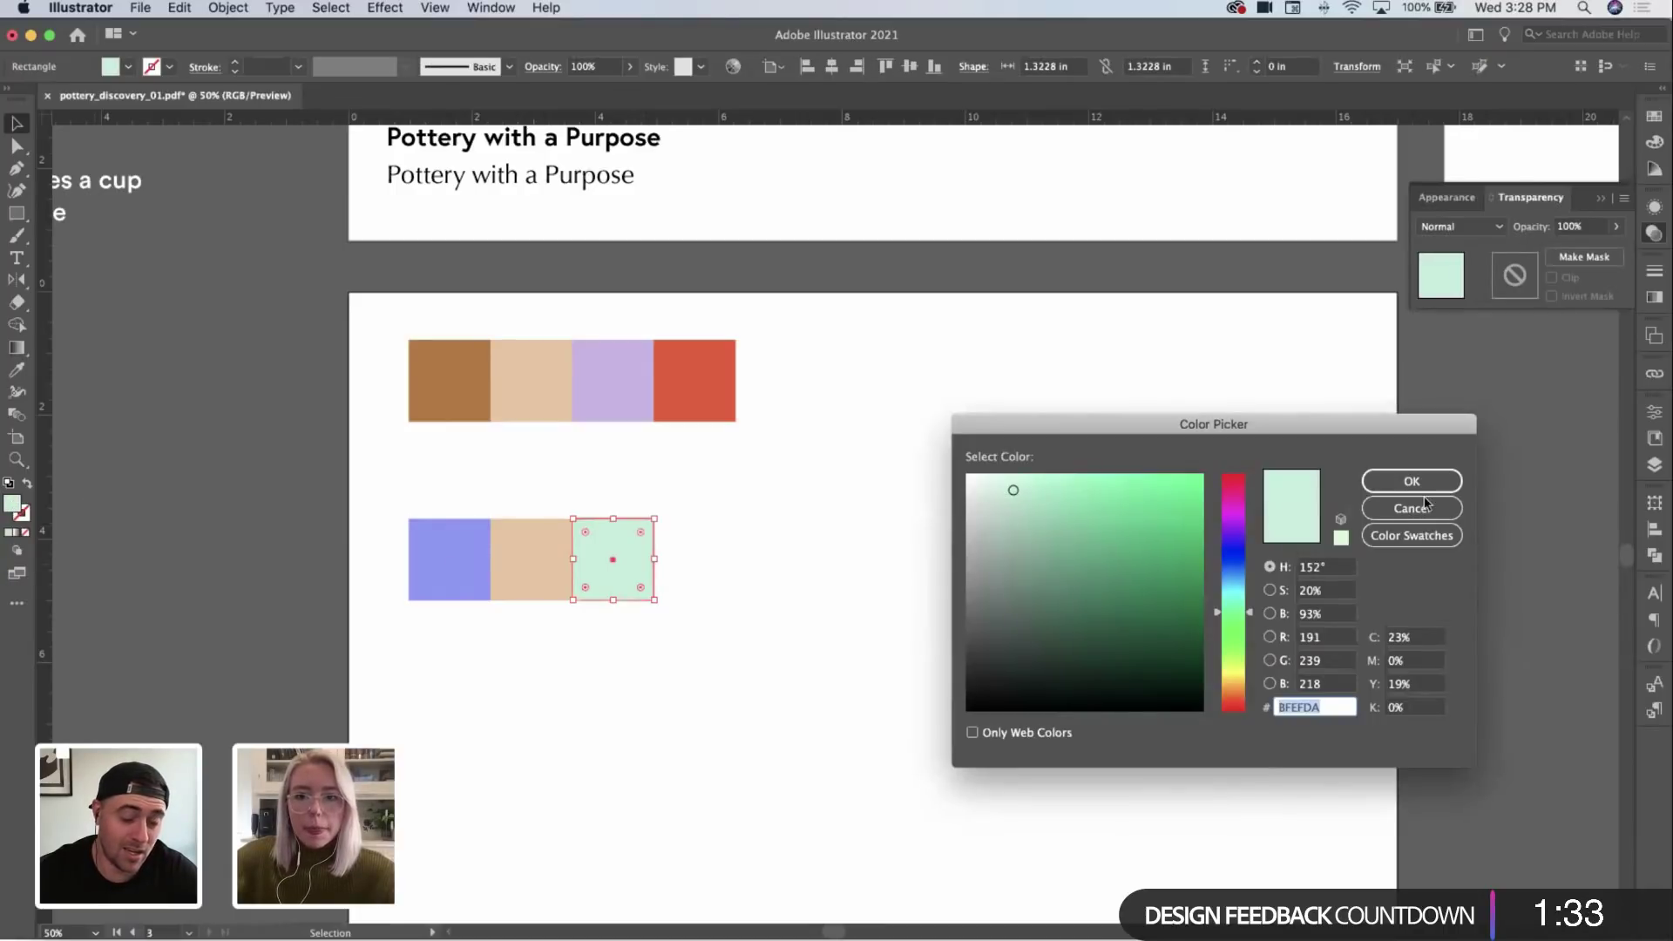
click(1412, 481)
click(803, 587)
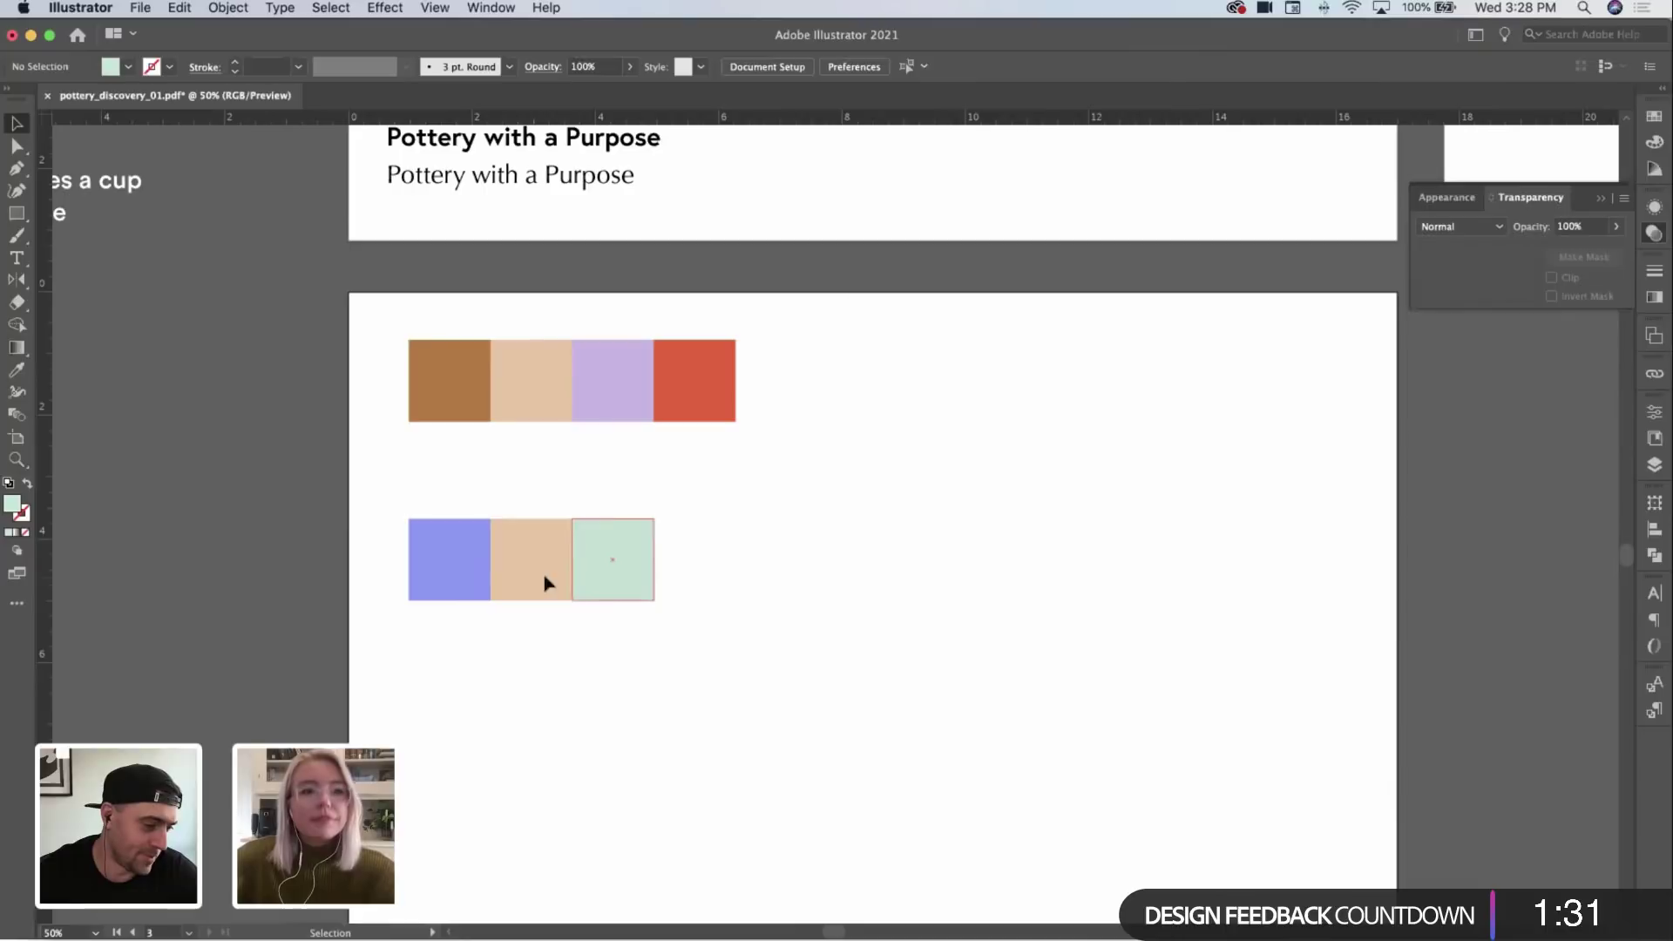
double_click(18, 504)
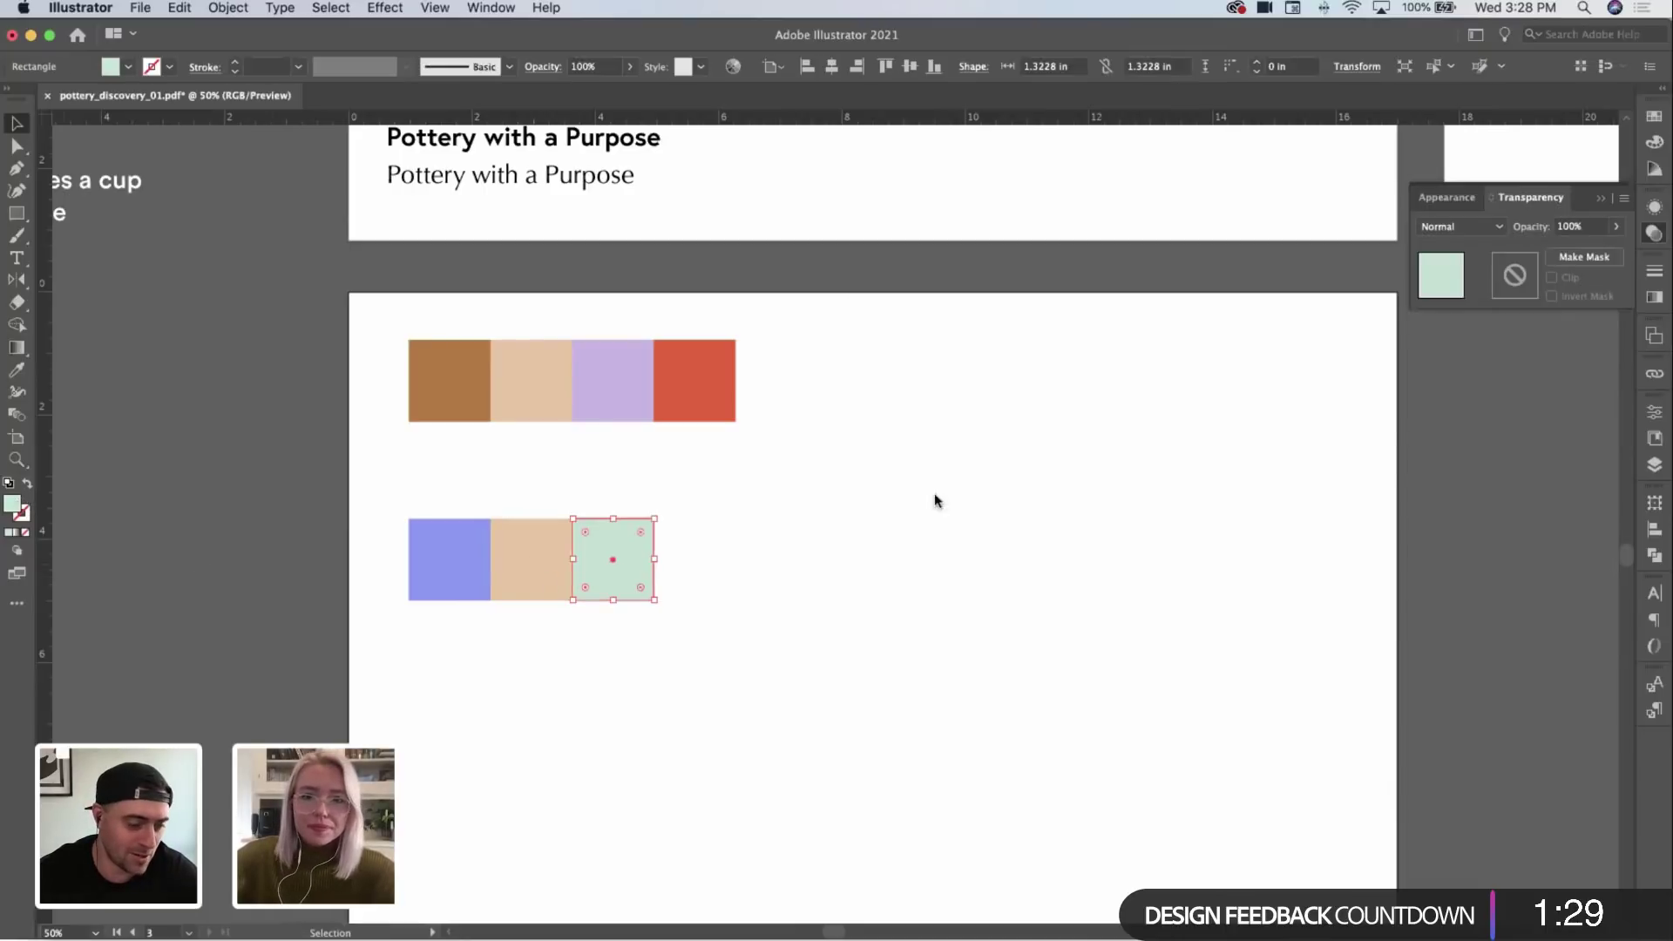
text(CAEAD9)
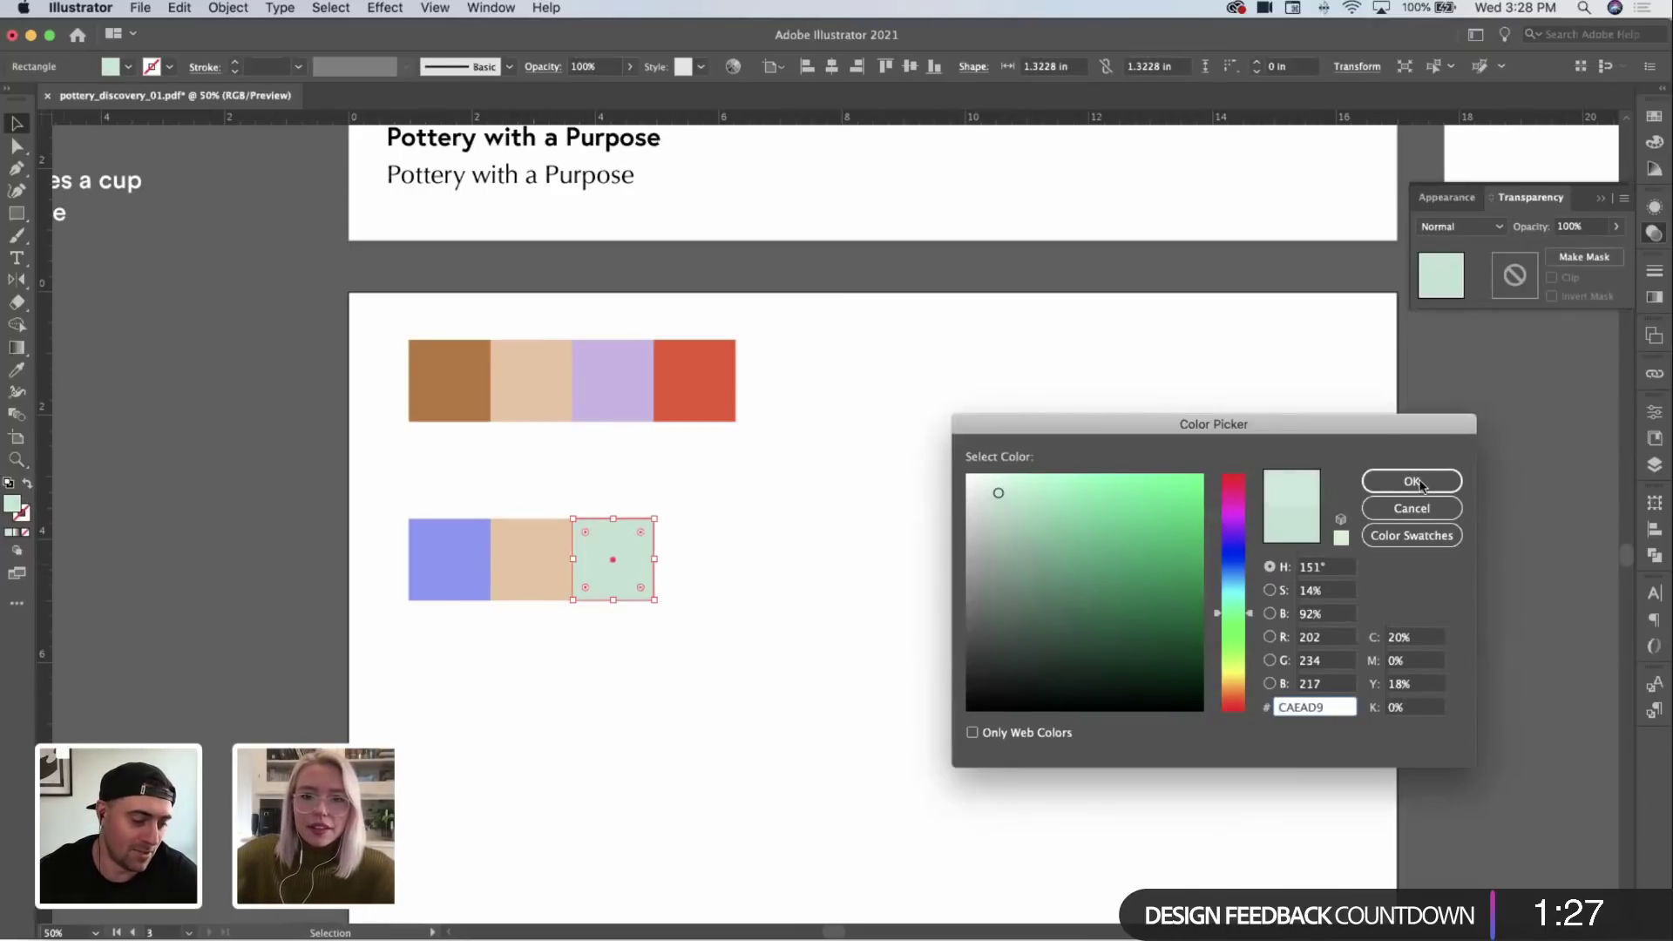
key(Tab)
key(Return)
click(810, 549)
Step: Shift the lower row's three squares over by one square width and copy the periwinkle square into the vacated first position
scroll(807, 549, down, 3)
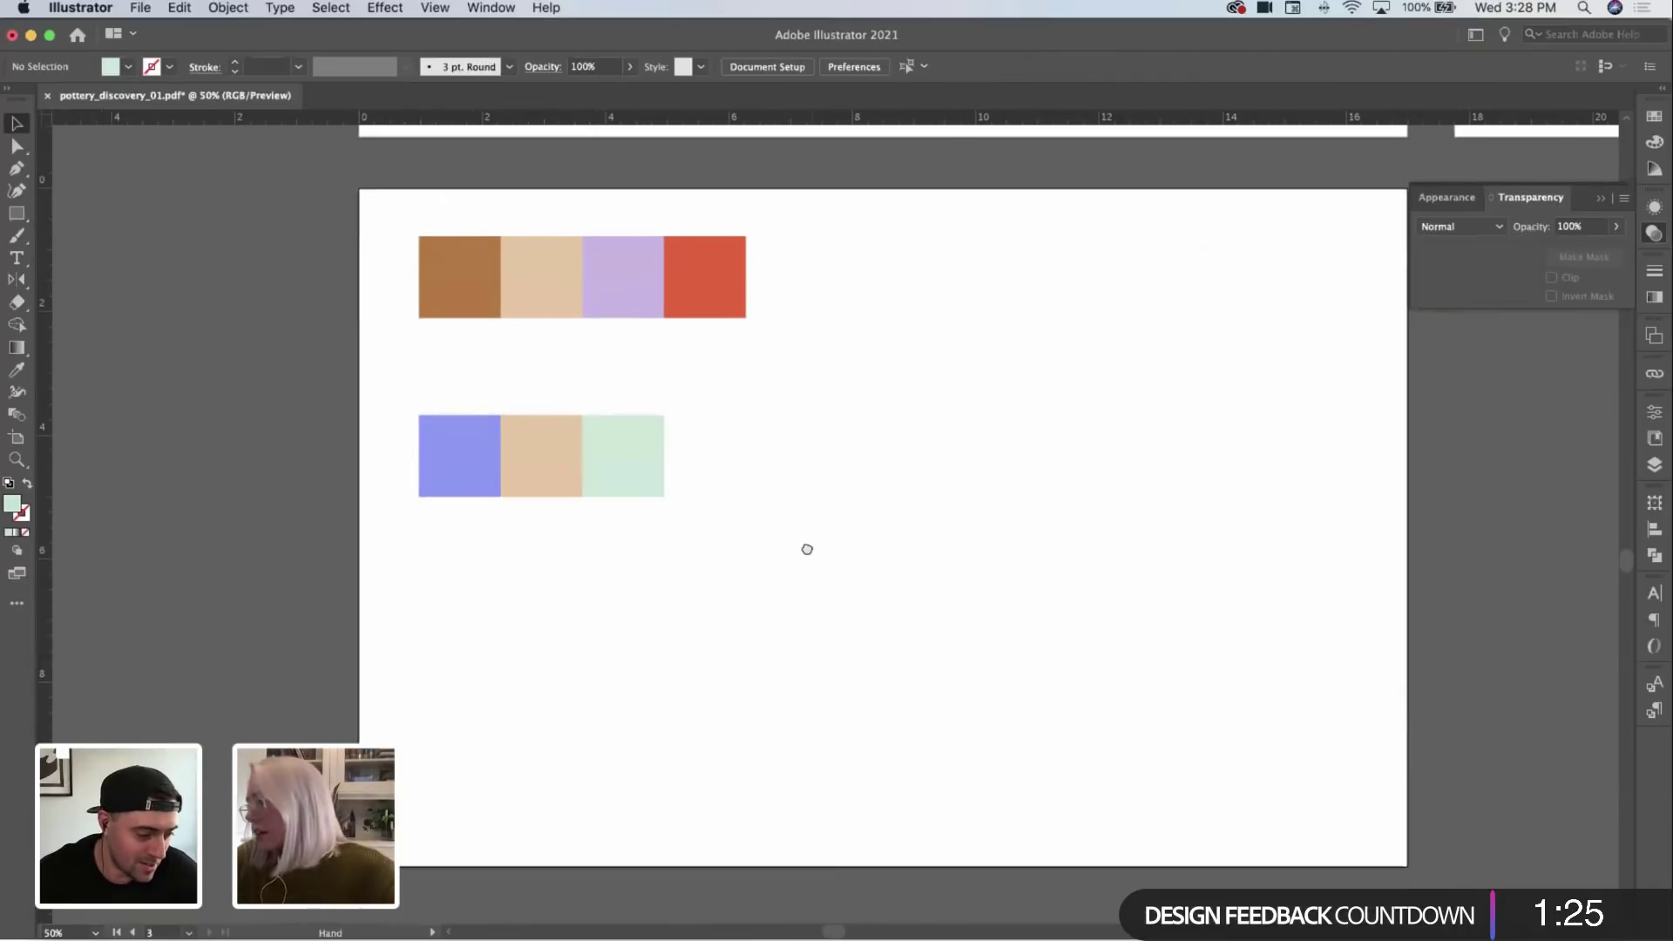
drag(391, 442, 623, 468)
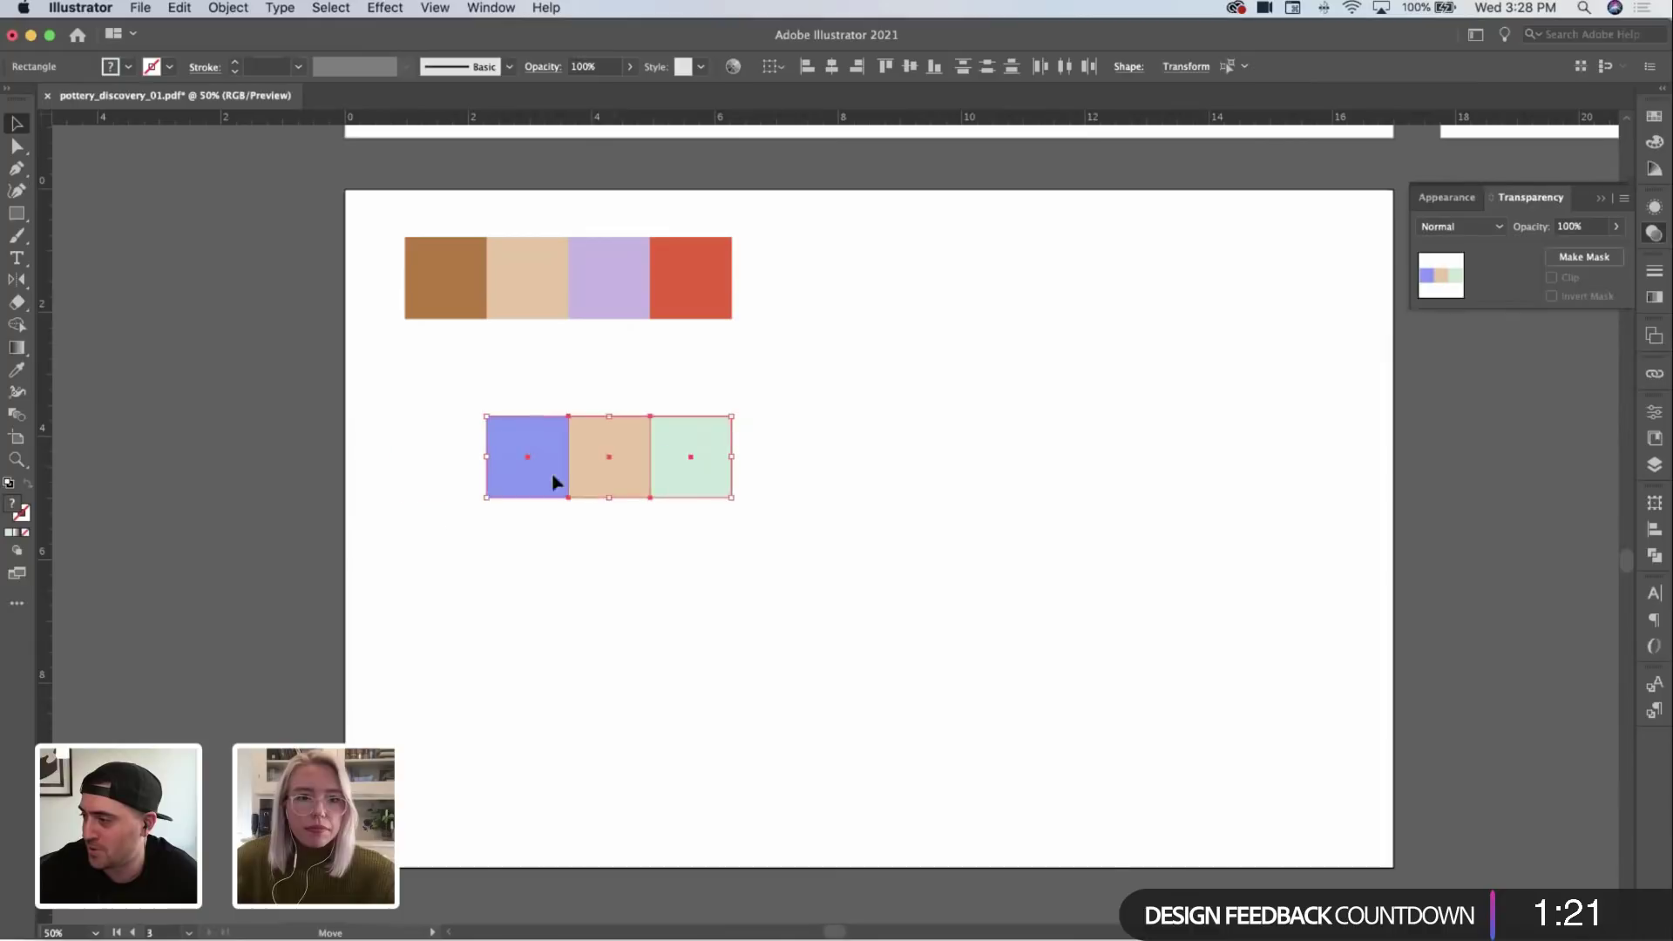
key(super+shift+a)
drag(523, 478, 471, 532)
key(super+shift+a)
Step: Fill the lower row's first square with the brown sampled from the upper row, then shift it to the more saturated C96C18
click(429, 452)
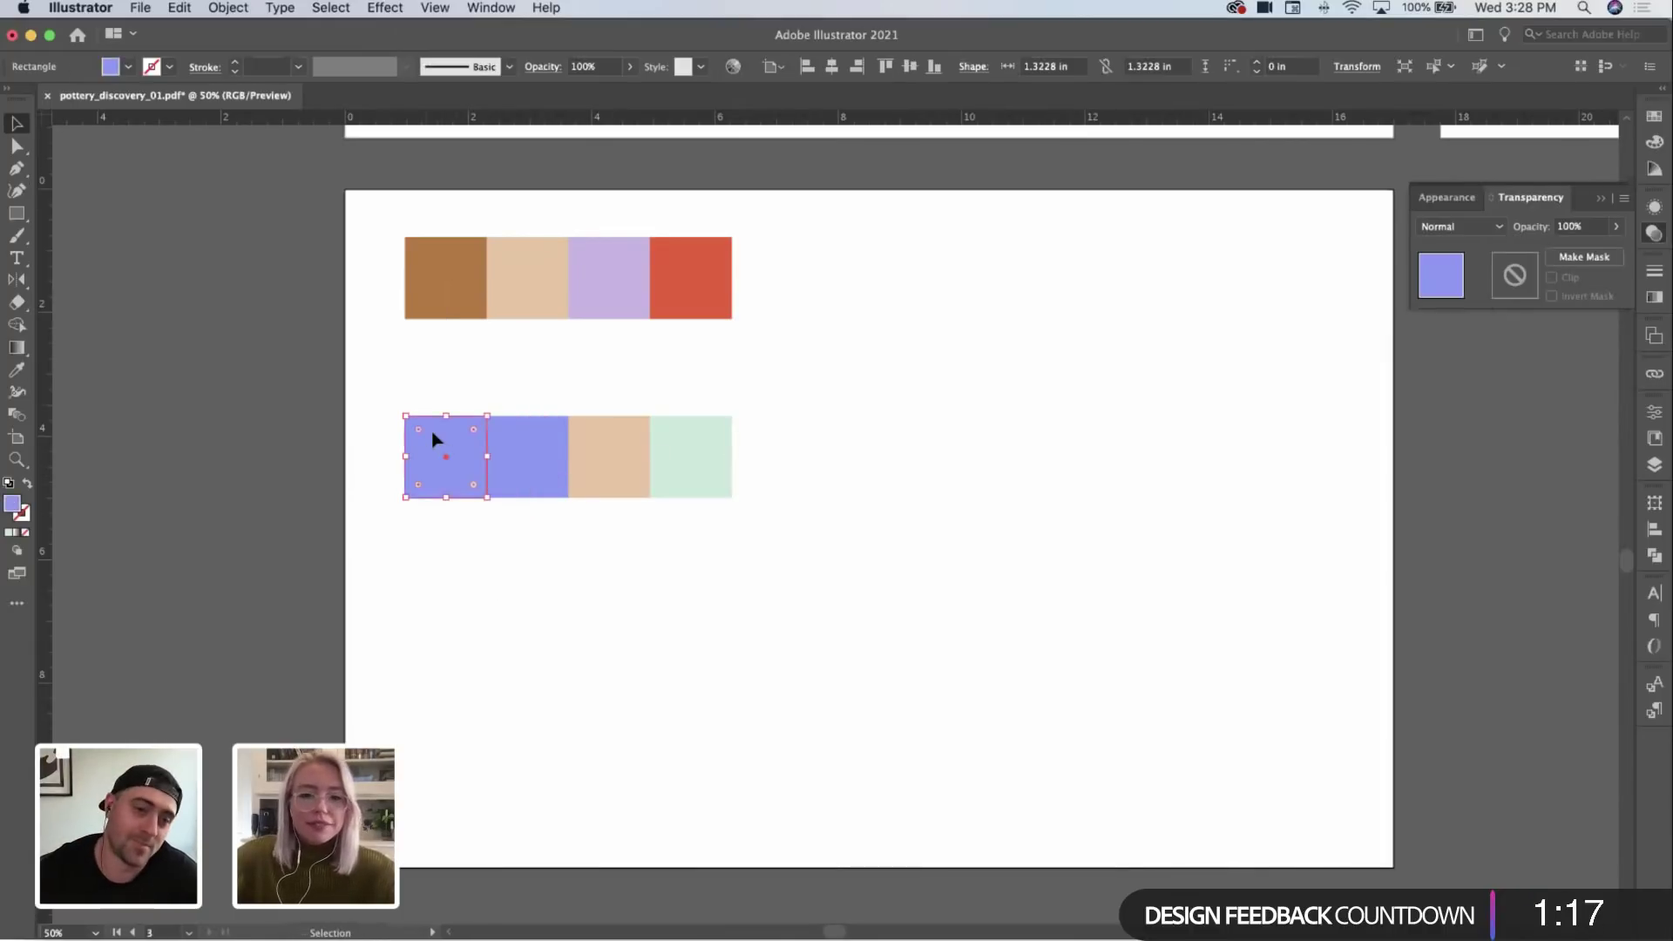
key(i)
click(463, 262)
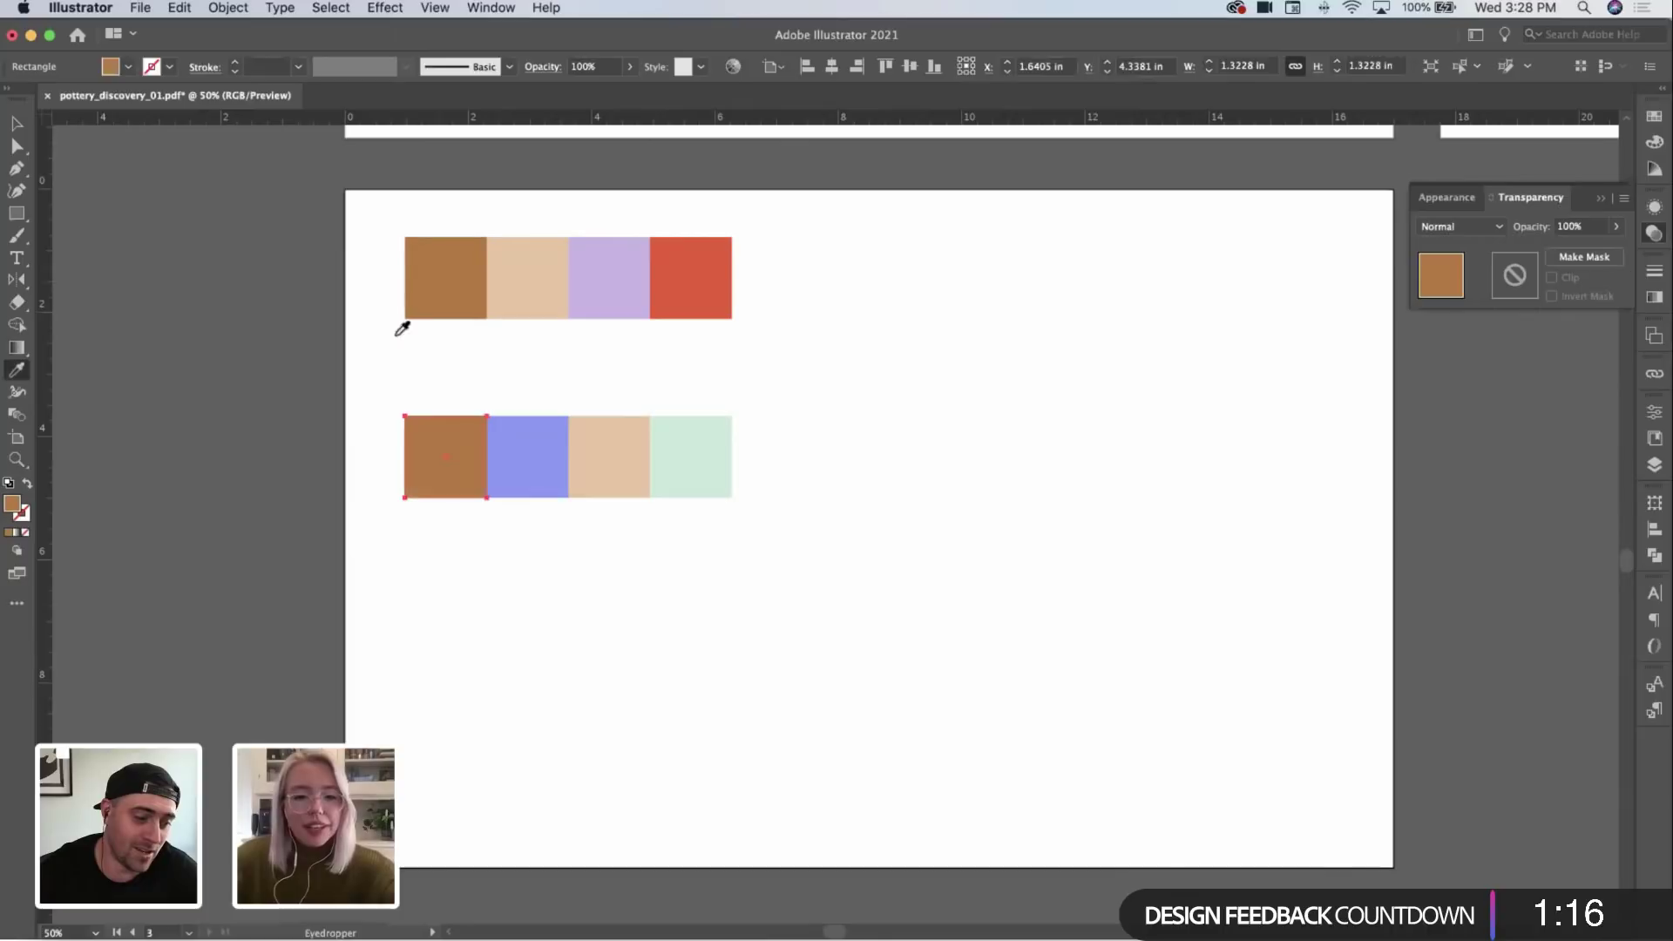
double_click(13, 506)
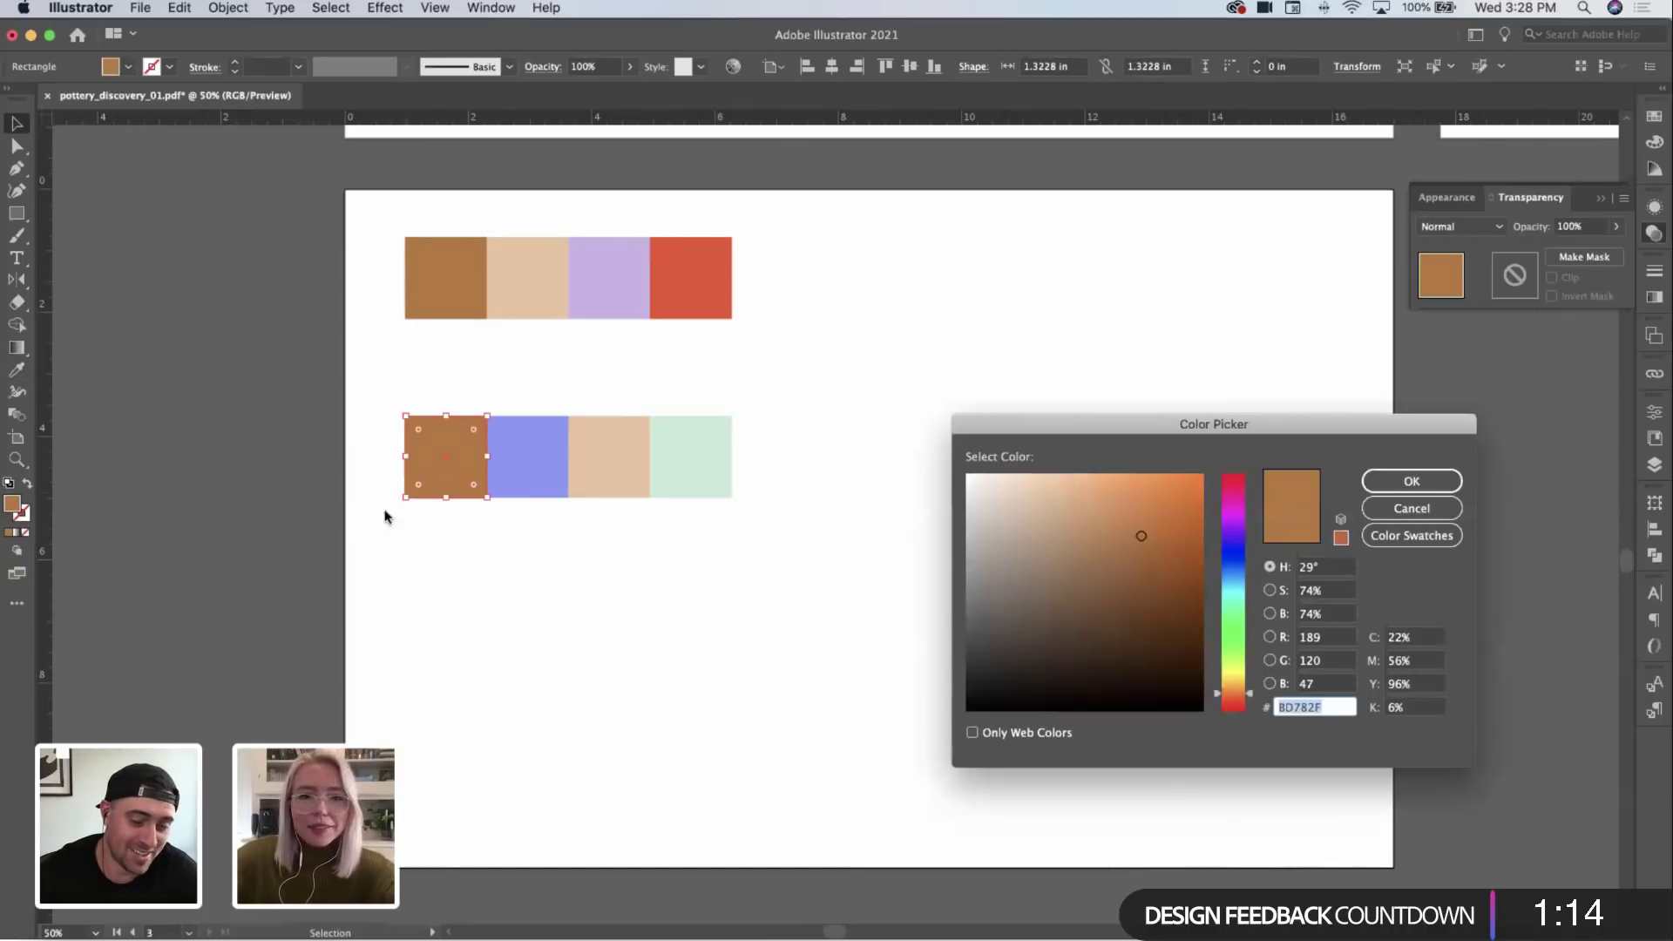
click(1175, 522)
key(Return)
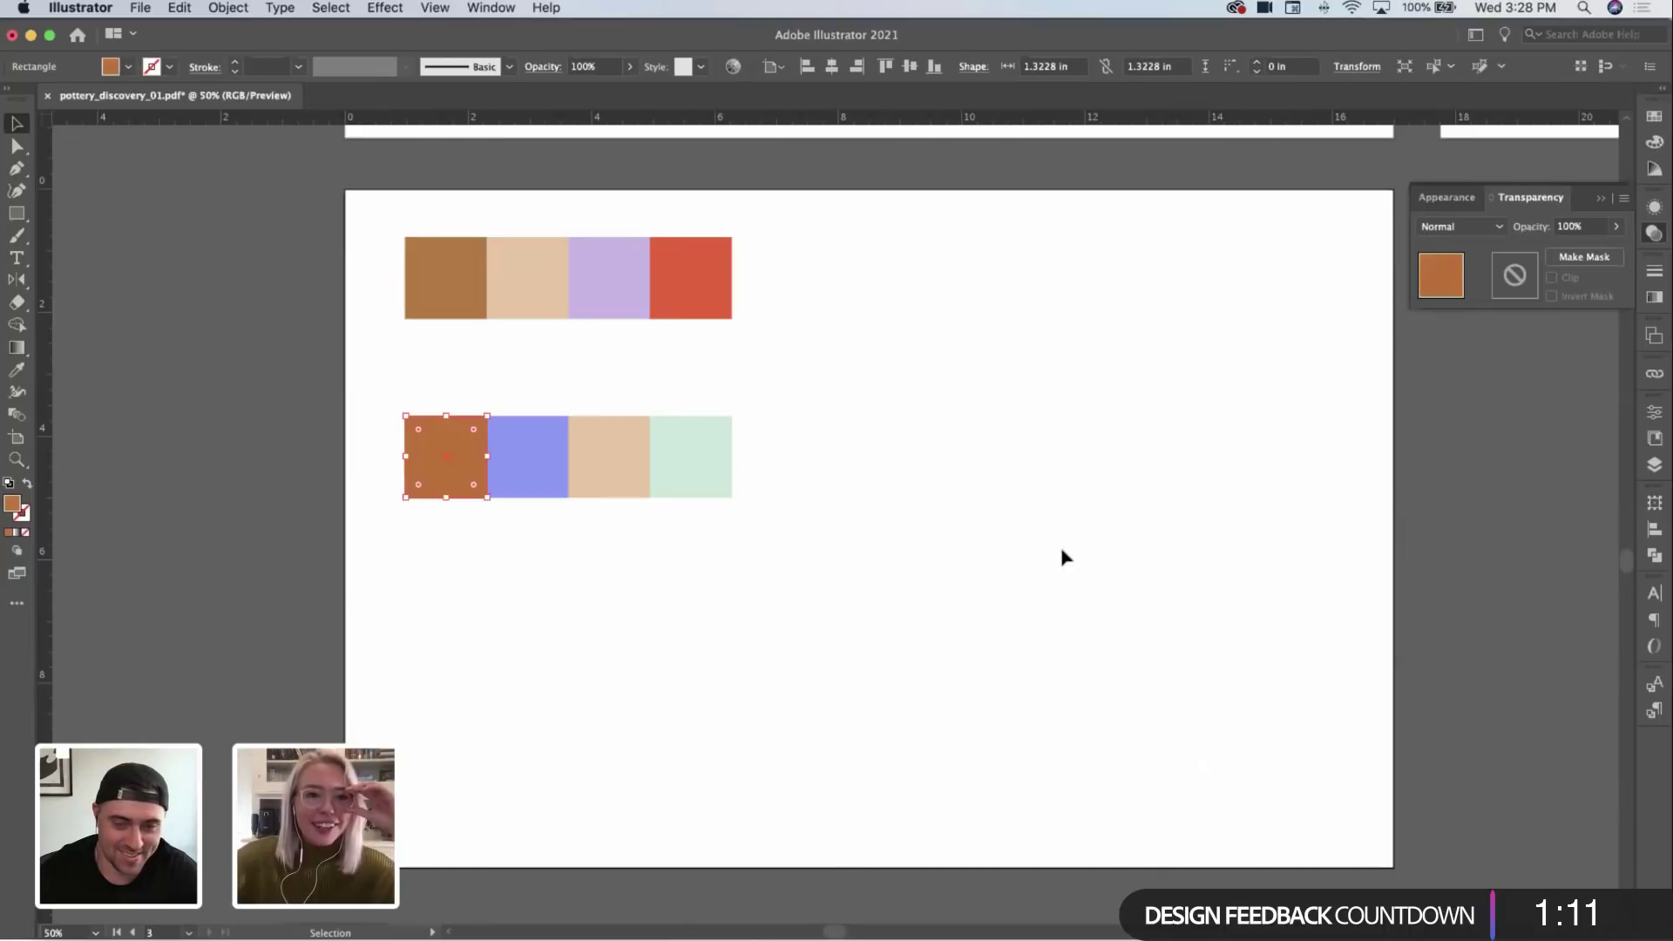
Step: Shift the hue of the lower row's first square to the redder rust C6581A
click(1023, 553)
click(429, 470)
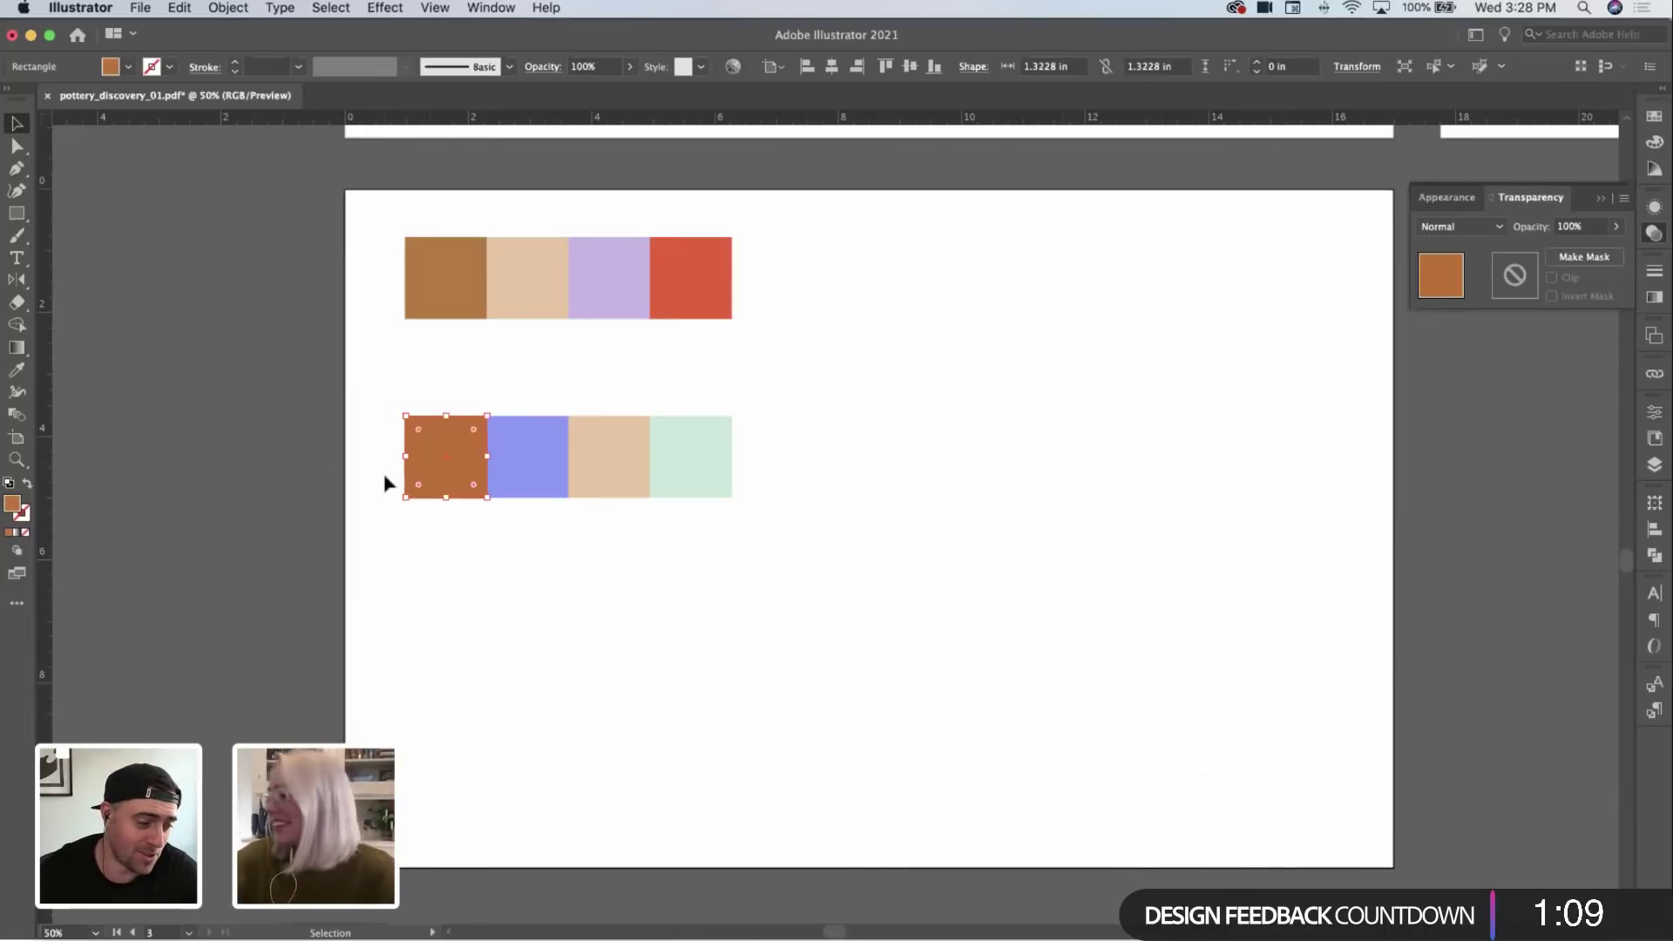
double_click(12, 504)
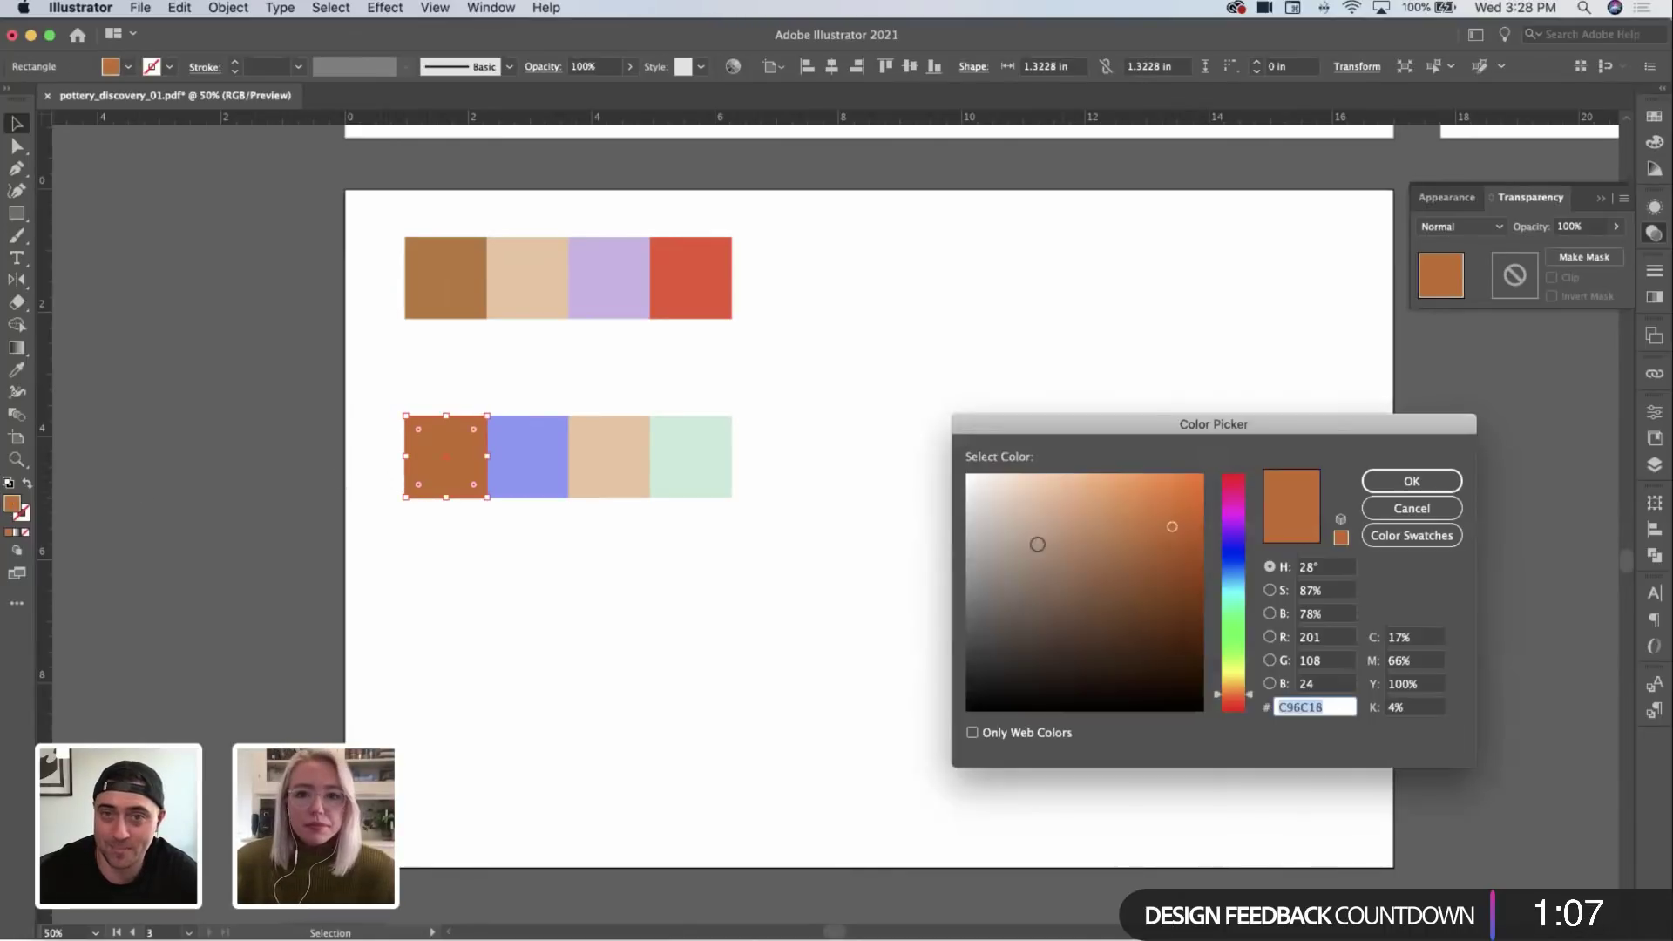
drag(1233, 706, 1237, 700)
click(1412, 481)
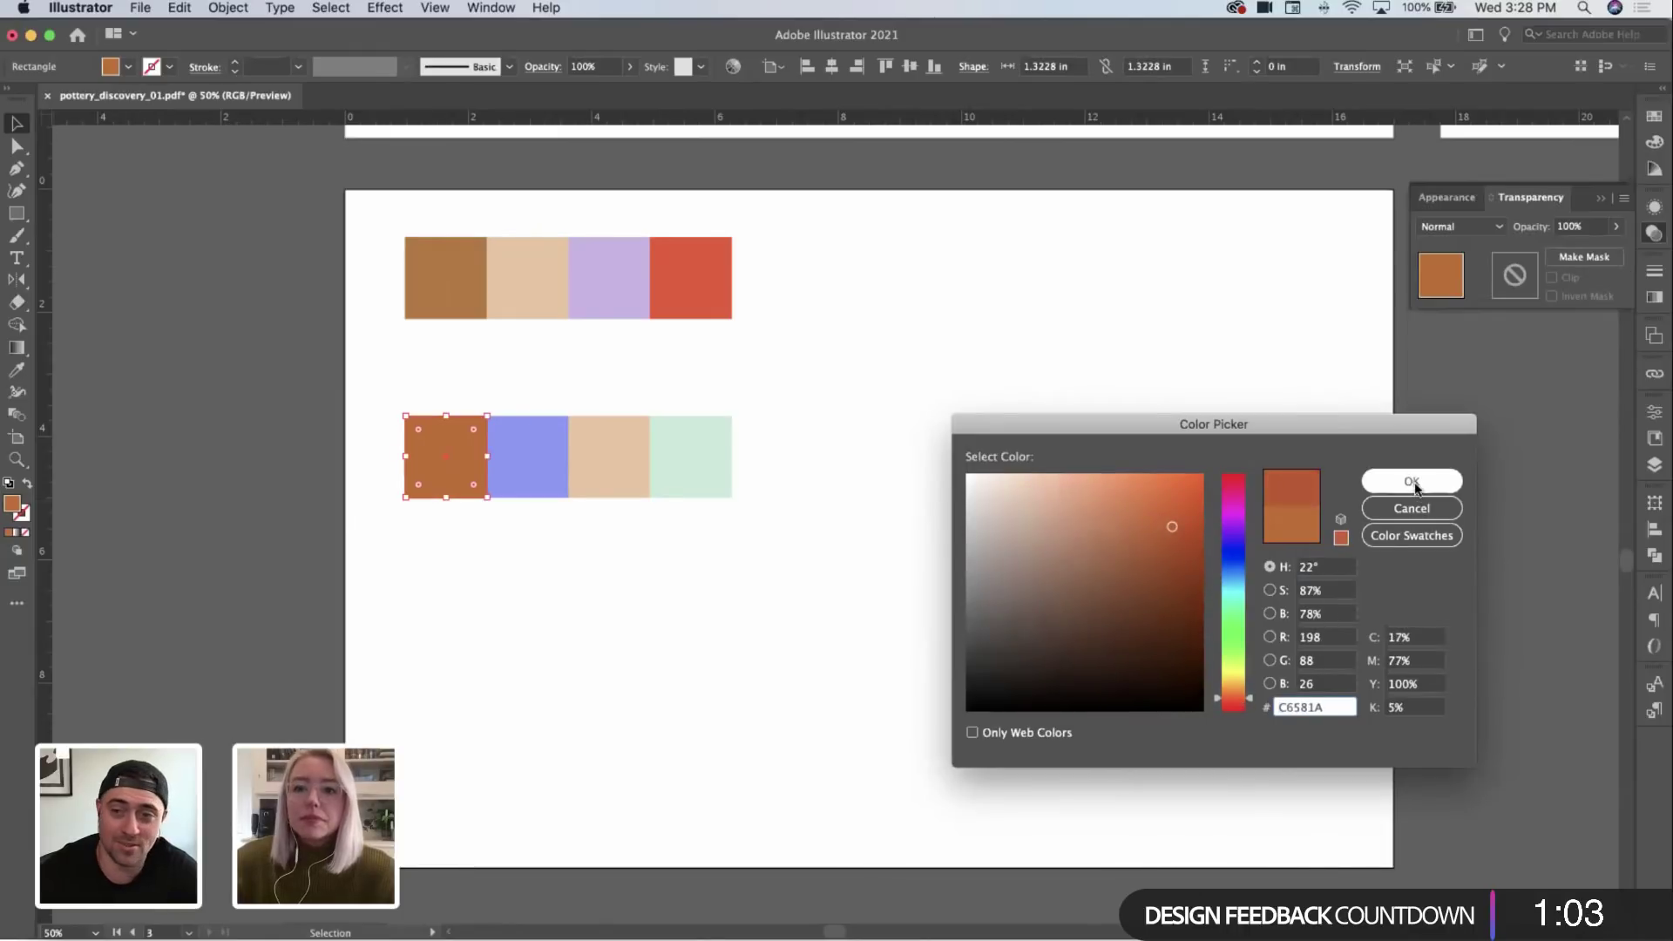
click(830, 545)
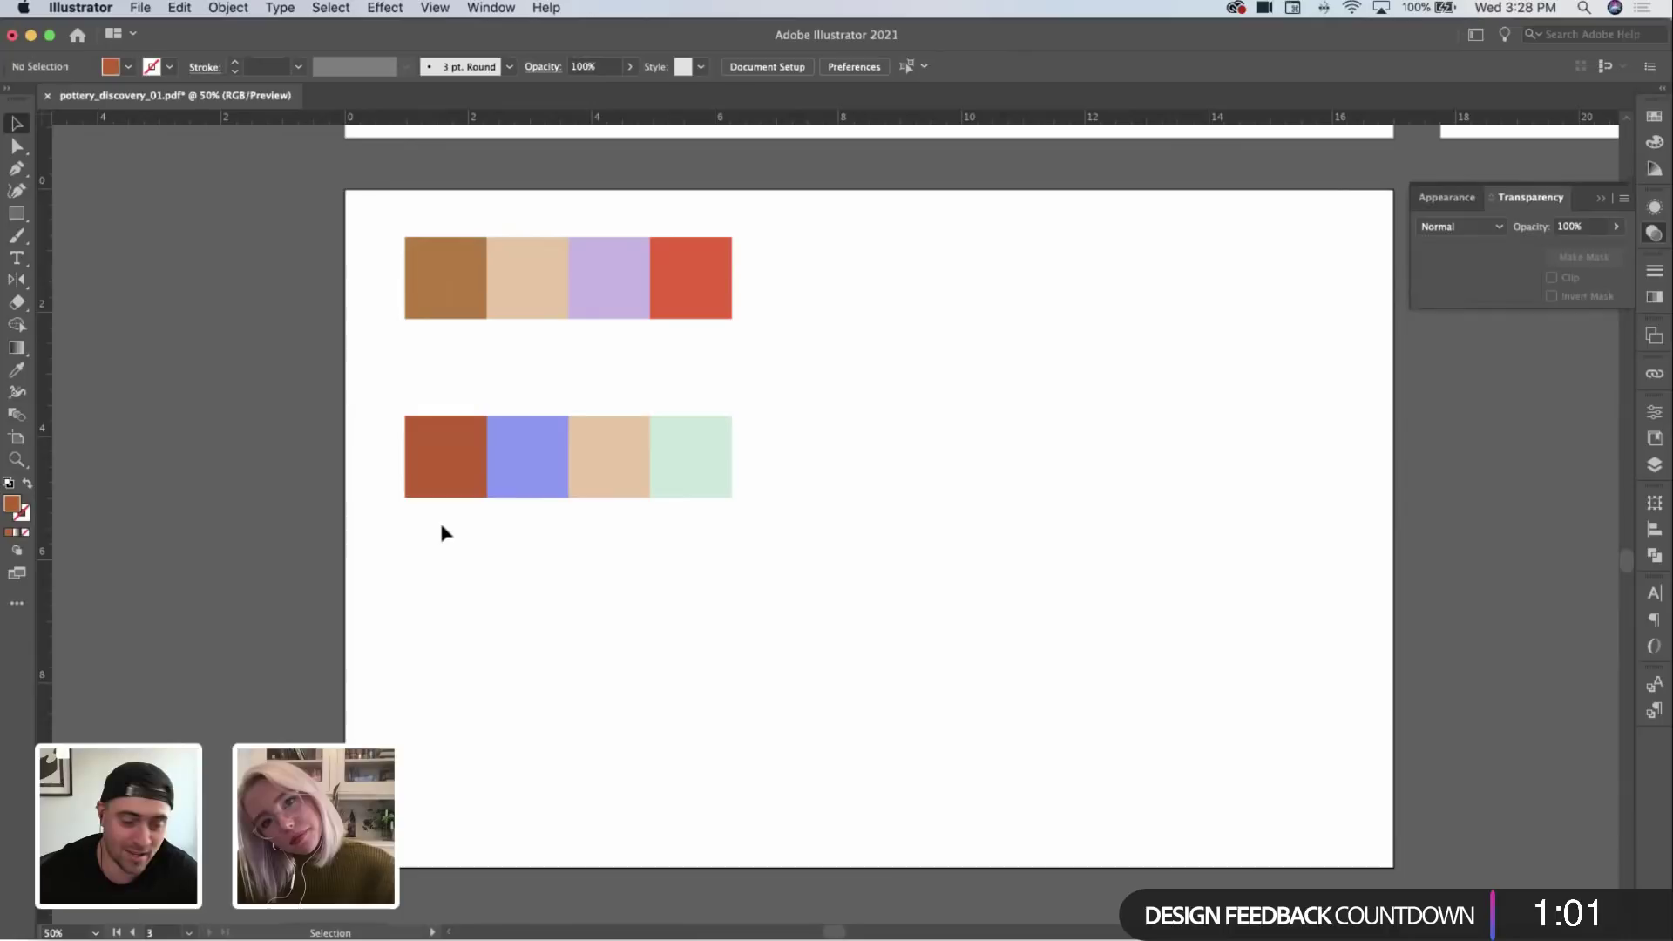
Step: Replace the coral red square in the upper row with a copy of the lavender one filled with golden yellow
click(706, 314)
key(Delete)
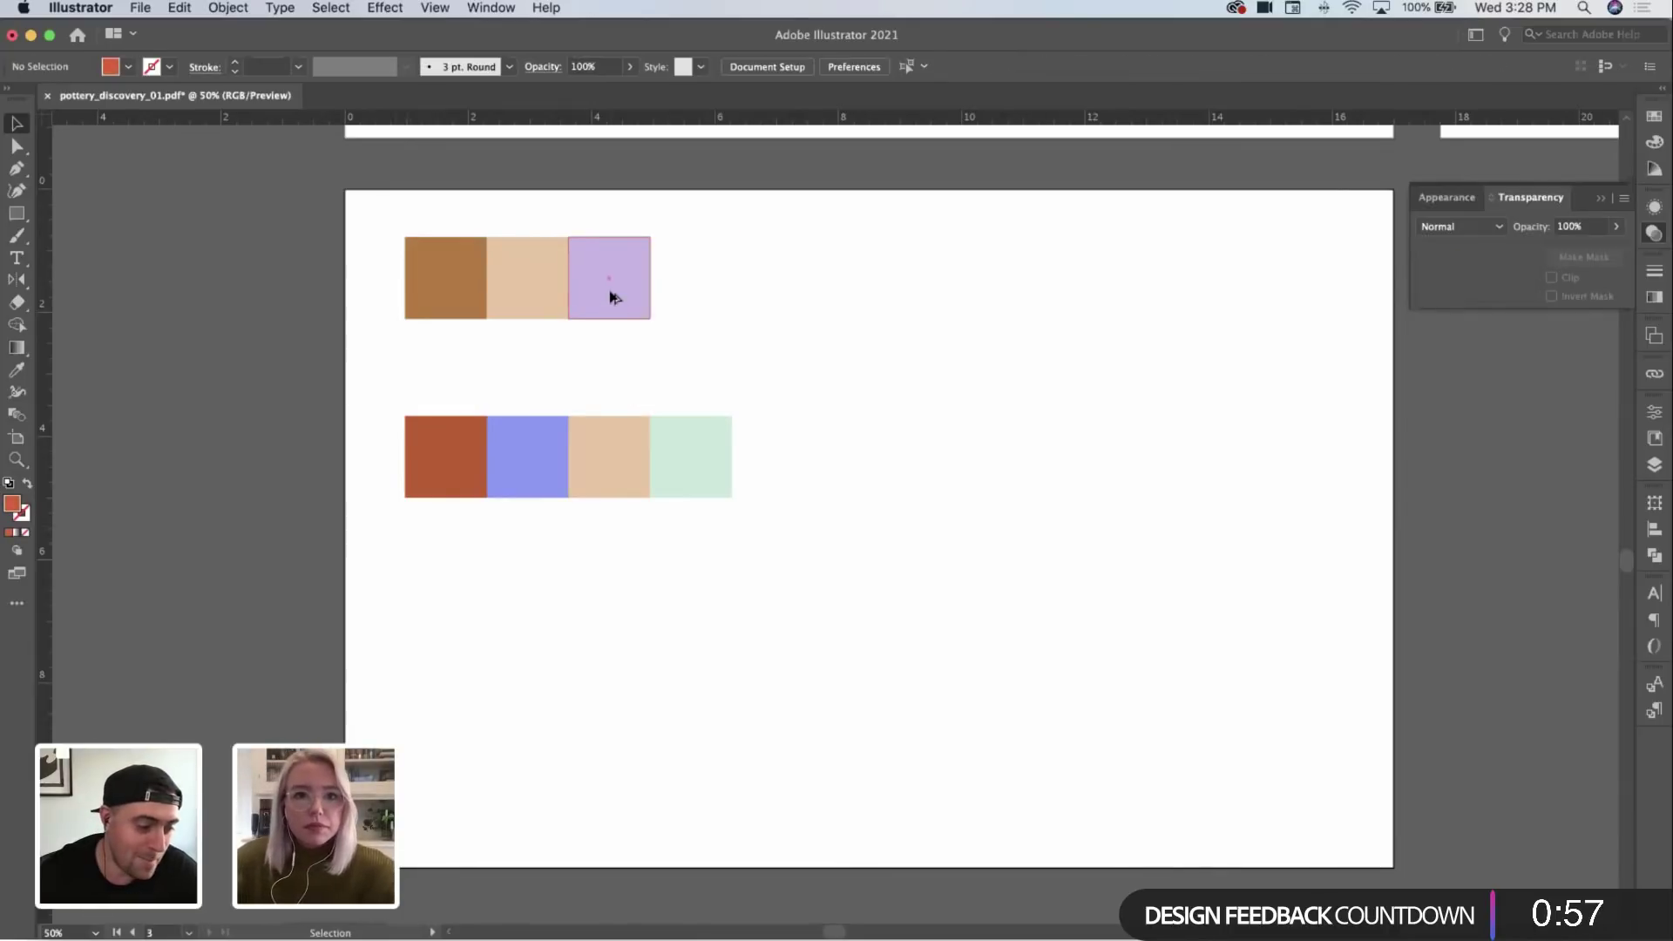
drag(609, 294, 691, 291)
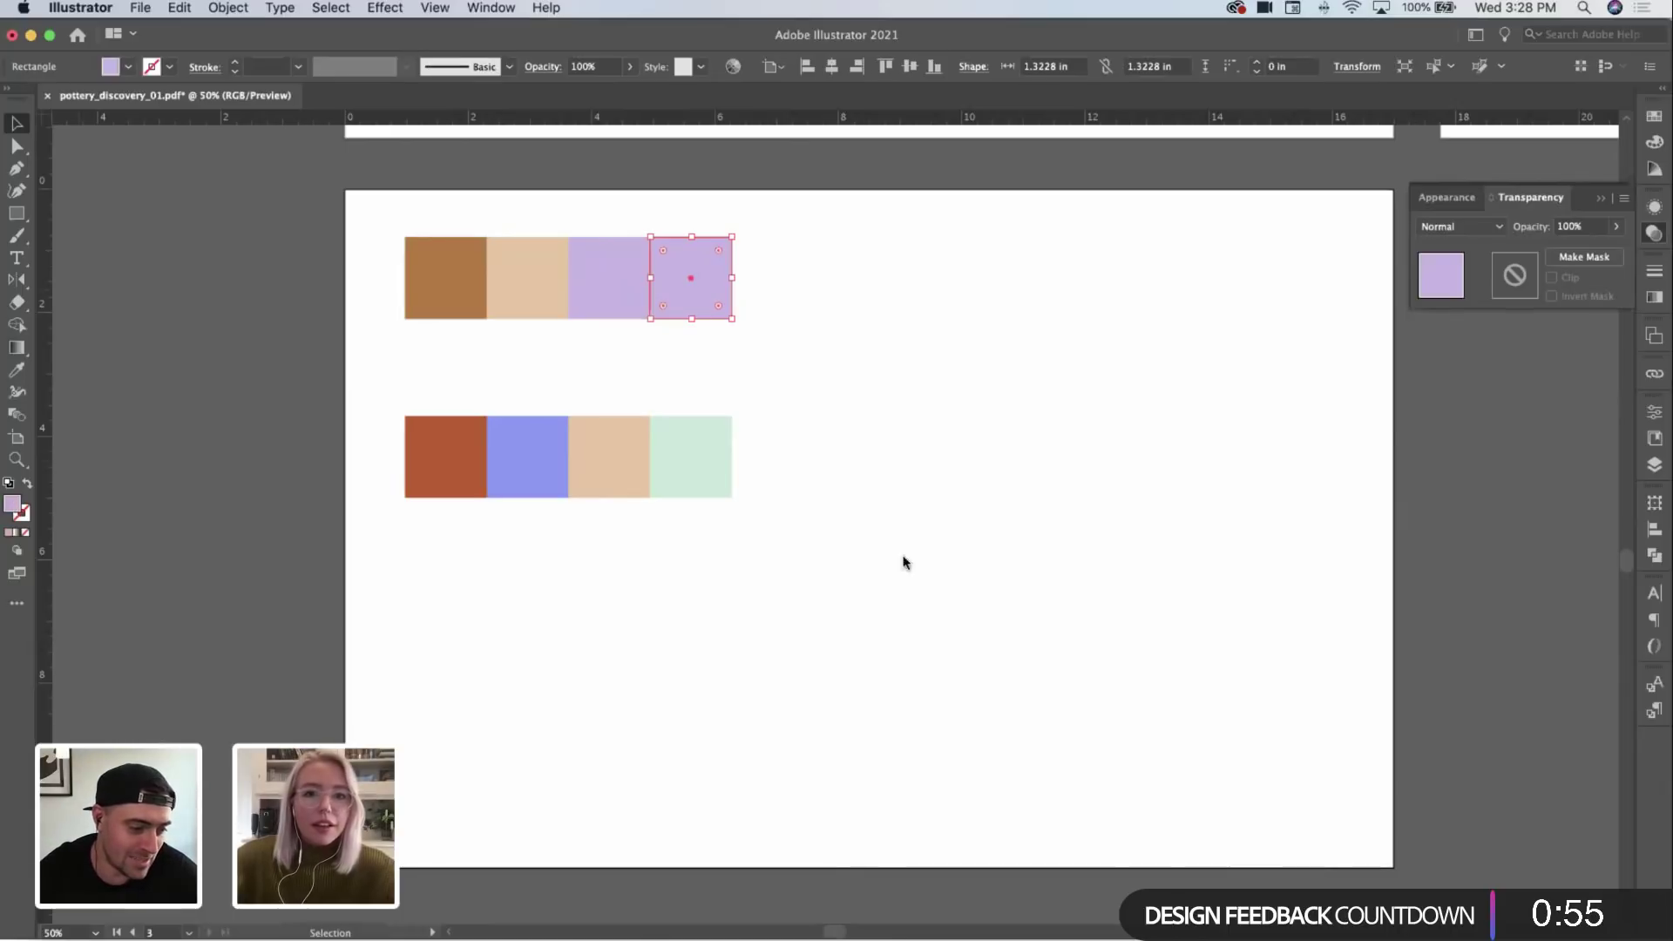
click(1236, 685)
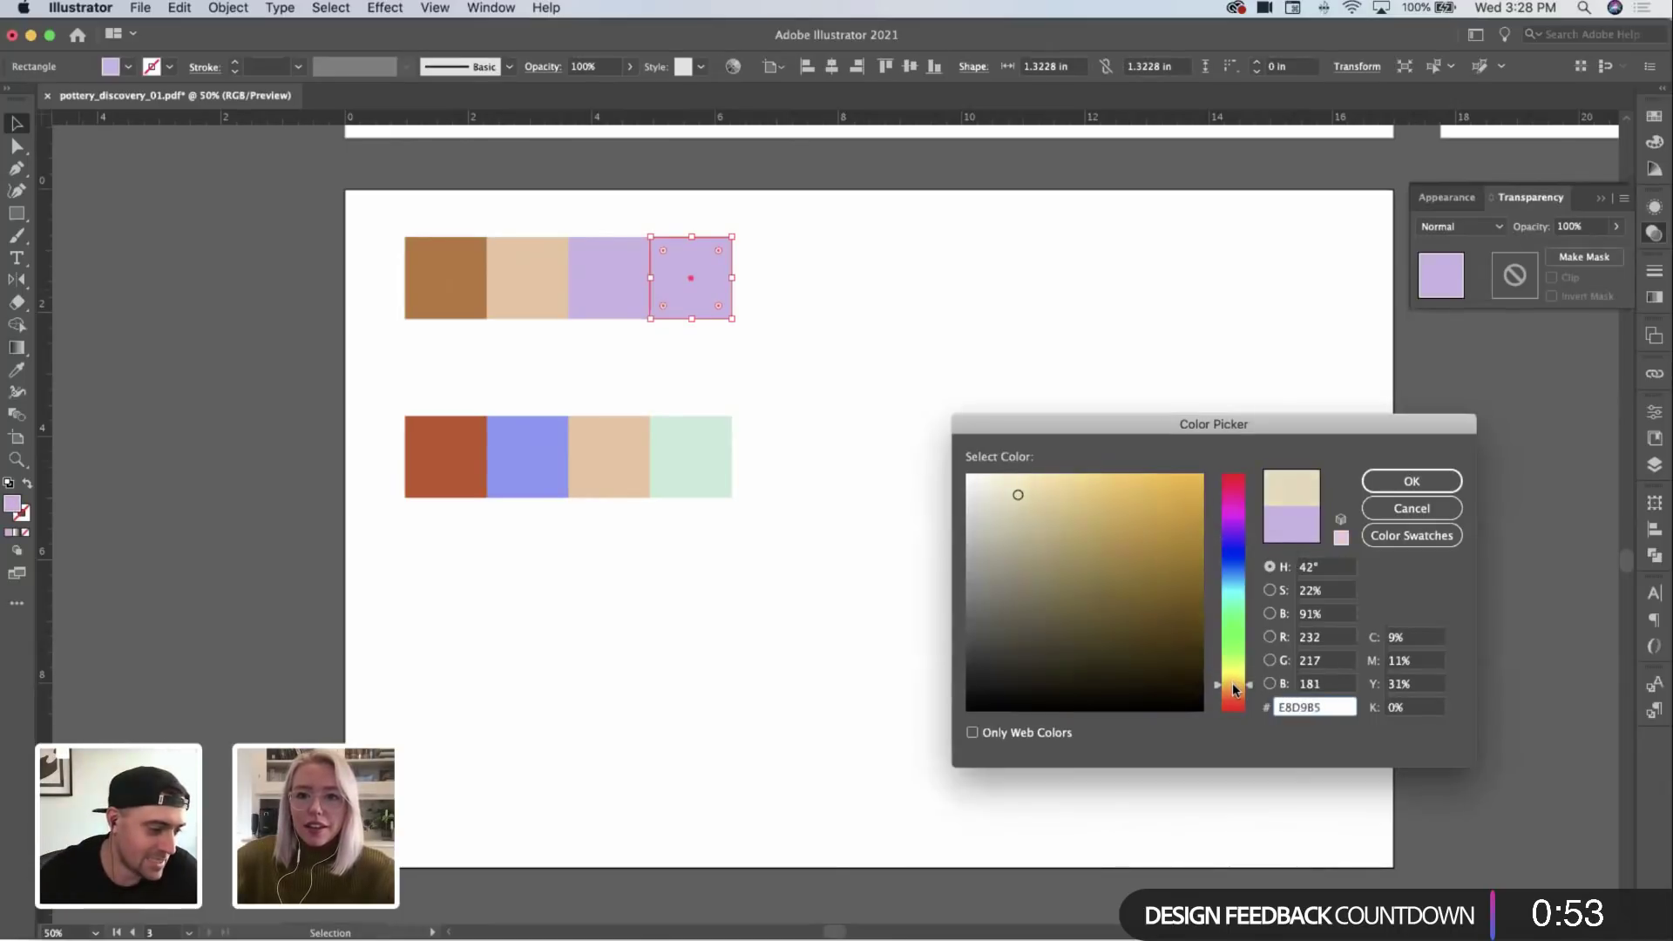
drag(1152, 480, 1169, 484)
click(1412, 481)
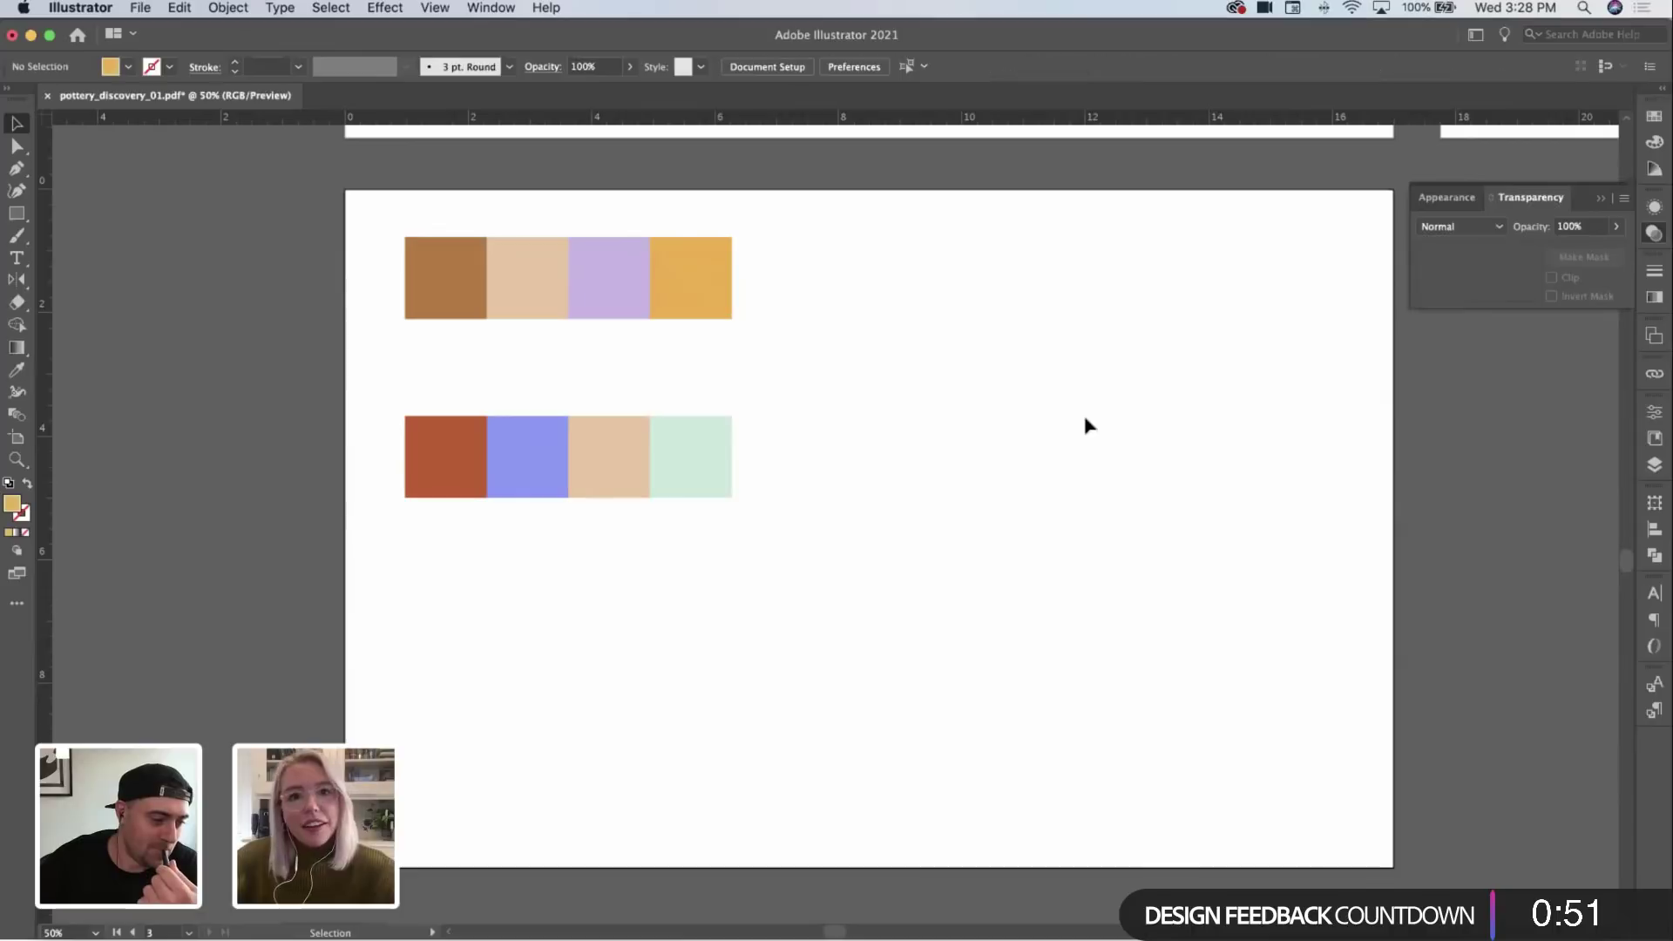
Step: Review the palette rows alongside the wordmark type options and the logo lockup artboard
key(z)
alt+click(1085, 379)
scroll(845, 385, right, 5)
scroll(844, 385, up, 3)
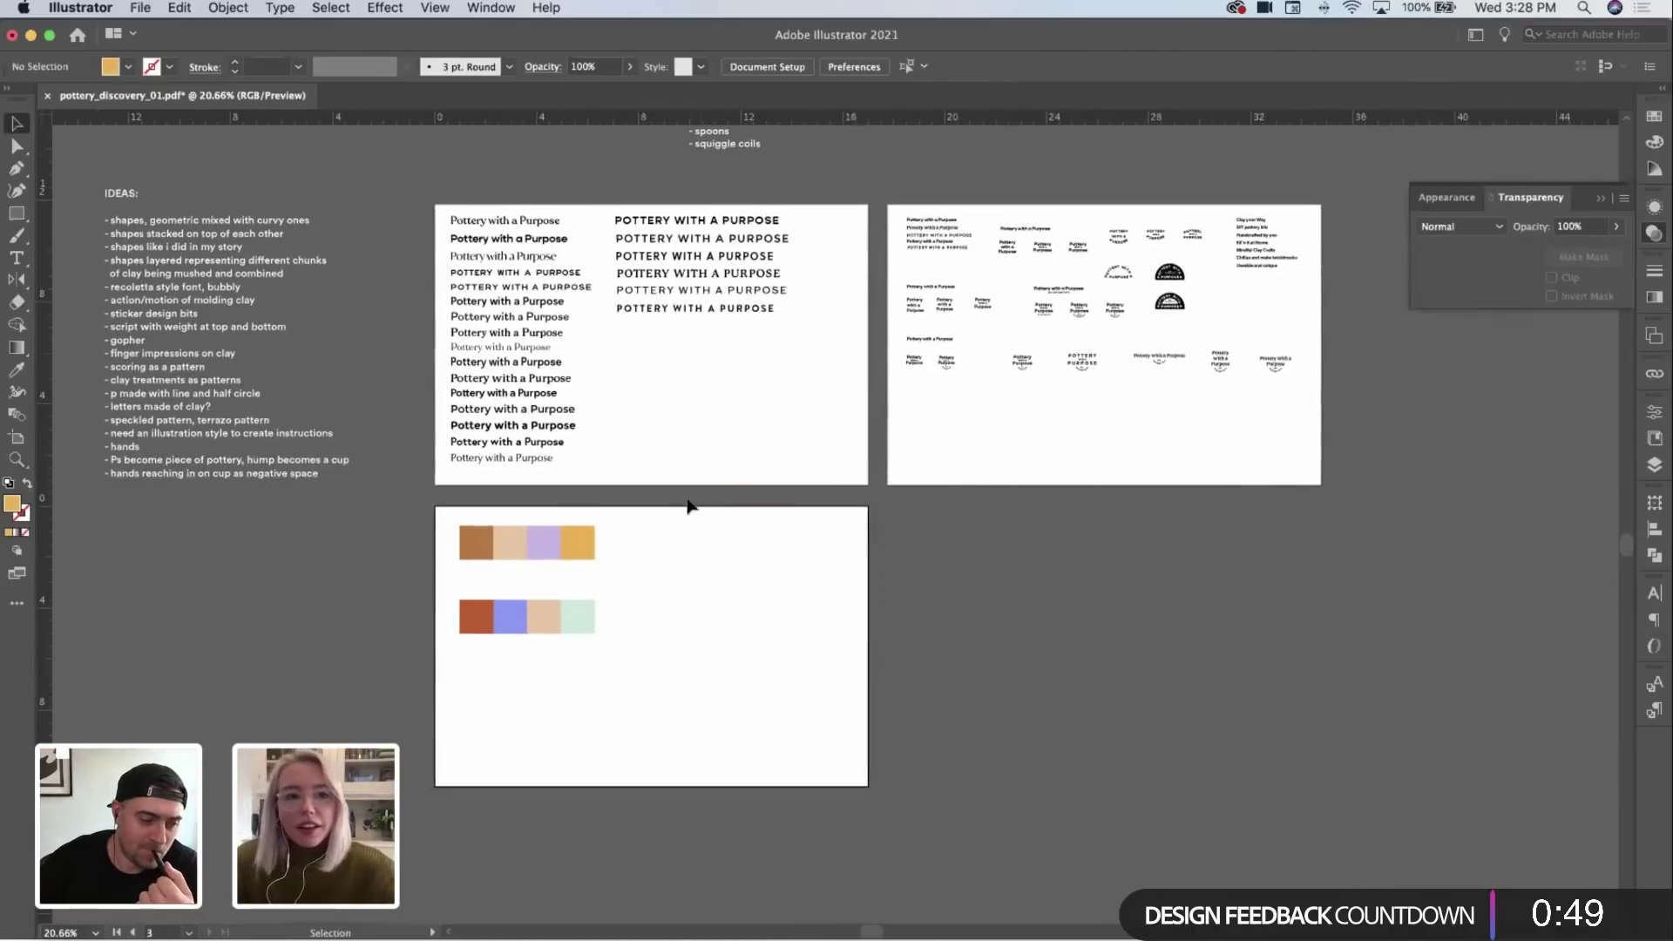
drag(697, 510, 802, 498)
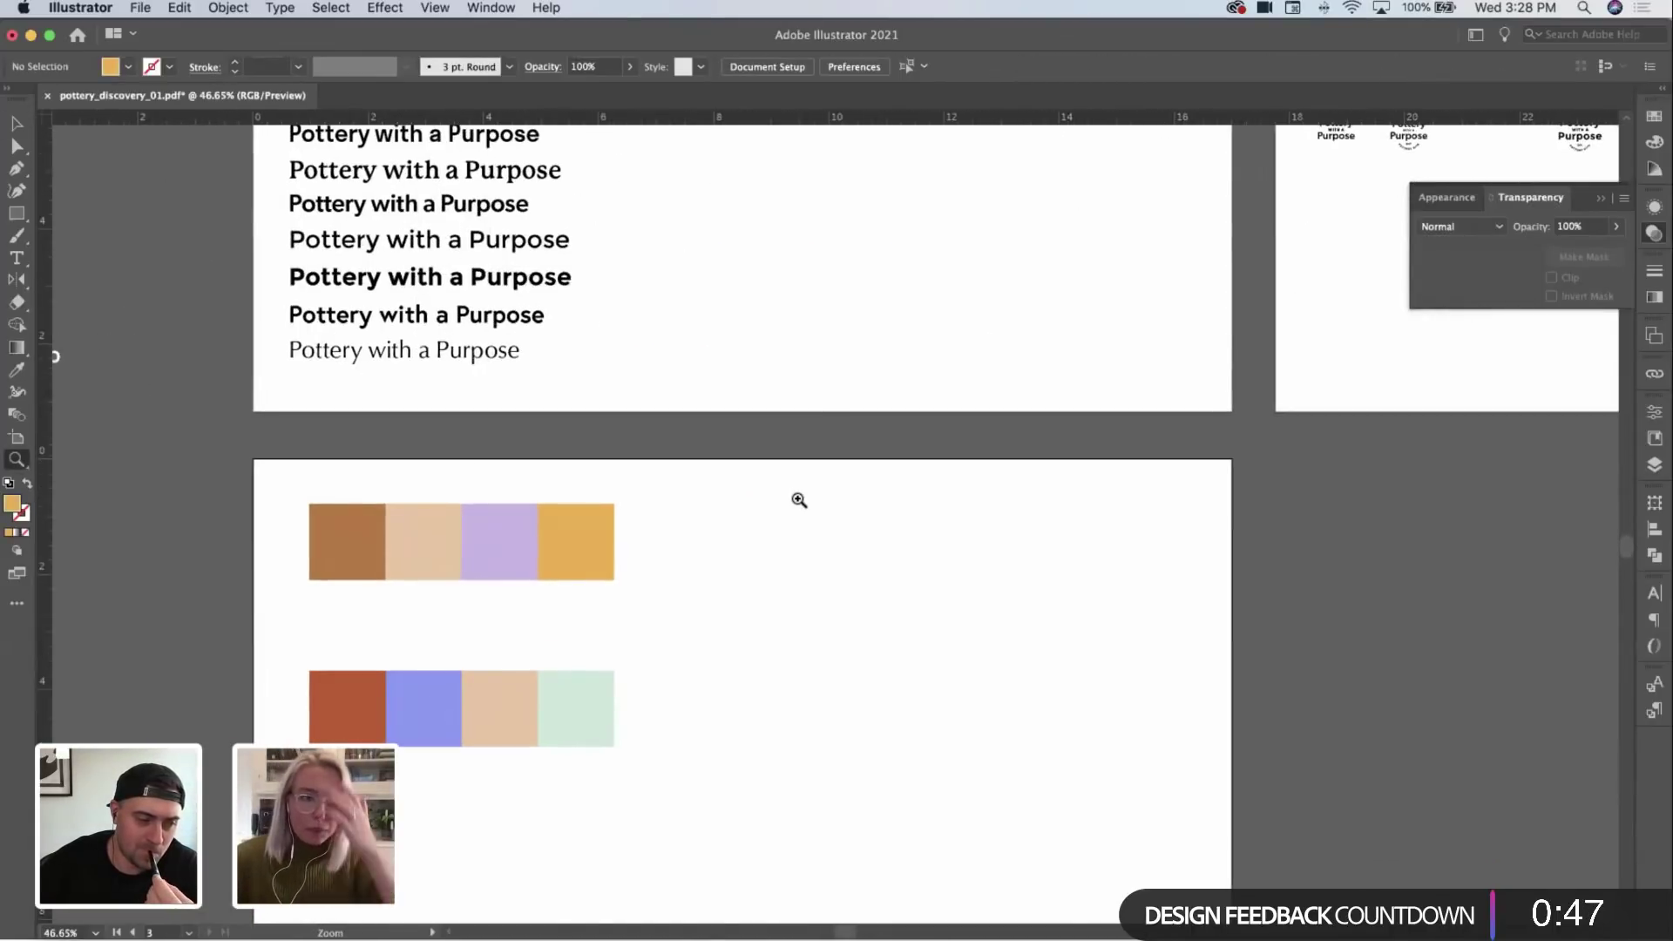
key(v)
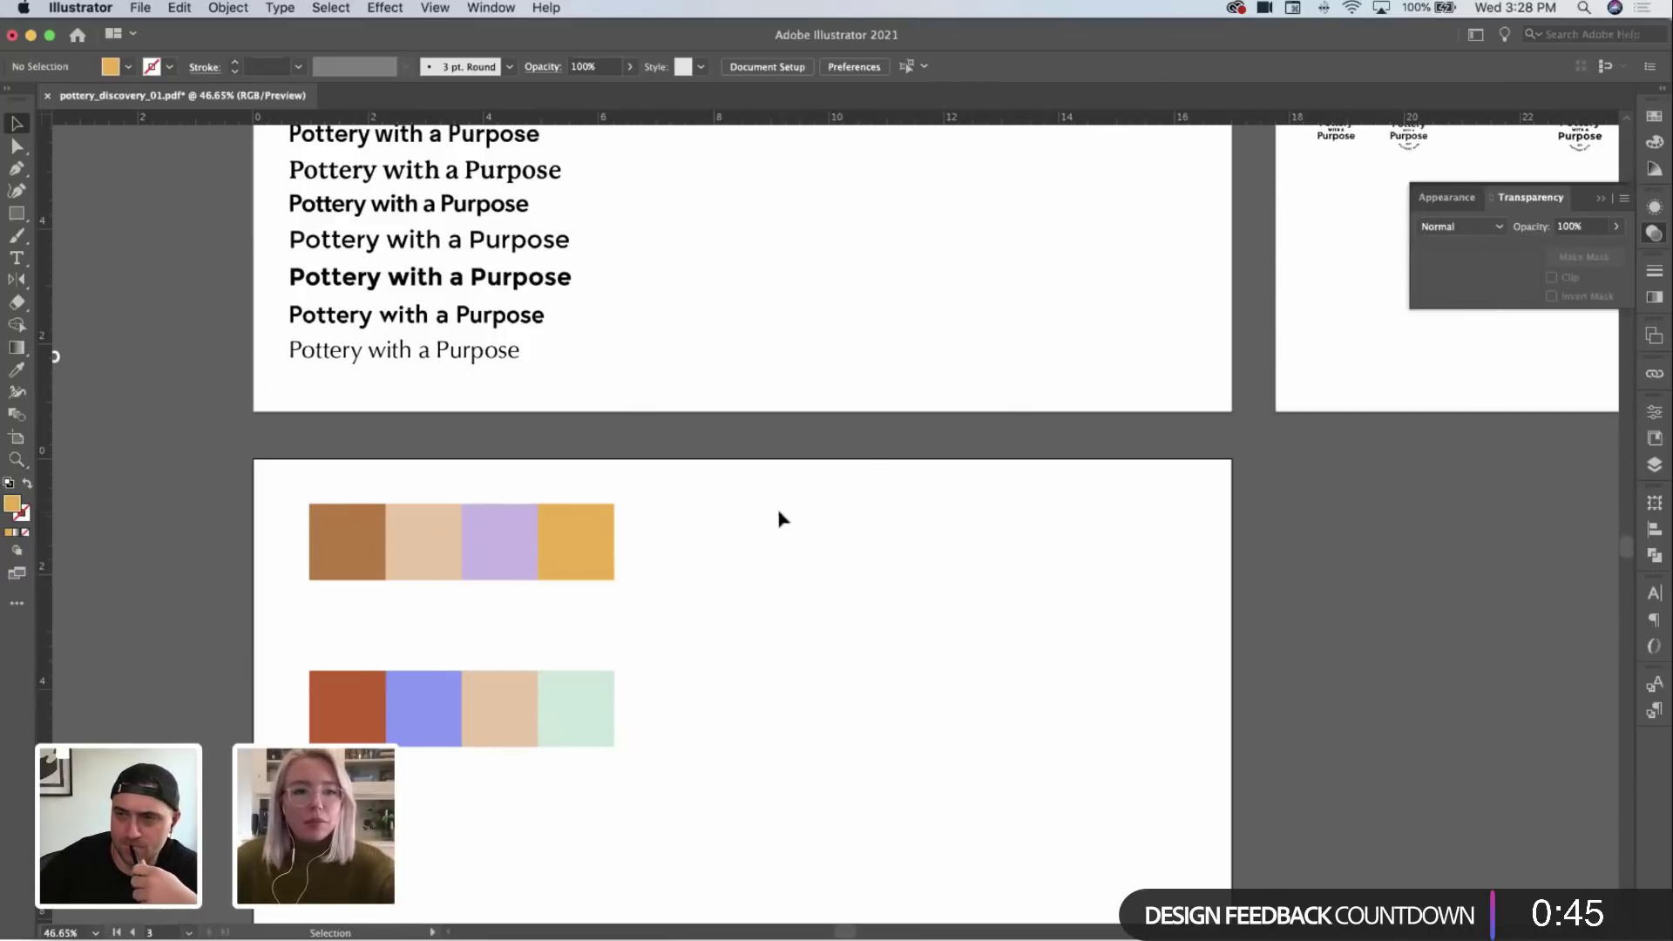
key(z)
scroll(810, 571, down, 5)
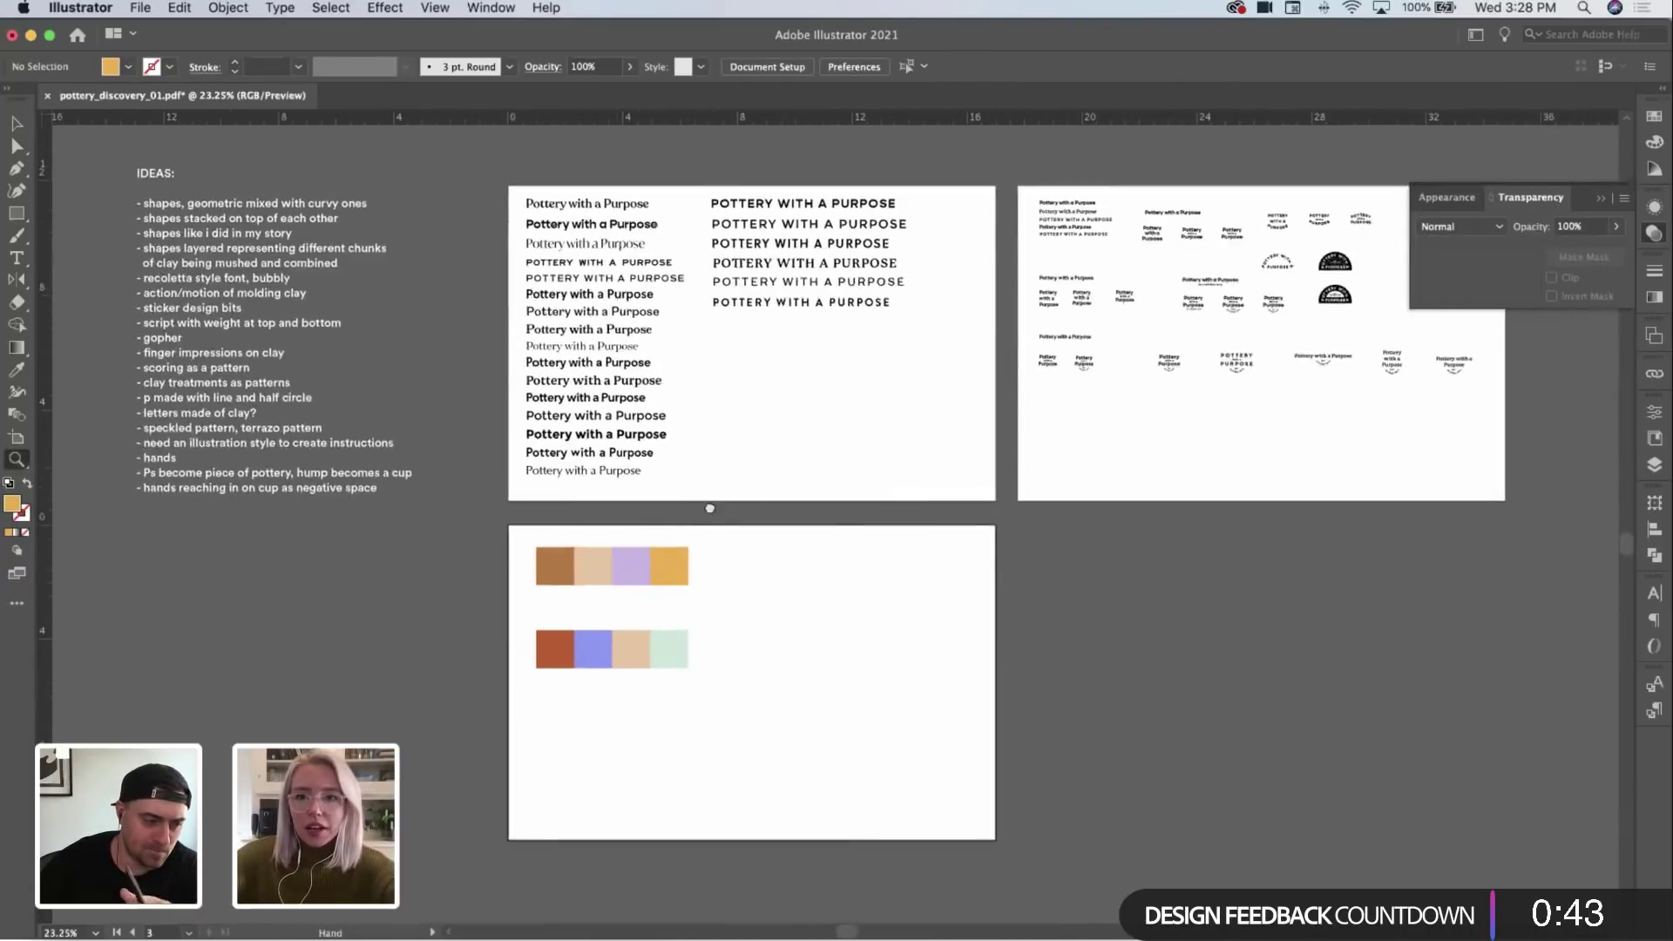
scroll(1163, 440, up, 10)
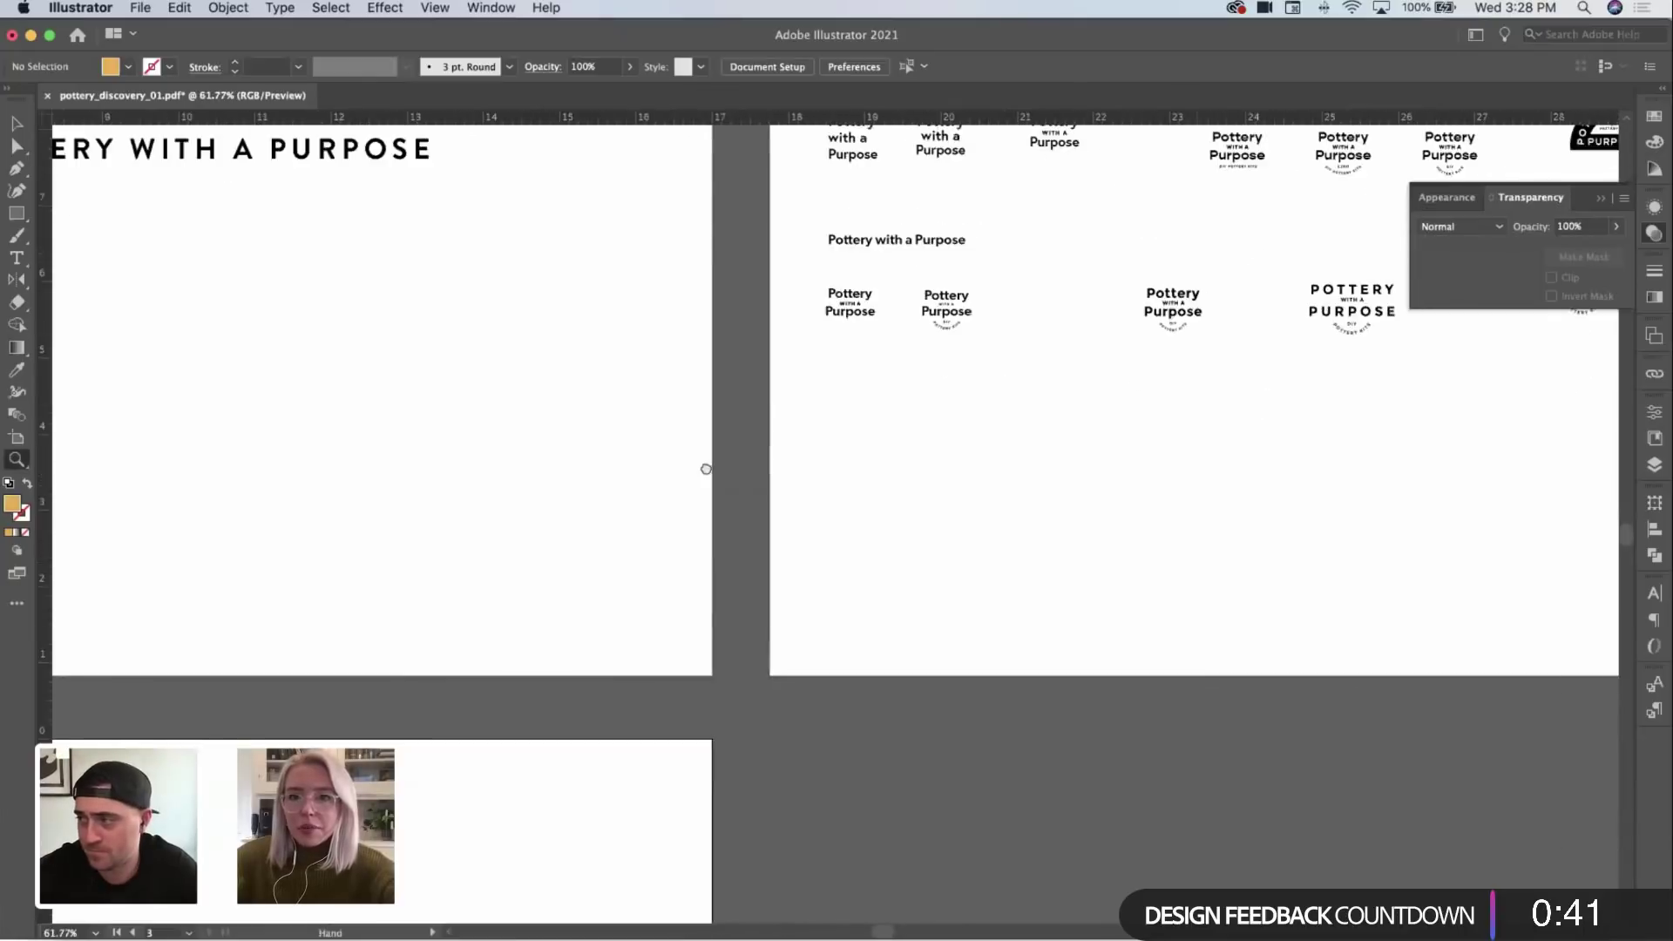
scroll(755, 796, down, 4)
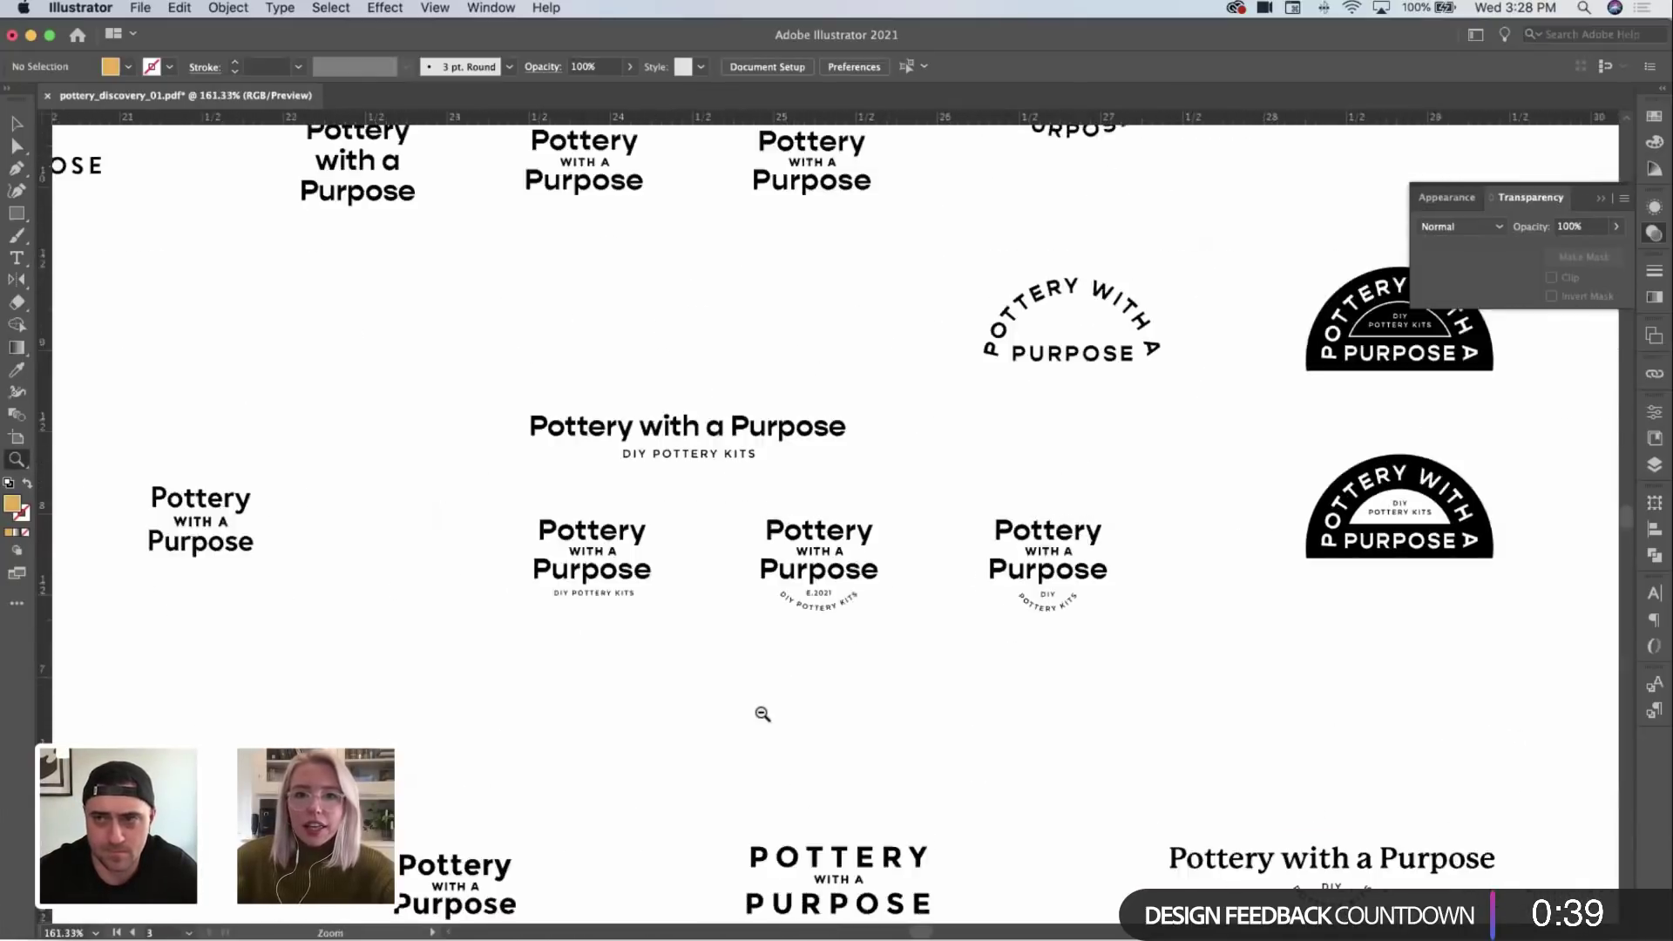
Step: Examine the monogram sketches, hand illustrations, pottery shapes and pattern textures around the document
scroll(837, 614, down, 3)
scroll(796, 523, up, 10)
scroll(795, 523, left, 10)
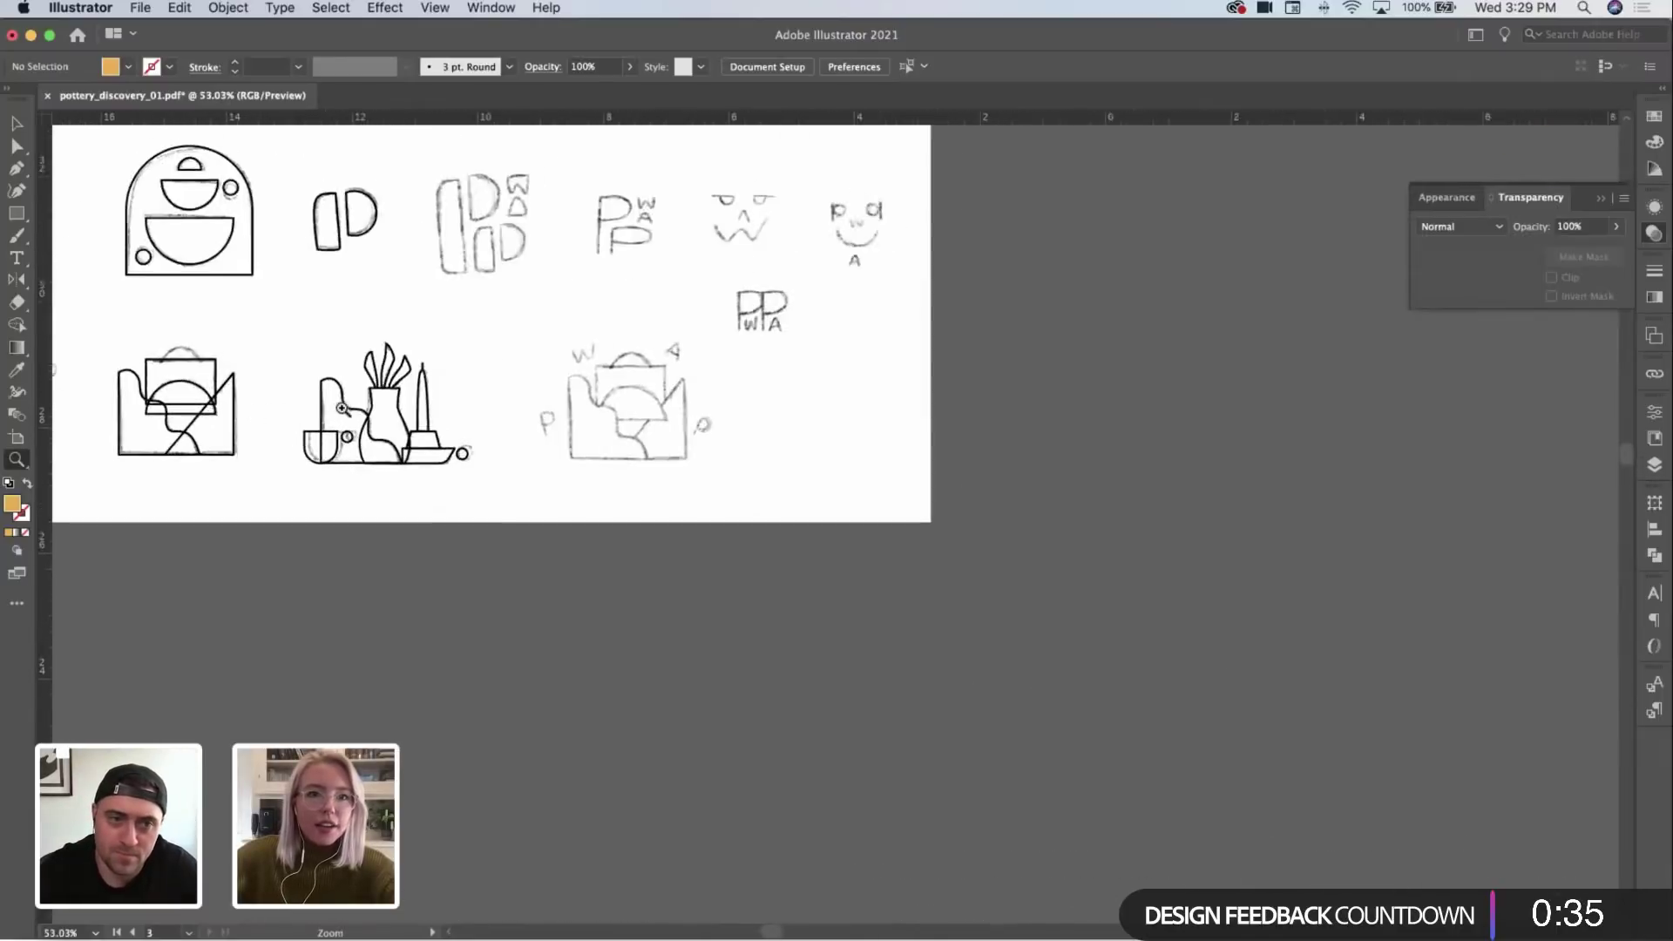
scroll(744, 366, down, 3)
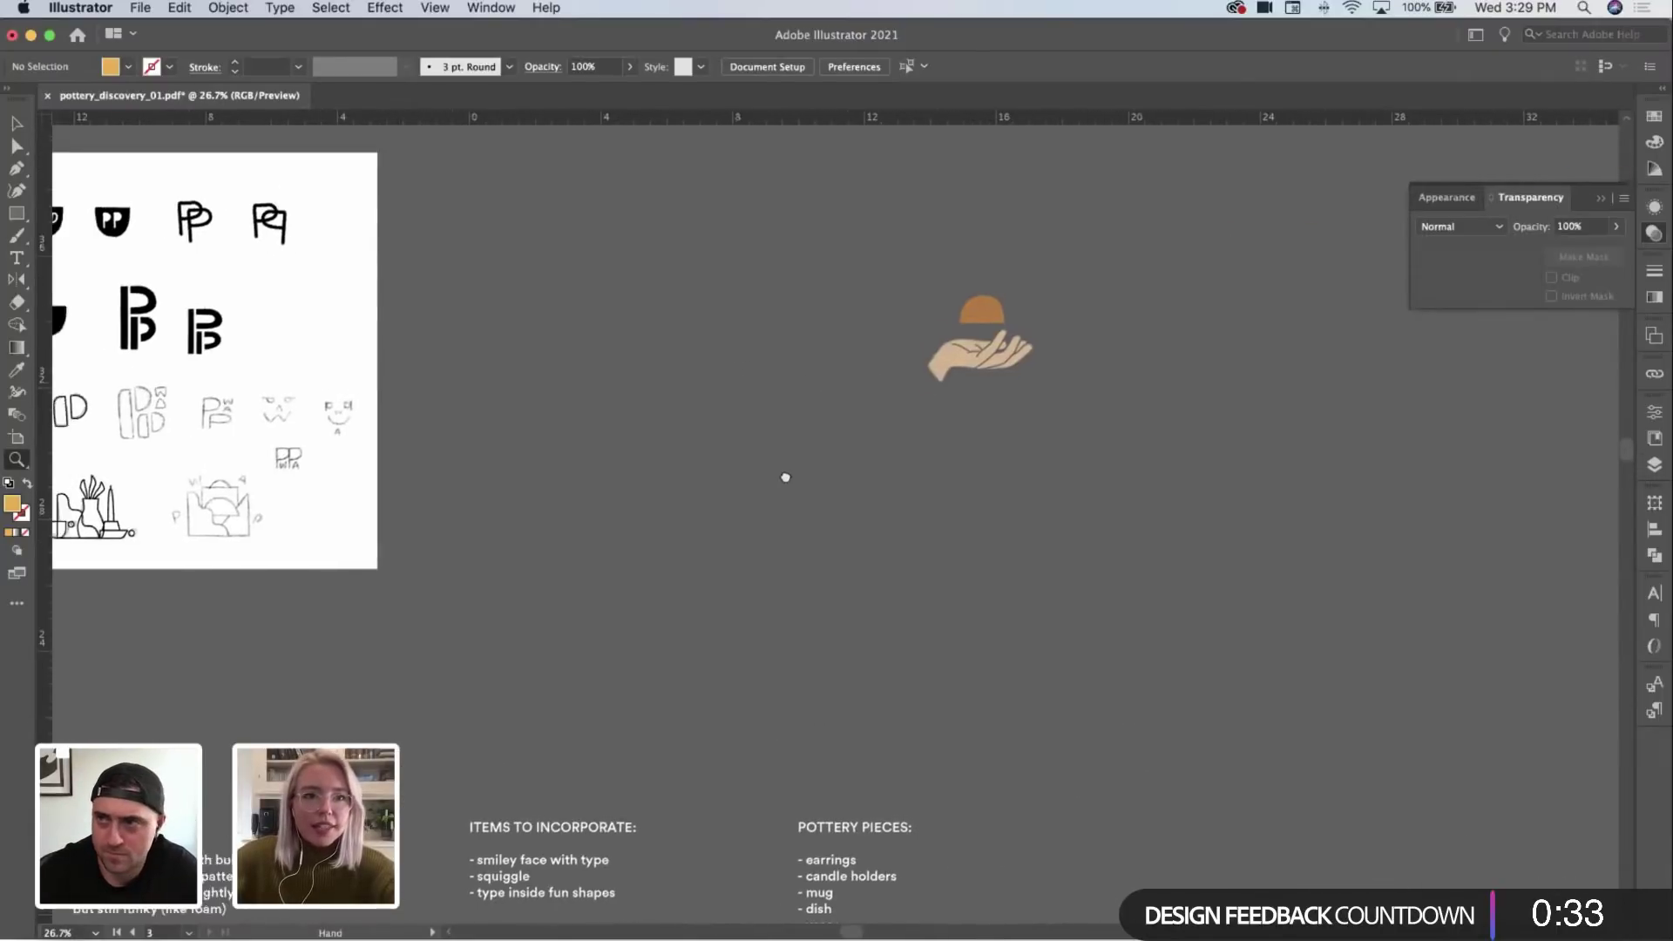
scroll(1050, 564, down, 4)
scroll(1190, 477, up, 5)
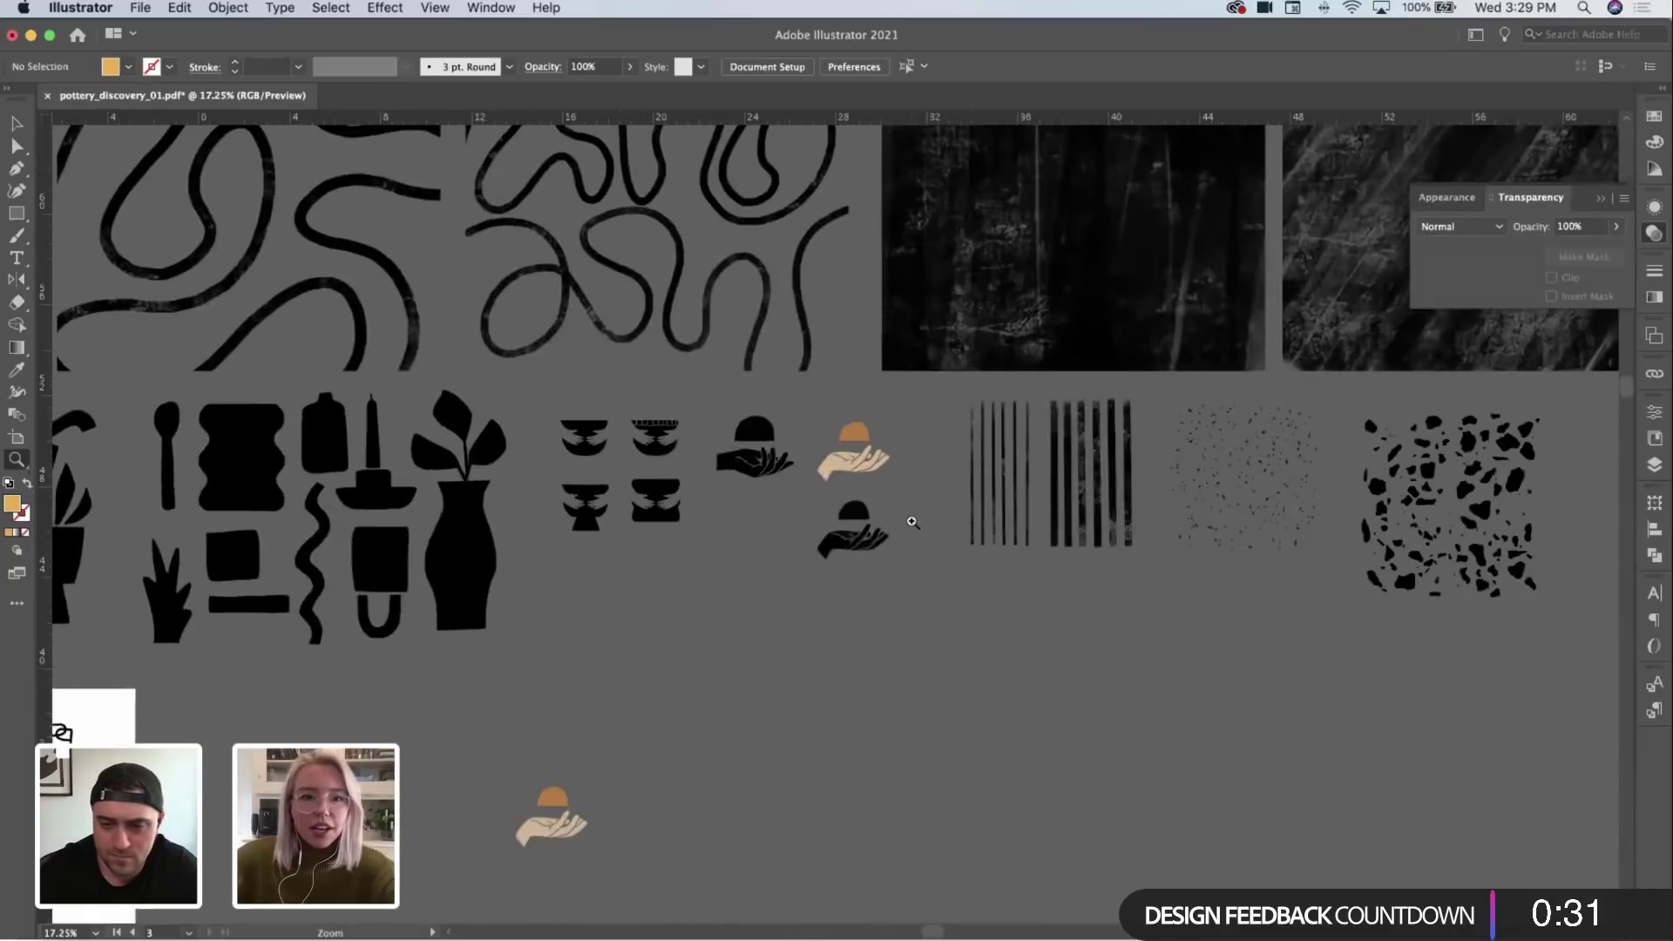
scroll(971, 579, down, 4)
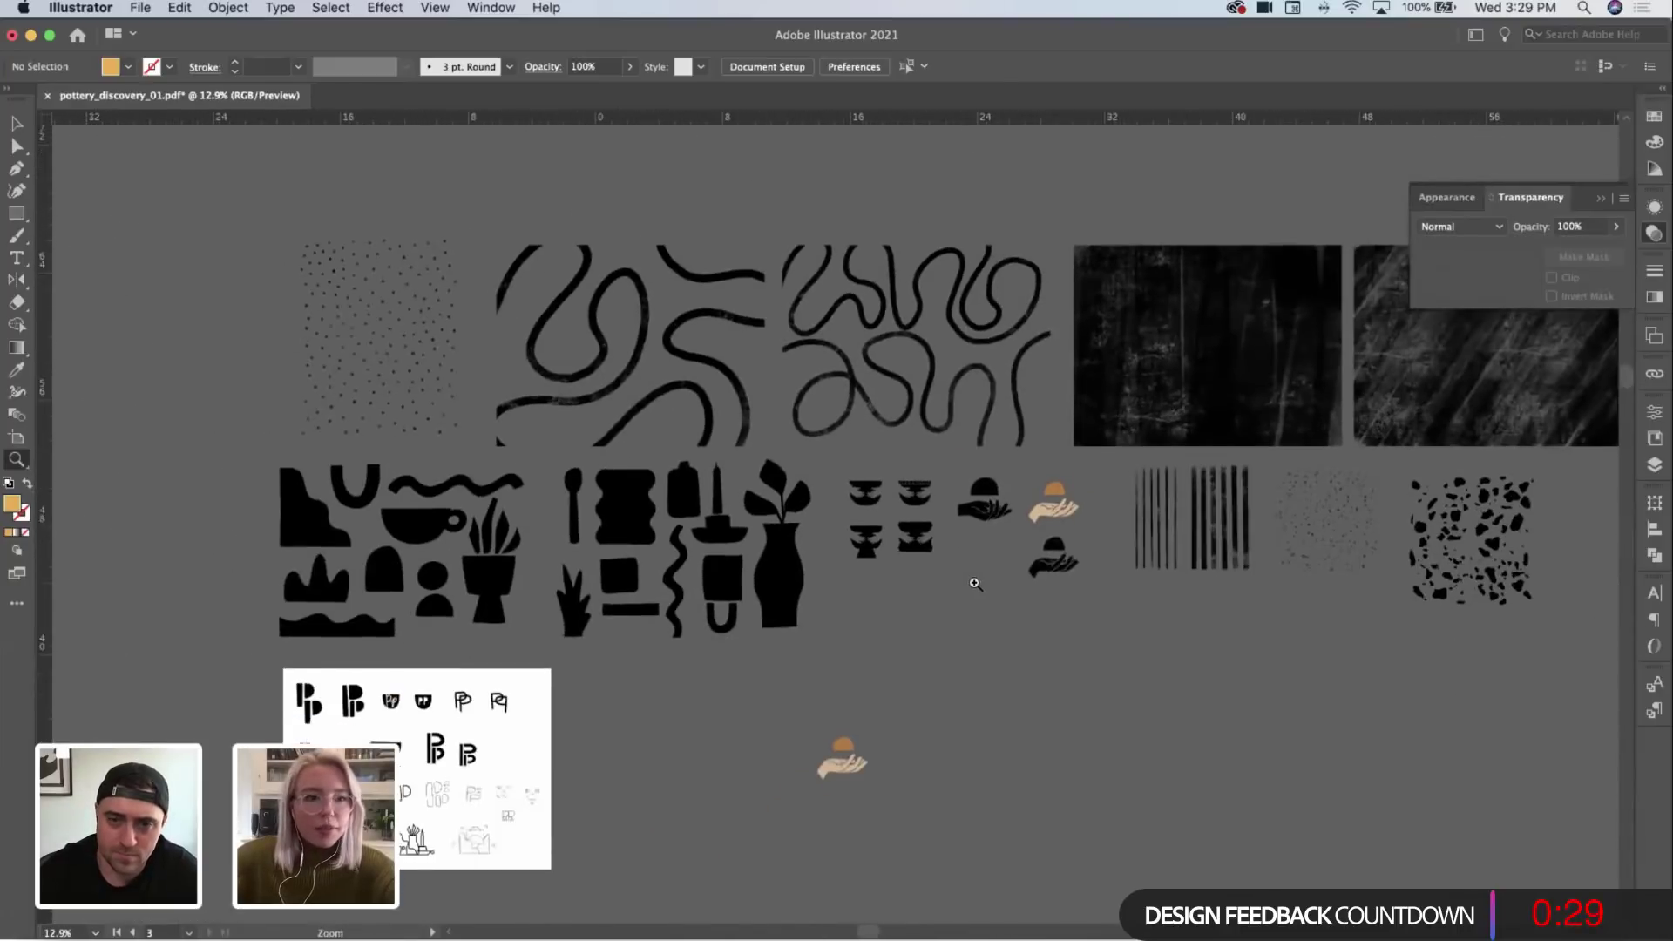
scroll(971, 579, down, 6)
scroll(975, 584, up, 3)
scroll(820, 436, down, 3)
scroll(896, 239, up, 10)
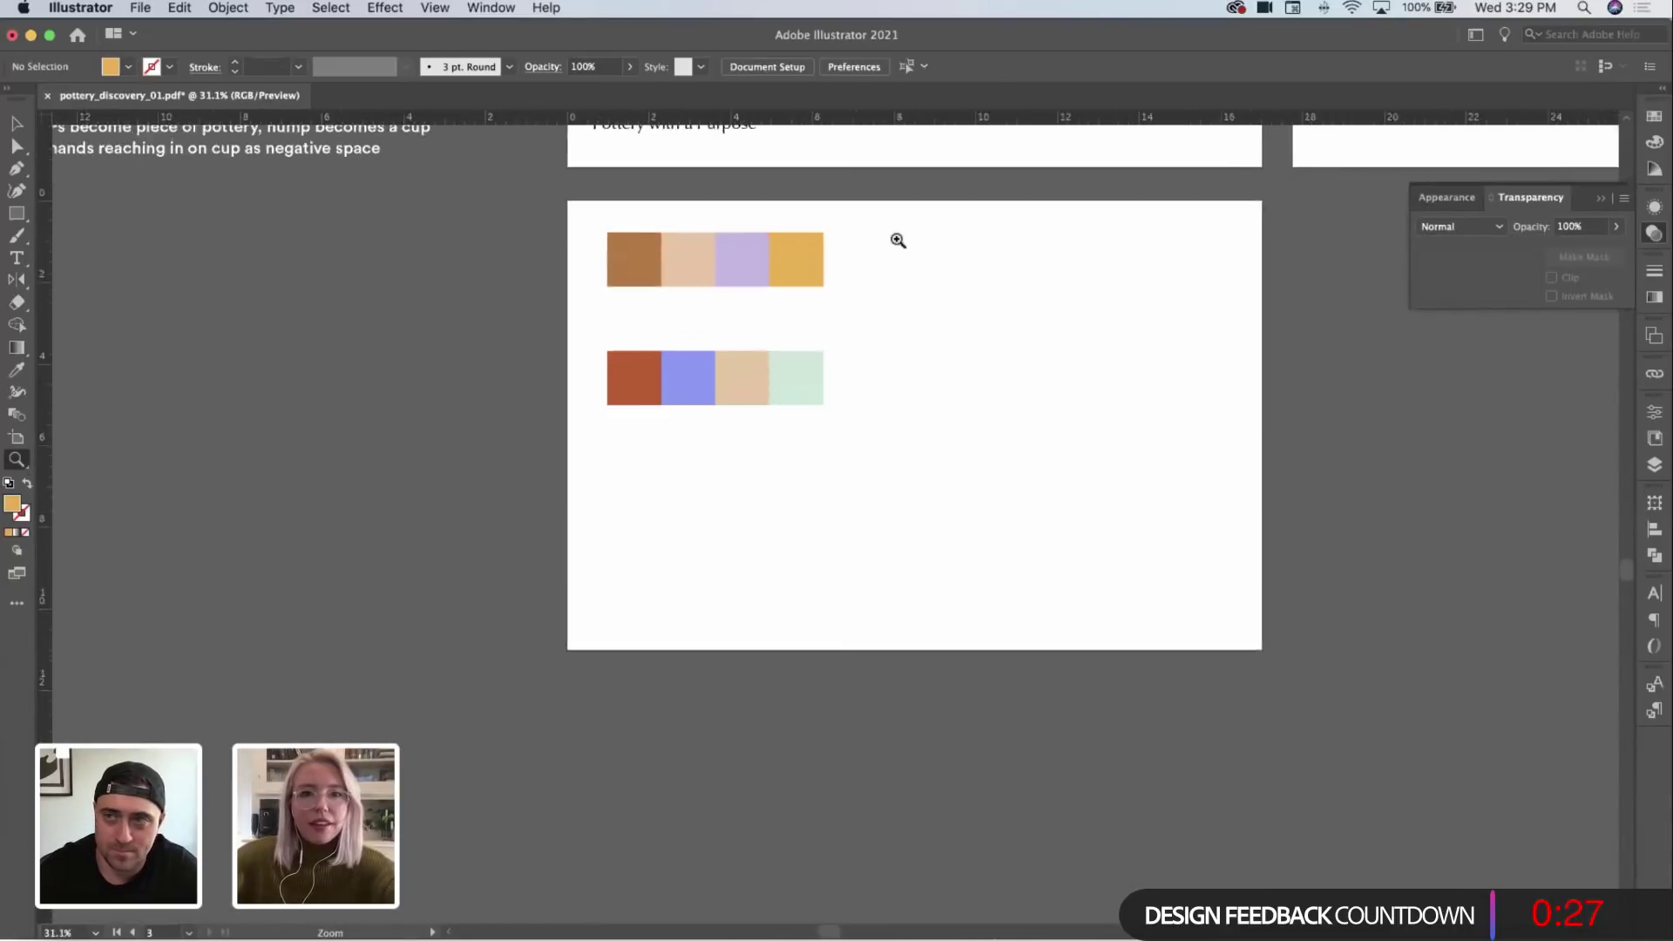
Step: Move the lower row of four squares up closer to the upper row
scroll(861, 327, right, 3)
scroll(861, 332, up, 2)
key(v)
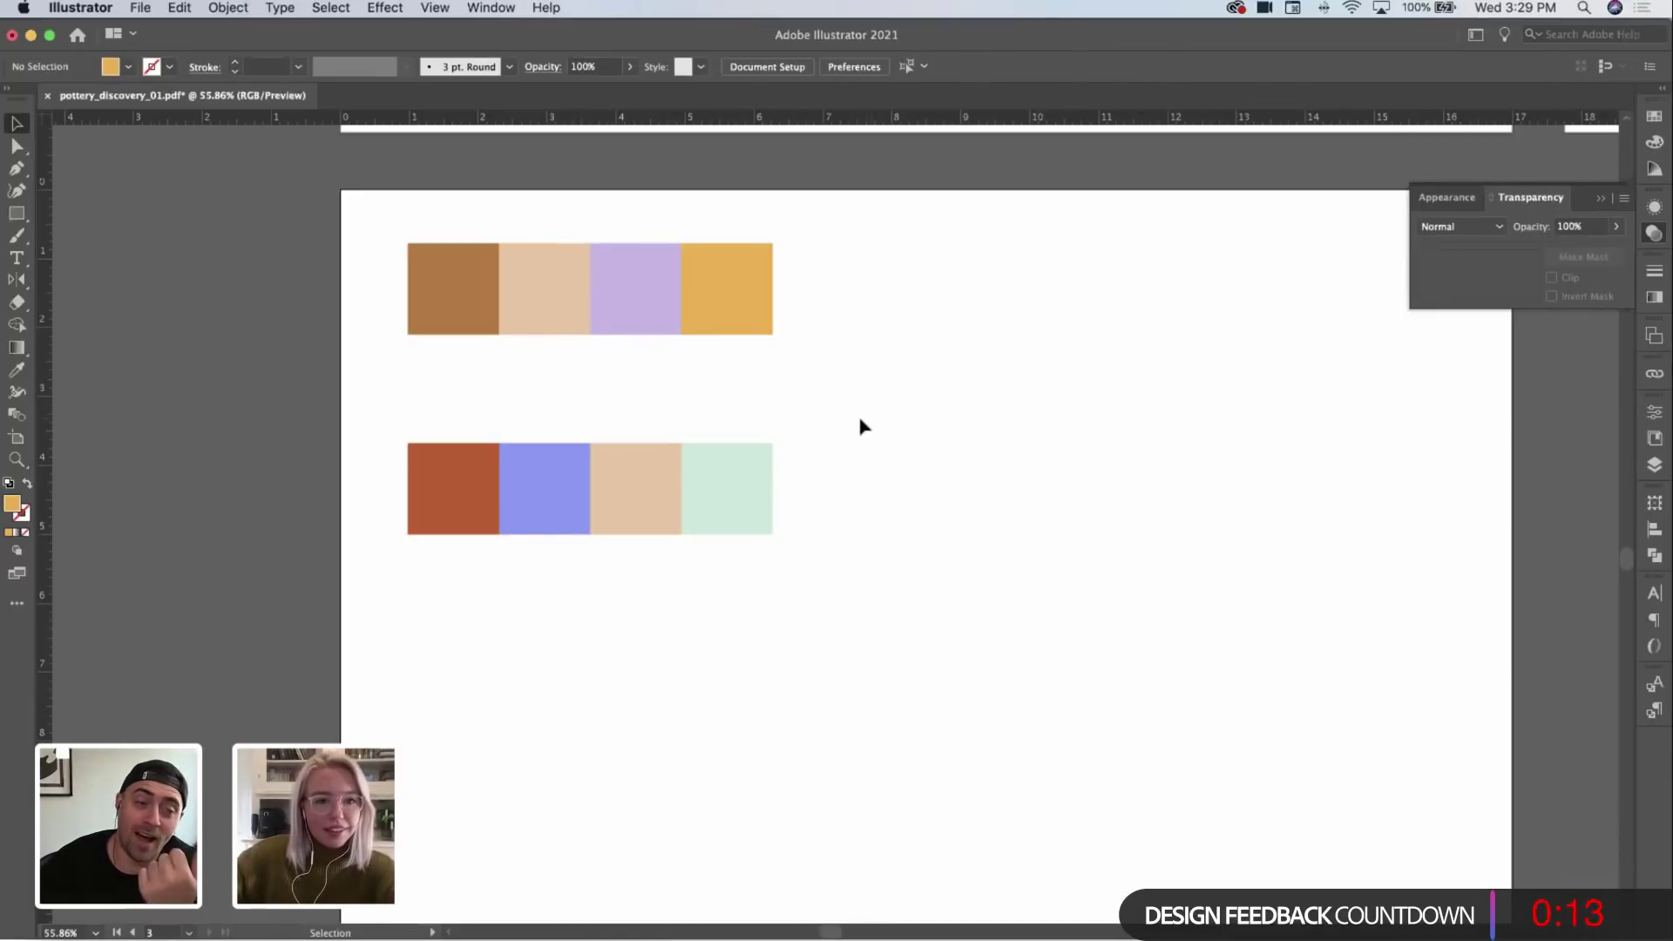
drag(853, 420, 437, 512)
drag(441, 479, 441, 428)
drag(601, 456, 595, 609)
key(ctrl+z)
click(825, 523)
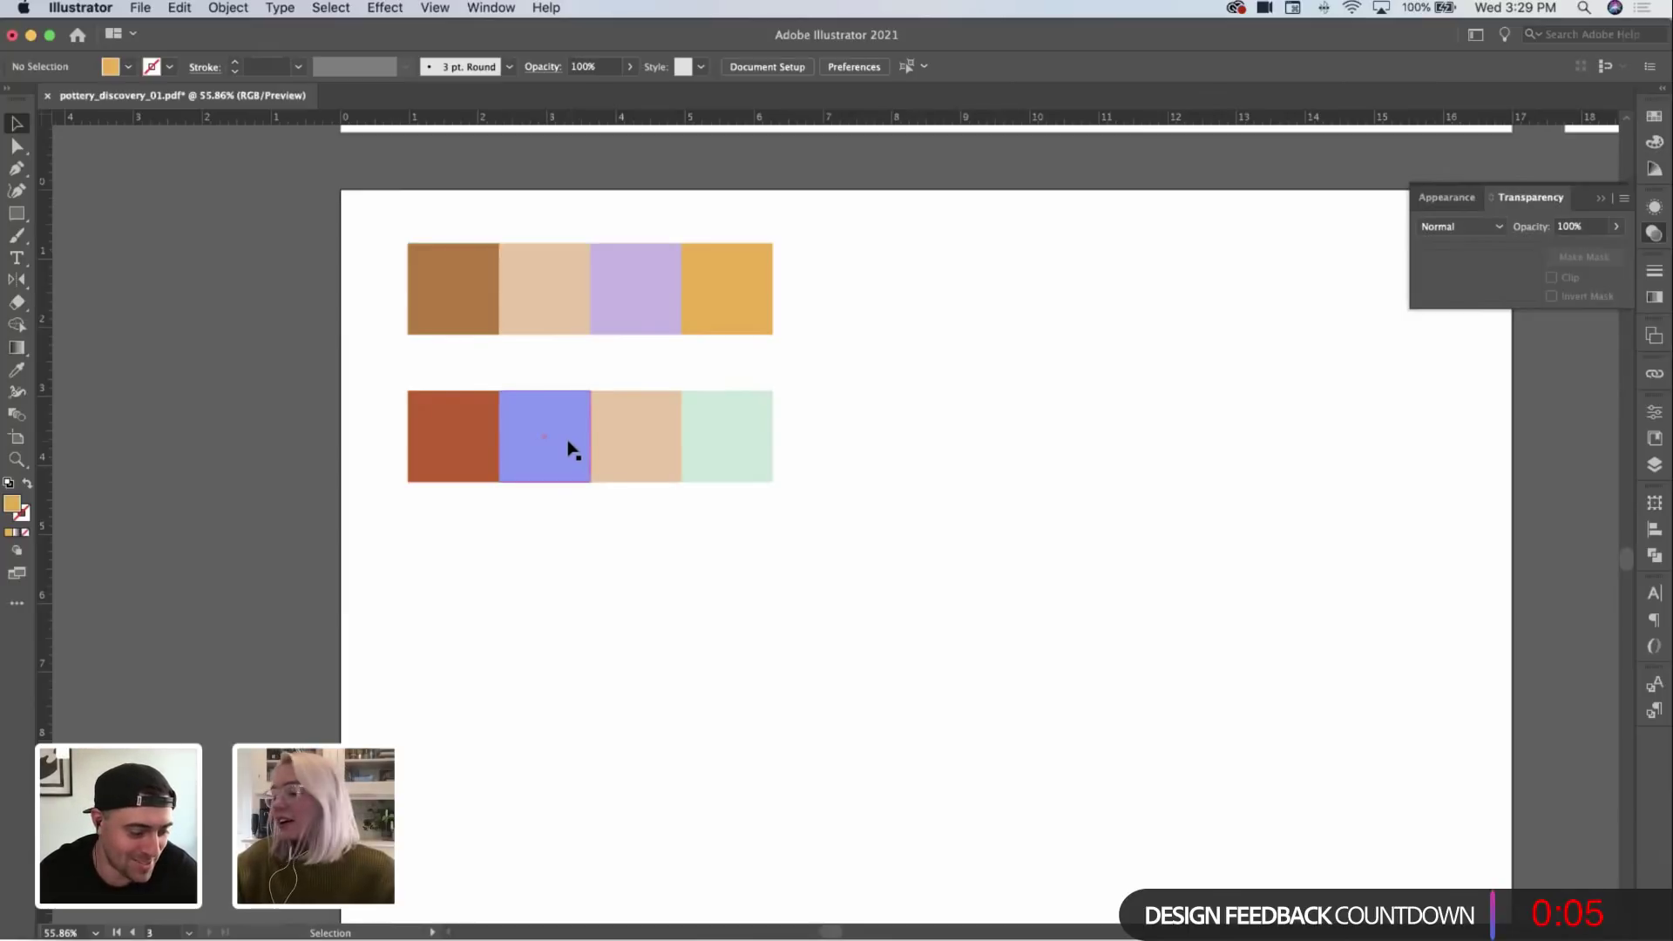
Step: Copy the beige square below the rust one to start a third row and fill the copy with peach F9B378
drag(655, 443, 467, 604)
double_click(12, 503)
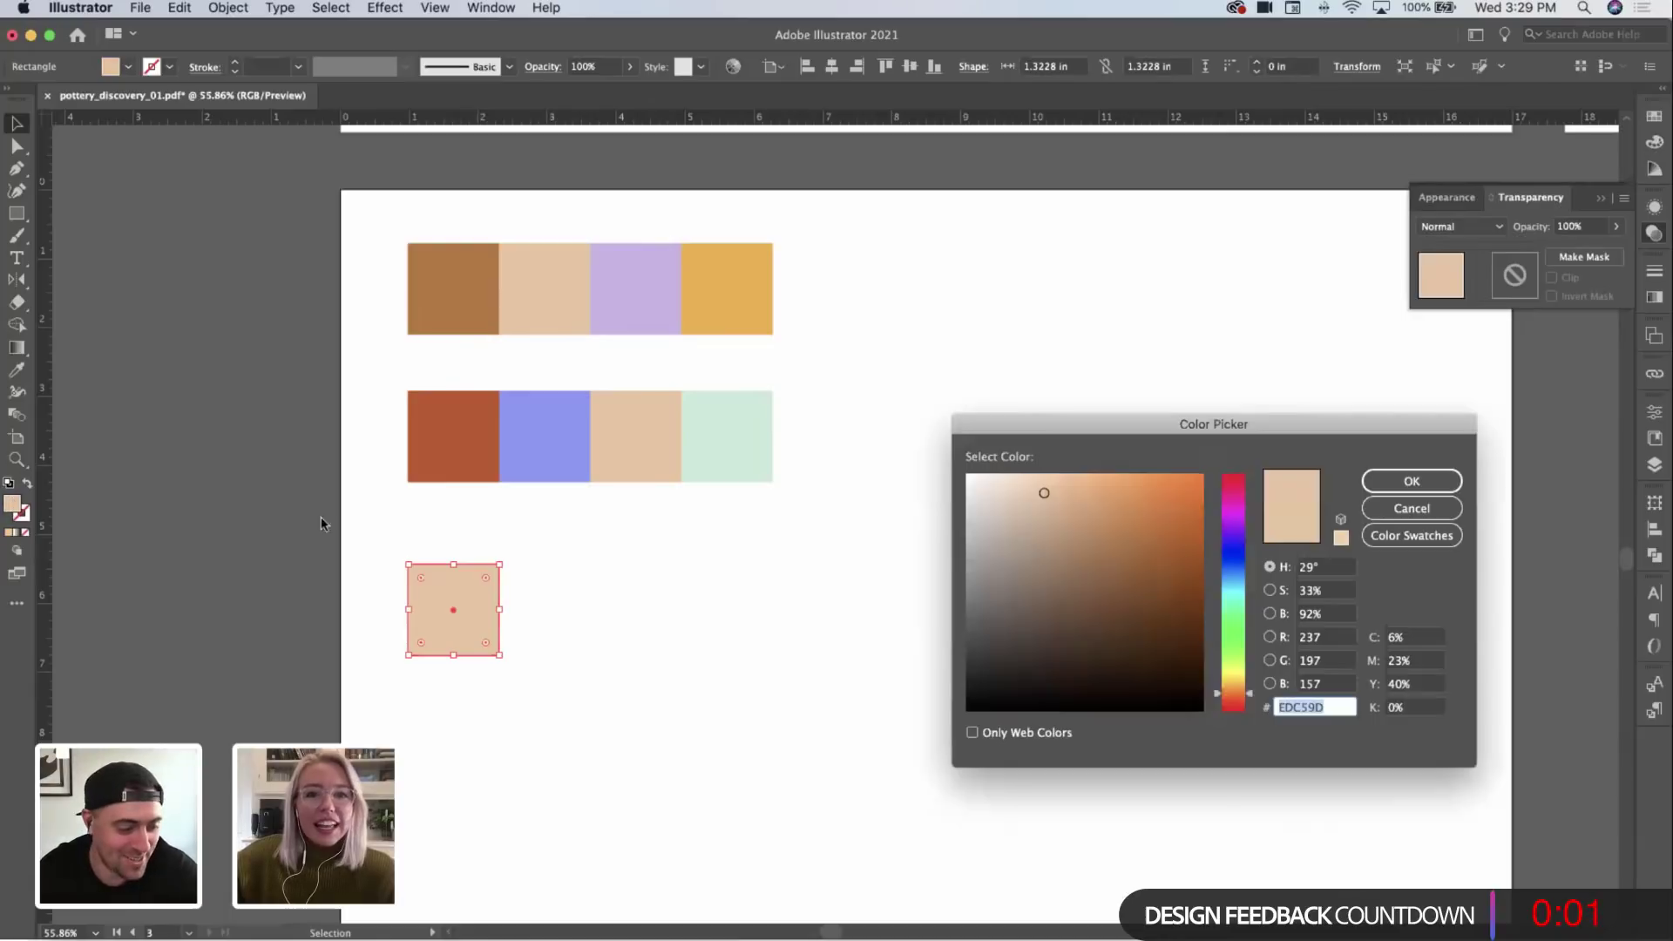
click(1089, 478)
click(1428, 482)
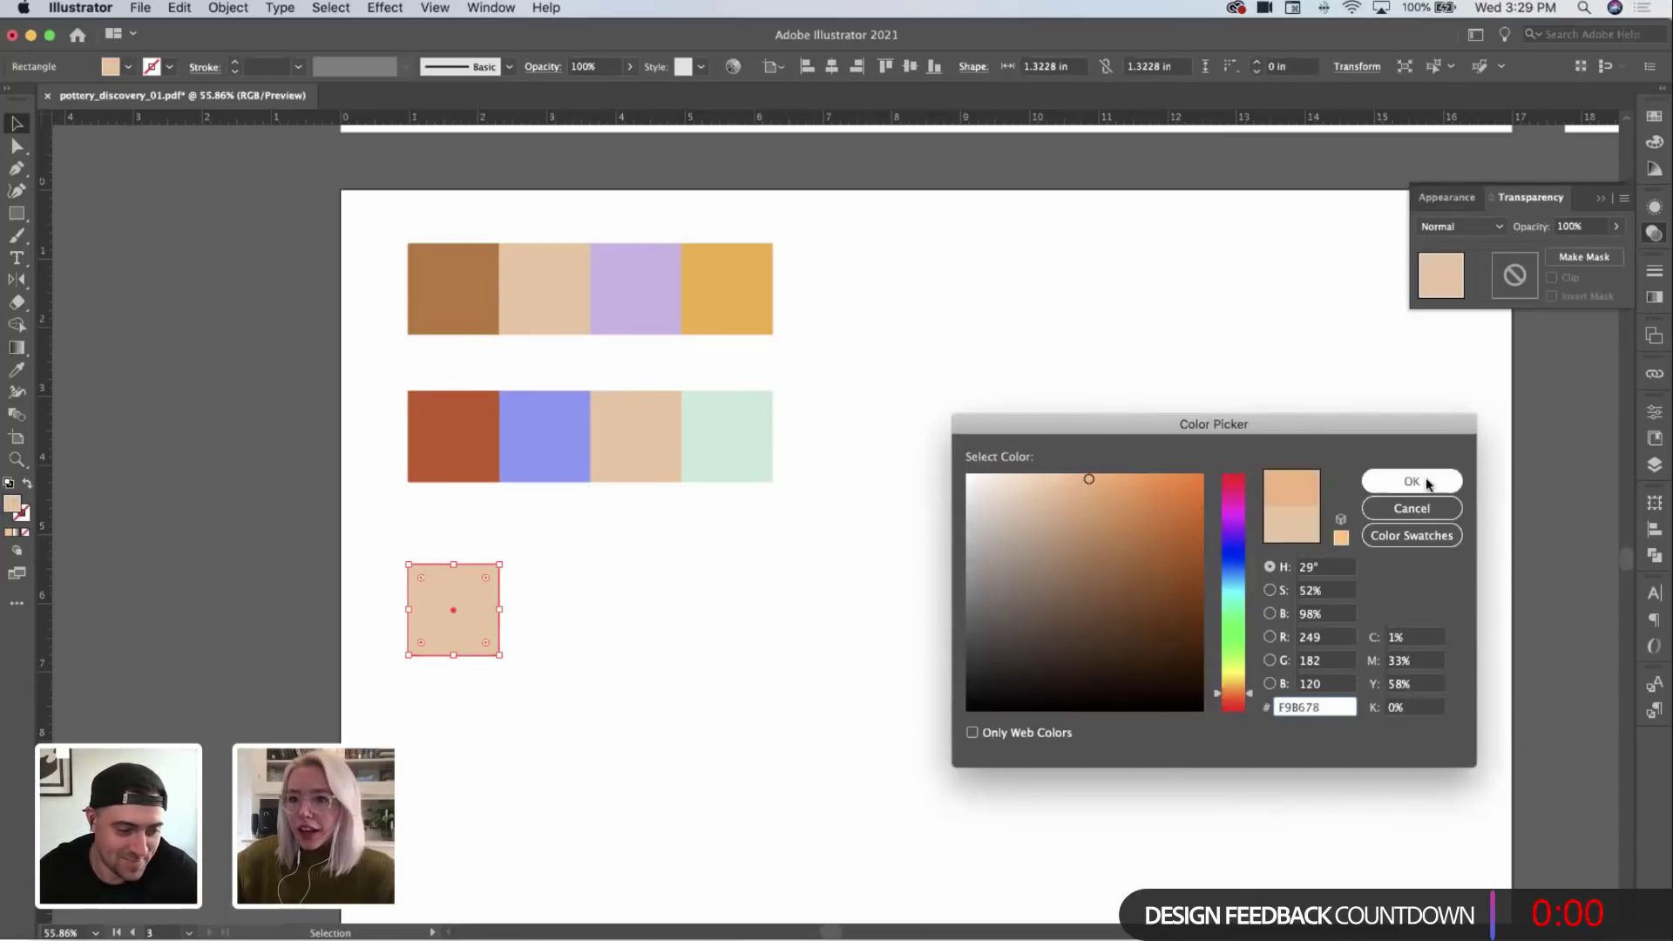
click(1244, 697)
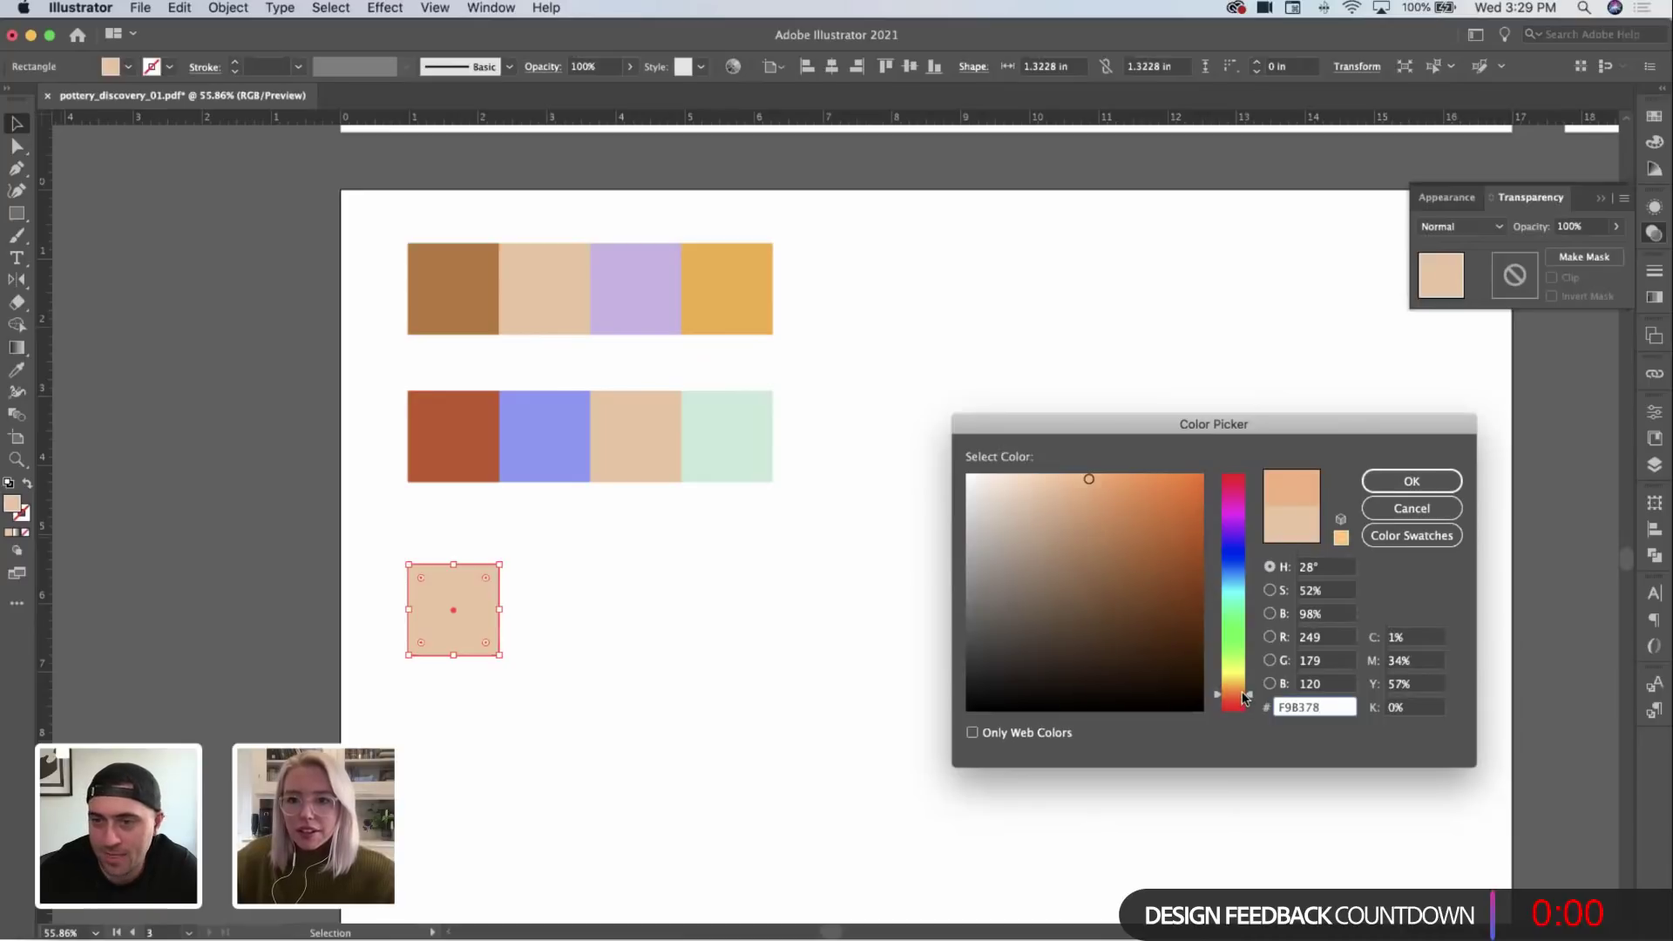
click(1411, 482)
click(1057, 598)
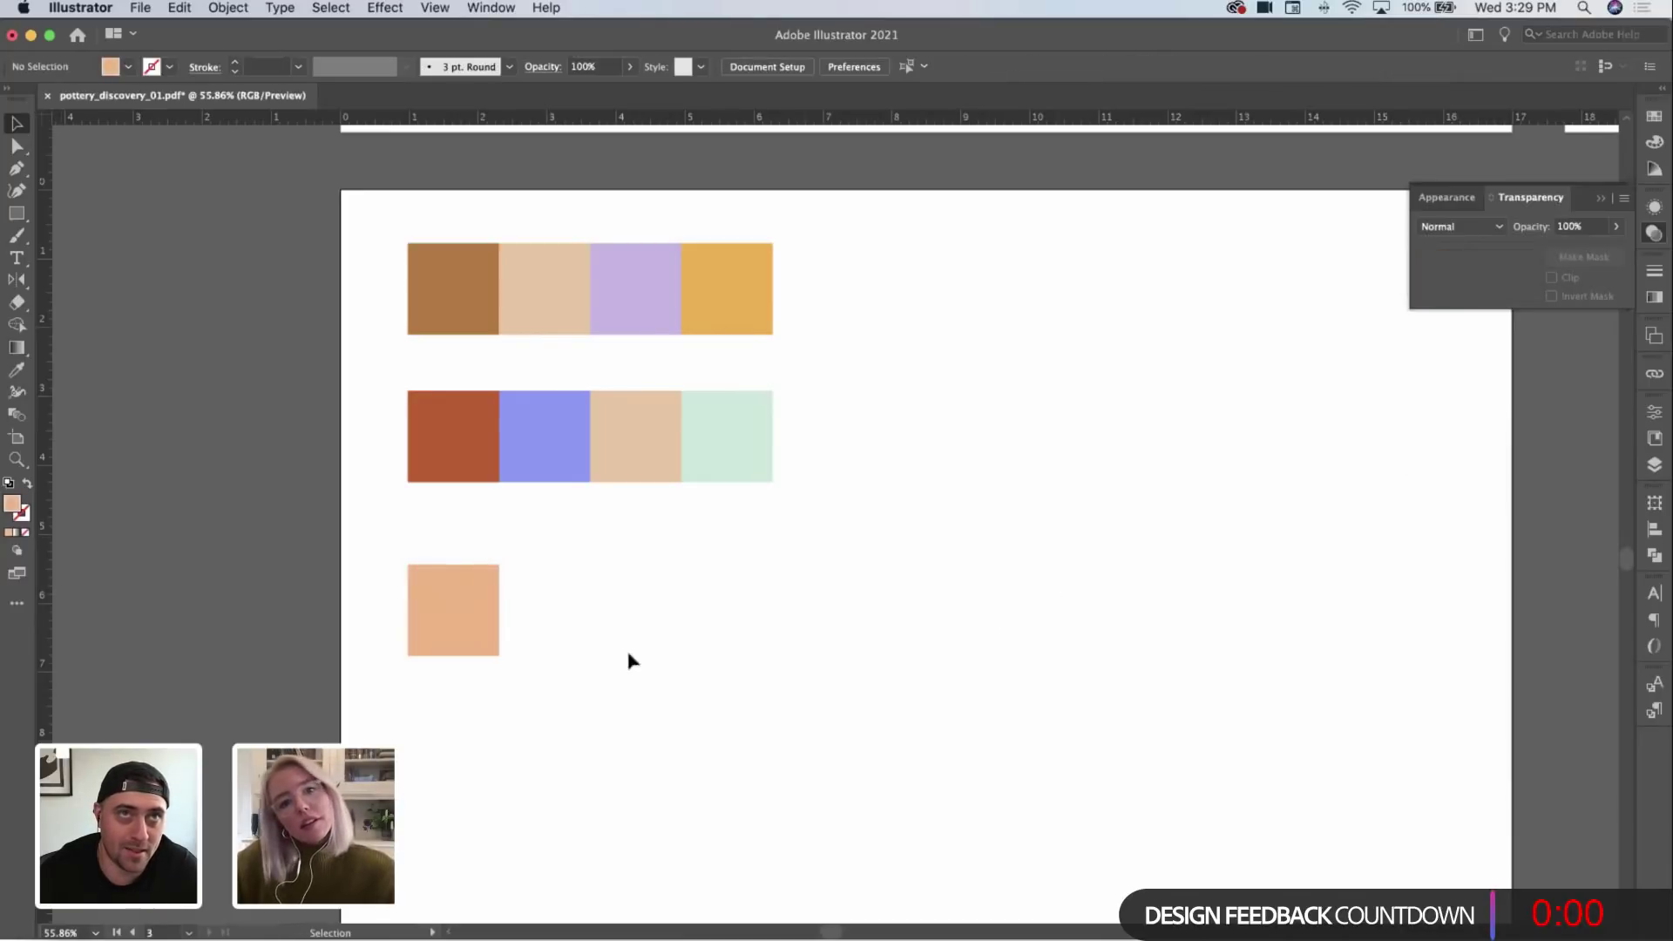
Step: Copy the peach square beside itself in the third row and fill the copy with a darker shade of the first row's mustard
drag(462, 633, 563, 627)
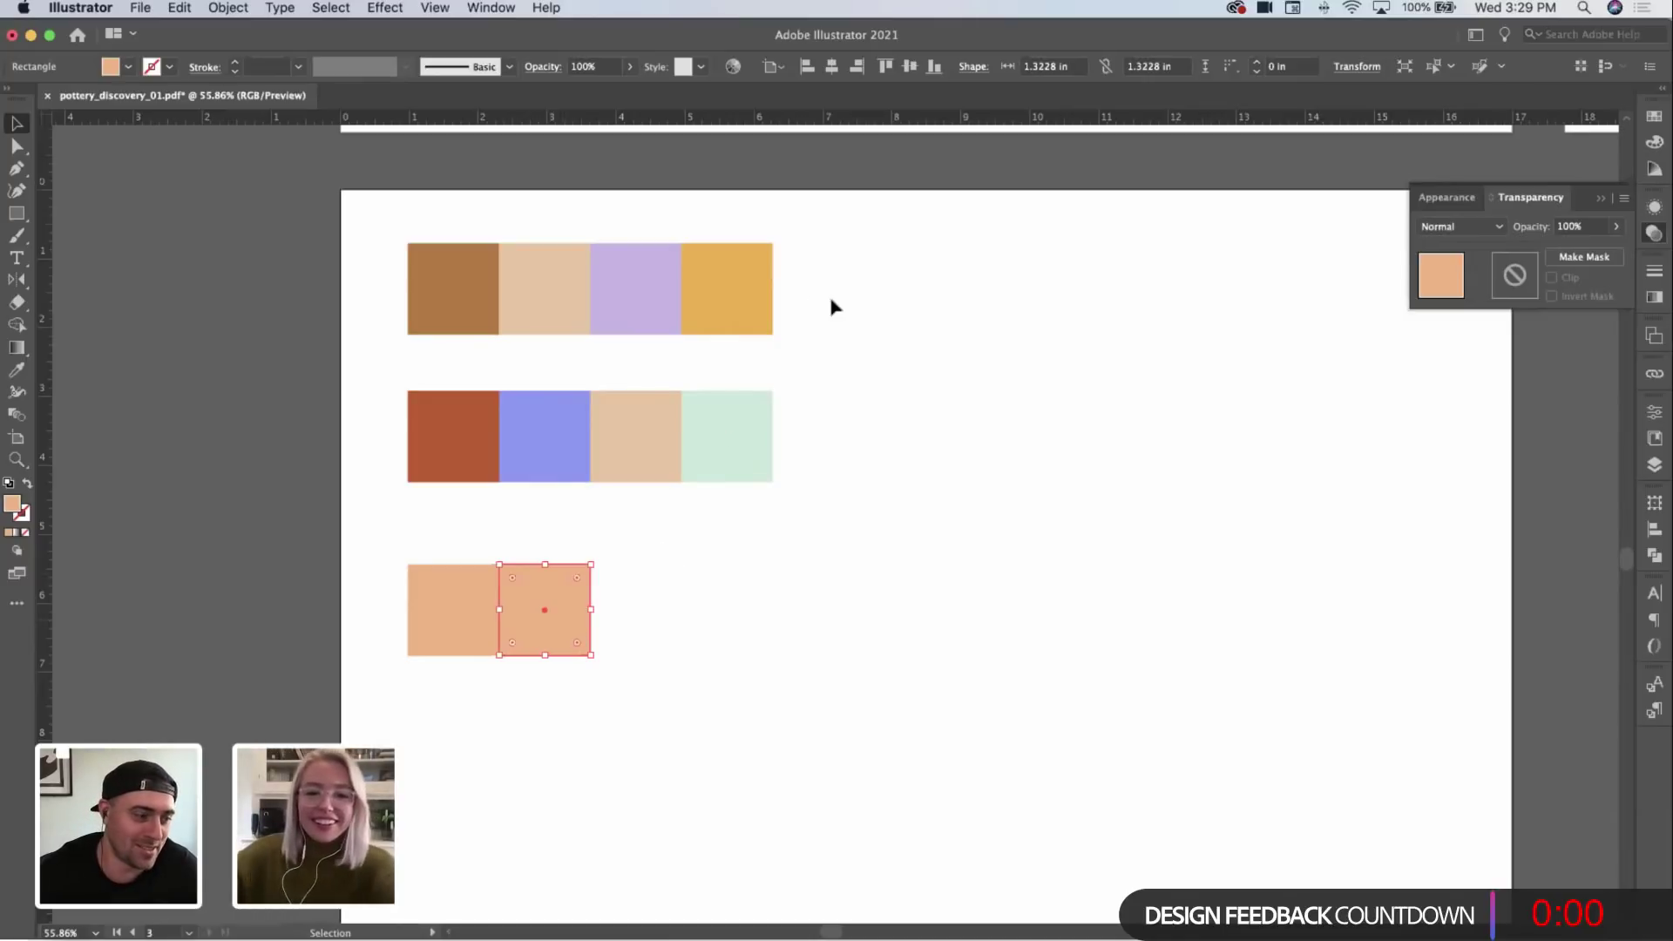
key(i)
click(708, 286)
key(v)
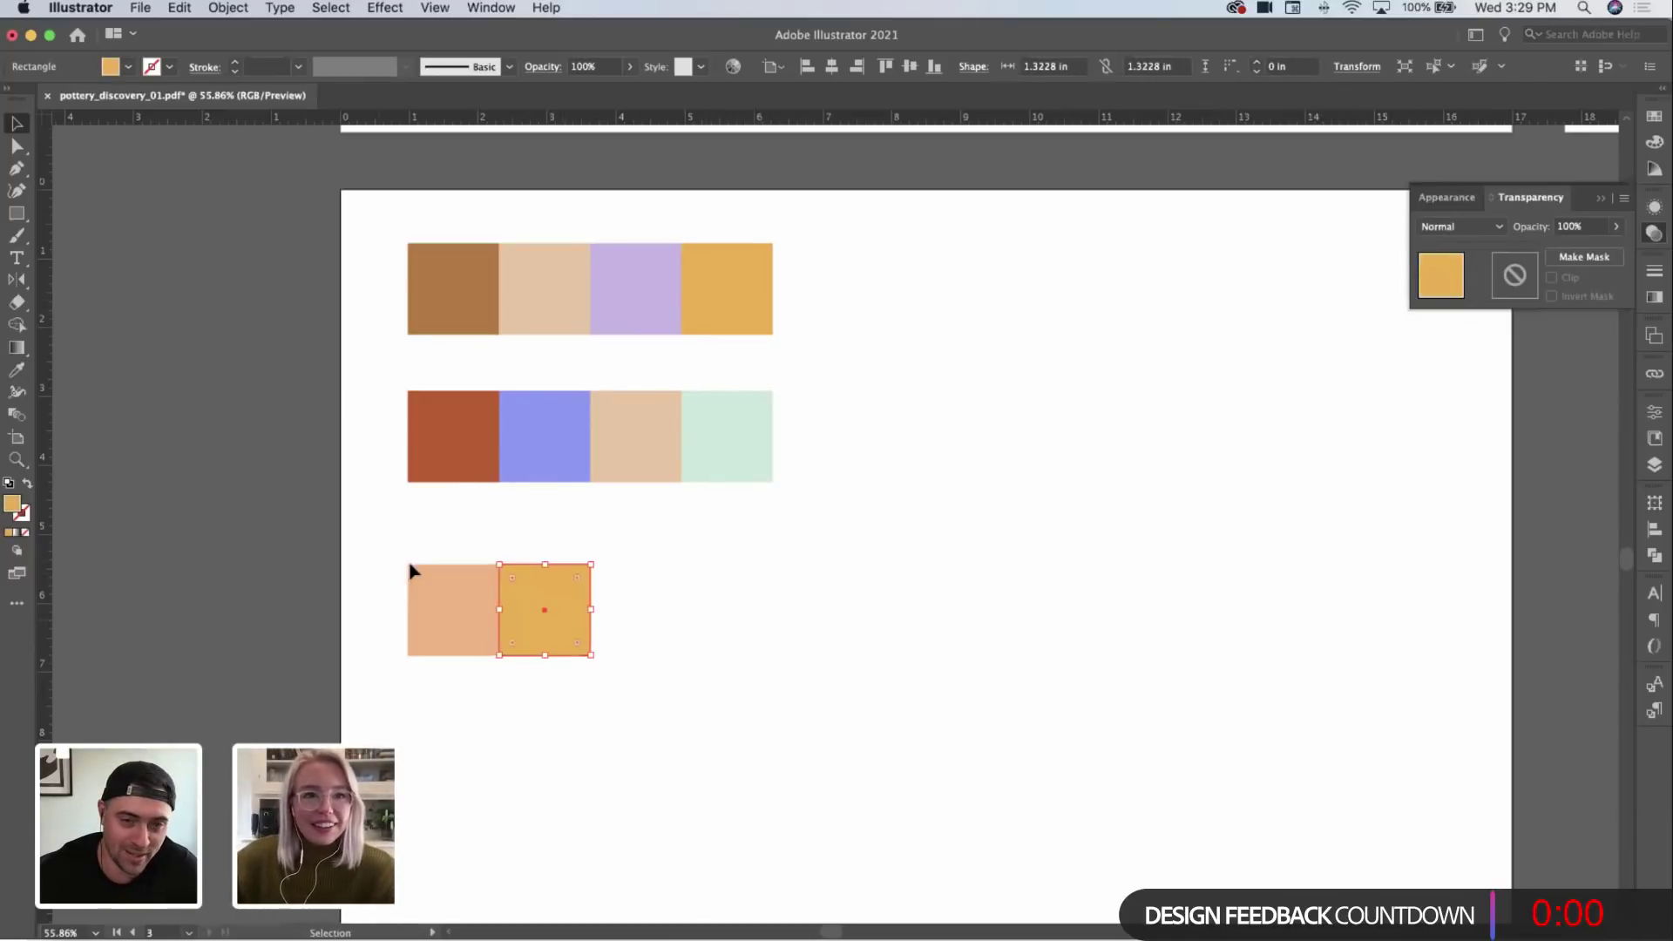
double_click(13, 504)
drag(1166, 483, 1188, 504)
click(1372, 493)
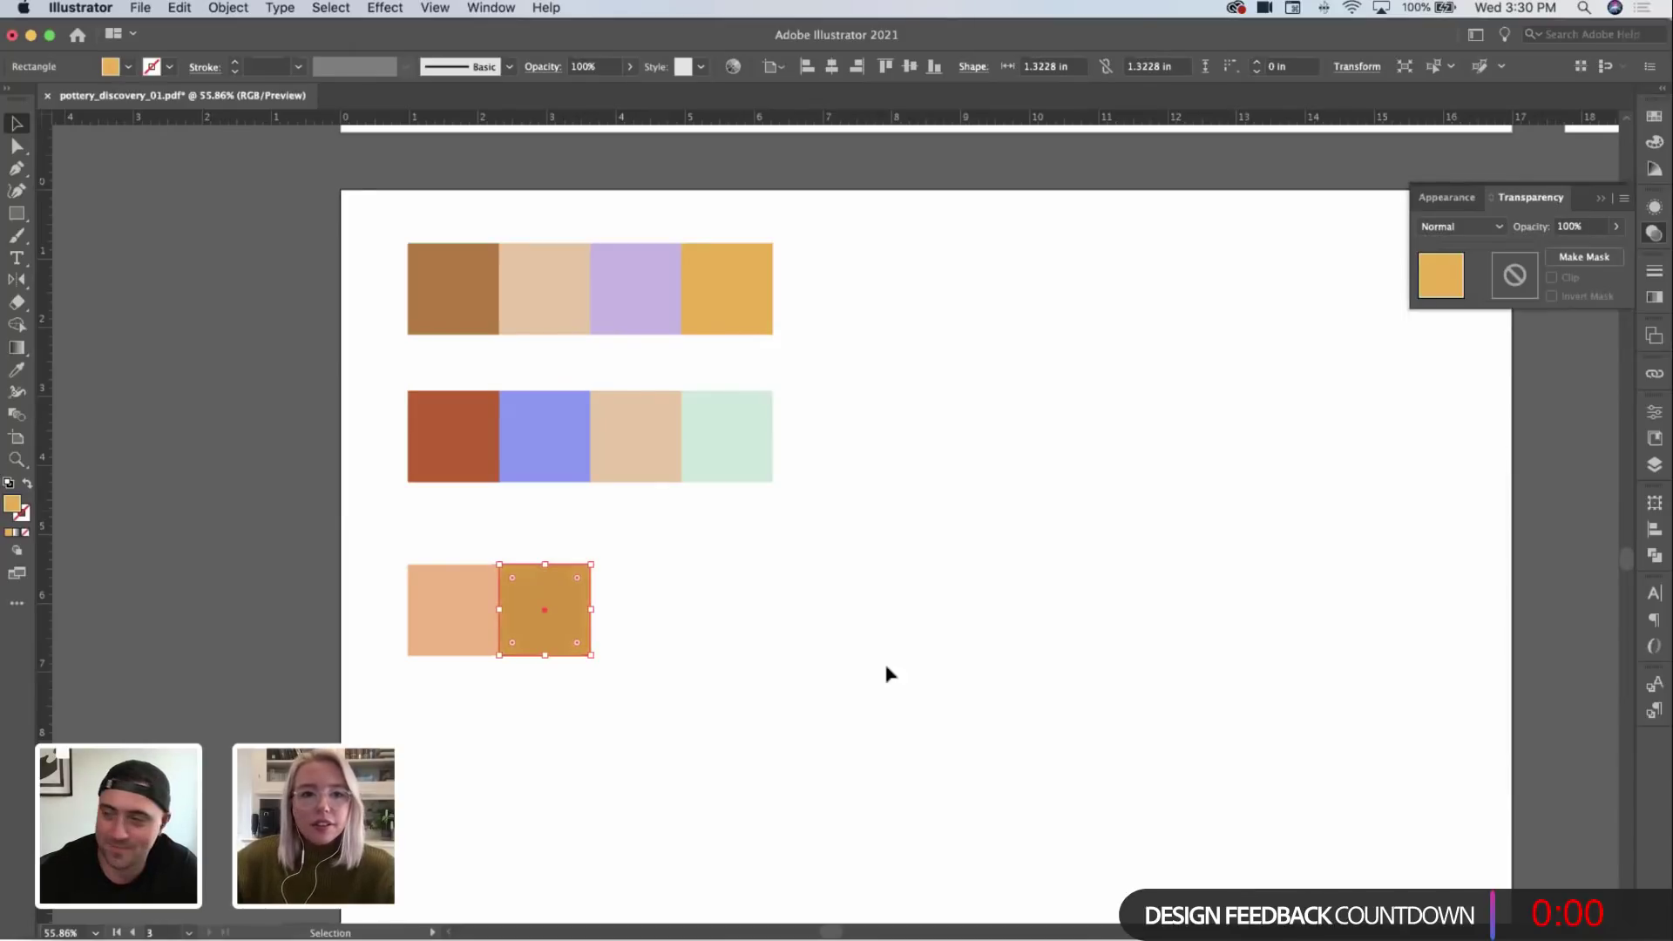
Step: Add two more squares to the end of the third row and fill them with the second row's mint green
click(605, 642)
drag(558, 638, 740, 624)
key(i)
click(732, 444)
key(v)
key(z)
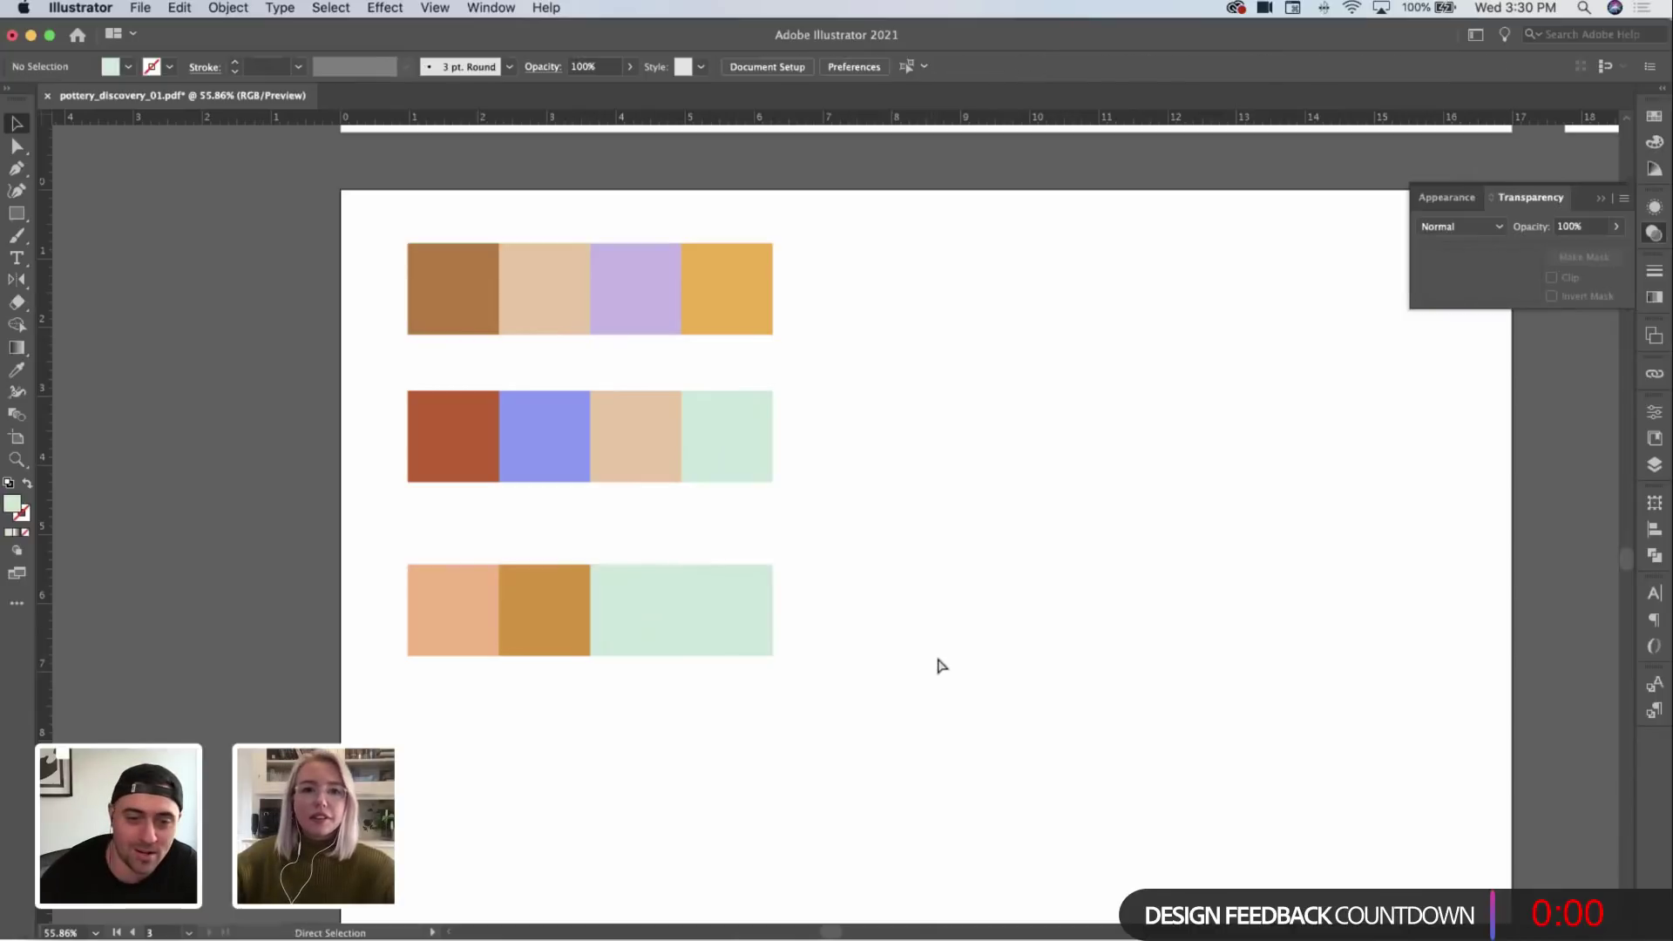
drag(938, 665, 747, 656)
key(v)
click(845, 672)
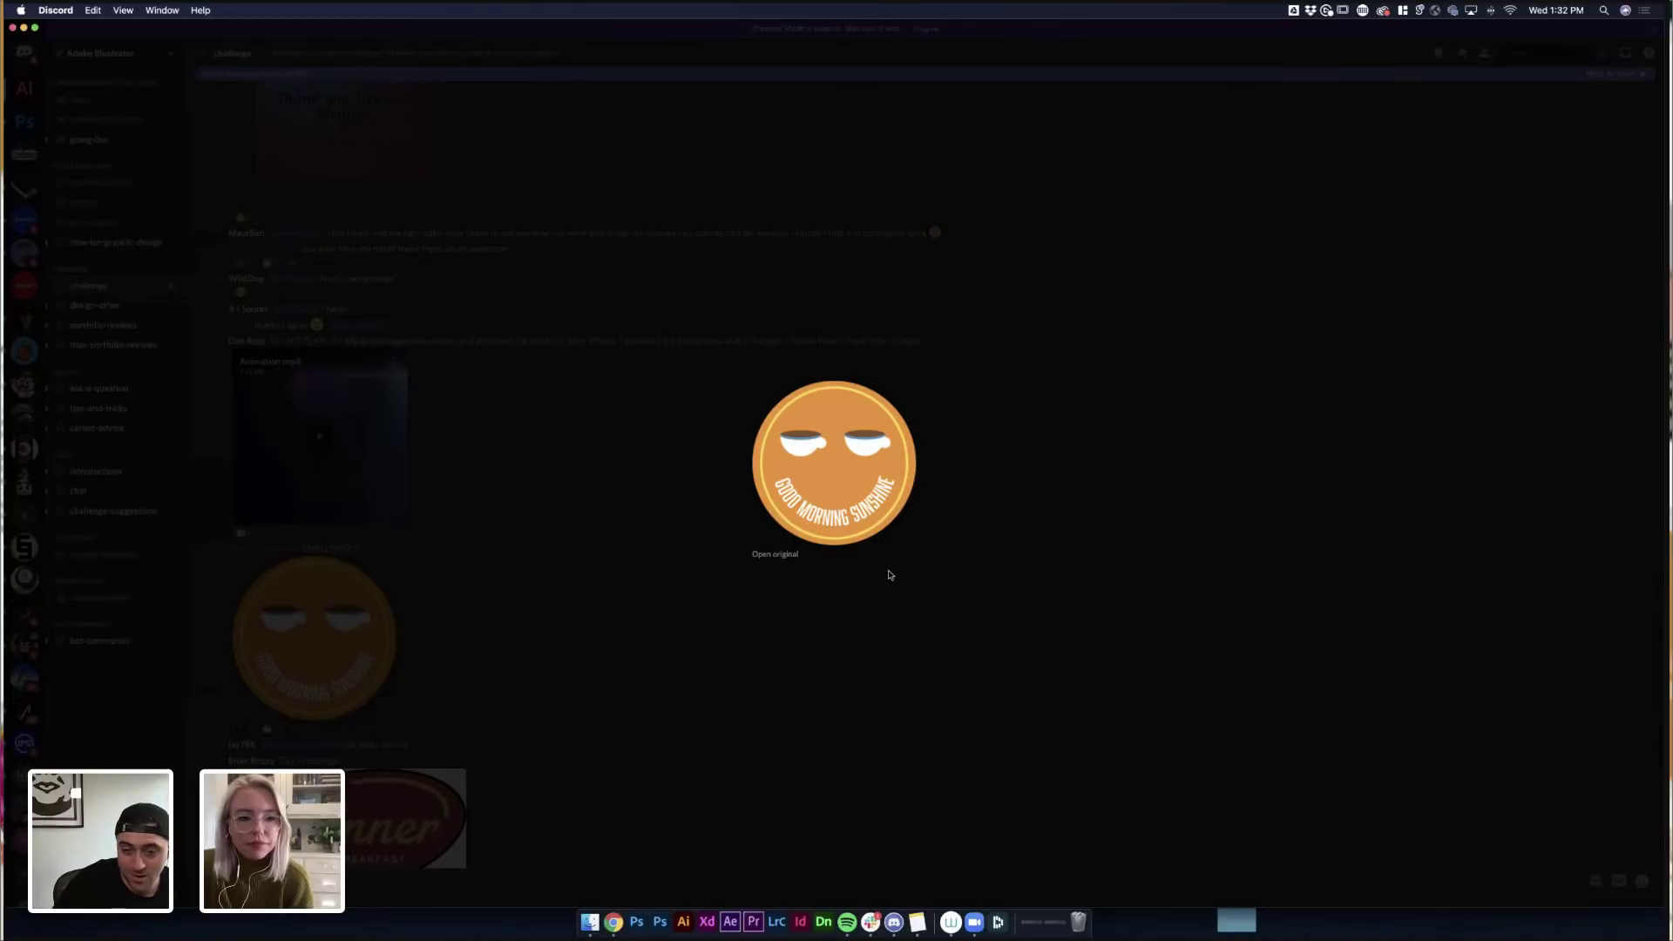
Step: Close the enlarged orange coaster in Discord's challenge channel and view the oval Dinner logo at enlarged size
click(579, 727)
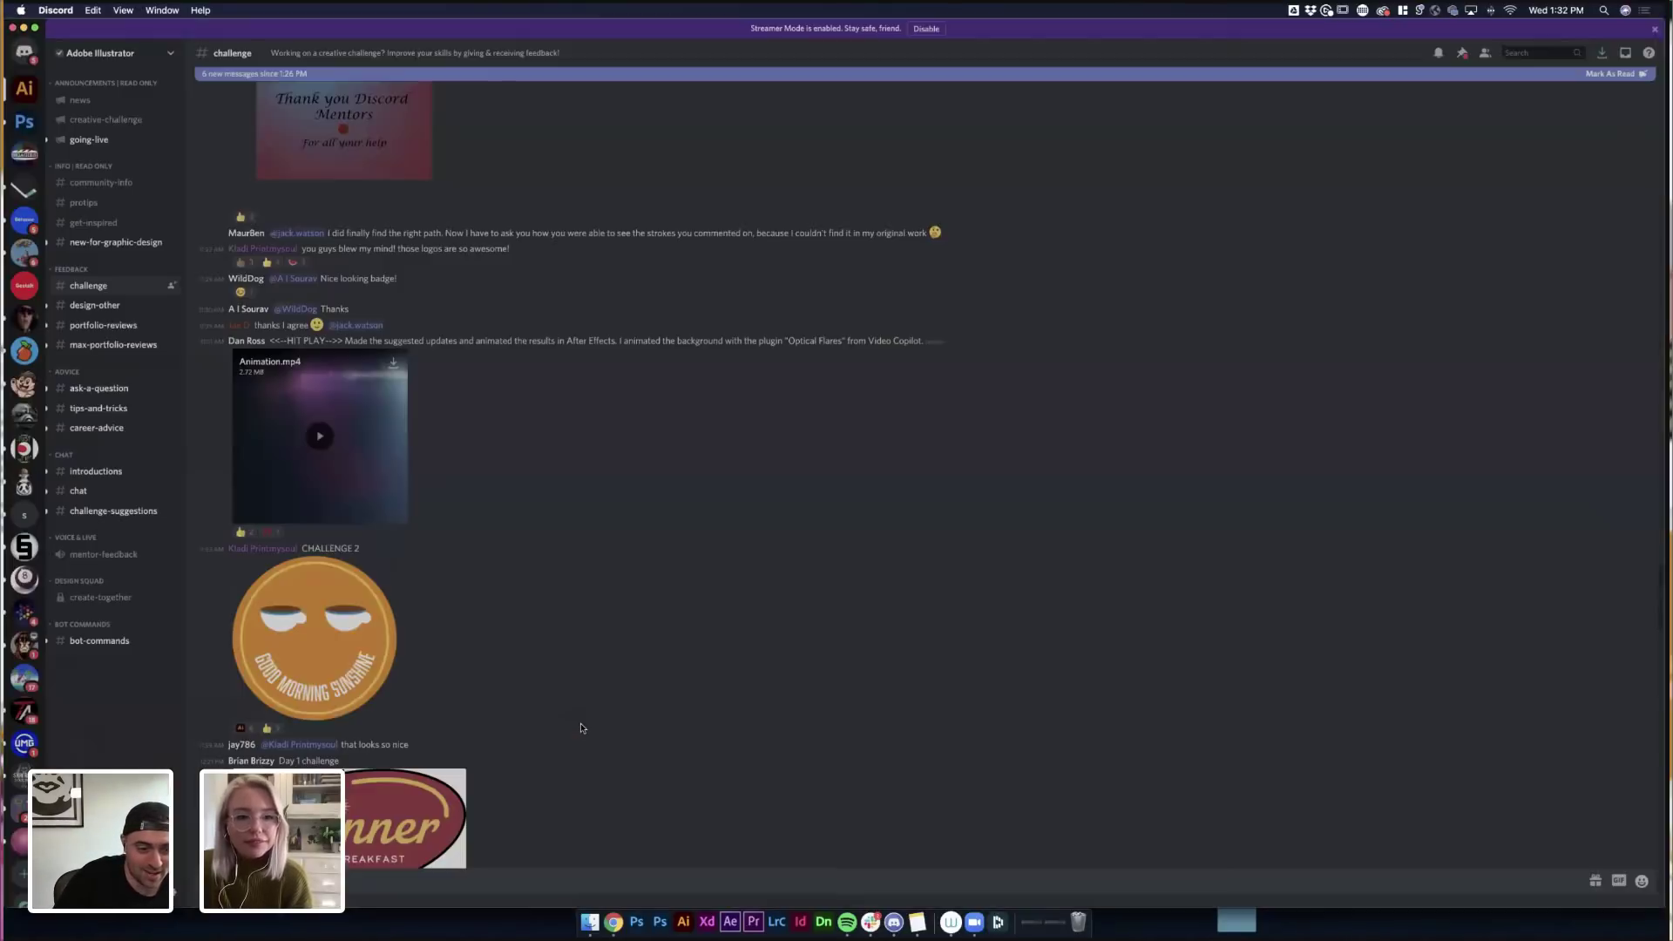
scroll(419, 514, down, 5)
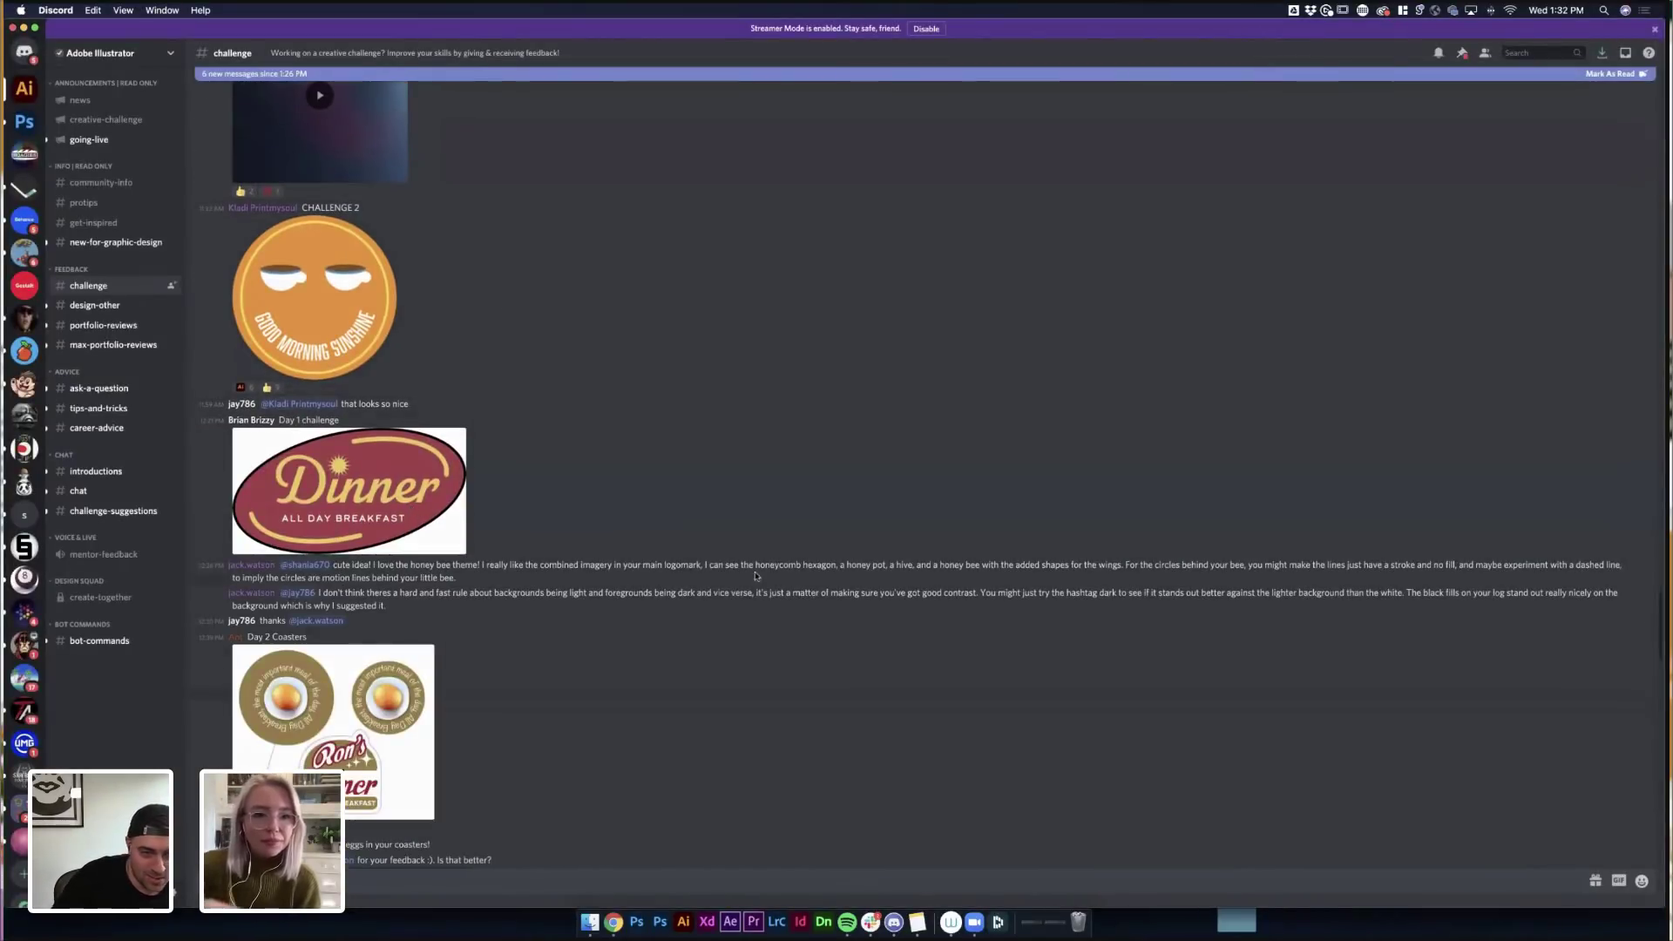
click(410, 510)
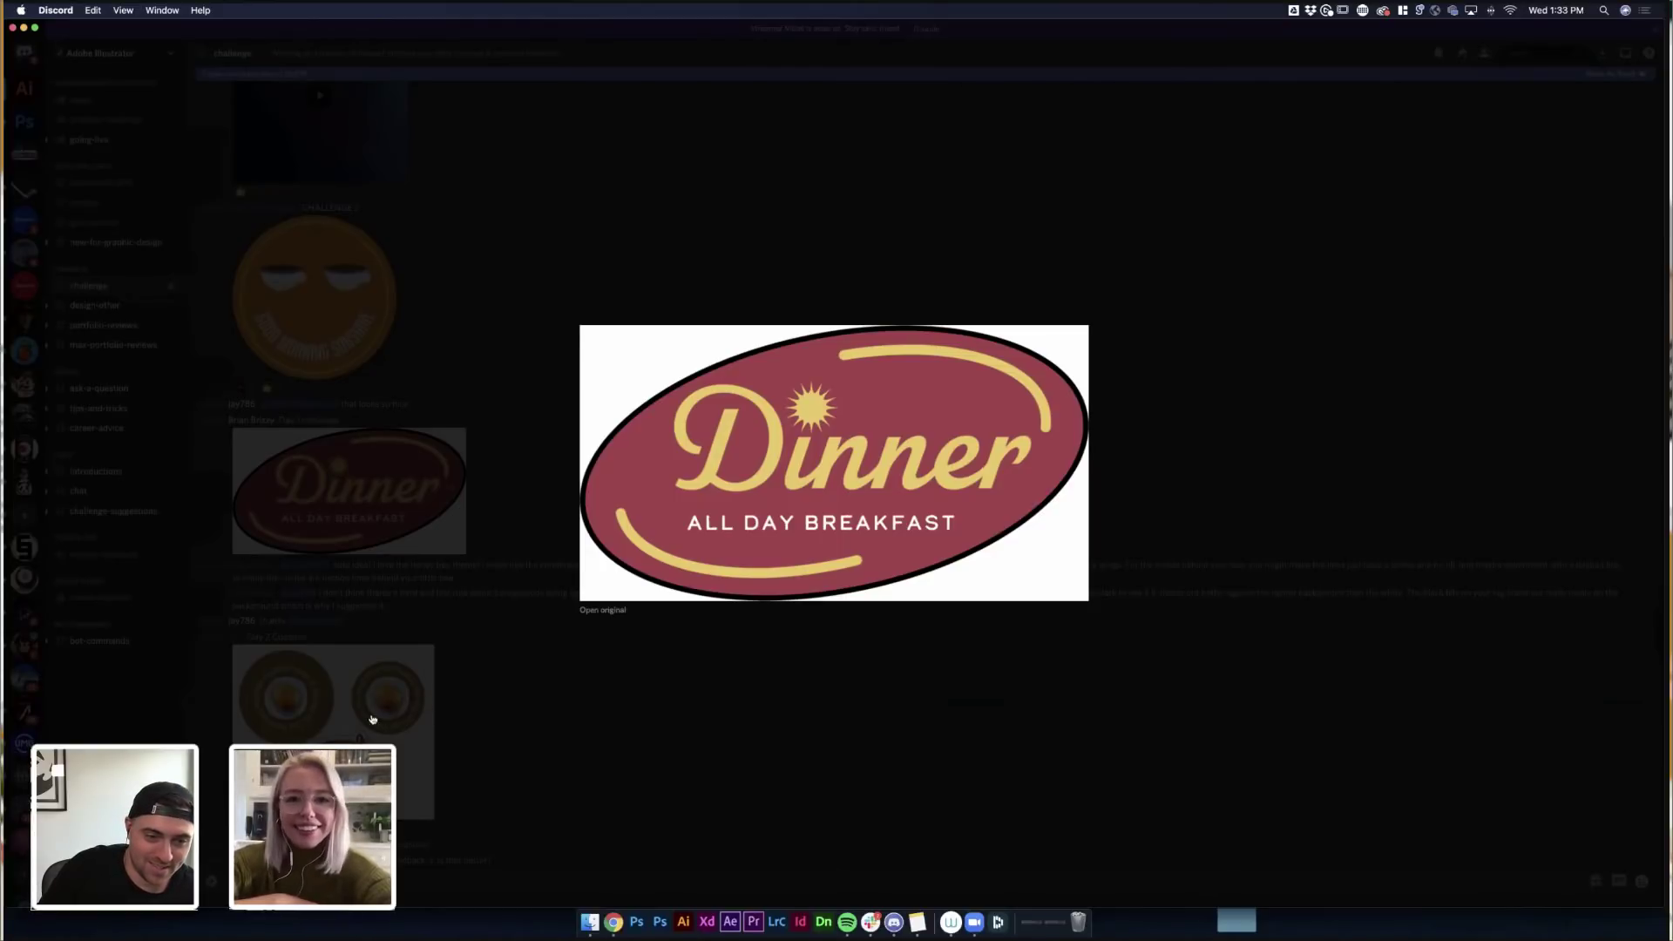
Step: Examine the Ron's Diner egg coasters and cutter guide design at enlarged size
click(433, 699)
click(418, 699)
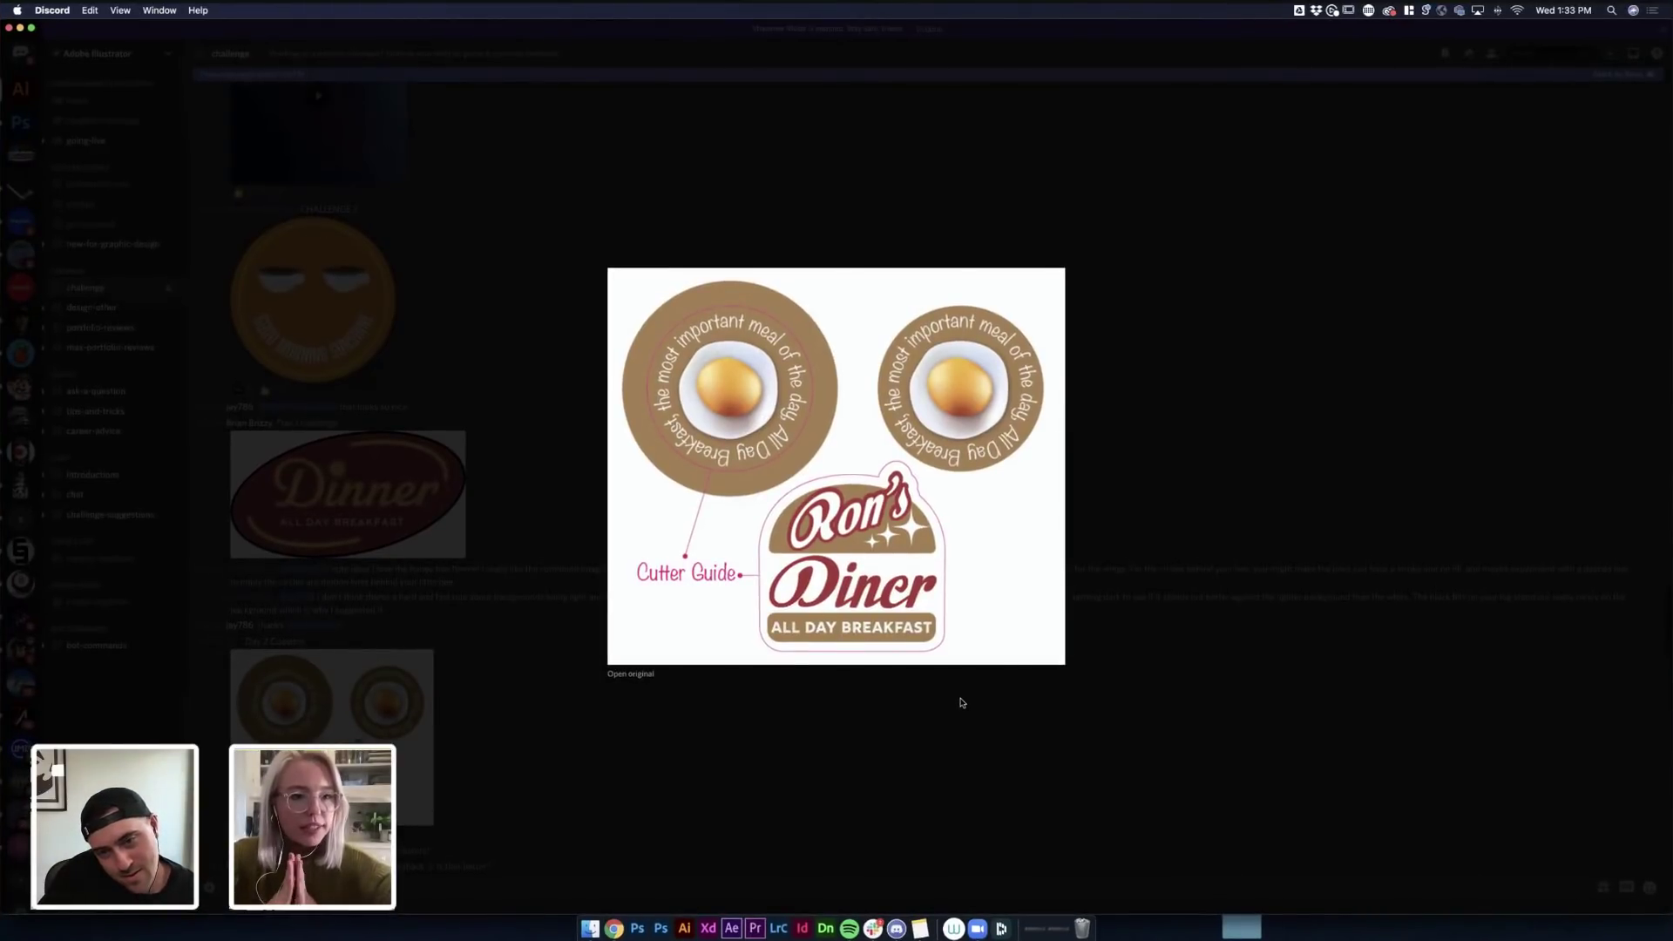
click(962, 702)
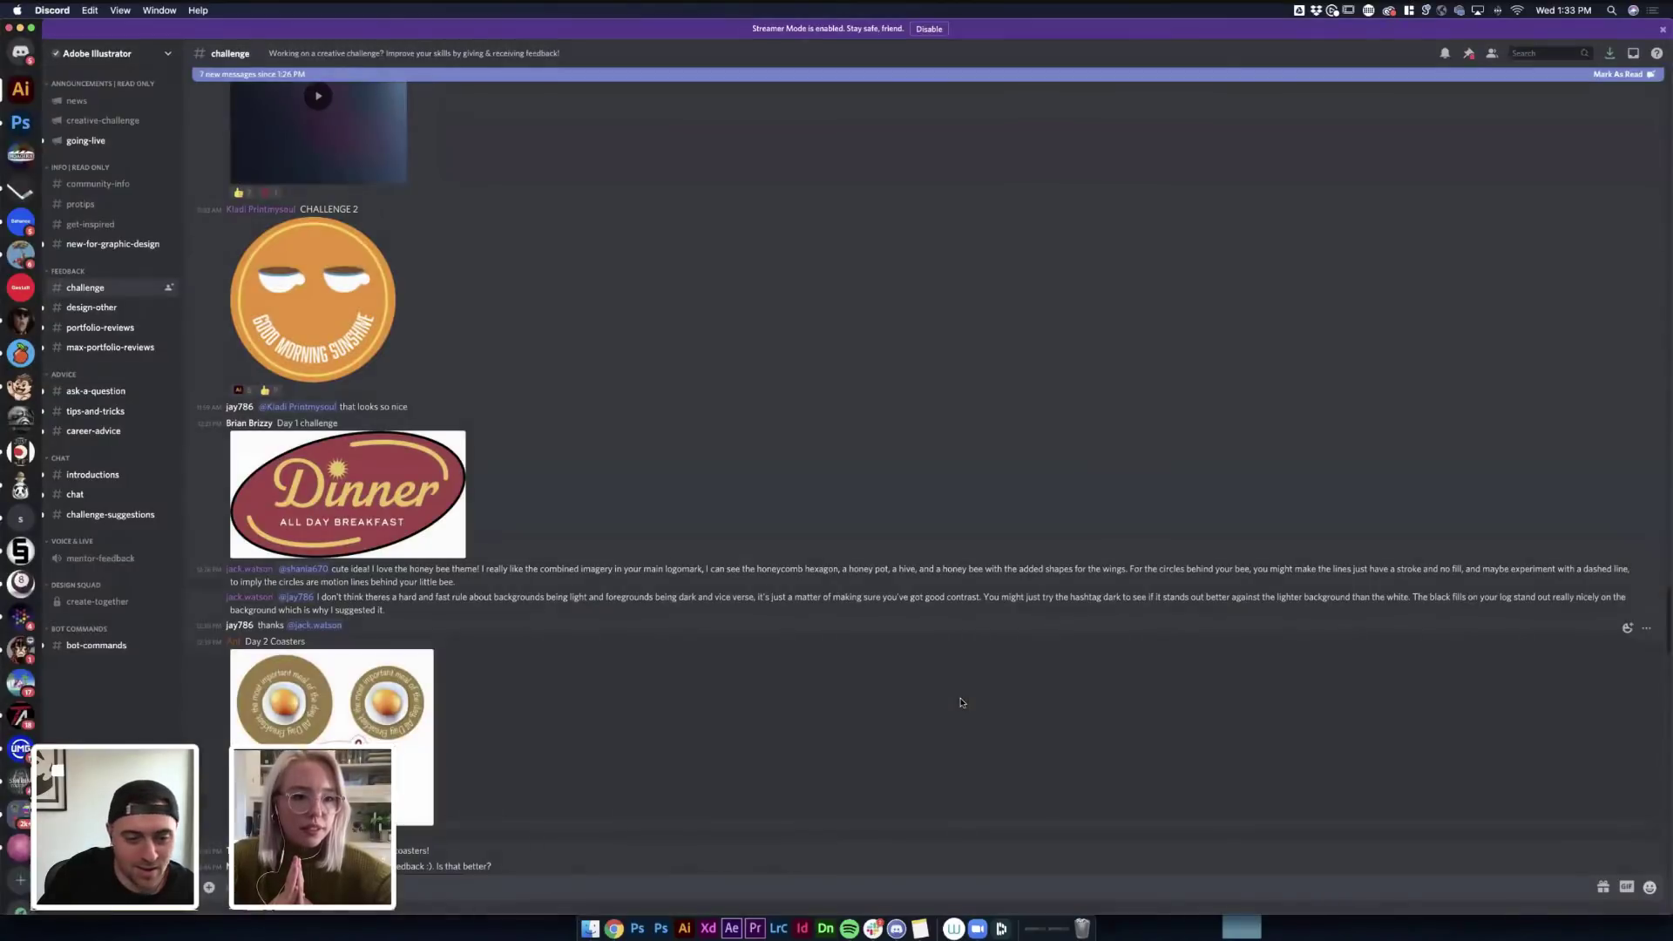
scroll(640, 706, down, 15)
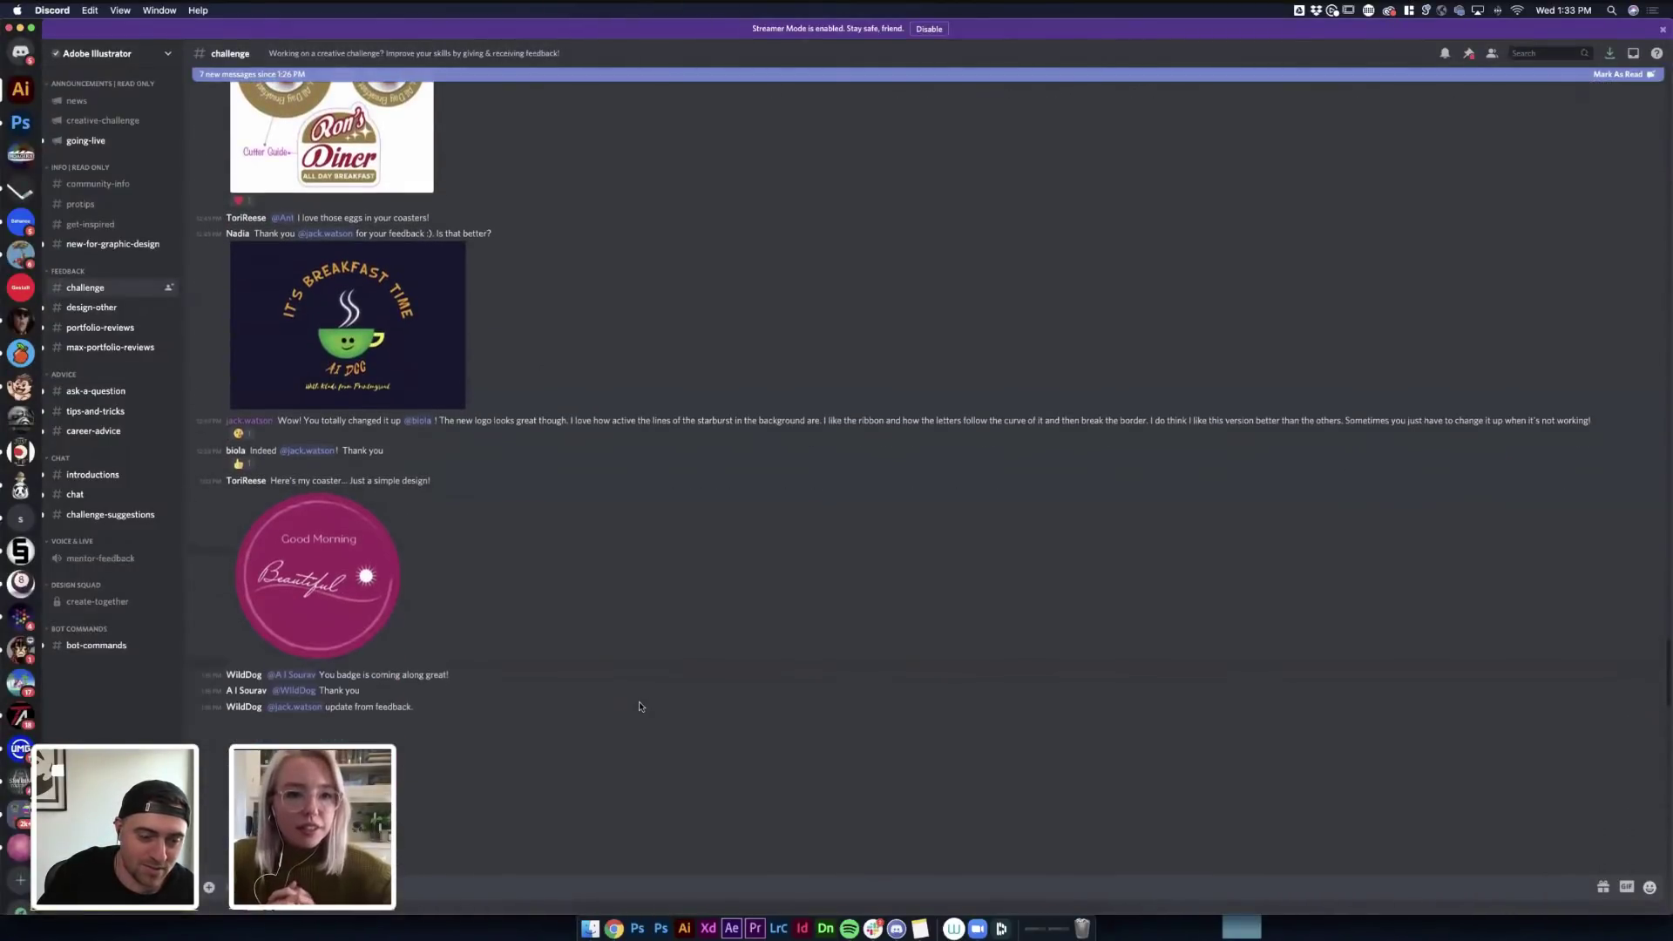
scroll(642, 701, up, 15)
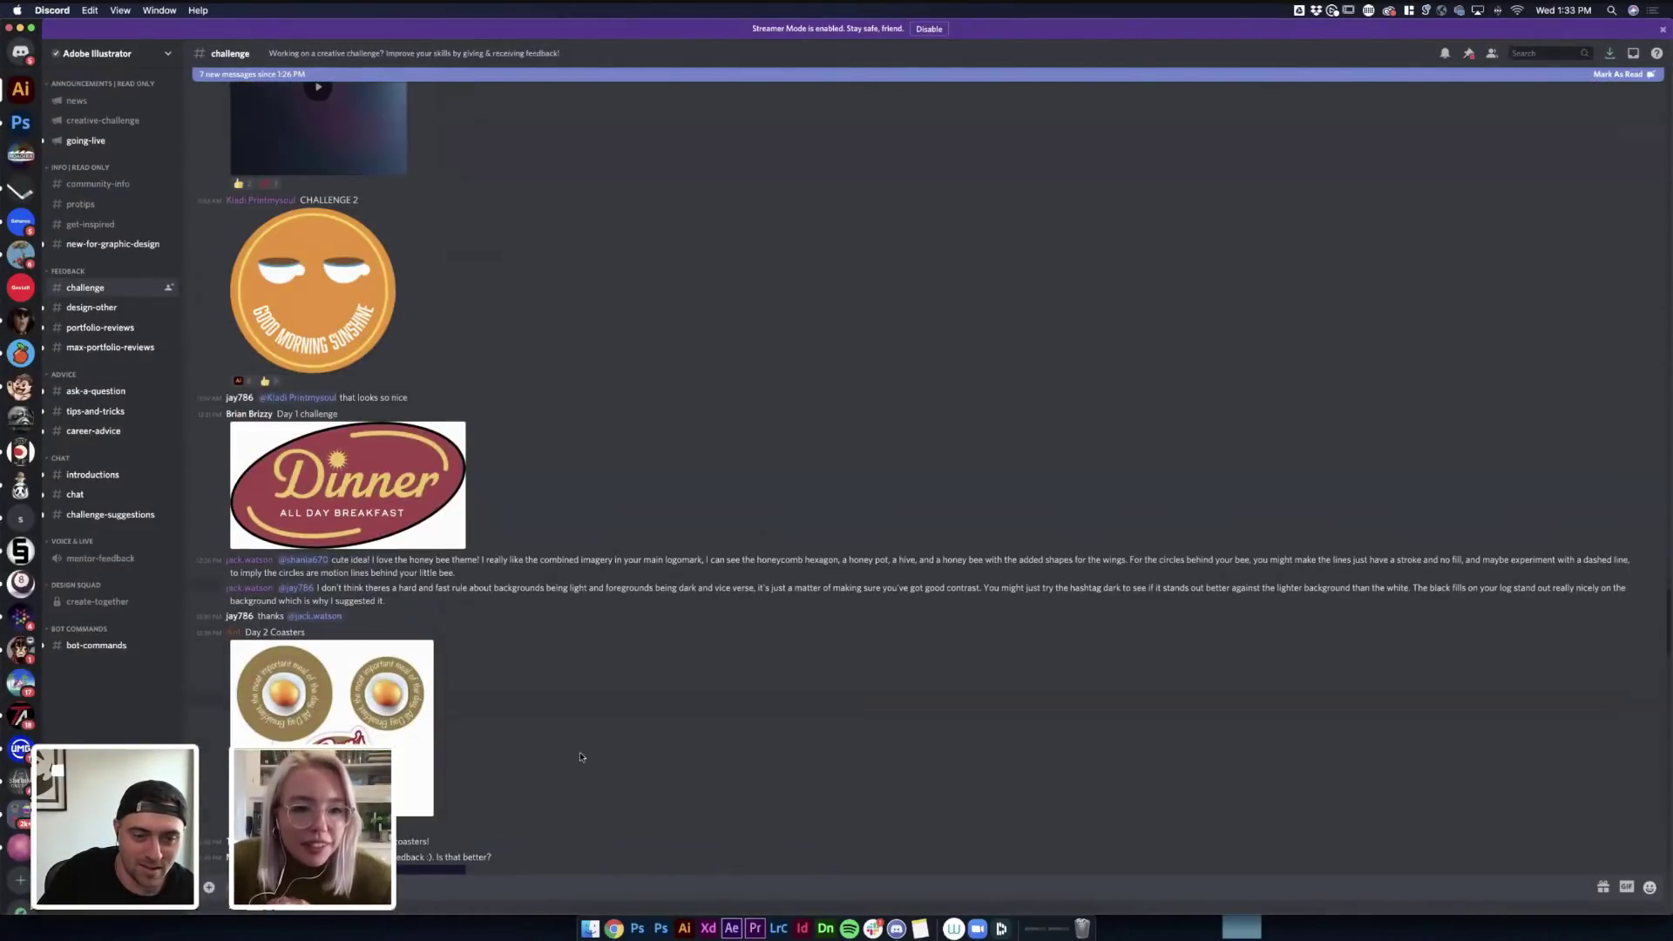
click(418, 750)
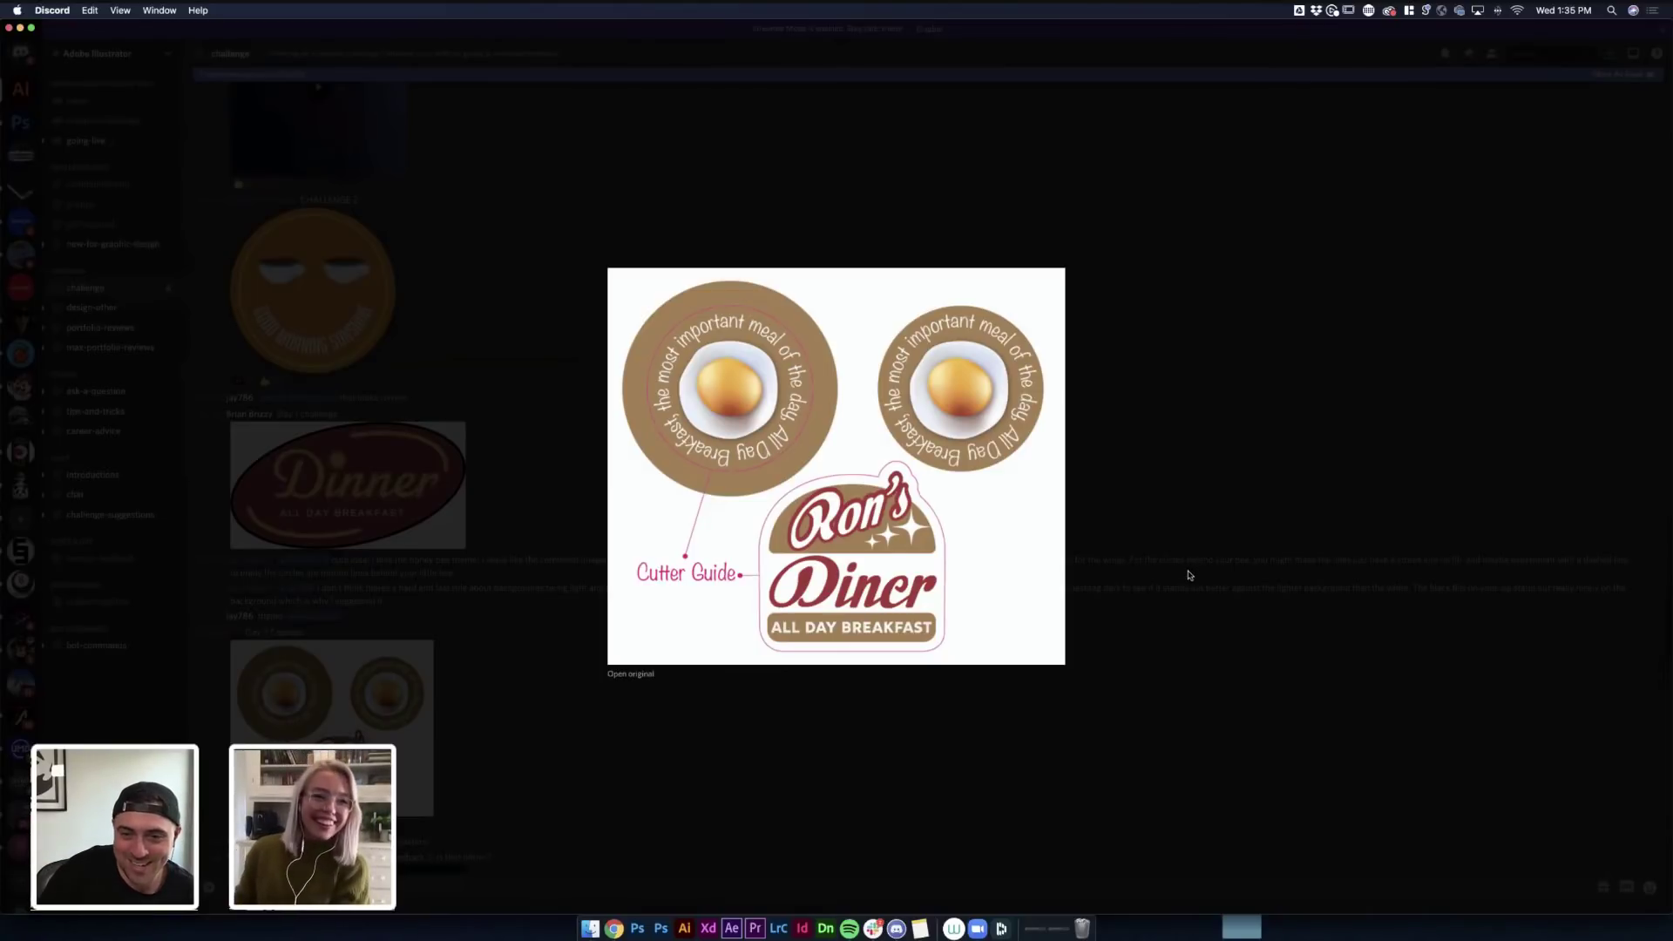
click(1161, 582)
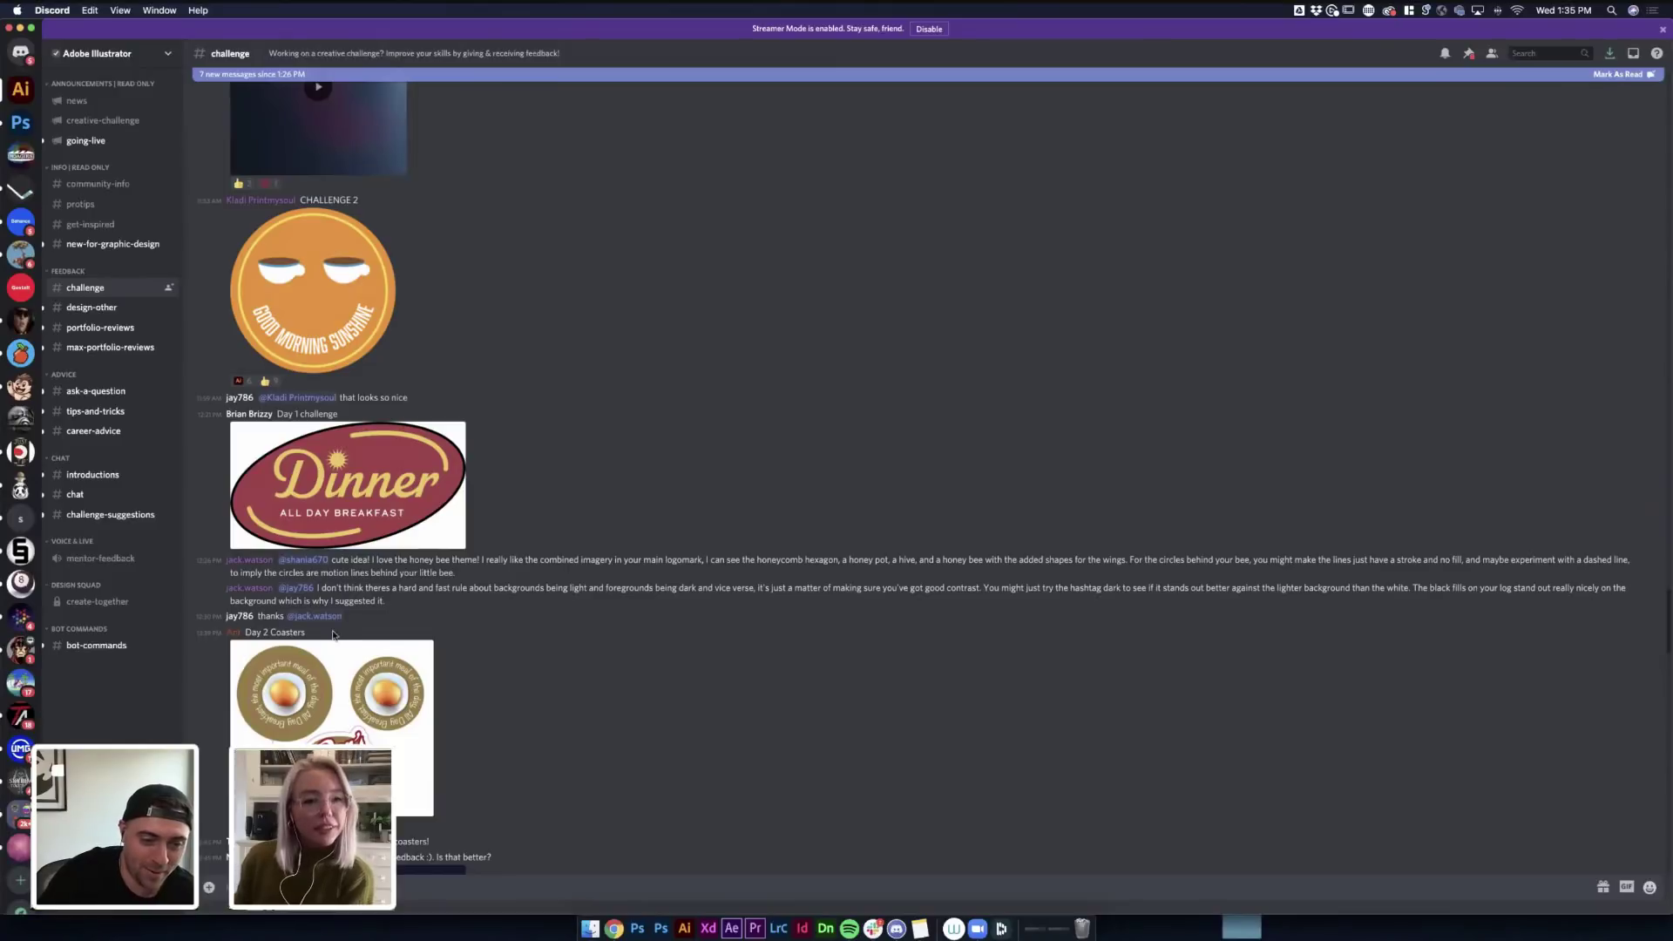
Step: View the It's Breakfast Time cup logo and the pink Good Morning Beautiful coaster at enlarged size
scroll(332, 635, down, 1)
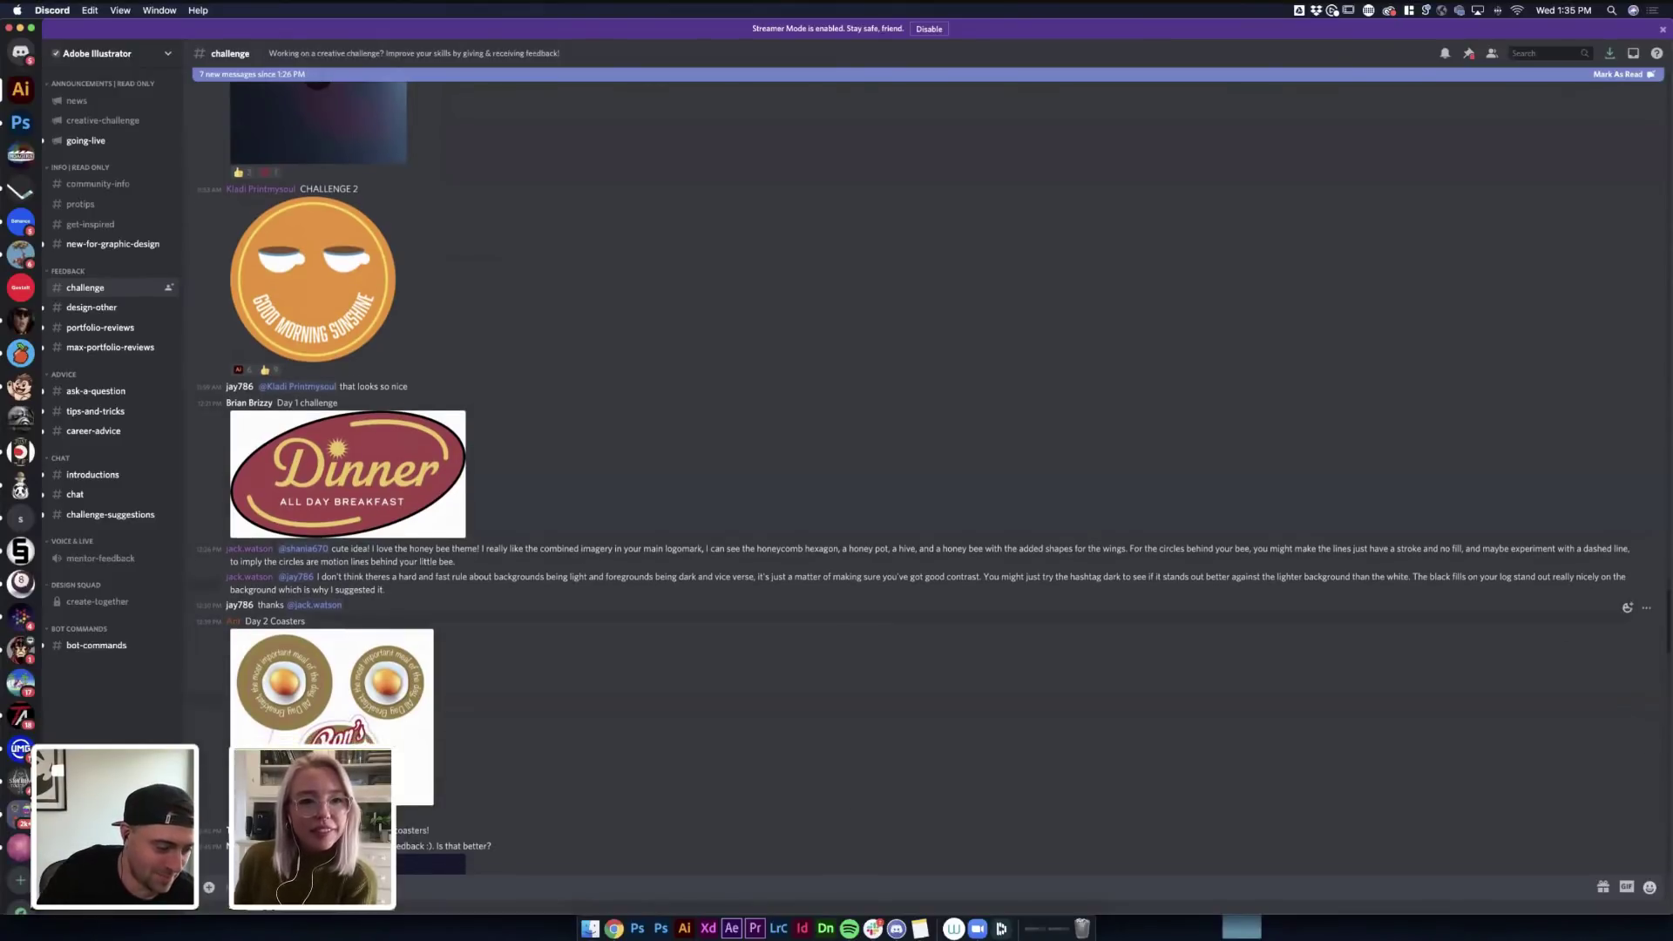
scroll(915, 436, down, 5)
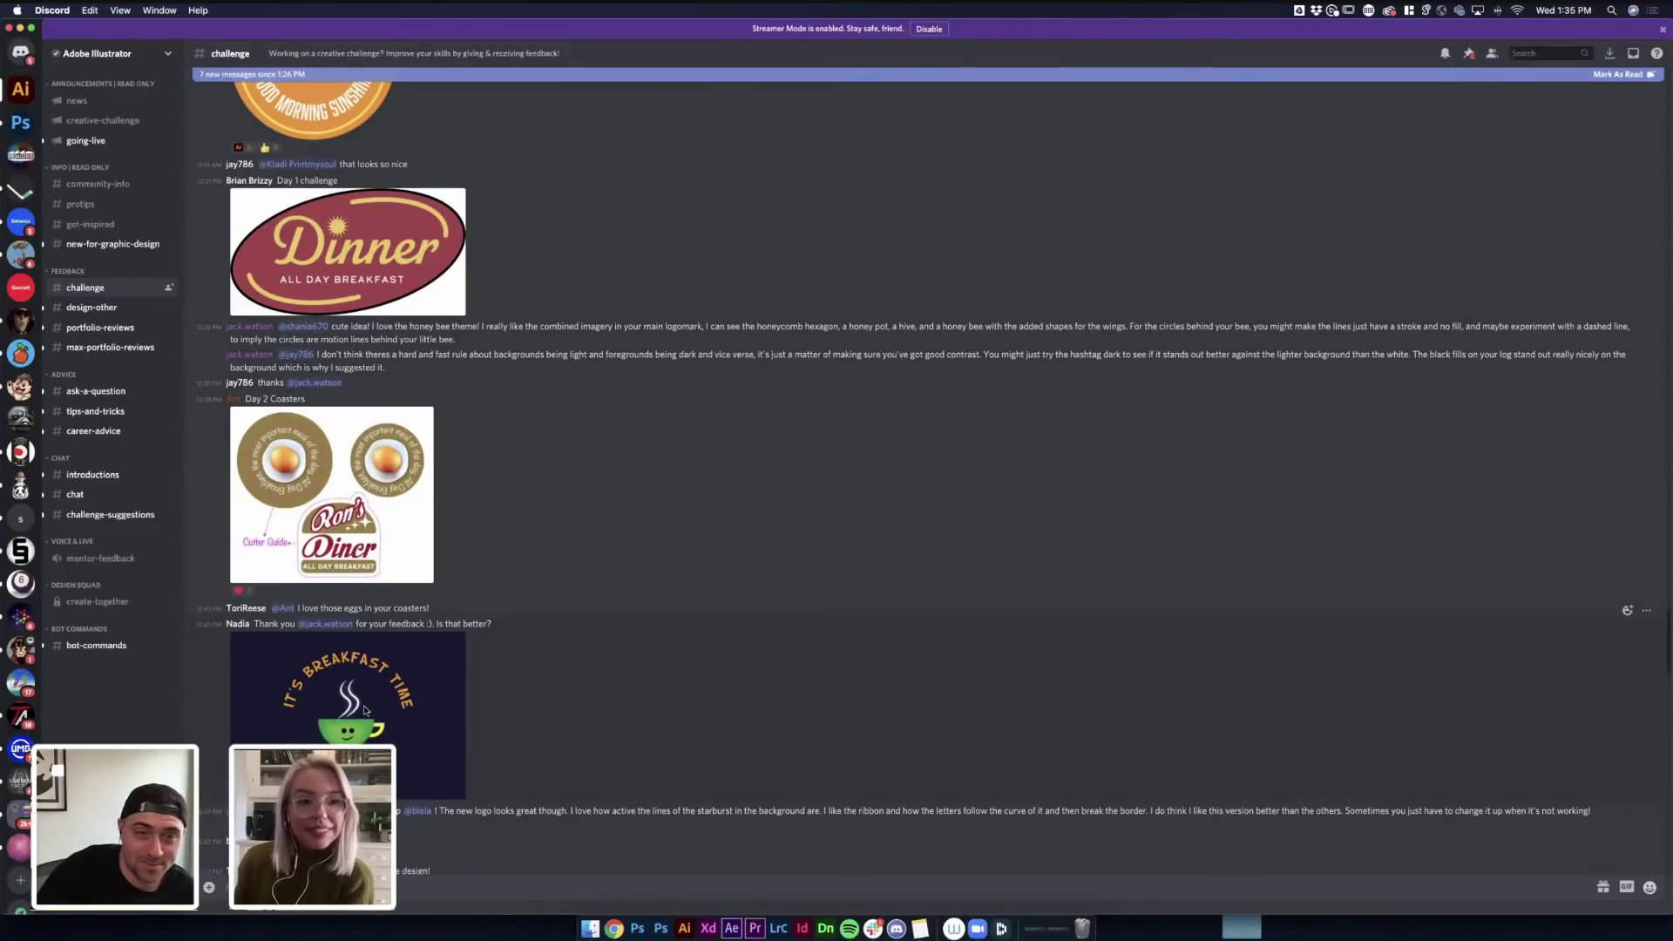
click(348, 714)
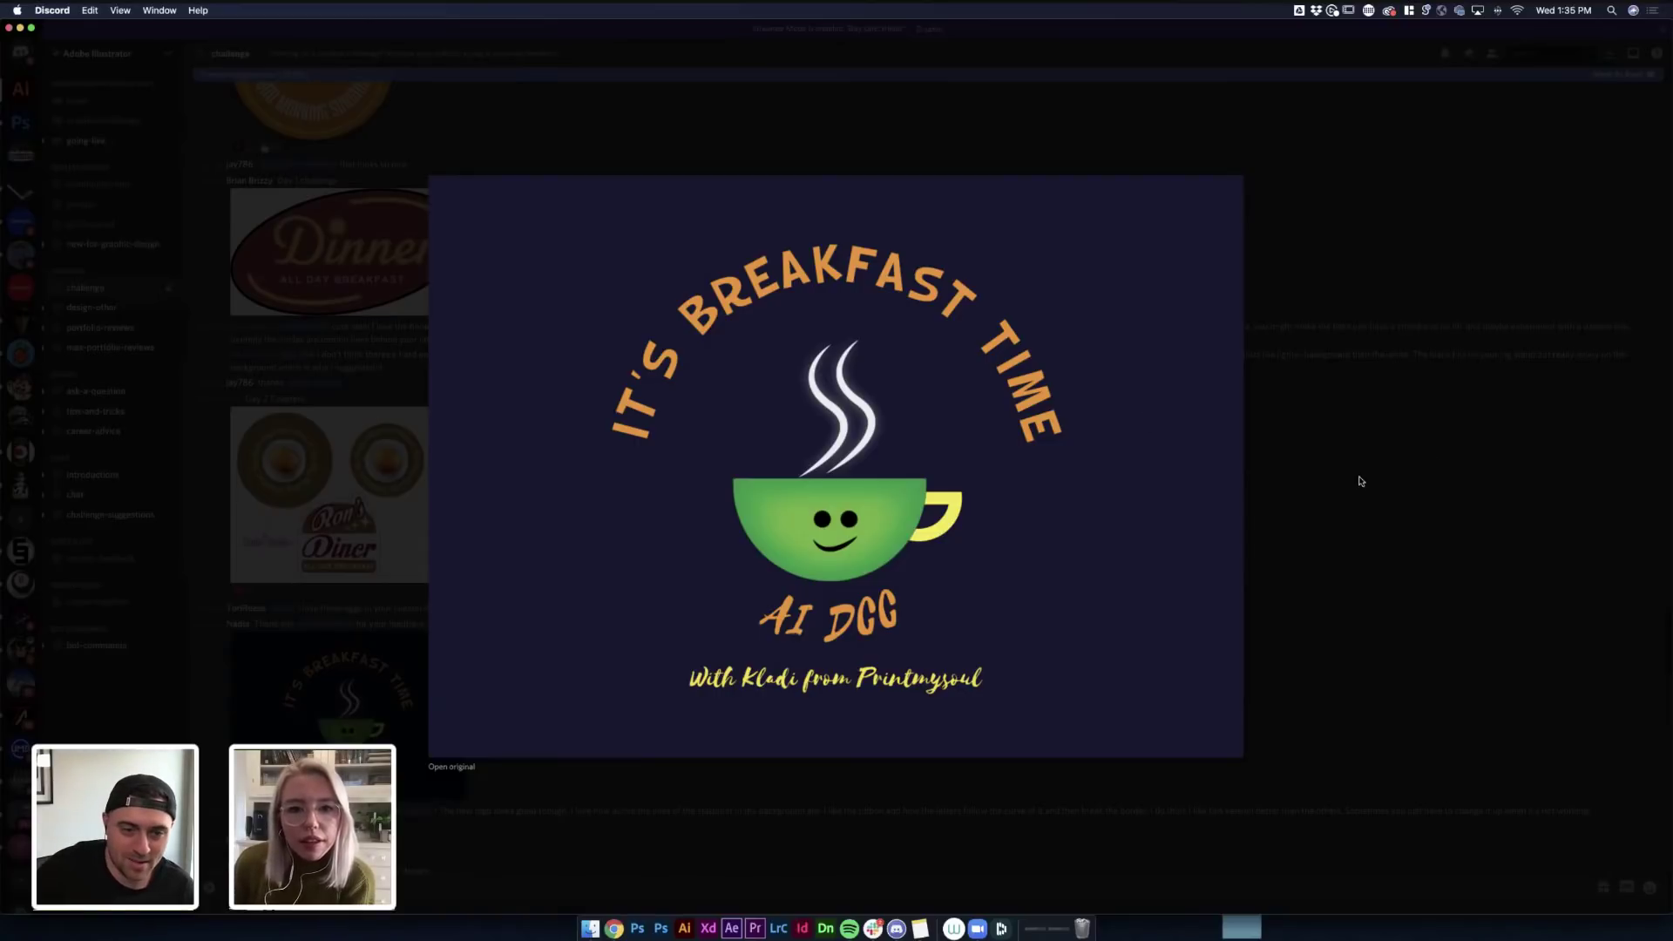
click(432, 673)
scroll(349, 566, down, 4)
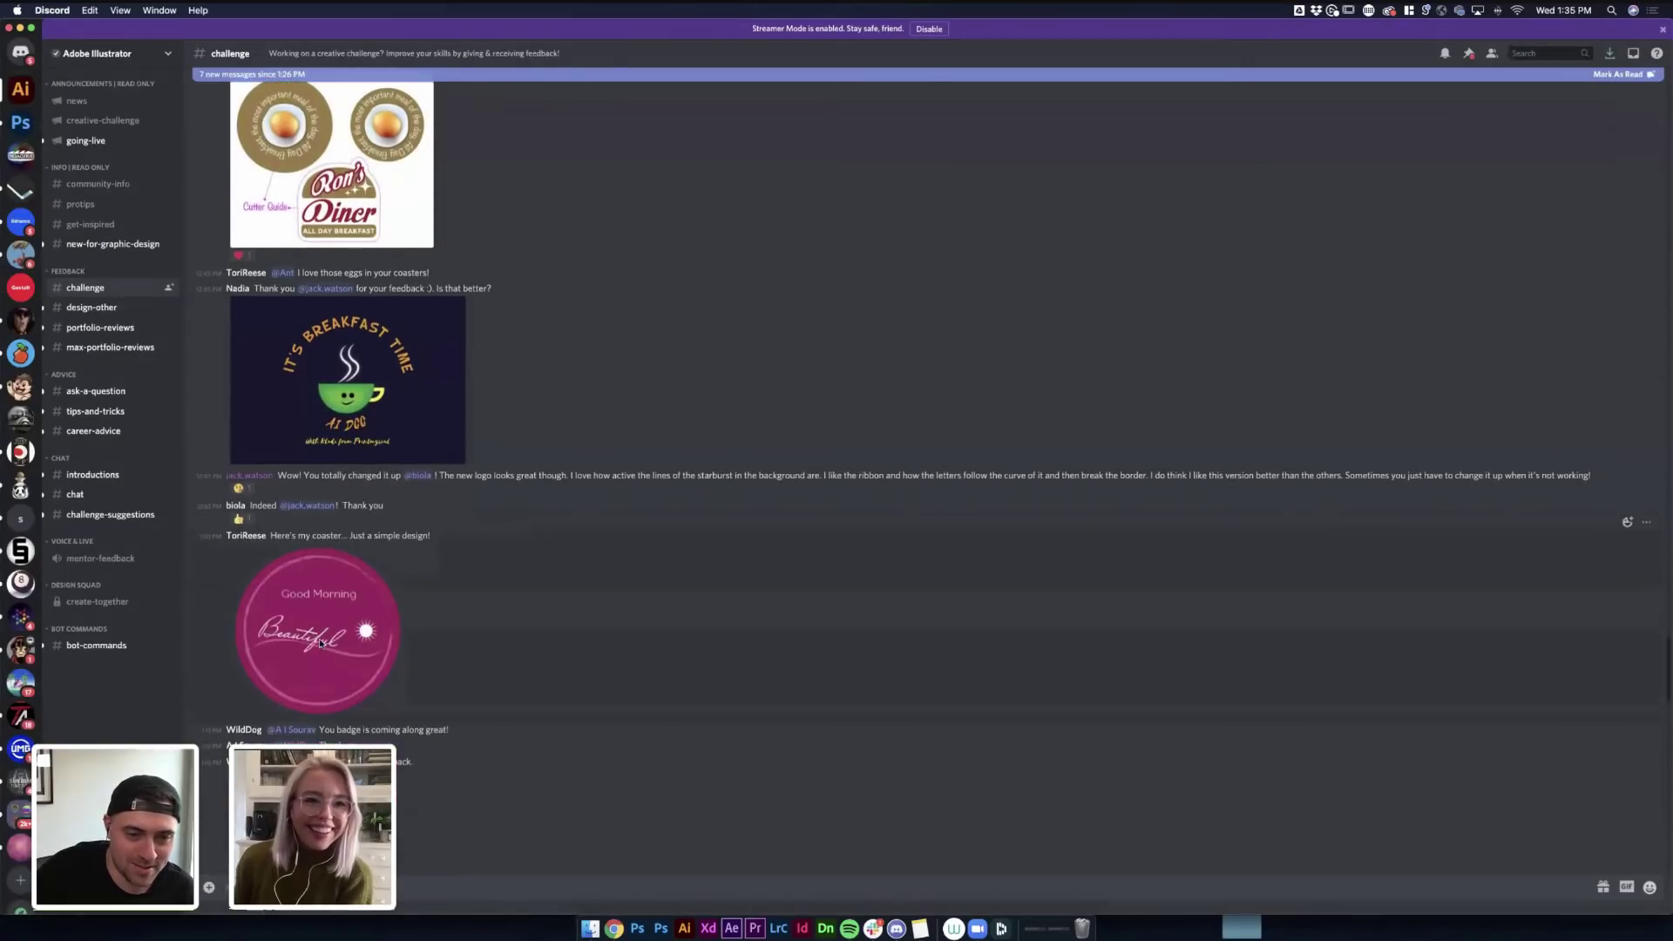
click(318, 626)
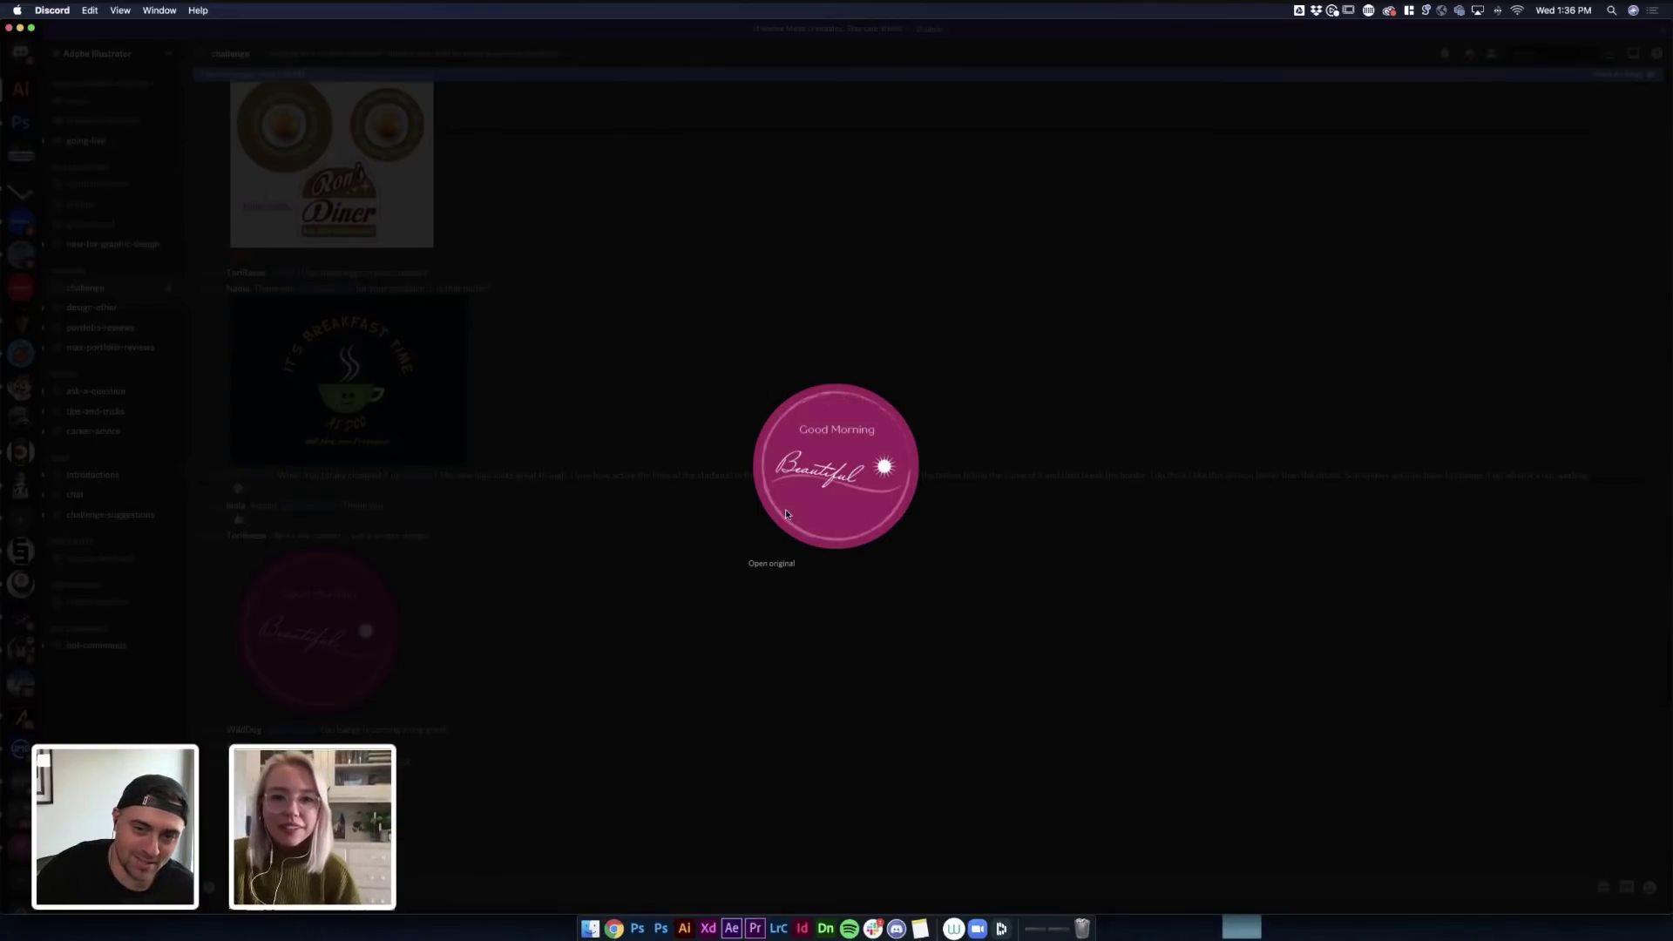
Step: View the updated Hot Coffee DINER badge and the sunburst DINER sign at enlarged size
click(1065, 556)
scroll(1067, 560, down, 5)
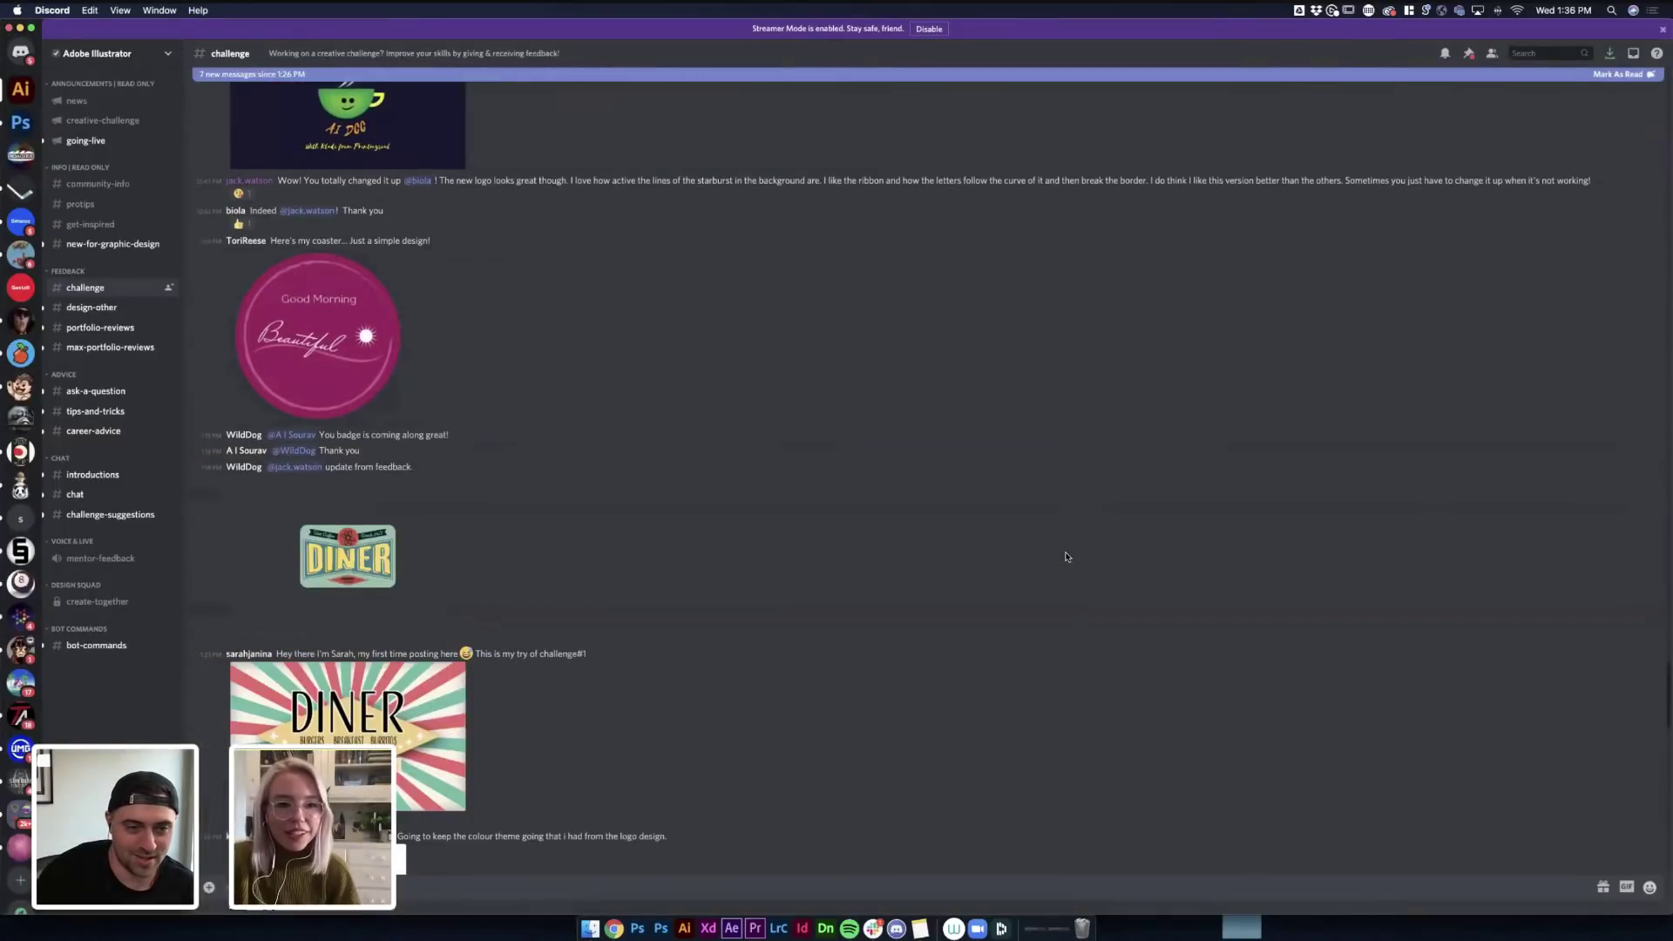
click(368, 531)
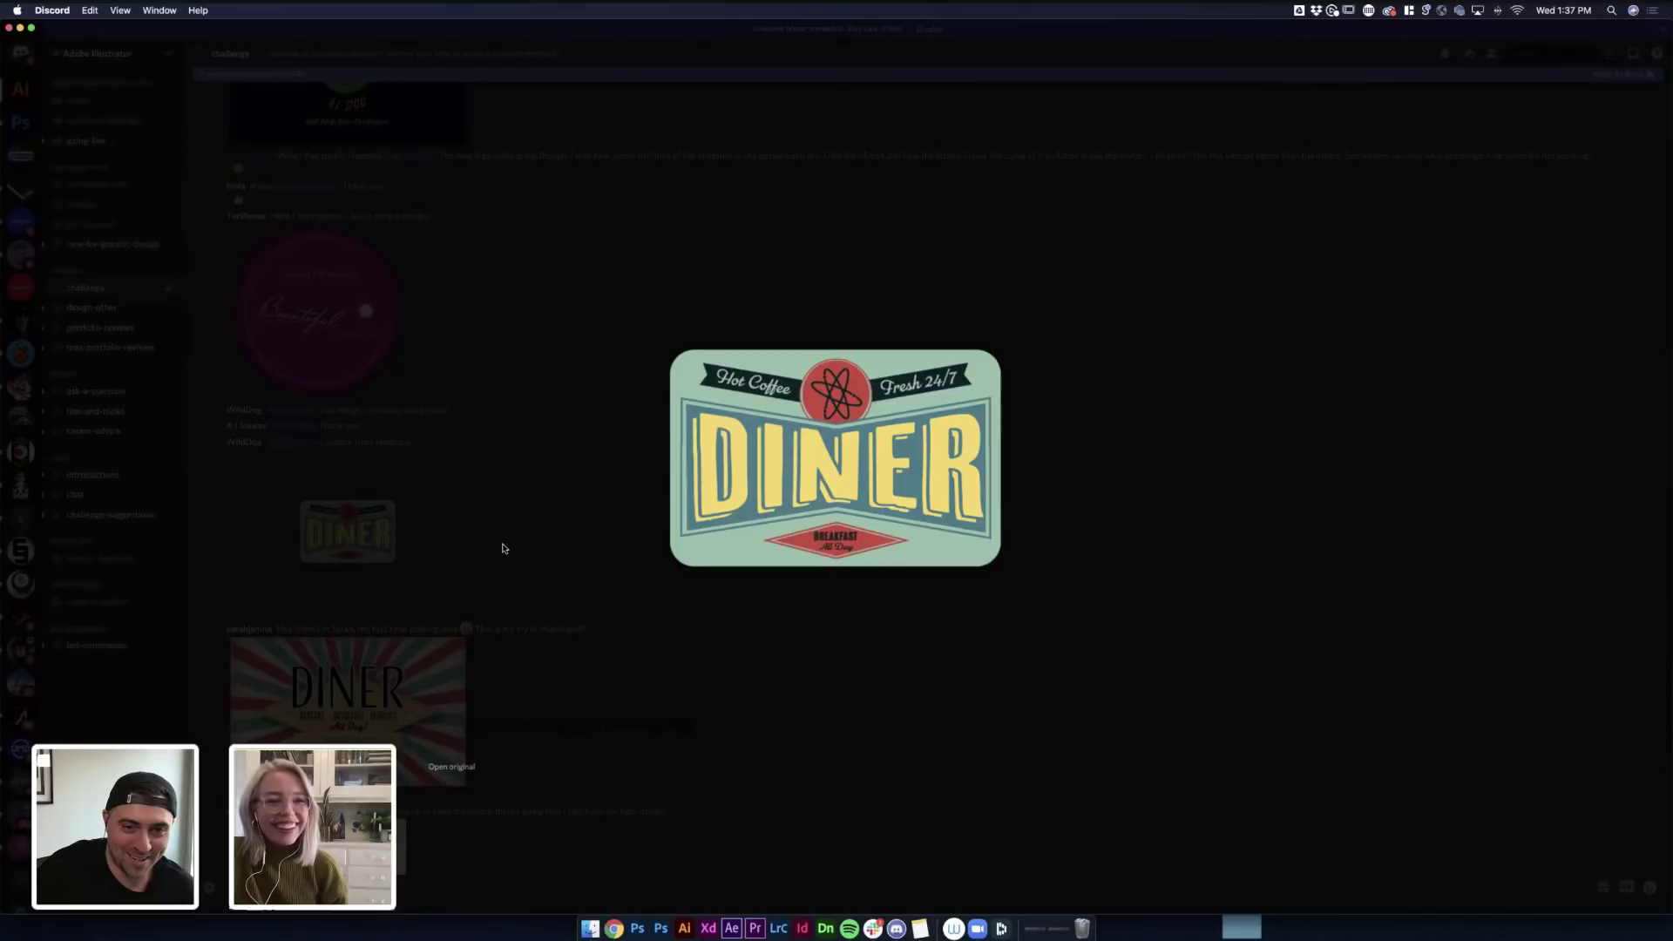
click(385, 759)
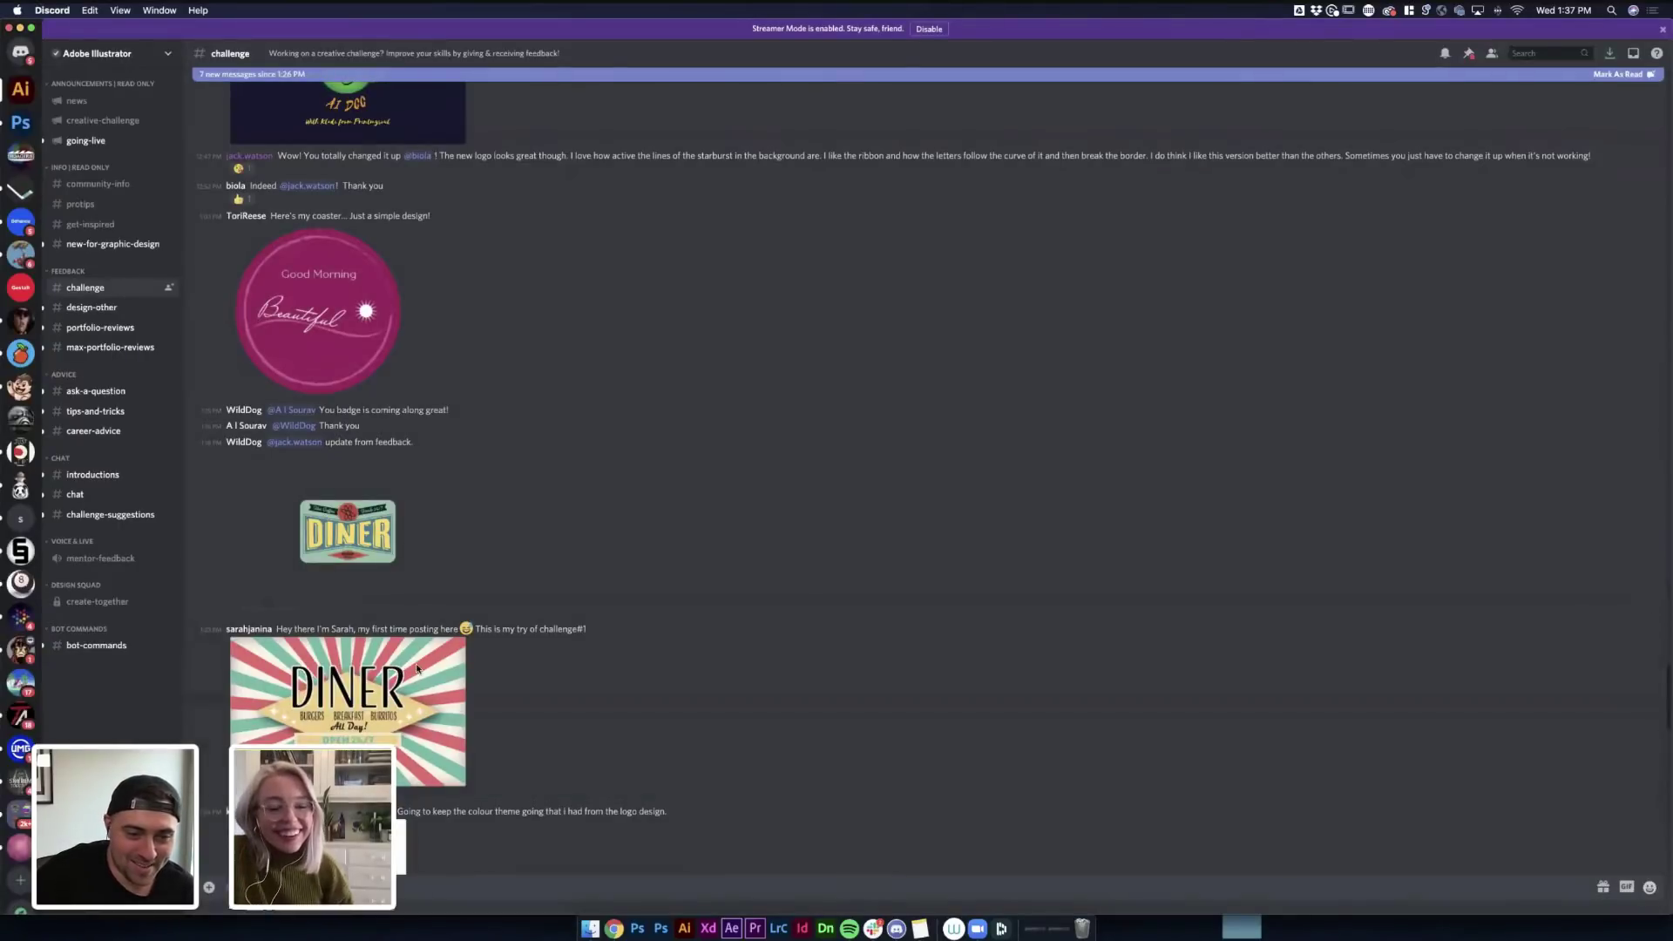
click(384, 759)
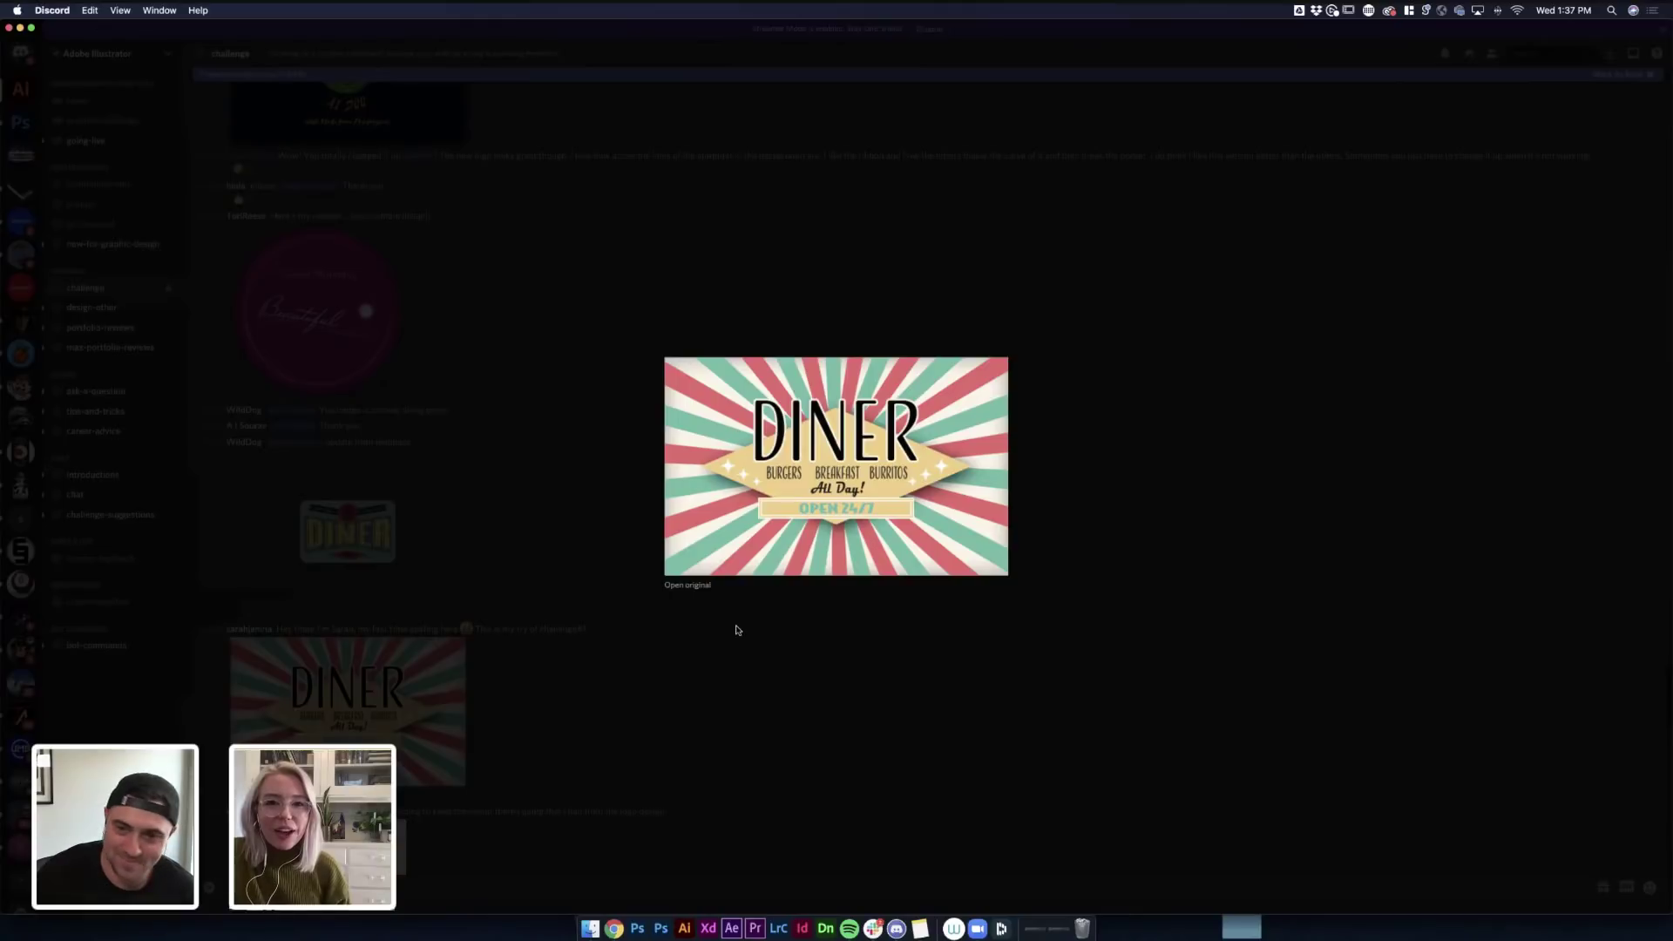
Step: Open the original of the round green burger coaster in Chrome, examine it magnified, and close it again
click(862, 648)
scroll(663, 610, down, 6)
click(396, 558)
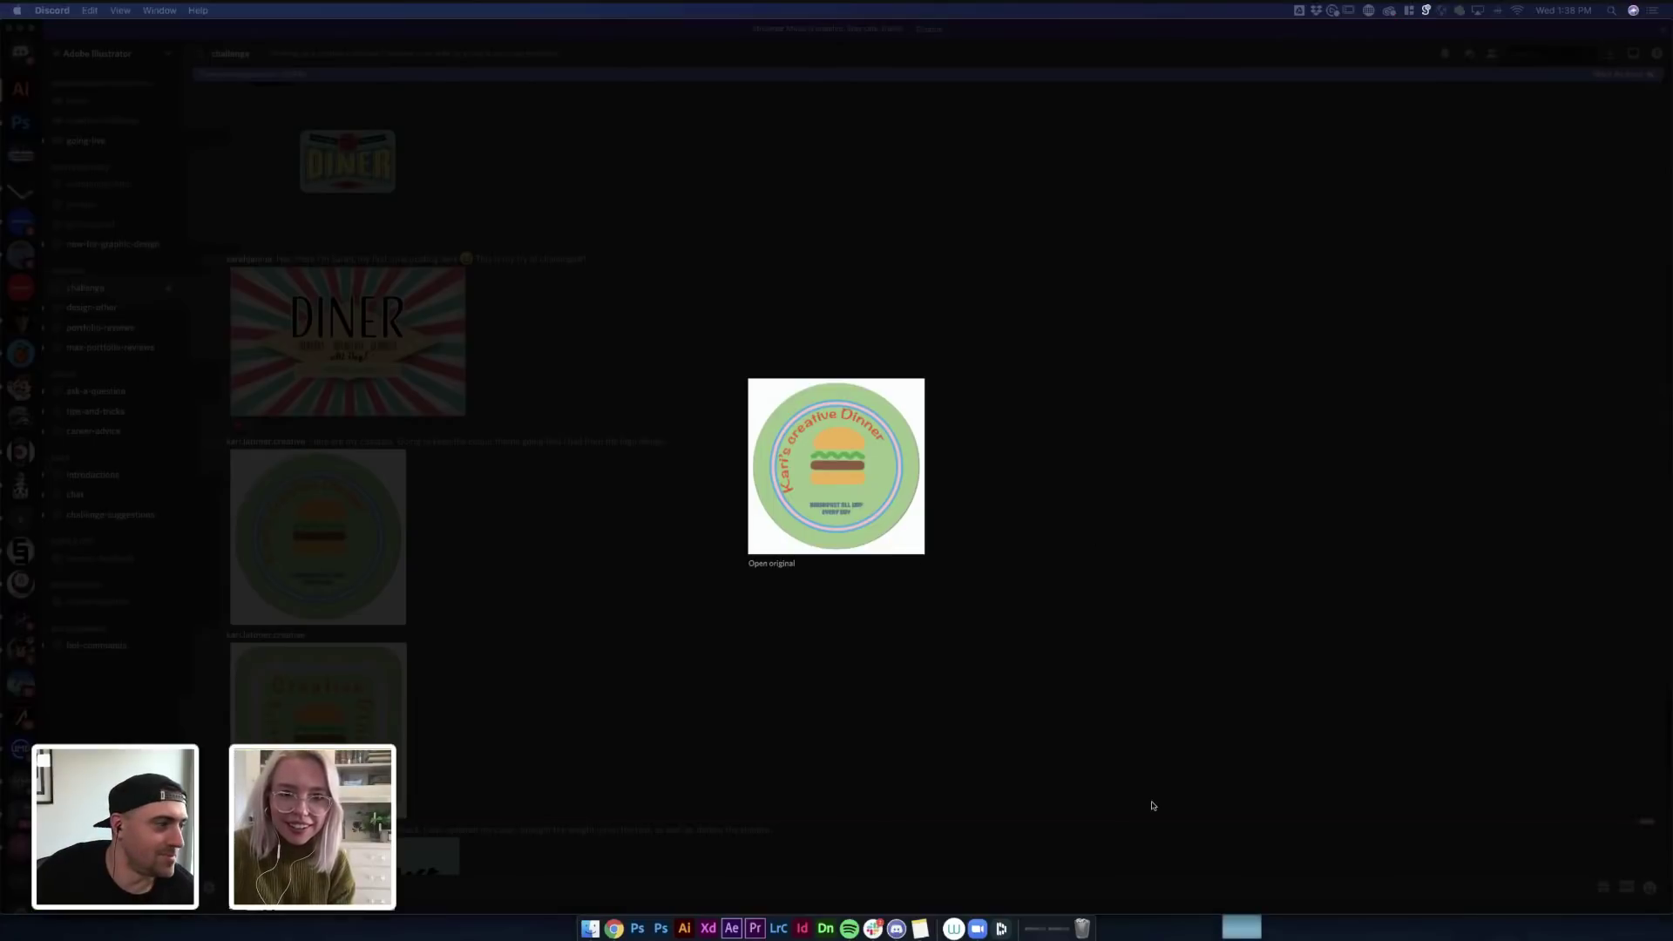
click(771, 563)
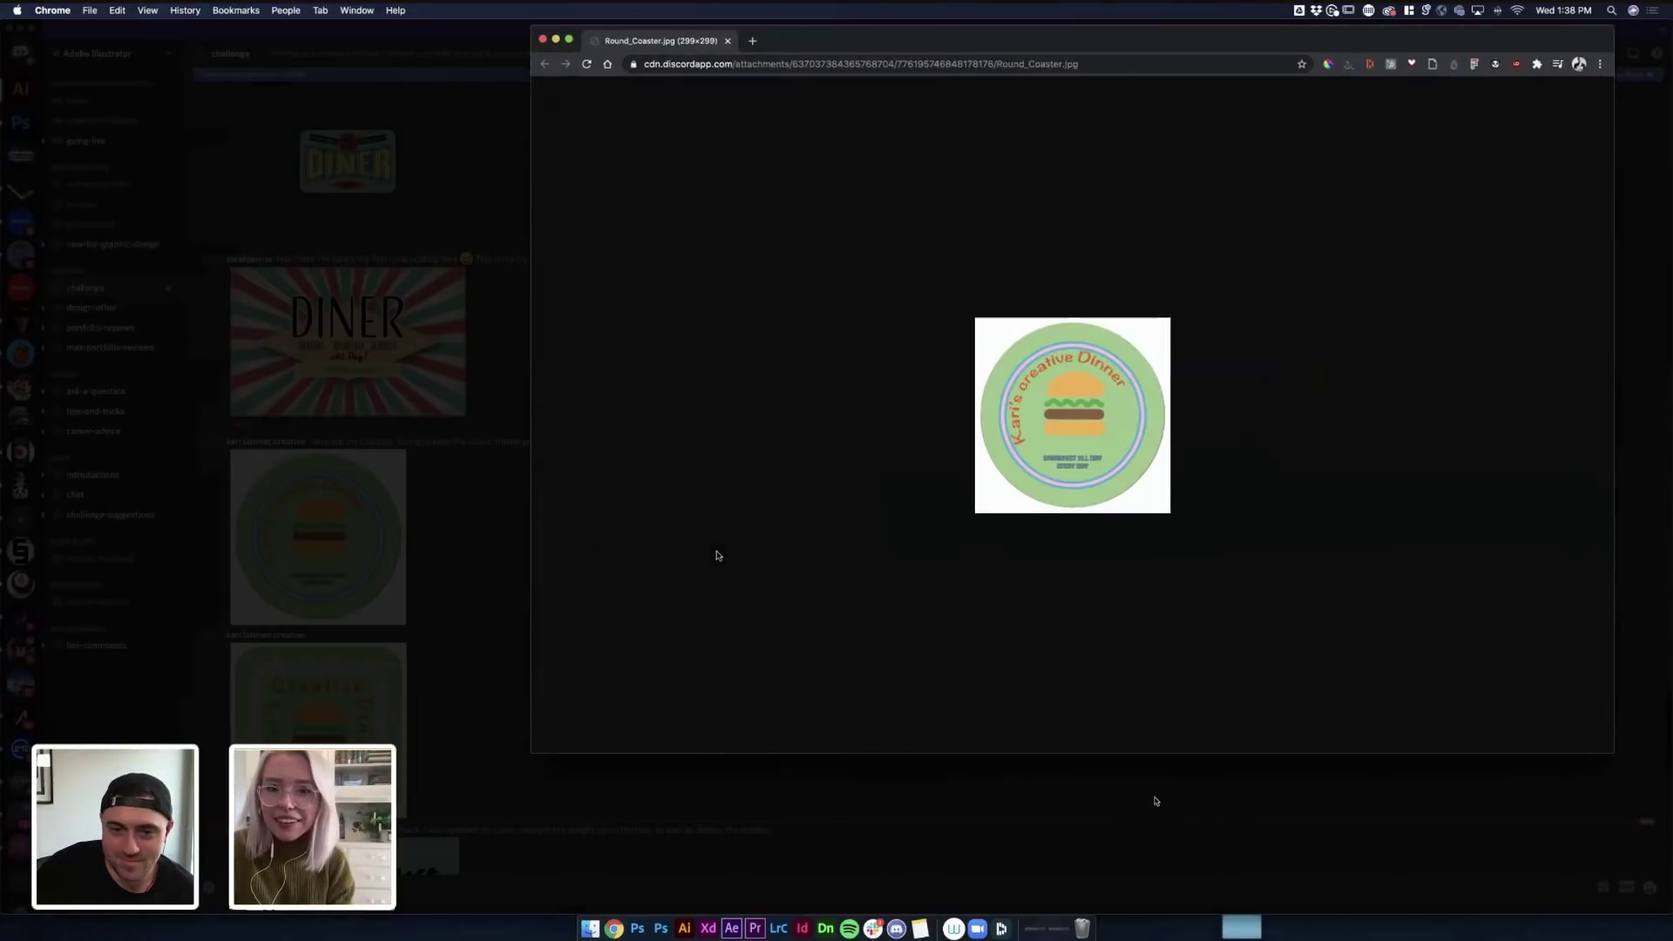
key(super+equal)
key(super+equal)
key(super+equal)
key(super+equal)
key(super+equal)
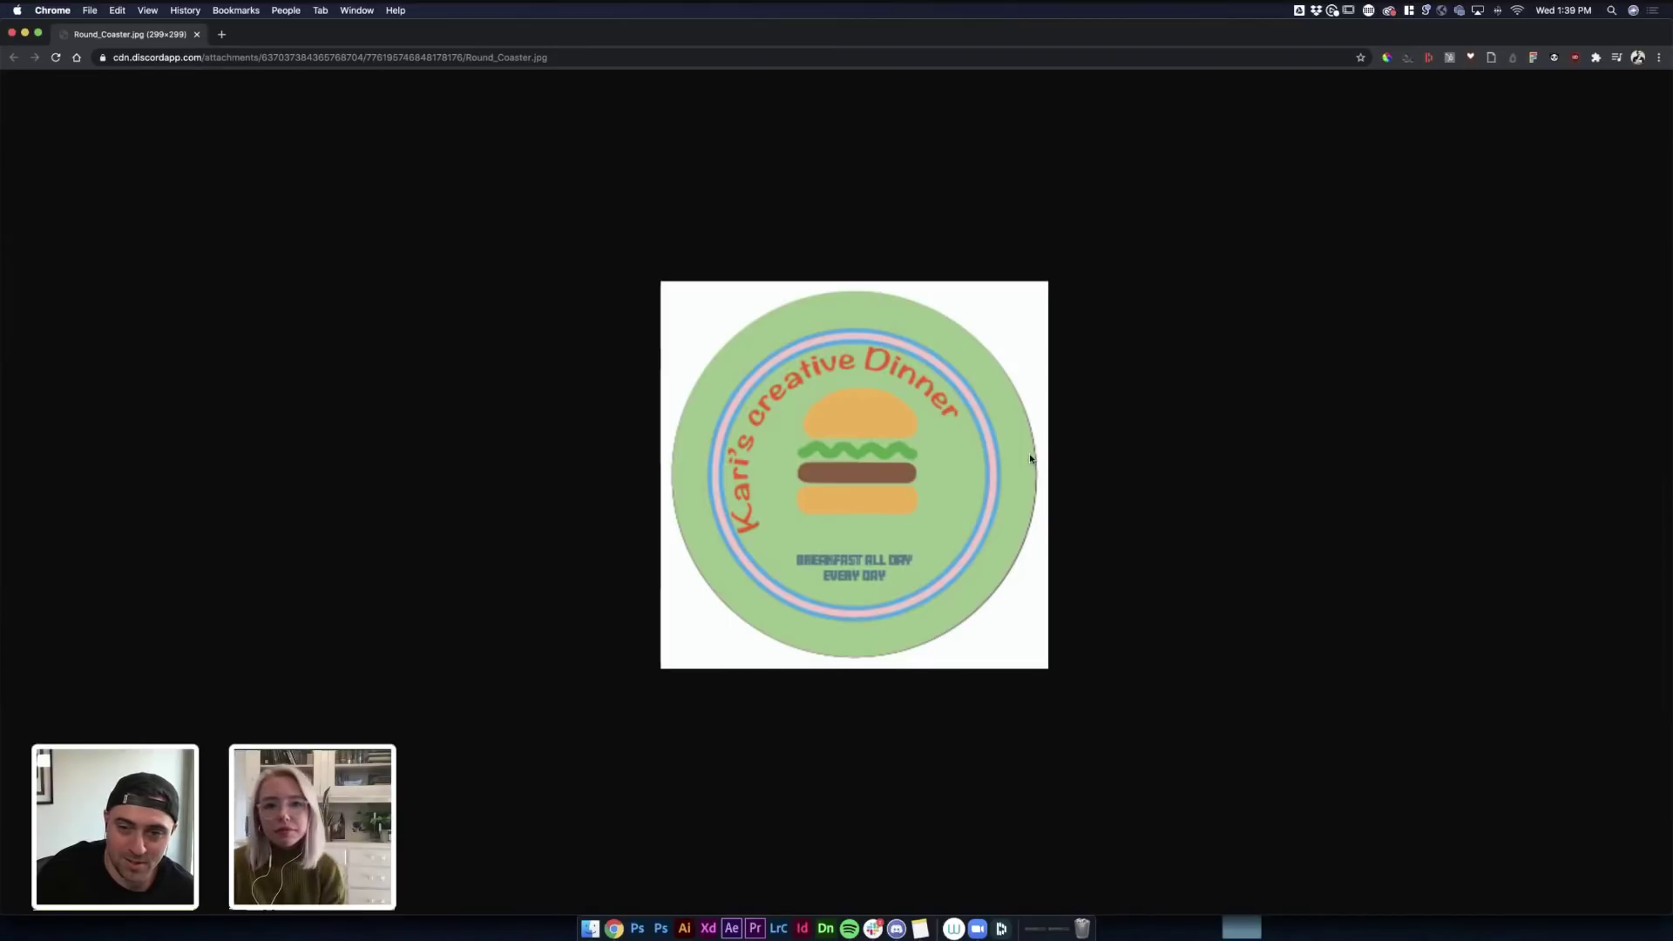
click(196, 35)
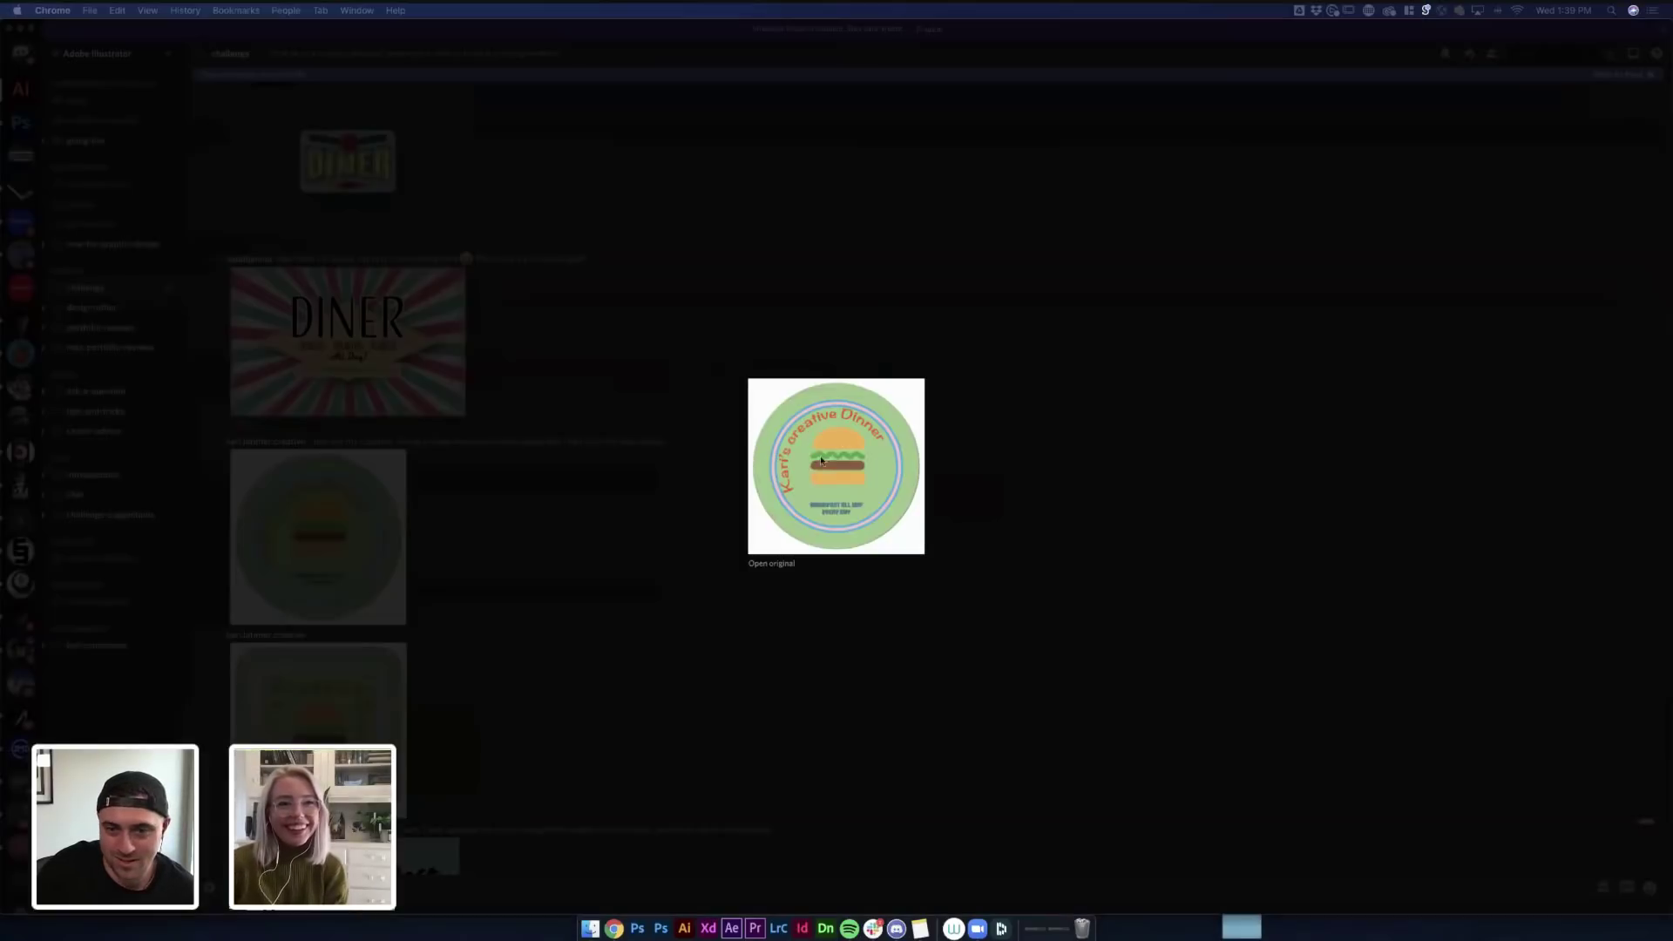
Step: Open the original of the square burger coaster in the browser, examine it magnified in a full-size window, and close it
click(423, 678)
click(392, 688)
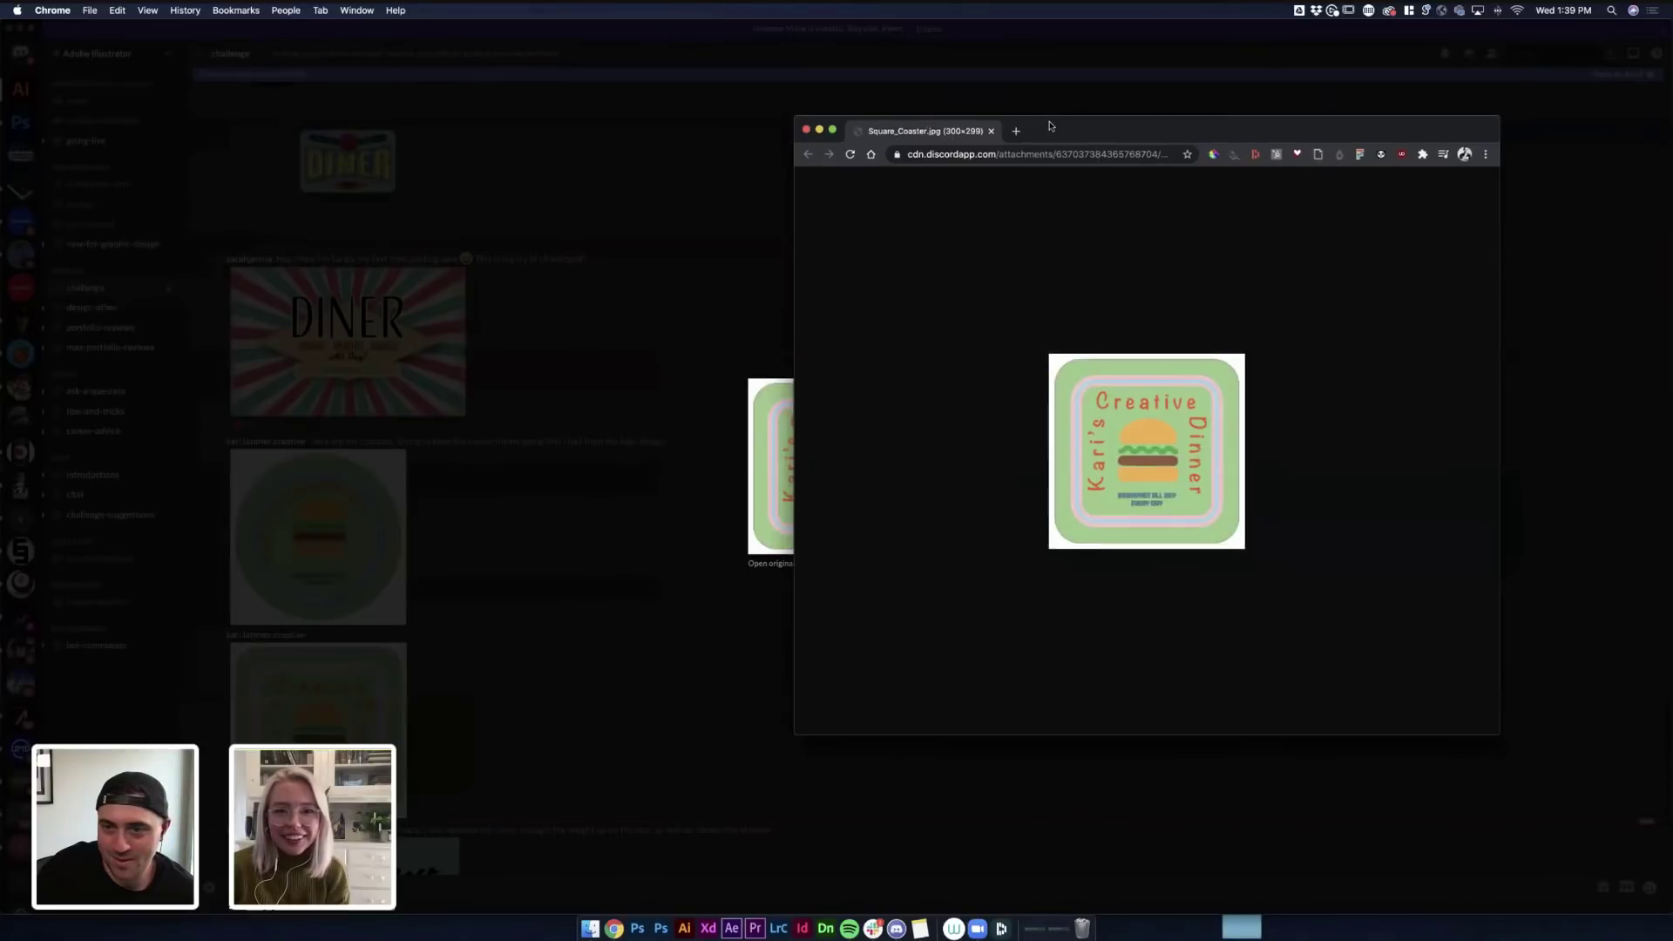
double_click(1051, 126)
scroll(955, 528, up, 5)
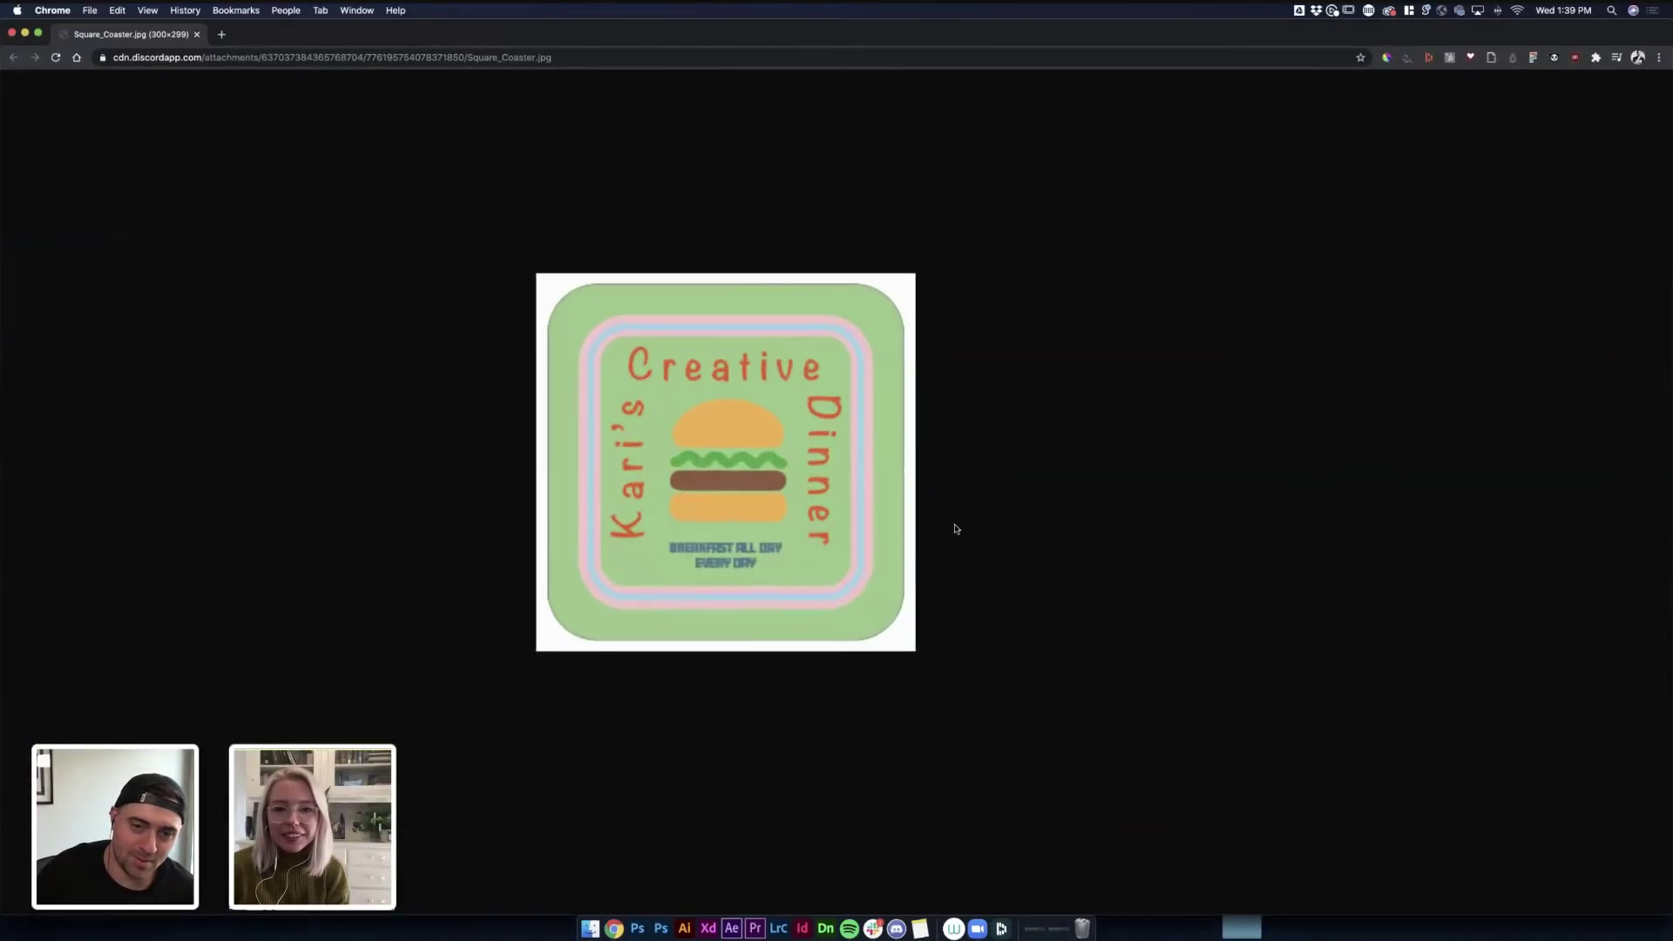
scroll(970, 558, up, 2)
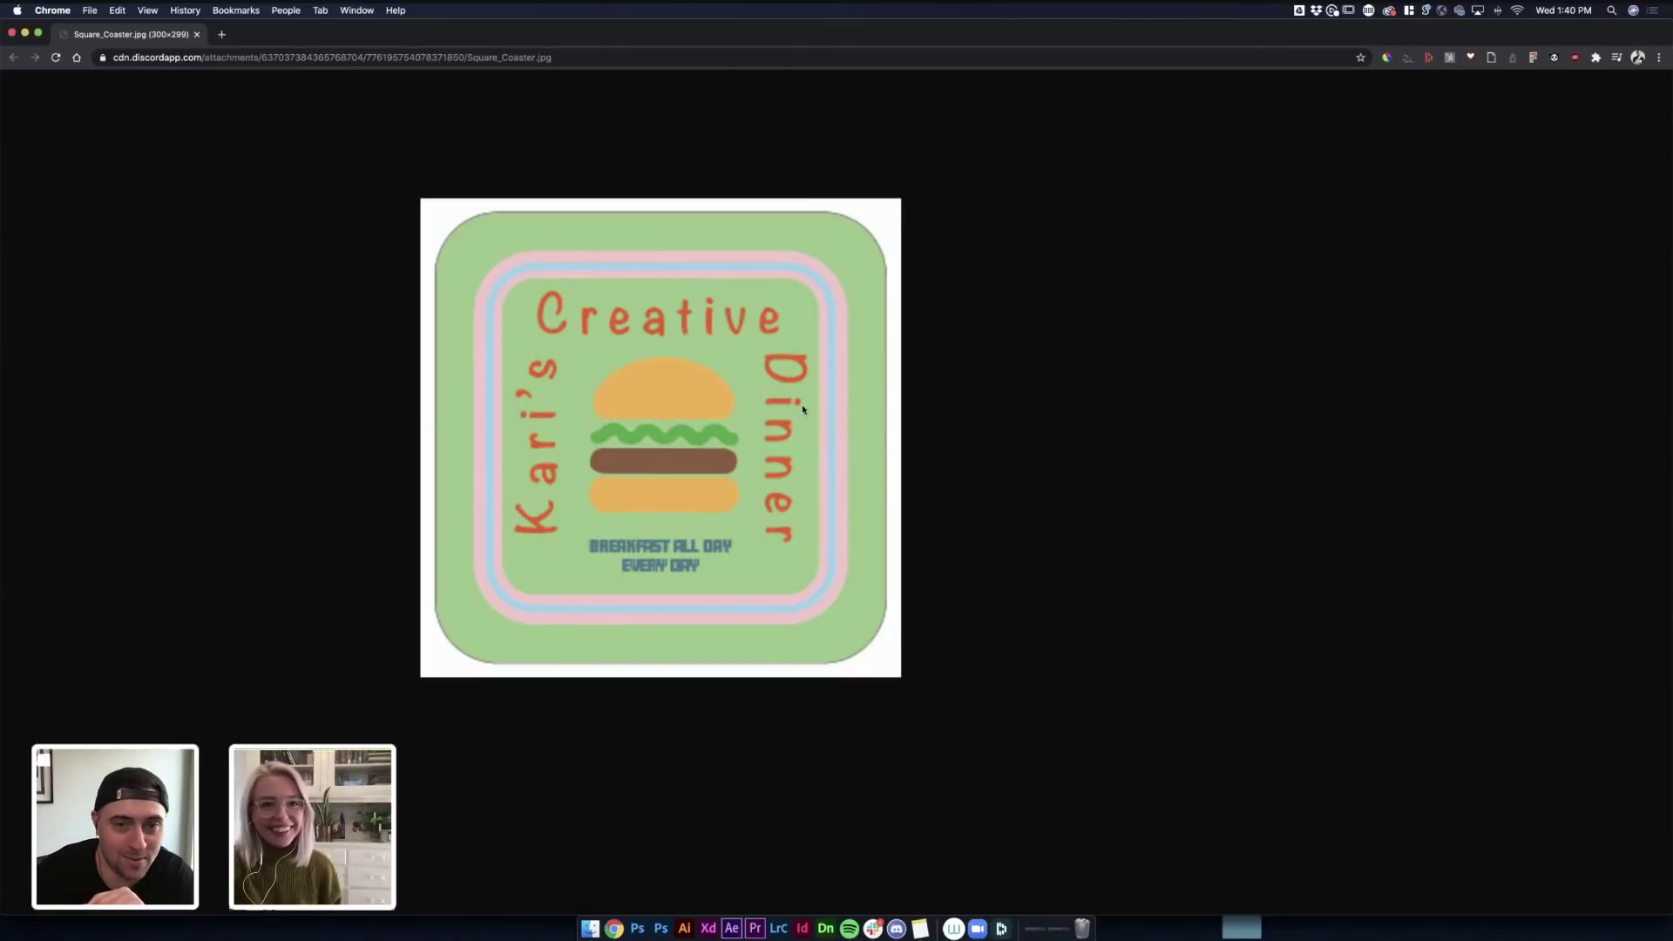
click(196, 34)
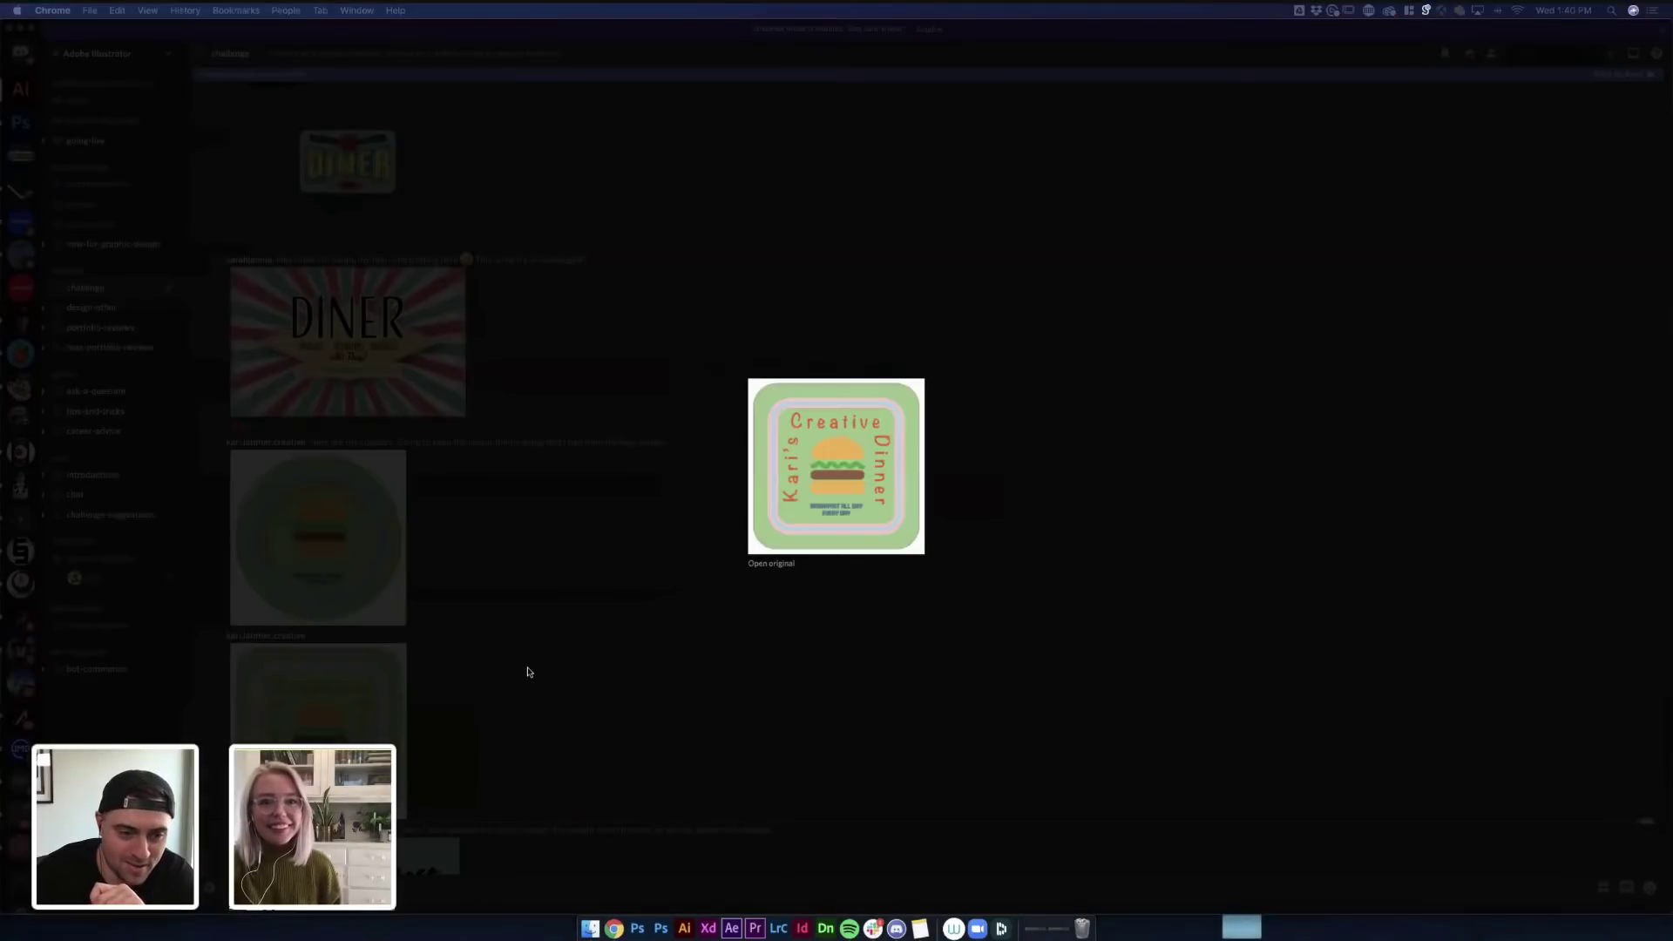
Step: Find the teal Good Morning Sunshine coaster further down the channel and open its original image in the browser
click(571, 679)
scroll(571, 679, down, 5)
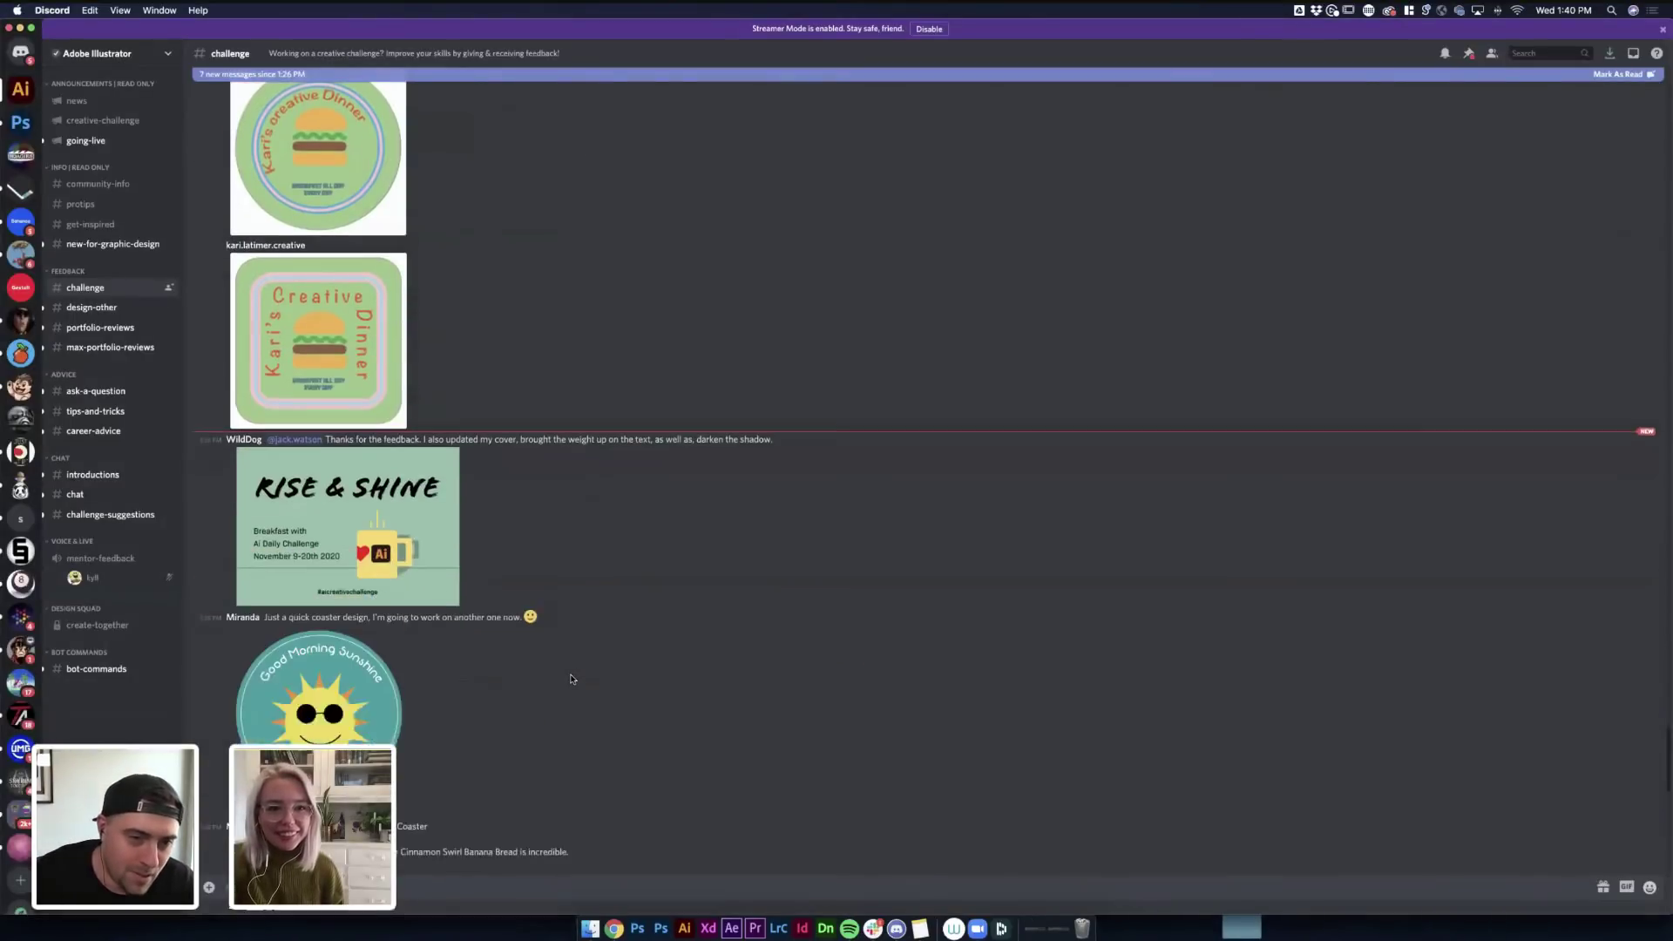
scroll(571, 679, down, 4)
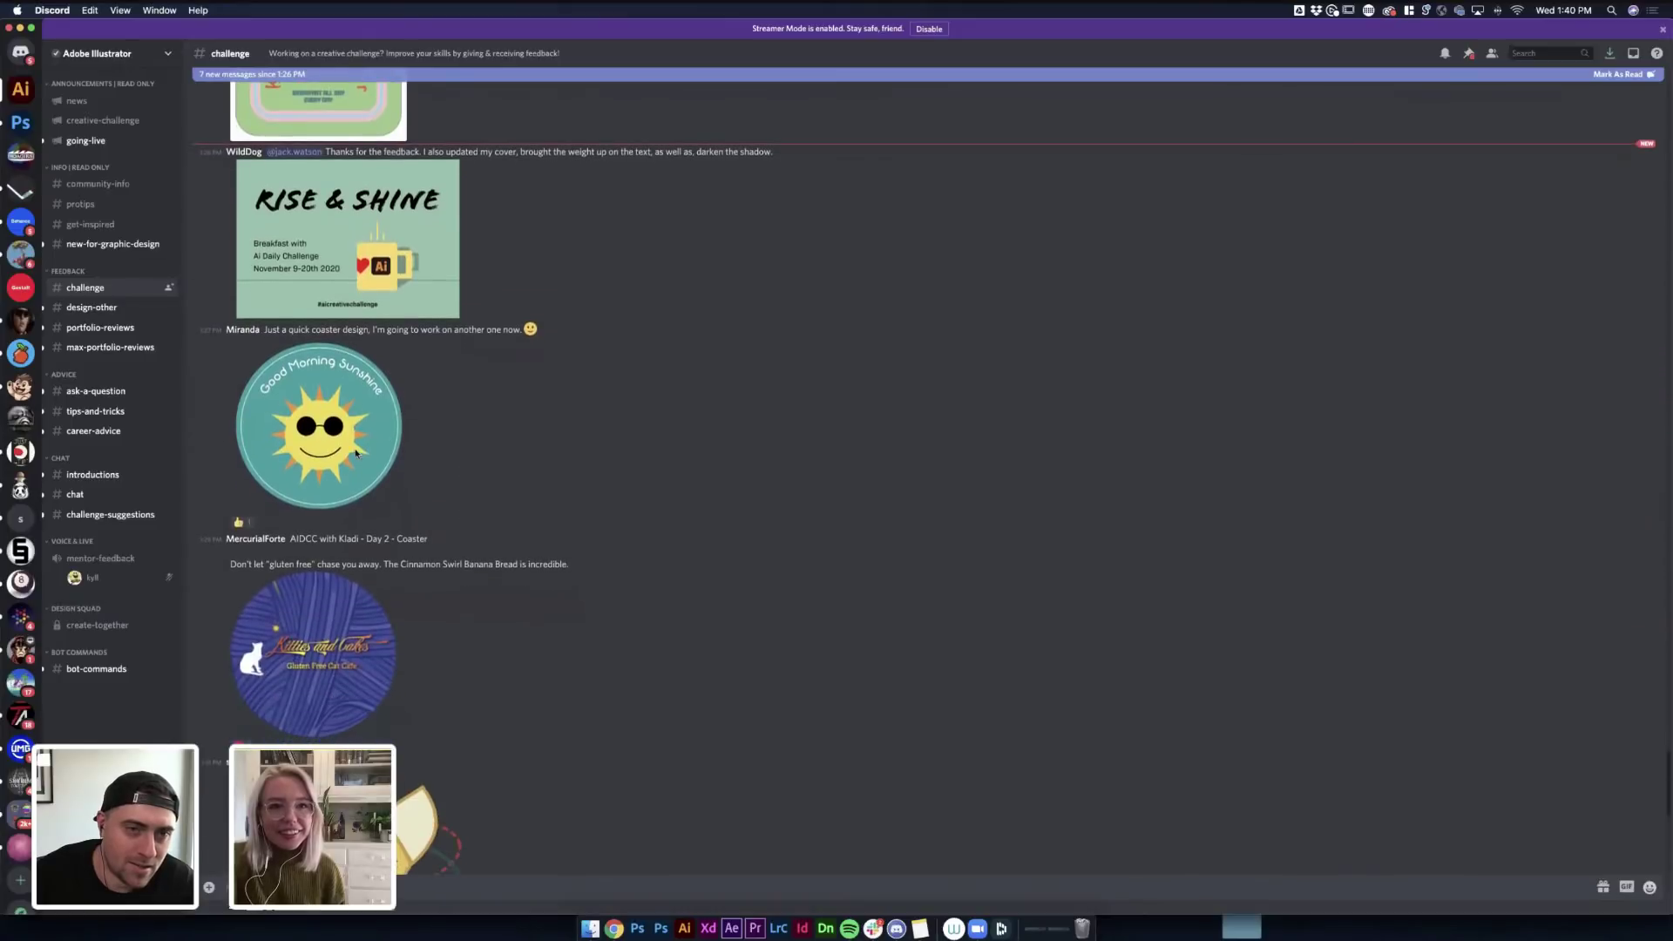
click(345, 437)
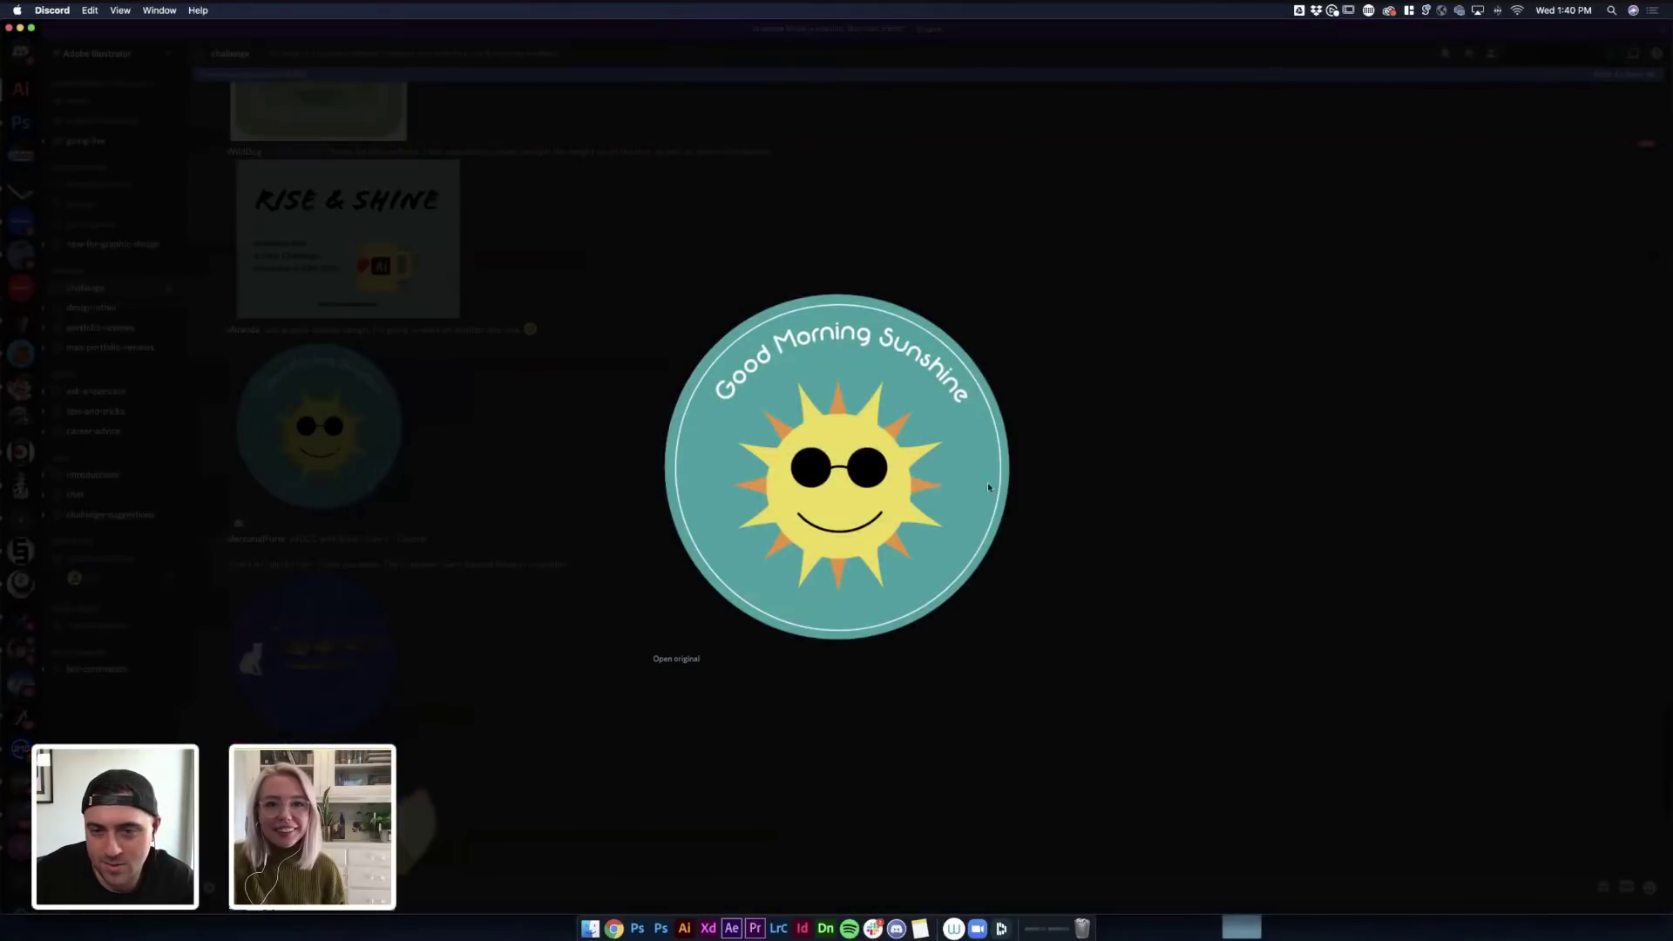
click(677, 659)
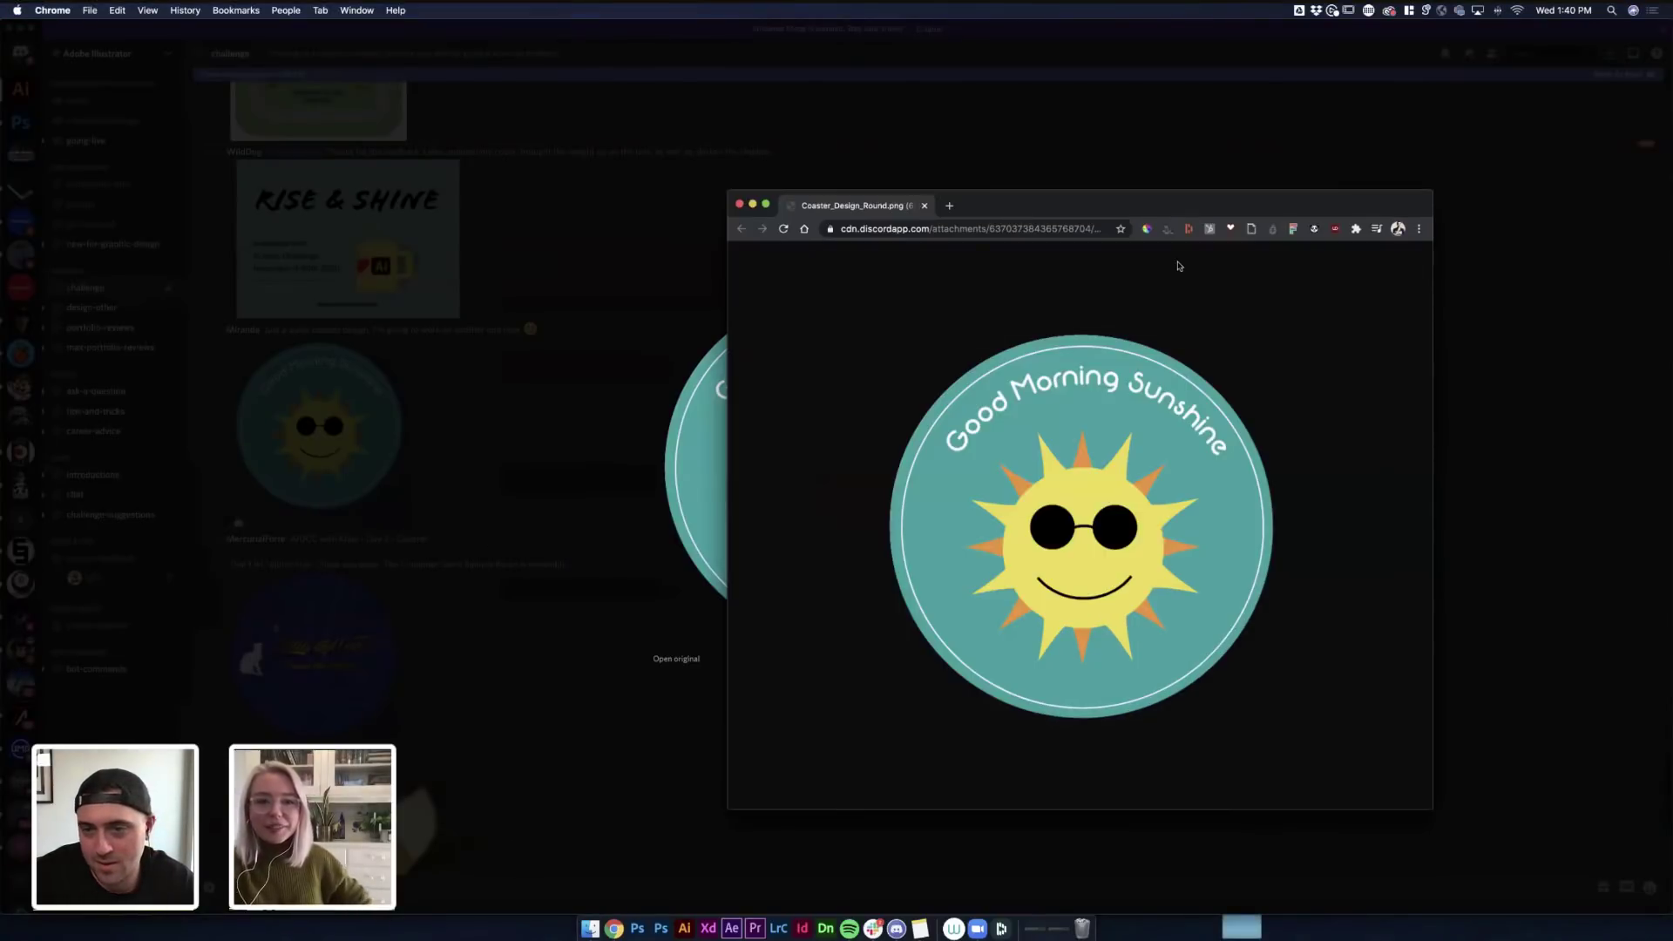
Step: Examine the teal Good Morning Sunshine coaster in a full-size browser window, and close both the original and its preview
double_click(1122, 210)
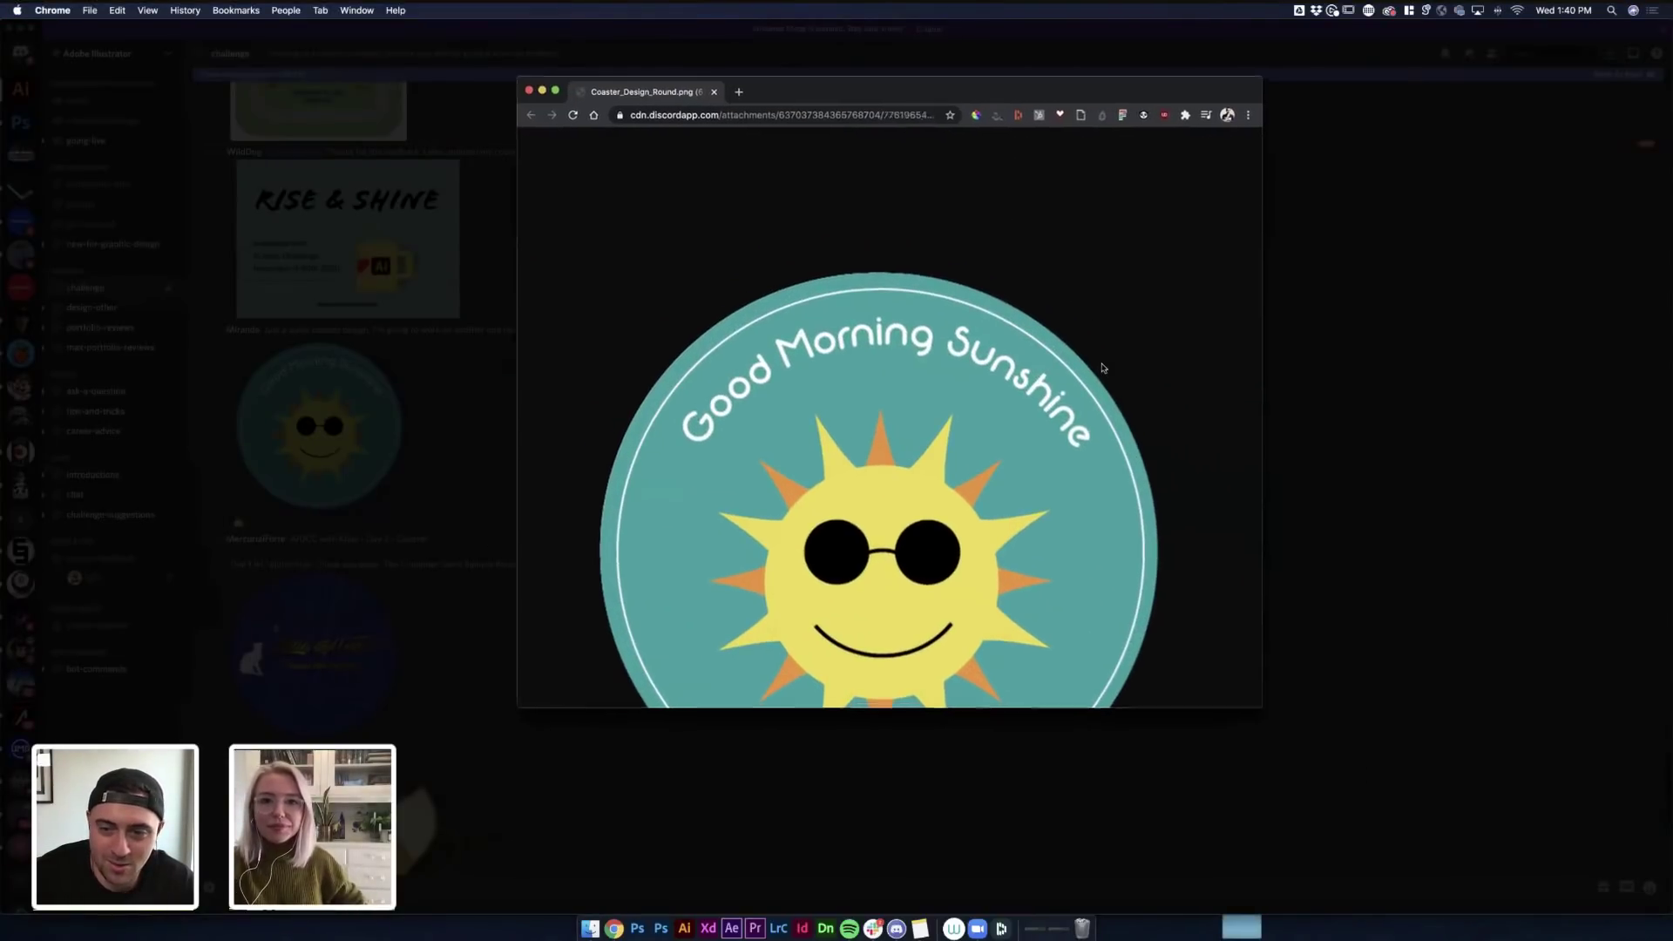
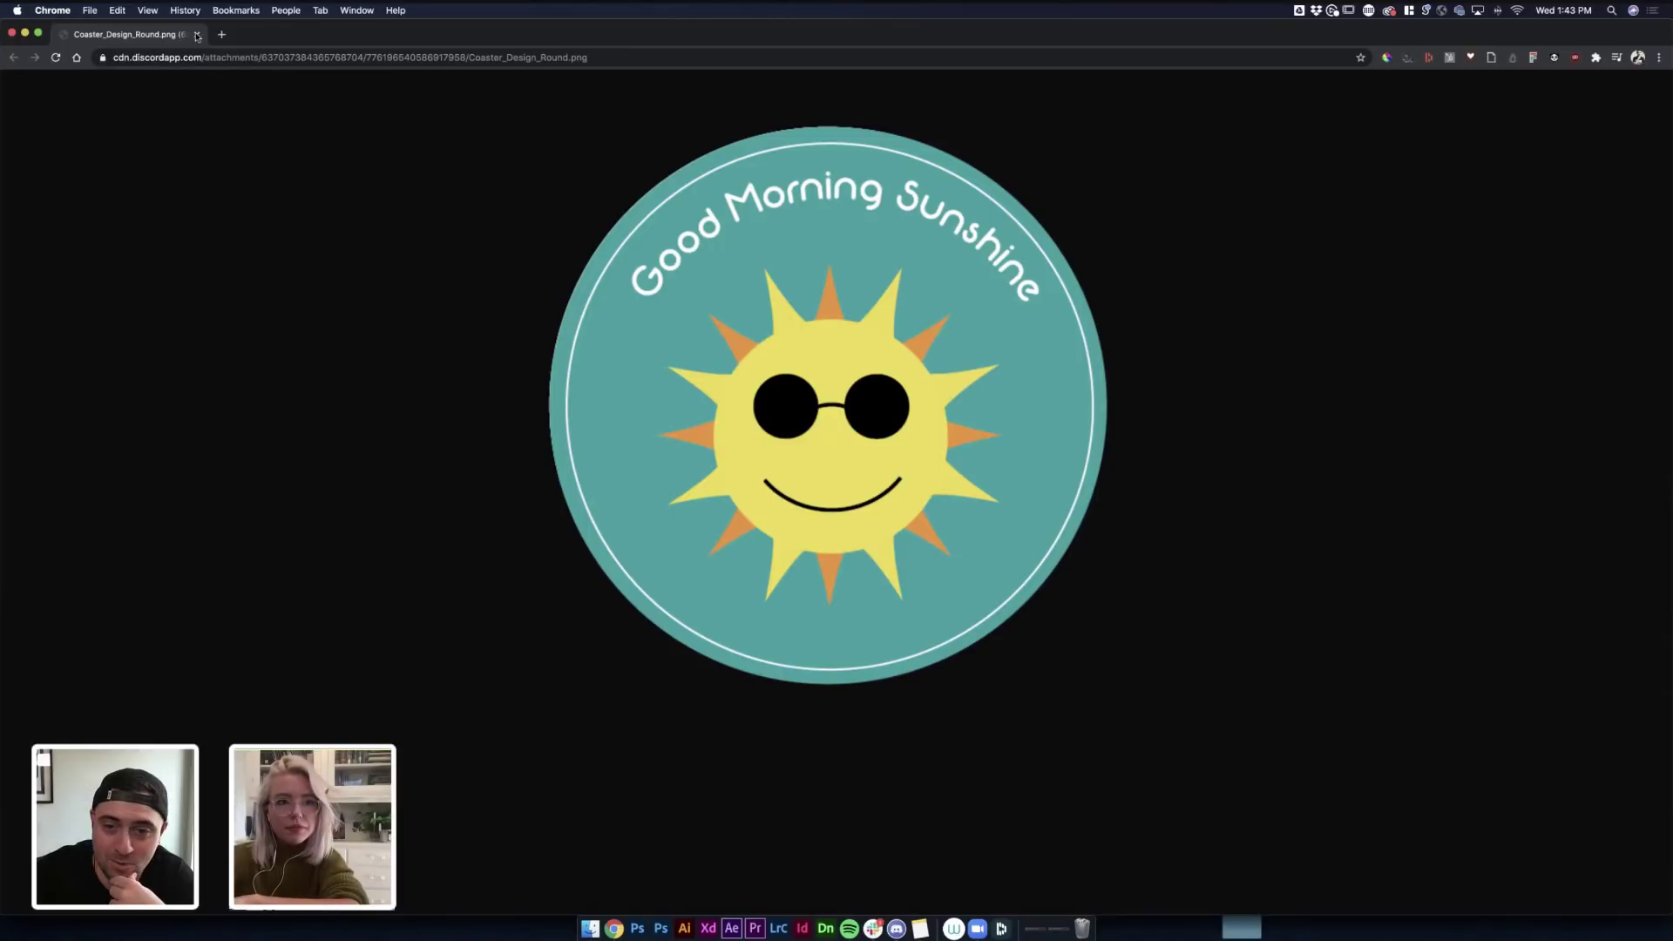
key(super+w)
click(634, 698)
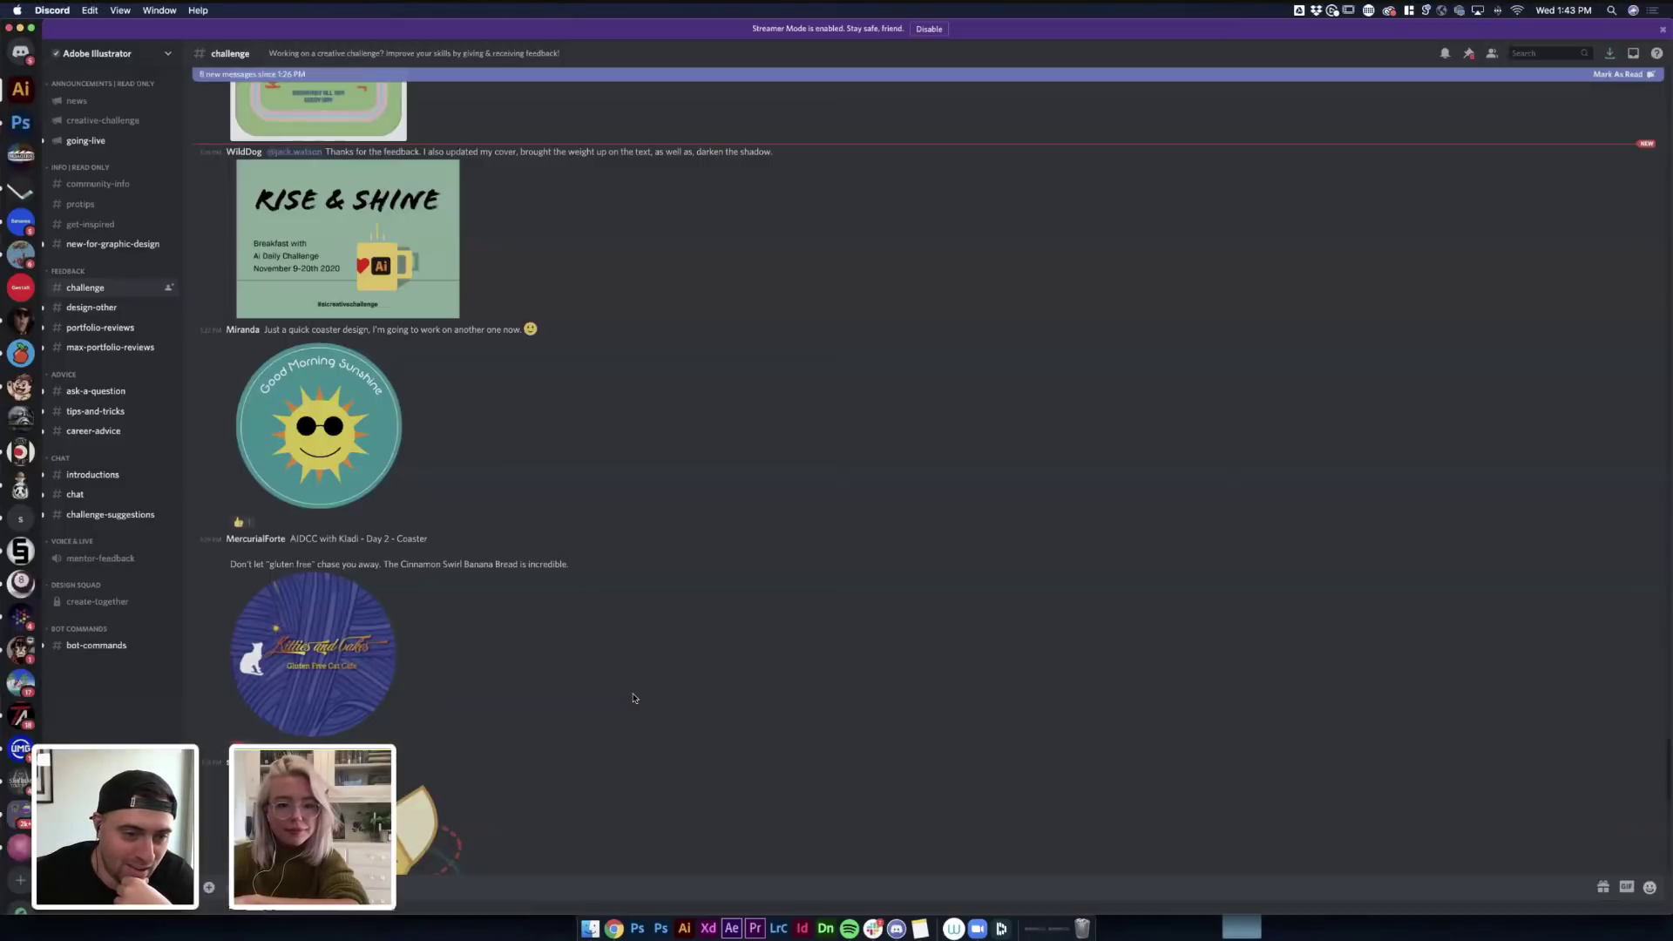
Step: Open the original of the blue Kitties and Cakes coaster in the browser, examine it magnified, and close it again
scroll(635, 697, down, 5)
click(325, 462)
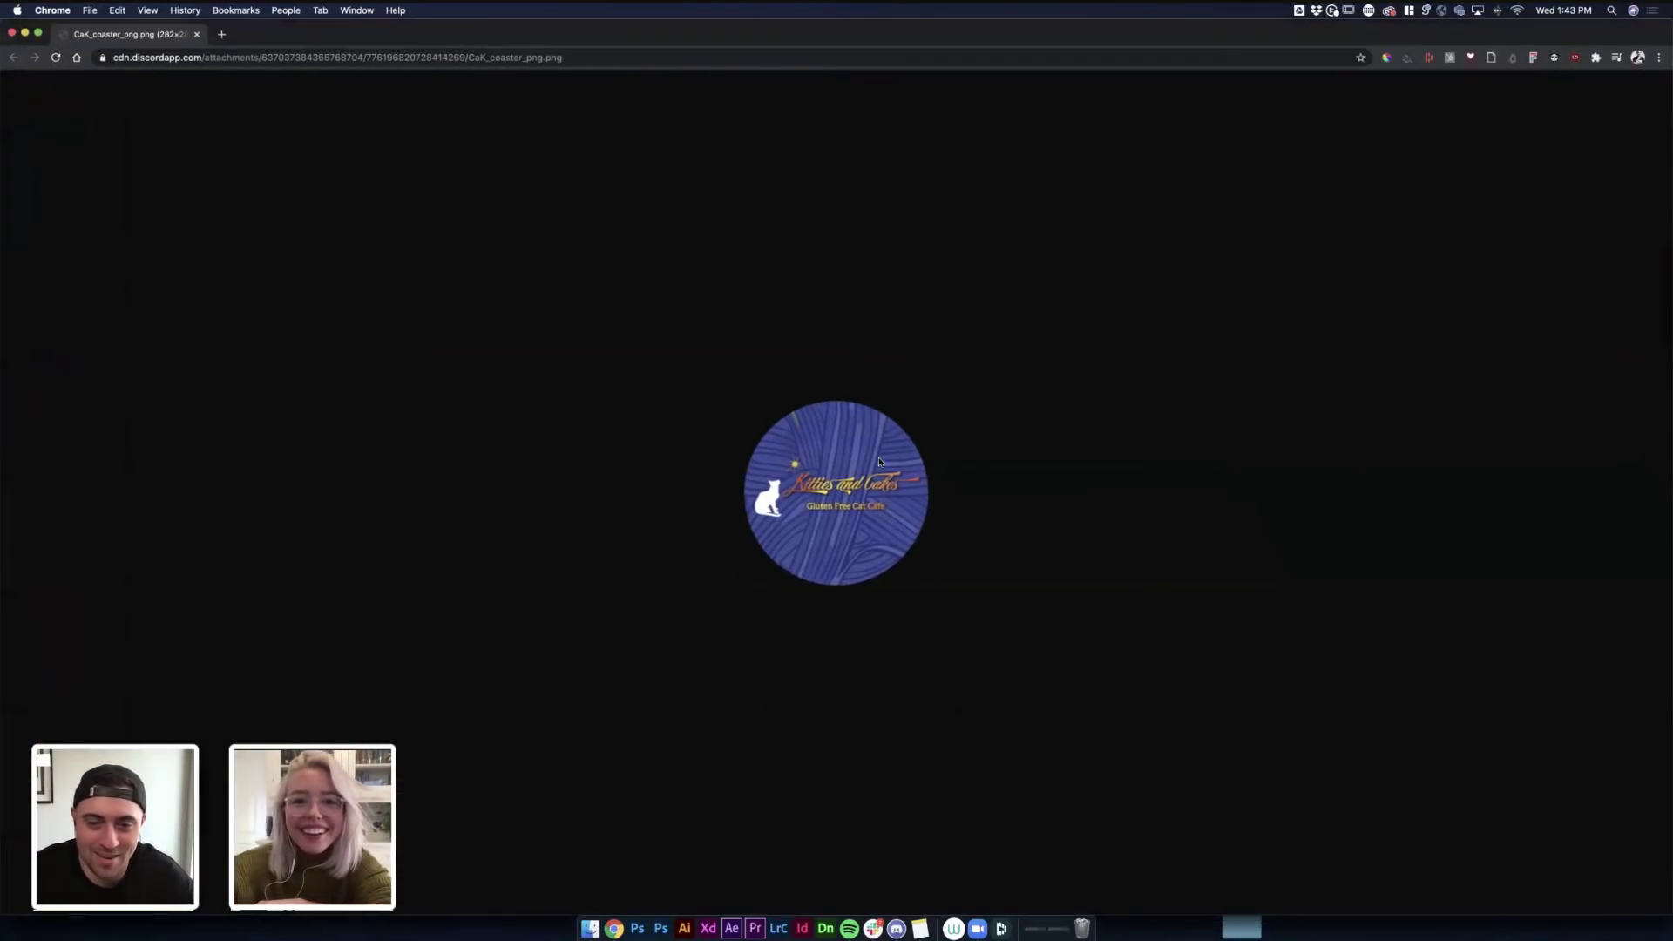
scroll(879, 457, up, 5)
scroll(958, 466, down, 2)
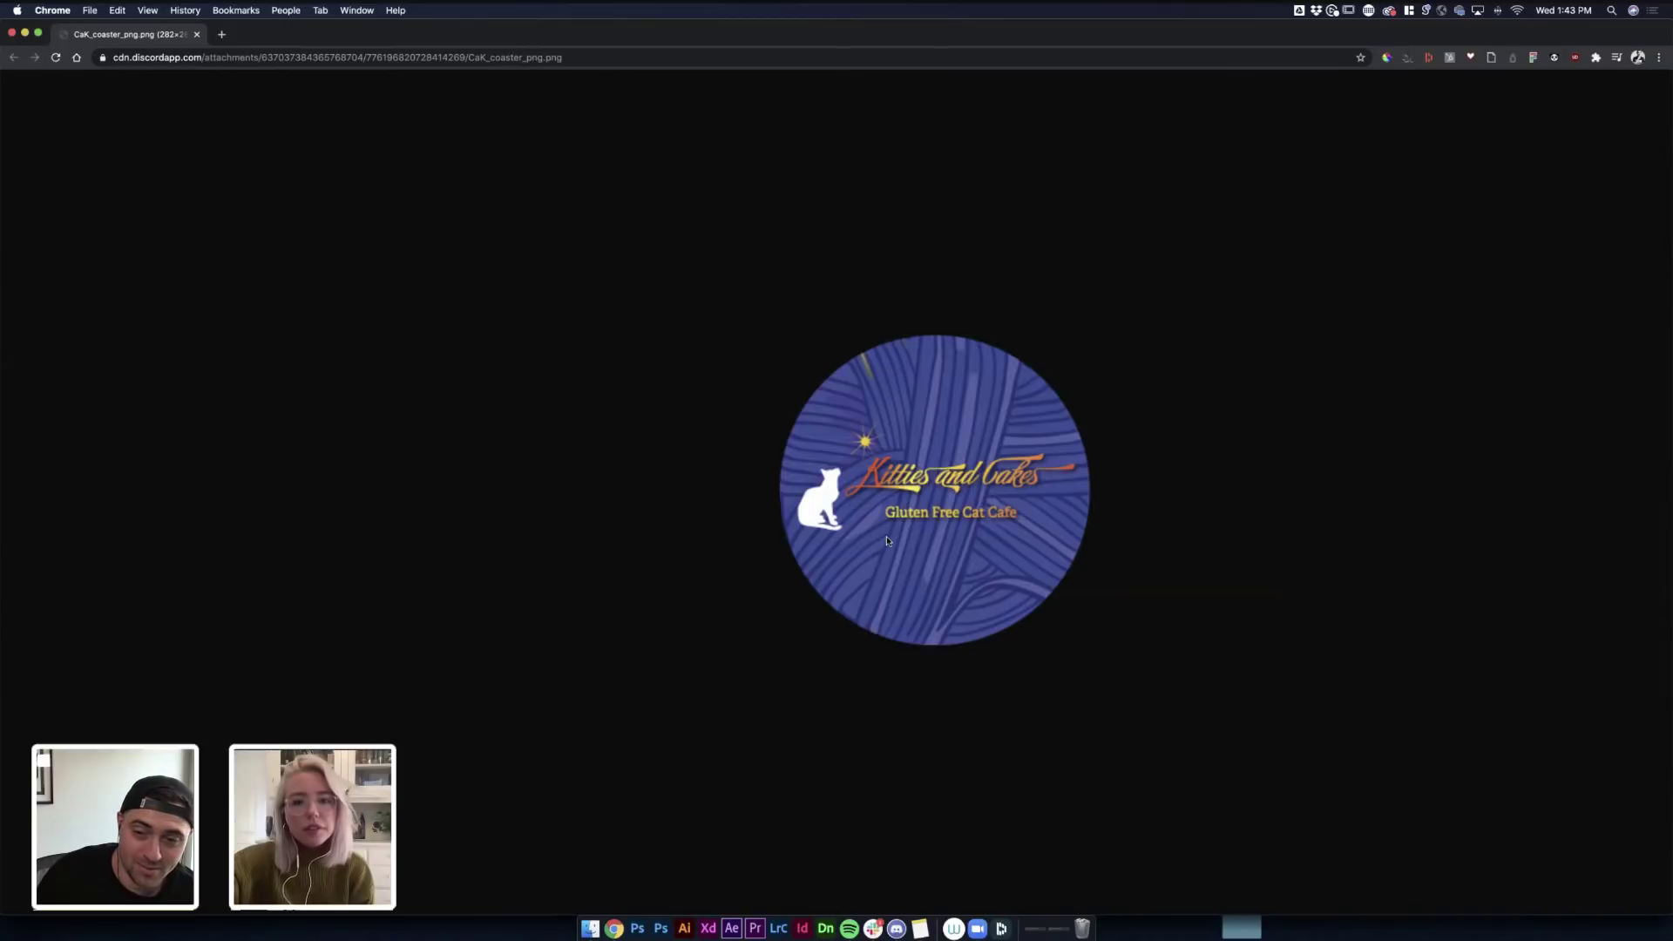
scroll(887, 541, up, 3)
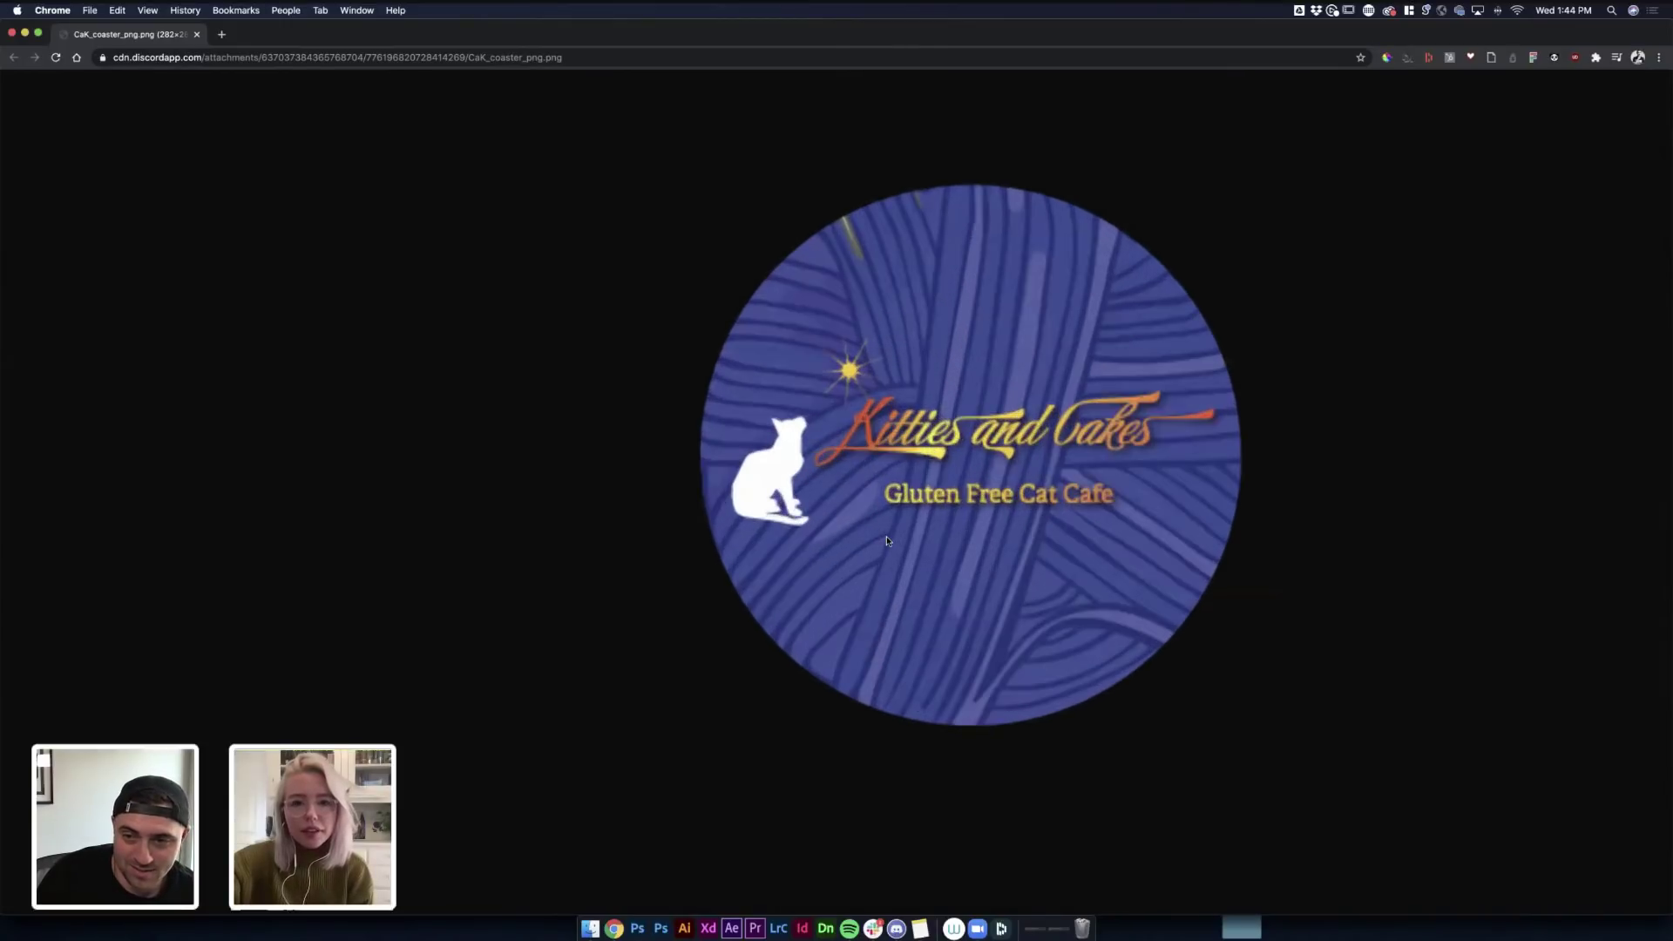
scroll(817, 474, right, 2)
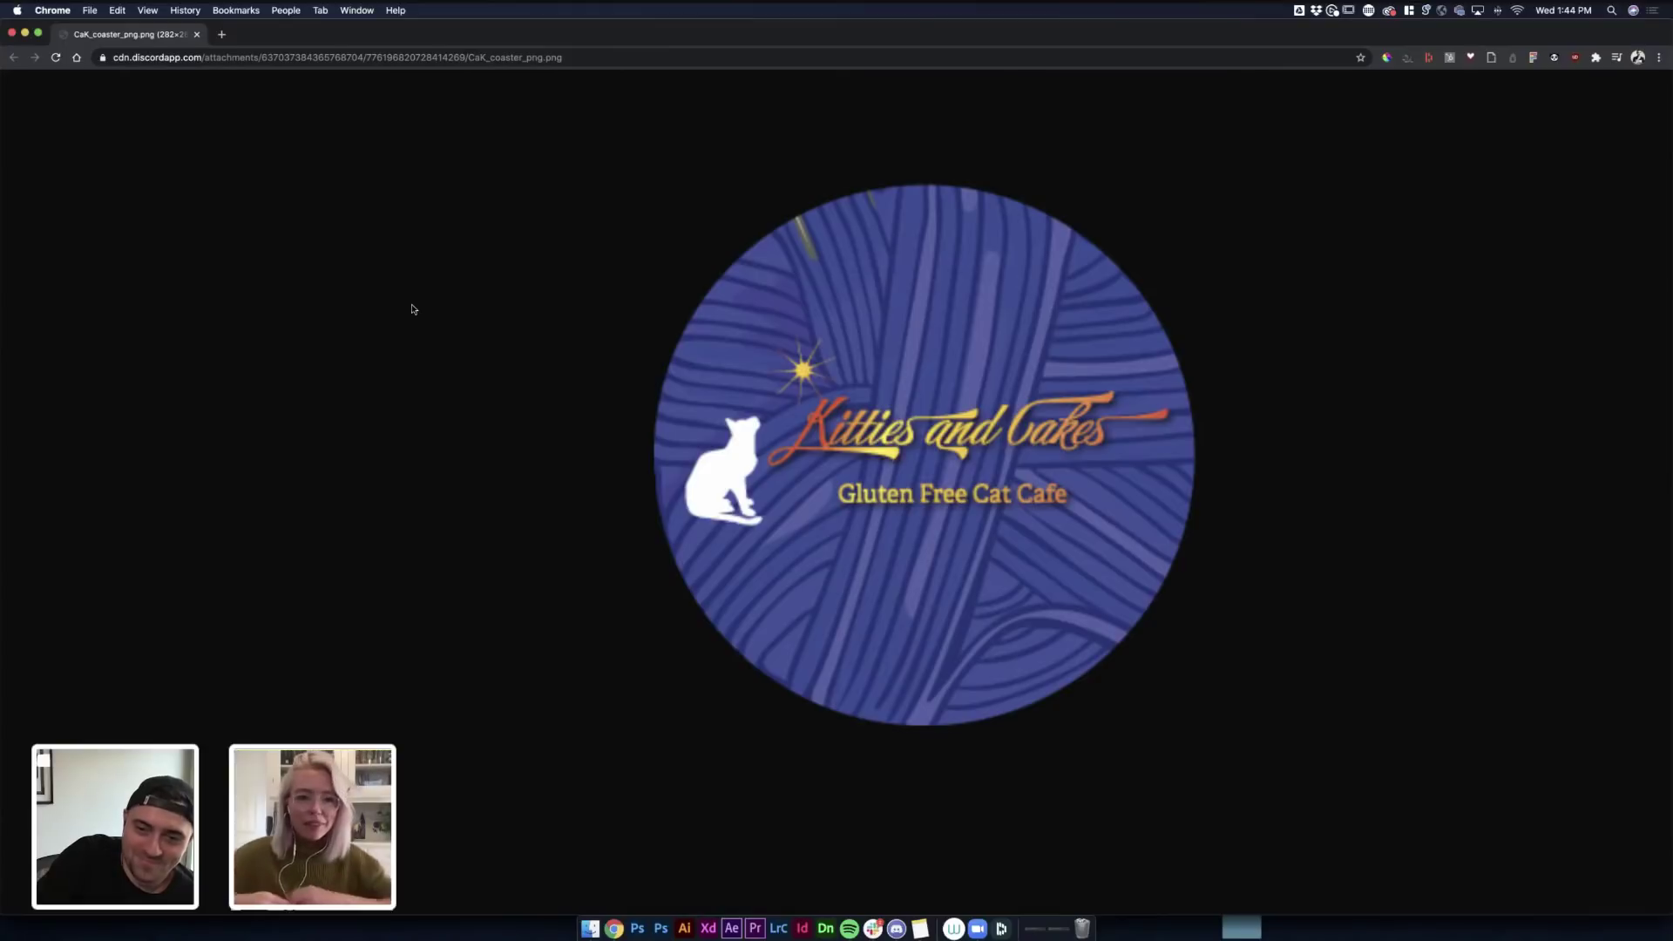
click(198, 37)
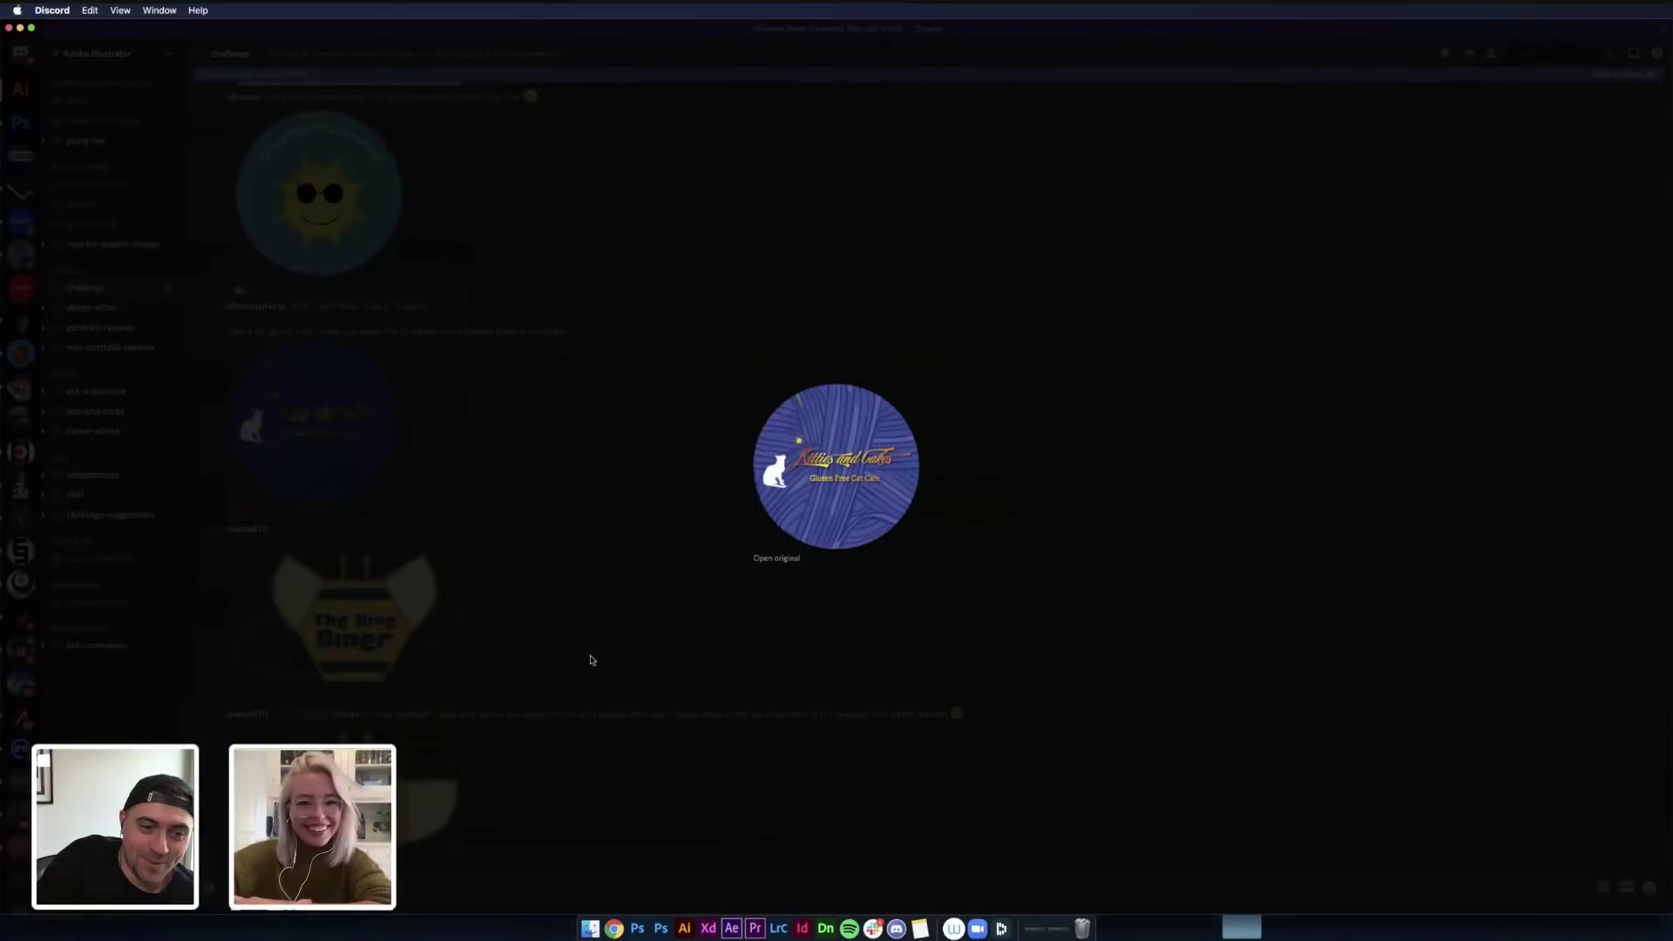
click(446, 651)
Step: Open the original of the Hive Diner logo with raised wings in the browser, examine it, and close it
scroll(443, 652, down, 5)
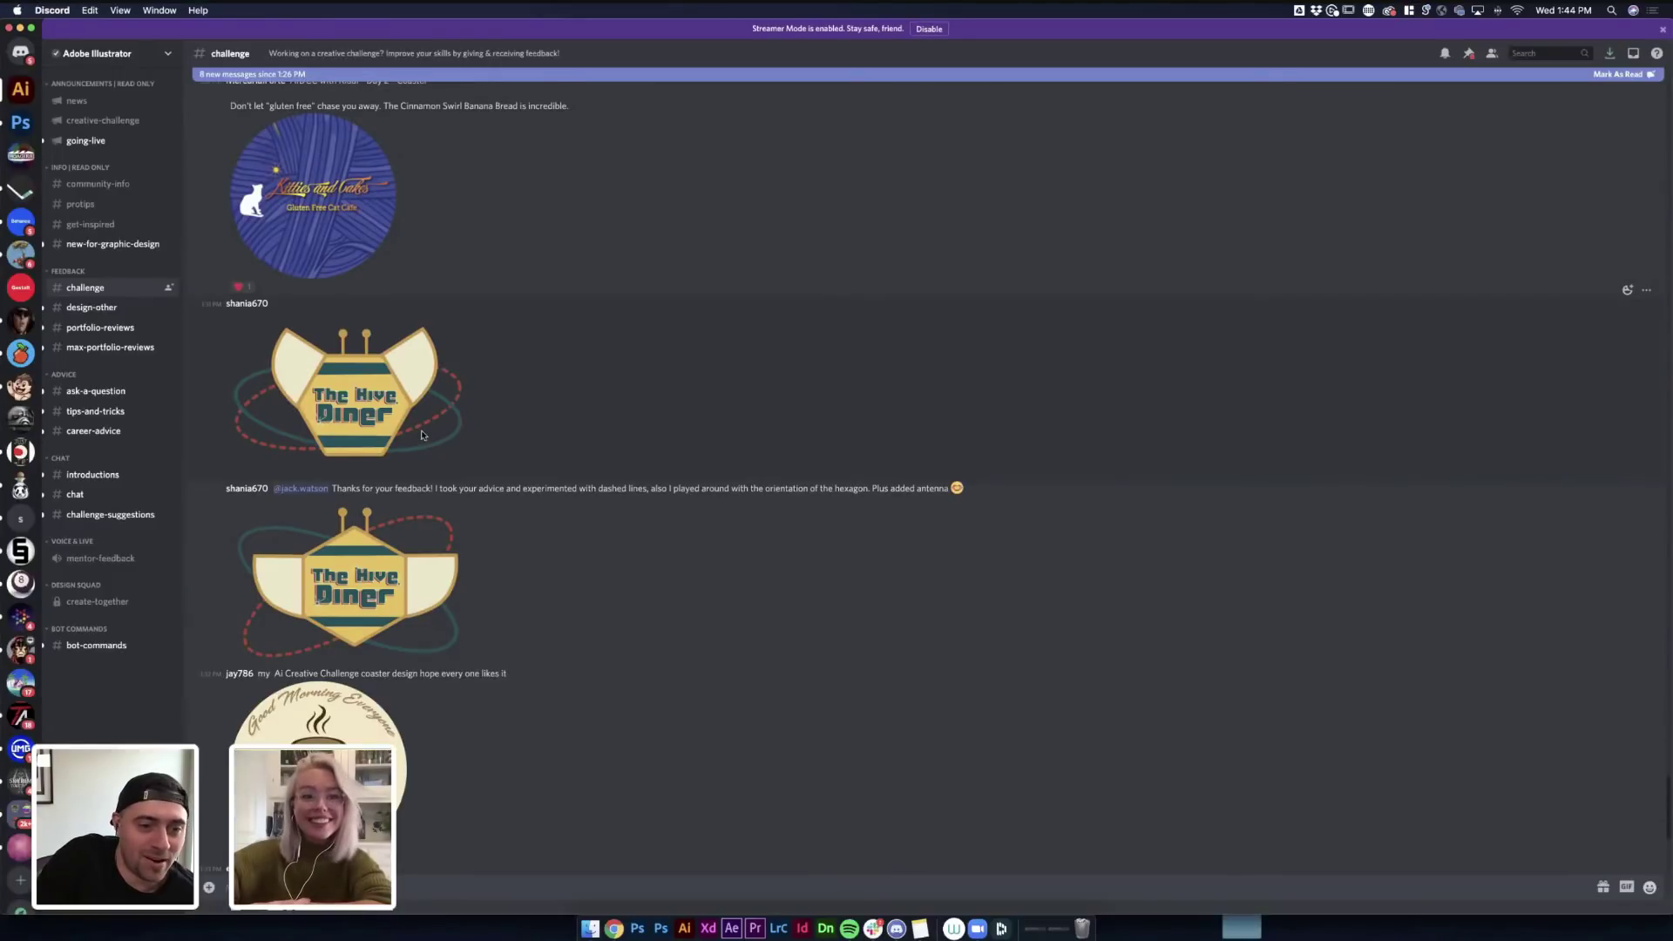
click(353, 392)
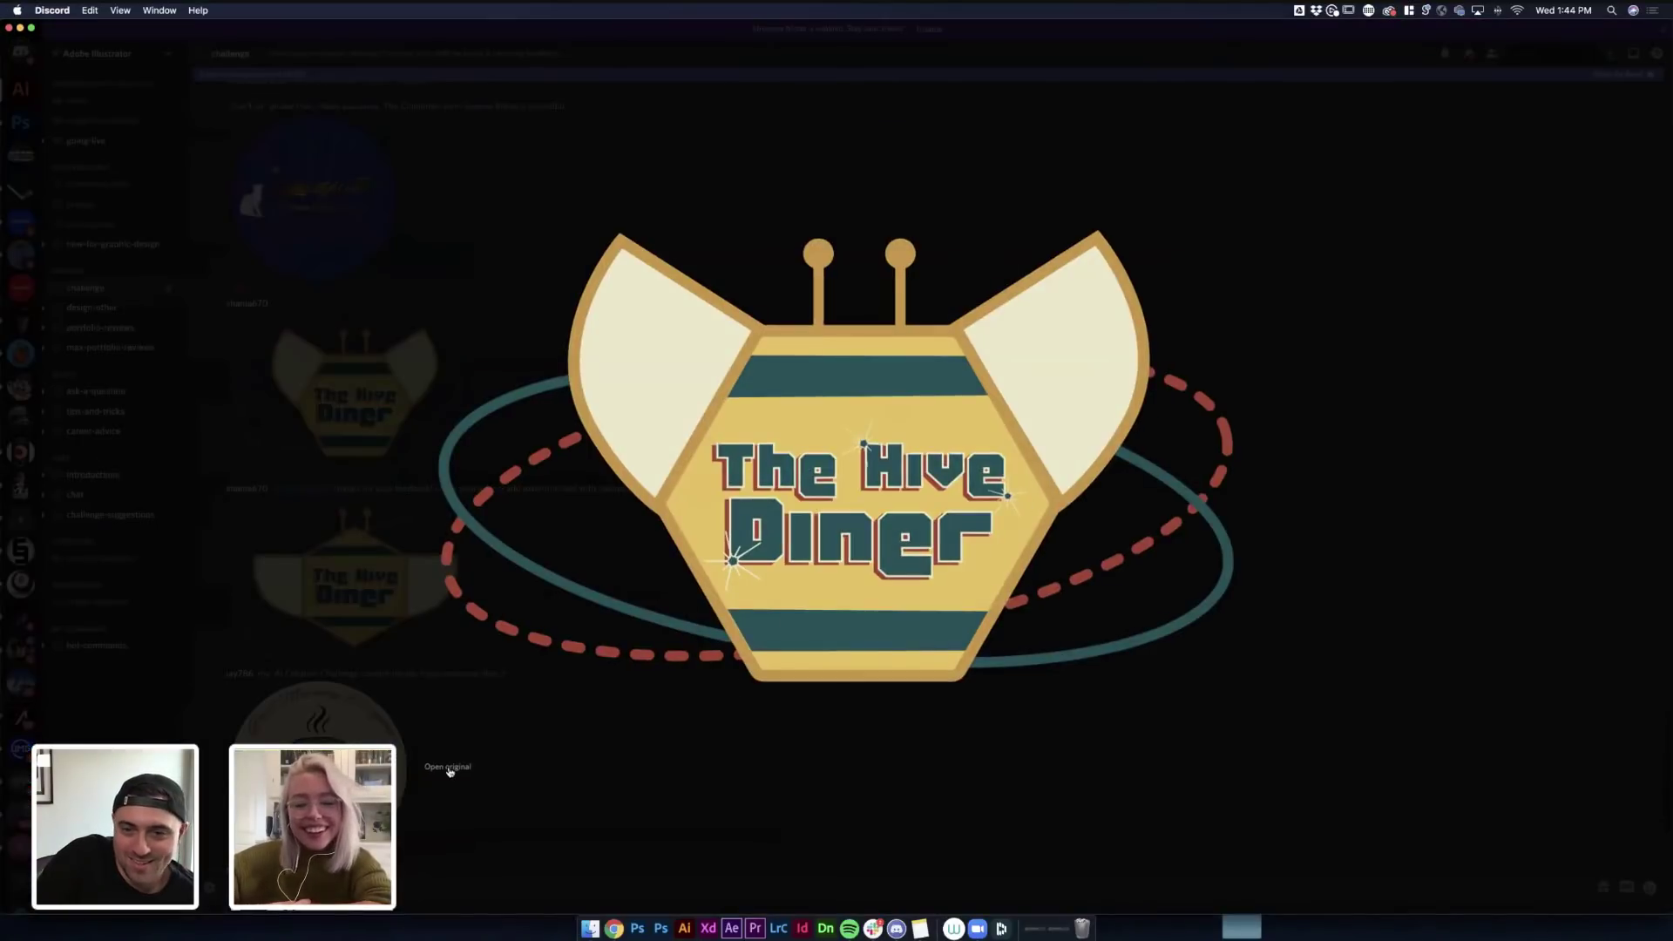
click(488, 750)
click(353, 392)
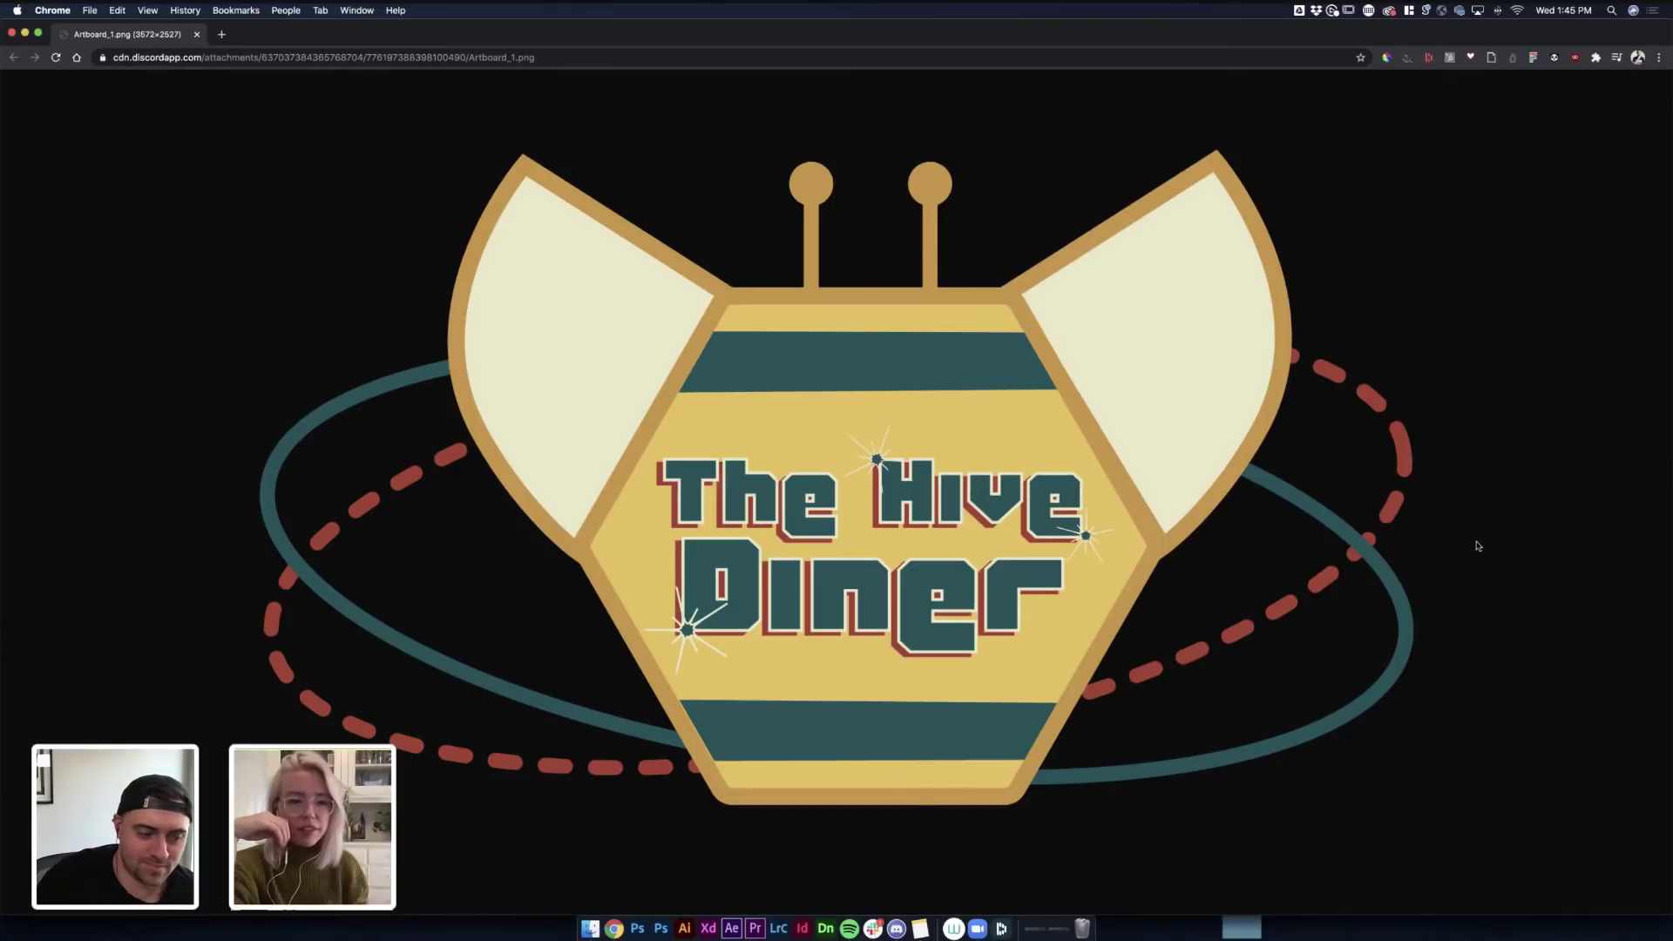
click(198, 37)
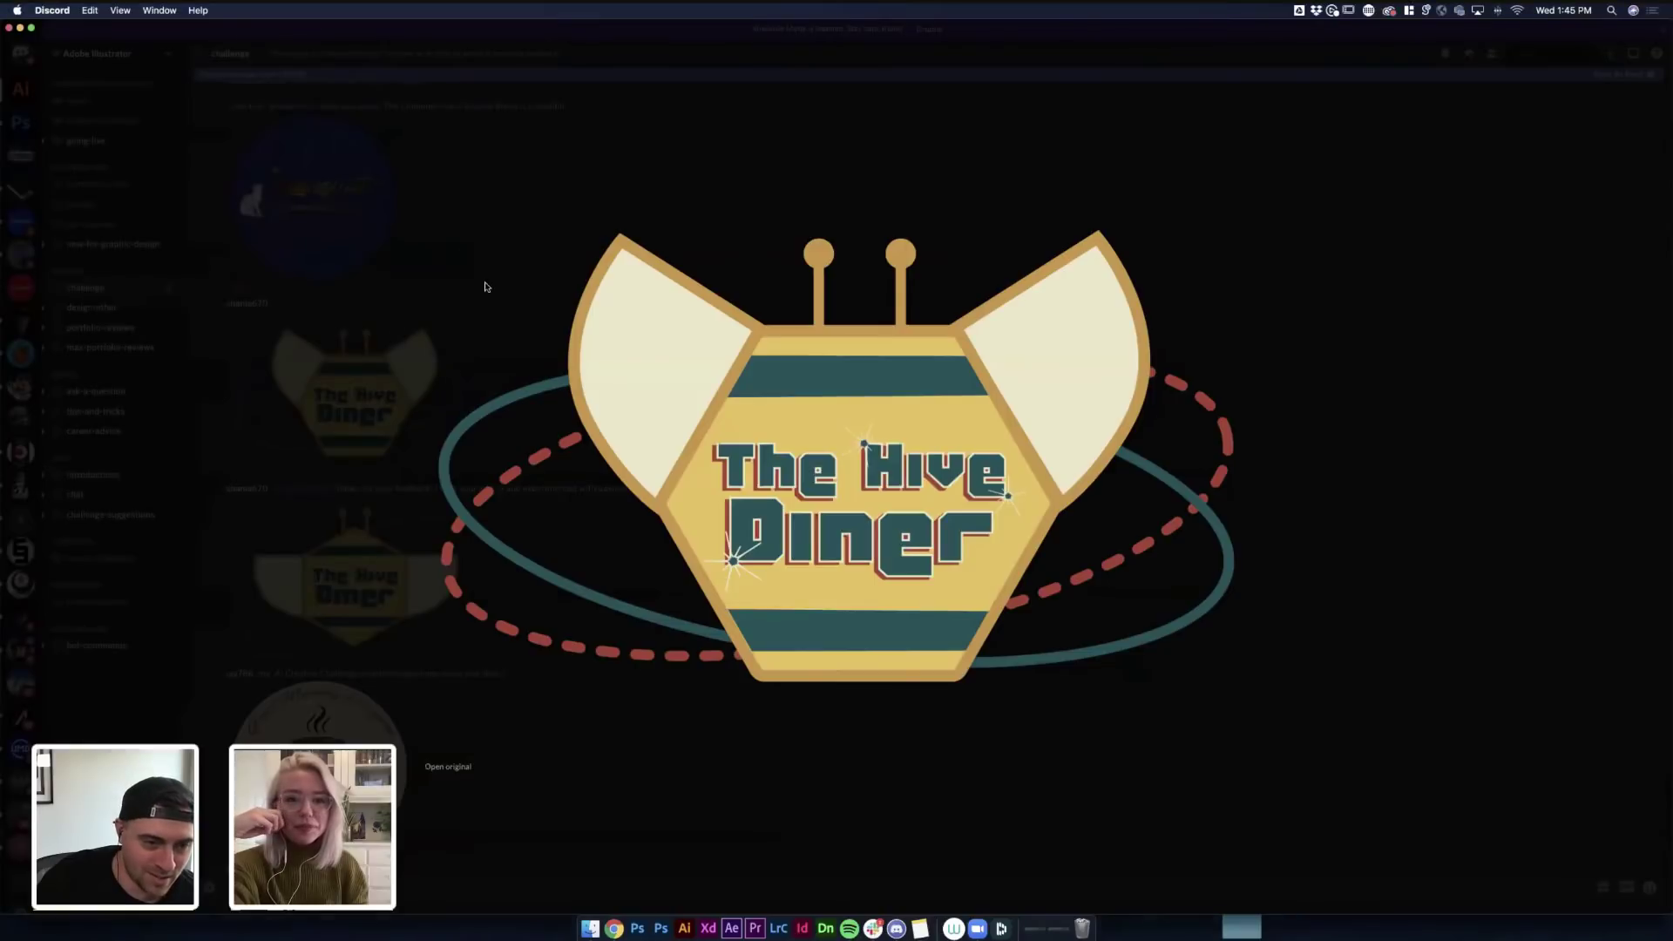
click(1299, 281)
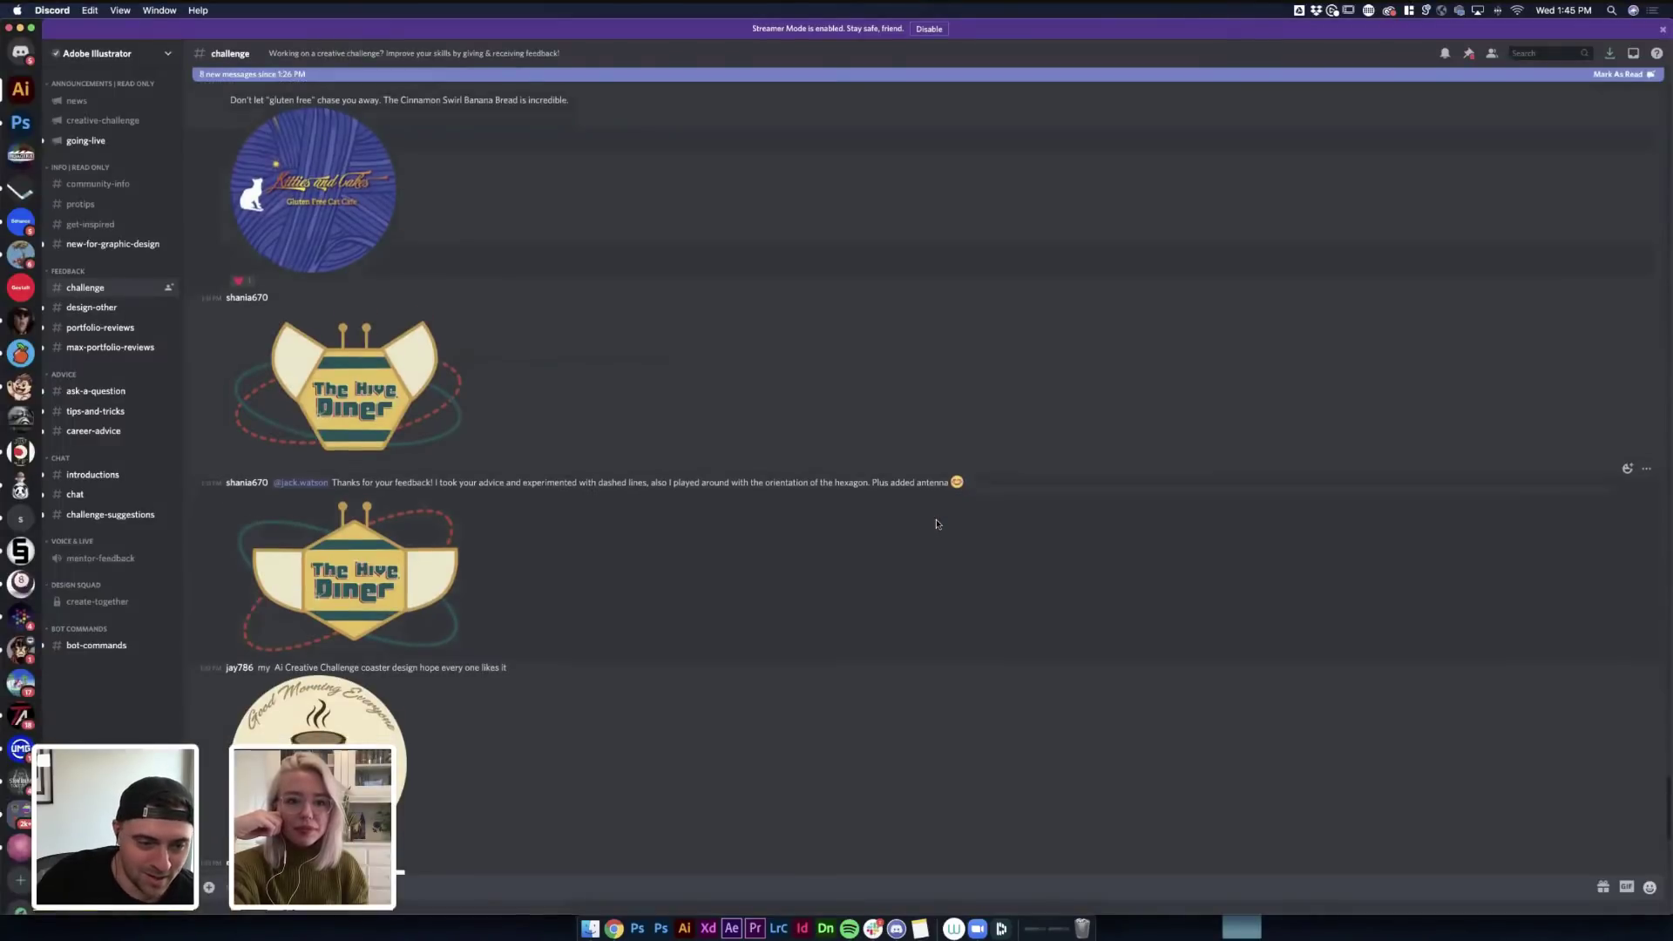
Step: Compare the two Hive Diner versions in the channel and view the raised-wing one again at enlarged size
scroll(937, 524, down, 5)
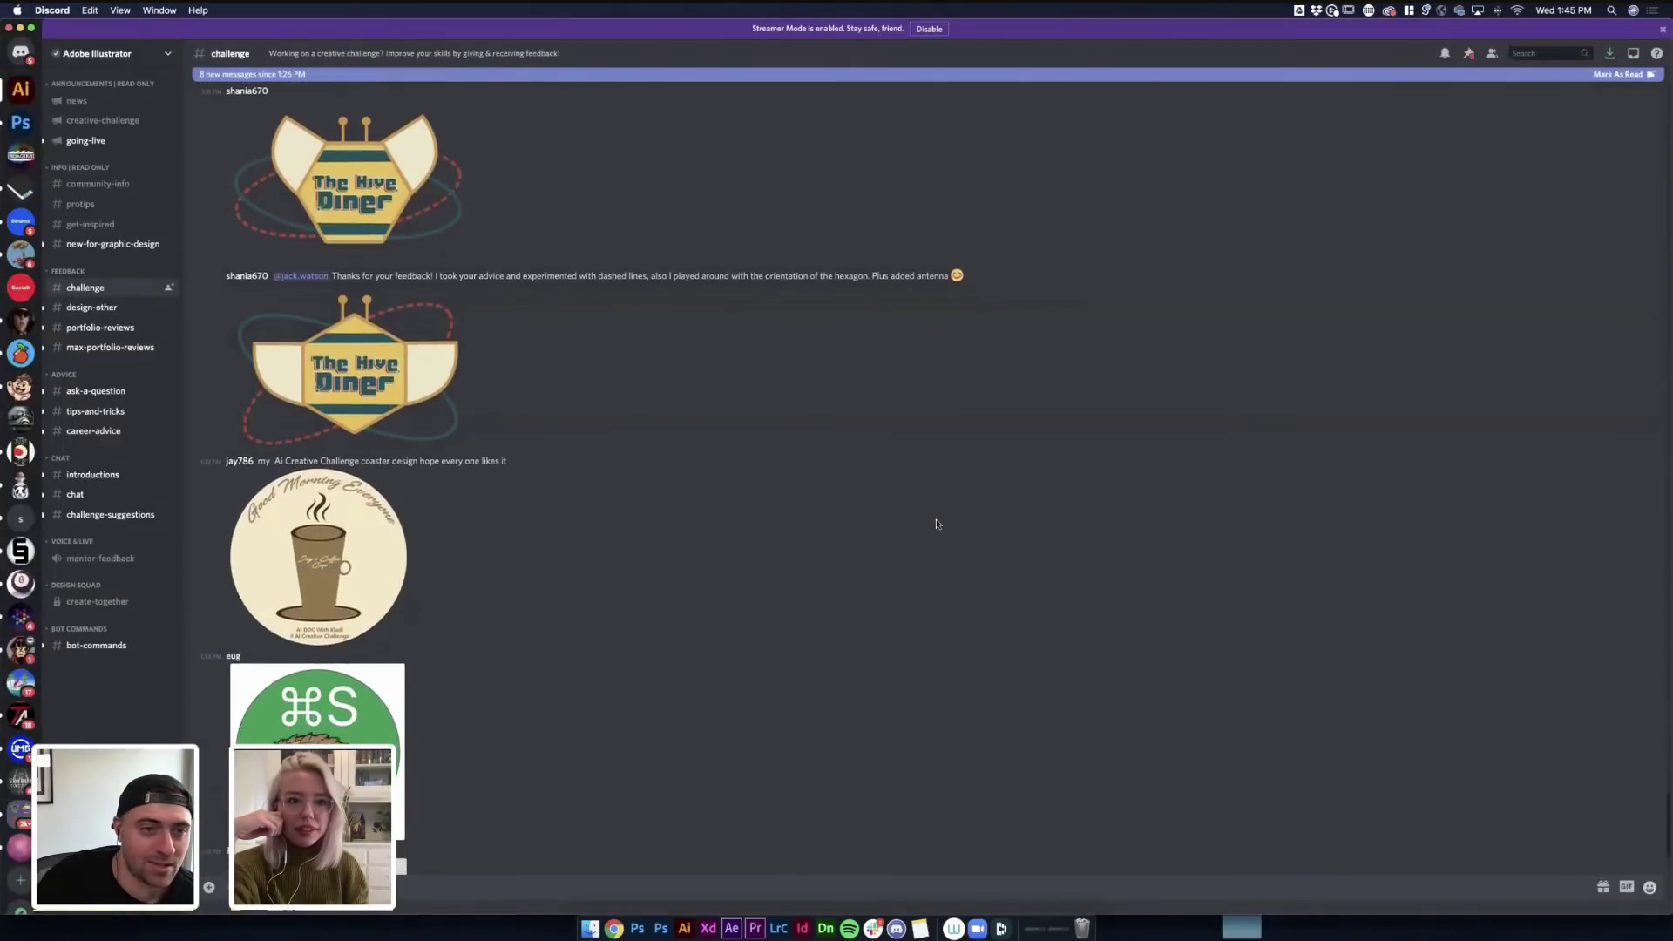
scroll(937, 524, down, 3)
scroll(441, 322, up, 5)
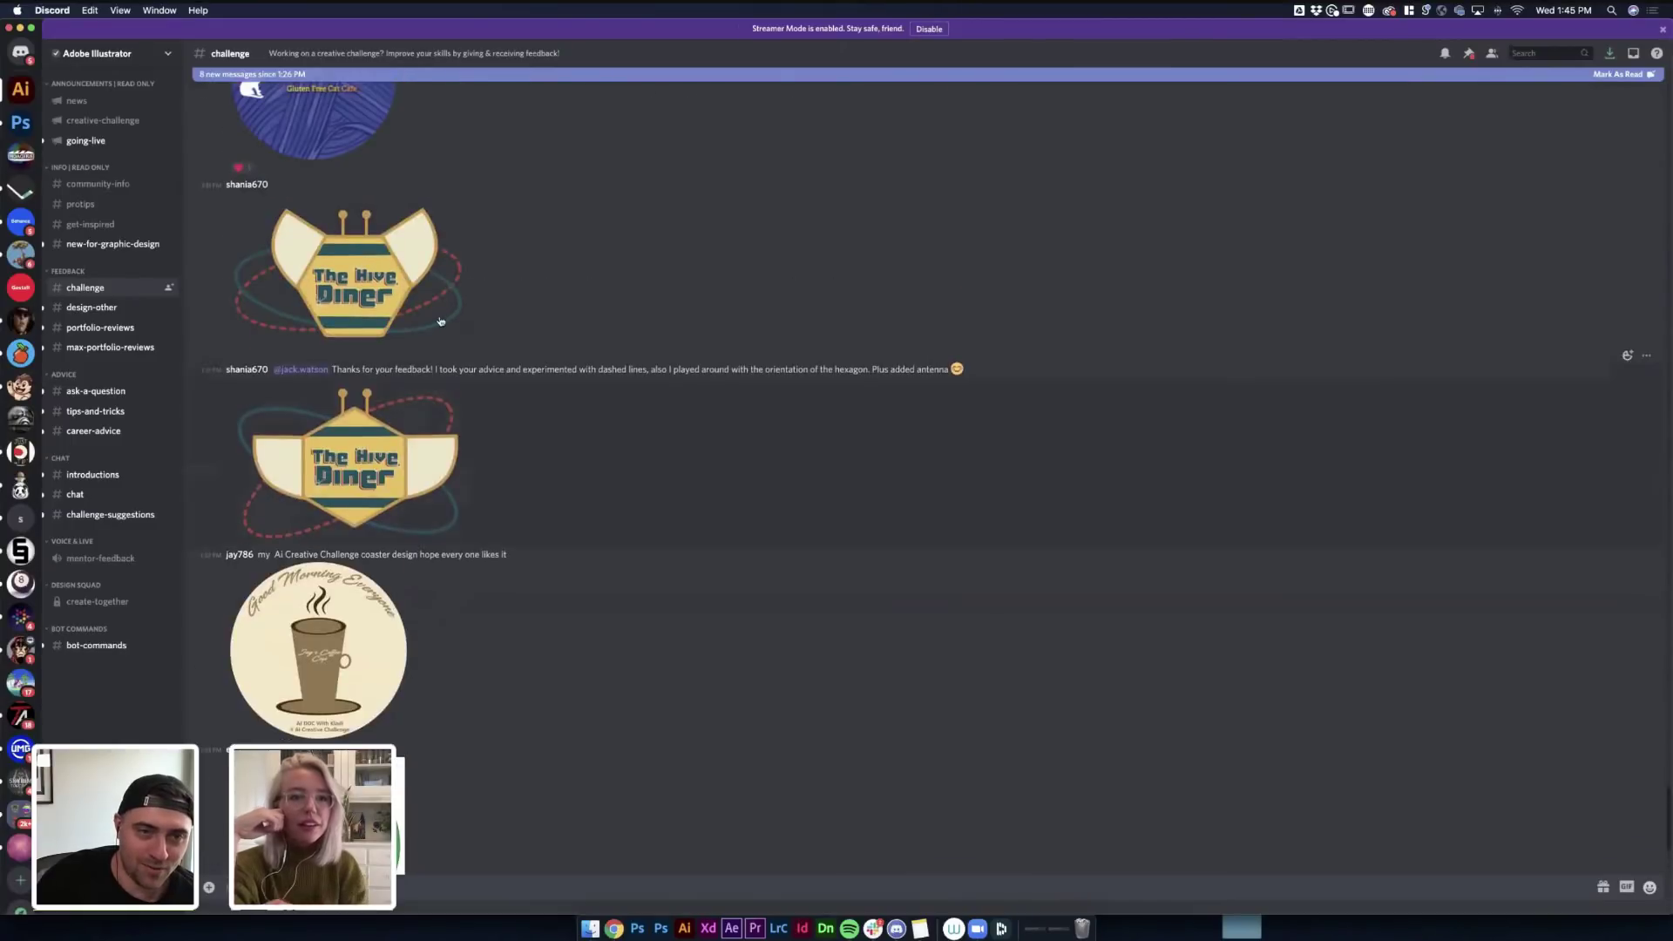
click(441, 322)
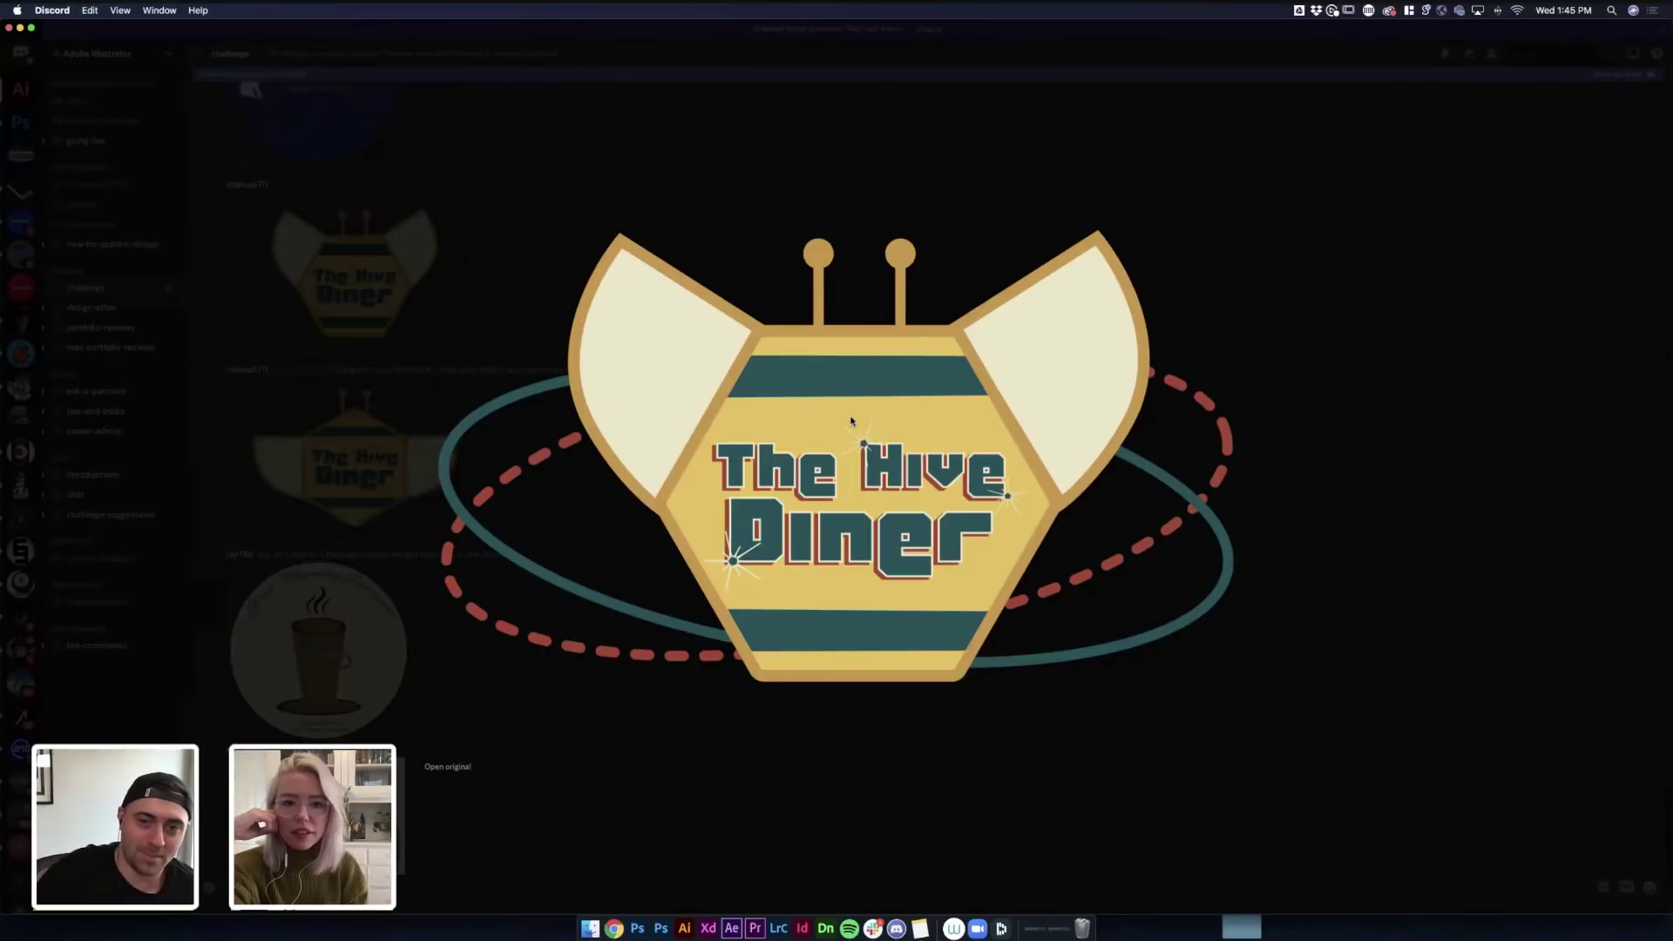
click(1399, 691)
Step: View the Good Morning Everyone coffee cup coaster and the green #pangolin coaster at enlarged size
scroll(274, 481, down, 3)
click(274, 481)
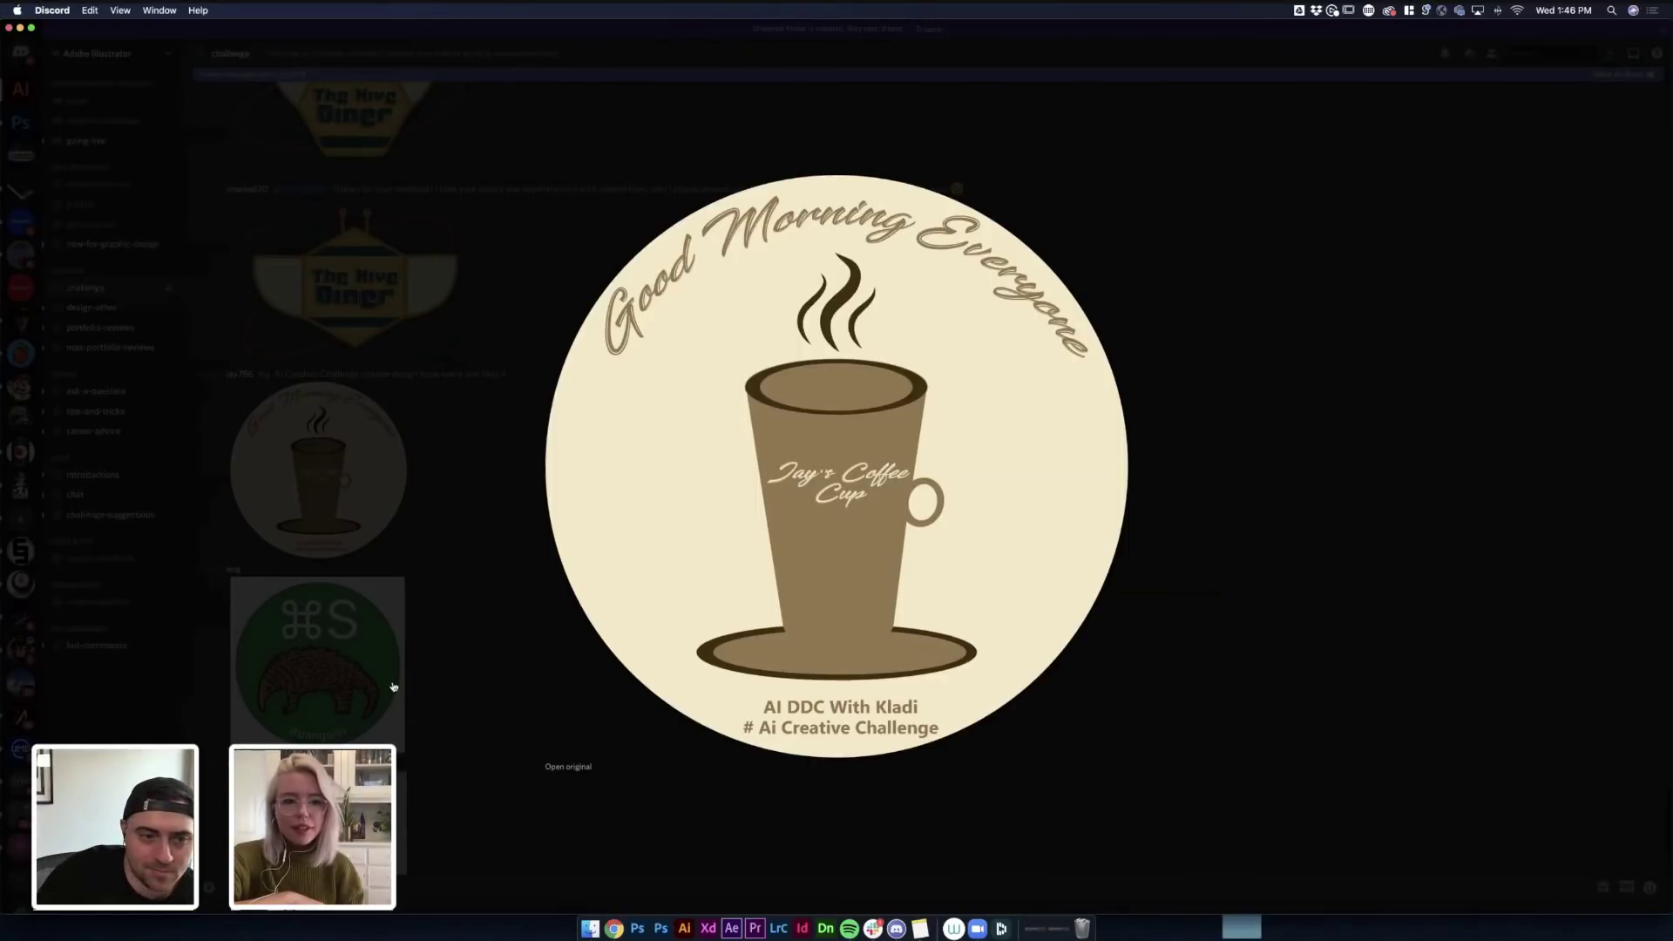
click(1057, 769)
click(317, 663)
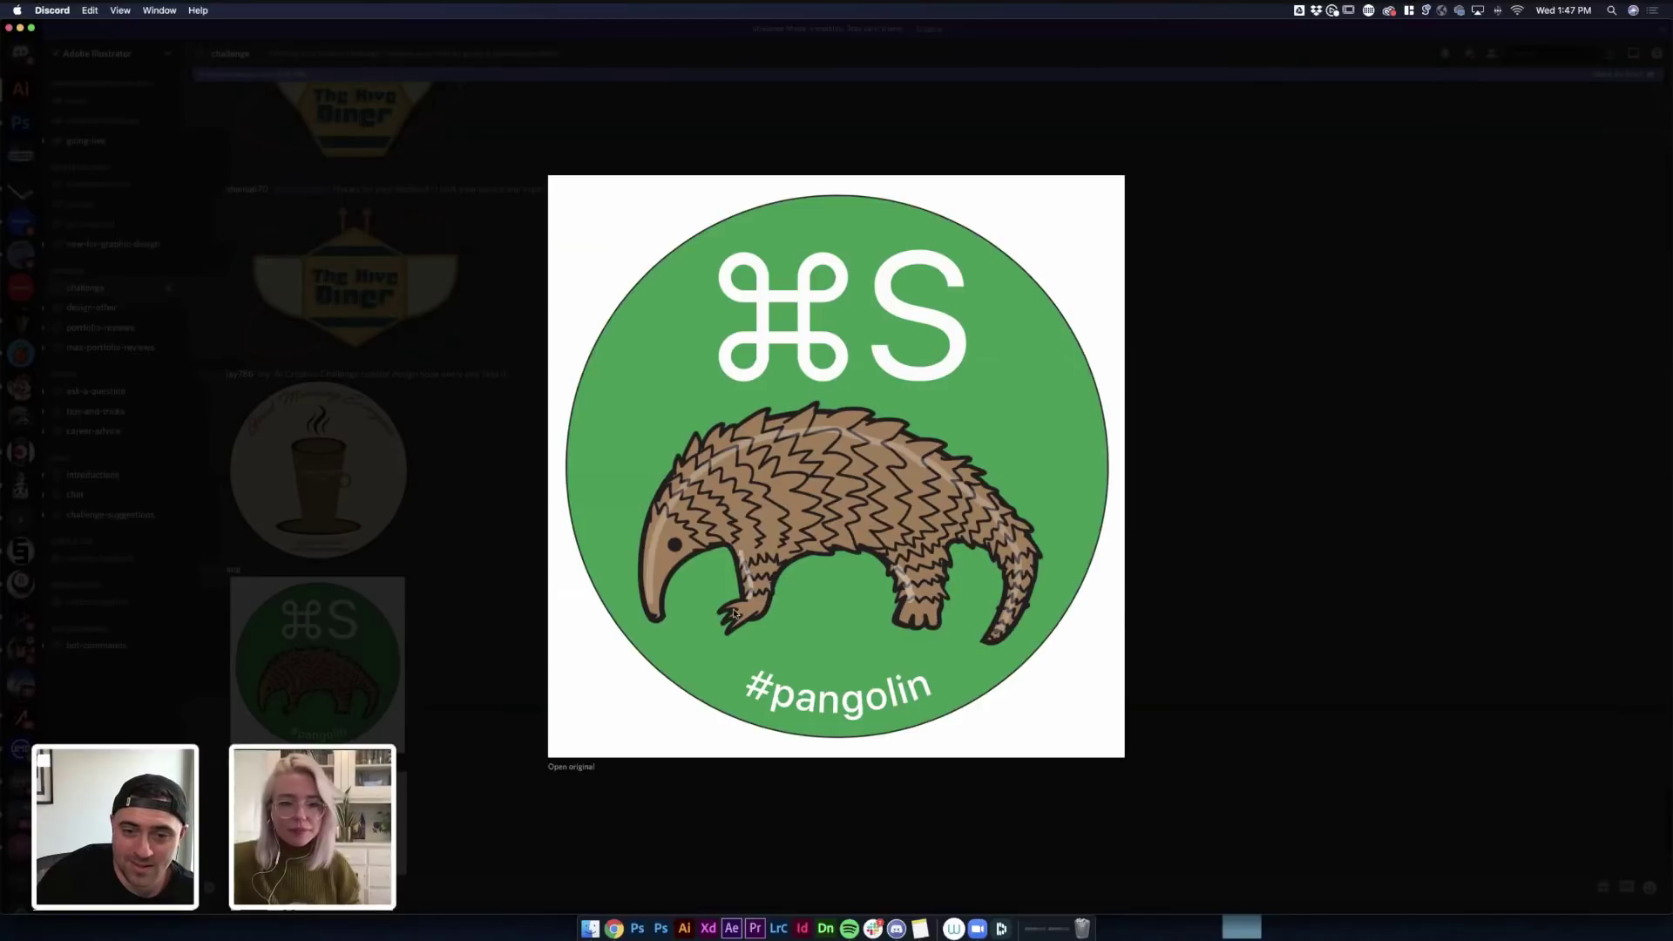
click(258, 738)
Step: Find the What a Mess coffee cup coaster further down and open its original in a full-size, magnified browser view
scroll(297, 610, down, 3)
click(318, 671)
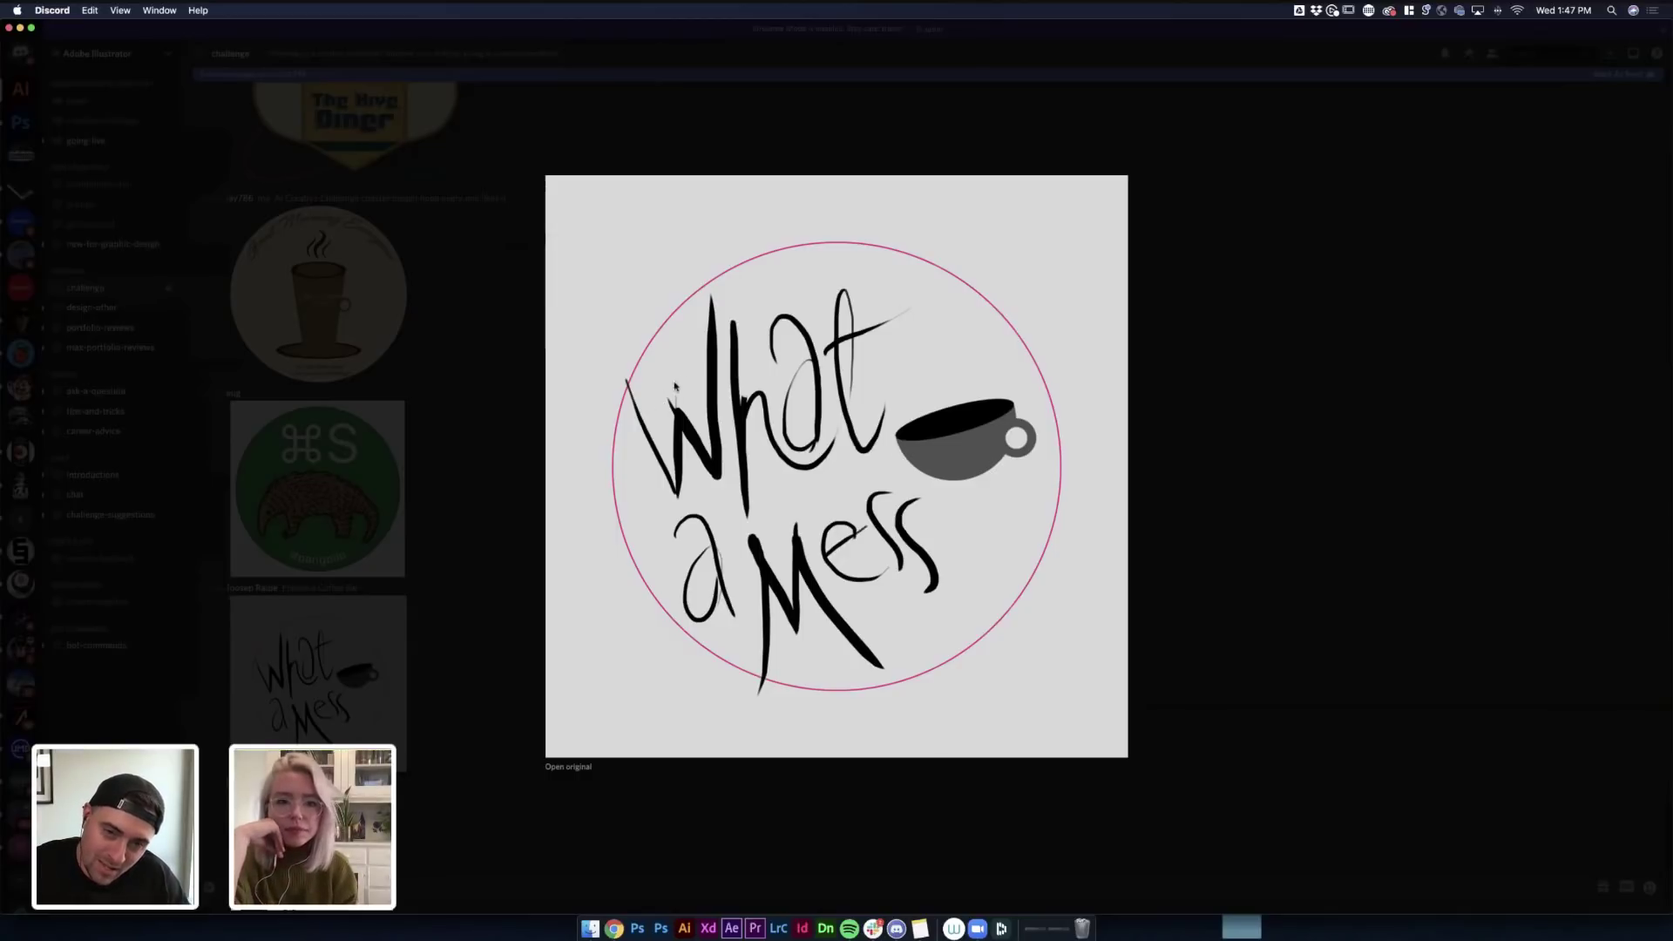
click(568, 766)
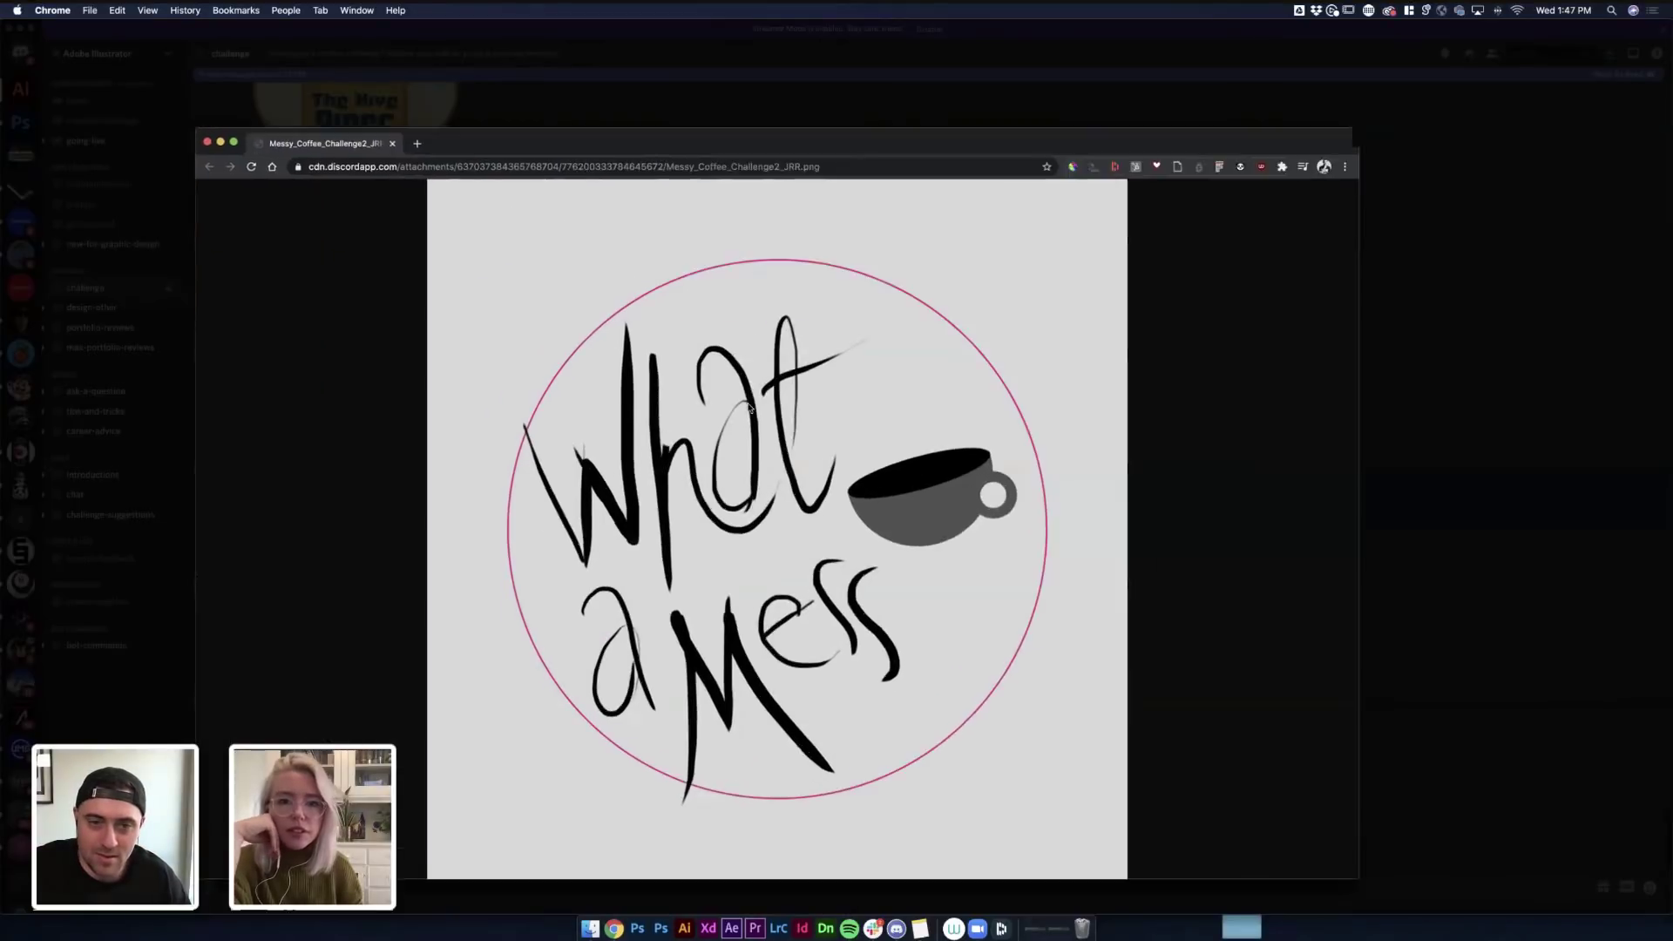
click(494, 402)
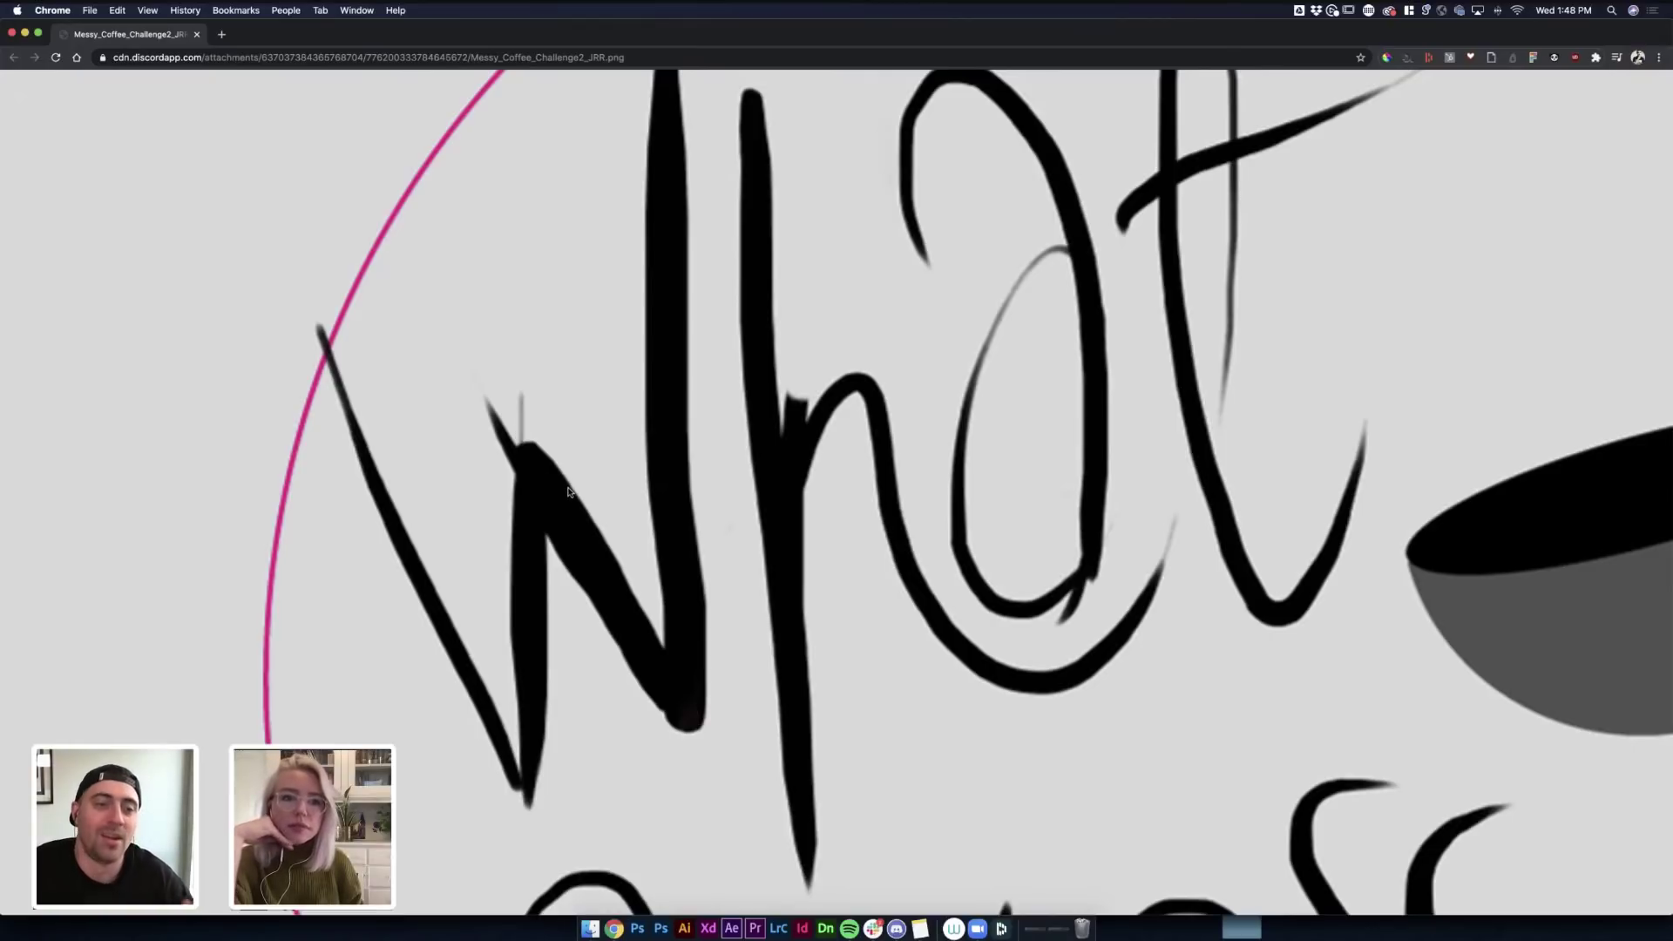
Step: Examine the brush lettering and overall layout of the What a Mess coaster at several magnifications, and close the image
scroll(549, 484, down, 5)
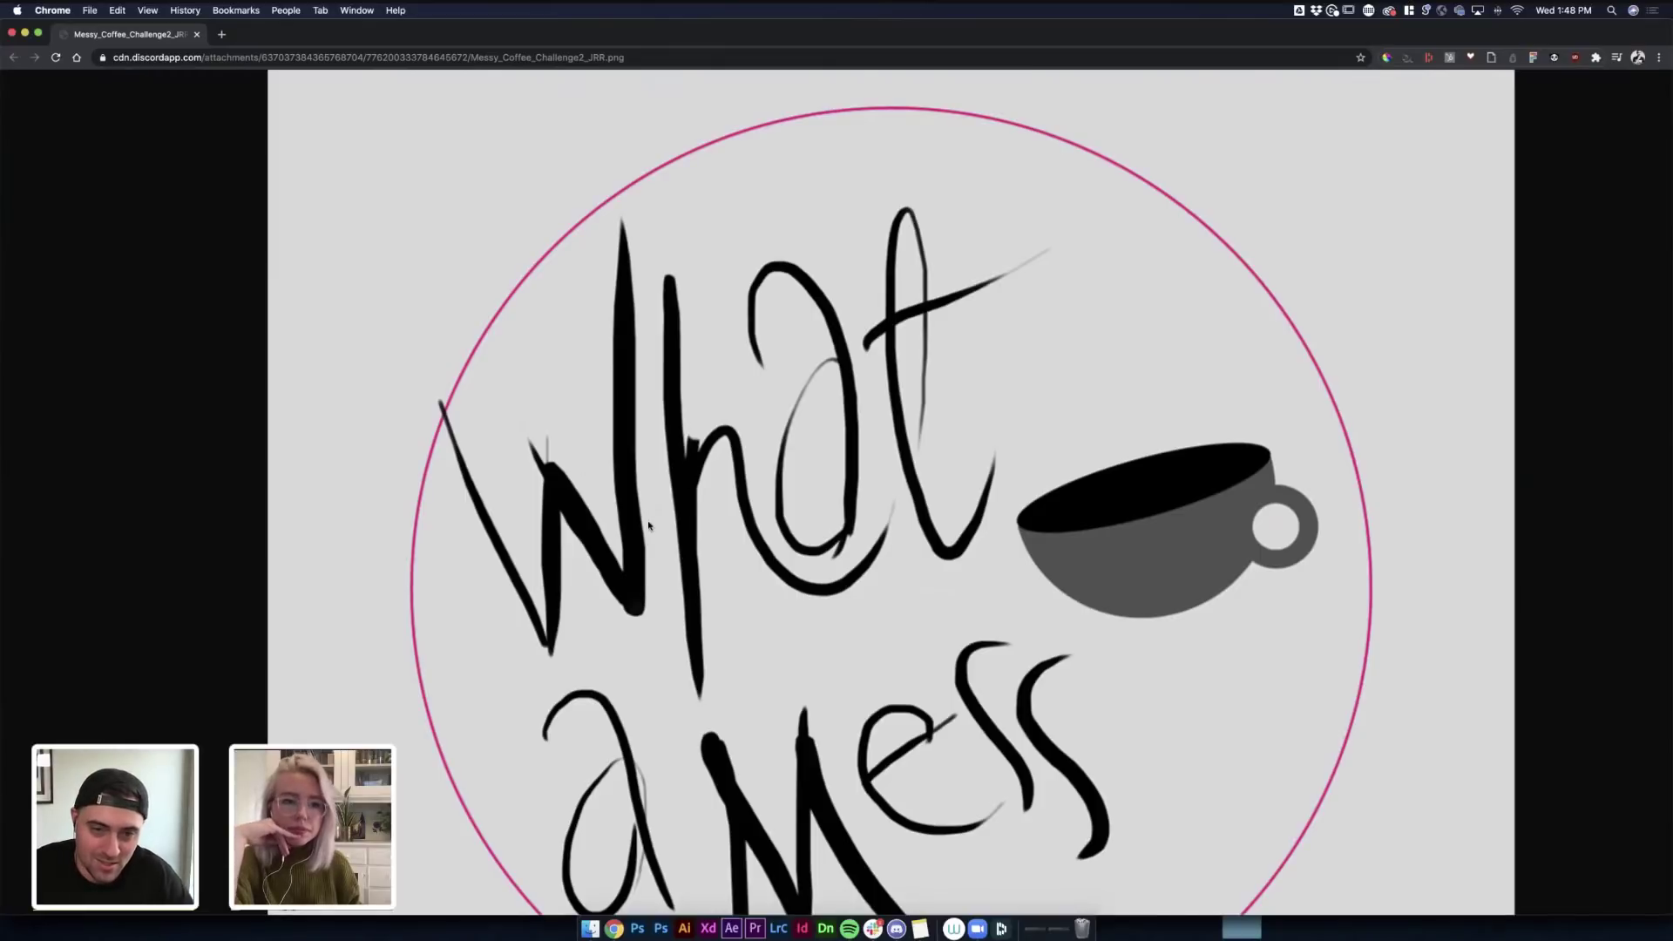
scroll(648, 526, up, 5)
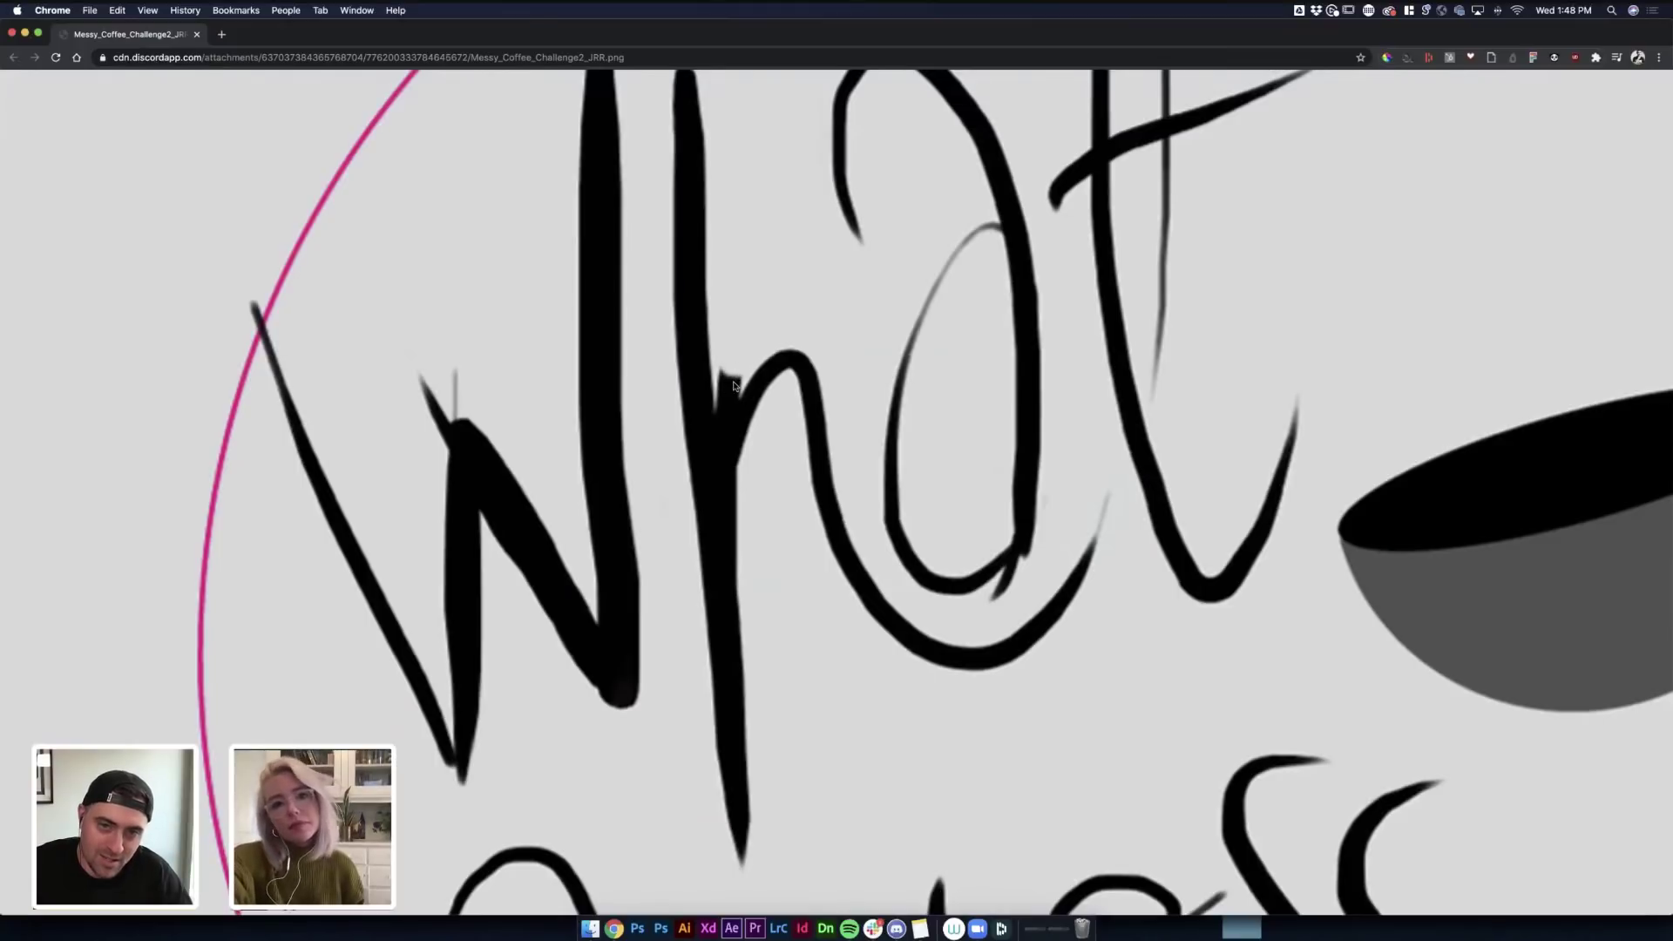
scroll(736, 388, down, 5)
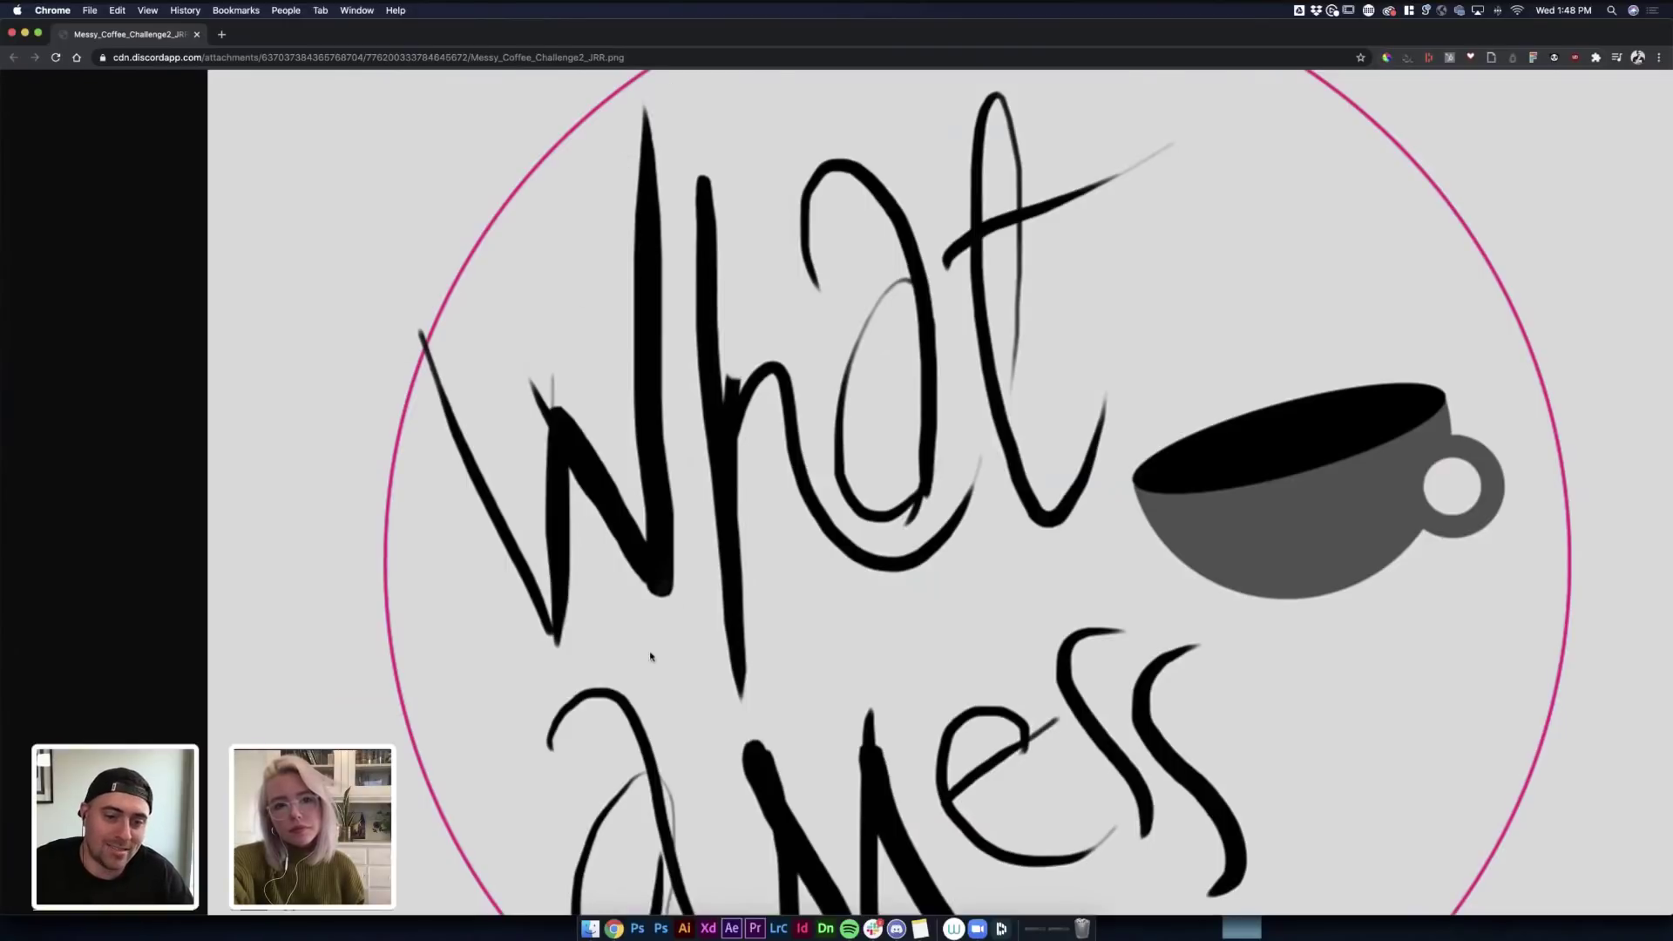
scroll(650, 673, down, 3)
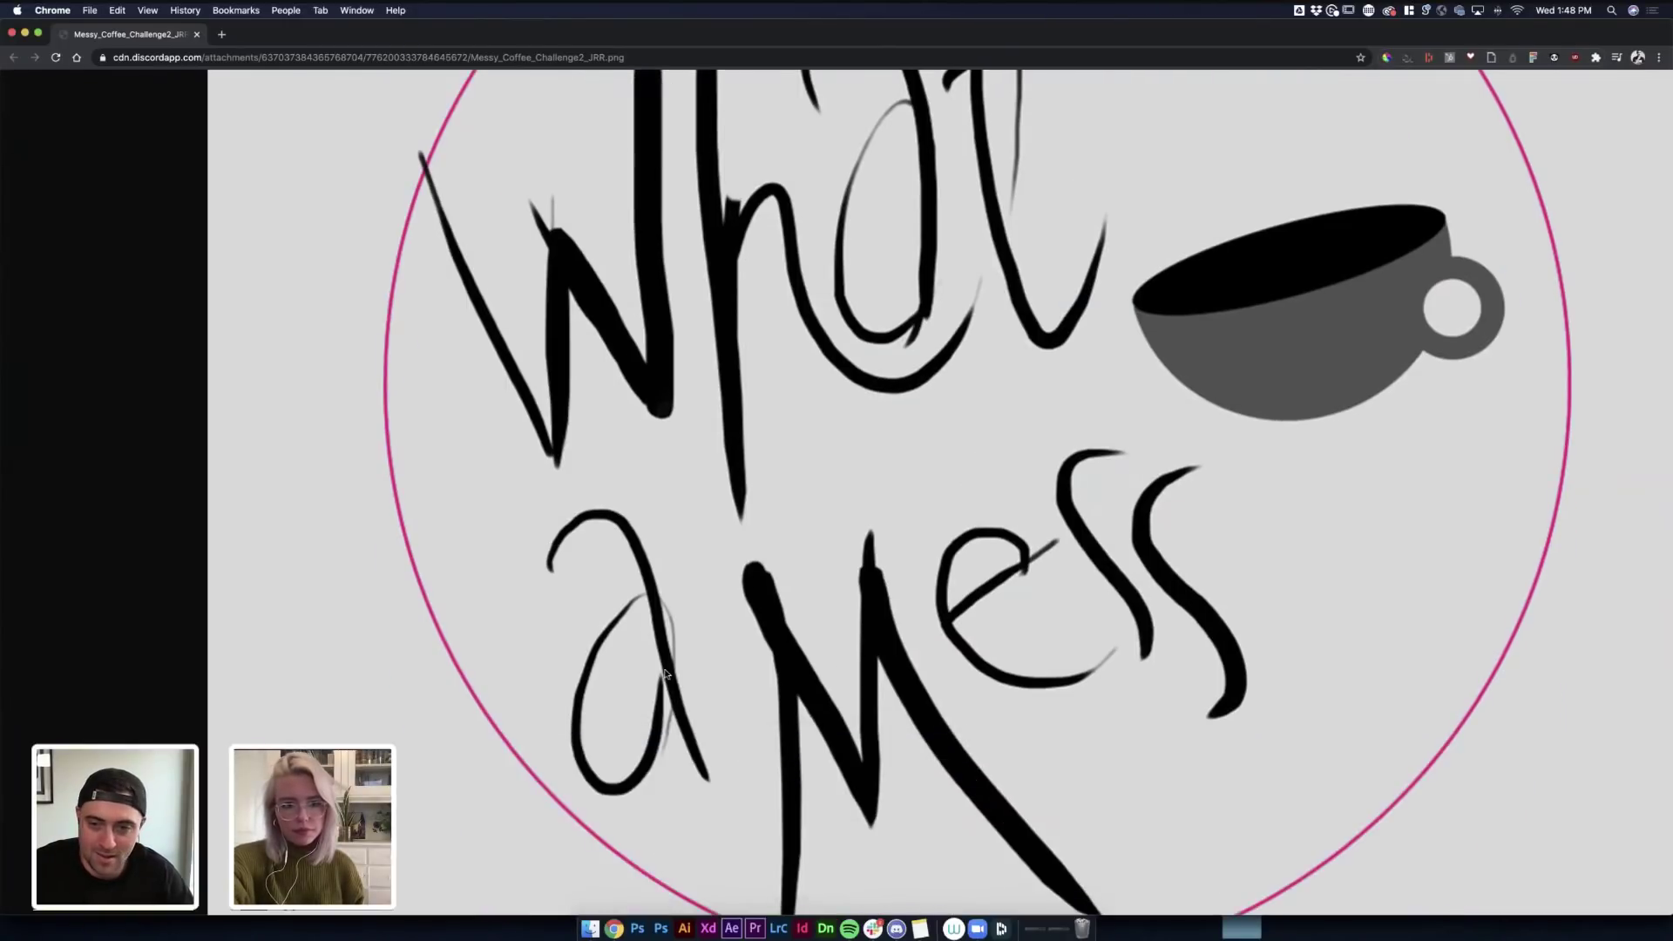
scroll(933, 554, up, 1)
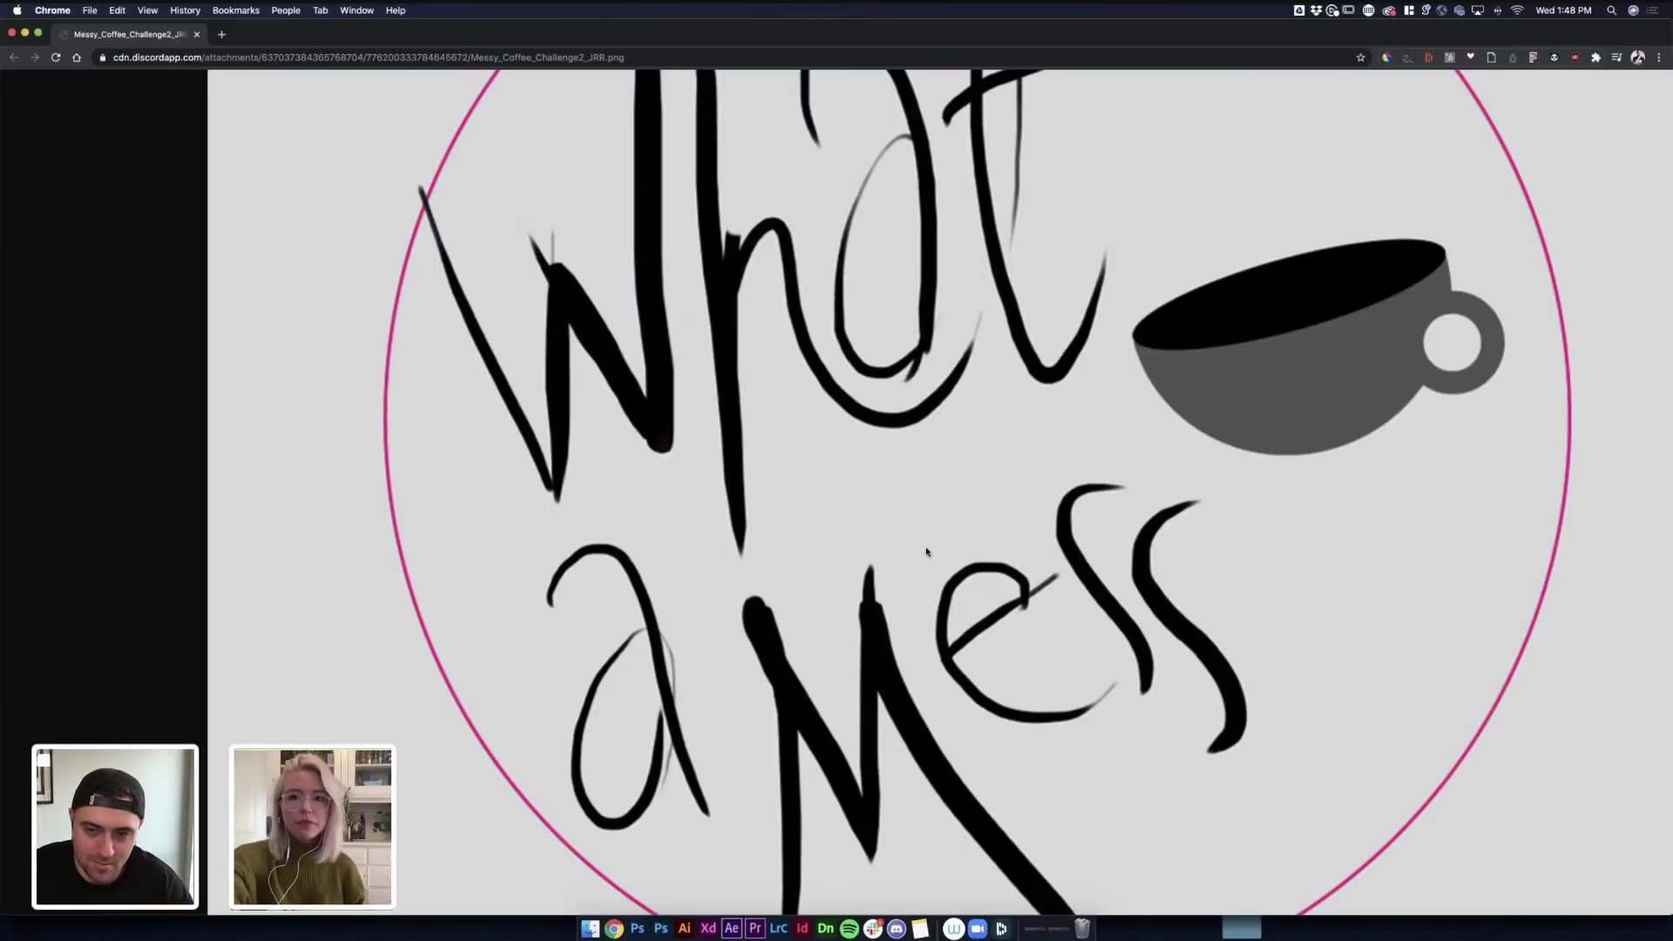
scroll(927, 551, down, 5)
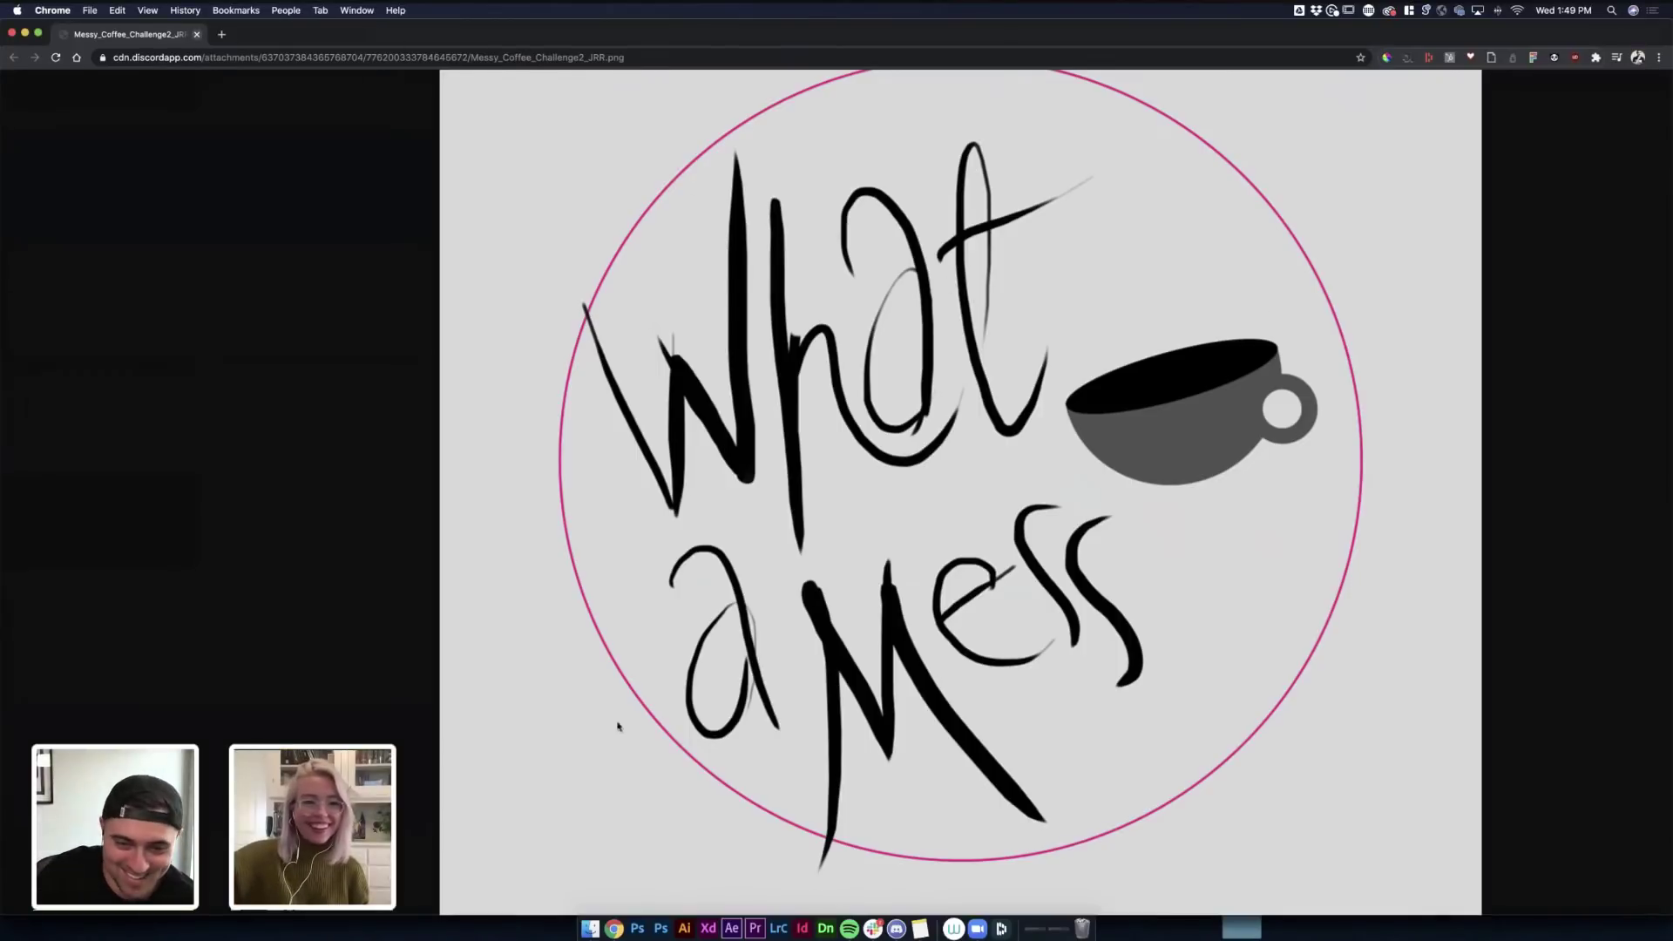
key(super+w)
click(464, 743)
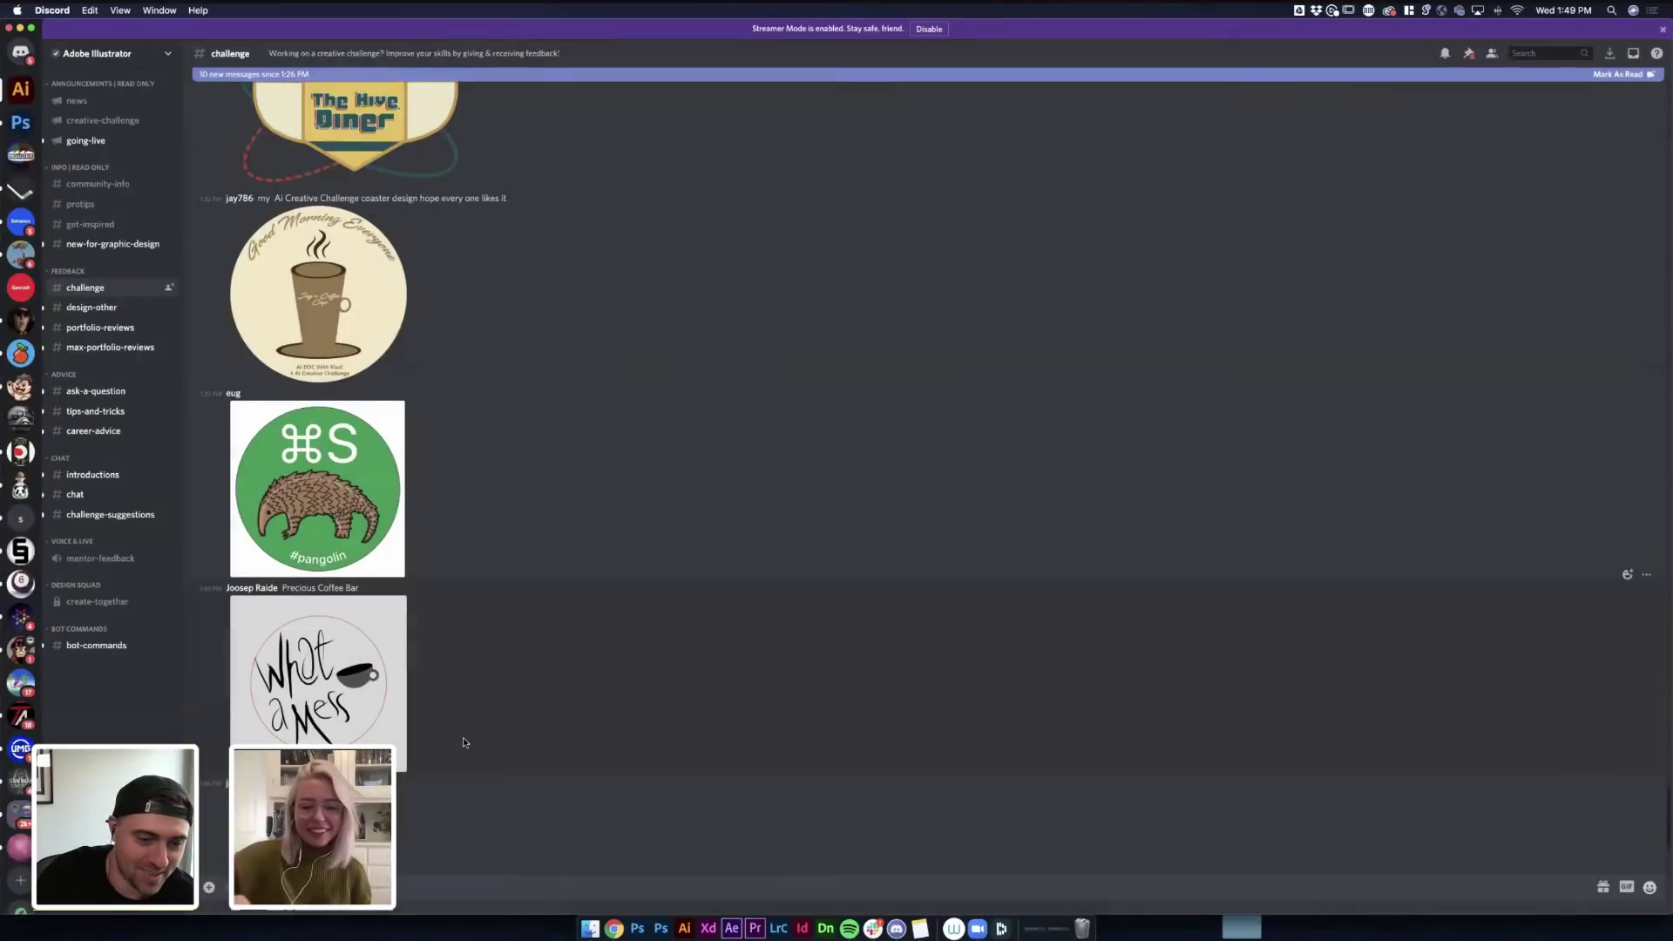
Step: Open the original of the pink Wake Up! coaster in a full-size browser window, examine it magnified, and close it
scroll(463, 742, down, 5)
click(314, 567)
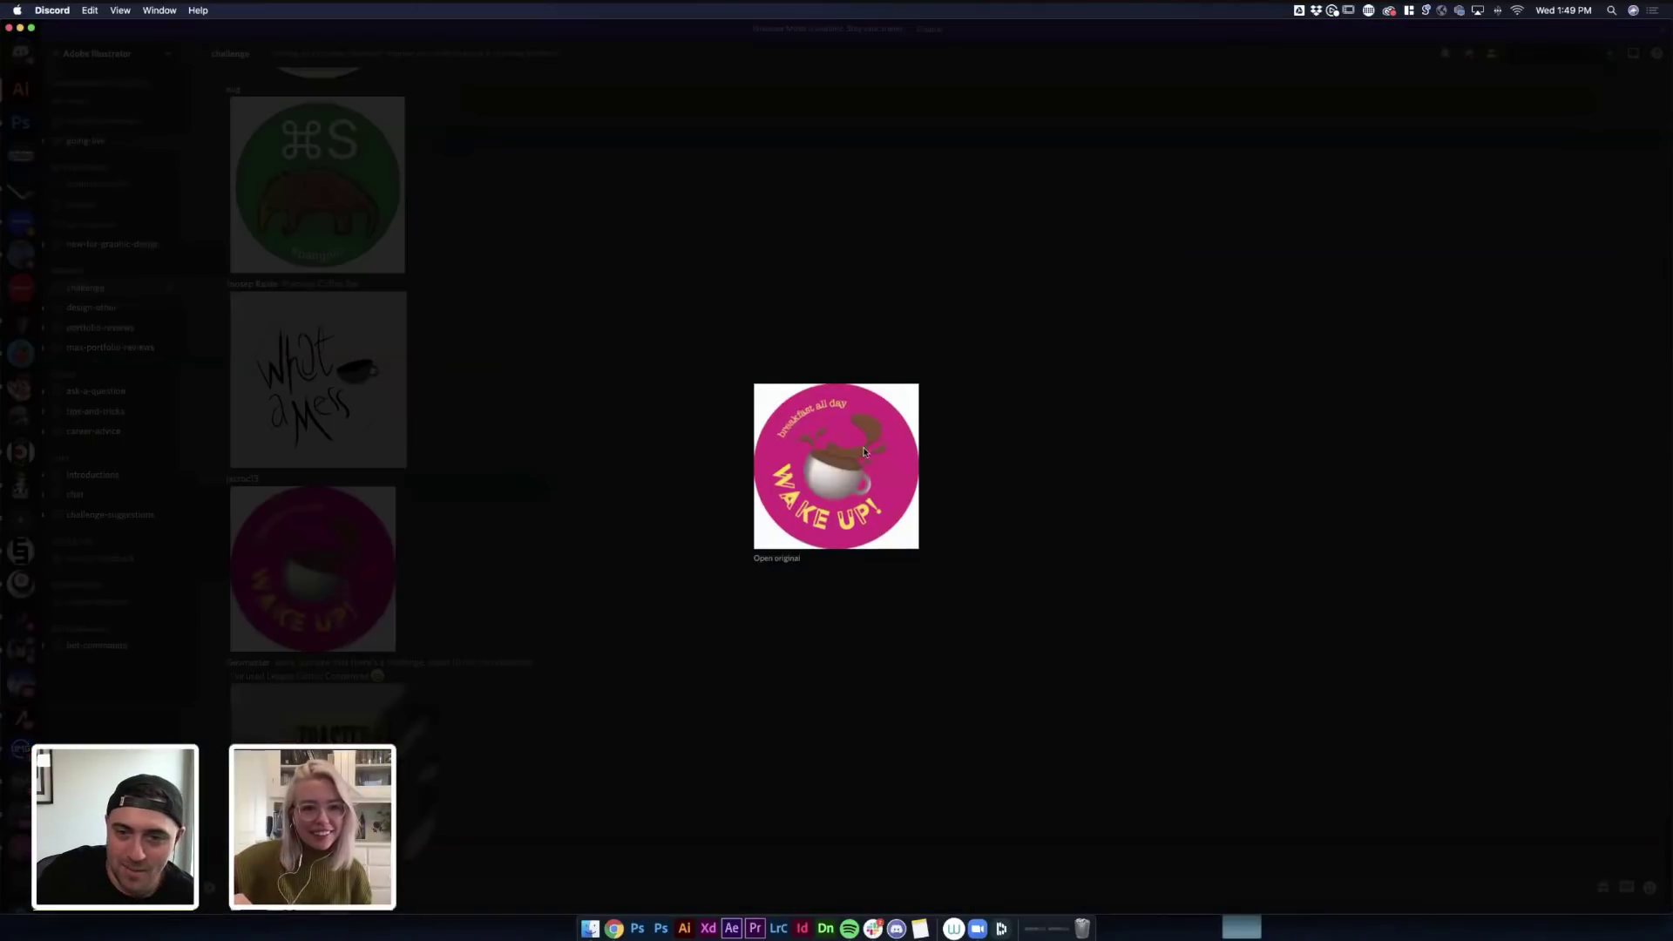
click(775, 562)
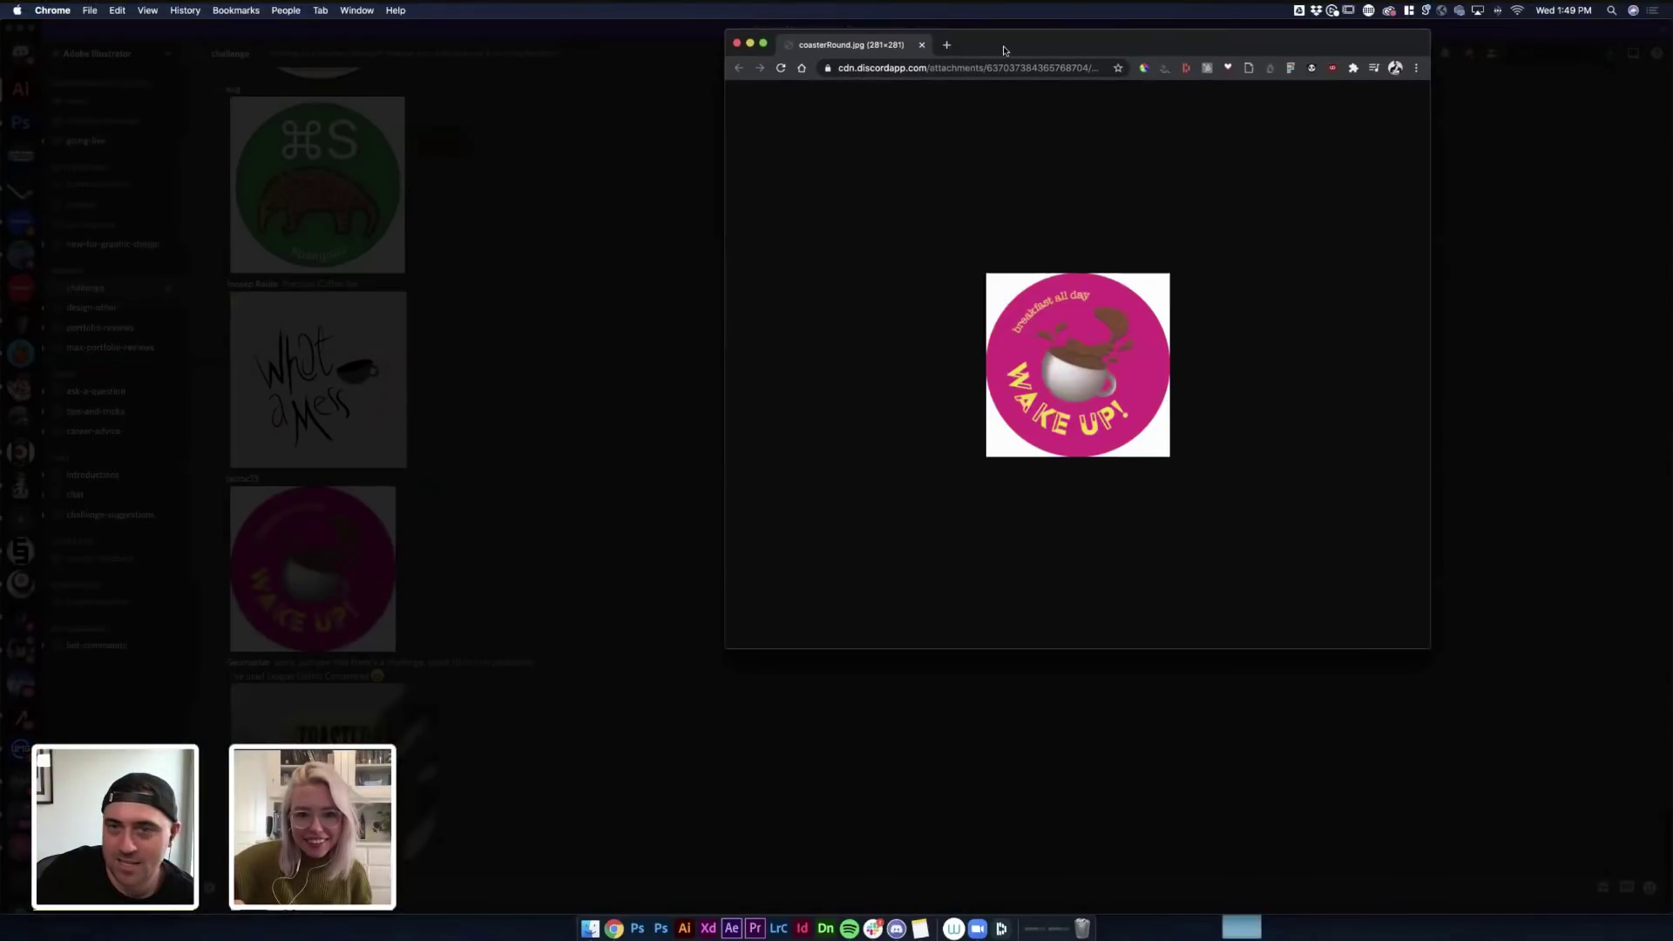
double_click(1004, 48)
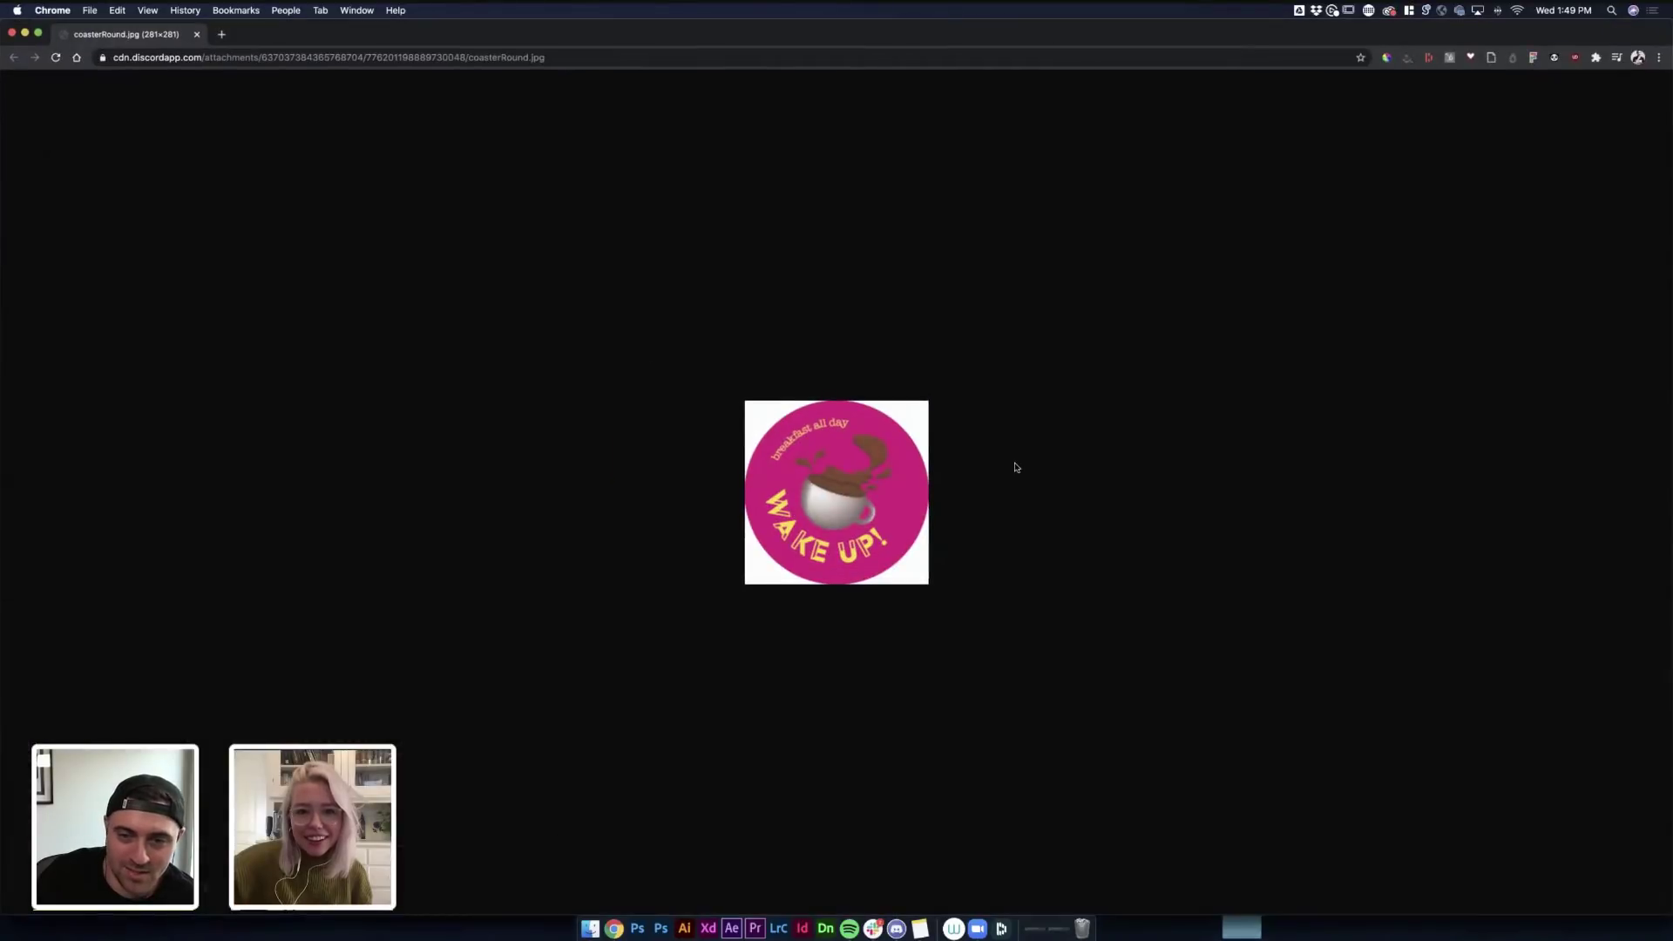
scroll(1015, 467, up, 5)
scroll(1015, 467, down, 2)
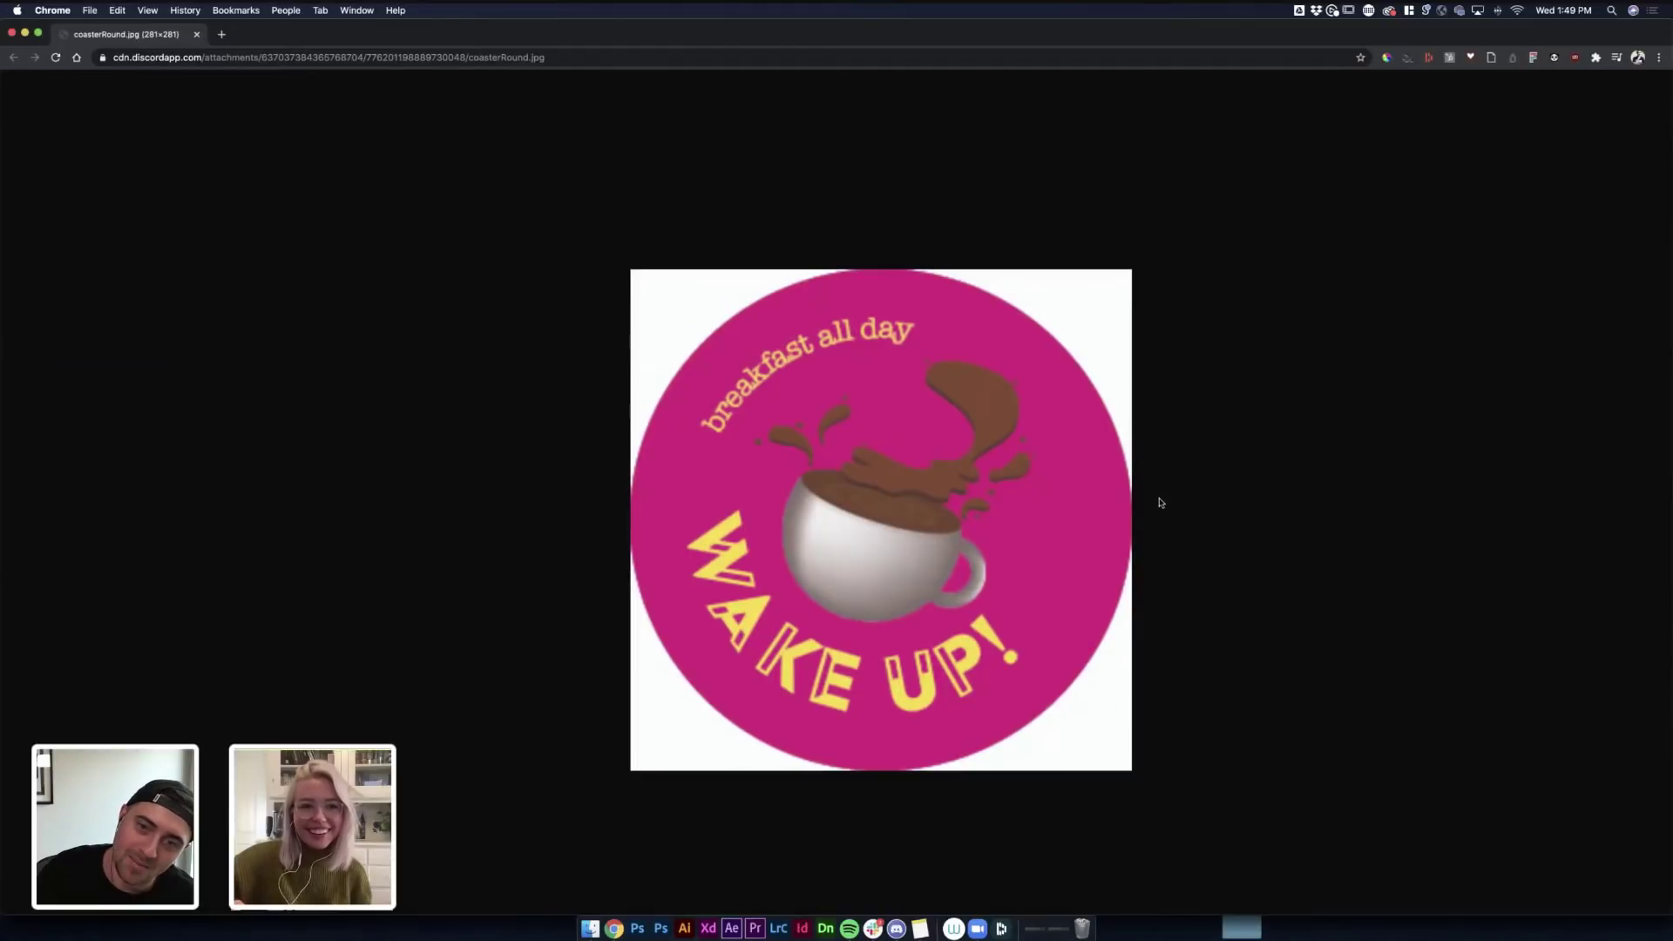
scroll(1158, 500, down, 1)
scroll(1160, 502, down, 1)
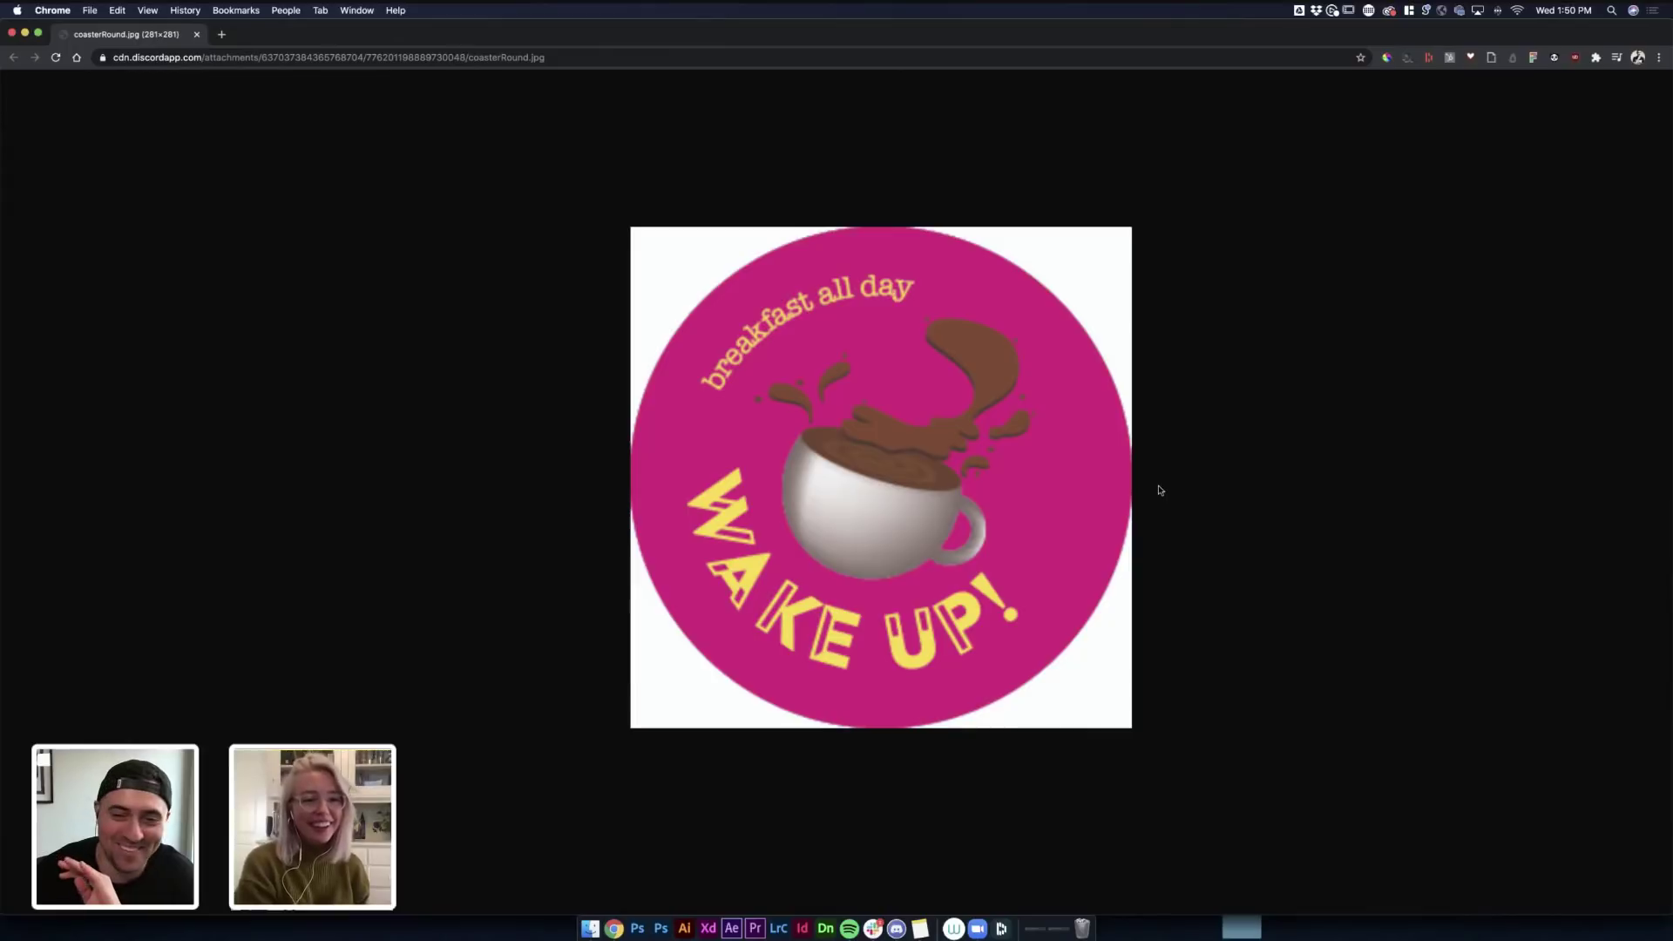
click(197, 35)
click(713, 624)
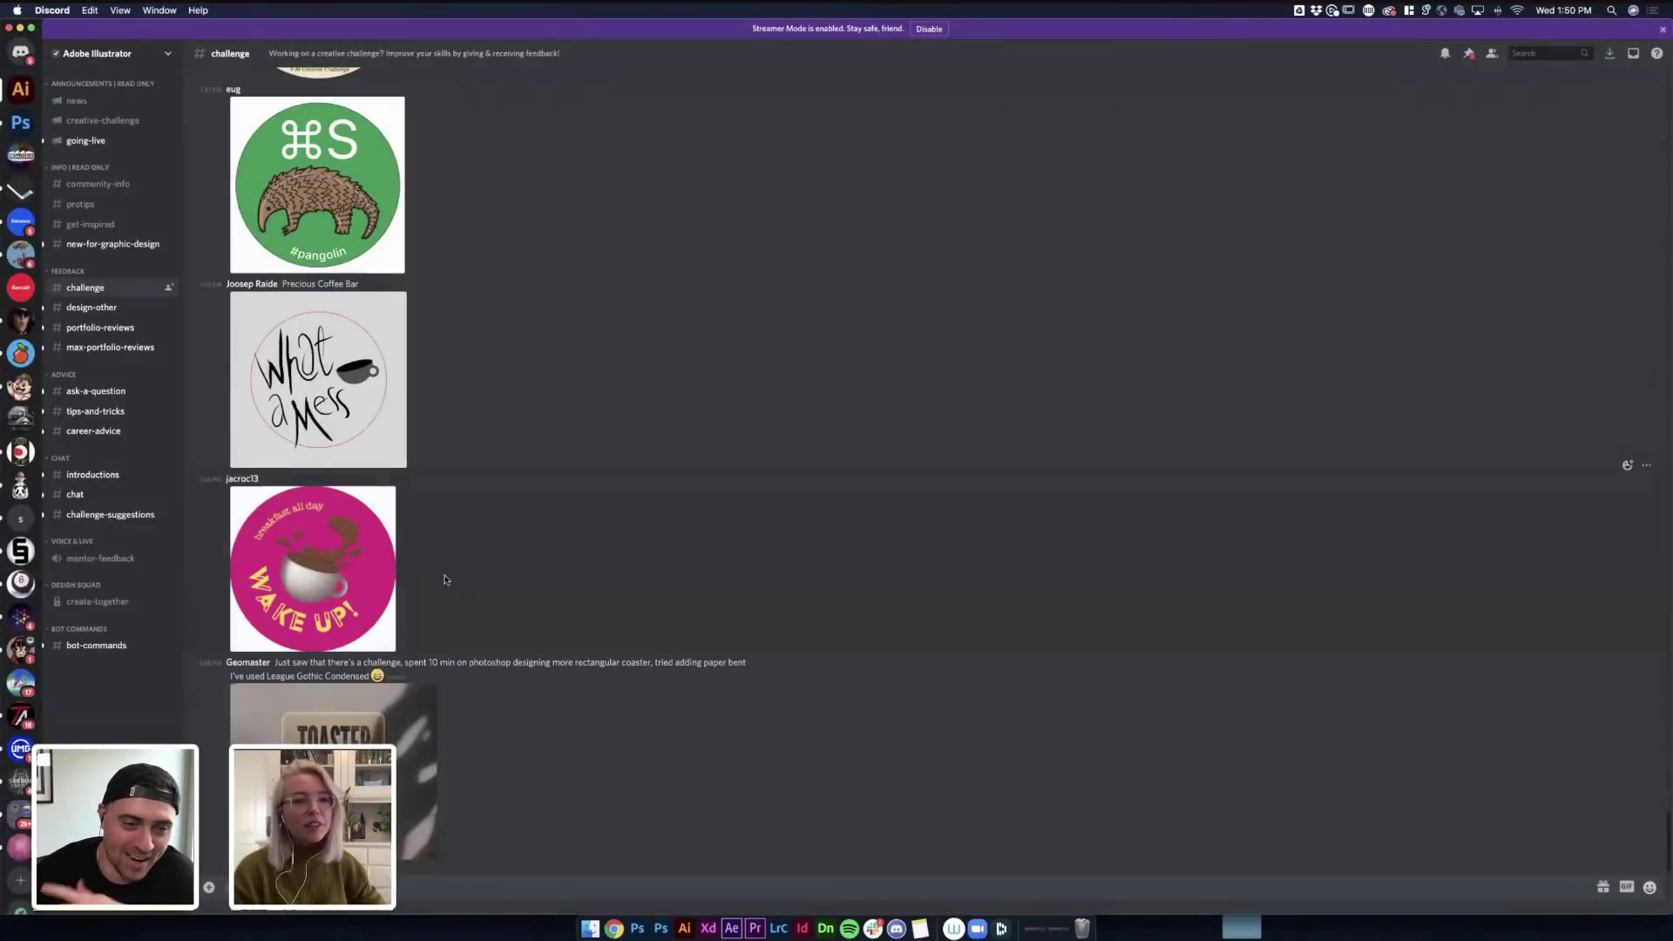
Step: View the pink Wake Up! coaster enlarged, and examine the Toaster Coaster submission's original at full size in the browser before closing it
click(379, 577)
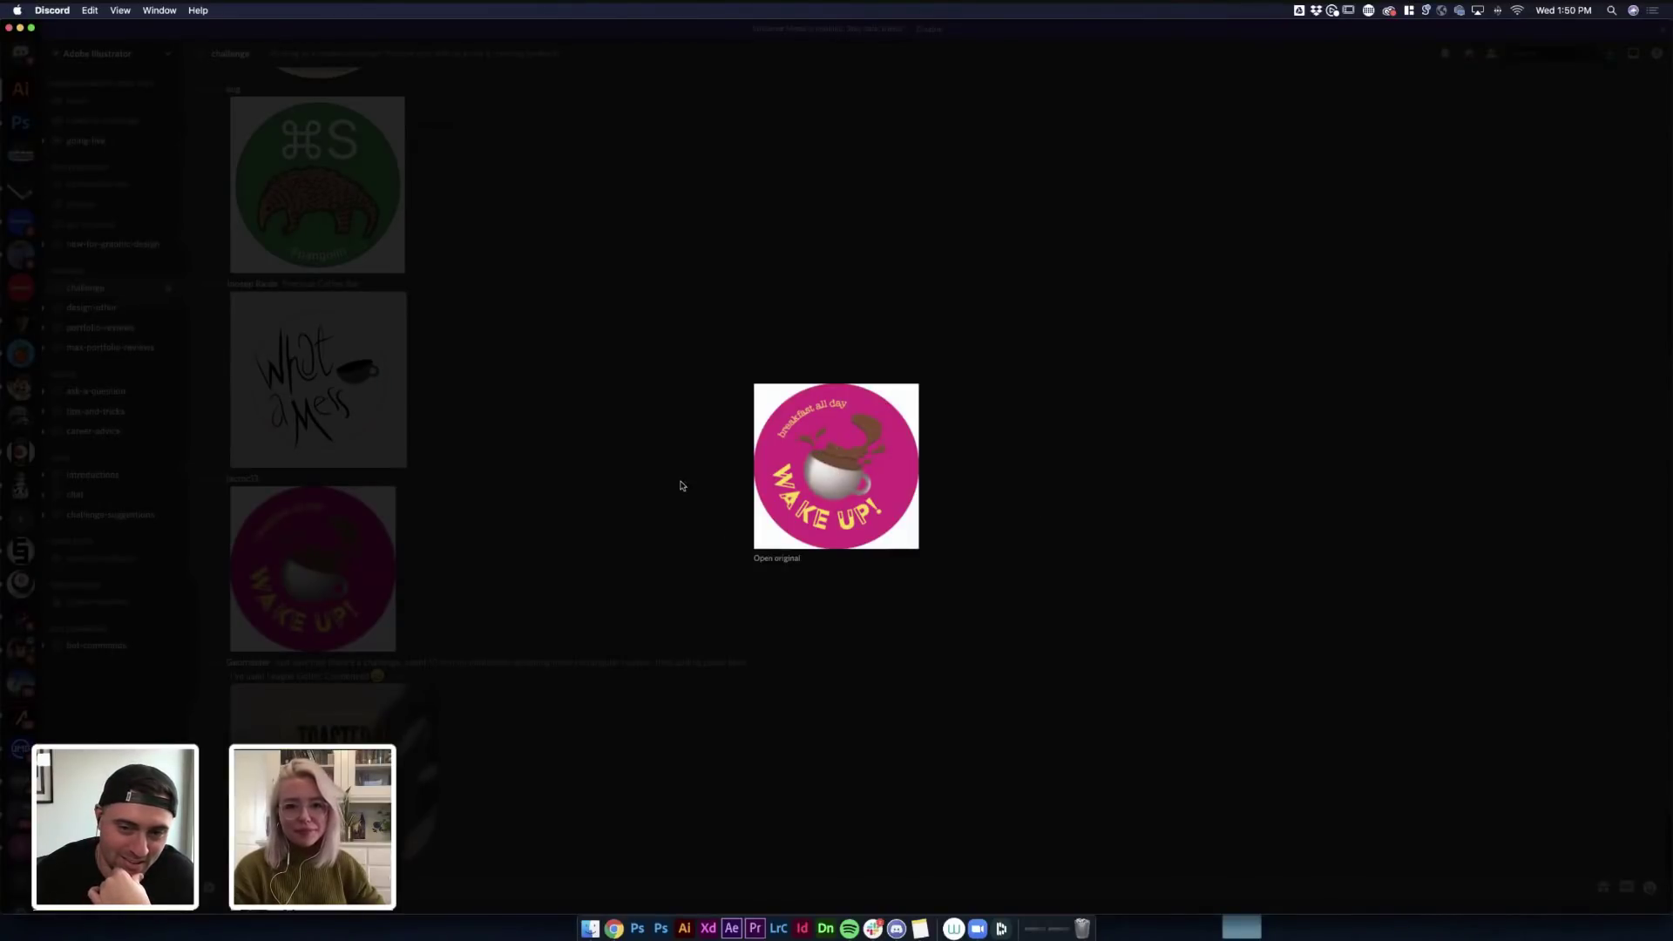
click(526, 655)
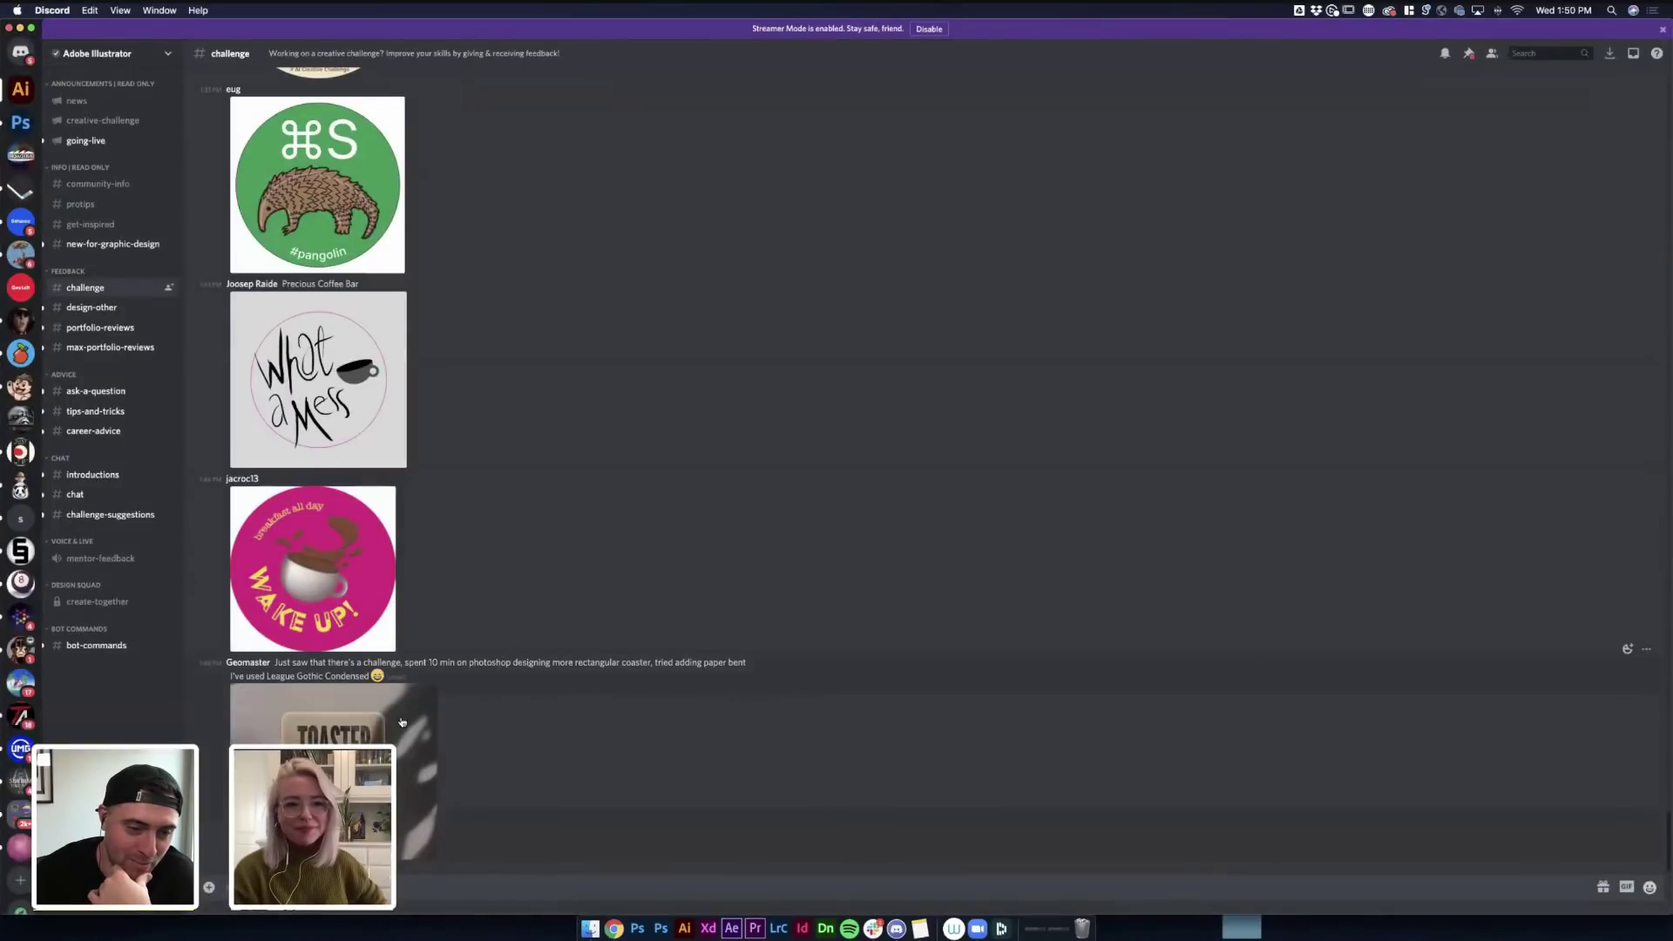
click(434, 730)
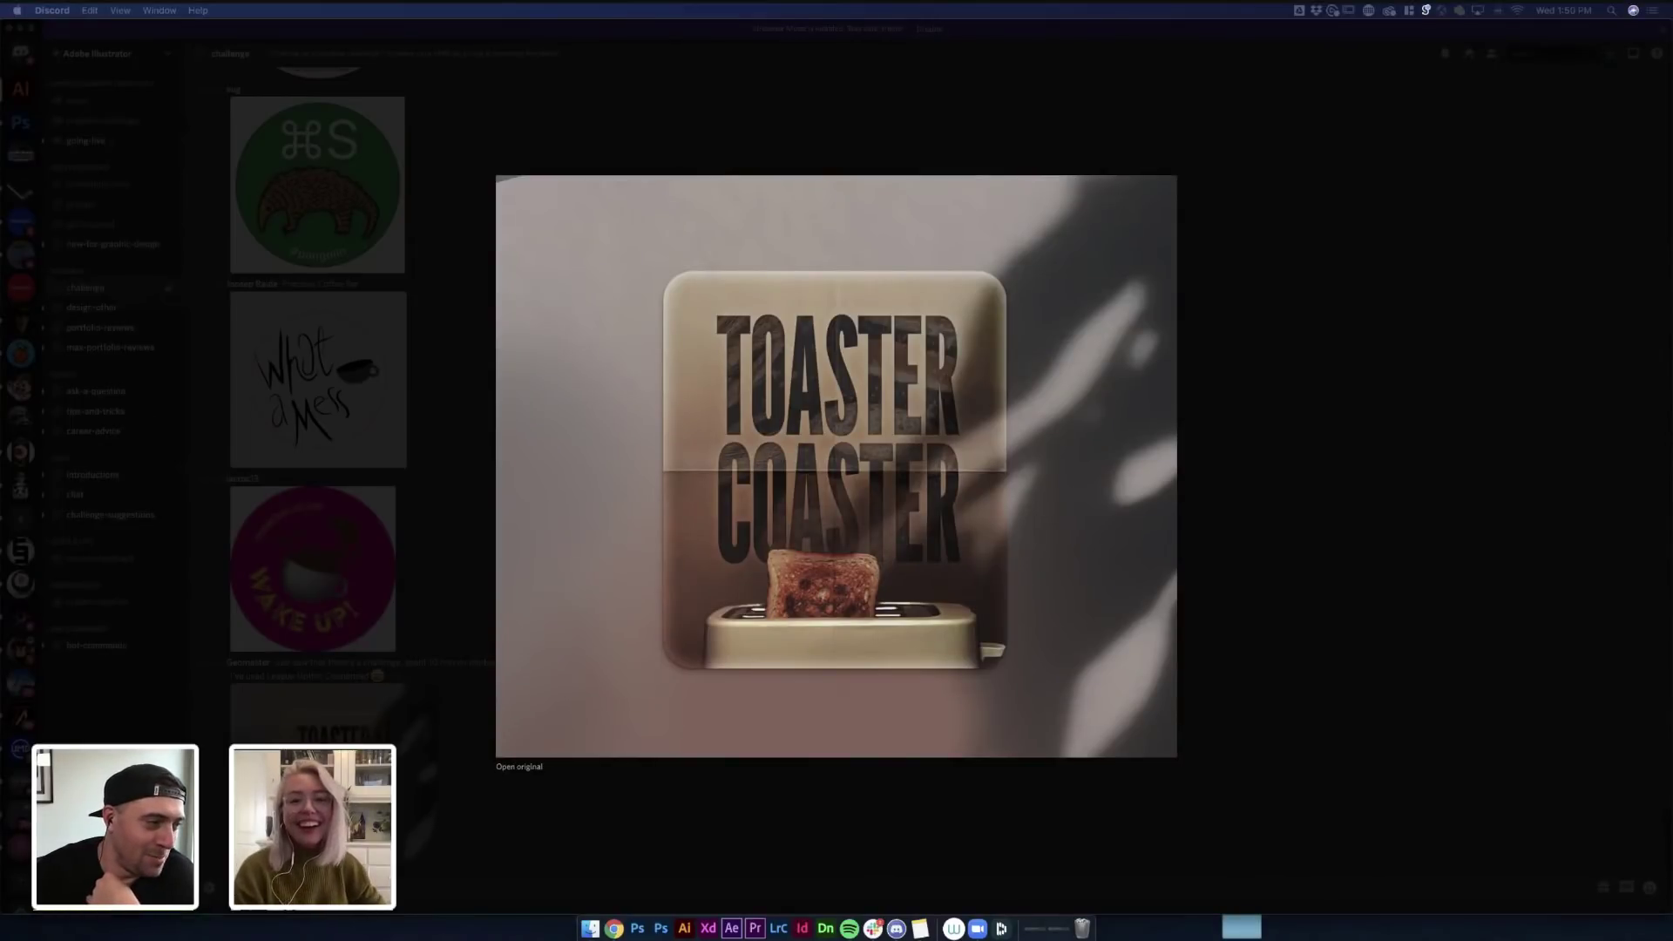
click(519, 767)
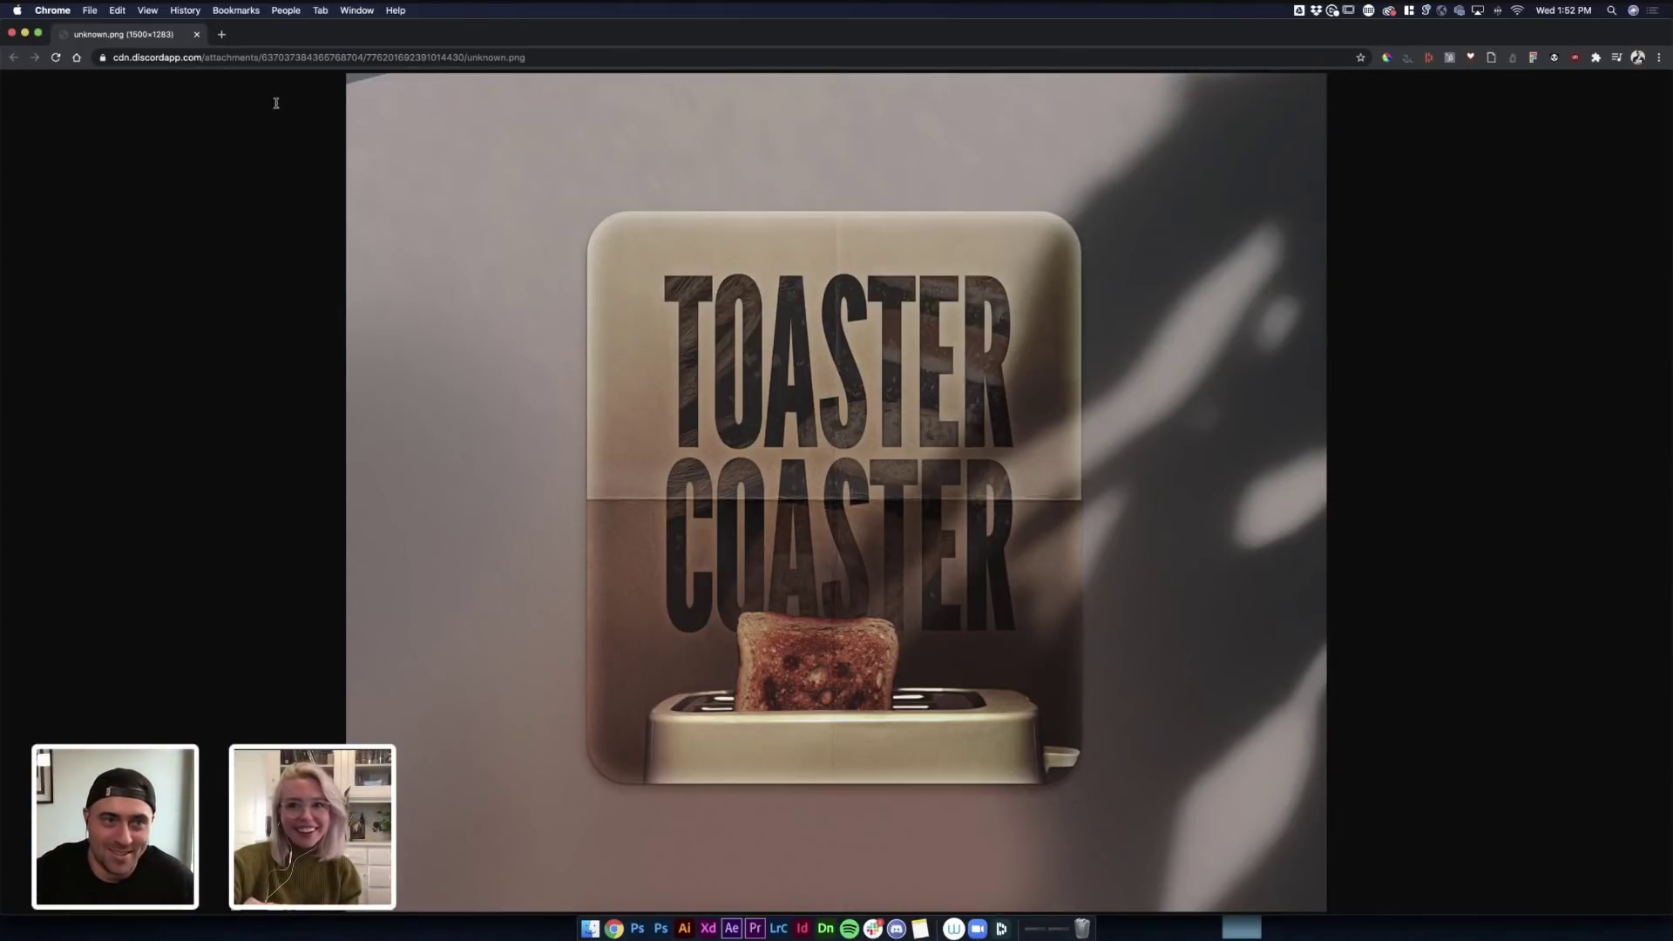
click(197, 35)
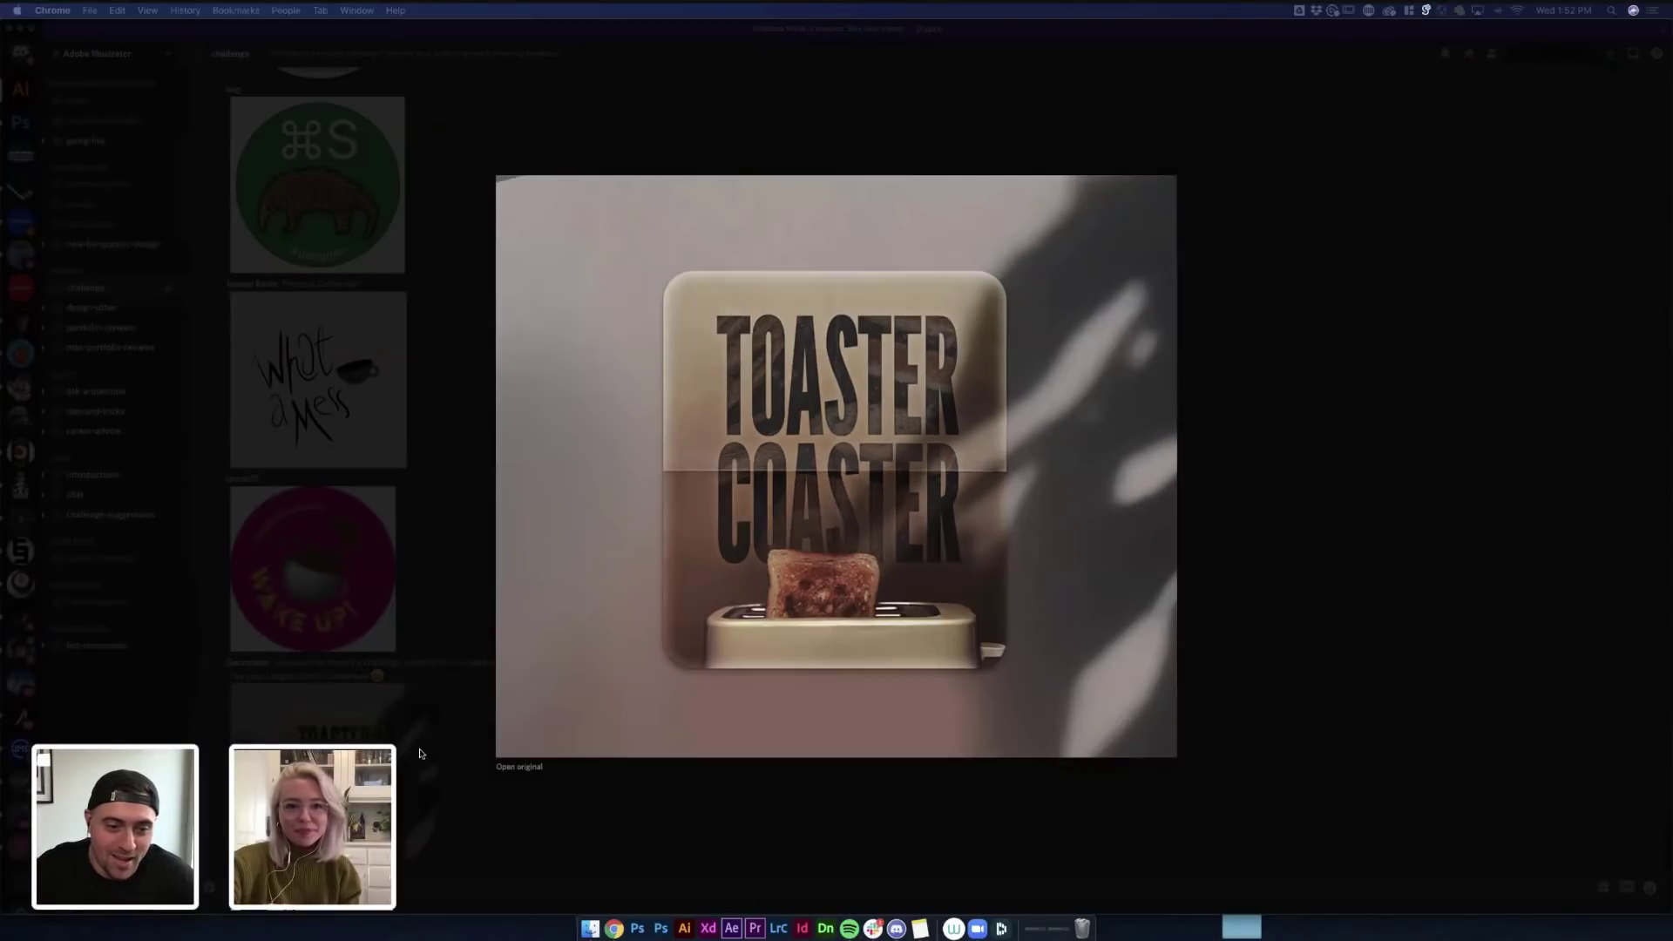
click(452, 756)
click(452, 756)
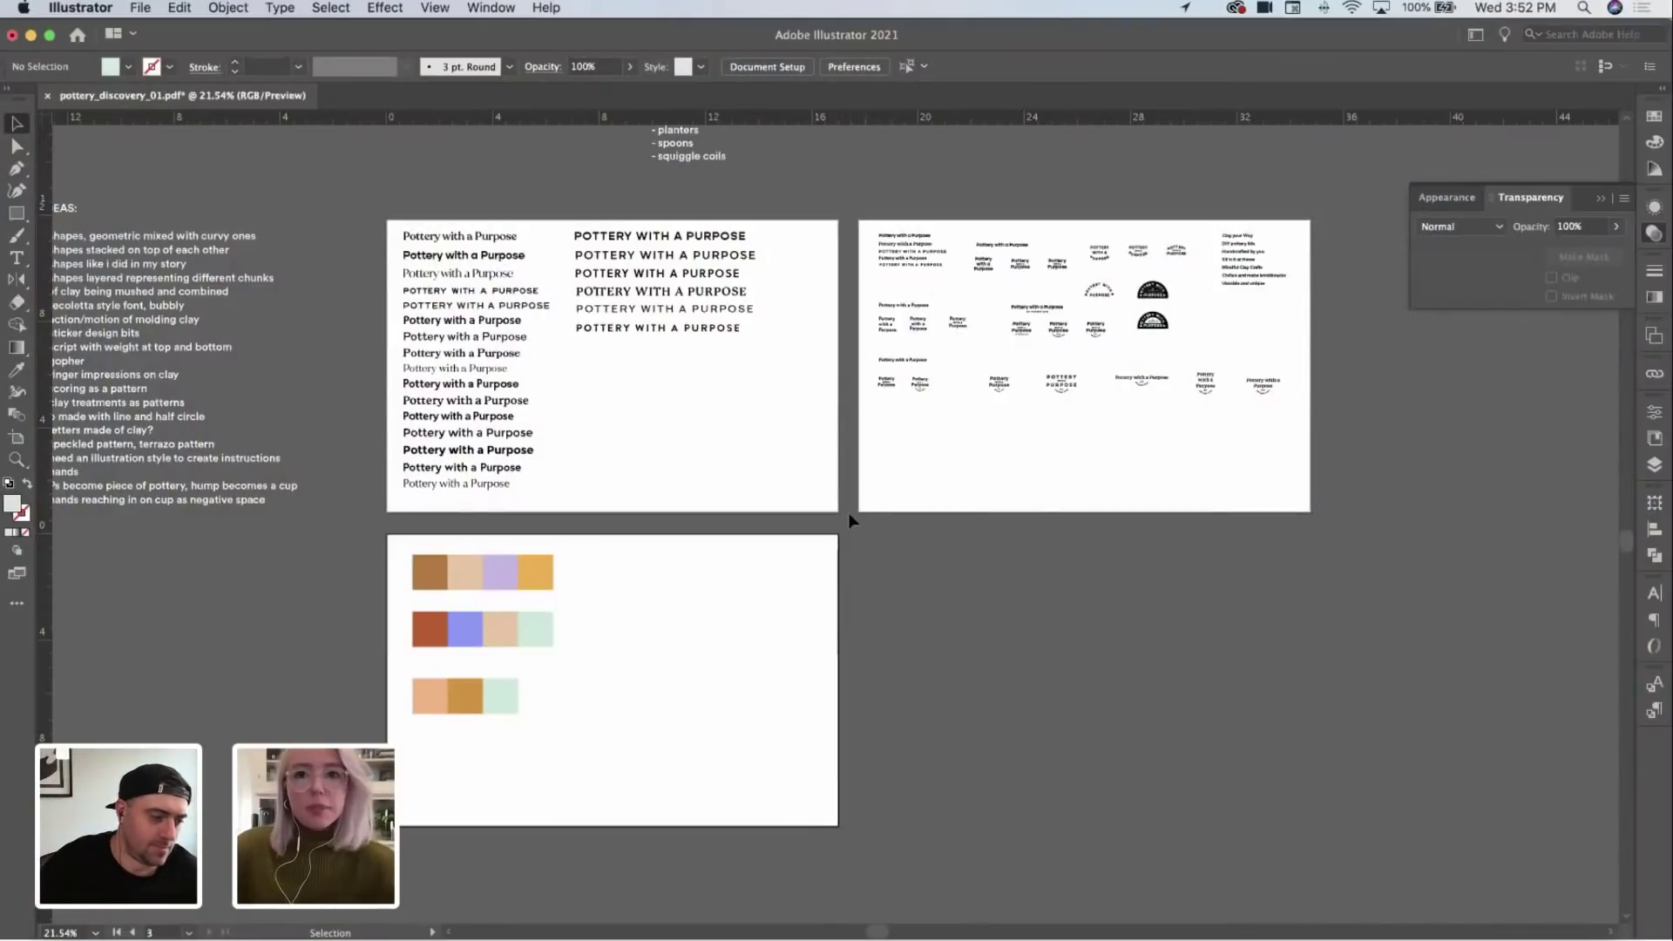
Step: Switch to Illustrator and examine the Pottery with a Purpose wordmark variations and badge lockups on the two typography artboards
scroll(849, 512, up, 3)
scroll(850, 512, right, 2)
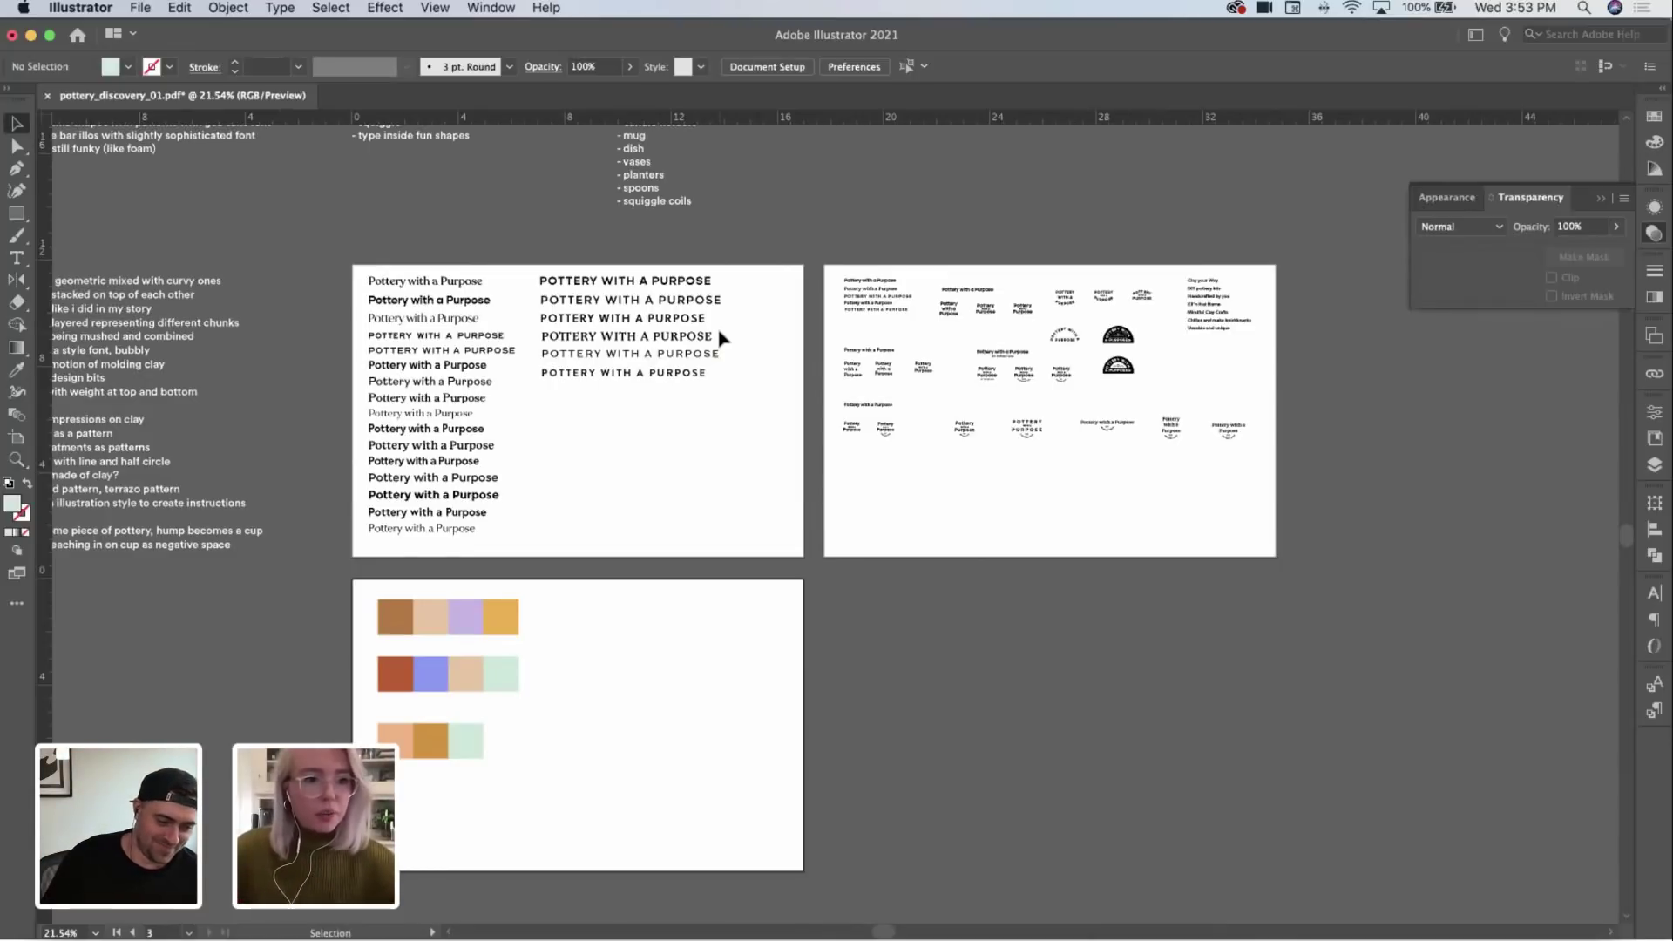
scroll(758, 389, down, 2)
scroll(759, 389, right, 3)
key(z)
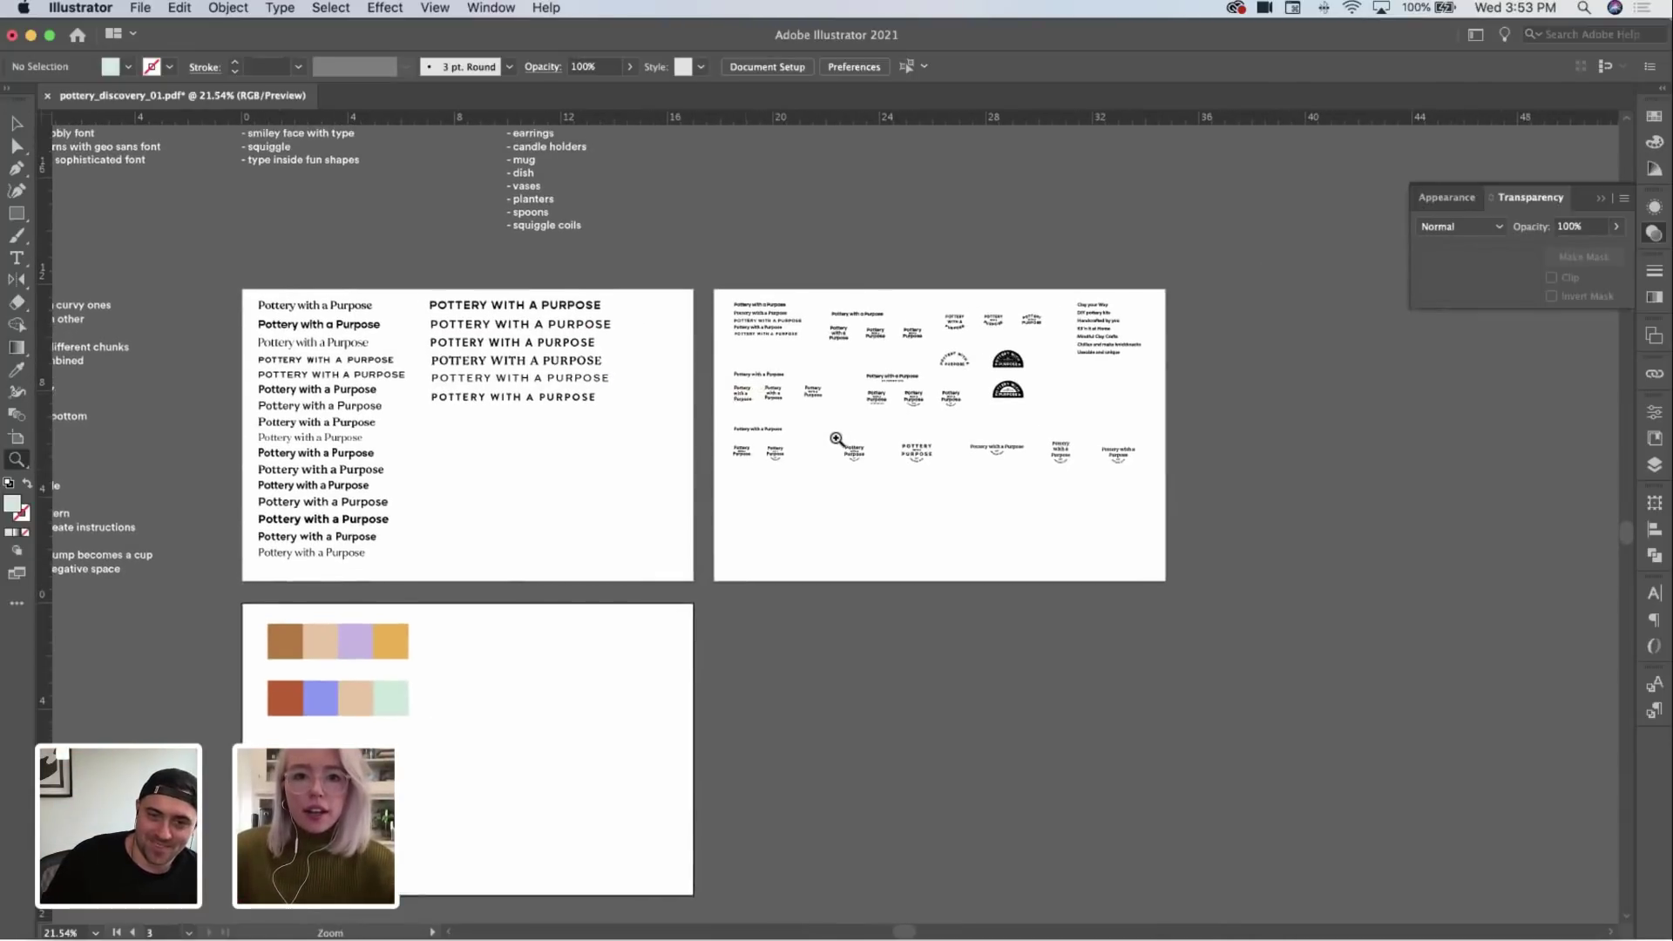
drag(802, 411, 1100, 394)
key(v)
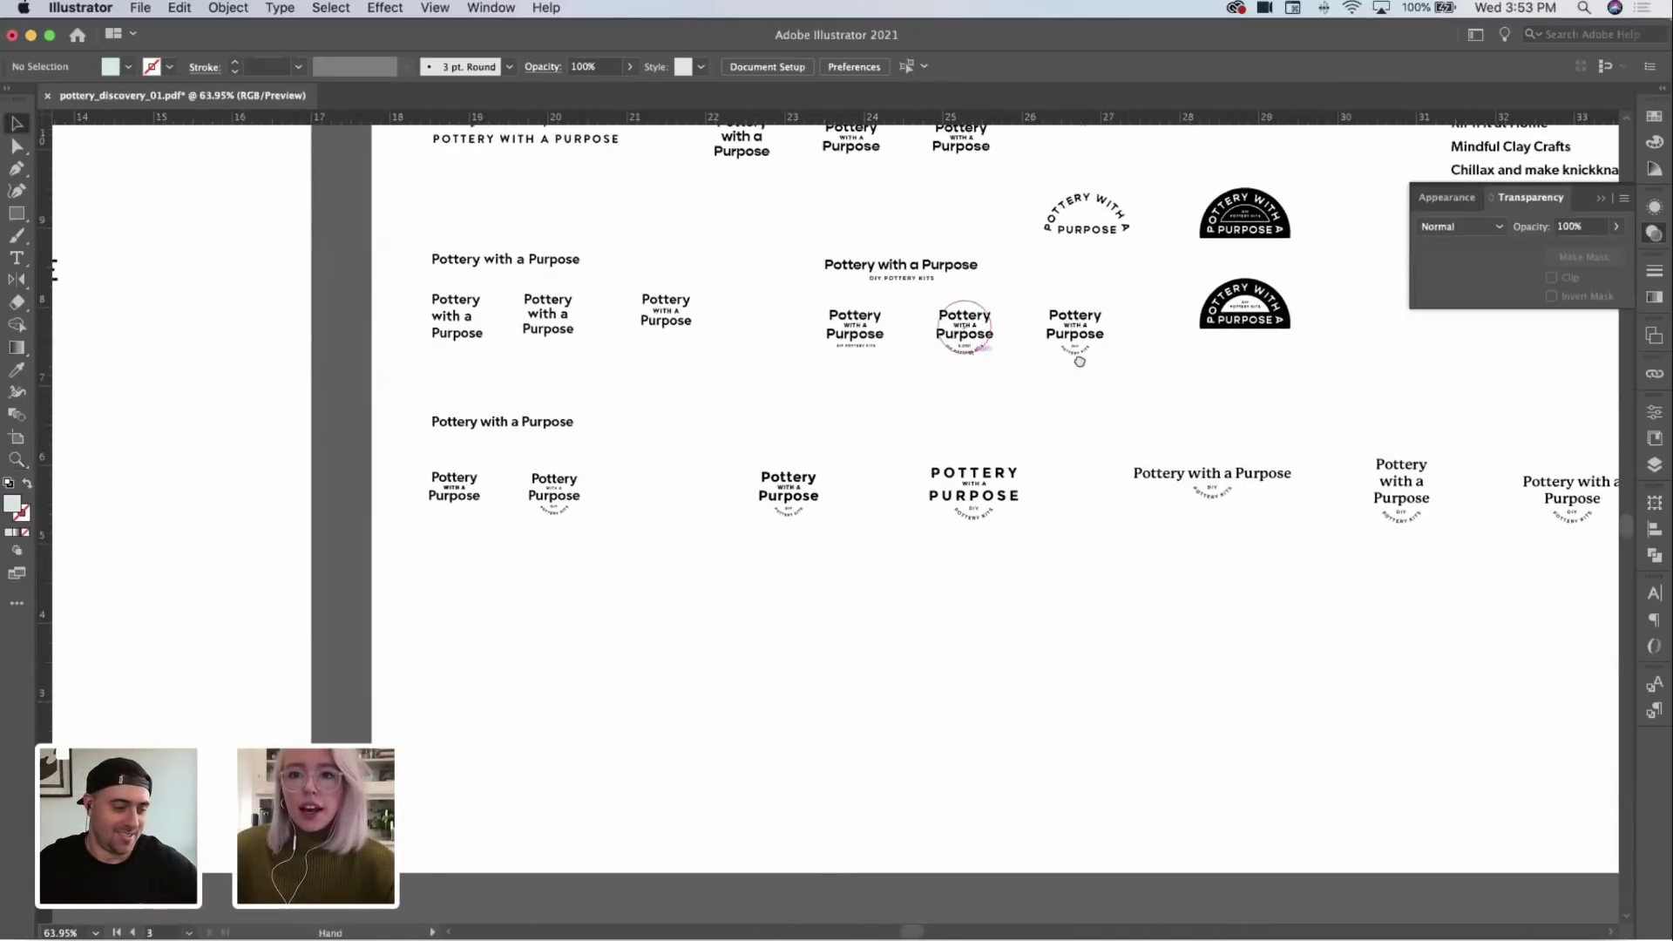
scroll(825, 474, right, 3)
scroll(825, 474, up, 2)
key(z)
drag(934, 498, 748, 531)
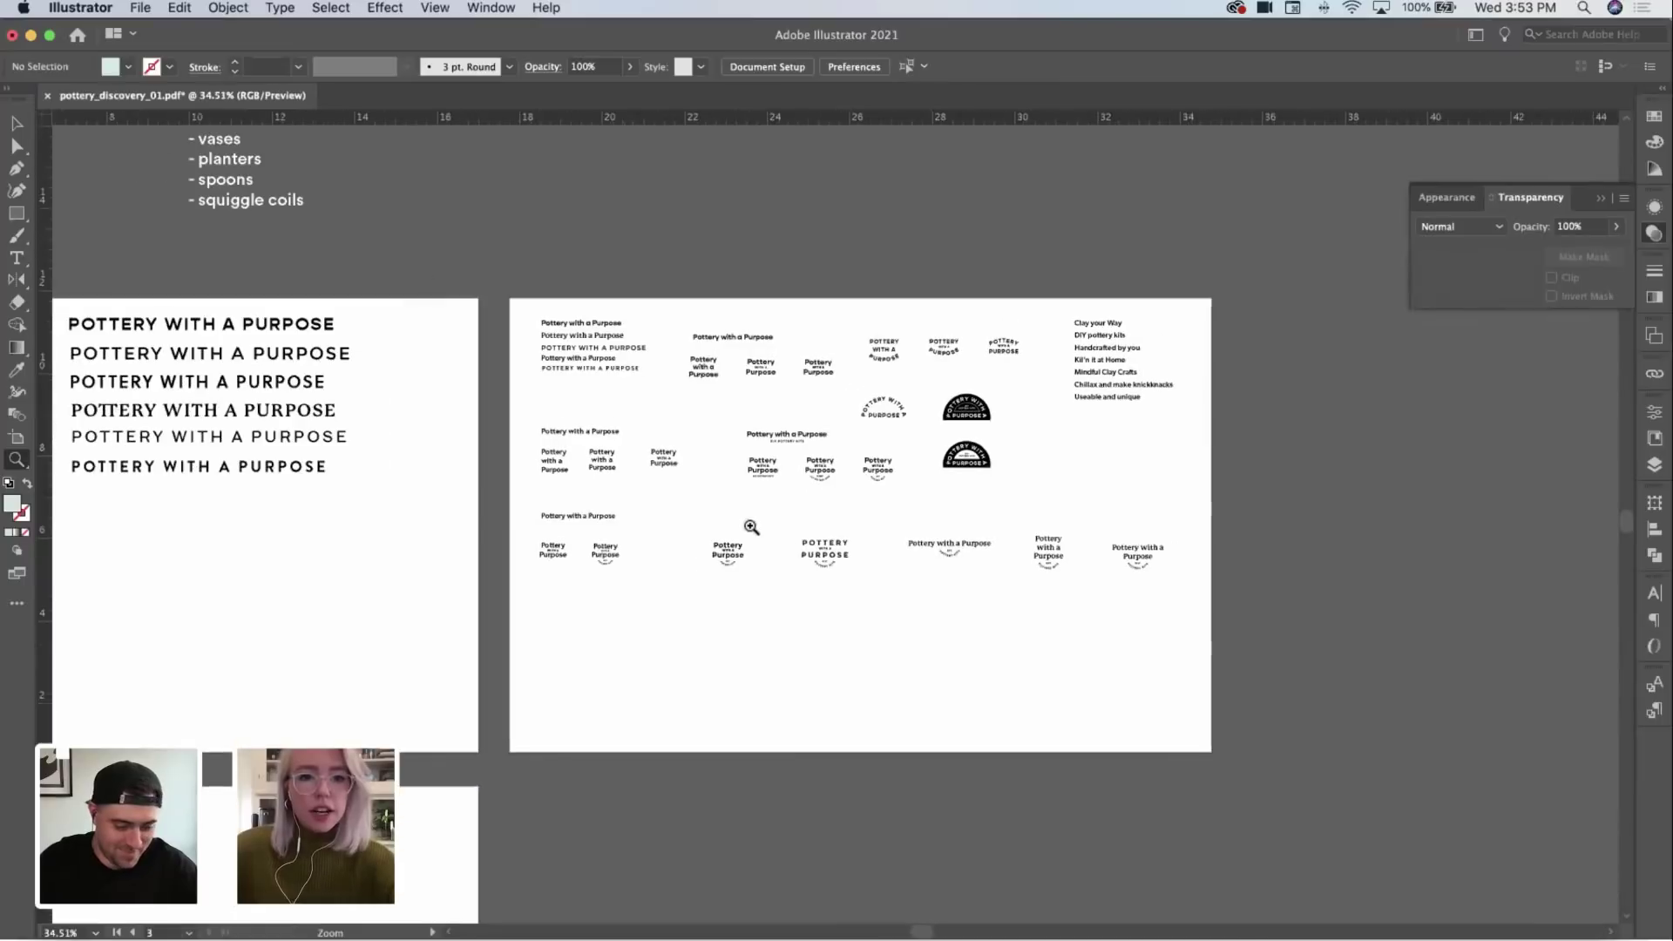
Step: Examine the three rows of colour swatches on the palette artboard
scroll(802, 369, left, 8)
scroll(803, 368, down, 5)
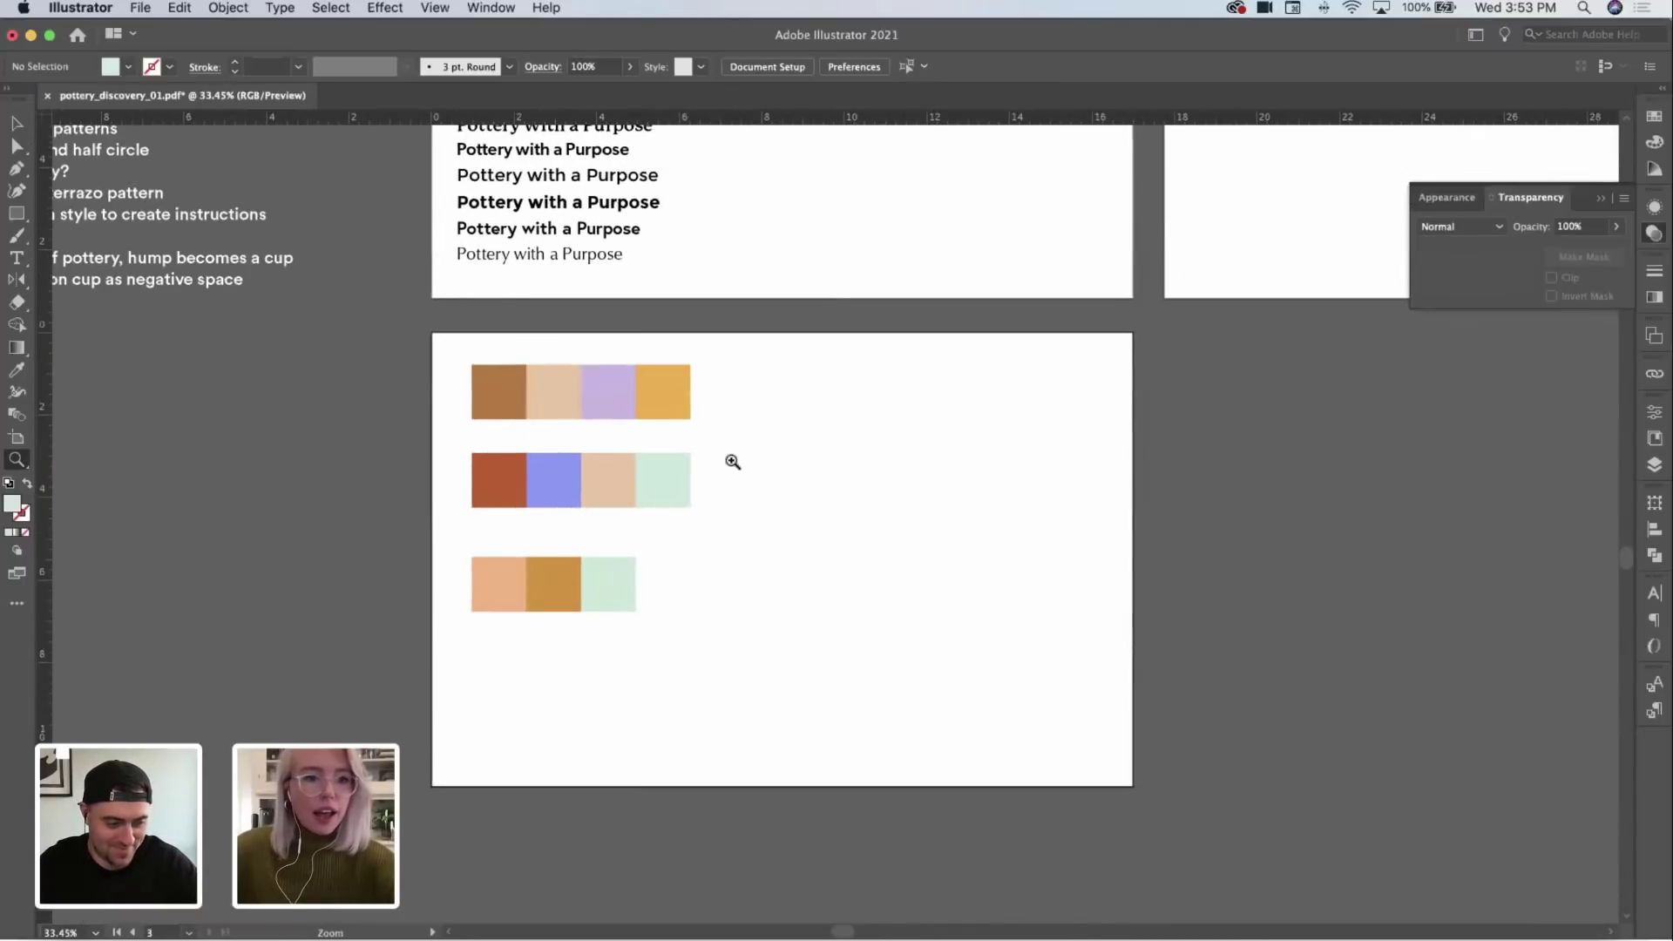
key(v)
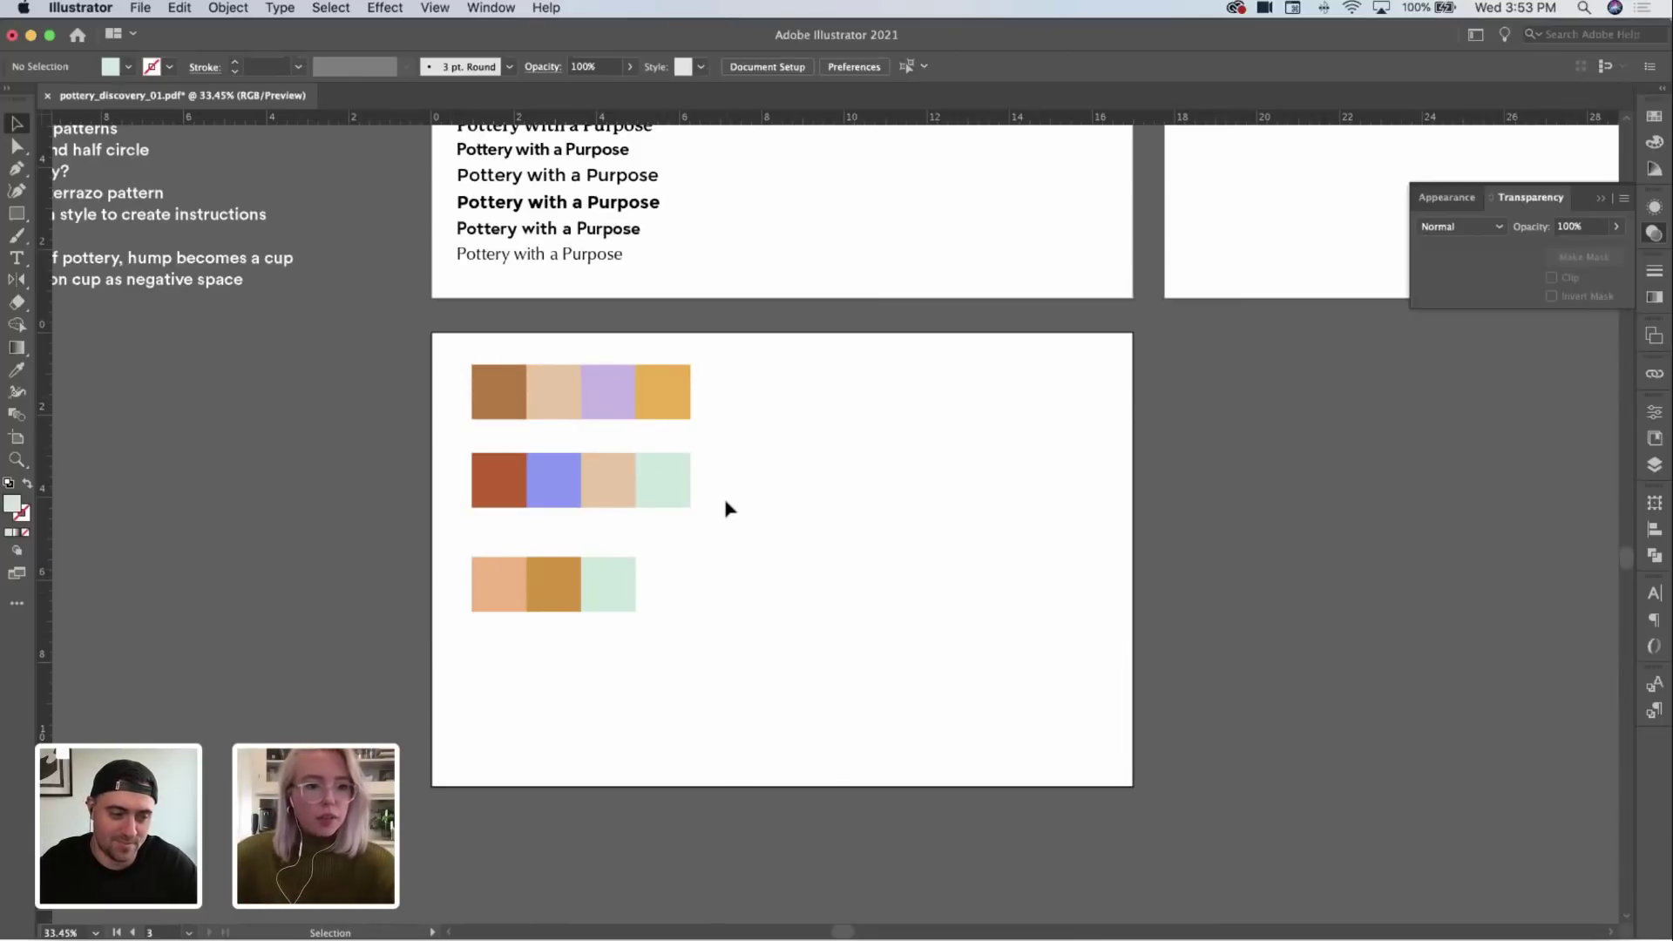
Step: Examine the line-art logo concepts traced over pencil sketches, including the vase, candle and cup composition, at several magnifications
drag(774, 567, 735, 852)
drag(909, 212, 852, 783)
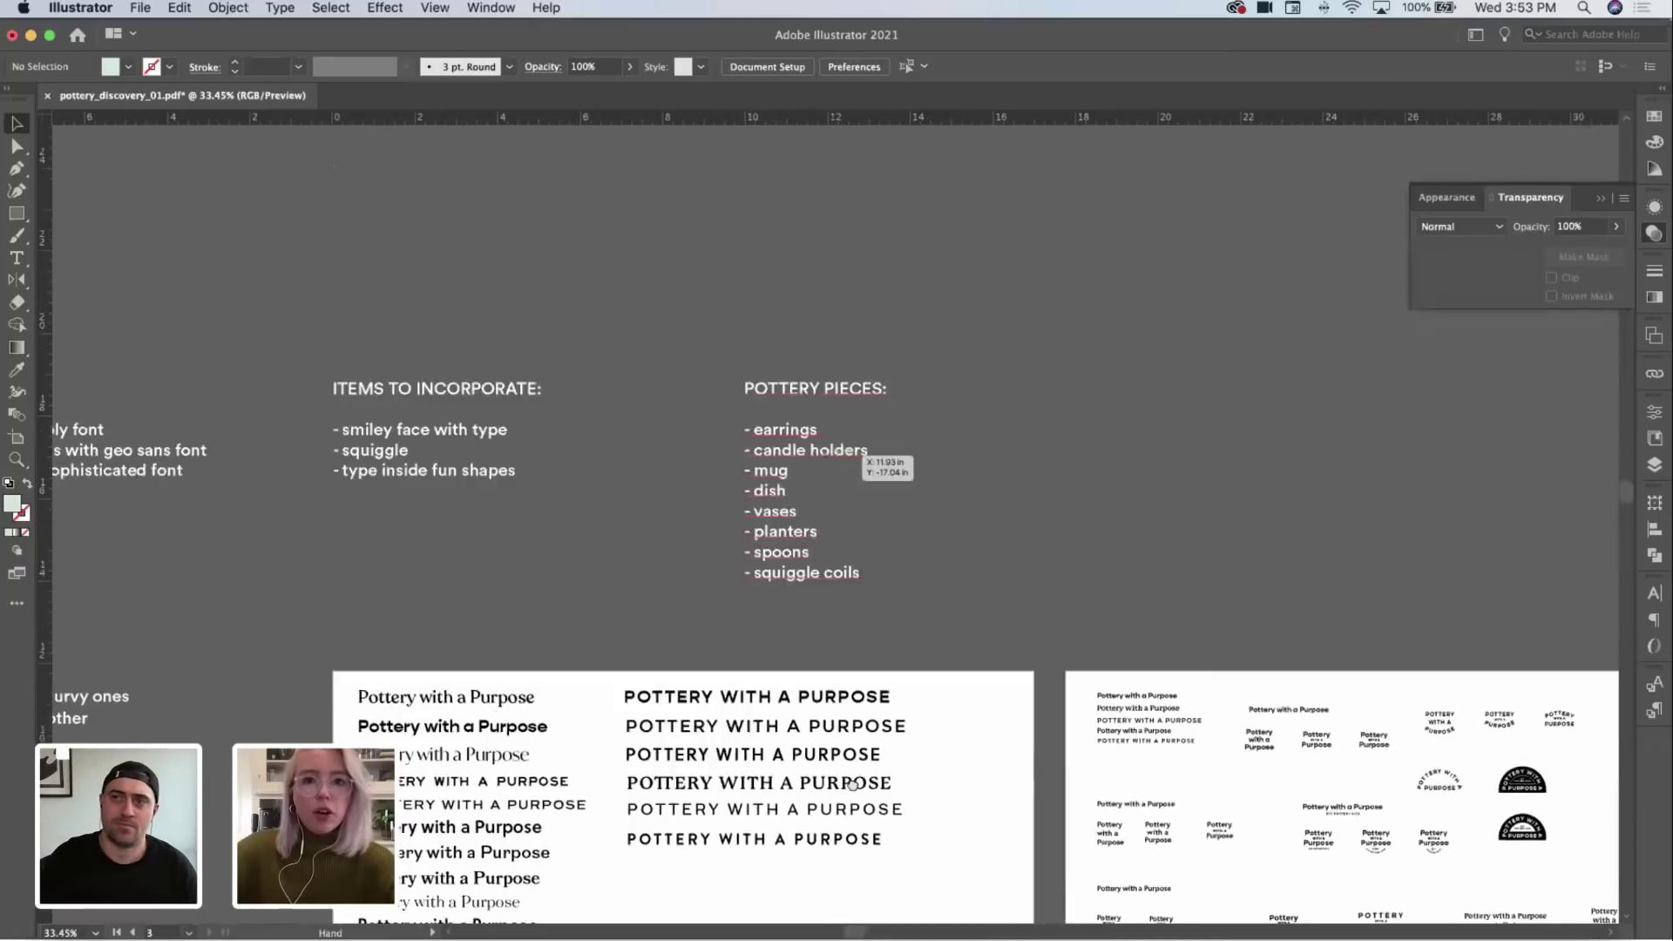
scroll(1270, 636, up, 10)
scroll(1113, 590, left, 10)
mouse_move(683, 459)
mouse_down()
mouse_move(960, 399)
mouse_move(1176, 252)
mouse_move(1121, 236)
mouse_up()
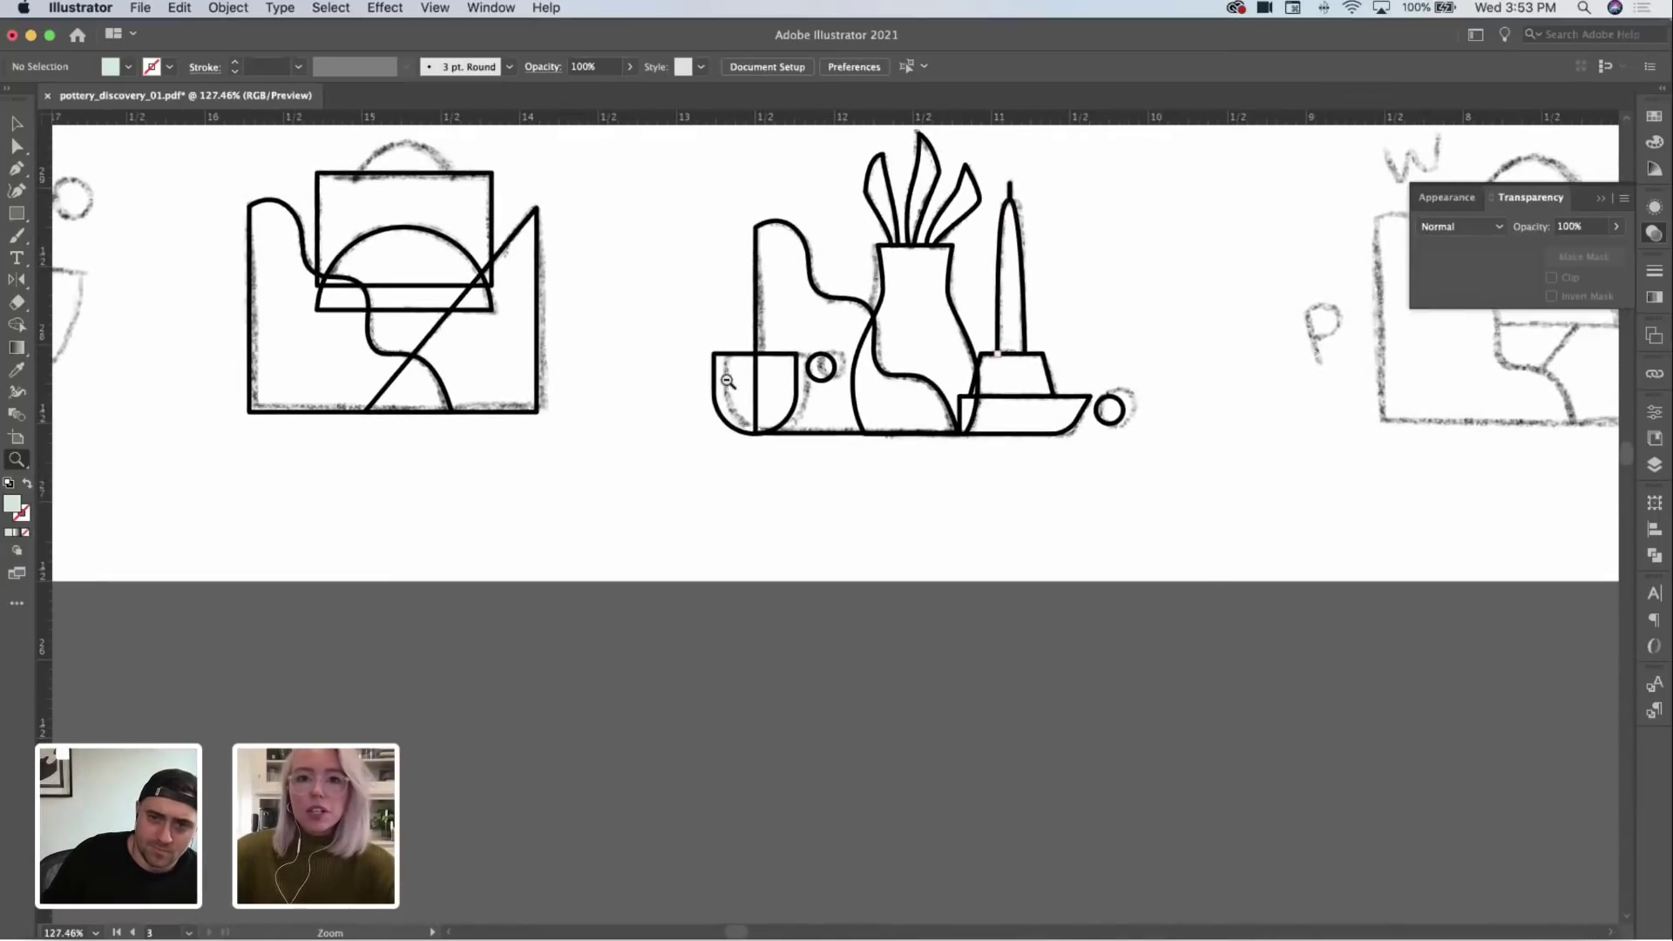
scroll(728, 380, down, 5)
scroll(840, 568, up, 5)
scroll(840, 567, down, 3)
scroll(982, 538, up, 3)
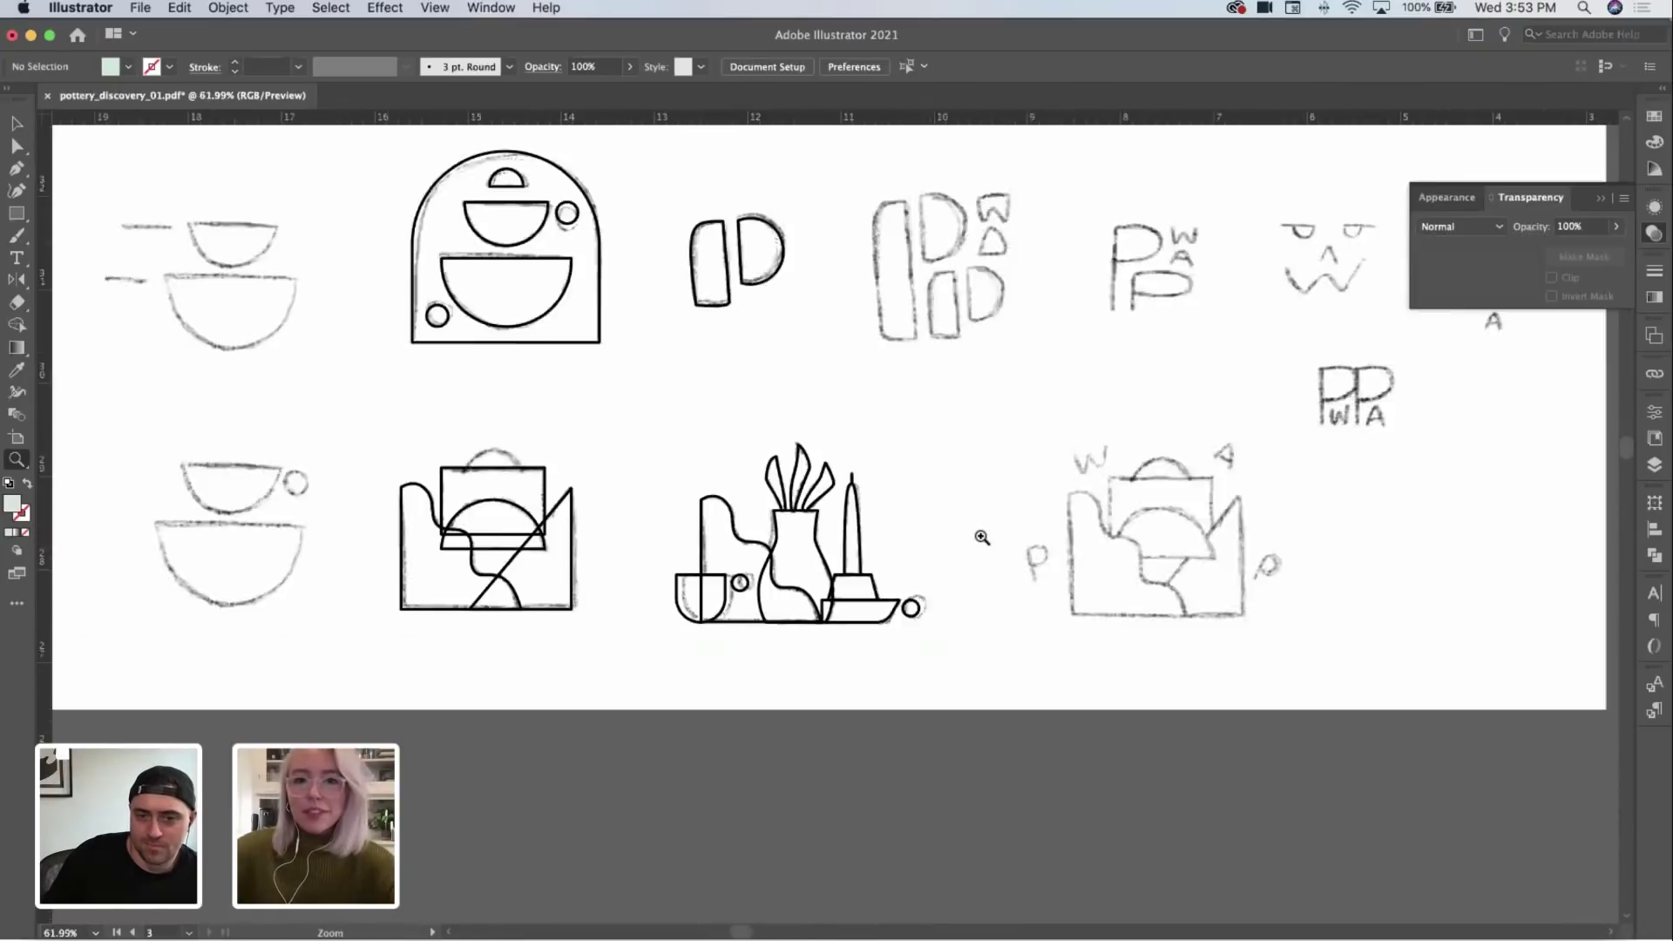
scroll(982, 538, up, 2)
key(v)
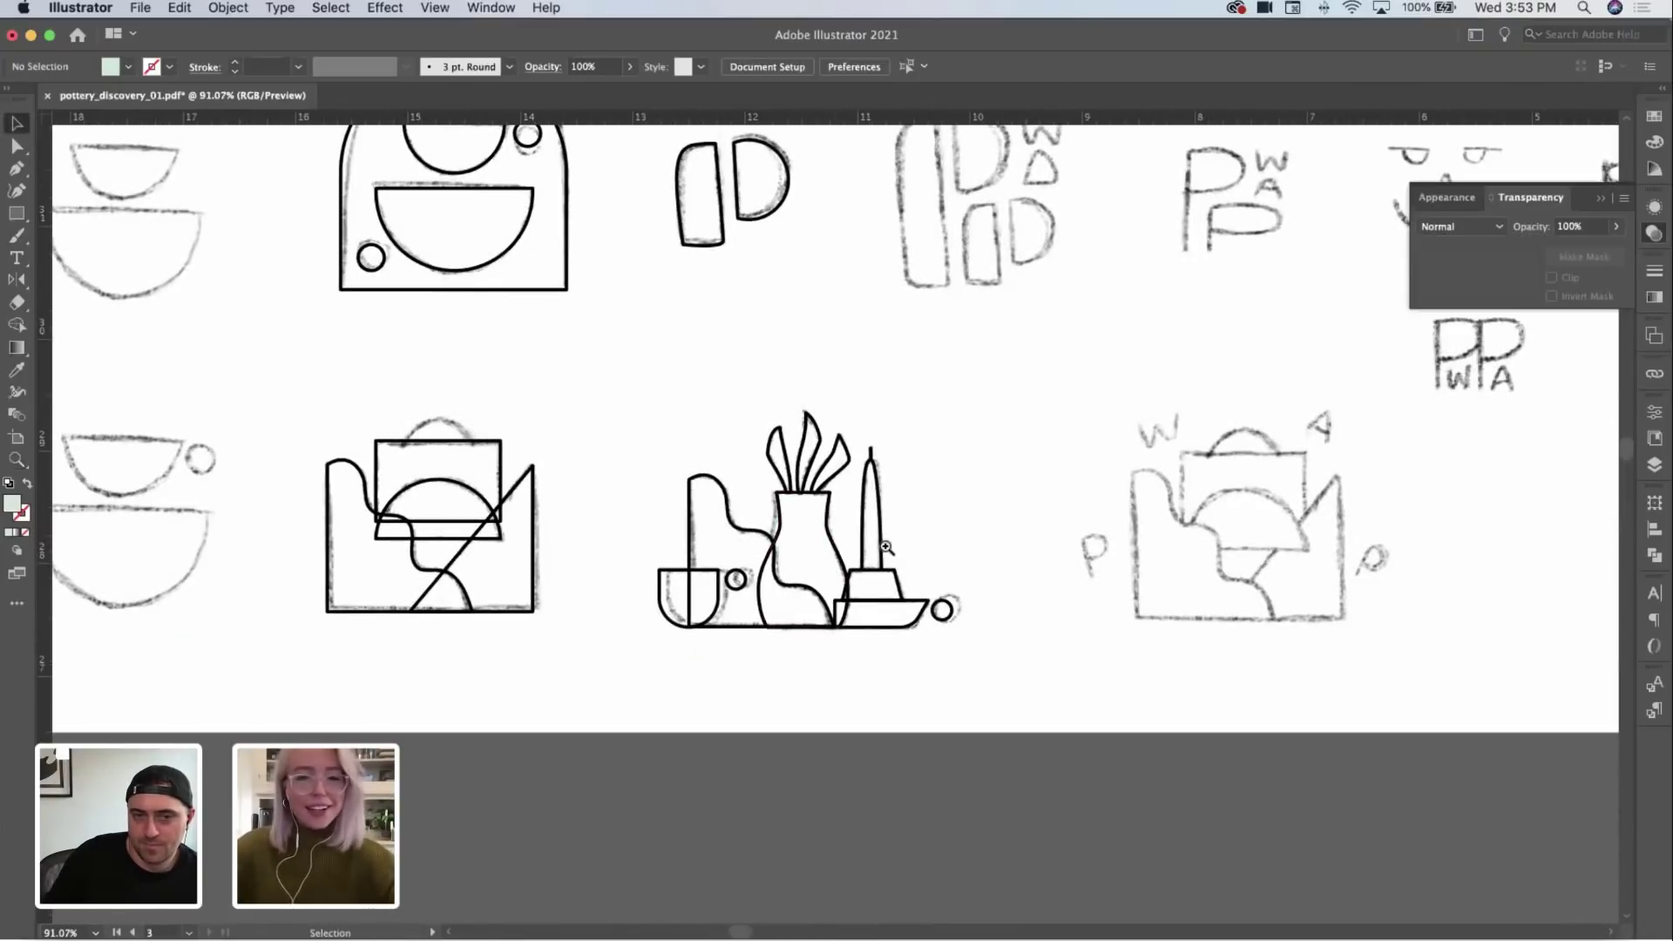
key(z)
scroll(886, 546, down, 5)
Step: Review the PP monograms, black cut-out pottery shapes, hand illustrations and texture patterns, and return to the wordmark and palette artboards
drag(1196, 430, 729, 568)
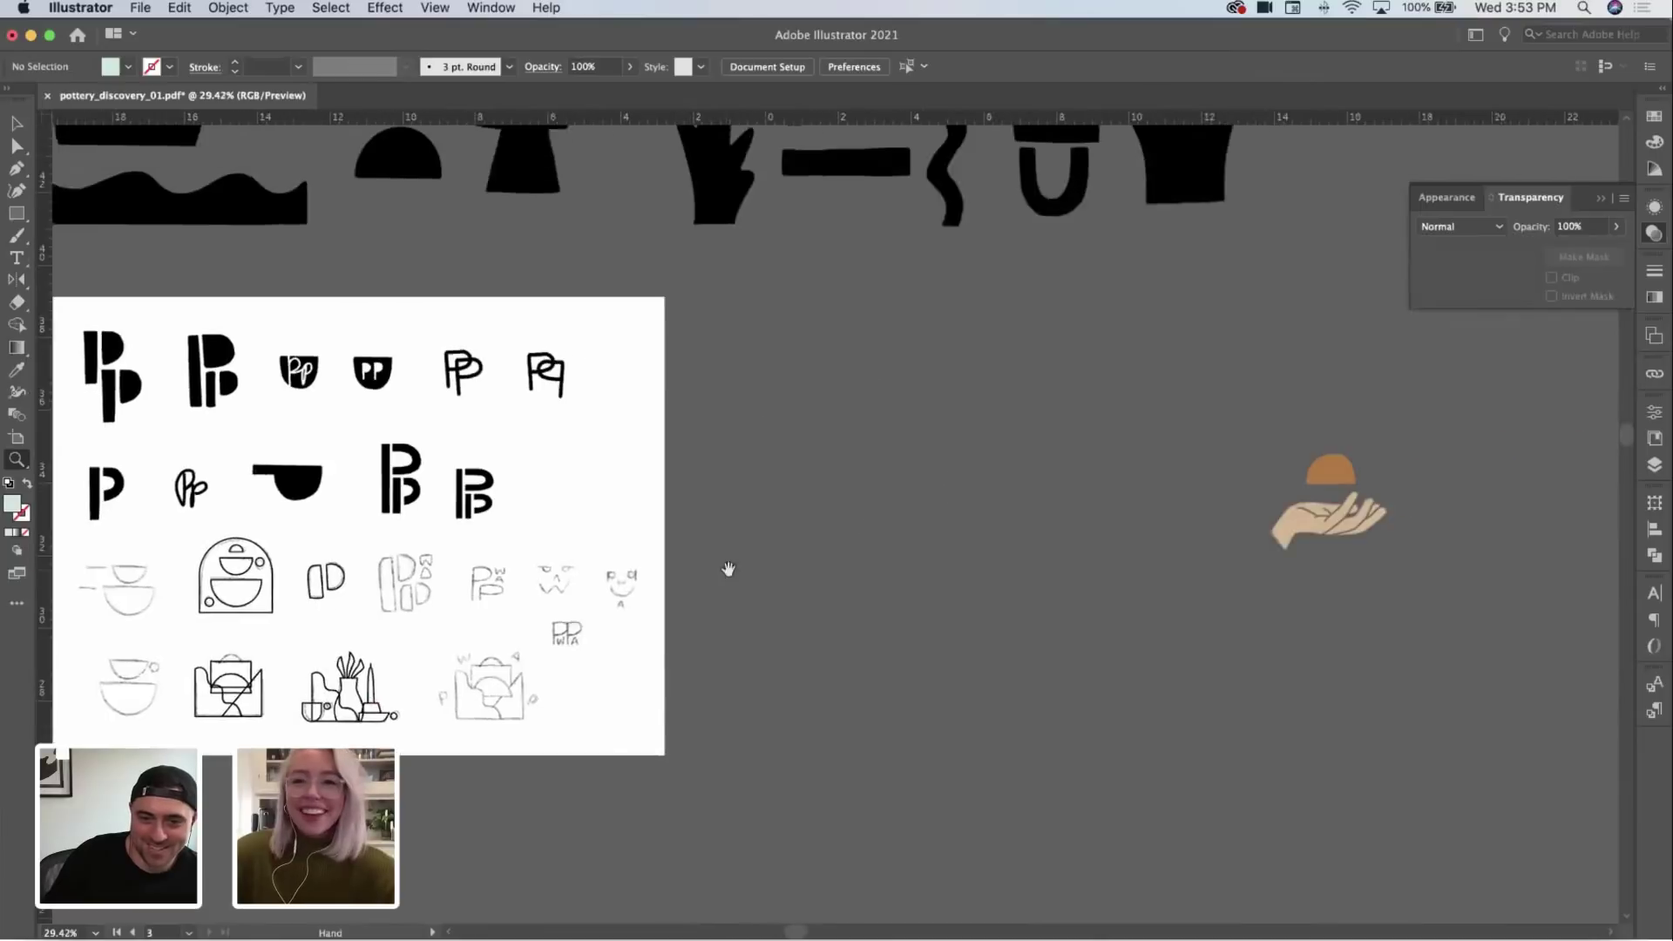
scroll(729, 569, down, 4)
scroll(933, 660, up, 2)
key(v)
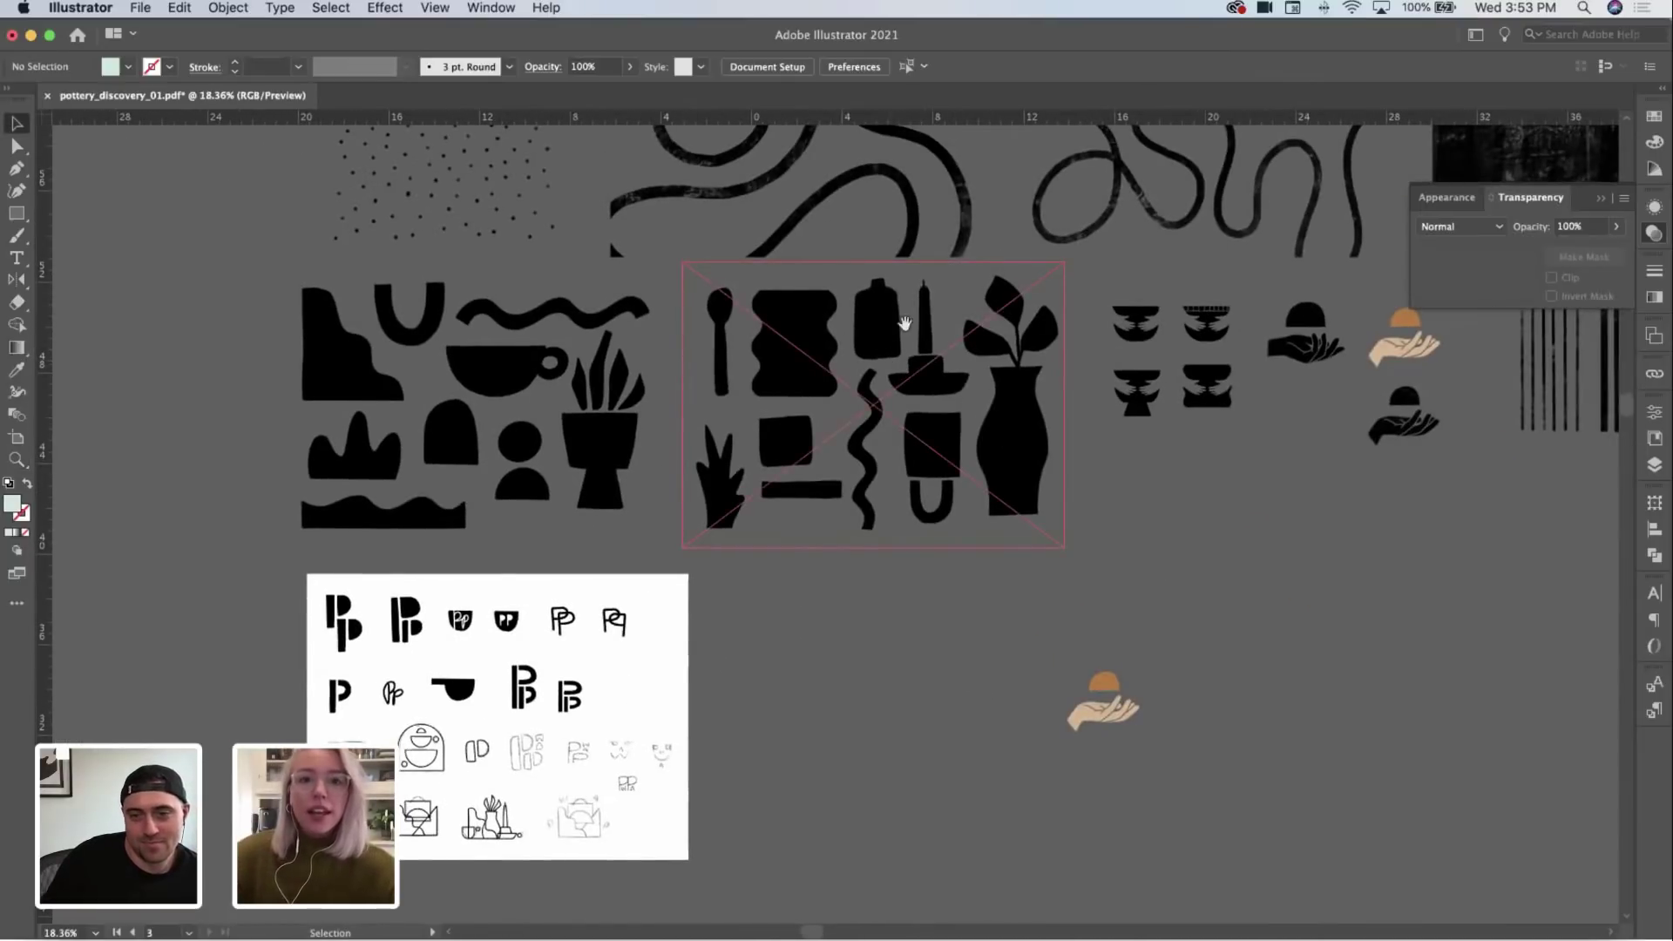
key(z)
scroll(863, 411, down, 2)
key(v)
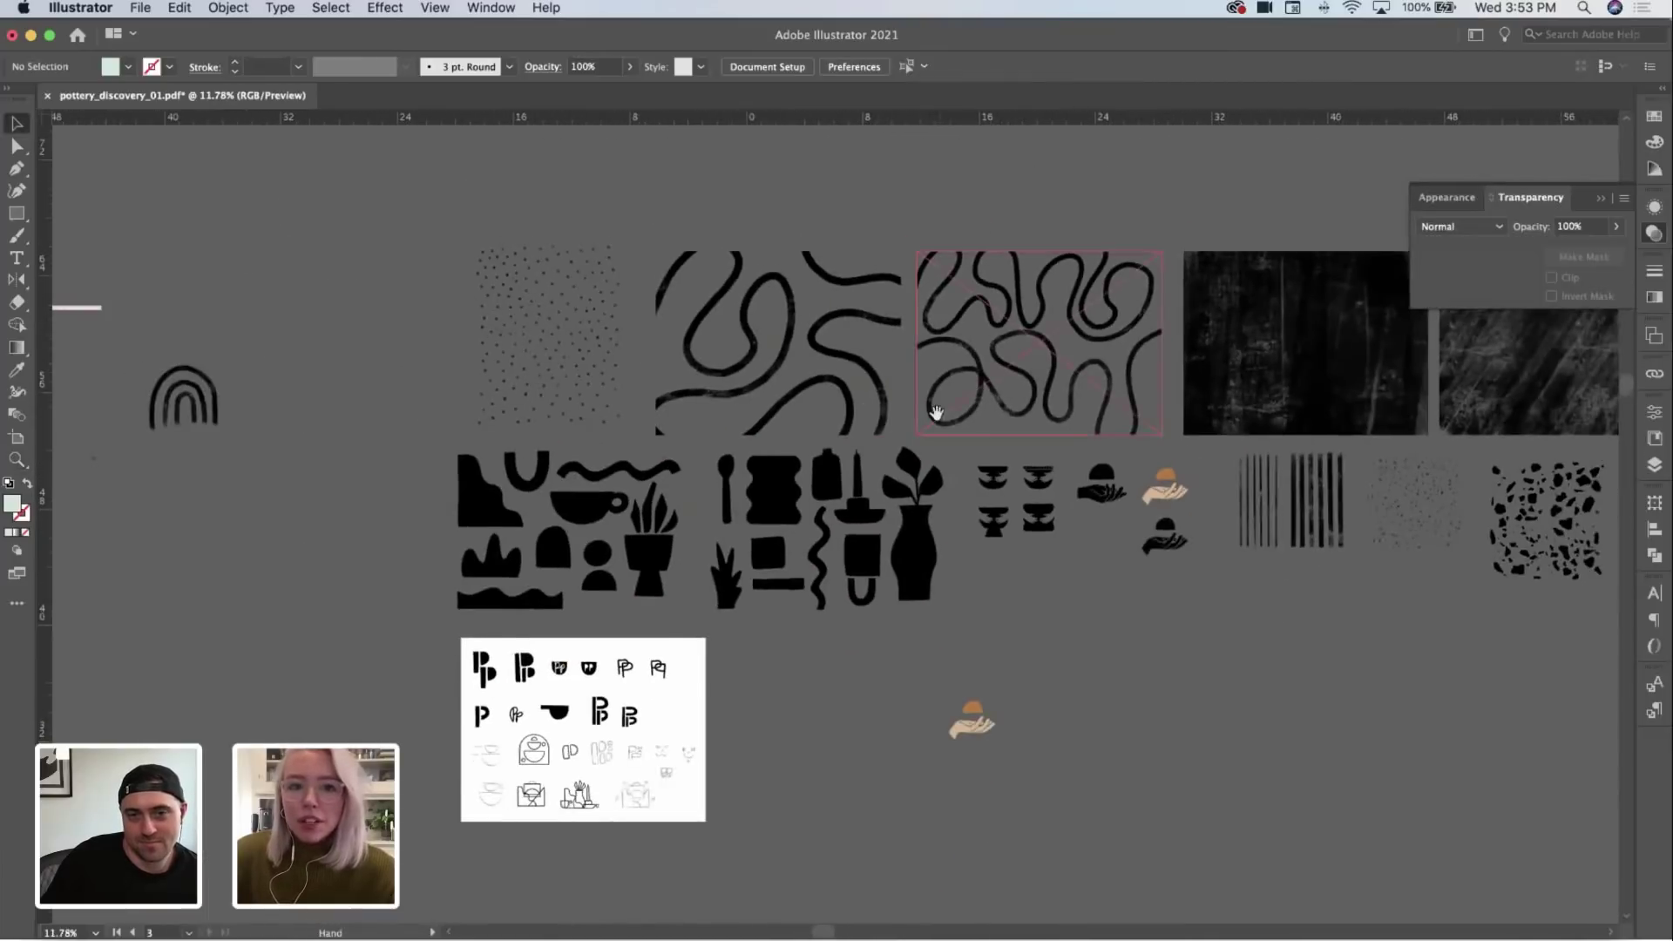
scroll(1133, 471, down, 1)
scroll(1133, 470, right, 4)
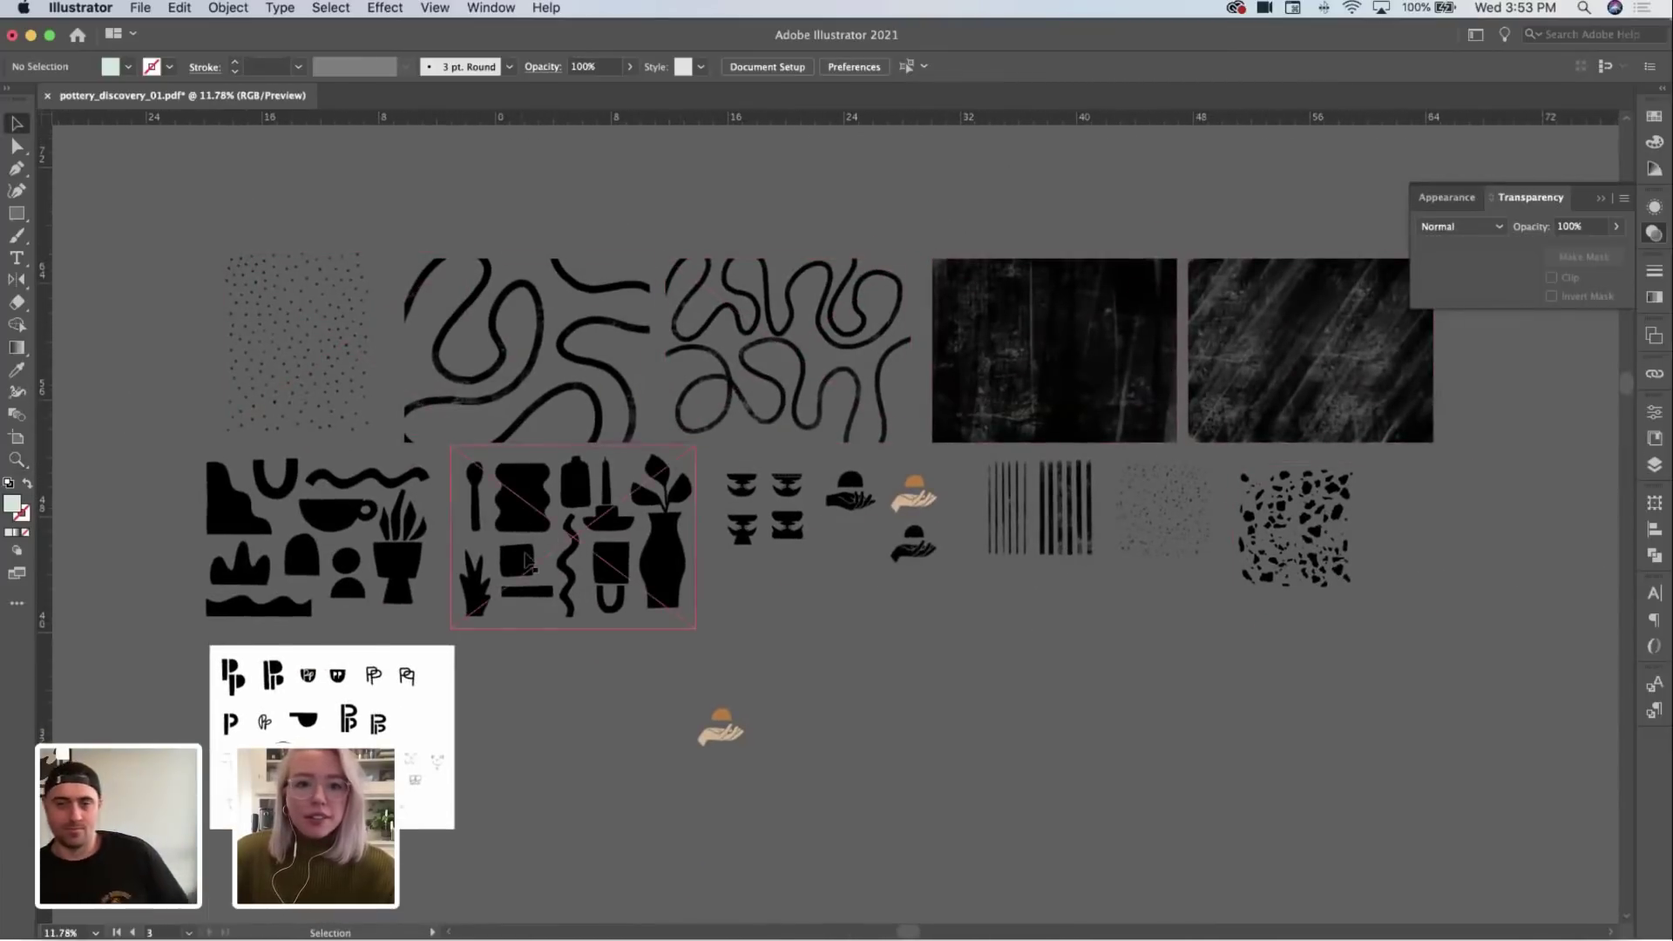
scroll(964, 728, down, 10)
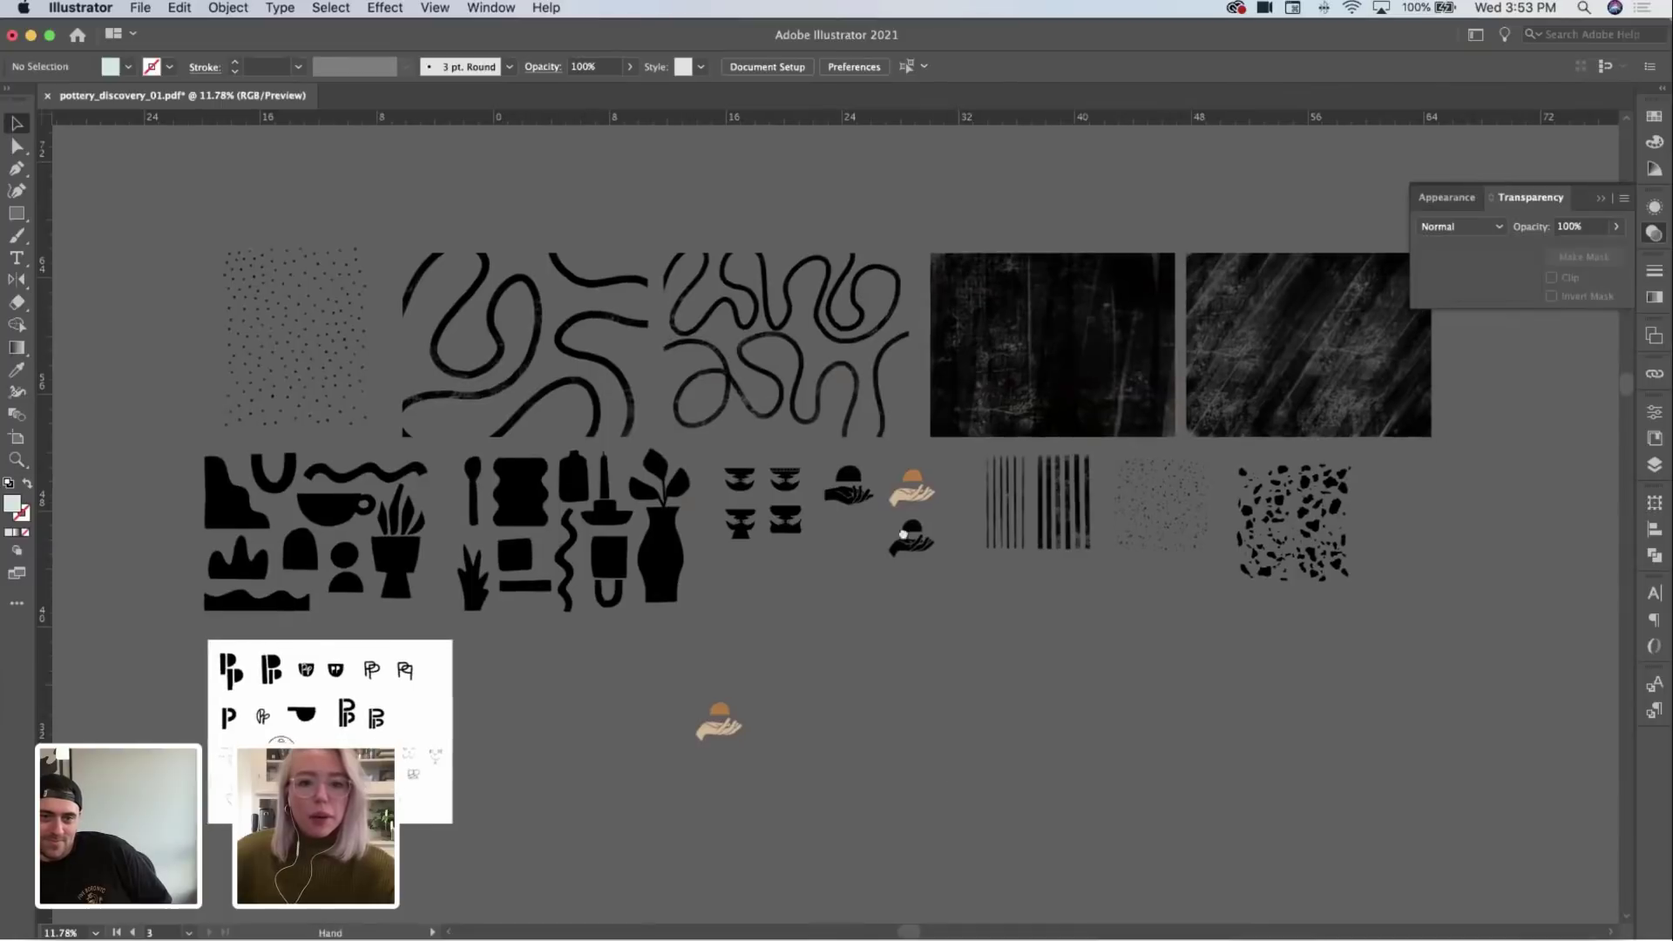
mouse_move(937, 539)
mouse_down()
mouse_move(971, 526)
mouse_move(941, 506)
mouse_up()
key(v)
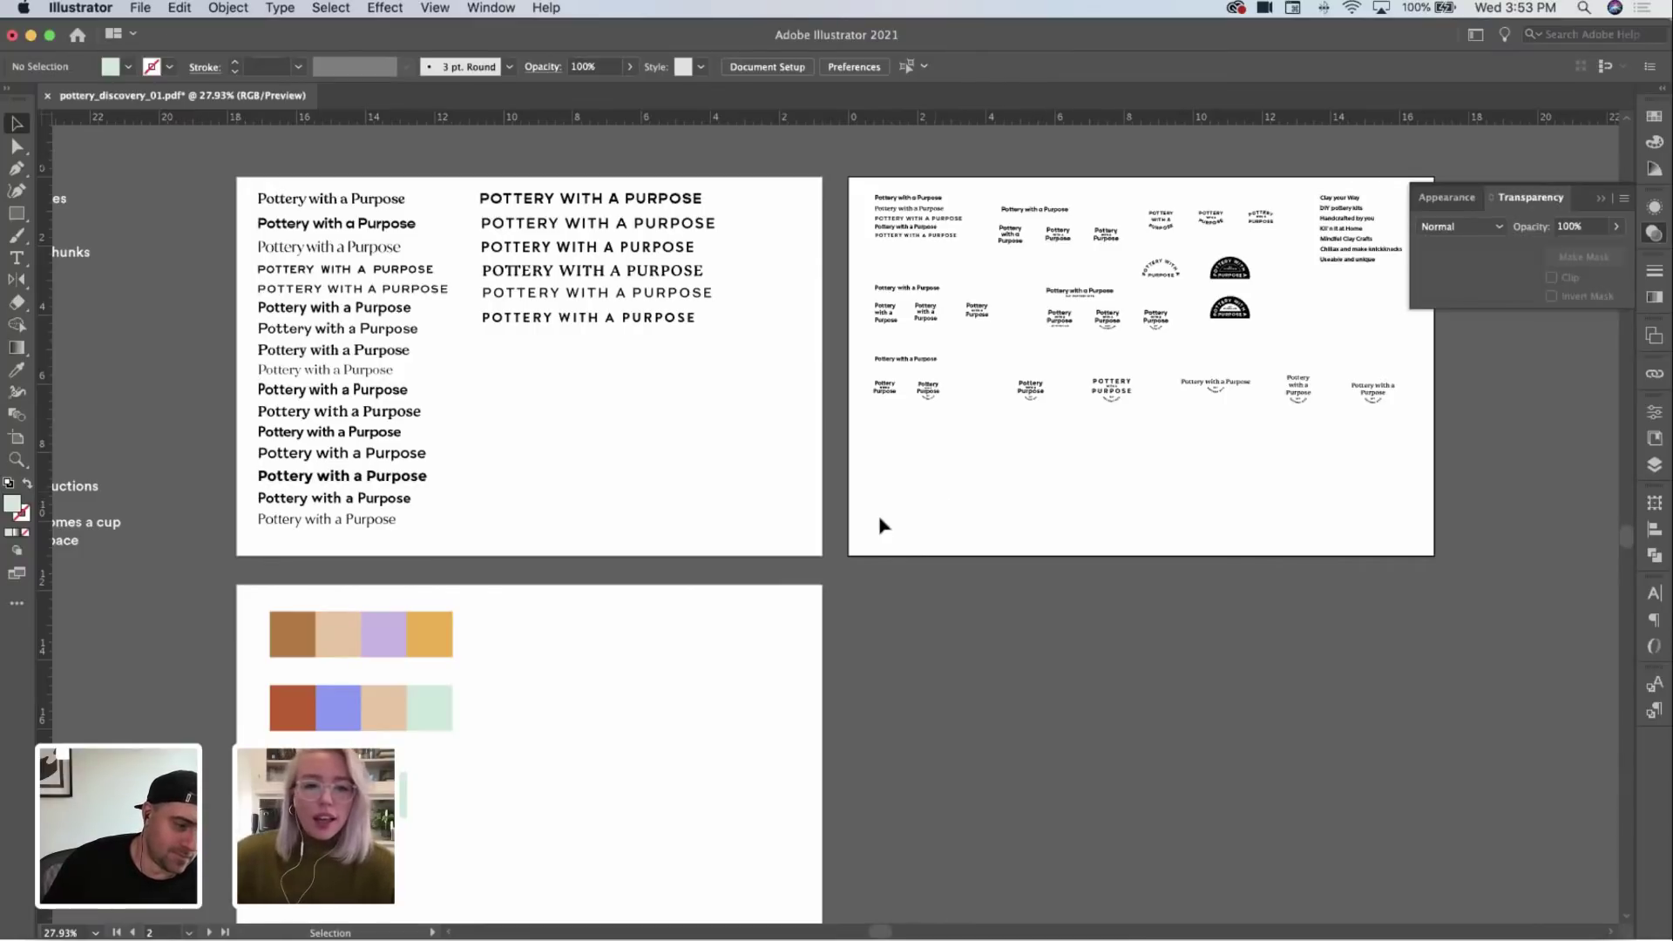
Step: Switch to Chrome and open the portfolio page of the Super Creative website
key(super+Tab)
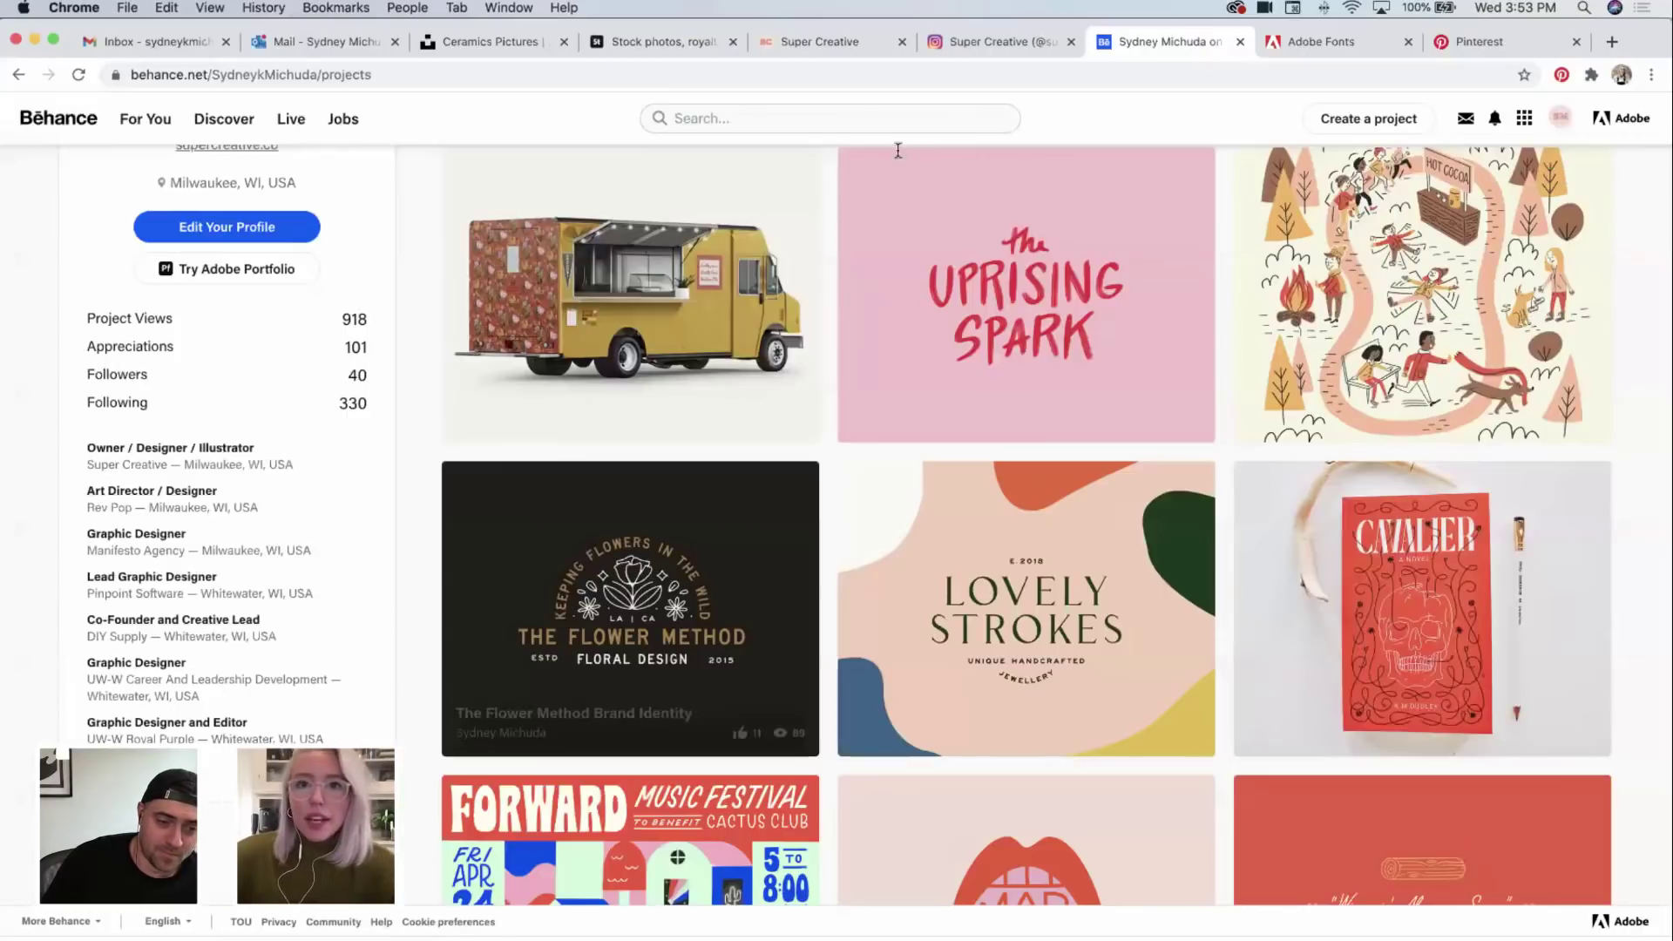
click(856, 44)
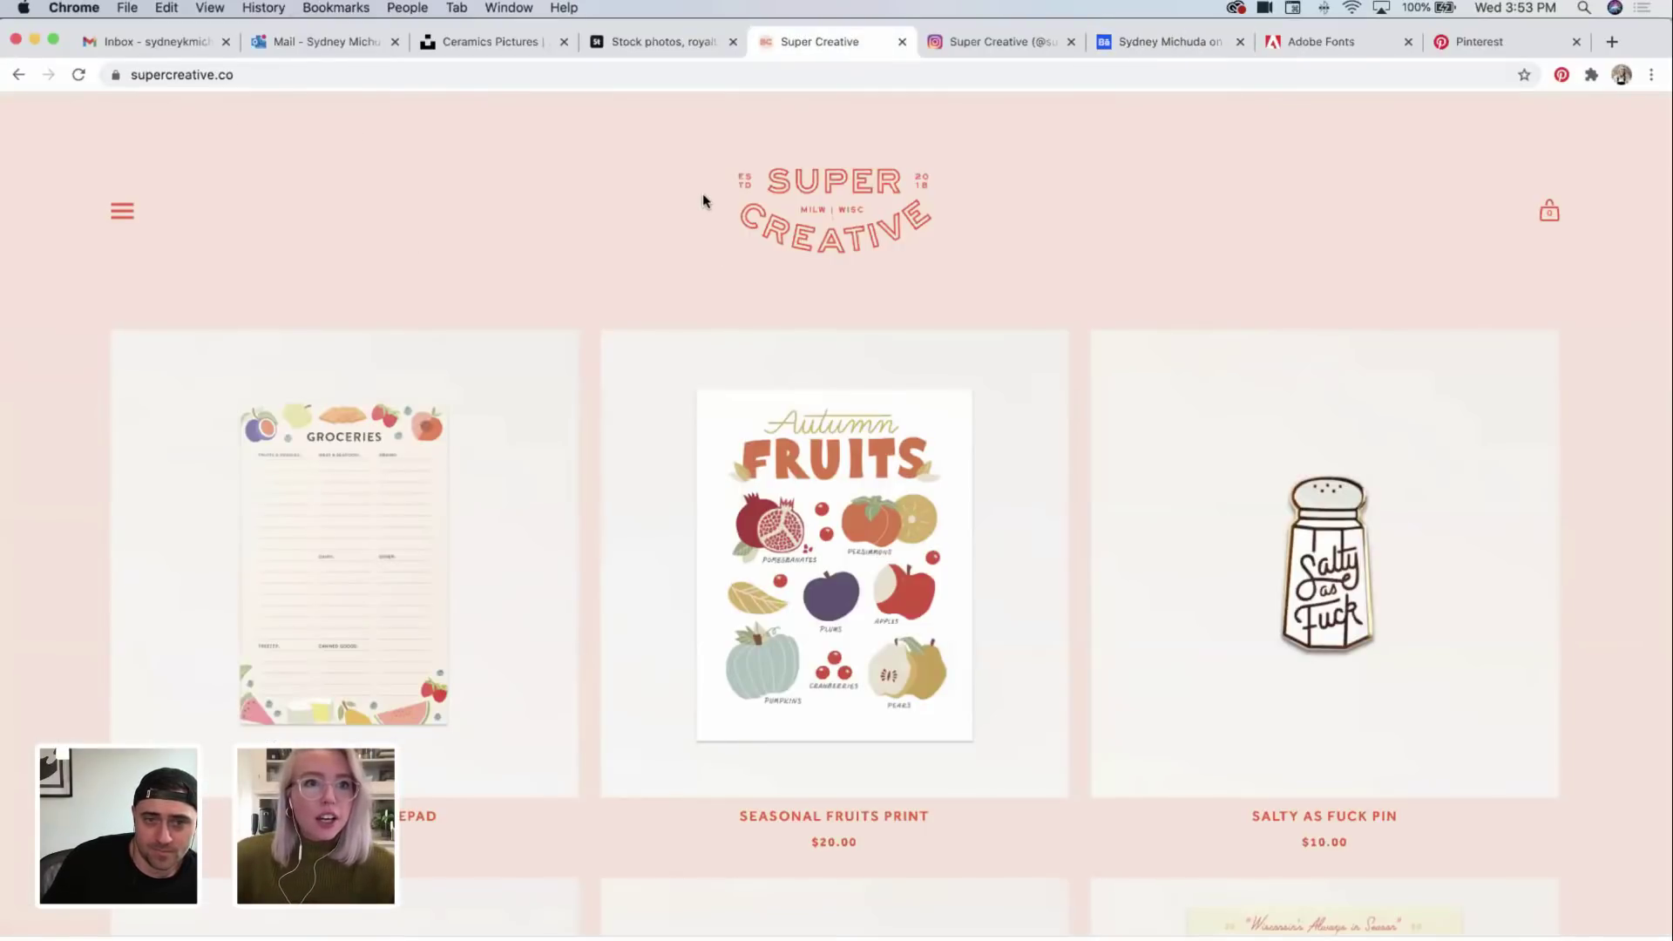
click(144, 212)
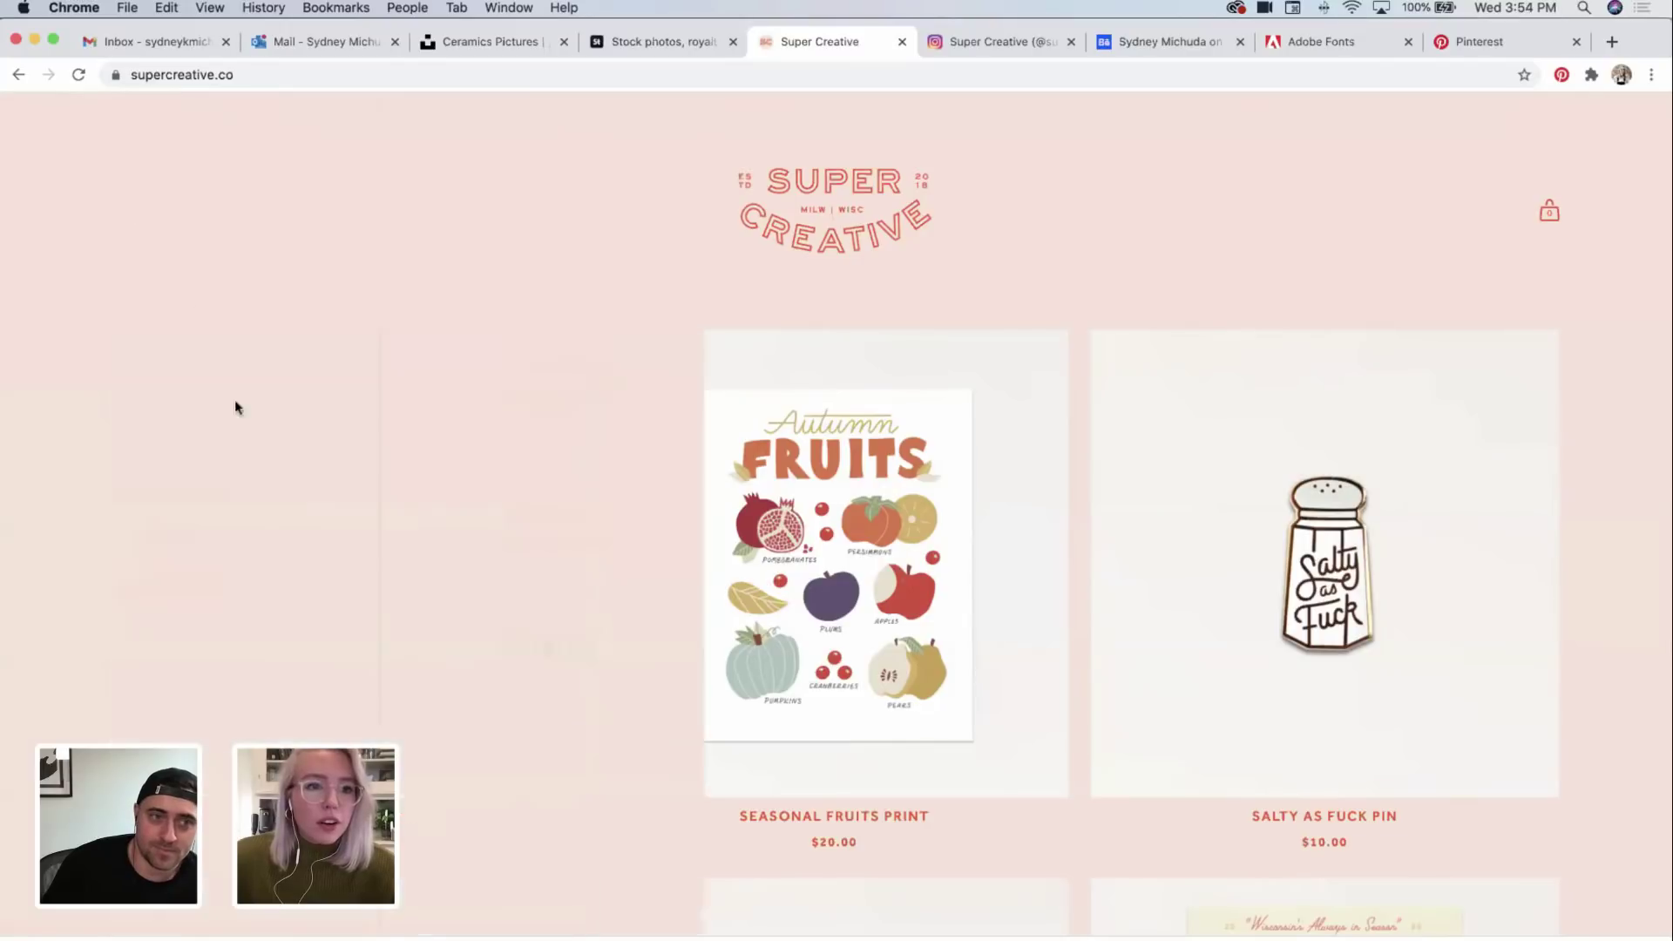
click(244, 491)
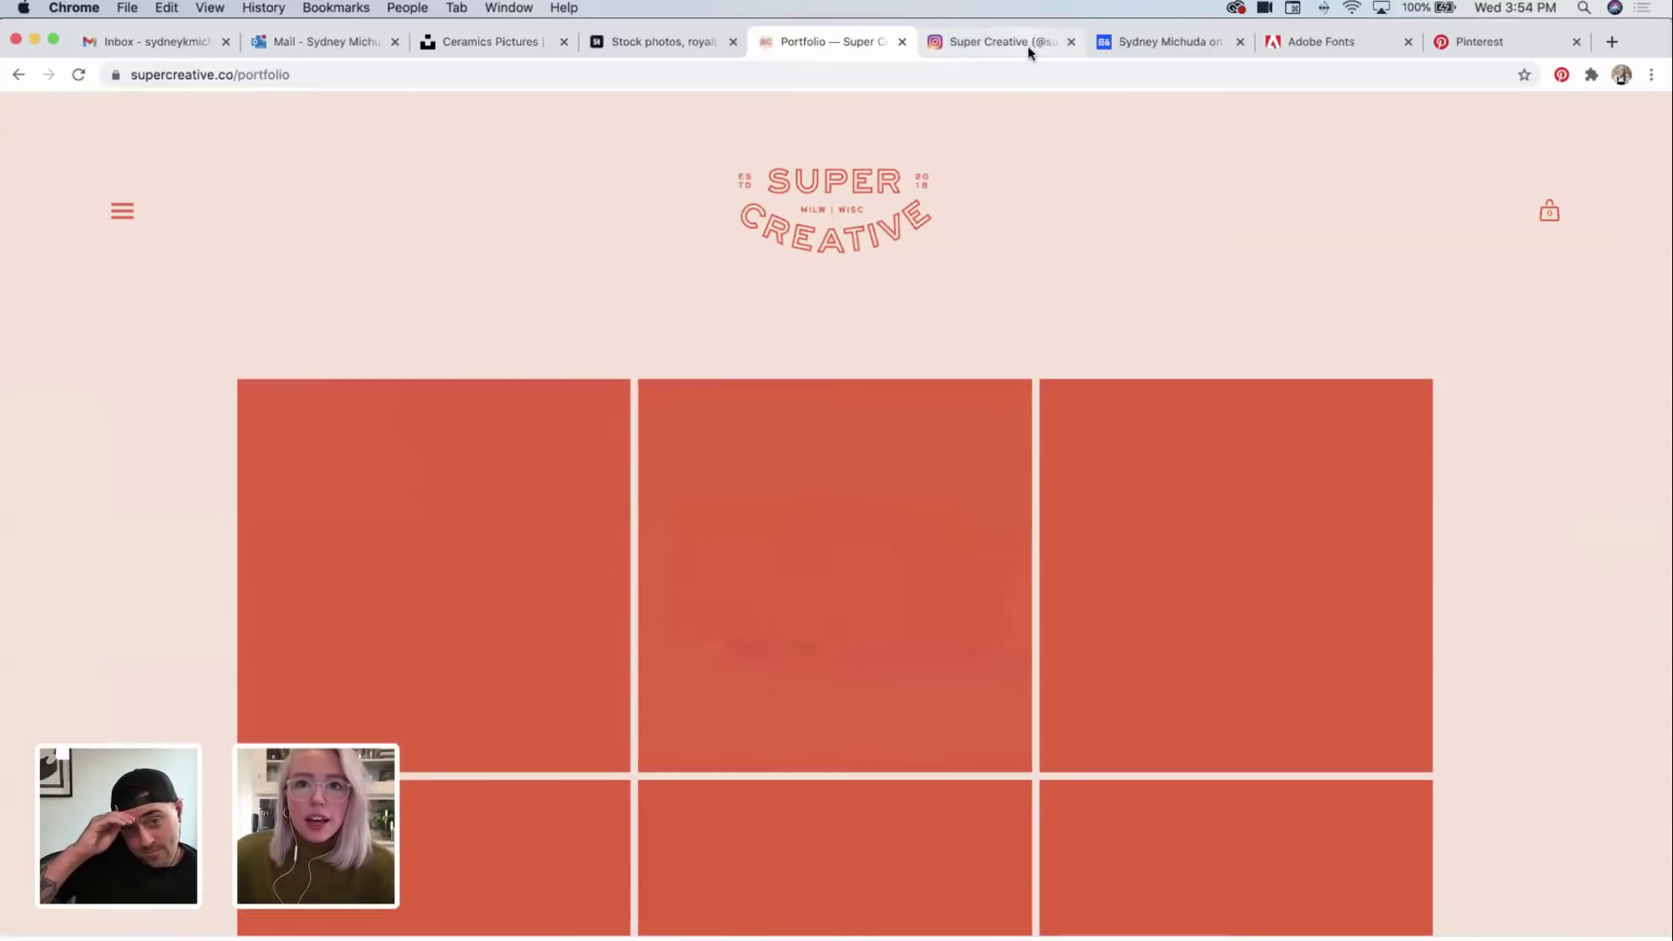
Step: Show the Super Creative Instagram profile and the header of the designer's Behance profile
click(1028, 45)
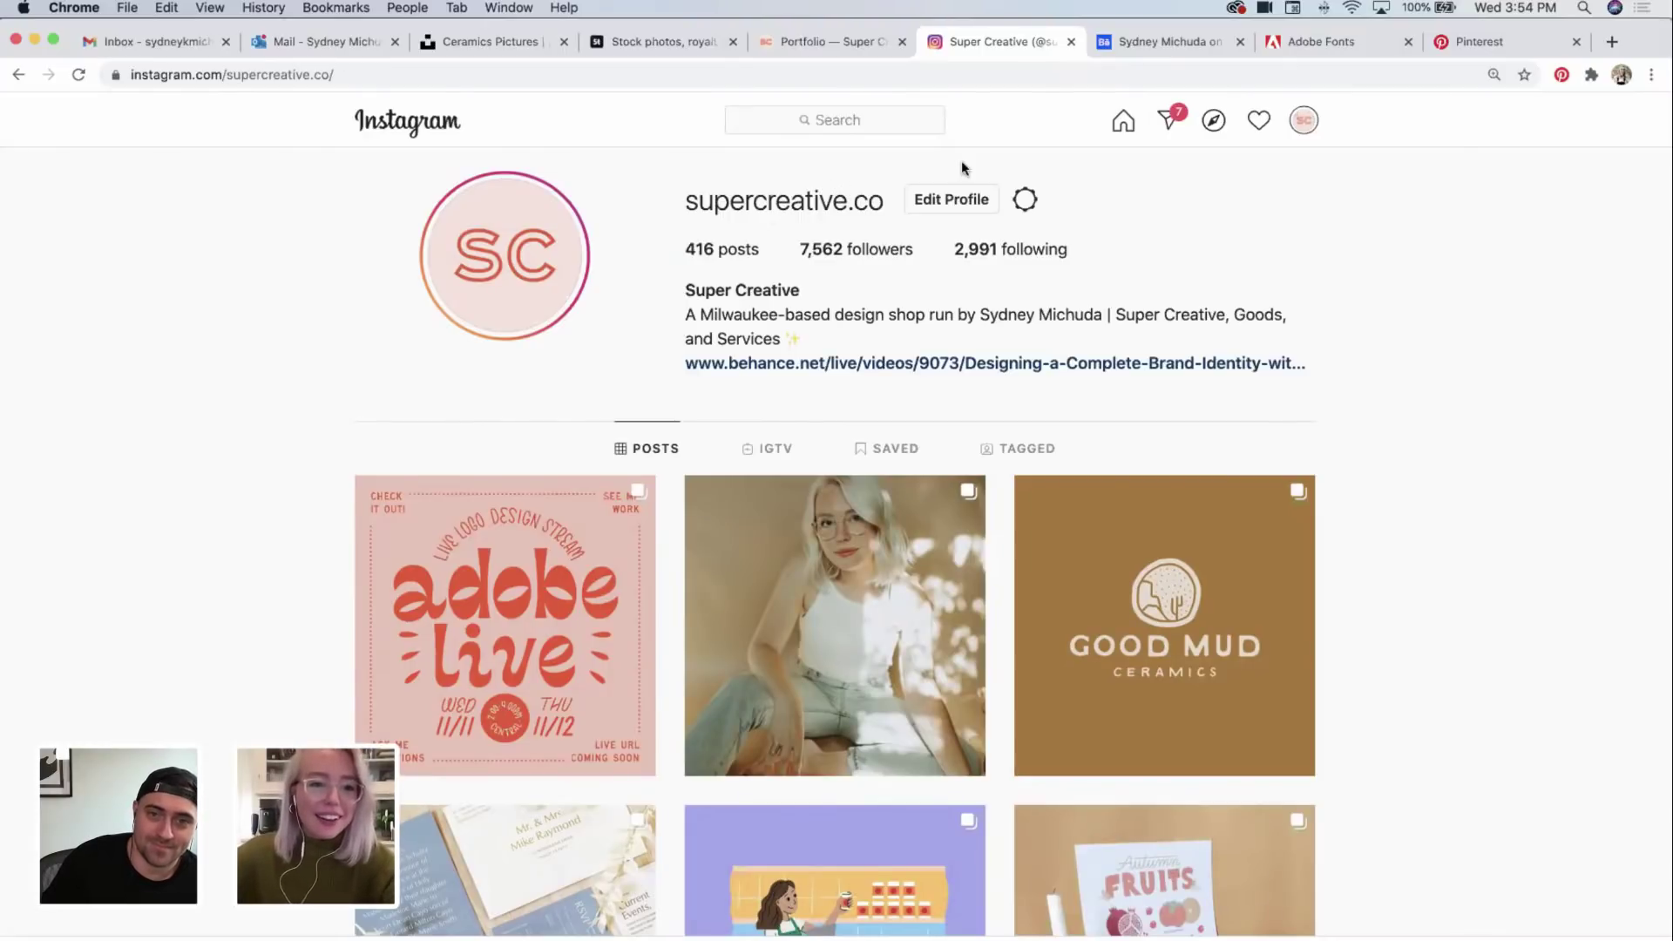
click(1147, 45)
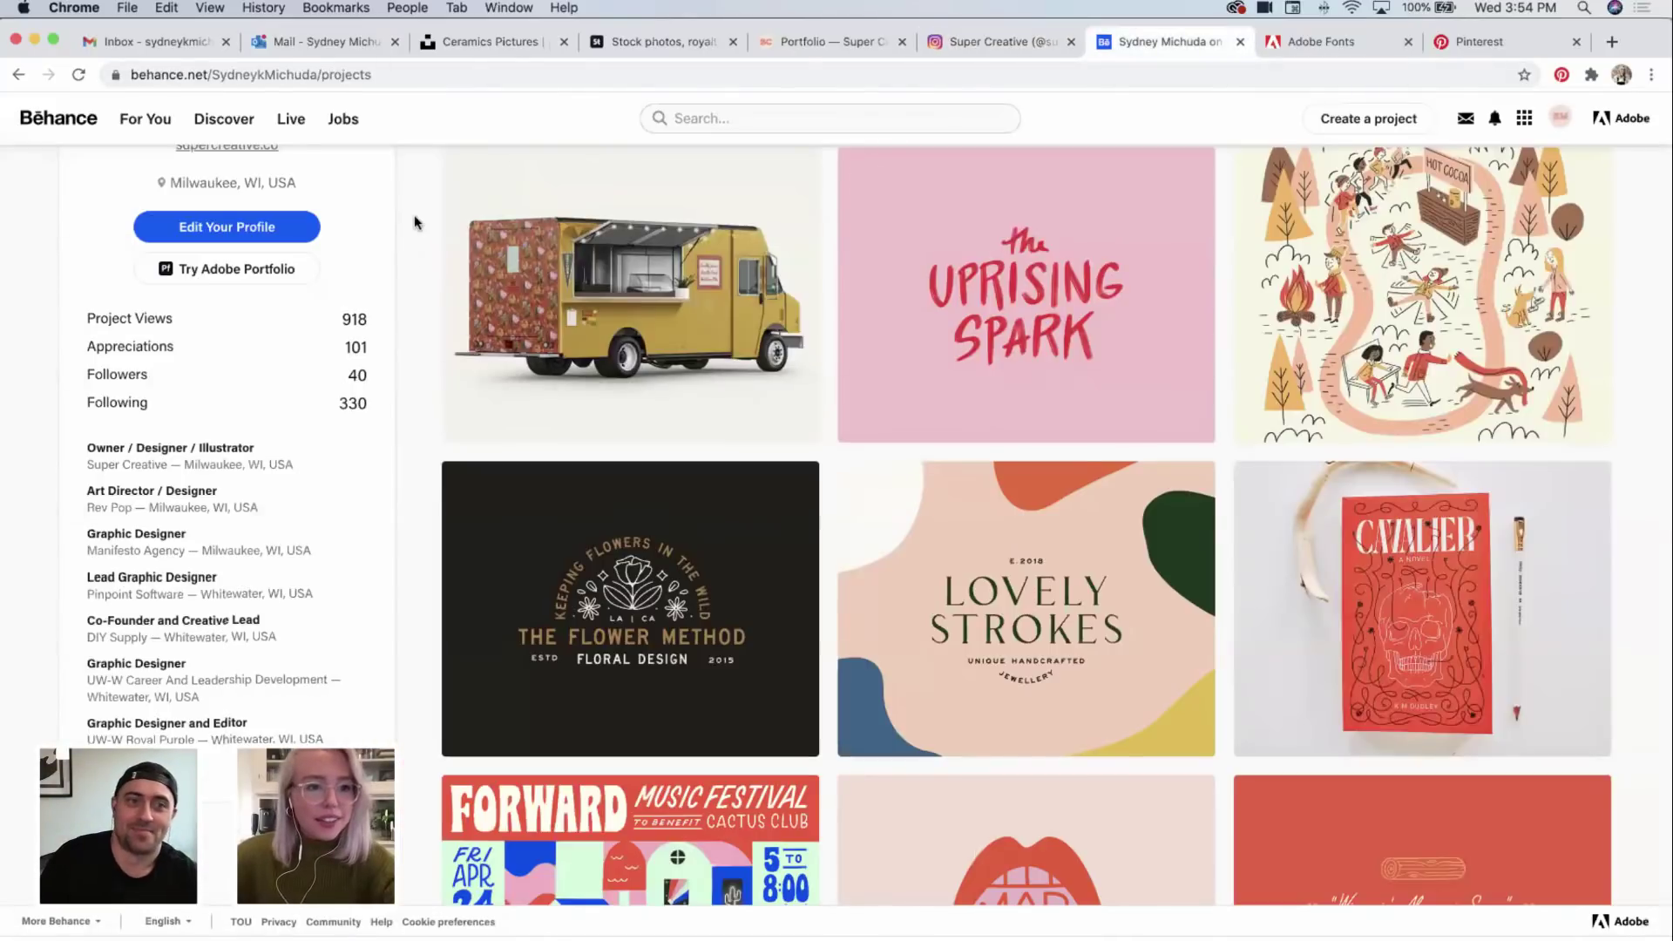
scroll(415, 214, up, 4)
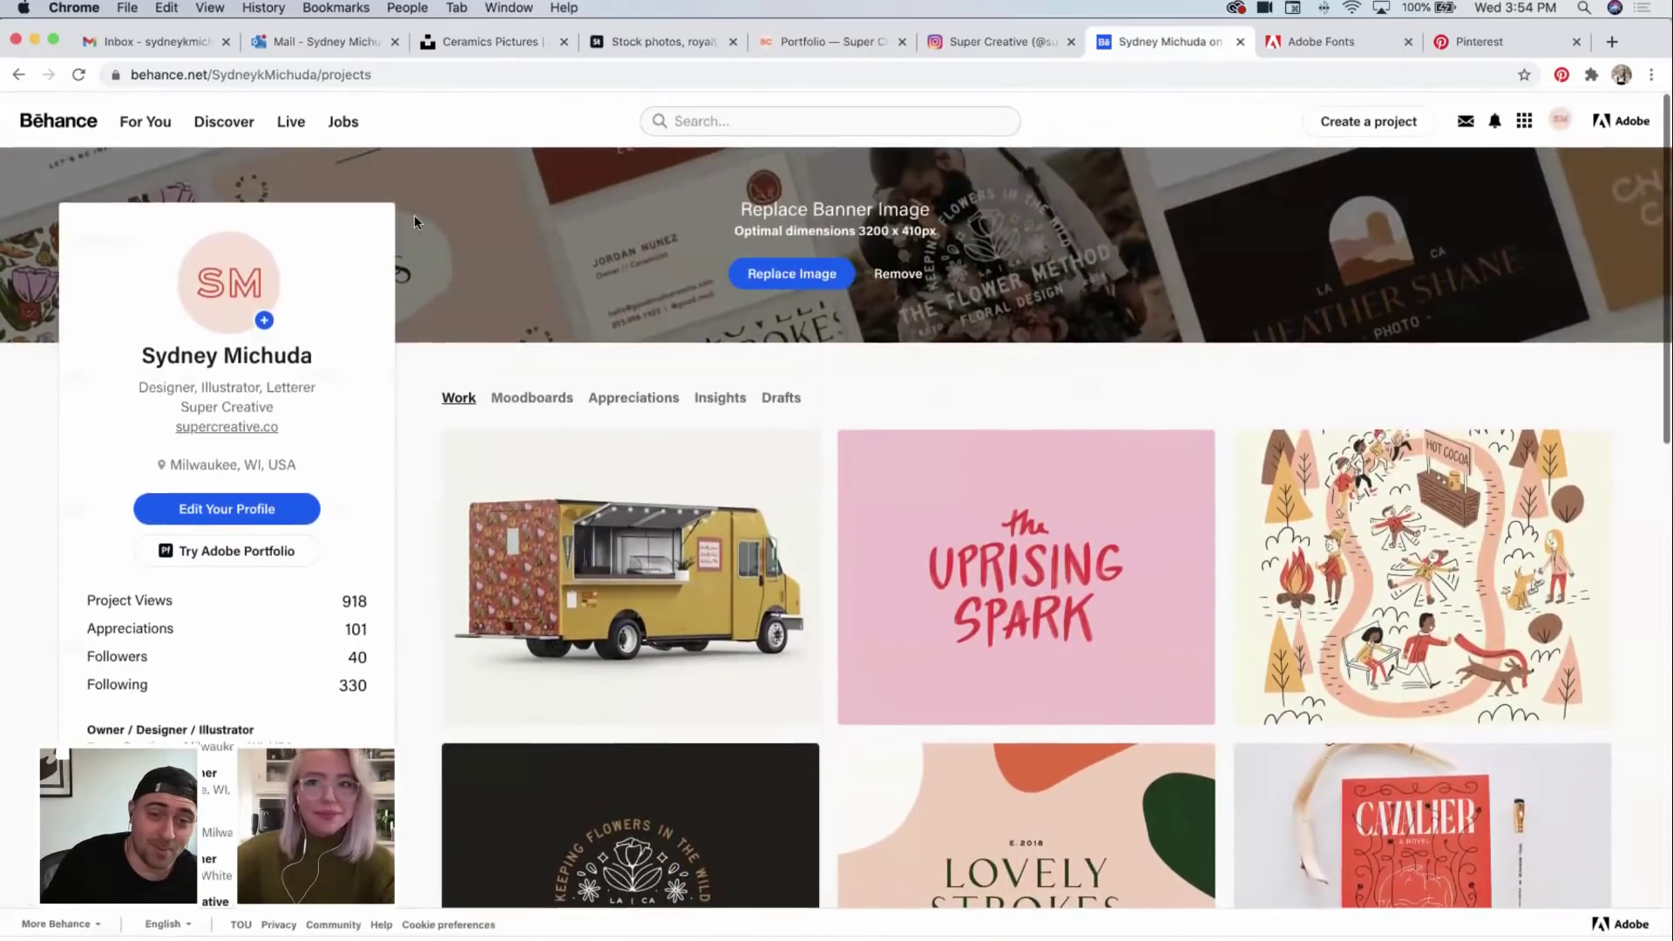